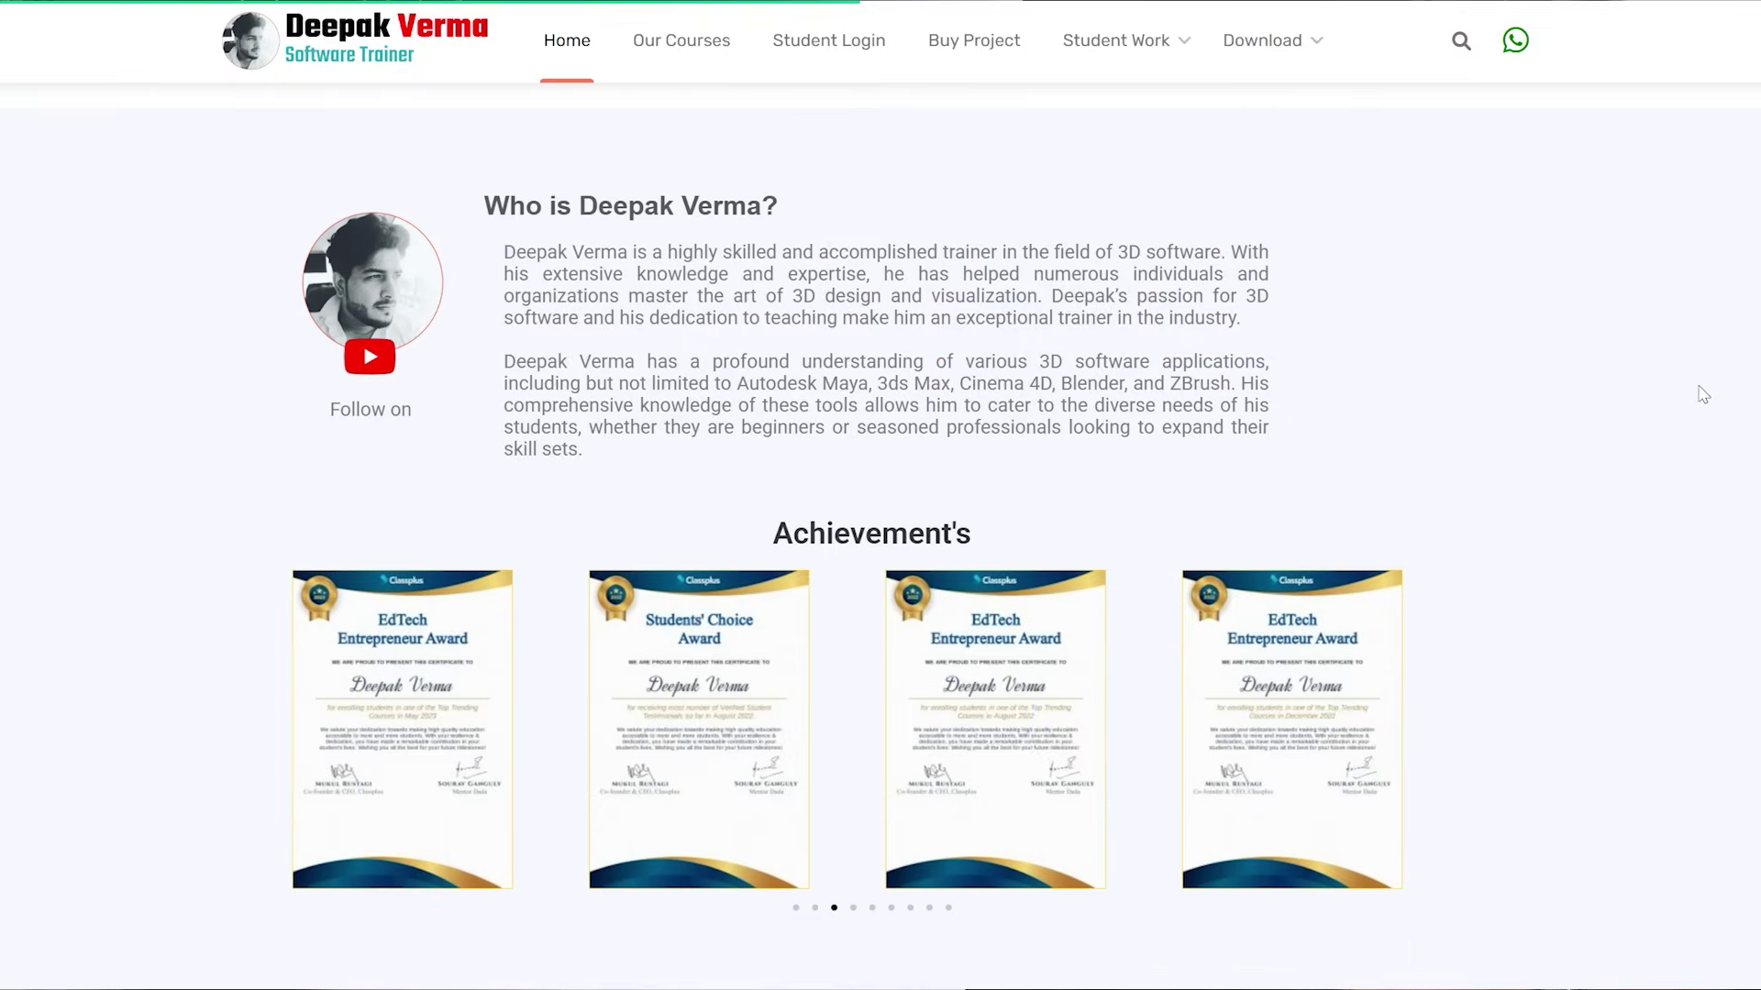
Step: Examine the trainer's homepage and the SketchUp Pro with V-Ray live course description, including its benefits and topic list
{"action": "scroll", "coordinate": [1702, 395], "scroll_direction": "down", "scroll_amount": 10}
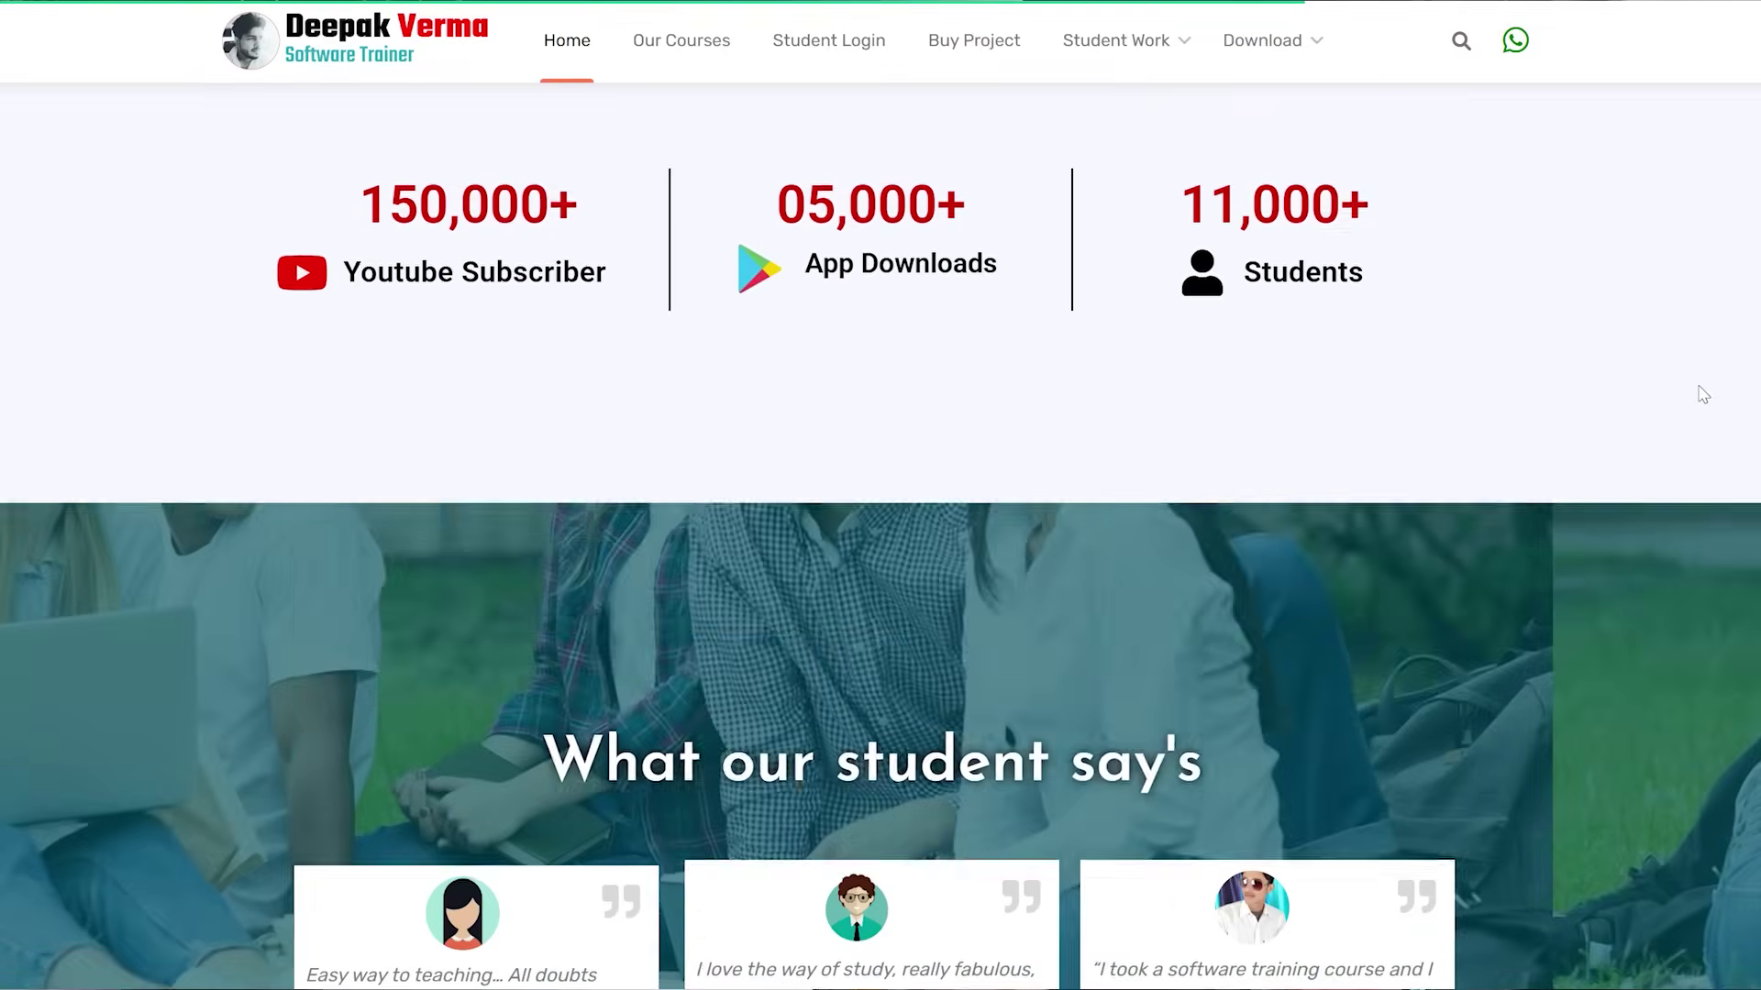
{"action": "scroll", "coordinate": [1698, 394], "scroll_direction": "down", "scroll_amount": 5}
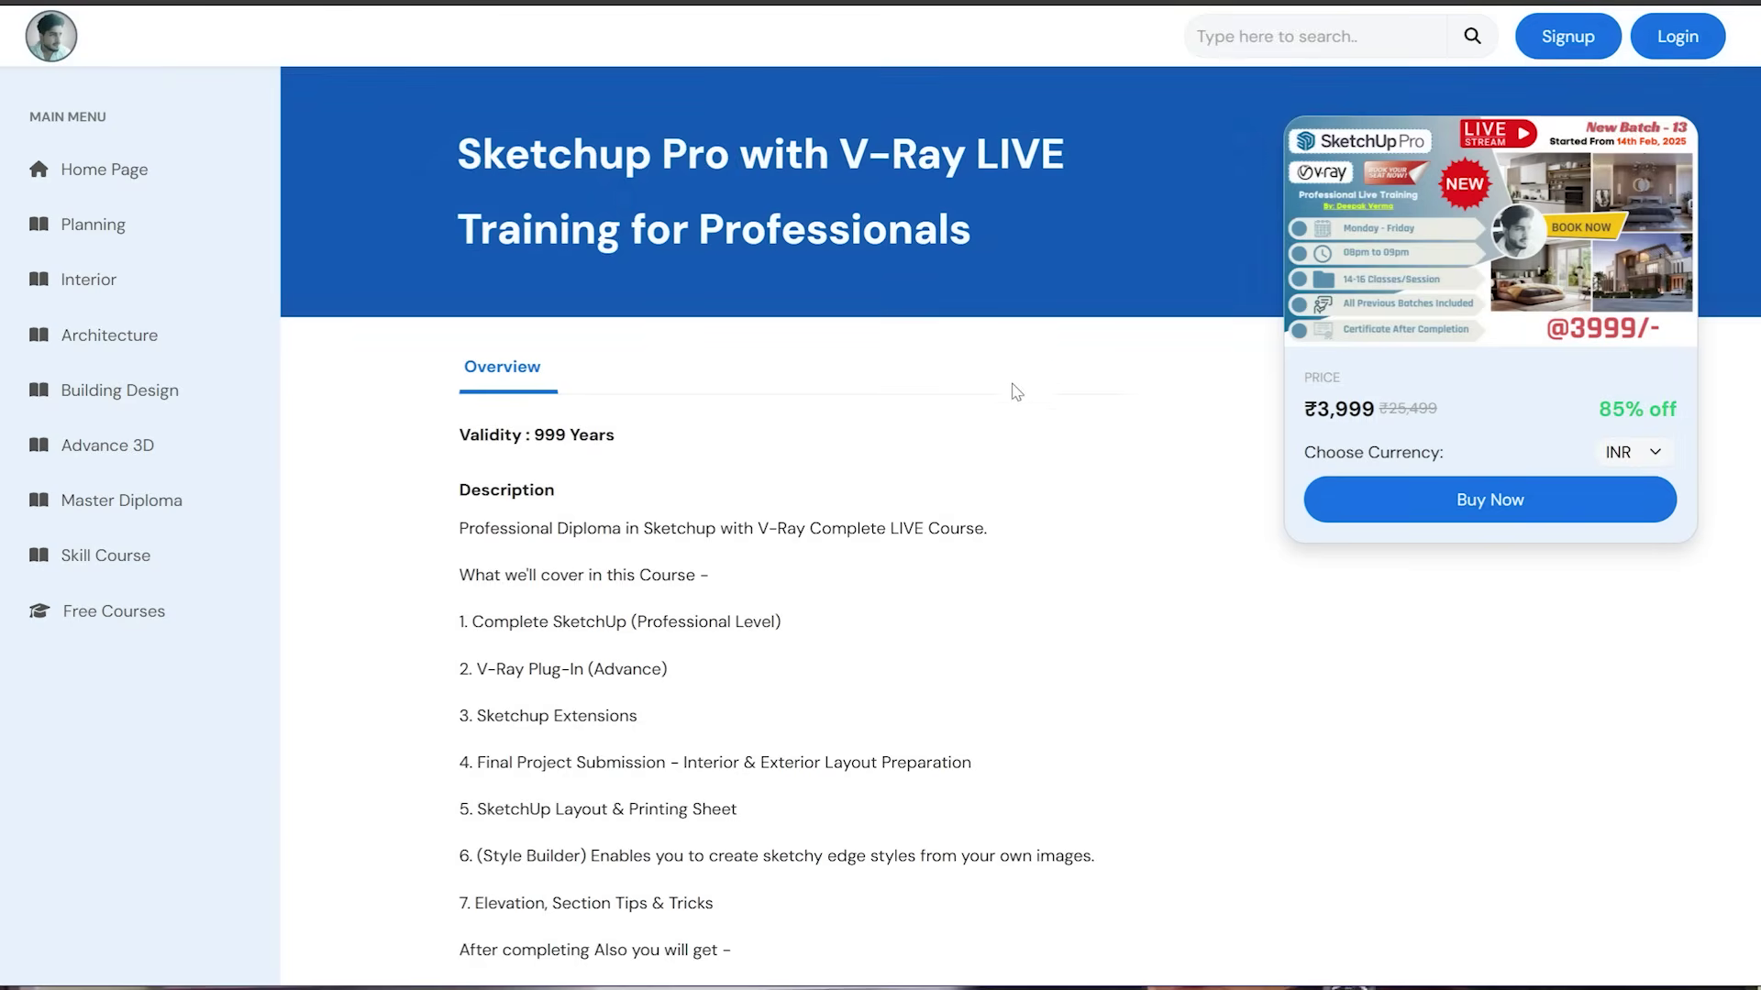
{"action": "scroll", "coordinate": [1014, 389], "scroll_direction": "down", "scroll_amount": 2}
{"action": "scroll", "coordinate": [1015, 398], "scroll_direction": "down", "scroll_amount": 8}
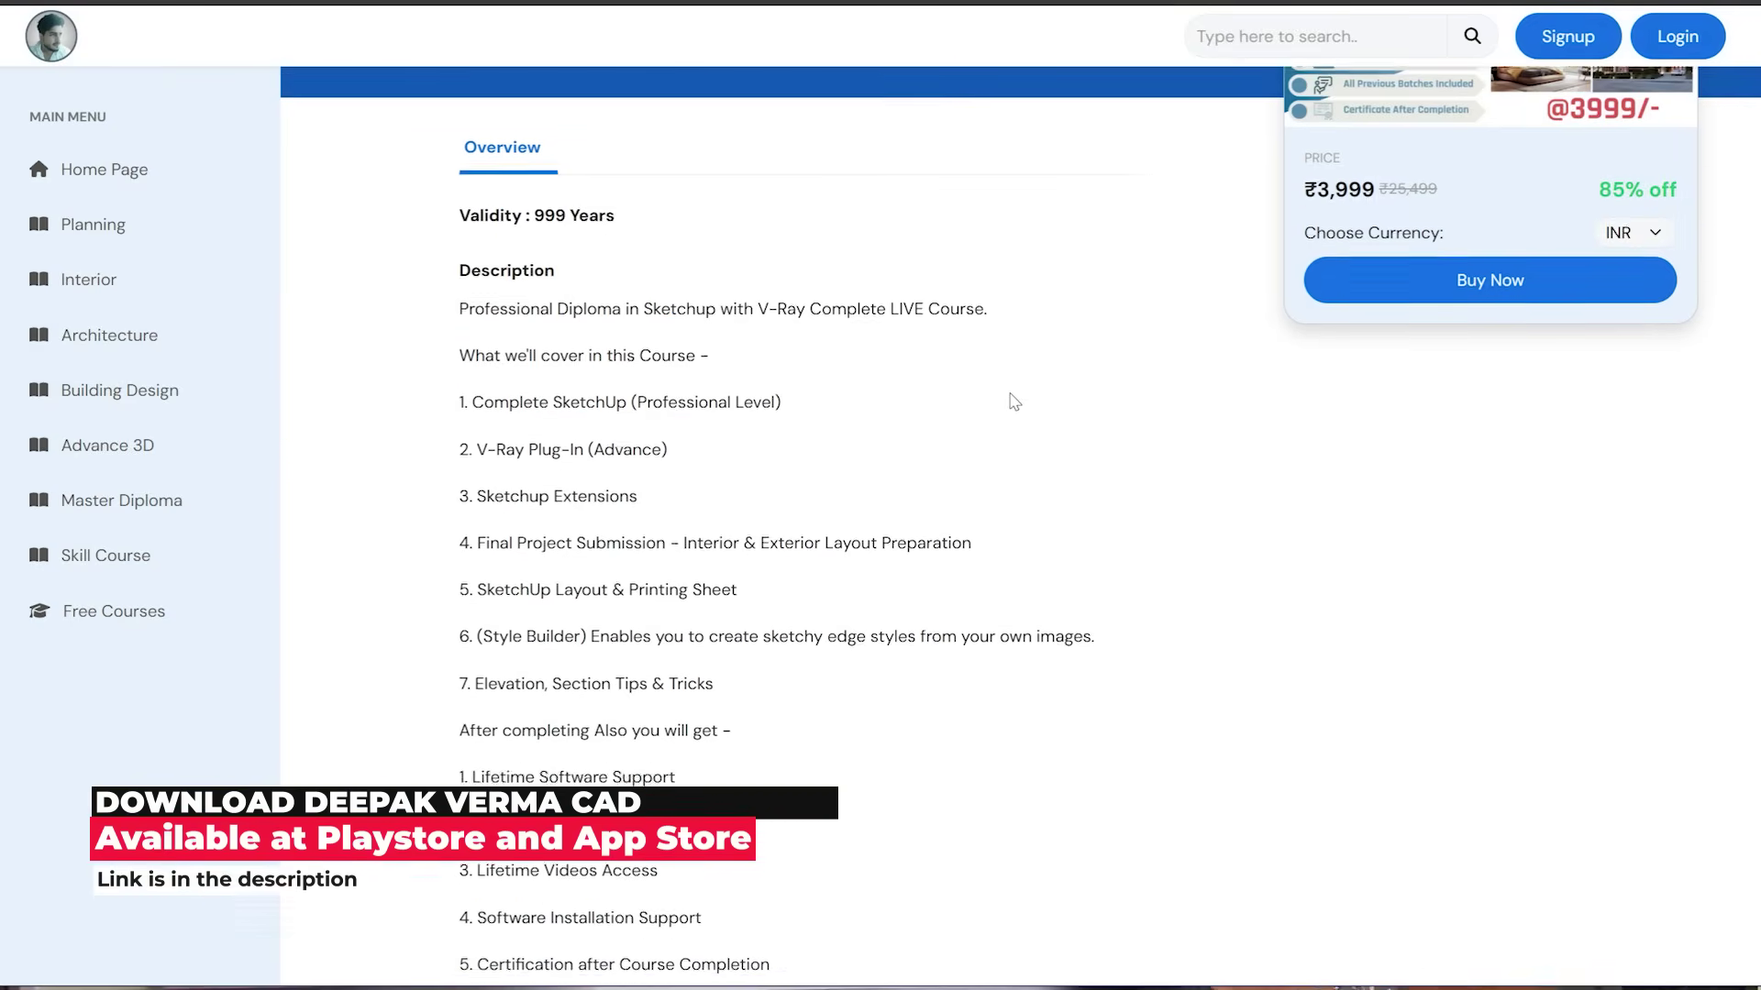
{"action": "scroll", "coordinate": [1014, 402], "scroll_direction": "down", "scroll_amount": 12}
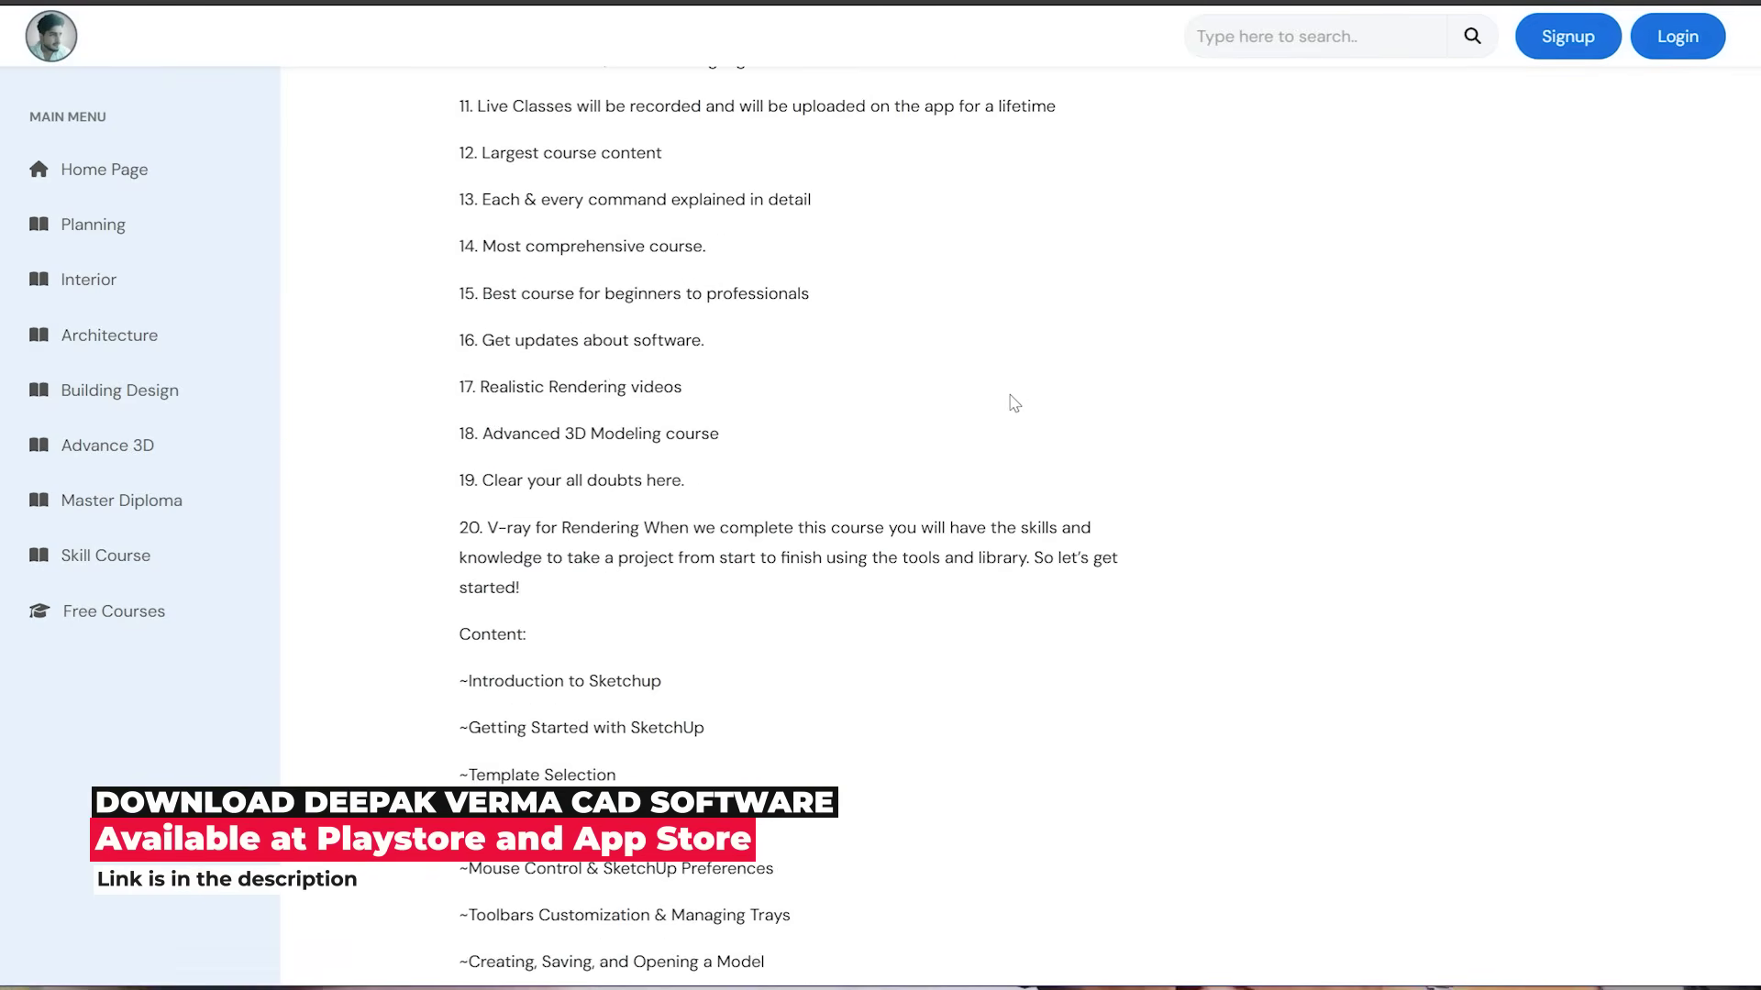
{"action": "scroll", "coordinate": [1014, 405], "scroll_direction": "down", "scroll_amount": 11}
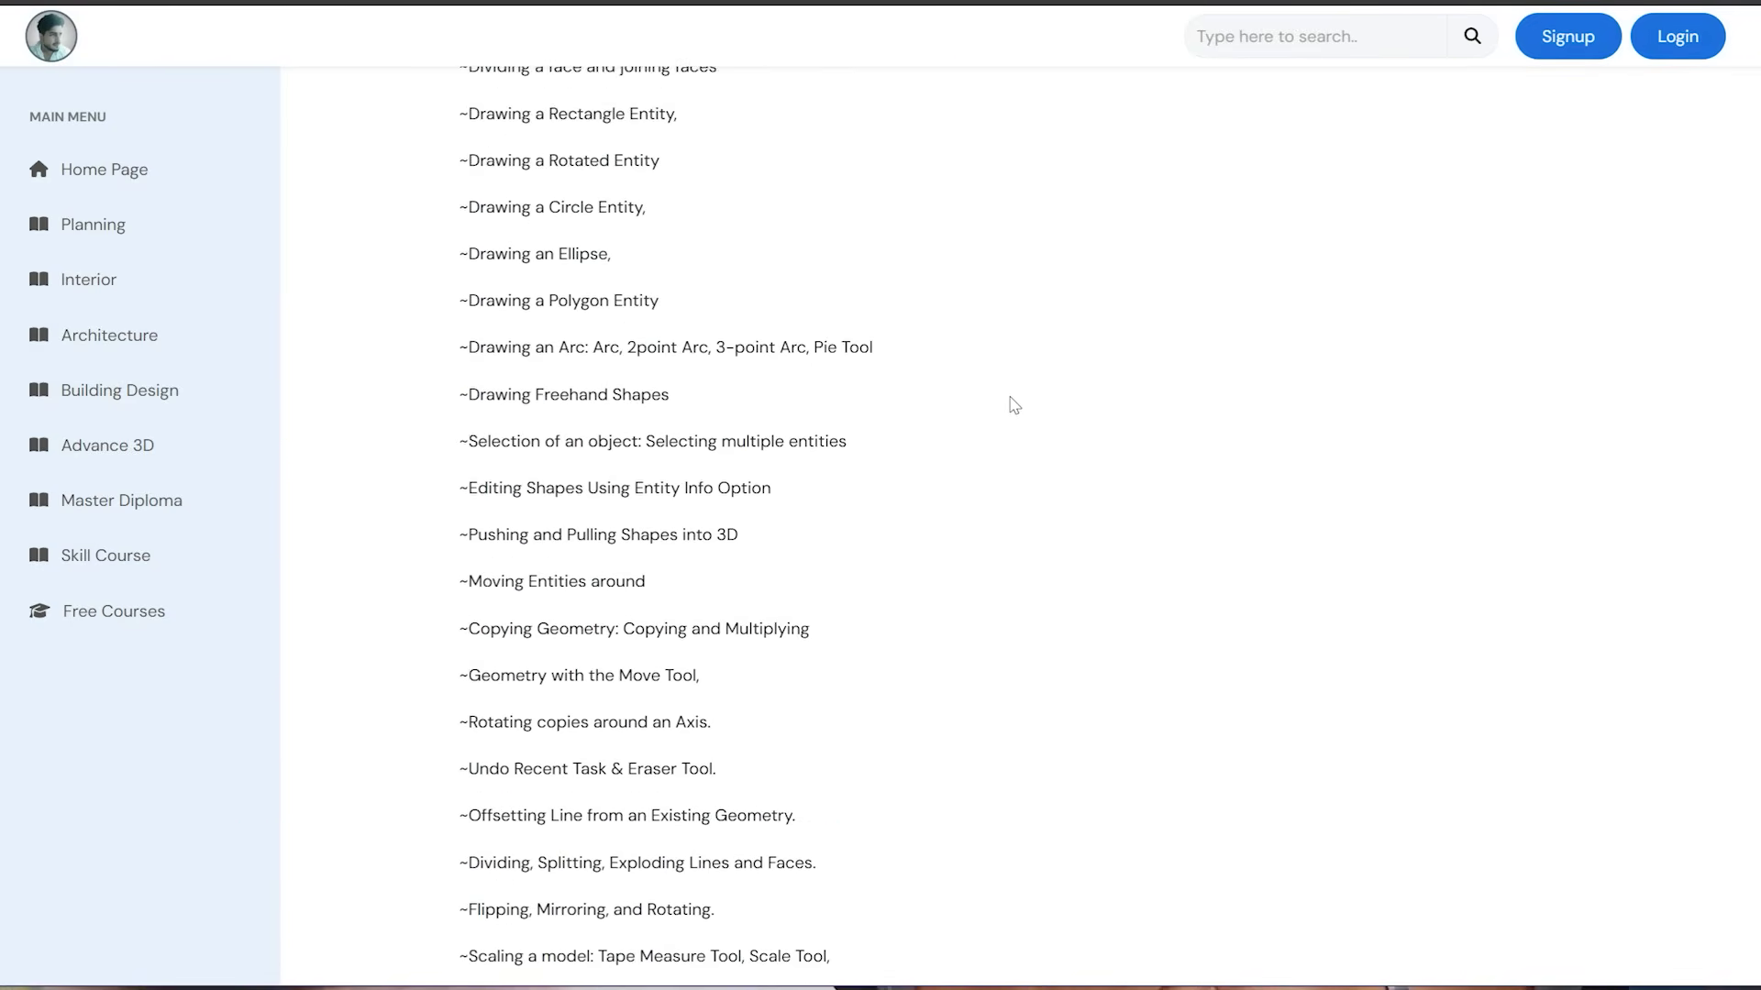
{"action": "scroll", "coordinate": [1015, 408], "scroll_direction": "down", "scroll_amount": 10}
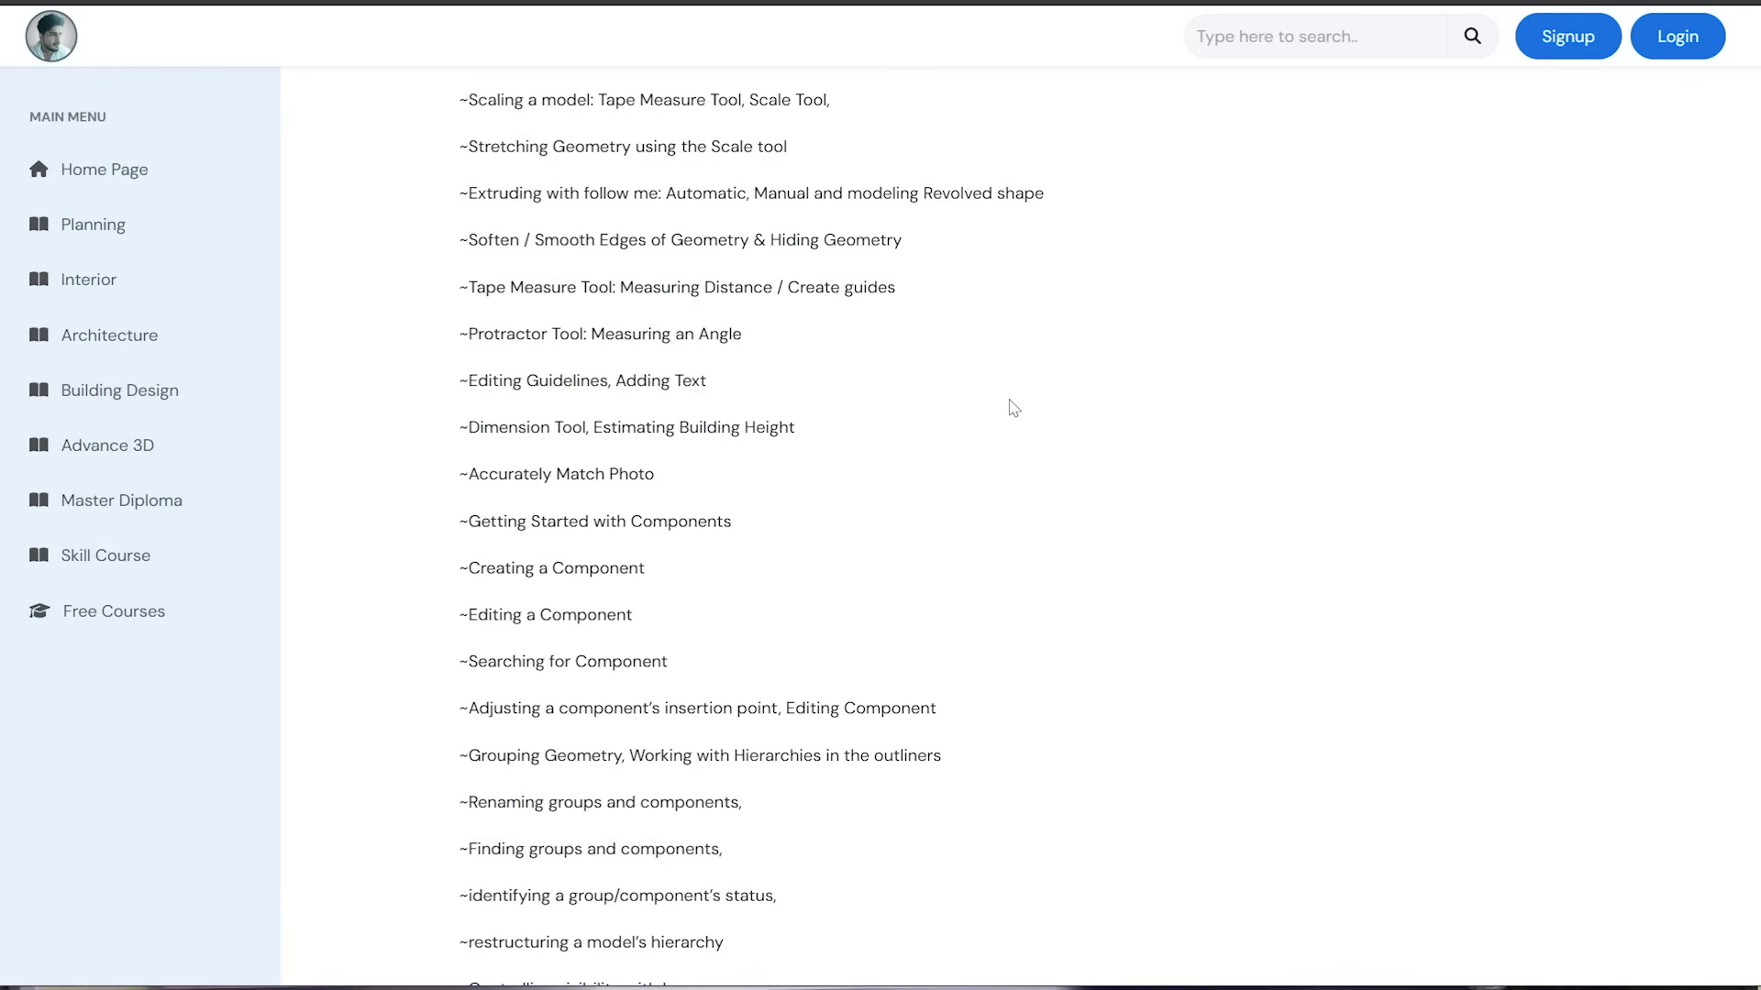
{"action": "scroll", "coordinate": [1014, 408], "scroll_direction": "down", "scroll_amount": 5}
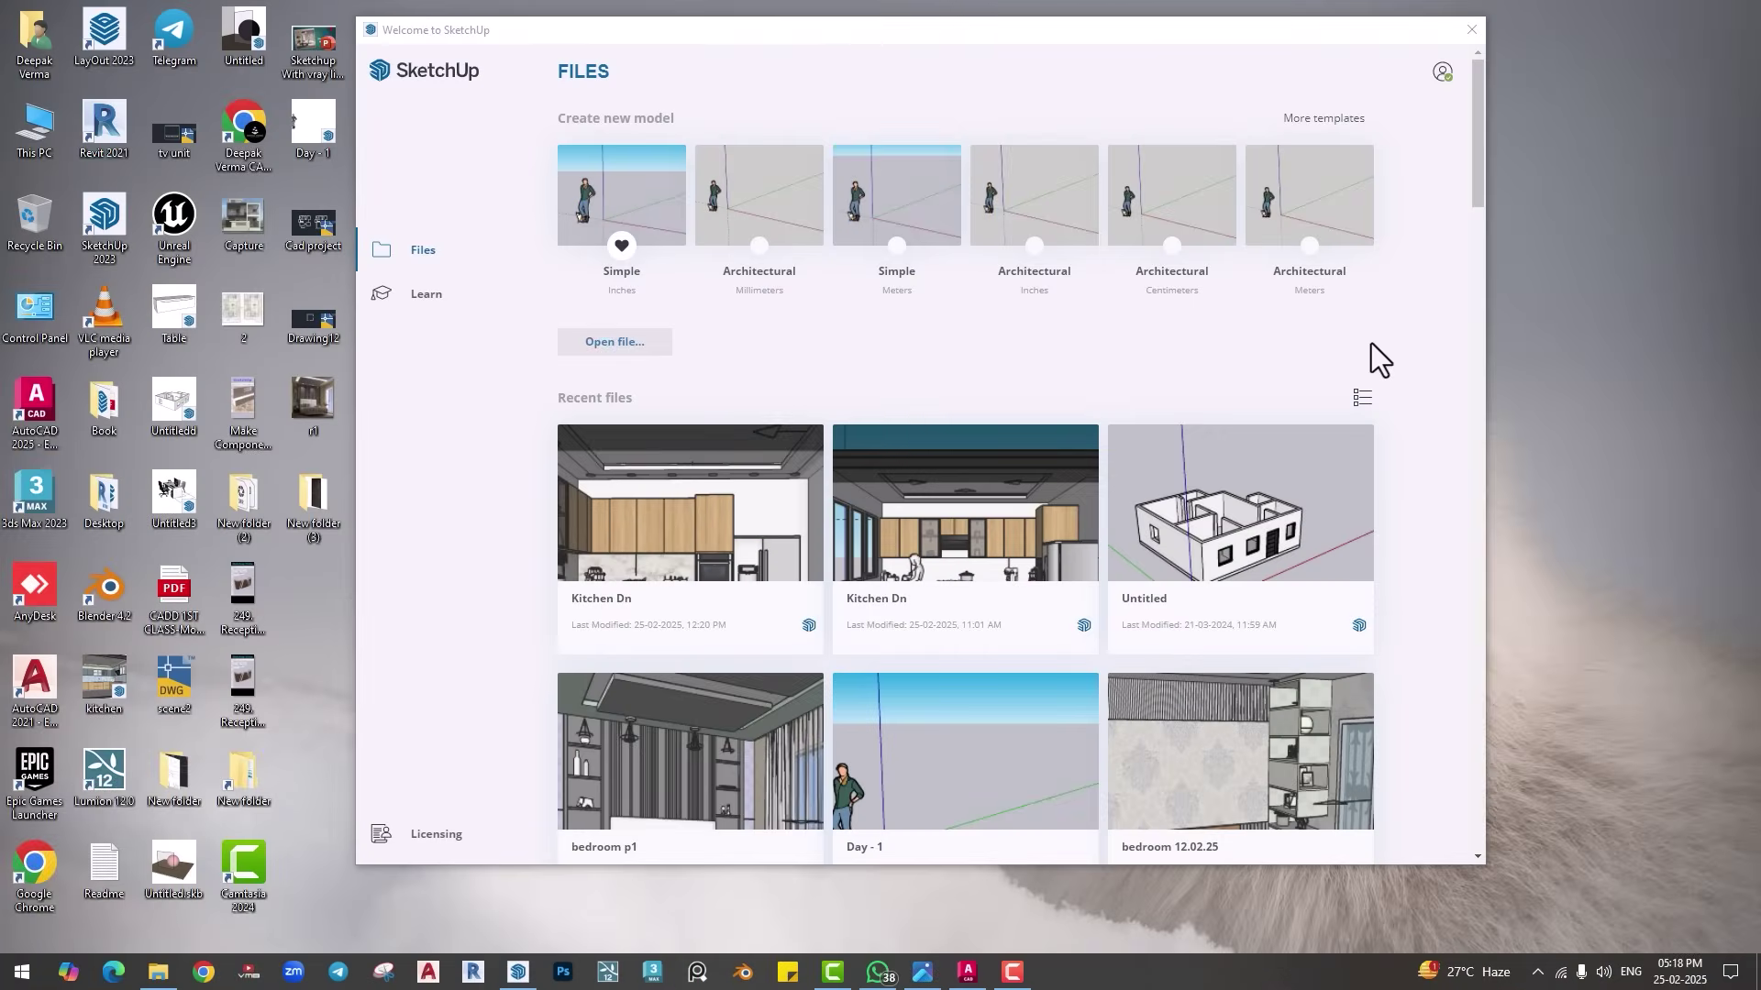
{"action": "scroll", "coordinate": [1376, 342], "scroll_direction": "down", "scroll_amount": 5}
{"action": "scroll", "coordinate": [1422, 339], "scroll_direction": "up", "scroll_amount": 5}
{"action": "left_click", "coordinate": [642, 344]}
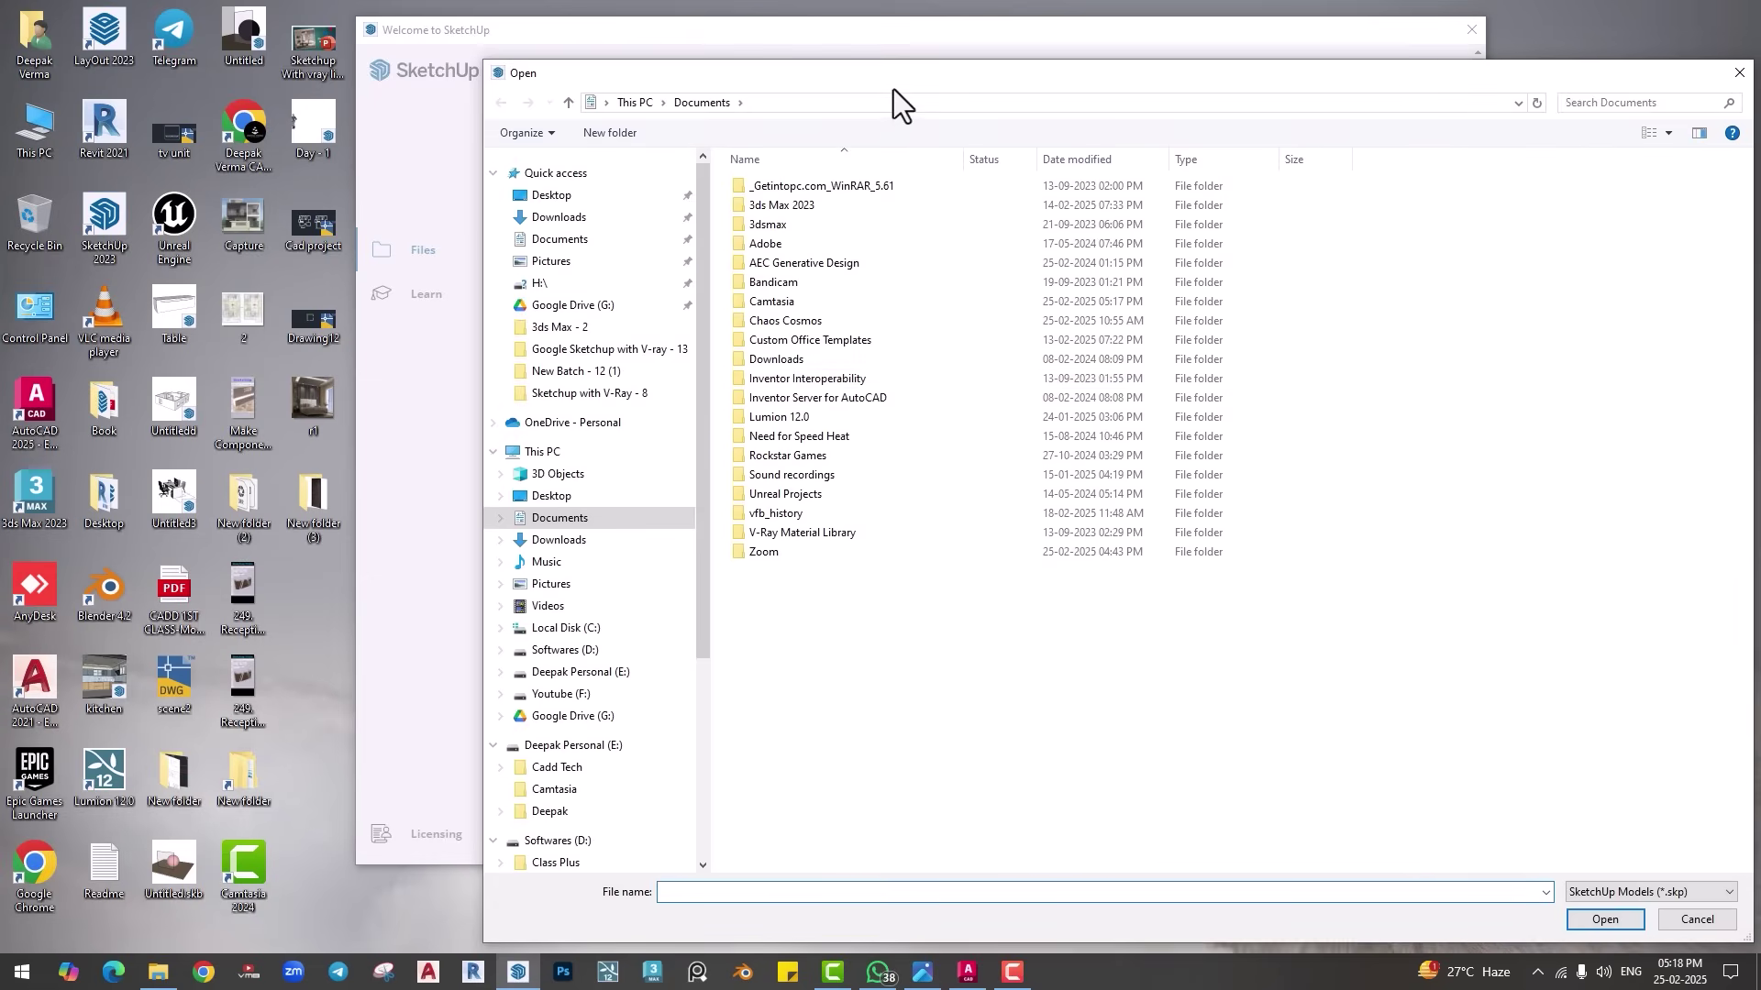
{"action": "left_click_drag", "start_coordinate": [893, 85], "coordinate": [733, 76]}
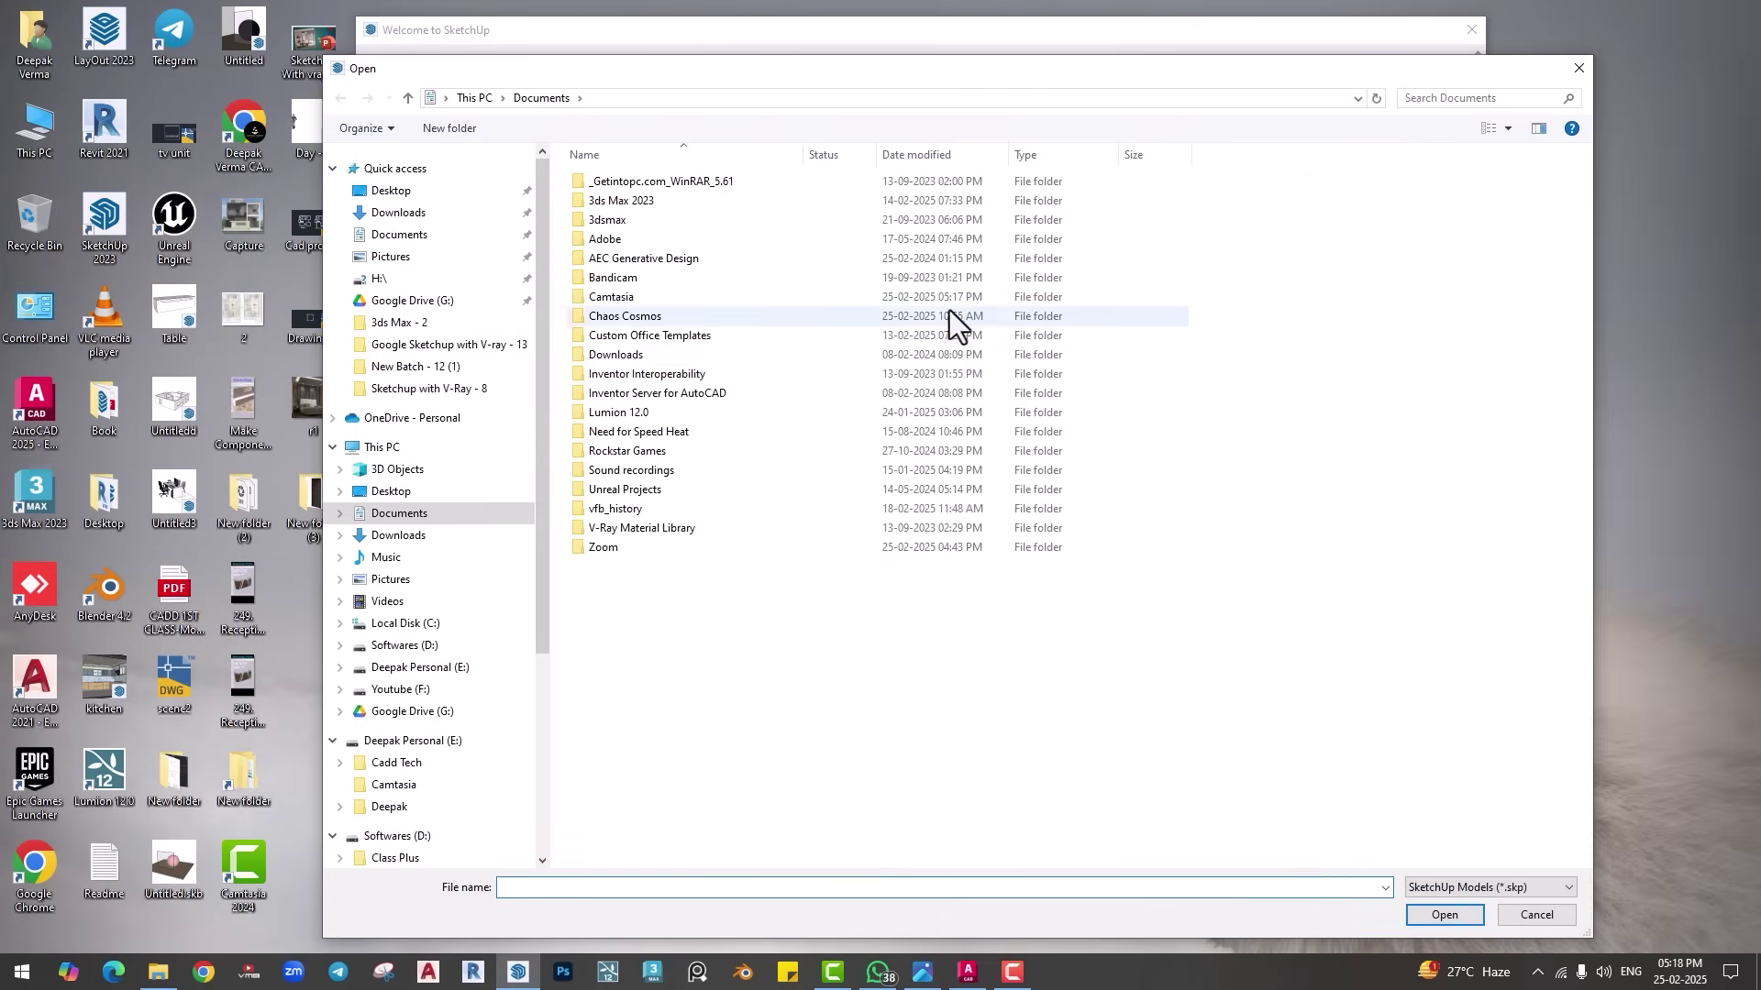
{"action": "left_click", "coordinate": [1580, 66]}
Step: Look through the recent and recovered files in the SketchUp welcome window, check the Learn resources, and return to the Files page
{"action": "scroll", "coordinate": [734, 449], "scroll_direction": "down", "scroll_amount": 2}
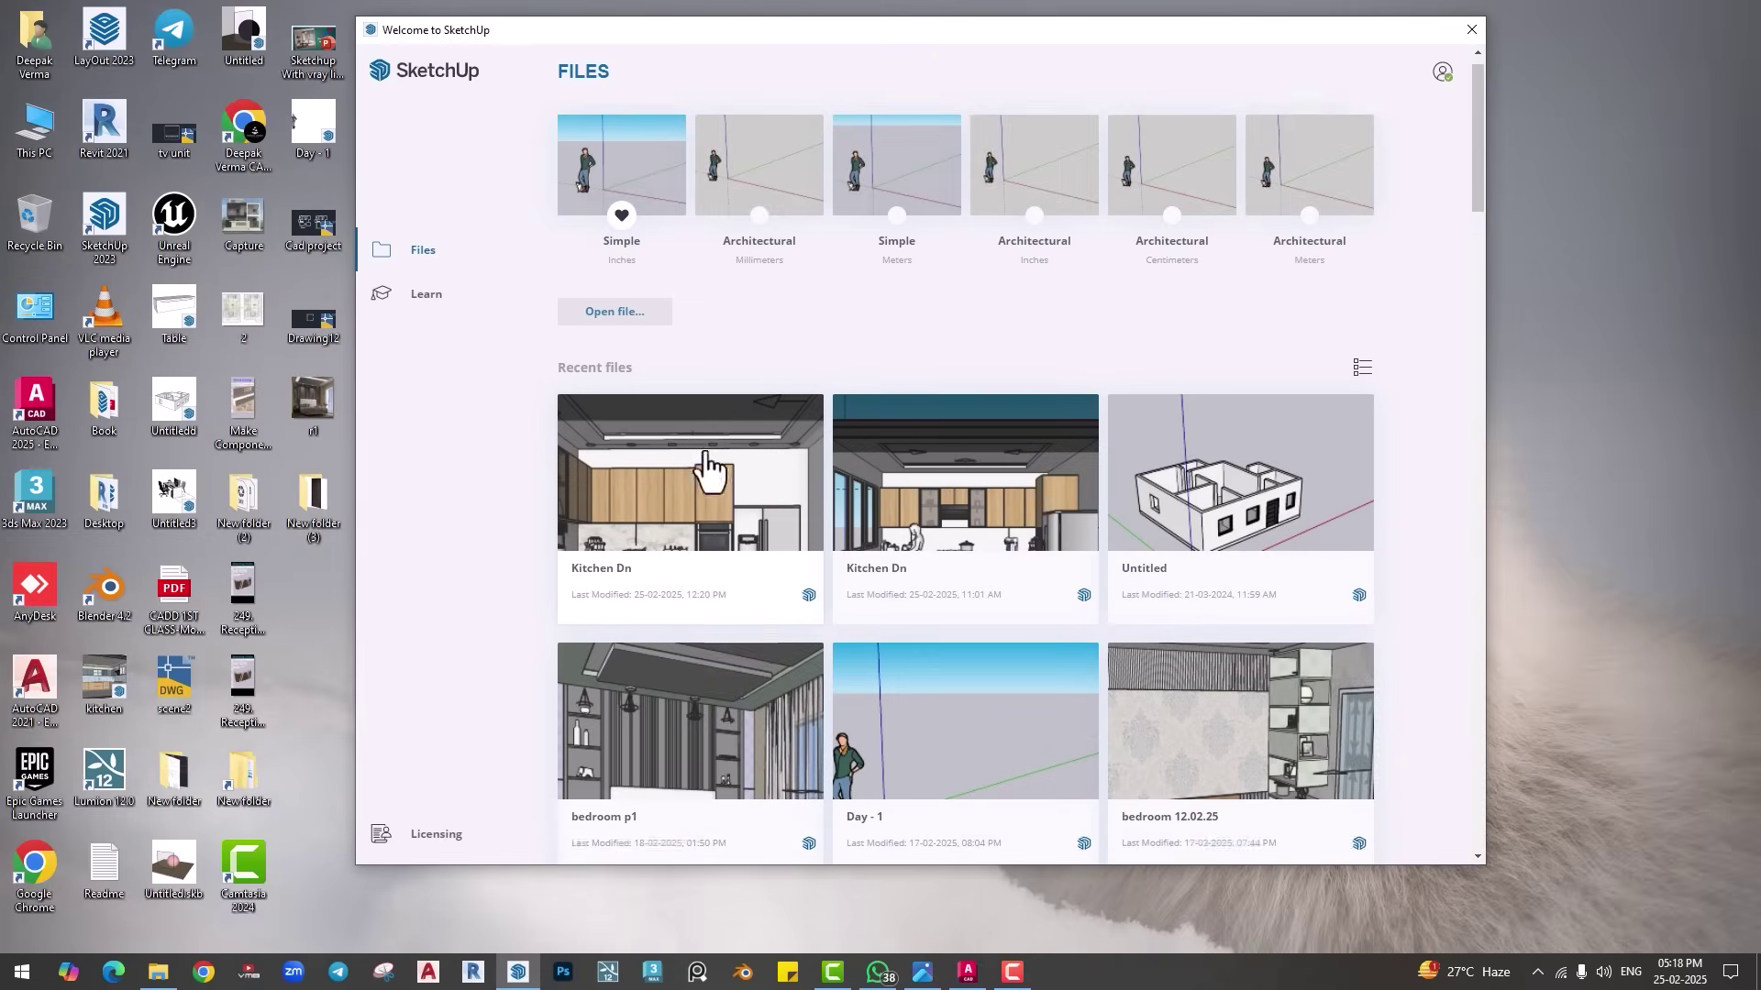
{"action": "scroll", "coordinate": [917, 514], "scroll_direction": "down", "scroll_amount": 3}
{"action": "scroll", "coordinate": [954, 569], "scroll_direction": "down", "scroll_amount": 5}
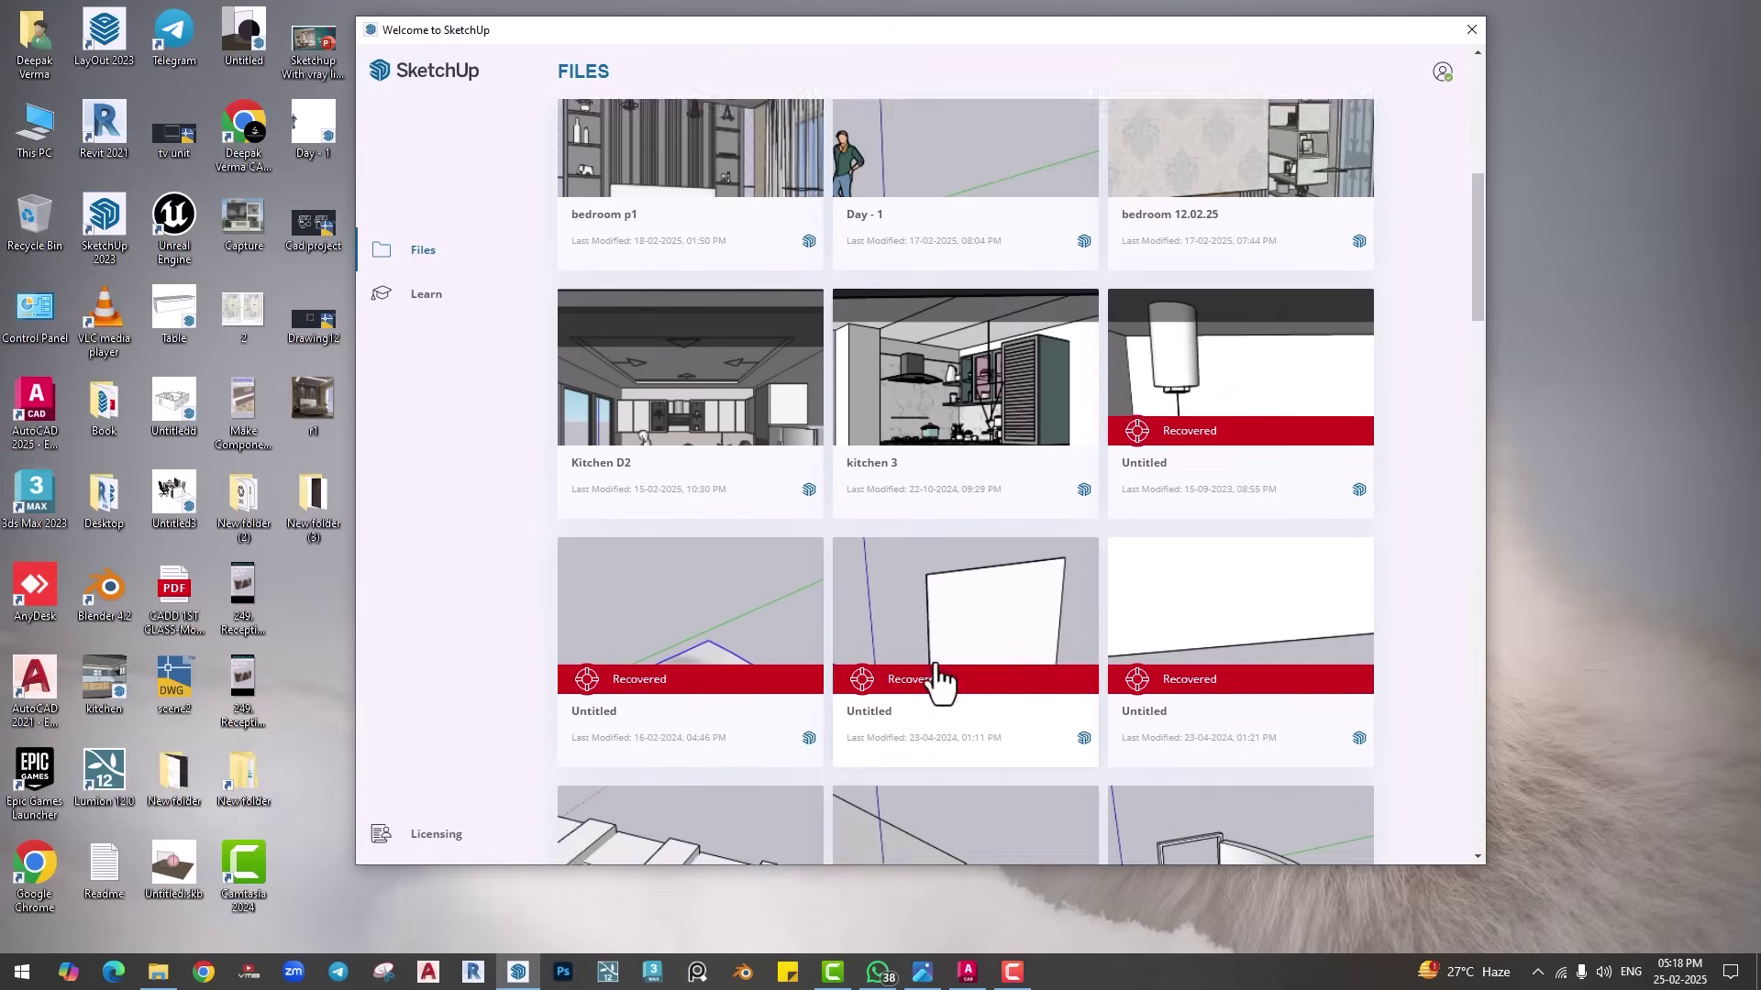
{"action": "scroll", "coordinate": [958, 679], "scroll_direction": "up", "scroll_amount": 3}
{"action": "scroll", "coordinate": [959, 679], "scroll_direction": "down", "scroll_amount": 3}
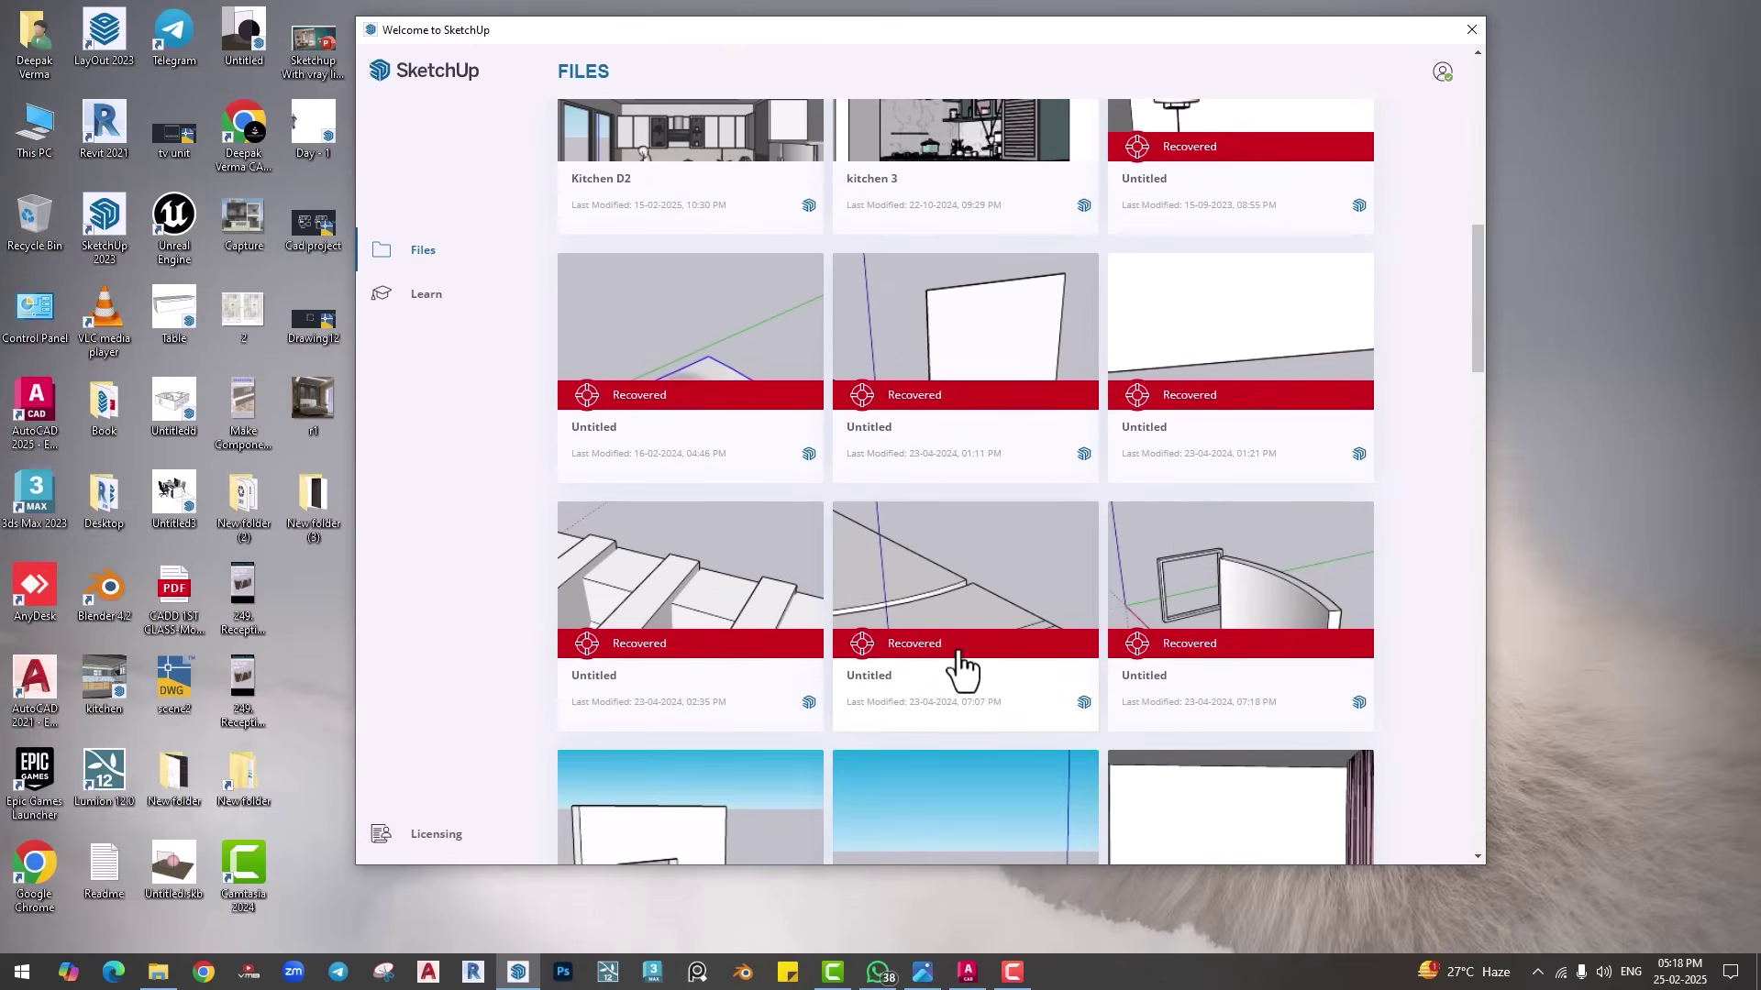
{"action": "scroll", "coordinate": [1041, 472], "scroll_direction": "down", "scroll_amount": 2}
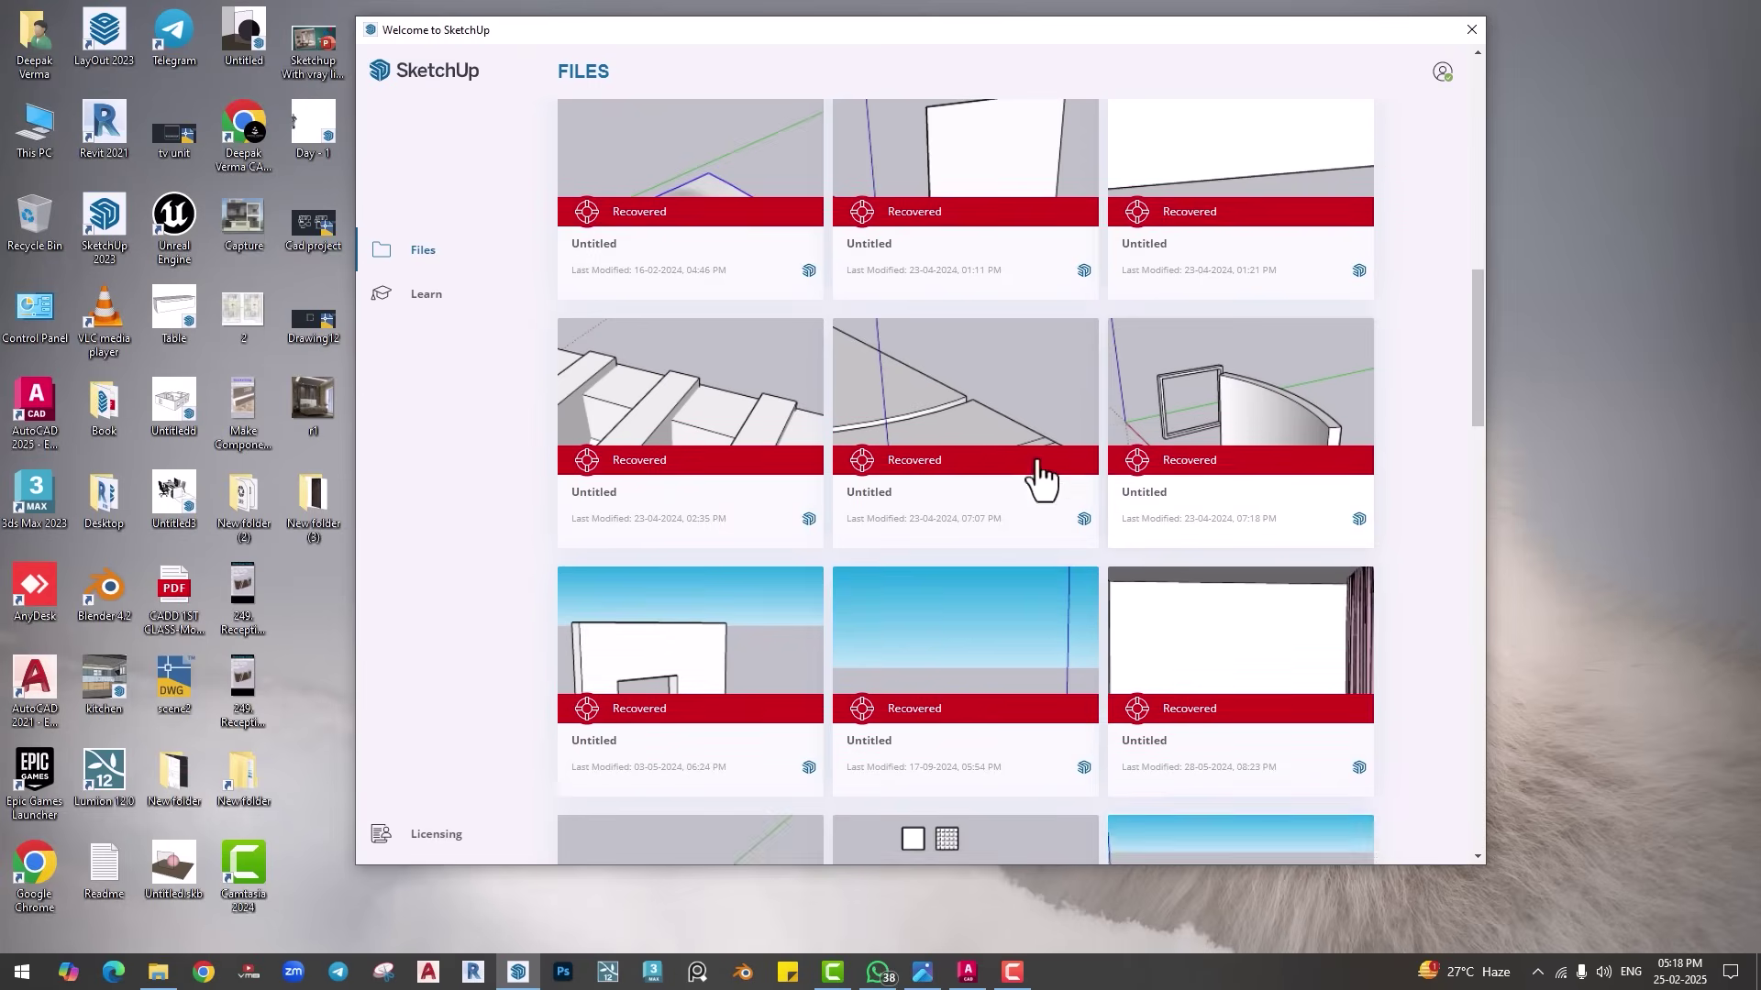
{"action": "scroll", "coordinate": [1104, 346], "scroll_direction": "up", "scroll_amount": 2}
{"action": "scroll", "coordinate": [931, 617], "scroll_direction": "down", "scroll_amount": 6}
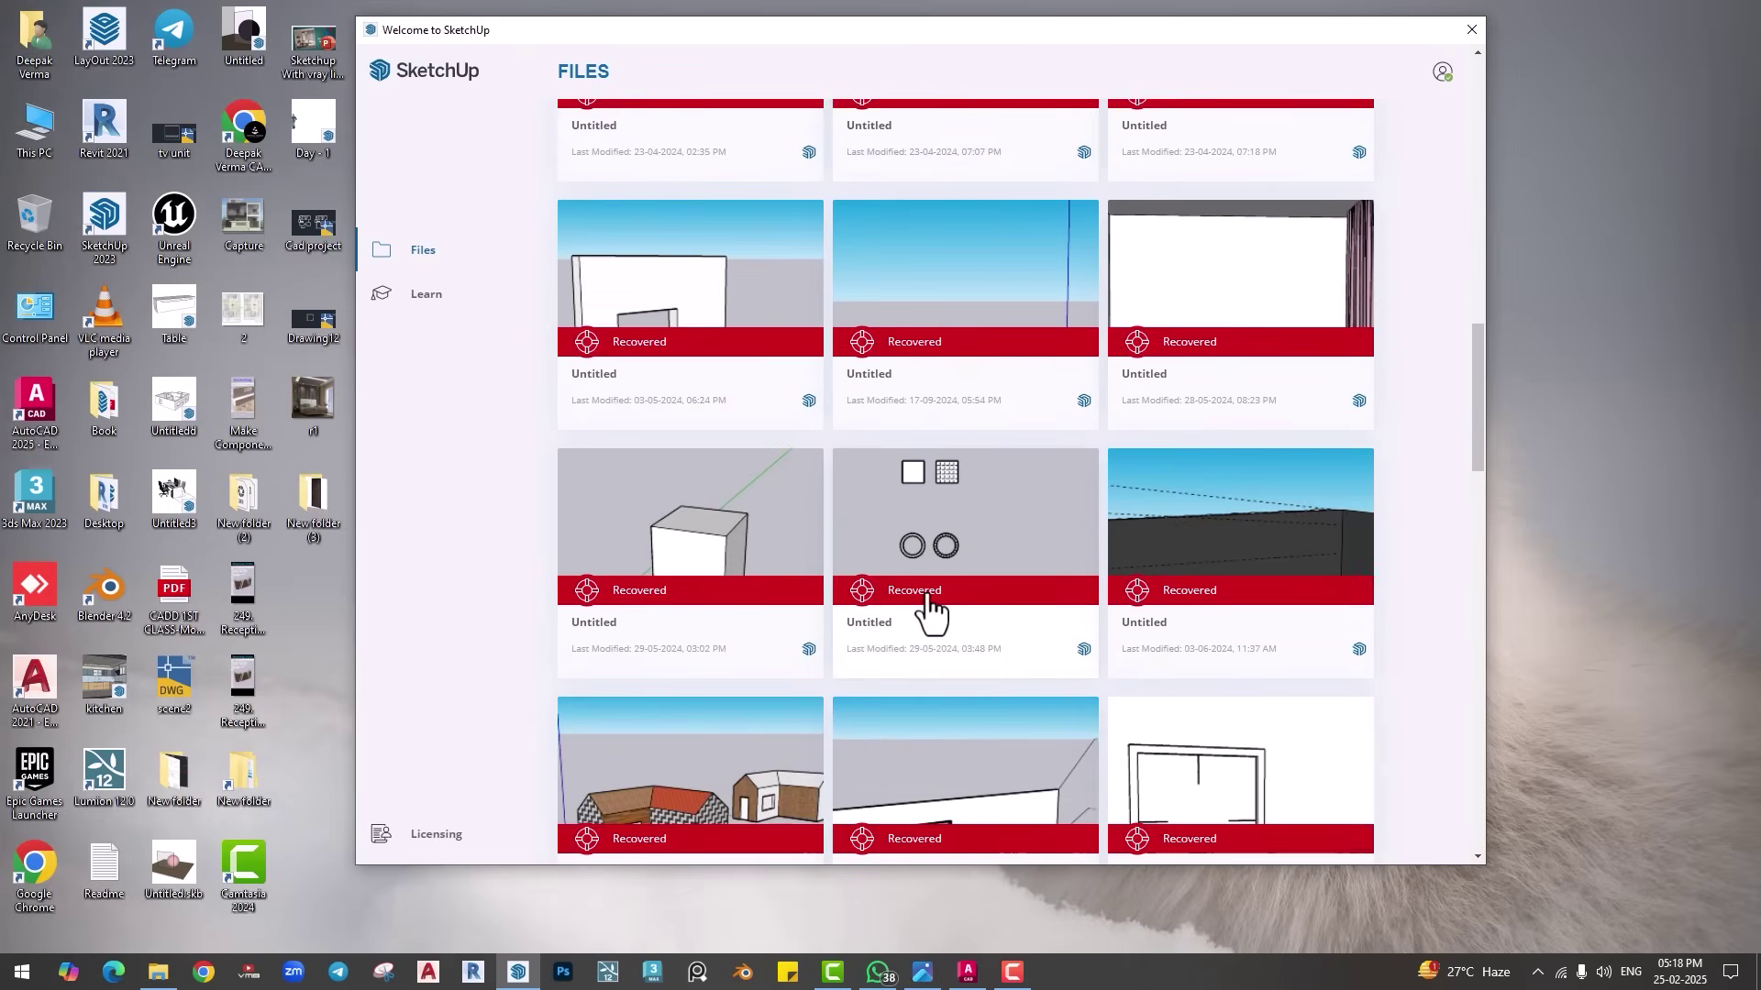
{"action": "scroll", "coordinate": [928, 605], "scroll_direction": "down", "scroll_amount": 7}
{"action": "scroll", "coordinate": [825, 562], "scroll_direction": "up", "scroll_amount": 11}
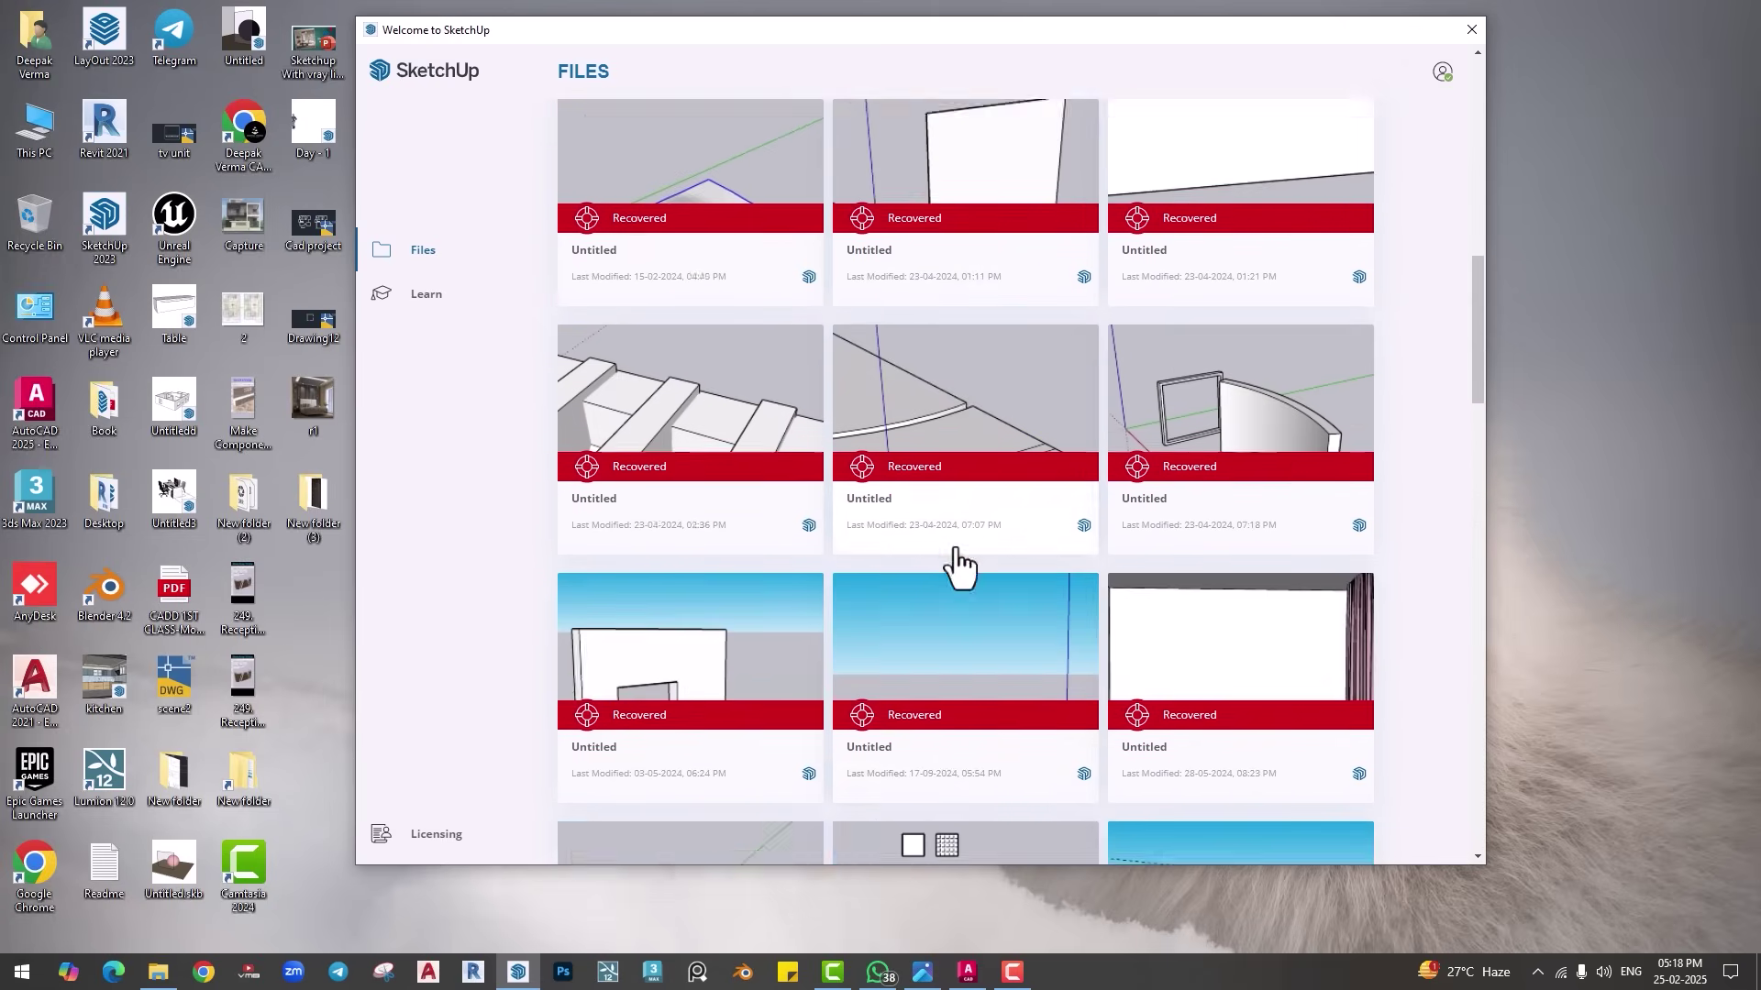
{"action": "scroll", "coordinate": [954, 559], "scroll_direction": "down", "scroll_amount": 3}
{"action": "scroll", "coordinate": [837, 621], "scroll_direction": "up", "scroll_amount": 9}
{"action": "scroll", "coordinate": [734, 541], "scroll_direction": "up", "scroll_amount": 5}
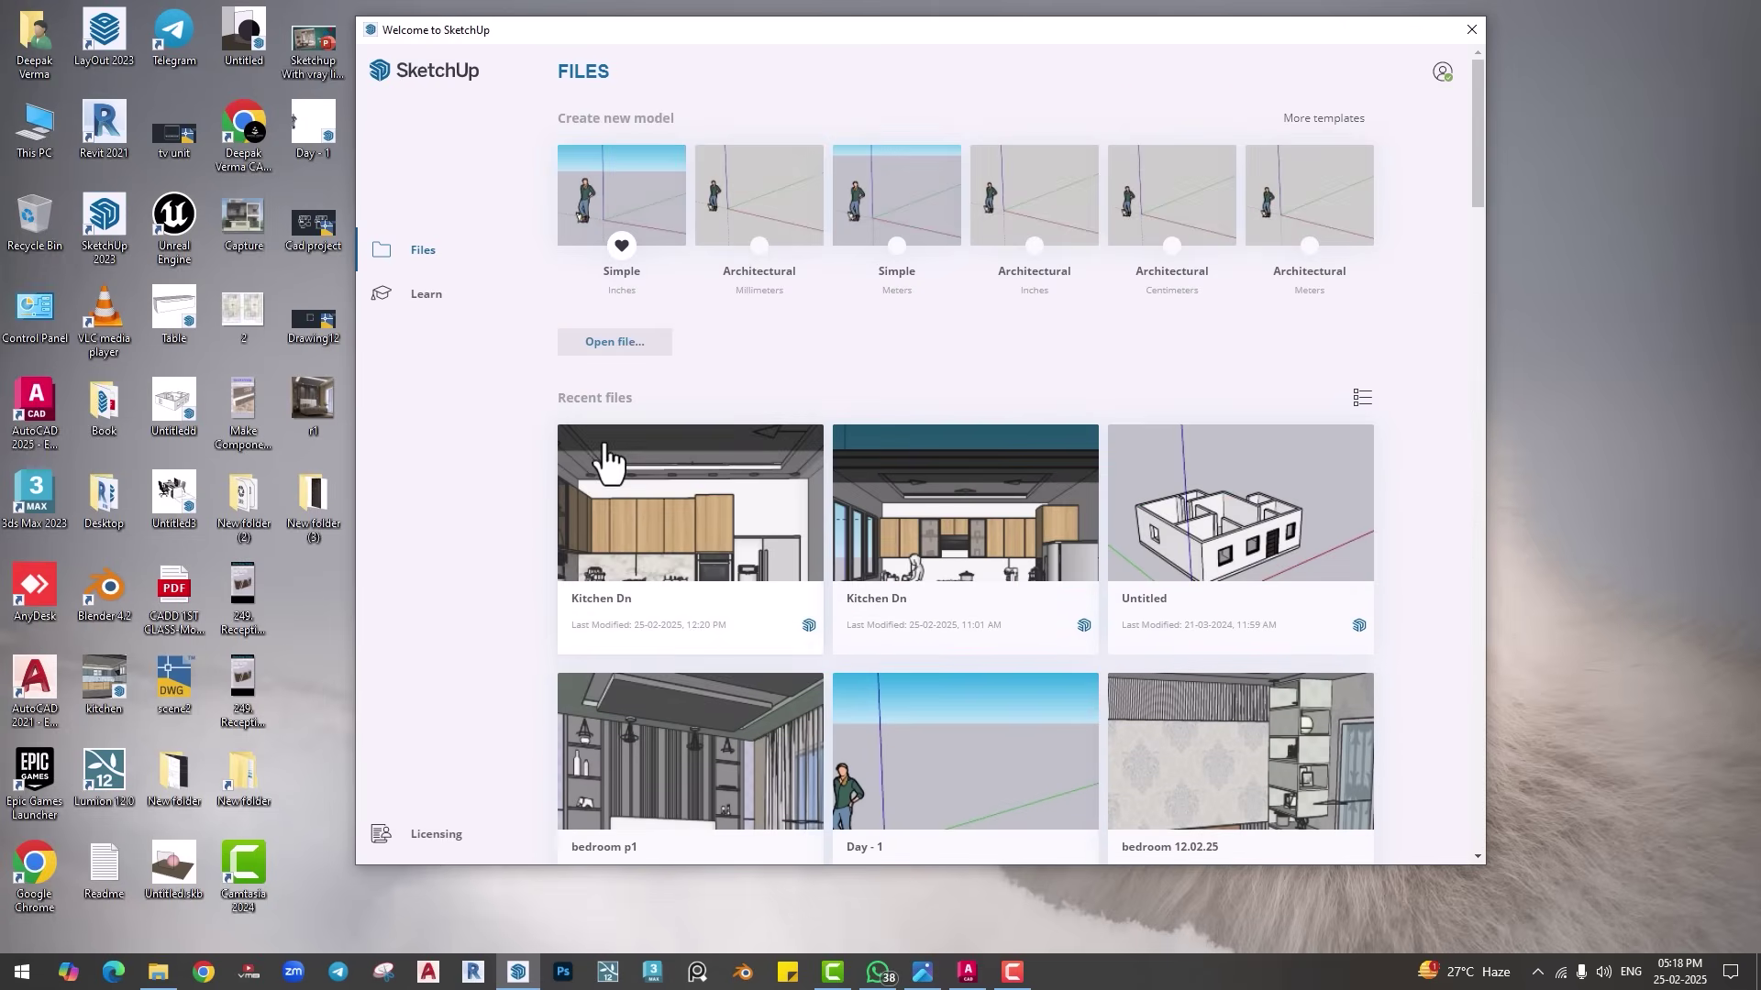
{"action": "left_click", "coordinate": [420, 303]}
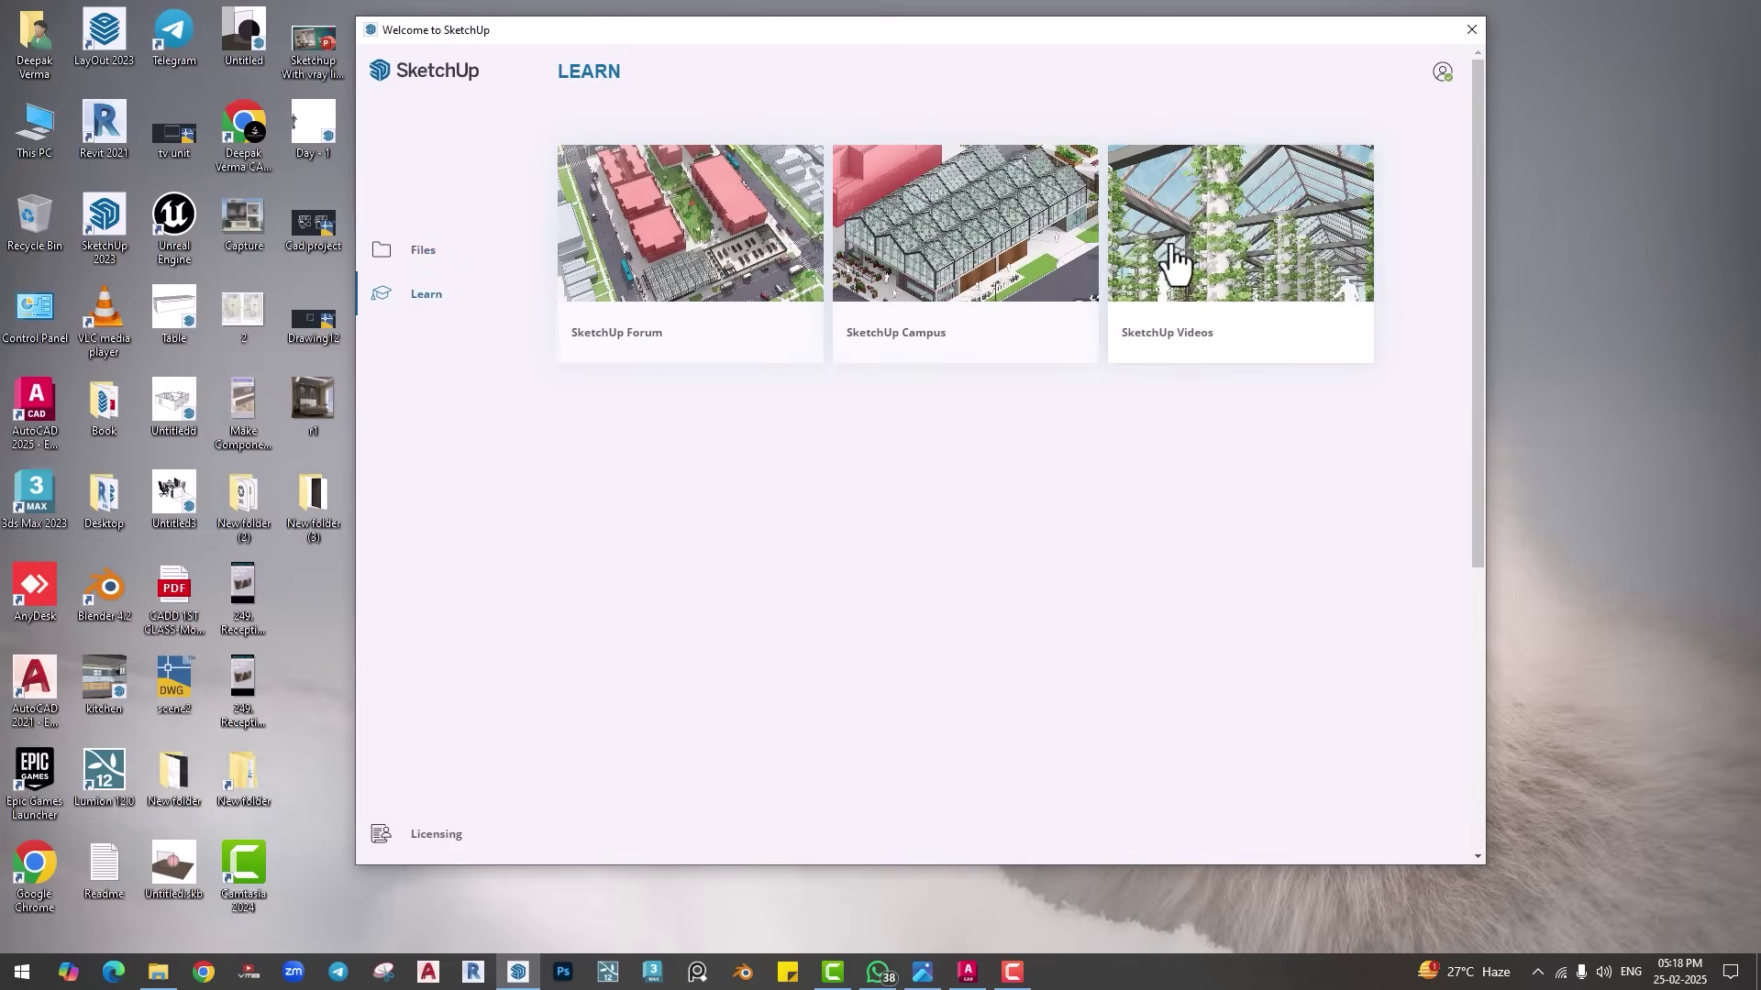
{"action": "left_click", "coordinate": [392, 251]}
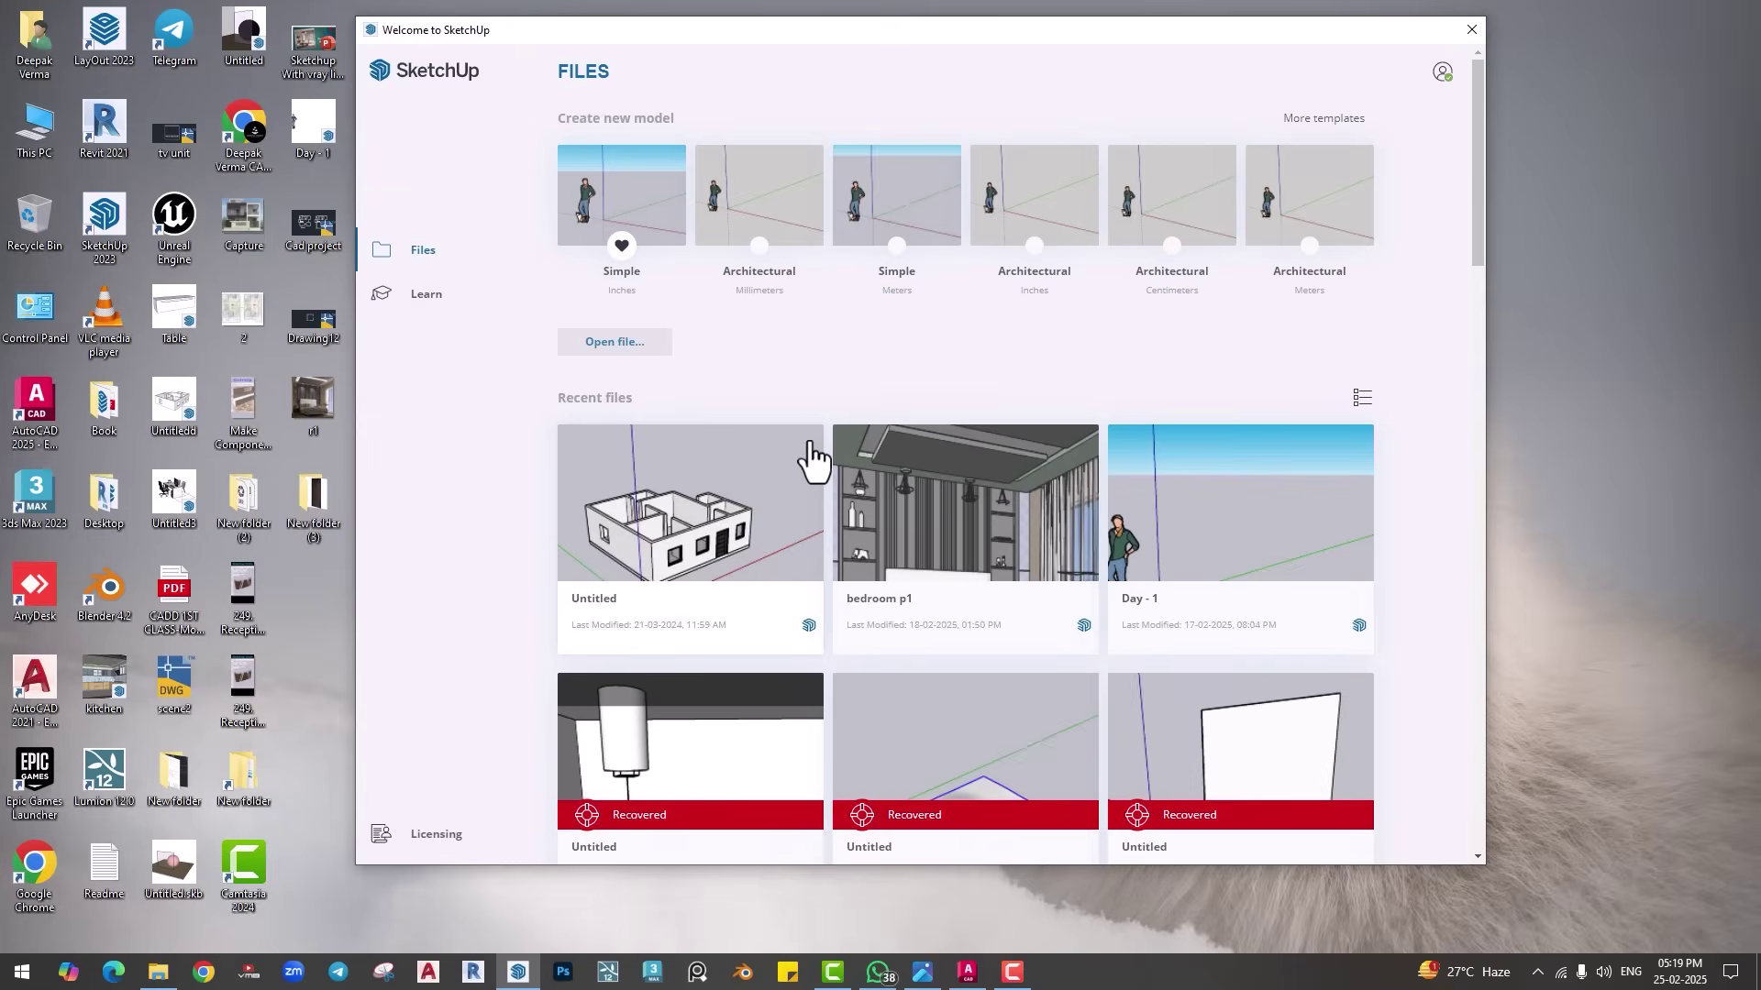
Step: Create a new model from the Simple (Inches) template and save it to the Desktop as Sketchup Class
{"action": "left_click", "coordinate": [612, 188]}
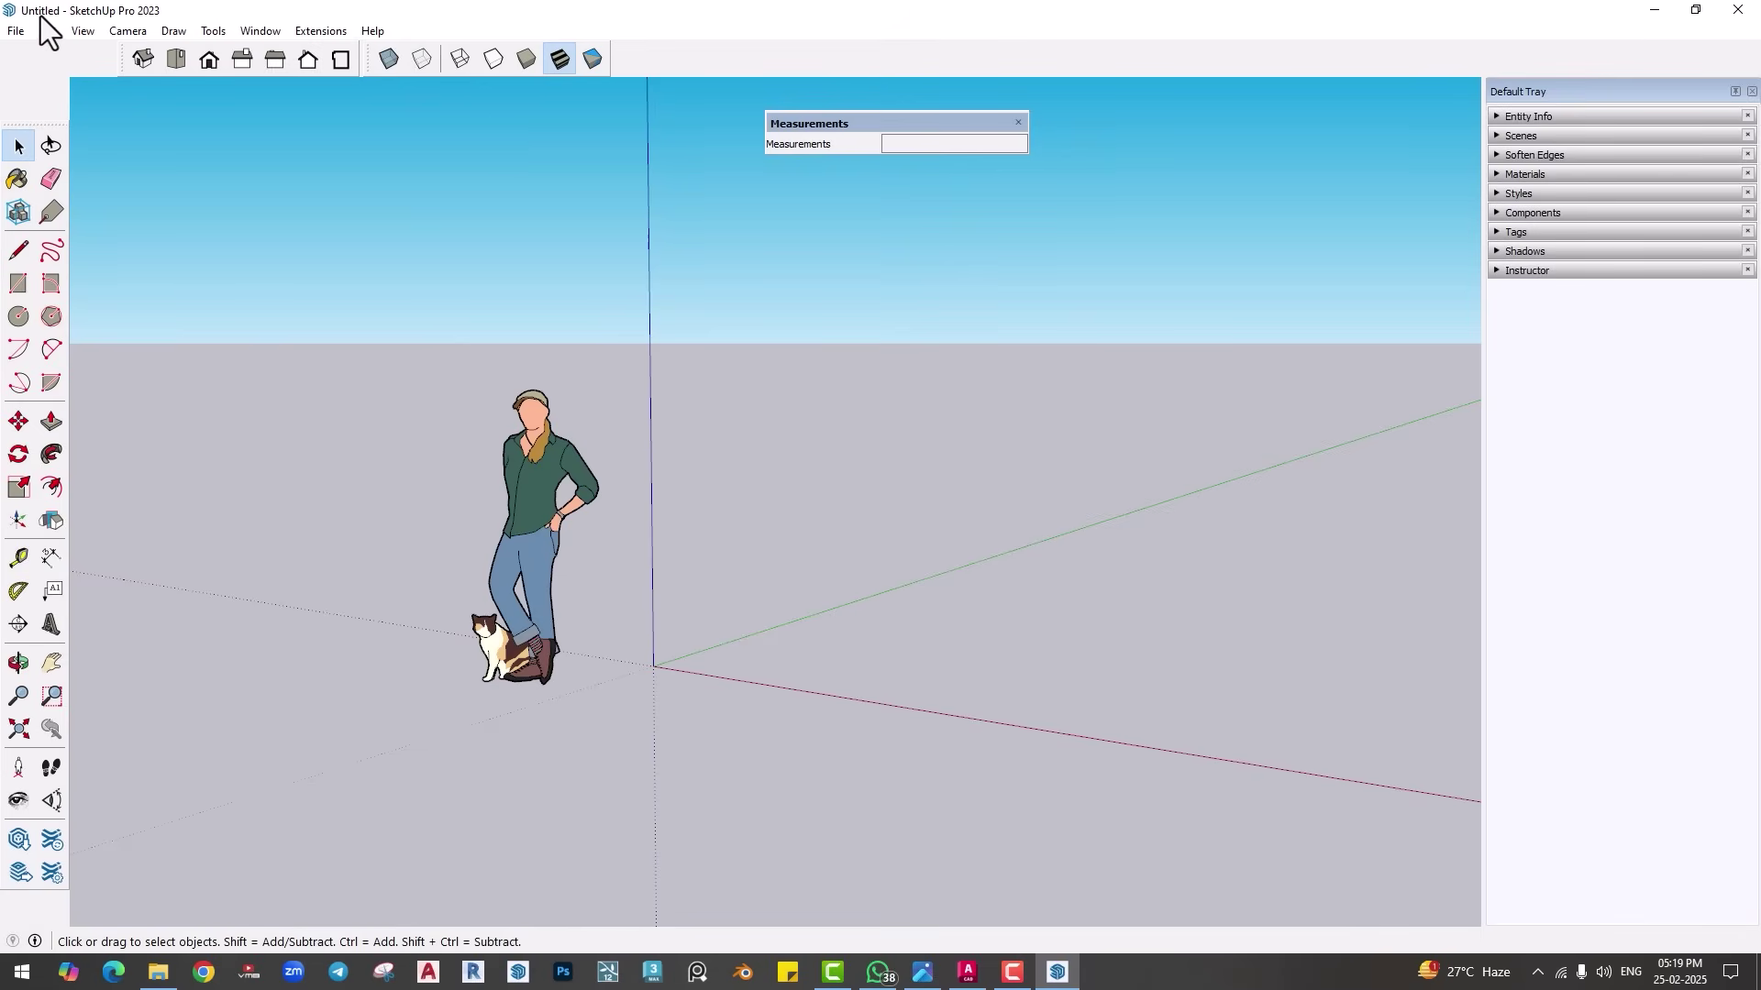
{"action": "left_click", "coordinate": [18, 33]}
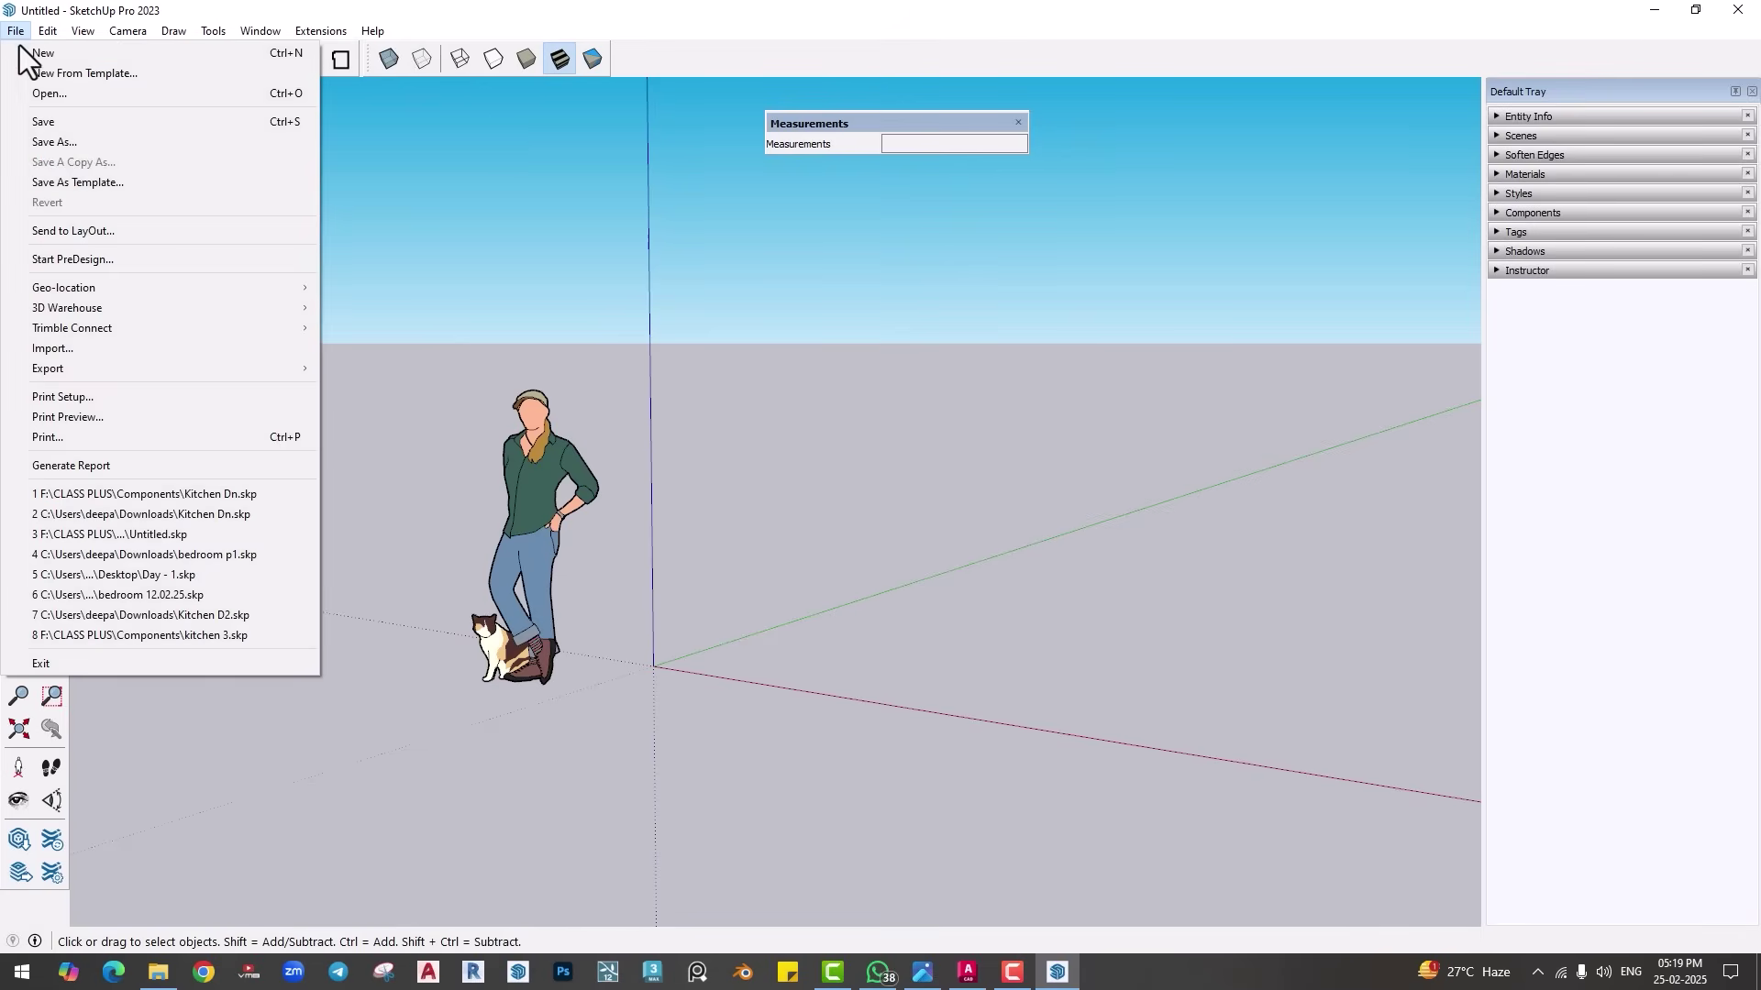
{"action": "left_click", "coordinate": [50, 140]}
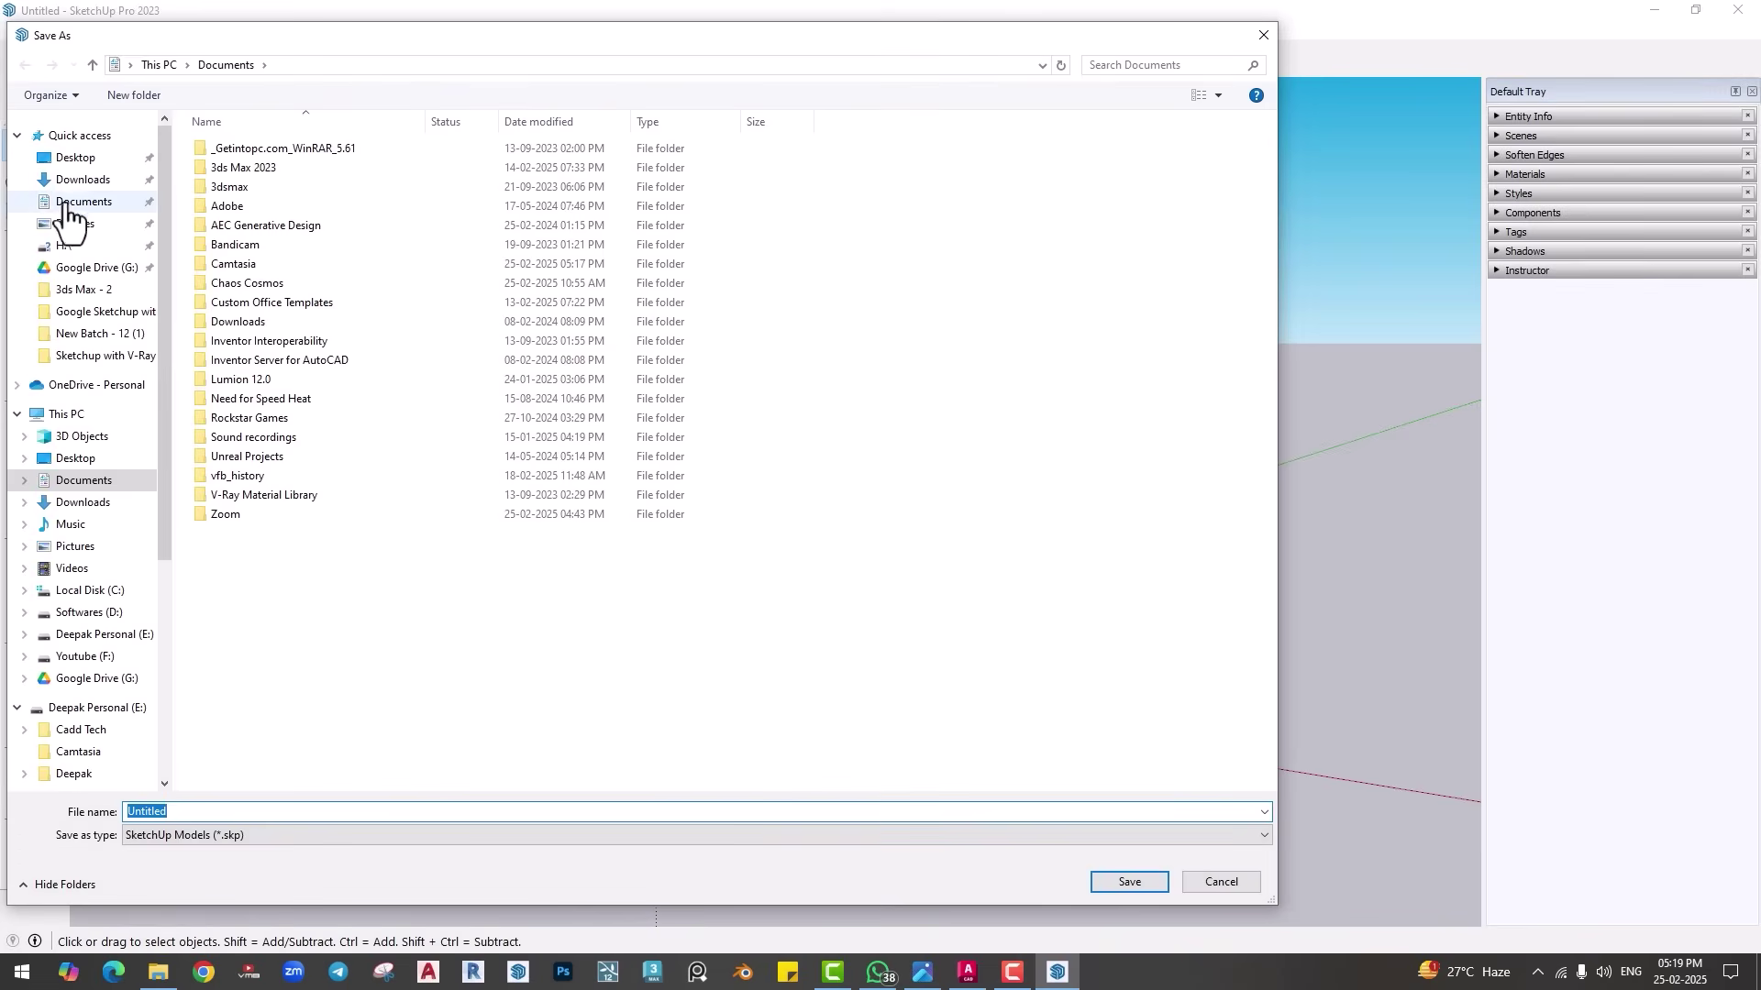
{"action": "left_click", "coordinate": [71, 158]}
{"action": "left_click", "coordinate": [433, 813]}
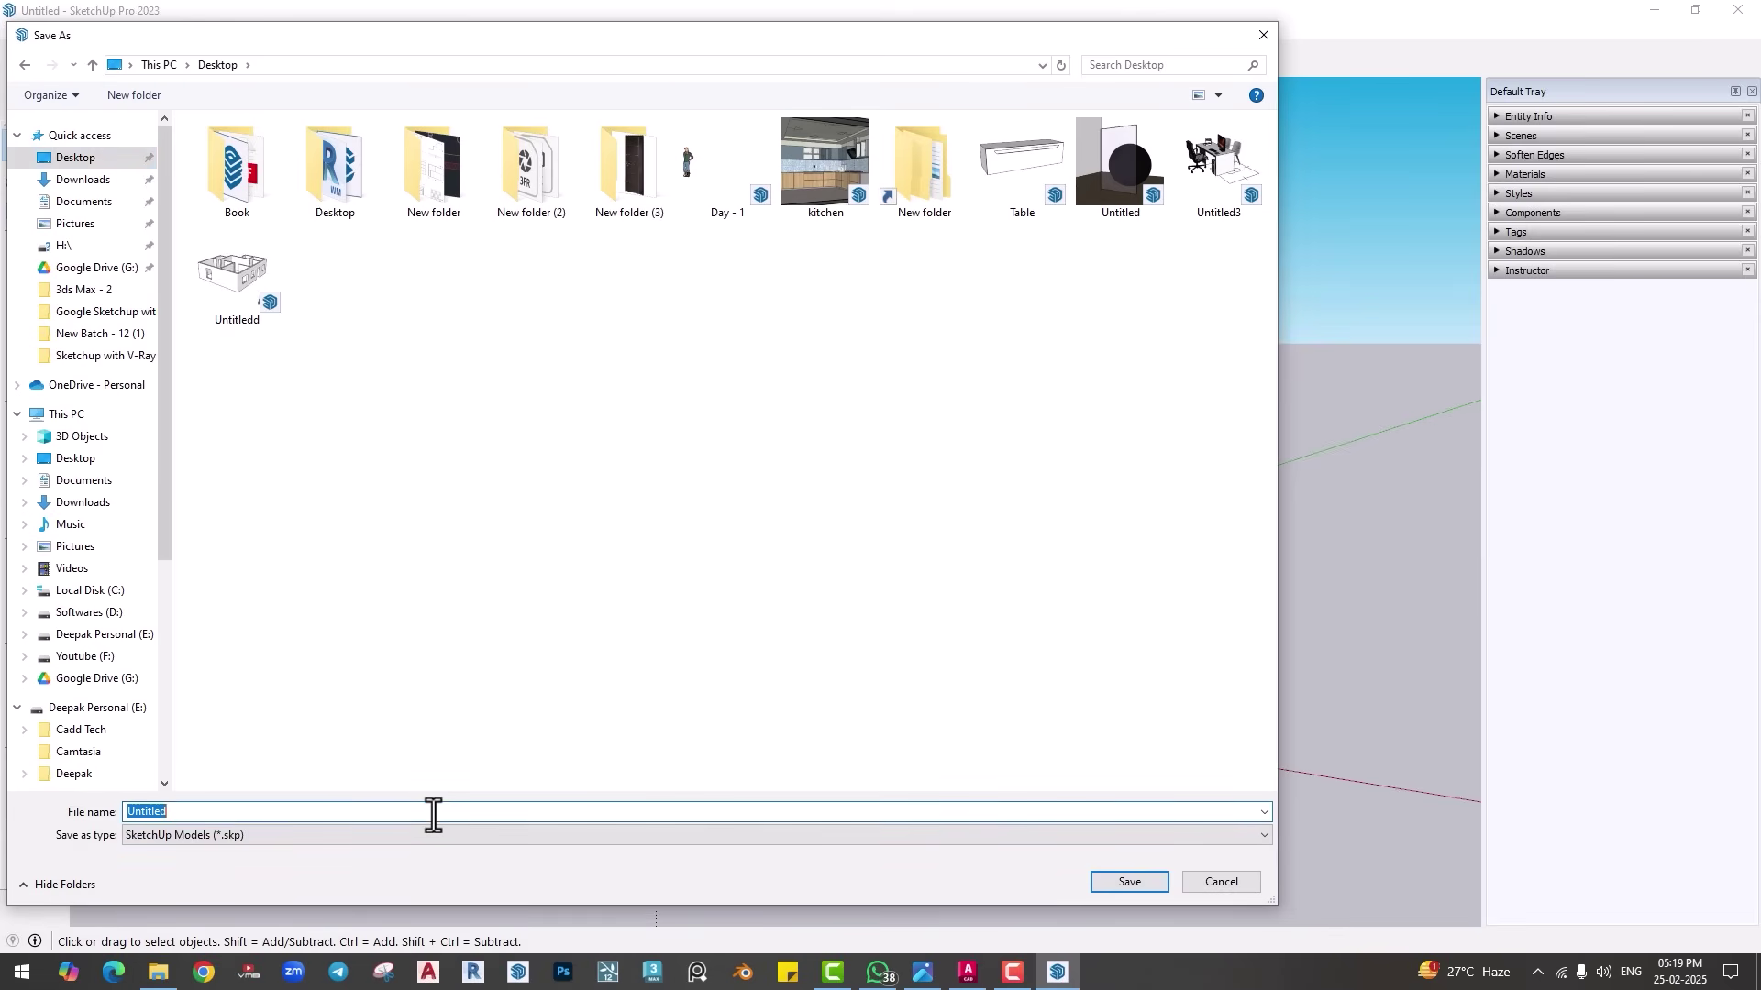
{"action": "type", "text": "Sket"}
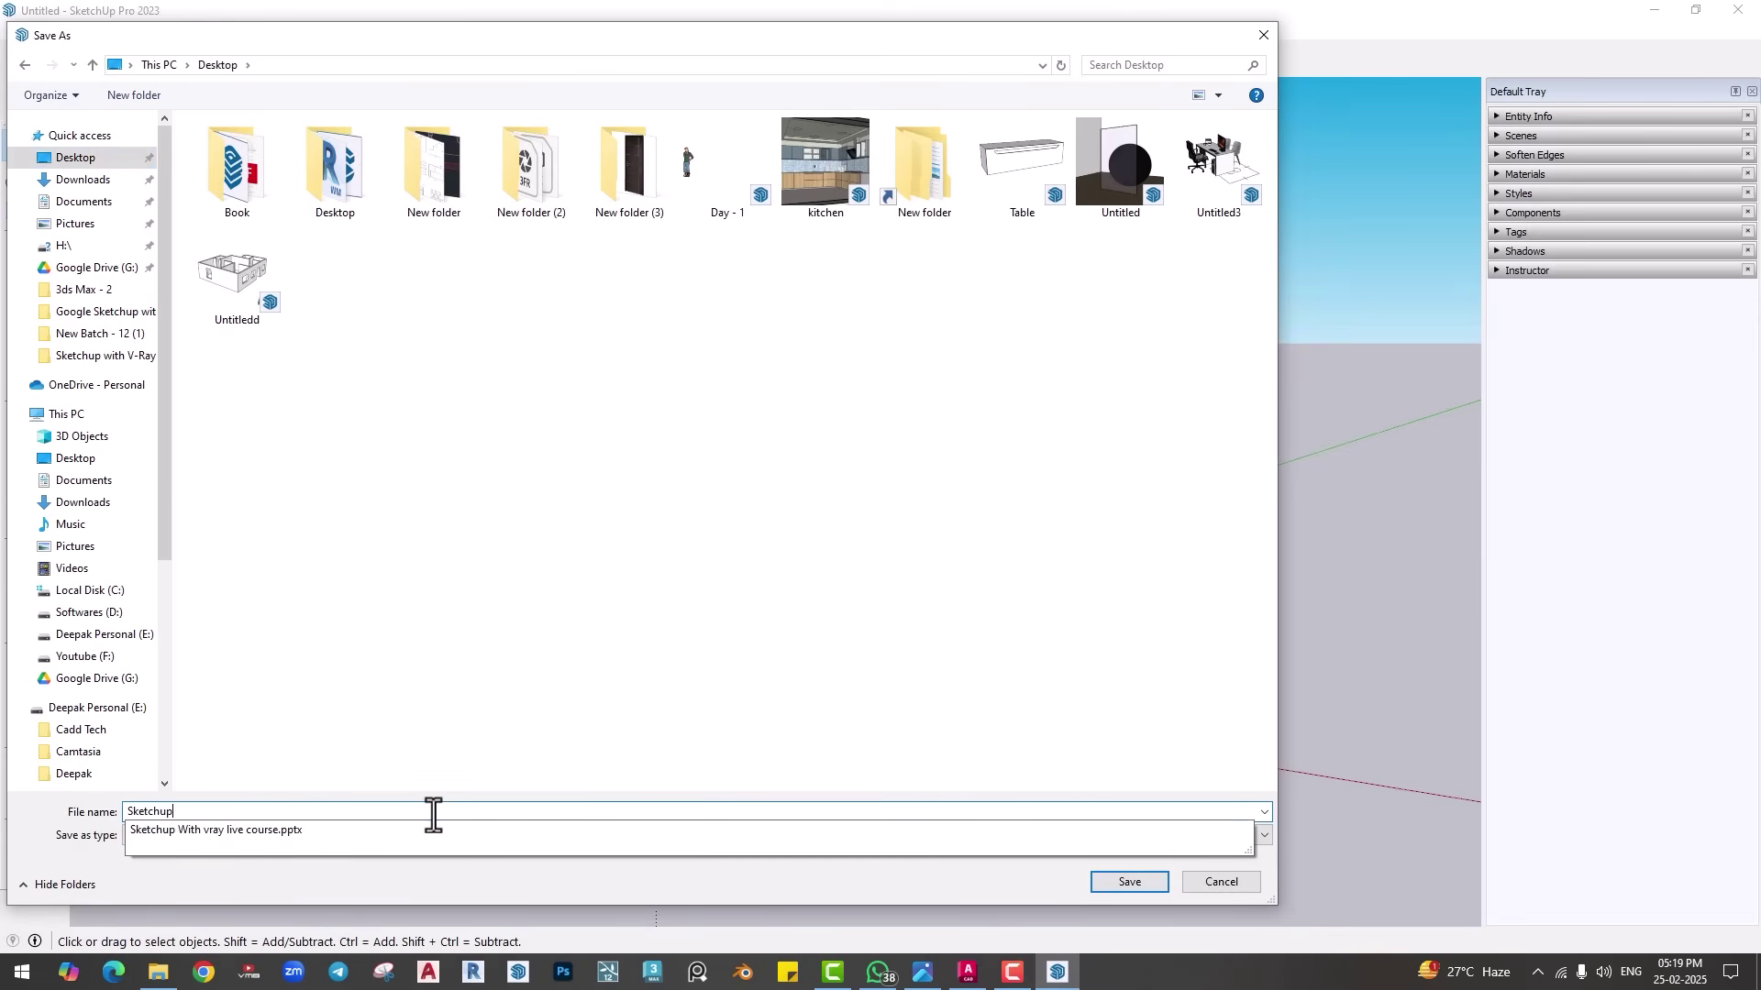
{"action": "type", "text": "chup "}
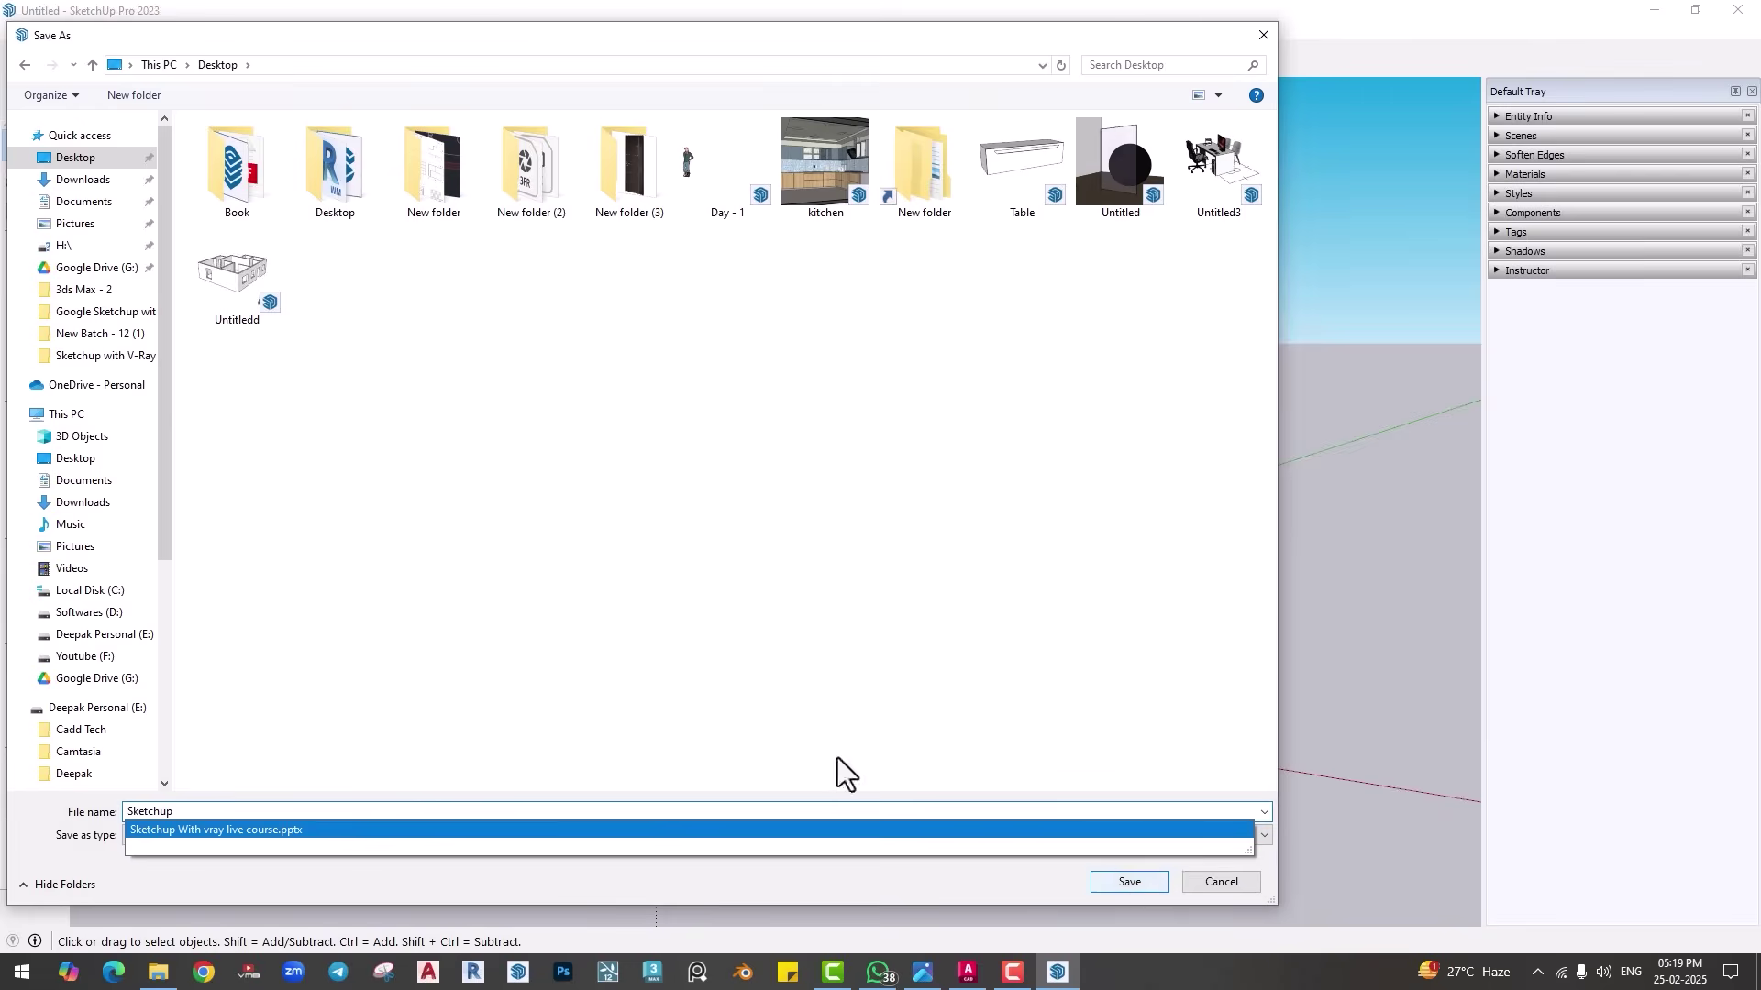
{"action": "type", "text": "Class"}
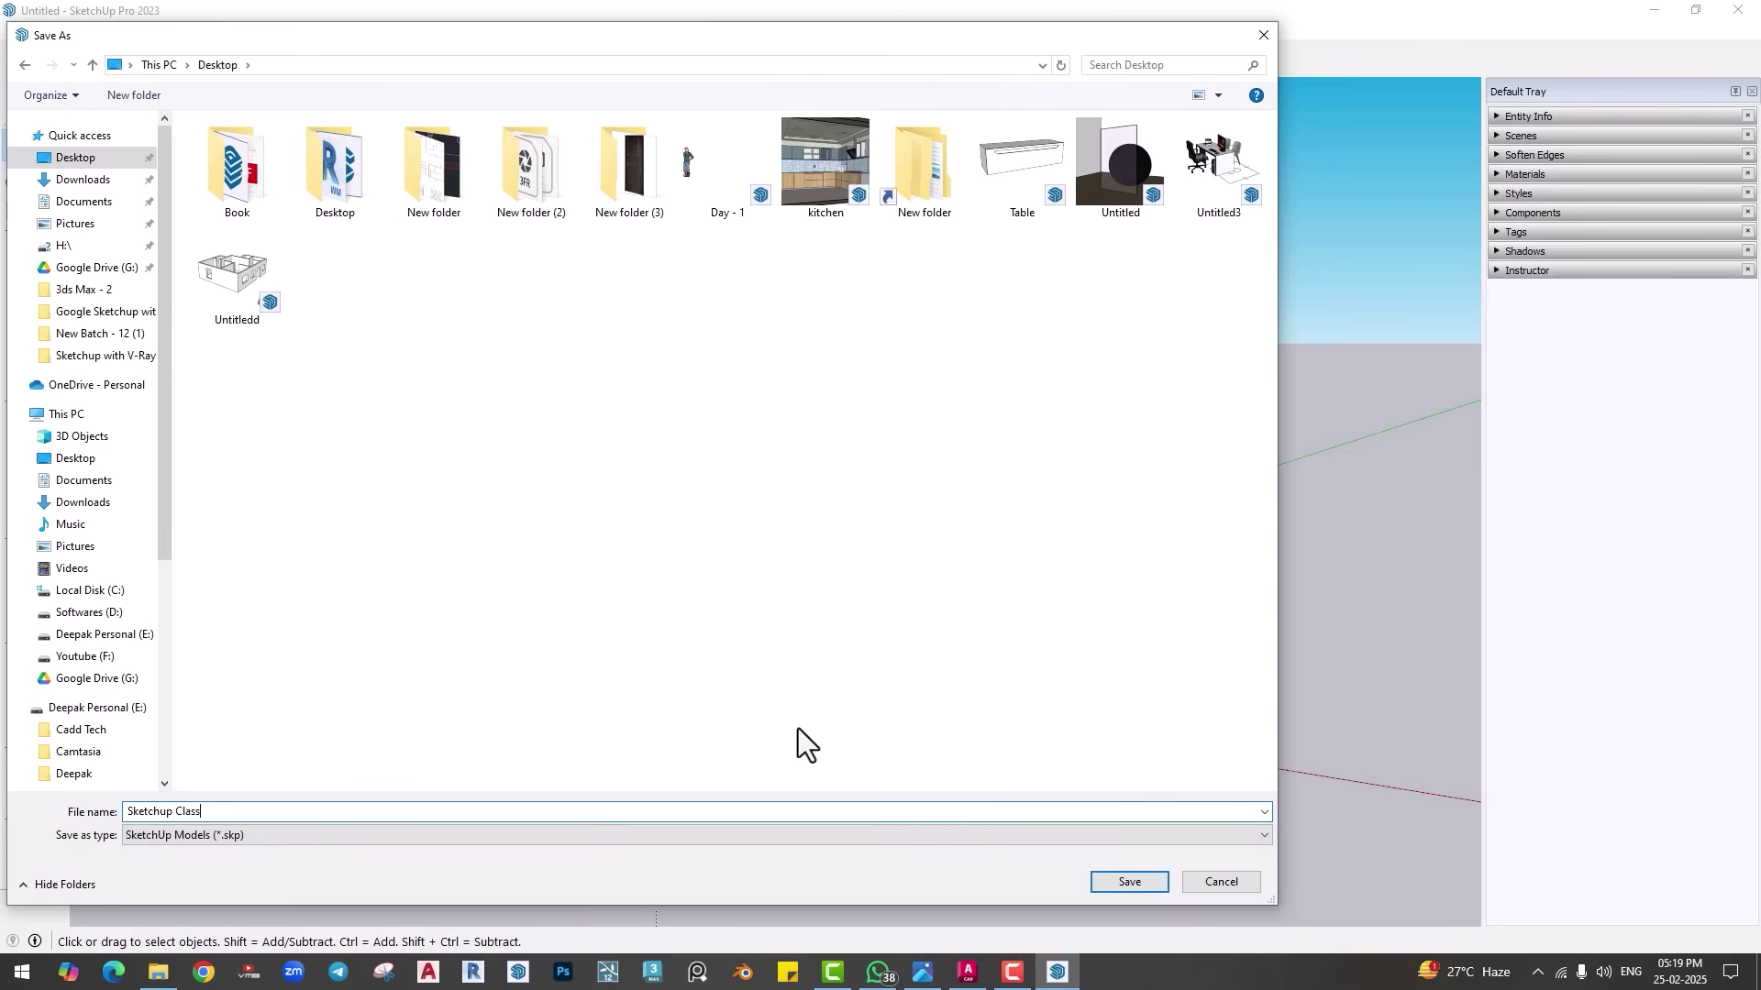
{"action": "left_click", "coordinate": [1134, 881]}
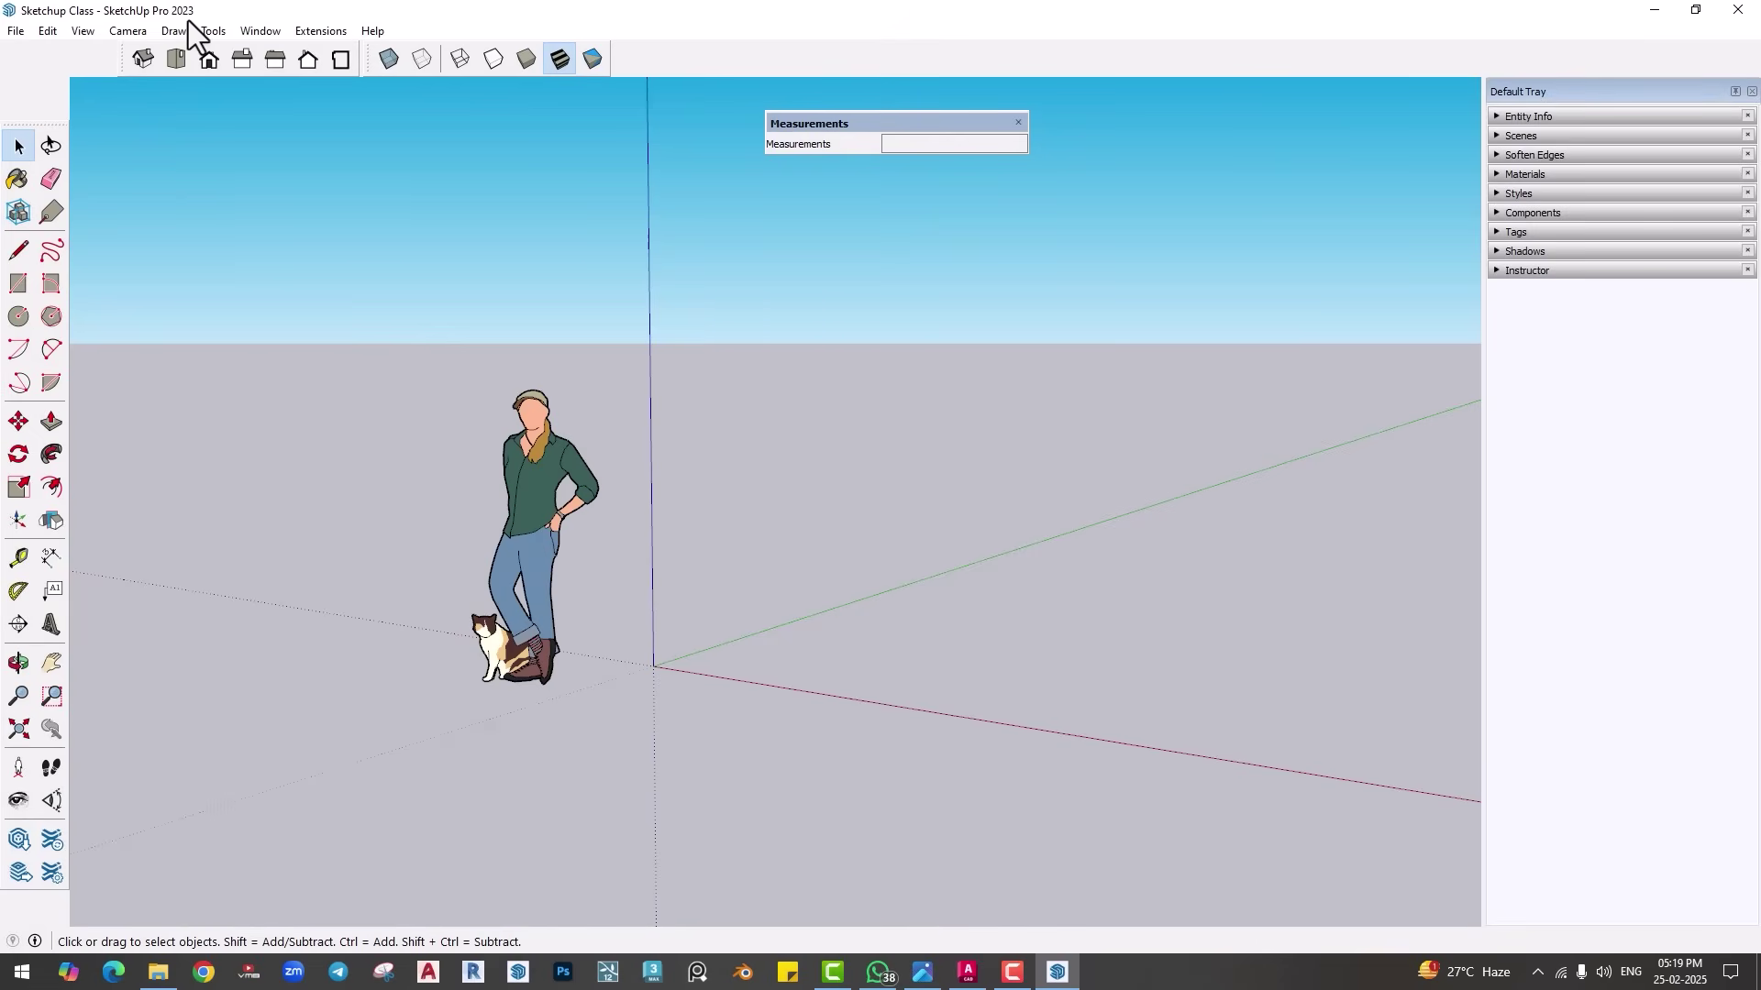
{"action": "left_click", "coordinate": [134, 33]}
{"action": "mouse_move", "coordinate": [113, 35]}
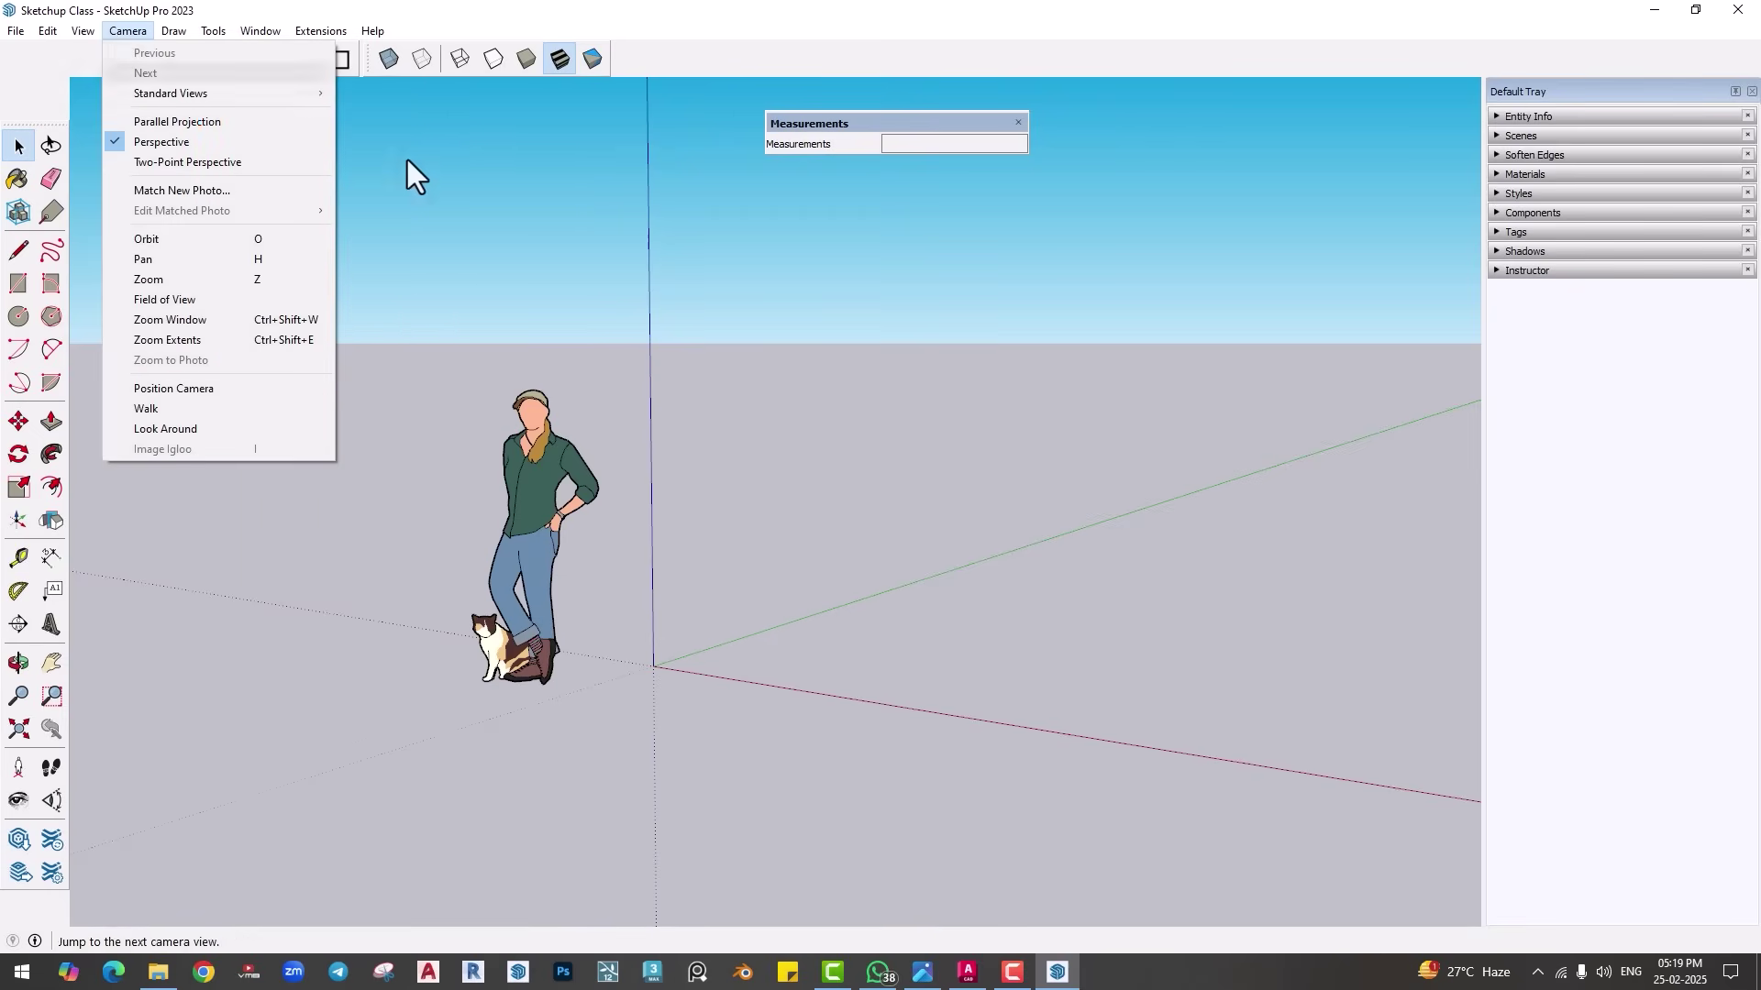
{"action": "left_click", "coordinate": [571, 56]}
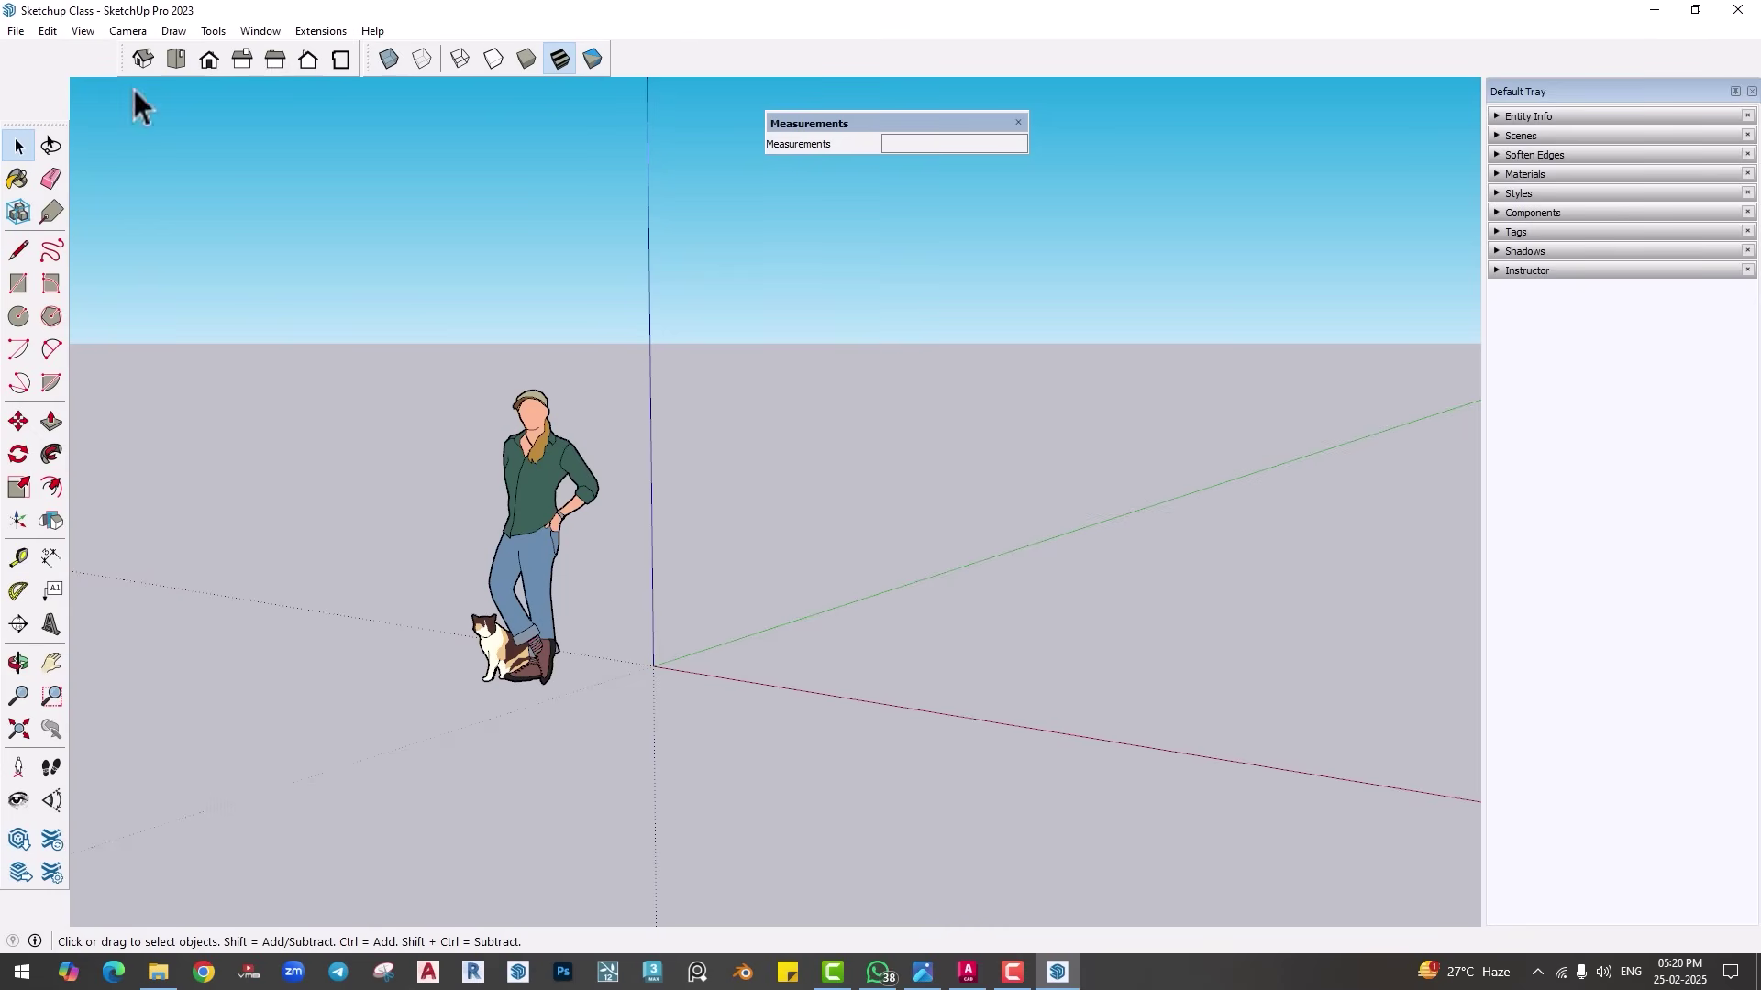
Step: Undock the Views and Styles toolbars from above the drawing area and close them
{"action": "left_click_drag", "start_coordinate": [123, 62], "coordinate": [288, 254]}
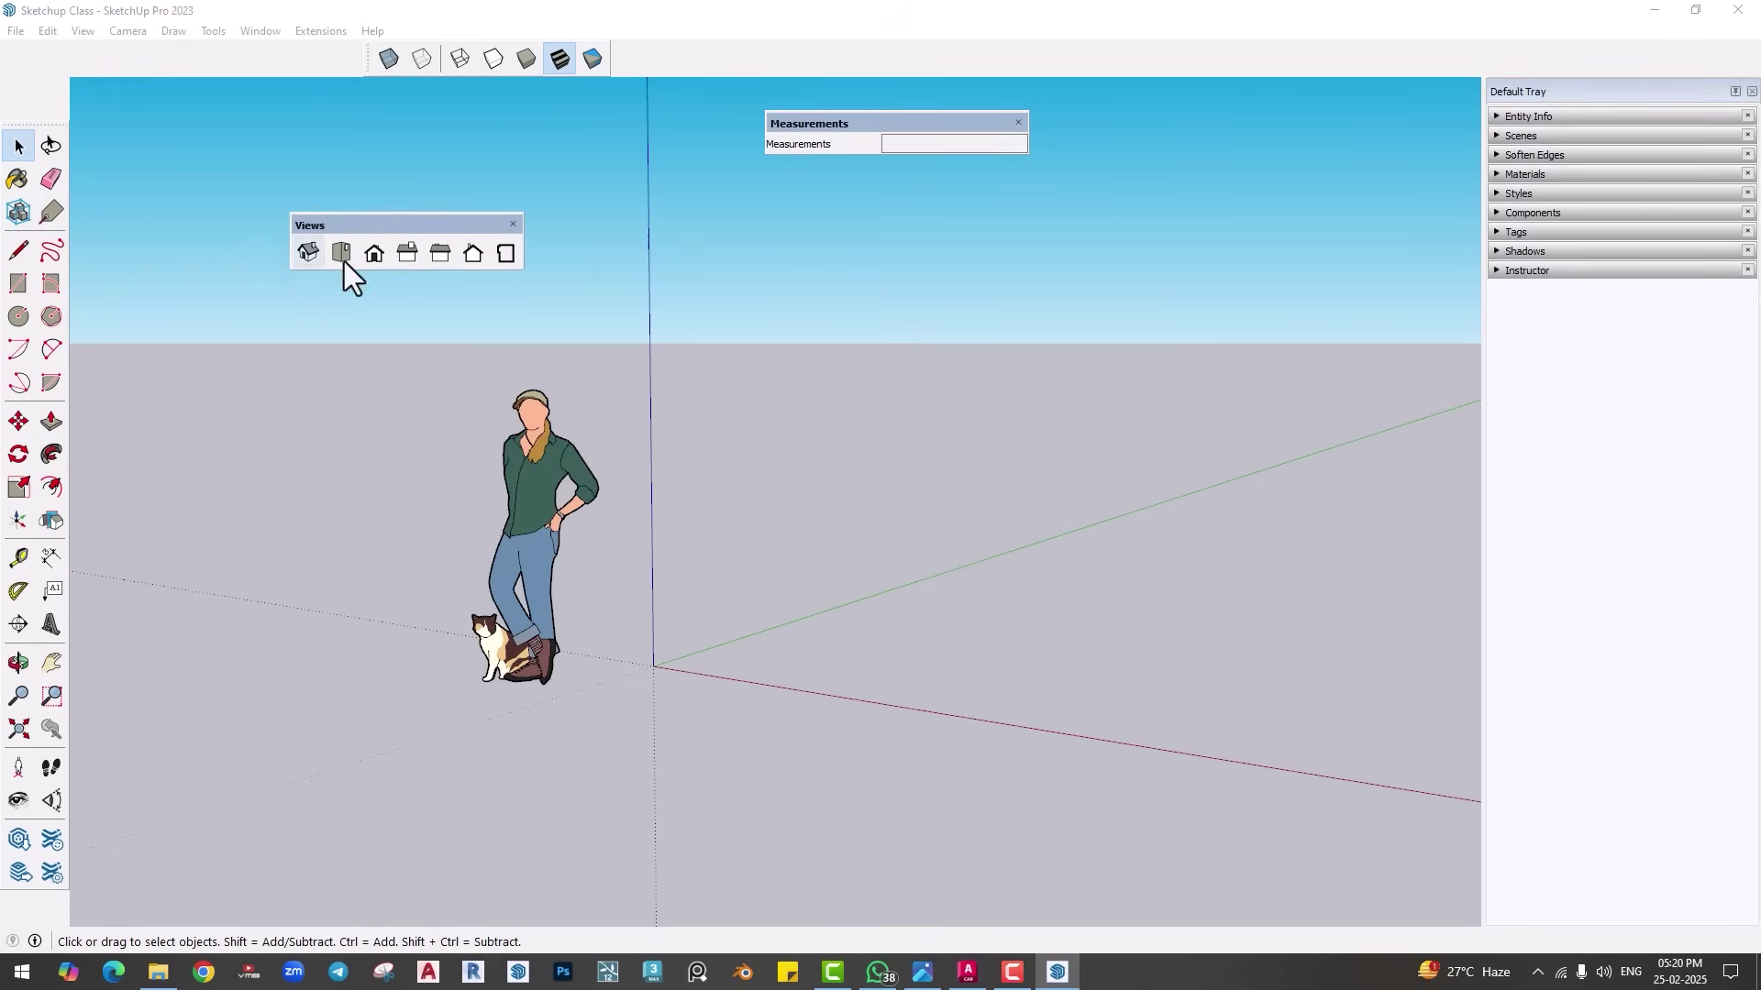
{"action": "left_click", "coordinate": [513, 224]}
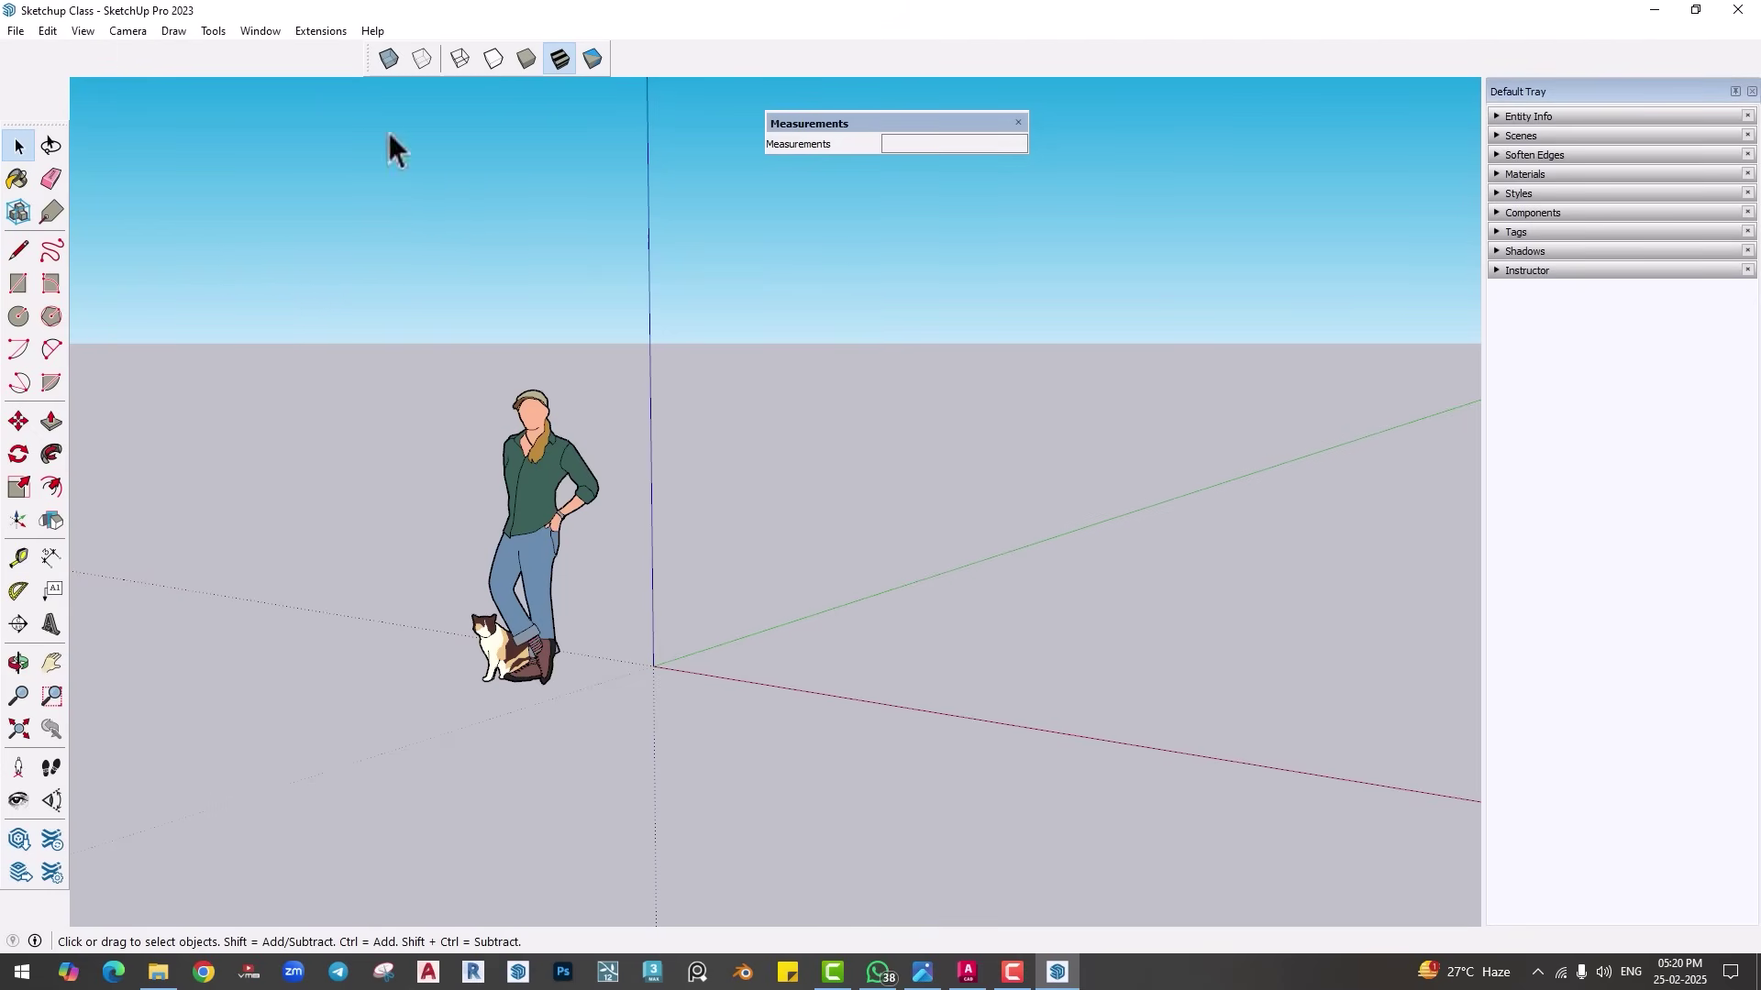
{"action": "left_click_drag", "start_coordinate": [367, 56], "coordinate": [339, 209]}
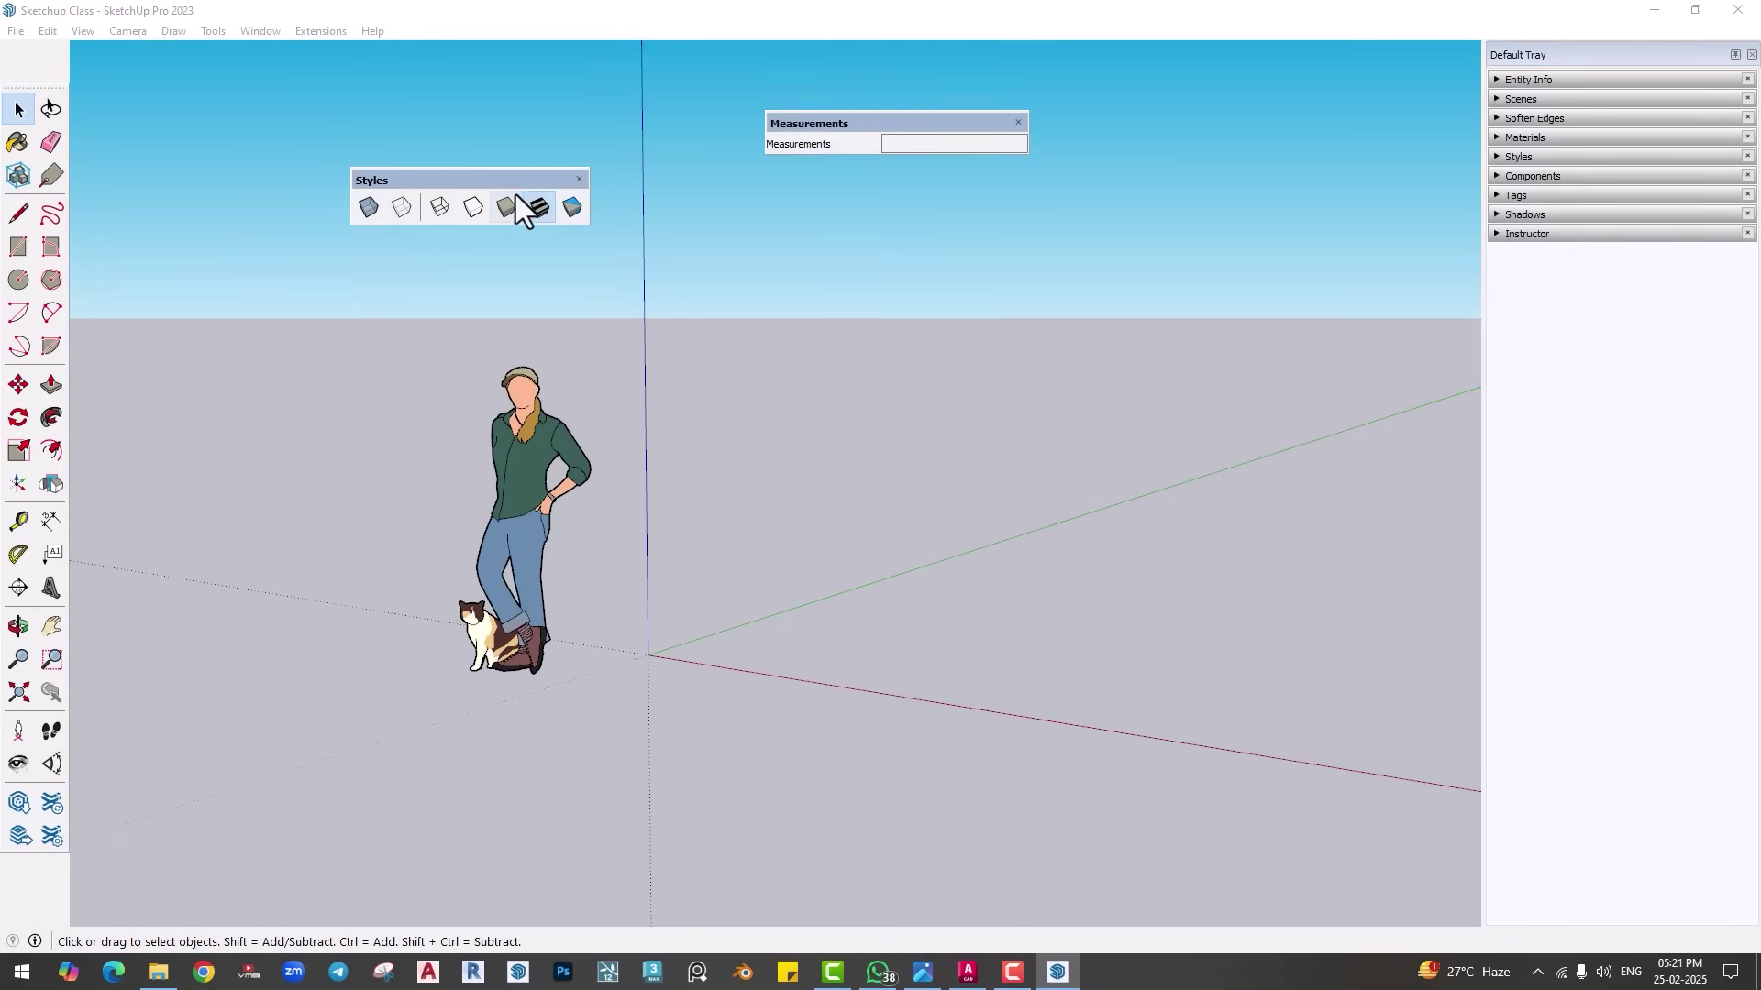
{"action": "left_click_drag", "start_coordinate": [503, 176], "coordinate": [437, 153]}
{"action": "left_click", "coordinate": [515, 157]}
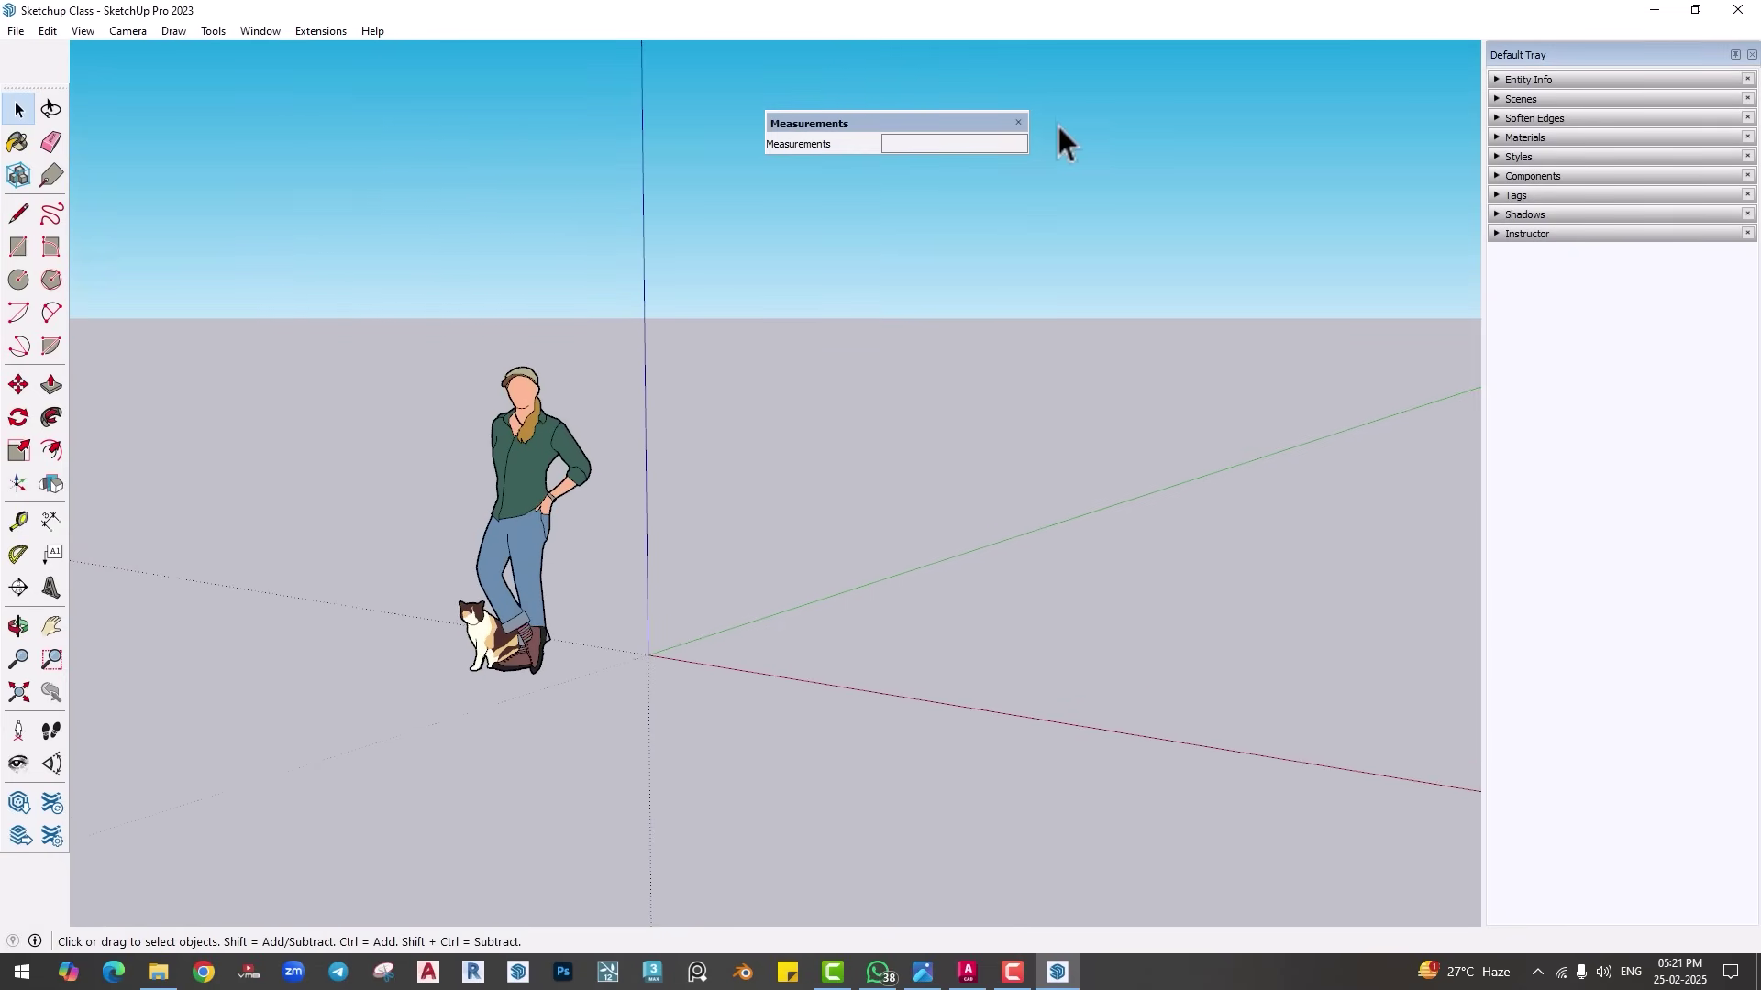
Step: Close the floating Measurements toolbar, then undock and close the Large Tool Set
{"action": "double_click", "coordinate": [1024, 124]}
{"action": "left_click_drag", "start_coordinate": [14, 101], "coordinate": [147, 119]}
{"action": "left_click", "coordinate": [164, 114]}
Step: Bring up the Toolbars dialog, enlarge it to show most of the list, and look through the available toolbars
{"action": "left_click", "coordinate": [81, 30]}
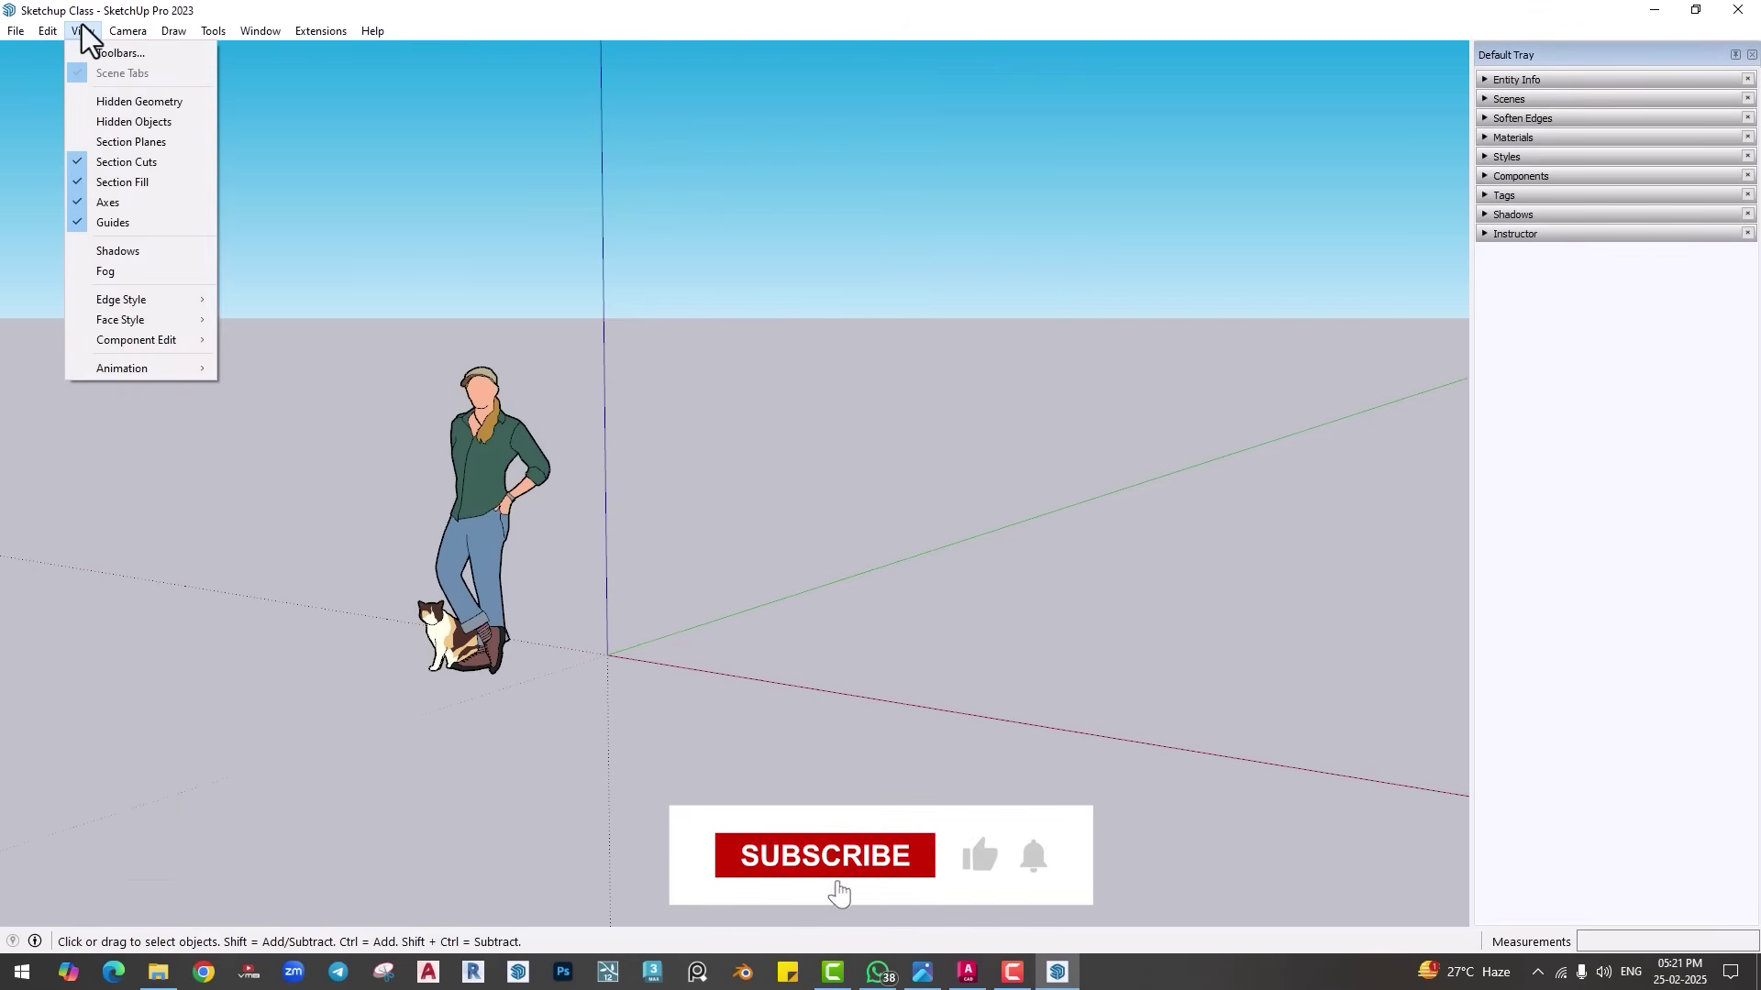
{"action": "left_click", "coordinate": [112, 55]}
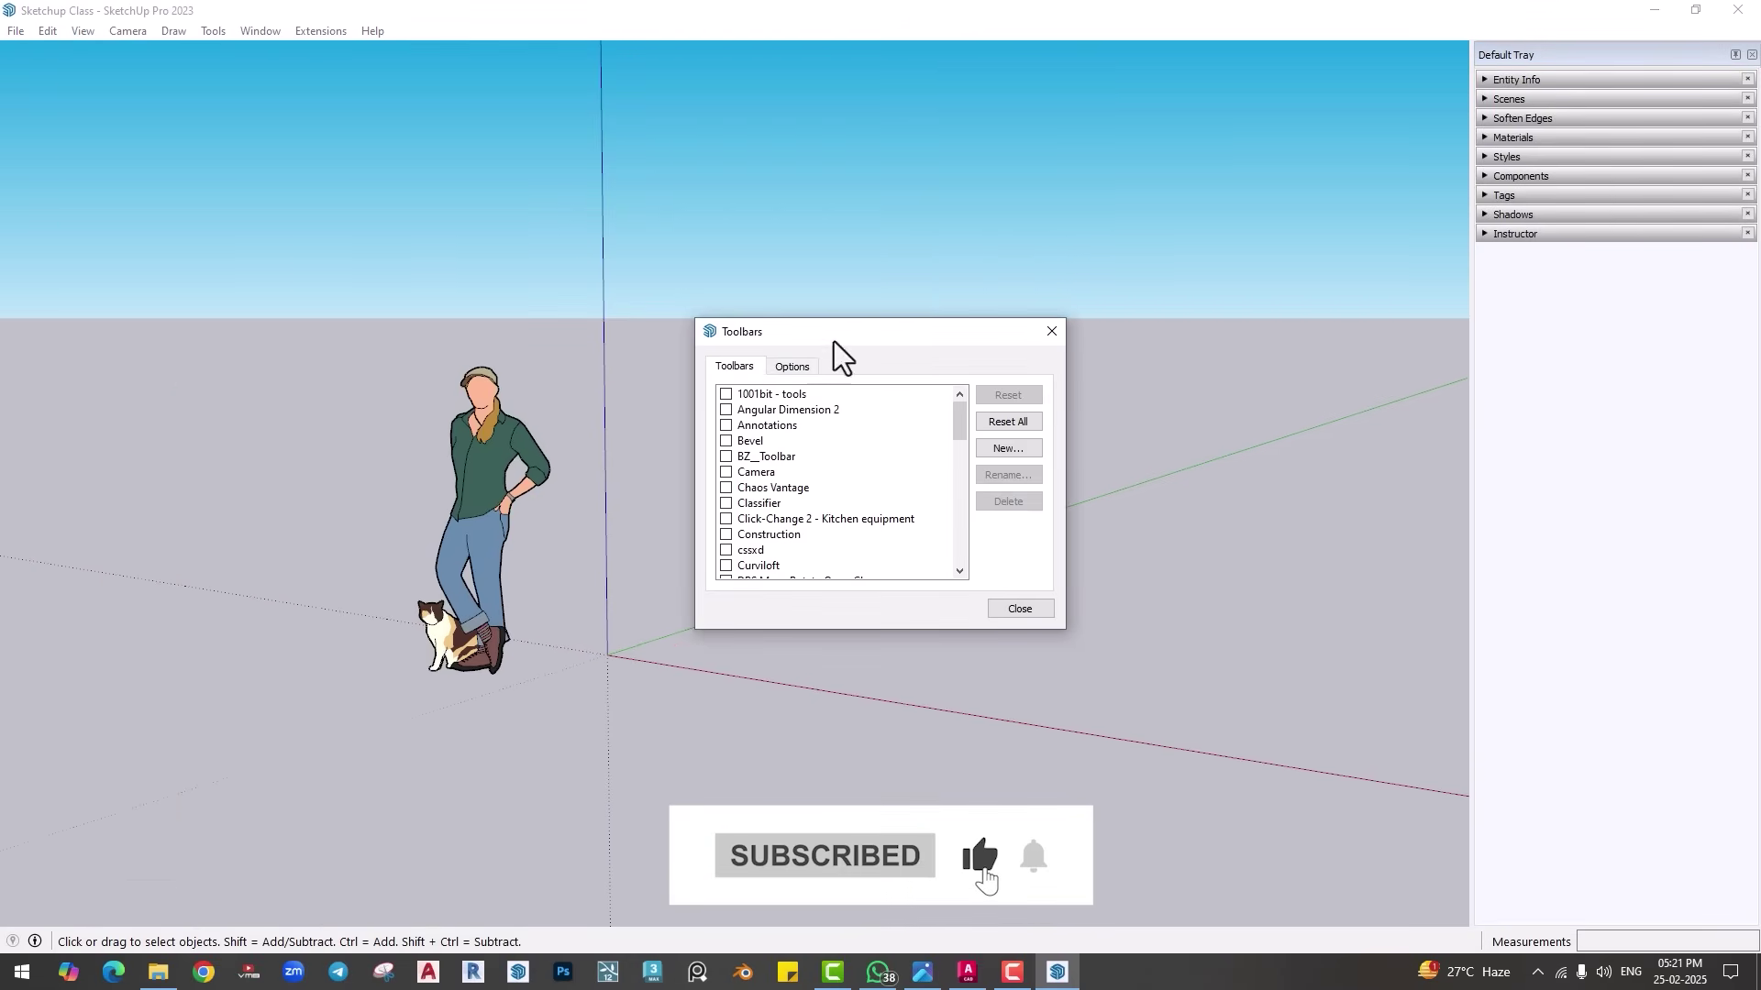
{"action": "left_click_drag", "start_coordinate": [829, 309], "coordinate": [825, 57]}
{"action": "left_click_drag", "start_coordinate": [794, 633], "coordinate": [794, 926]}
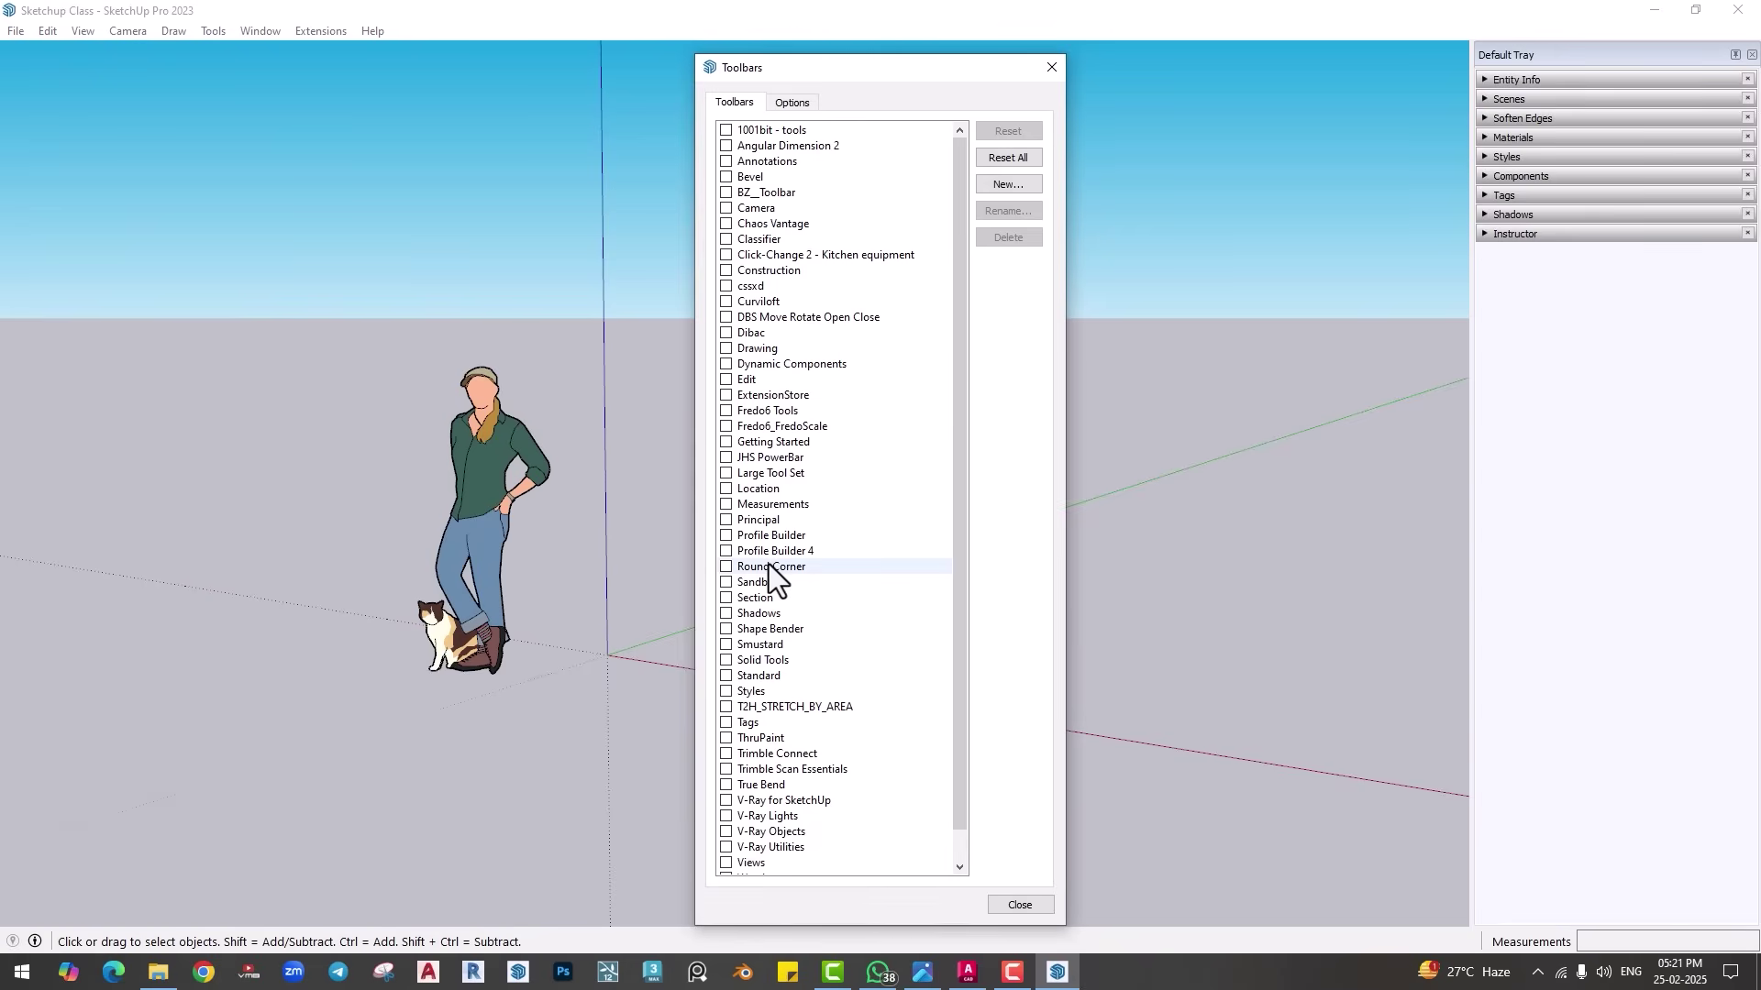
{"action": "scroll", "coordinate": [765, 550], "scroll_direction": "down", "scroll_amount": 1}
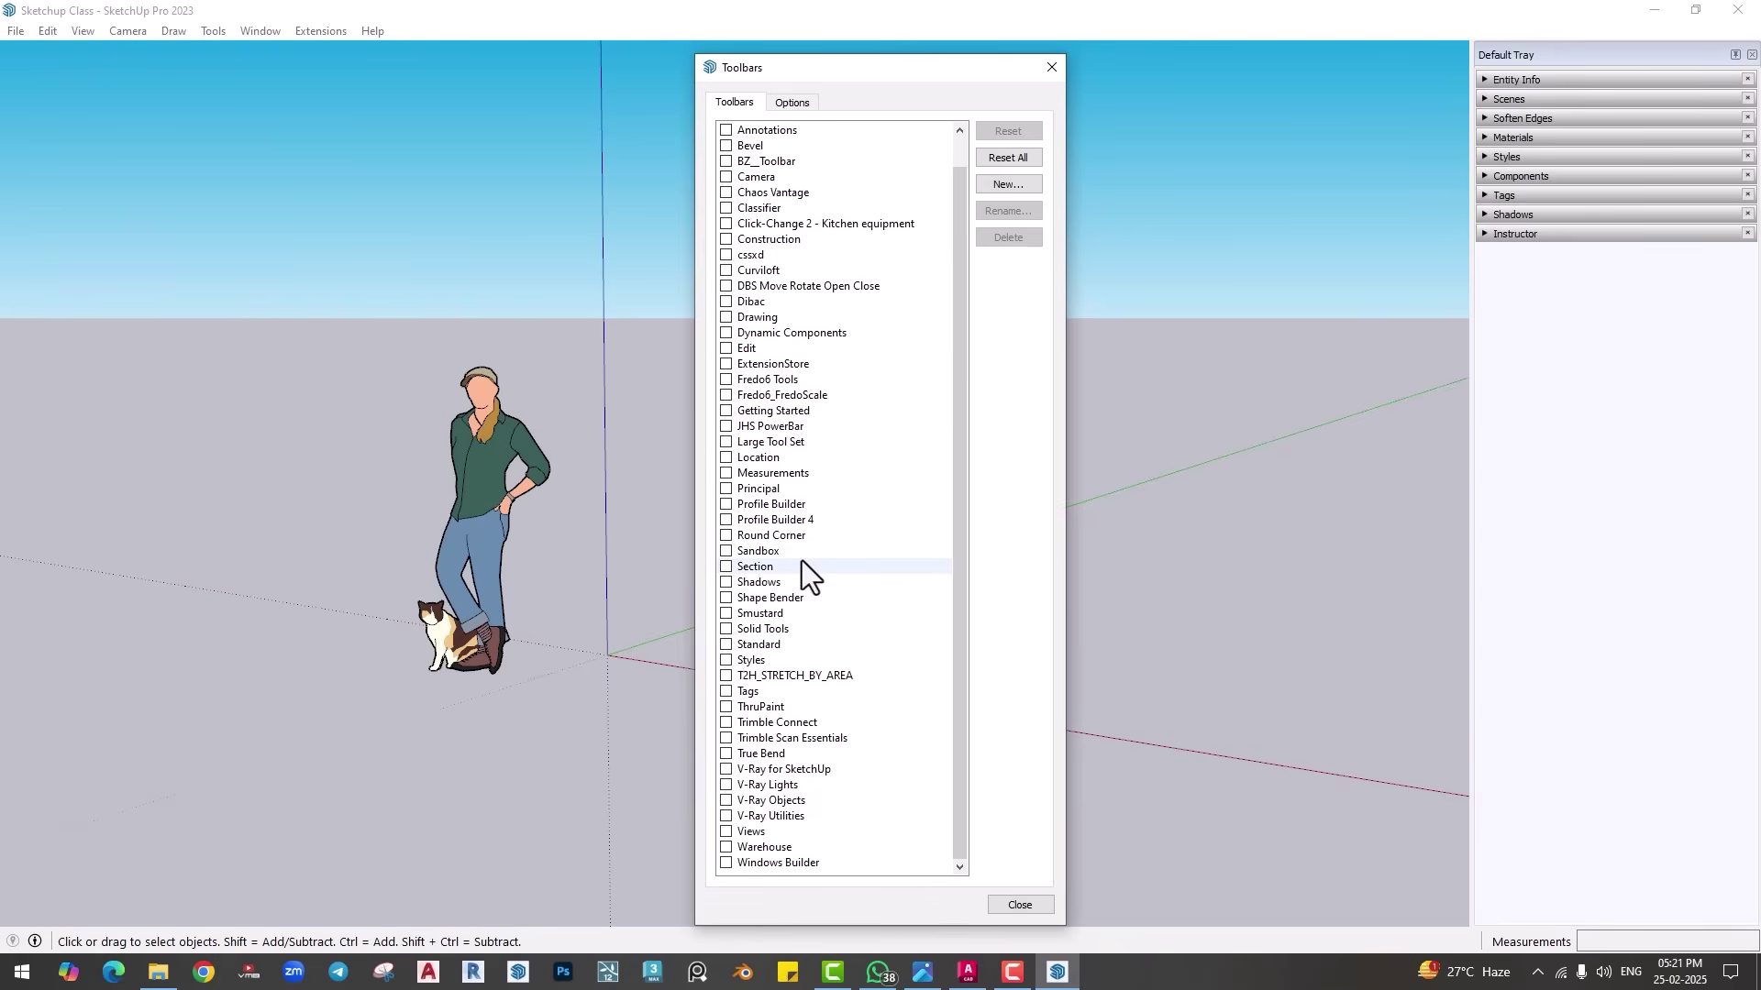
{"action": "scroll", "coordinate": [801, 559], "scroll_direction": "up", "scroll_amount": 1}
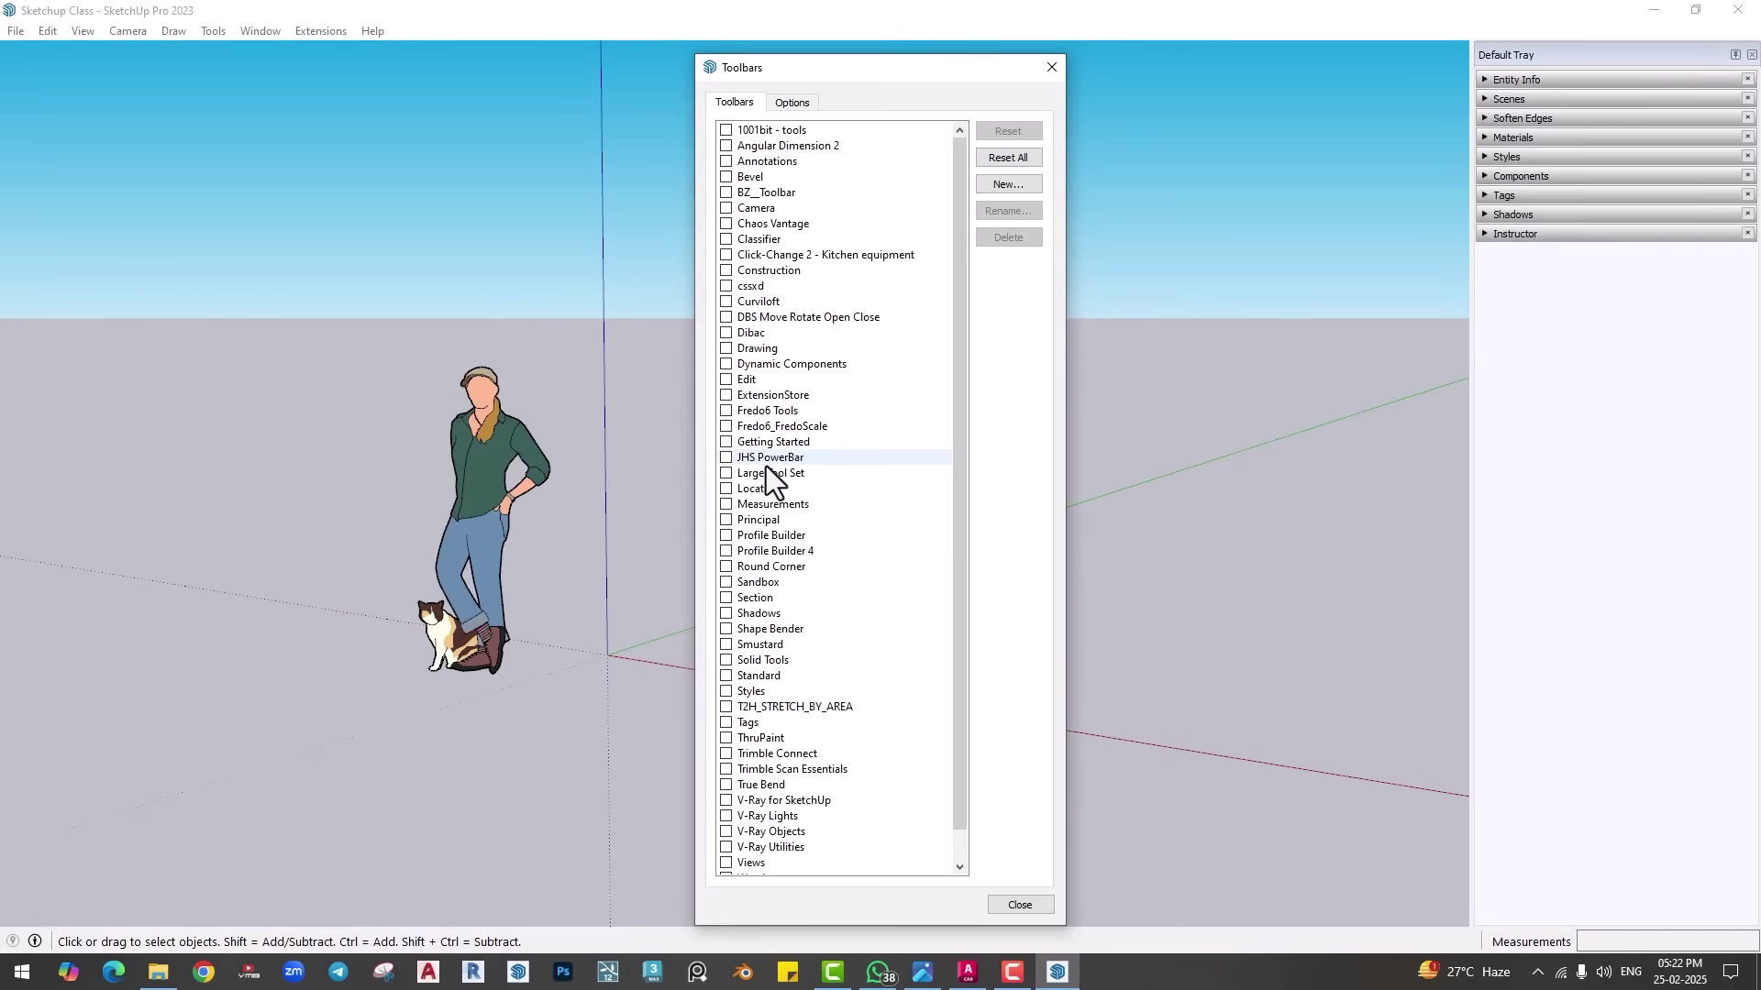
Step: Show the Drawing, Edit and Large Tool Set toolbars, and close the Drawing and Edit ones again
{"action": "left_click", "coordinate": [726, 349]}
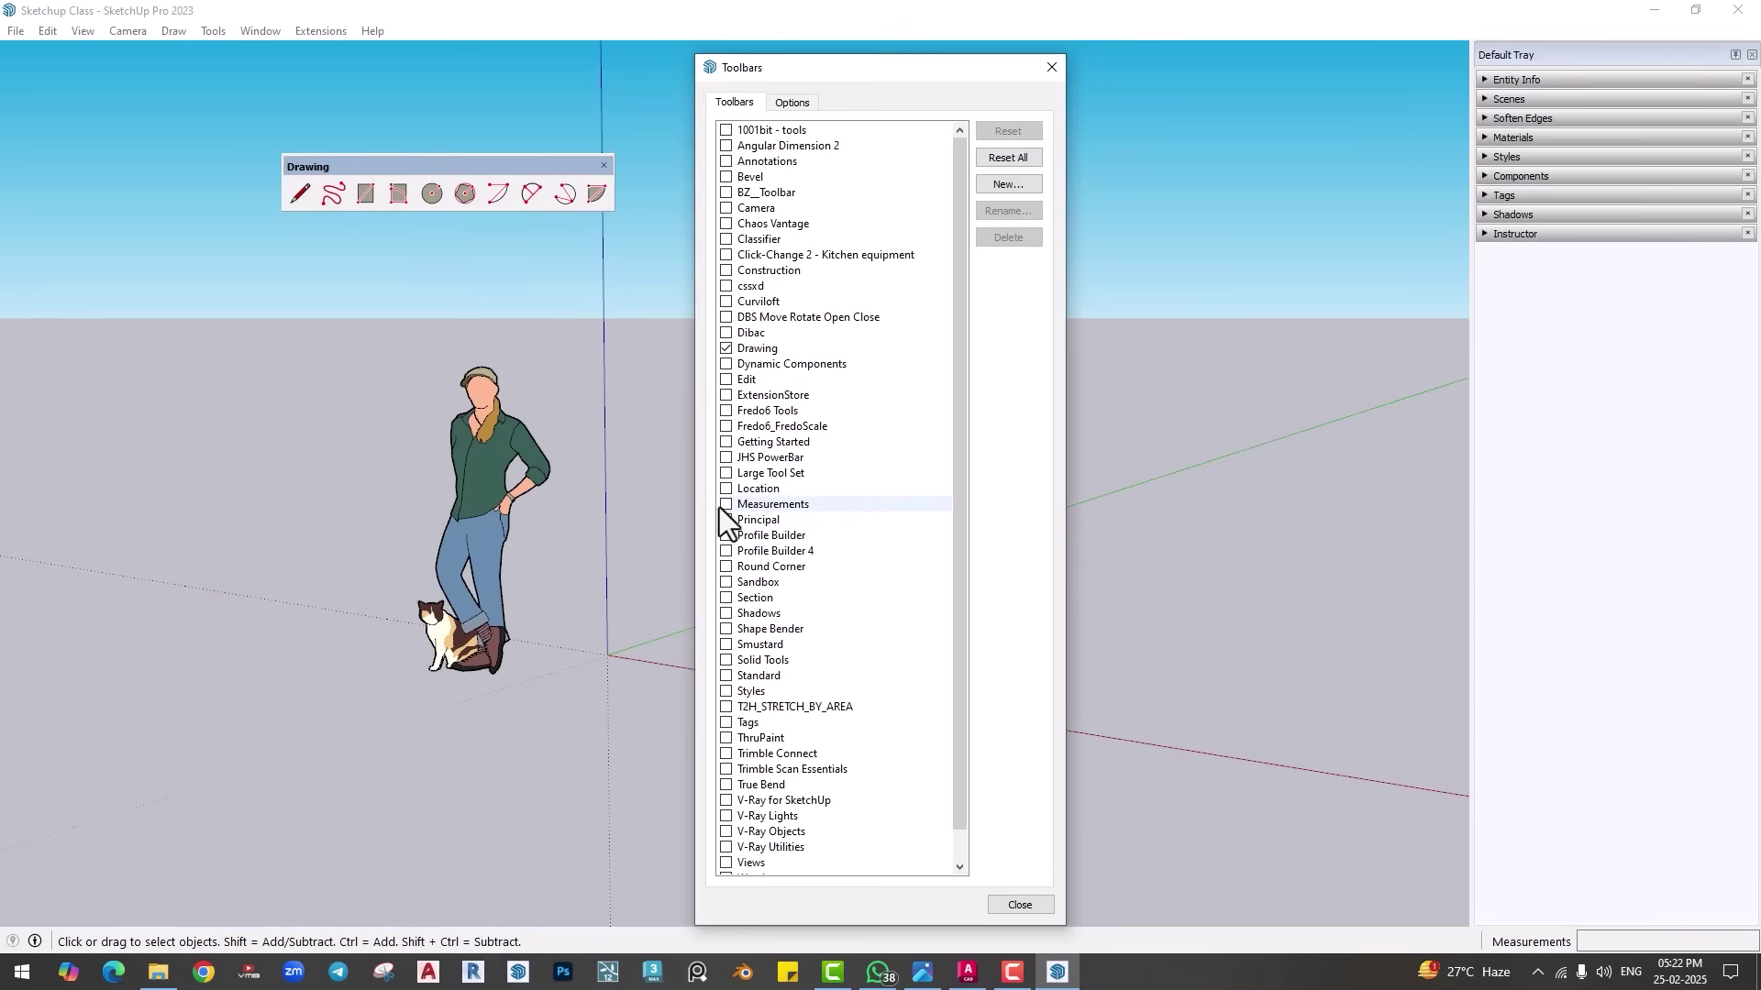
{"action": "left_click", "coordinate": [721, 380]}
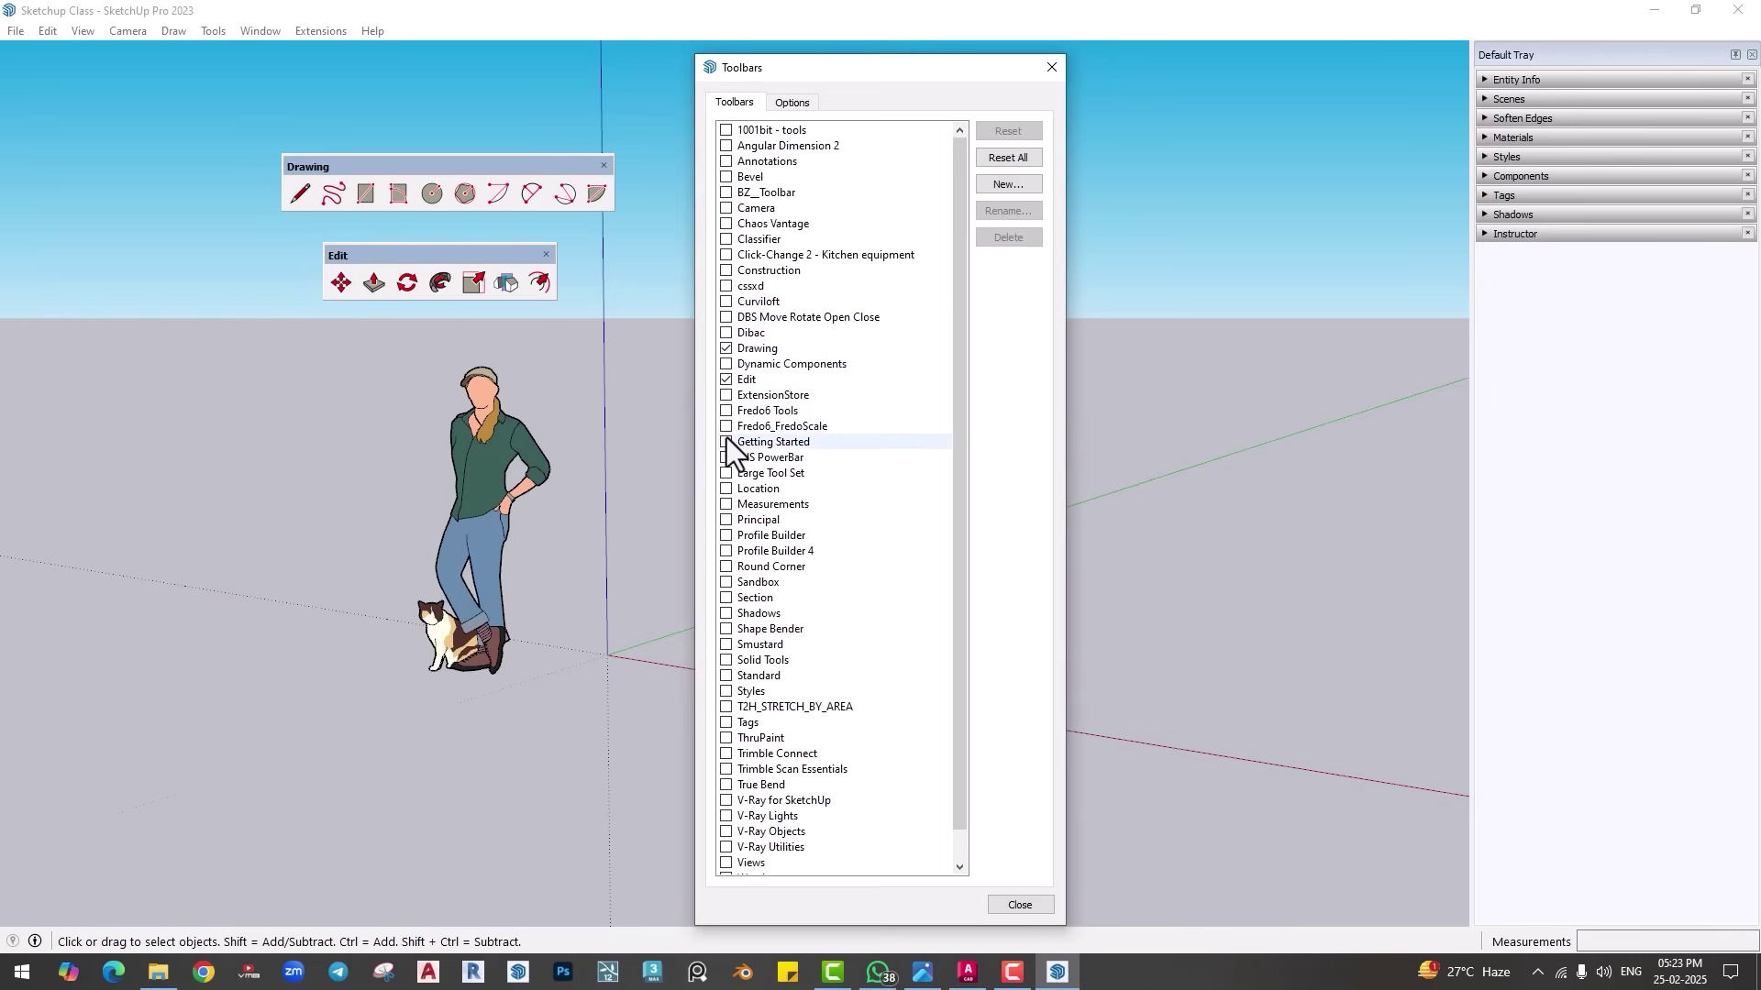
{"action": "left_click", "coordinate": [726, 473]}
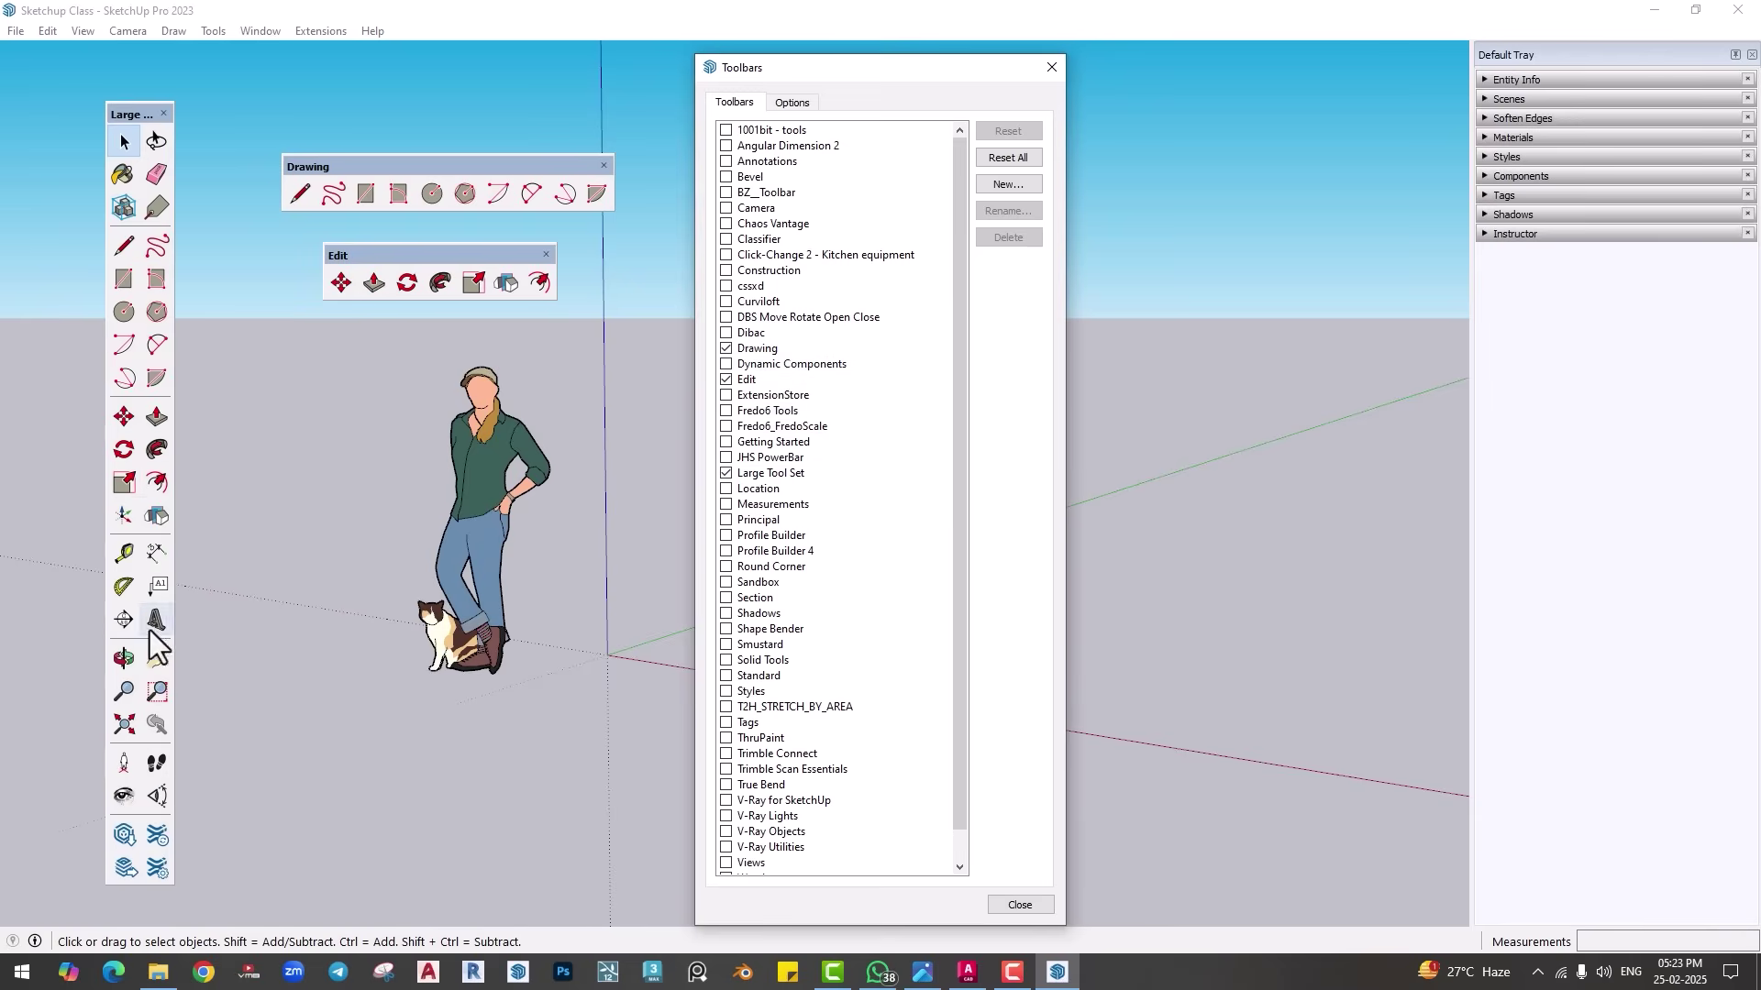
{"action": "left_click", "coordinate": [604, 166]}
{"action": "left_click", "coordinate": [545, 255]}
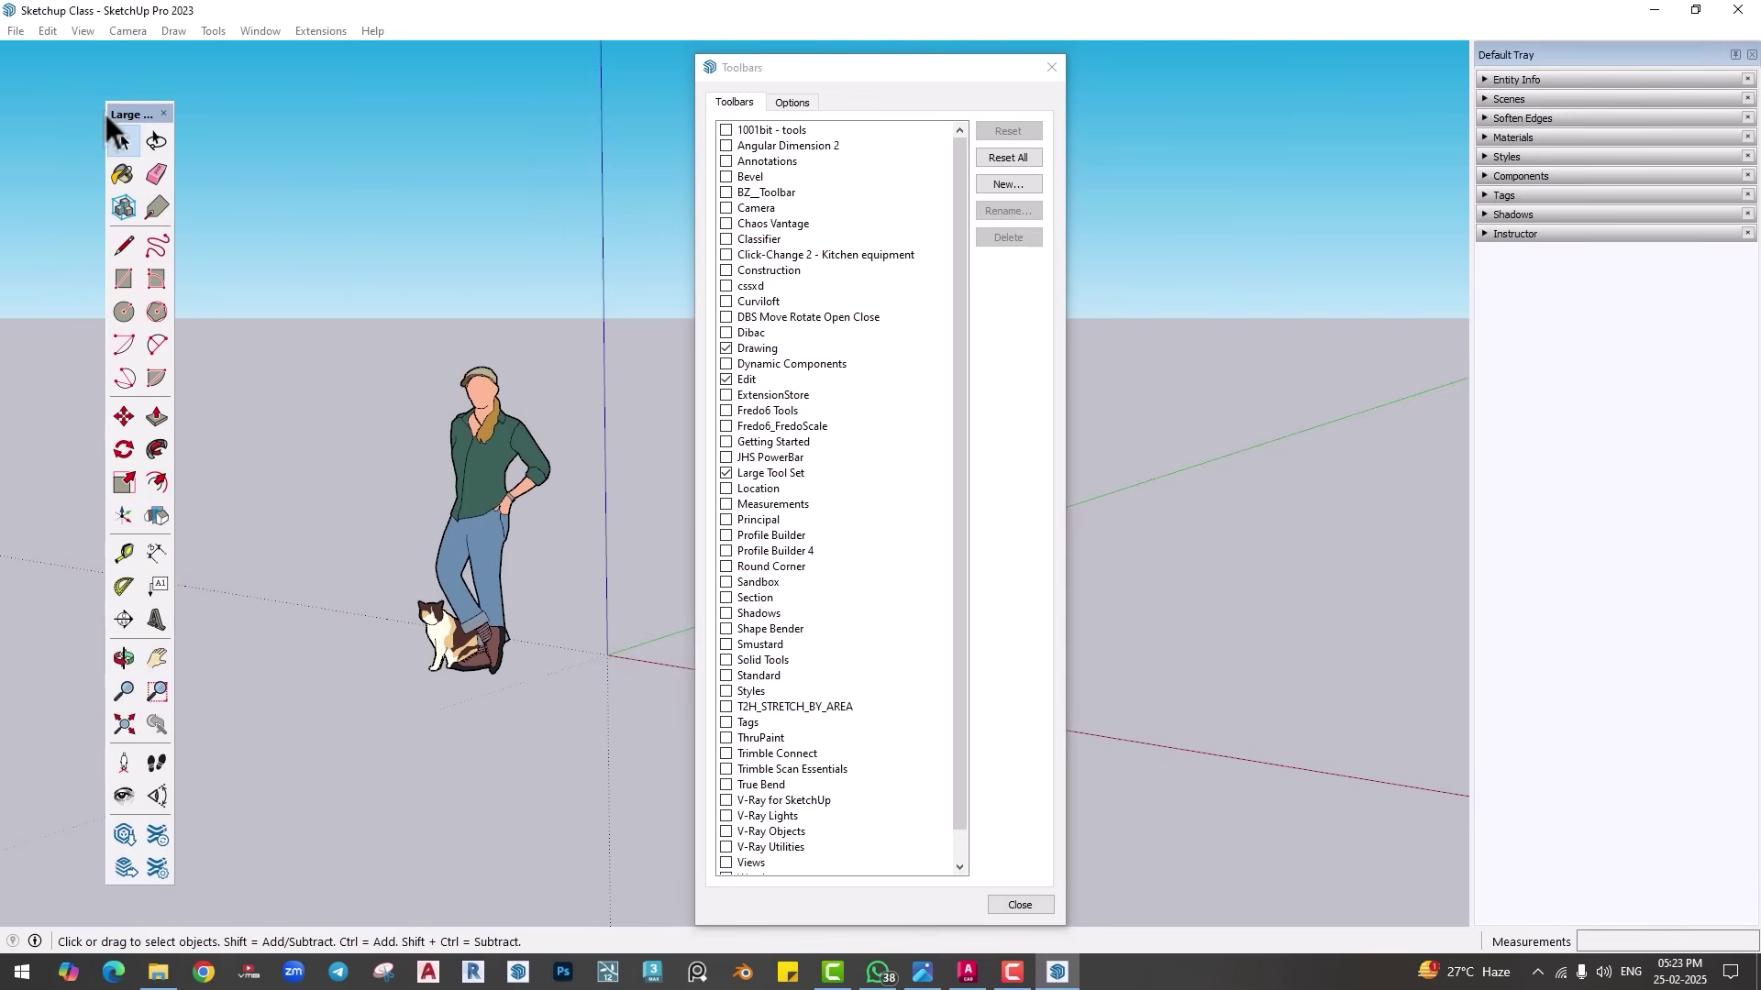
Step: Show the Views and Styles toolbars and place the floating Styles toolbar just above the Views toolbar
{"action": "scroll", "coordinate": [810, 750], "scroll_direction": "down", "scroll_amount": 1}
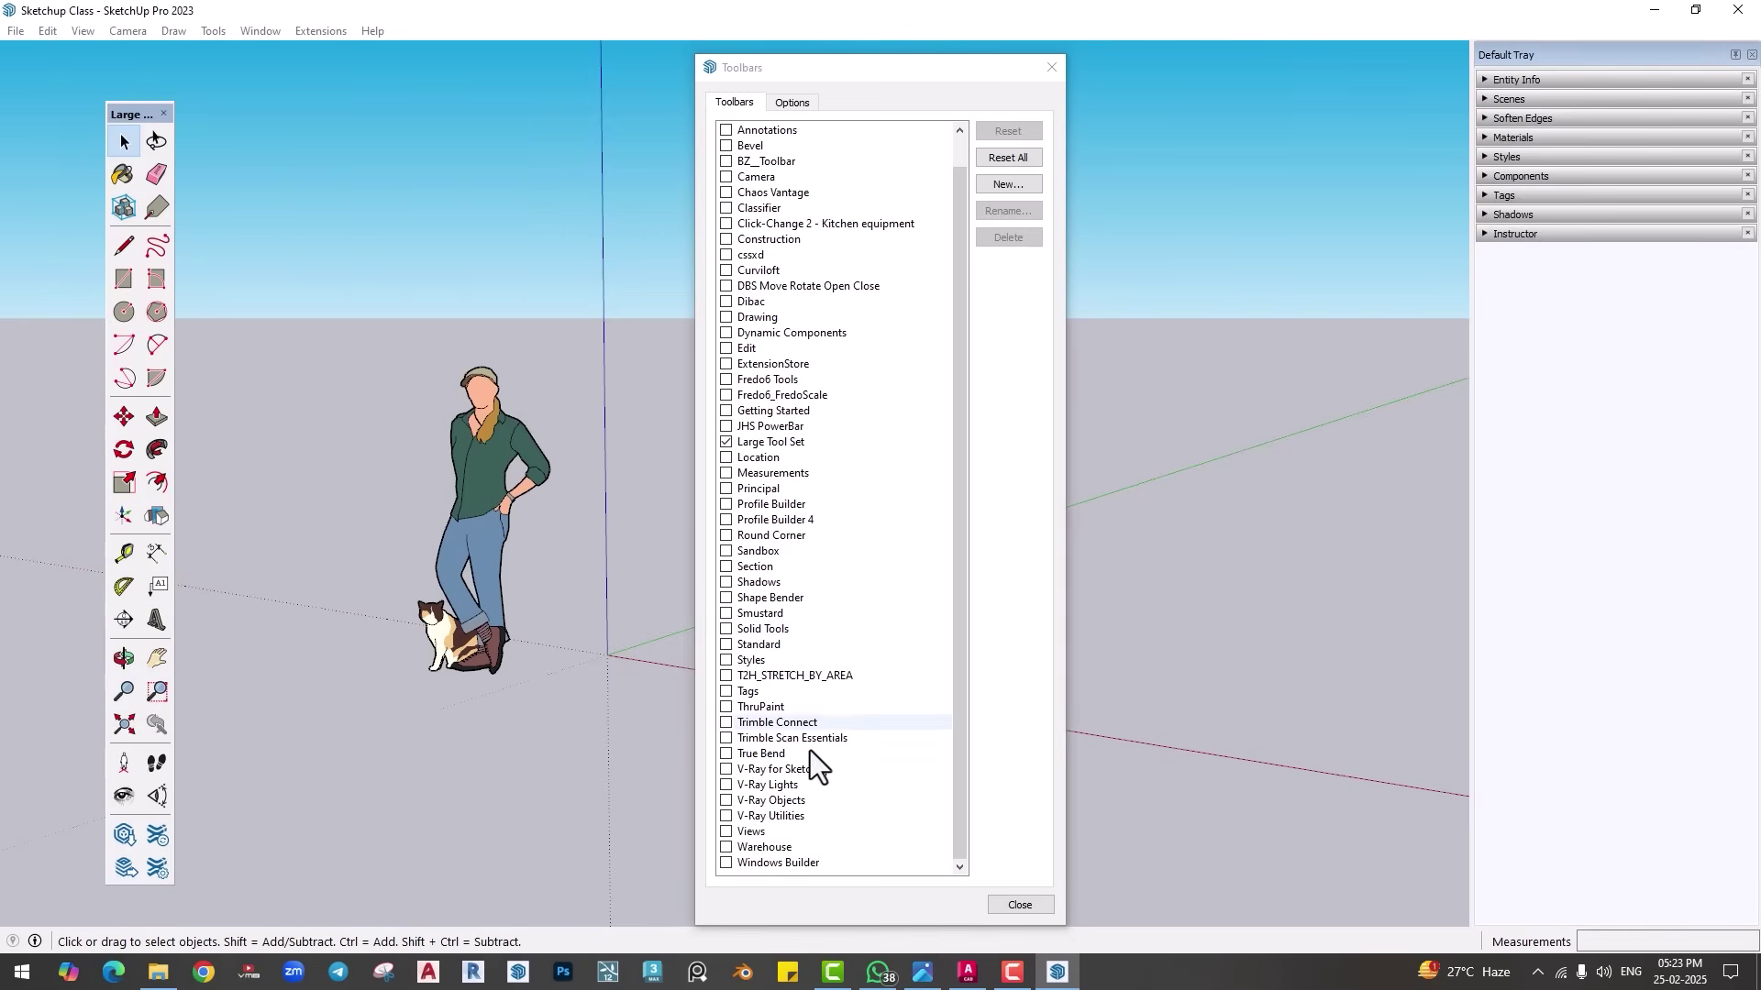
{"action": "left_click", "coordinate": [725, 831]}
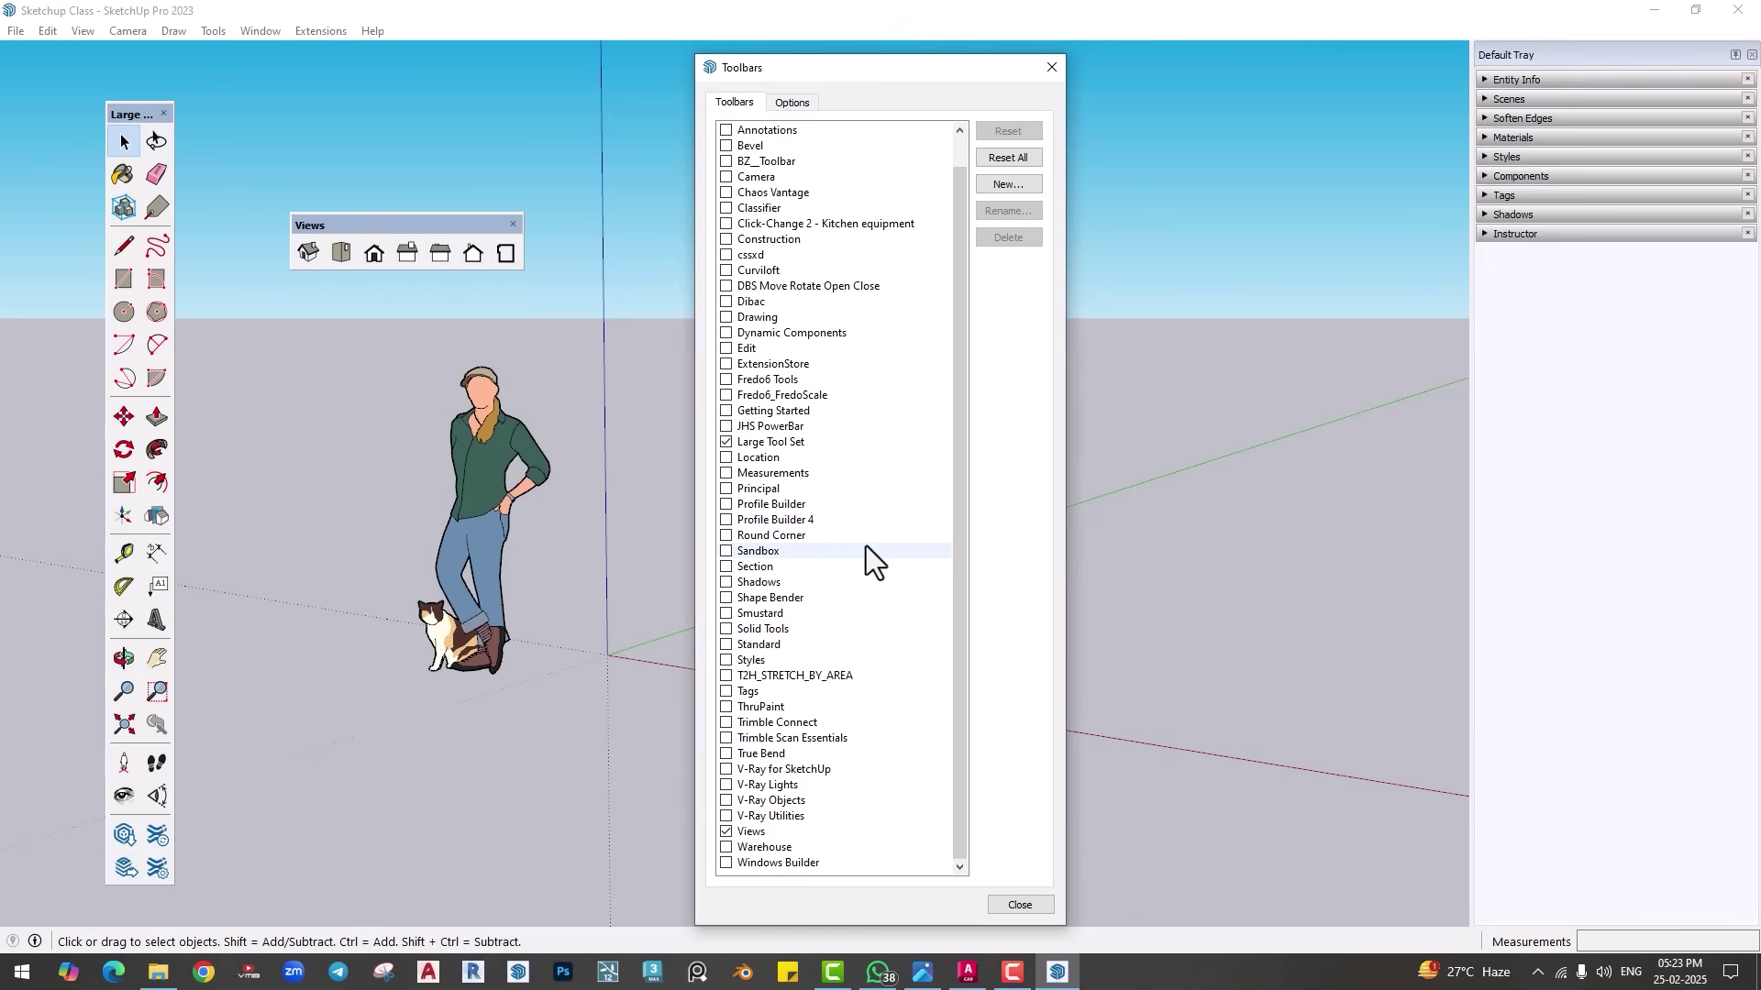
{"action": "left_click", "coordinate": [727, 660]}
{"action": "left_click_drag", "start_coordinate": [421, 158], "coordinate": [464, 149]}
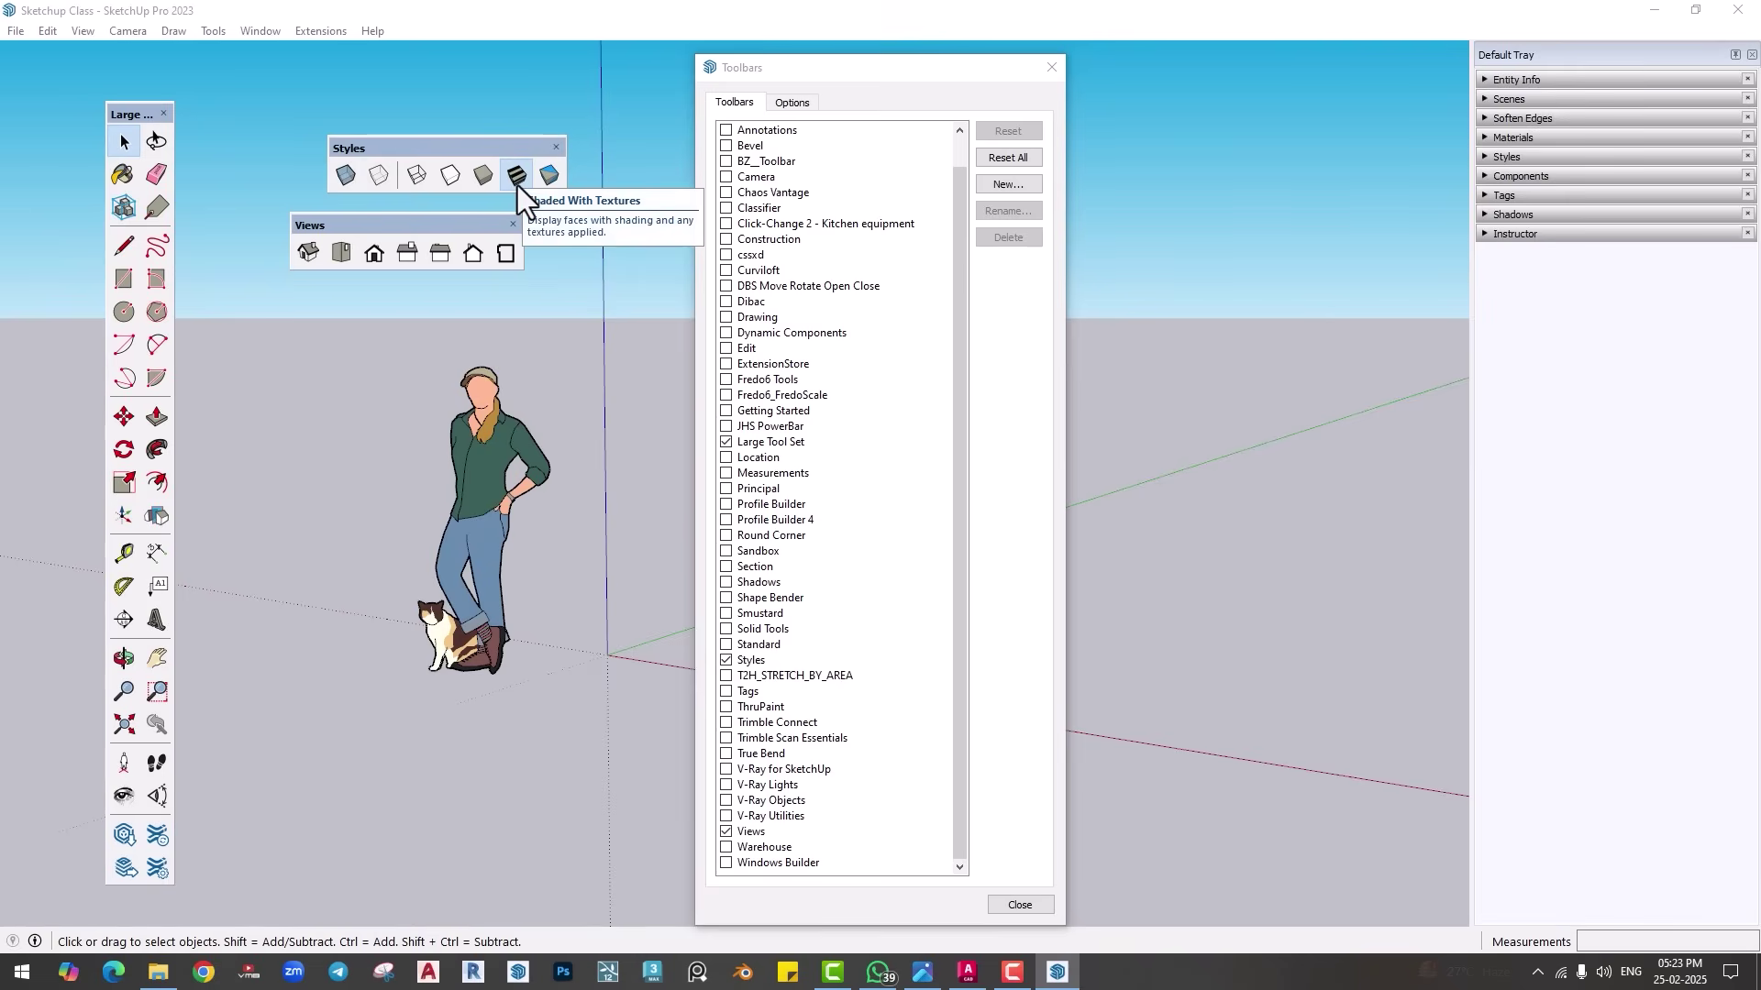
Step: Dock the Large Tool Set beside the drawing area and the Styles and Views toolbars in one row above it
{"action": "mouse_move", "coordinate": [9, 112]}
{"action": "left_mouse_down"}
{"action": "mouse_move", "coordinate": [11, 147]}
{"action": "mouse_move", "coordinate": [18, 119]}
{"action": "left_mouse_up"}
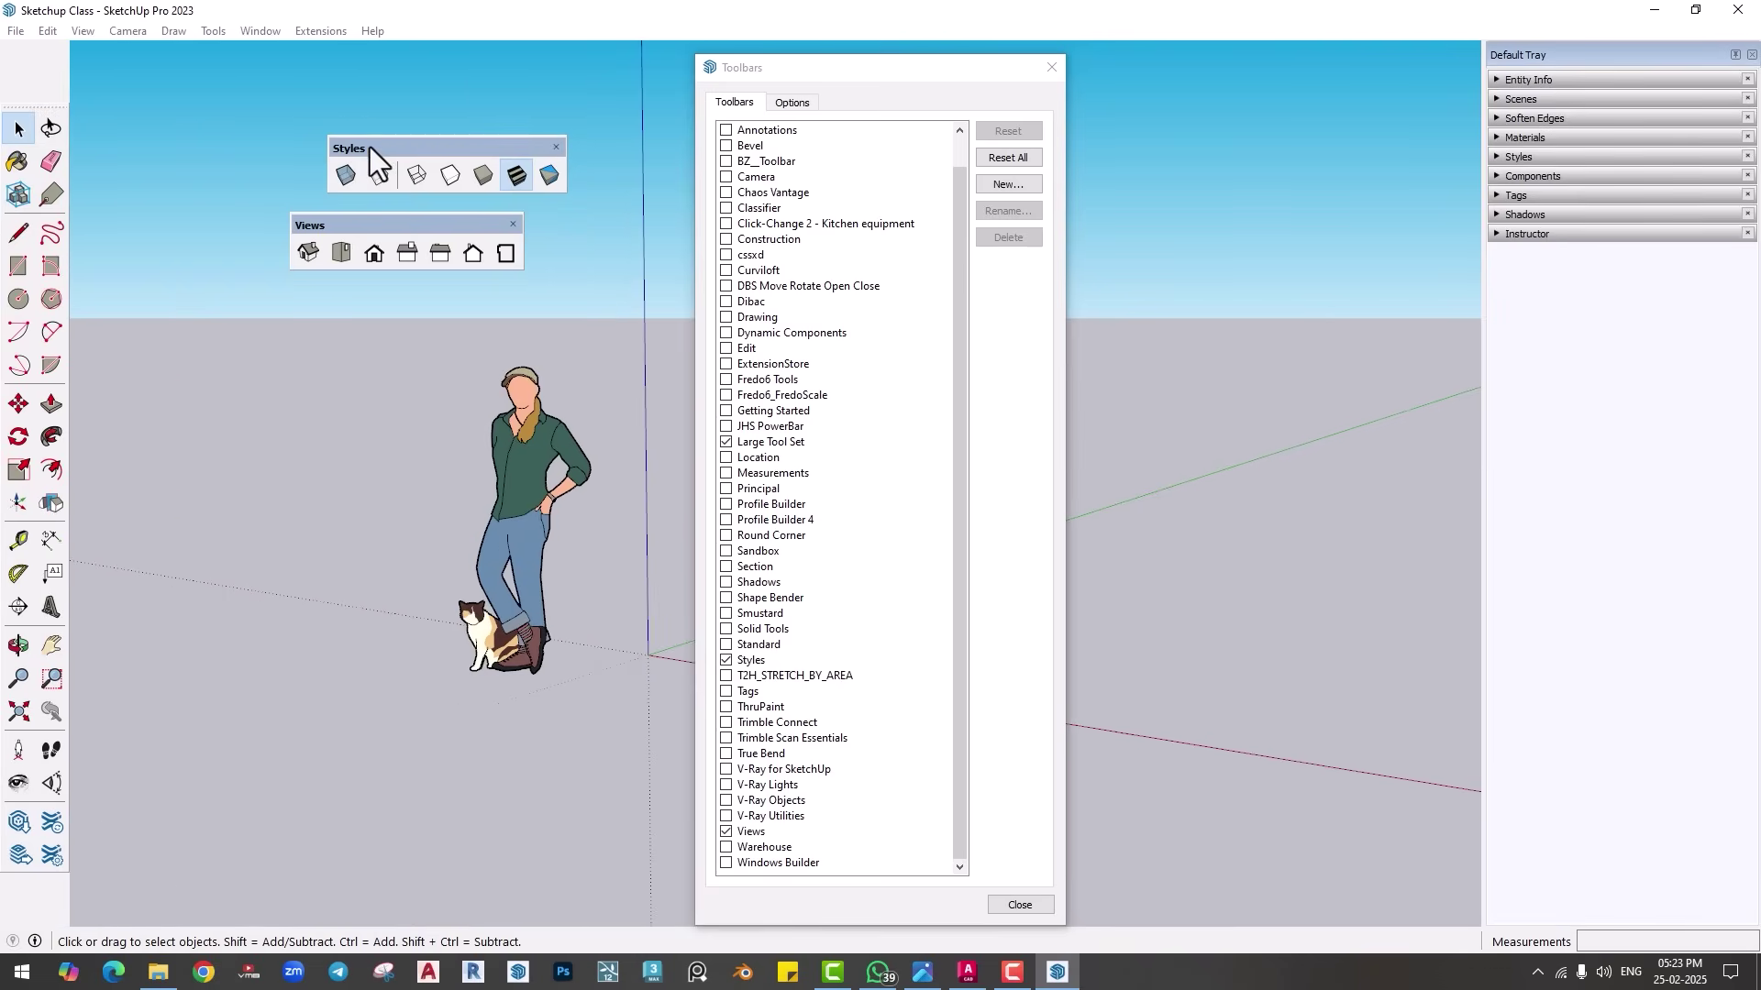
{"action": "left_click_drag", "start_coordinate": [370, 147], "coordinate": [164, 75]}
{"action": "left_click_drag", "start_coordinate": [366, 227], "coordinate": [376, 46]}
{"action": "left_click_drag", "start_coordinate": [48, 146], "coordinate": [49, 99]}
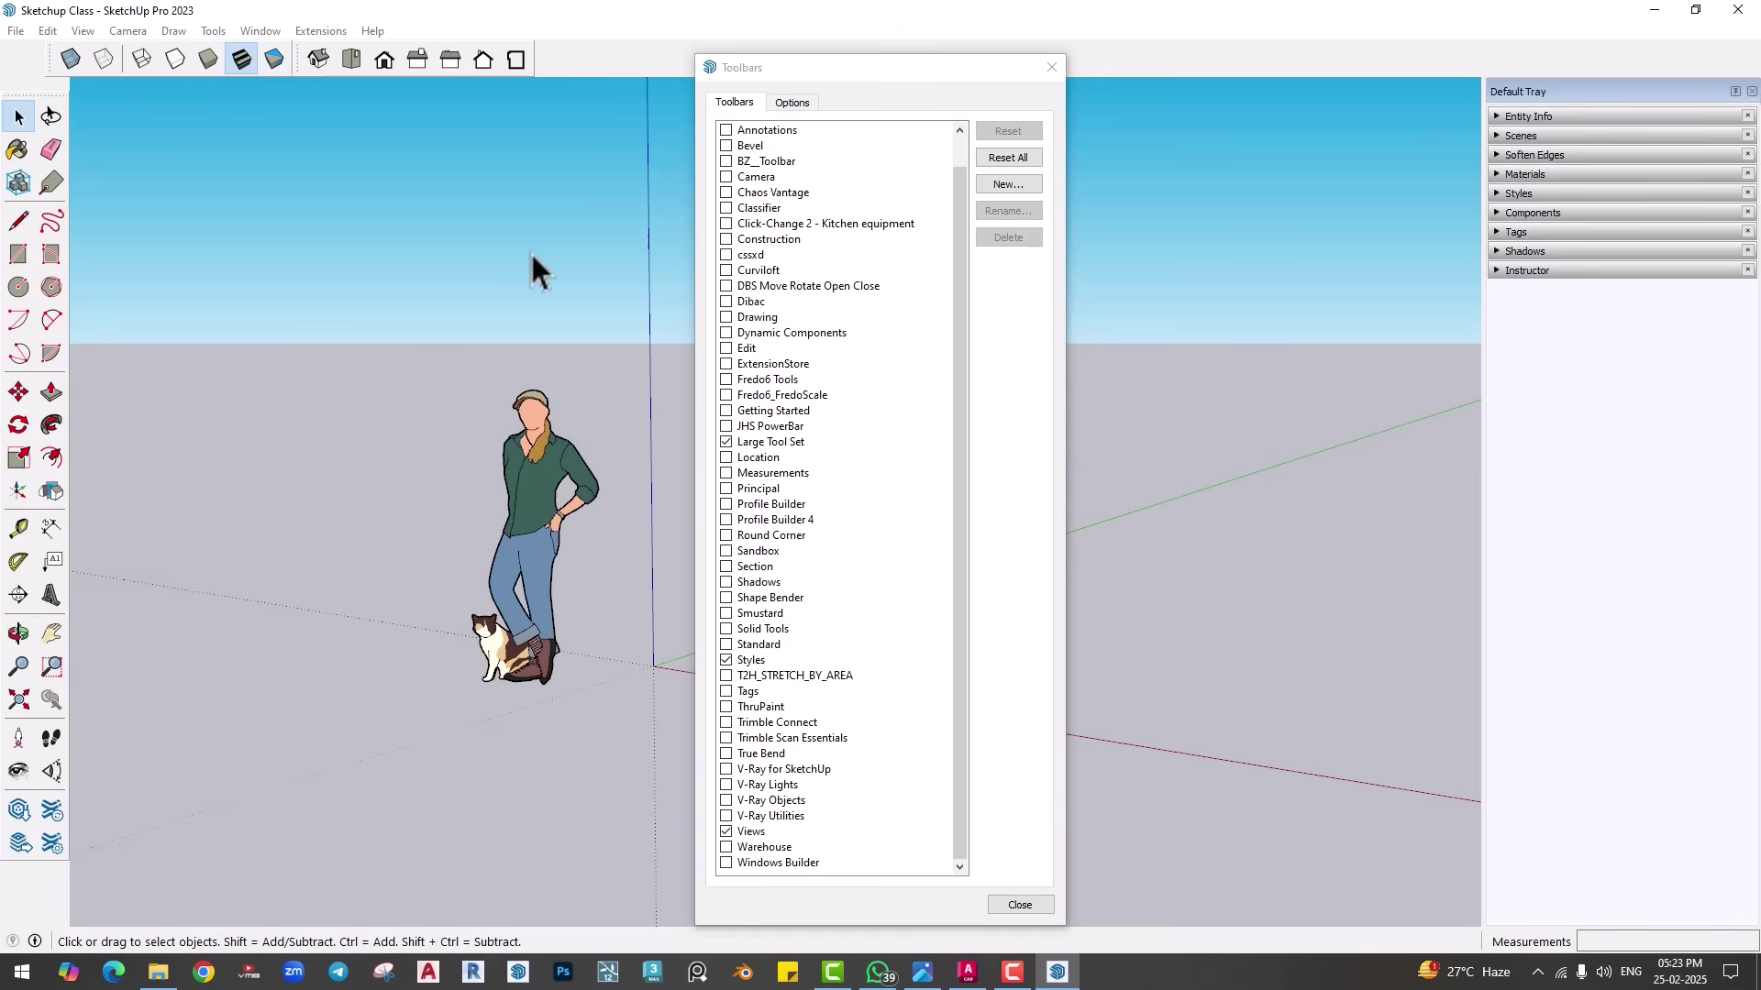
Step: Show the Measurements toolbar, try docking it below the drawing area, leave it floating over the model, and close the Toolbars dialog
{"action": "left_click", "coordinate": [724, 476]}
{"action": "left_click", "coordinate": [724, 476]}
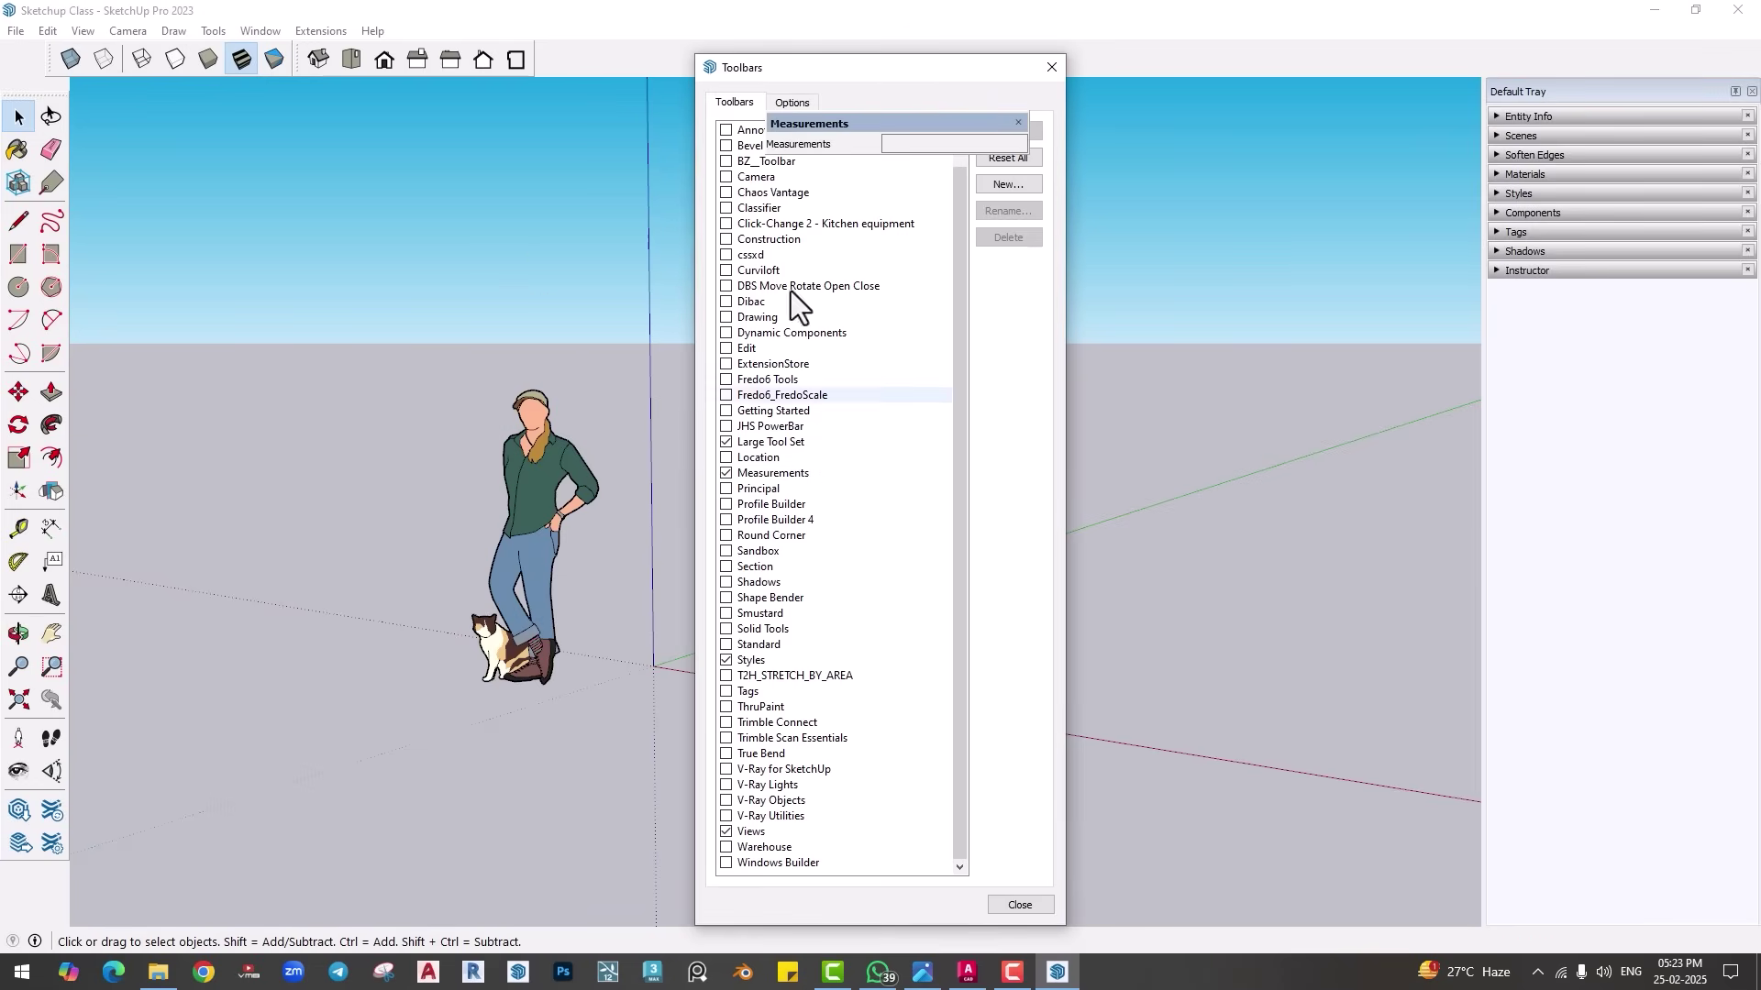
{"action": "left_click_drag", "start_coordinate": [841, 121], "coordinate": [263, 910]}
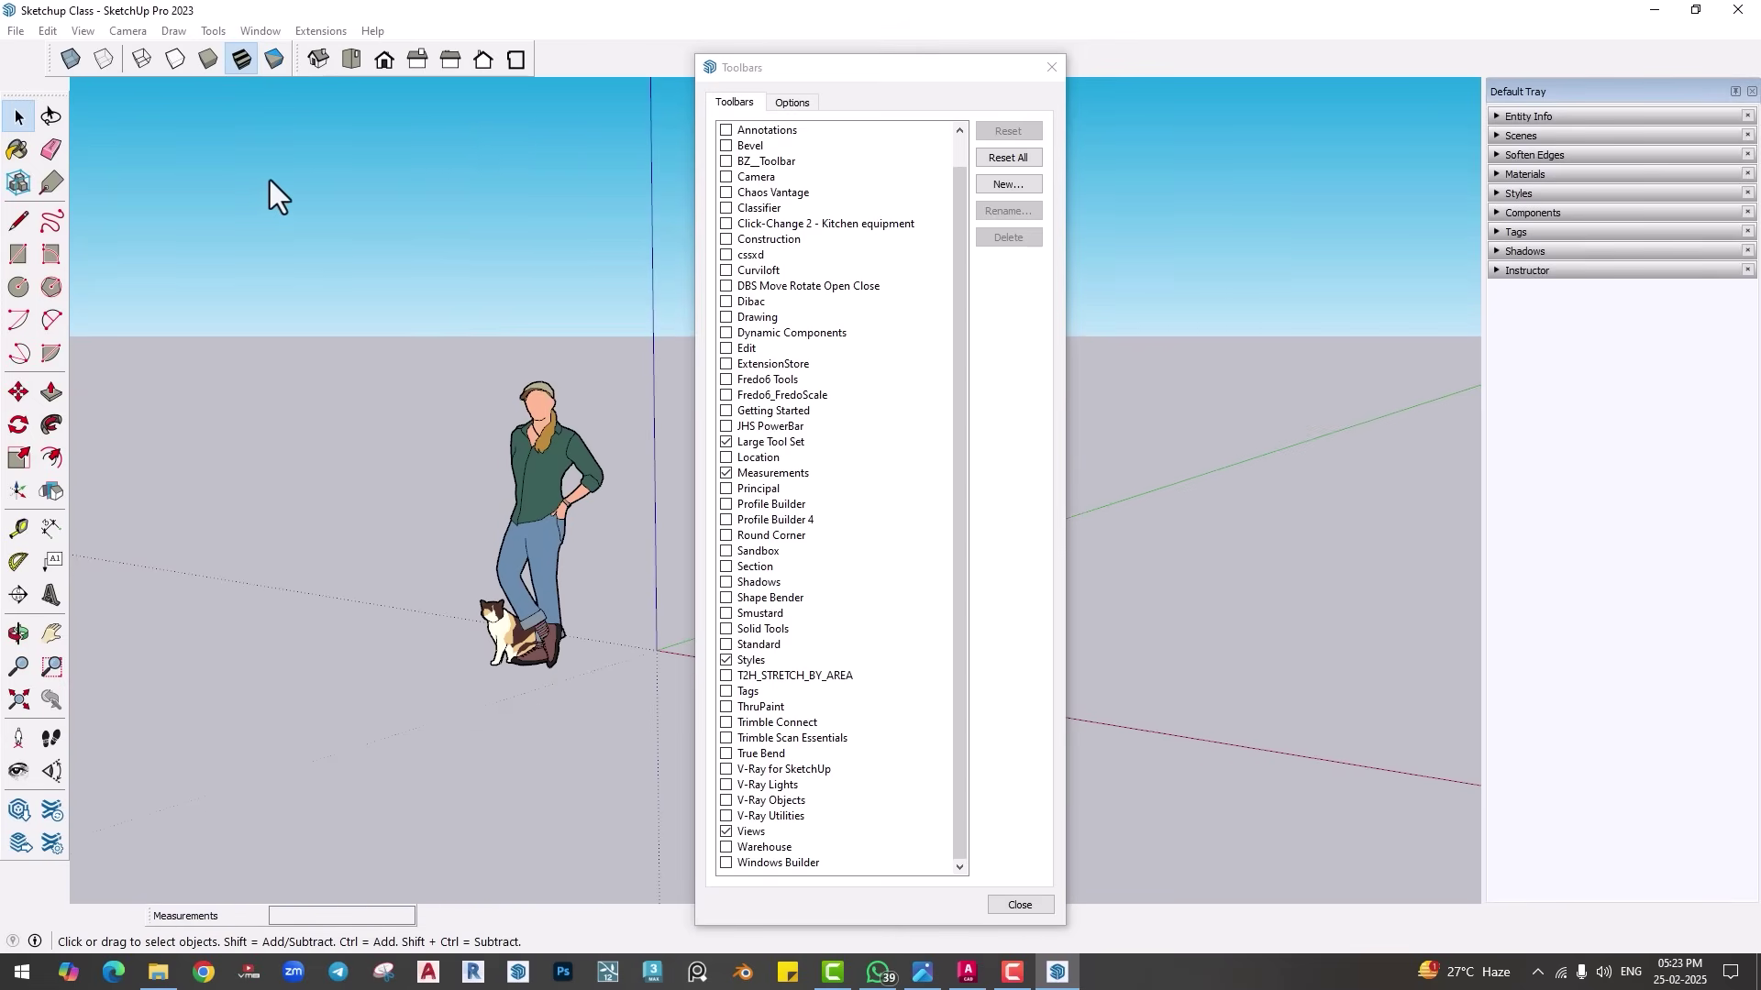
{"action": "left_click_drag", "start_coordinate": [146, 916], "coordinate": [404, 266]}
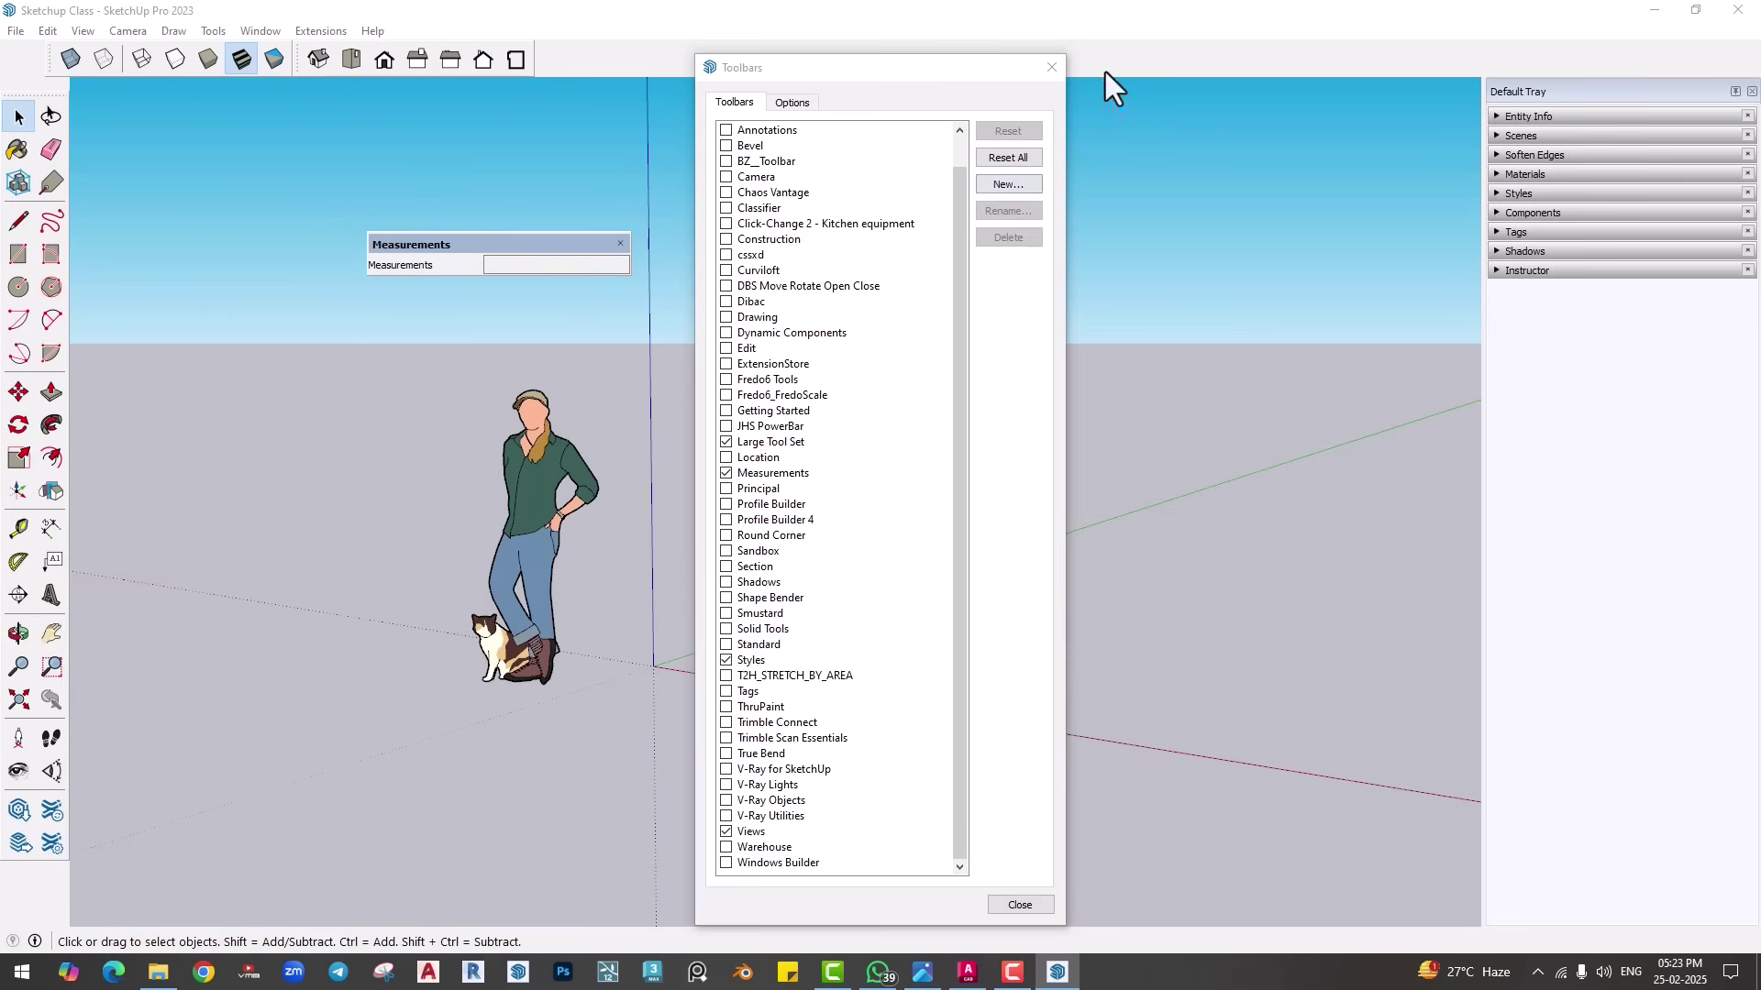
{"action": "left_click", "coordinate": [1052, 67]}
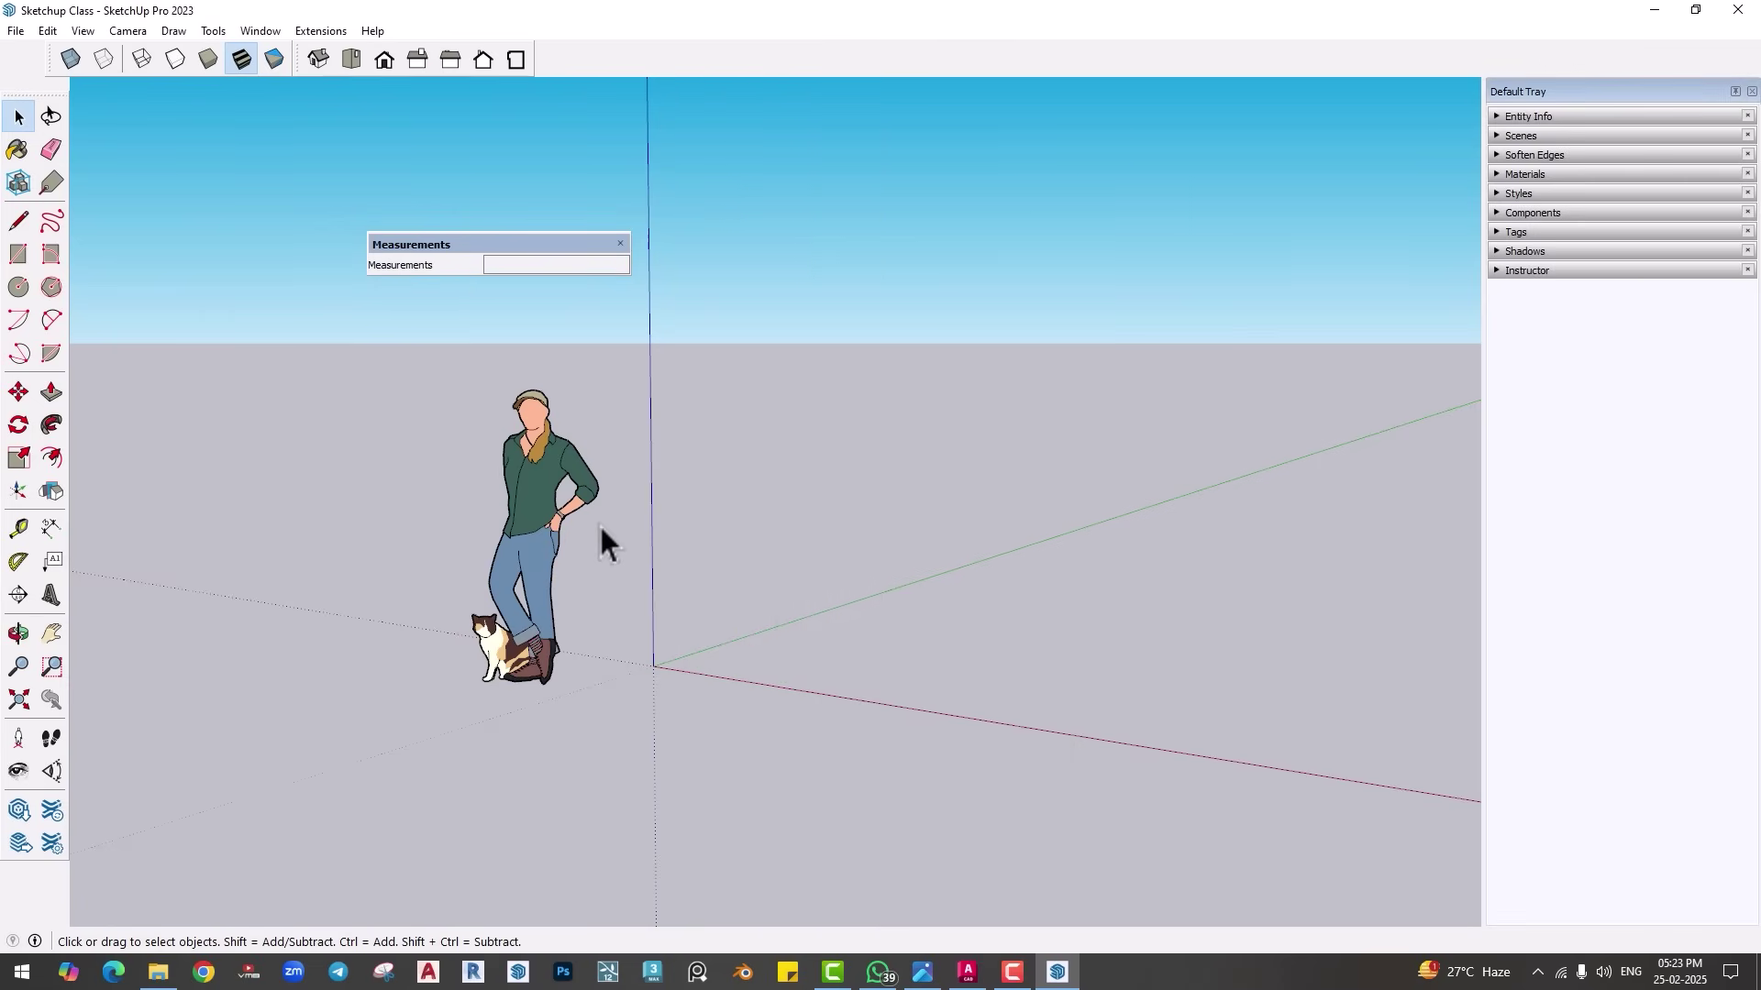
Step: Expand and collapse Entity Info, close the Default Tray, and show the tray again
{"action": "left_click", "coordinate": [1594, 112]}
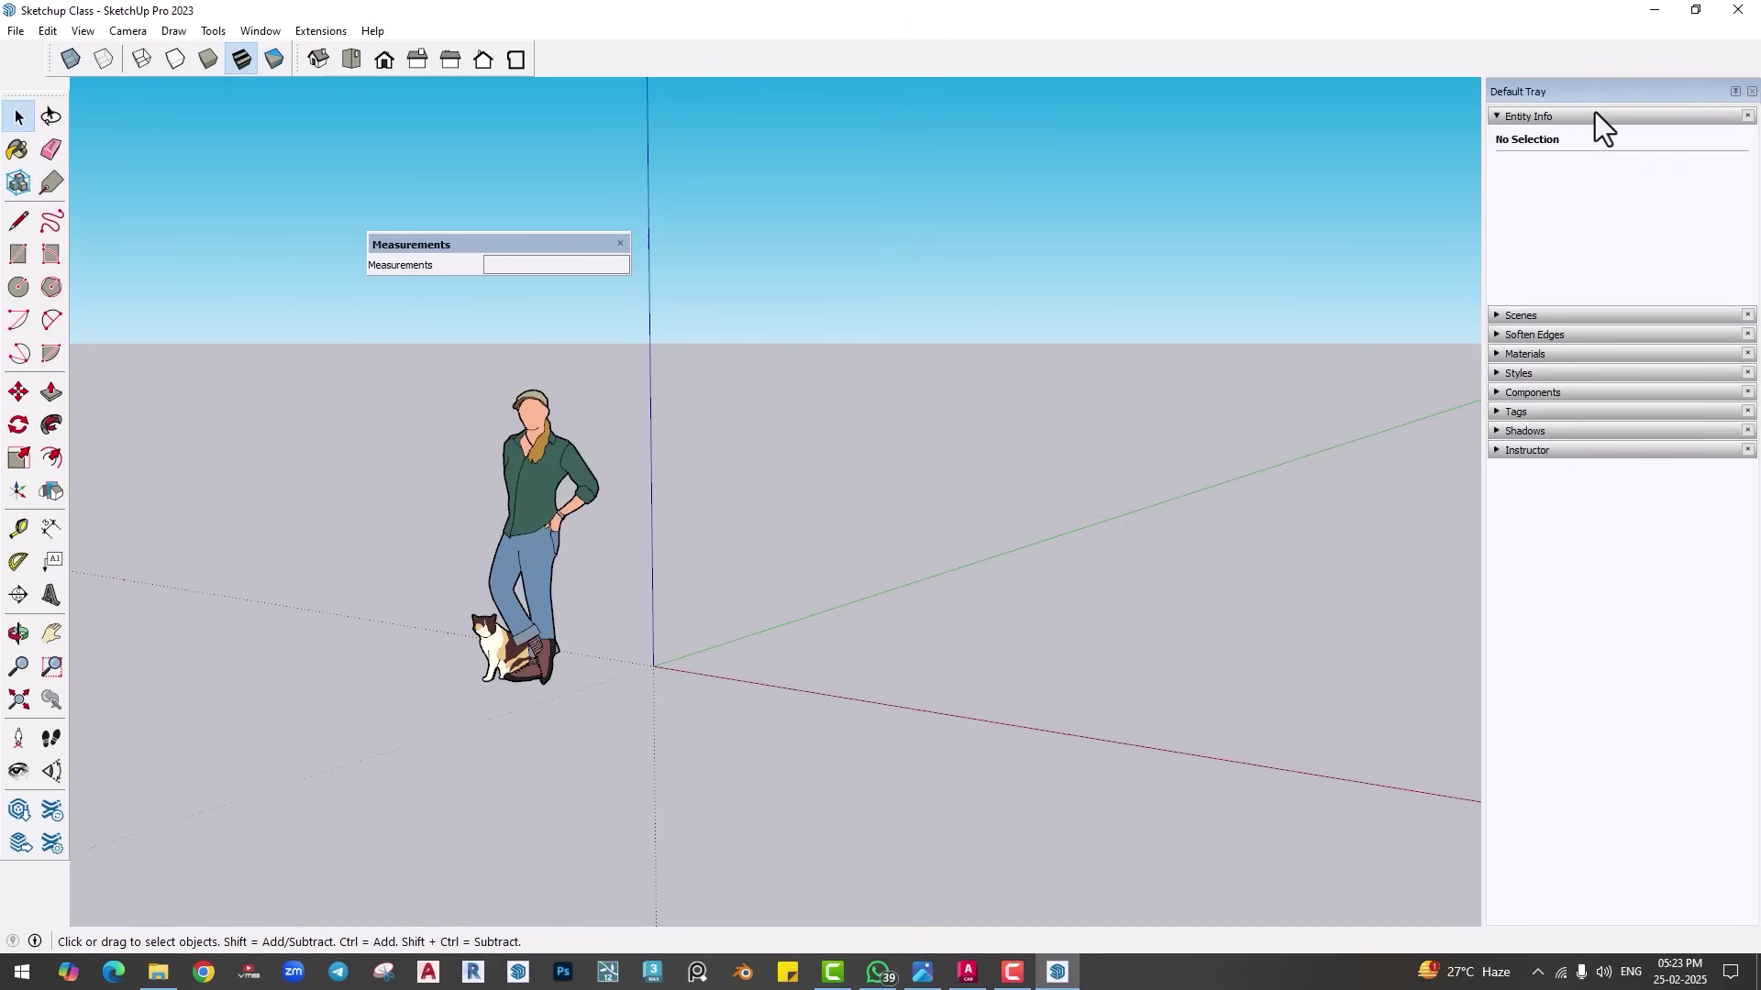
{"action": "left_click", "coordinate": [1593, 117]}
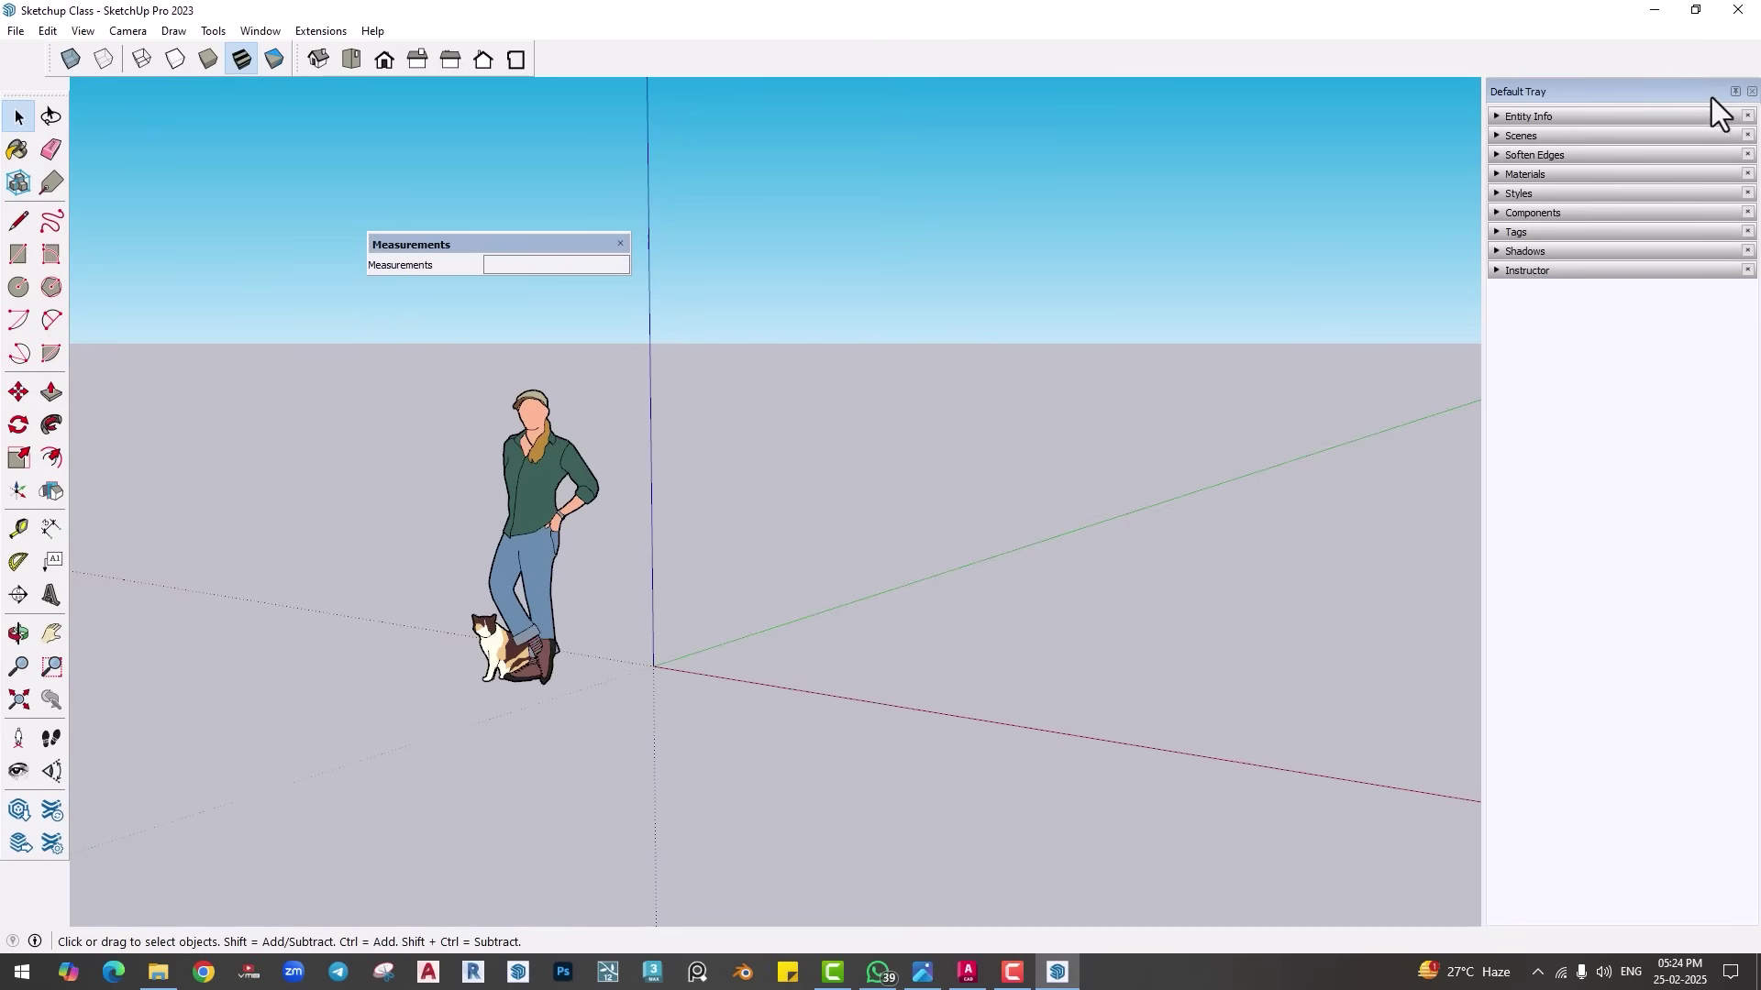
{"action": "left_click", "coordinate": [1751, 91]}
{"action": "left_click", "coordinate": [271, 33]}
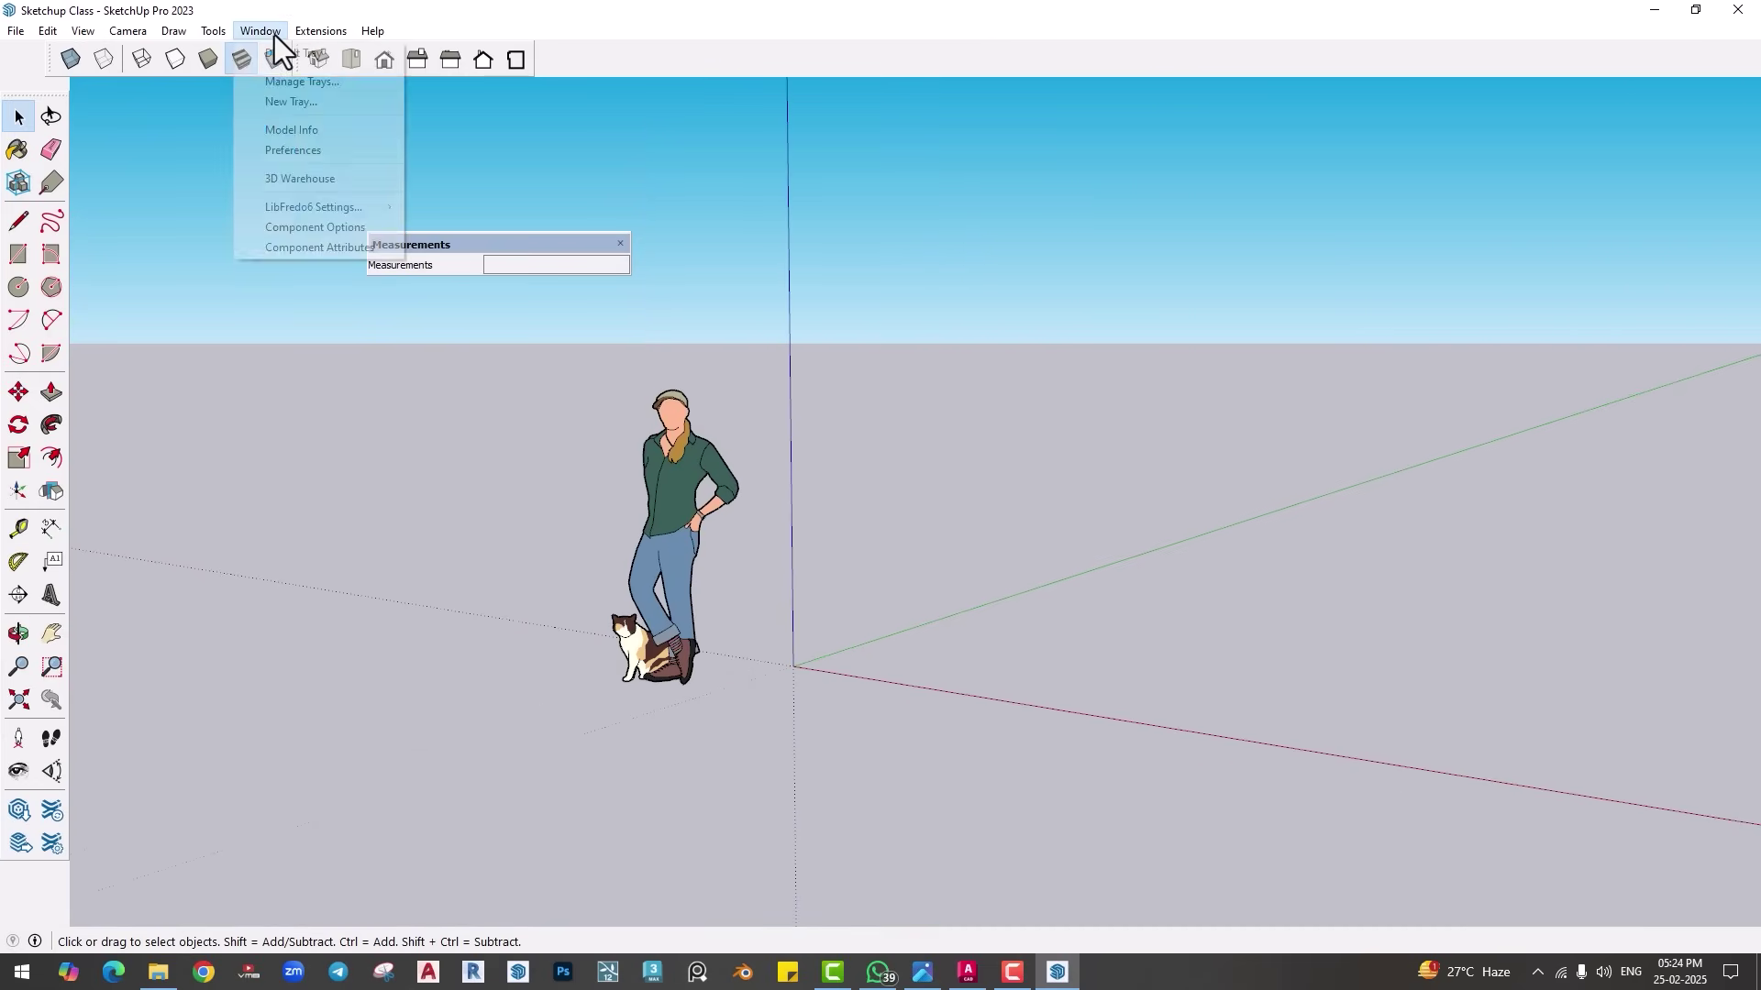
{"action": "mouse_move", "coordinate": [275, 52]}
{"action": "left_click", "coordinate": [457, 53]}
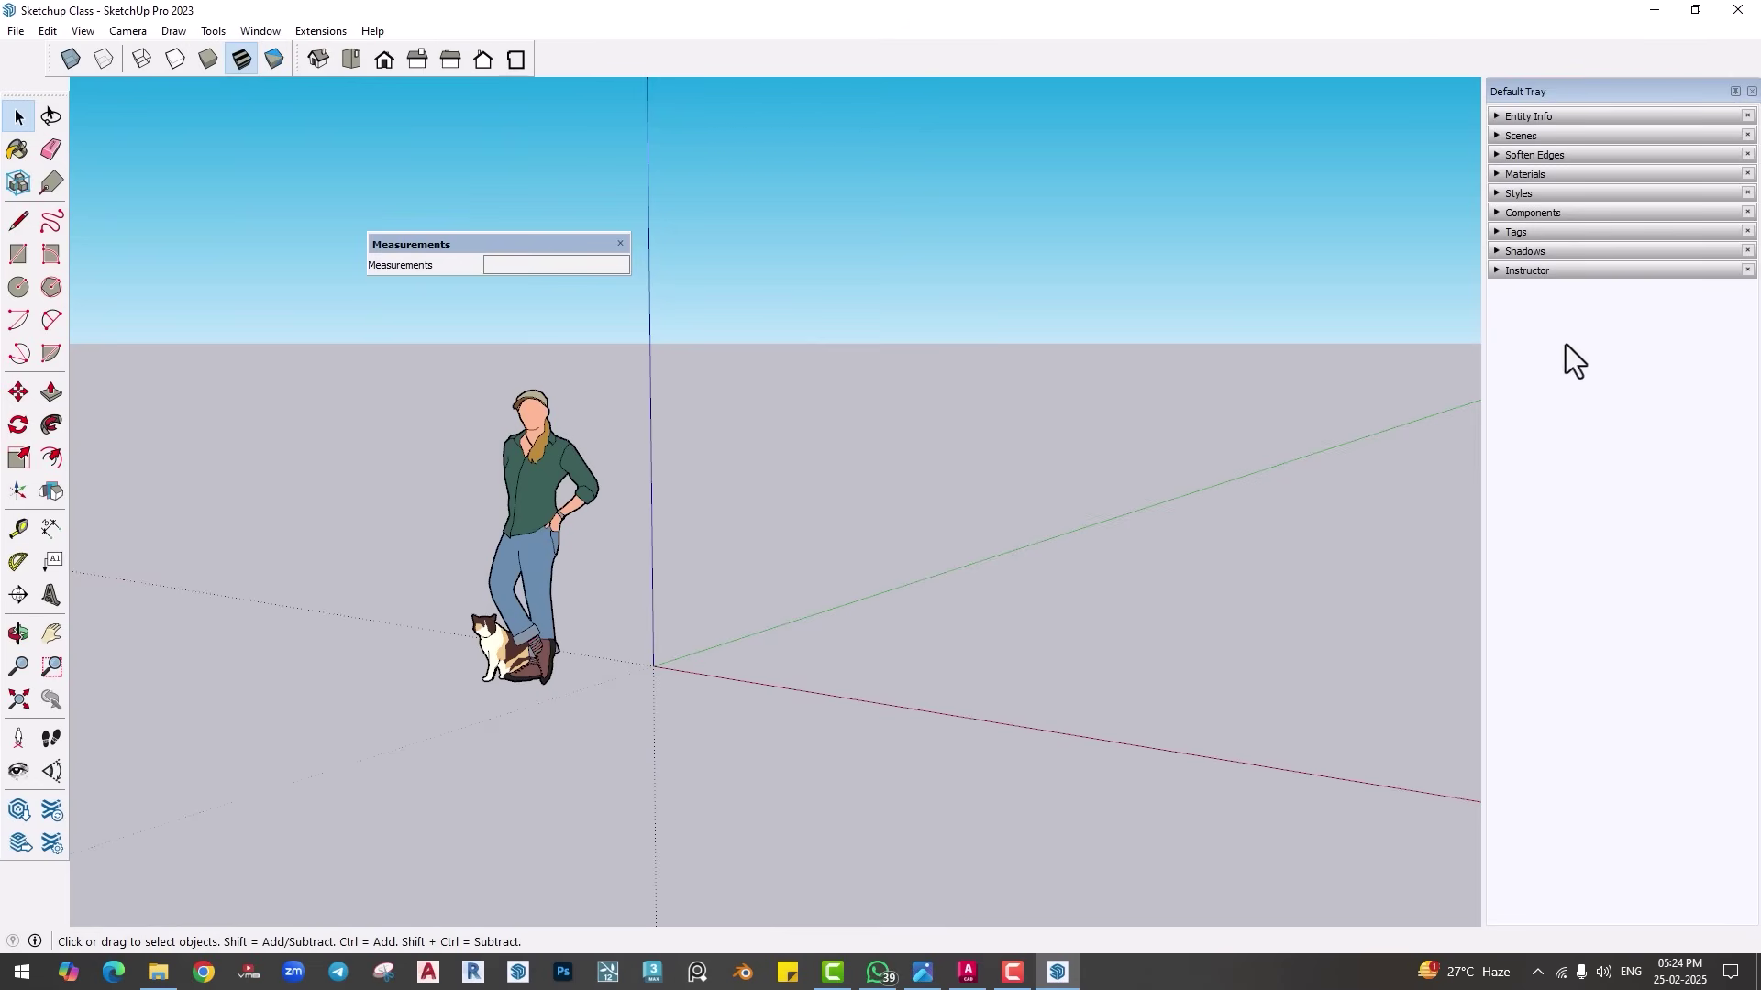
Step: Expand the Instructor and read its guidance for the Line tool
{"action": "middle_click_drag", "start_coordinate": [803, 574], "coordinate": [1465, 507]}
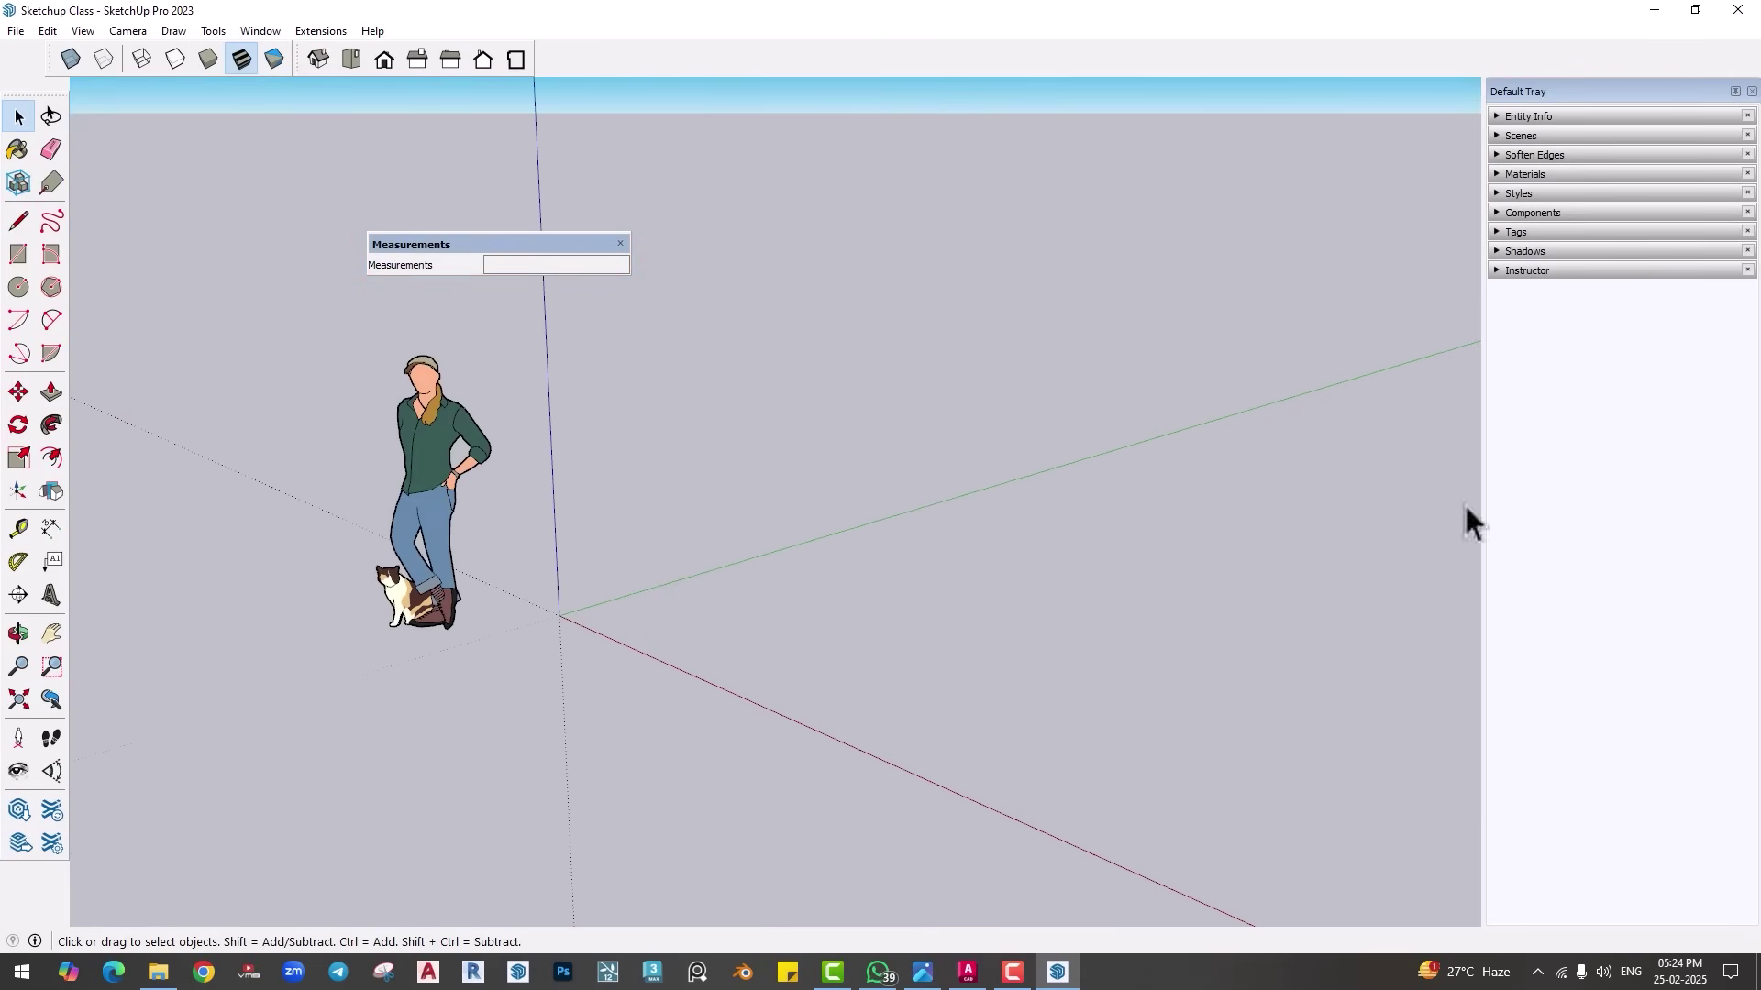
{"action": "left_click", "coordinate": [1544, 271]}
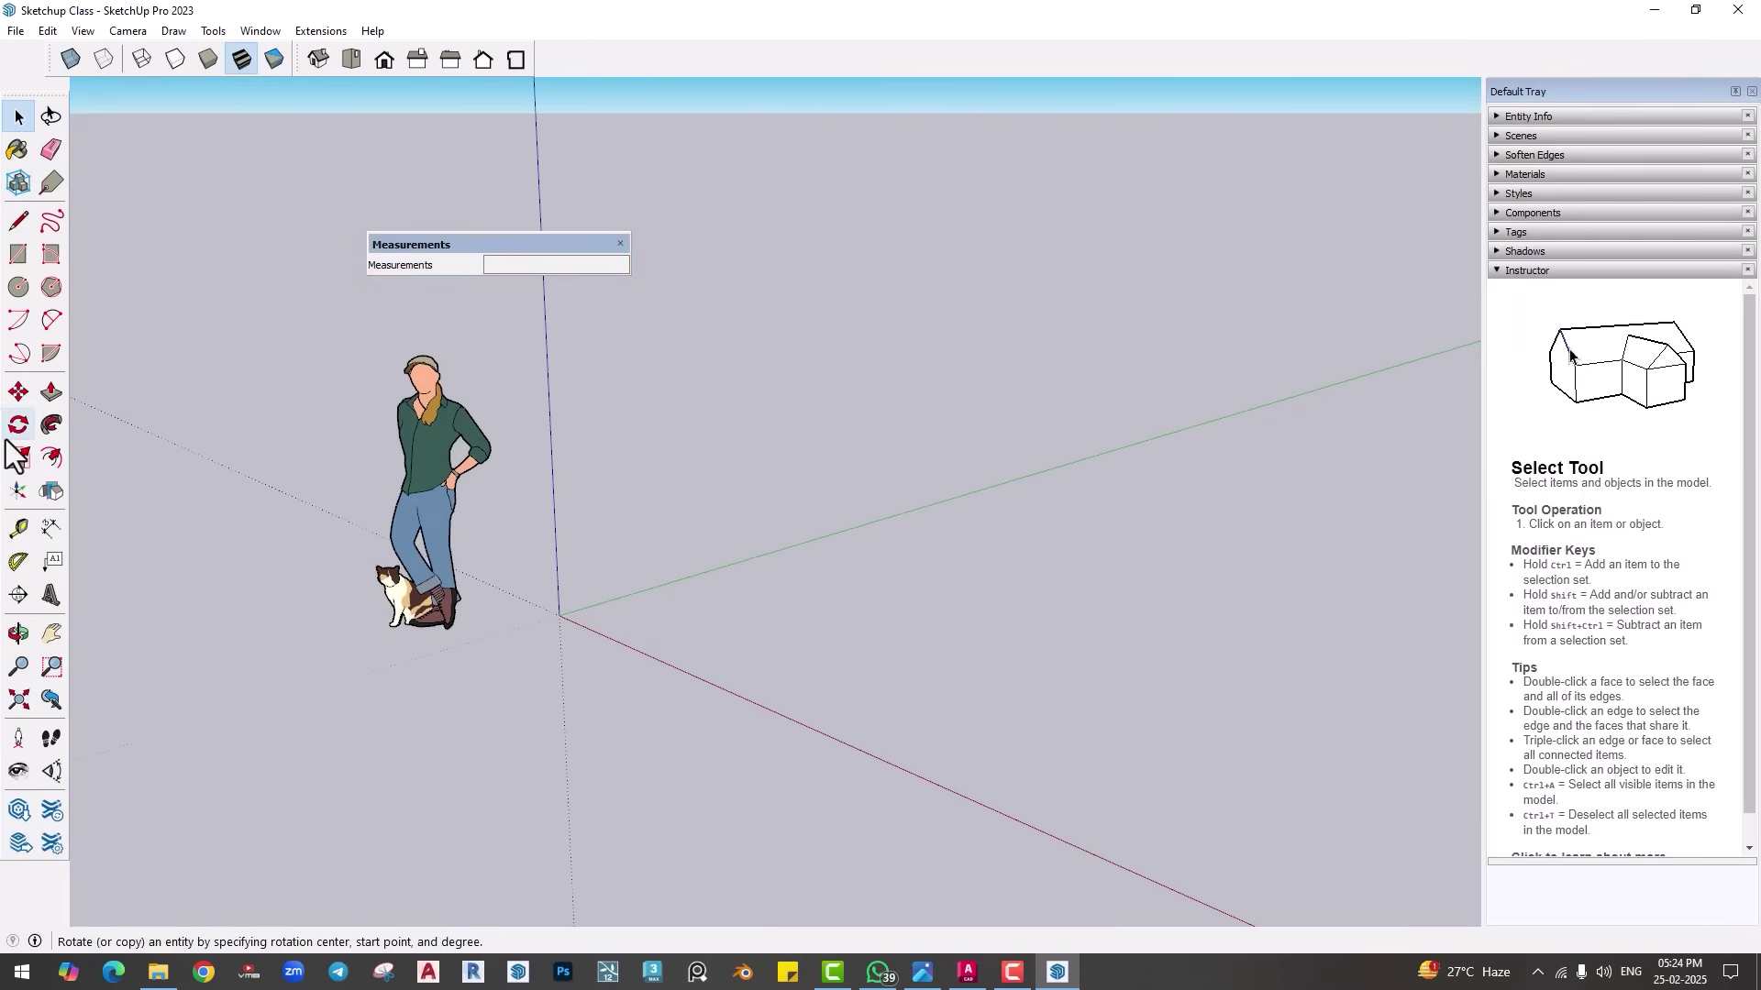
{"action": "left_click", "coordinate": [21, 222]}
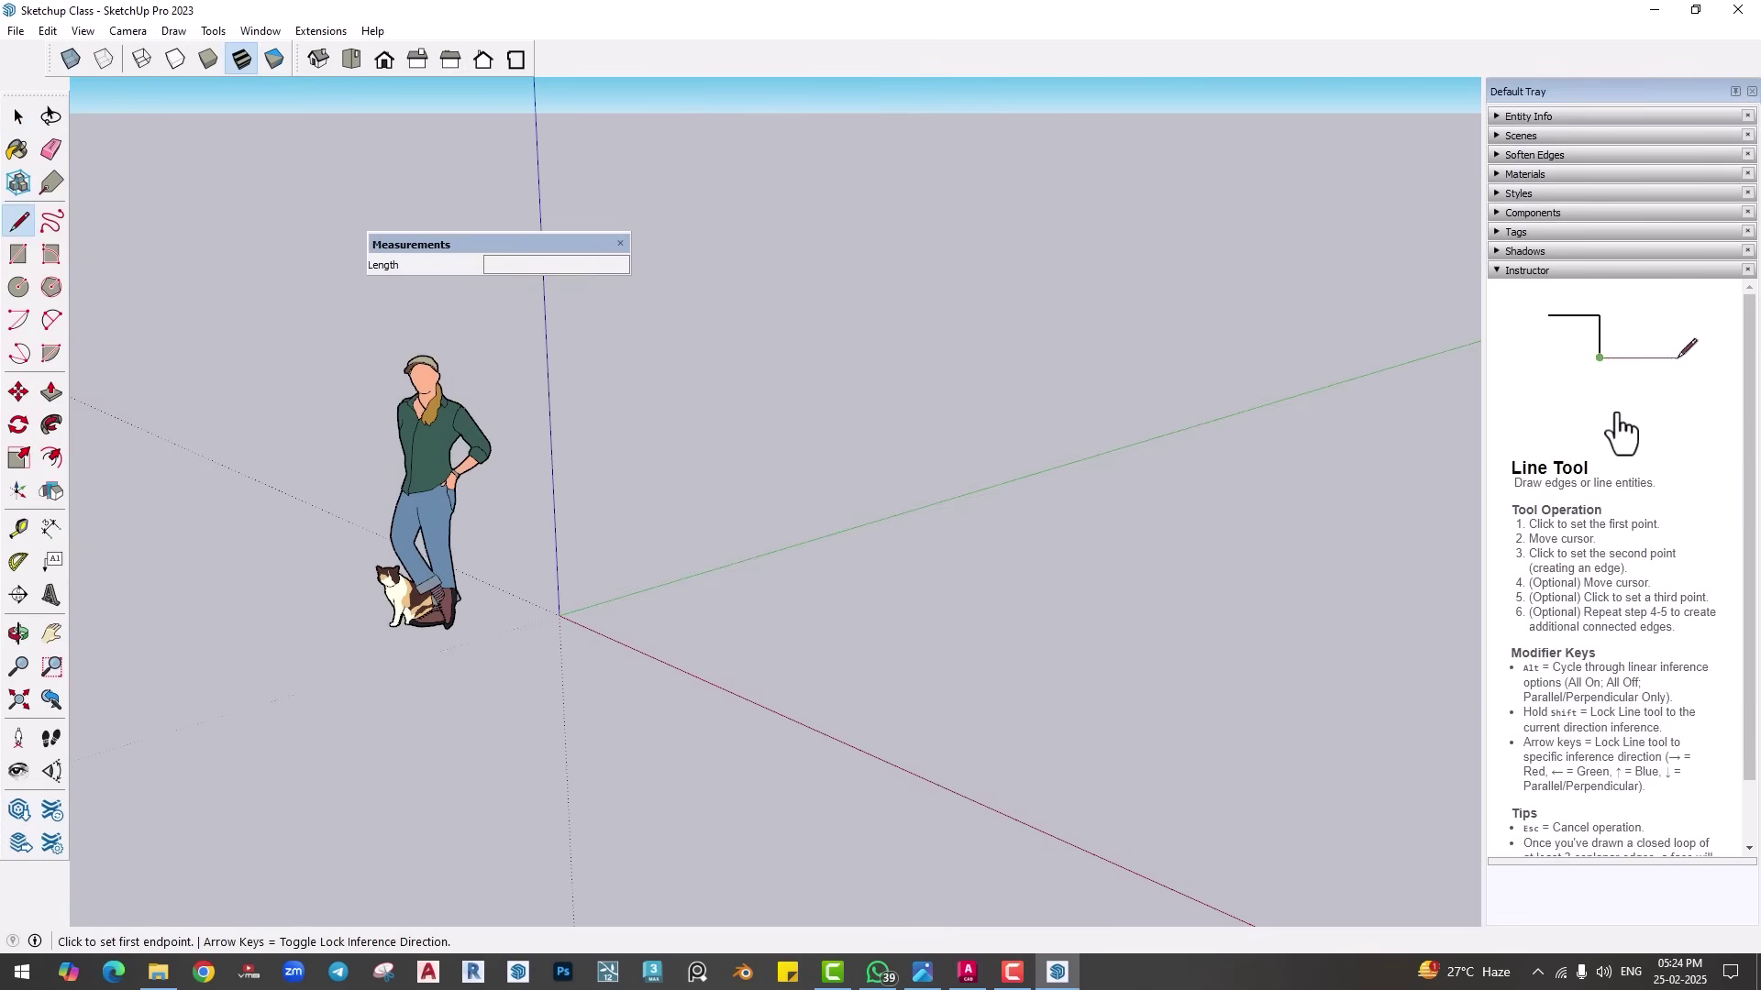
{"action": "scroll", "coordinate": [1609, 440], "scroll_direction": "down", "scroll_amount": 2}
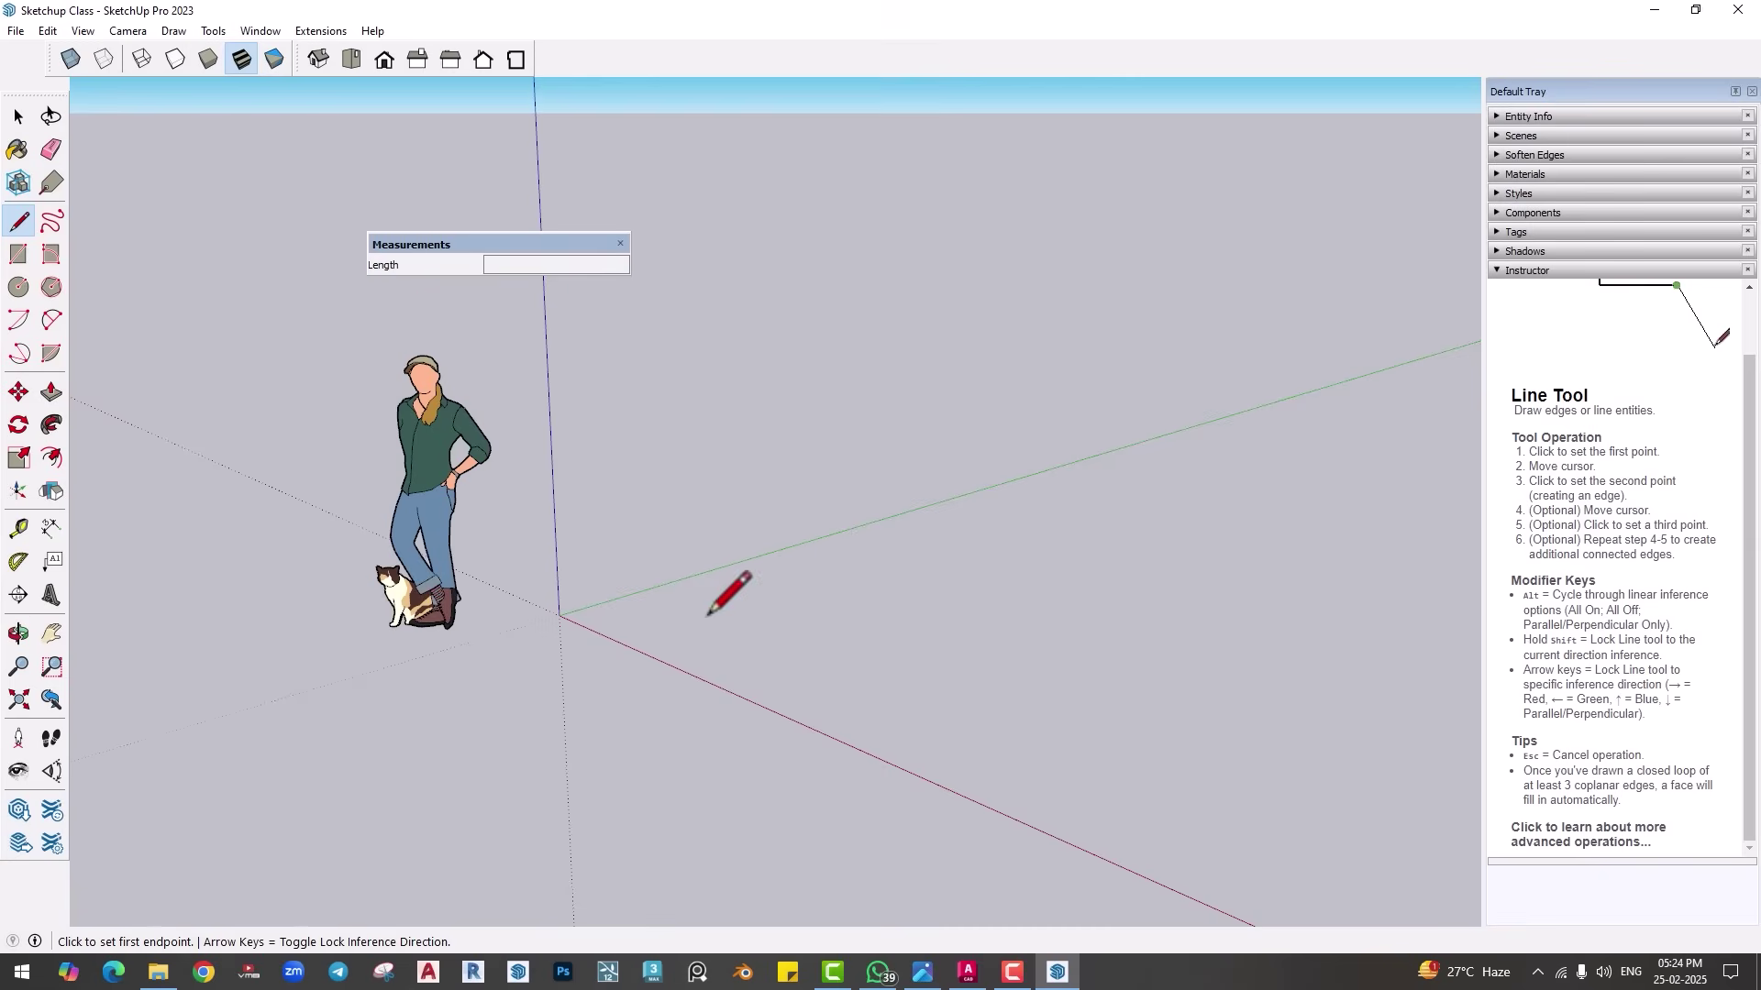
Step: Move the floating Measurements toolbar higher above the figure and return to the Select tool
{"action": "middle_click_drag", "start_coordinate": [728, 589], "coordinate": [712, 491]}
{"action": "left_click_drag", "start_coordinate": [547, 241], "coordinate": [532, 177]}
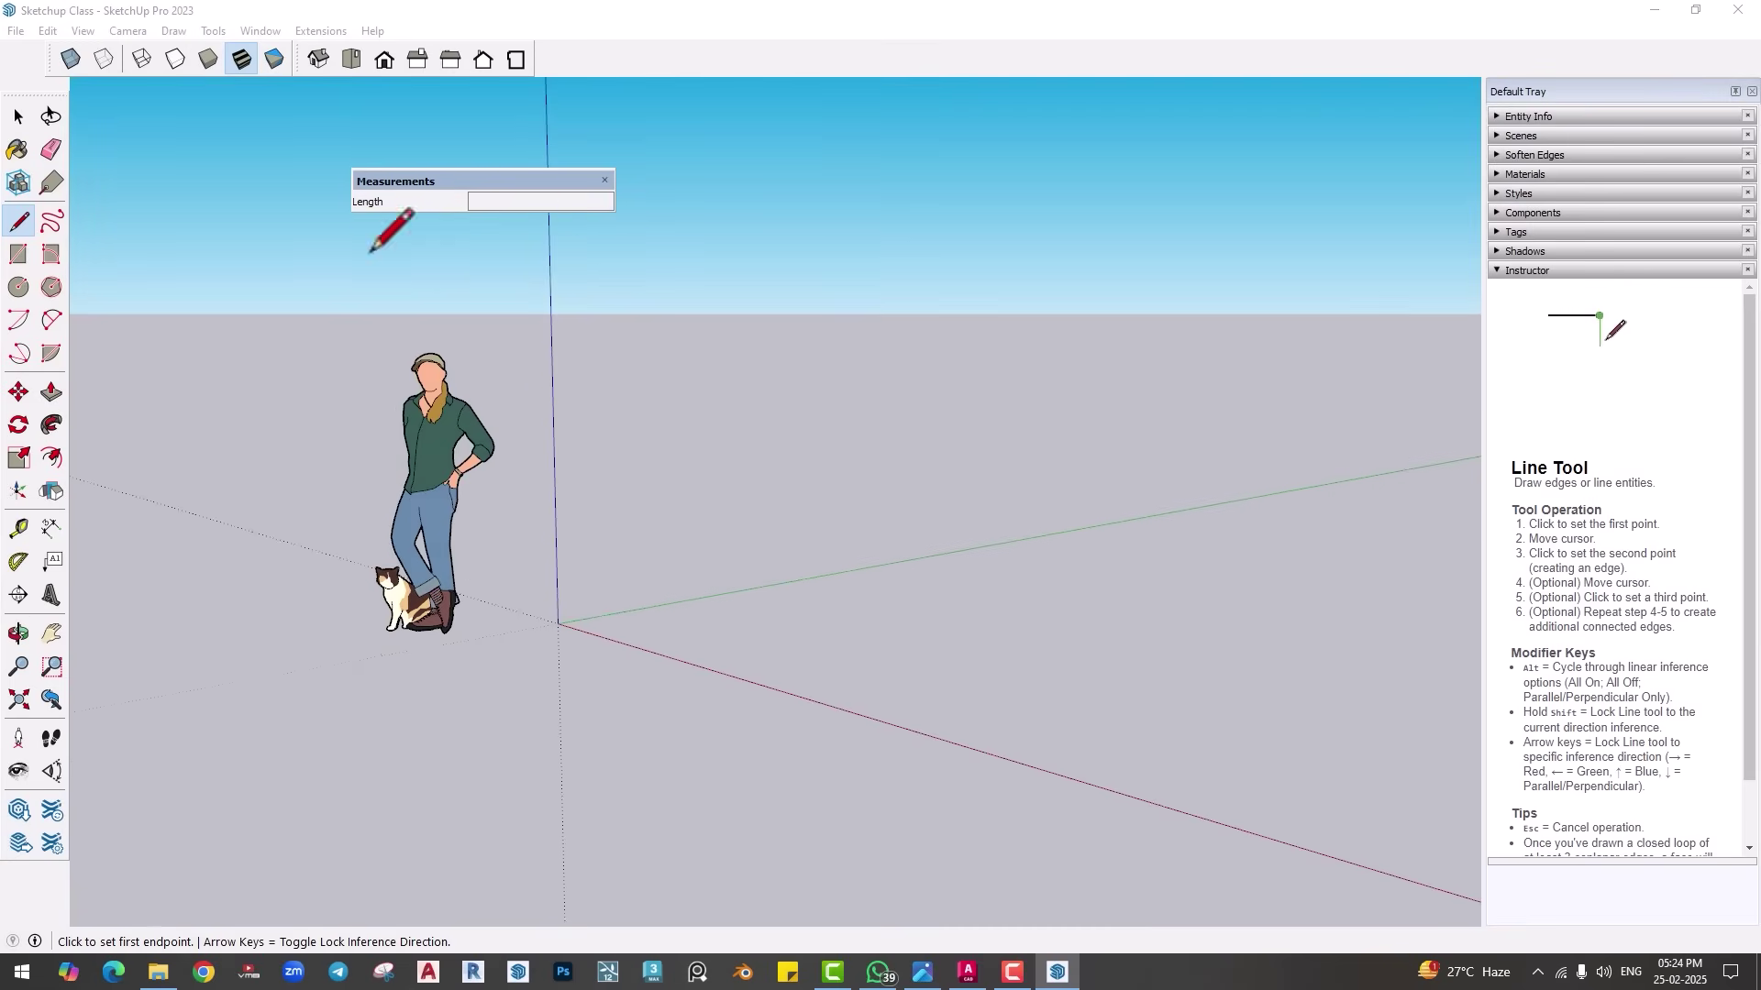
{"action": "mouse_move", "coordinate": [797, 660]}
{"action": "middle_mouse_down"}
{"action": "mouse_move", "coordinate": [648, 660]}
{"action": "mouse_move", "coordinate": [700, 653]}
{"action": "mouse_move", "coordinate": [657, 539]}
{"action": "mouse_move", "coordinate": [645, 557]}
{"action": "middle_mouse_up"}
{"action": "key", "text": "space"}
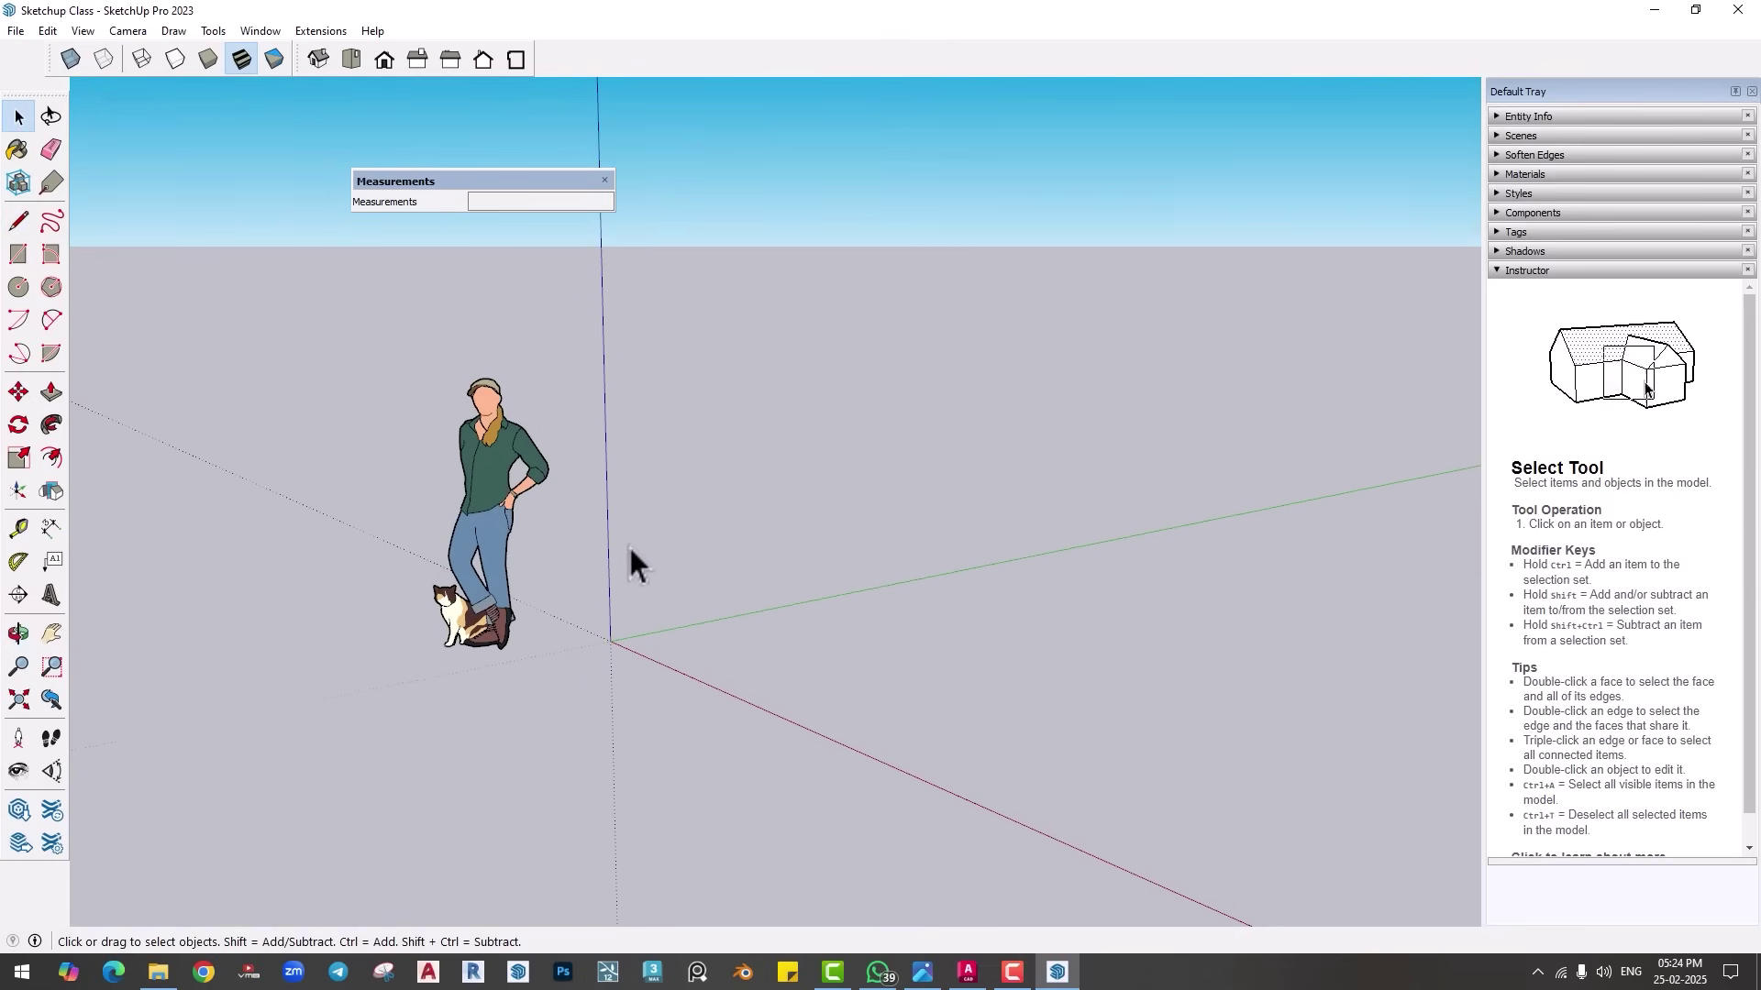
Step: Draw a rectangle on the ground beside the figure and Push/Pull it up into a box about 4' 9" tall
{"action": "middle_click", "coordinate": [627, 541]}
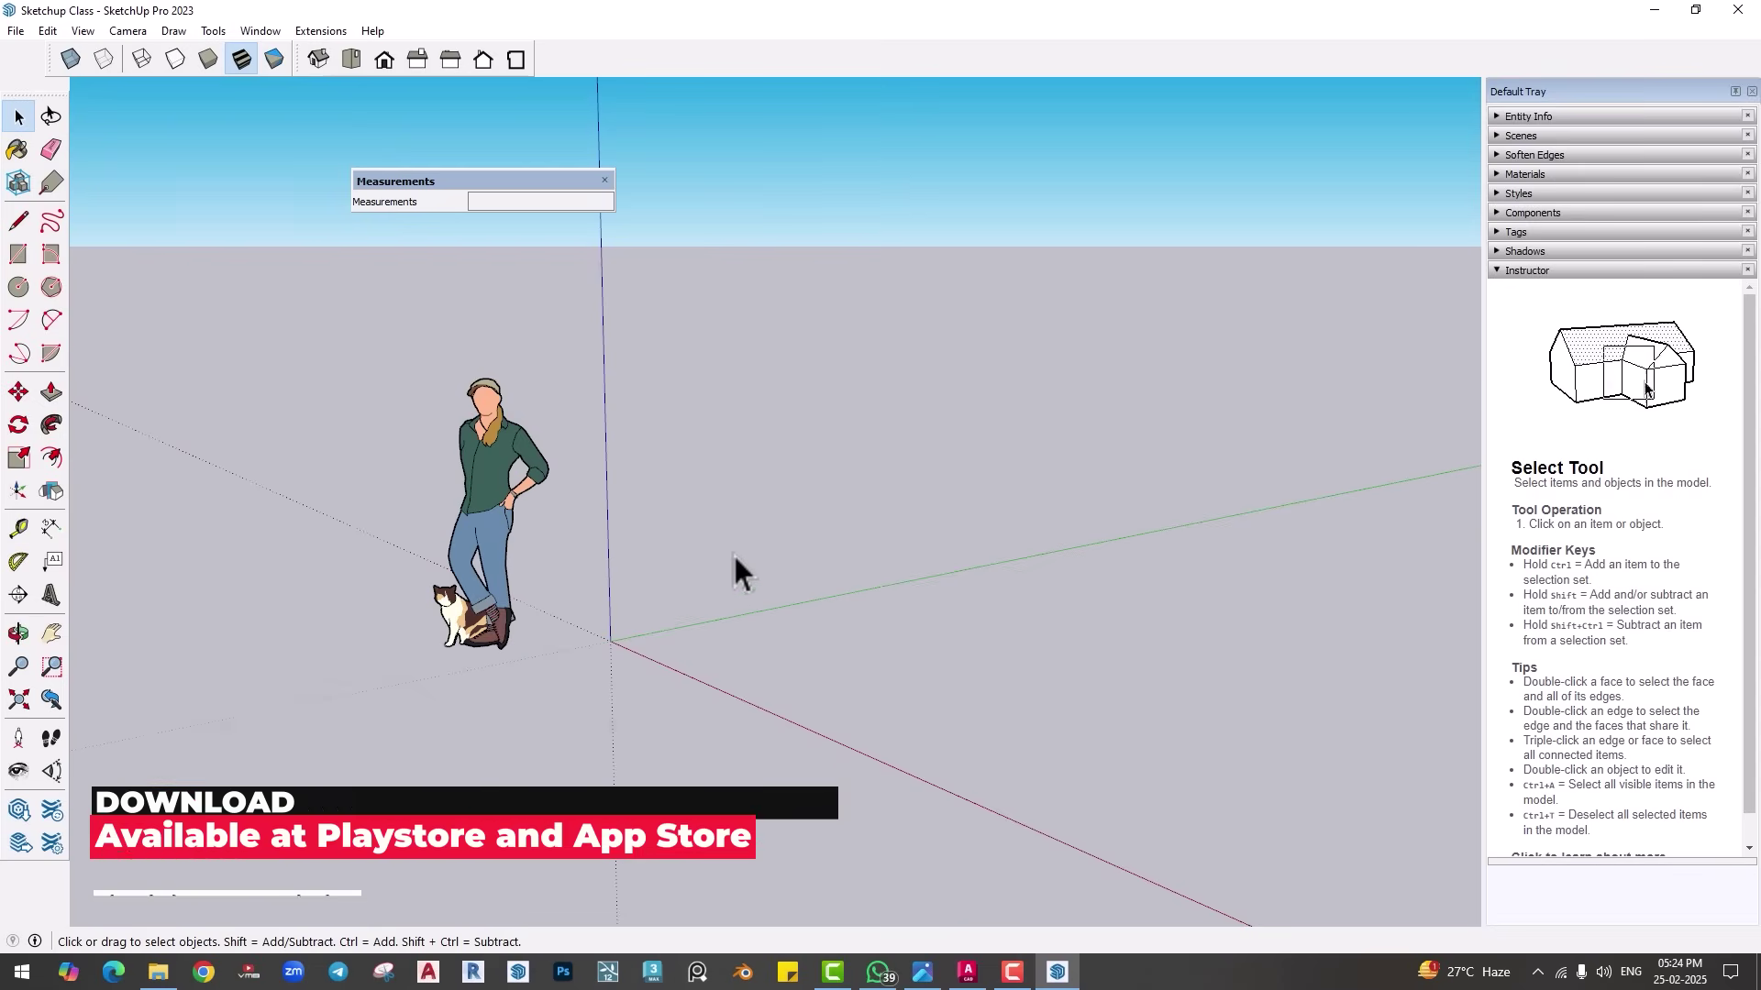
{"action": "middle_click_drag", "start_coordinate": [739, 571], "coordinate": [627, 509]}
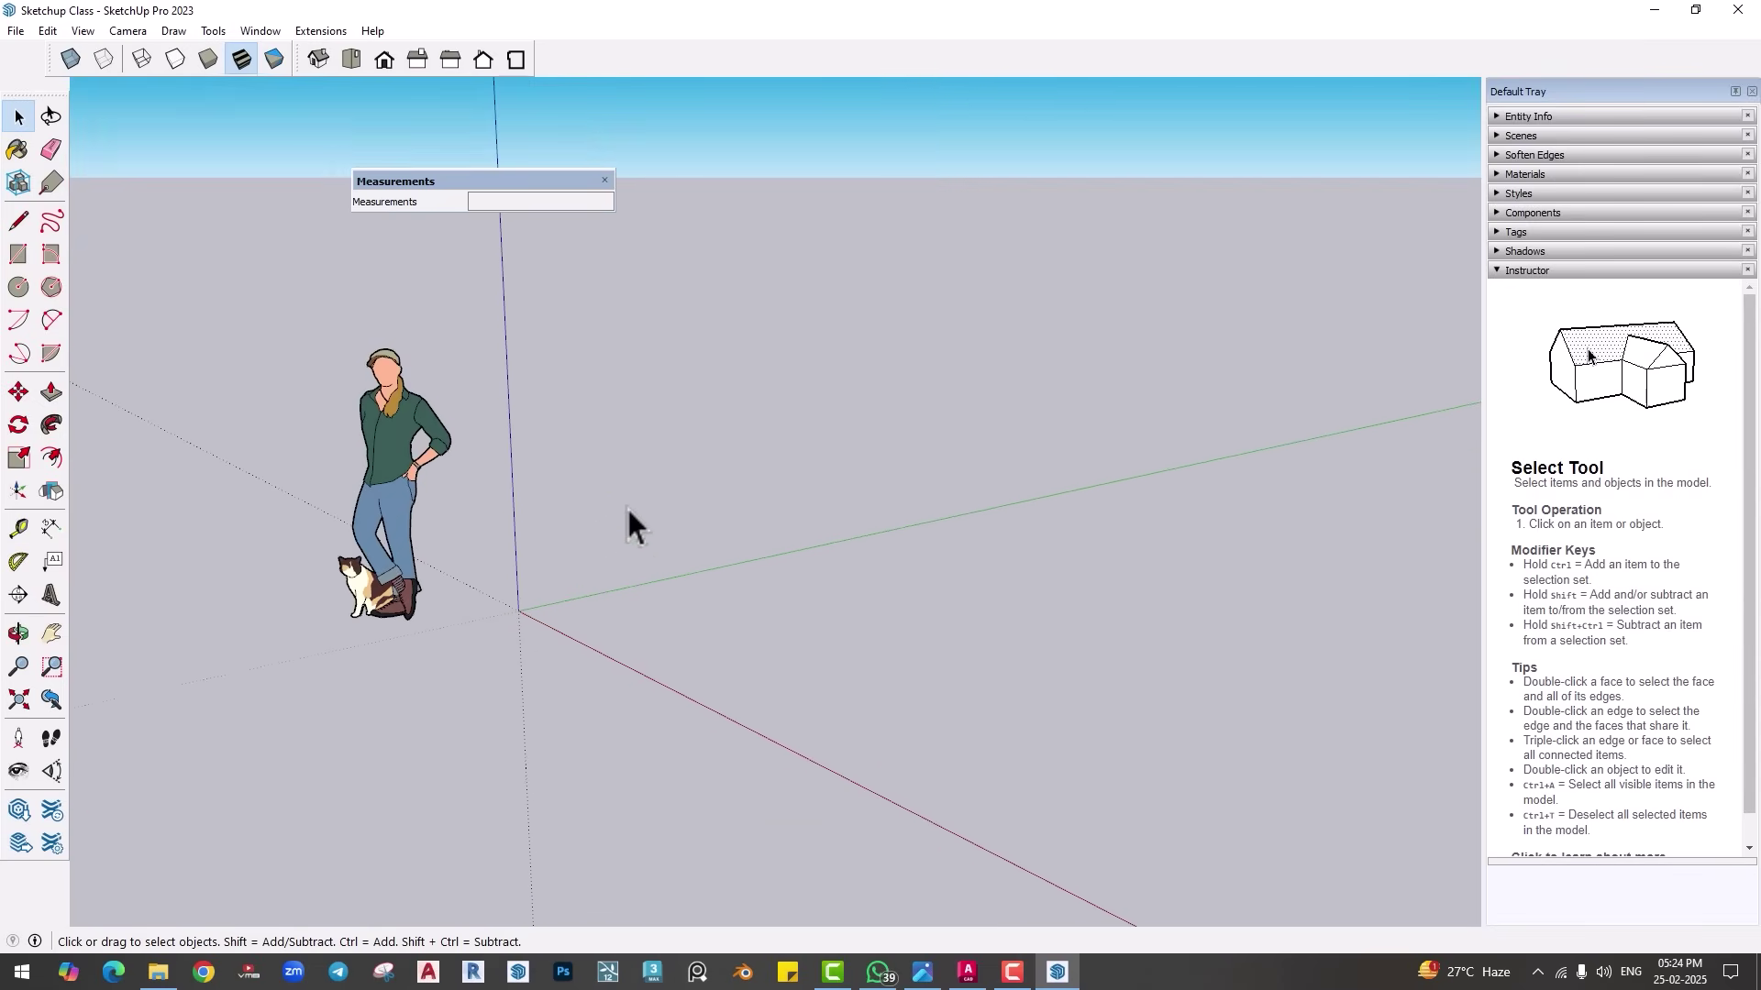
{"action": "middle_click_drag", "start_coordinate": [629, 511], "coordinate": [562, 542]}
{"action": "key", "text": "r"}
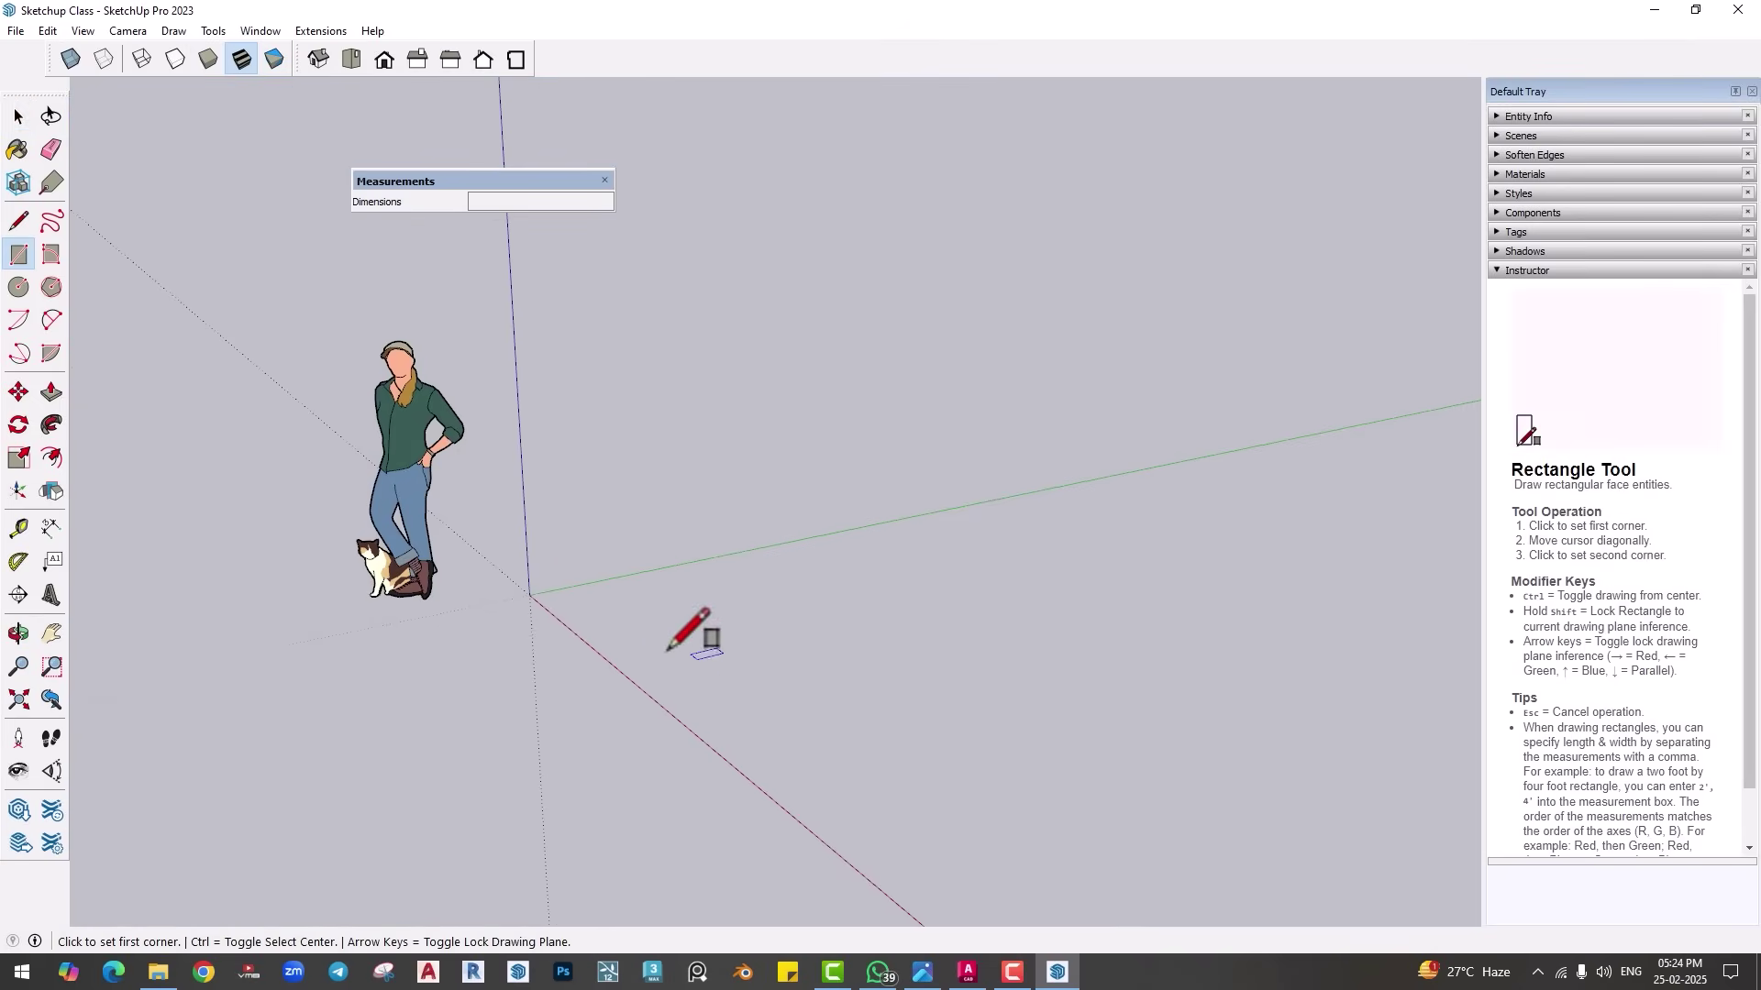
{"action": "left_click", "coordinate": [651, 641]}
{"action": "left_click", "coordinate": [914, 649]}
{"action": "key", "text": "p"}
{"action": "left_click", "coordinate": [731, 668]}
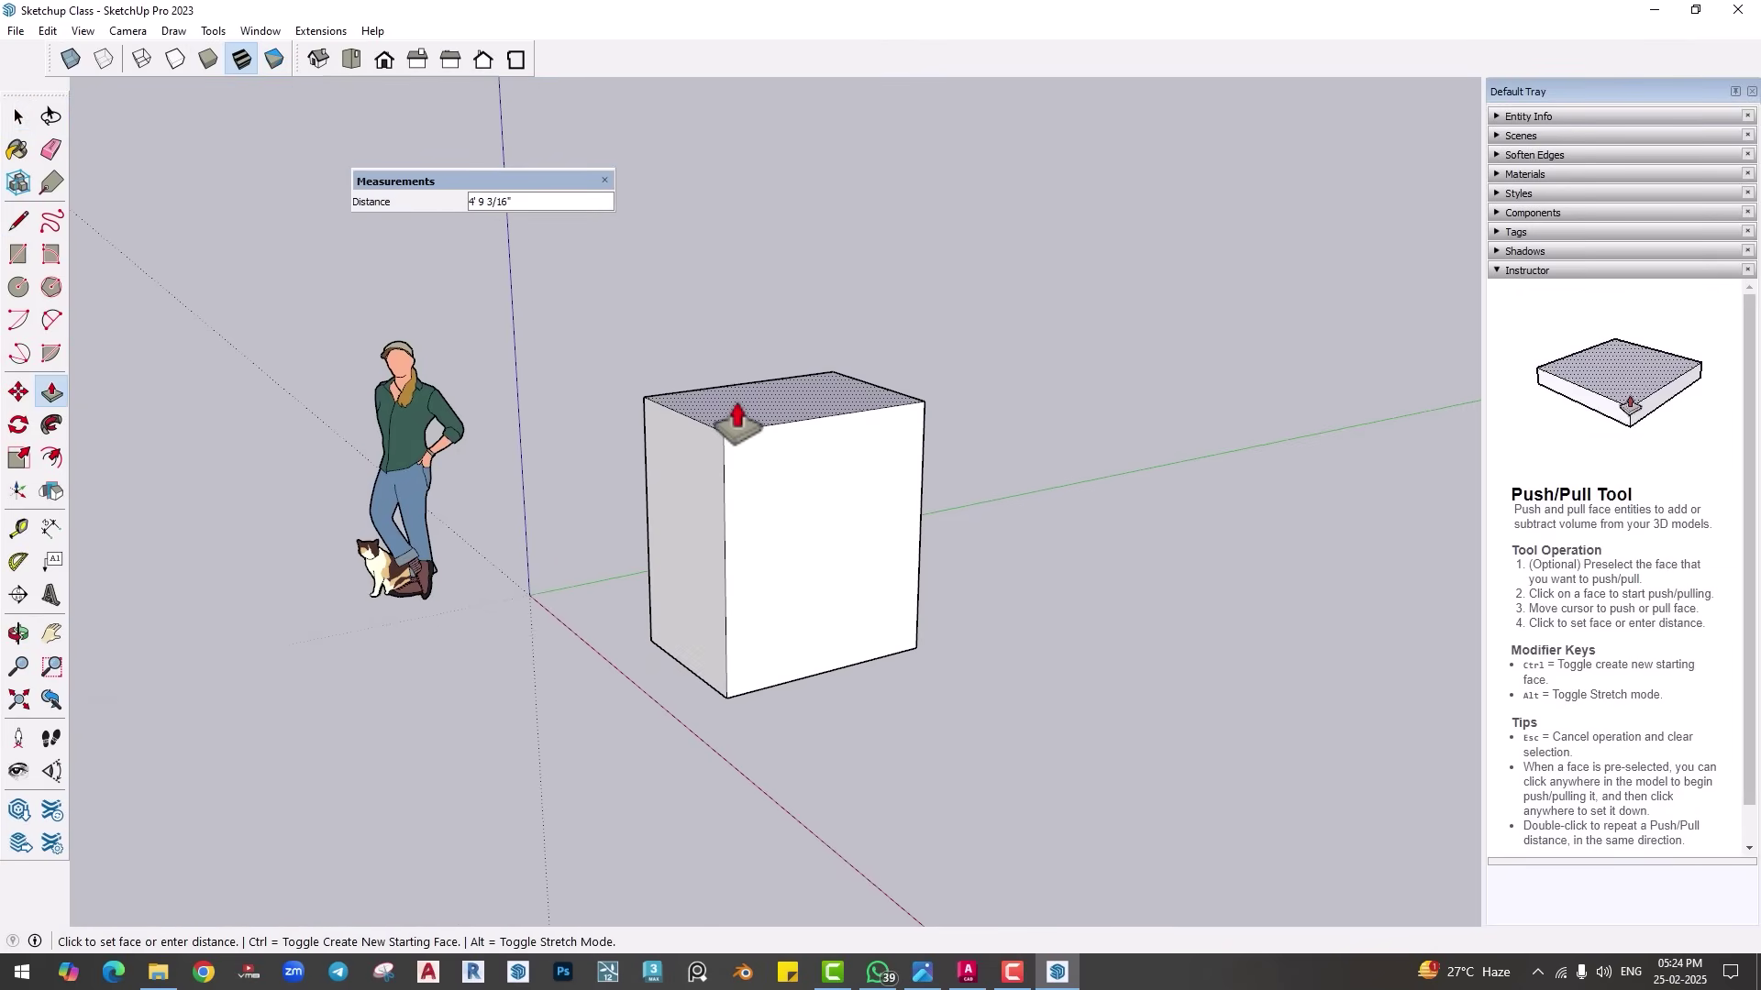
{"action": "left_click", "coordinate": [730, 418]}
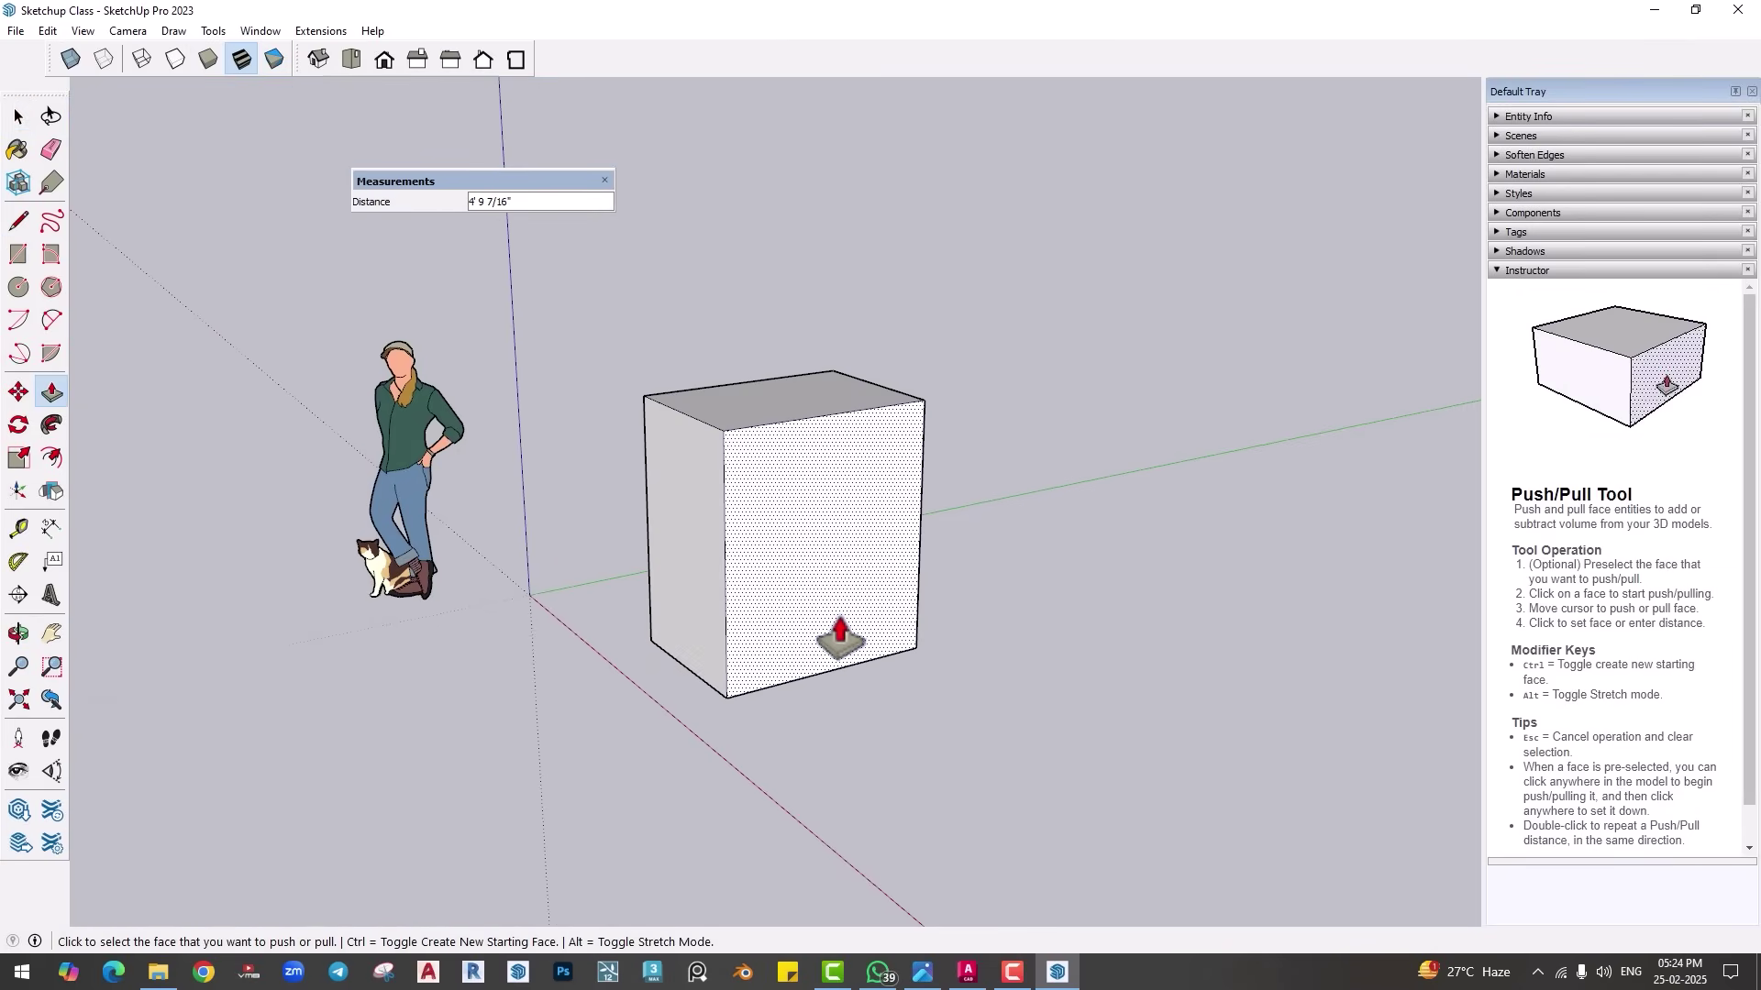
Step: Orbit around the box with the Orbit tool and look up its shortcut among the camera commands
{"action": "mouse_move", "coordinate": [893, 589]}
{"action": "middle_mouse_down"}
{"action": "mouse_move", "coordinate": [816, 438]}
{"action": "mouse_move", "coordinate": [421, 397]}
{"action": "mouse_move", "coordinate": [366, 593]}
{"action": "mouse_move", "coordinate": [971, 421]}
{"action": "mouse_move", "coordinate": [1014, 507]}
{"action": "mouse_move", "coordinate": [932, 504]}
{"action": "middle_mouse_up"}
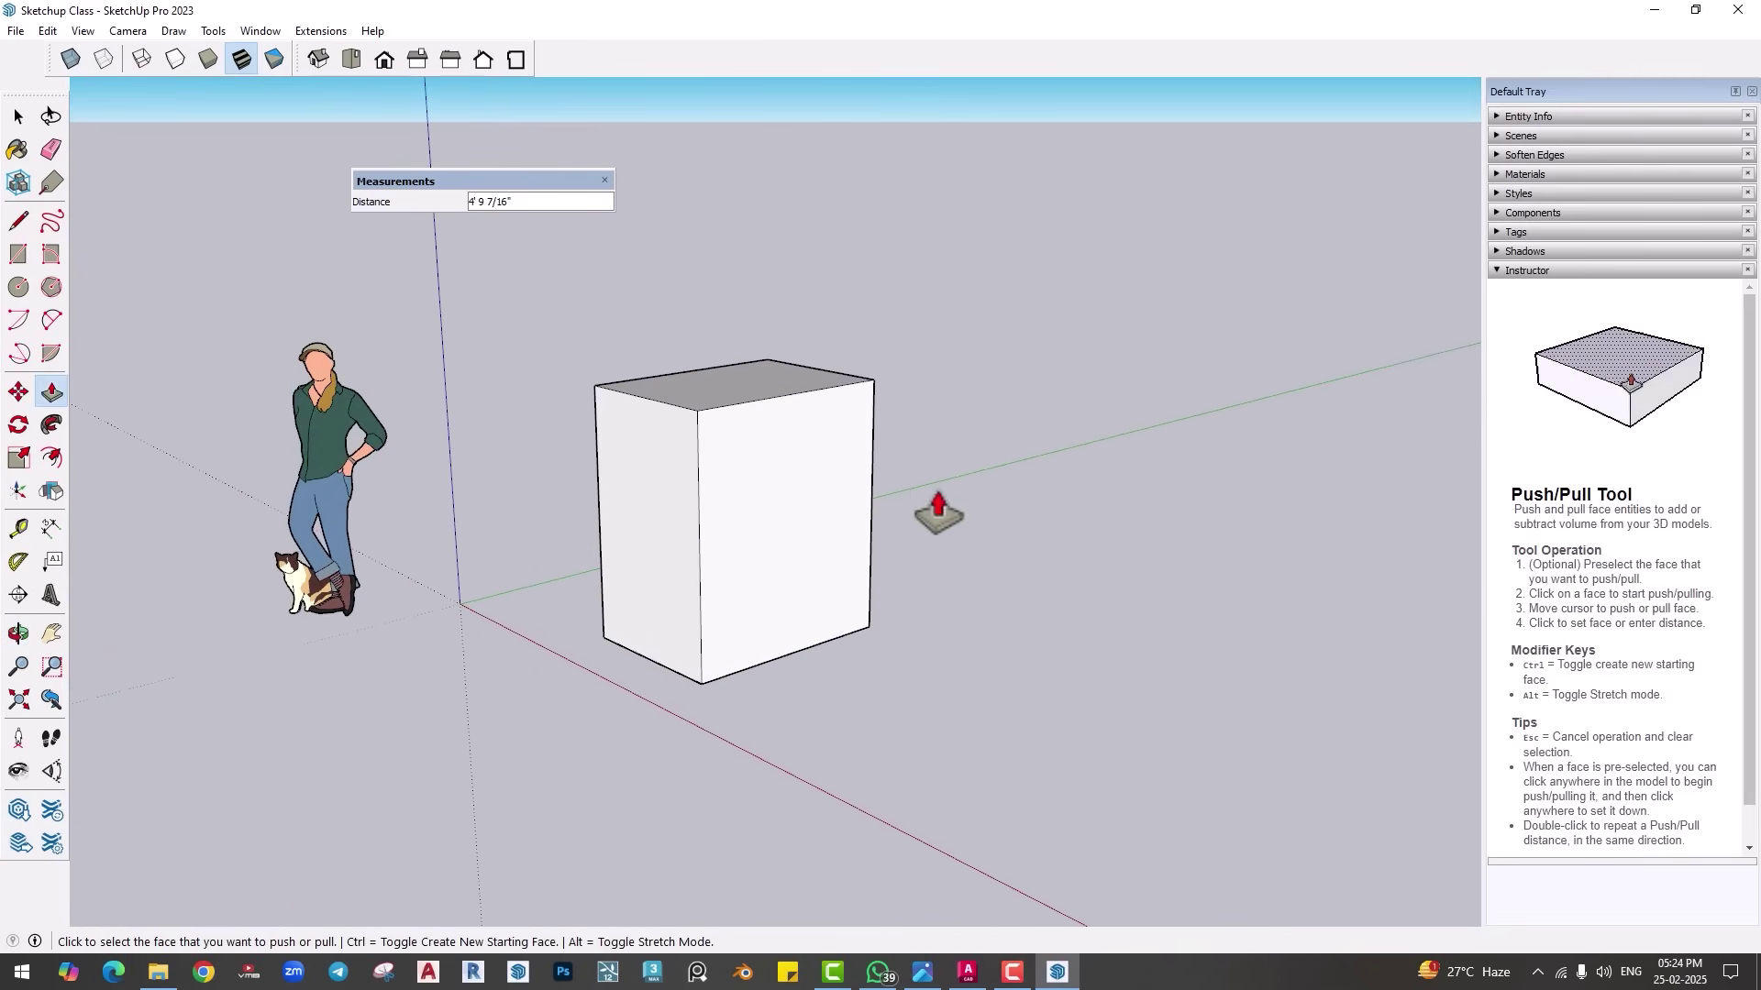
{"action": "left_click", "coordinate": [15, 635]}
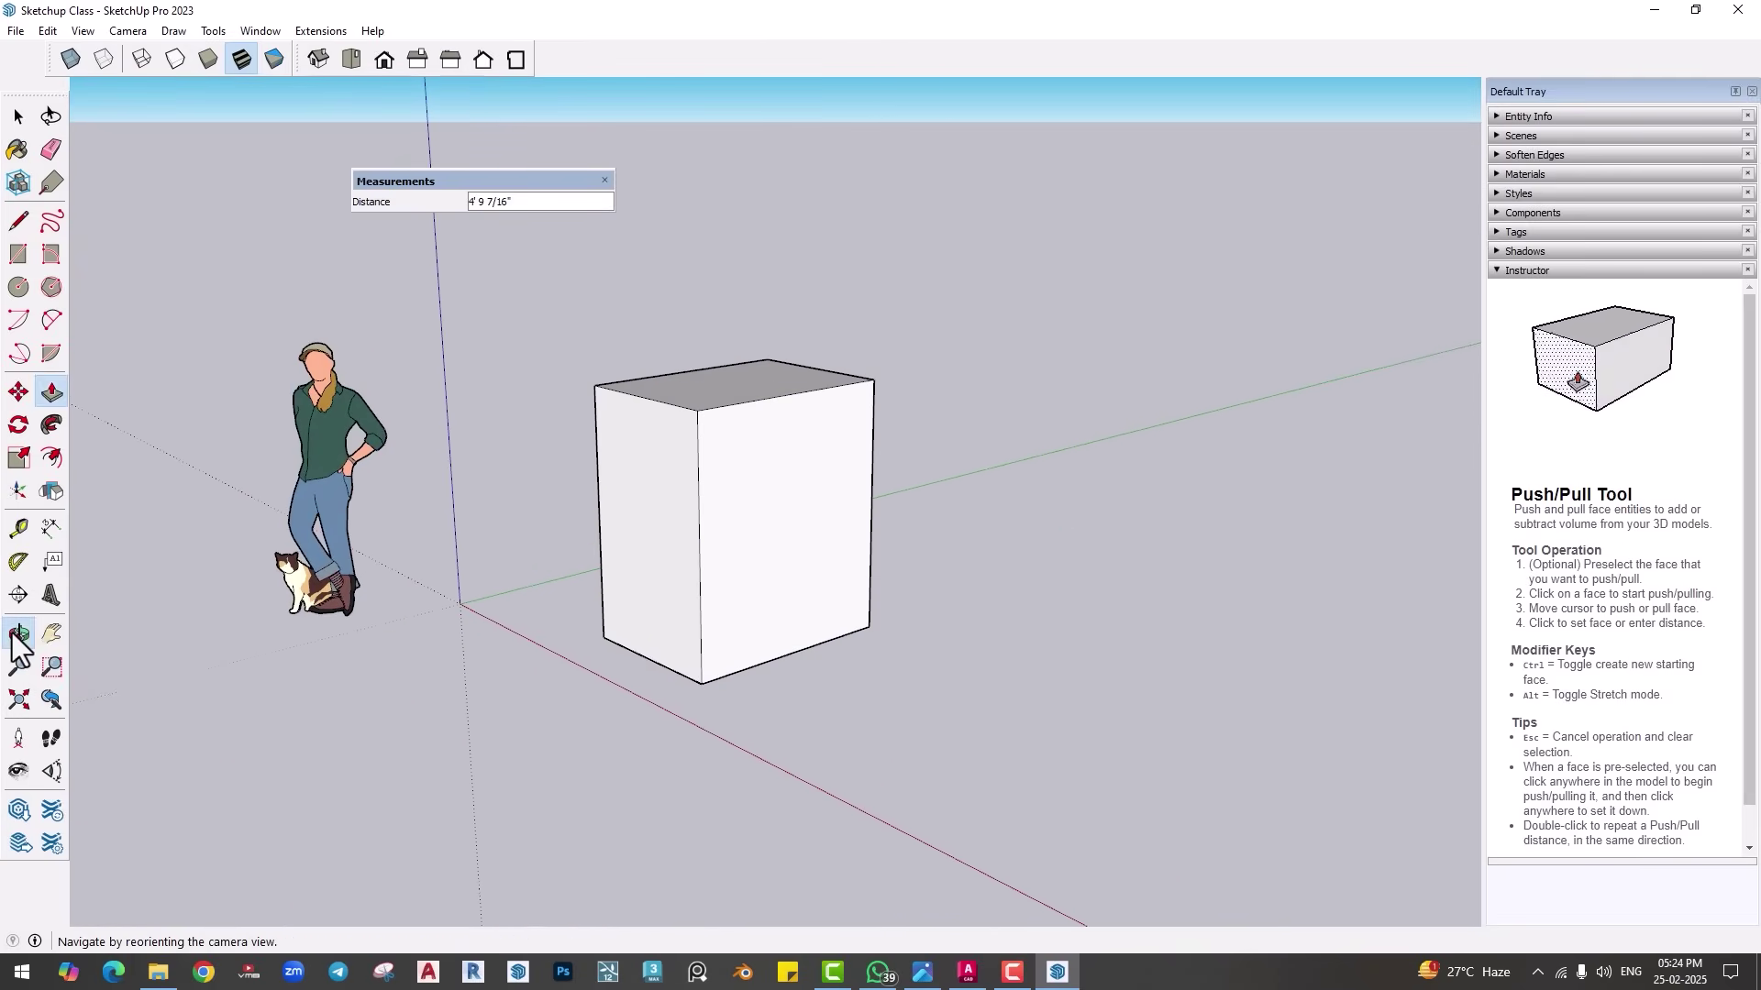
{"action": "left_click", "coordinate": [113, 33]}
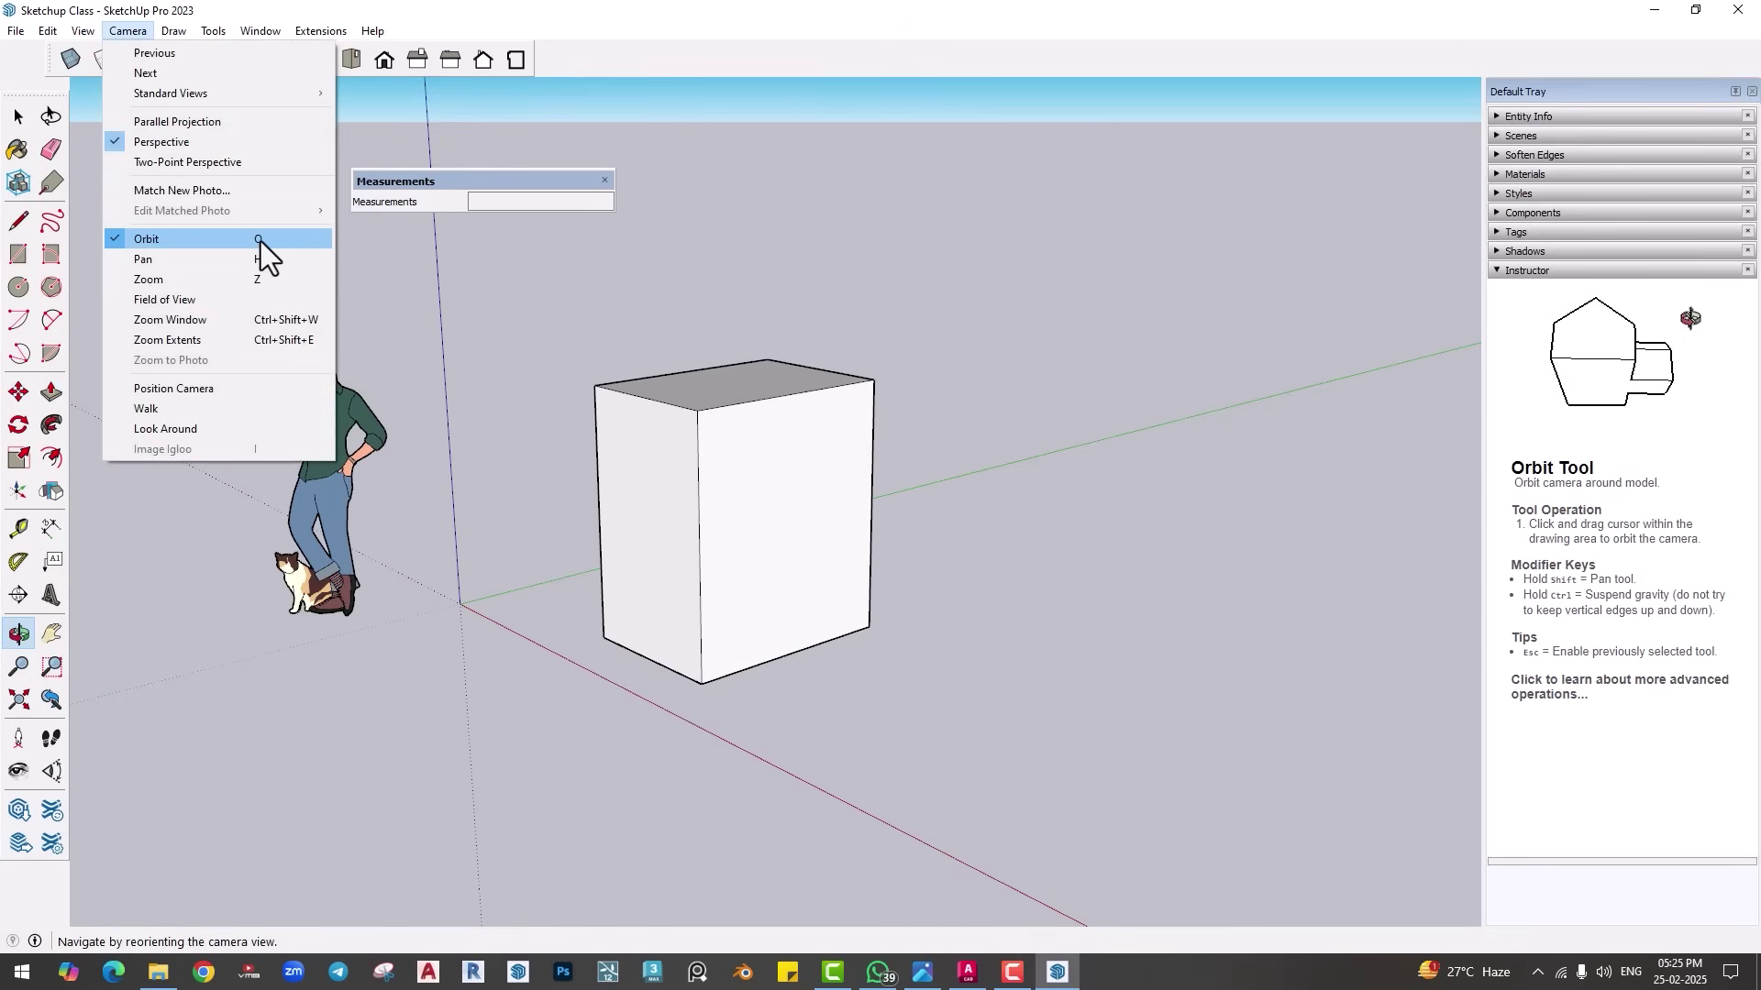
{"action": "left_click", "coordinate": [942, 537]}
{"action": "left_click_drag", "start_coordinate": [943, 537], "coordinate": [716, 449]}
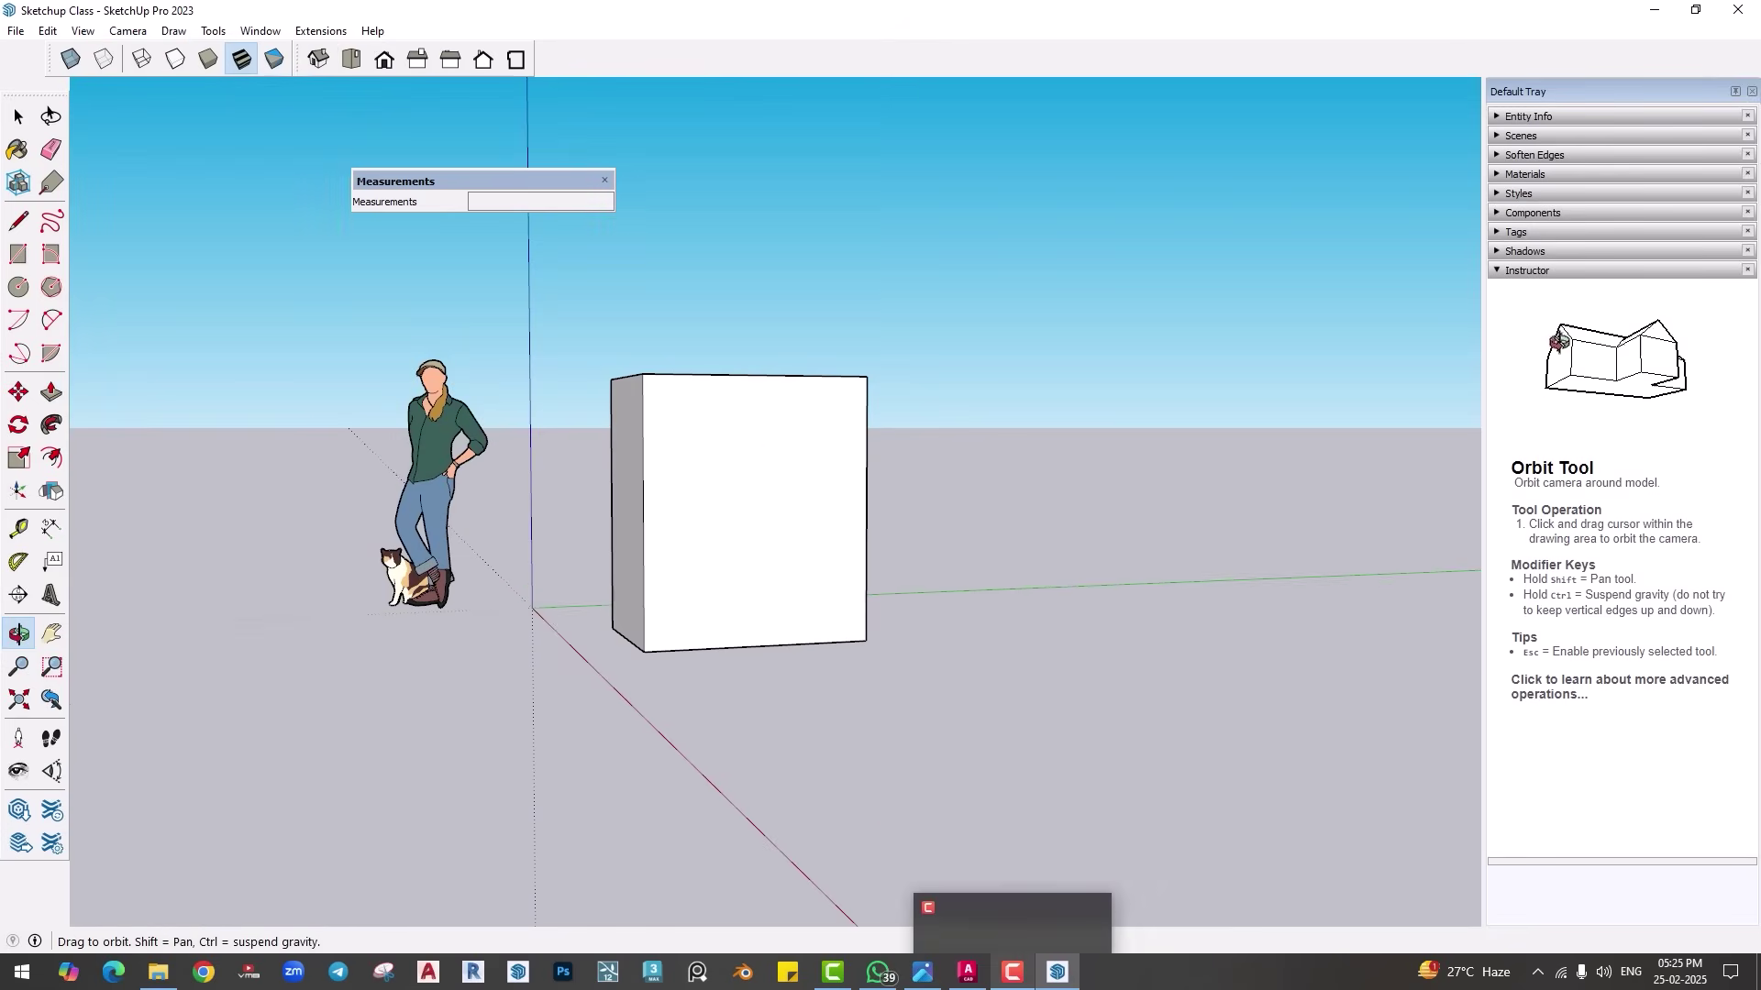
{"action": "left_click", "coordinate": [1013, 985]}
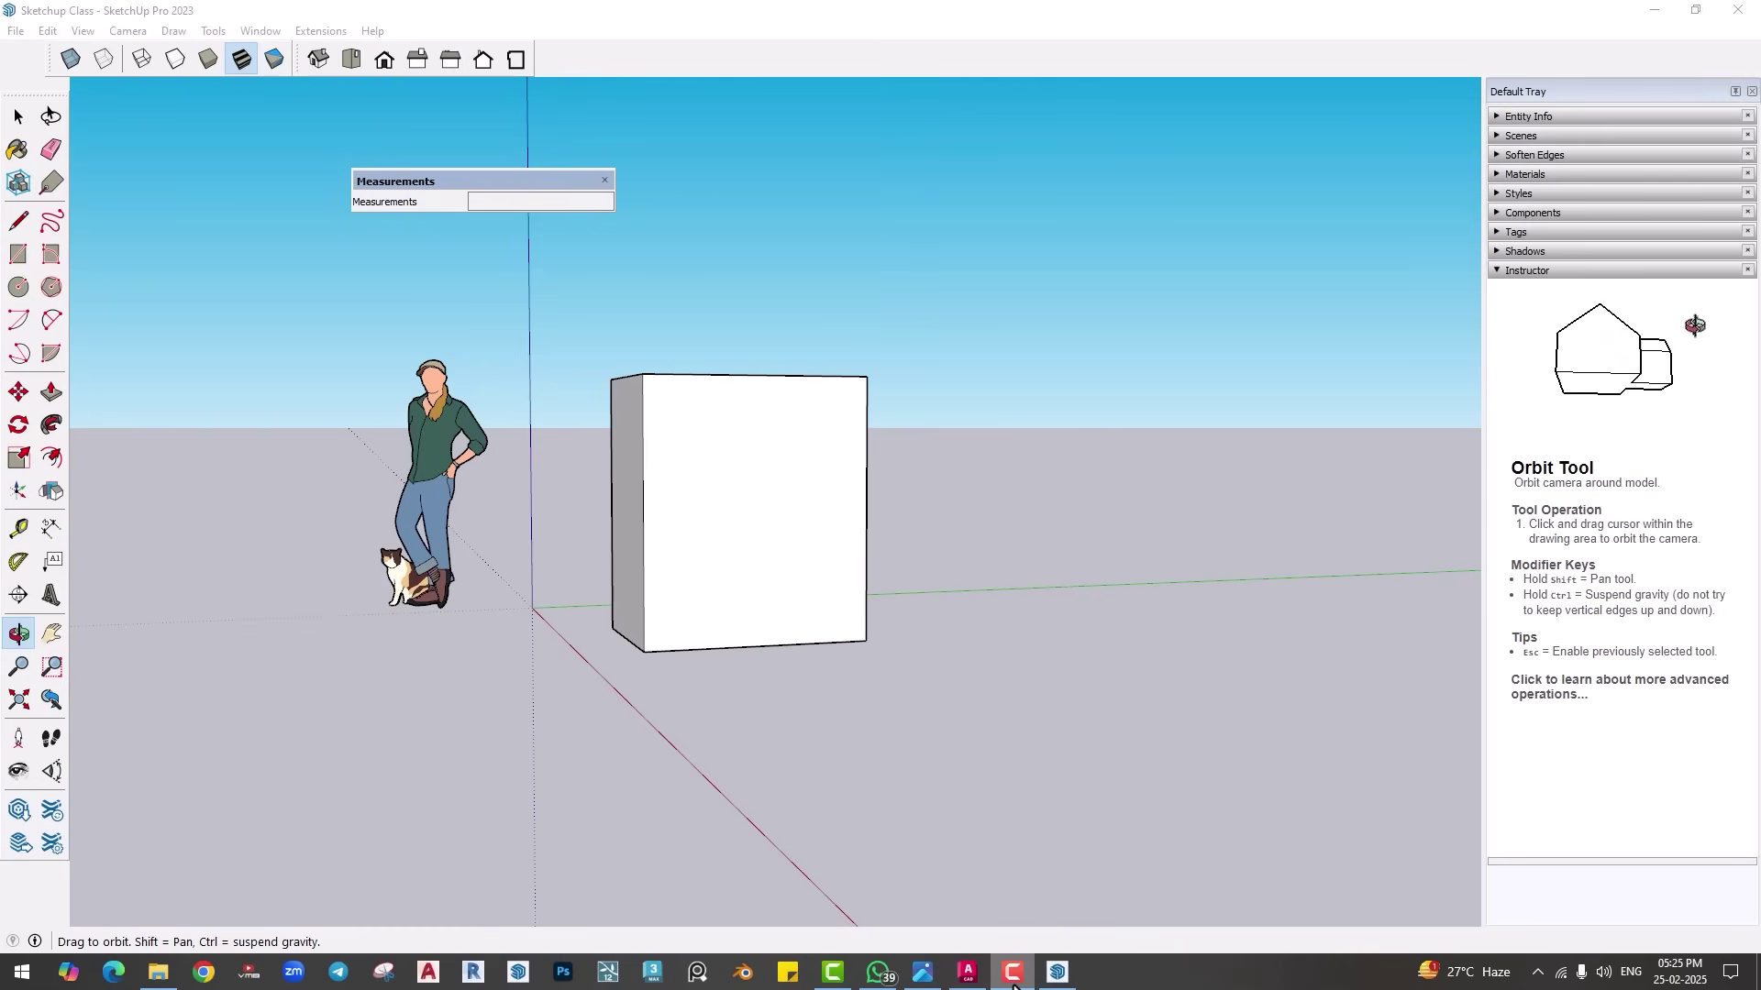
{"action": "mouse_move", "coordinate": [724, 542]}
{"action": "left_mouse_down"}
{"action": "mouse_move", "coordinate": [861, 637]}
{"action": "mouse_move", "coordinate": [834, 597]}
{"action": "left_mouse_up"}
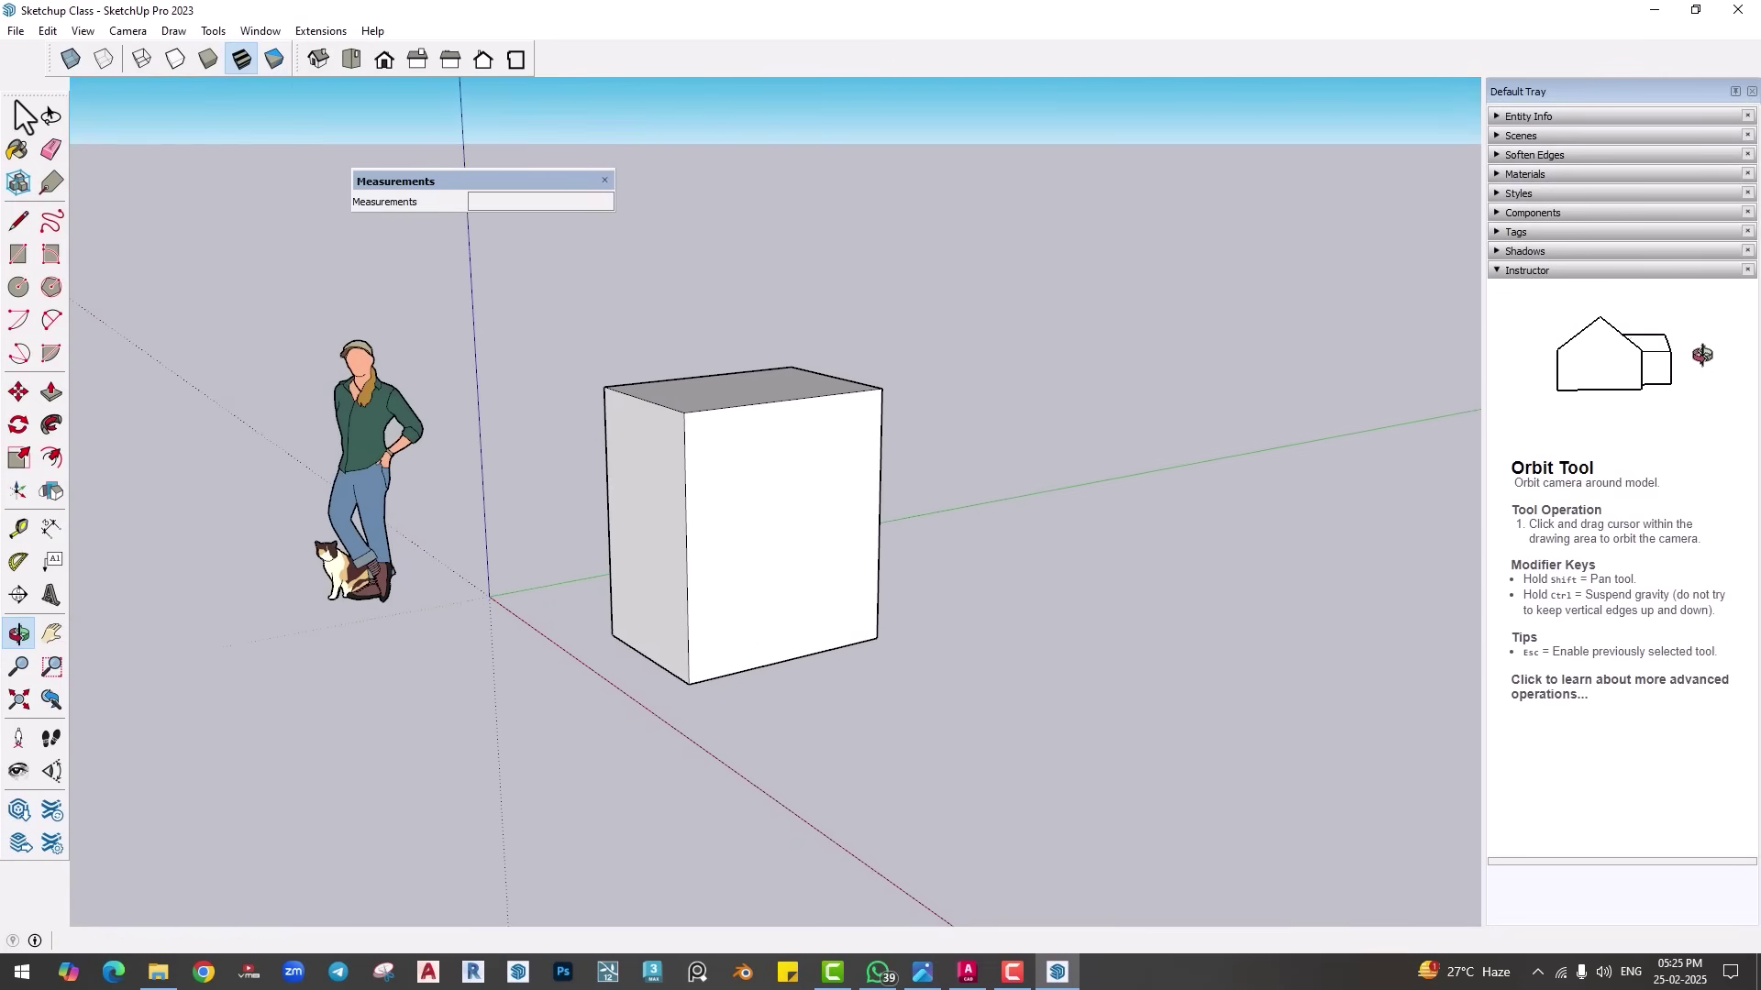
Step: Switch from Select to Orbit, swing the view around the box, and return to the Select tool
{"action": "left_click", "coordinate": [17, 118]}
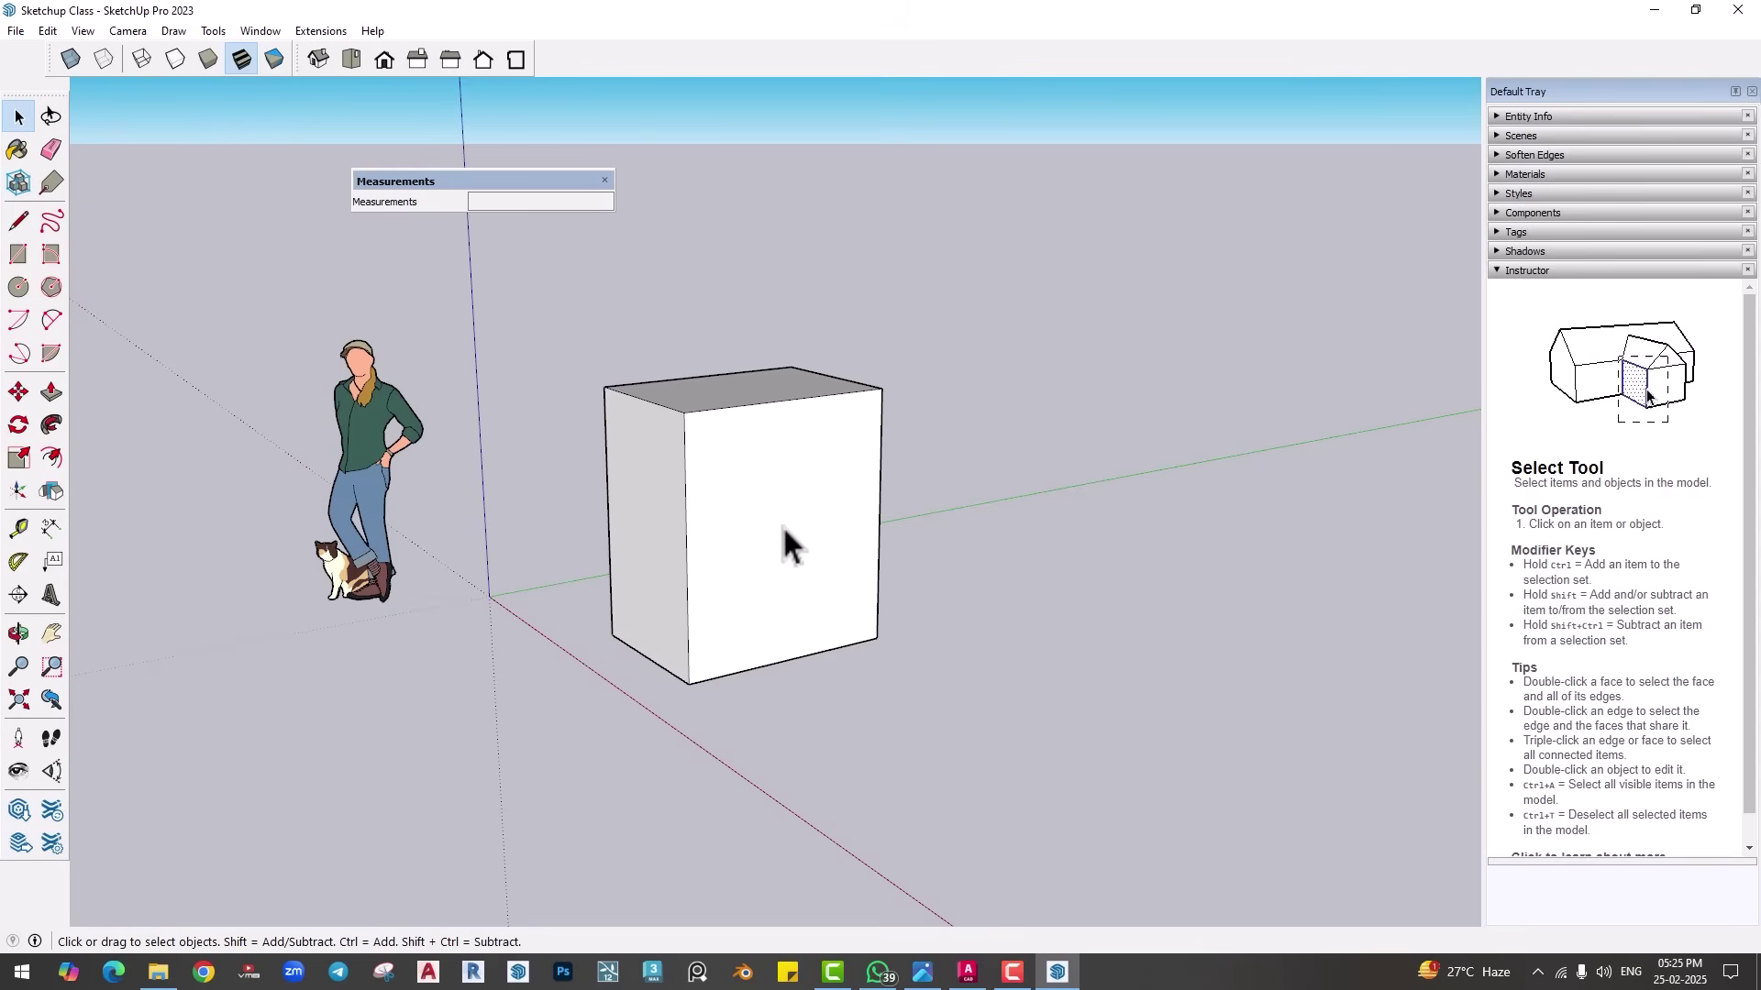
{"action": "key", "text": "o"}
{"action": "left_click_drag", "start_coordinate": [815, 546], "coordinate": [341, 532]}
{"action": "key", "text": "space"}
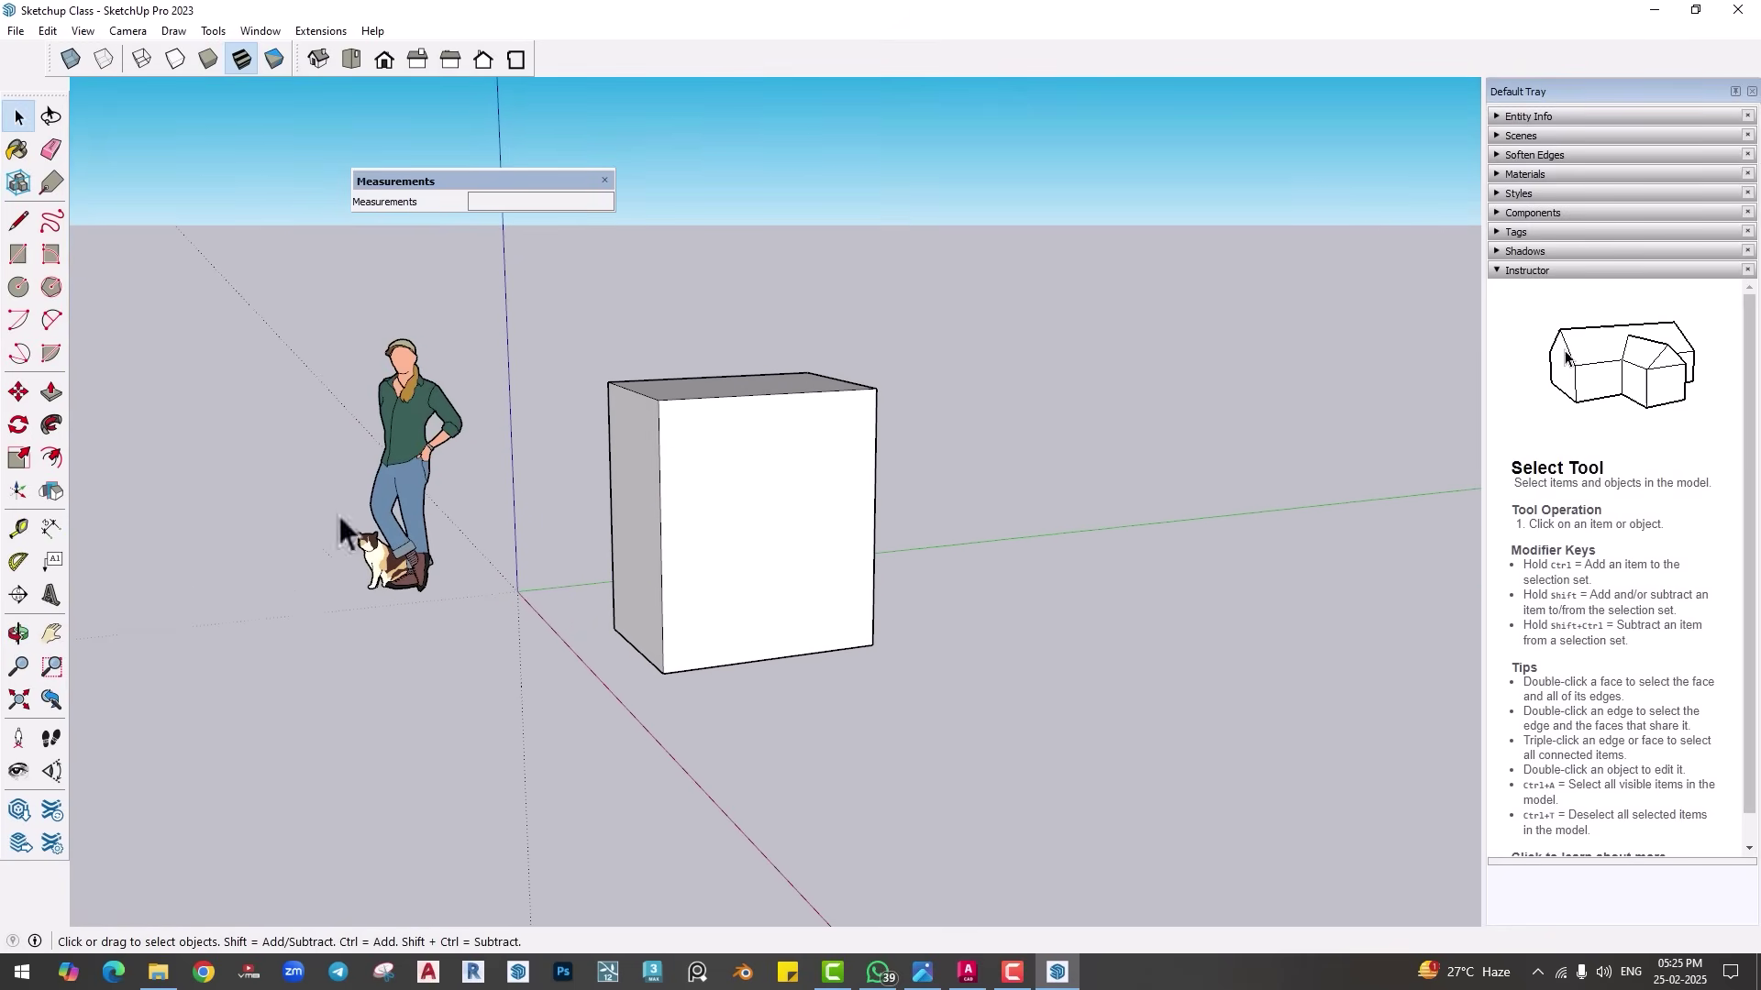
Step: Shift the view of the box and figure with the Pan tool, then pan again with the Select tool active
{"action": "left_click", "coordinate": [51, 634]}
{"action": "left_click_drag", "start_coordinate": [688, 592], "coordinate": [774, 547]}
{"action": "key", "text": "space"}
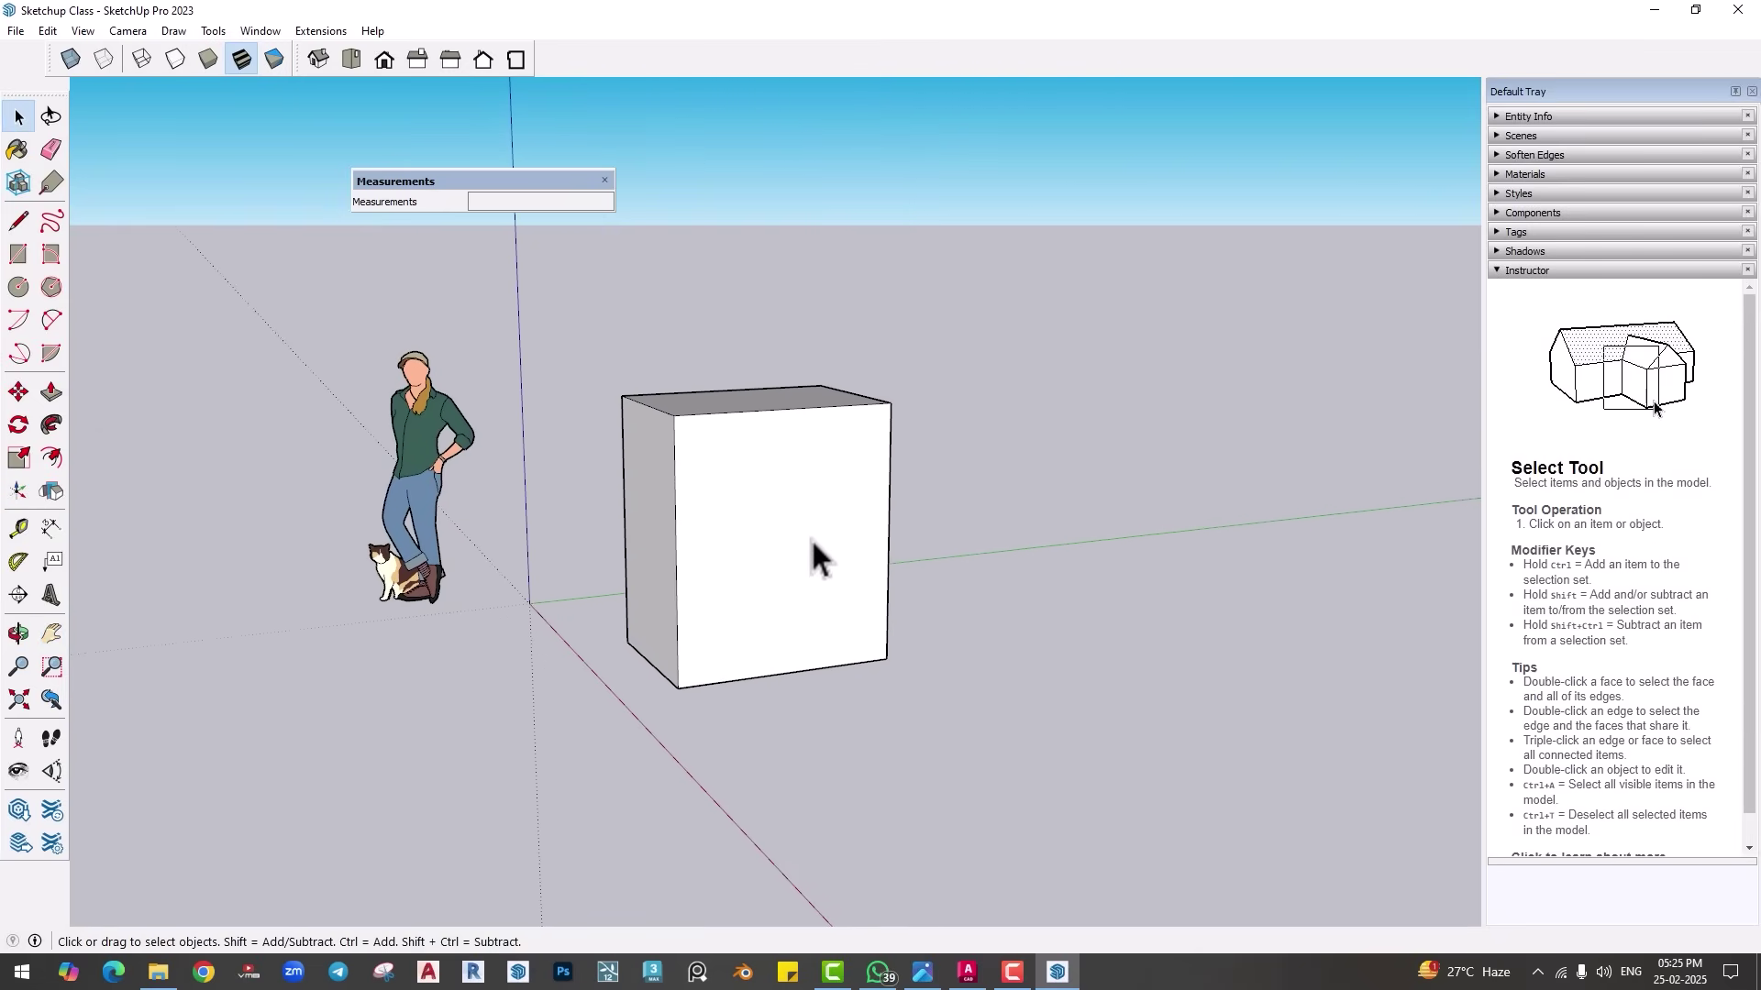
{"action": "middle_click_drag", "start_coordinate": [810, 538], "coordinate": [757, 502]}
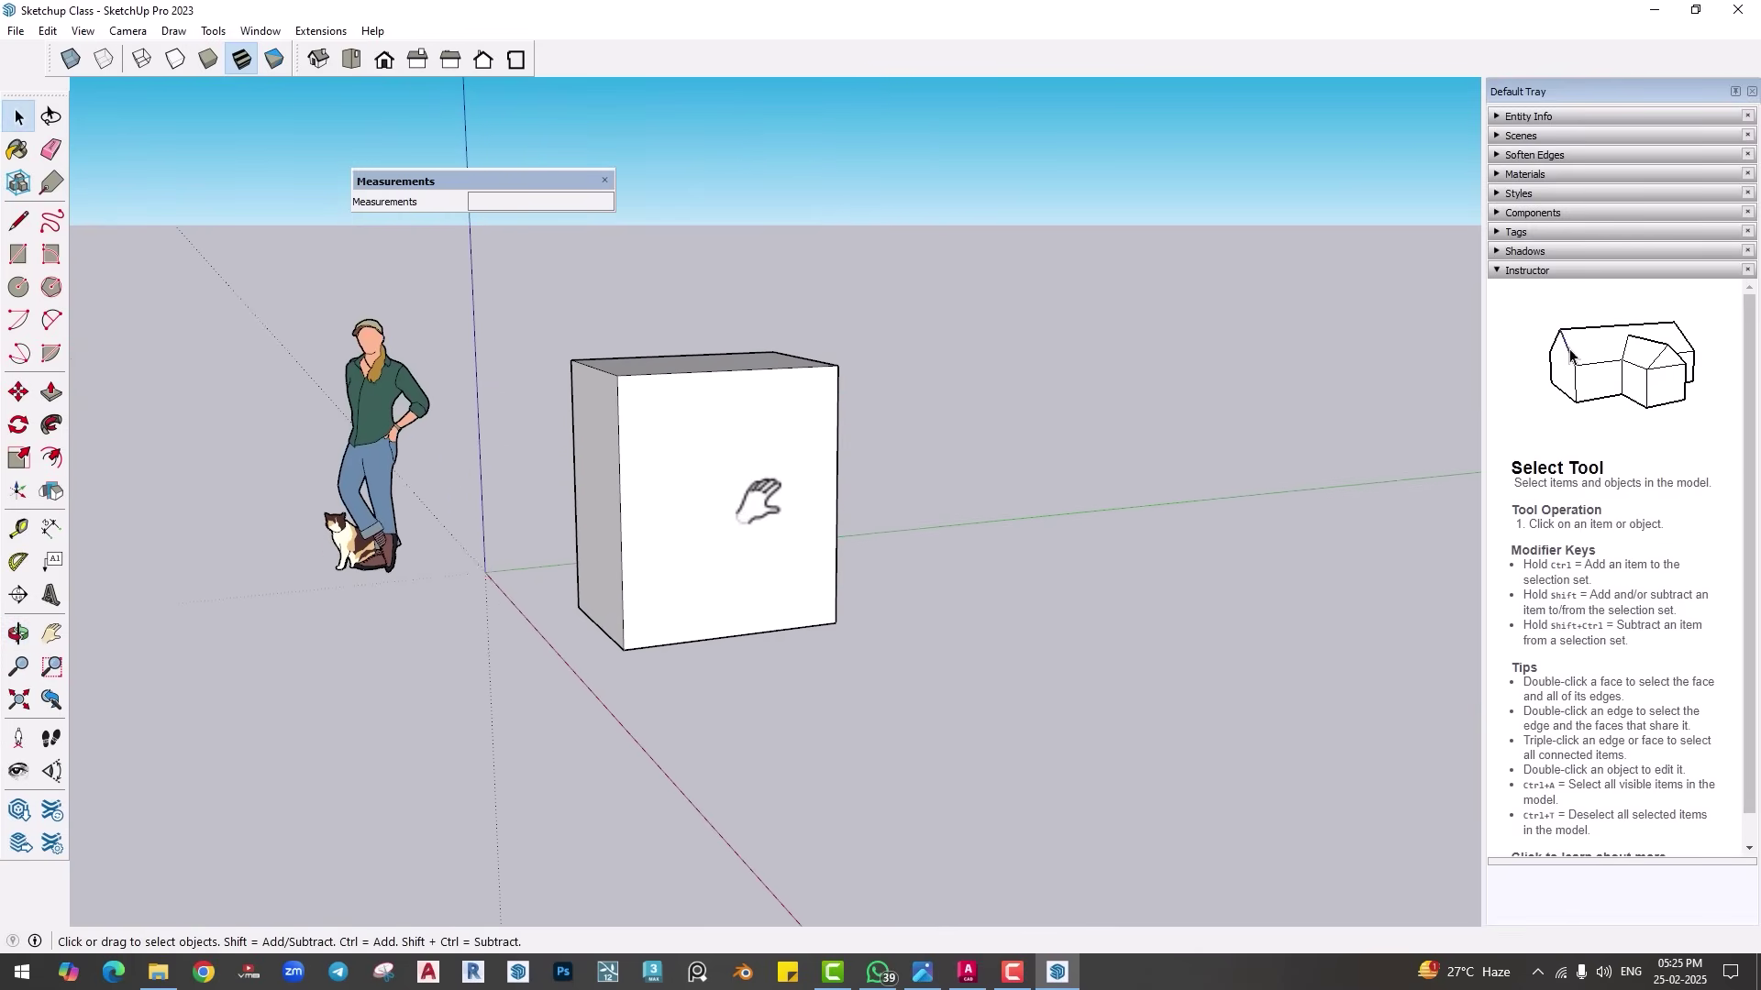
Step: Zoom in closer on the box, try the Zoom tool, and orbit to view the box from its front face
{"action": "scroll", "coordinate": [653, 510], "scroll_direction": "up", "scroll_amount": 5}
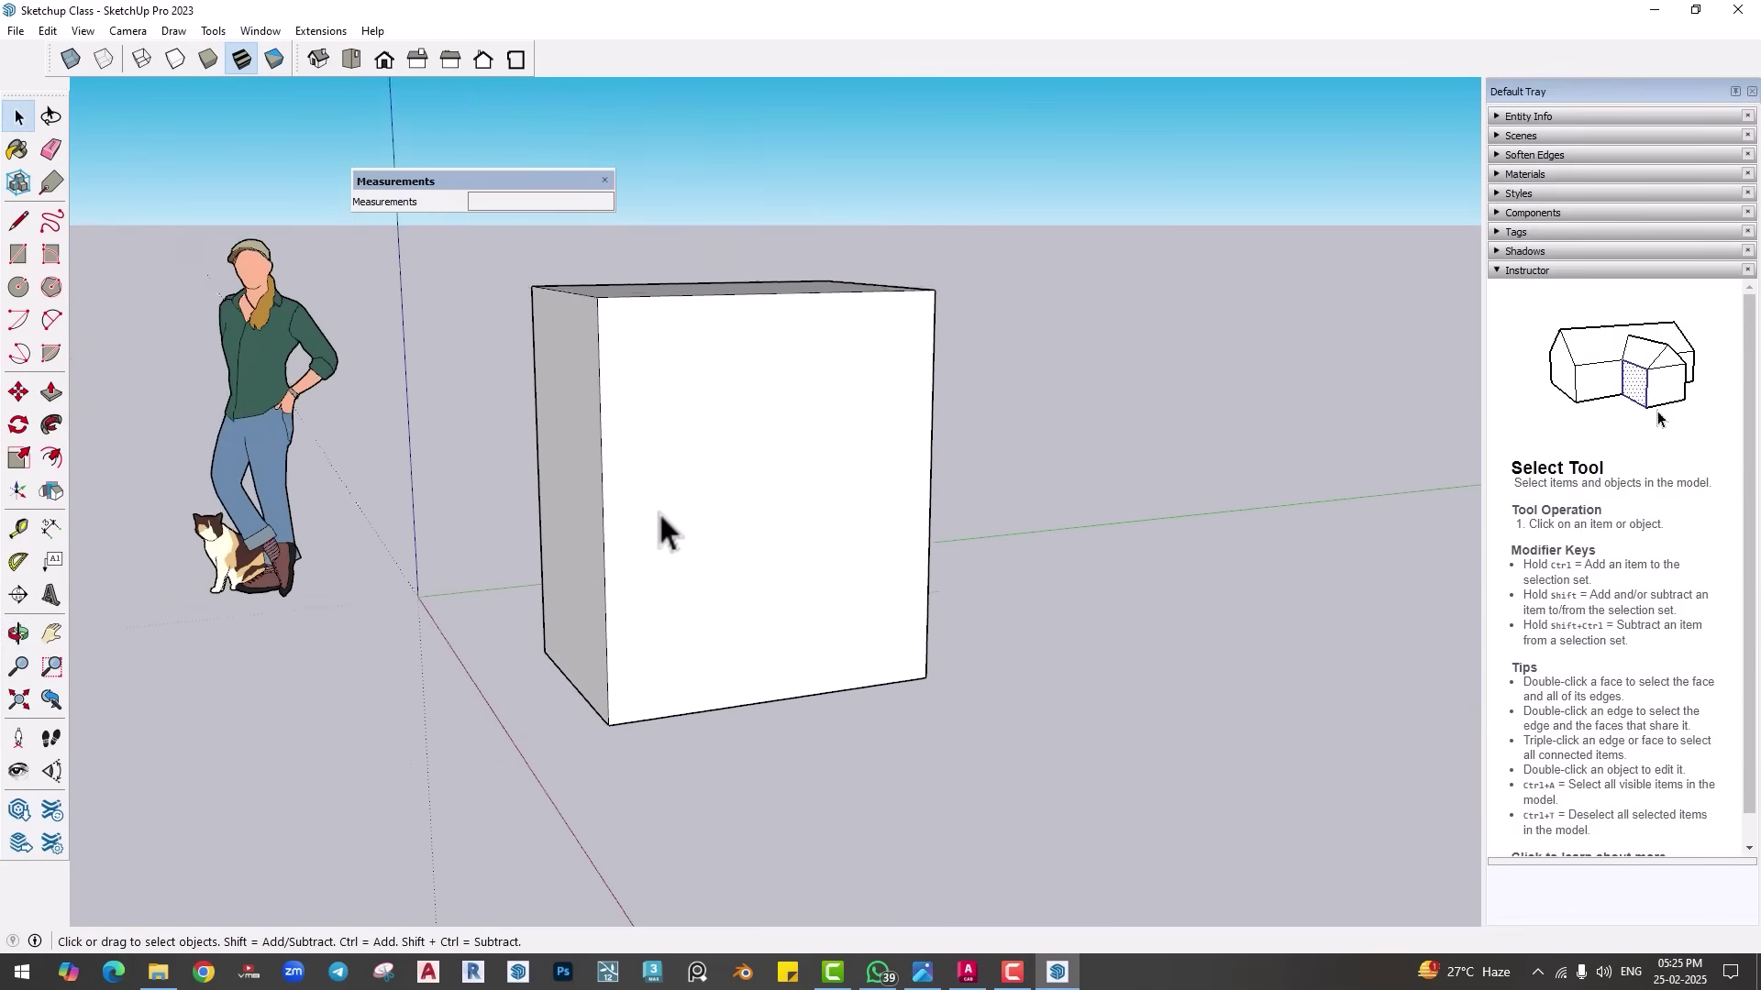
{"action": "scroll", "coordinate": [681, 541], "scroll_direction": "up", "scroll_amount": 2}
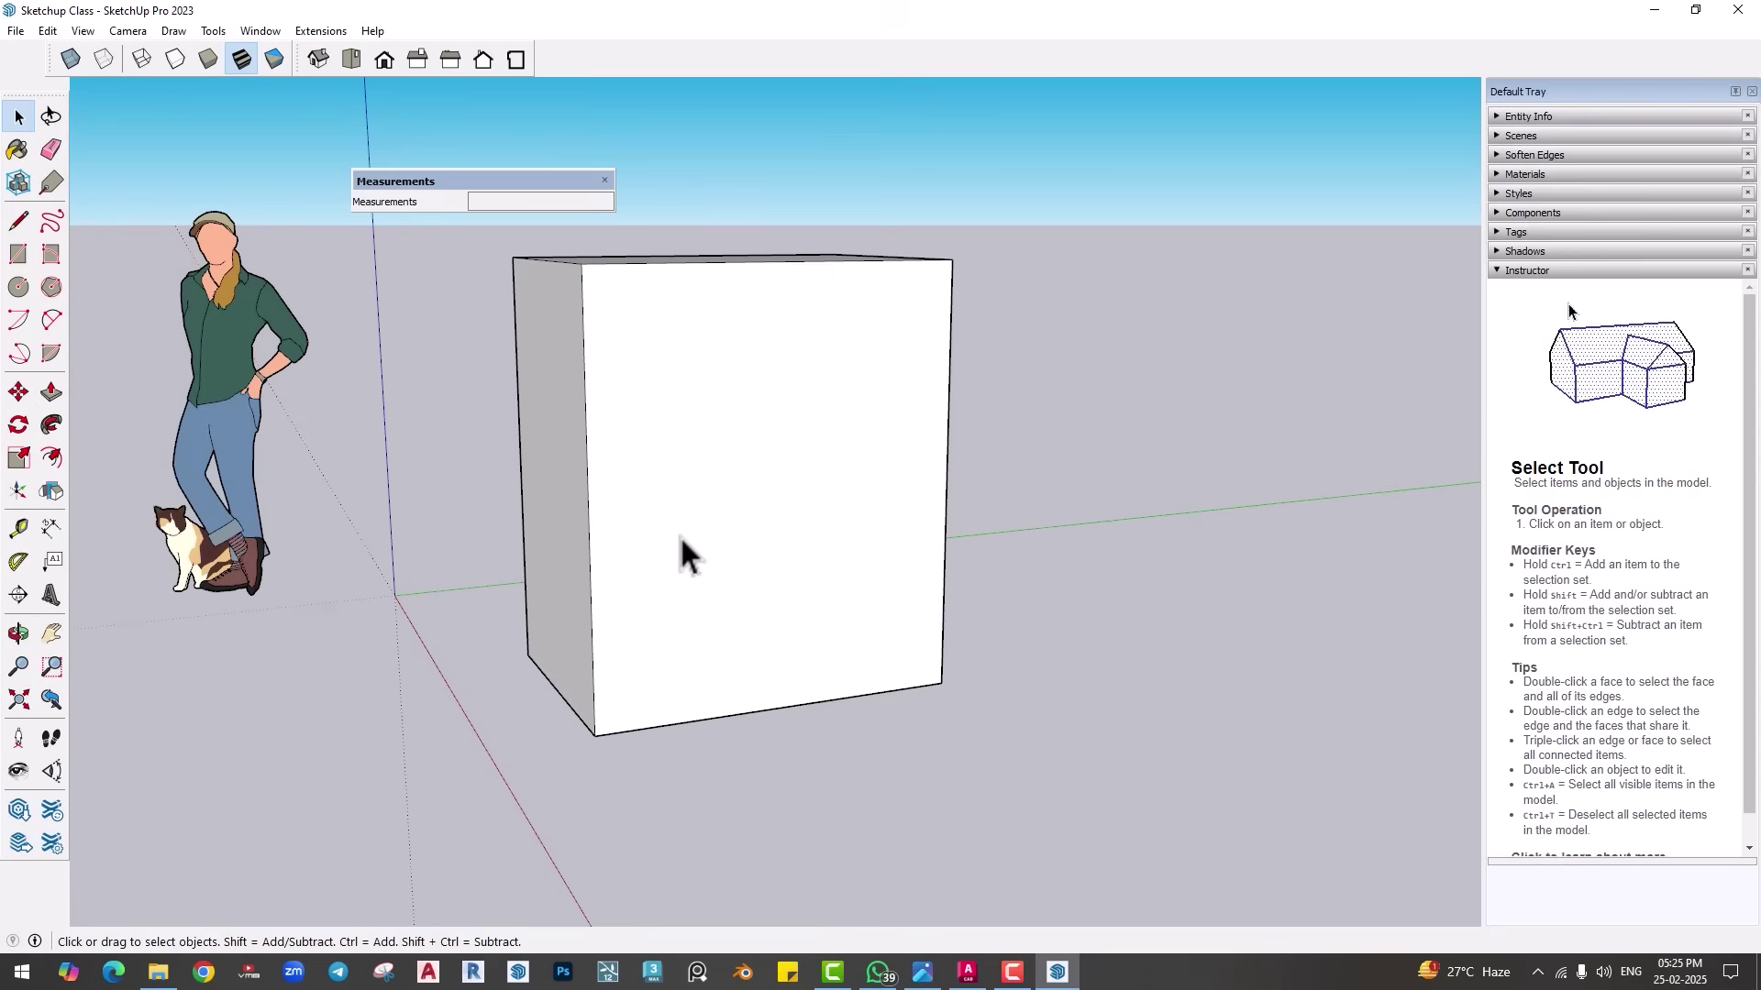
{"action": "left_click", "coordinate": [20, 670]}
{"action": "left_click_drag", "start_coordinate": [732, 526], "coordinate": [780, 537]}
{"action": "middle_click_drag", "start_coordinate": [712, 464], "coordinate": [617, 531]}
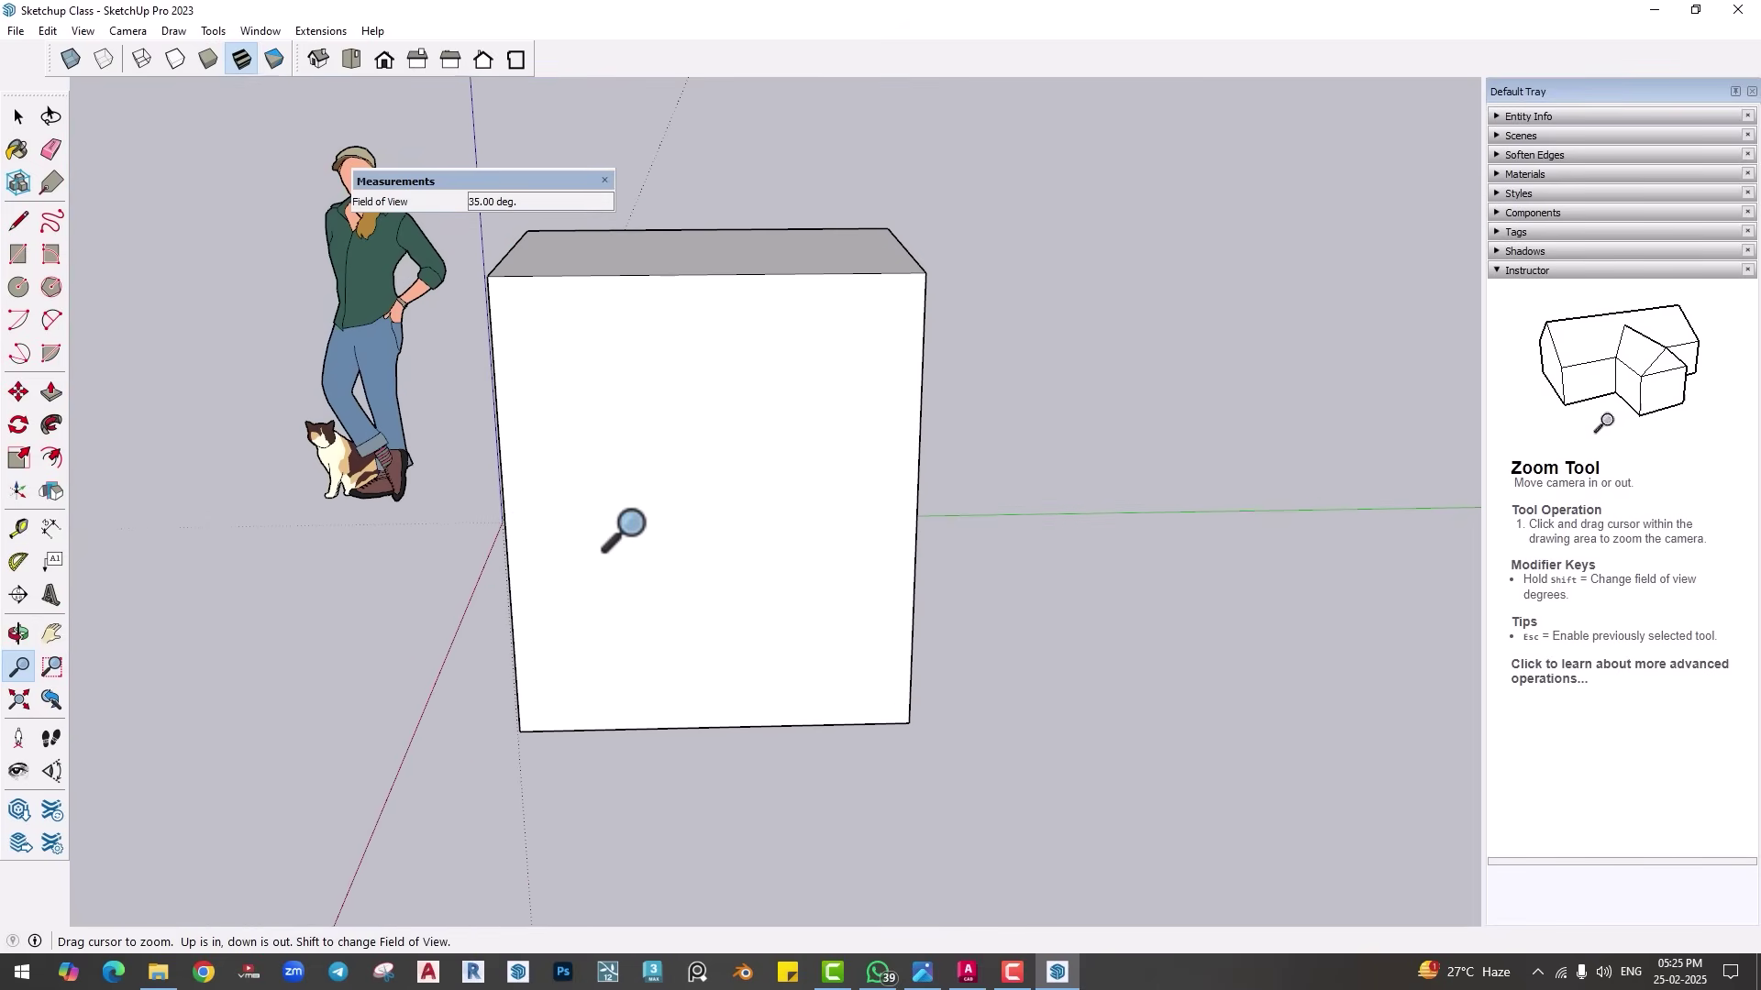
Step: Use Zoom Window on the cat and the figure's feet, and move the floating Measurements toolbar above the cat's head
{"action": "left_click", "coordinate": [57, 676]}
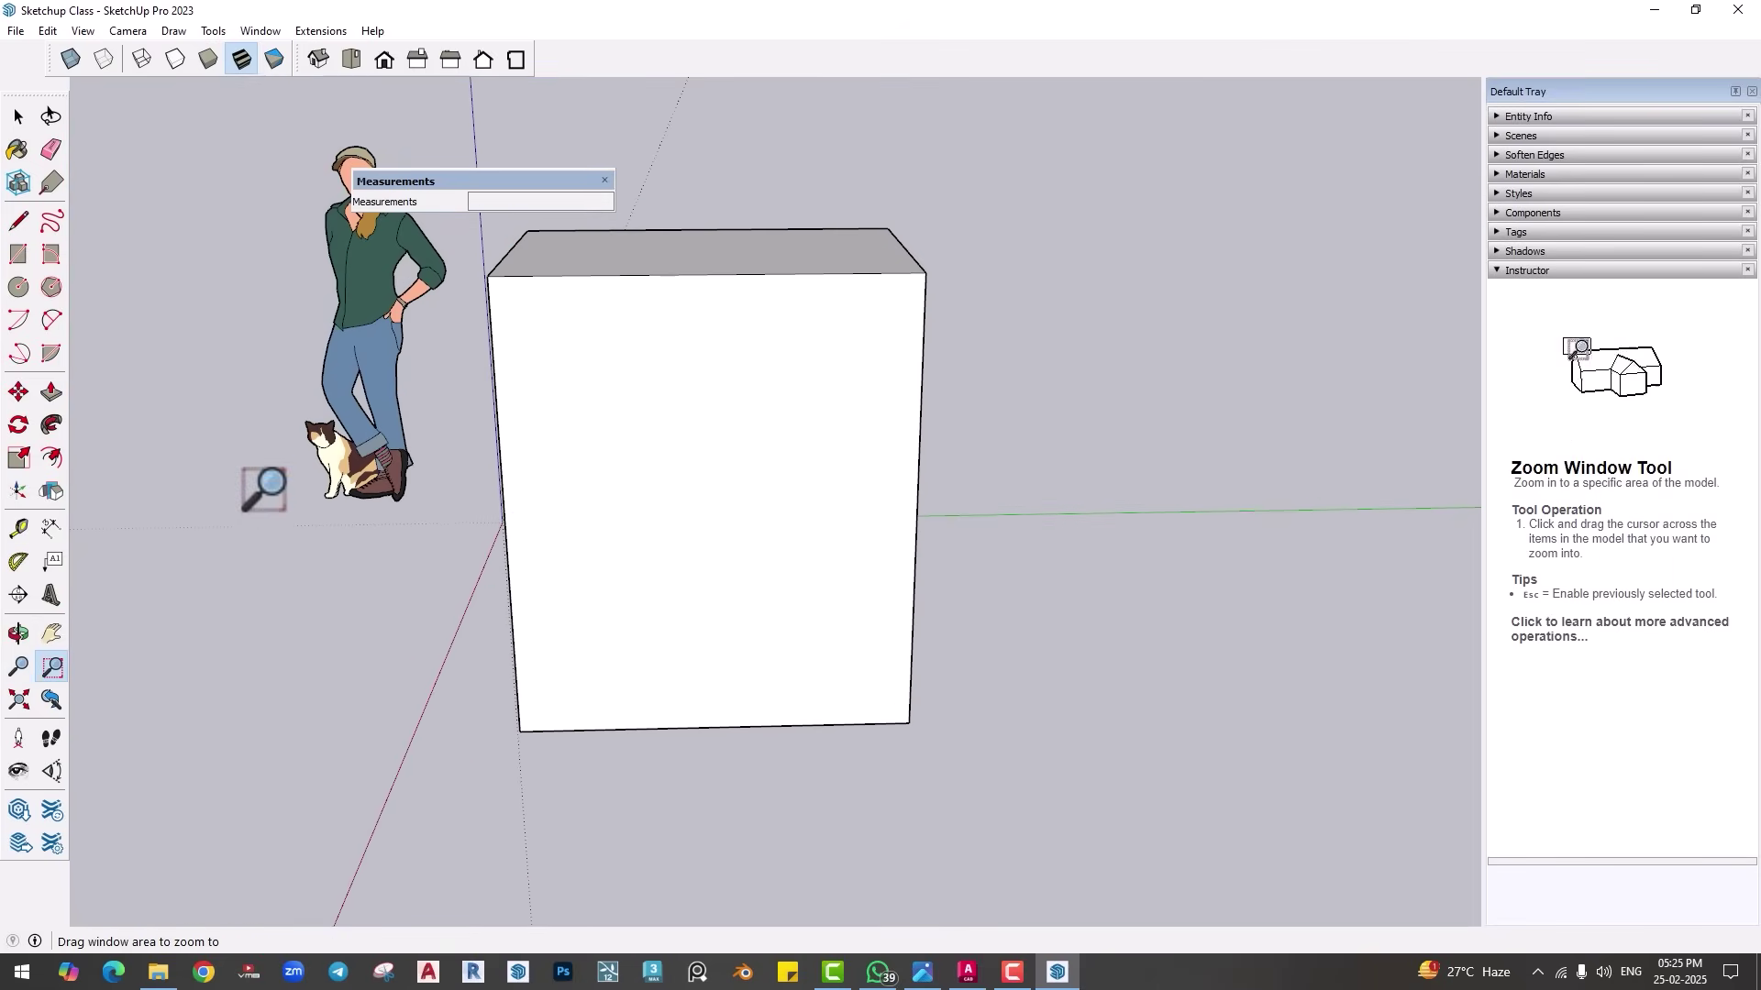
{"action": "left_click_drag", "start_coordinate": [276, 404], "coordinate": [474, 541]}
{"action": "key", "text": "space"}
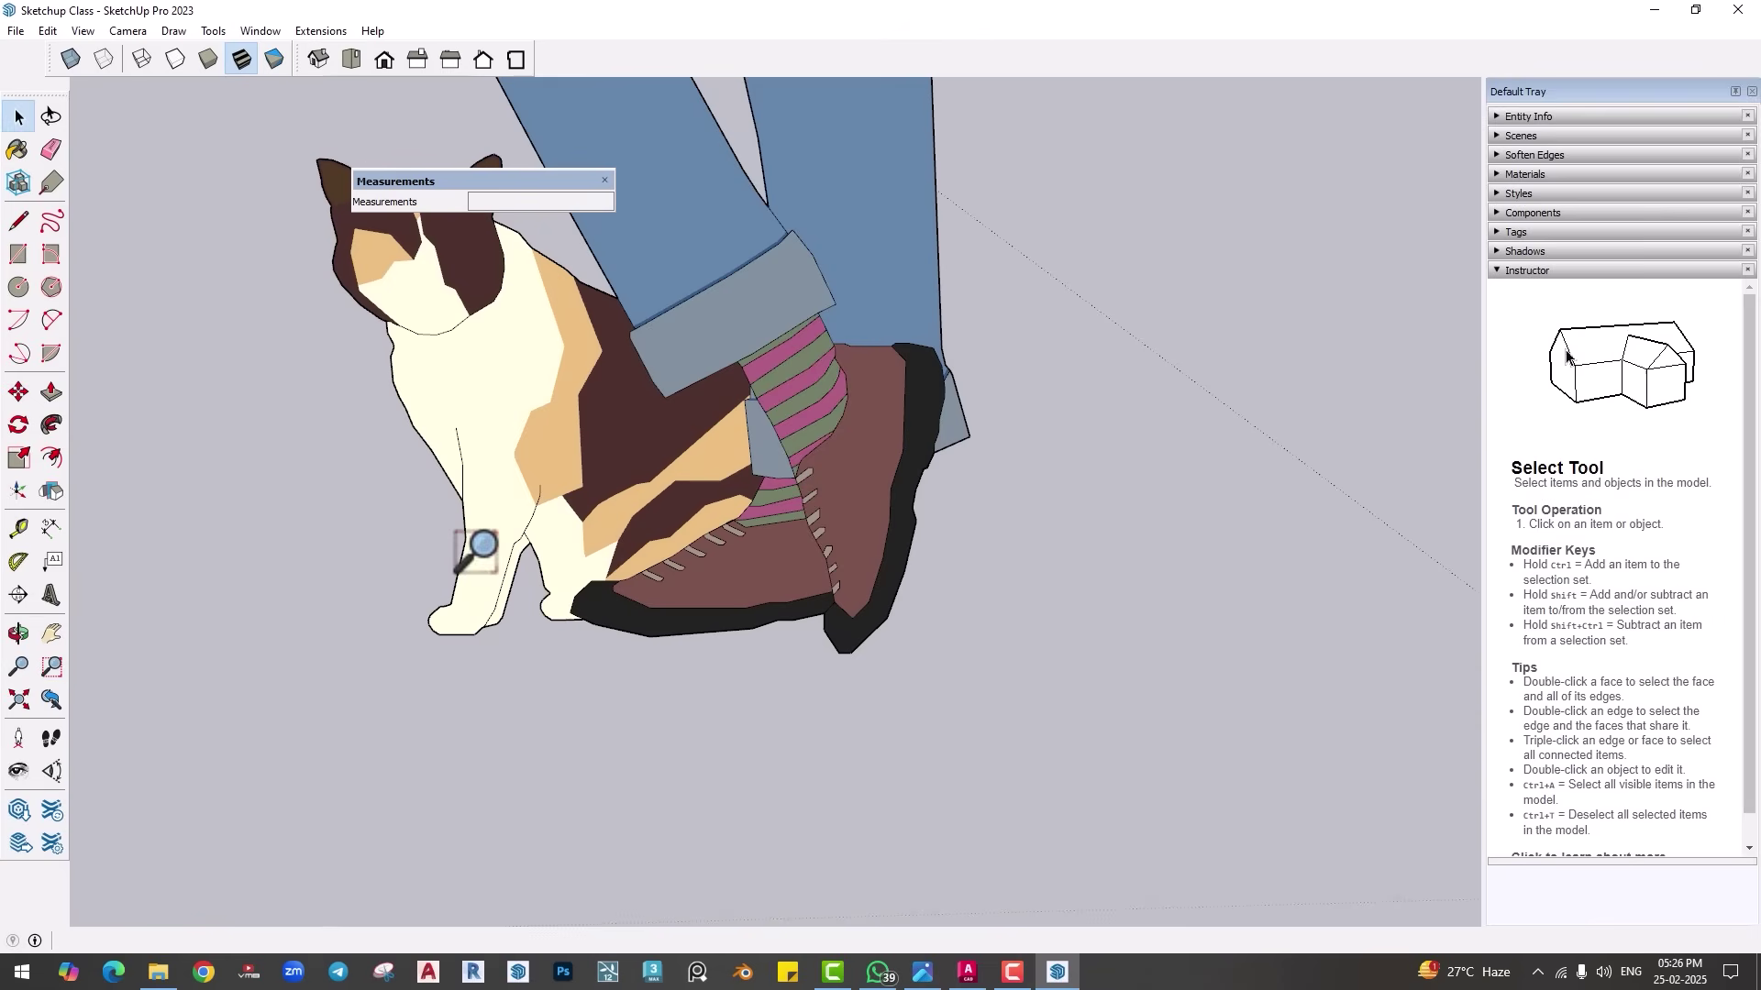
{"action": "left_click_drag", "start_coordinate": [453, 181], "coordinate": [366, 111]}
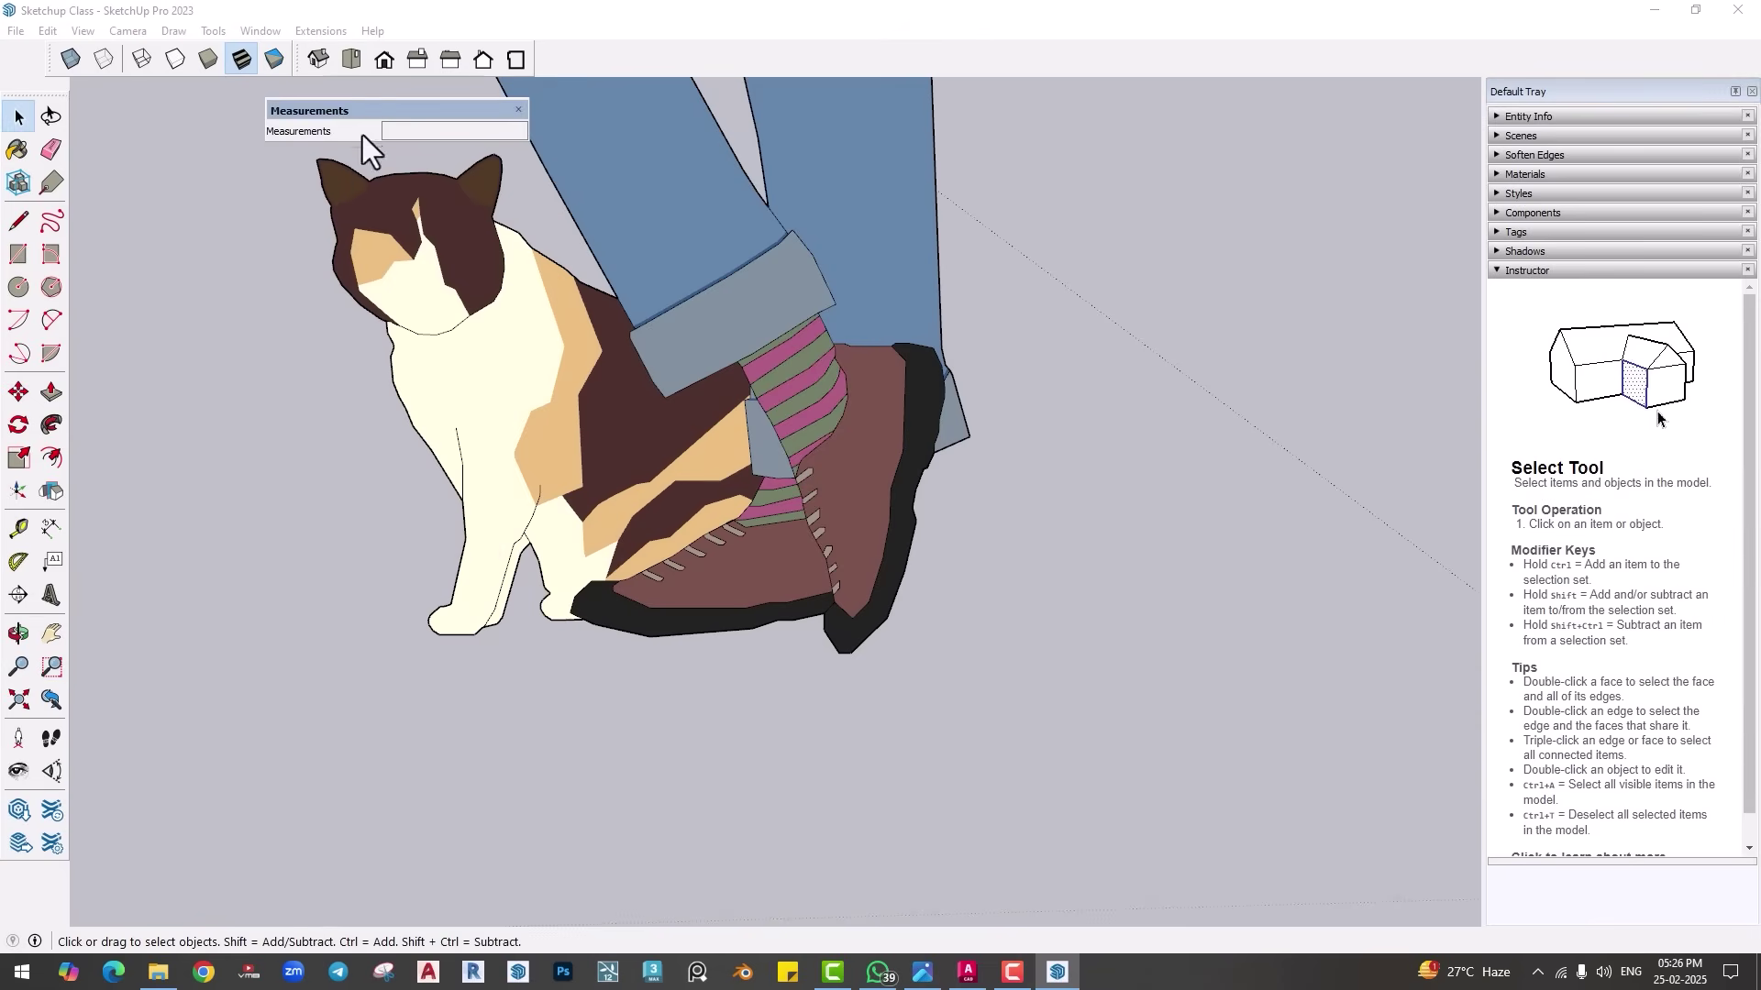
Step: Restore the previous camera view and, after zooming in on the figure's legs, fit the whole model with Zoom Extents
{"action": "left_click", "coordinate": [55, 697]}
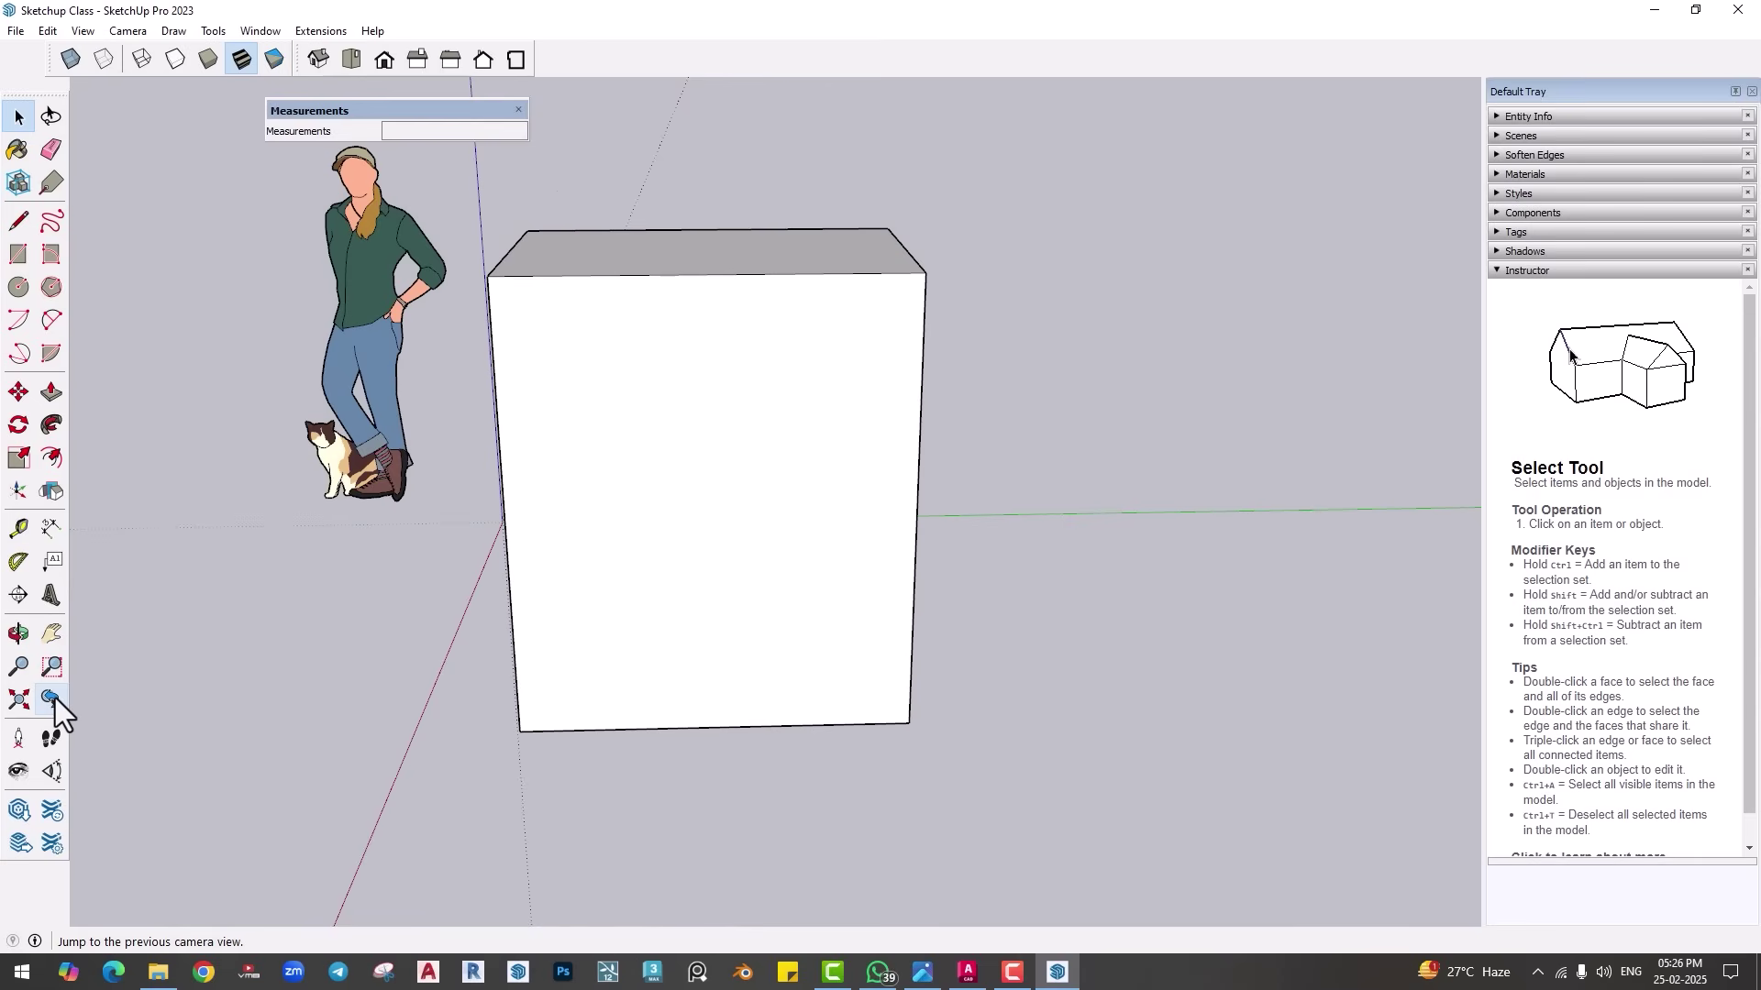
{"action": "middle_click_drag", "start_coordinate": [417, 637], "coordinate": [943, 636]}
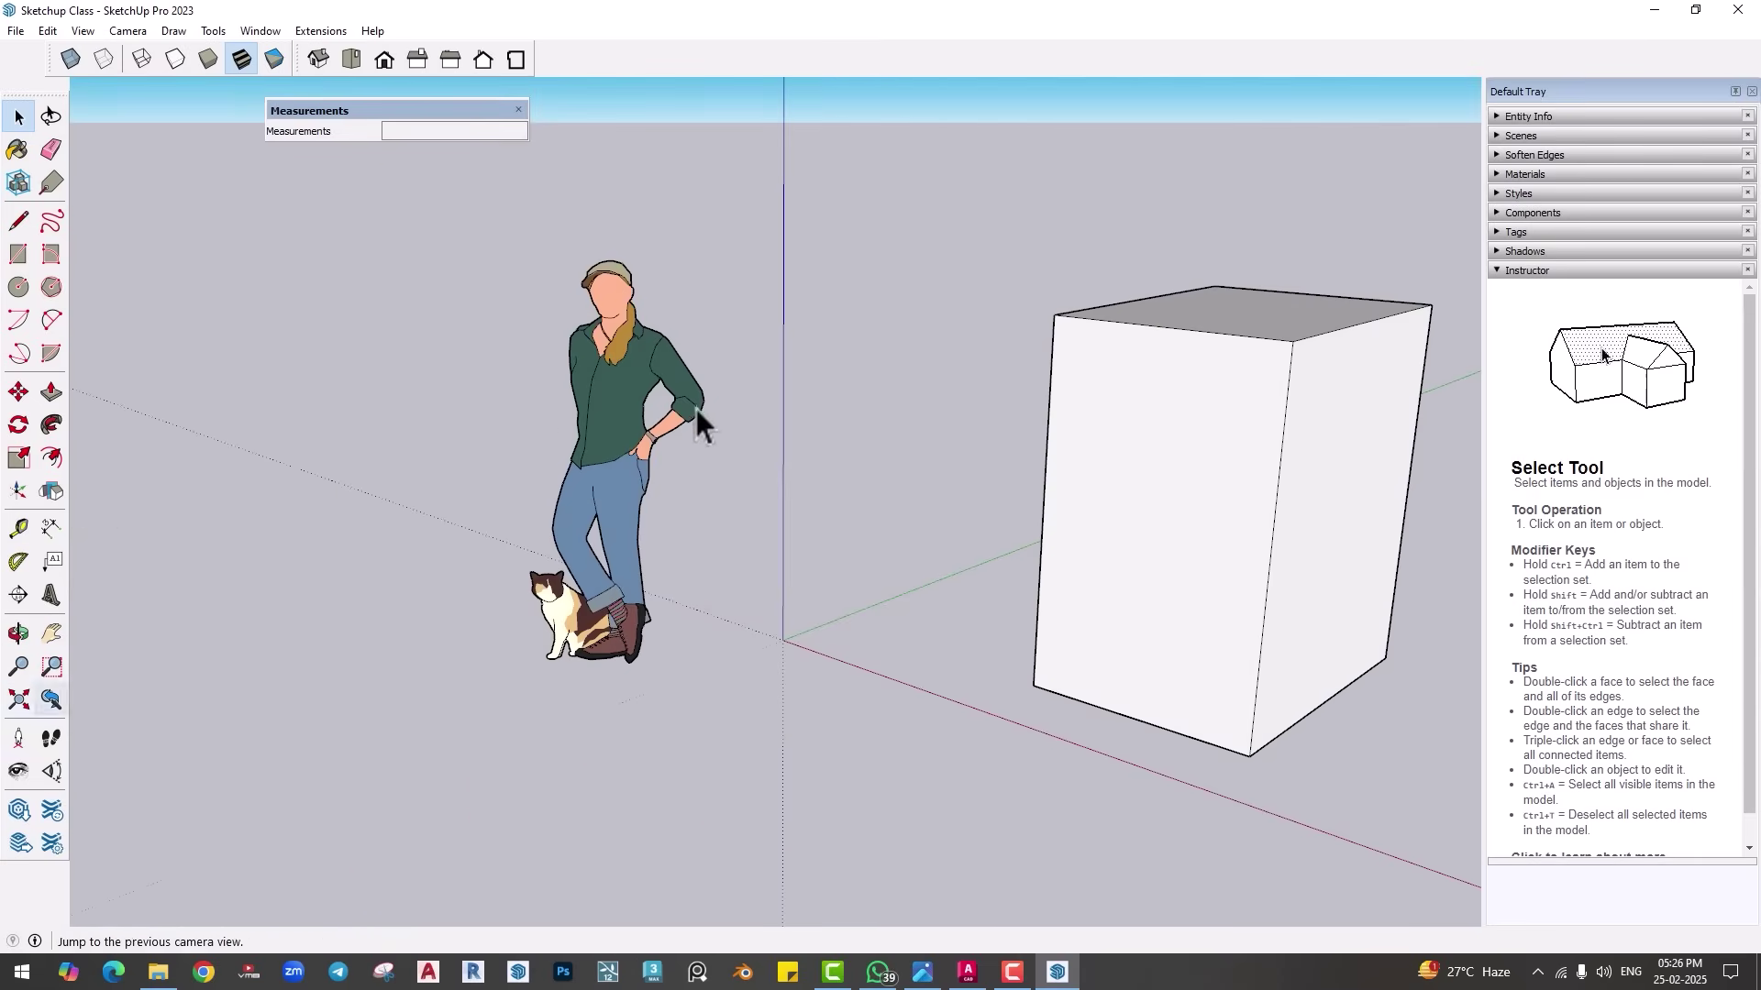
{"action": "scroll", "coordinate": [686, 409], "scroll_direction": "up", "scroll_amount": 2}
{"action": "scroll", "coordinate": [660, 724], "scroll_direction": "up", "scroll_amount": 2}
{"action": "middle_click_drag", "start_coordinate": [660, 725], "coordinate": [640, 601]}
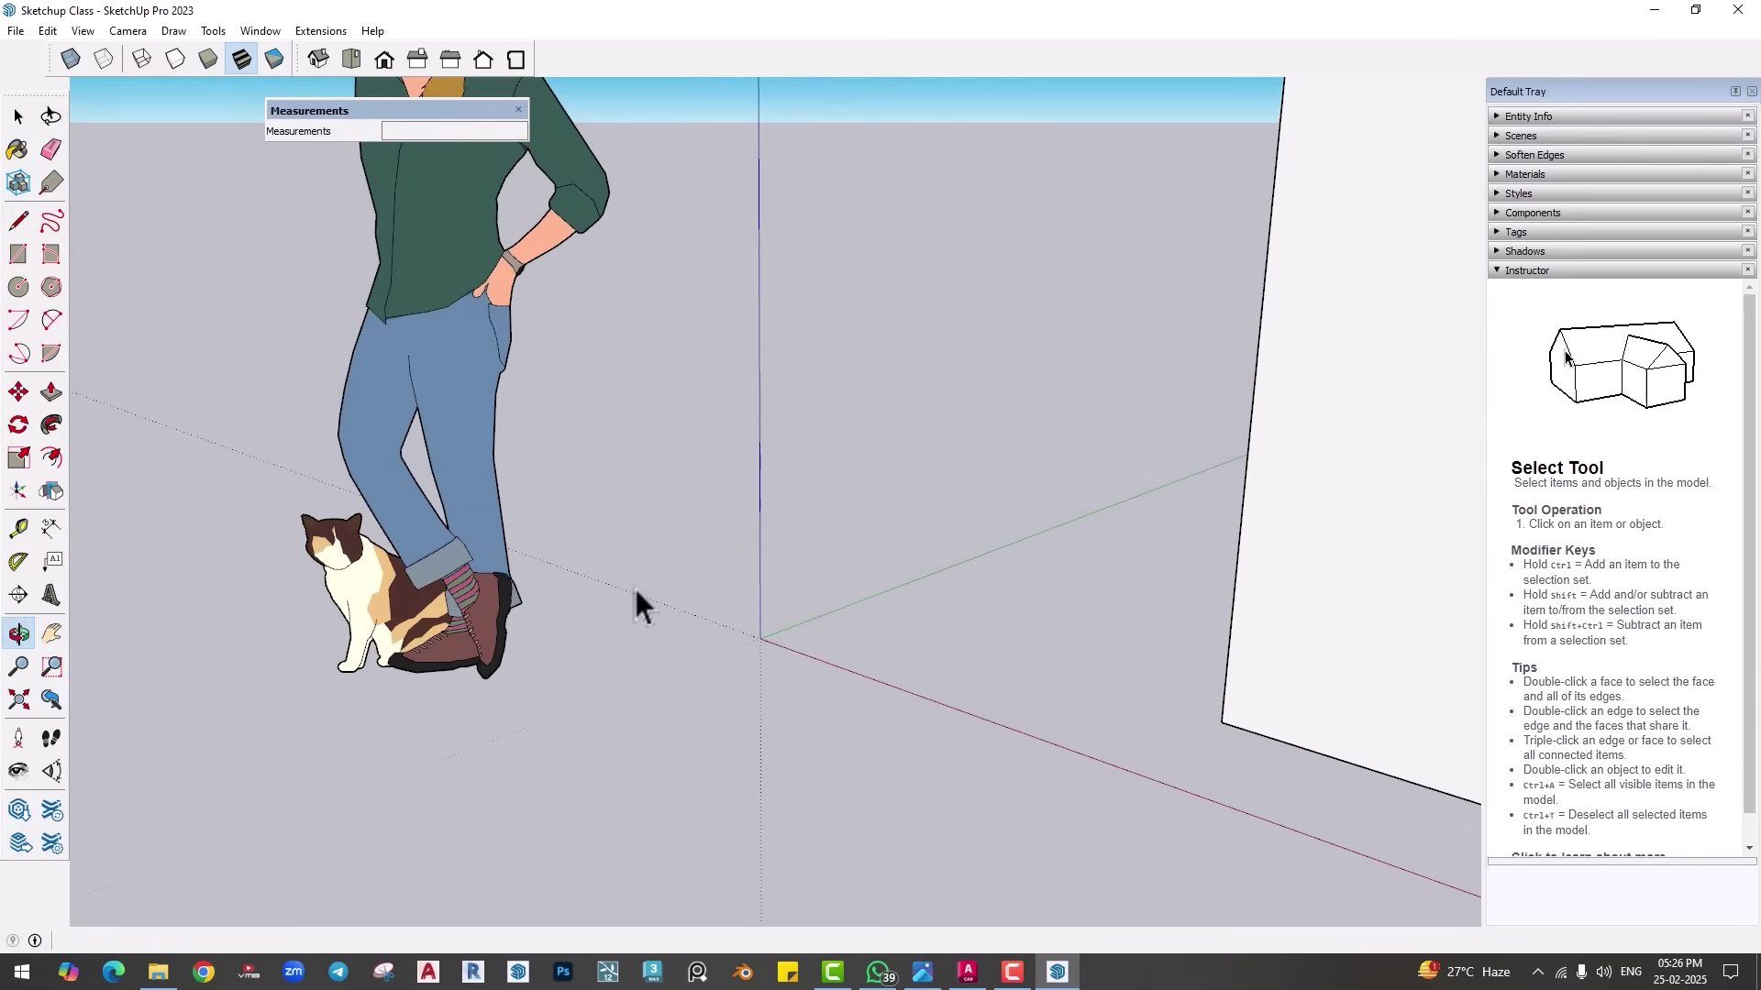
{"action": "scroll", "coordinate": [641, 602], "scroll_direction": "up", "scroll_amount": 3}
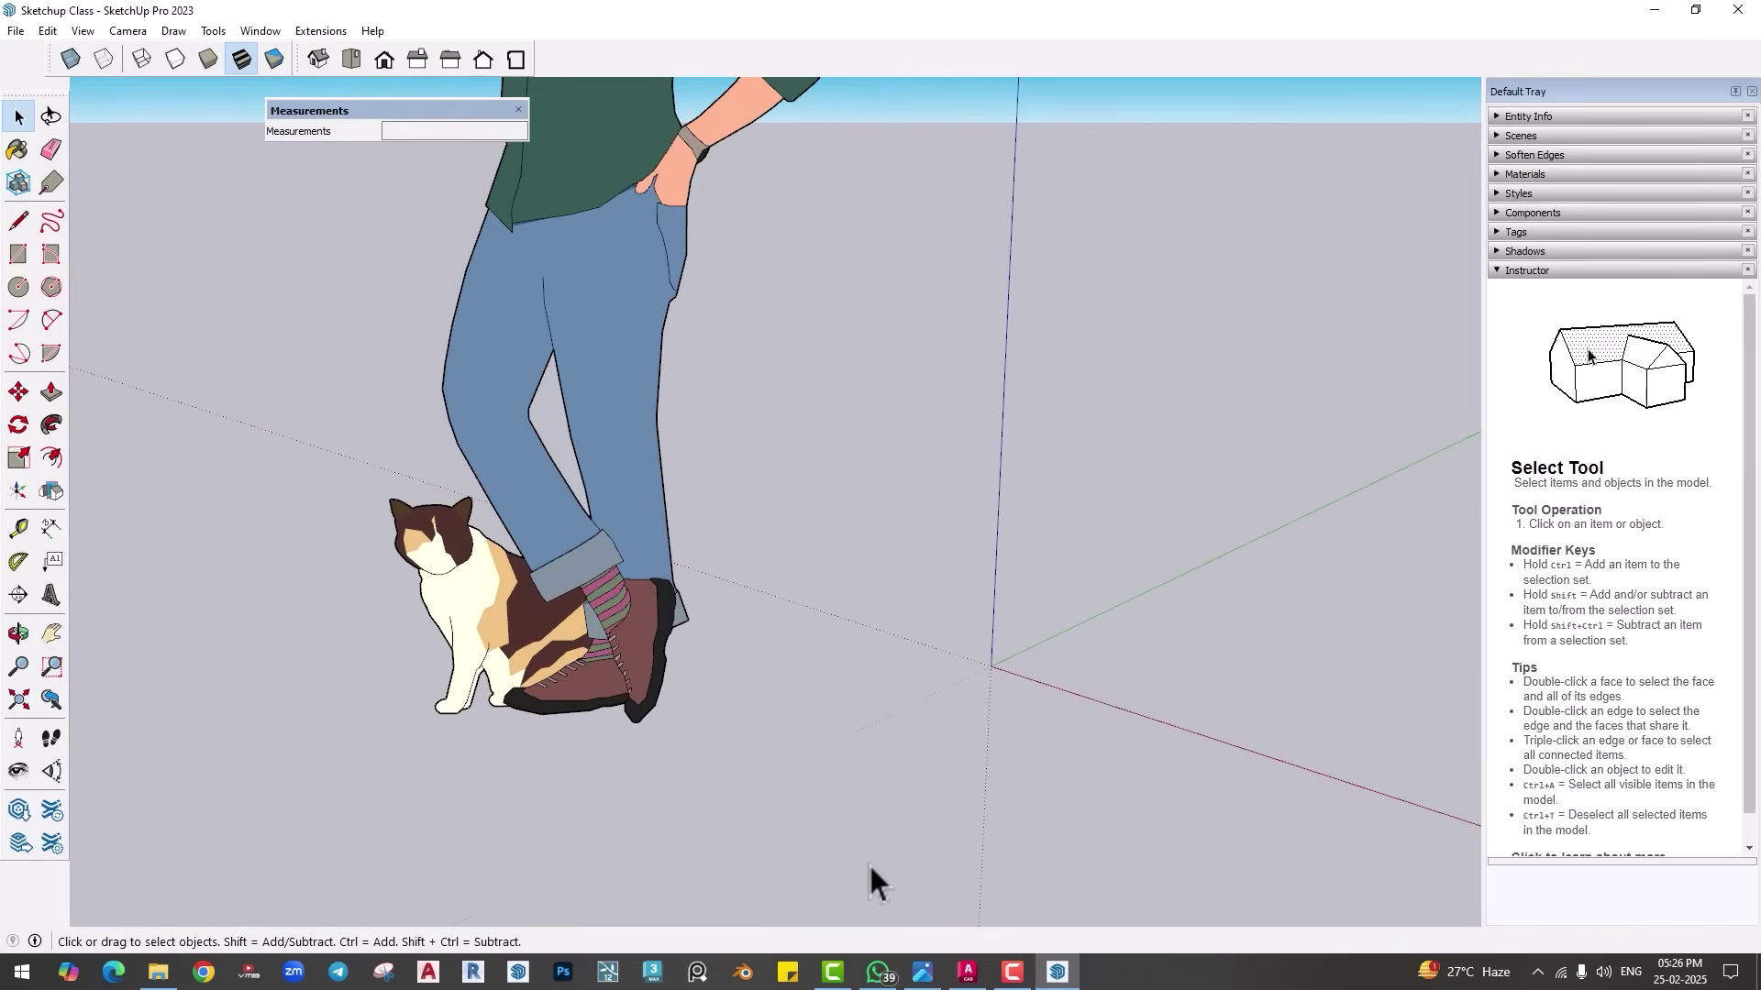
{"action": "left_click", "coordinate": [1012, 972]}
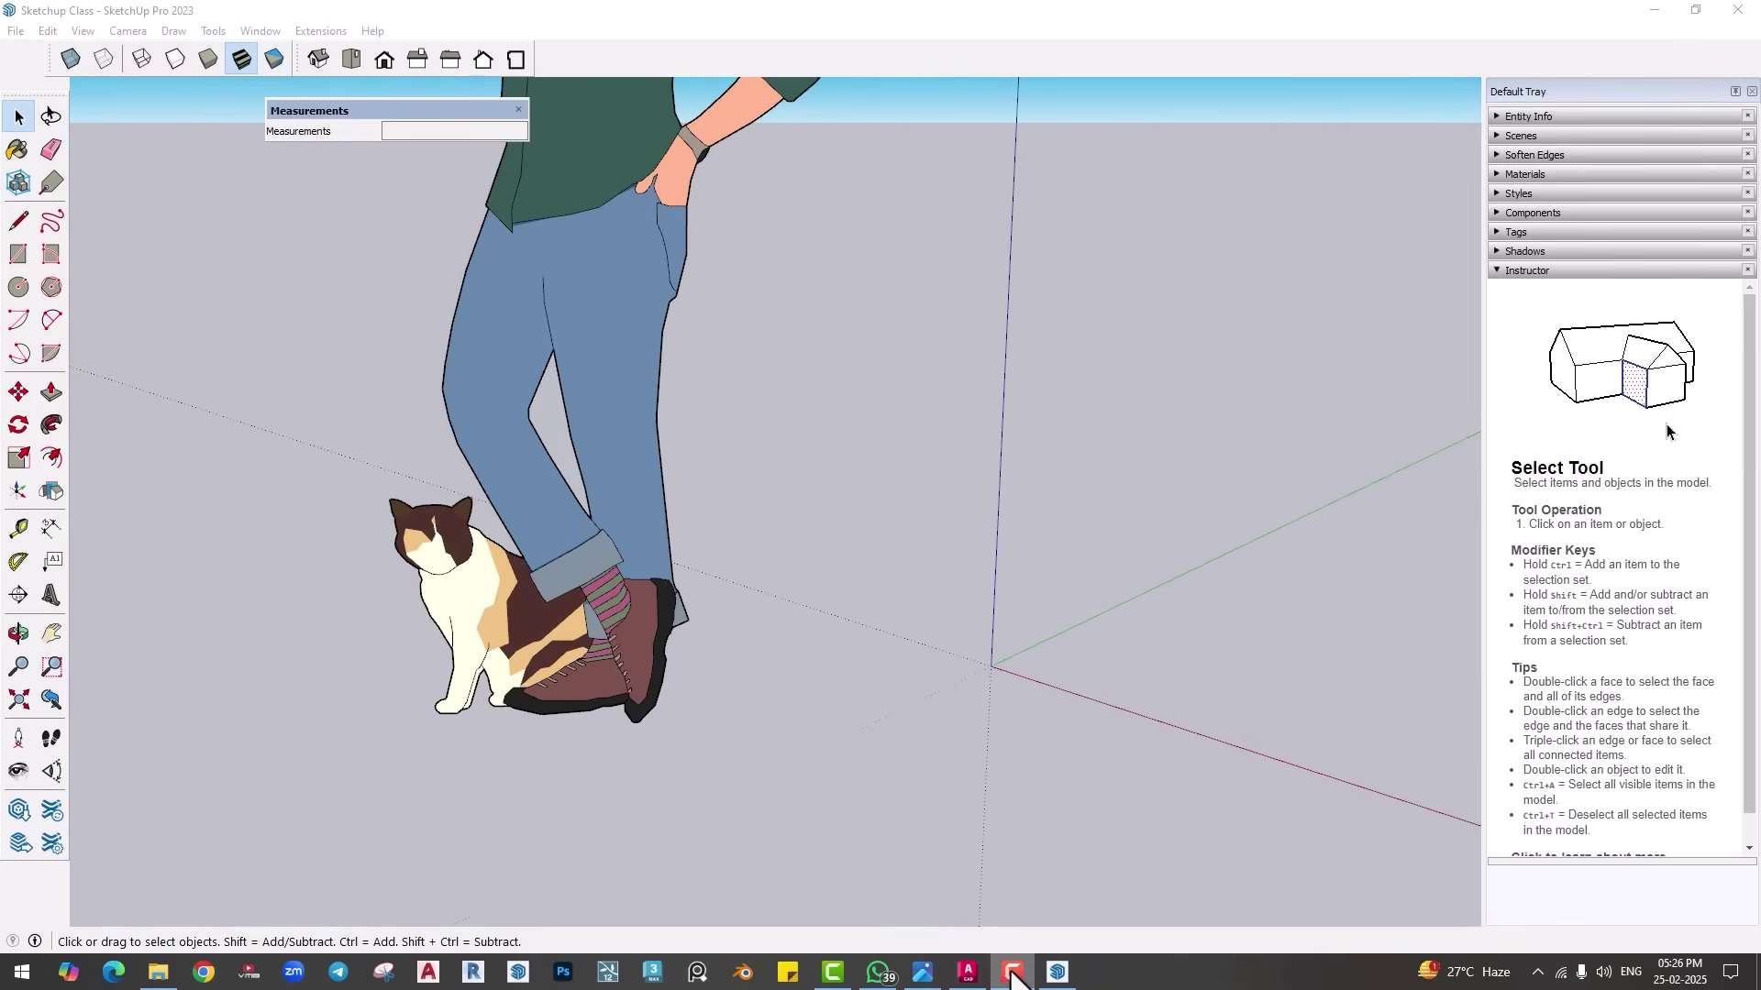
{"action": "left_click", "coordinate": [17, 701]}
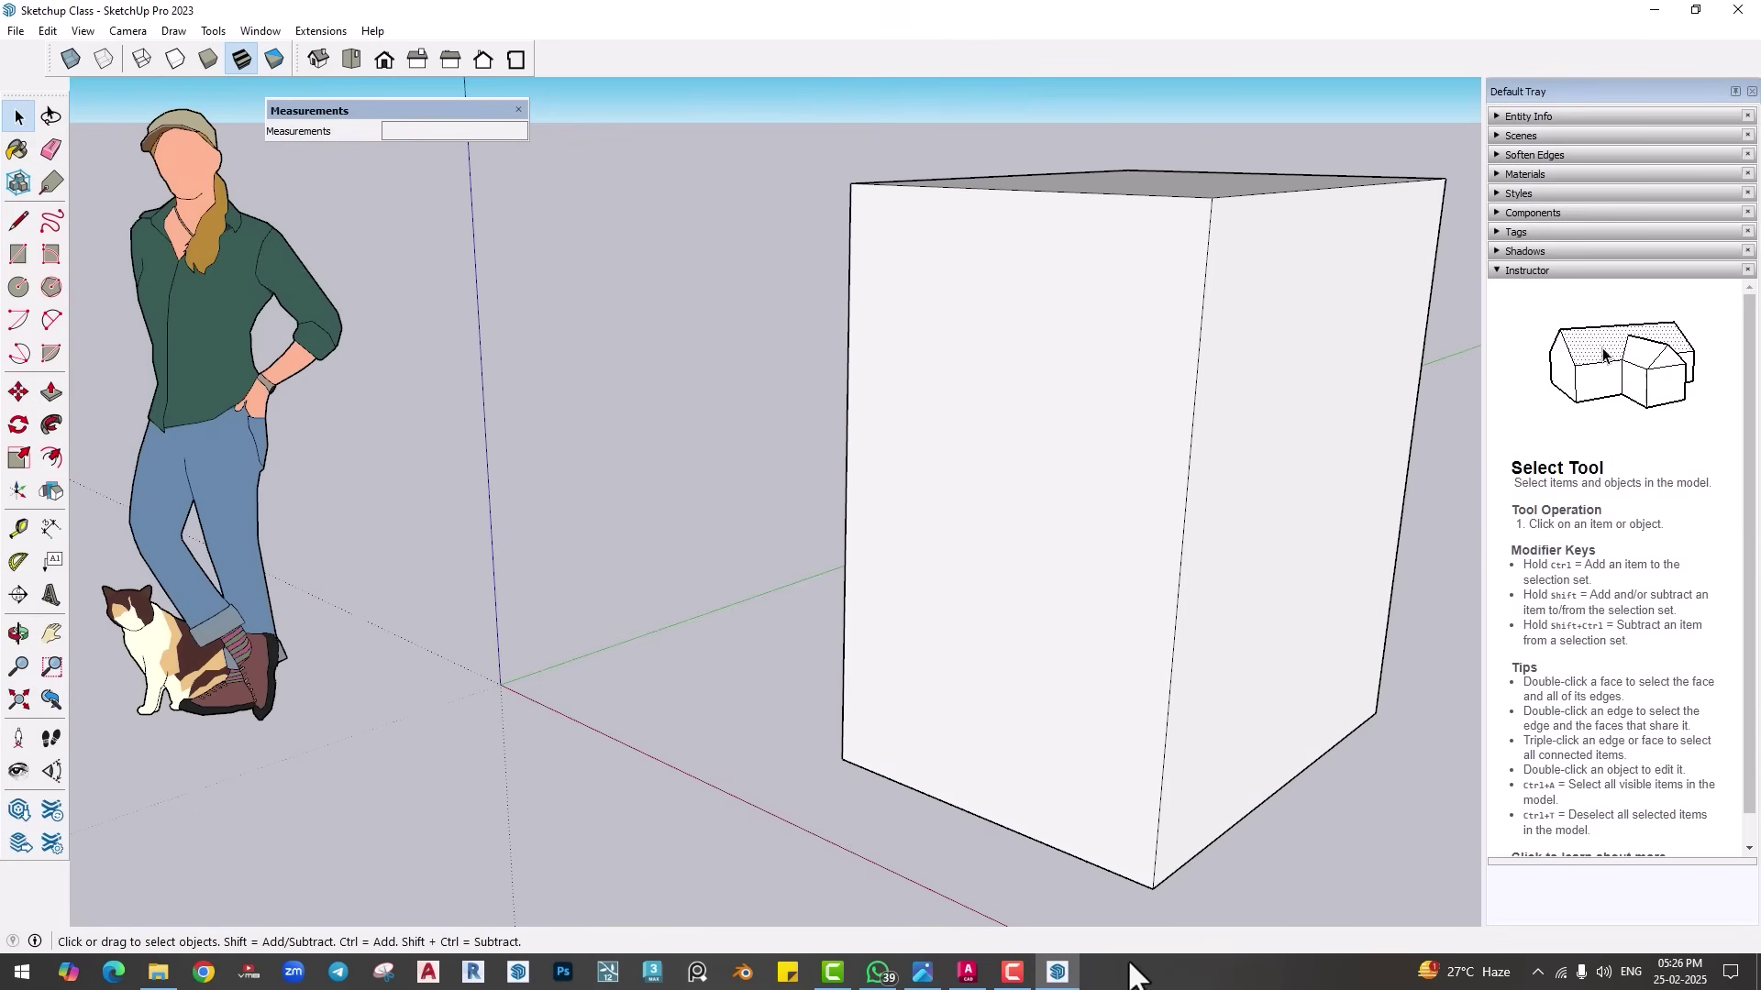
{"action": "left_click", "coordinate": [1019, 974]}
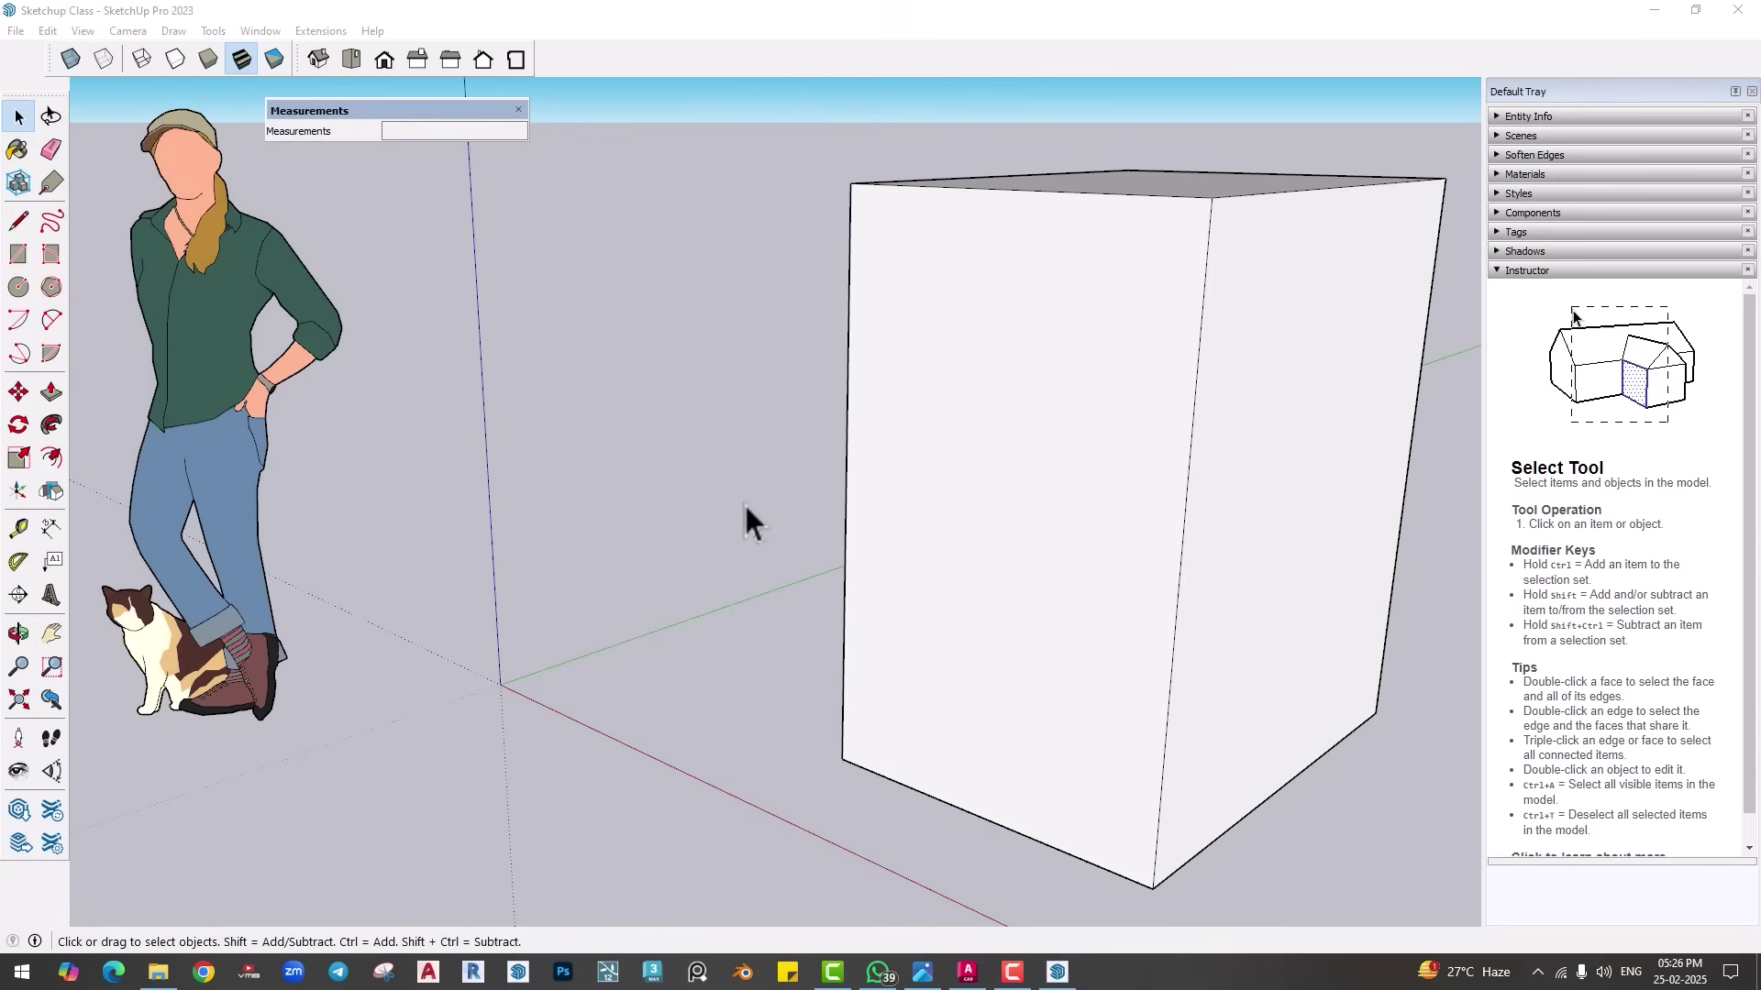
Step: Select the whole box beside the figure and delete it
{"action": "scroll", "coordinate": [745, 503], "scroll_direction": "down", "scroll_amount": 3}
{"action": "middle_click_drag", "start_coordinate": [741, 520], "coordinate": [688, 562]}
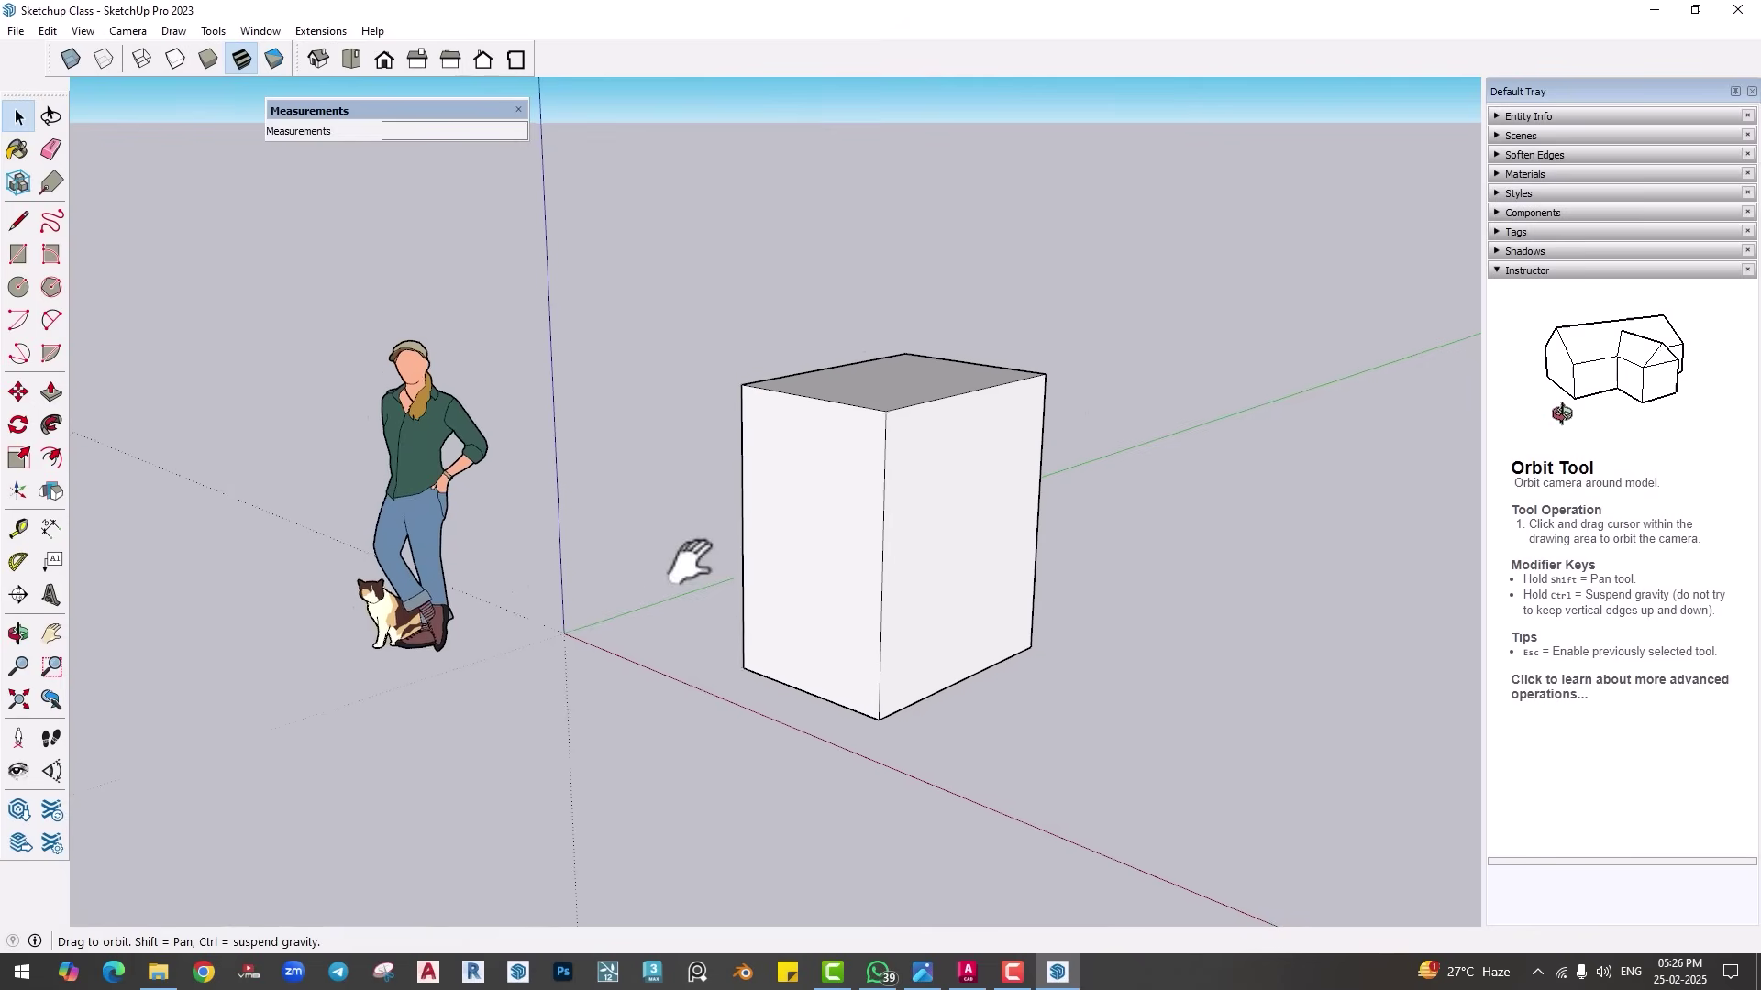
{"action": "left_click_drag", "start_coordinate": [682, 291], "coordinate": [1143, 820]}
{"action": "key", "text": "Delete"}
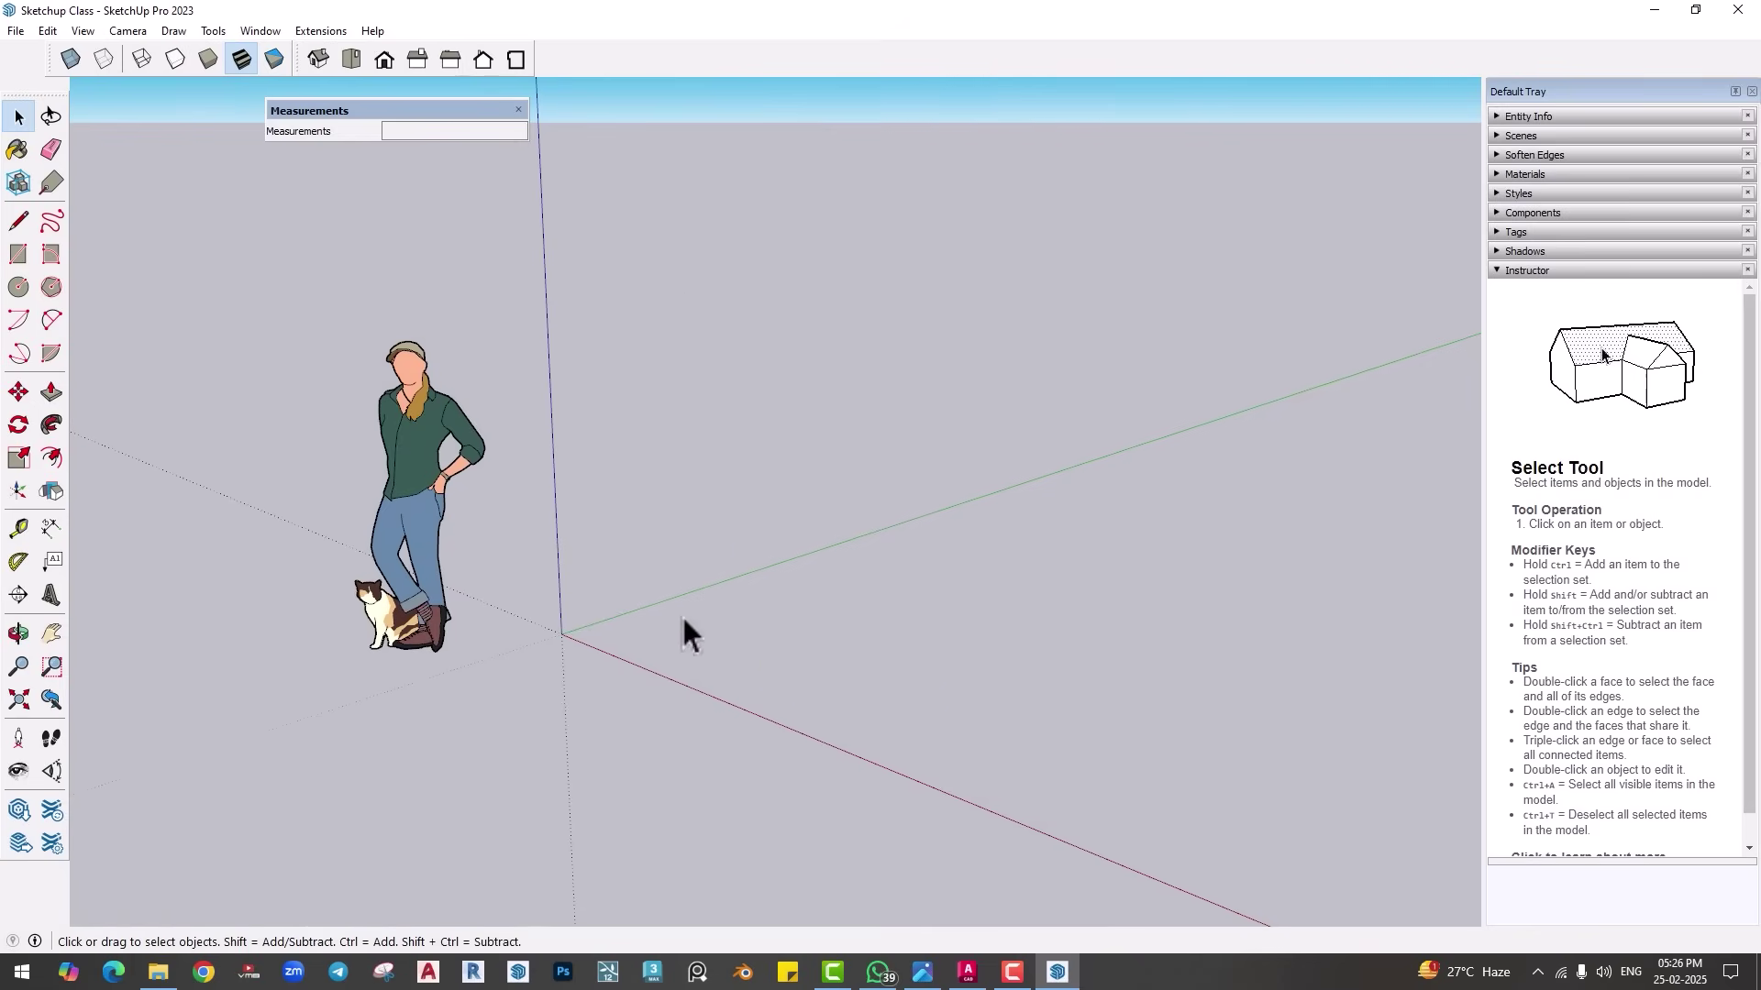
Step: Draw a closed rectangle on the ground with the Line tool, about 11' 4" along the green axis and 5' 3" along the red
{"action": "left_click", "coordinate": [17, 223]}
{"action": "middle_click_drag", "start_coordinate": [820, 679], "coordinate": [602, 680]}
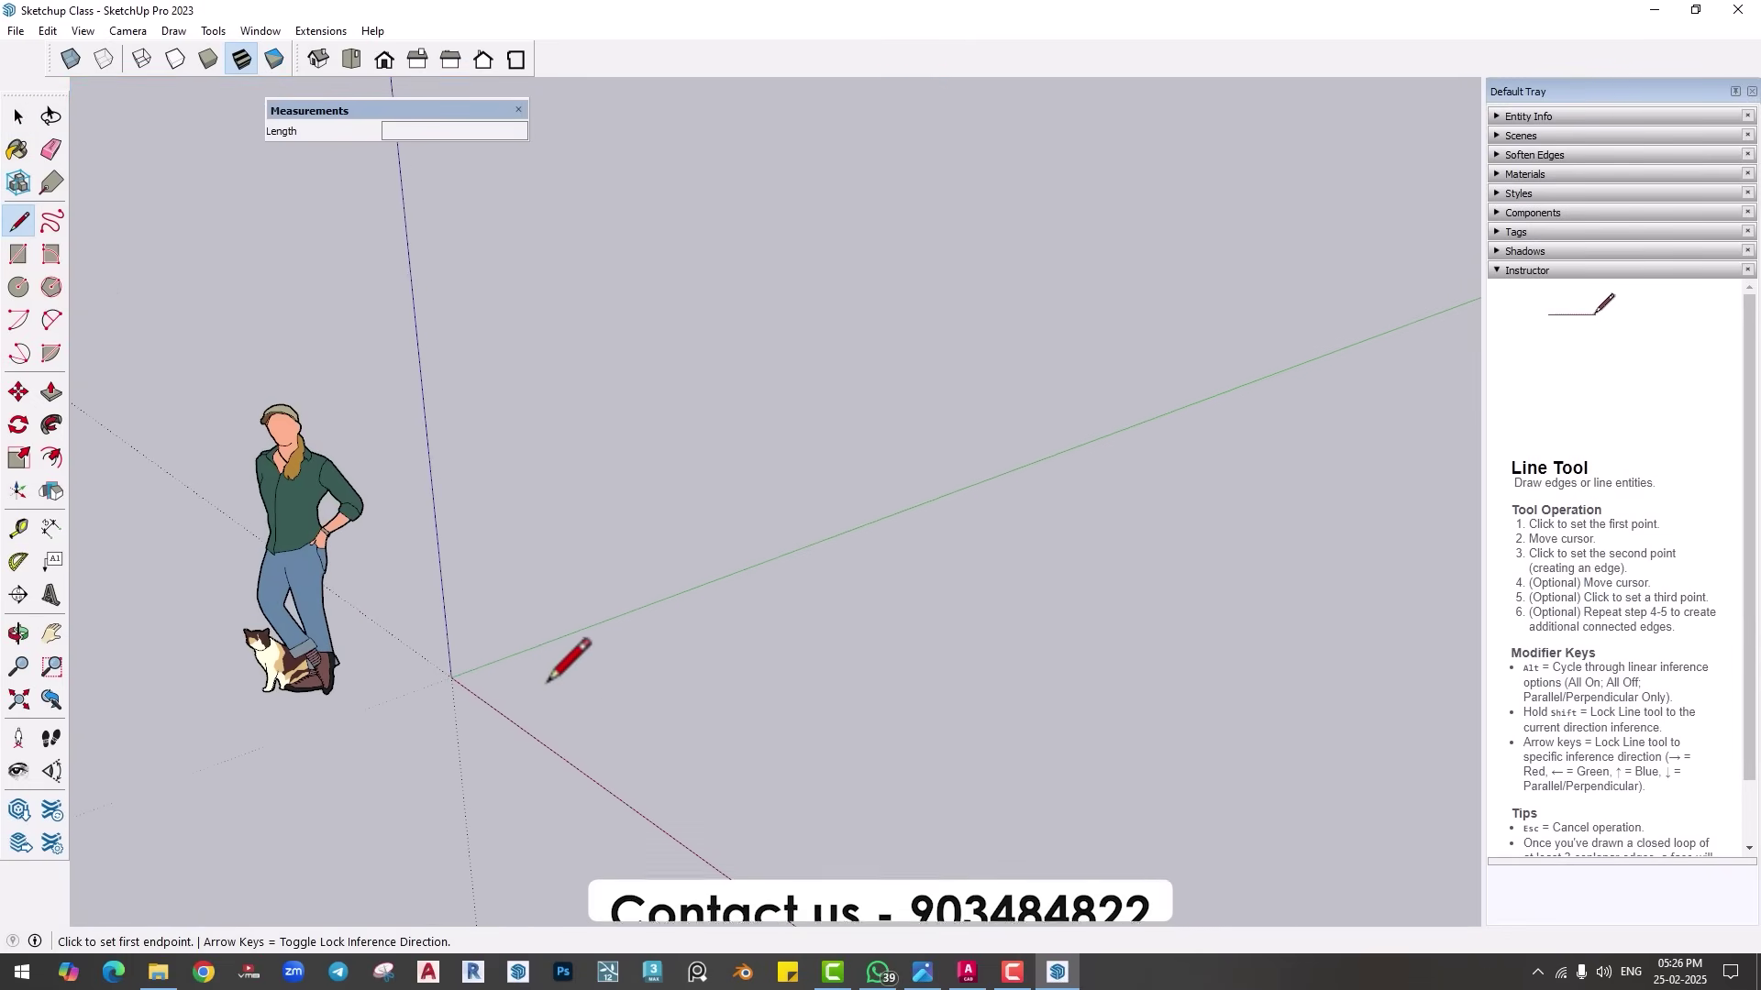
{"action": "left_click", "coordinate": [548, 680]}
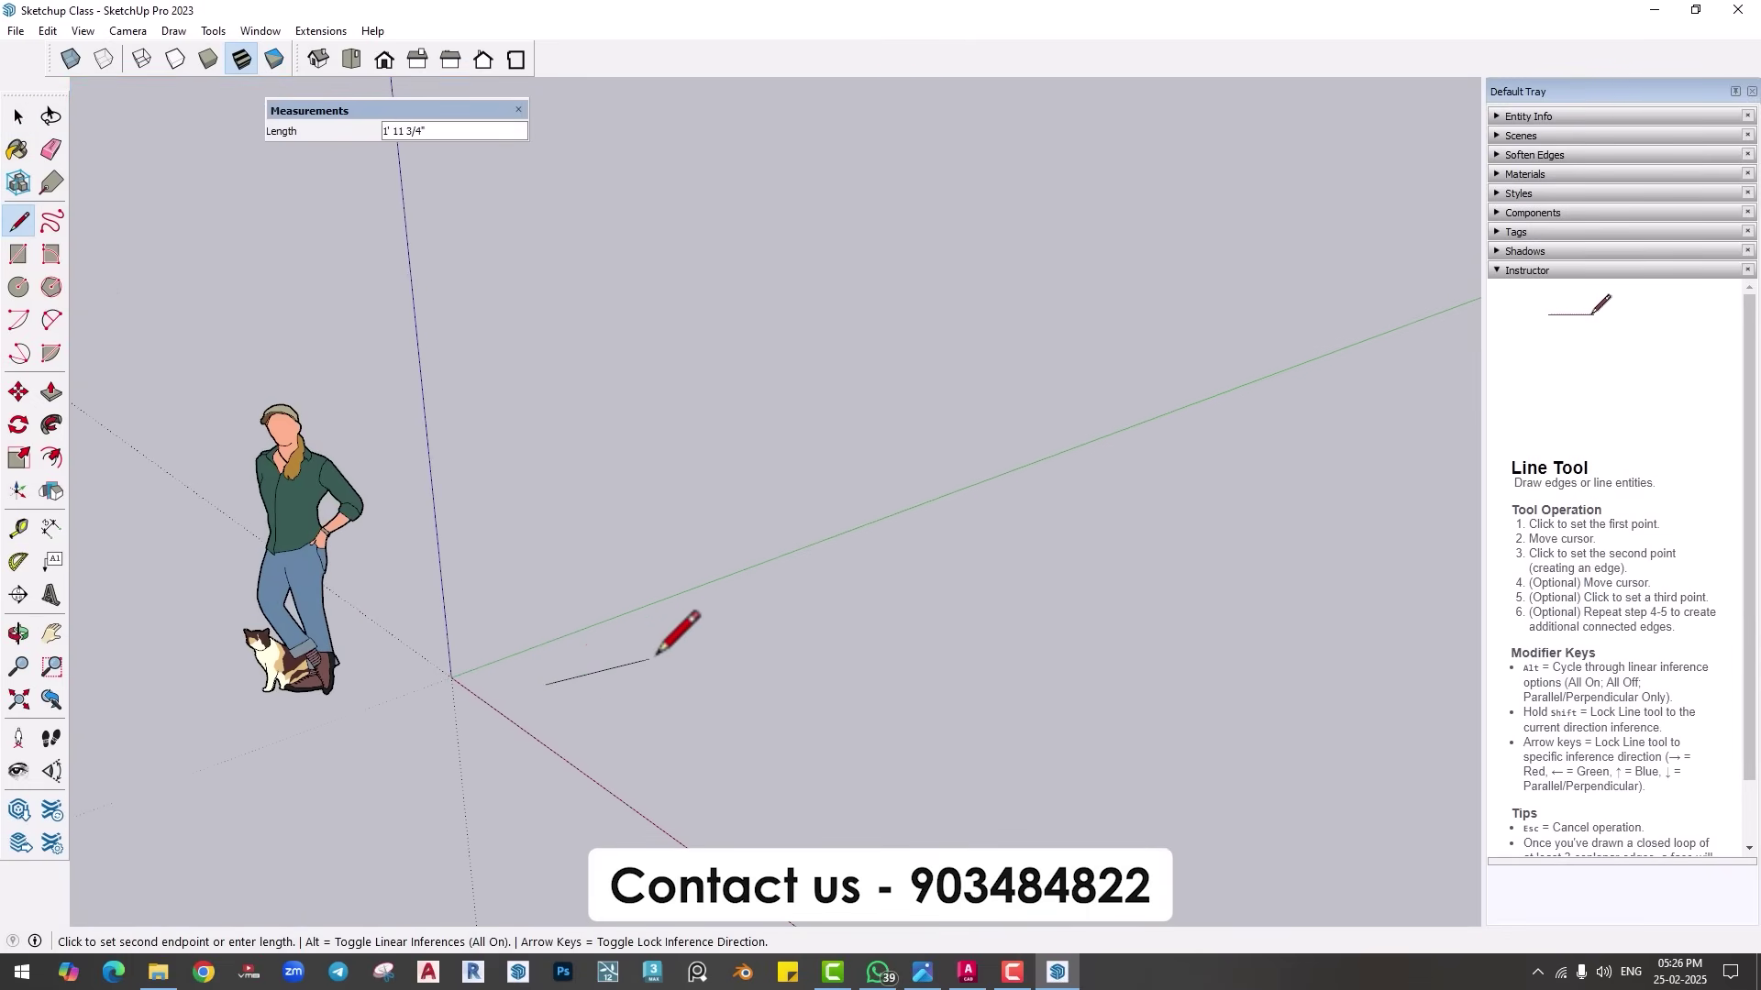
{"action": "mouse_move", "coordinate": [660, 641]}
{"action": "middle_mouse_down"}
{"action": "mouse_move", "coordinate": [641, 692]}
{"action": "mouse_move", "coordinate": [697, 564]}
{"action": "mouse_move", "coordinate": [577, 566]}
{"action": "mouse_move", "coordinate": [706, 621]}
{"action": "mouse_move", "coordinate": [700, 680]}
{"action": "mouse_move", "coordinate": [609, 675]}
{"action": "mouse_move", "coordinate": [629, 688]}
{"action": "middle_mouse_up"}
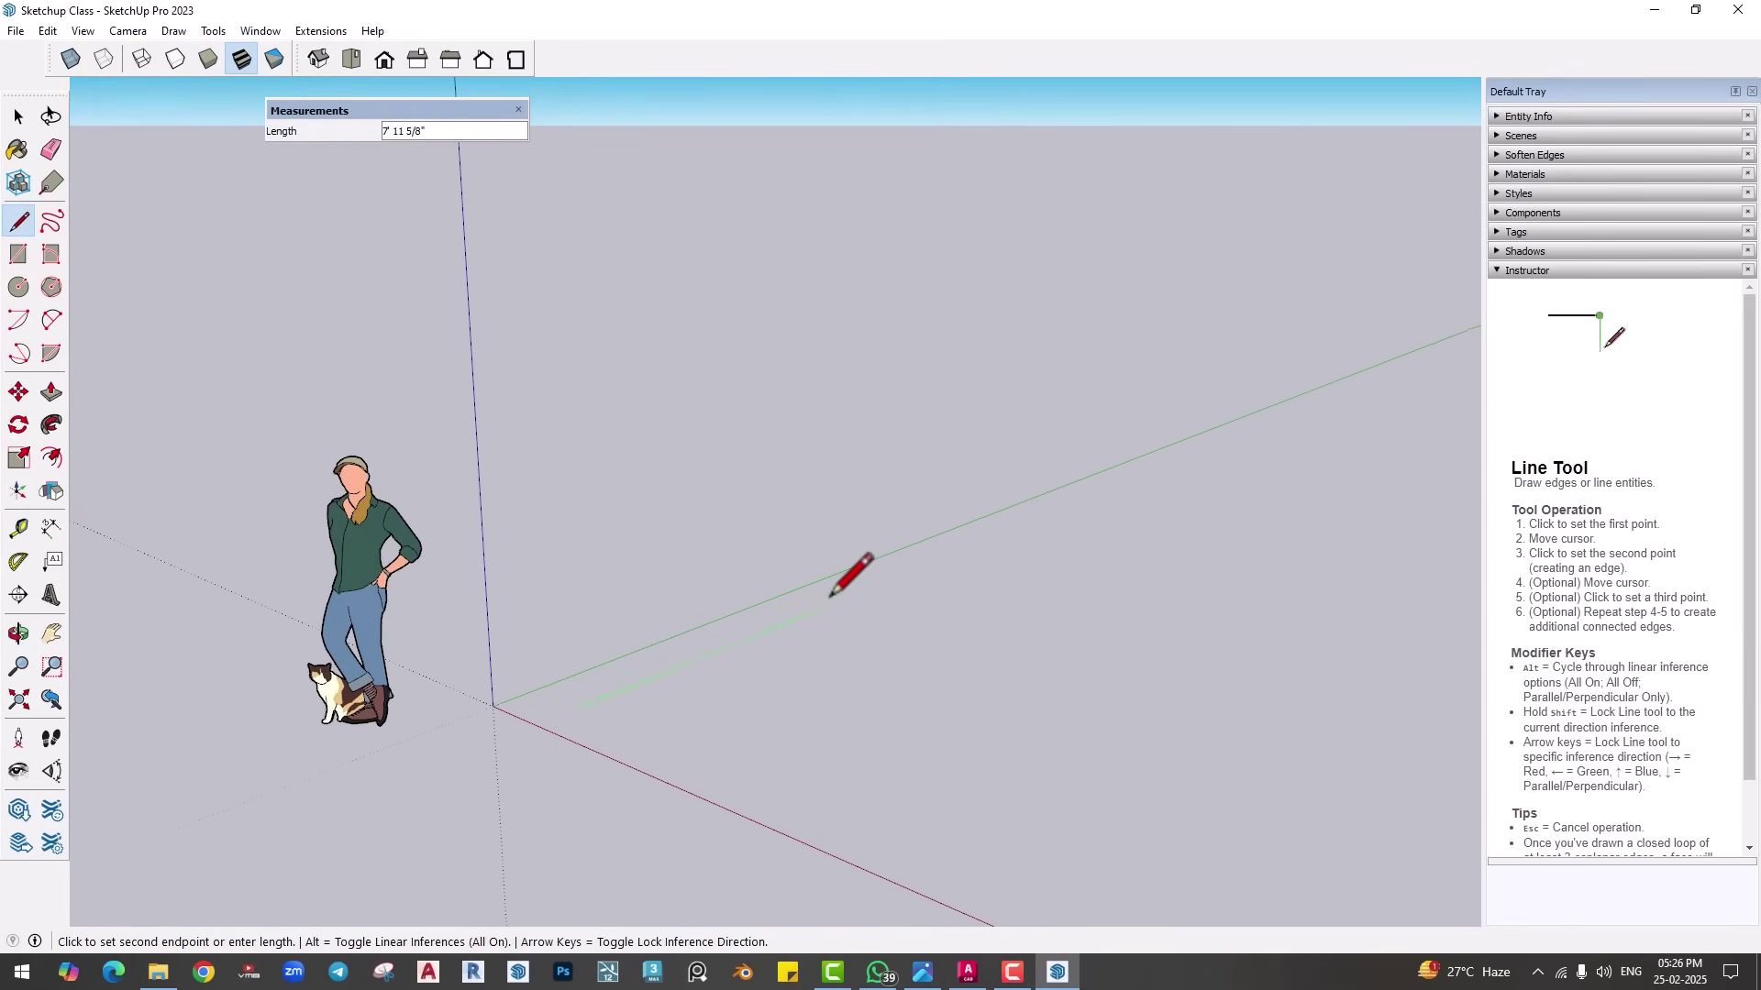
{"action": "middle_click_drag", "start_coordinate": [830, 596], "coordinate": [821, 605]}
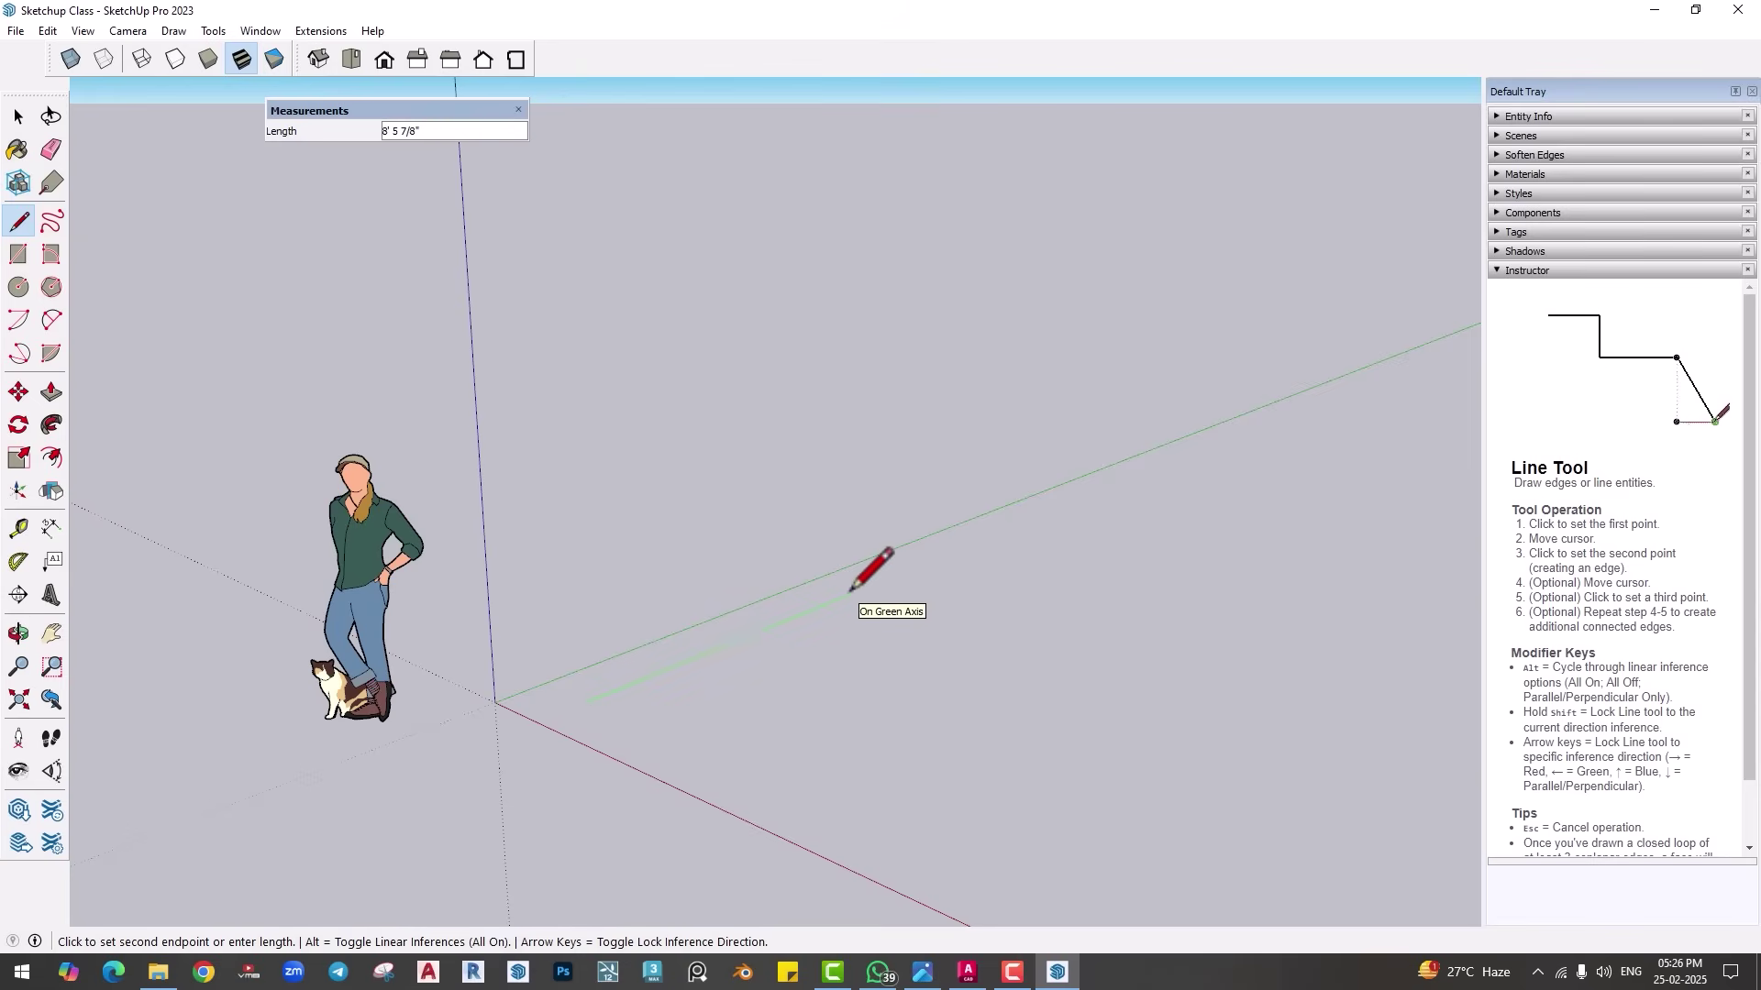
{"action": "middle_click_drag", "start_coordinate": [850, 592], "coordinate": [839, 601]}
{"action": "left_click", "coordinate": [922, 557]}
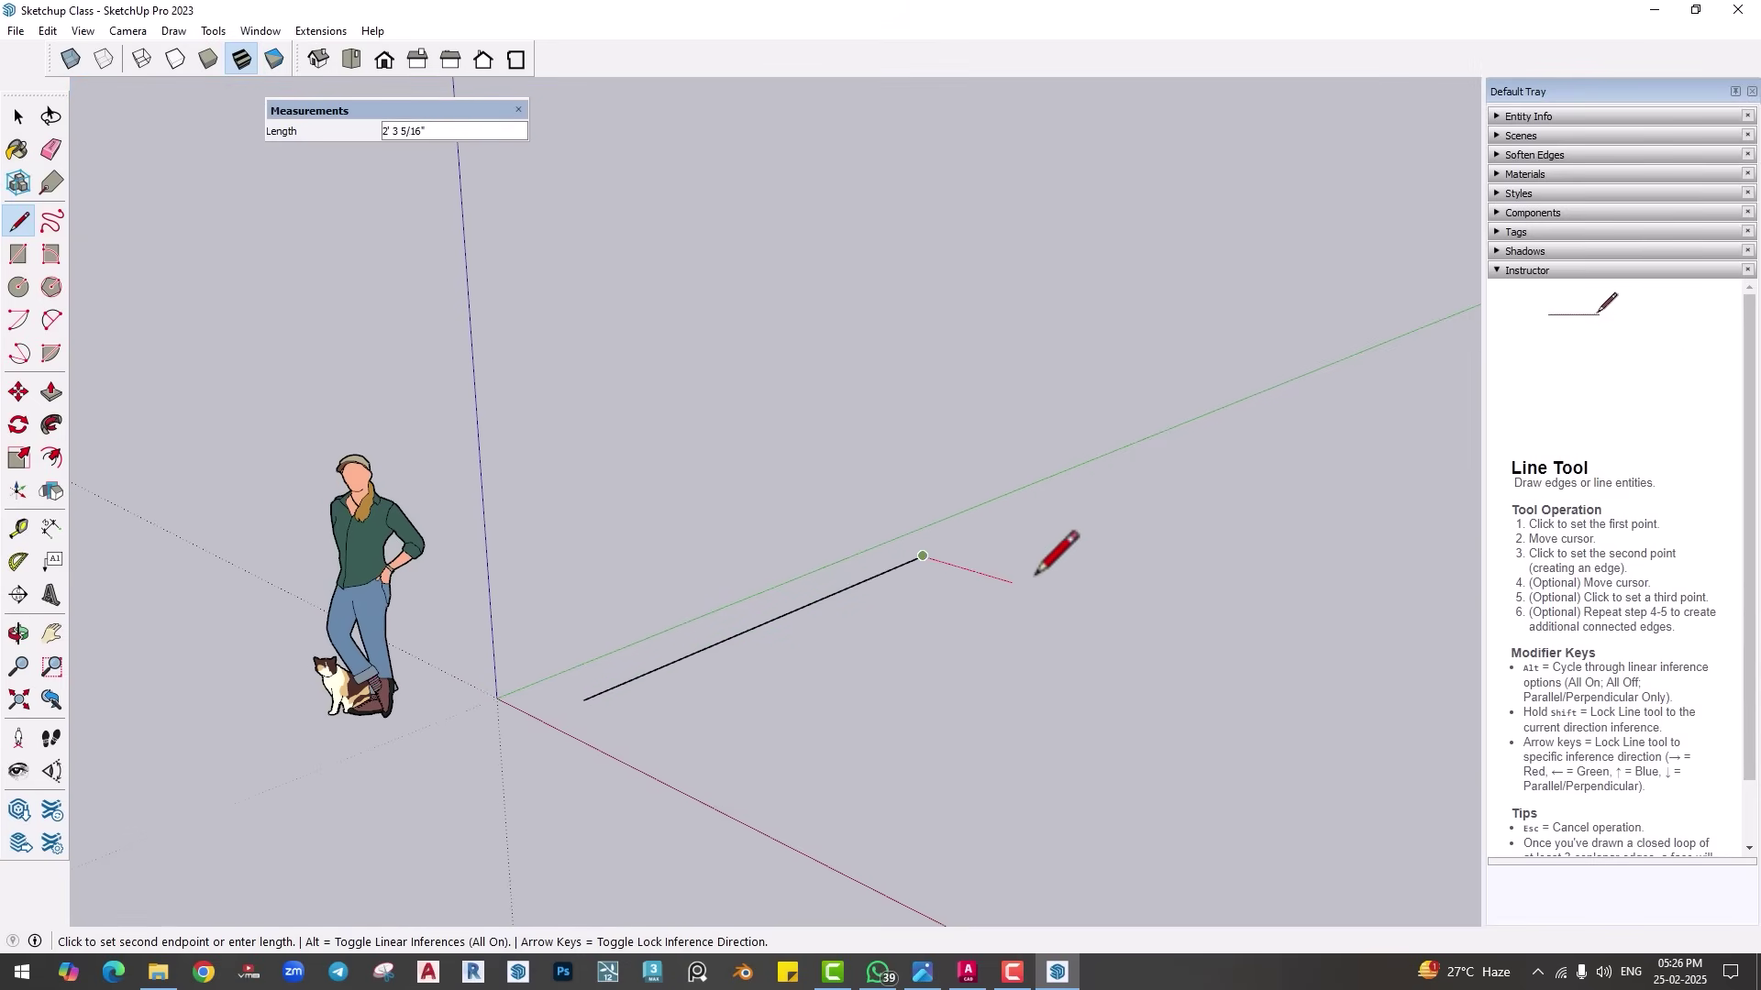
{"action": "left_click", "coordinate": [1103, 609]}
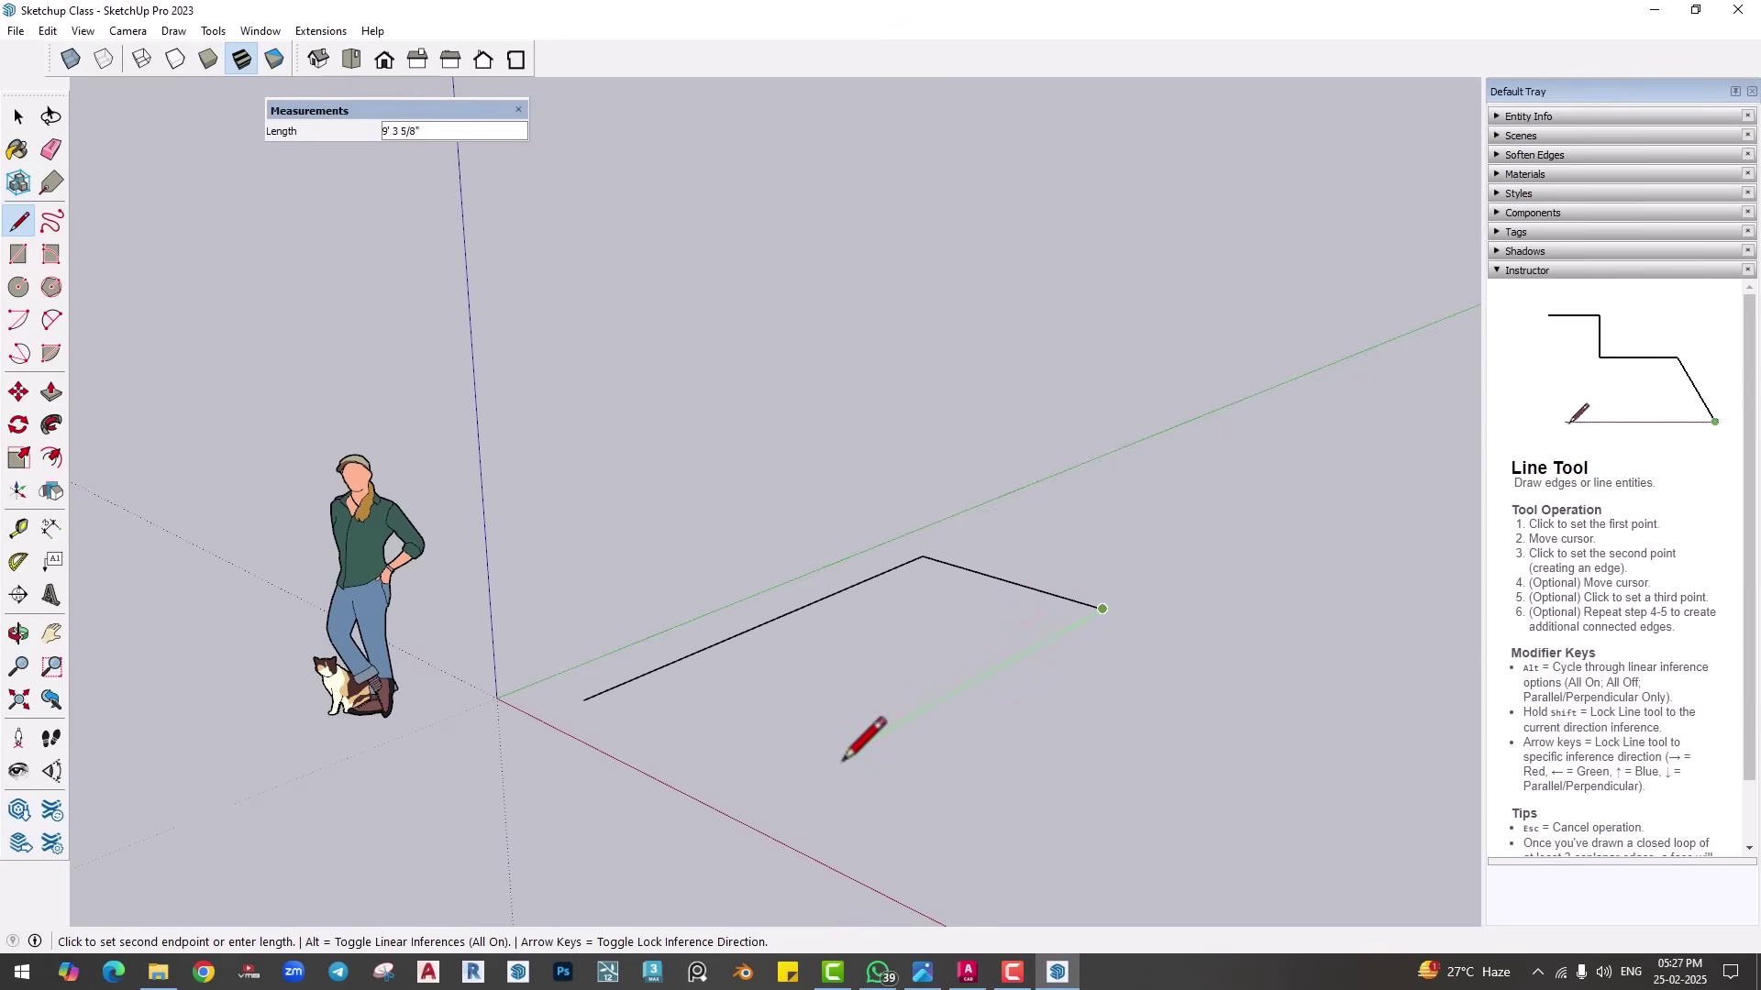
{"action": "left_click", "coordinate": [794, 786]}
{"action": "left_click", "coordinate": [584, 700]}
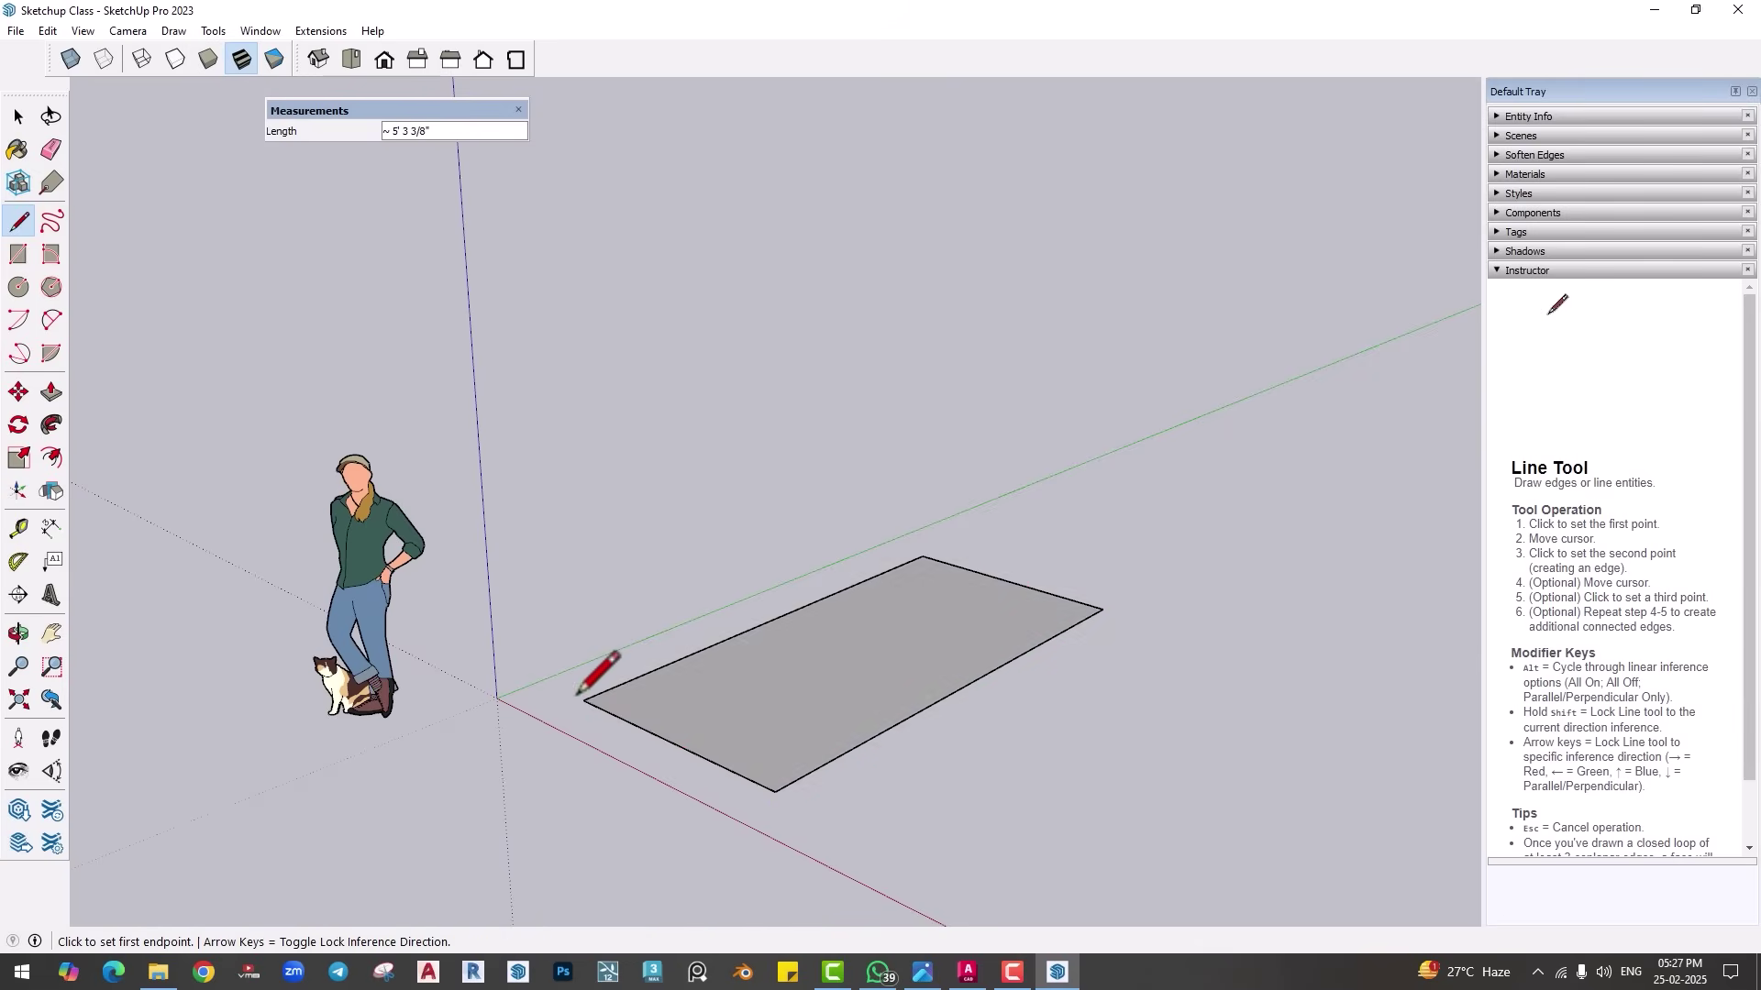
Step: Add a linear dimension to the rectangle's long edge nearest the green axis, offset outward on the ground plane
{"action": "mouse_move", "coordinate": [584, 699]}
{"action": "middle_mouse_down"}
{"action": "mouse_move", "coordinate": [523, 640]}
{"action": "mouse_move", "coordinate": [790, 723]}
{"action": "mouse_move", "coordinate": [920, 806]}
{"action": "mouse_move", "coordinate": [796, 761]}
{"action": "mouse_move", "coordinate": [657, 759]}
{"action": "mouse_move", "coordinate": [684, 733]}
{"action": "middle_mouse_up"}
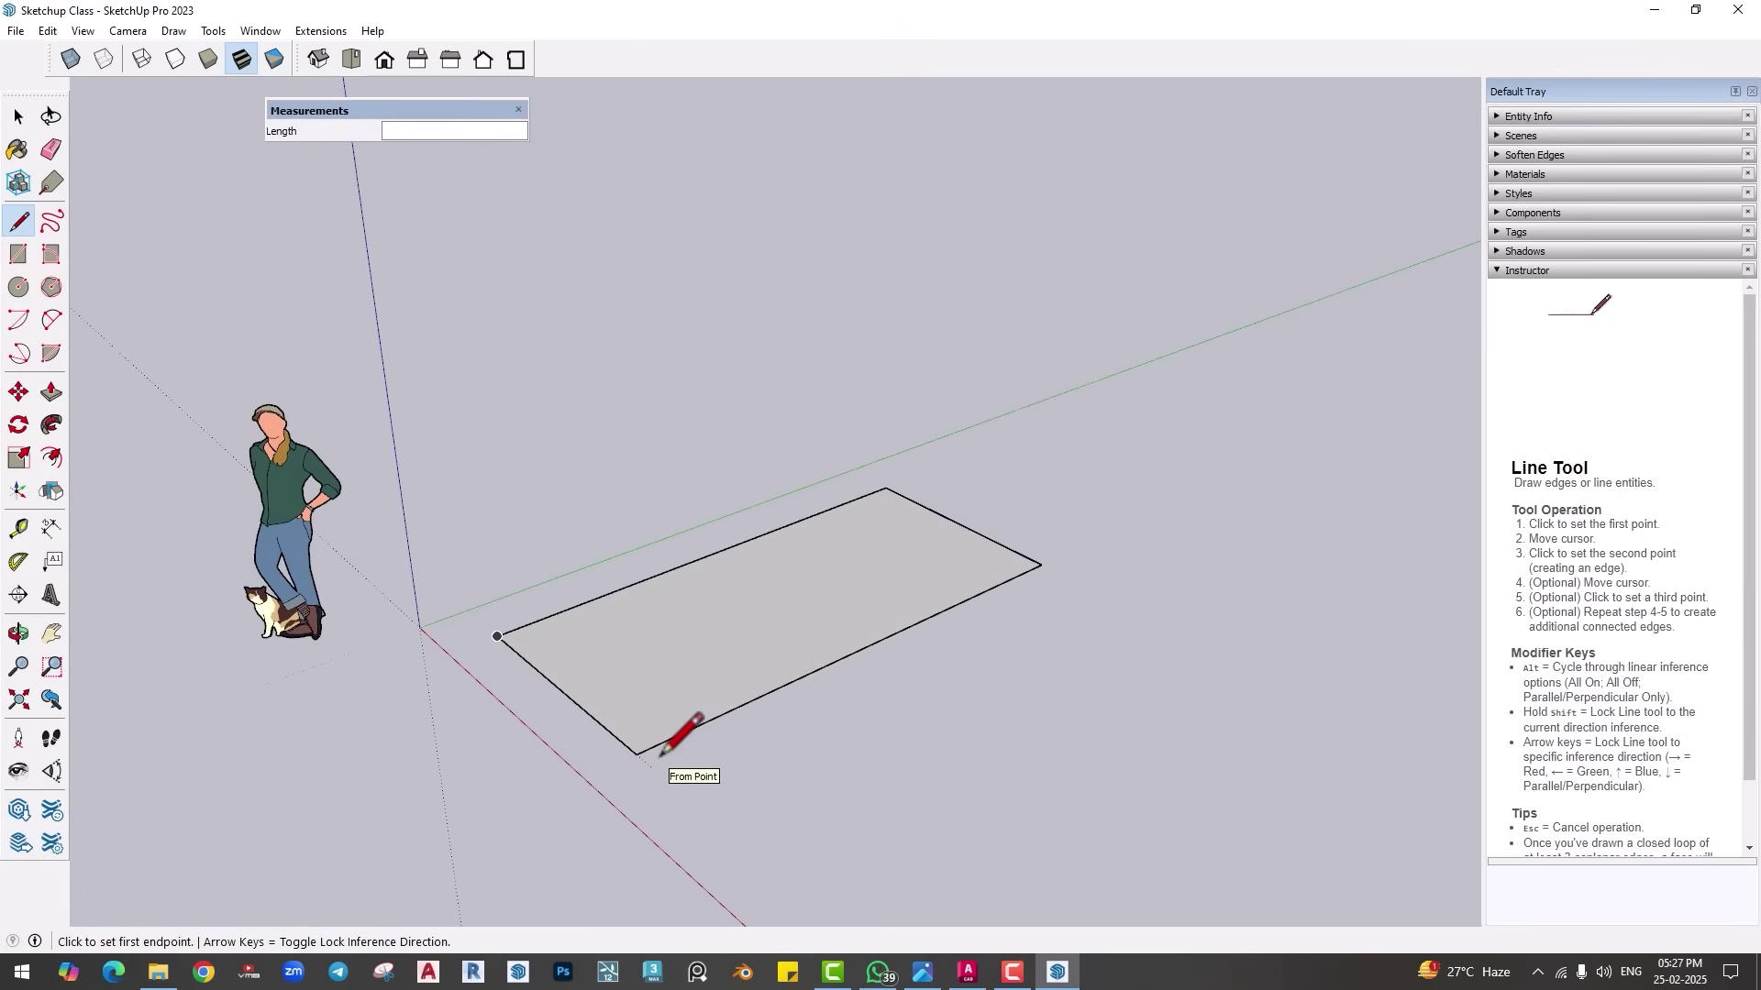
{"action": "left_click", "coordinate": [49, 529]}
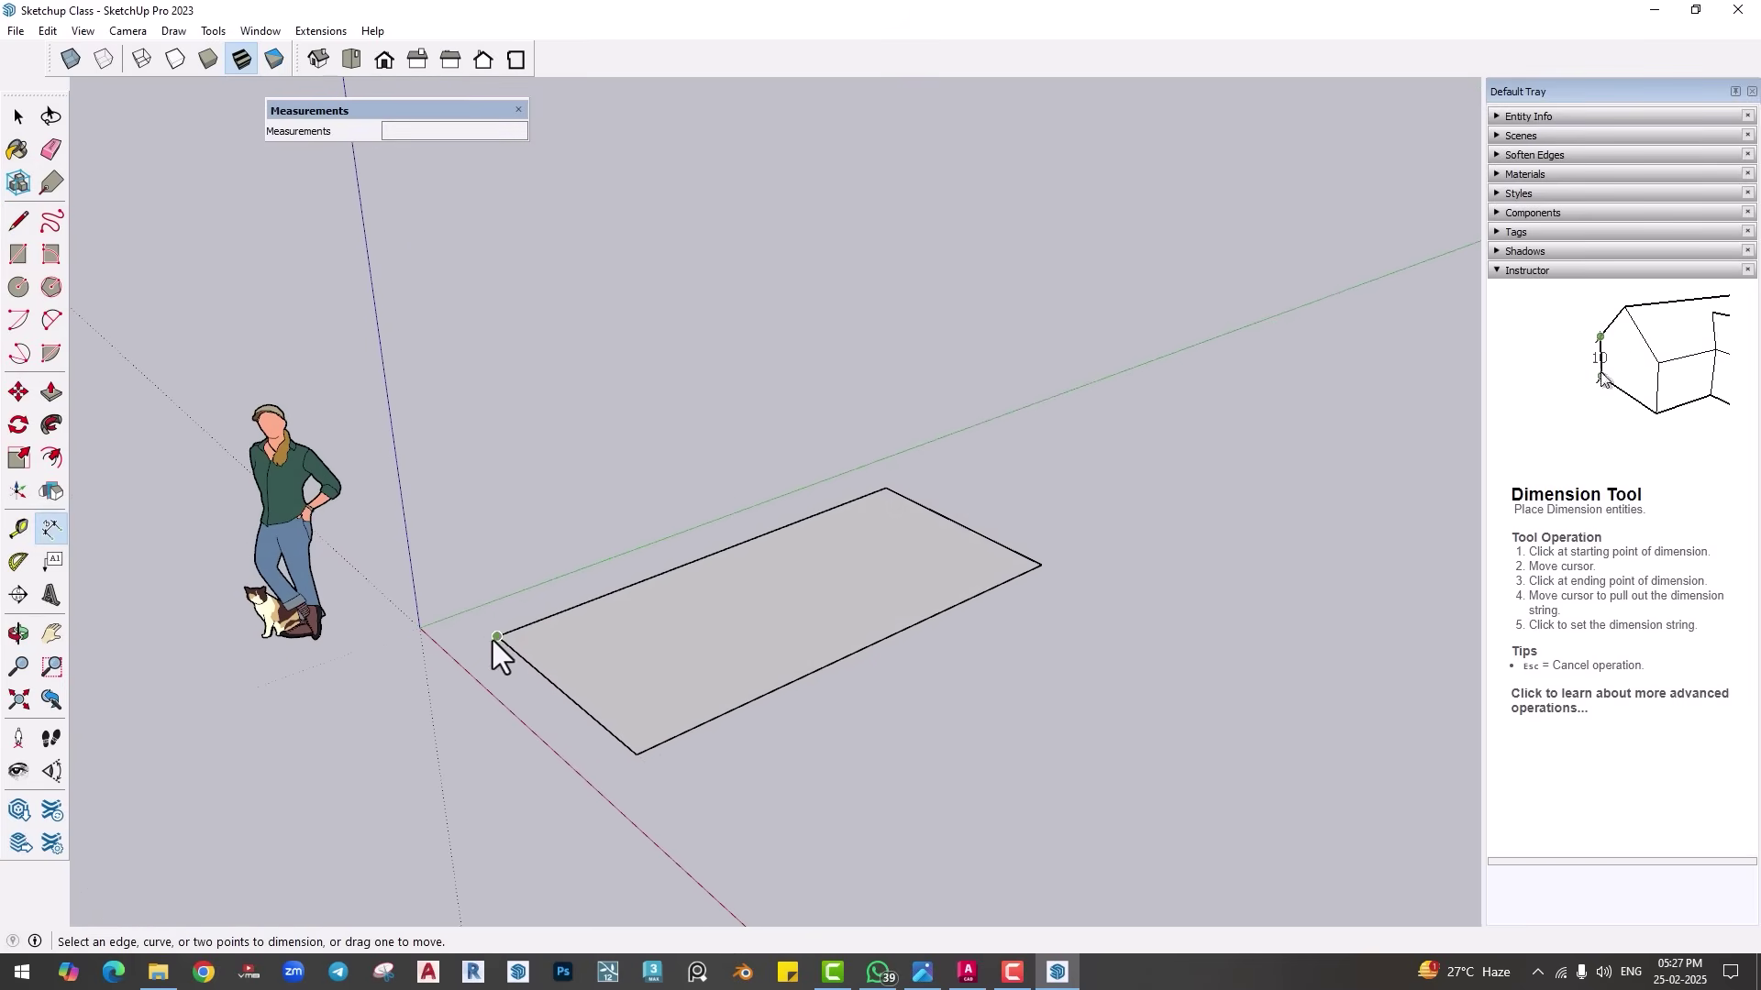
{"action": "left_click", "coordinate": [497, 636]}
{"action": "left_click", "coordinate": [883, 489]}
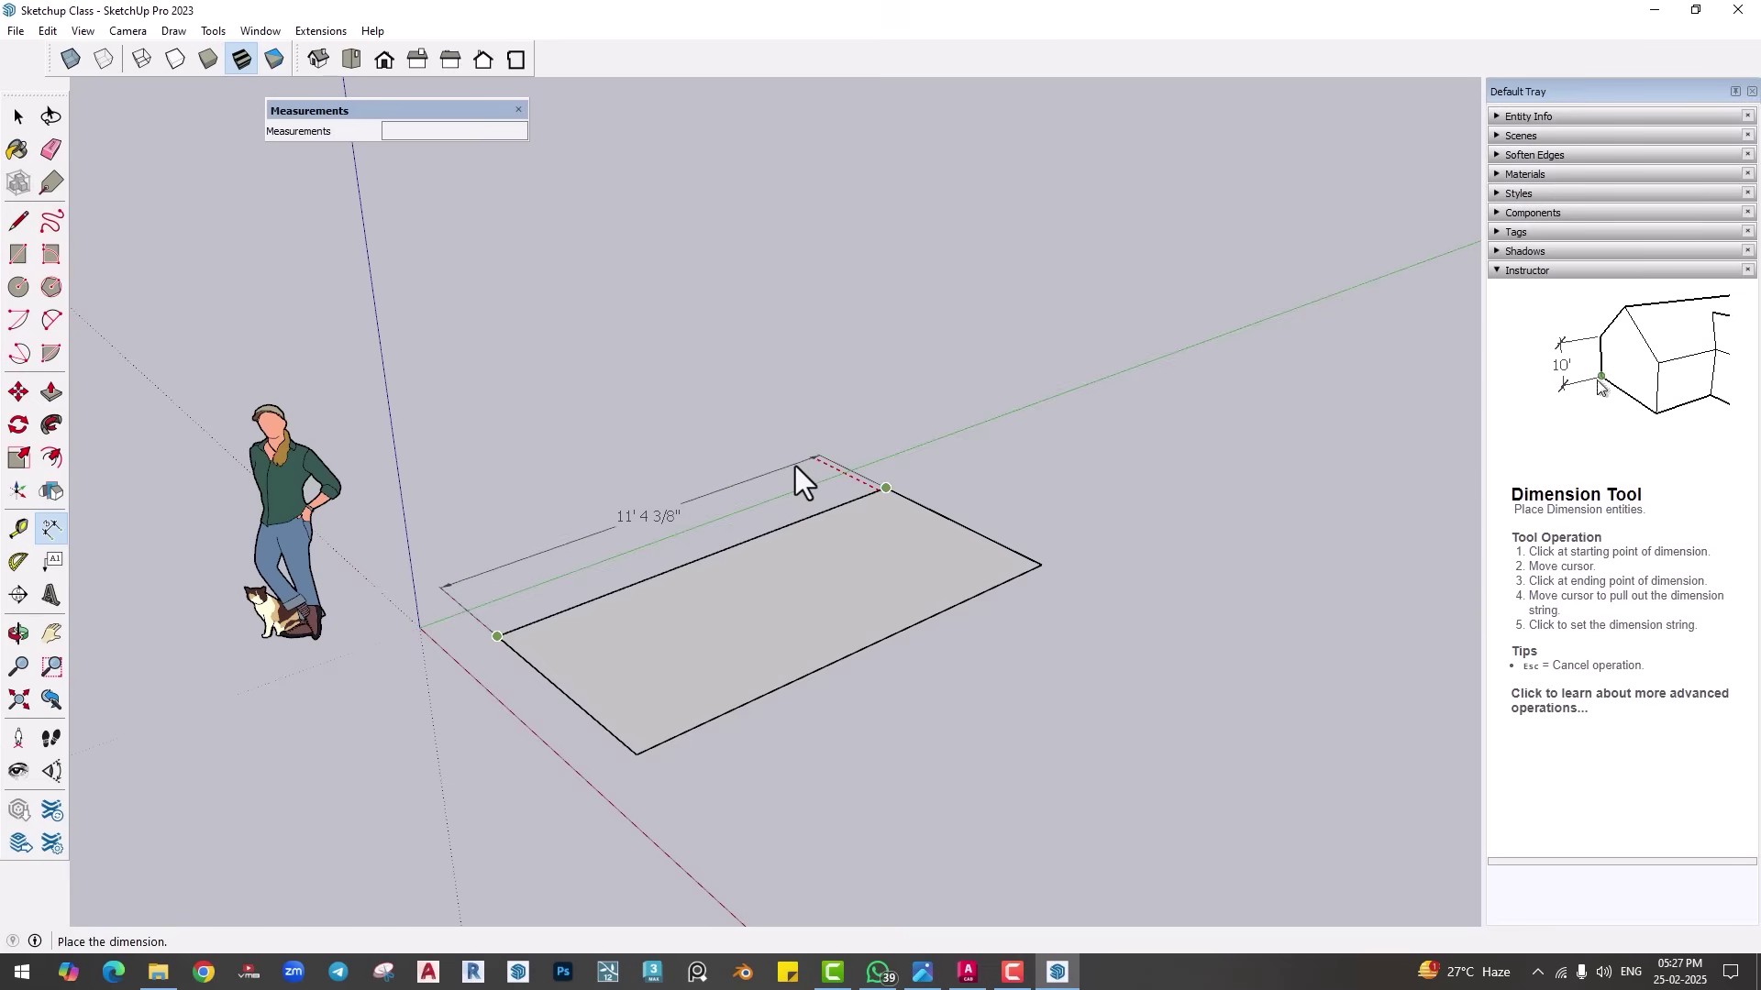
{"action": "left_click", "coordinate": [883, 488]}
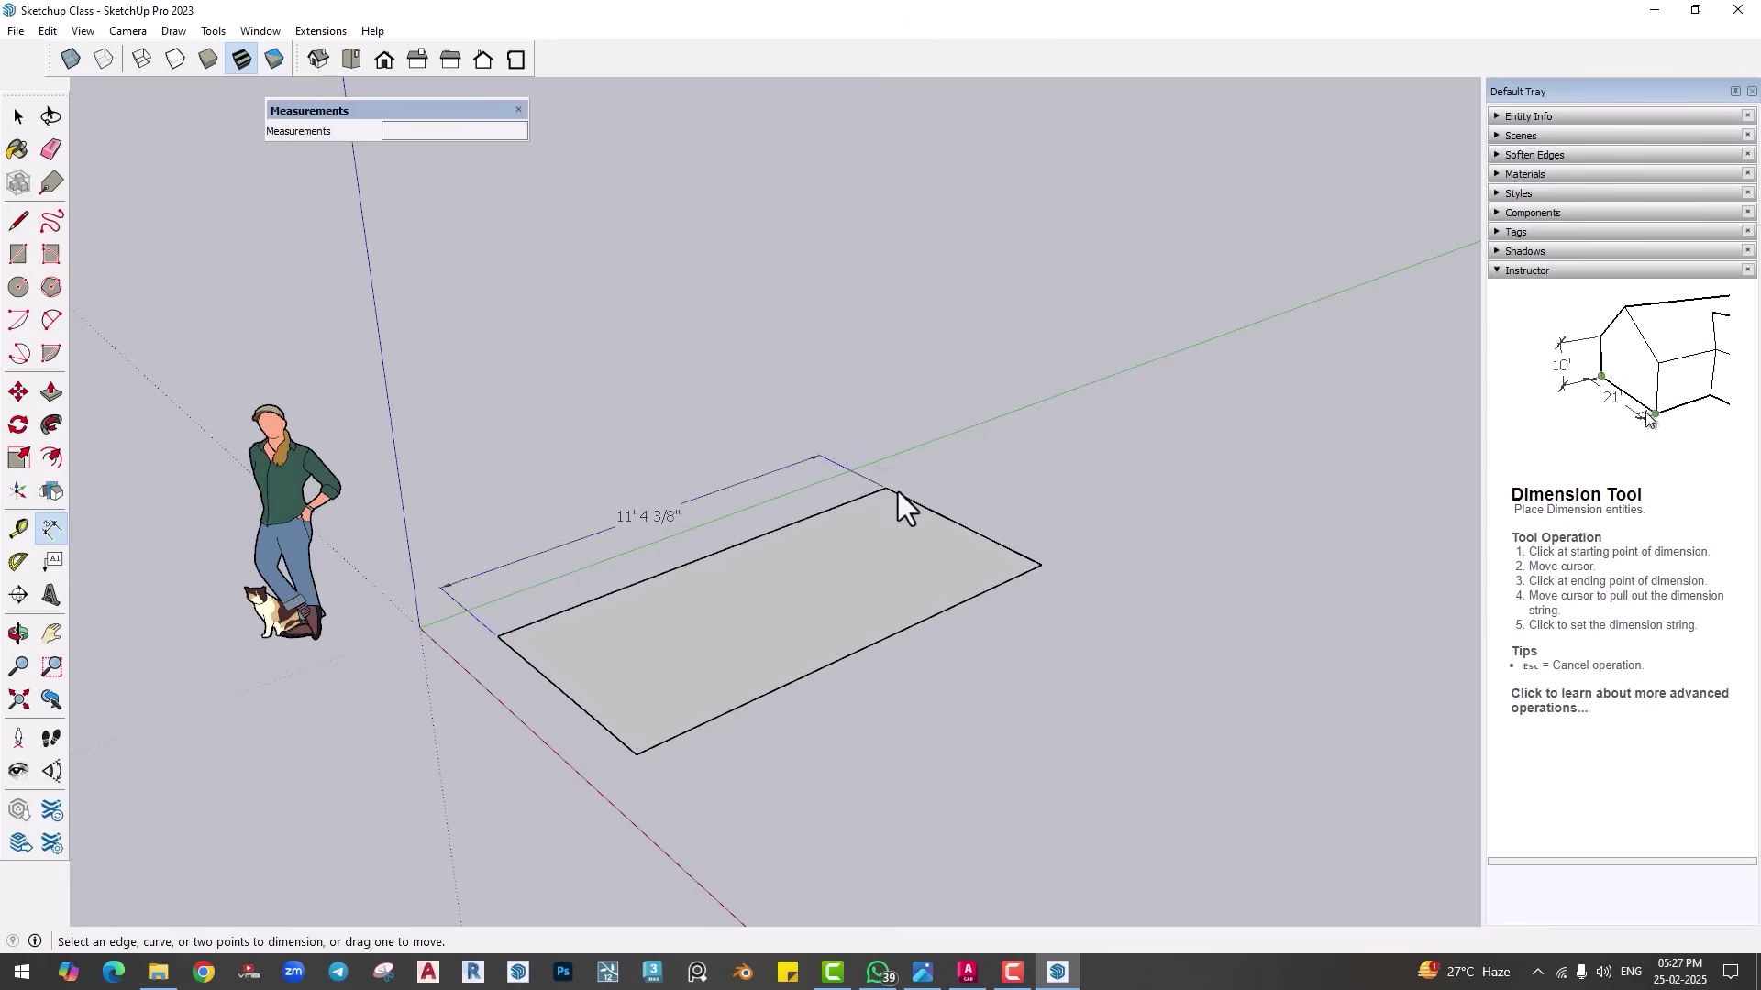
Step: Dimension the rectangle's short far edge, placing the dimension raised above the edge, and leave the Dimension tool
{"action": "left_click", "coordinate": [888, 489]}
{"action": "left_click", "coordinate": [886, 488]}
{"action": "left_click", "coordinate": [887, 489]}
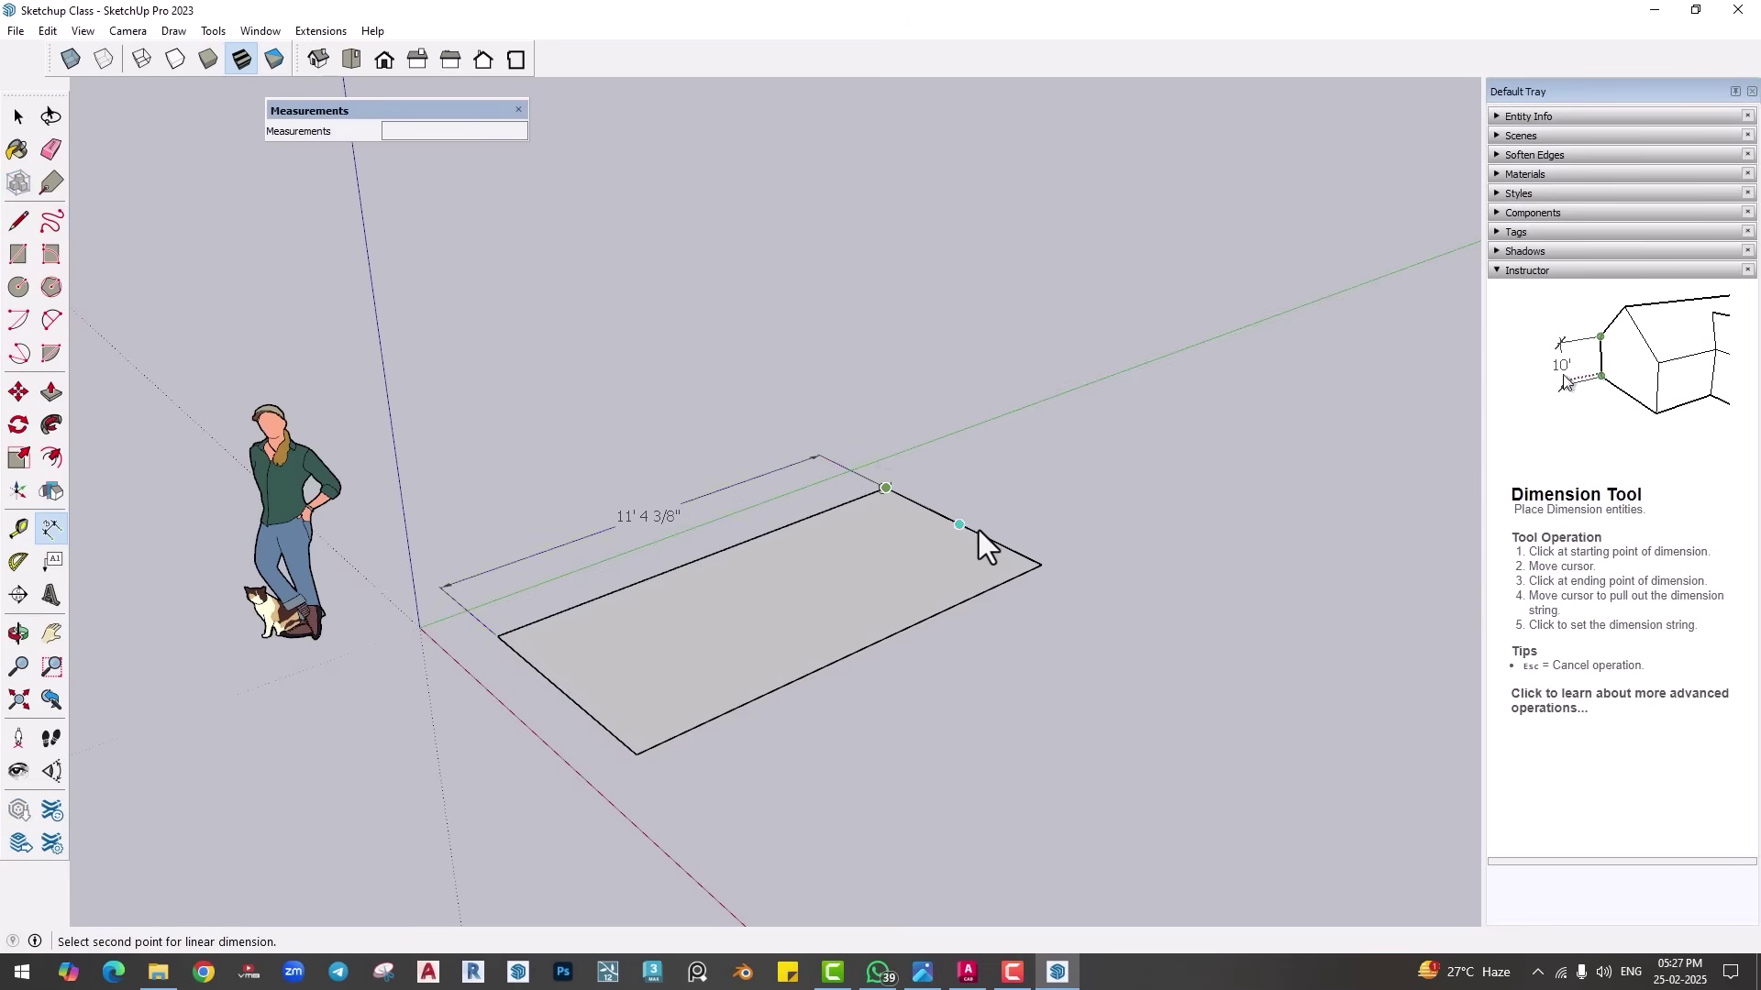
{"action": "left_click", "coordinate": [1040, 564]}
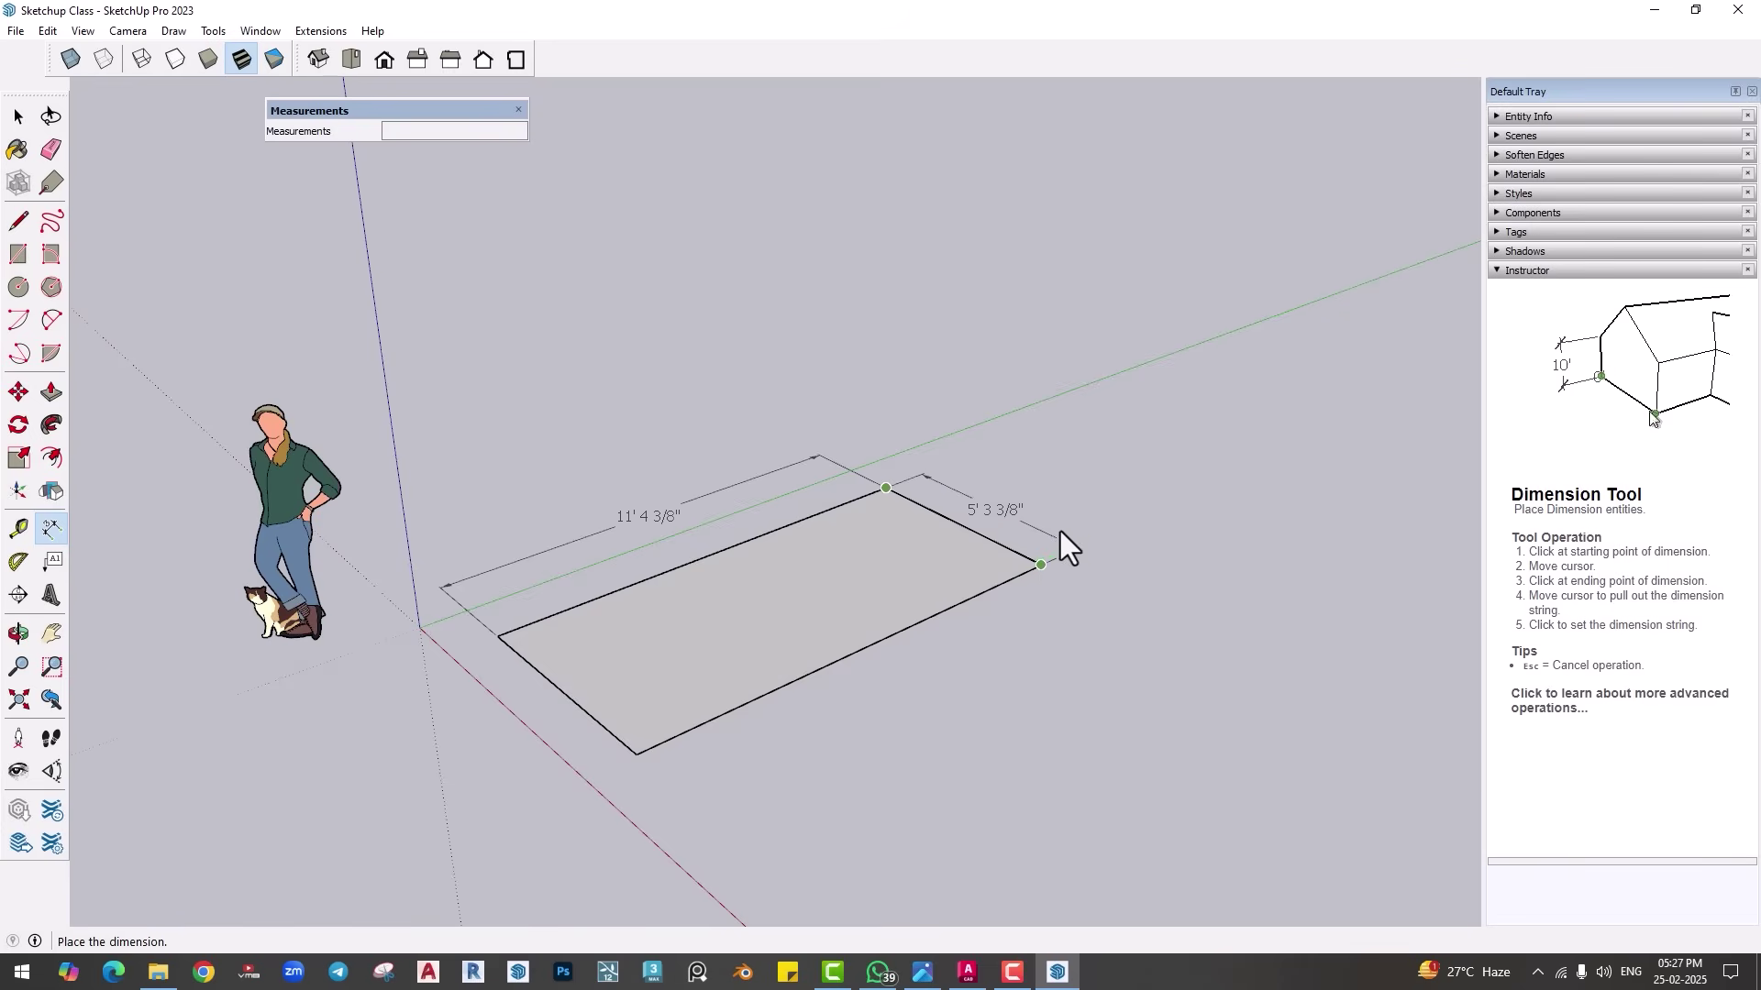
{"action": "left_click", "coordinate": [1037, 449]}
{"action": "middle_click_drag", "start_coordinate": [1020, 583], "coordinate": [592, 525]}
{"action": "scroll", "coordinate": [895, 514], "scroll_direction": "down", "scroll_amount": 1}
{"action": "scroll", "coordinate": [587, 527], "scroll_direction": "up", "scroll_amount": 2}
{"action": "key", "text": "space"}
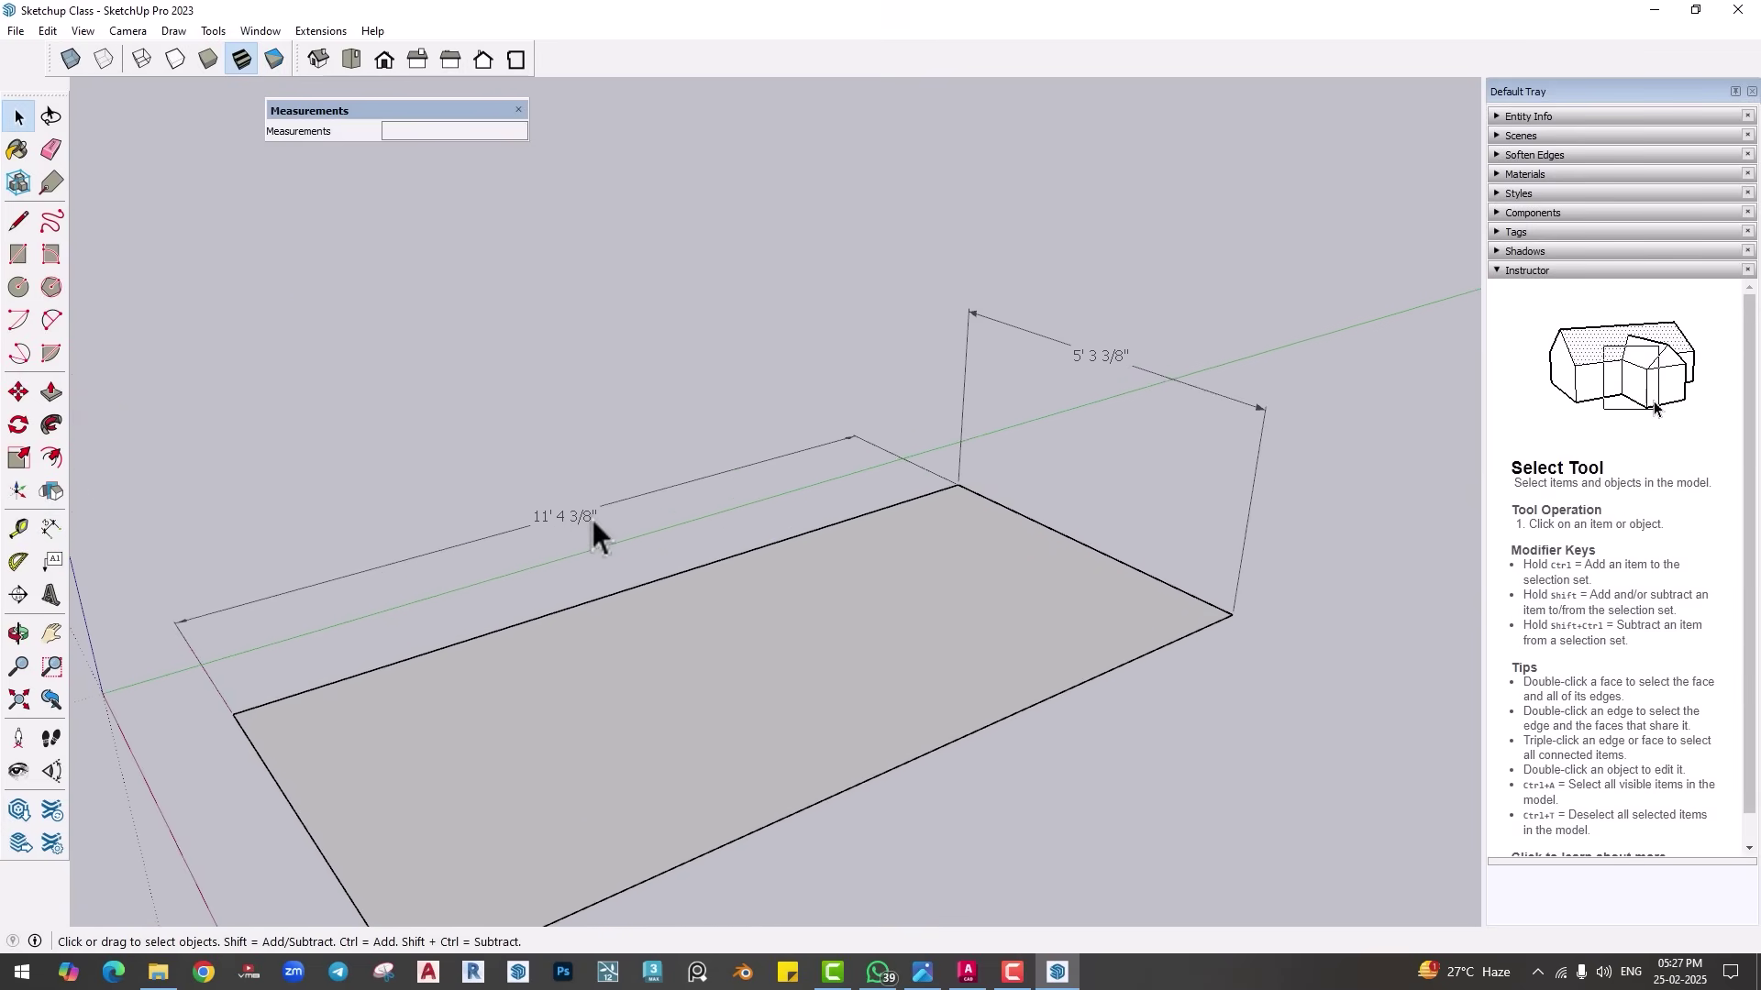
{"action": "scroll", "coordinate": [591, 515], "scroll_direction": "down", "scroll_amount": 1}
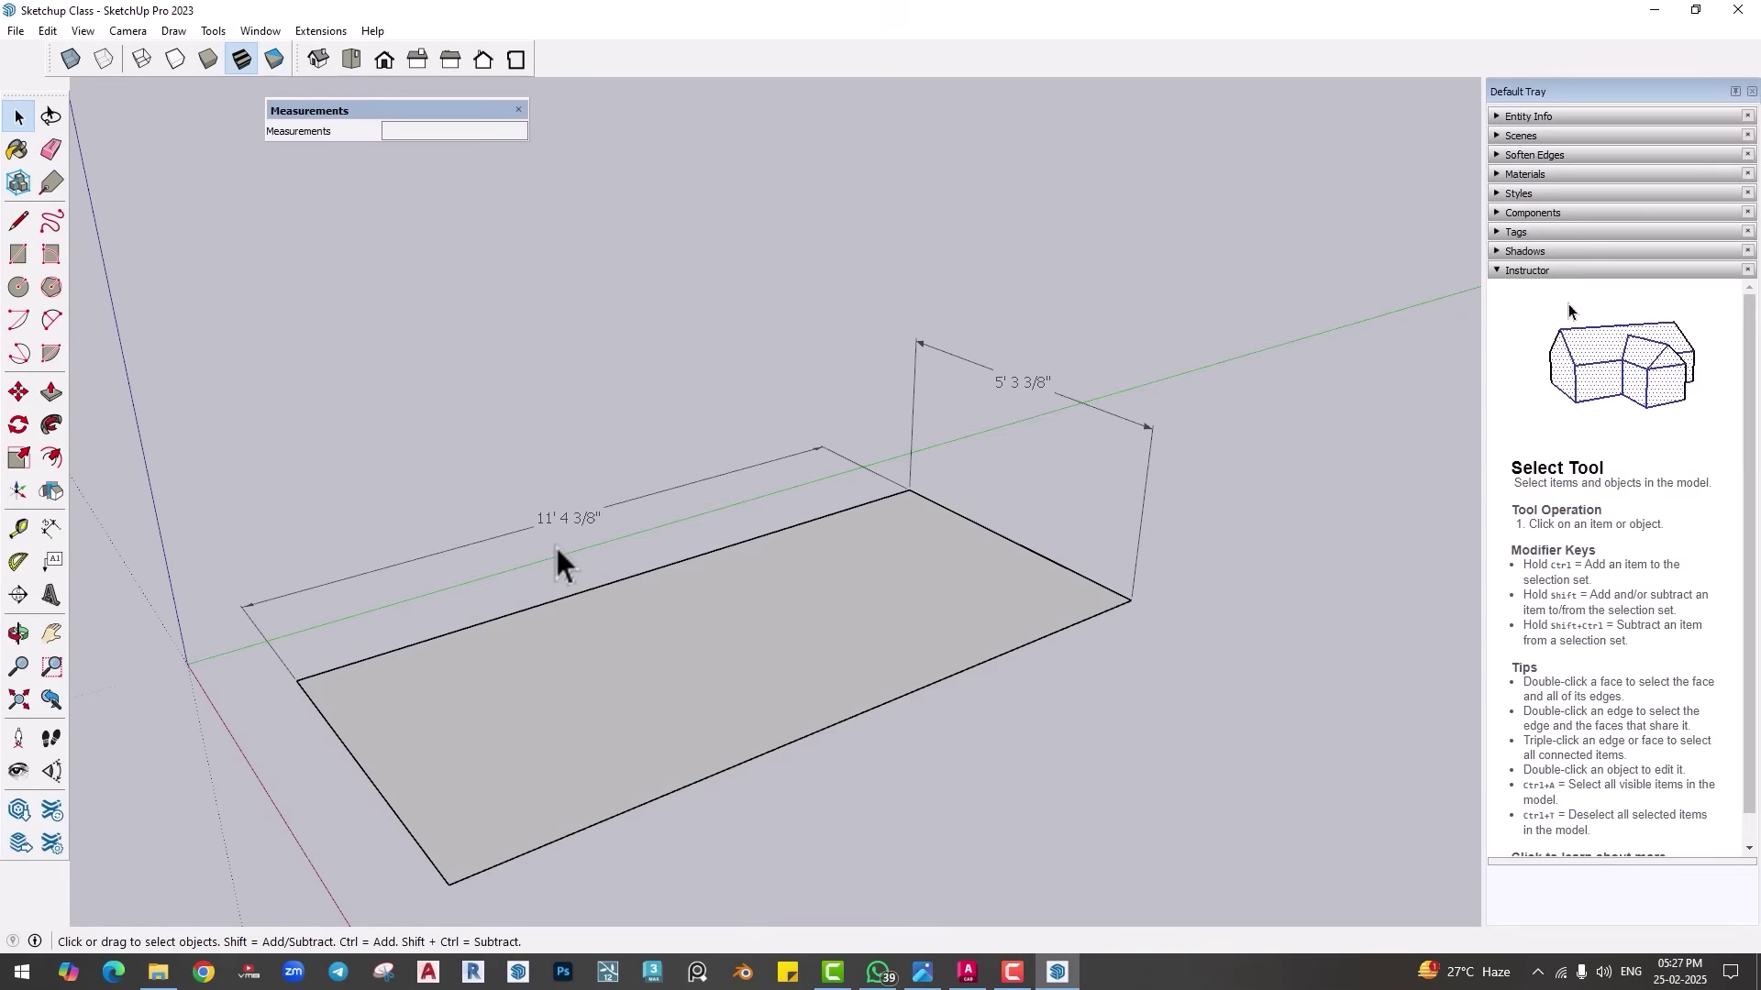
Step: In the model's unit settings, keep the Architectural format and set the length display precision to 1/2"
{"action": "left_click", "coordinate": [261, 31]}
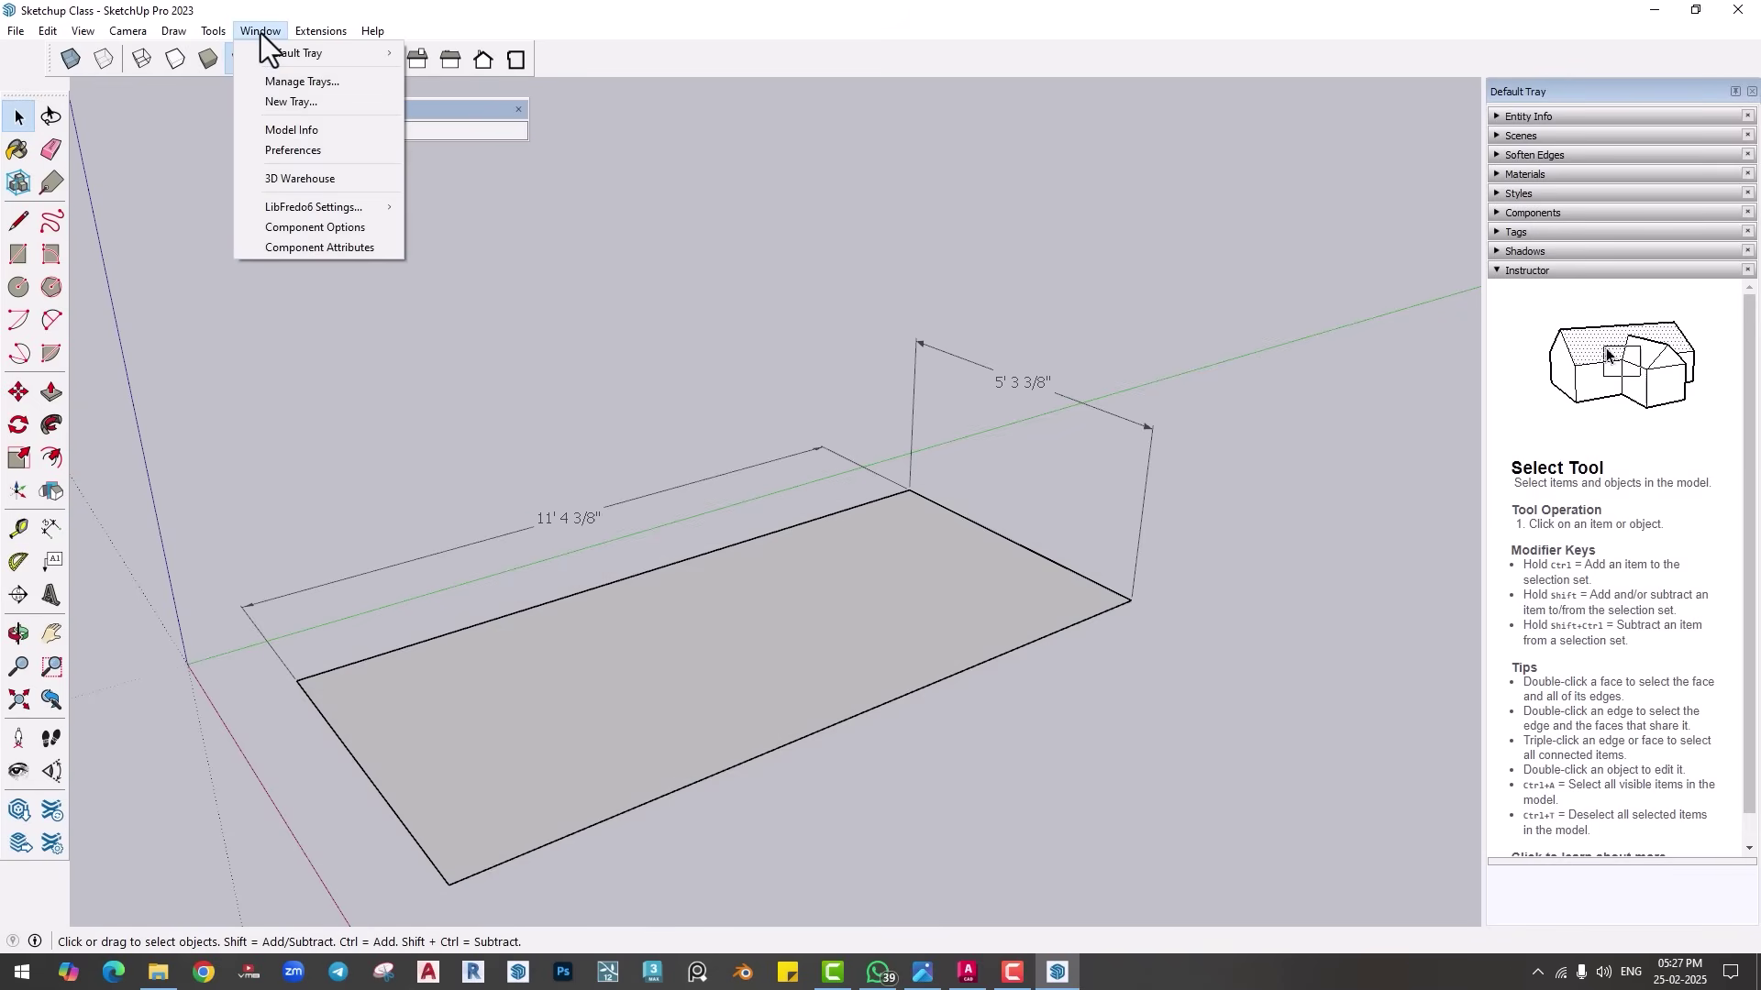
{"action": "left_click", "coordinate": [283, 134]}
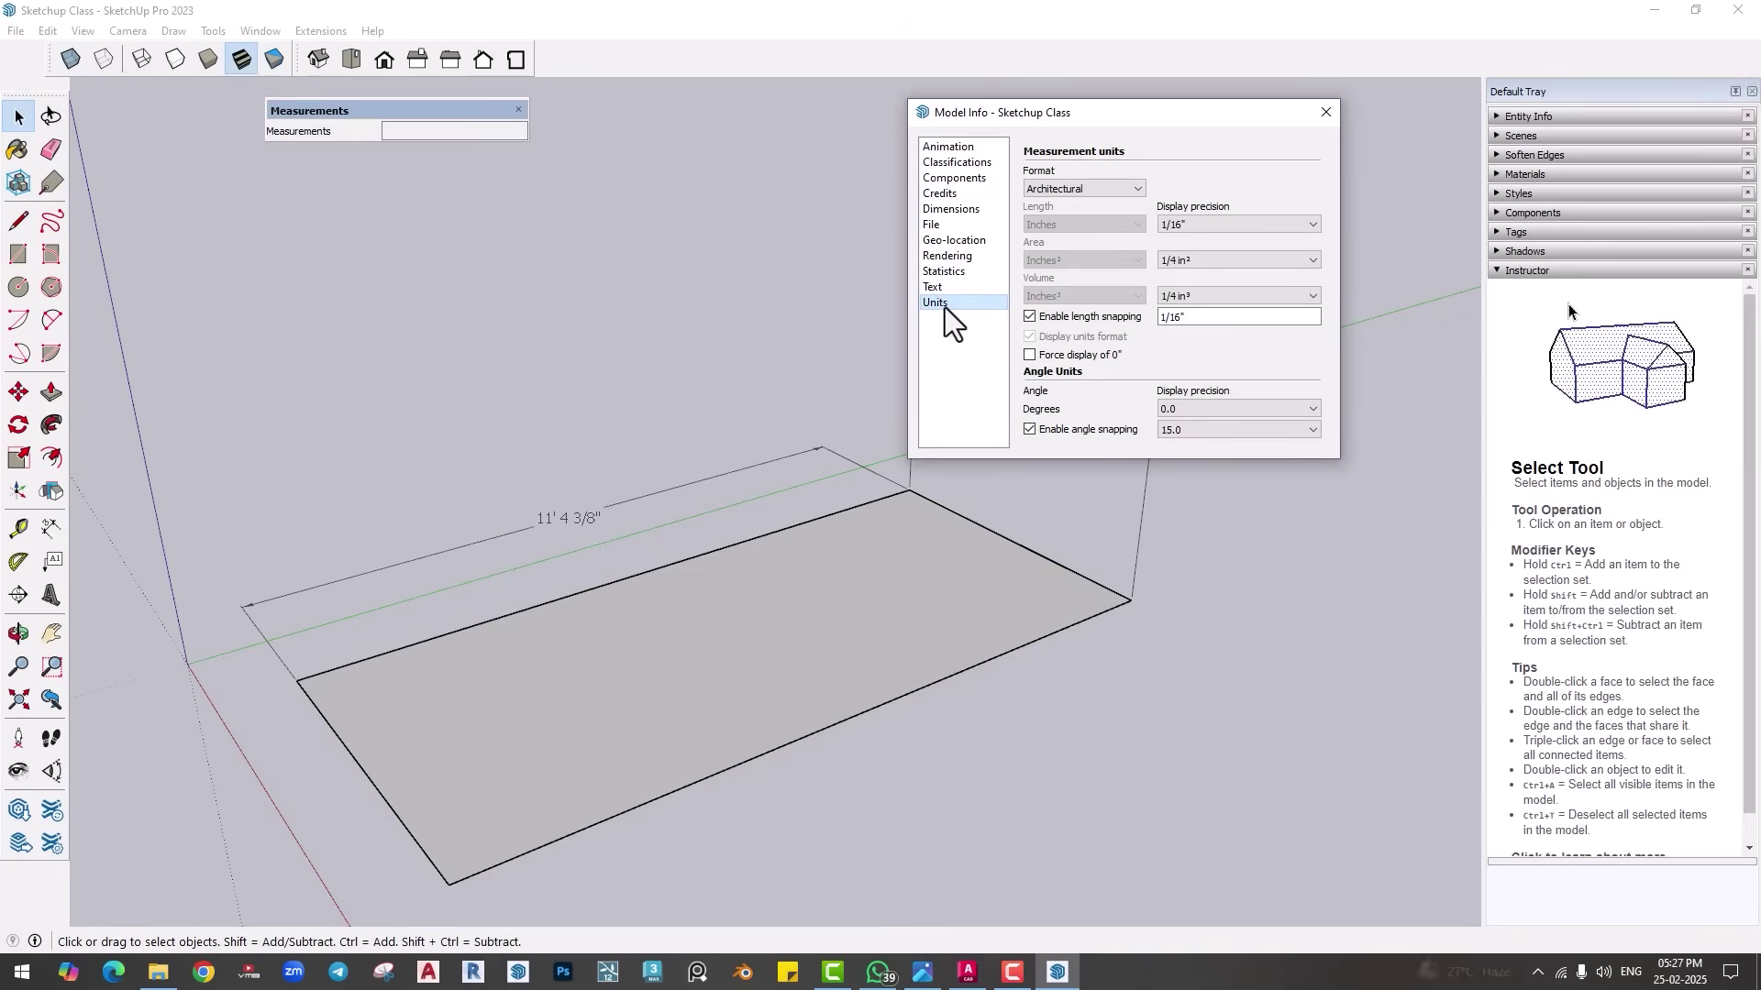
{"action": "left_click_drag", "start_coordinate": [1060, 116], "coordinate": [1238, 133]}
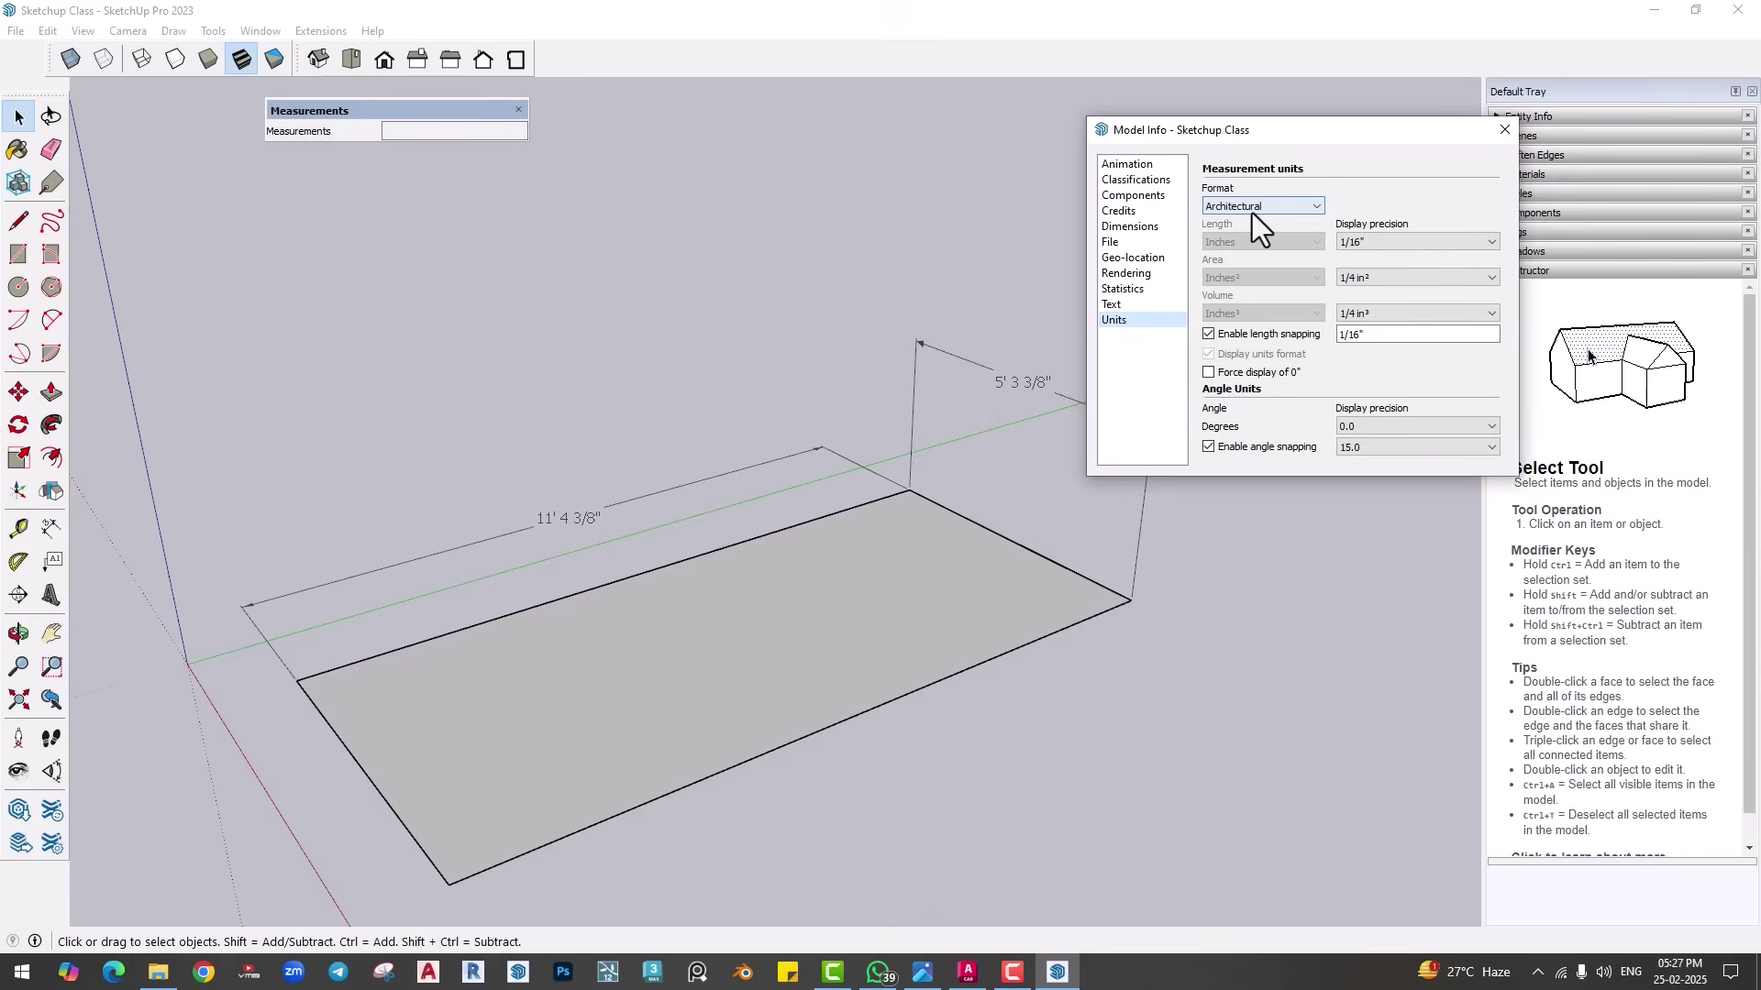
{"action": "left_click", "coordinate": [1251, 213]}
{"action": "left_click", "coordinate": [1244, 224]}
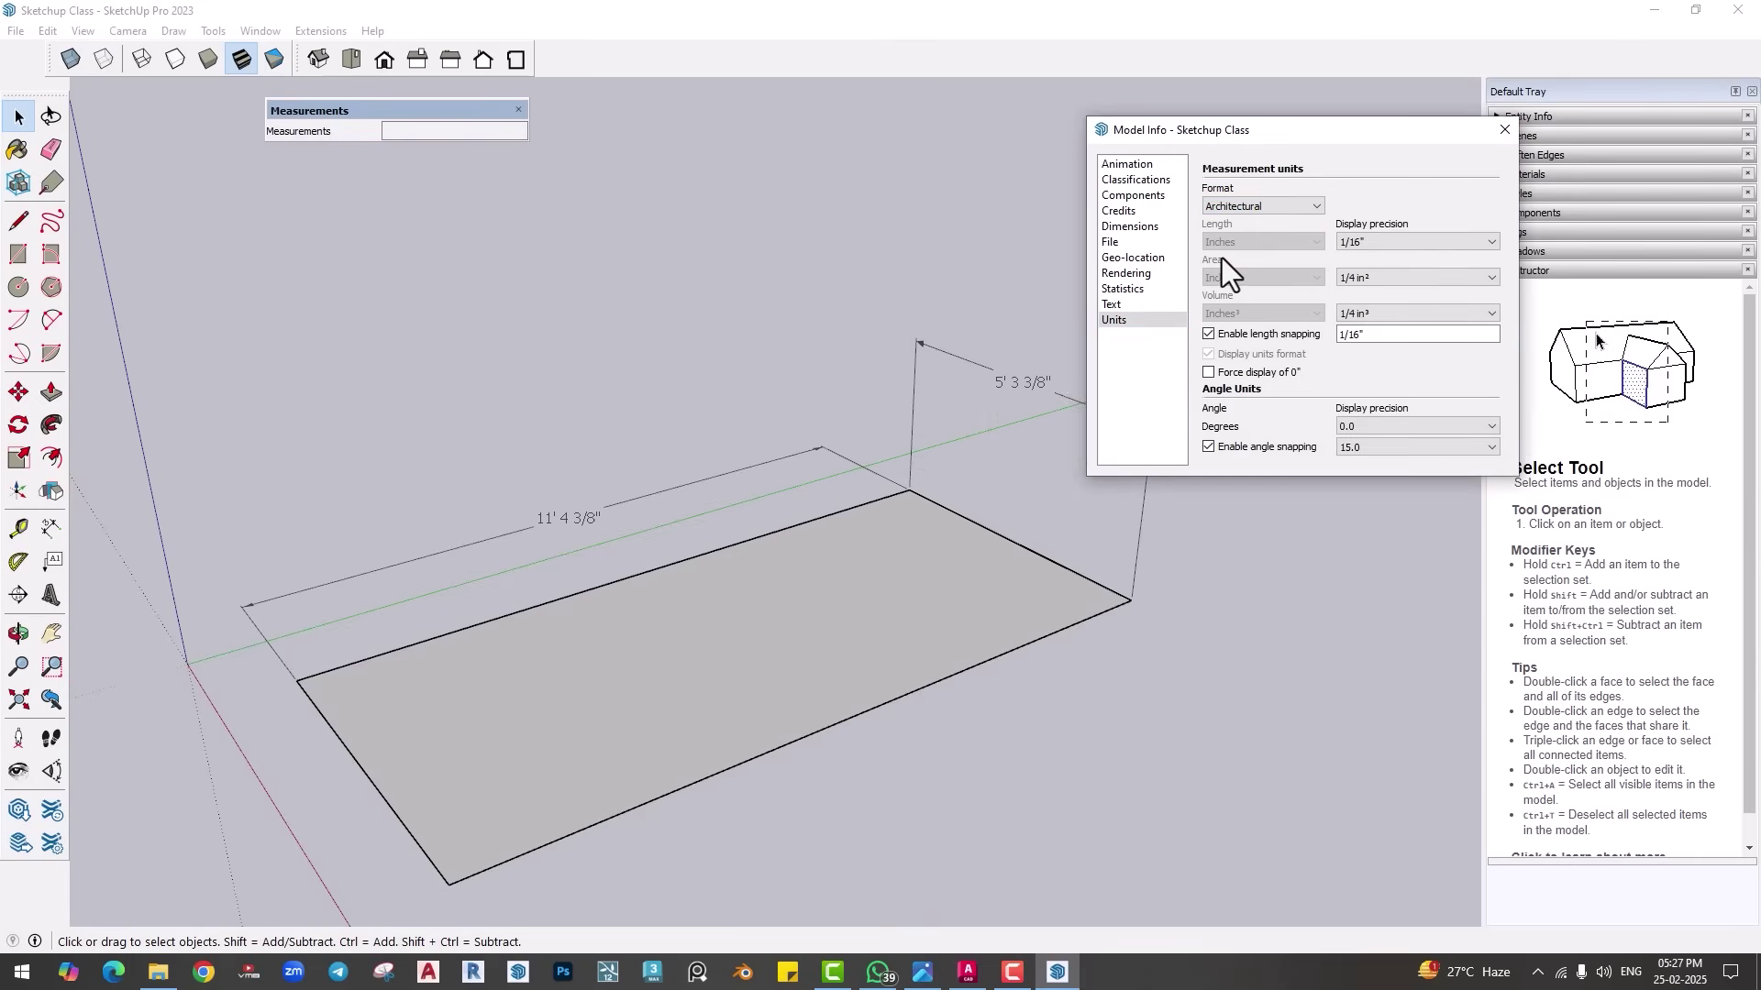
{"action": "left_click", "coordinate": [1392, 241]}
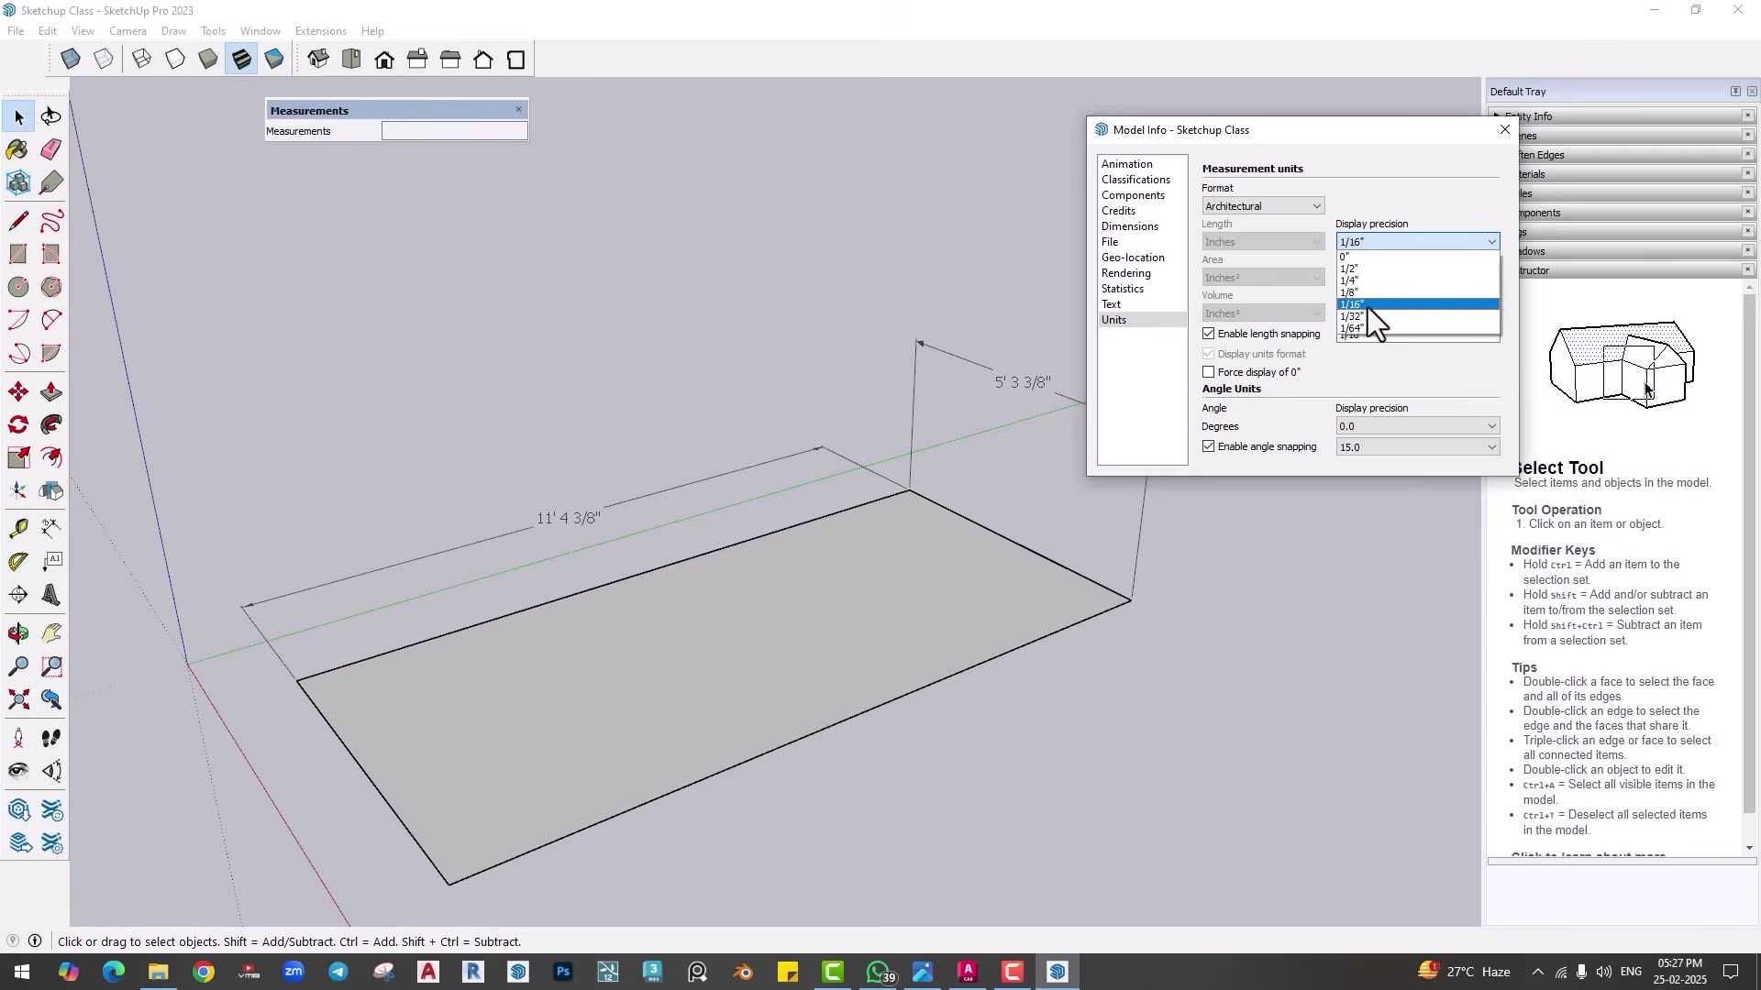
{"action": "left_click", "coordinate": [1362, 267]}
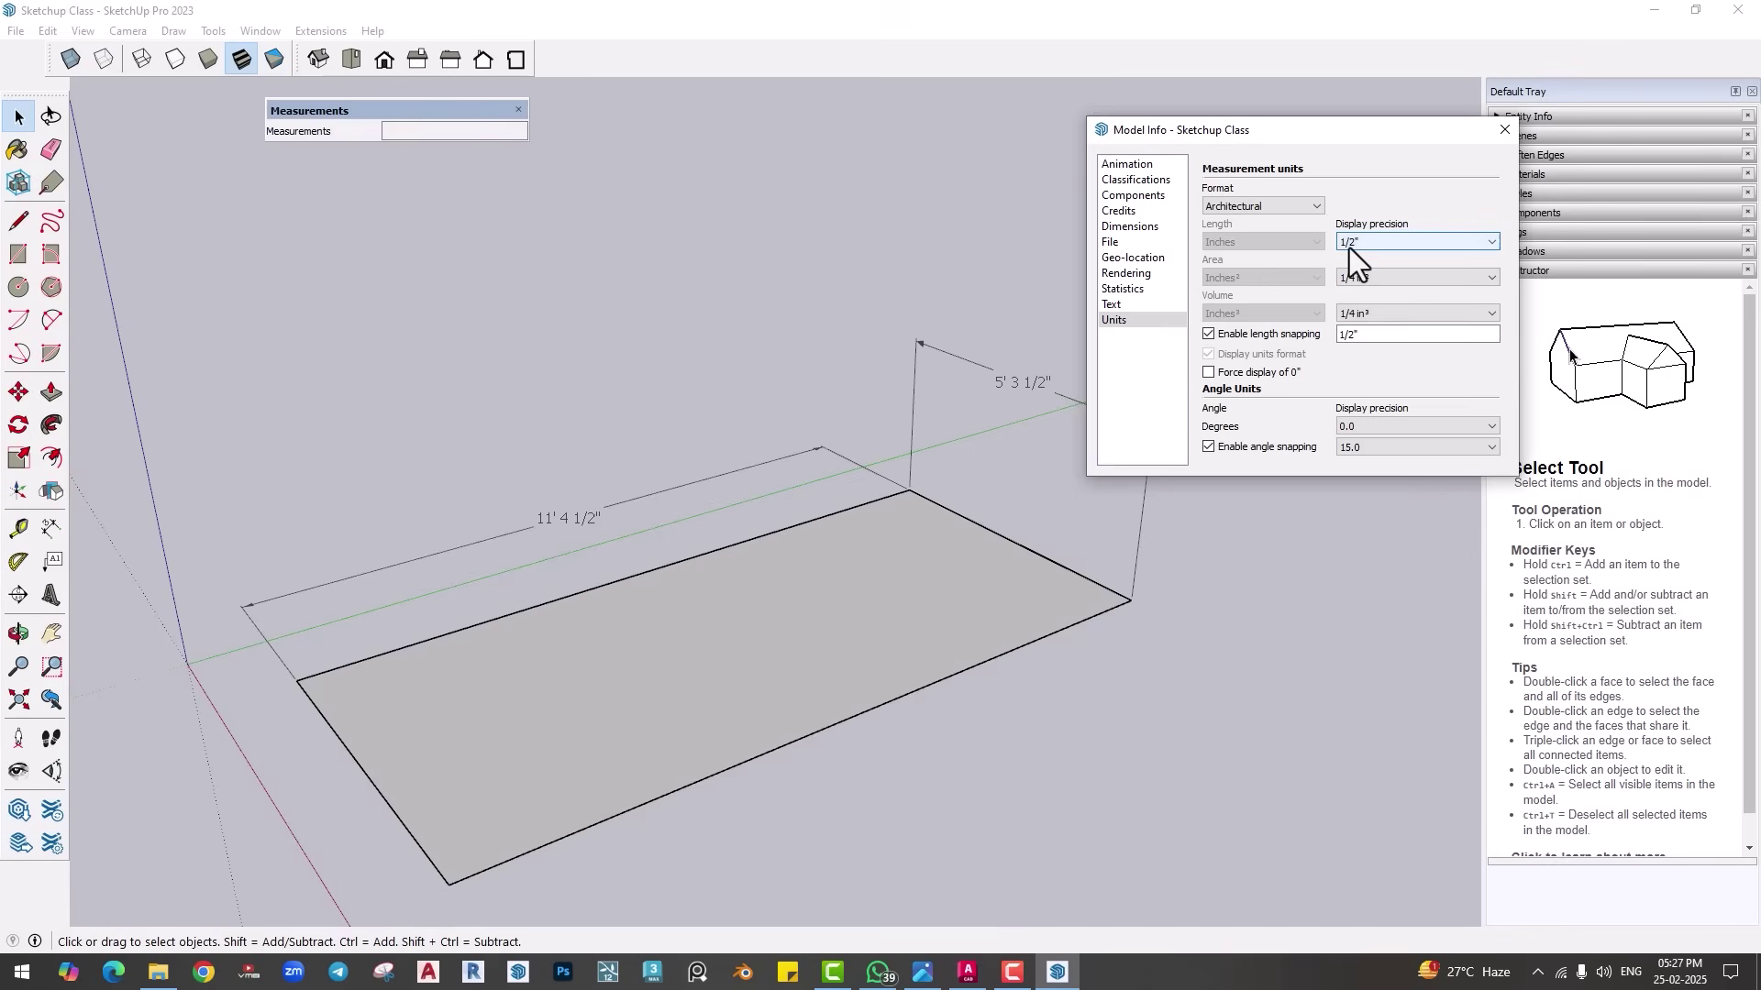
Step: Try the Engineering units format, followed by the Decimal format with inches as the length unit
{"action": "left_click", "coordinate": [1225, 204]}
{"action": "left_click", "coordinate": [1229, 244]}
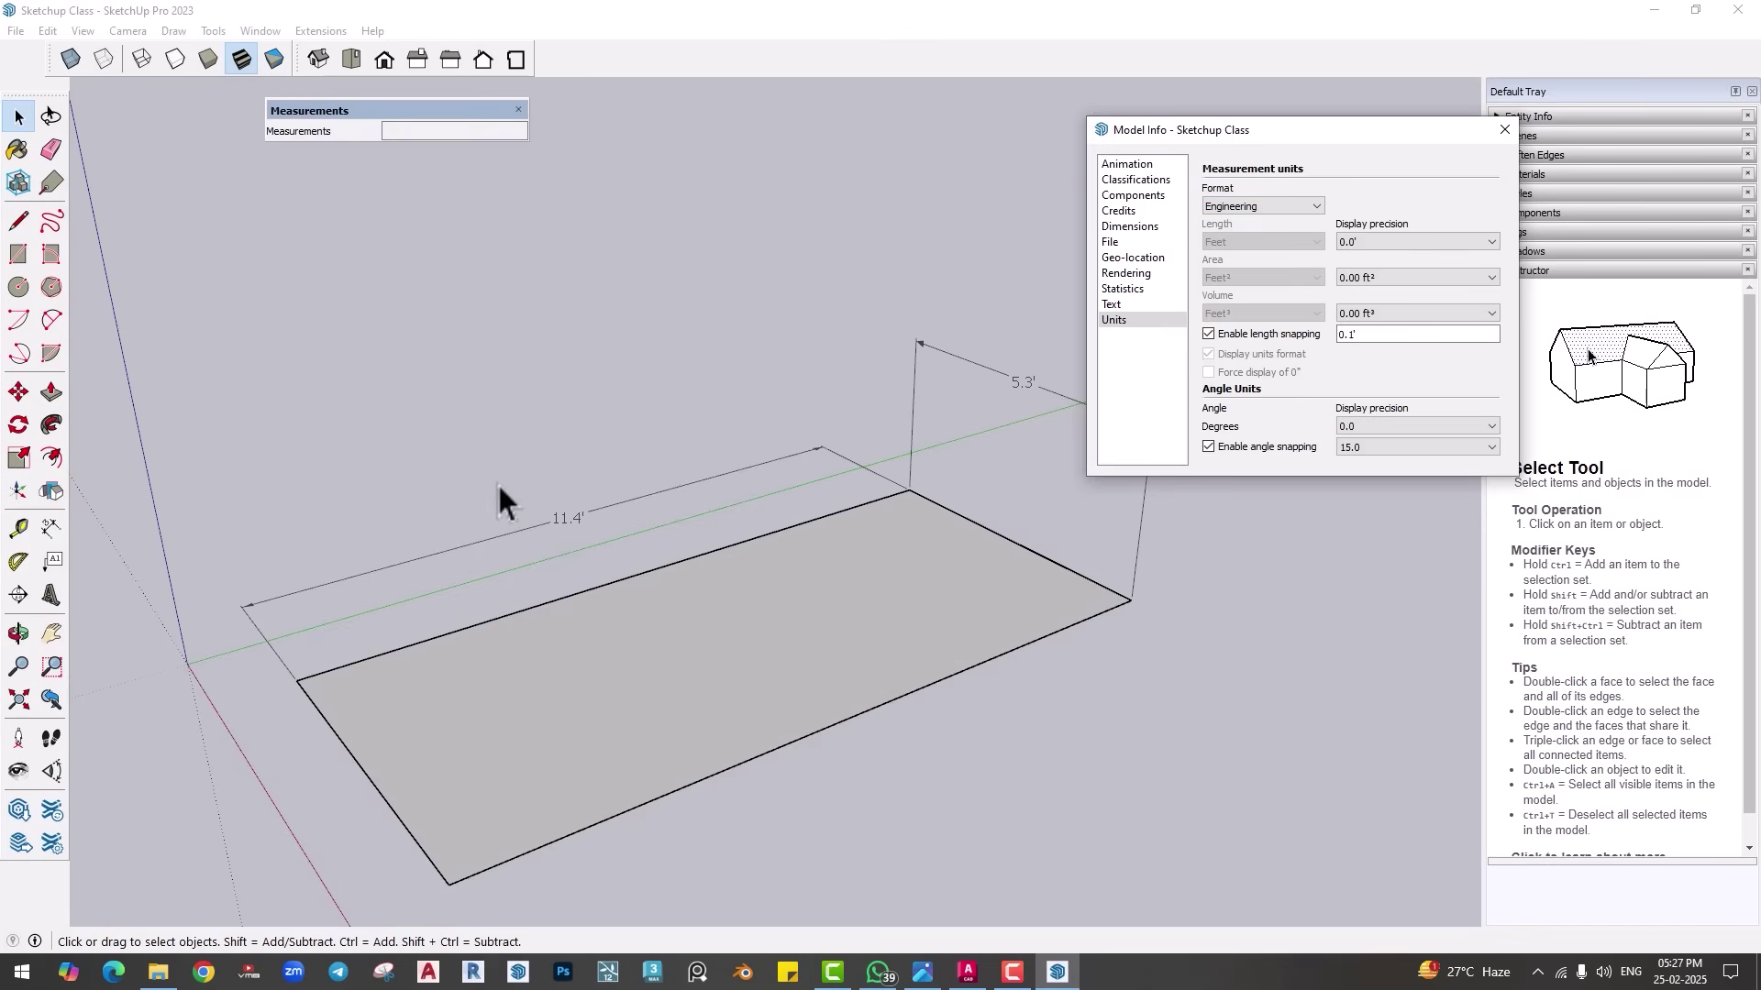
{"action": "left_click", "coordinate": [1247, 207]}
{"action": "left_click", "coordinate": [1237, 244]}
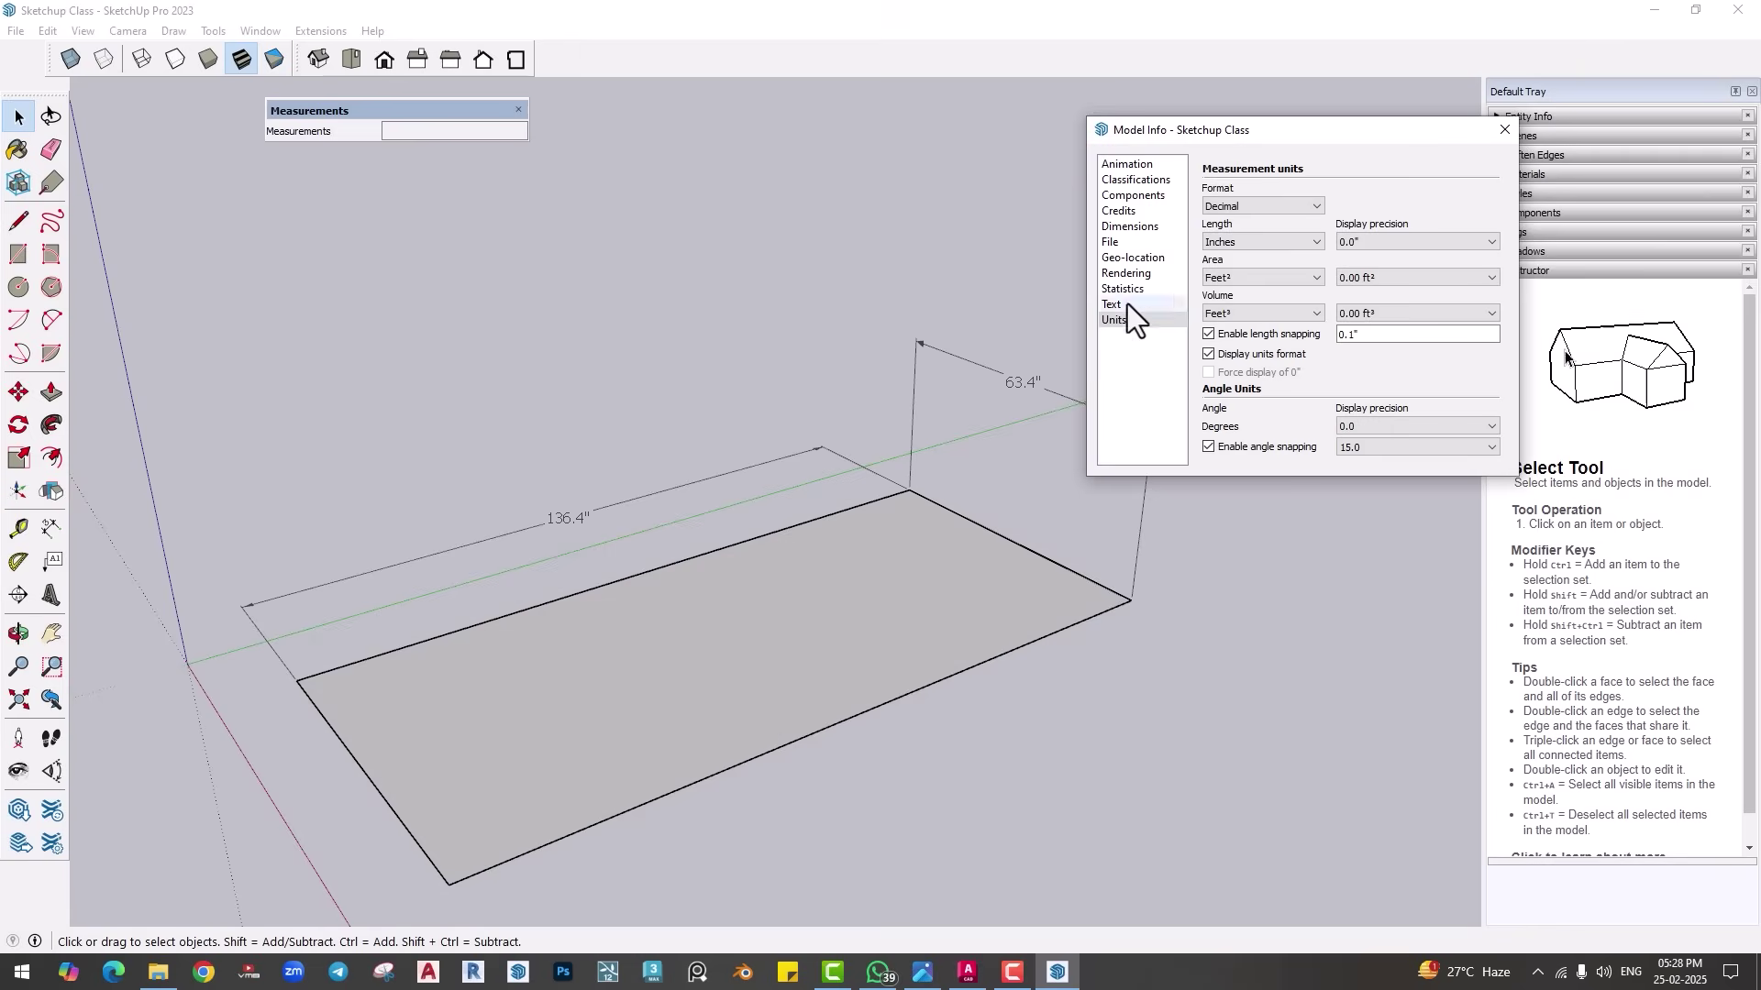
{"action": "left_click", "coordinate": [1226, 246]}
{"action": "left_click", "coordinate": [1225, 259]}
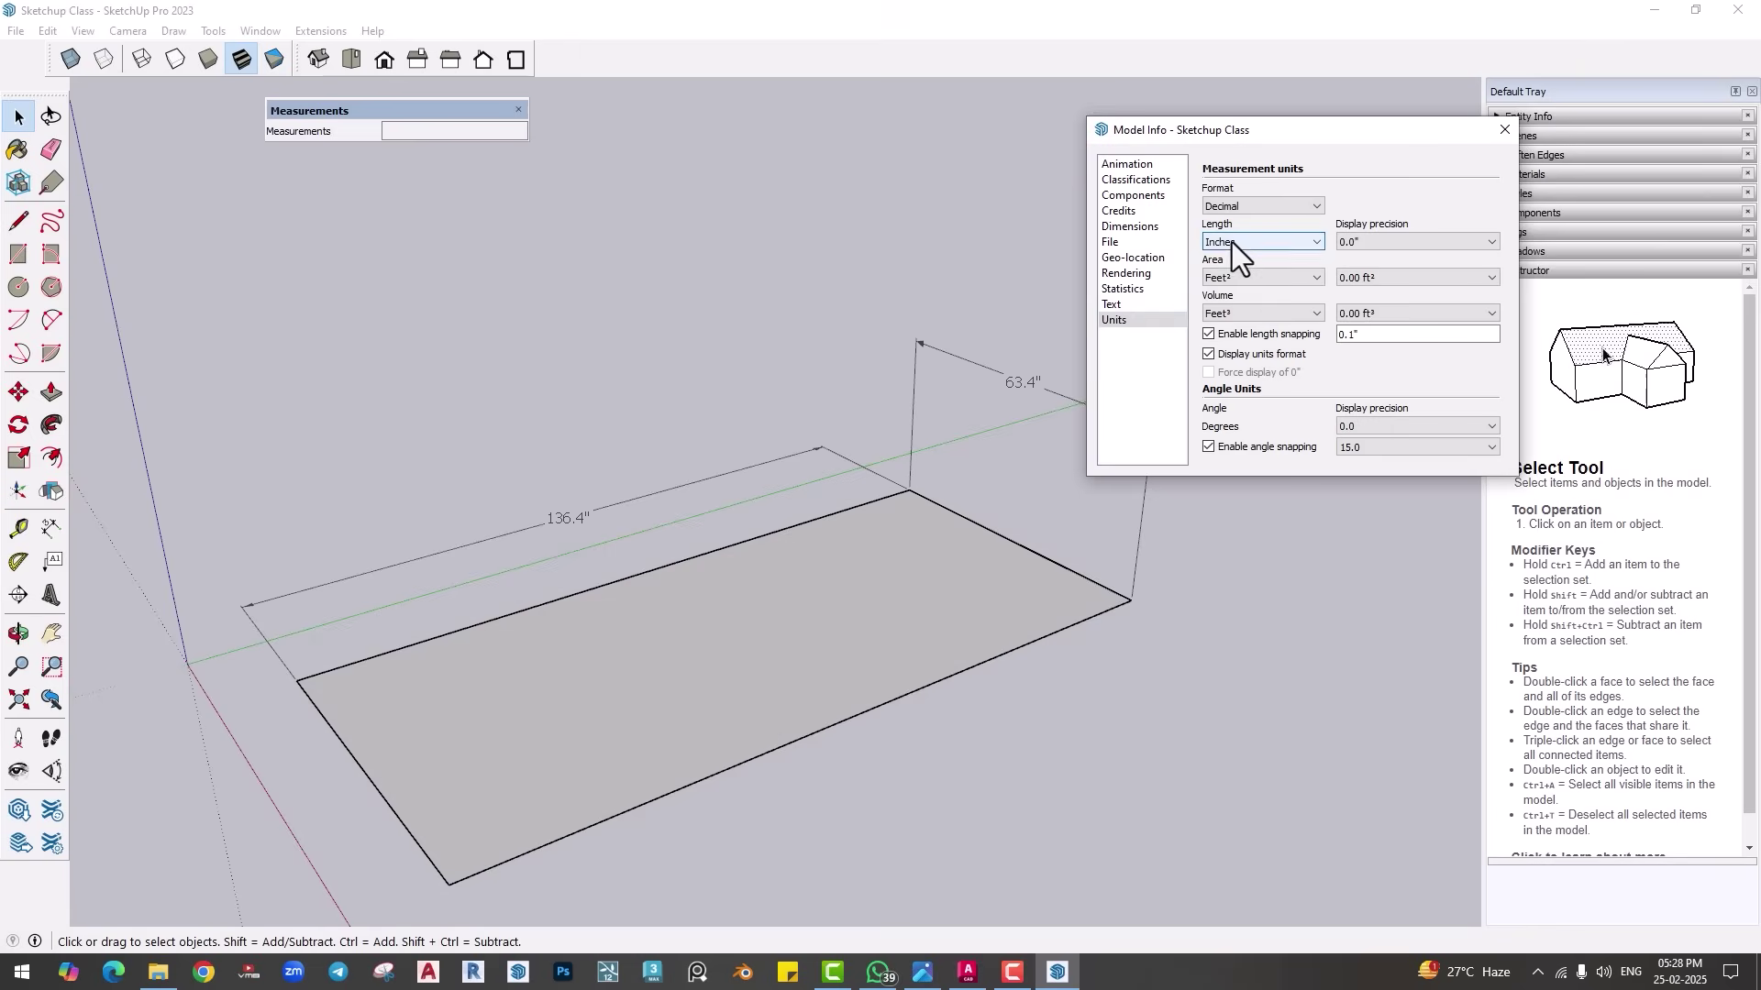
Step: Try feet, yards and millimeters in turn as the Decimal length unit
{"action": "left_click", "coordinate": [1232, 244]}
{"action": "left_click", "coordinate": [1223, 267]}
{"action": "left_click", "coordinate": [1220, 244]}
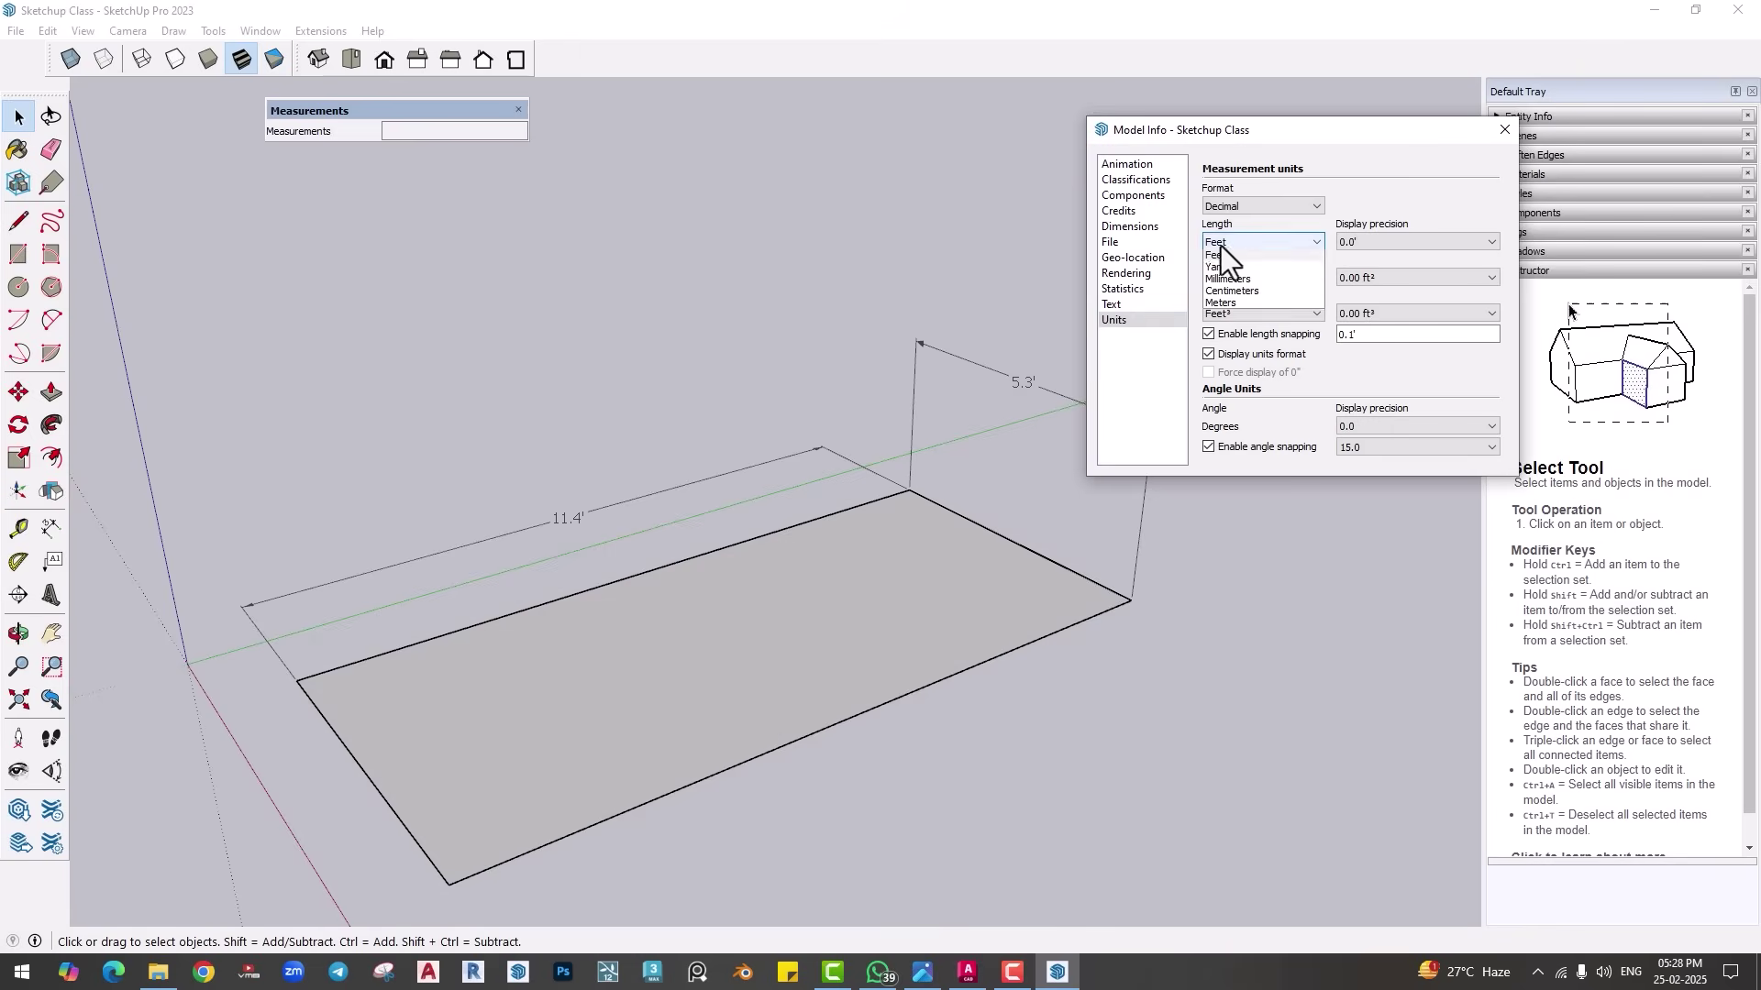
{"action": "left_click", "coordinate": [1222, 279]}
{"action": "left_click", "coordinate": [1234, 244]}
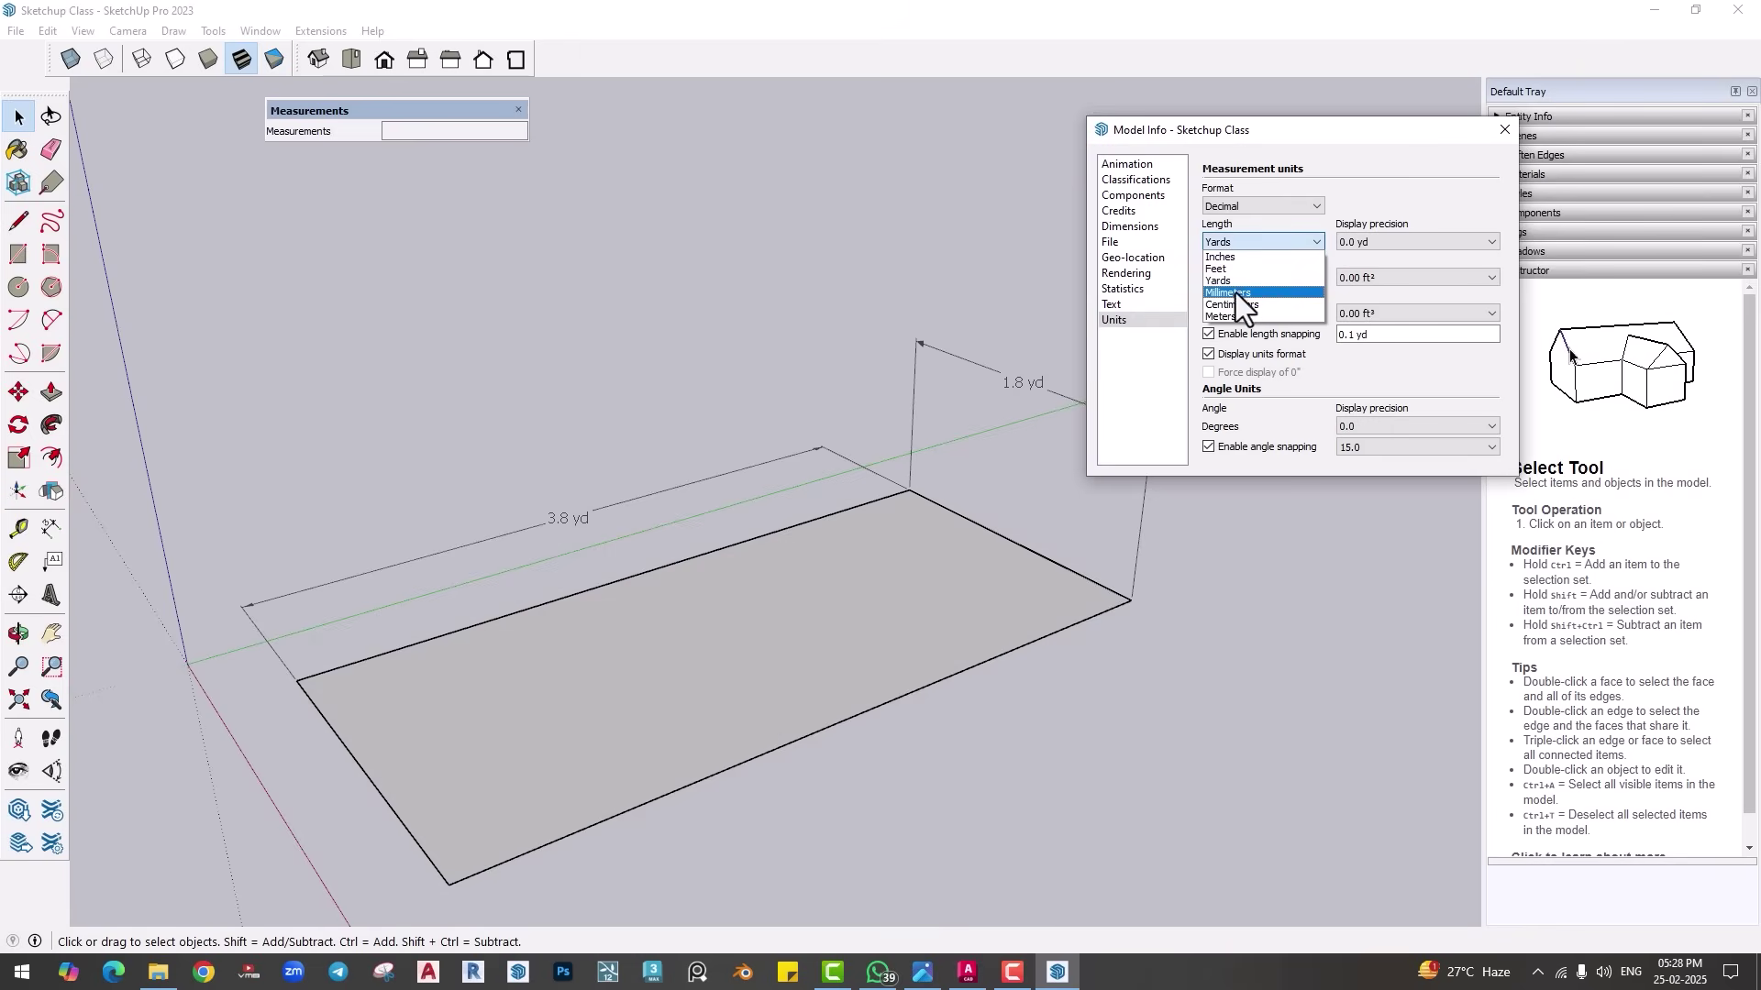
{"action": "left_click", "coordinate": [1236, 293]}
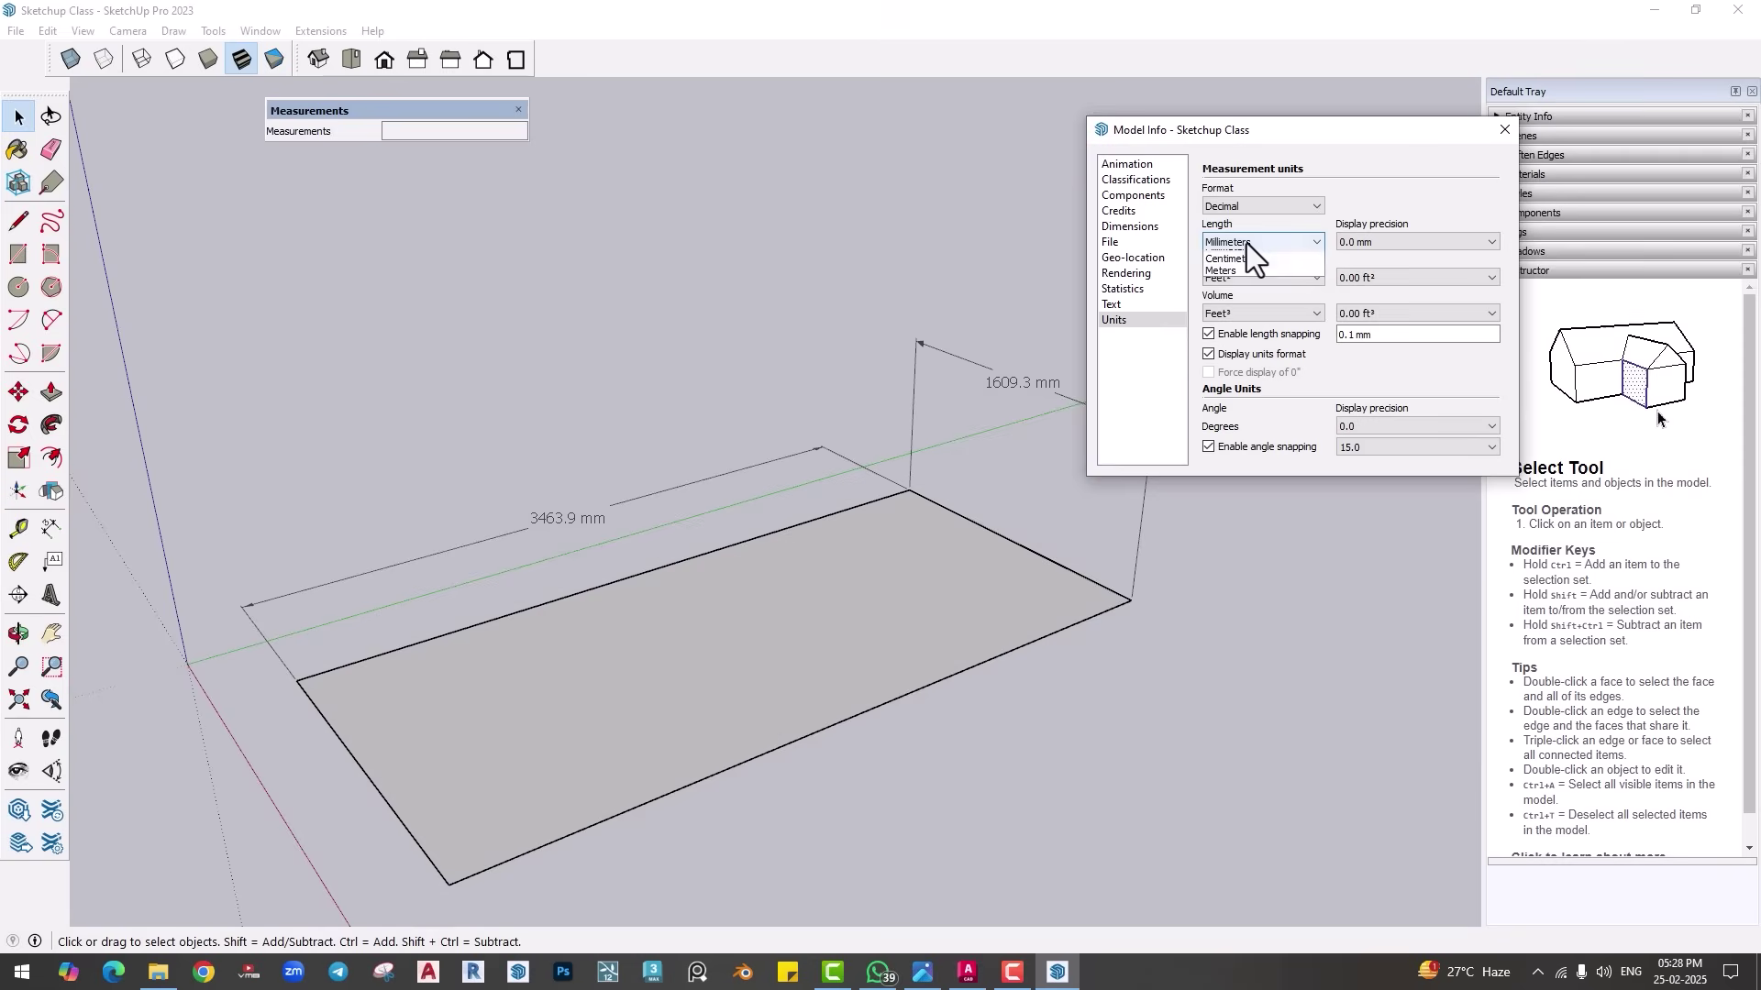
Step: Try centimeters and meters in turn as the Decimal length unit
{"action": "left_click", "coordinate": [1242, 244]}
{"action": "left_click", "coordinate": [1234, 306]}
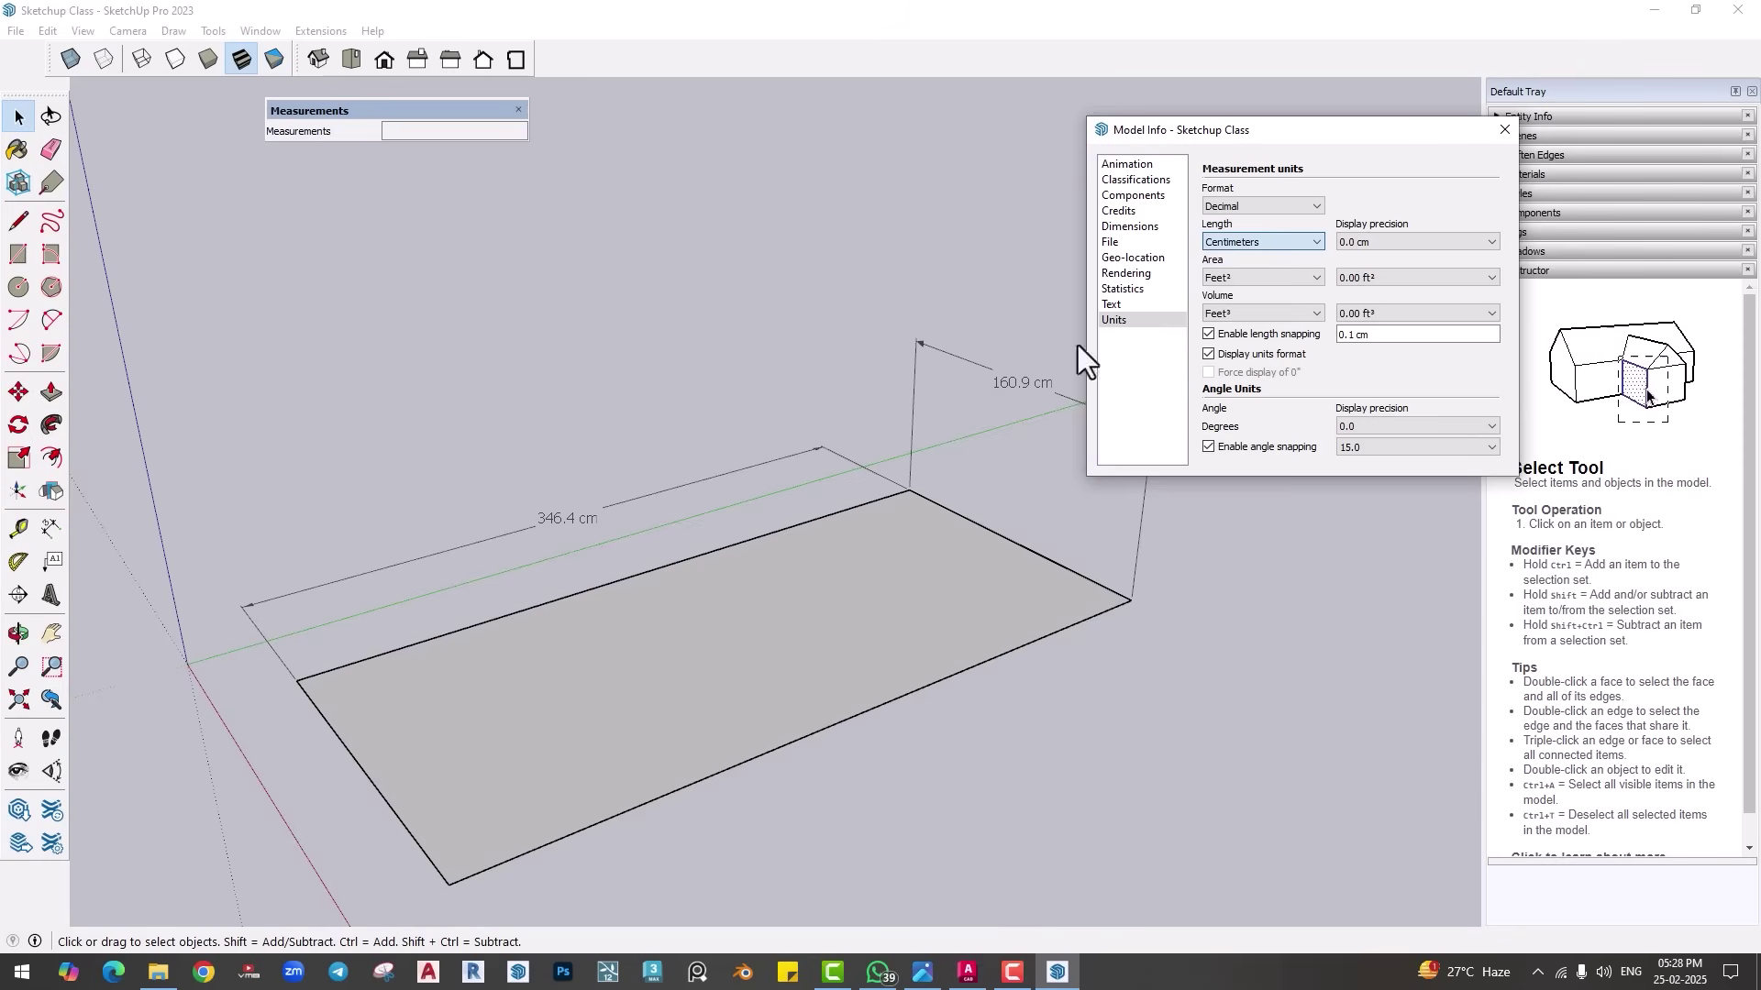
{"action": "left_click", "coordinate": [1257, 244]}
{"action": "left_click", "coordinate": [1231, 321]}
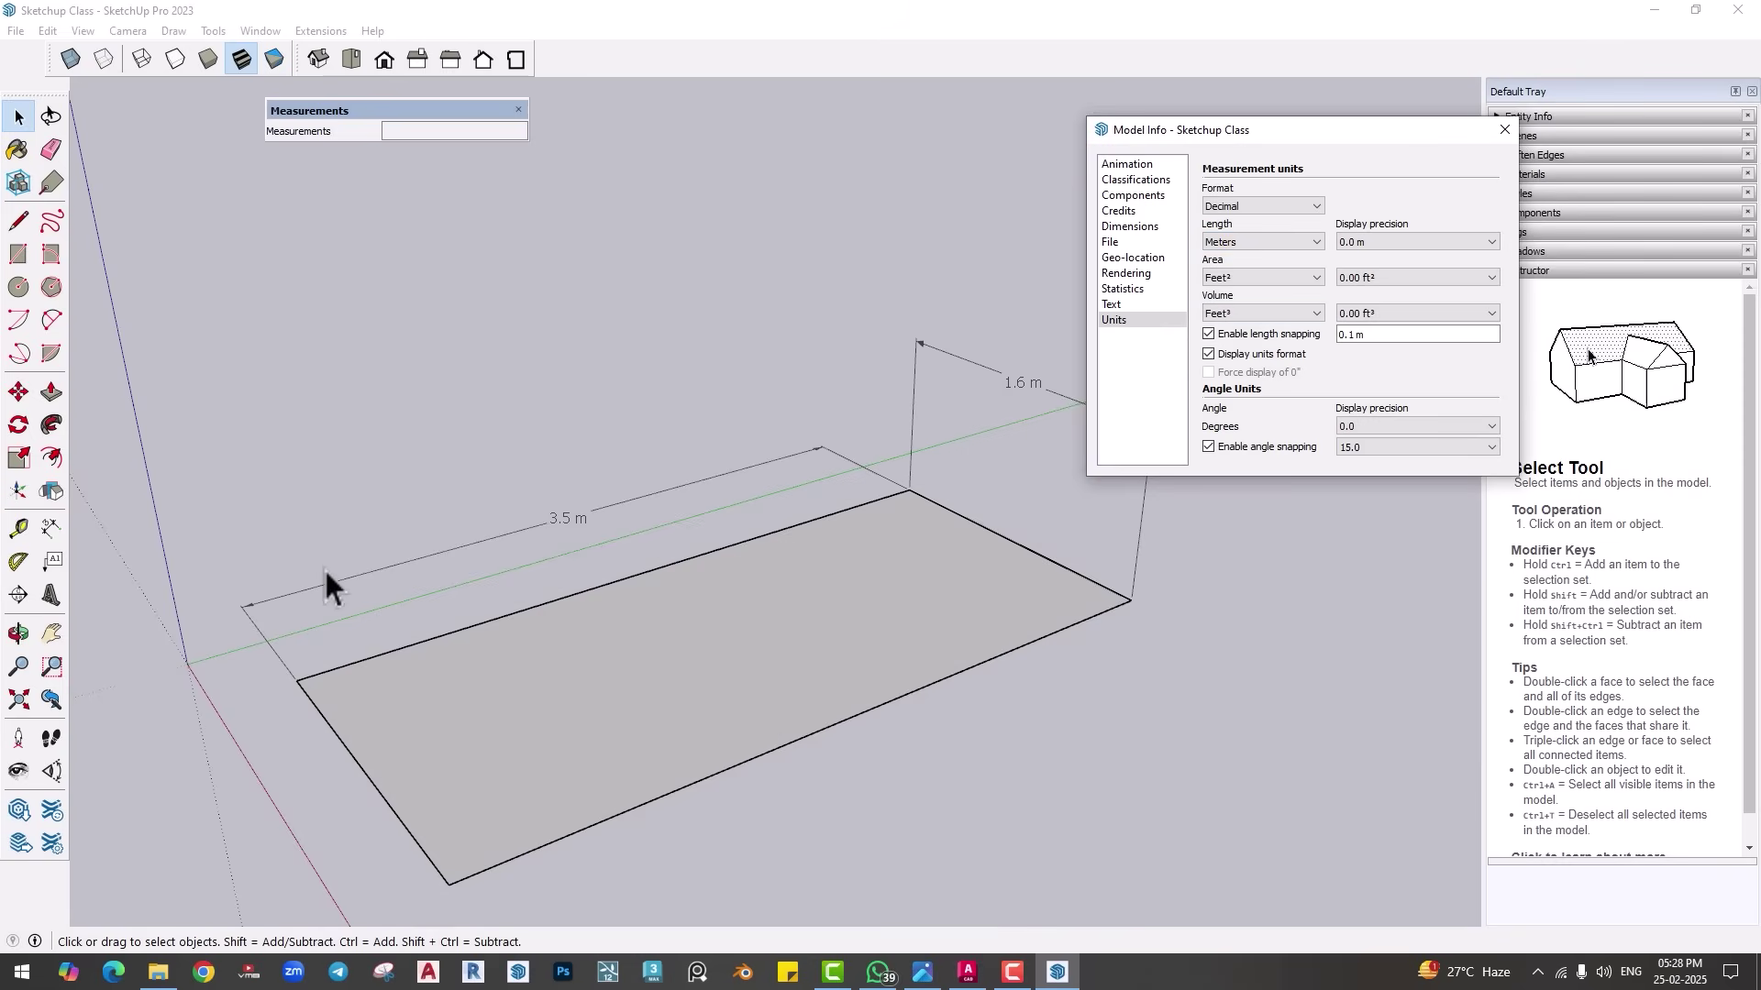
{"action": "left_click", "coordinate": [1231, 242]}
{"action": "left_click", "coordinate": [1230, 242]}
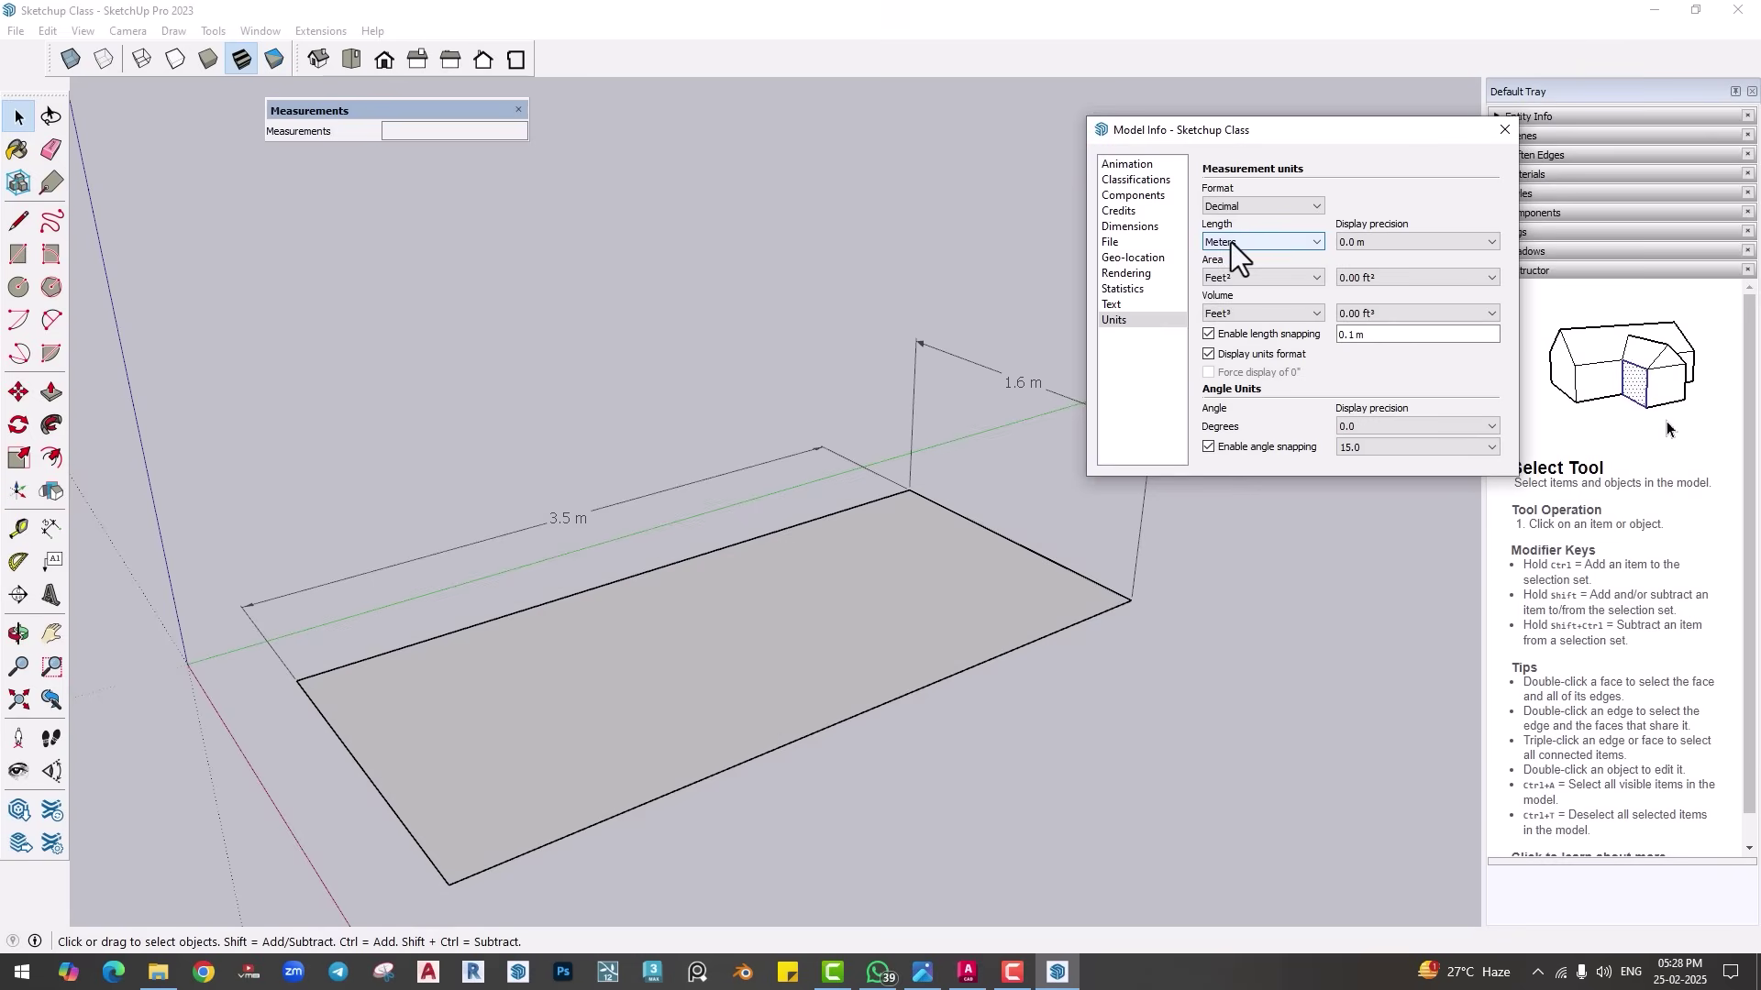
{"action": "left_click", "coordinate": [1231, 242]}
{"action": "left_click", "coordinate": [1230, 242]}
Step: Return the units format to Architectural and close the model information dialog
{"action": "left_click", "coordinate": [1226, 208]}
{"action": "left_click", "coordinate": [1233, 221]}
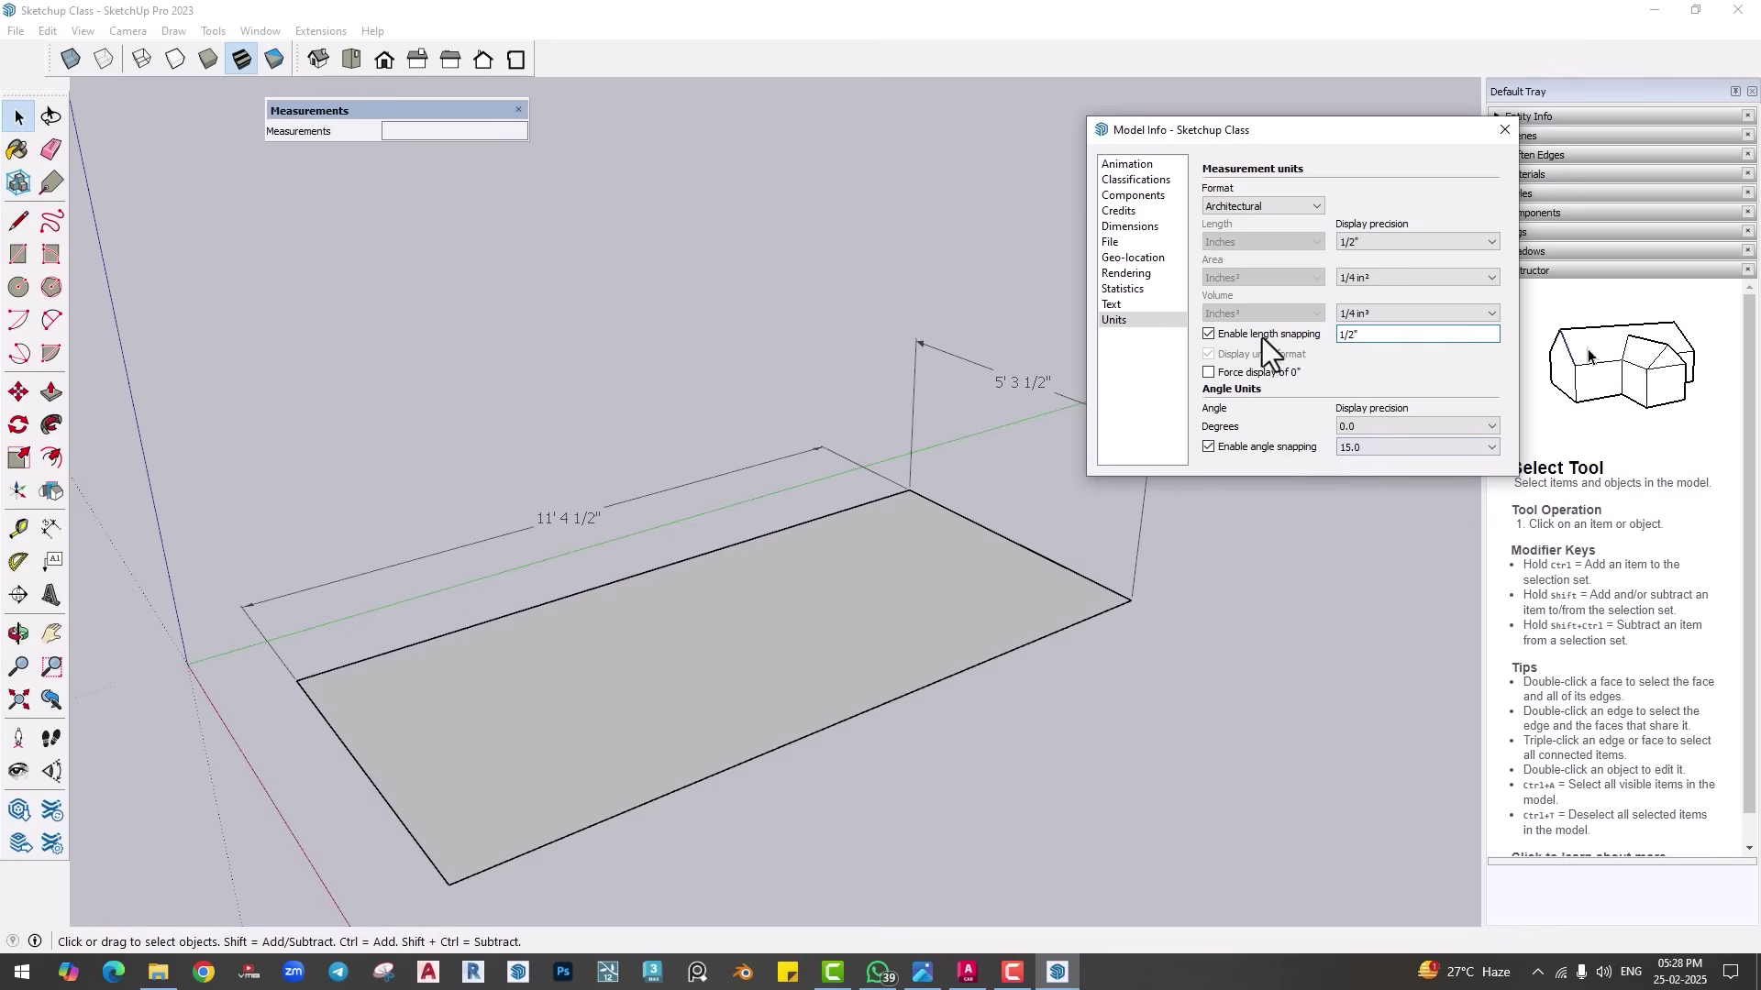
{"action": "left_click", "coordinate": [1496, 138]}
Step: Move the floating Measurements toolbar just above the dimensioned rectangle
{"action": "middle_click_drag", "start_coordinate": [762, 392], "coordinate": [726, 606]}
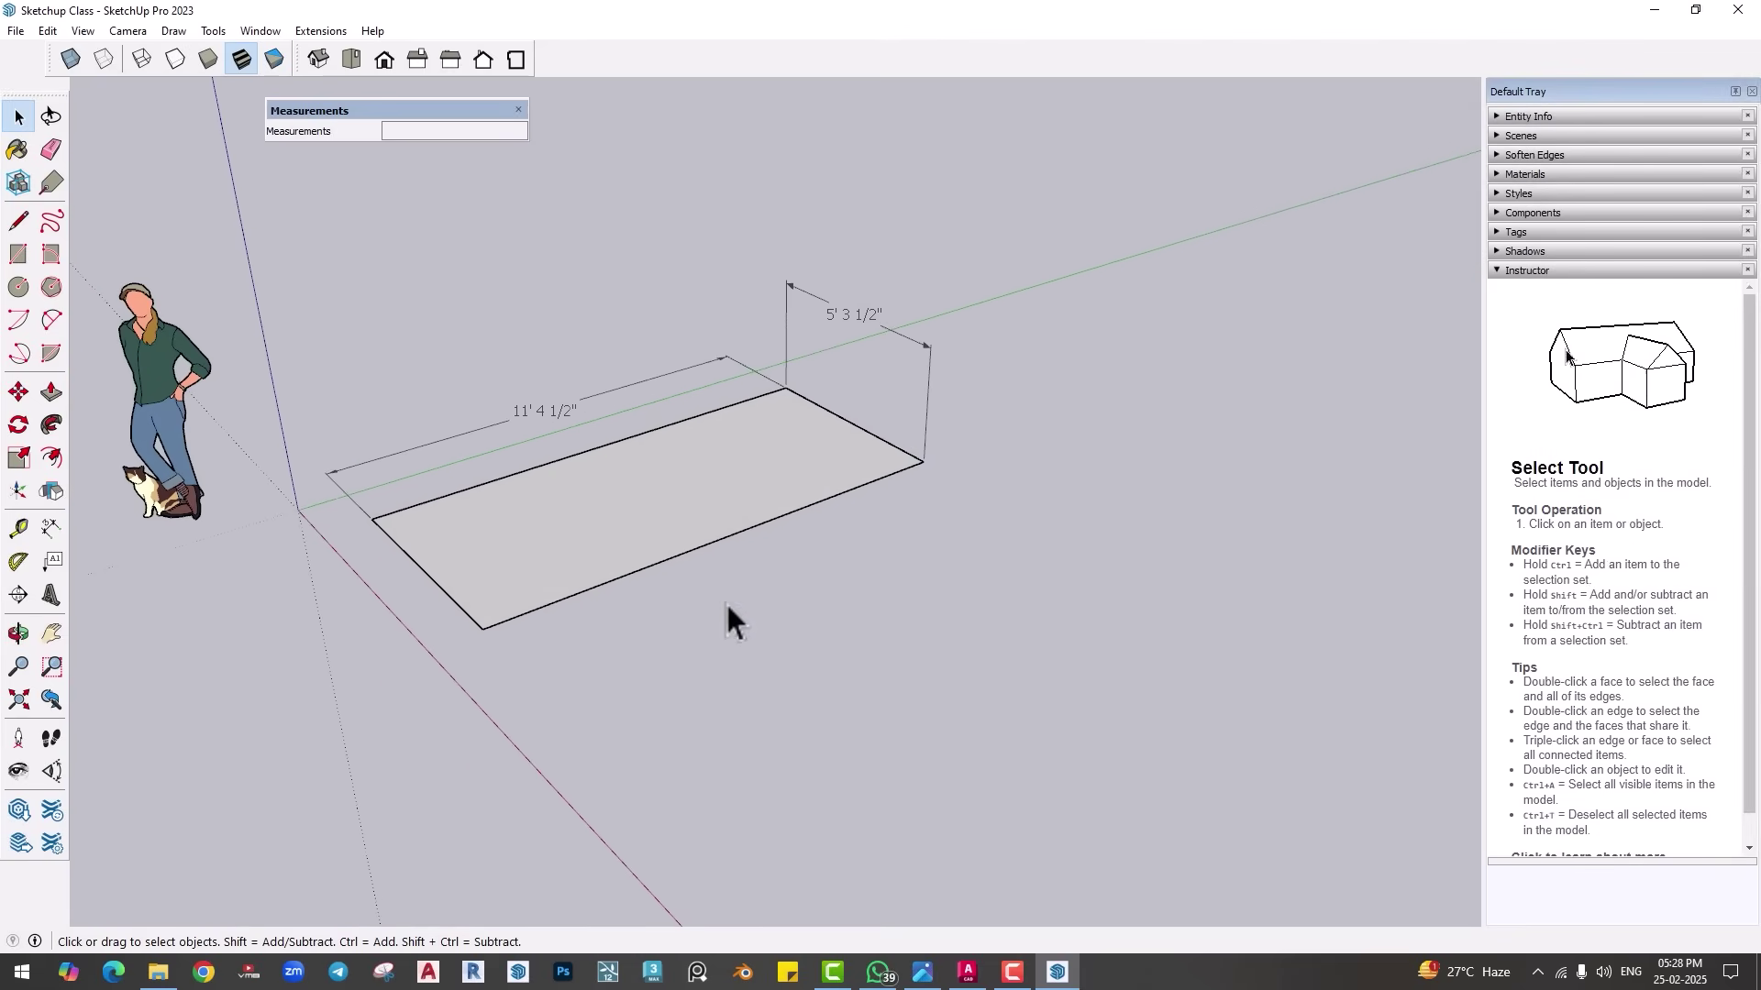
{"action": "left_click", "coordinate": [17, 224]}
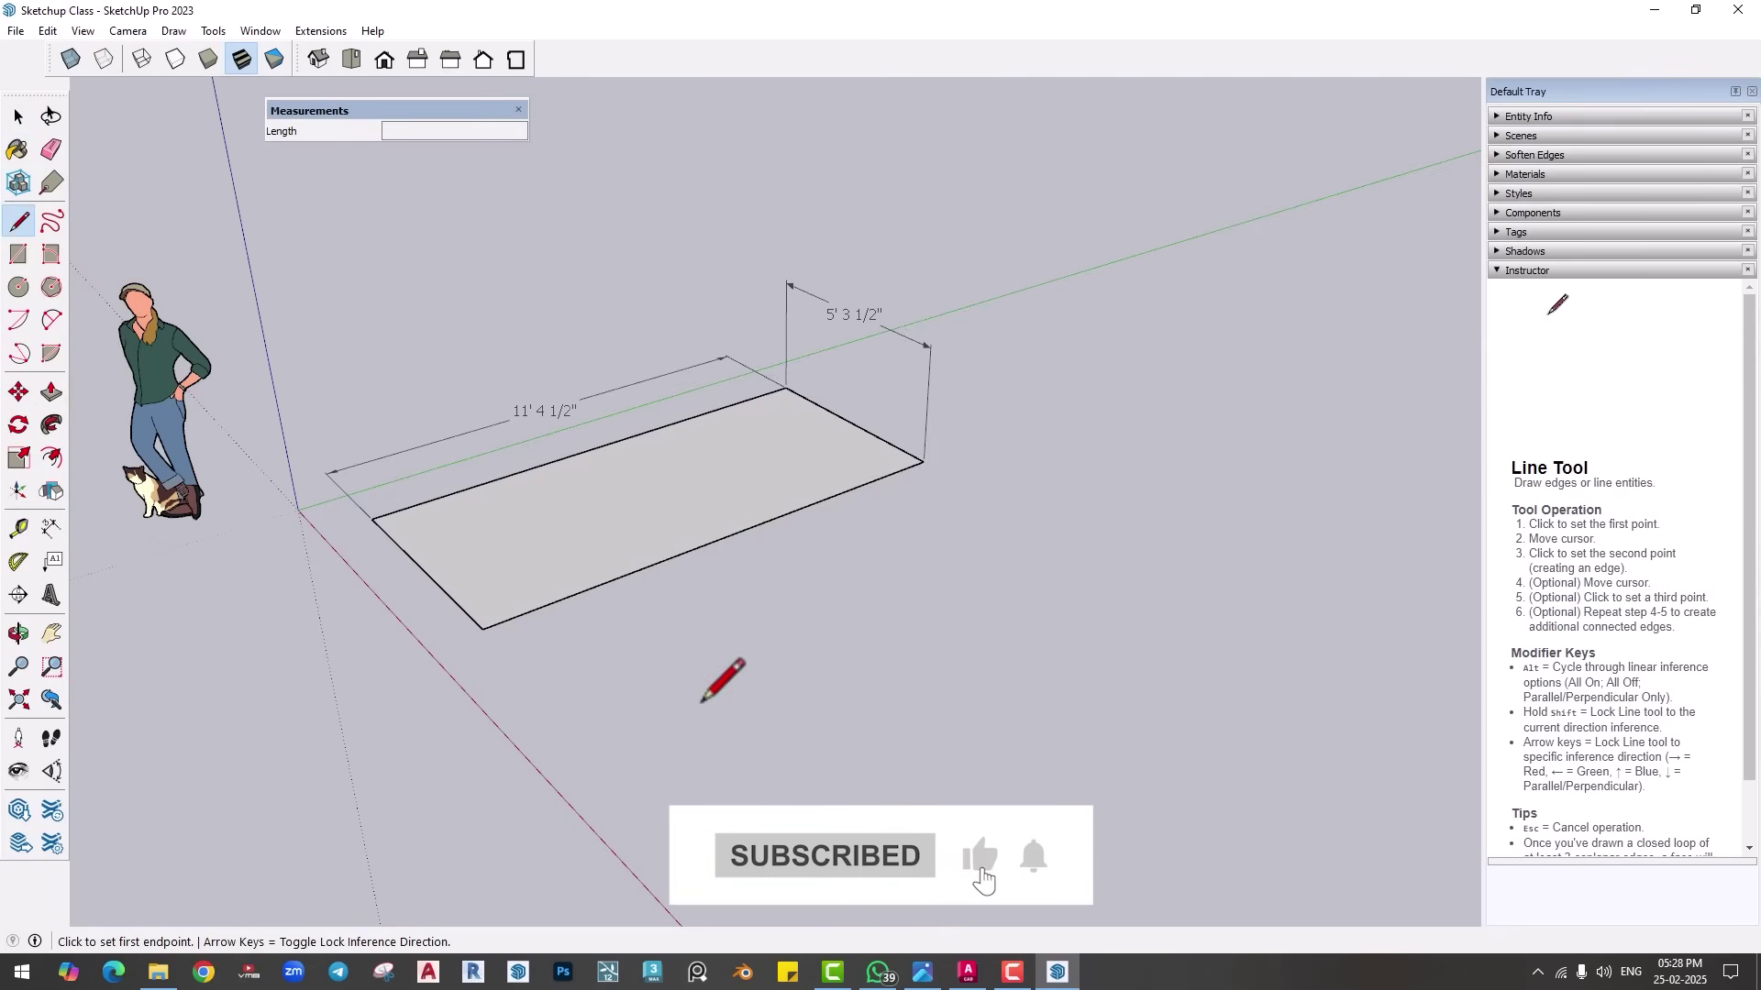
{"action": "left_click", "coordinate": [588, 701]}
{"action": "left_click_drag", "start_coordinate": [417, 112], "coordinate": [773, 219]}
Step: Draw two connected edges beside the first rectangle with the Line tool, 10' along the green axis and 8' along the red
{"action": "left_click", "coordinate": [17, 221]}
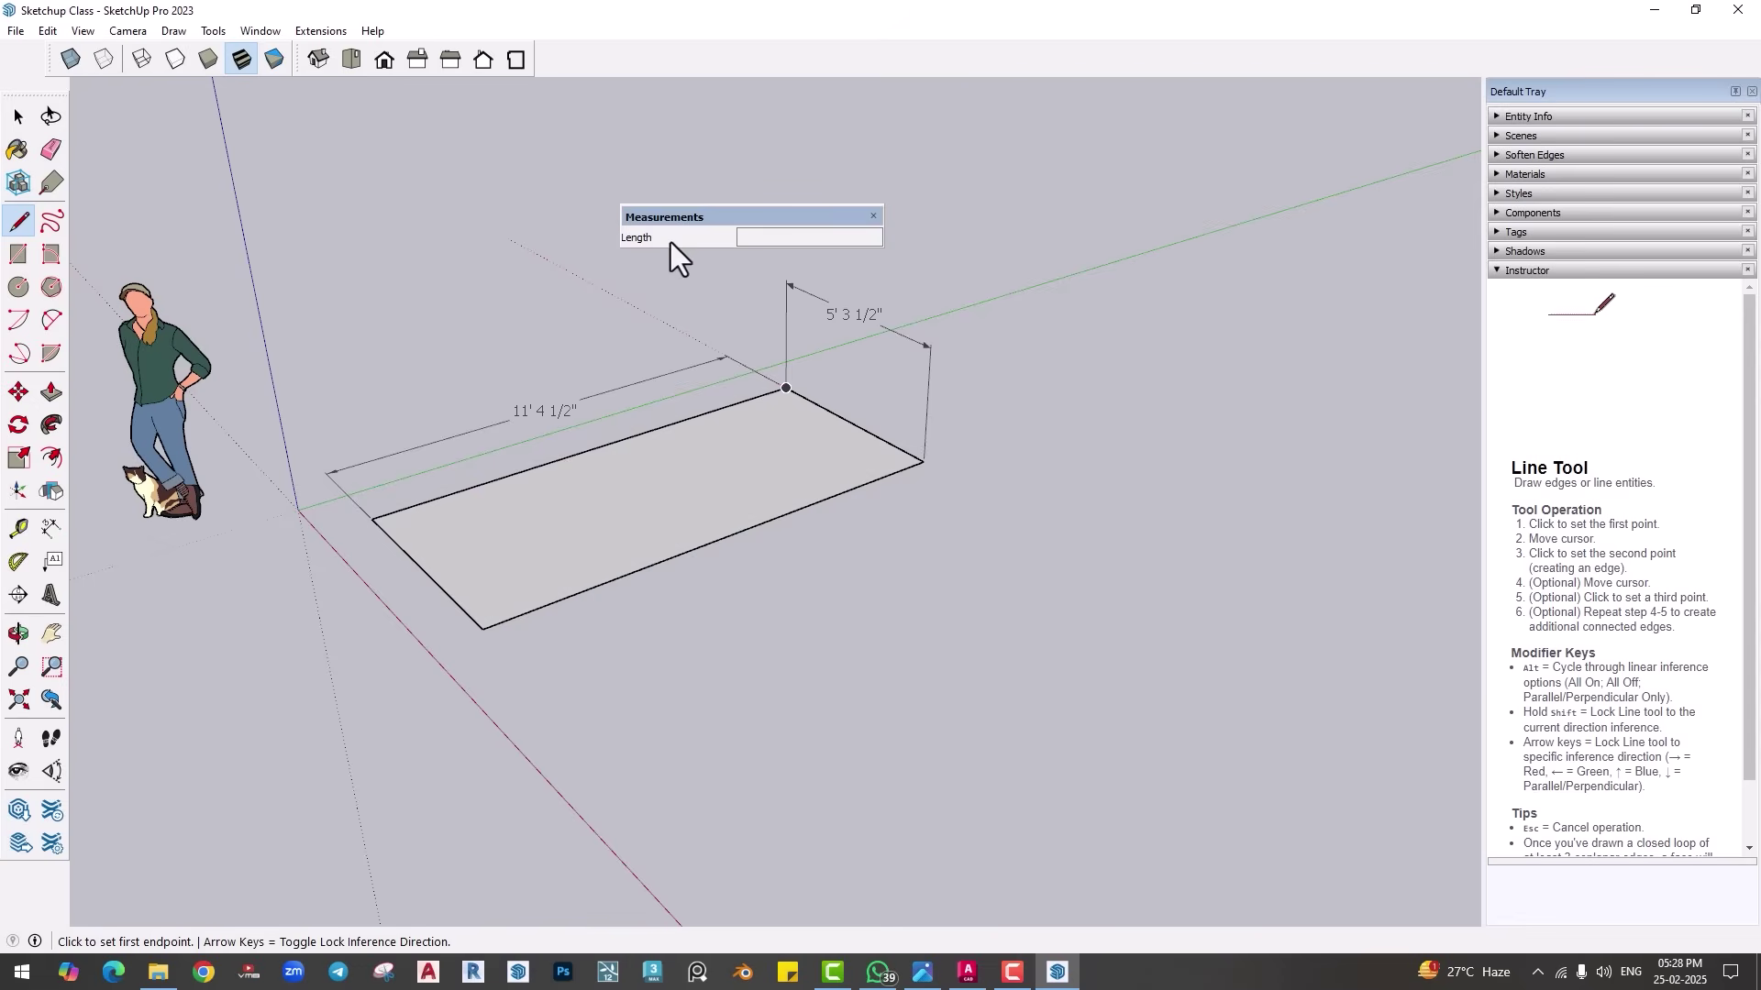
{"action": "left_click", "coordinate": [587, 701]}
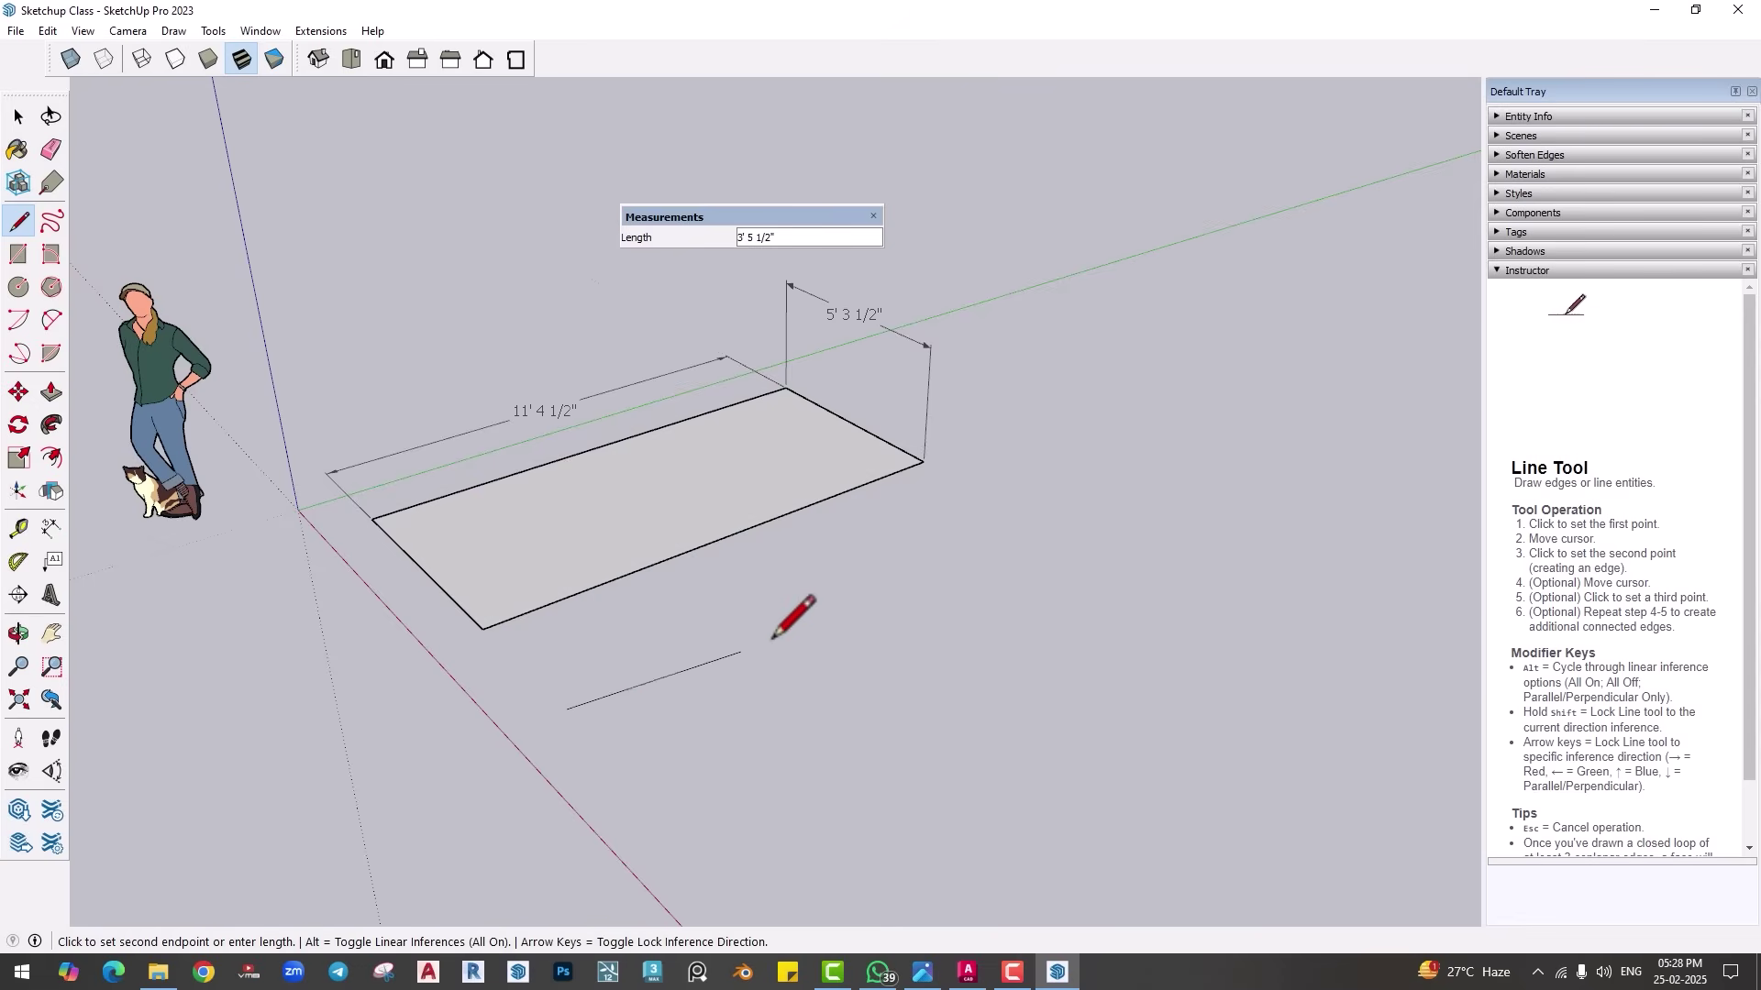
{"action": "type", "text": "10"}
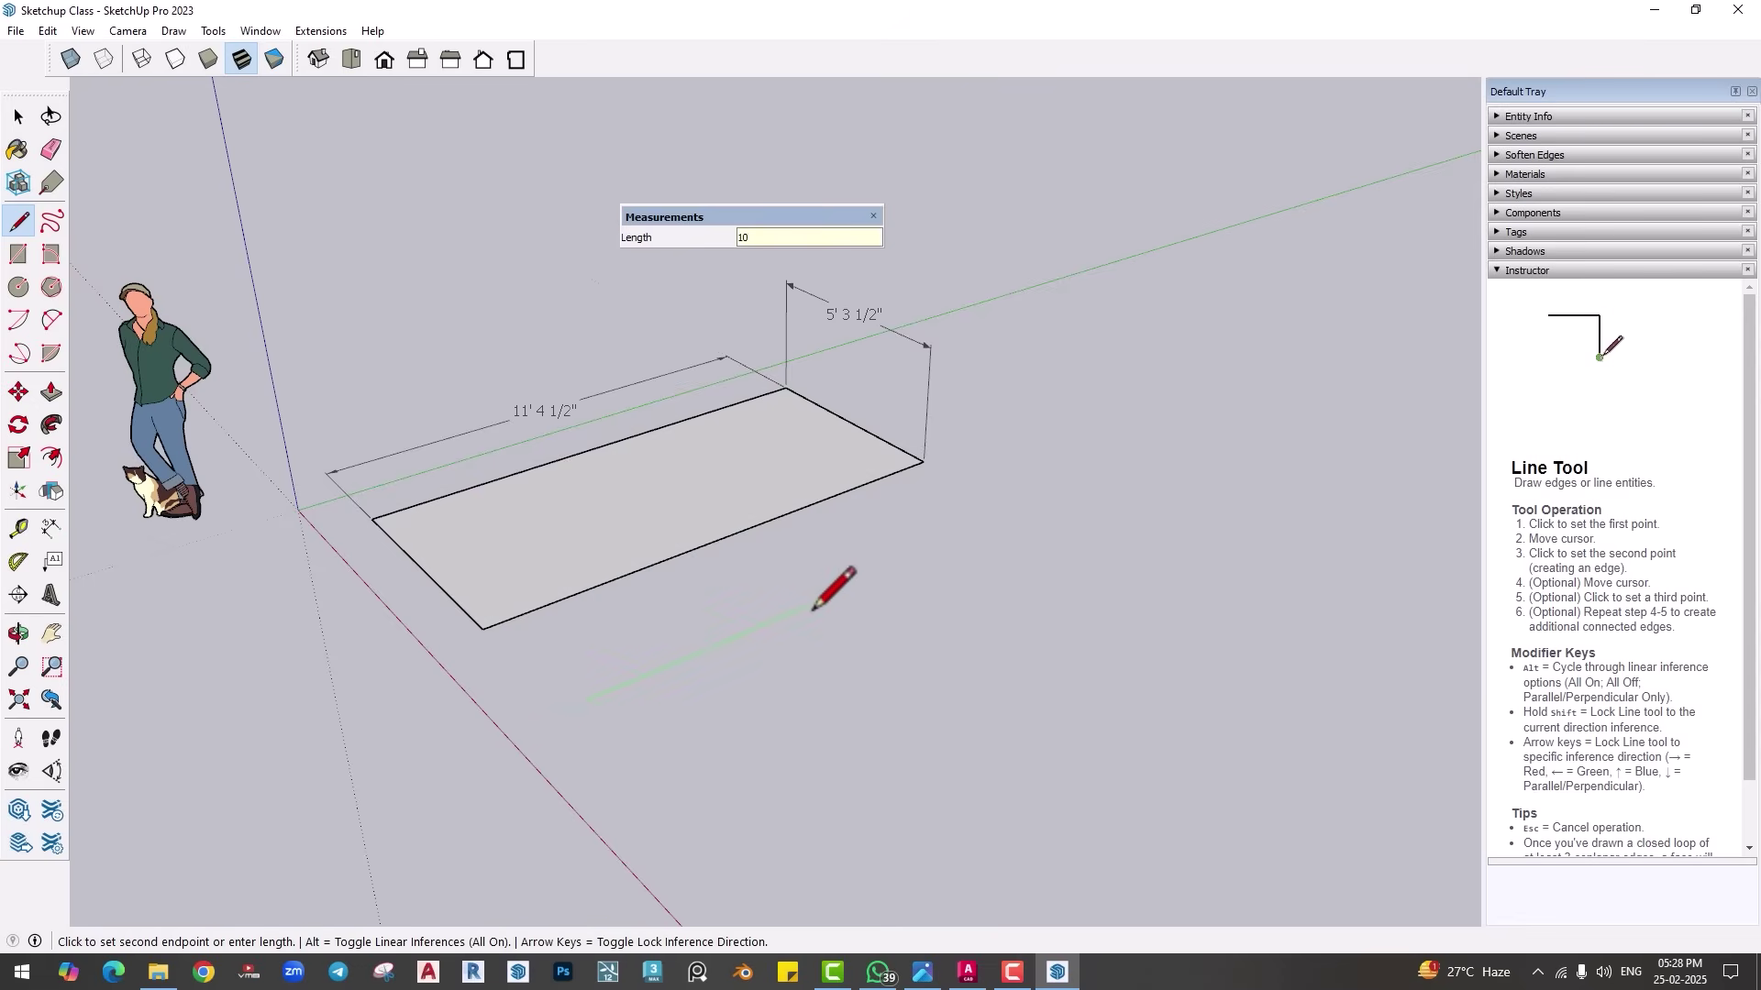
{"action": "type", "text": "'"}
{"action": "key", "text": "Return"}
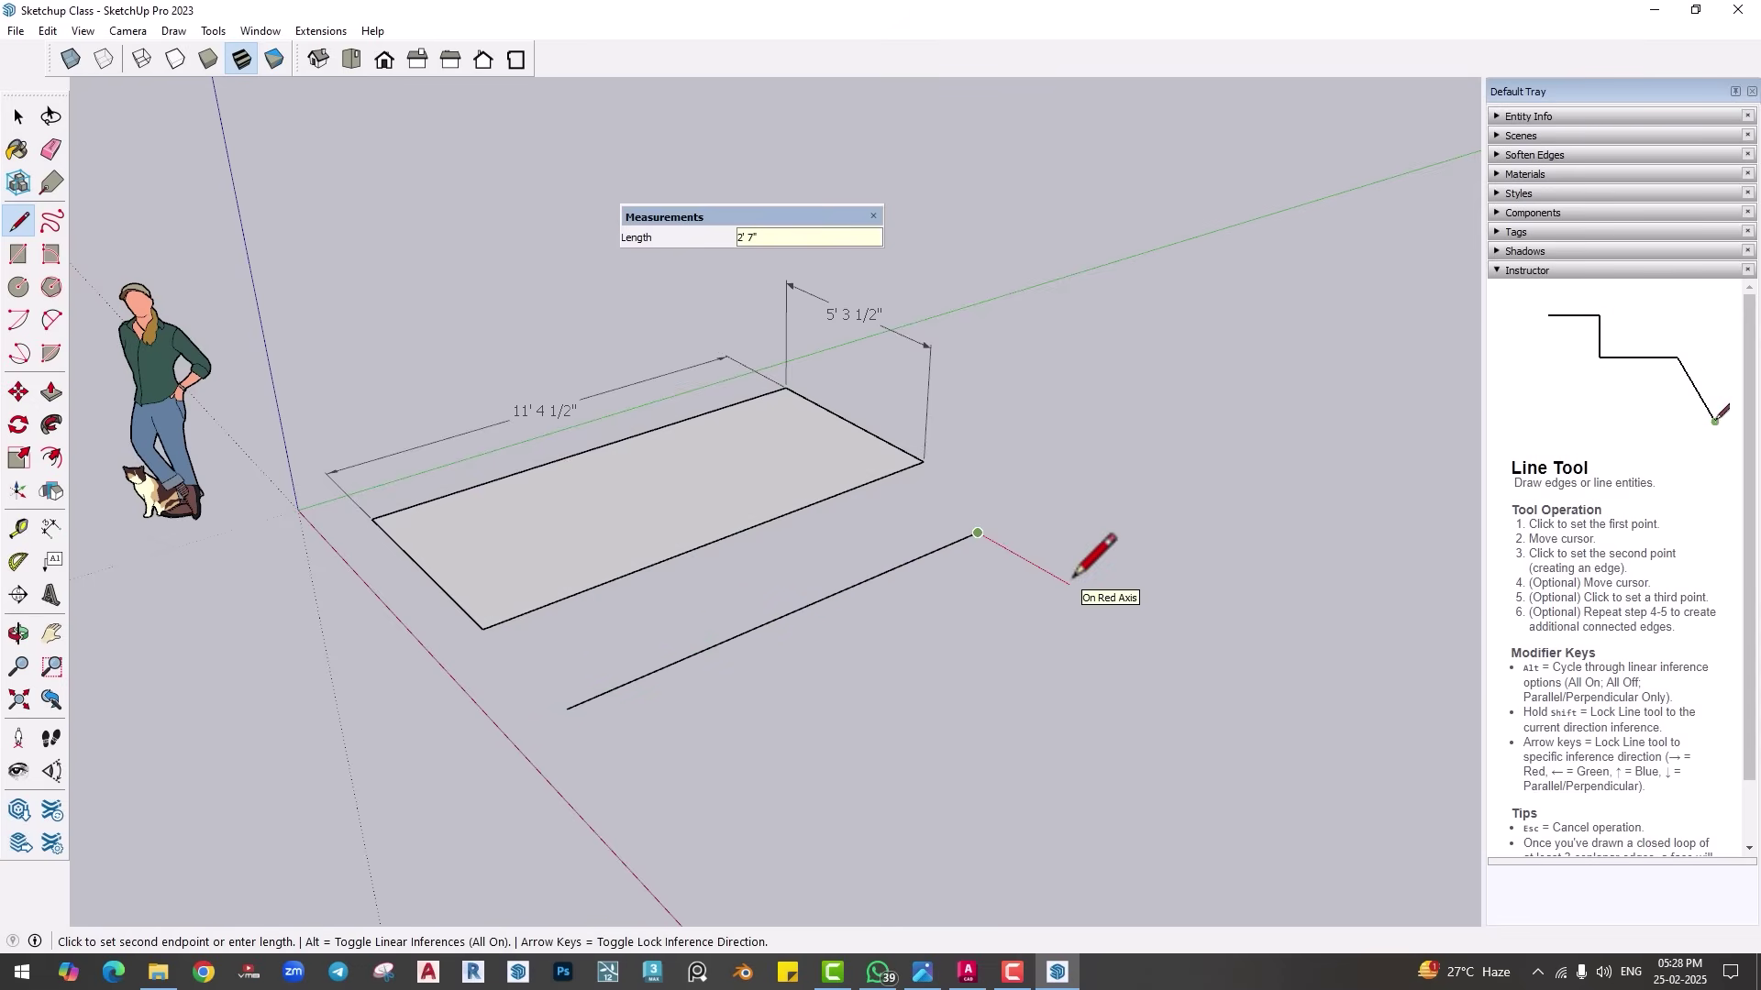
{"action": "type", "text": "8"}
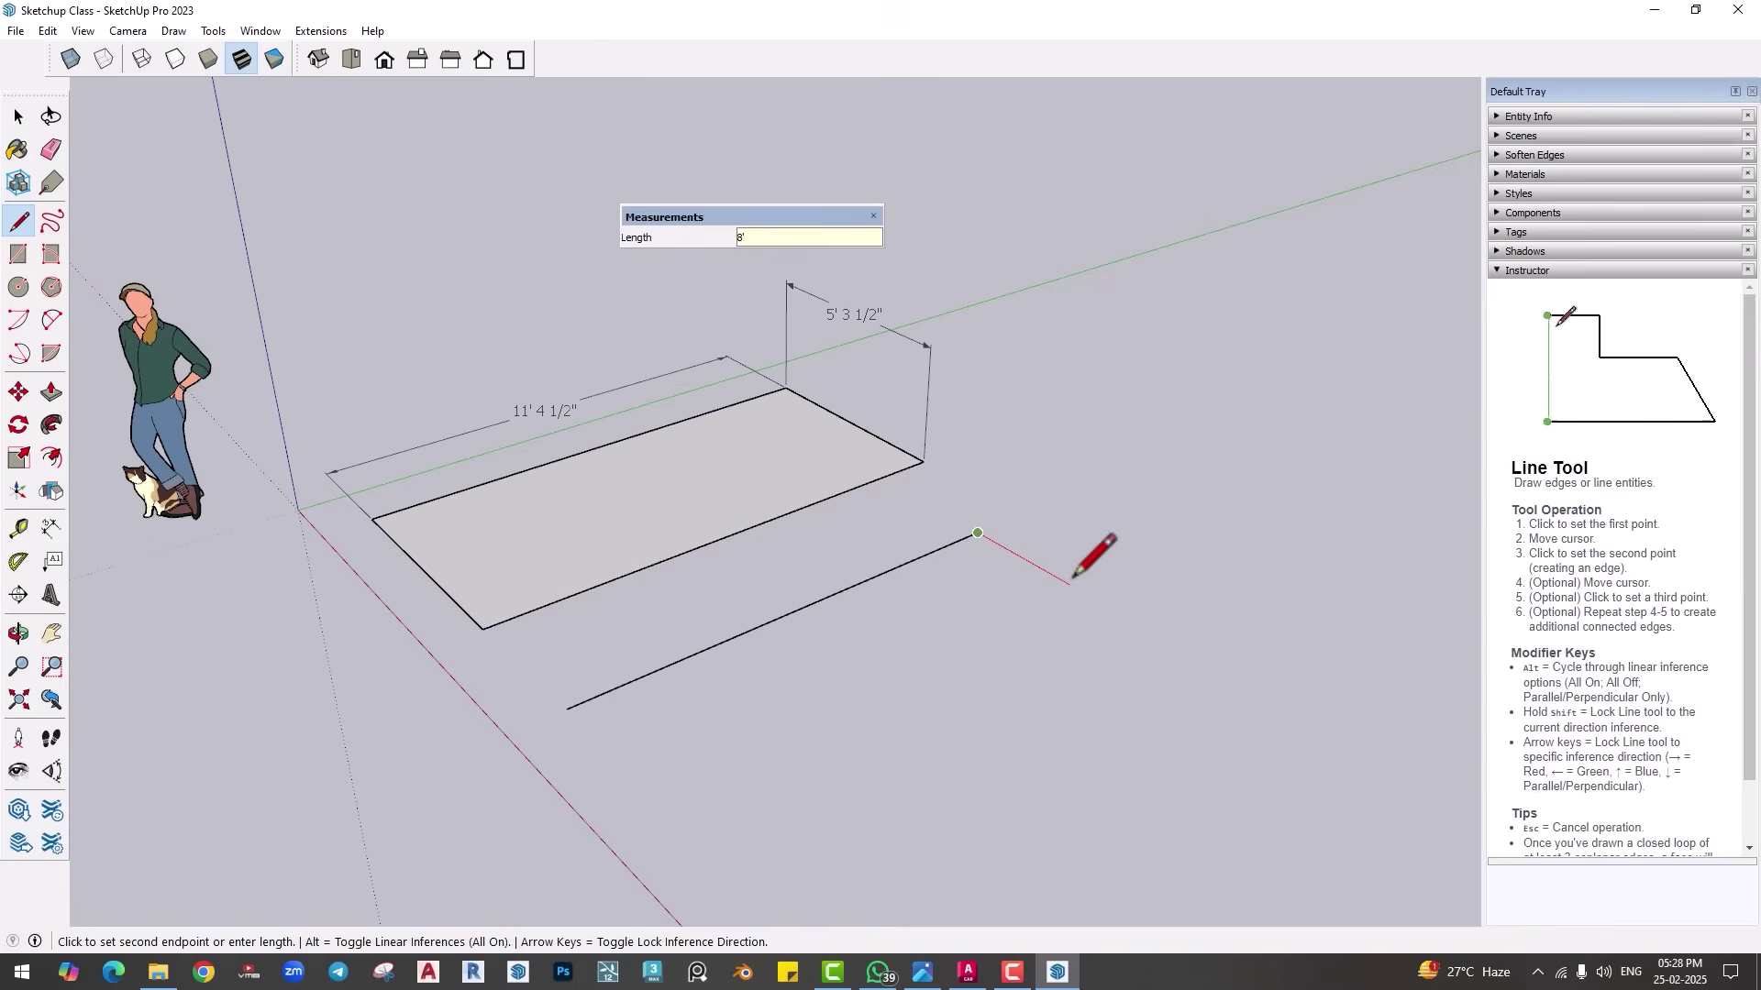
{"action": "type", "text": "'"}
{"action": "key", "text": "Return"}
Step: Close the second rectangle with a 10' edge back along the green axis and an 8' edge to the start point
{"action": "middle_click_drag", "start_coordinate": [1101, 697], "coordinate": [1112, 635]}
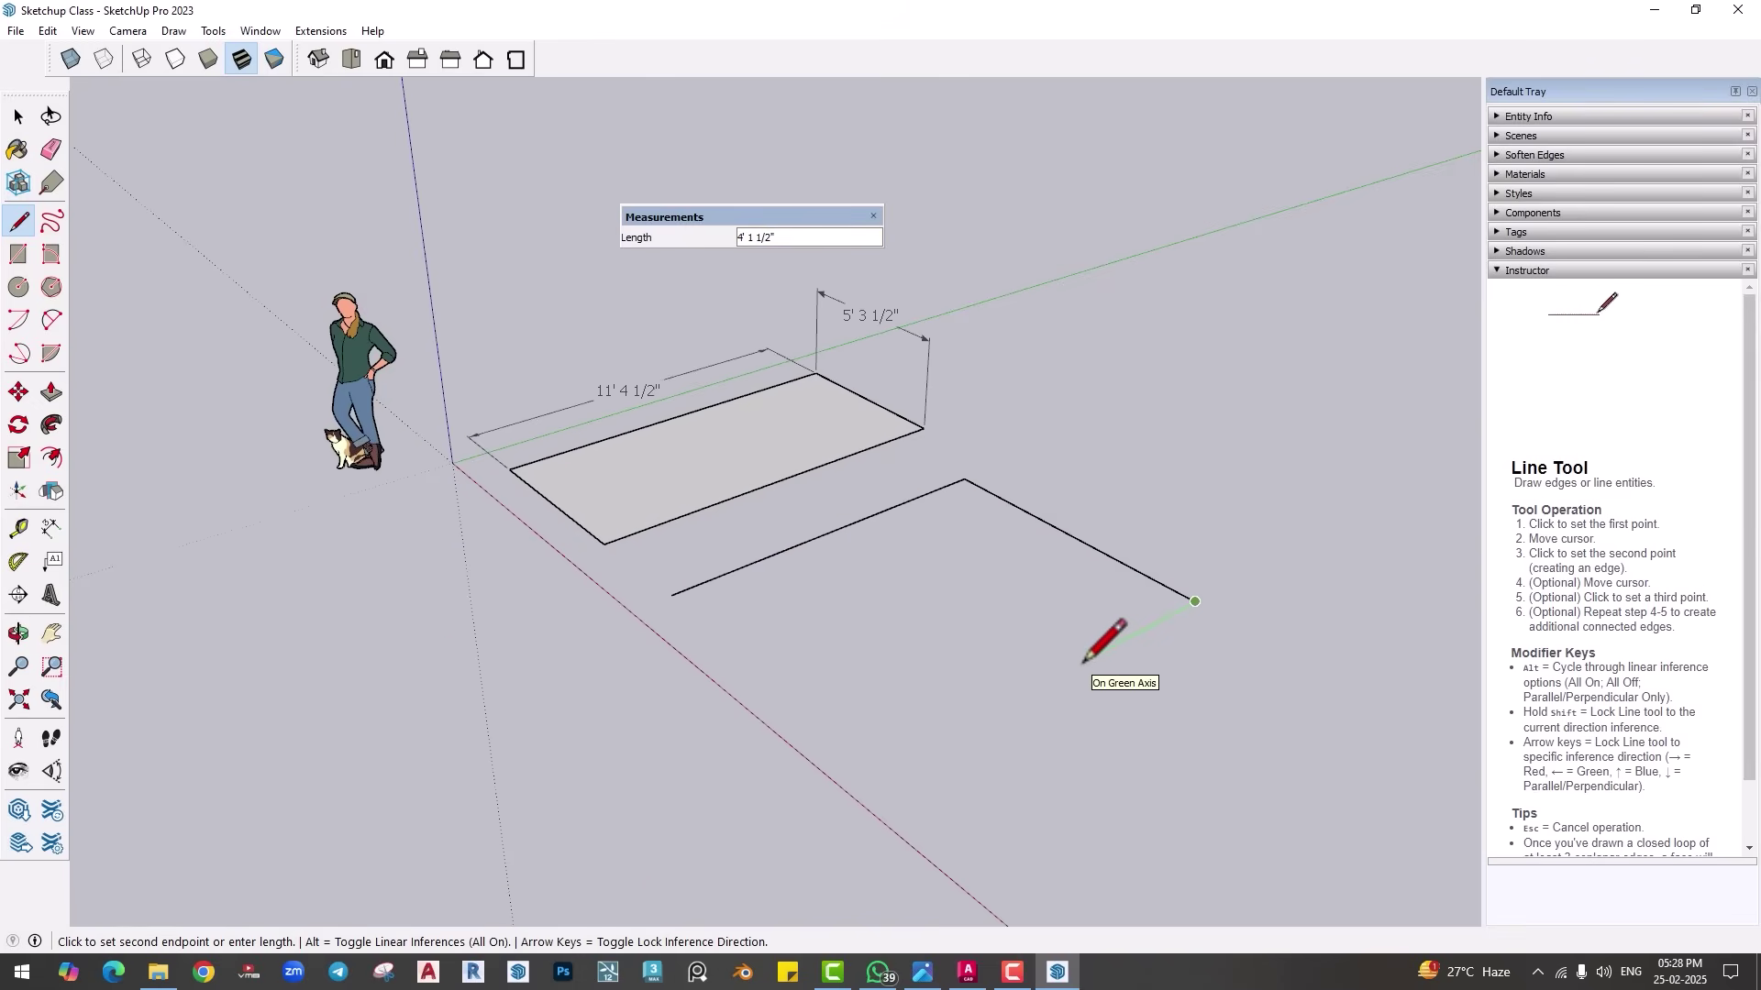
{"action": "type", "text": "10'"}
{"action": "key", "text": "Return"}
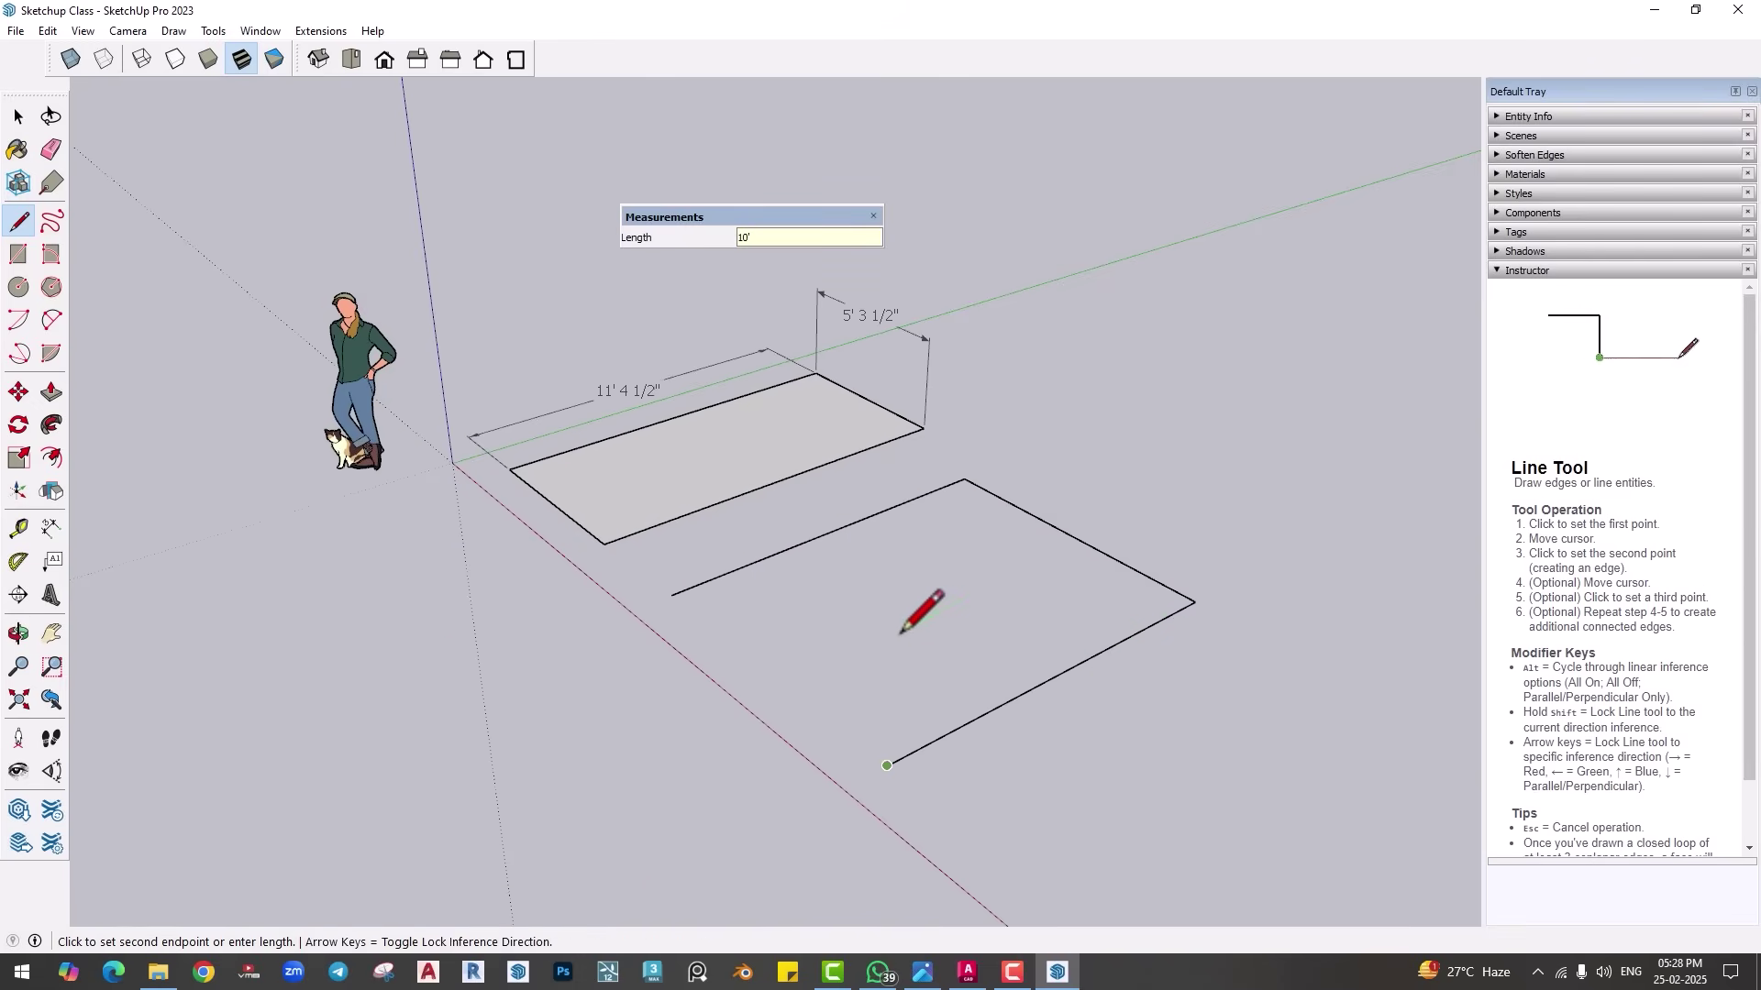
{"action": "type", "text": "8'"}
{"action": "key", "text": "Return"}
{"action": "middle_click_drag", "start_coordinate": [741, 612], "coordinate": [629, 640]}
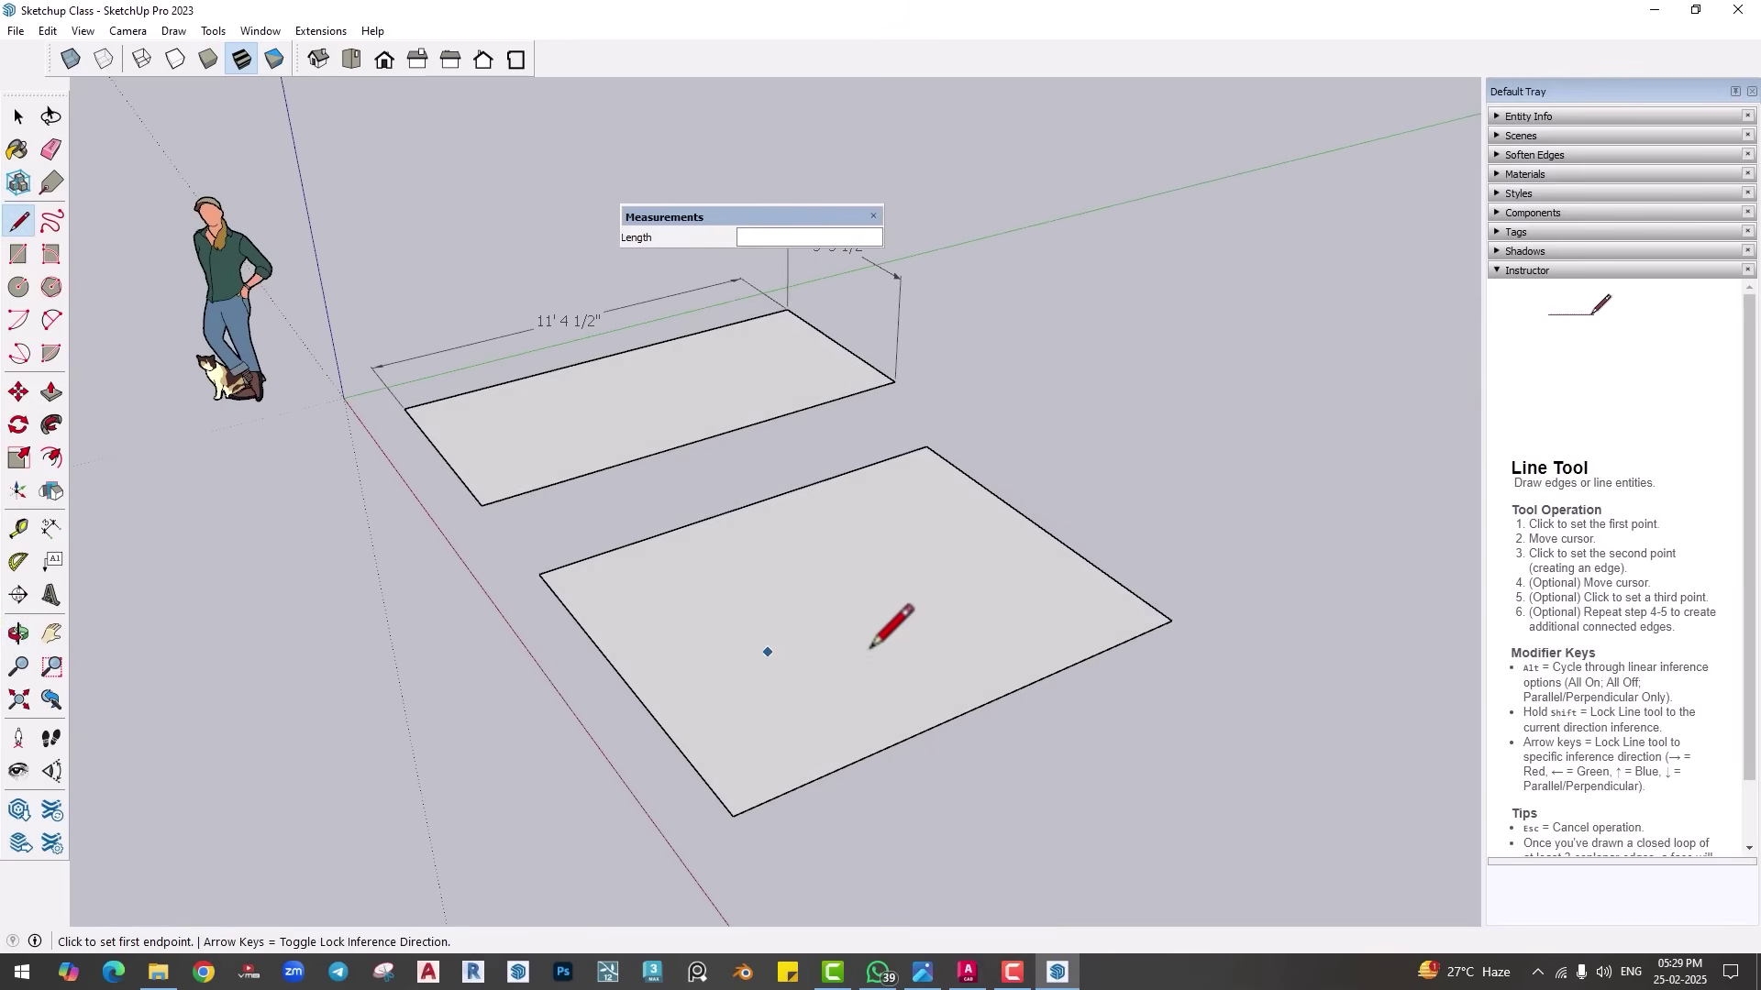
Step: Dimension one 10' edge and the adjacent 8' edge of the second rectangle, placing both dimensions outside the face
{"action": "left_click", "coordinate": [46, 534]}
{"action": "left_click", "coordinate": [565, 570]}
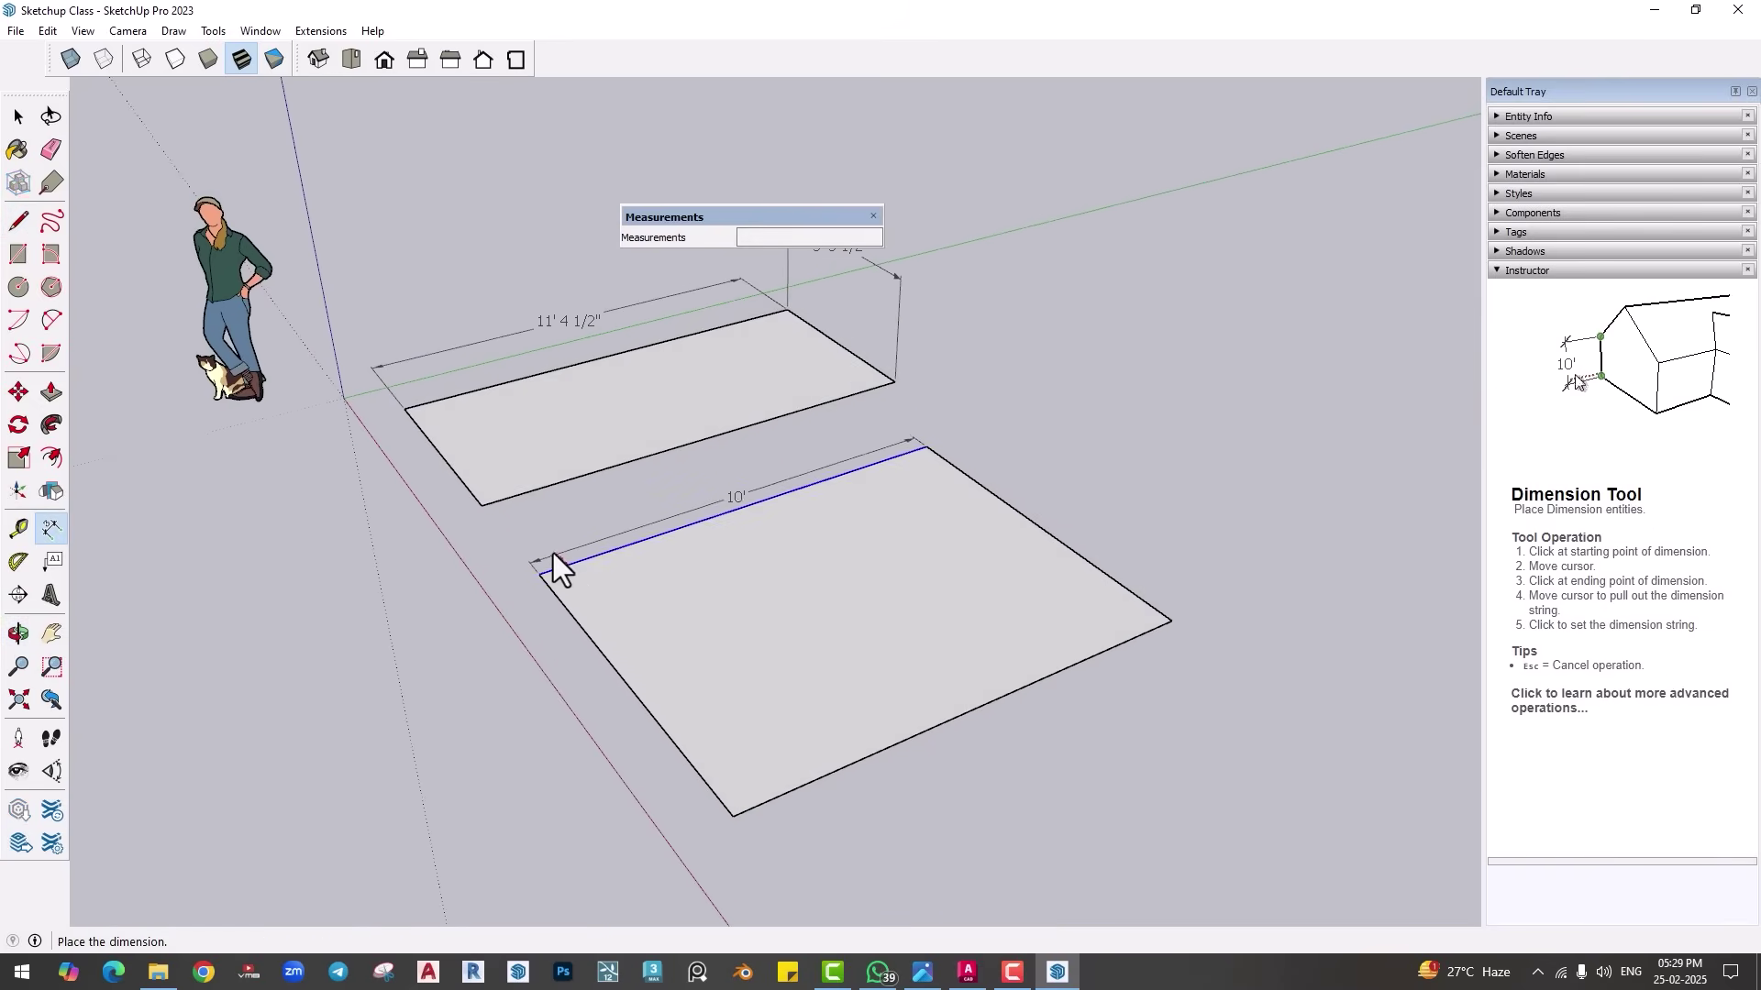
{"action": "left_click", "coordinate": [570, 535]}
{"action": "left_click", "coordinate": [1110, 576]}
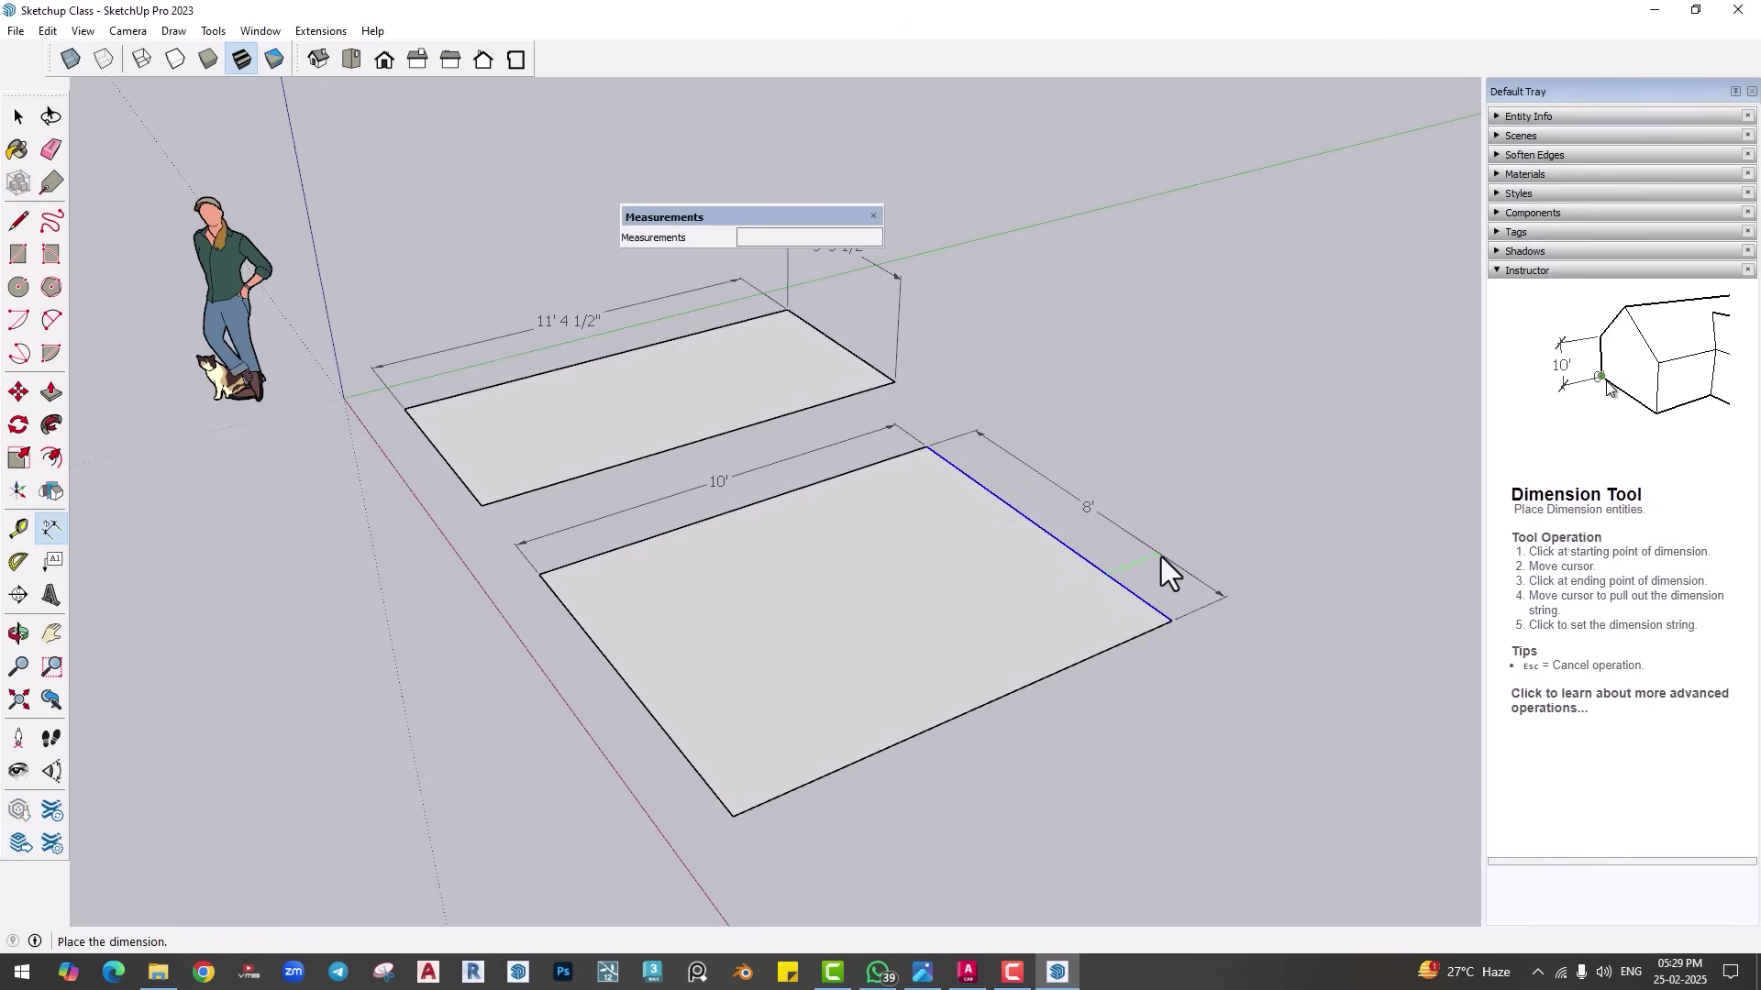
{"action": "left_click", "coordinate": [1161, 558]}
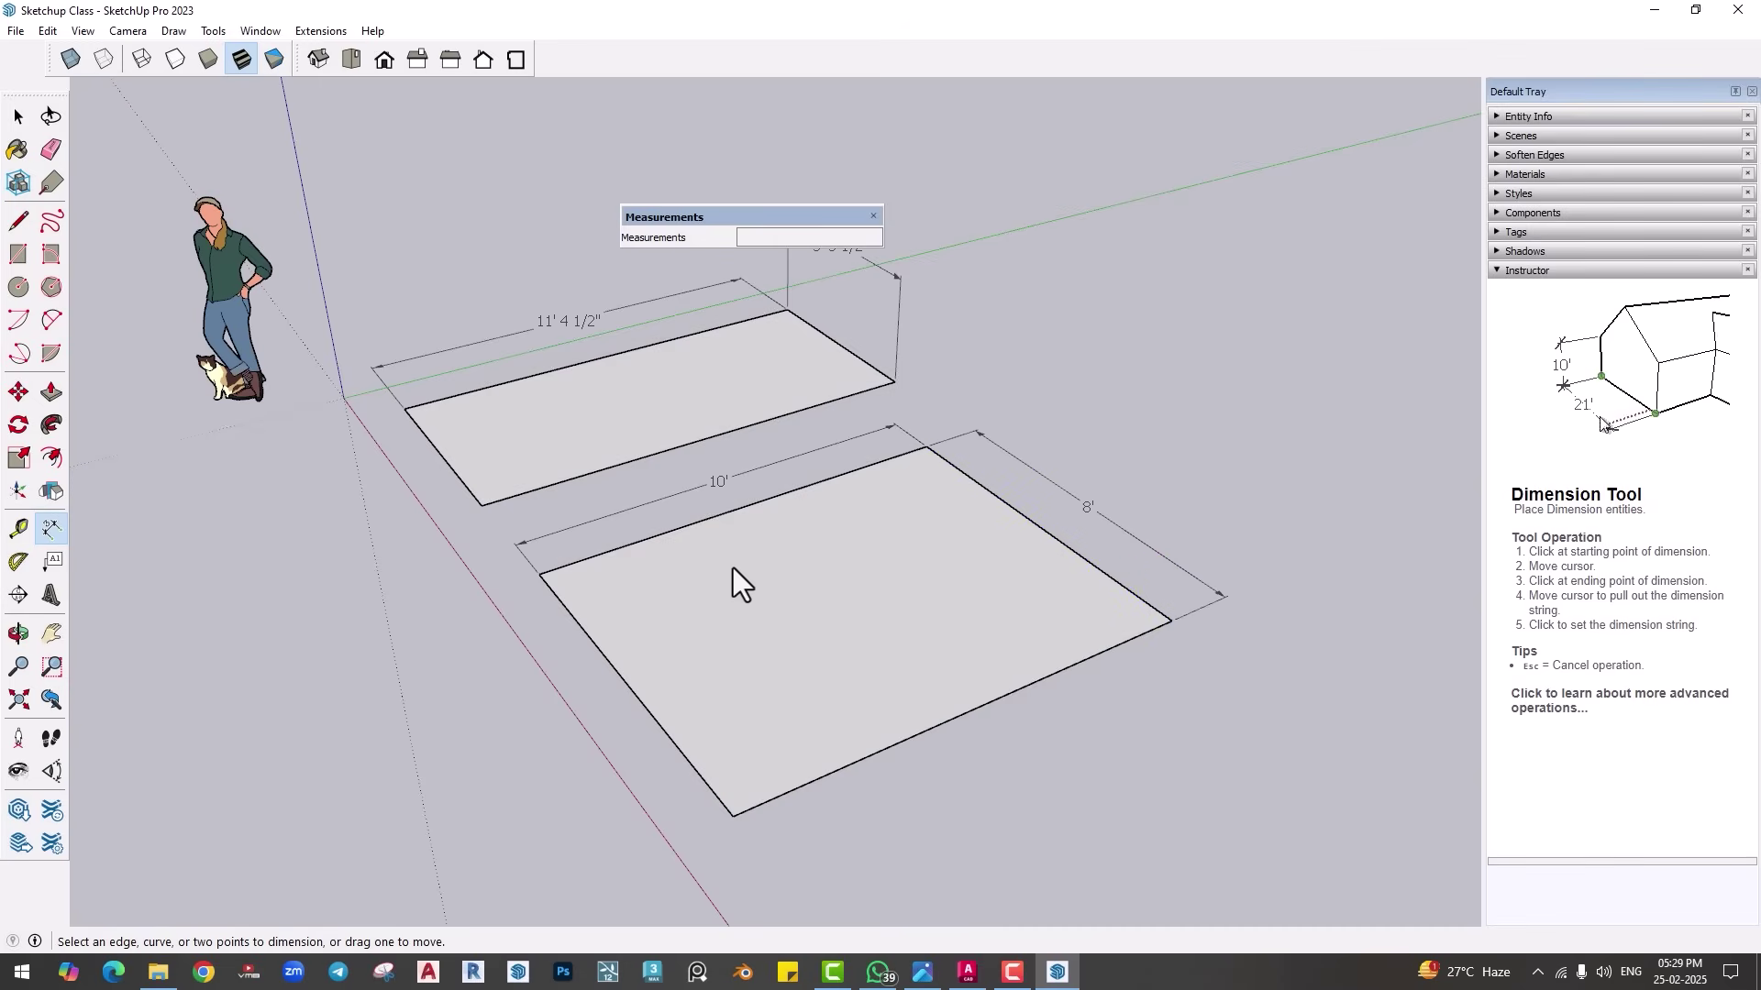
Step: Draw a line across the second rectangle, parallel to its 8' edges and close to the end nearest the red axis
{"action": "left_click", "coordinate": [18, 221]}
{"action": "left_click", "coordinate": [594, 555]}
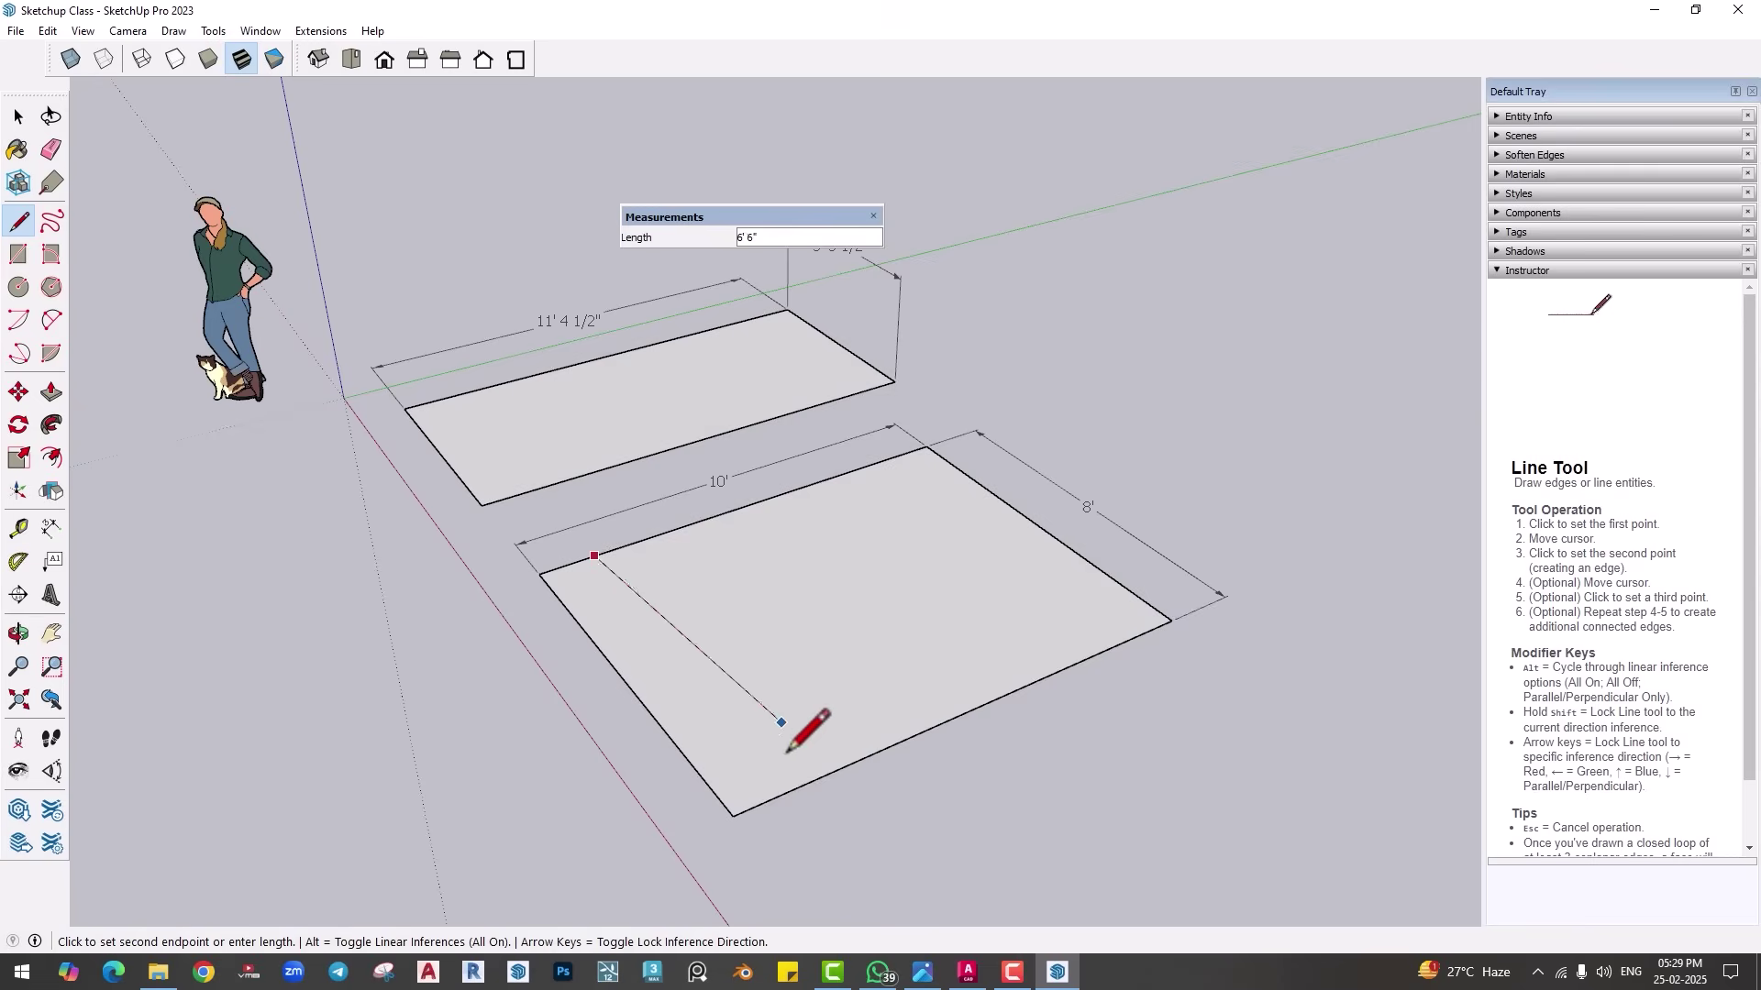
{"action": "left_click", "coordinate": [796, 787]}
Step: Select the wide face and the narrow strip in turn to check the split, and clear the selection
{"action": "key", "text": "space"}
{"action": "left_click", "coordinate": [762, 649]}
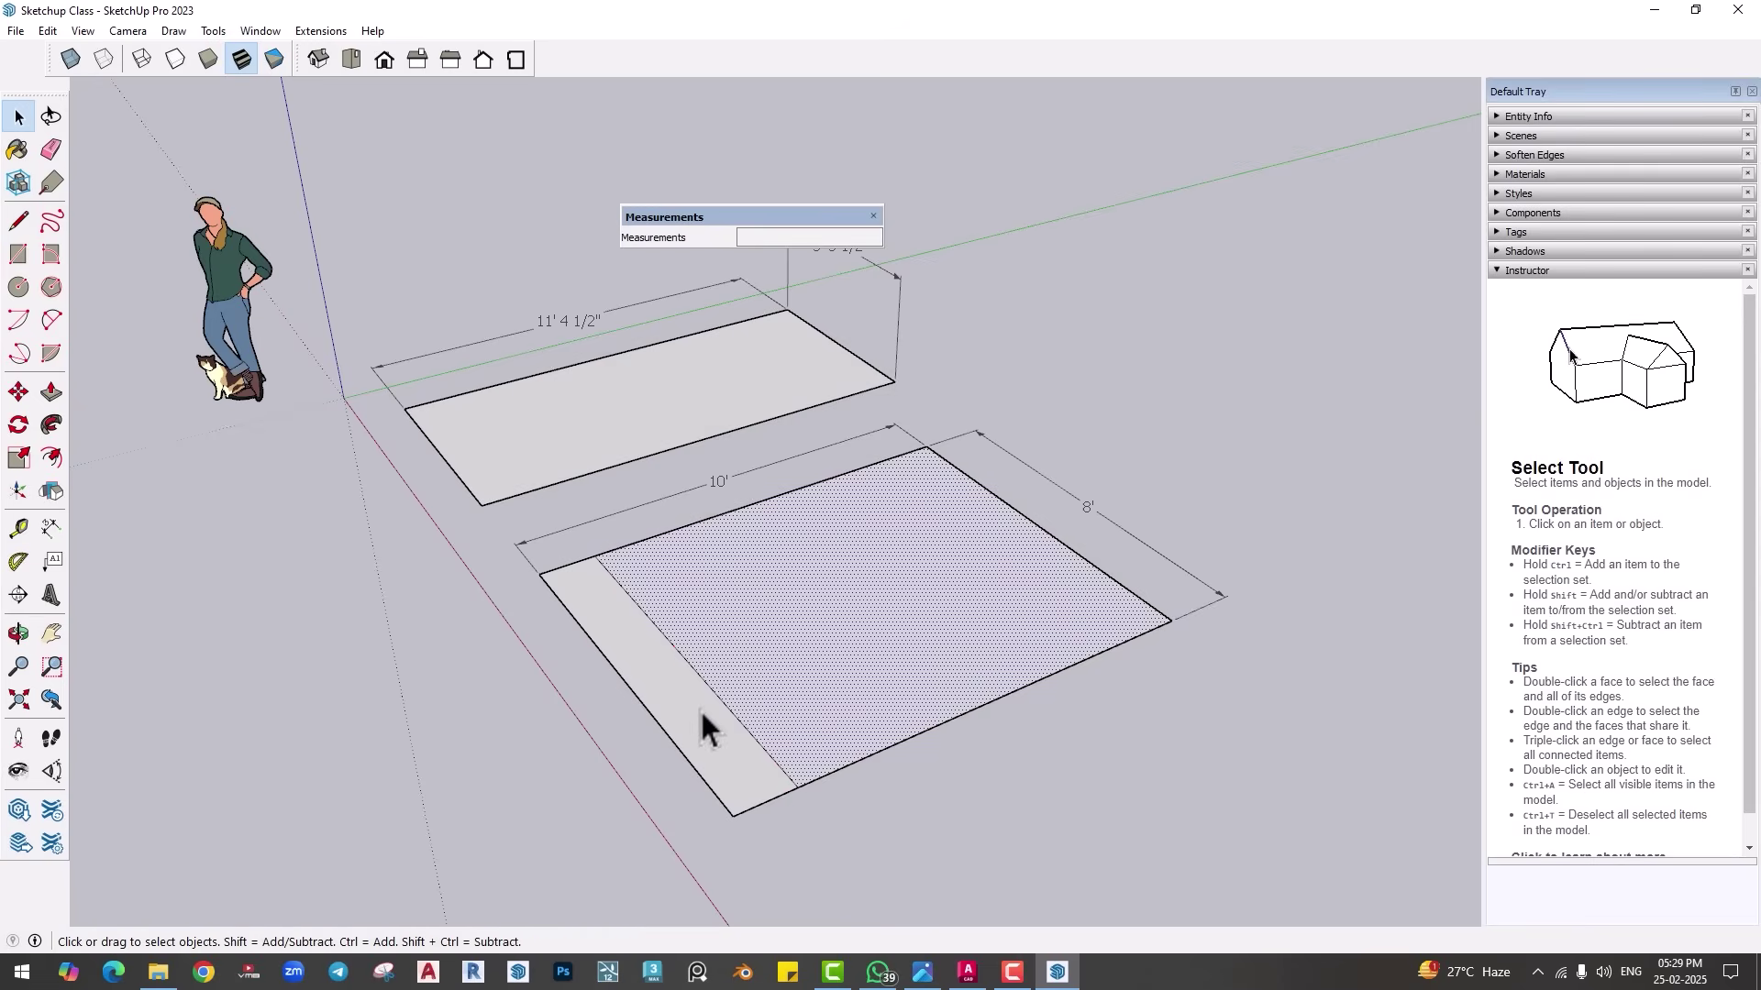
{"action": "left_click", "coordinate": [700, 708]}
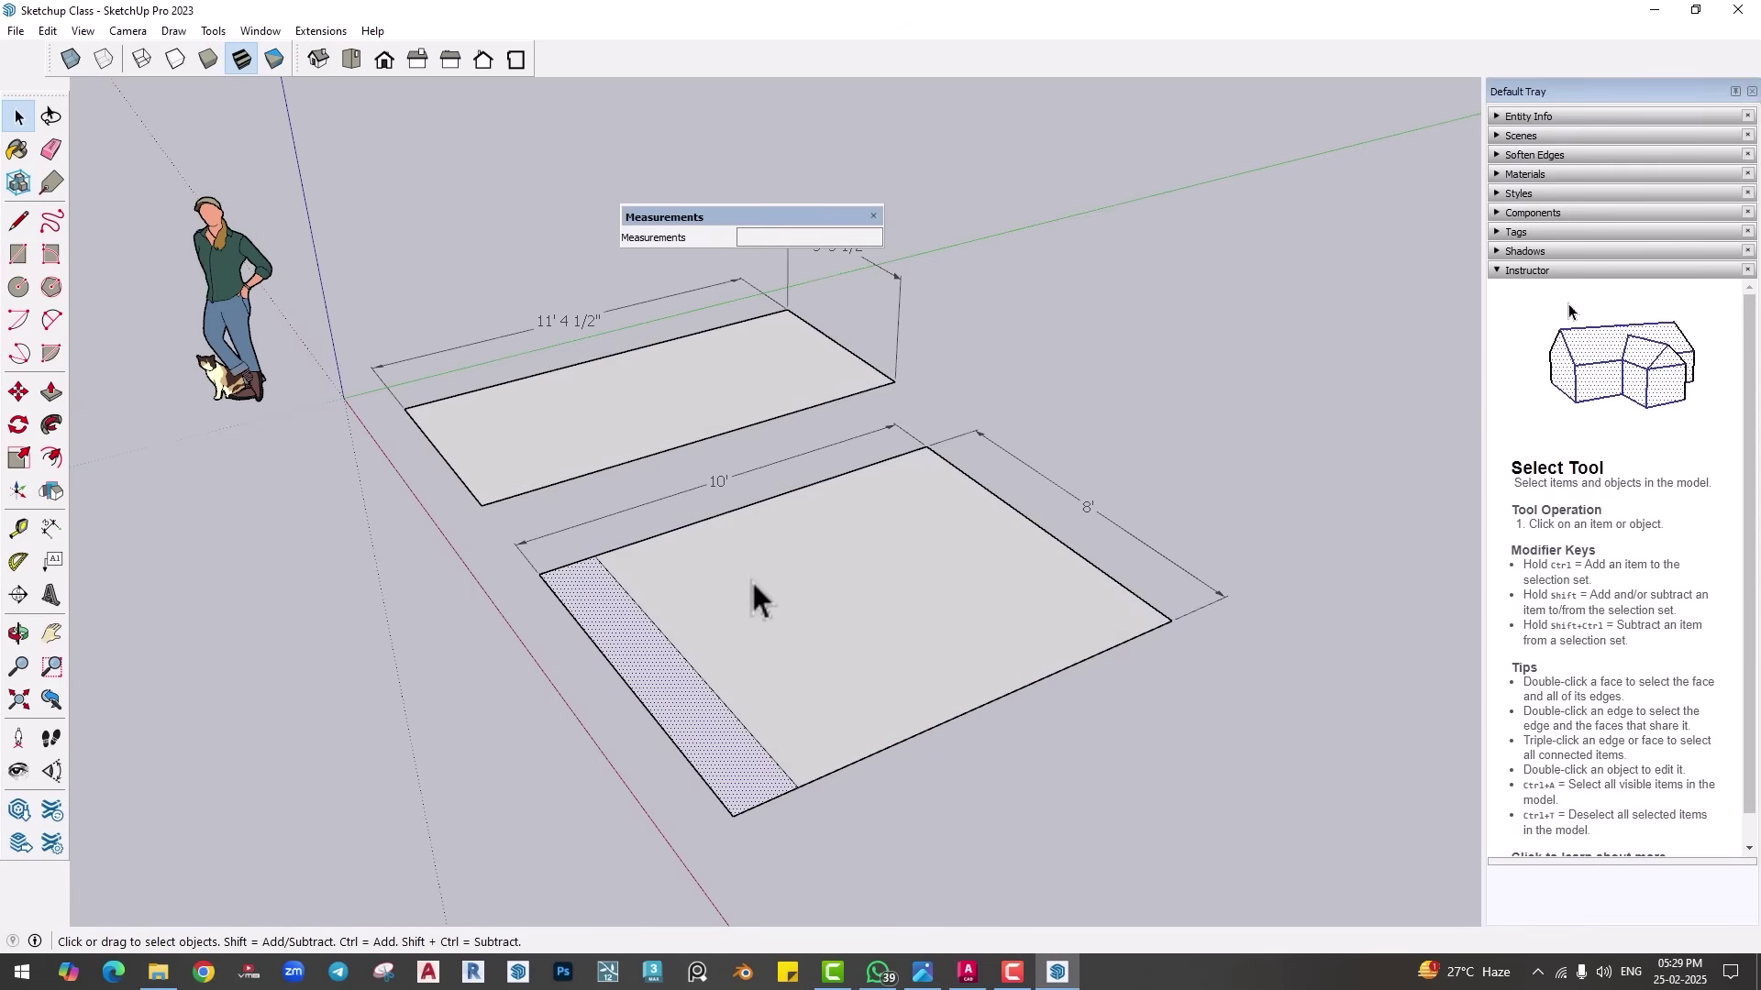
{"action": "left_click", "coordinate": [487, 642]}
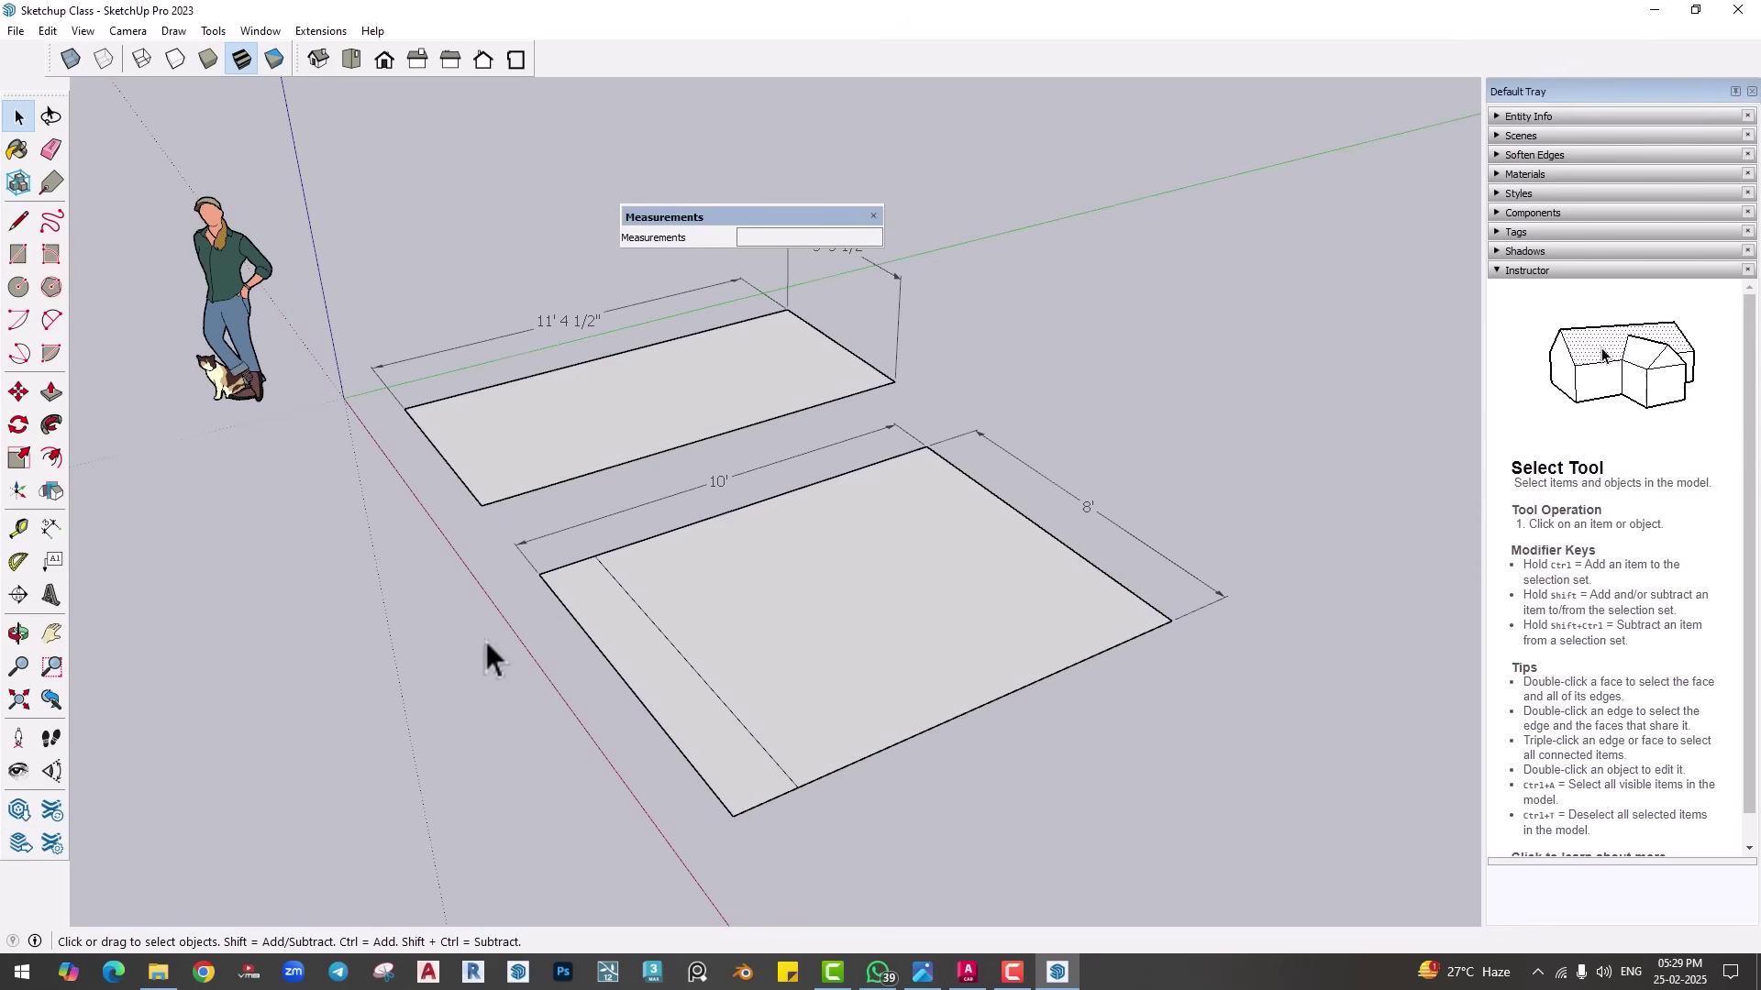
Step: Place a Tape Measure guide parallel to the dividing line, 2' away on the wide face
{"action": "left_click", "coordinate": [19, 531]}
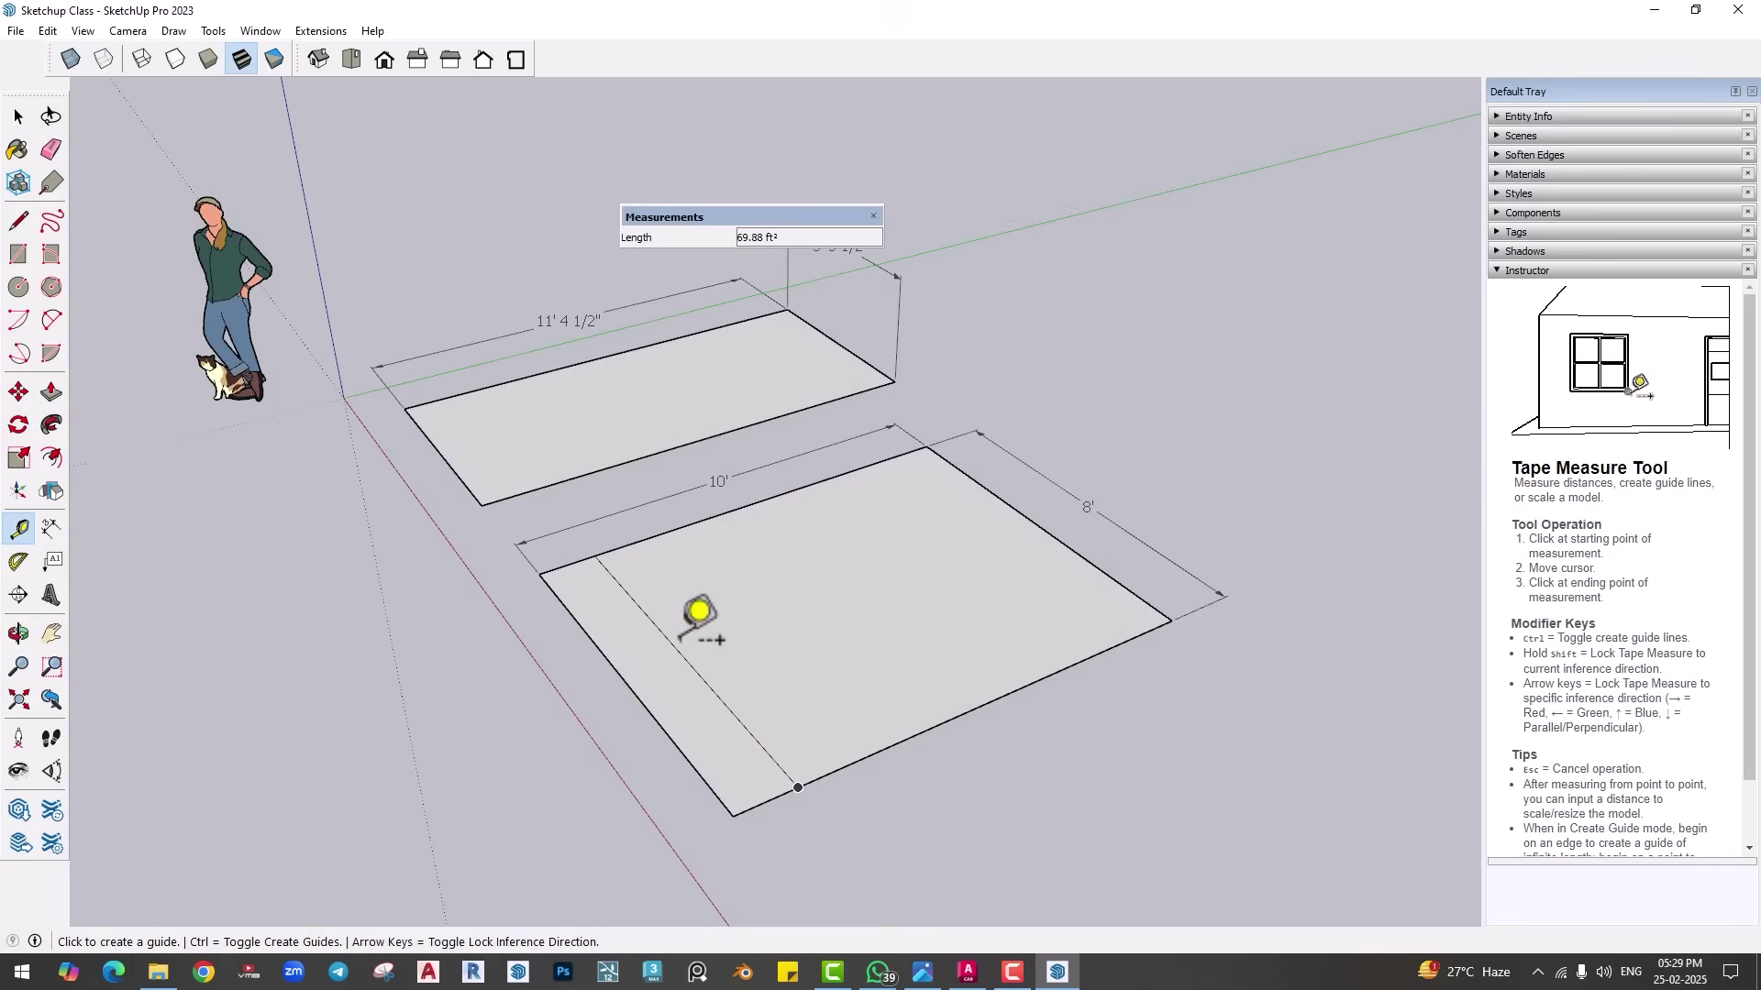
{"action": "scroll", "coordinate": [697, 642], "scroll_direction": "up", "scroll_amount": 1}
{"action": "left_click", "coordinate": [705, 684]}
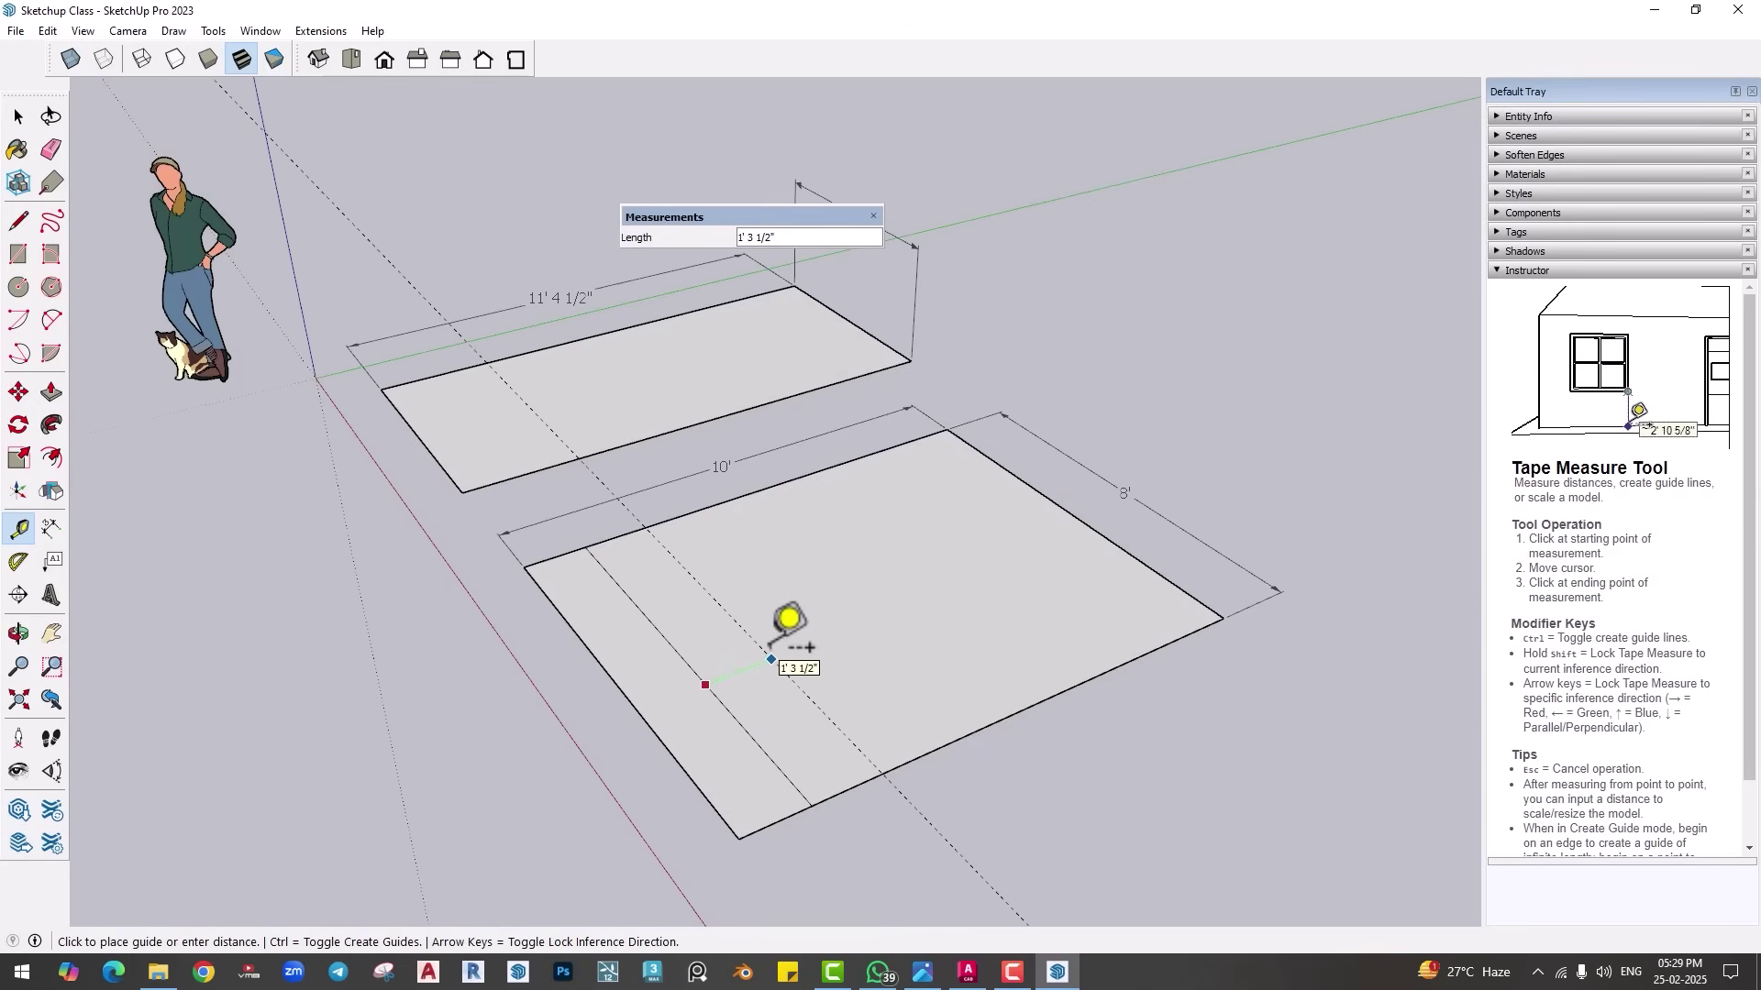
{"action": "type", "text": "2"}
{"action": "key", "text": "Return"}
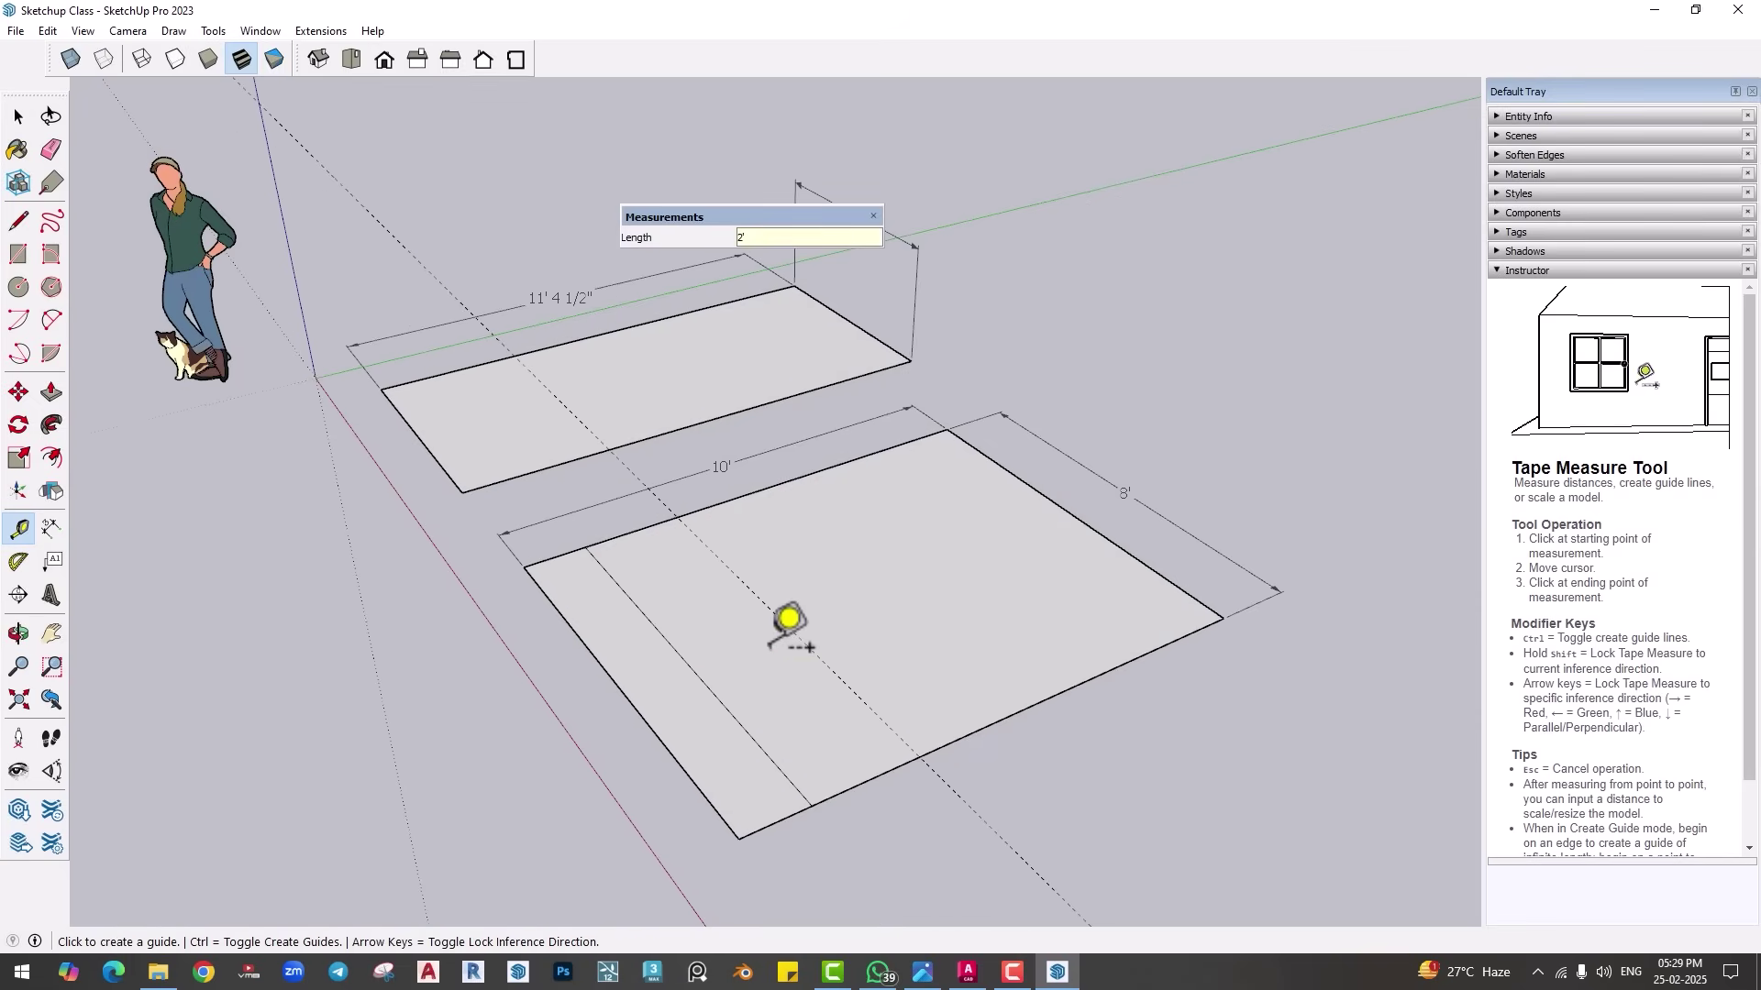
Step: Dimension the gap between the dividing line and the guide along the rectangle's back long edge
{"action": "scroll", "coordinate": [764, 647], "scroll_direction": "up", "scroll_amount": 1}
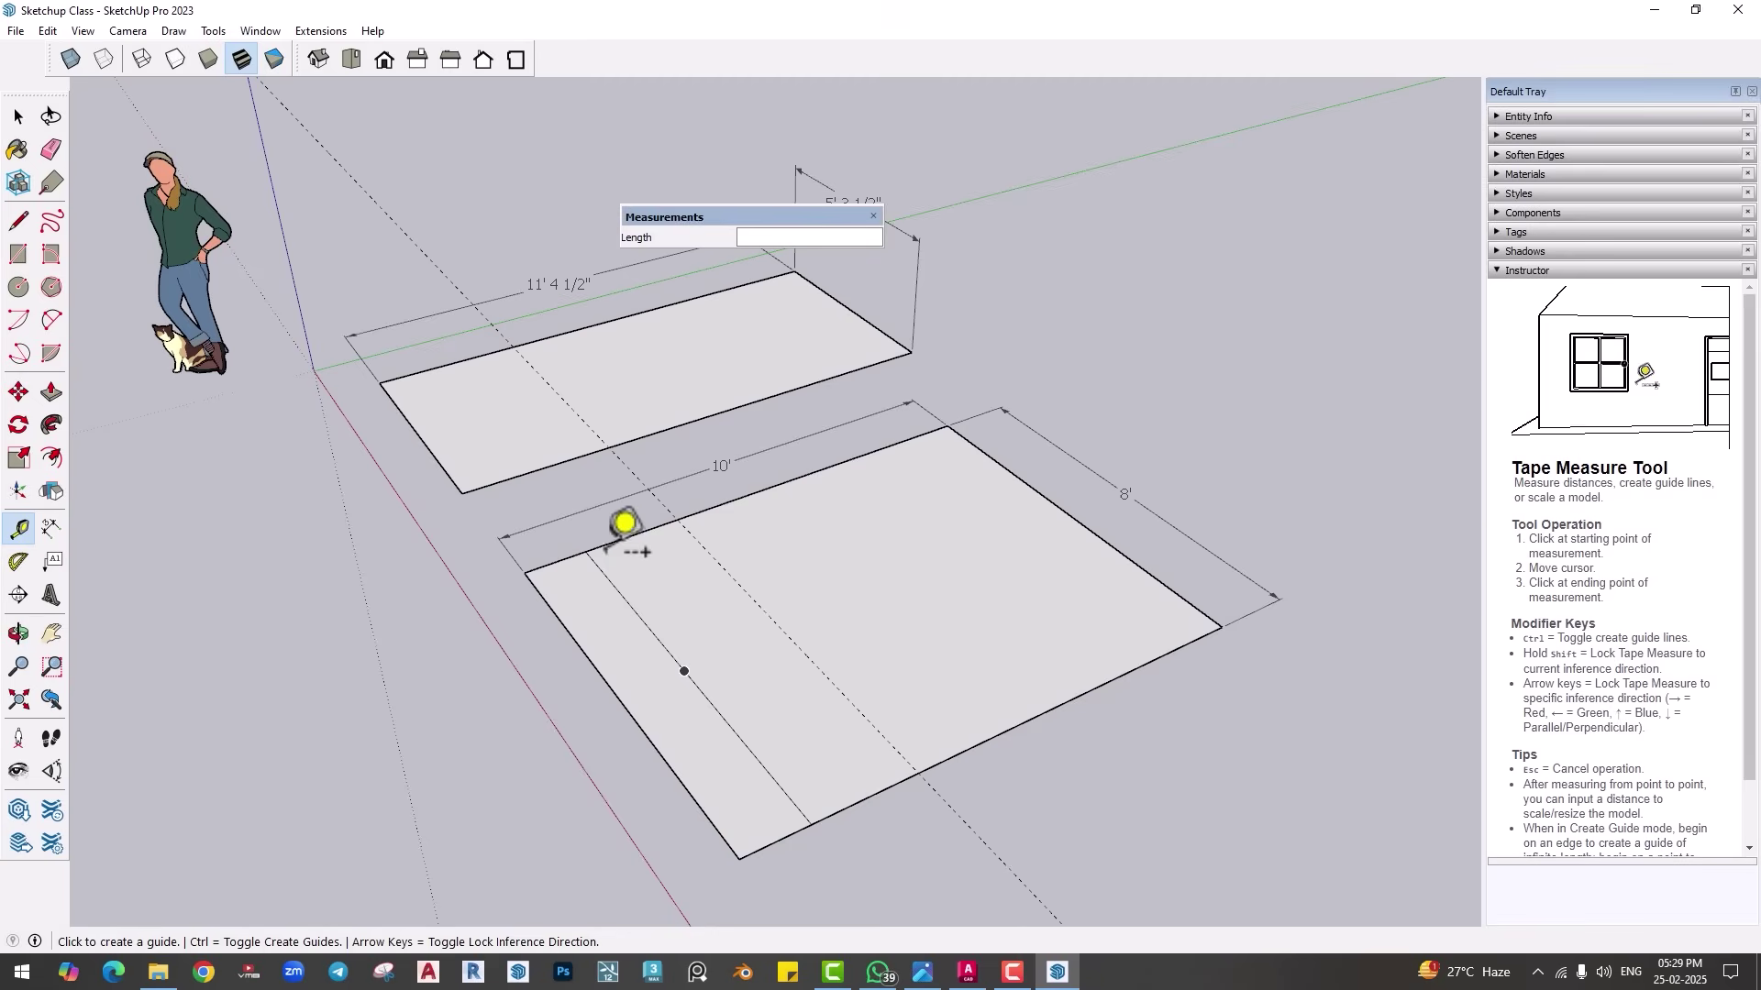
{"action": "left_click", "coordinate": [52, 529]}
{"action": "left_click", "coordinate": [584, 553]}
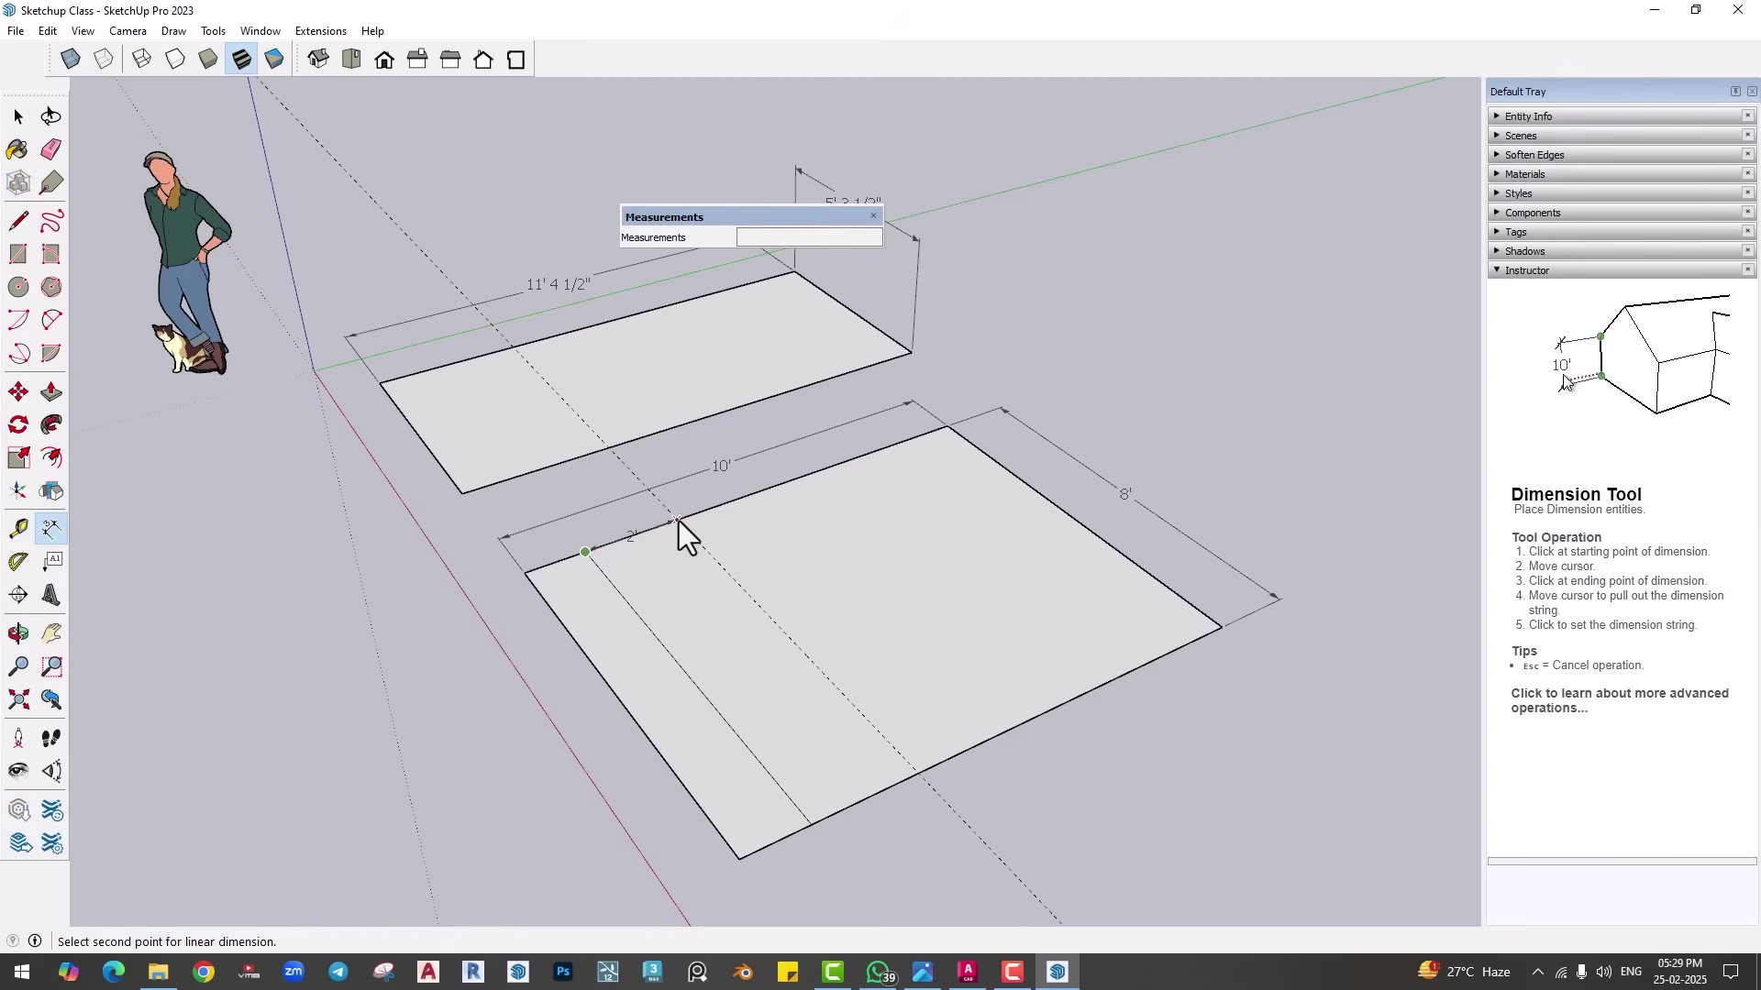
{"action": "left_click", "coordinate": [678, 520]}
{"action": "left_click", "coordinate": [640, 520]}
{"action": "scroll", "coordinate": [450, 310], "scroll_direction": "down", "scroll_amount": 1}
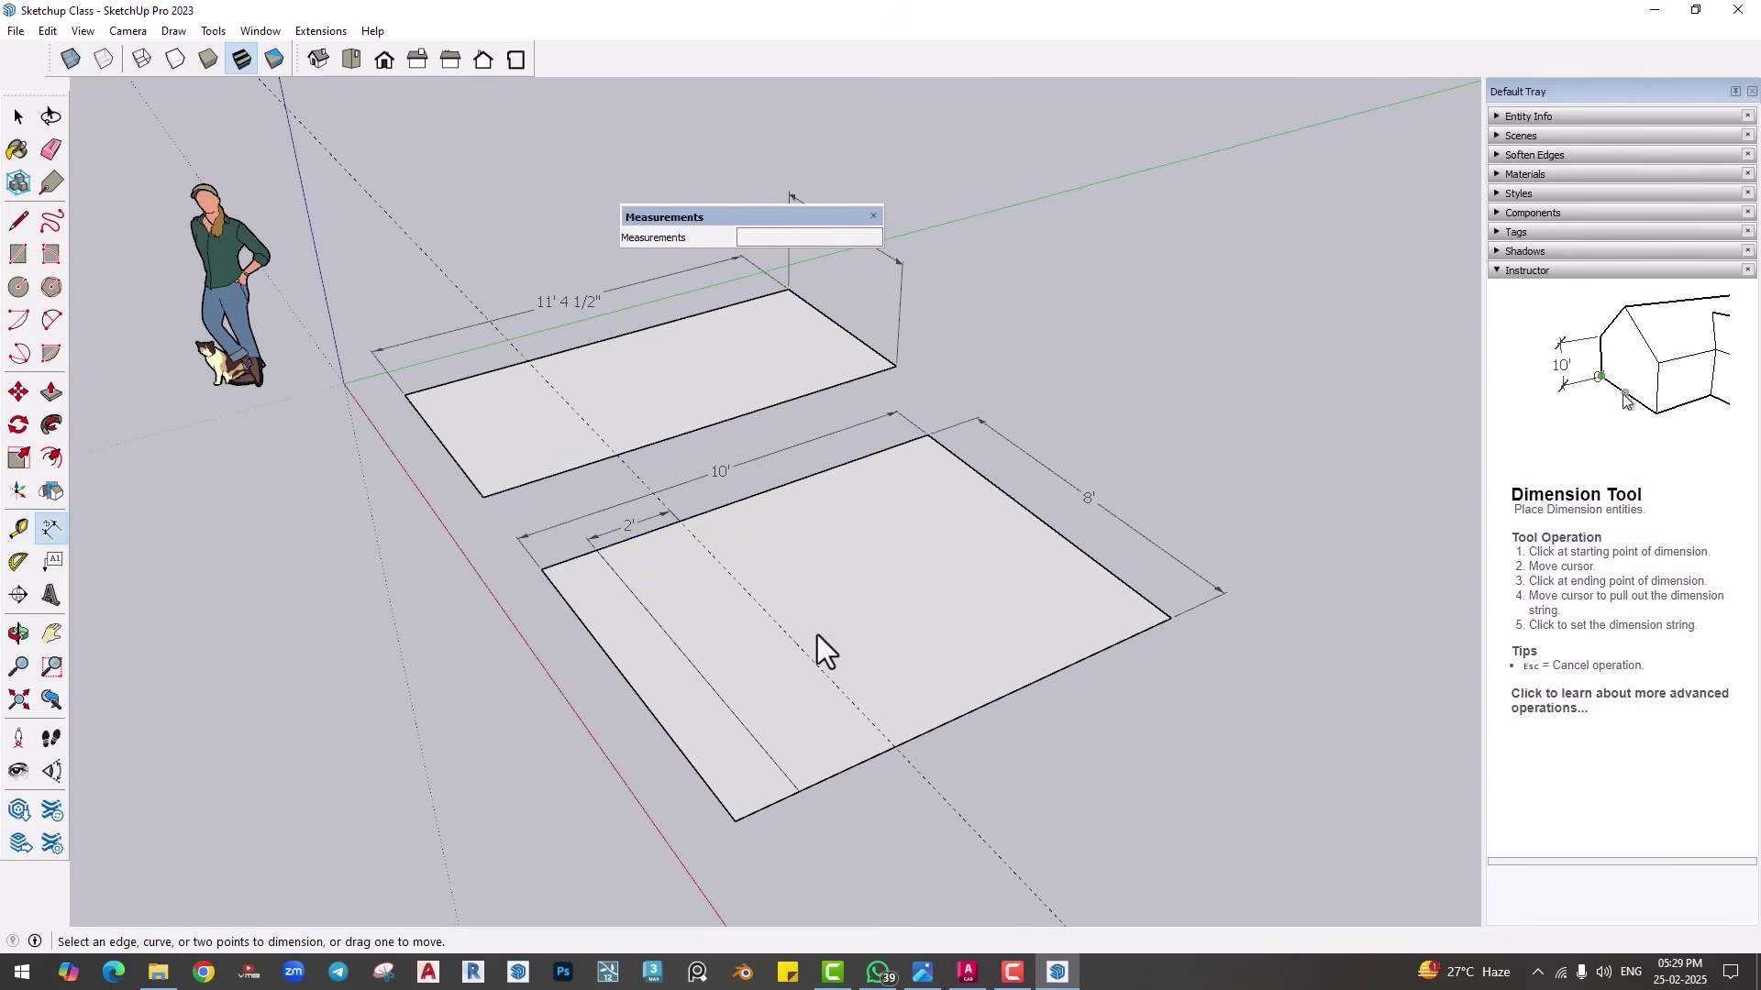
Step: Draw a line along the guide from the rectangle's back long edge to its front long edge
{"action": "scroll", "coordinate": [761, 623], "scroll_direction": "up", "scroll_amount": 1}
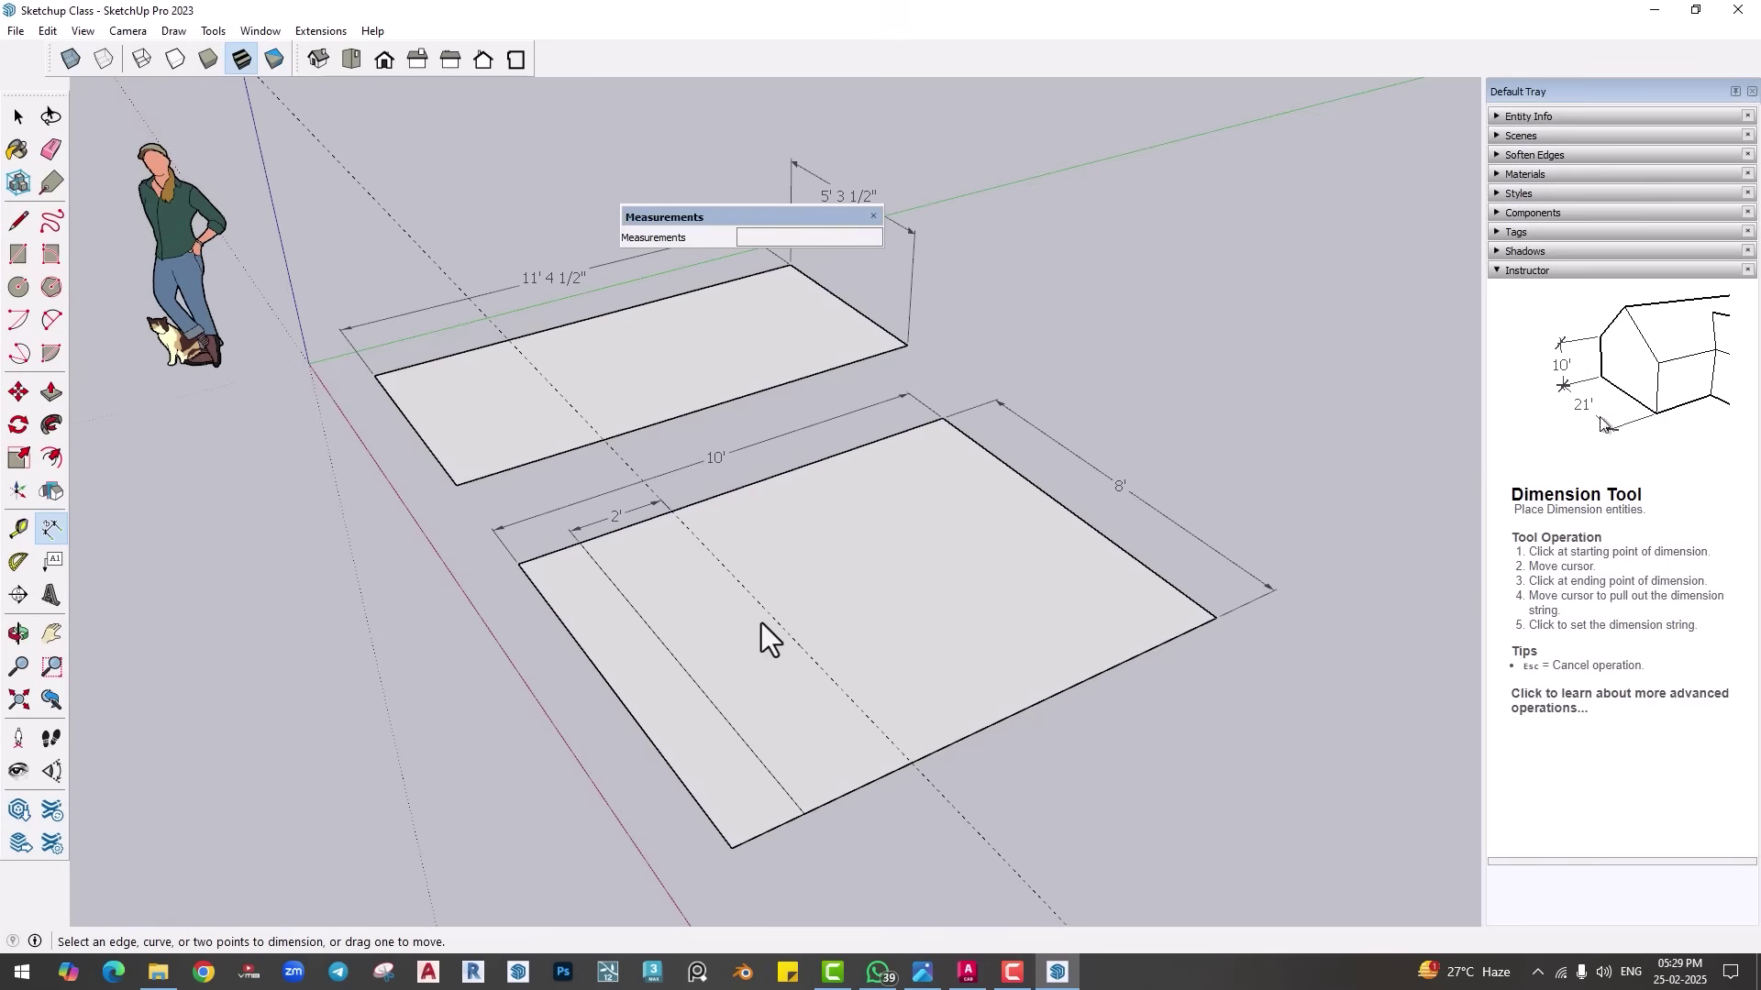
{"action": "key", "text": "l"}
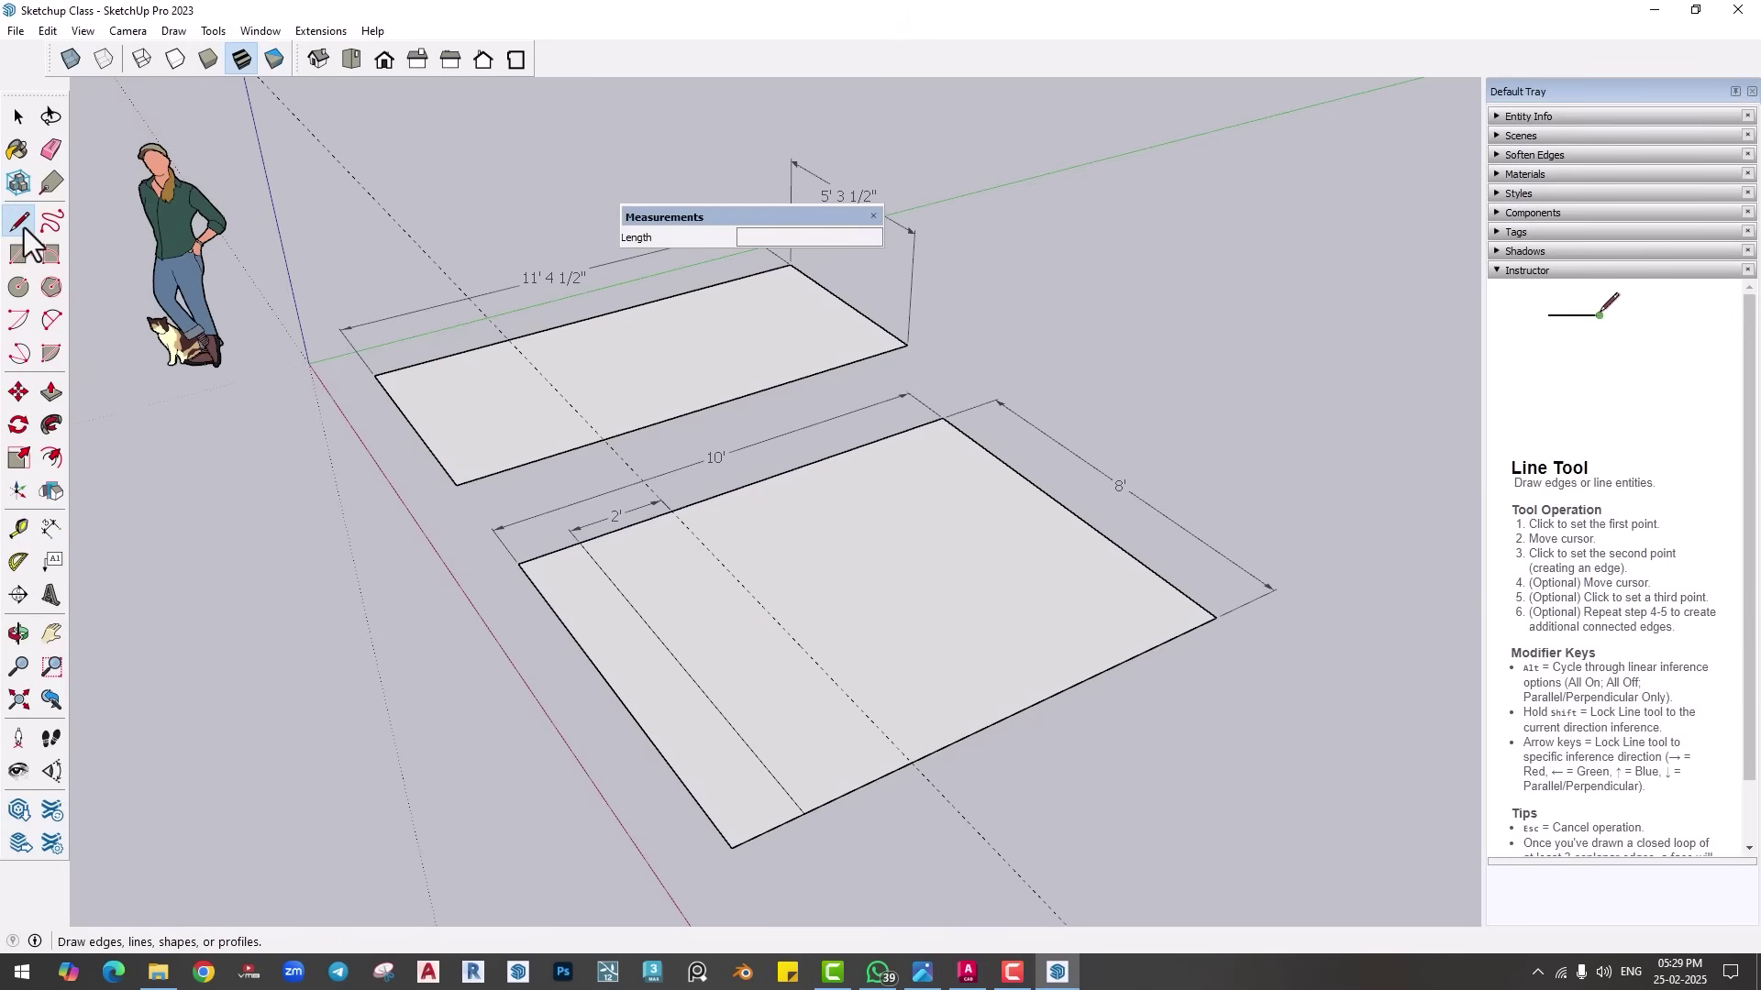
{"action": "left_click", "coordinate": [672, 510]}
{"action": "left_click", "coordinate": [913, 759]}
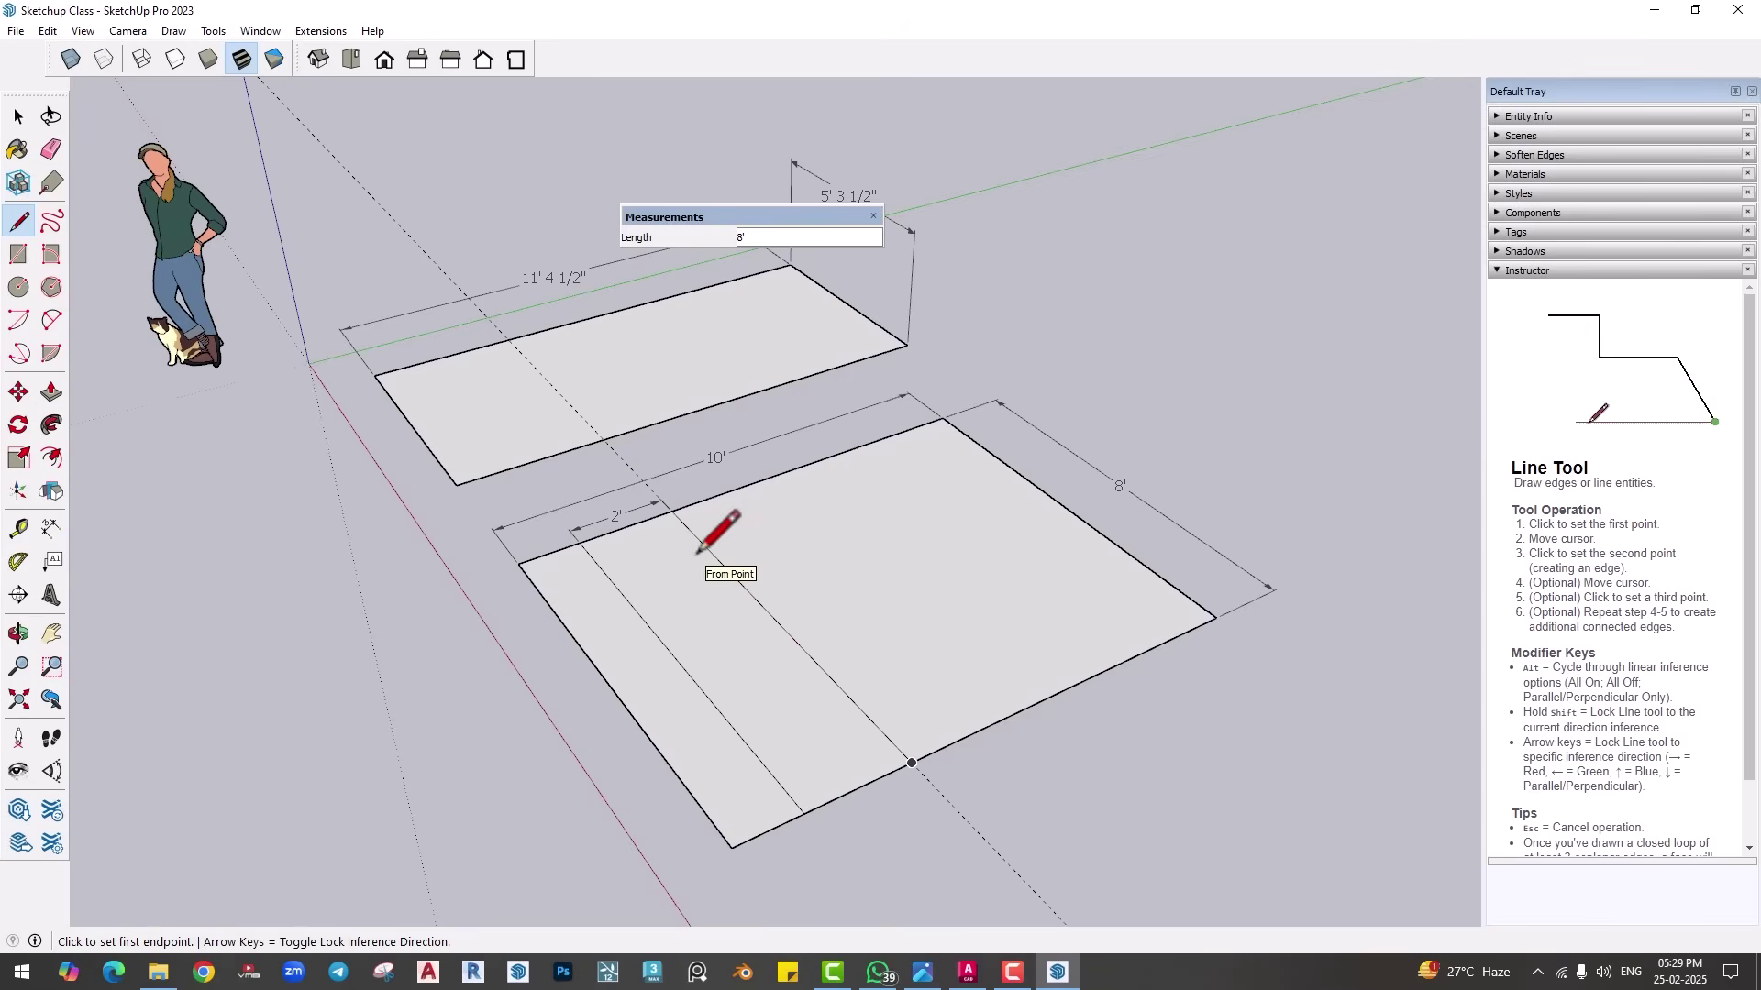
Step: Erase the guide and the 10' and 8' dimensions of the second rectangle
{"action": "left_click", "coordinate": [42, 150]}
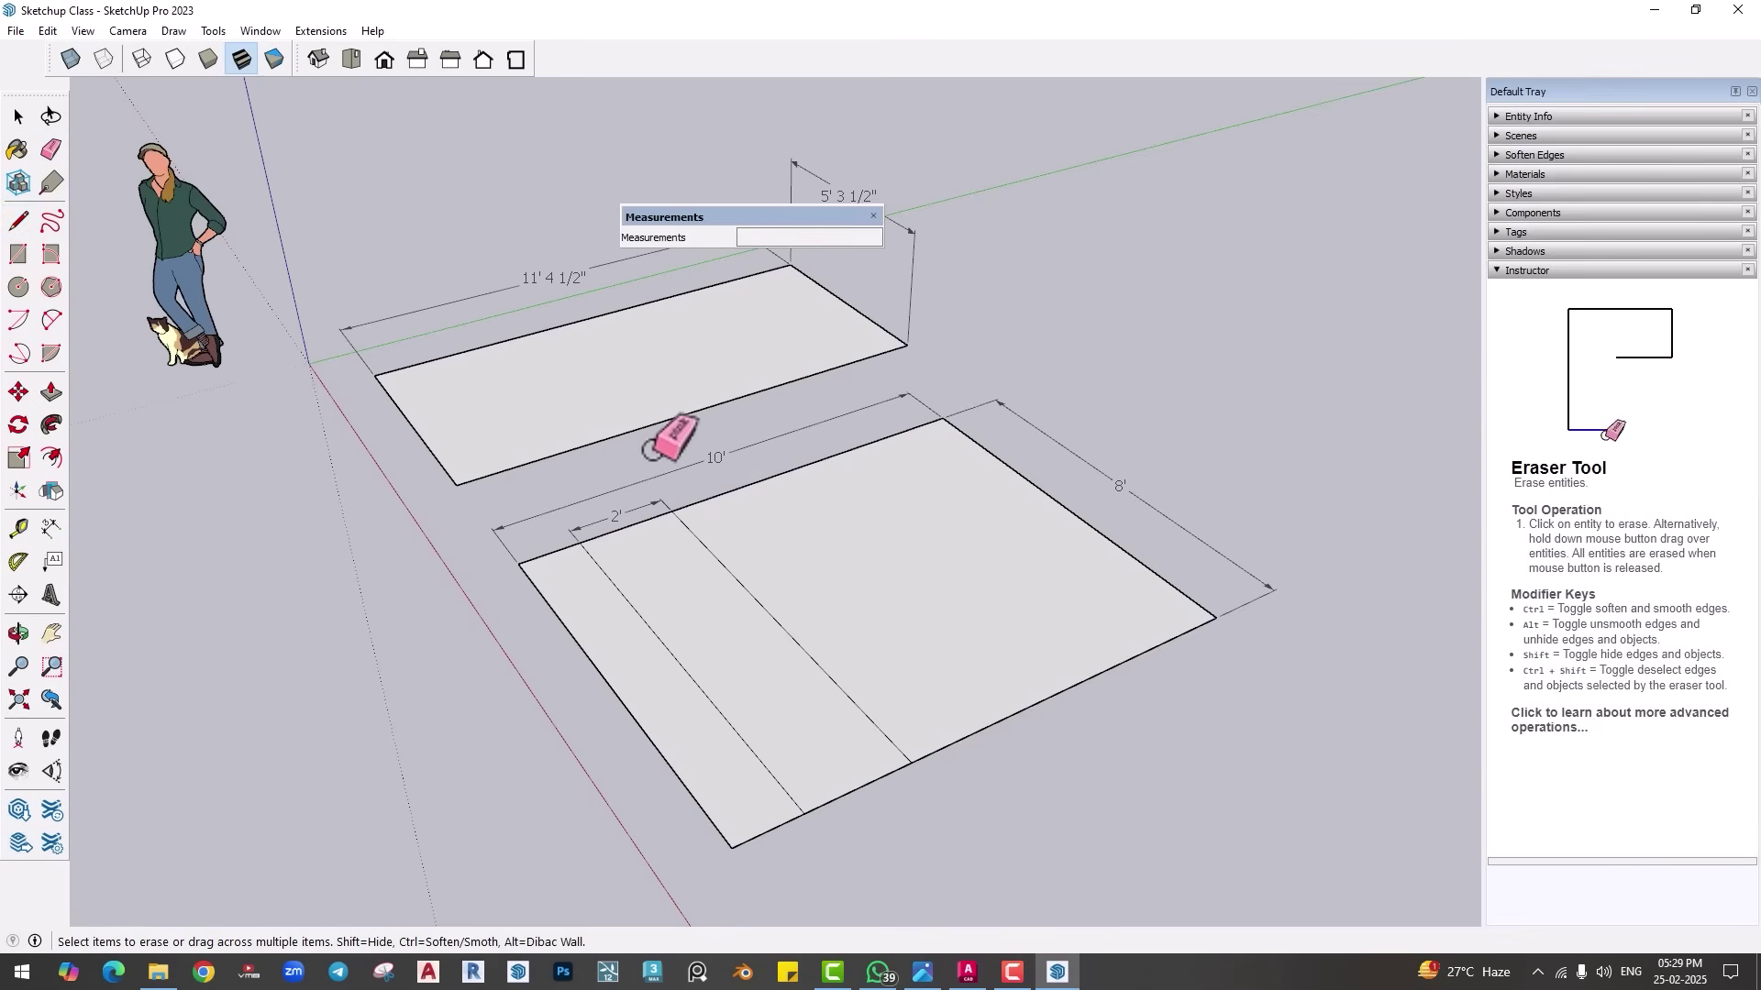
{"action": "left_click", "coordinate": [701, 455]}
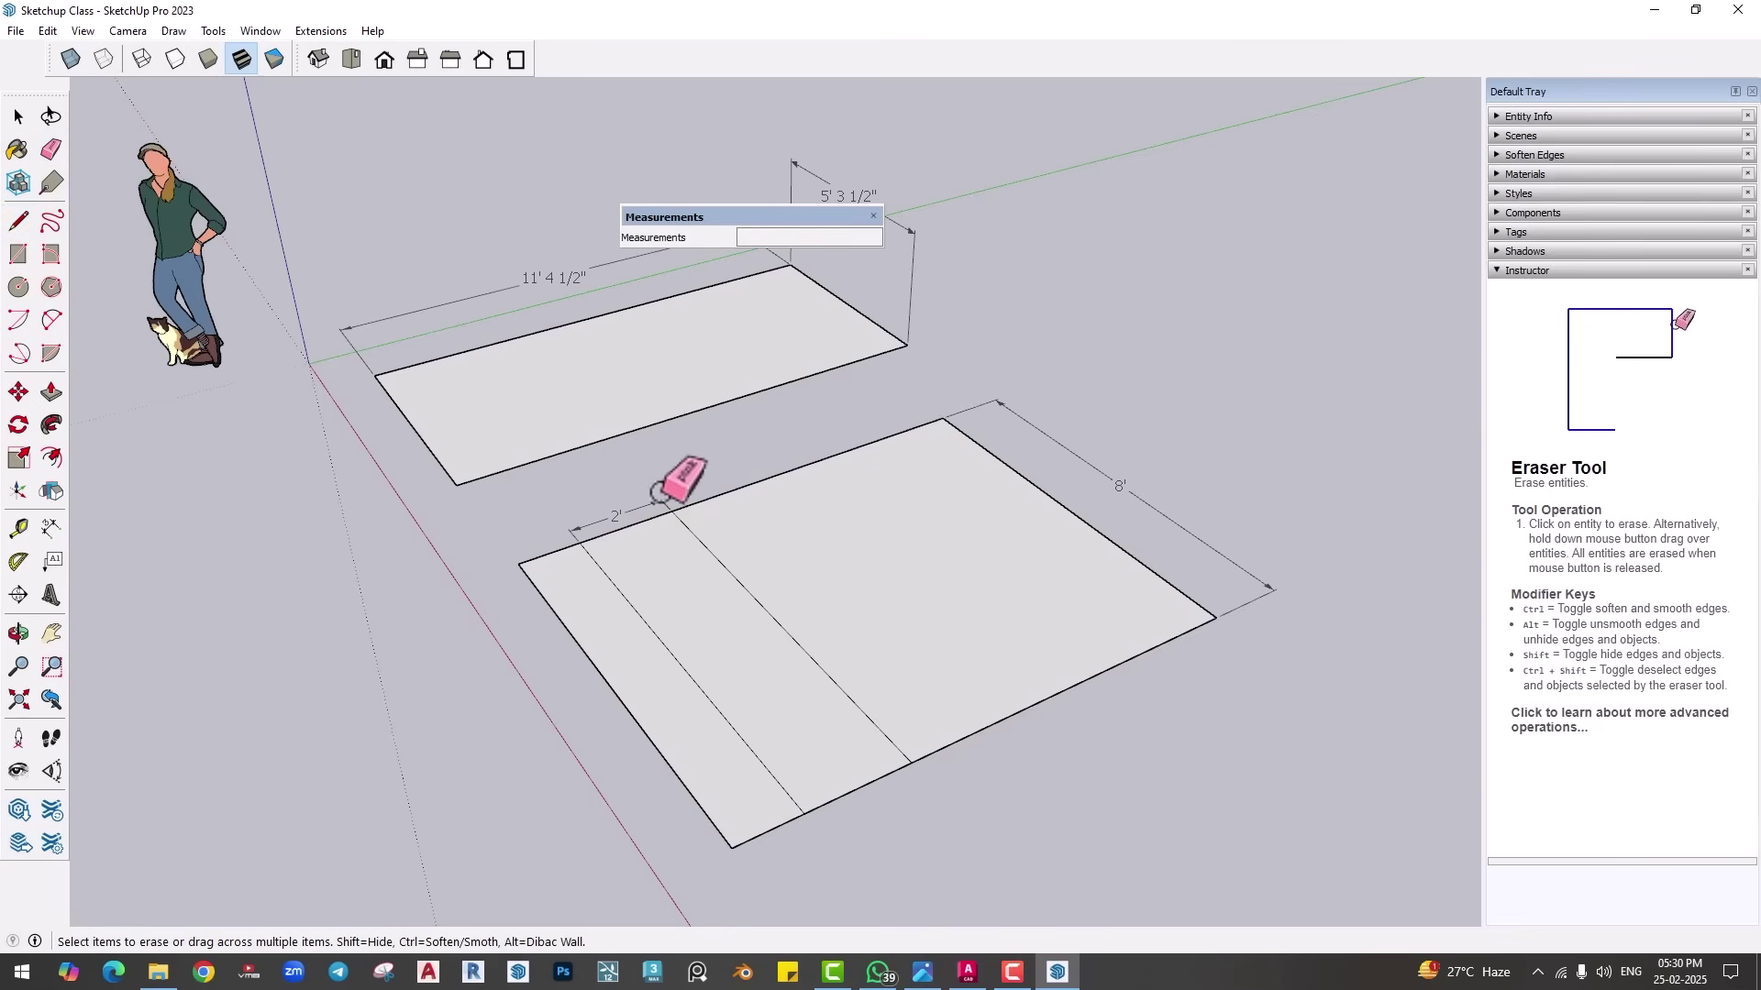
{"action": "left_click", "coordinate": [1105, 474]}
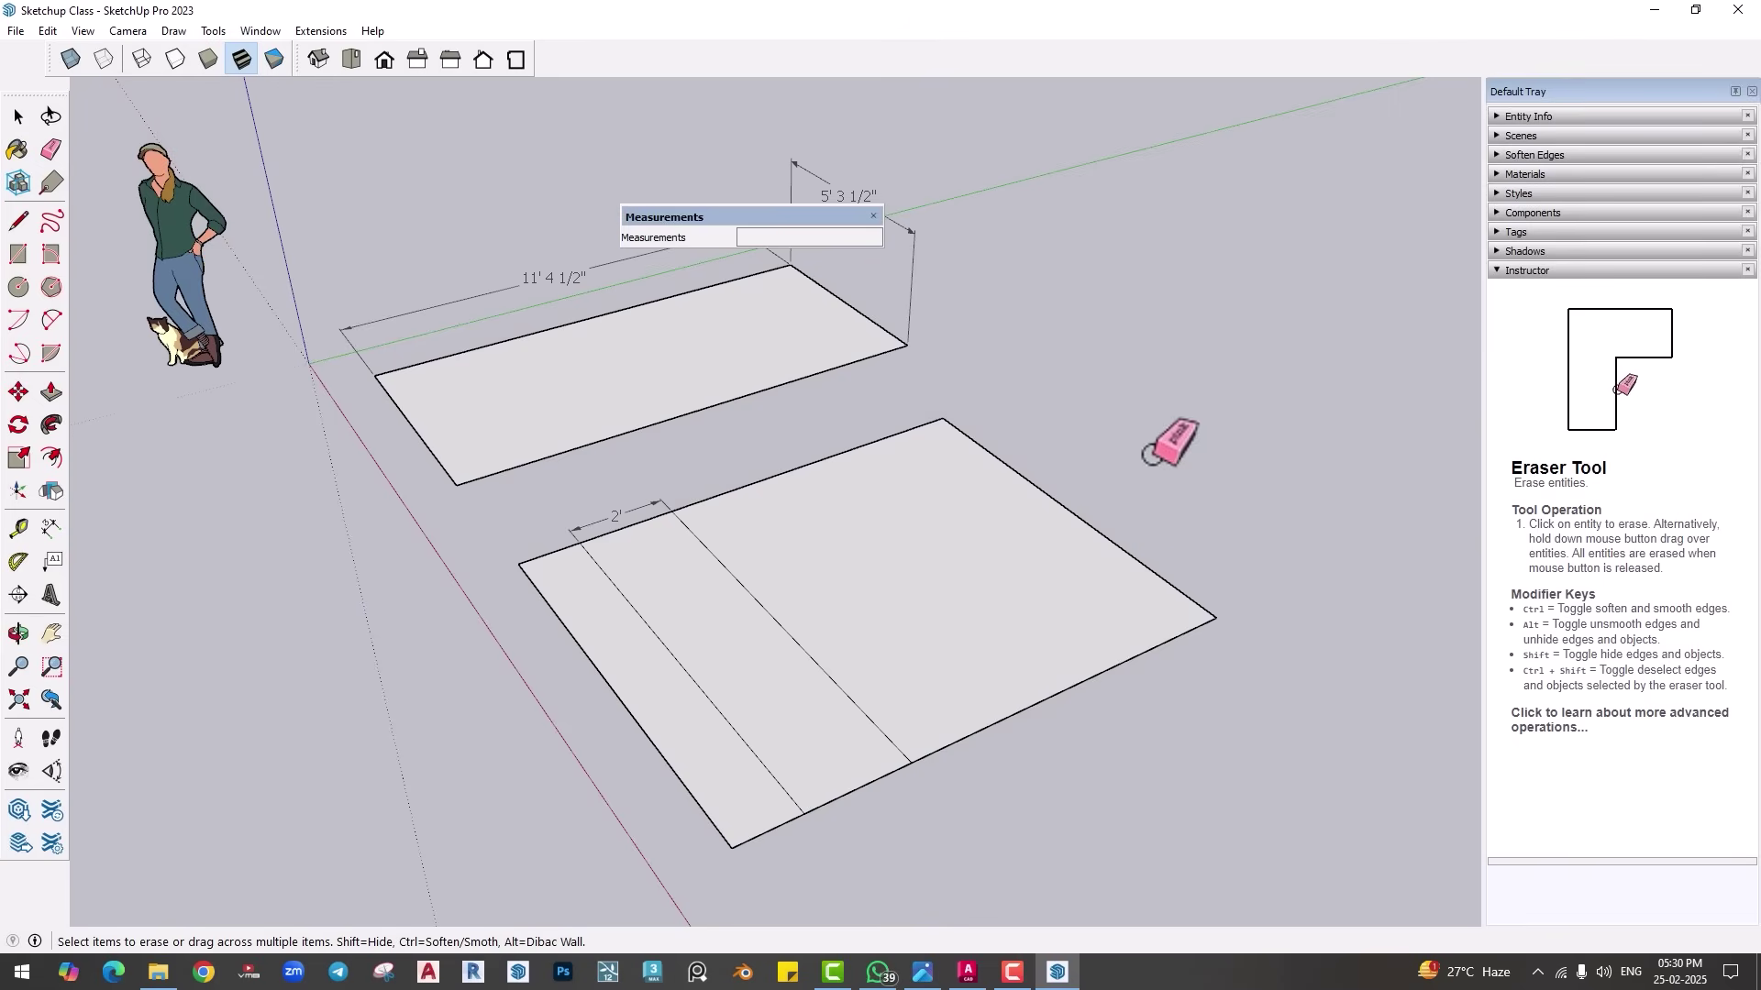
Step: Place a Tape Measure guide 3' inside the second rectangle, parallel to its back long edge
{"action": "left_click", "coordinate": [17, 528]}
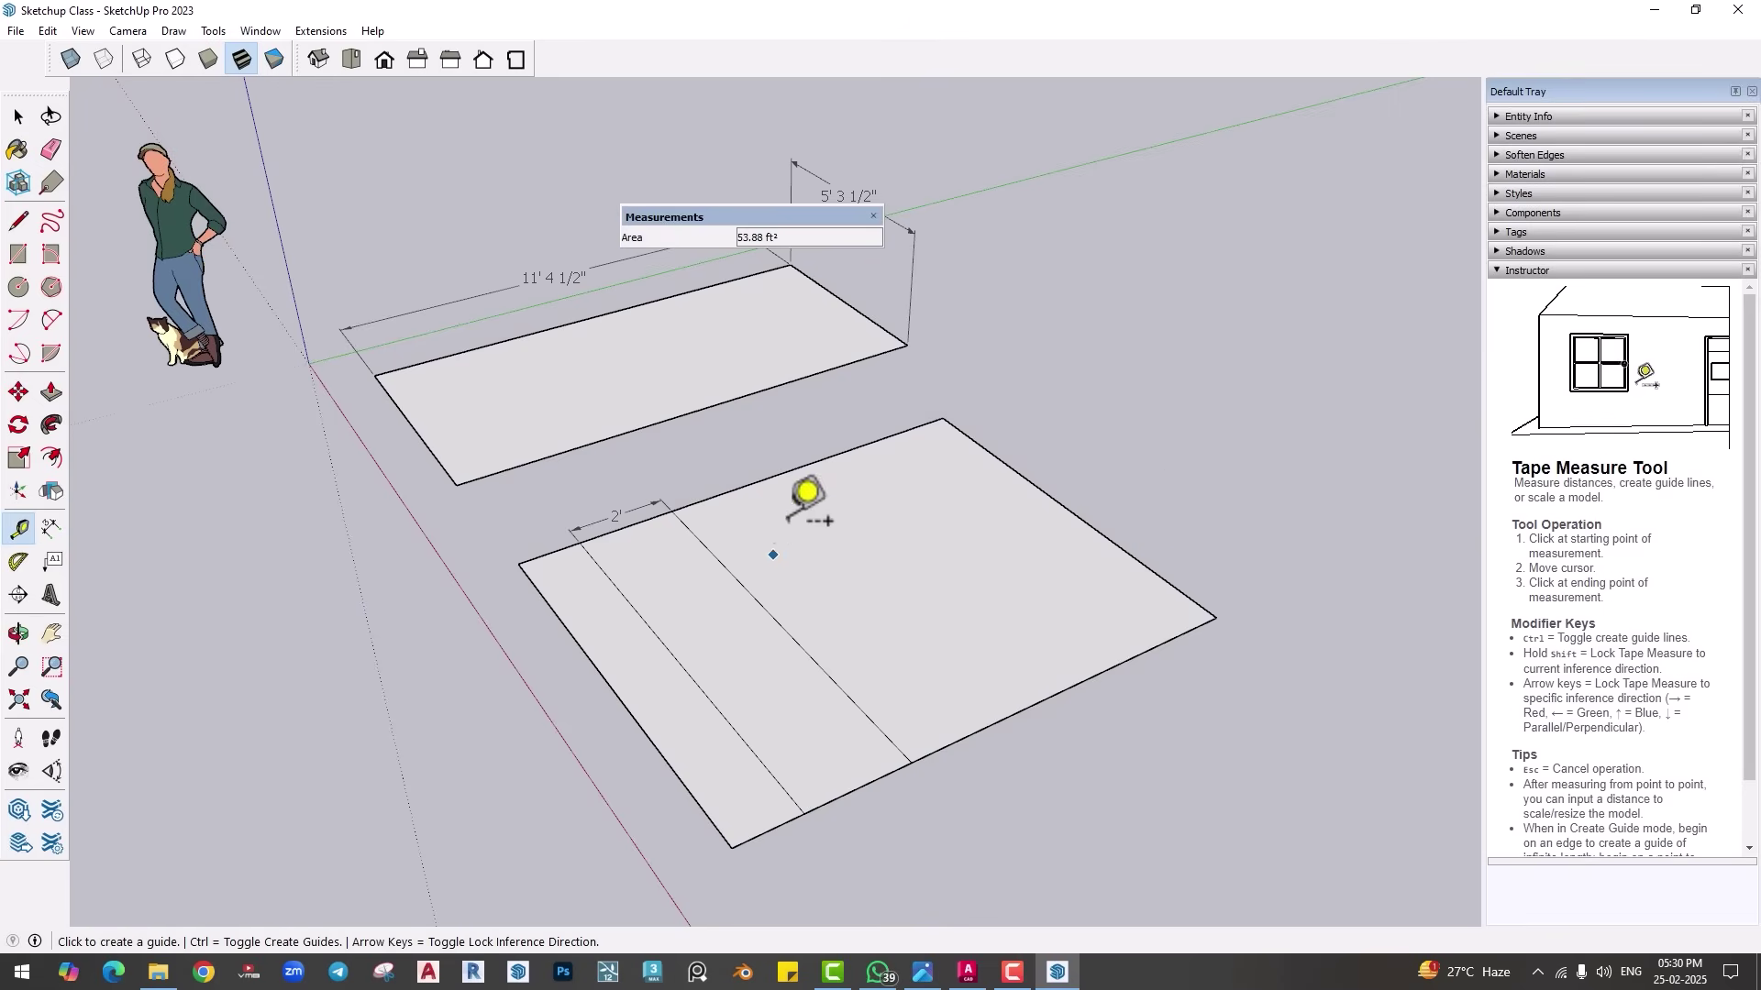
{"action": "left_click", "coordinate": [786, 473]}
{"action": "type", "text": "3"}
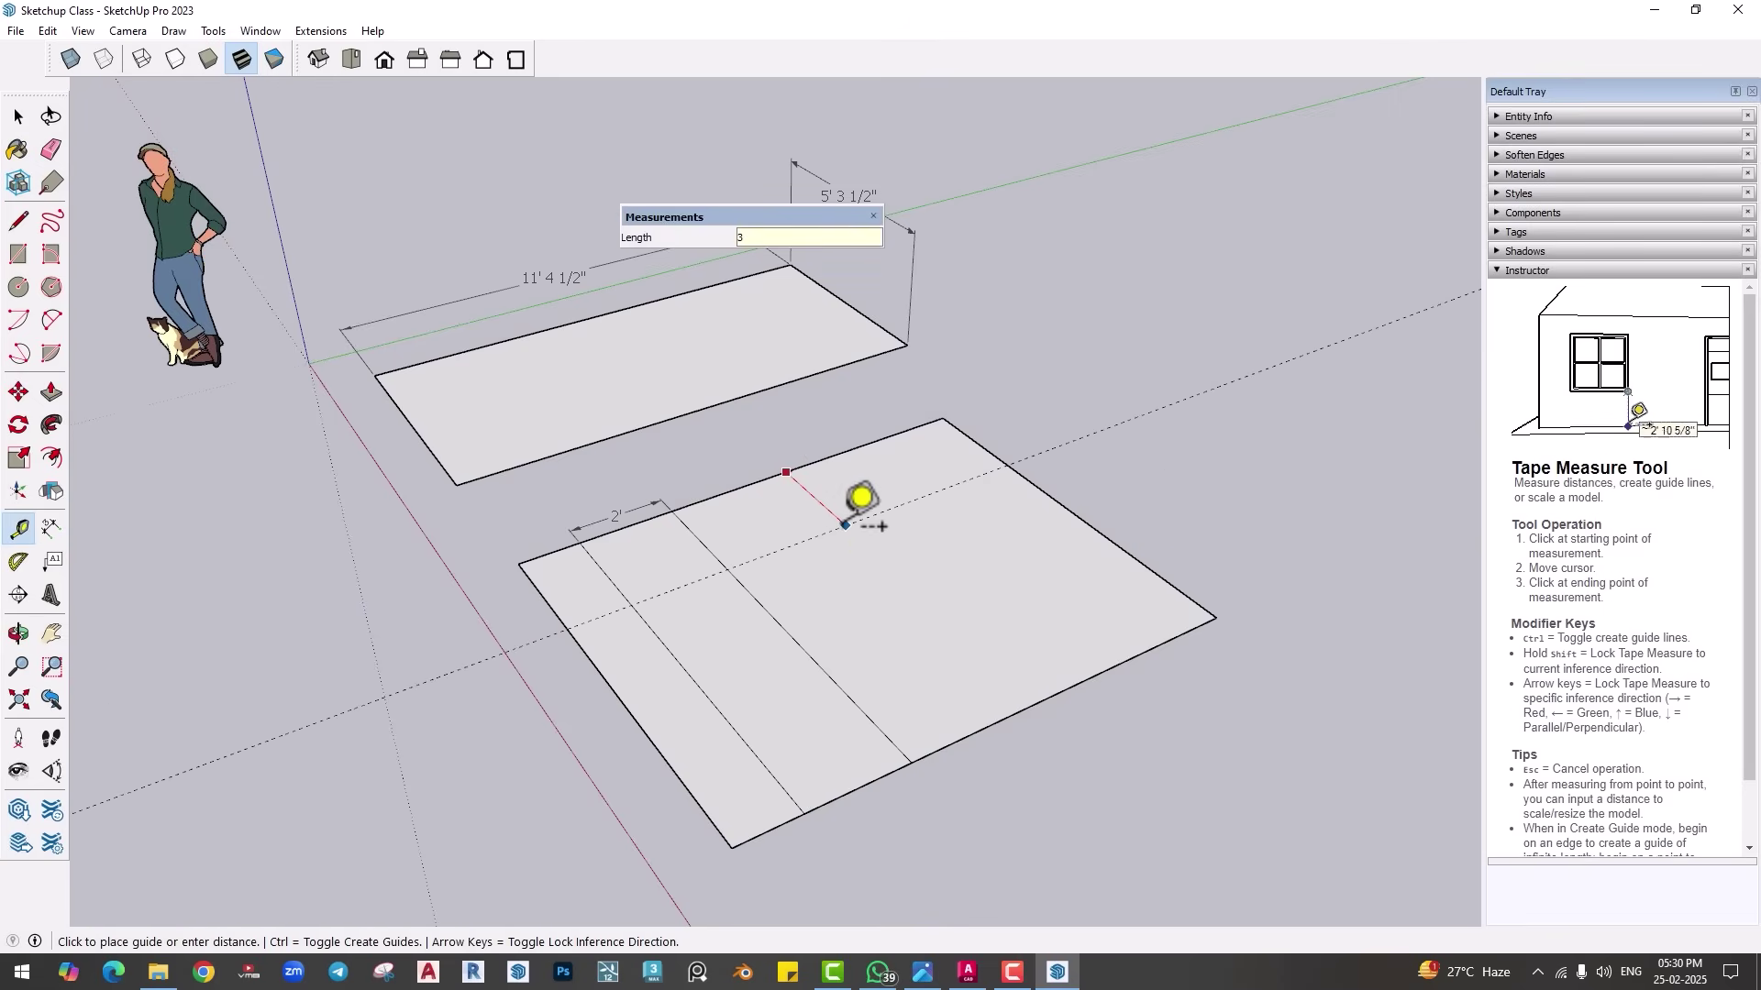
{"action": "key", "text": "Return"}
Step: Draw a line along the guide from the second dividing line to the far 8' edge, and erase the guide
{"action": "key", "text": "l"}
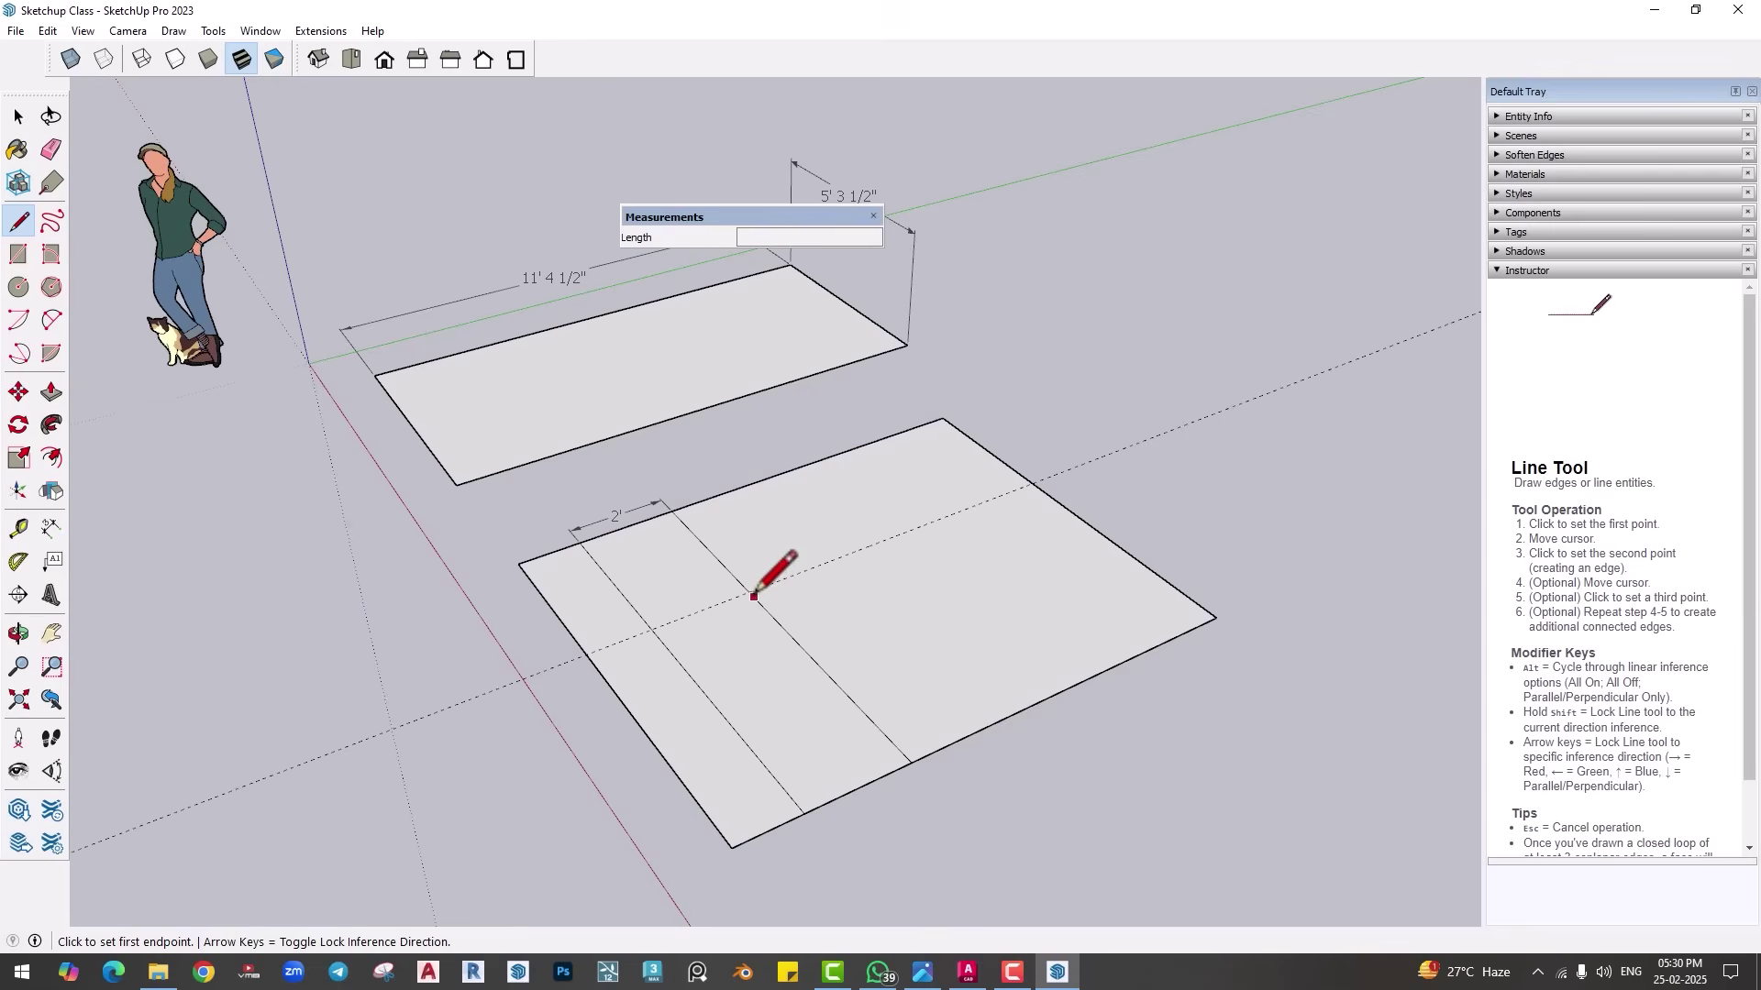
{"action": "left_click", "coordinate": [752, 595]}
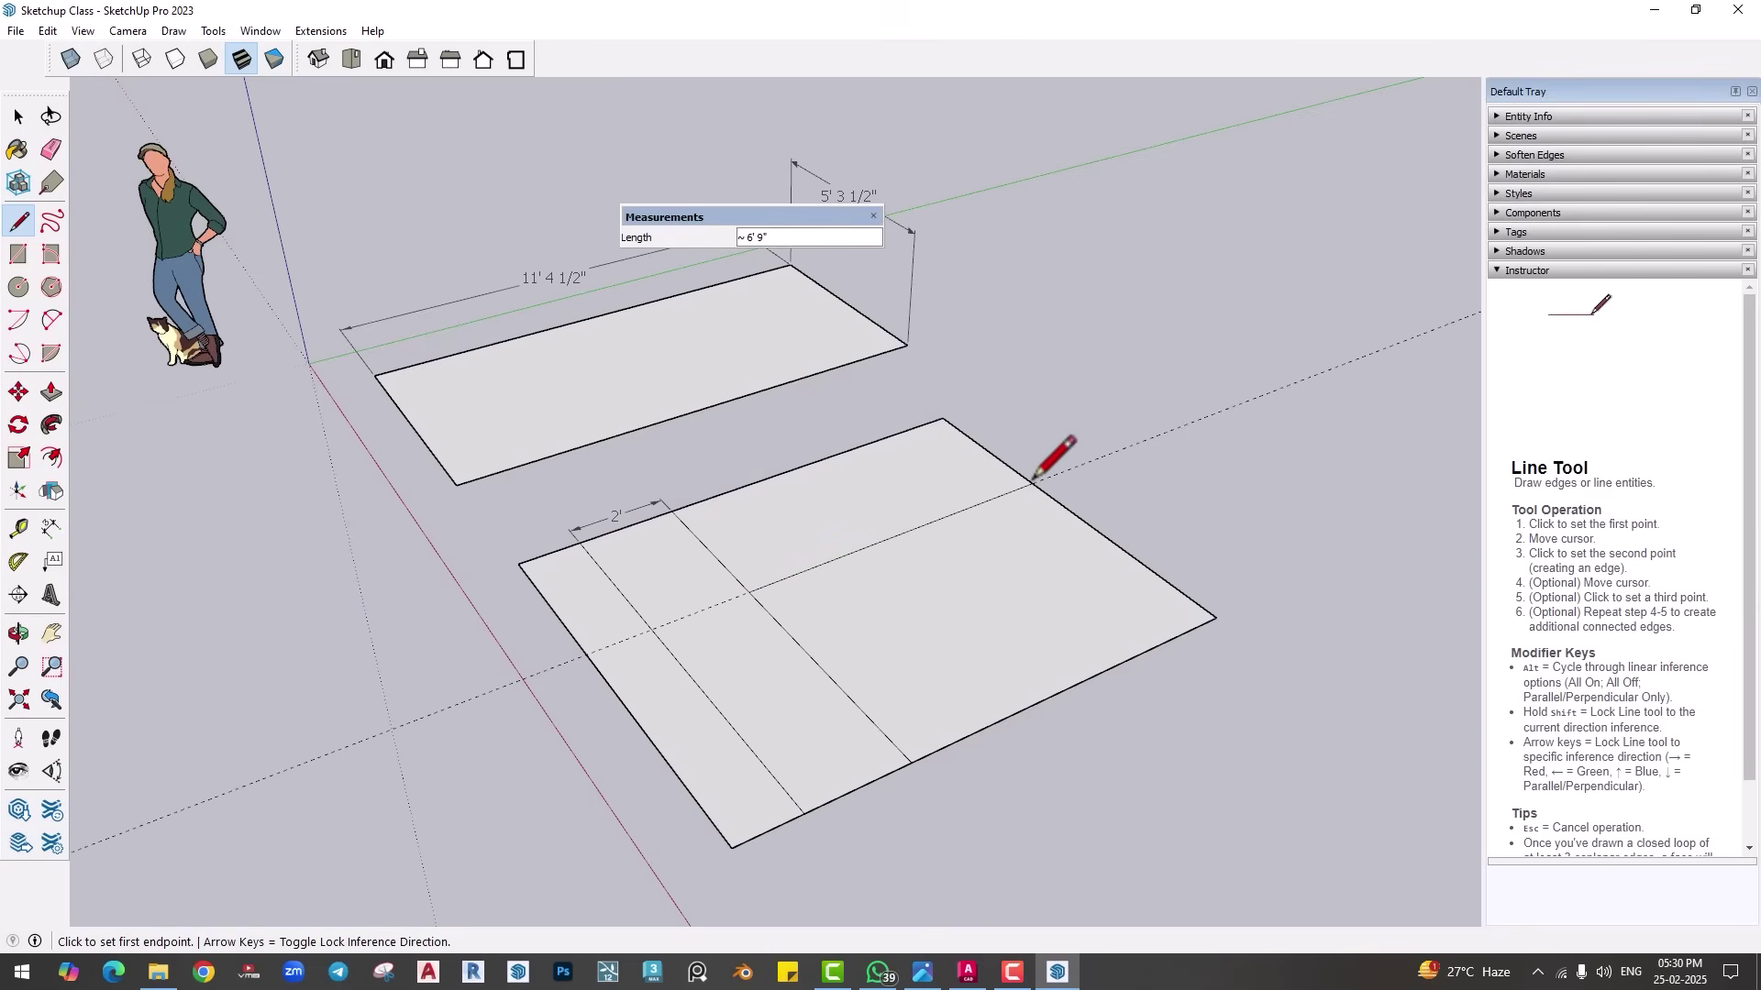
{"action": "key", "text": "e"}
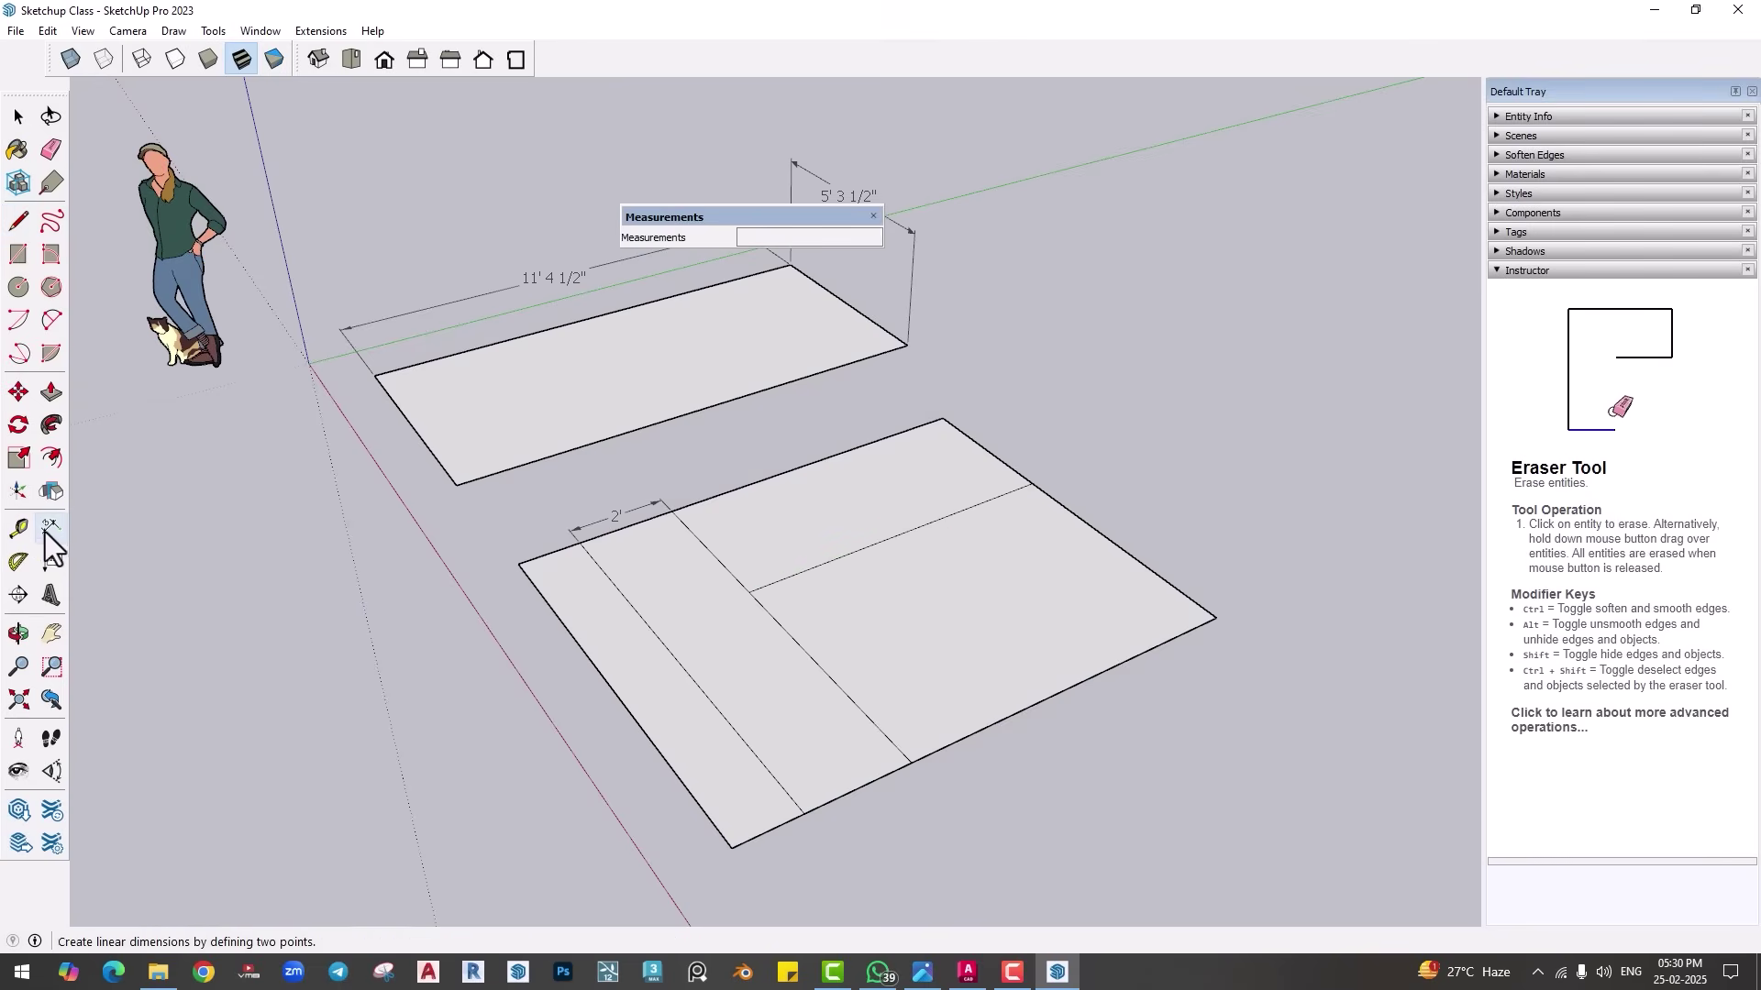
Step: Dimension the distance from the rectangle's back long edge to the new line, along the second dividing line
{"action": "left_click", "coordinate": [51, 529]}
{"action": "left_click", "coordinate": [672, 512]}
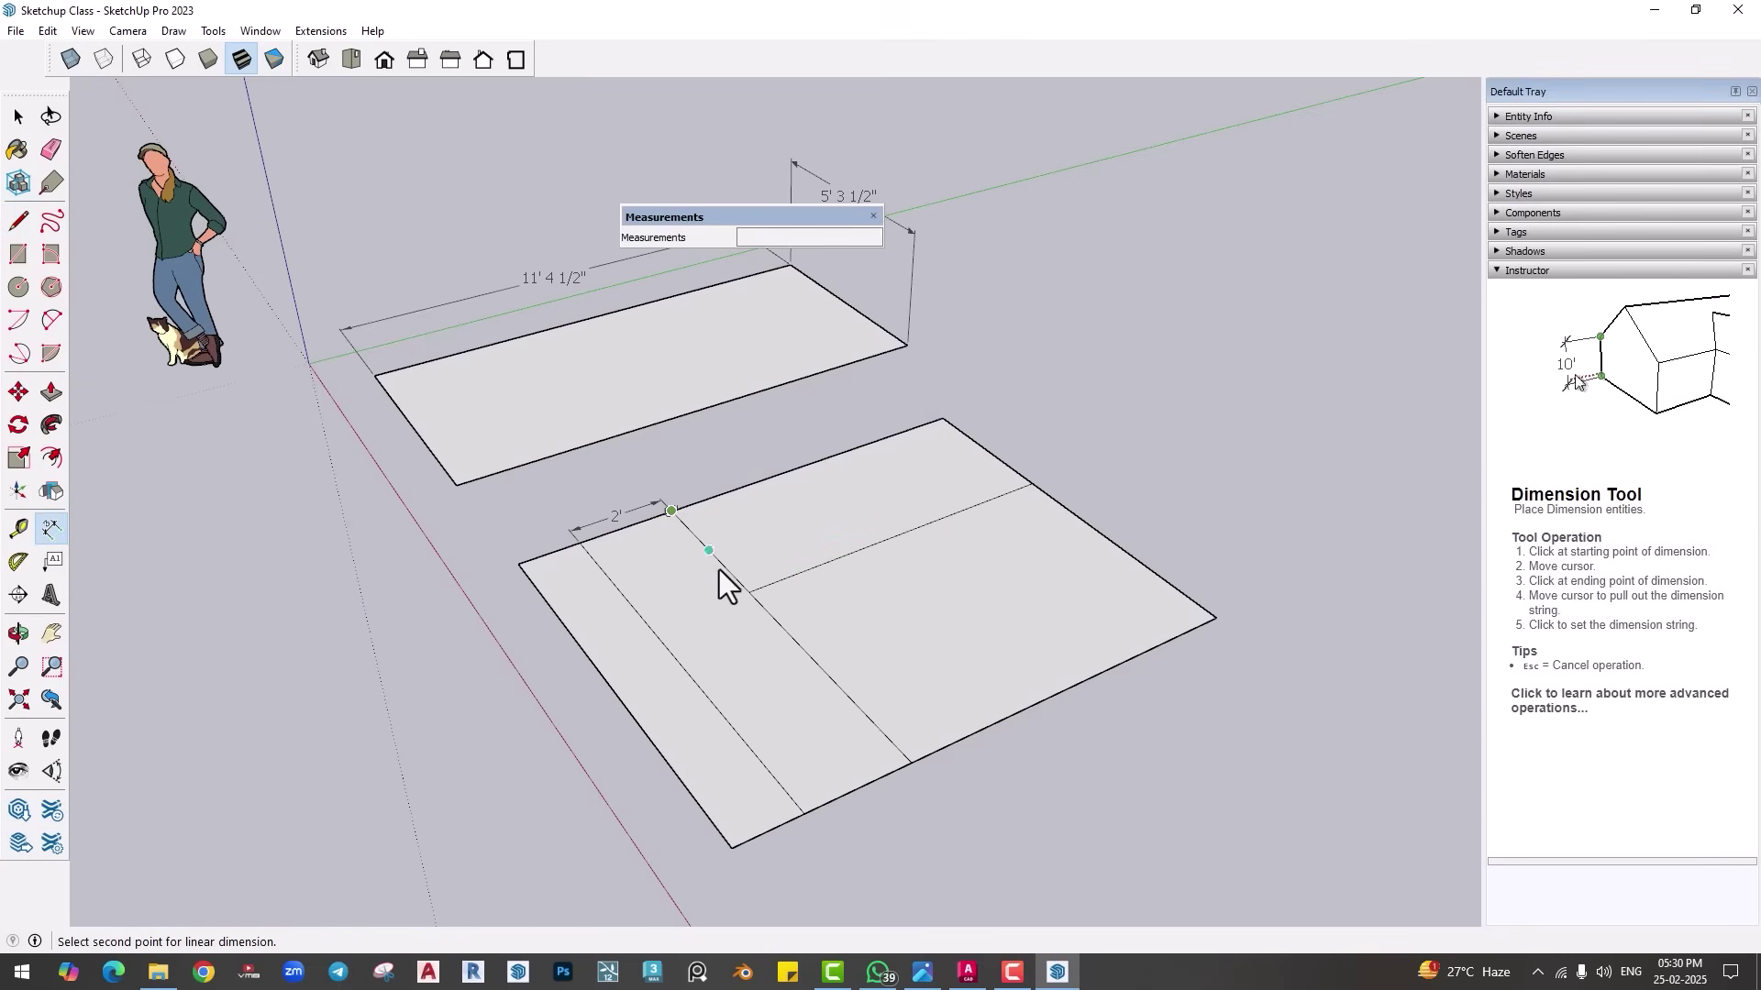
{"action": "left_click", "coordinate": [749, 592]}
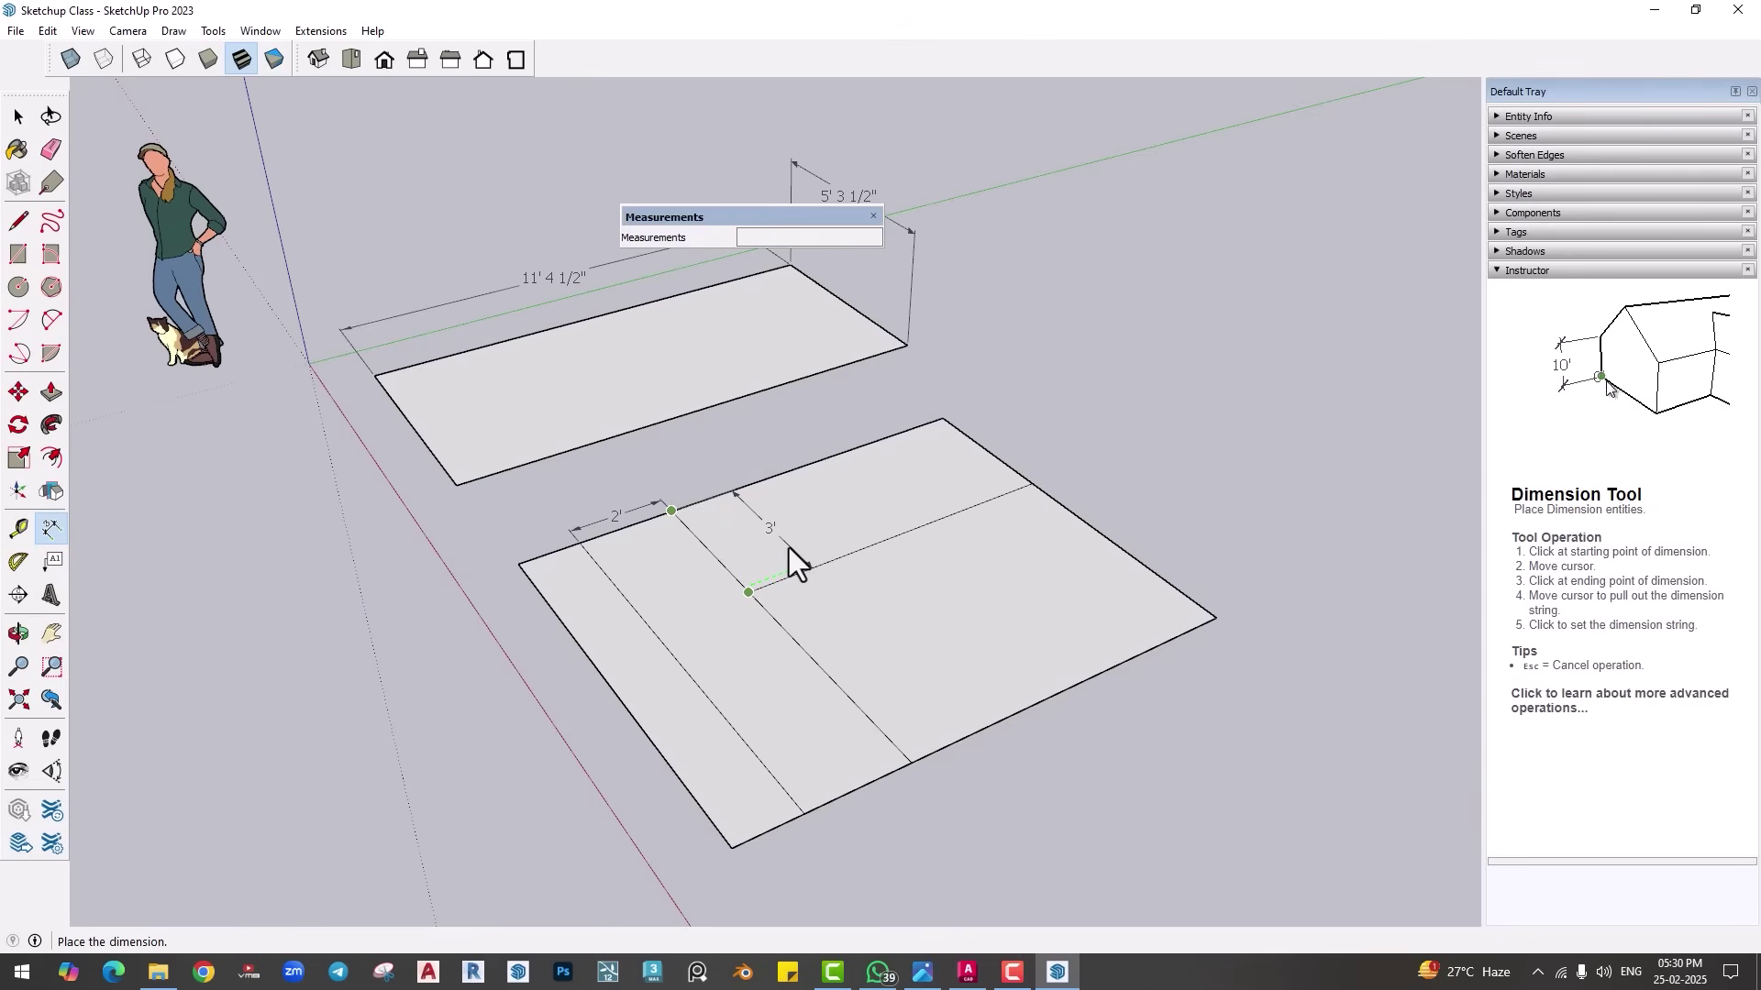
{"action": "left_click", "coordinate": [789, 548]}
Step: Offset the outline of the large front face inward by 6" with the Offset tool
{"action": "scroll", "coordinate": [899, 696], "scroll_direction": "down", "scroll_amount": 1}
{"action": "middle_click_drag", "start_coordinate": [796, 645], "coordinate": [806, 609]}
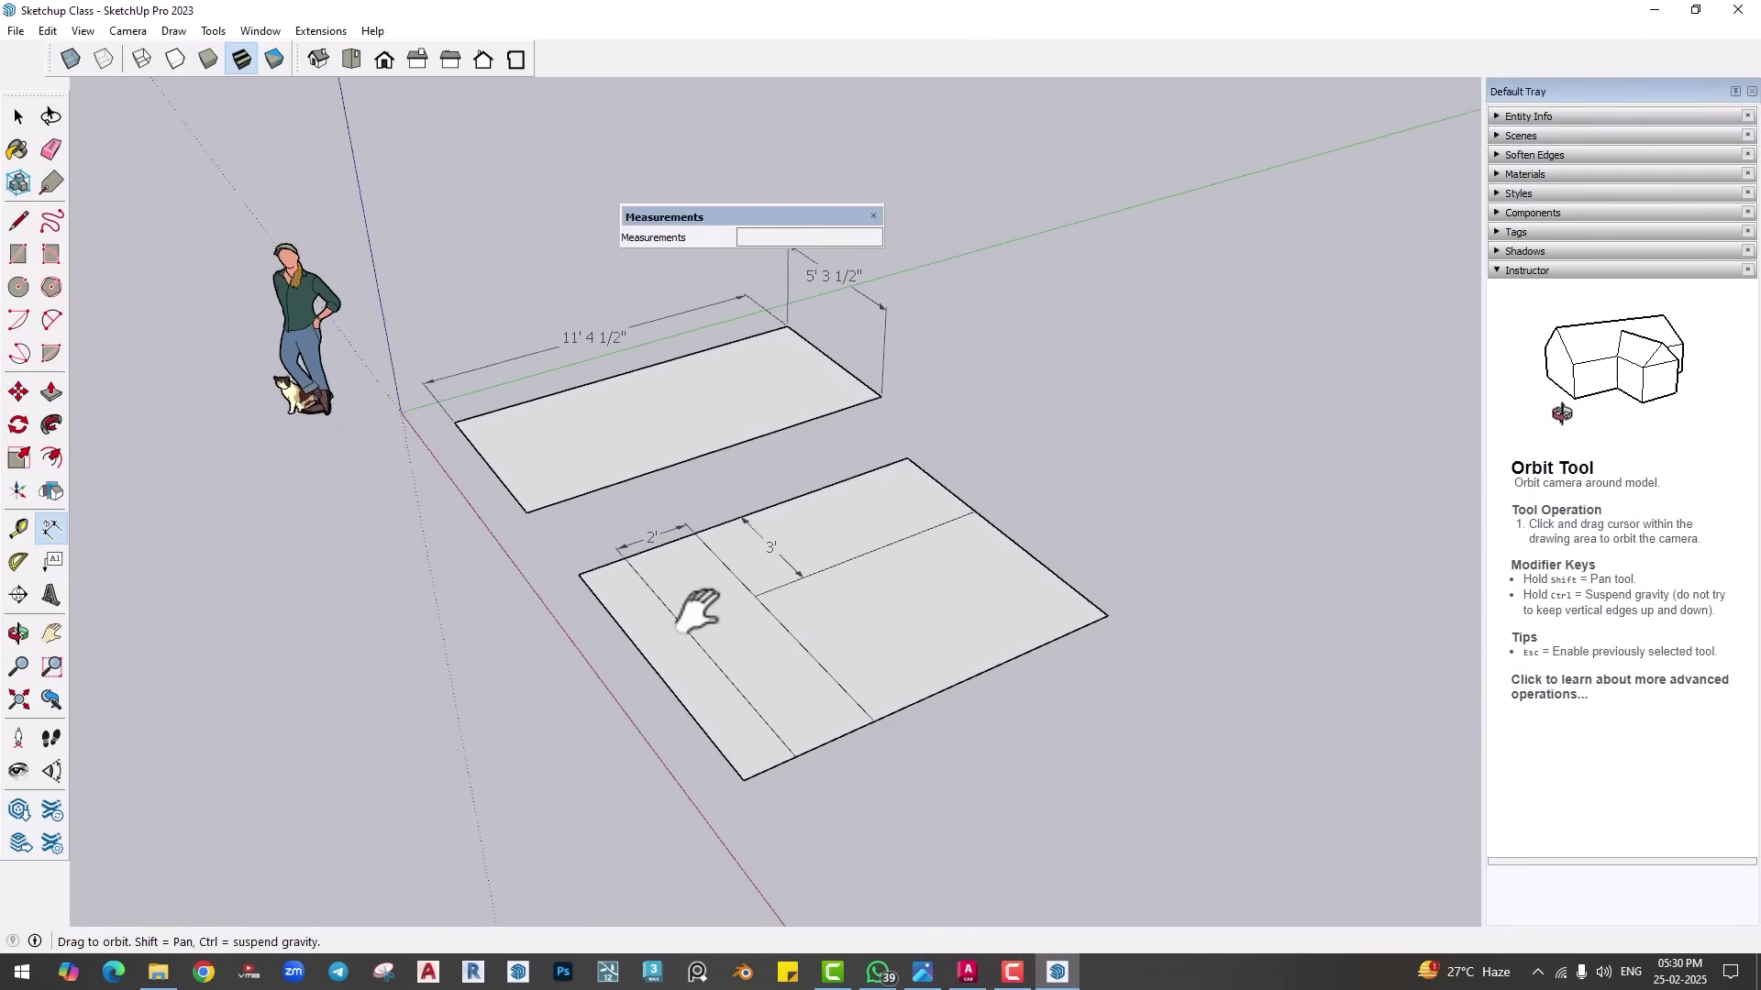
{"action": "scroll", "coordinate": [255, 597], "scroll_direction": "down", "scroll_amount": 2}
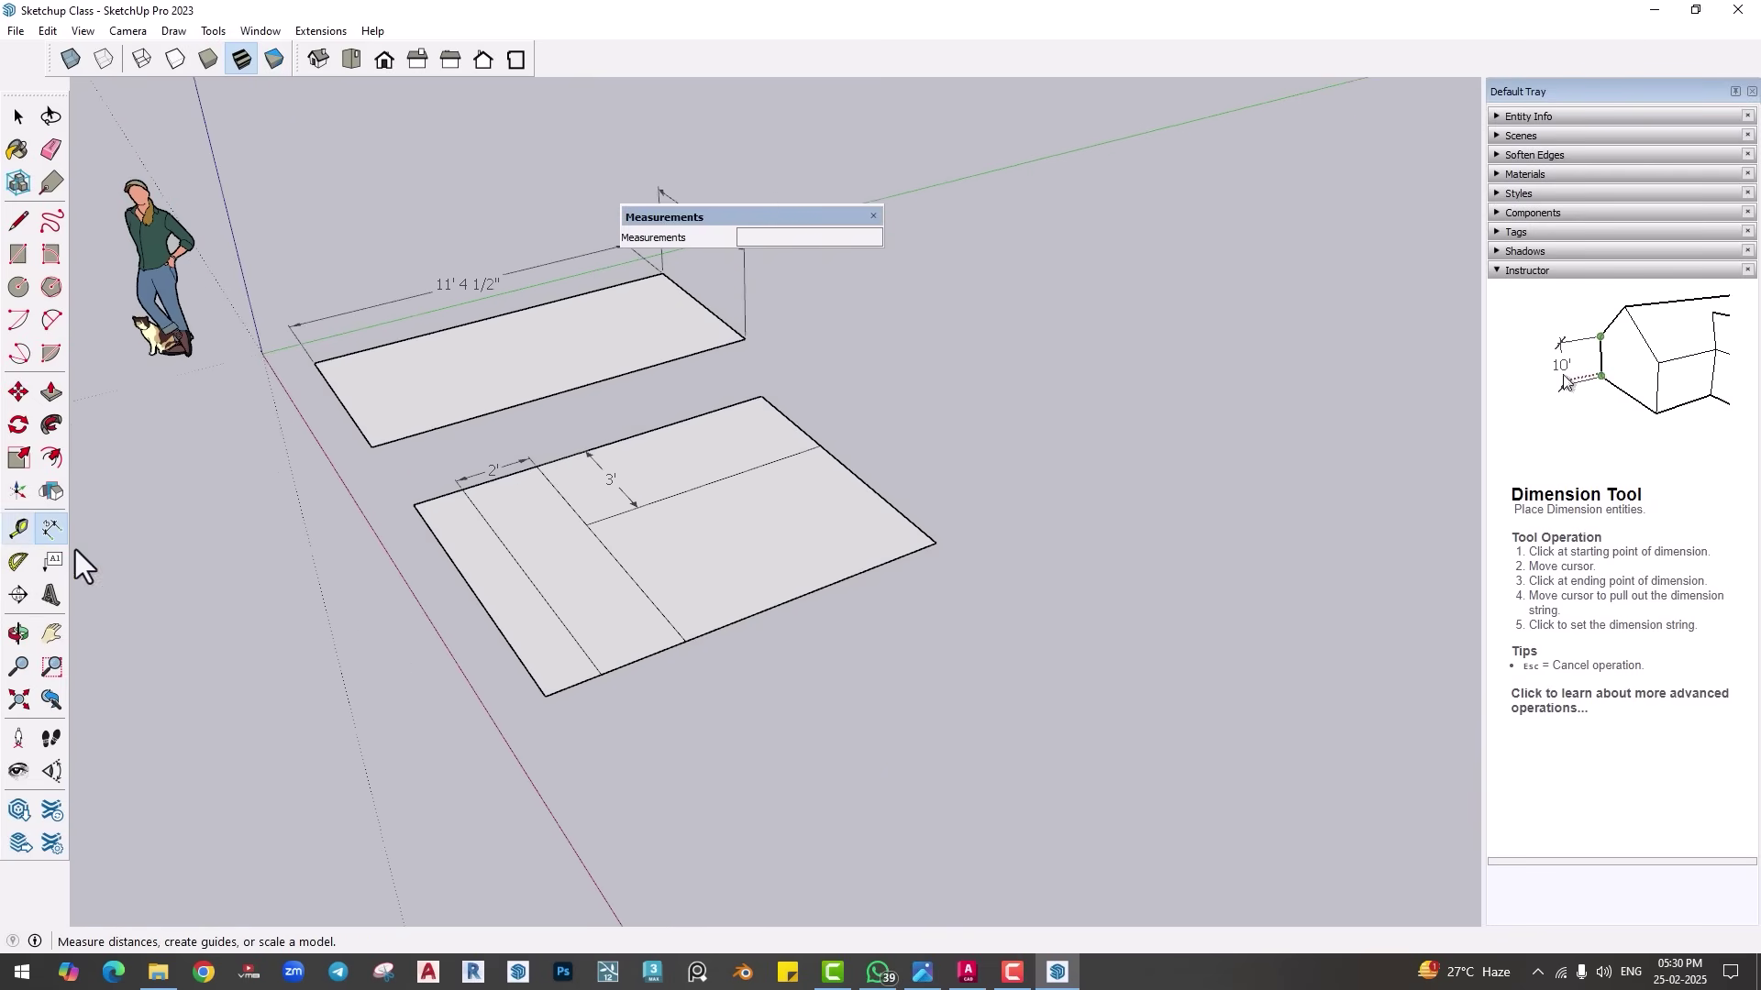
{"action": "scroll", "coordinate": [718, 546], "scroll_direction": "up", "scroll_amount": 1}
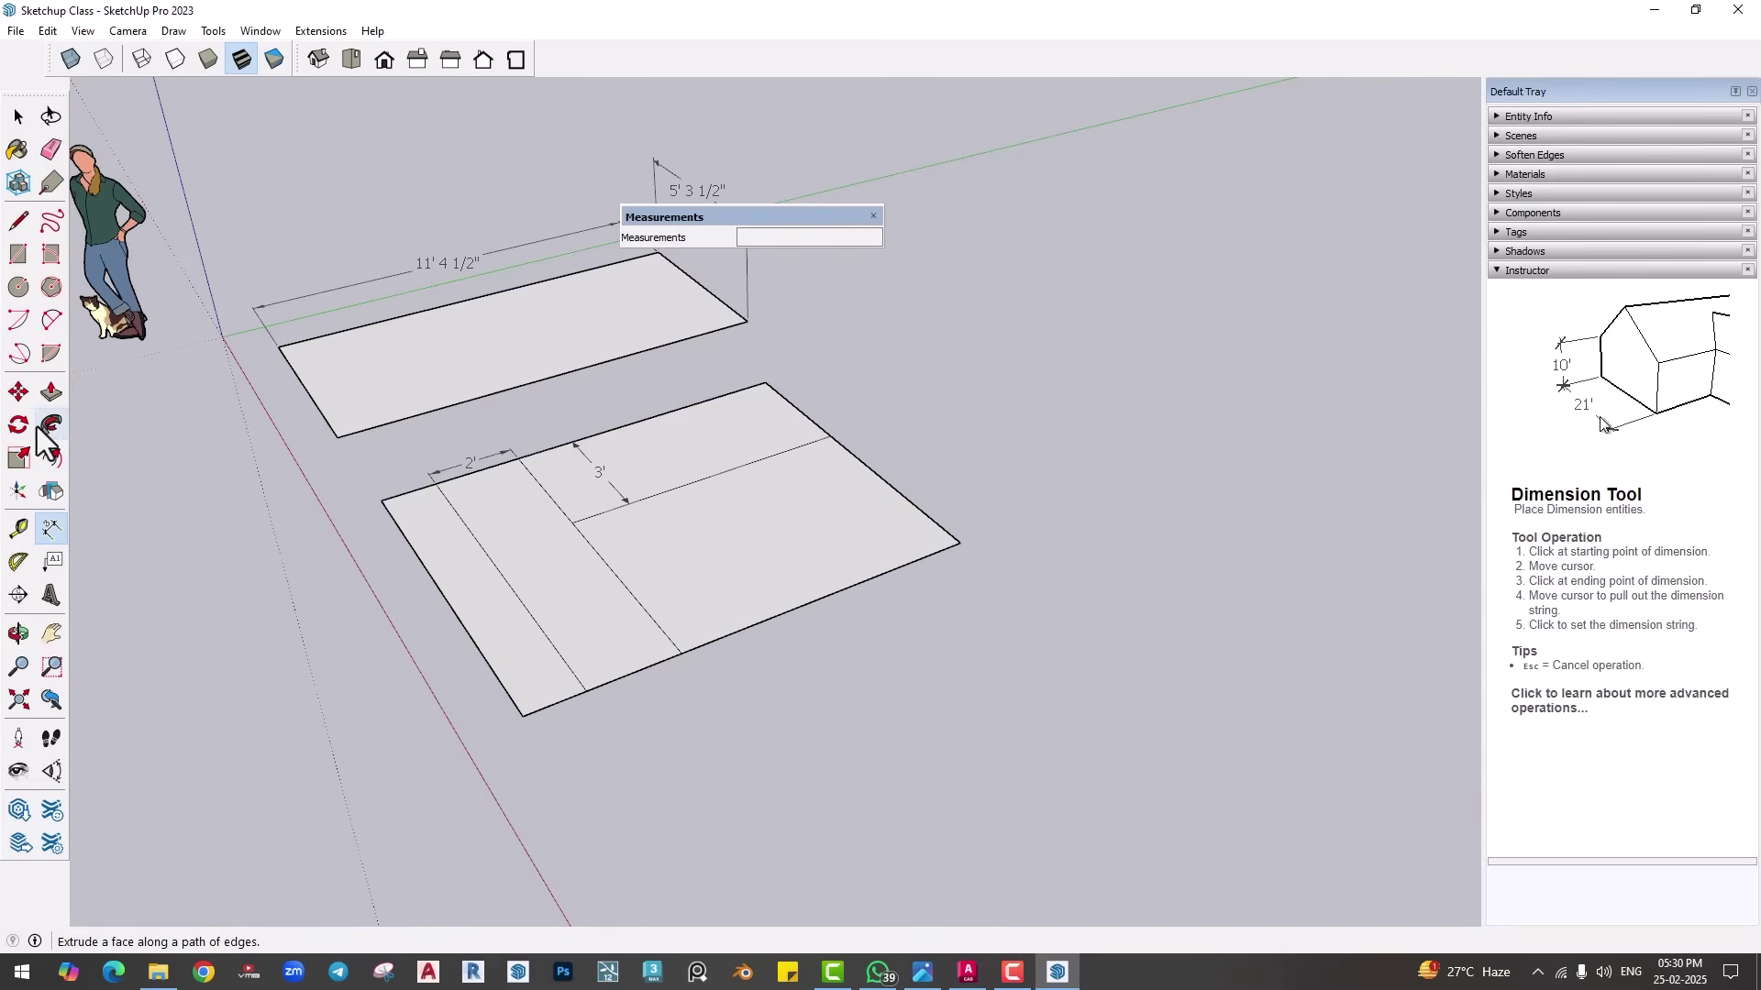
{"action": "left_click", "coordinate": [43, 461]}
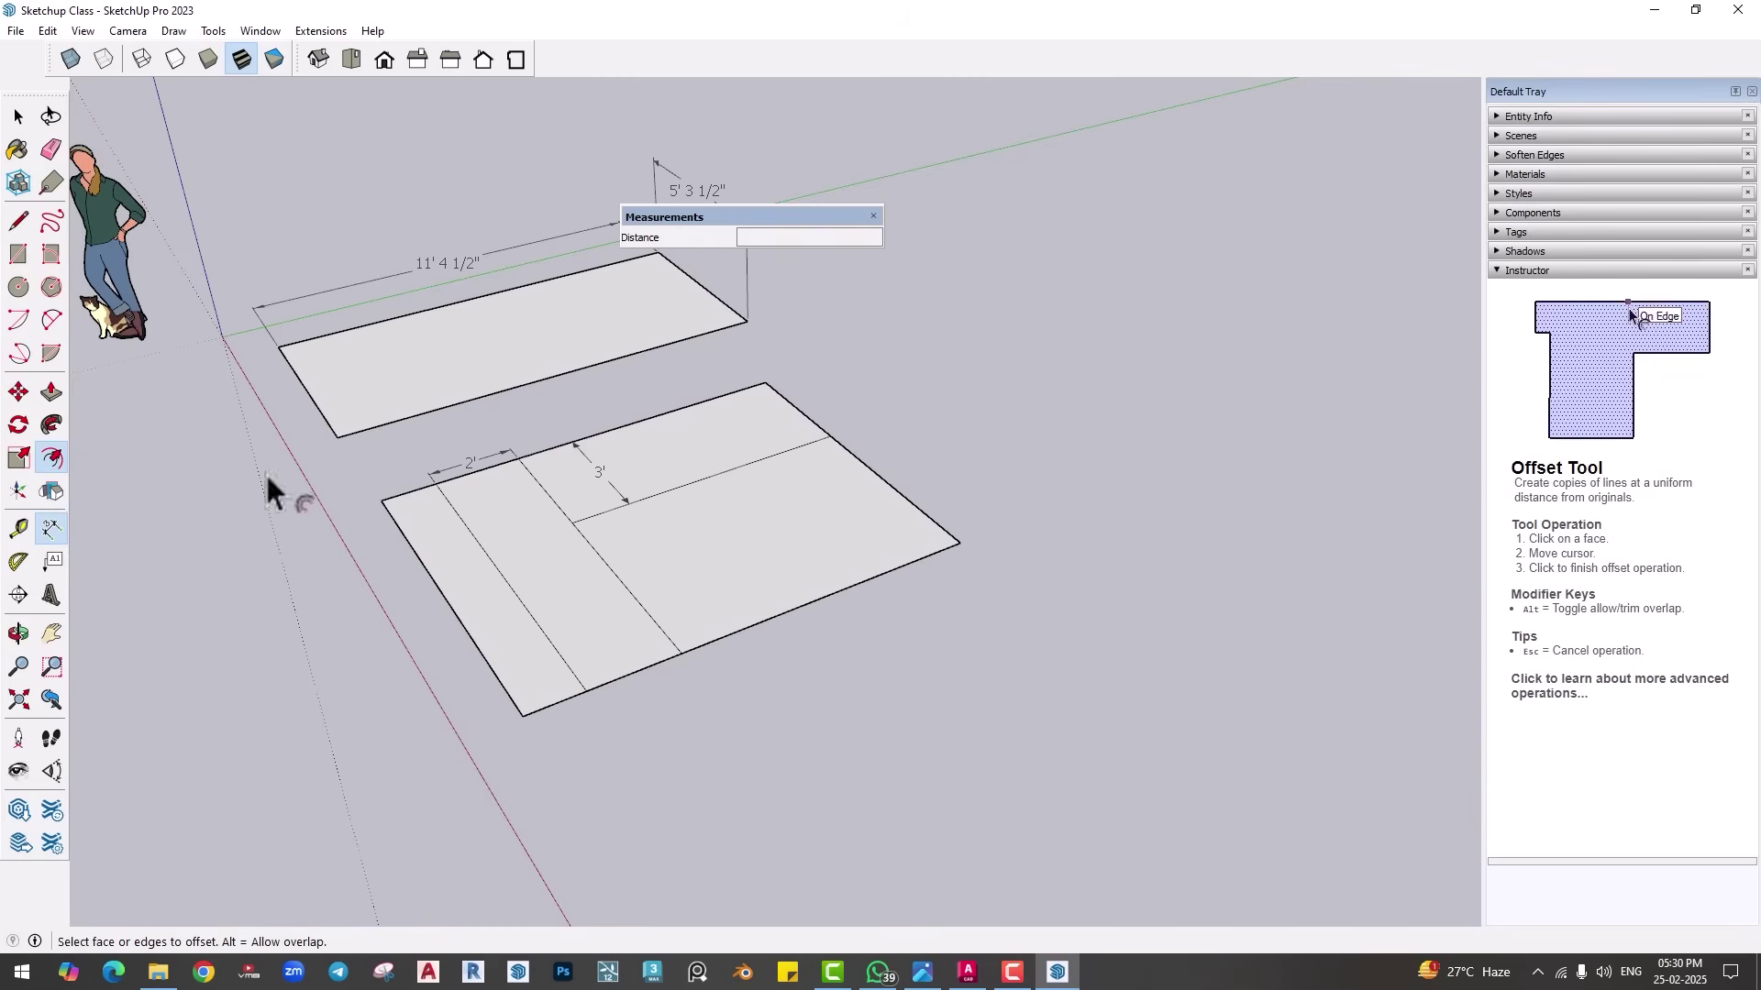
{"action": "scroll", "coordinate": [600, 537], "scroll_direction": "up", "scroll_amount": 2}
{"action": "left_click", "coordinate": [593, 541]}
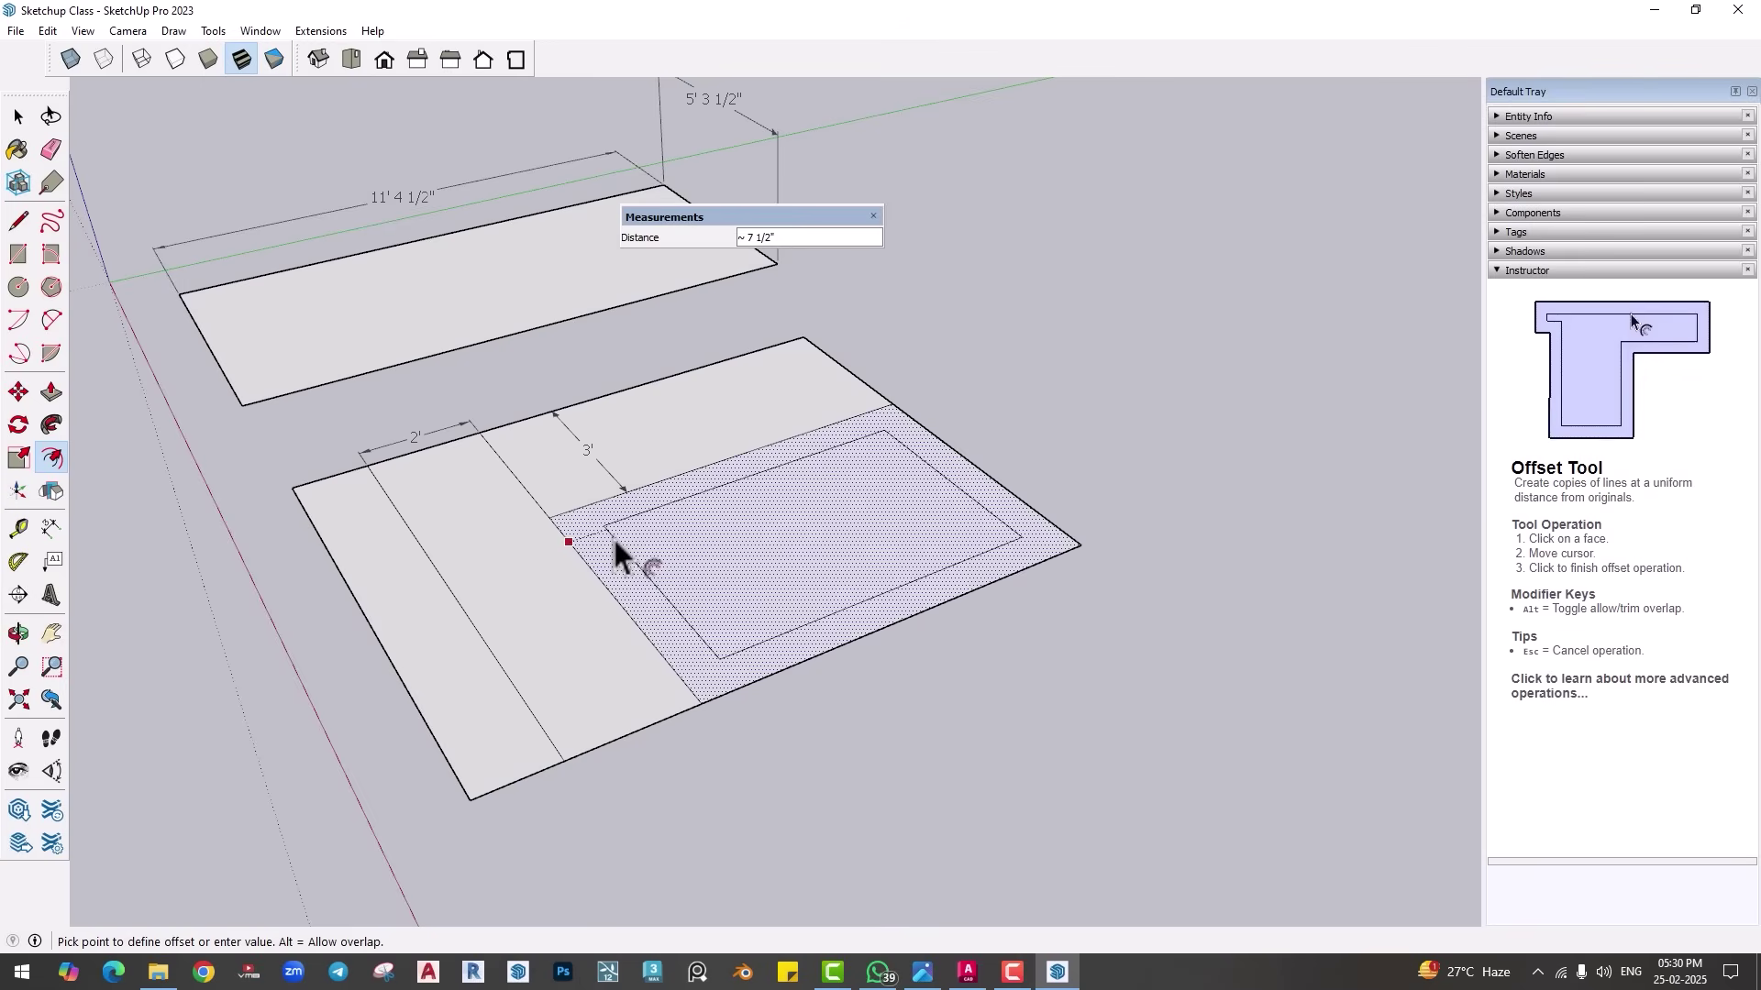
{"action": "type", "text": "6"}
{"action": "key", "text": "Return"}
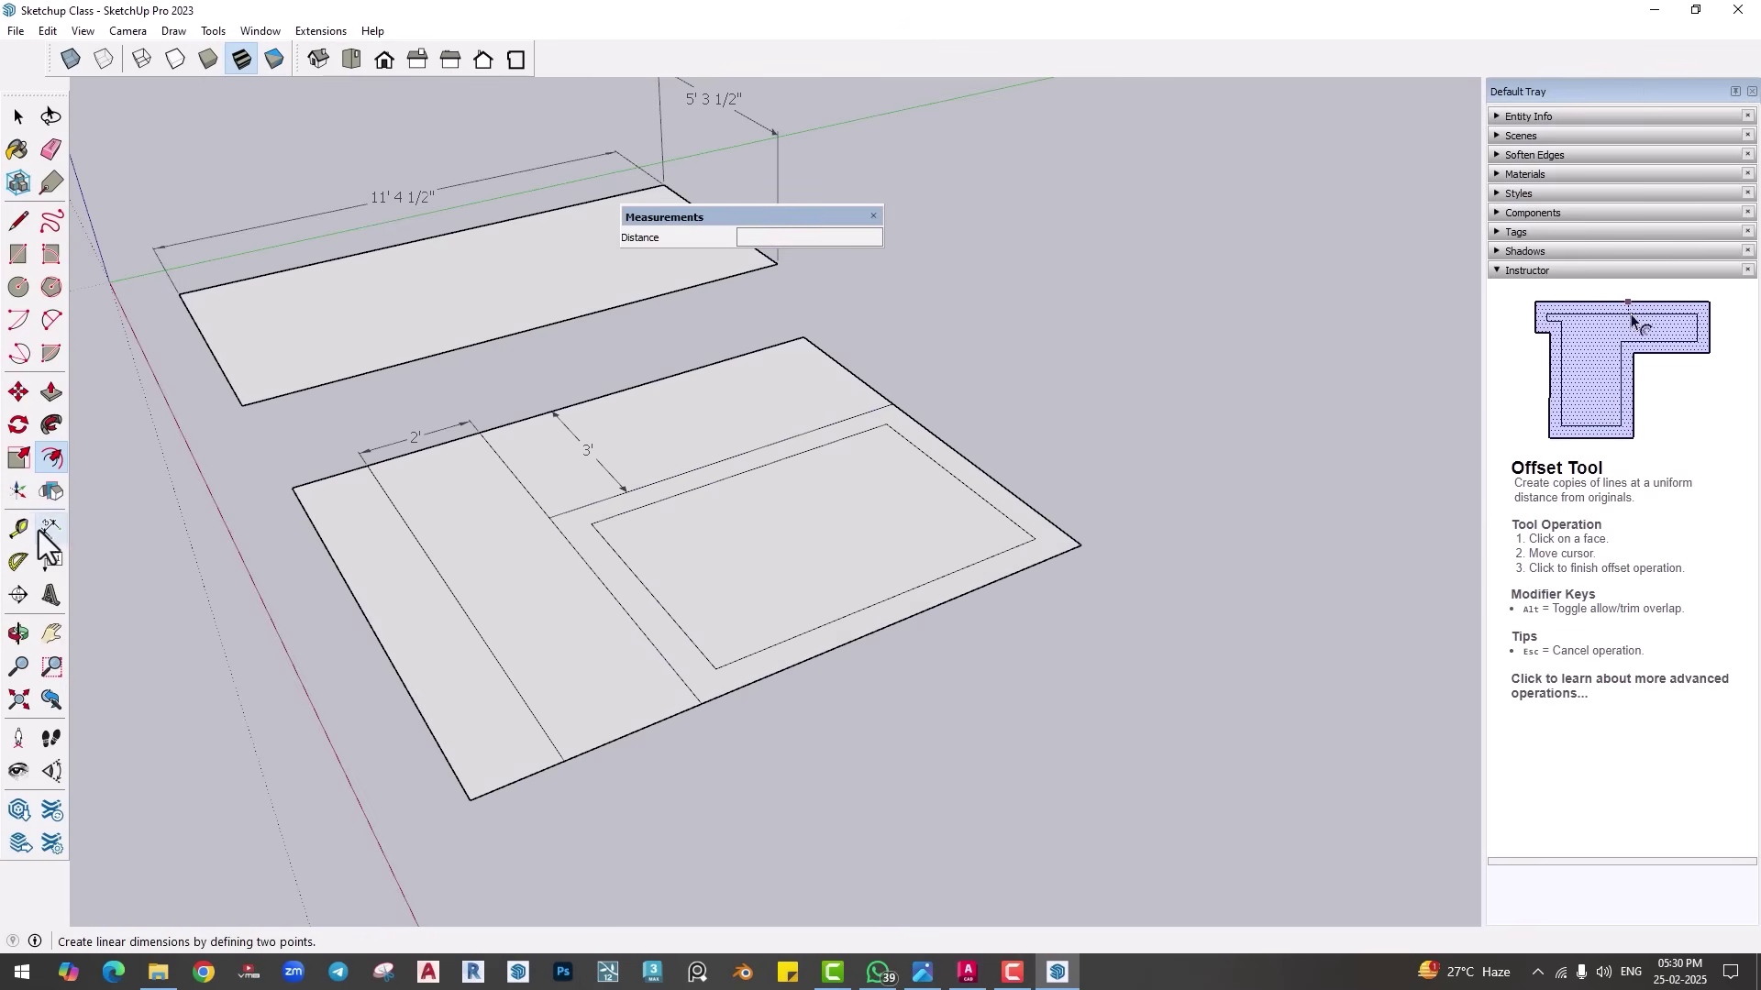
Step: Dimension the gap between the offset outline and the second dividing line at the front corner, and erase that dimension
{"action": "left_click", "coordinate": [51, 528]}
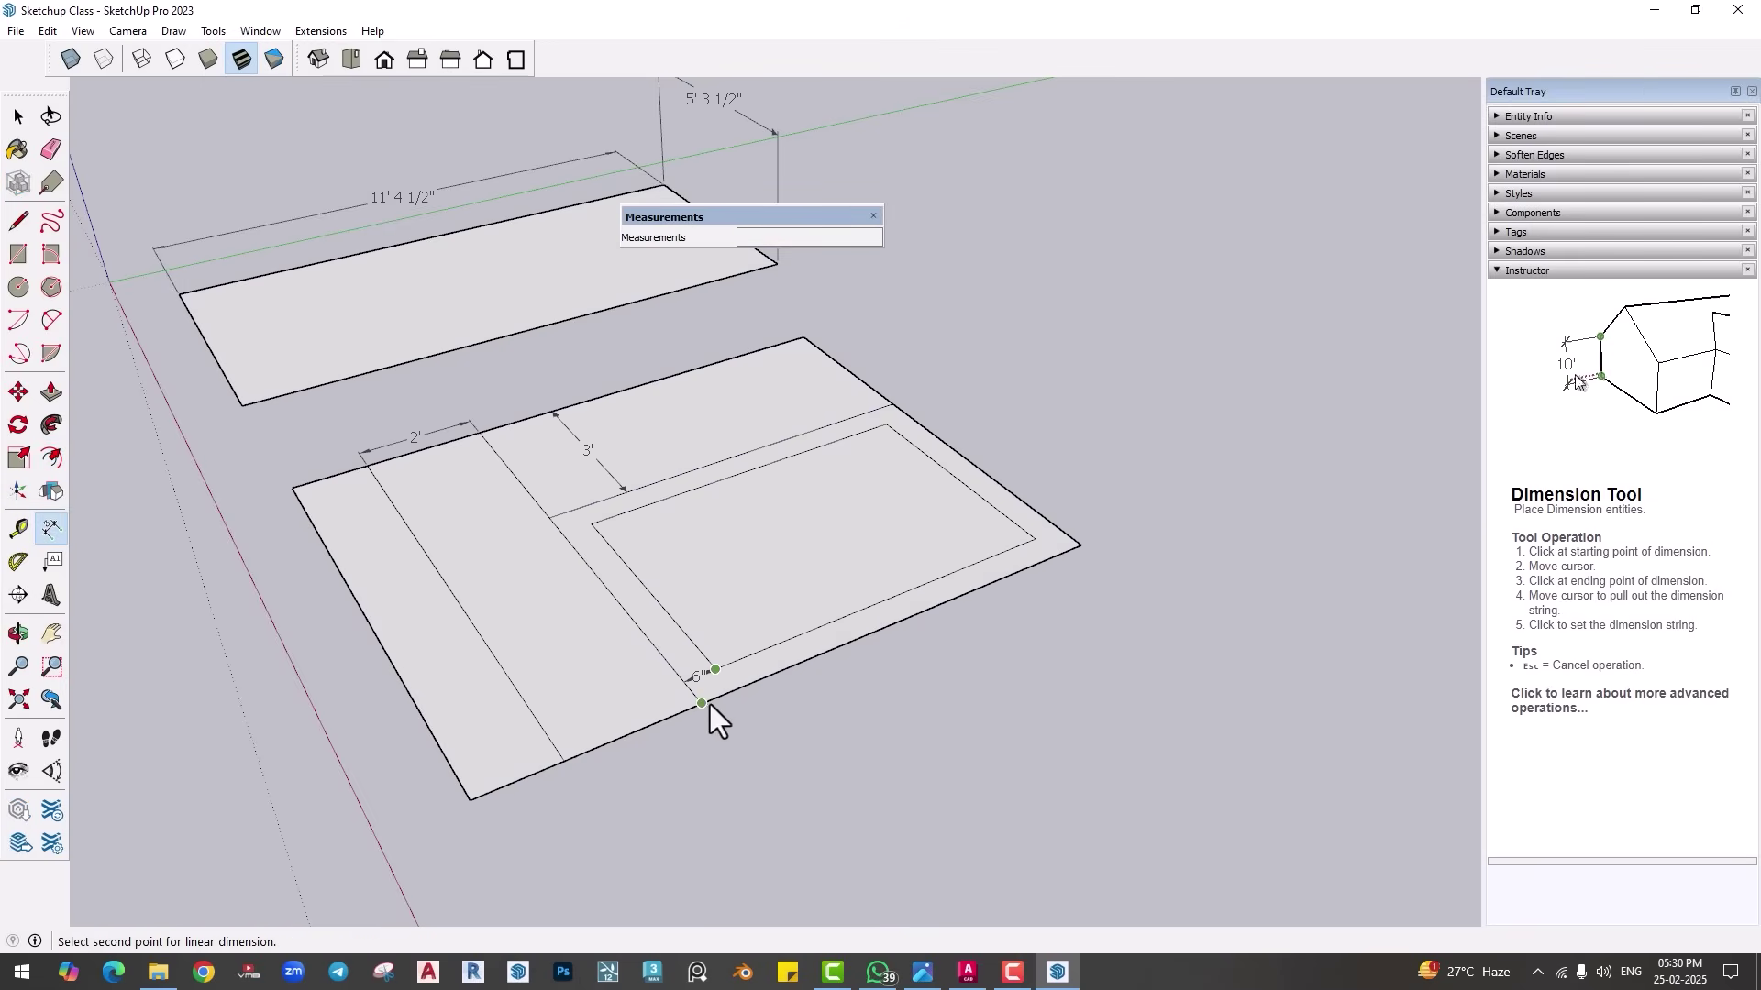
{"action": "left_click", "coordinate": [744, 728]}
{"action": "scroll", "coordinate": [744, 758], "scroll_direction": "up", "scroll_amount": 2}
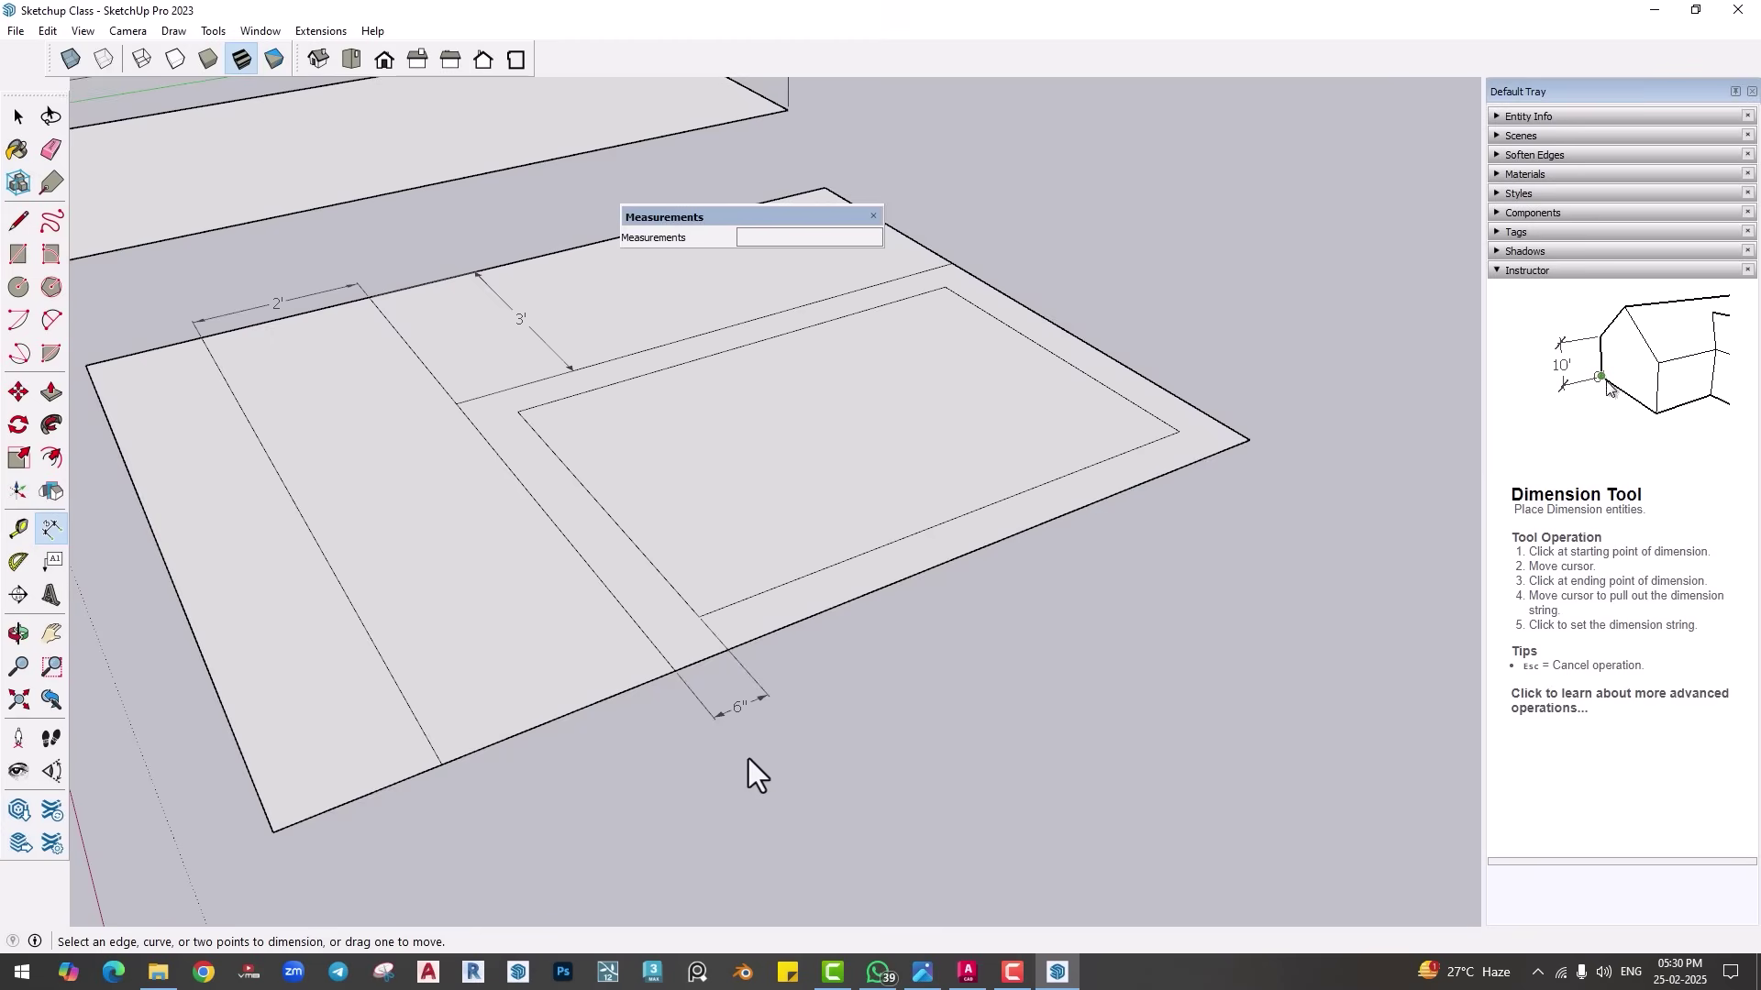
{"action": "scroll", "coordinate": [749, 758], "scroll_direction": "down", "scroll_amount": 2}
{"action": "key", "text": "e"}
{"action": "left_click", "coordinate": [741, 722]}
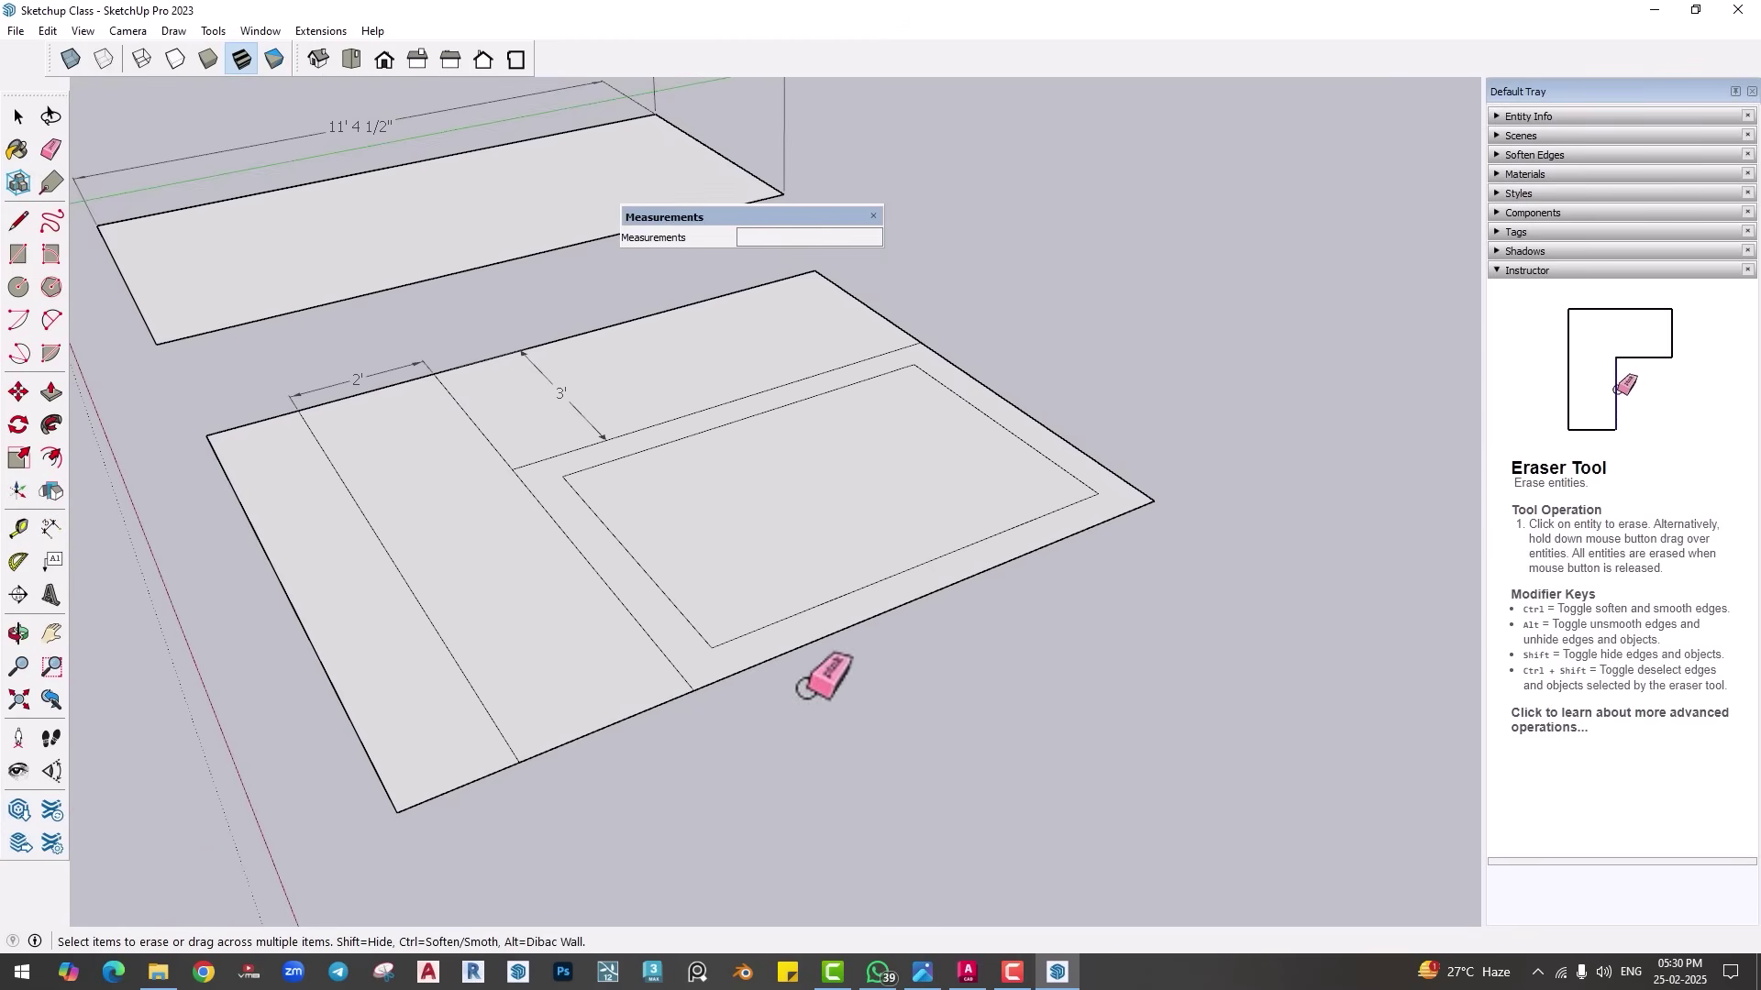
Step: Draw several freehand curves with the Freehand tool in the empty area beside the rectangles, and undo them
{"action": "scroll", "coordinate": [835, 662], "scroll_direction": "down", "scroll_amount": 1}
{"action": "scroll", "coordinate": [894, 648], "scroll_direction": "down", "scroll_amount": 1}
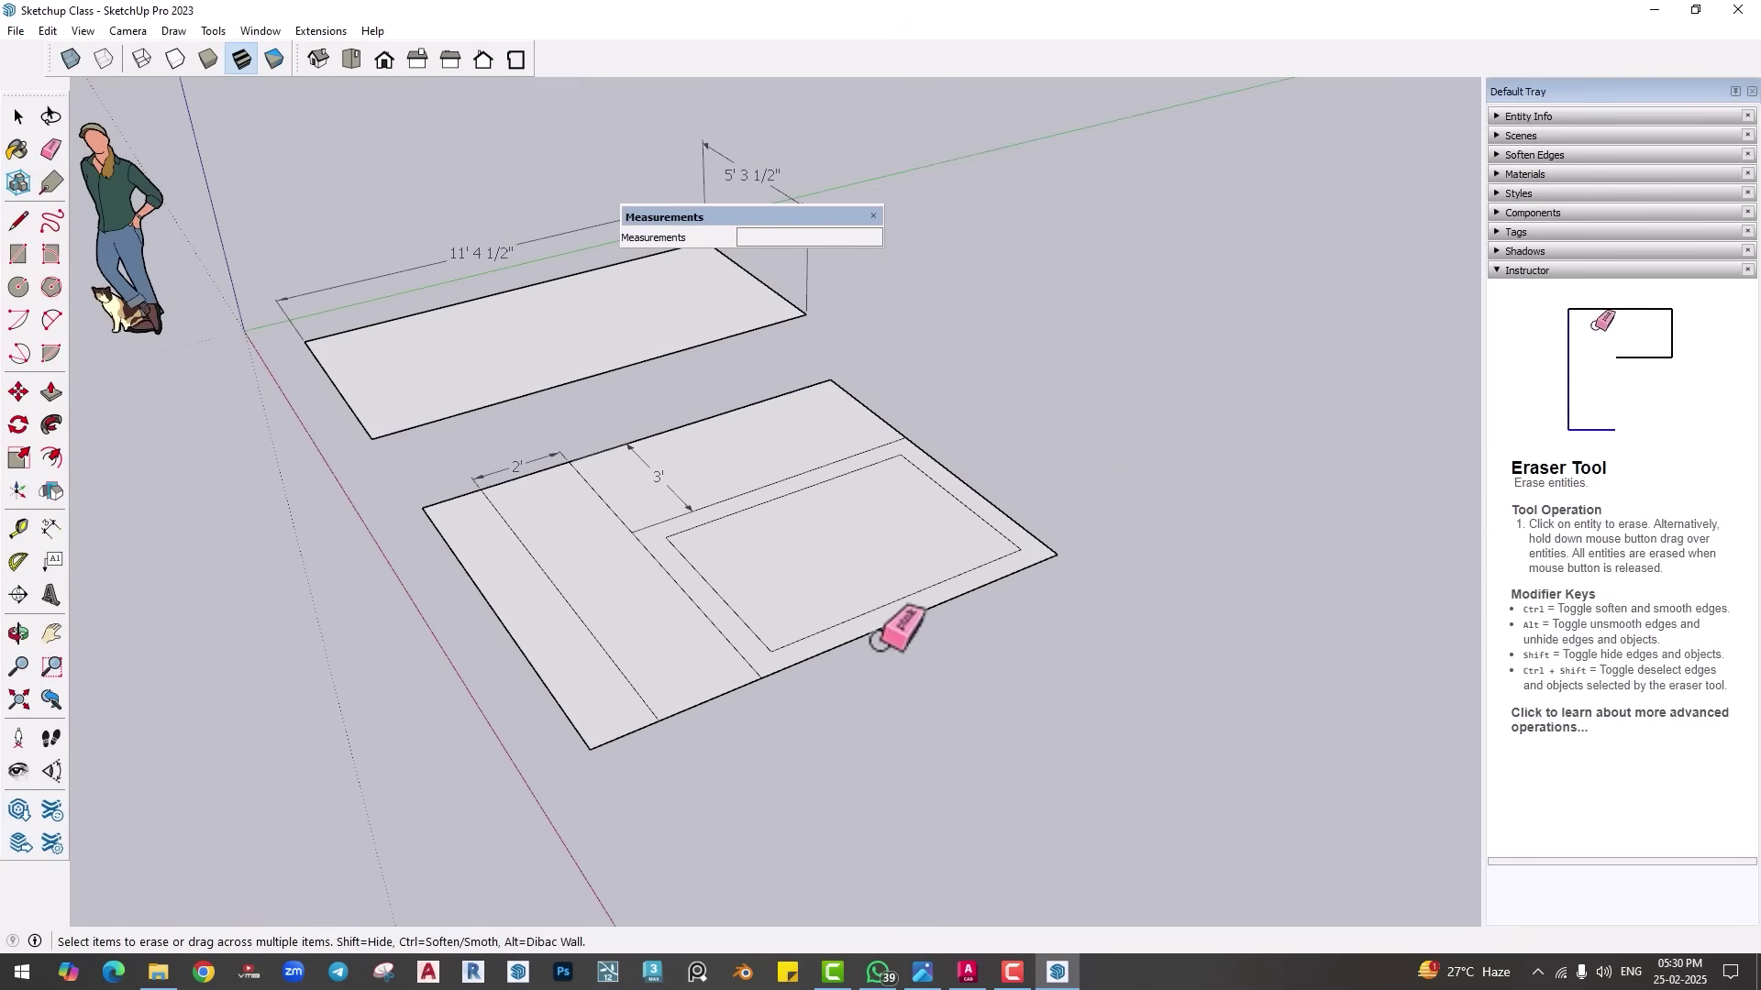
{"action": "middle_click_drag", "start_coordinate": [807, 619], "coordinate": [729, 473]}
{"action": "key", "text": "space"}
{"action": "left_click_drag", "start_coordinate": [969, 273], "coordinate": [896, 582]}
{"action": "mouse_move", "coordinate": [896, 581]}
{"action": "middle_mouse_down"}
{"action": "mouse_move", "coordinate": [759, 617]}
{"action": "mouse_move", "coordinate": [653, 614]}
{"action": "middle_mouse_up"}
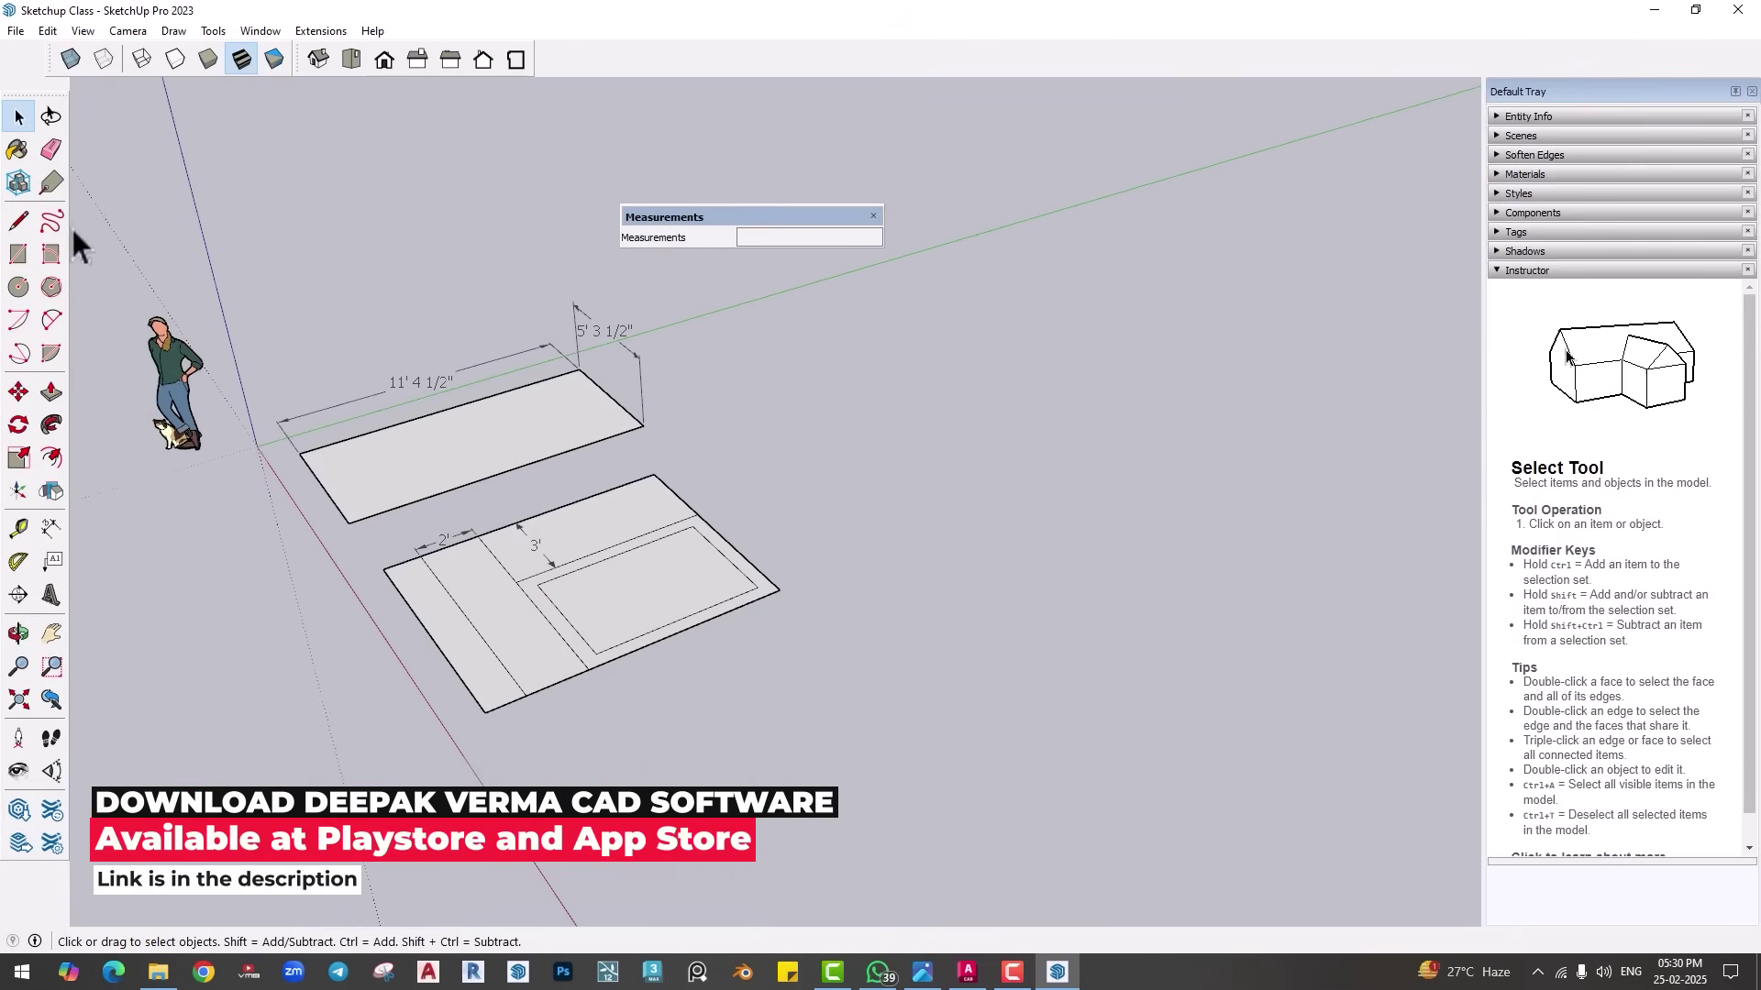
{"action": "left_click", "coordinate": [52, 221]}
{"action": "mouse_move", "coordinate": [833, 495]}
{"action": "left_mouse_down"}
{"action": "mouse_move", "coordinate": [921, 445]}
{"action": "mouse_move", "coordinate": [1155, 539]}
{"action": "mouse_move", "coordinate": [860, 566]}
{"action": "mouse_move", "coordinate": [892, 520]}
{"action": "left_mouse_up"}
{"action": "left_click_drag", "start_coordinate": [1031, 317], "coordinate": [984, 700]}
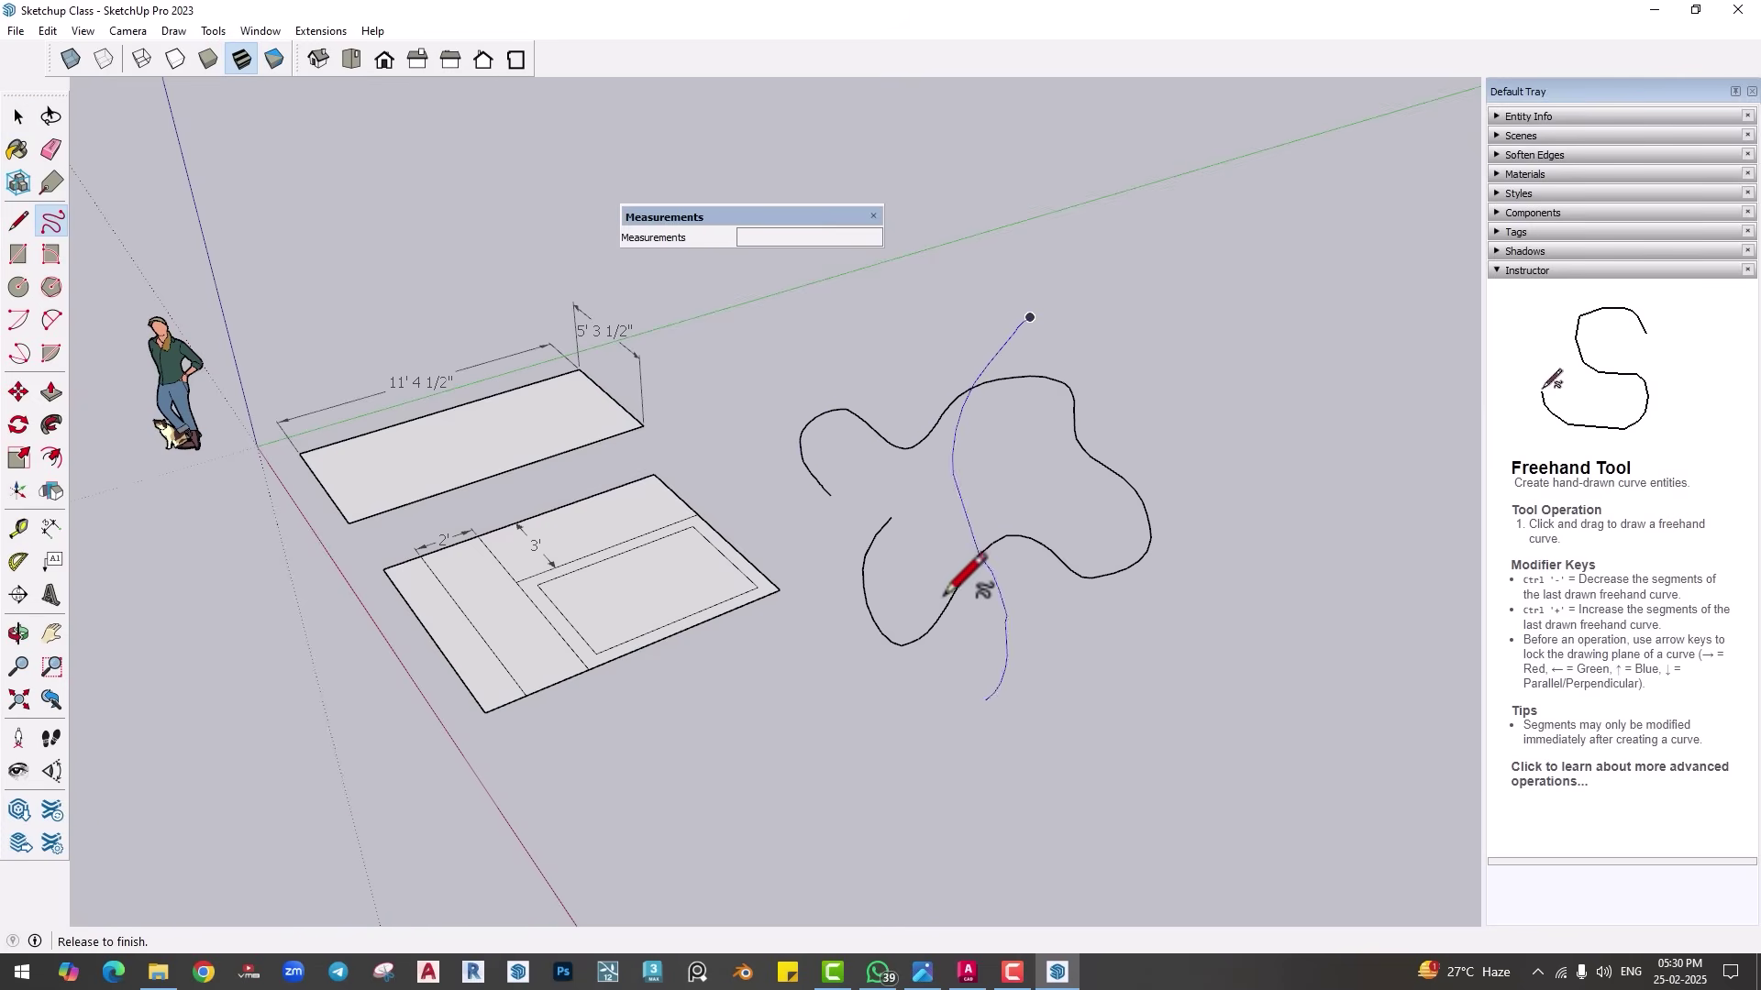
{"action": "left_click_drag", "start_coordinate": [813, 349], "coordinate": [1091, 629]}
{"action": "mouse_move", "coordinate": [1104, 636]}
{"action": "middle_mouse_down"}
{"action": "mouse_move", "coordinate": [795, 443]}
{"action": "mouse_move", "coordinate": [1037, 537]}
{"action": "mouse_move", "coordinate": [1015, 582]}
{"action": "mouse_move", "coordinate": [1064, 518]}
{"action": "mouse_move", "coordinate": [834, 479]}
{"action": "mouse_move", "coordinate": [835, 496]}
{"action": "middle_mouse_up"}
{"action": "key", "text": "ctrl+z"}
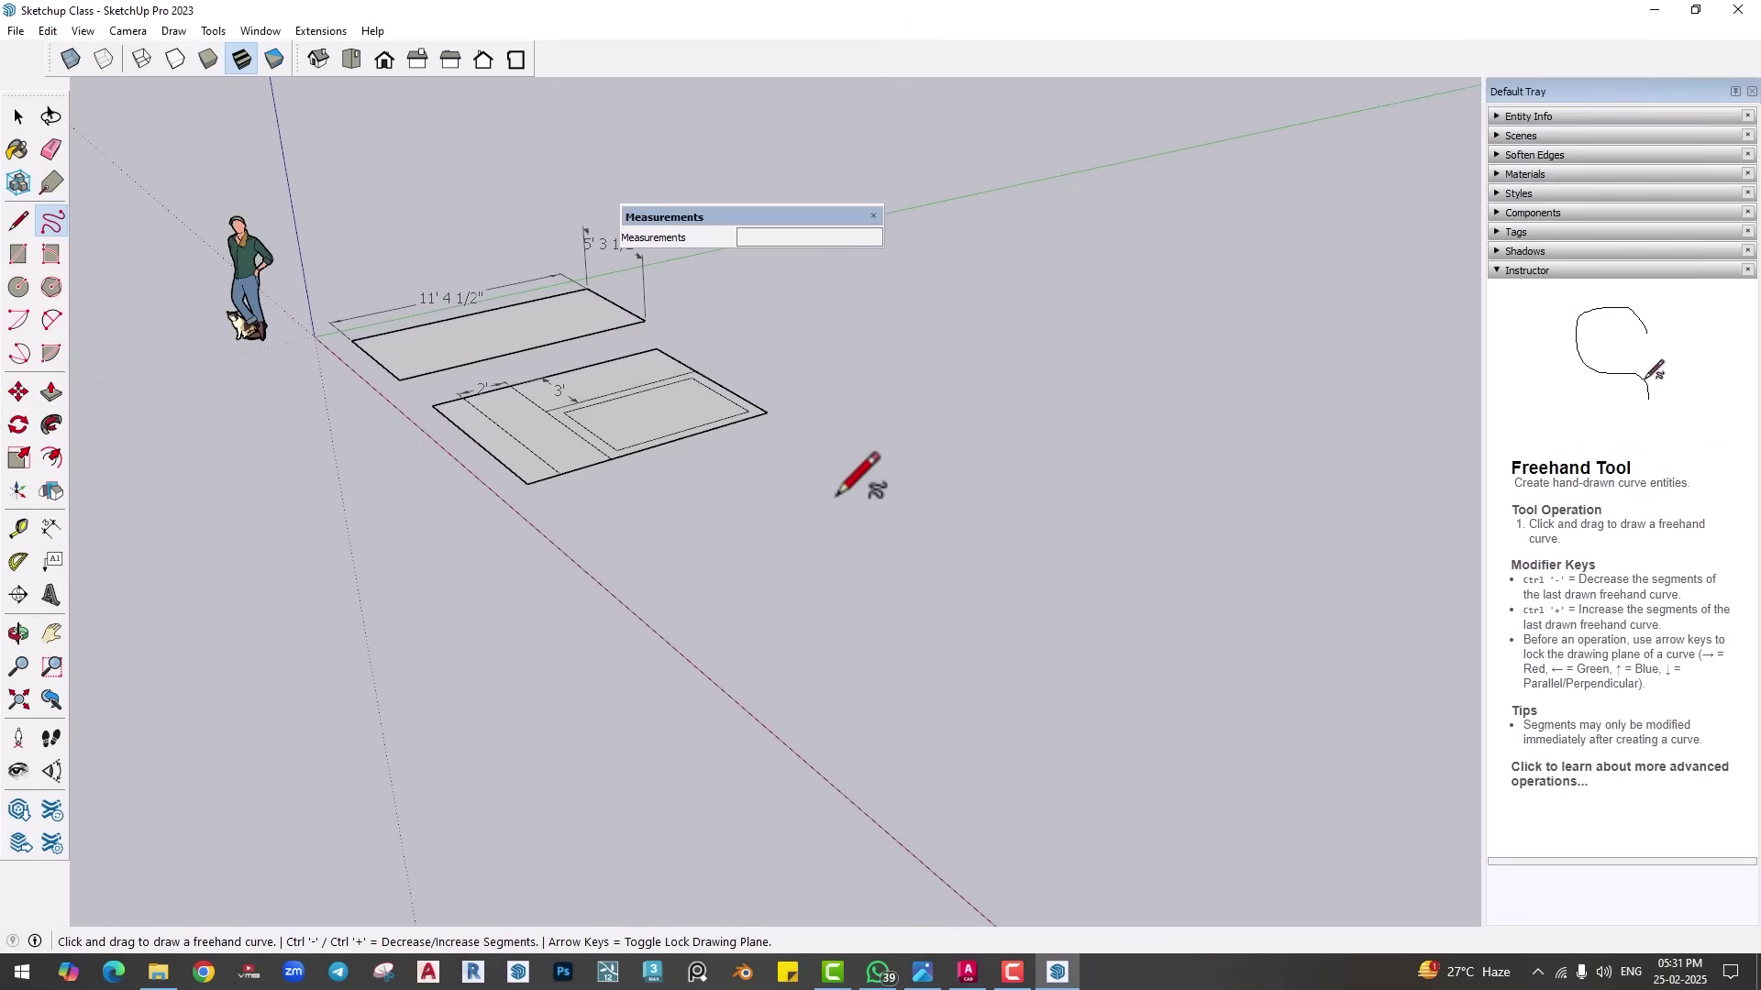
Step: Draw a rectangle about 7' 5" by 10' 11 1/2" on the ground in front of the divided rectangle
{"action": "left_click", "coordinate": [18, 254]}
{"action": "mouse_move", "coordinate": [729, 615]}
{"action": "middle_mouse_down"}
{"action": "mouse_move", "coordinate": [529, 595]}
{"action": "mouse_move", "coordinate": [566, 571]}
{"action": "middle_mouse_up"}
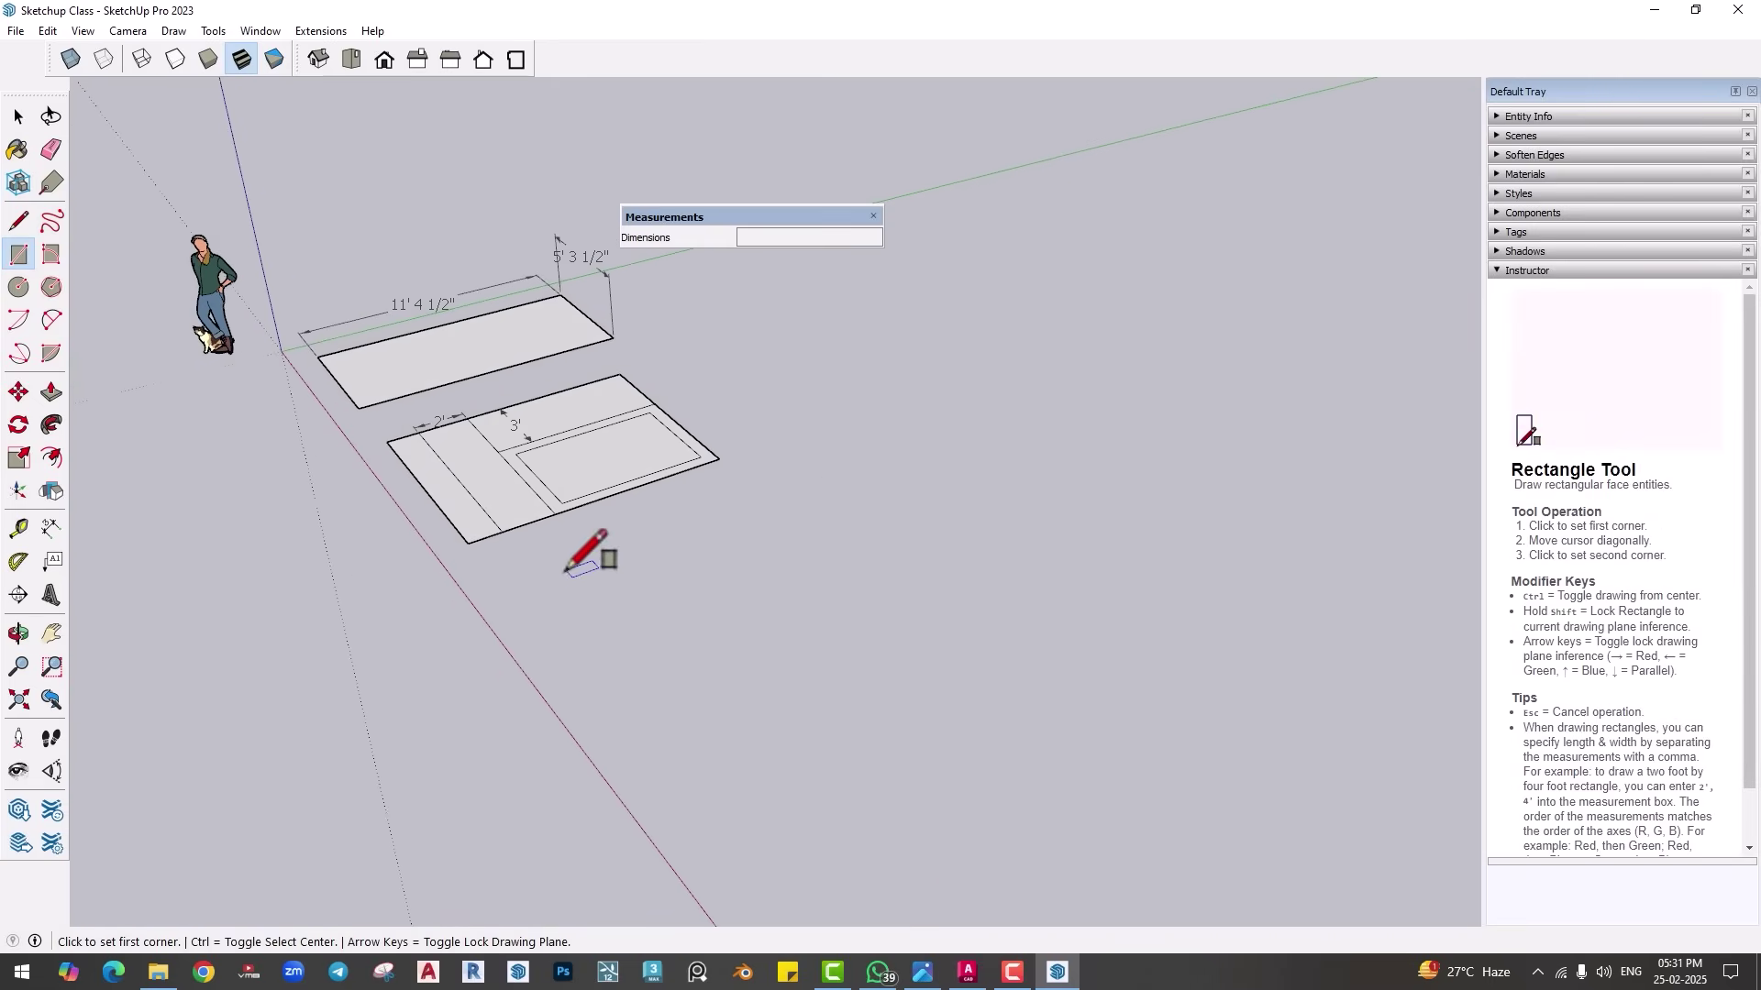
{"action": "left_click", "coordinate": [521, 604]}
{"action": "left_click", "coordinate": [936, 607]}
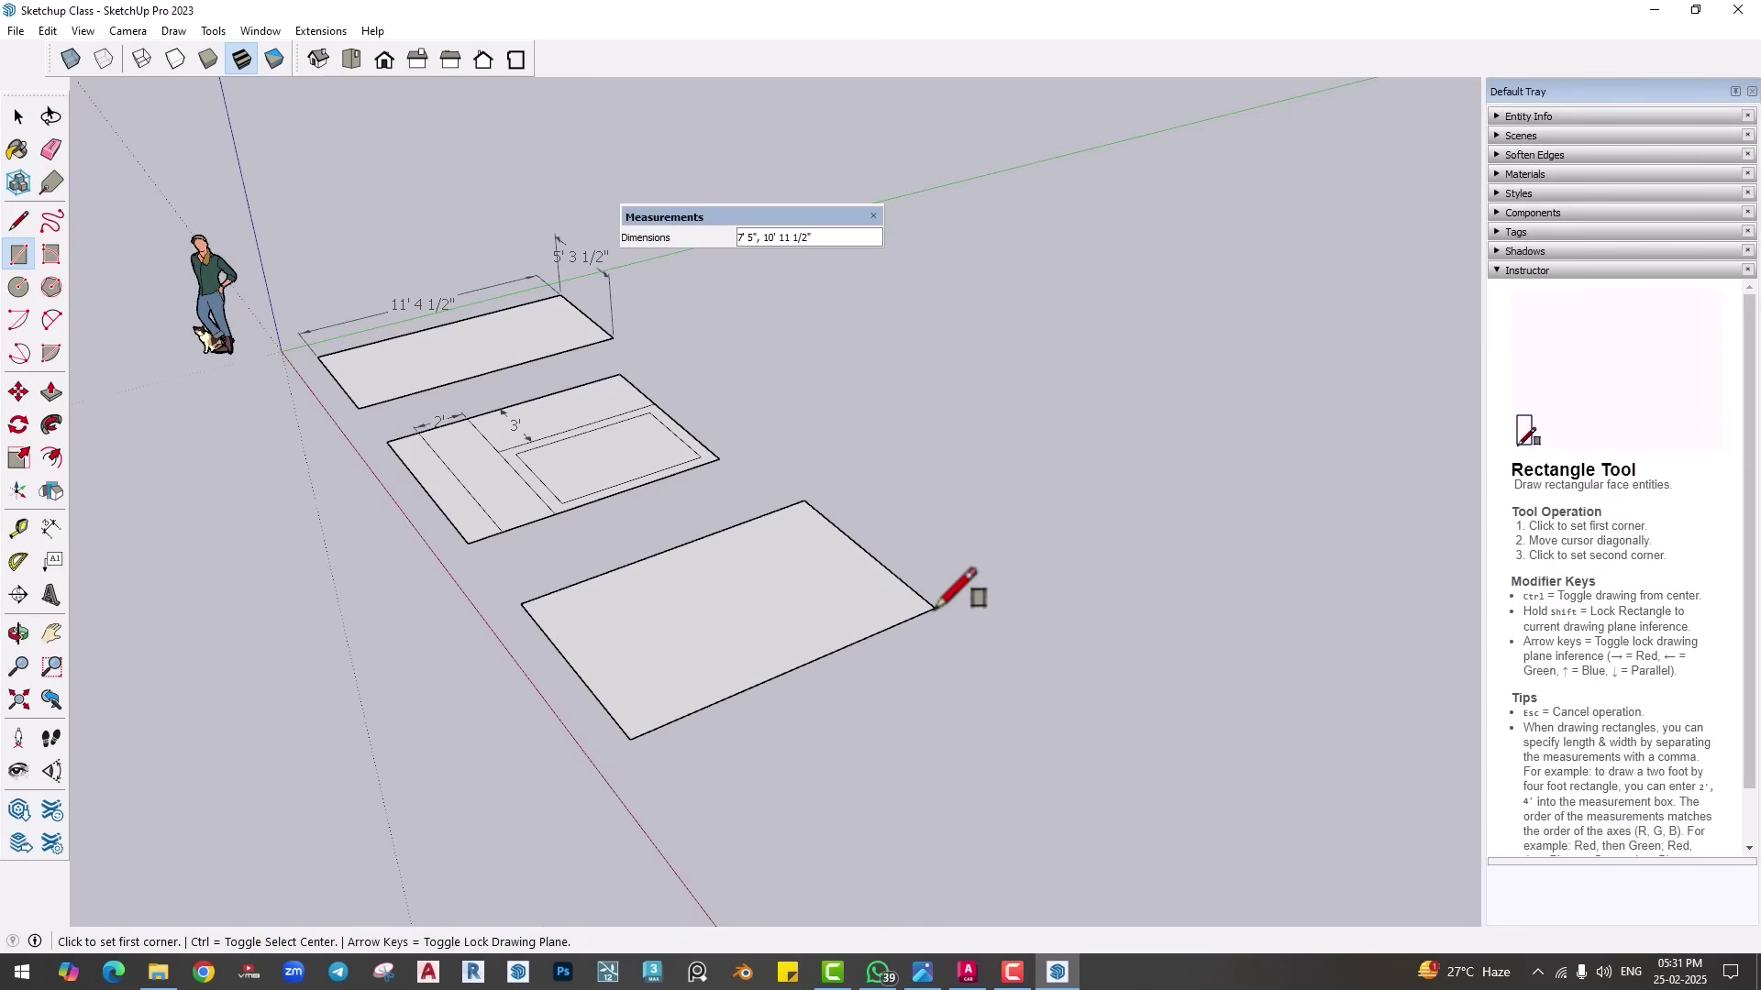
Step: Draw a rectangle of exactly 6' by 10' in front of the undivided, undimensioned one
{"action": "middle_click_drag", "start_coordinate": [641, 719], "coordinate": [623, 632]}
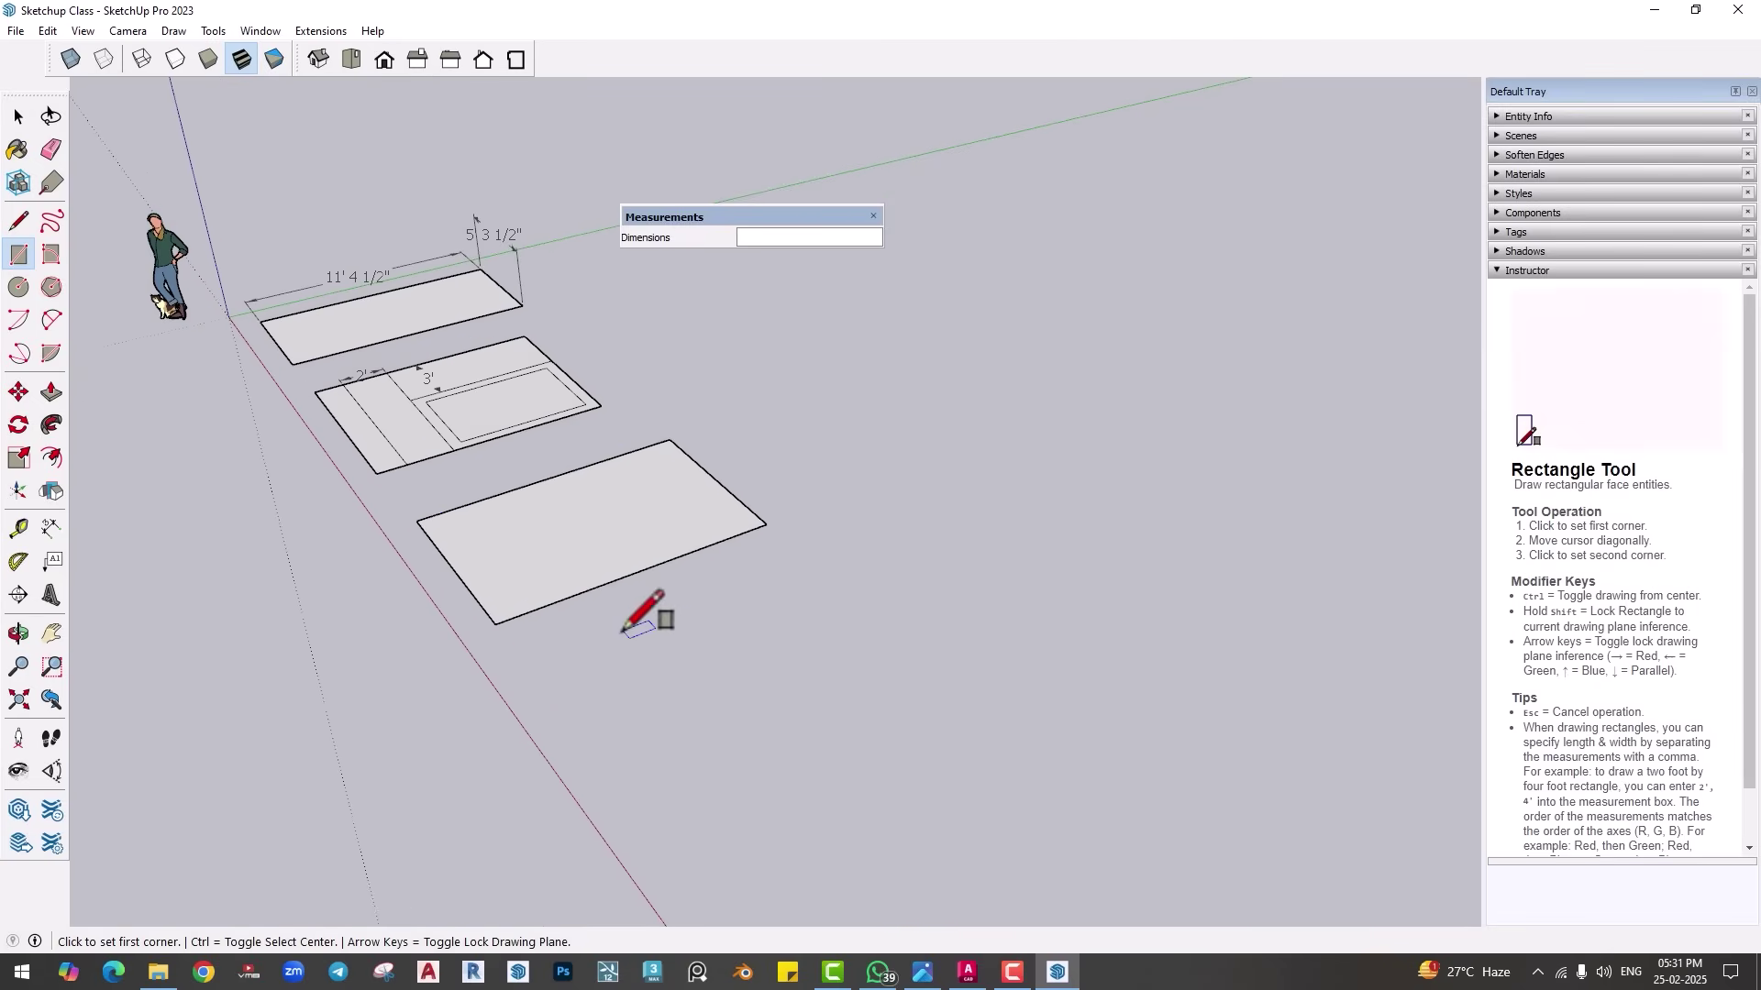
{"action": "left_click", "coordinate": [551, 690]}
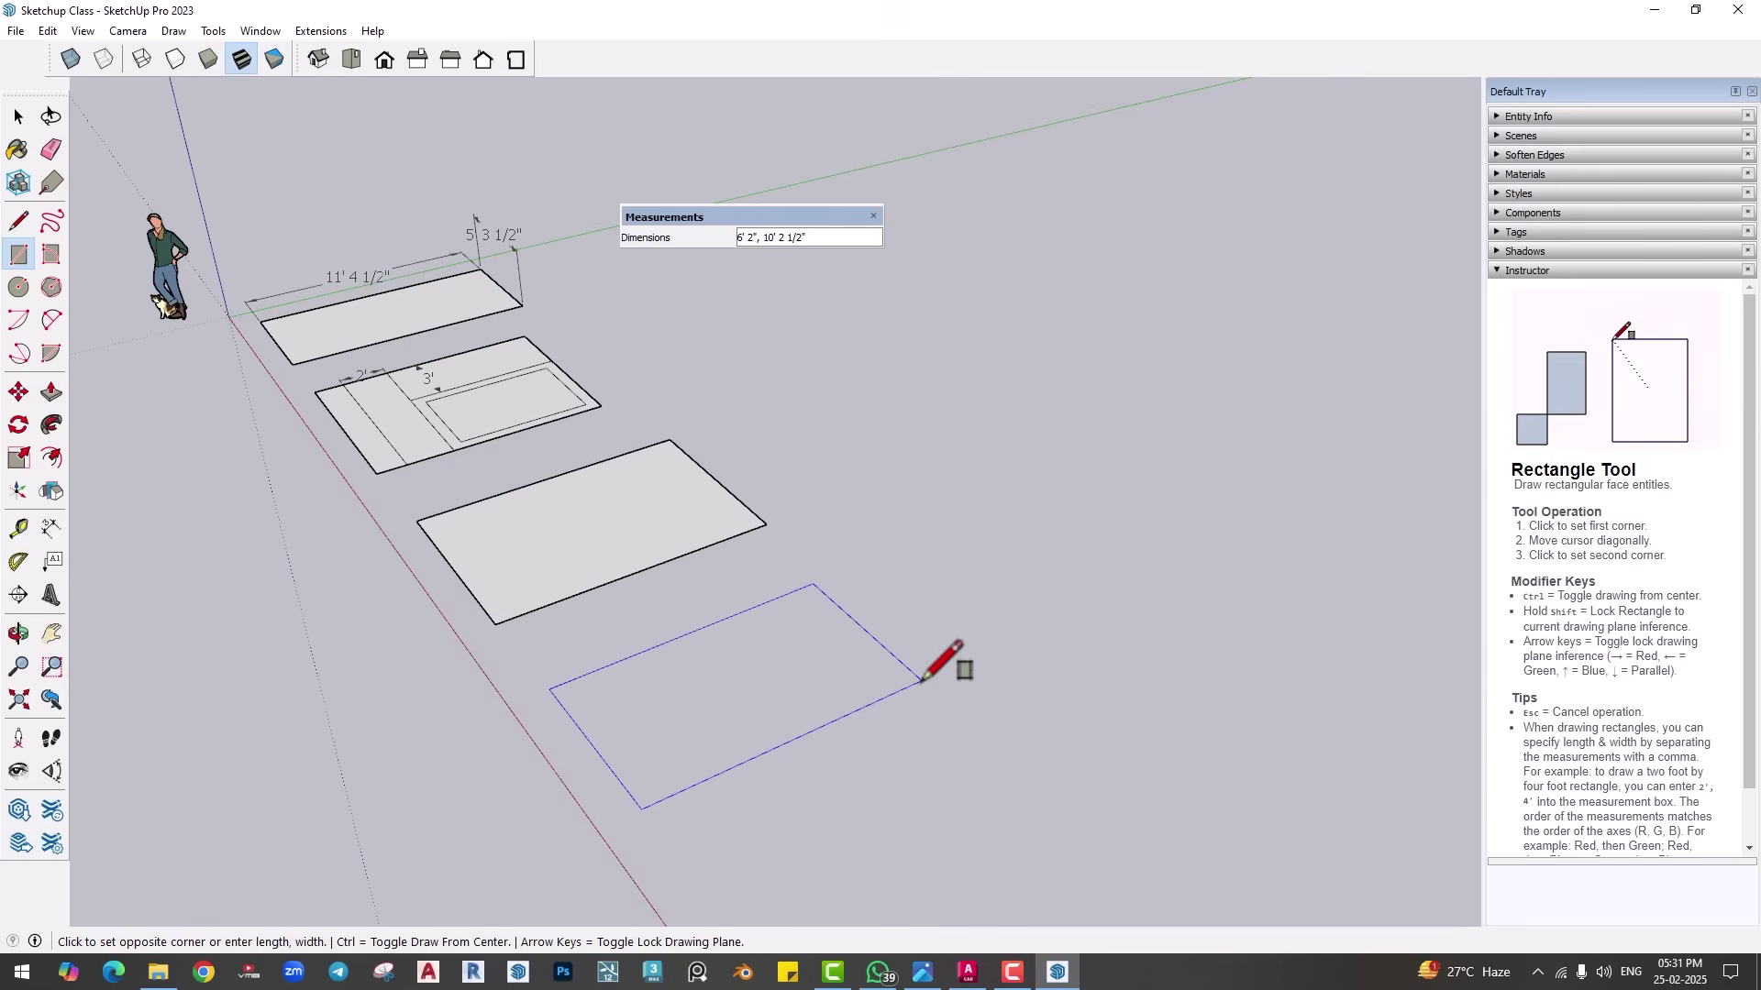
{"action": "type", "text": ",10'"}
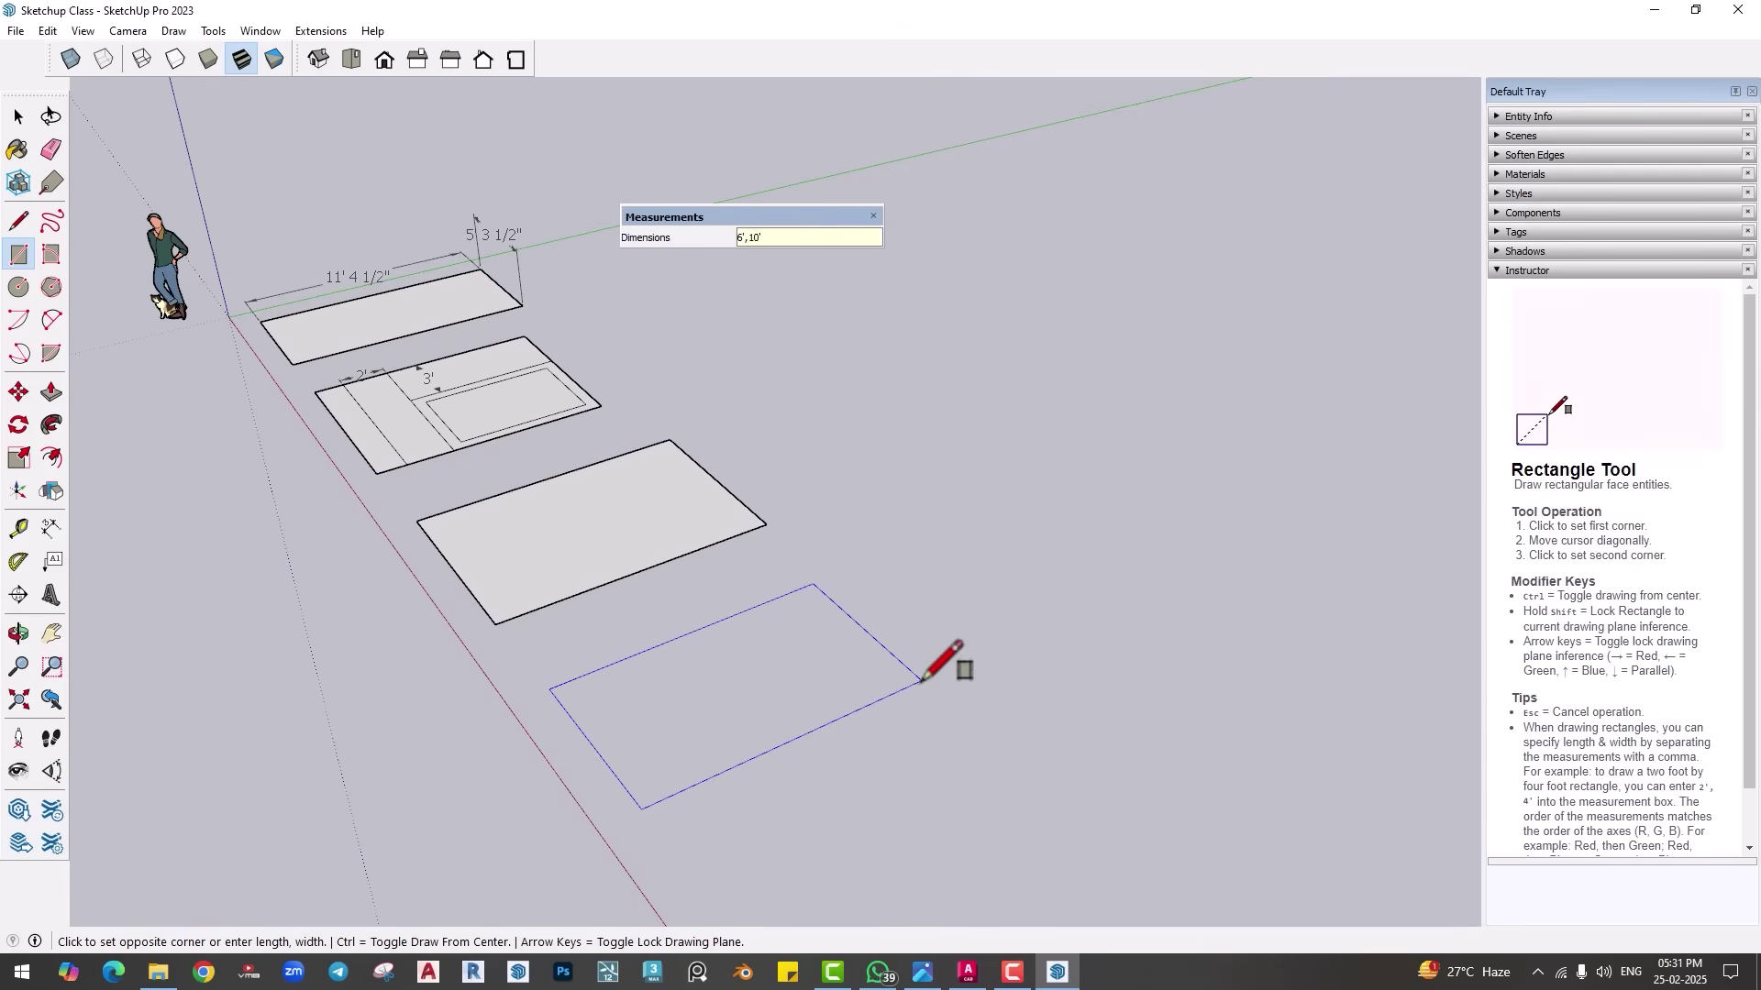
{"action": "key", "text": "Return"}
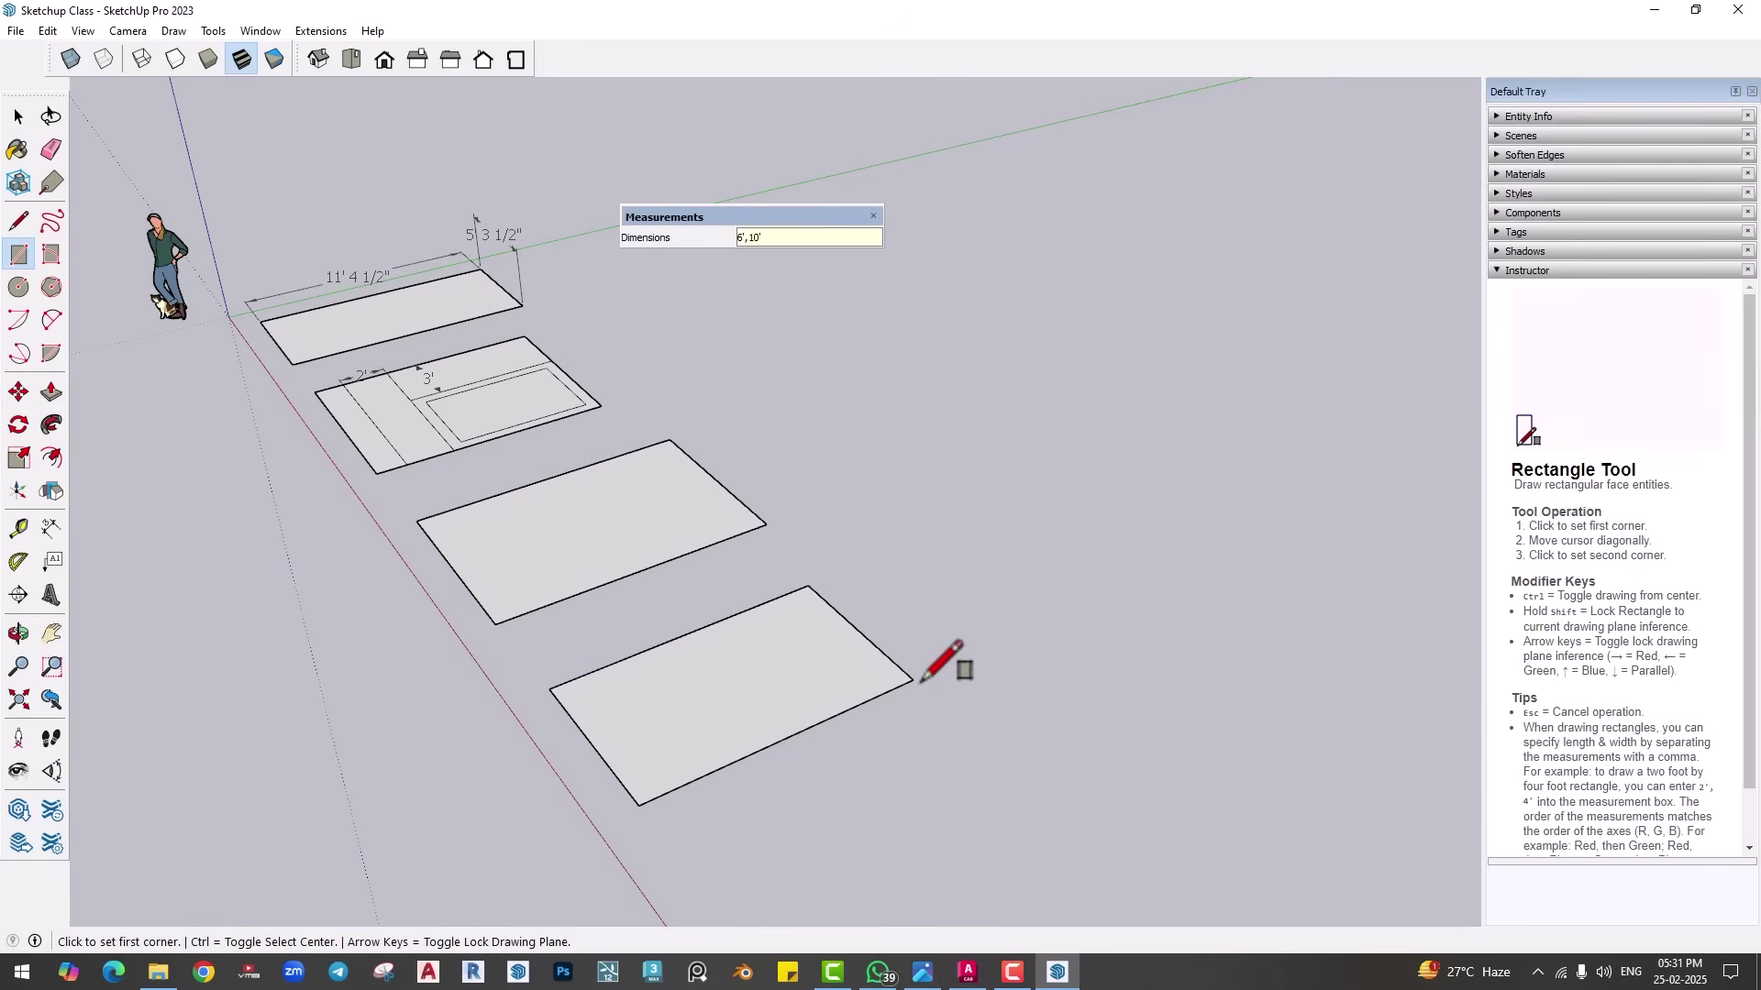
Step: Dimension the back long edge and the adjoining short edge of the new front rectangle
{"action": "left_click", "coordinate": [52, 528]}
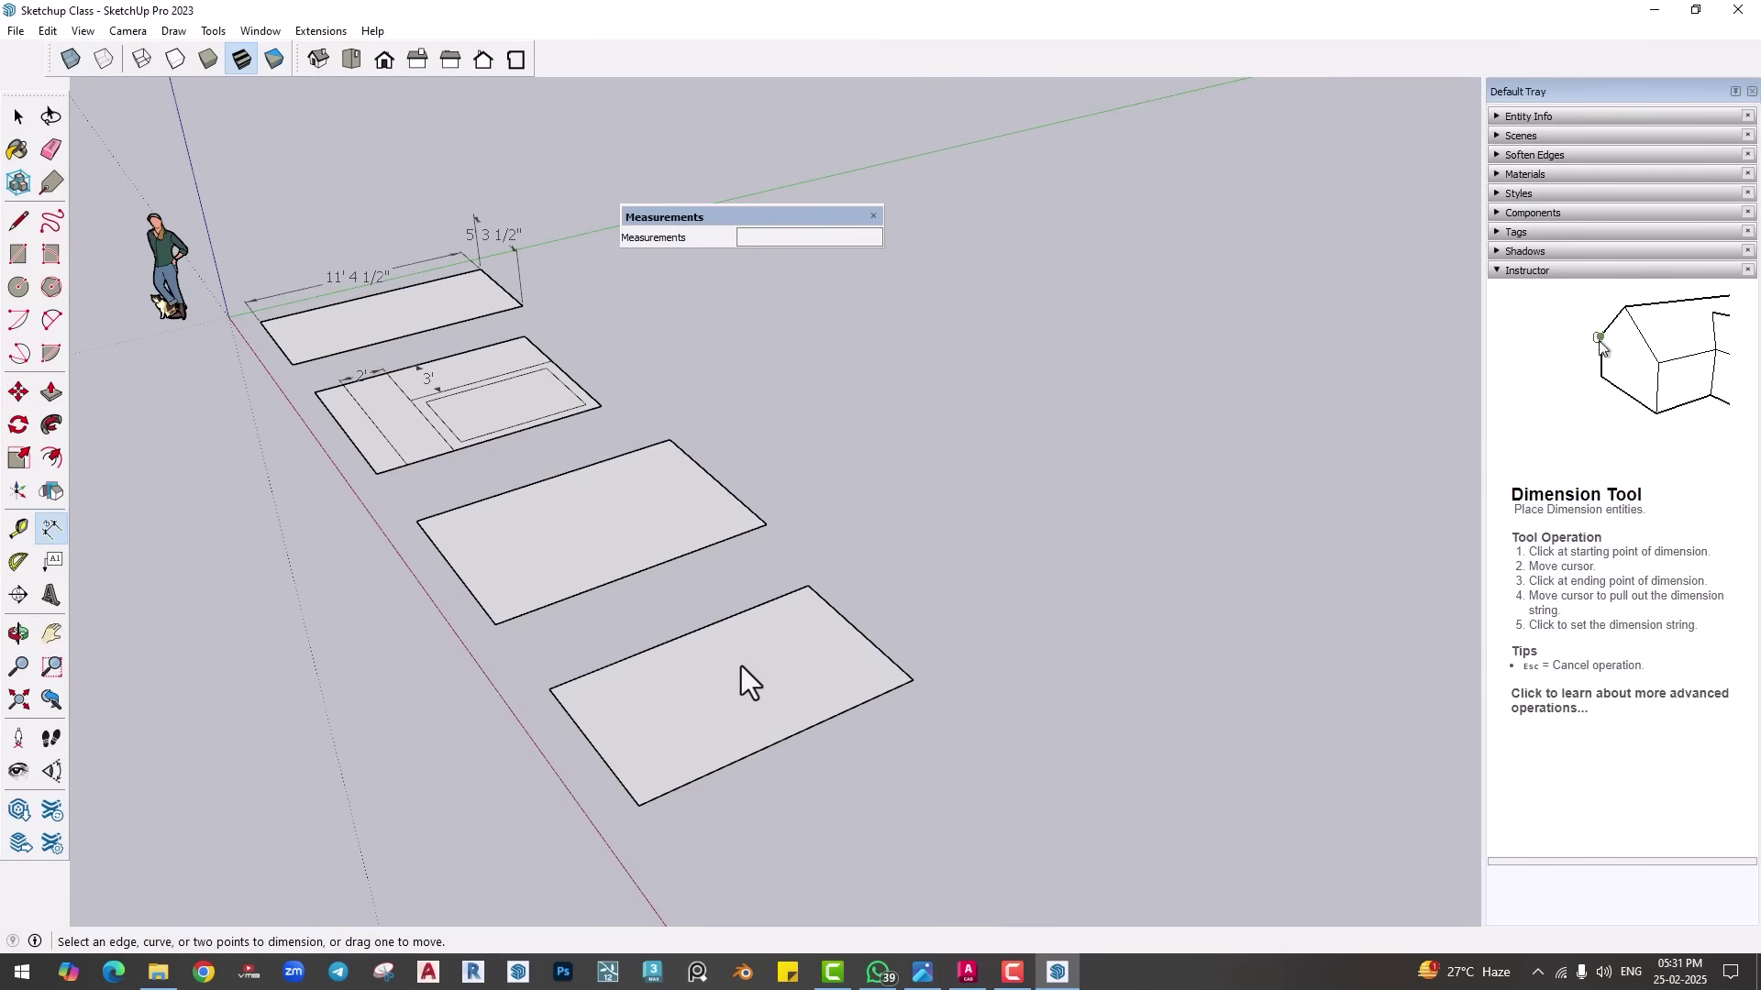
{"action": "left_click", "coordinate": [613, 667]}
{"action": "left_click", "coordinate": [594, 642]}
{"action": "left_click", "coordinate": [885, 657]}
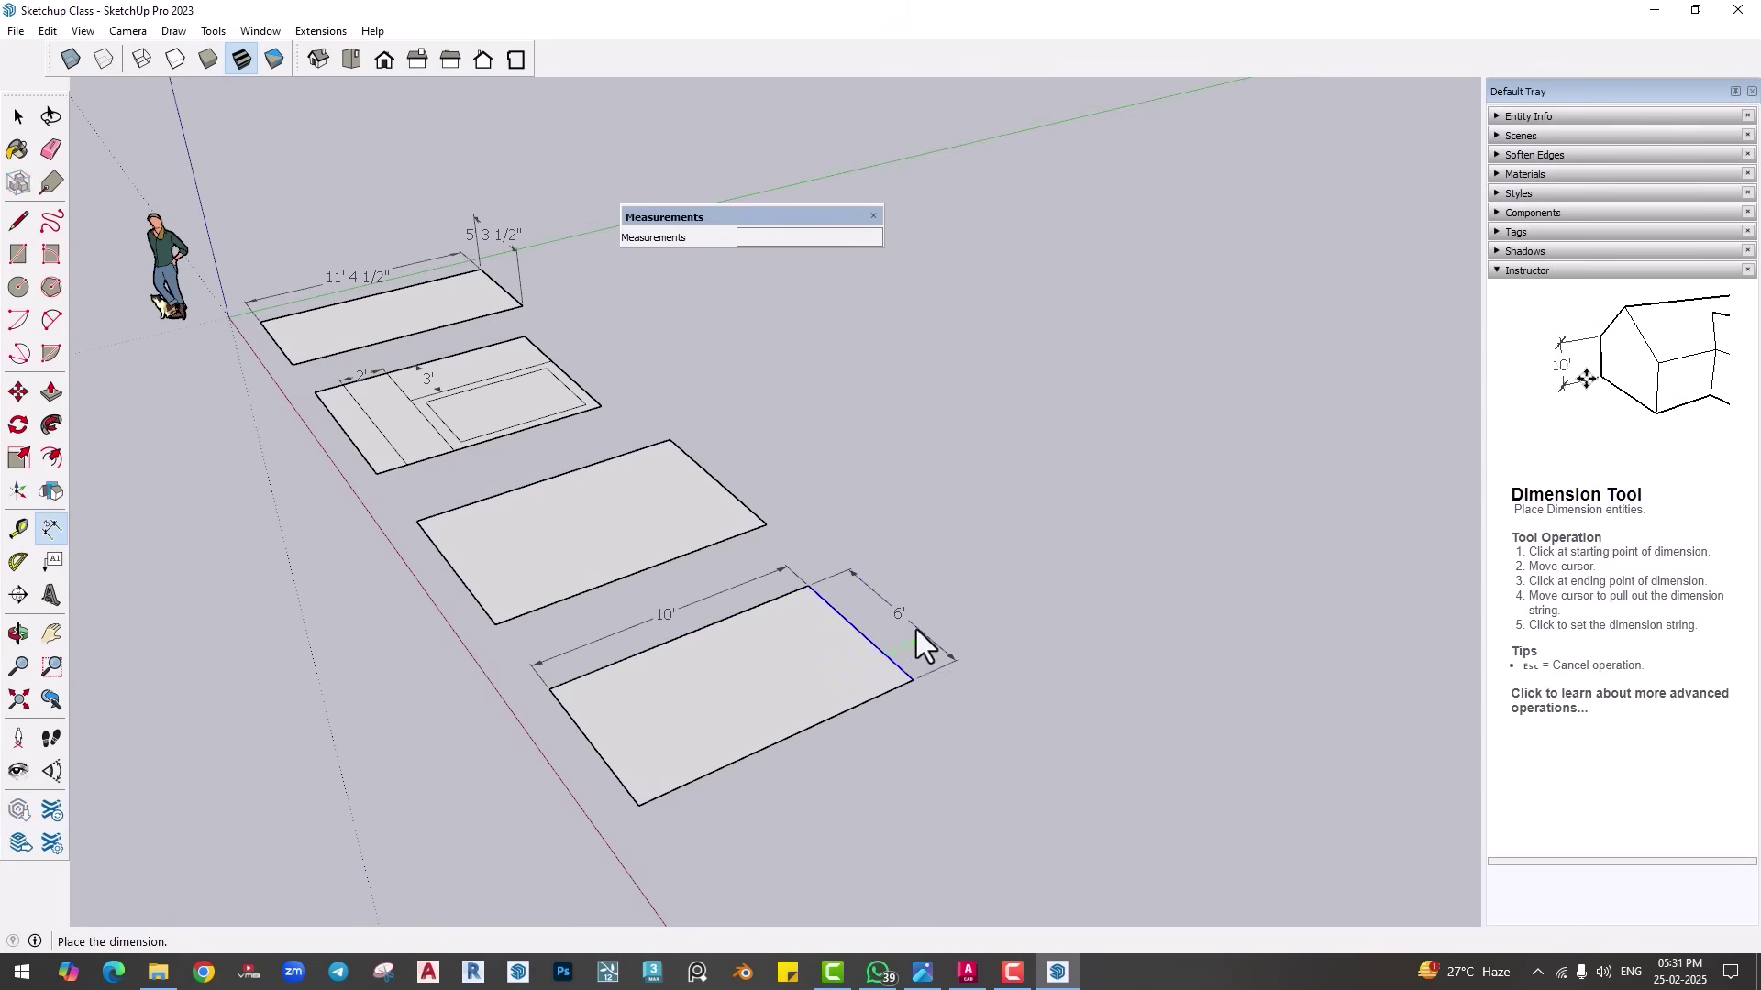
{"action": "left_click", "coordinate": [916, 629]}
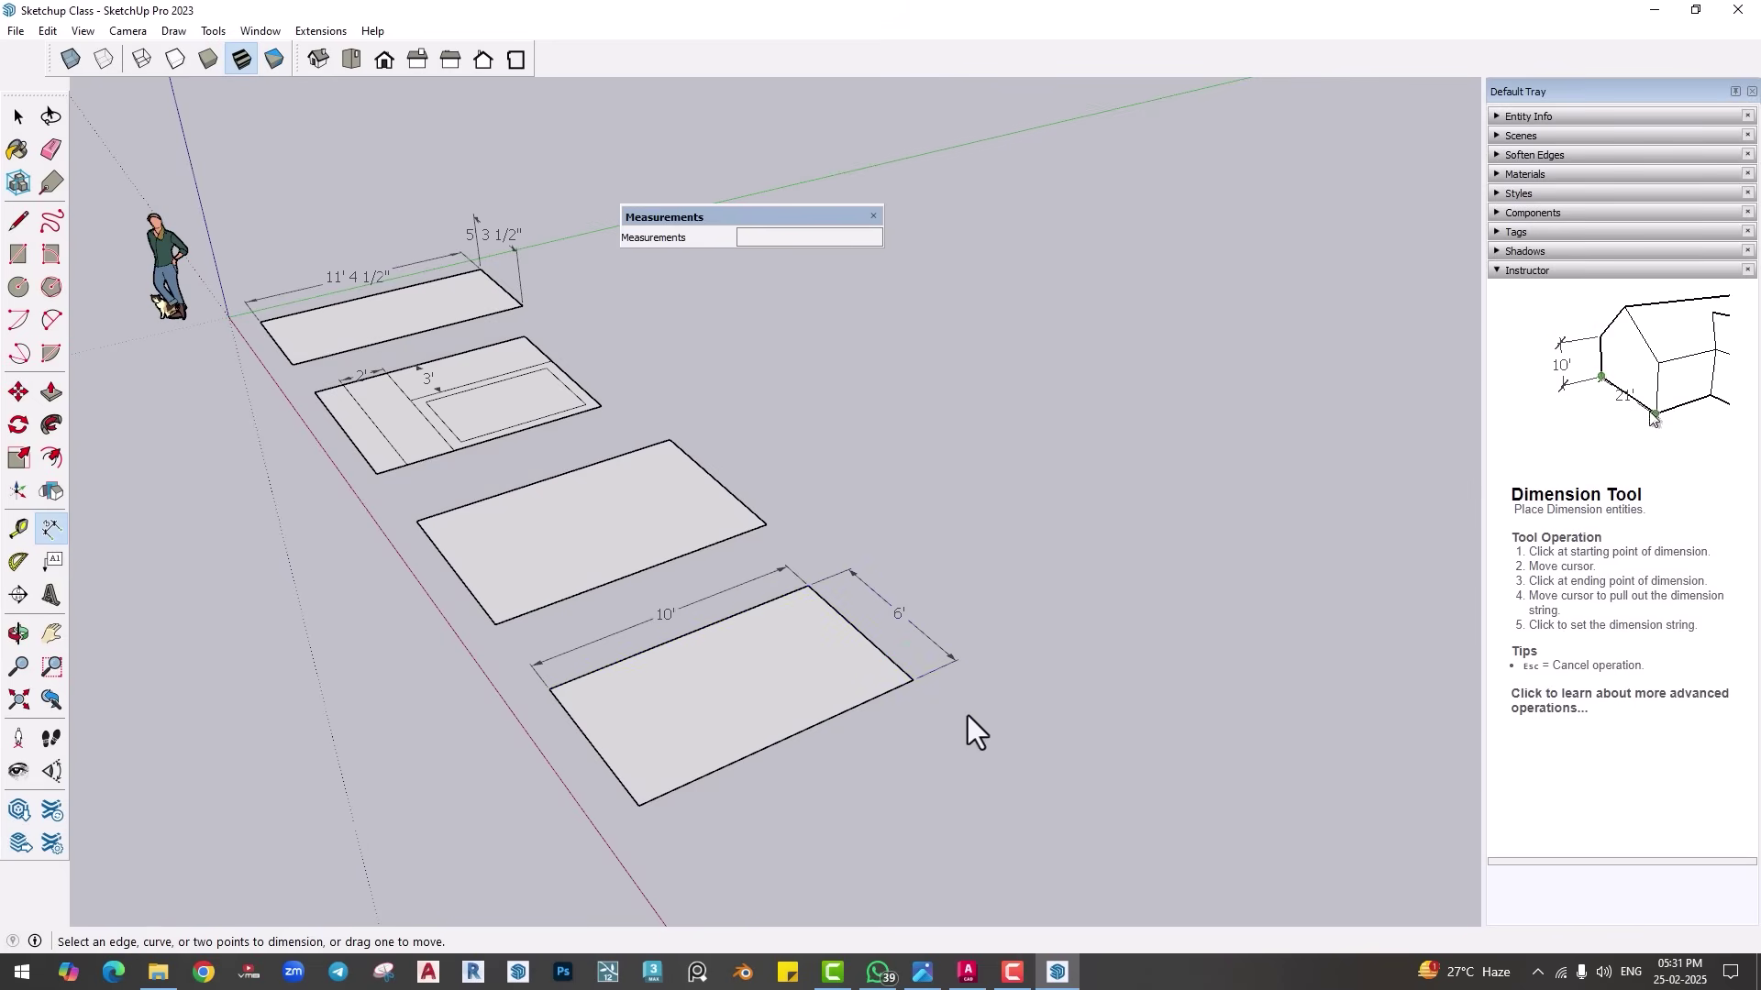
Step: Draw a rectangle about 5' 3" by 10' 1/2" in front of the dimensioned 6' by 10' one
{"action": "mouse_move", "coordinate": [661, 752]}
{"action": "middle_mouse_down", "text": "shift"}
{"action": "mouse_move", "coordinate": [745, 752]}
{"action": "mouse_move", "coordinate": [583, 674]}
{"action": "mouse_move", "coordinate": [621, 675]}
{"action": "middle_mouse_up", "text": "shift"}
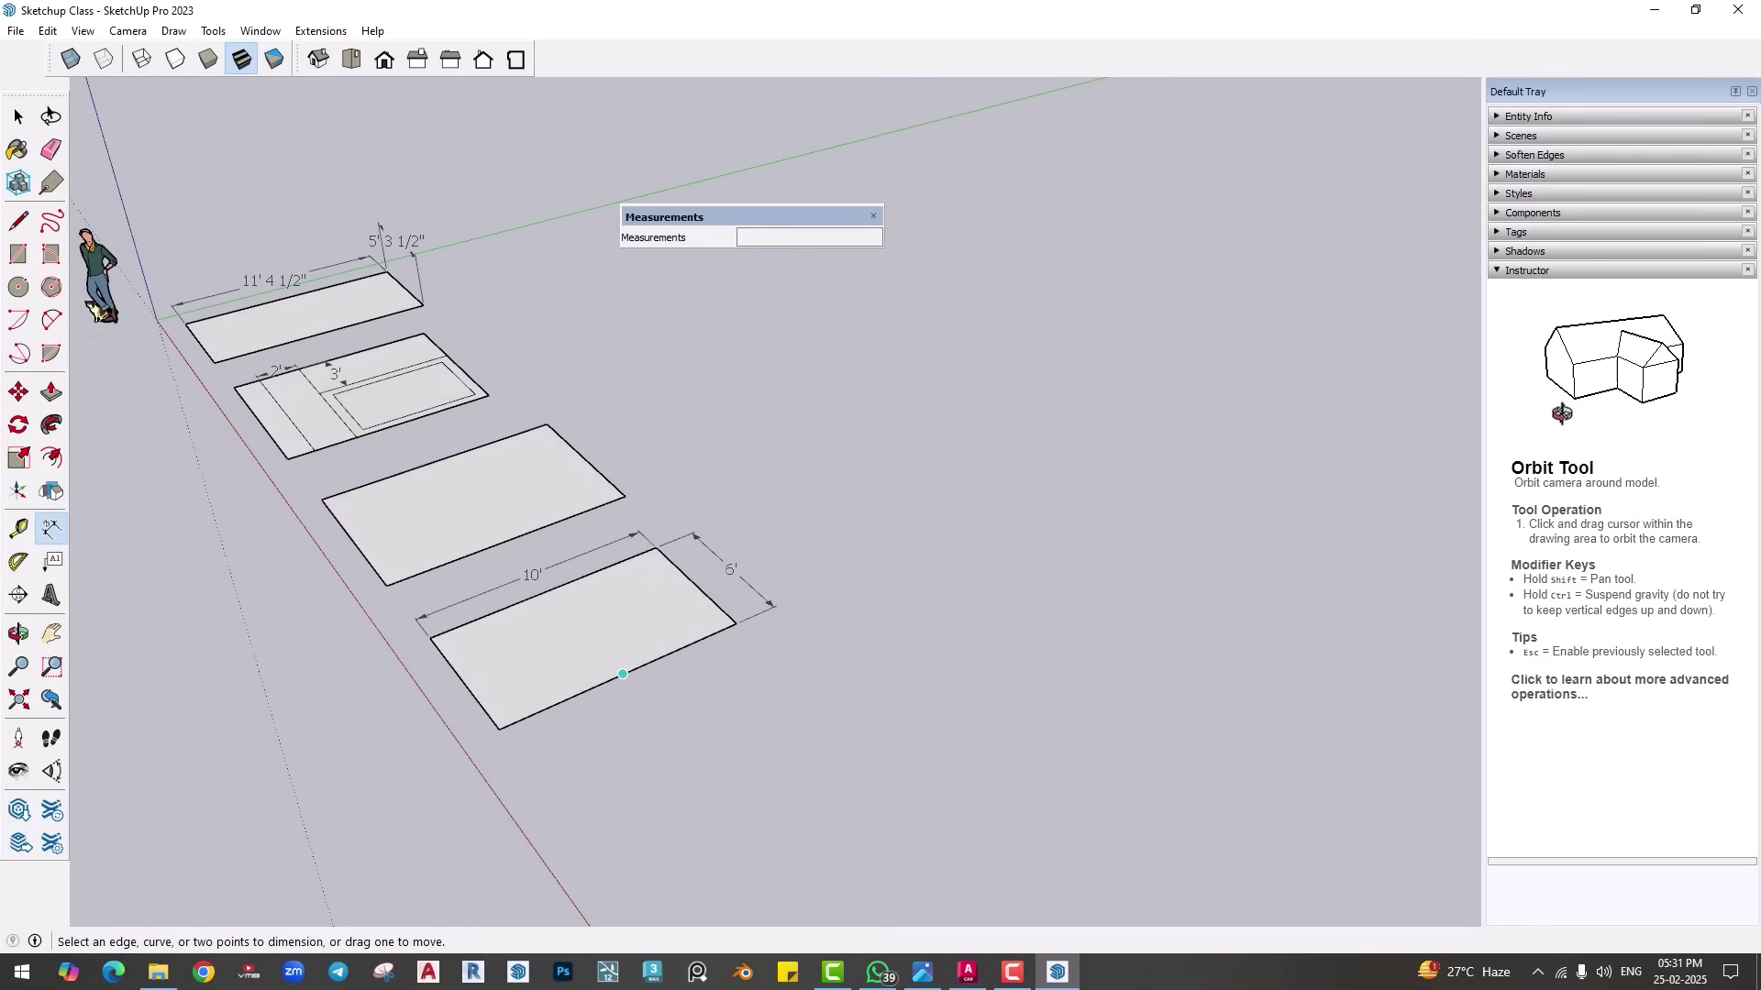
{"action": "left_click", "coordinate": [18, 254]}
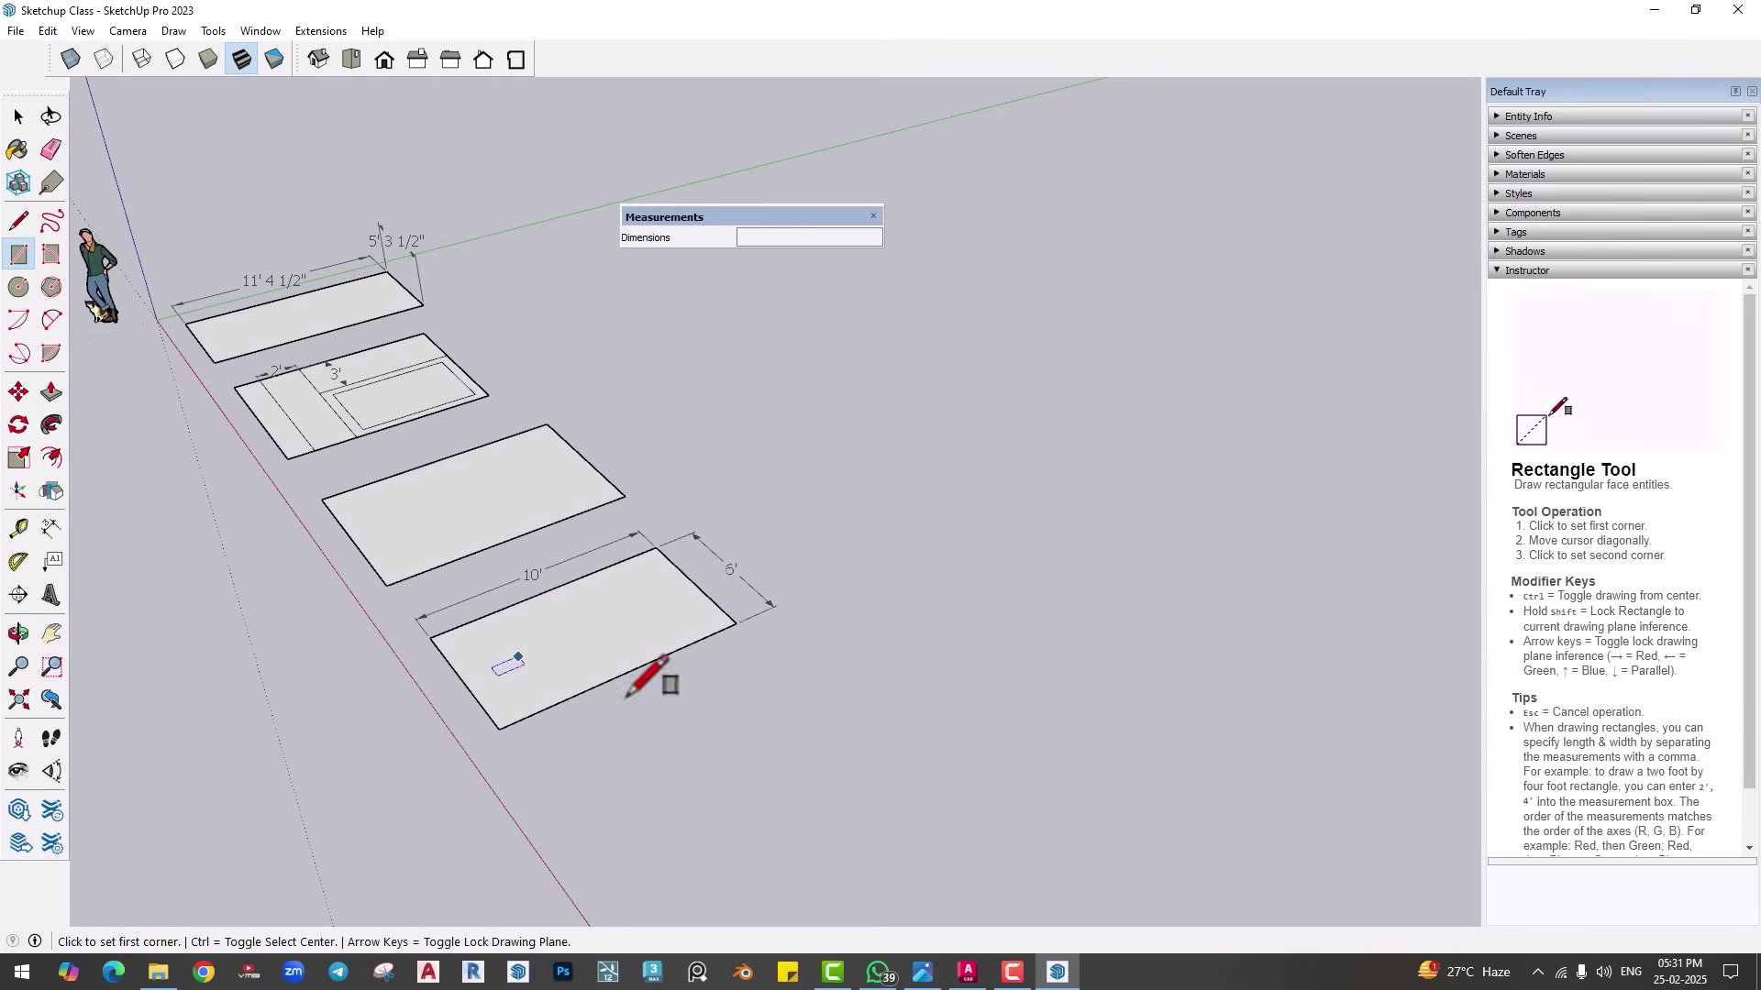
{"action": "middle_click_drag", "start_coordinate": [633, 679], "coordinate": [629, 605], "text": "shift"}
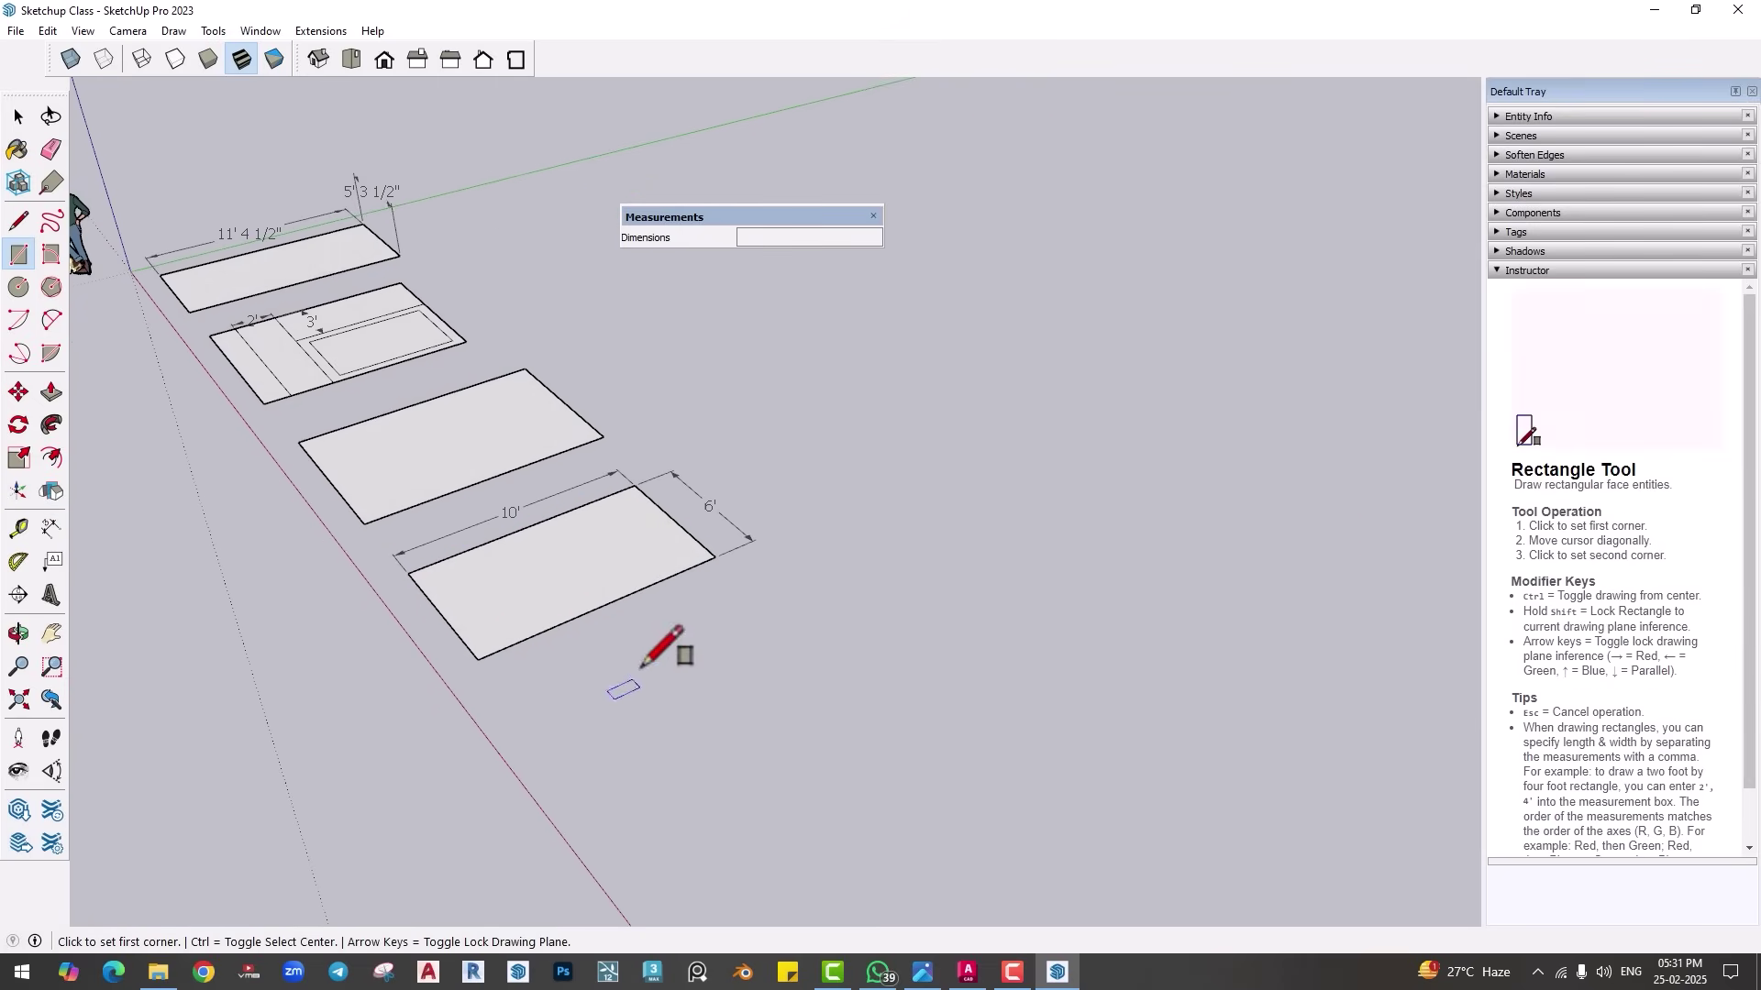
{"action": "left_click", "coordinate": [574, 730]}
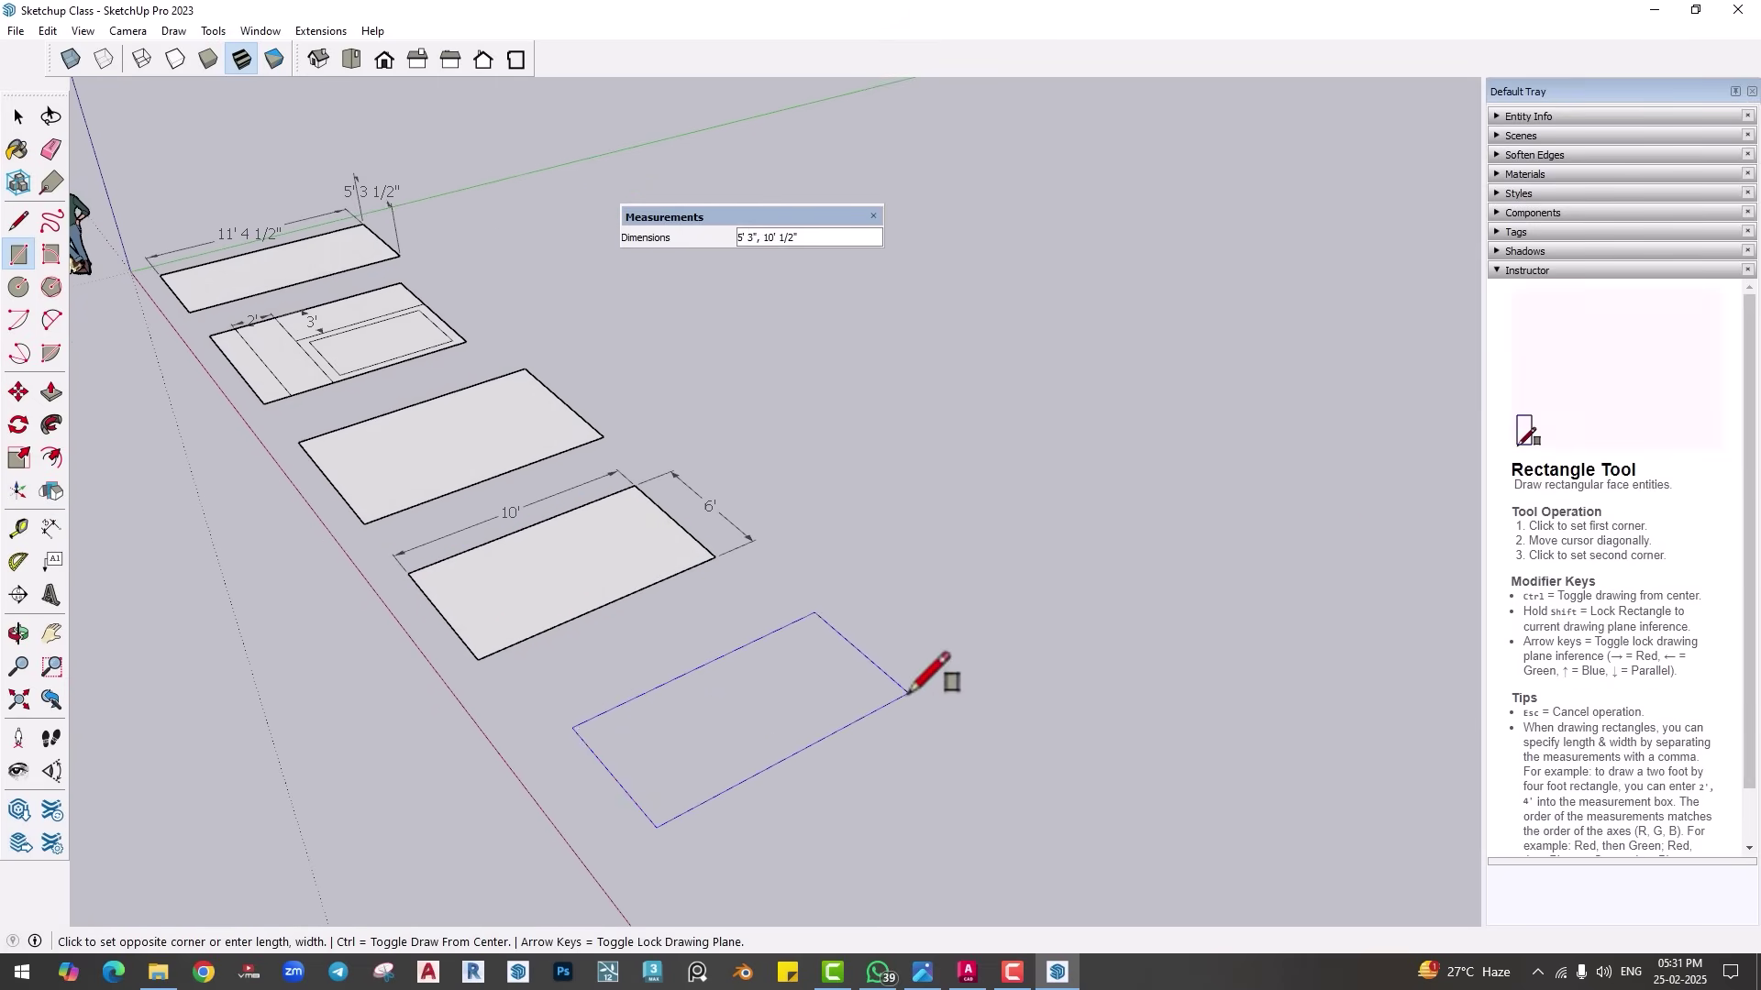
{"action": "left_click", "coordinate": [907, 694]}
Step: Draw two squares from their centres: about 4' 10" on the front rectangle's outer corner, and about 3' 3" on the first square's outer corner
{"action": "middle_click_drag", "start_coordinate": [908, 694], "coordinate": [764, 654], "text": "shift"}
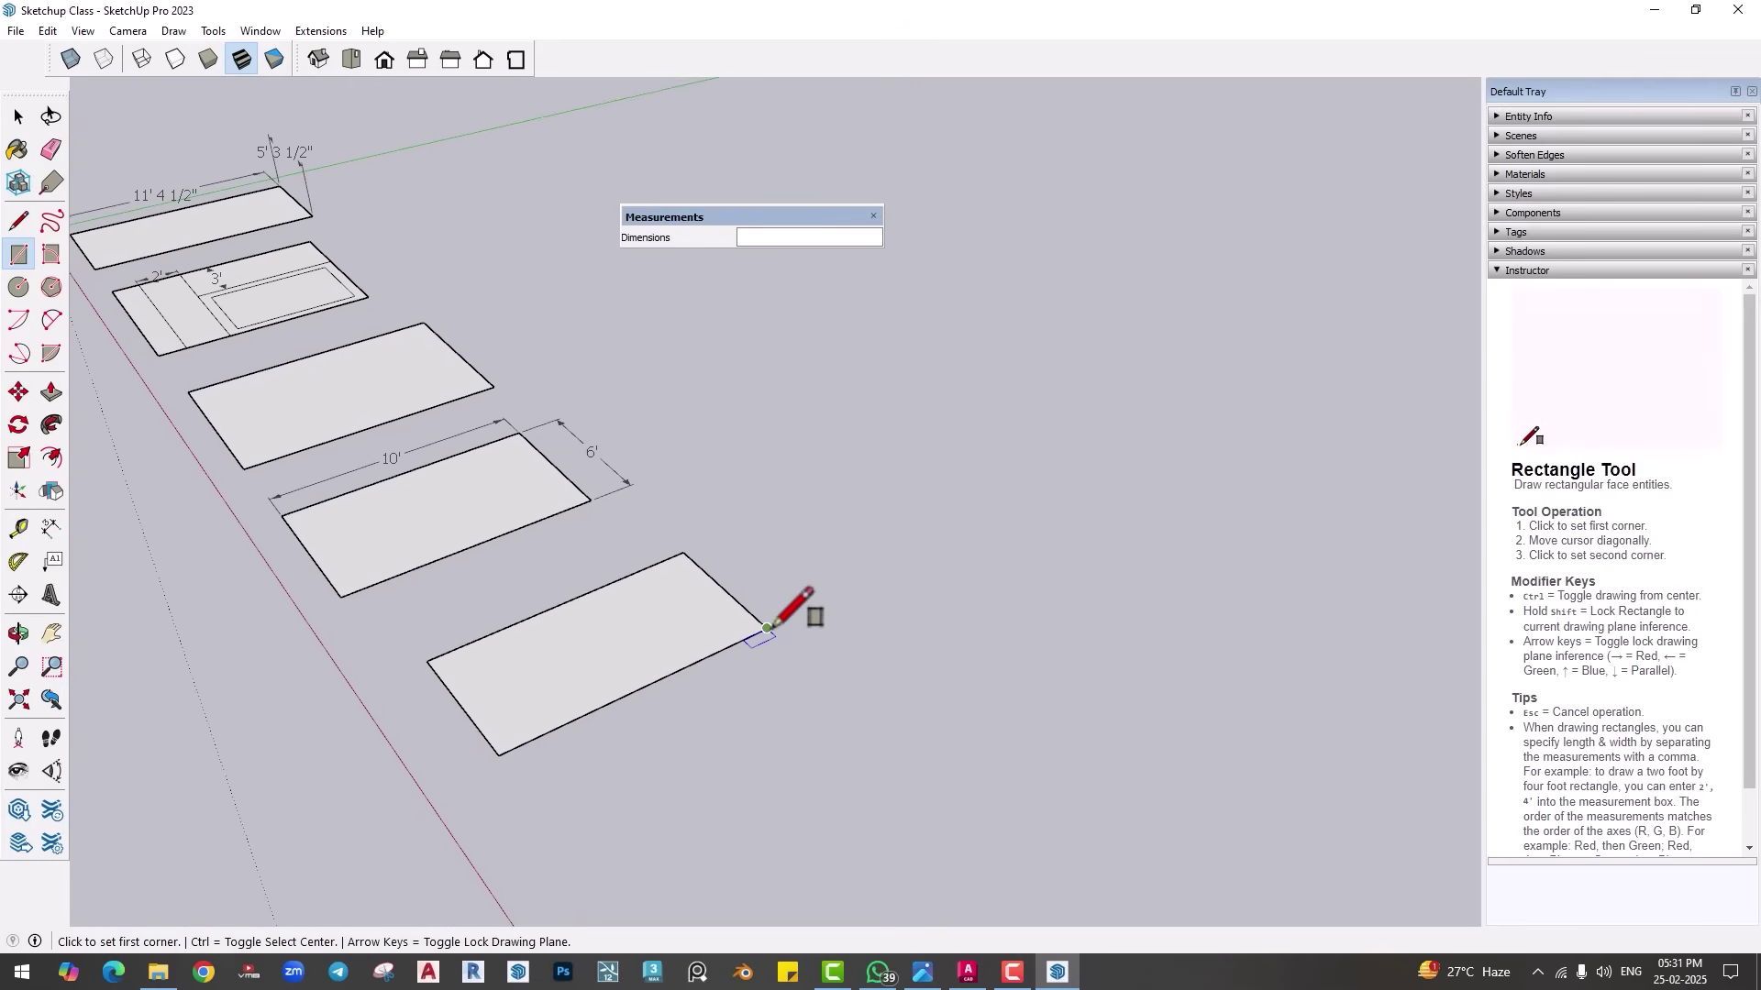
{"action": "left_click", "coordinate": [768, 627]}
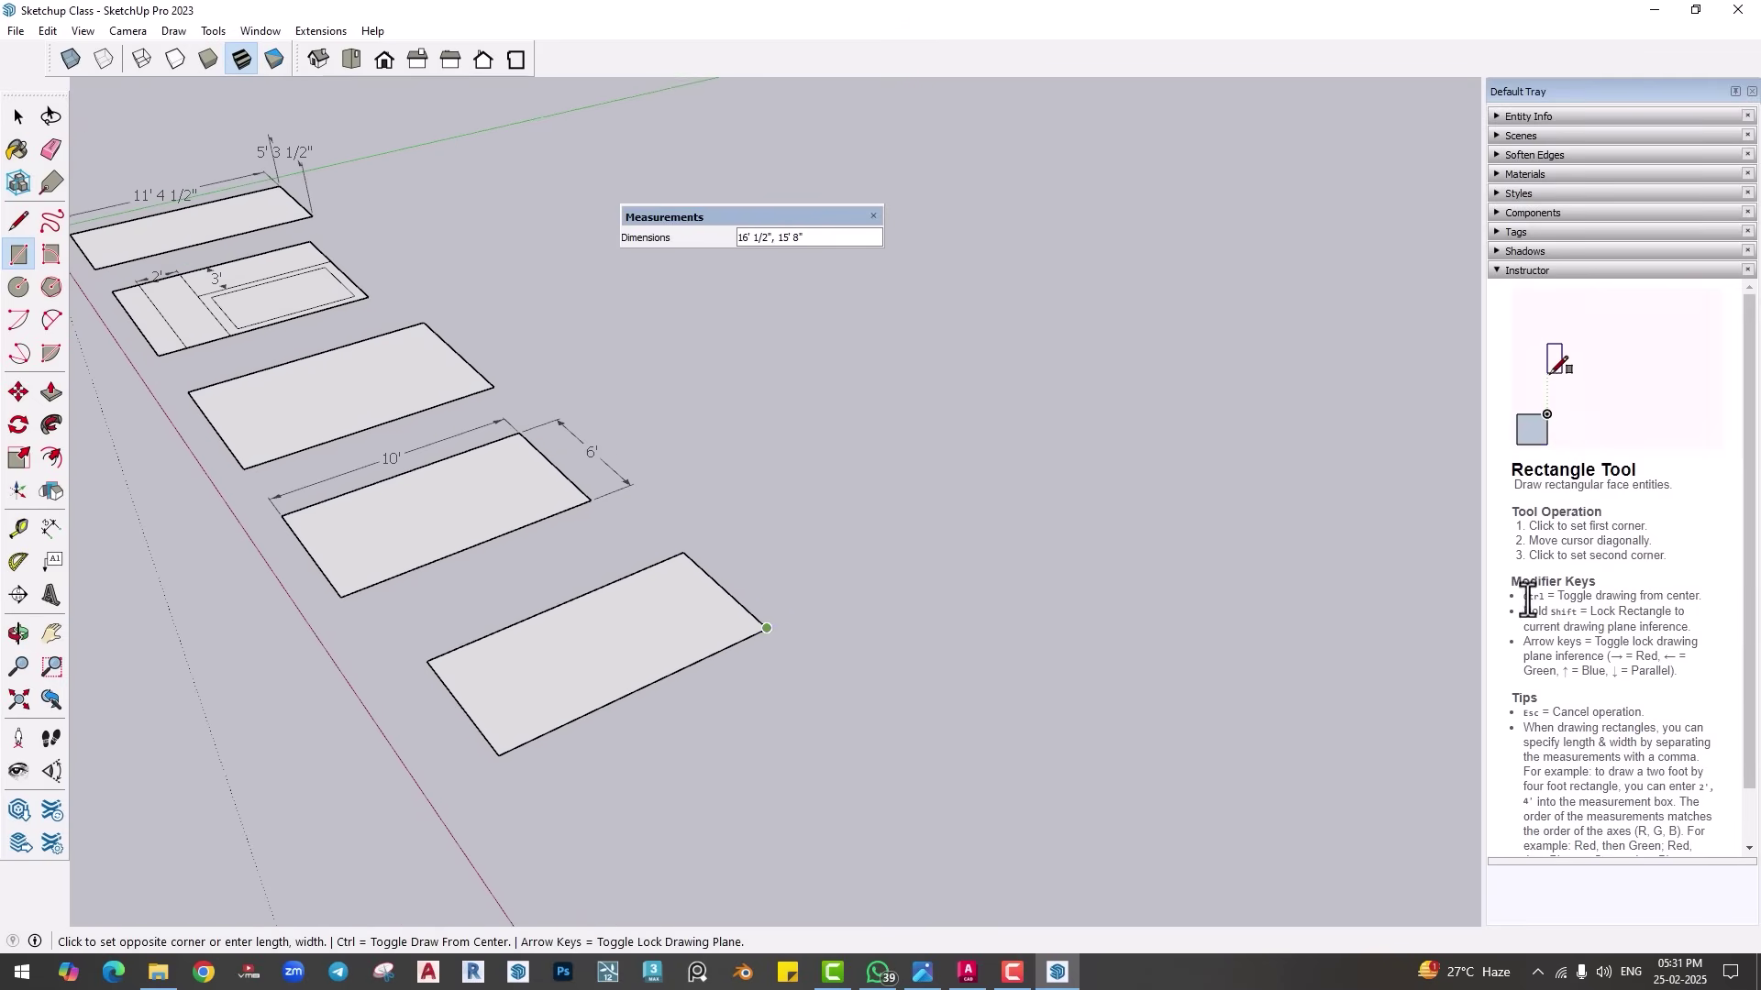
{"action": "left_click_drag", "start_coordinate": [1611, 601], "coordinate": [1697, 598]}
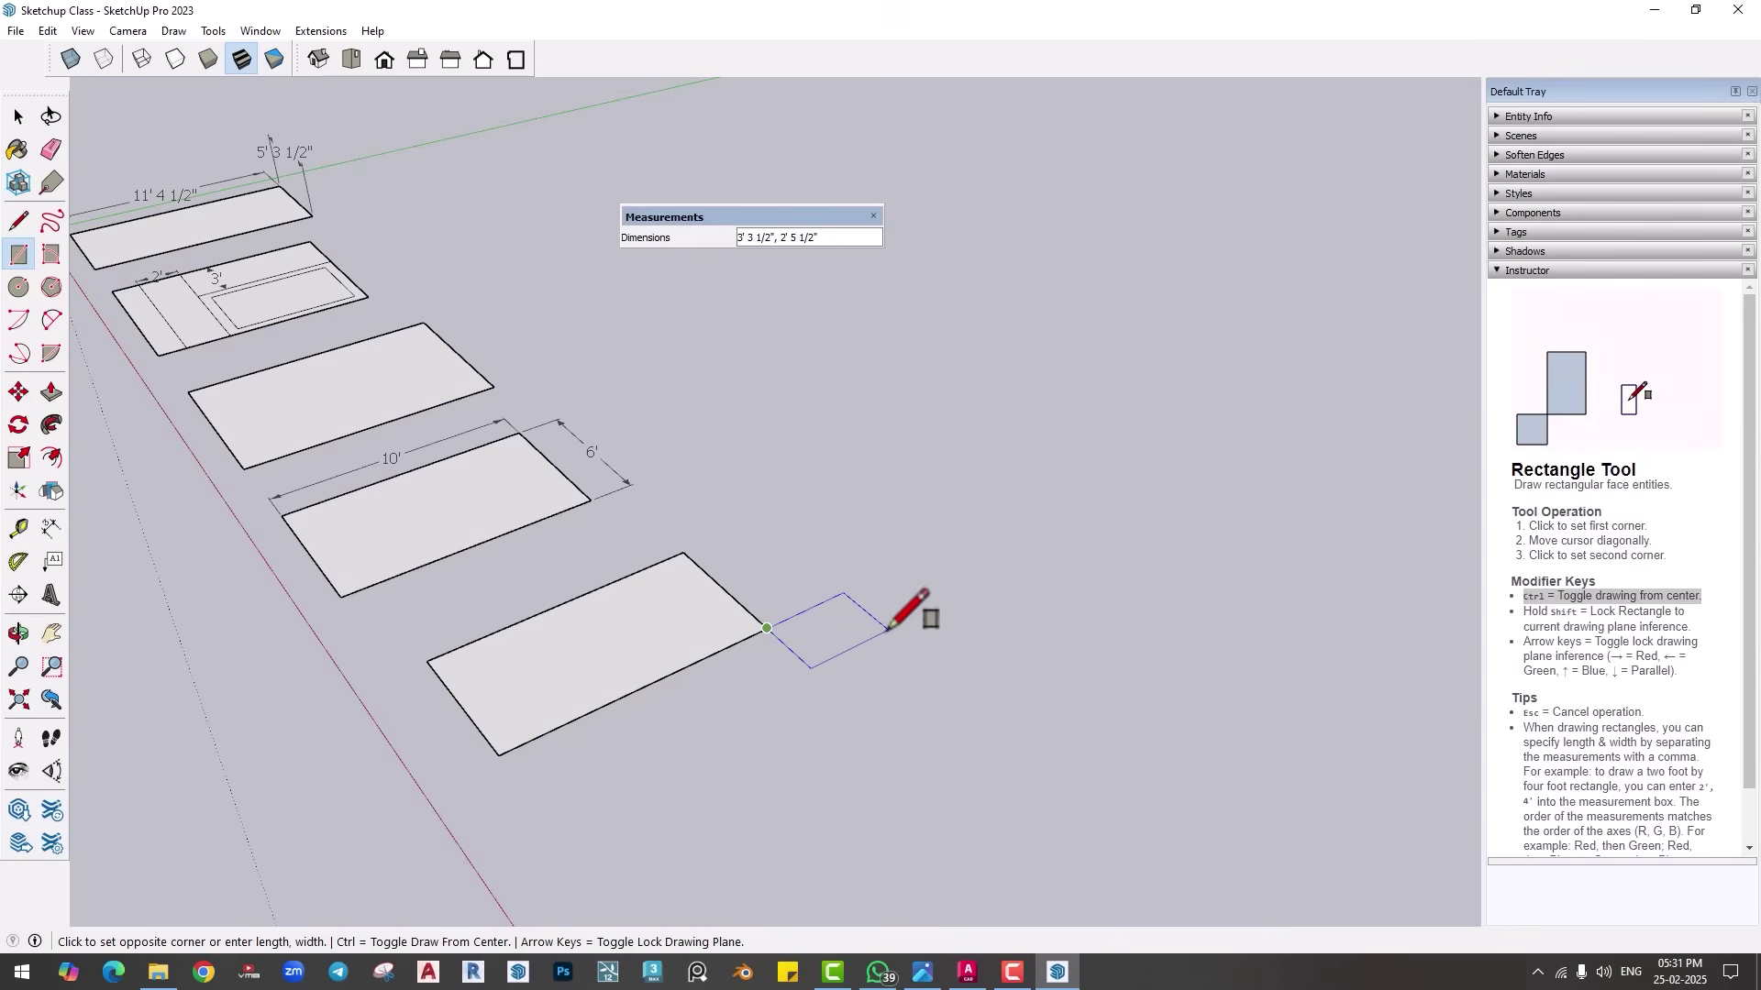
{"action": "key", "text": "ctrl"}
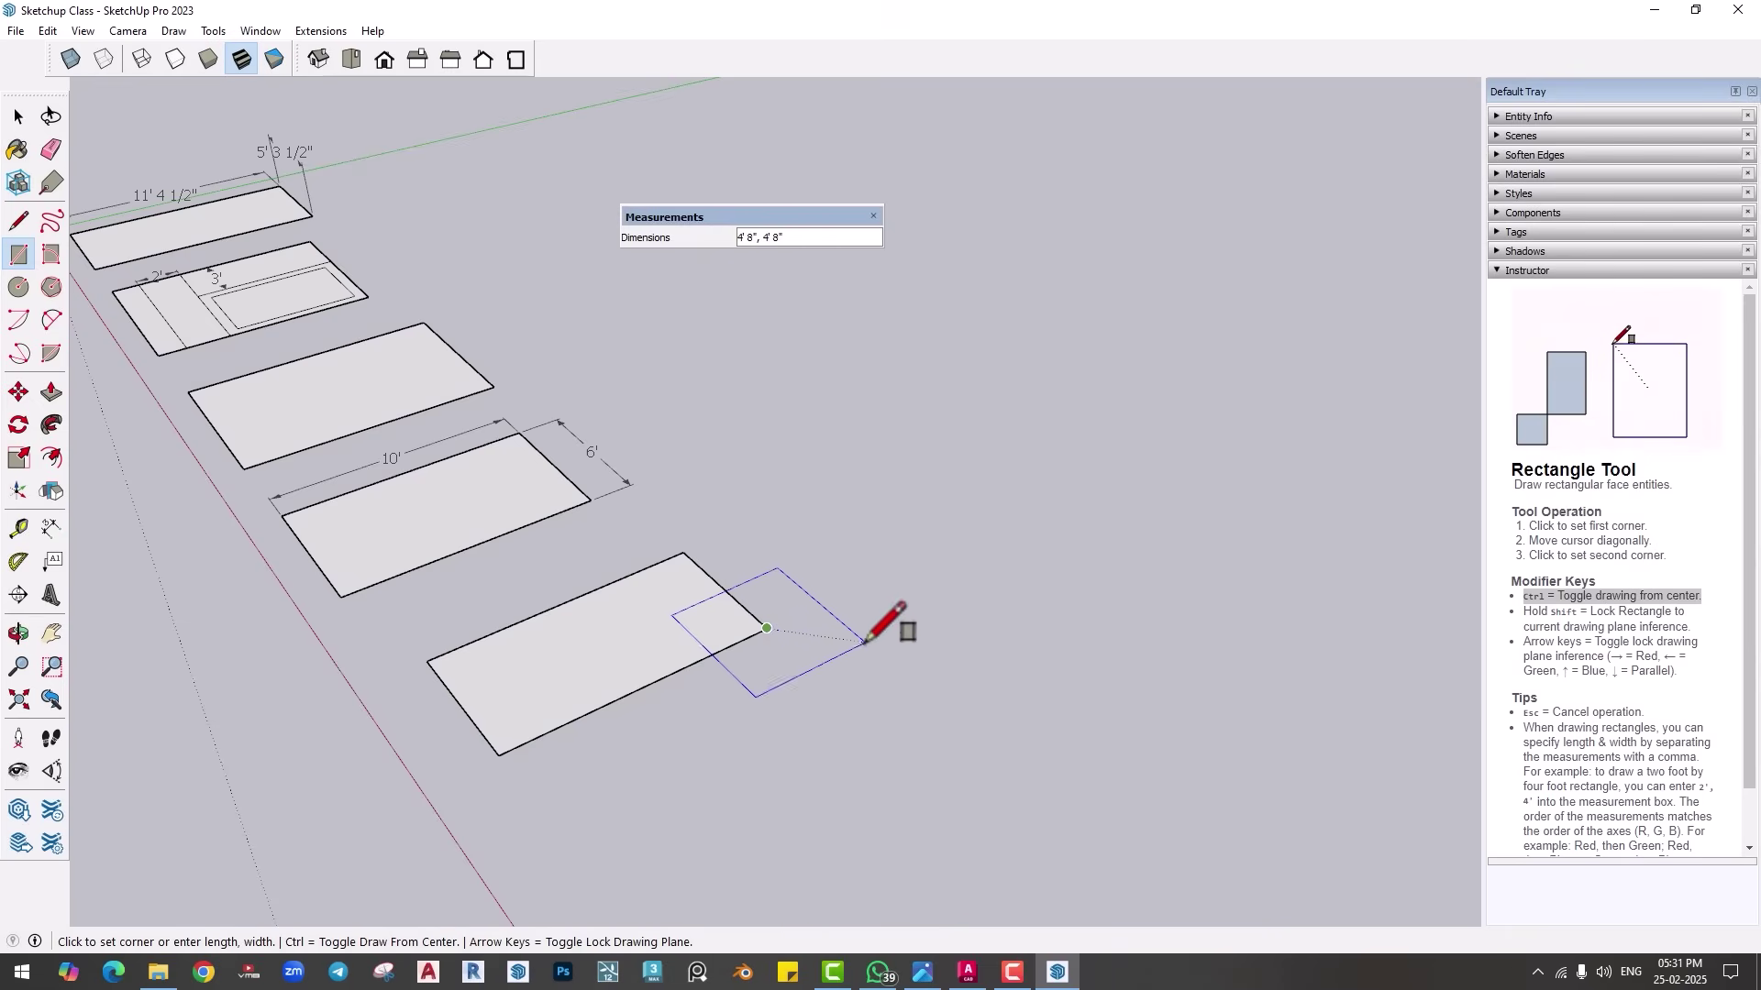
{"action": "left_click", "coordinate": [866, 639]}
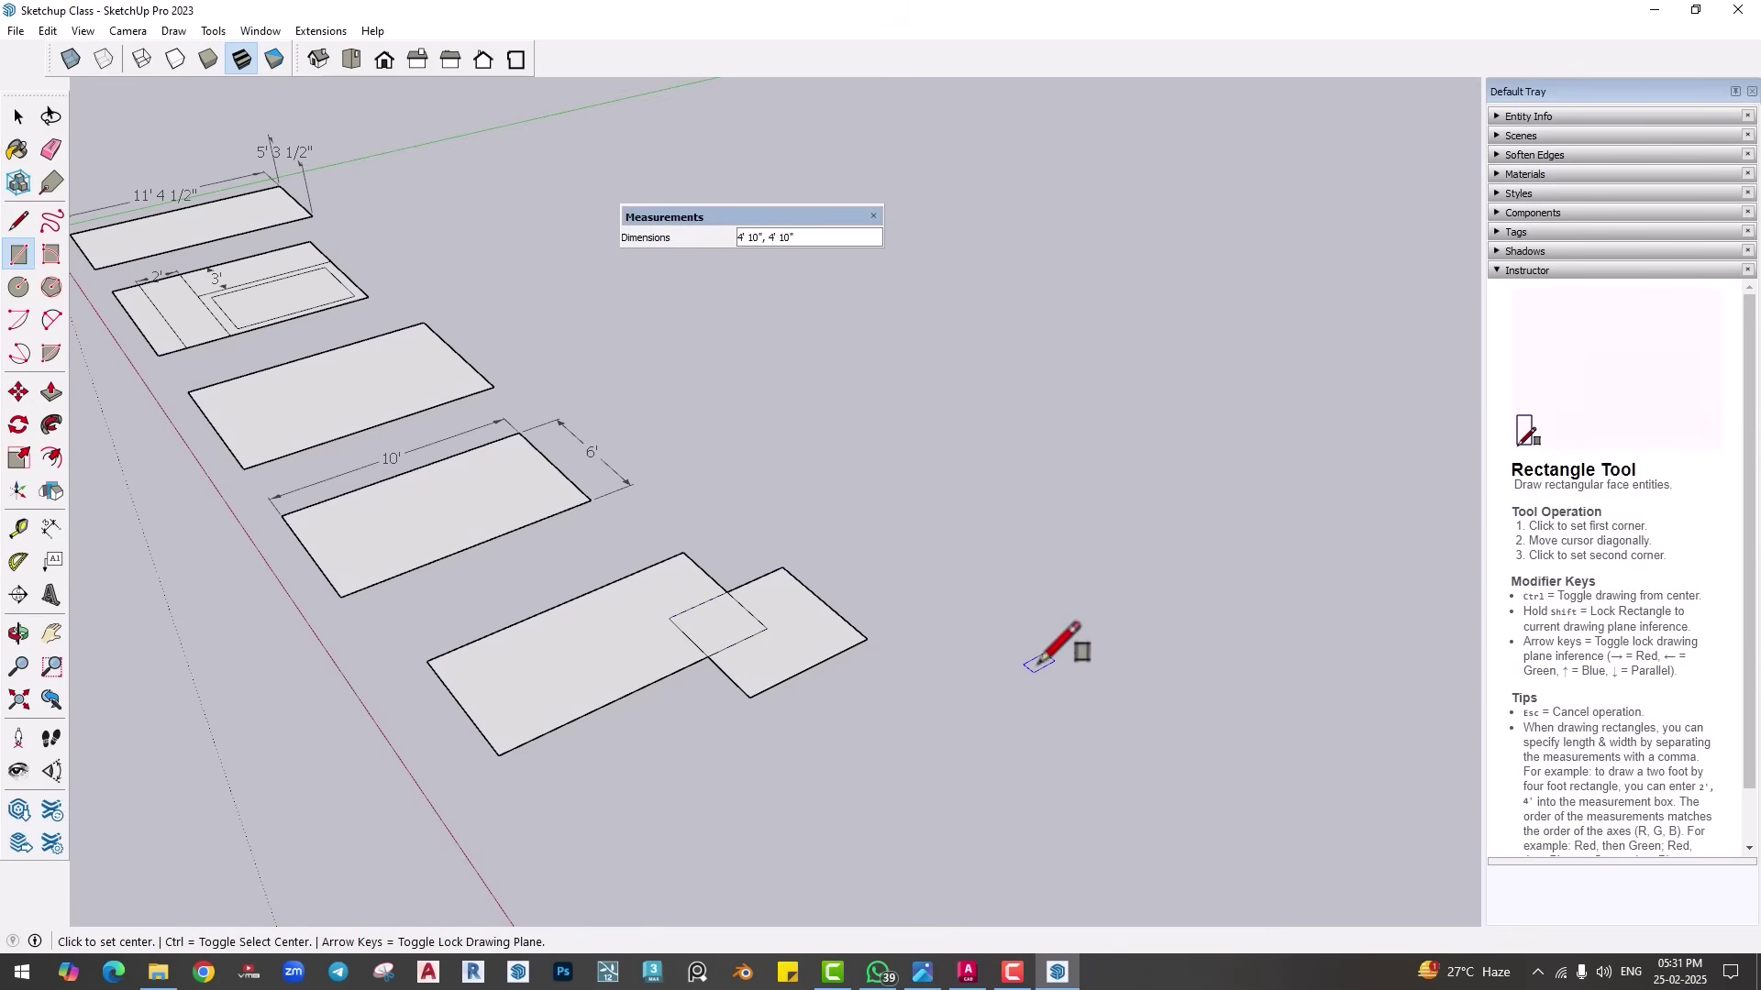
{"action": "left_click", "coordinate": [867, 640]}
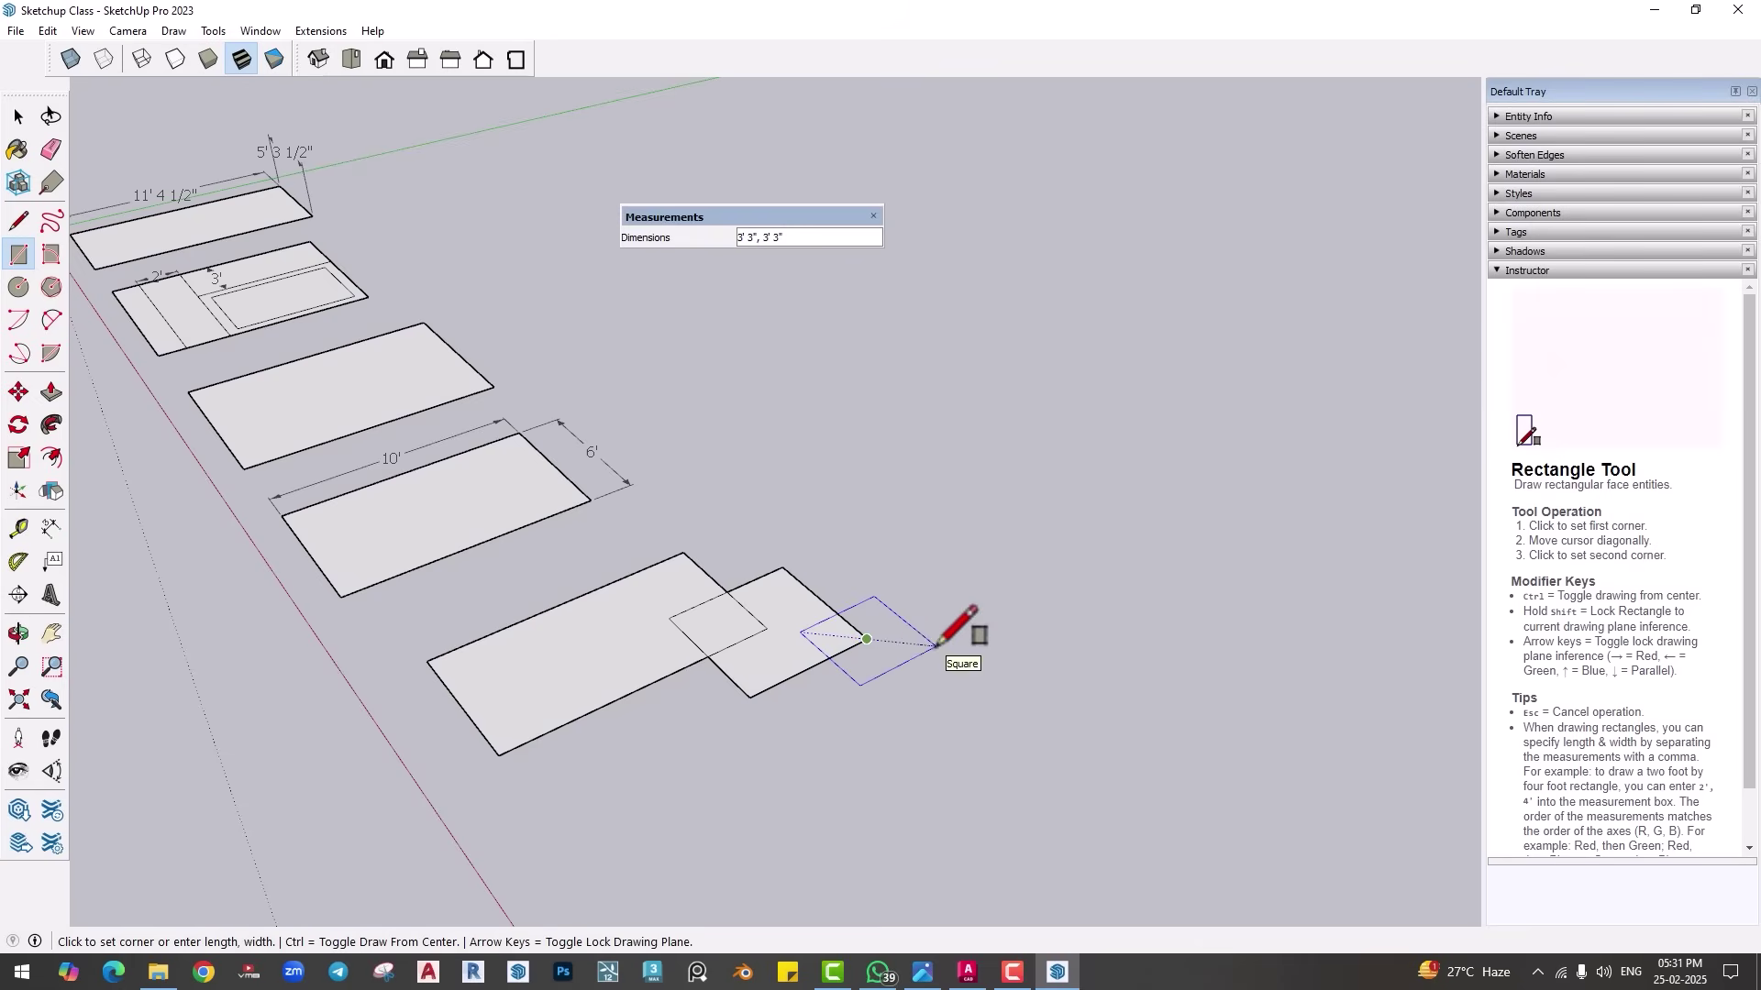
{"action": "left_click", "coordinate": [937, 646]}
Step: Switch back to corner-based drawing and add a rectangle about 4' 6" by 3' 3" from the smaller square's outer corner
{"action": "key", "text": "ctrl"}
{"action": "left_click", "coordinate": [937, 647]}
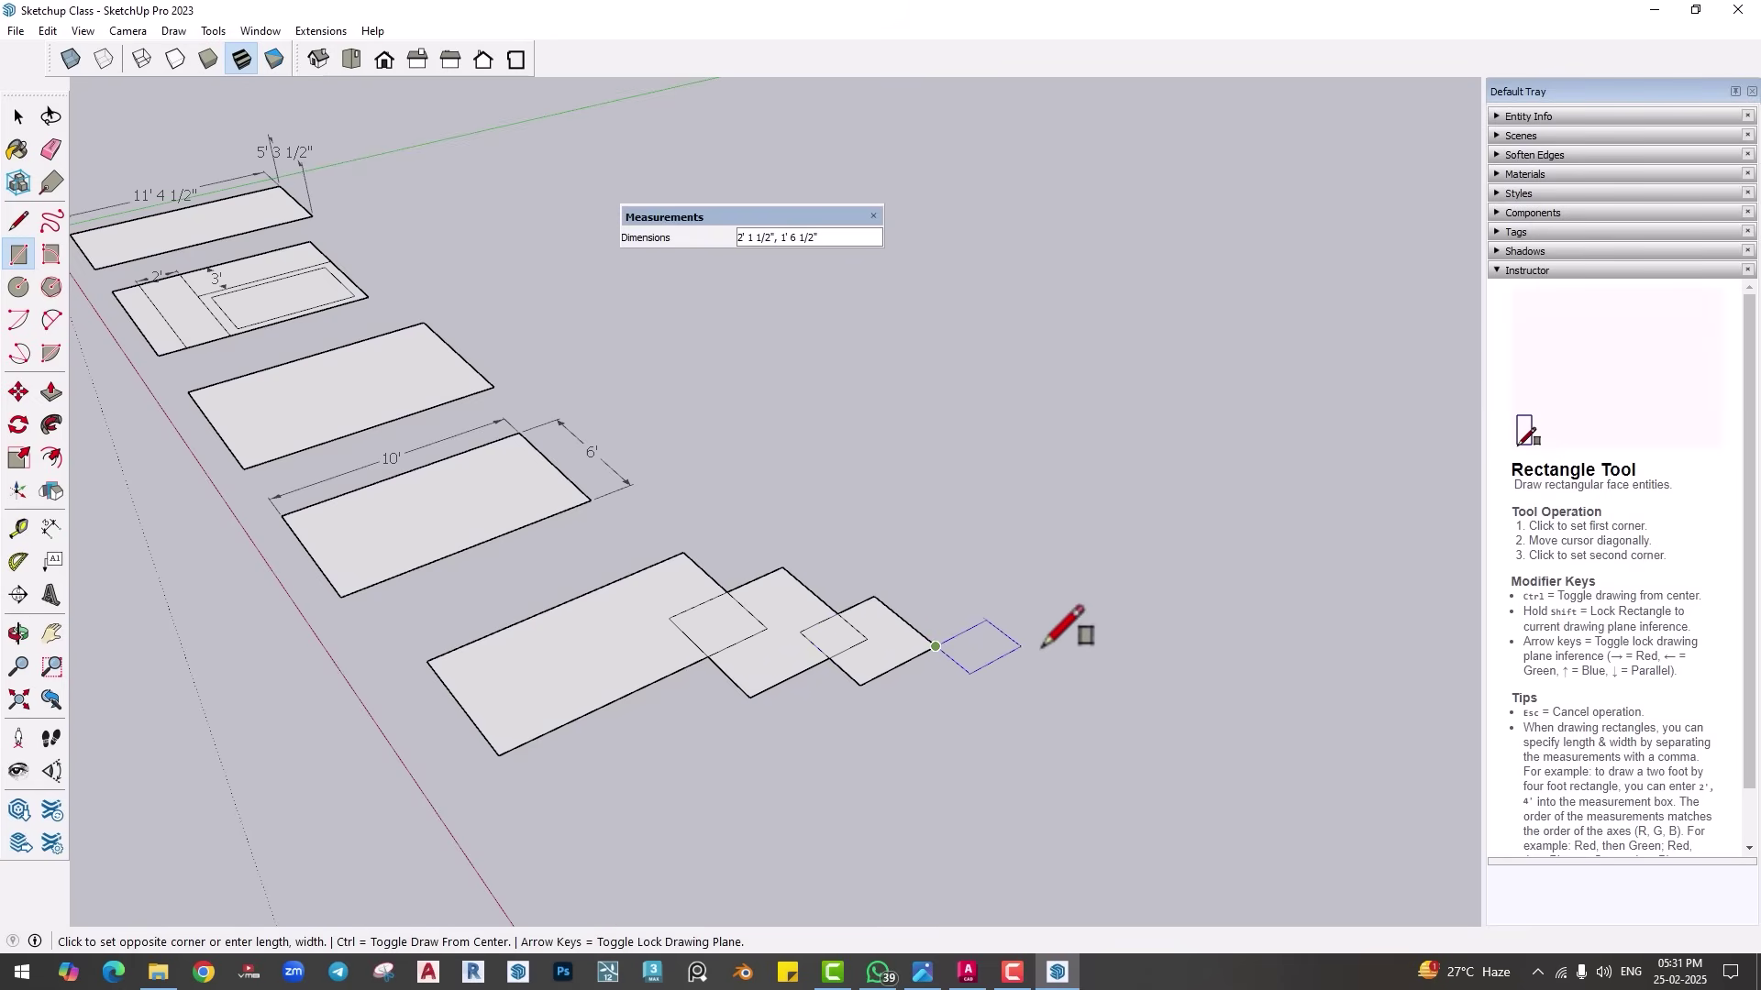
{"action": "left_click", "coordinate": [1099, 648]}
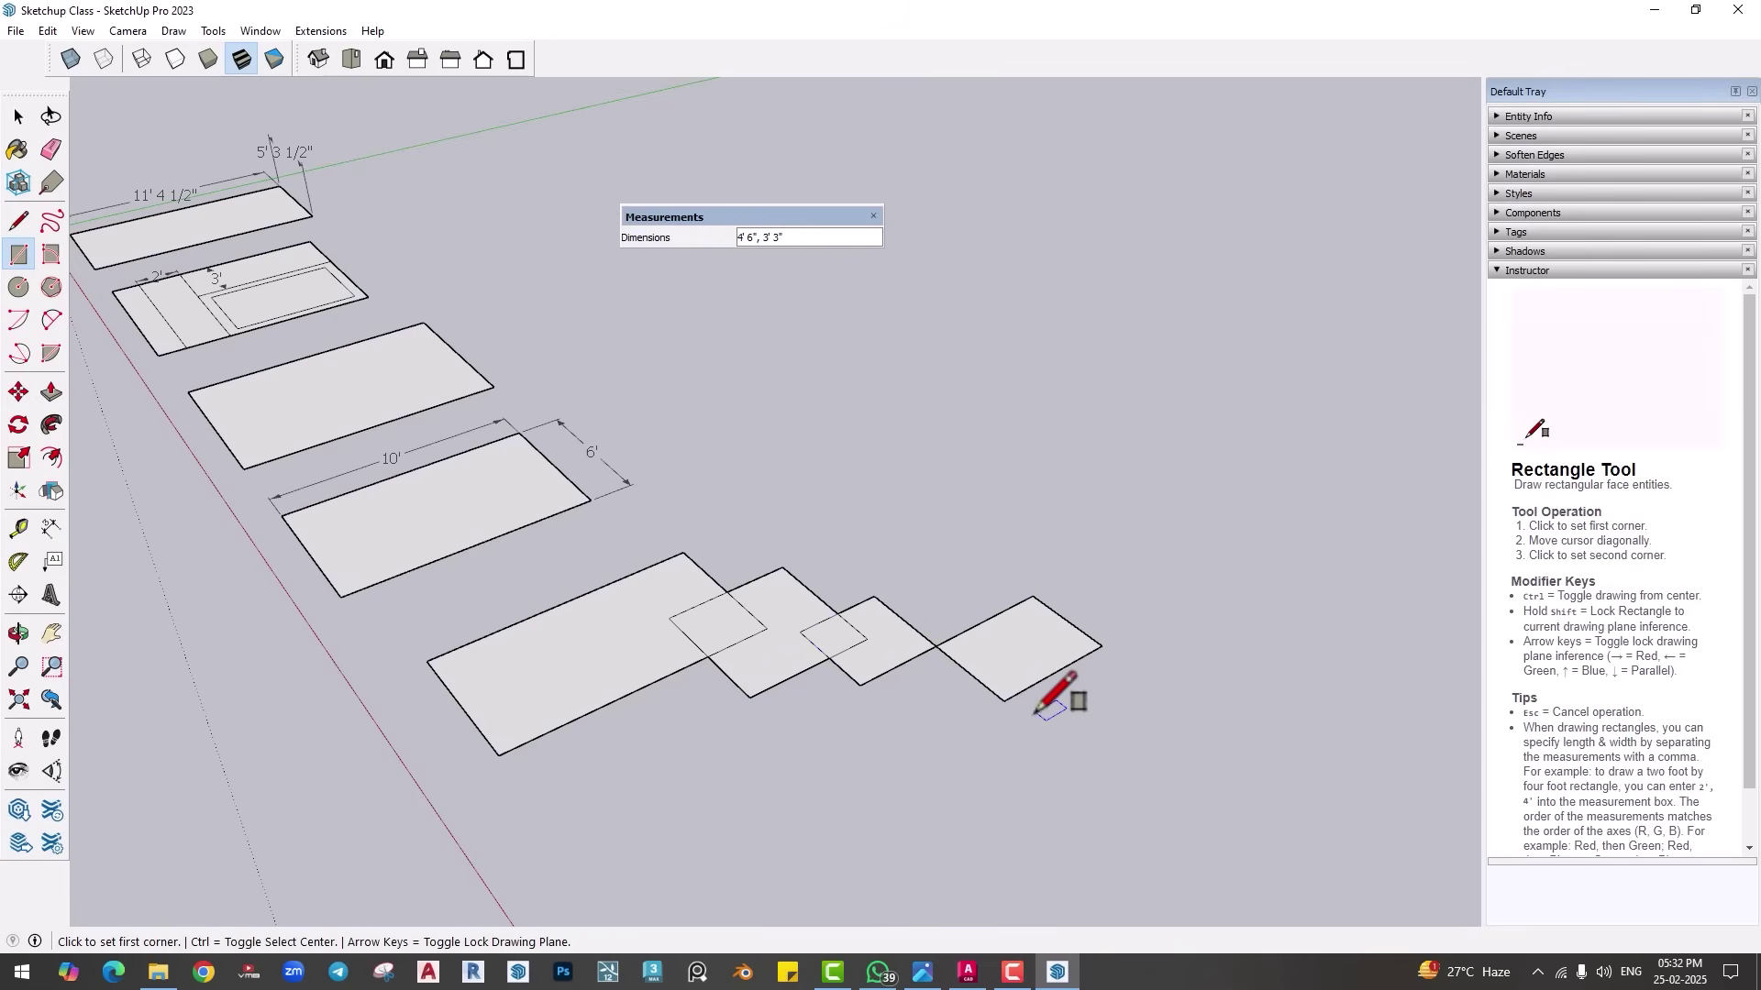
Step: Draw a separate rectangle in the empty area beside the row, select its face with its edges, and clear the selection
{"action": "middle_click_drag", "start_coordinate": [598, 524], "coordinate": [558, 589]}
{"action": "left_click", "coordinate": [596, 492]}
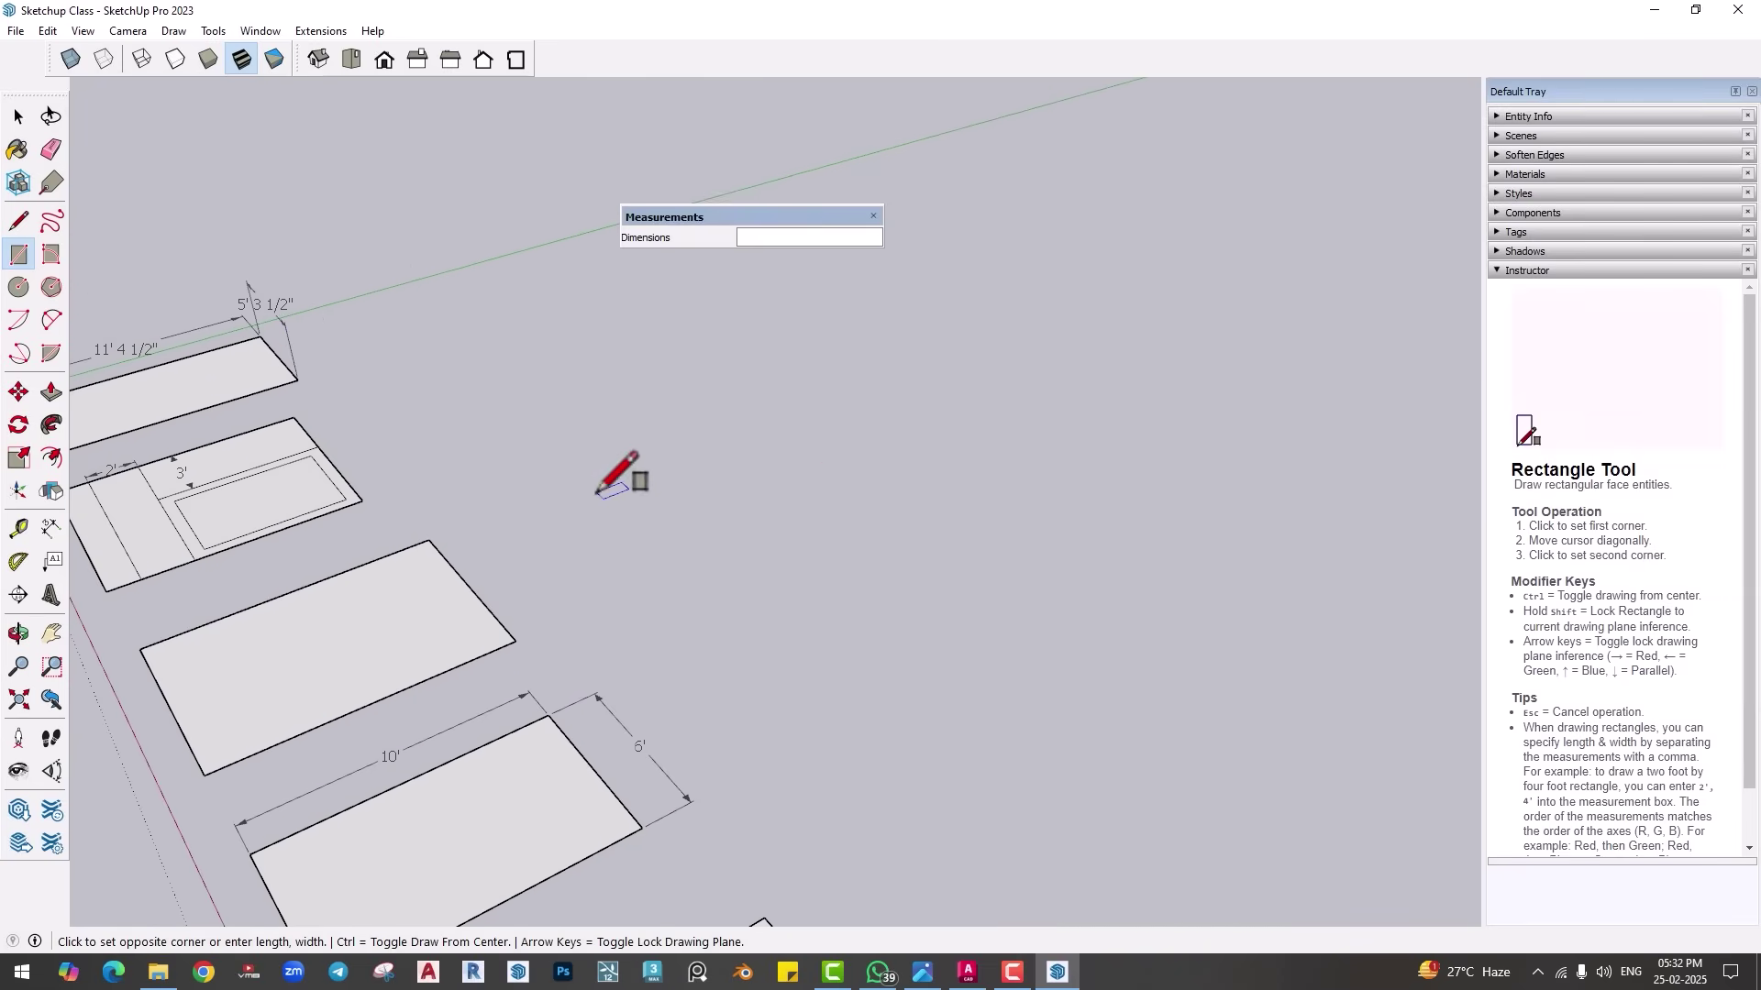
{"action": "left_click", "coordinate": [859, 471]}
{"action": "middle_click_drag", "start_coordinate": [858, 470], "coordinate": [724, 526]}
{"action": "scroll", "coordinate": [601, 598], "scroll_direction": "down", "scroll_amount": 1}
{"action": "scroll", "coordinate": [748, 517], "scroll_direction": "down", "scroll_amount": 1}
{"action": "key", "text": "space"}
{"action": "double_click", "coordinate": [743, 510]}
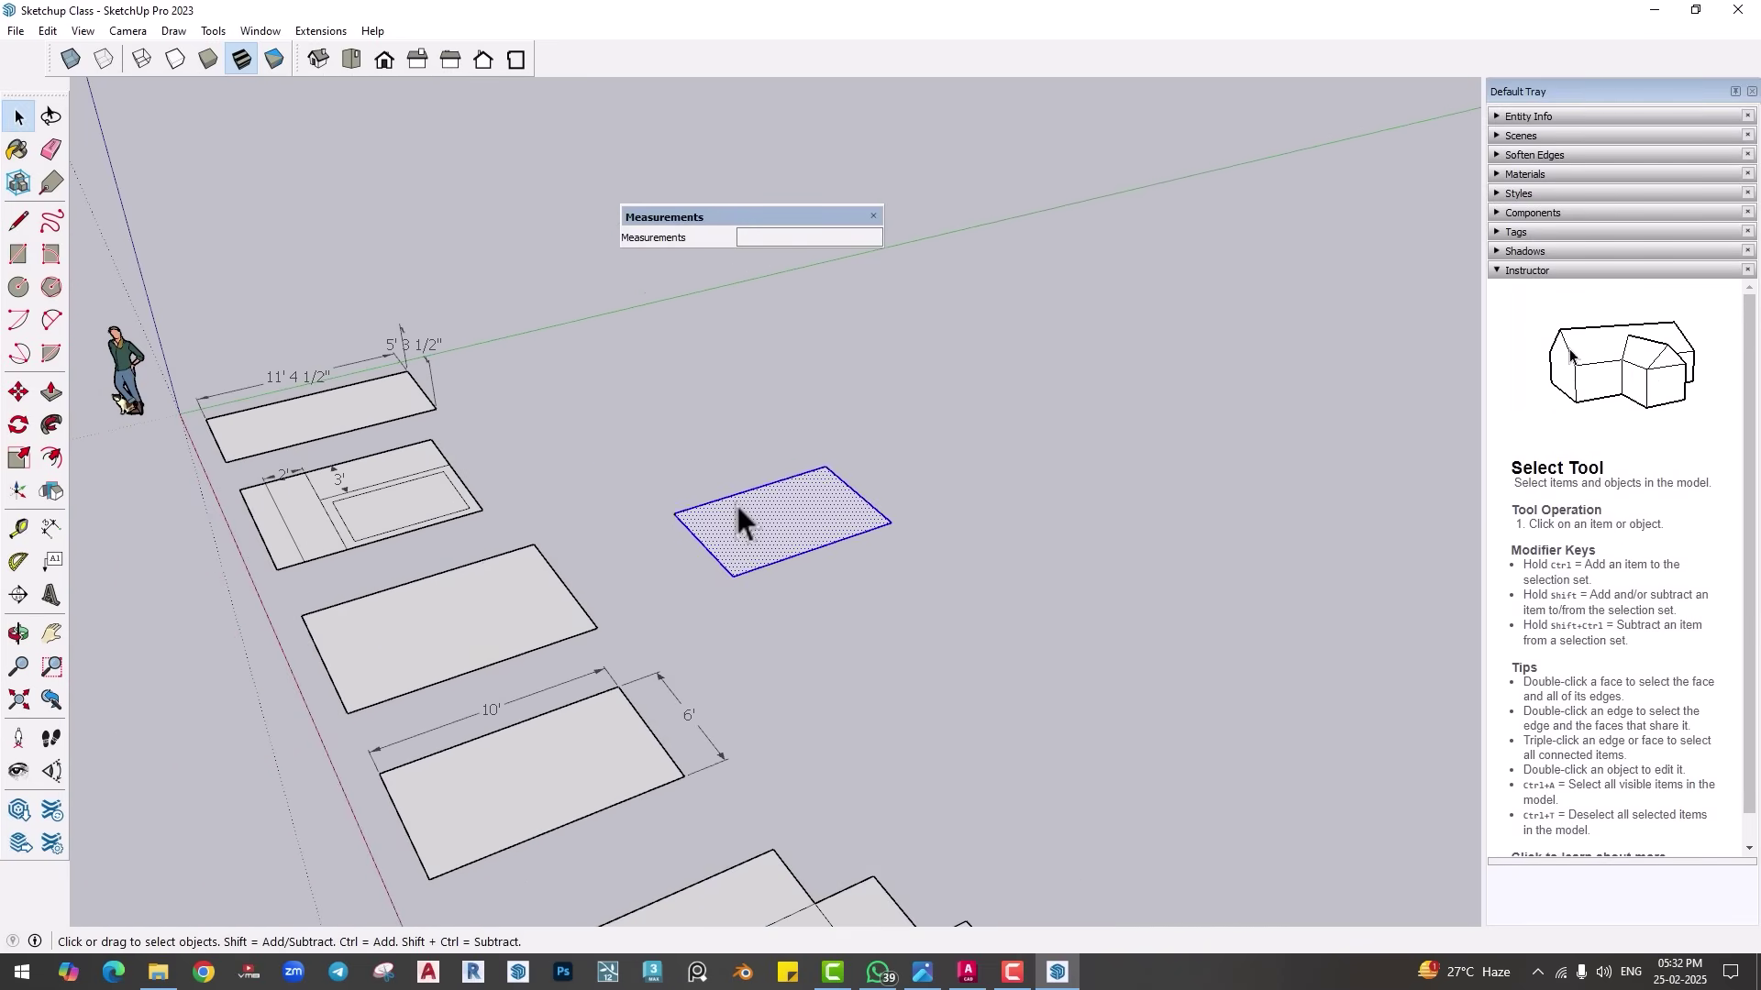
{"action": "scroll", "coordinate": [729, 497], "scroll_direction": "up", "scroll_amount": 1}
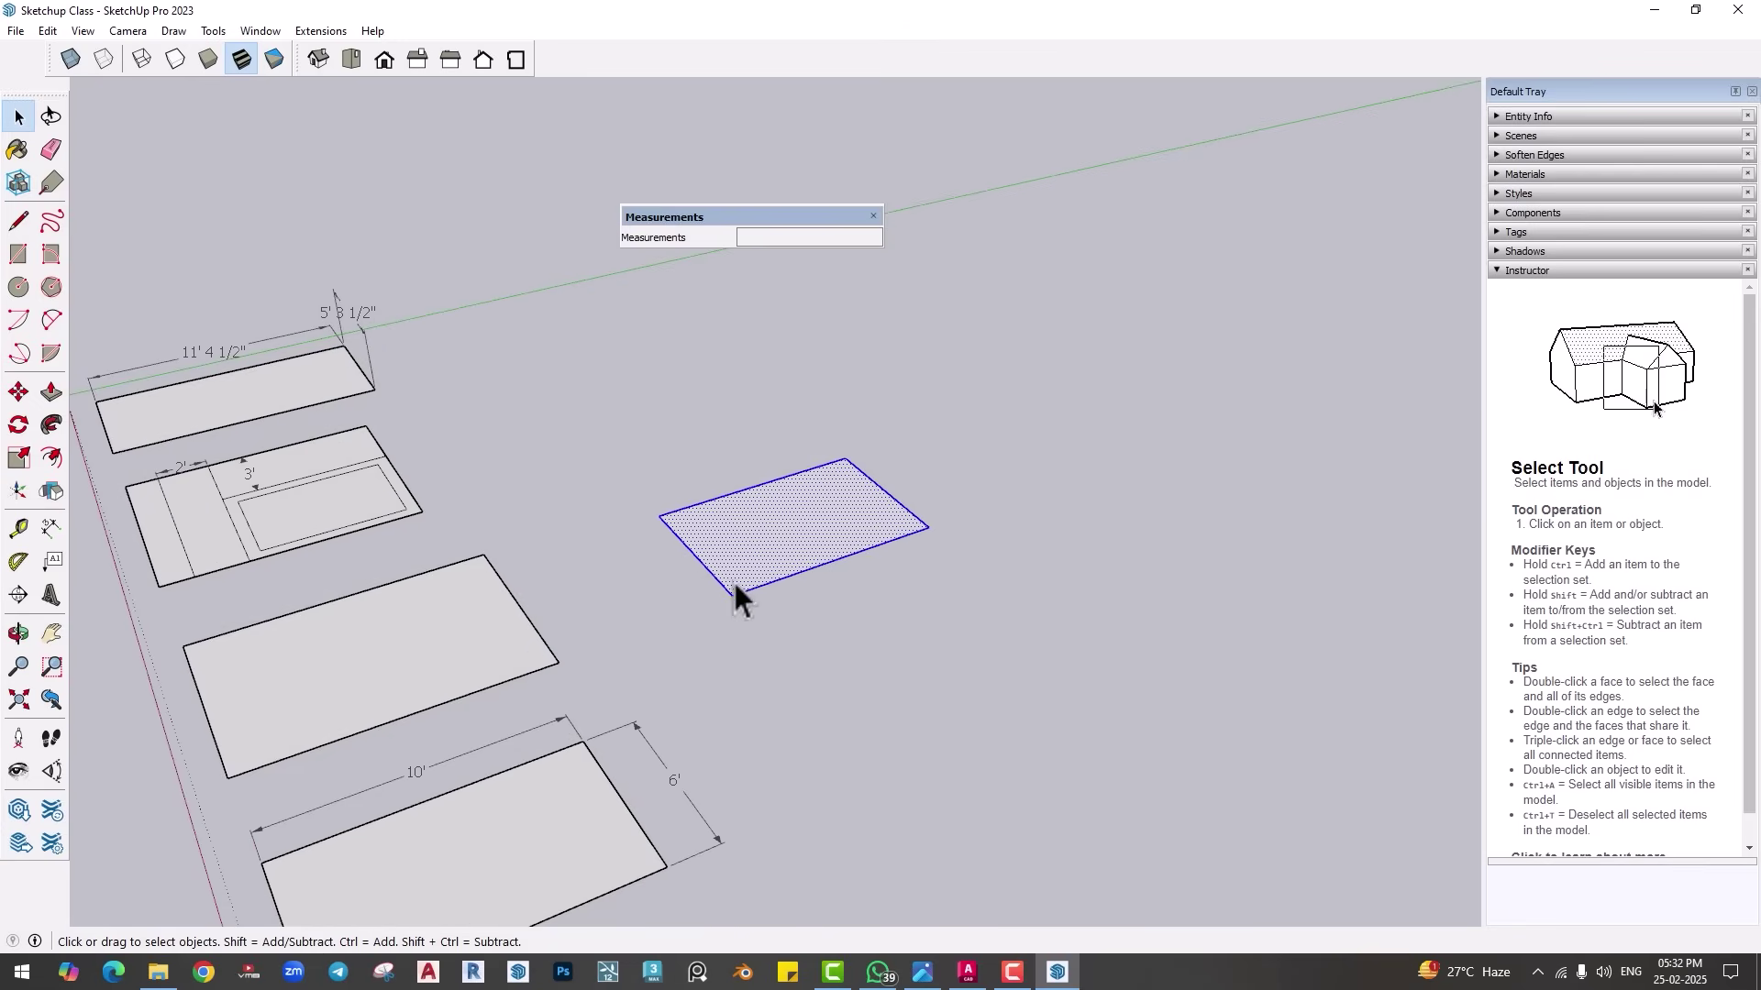
{"action": "middle_click_drag", "start_coordinate": [733, 579], "coordinate": [917, 542]}
{"action": "left_click", "coordinate": [917, 542]}
Step: Draw a flat rectangle about 5' 8" by 4' 1 1/2" from the separate rectangle's back corner, and undo it
{"action": "key", "text": "r"}
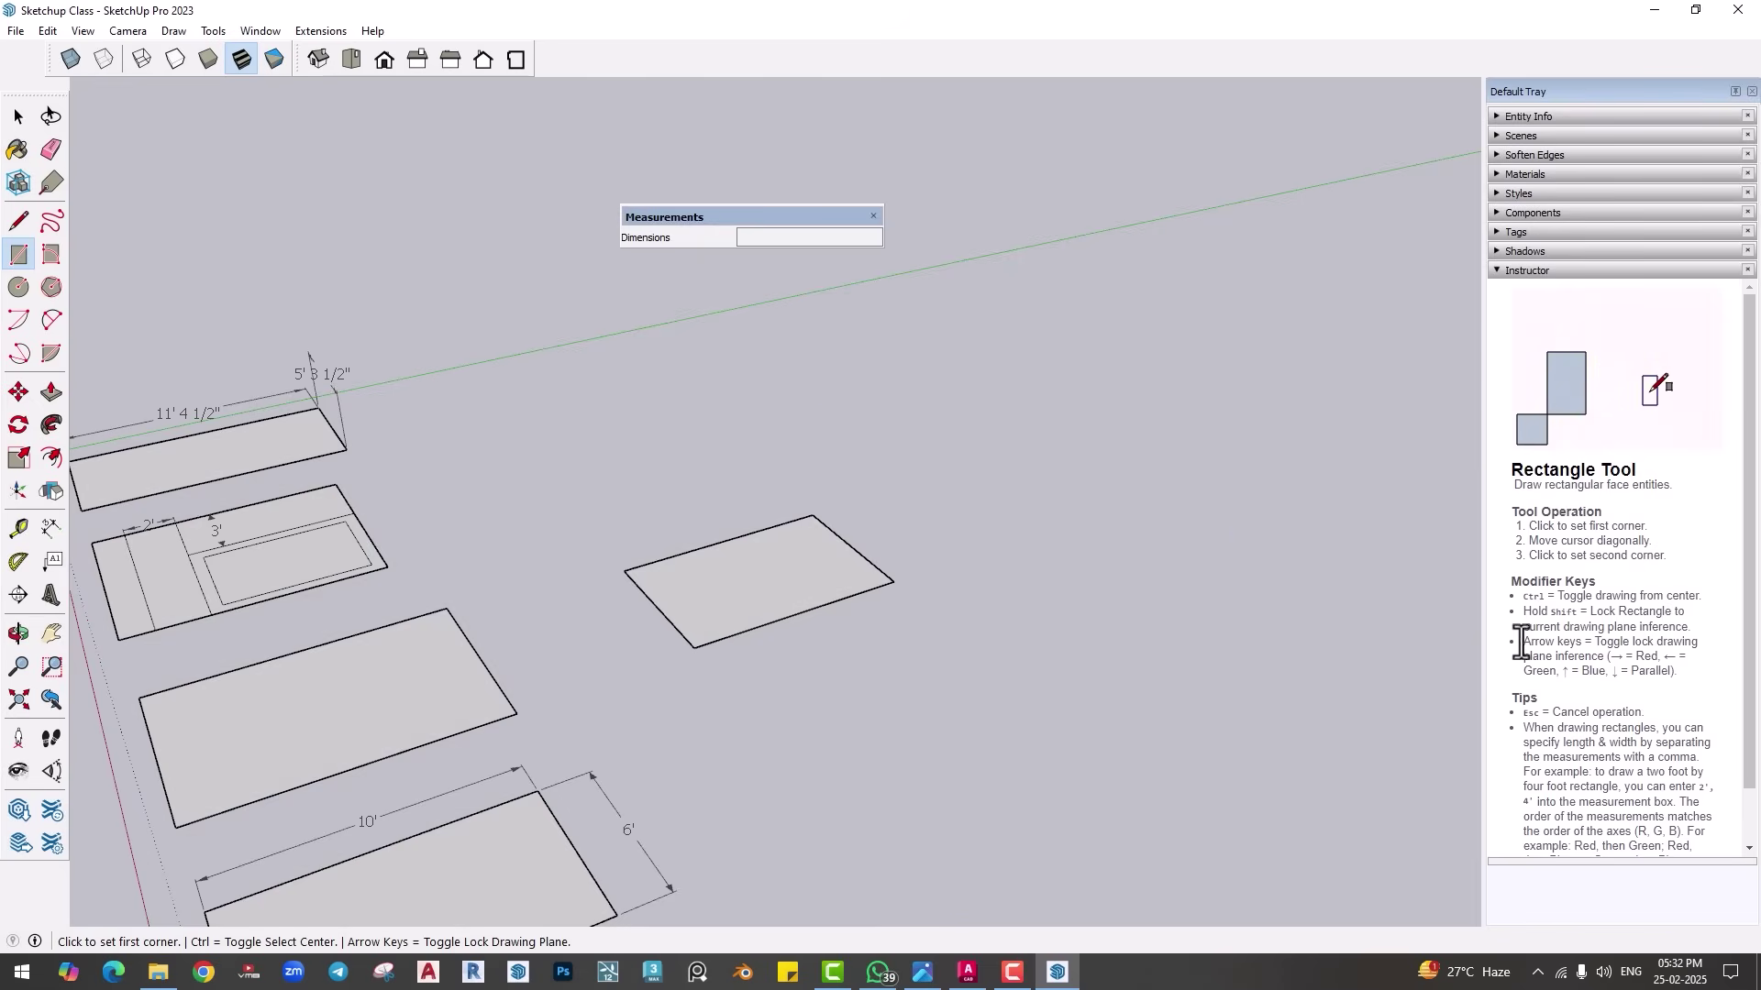
{"action": "mouse_move", "coordinate": [1521, 642]}
{"action": "left_mouse_down"}
{"action": "mouse_move", "coordinate": [1683, 702]}
{"action": "mouse_move", "coordinate": [1656, 670]}
{"action": "left_mouse_up"}
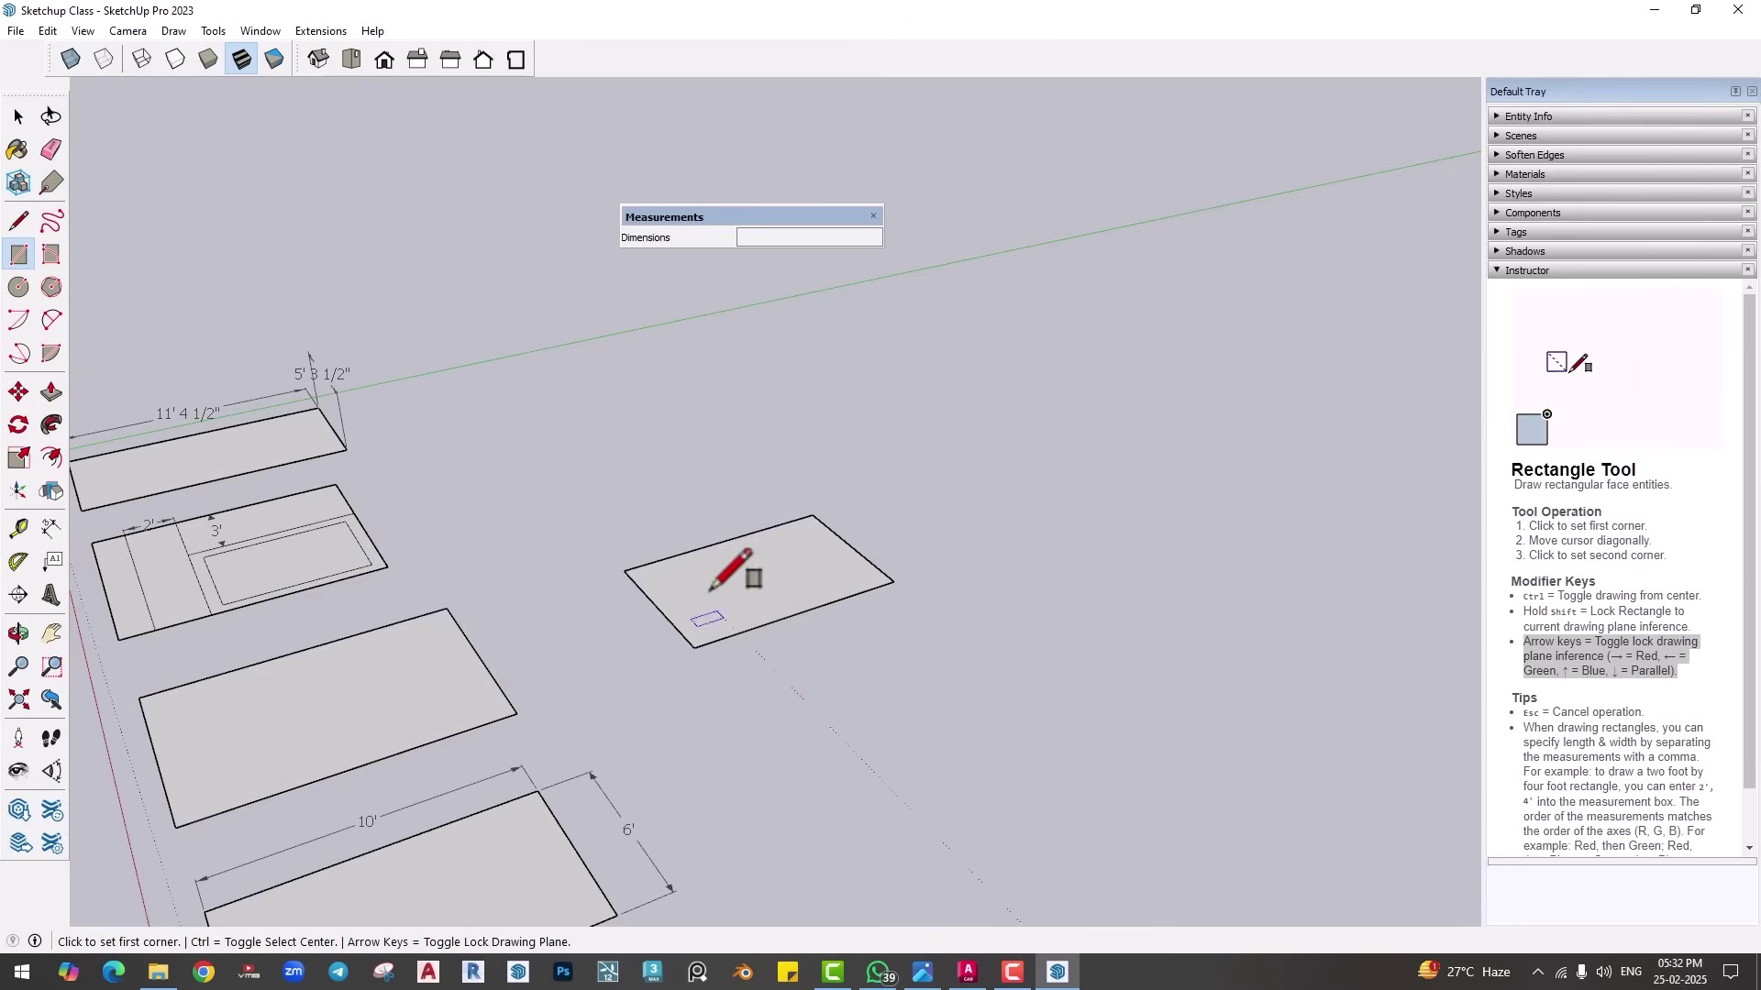
{"action": "middle_click_drag", "start_coordinate": [788, 559], "coordinate": [811, 538]}
{"action": "left_click", "coordinate": [808, 514]}
{"action": "left_click", "coordinate": [974, 519]}
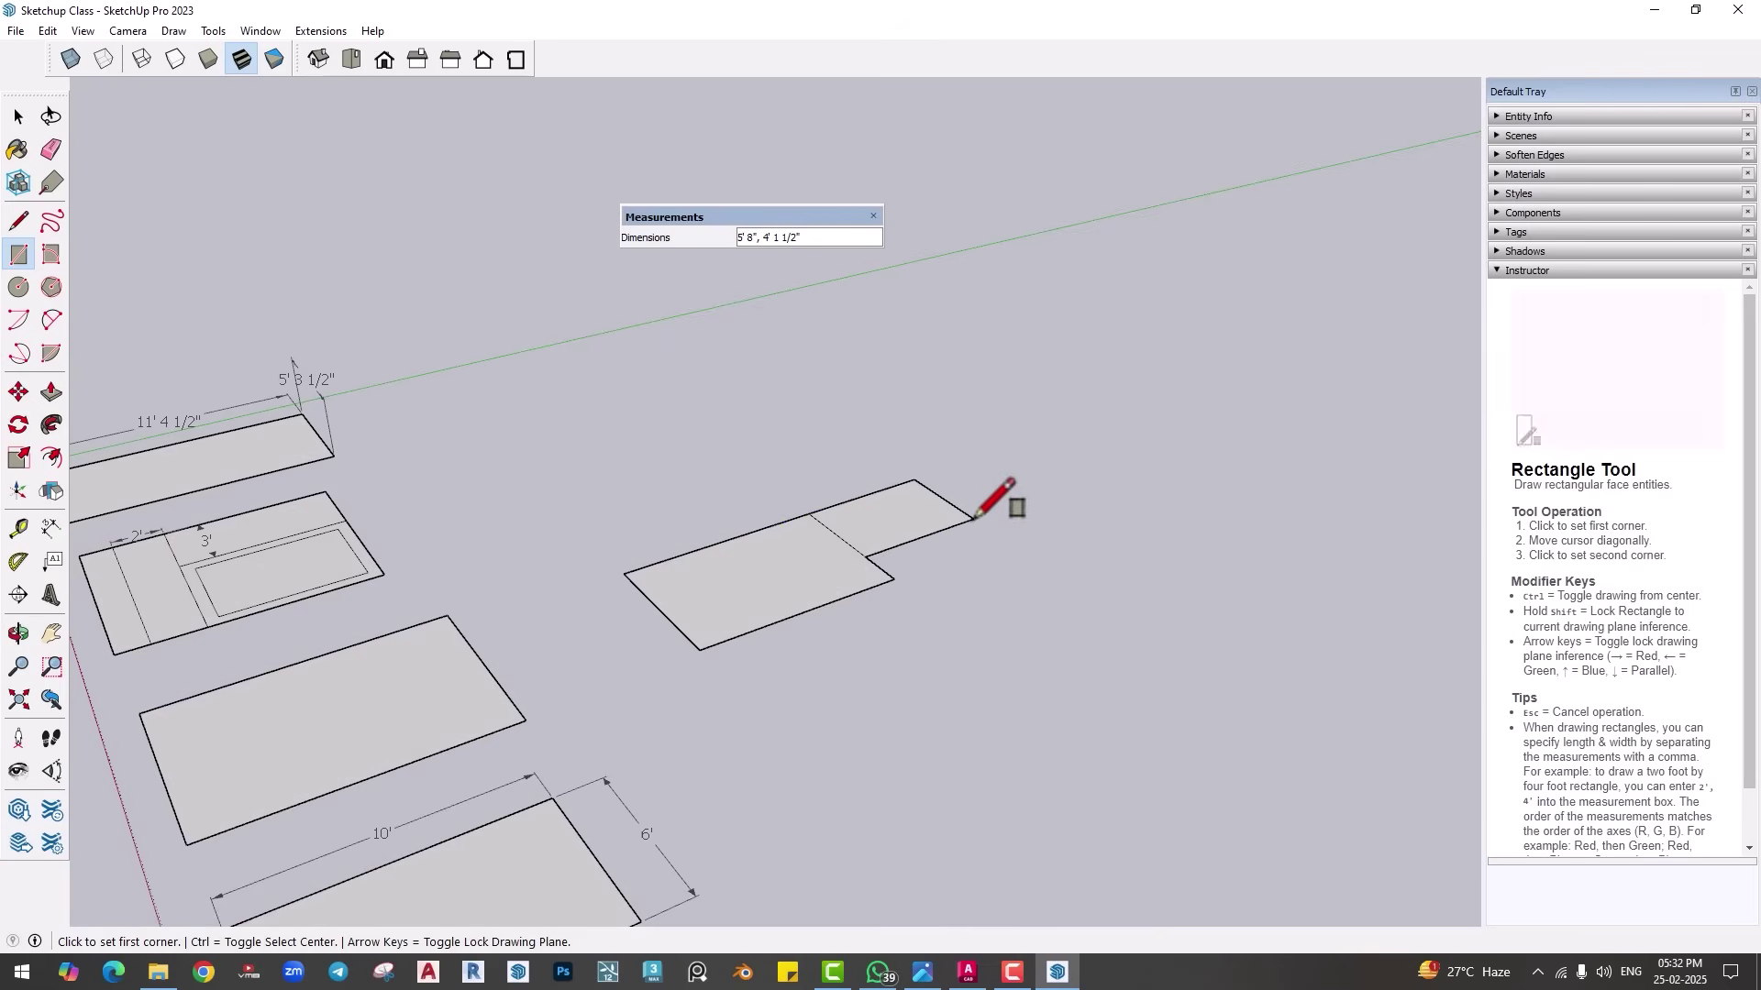
{"action": "key", "text": "ctrl+z"}
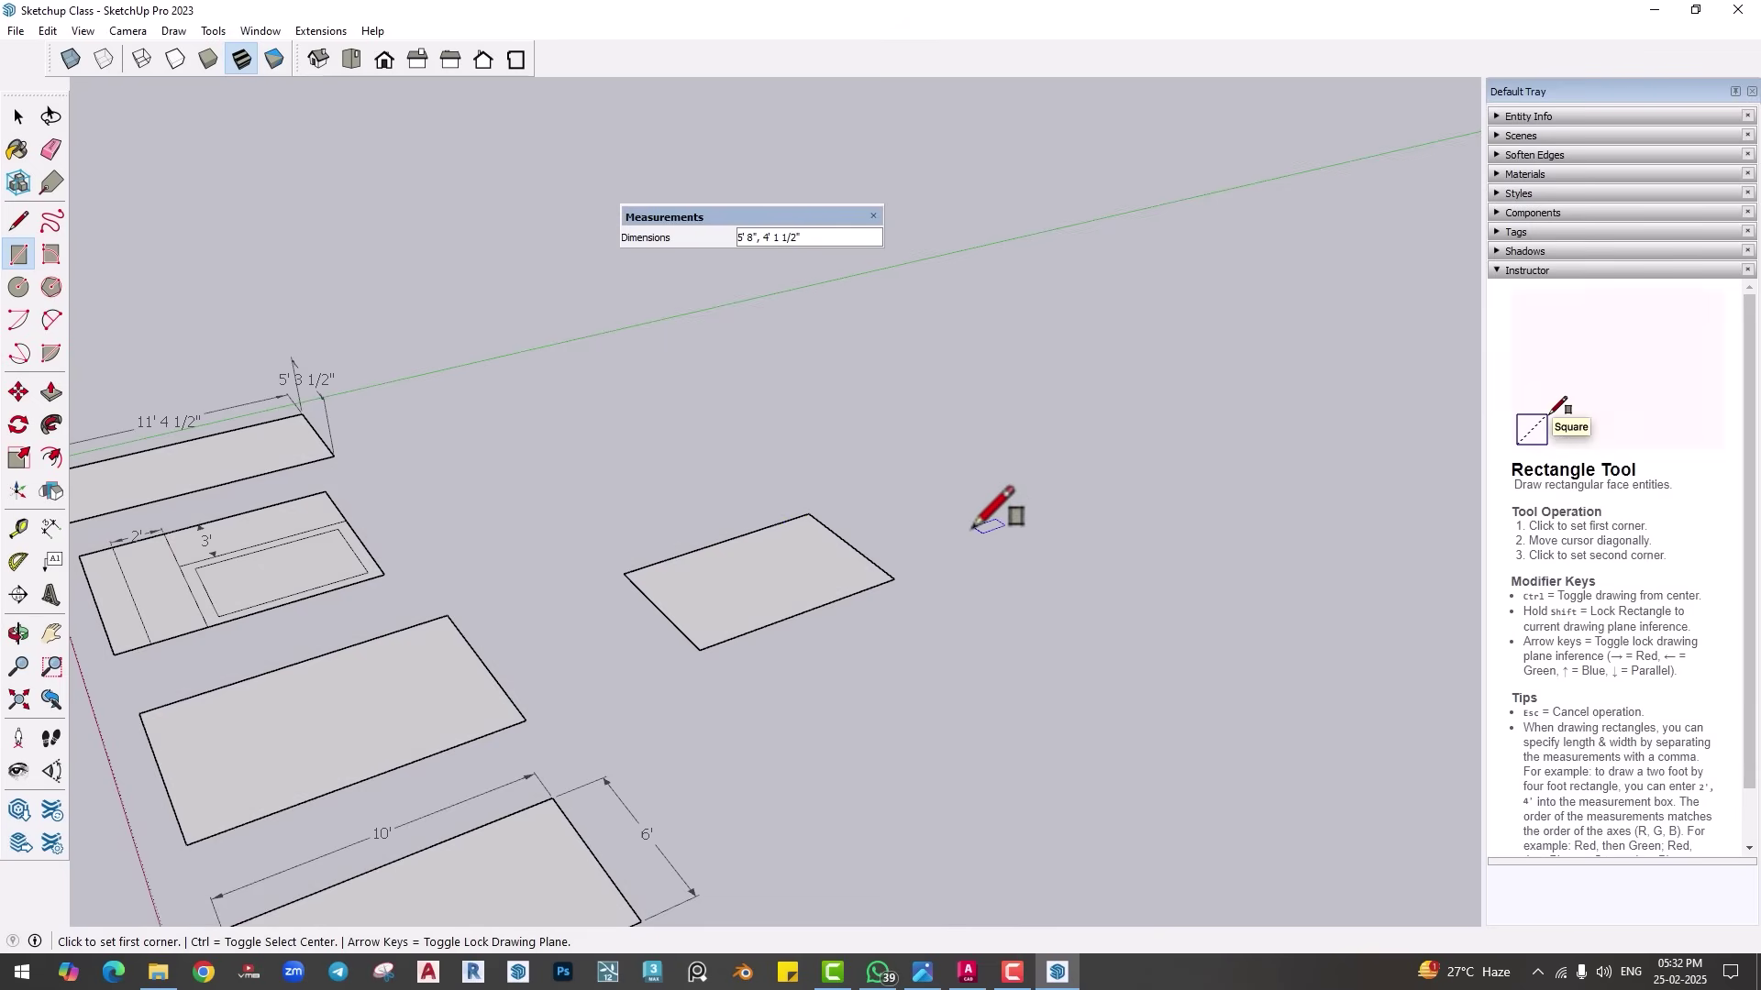
Step: Draw two axis-locked upright rectangles on the separate rectangle: about 5' 4 1/2" by 5' 7 1/2" on its short edge, about 4' 1/2" by 5' 4" on its long edge
{"action": "left_click", "coordinate": [808, 514]}
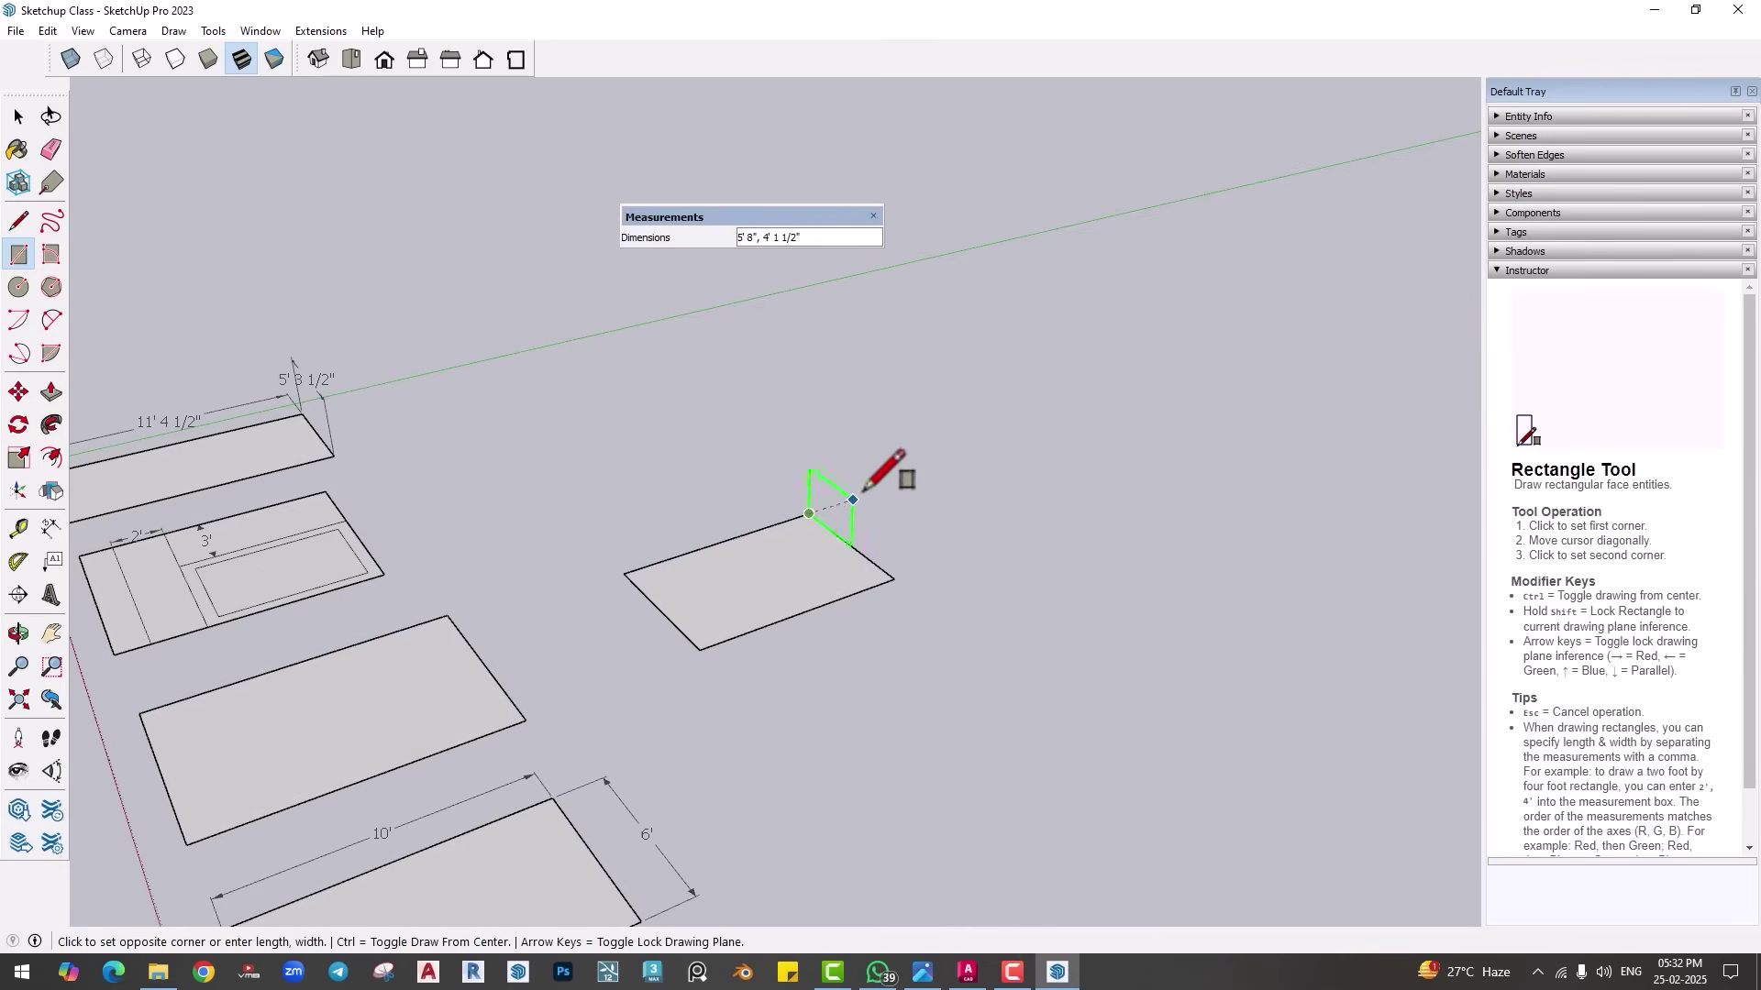
{"action": "left_click", "coordinate": [889, 444]}
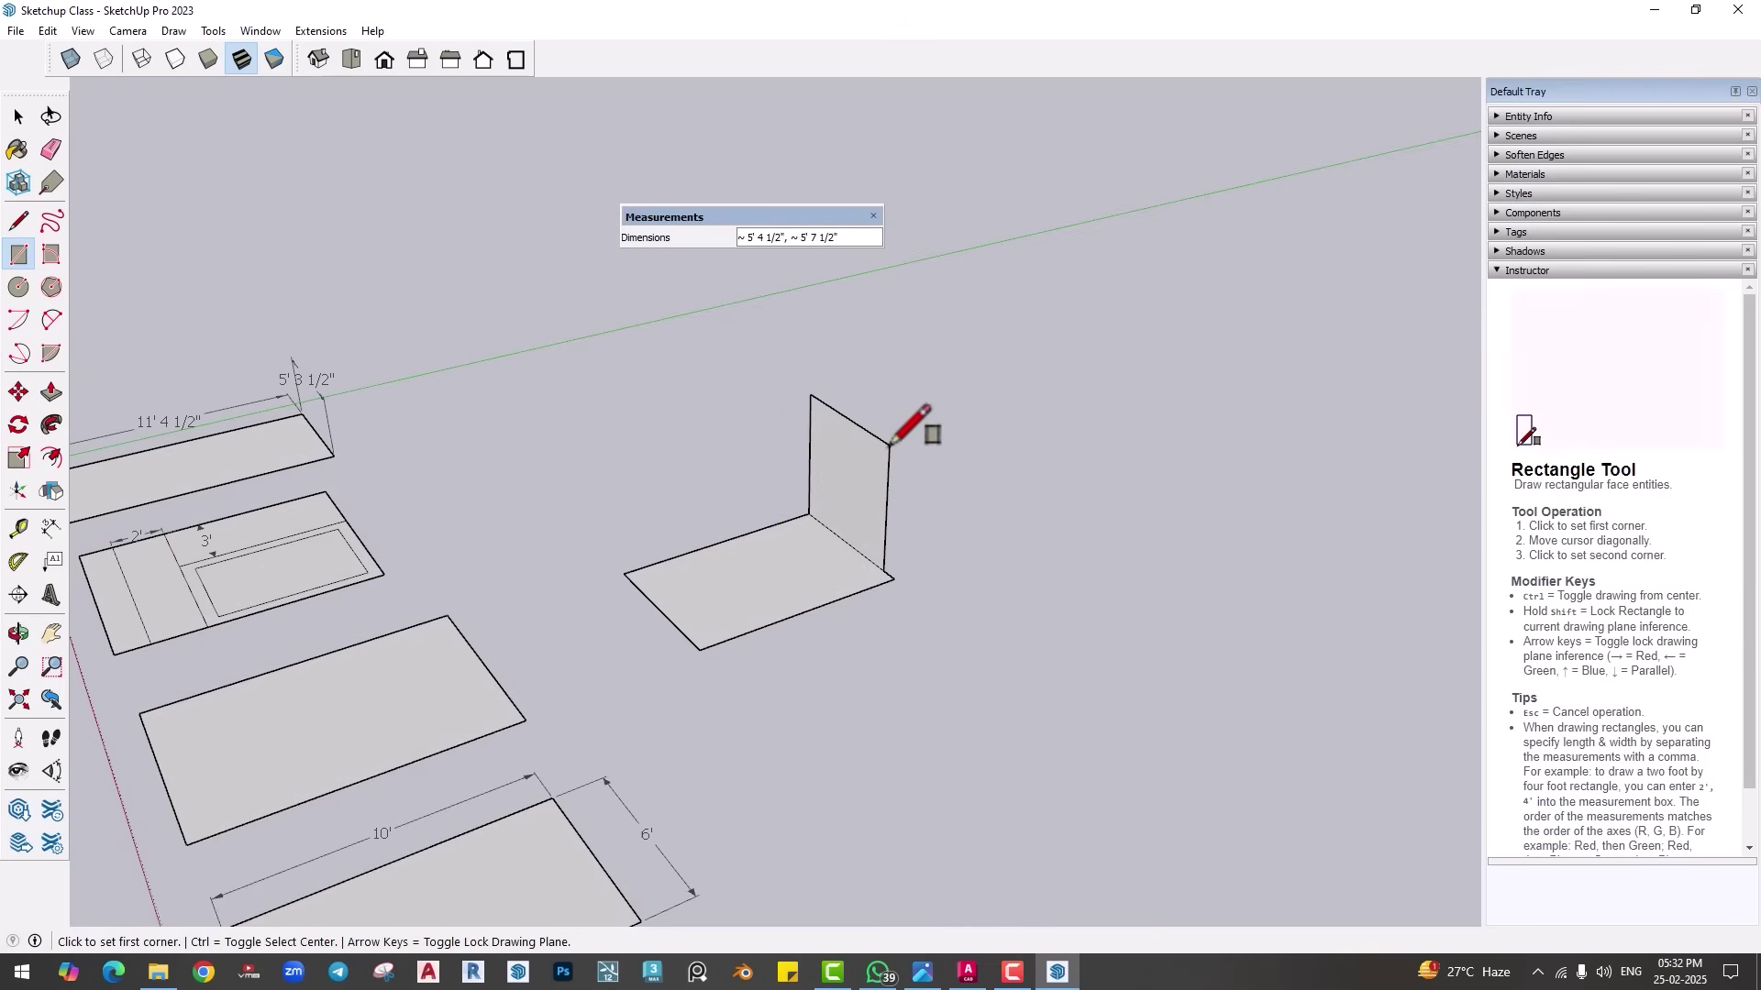
{"action": "left_click", "coordinate": [624, 574]}
{"action": "left_click", "coordinate": [709, 429]}
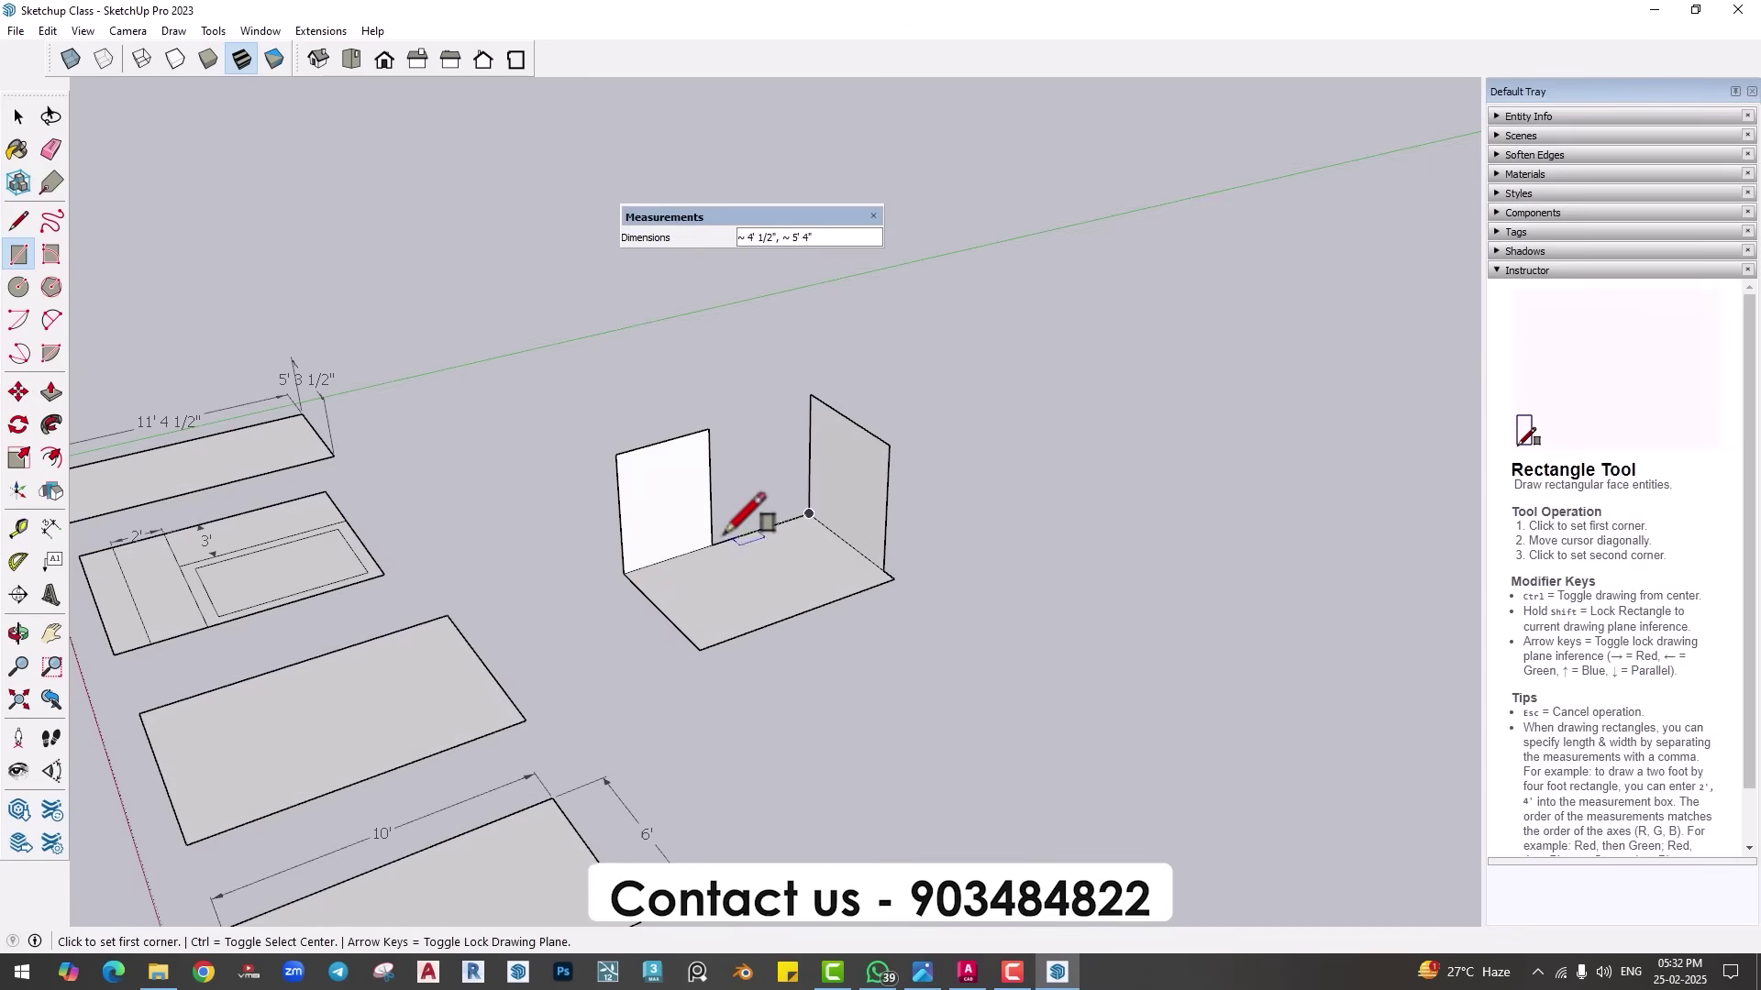
Step: Draw a flat rotated rectangle at an angle to the axes, in the empty area beyond the overlapping rectangles
{"action": "scroll", "coordinate": [743, 527], "scroll_direction": "down", "scroll_amount": 5}
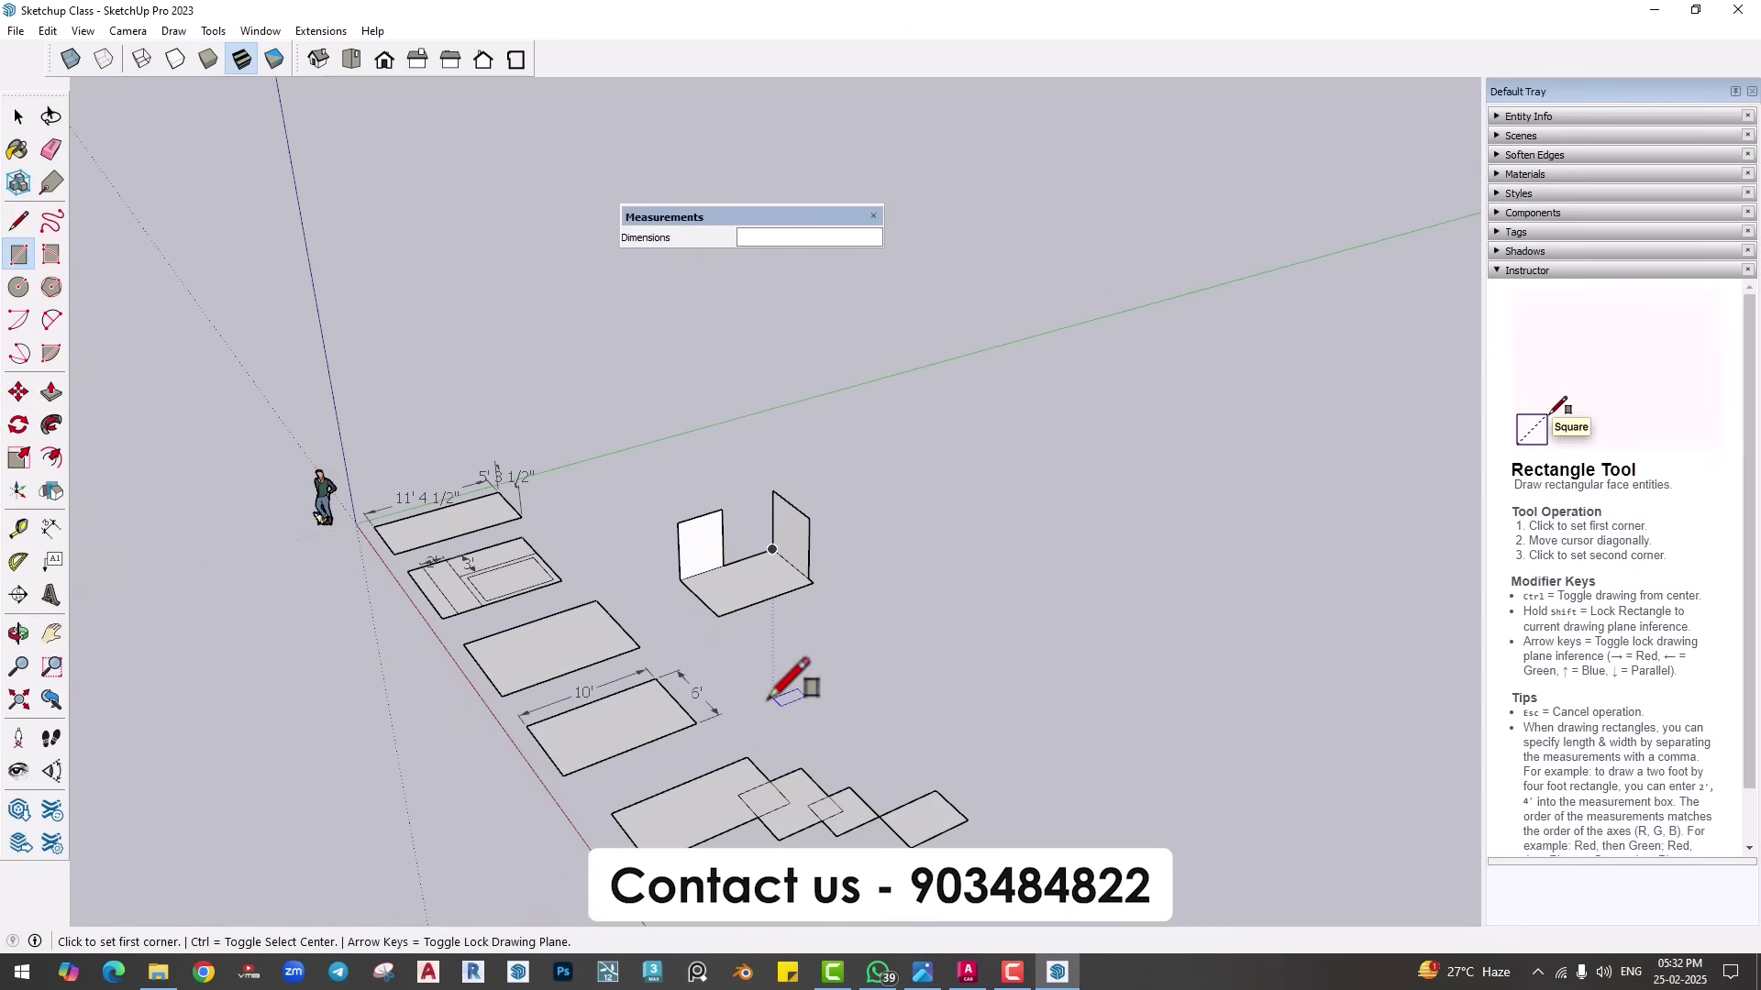
{"action": "middle_click_drag", "start_coordinate": [786, 688], "coordinate": [681, 631]}
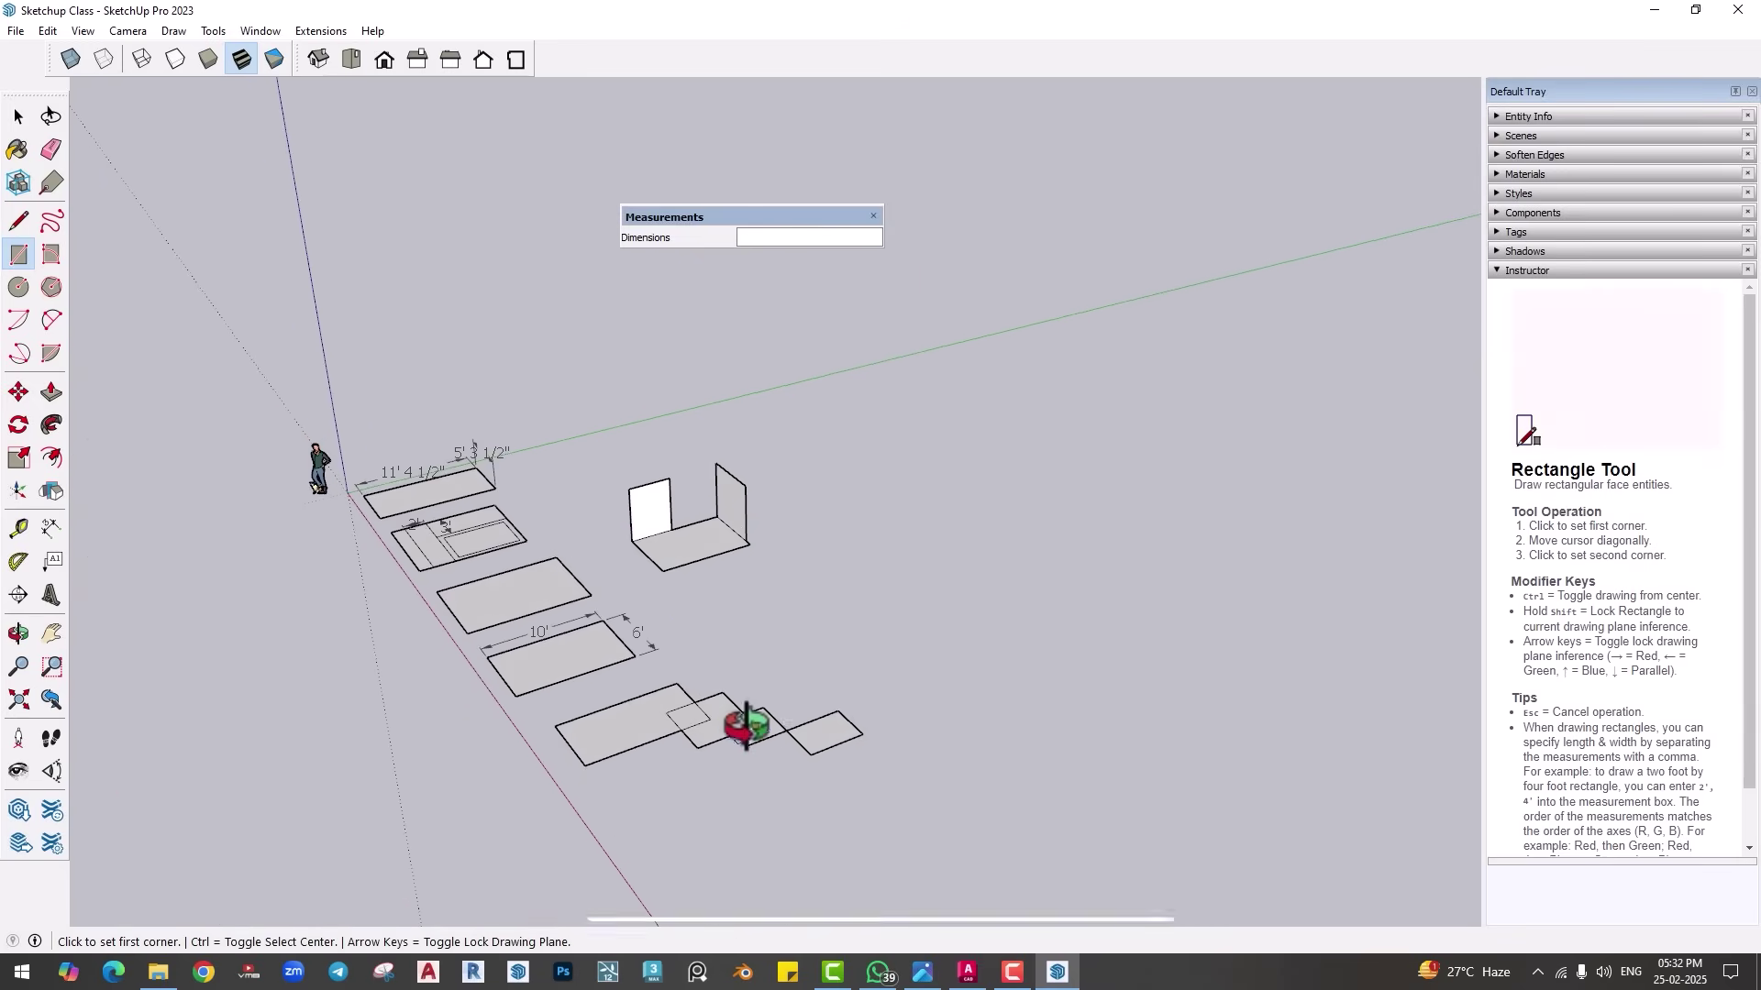
{"action": "middle_click_drag", "start_coordinate": [747, 720], "coordinate": [748, 571]}
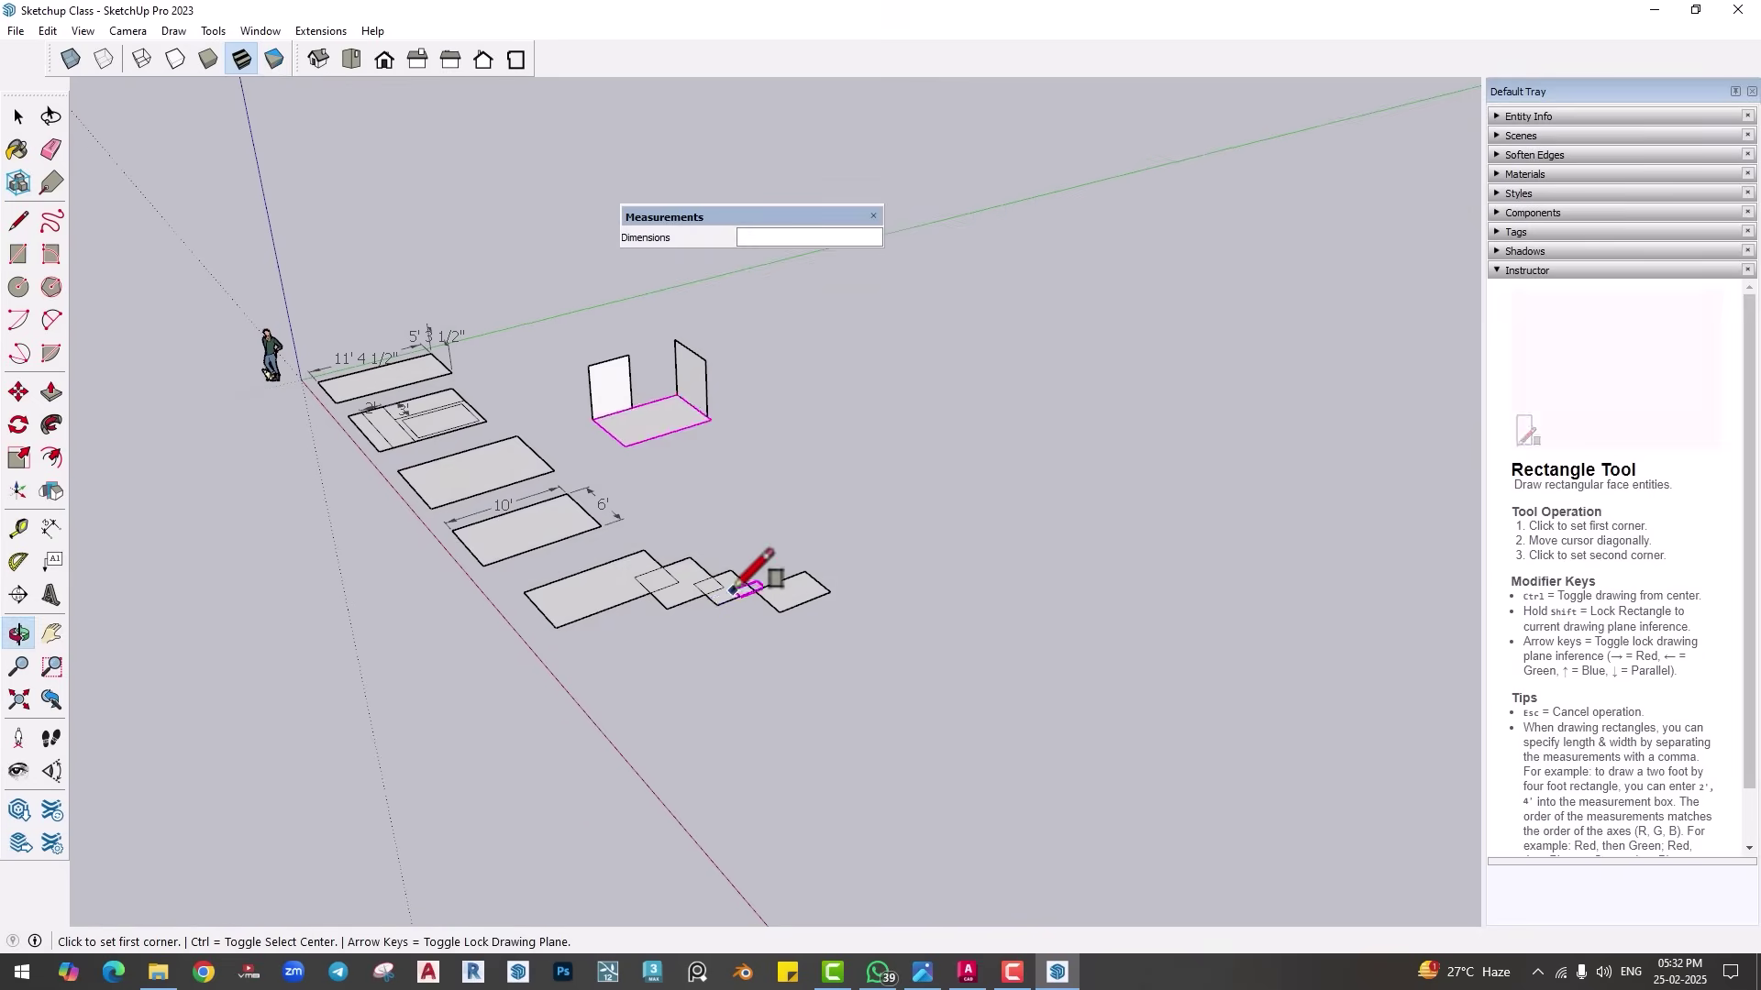
{"action": "left_click", "coordinate": [46, 255]}
{"action": "left_click", "coordinate": [630, 727]}
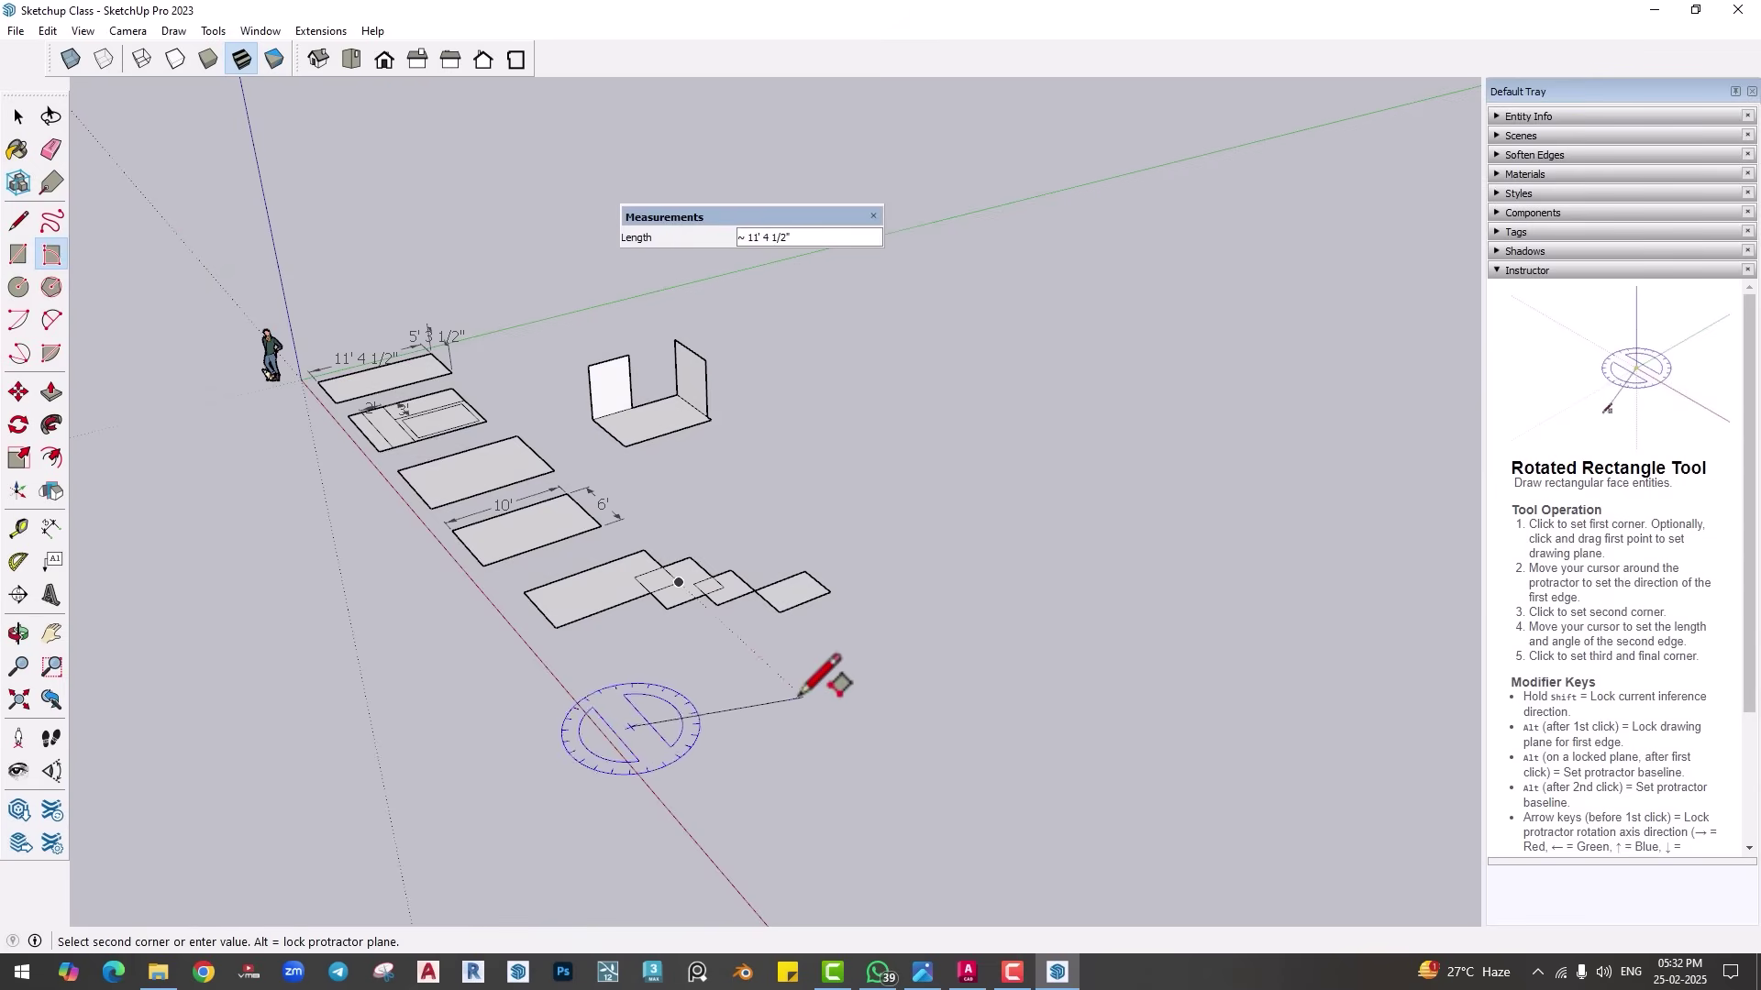
{"action": "left_click", "coordinate": [760, 675]}
{"action": "left_click", "coordinate": [725, 821]}
Step: Draw an upright rotated rectangle about 9' 2 1/2" by 7' 2 1/2" beside the flat rotated one
{"action": "middle_click_drag", "start_coordinate": [908, 763], "coordinate": [922, 757]}
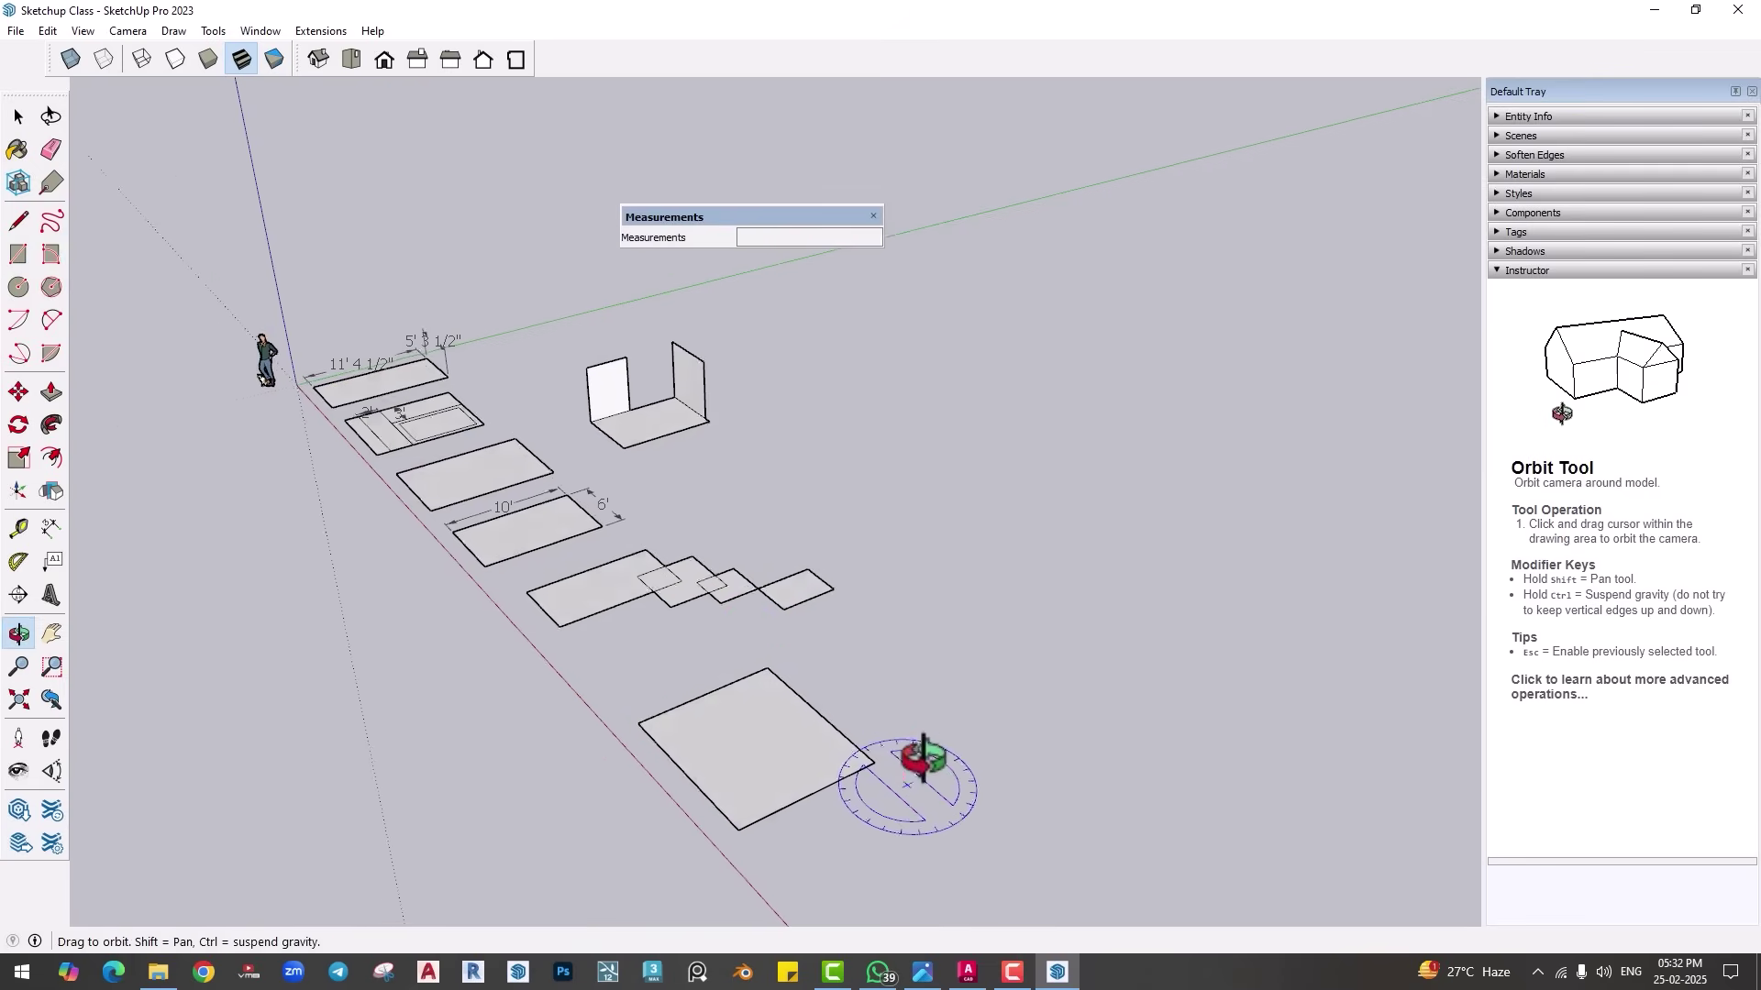
{"action": "middle_click_drag", "start_coordinate": [940, 692], "coordinate": [807, 692]}
{"action": "left_click", "coordinate": [778, 714]}
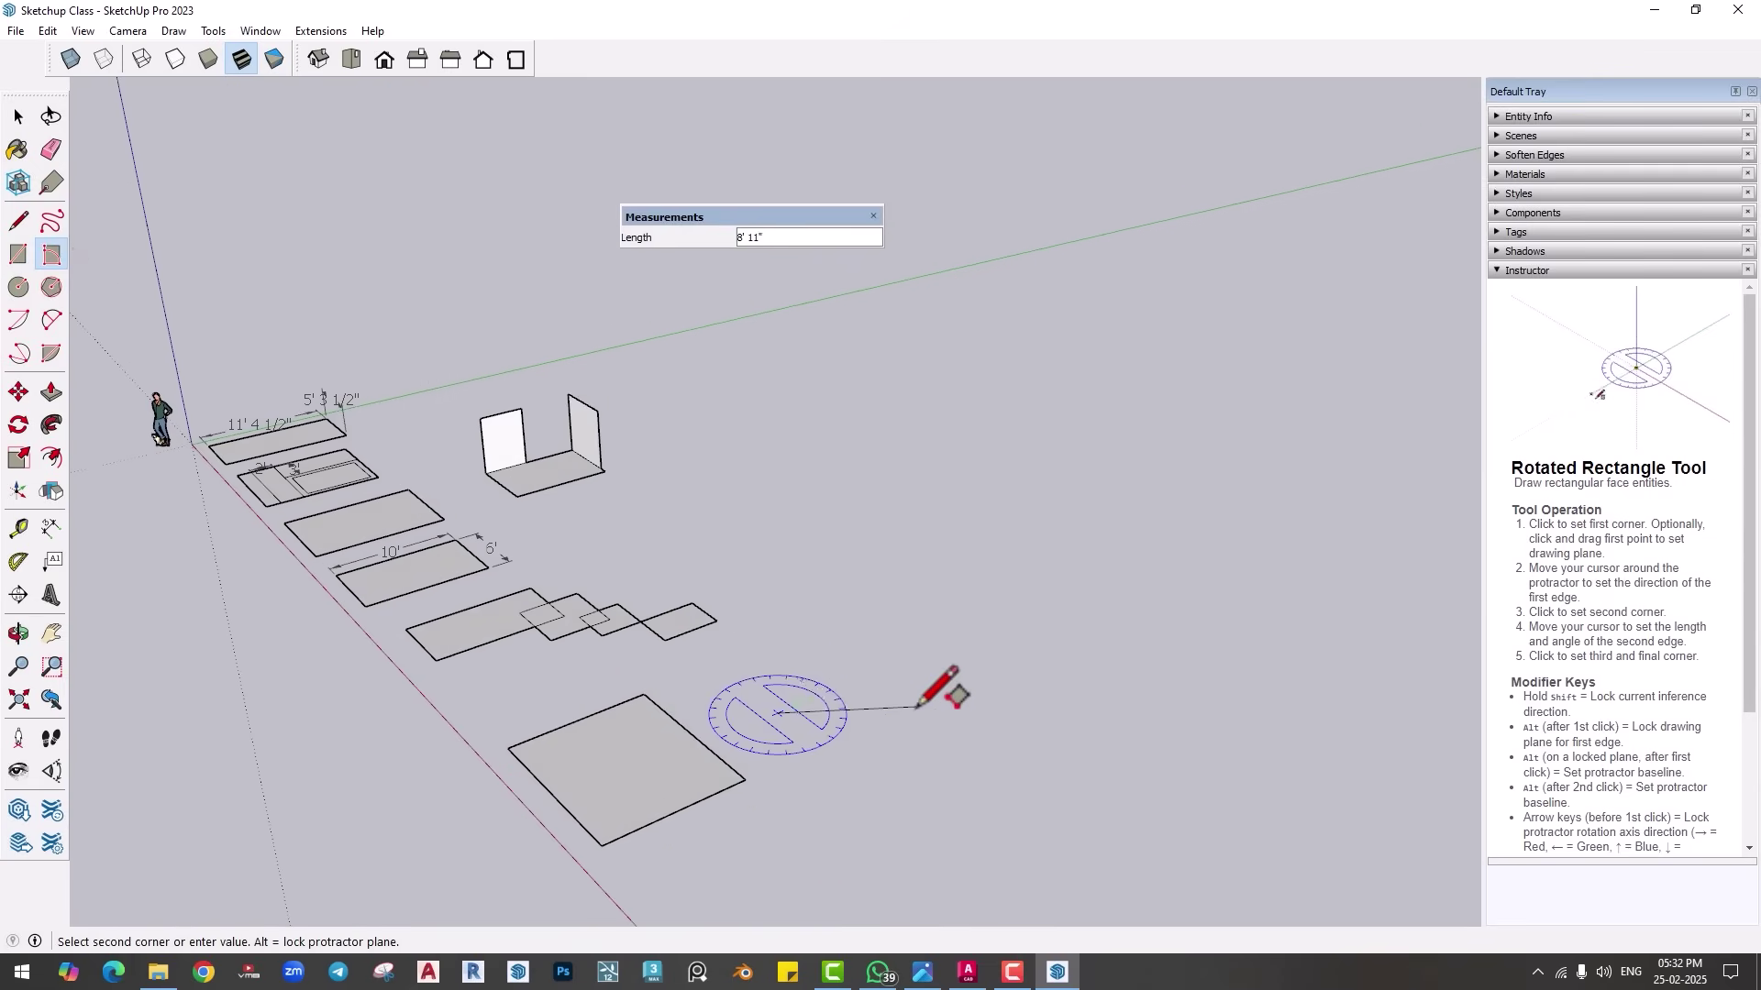
{"action": "left_click", "coordinate": [920, 707]}
{"action": "left_click", "coordinate": [927, 607]}
{"action": "middle_click_drag", "start_coordinate": [926, 607], "coordinate": [452, 530]}
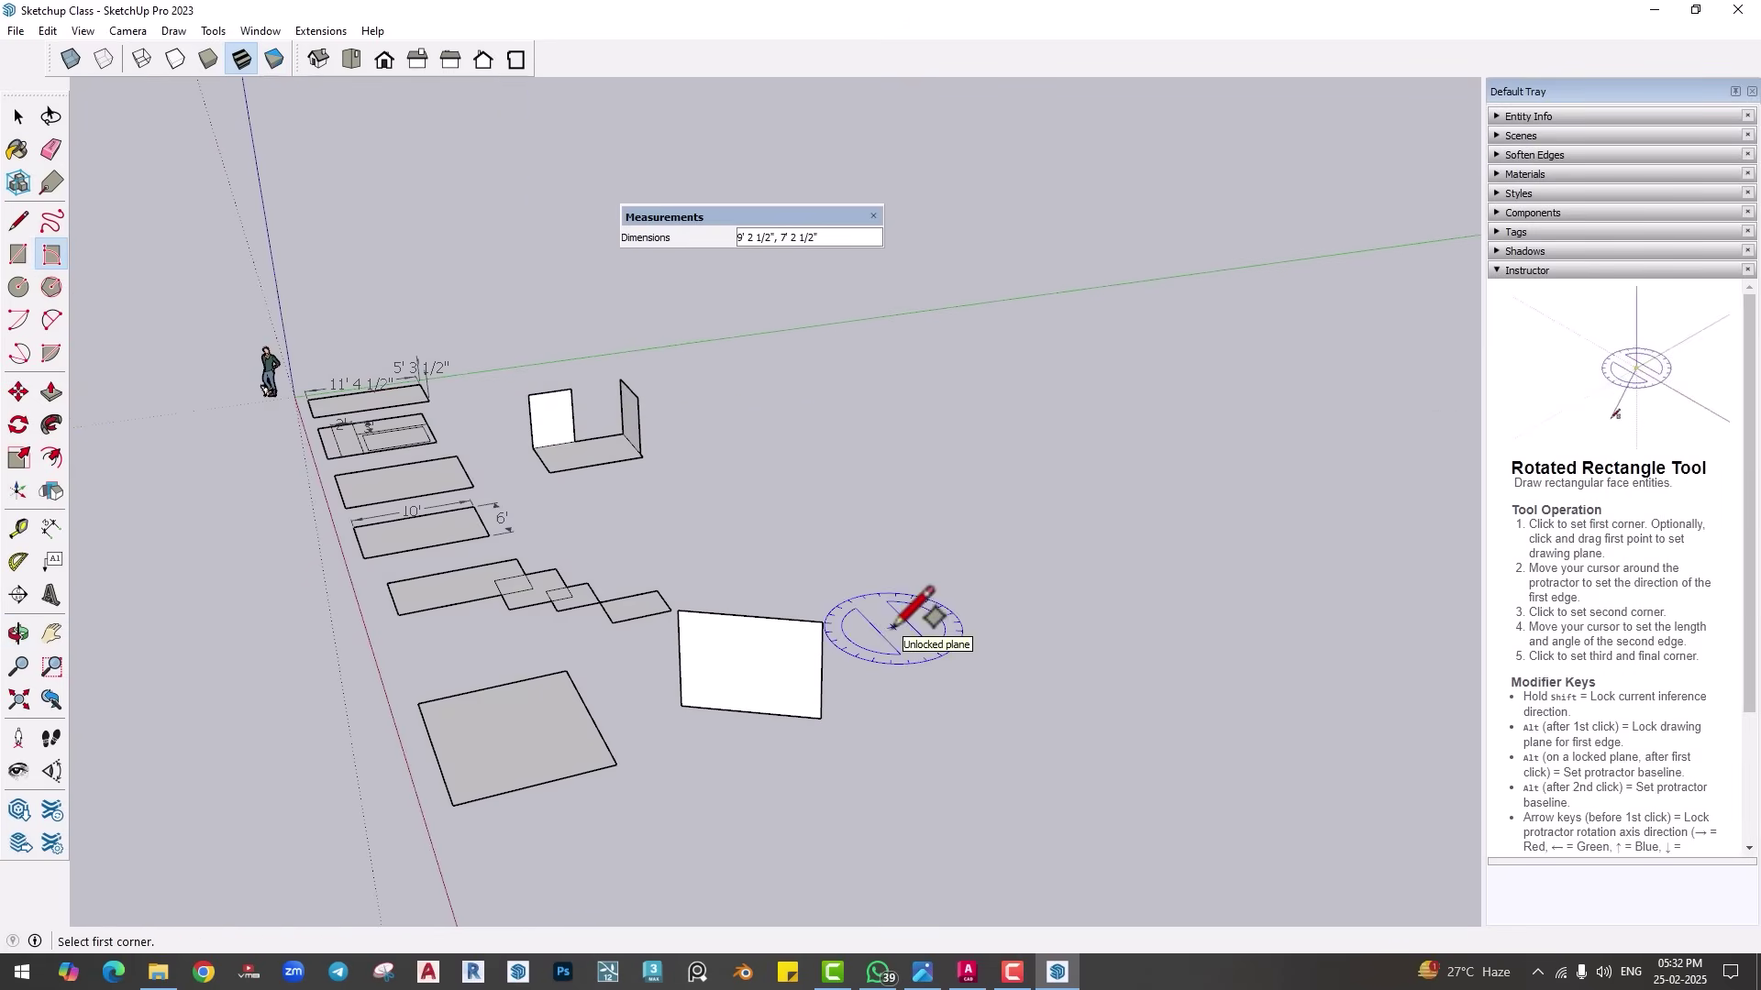
Step: Draw a flat circle freehand in the empty area in front of the flat rotated rectangle
{"action": "scroll", "coordinate": [662, 632], "scroll_direction": "down", "scroll_amount": 1}
{"action": "scroll", "coordinate": [662, 634], "scroll_direction": "down", "scroll_amount": 1}
{"action": "middle_click_drag", "start_coordinate": [701, 702], "coordinate": [676, 541], "text": "shift"}
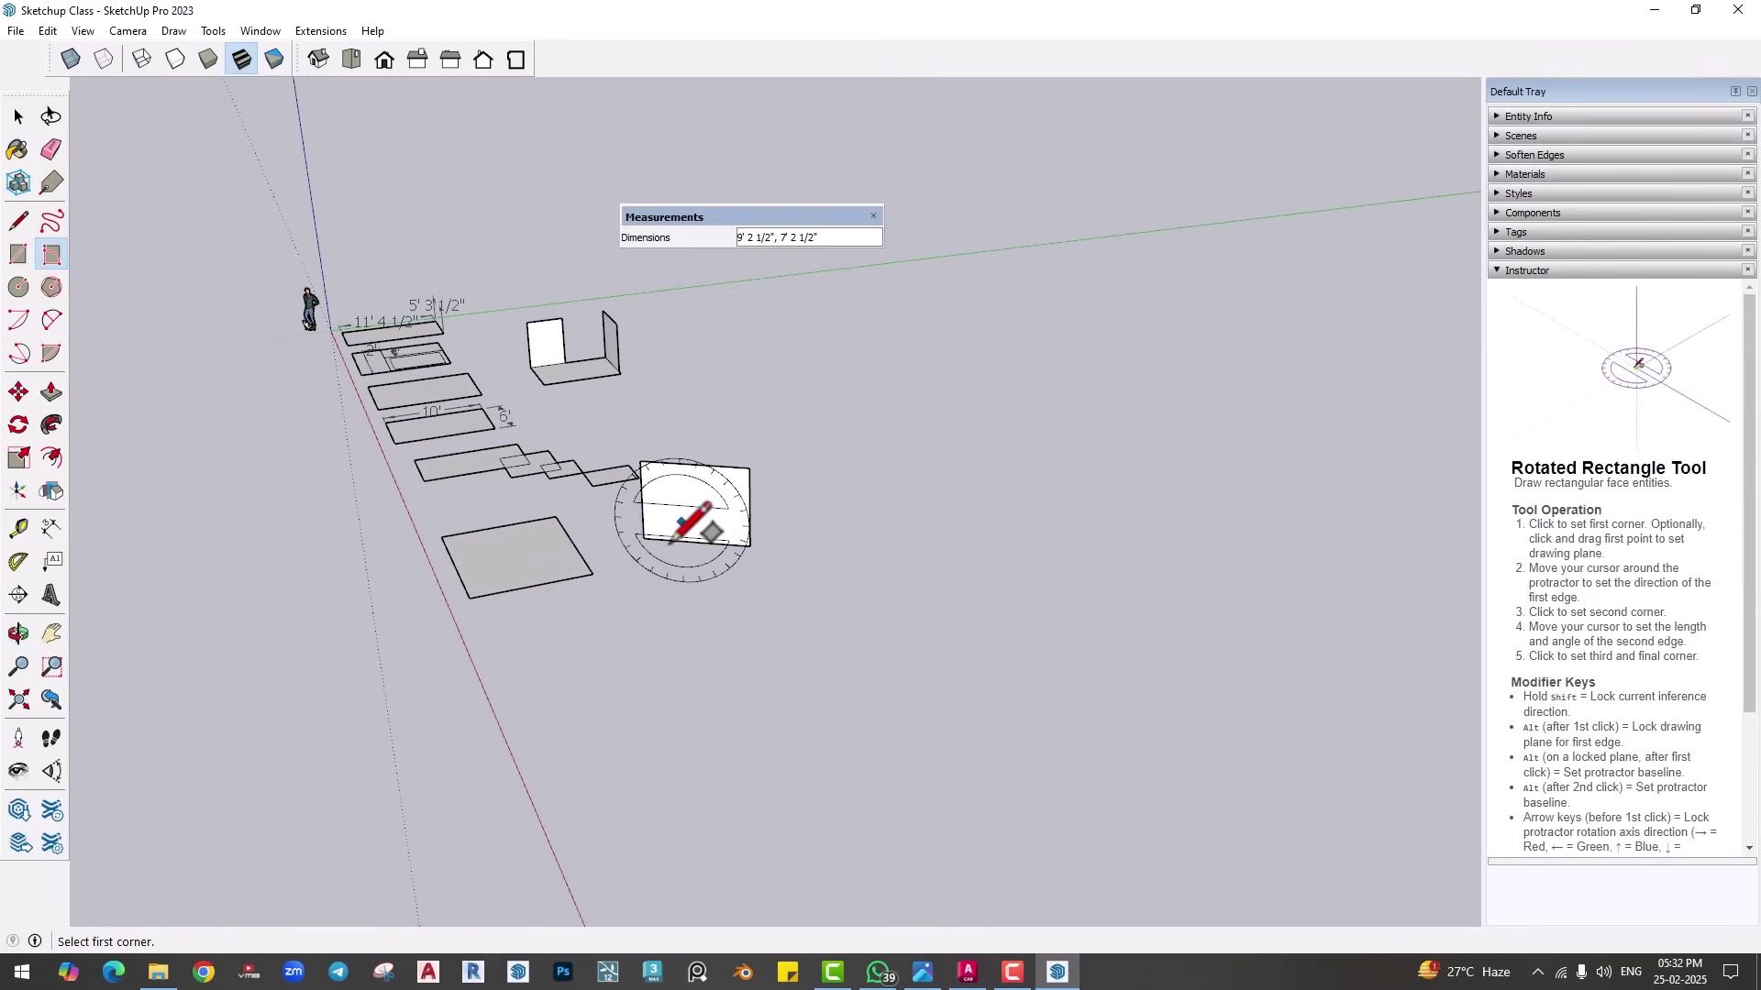
{"action": "middle_click_drag", "start_coordinate": [622, 660], "coordinate": [619, 580]}
{"action": "scroll", "coordinate": [616, 580], "scroll_direction": "up", "scroll_amount": 1}
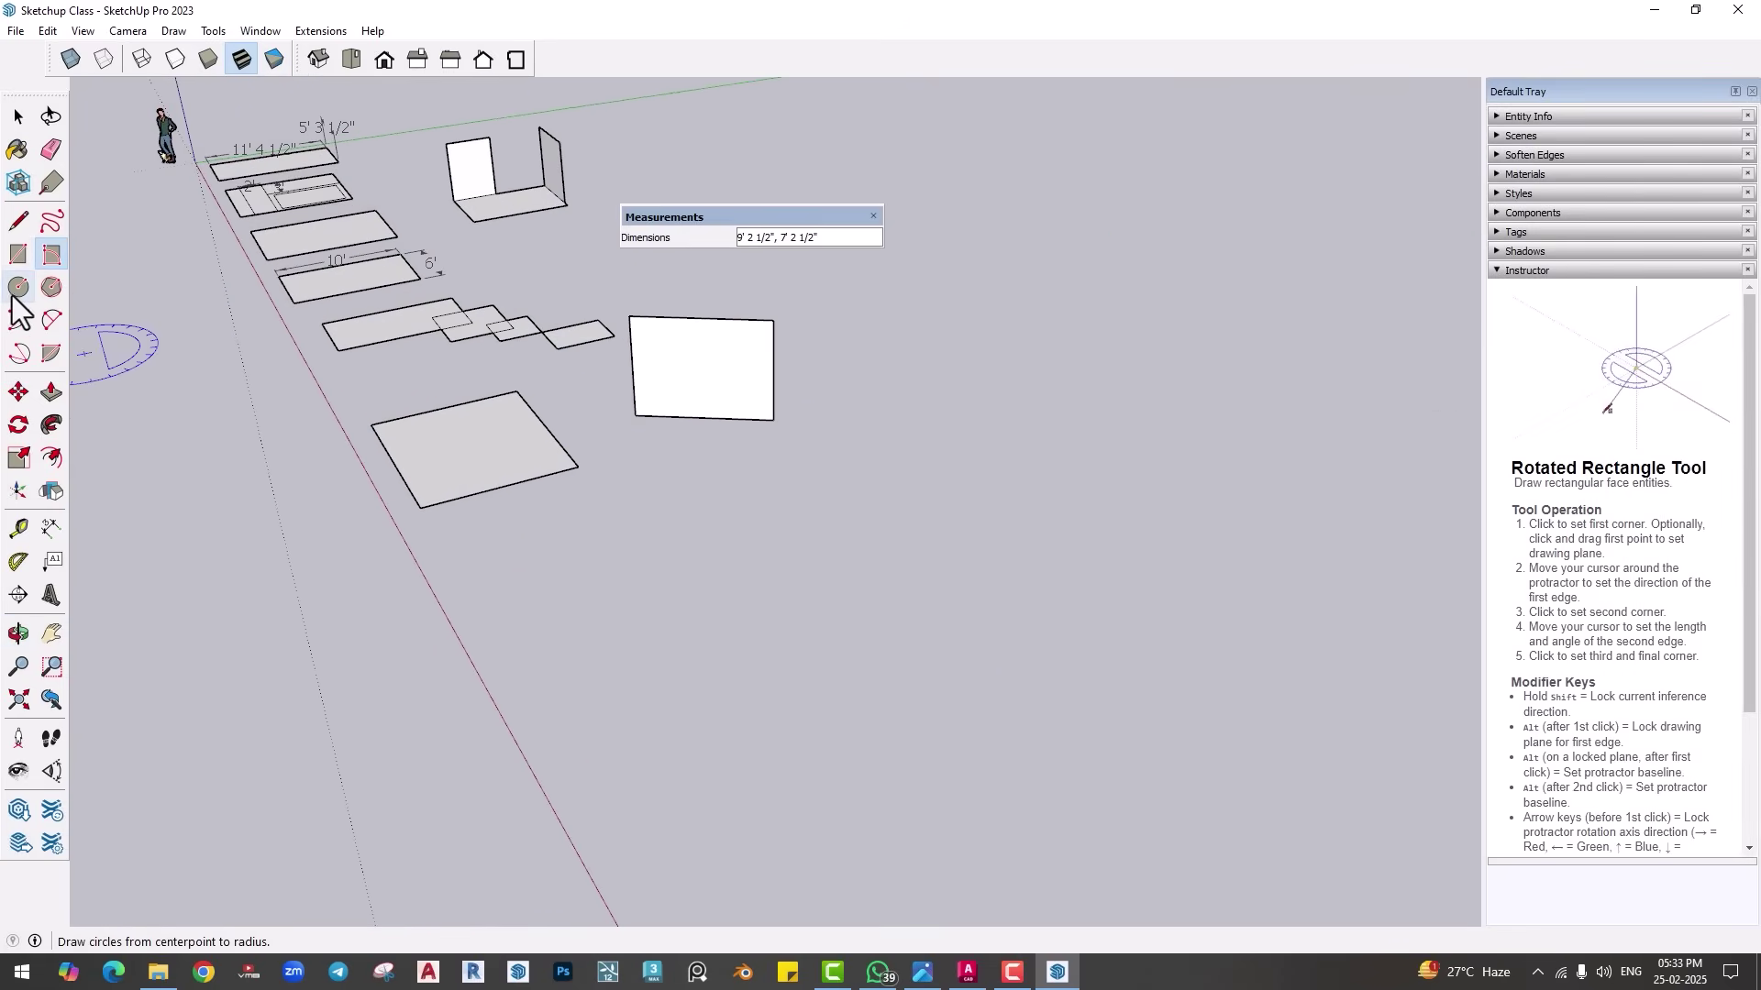
{"action": "left_click", "coordinate": [17, 287]}
{"action": "scroll", "coordinate": [553, 620], "scroll_direction": "up", "scroll_amount": 3}
{"action": "left_click", "coordinate": [504, 603]}
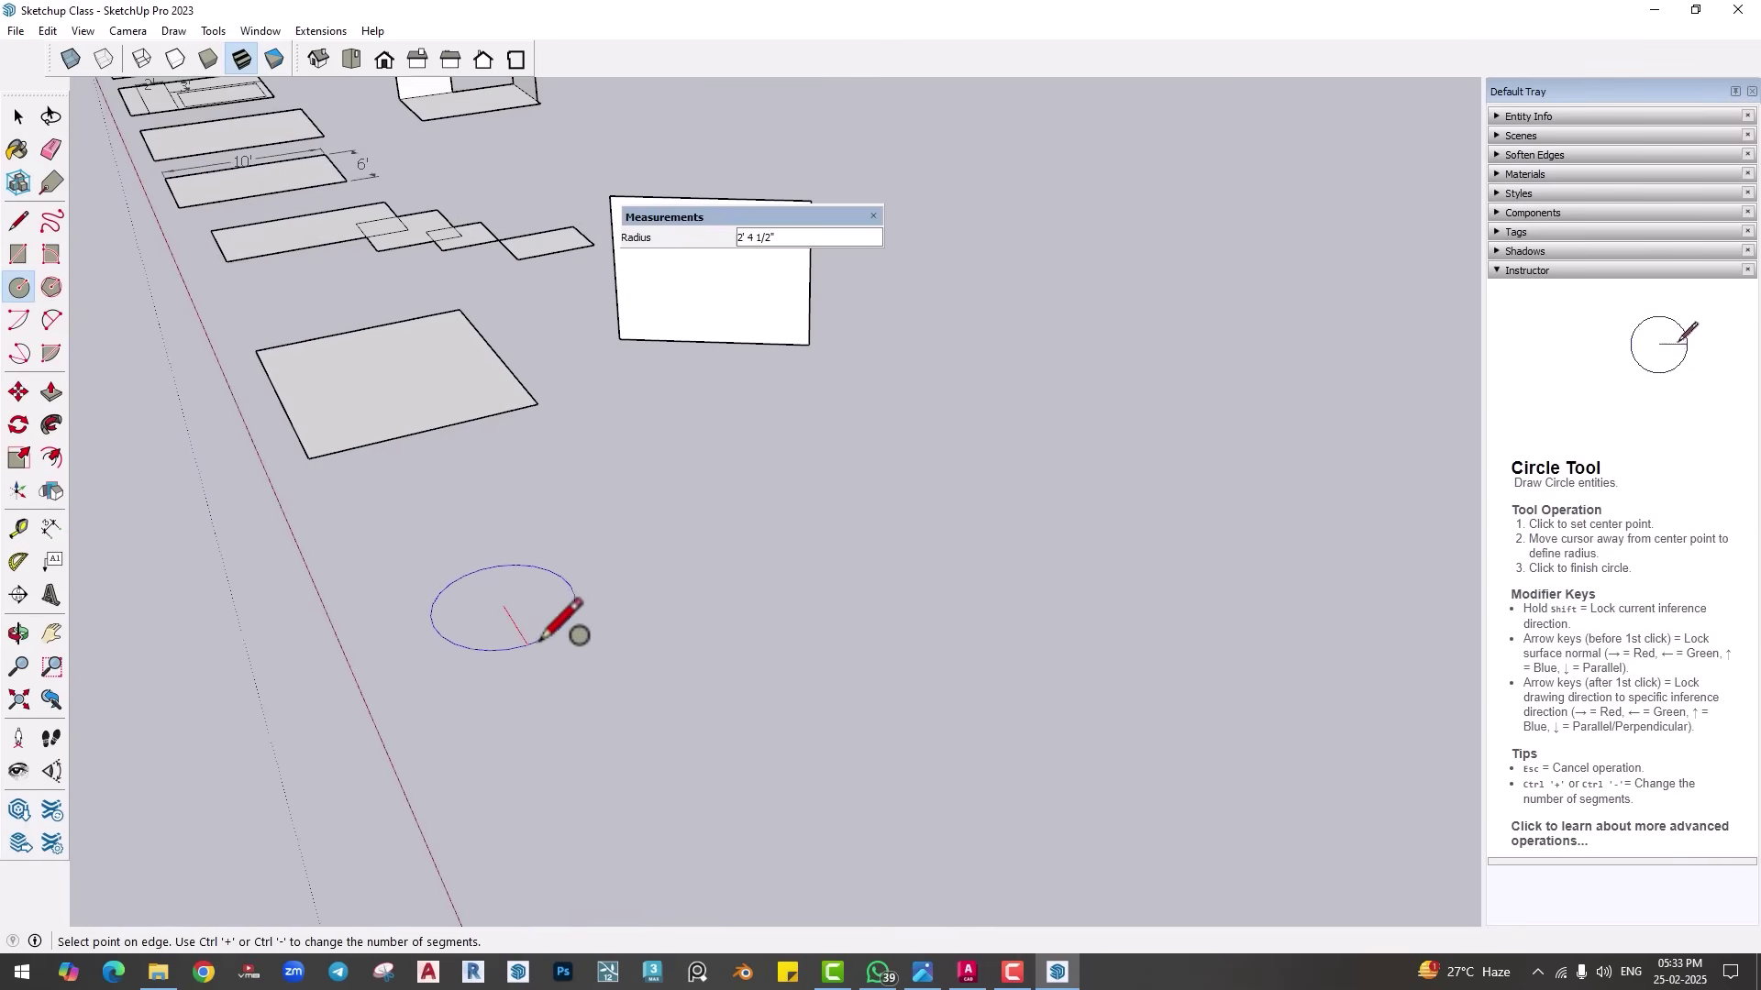
{"action": "left_click", "coordinate": [573, 679]}
Step: Draw a second flat circle with an exact 5' radius beside the first one
{"action": "mouse_move", "coordinate": [573, 678]}
{"action": "middle_mouse_down"}
{"action": "mouse_move", "coordinate": [655, 825]}
{"action": "mouse_move", "coordinate": [472, 697]}
{"action": "middle_mouse_up"}
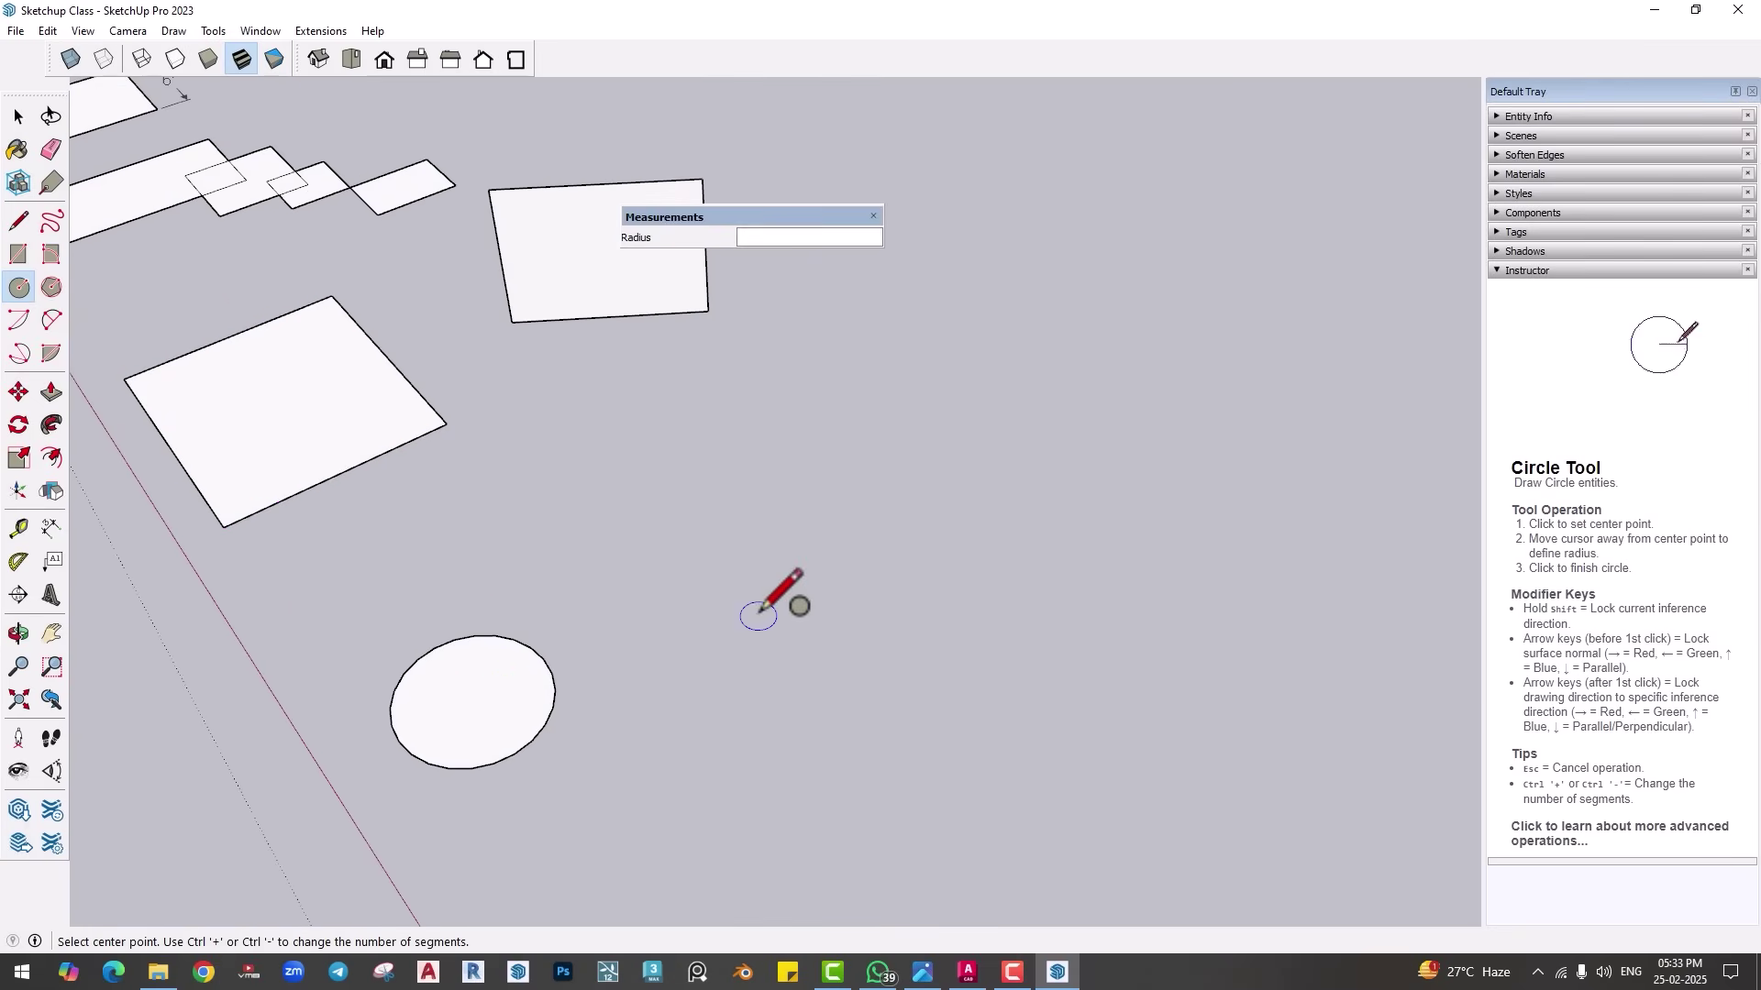
{"action": "left_click", "coordinate": [723, 558]}
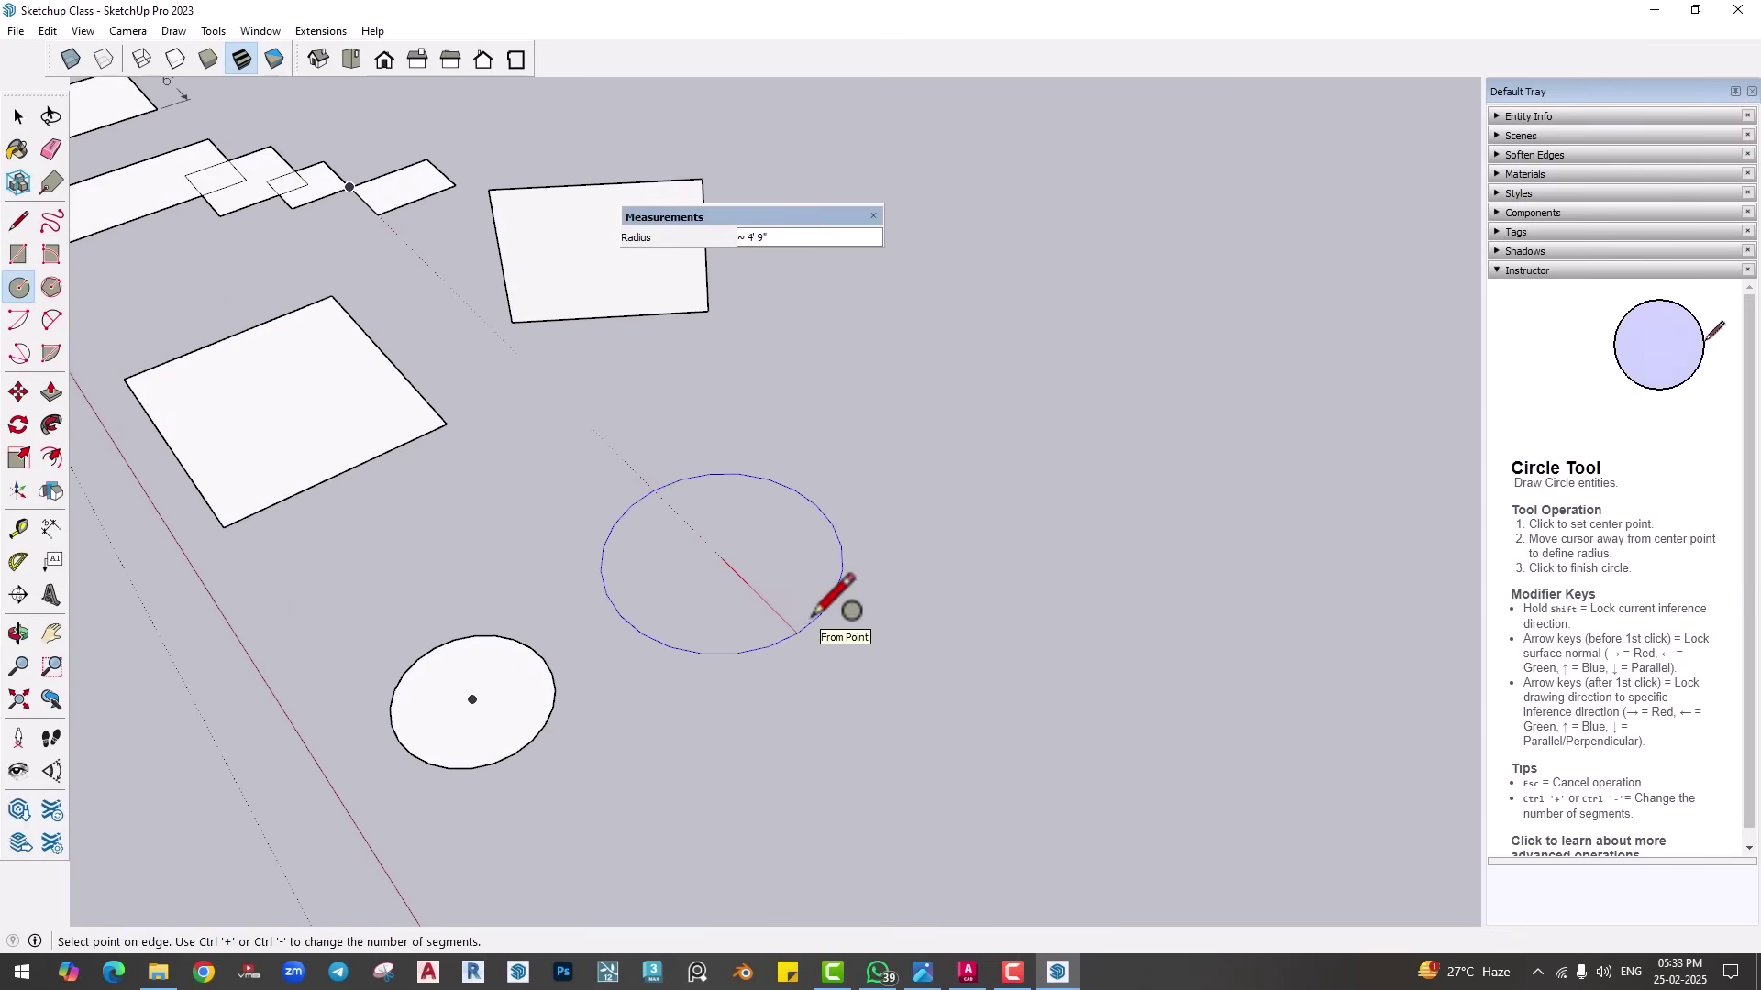
{"action": "type", "text": "5'"}
{"action": "key", "text": "Return"}
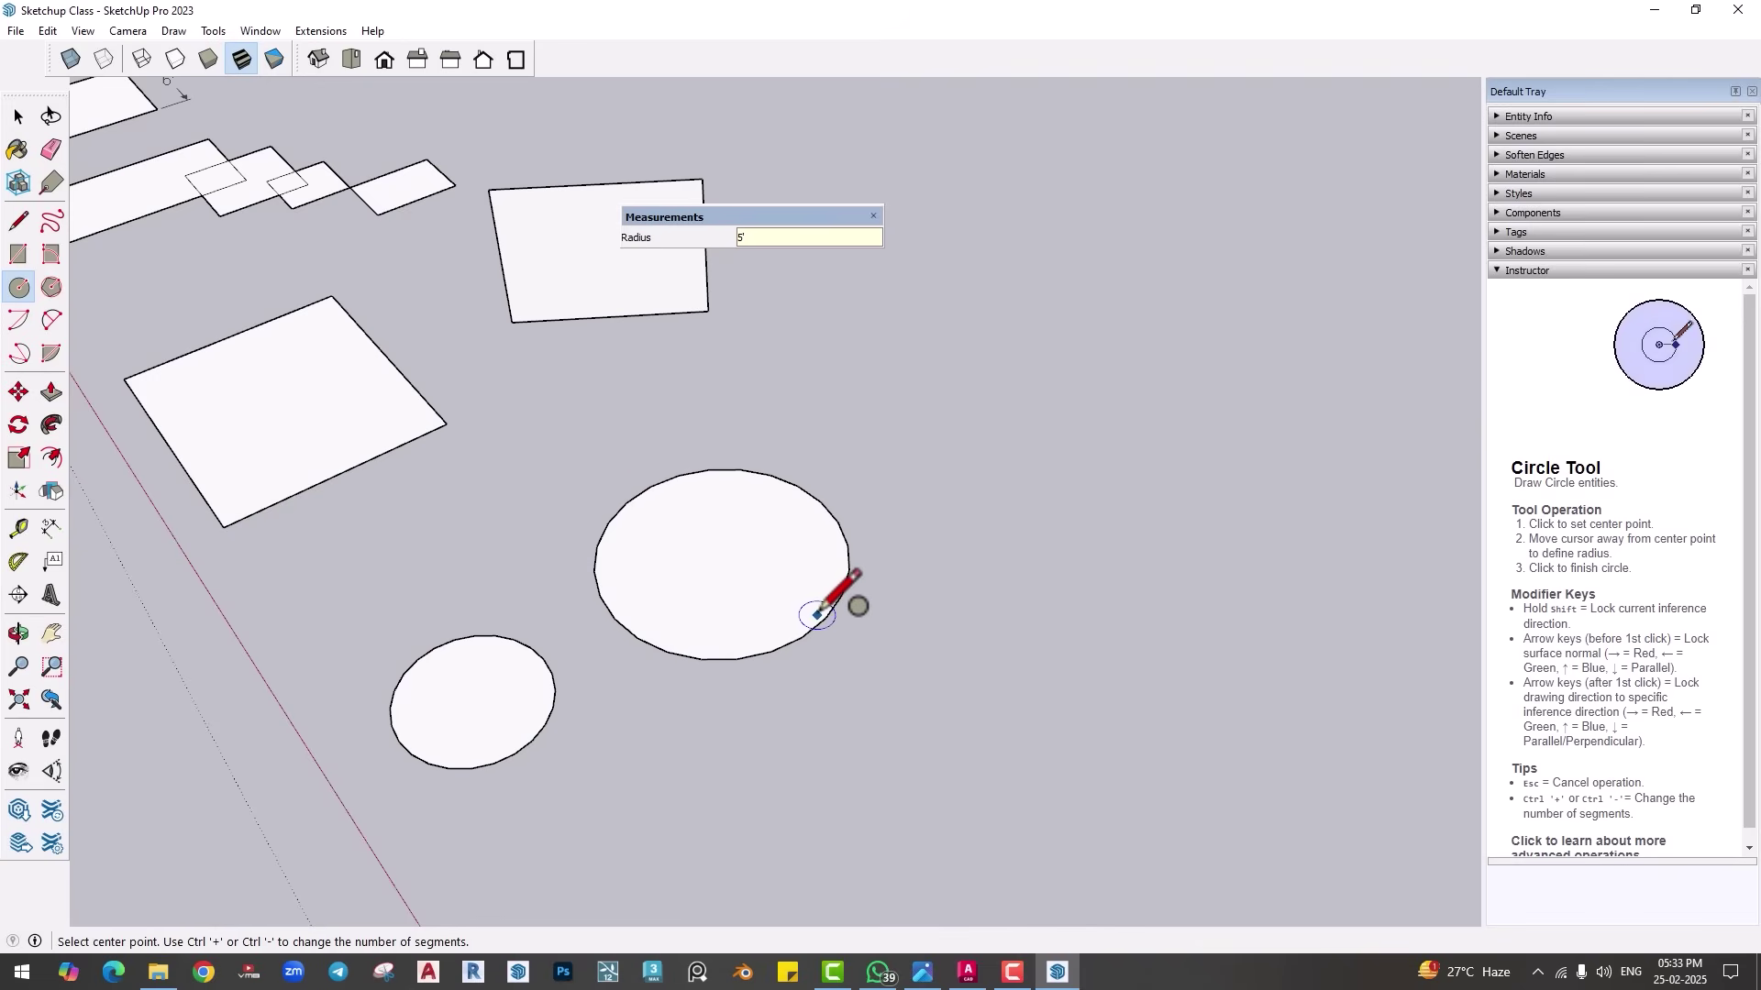
{"action": "scroll", "coordinate": [642, 559], "scroll_direction": "up", "scroll_amount": 4}
{"action": "key", "text": "space"}
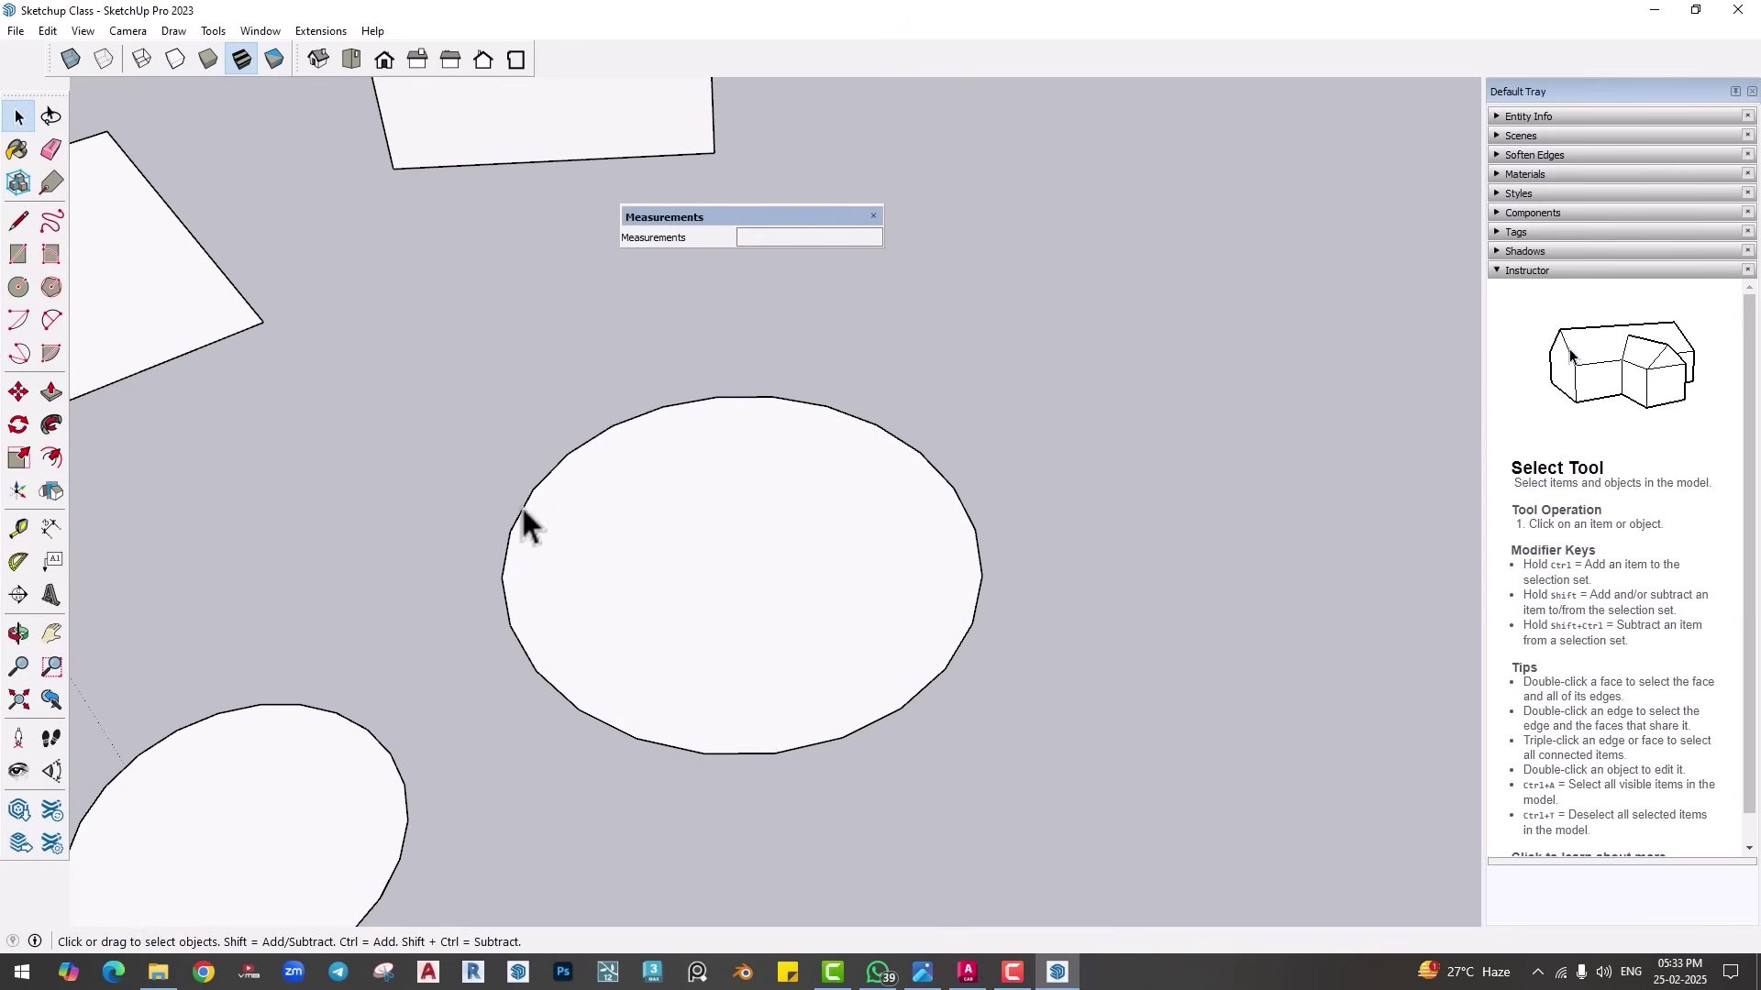
Step: Draw a third flat circle with a radius of about 3' 7" in front of the other two
{"action": "scroll", "coordinate": [820, 499], "scroll_direction": "down", "scroll_amount": 3}
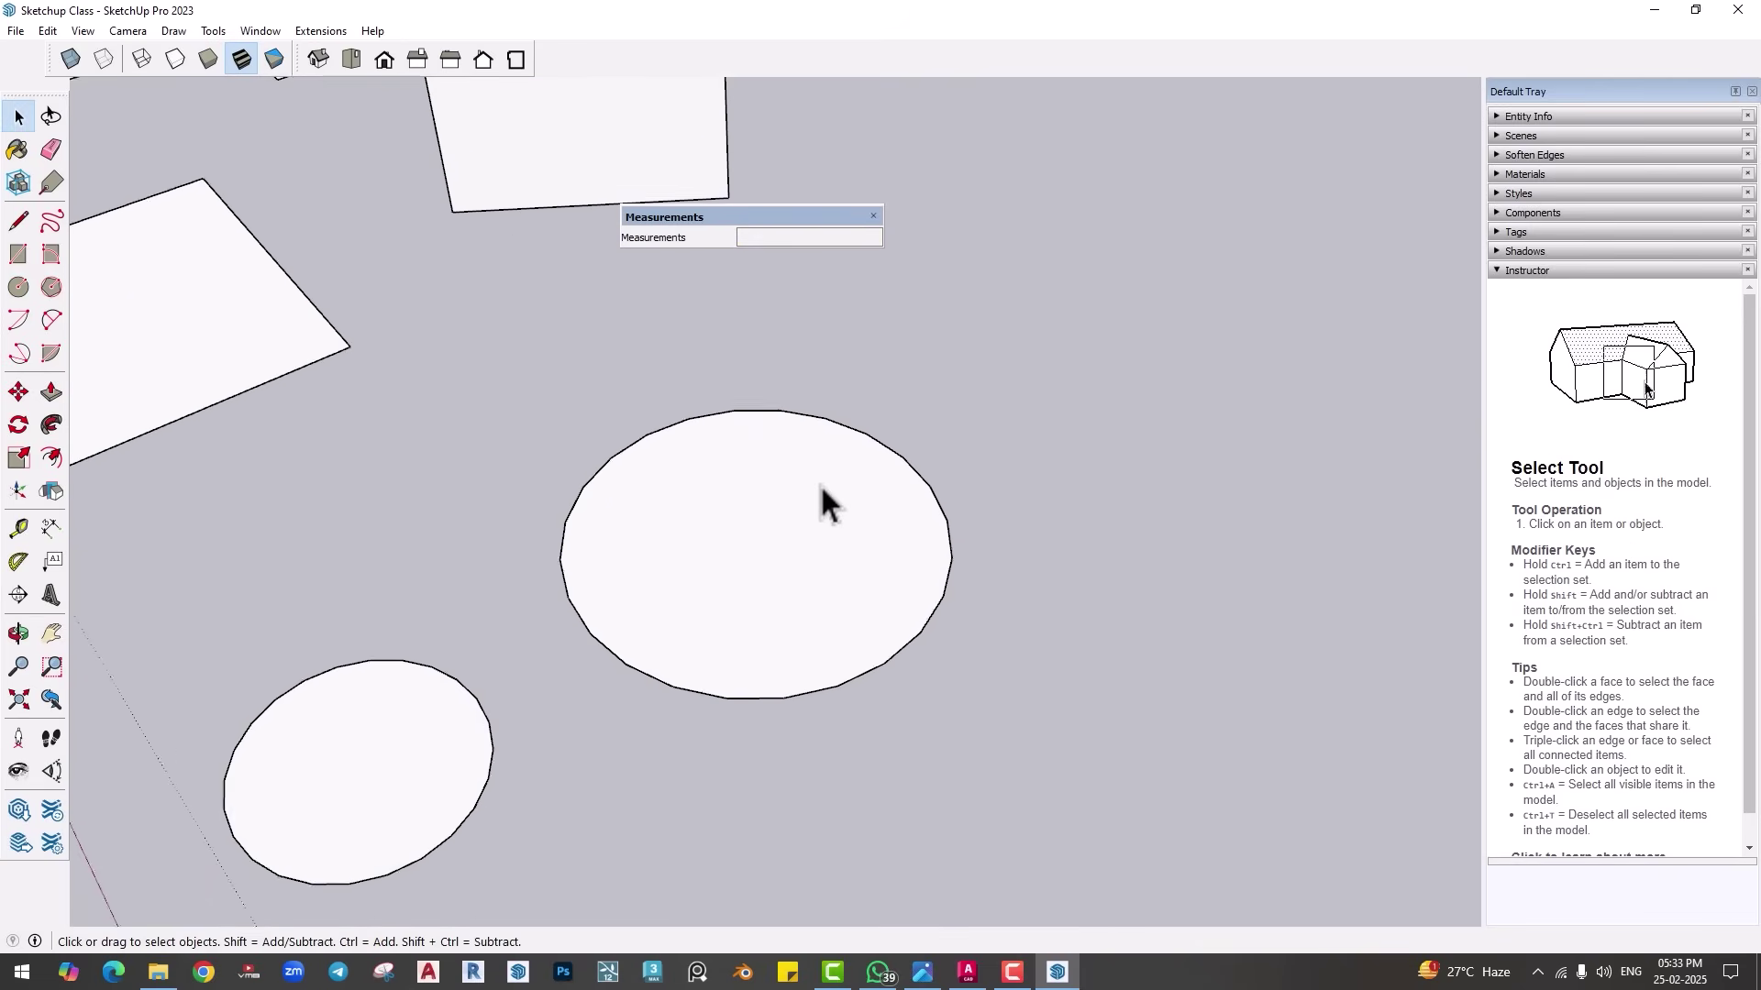
{"action": "middle_click_drag", "start_coordinate": [846, 642], "coordinate": [752, 503], "text": "shift"}
{"action": "scroll", "coordinate": [765, 550], "scroll_direction": "down", "scroll_amount": 2}
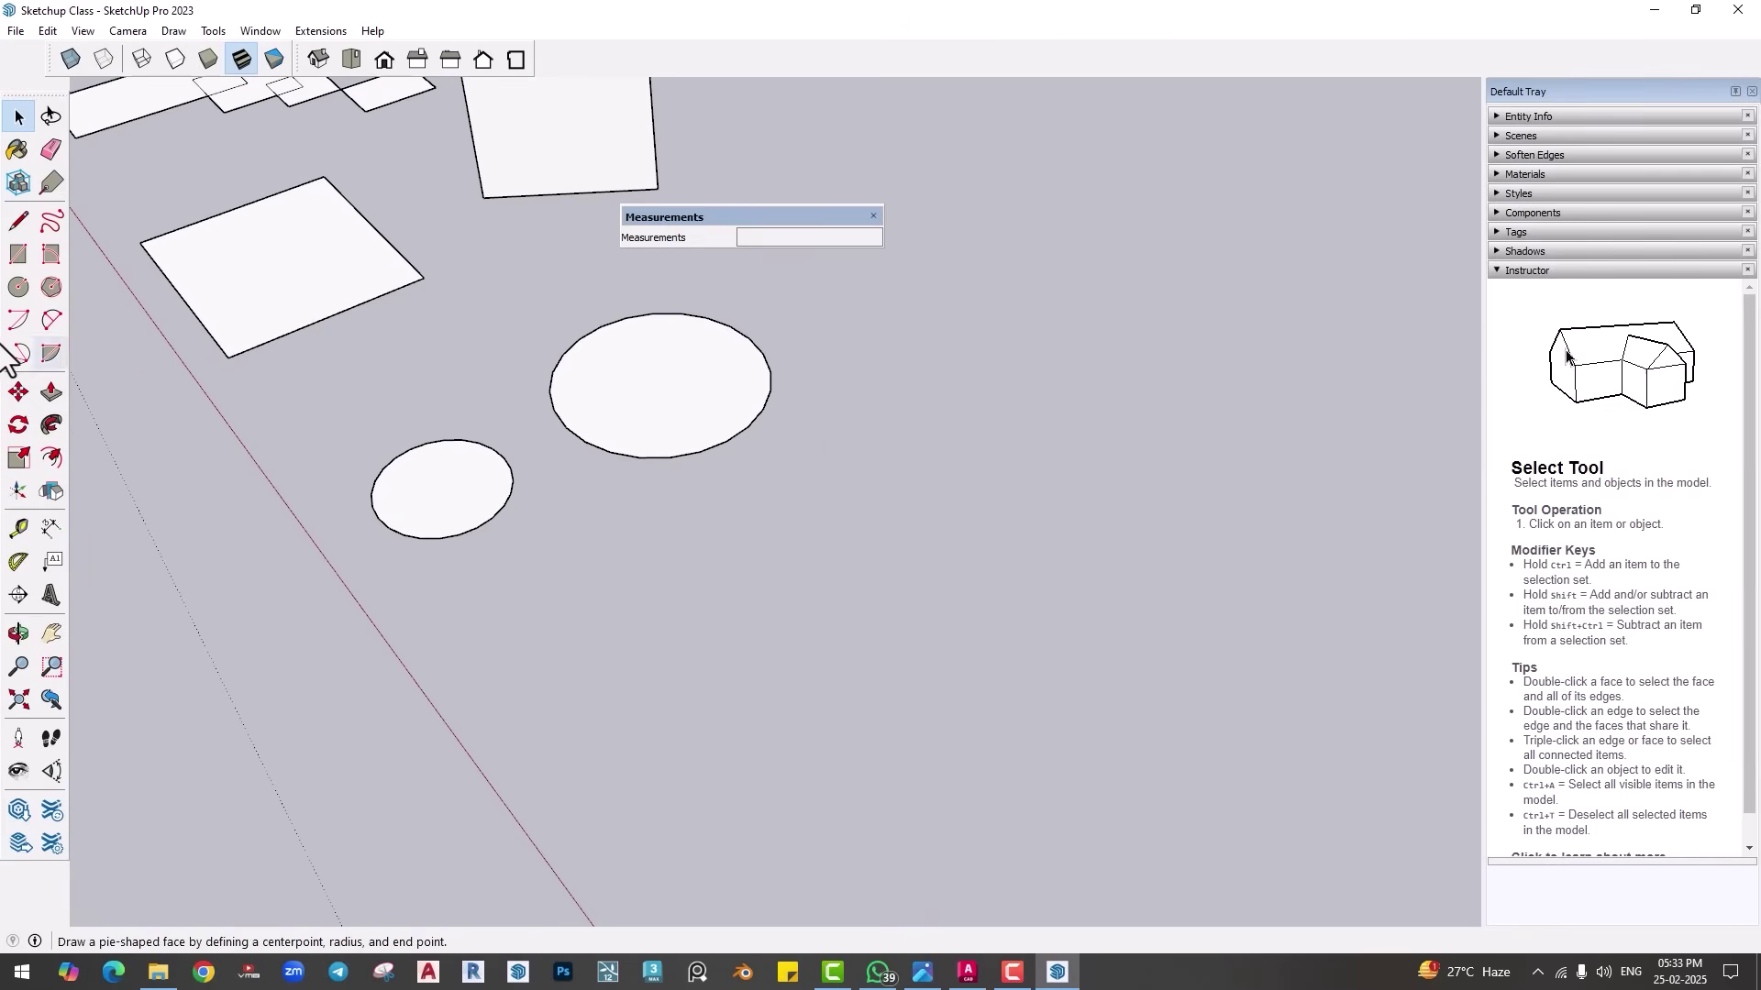
{"action": "left_click", "coordinate": [17, 289]}
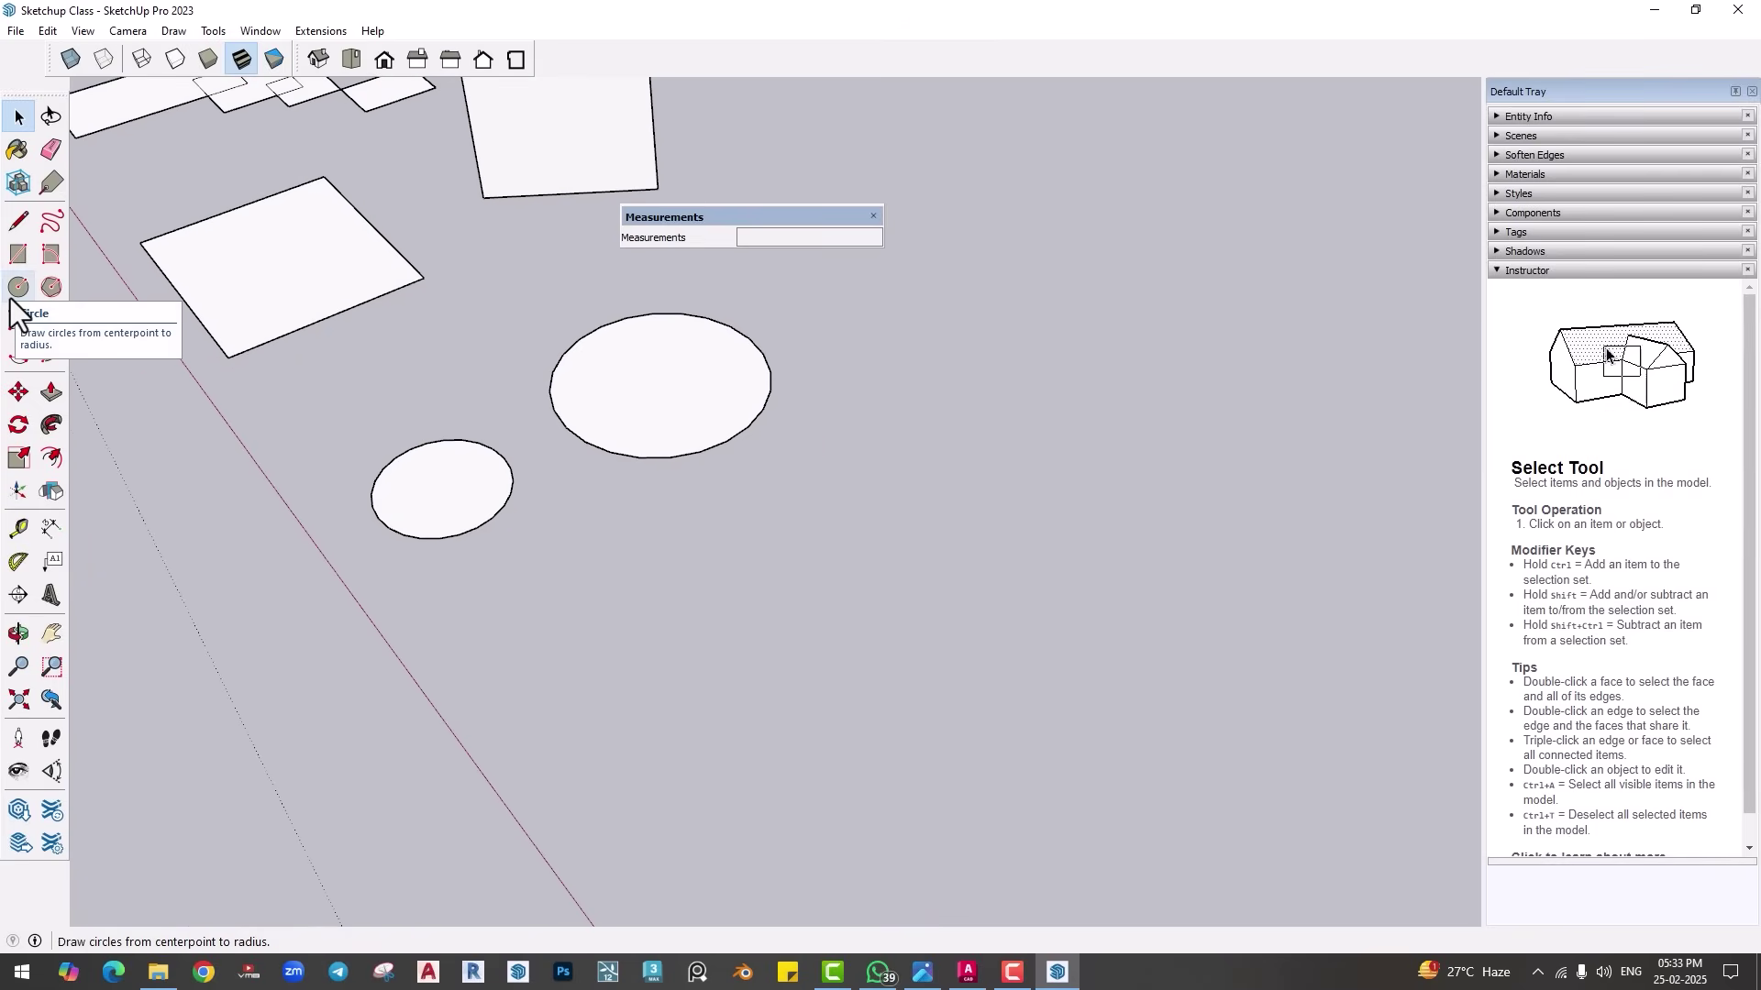
{"action": "left_click", "coordinate": [18, 289]}
{"action": "scroll", "coordinate": [684, 633], "scroll_direction": "down", "scroll_amount": 2}
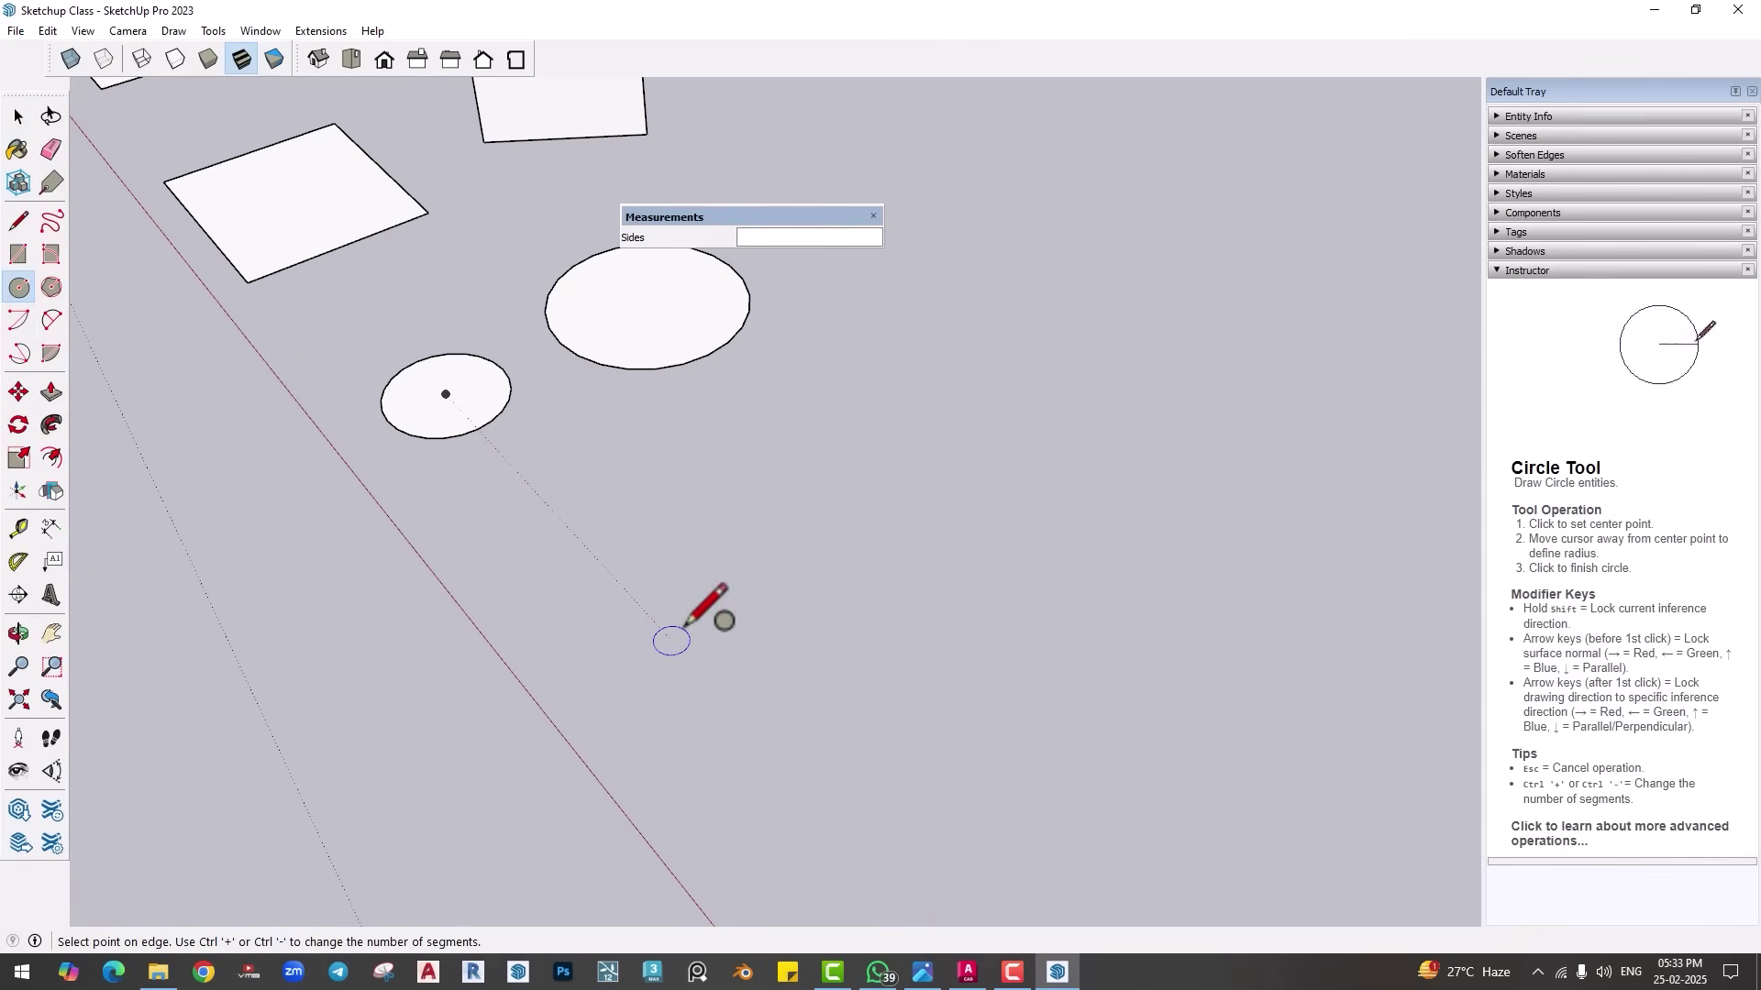
{"action": "left_click", "coordinate": [704, 709]}
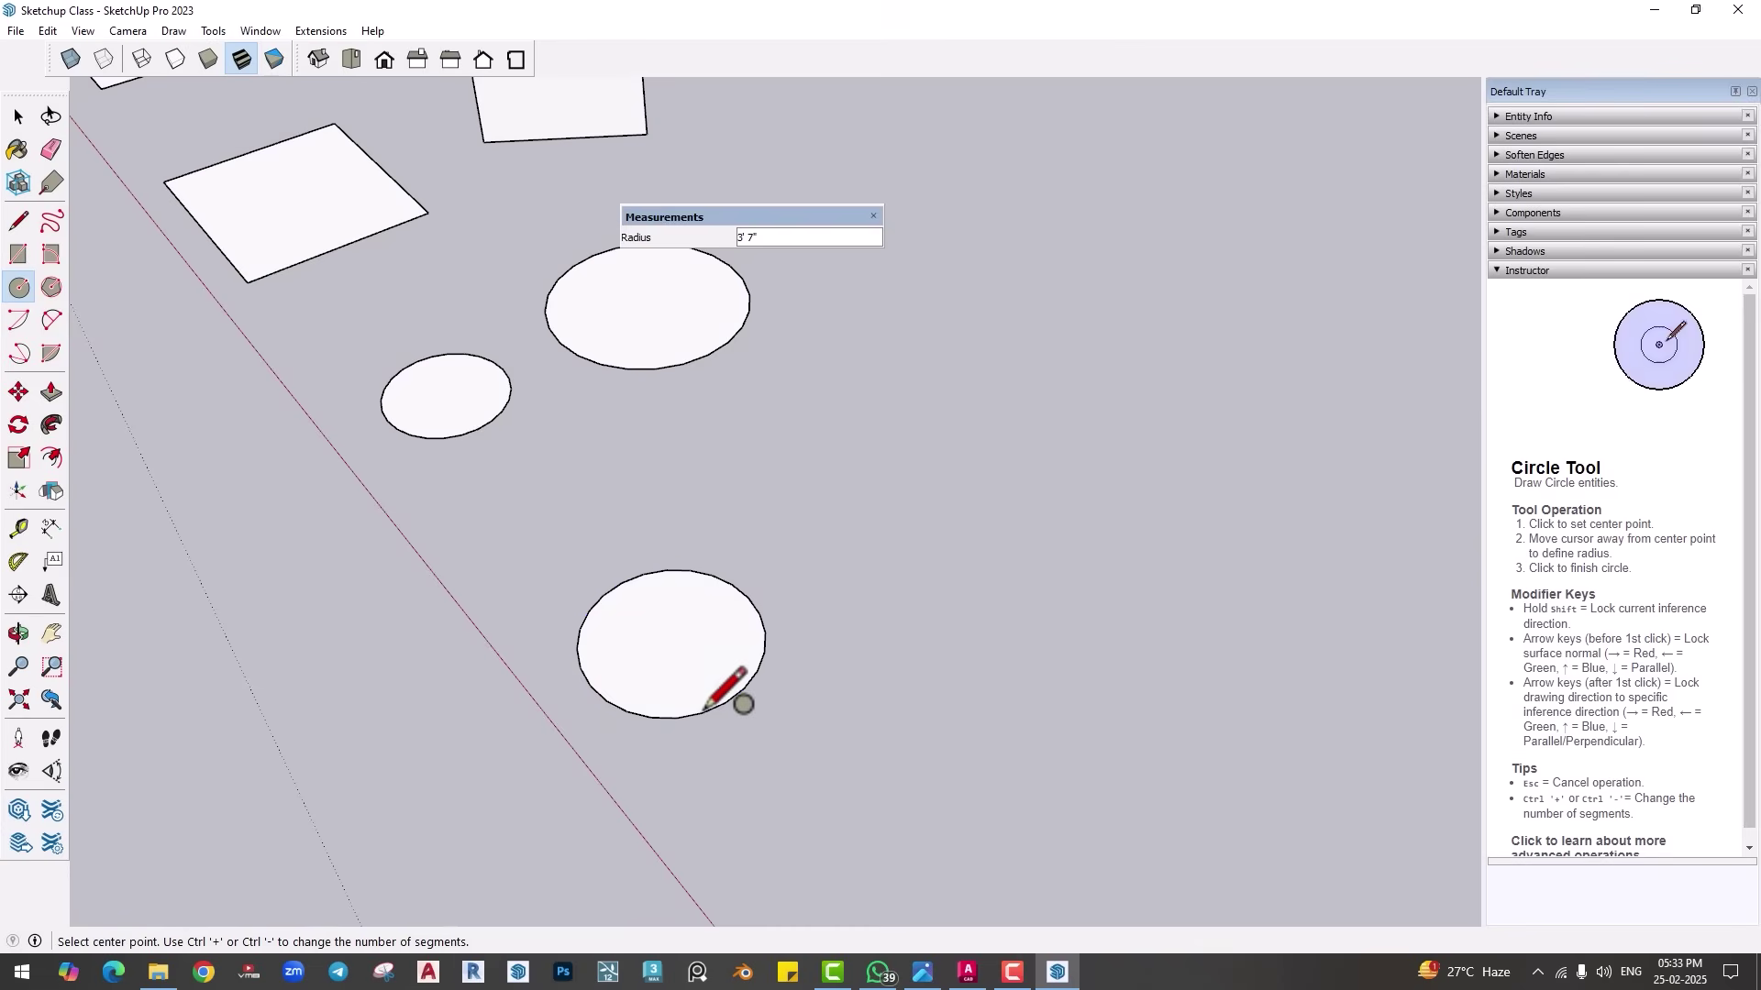
{"action": "middle_click_drag", "start_coordinate": [704, 710], "coordinate": [547, 740]}
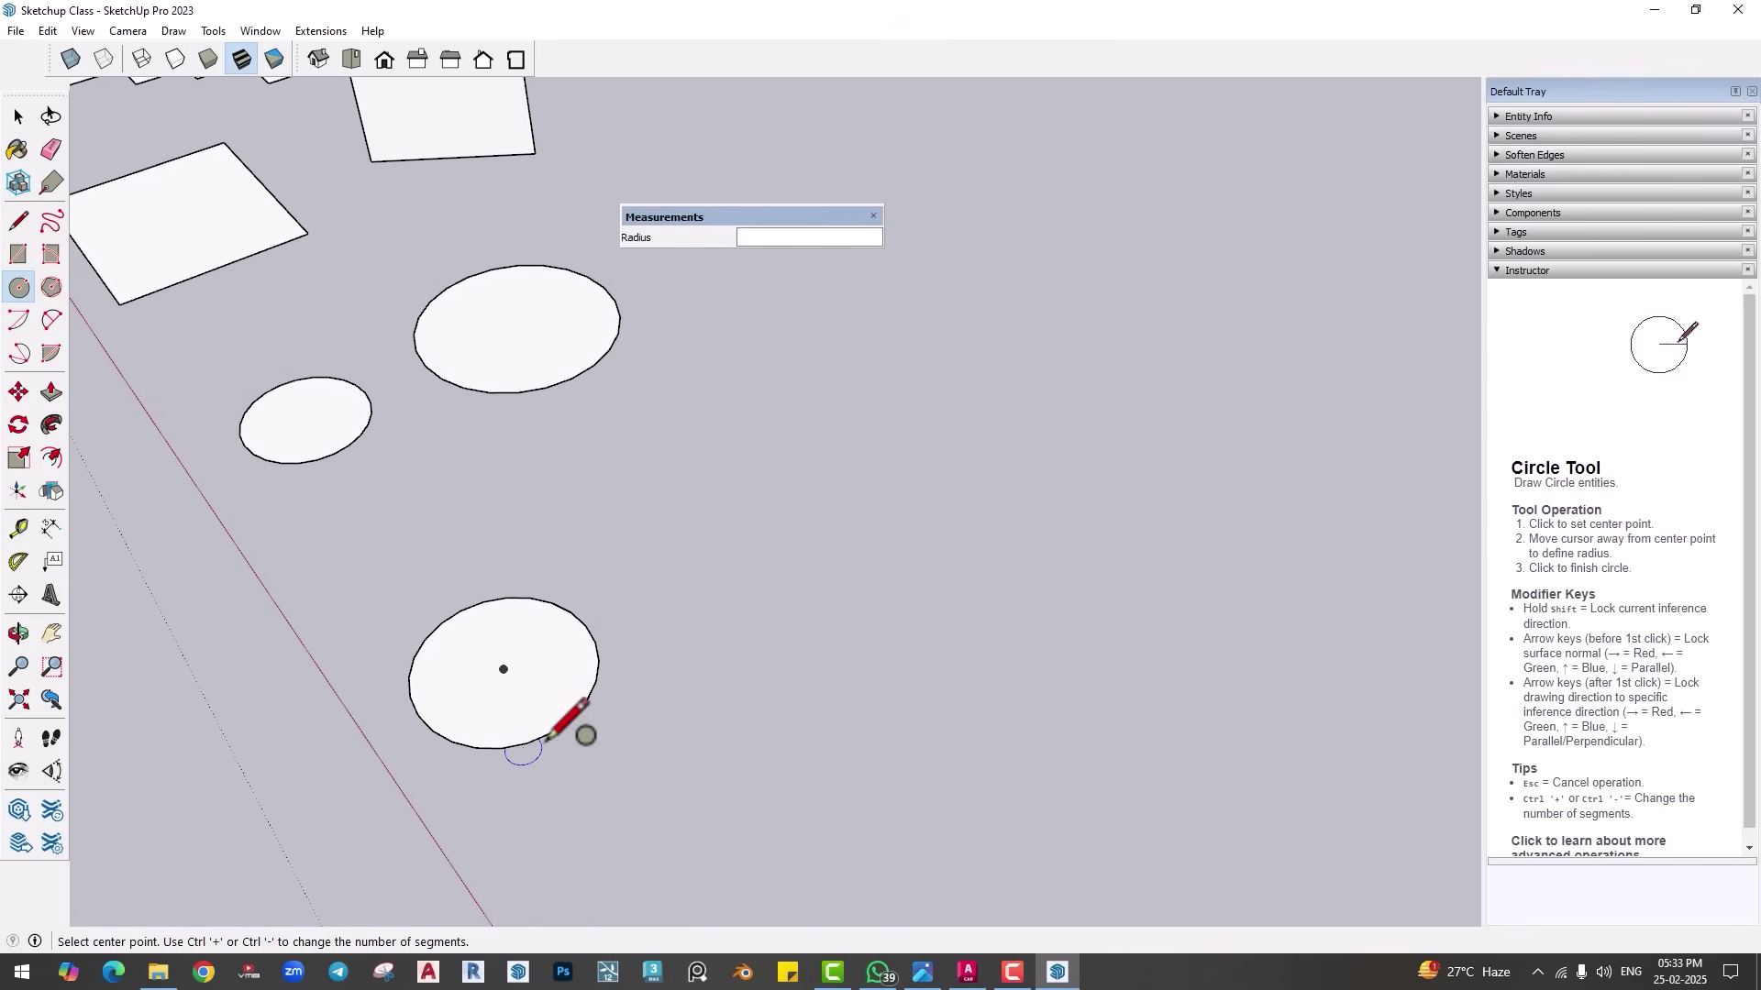
Step: Change the third circle's radius to 5', to 20, and finally to 50
{"action": "scroll", "coordinate": [504, 734], "scroll_direction": "up", "scroll_amount": 2}
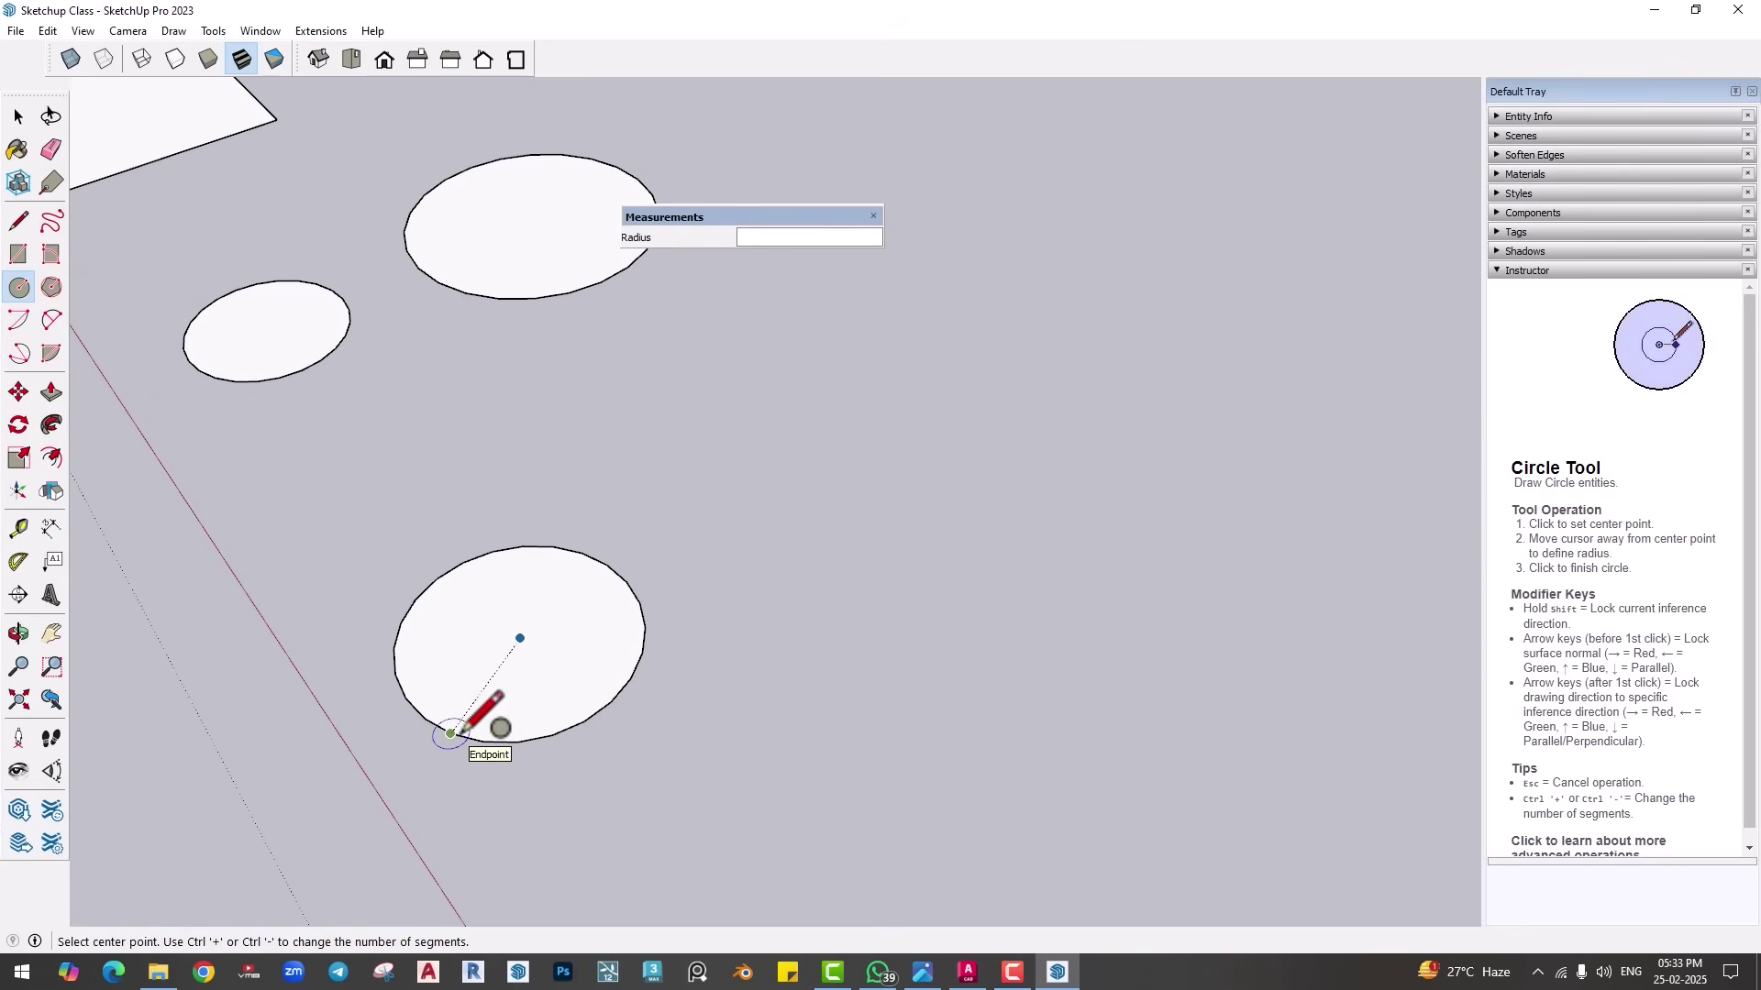
{"action": "key", "text": "Return"}
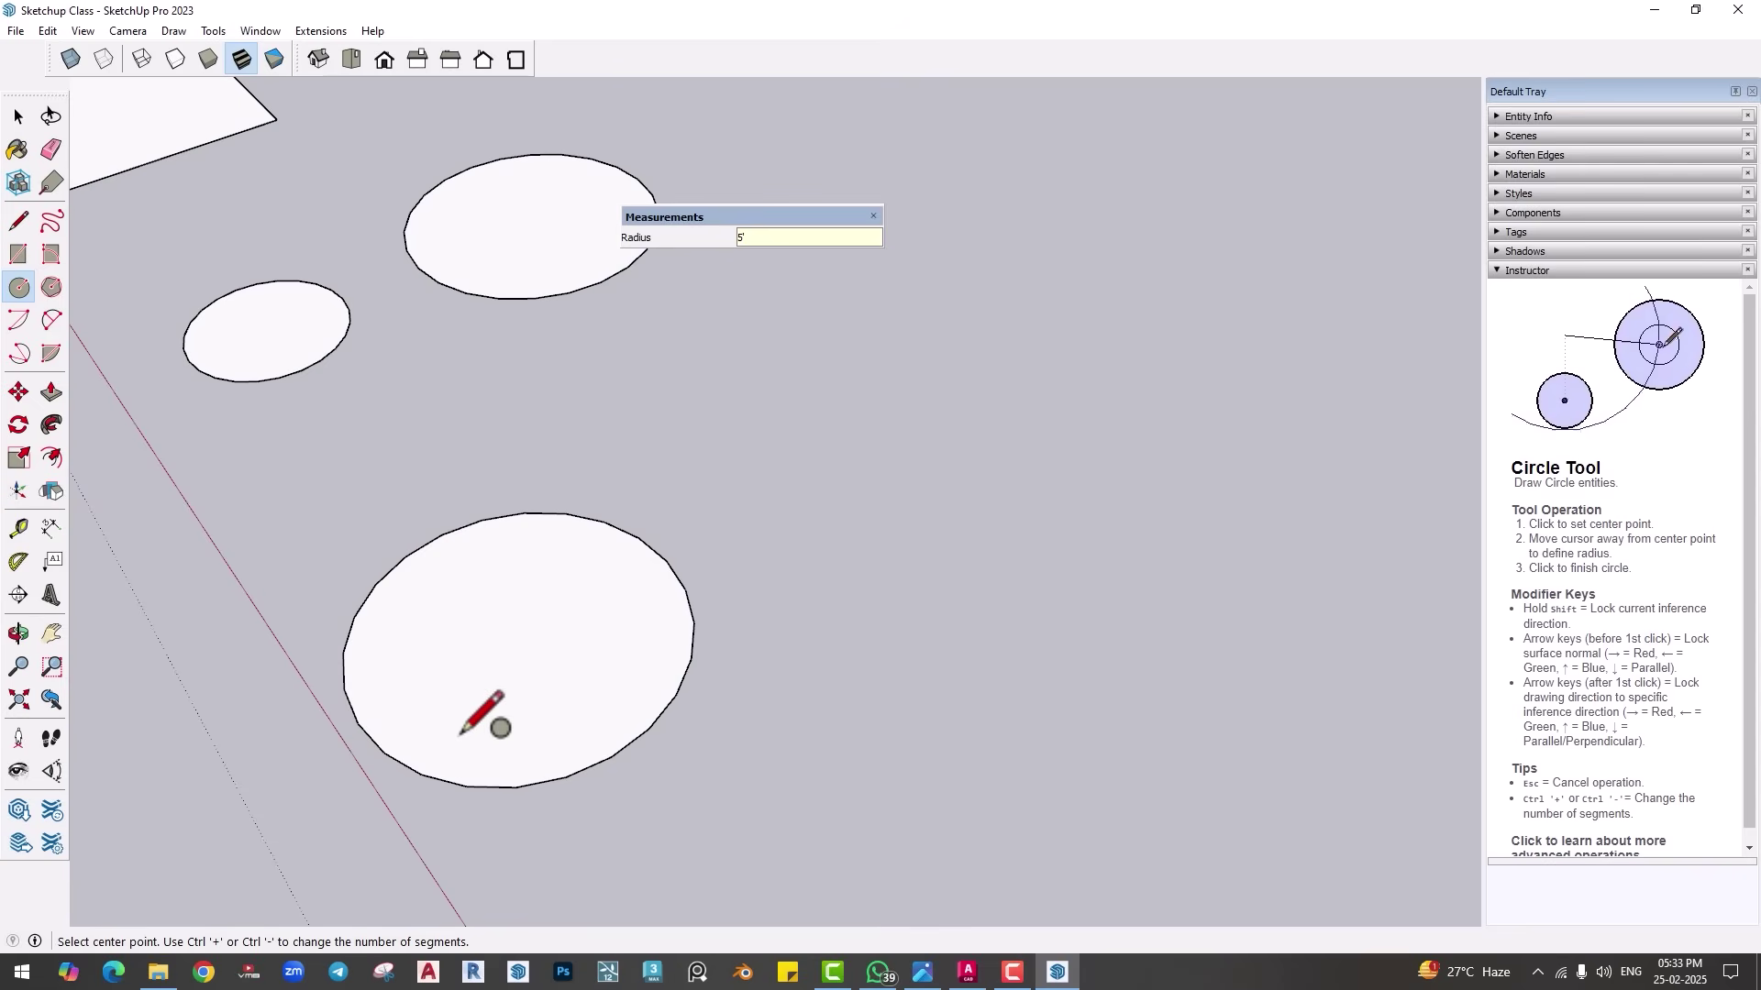
{"action": "type", "text": "20"}
{"action": "key", "text": "Return"}
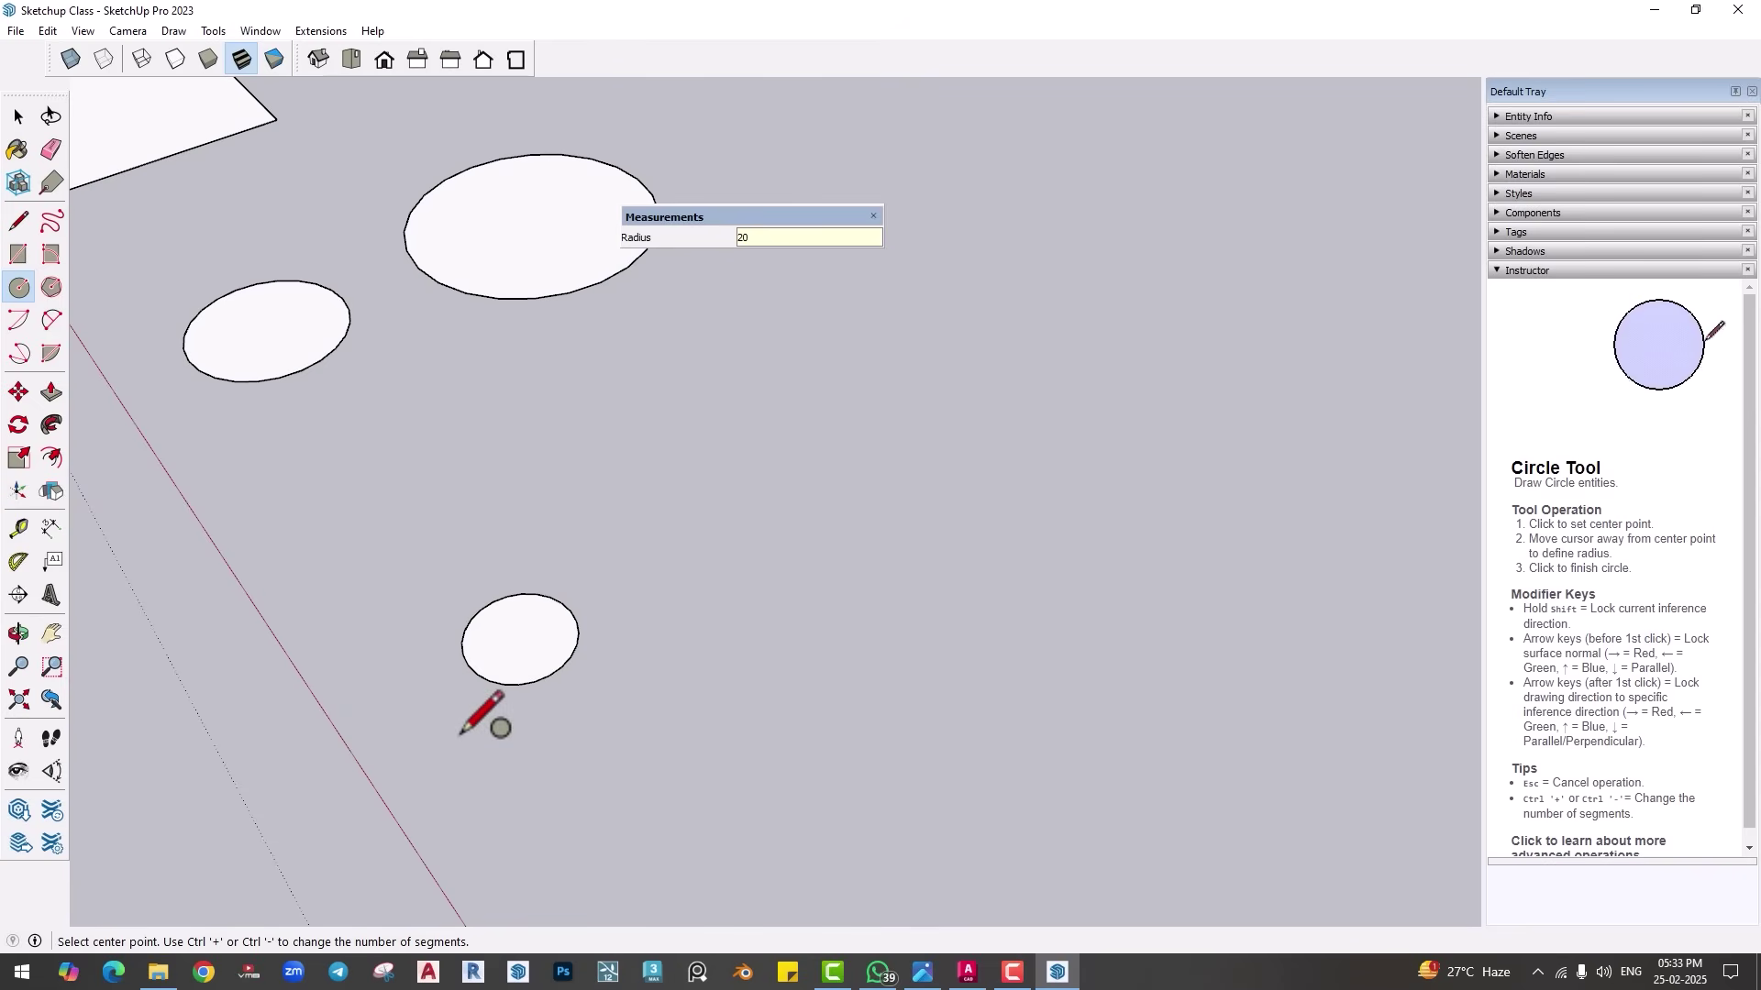
{"action": "type", "text": "50"}
{"action": "key", "text": "Return"}
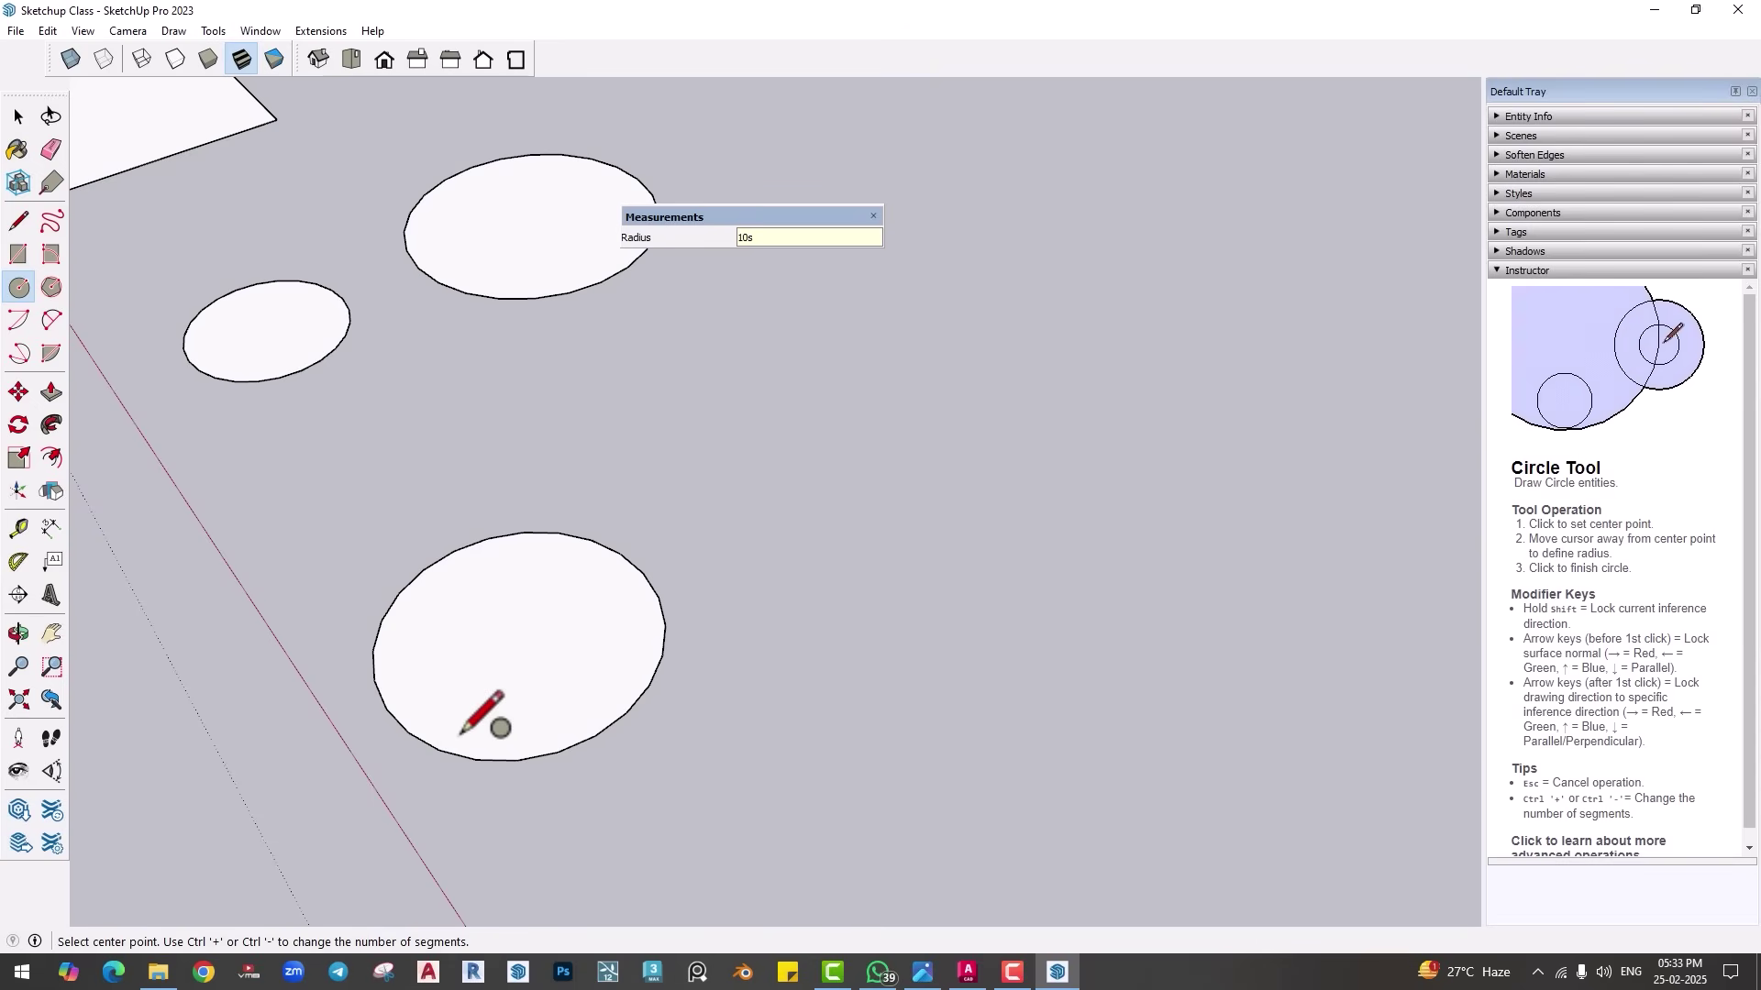
Step: Change the third circle's number of sides to 10, to 5, and to 3
{"action": "key", "text": "Return"}
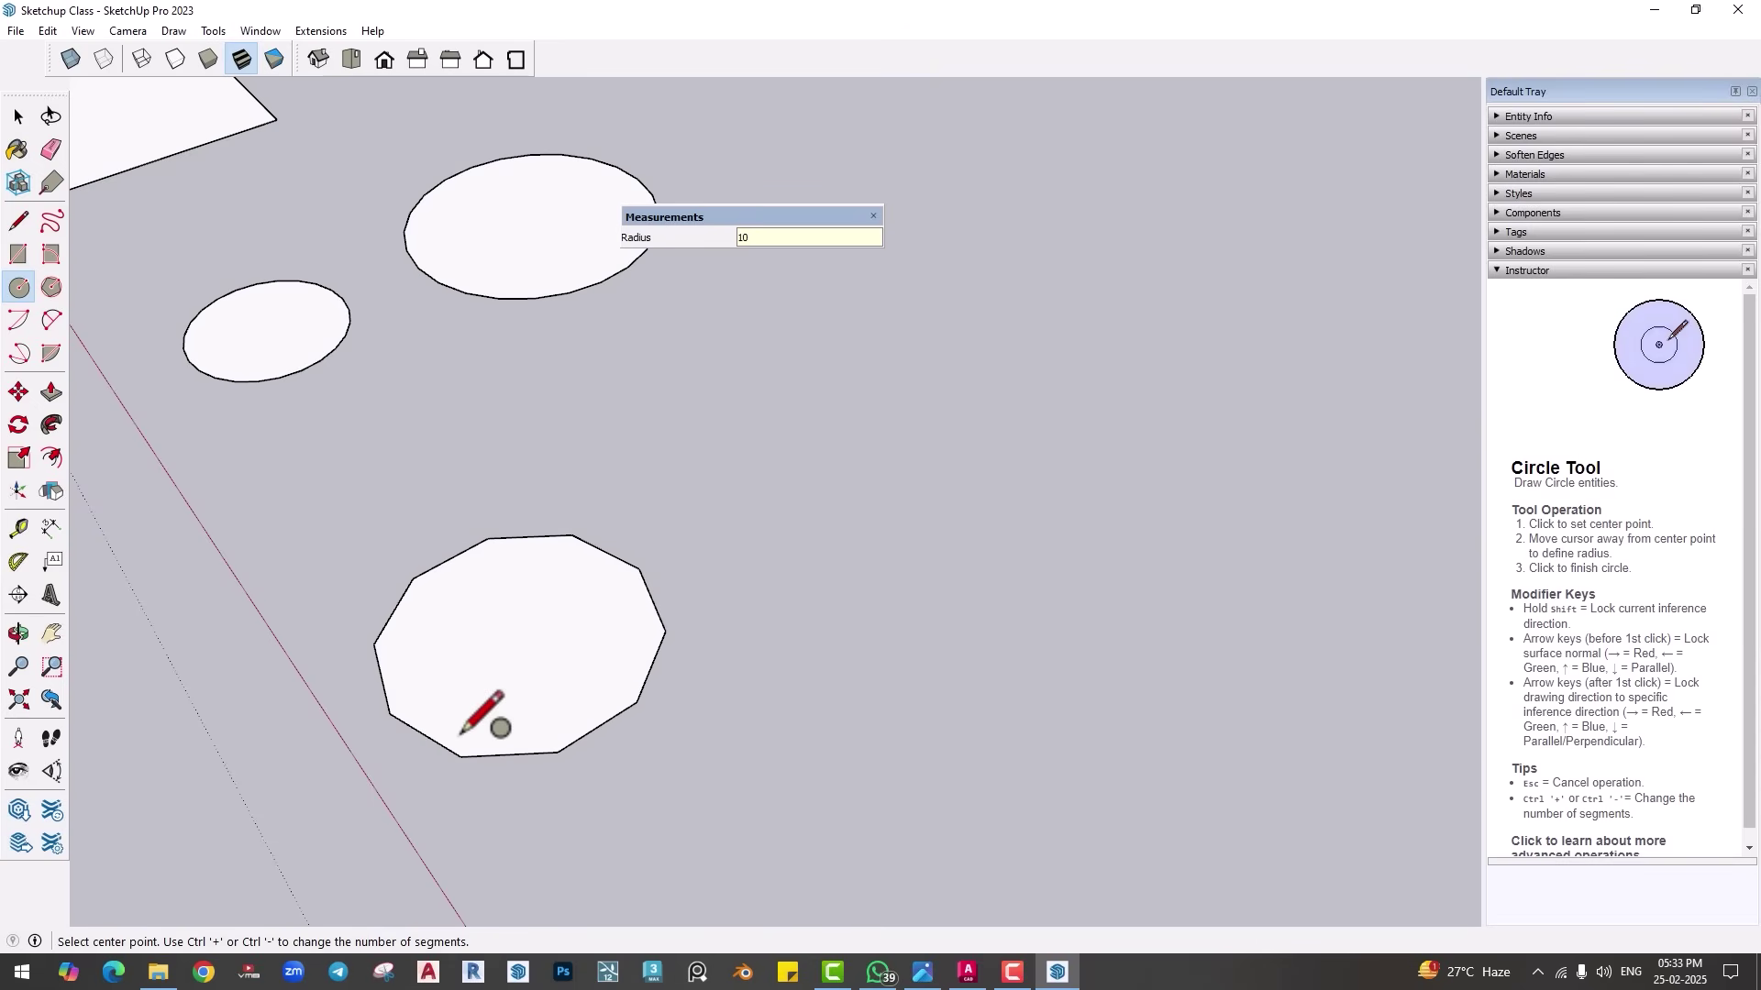
{"action": "middle_click_drag", "start_coordinate": [461, 733], "coordinate": [502, 711], "text": "shift"}
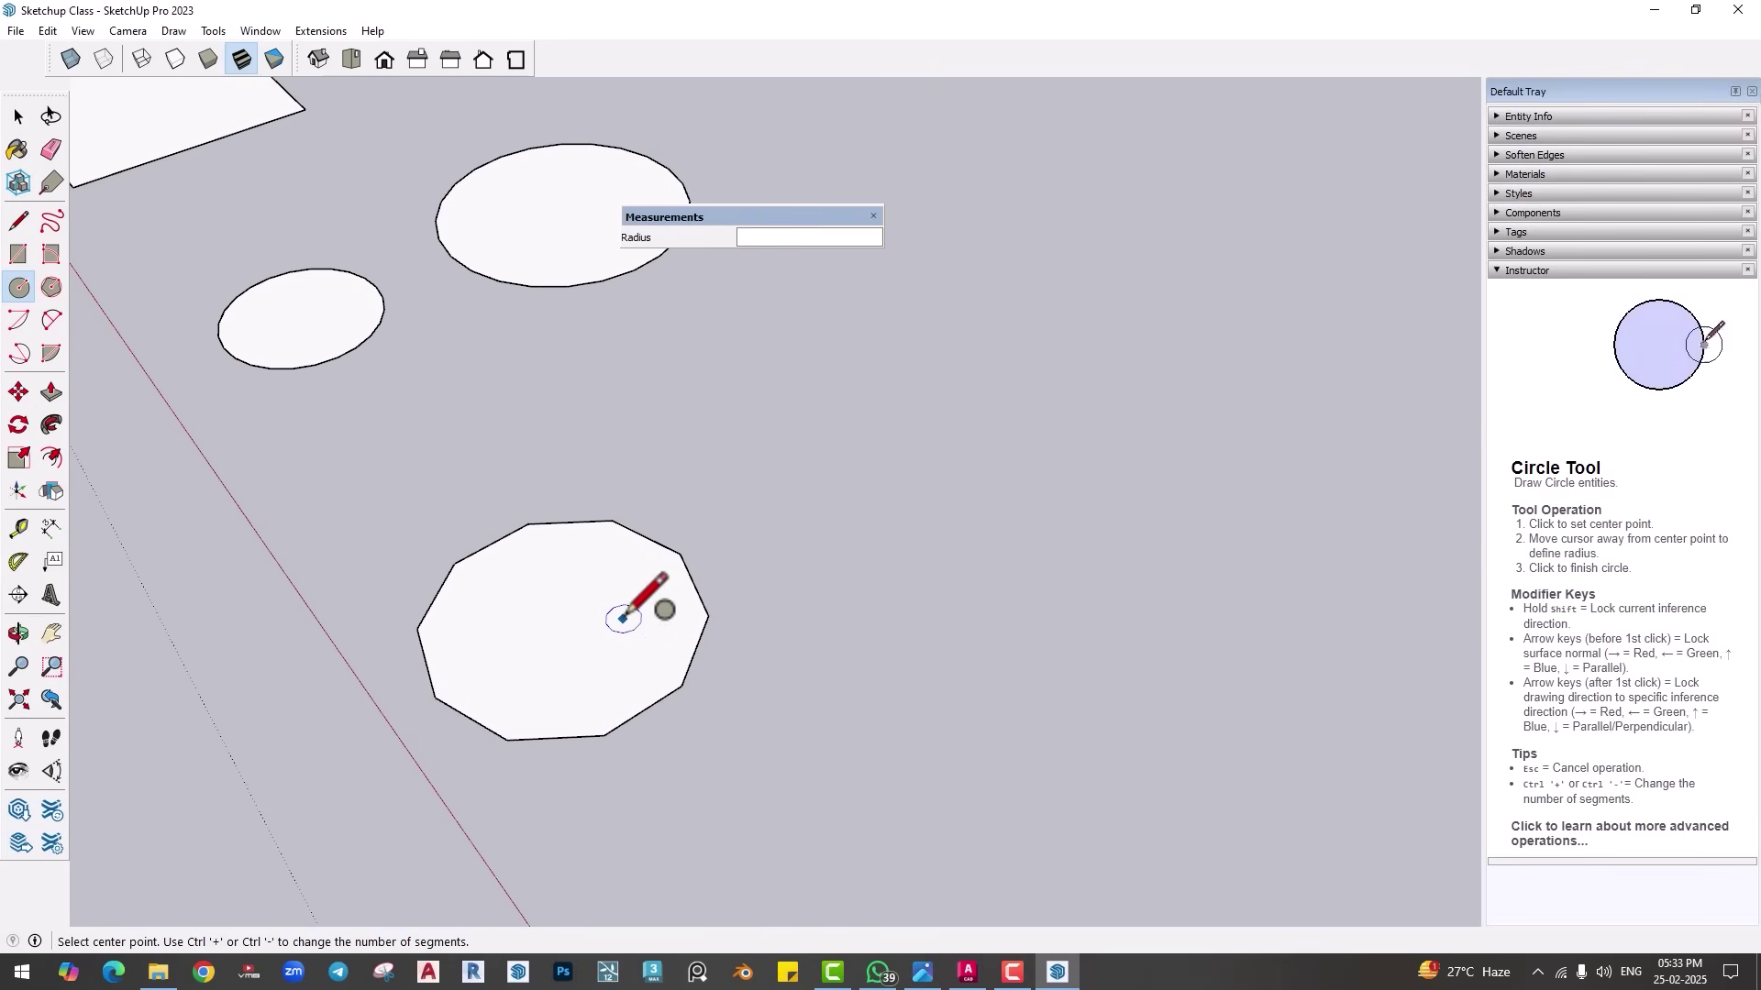
{"action": "type", "text": "5s"}
{"action": "key", "text": "Return"}
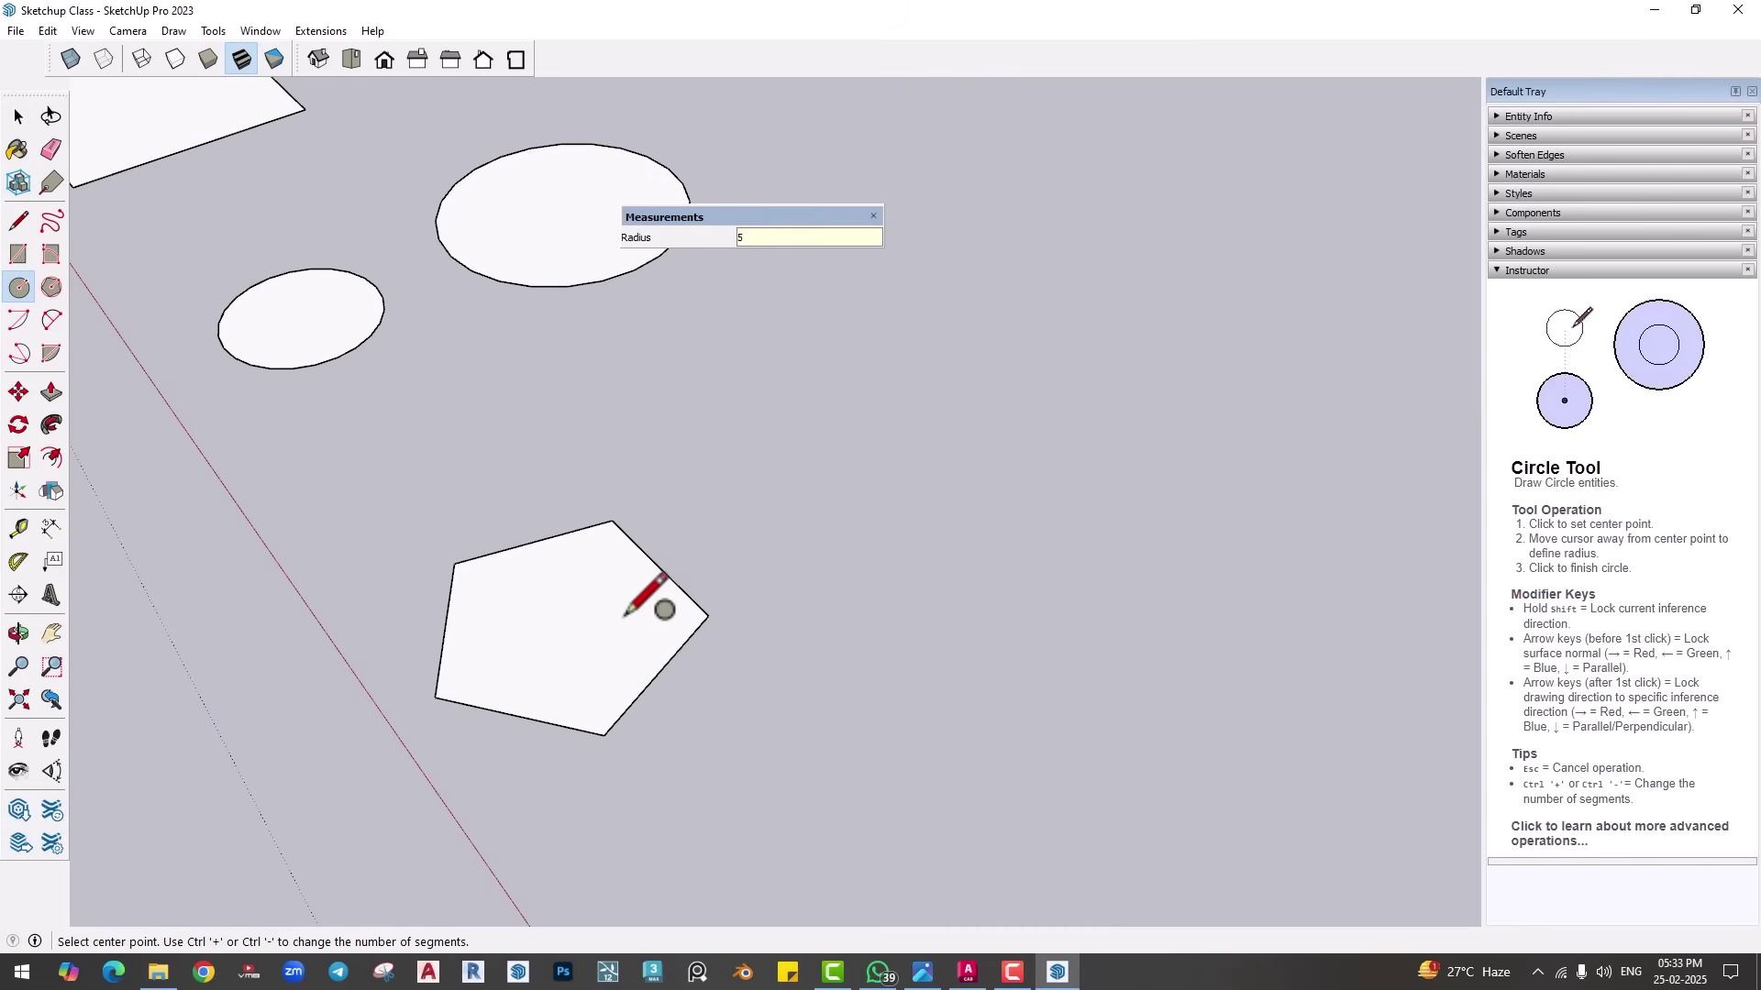
{"action": "type", "text": "3s"}
{"action": "key", "text": "Return"}
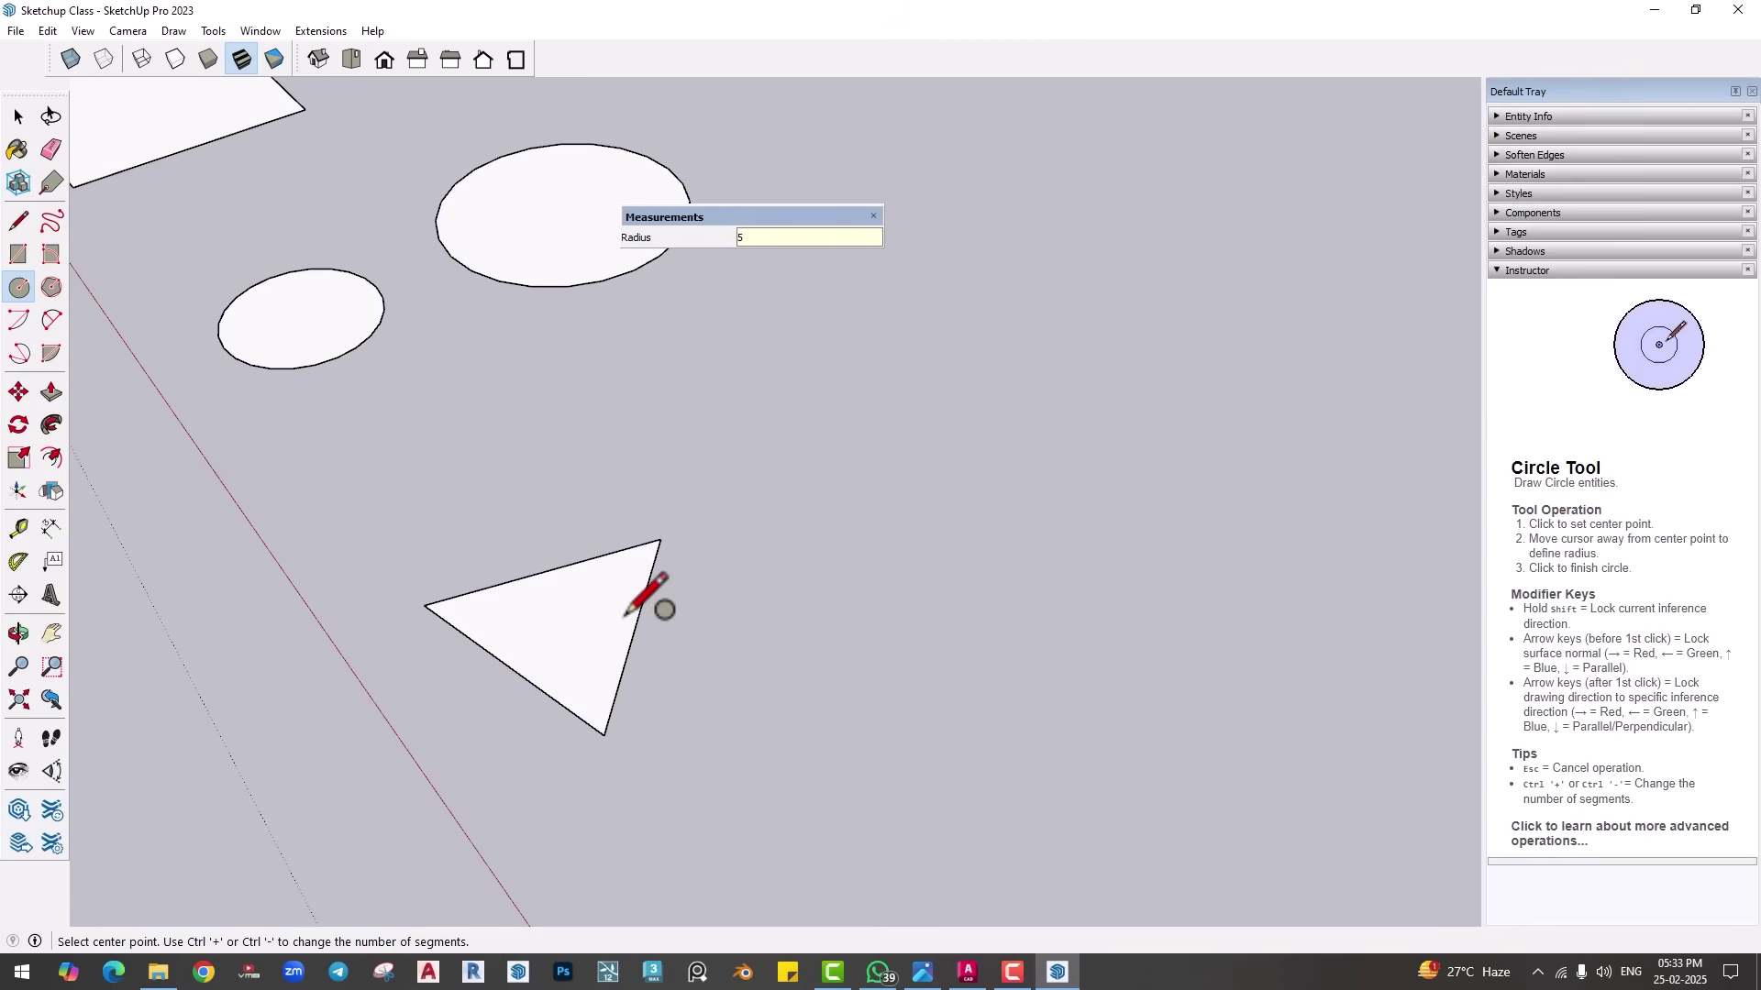
Step: Set the triangle's side count to 50 for a smooth outline, and reduce it to 10 sides
{"action": "type", "text": "50s"}
{"action": "key", "text": "Return"}
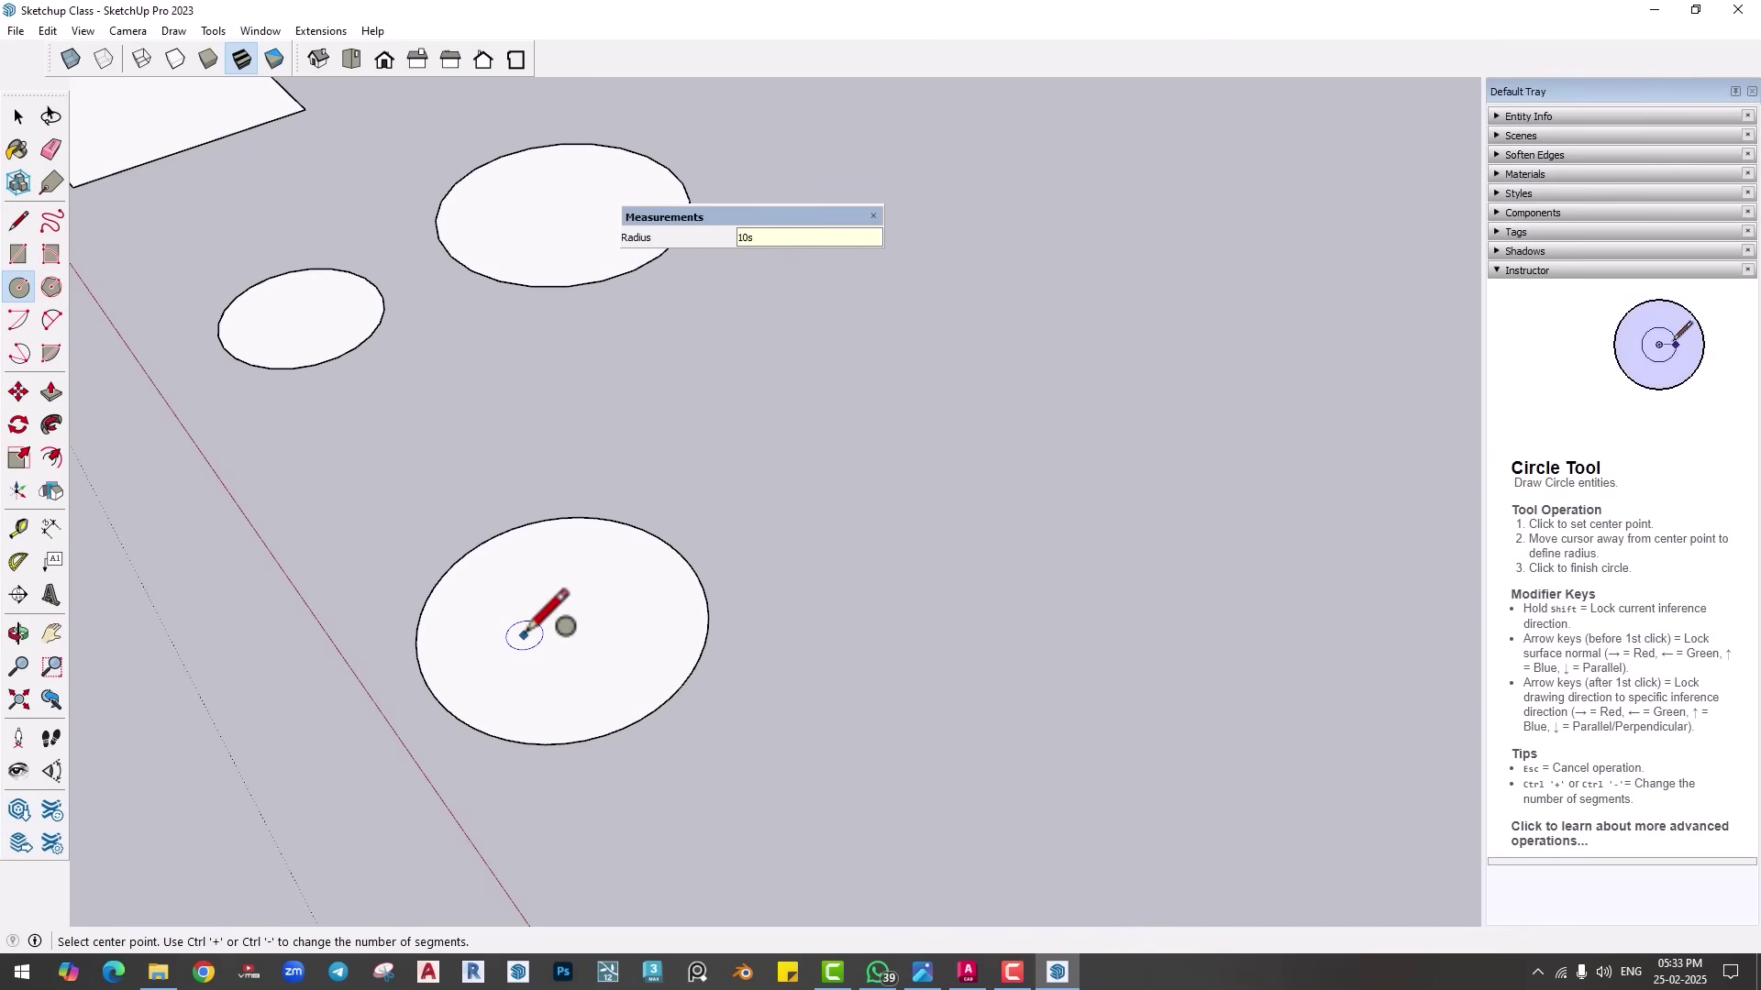
{"action": "key", "text": "Return"}
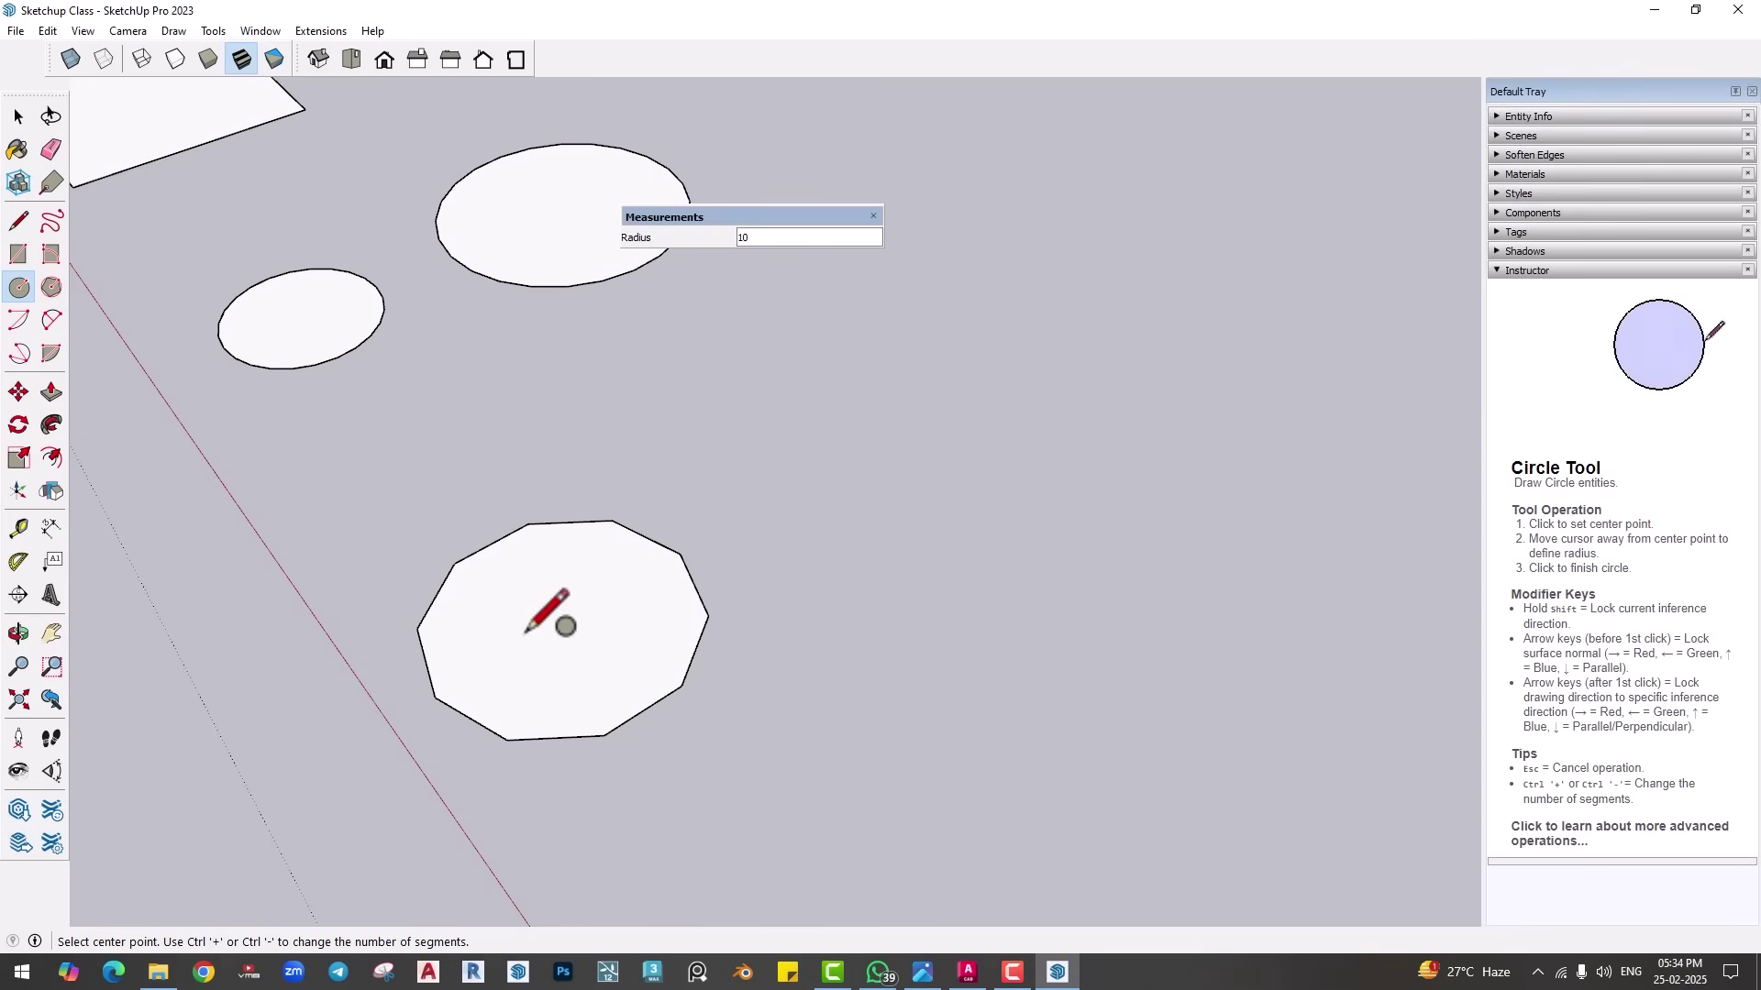
Step: Reduce the ten-sided shape one segment at a time to 4 sides
{"action": "key", "text": "ctrl+minus"}
{"action": "key", "text": "ctrl+minus"}
{"action": "key", "text": "ctrl+minus"}
{"action": "key", "text": "ctrl+minus"}
{"action": "key", "text": "ctrl+minus"}
{"action": "key", "text": "ctrl+minus"}
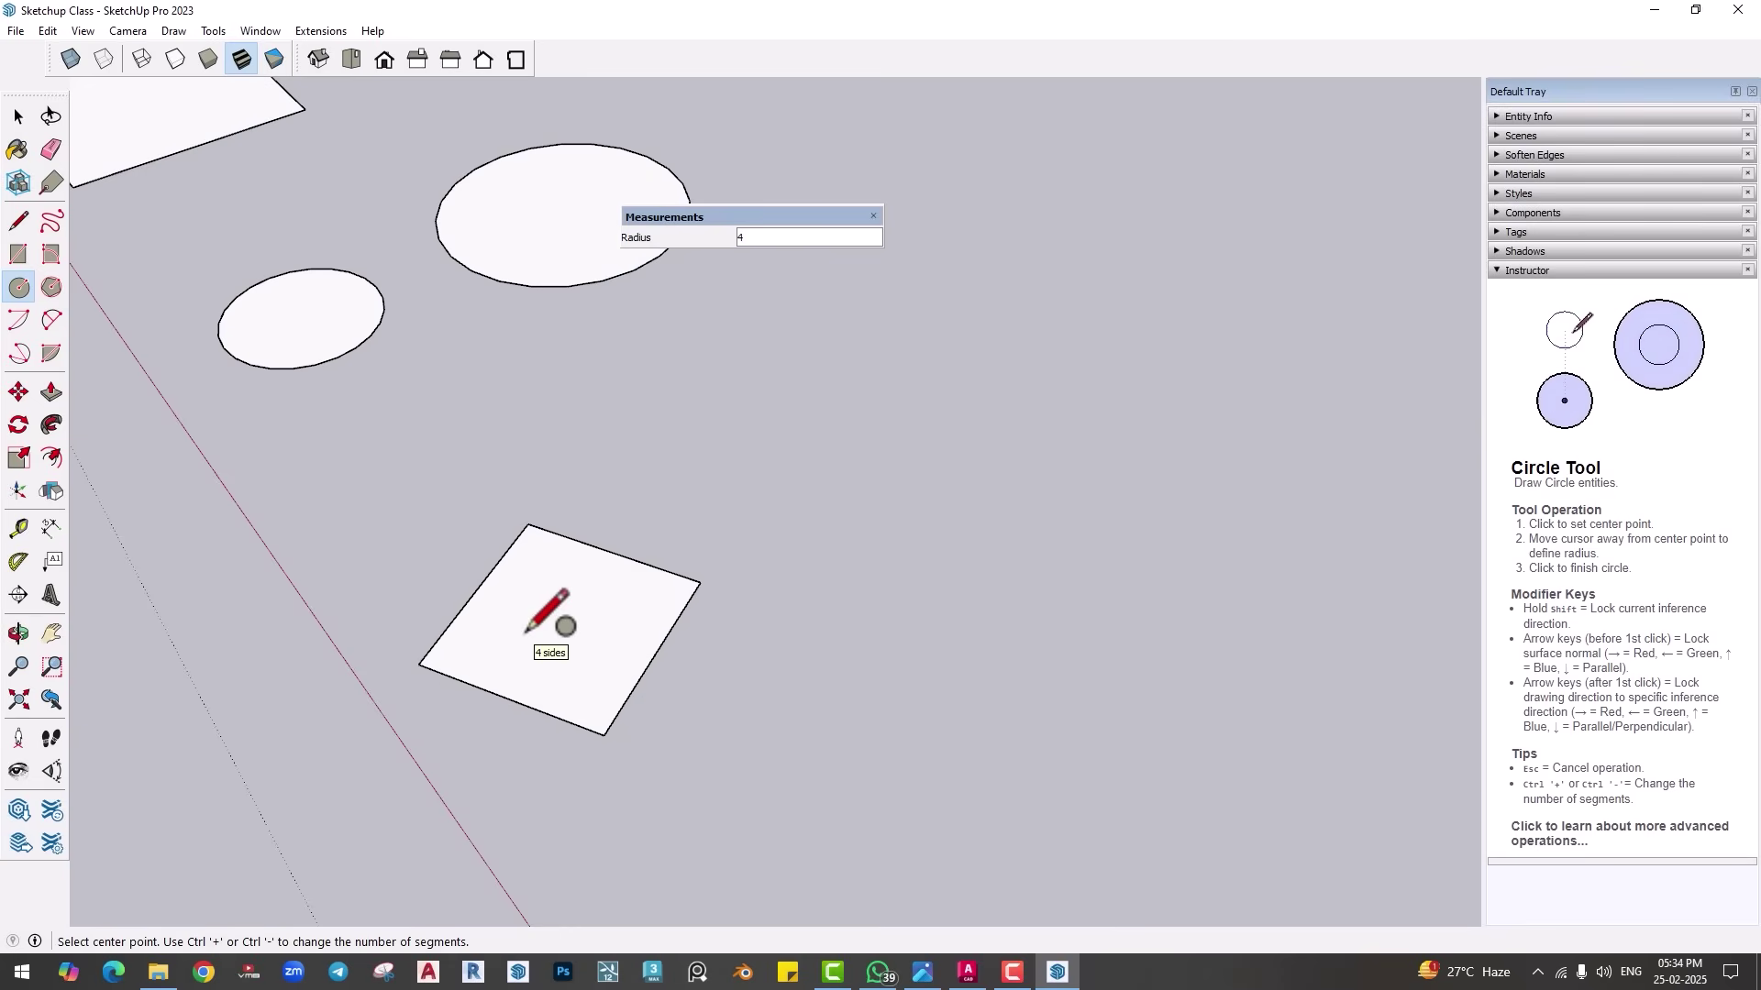
Step: Increase the four-sided shape's segments one at a time, and lower the count to end with 8 sides
{"action": "key", "text": "ctrl+plus"}
{"action": "key", "text": "ctrl+plus"}
{"action": "key", "text": "ctrl+plus"}
{"action": "key", "text": "ctrl+plus"}
{"action": "key", "text": "ctrl+plus"}
{"action": "key", "text": "ctrl+plus"}
{"action": "key", "text": "ctrl+plus"}
{"action": "key", "text": "ctrl+plus"}
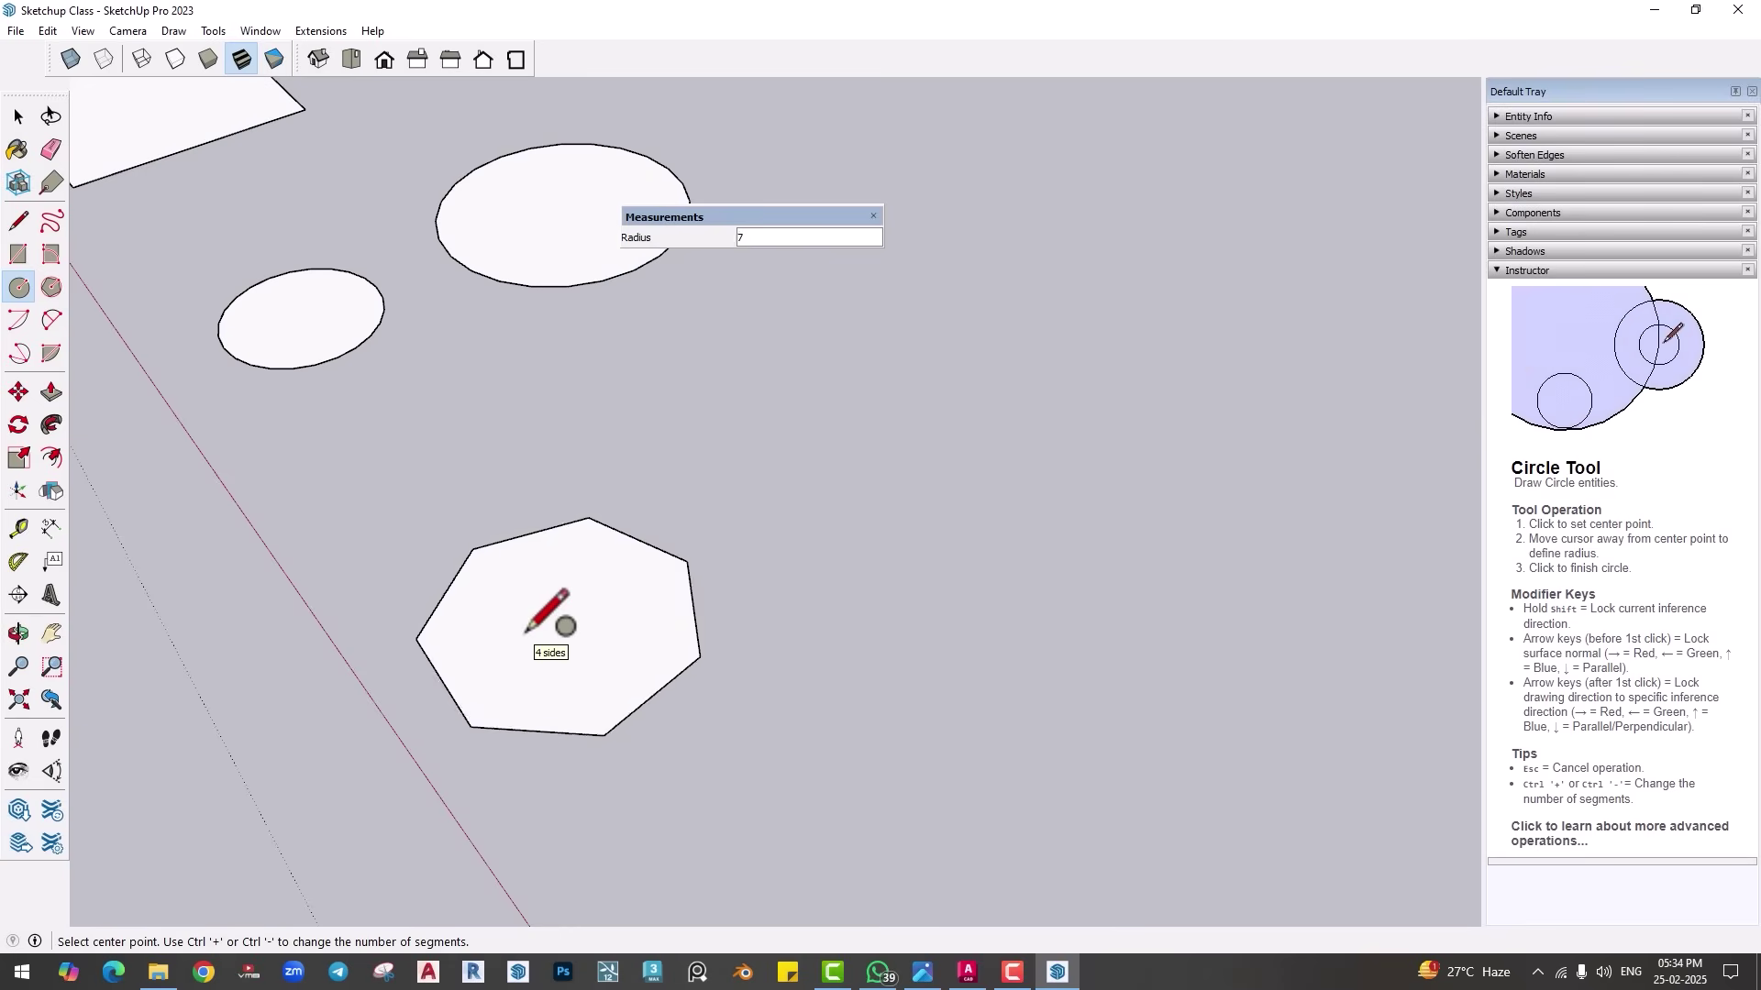
{"action": "key", "text": "ctrl+minus"}
{"action": "key", "text": "ctrl+minus"}
{"action": "key", "text": "ctrl+minus"}
{"action": "key", "text": "ctrl+minus"}
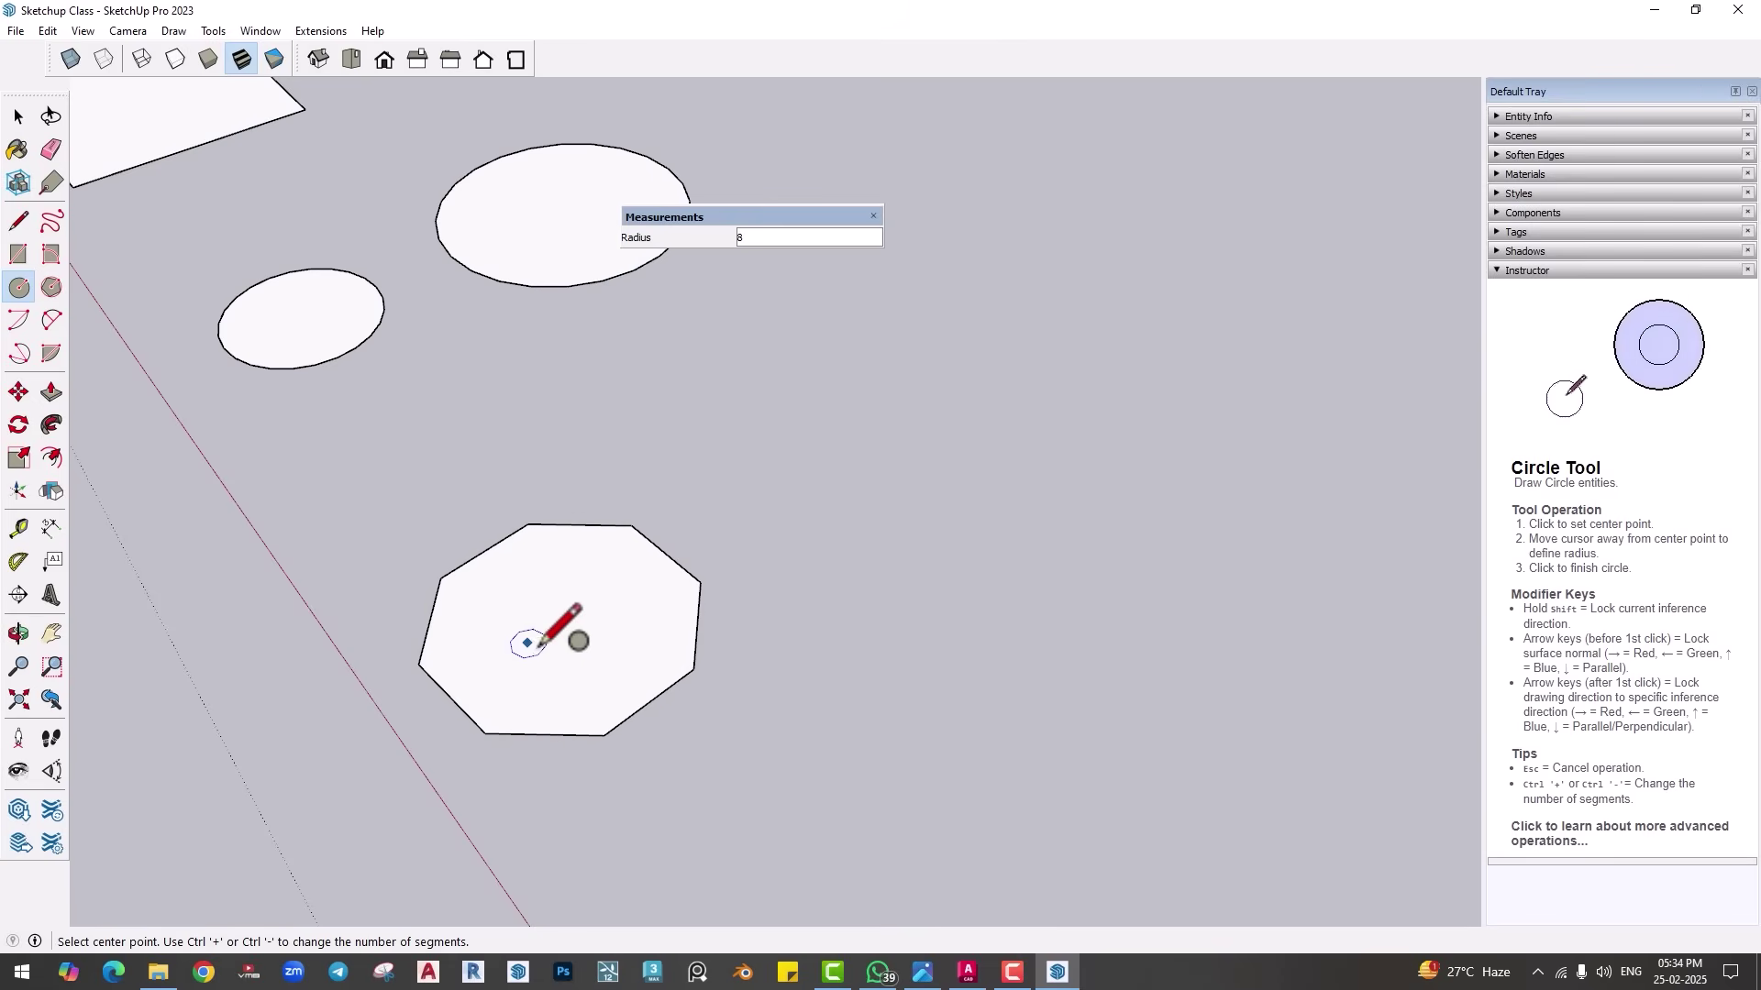
Step: Leave the Circle tool and move the floating Measurements box clear of the 5' circle
{"action": "left_click", "coordinate": [18, 116]}
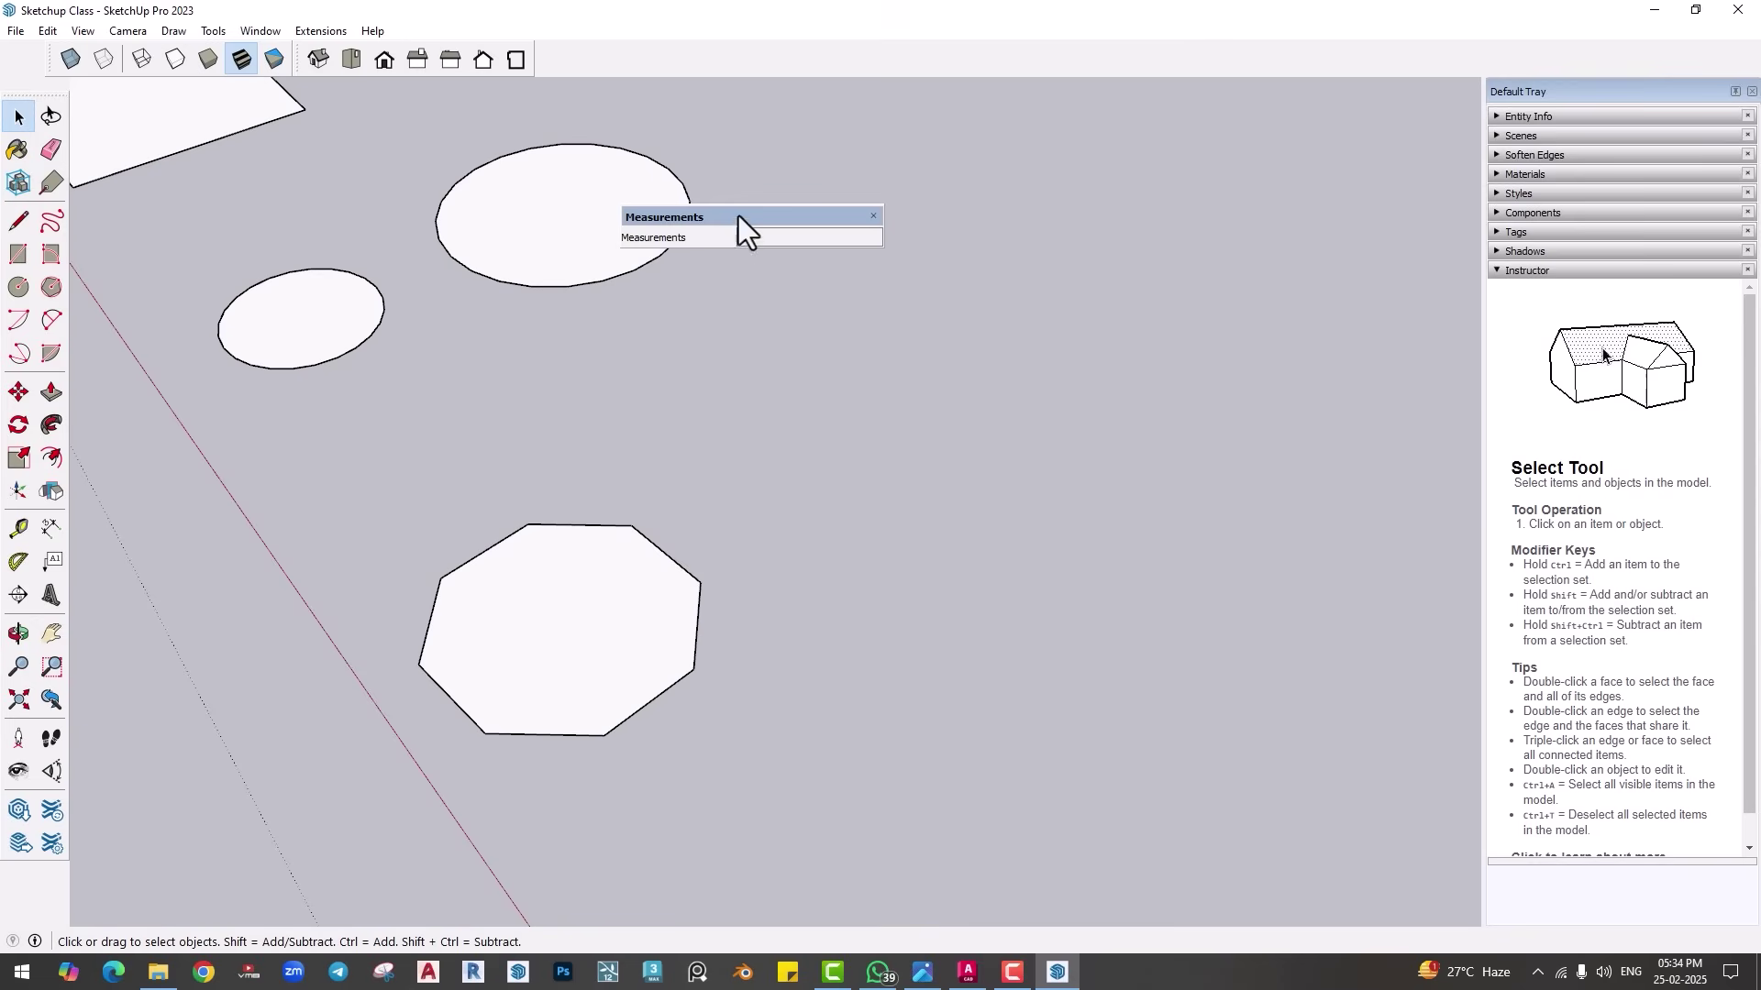
{"action": "left_click_drag", "start_coordinate": [739, 216], "coordinate": [842, 165]}
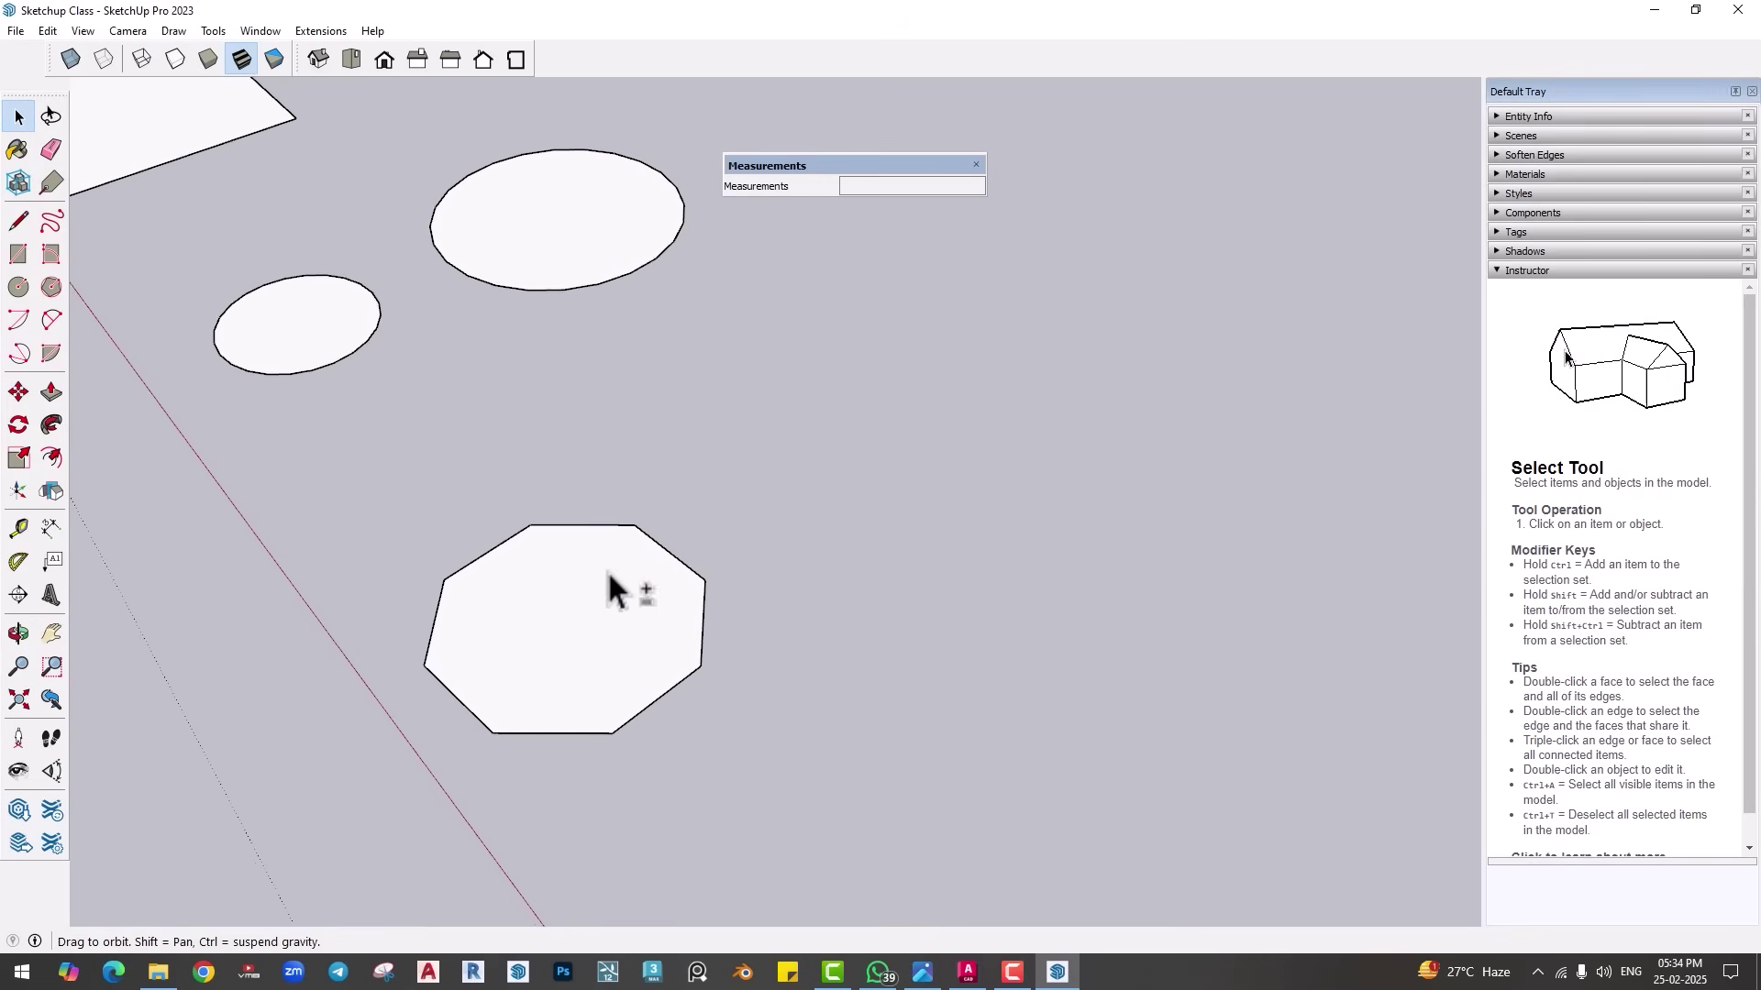
Step: Select the eight-sided circle's outline and set its radius to 5' and its segments to 50 in Entity Info
{"action": "middle_click_drag", "start_coordinate": [599, 575], "coordinate": [603, 578]}
{"action": "left_click", "coordinate": [581, 525]}
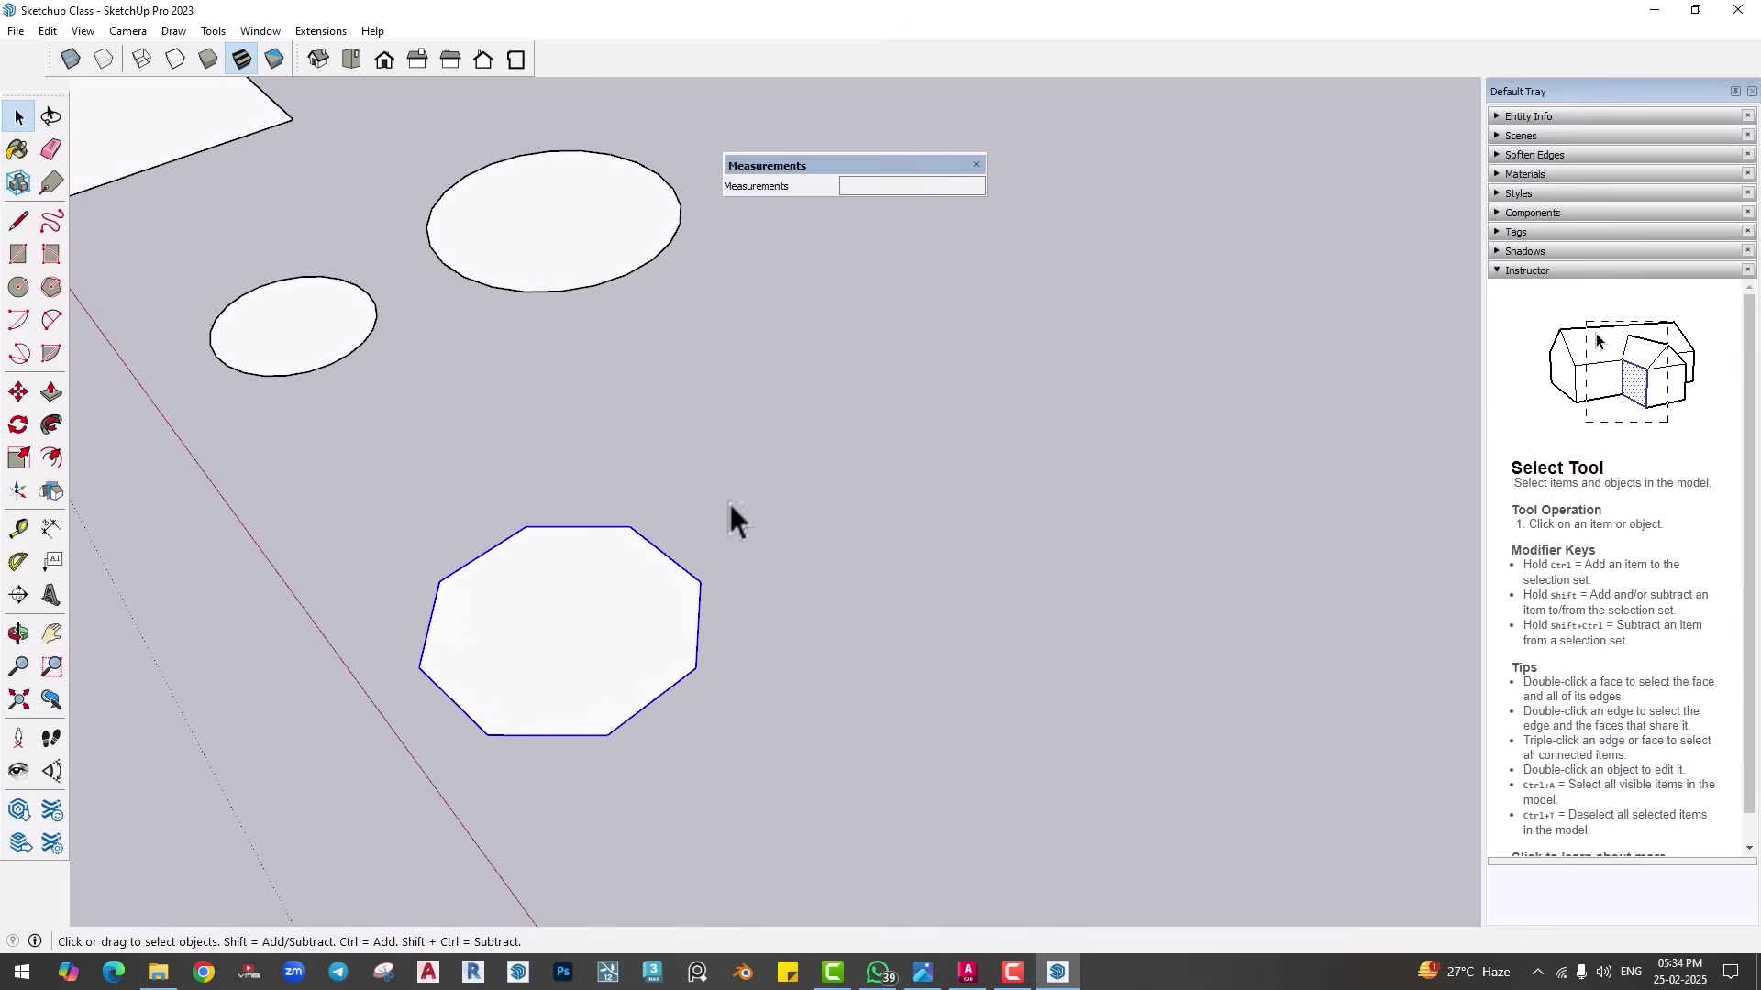
{"action": "left_click", "coordinate": [1539, 118]}
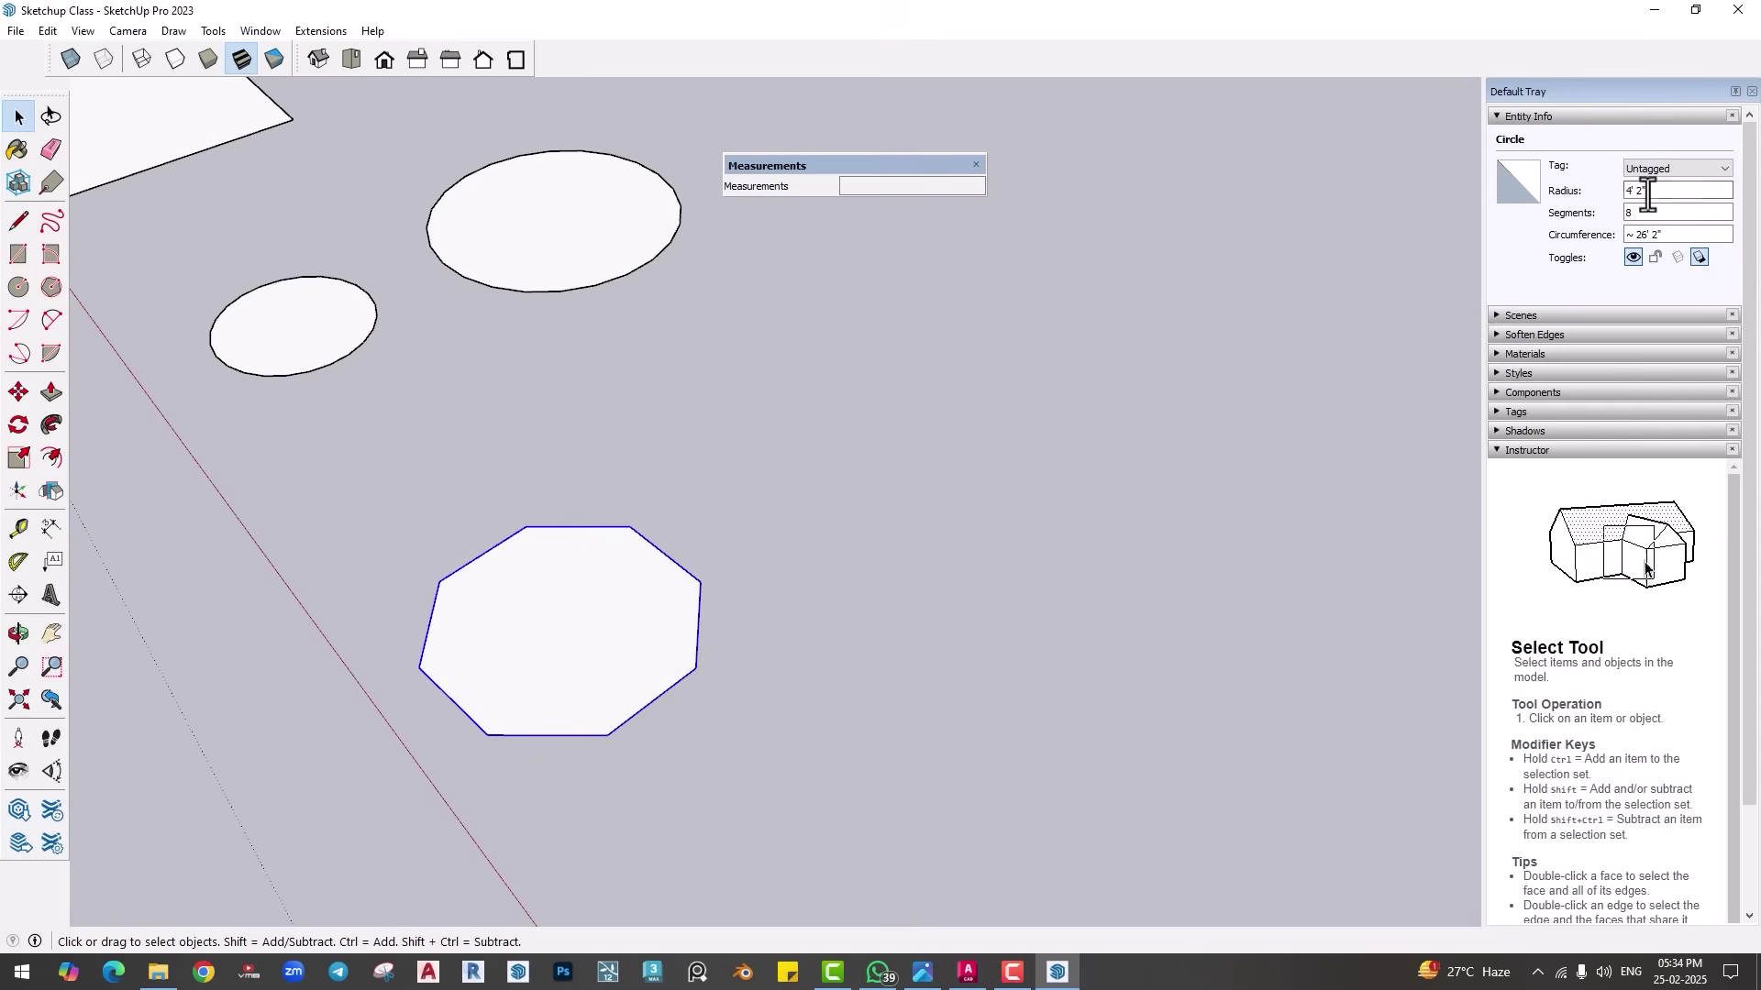
{"action": "left_click_drag", "start_coordinate": [1651, 191], "coordinate": [1617, 191]}
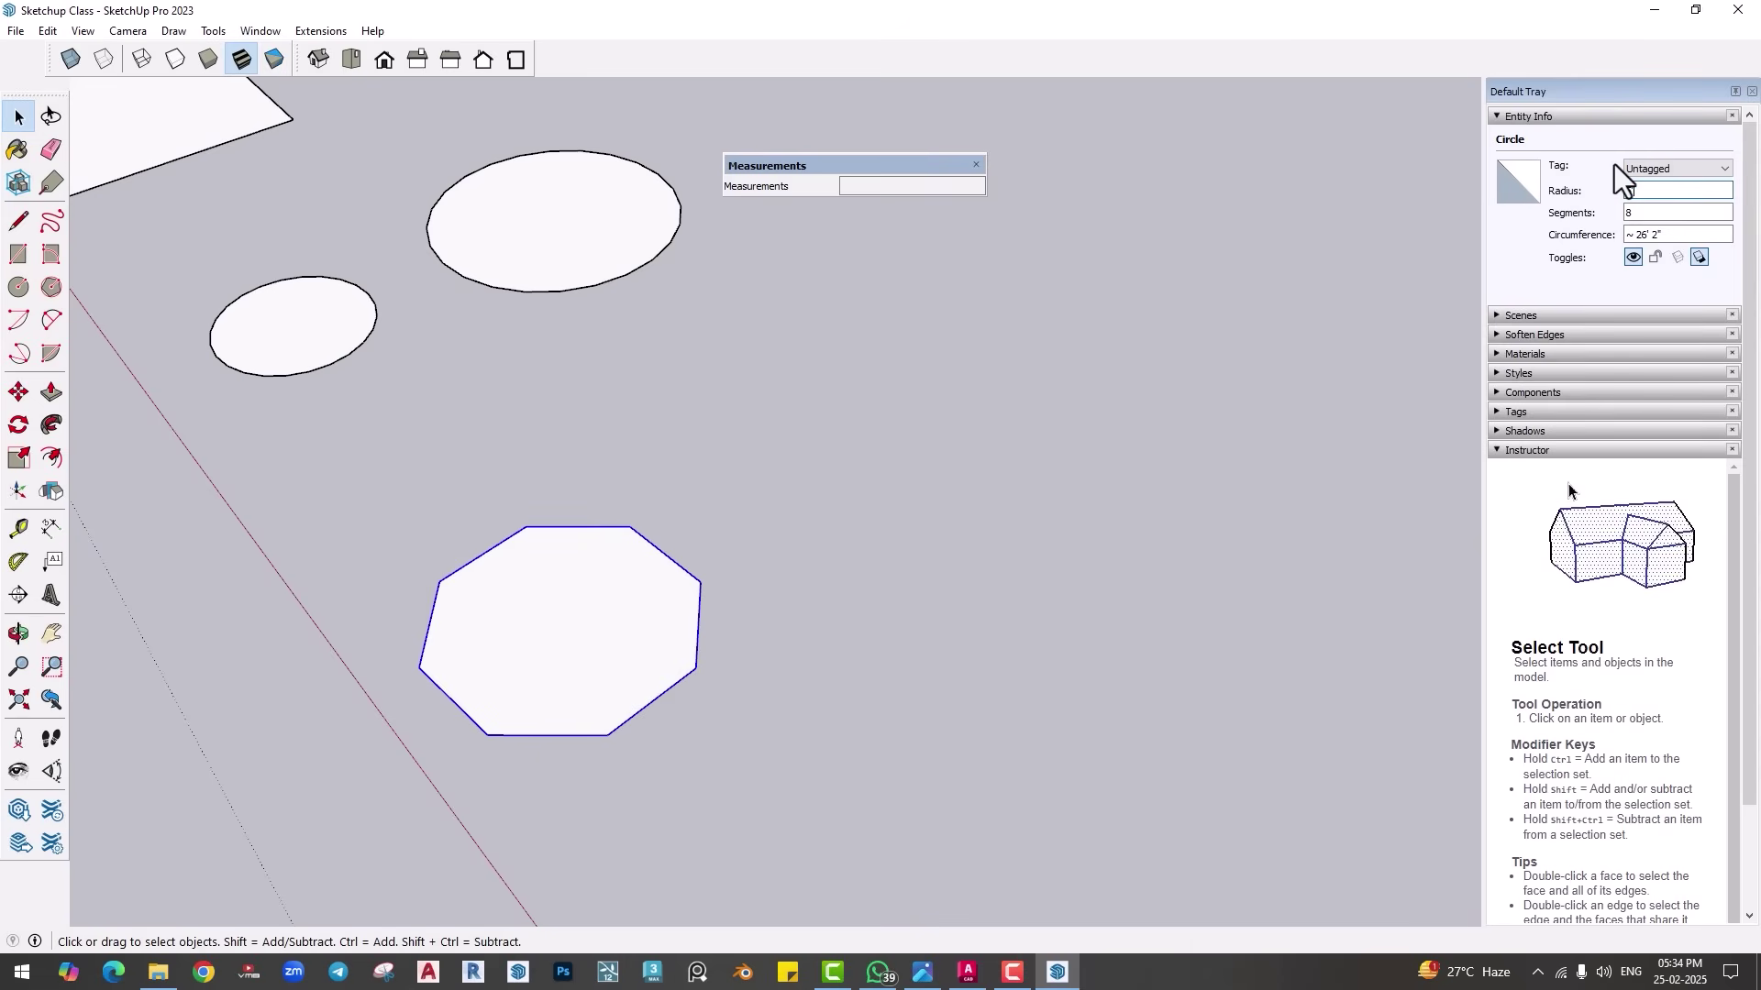
{"action": "type", "text": "5"}
{"action": "key", "text": "Return"}
{"action": "left_click", "coordinate": [1642, 213]}
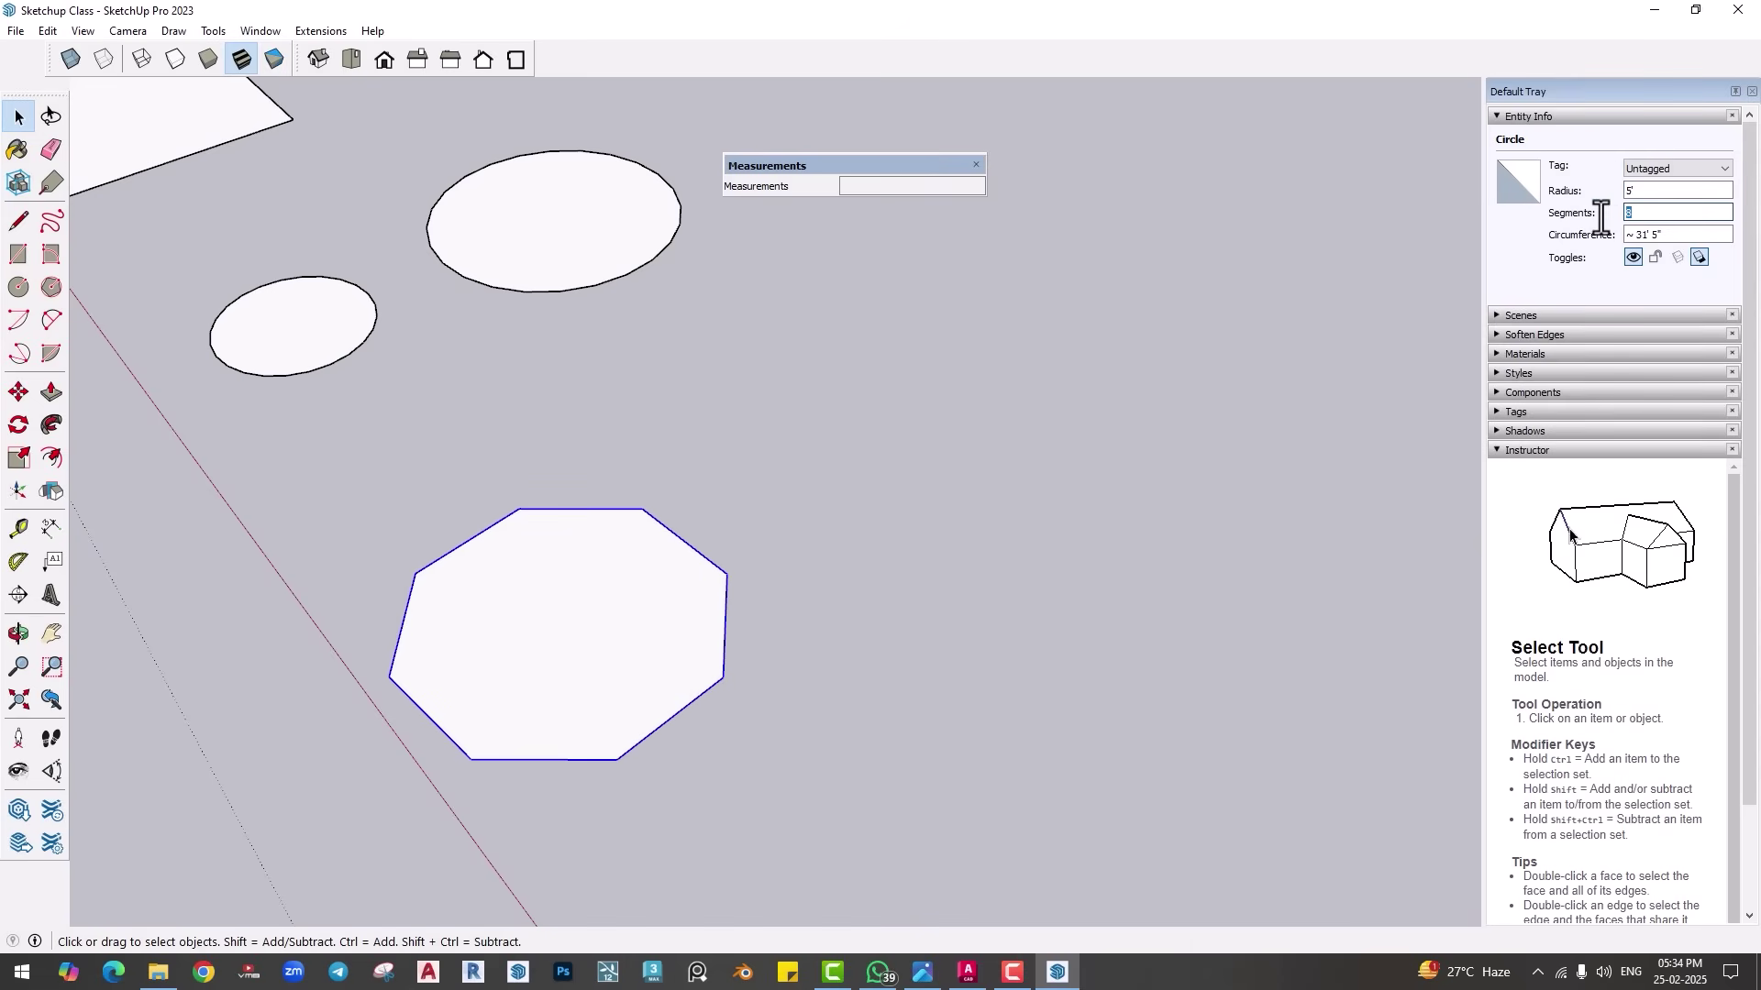
{"action": "type", "text": "50"}
{"action": "key", "text": "Return"}
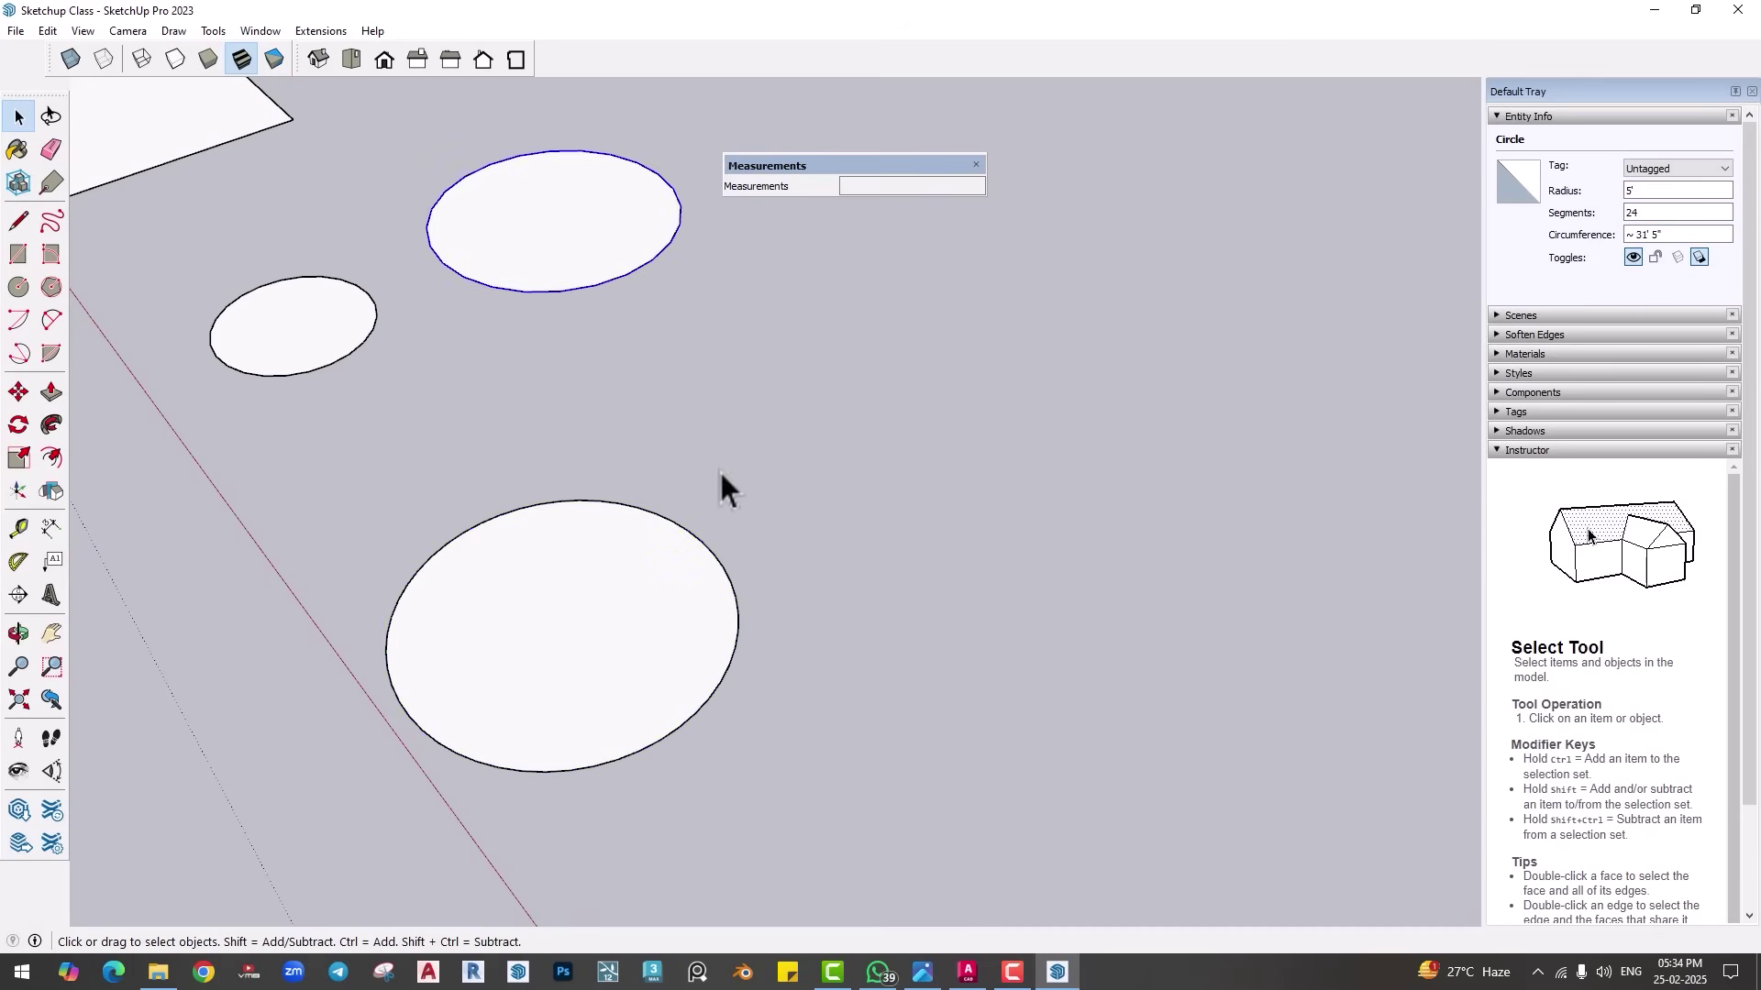
Step: Reselect the large 50-segment circle's outline and set its segments to 4, and raise them to 5
{"action": "left_click", "coordinate": [692, 537]}
{"action": "double_click", "coordinate": [1619, 213]}
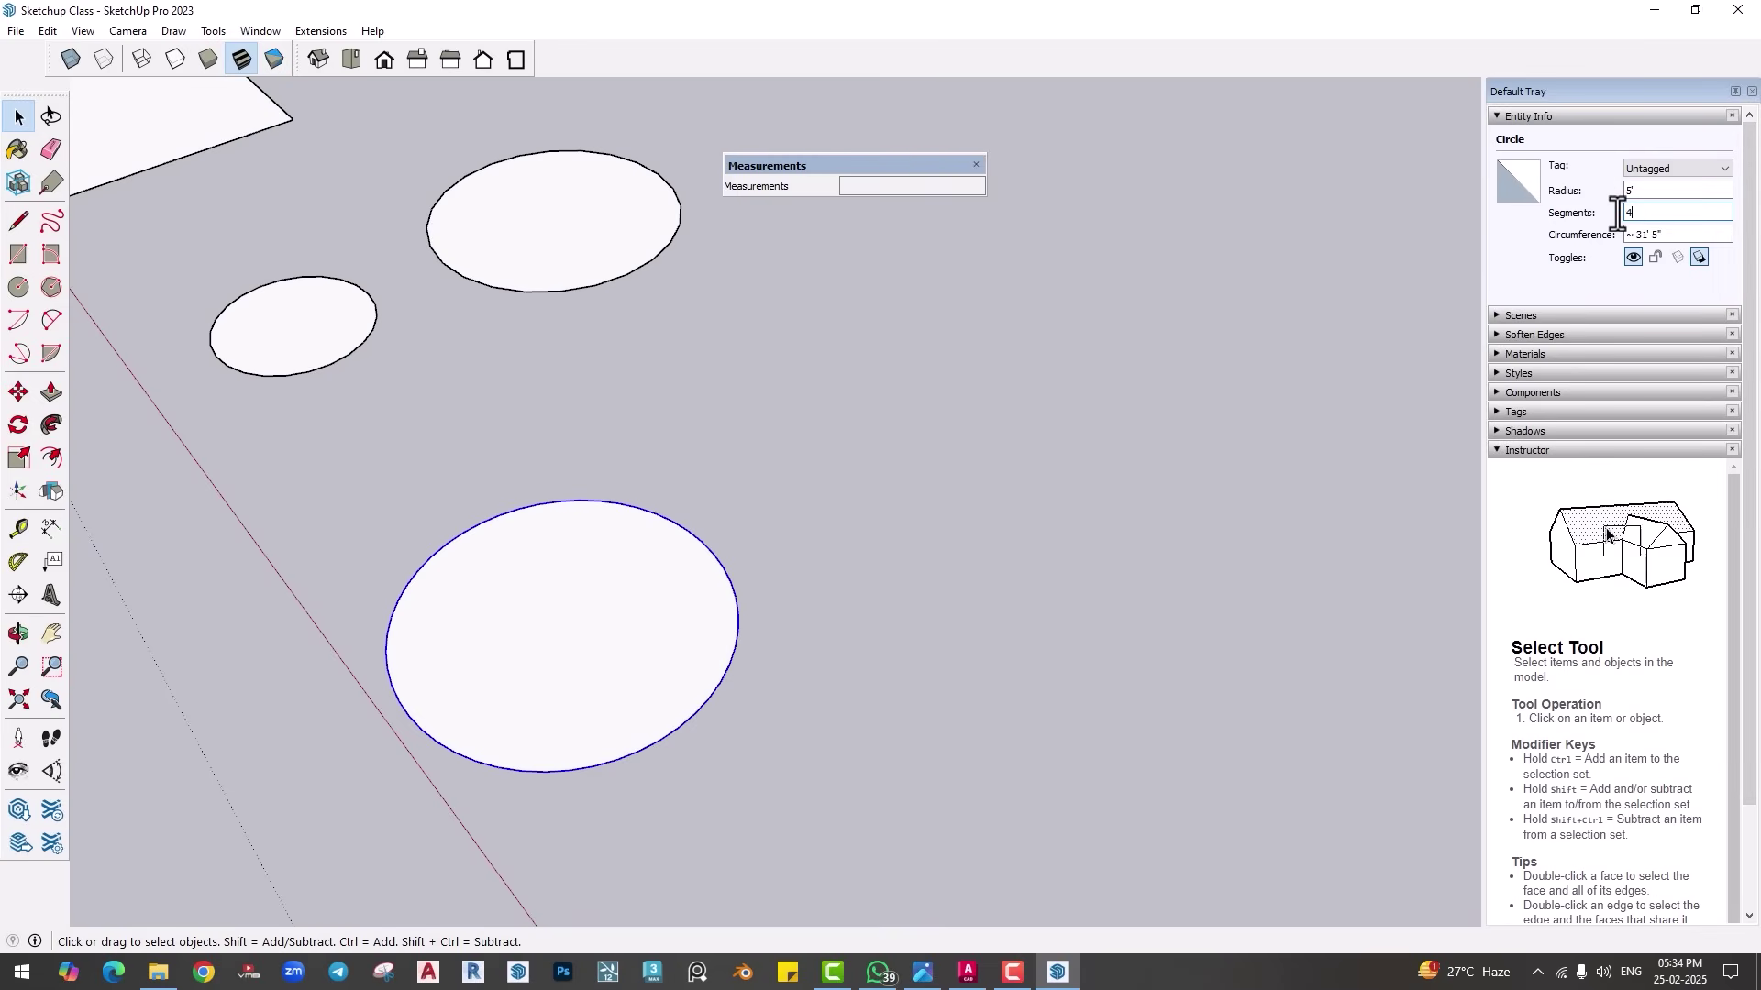
{"action": "type", "text": "4"}
{"action": "key", "text": "Return"}
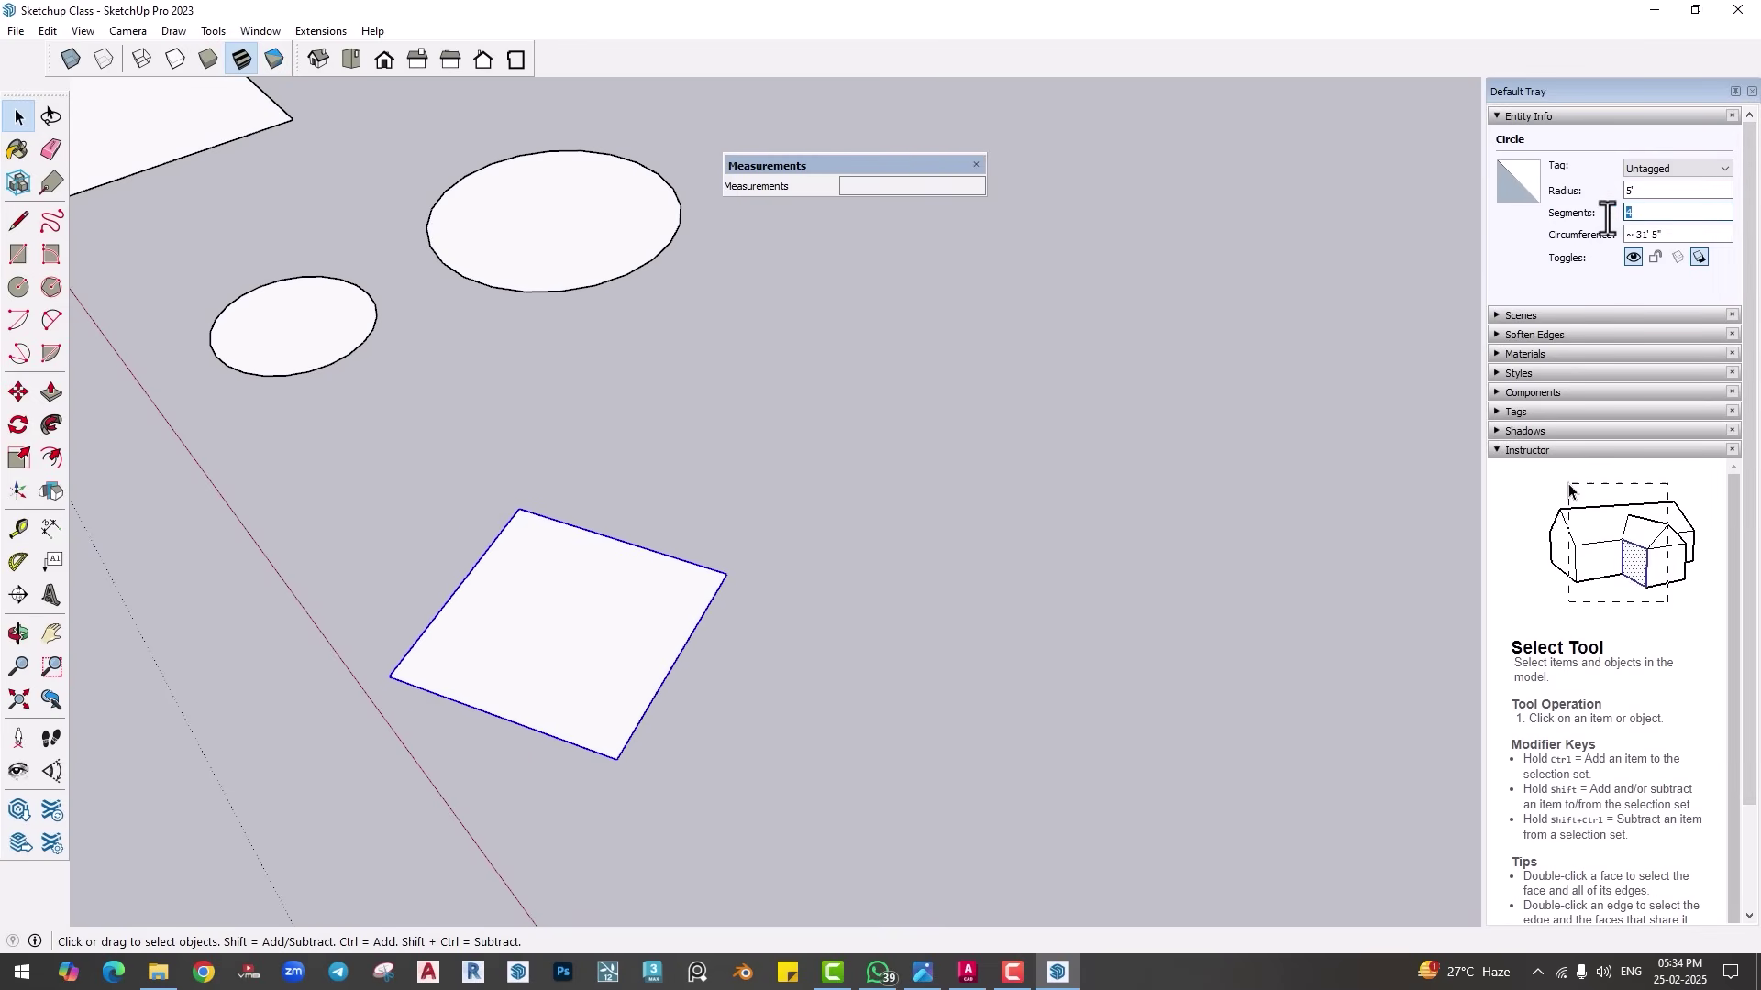
{"action": "type", "text": "5"}
{"action": "key", "text": "Return"}
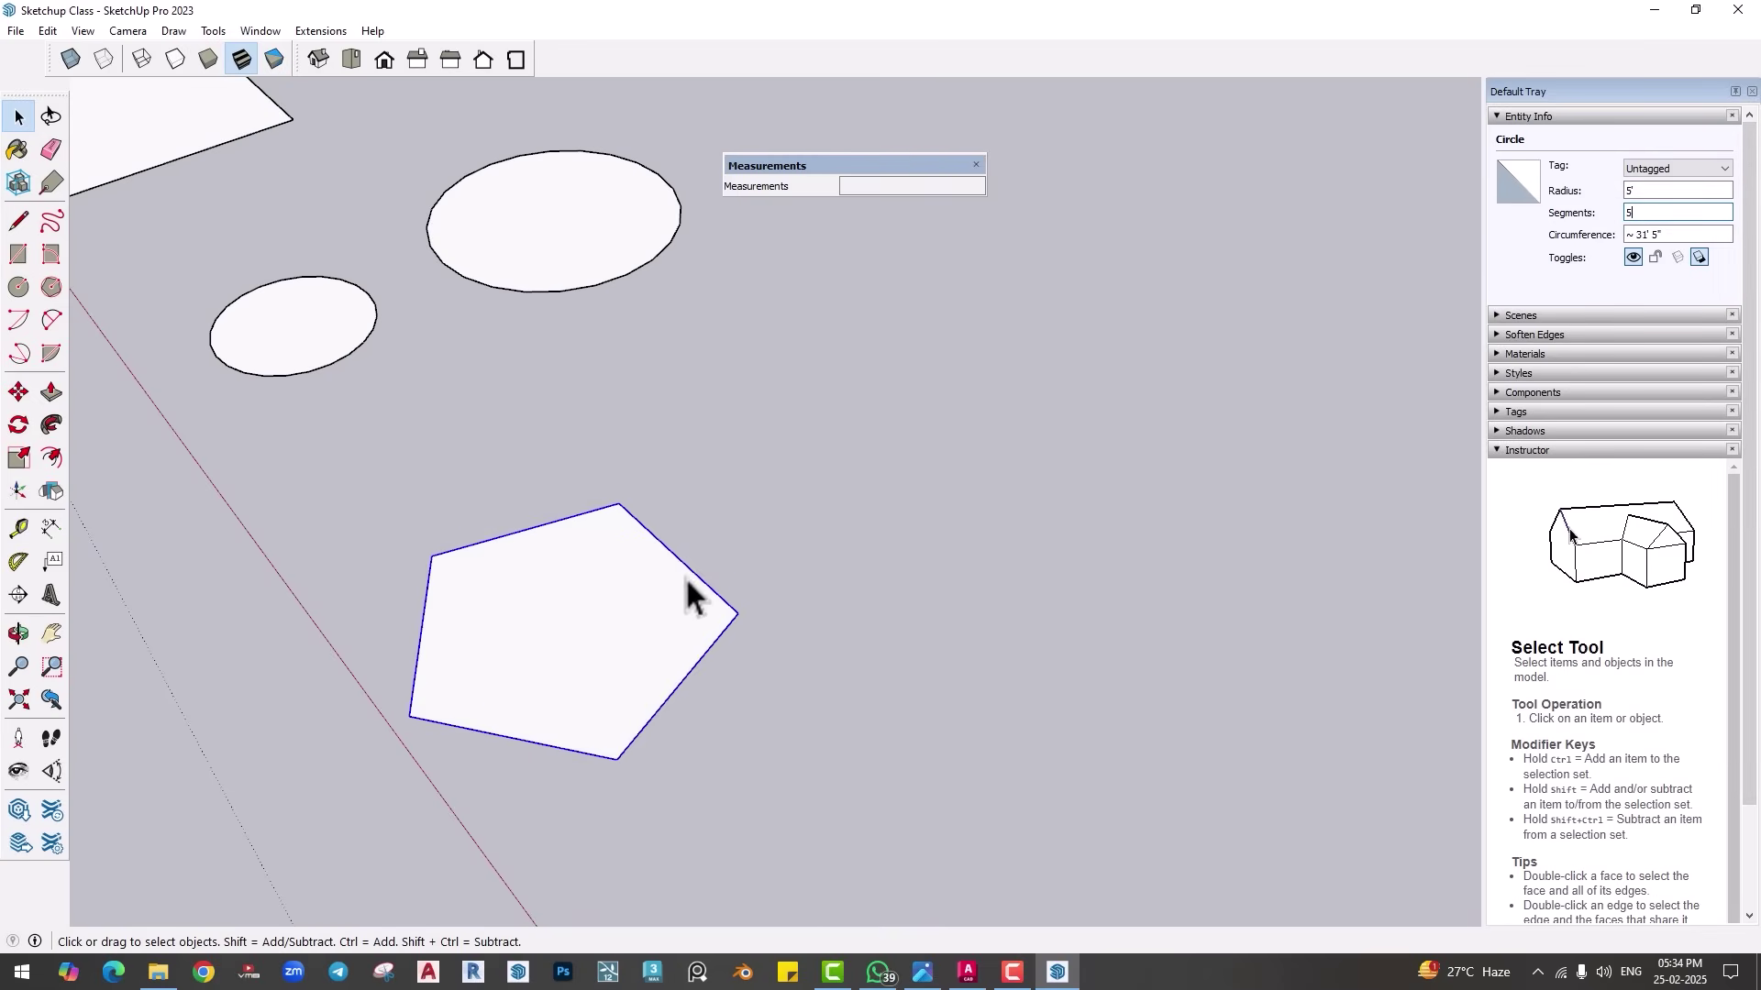
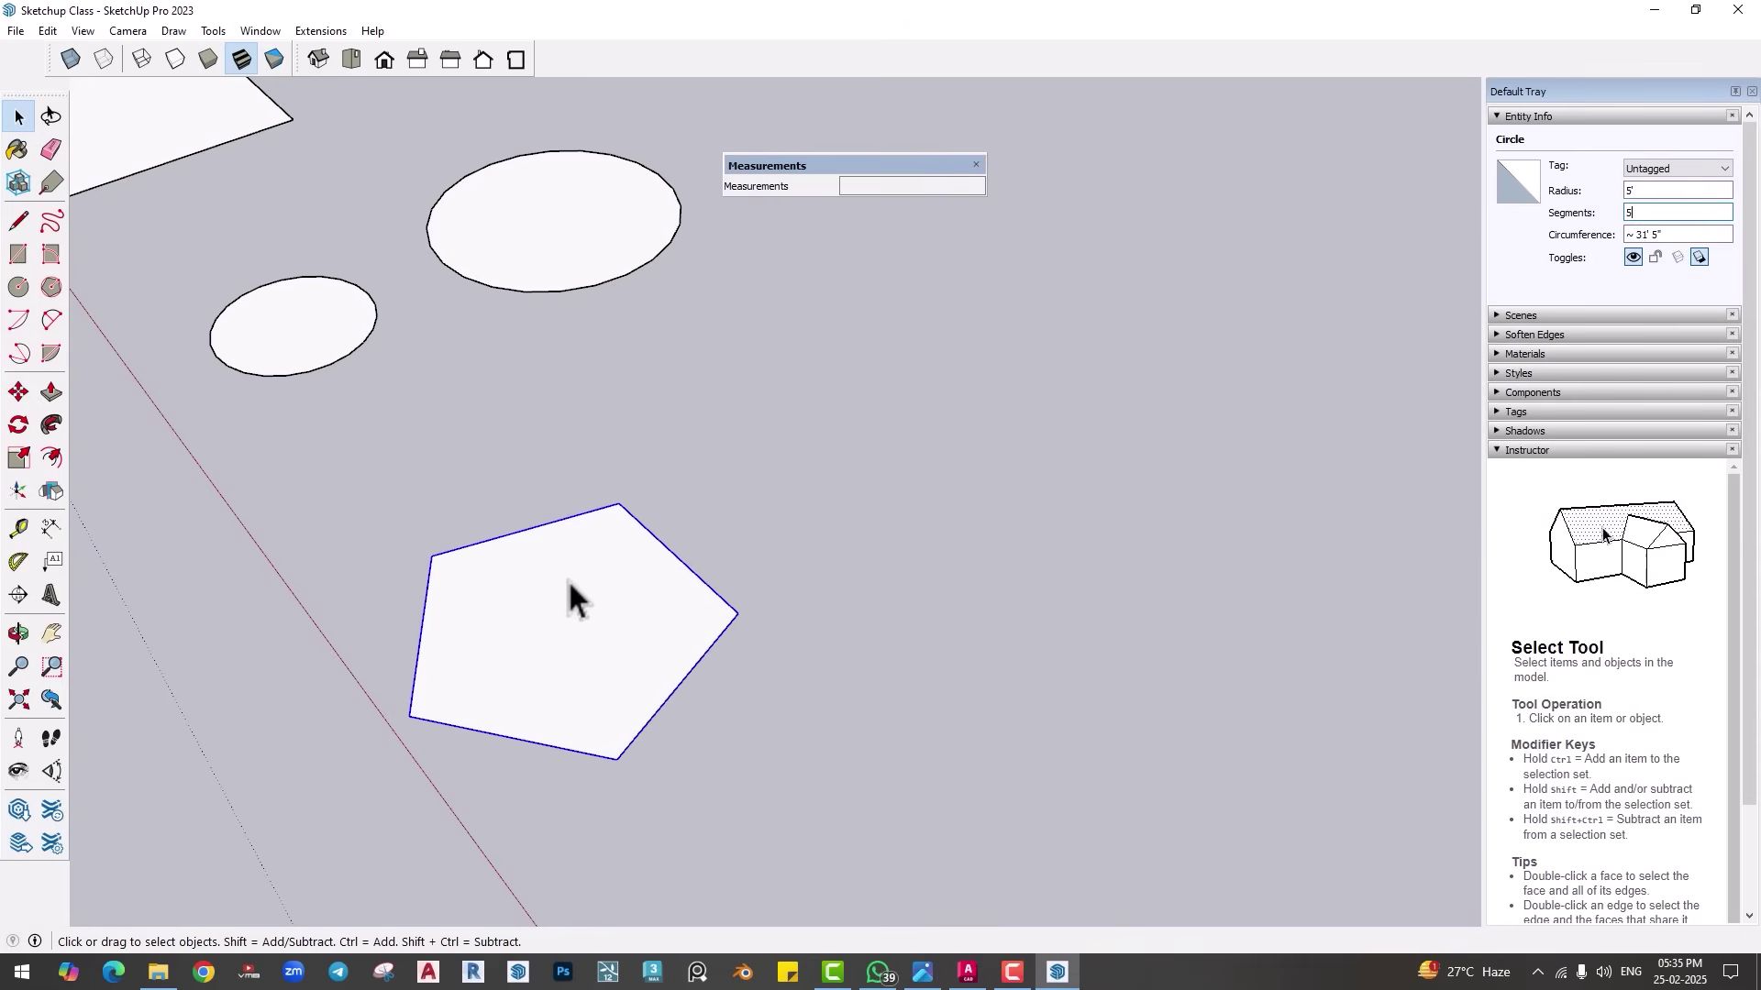
Step: Draw a hexagon with the Polygon tool, radius about 2' 11 1/2", beside the pentagon, and set its segments to 8
{"action": "left_click", "coordinate": [41, 296]}
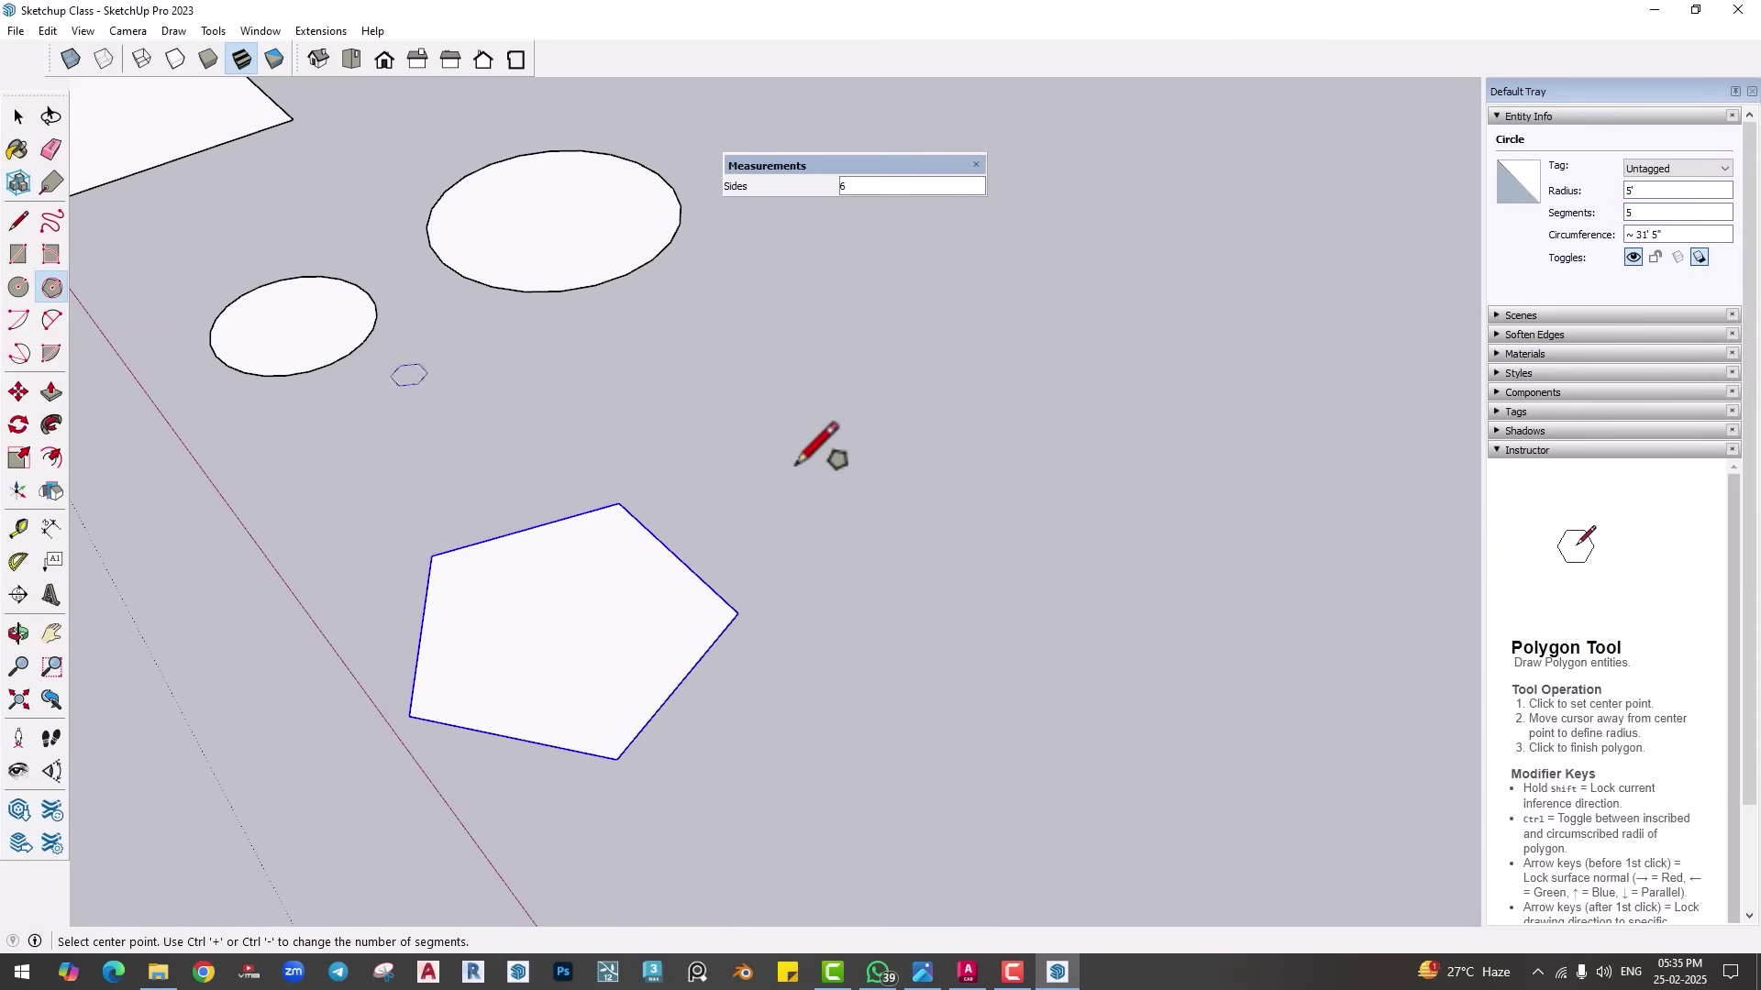
{"action": "left_click", "coordinate": [844, 463]}
{"action": "left_click", "coordinate": [860, 526]}
{"action": "key", "text": "space"}
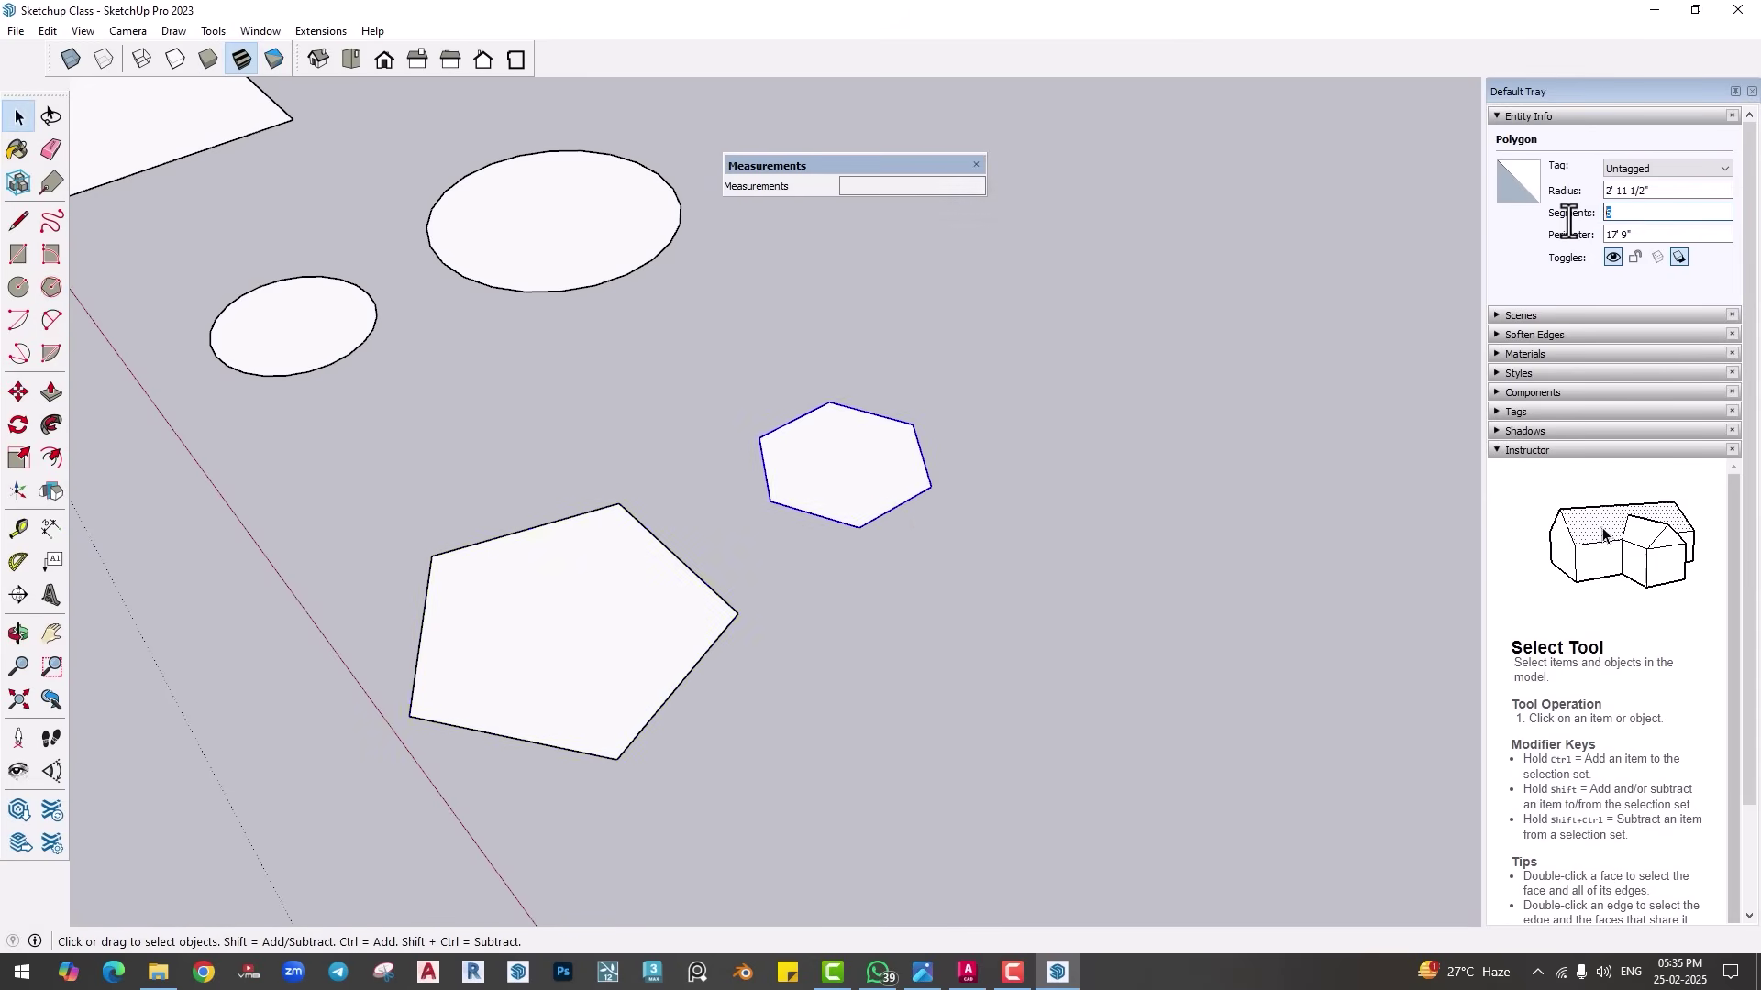
{"action": "type", "text": "8"}
{"action": "key", "text": "Return"}
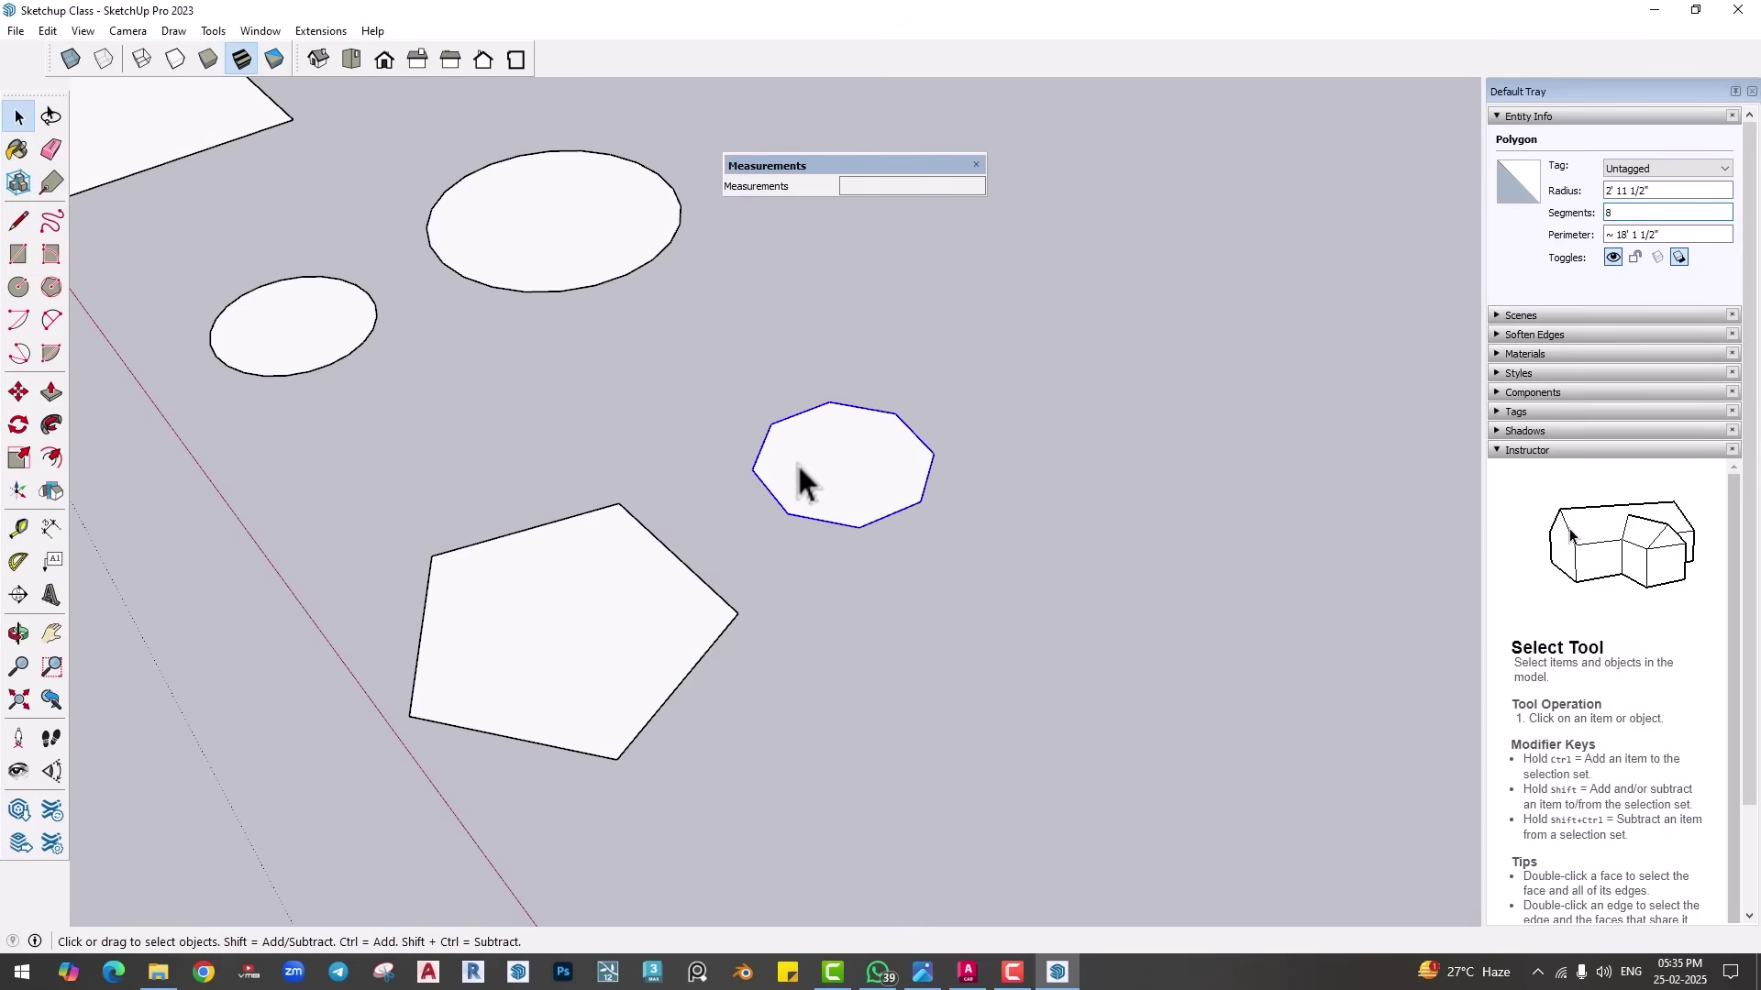
Step: Draw a 225-degree Arc centred on an octagon corner, running outside the shape between its two neighbouring corners
{"action": "scroll", "coordinate": [895, 472], "scroll_direction": "up", "scroll_amount": 3}
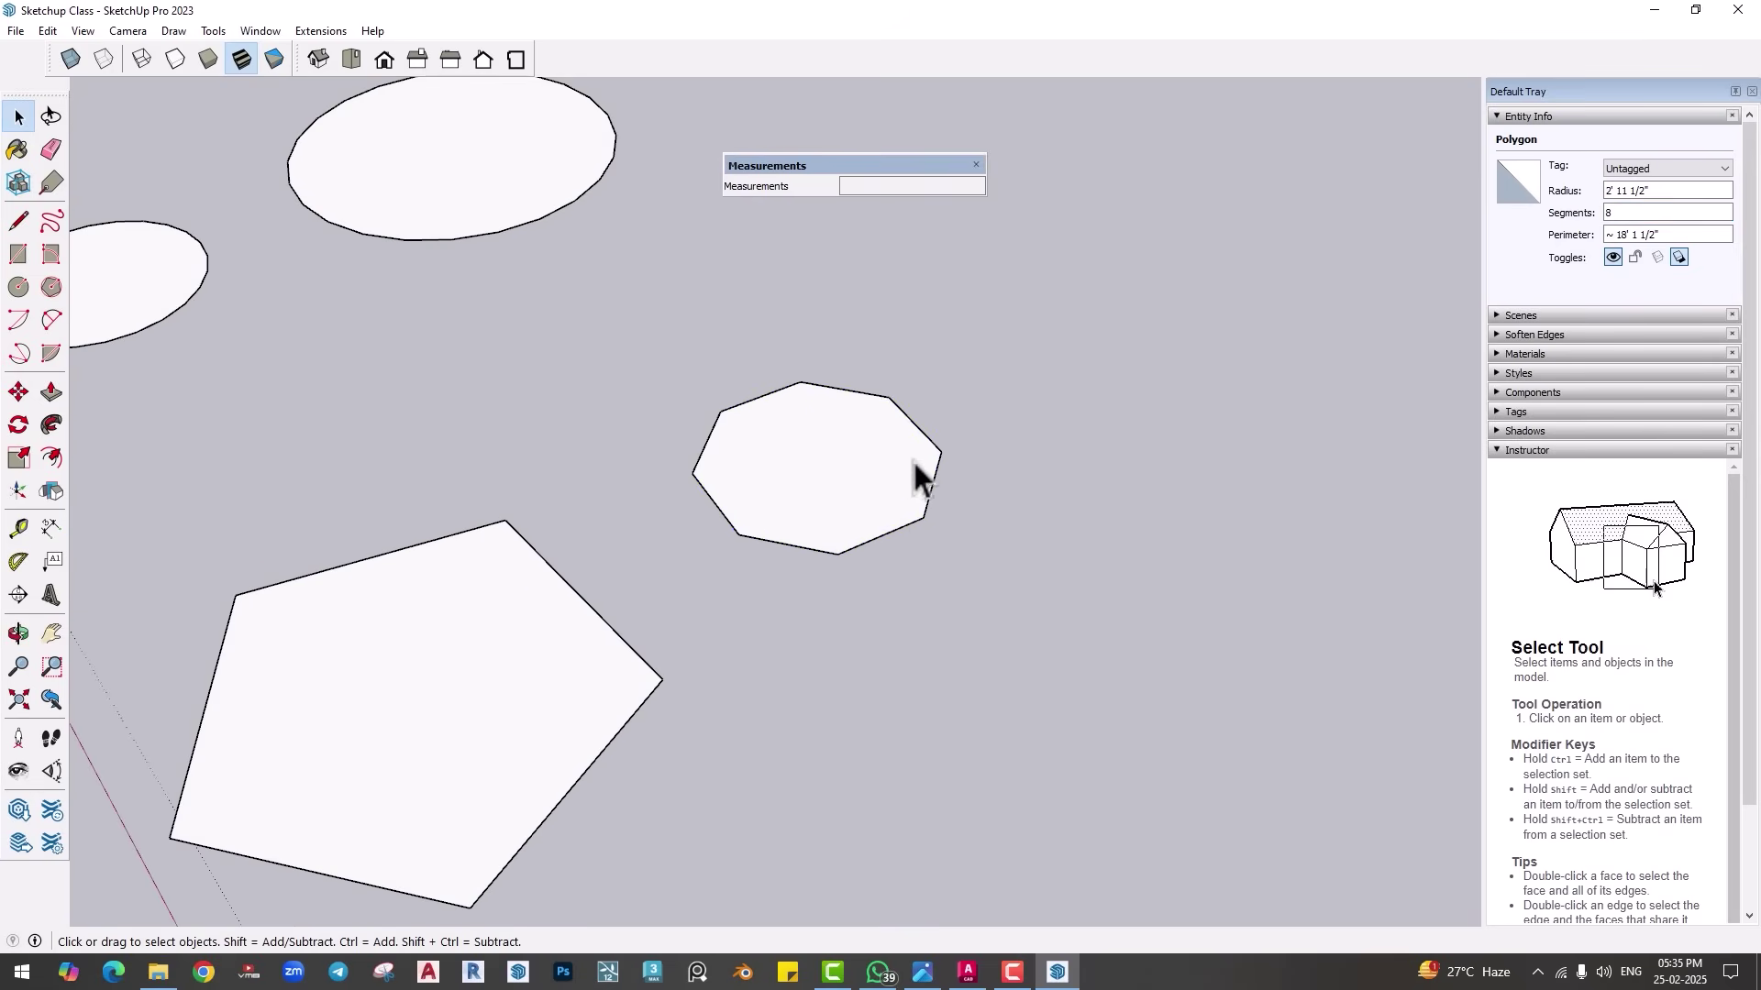
{"action": "left_click", "coordinate": [110, 421]}
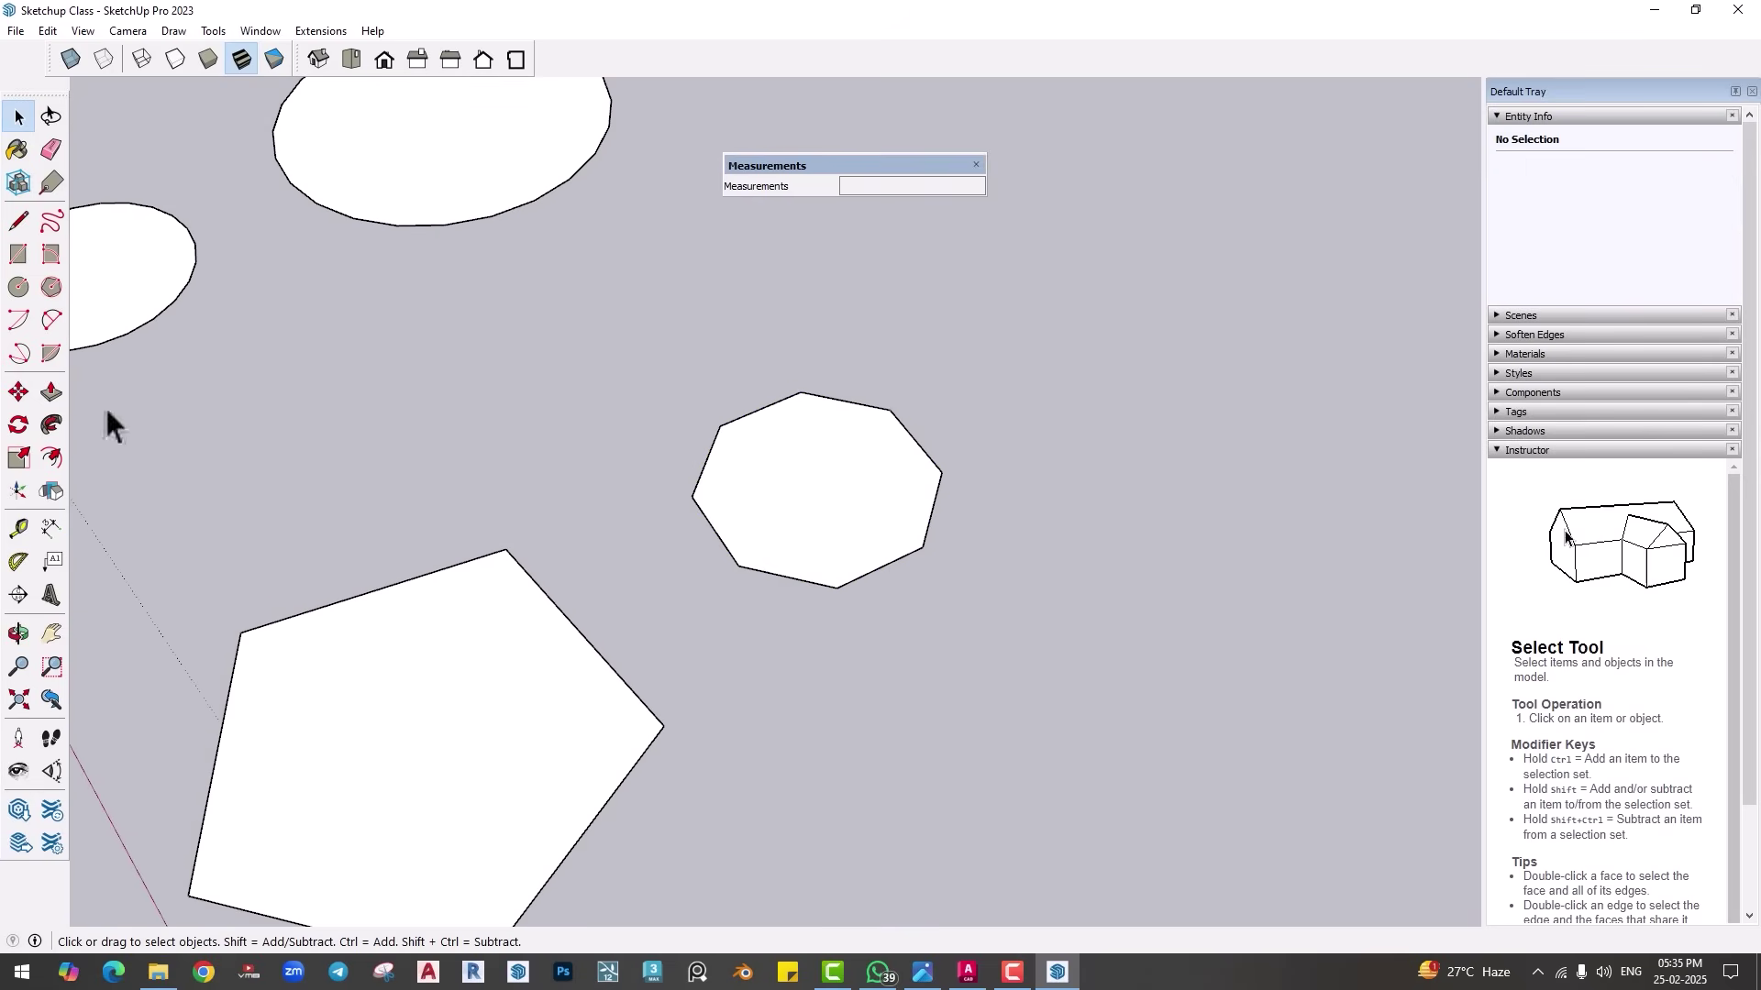
{"action": "left_click", "coordinate": [25, 327]}
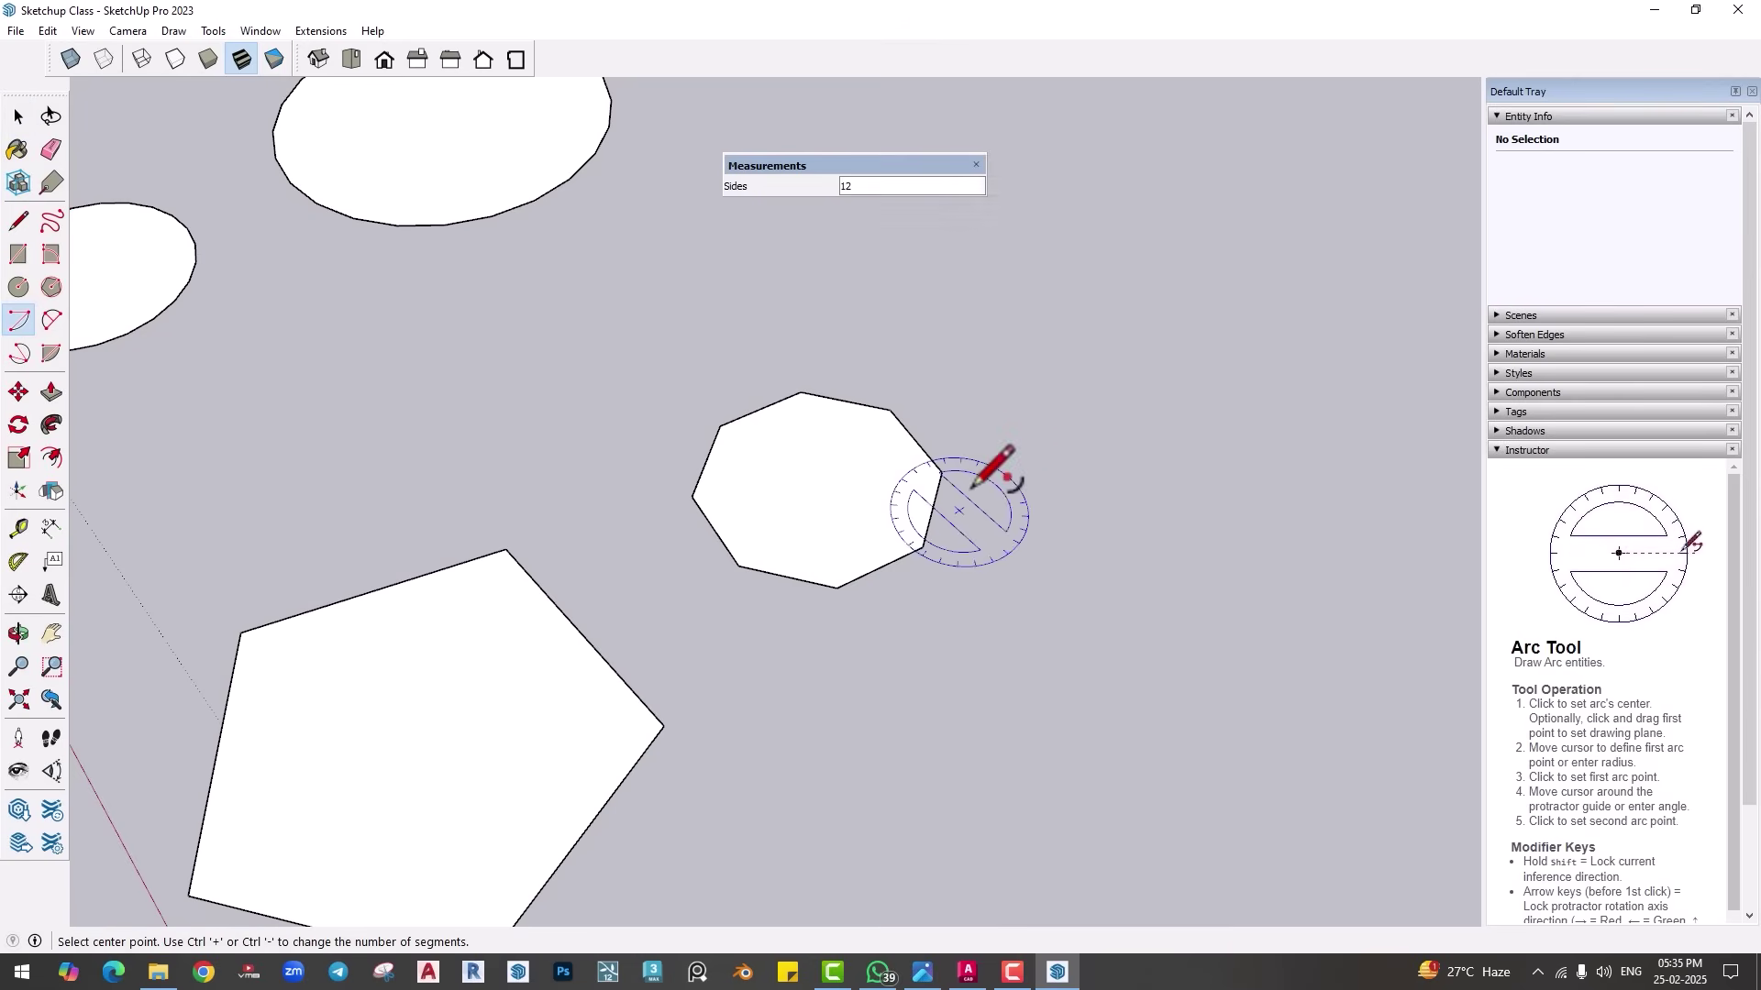
{"action": "left_click", "coordinate": [890, 410]}
{"action": "left_click", "coordinate": [942, 472]}
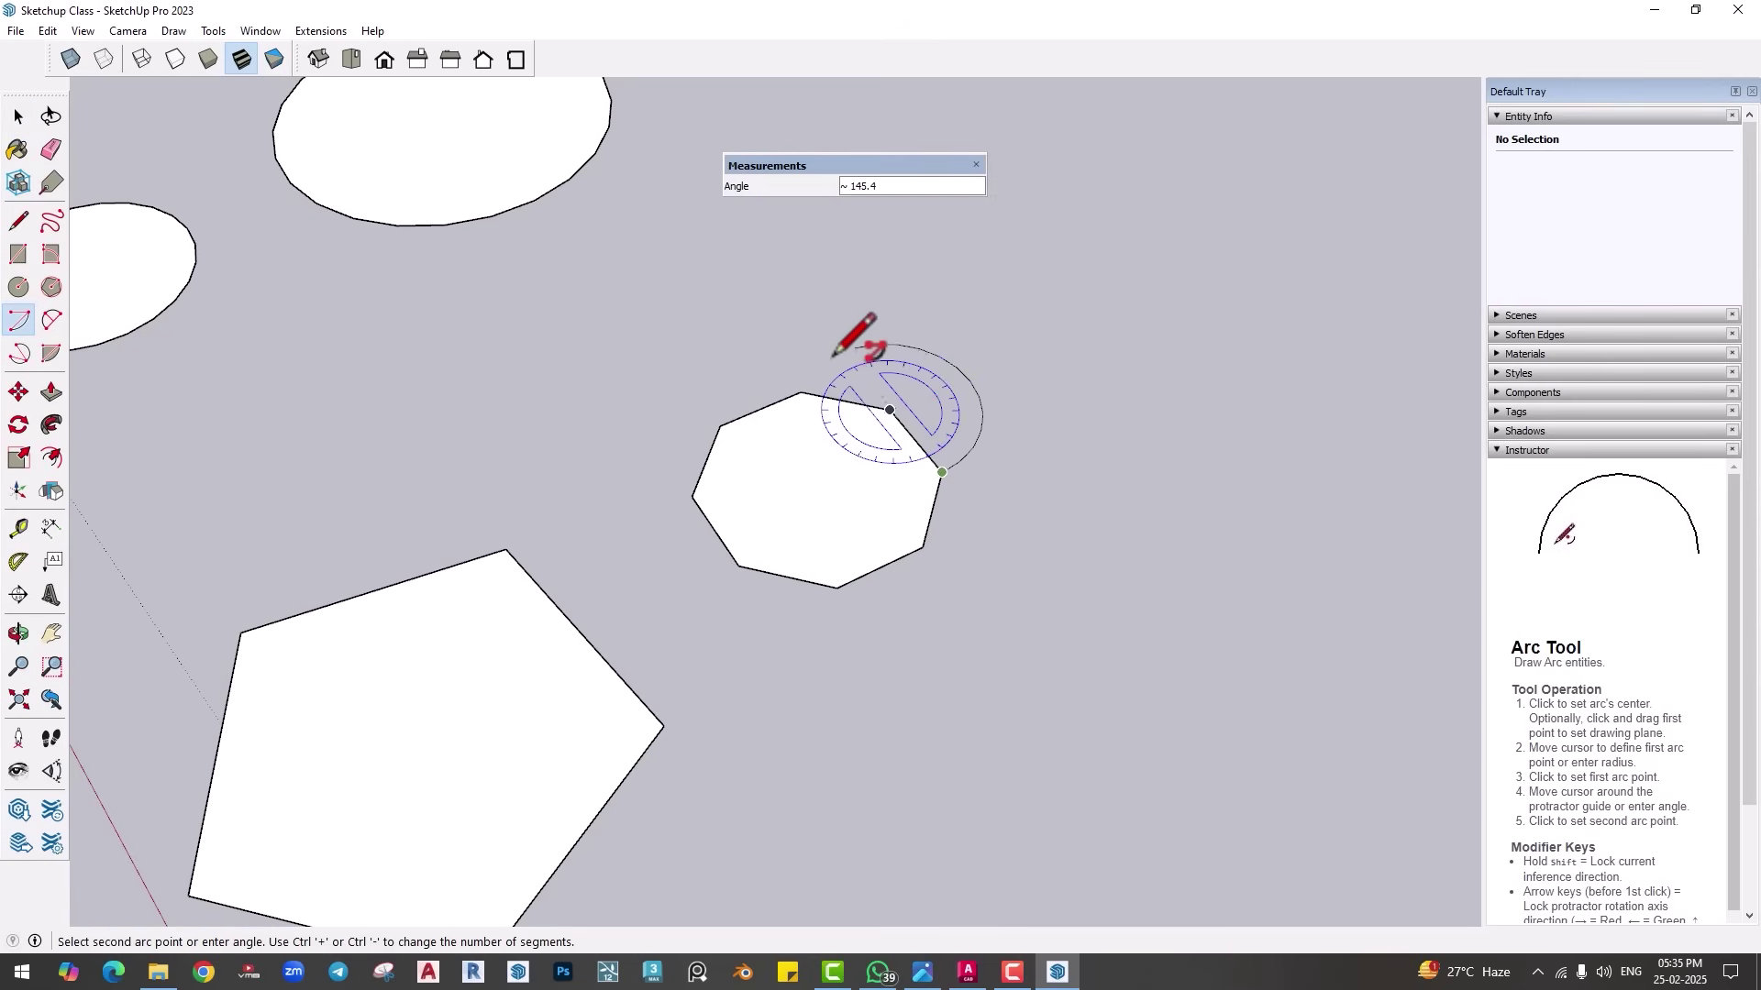
{"action": "left_click", "coordinate": [801, 391]}
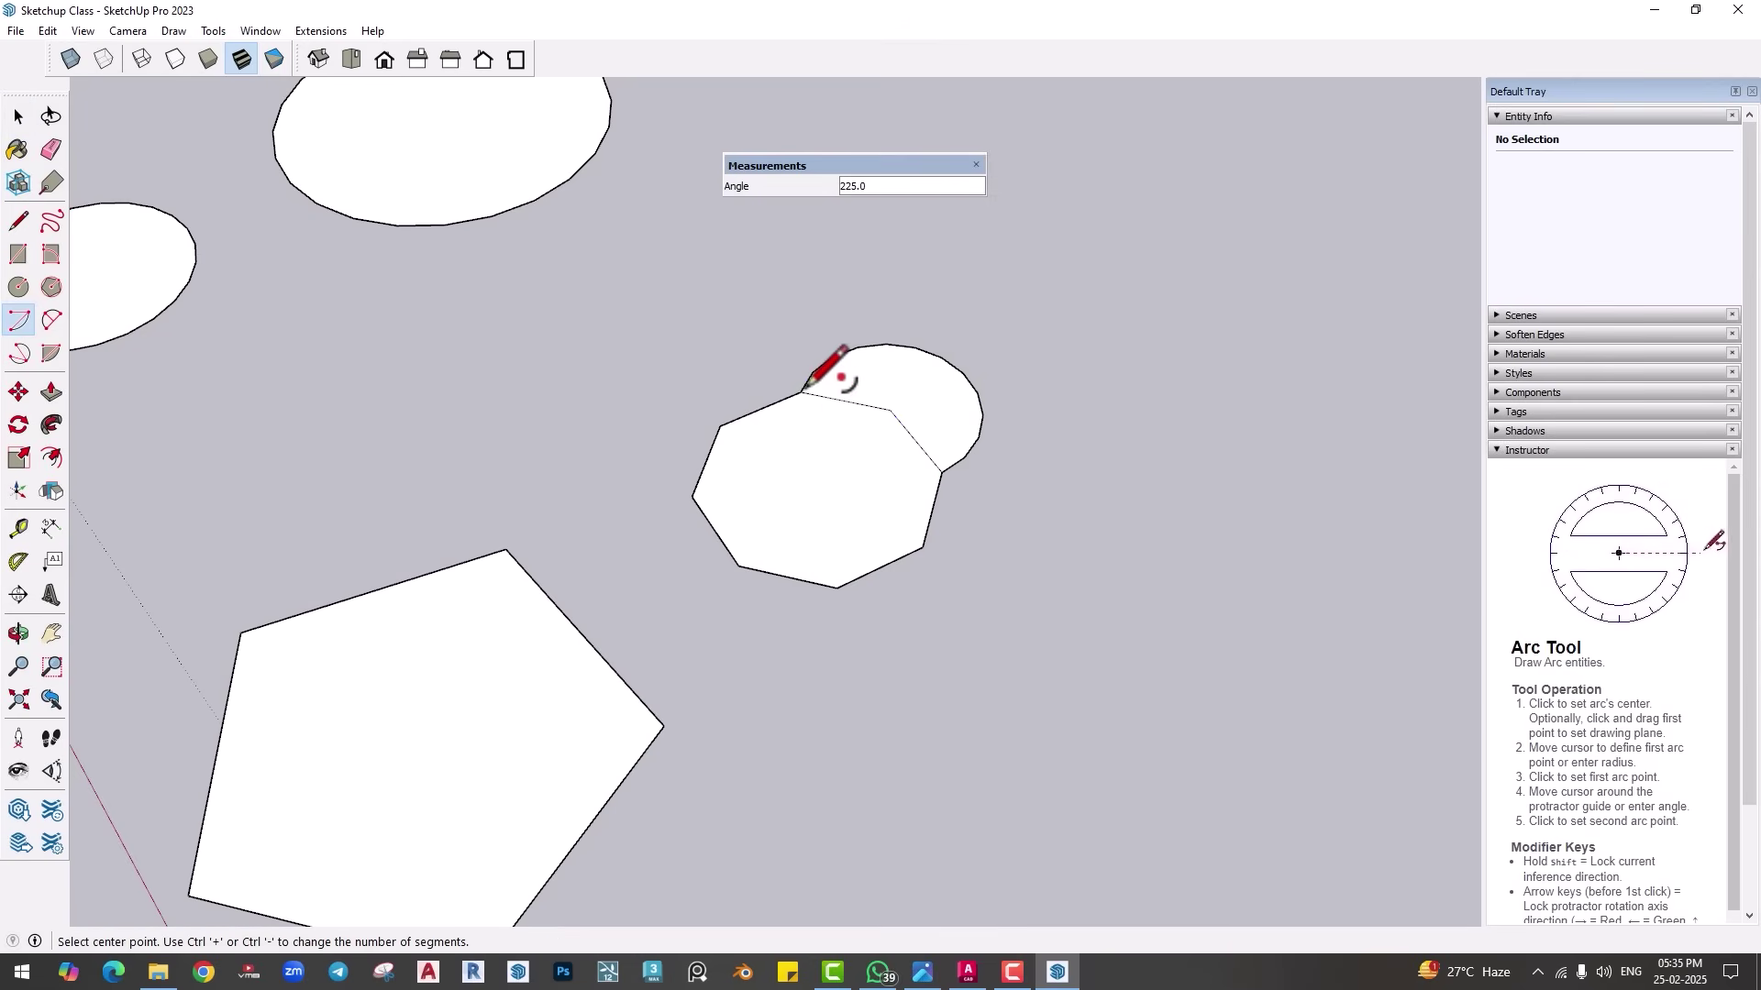
Step: Draw a 2-Point Arc across the octagon edge nearest the ellipses, bulging outward about 1' 1 1/2"
{"action": "left_click", "coordinate": [52, 320]}
{"action": "left_click", "coordinate": [693, 498]}
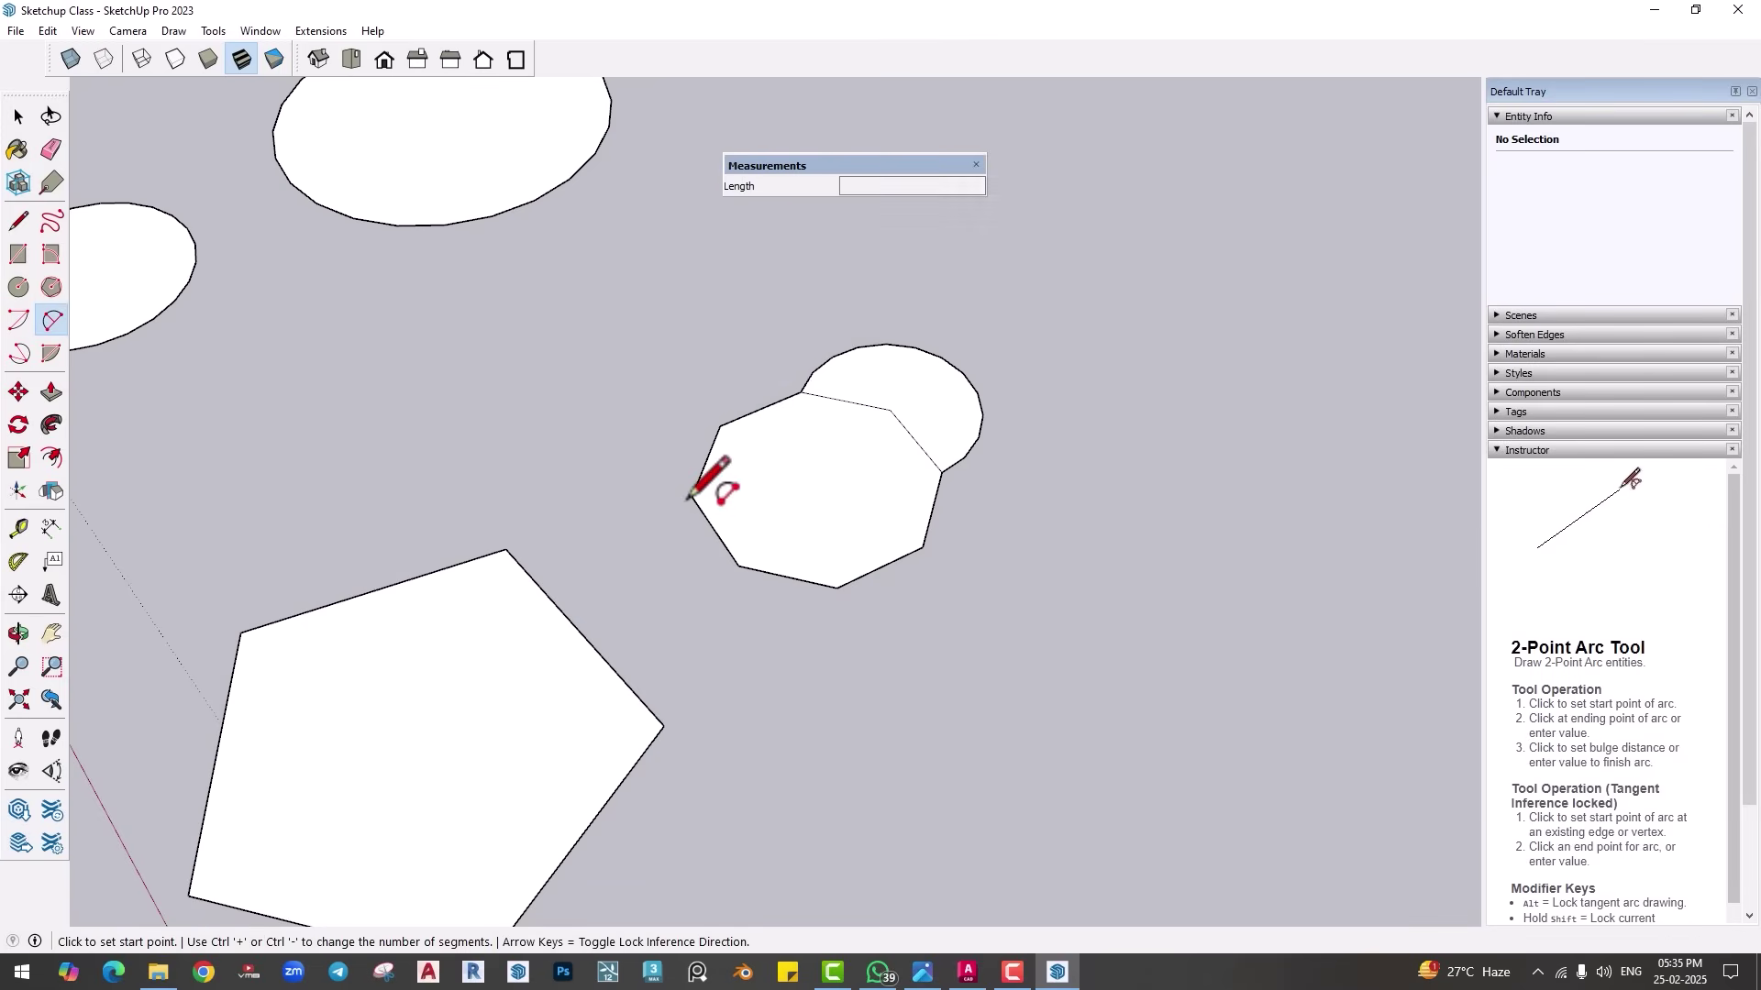
{"action": "key", "text": "Escape"}
{"action": "left_click", "coordinate": [692, 497]}
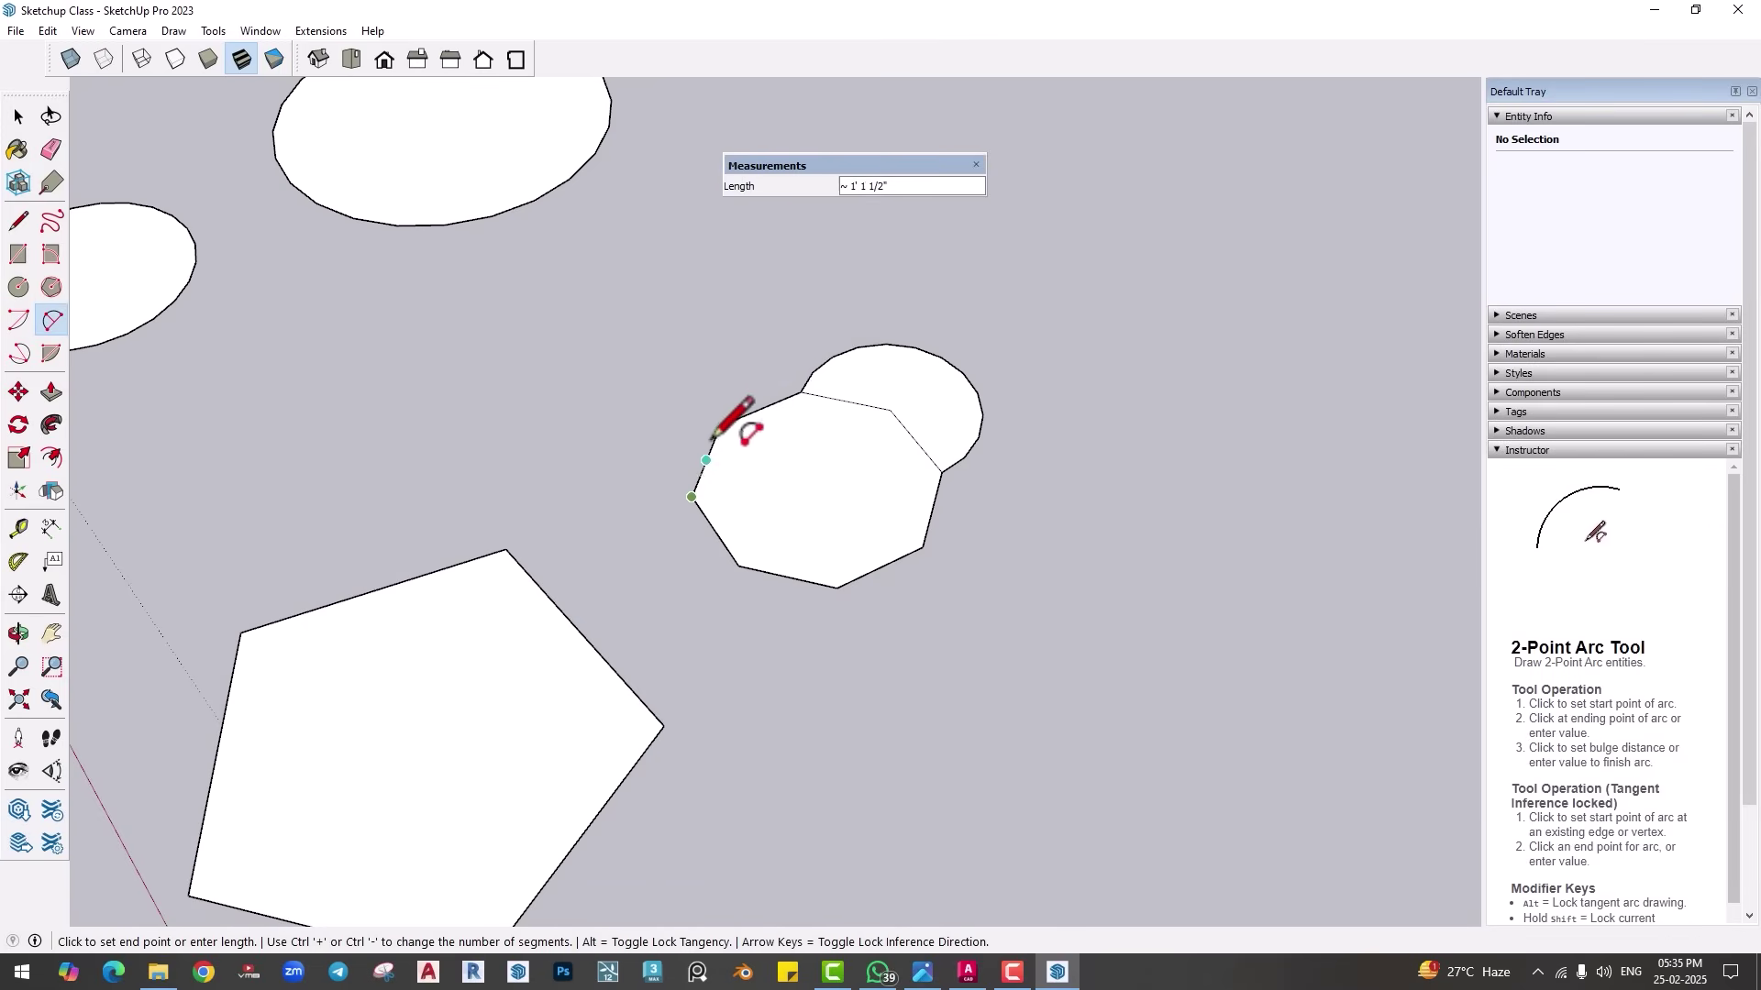
{"action": "left_click", "coordinate": [720, 426]}
{"action": "left_click", "coordinate": [663, 442]}
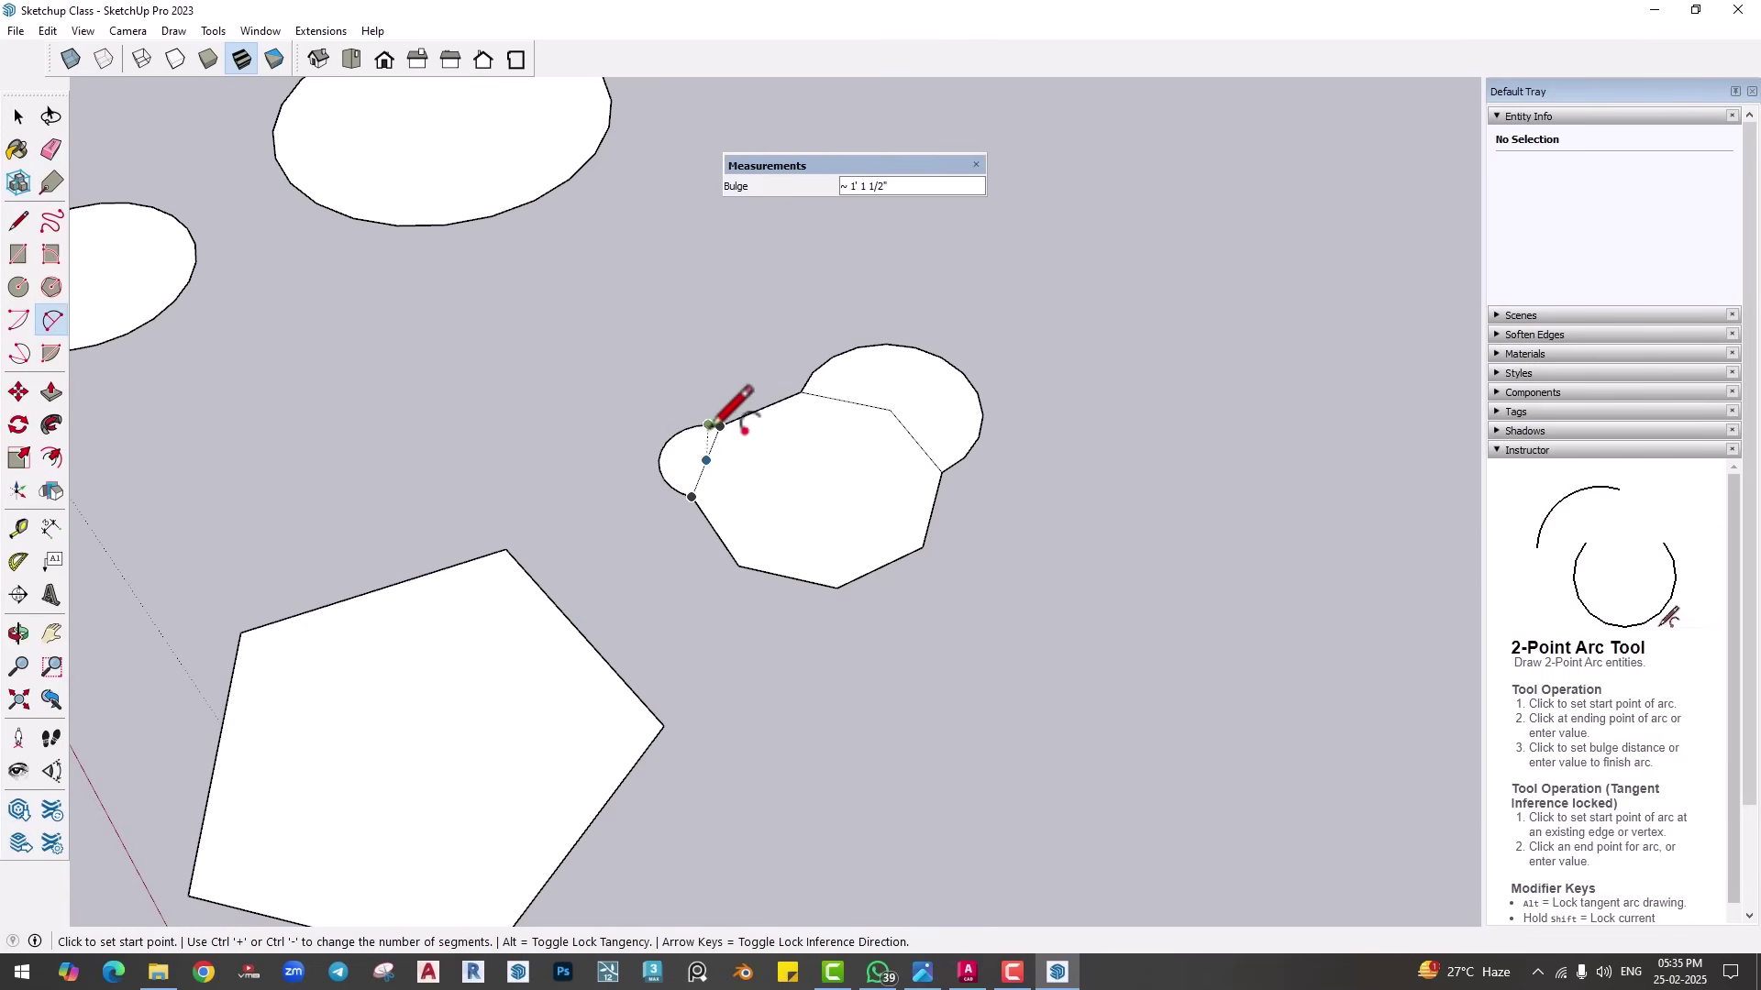
Step: Draw a 90-degree 3-Point Arc through three consecutive octagon corners, starting at the small arc's lower end
{"action": "left_click", "coordinate": [18, 353]}
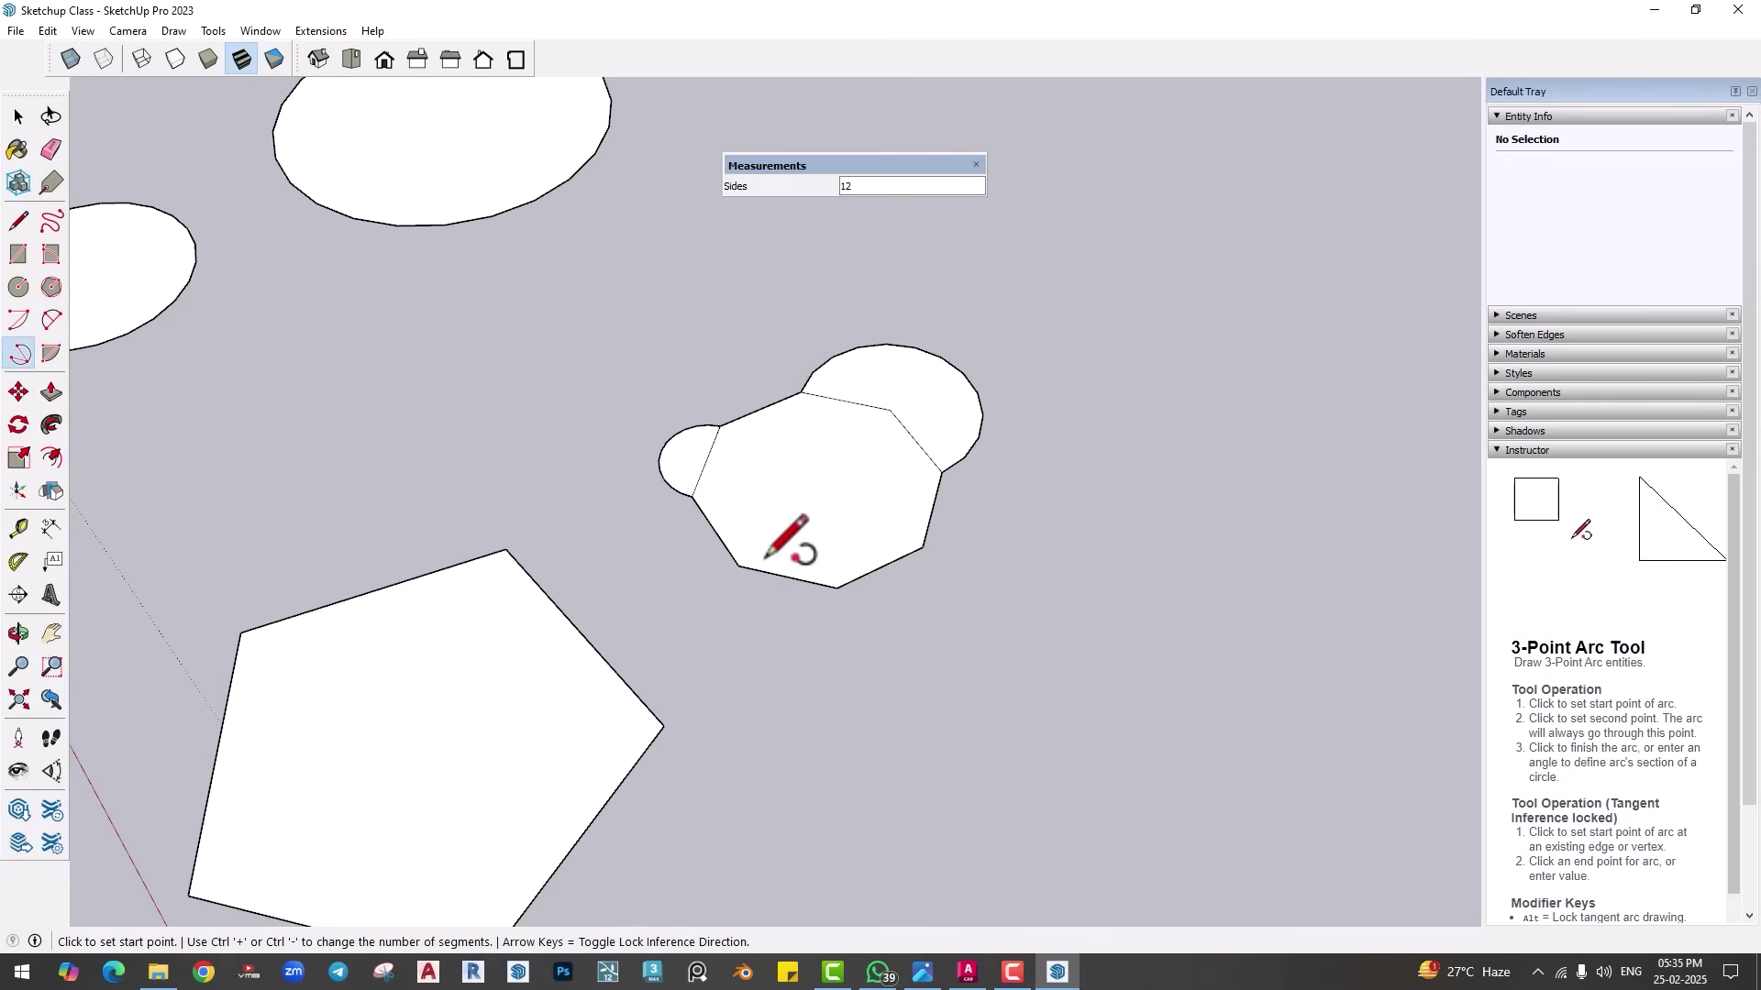
{"action": "left_click", "coordinate": [692, 497]}
{"action": "left_click", "coordinate": [738, 566]}
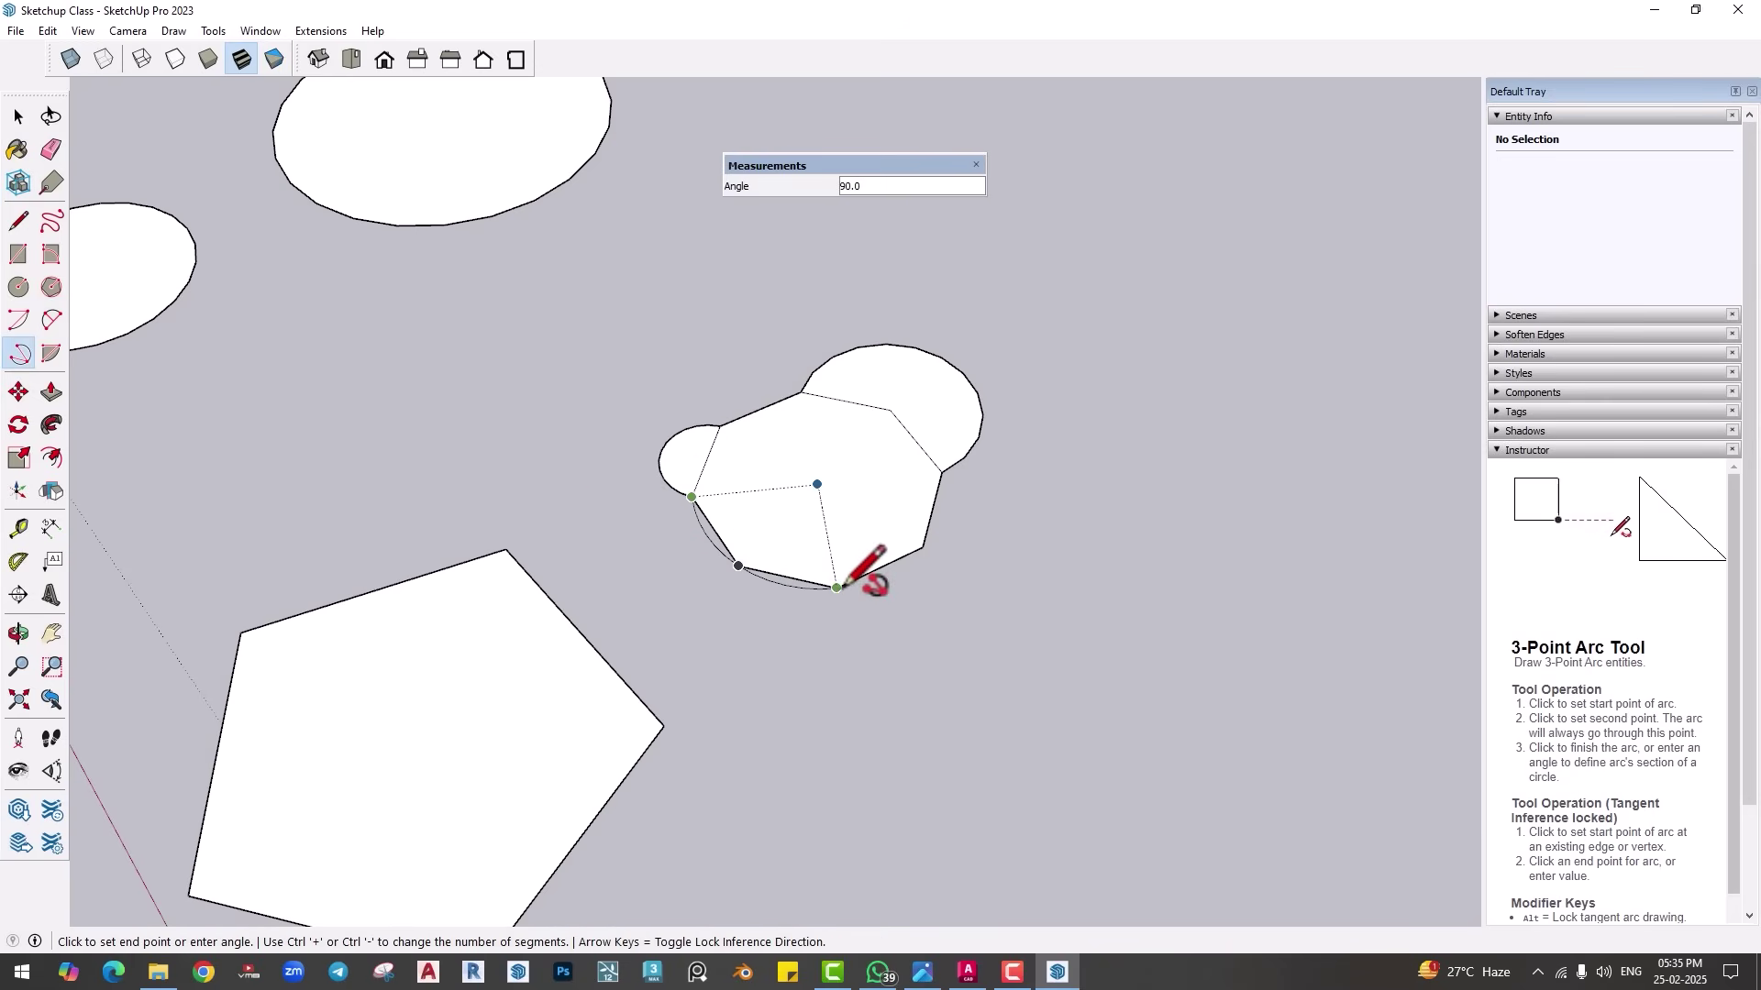
{"action": "left_click", "coordinate": [885, 610]}
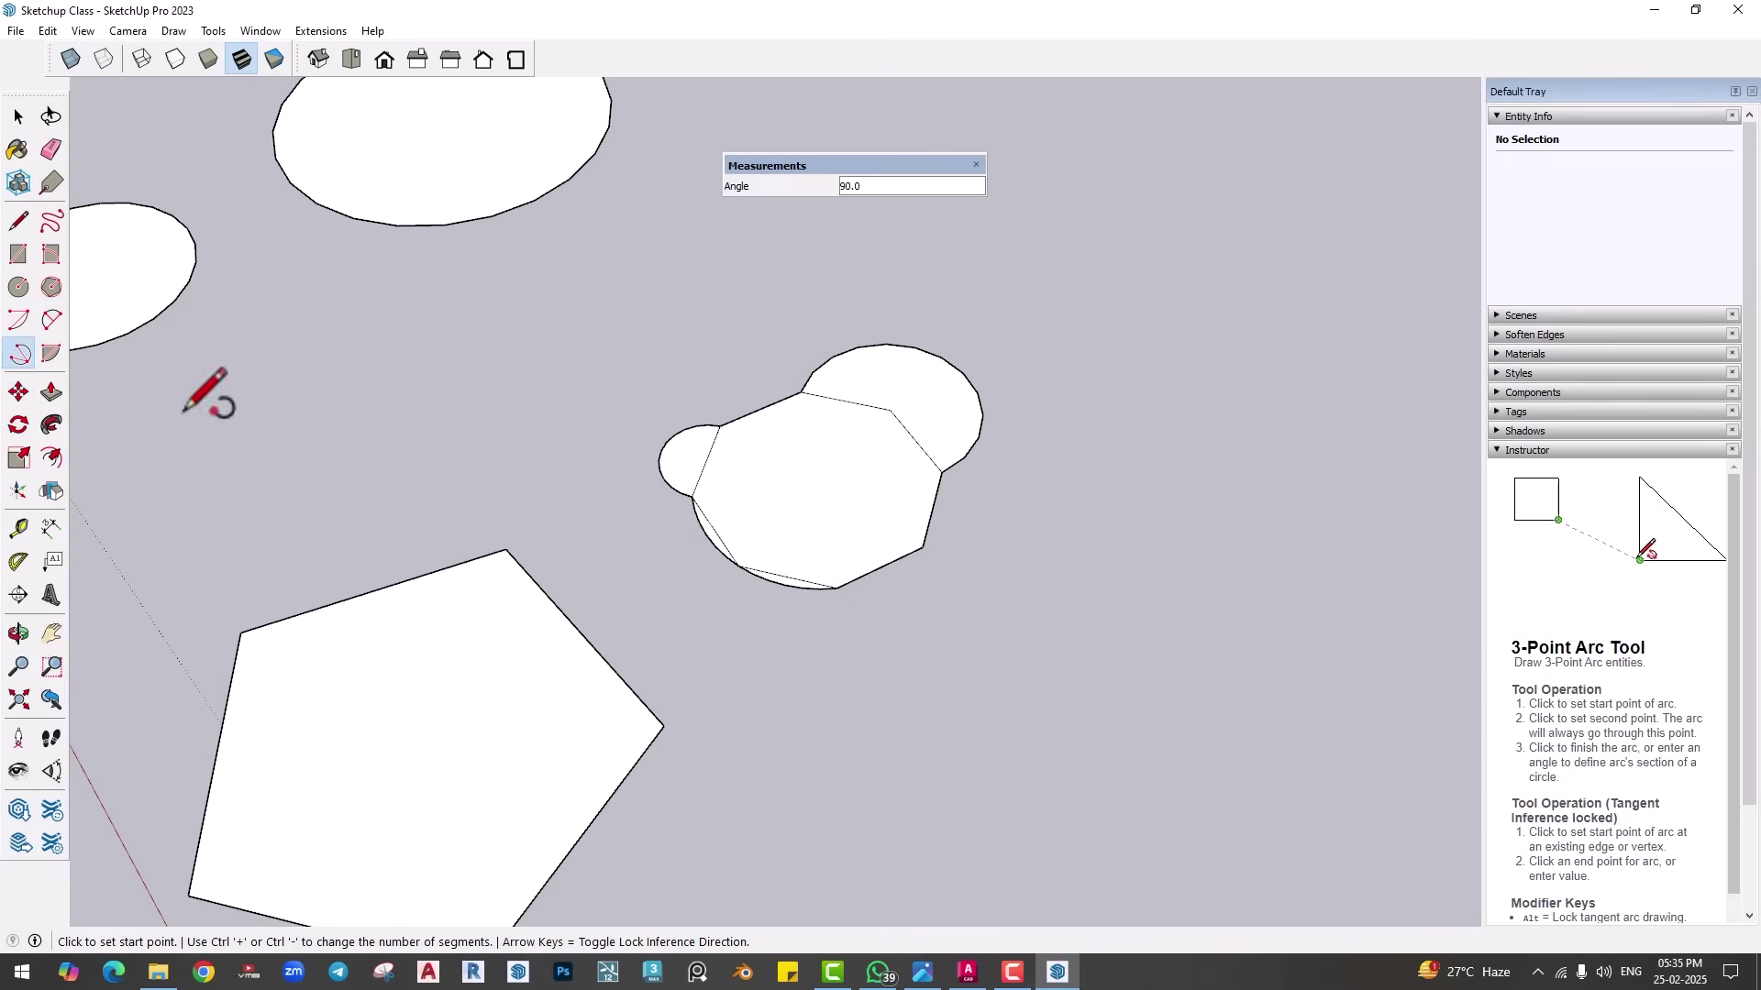
Step: Draw a 45-degree Pie outward from the octagon's free corner between the large arc and the 3-point arc
{"action": "left_click", "coordinate": [57, 356]}
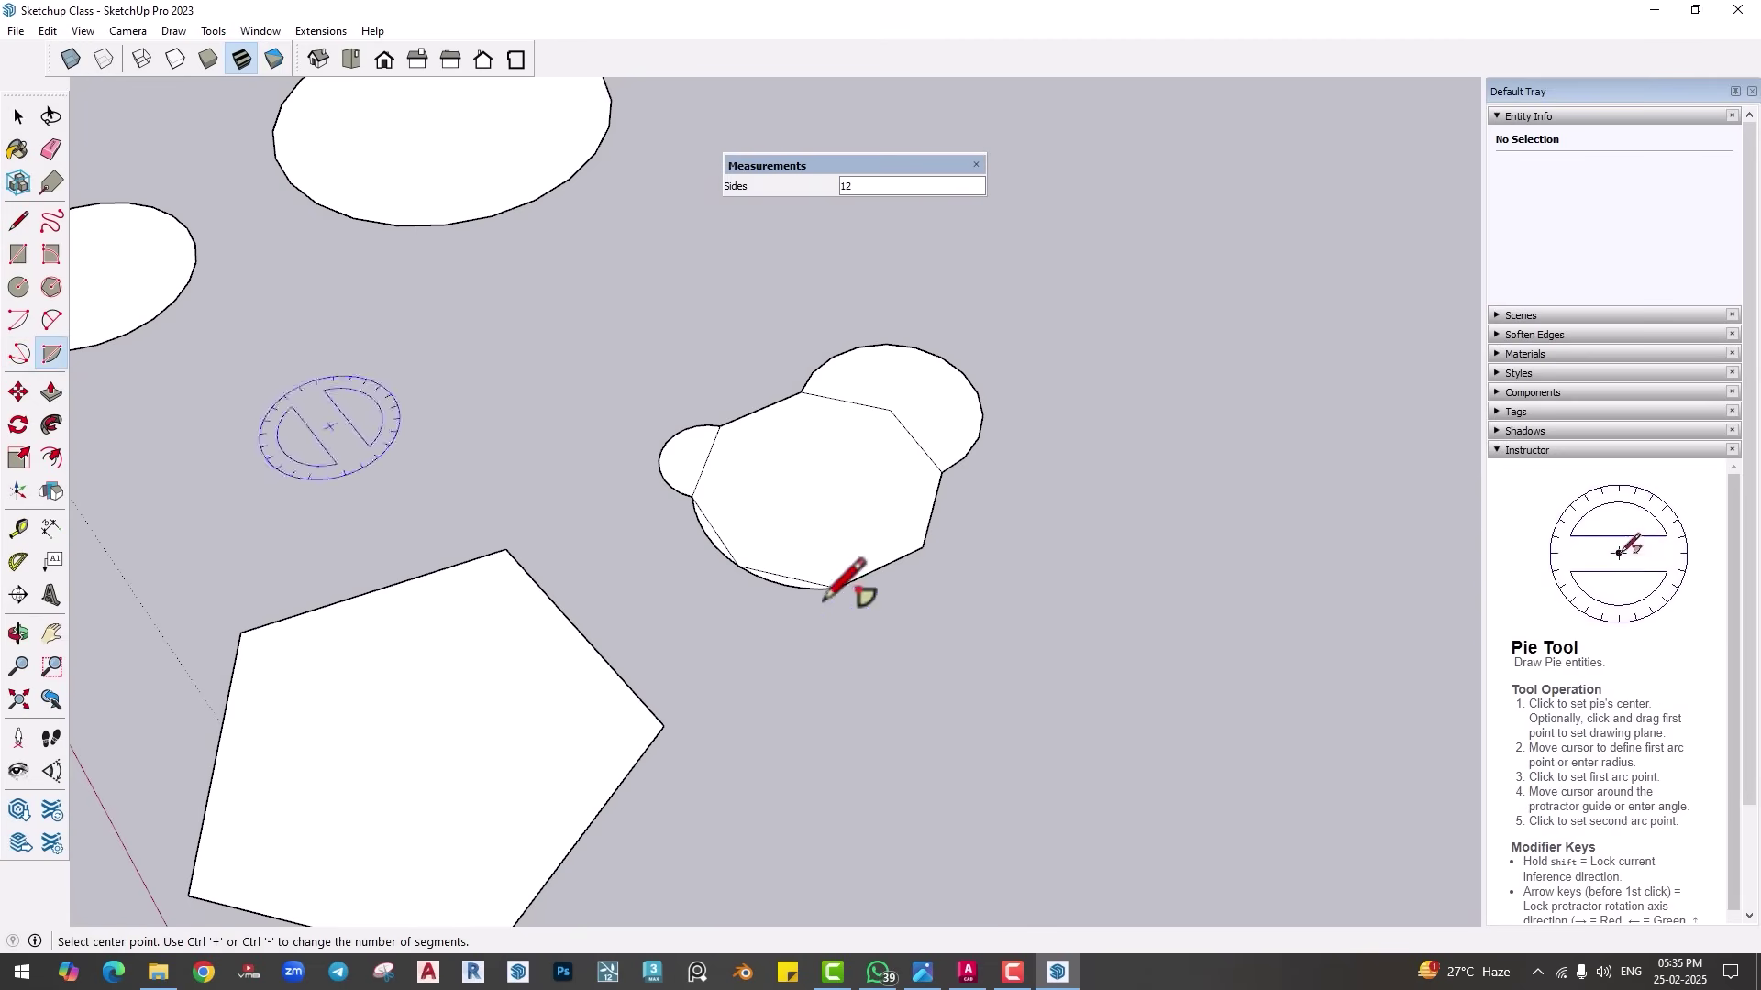
{"action": "left_click", "coordinate": [923, 547]}
{"action": "left_click", "coordinate": [1042, 609]}
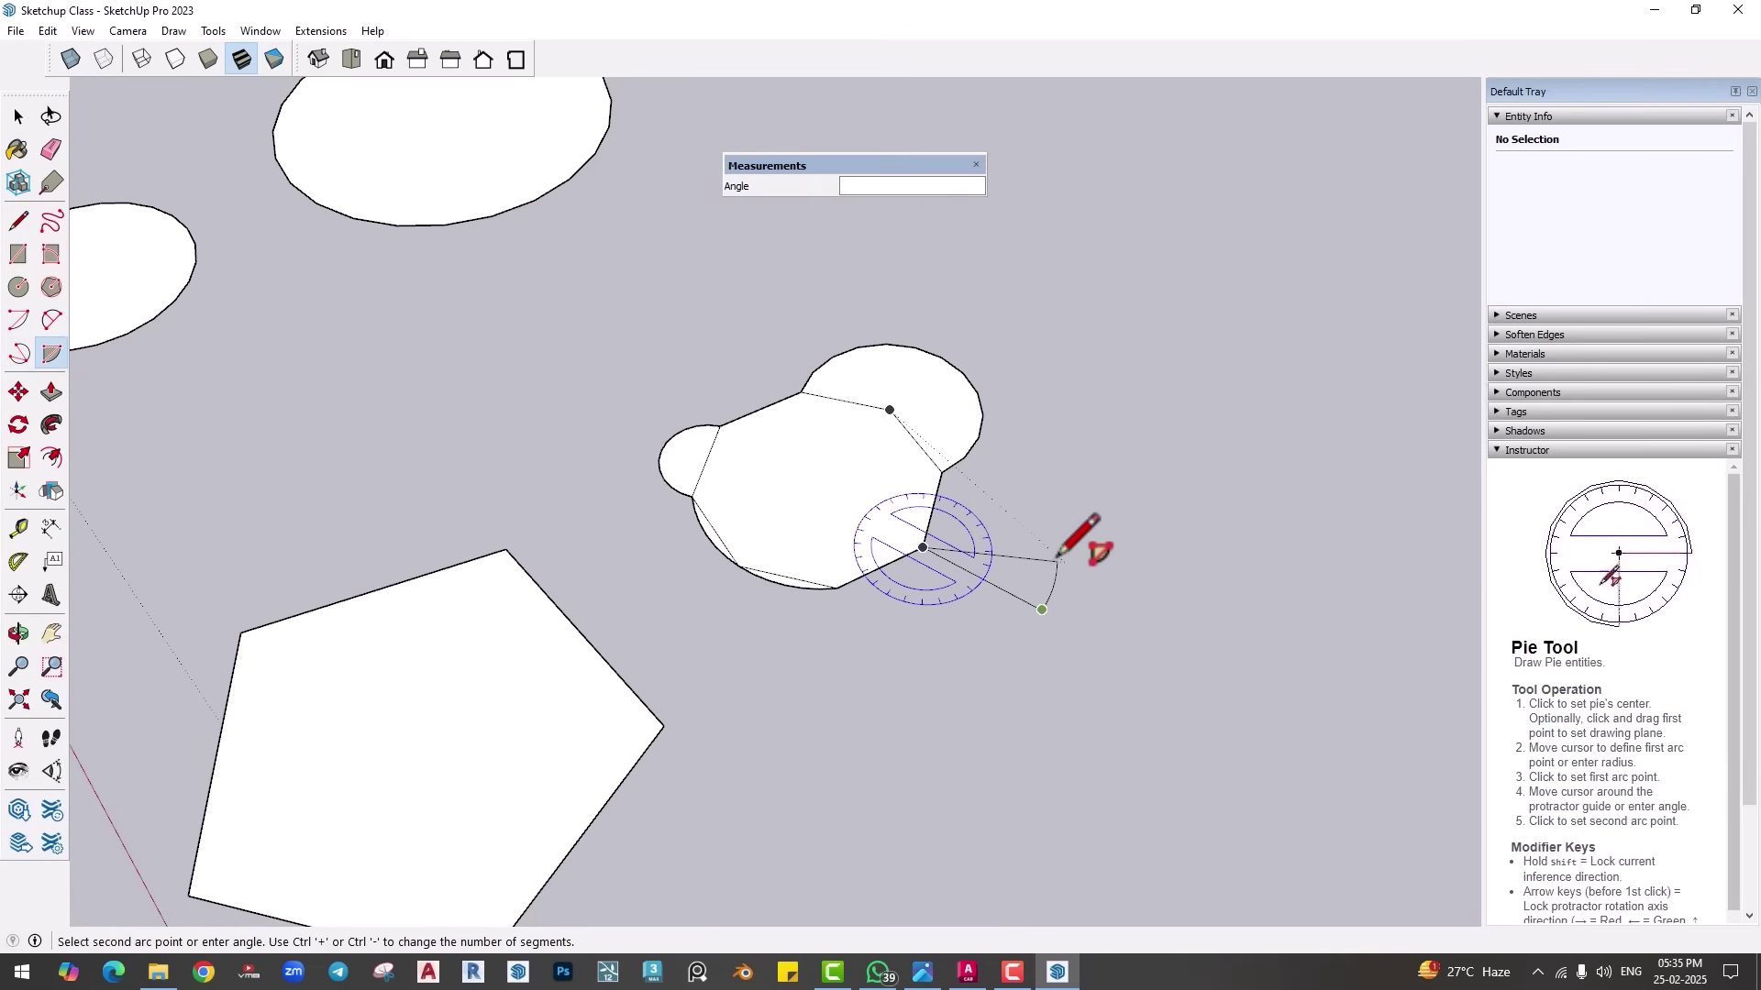
{"action": "left_click", "coordinate": [1091, 502]}
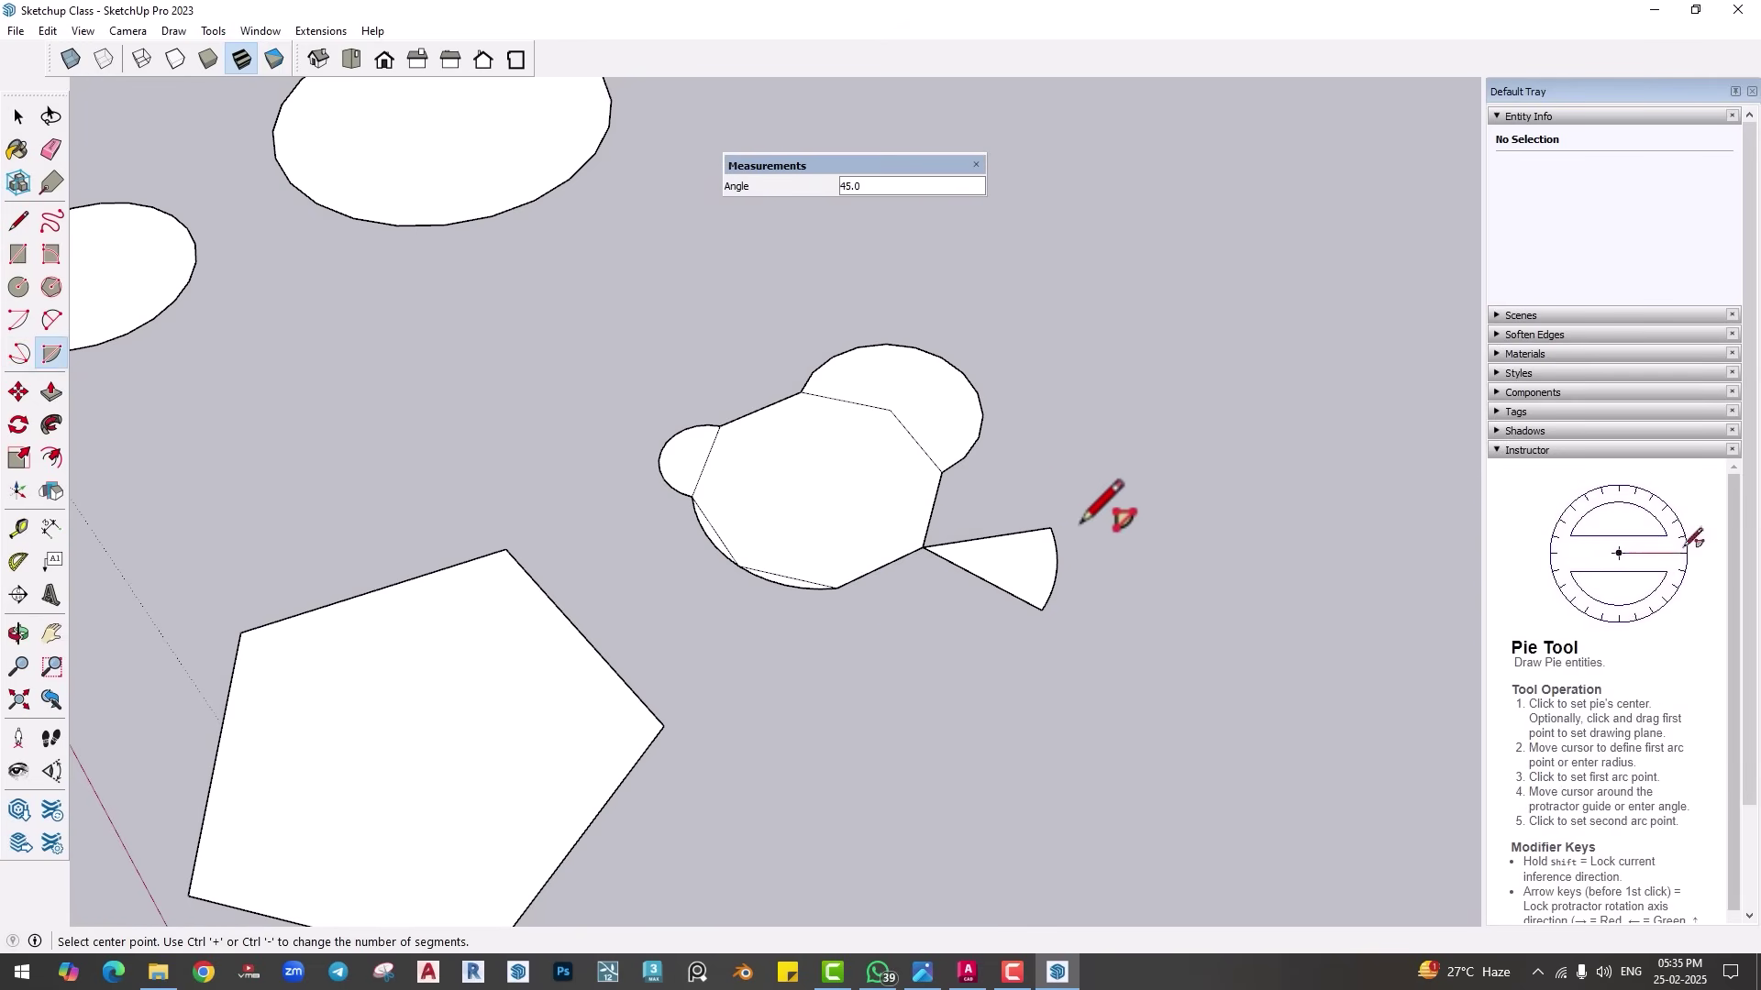
{"action": "scroll", "coordinate": [1115, 702], "scroll_direction": "down", "scroll_amount": 5}
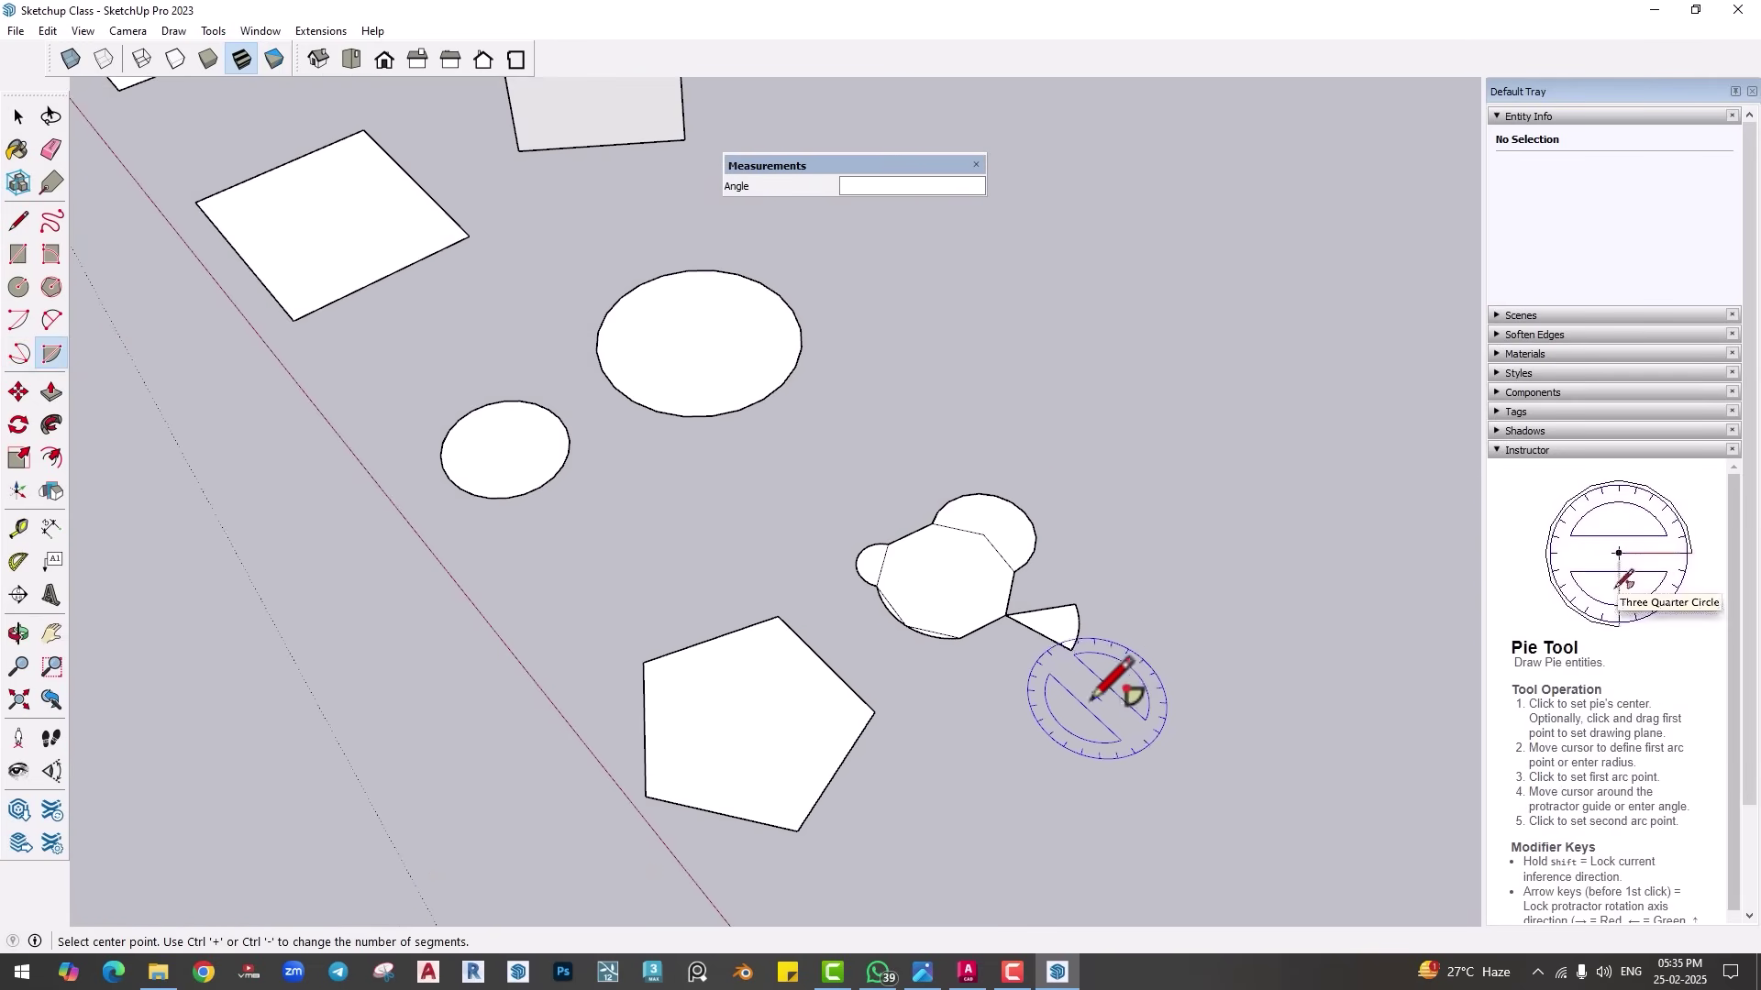
{"action": "middle_click_drag", "start_coordinate": [1016, 703], "coordinate": [713, 504]}
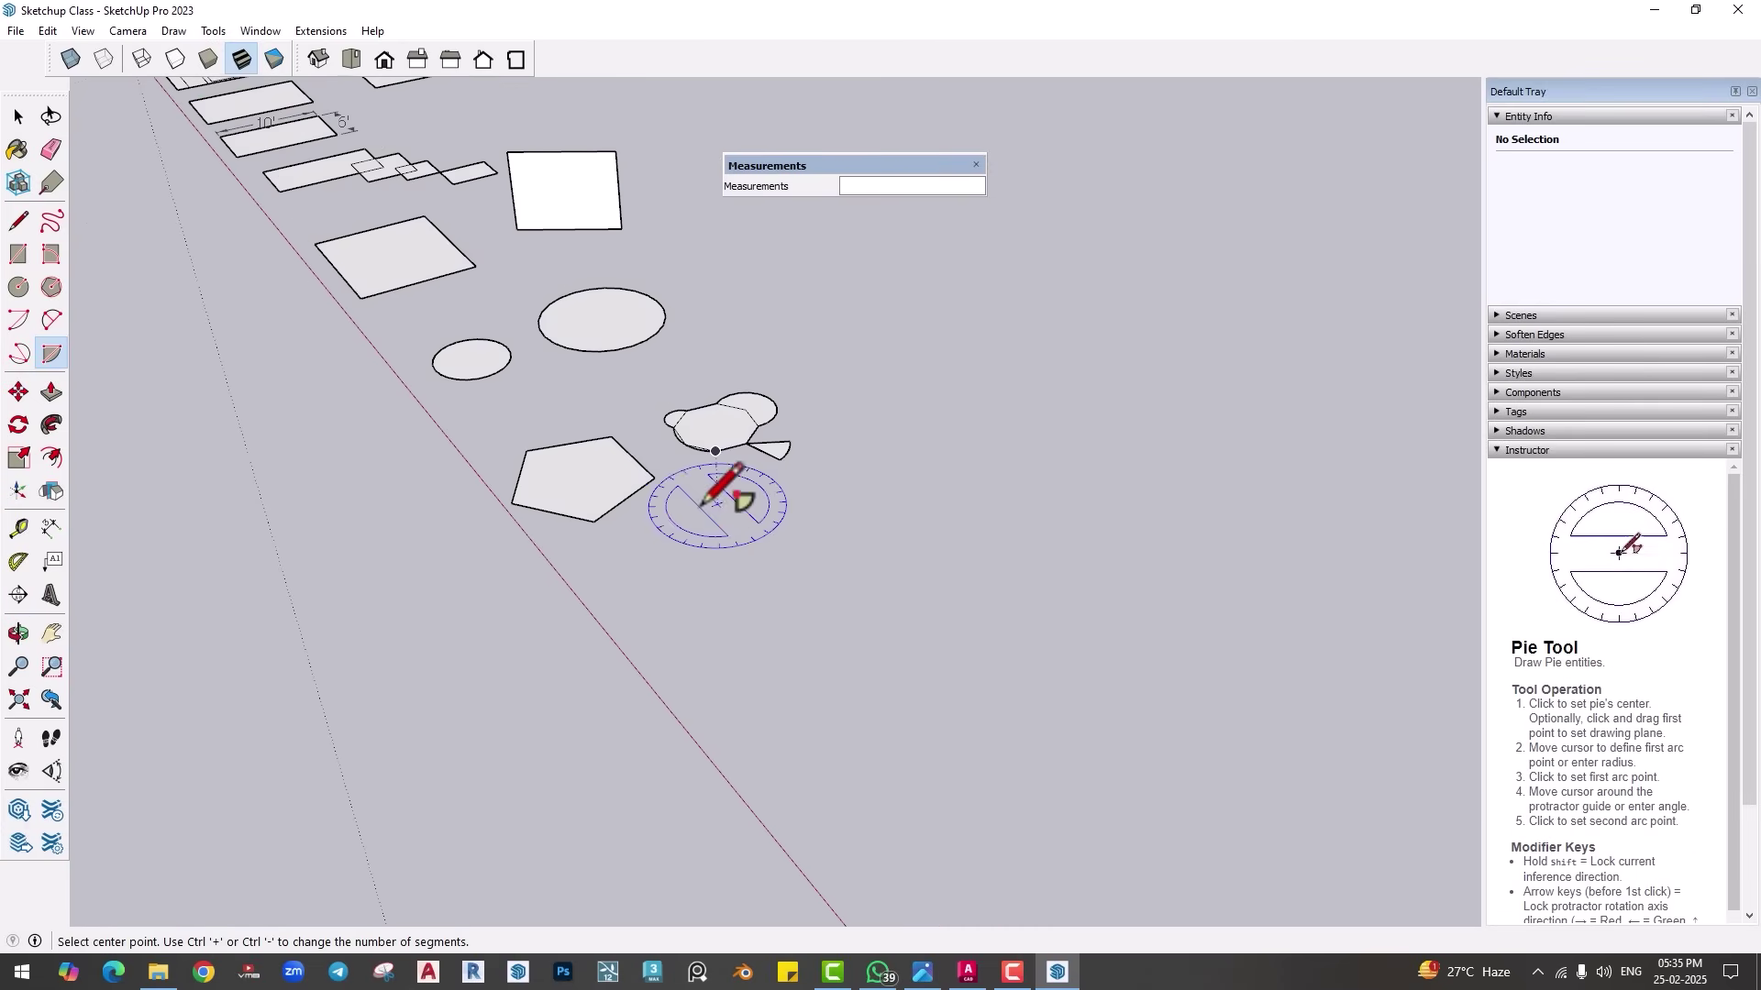
{"action": "key", "text": "r"}
{"action": "left_click", "coordinate": [719, 604]}
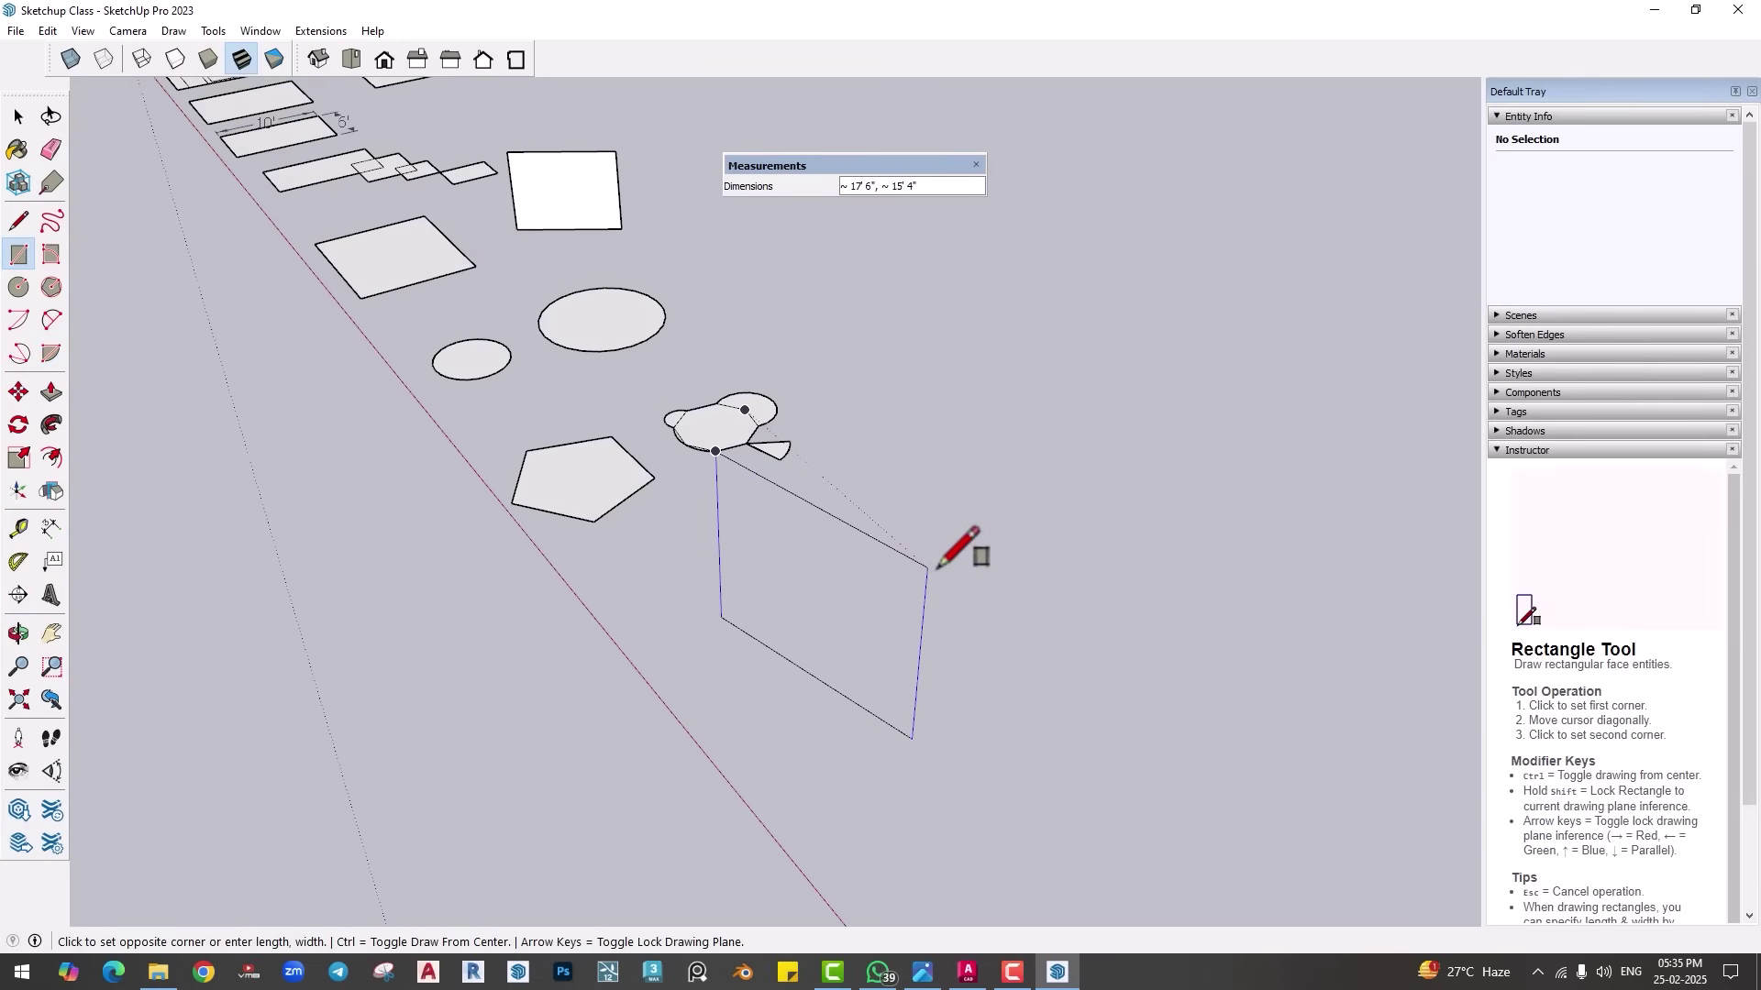
{"action": "key", "text": "Escape"}
Step: Select all the practice shapes and dimensions with one selection window and delete them, keeping the human figure
{"action": "scroll", "coordinate": [945, 587], "scroll_direction": "down", "scroll_amount": 3}
{"action": "scroll", "coordinate": [944, 589], "scroll_direction": "down", "scroll_amount": 2}
{"action": "key", "text": "space"}
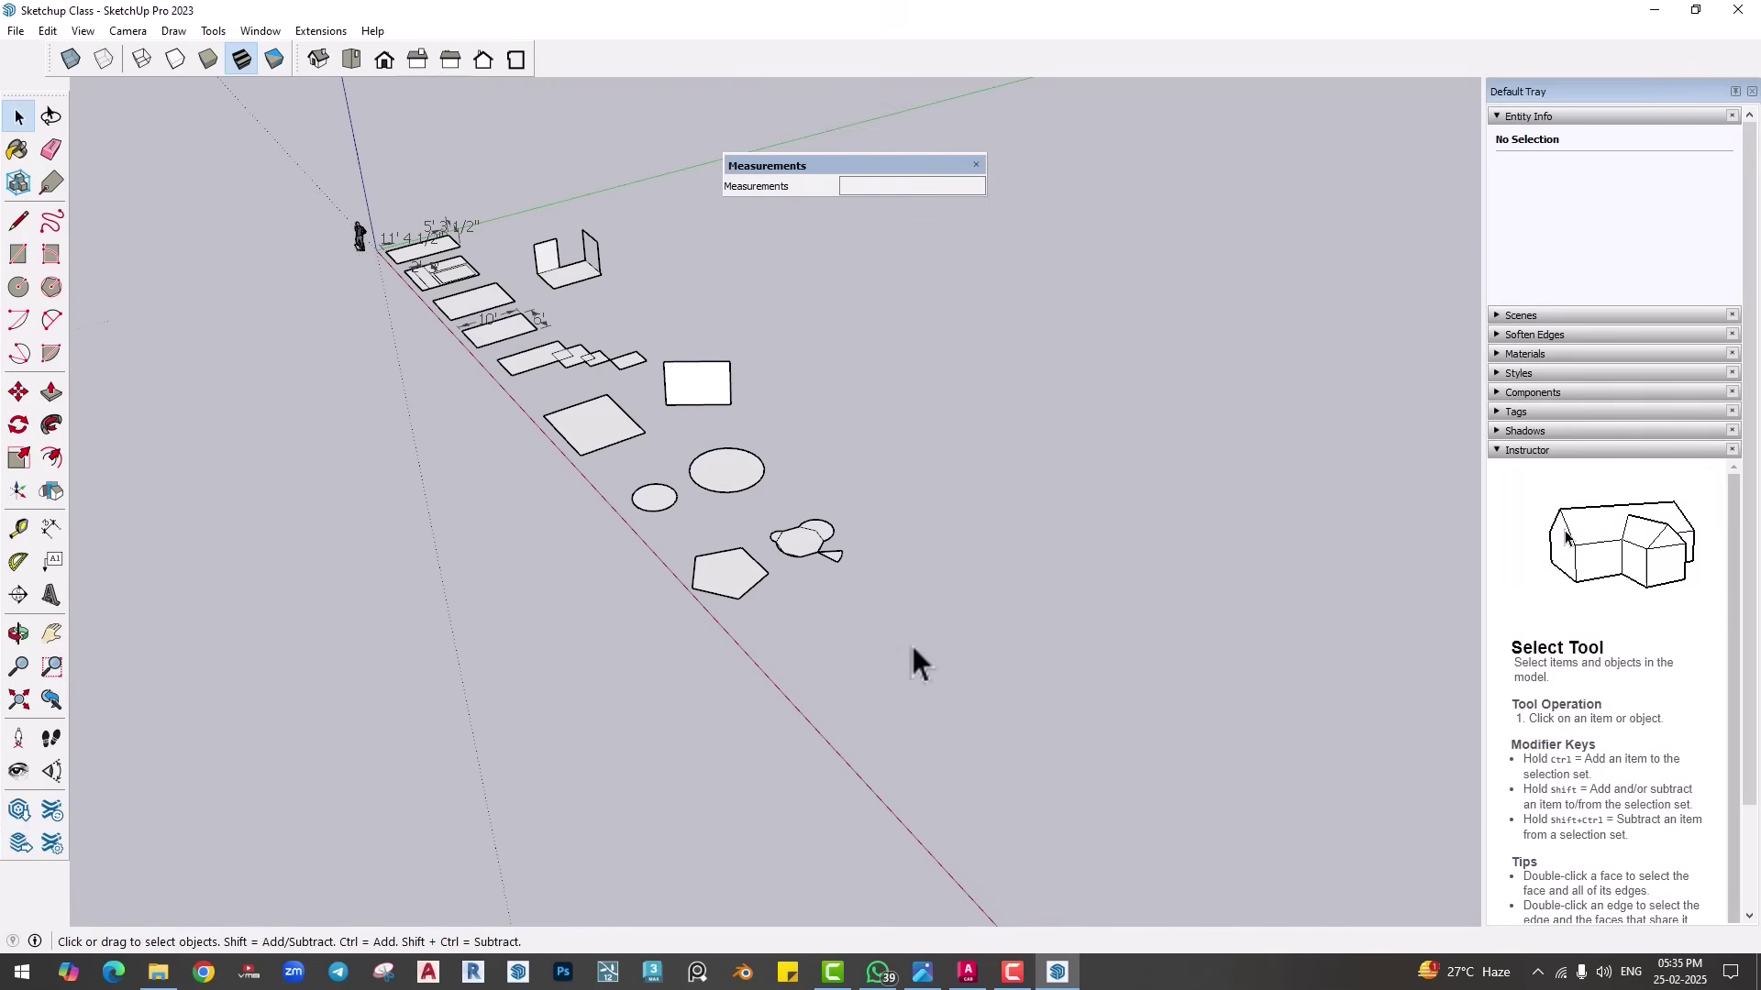
{"action": "left_click_drag", "start_coordinate": [381, 125], "coordinate": [383, 129]}
{"action": "key", "text": "Delete"}
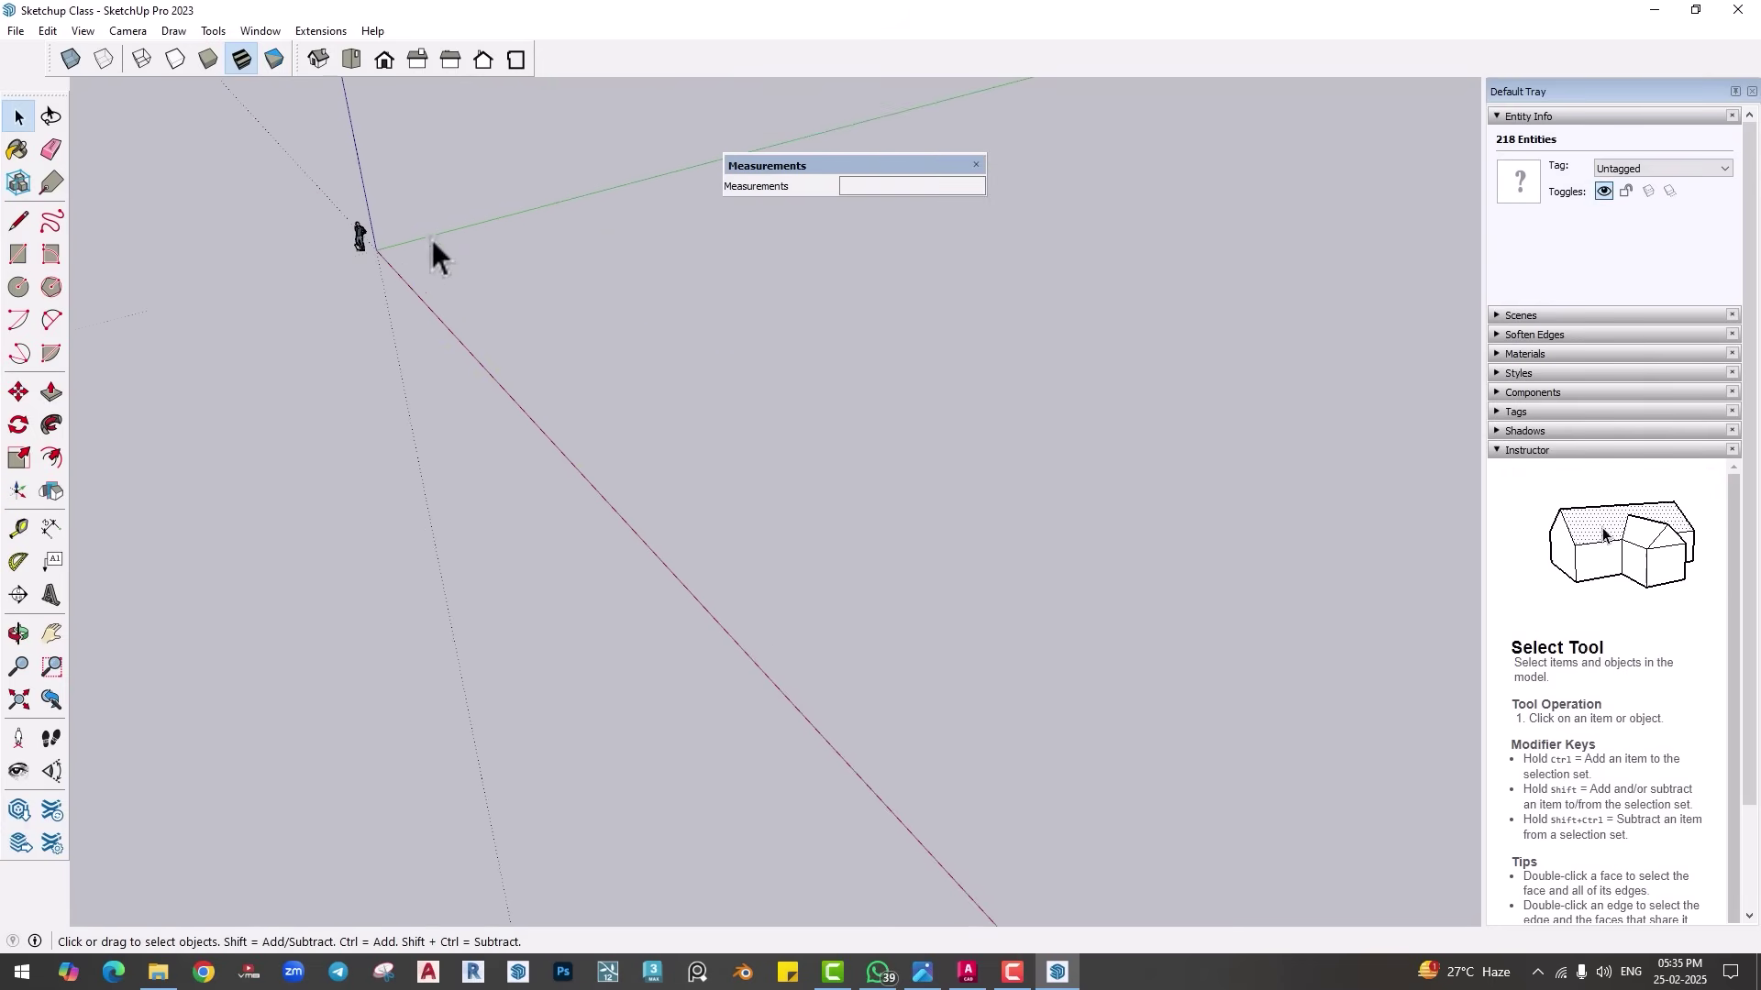
Step: Draw a rectangle about 5' 6" by 8' on the ground near the human figure
{"action": "scroll", "coordinate": [422, 256], "scroll_direction": "up", "scroll_amount": 2}
{"action": "middle_click_drag", "start_coordinate": [409, 271], "coordinate": [559, 531], "text": "shift"}
{"action": "scroll", "coordinate": [642, 759], "scroll_direction": "up", "scroll_amount": 3}
{"action": "key", "text": "r"}
{"action": "left_click", "coordinate": [694, 656]}
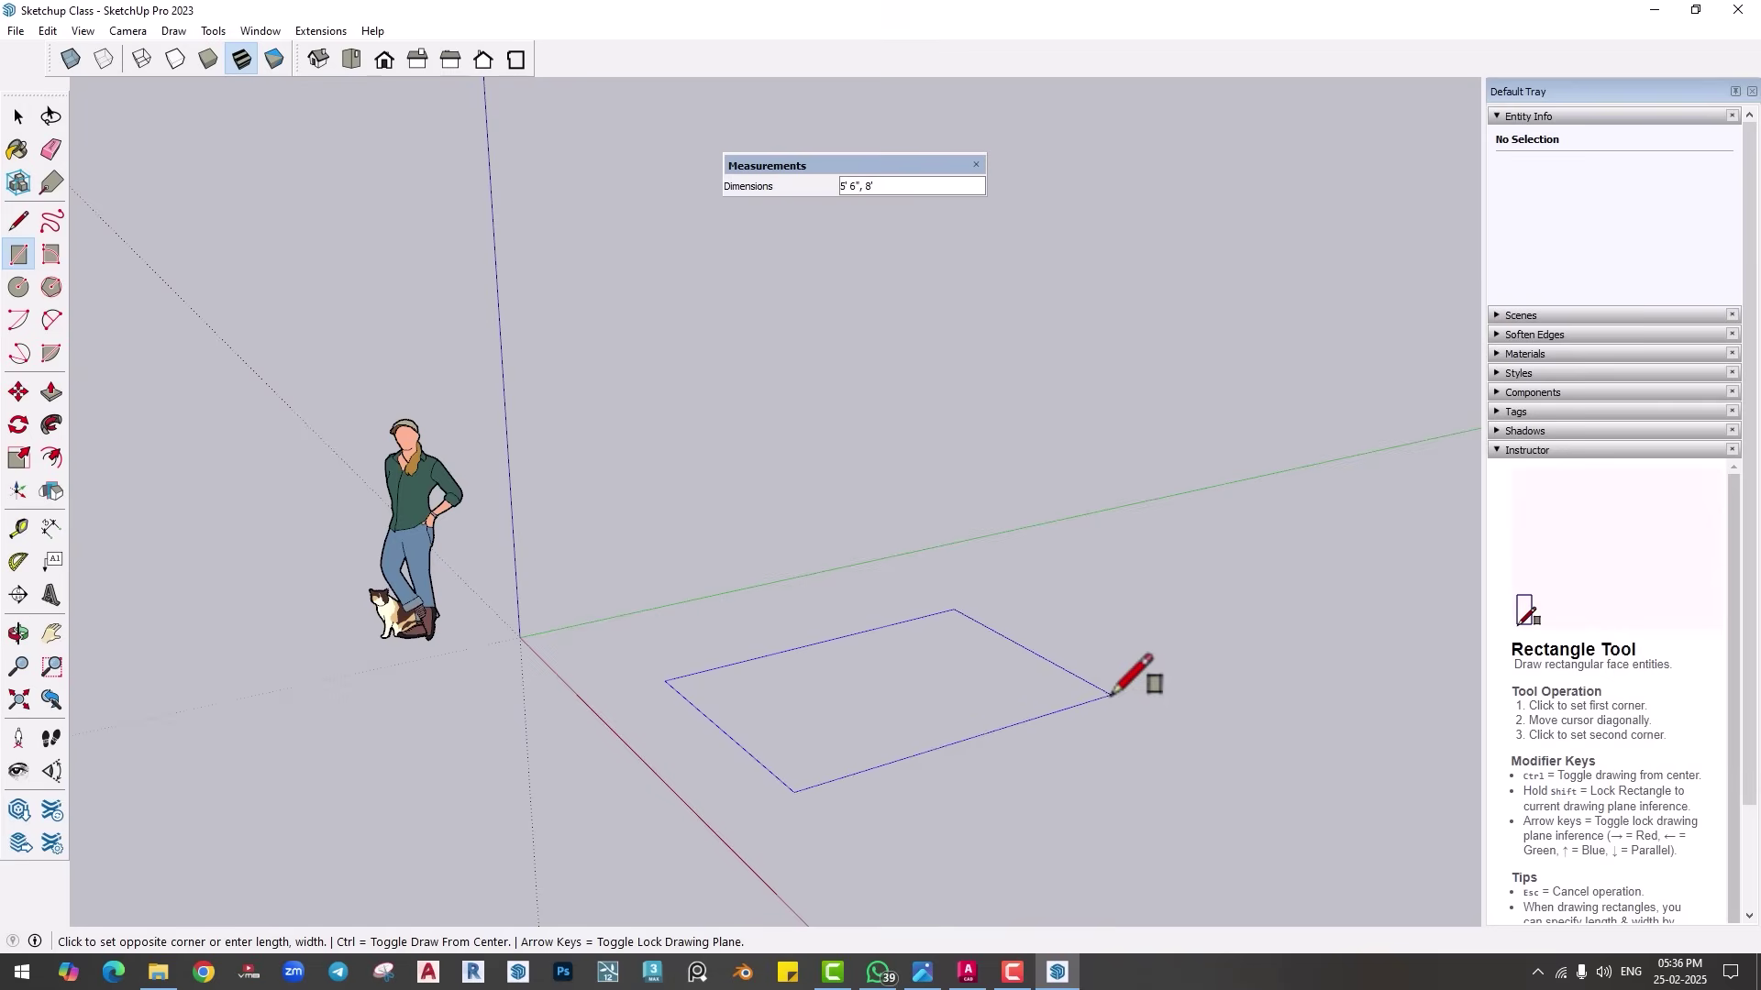
{"action": "left_click", "coordinate": [1141, 676]}
Step: Extrude the ground rectangle upward into a box about 8' 4 1/2" high with the Push/Pull tool
{"action": "mouse_move", "coordinate": [1054, 734]}
{"action": "middle_mouse_down"}
{"action": "mouse_move", "coordinate": [1030, 755]}
{"action": "mouse_move", "coordinate": [878, 670]}
{"action": "middle_mouse_up"}
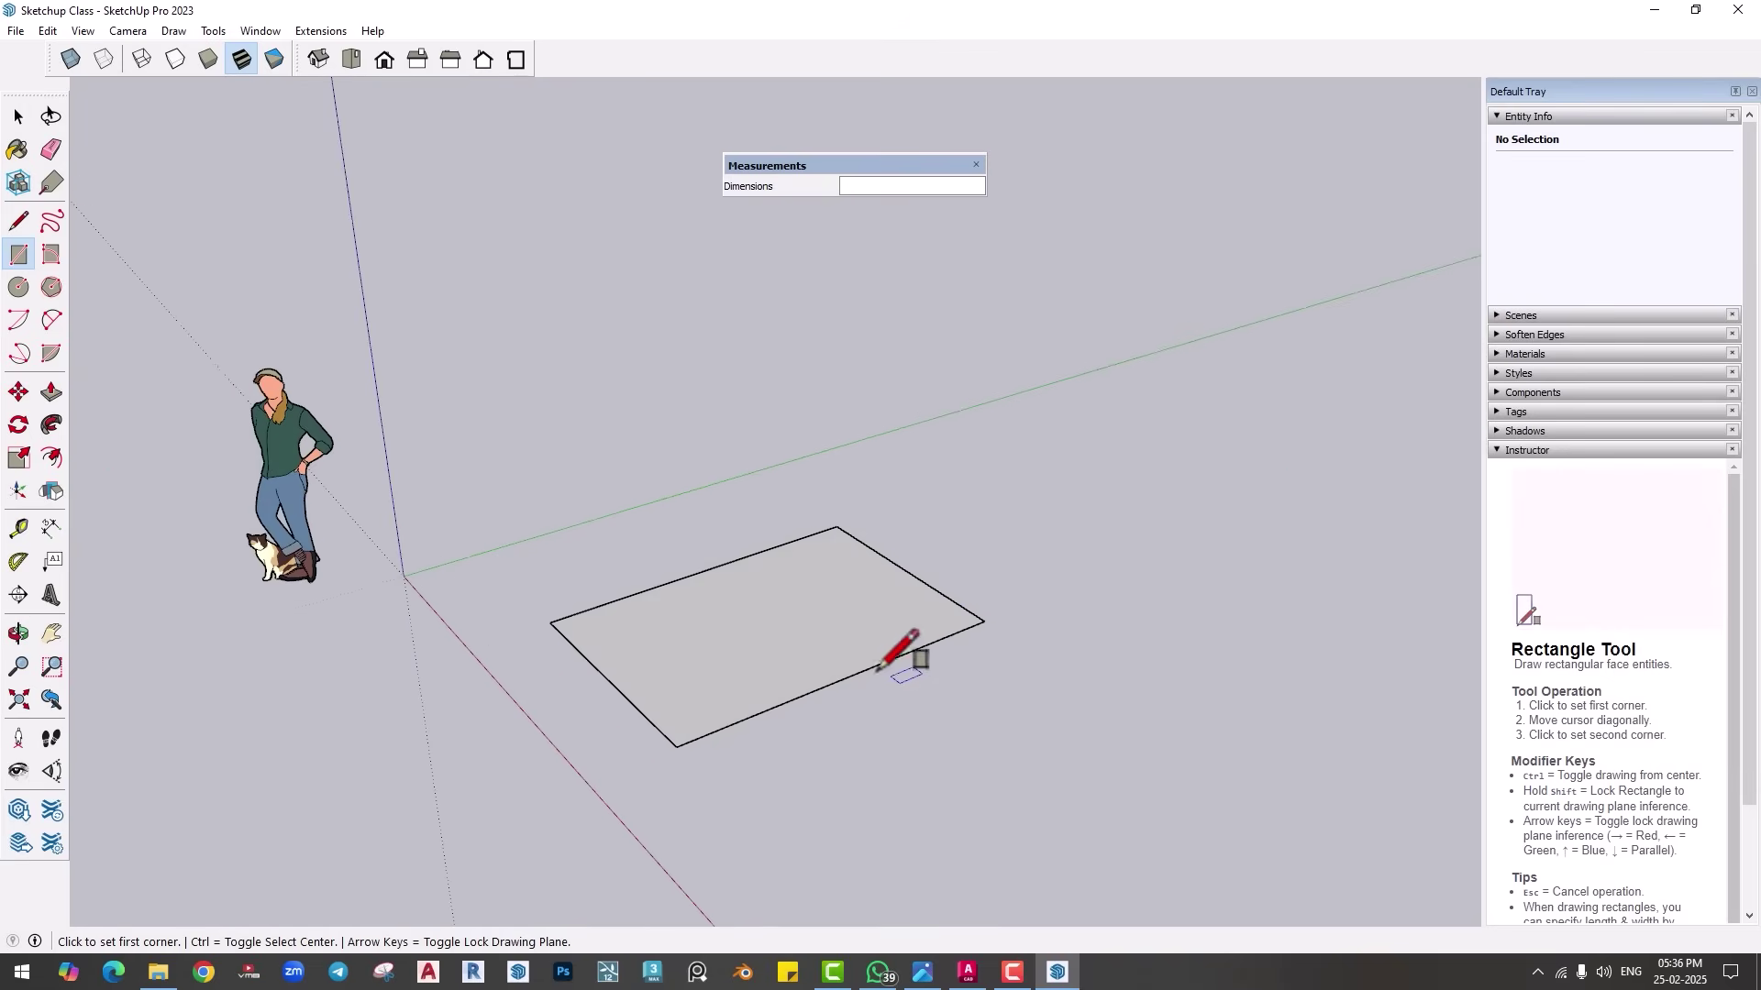
{"action": "left_click", "coordinate": [55, 392]}
{"action": "left_click", "coordinate": [699, 670]}
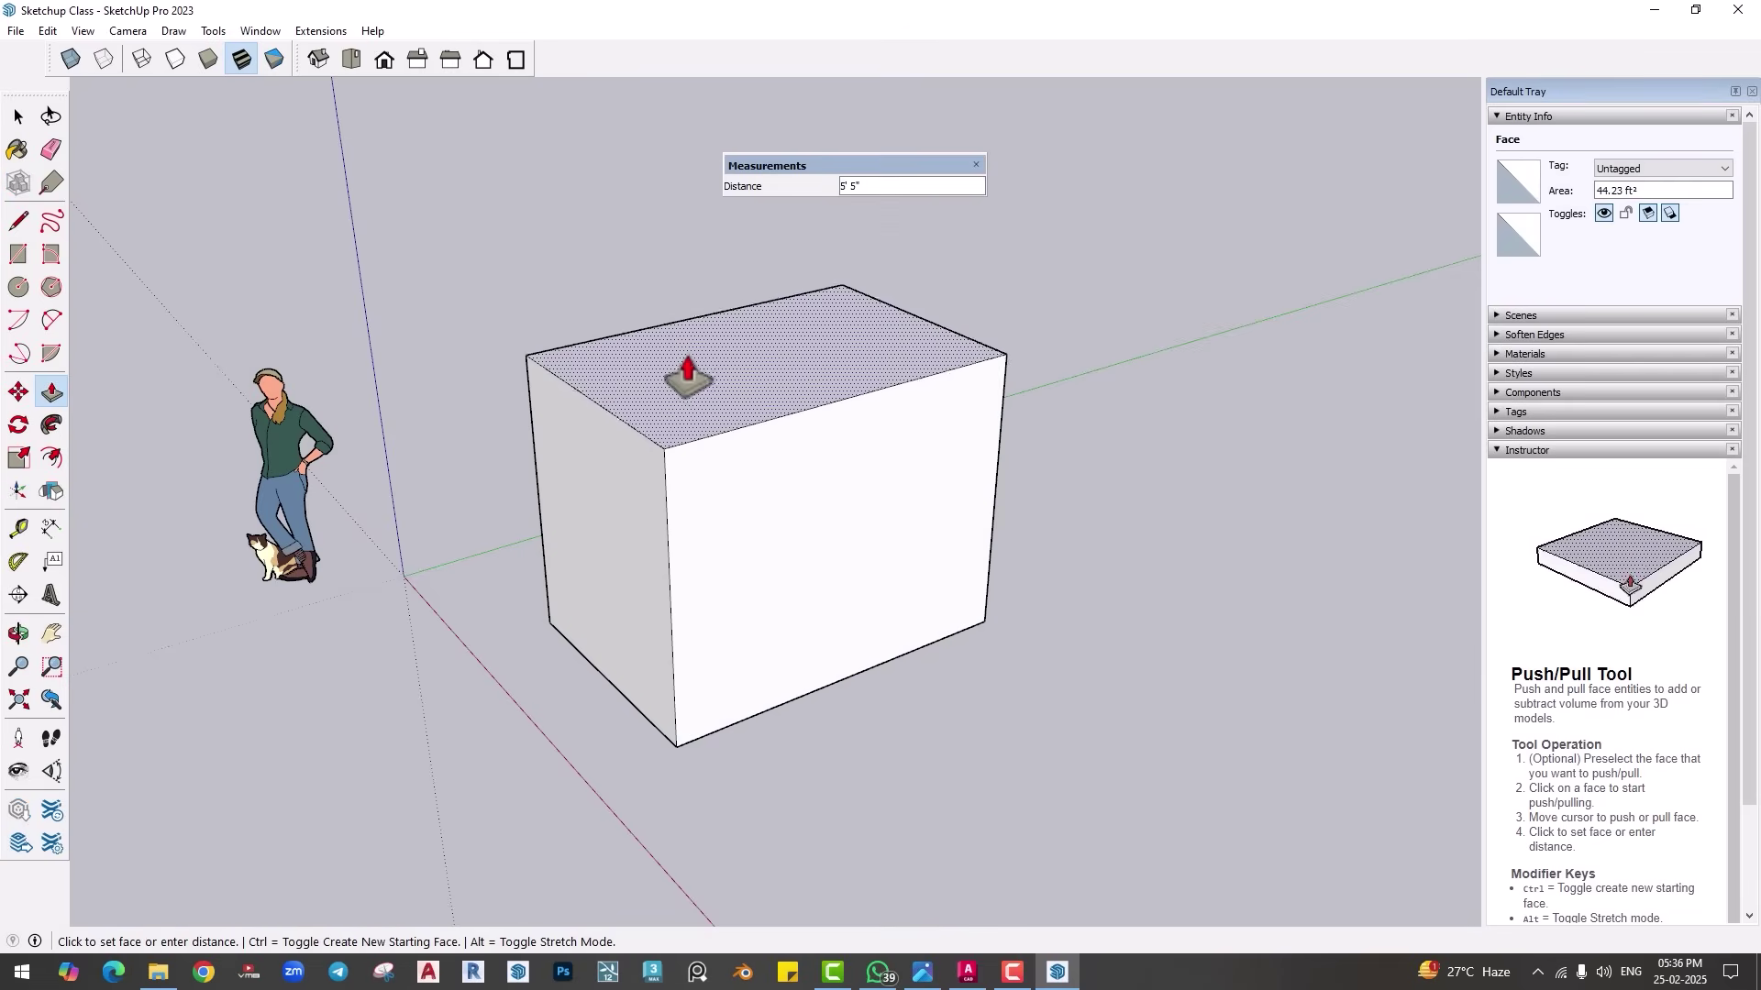
{"action": "left_click", "coordinate": [618, 294]}
{"action": "middle_click_drag", "start_coordinate": [636, 377], "coordinate": [682, 496]}
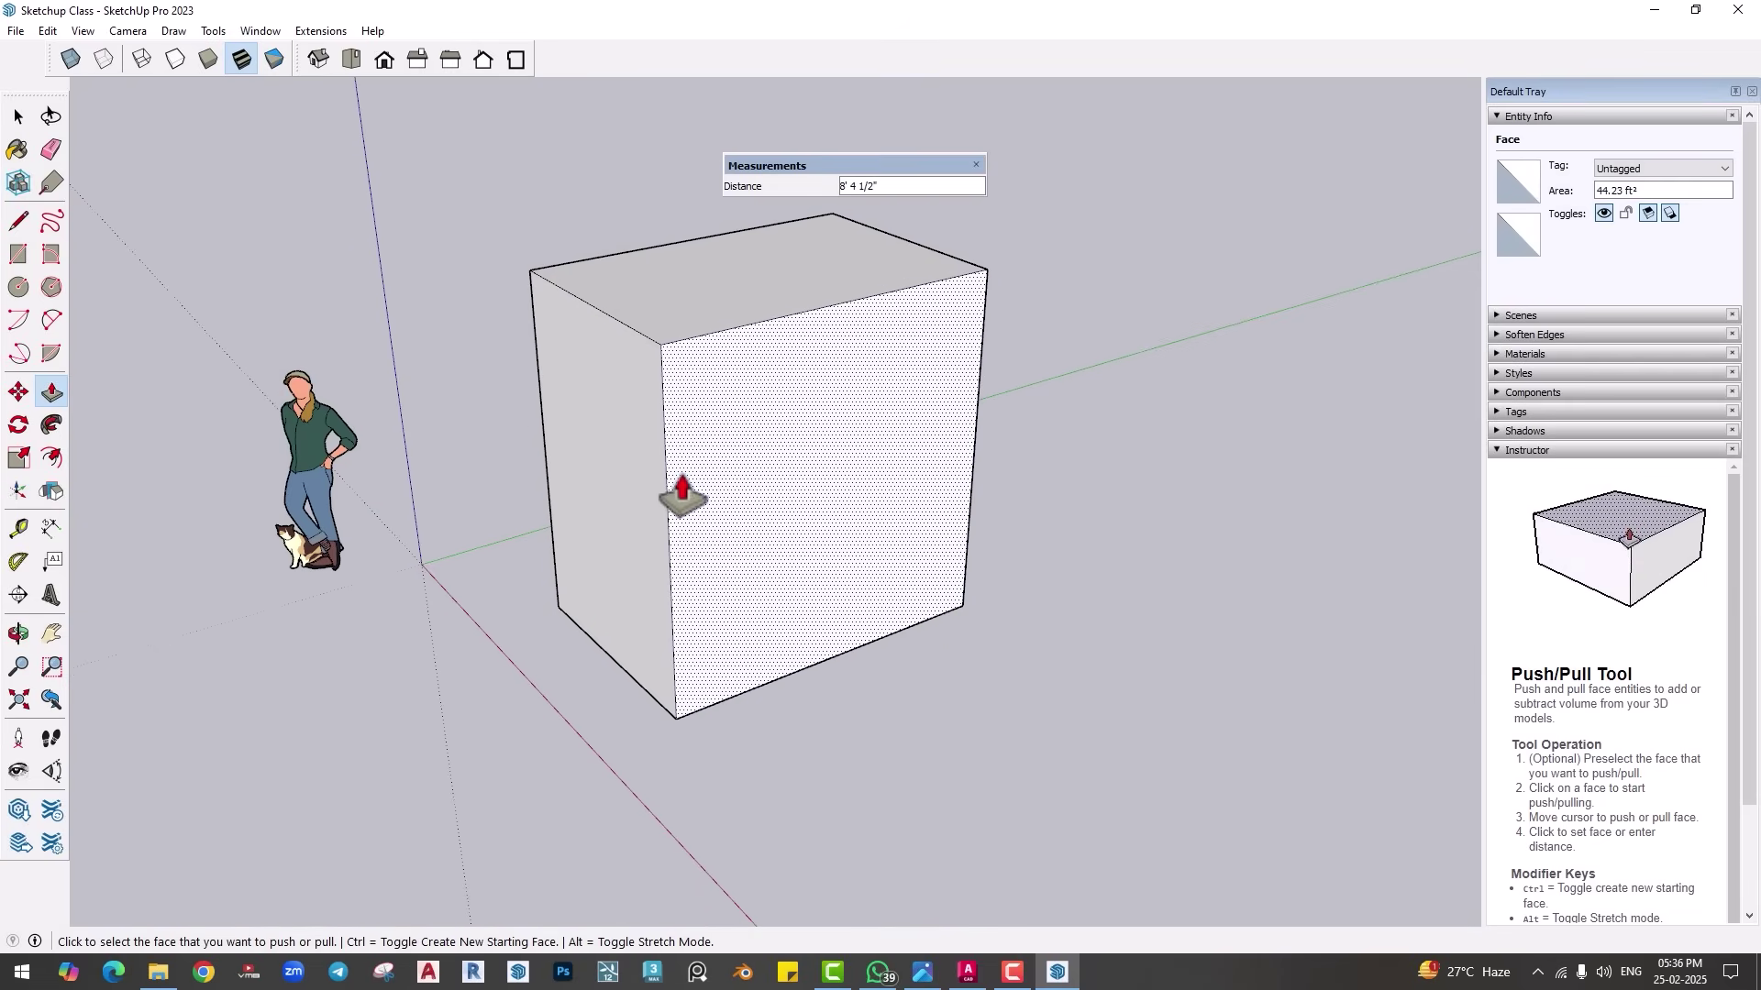
Step: Push the box's large front face inward about 2' 1" and split it with a line across its lower part
{"action": "left_click", "coordinate": [683, 496]}
{"action": "left_click", "coordinate": [670, 436]}
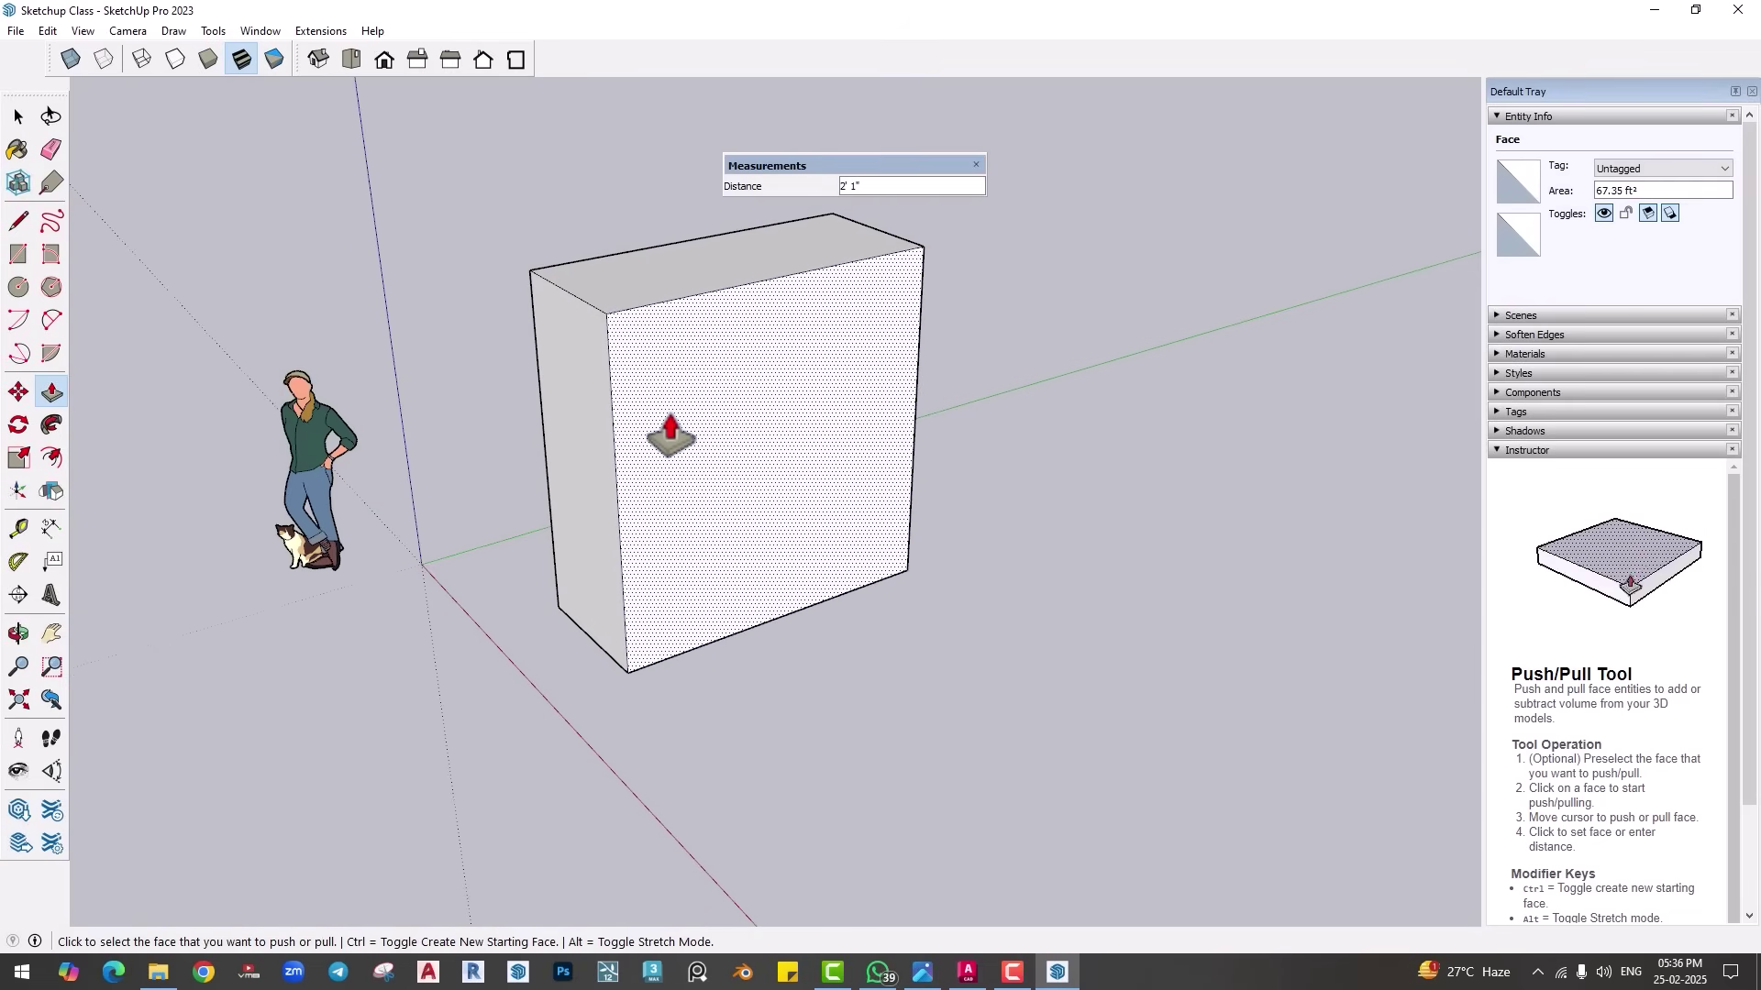
{"action": "key", "text": "l"}
{"action": "left_click", "coordinate": [620, 550]}
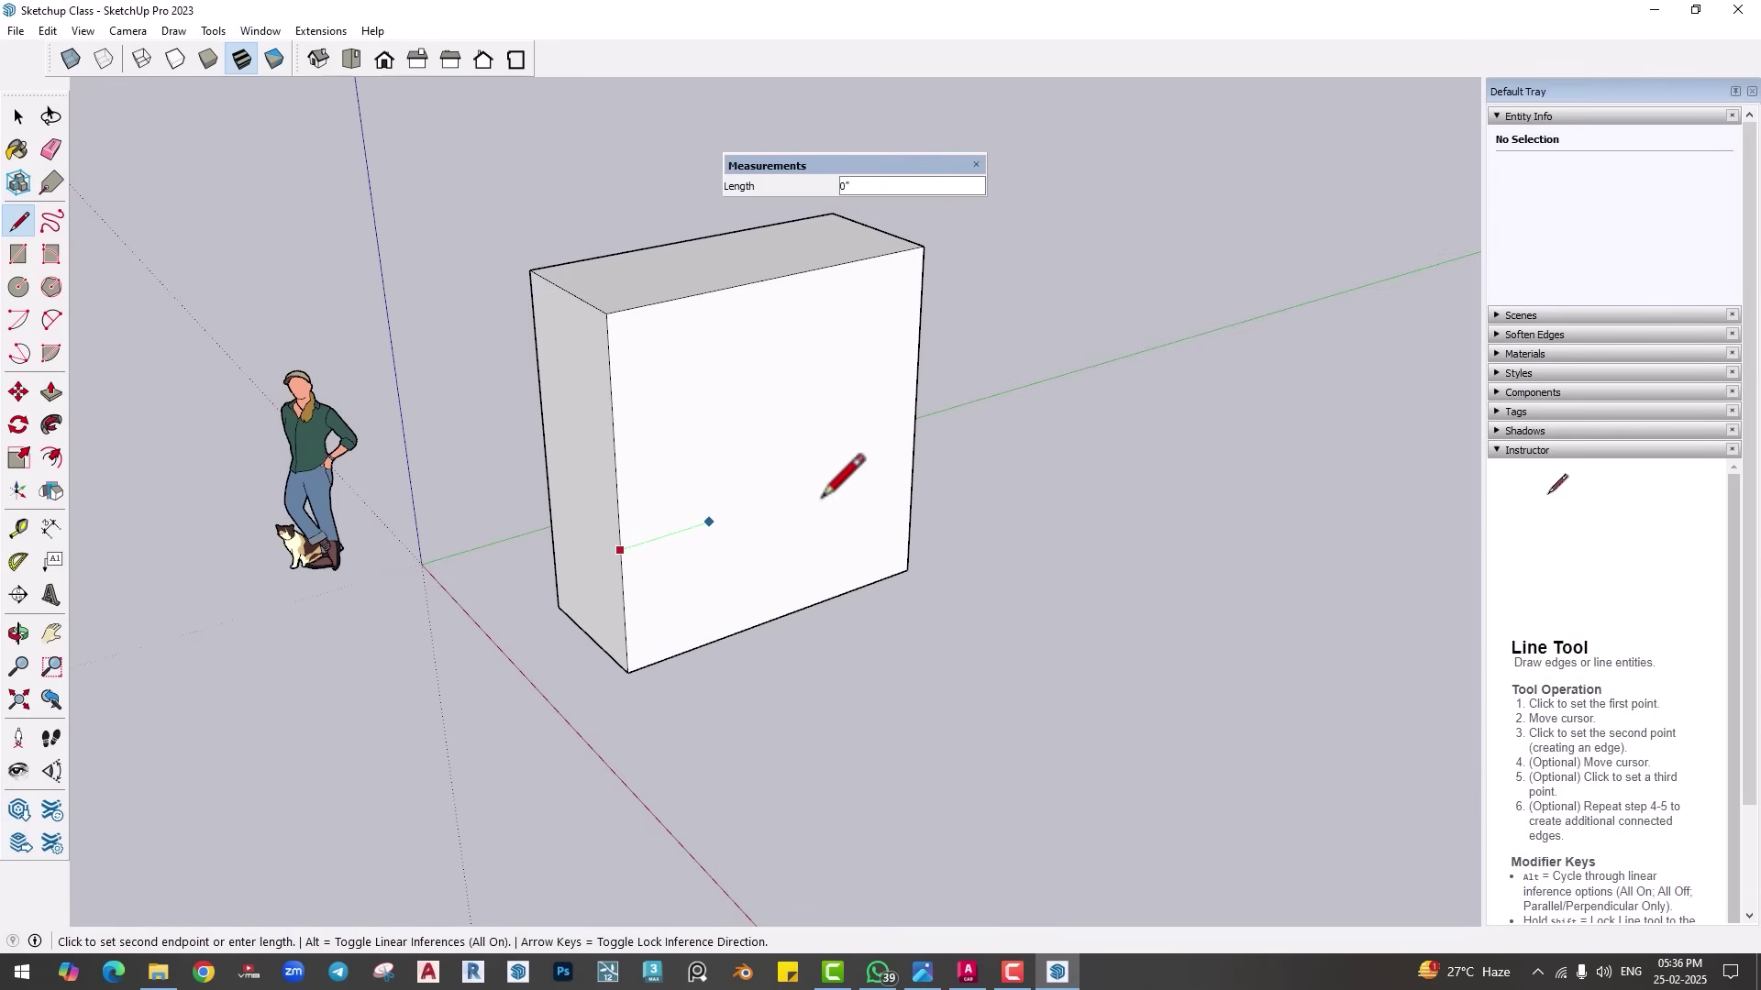
{"action": "left_click", "coordinate": [914, 457]}
Step: Pull the lower front section outward into a base and push the upper section back about 1' 8" to leave a wall
{"action": "key", "text": "p"}
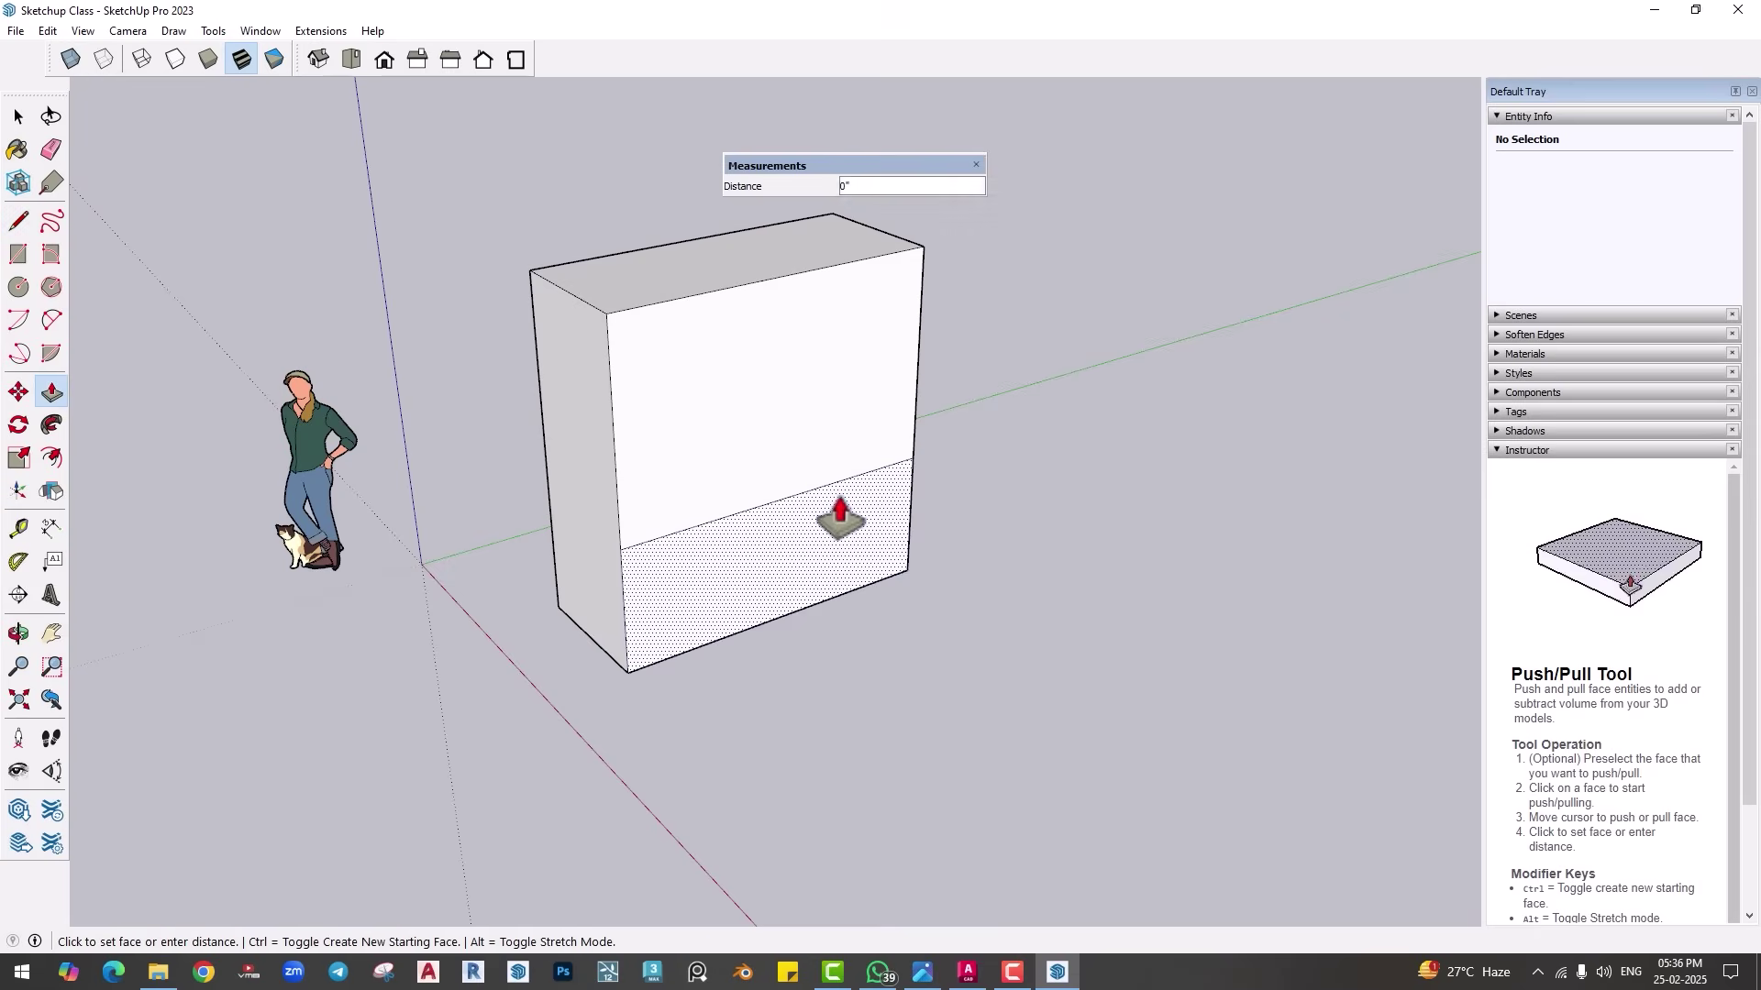
{"action": "left_click", "coordinate": [837, 511]}
{"action": "left_click", "coordinate": [982, 610]}
{"action": "left_click", "coordinate": [746, 422]}
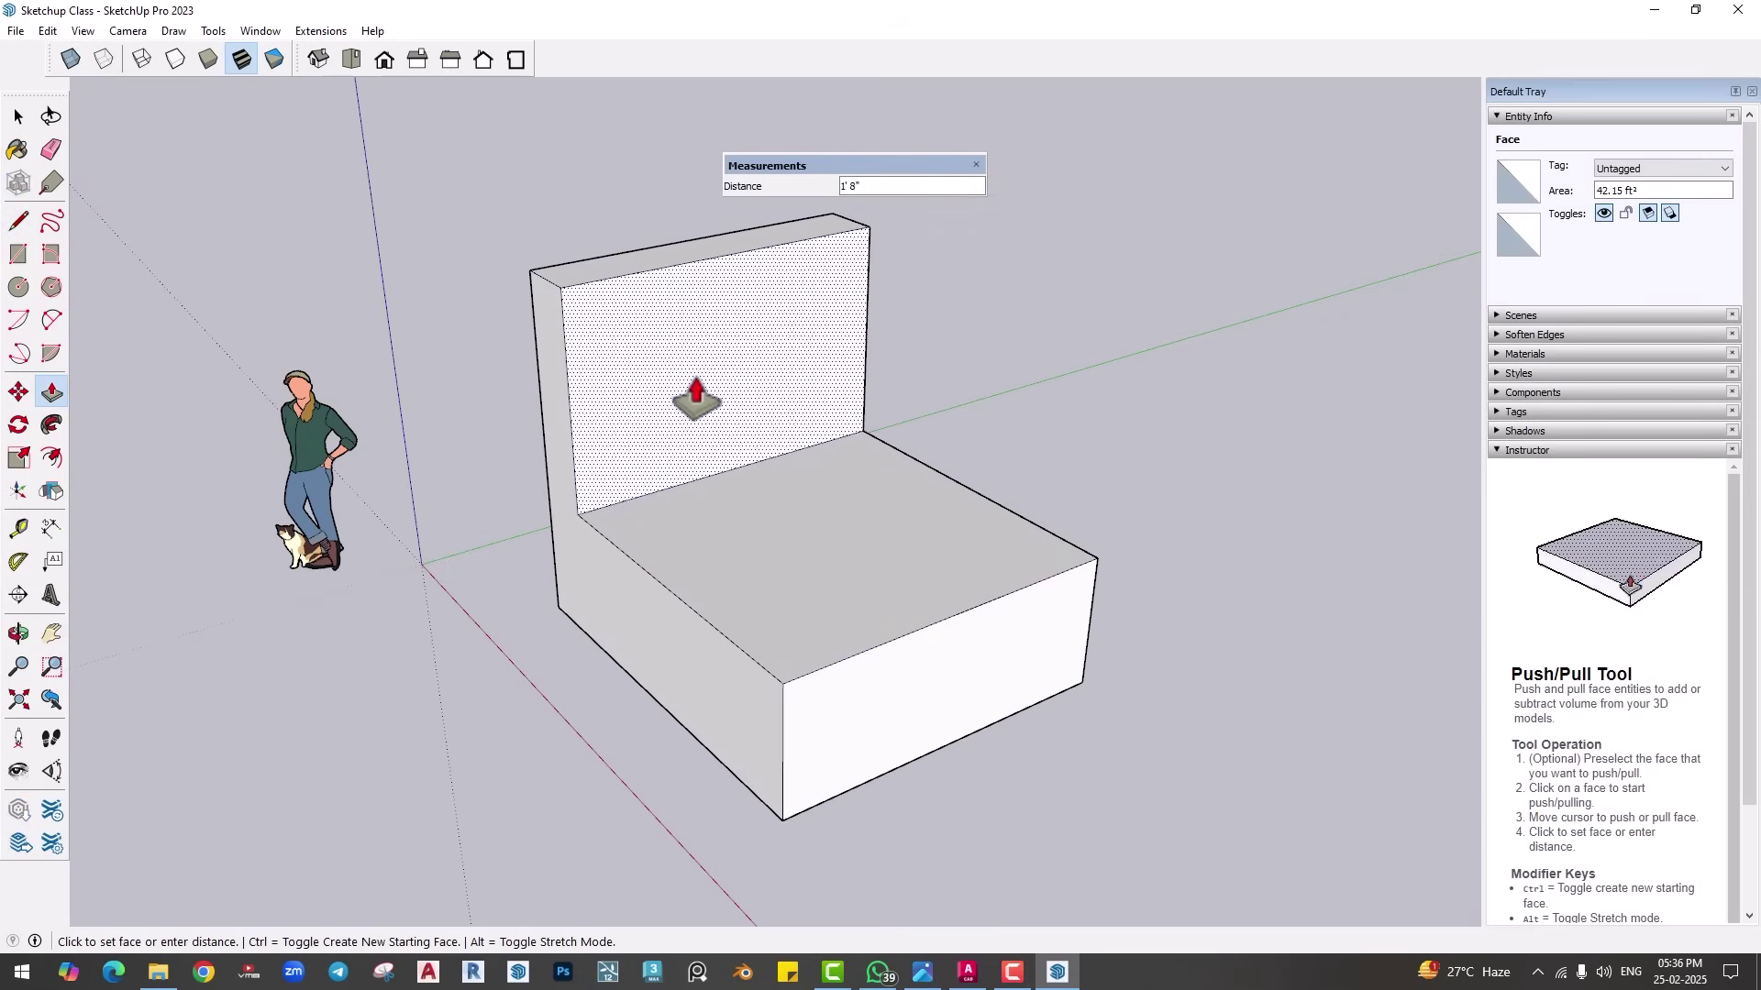
{"action": "left_click", "coordinate": [690, 394]}
Step: Lower the base's top face about 1' 11 1/2" and extend the L-shaped side face outward about 1' 10"
{"action": "left_click", "coordinate": [794, 653]}
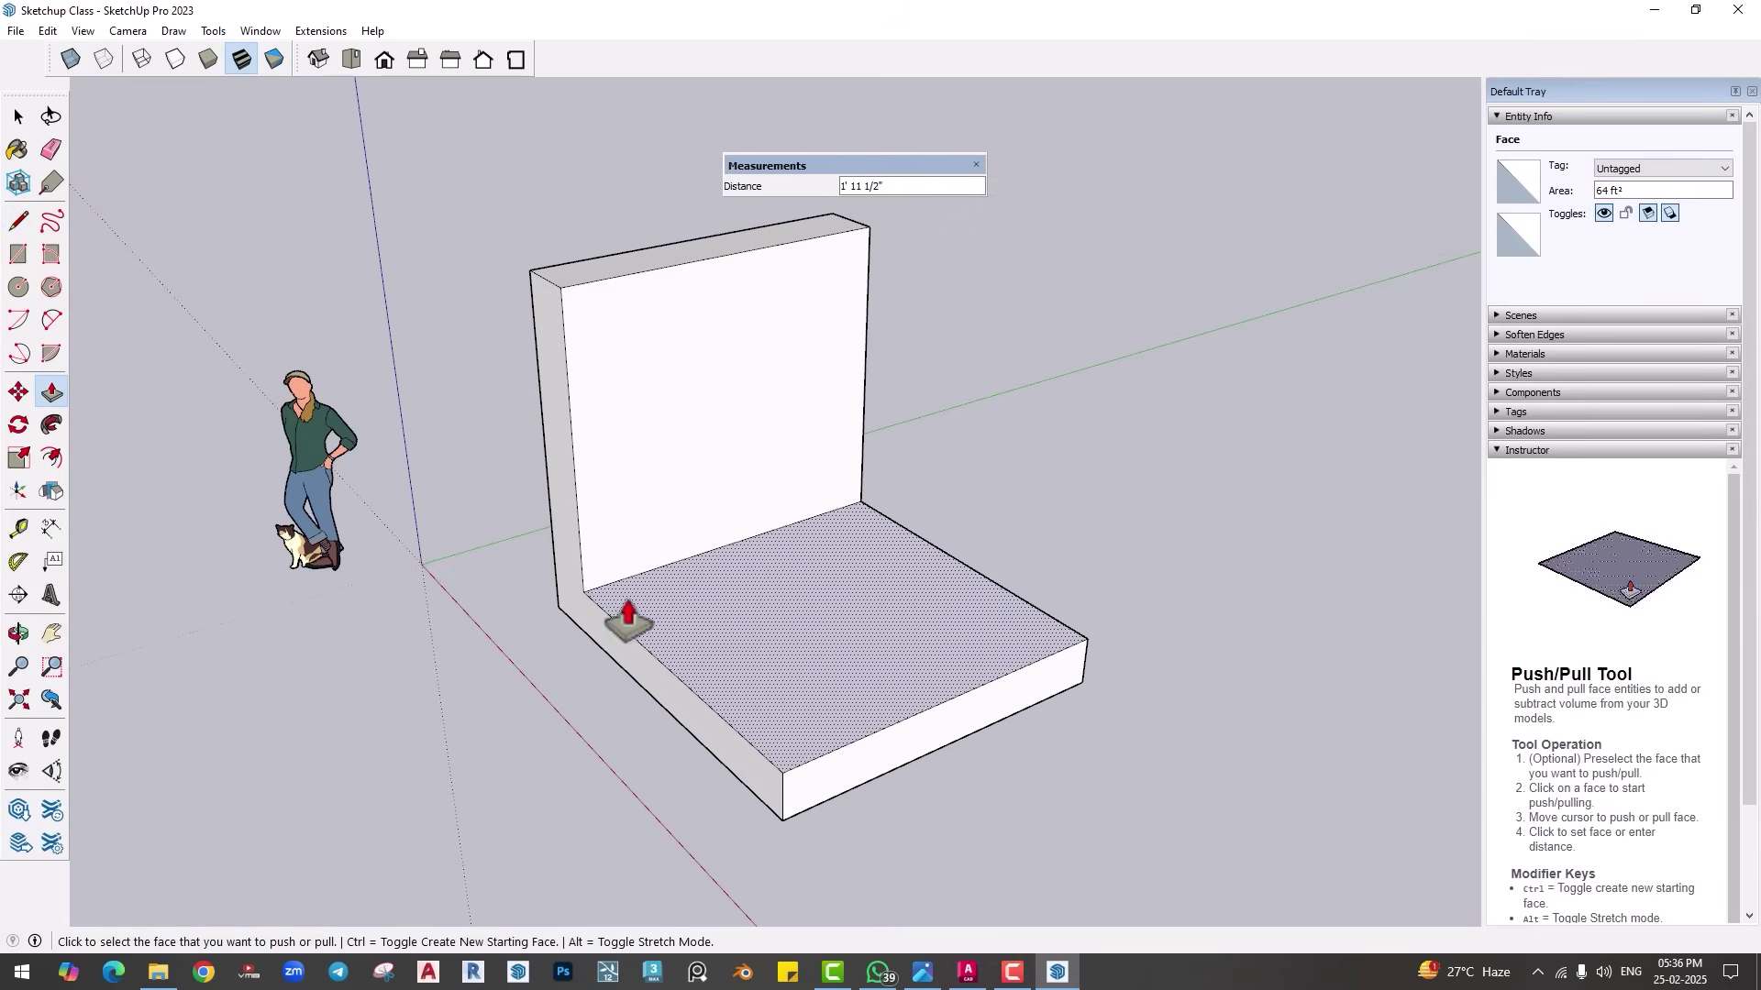
{"action": "middle_click_drag", "start_coordinate": [620, 617], "coordinate": [820, 550]}
{"action": "left_click", "coordinate": [562, 538]}
{"action": "left_click", "coordinate": [483, 562]}
Step: Draw a 2-Point Arc rounding the upper front corner of the base on the L-shaped side face
{"action": "middle_click_drag", "start_coordinate": [841, 850], "coordinate": [896, 660]}
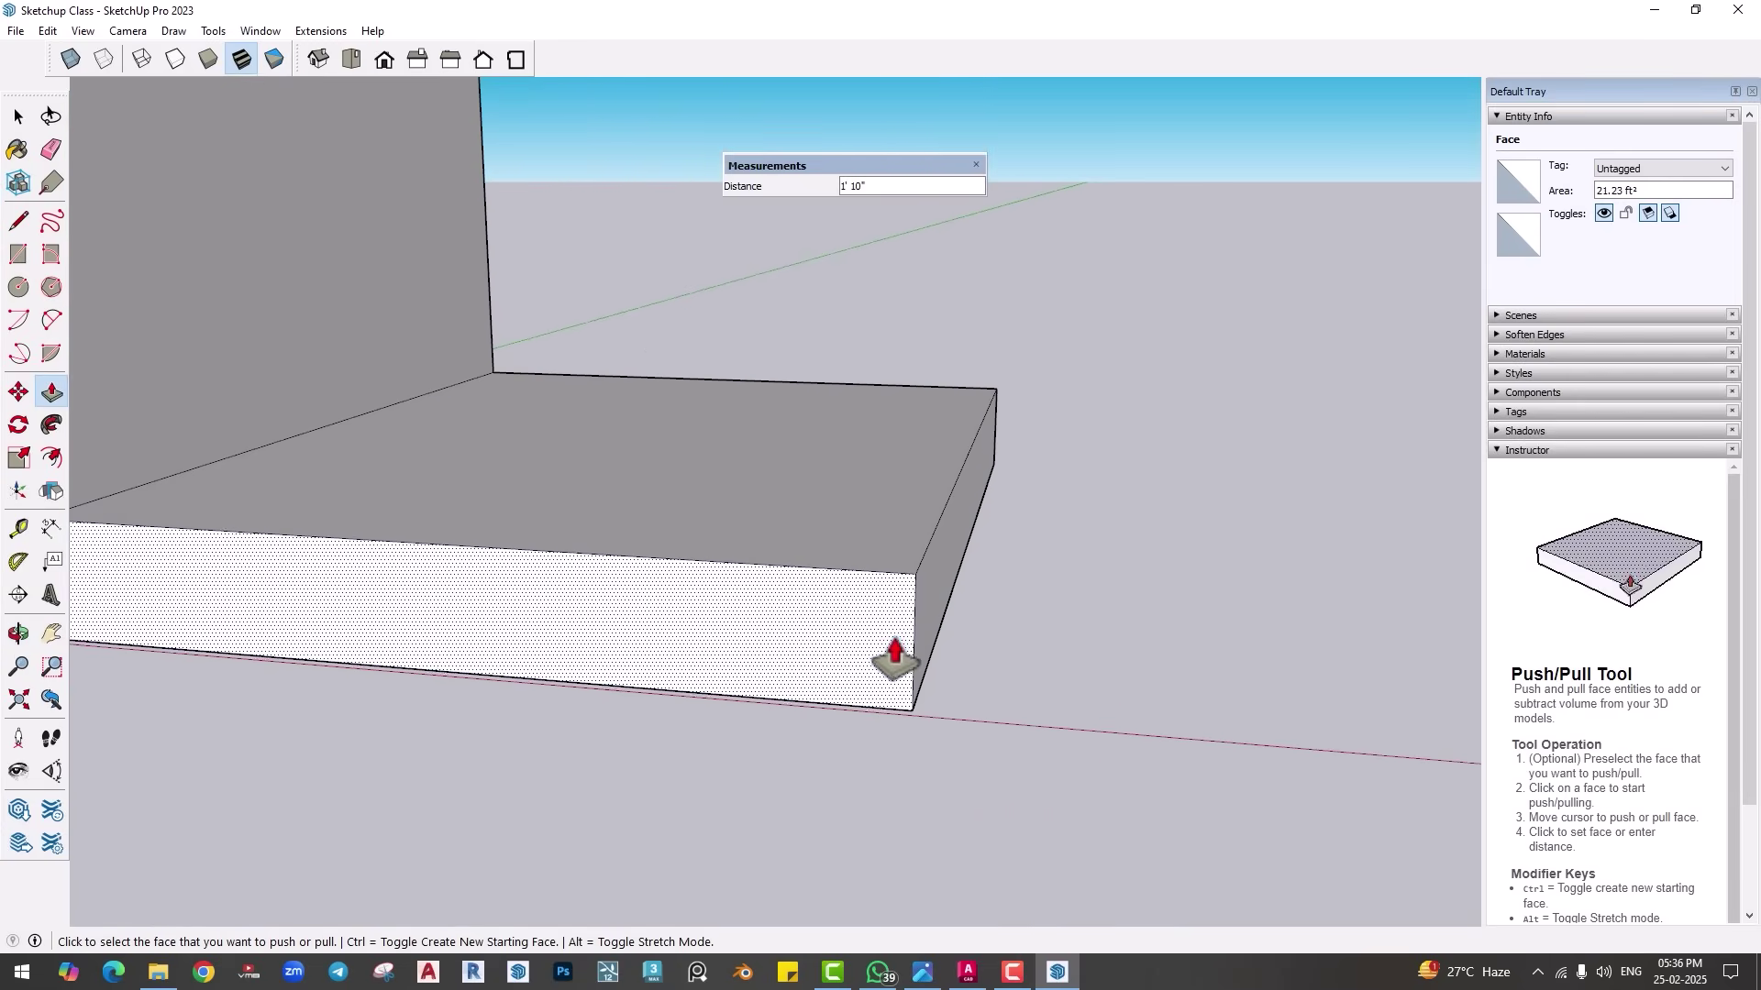
{"action": "left_click", "coordinate": [52, 320]}
{"action": "left_click", "coordinate": [837, 569]}
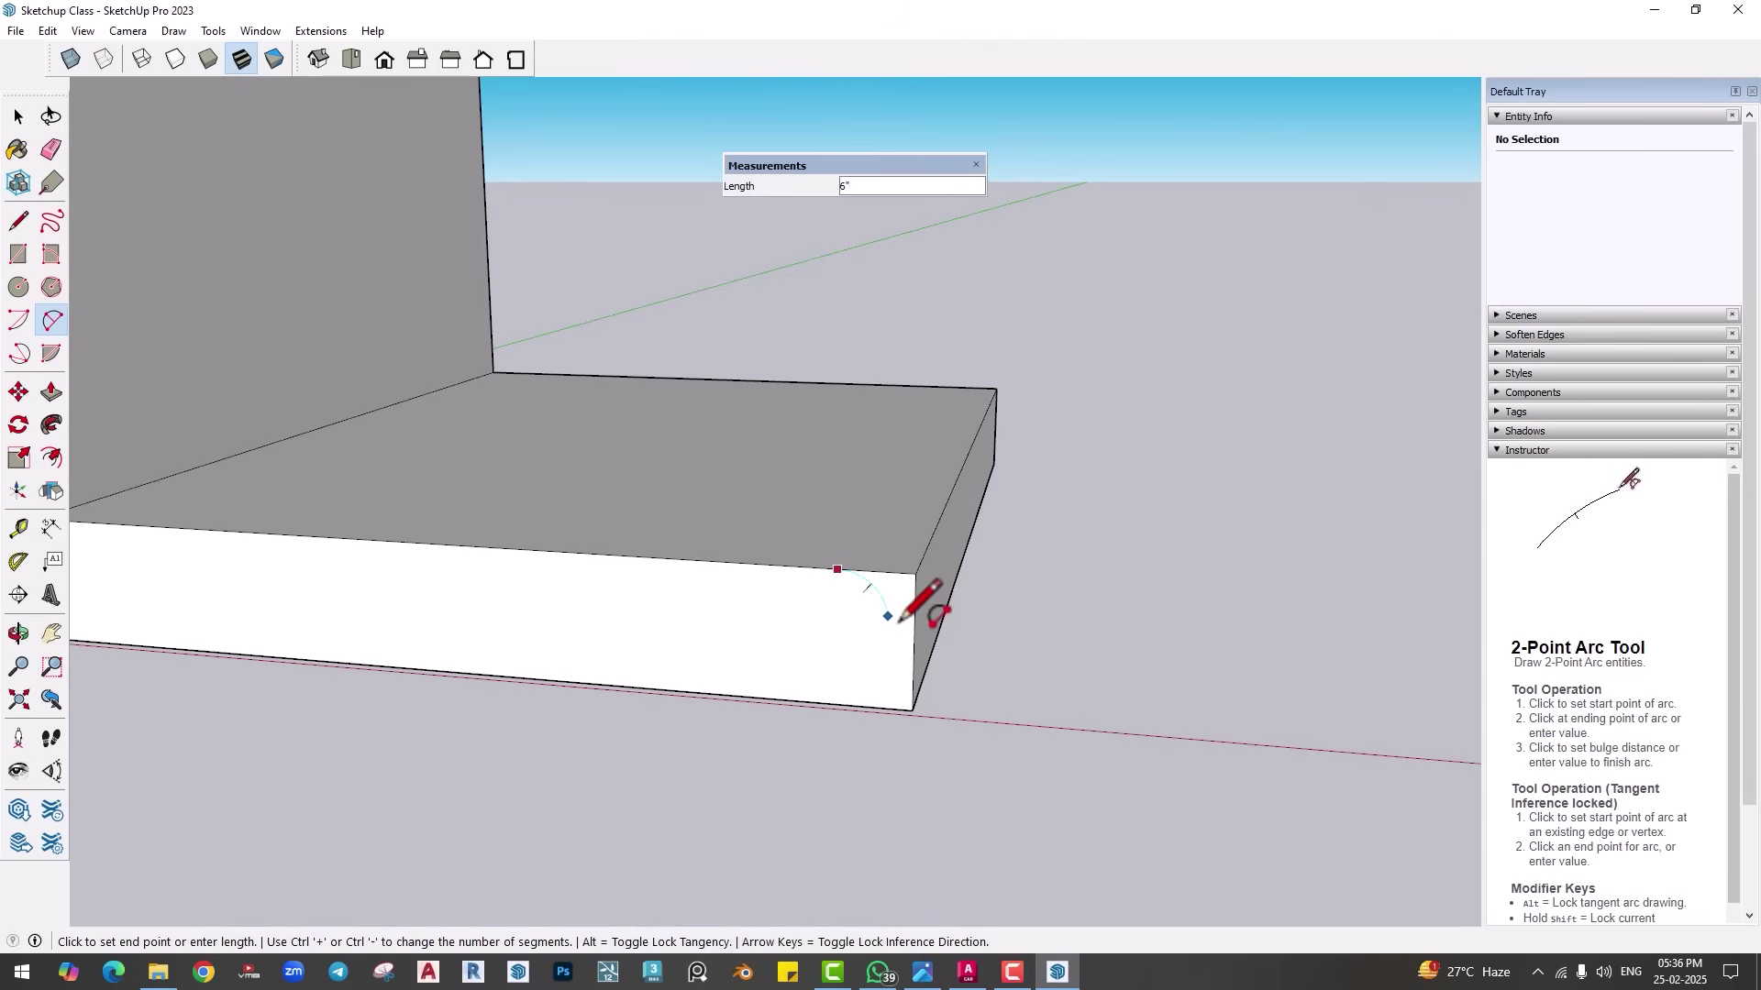
{"action": "left_click", "coordinate": [914, 644]}
Step: Push the corner piece outside the arc 9' 10 1/2" through the base to round its whole front edge
{"action": "key", "text": "p"}
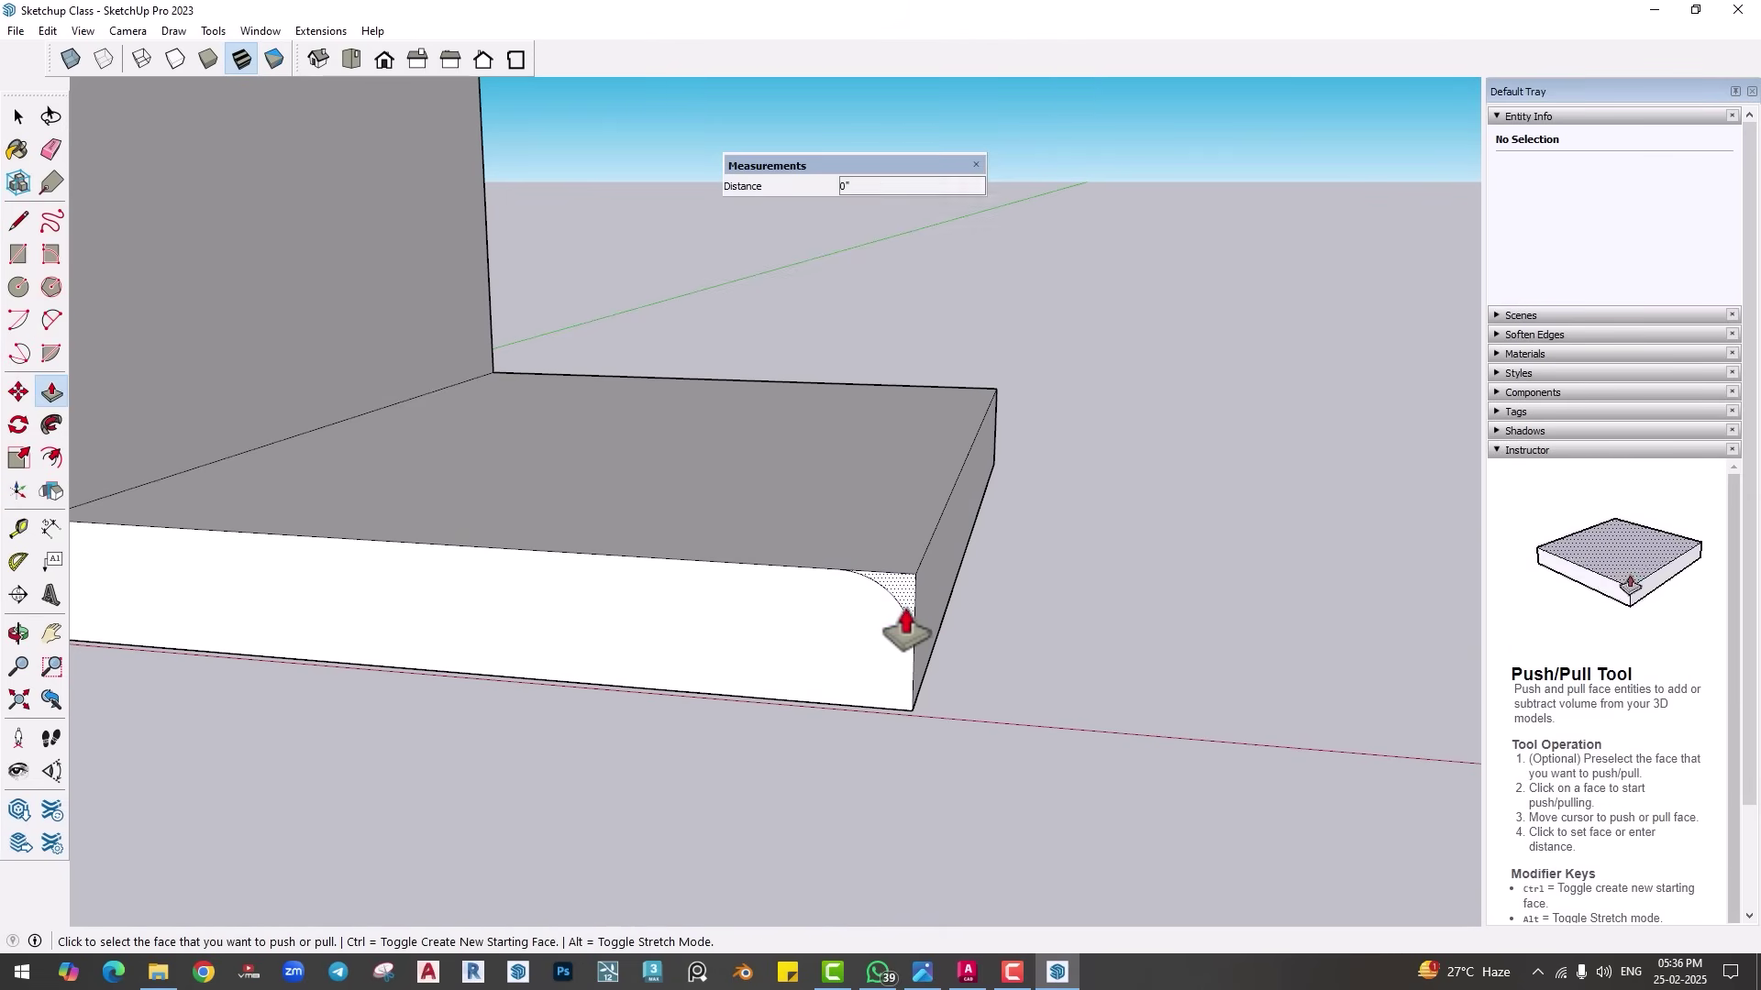
{"action": "left_click_drag", "start_coordinate": [906, 629], "coordinate": [986, 412]}
{"action": "middle_click_drag", "start_coordinate": [986, 413], "coordinate": [894, 514]}
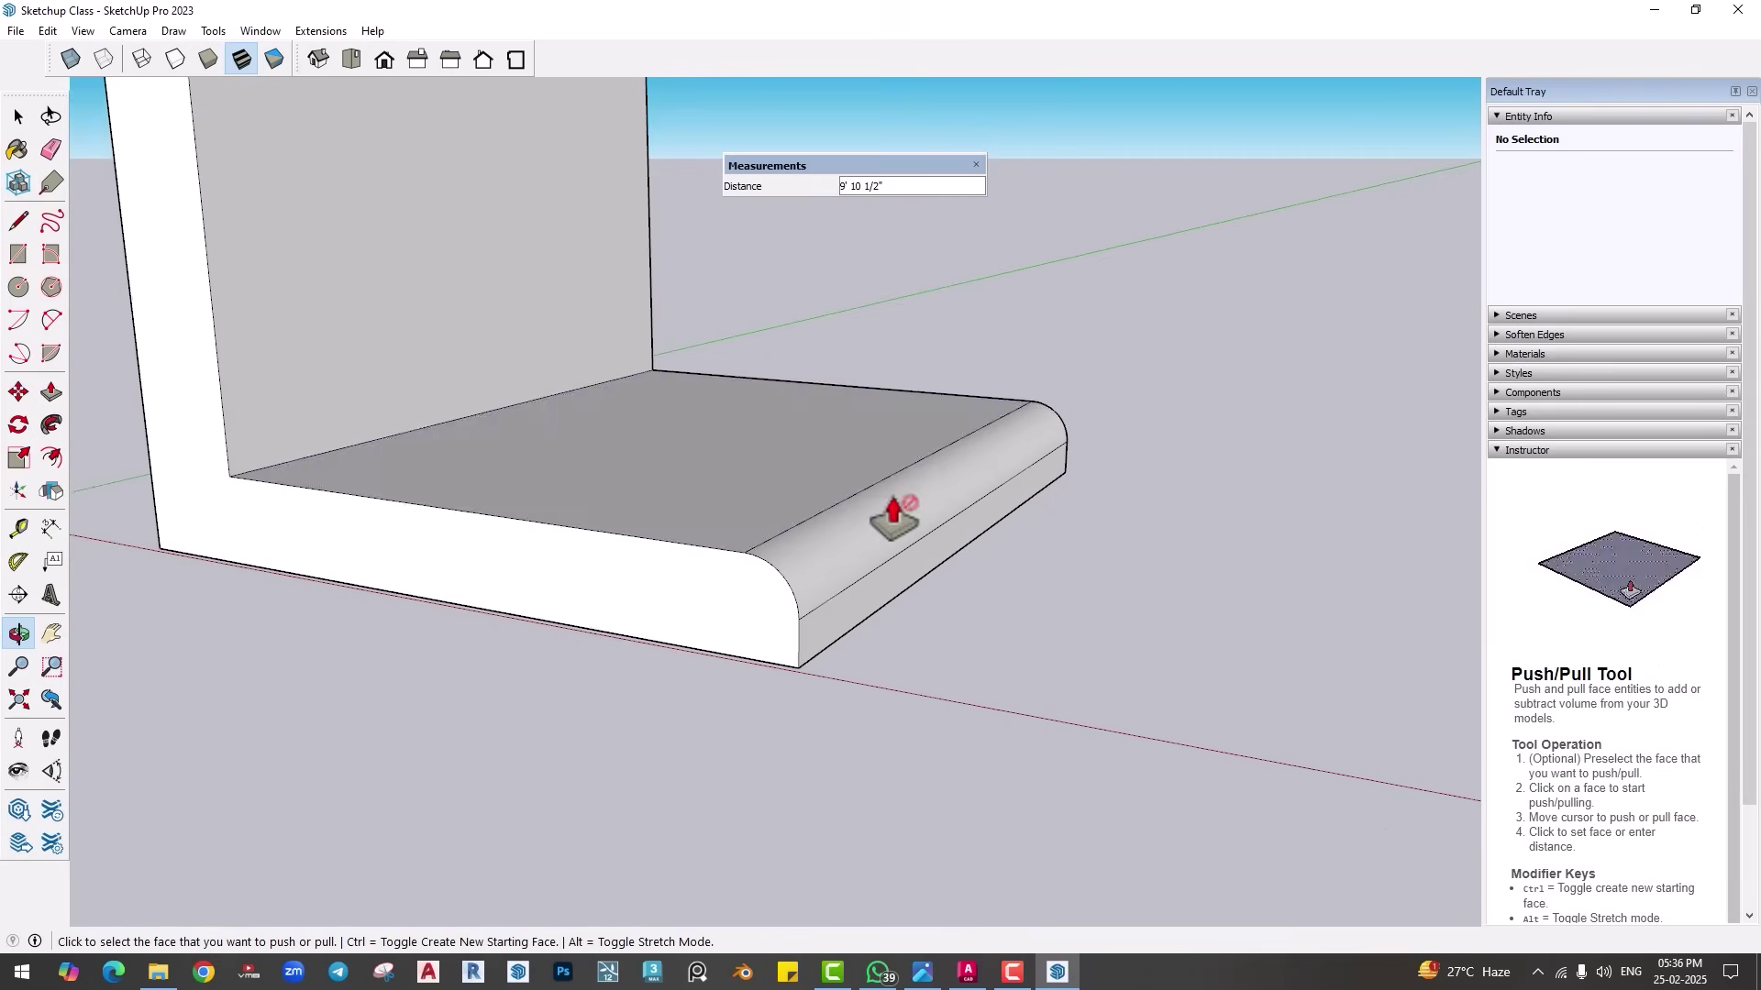
Step: Draw a triangular profile in front of the base, from its lower corner outward and back up to the arc's end
{"action": "middle_click_drag", "start_coordinate": [767, 554], "coordinate": [1064, 777], "text": "shift"}
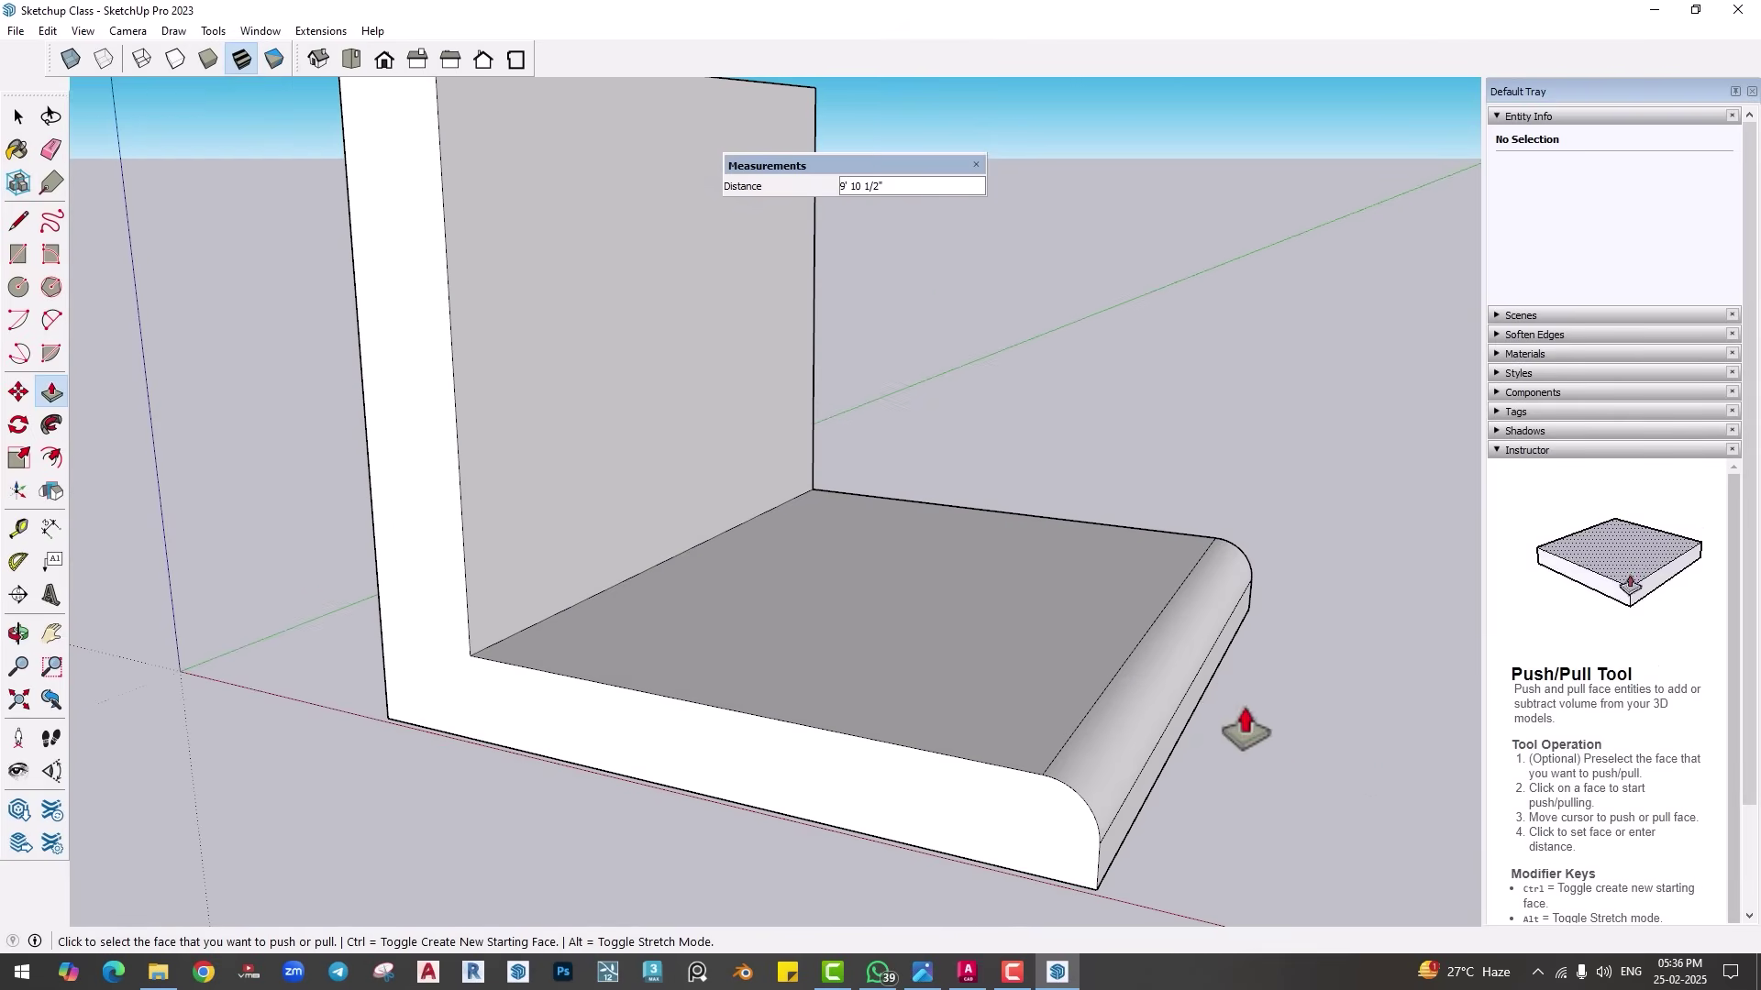
{"action": "middle_click", "coordinate": [510, 617]}
{"action": "key", "text": "l"}
{"action": "scroll", "coordinate": [605, 610], "scroll_direction": "up", "scroll_amount": 2}
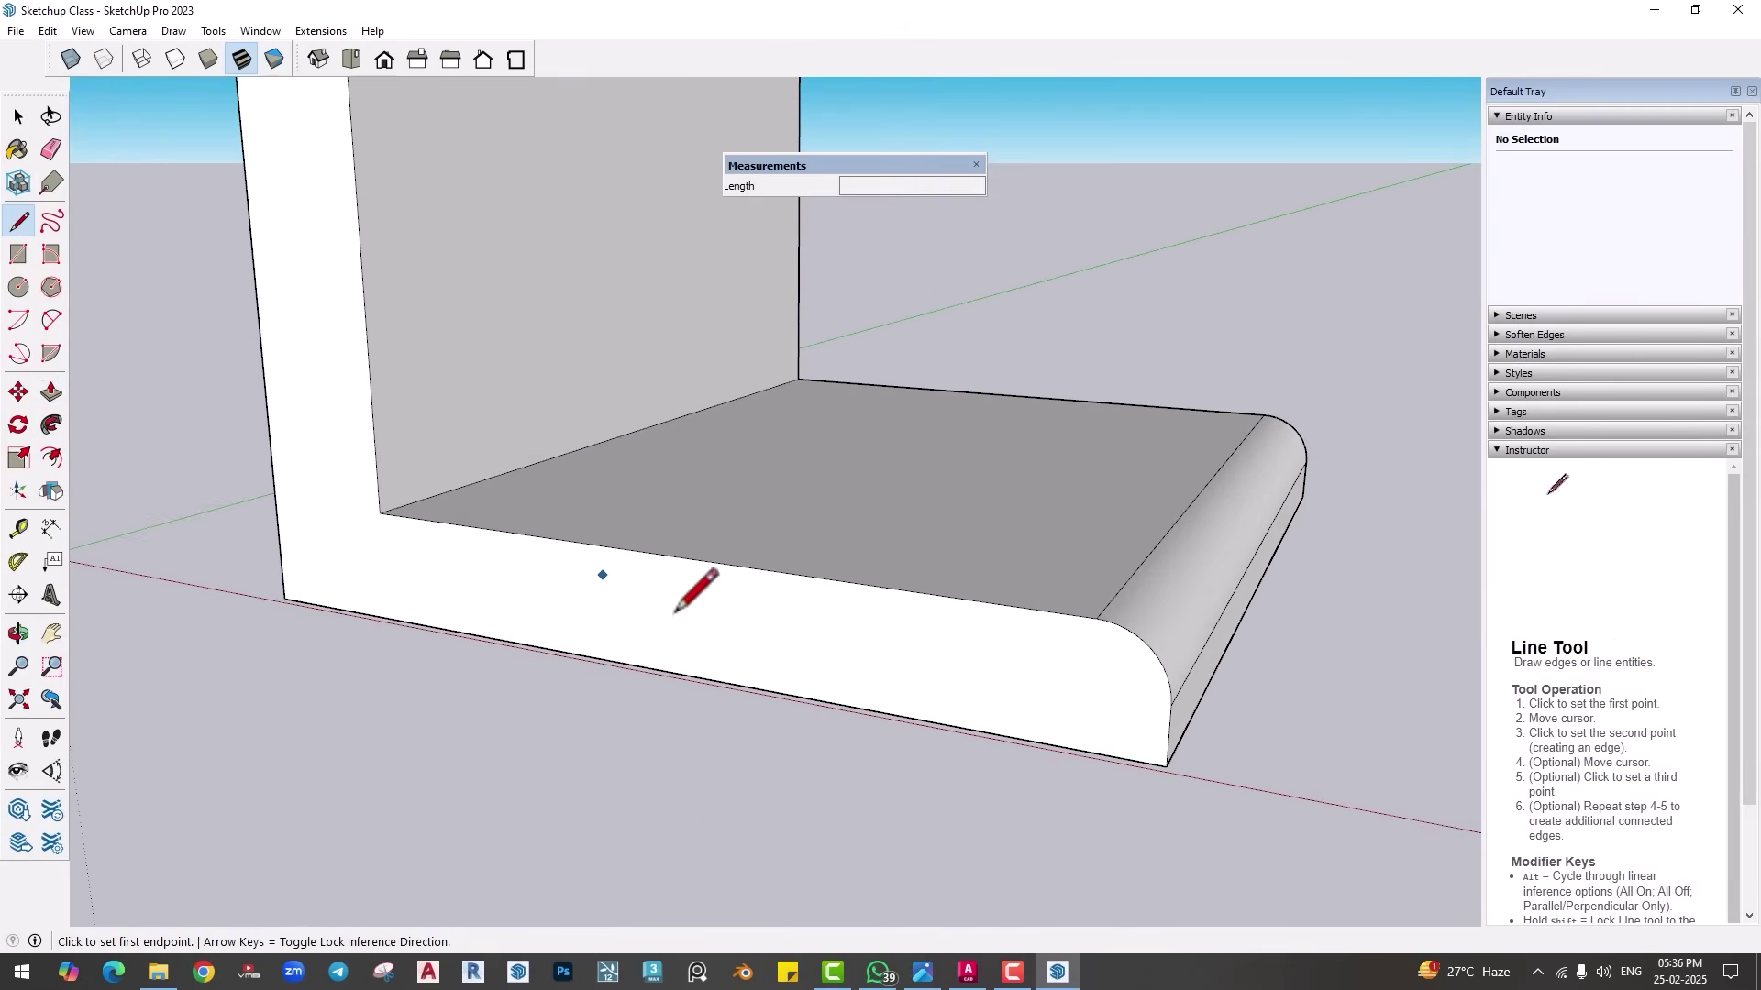
{"action": "middle_click_drag", "start_coordinate": [674, 613], "coordinate": [960, 564]}
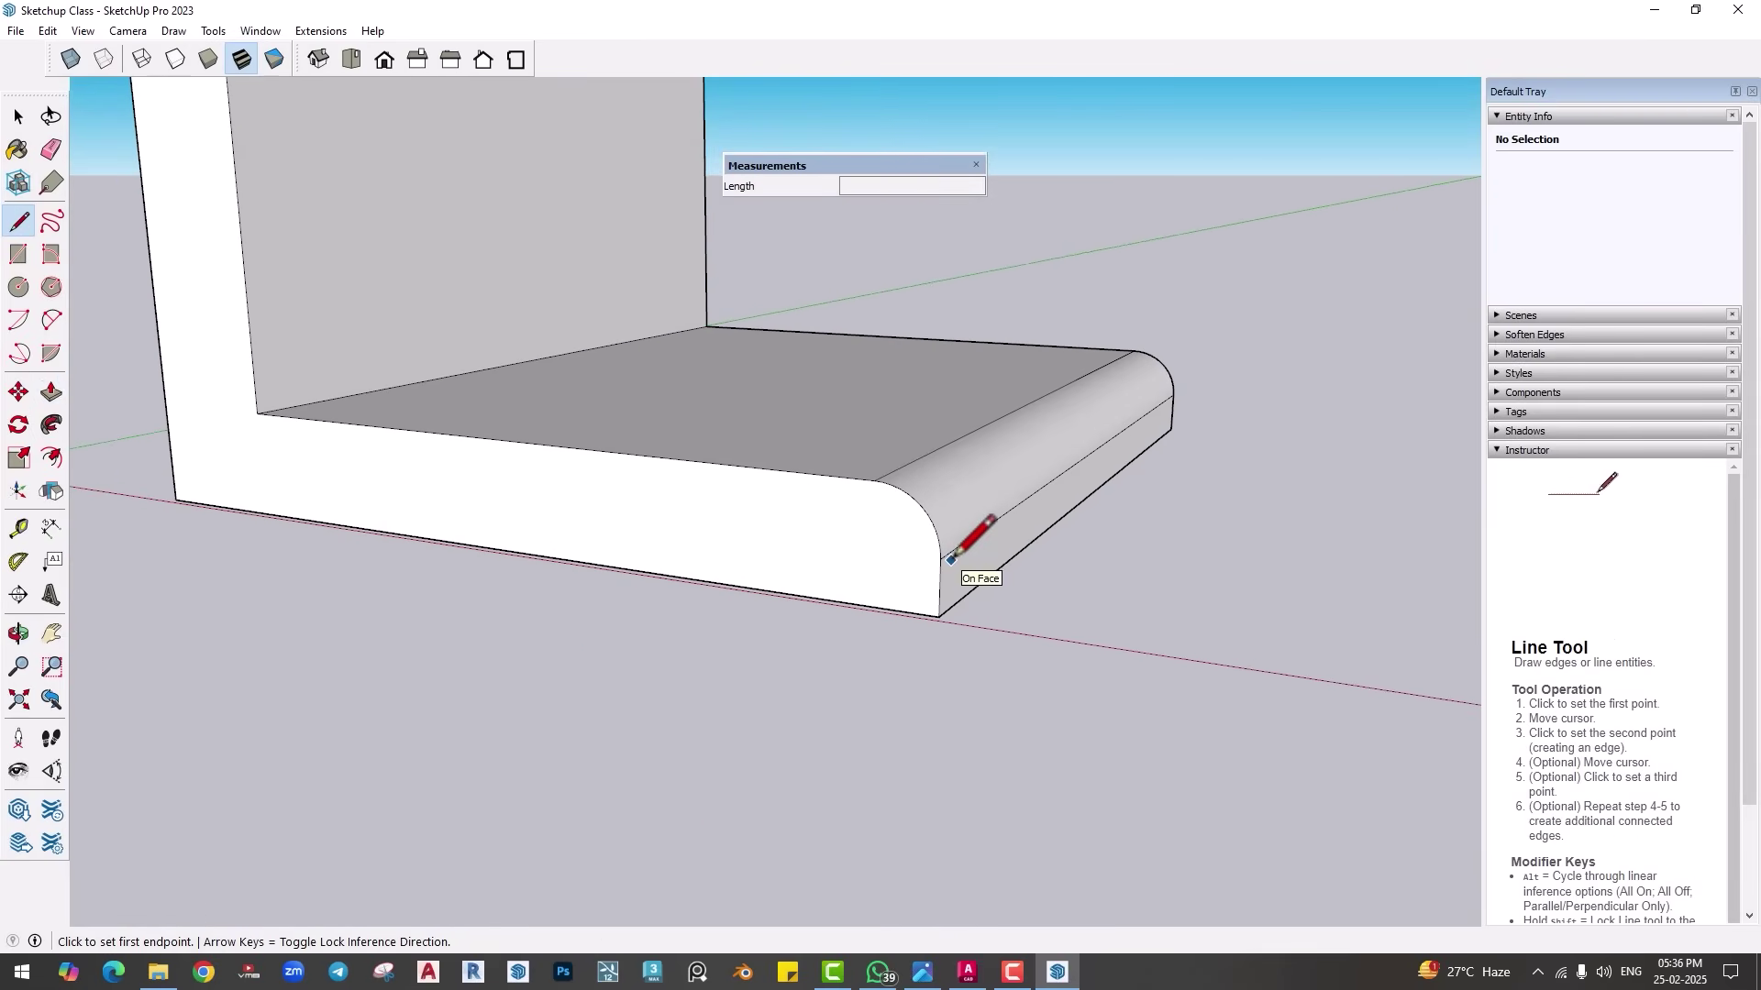
{"action": "left_click", "coordinate": [944, 558]}
{"action": "left_click", "coordinate": [938, 617]}
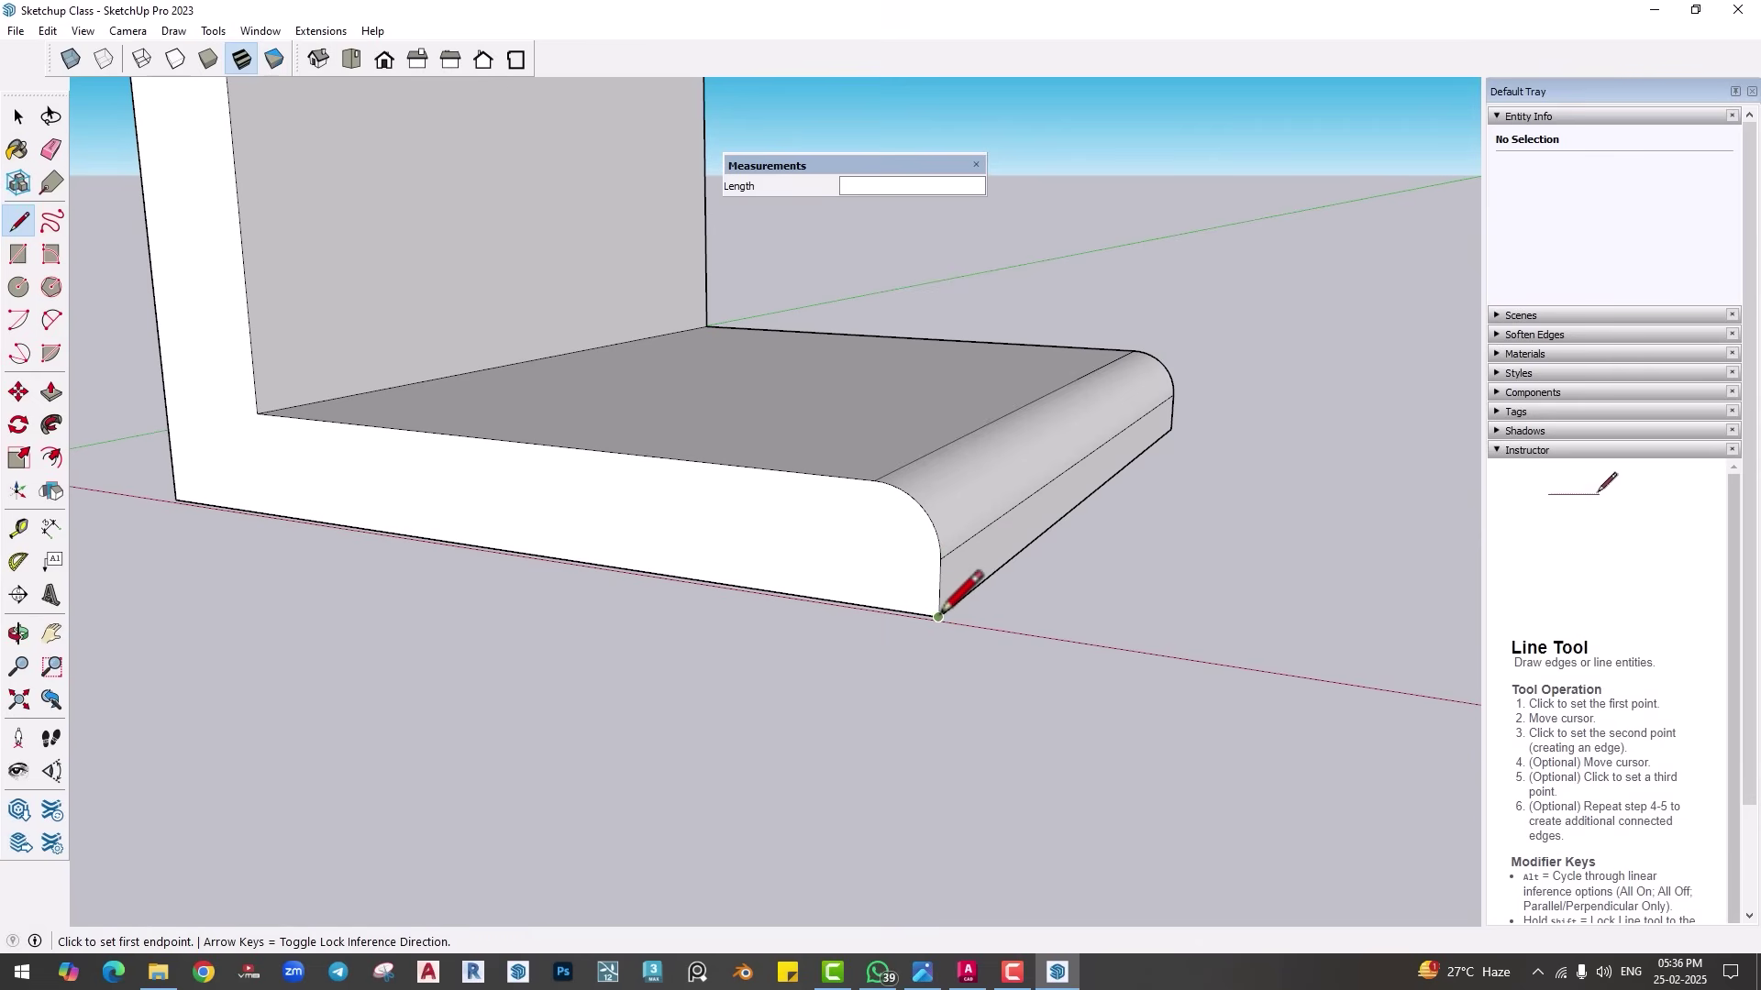
{"action": "left_click", "coordinate": [938, 617]}
{"action": "left_click", "coordinate": [1048, 633]}
{"action": "left_click", "coordinate": [941, 558]}
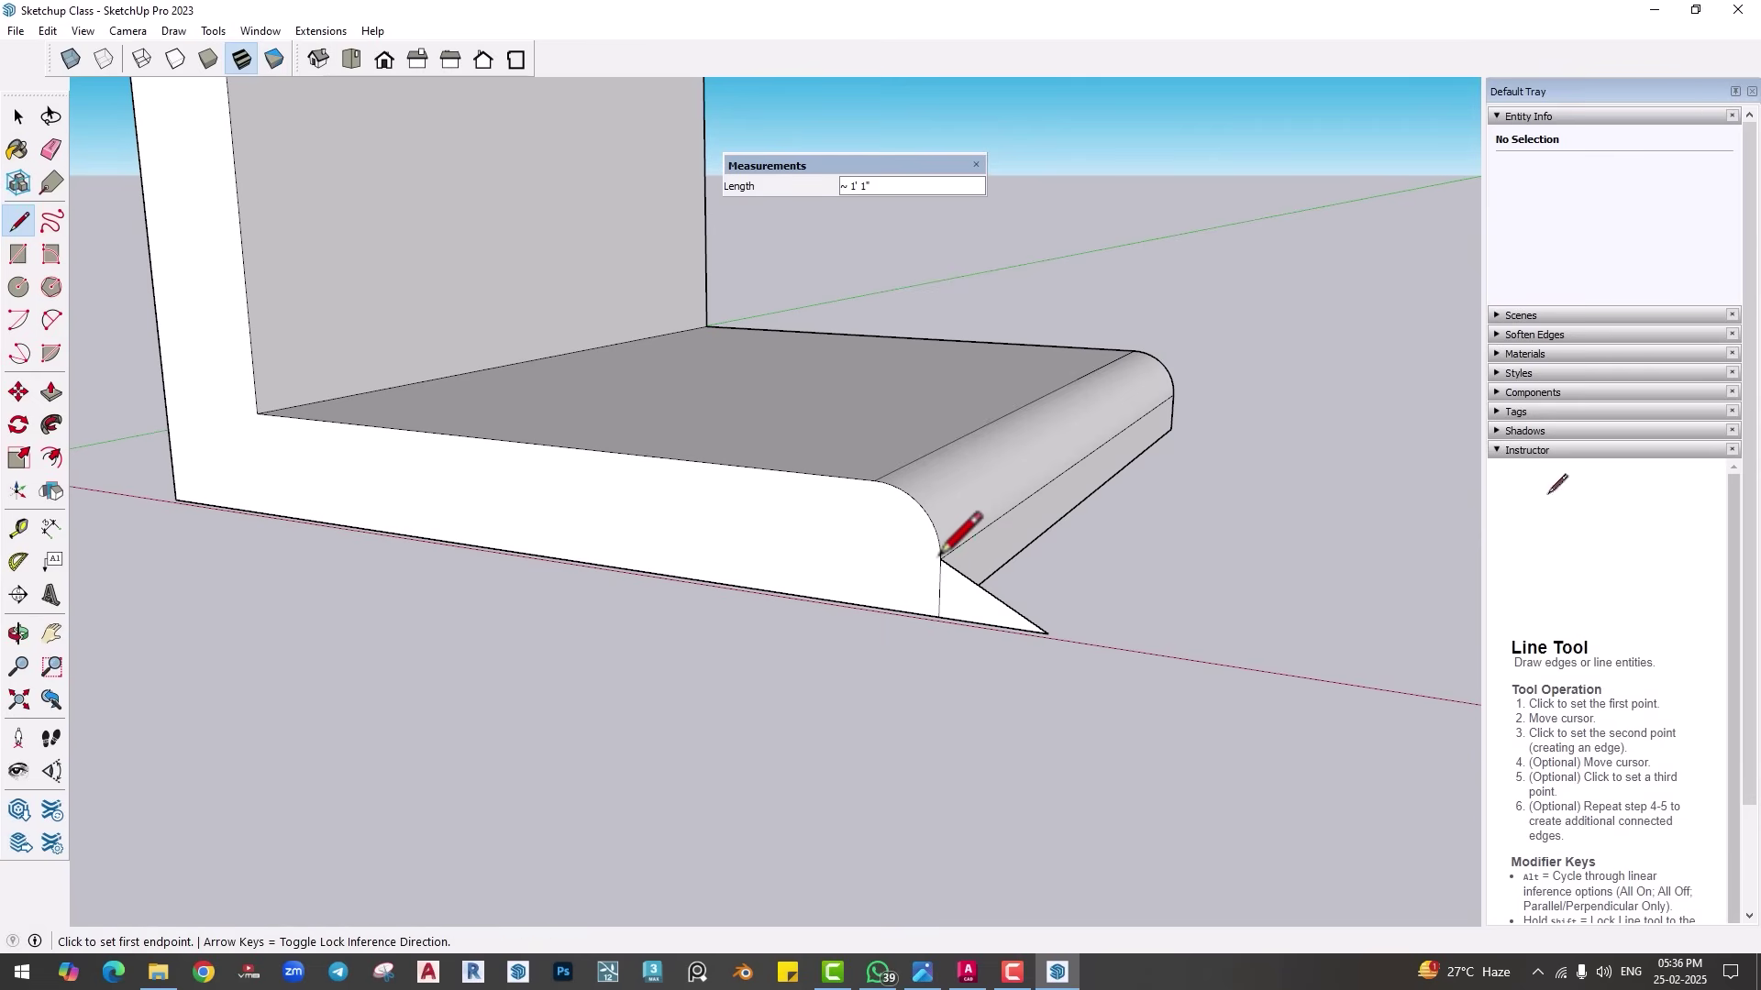
Step: Extrude the triangle 9' 10 1/2" along the base's front edge to form a sloped lip
{"action": "key", "text": "p"}
{"action": "left_click", "coordinate": [953, 605]}
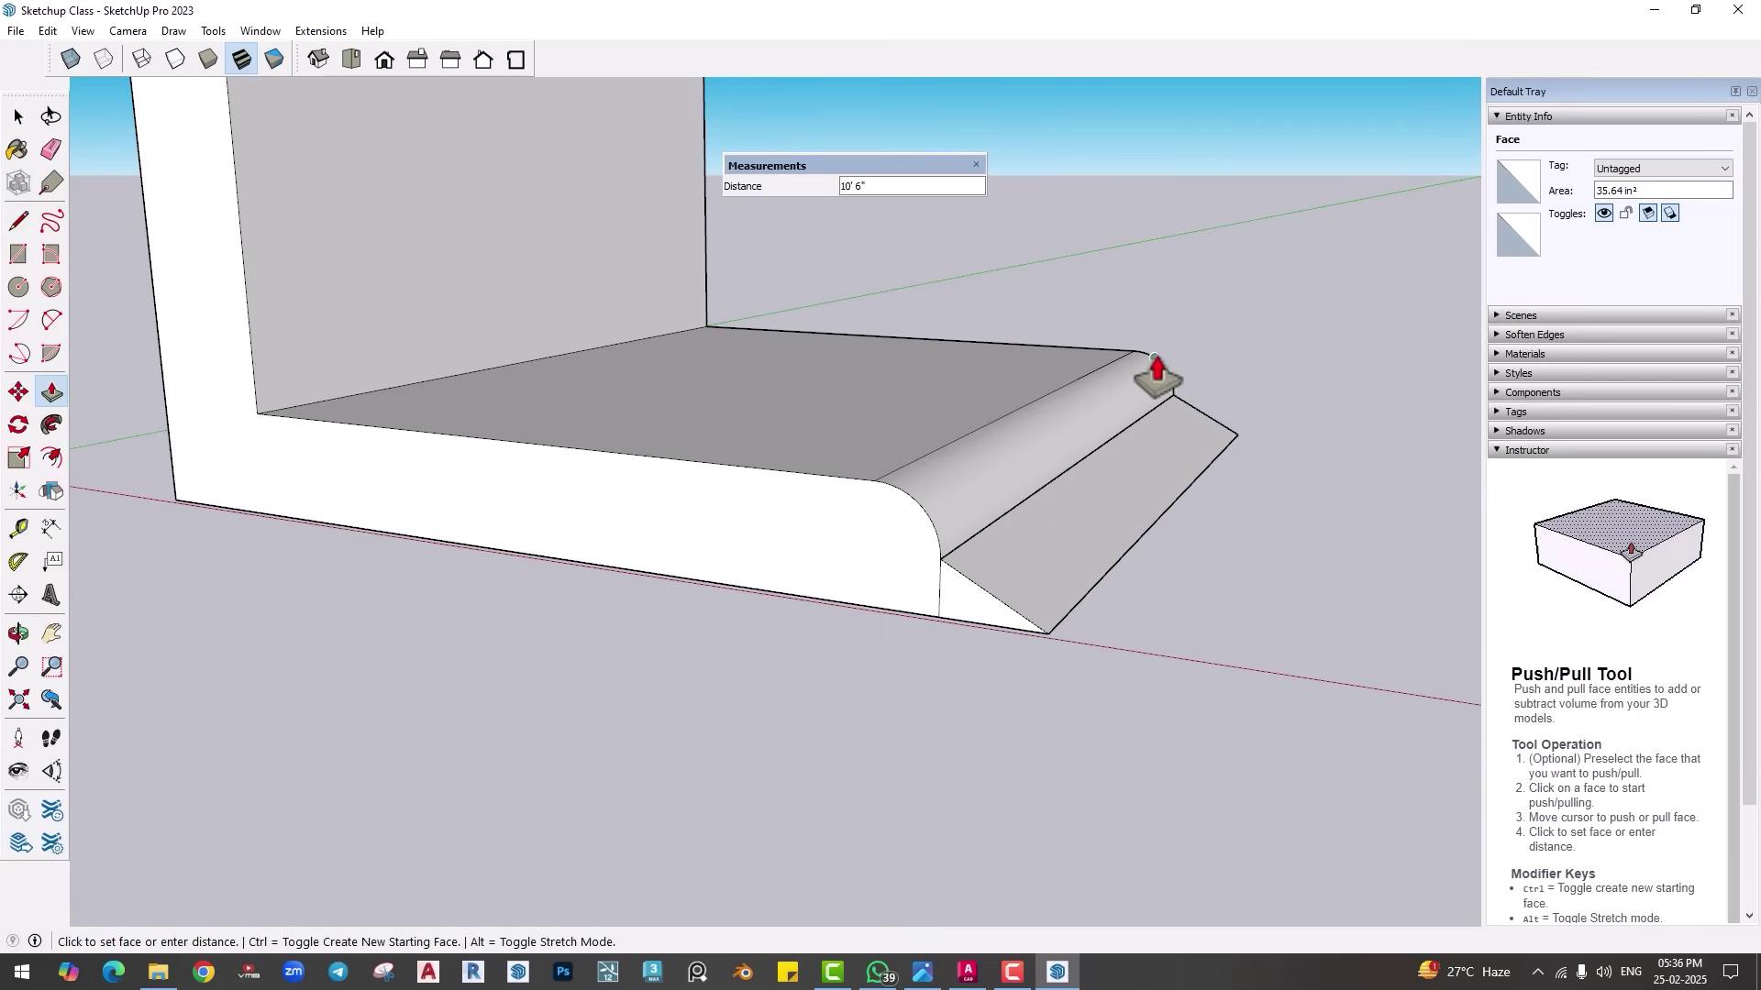
{"action": "left_click", "coordinate": [1161, 390]}
Step: Draw a tall window-shaped rectangle on the wall face above the base
{"action": "middle_click_drag", "start_coordinate": [1161, 390], "coordinate": [747, 657]}
{"action": "scroll", "coordinate": [747, 657], "scroll_direction": "down", "scroll_amount": 5}
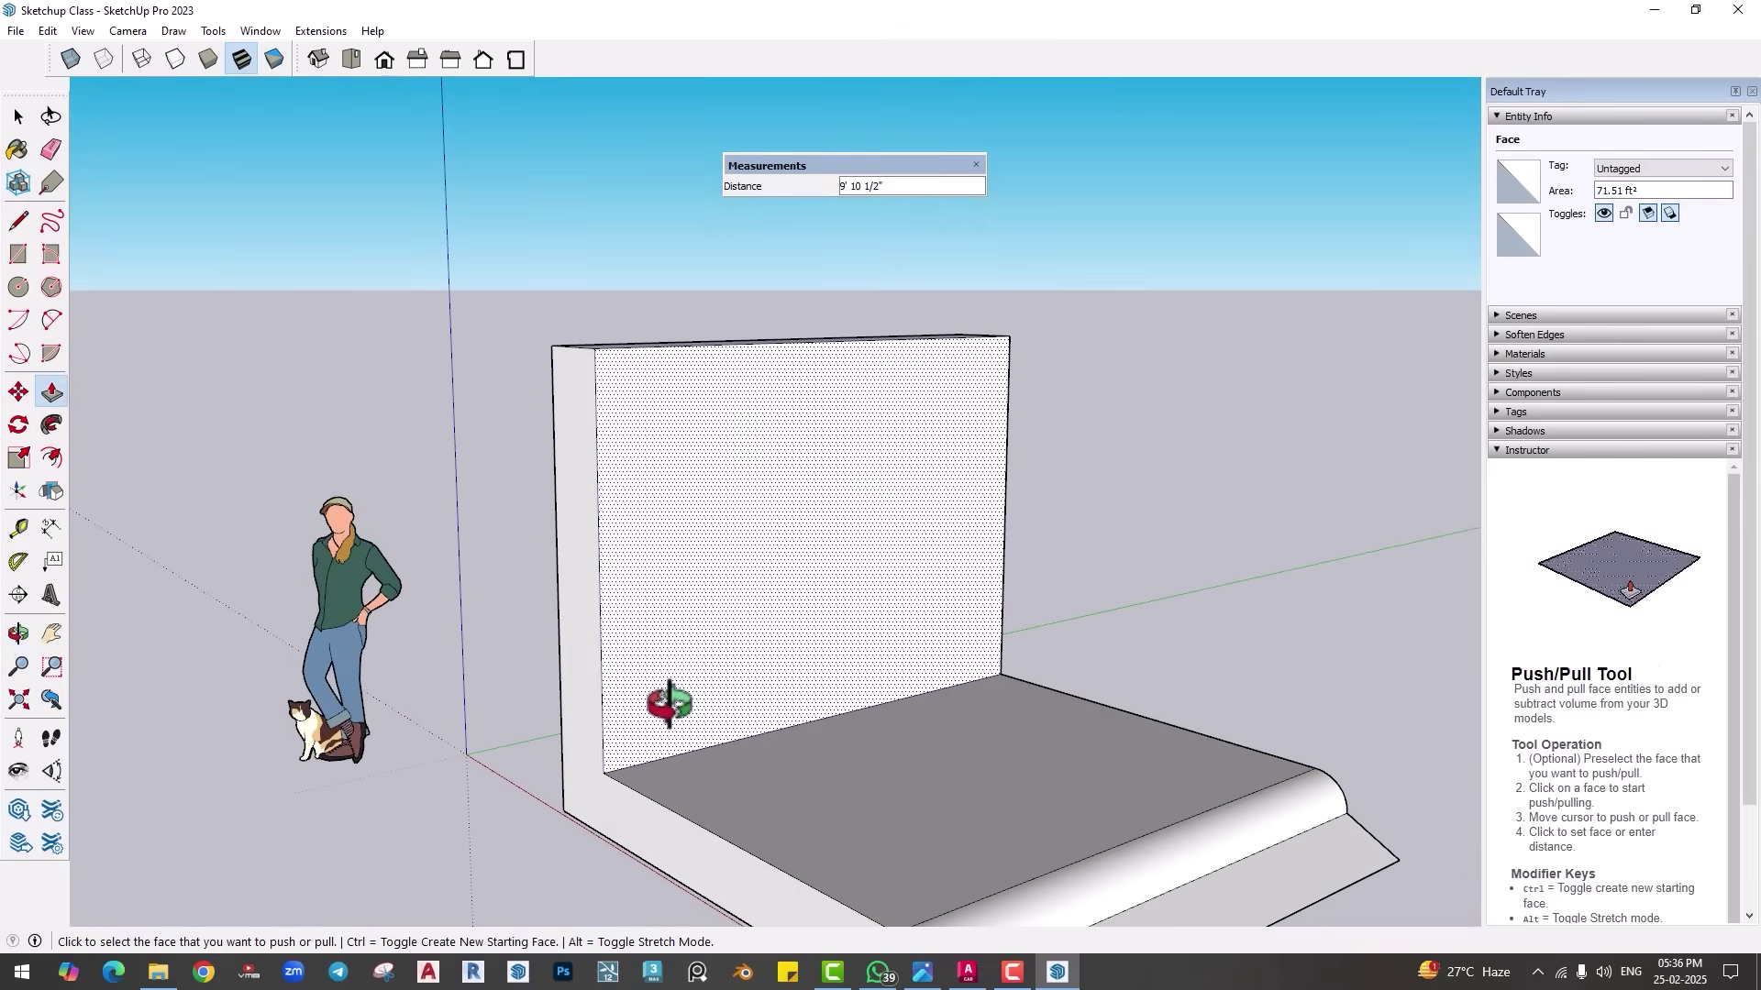
{"action": "left_click", "coordinate": [19, 254]}
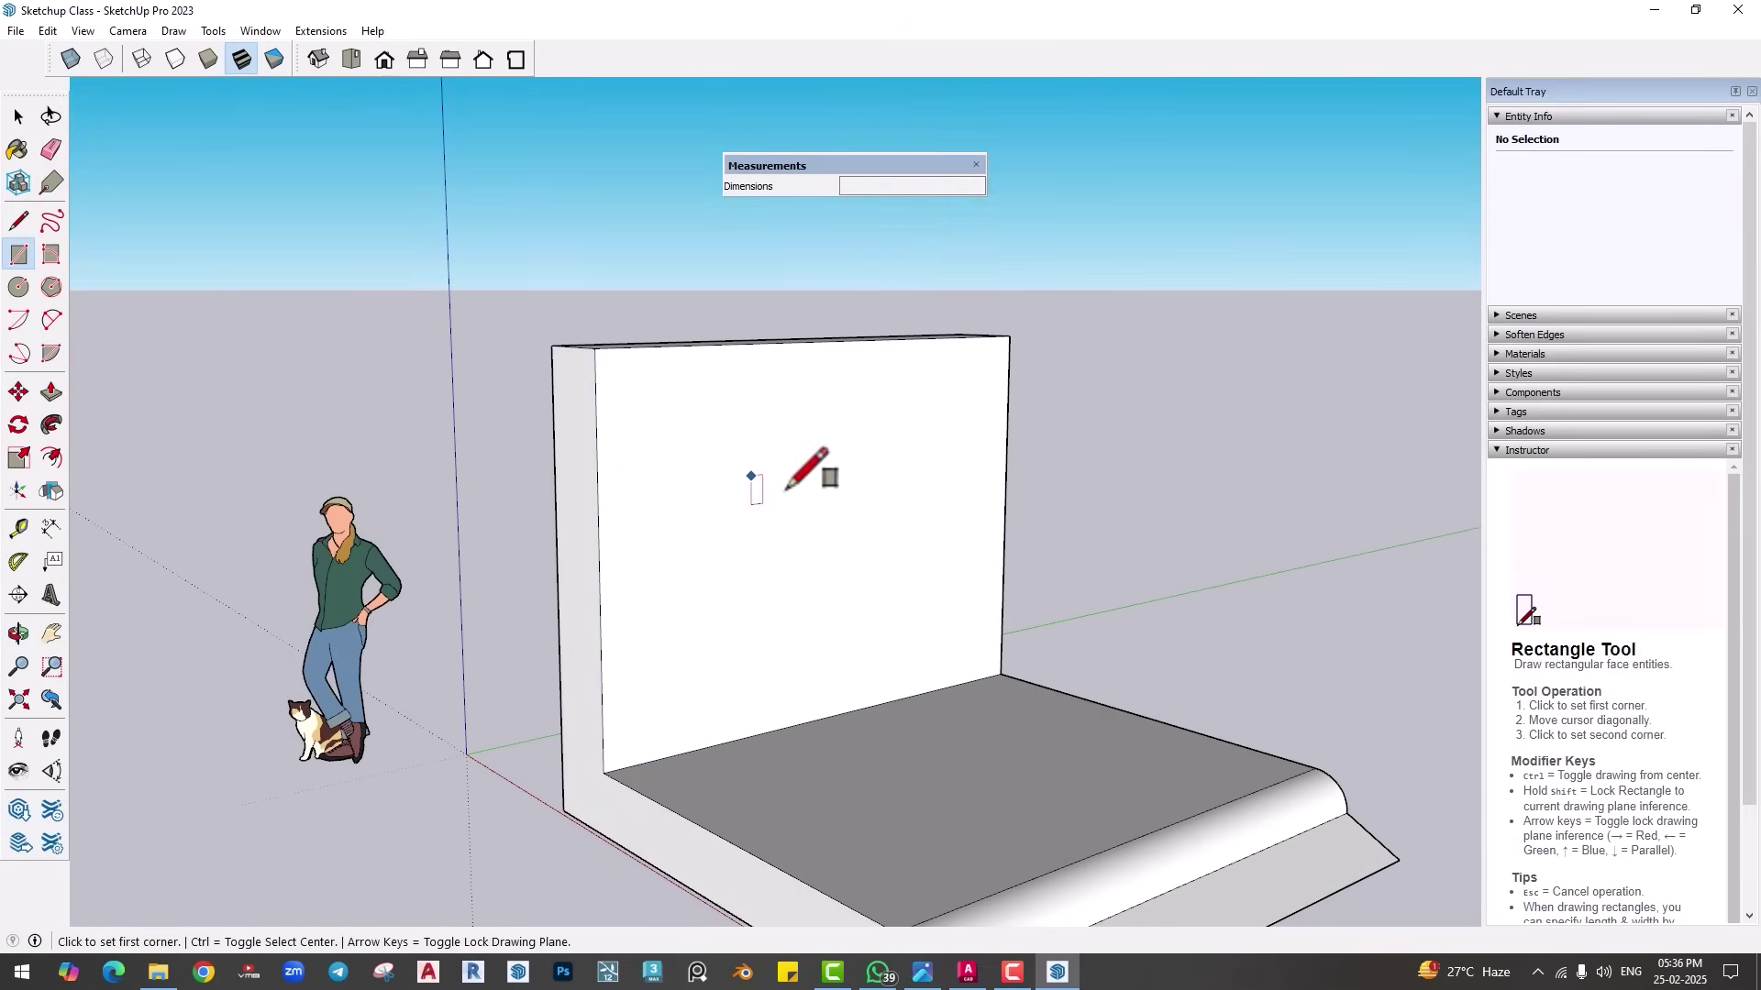
{"action": "left_click", "coordinate": [667, 426]}
{"action": "left_click", "coordinate": [810, 655]}
Step: Push the rectangle into the wall and on past its back, to a distance of about 6' 11"
{"action": "key", "text": "p"}
{"action": "middle_click_drag", "start_coordinate": [811, 649], "coordinate": [756, 601]}
{"action": "left_click", "coordinate": [757, 600]}
{"action": "mouse_move", "coordinate": [752, 587]}
{"action": "middle_mouse_down"}
{"action": "mouse_move", "coordinate": [994, 676]}
{"action": "mouse_move", "coordinate": [746, 675]}
{"action": "mouse_move", "coordinate": [731, 562]}
{"action": "mouse_move", "coordinate": [740, 578]}
{"action": "mouse_move", "coordinate": [692, 582]}
{"action": "mouse_move", "coordinate": [732, 592]}
{"action": "middle_mouse_up"}
{"action": "left_click", "coordinate": [745, 578]}
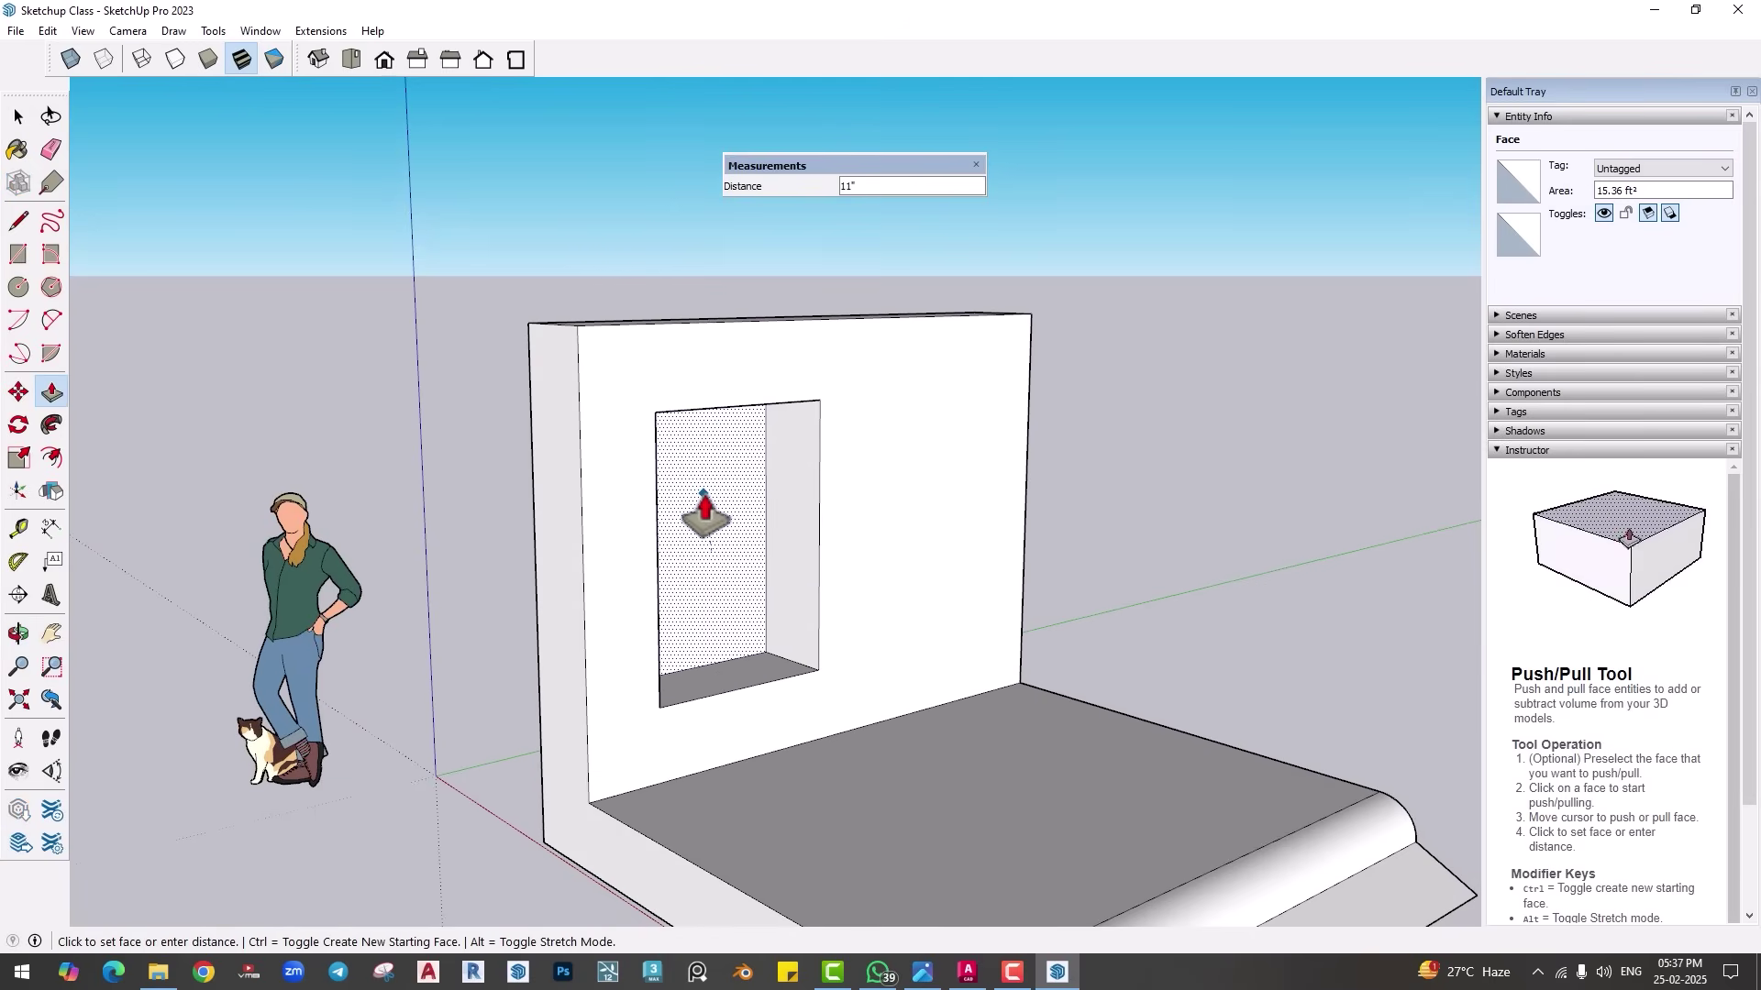
{"action": "left_click", "coordinate": [826, 728]}
{"action": "middle_click_drag", "start_coordinate": [825, 728], "coordinate": [728, 590]}
{"action": "left_click", "coordinate": [720, 542]}
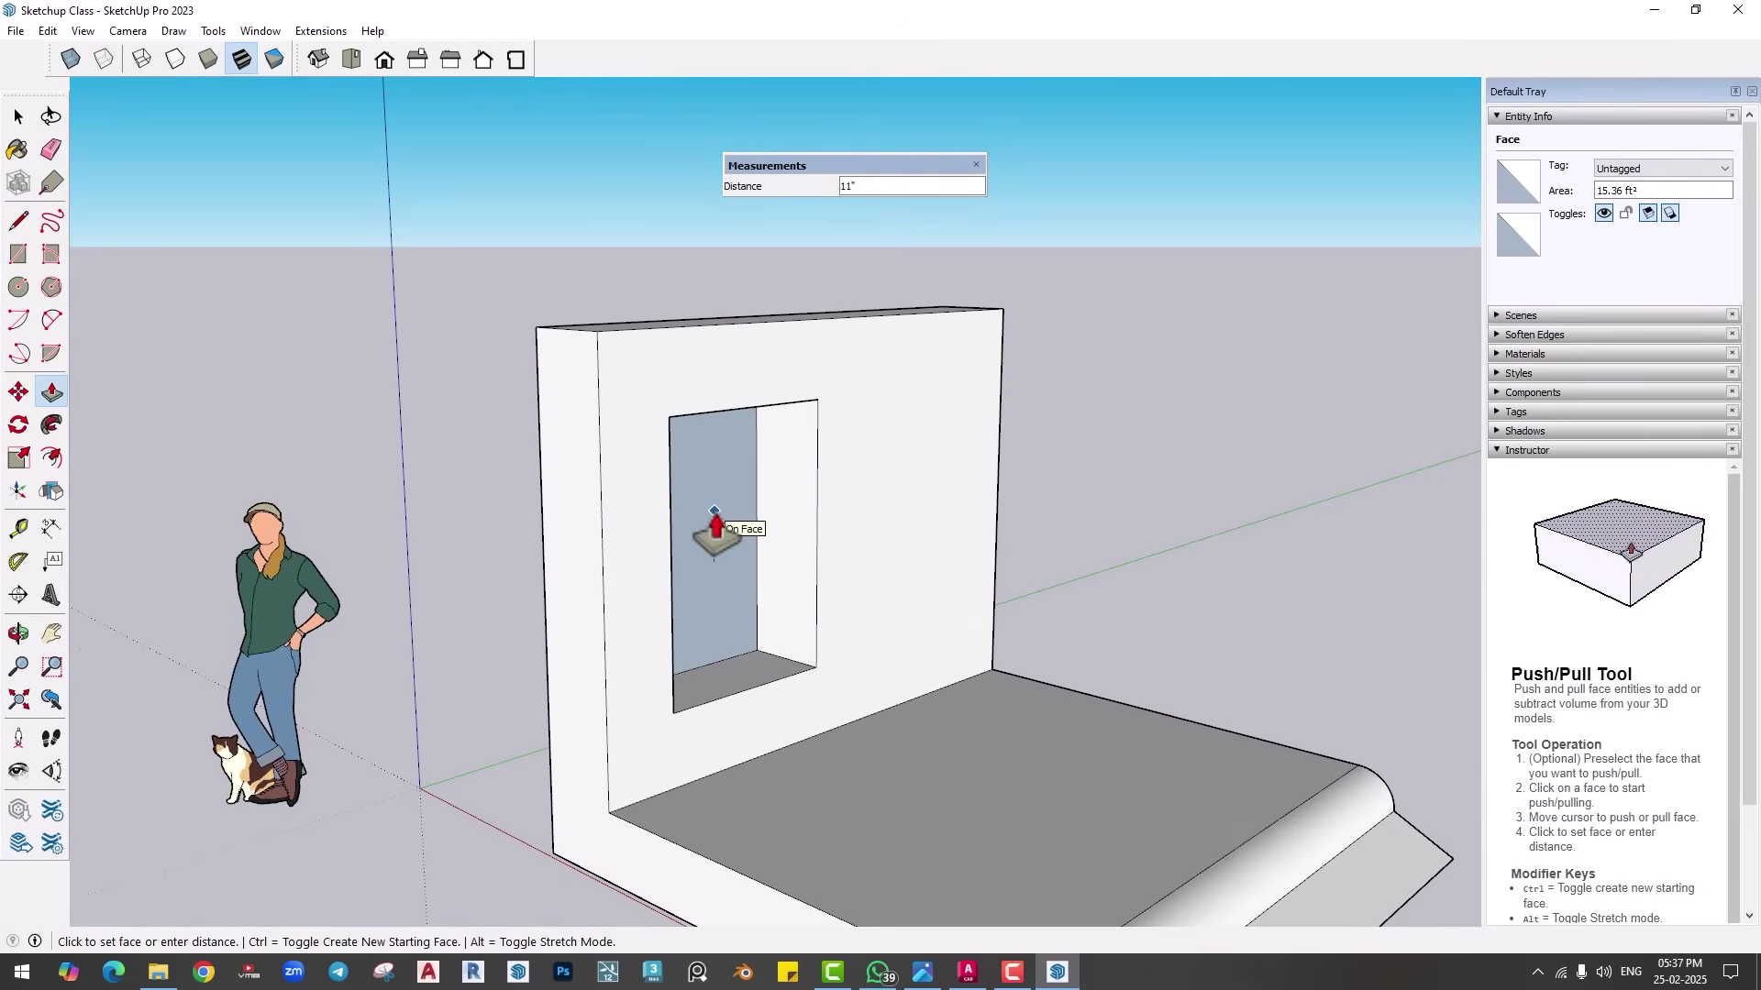
{"action": "left_click", "coordinate": [506, 564]}
{"action": "mouse_move", "coordinate": [487, 669]}
{"action": "middle_mouse_down"}
{"action": "mouse_move", "coordinate": [841, 652]}
{"action": "mouse_move", "coordinate": [464, 660]}
{"action": "mouse_move", "coordinate": [622, 692]}
{"action": "mouse_move", "coordinate": [495, 699]}
{"action": "middle_mouse_up"}
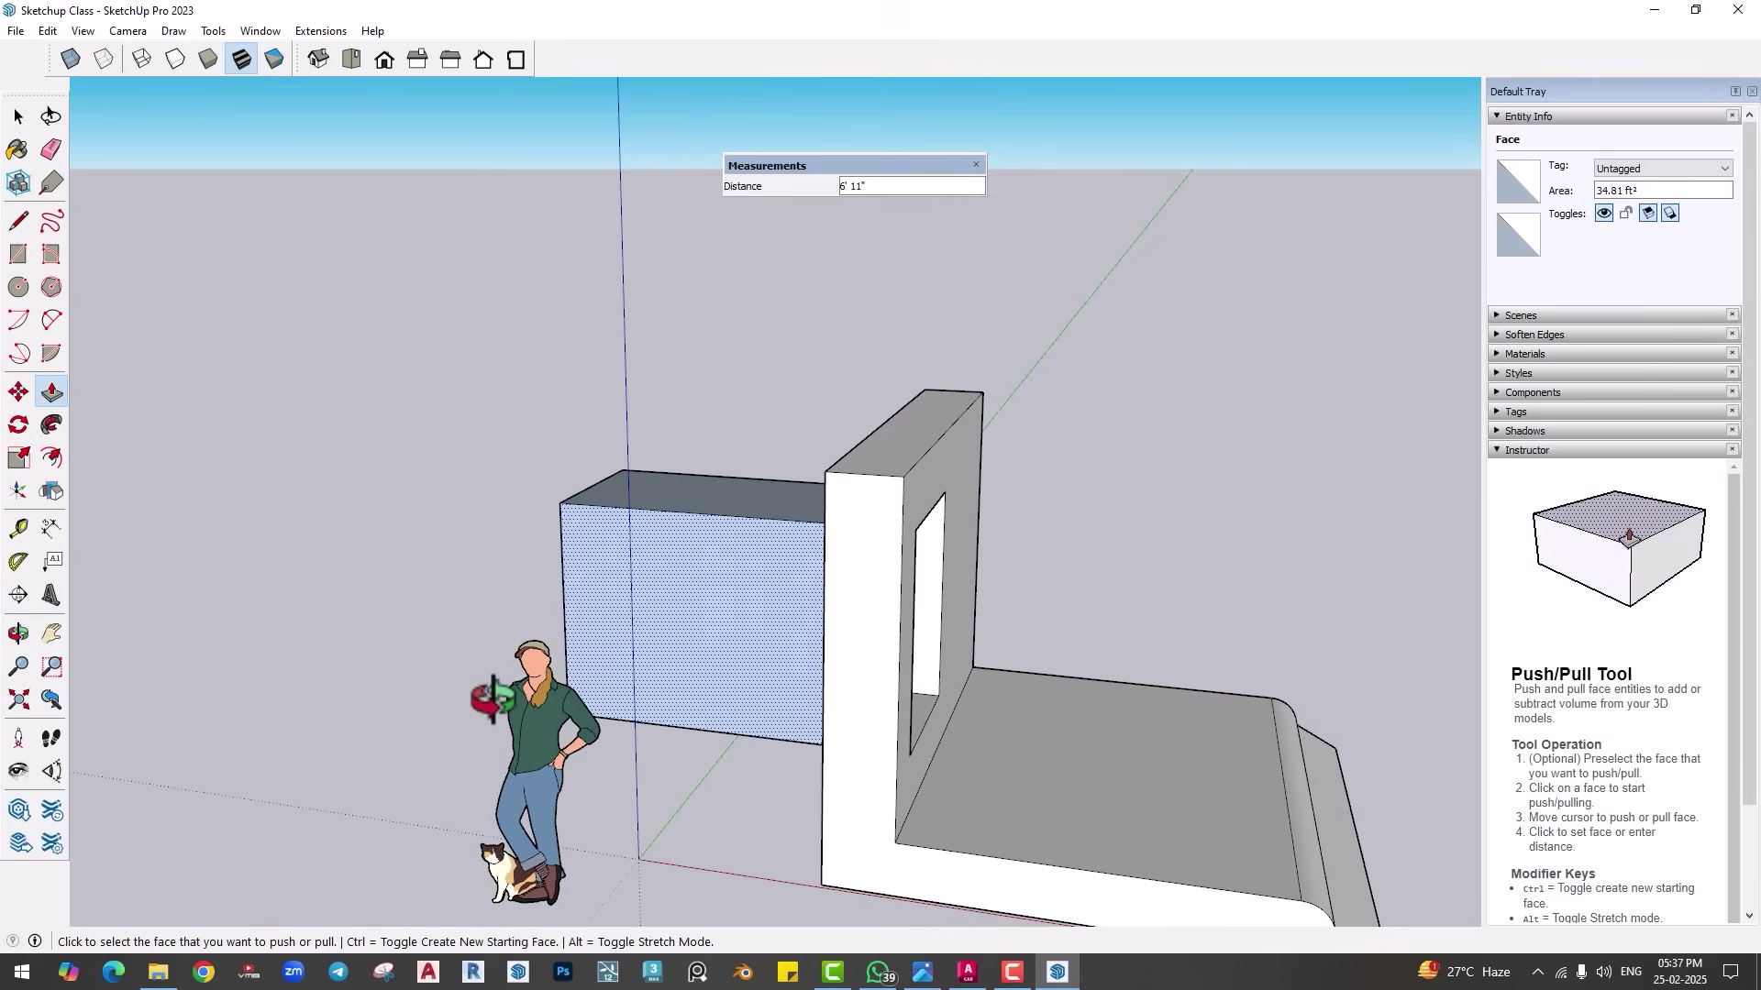
{"action": "middle_click_drag", "start_coordinate": [623, 716], "coordinate": [609, 686]}
Step: Erase the edges of the box projecting behind the wall
{"action": "key", "text": "e"}
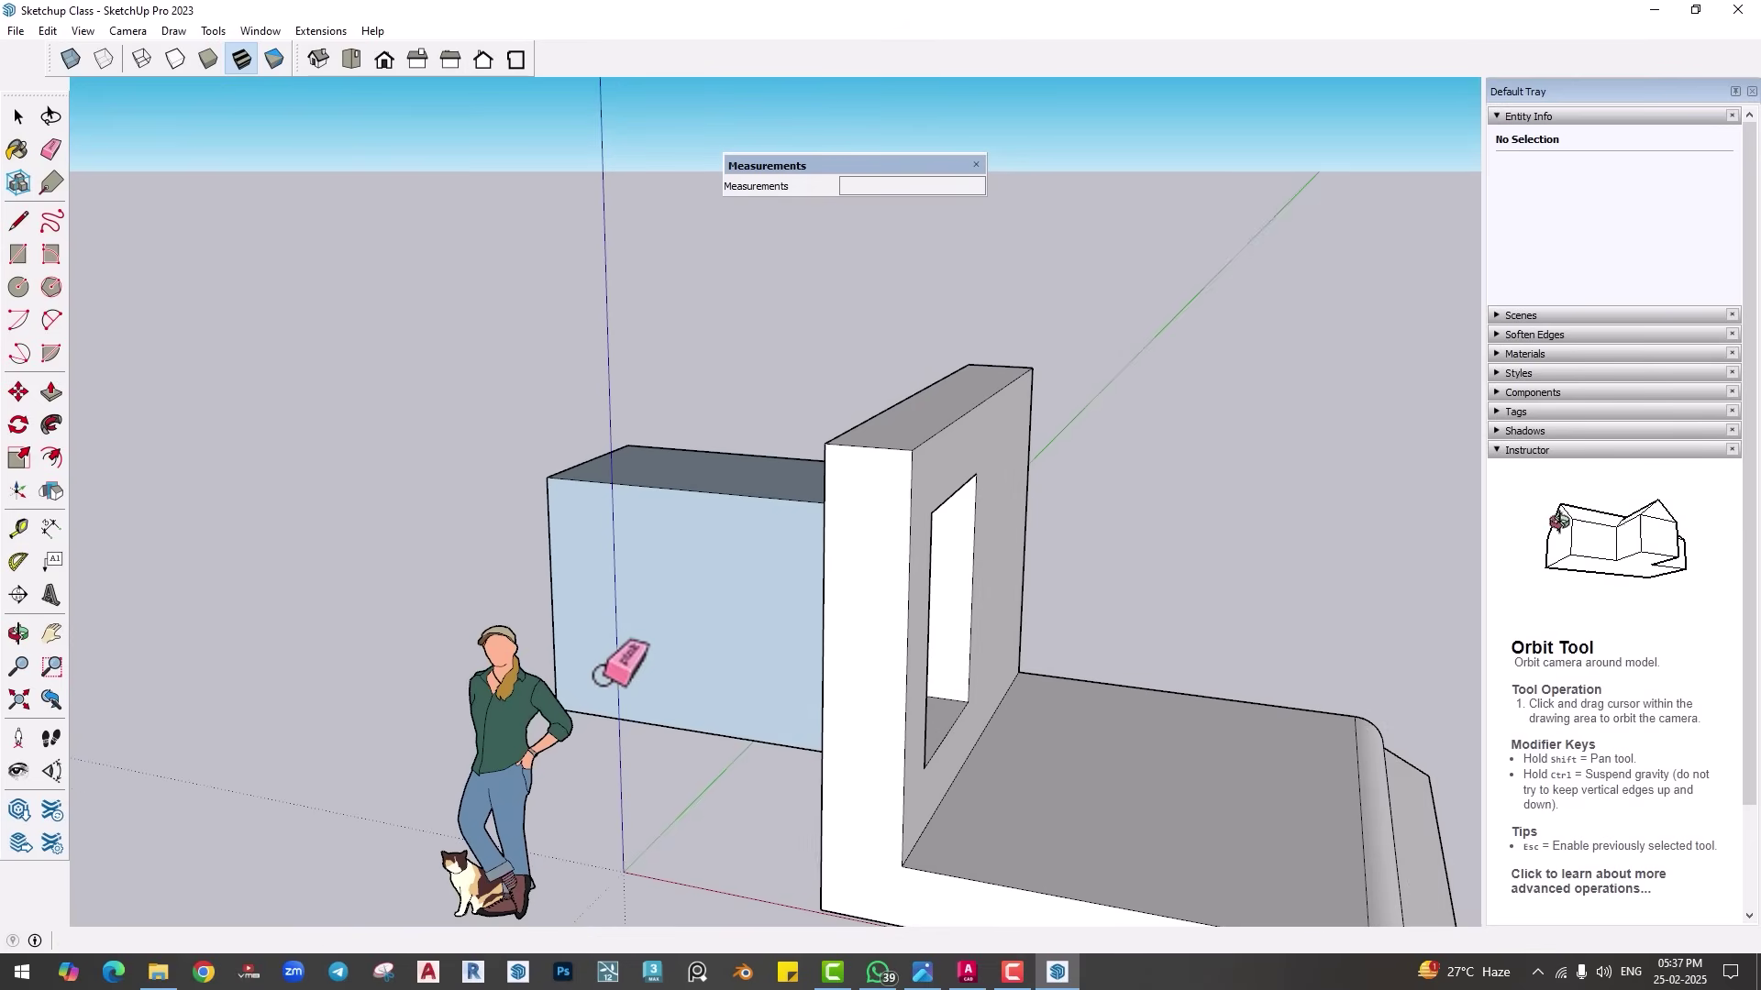
{"action": "mouse_move", "coordinate": [613, 507]}
{"action": "left_mouse_down"}
{"action": "mouse_move", "coordinate": [663, 445]}
{"action": "mouse_move", "coordinate": [665, 486]}
{"action": "left_mouse_up"}
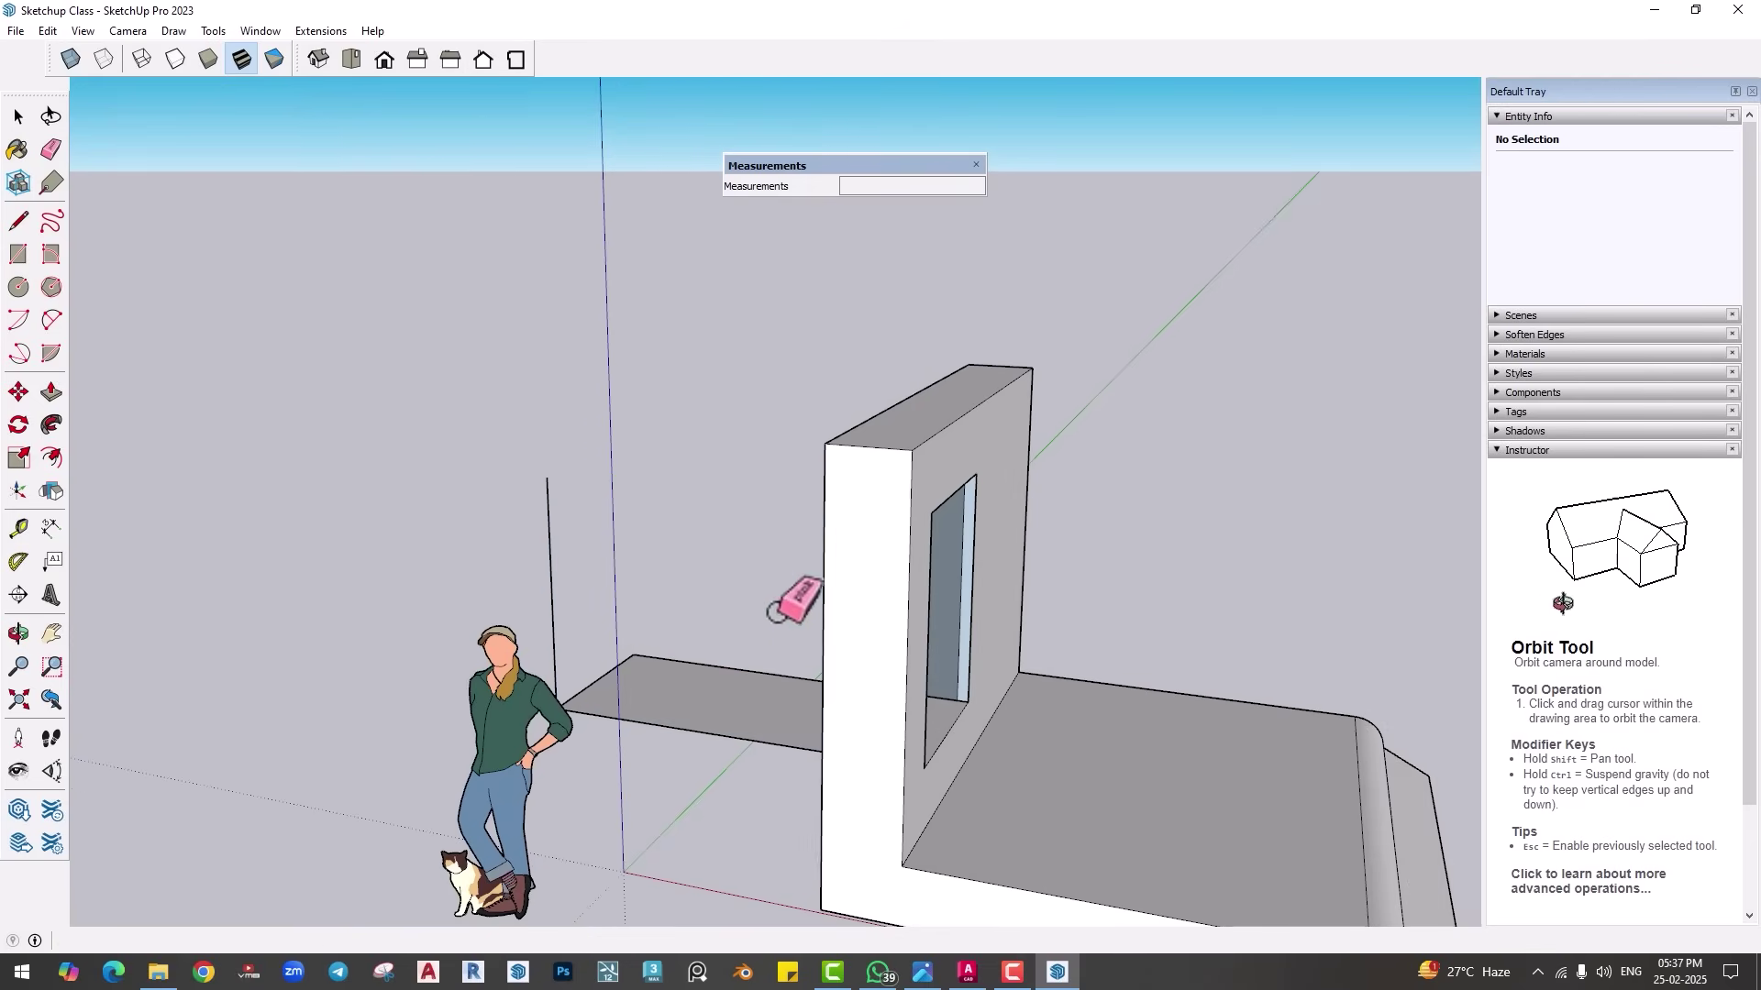
Step: Close the window opening with a diagonal line between its corners, and erase that line to leave one rectangular face
{"action": "mouse_move", "coordinate": [707, 724]}
{"action": "middle_mouse_down"}
{"action": "mouse_move", "coordinate": [587, 672]}
{"action": "mouse_move", "coordinate": [927, 648]}
{"action": "mouse_move", "coordinate": [814, 648]}
{"action": "mouse_move", "coordinate": [912, 590]}
{"action": "mouse_move", "coordinate": [735, 582]}
{"action": "mouse_move", "coordinate": [715, 525]}
{"action": "middle_mouse_up"}
{"action": "key", "text": "l"}
{"action": "left_click", "coordinate": [693, 500]}
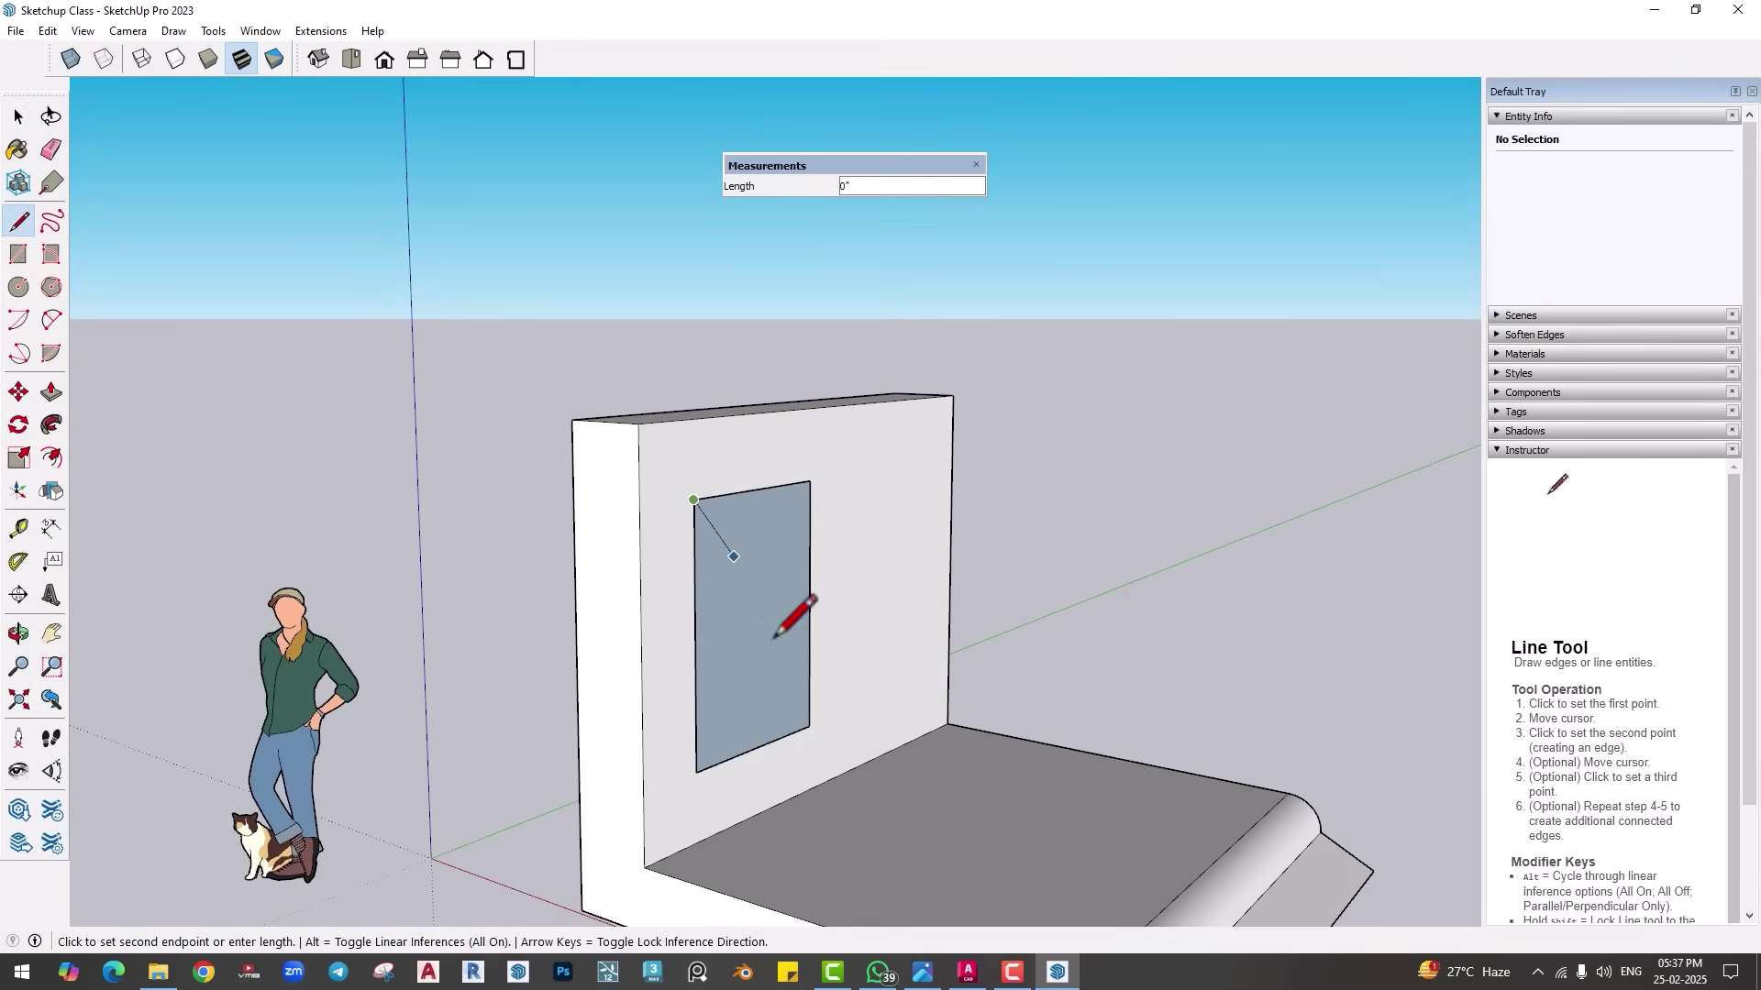
{"action": "left_click", "coordinate": [809, 726]}
{"action": "middle_click_drag", "start_coordinate": [743, 684], "coordinate": [738, 665]}
{"action": "key", "text": "e"}
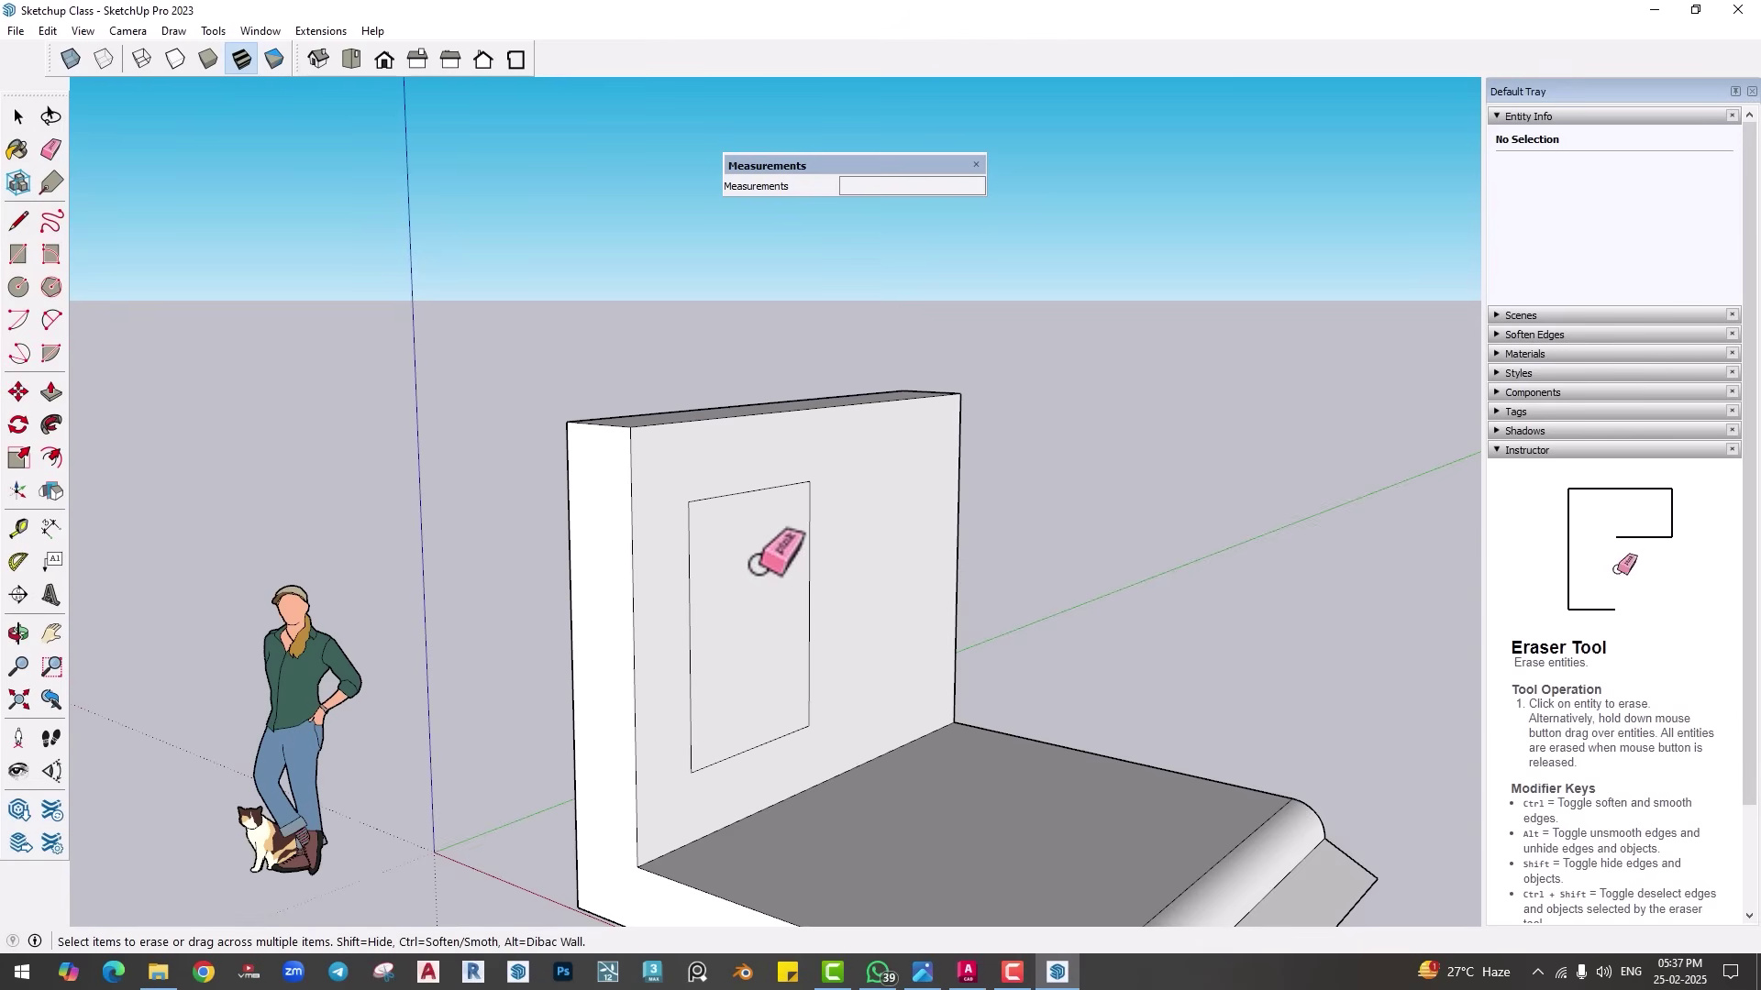
Step: Push the window rectangle back through the wall's full thickness to cut a clean opening
{"action": "key", "text": "p"}
{"action": "left_click", "coordinate": [741, 642]}
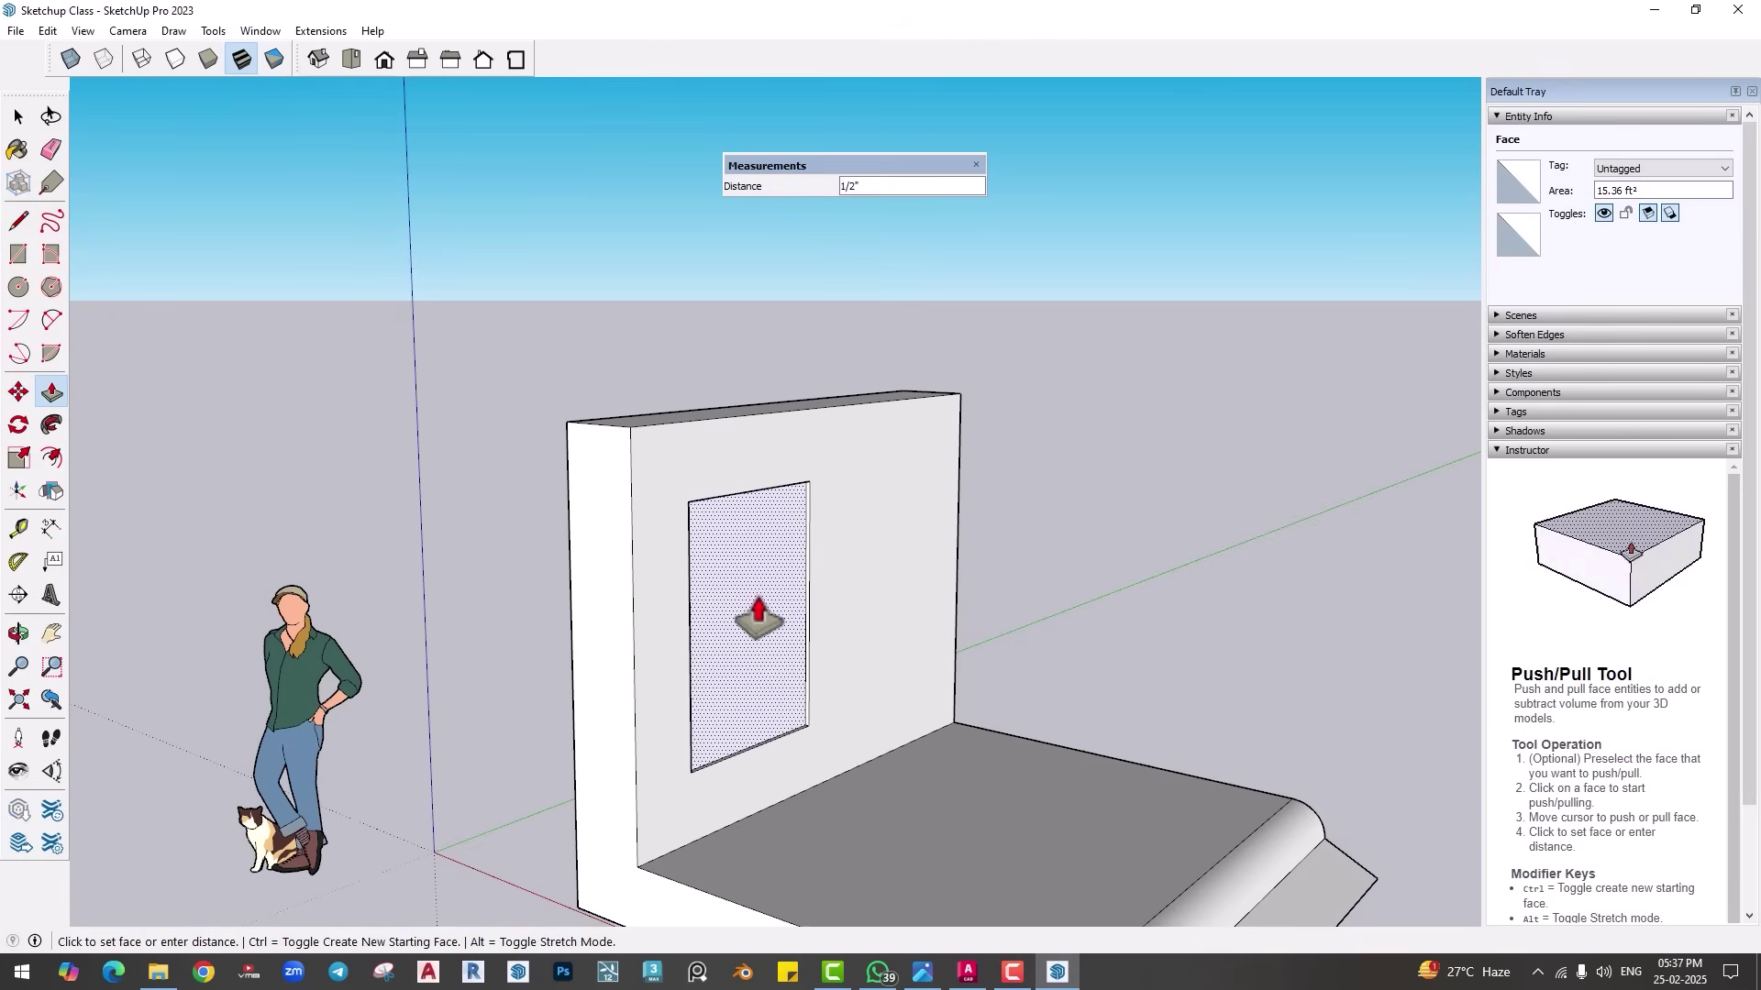
{"action": "left_click", "coordinate": [702, 559]}
Step: Offset the outline of the L-shaped side face inward about 2"
{"action": "middle_click_drag", "start_coordinate": [817, 700], "coordinate": [798, 630]}
{"action": "left_click", "coordinate": [52, 456]}
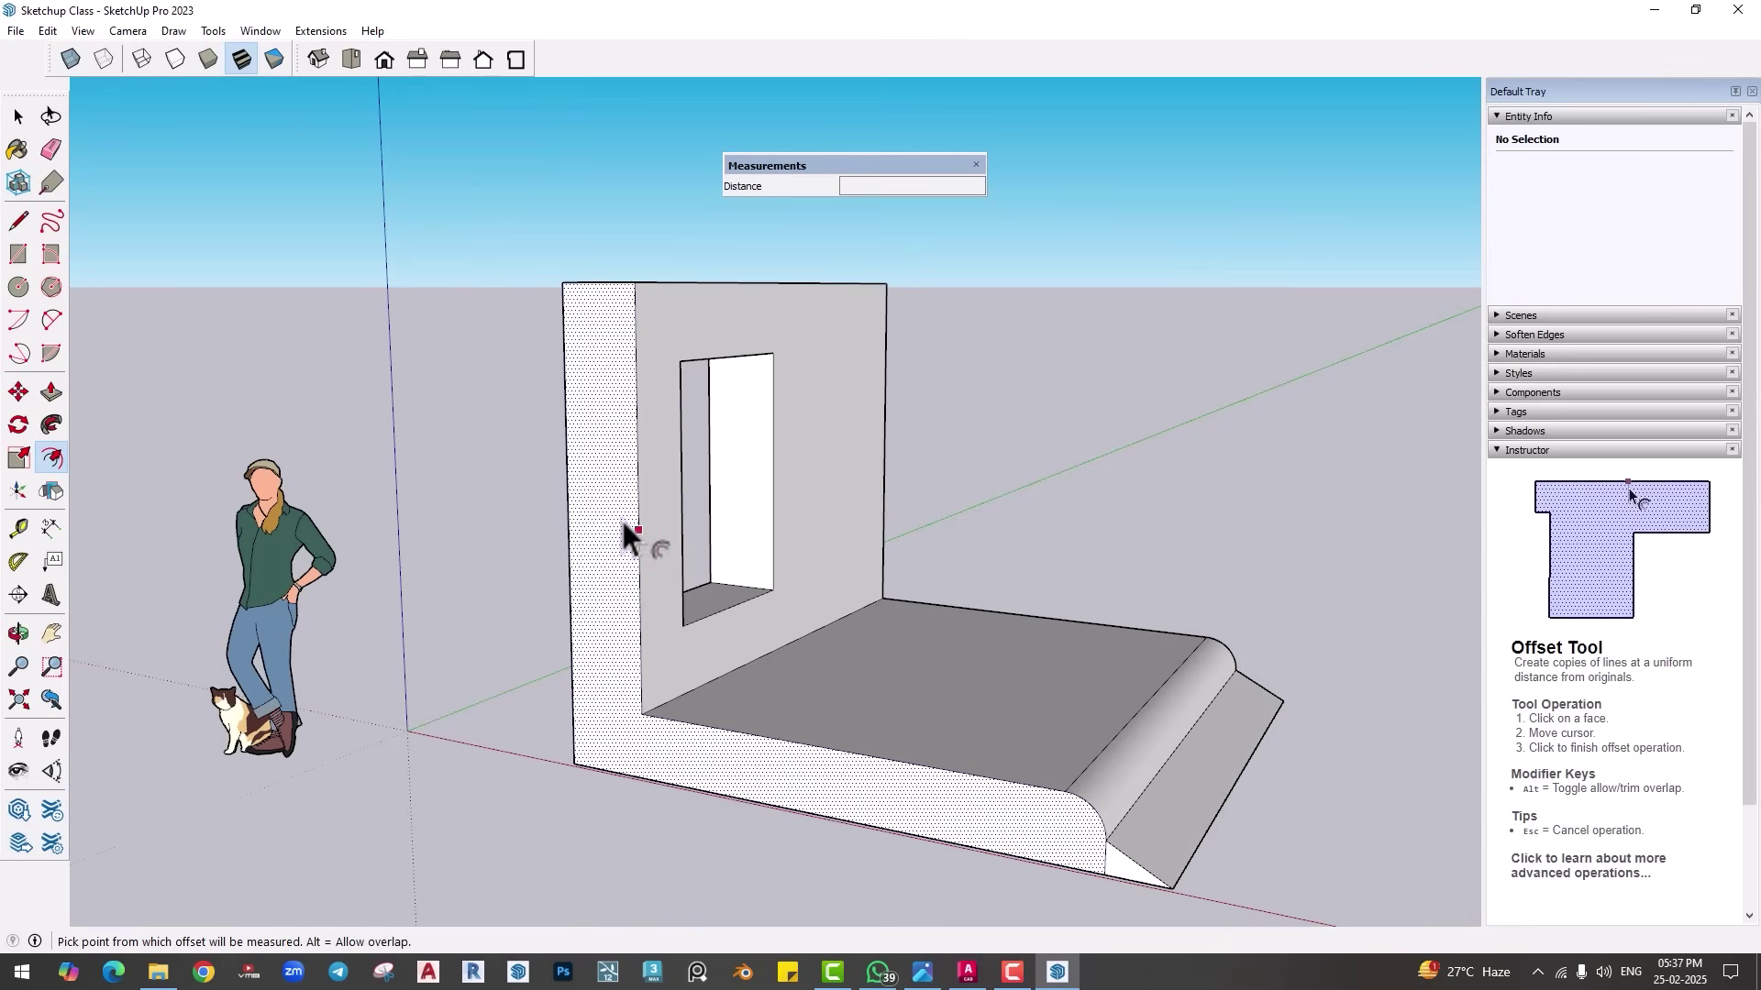
{"action": "left_click", "coordinate": [577, 493]}
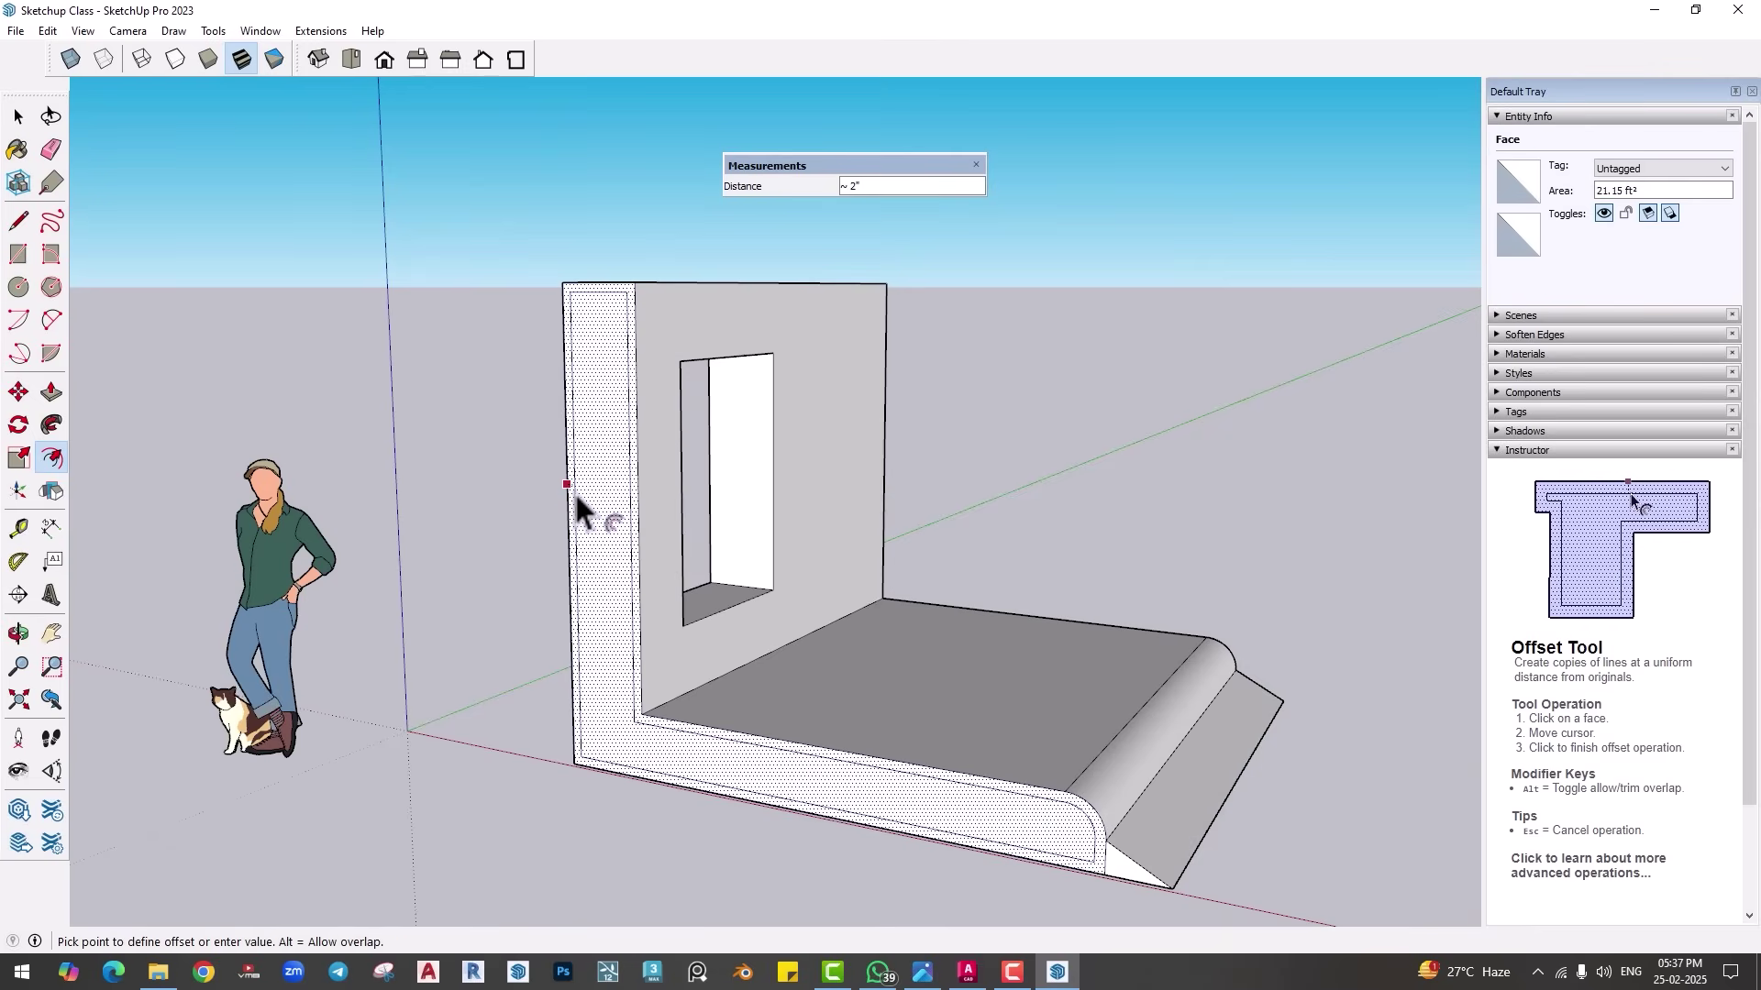
{"action": "left_click", "coordinate": [574, 492]}
Step: Push the inner offset face 5 1/2" into the side to form a recess
{"action": "key", "text": "p"}
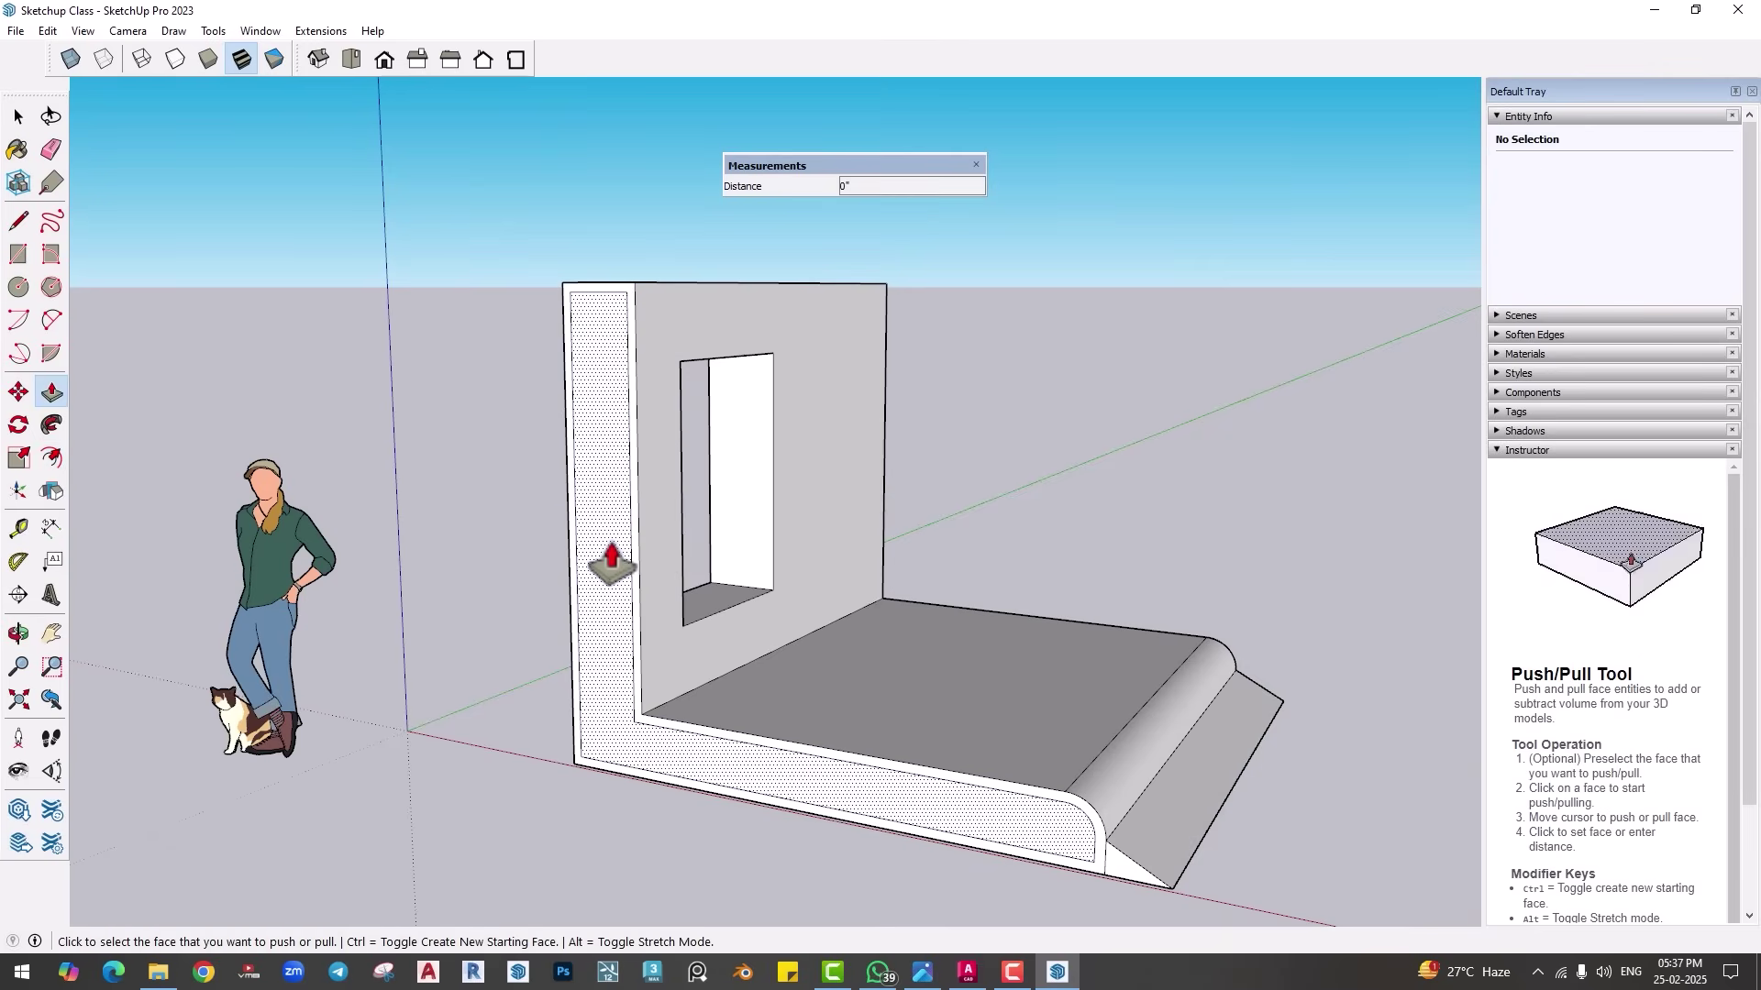
{"action": "left_click", "coordinate": [610, 559]}
{"action": "left_click", "coordinate": [609, 532]}
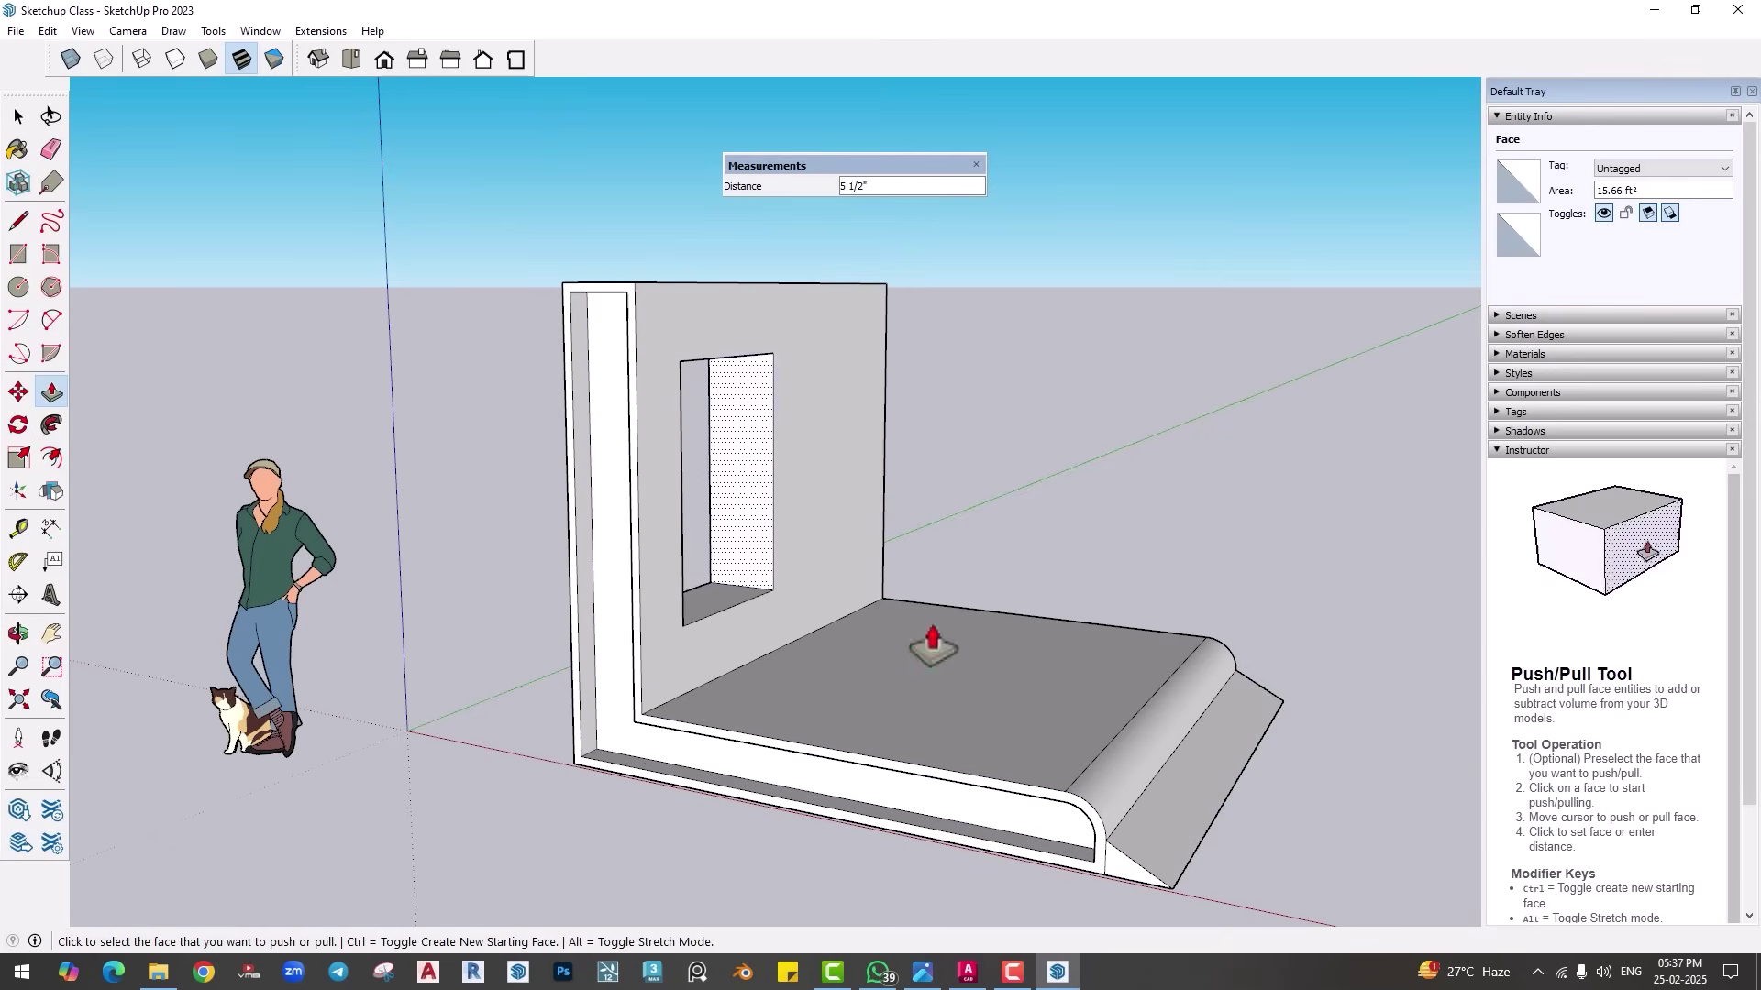
Step: Select the whole practice model with a selection window and delete it, keeping the human figure
{"action": "middle_click_drag", "start_coordinate": [932, 641], "coordinate": [888, 692]}
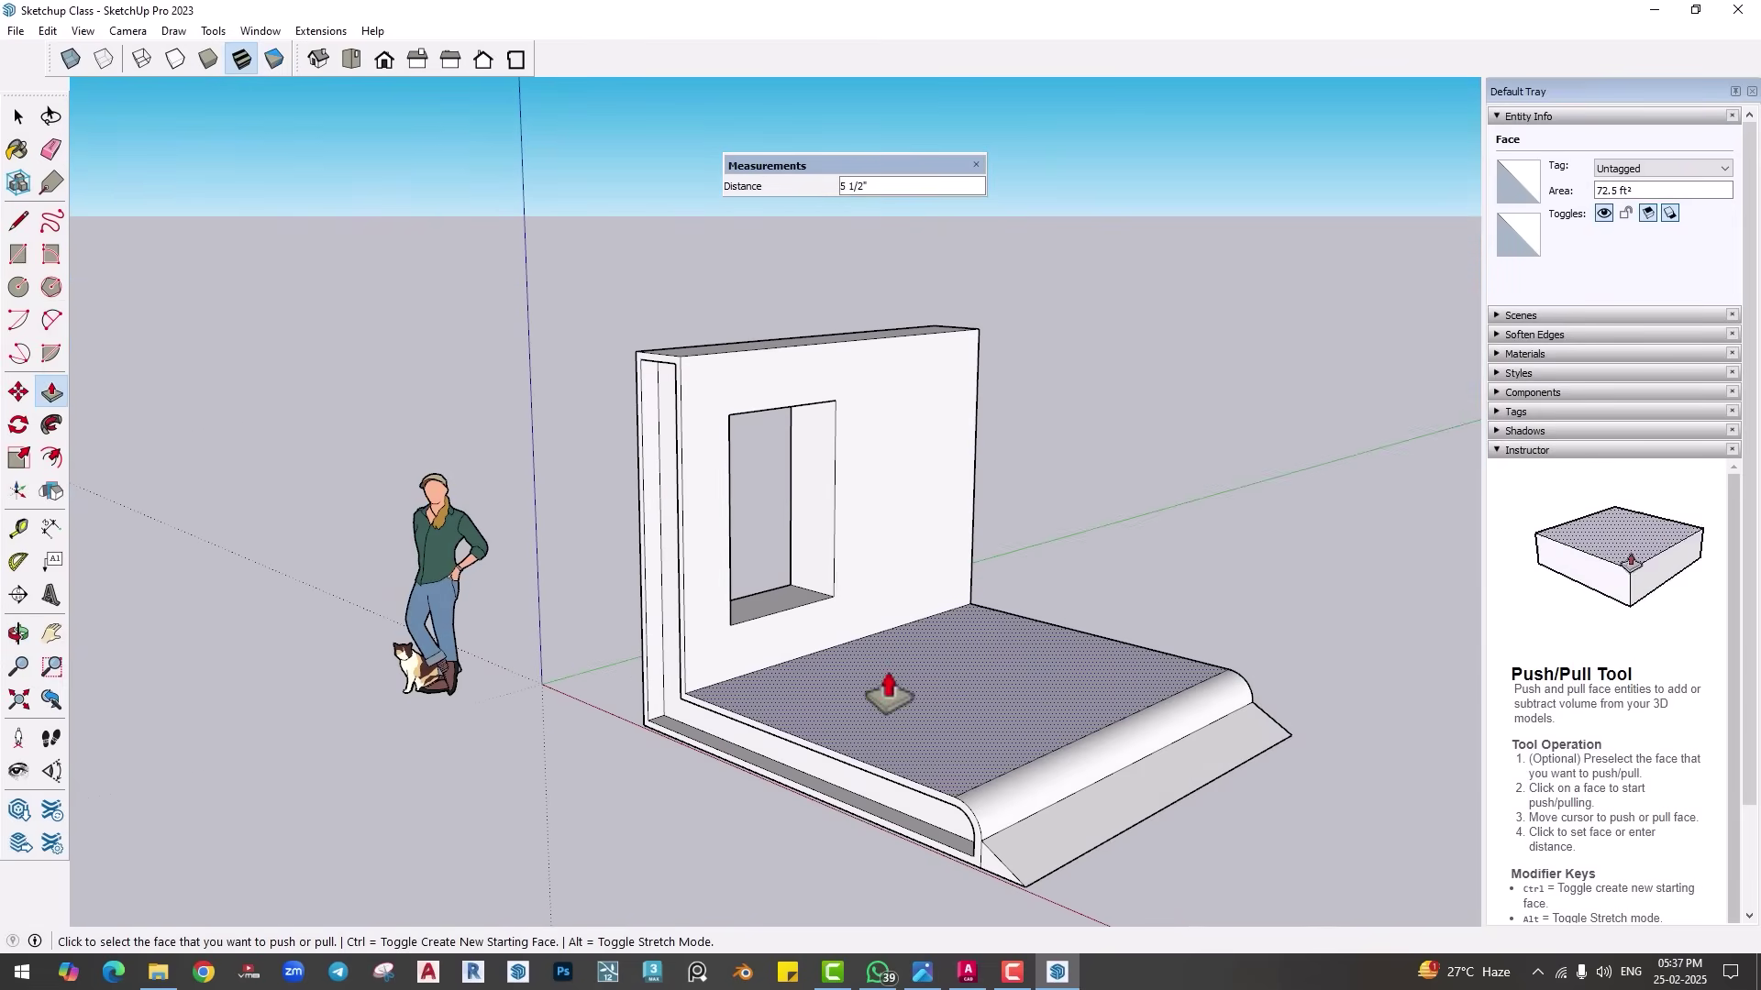
{"action": "scroll", "coordinate": [888, 692], "scroll_direction": "down", "scroll_amount": 3}
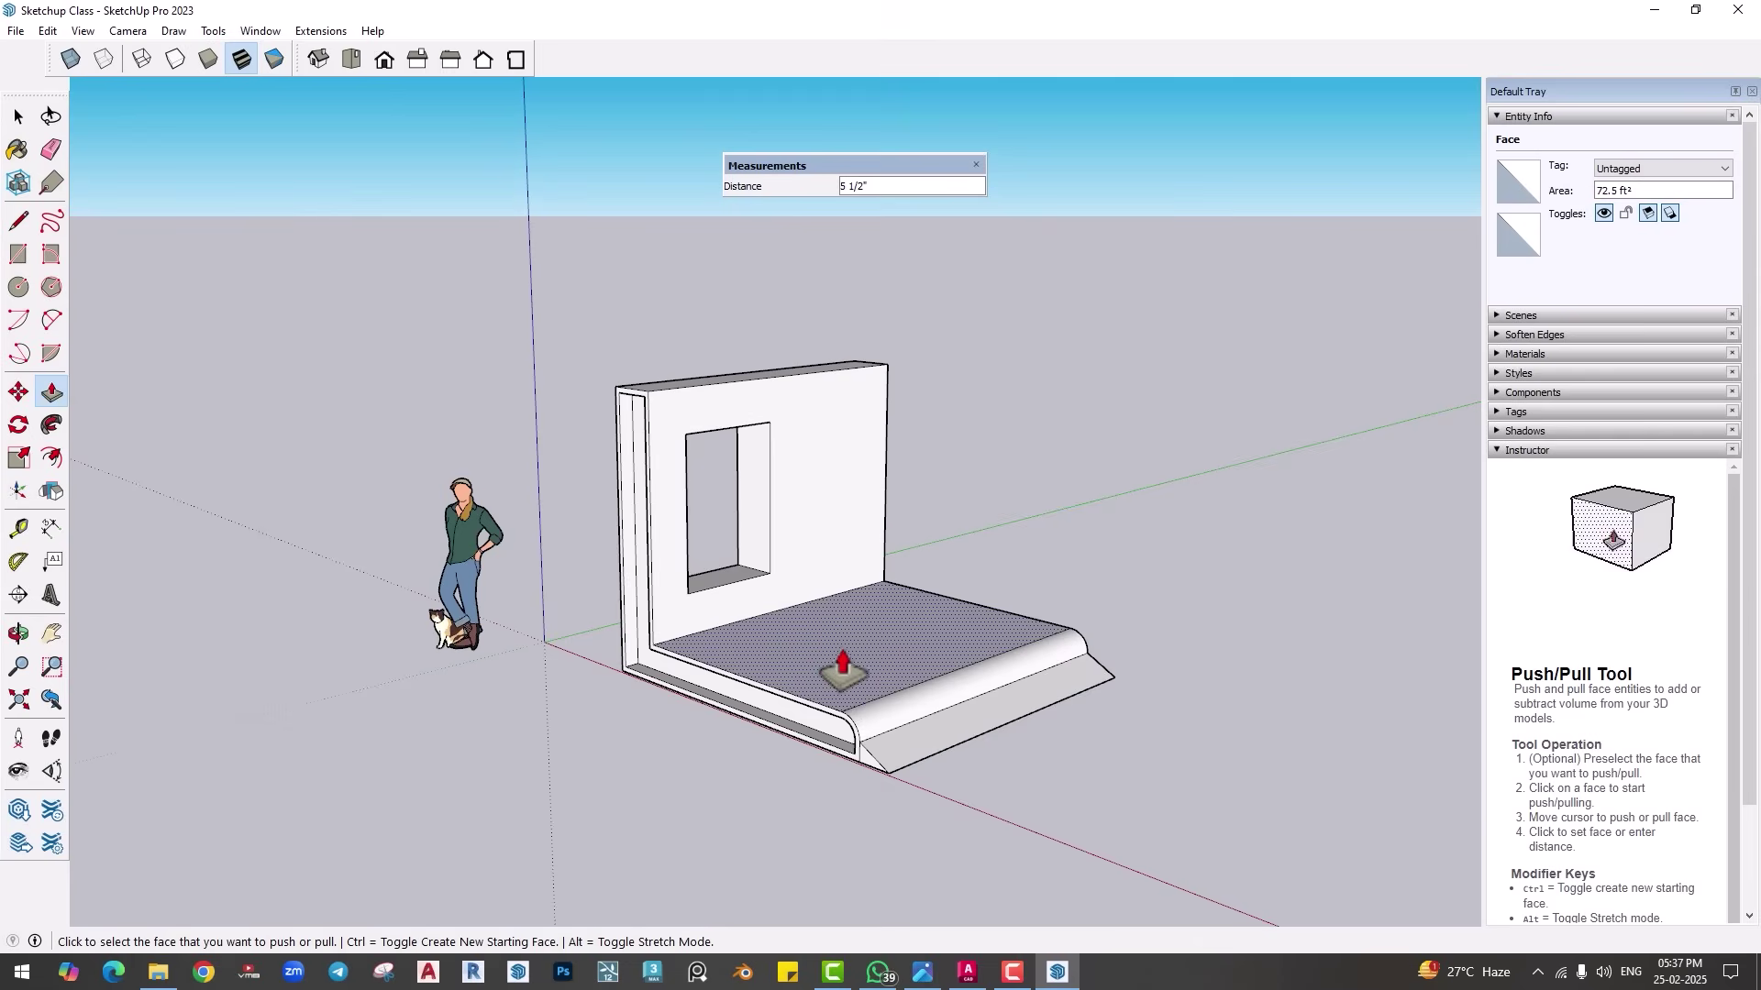
{"action": "key", "text": "space"}
{"action": "left_click_drag", "start_coordinate": [596, 316], "coordinate": [1139, 811]}
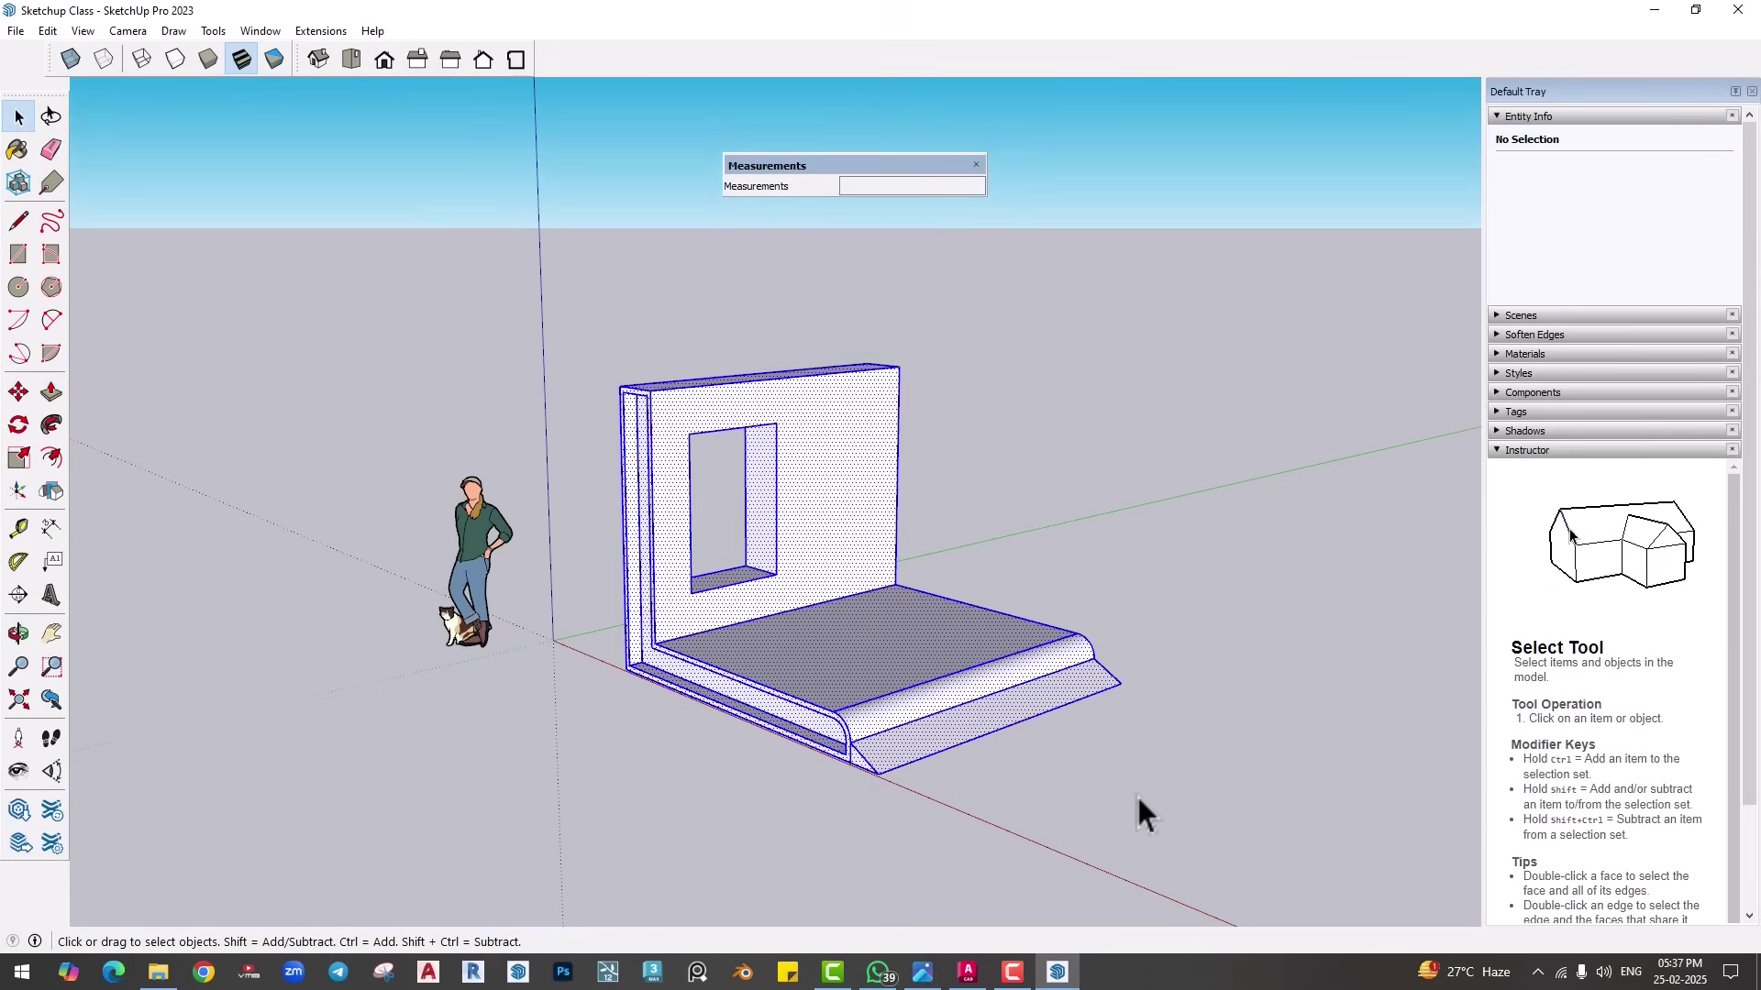
{"action": "key", "text": "Delete"}
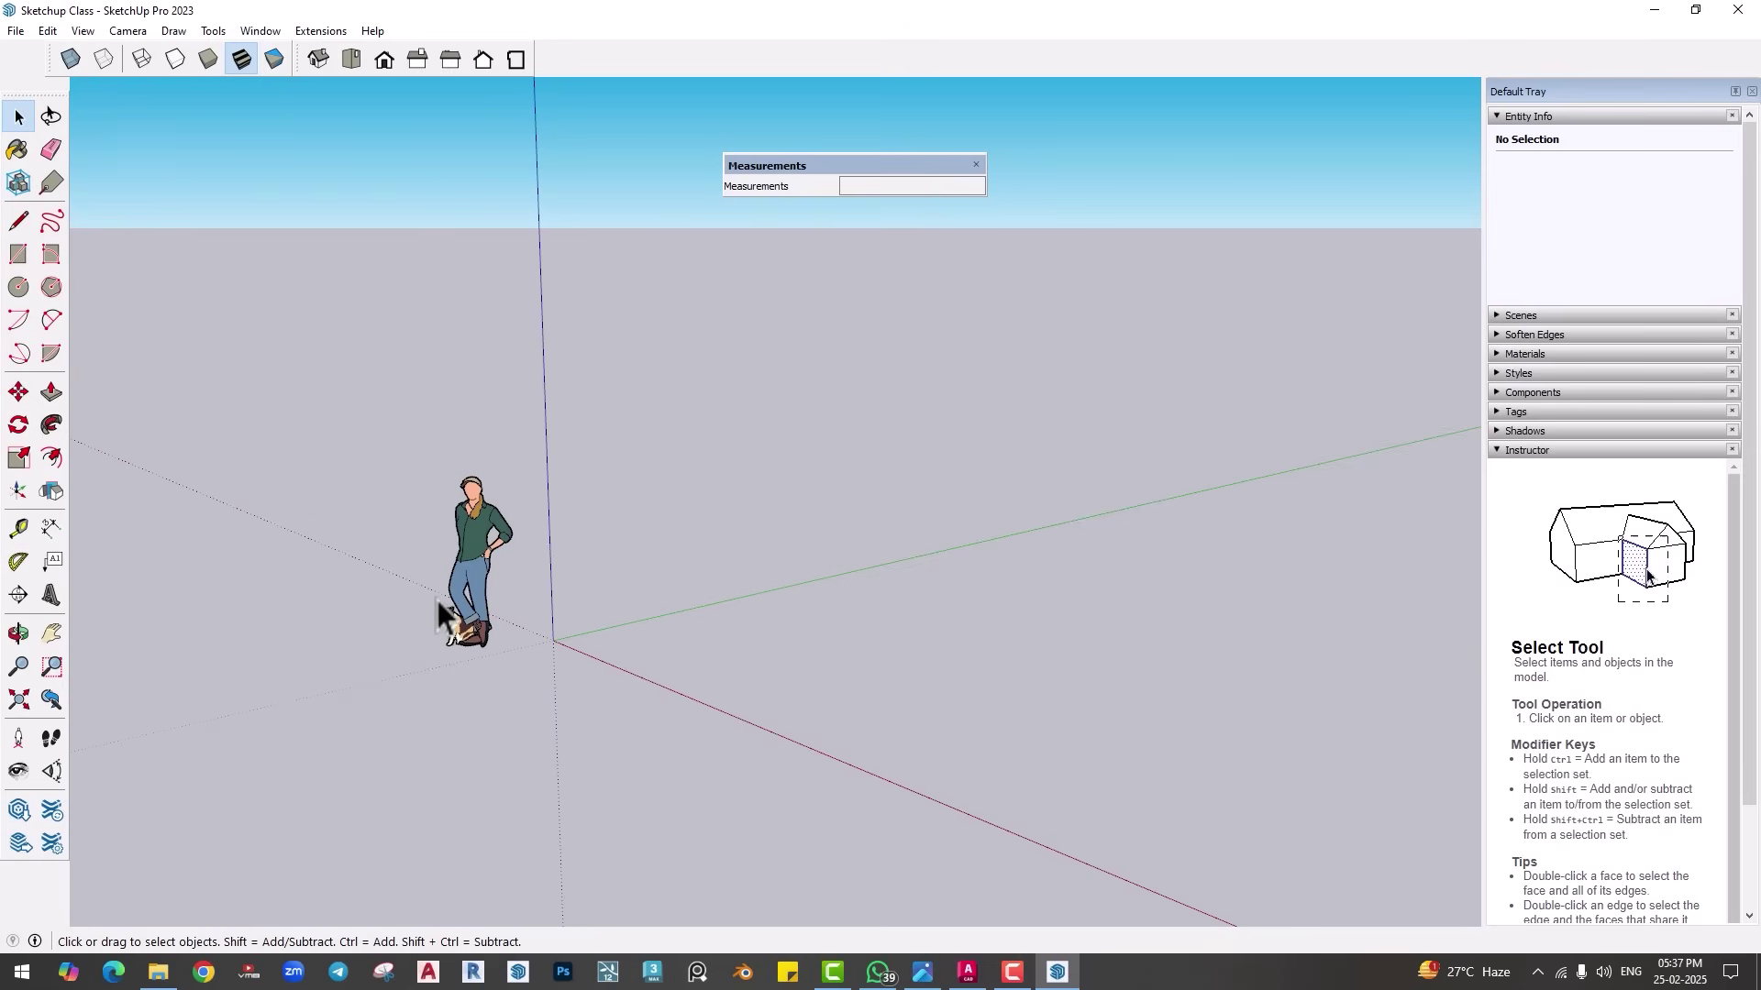
Step: Bring up the Kerala-style house reference image beside the empty model
{"action": "middle_click_drag", "start_coordinate": [695, 697], "coordinate": [697, 719]}
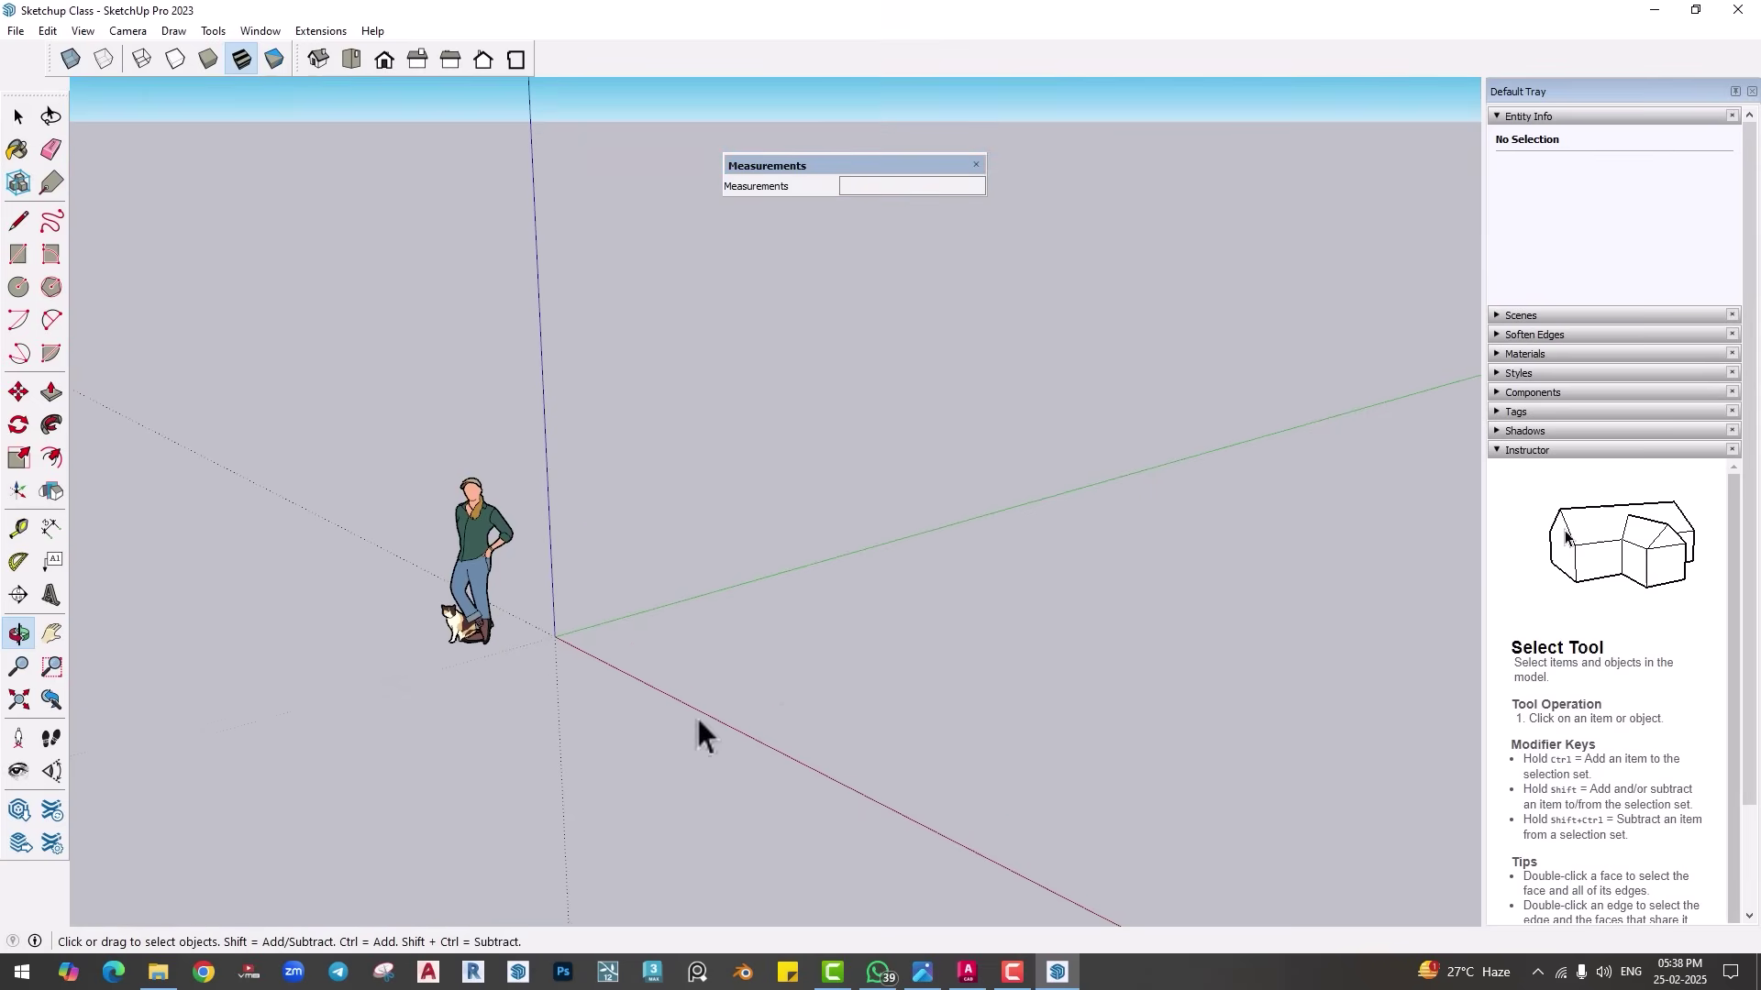
{"action": "middle_click_drag", "start_coordinate": [778, 658], "coordinate": [734, 775], "text": "shift"}
{"action": "mouse_move", "coordinate": [928, 979]}
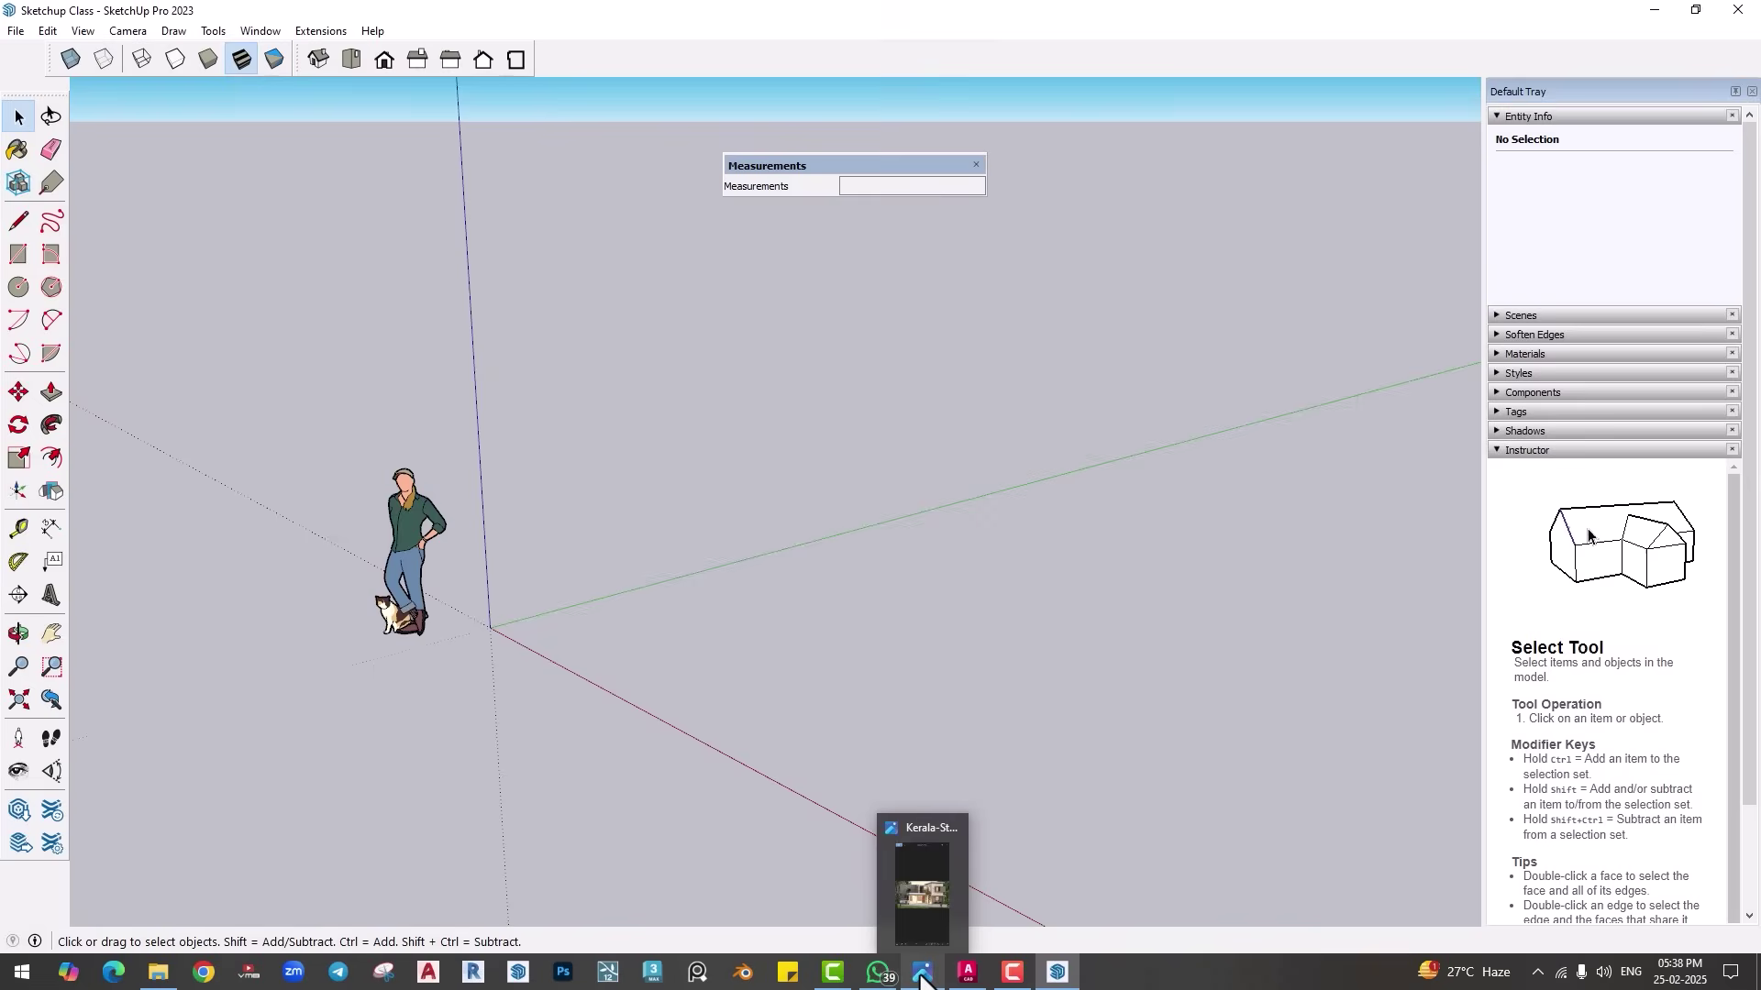
{"action": "left_click", "coordinate": [922, 880]}
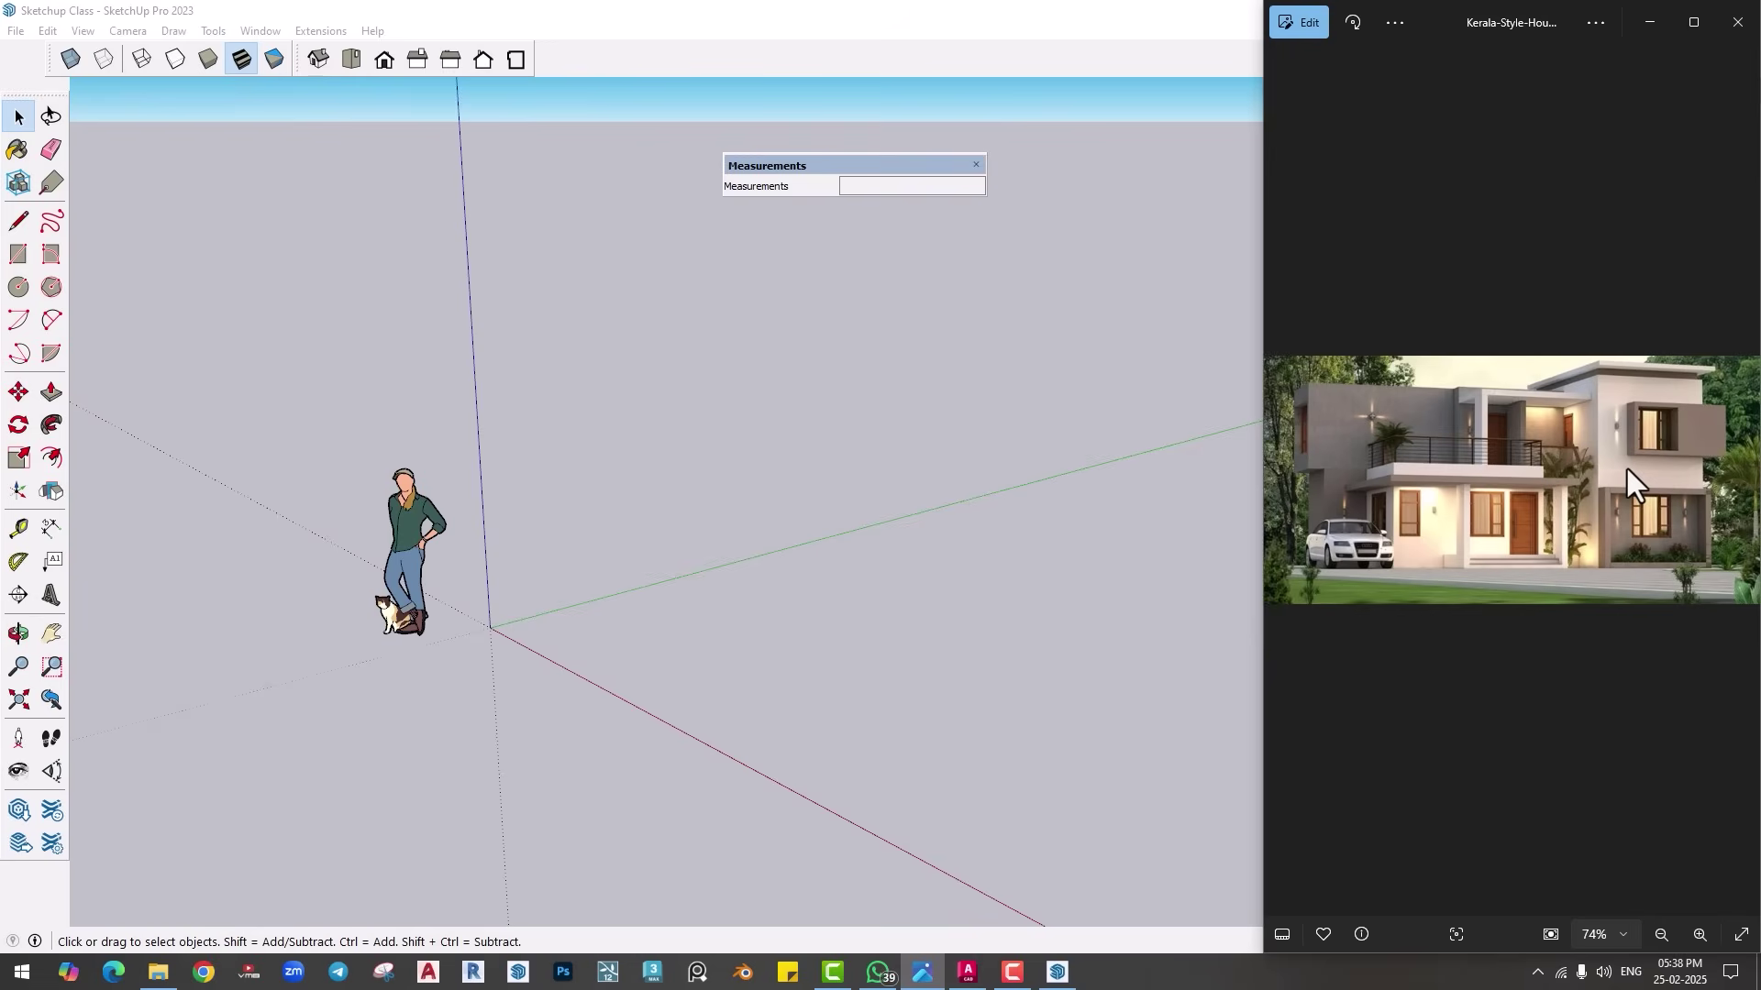
Step: Switch to AutoCAD, review the two floor plans in Cad project.dwg and save the drawing
{"action": "mouse_move", "coordinate": [967, 972]}
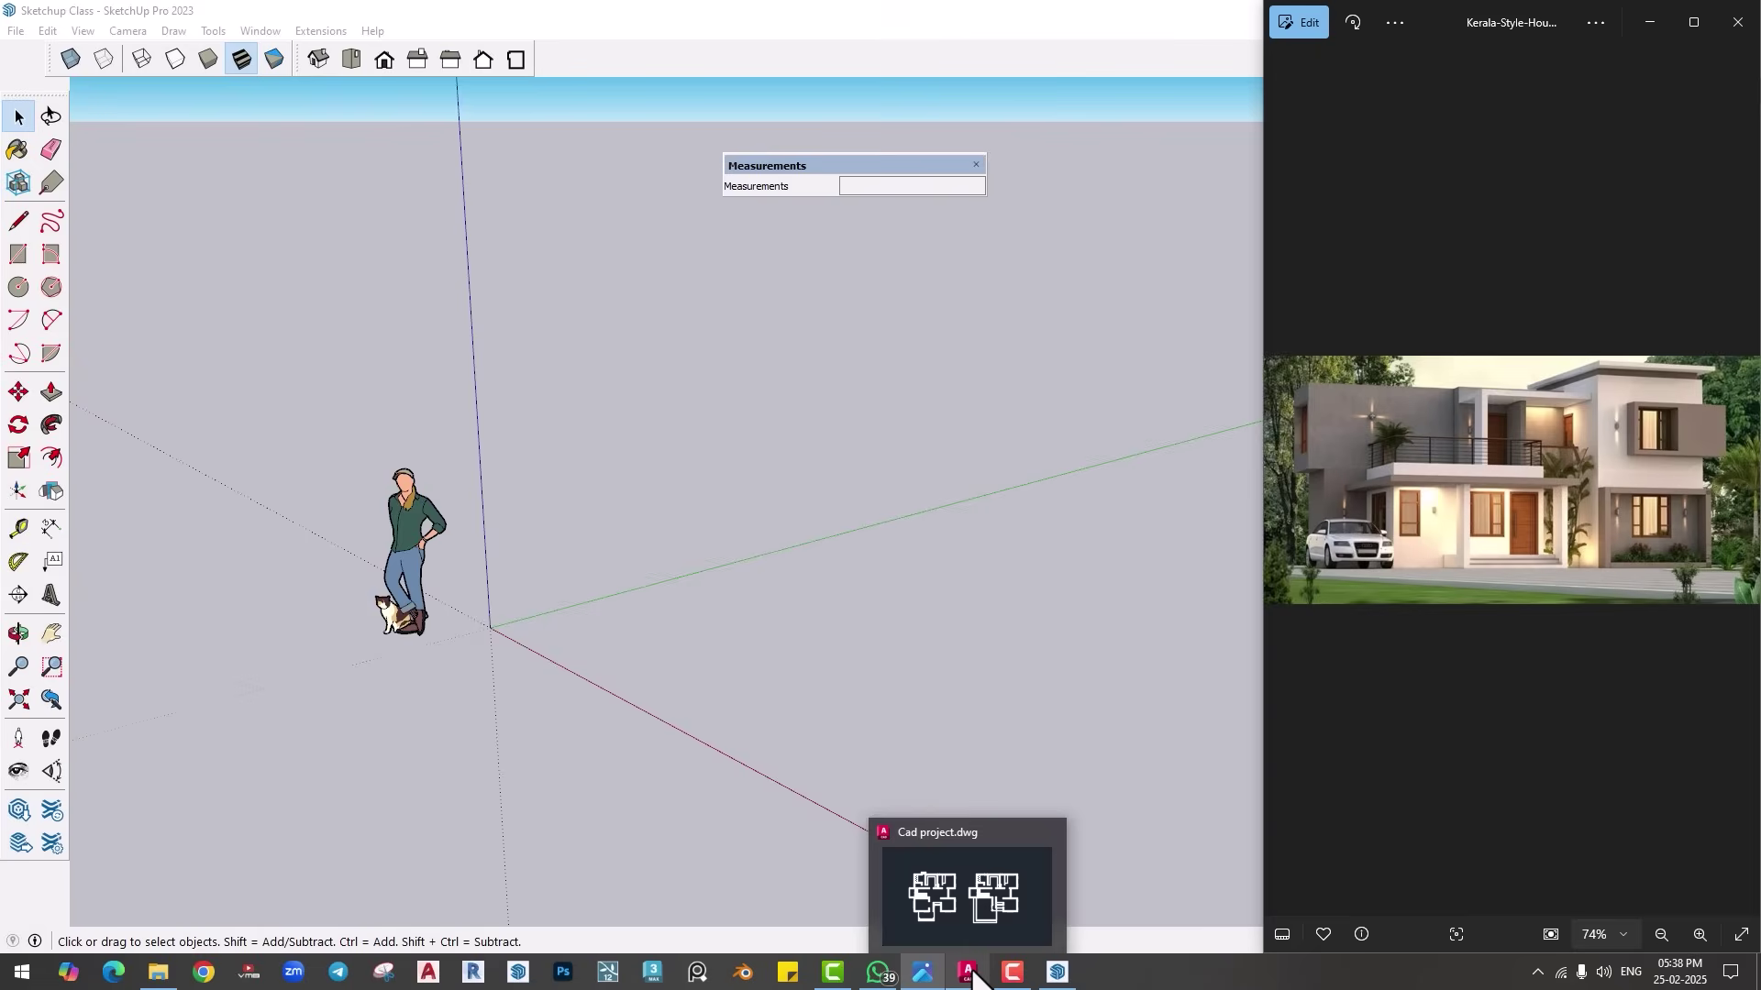
{"action": "left_click", "coordinate": [991, 894]}
{"action": "middle_click_drag", "start_coordinate": [529, 591], "coordinate": [637, 542]}
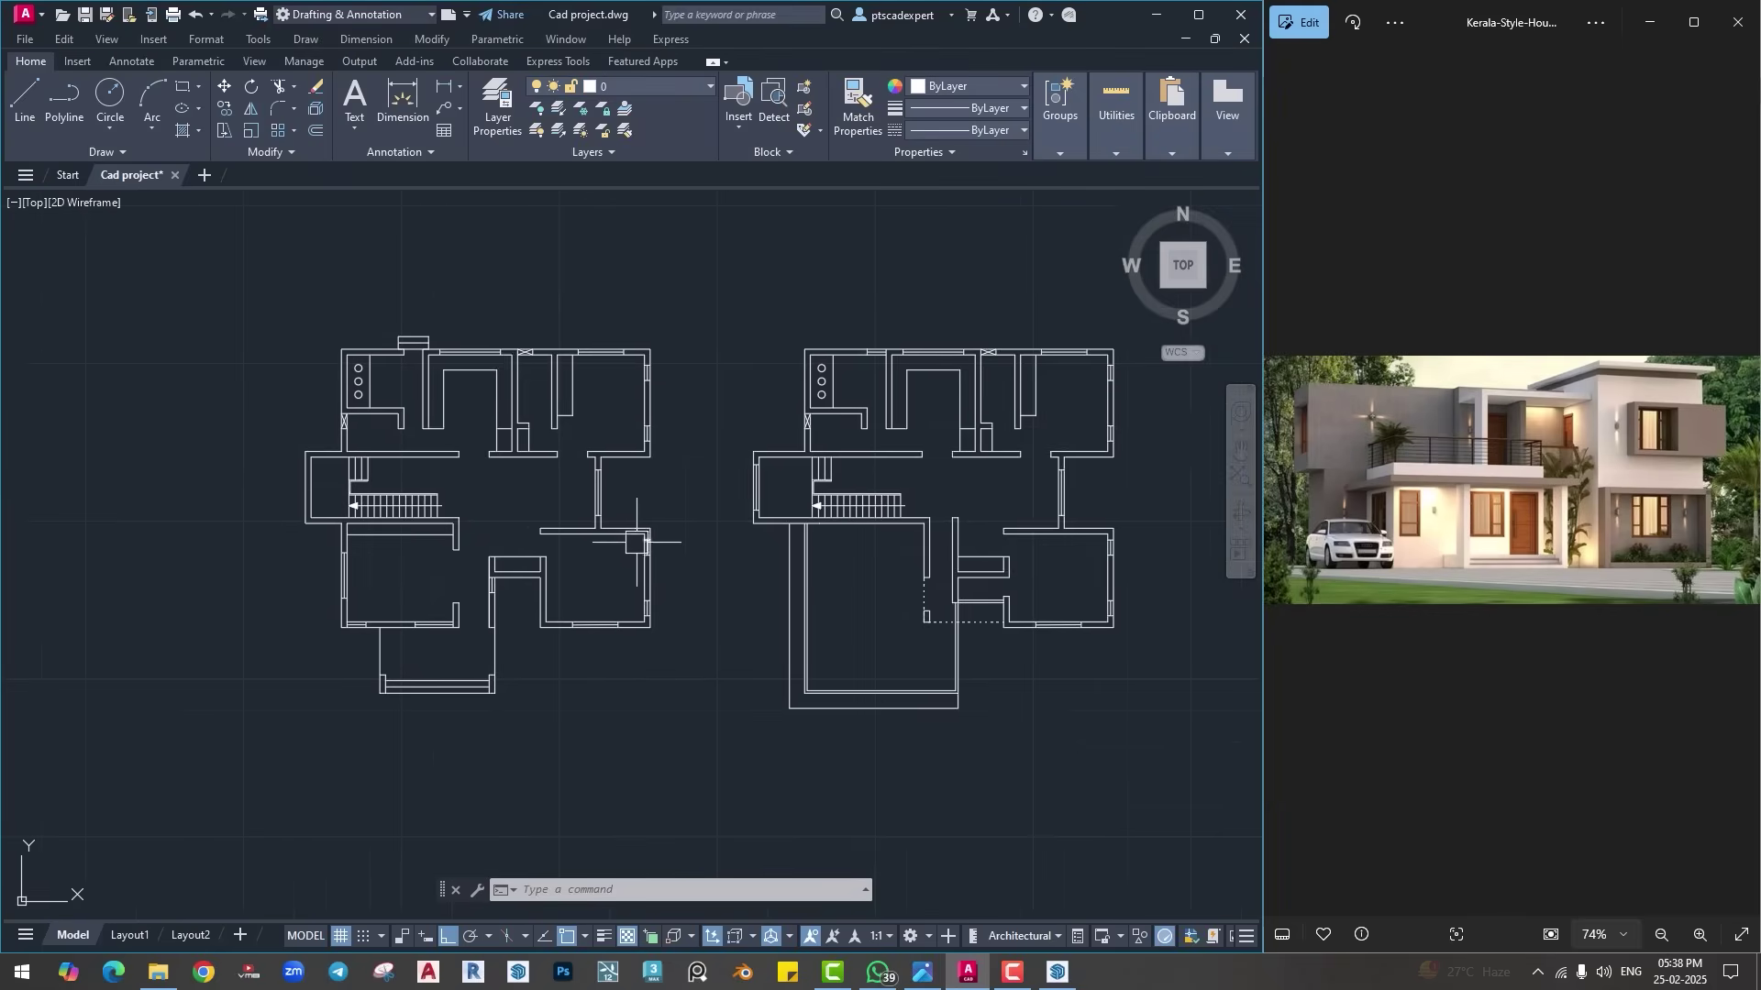
{"action": "middle_click_drag", "start_coordinate": [441, 521], "coordinate": [370, 516]}
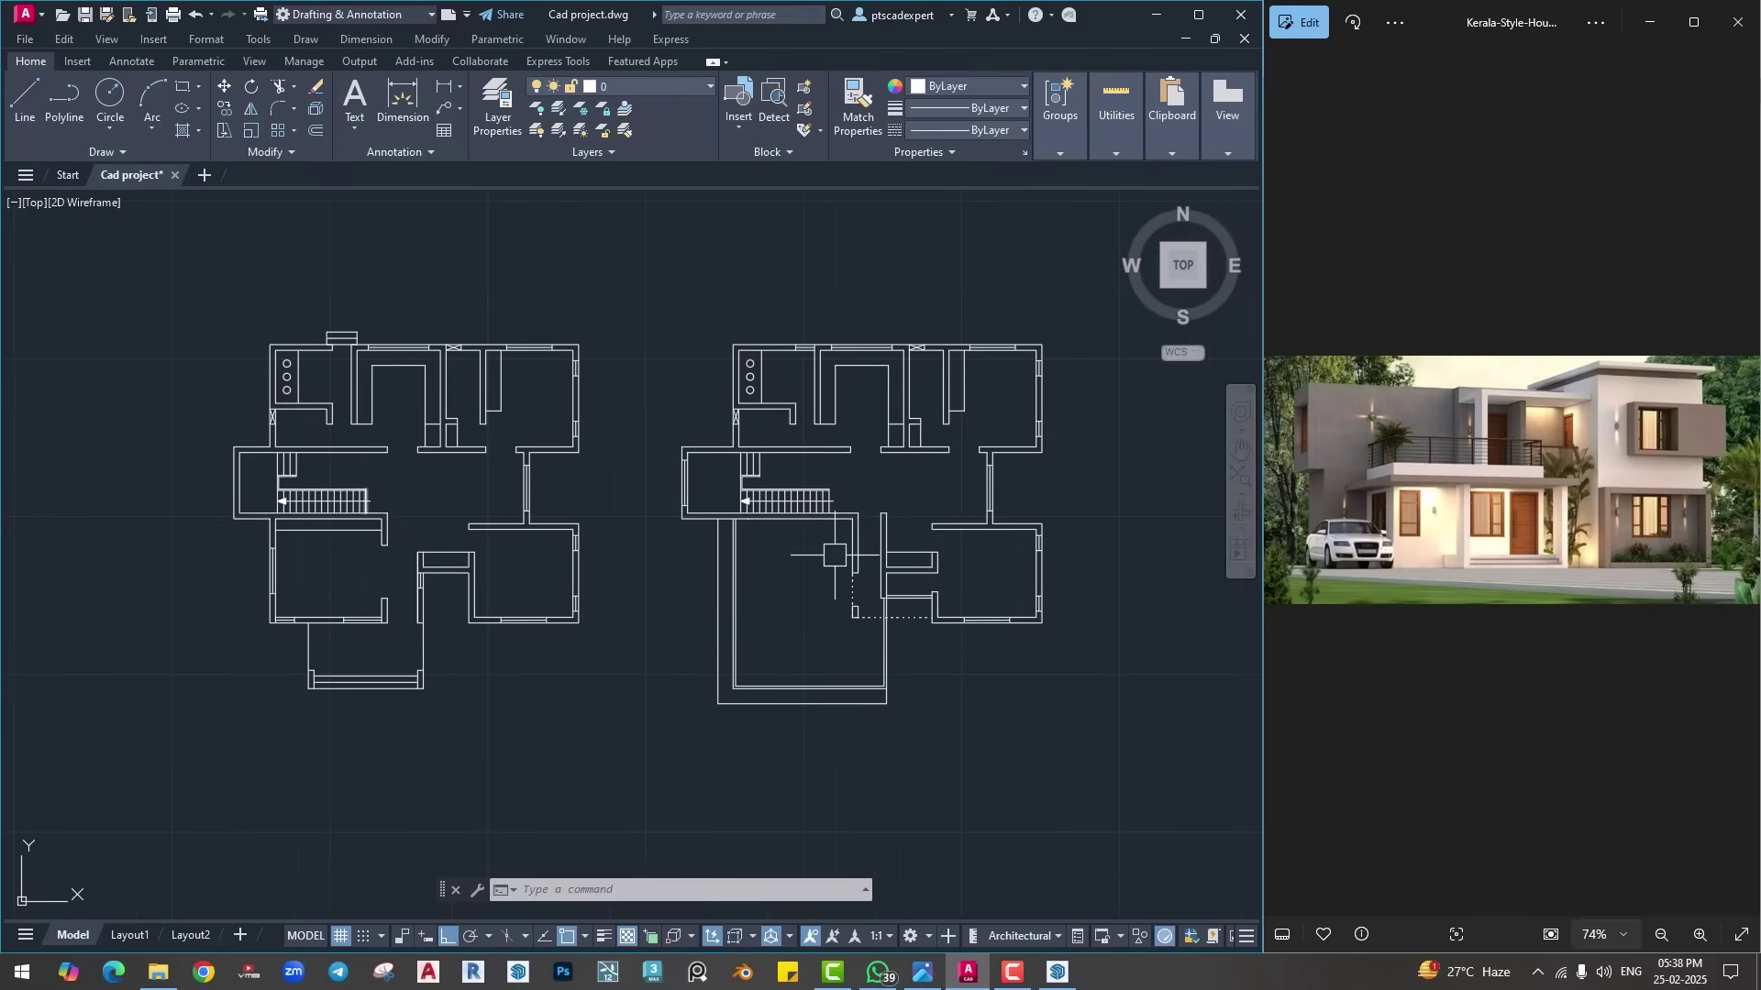
{"action": "right_click", "coordinate": [793, 519]}
{"action": "key", "text": "Escape"}
{"action": "key", "text": "ctrl+s"}
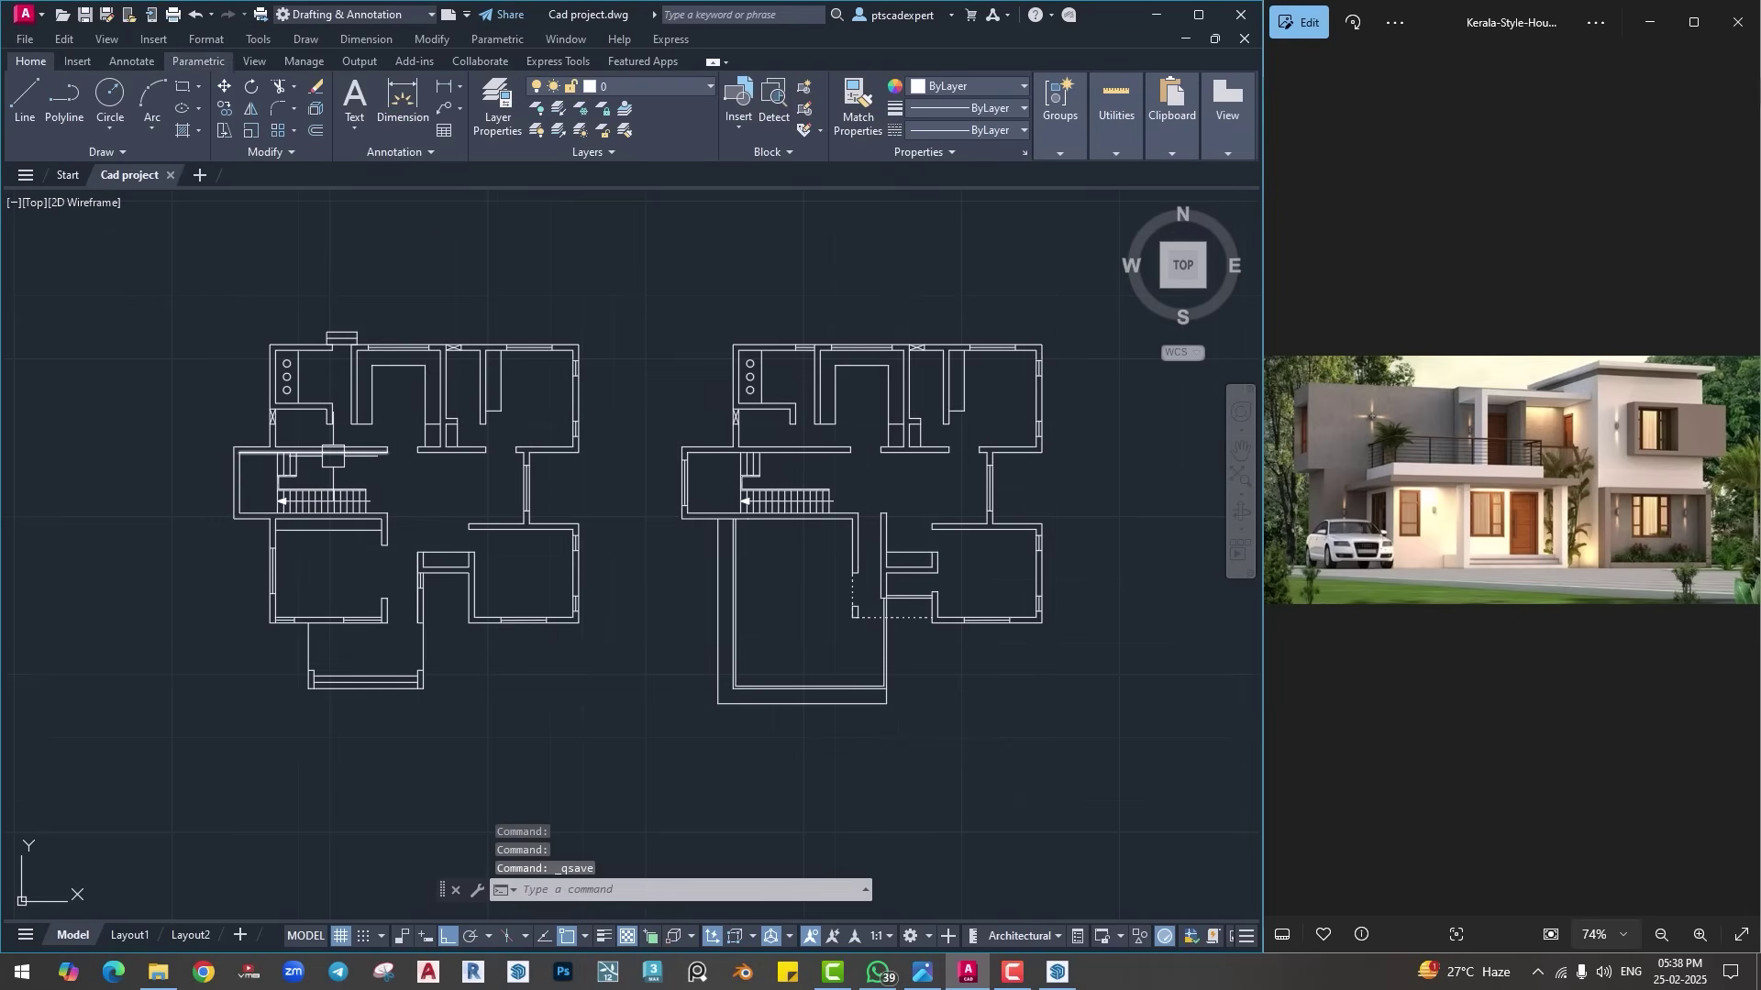
{"action": "left_click", "coordinate": [26, 14]}
{"action": "left_click", "coordinate": [95, 227]}
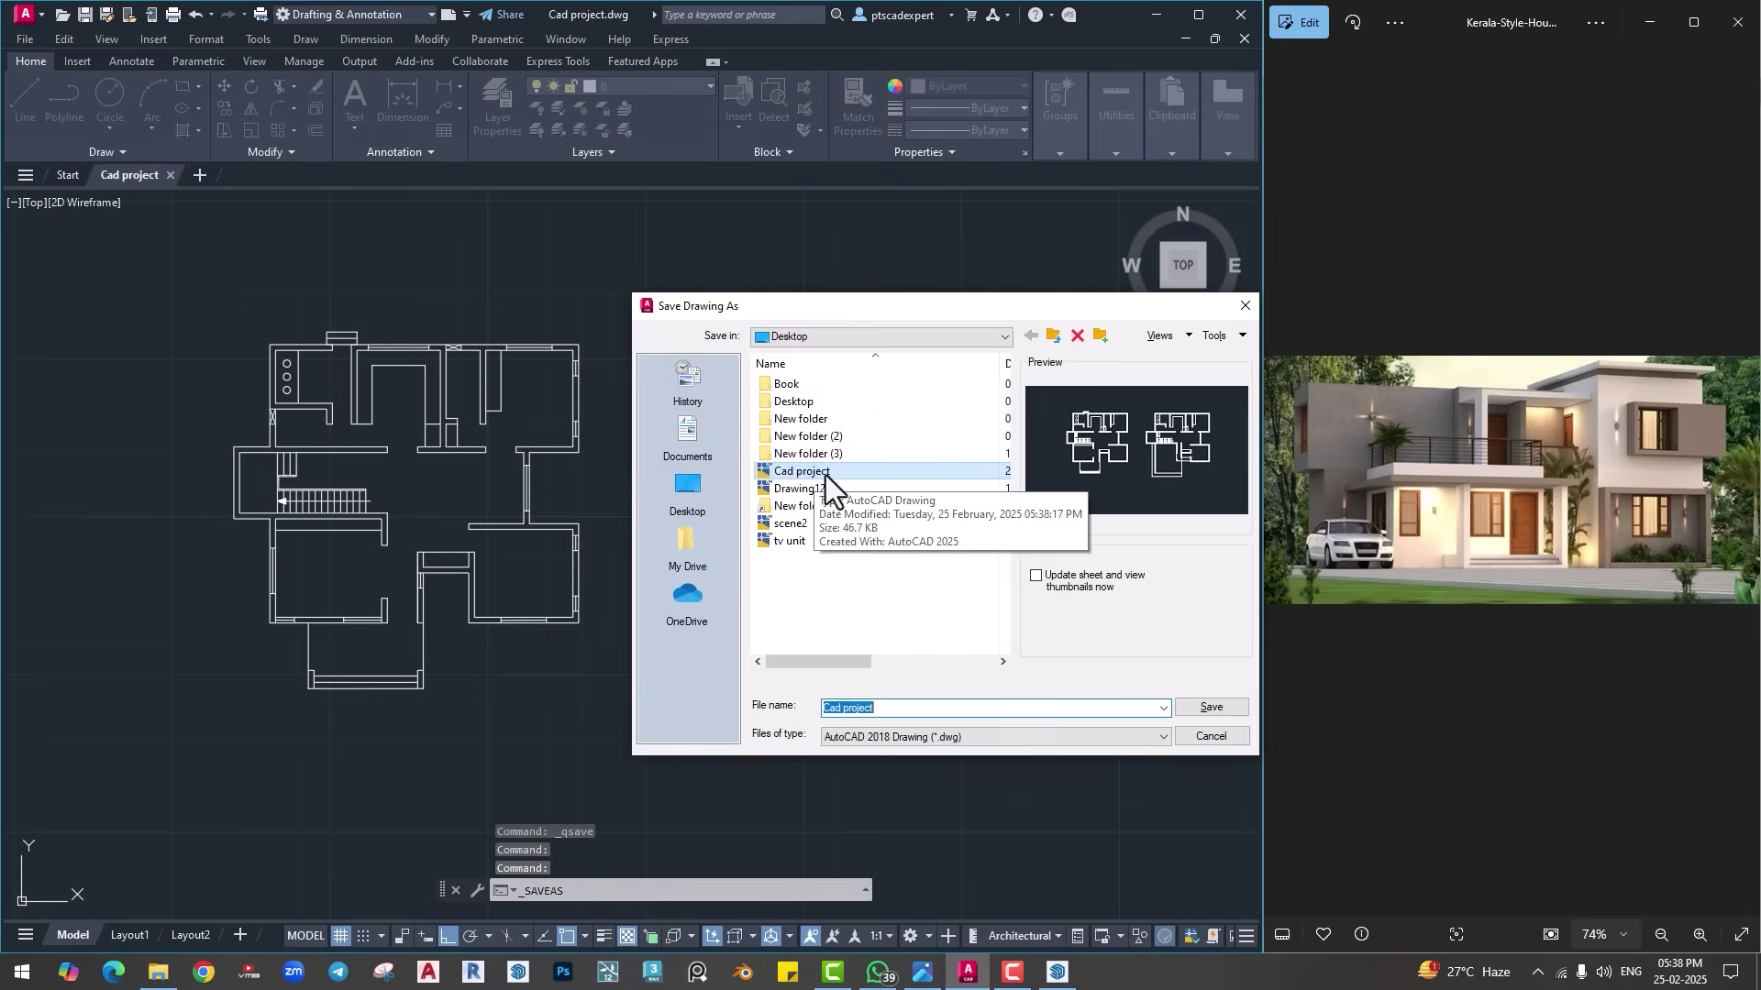
{"action": "left_click", "coordinate": [1246, 305]}
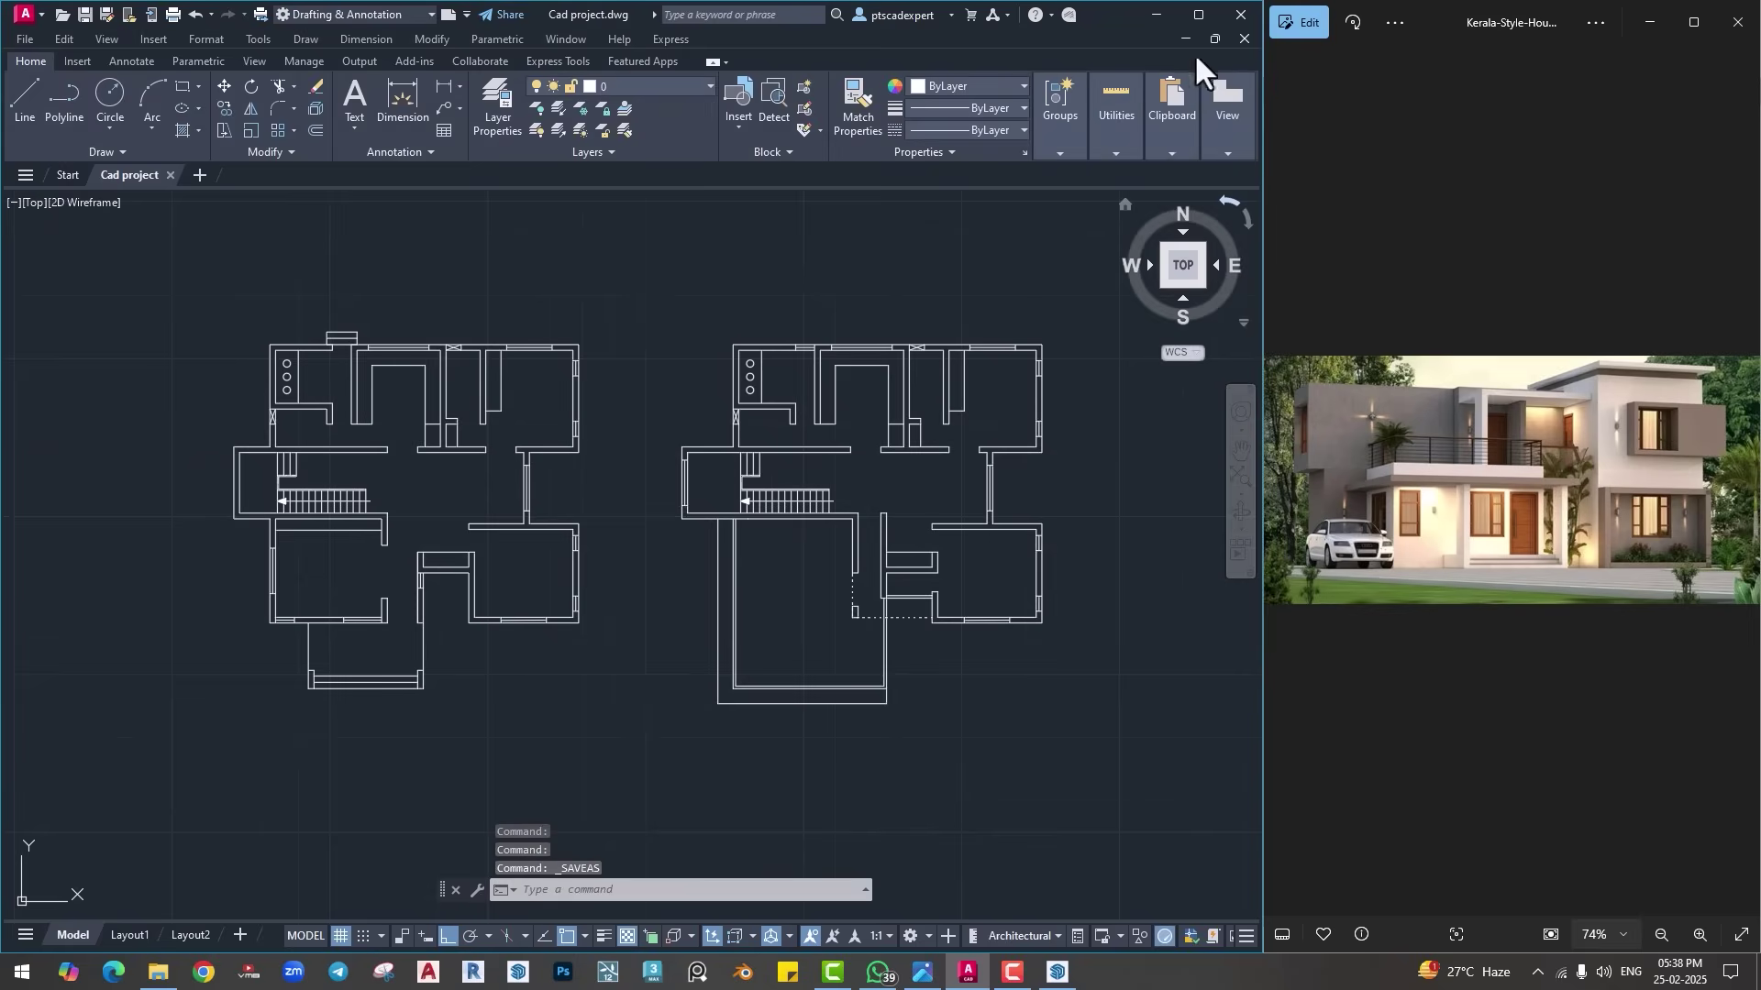
Step: Return to SketchUp and restore its window to fit beside the house reference image
{"action": "left_click", "coordinate": [1156, 15]}
{"action": "mouse_move", "coordinate": [440, 617]}
{"action": "middle_mouse_down", "text": "shift"}
{"action": "mouse_move", "coordinate": [523, 578]}
{"action": "mouse_move", "coordinate": [495, 582]}
{"action": "middle_mouse_up", "text": "shift"}
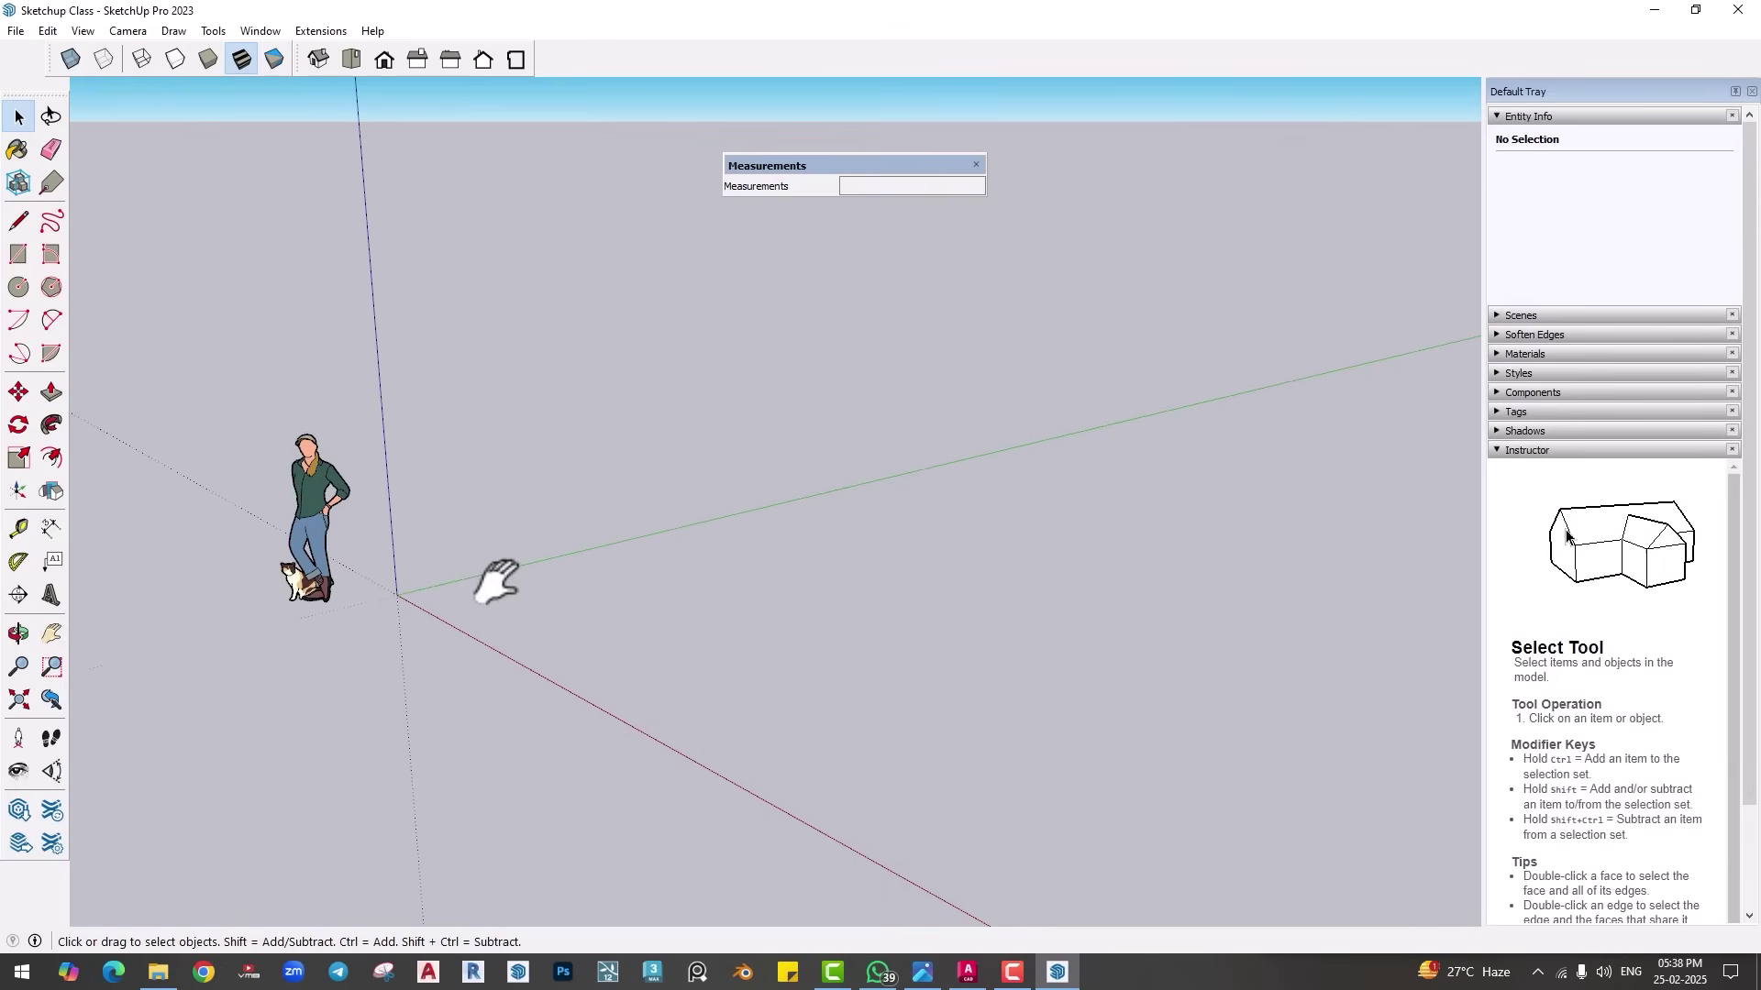
{"action": "double_click", "coordinate": [933, 13]}
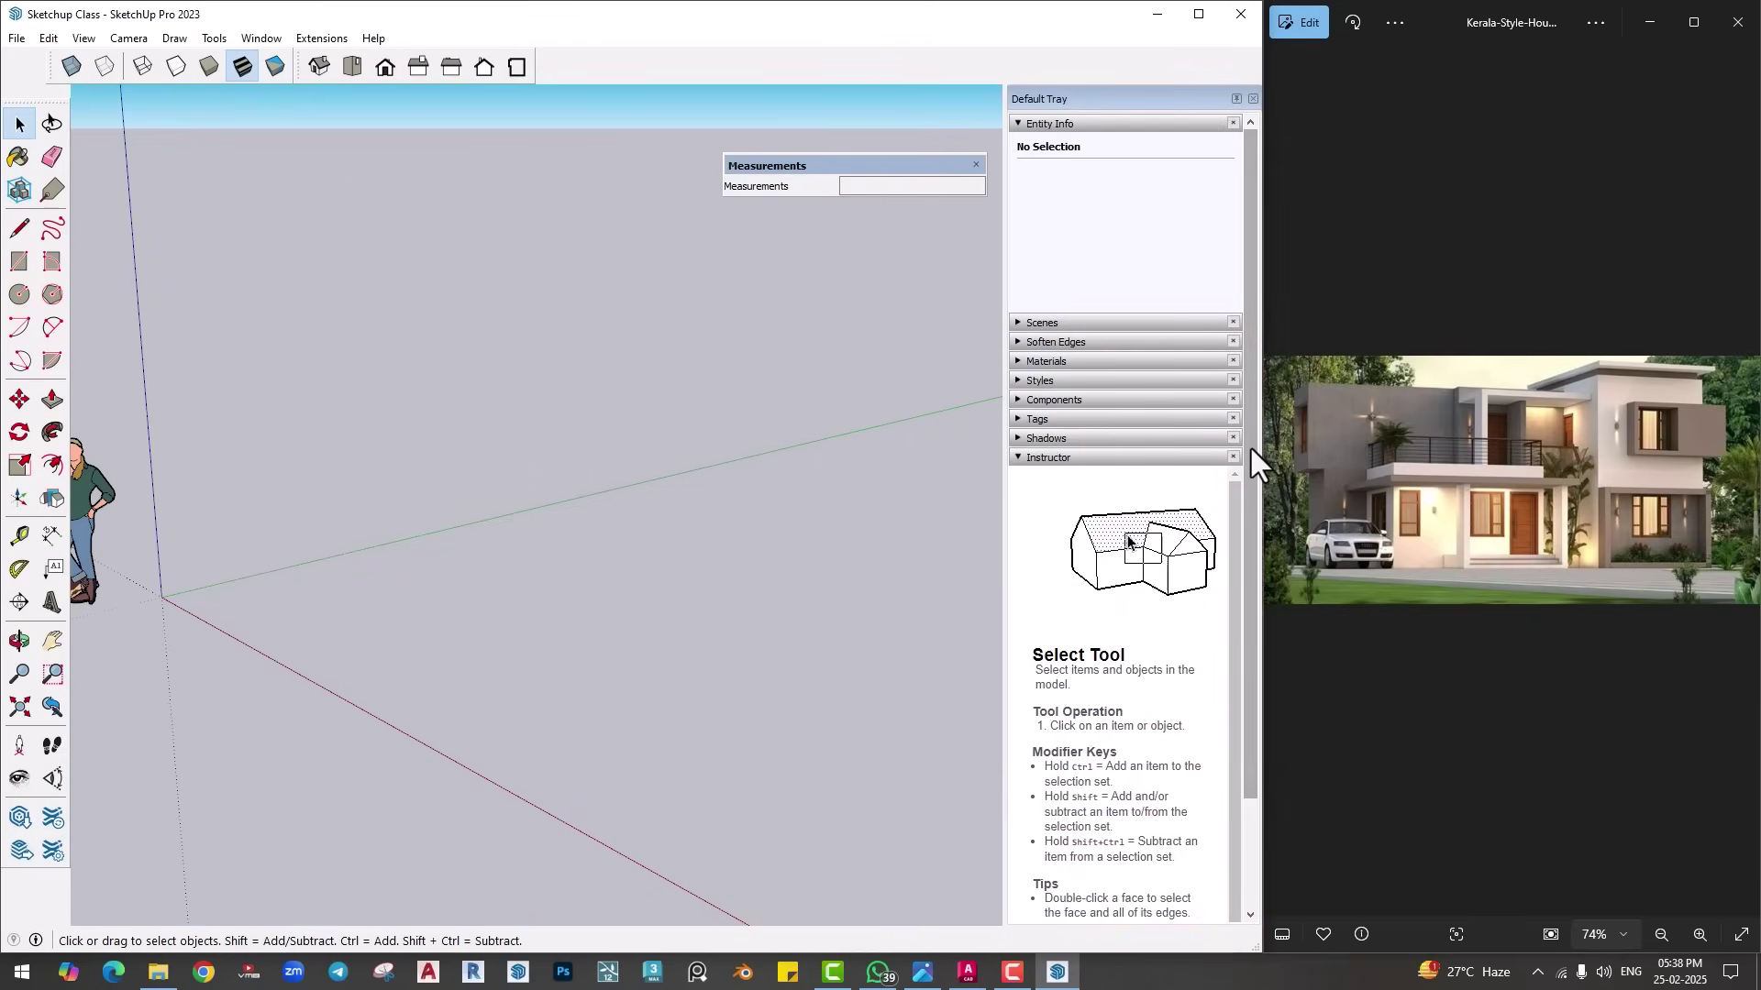
Step: Import Cad project.dwg from the Desktop into the model and dismiss the import results
{"action": "left_click", "coordinate": [16, 38]}
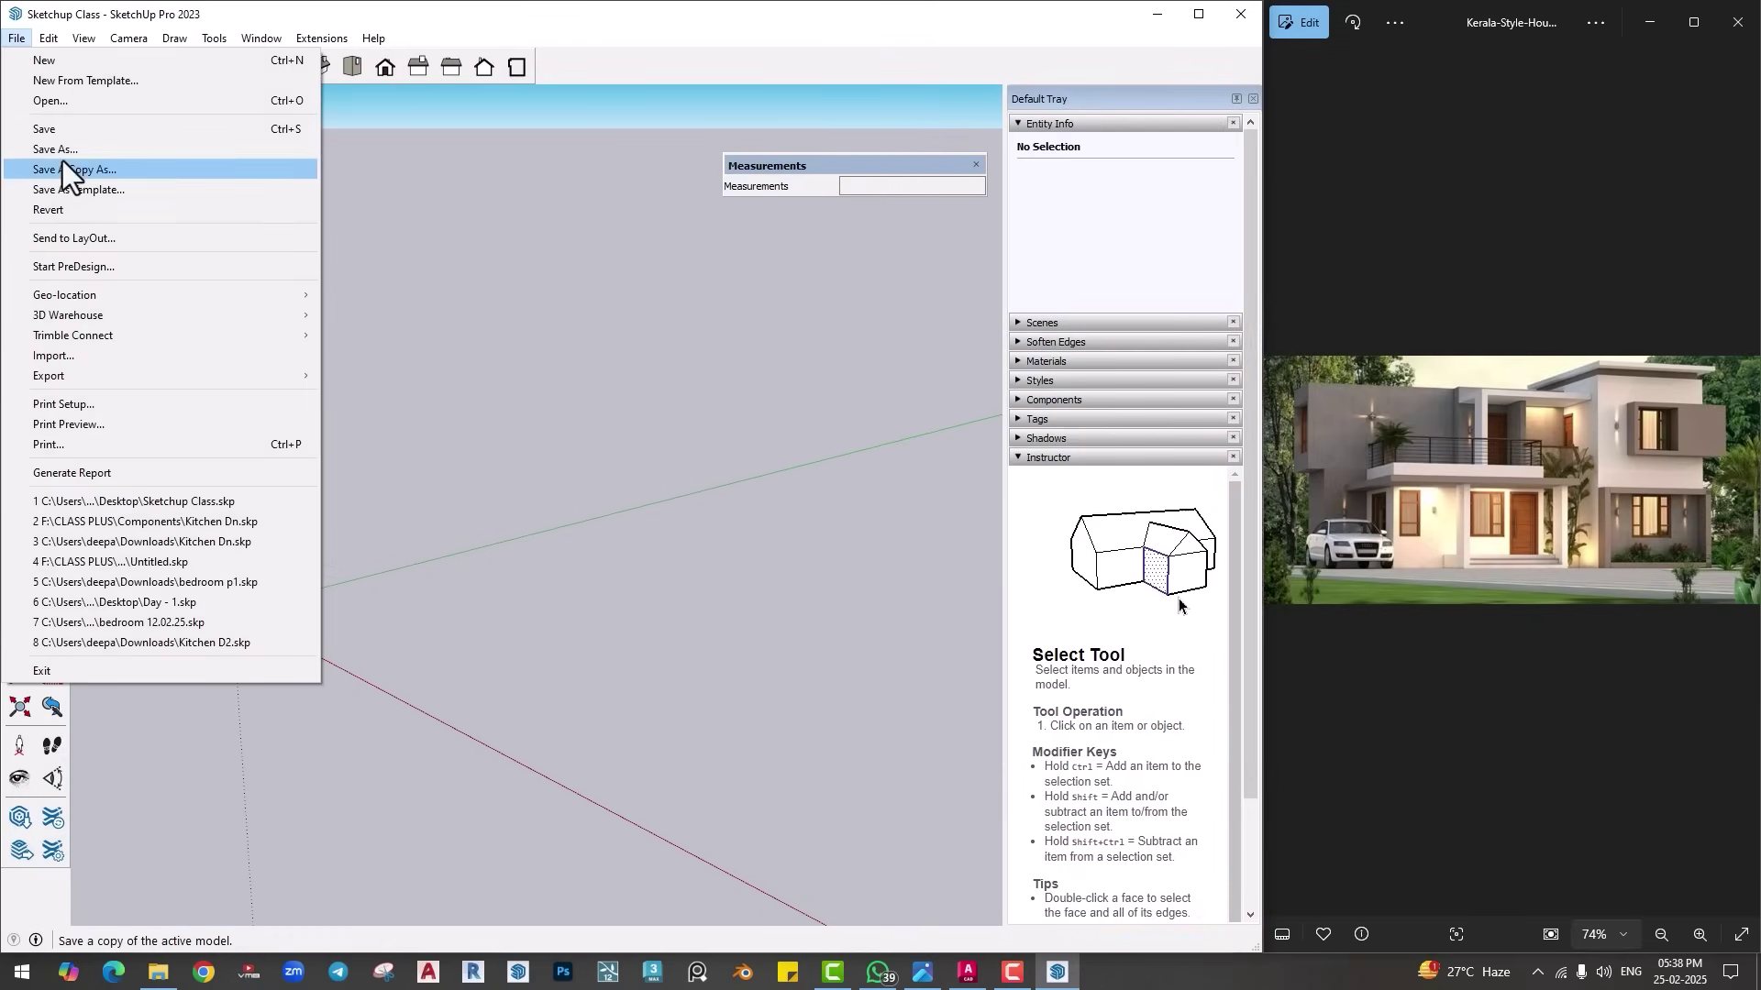
{"action": "left_click", "coordinate": [55, 356]}
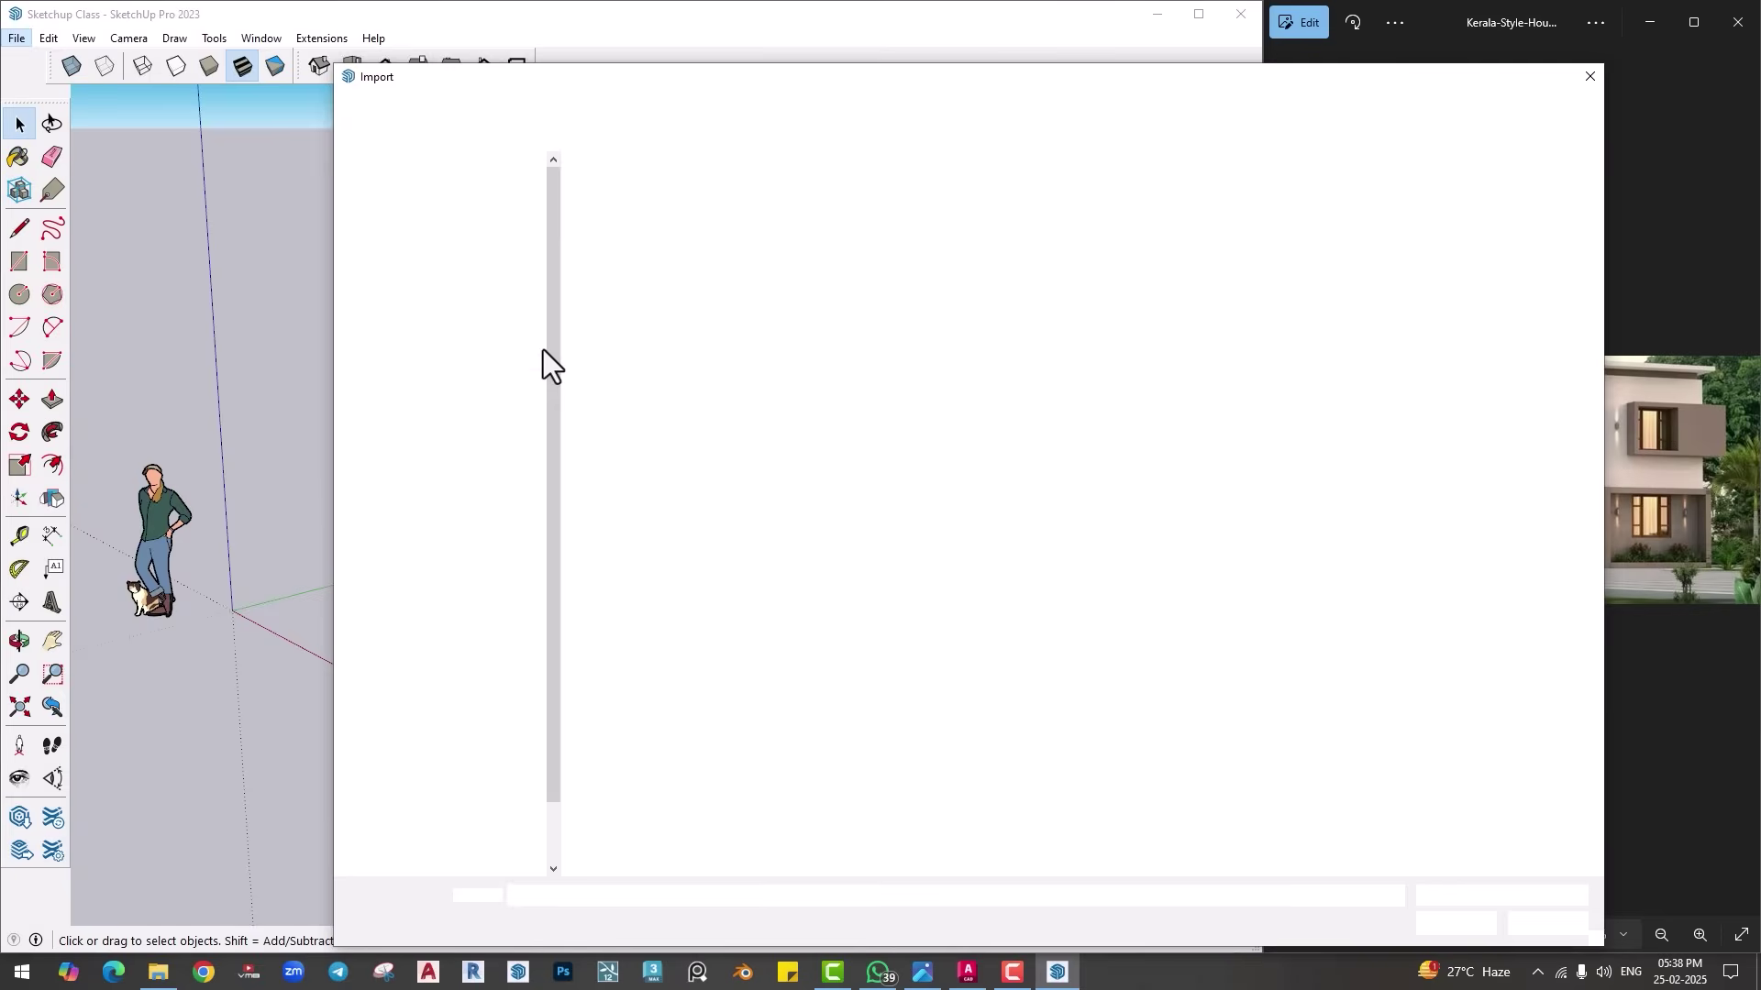
{"action": "left_click_drag", "start_coordinate": [692, 79], "coordinate": [400, 62]}
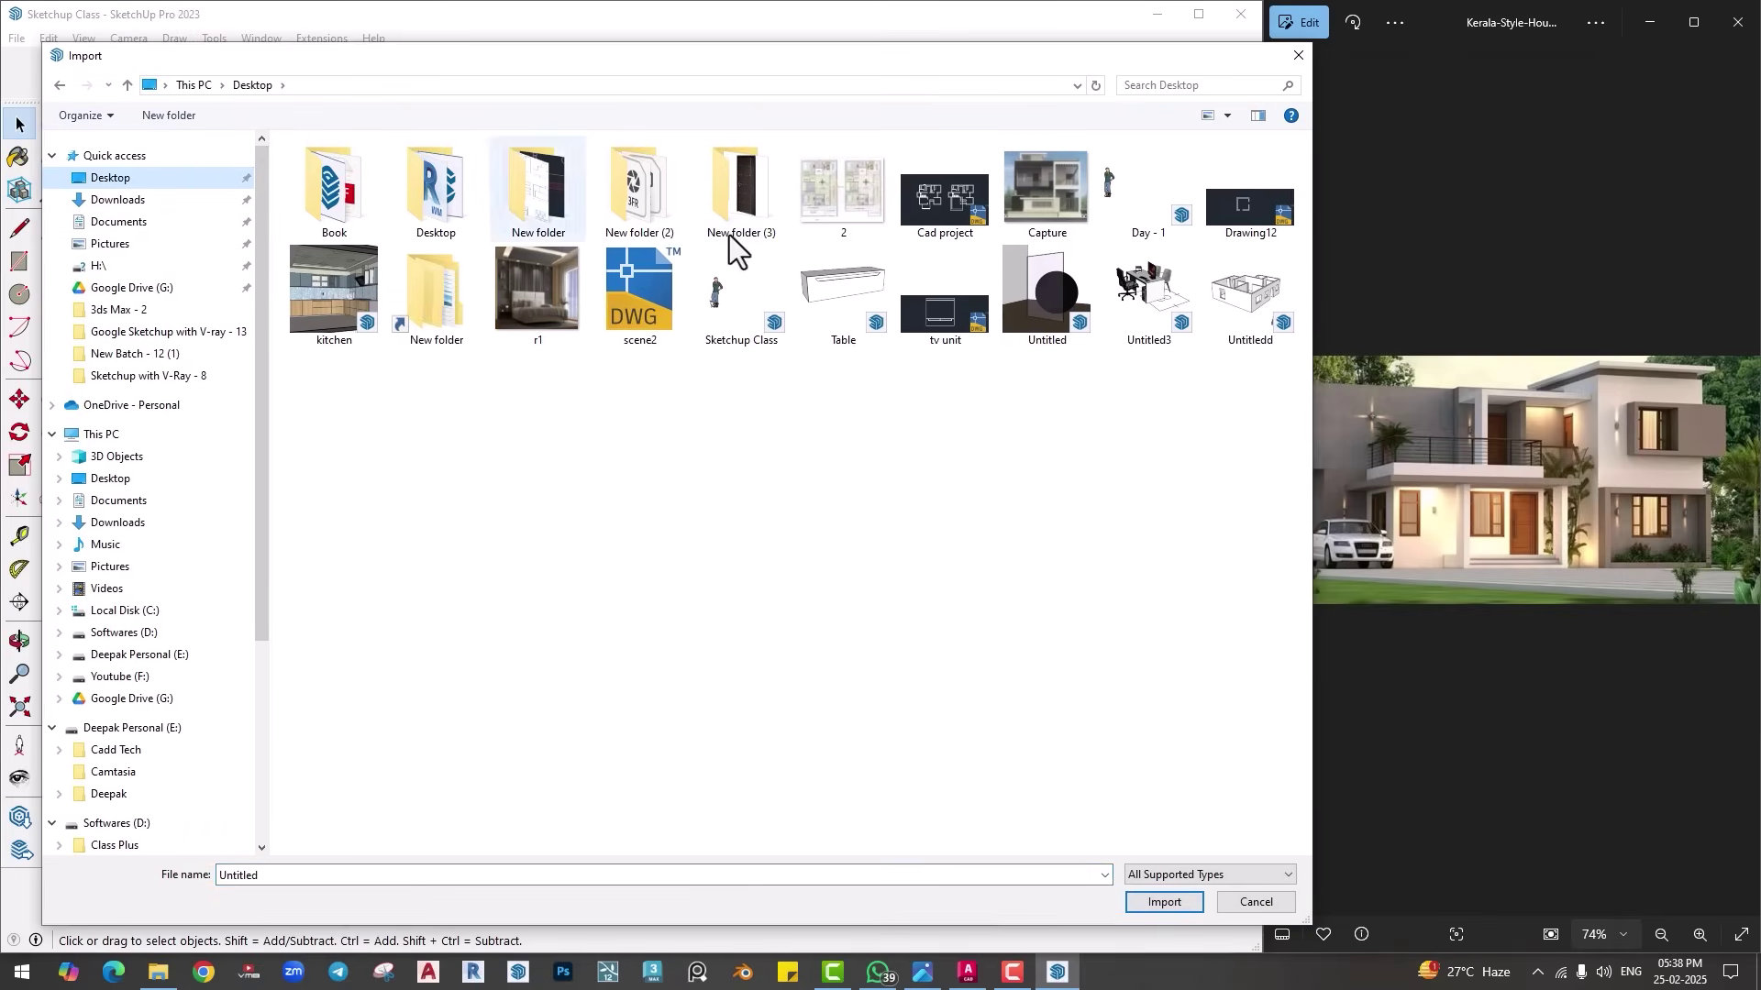
{"action": "left_click", "coordinate": [961, 205]}
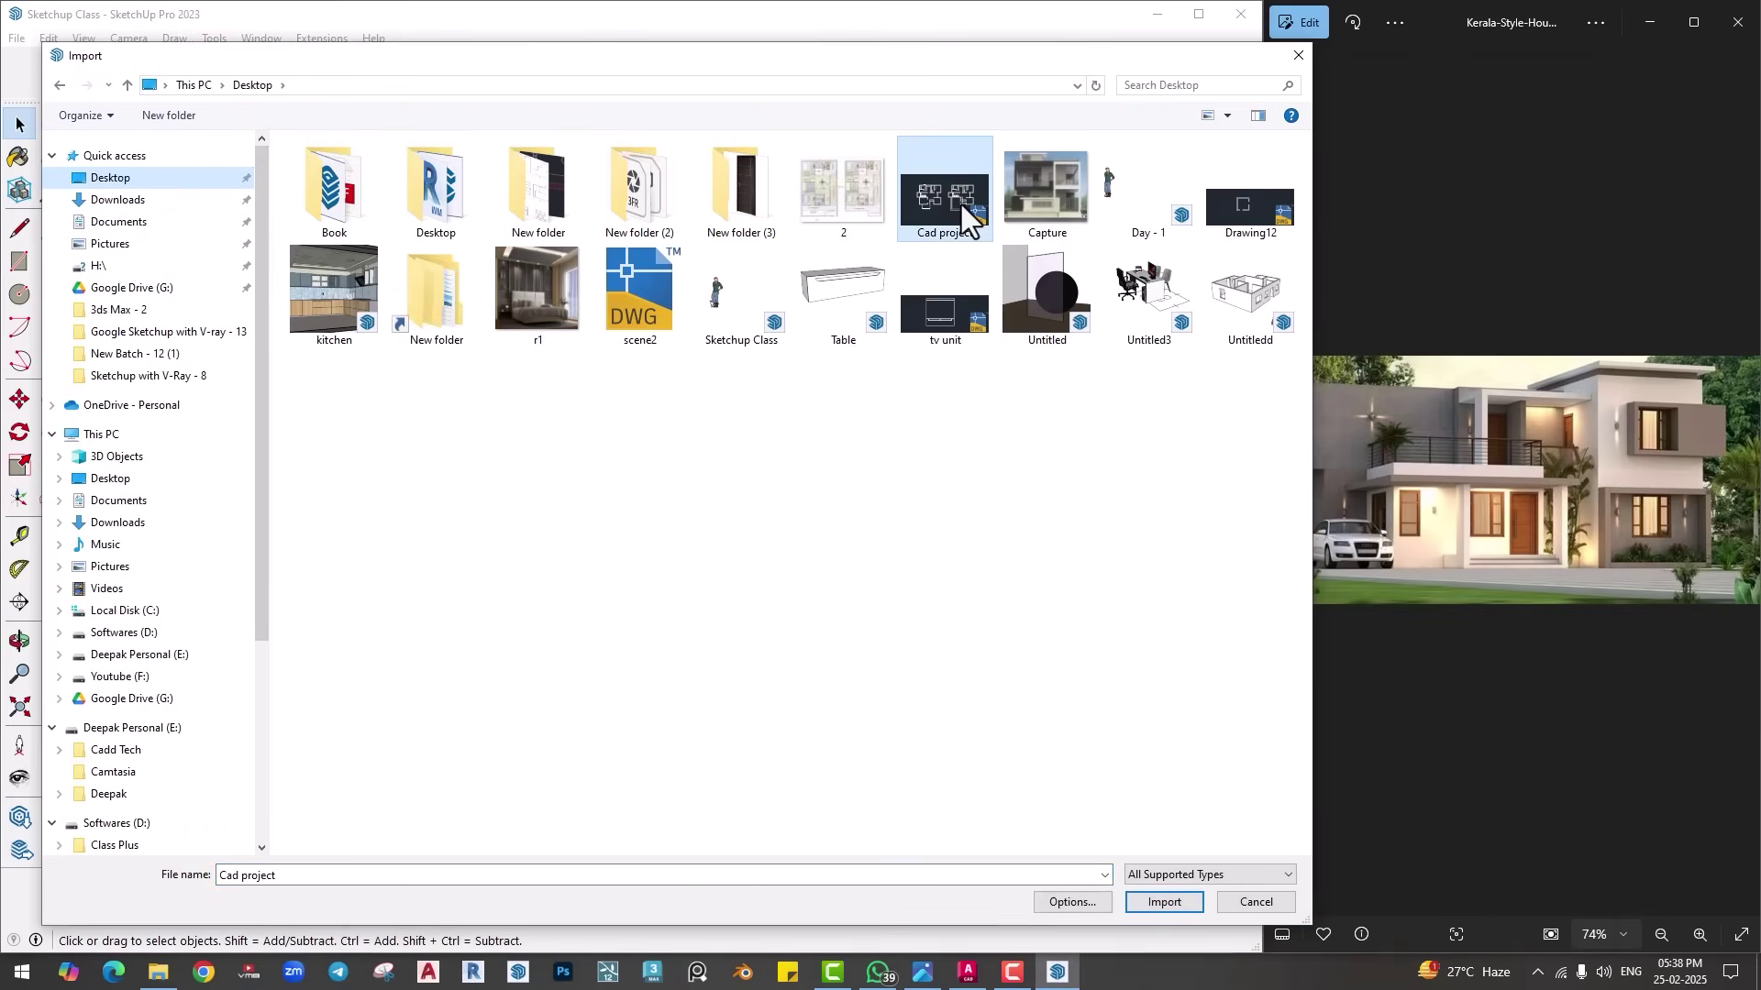
{"action": "left_click", "coordinate": [1148, 899]}
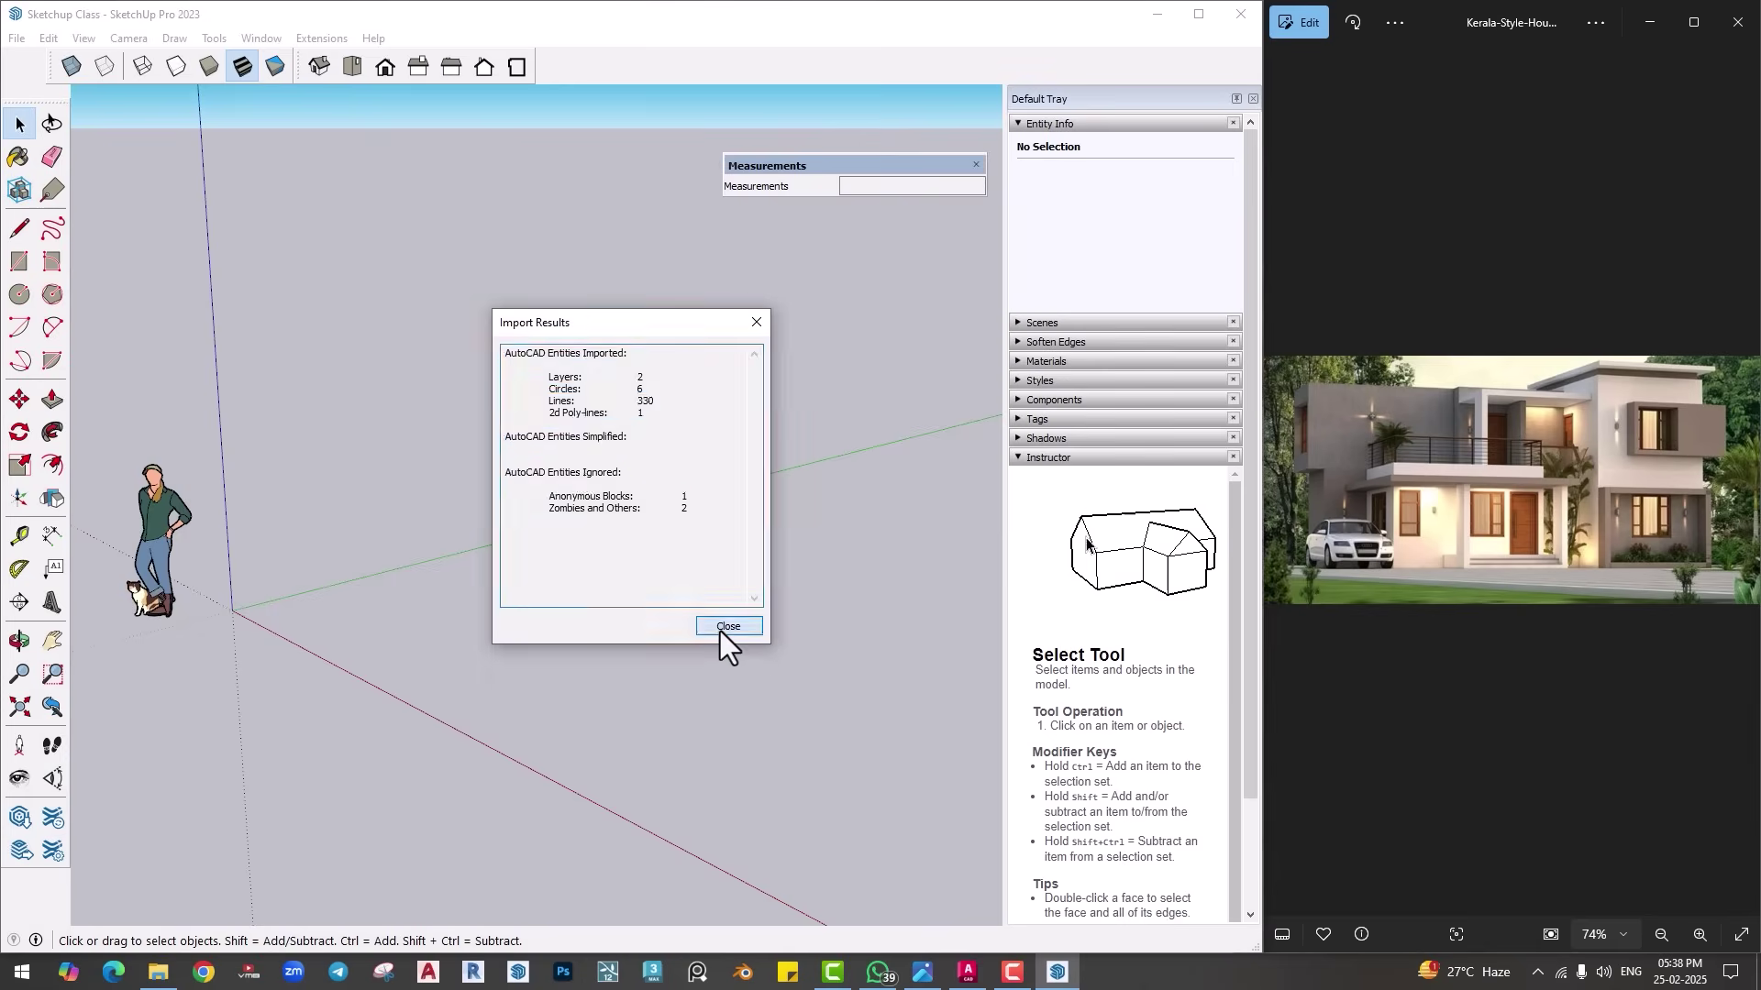
{"action": "left_click", "coordinate": [723, 627]}
Step: Trace the outer side wall of the room with three circles using a rectangle about 9" by 6' 11 1/2"
{"action": "middle_click_drag", "start_coordinate": [576, 581], "coordinate": [405, 591]}
{"action": "scroll", "coordinate": [405, 591], "scroll_direction": "up", "scroll_amount": 3}
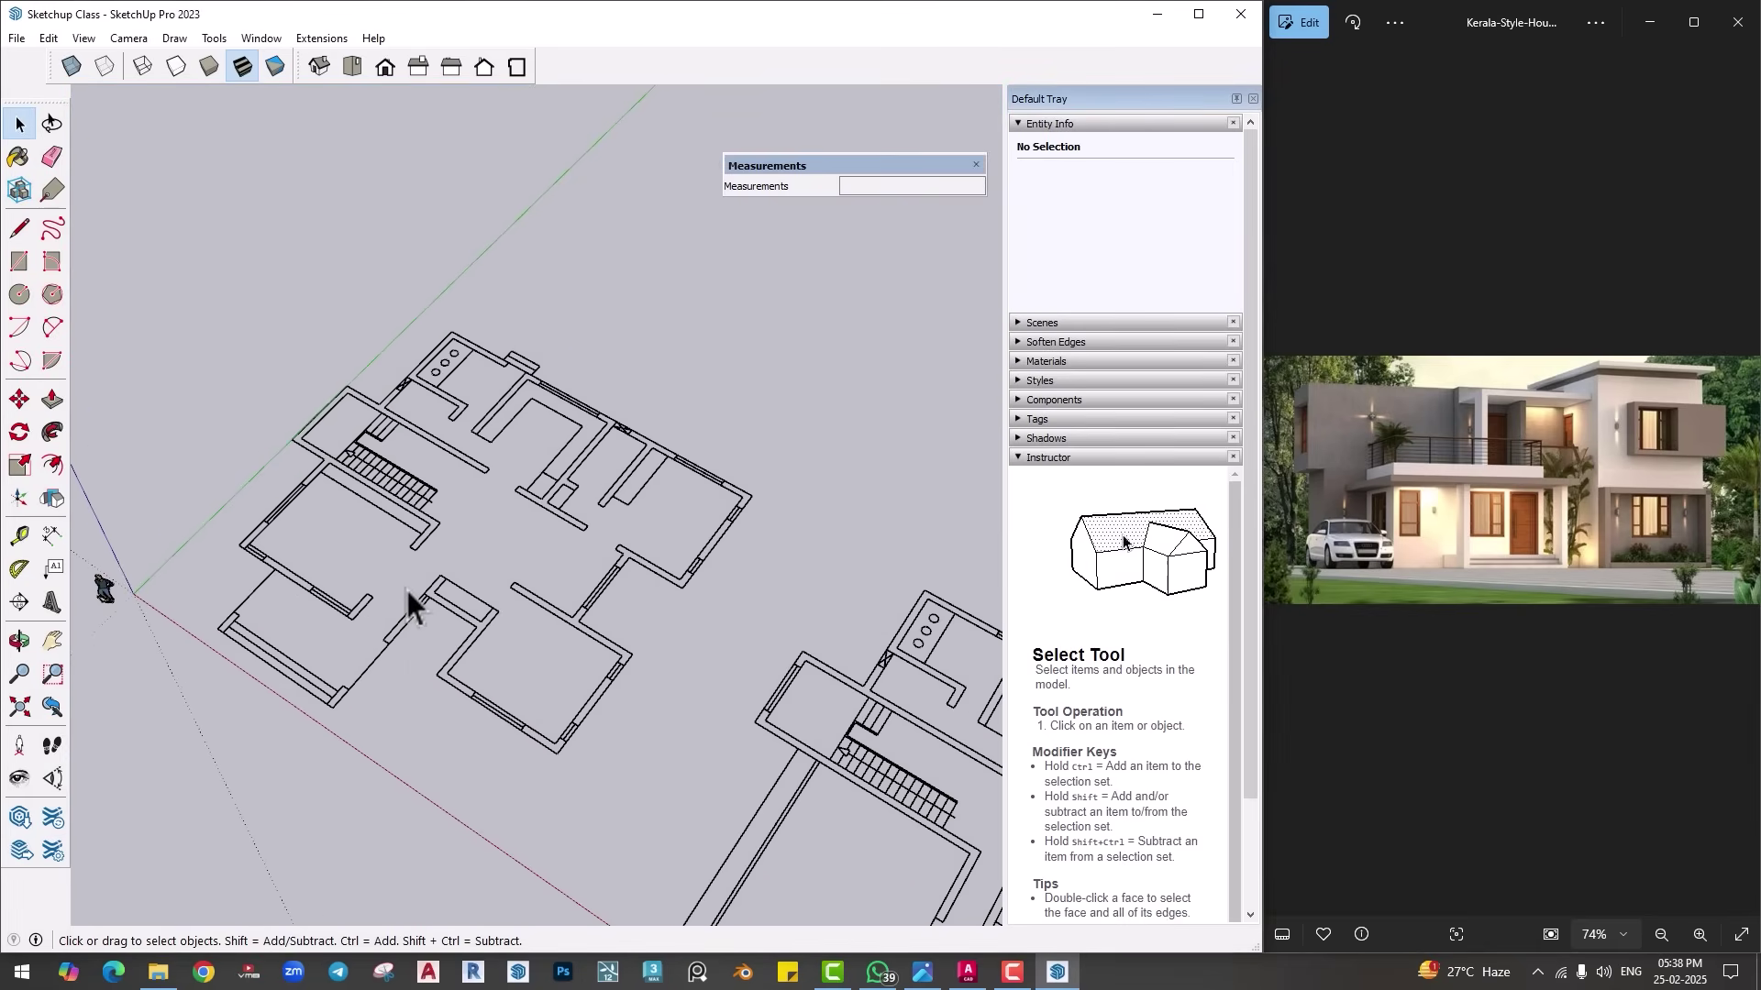
{"action": "scroll", "coordinate": [405, 591], "scroll_direction": "up", "scroll_amount": 4}
{"action": "middle_click_drag", "start_coordinate": [398, 589], "coordinate": [363, 472]}
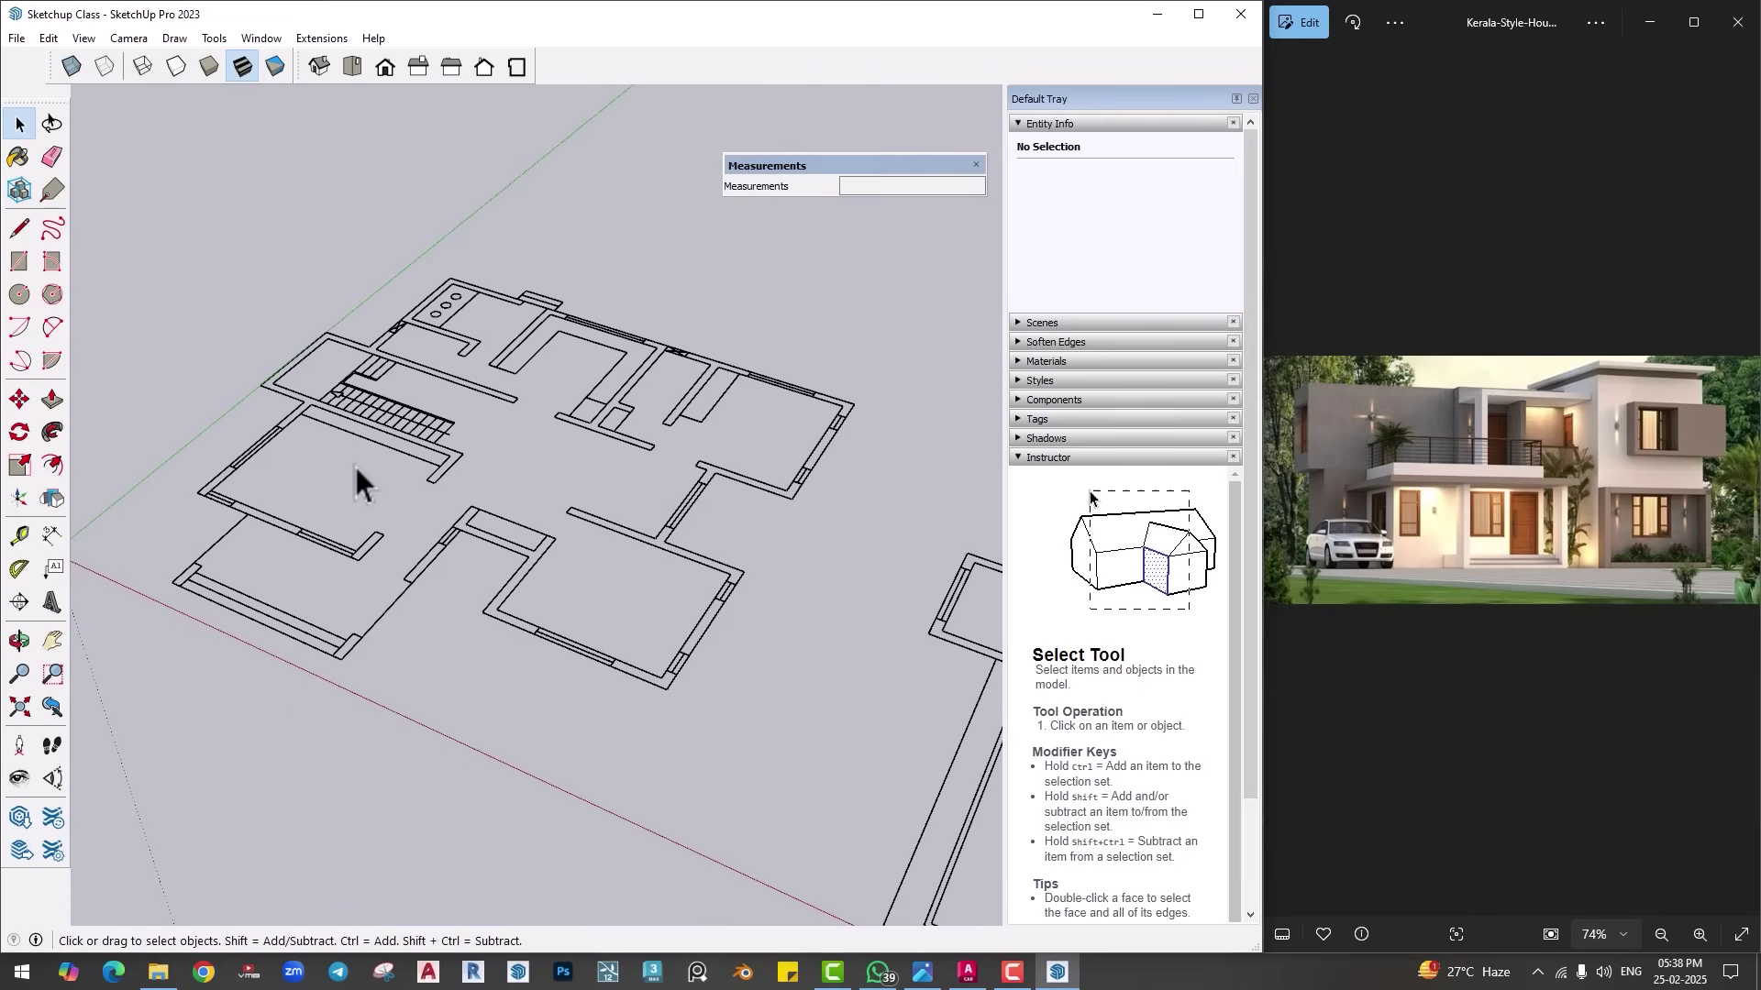
{"action": "middle_click_drag", "start_coordinate": [326, 427], "coordinate": [459, 679]}
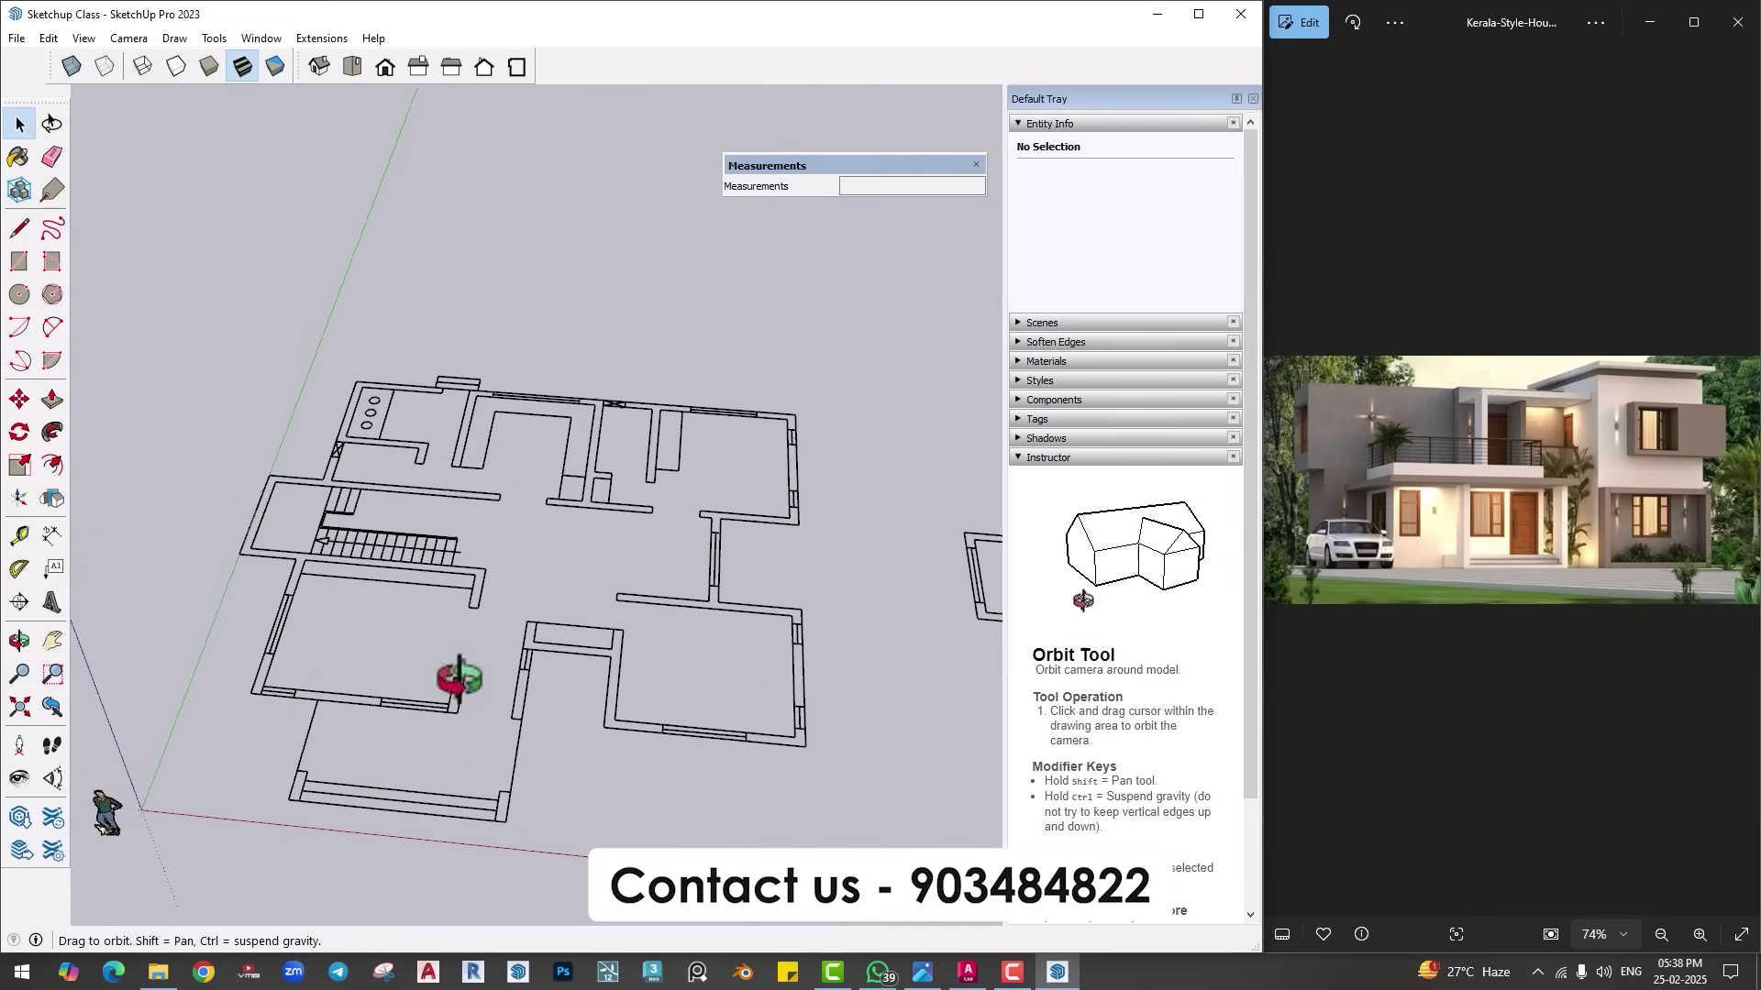
{"action": "scroll", "coordinate": [366, 354], "scroll_direction": "up", "scroll_amount": 4}
{"action": "middle_click_drag", "start_coordinate": [366, 354], "coordinate": [303, 528]}
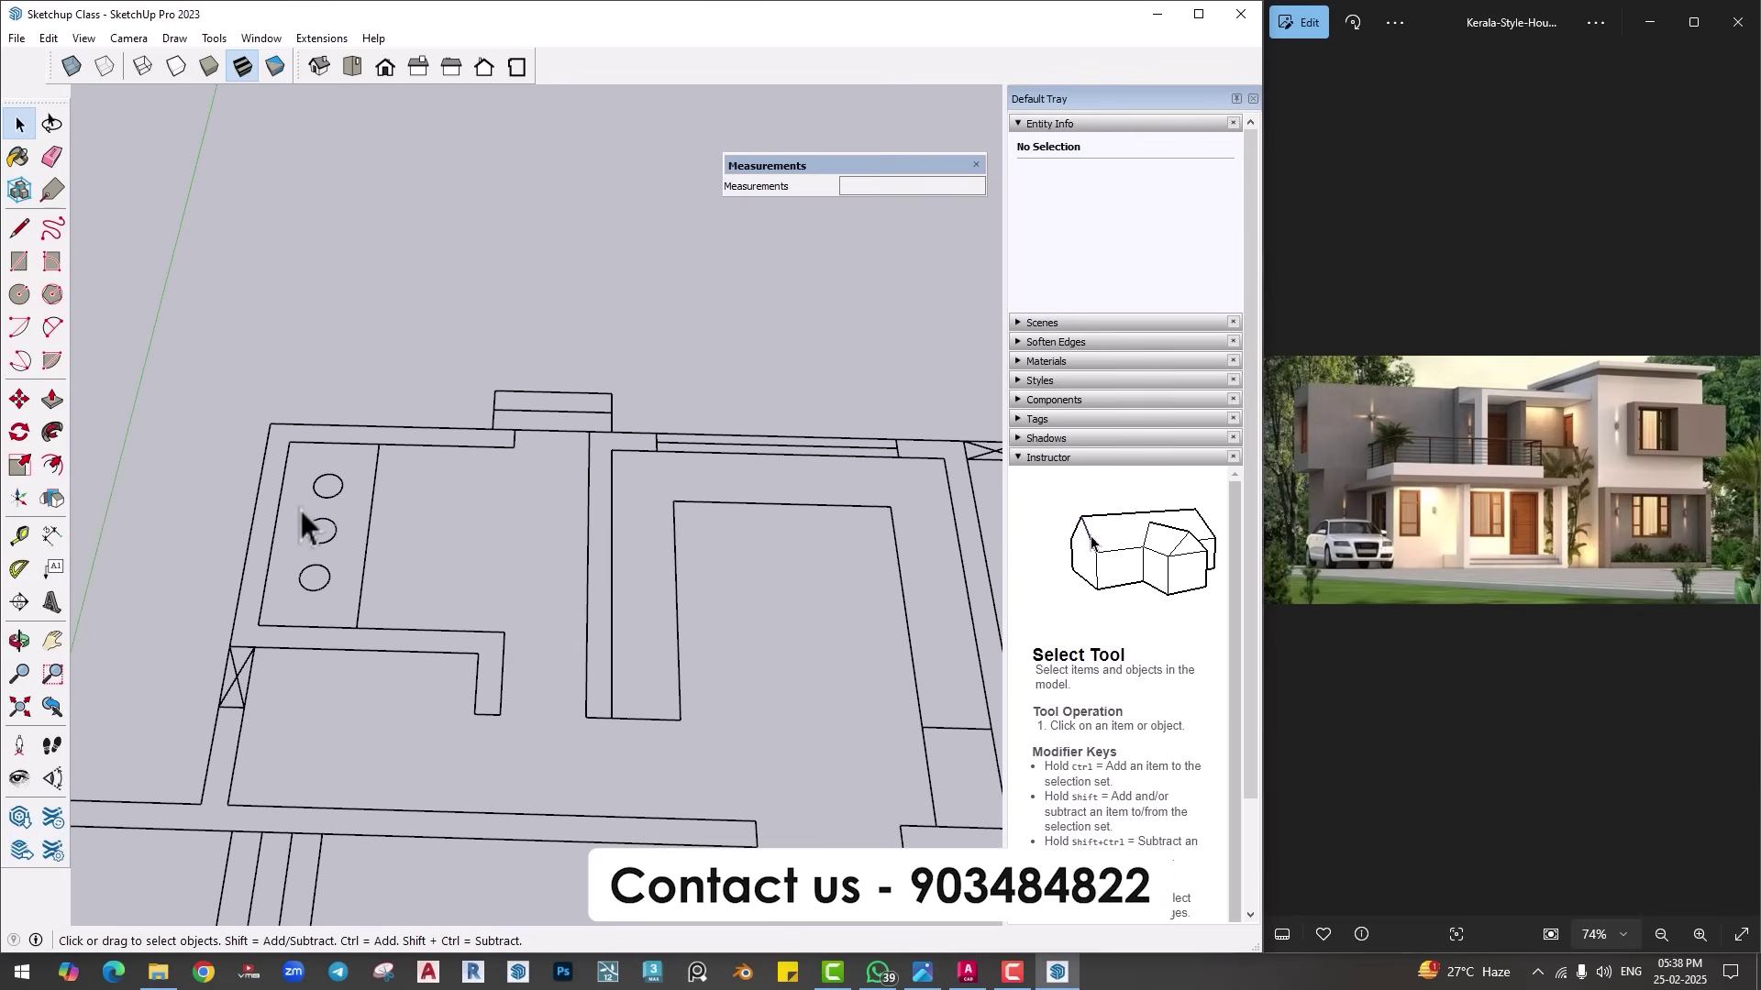
{"action": "key", "text": "r"}
{"action": "left_click", "coordinate": [229, 646]}
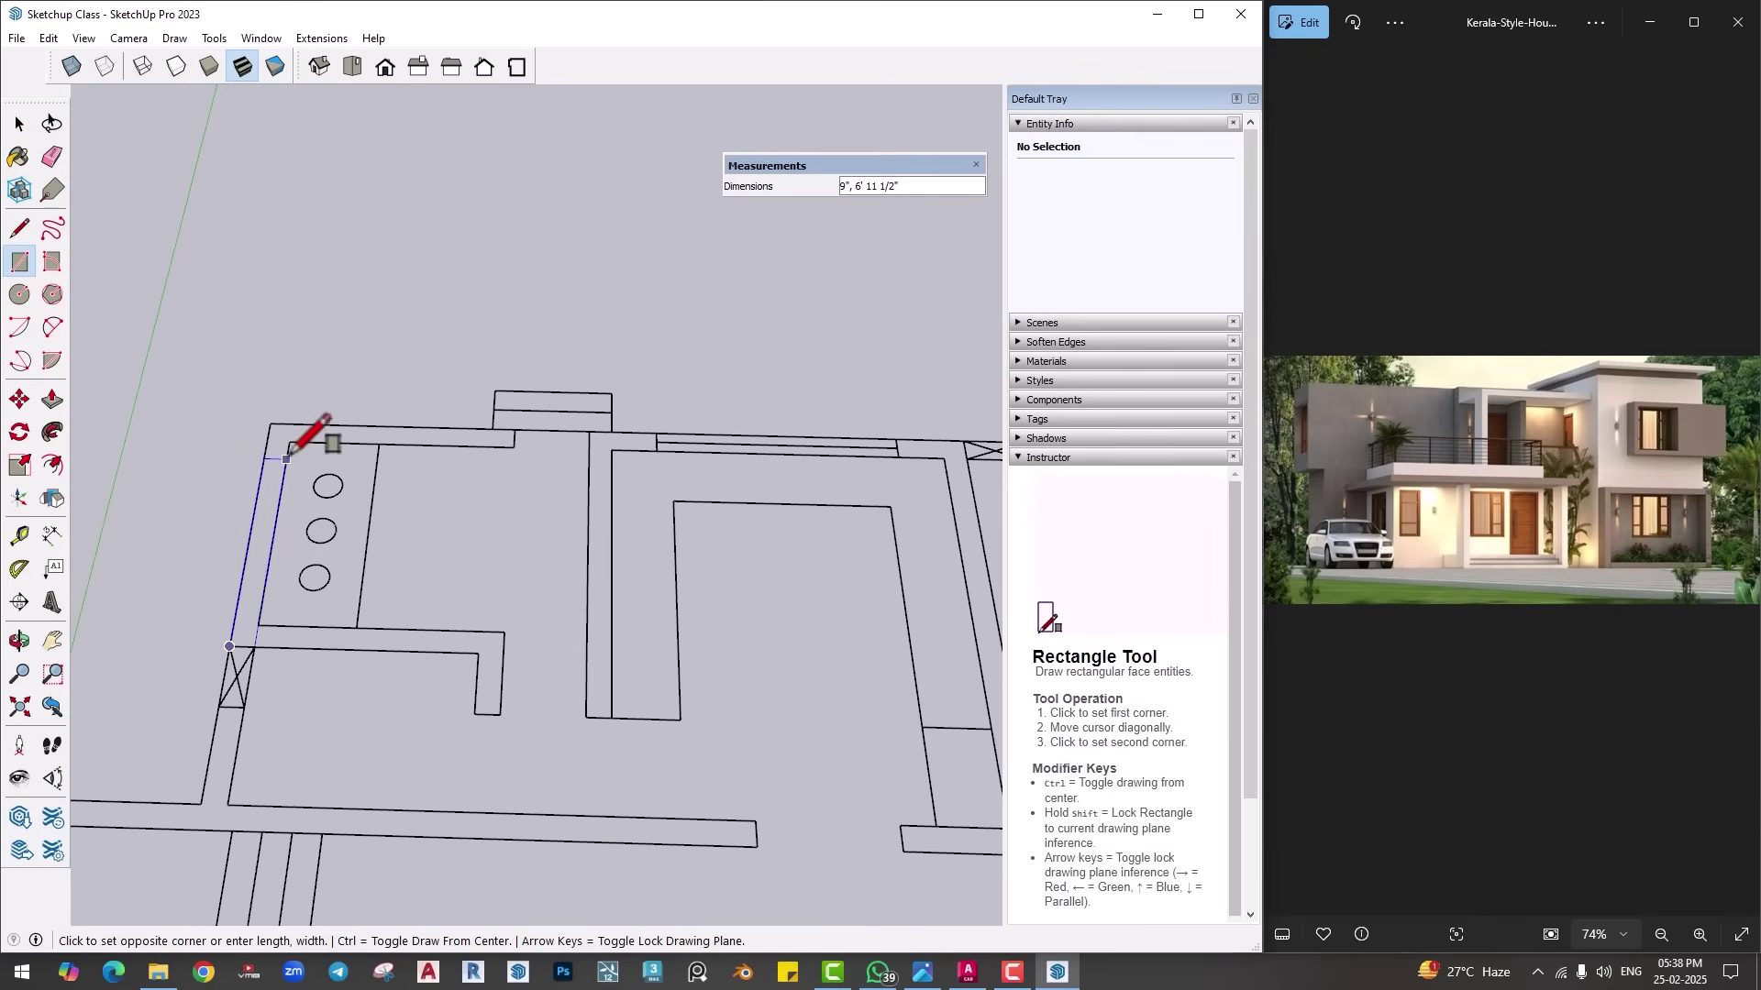
{"action": "left_click", "coordinate": [287, 458]}
Step: Trace the same room's rear wall, its 6' 9" by 9" front wall and the 9" by 2' 9" return with rectangles
{"action": "scroll", "coordinate": [343, 433], "scroll_direction": "up", "scroll_amount": 2}
{"action": "middle_click_drag", "start_coordinate": [342, 433], "coordinate": [216, 438]}
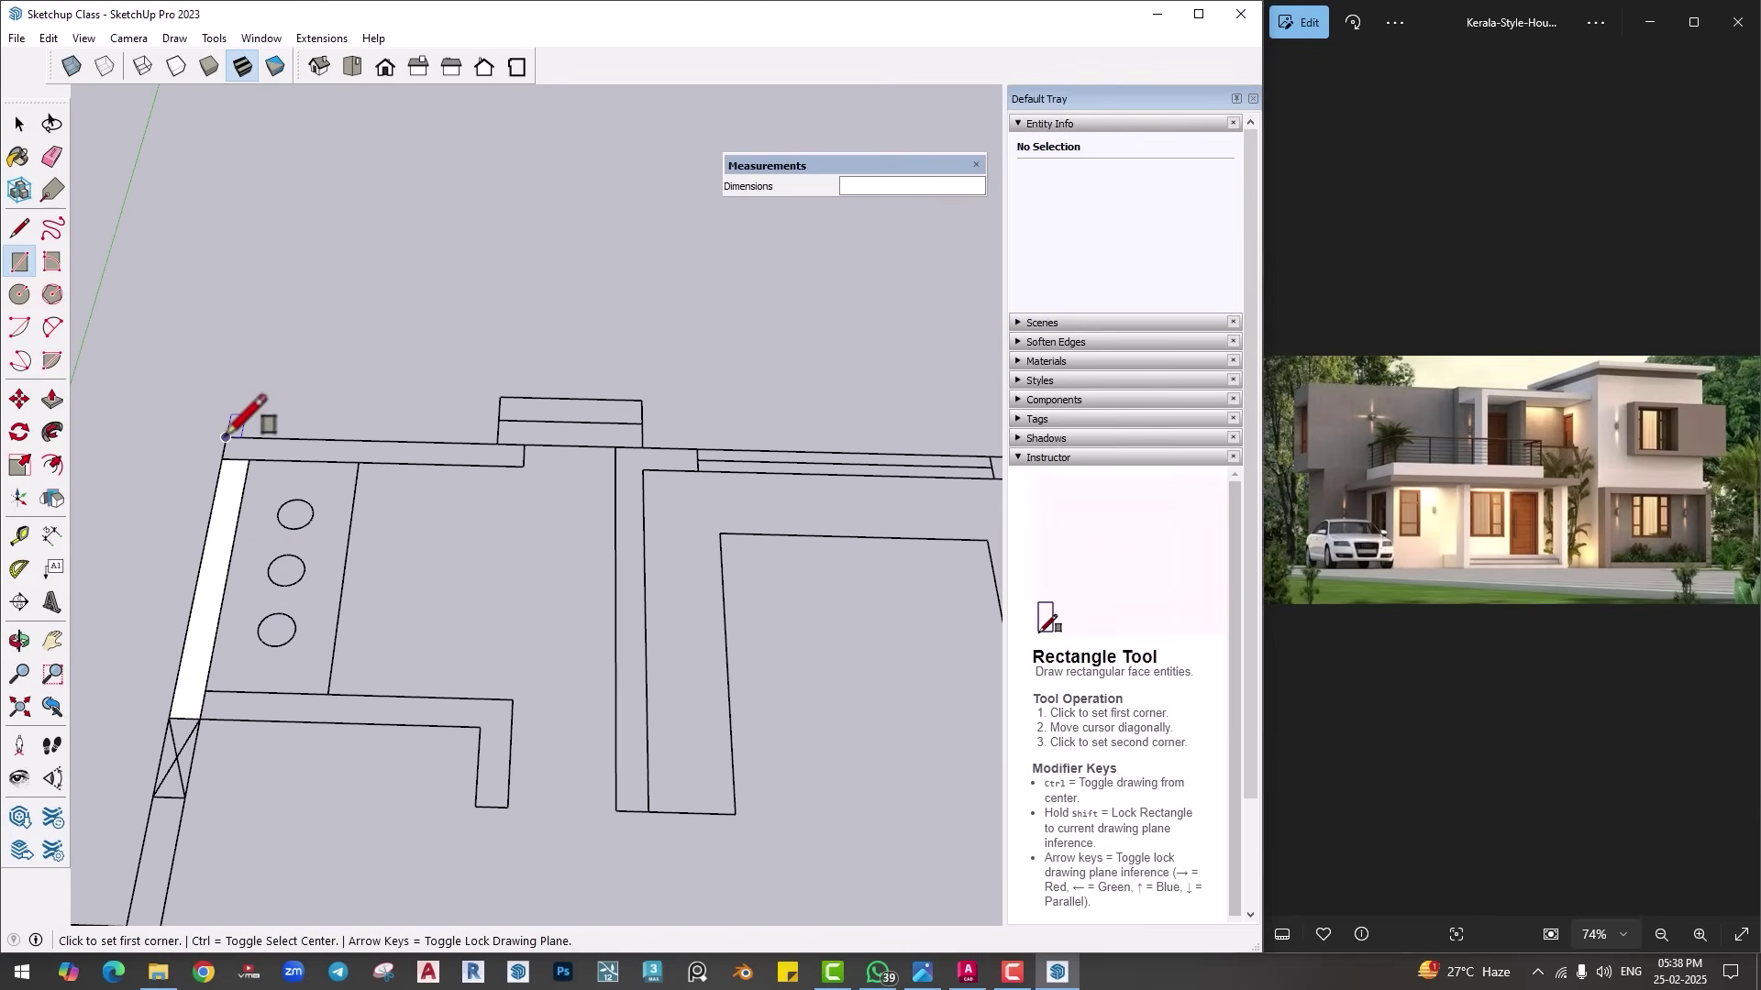
{"action": "left_click", "coordinate": [226, 437]}
{"action": "left_click", "coordinate": [523, 466]}
{"action": "middle_click_drag", "start_coordinate": [542, 452], "coordinate": [260, 562]}
{"action": "left_click", "coordinate": [223, 580]}
{"action": "left_click", "coordinate": [556, 624]}
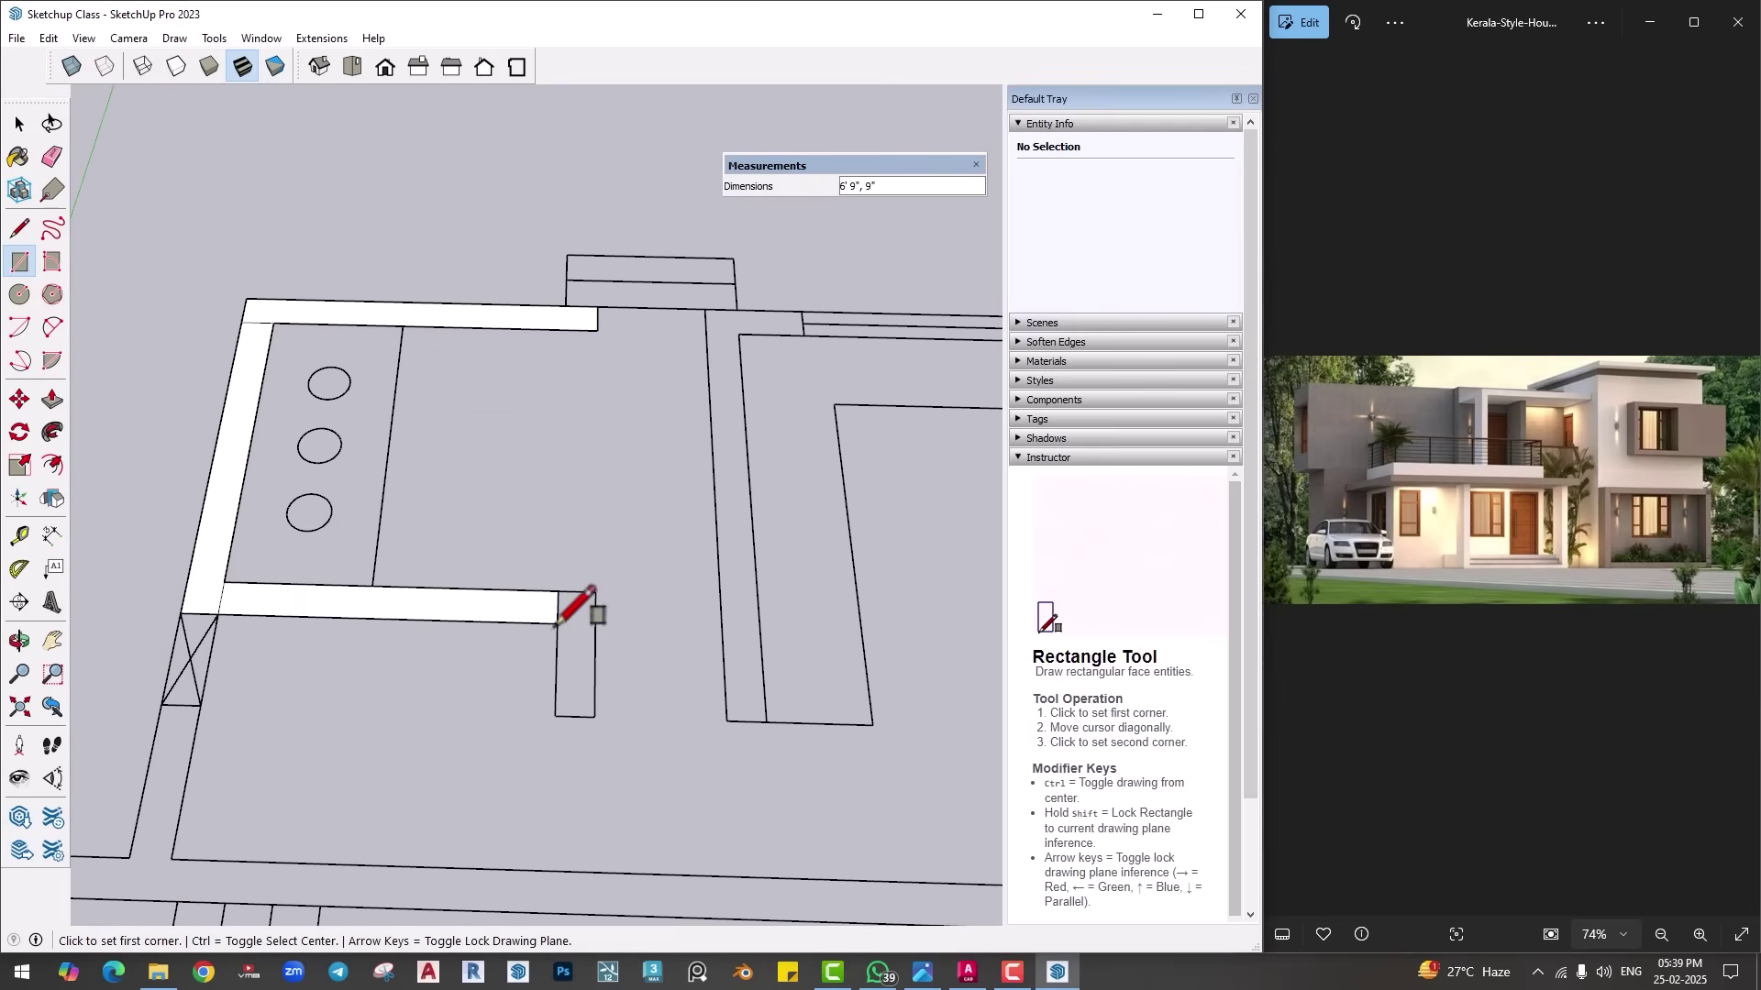
{"action": "left_click", "coordinate": [595, 593]}
{"action": "left_click", "coordinate": [555, 716]}
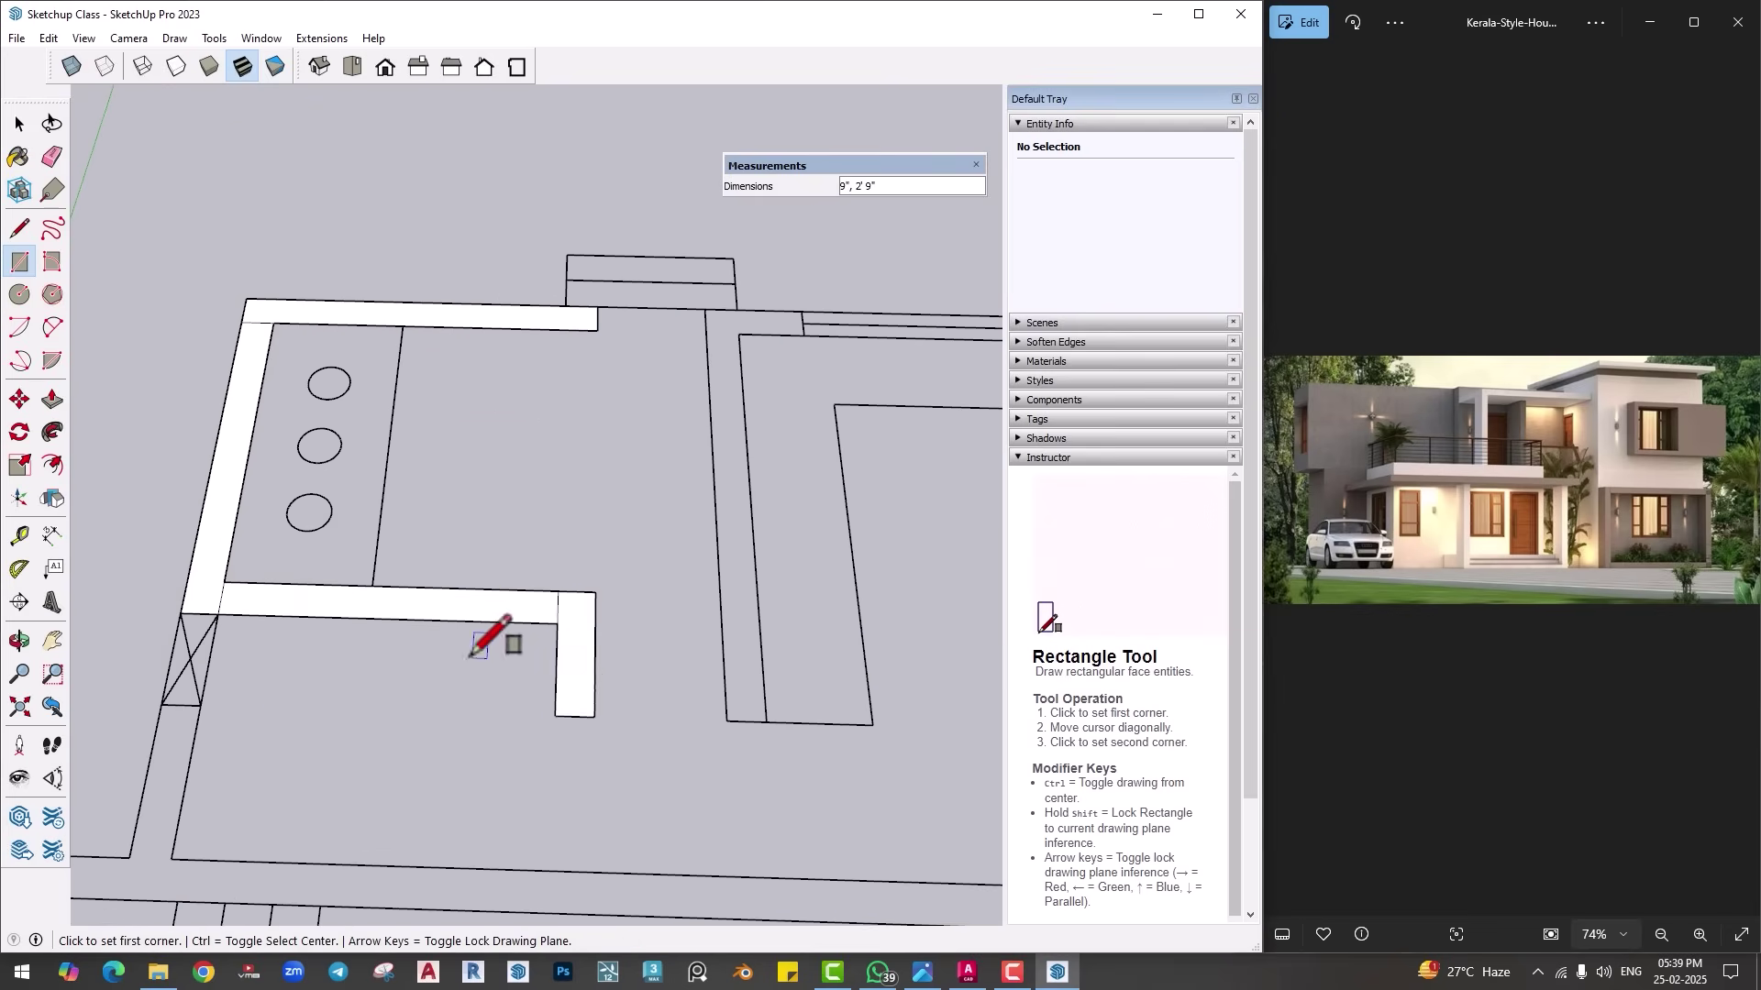
Step: Draw rectangles over the short wall beyond the crossed opening and the walls enclosing the staircase
{"action": "middle_click_drag", "start_coordinate": [492, 663], "coordinate": [268, 509]}
{"action": "left_click", "coordinate": [261, 499]}
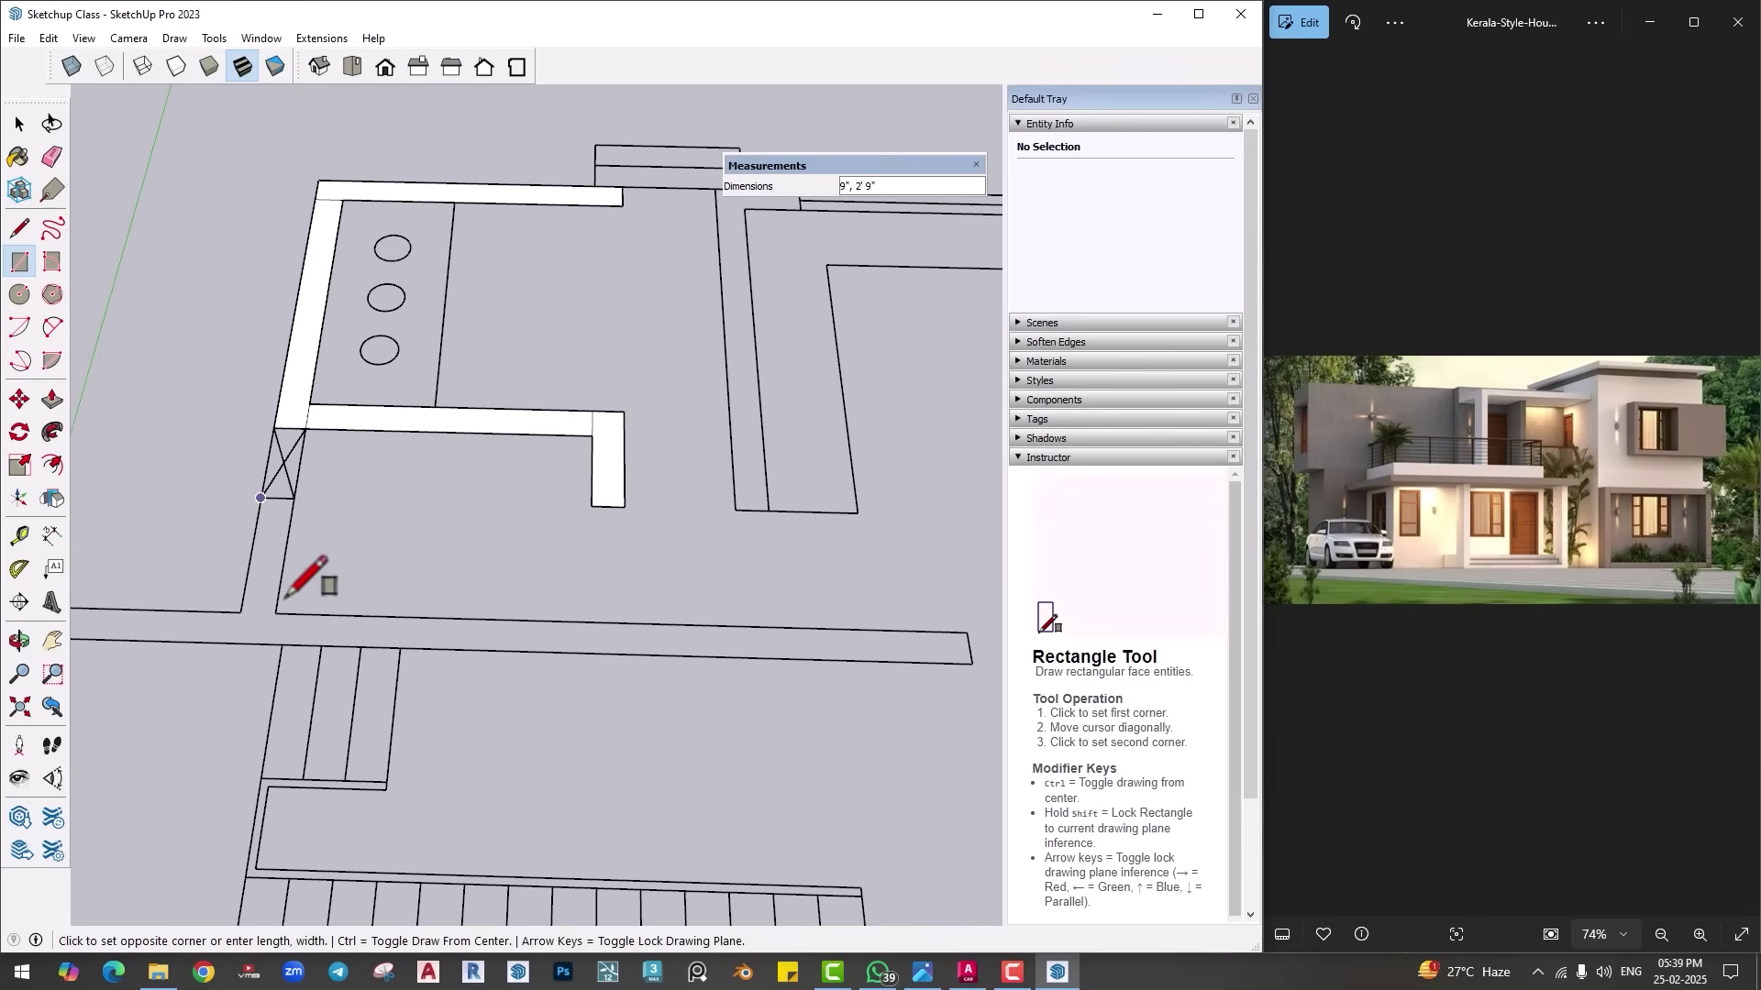
{"action": "left_click", "coordinate": [287, 614]}
{"action": "middle_click_drag", "start_coordinate": [288, 614], "coordinate": [246, 519]}
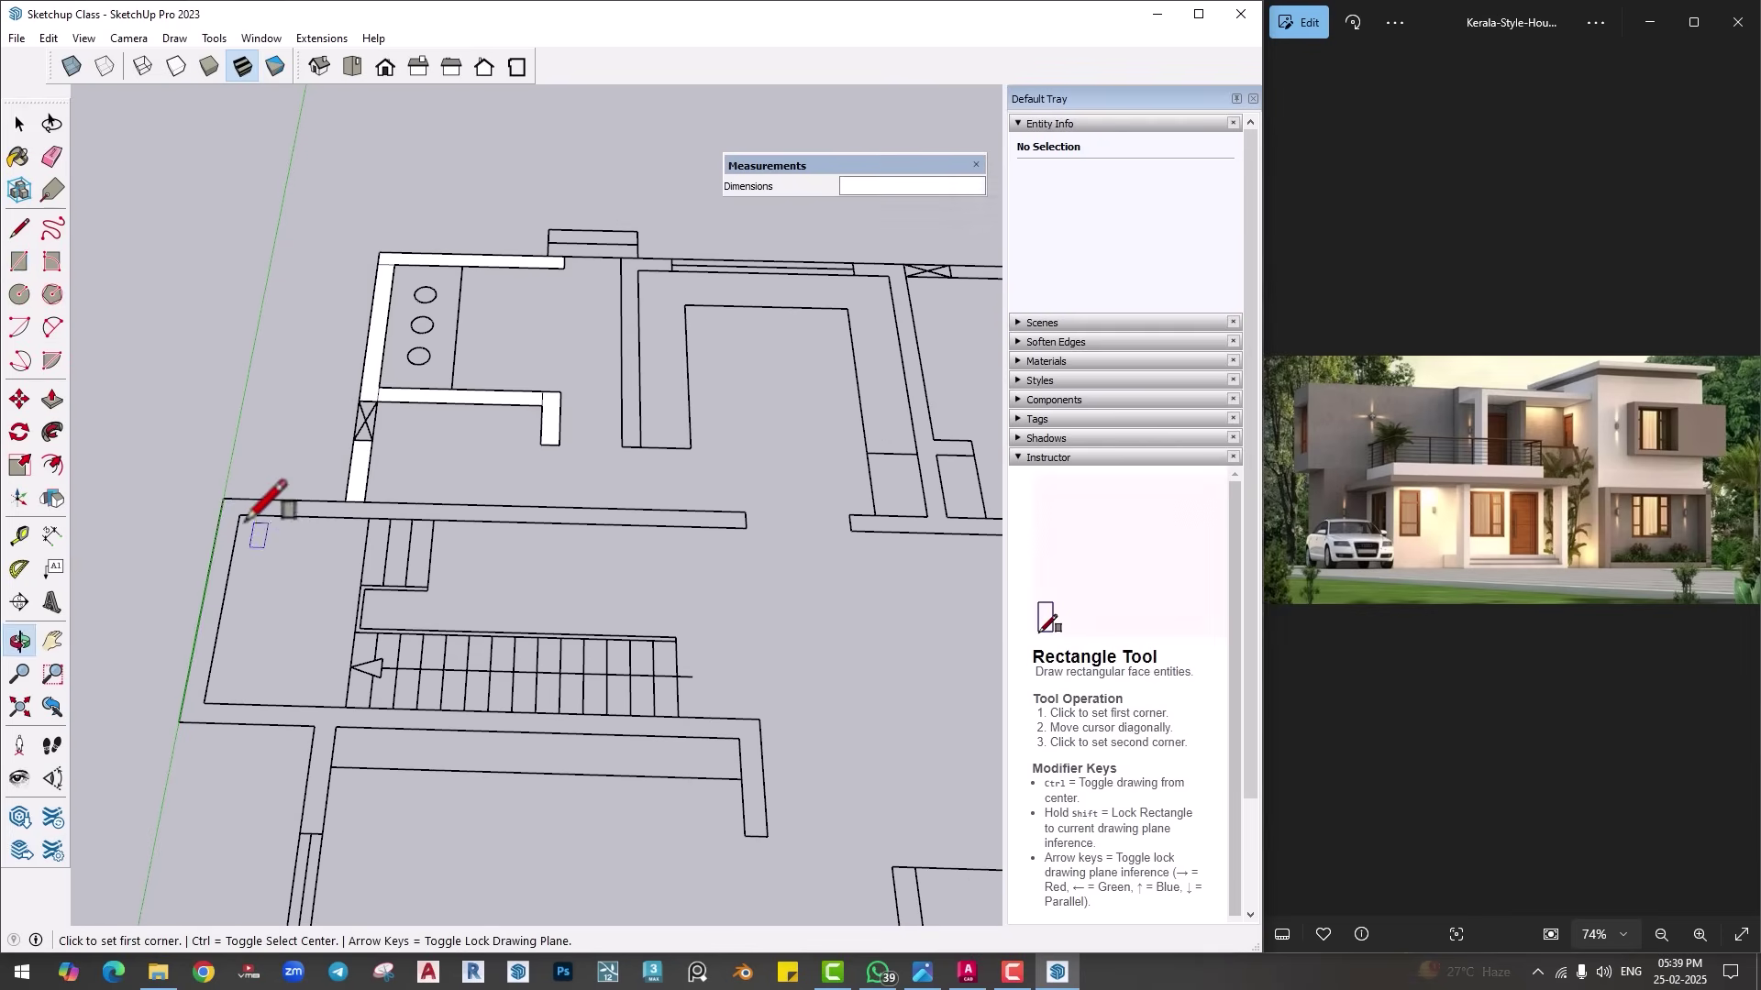
{"action": "left_click", "coordinate": [746, 529]}
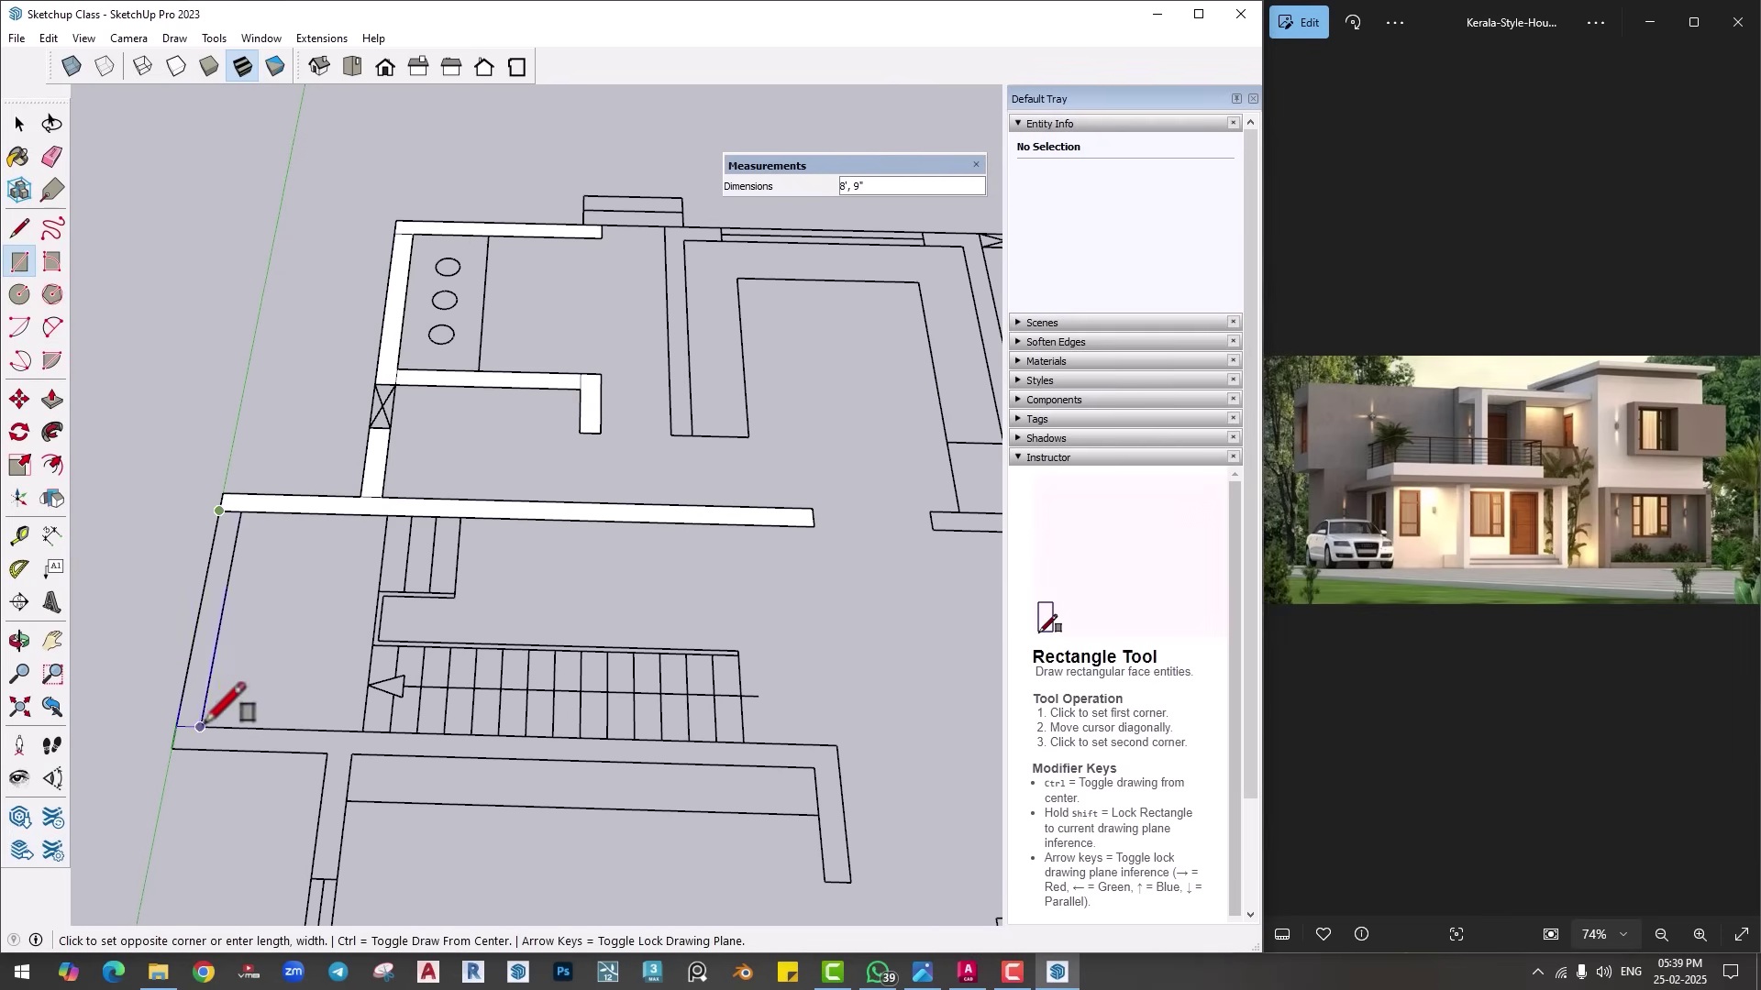
{"action": "middle_click_drag", "start_coordinate": [841, 762], "coordinate": [354, 609]}
{"action": "left_click", "coordinate": [334, 612]}
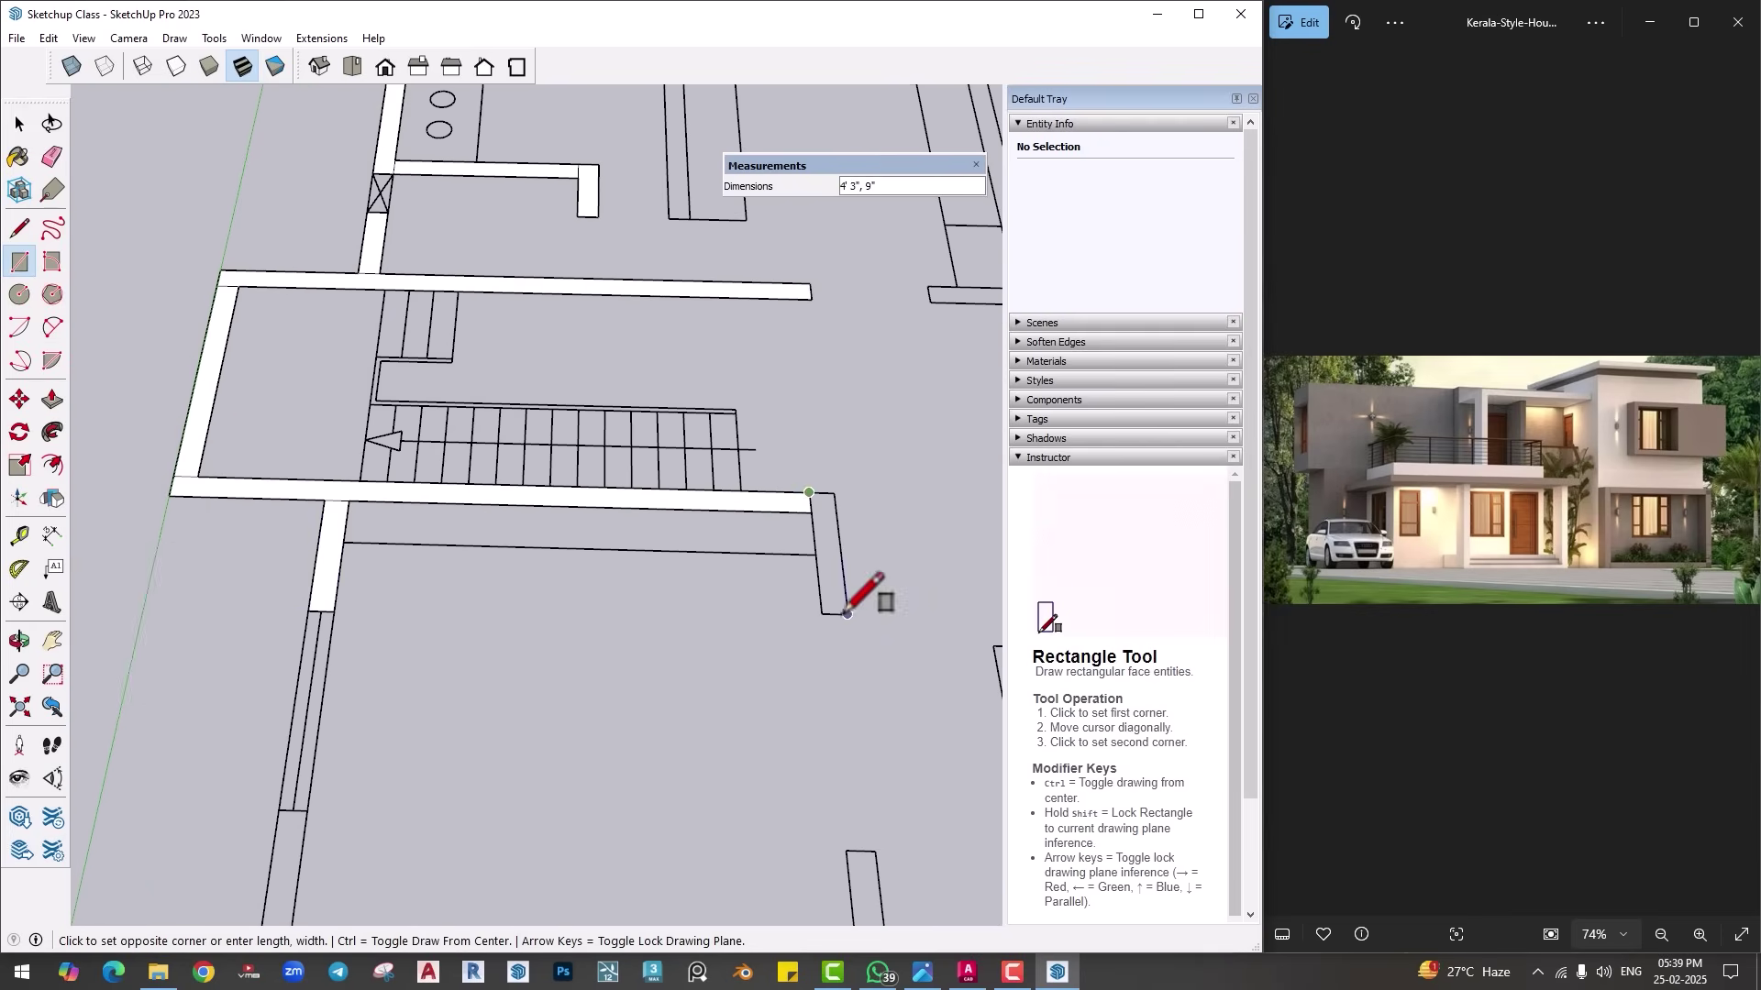
Step: Fill the wall segments around the front entrance recess with rectangles
{"action": "mouse_move", "coordinate": [841, 609]}
{"action": "middle_mouse_down"}
{"action": "mouse_move", "coordinate": [381, 629]}
{"action": "mouse_move", "coordinate": [562, 538]}
{"action": "middle_mouse_up"}
{"action": "middle_click_drag", "start_coordinate": [569, 624], "coordinate": [436, 541]}
{"action": "left_click", "coordinate": [438, 541]}
{"action": "left_click", "coordinate": [621, 561]}
{"action": "left_click", "coordinate": [622, 496]}
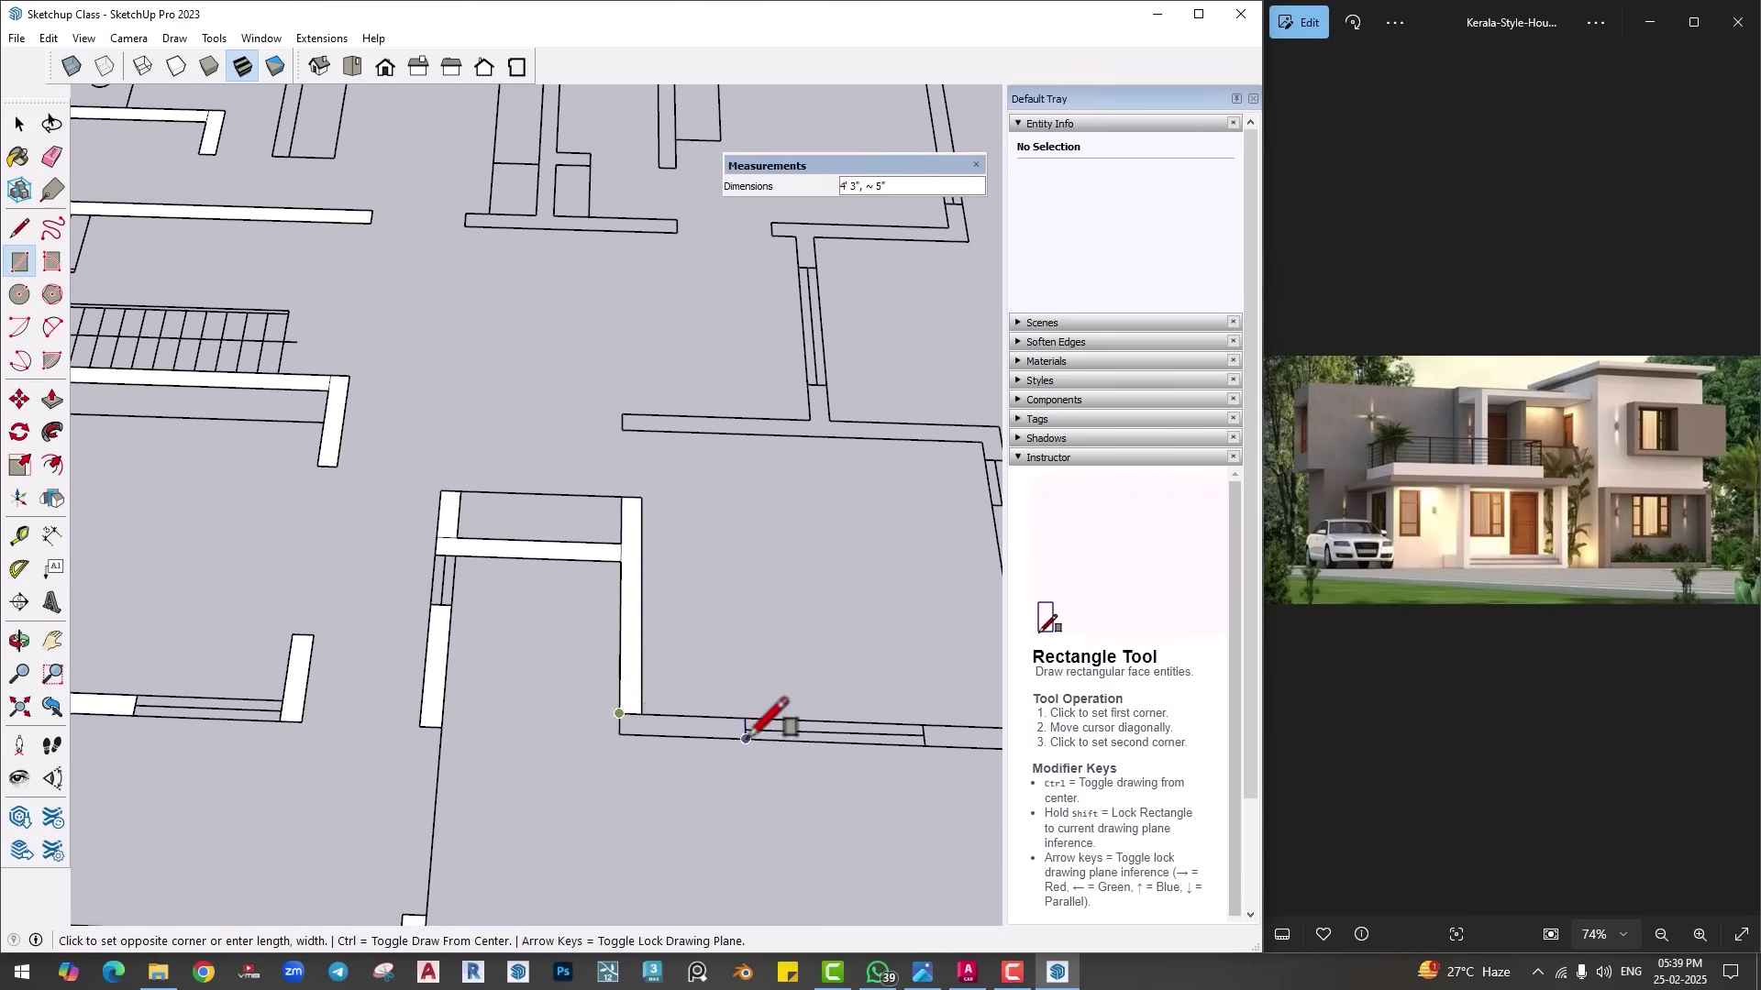
Step: Trace the remaining solid walls and front porch pillars of the first floor plan with rectangles, leaving door and window openings empty
{"action": "scroll", "coordinate": [621, 609], "scroll_direction": "down", "scroll_amount": 3}
{"action": "scroll", "coordinate": [621, 613], "scroll_direction": "up", "scroll_amount": 4}
{"action": "middle_click_drag", "start_coordinate": [627, 568], "coordinate": [578, 405]}
{"action": "left_click", "coordinate": [527, 826]}
{"action": "middle_click_drag", "start_coordinate": [527, 826], "coordinate": [535, 542]}
{"action": "scroll", "coordinate": [367, 697], "scroll_direction": "up", "scroll_amount": 3}
{"action": "scroll", "coordinate": [513, 458], "scroll_direction": "down", "scroll_amount": 8}
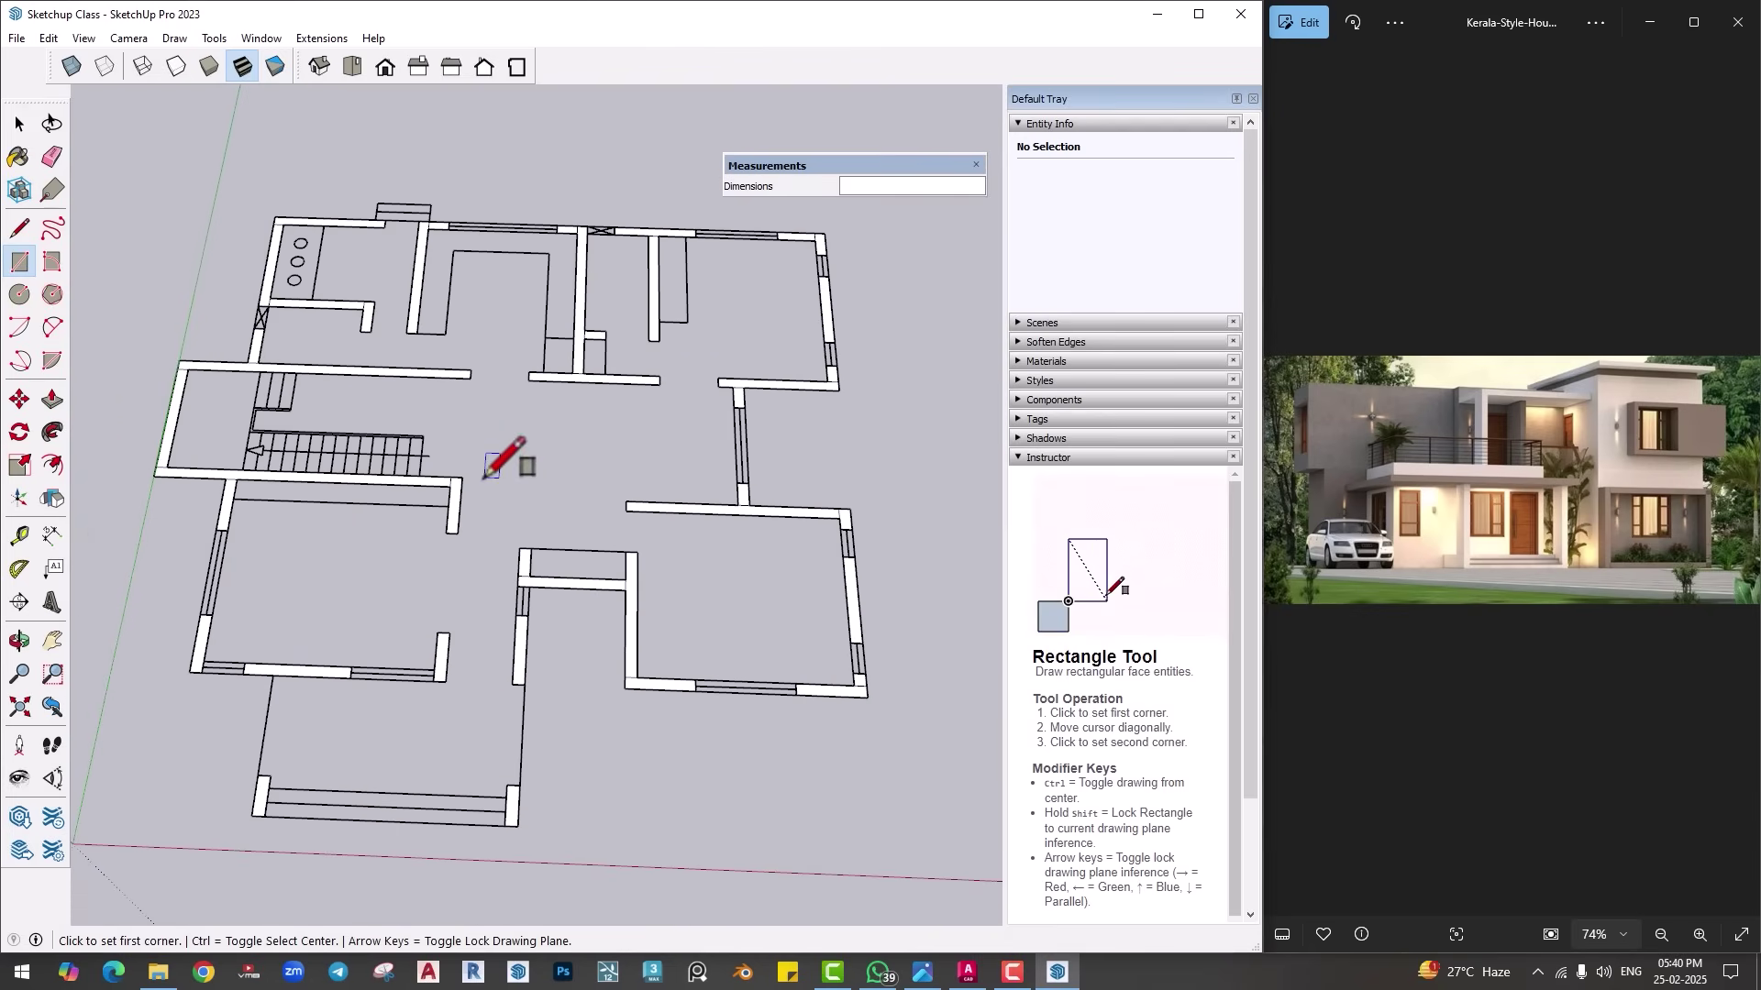
Step: Hide the imported Cad project.dwg component and examine the joints between the traced wall faces
{"action": "mouse_move", "coordinate": [496, 458]}
{"action": "middle_mouse_down"}
{"action": "mouse_move", "coordinate": [283, 382]}
{"action": "mouse_move", "coordinate": [480, 358]}
{"action": "mouse_move", "coordinate": [499, 404]}
{"action": "mouse_move", "coordinate": [462, 443]}
{"action": "middle_mouse_up"}
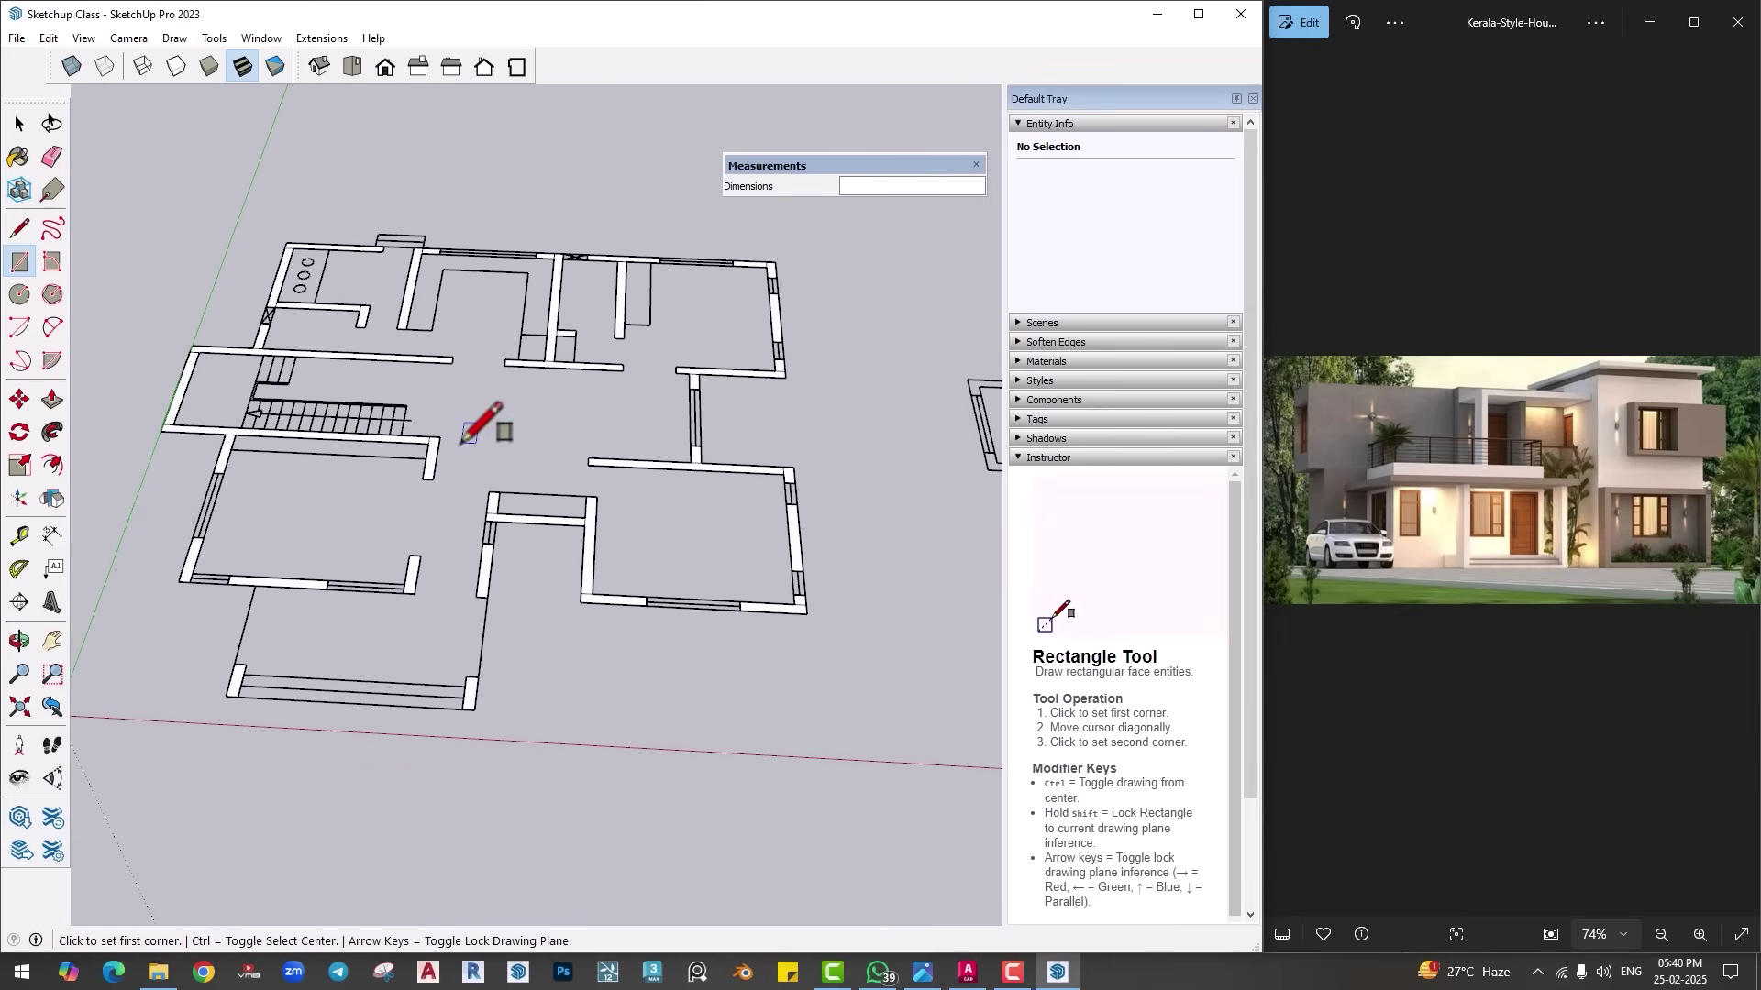
{"action": "key", "text": "space"}
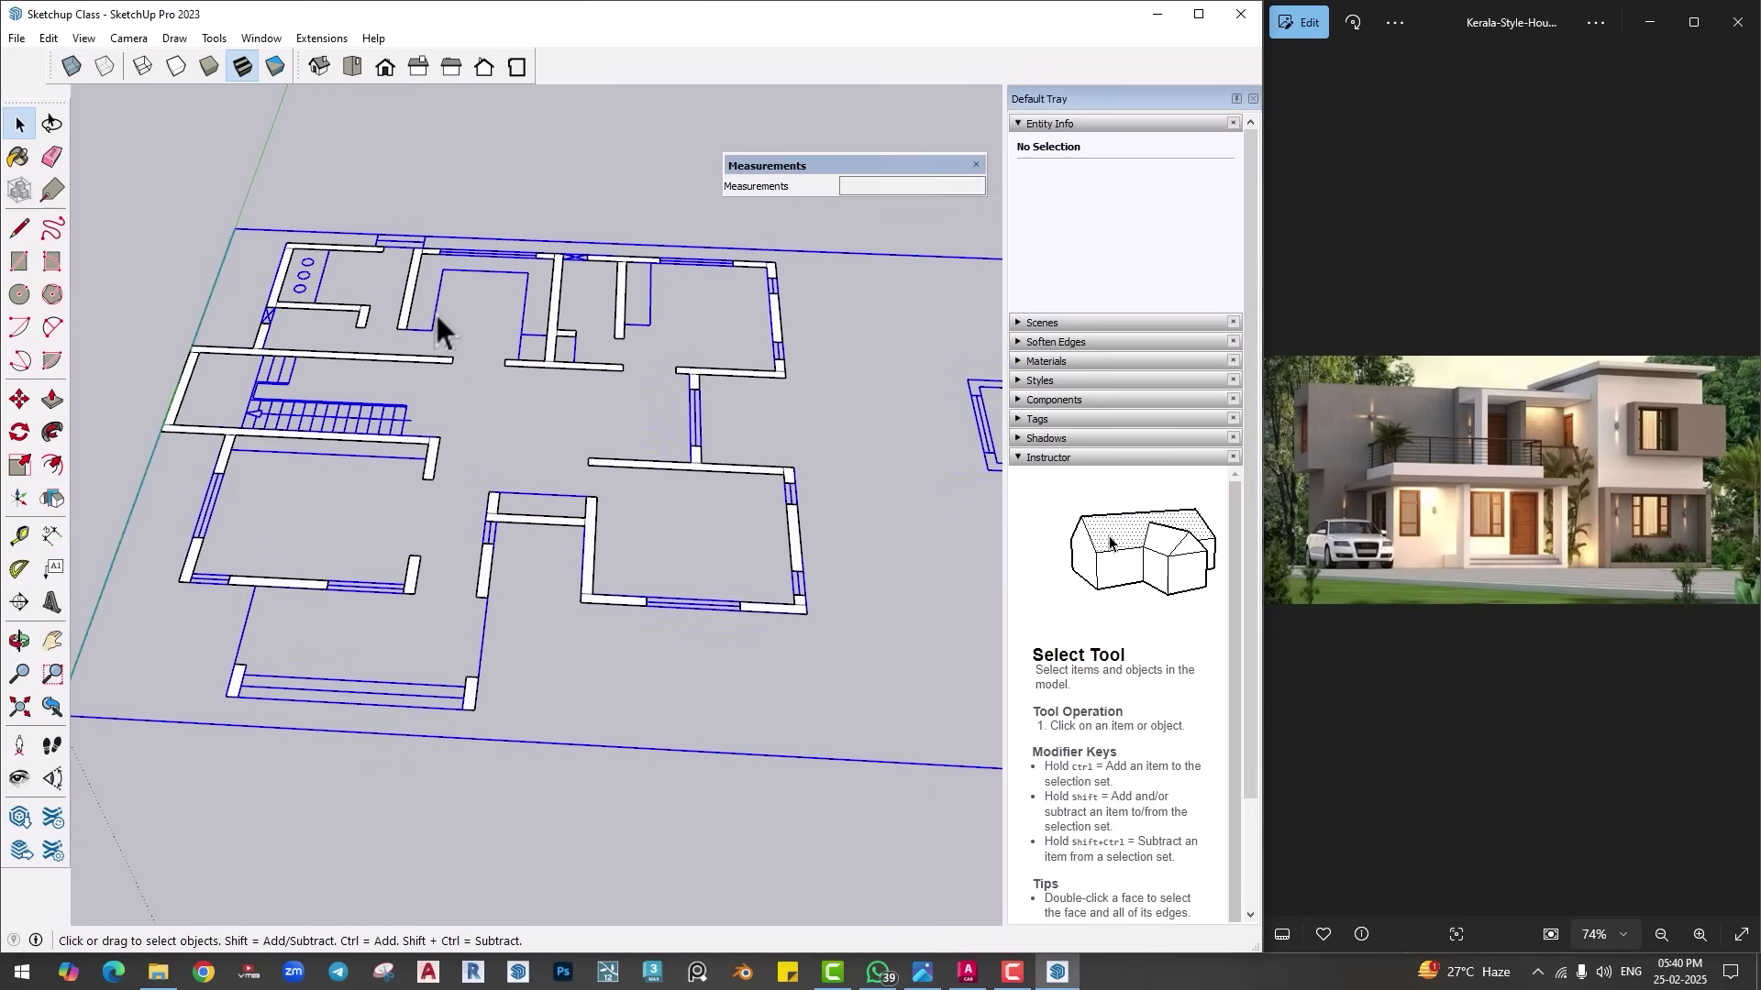
{"action": "right_click", "coordinate": [437, 316]}
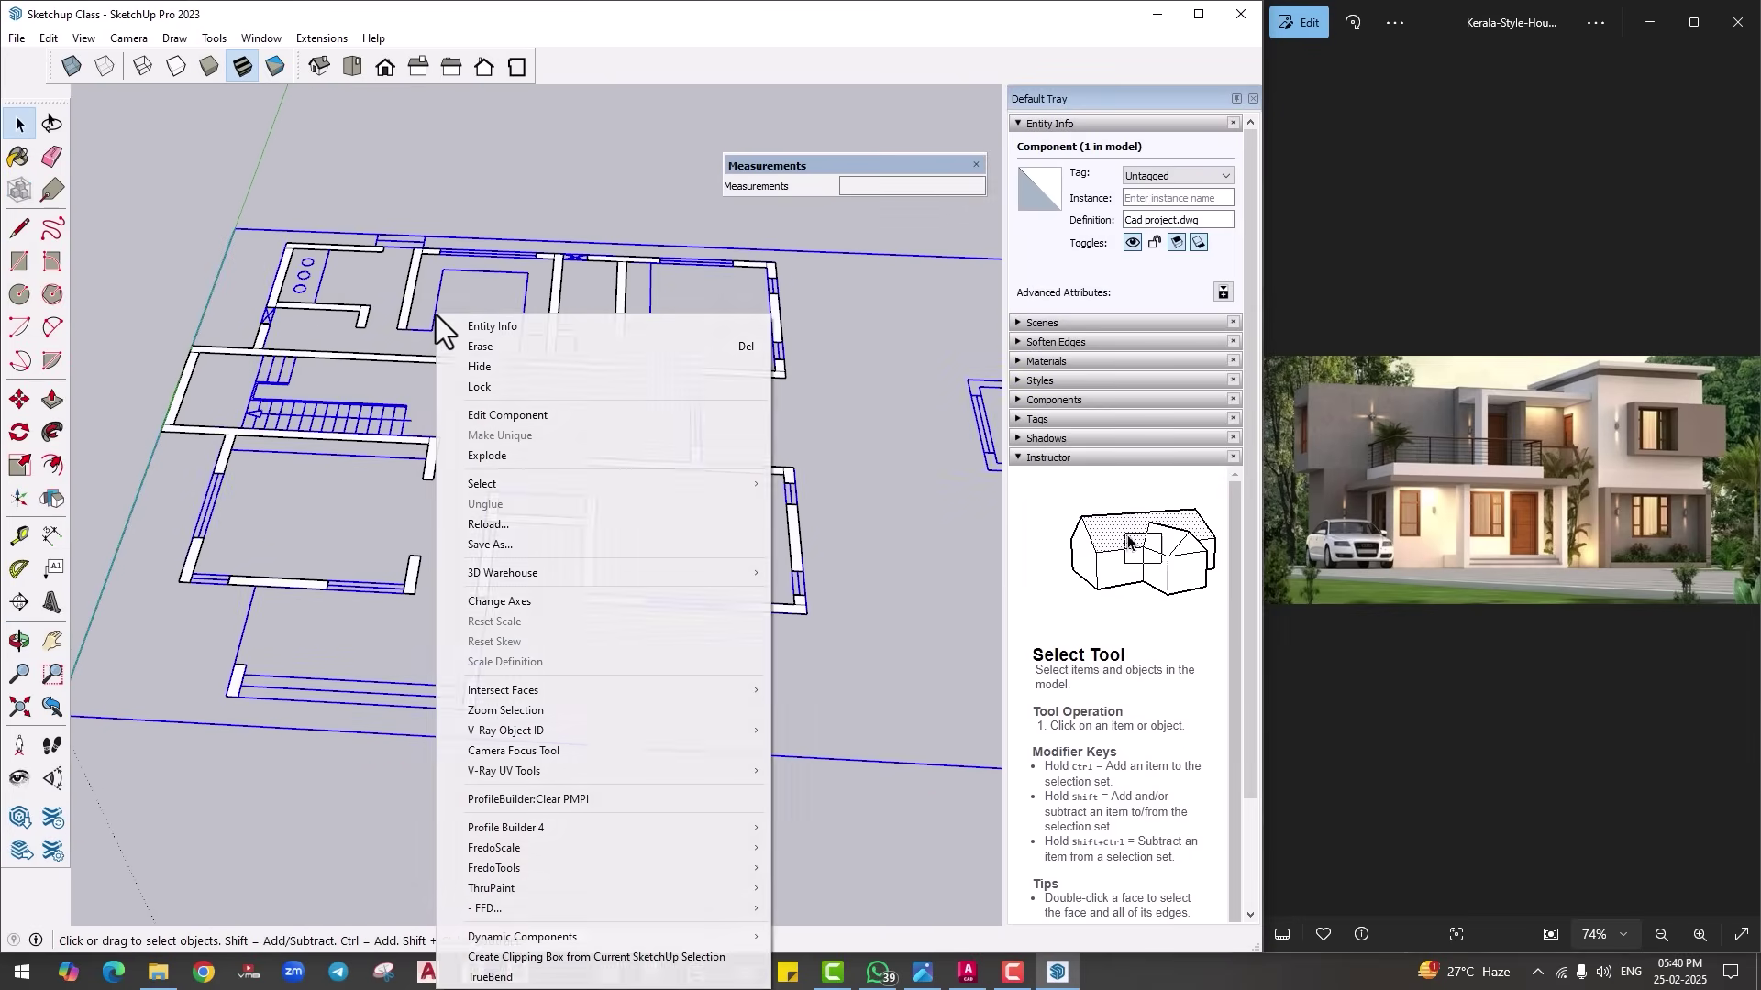
{"action": "left_click", "coordinate": [468, 366]}
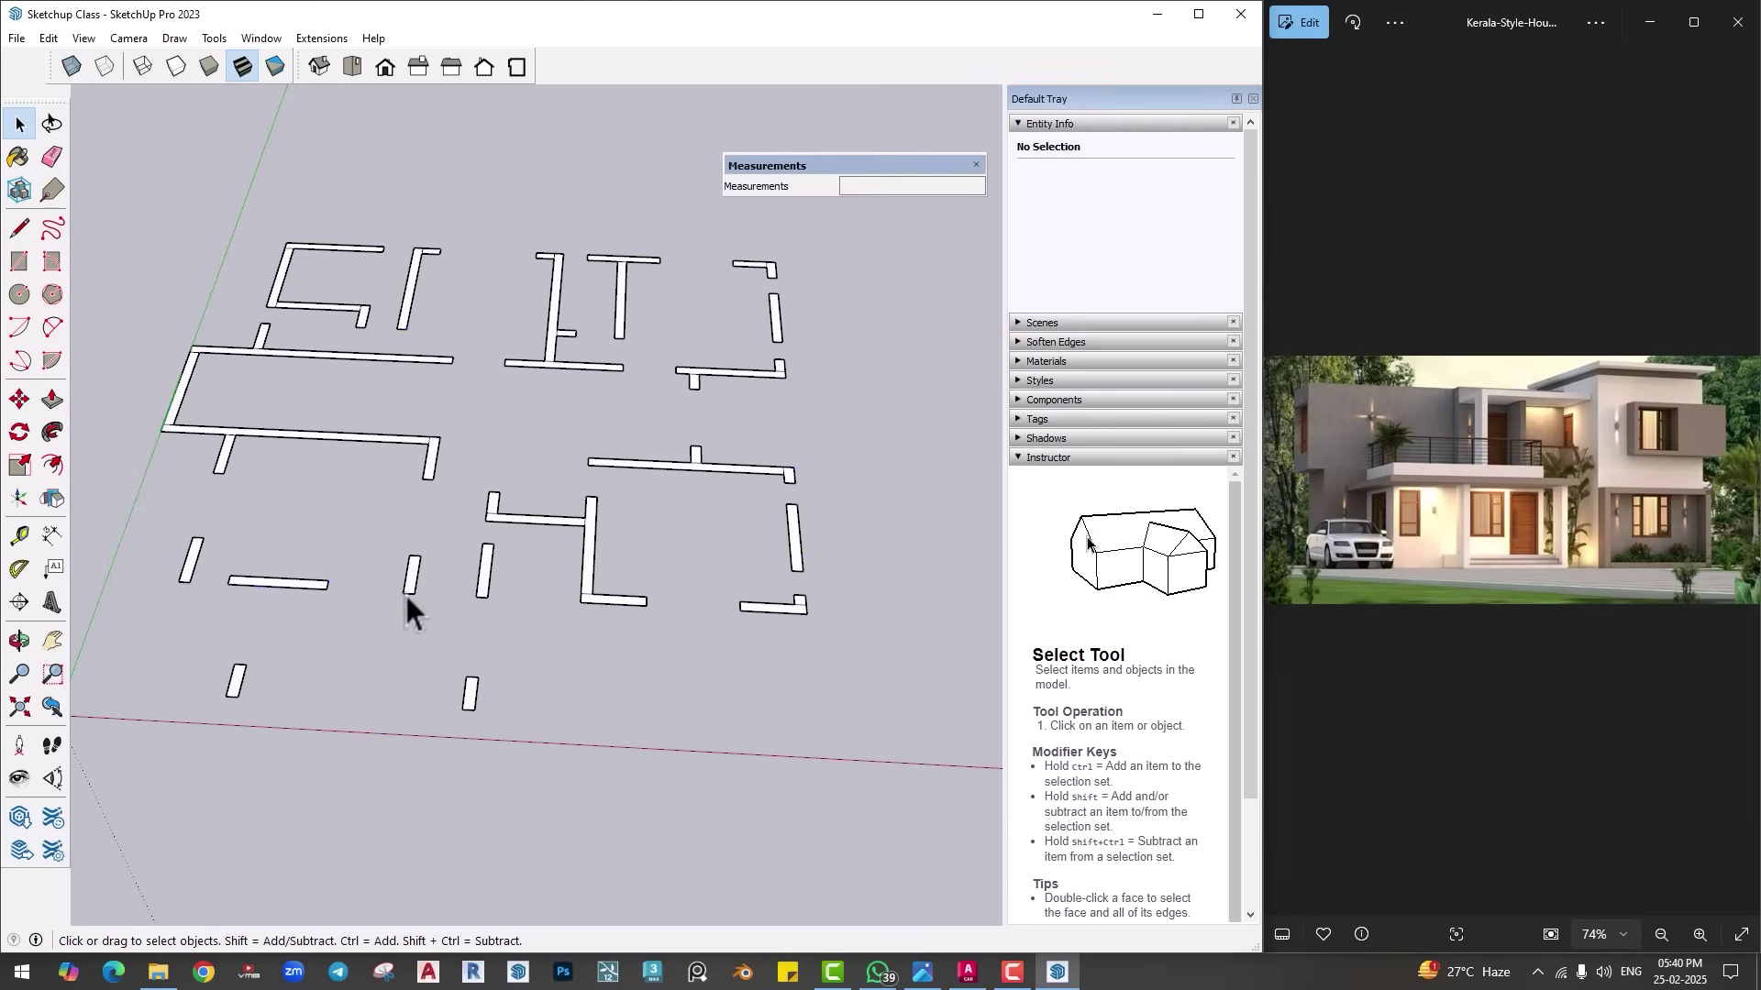
{"action": "middle_click_drag", "start_coordinate": [504, 555], "coordinate": [484, 565]}
{"action": "scroll", "coordinate": [508, 536], "scroll_direction": "up", "scroll_amount": 6}
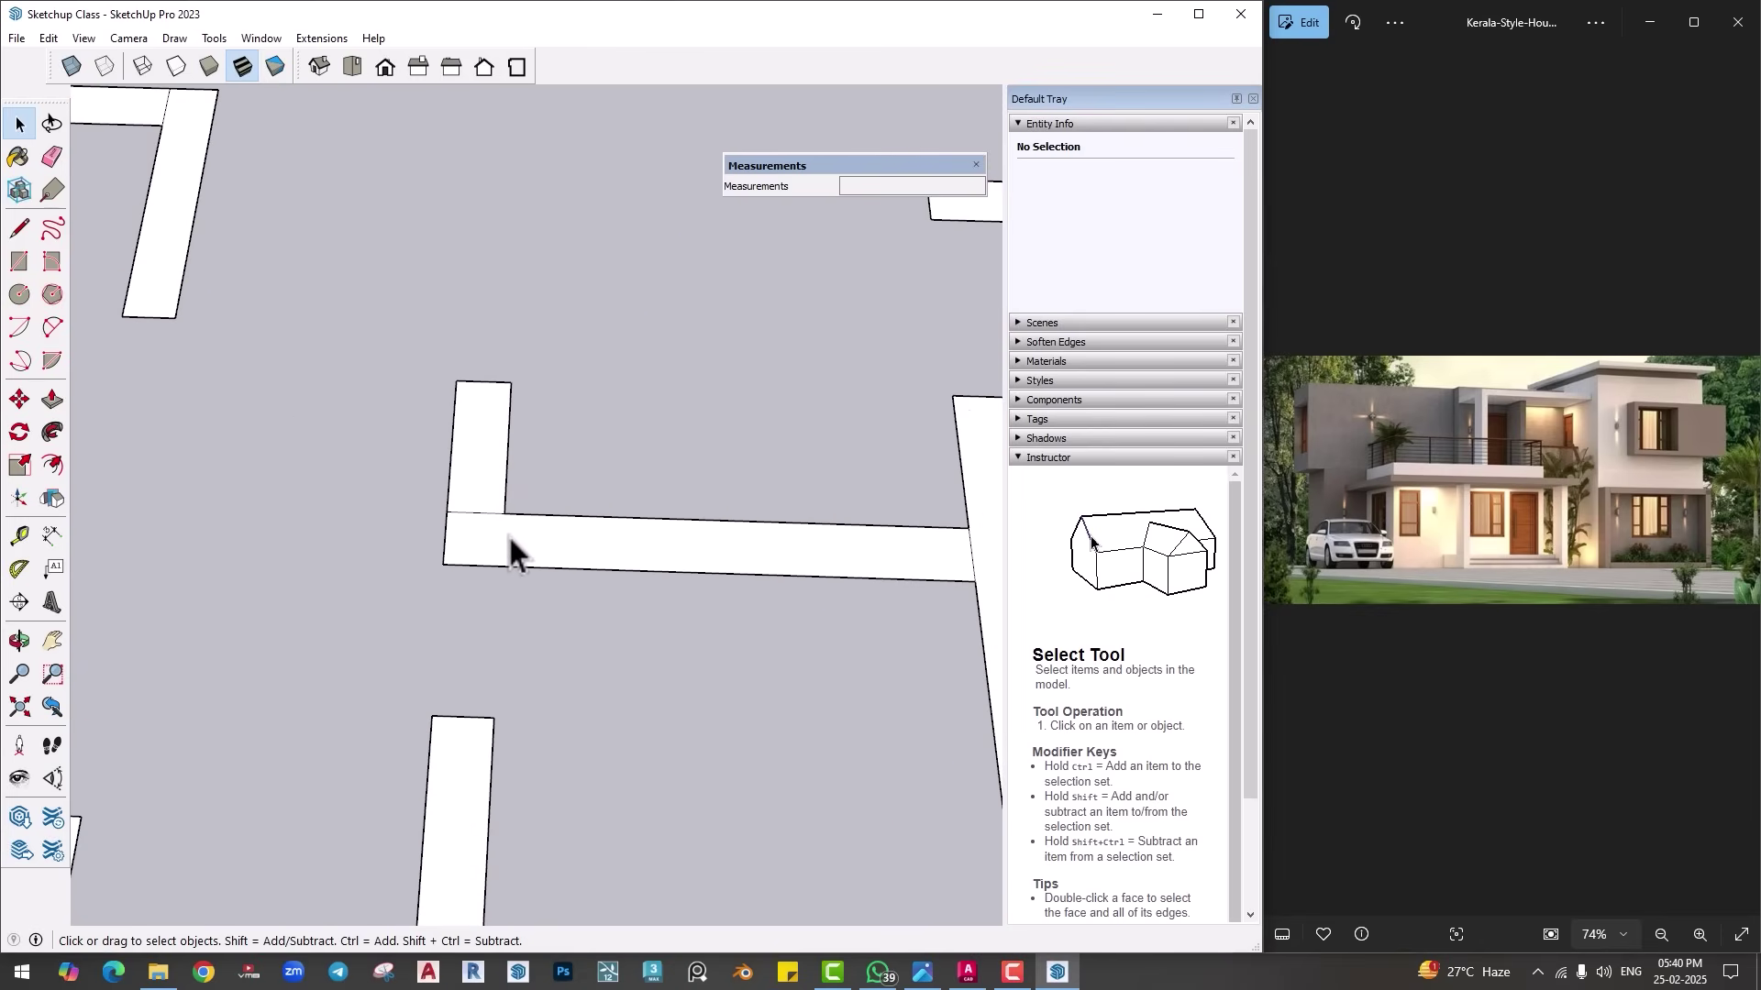
Step: Erase the seam edges at the joints of the first L-shaped, T-shaped and corner wall faces
{"action": "scroll", "coordinate": [501, 541], "scroll_direction": "up", "scroll_amount": 2}
{"action": "key", "text": "e"}
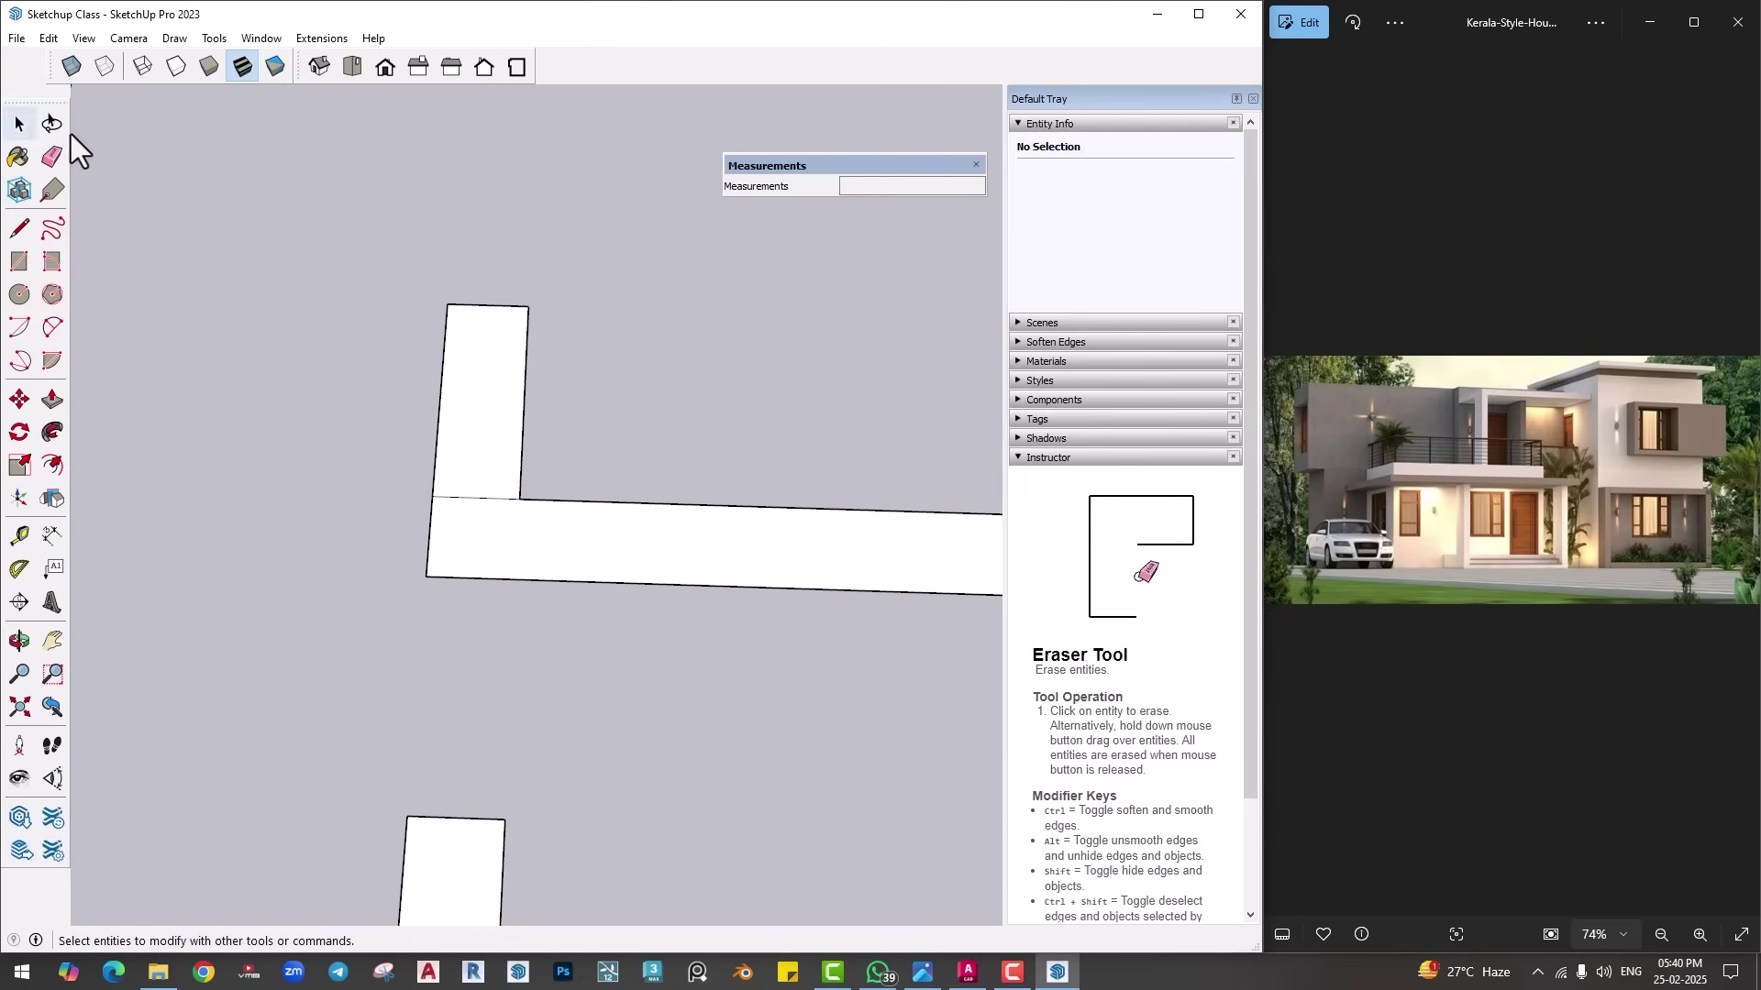
{"action": "scroll", "coordinate": [541, 568], "scroll_direction": "down", "scroll_amount": 3}
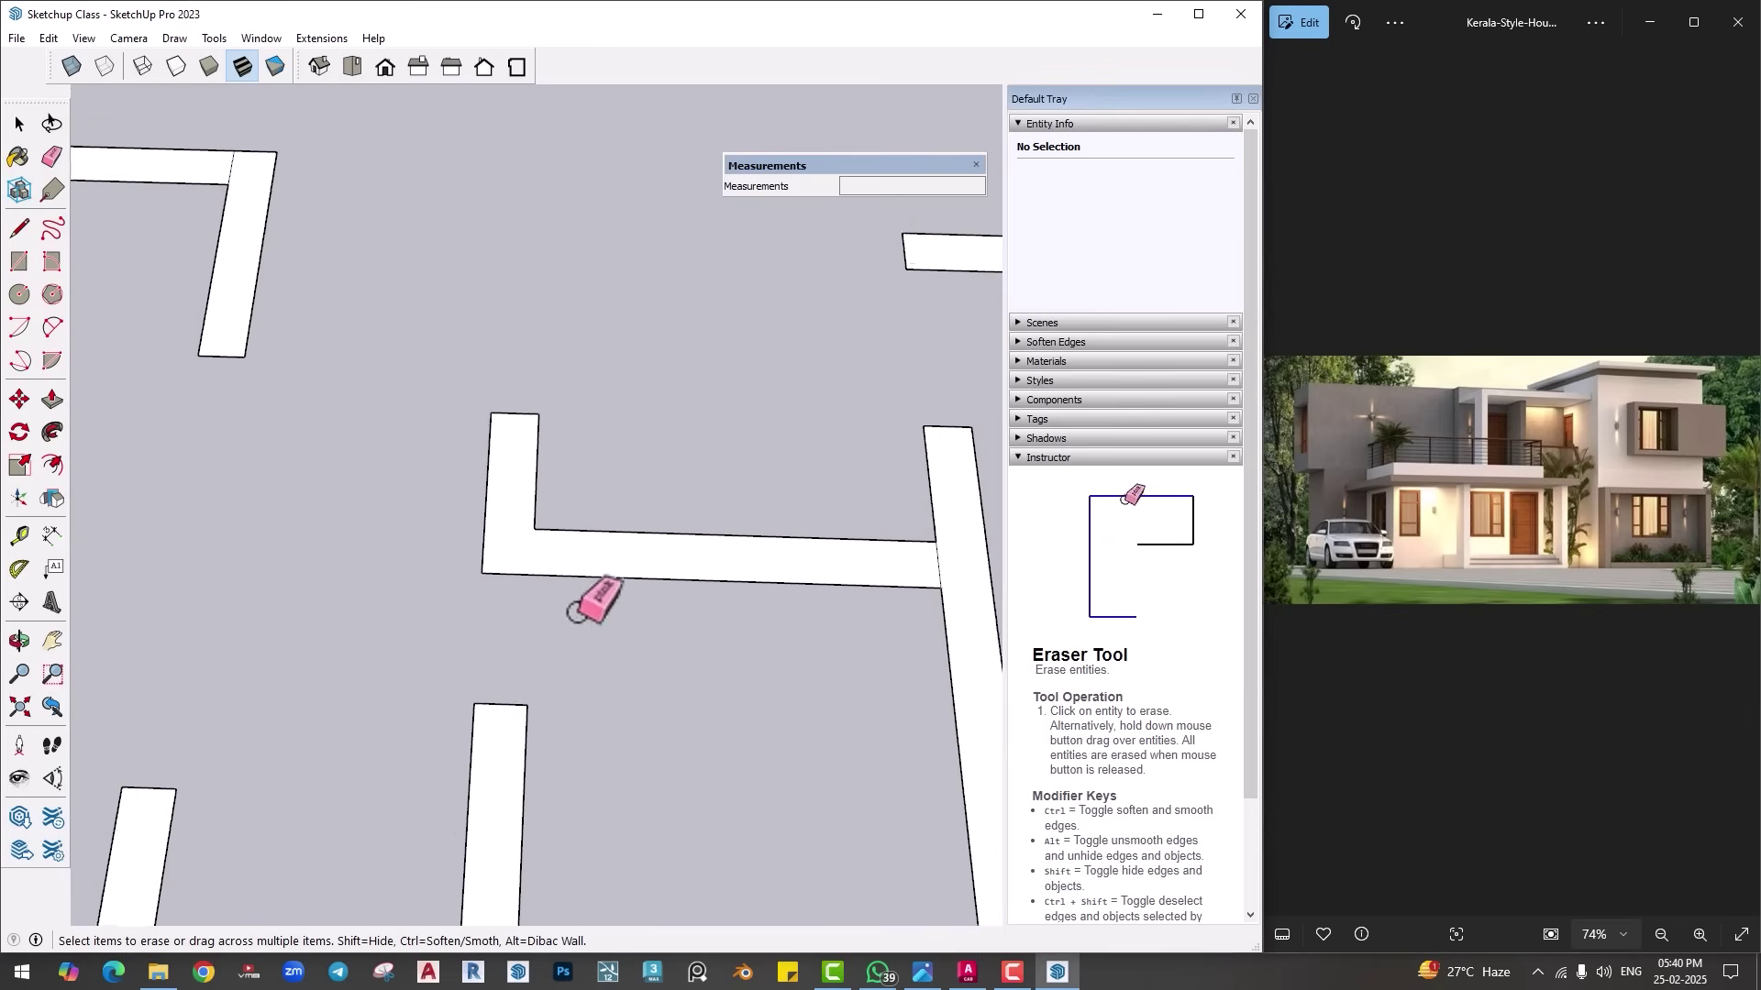
{"action": "middle_click_drag", "start_coordinate": [590, 602], "coordinate": [594, 495]}
{"action": "scroll", "coordinate": [623, 605], "scroll_direction": "down", "scroll_amount": 3}
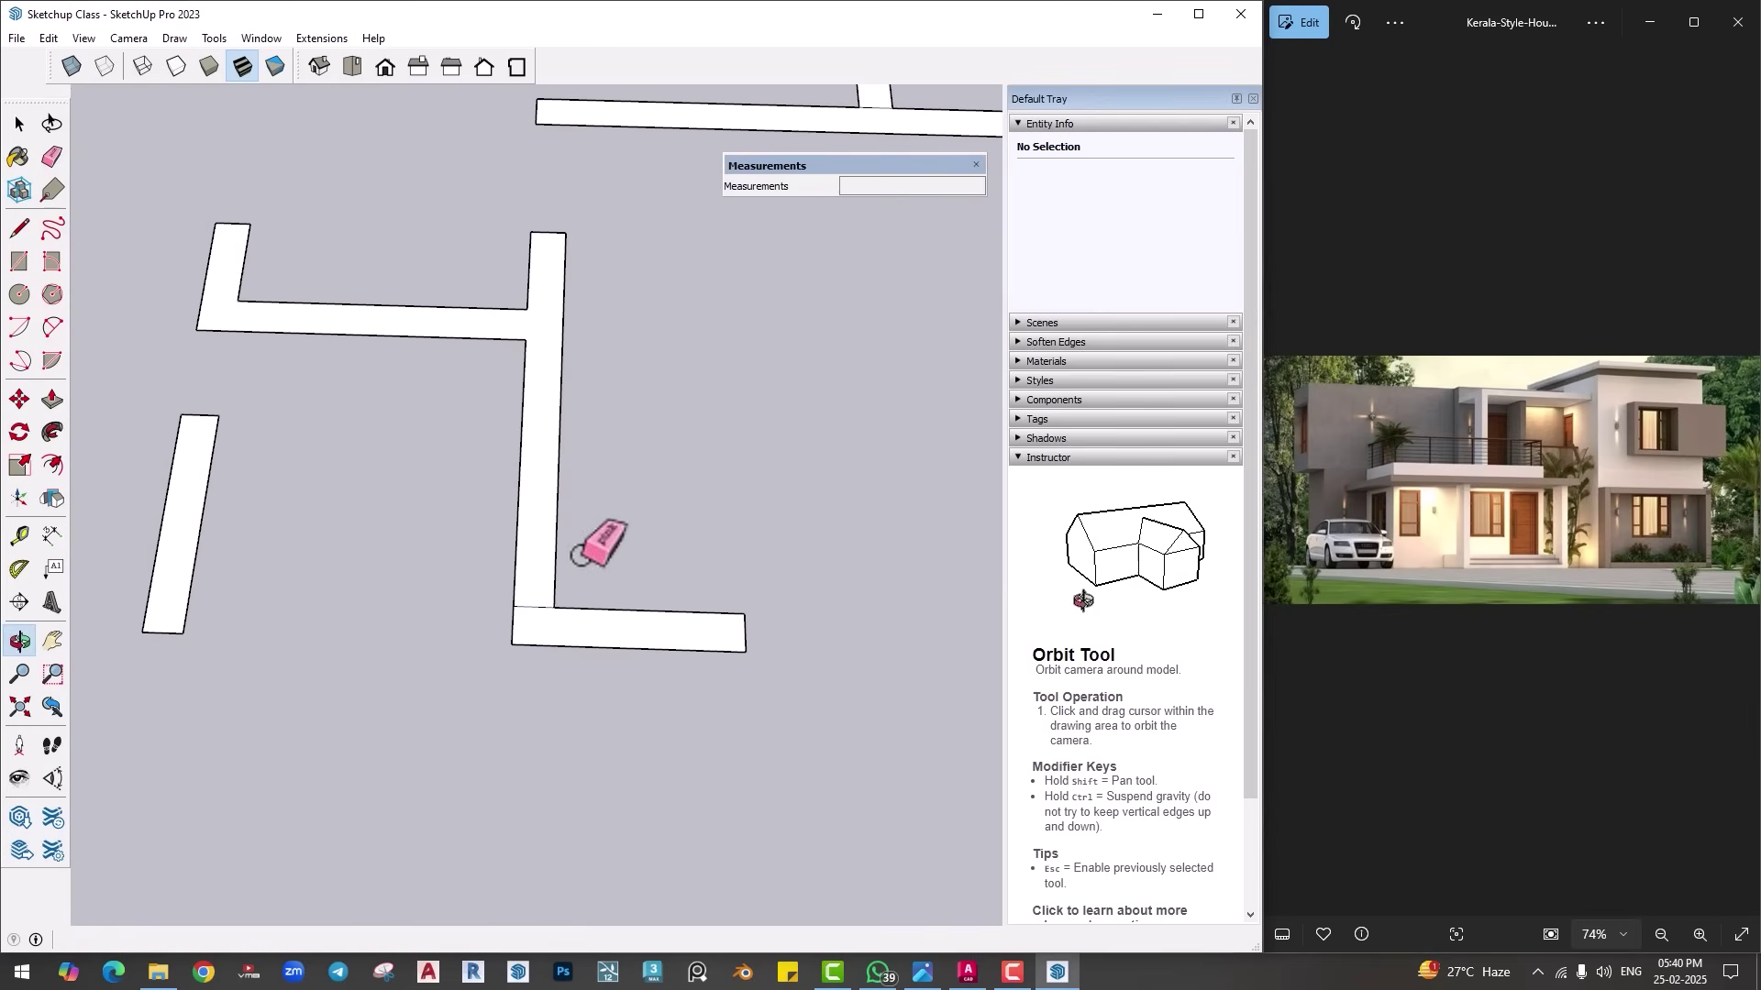
{"action": "mouse_move", "coordinate": [581, 562]}
{"action": "middle_mouse_down"}
{"action": "mouse_move", "coordinate": [526, 574]}
{"action": "mouse_move", "coordinate": [653, 593]}
{"action": "mouse_move", "coordinate": [727, 548]}
{"action": "mouse_move", "coordinate": [707, 382]}
{"action": "mouse_move", "coordinate": [499, 459]}
{"action": "mouse_move", "coordinate": [547, 289]}
{"action": "mouse_move", "coordinate": [525, 528]}
{"action": "middle_mouse_up"}
{"action": "scroll", "coordinate": [527, 459], "scroll_direction": "up", "scroll_amount": 2}
{"action": "left_click", "coordinate": [527, 452]}
{"action": "scroll", "coordinate": [860, 426], "scroll_direction": "up", "scroll_amount": 2}
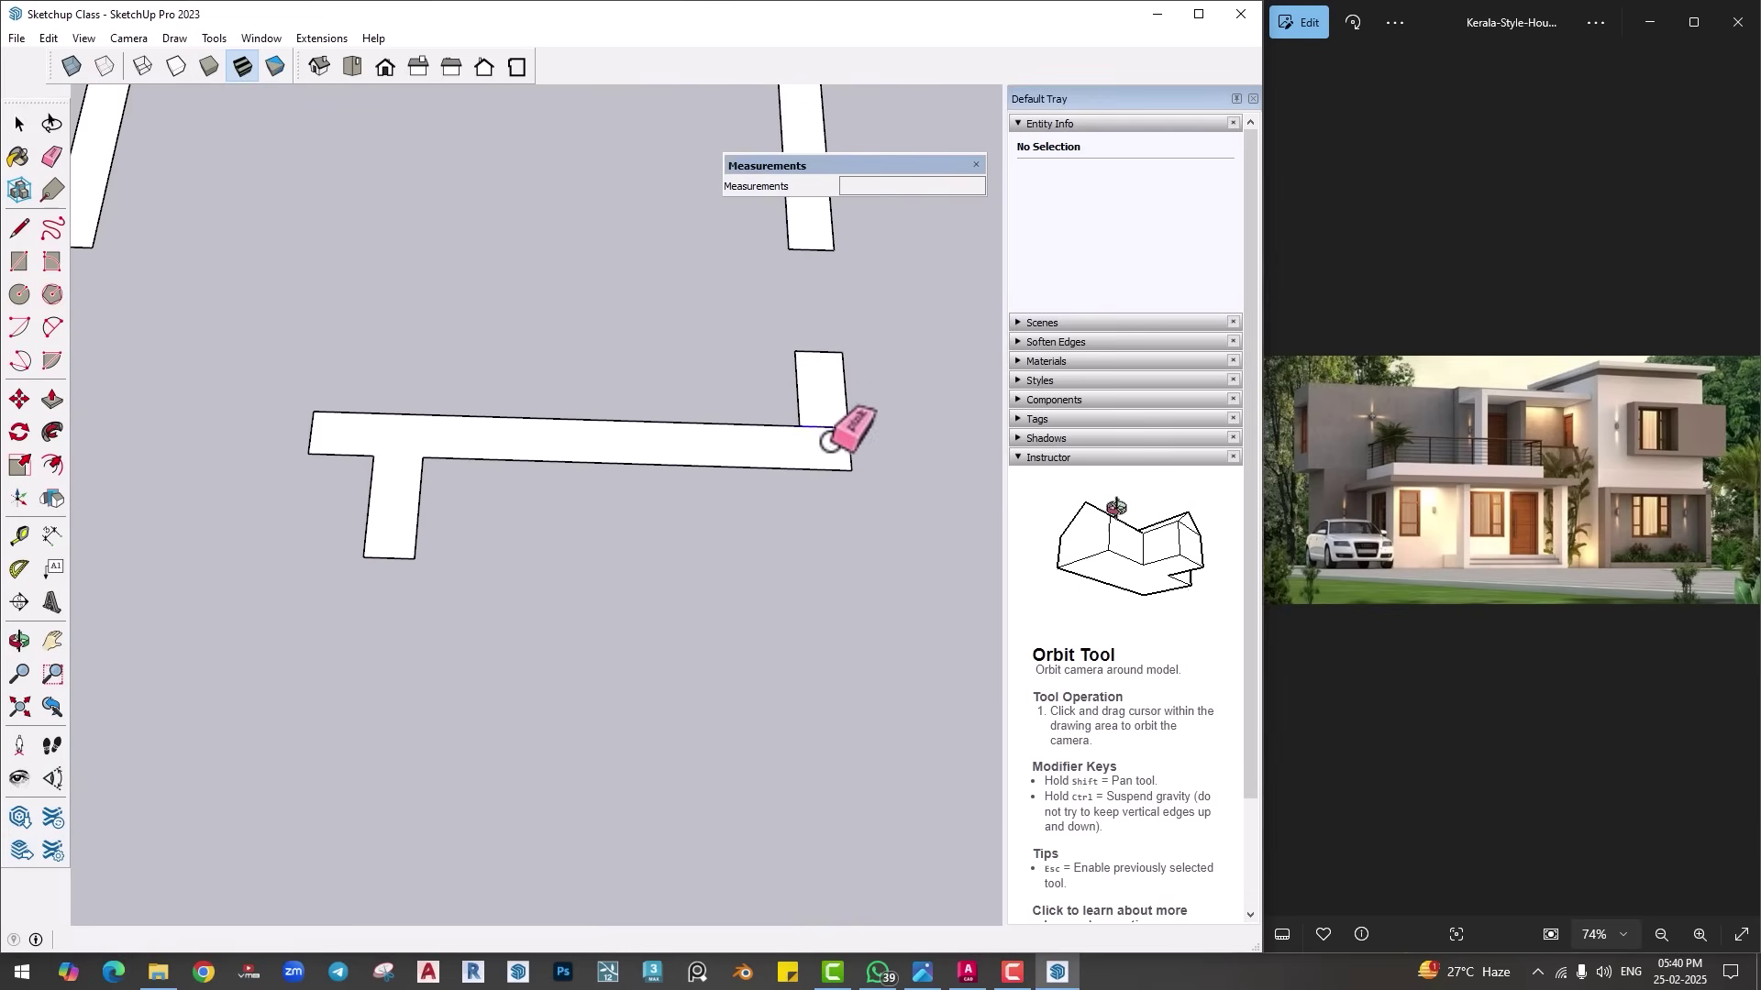
{"action": "left_click", "coordinate": [833, 441]}
Step: Erase the seam edges between the wall faces around the U-shaped corner room
{"action": "scroll", "coordinate": [832, 436], "scroll_direction": "down", "scroll_amount": 4}
{"action": "middle_click_drag", "start_coordinate": [828, 408], "coordinate": [806, 720], "text": "shift"}
{"action": "mouse_move", "coordinate": [769, 422]}
{"action": "middle_mouse_down", "text": "shift"}
{"action": "mouse_move", "coordinate": [464, 404]}
{"action": "mouse_move", "coordinate": [444, 499]}
{"action": "mouse_move", "coordinate": [495, 397]}
{"action": "middle_mouse_up", "text": "shift"}
{"action": "scroll", "coordinate": [464, 404], "scroll_direction": "up", "scroll_amount": 2}
{"action": "scroll", "coordinate": [489, 647], "scroll_direction": "down", "scroll_amount": 2}
{"action": "scroll", "coordinate": [495, 605], "scroll_direction": "down", "scroll_amount": 2}
{"action": "mouse_move", "coordinate": [504, 558]}
{"action": "middle_mouse_down", "text": "shift"}
{"action": "mouse_move", "coordinate": [499, 680]}
{"action": "mouse_move", "coordinate": [295, 707]}
{"action": "middle_mouse_up", "text": "shift"}
{"action": "scroll", "coordinate": [295, 708], "scroll_direction": "down", "scroll_amount": 2}
{"action": "scroll", "coordinate": [373, 576], "scroll_direction": "up", "scroll_amount": 3}
{"action": "middle_click_drag", "start_coordinate": [374, 576], "coordinate": [508, 592]}
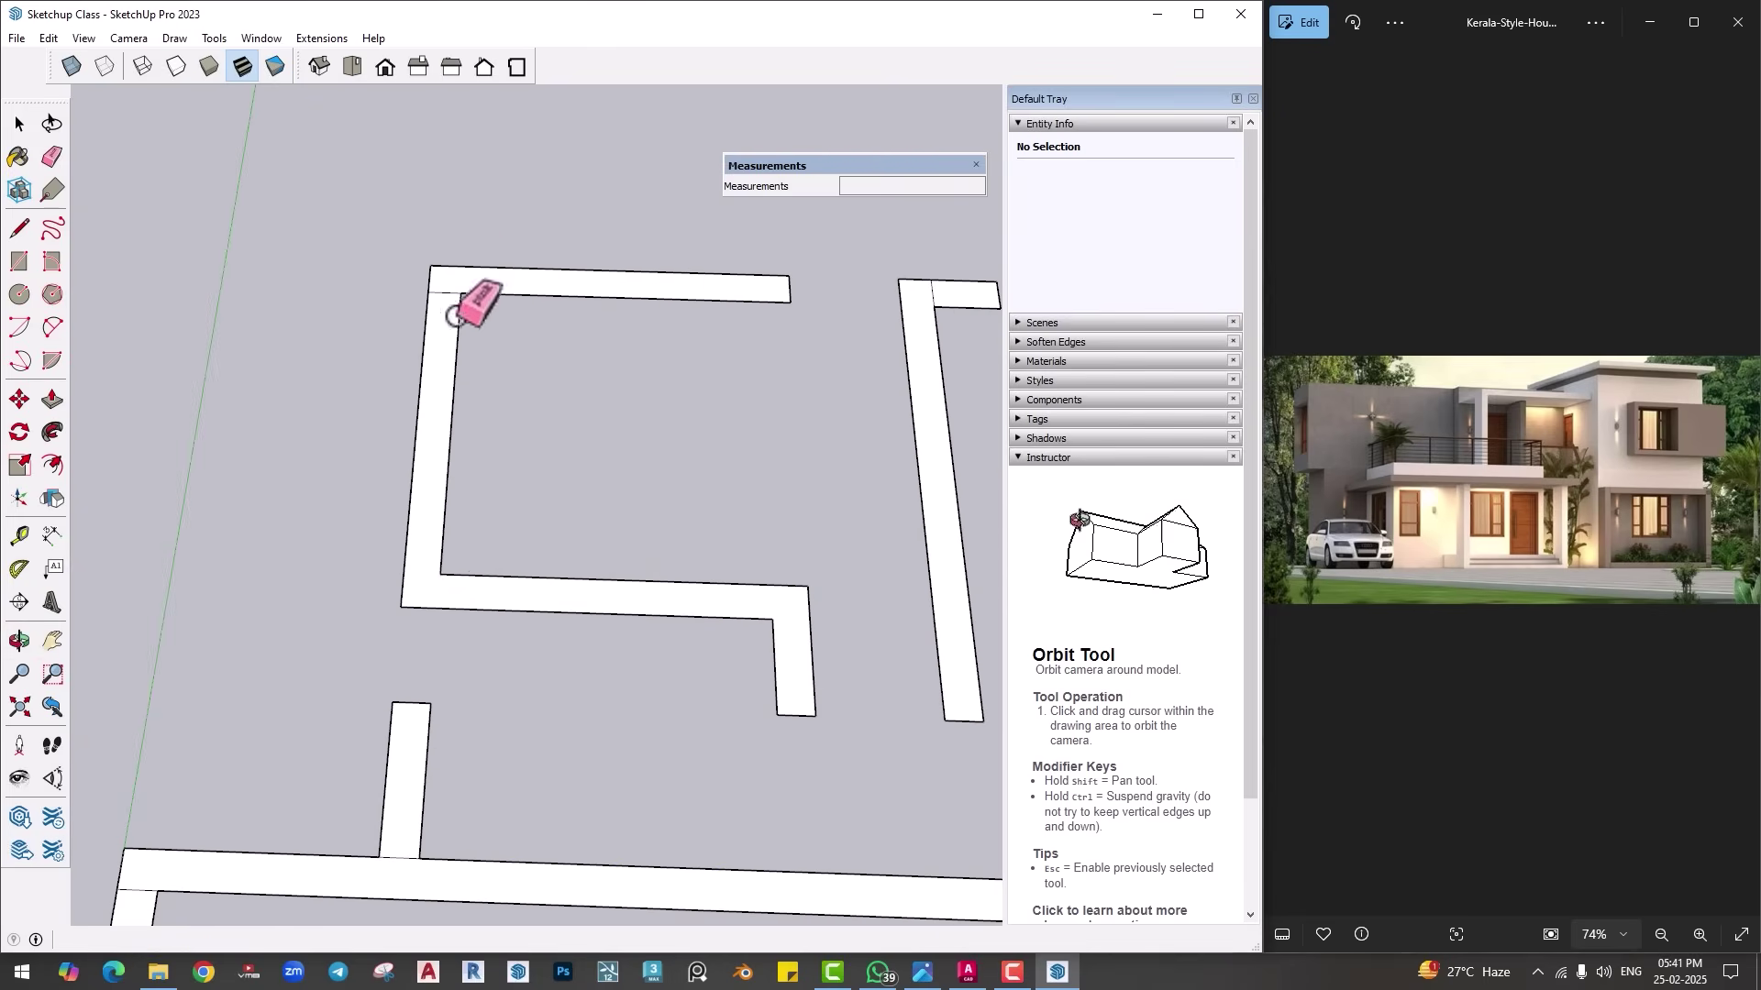
{"action": "scroll", "coordinate": [504, 578], "scroll_direction": "down", "scroll_amount": 2}
{"action": "scroll", "coordinate": [361, 629], "scroll_direction": "up", "scroll_amount": 3}
Step: Erase the remaining seam edges at the corners of the long room's walls and its short end wall
{"action": "middle_click_drag", "start_coordinate": [362, 629], "coordinate": [511, 523], "text": "shift"}
{"action": "scroll", "coordinate": [396, 631], "scroll_direction": "down", "scroll_amount": 2}
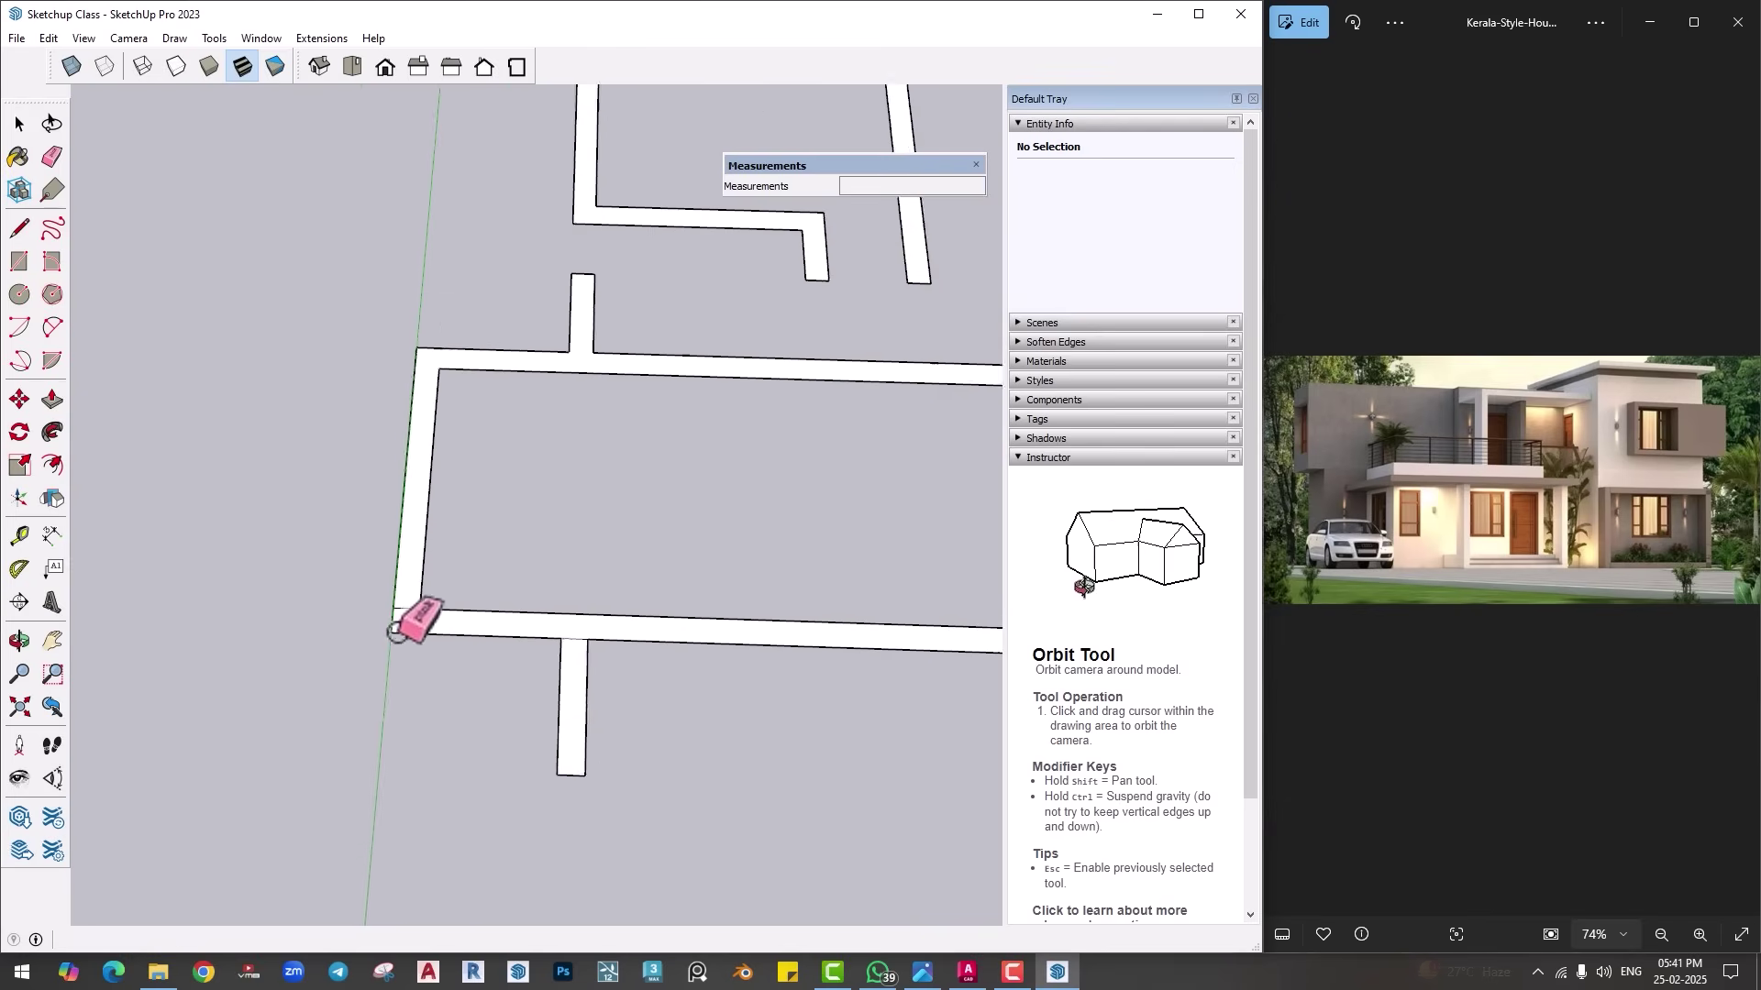
{"action": "middle_click_drag", "start_coordinate": [629, 688], "coordinate": [452, 609], "text": "shift"}
{"action": "scroll", "coordinate": [453, 699], "scroll_direction": "down", "scroll_amount": 3}
{"action": "scroll", "coordinate": [631, 661], "scroll_direction": "up", "scroll_amount": 4}
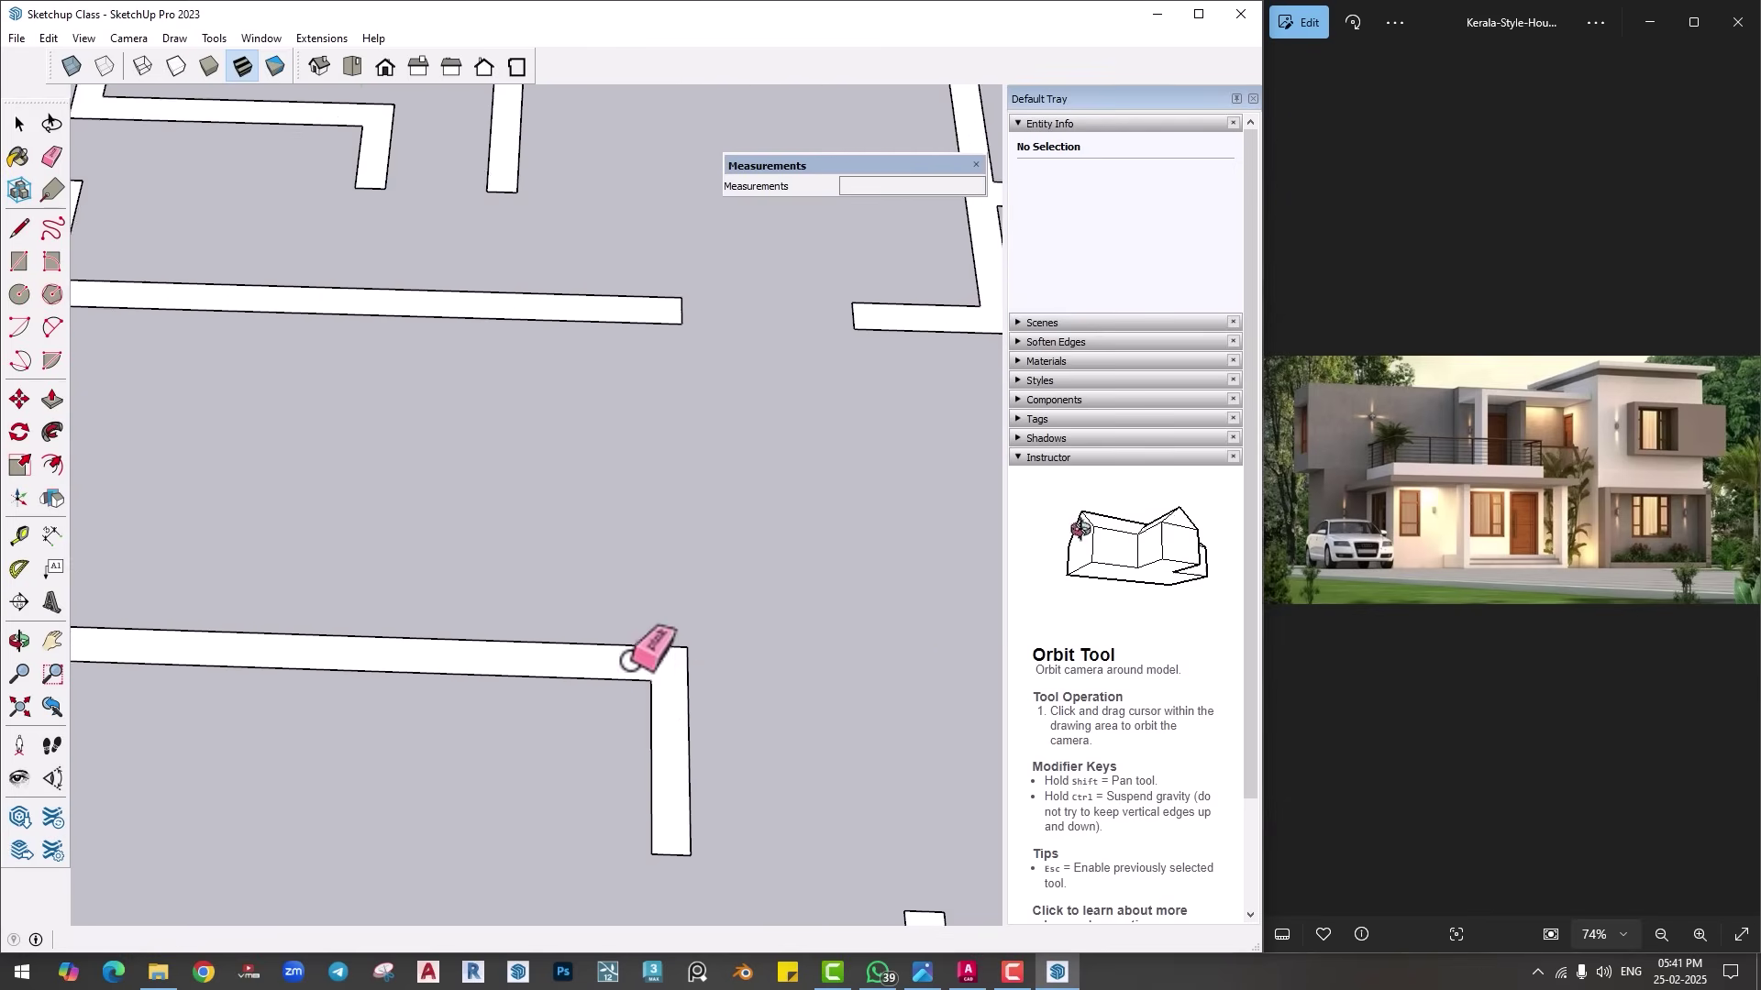
{"action": "scroll", "coordinate": [642, 656], "scroll_direction": "down", "scroll_amount": 3}
{"action": "mouse_move", "coordinate": [699, 669]}
{"action": "middle_mouse_down", "text": "shift"}
{"action": "mouse_move", "coordinate": [405, 523]}
{"action": "mouse_move", "coordinate": [618, 621]}
{"action": "mouse_move", "coordinate": [590, 684]}
{"action": "mouse_move", "coordinate": [758, 535]}
{"action": "mouse_move", "coordinate": [396, 572]}
{"action": "mouse_move", "coordinate": [409, 543]}
{"action": "middle_mouse_up", "text": "shift"}
{"action": "scroll", "coordinate": [642, 624], "scroll_direction": "up", "scroll_amount": 2}
{"action": "scroll", "coordinate": [624, 642], "scroll_direction": "down", "scroll_amount": 2}
{"action": "key", "text": "p"}
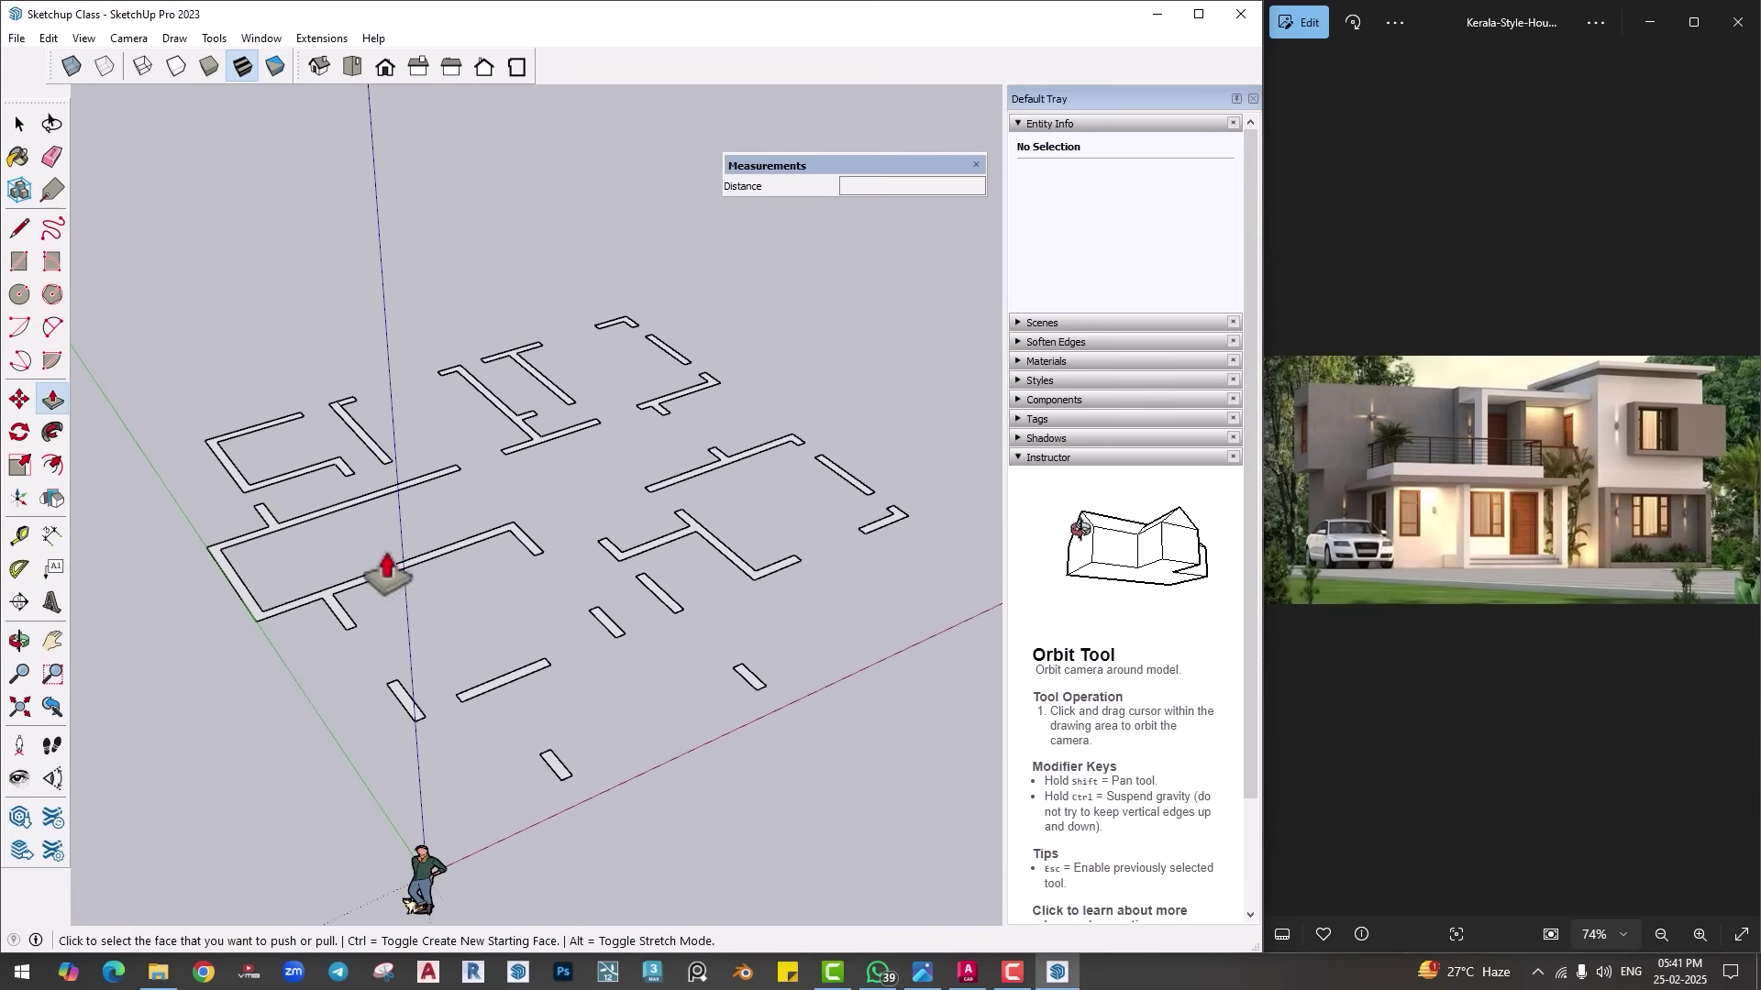
{"action": "scroll", "coordinate": [264, 532], "scroll_direction": "up", "scroll_amount": 2}
{"action": "mouse_move", "coordinate": [264, 527]}
{"action": "middle_mouse_down"}
{"action": "mouse_move", "coordinate": [312, 500]}
{"action": "mouse_move", "coordinate": [254, 532]}
{"action": "middle_mouse_up"}
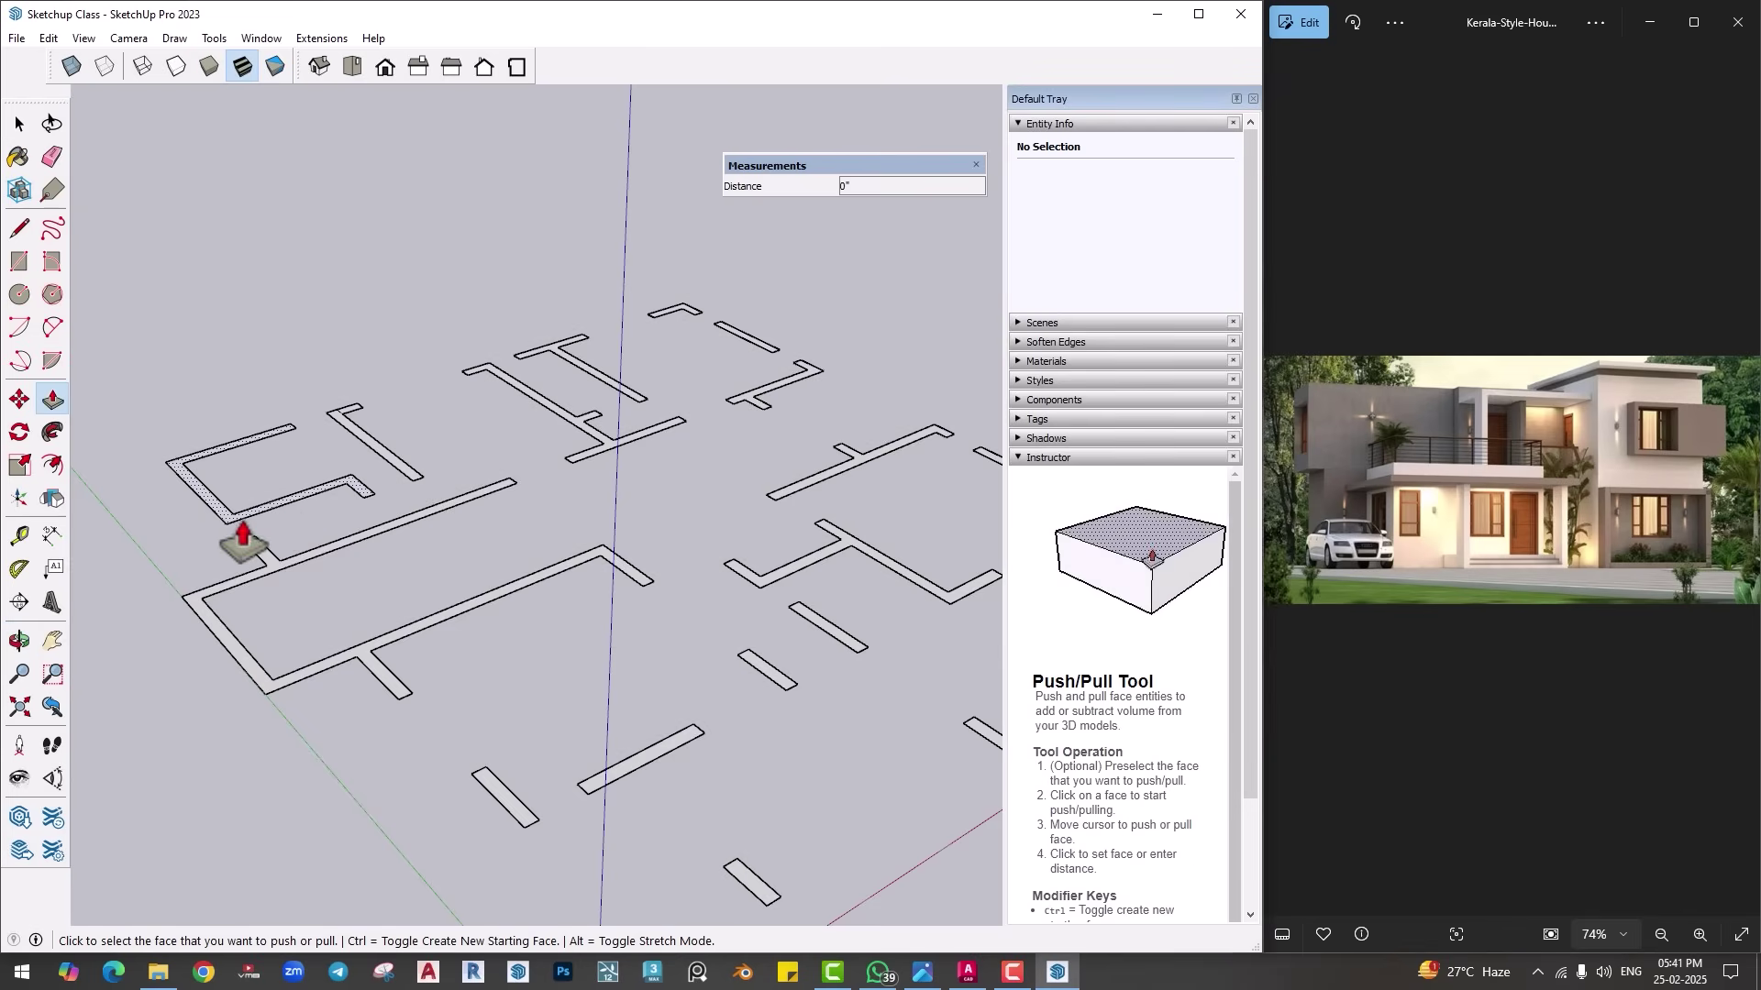
{"action": "left_click", "coordinate": [243, 541]}
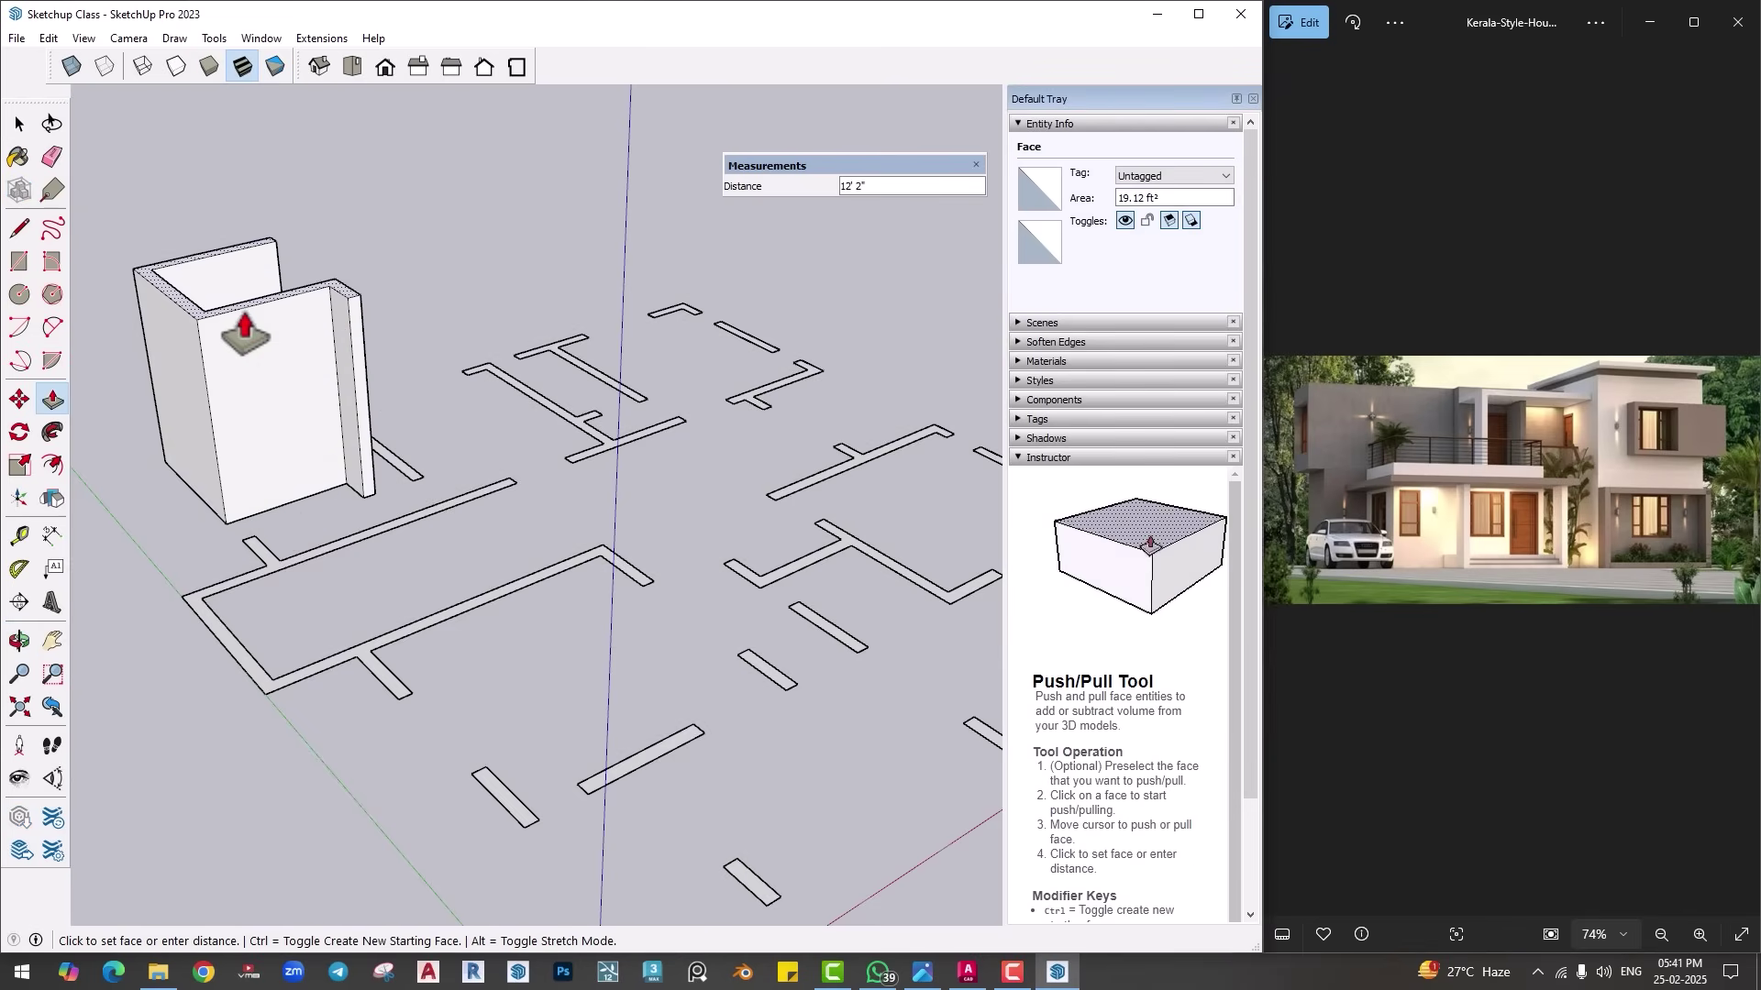
{"action": "key", "text": "Escape"}
Step: Erase the leftover seam edge at the corner of the L-shaped wall beside the U-shaped room
{"action": "scroll", "coordinate": [342, 421], "scroll_direction": "up", "scroll_amount": 6}
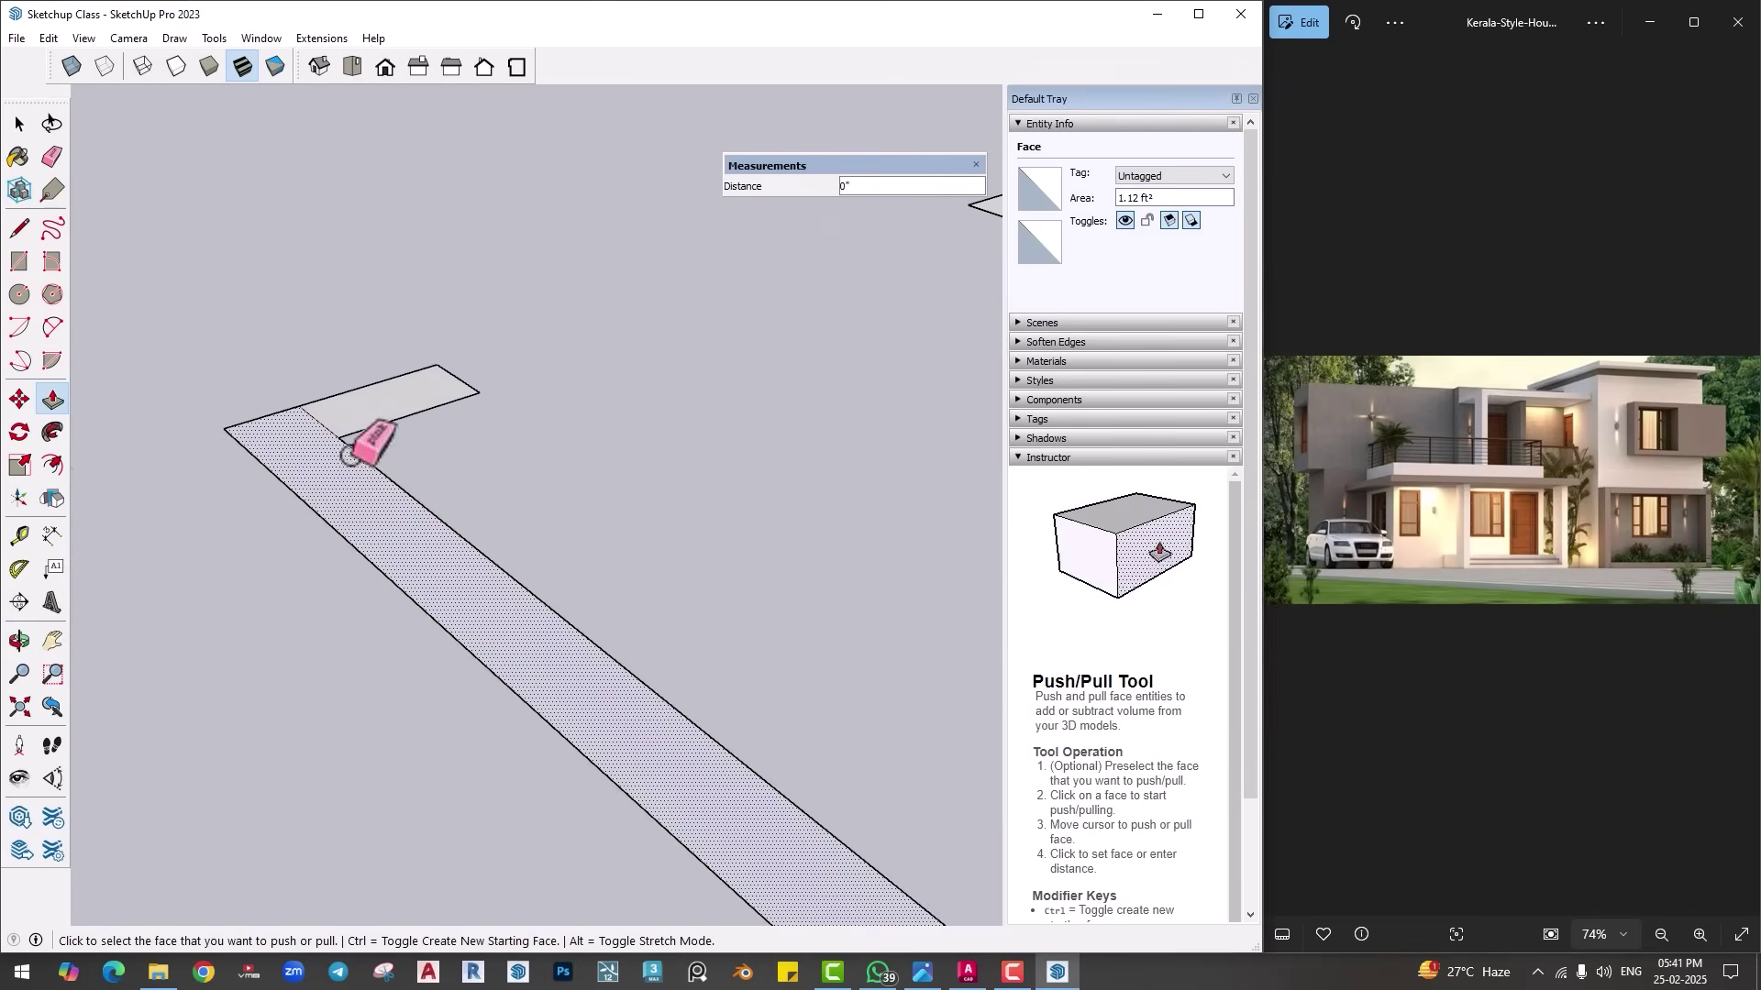
{"action": "key", "text": "e"}
{"action": "scroll", "coordinate": [503, 472], "scroll_direction": "down", "scroll_amount": 8}
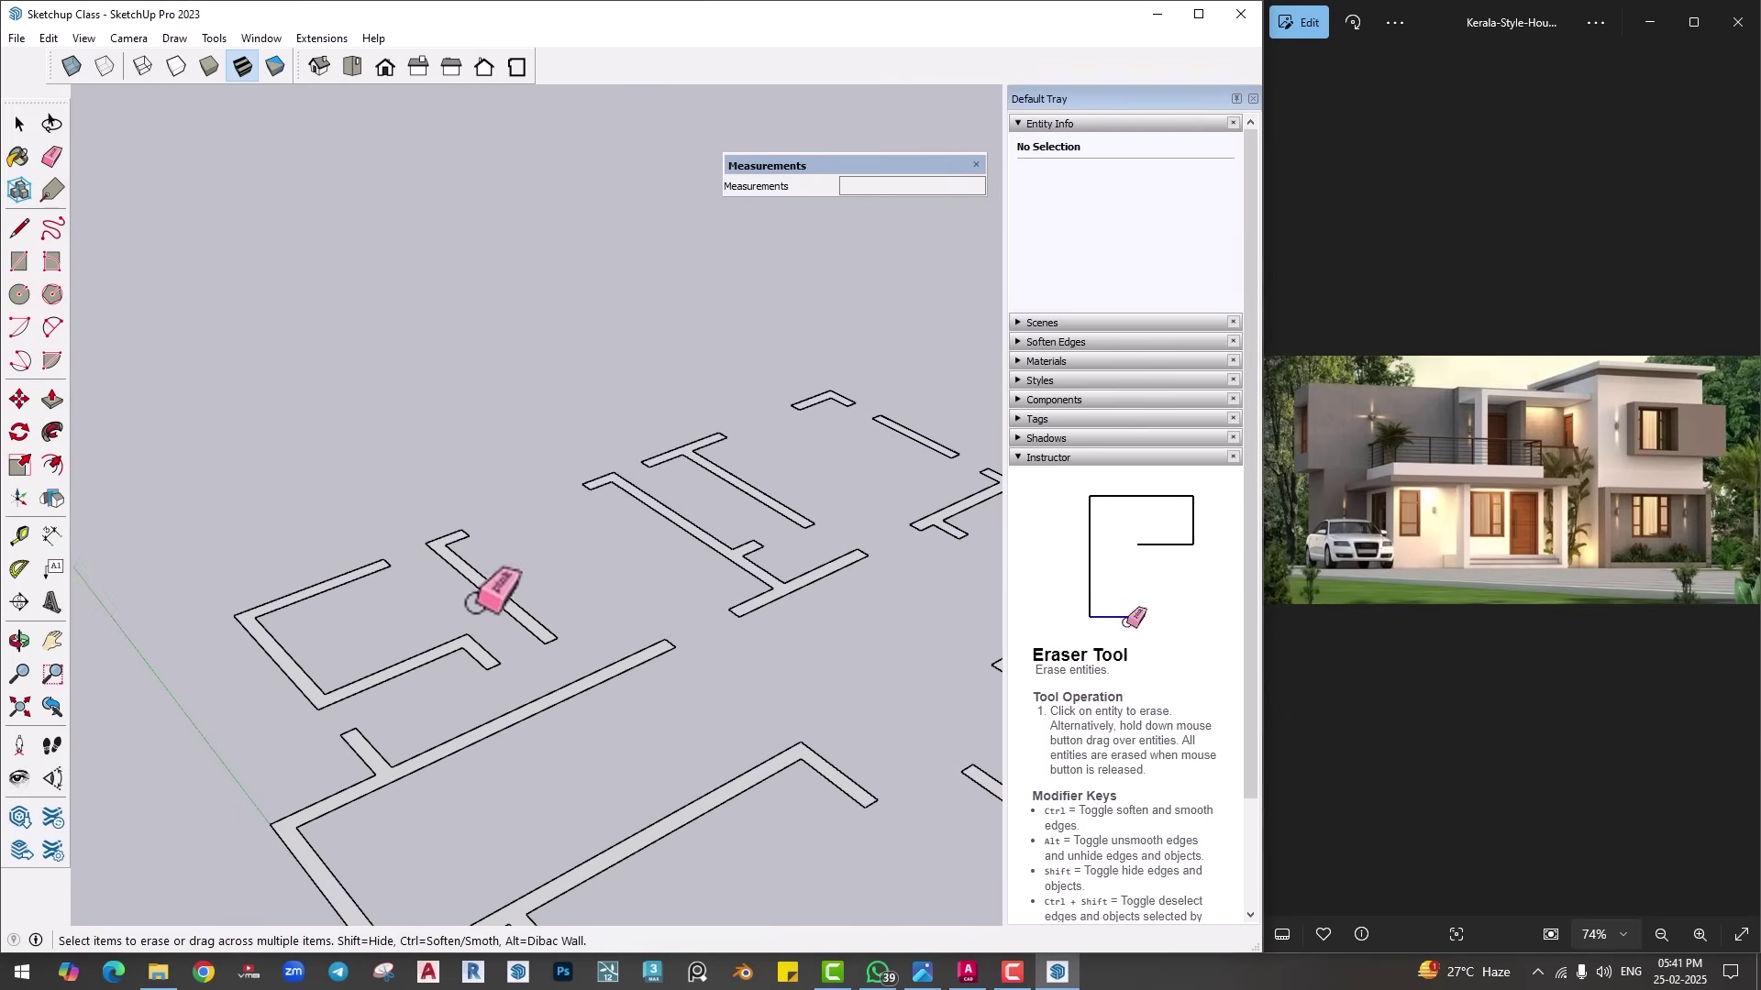
Step: Extrude the U-shaped room's wall face upward by 10' with Push/Pull
{"action": "middle_click_drag", "start_coordinate": [474, 602], "coordinate": [519, 535]}
{"action": "left_click", "coordinate": [258, 521]}
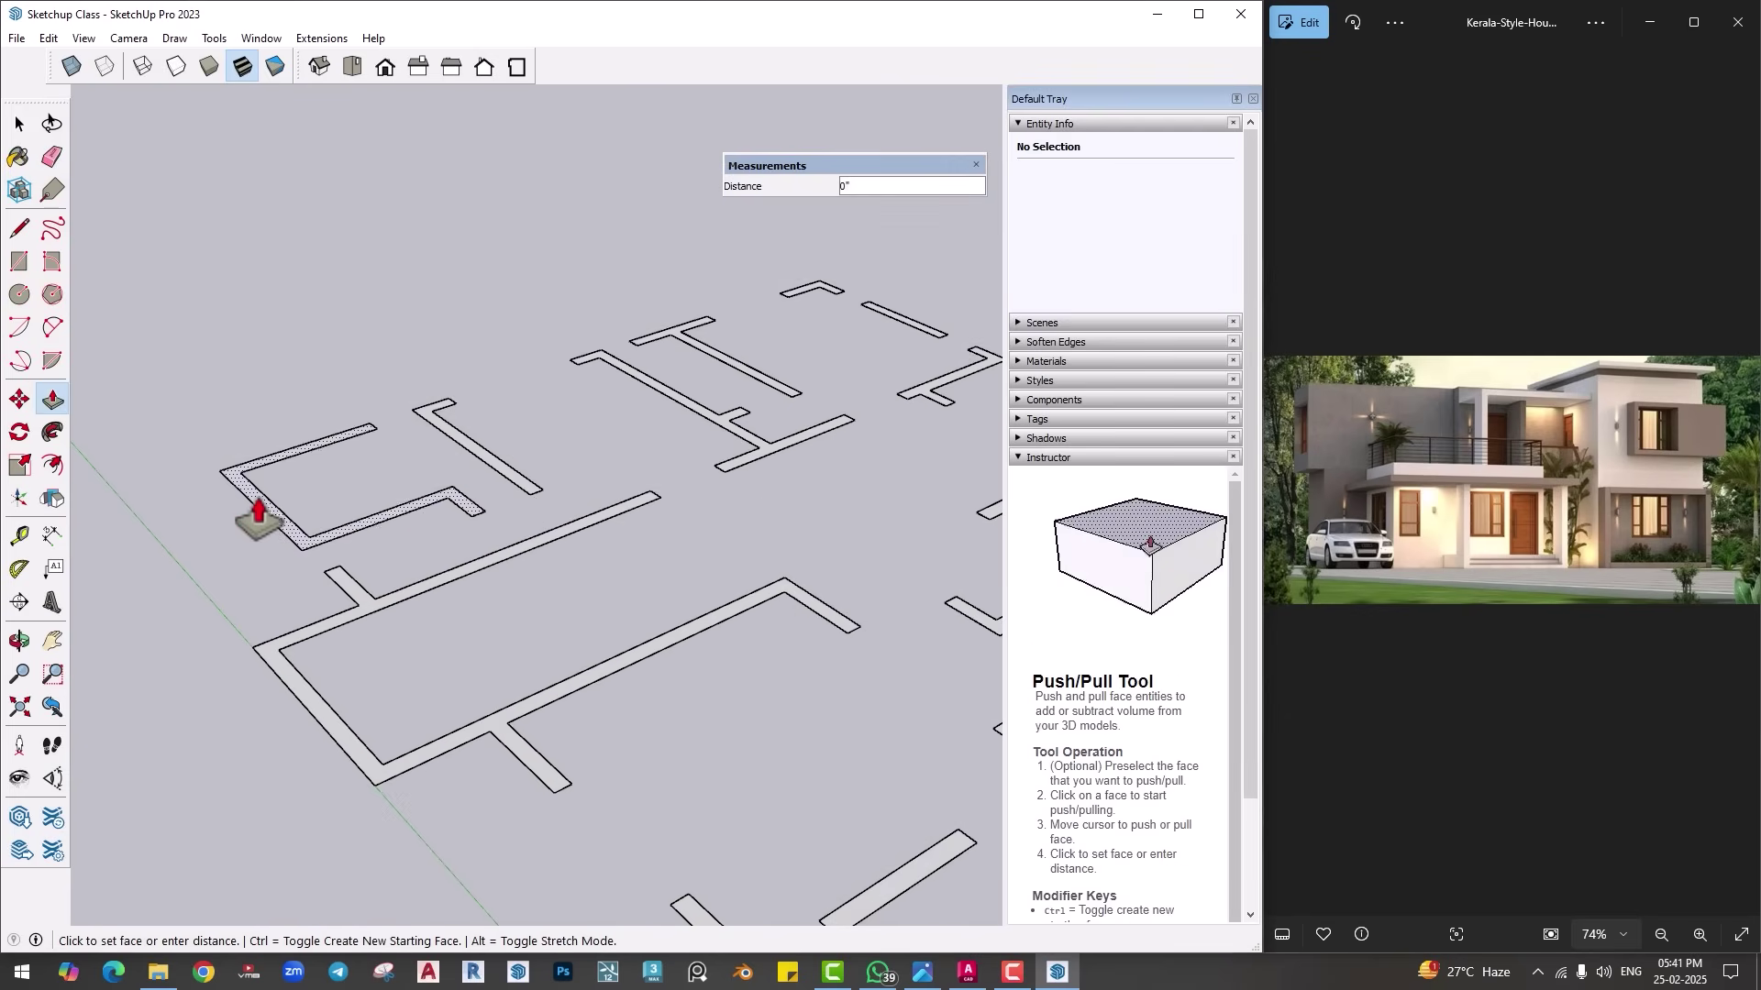
{"action": "type", "text": "10'"}
{"action": "key", "text": "Return"}
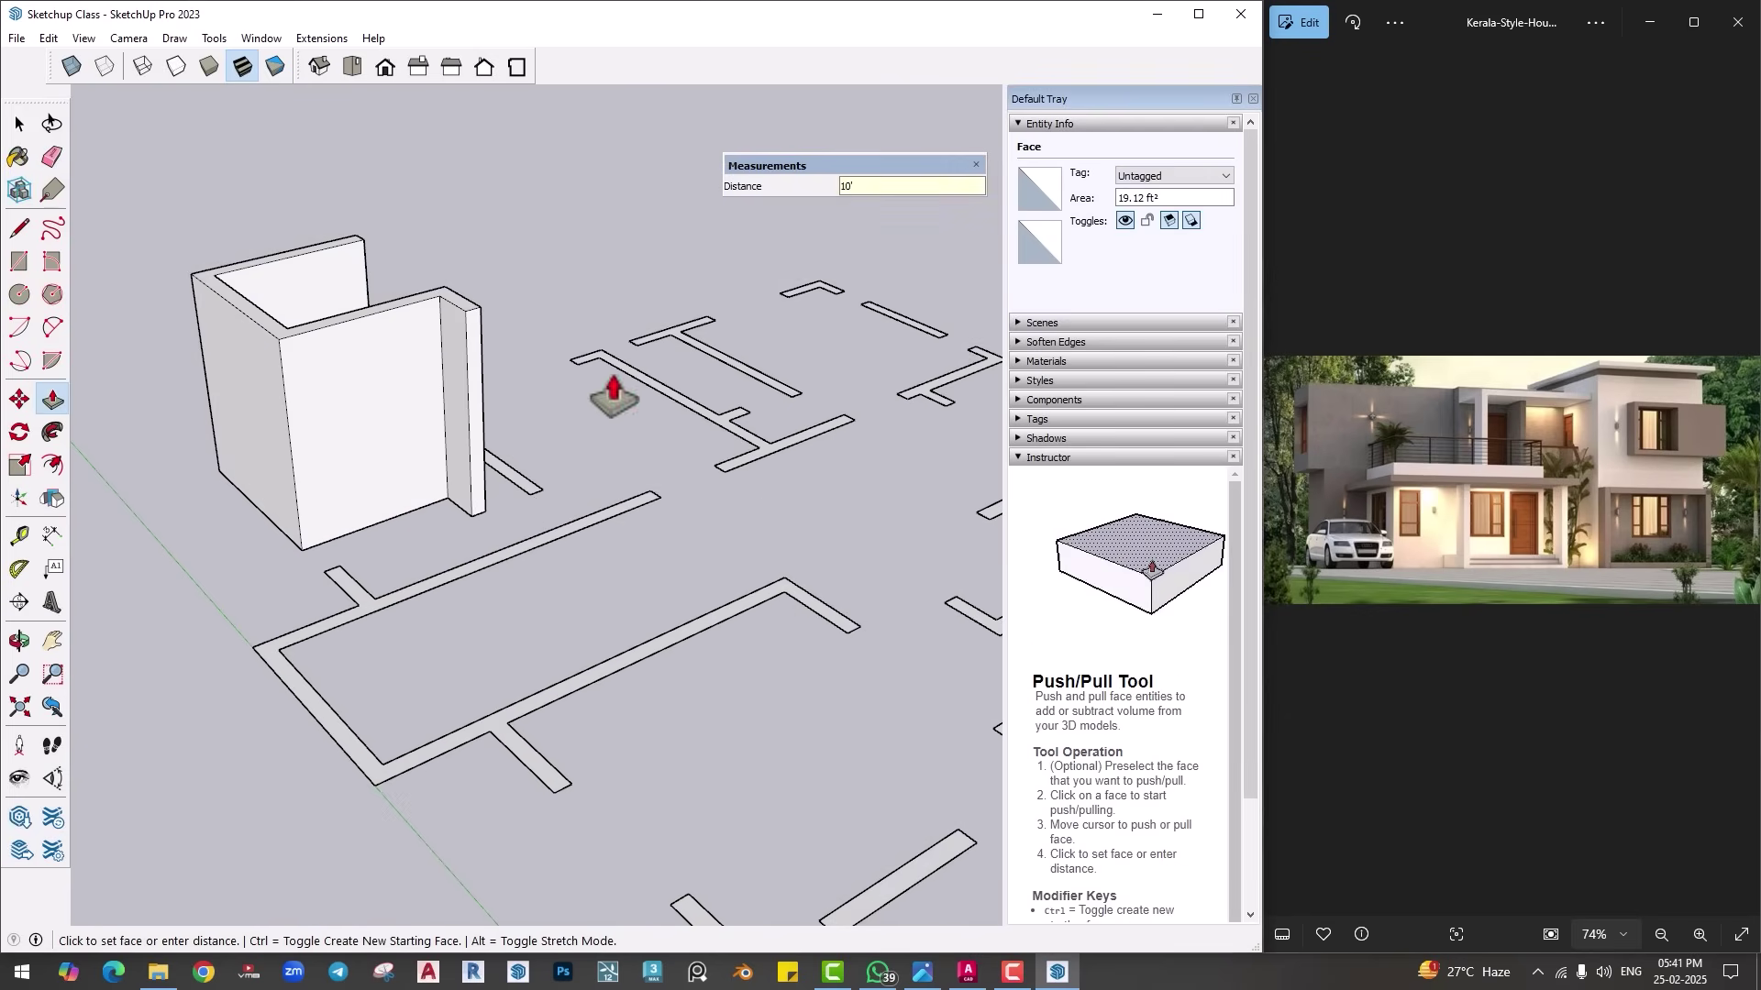
Step: Raise the neighbouring L-shaped wall and the branched wall beyond it to the same 10' height
{"action": "middle_click_drag", "start_coordinate": [609, 394], "coordinate": [562, 581]}
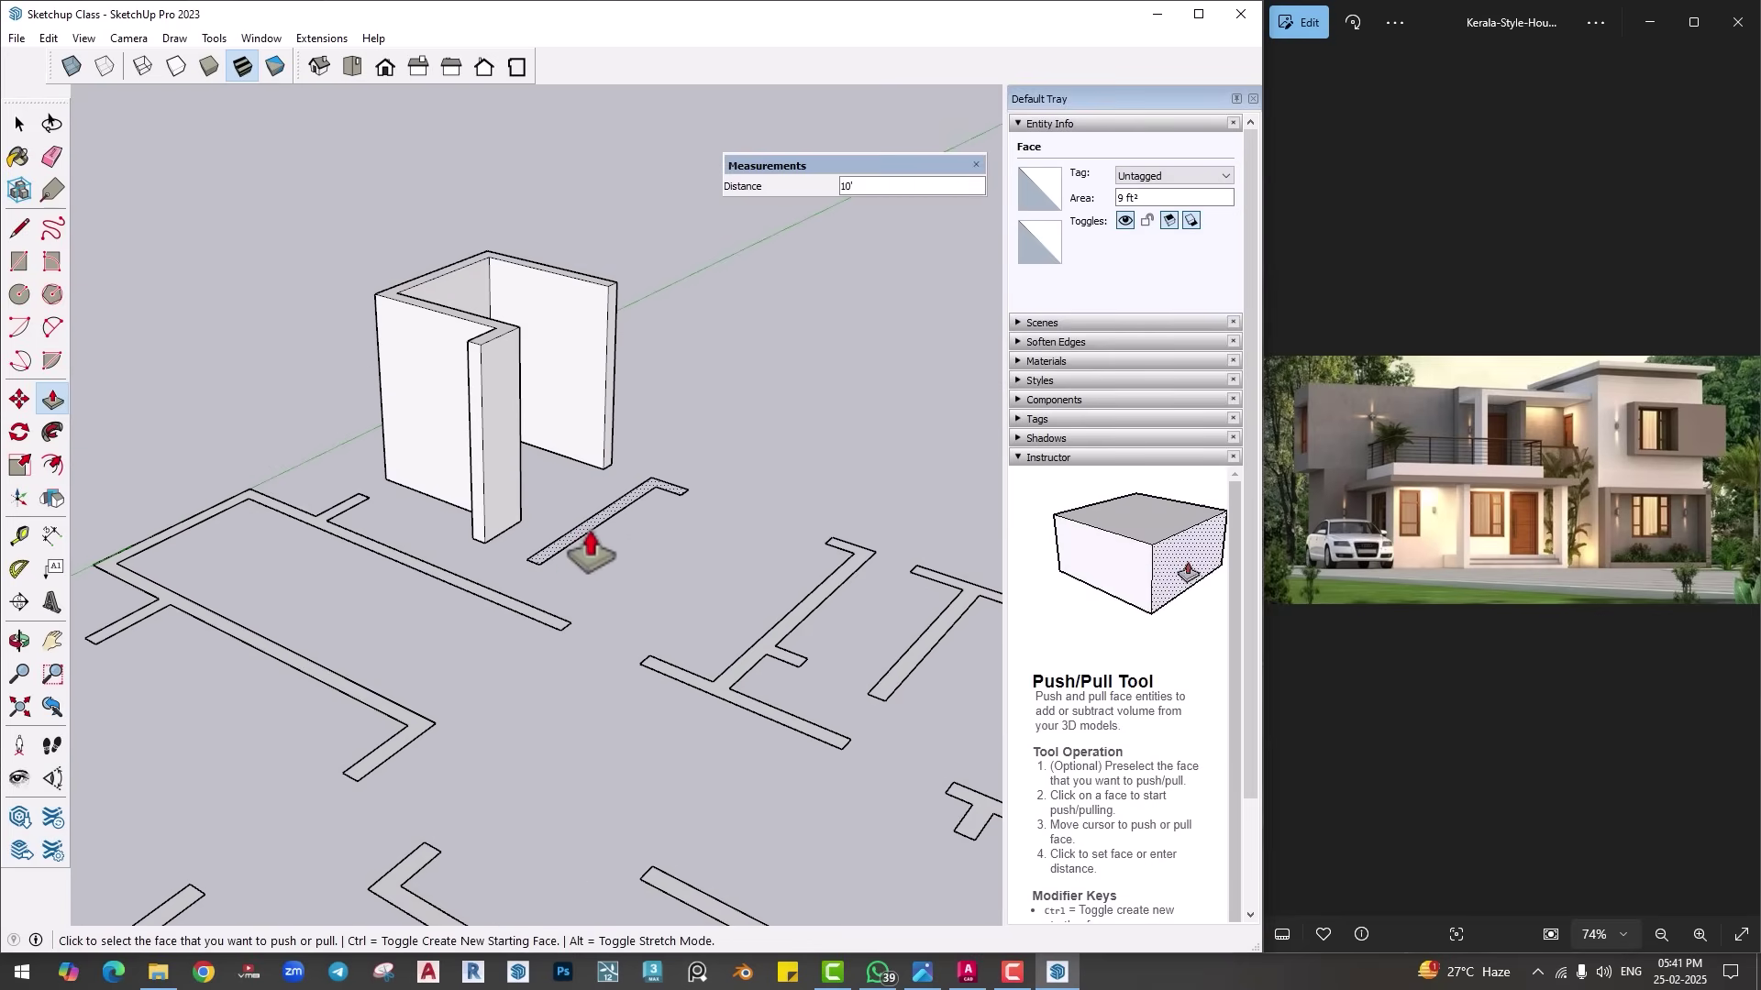
{"action": "double_click", "coordinate": [590, 547]}
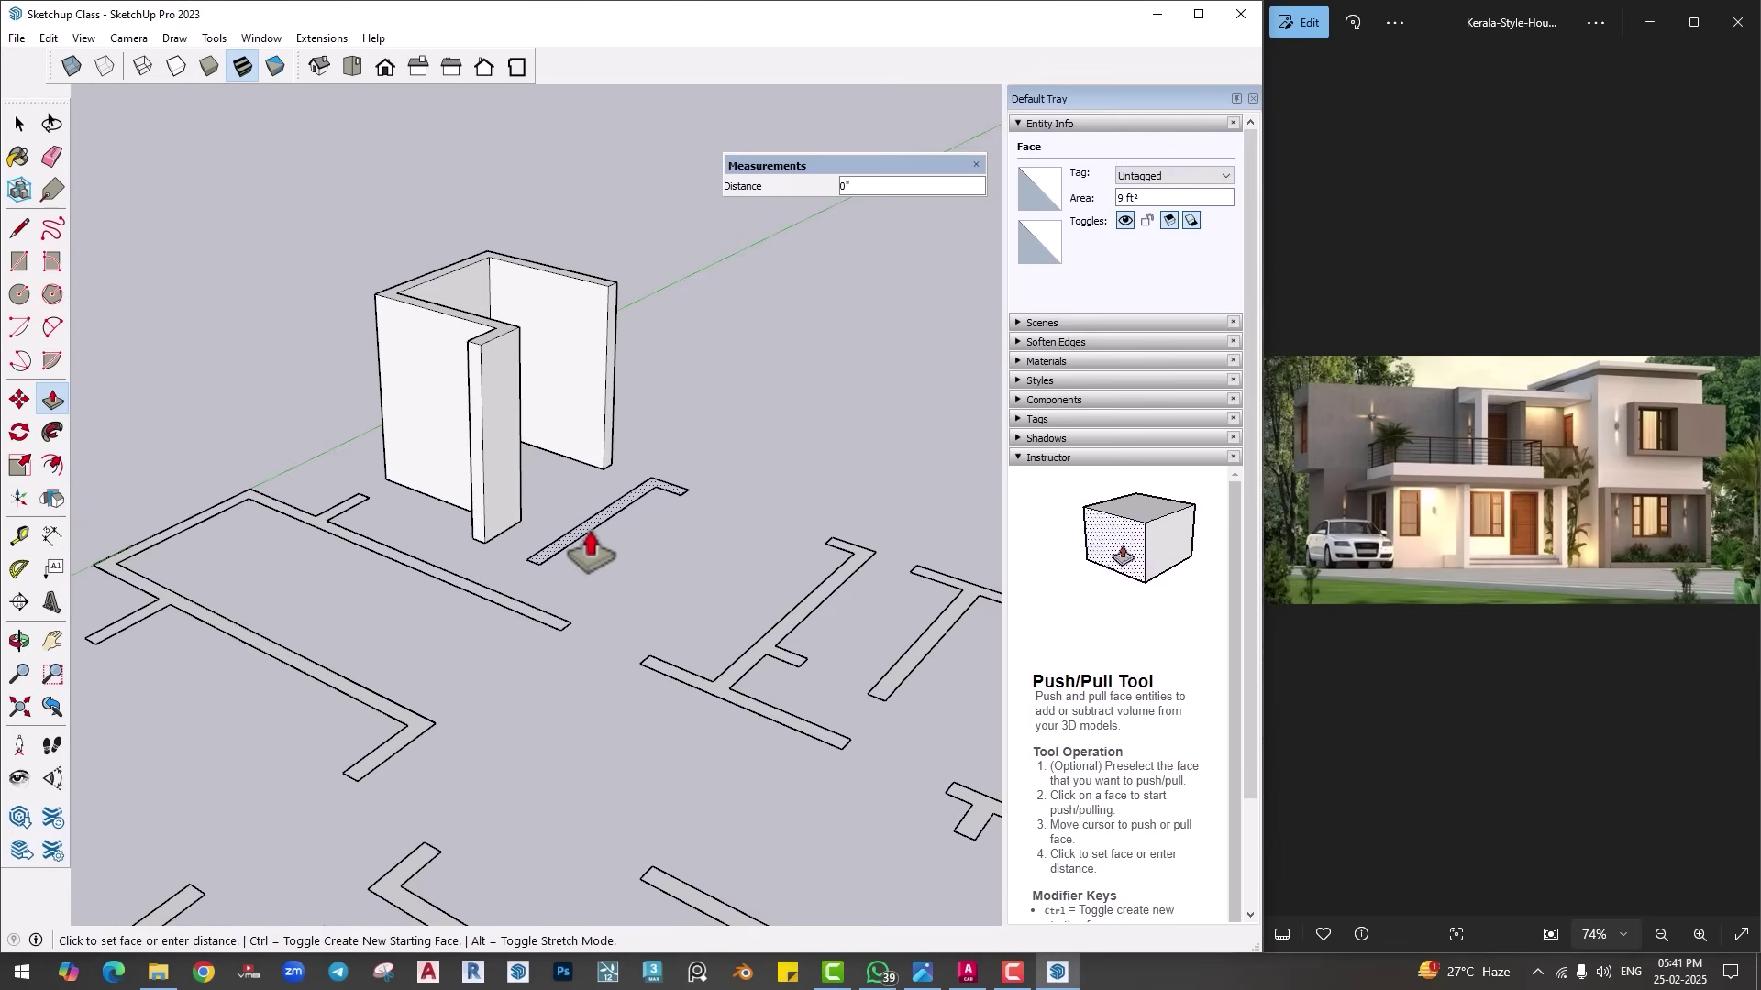
{"action": "left_click", "coordinate": [845, 570]}
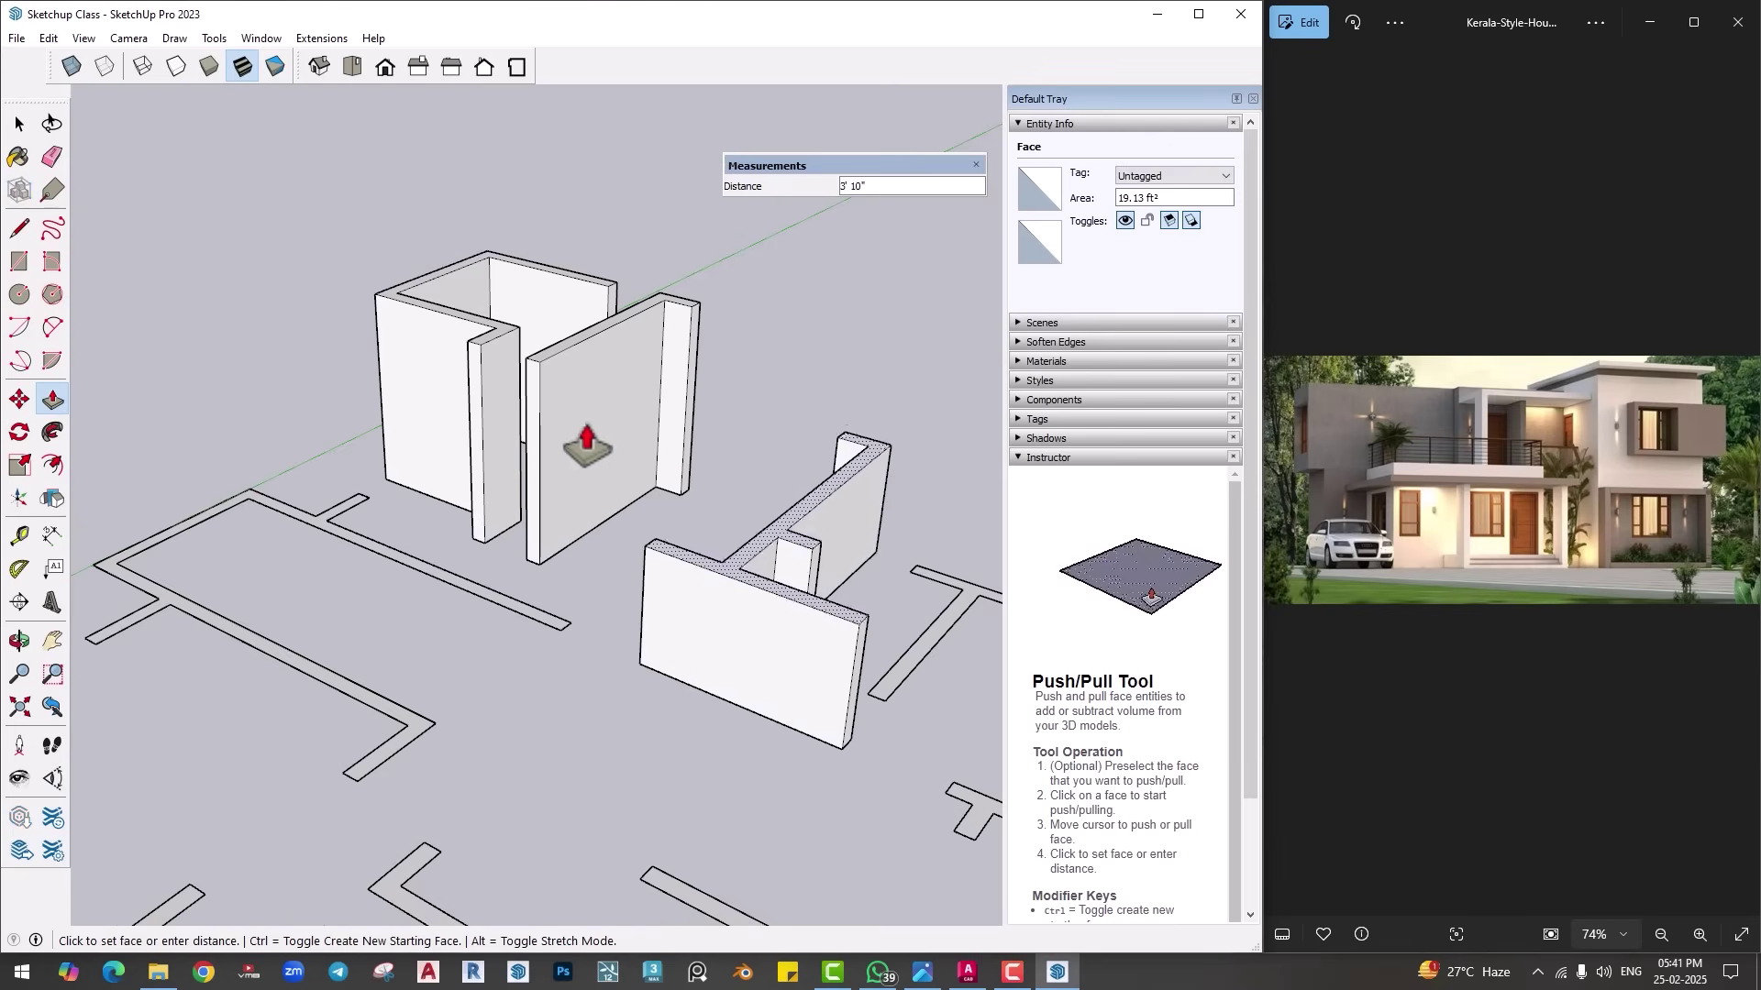
{"action": "left_click", "coordinate": [538, 382]}
{"action": "middle_click_drag", "start_coordinate": [538, 381], "coordinate": [519, 459]}
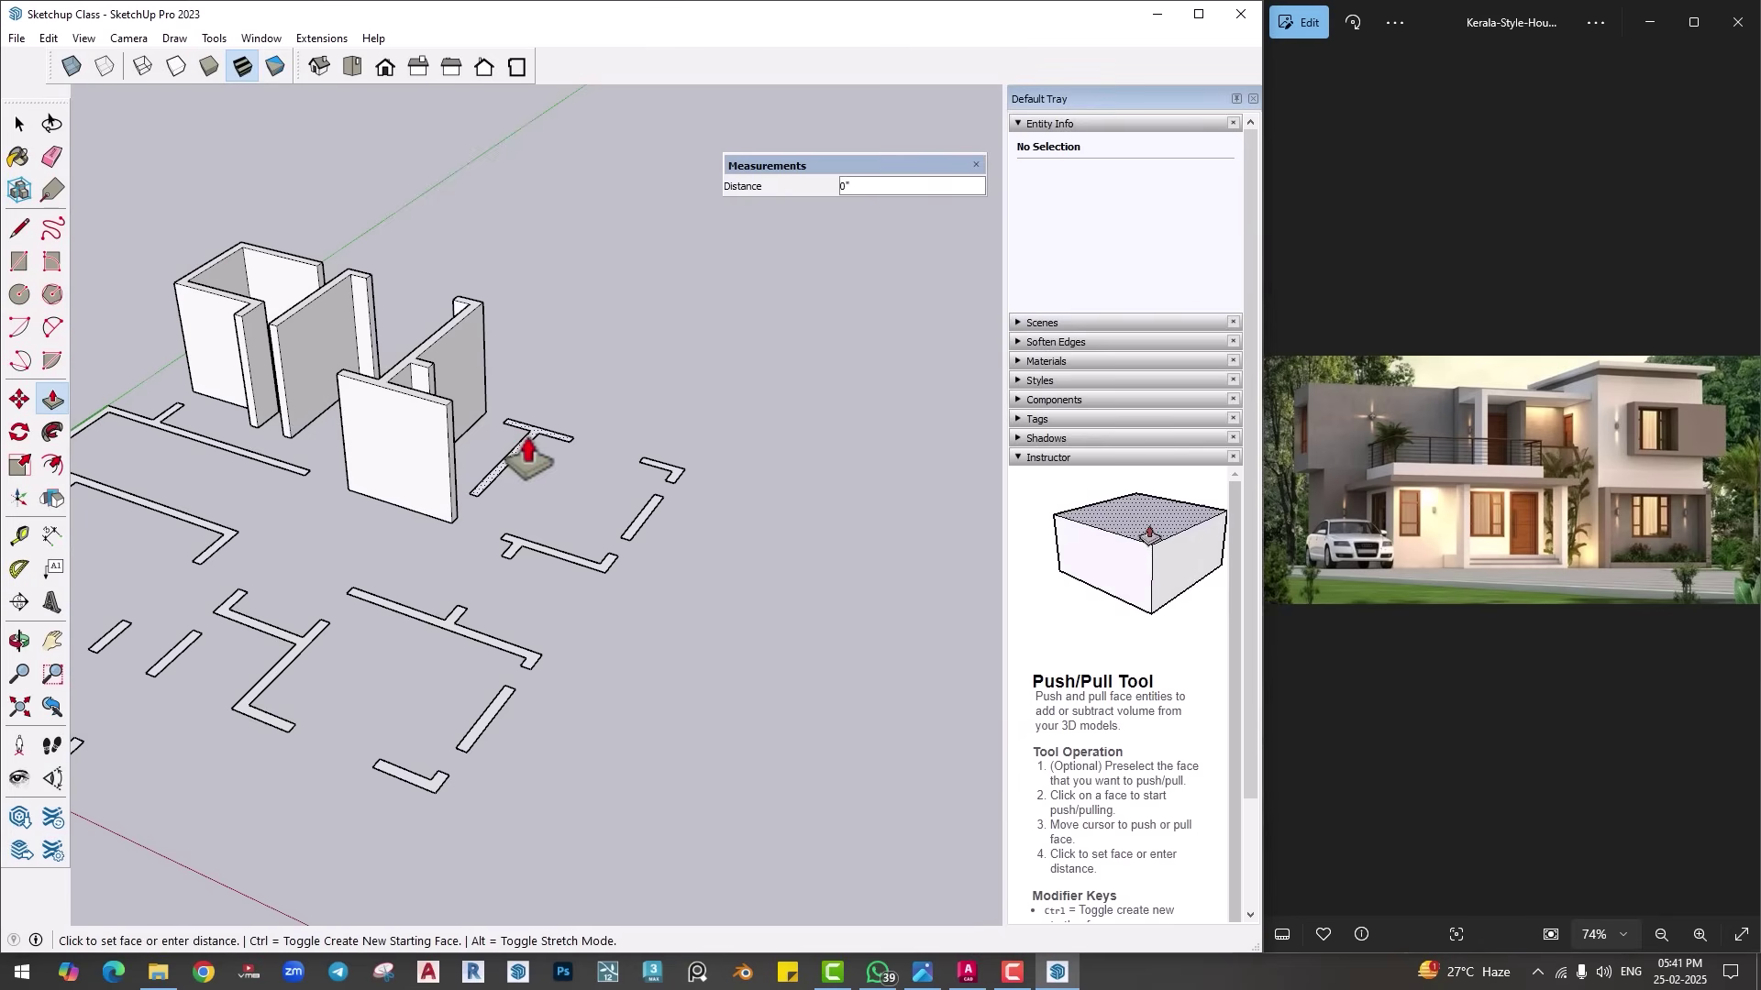
Step: Extrude the wall faces around the rear corner room to the same 10' height
{"action": "double_click", "coordinate": [523, 448]}
{"action": "double_click", "coordinate": [676, 493]}
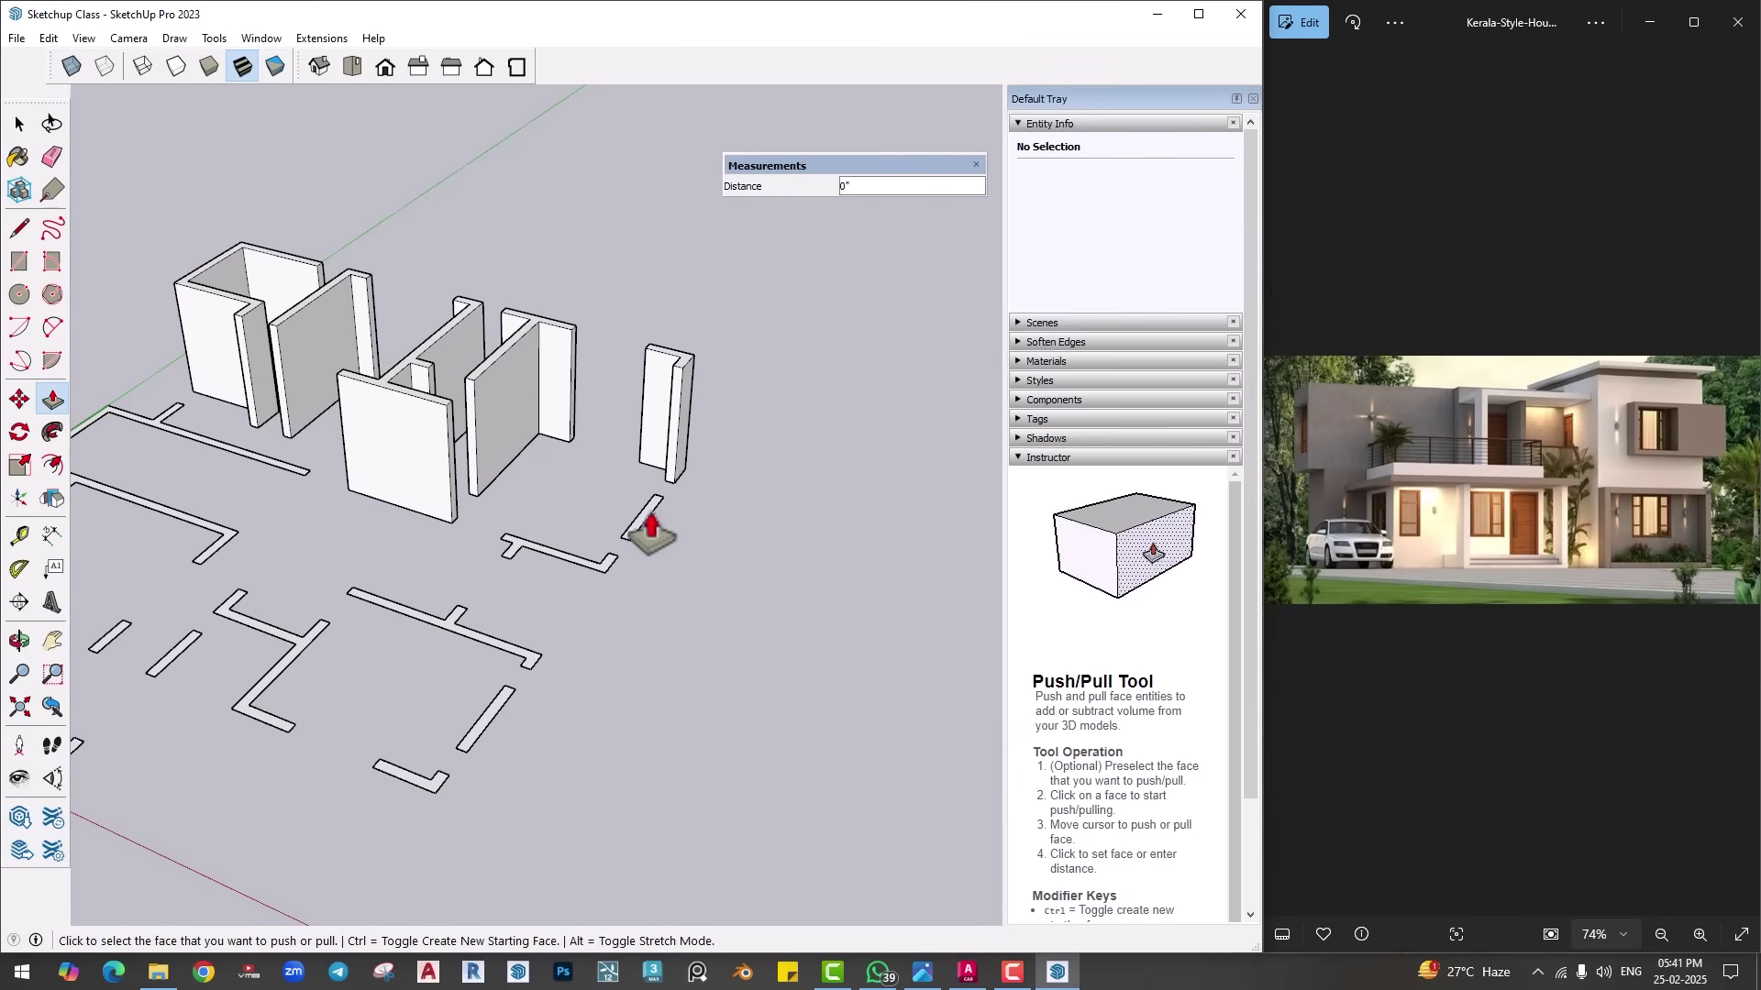
{"action": "double_click", "coordinate": [613, 576]}
{"action": "middle_click_drag", "start_coordinate": [613, 576], "coordinate": [719, 617]}
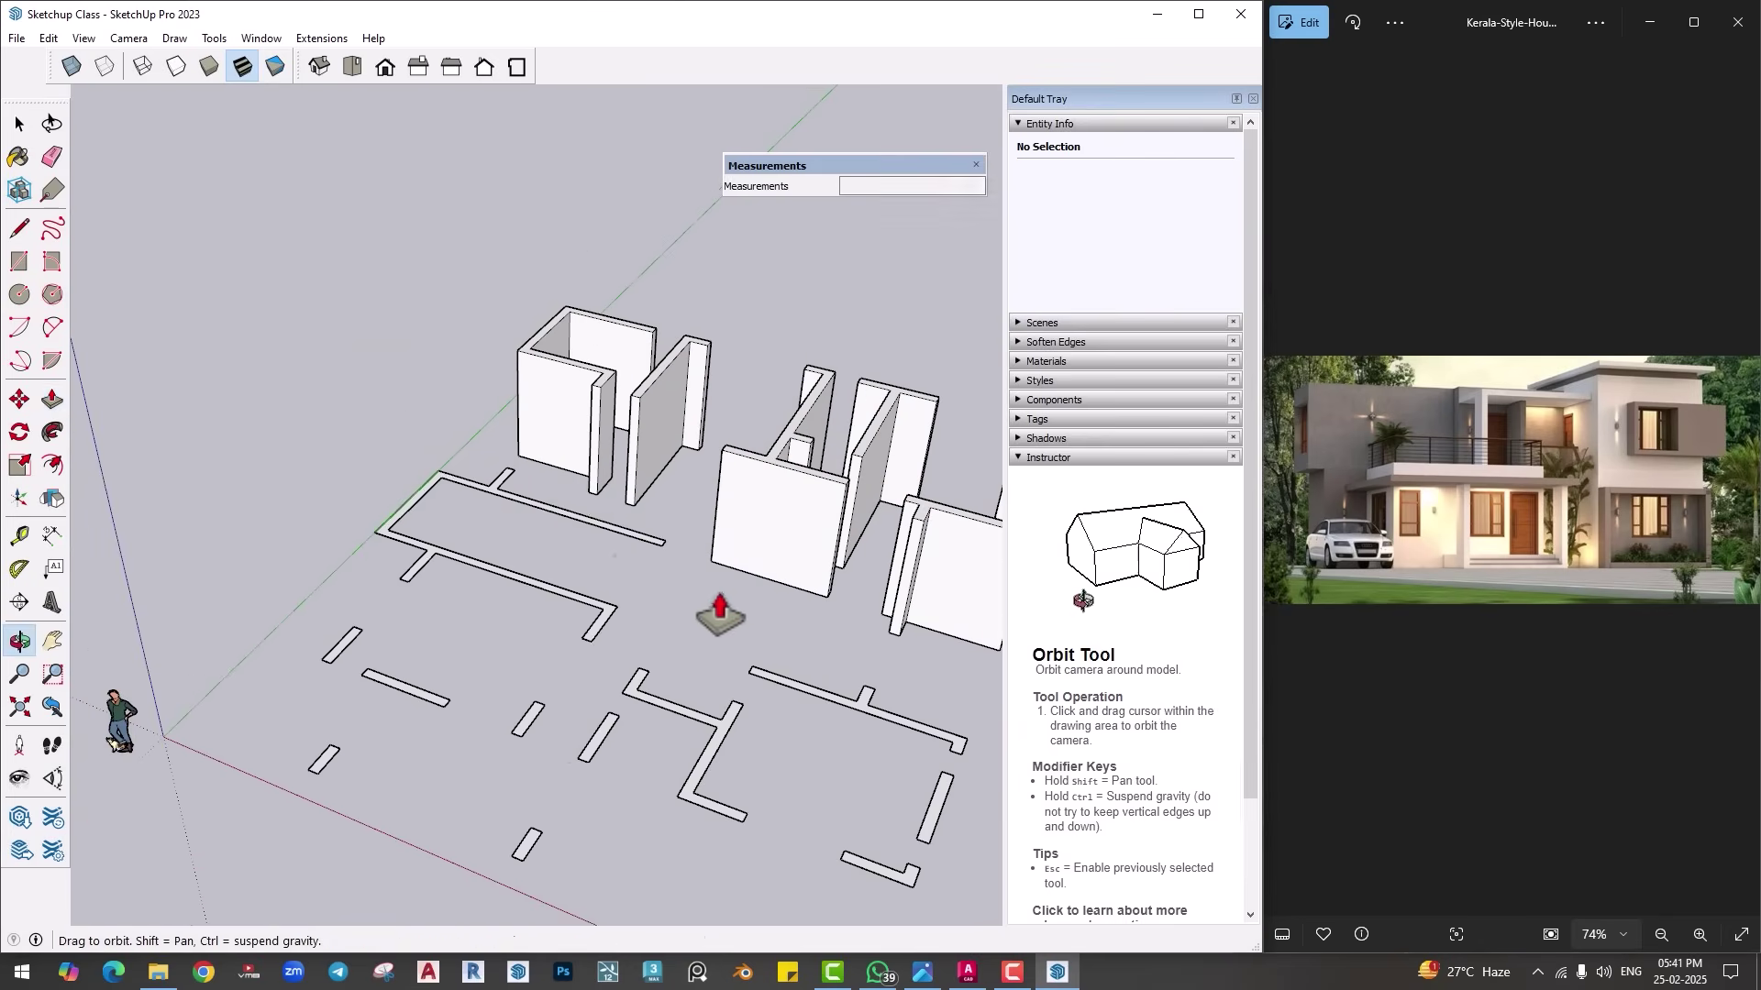
Step: Extrude the long room's walls and the front porch walls and pillars to the same 10' height
{"action": "double_click", "coordinate": [554, 538]}
{"action": "double_click", "coordinate": [348, 652]}
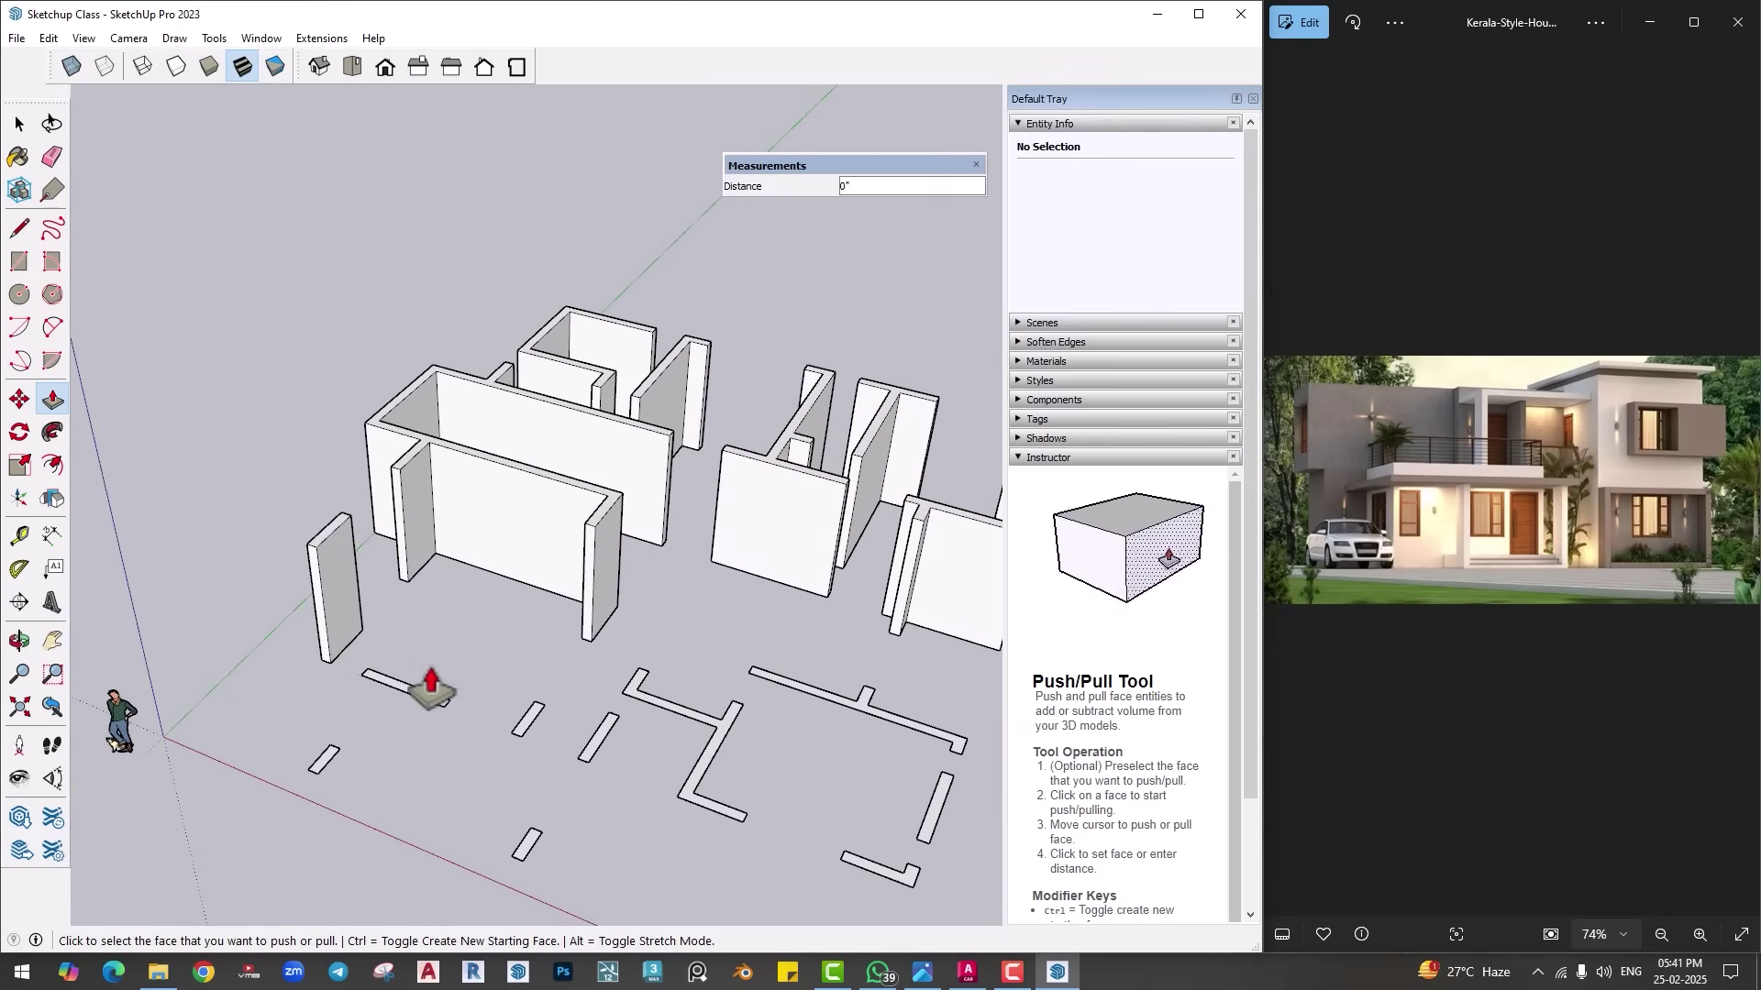
{"action": "middle_click_drag", "start_coordinate": [420, 676], "coordinate": [413, 504]}
{"action": "double_click", "coordinate": [297, 541]}
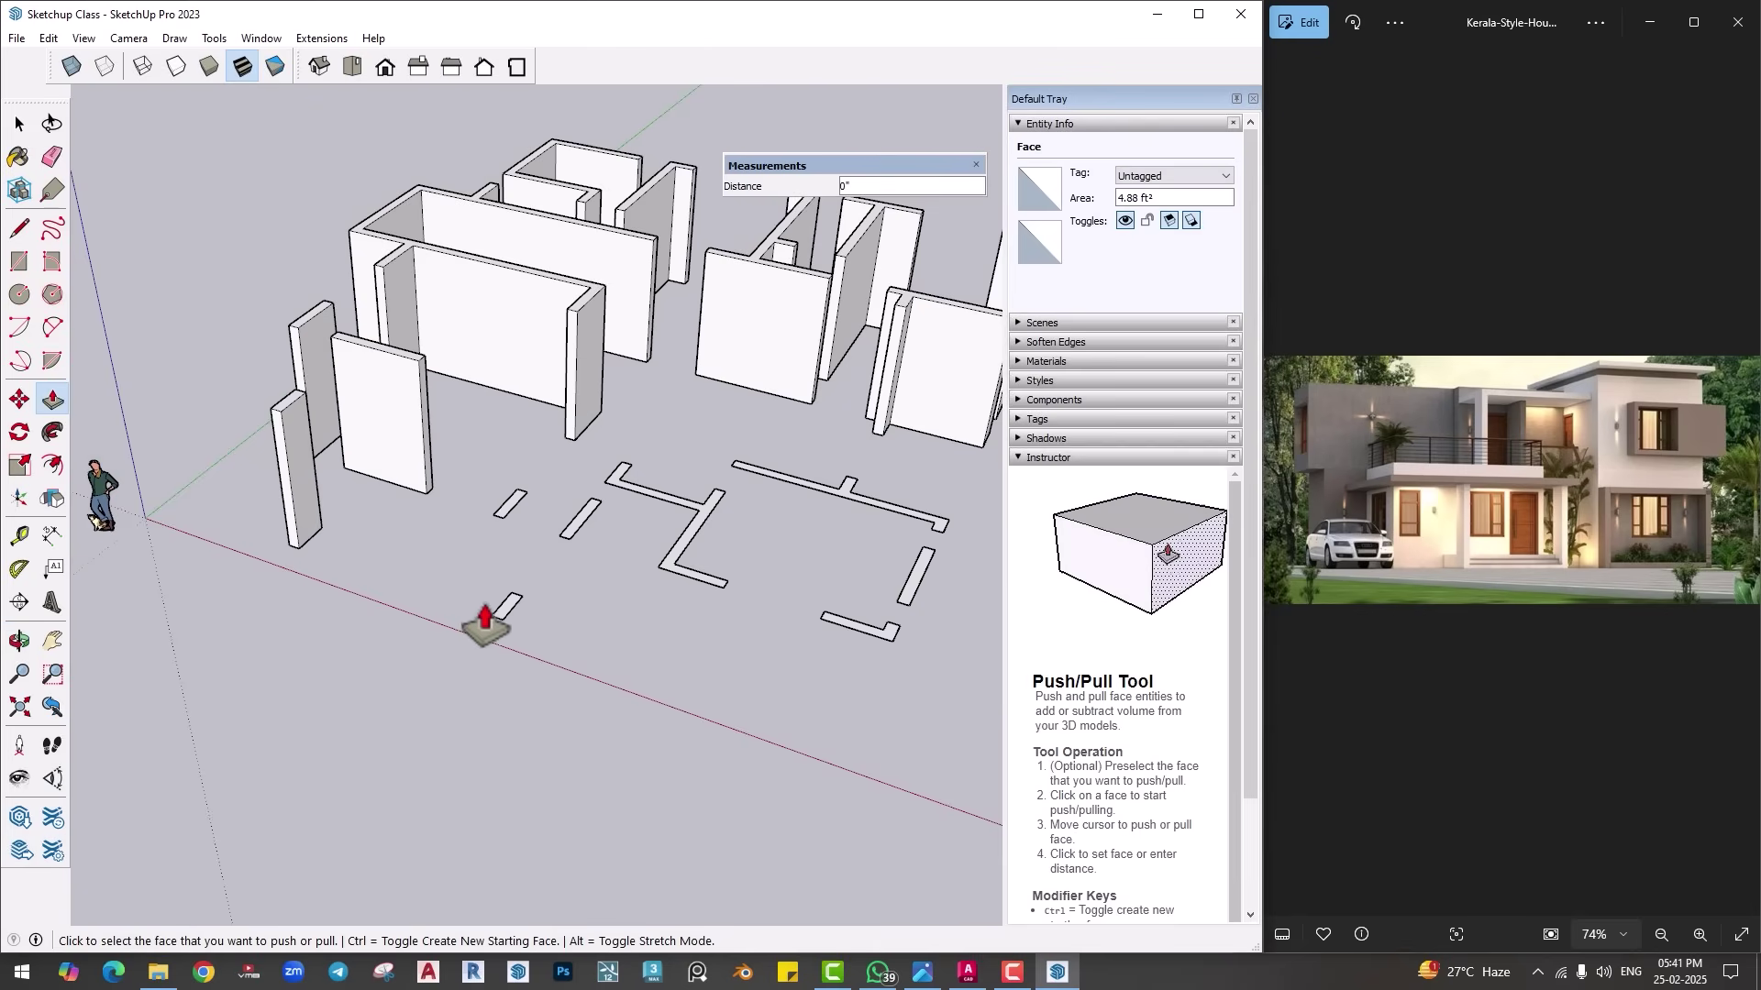
{"action": "double_click", "coordinate": [502, 613]}
{"action": "middle_click_drag", "start_coordinate": [499, 633], "coordinate": [472, 503]}
{"action": "double_click", "coordinate": [472, 514]}
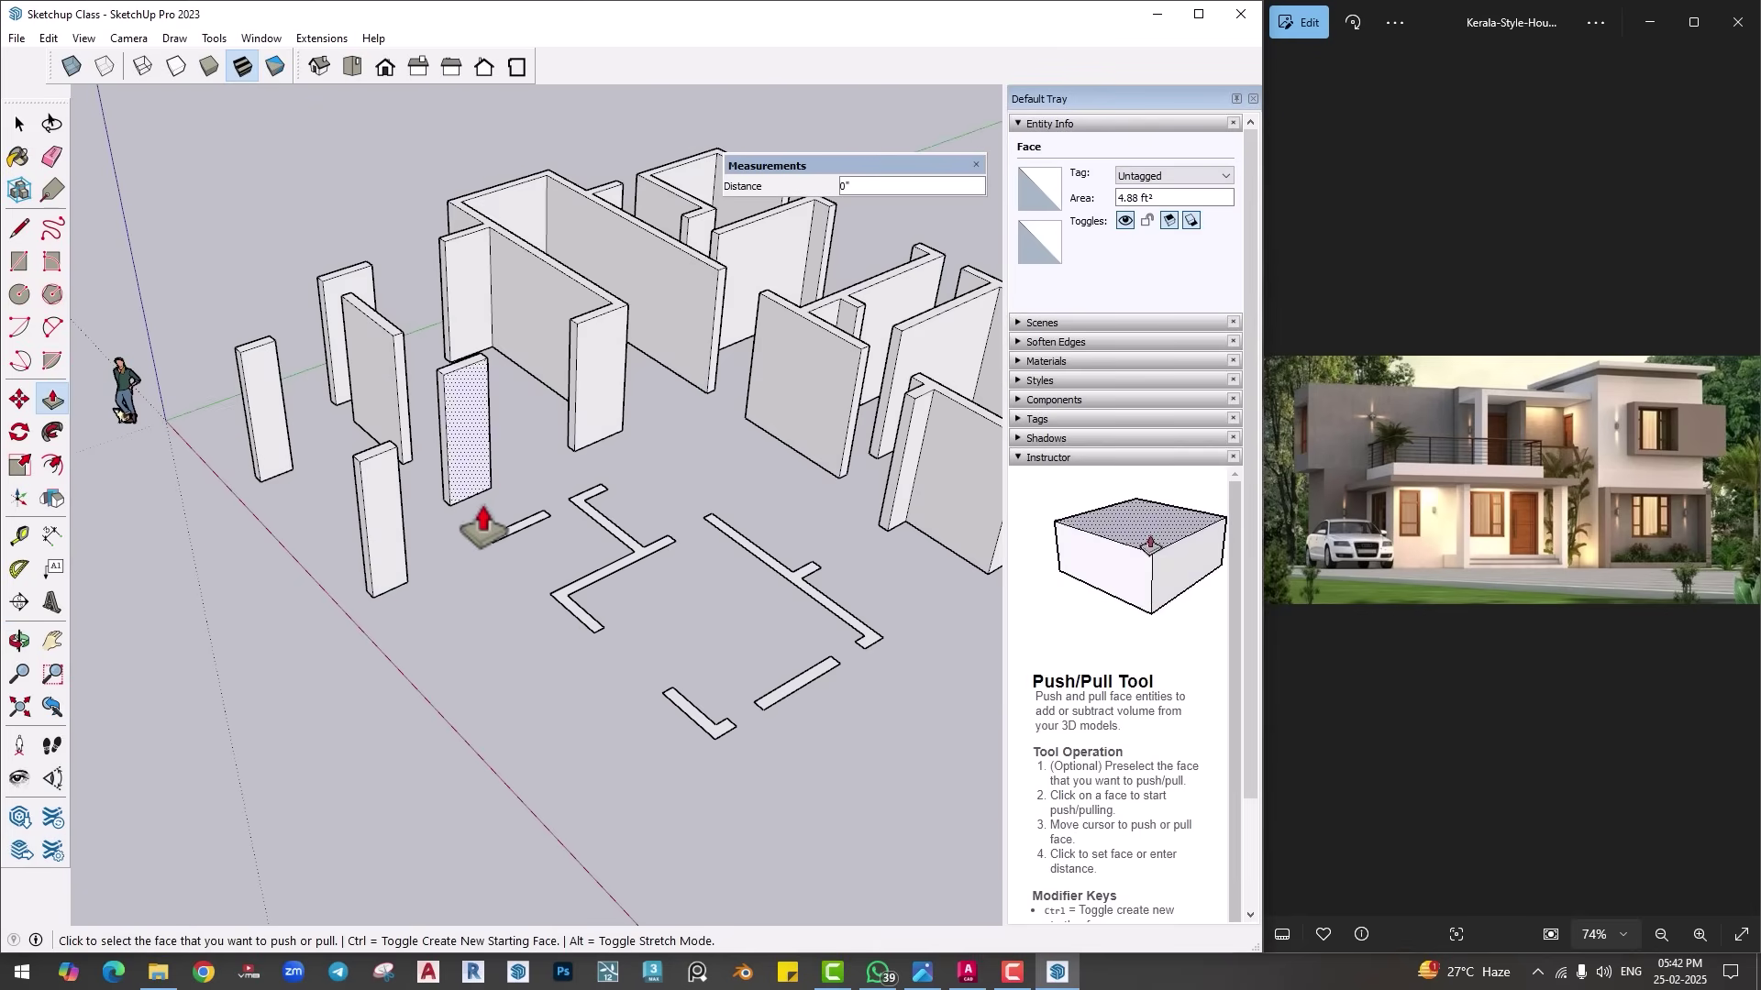
Step: Extrude the remaining wall faces beside the entrance and around the front corner room by 10'
{"action": "double_click", "coordinate": [510, 540]}
{"action": "double_click", "coordinate": [575, 519]}
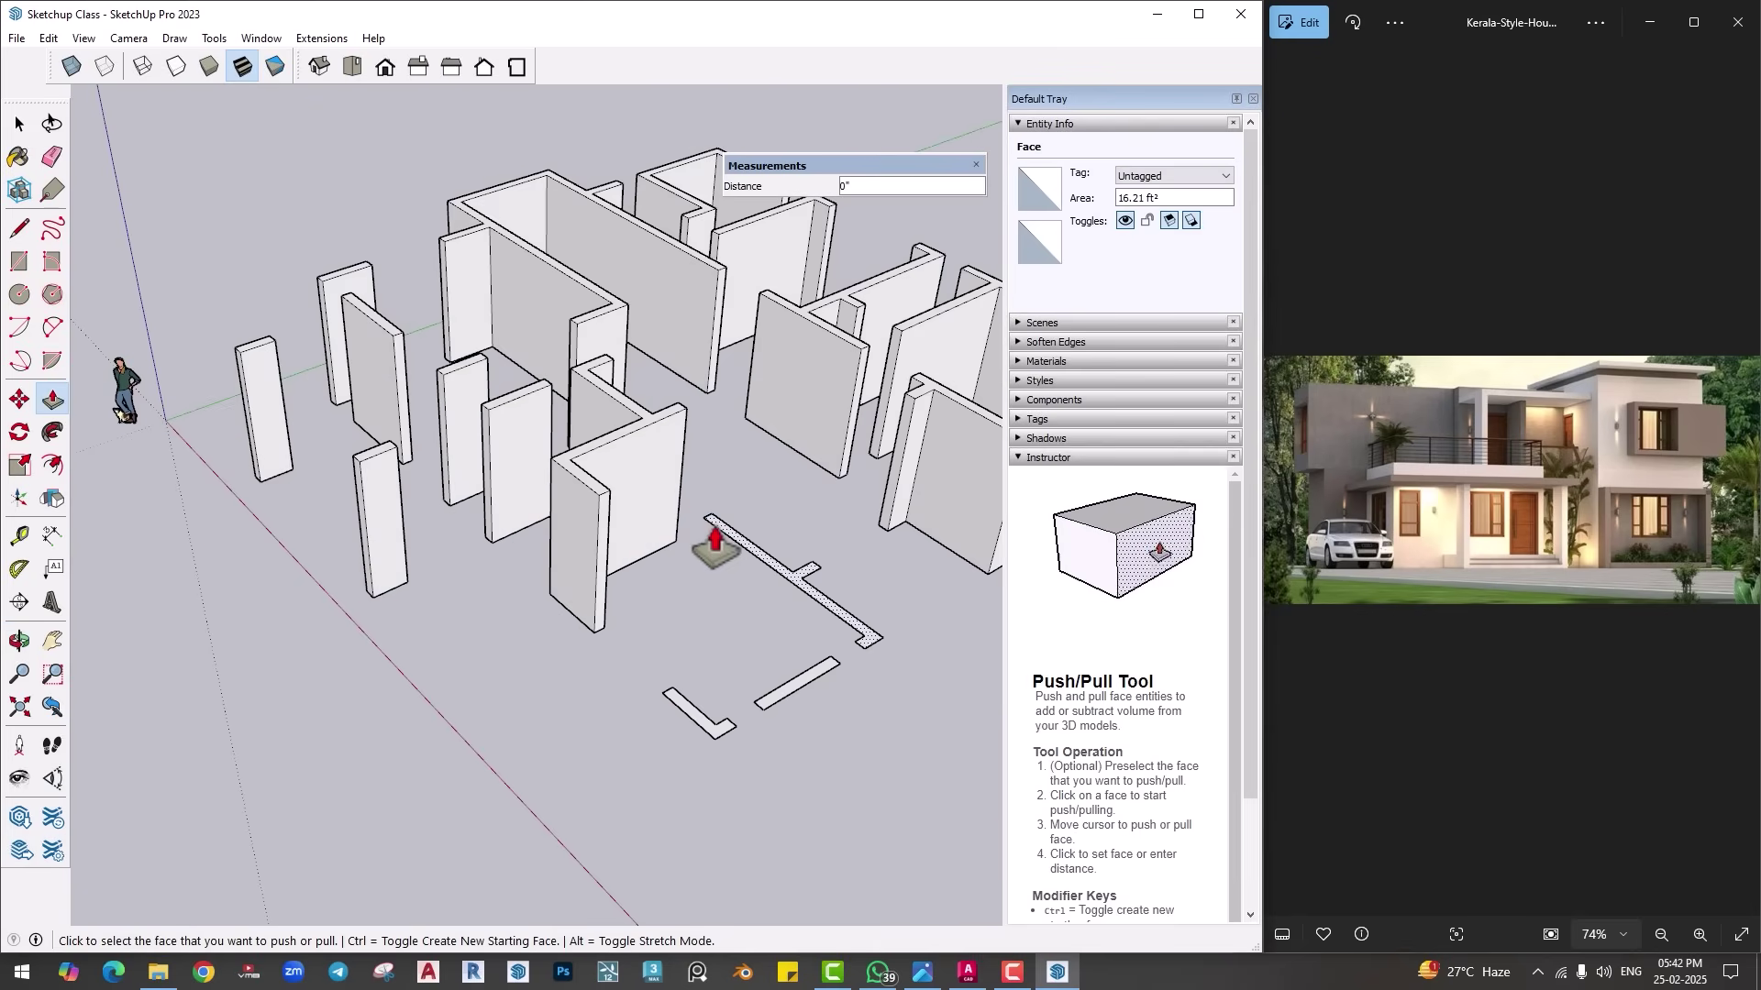
{"action": "double_click", "coordinate": [717, 541]}
{"action": "double_click", "coordinate": [789, 690]}
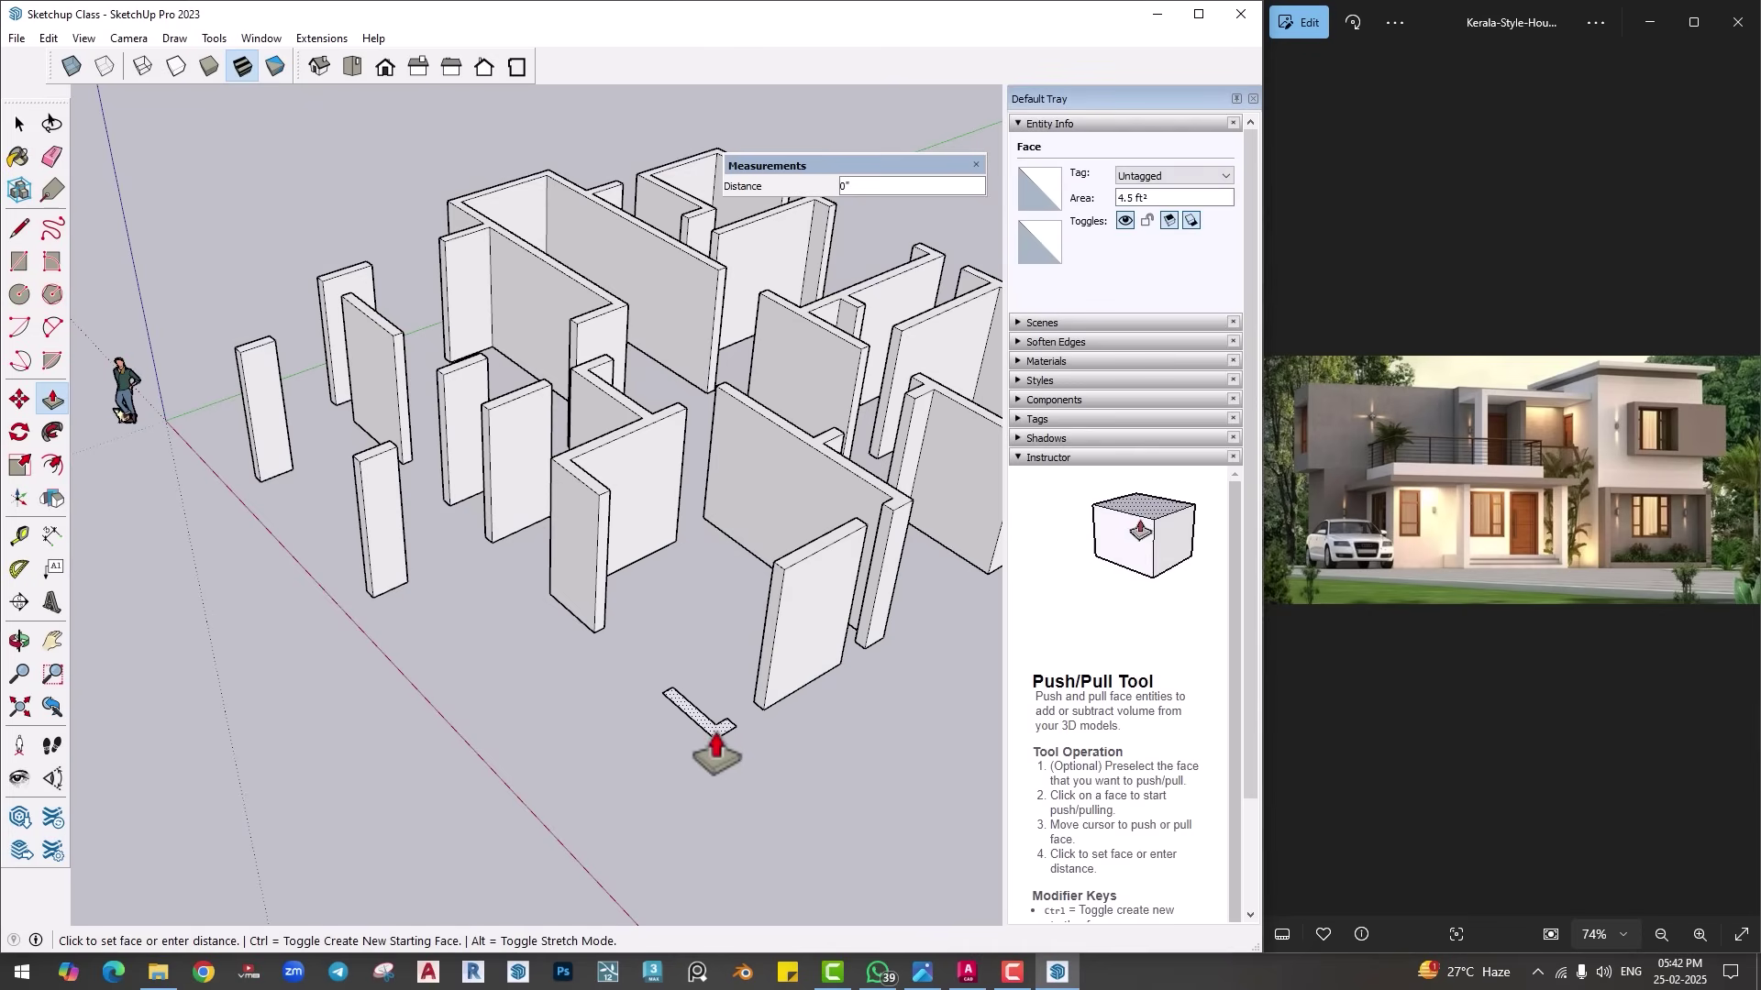
{"action": "middle_click_drag", "start_coordinate": [716, 752], "coordinate": [590, 541]}
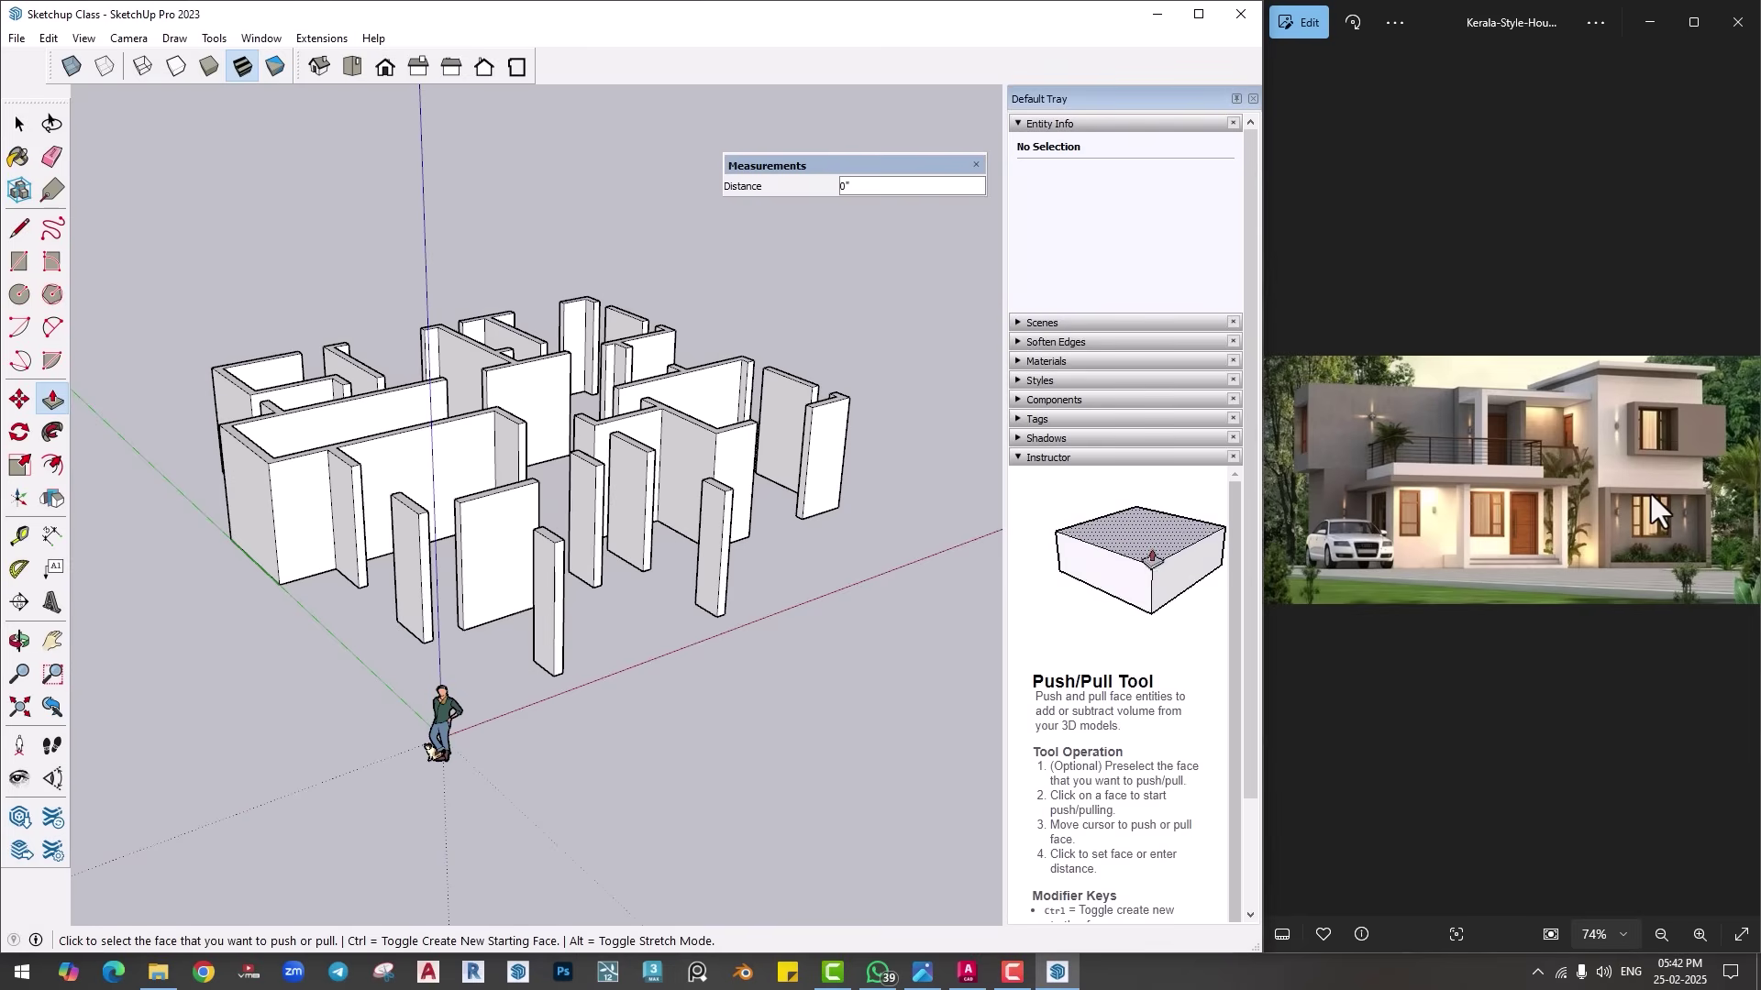
Step: Place horizontal guides on the end face of the wide front porch wall, one 1' below its top and one above its base
{"action": "left_click", "coordinate": [480, 403]}
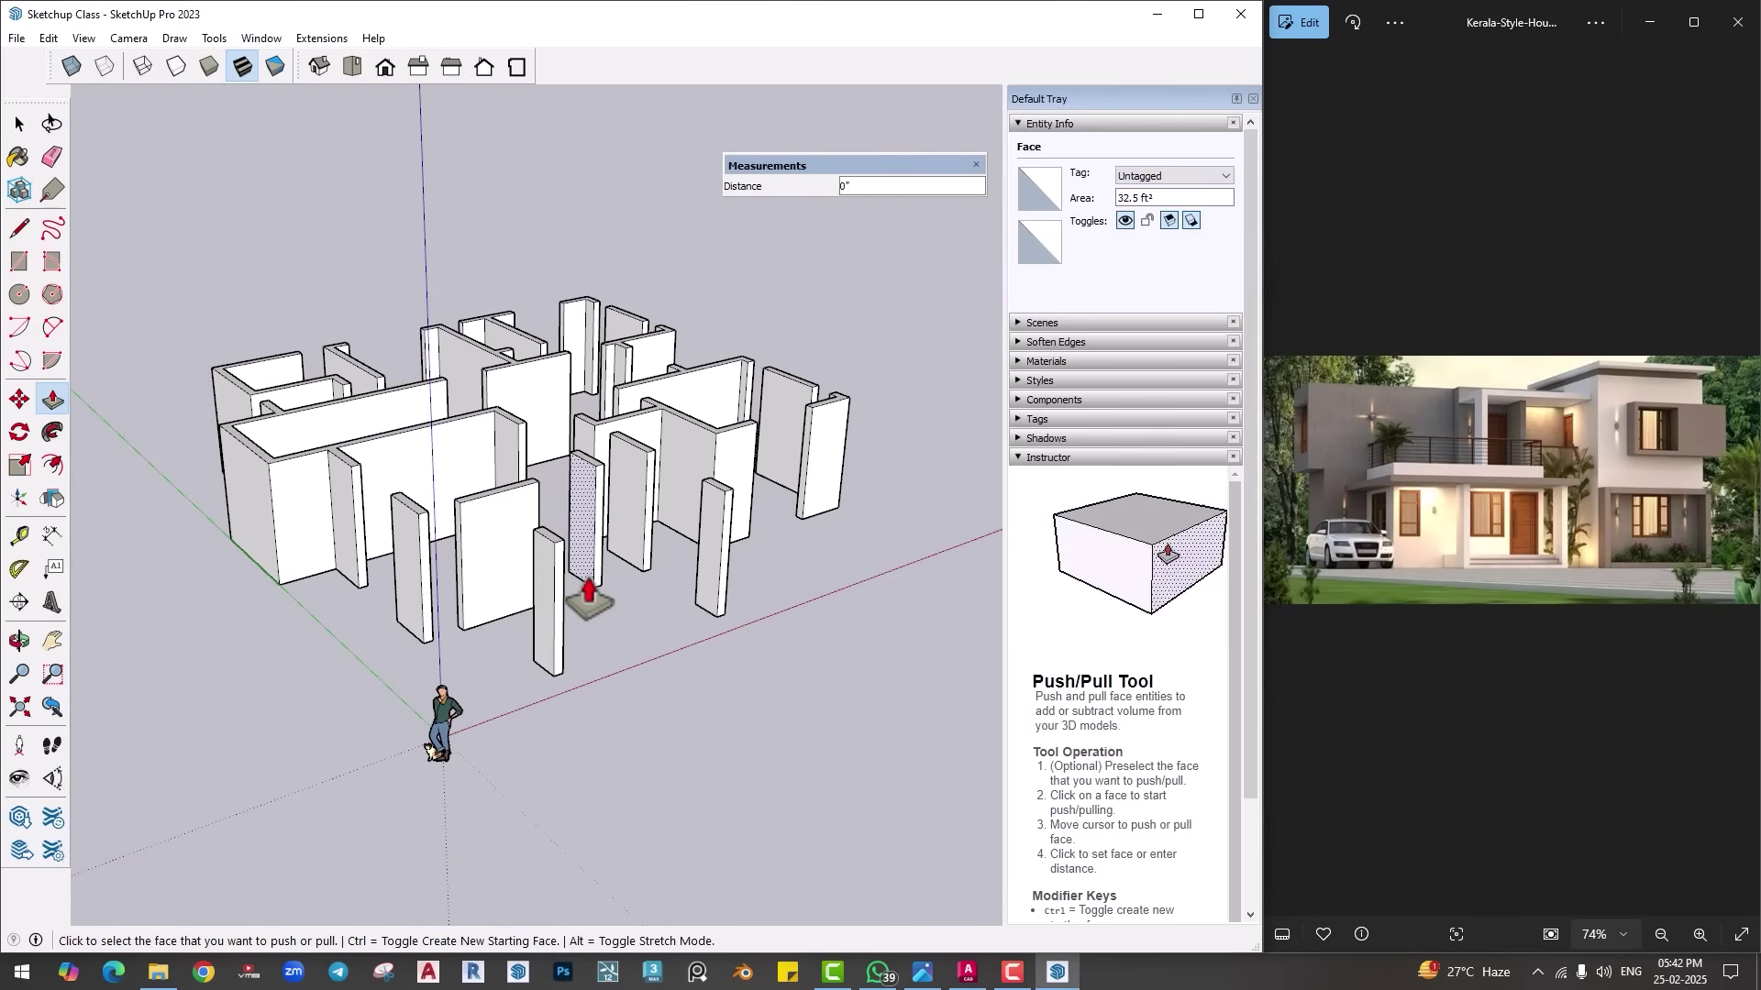
{"action": "middle_click_drag", "start_coordinate": [578, 597], "coordinate": [476, 670]}
{"action": "scroll", "coordinate": [464, 624], "scroll_direction": "up", "scroll_amount": 2}
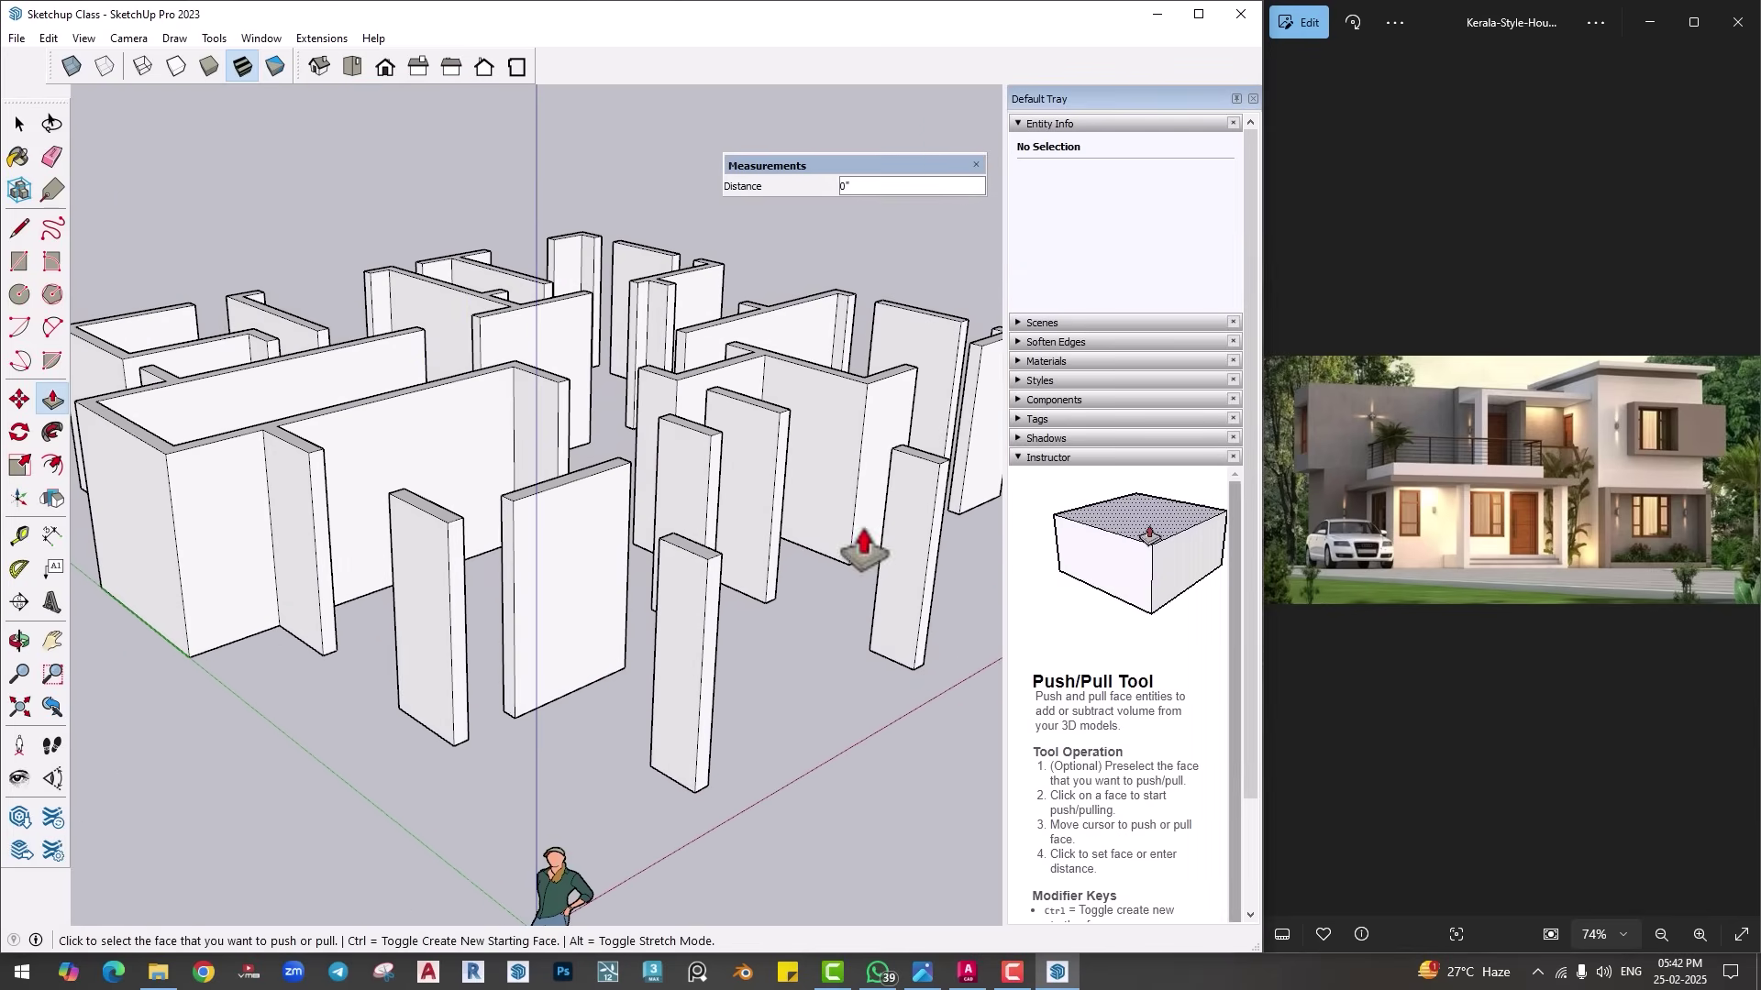
{"action": "scroll", "coordinate": [498, 629], "scroll_direction": "up", "scroll_amount": 2}
{"action": "scroll", "coordinate": [503, 629], "scroll_direction": "up", "scroll_amount": 1}
{"action": "scroll", "coordinate": [578, 629], "scroll_direction": "up", "scroll_amount": 2}
{"action": "middle_click_drag", "start_coordinate": [577, 629], "coordinate": [483, 510]}
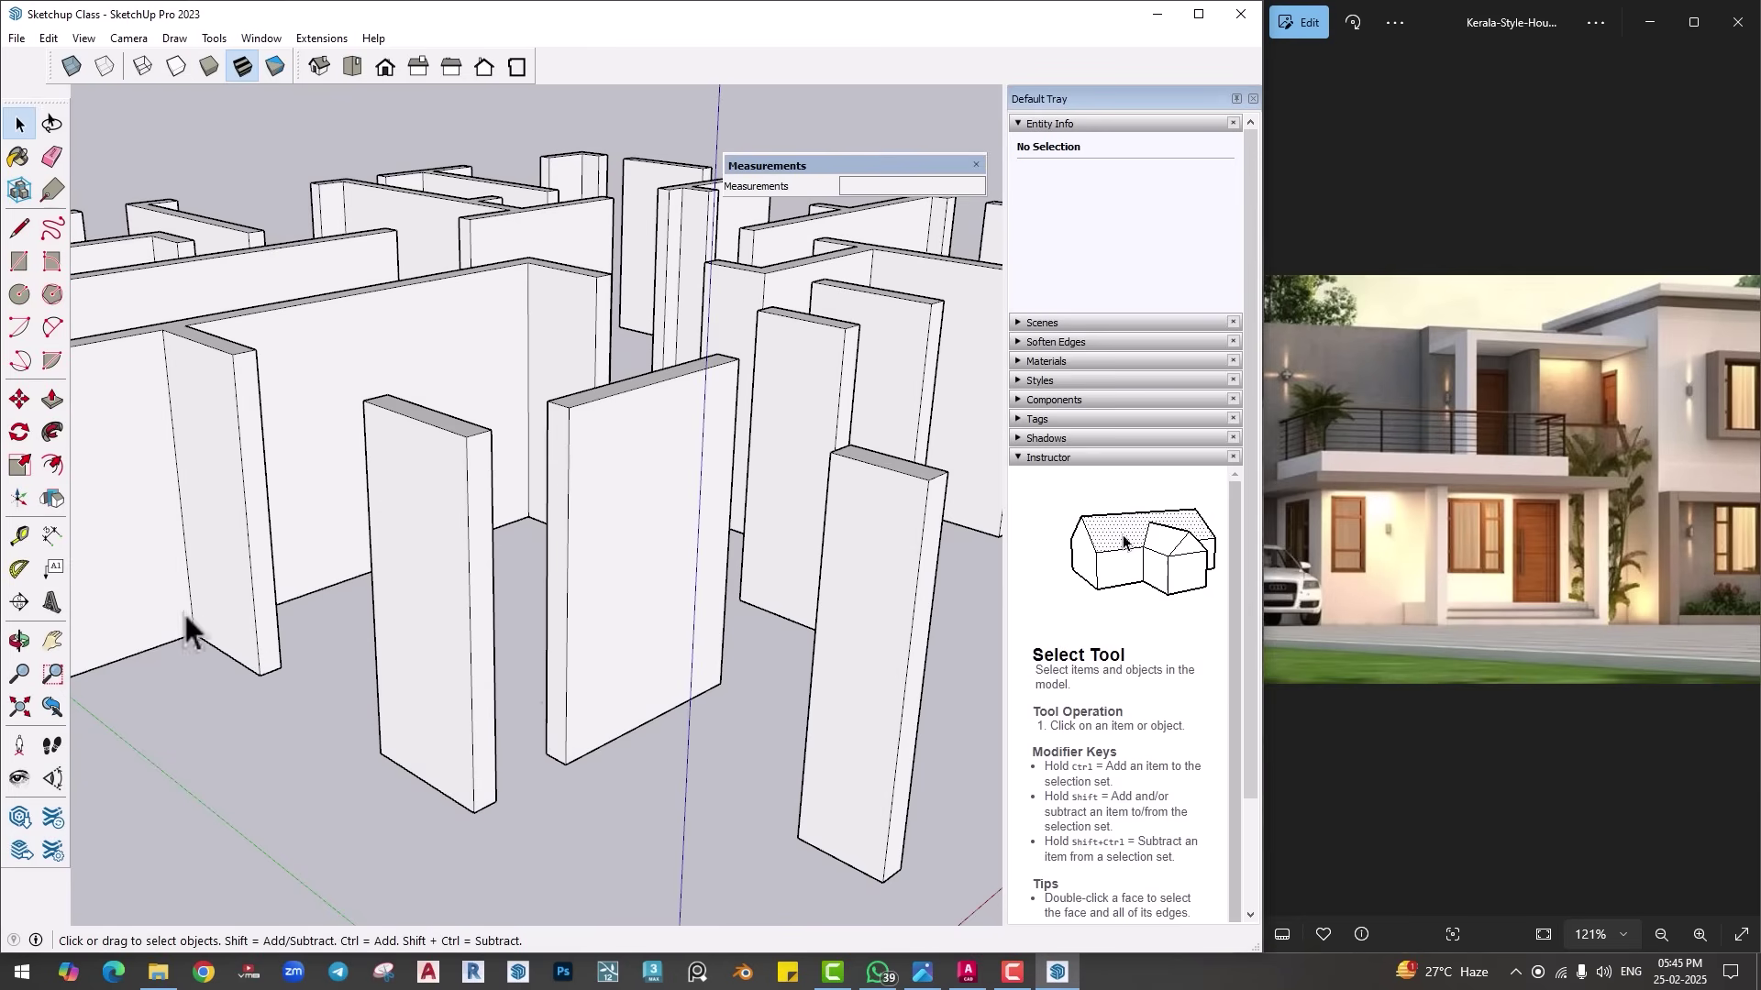
{"action": "left_click", "coordinate": [20, 539]}
{"action": "scroll", "coordinate": [606, 481], "scroll_direction": "up", "scroll_amount": 3}
{"action": "left_click", "coordinate": [570, 323]}
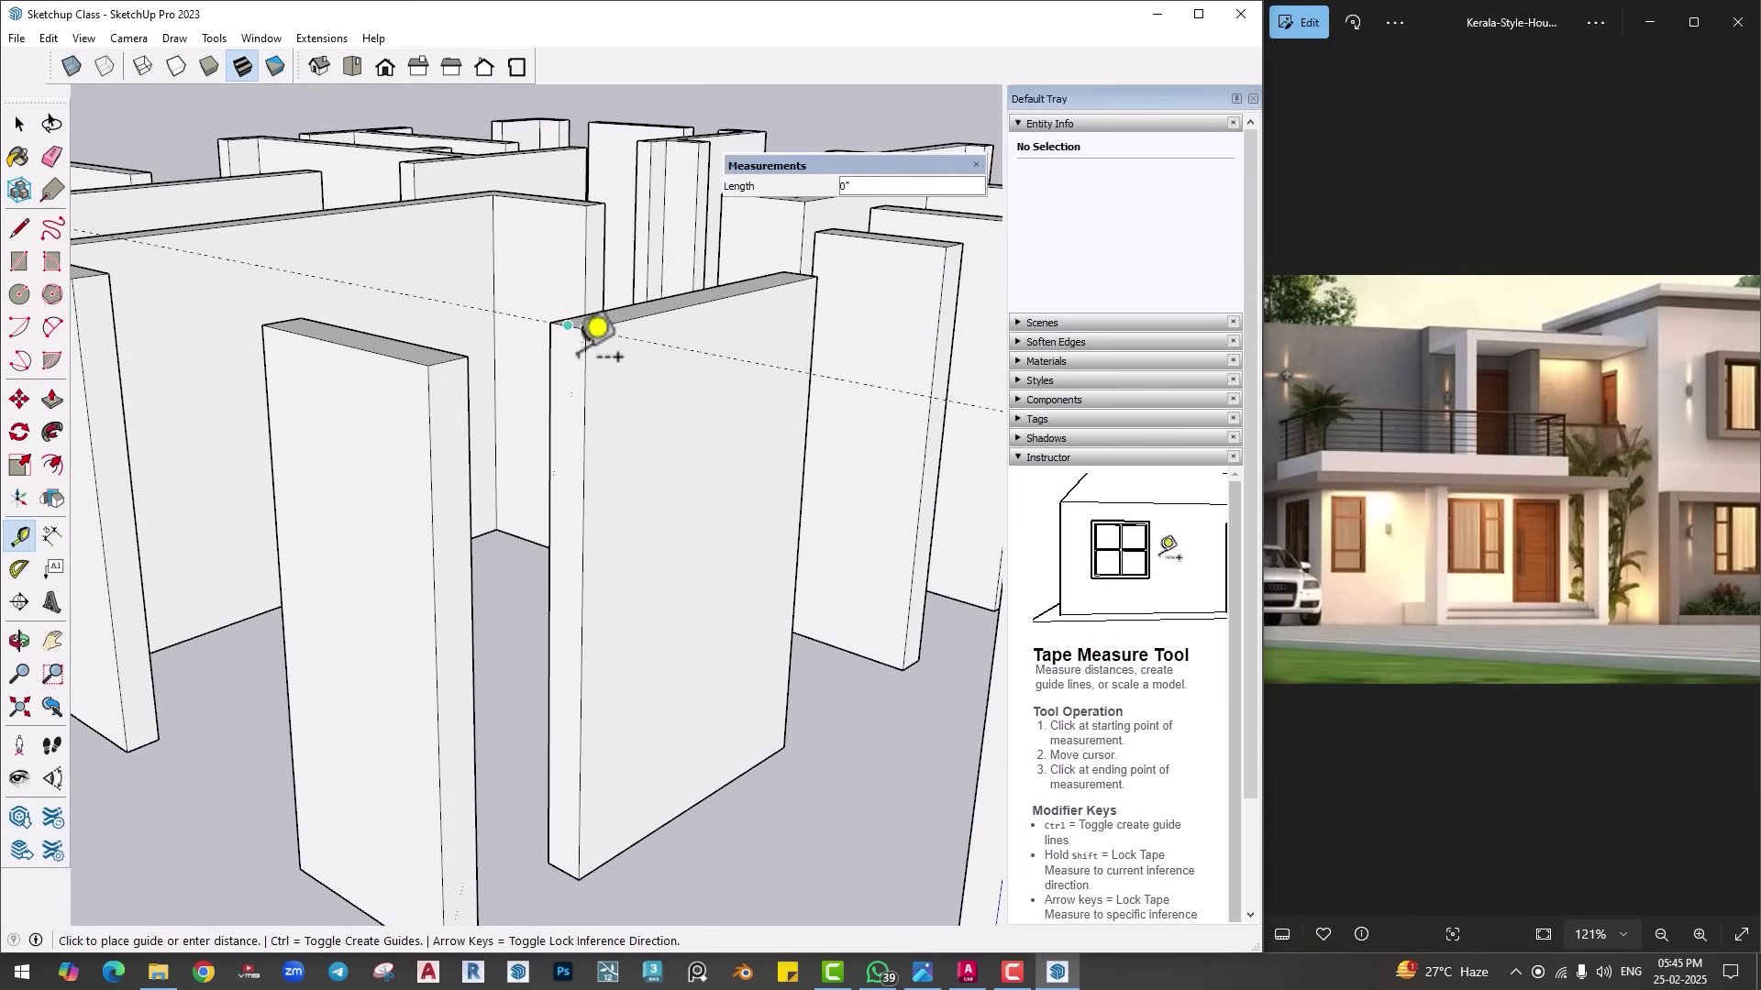
{"action": "left_click", "coordinate": [570, 394]}
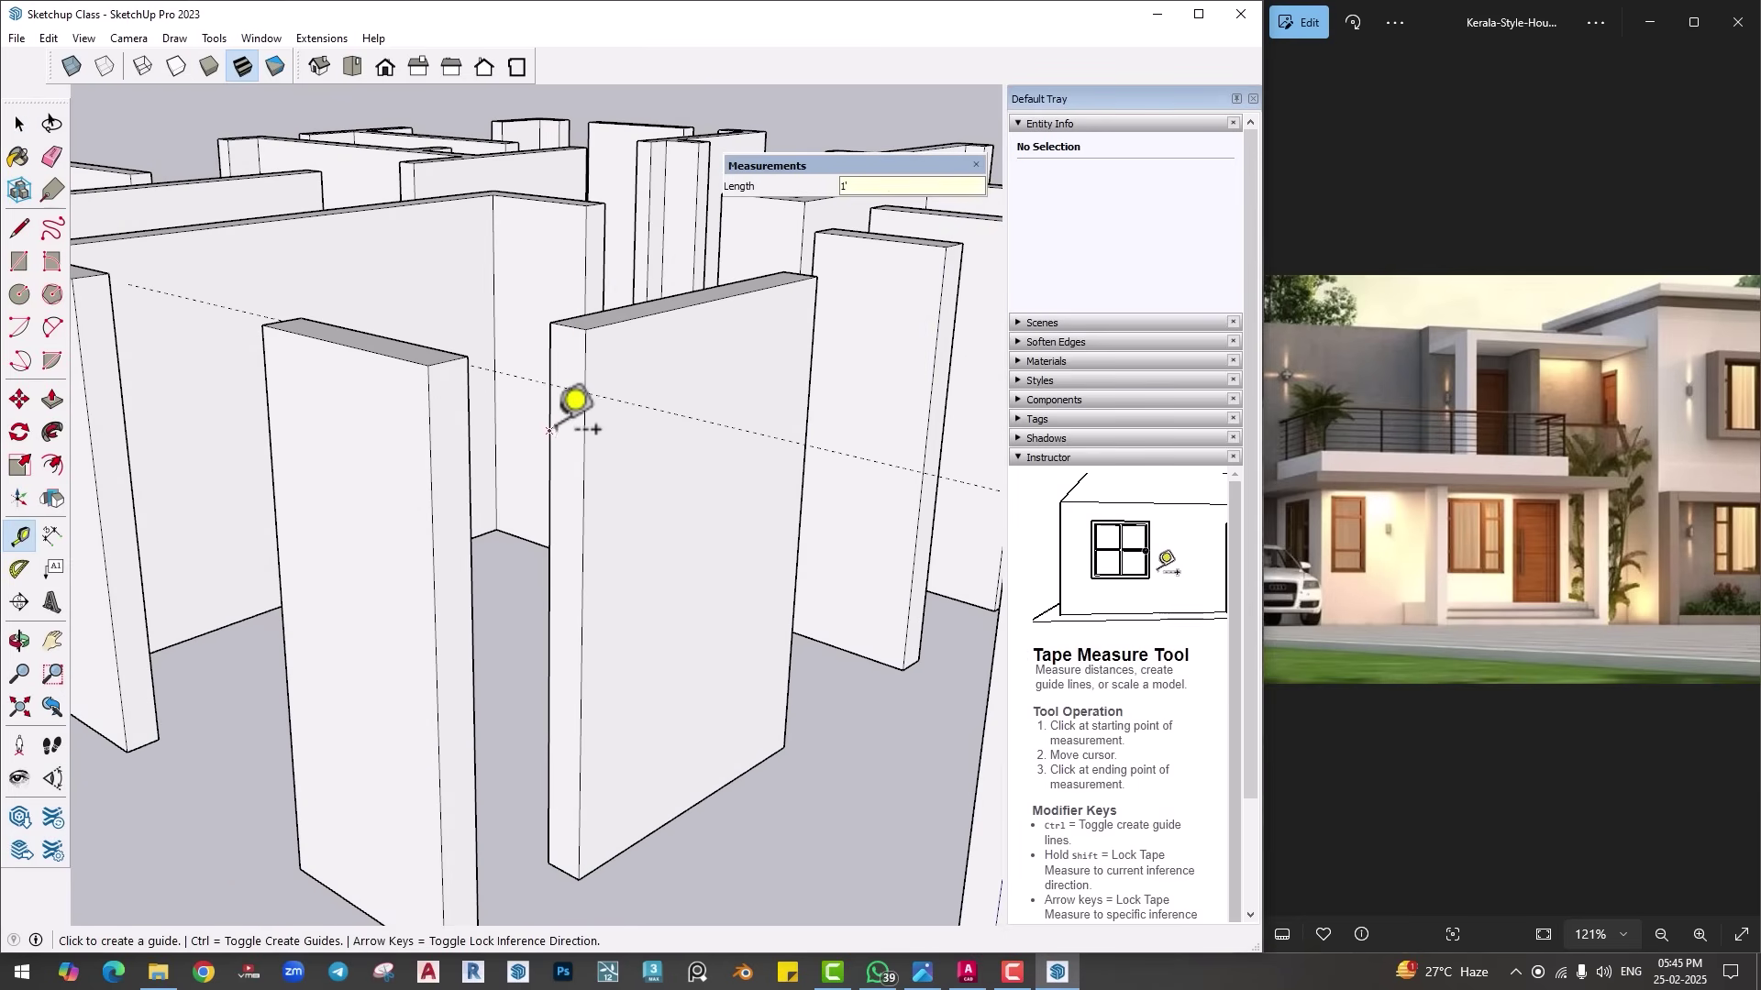
{"action": "scroll", "coordinate": [579, 879], "scroll_direction": "up", "scroll_amount": 2}
{"action": "left_click", "coordinate": [562, 870]}
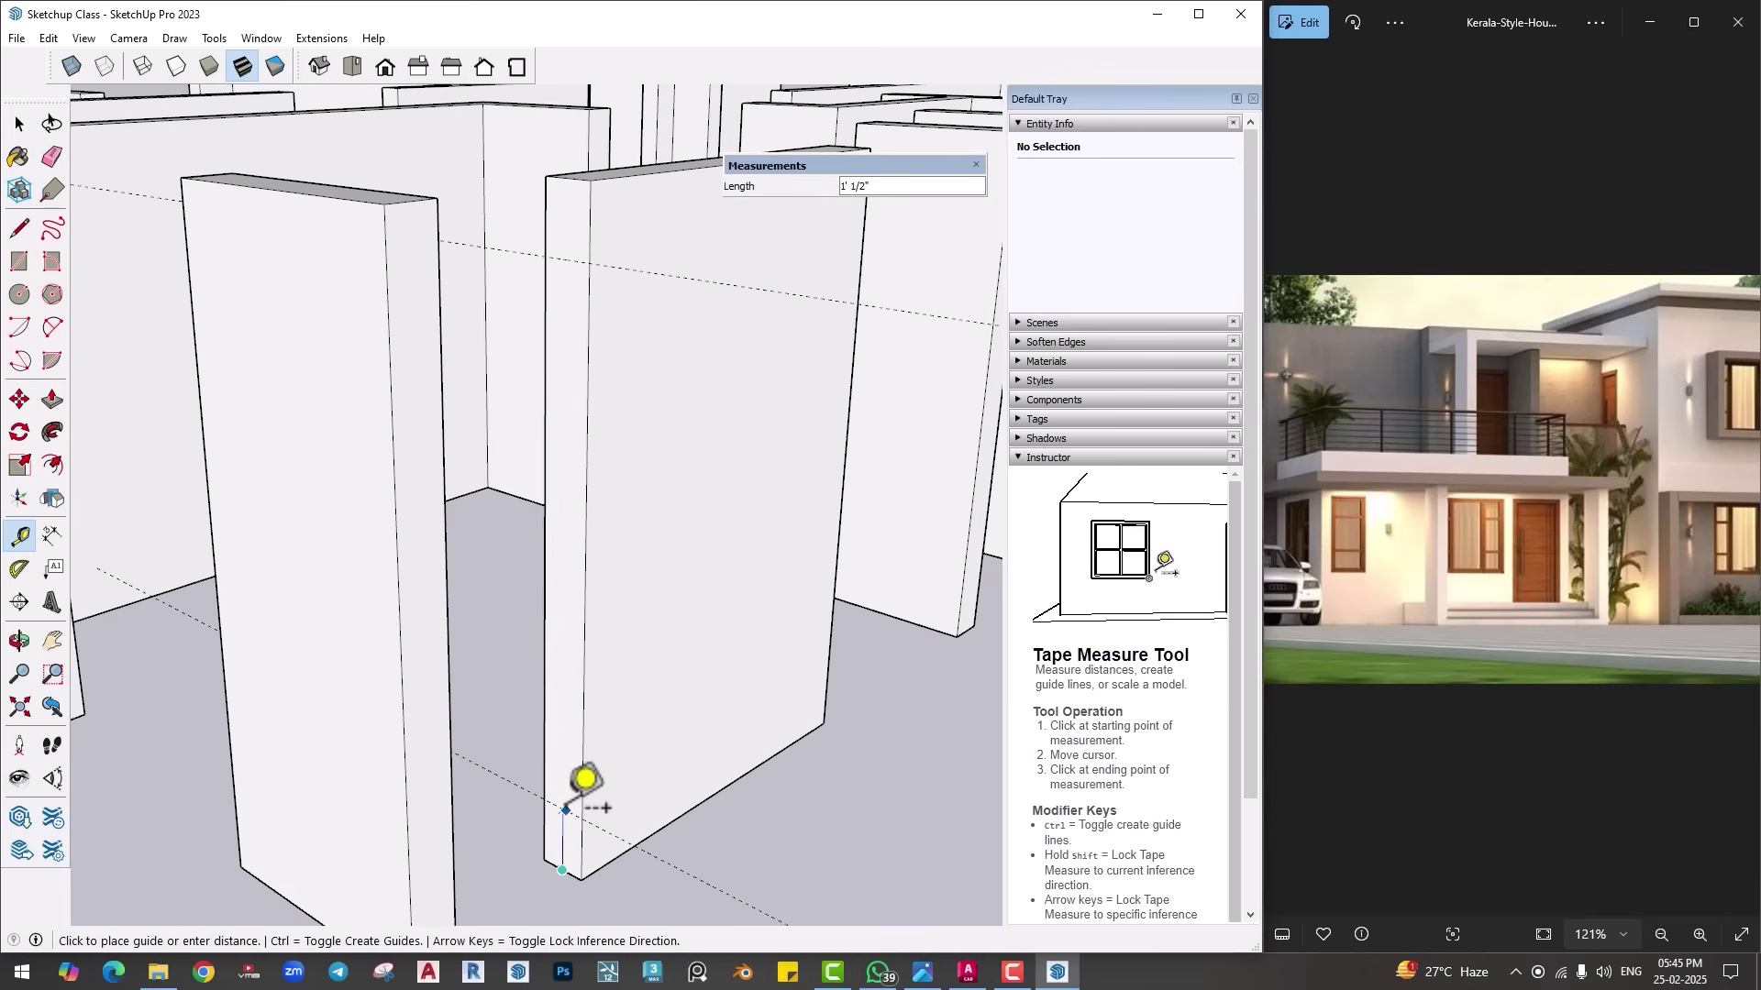
{"action": "key", "text": "Return"}
{"action": "scroll", "coordinate": [626, 803], "scroll_direction": "down", "scroll_amount": 2}
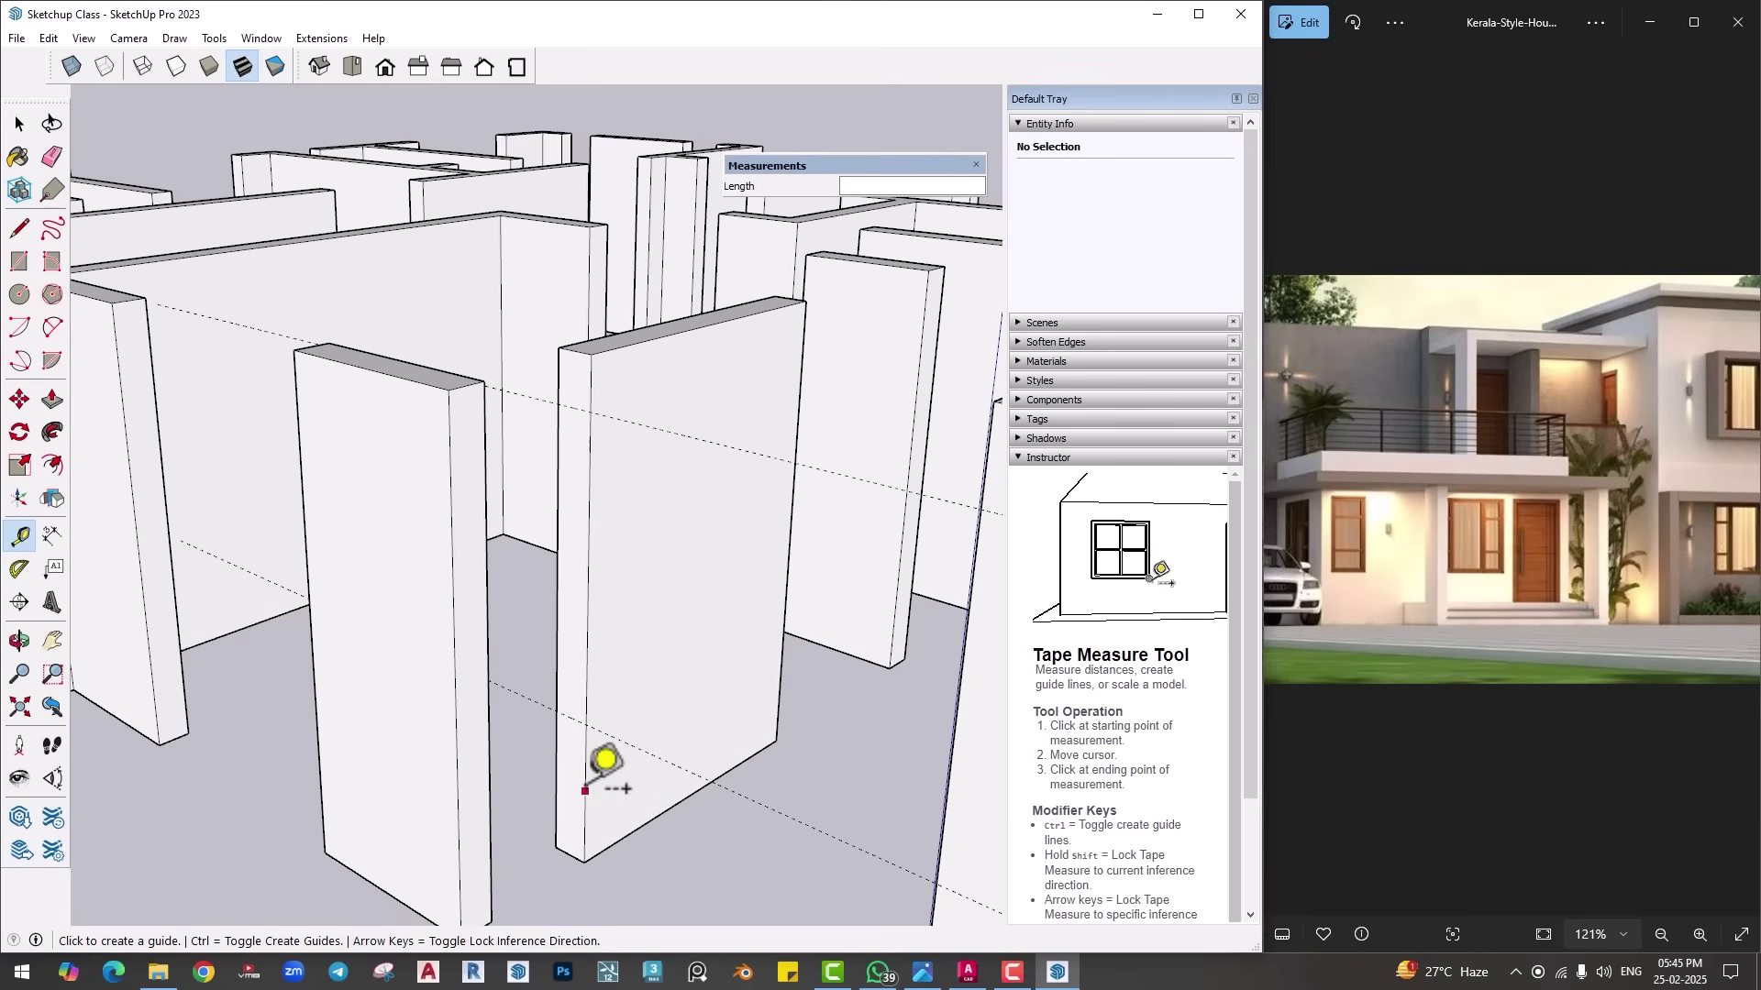
Step: Split the end face of the wide front porch wall with edges along its upper and lower guides
{"action": "key", "text": "l"}
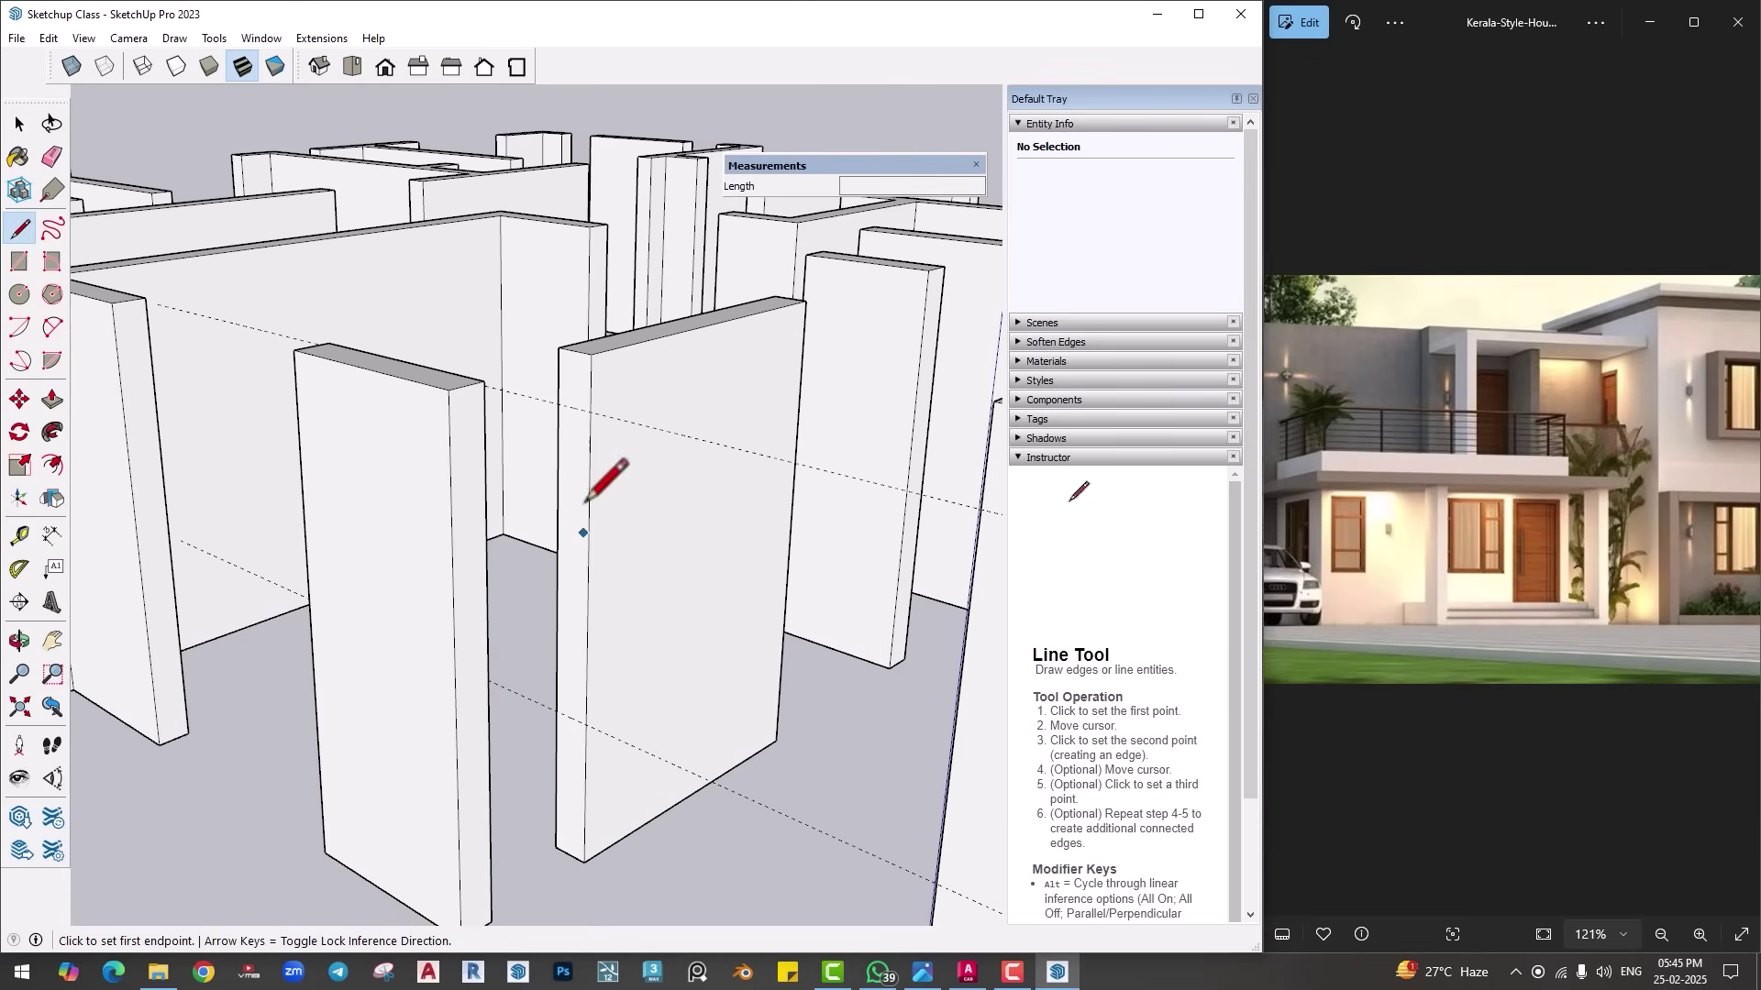
{"action": "left_click", "coordinate": [556, 402]}
{"action": "left_click", "coordinate": [588, 409]}
{"action": "left_click", "coordinate": [557, 712]}
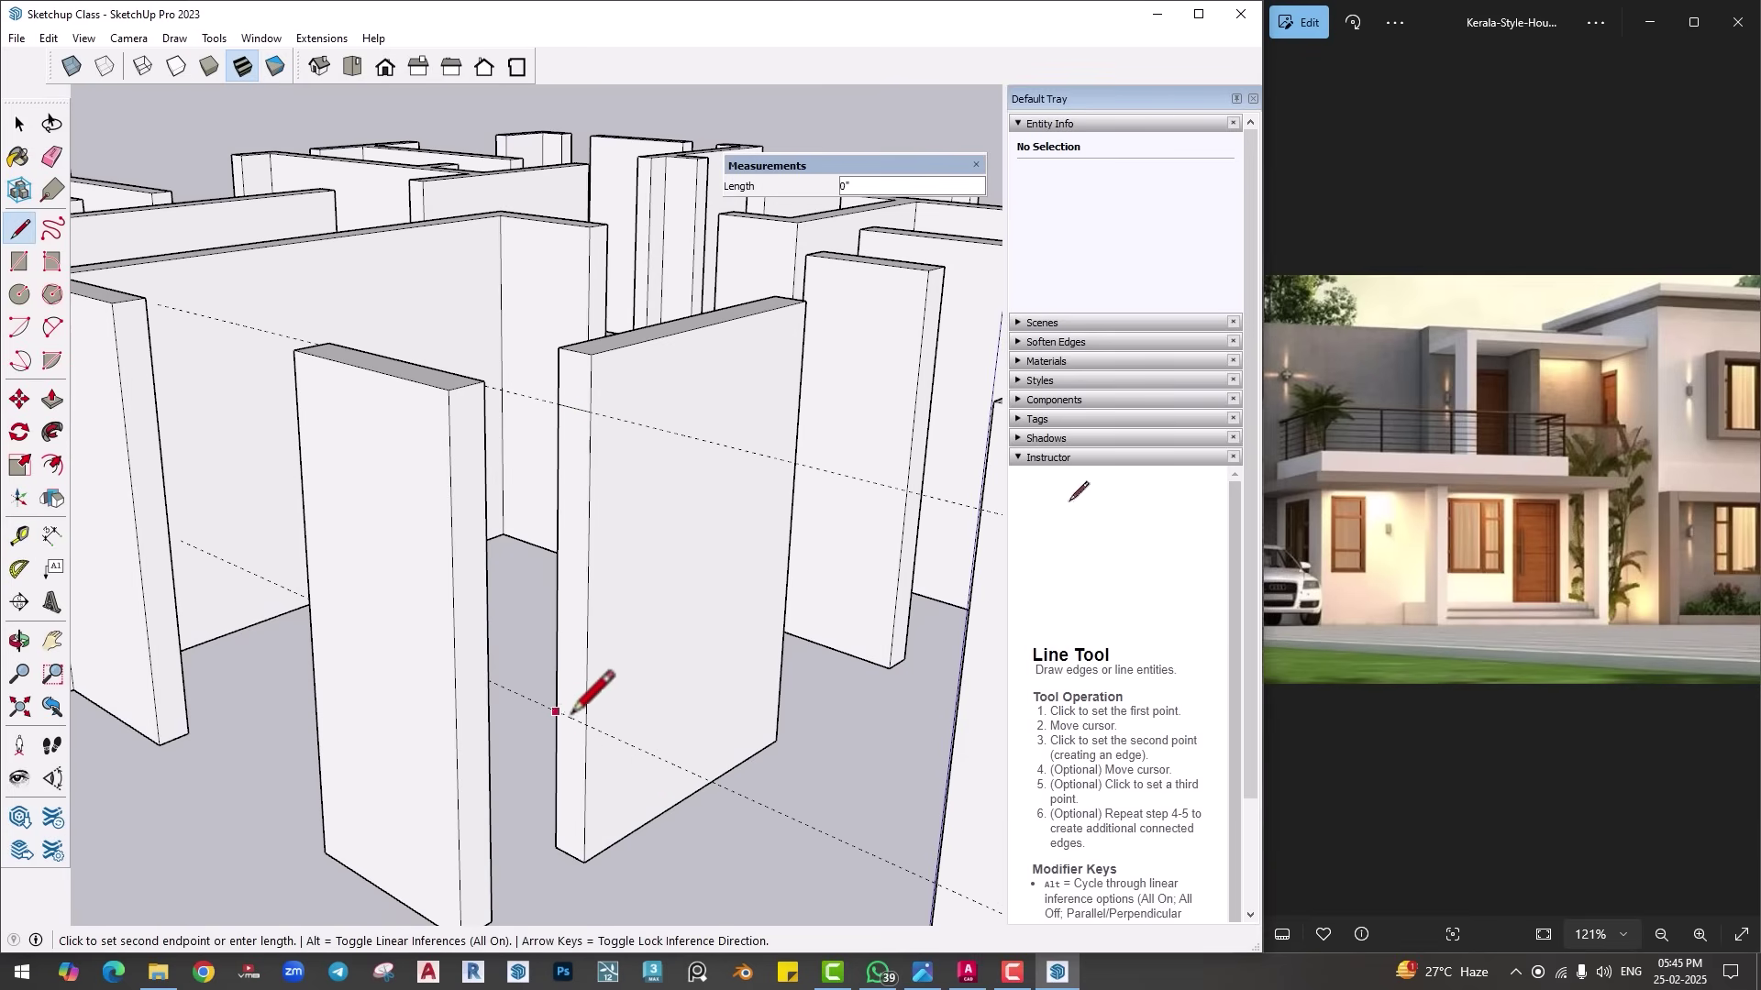
Step: Extrude the upper and lower parts of the wall's end face across the gap to the adjacent wall, forming a window opening
{"action": "key", "text": "p"}
{"action": "left_click", "coordinate": [570, 404]}
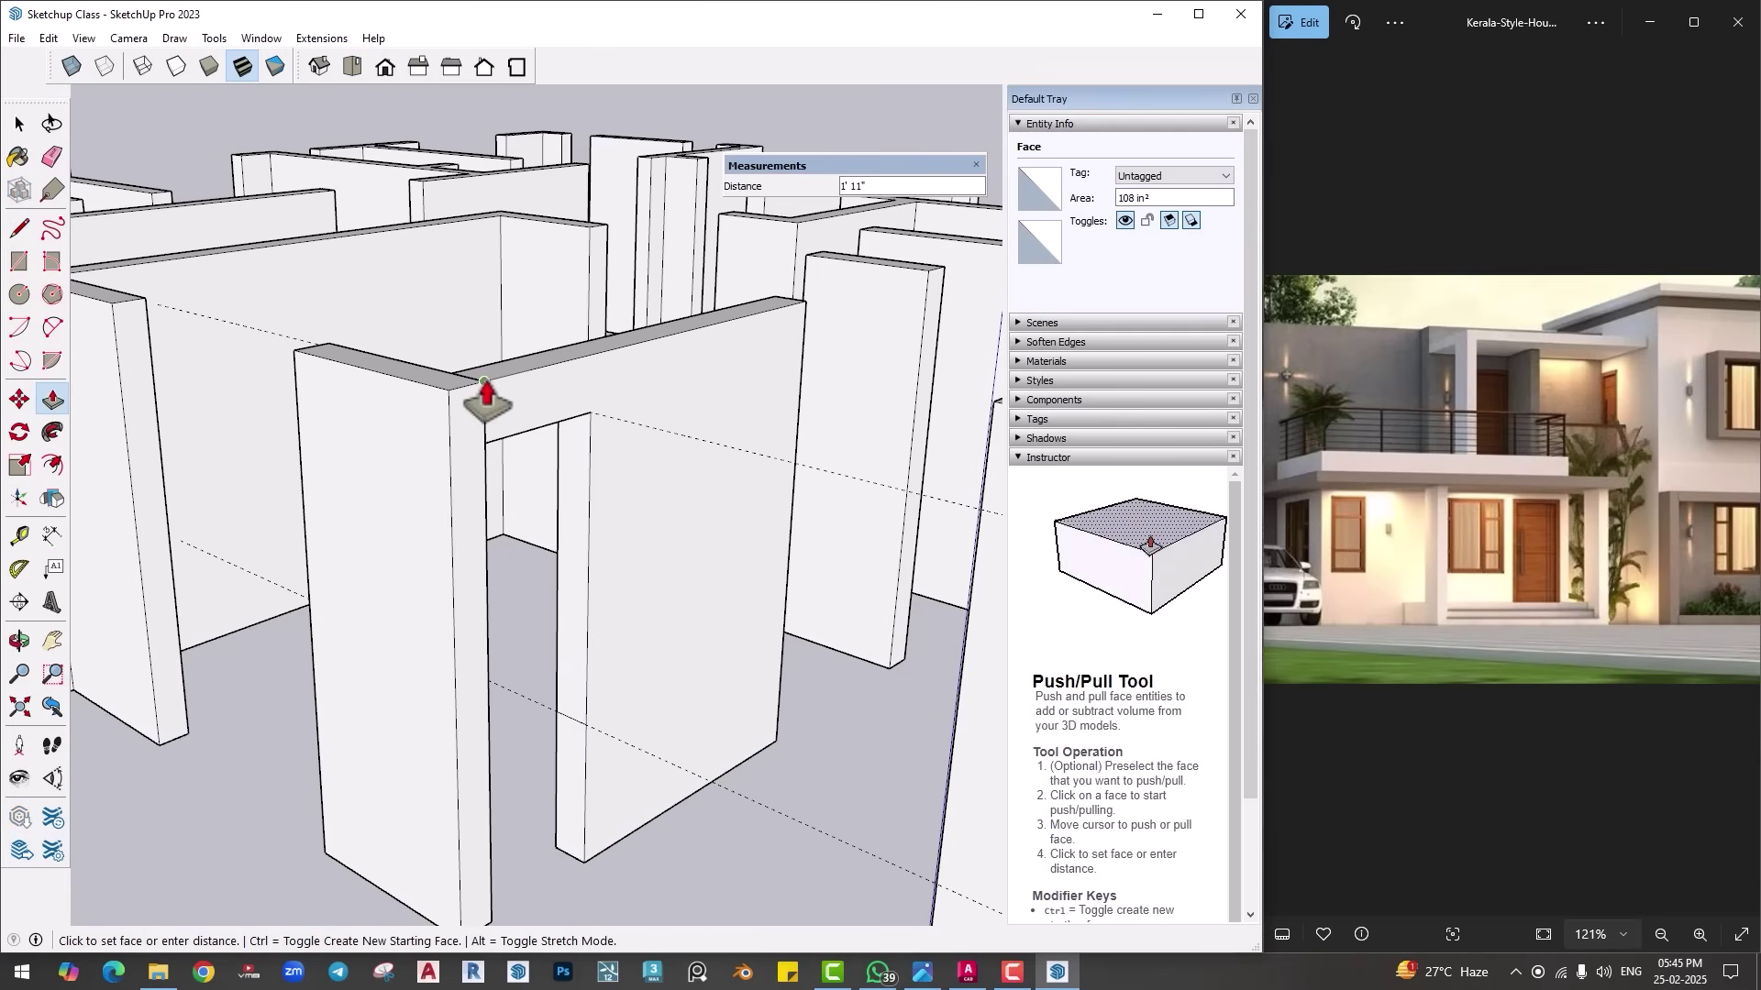
{"action": "left_click", "coordinate": [480, 393]}
{"action": "left_click", "coordinate": [554, 825]}
{"action": "left_click", "coordinate": [577, 814]}
{"action": "scroll", "coordinate": [609, 806], "scroll_direction": "down", "scroll_amount": 3}
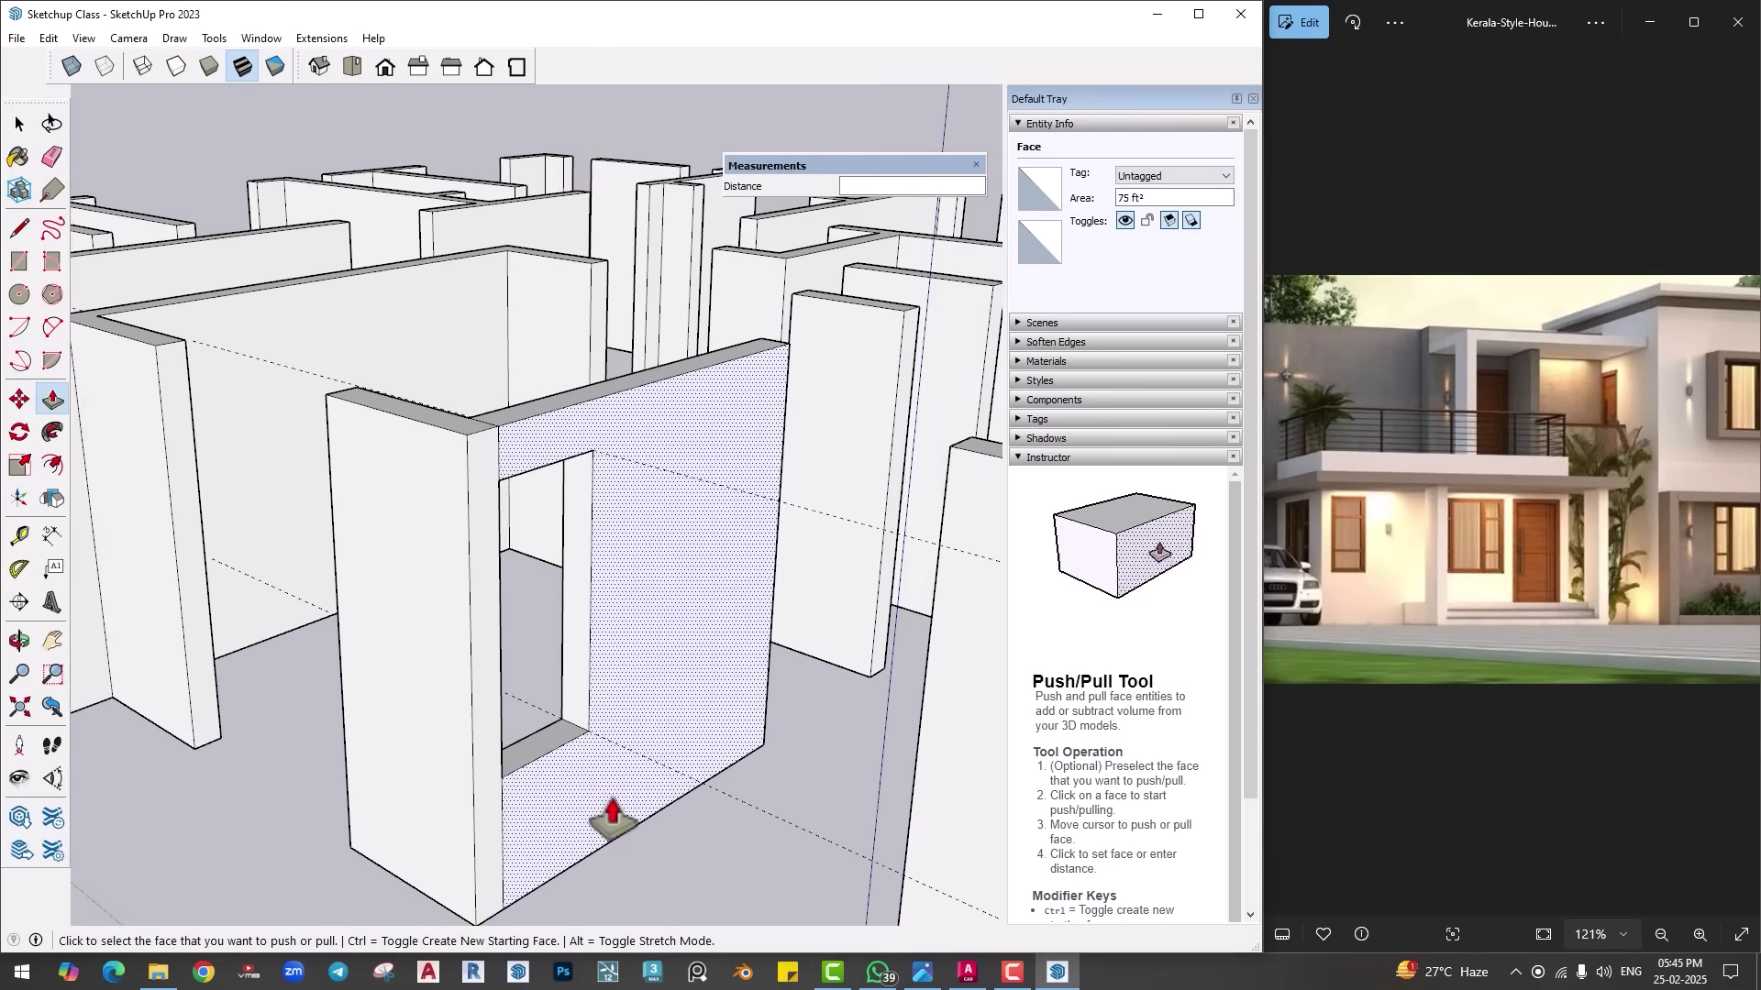
{"action": "middle_click_drag", "start_coordinate": [626, 798], "coordinate": [410, 497]}
{"action": "scroll", "coordinate": [378, 556], "scroll_direction": "up", "scroll_amount": 3}
{"action": "key", "text": "space"}
{"action": "key", "text": "m"}
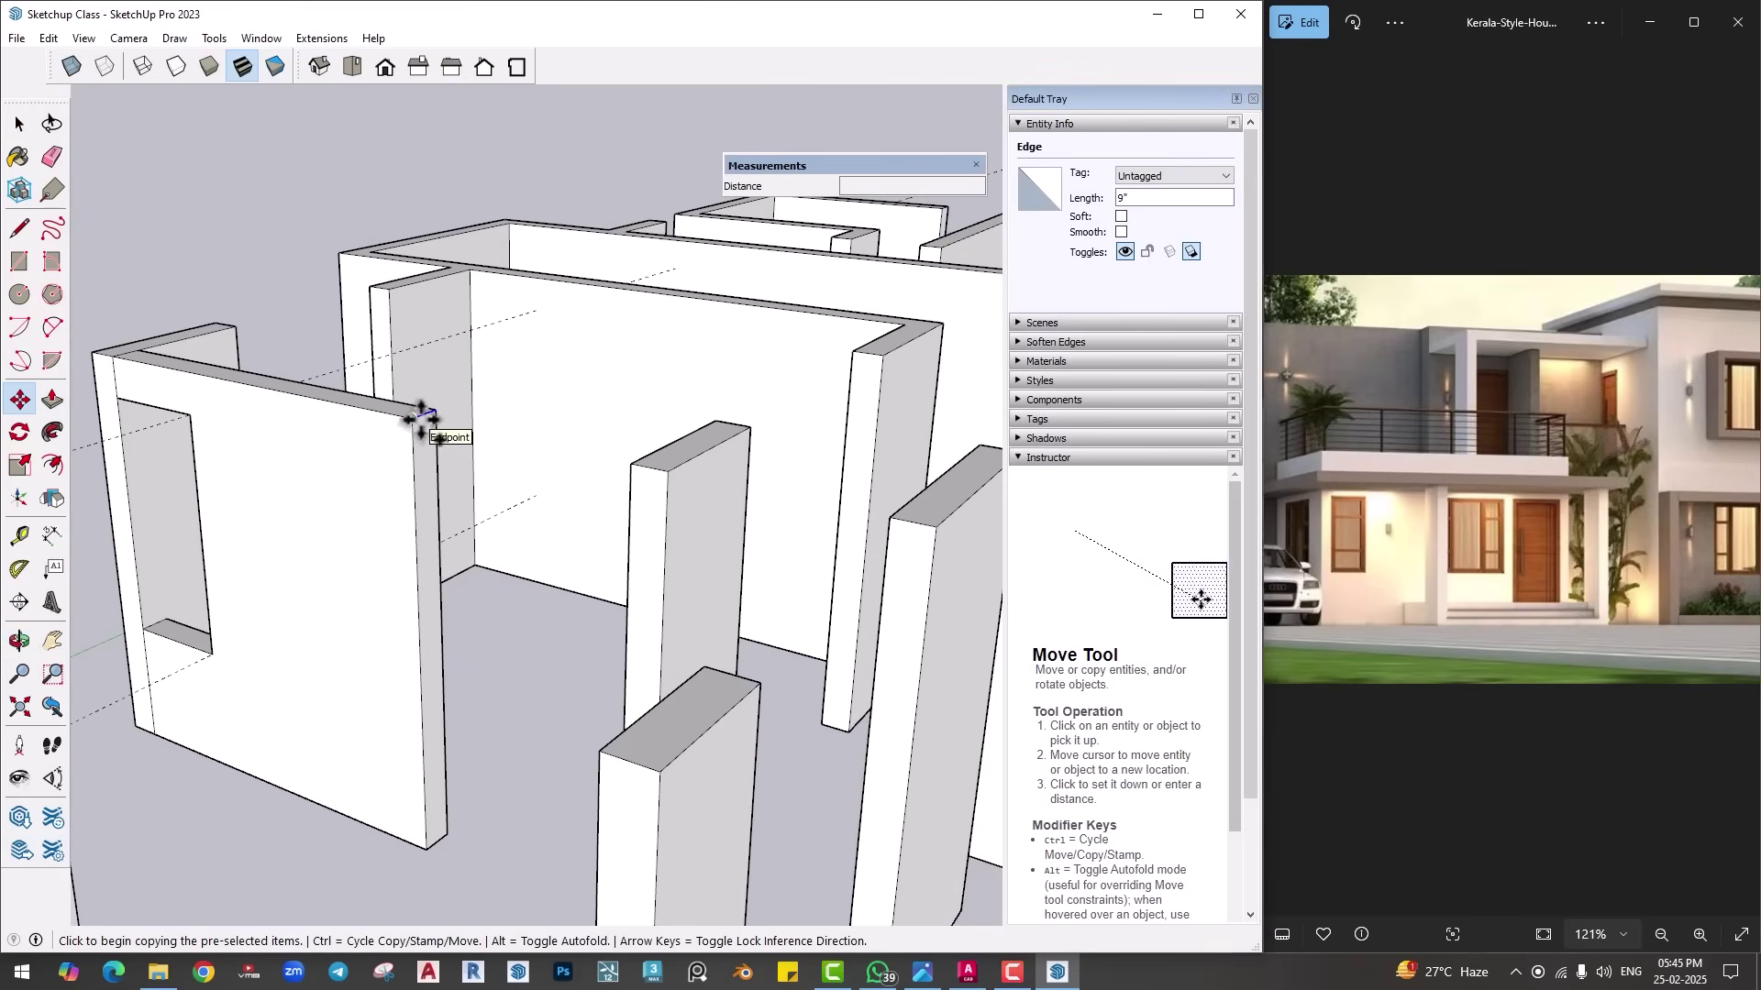
{"action": "key", "text": "space"}
Step: Place horizontal guides on the porch wall's opposite end face, 1' below the top and 3' above the base
{"action": "key", "text": "t"}
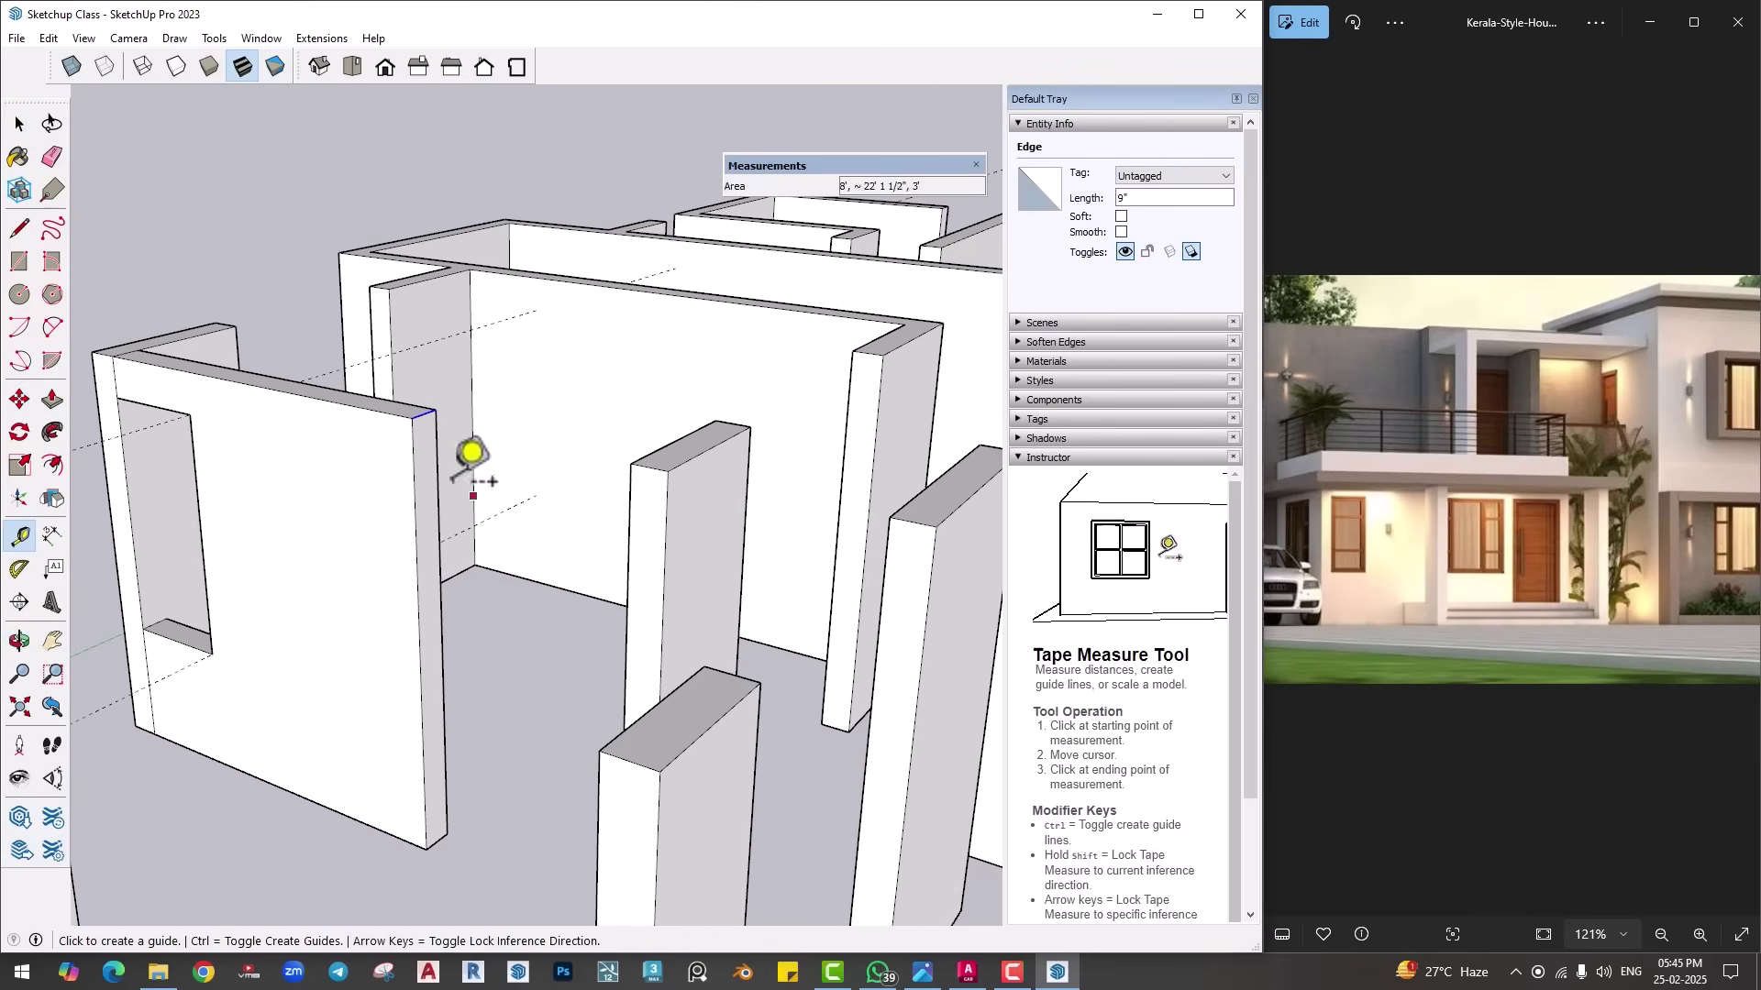
{"action": "scroll", "coordinate": [454, 438], "scroll_direction": "up", "scroll_amount": 2}
{"action": "left_click", "coordinate": [417, 392]}
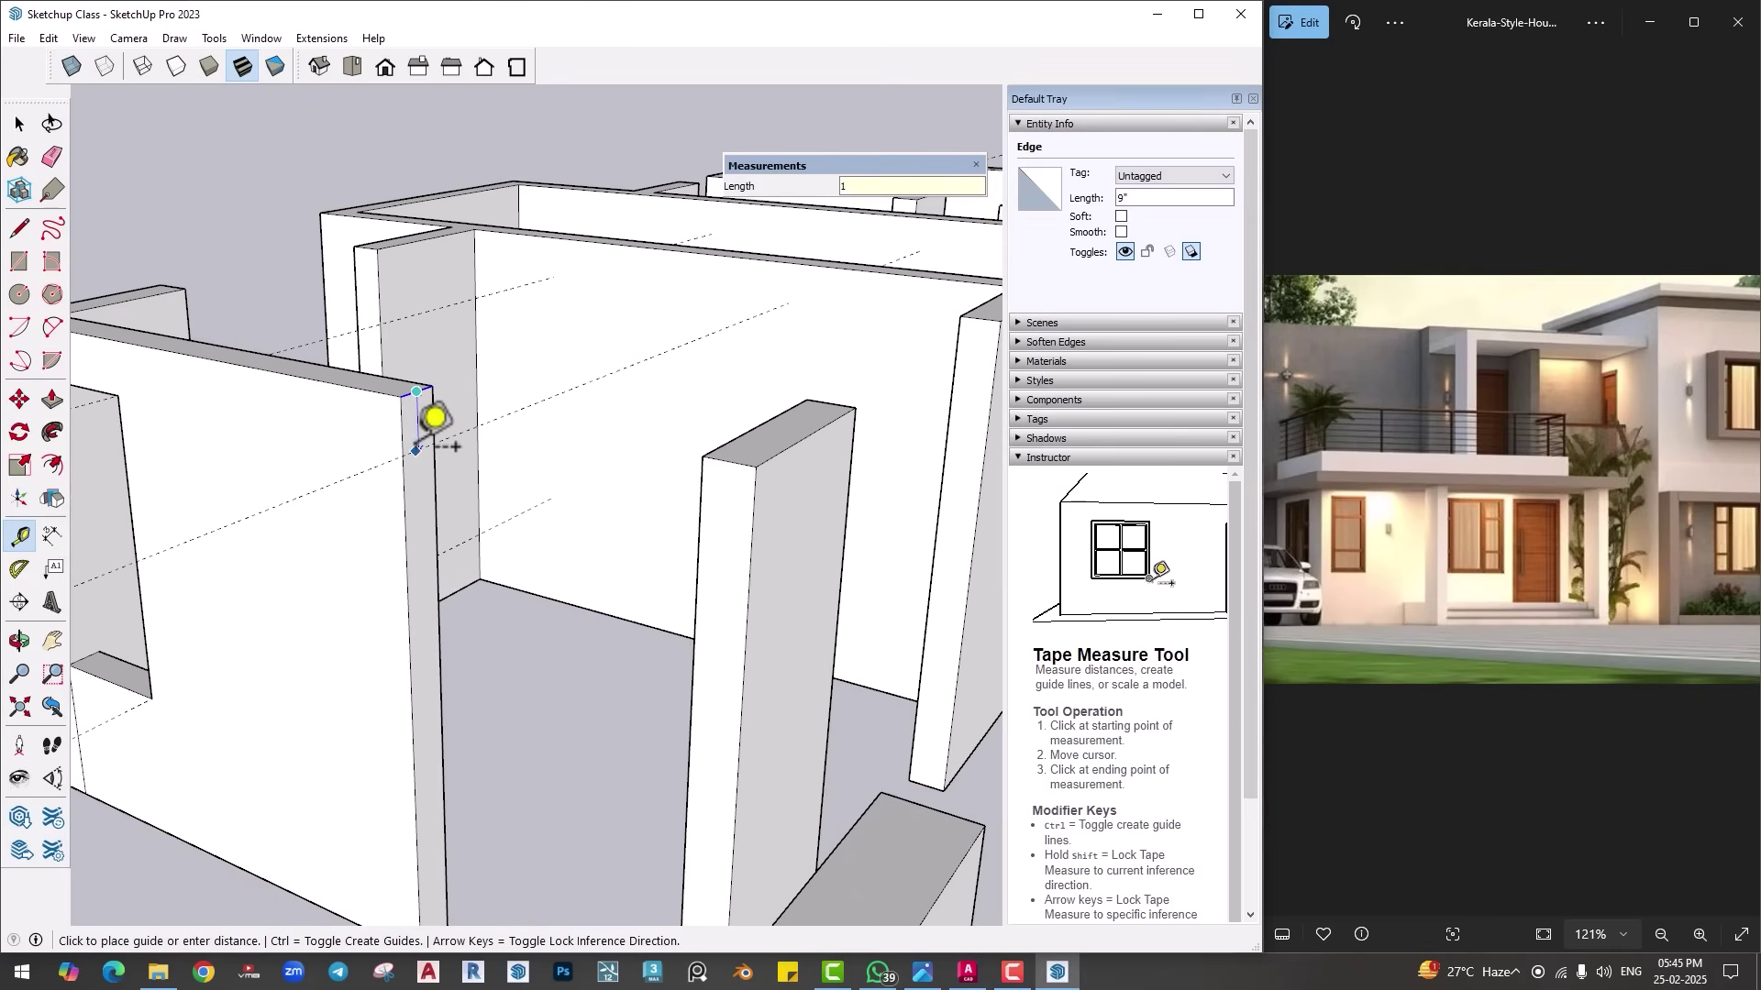
{"action": "type", "text": "1"}
{"action": "key", "text": "Return"}
{"action": "middle_click_drag", "start_coordinate": [433, 425], "coordinate": [486, 816]}
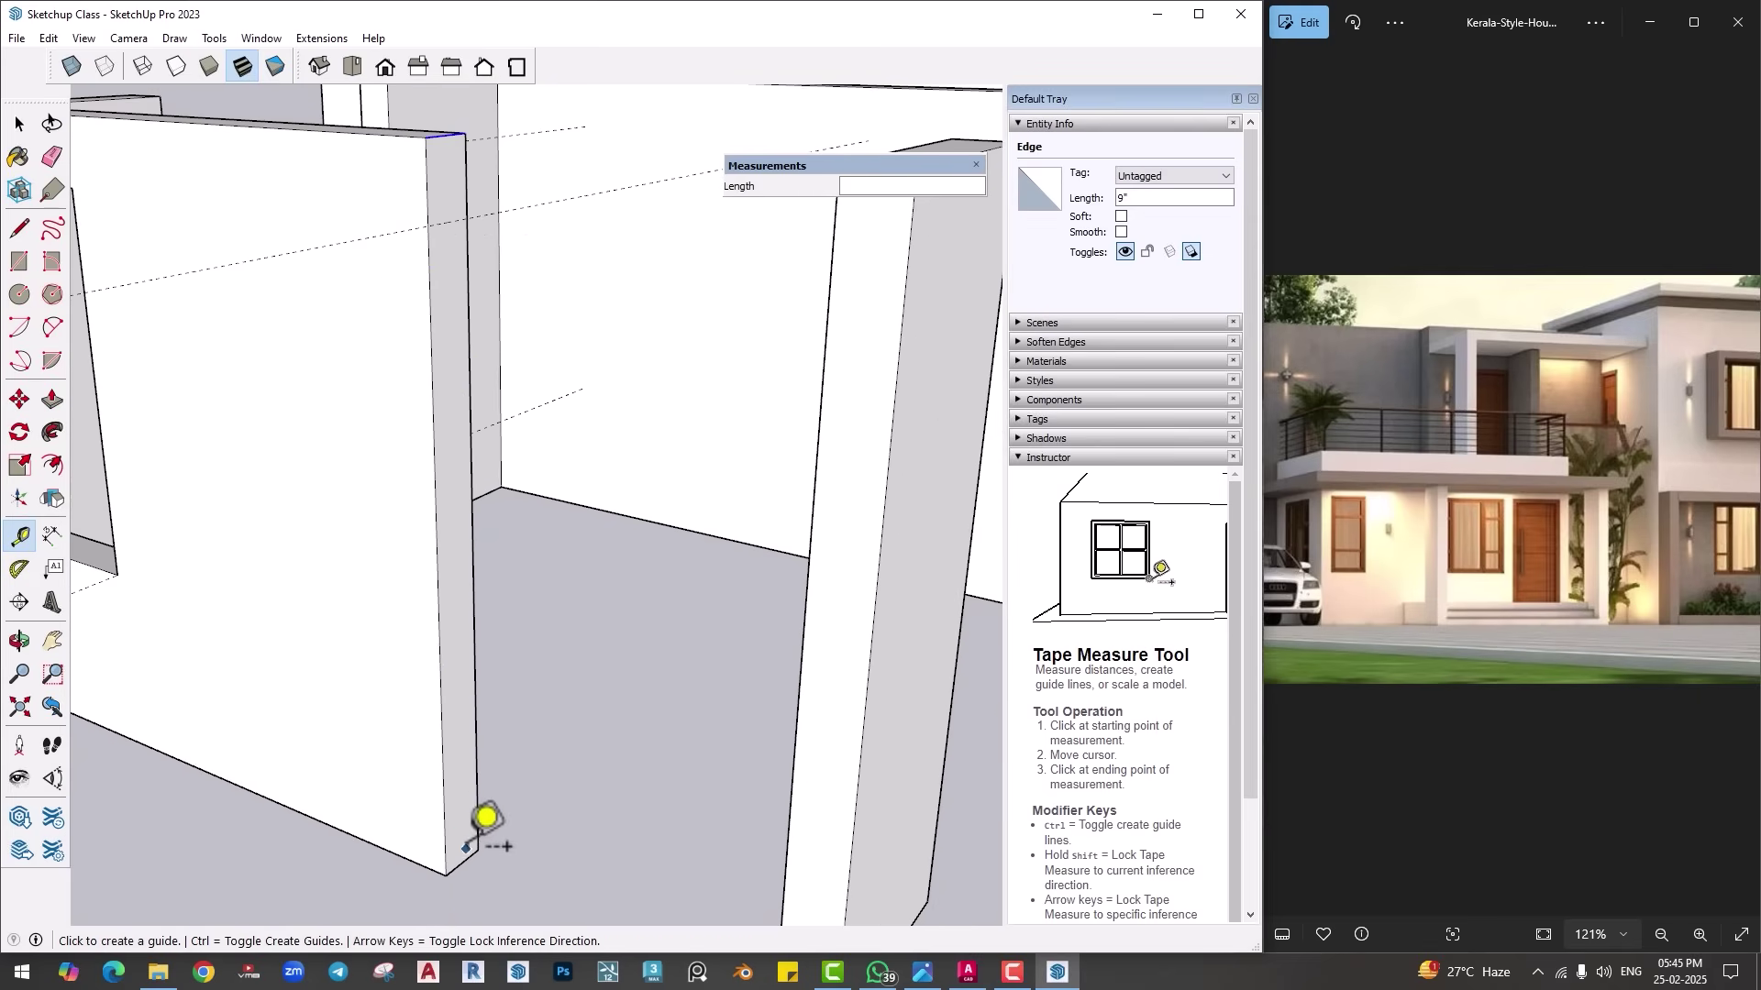
{"action": "left_click", "coordinate": [463, 859]}
{"action": "type", "text": "3'"}
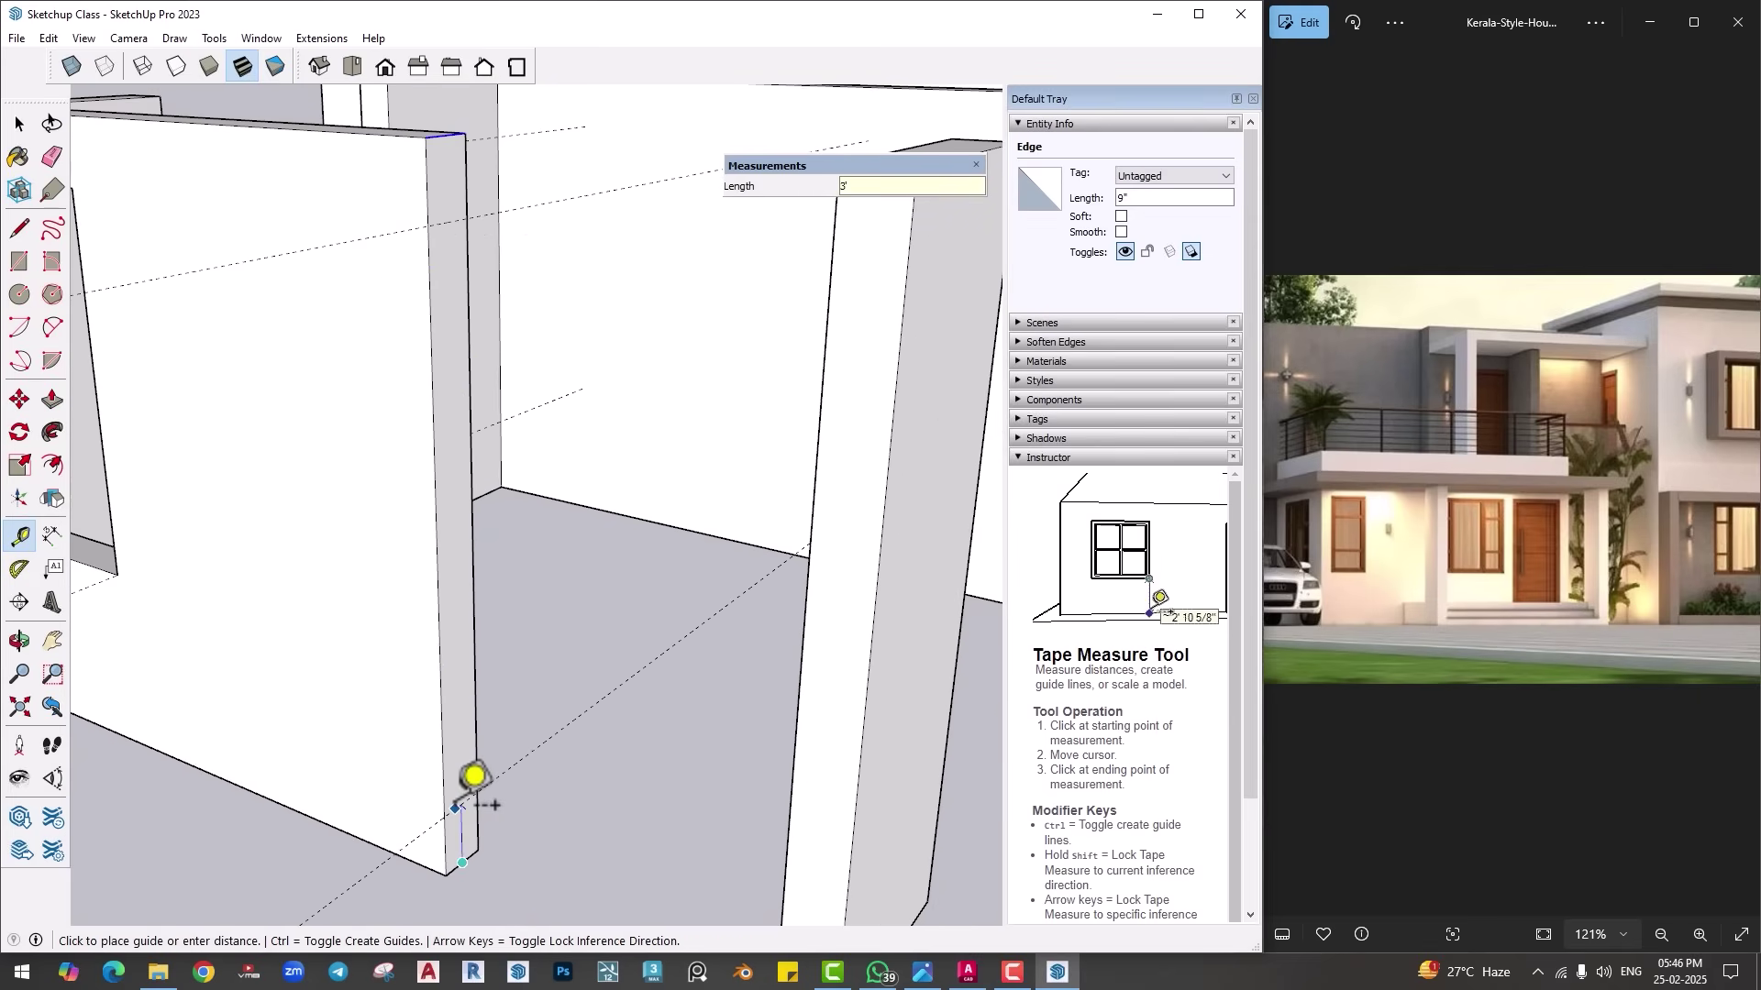
{"action": "key", "text": "Return"}
Step: Draw a rectangle between the two guides across the full width of this end face
{"action": "scroll", "coordinate": [477, 771], "scroll_direction": "down", "scroll_amount": 3}
{"action": "key", "text": "r"}
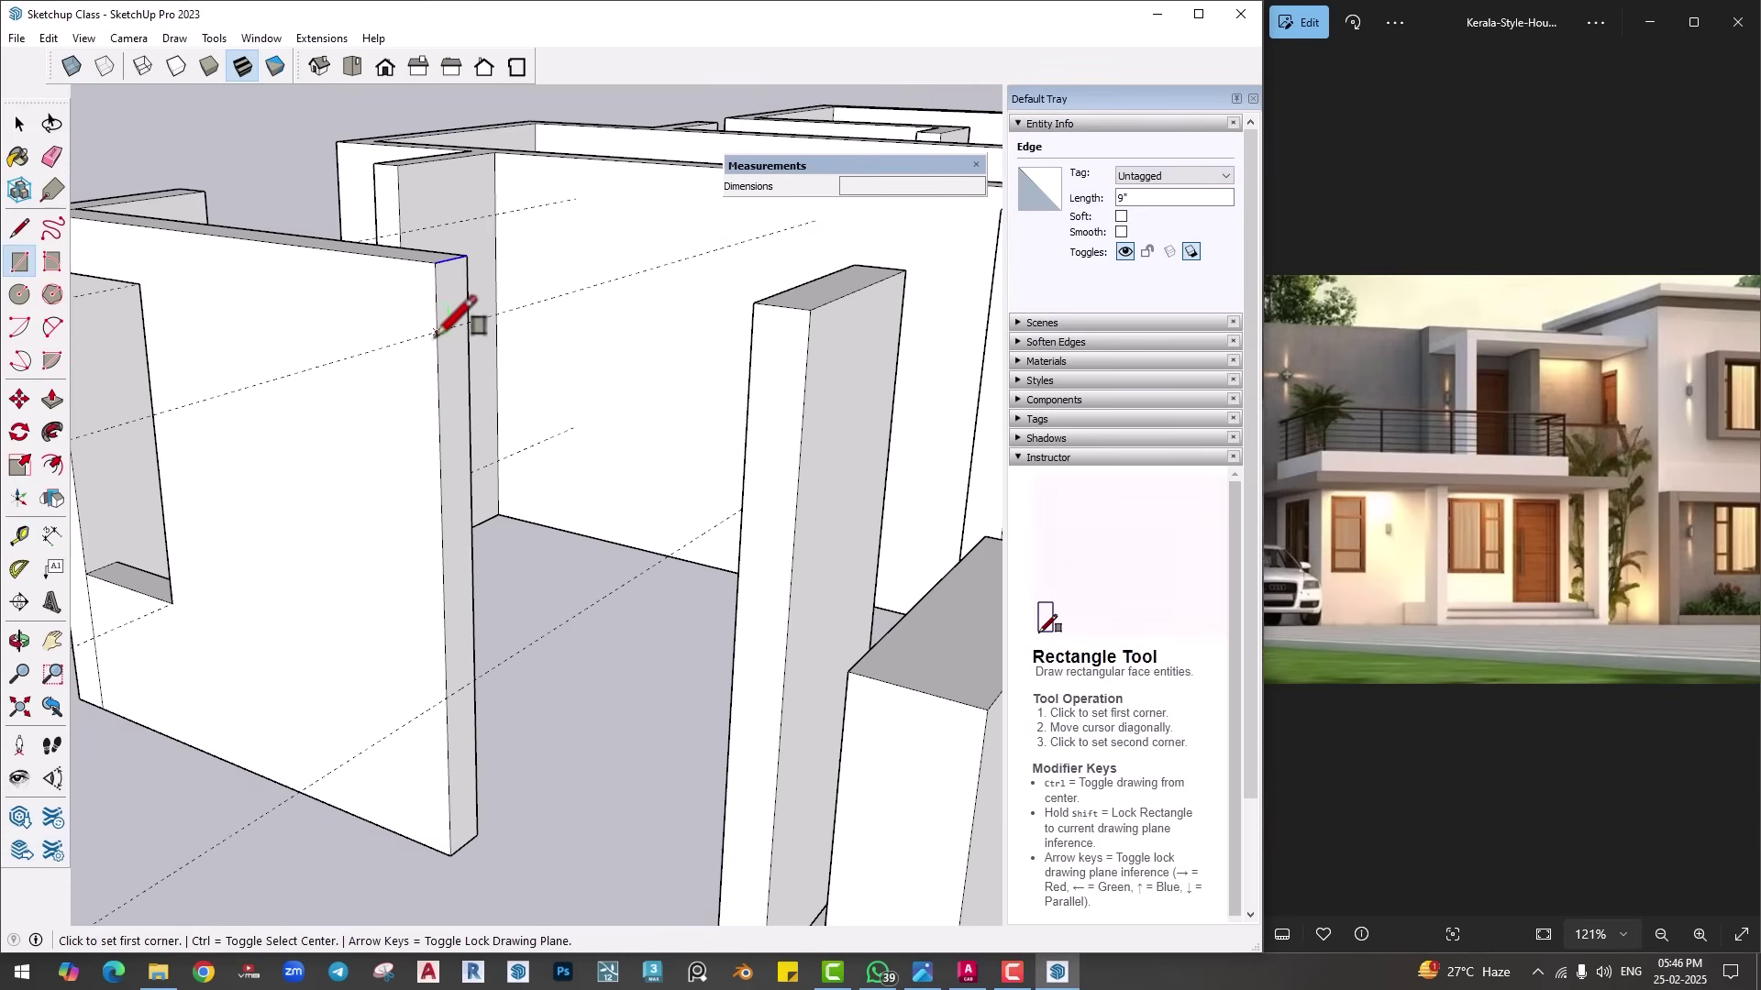
{"action": "left_click", "coordinate": [437, 332]}
{"action": "left_click", "coordinate": [476, 679]}
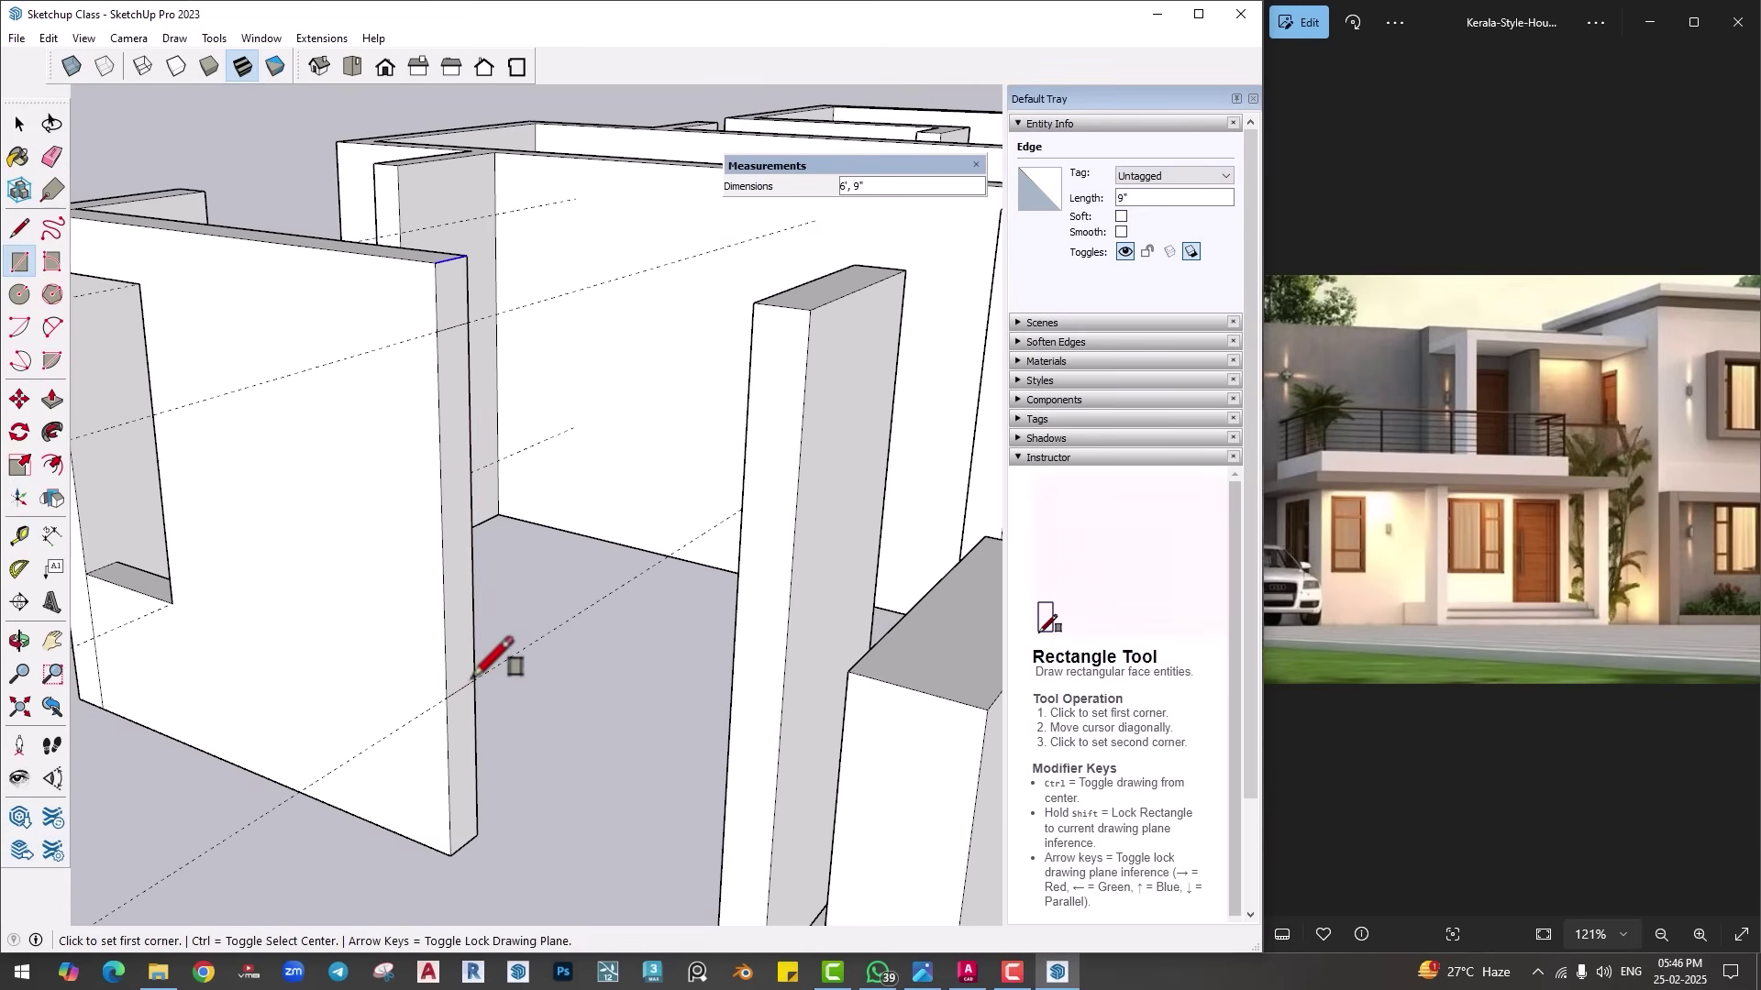
Step: Extrude the end face's upper and lower parts to the next wall, forming a second window opening
{"action": "key", "text": "p"}
{"action": "left_click", "coordinate": [454, 298]}
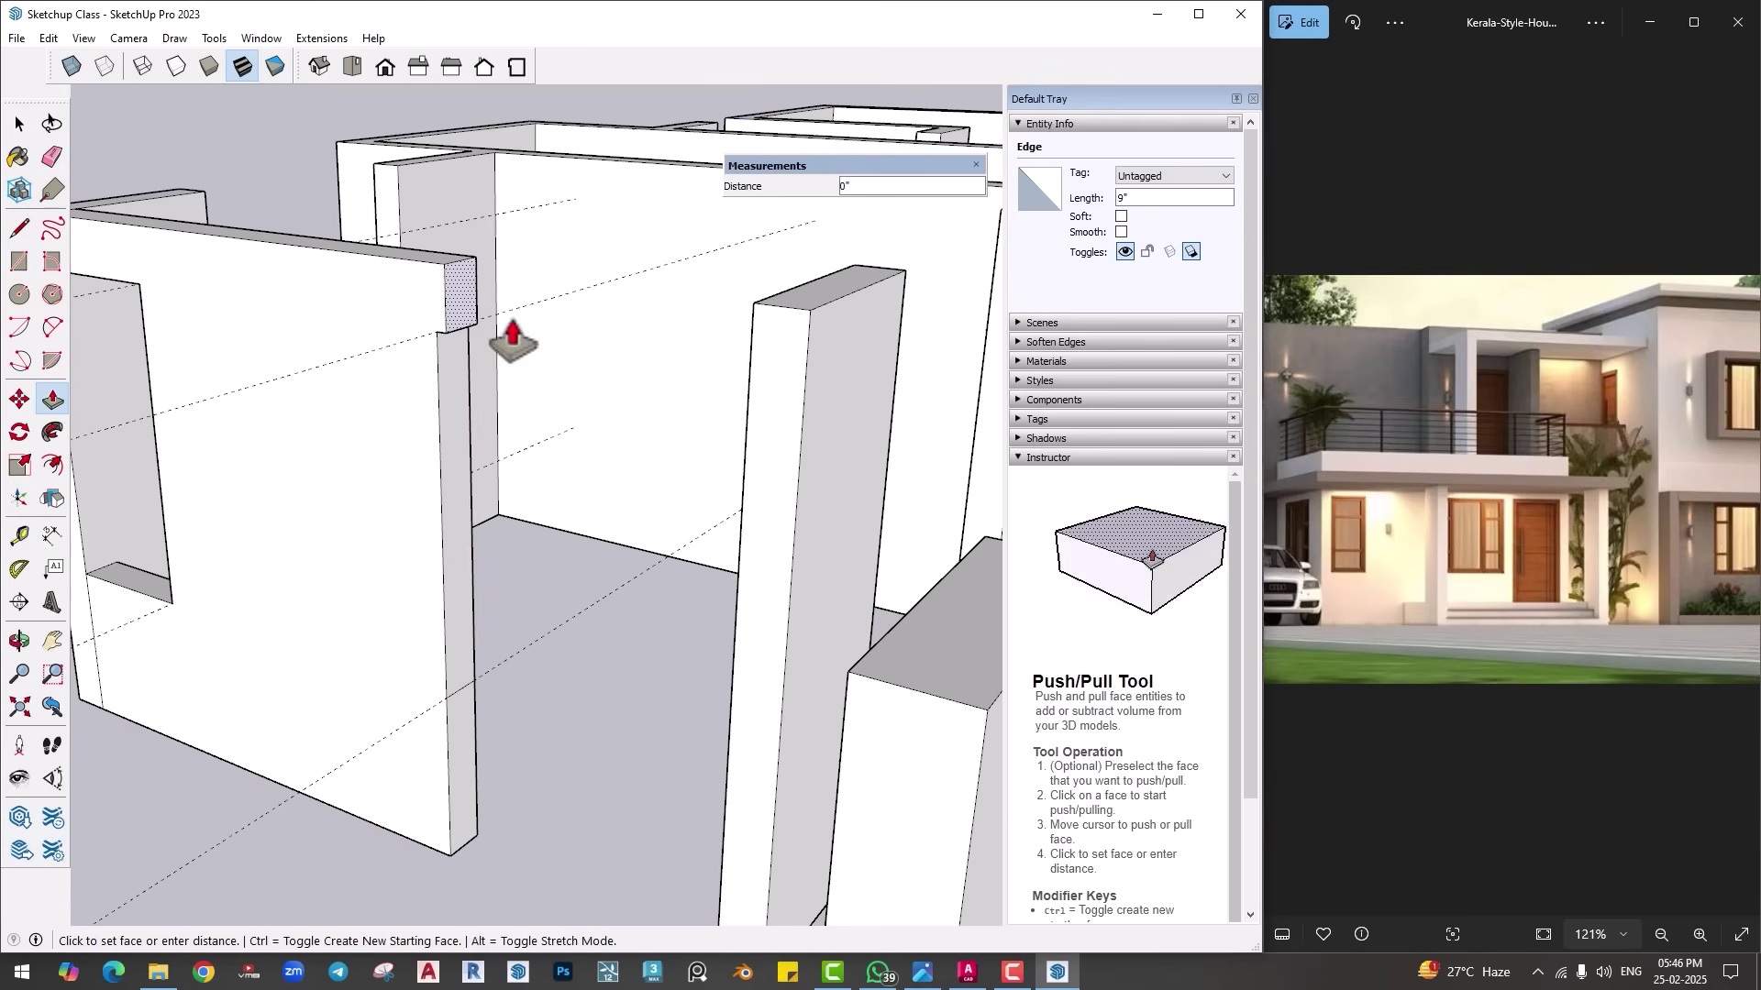
{"action": "left_click", "coordinate": [754, 302]}
{"action": "left_click", "coordinate": [464, 807]}
{"action": "mouse_move", "coordinate": [464, 807]}
{"action": "middle_mouse_down"}
{"action": "mouse_move", "coordinate": [657, 743]}
{"action": "mouse_move", "coordinate": [637, 766]}
{"action": "mouse_move", "coordinate": [881, 774]}
{"action": "mouse_move", "coordinate": [746, 661]}
{"action": "mouse_move", "coordinate": [581, 660]}
{"action": "mouse_move", "coordinate": [538, 756]}
{"action": "mouse_move", "coordinate": [562, 590]}
{"action": "mouse_move", "coordinate": [514, 586]}
{"action": "mouse_move", "coordinate": [538, 597]}
{"action": "middle_mouse_up"}
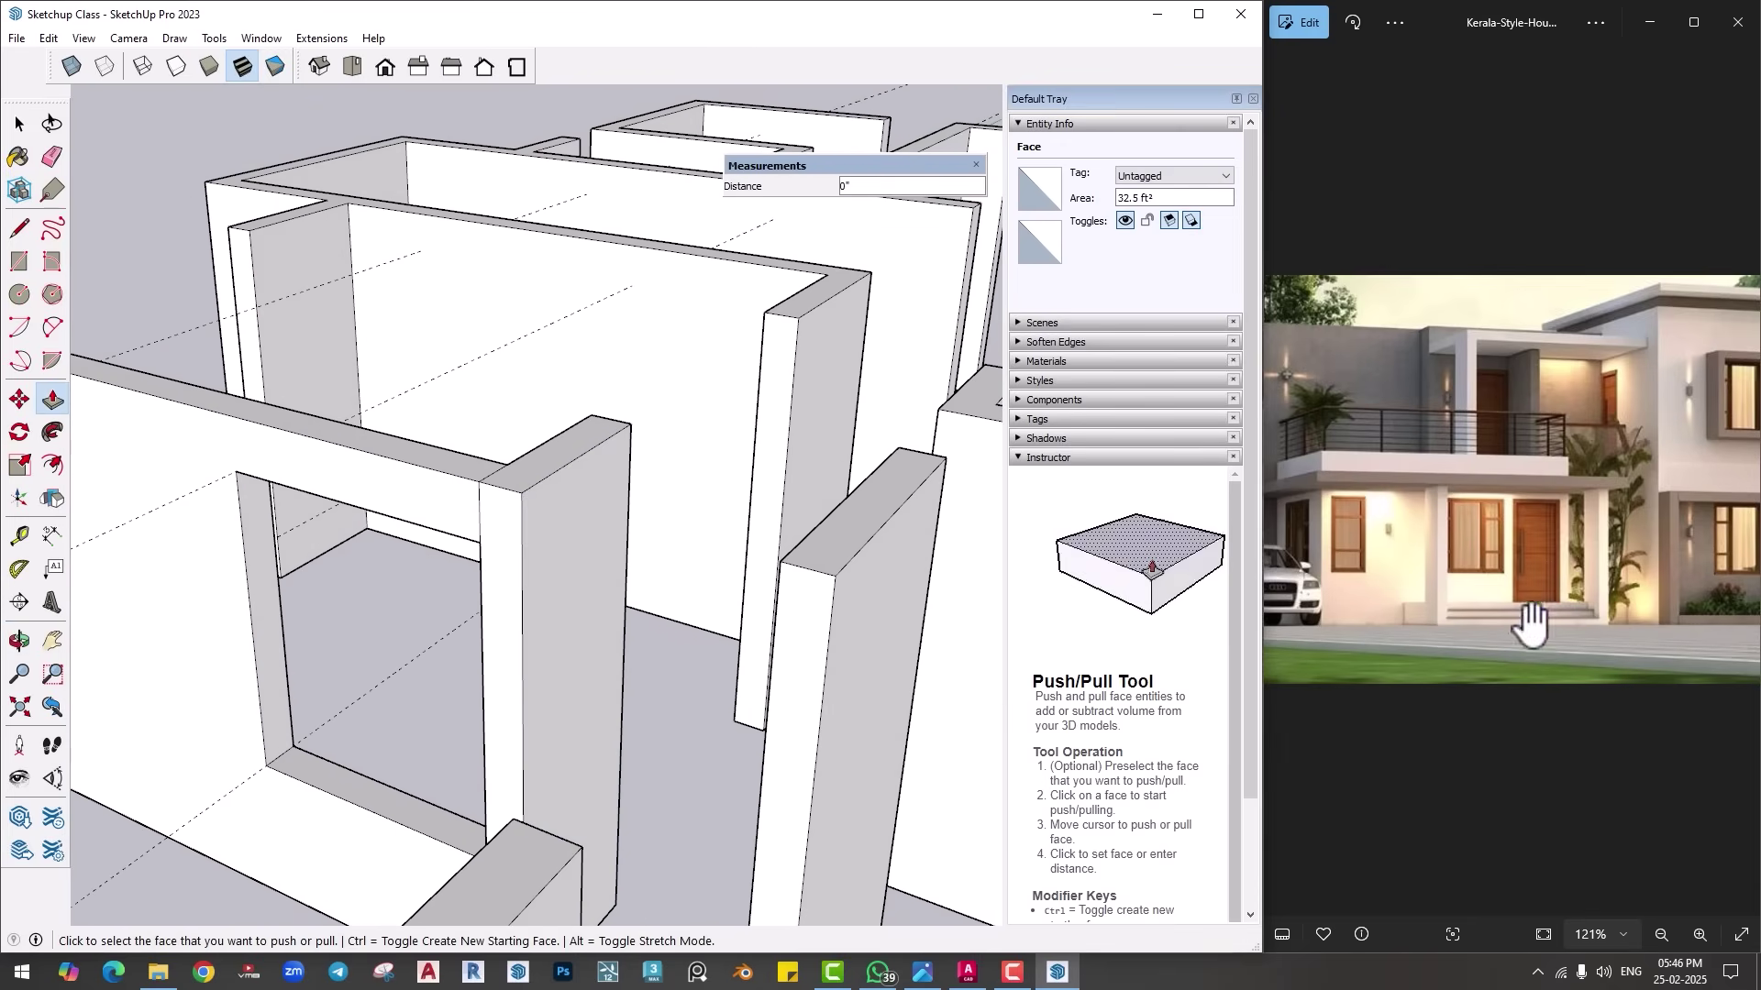
Step: Place a vertical guide 9" in from the front edge on the adjoining wall's side face and draw an edge along it from top to base
{"action": "left_click", "coordinate": [20, 536]}
{"action": "scroll", "coordinate": [528, 578], "scroll_direction": "up", "scroll_amount": 3}
{"action": "left_click", "coordinate": [502, 600]}
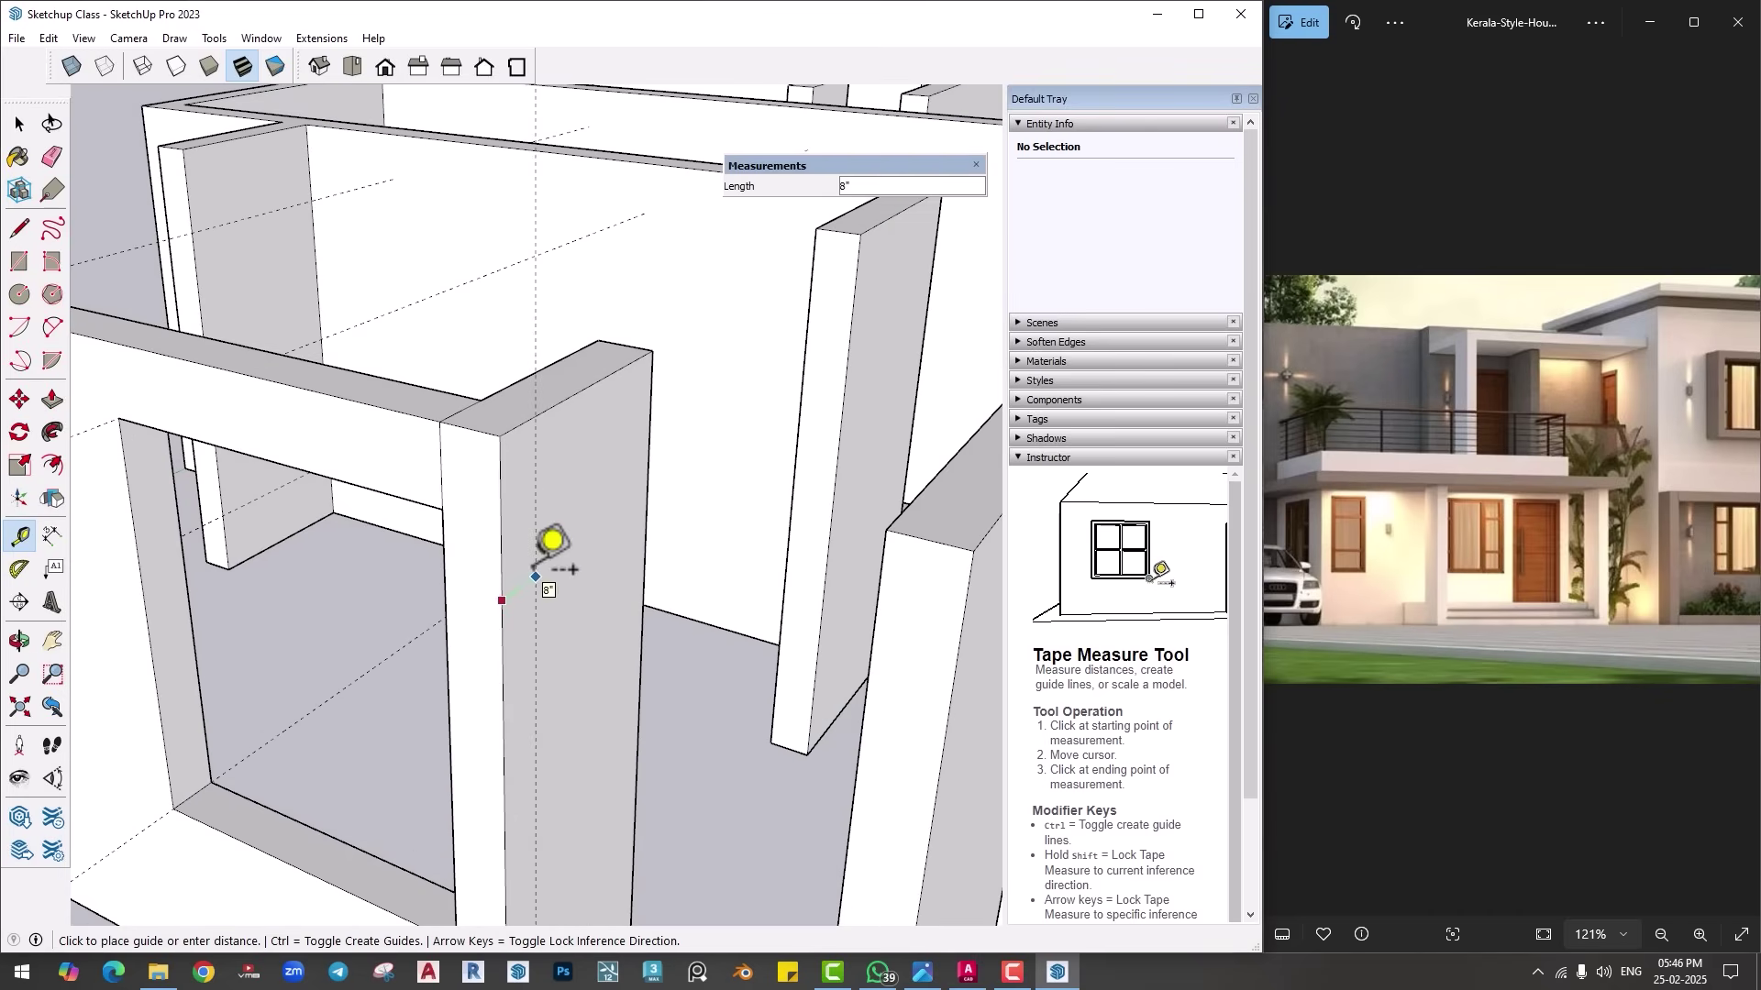
{"action": "key", "text": "Return"}
{"action": "key", "text": "l"}
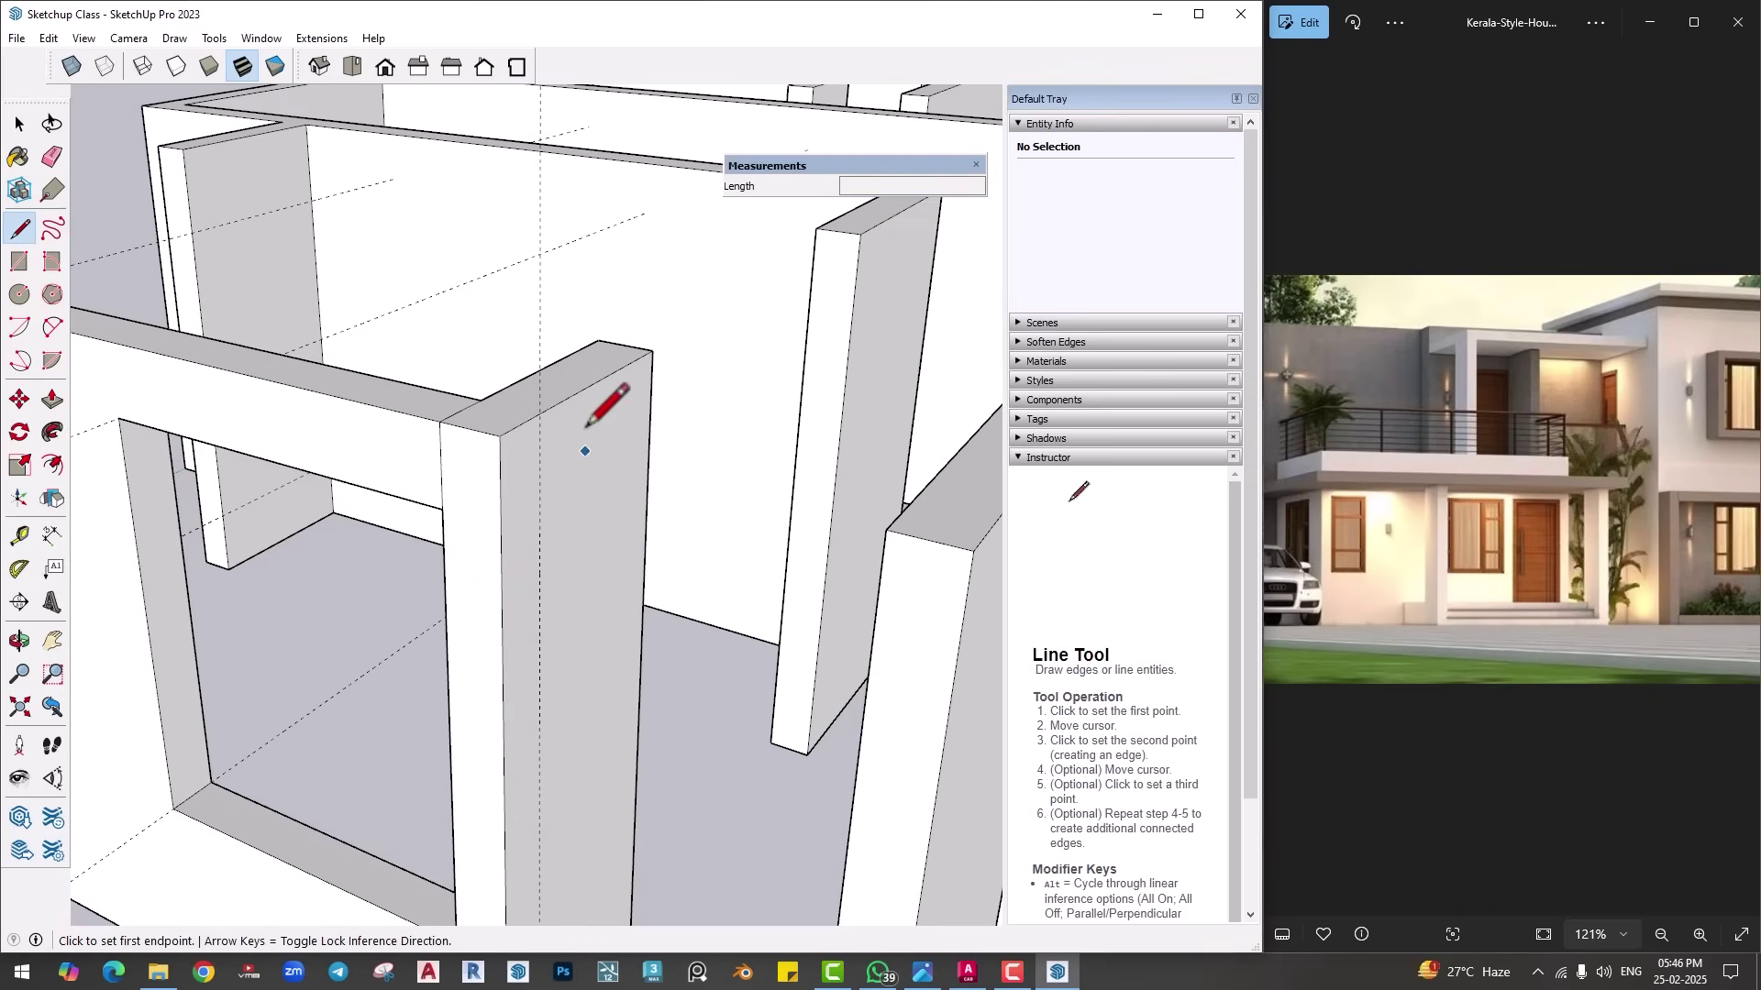
{"action": "left_click", "coordinate": [539, 415]}
{"action": "middle_click_drag", "start_coordinate": [542, 538], "coordinate": [480, 715]}
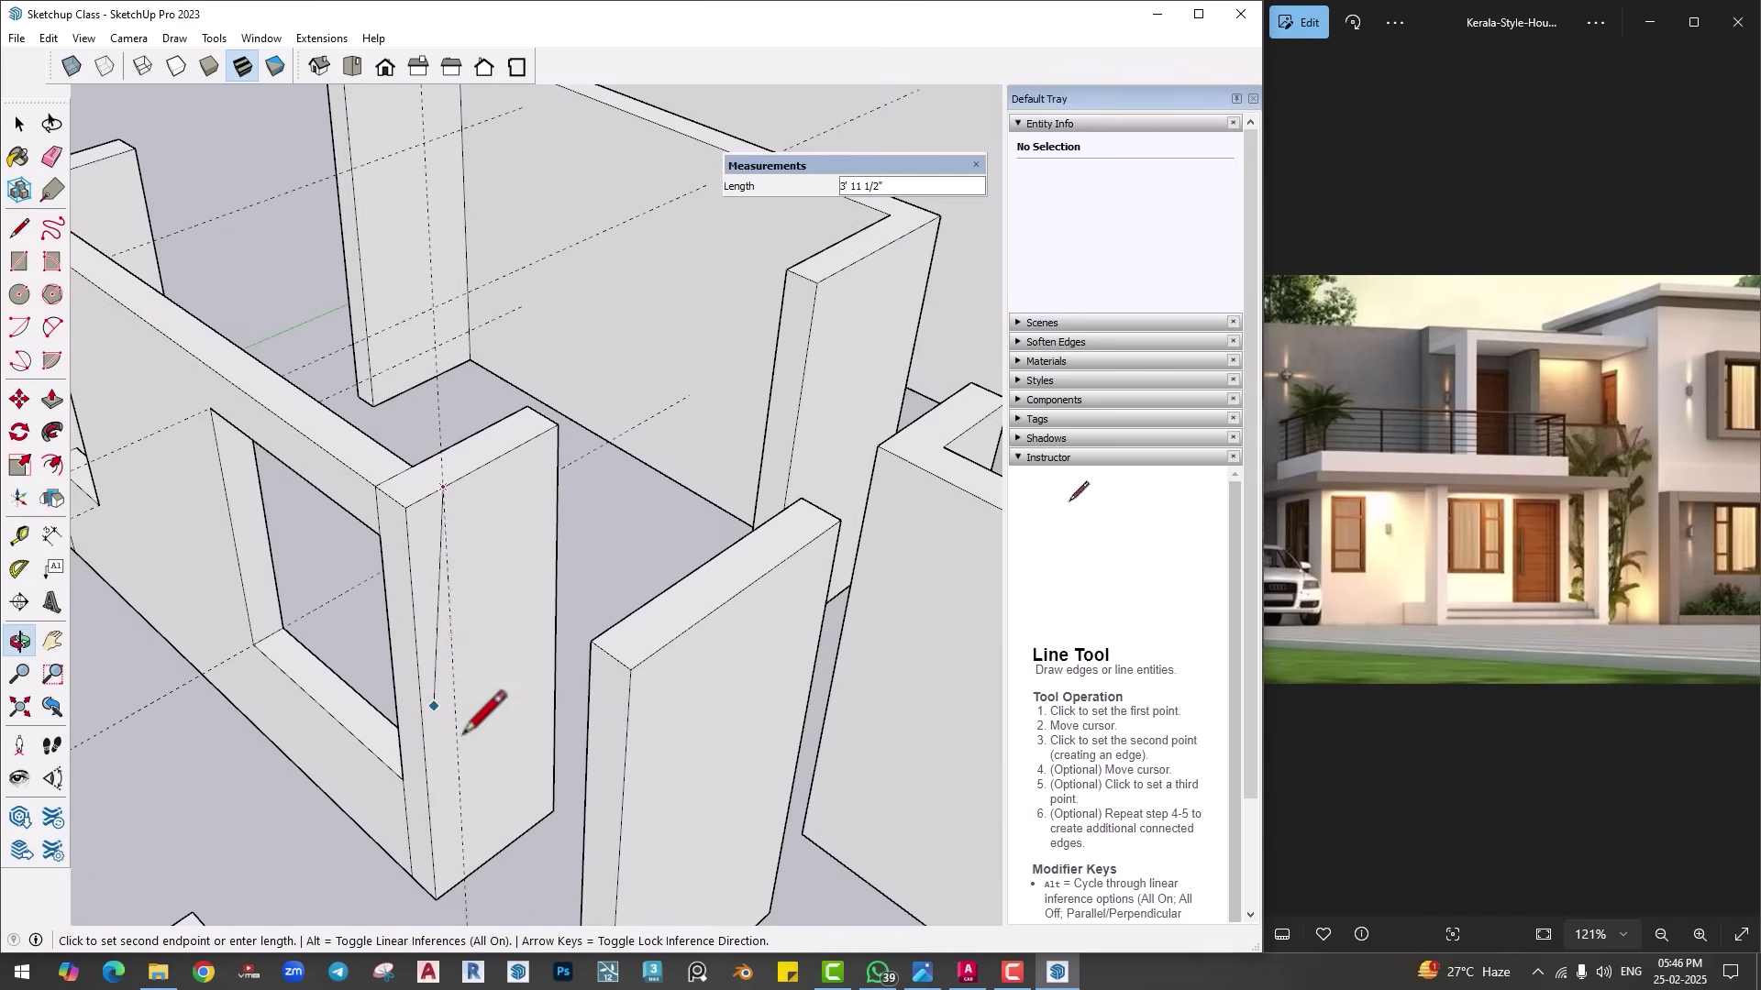
{"action": "key", "text": "Return"}
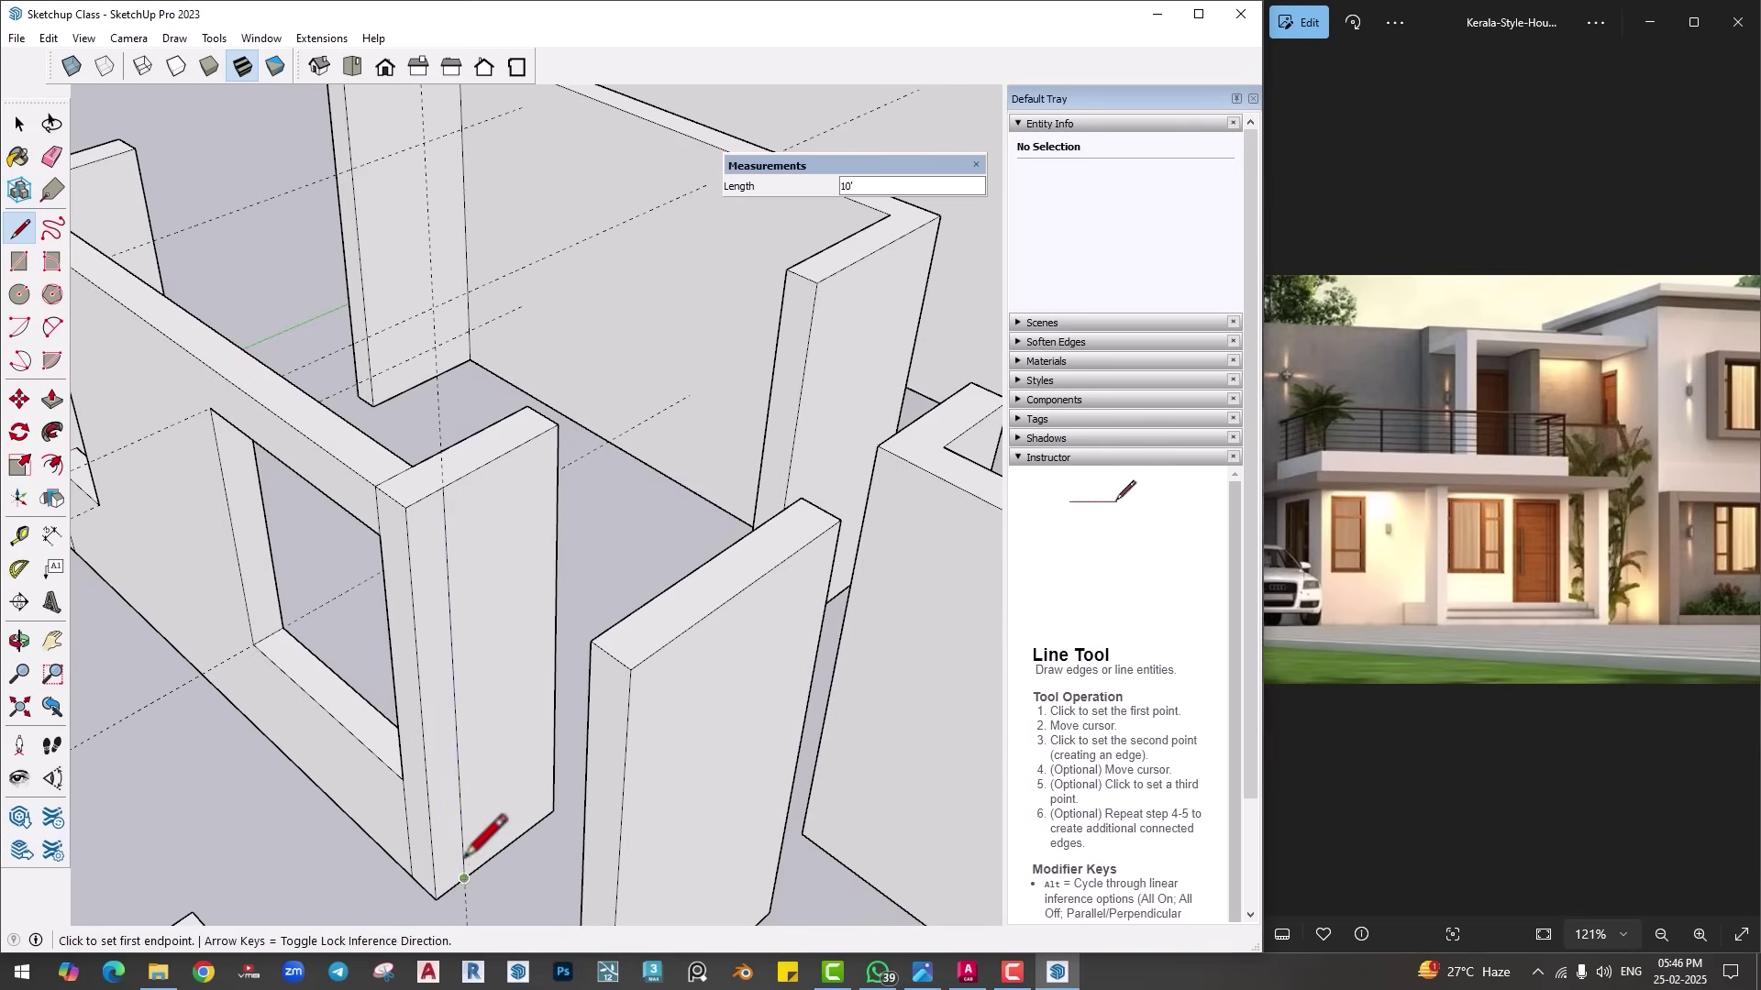
{"action": "middle_click_drag", "start_coordinate": [464, 878], "coordinate": [554, 731]}
Step: Place a guide 1' below the top edge of that side face and draw an edge along it across the narrow strip
{"action": "scroll", "coordinate": [529, 439], "scroll_direction": "up", "scroll_amount": 3}
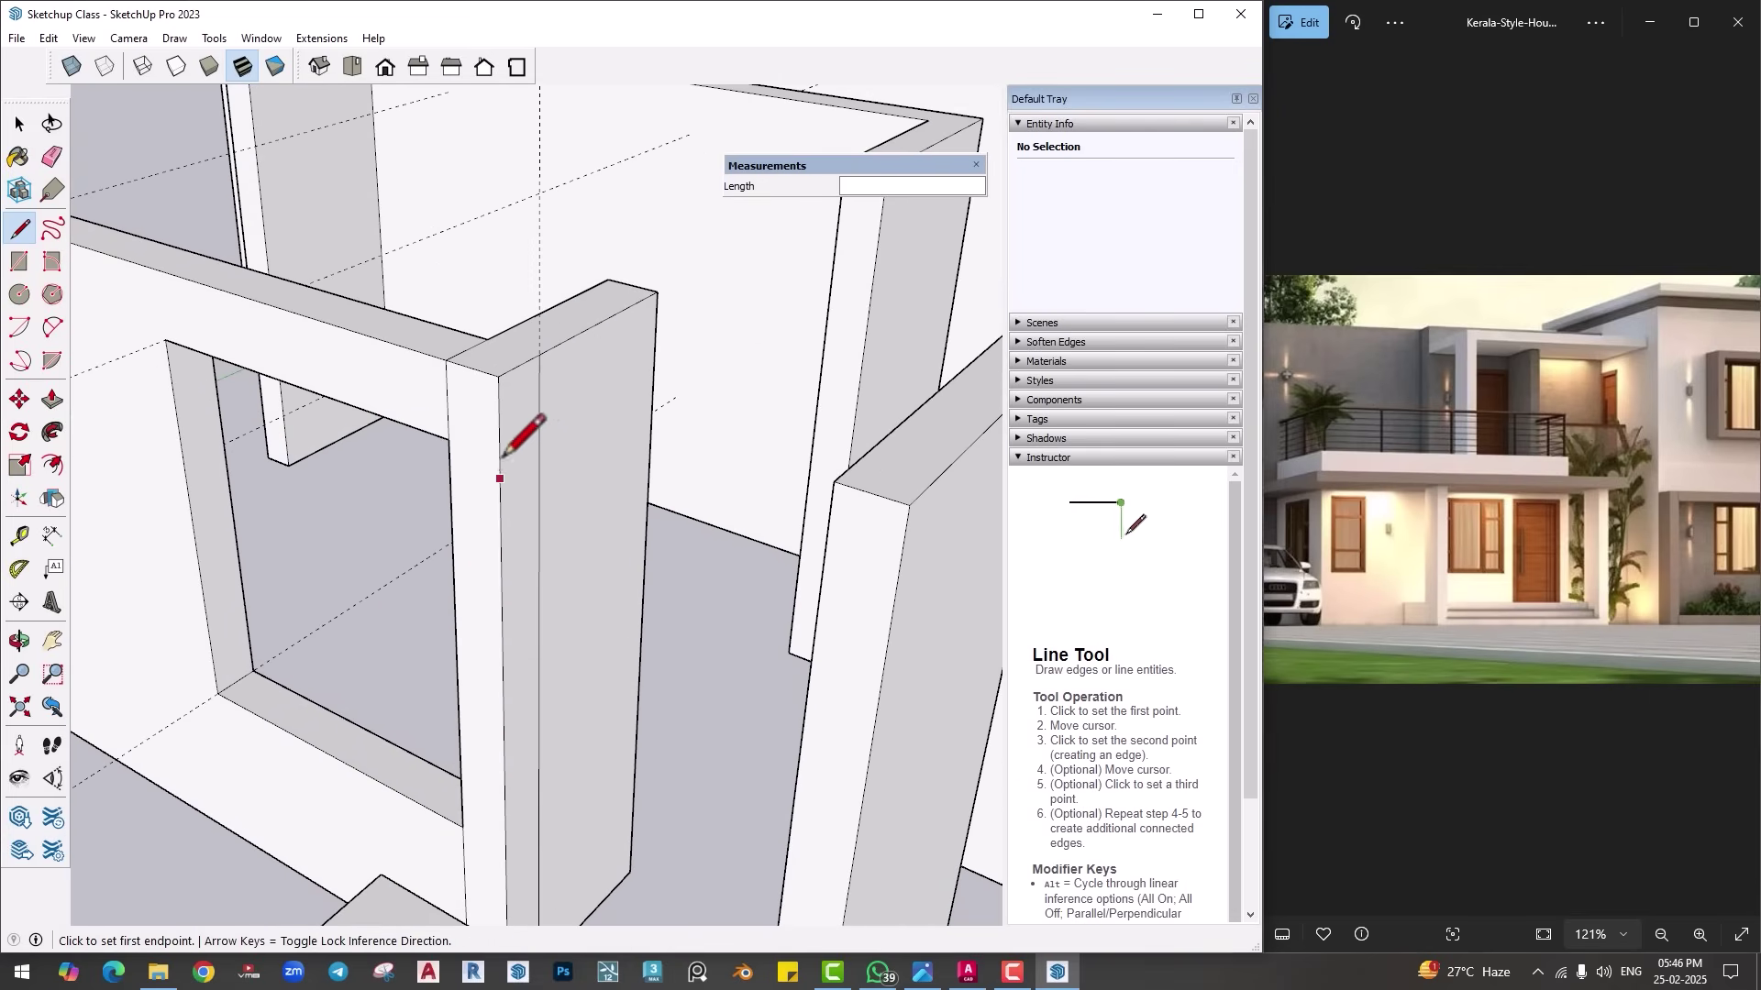
{"action": "left_click", "coordinate": [19, 535]}
{"action": "scroll", "coordinate": [495, 455], "scroll_direction": "up", "scroll_amount": 2}
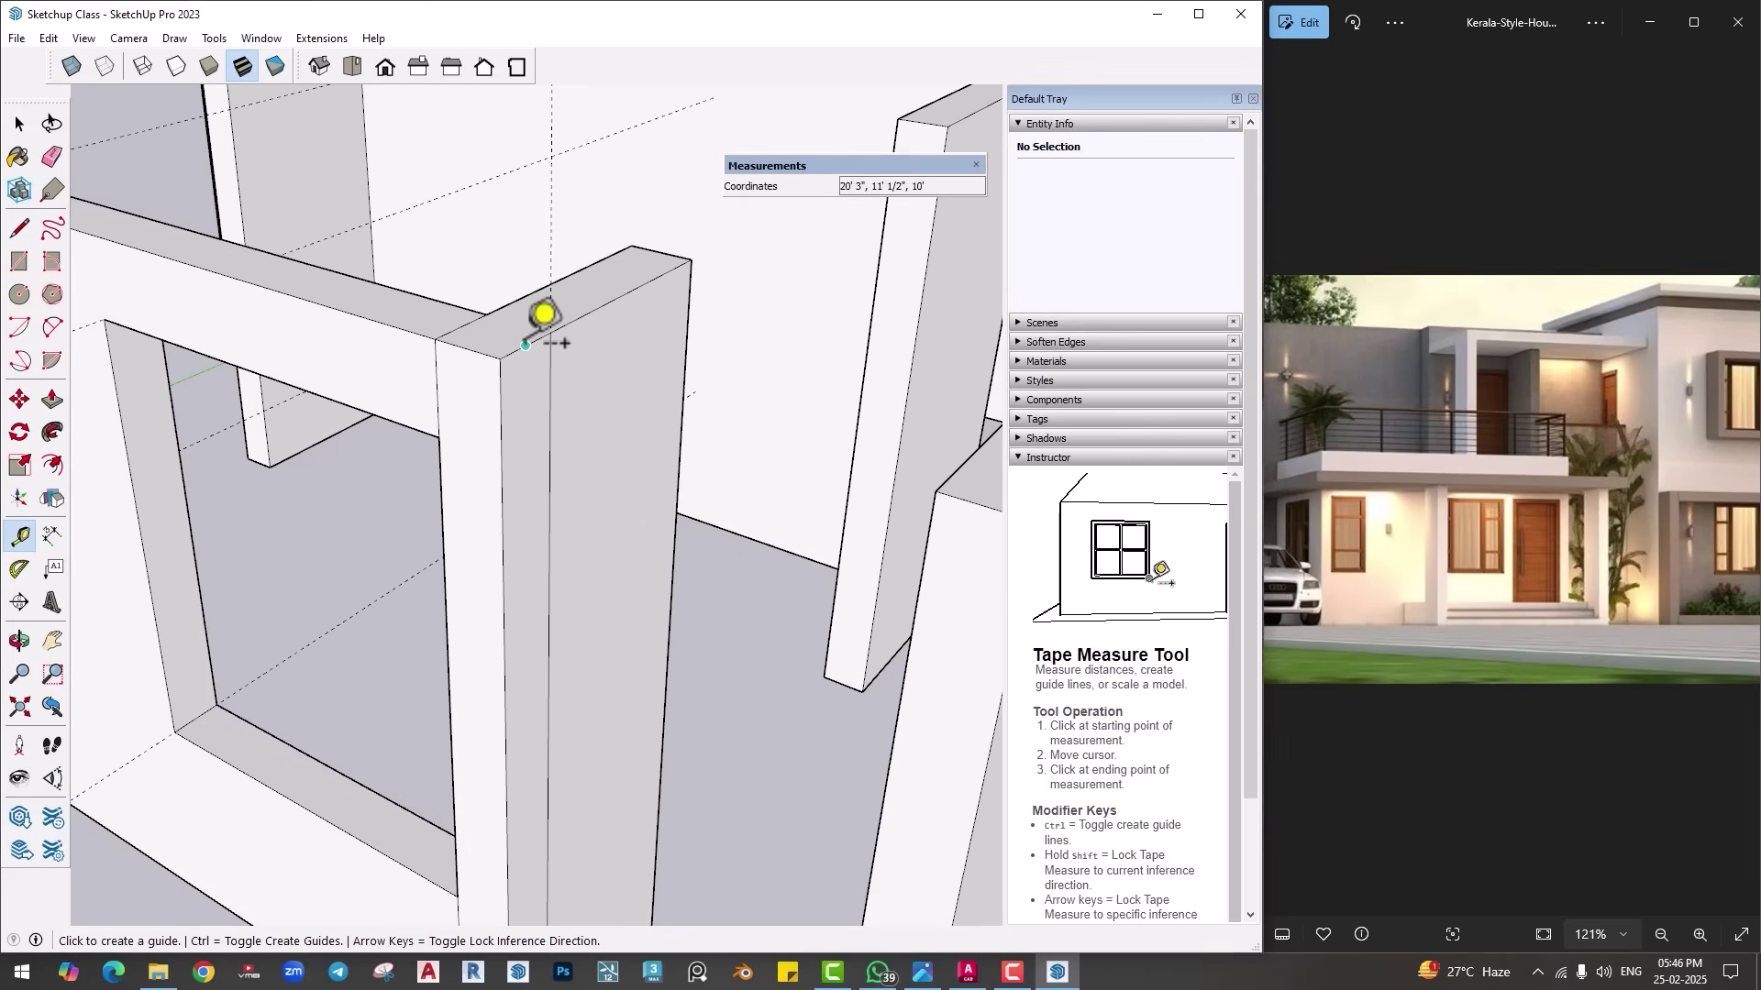
{"action": "left_click", "coordinate": [525, 345]}
{"action": "type", "text": "1'"}
{"action": "key", "text": "Return"}
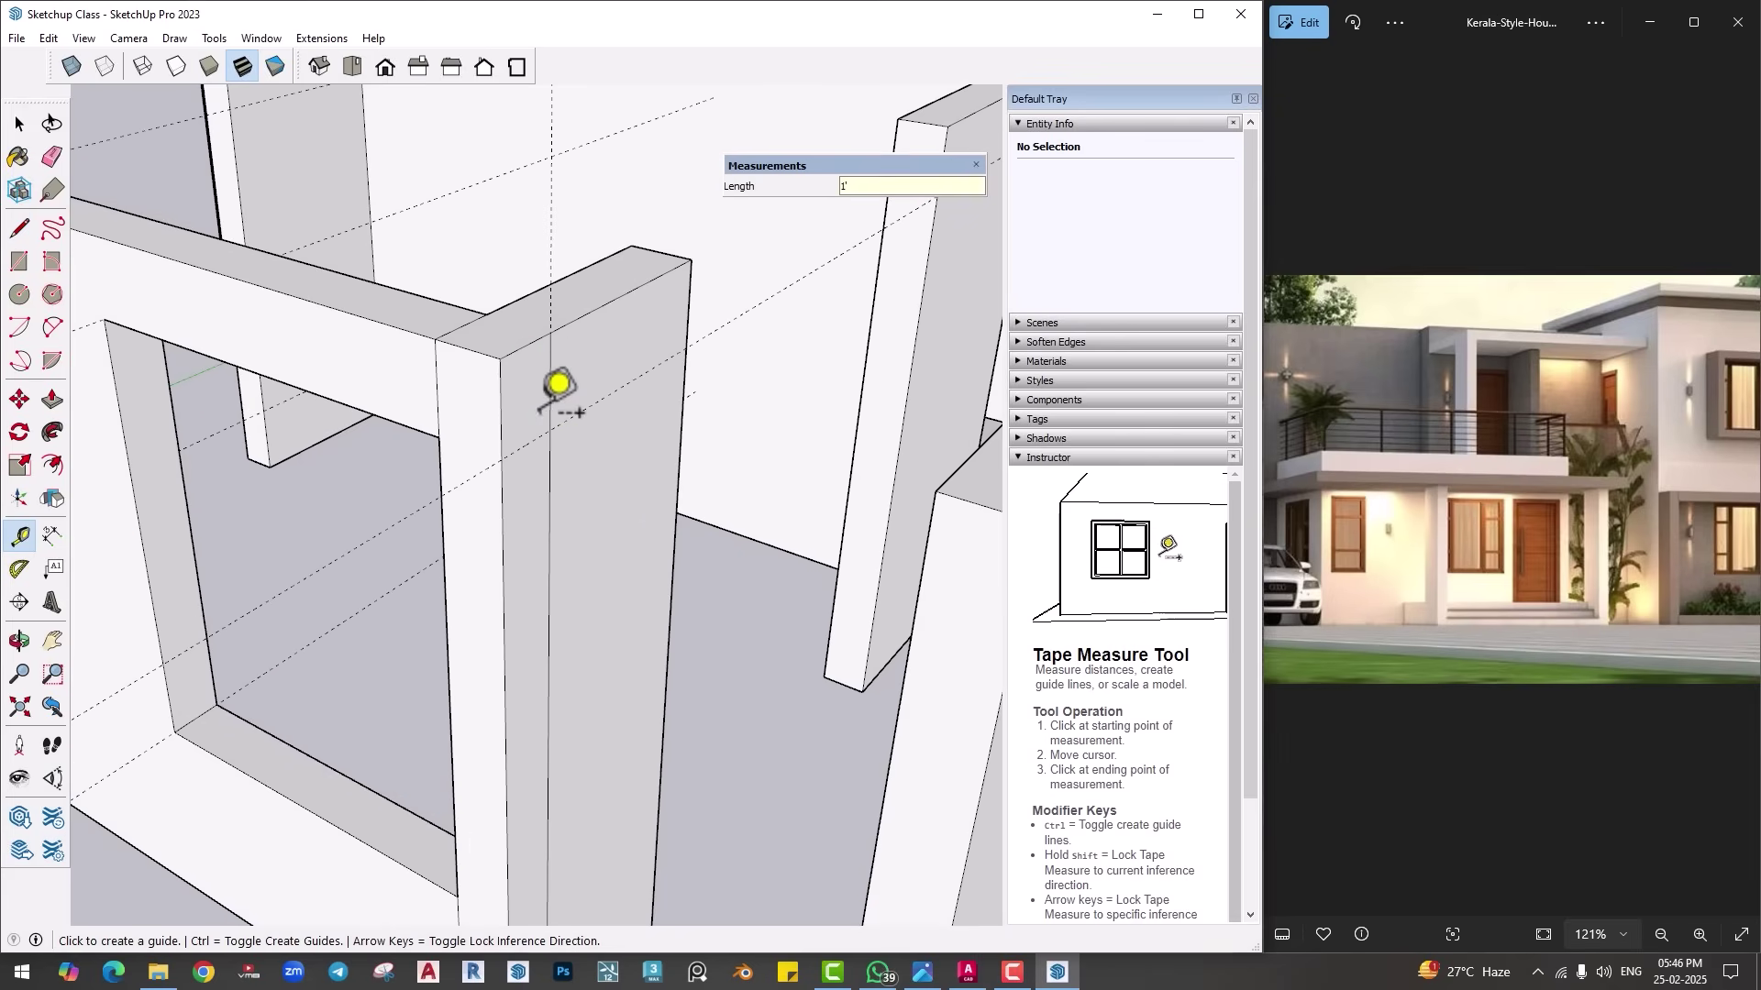
{"action": "key", "text": "l"}
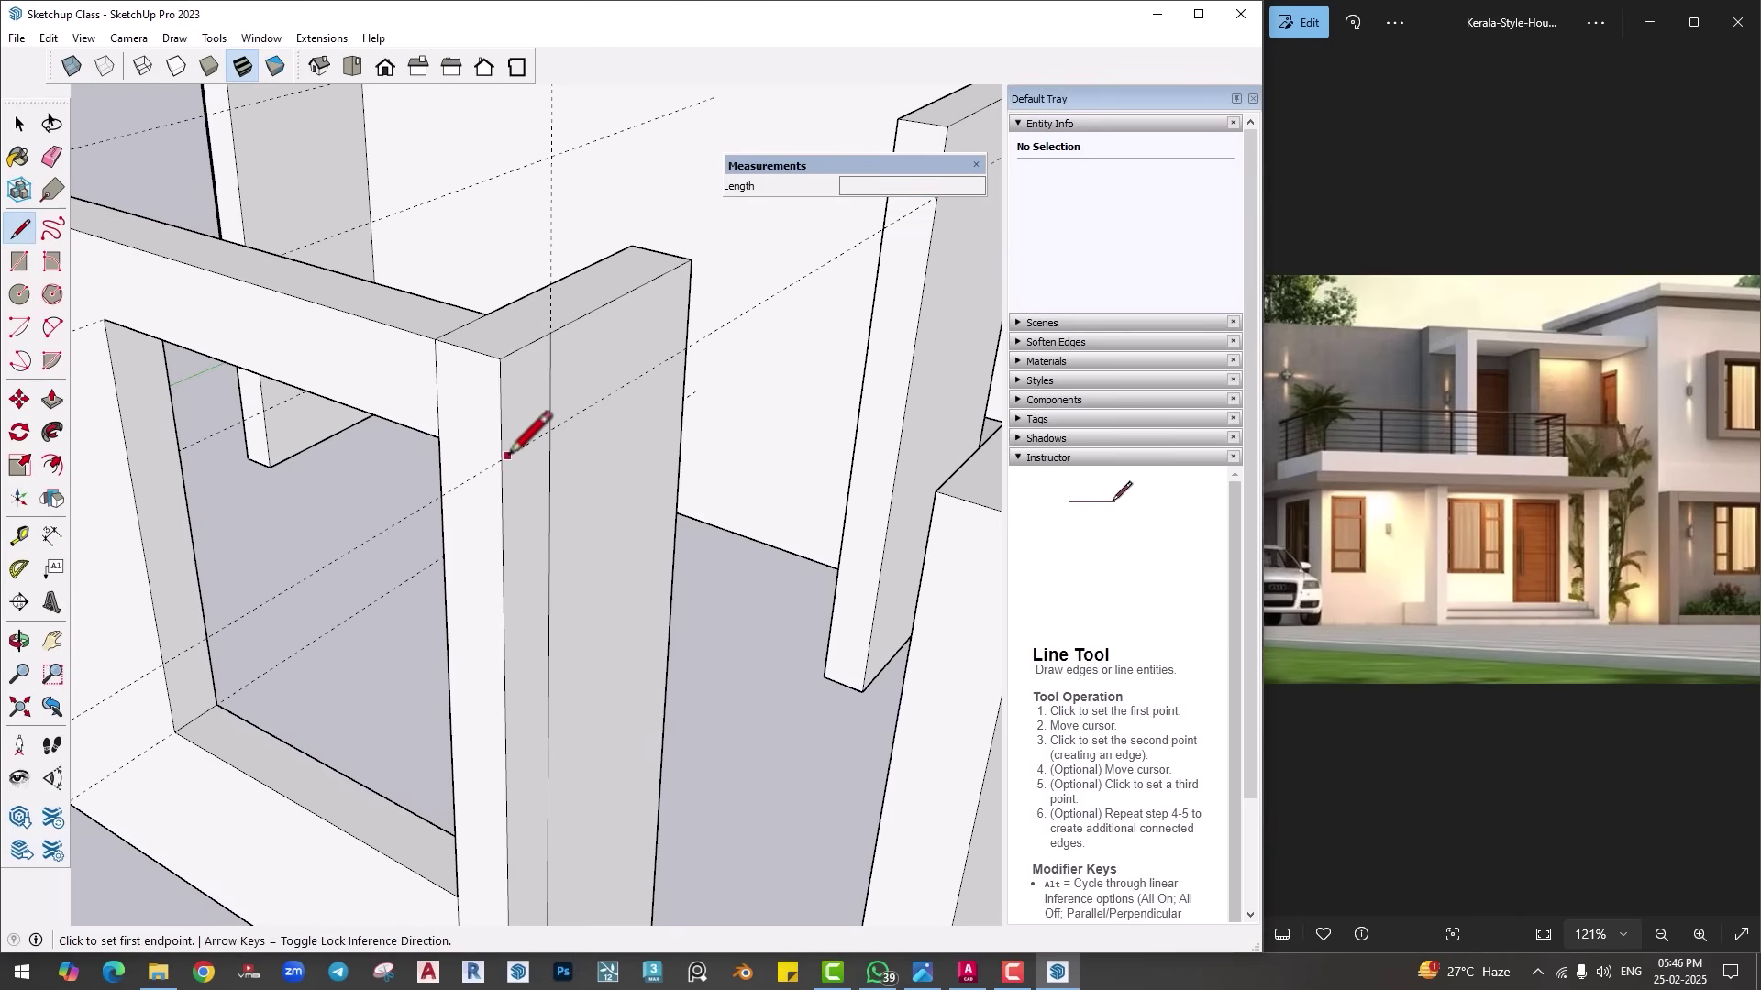
{"action": "left_click", "coordinate": [500, 460]}
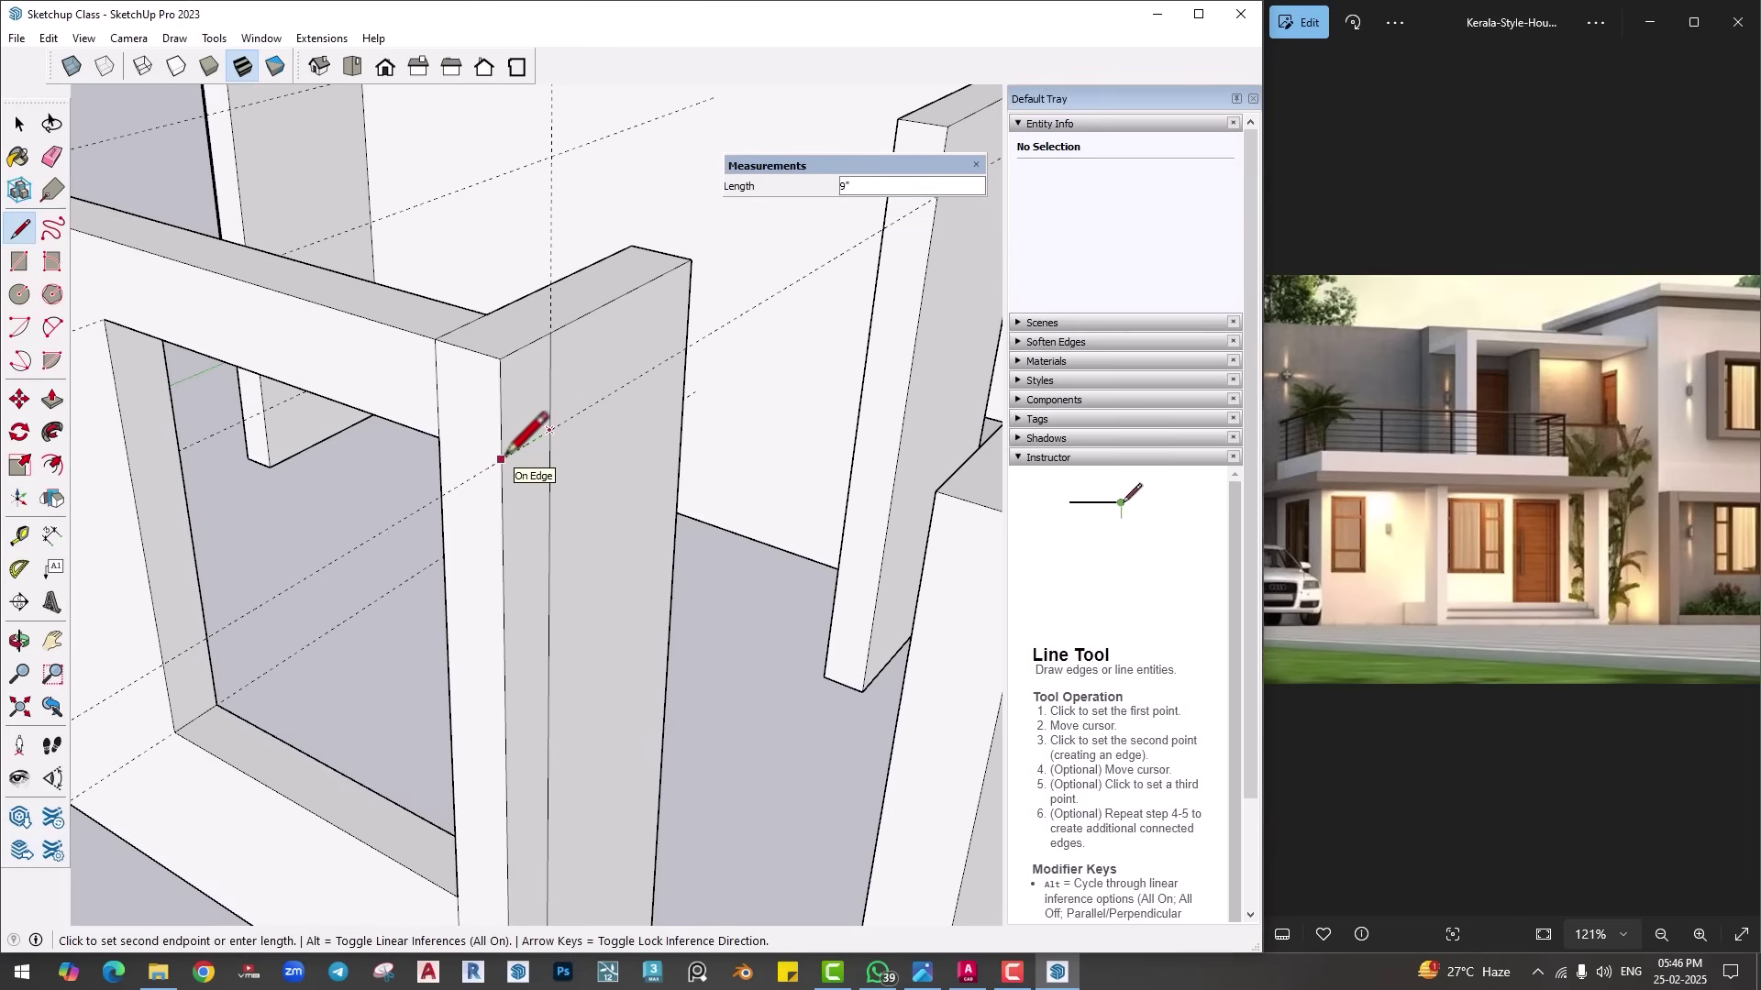
{"action": "left_click", "coordinate": [549, 429]}
Step: Extrude the small upper face of the strip 4' to the neighbouring wall as a beam over the opening
{"action": "key", "text": "p"}
{"action": "left_click", "coordinate": [518, 442]}
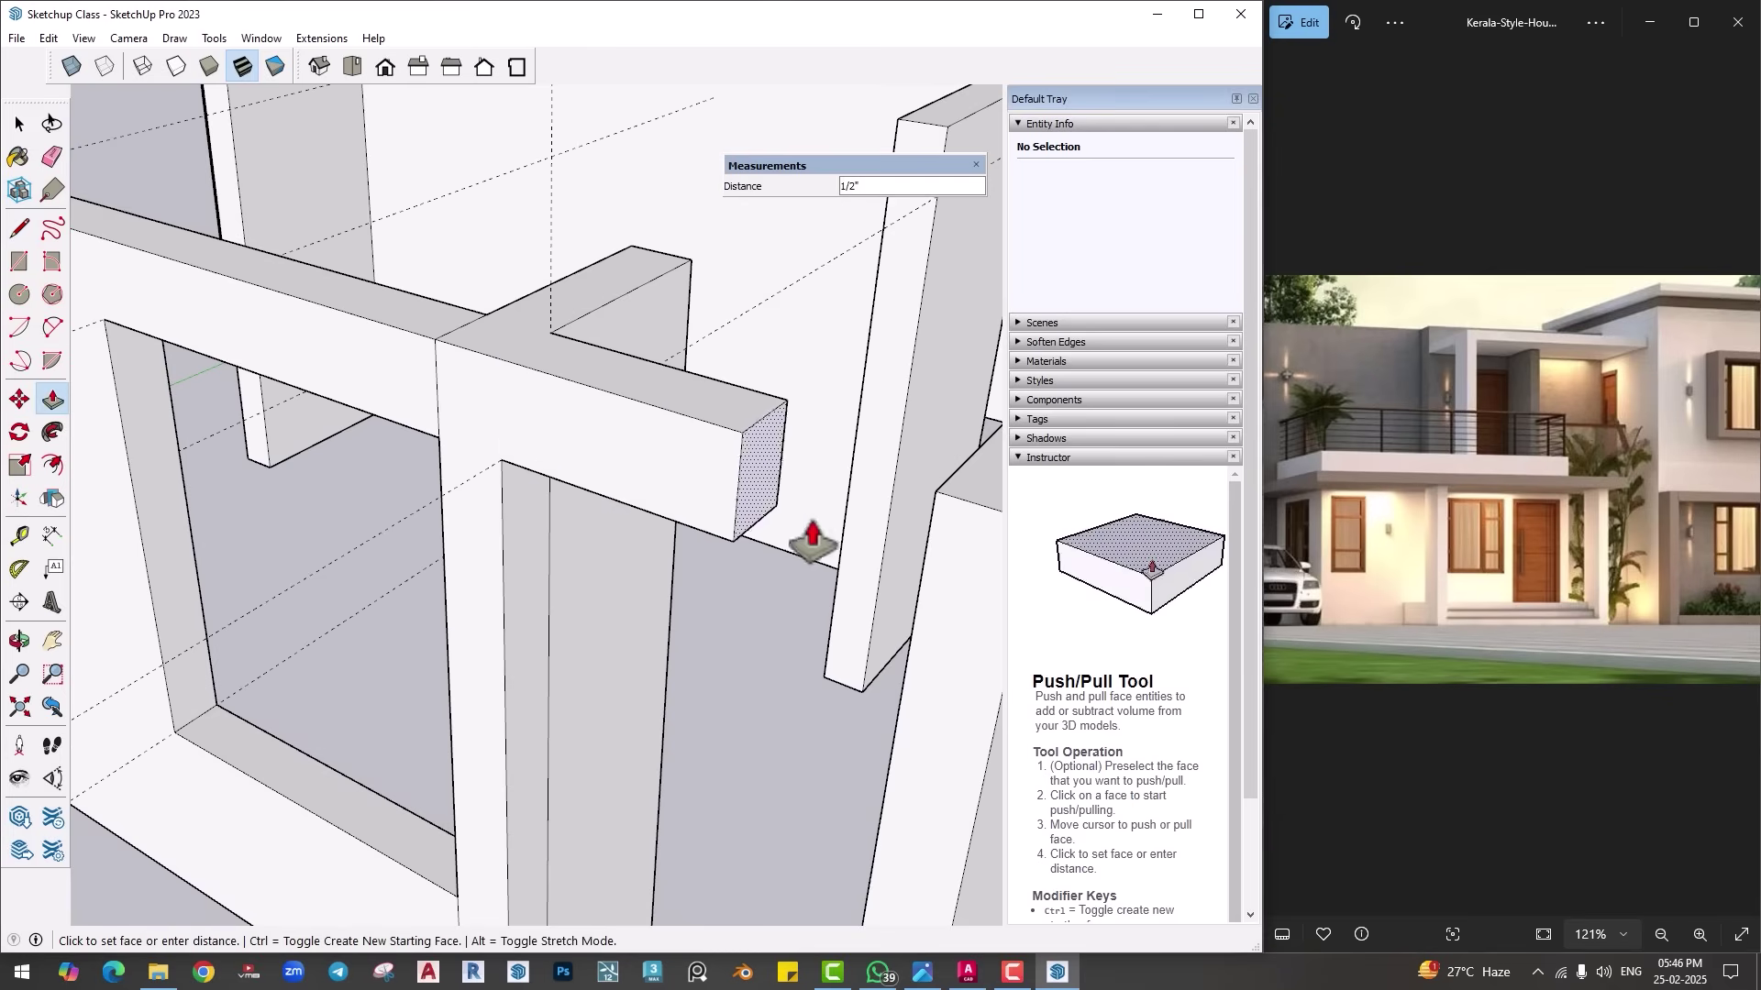
{"action": "left_click", "coordinate": [935, 493]}
{"action": "middle_click_drag", "start_coordinate": [727, 523], "coordinate": [413, 641]}
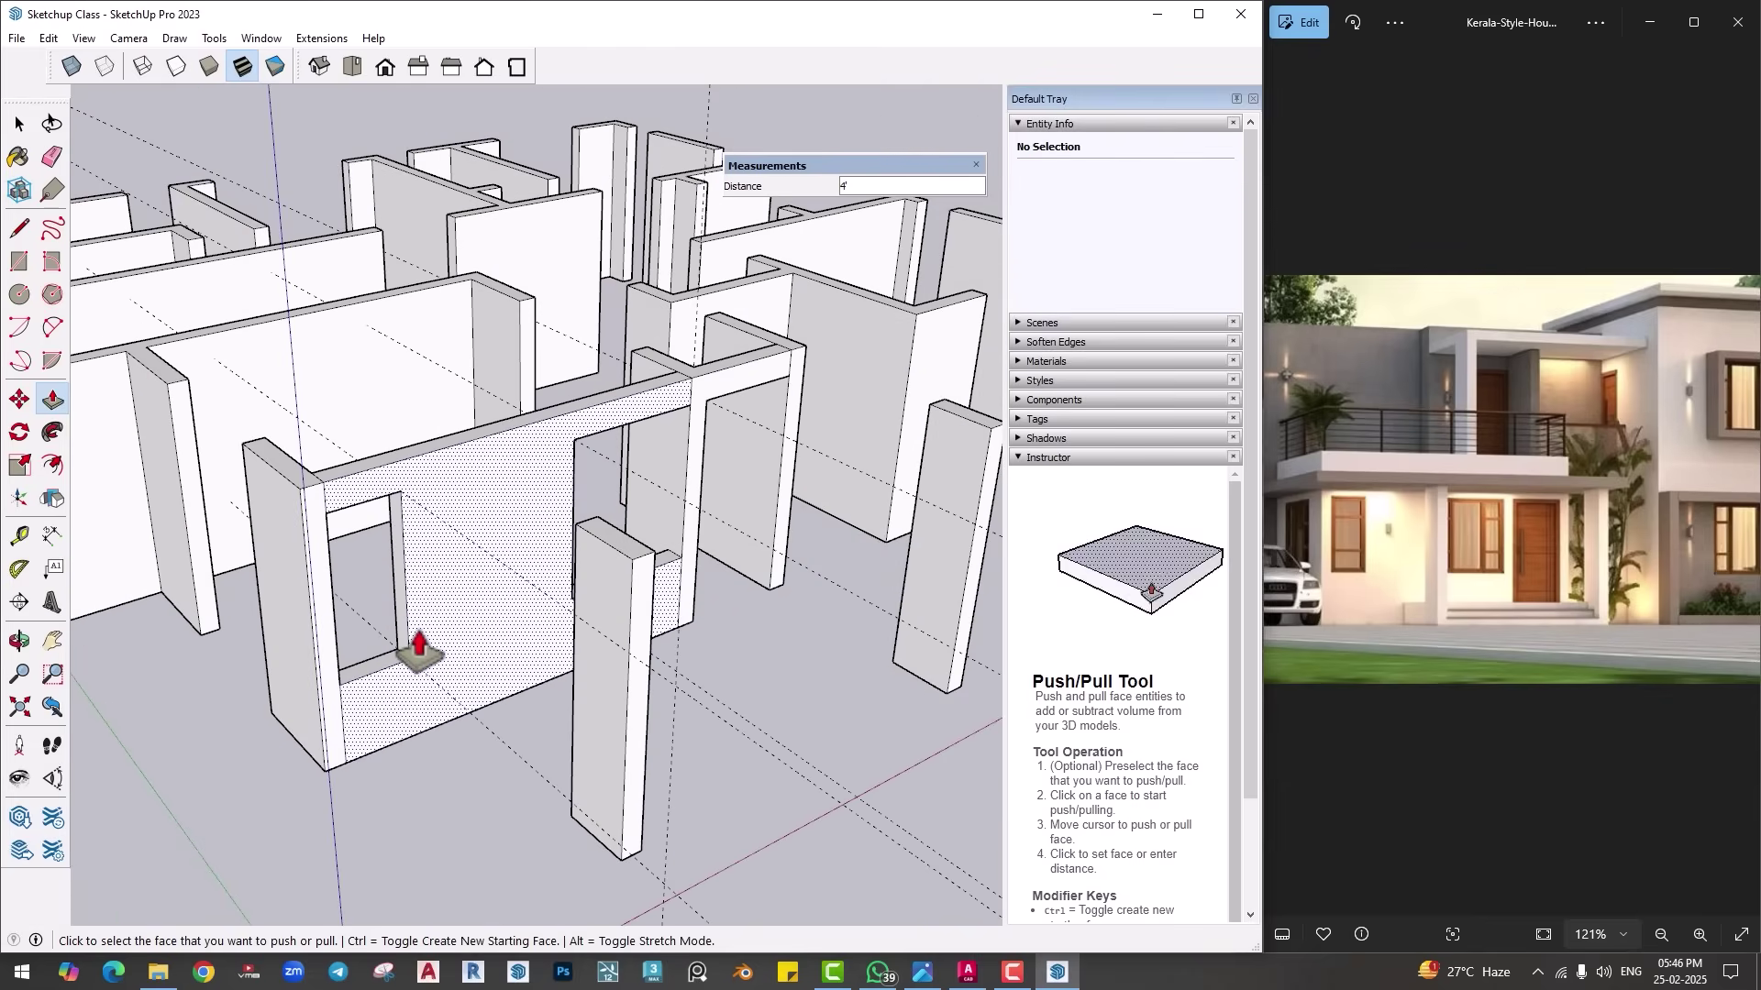
{"action": "type", "text": "4'"}
{"action": "key", "text": "Return"}
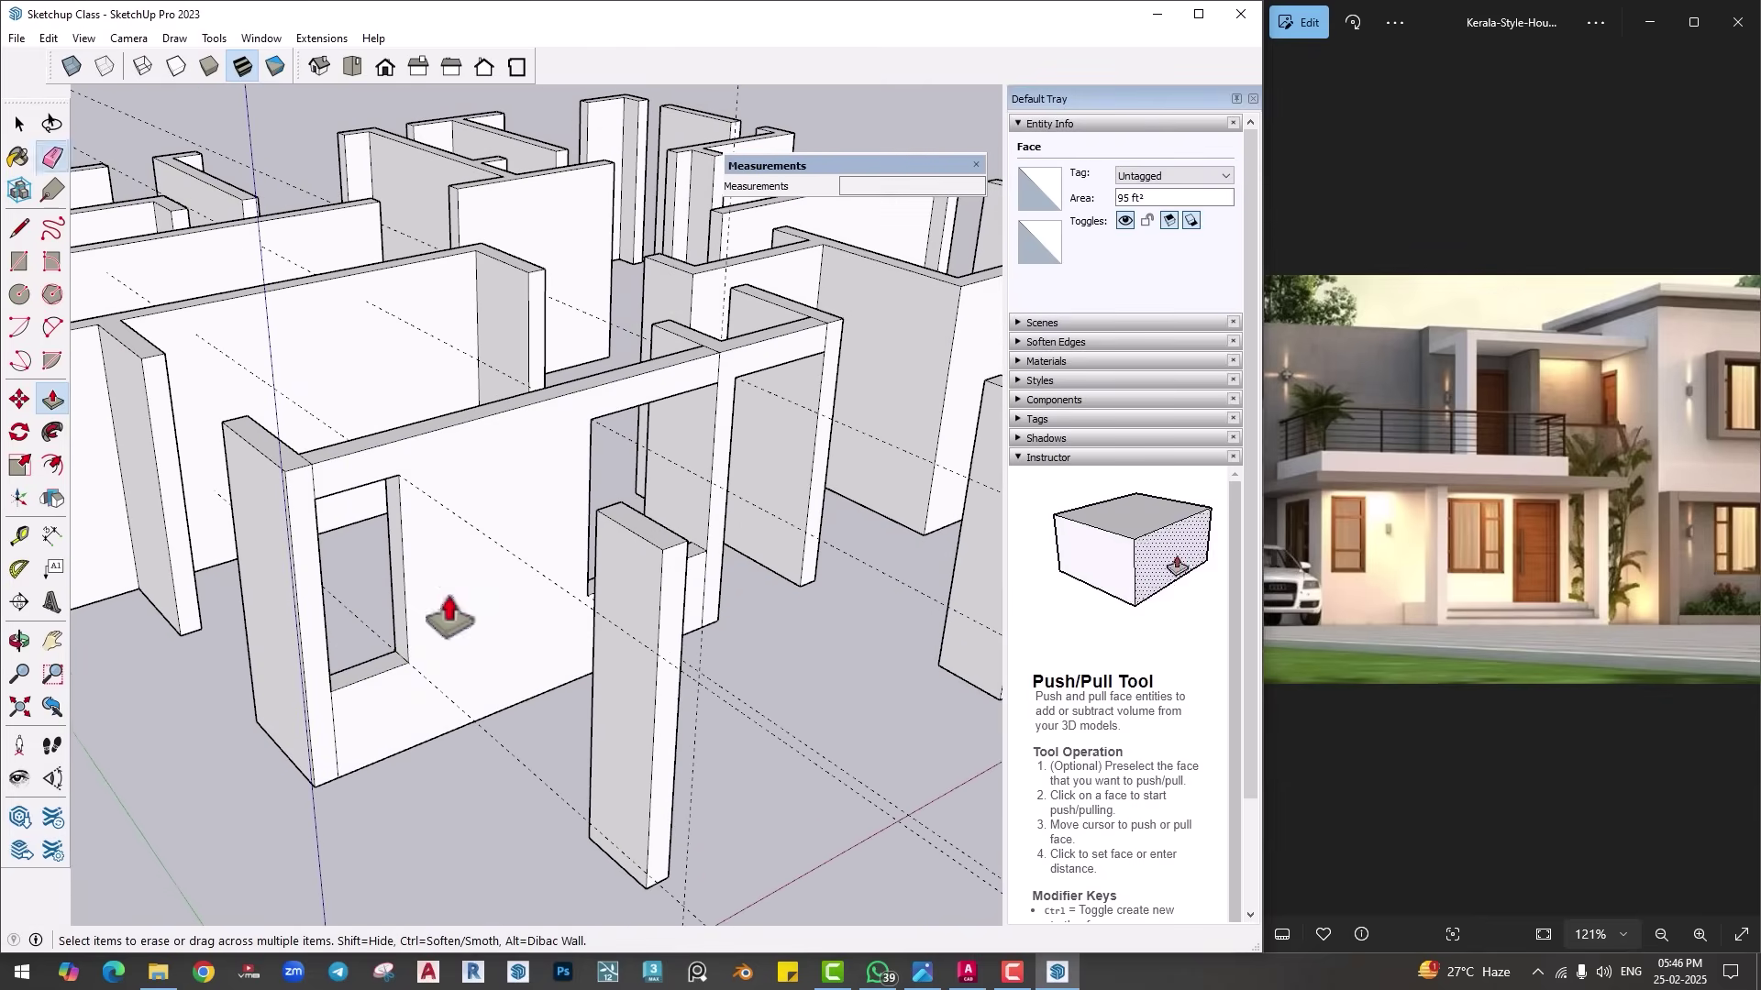
Step: Erase the construction guides around the front porch walls
{"action": "key", "text": "e"}
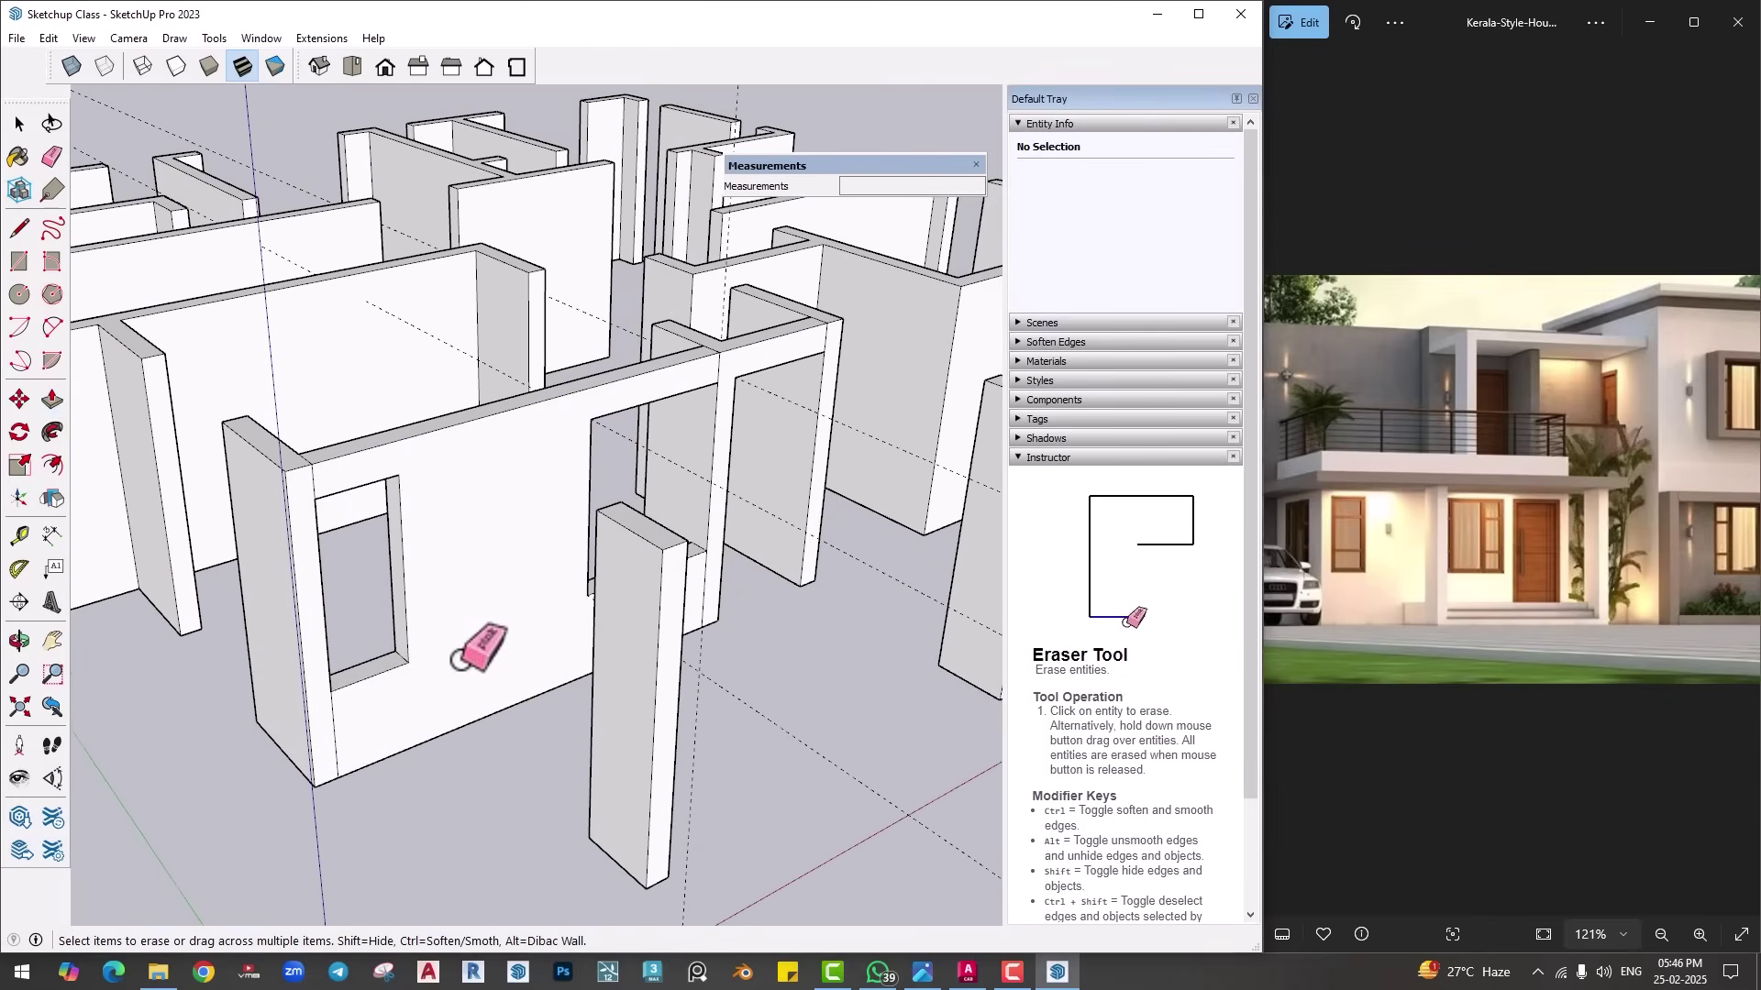
{"action": "left_click", "coordinate": [42, 38]}
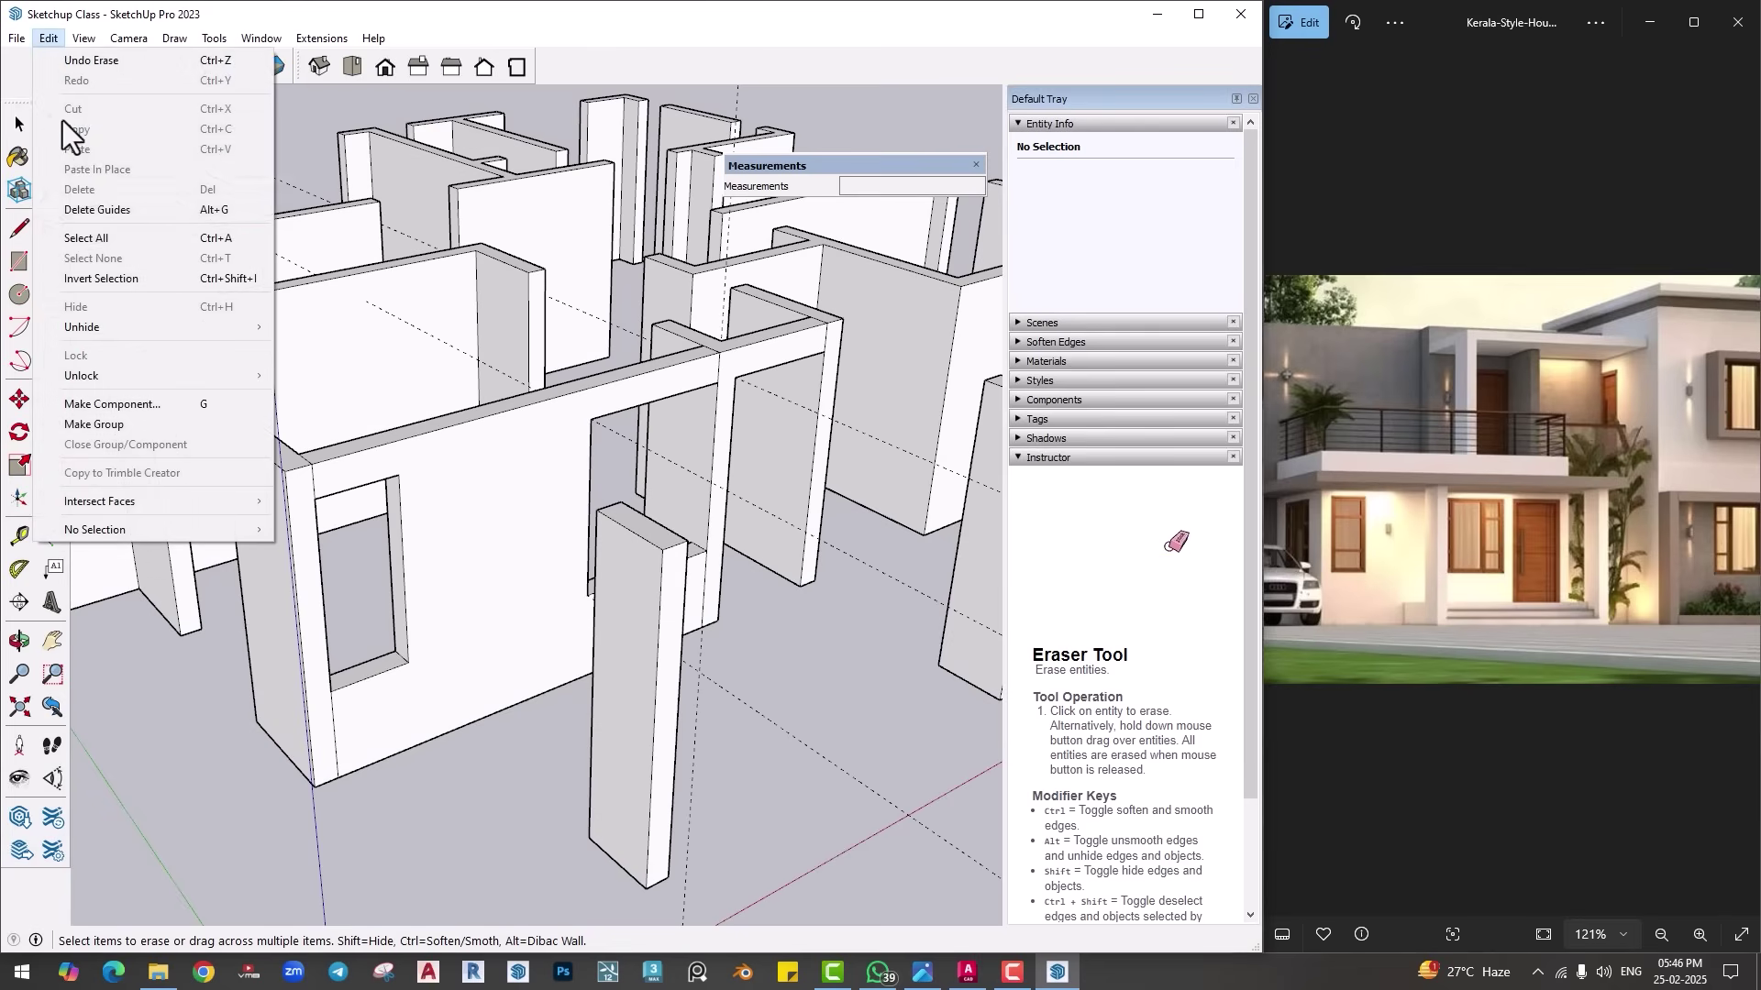
Step: Delete all guides in the model and turn off the display of the drawing axes
{"action": "left_click", "coordinate": [80, 217]}
{"action": "middle_click_drag", "start_coordinate": [443, 525], "coordinate": [432, 484]}
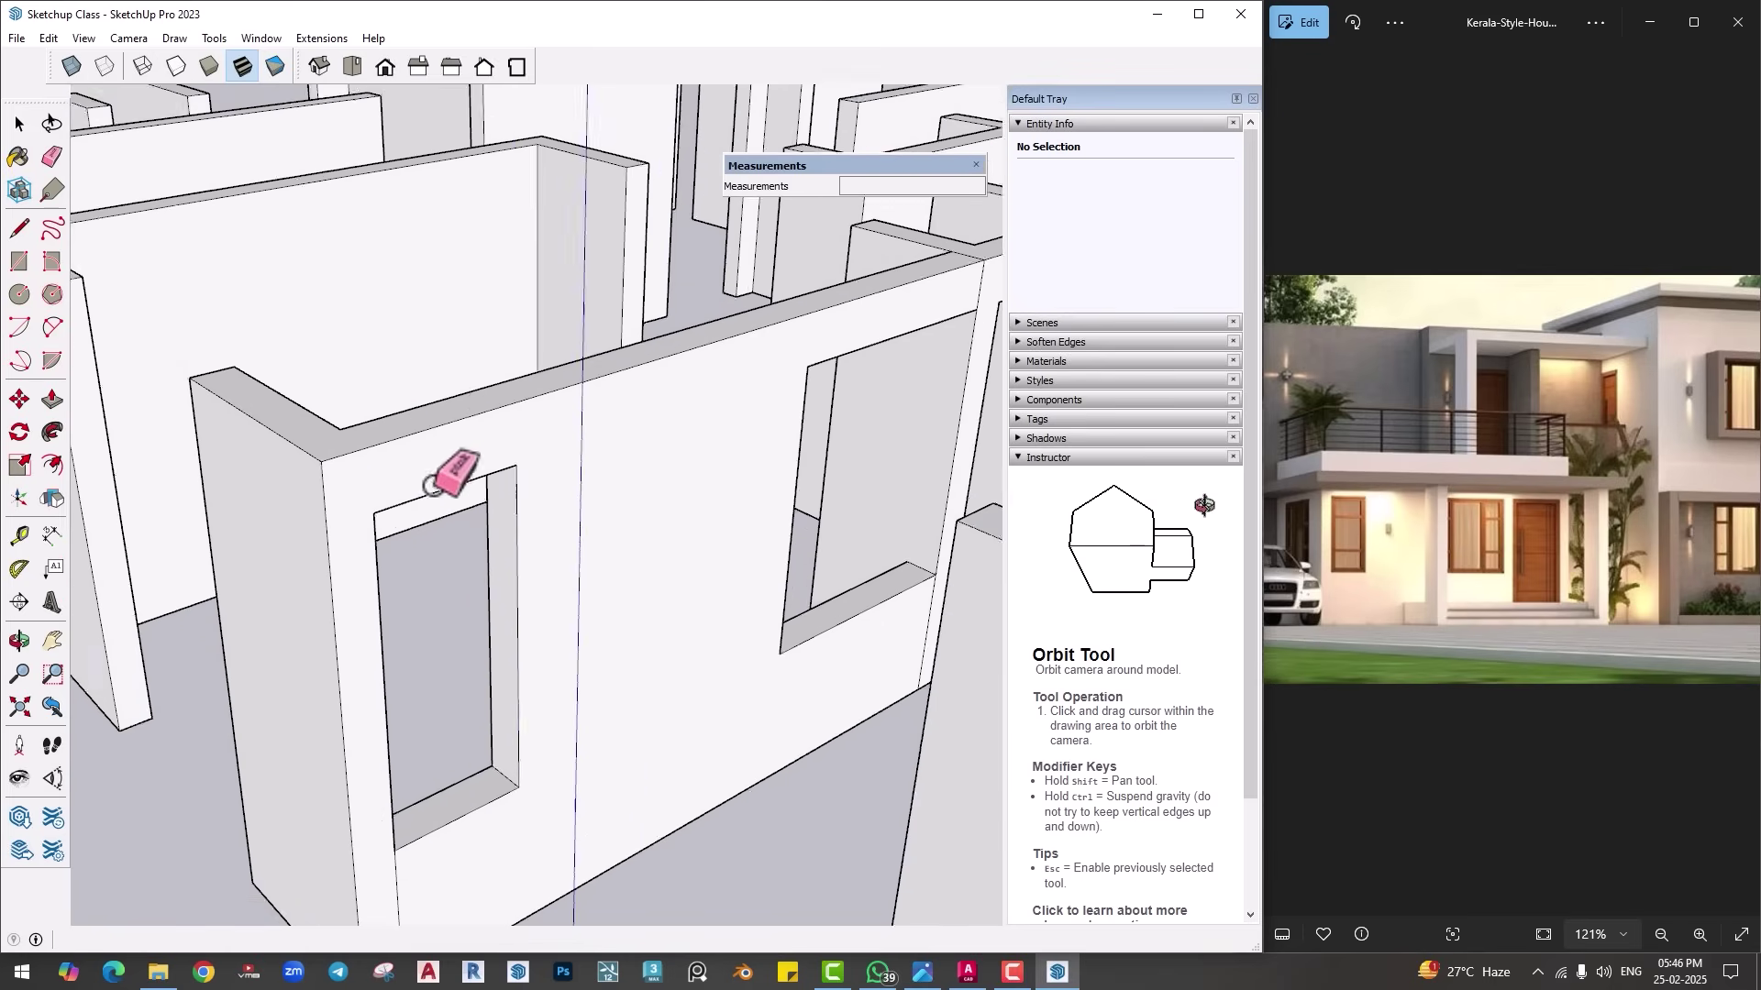
{"action": "scroll", "coordinate": [432, 485], "scroll_direction": "down", "scroll_amount": 10}
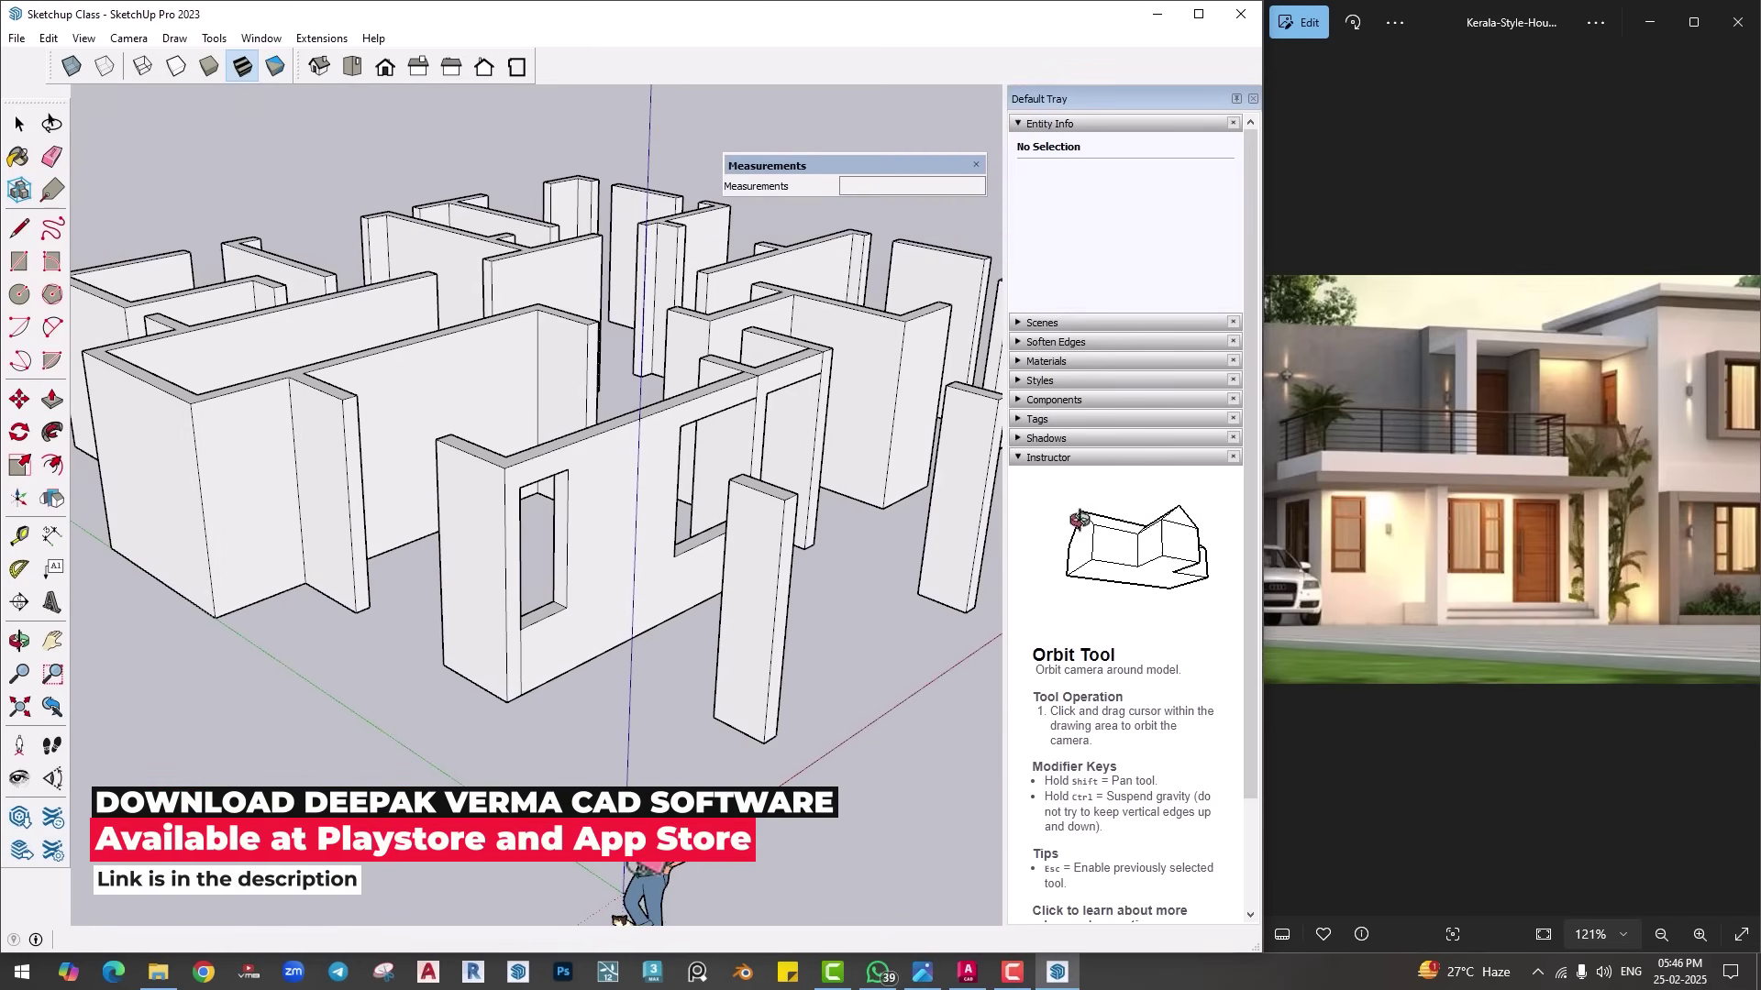
{"action": "left_click", "coordinate": [84, 38]}
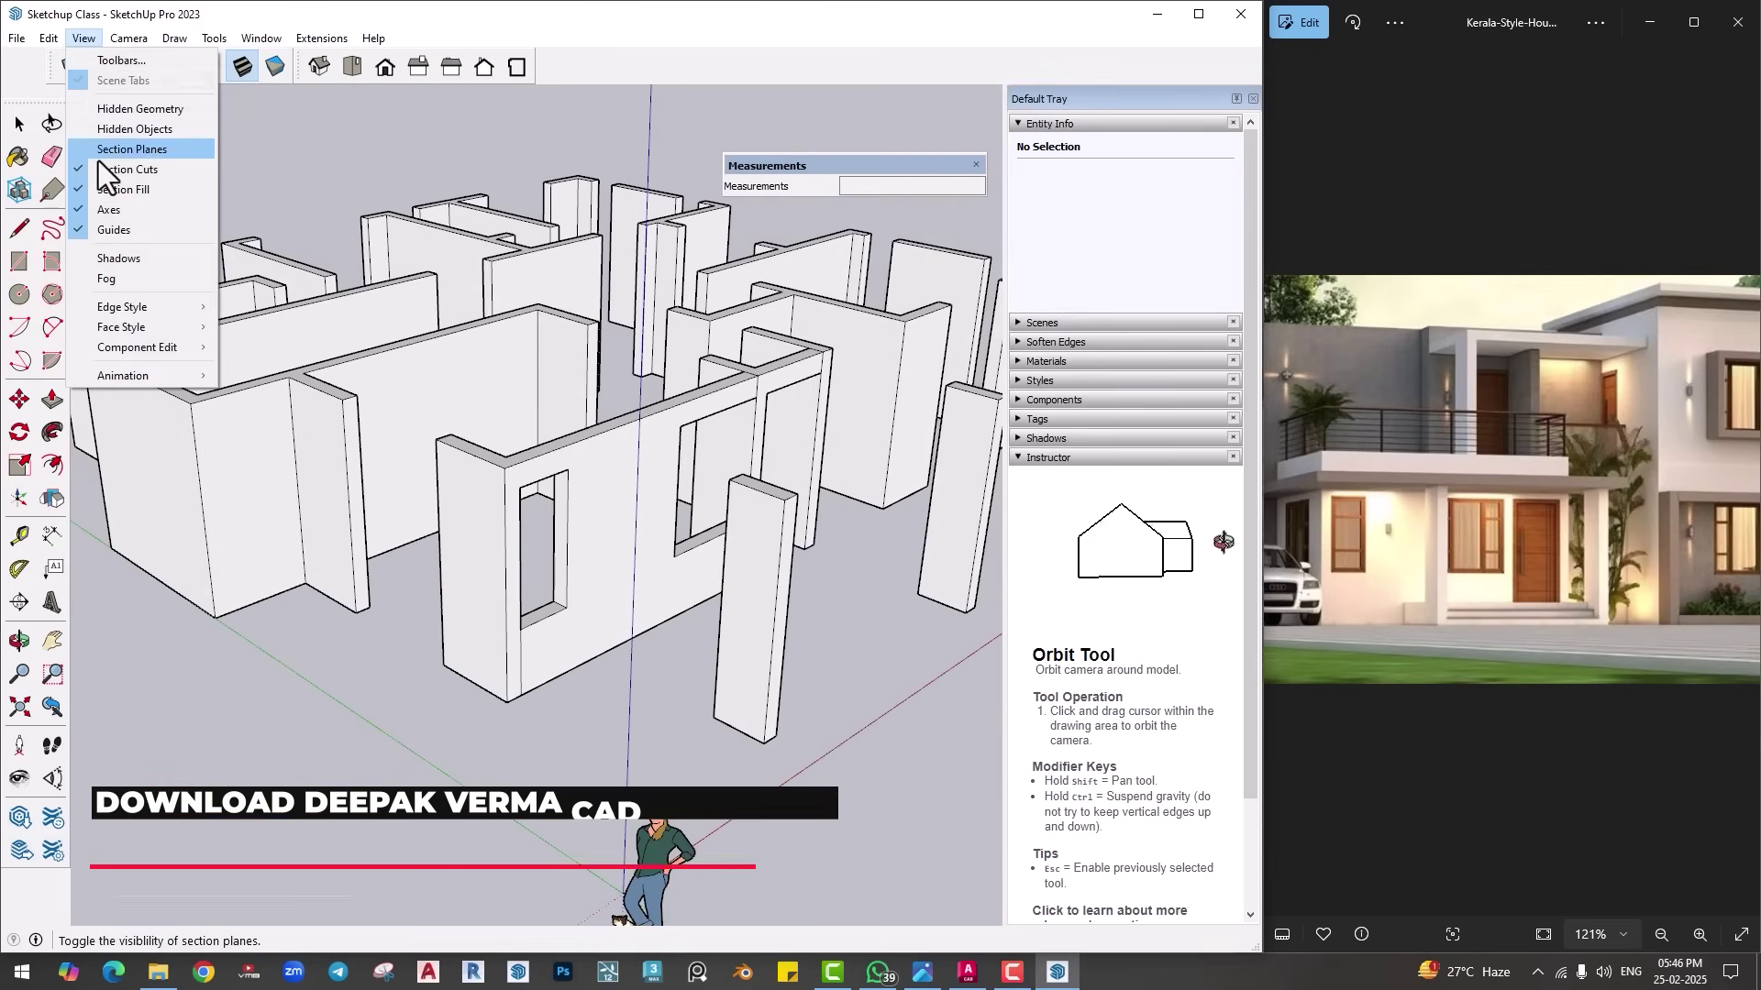
{"action": "left_click", "coordinate": [108, 215]}
Step: Hide the standing person component in front of the house walls
{"action": "middle_click_drag", "start_coordinate": [667, 734], "coordinate": [575, 655]}
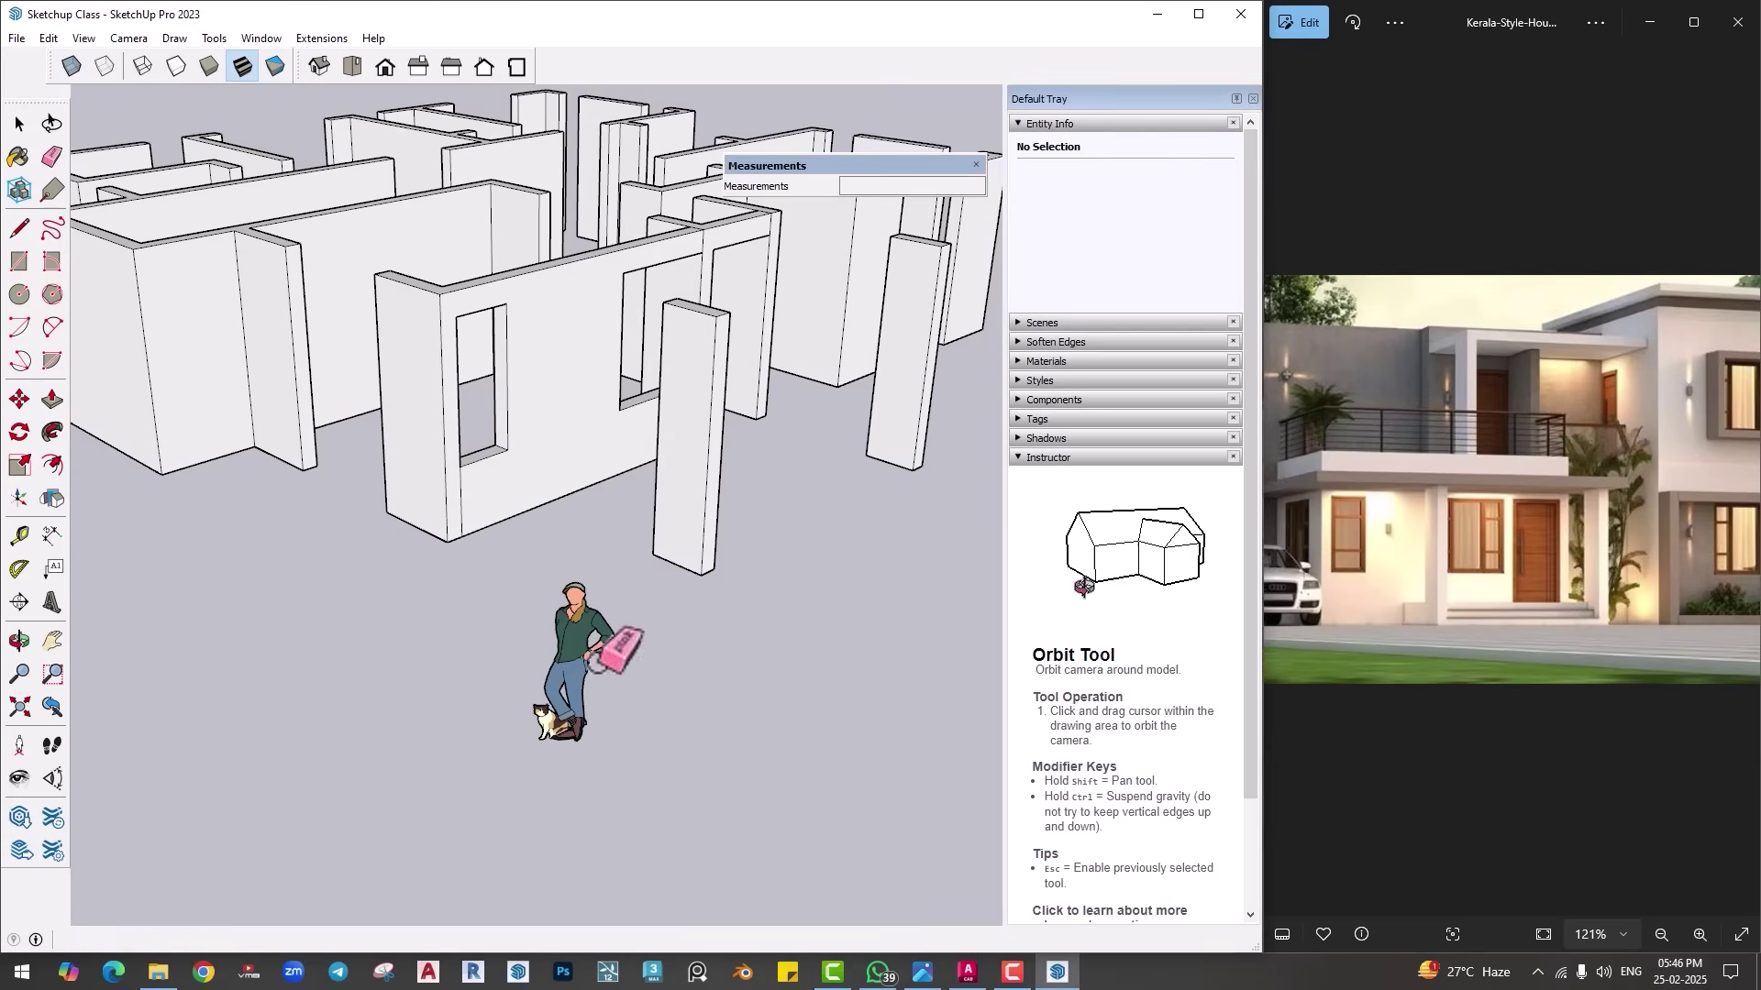
{"action": "key", "text": "space"}
{"action": "right_click", "coordinate": [575, 655]}
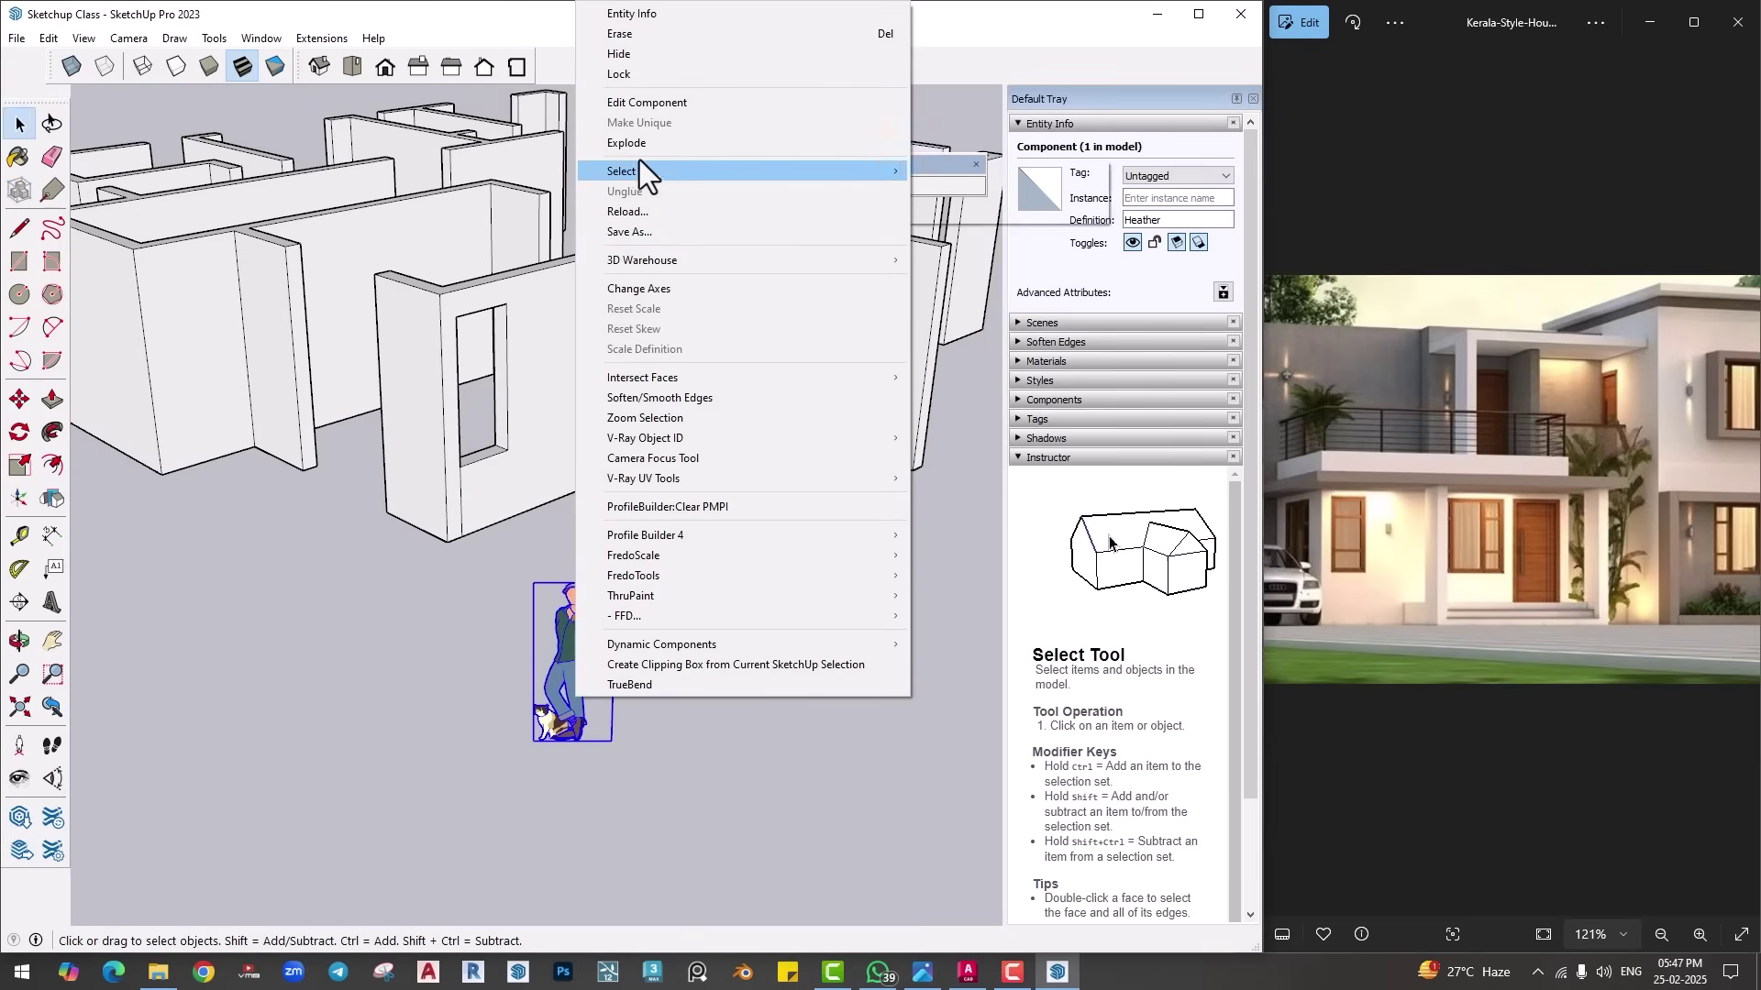
{"action": "left_click", "coordinate": [620, 55]}
Step: Examine the front walls, window openings and free-standing columns of the house model from several angles
{"action": "scroll", "coordinate": [461, 449], "scroll_direction": "up", "scroll_amount": 5}
{"action": "key", "text": "e"}
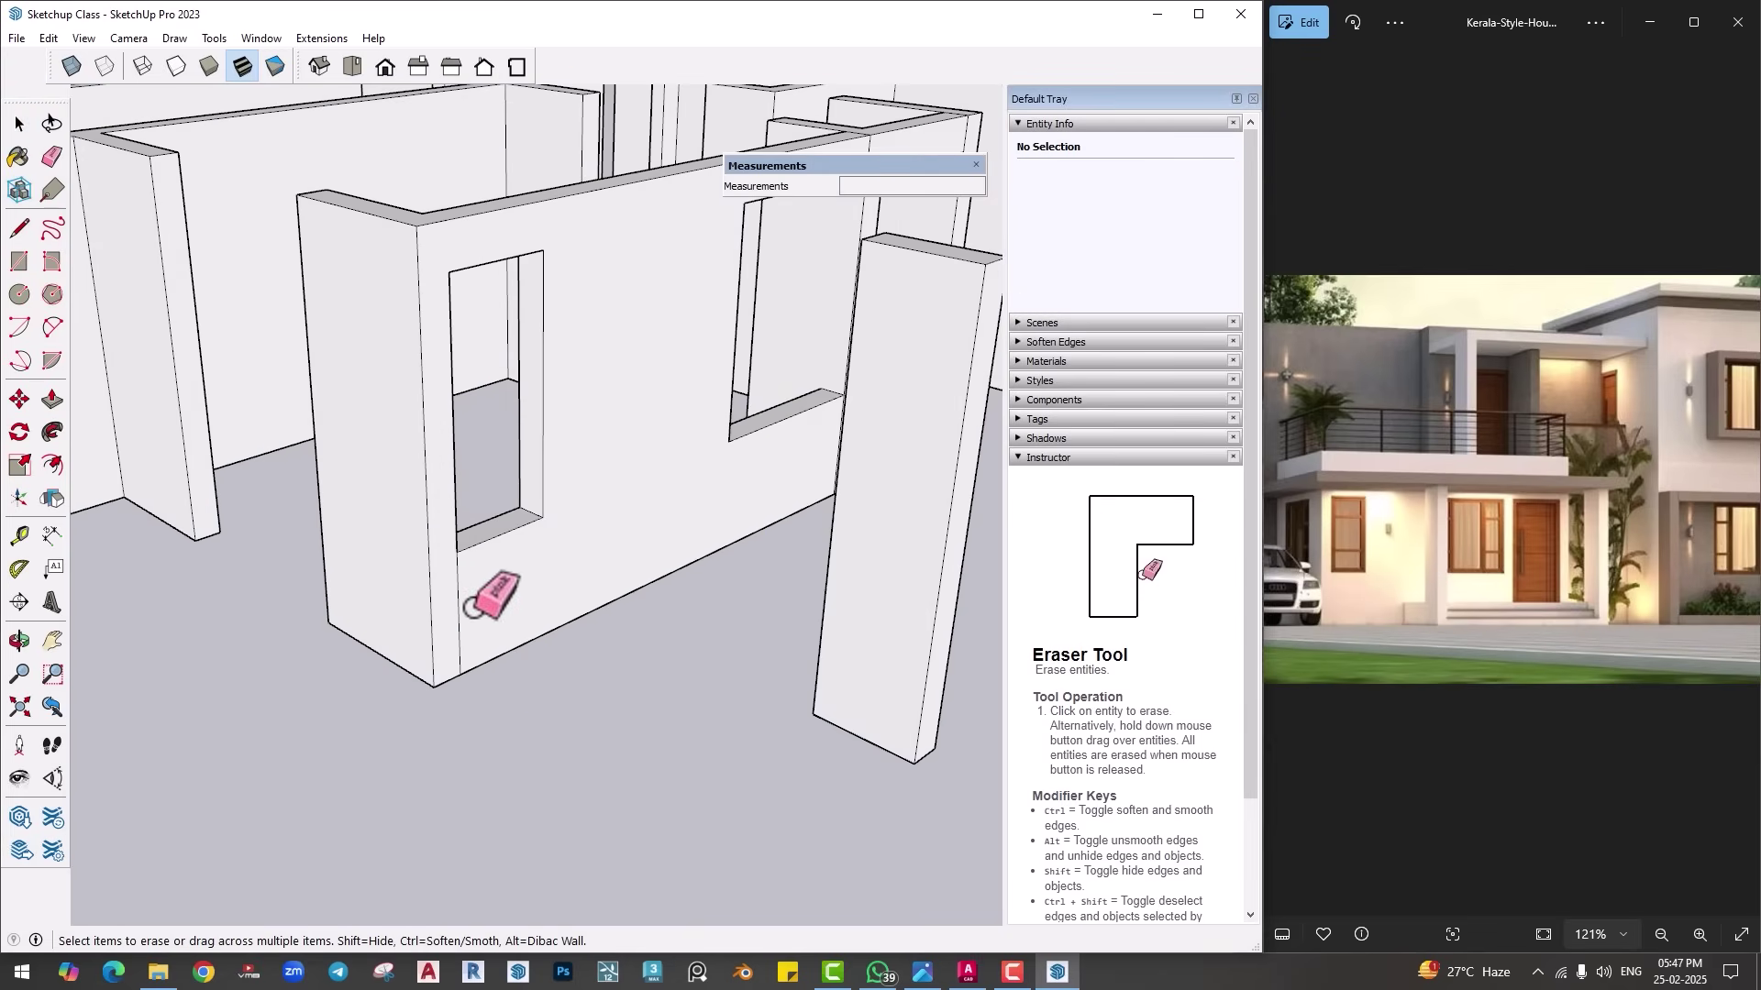
{"action": "mouse_move", "coordinate": [668, 472]}
{"action": "middle_mouse_down"}
{"action": "mouse_move", "coordinate": [577, 564]}
{"action": "mouse_move", "coordinate": [665, 323]}
{"action": "middle_mouse_up"}
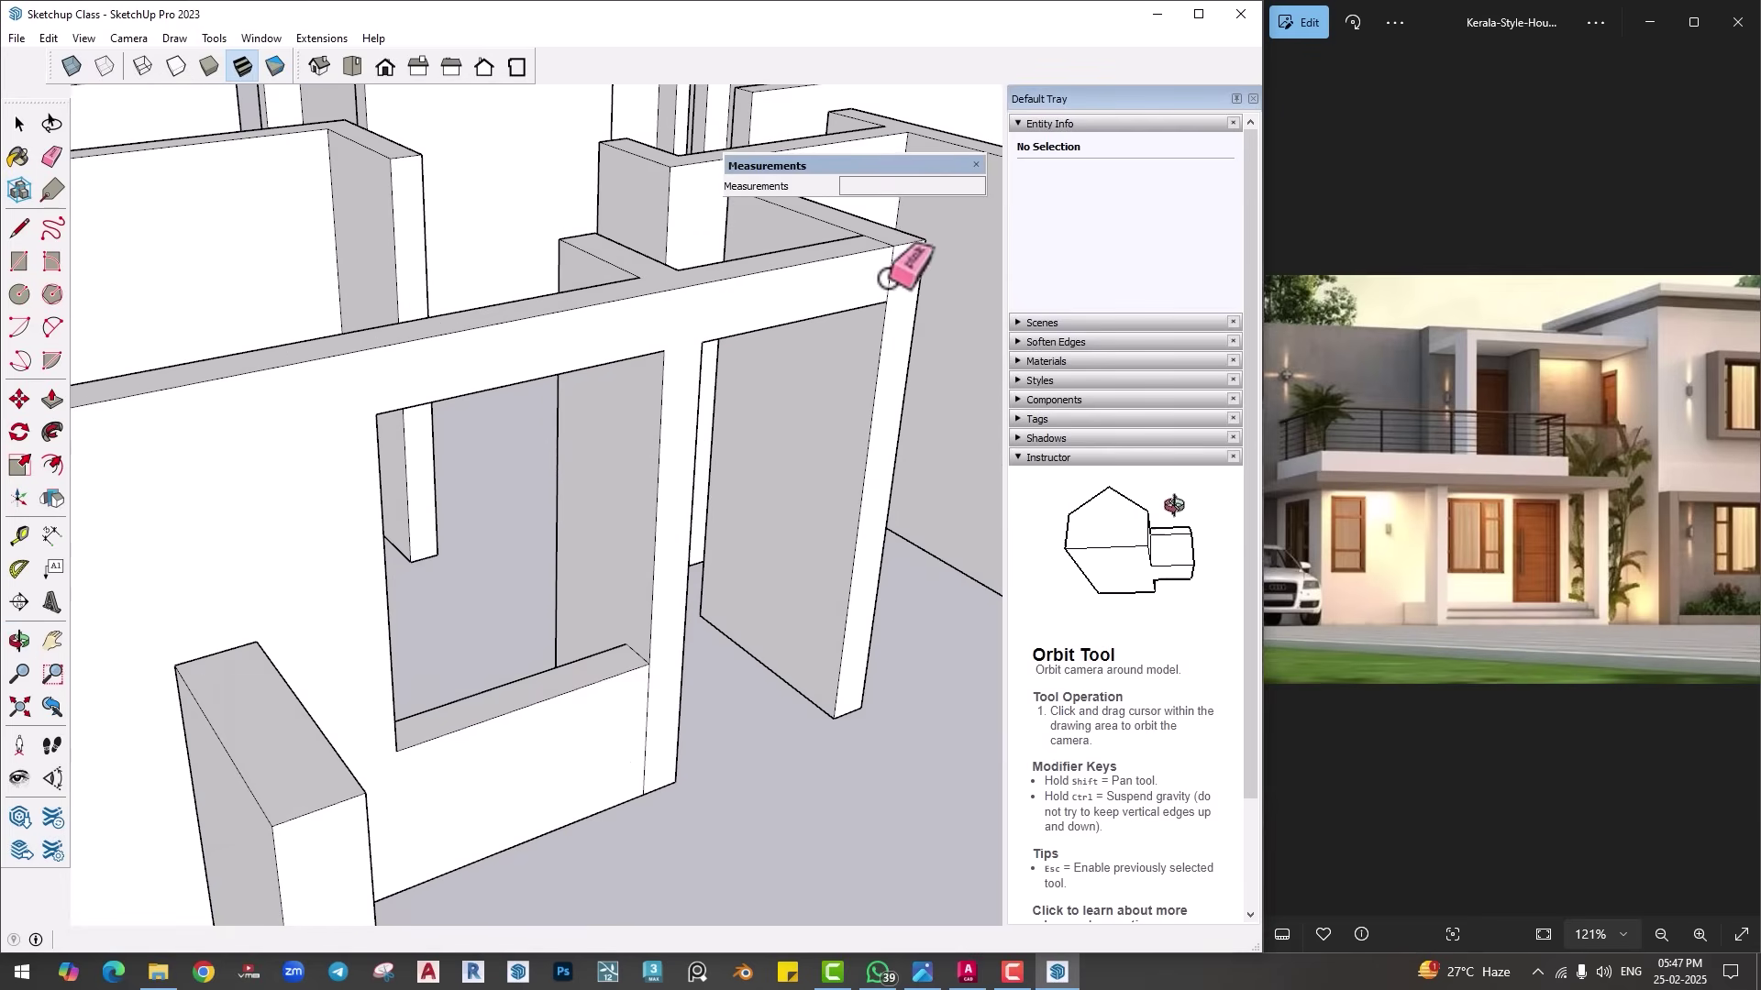
{"action": "mouse_move", "coordinate": [879, 240]}
{"action": "middle_mouse_down"}
{"action": "mouse_move", "coordinate": [863, 404]}
{"action": "mouse_move", "coordinate": [716, 630]}
{"action": "mouse_move", "coordinate": [330, 679]}
{"action": "mouse_move", "coordinate": [393, 688]}
{"action": "mouse_move", "coordinate": [917, 619]}
{"action": "mouse_move", "coordinate": [816, 674]}
{"action": "mouse_move", "coordinate": [668, 519]}
{"action": "mouse_move", "coordinate": [991, 609]}
{"action": "mouse_move", "coordinate": [559, 553]}
{"action": "mouse_move", "coordinate": [480, 523]}
{"action": "mouse_move", "coordinate": [397, 527]}
{"action": "mouse_move", "coordinate": [349, 554]}
{"action": "middle_mouse_up"}
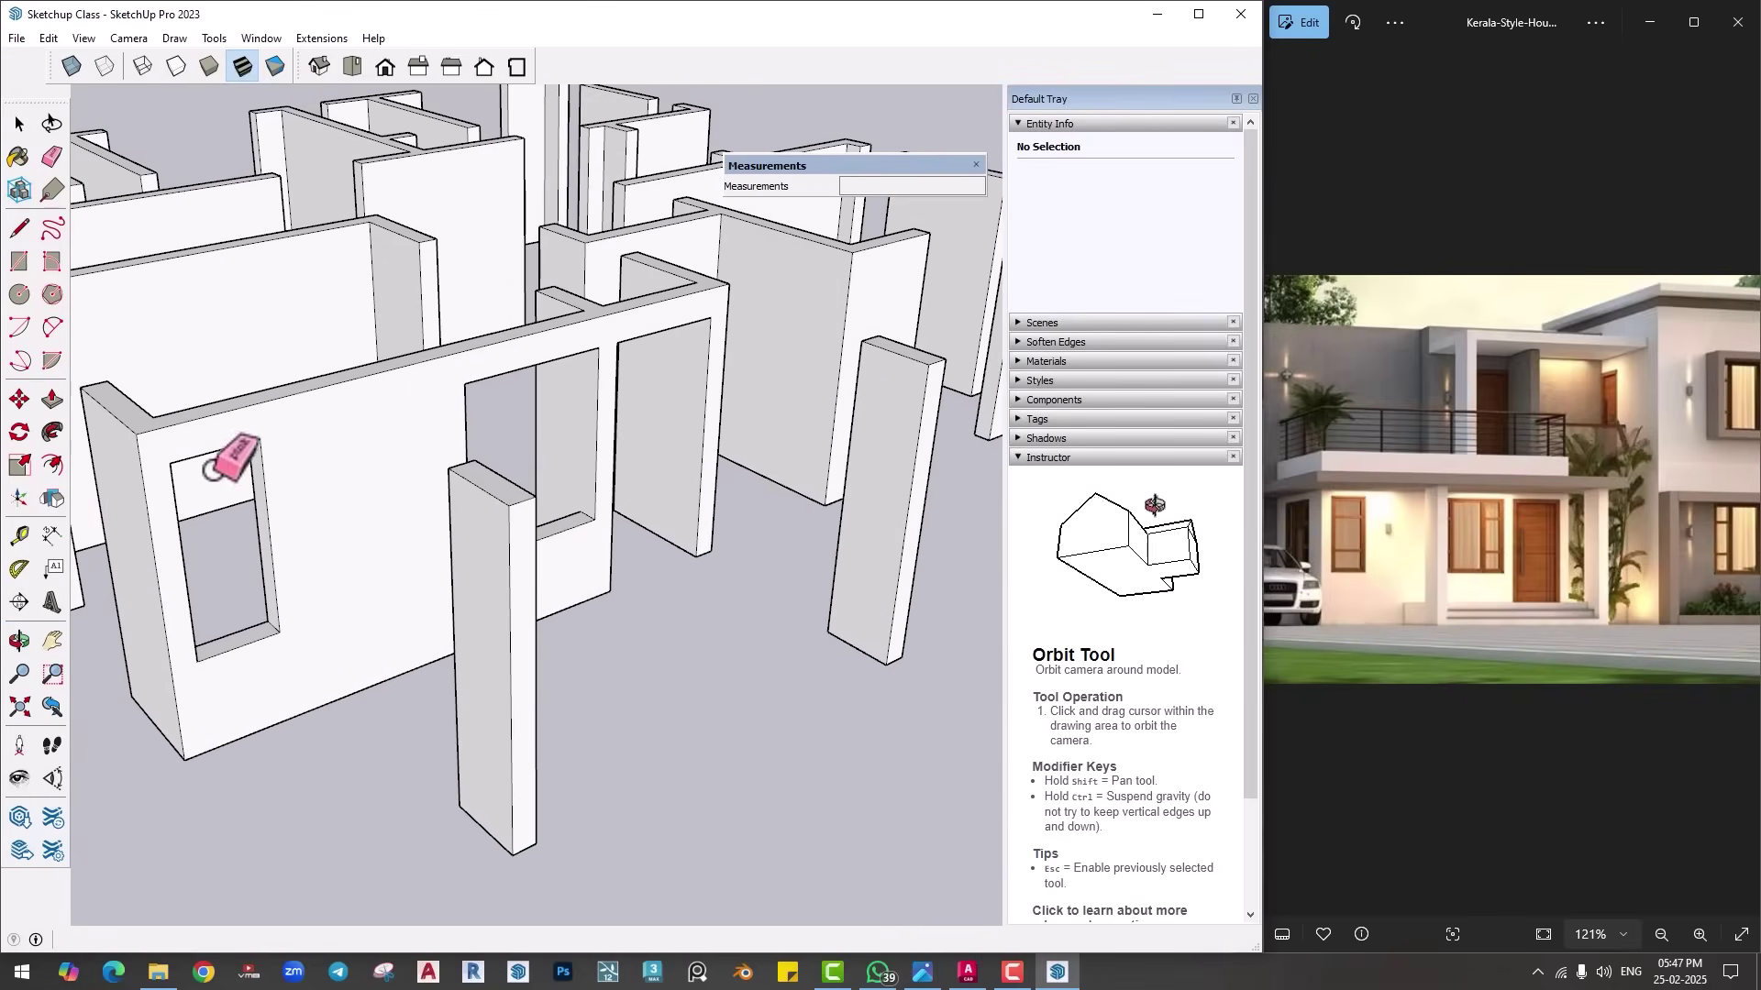
{"action": "scroll", "coordinate": [508, 459], "scroll_direction": "down", "scroll_amount": 3}
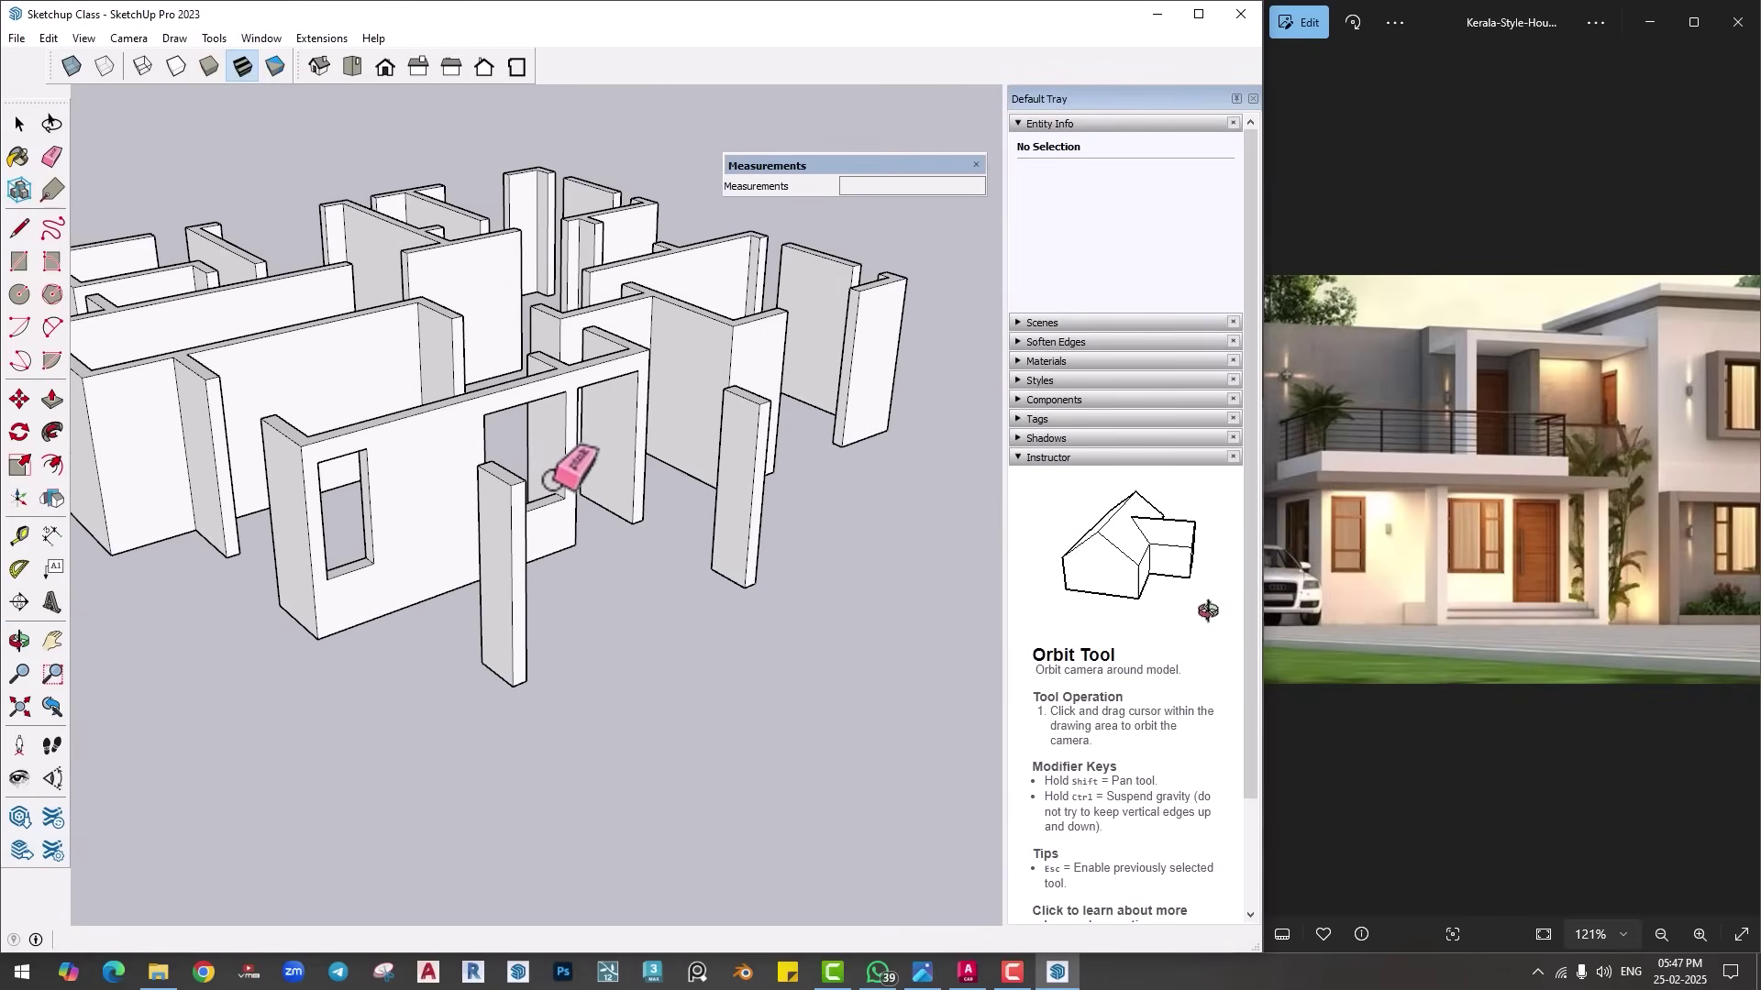
{"action": "scroll", "coordinate": [530, 456], "scroll_direction": "up", "scroll_amount": 2}
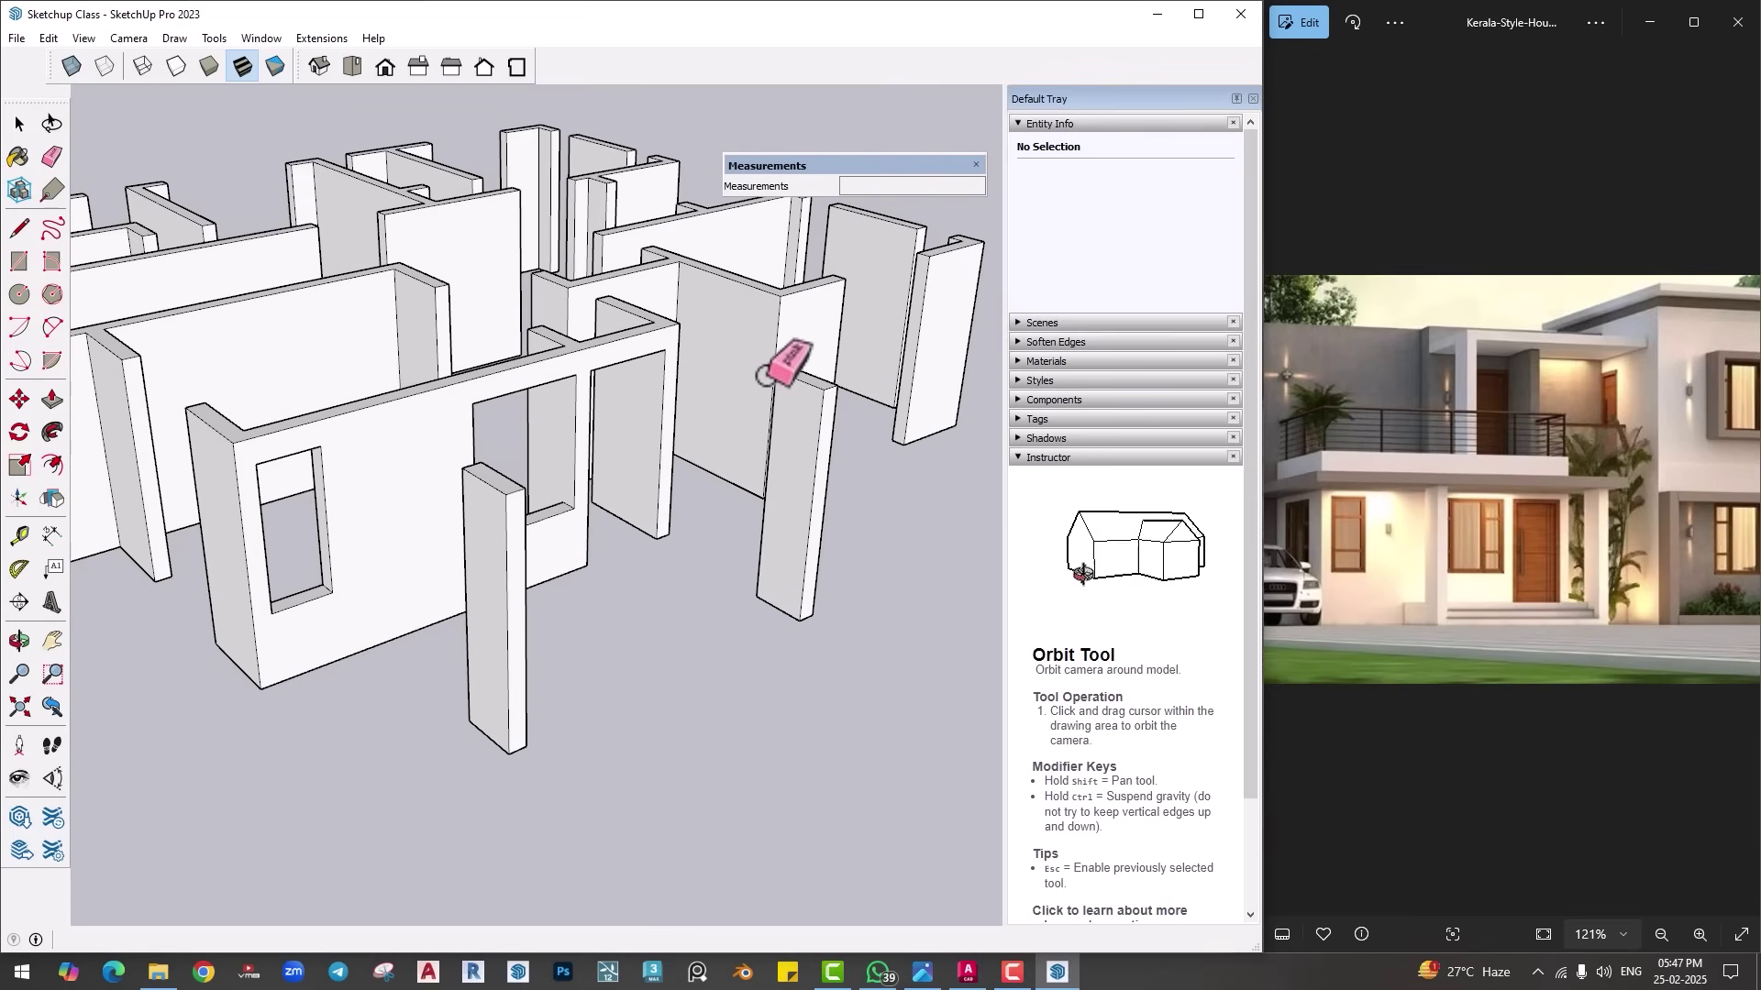
{"action": "scroll", "coordinate": [650, 426], "scroll_direction": "down", "scroll_amount": 3}
{"action": "middle_click_drag", "start_coordinate": [707, 463], "coordinate": [11, 551]}
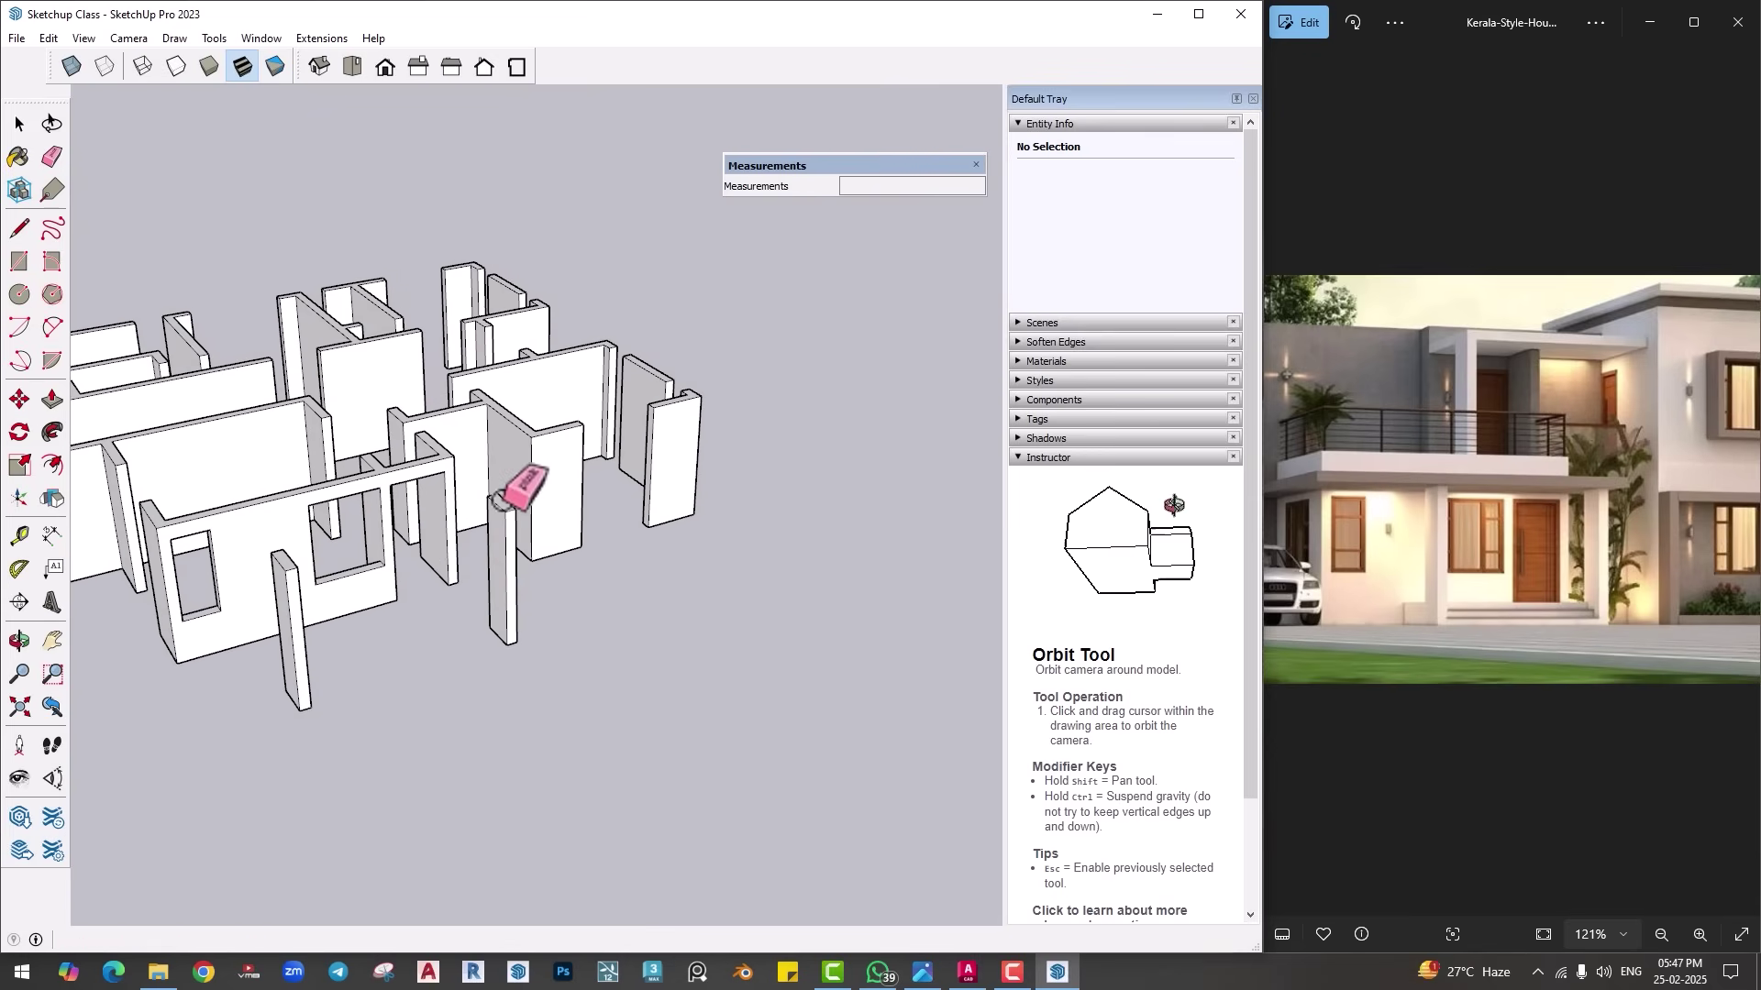
Step: Draw a small rectangle in an empty area away from the house and Push/Pull it up into a tall box
{"action": "middle_click_drag", "start_coordinate": [459, 429], "coordinate": [541, 605]}
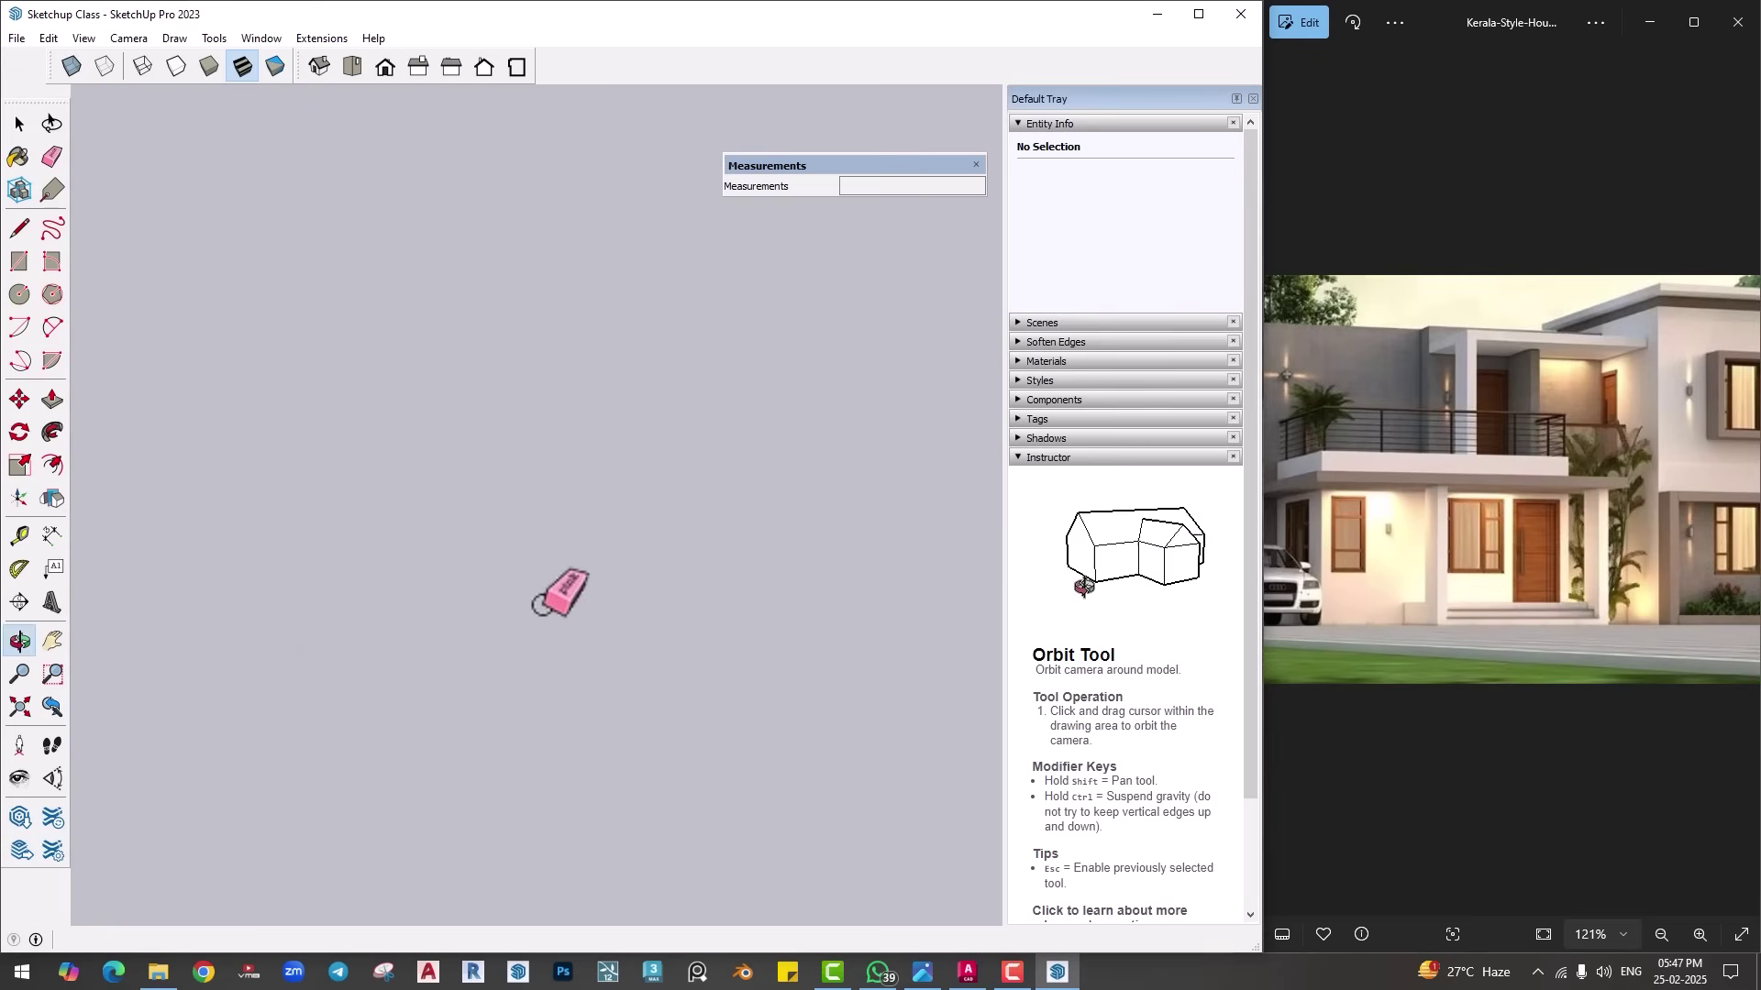
{"action": "key", "text": "r"}
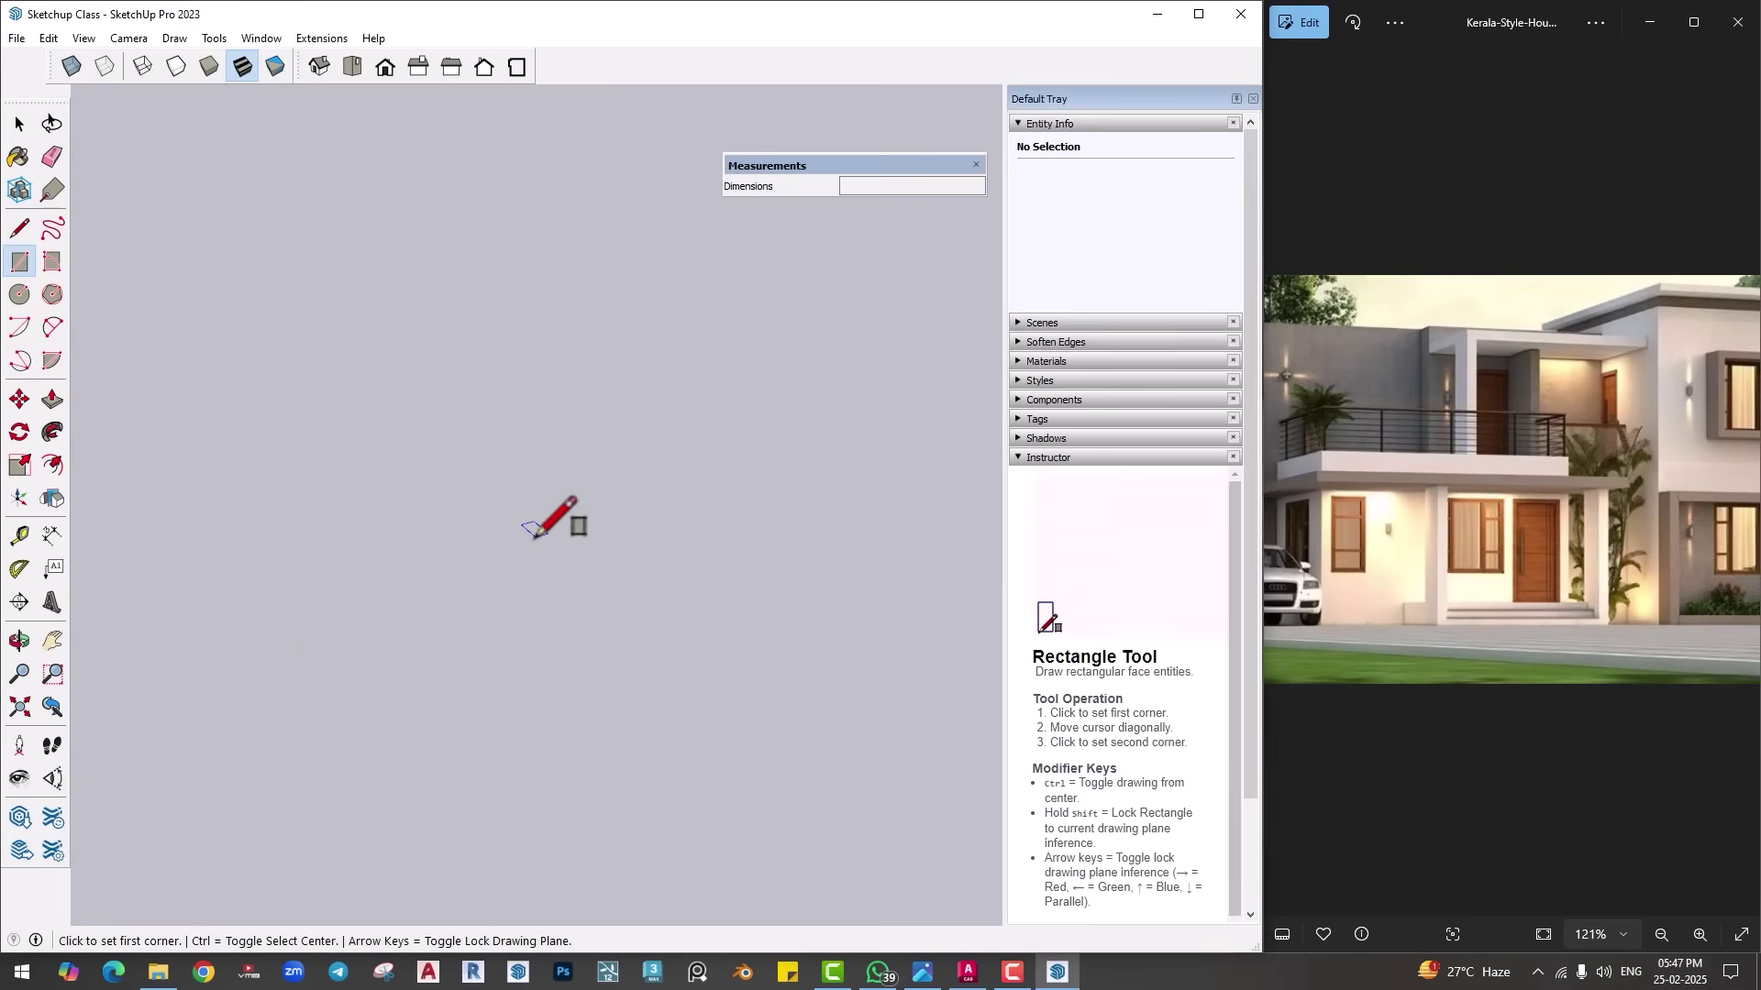
{"action": "left_click", "coordinate": [481, 549]}
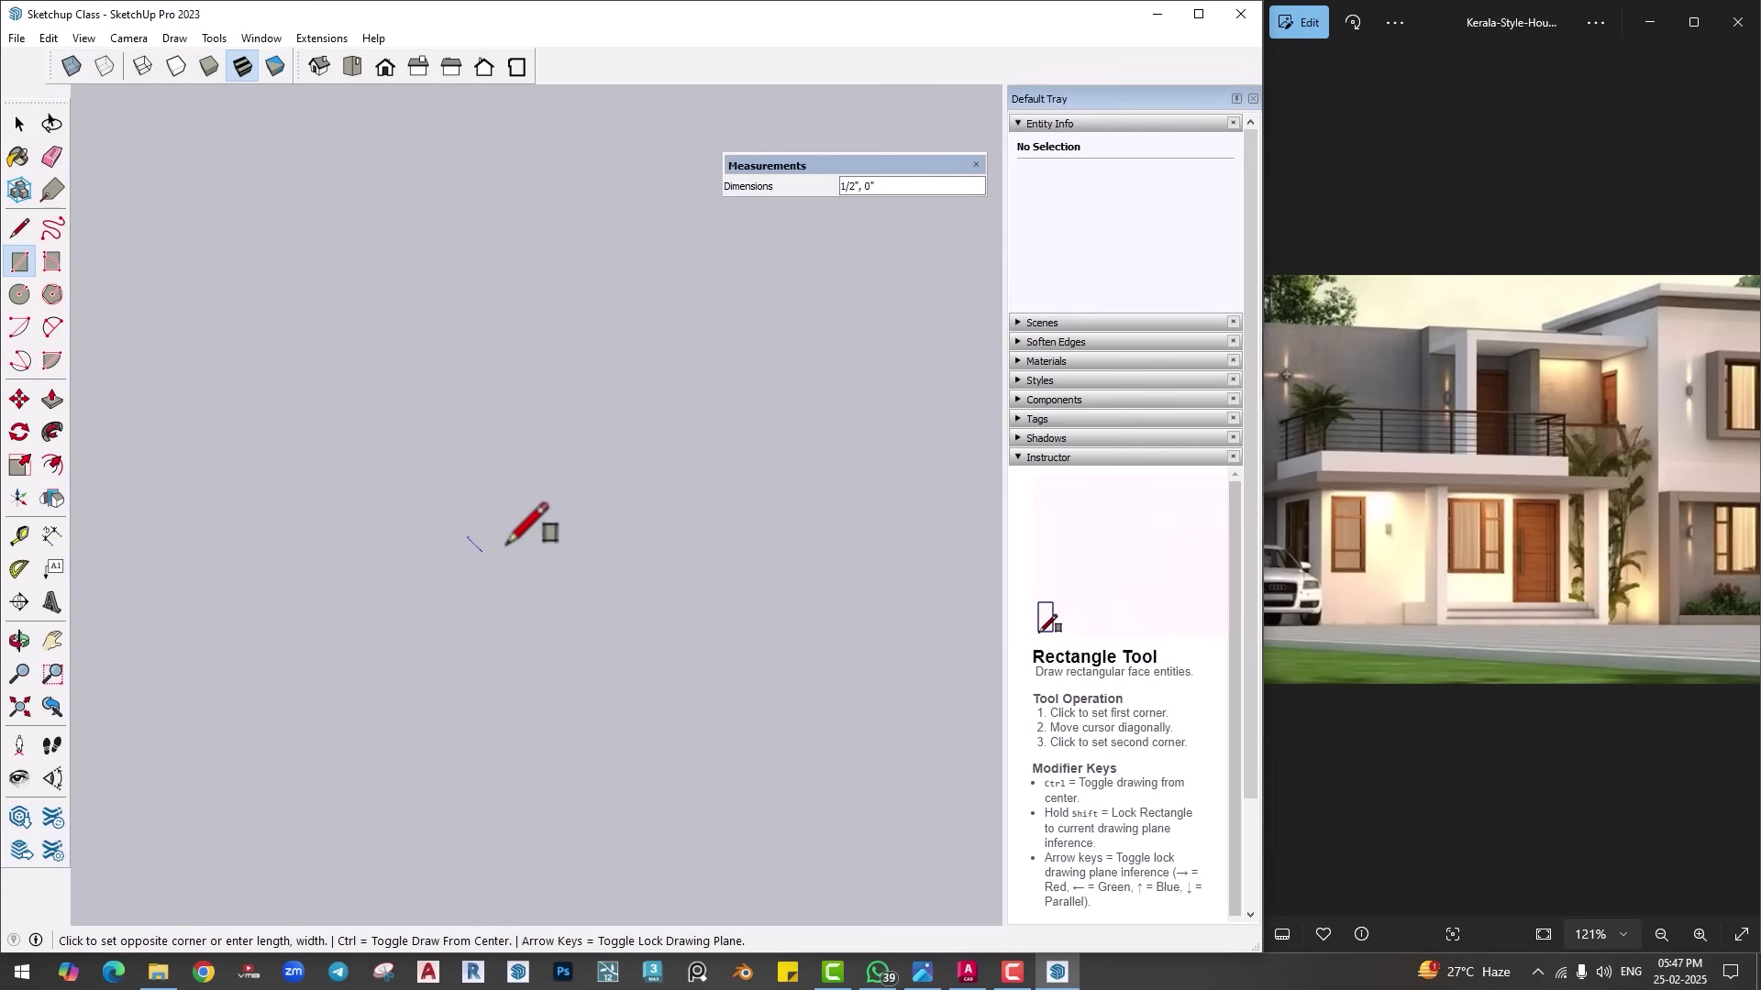
{"action": "left_click", "coordinate": [542, 541]}
{"action": "key", "text": "p"}
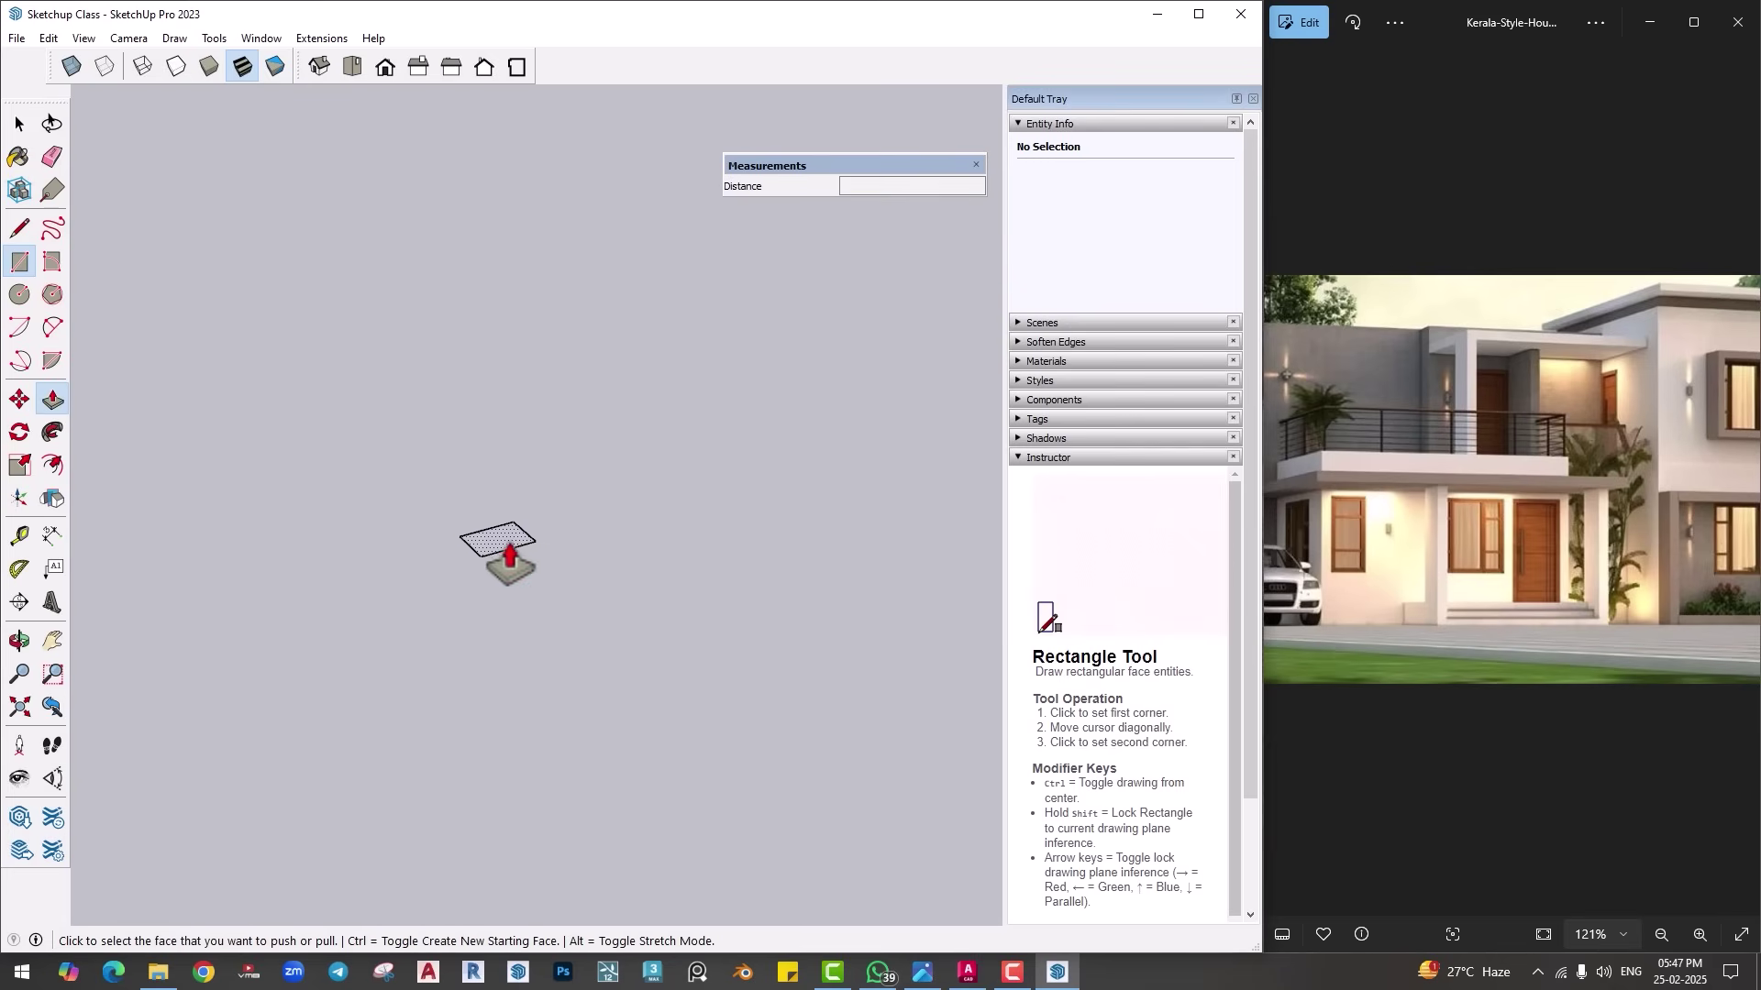
{"action": "left_click", "coordinate": [502, 543]}
{"action": "middle_click_drag", "start_coordinate": [516, 470], "coordinate": [486, 514]}
{"action": "key", "text": "space"}
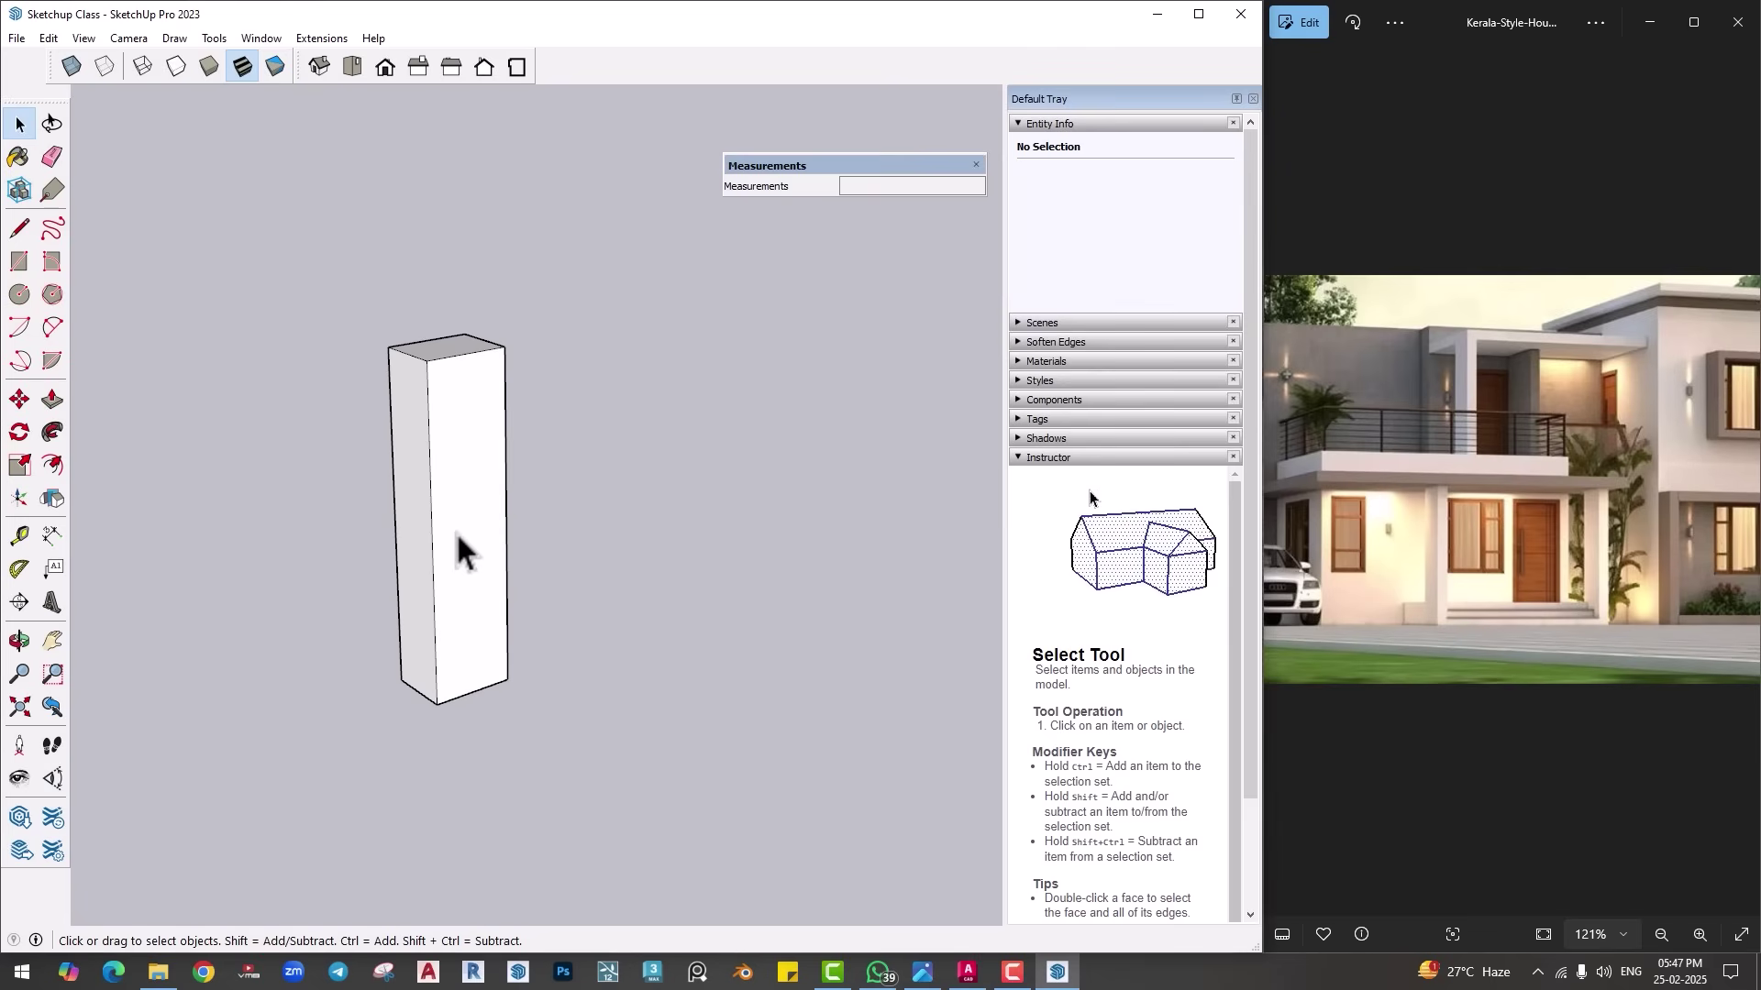
Step: Delete the front face of the tall box
{"action": "left_click", "coordinate": [455, 471]}
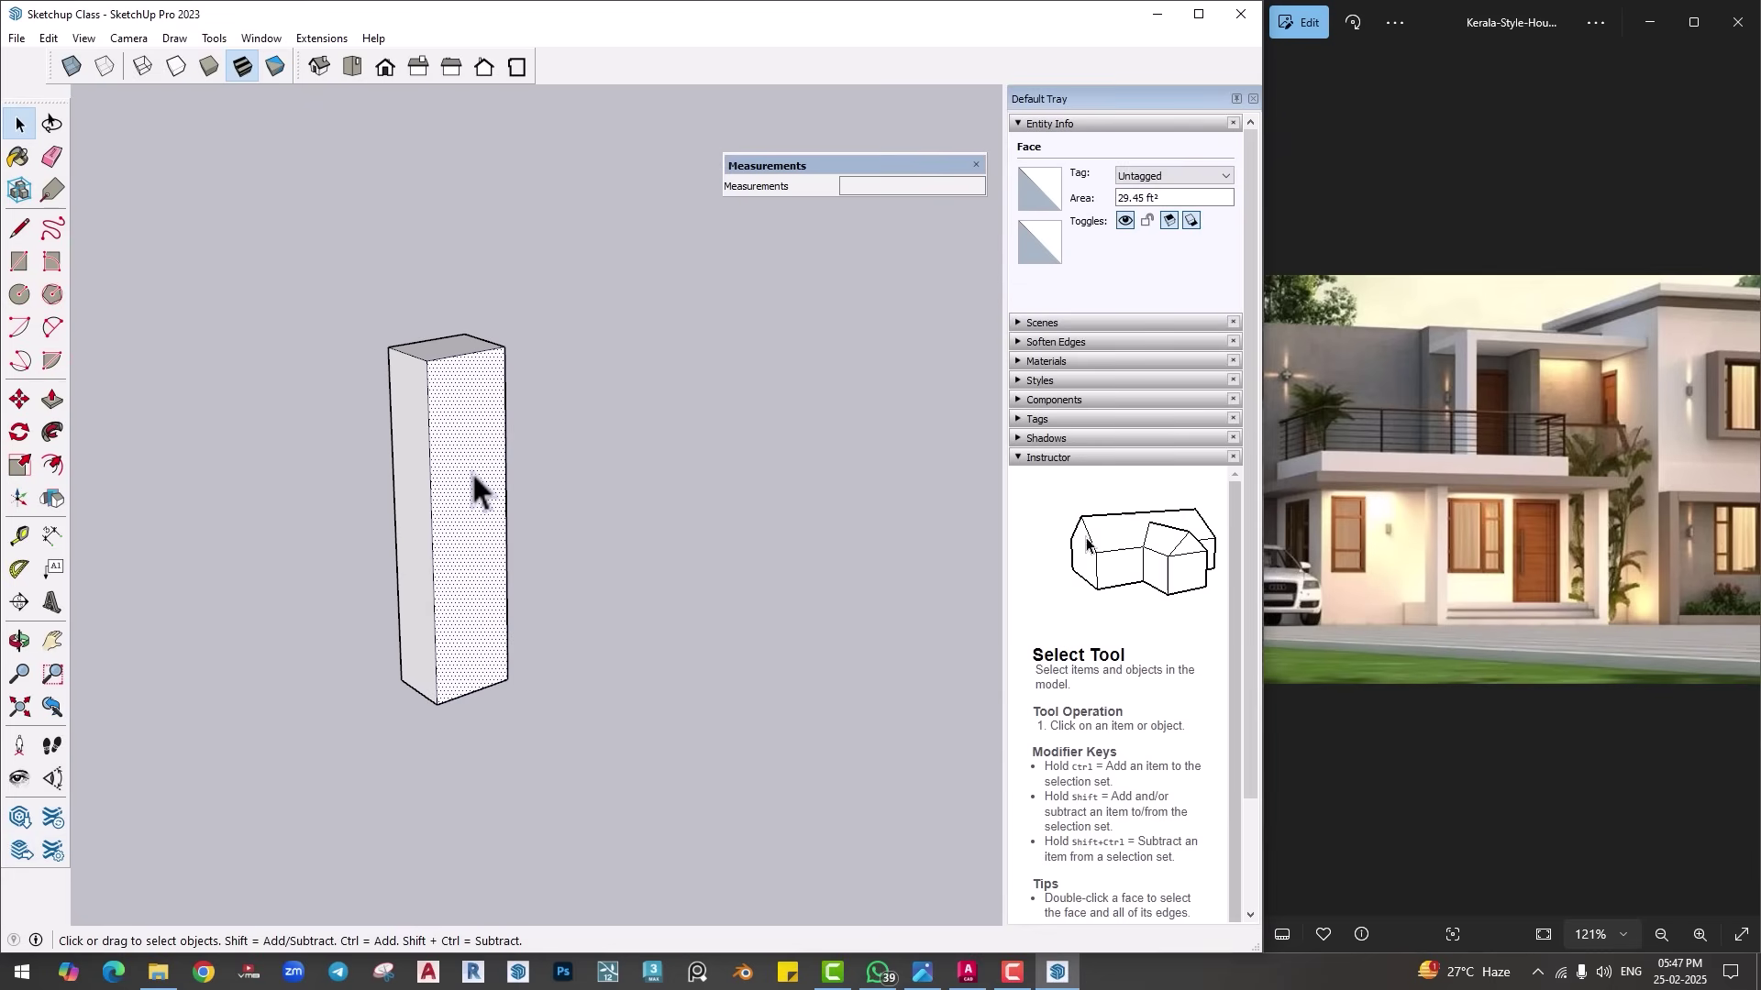
{"action": "scroll", "coordinate": [471, 472], "scroll_direction": "up", "scroll_amount": 1}
{"action": "key", "text": "Delete"}
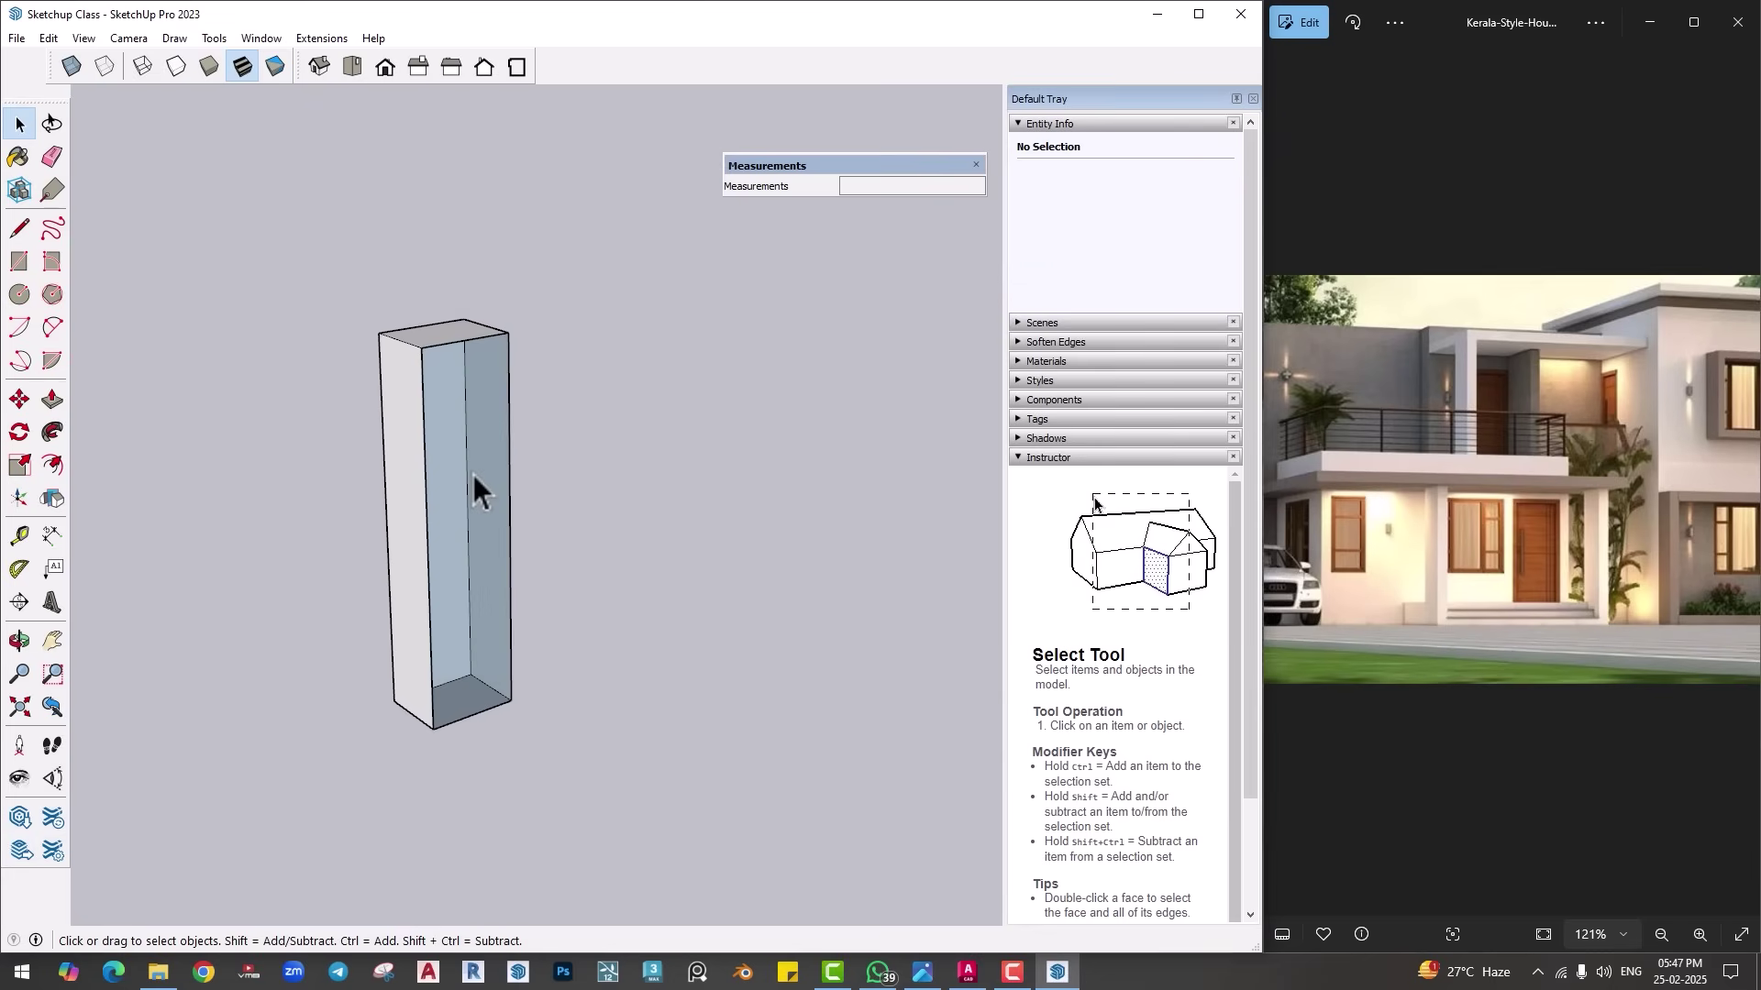
Step: Rebuild the missing front face by drawing a diagonal line between opposite corners, and erase that diagonal
{"action": "key", "text": "l"}
{"action": "left_click", "coordinate": [420, 347]}
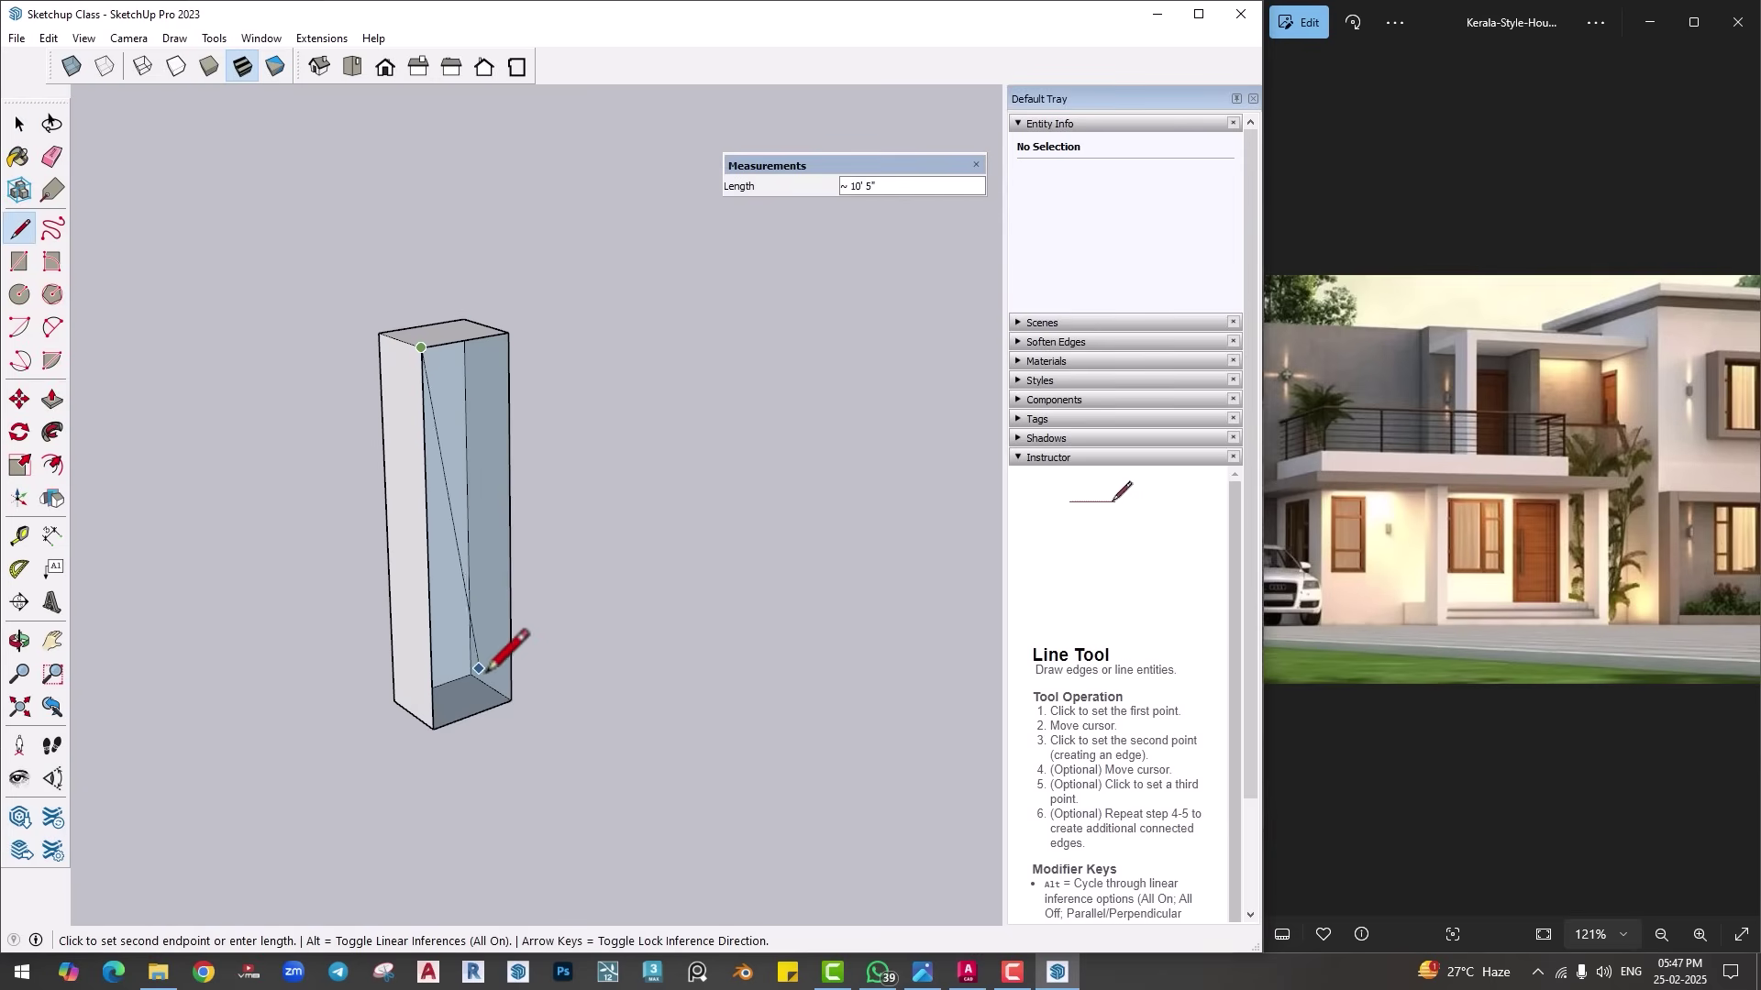
{"action": "left_click", "coordinate": [510, 699]}
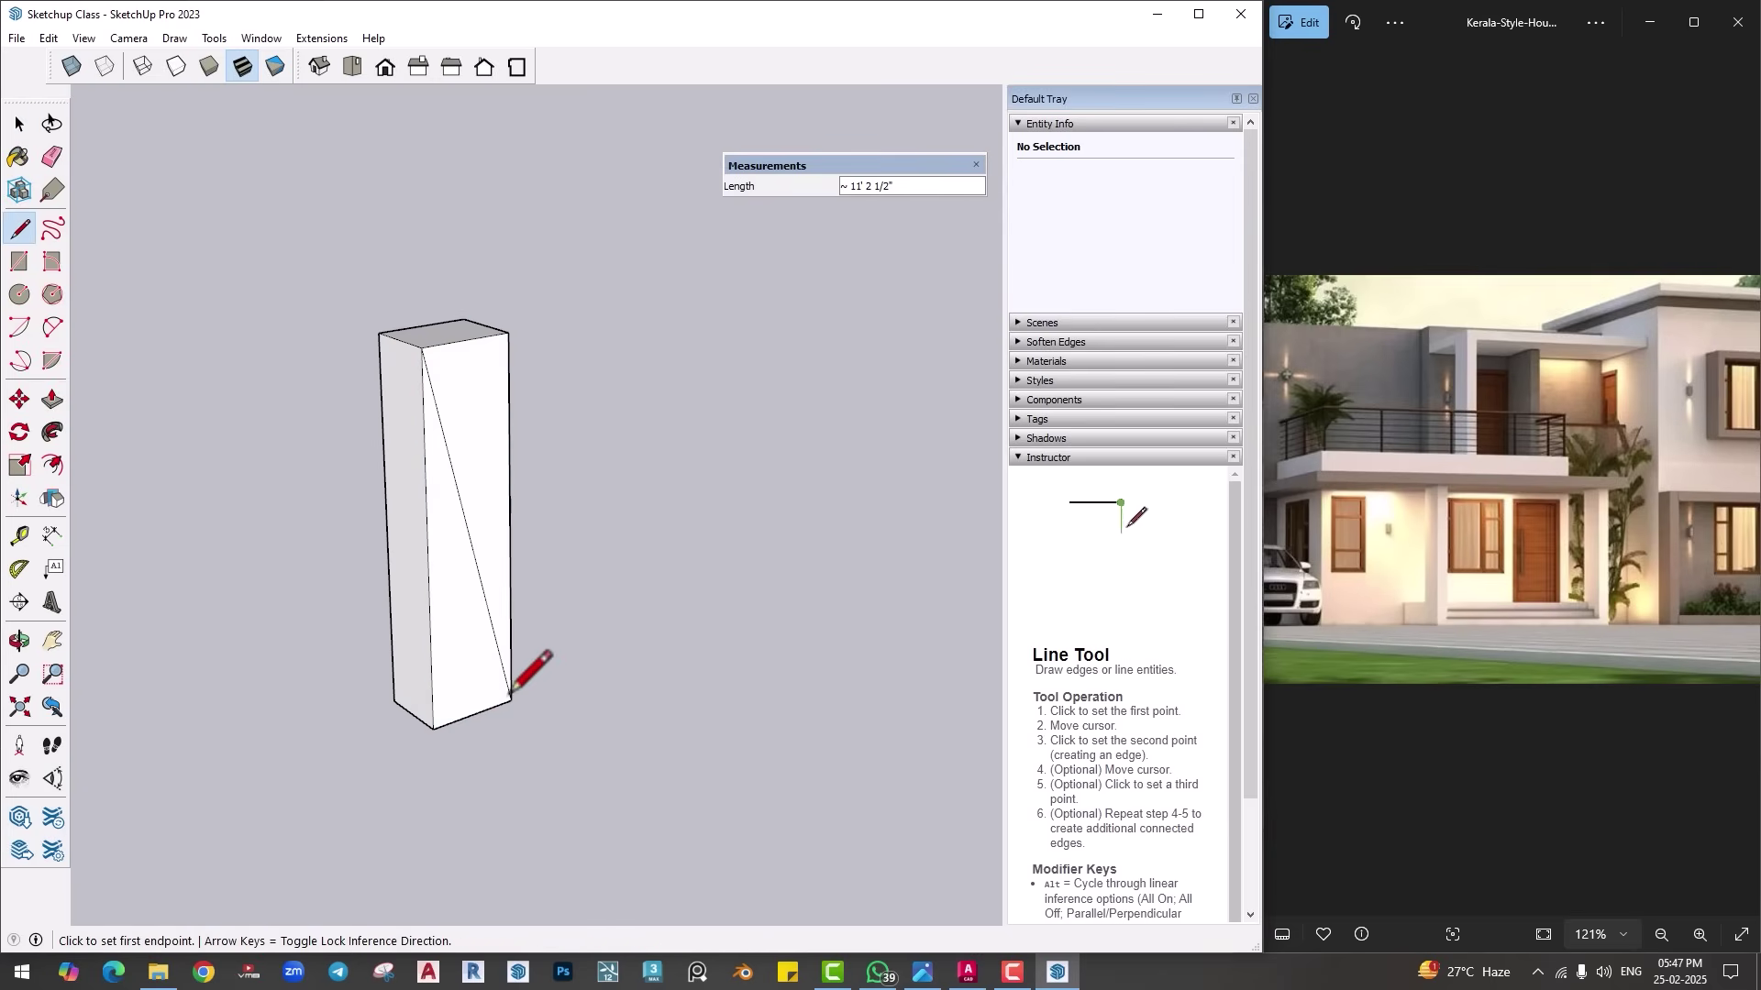
{"action": "key", "text": "e"}
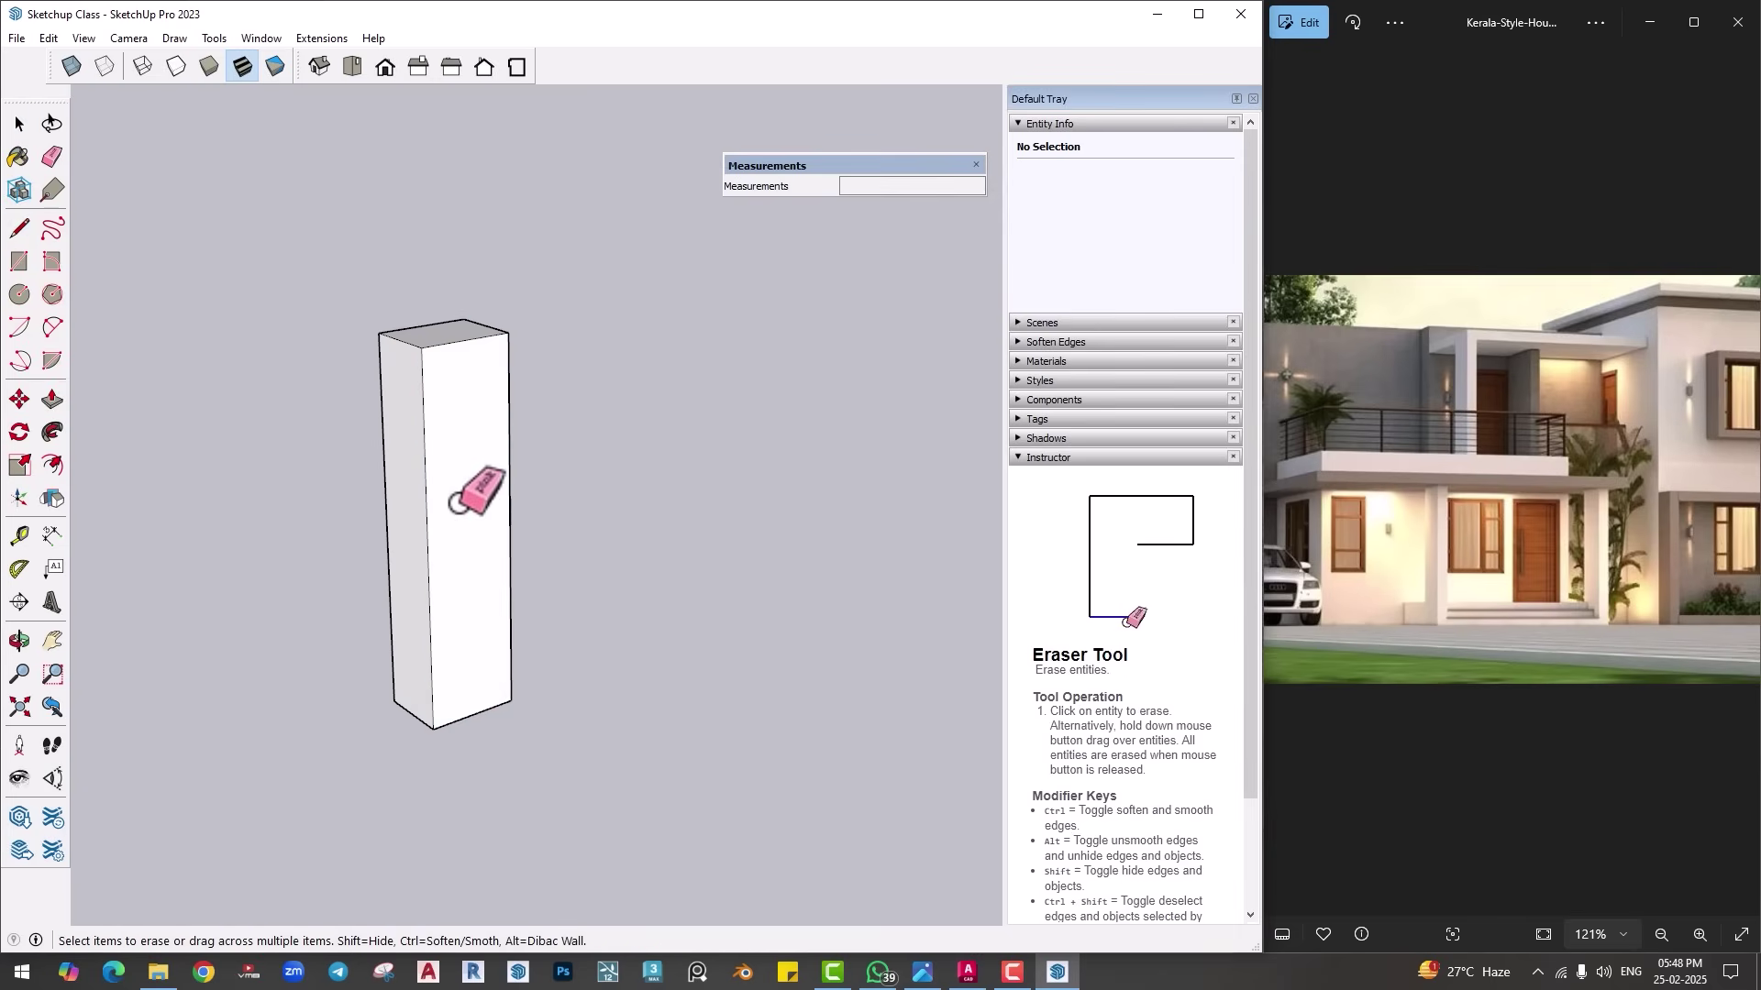
Step: Select the front face with its edges and the tall box's entire connected geometry, and clear the selection
{"action": "key", "text": "space"}
{"action": "double_click", "coordinate": [460, 480]}
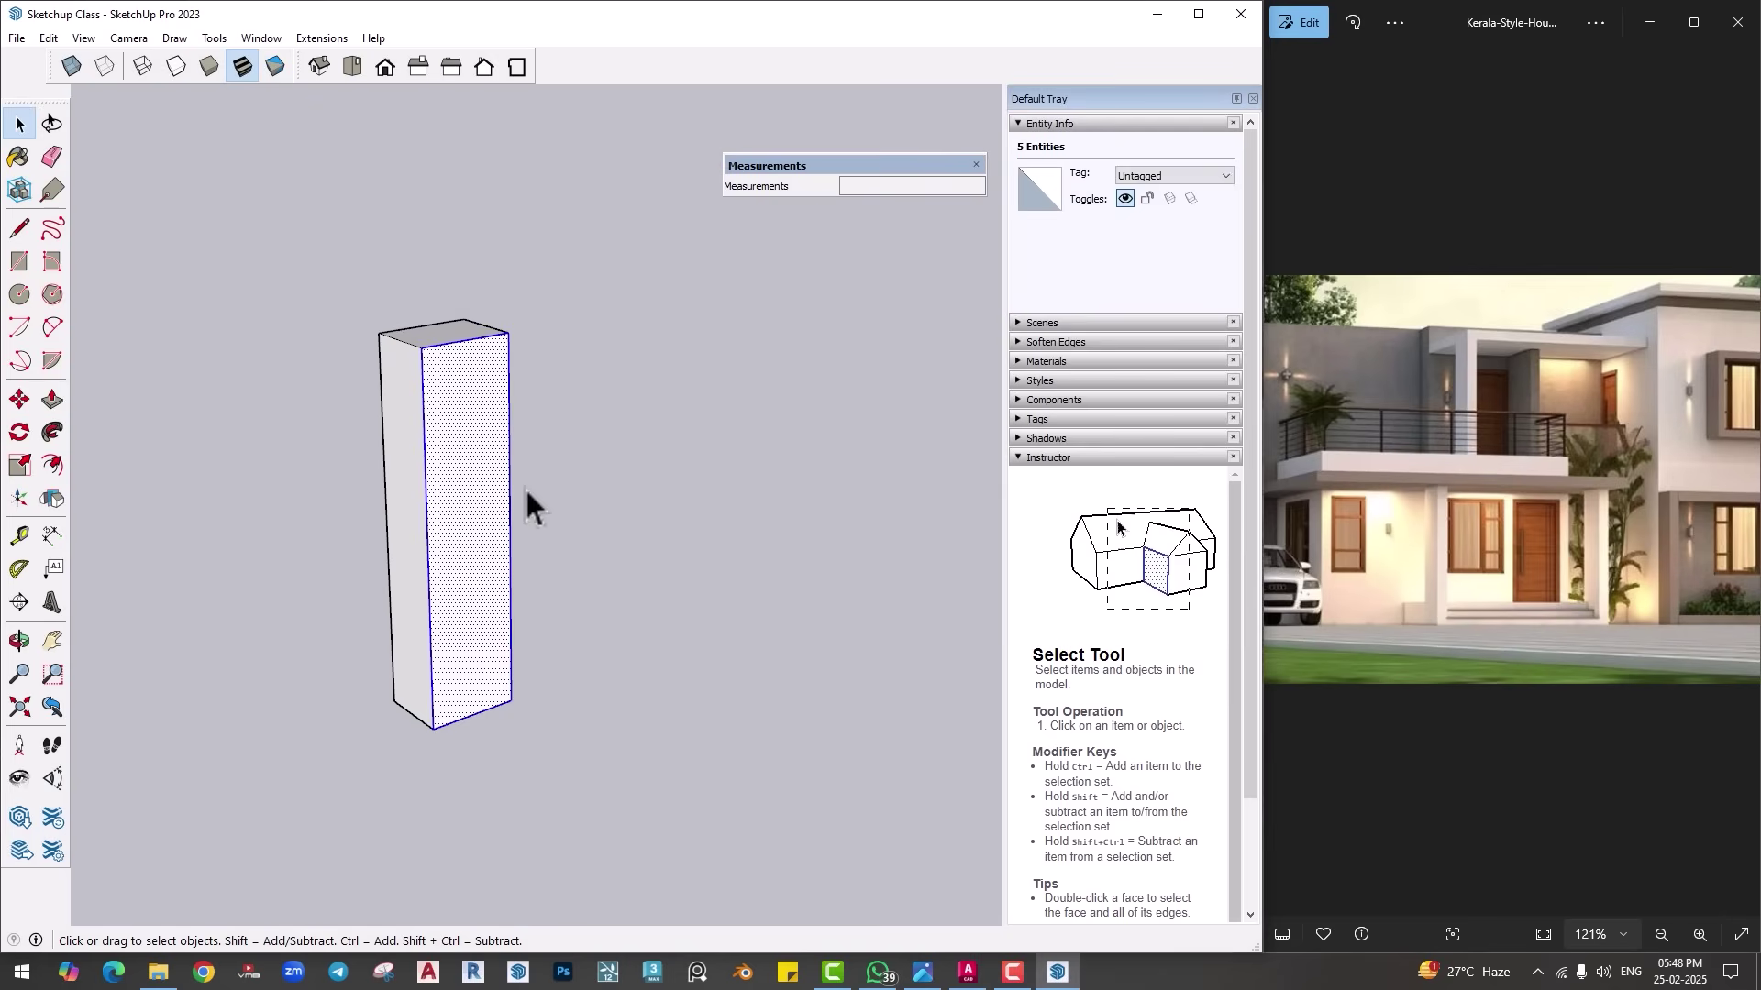
{"action": "triple_click", "coordinate": [475, 470]}
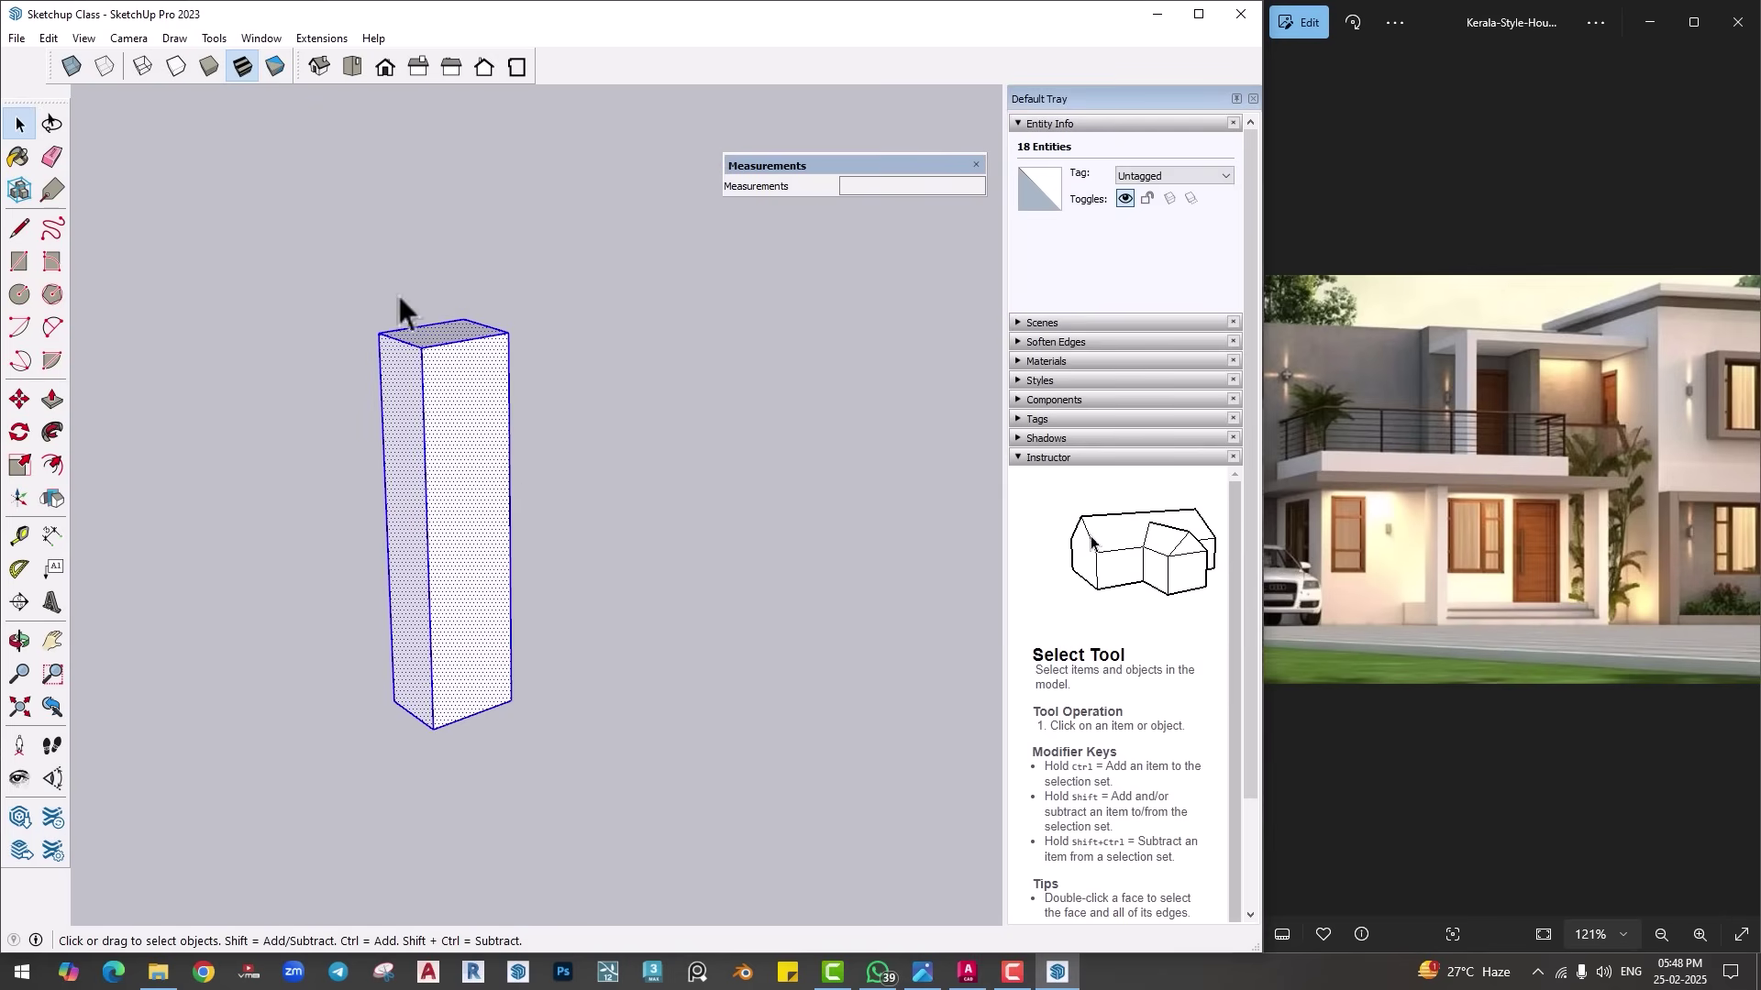
{"action": "middle_click_drag", "start_coordinate": [471, 510], "coordinate": [389, 528]}
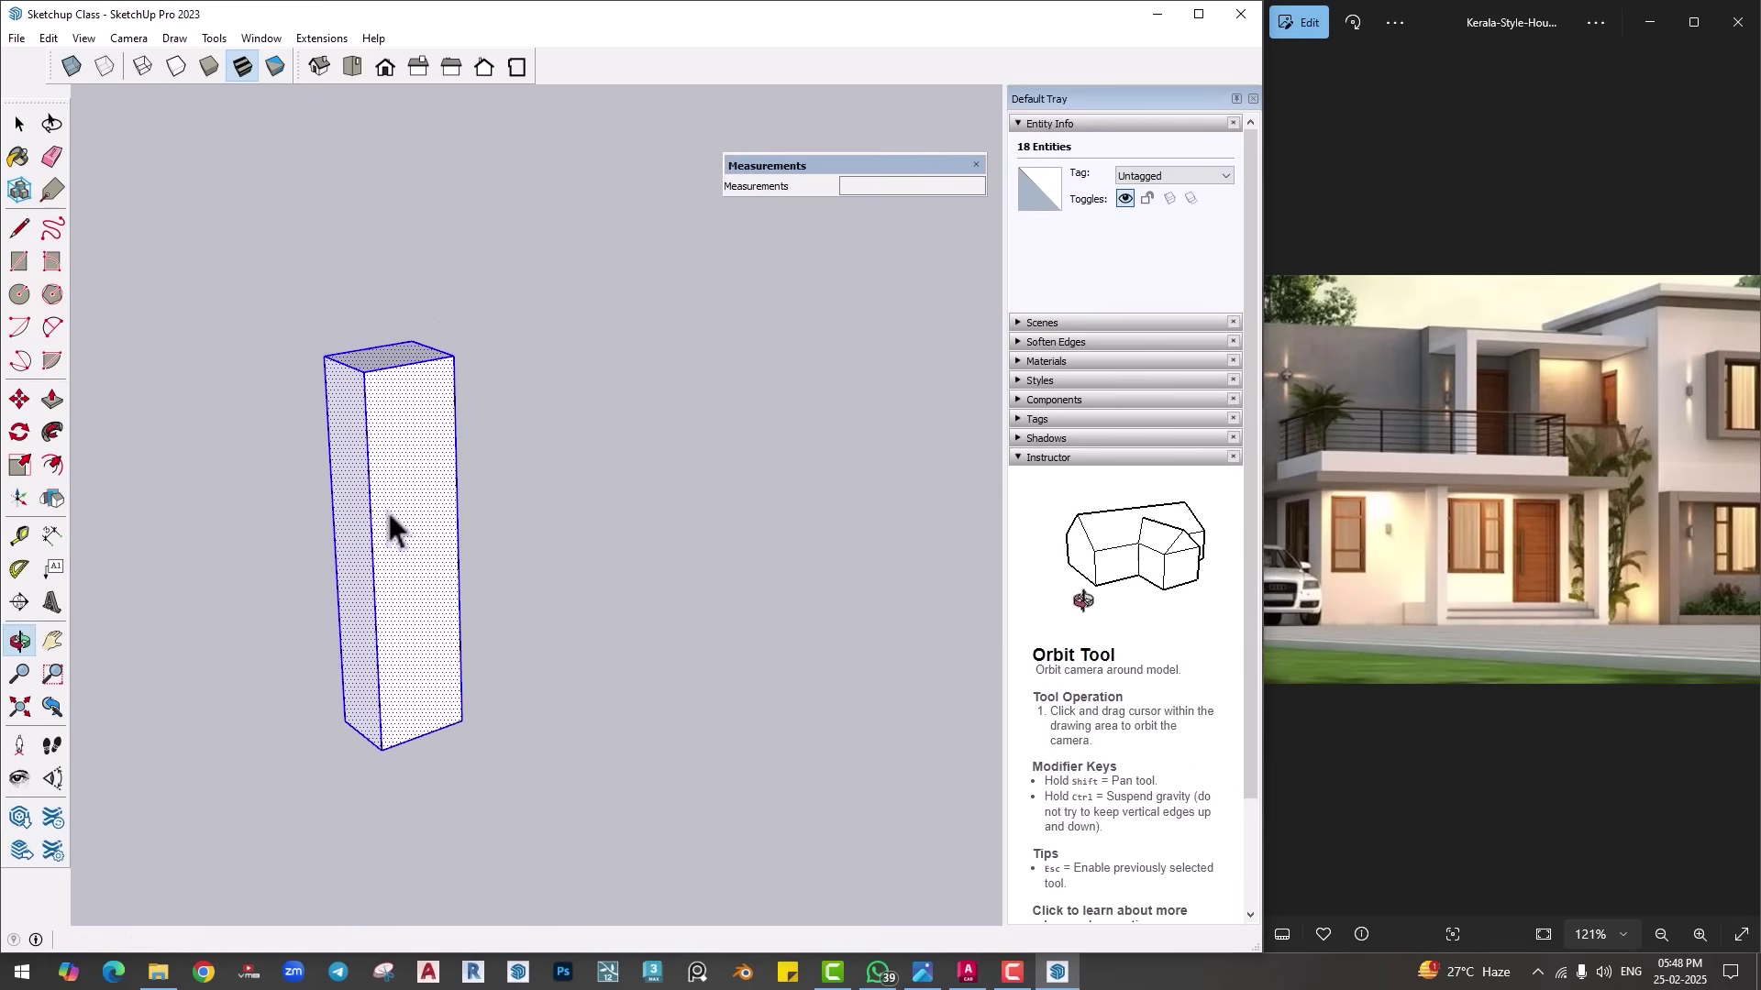
{"action": "left_click", "coordinate": [528, 603]}
Step: Draw a rectangle about 2' 4 1/2" by 1' 5 1/2" beside the tall box and Push/Pull it up about 5' 5 1/2"
{"action": "key", "text": "r"}
{"action": "left_click", "coordinate": [591, 629]}
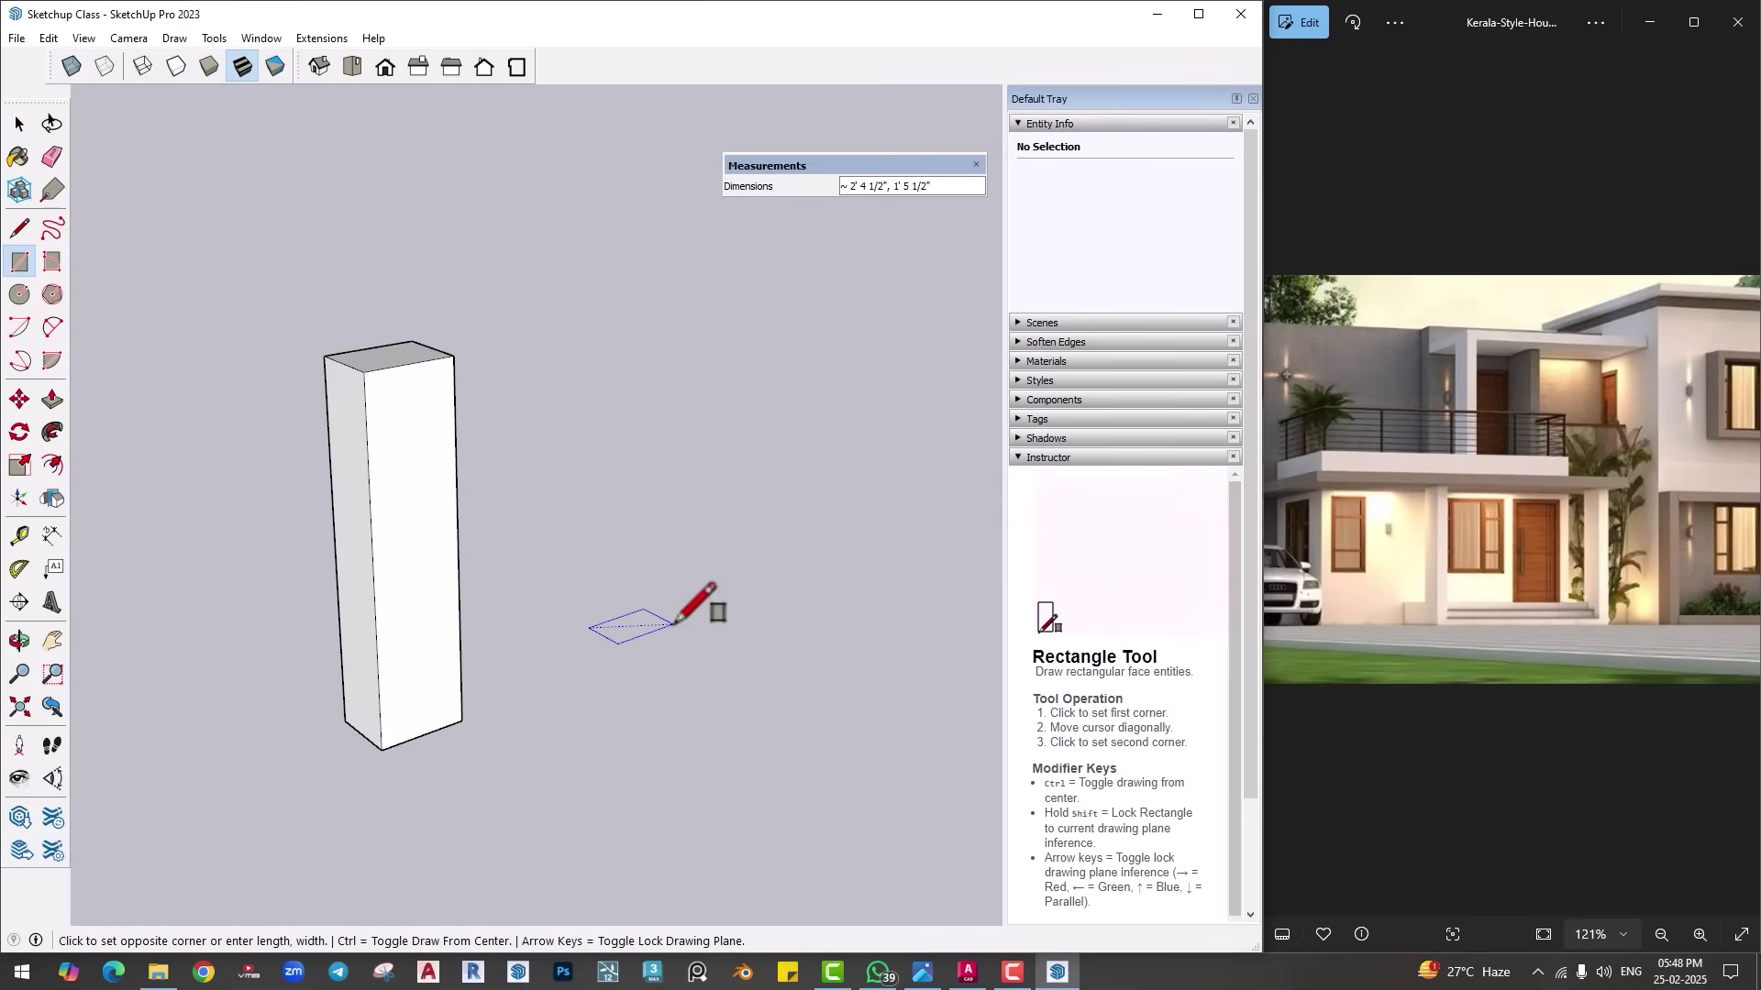
{"action": "left_click", "coordinate": [673, 624]}
{"action": "key", "text": "p"}
{"action": "left_click", "coordinate": [654, 642]}
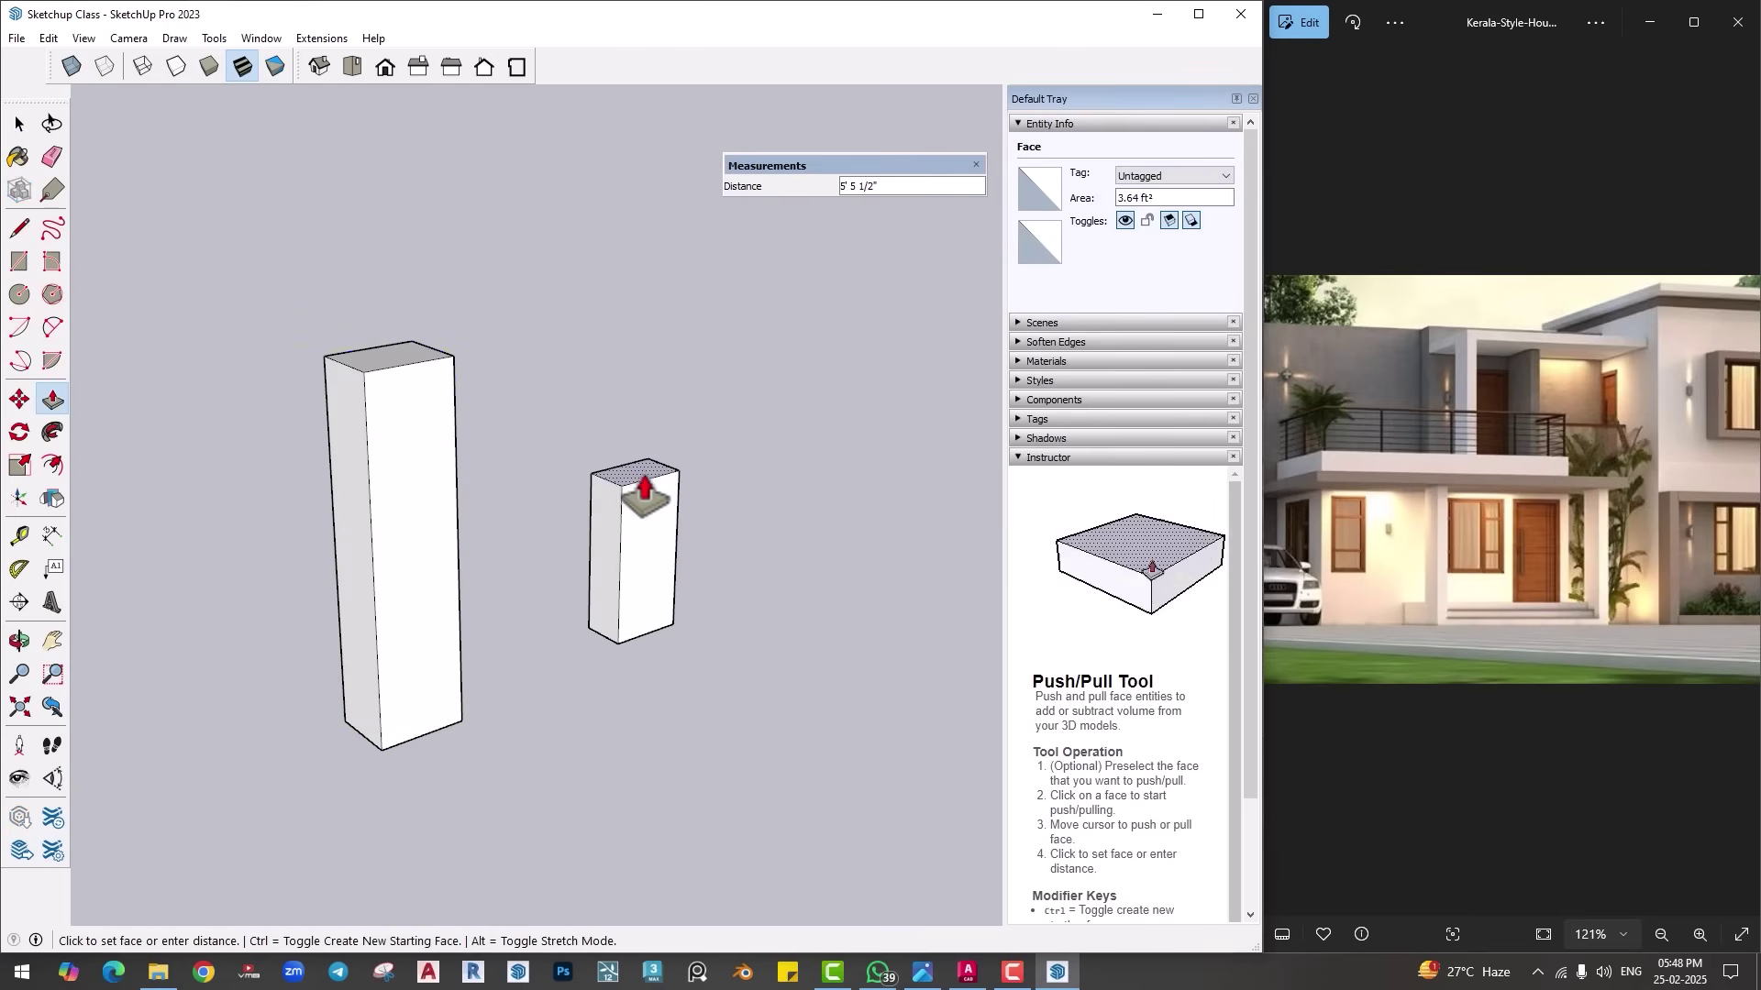
{"action": "left_click", "coordinate": [640, 484]}
Step: Select the whole short box and move it by its lower front corner onto the tall box's nearest lower corner
{"action": "key", "text": "space"}
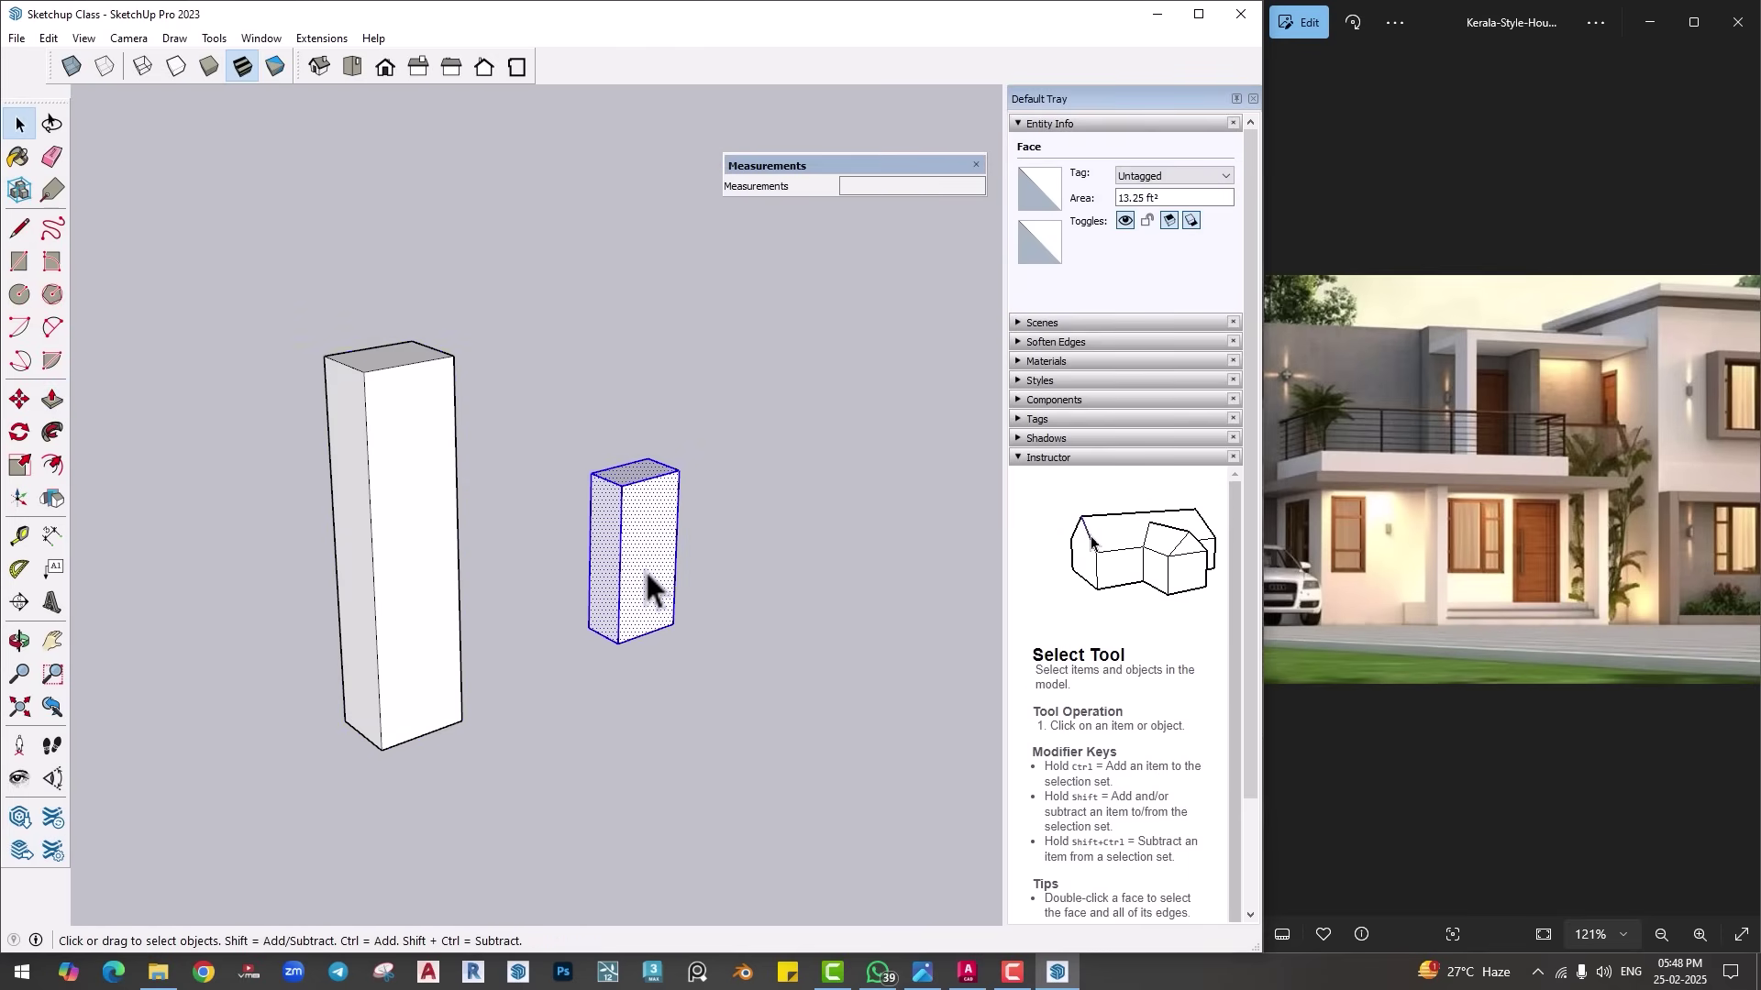
{"action": "triple_click", "coordinate": [647, 587]}
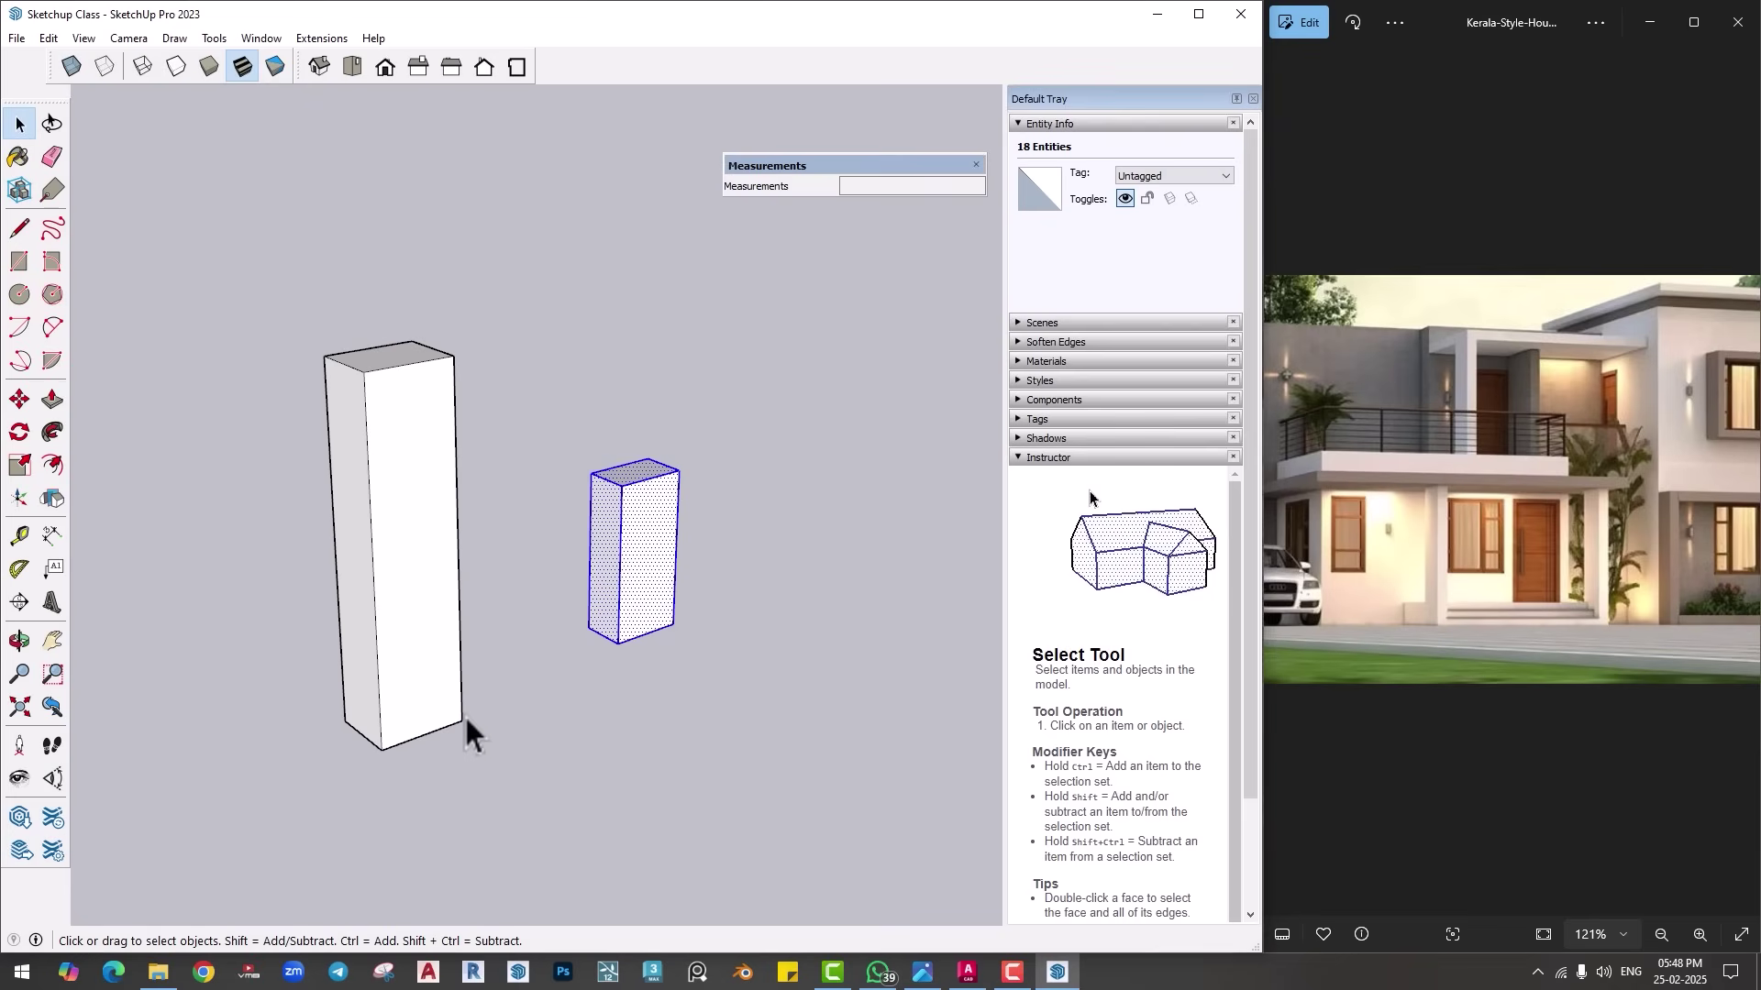
{"action": "left_click", "coordinate": [17, 403]}
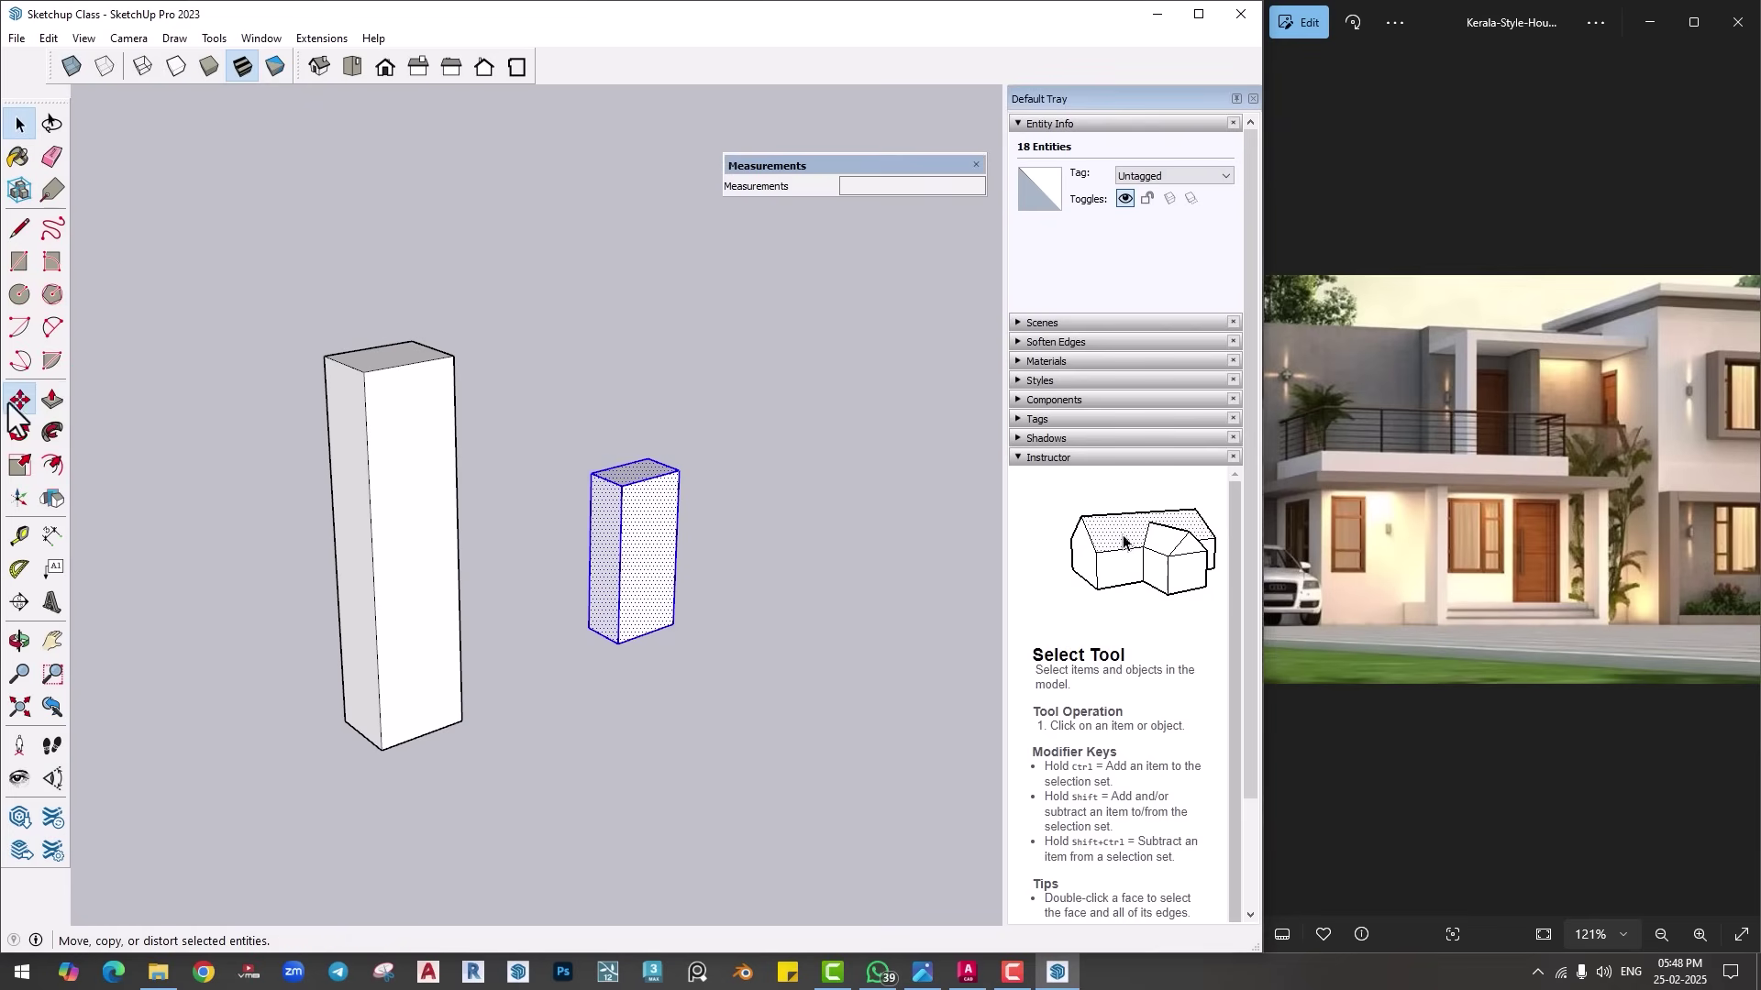
{"action": "left_click", "coordinate": [617, 639]}
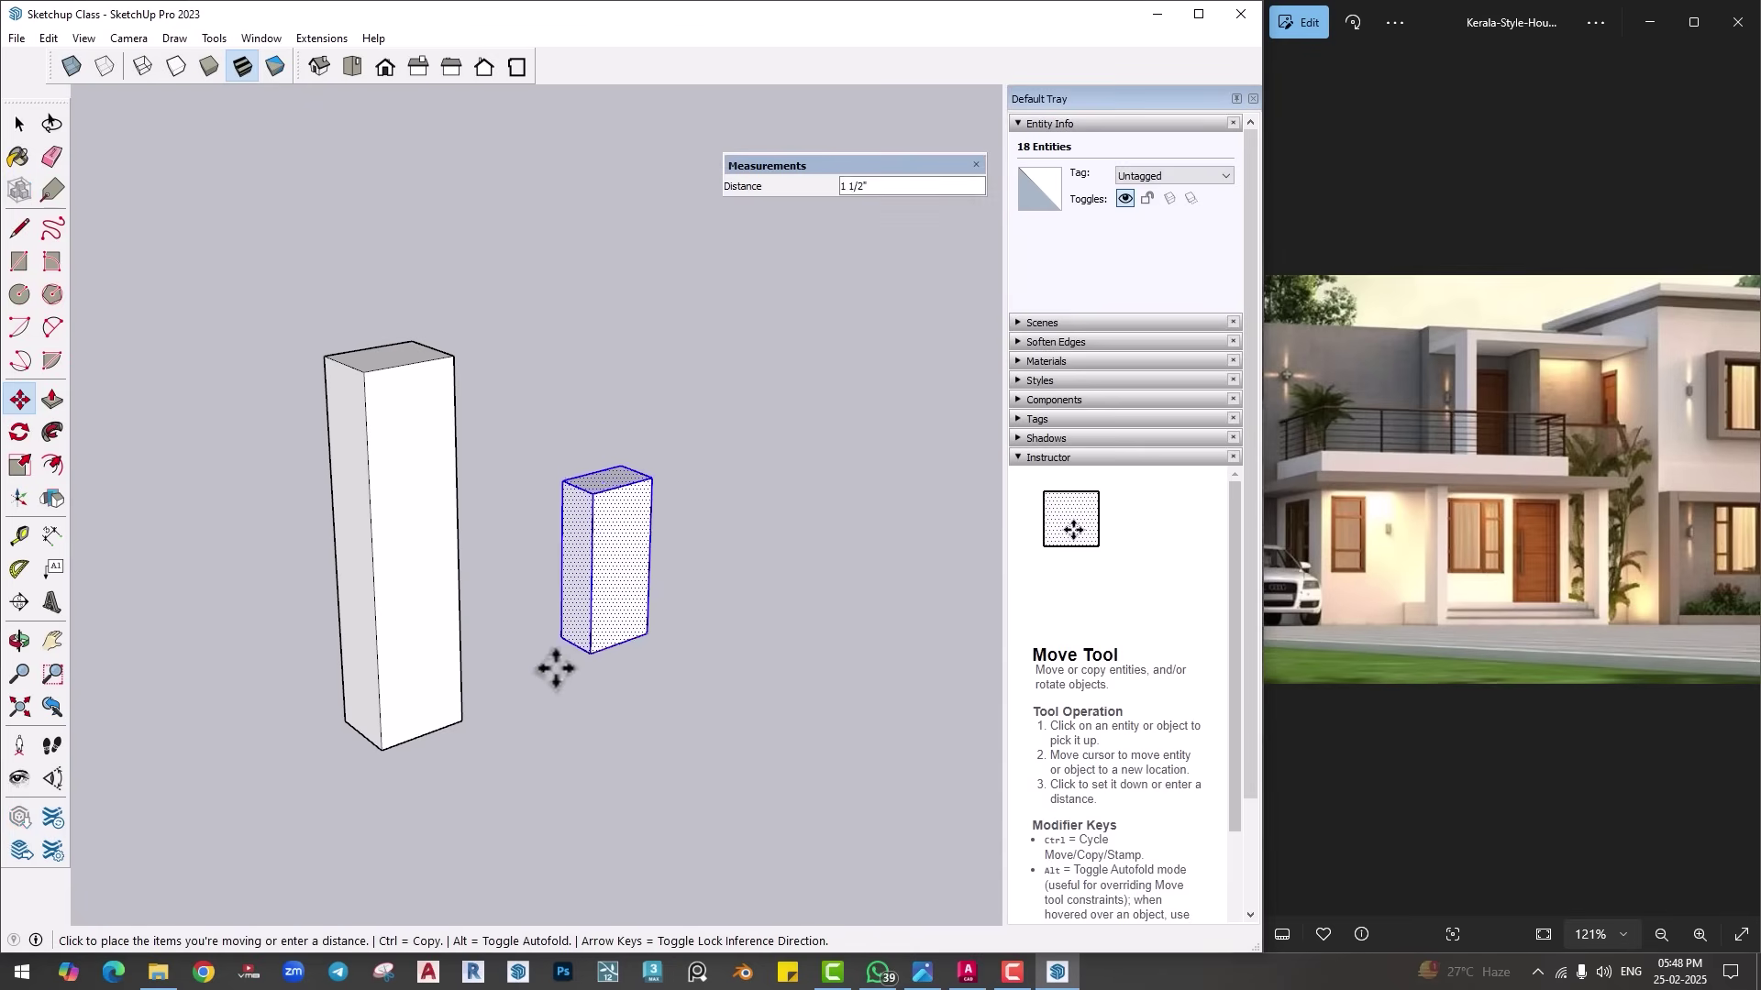
{"action": "left_click", "coordinate": [460, 720]}
Step: Select individual front faces of the joined boxes and all their connected geometry, and clear the selection
{"action": "key", "text": "space"}
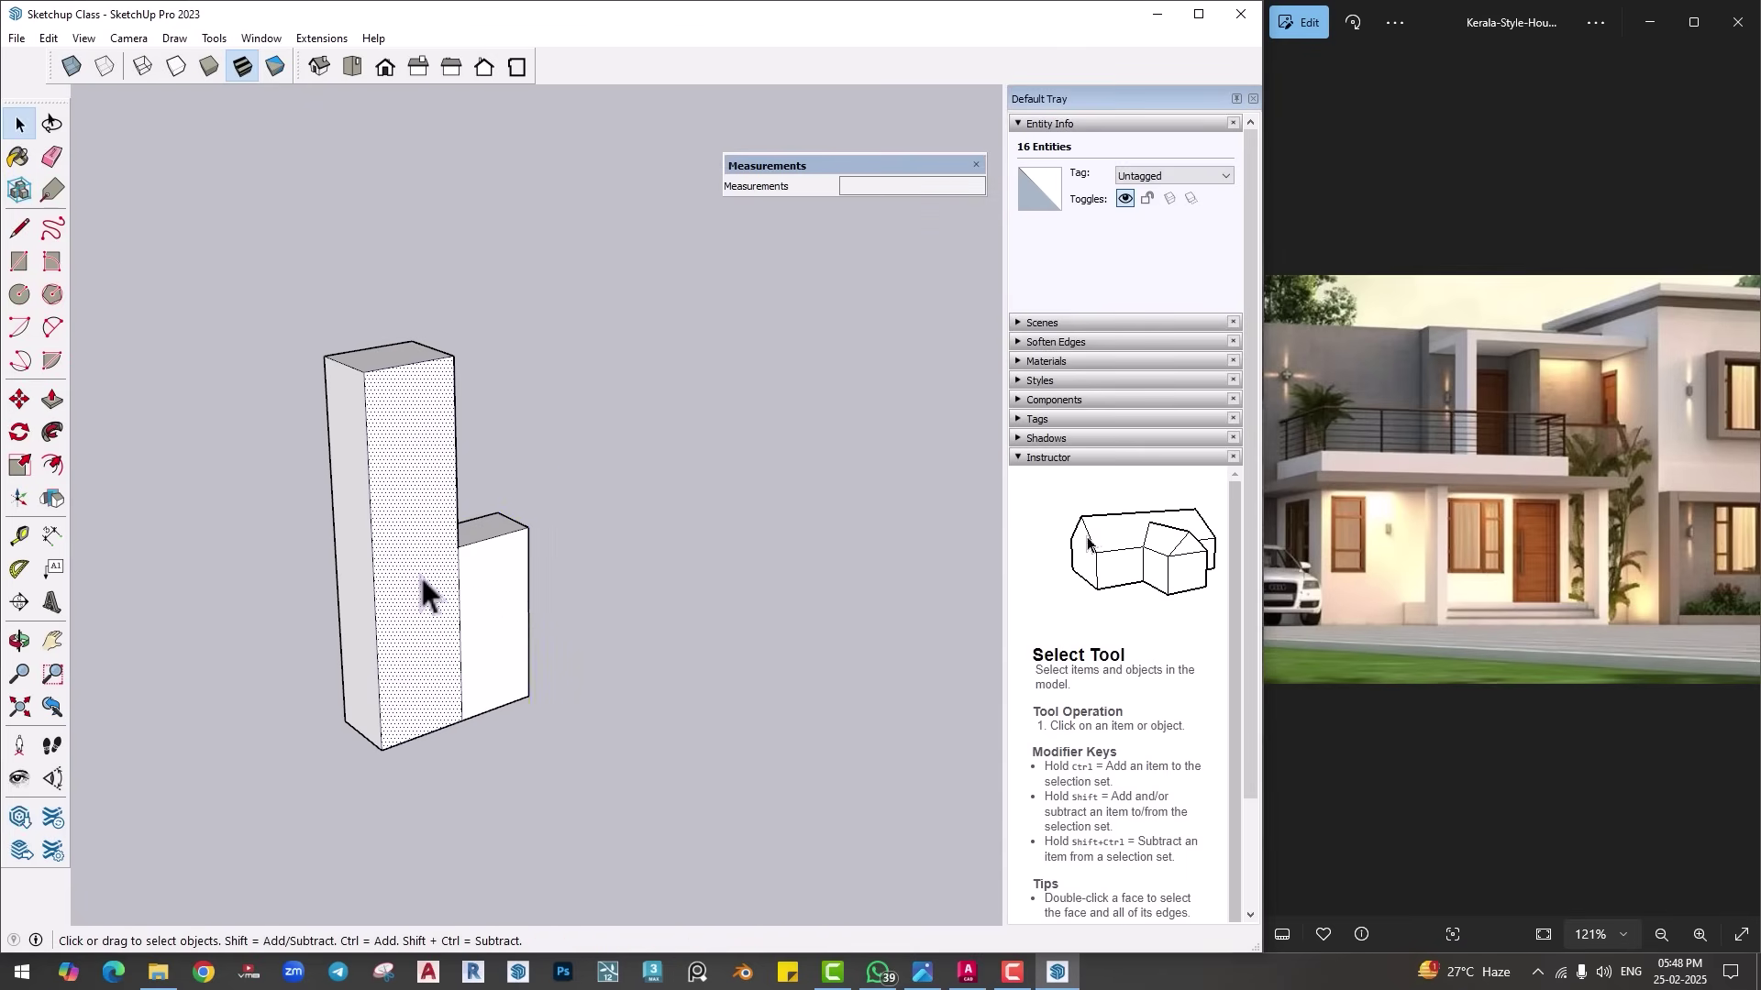
{"action": "left_click", "coordinate": [515, 600]}
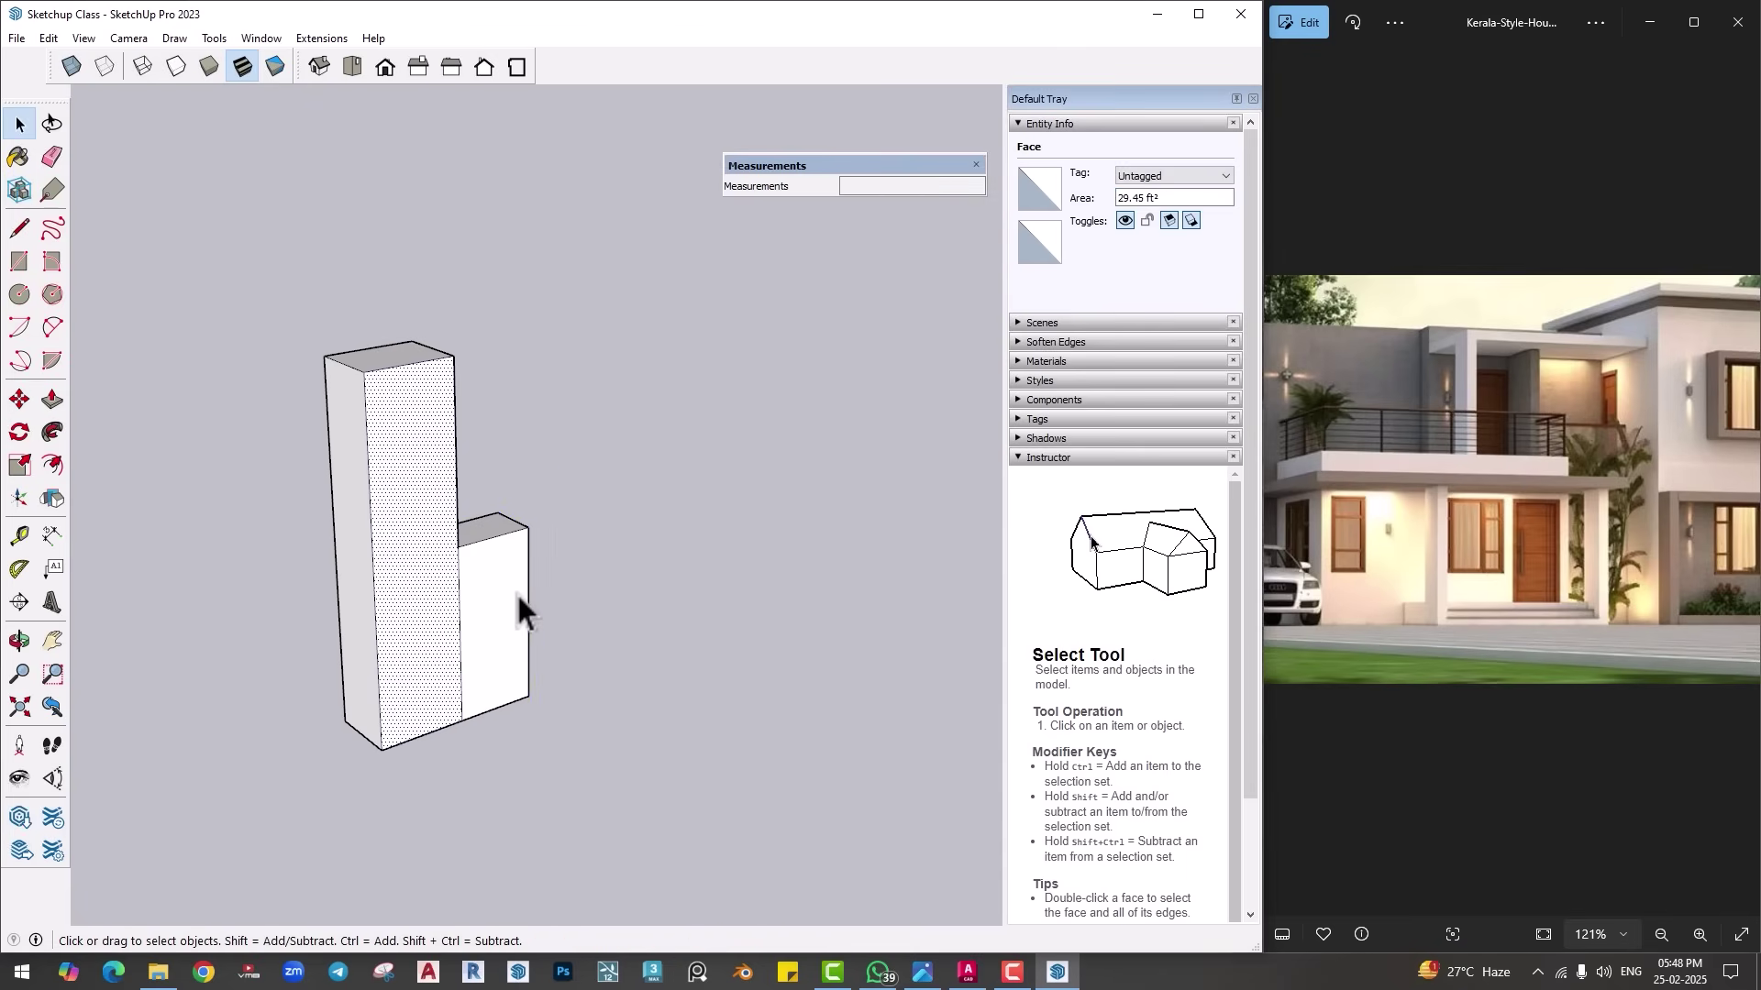
{"action": "triple_click", "coordinate": [429, 585]}
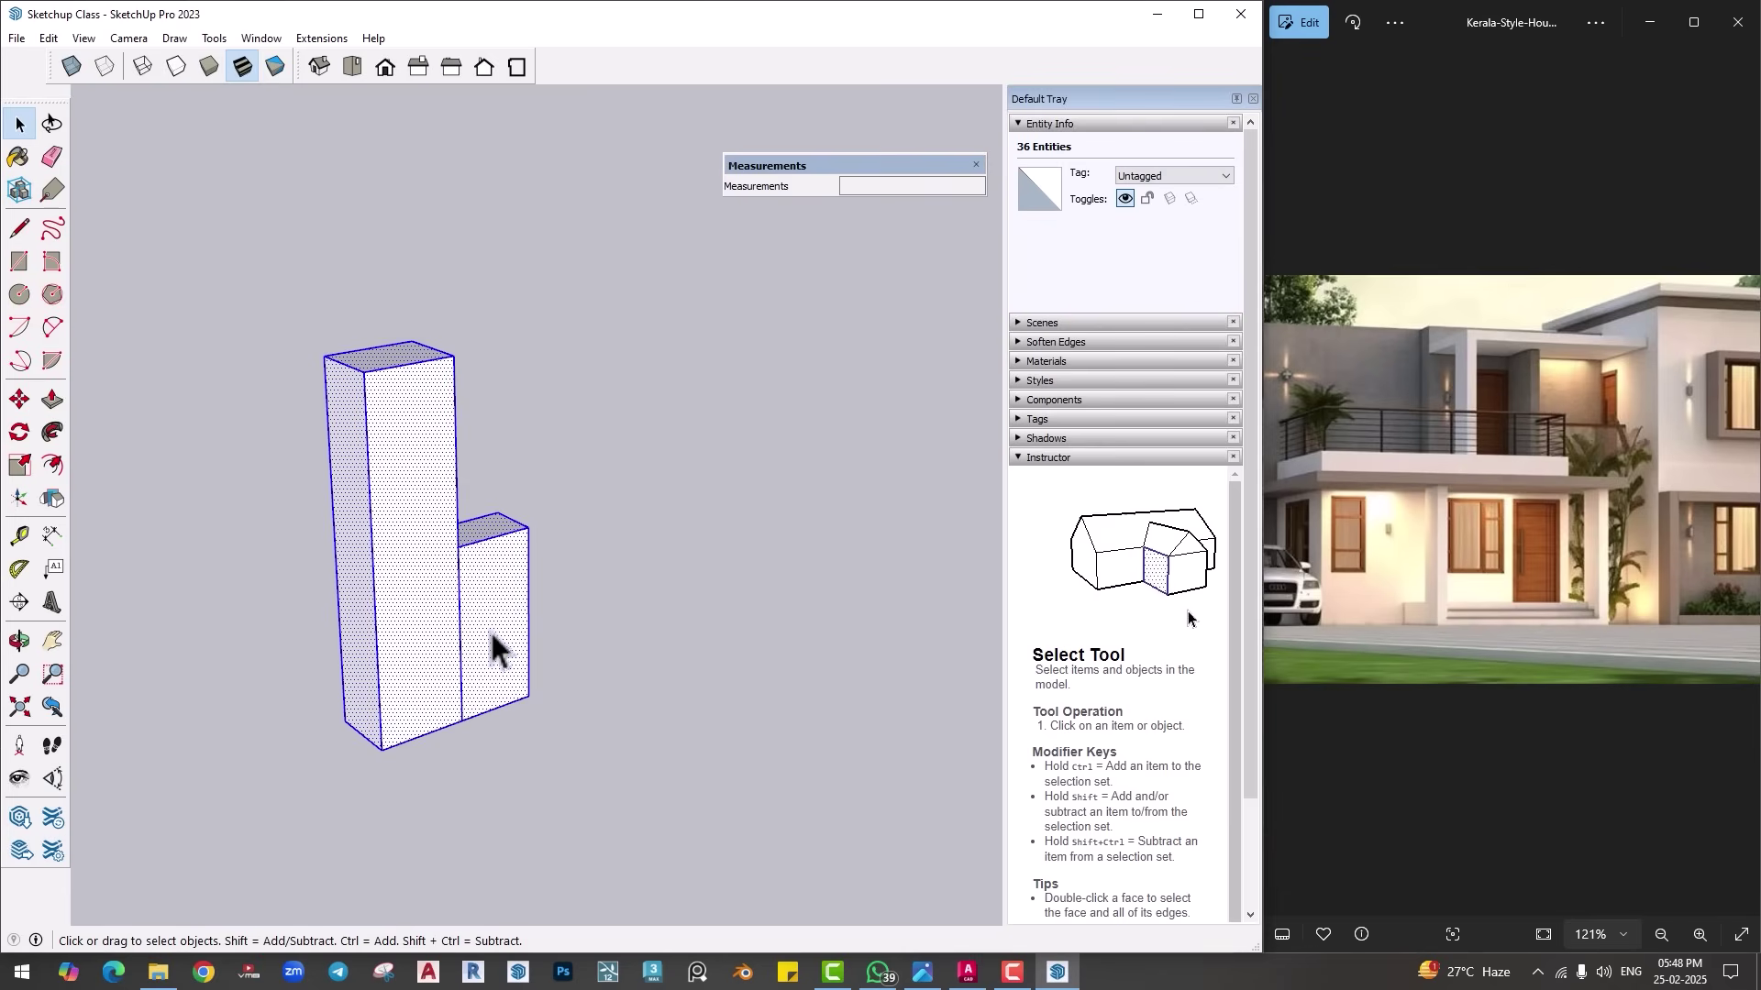
{"action": "middle_click_drag", "start_coordinate": [490, 629], "coordinate": [587, 569]}
{"action": "left_click", "coordinate": [561, 542]}
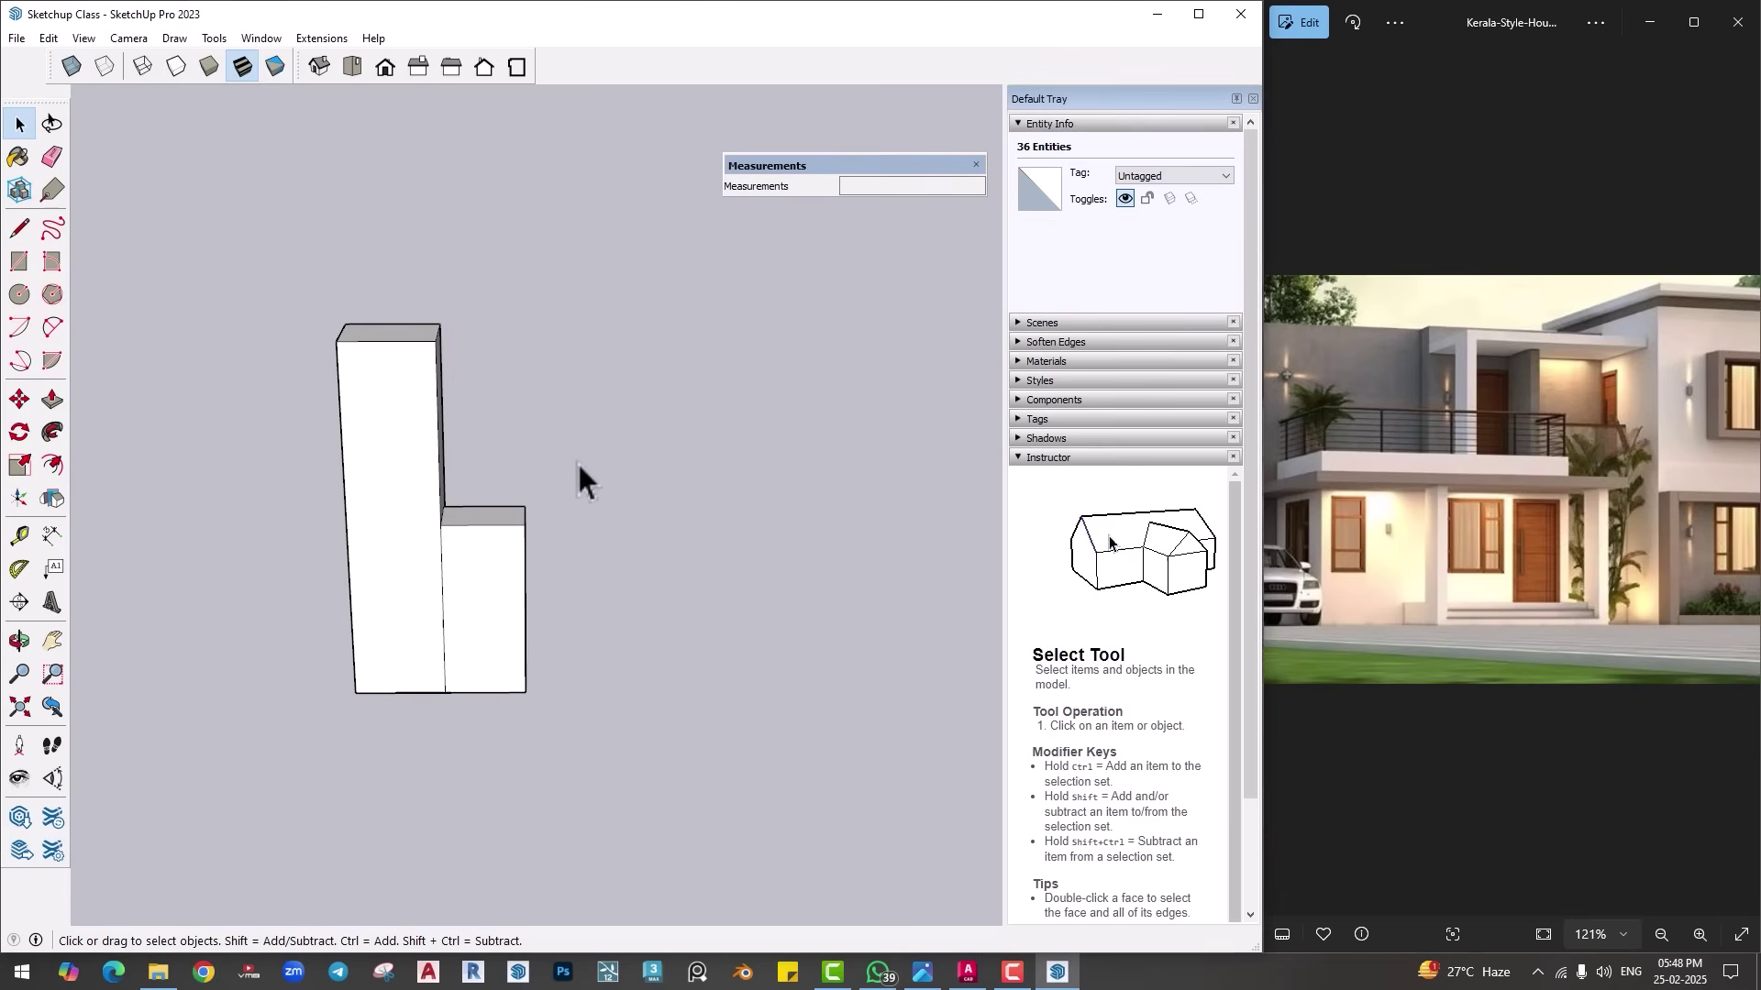
Step: Try to move the short box away from the tall box along the red axis, and undo back to two separate boxes
{"action": "left_click_drag", "start_coordinate": [578, 463], "coordinate": [511, 696]}
{"action": "middle_click_drag", "start_coordinate": [511, 696], "coordinate": [389, 712]}
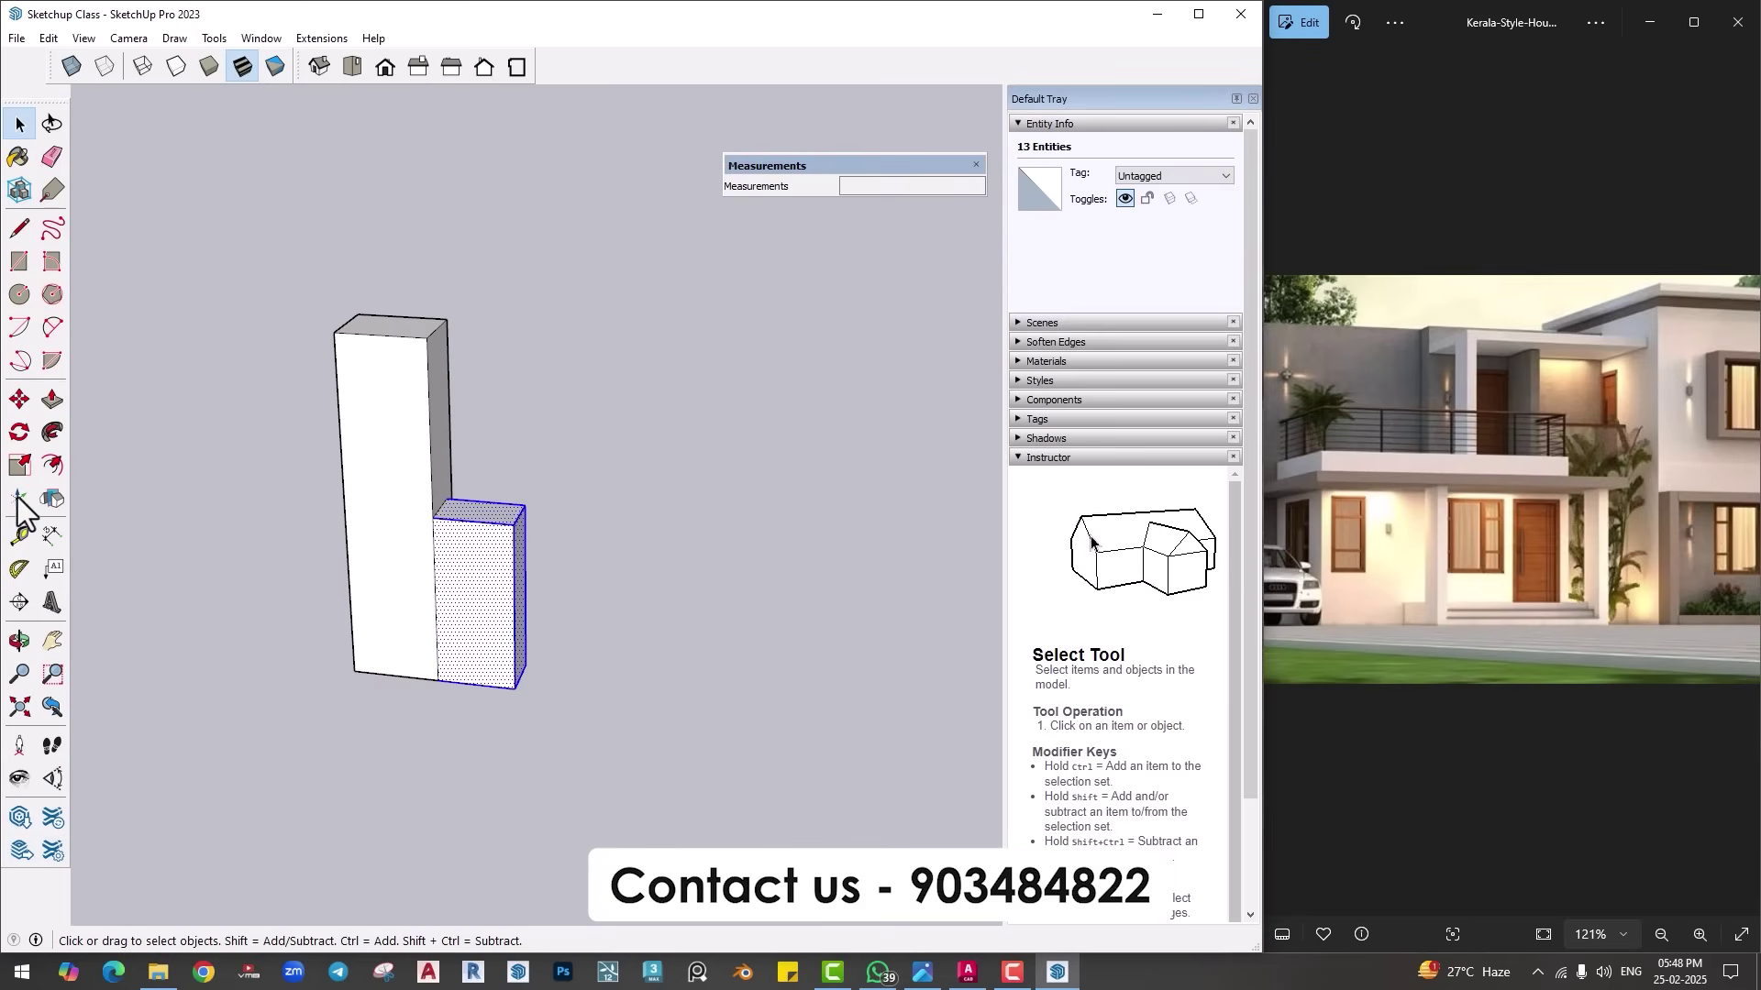
{"action": "left_click", "coordinate": [19, 399]}
{"action": "left_click", "coordinate": [440, 669]}
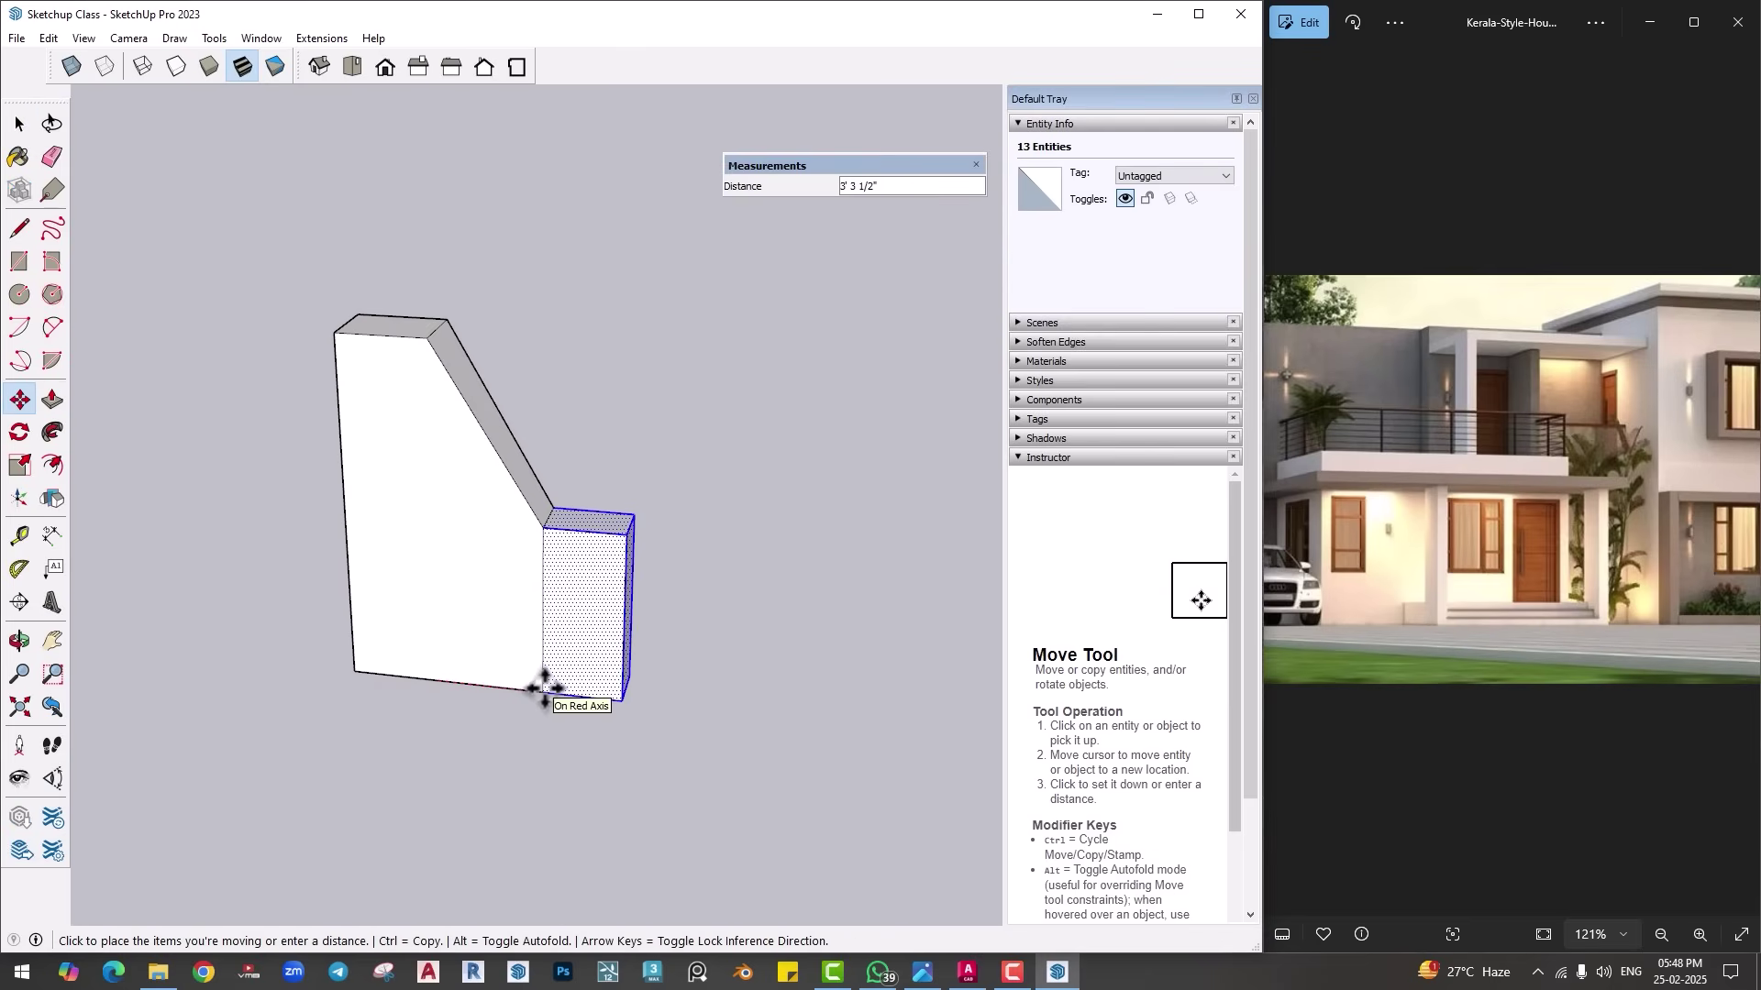
{"action": "middle_click_drag", "start_coordinate": [545, 688], "coordinate": [660, 618]}
{"action": "key", "text": "ctrl+z"}
Step: Select all connected geometry of the short box and of the tall box and make each box its own group
{"action": "key", "text": "space"}
{"action": "triple_click", "coordinate": [629, 545]}
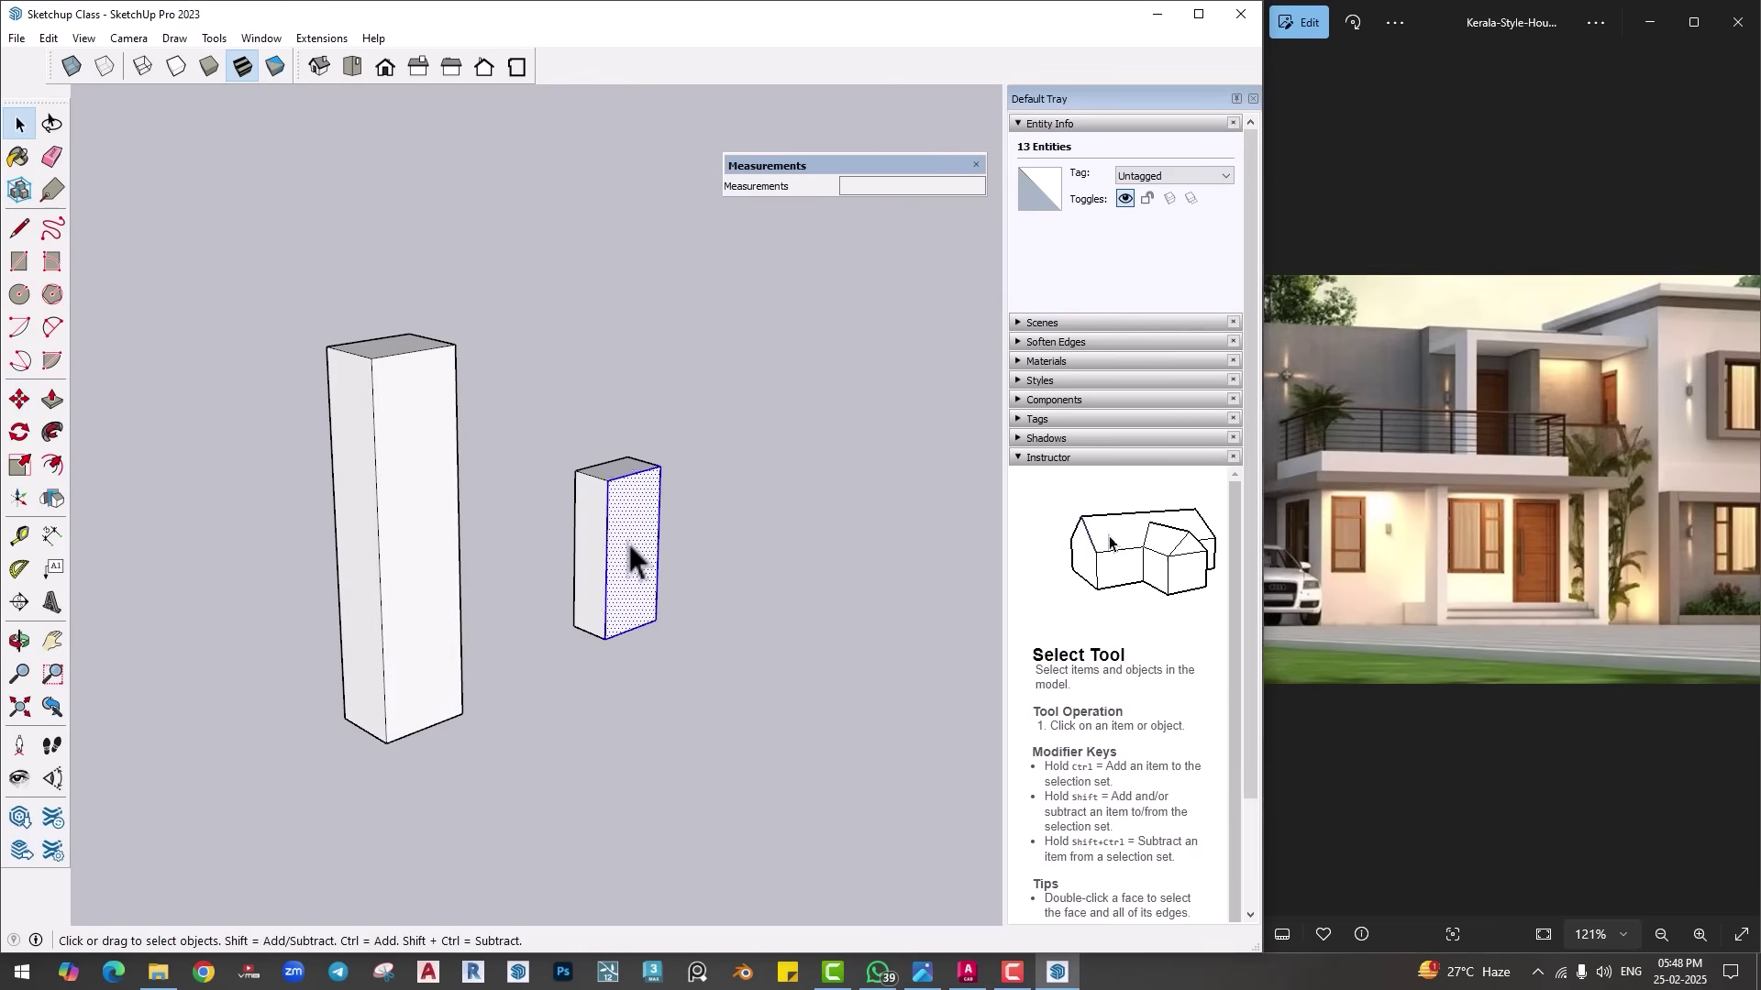
{"action": "right_click", "coordinate": [629, 543]}
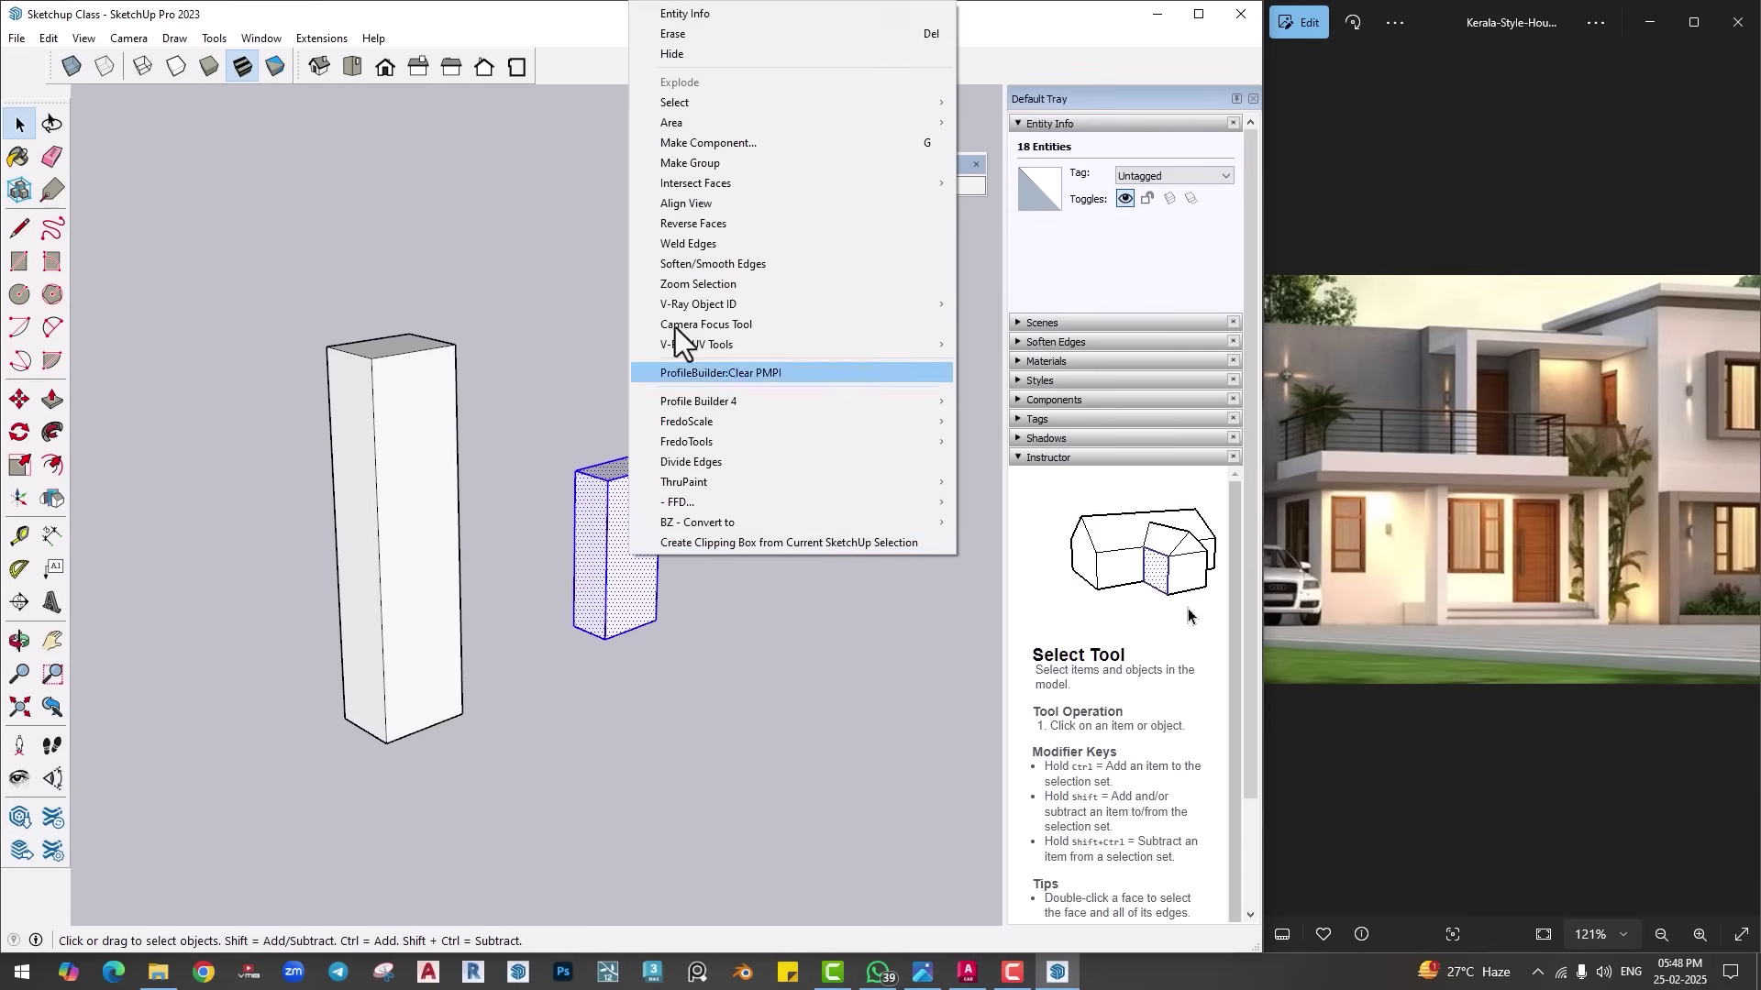
{"action": "left_click", "coordinate": [702, 165]}
{"action": "left_click", "coordinate": [400, 507]}
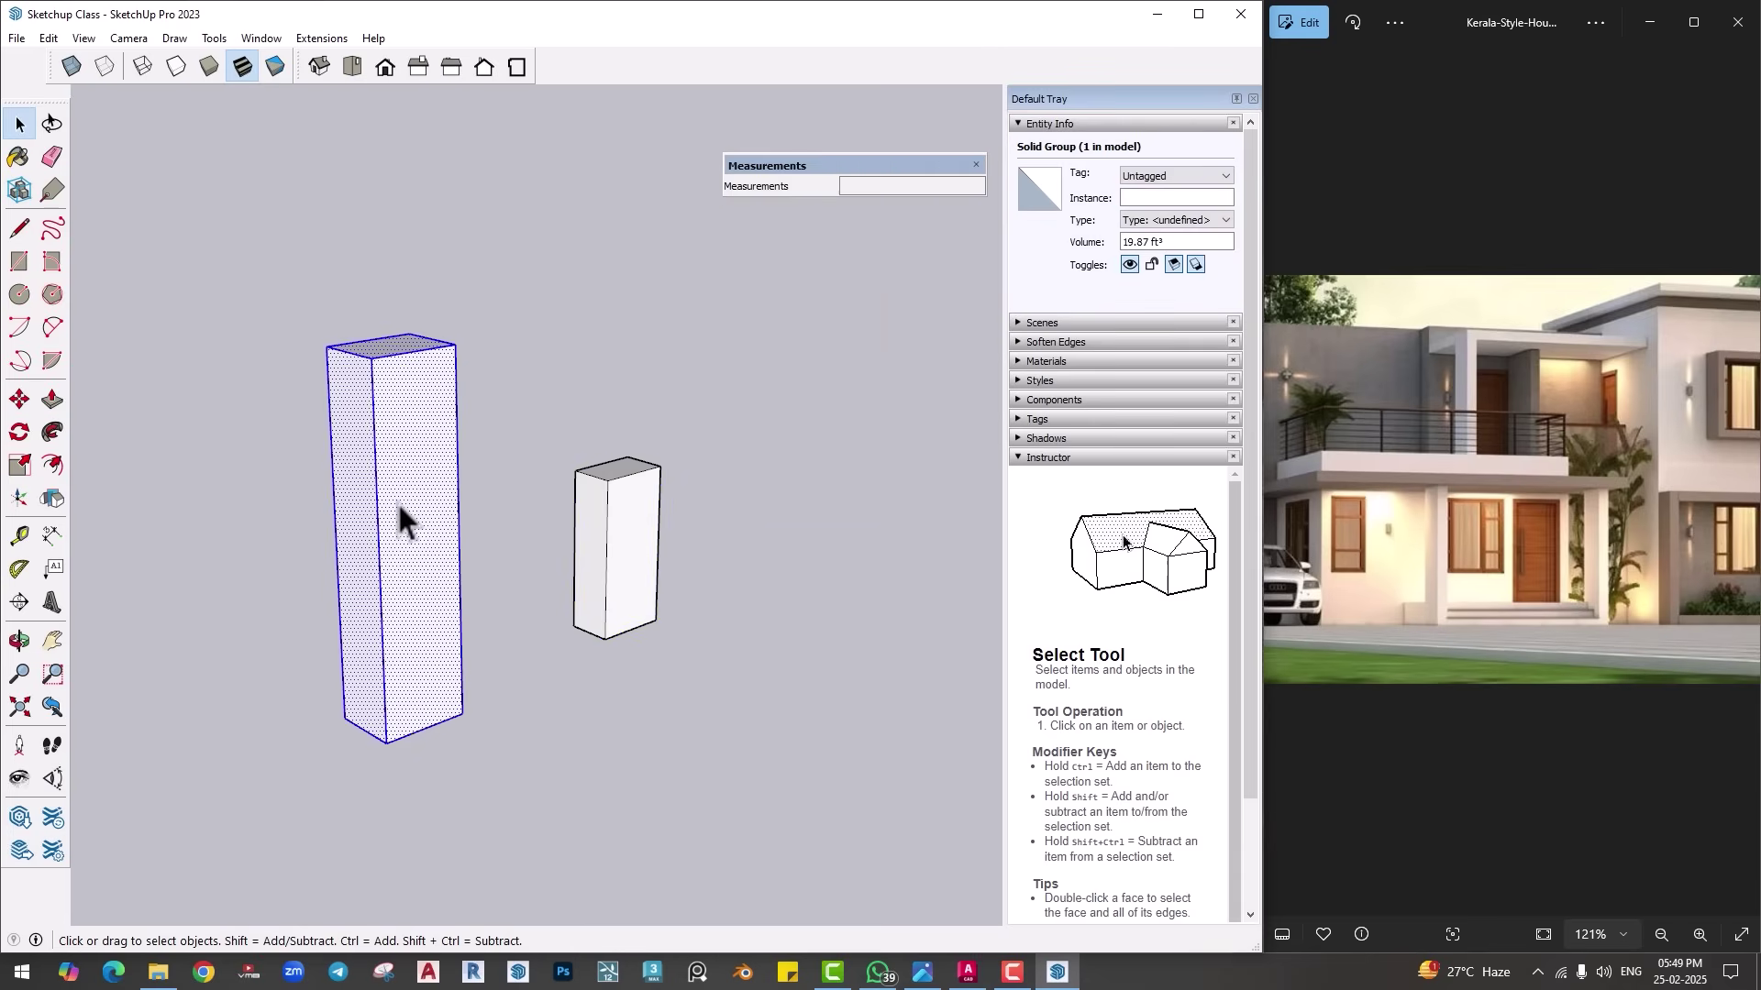
{"action": "right_click", "coordinate": [400, 508]}
{"action": "left_click", "coordinate": [470, 167]}
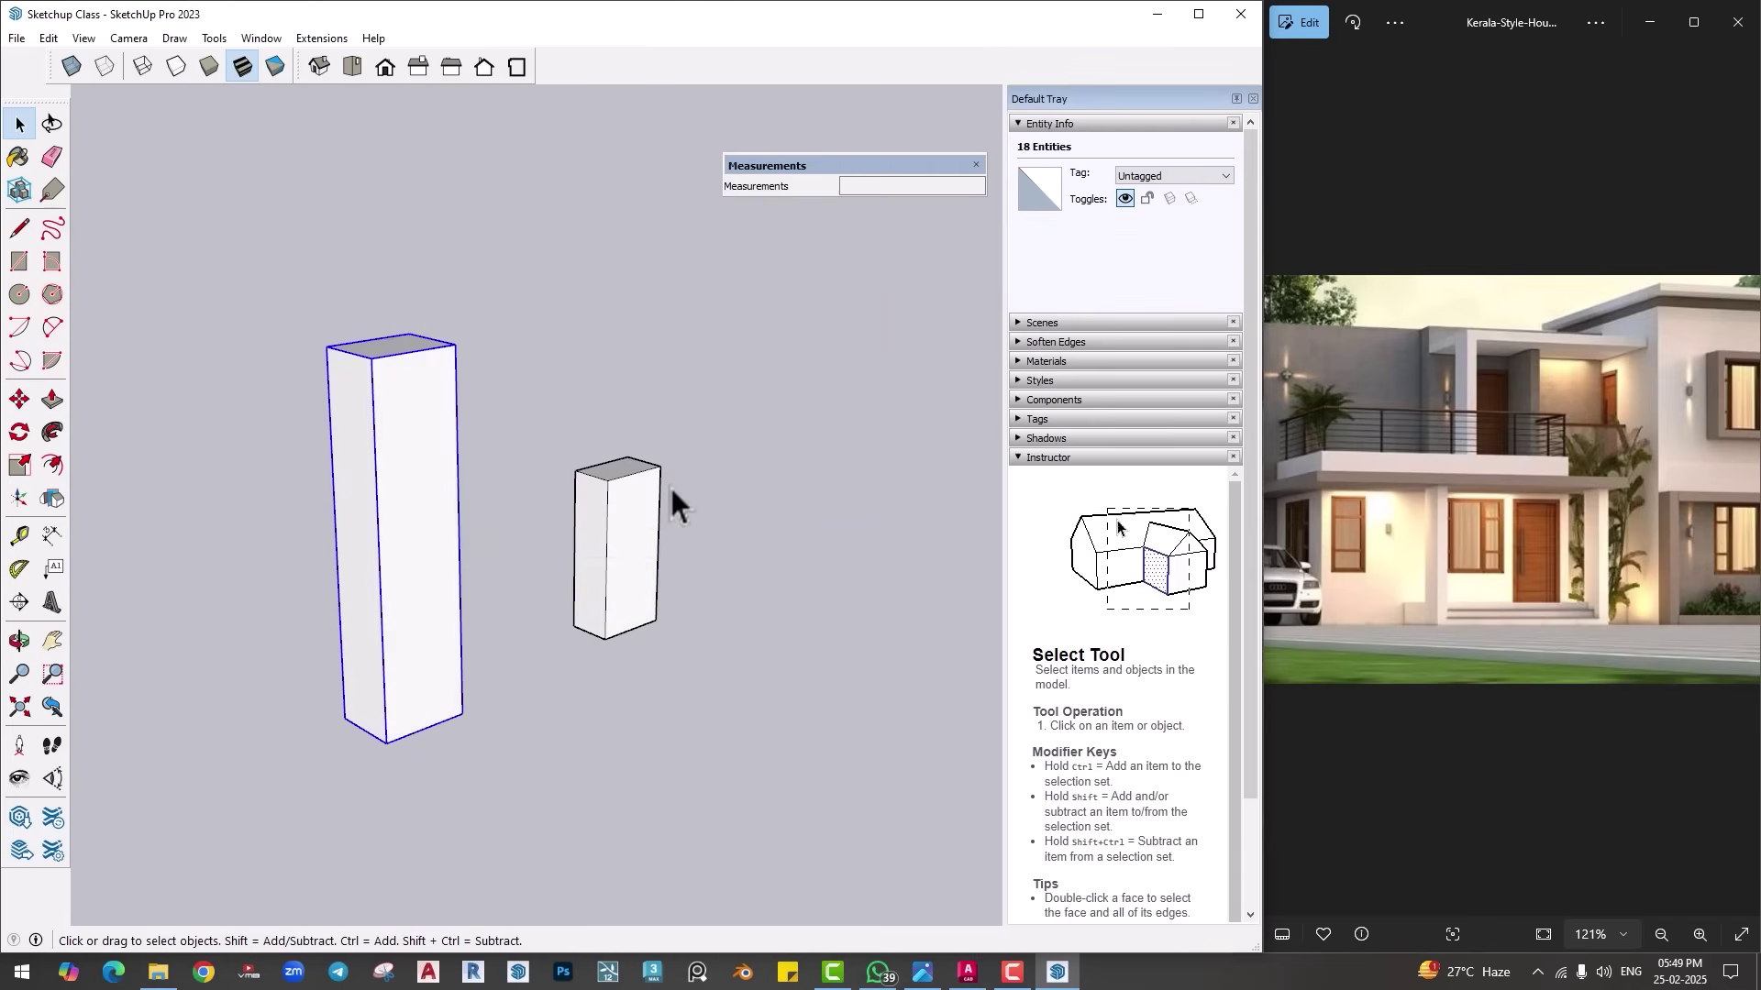
Step: Move the short box group by its lower front corner onto the tall box's nearest lower corner
{"action": "left_click", "coordinate": [645, 526]}
{"action": "left_click", "coordinate": [20, 400]}
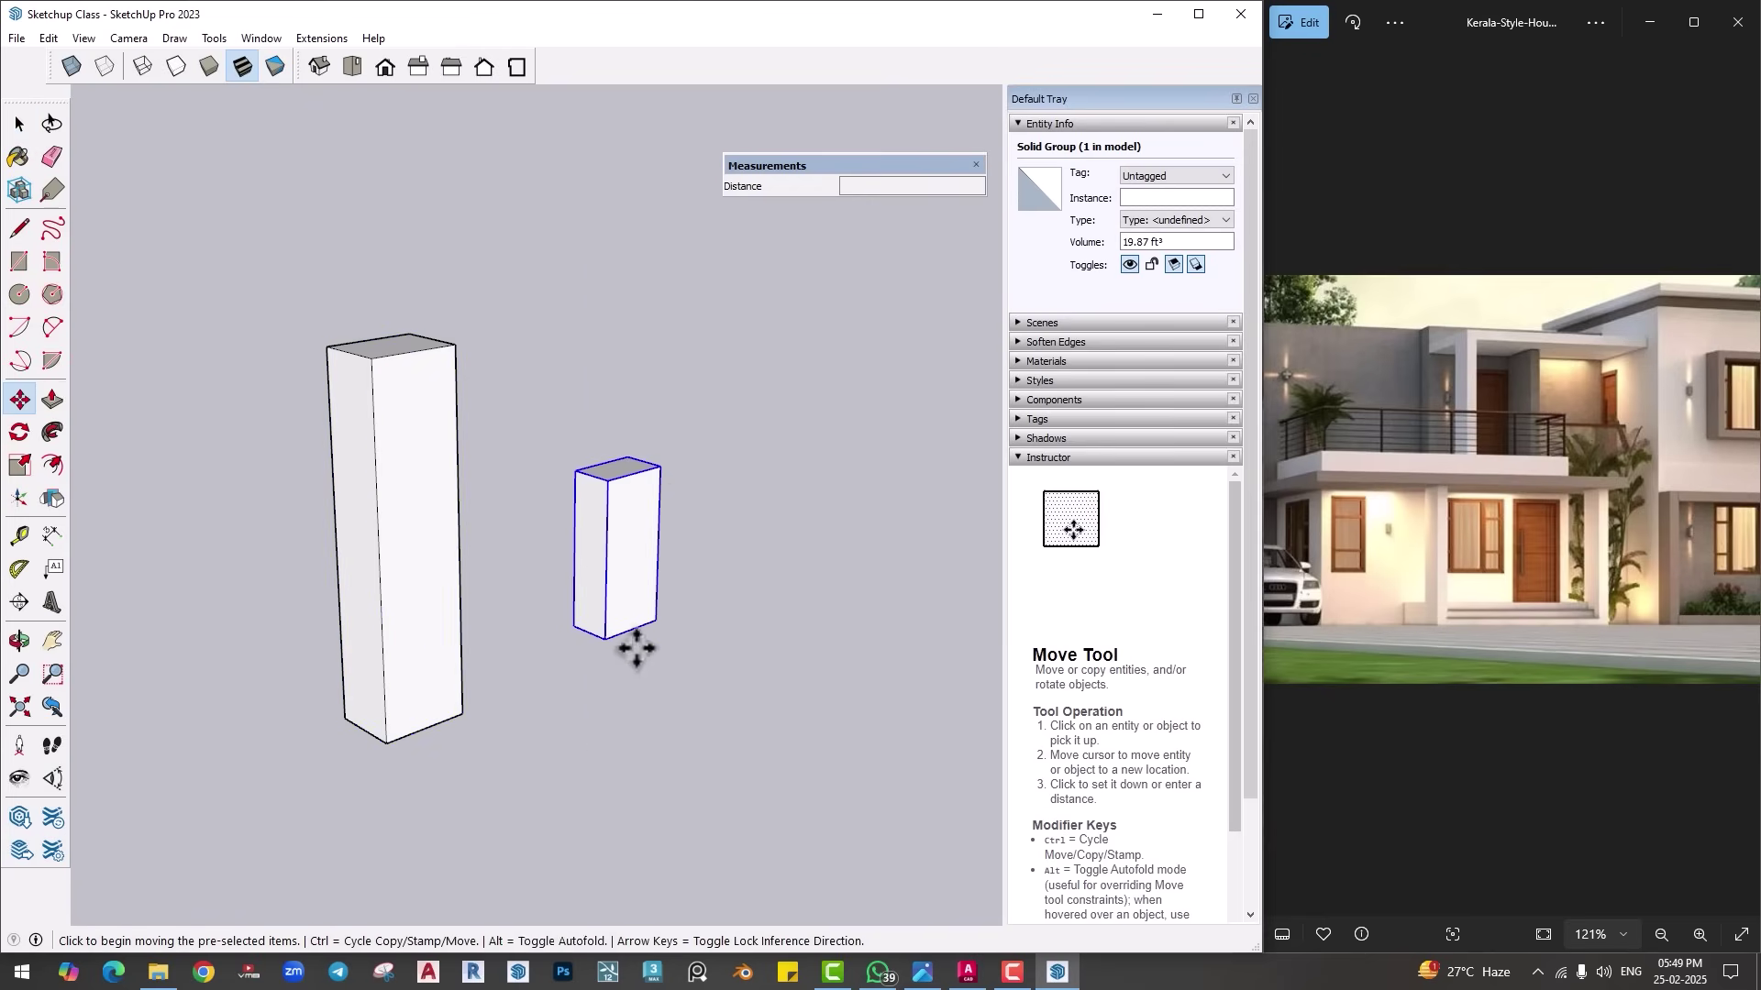
{"action": "left_click", "coordinate": [607, 640]}
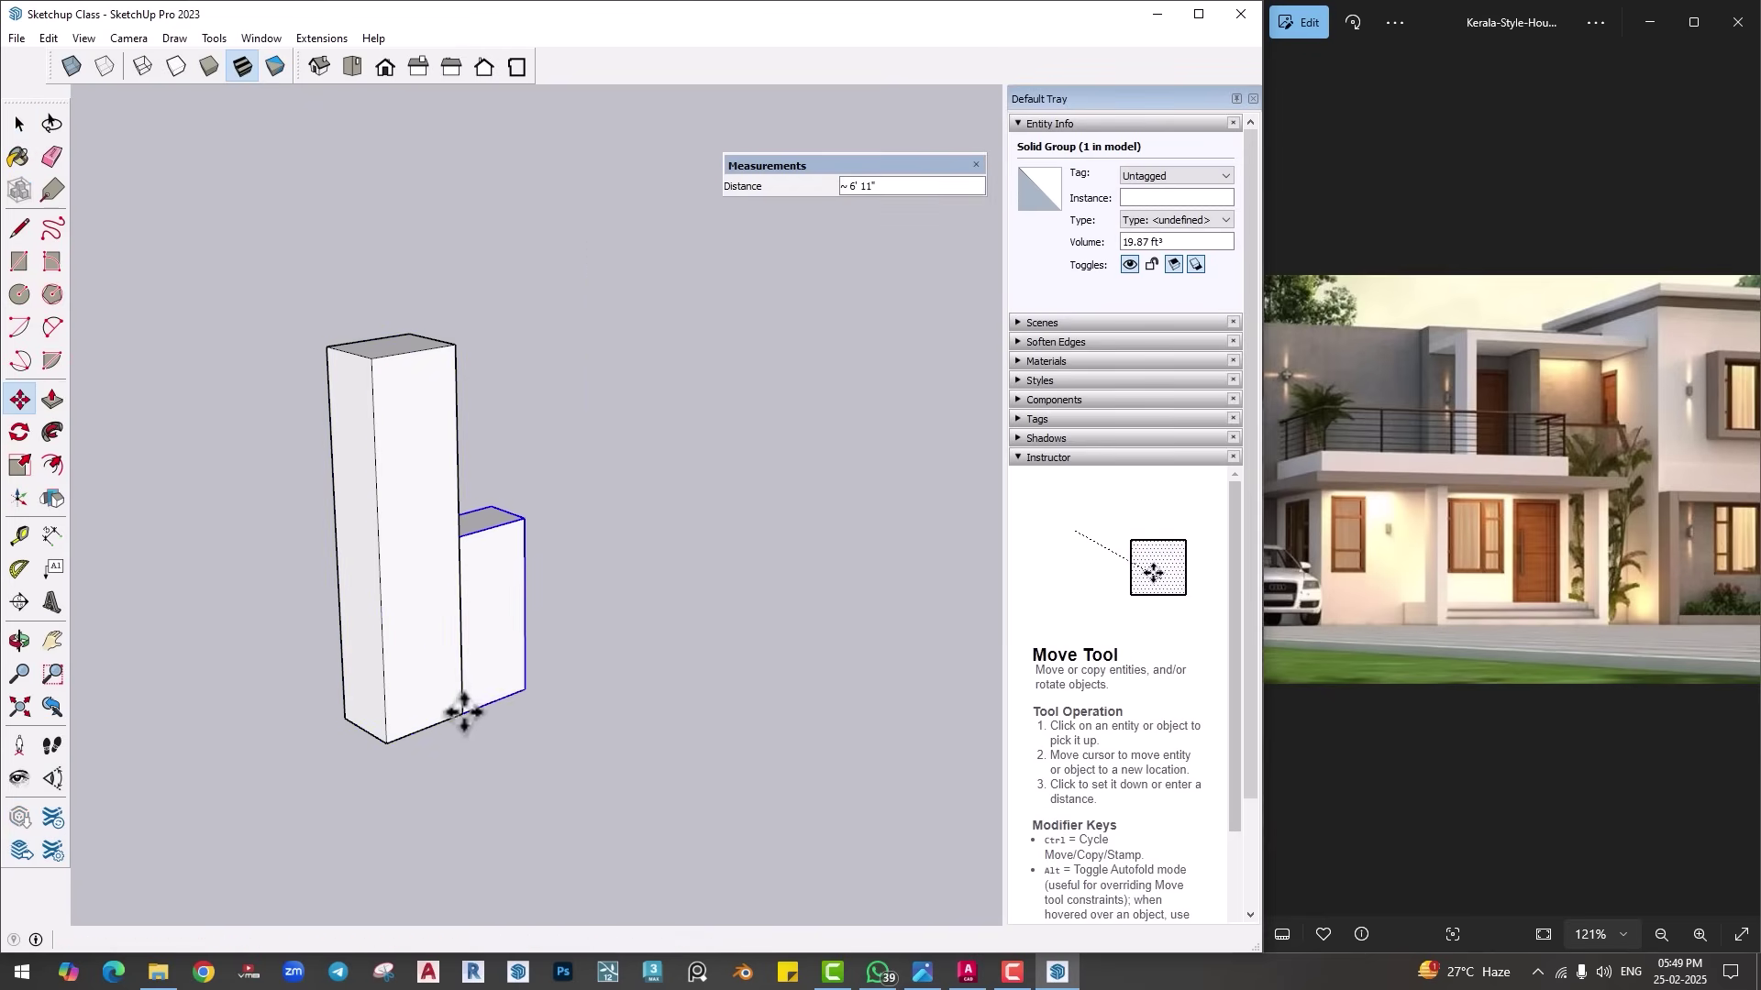
{"action": "left_click", "coordinate": [465, 711]}
{"action": "key", "text": "space"}
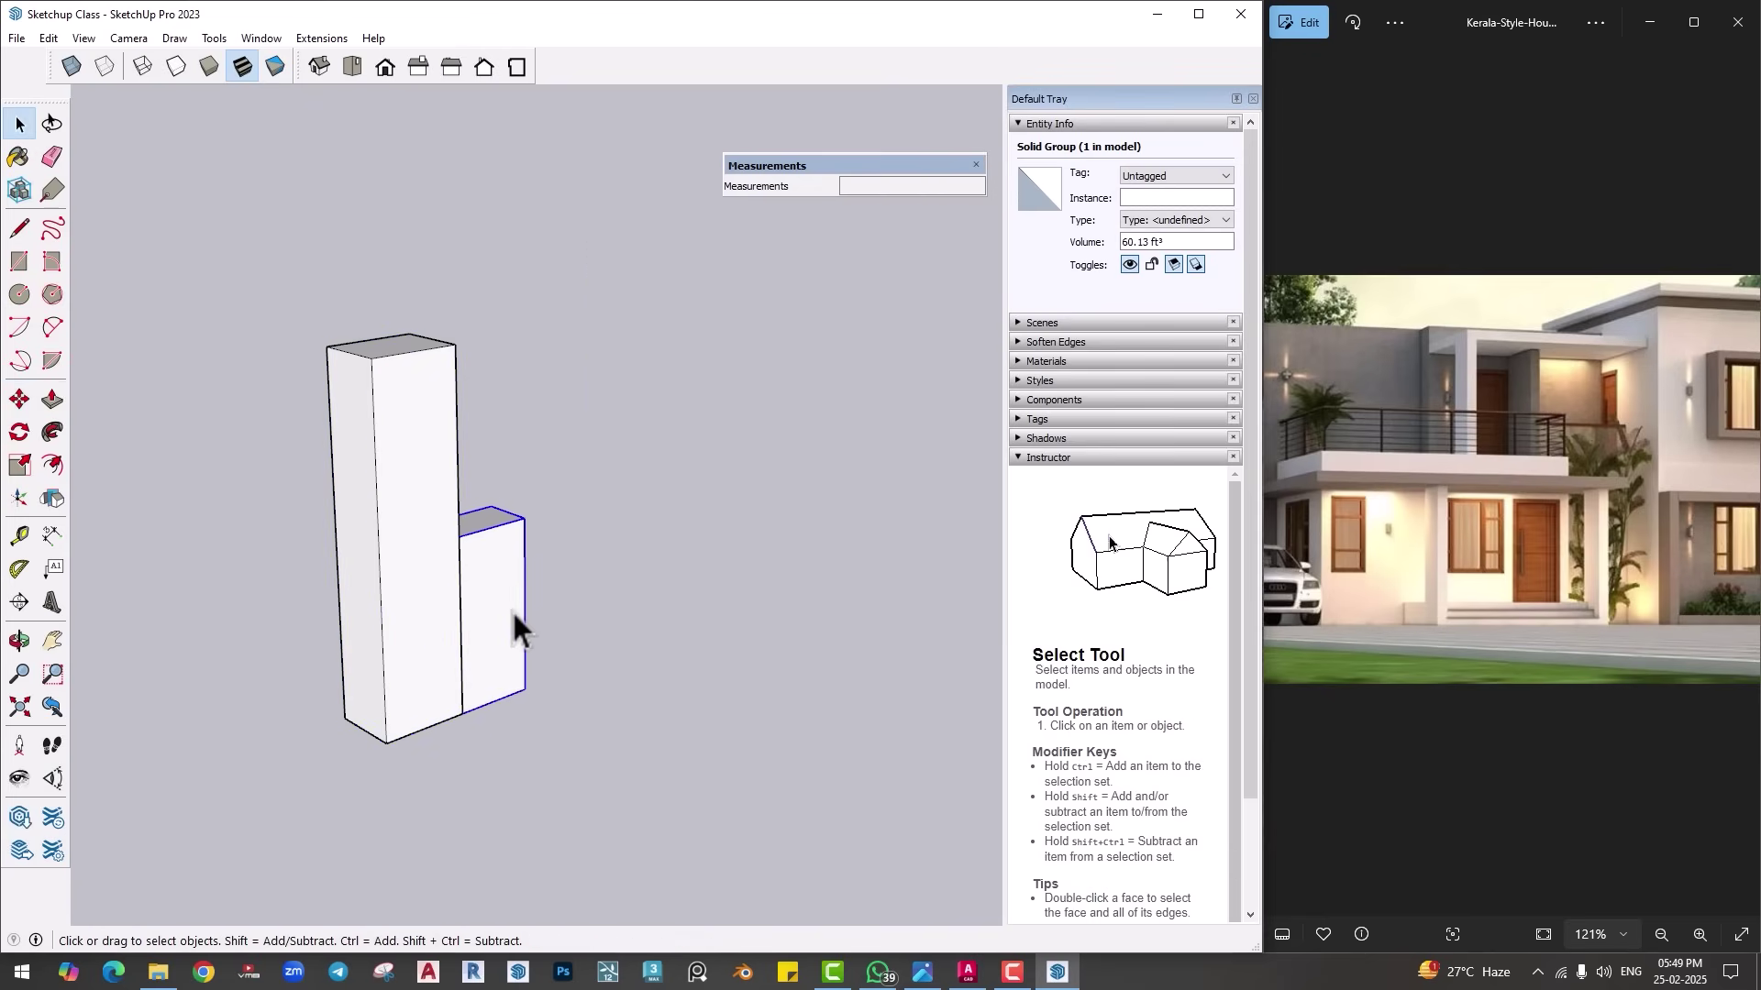
Step: Move the short box group about 5' away from the tall box along the red axis, and undo the move
{"action": "key", "text": "m"}
{"action": "left_click", "coordinate": [523, 691]}
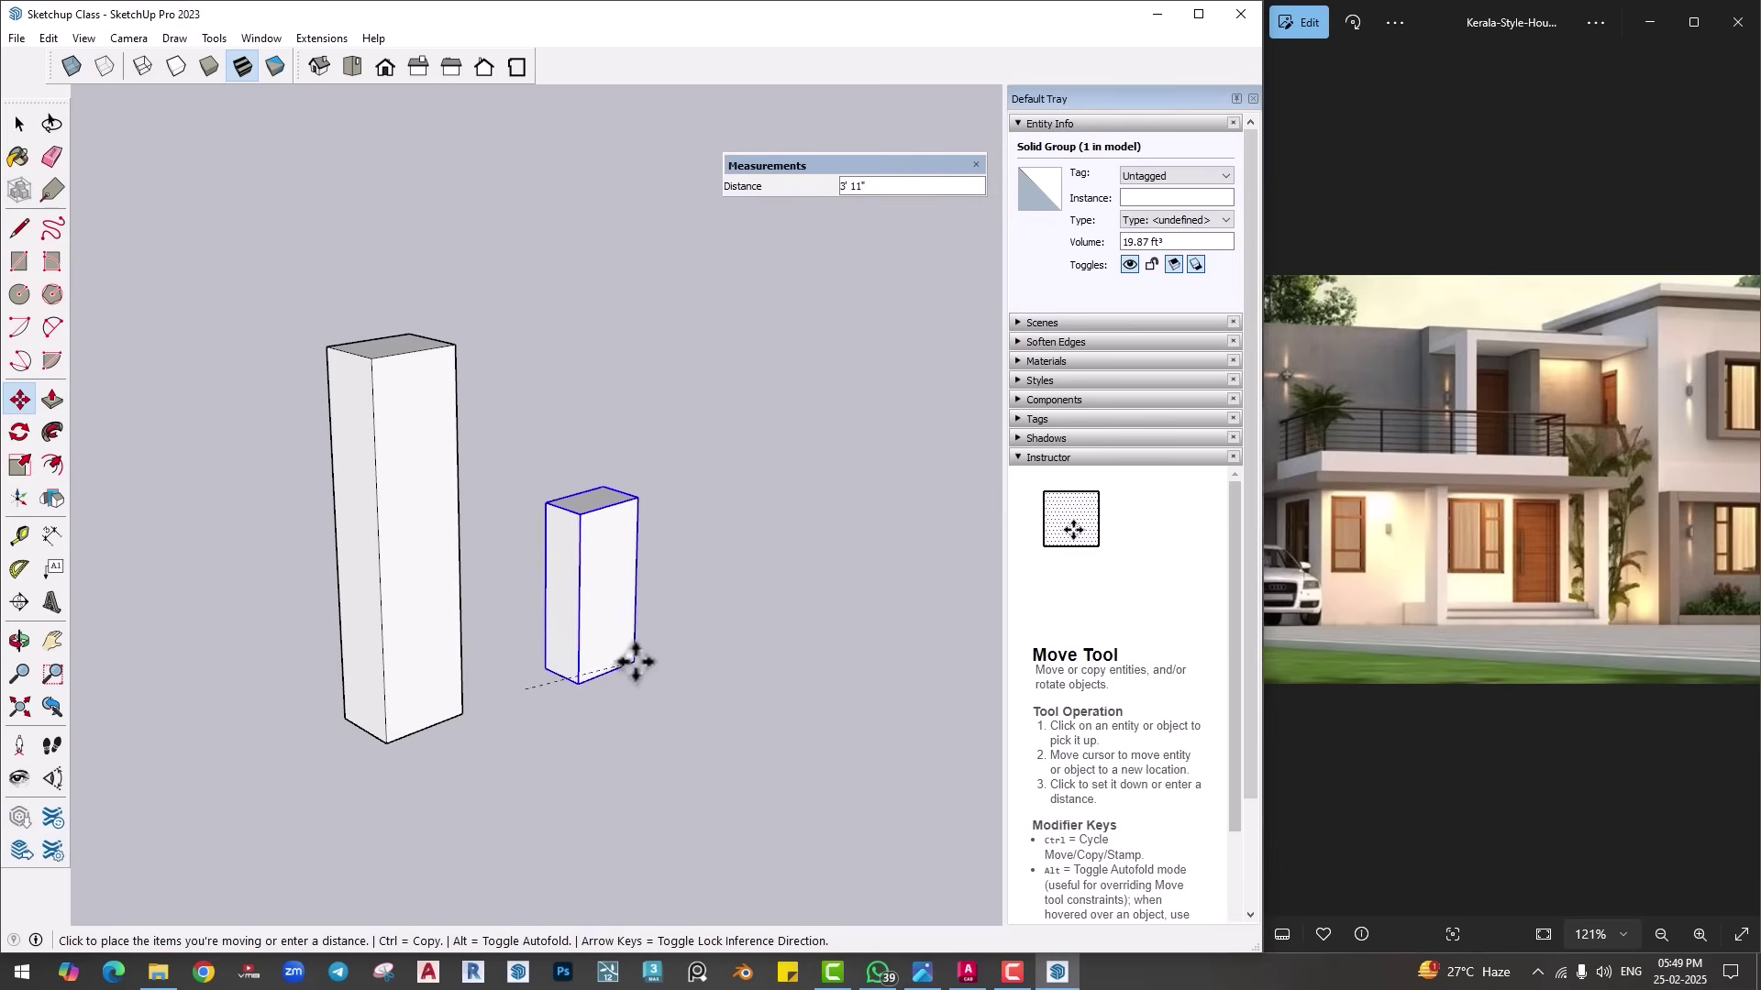
{"action": "left_click", "coordinate": [640, 649]}
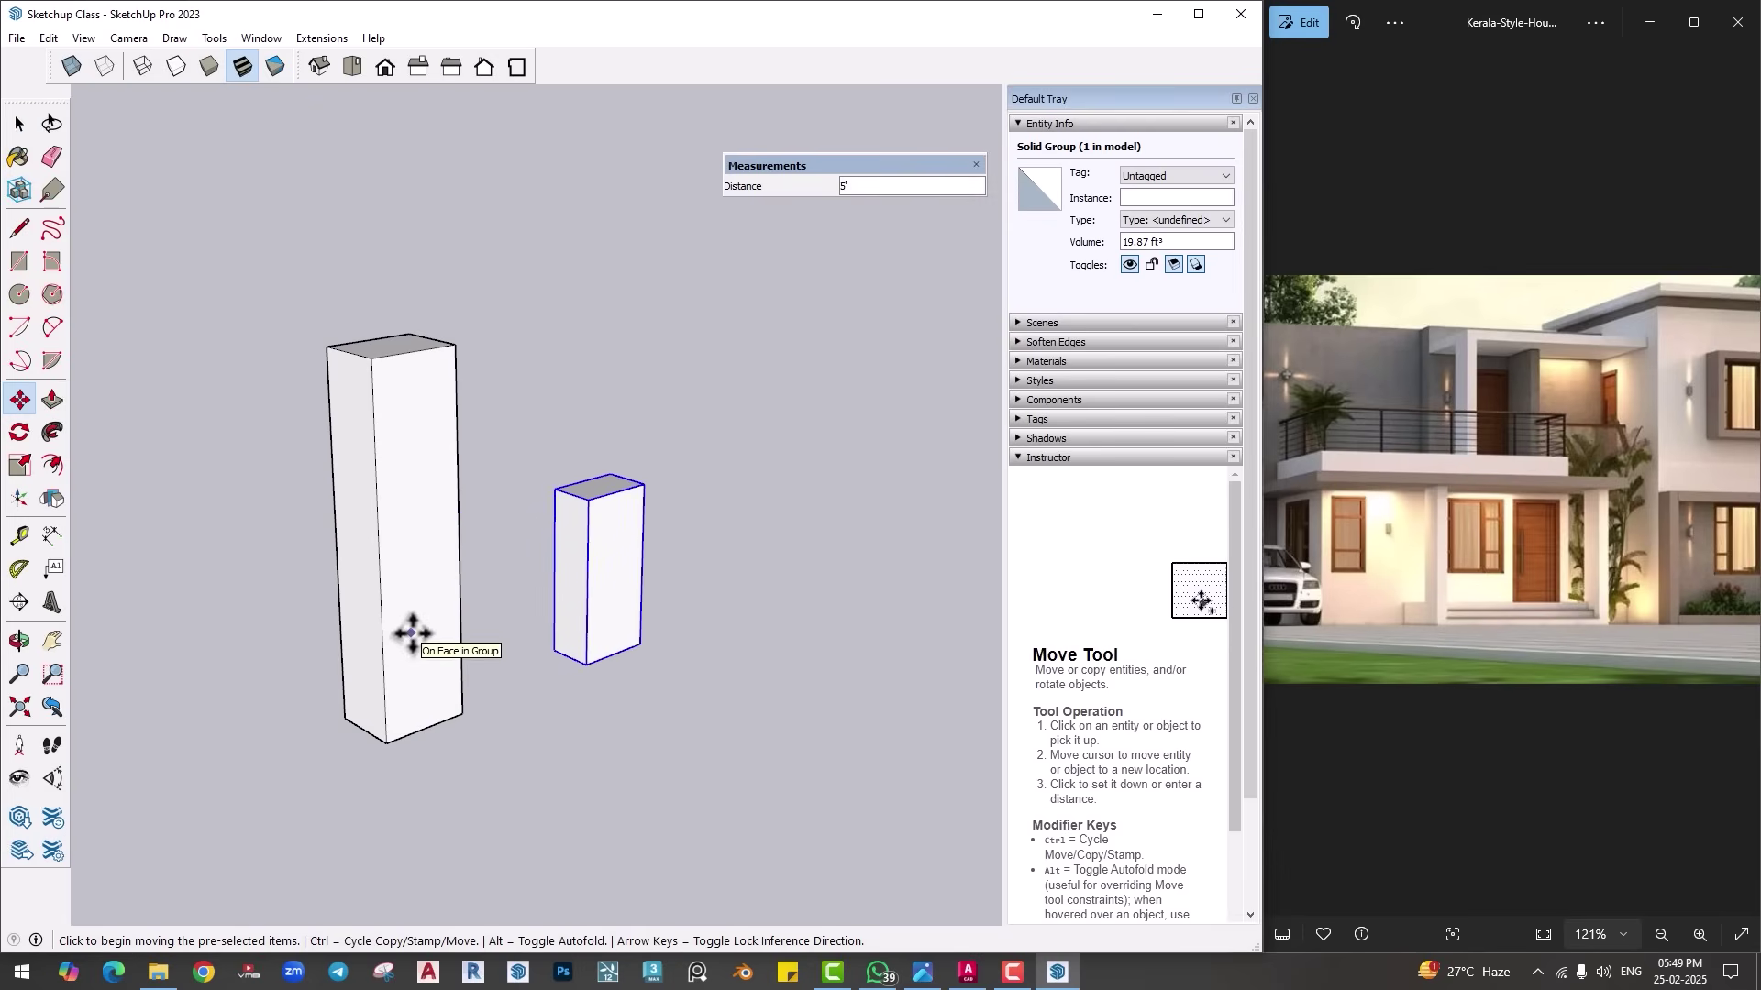
{"action": "key", "text": "ctrl+z"}
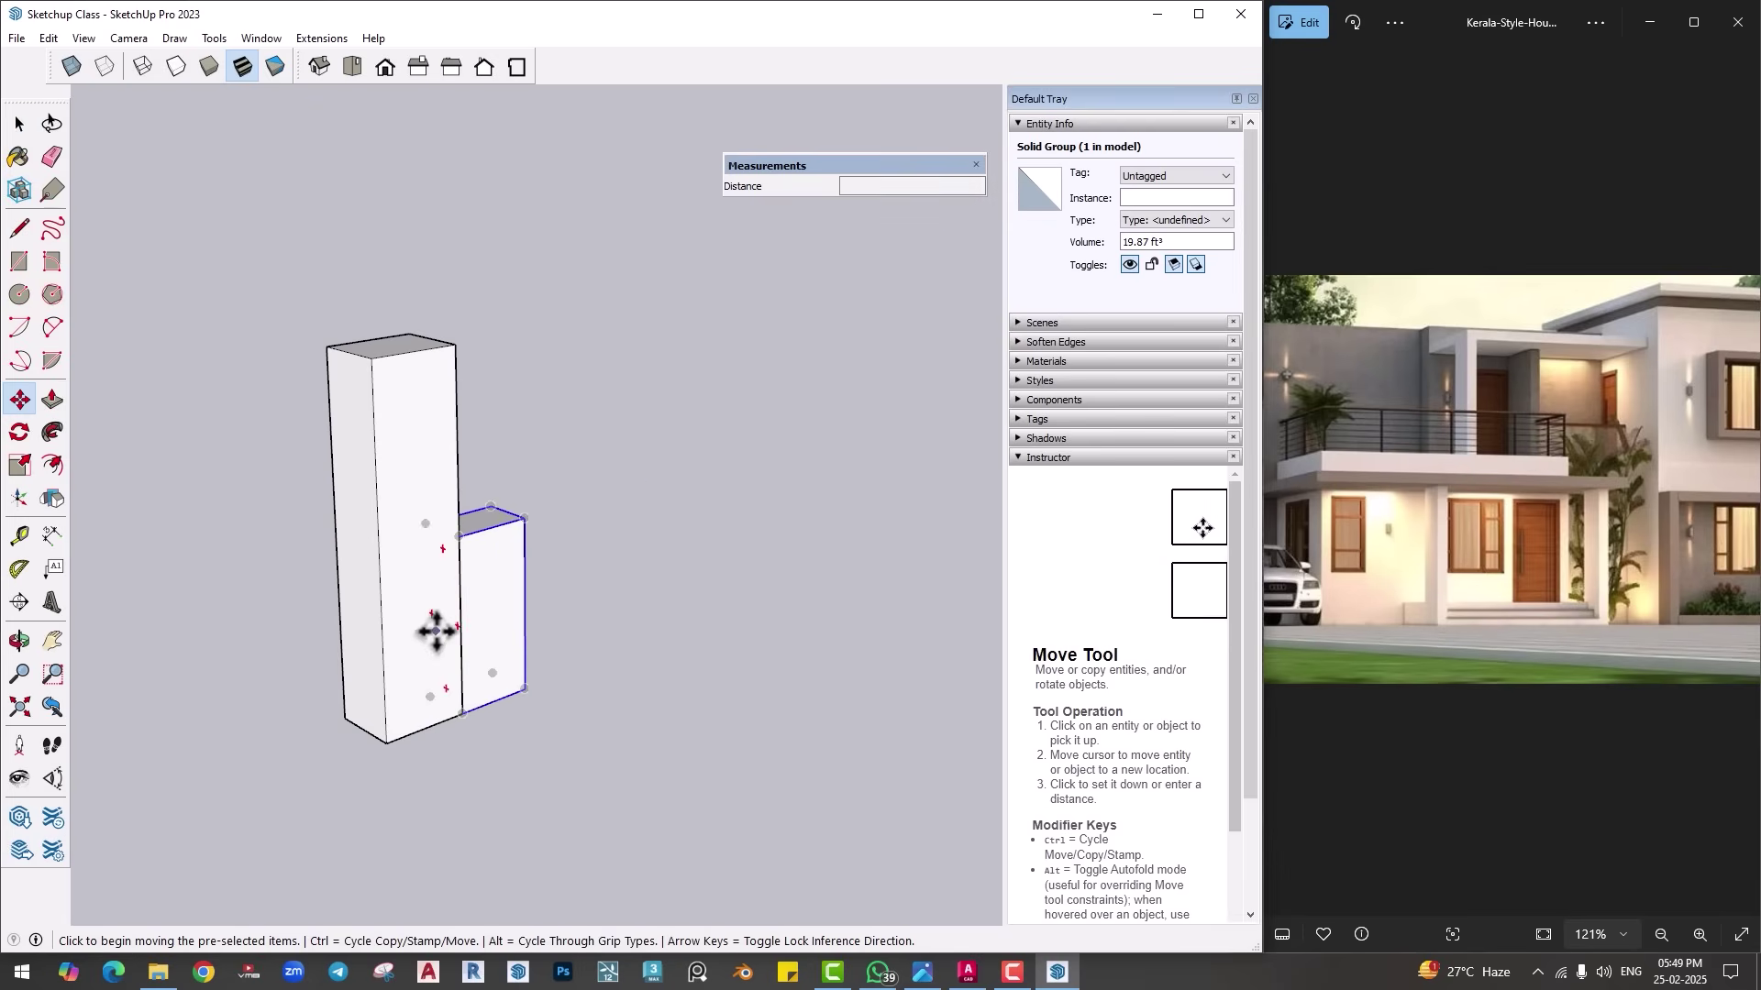
{"action": "middle_click", "coordinate": [421, 633]}
{"action": "key", "text": "space"}
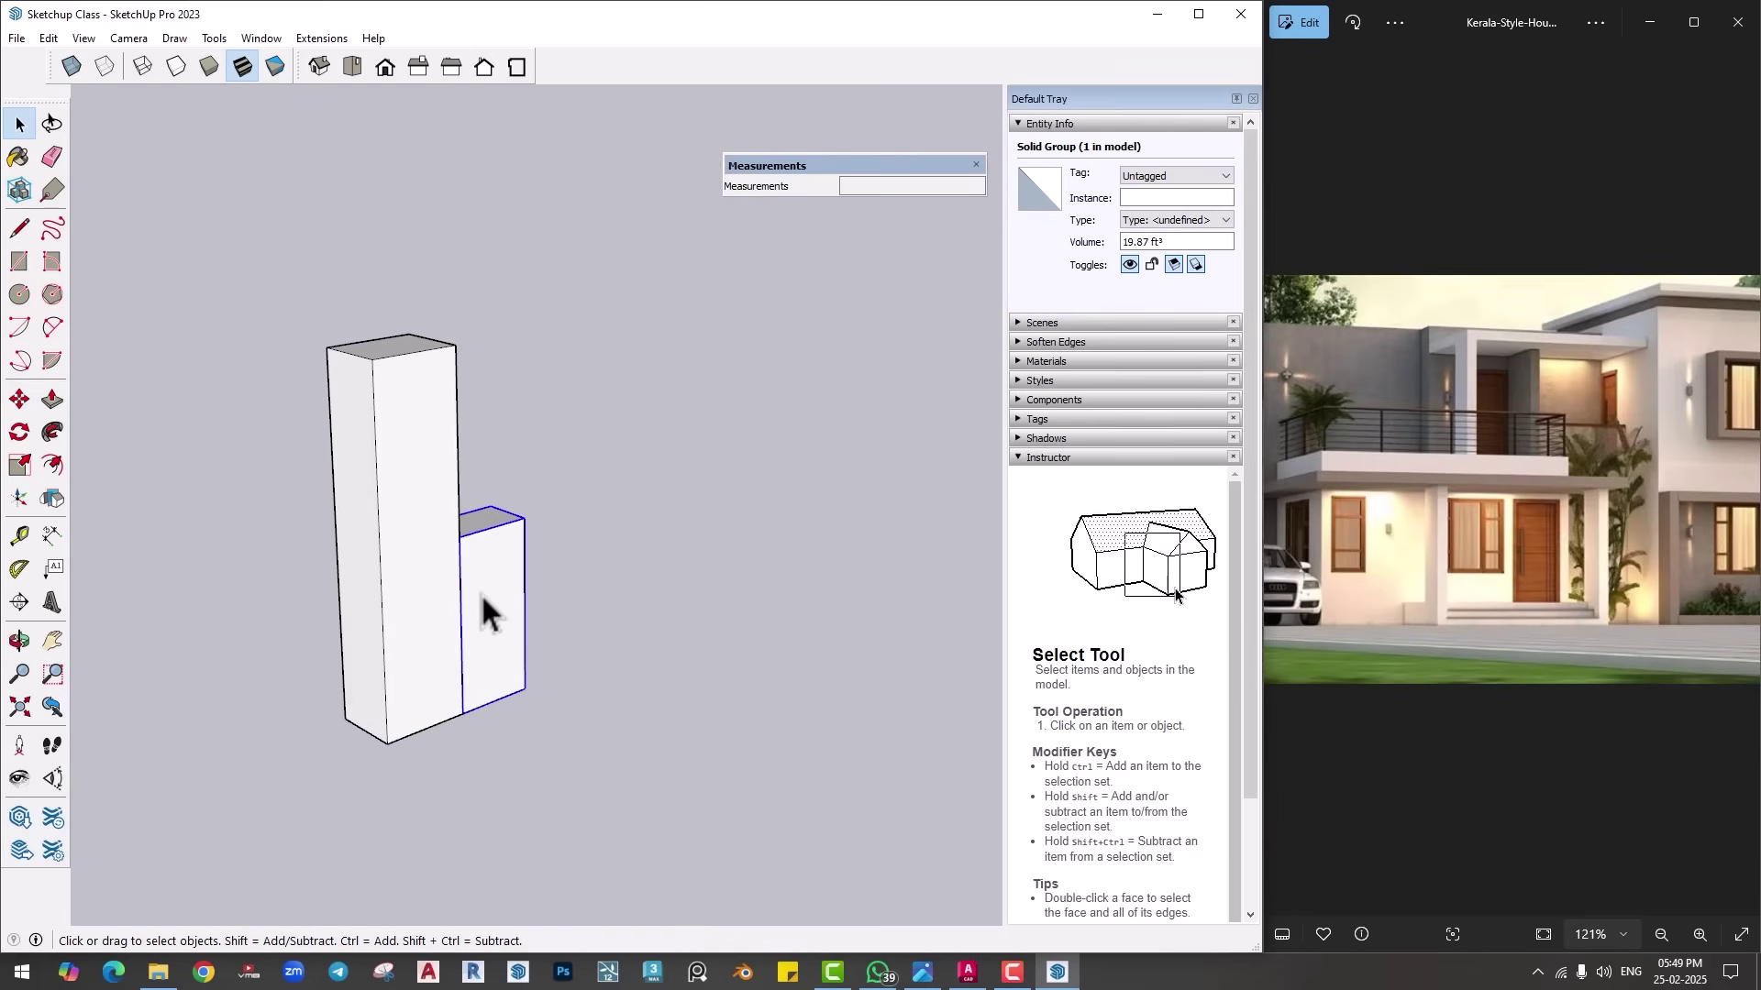
Step: Explode the short and tall box groups, select all their connected geometry, and clear the selection
{"action": "right_click", "coordinate": [479, 593]}
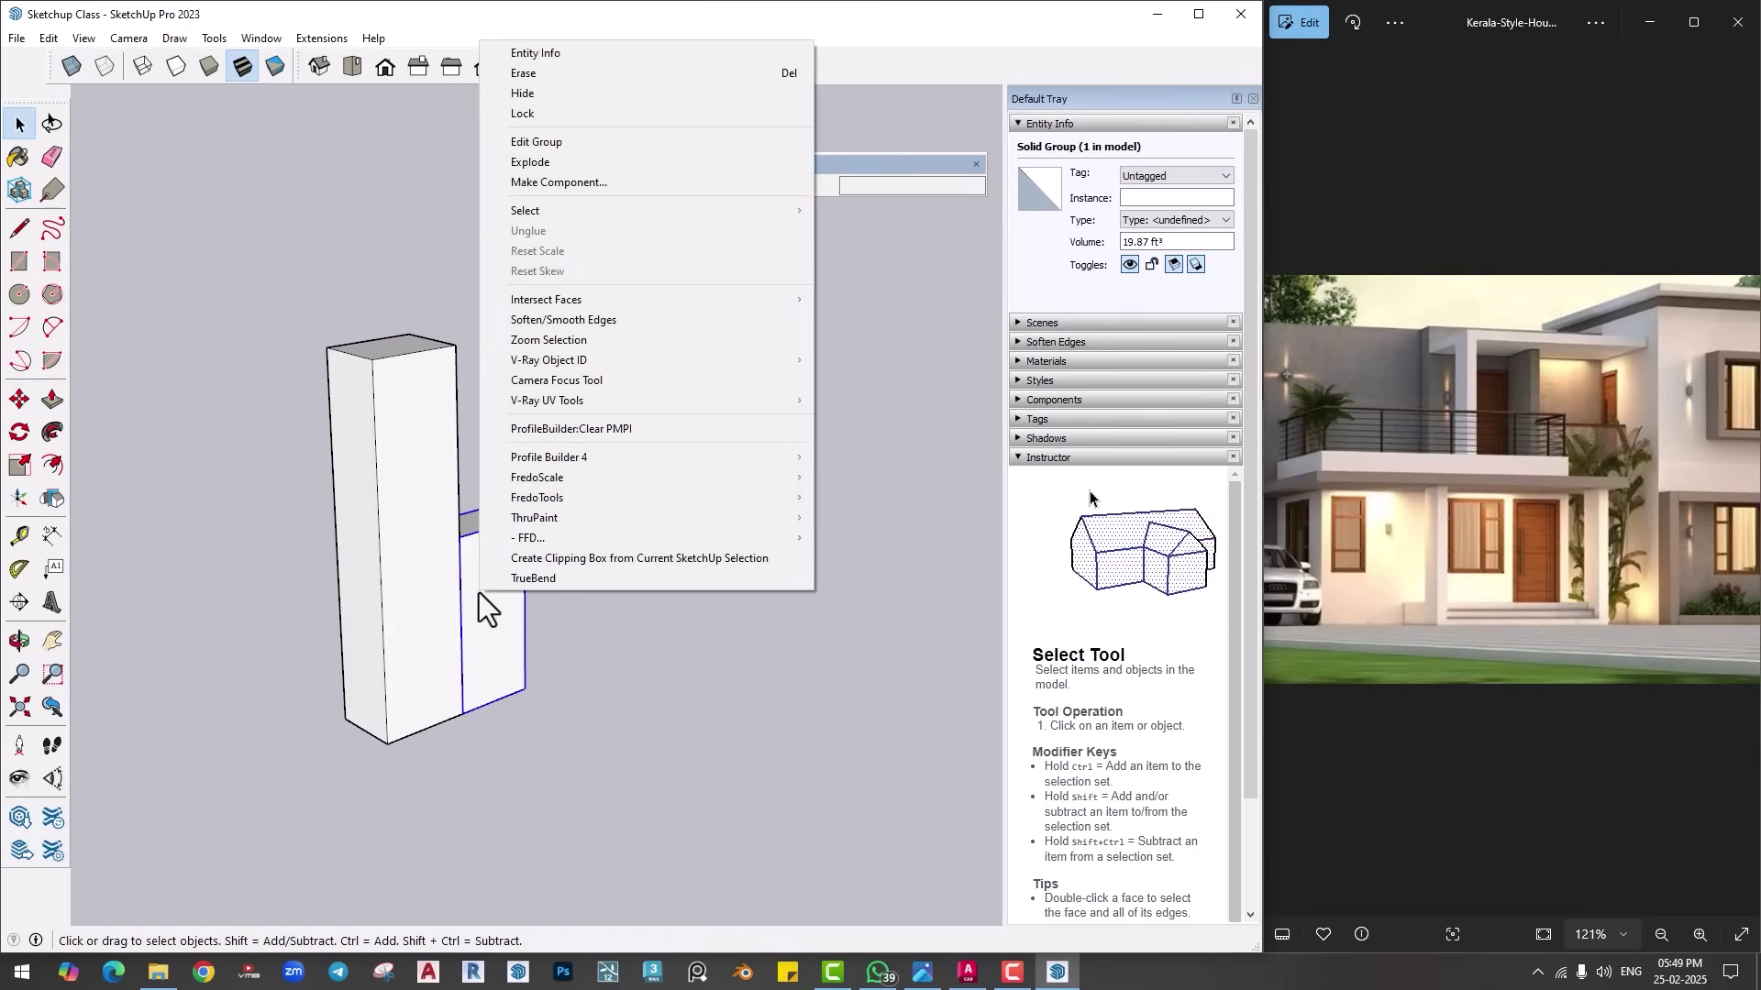
{"action": "left_click", "coordinate": [536, 165]}
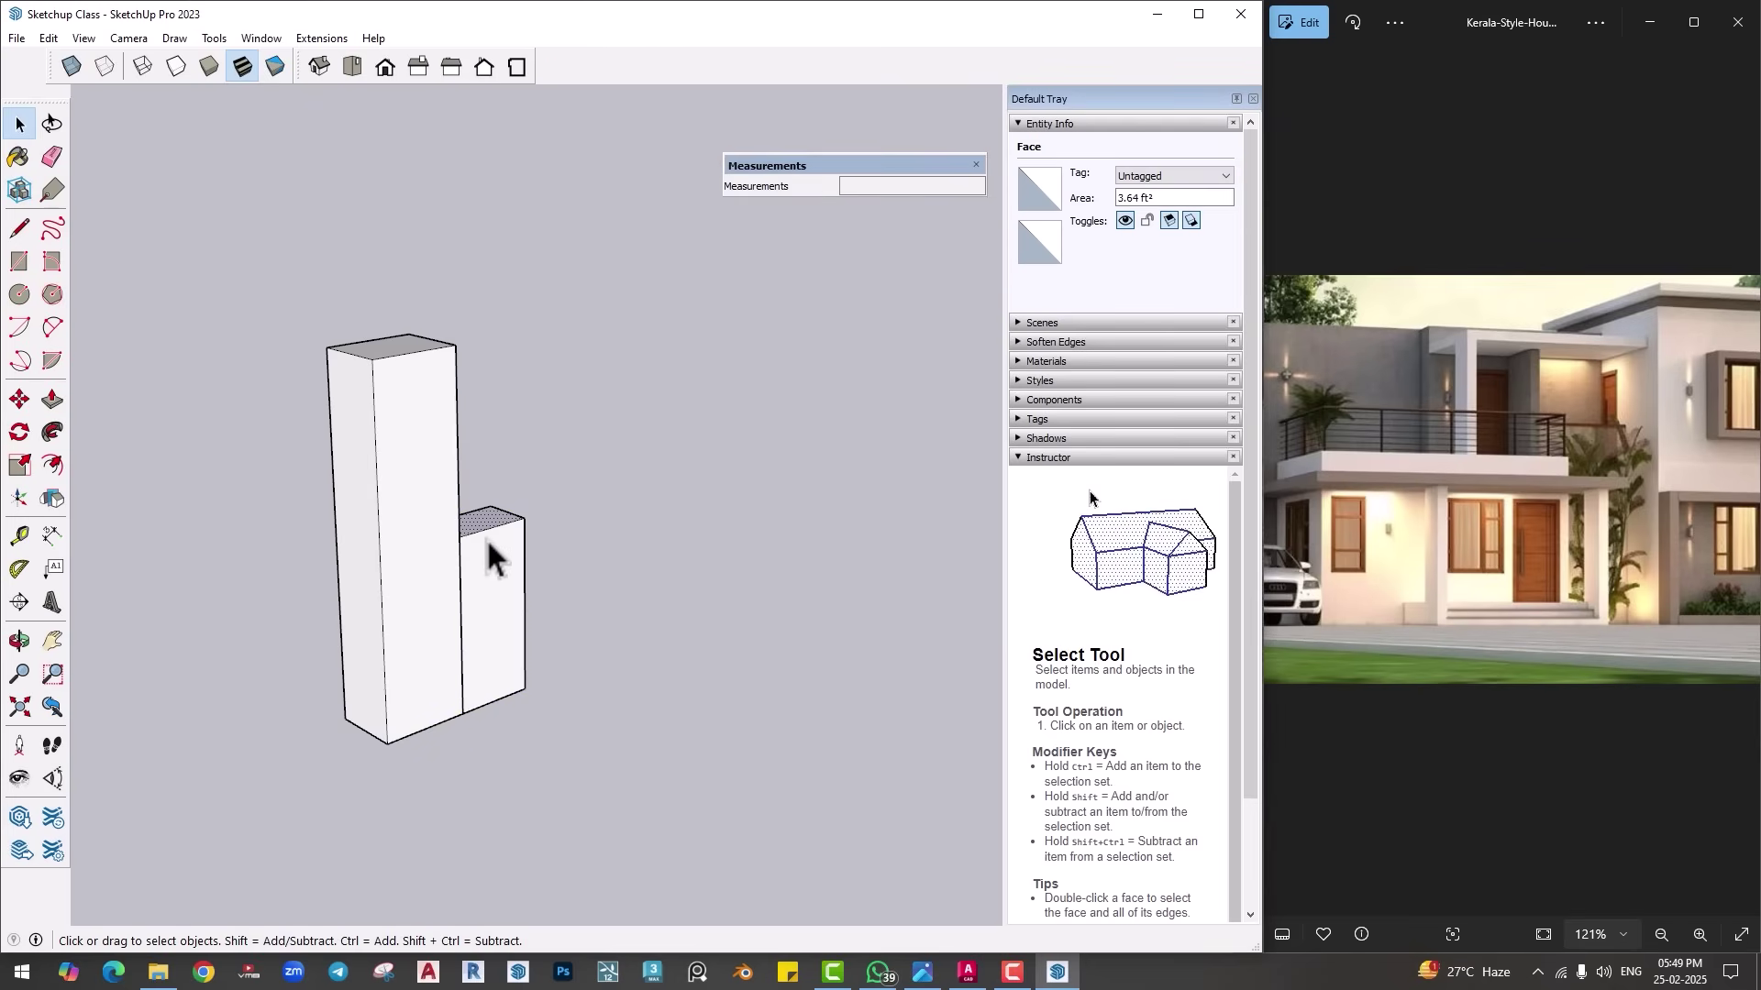
{"action": "right_click", "coordinate": [387, 540]}
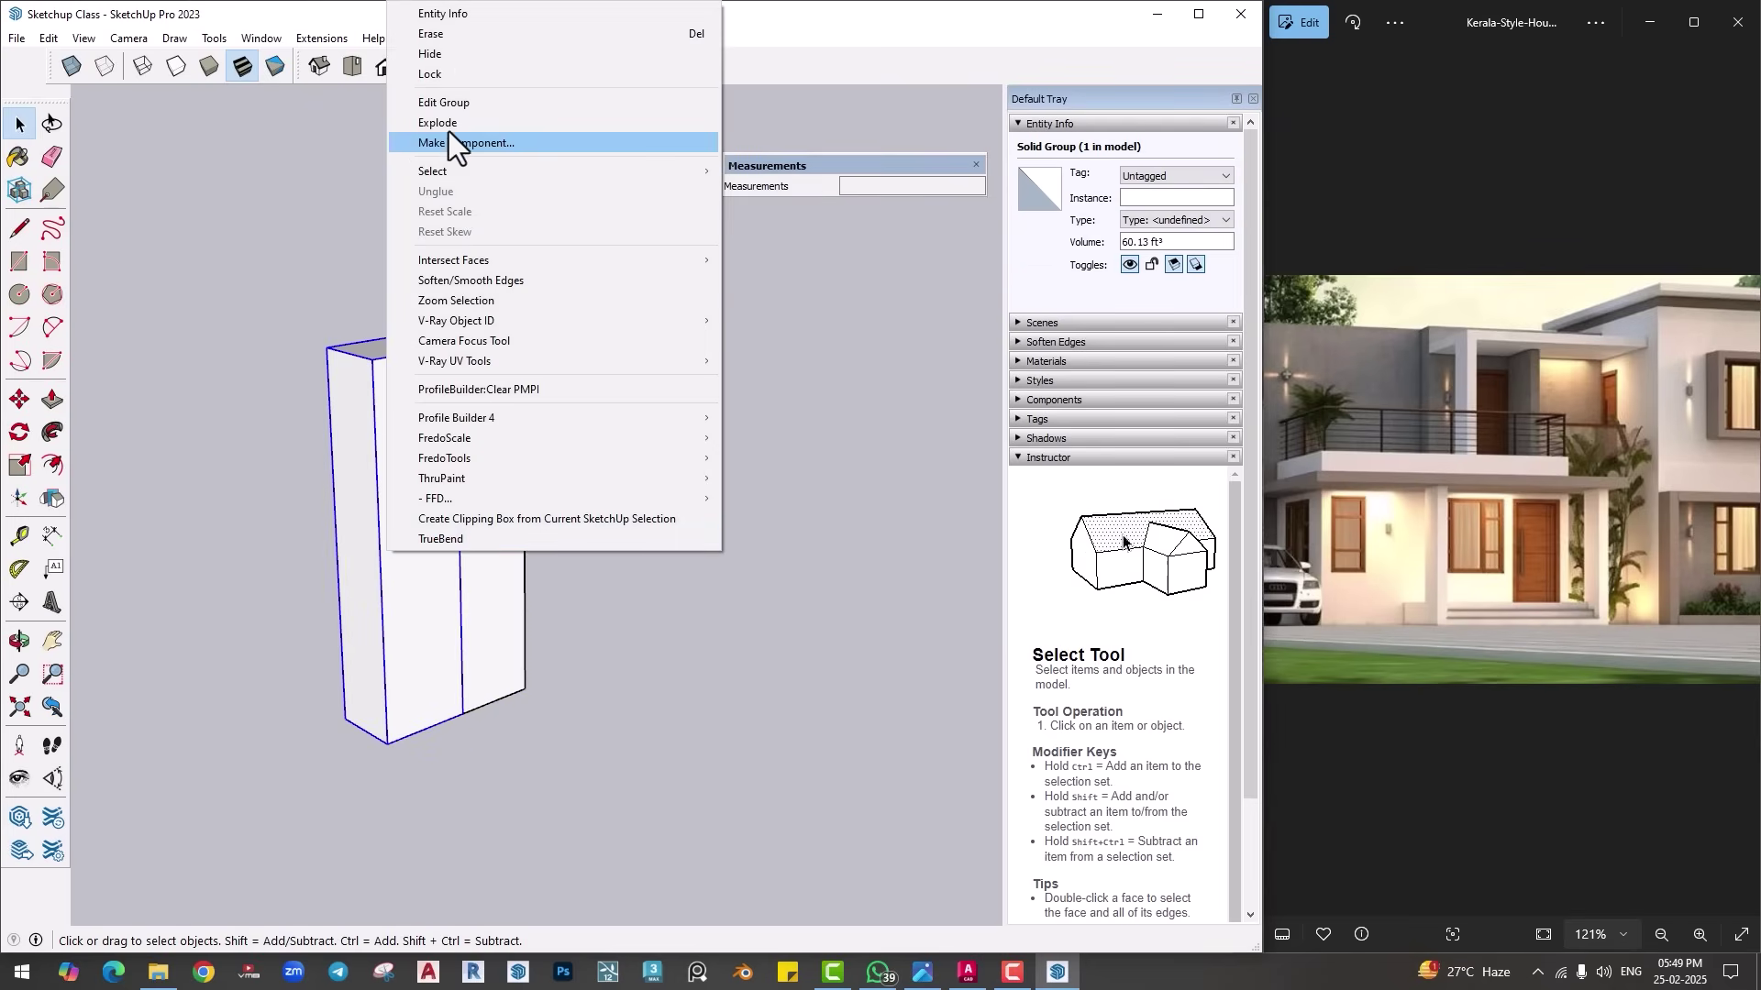
{"action": "key", "text": "Escape"}
{"action": "left_click", "coordinate": [505, 403]}
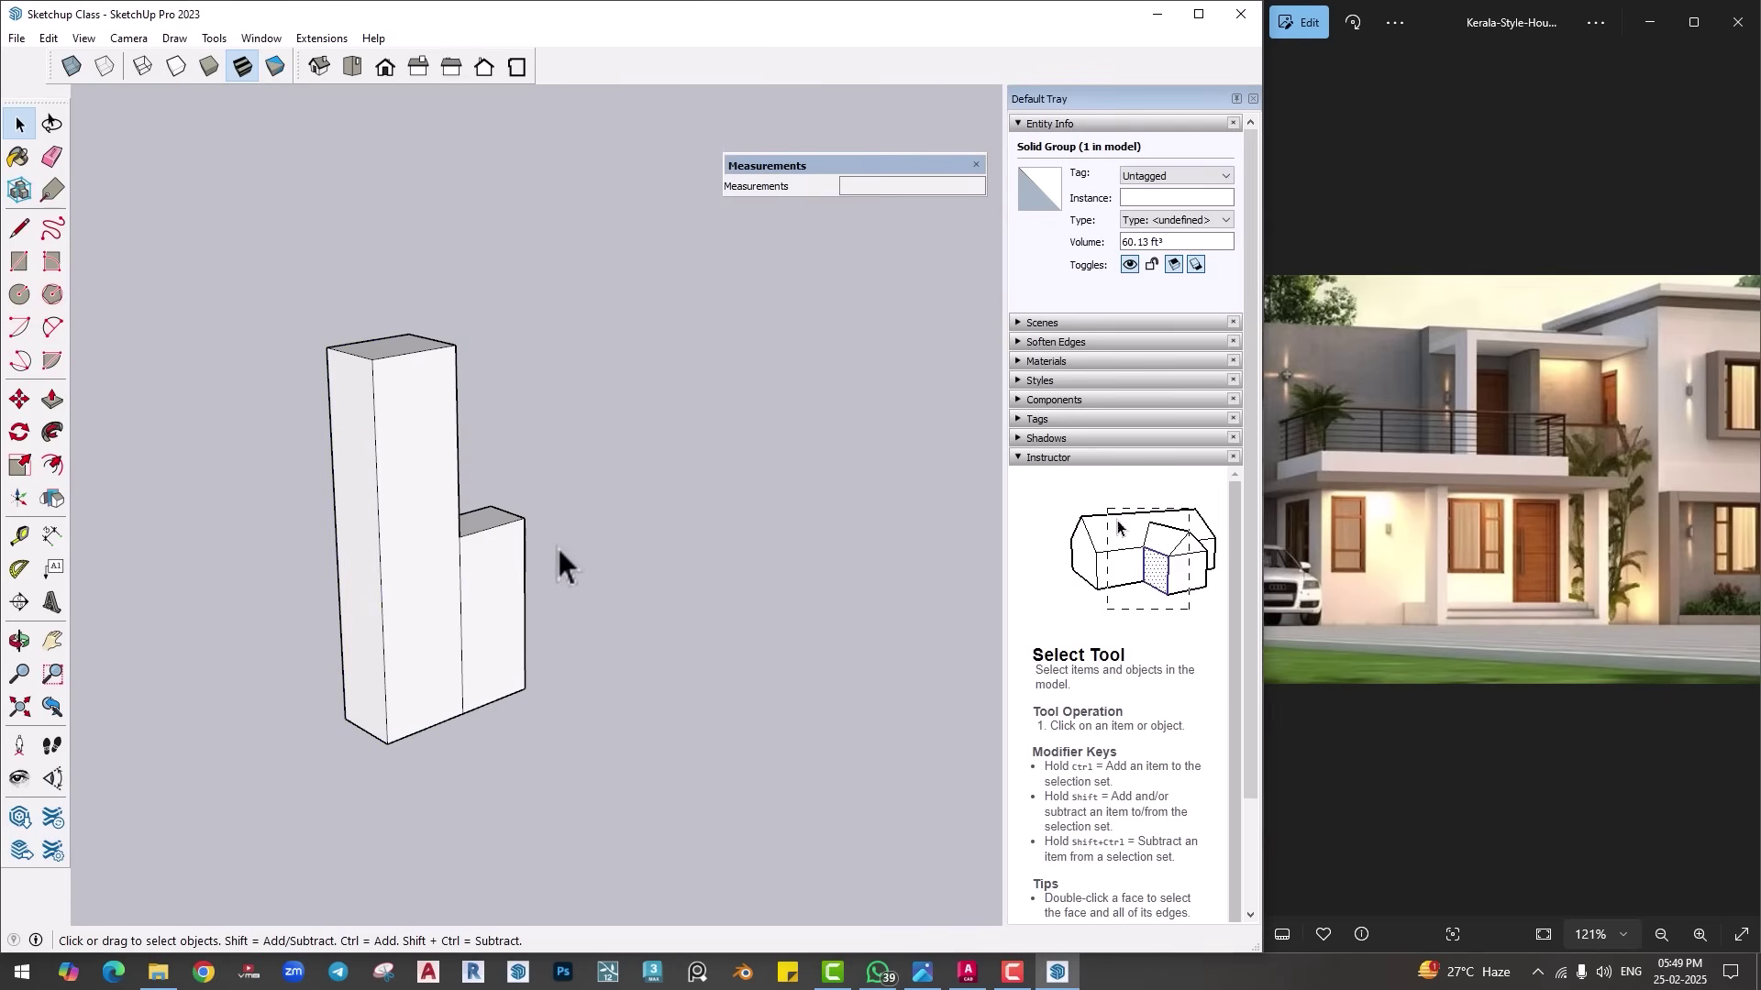
{"action": "triple_click", "coordinate": [411, 595]}
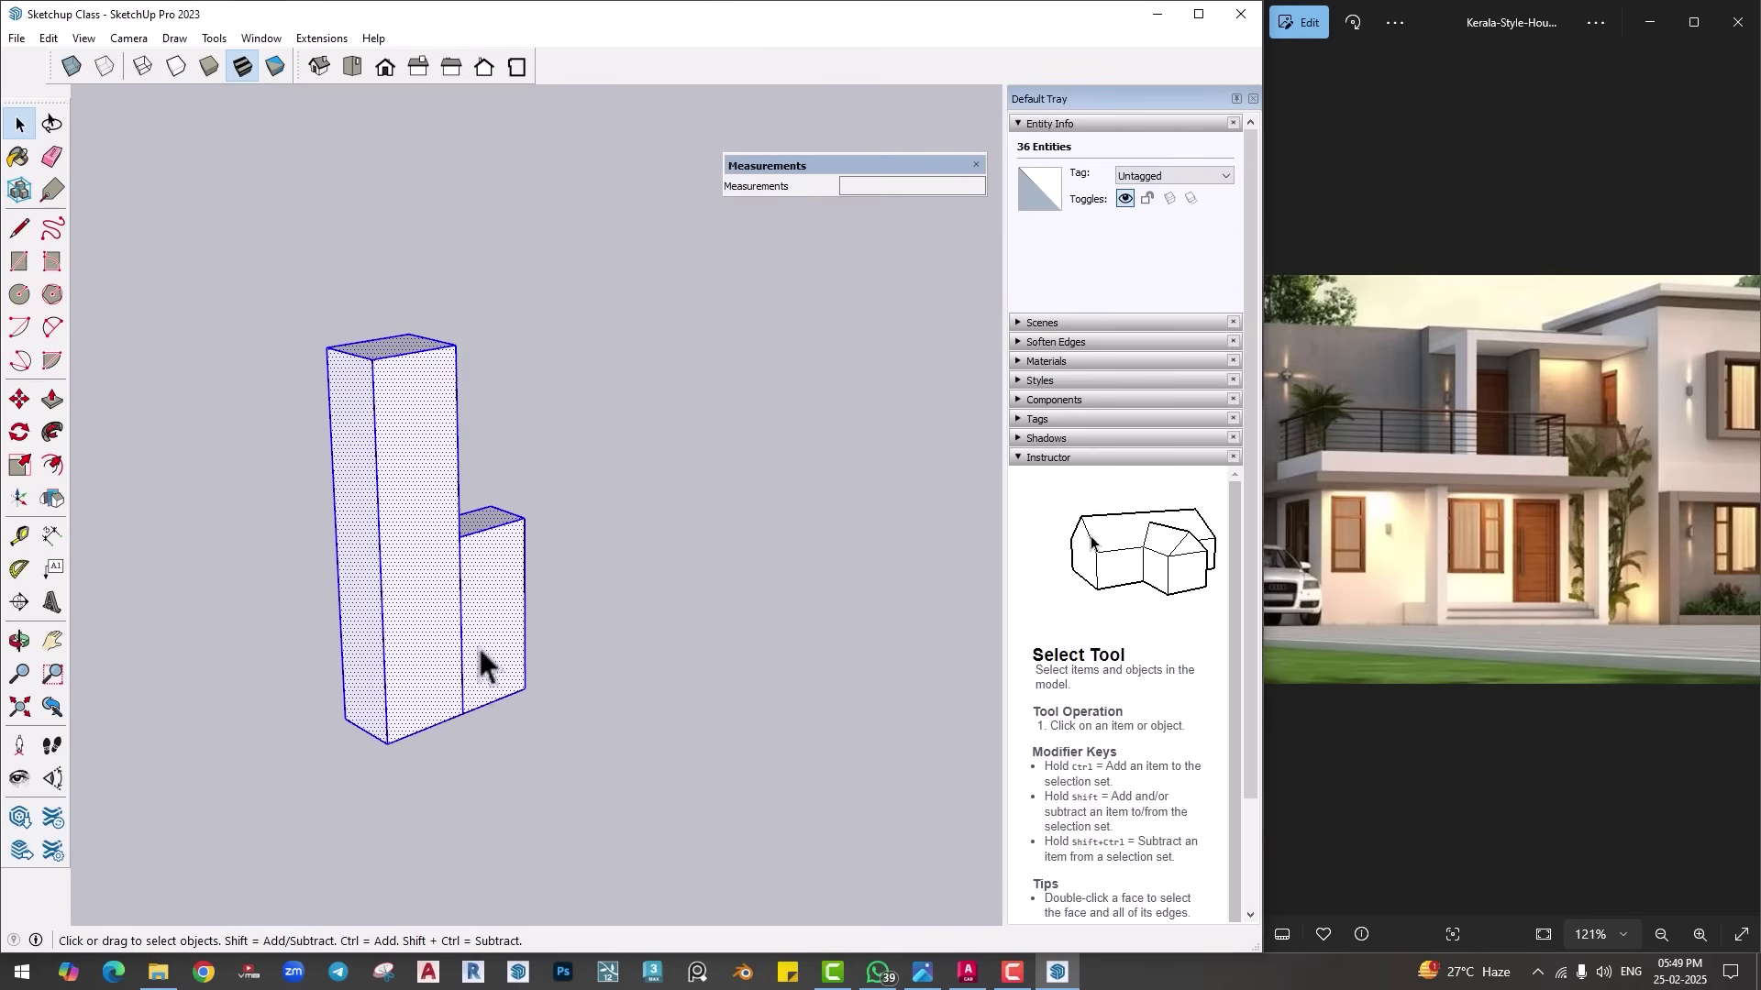
{"action": "left_click", "coordinate": [575, 642]}
Step: Select the short box's faces and edges beside the tall box and delete them
{"action": "mouse_move", "coordinate": [574, 642]}
{"action": "middle_mouse_down"}
{"action": "mouse_move", "coordinate": [442, 610]}
{"action": "mouse_move", "coordinate": [574, 610]}
{"action": "middle_mouse_up"}
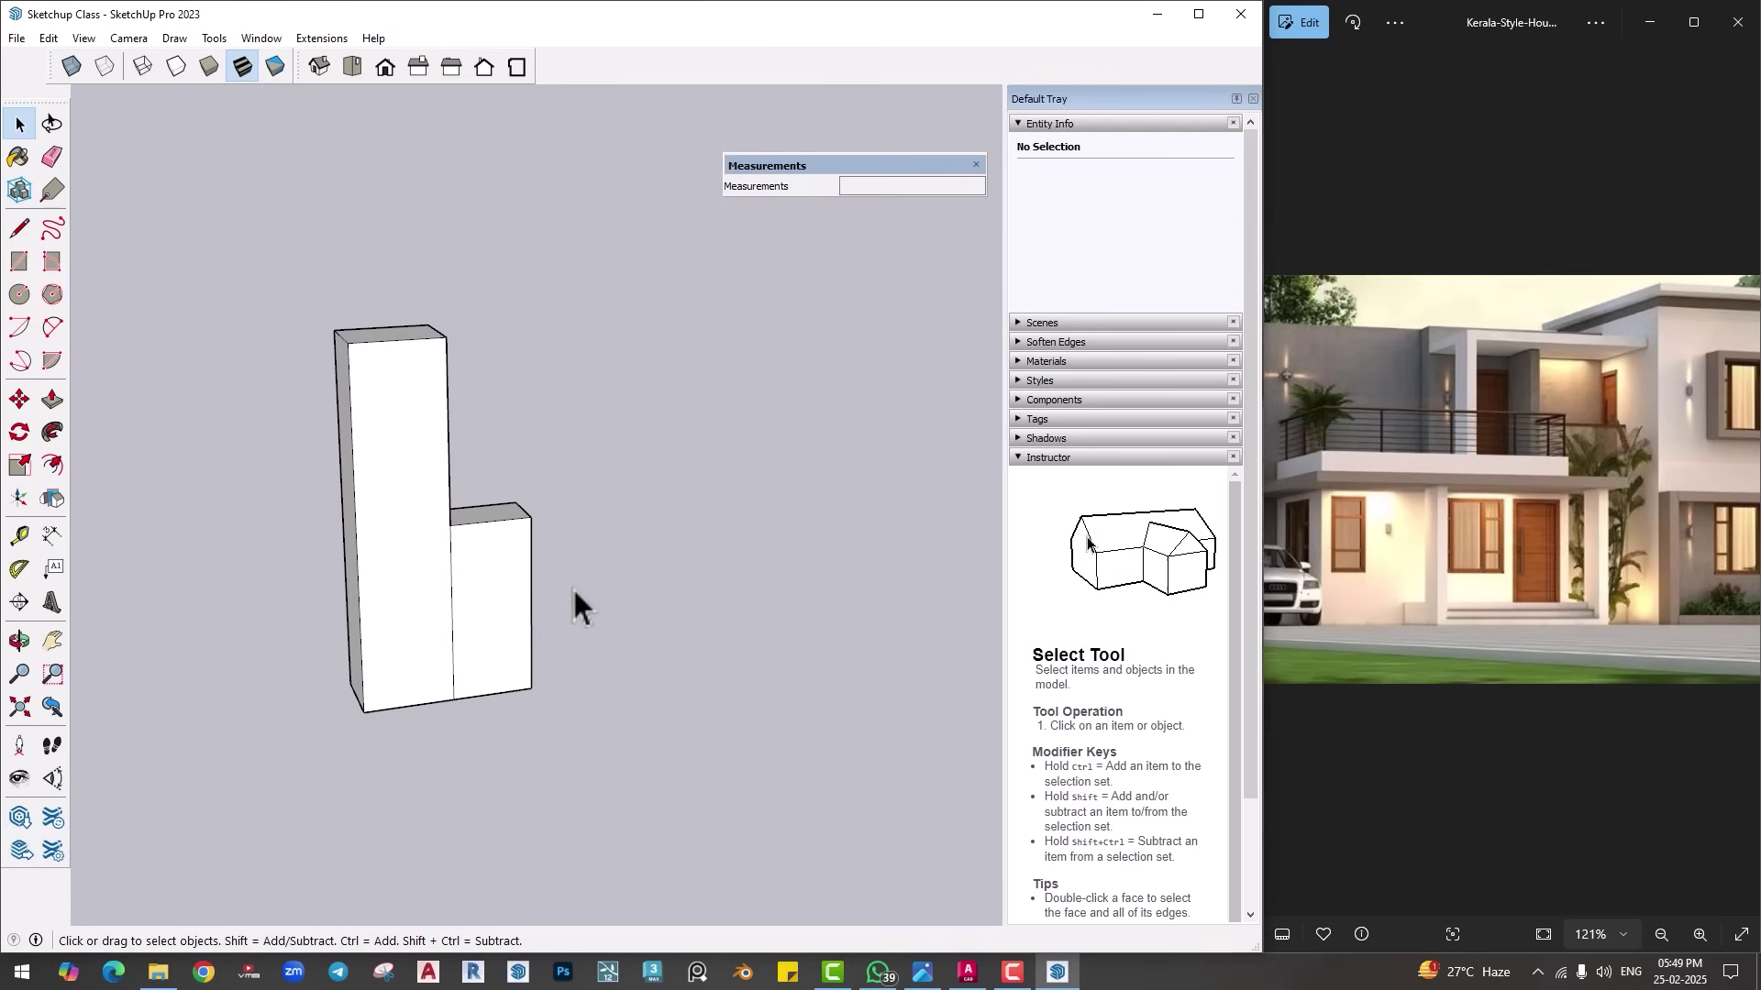
{"action": "left_click_drag", "start_coordinate": [515, 591], "coordinate": [487, 724]}
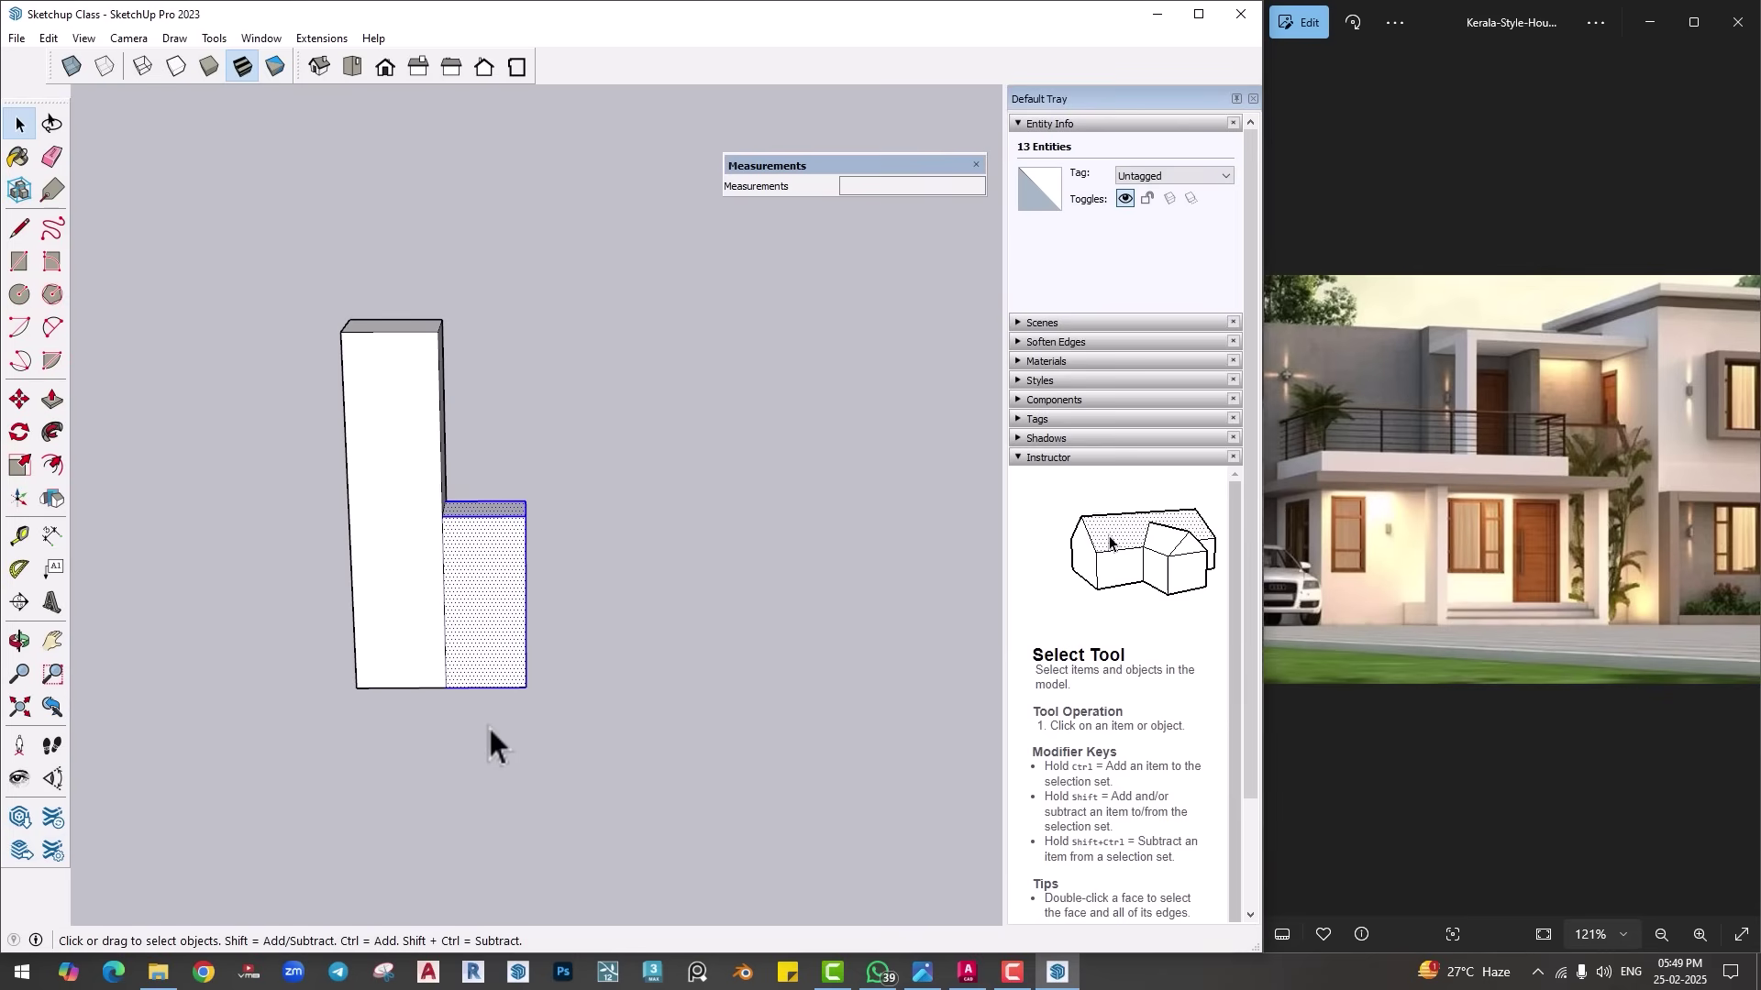
{"action": "key", "text": "Delete"}
{"action": "middle_click_drag", "start_coordinate": [487, 717], "coordinate": [444, 556]}
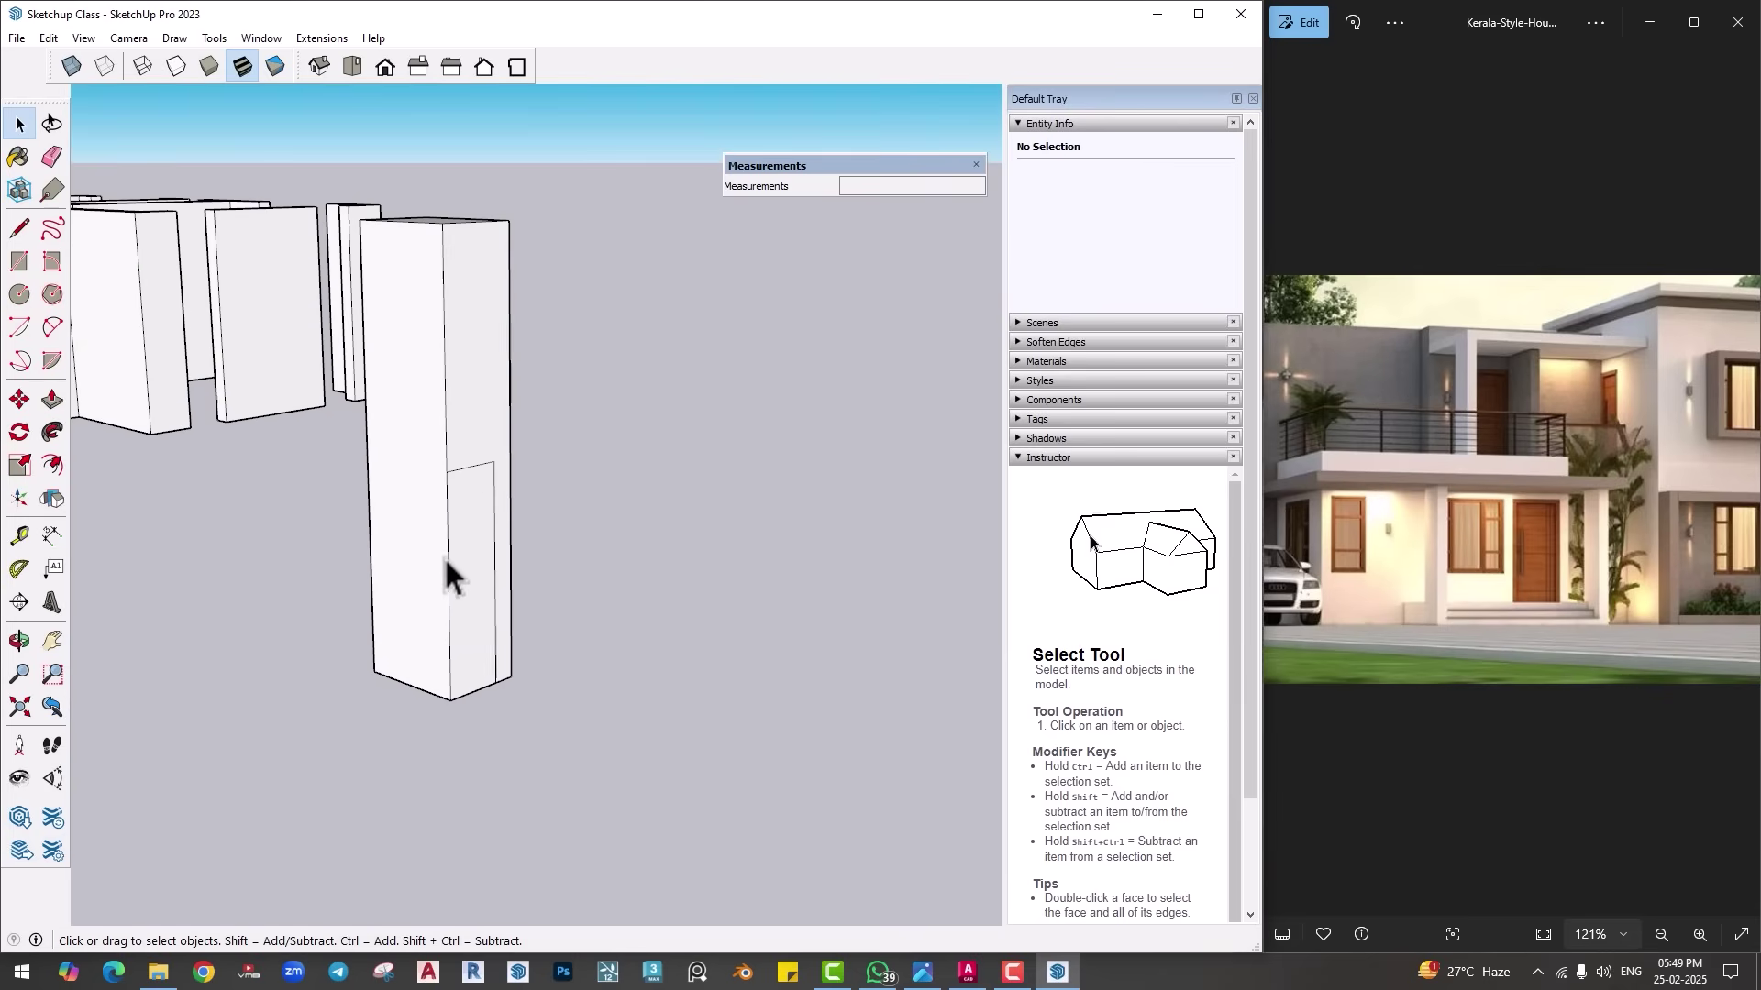
Step: Erase the leftover short-box outline from the side face of the tall box
{"action": "key", "text": "e"}
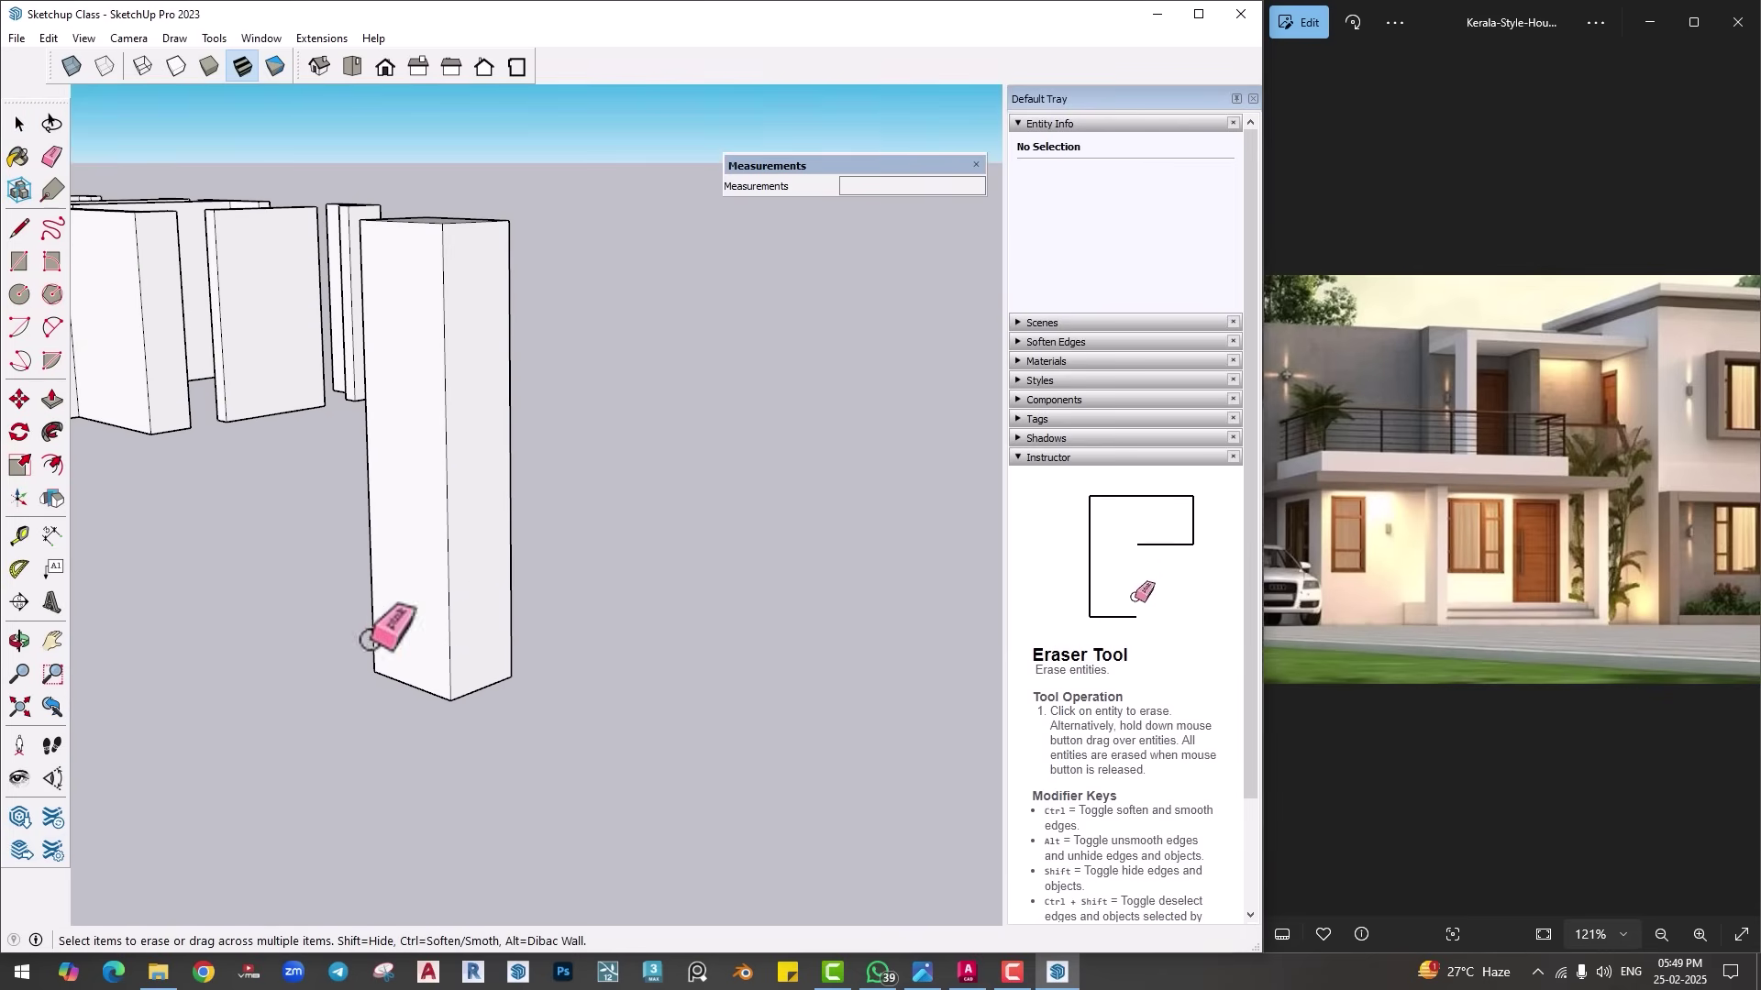
{"action": "mouse_move", "coordinate": [385, 626]}
{"action": "middle_mouse_down"}
{"action": "mouse_move", "coordinate": [789, 674]}
{"action": "mouse_move", "coordinate": [562, 669]}
{"action": "mouse_move", "coordinate": [537, 631]}
{"action": "mouse_move", "coordinate": [452, 609]}
{"action": "mouse_move", "coordinate": [501, 636]}
{"action": "middle_mouse_up"}
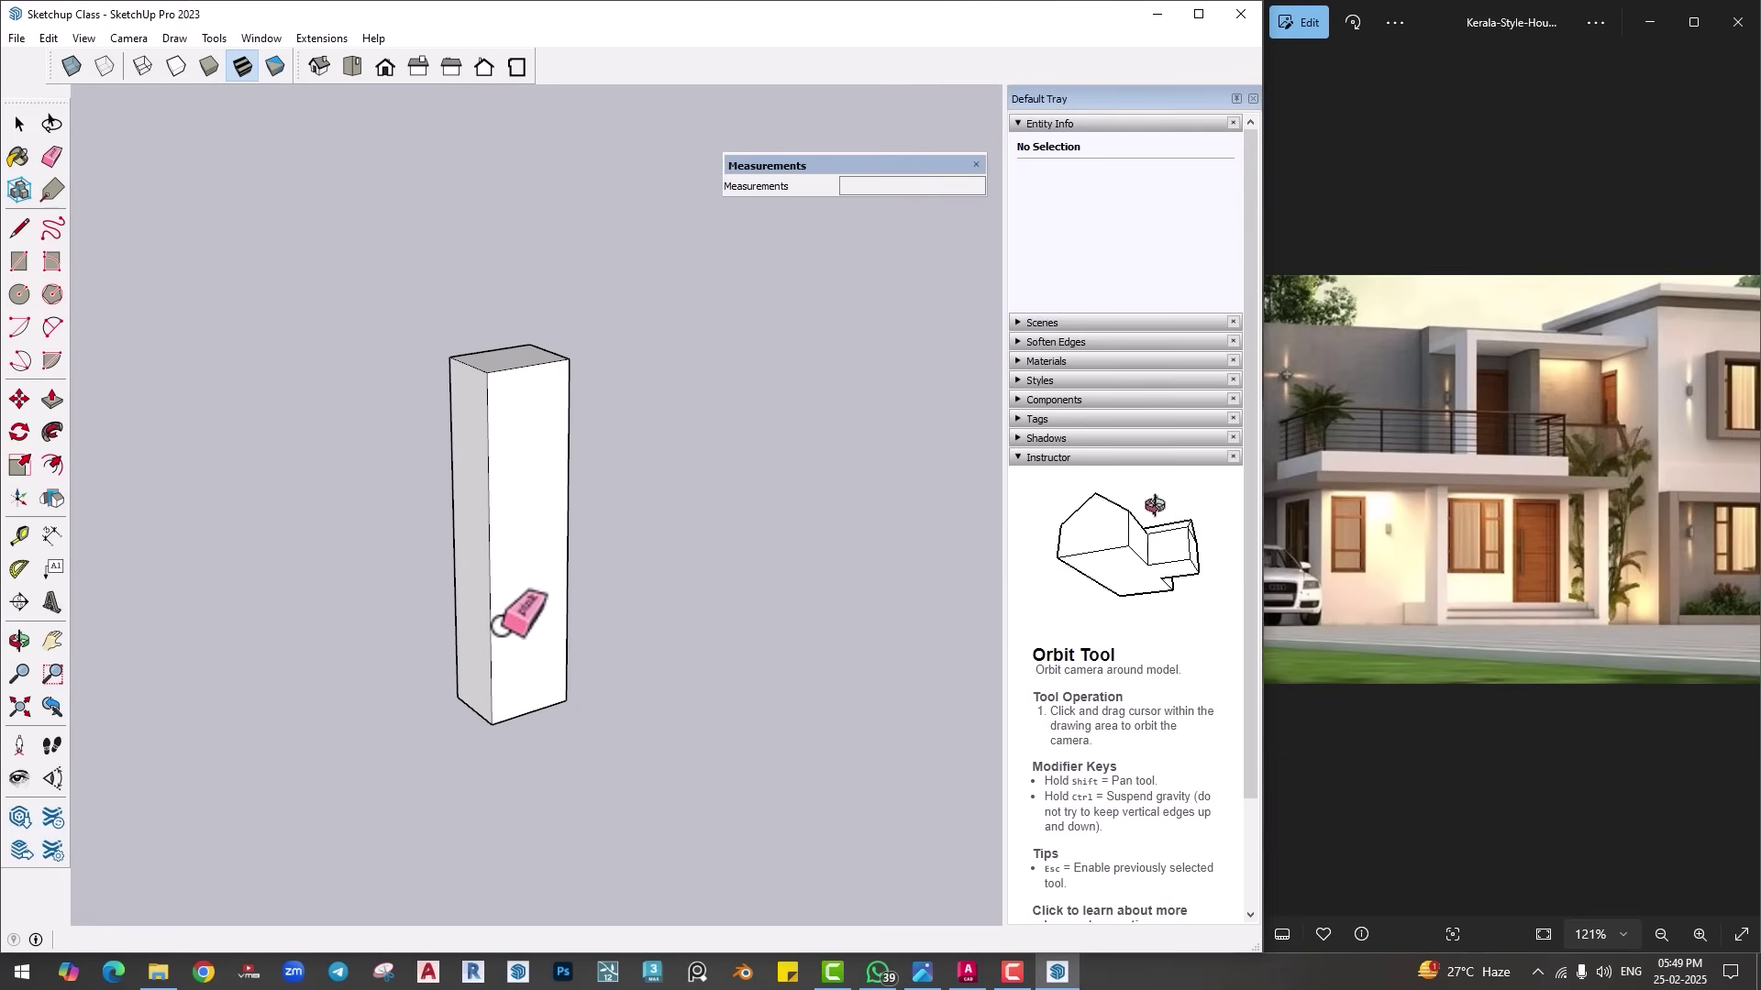
{"action": "mouse_move", "coordinate": [499, 626]}
{"action": "middle_mouse_down"}
{"action": "mouse_move", "coordinate": [536, 620]}
{"action": "mouse_move", "coordinate": [474, 646]}
{"action": "middle_mouse_up"}
Step: Select all connected geometry of the tall box and make it a group
{"action": "key", "text": "space"}
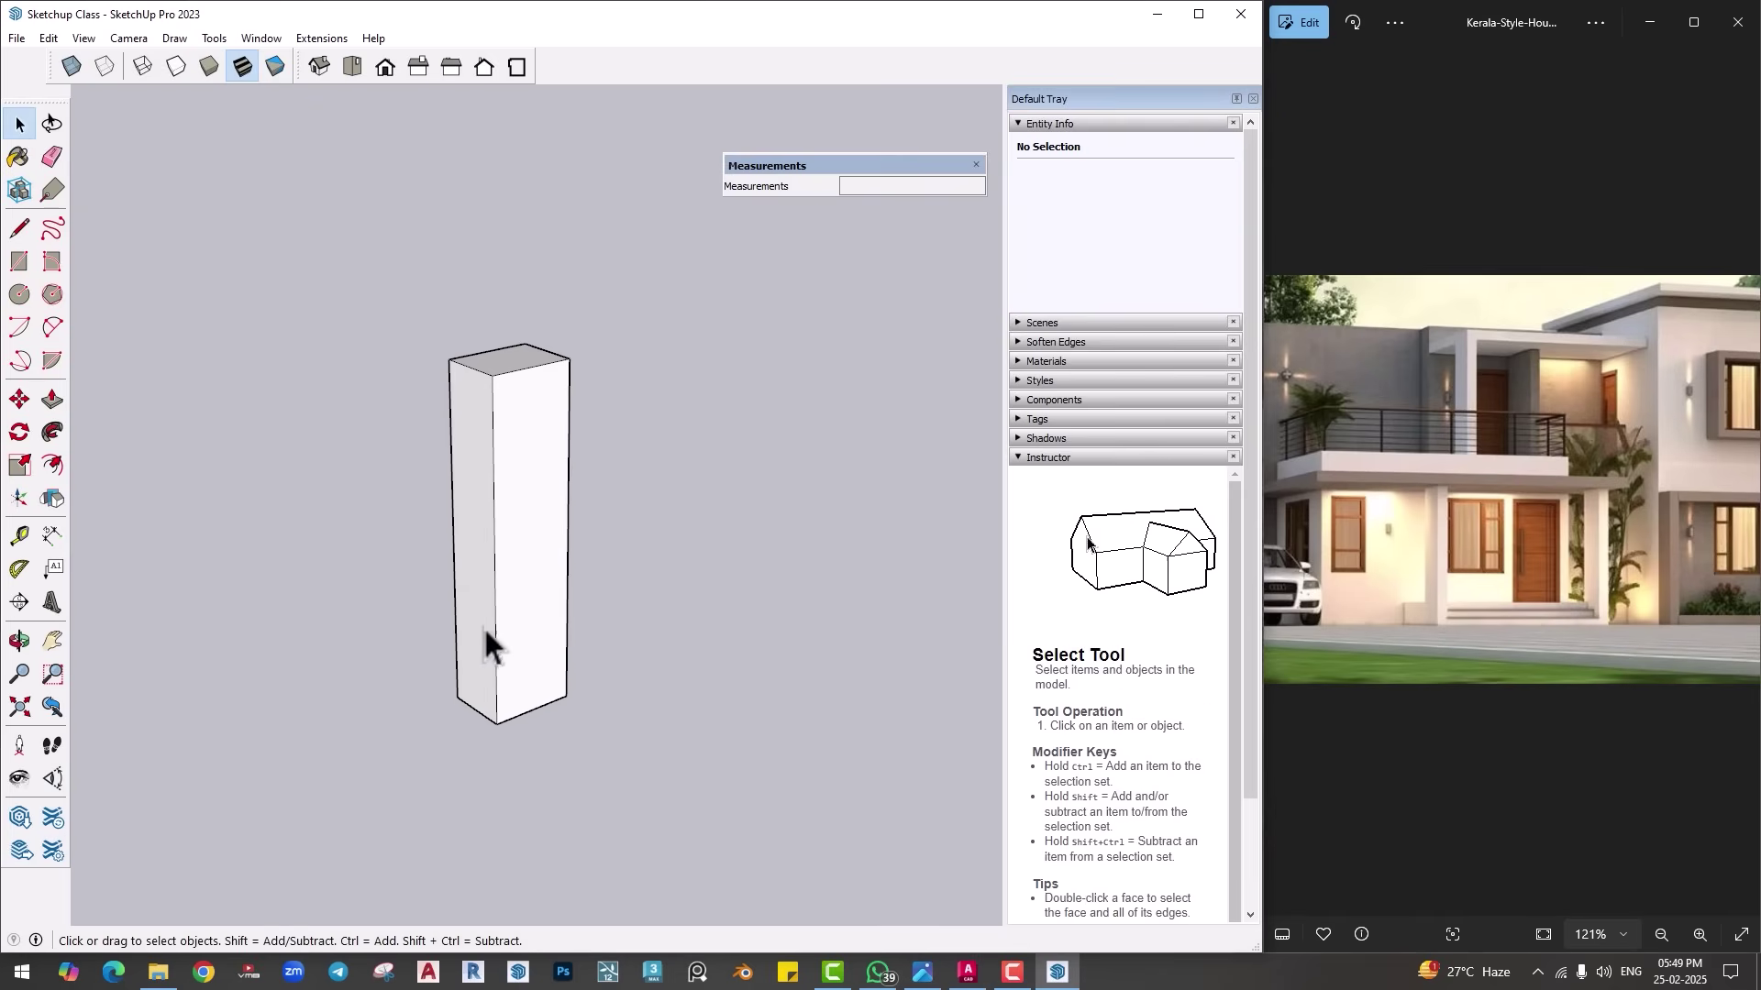
{"action": "triple_click", "coordinate": [526, 552]}
{"action": "right_click", "coordinate": [526, 550]}
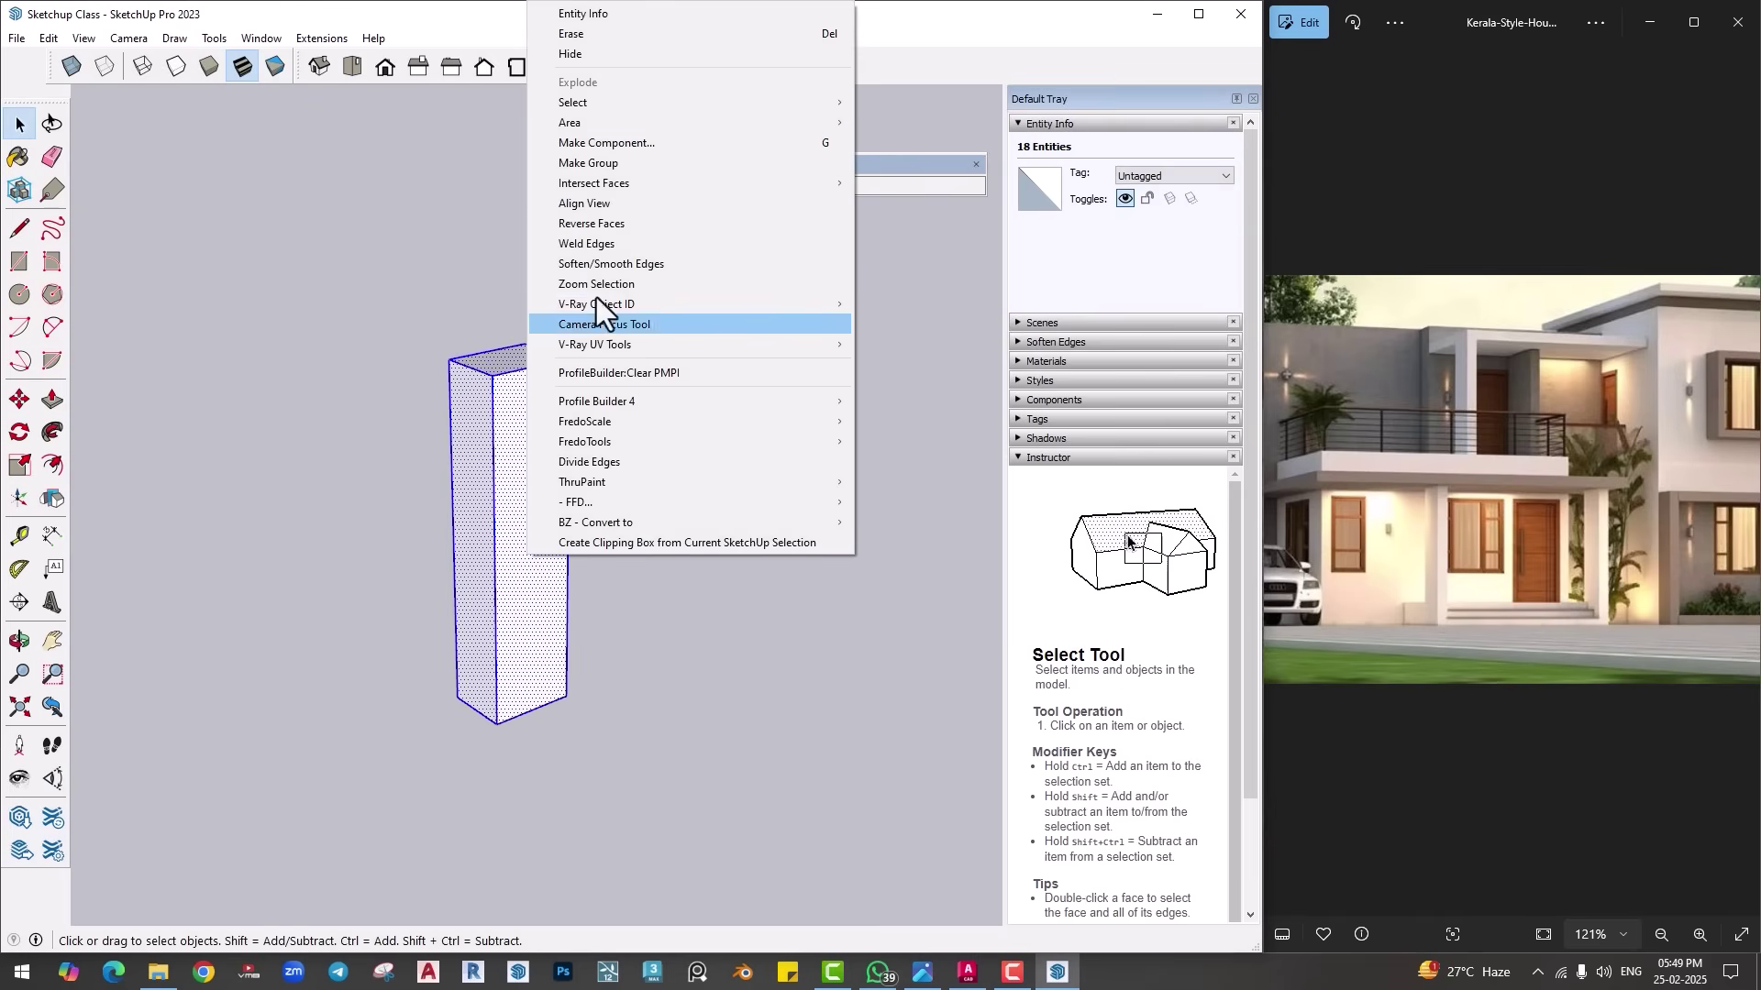
{"action": "left_click", "coordinate": [605, 163]}
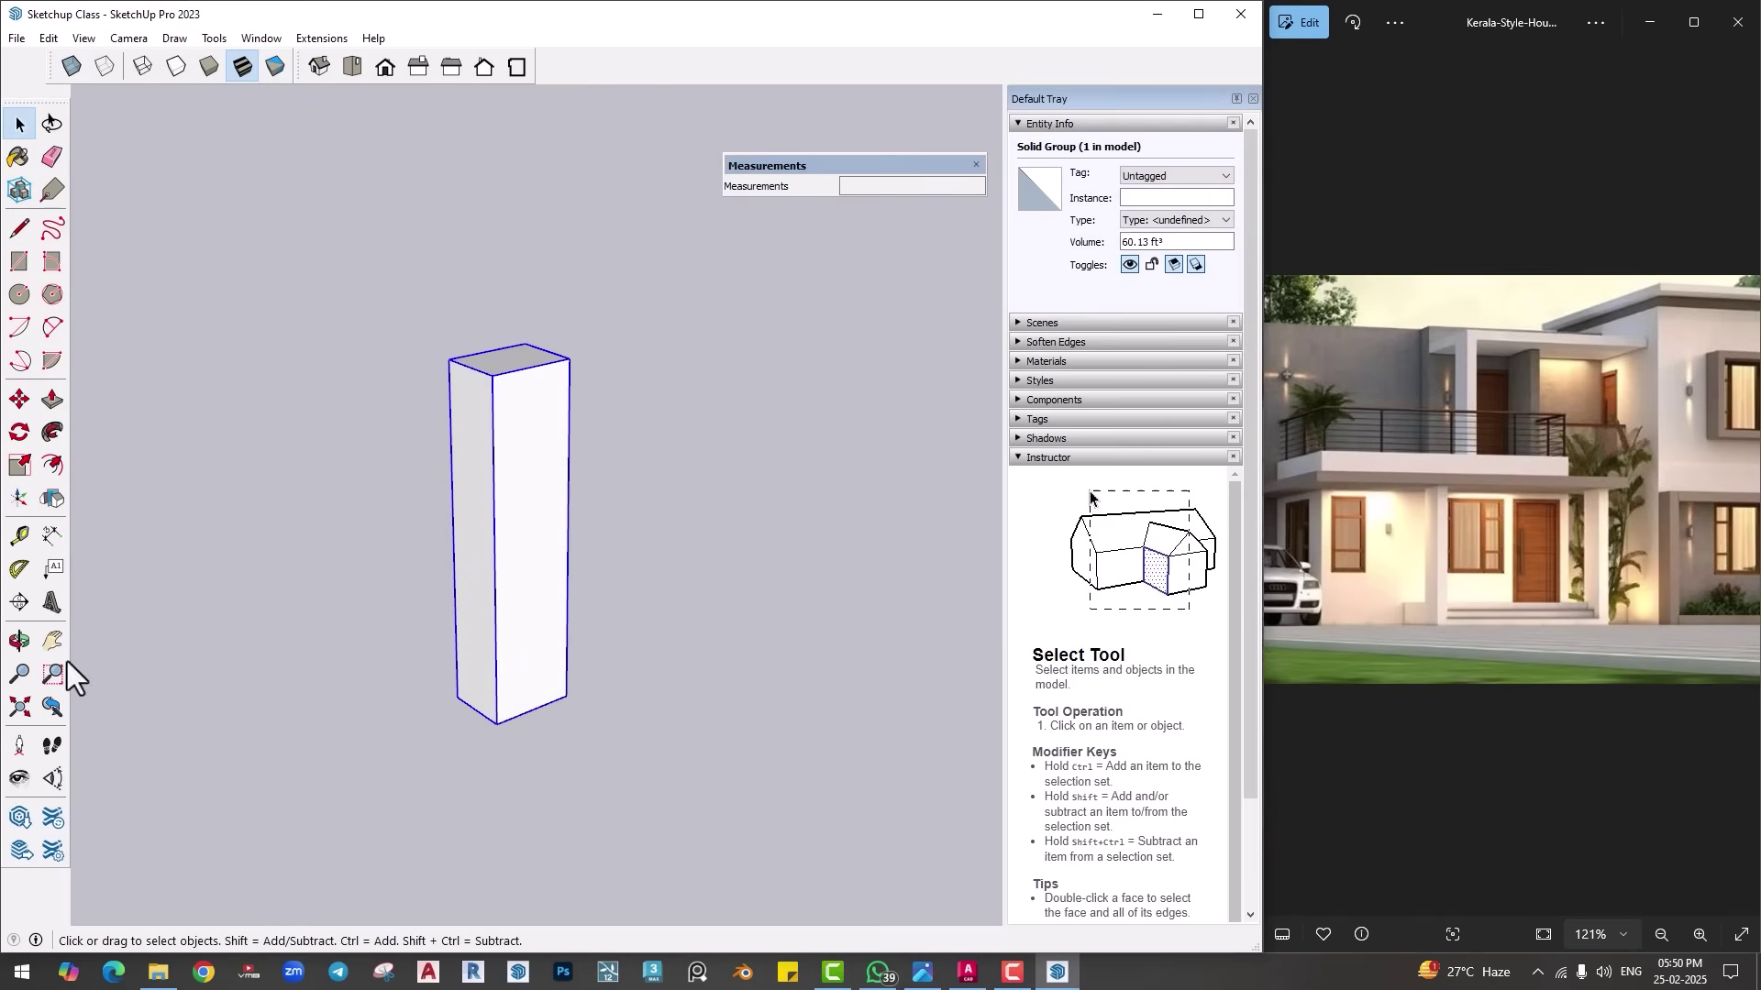
Step: Create a Tape Measure guide along the tall box's lower side edge and a parallel guide 15' away
{"action": "left_click", "coordinate": [19, 536]}
{"action": "left_click", "coordinate": [476, 711]}
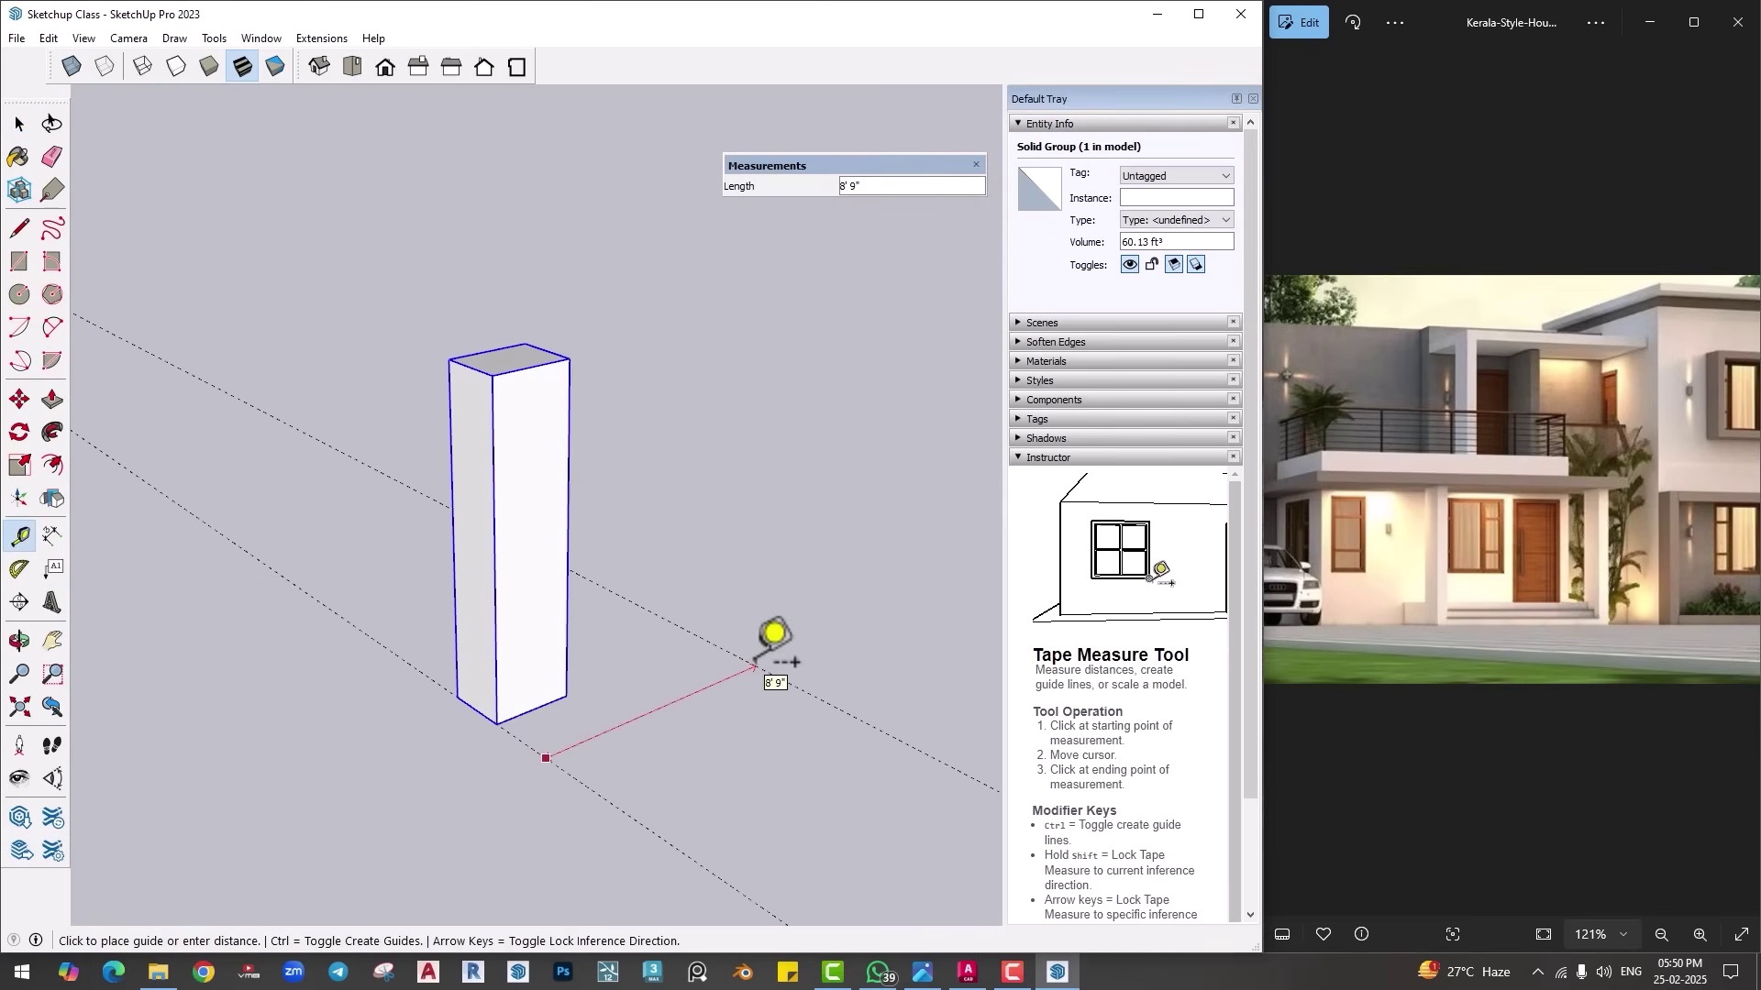
{"action": "key", "text": "Return"}
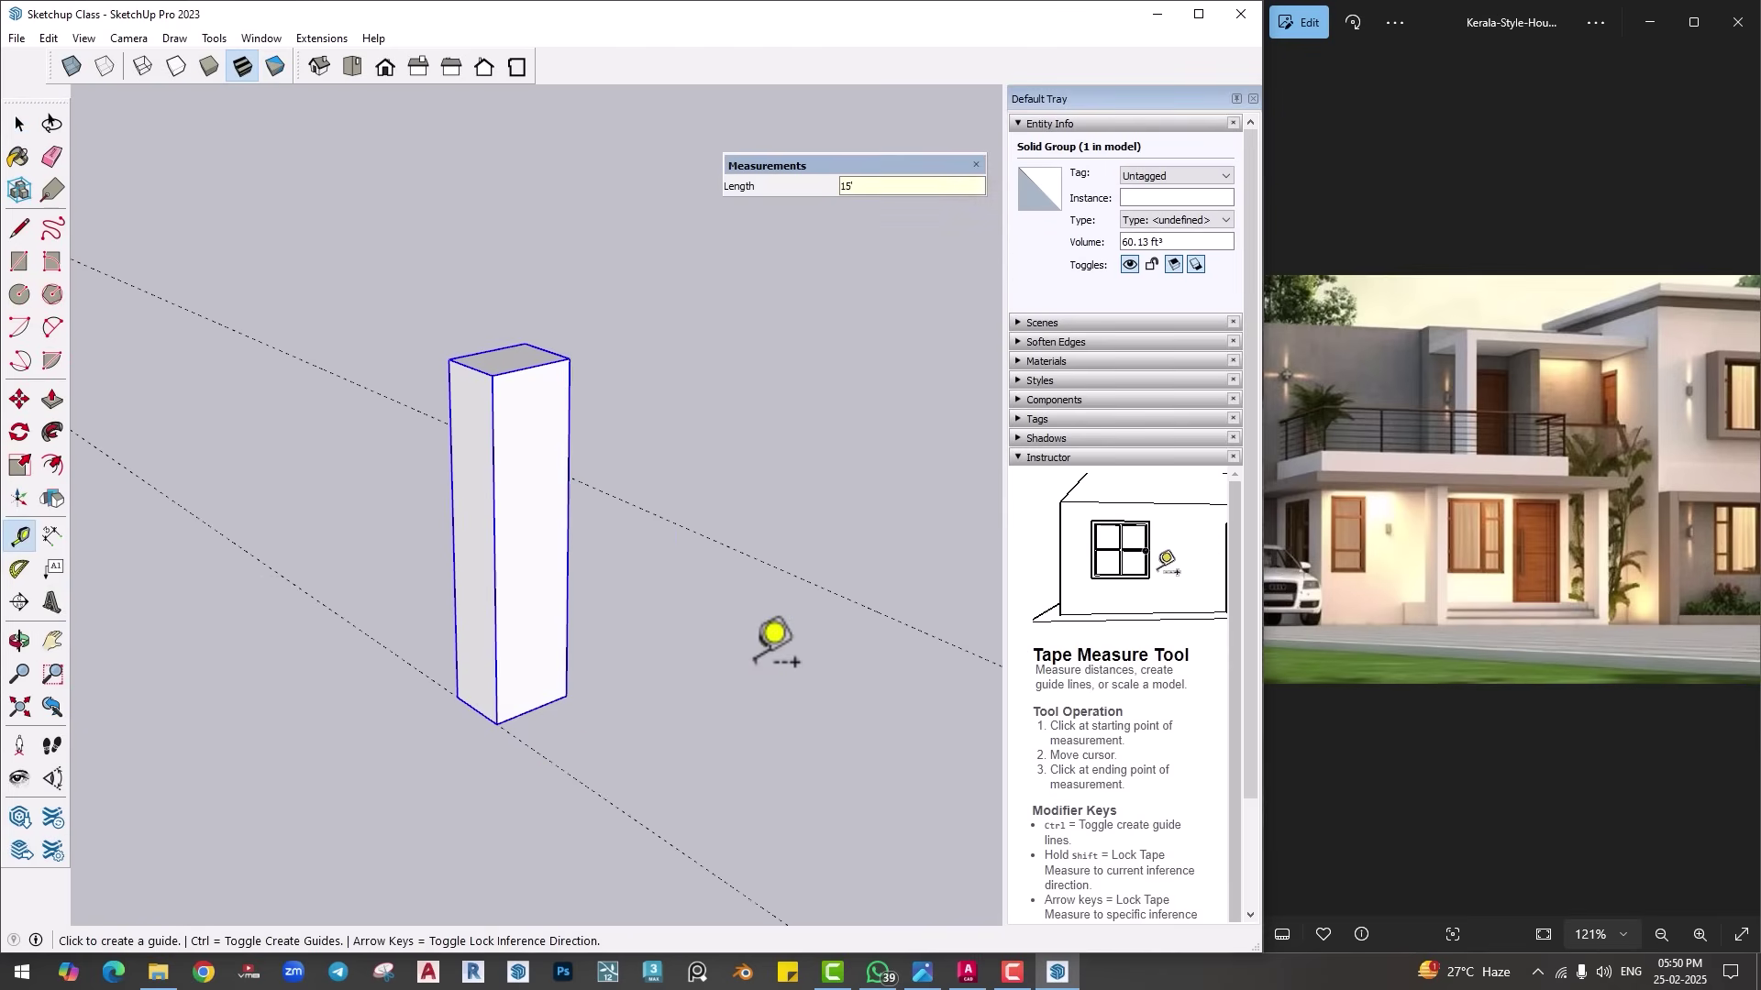
{"action": "middle_click_drag", "start_coordinate": [756, 657], "coordinate": [504, 673]}
{"action": "key", "text": "space"}
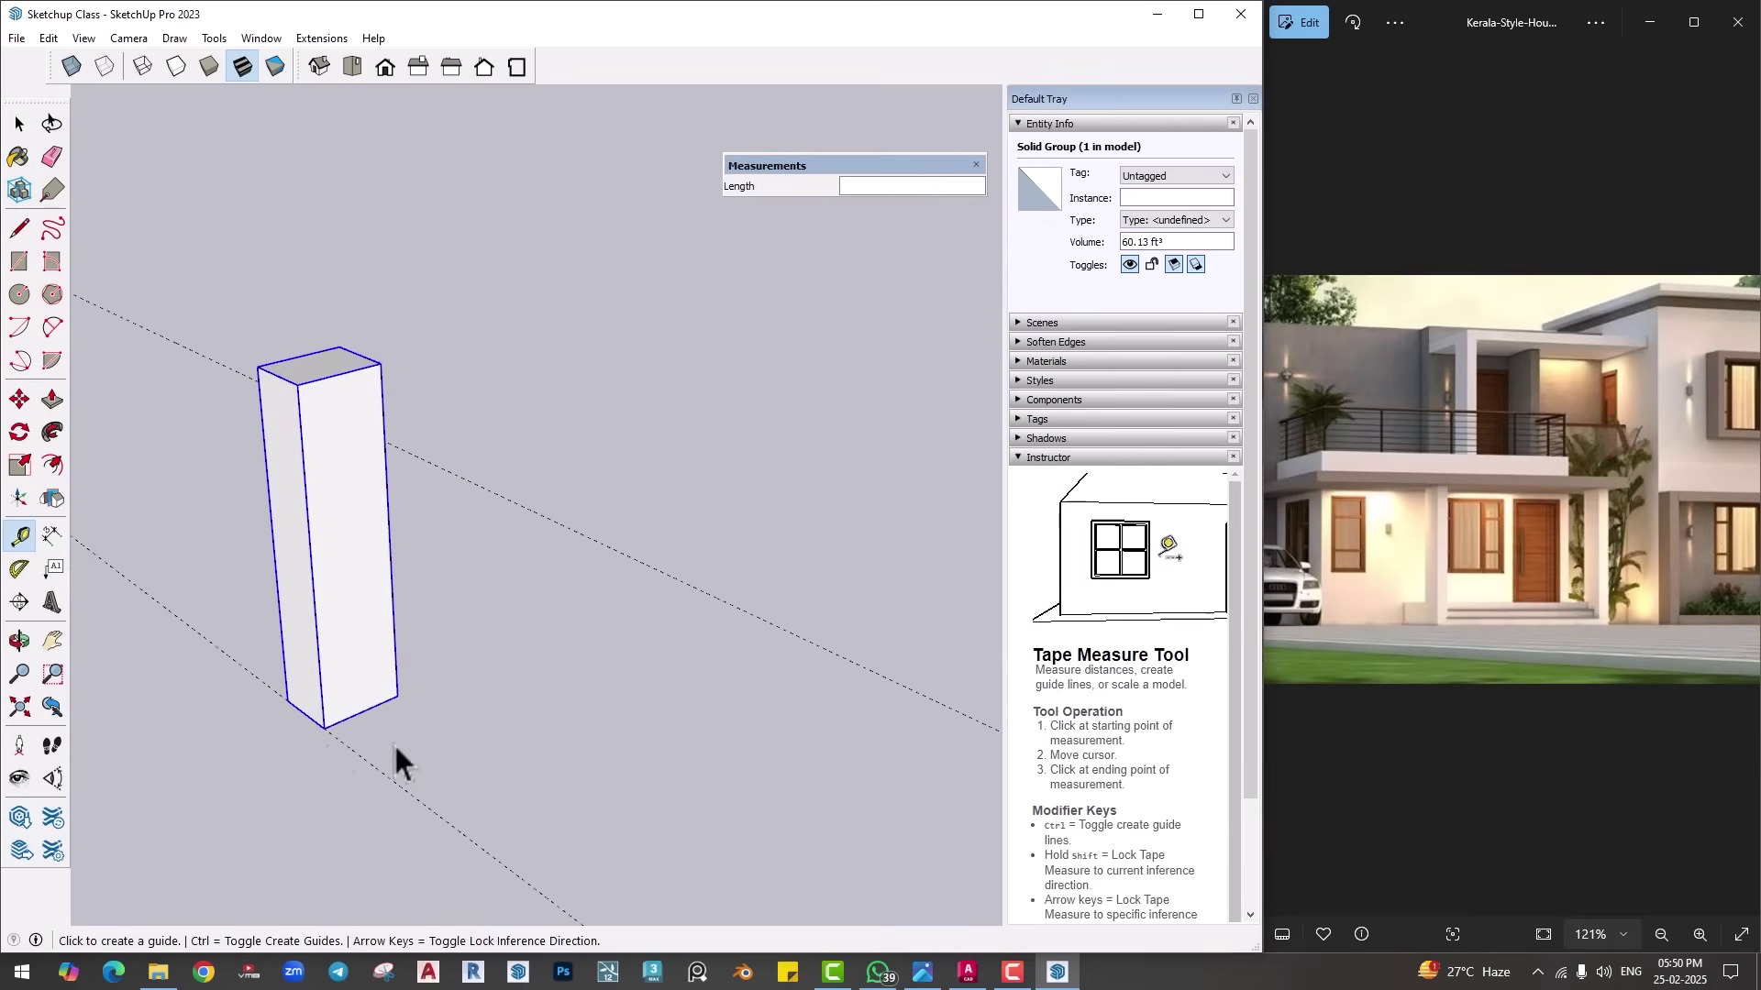
Step: Add a linear dimension from the tall box's lower front corner to the far parallel guide
{"action": "left_click", "coordinate": [51, 536]}
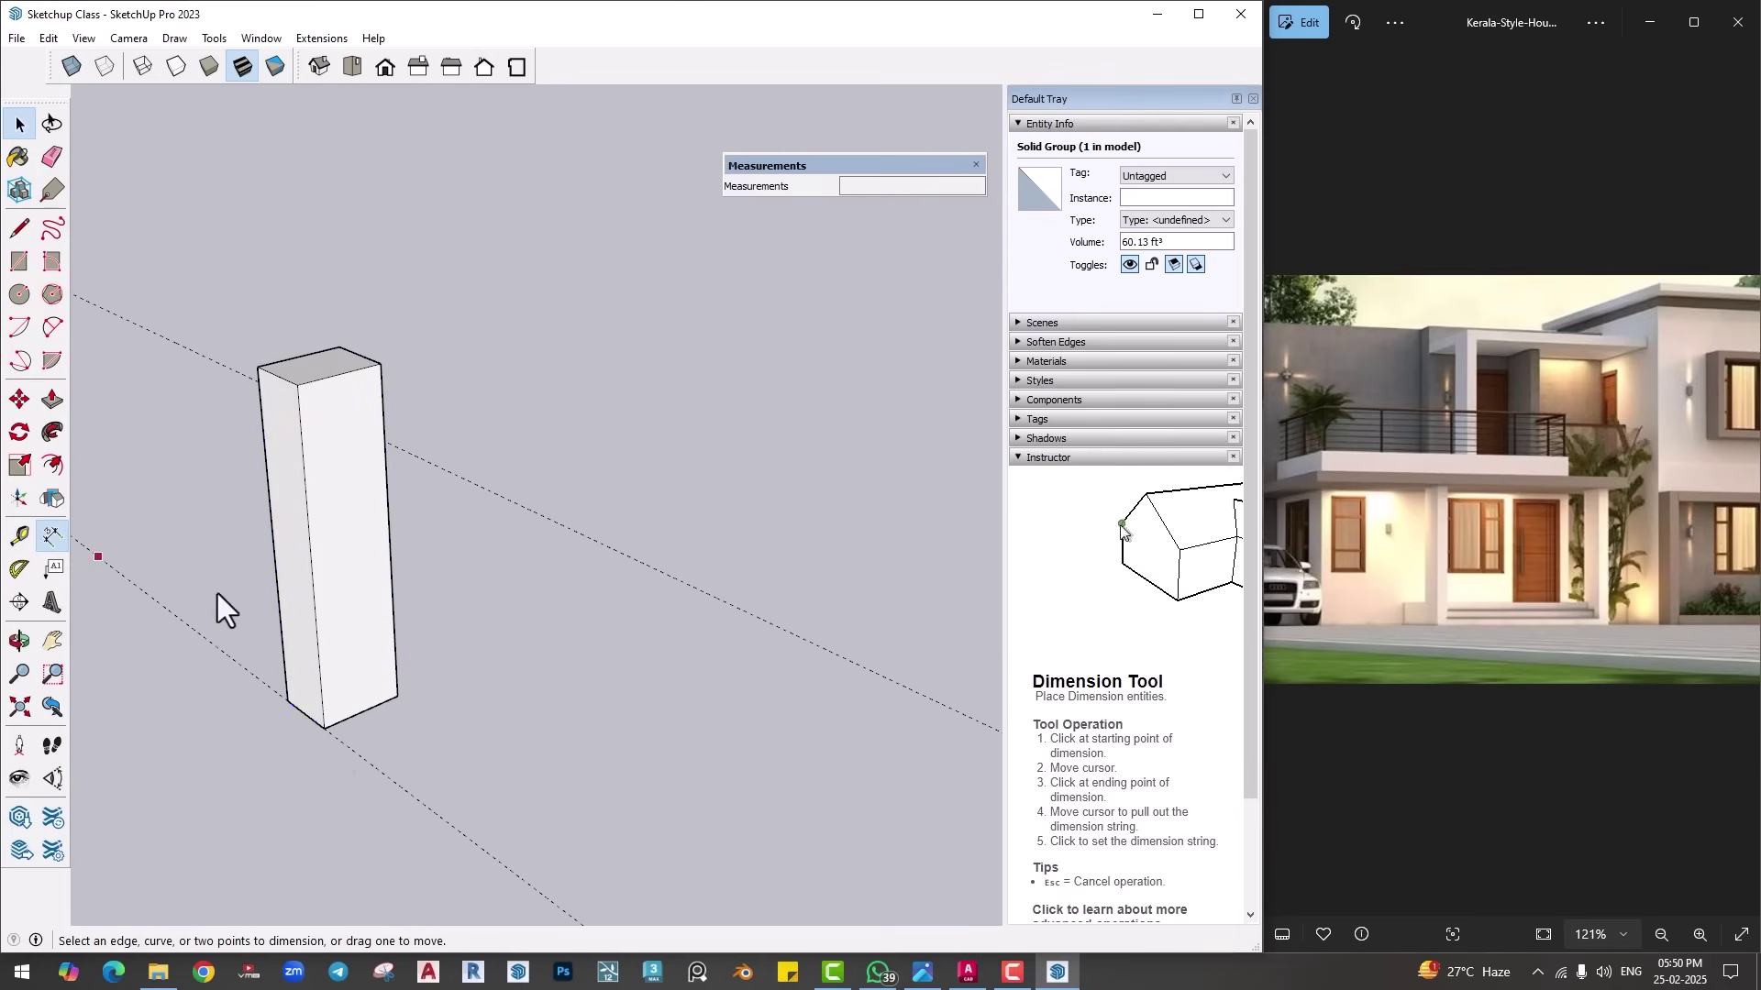
{"action": "left_click", "coordinate": [325, 729]}
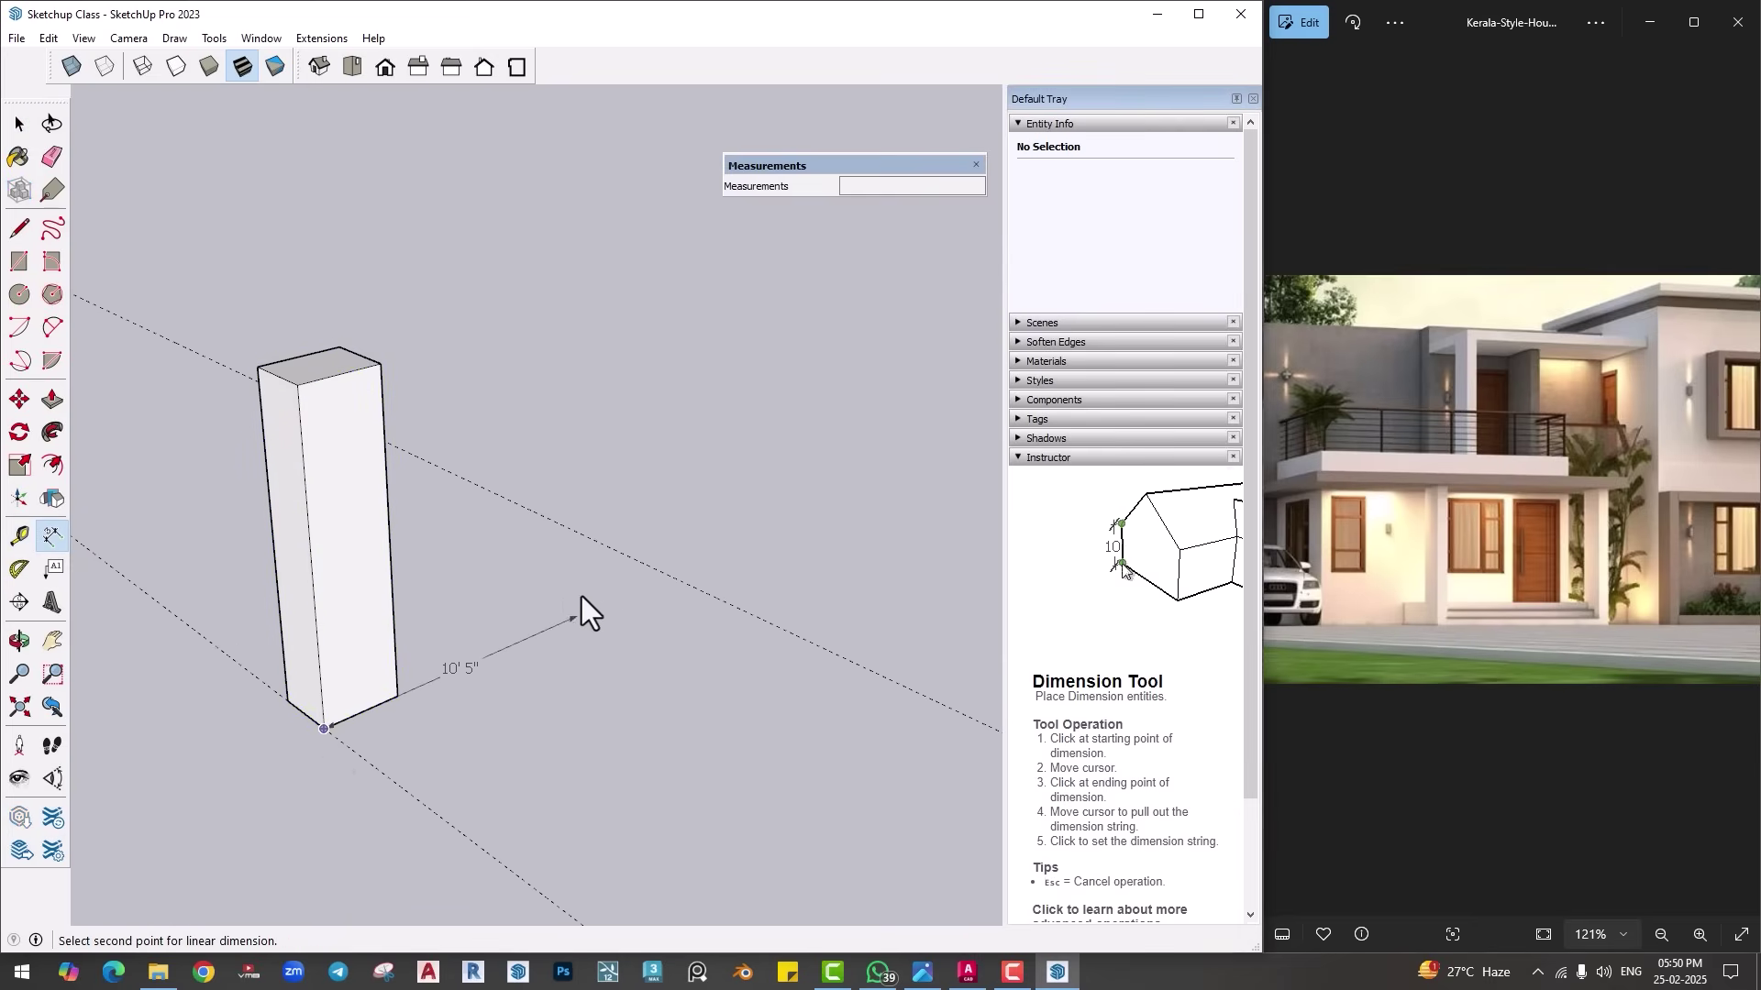
{"action": "left_click", "coordinate": [655, 570]}
{"action": "left_click", "coordinate": [719, 607]}
{"action": "key", "text": "space"}
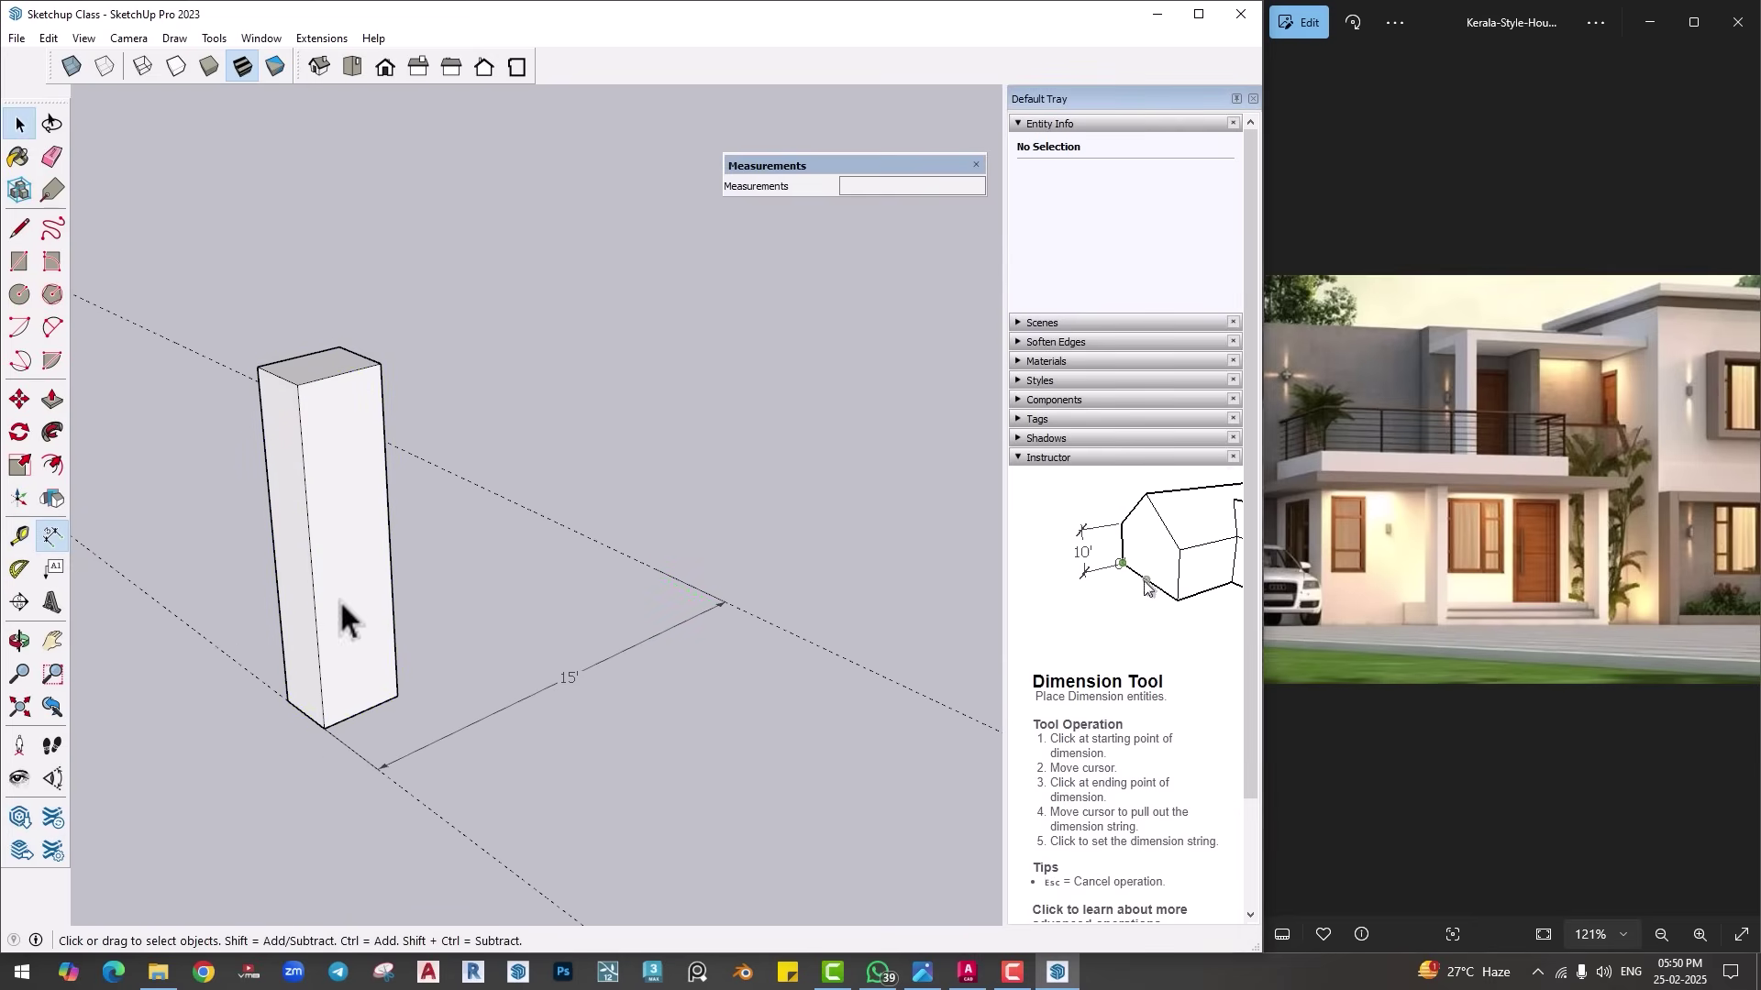
Step: Move the tall box group by its lower front corner 15' along the red axis to the far guide
{"action": "left_click", "coordinate": [339, 598]}
{"action": "left_click", "coordinate": [19, 400]}
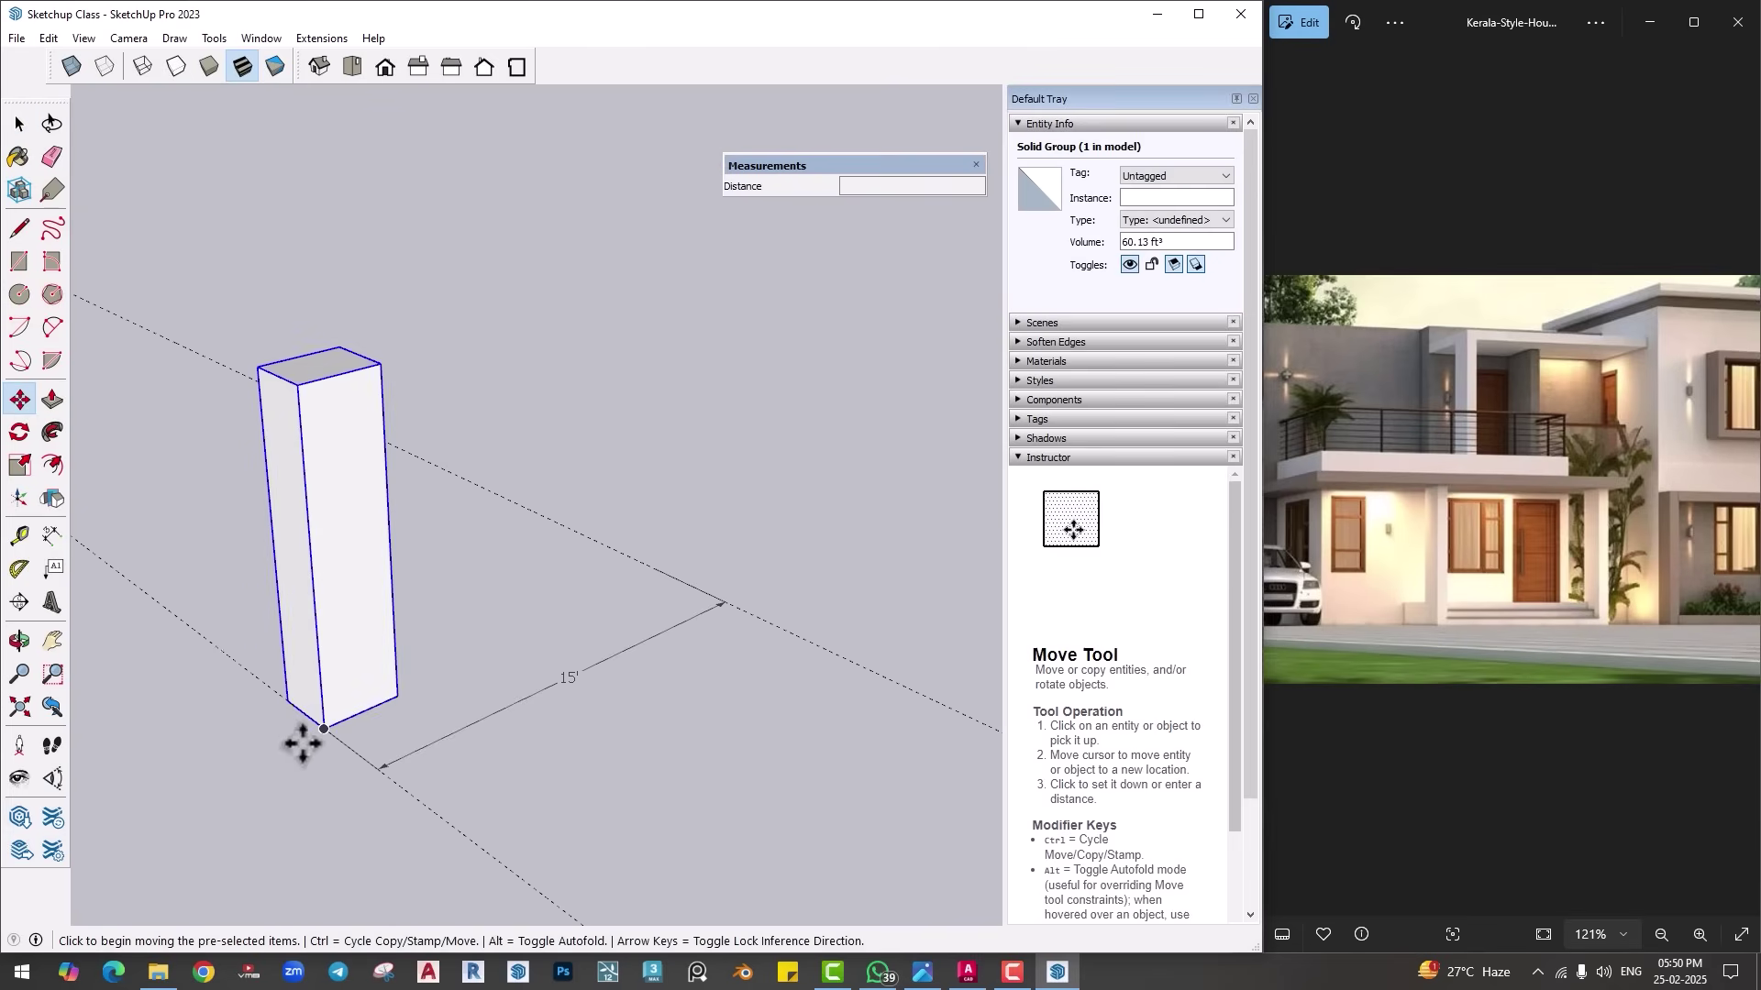
{"action": "left_click", "coordinate": [324, 729]}
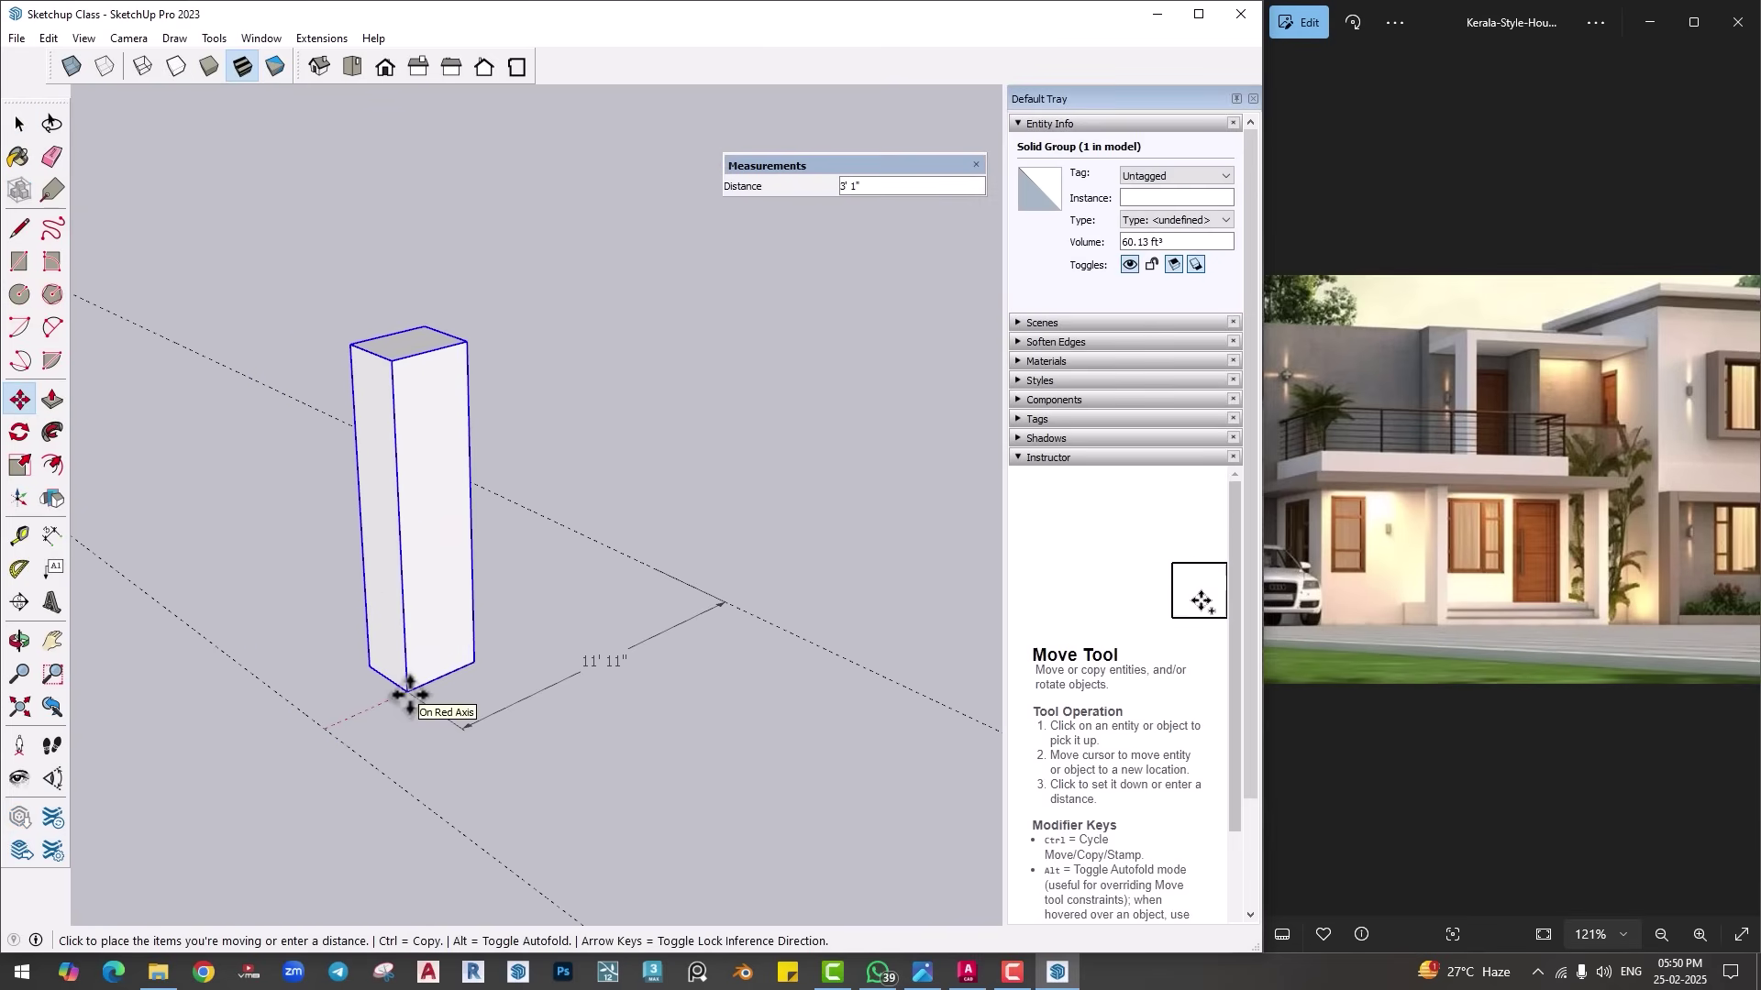
{"action": "type", "text": "15'"}
{"action": "key", "text": "Return"}
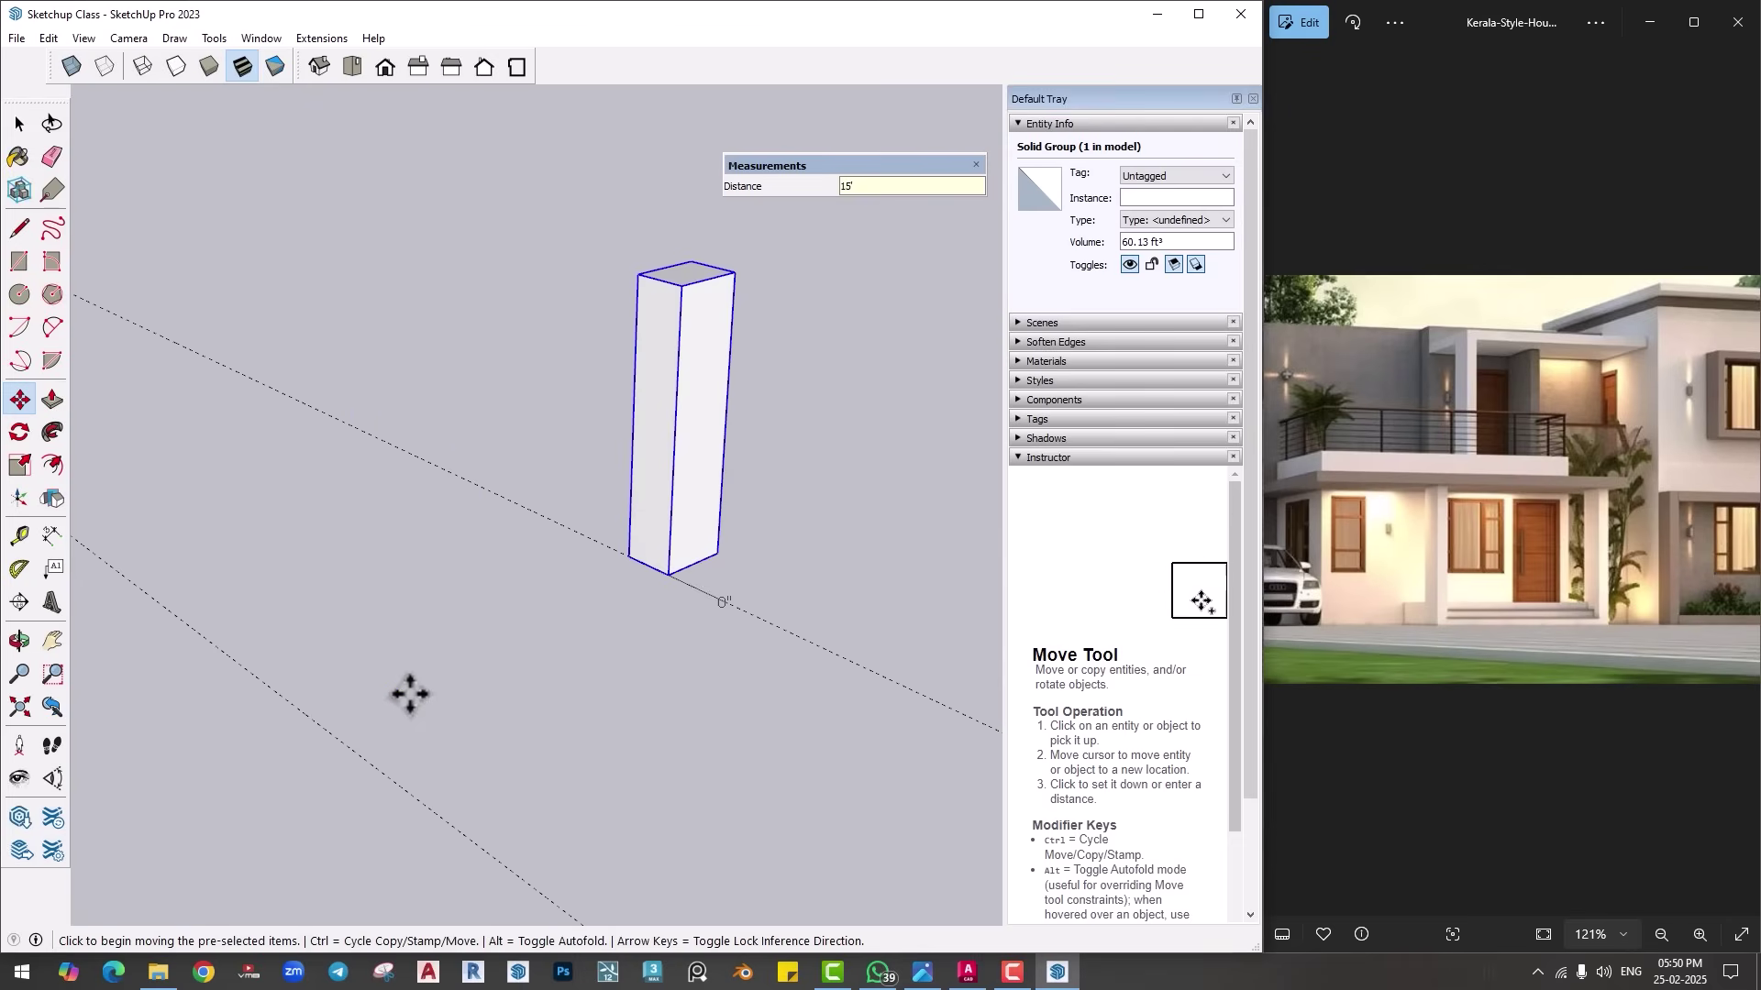
Step: Undo the 15' move of the tall box group and select the group
{"action": "key", "text": "ctrl+z"}
{"action": "key", "text": "space"}
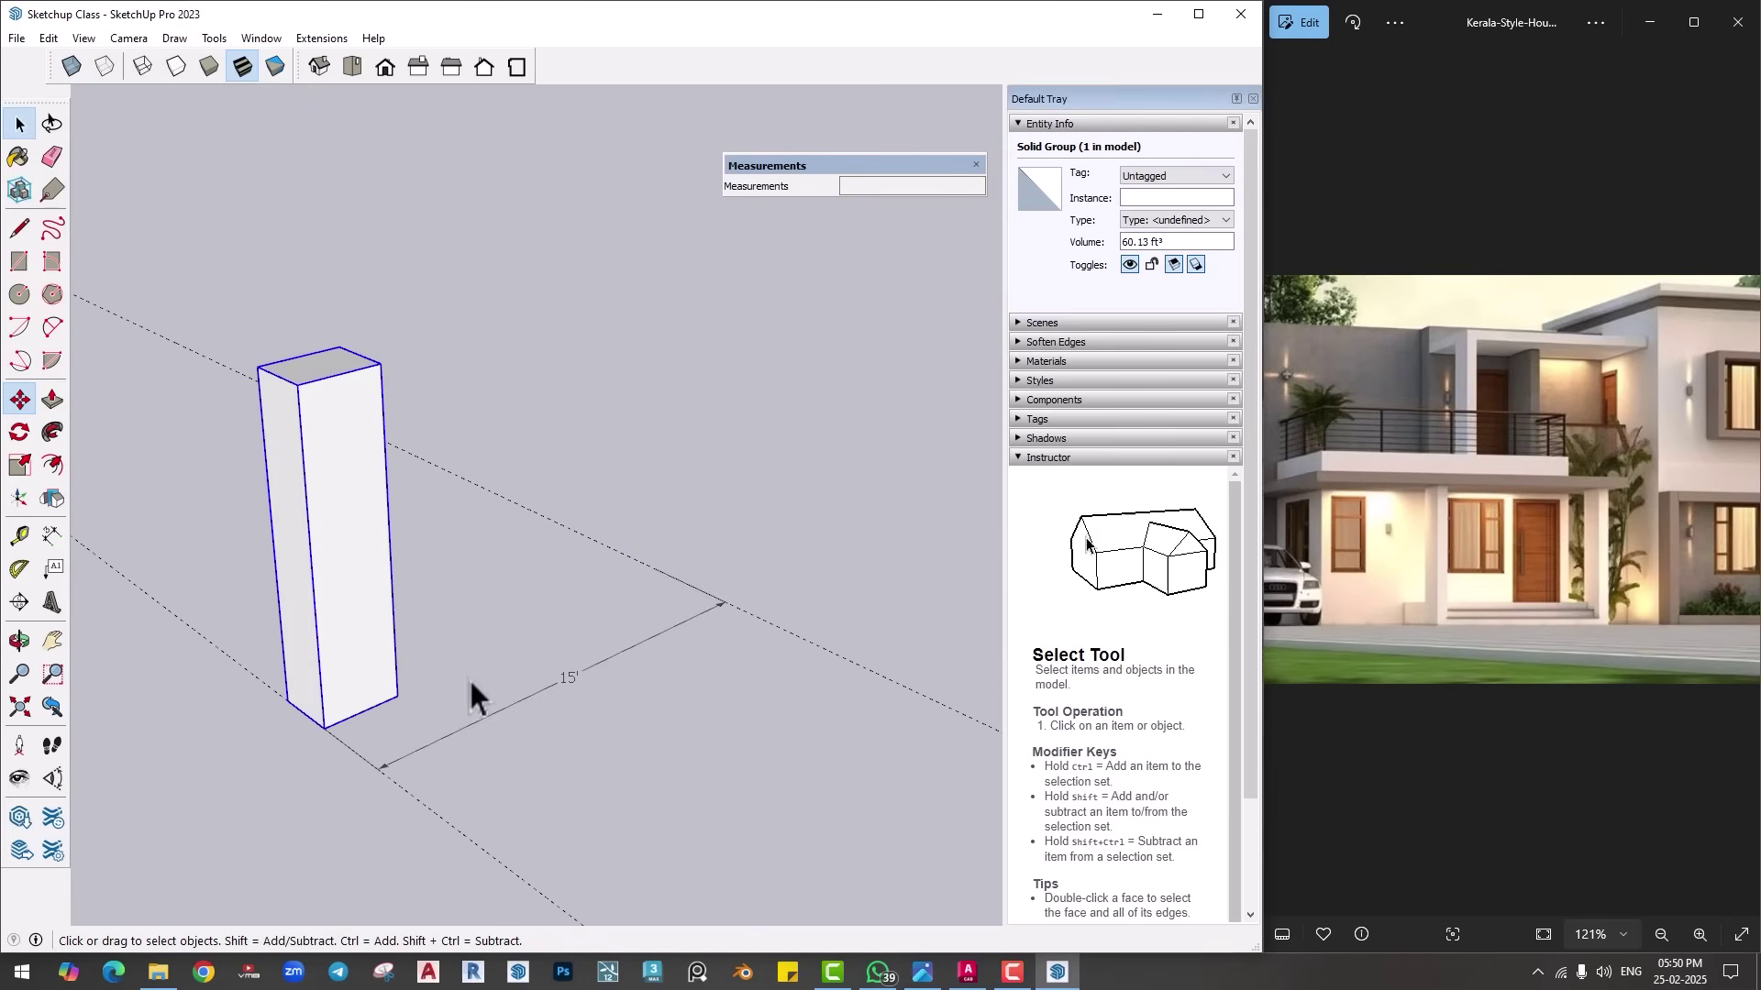
{"action": "left_click", "coordinate": [394, 631]}
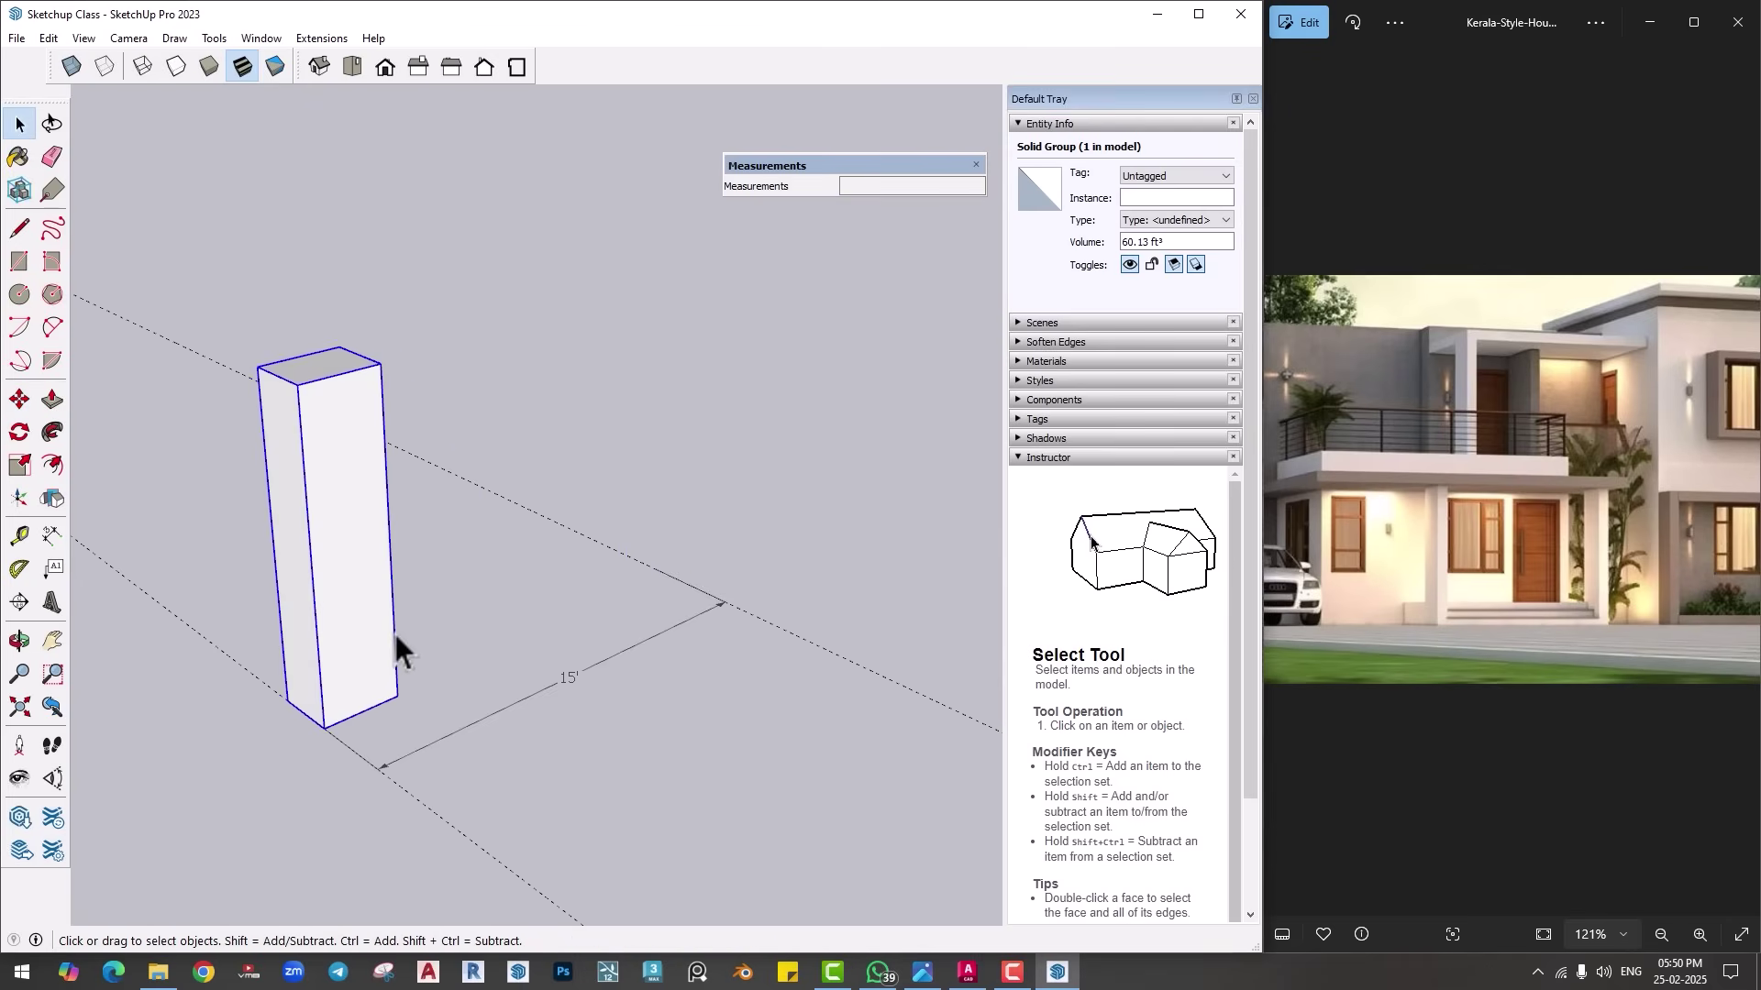
Step: Move the tall box group by its lower edge about 1' 6 1/2" along the red axis toward the far guide
{"action": "left_click", "coordinate": [20, 399]}
{"action": "left_click", "coordinate": [393, 691]}
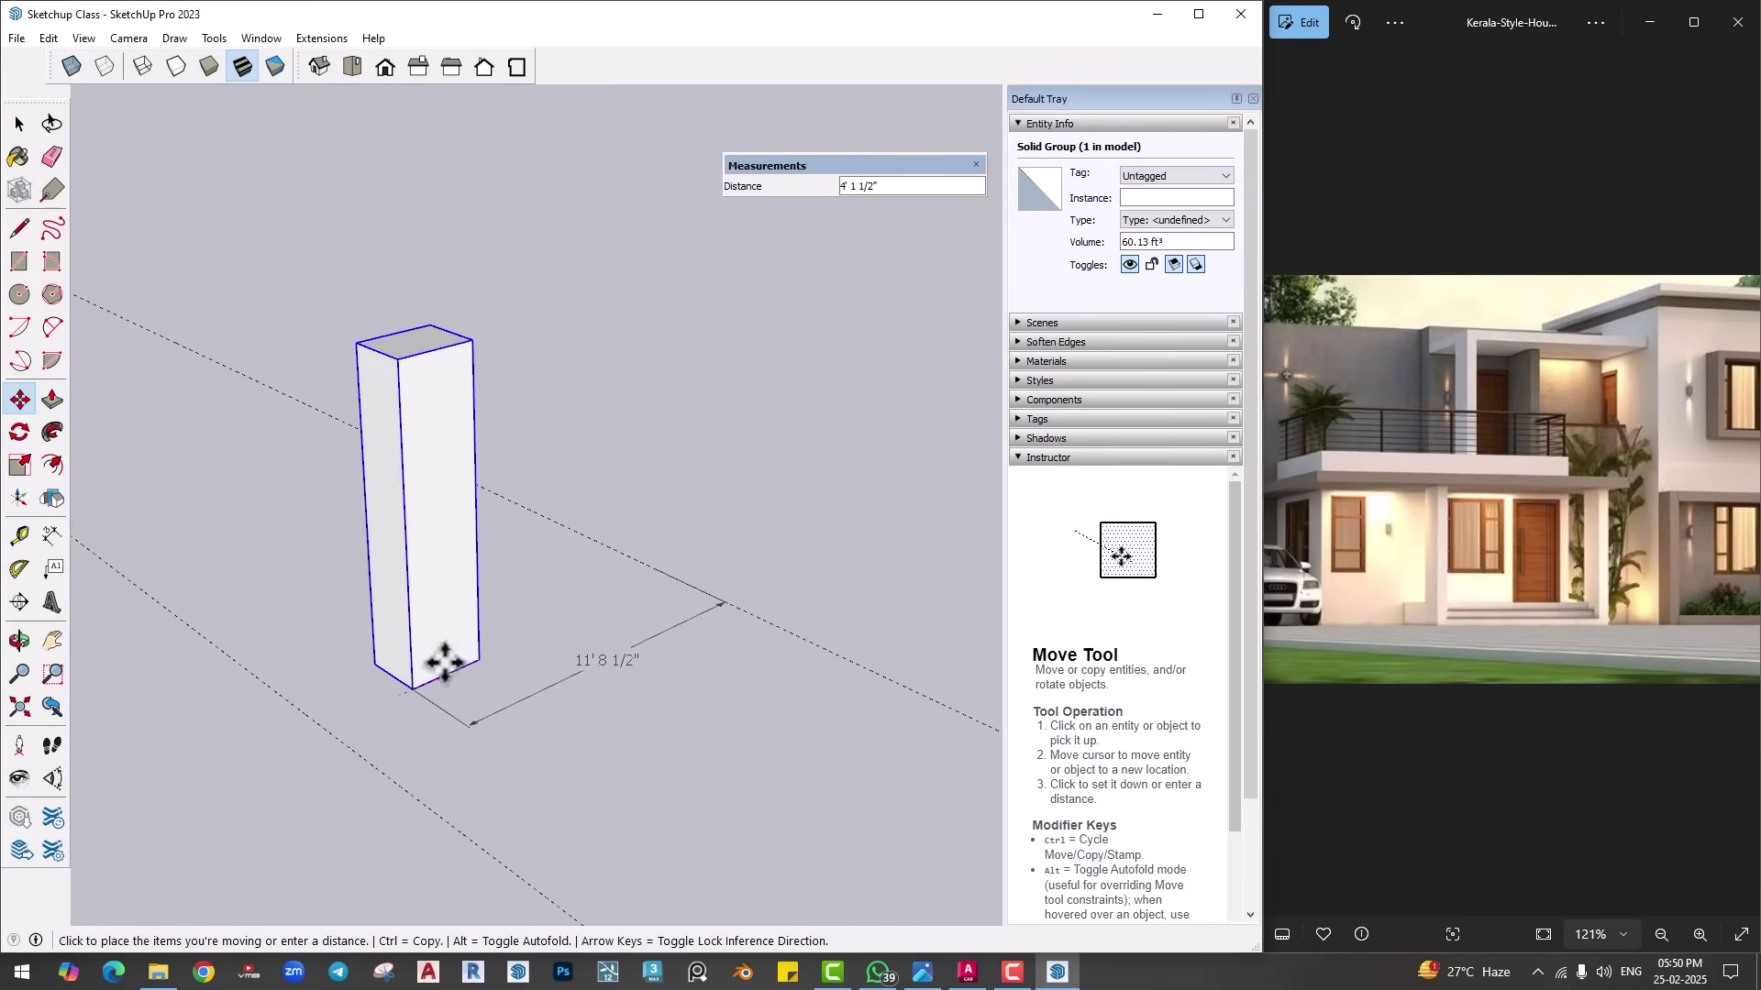
{"action": "left_click", "coordinate": [433, 668]}
{"action": "key", "text": "space"}
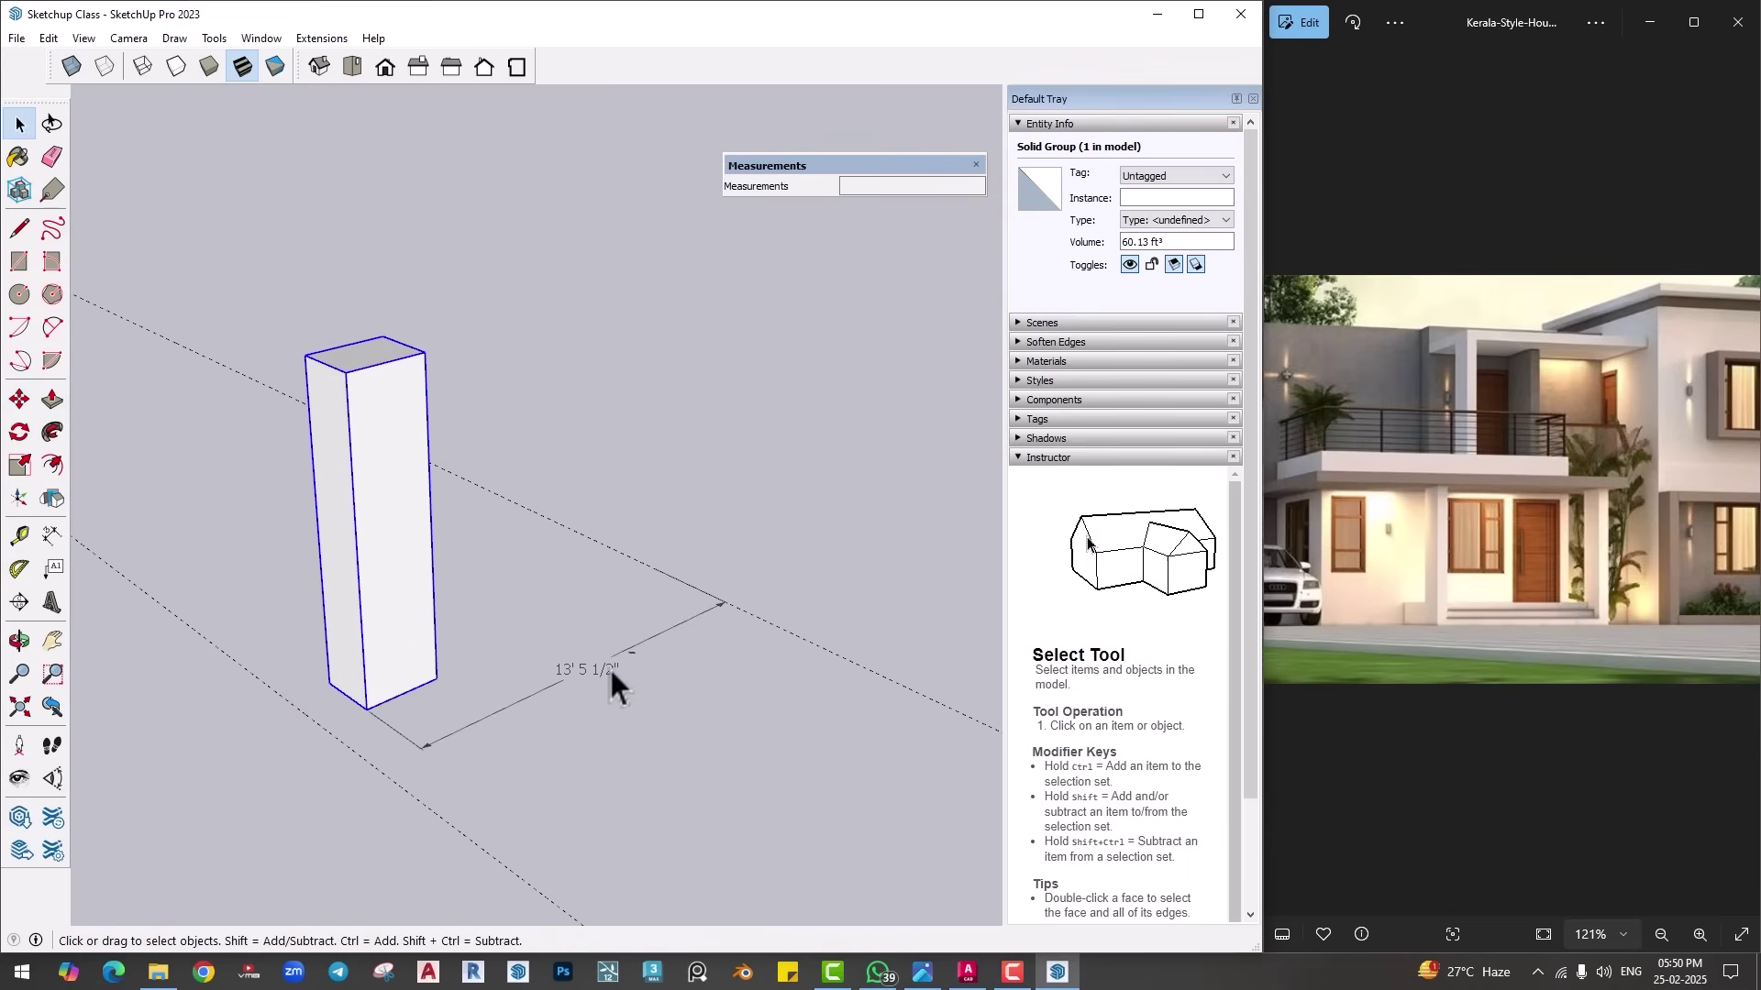
Step: Delete the linear dimension between the guides and move the tall box group's lower front corner back onto the near guide
{"action": "left_click", "coordinate": [555, 684]}
{"action": "key", "text": "Delete"}
{"action": "left_click", "coordinate": [20, 399]}
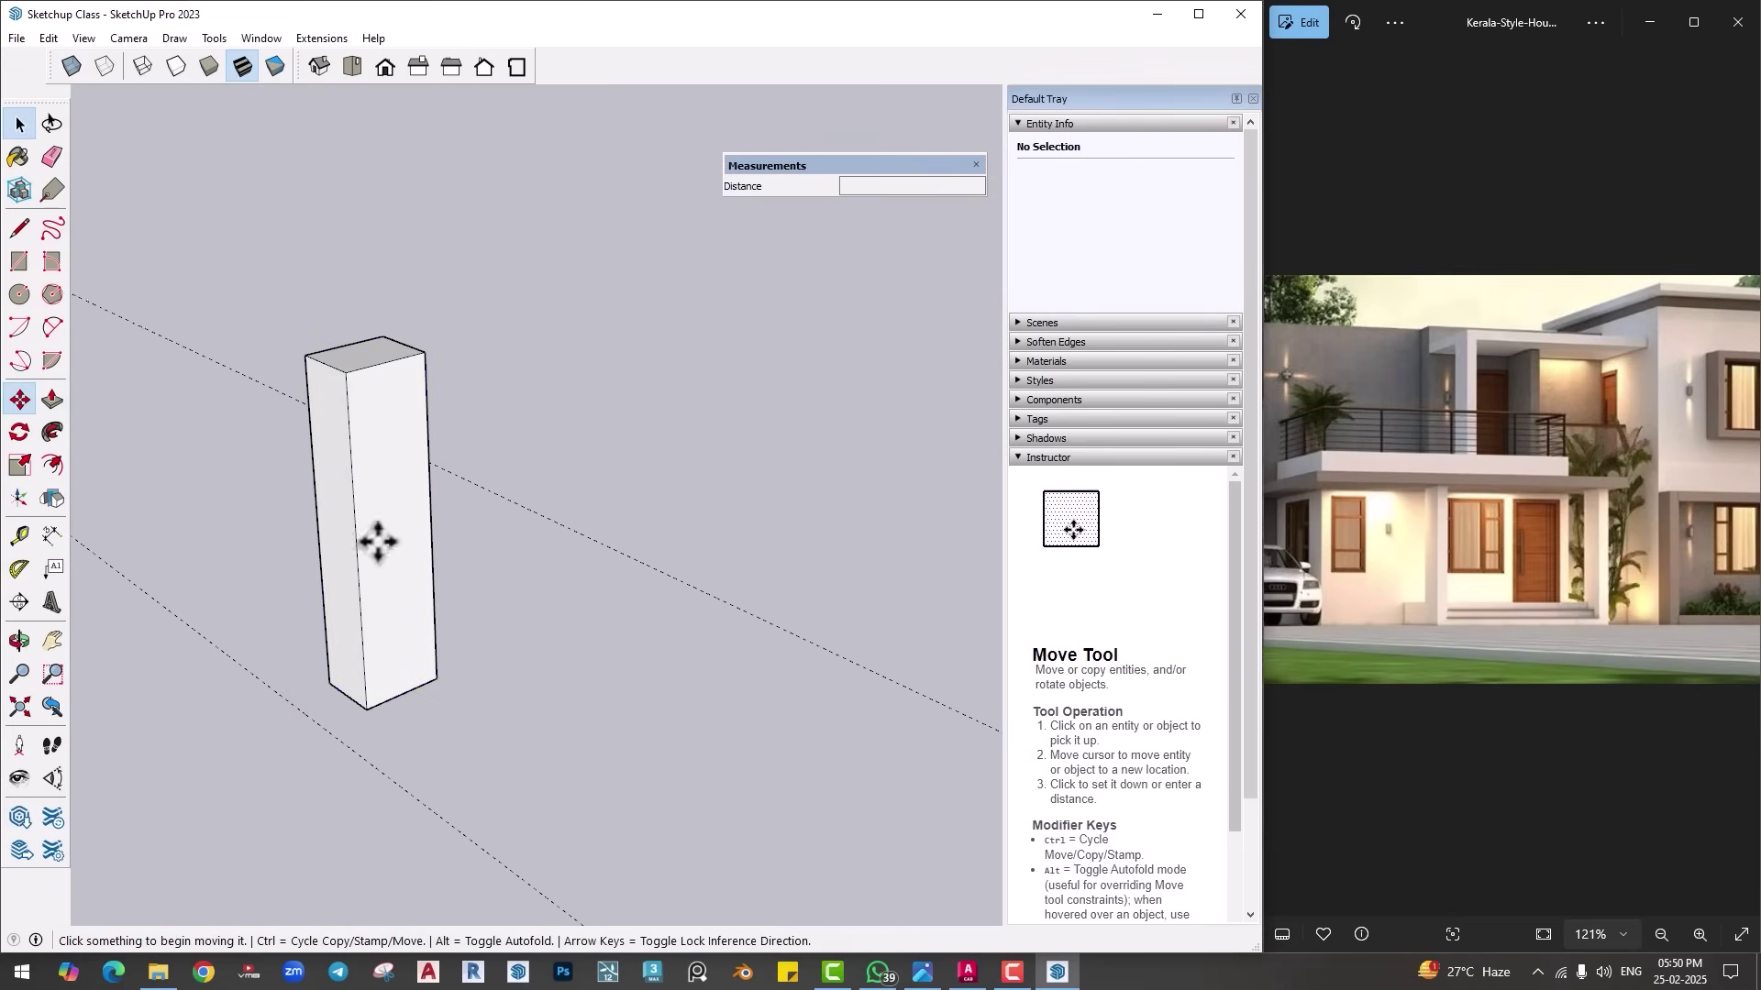
{"action": "left_click", "coordinate": [360, 708]}
{"action": "left_click", "coordinate": [328, 721]}
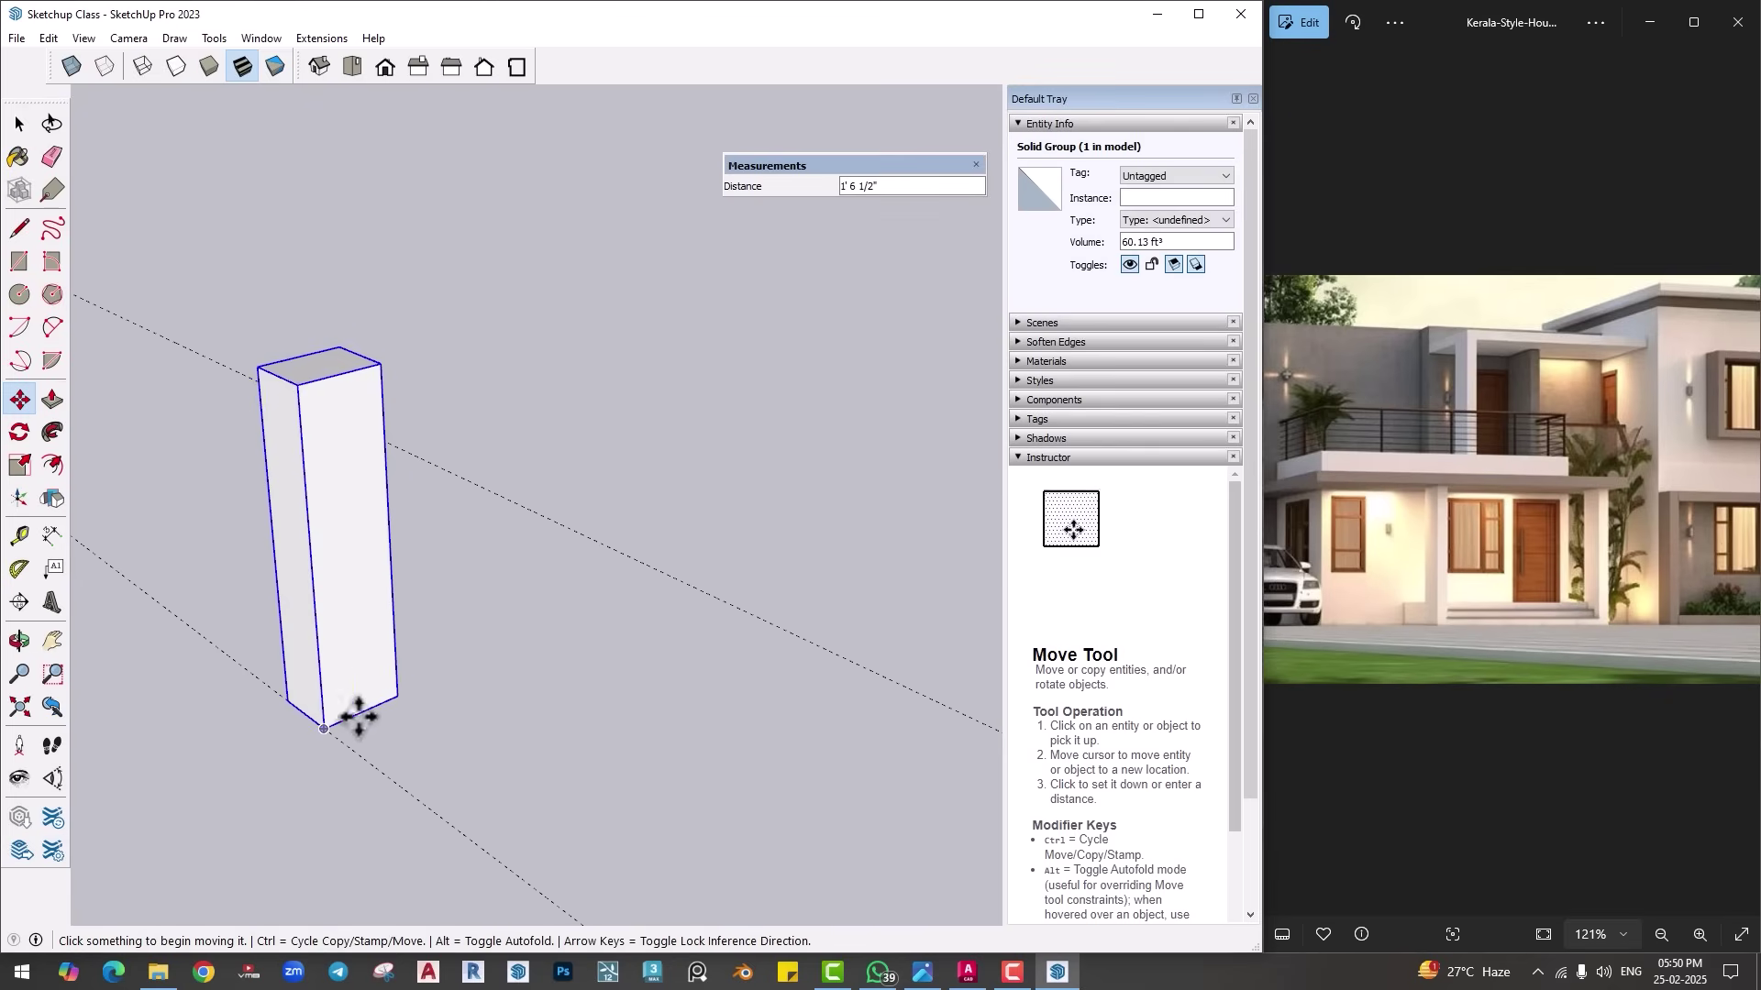
{"action": "key", "text": "Escape"}
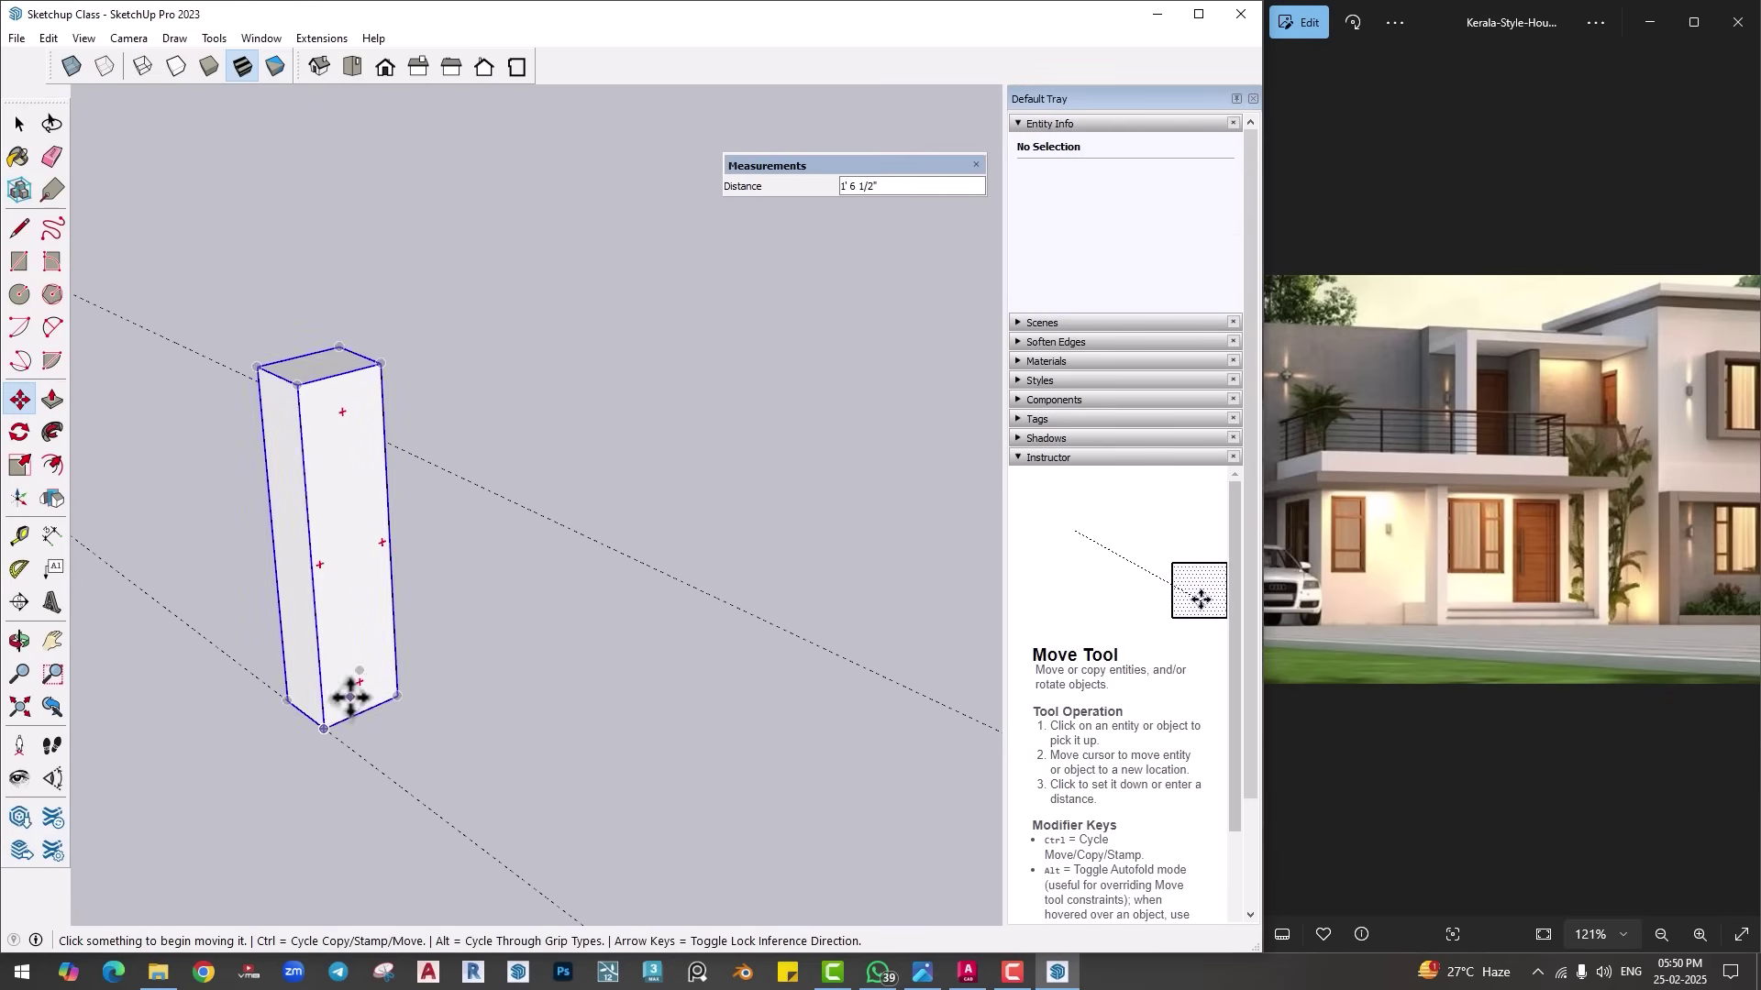
{"action": "key", "text": "ctrl+z"}
Step: Try tilting the tall box group about its lower right corner with the rotation plane locked to the green axis, ending at 0.0 degrees
{"action": "left_click", "coordinate": [20, 432]}
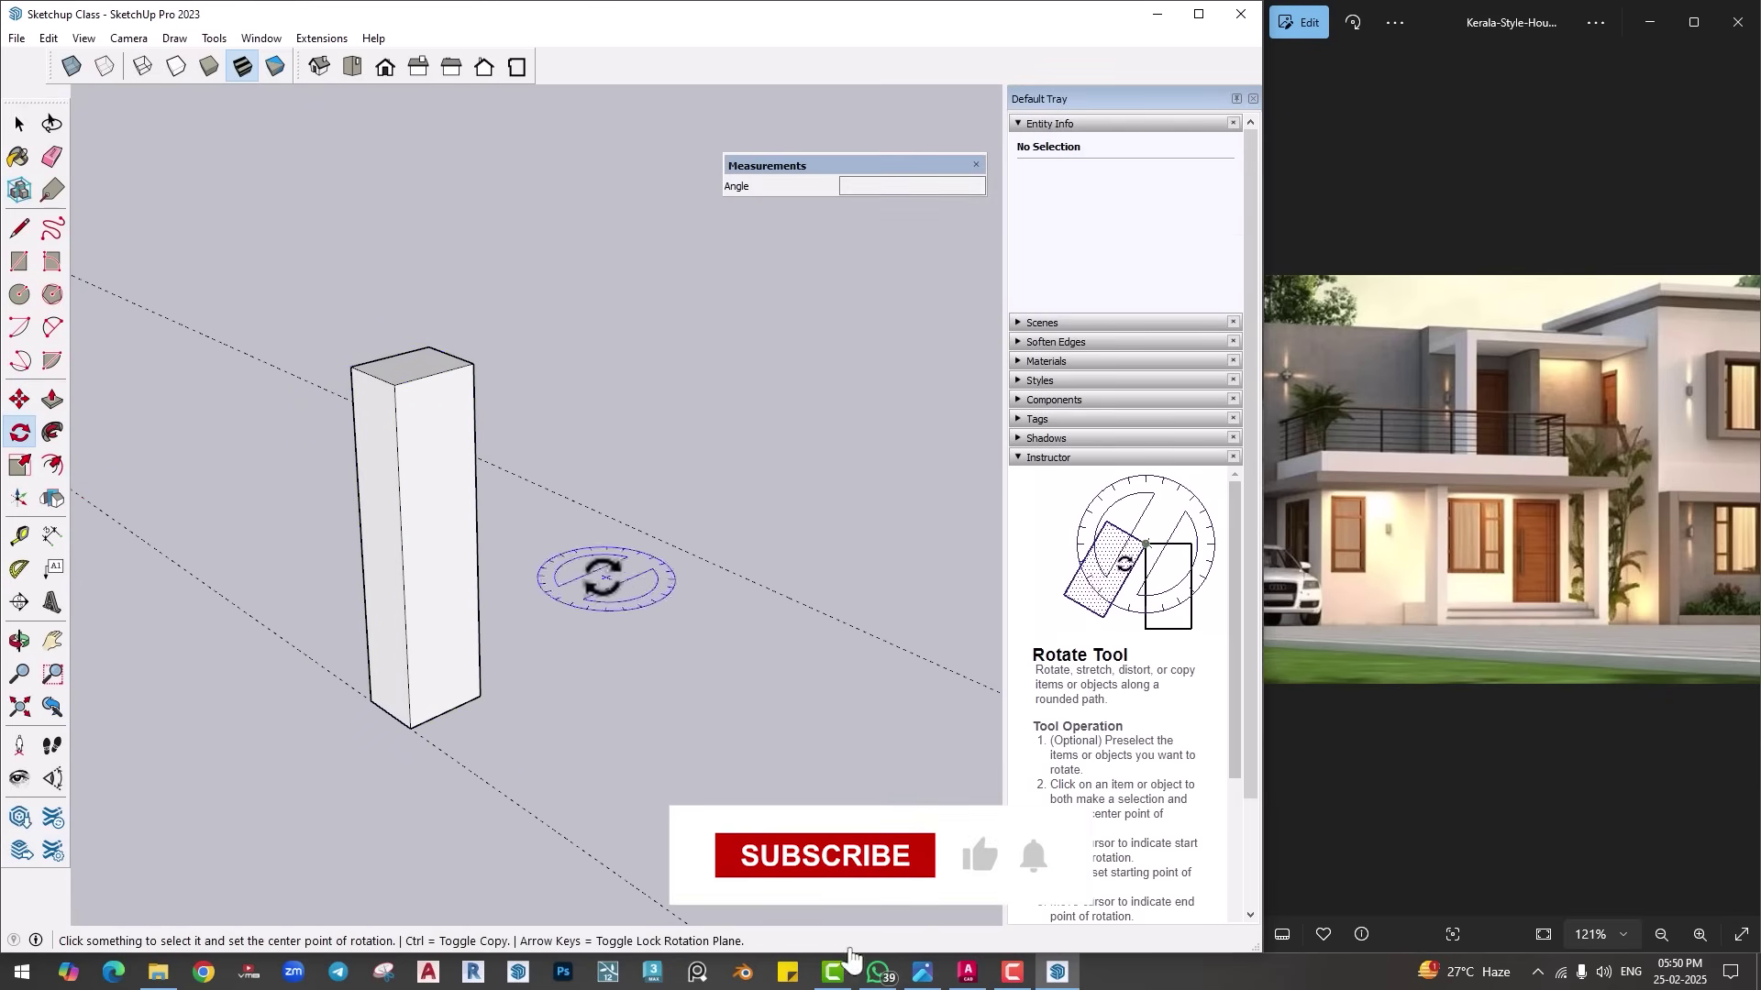
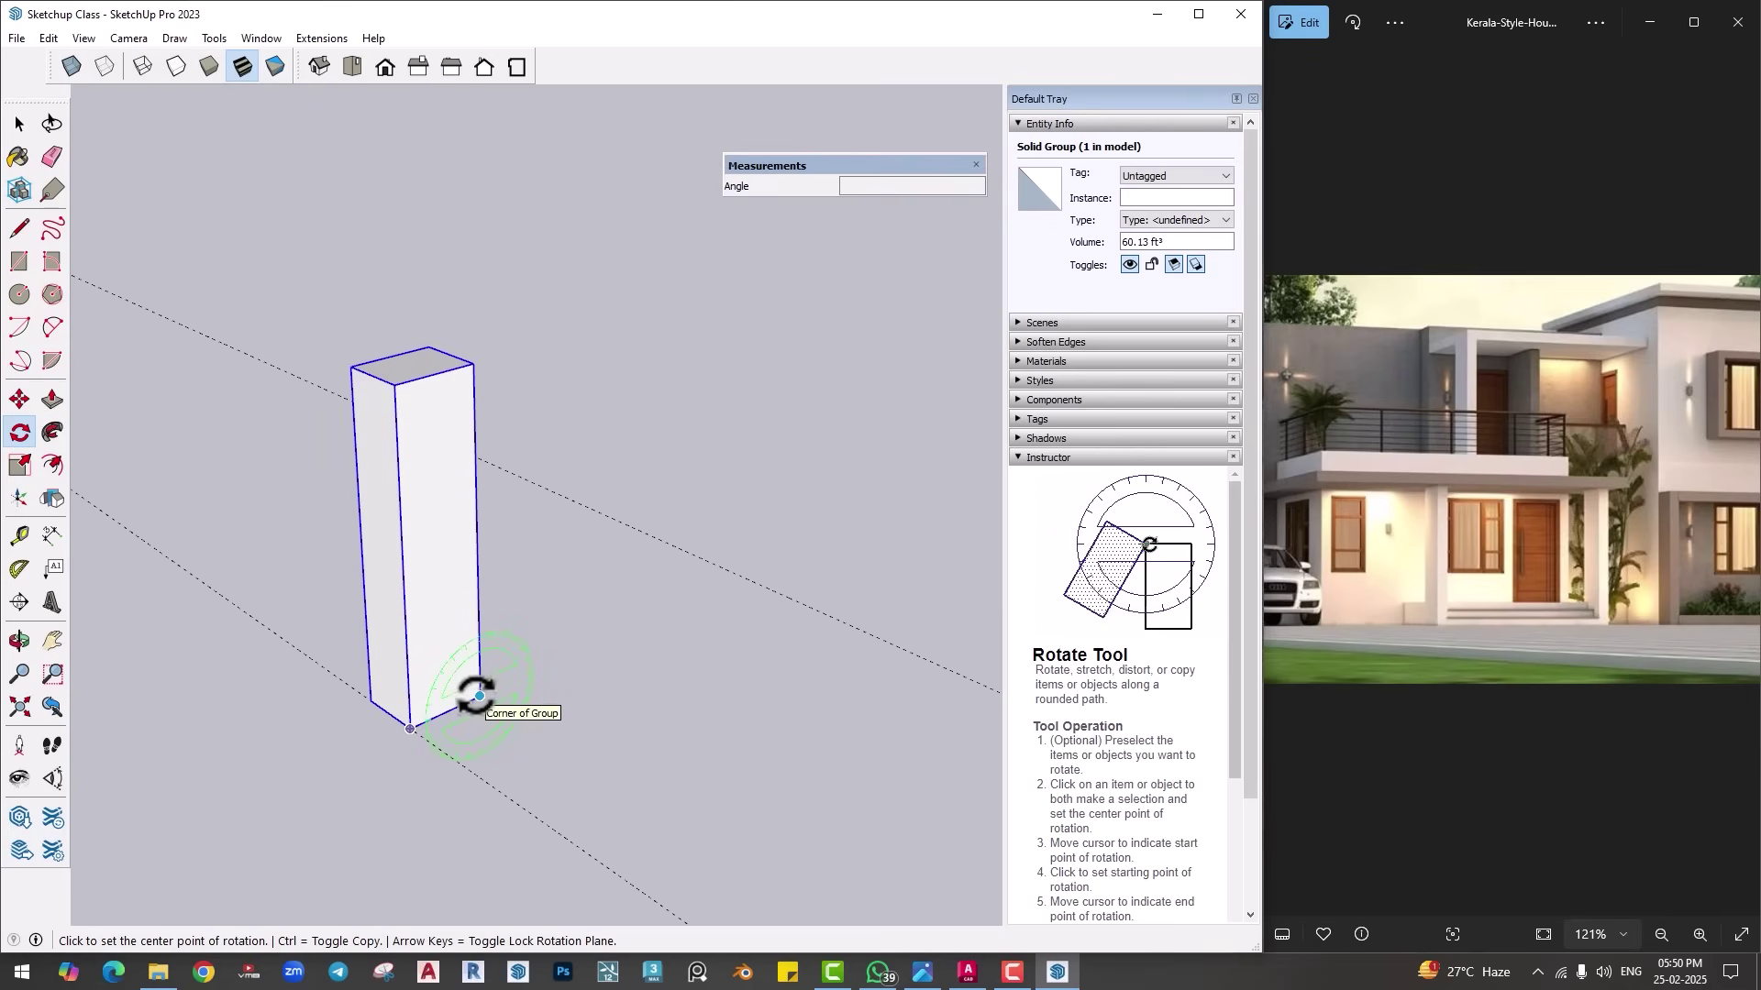
{"action": "key", "text": "Right"}
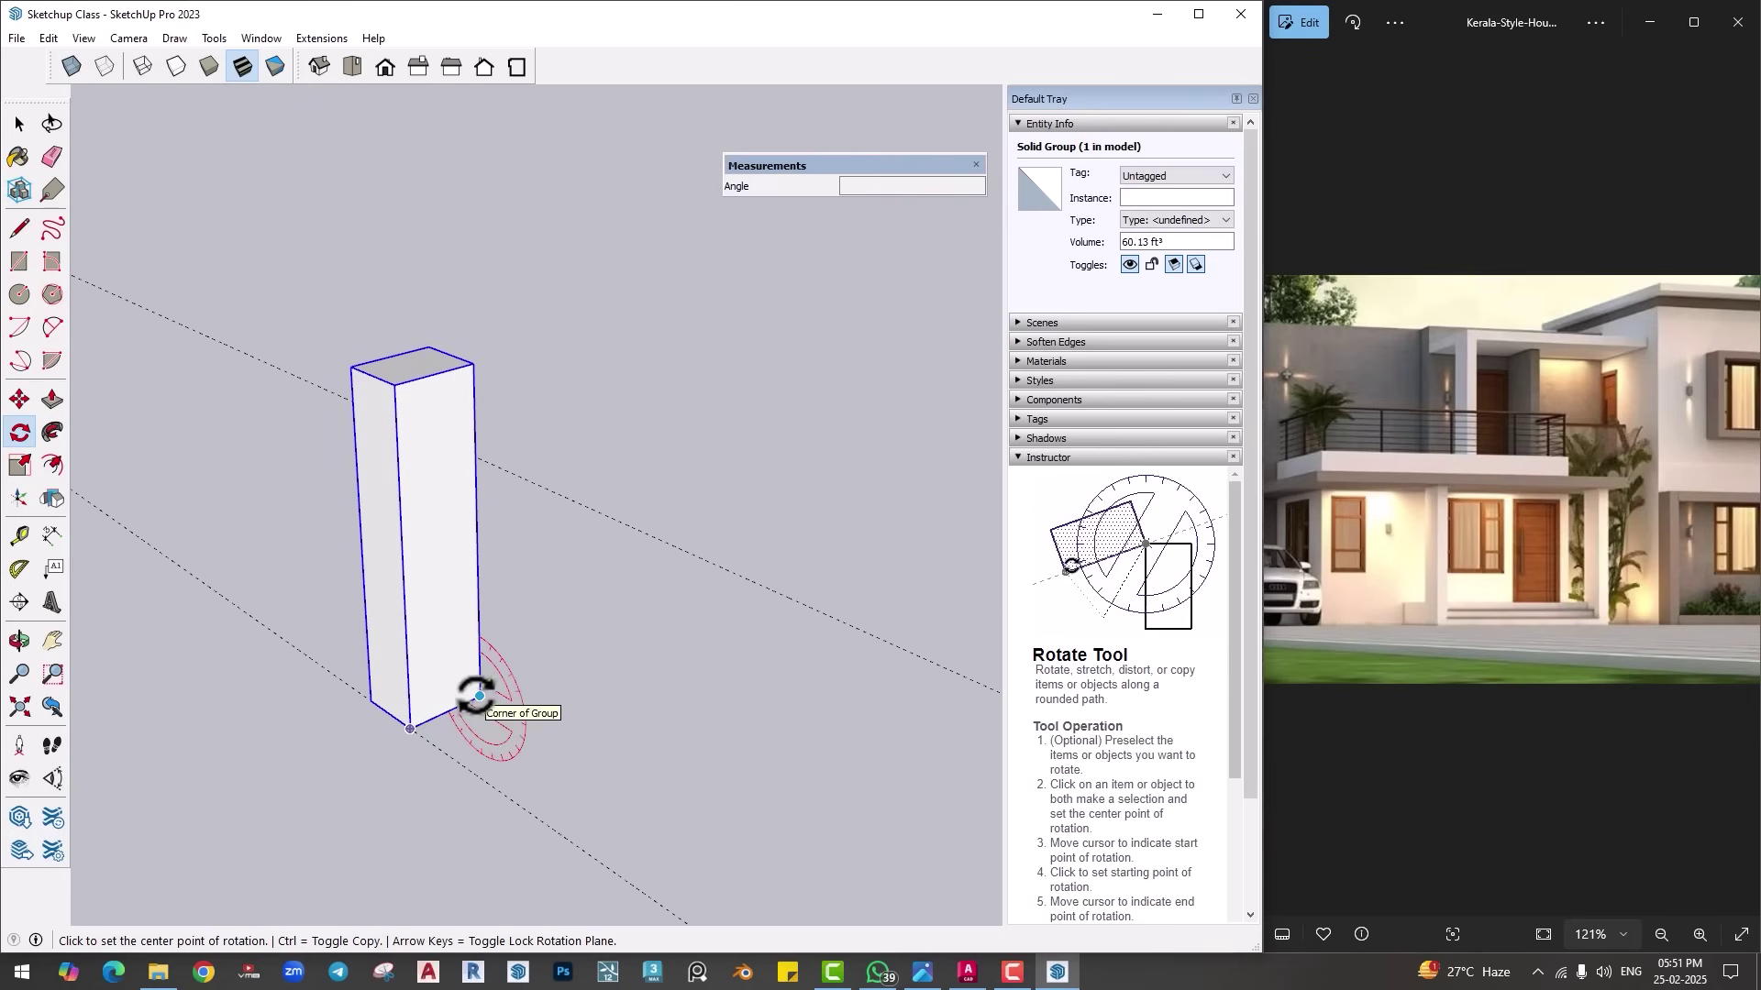
{"action": "key", "text": "Up"}
{"action": "key", "text": "Left"}
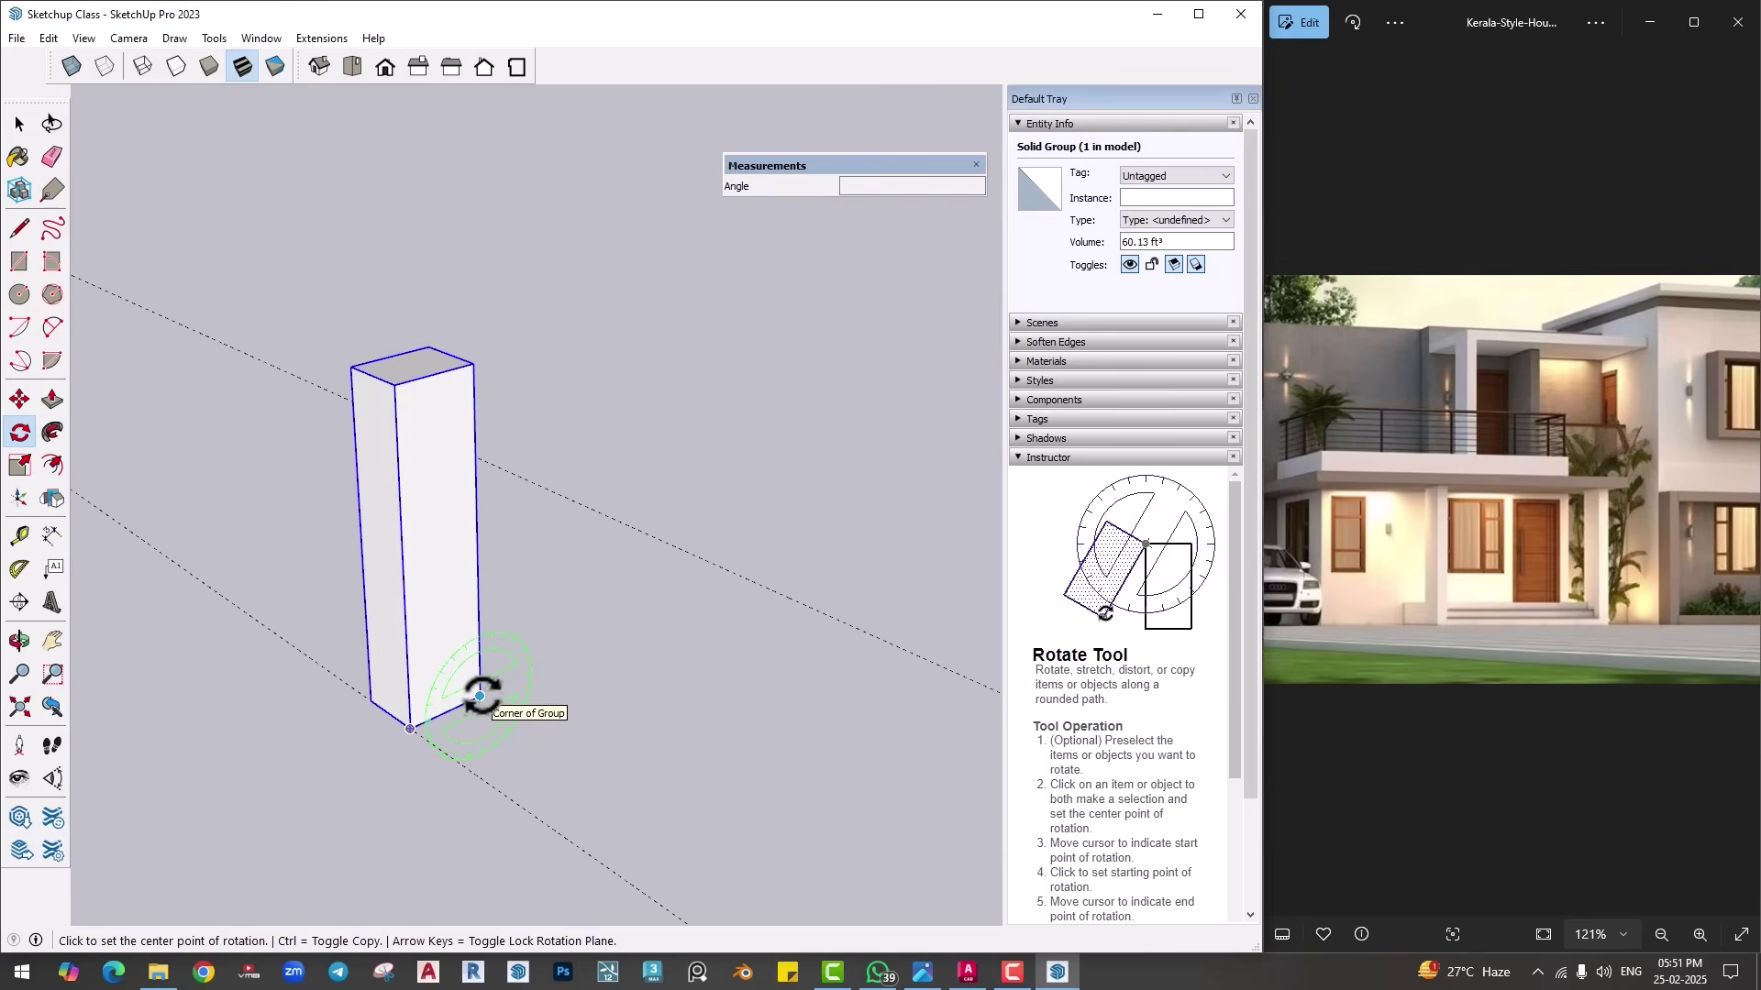
{"action": "left_click", "coordinate": [479, 696]}
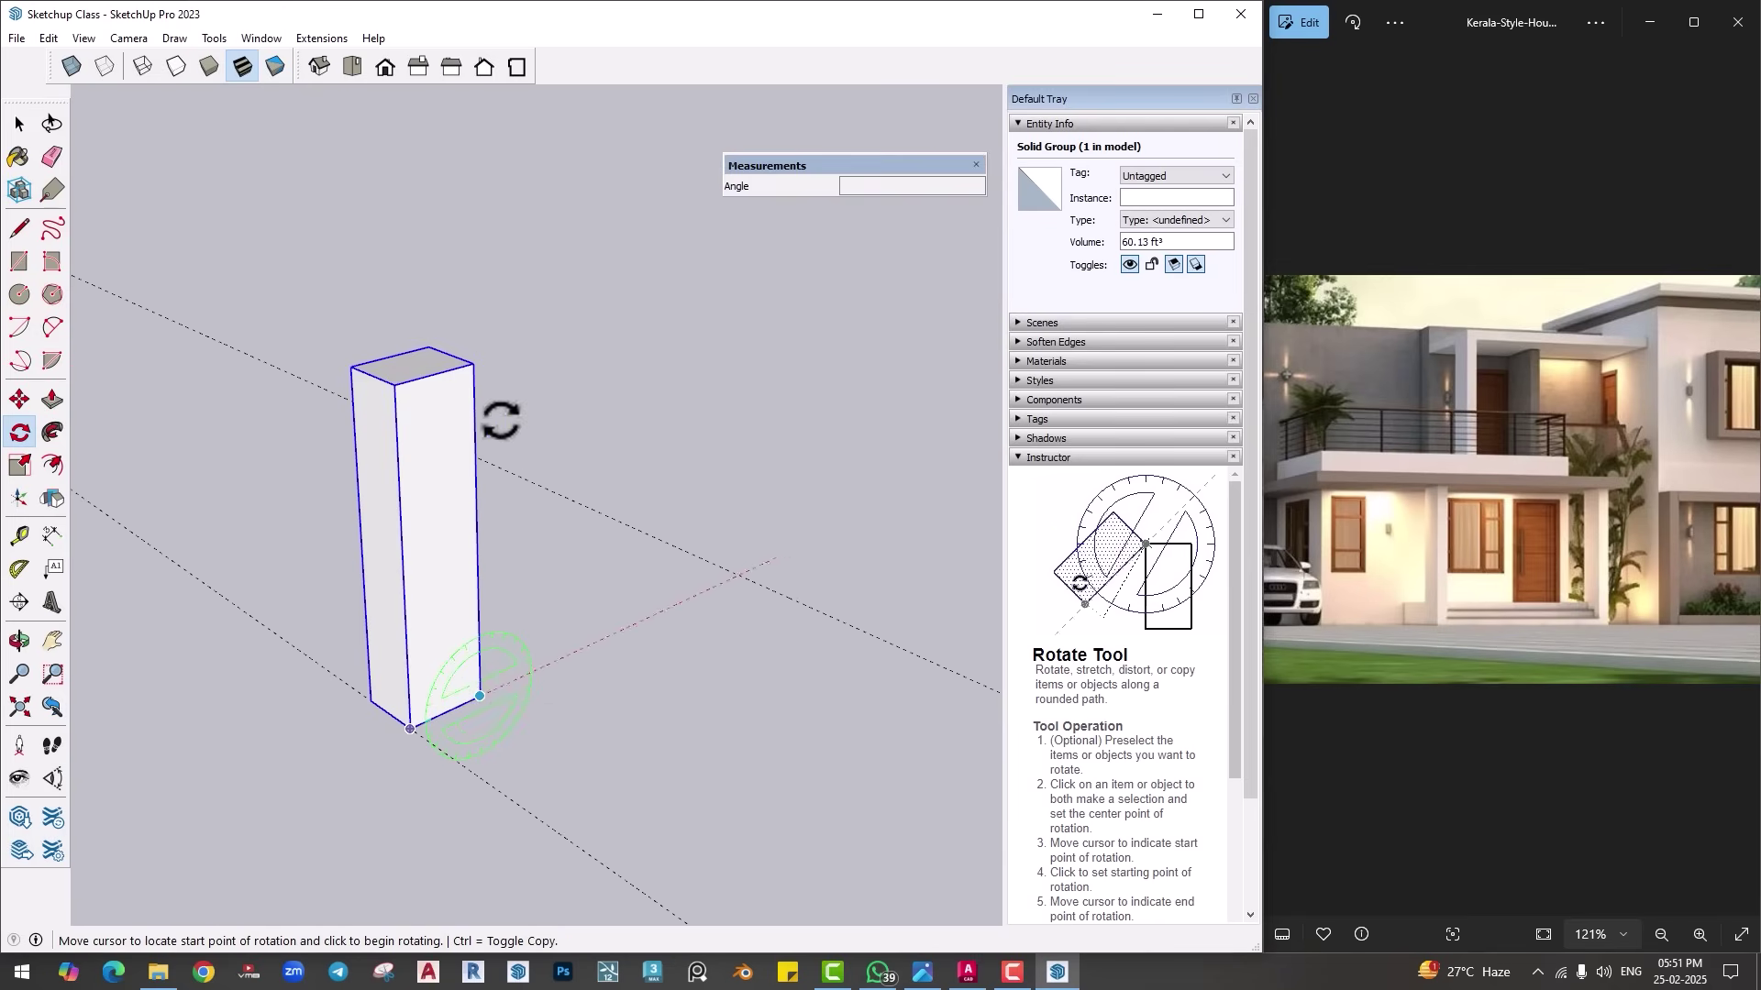
{"action": "left_click", "coordinate": [473, 363]}
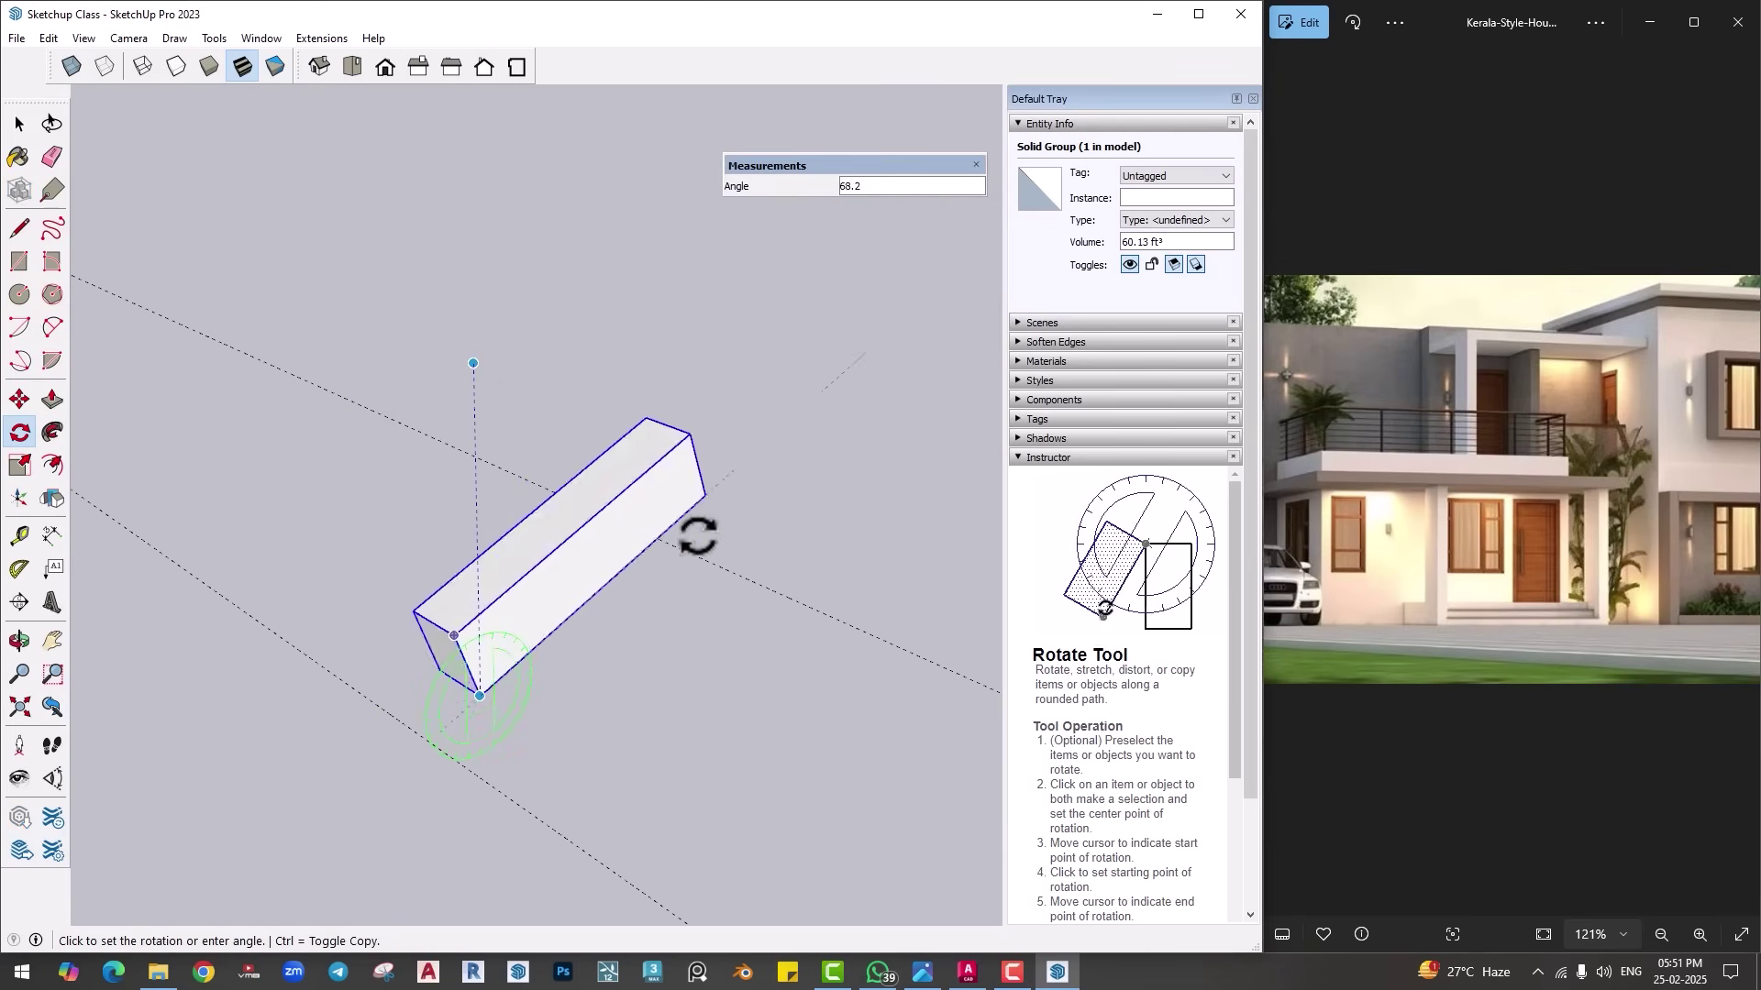
{"action": "left_click", "coordinate": [476, 562]}
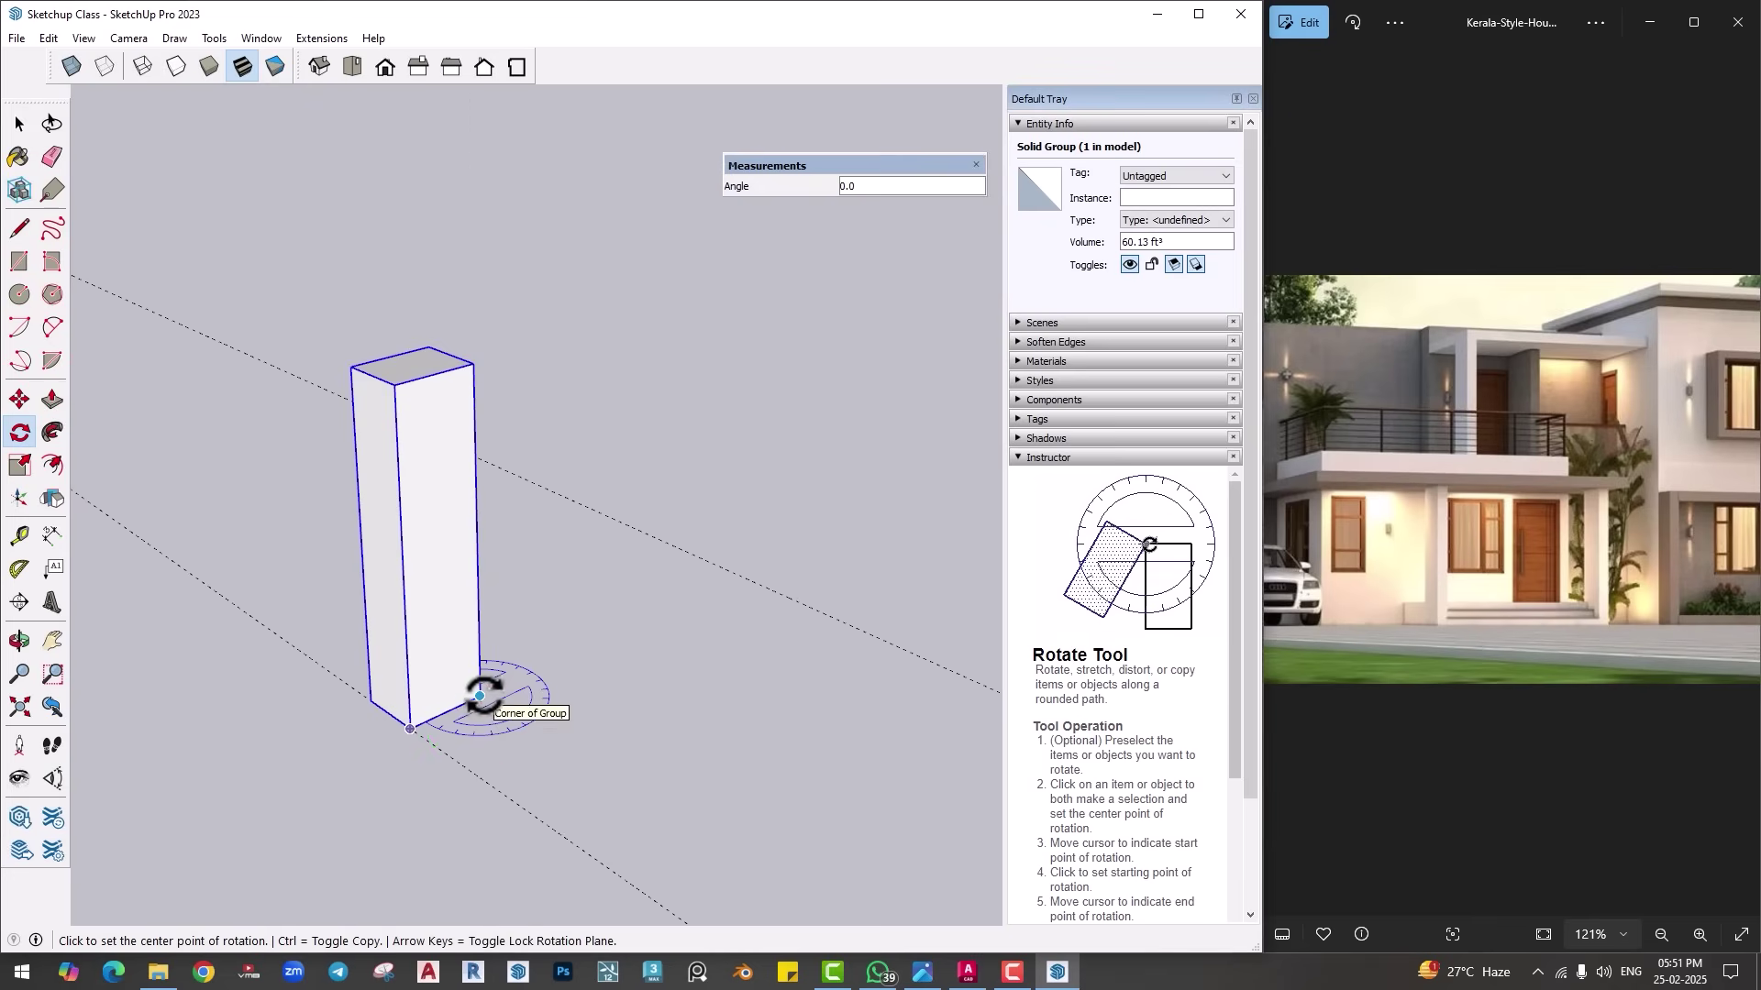
Step: Try rotating the tall box group horizontally about its lower right corner, starting from its lower front corner
{"action": "left_click", "coordinate": [479, 696]}
{"action": "left_click", "coordinate": [410, 729]}
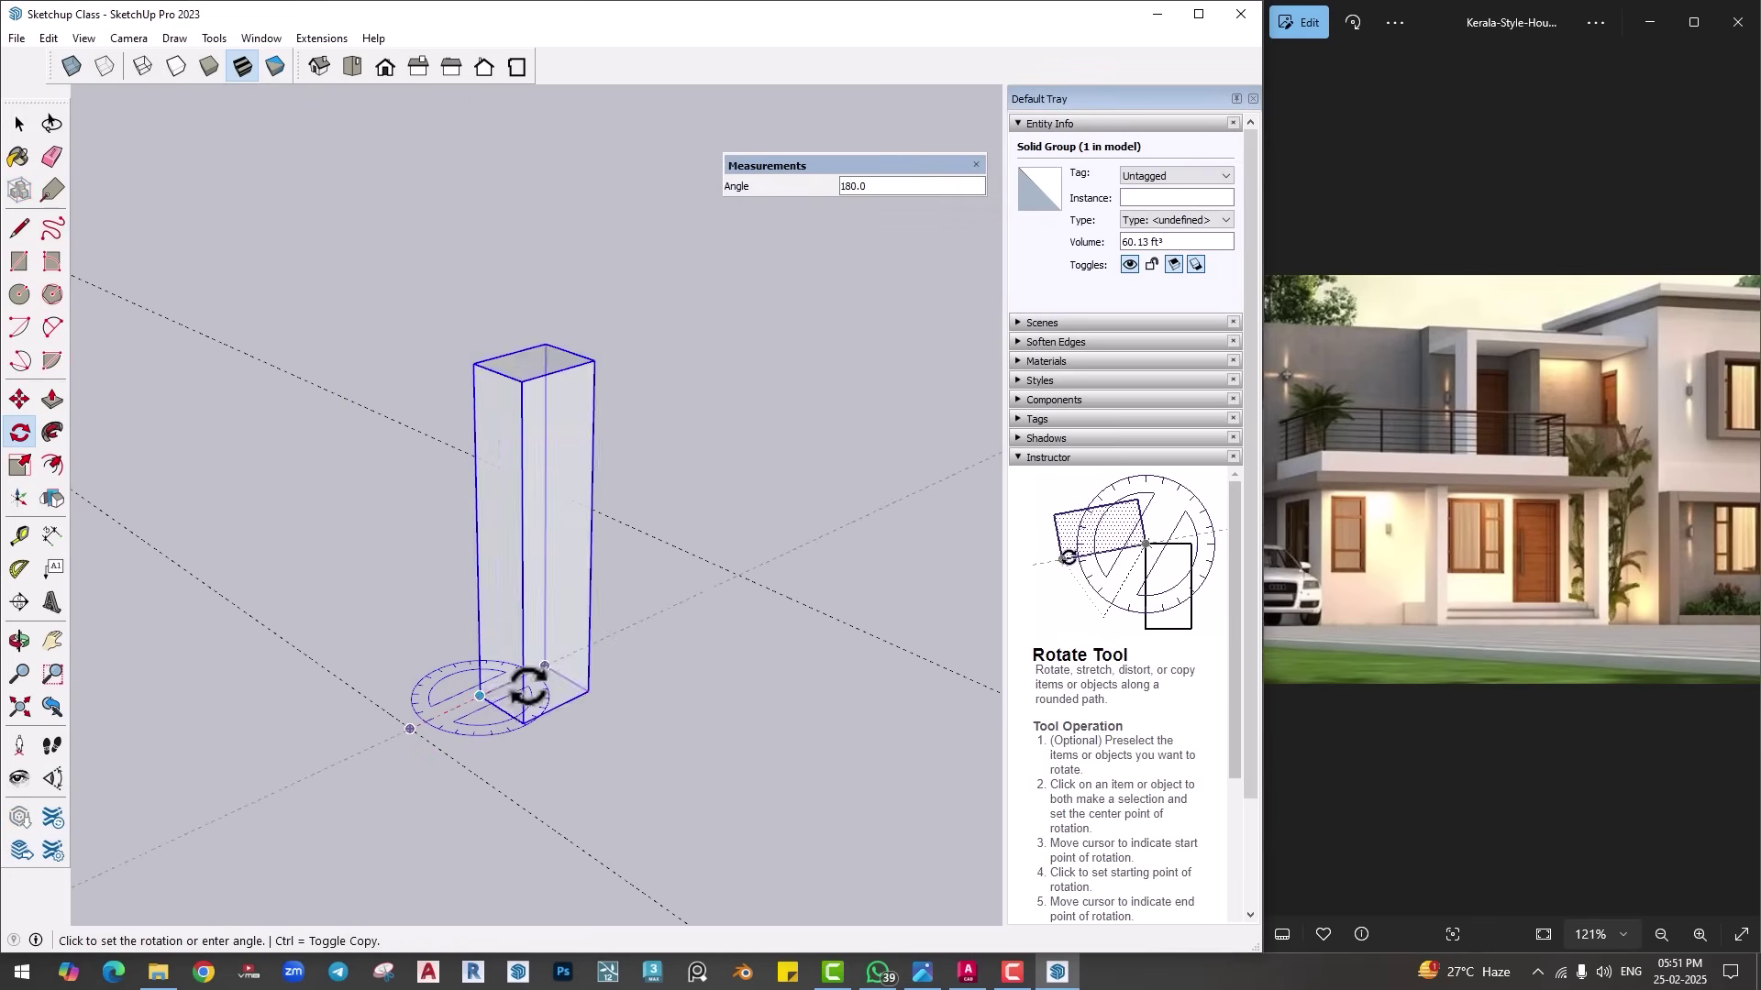
{"action": "left_click", "coordinate": [410, 729]}
{"action": "key", "text": "Escape"}
{"action": "scroll", "coordinate": [476, 723], "scroll_direction": "down", "scroll_amount": 1}
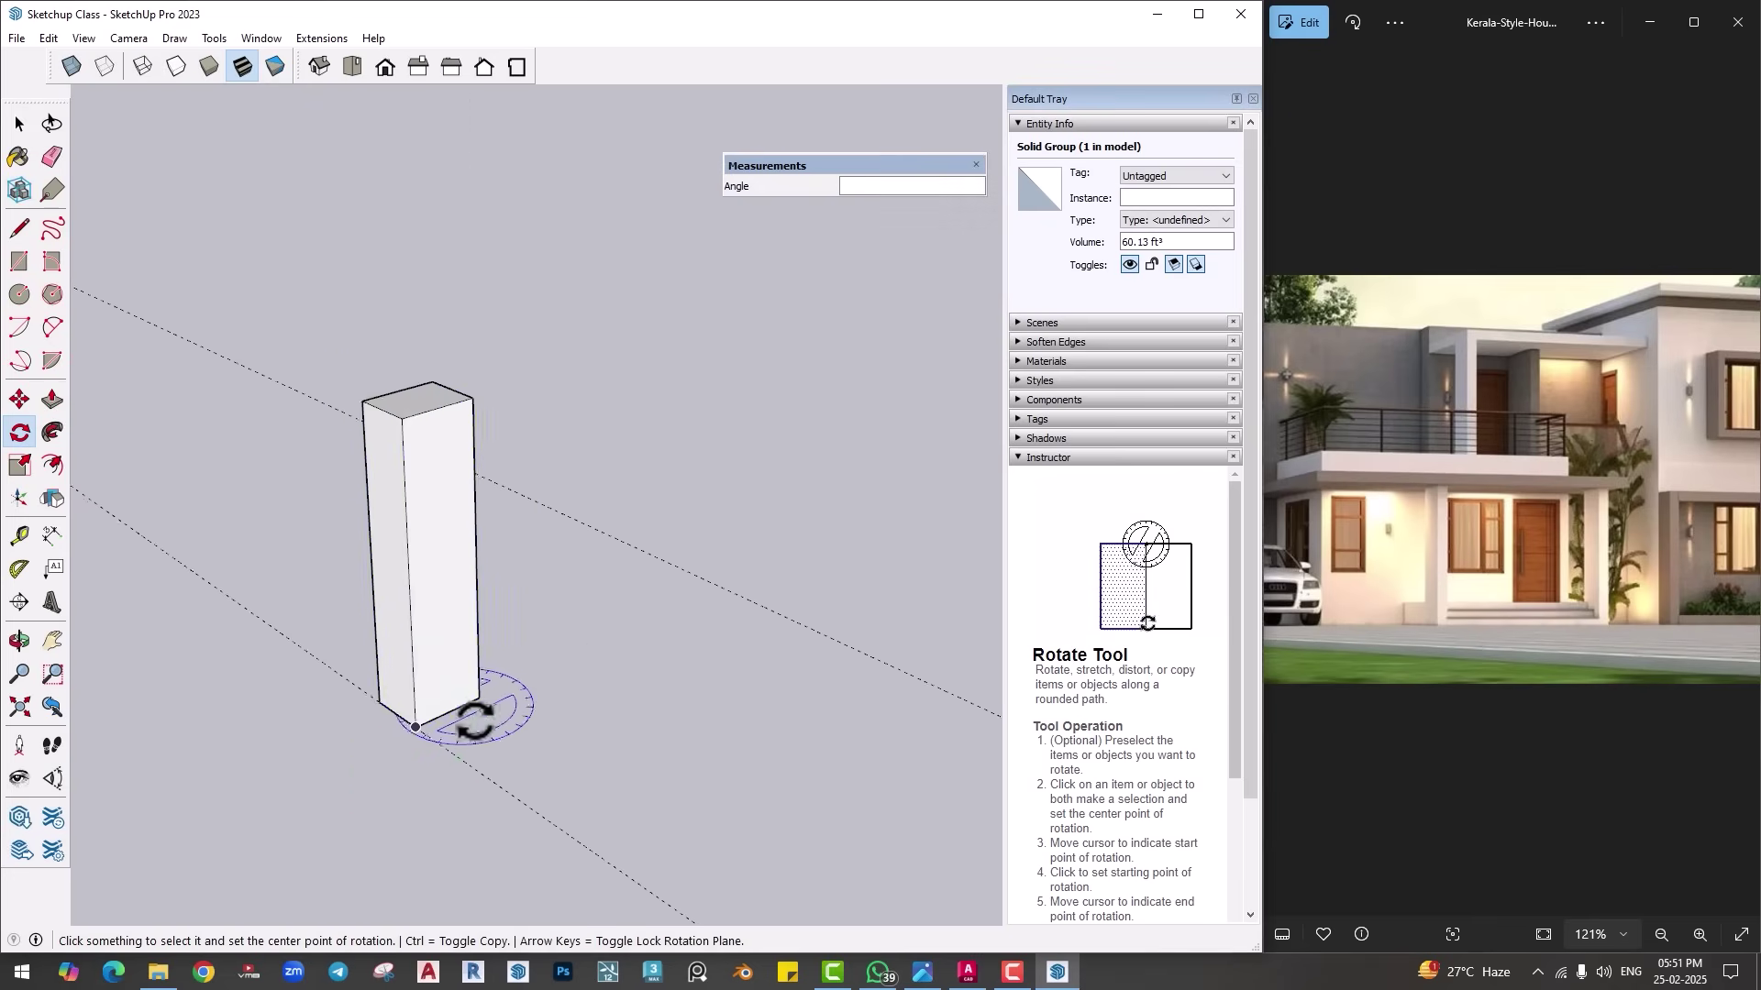
{"action": "middle_click_drag", "start_coordinate": [475, 722], "coordinate": [495, 771], "text": "shift"}
Step: Try uniformly scaling the tall box group from its upper right corner grip, ending at a scale of 1.00
{"action": "left_click", "coordinate": [22, 470]}
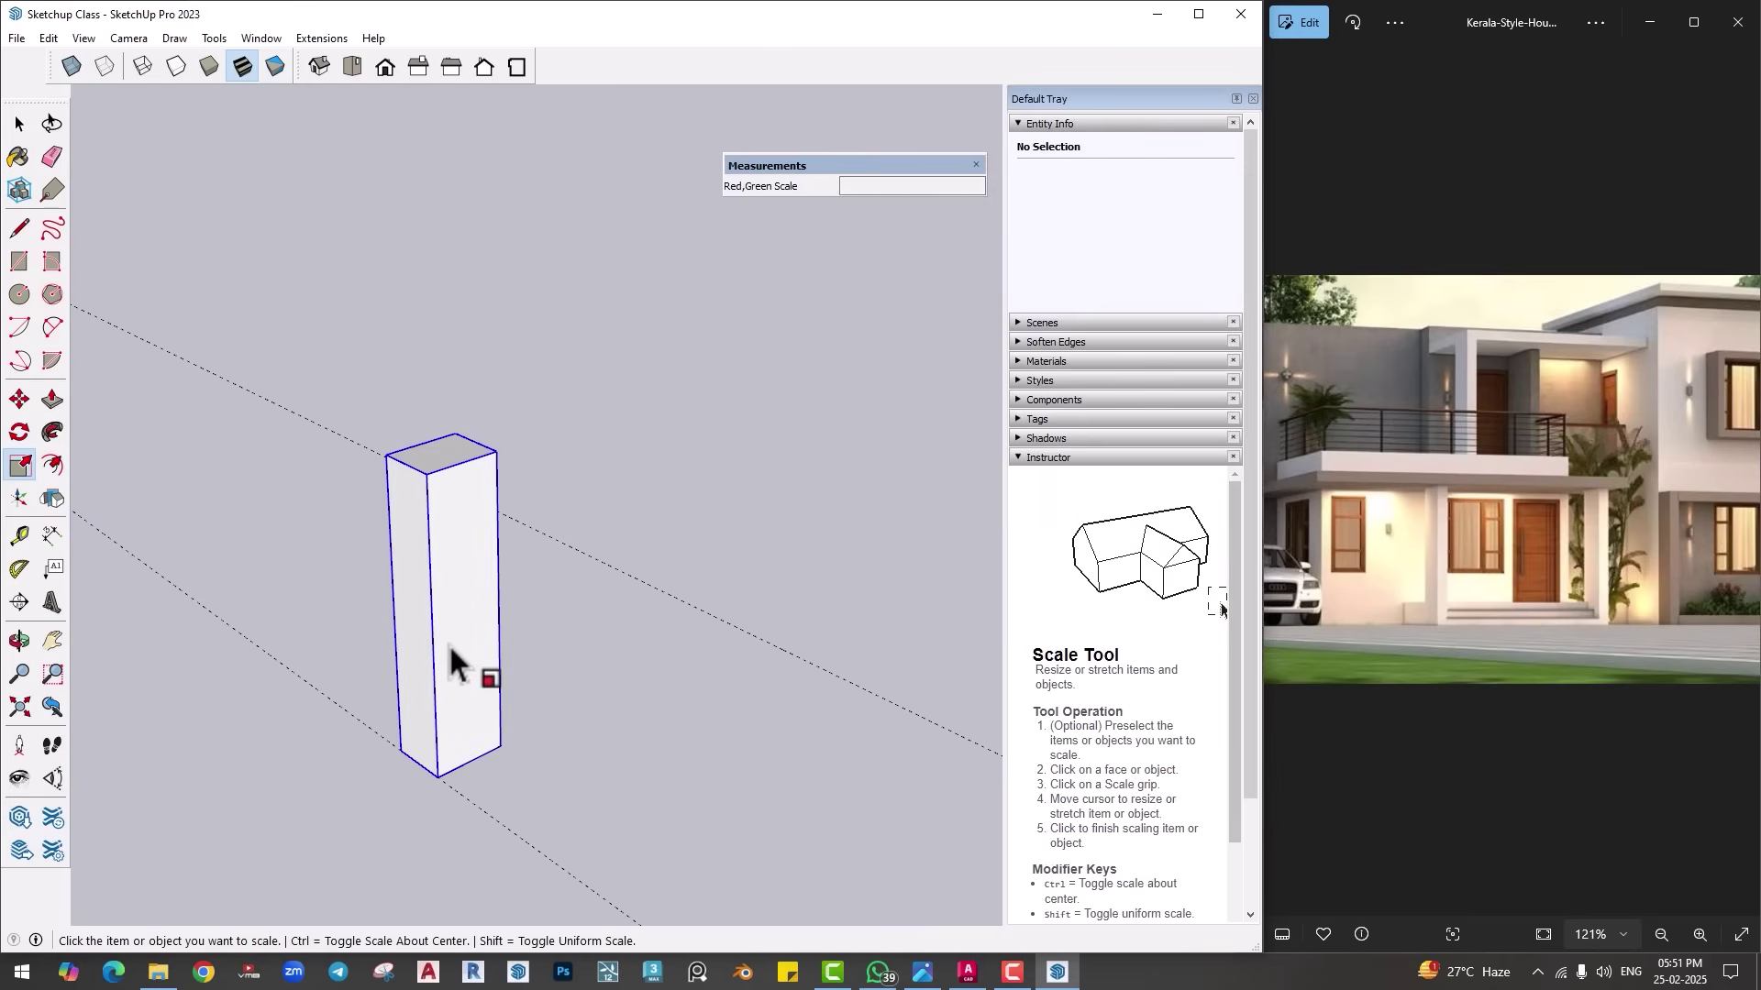
{"action": "left_click", "coordinate": [446, 625]}
{"action": "middle_click_drag", "start_coordinate": [462, 739], "coordinate": [468, 690], "text": "shift"}
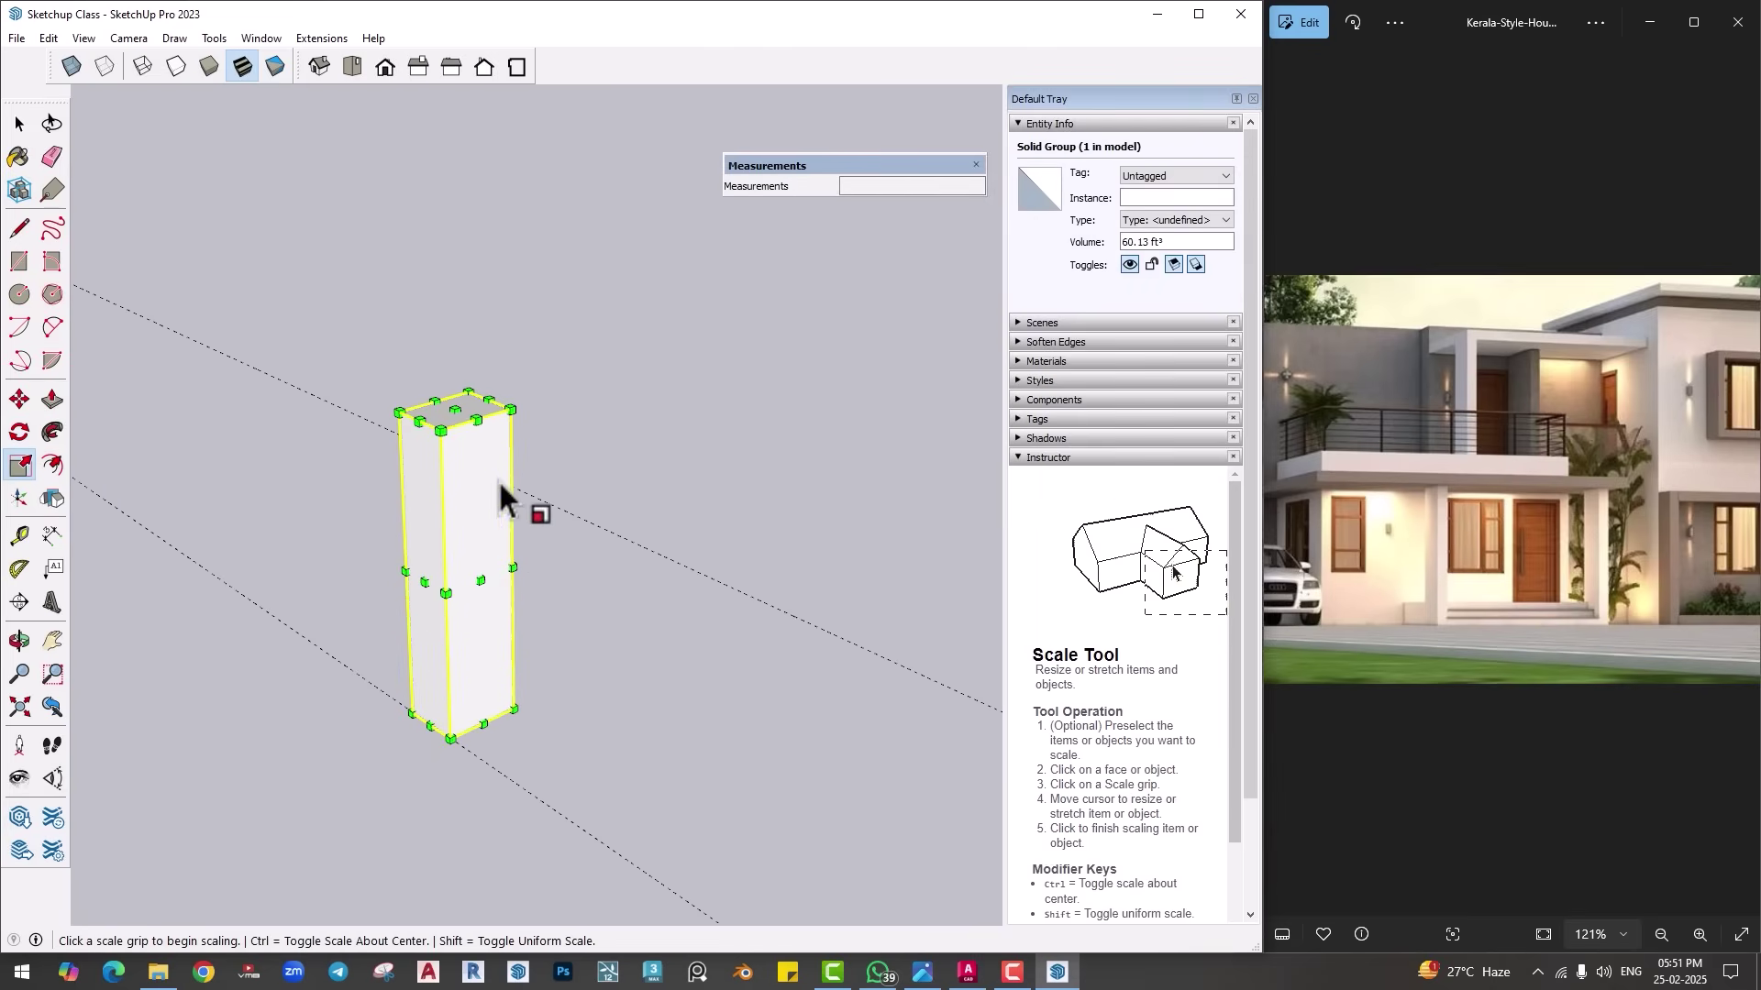
{"action": "left_click", "coordinate": [512, 403]}
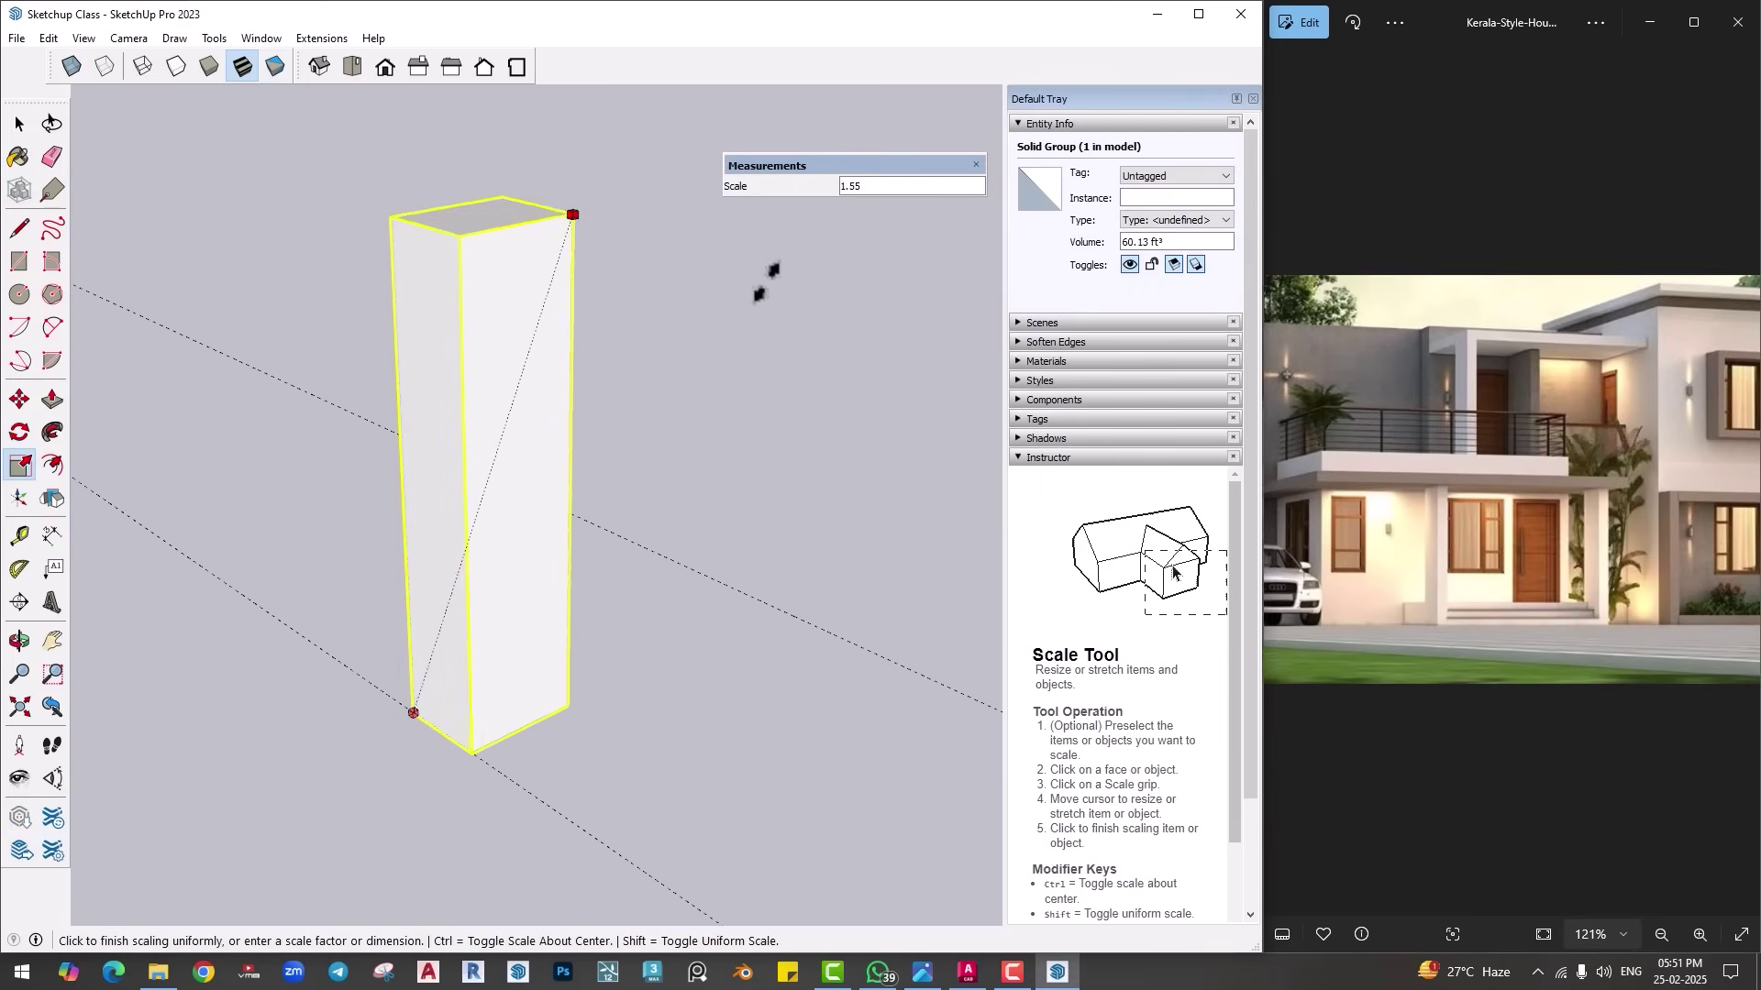
{"action": "left_click", "coordinate": [545, 457]}
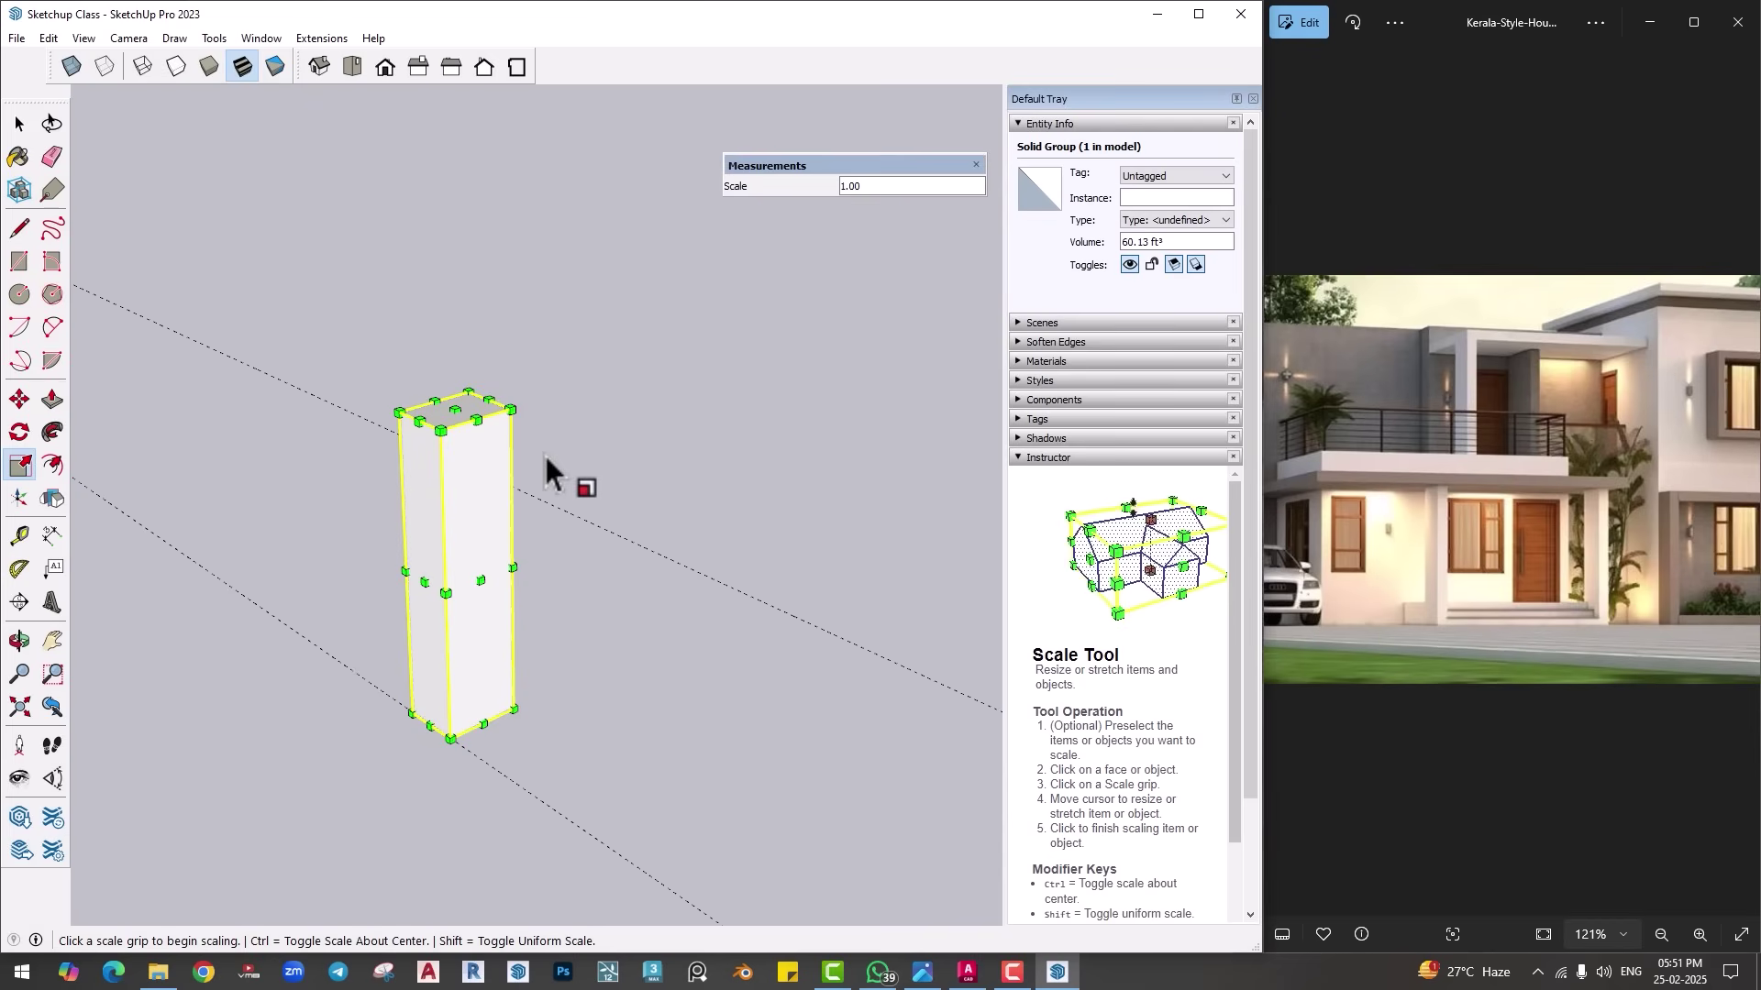
Step: Scale the tall box group to 4.70 along the green axis and 0.33 along the red axis
{"action": "left_click", "coordinate": [478, 579]}
{"action": "left_click", "coordinate": [620, 686]}
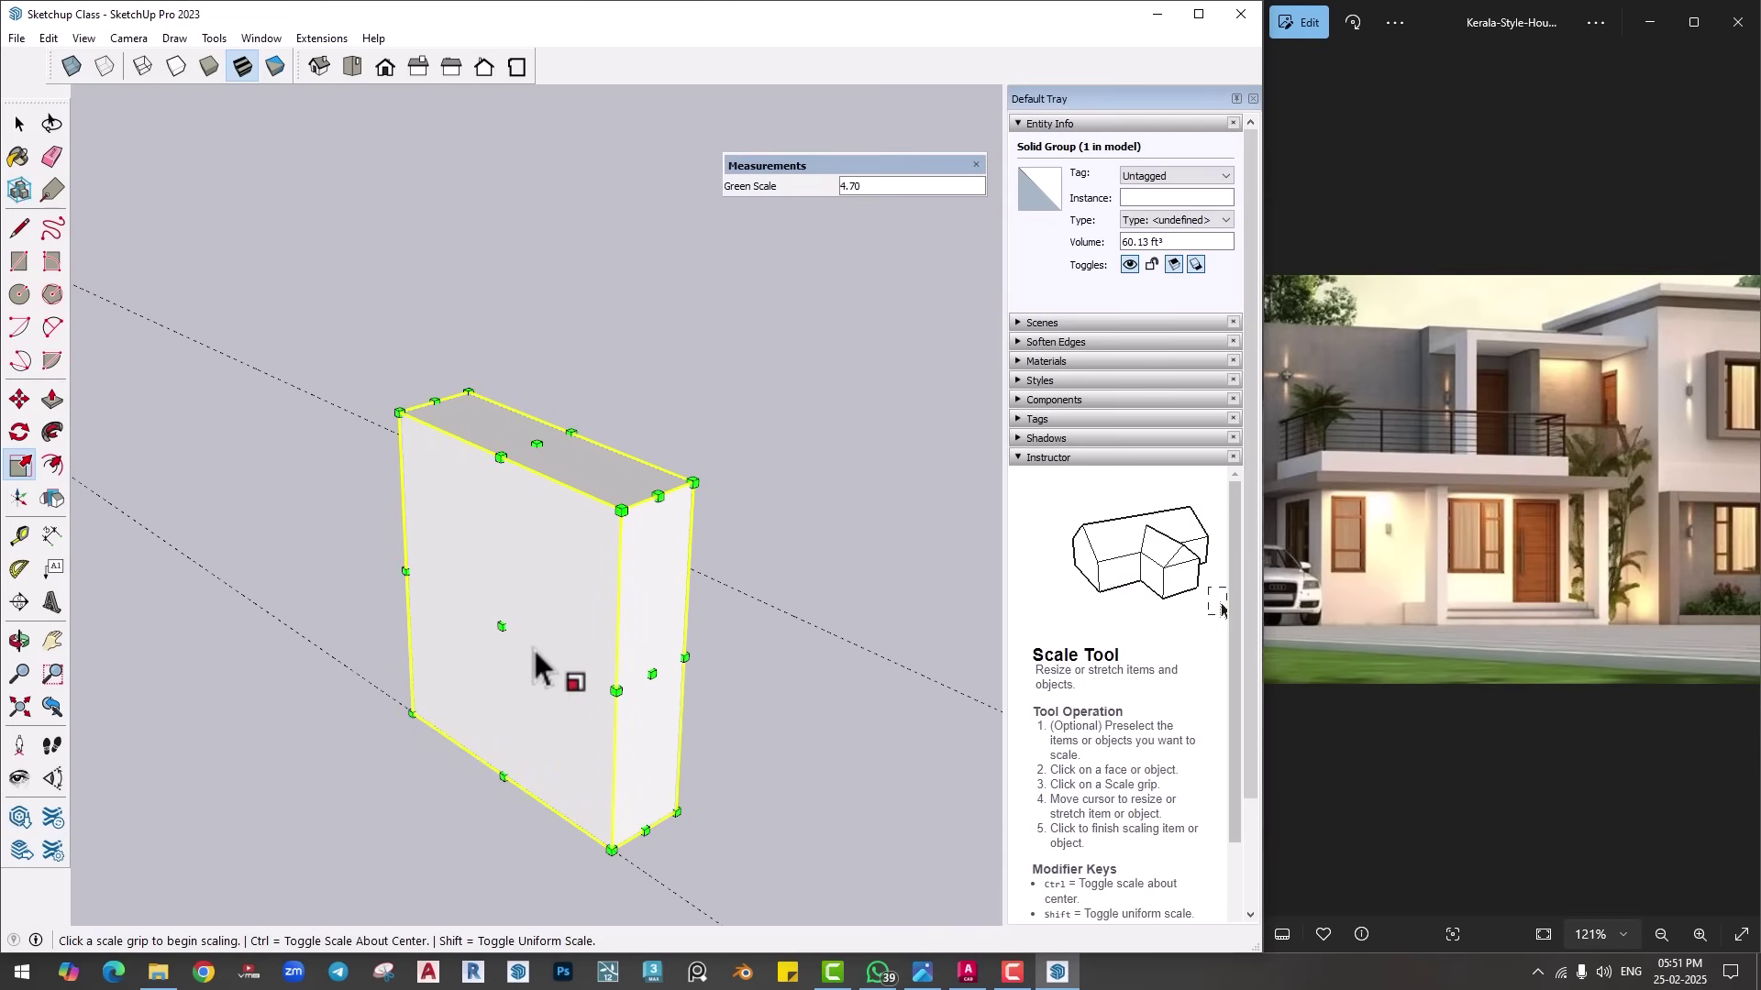
{"action": "left_click", "coordinate": [501, 626]}
{"action": "left_click", "coordinate": [550, 602]}
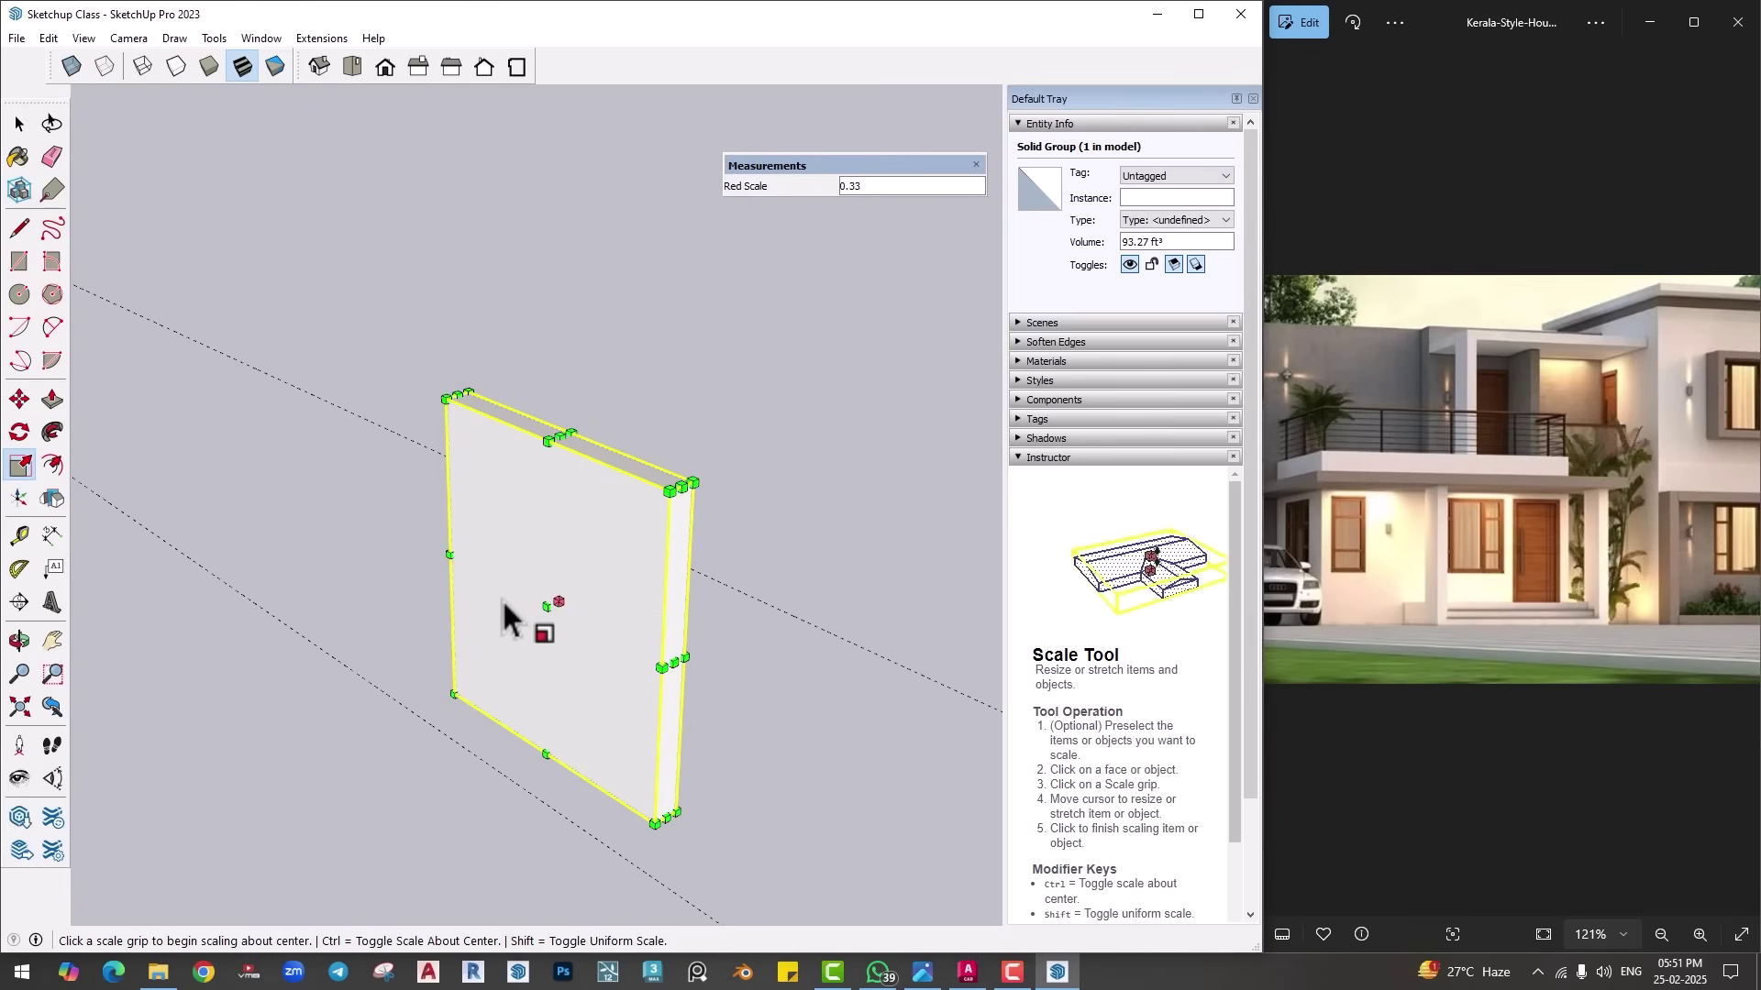
Step: Undo the green-axis and red-axis scaling of the tall box group
{"action": "key", "text": "ctrl+z"}
{"action": "key", "text": "ctrl+z"}
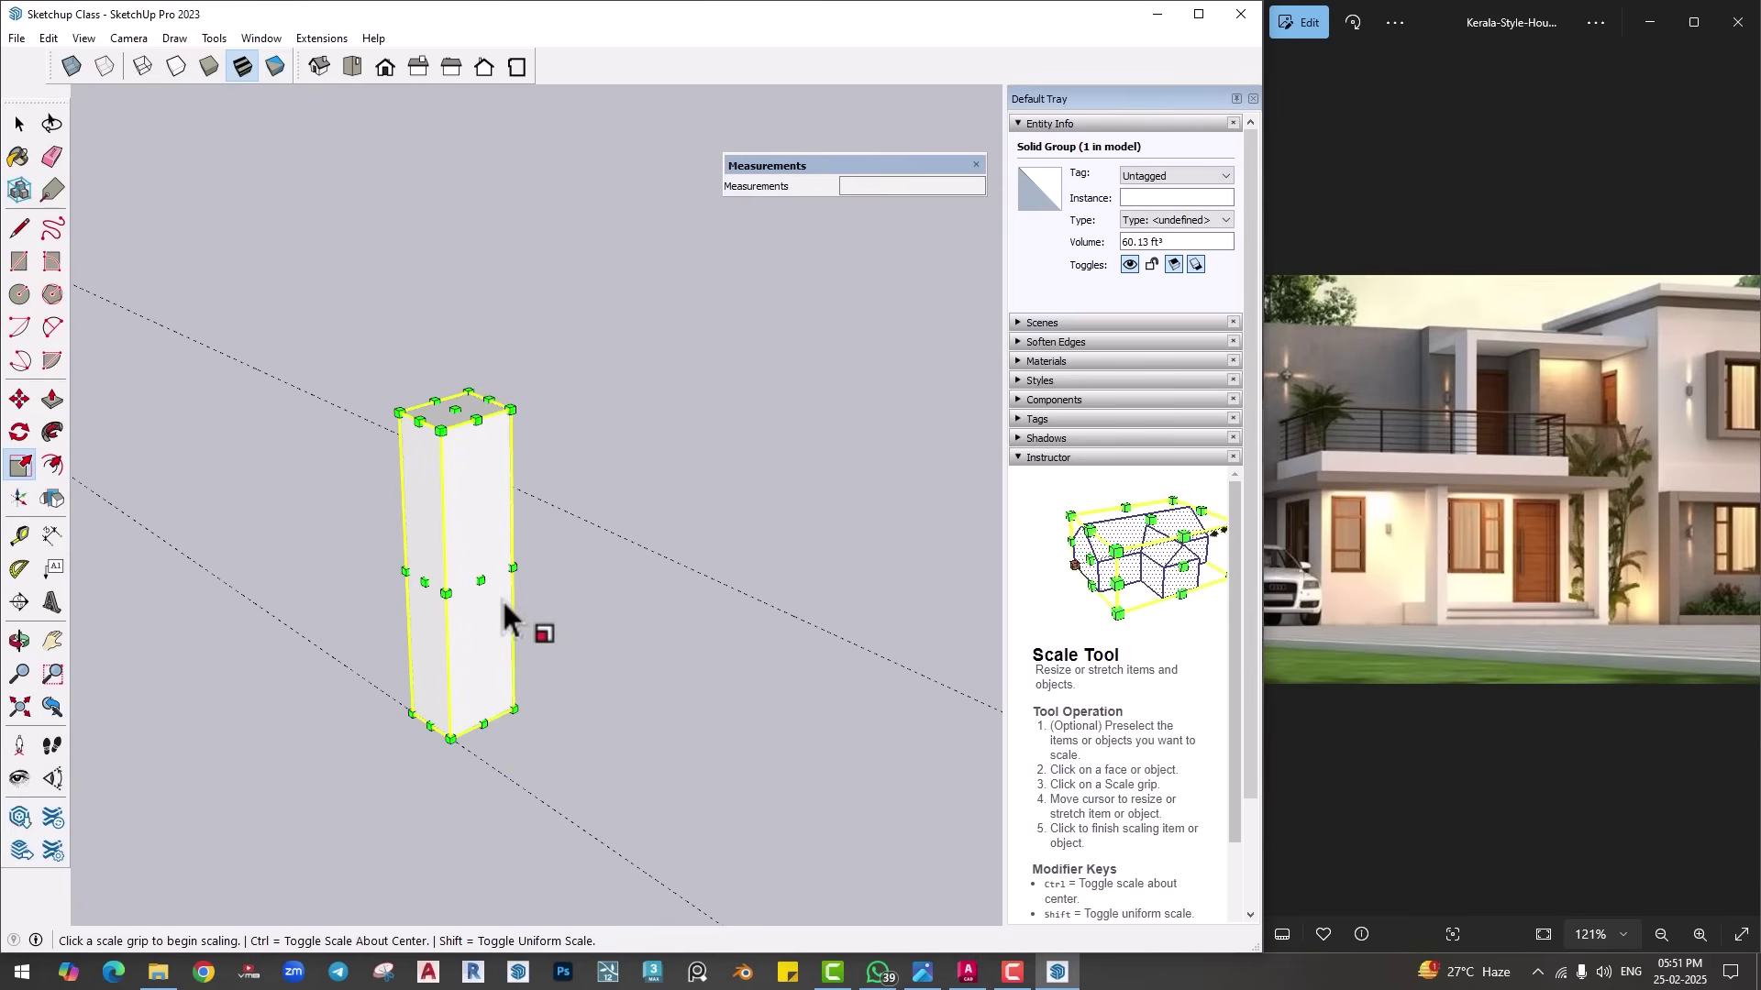
{"action": "key", "text": "space"}
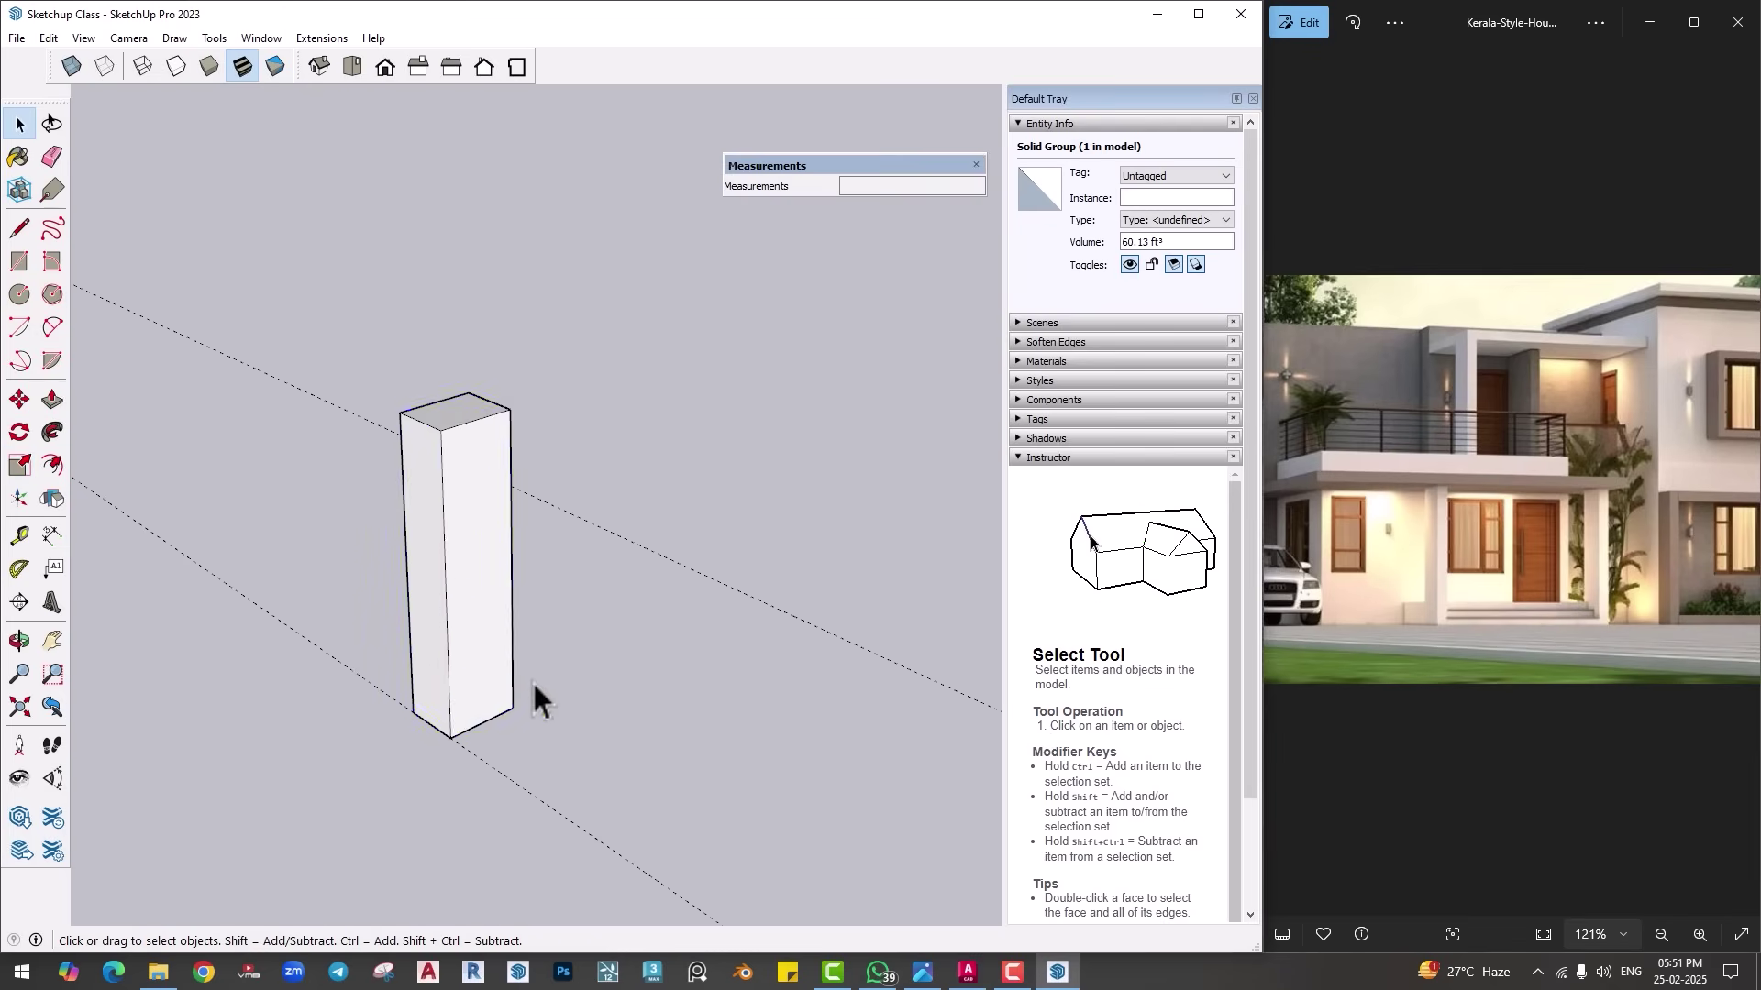
Step: Move the tall box group by its lower front corner 15' to the far guide, and undo the move
{"action": "key", "text": "ctrl+z"}
{"action": "key", "text": "m"}
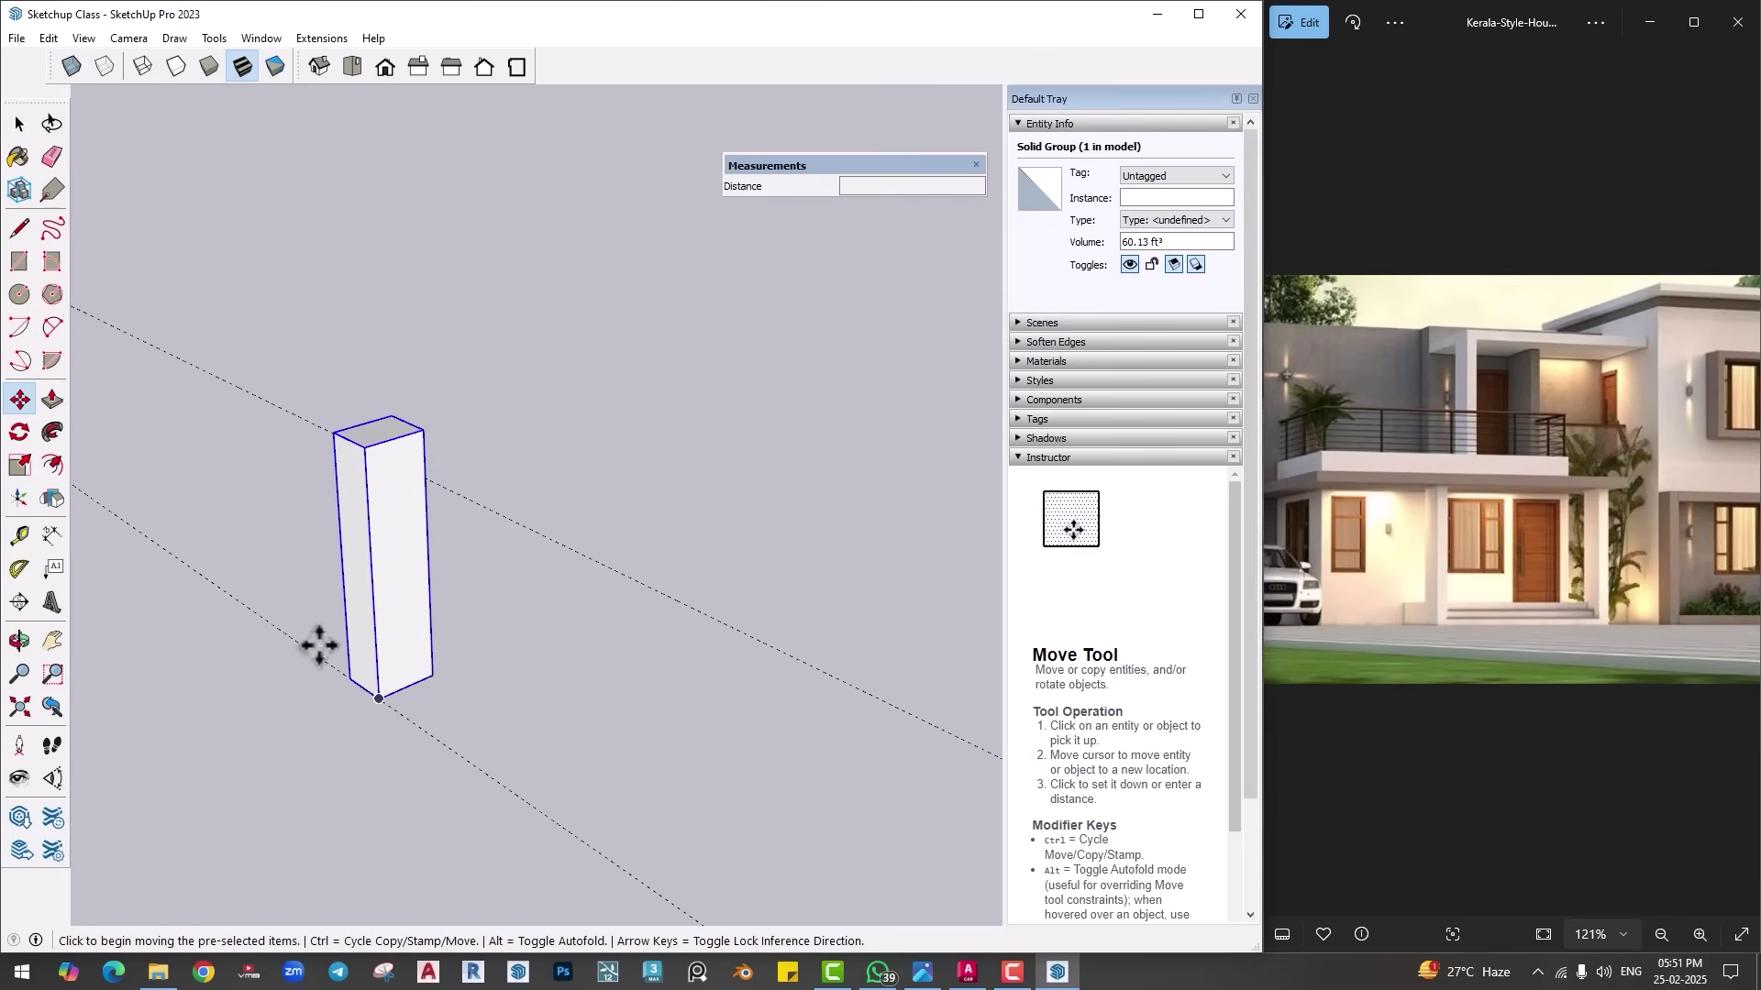
{"action": "left_click", "coordinate": [379, 699]}
{"action": "left_click", "coordinate": [636, 588]}
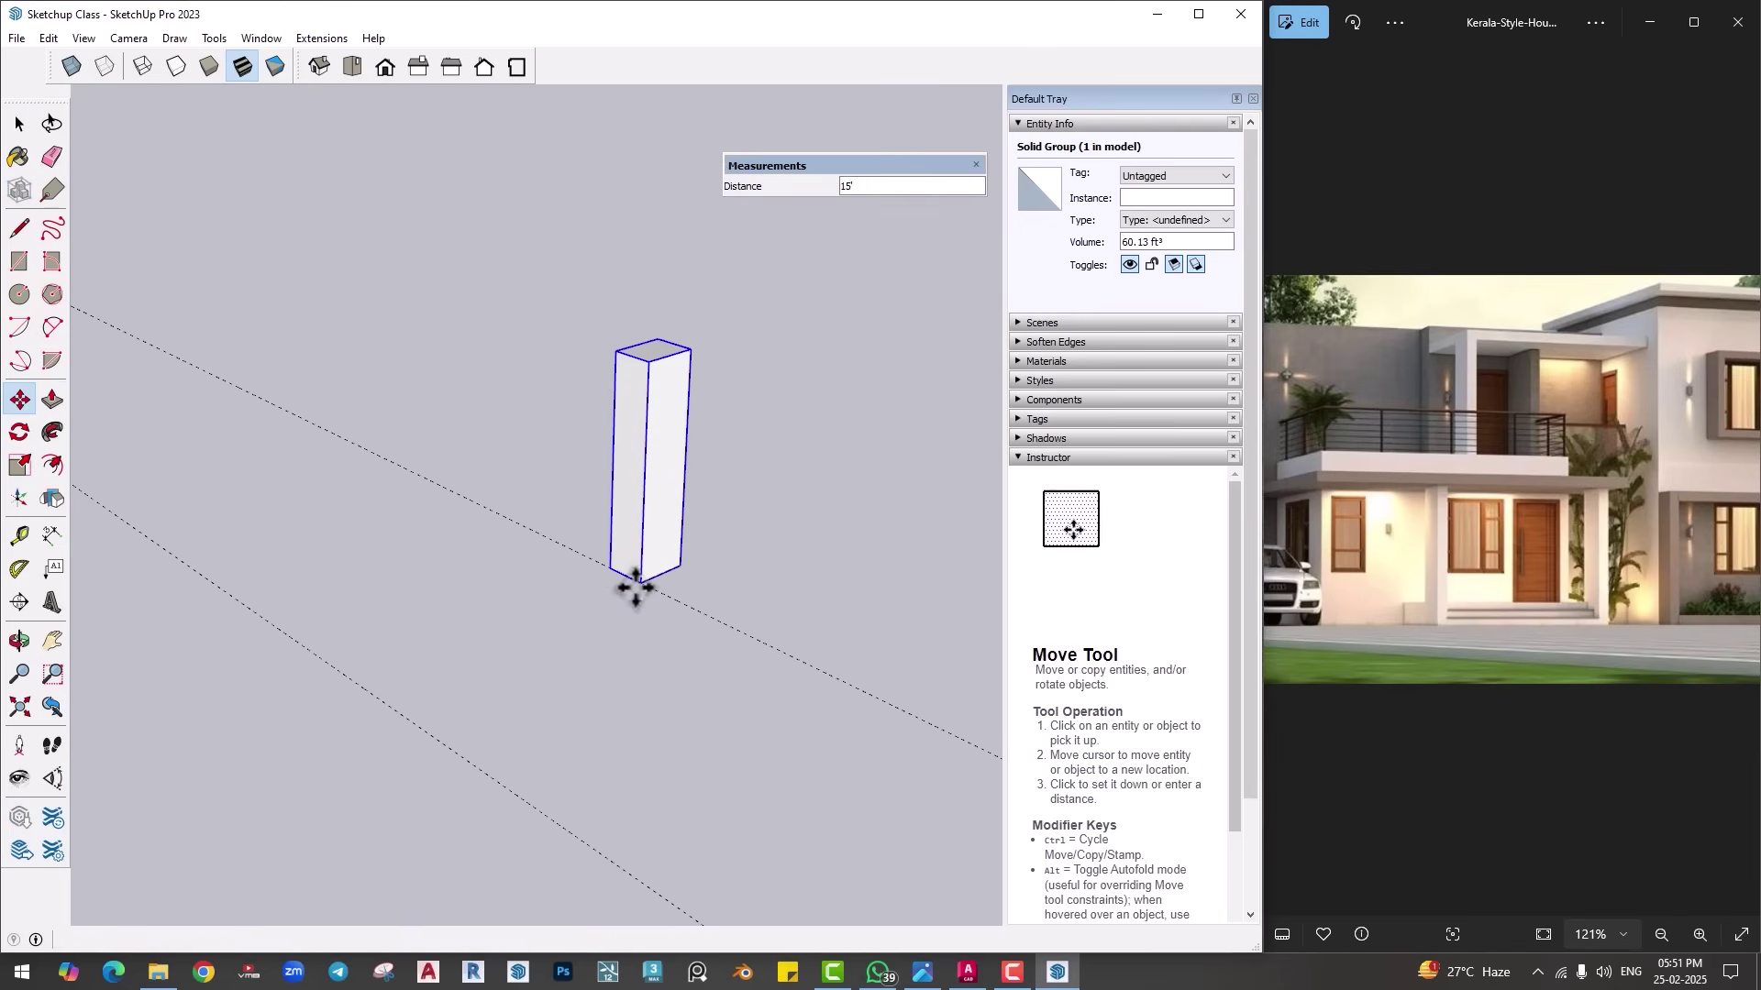
{"action": "key", "text": "ctrl+z"}
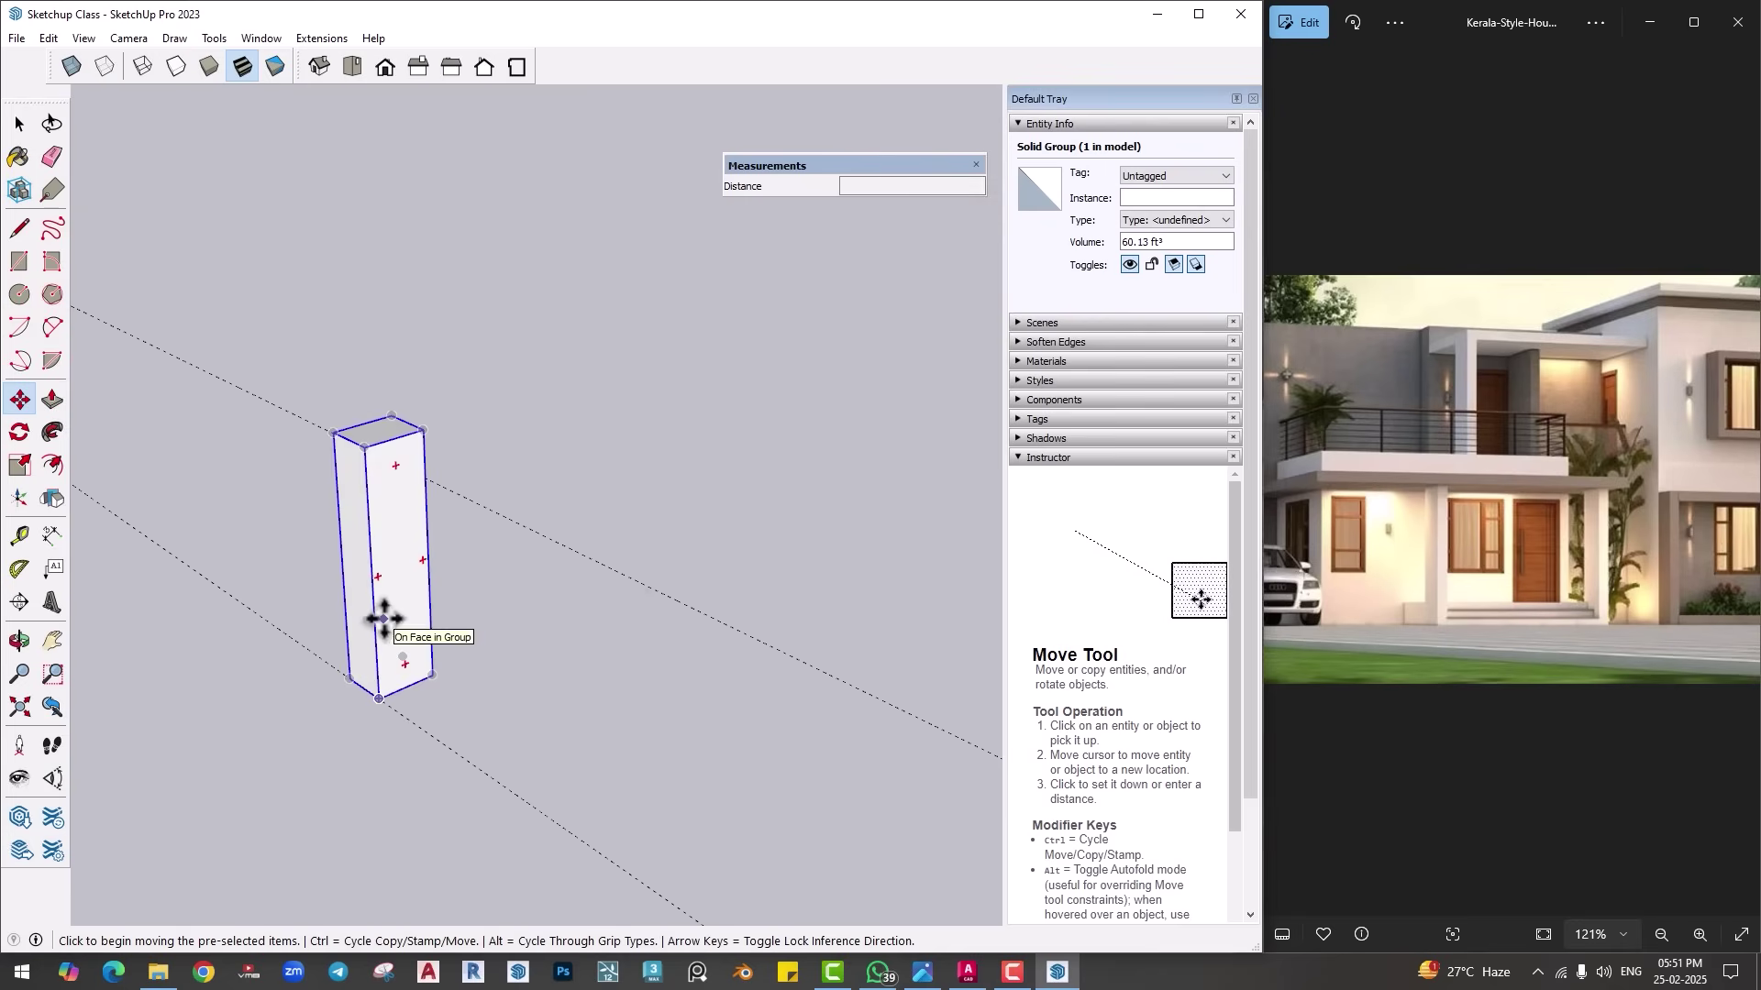
Step: Copy the tall box group 15' along the red axis from its lower front corner, and undo the copy
{"action": "key", "text": "ctrl"}
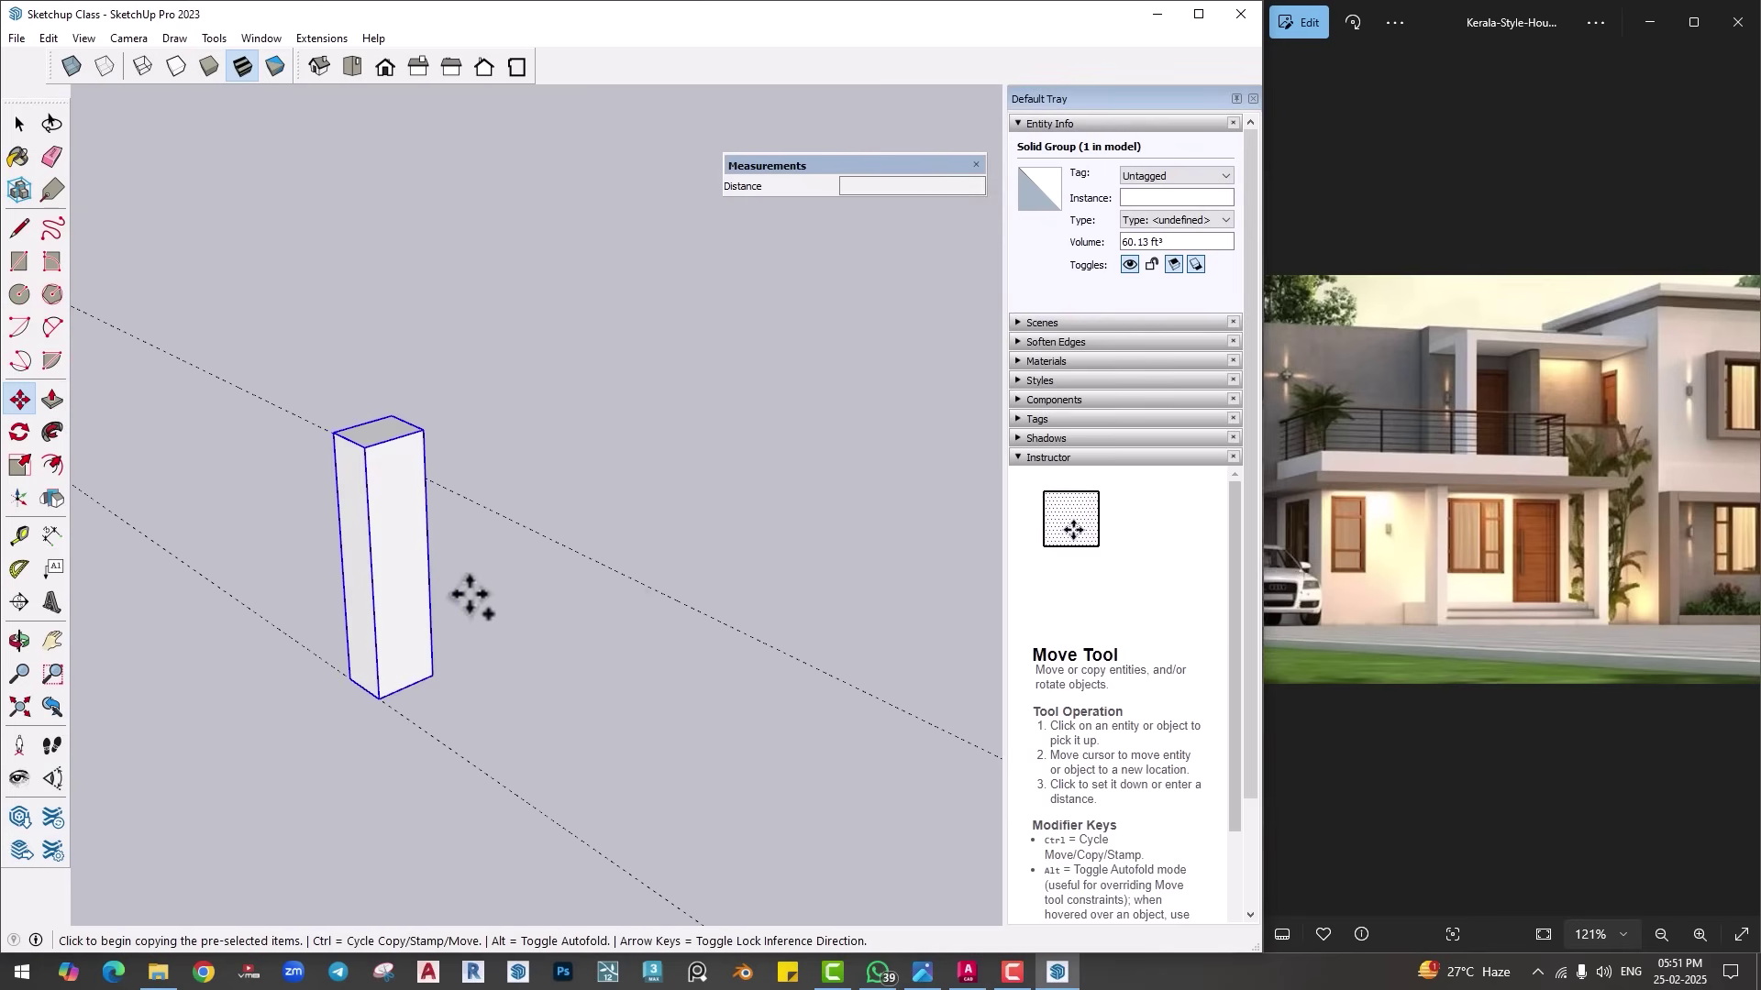
{"action": "left_click", "coordinate": [379, 699]}
{"action": "type", "text": "15'"}
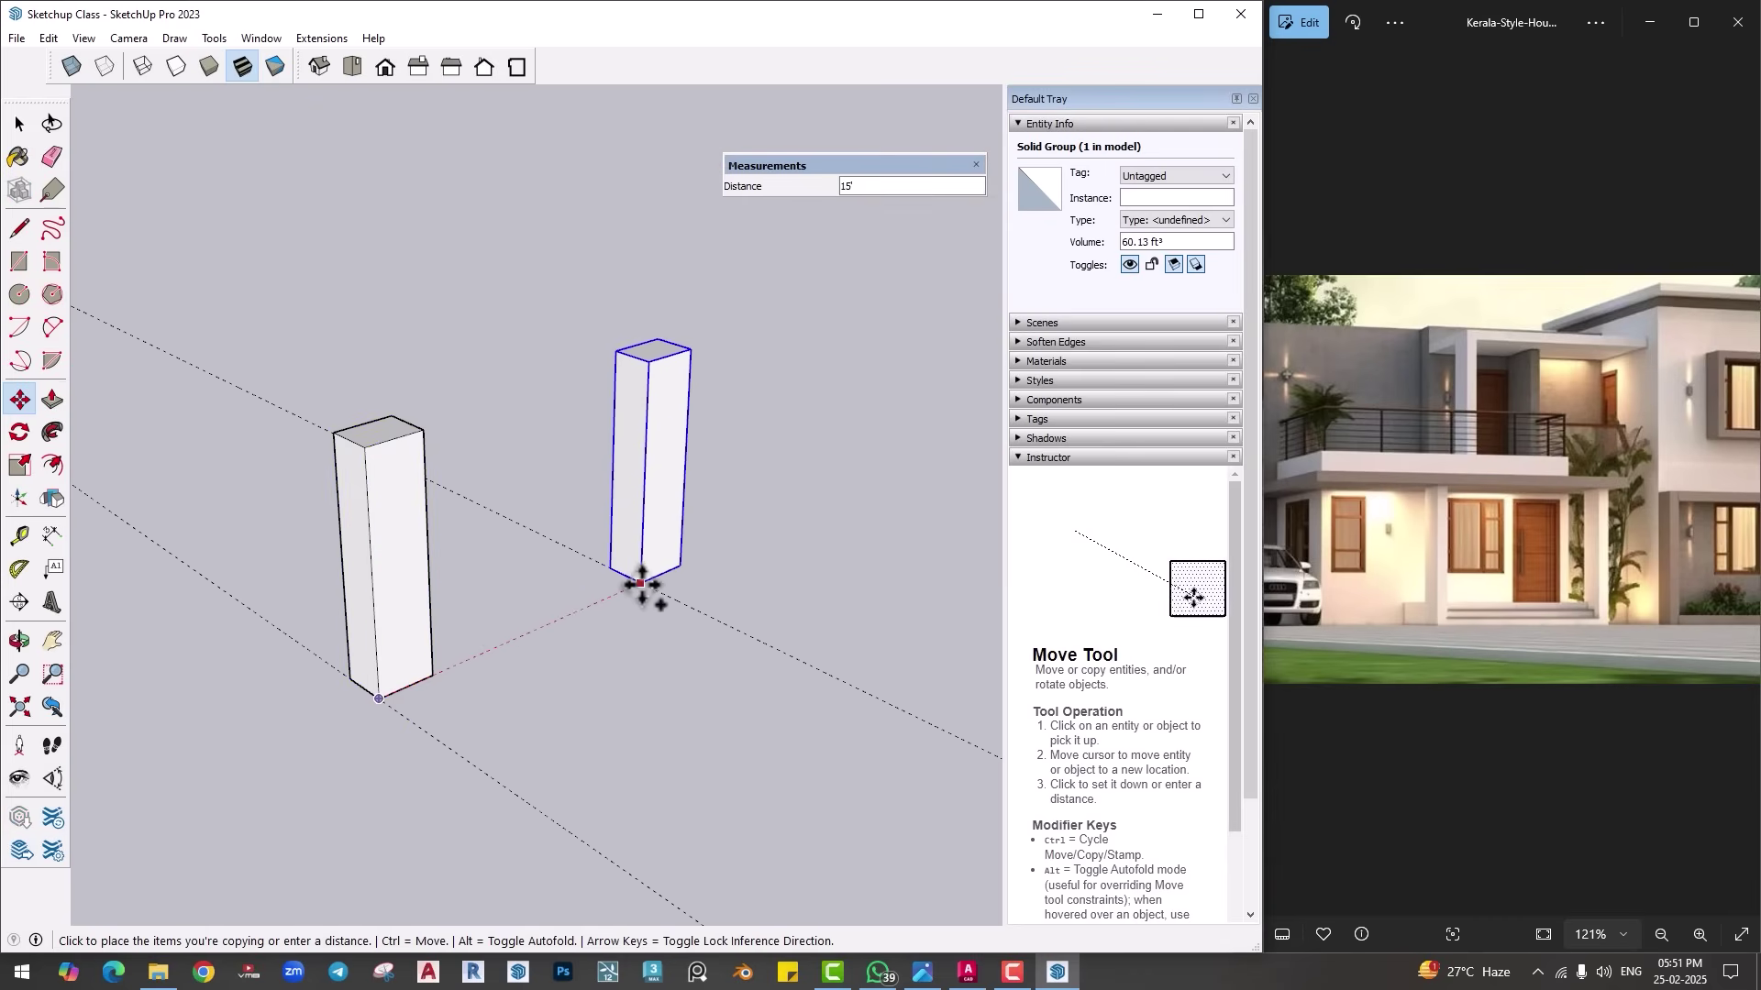
{"action": "key", "text": "Return"}
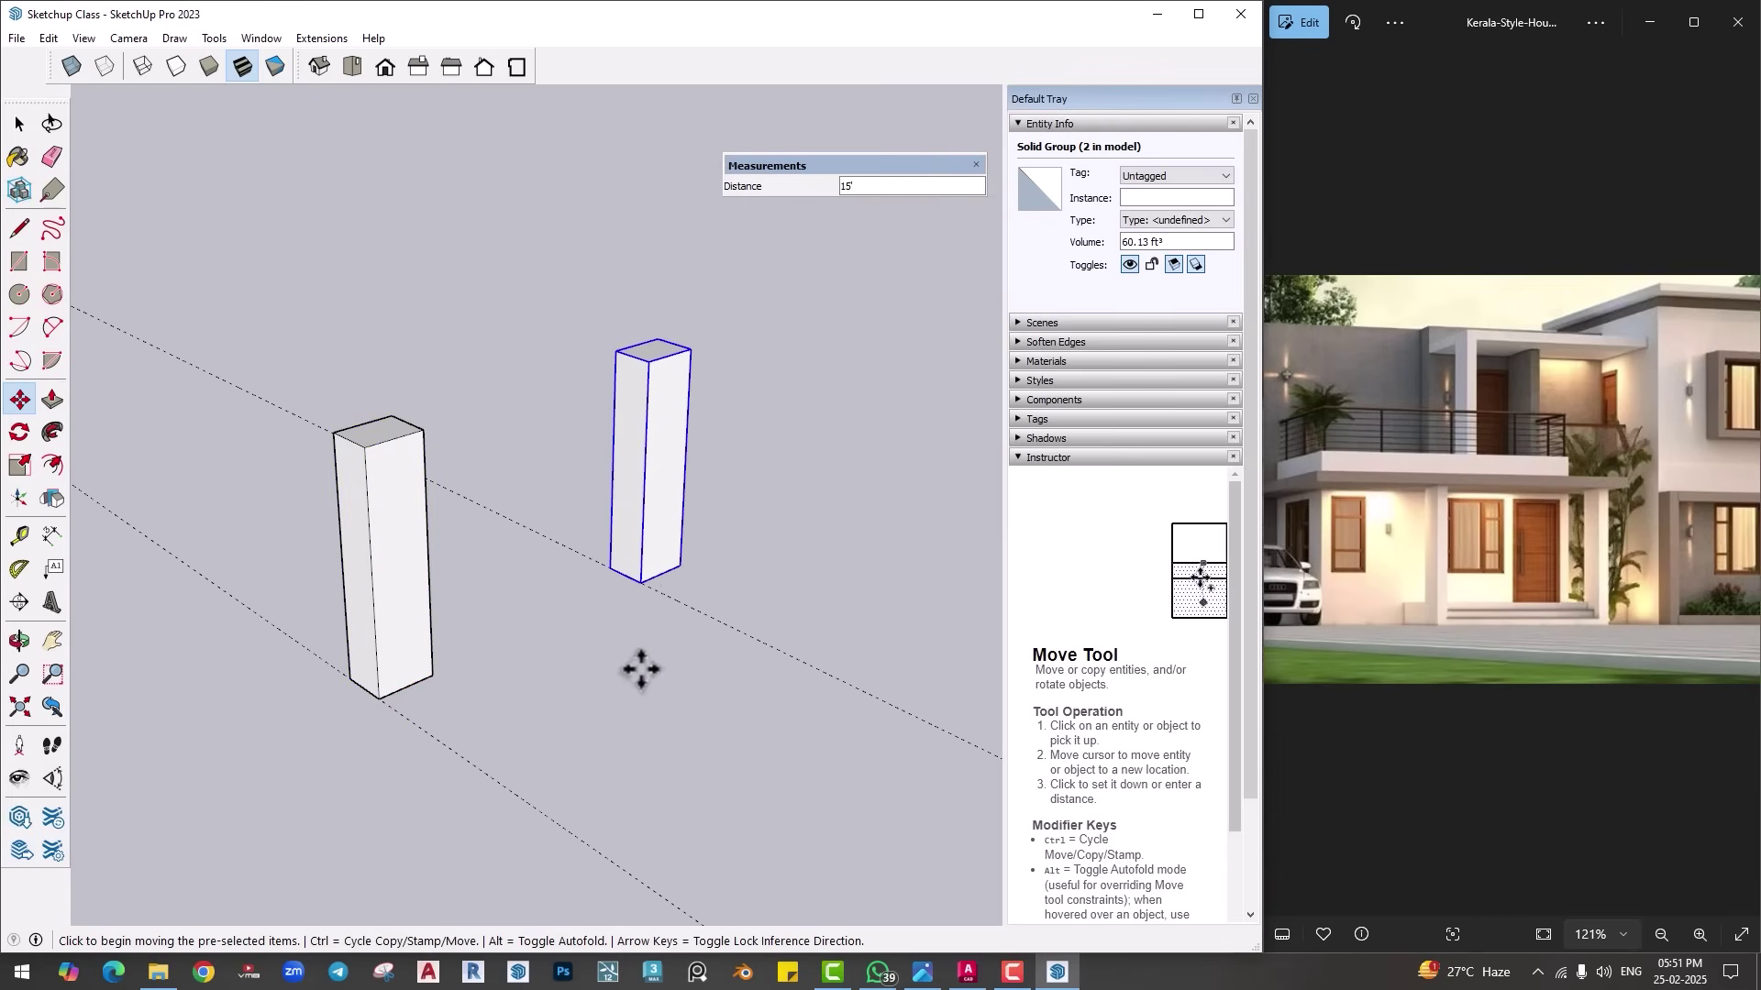
{"action": "key", "text": "ctrl+z"}
Step: Copy the tall box group 15' along the red axis to the far guide and repeat the copy as a 4x array
{"action": "left_click", "coordinate": [371, 699]}
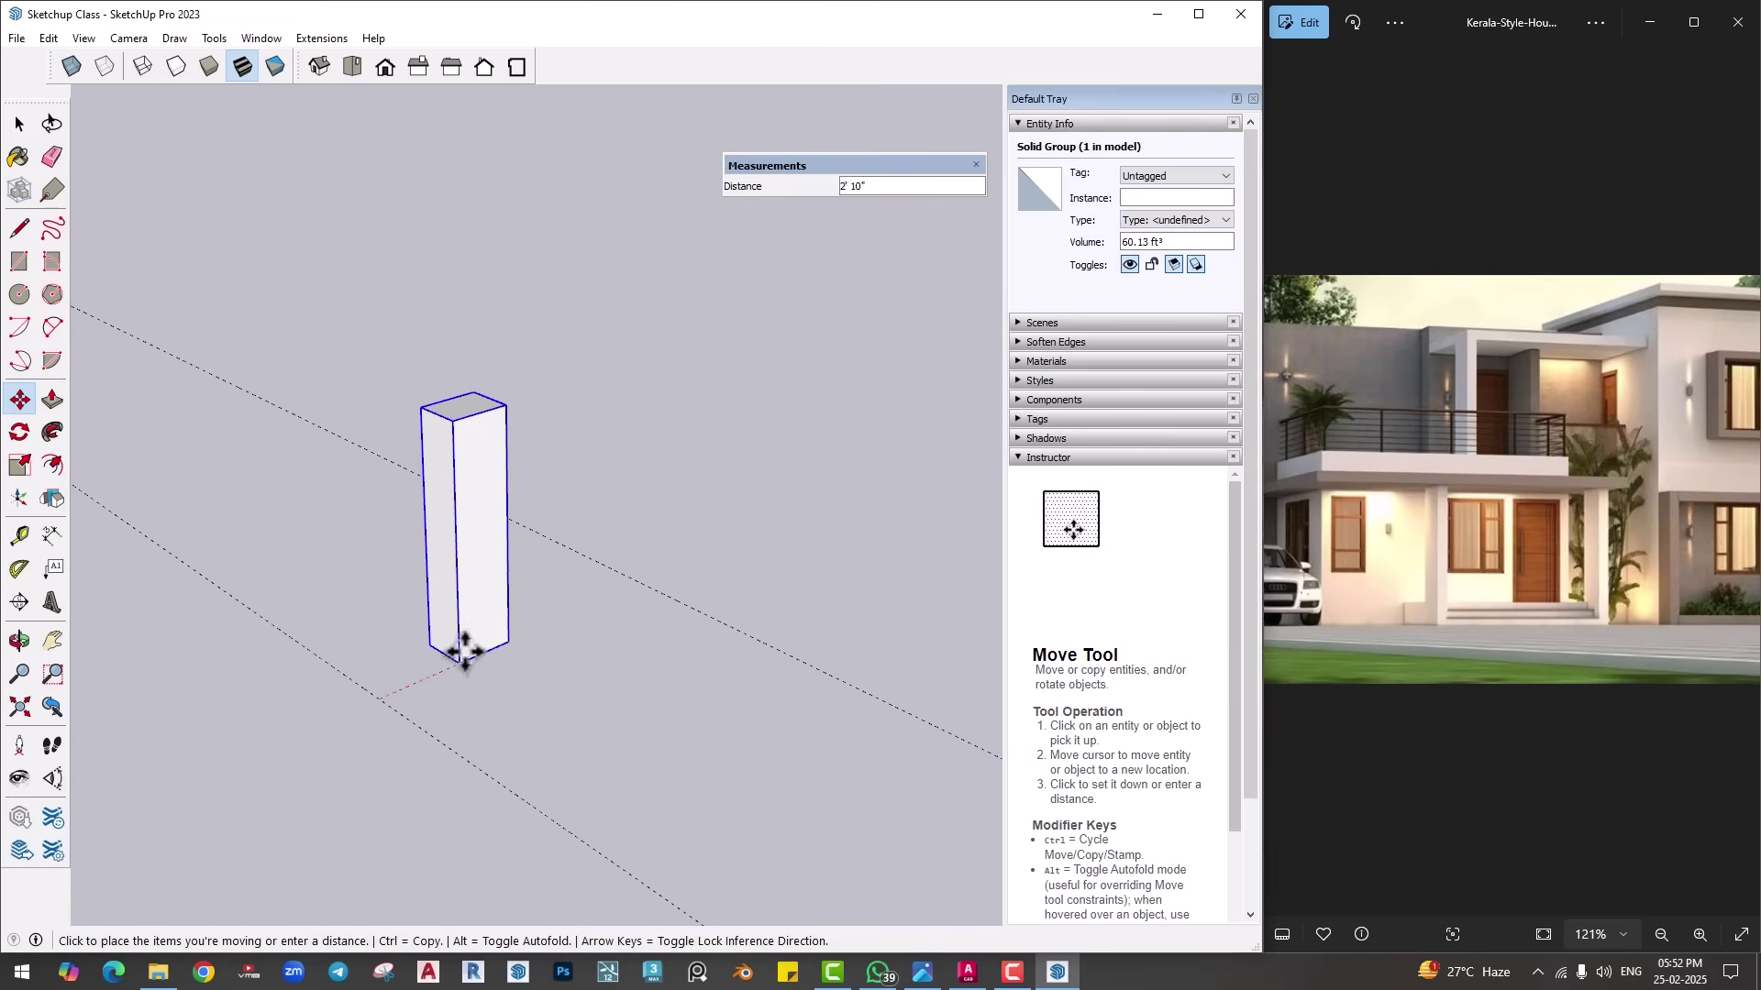
{"action": "key", "text": "ctrl"}
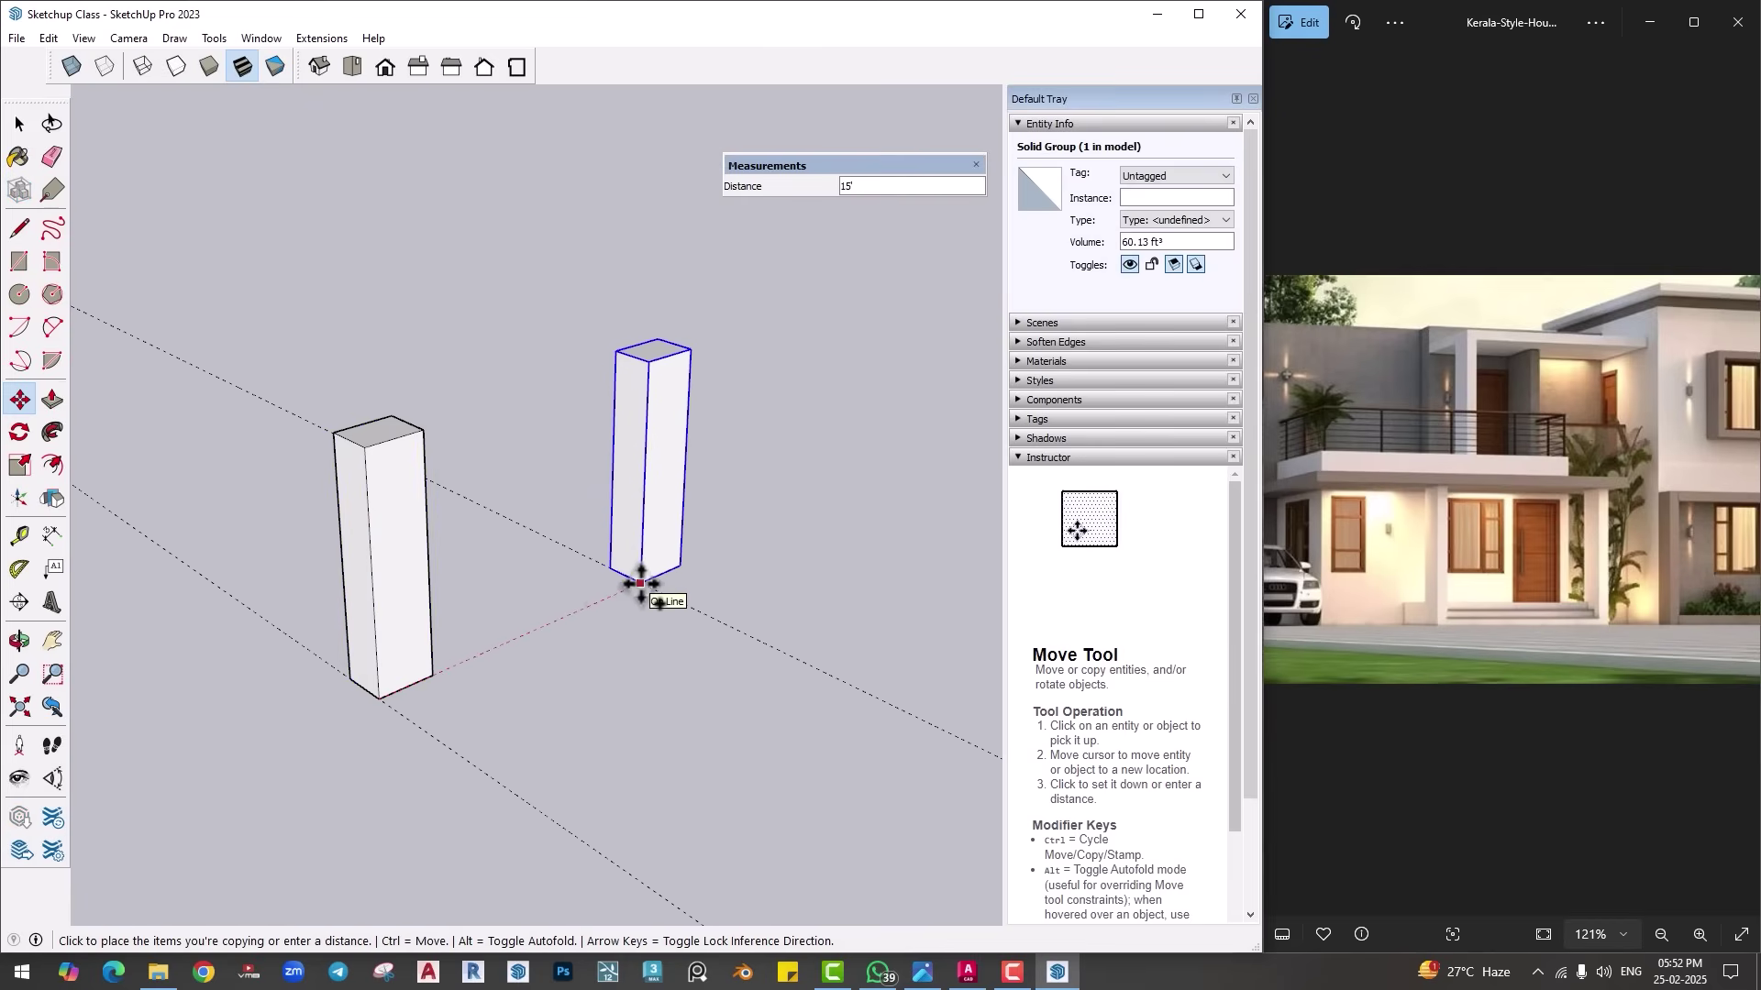
{"action": "left_click", "coordinate": [640, 583]}
{"action": "middle_click_drag", "start_coordinate": [632, 587], "coordinate": [288, 652]}
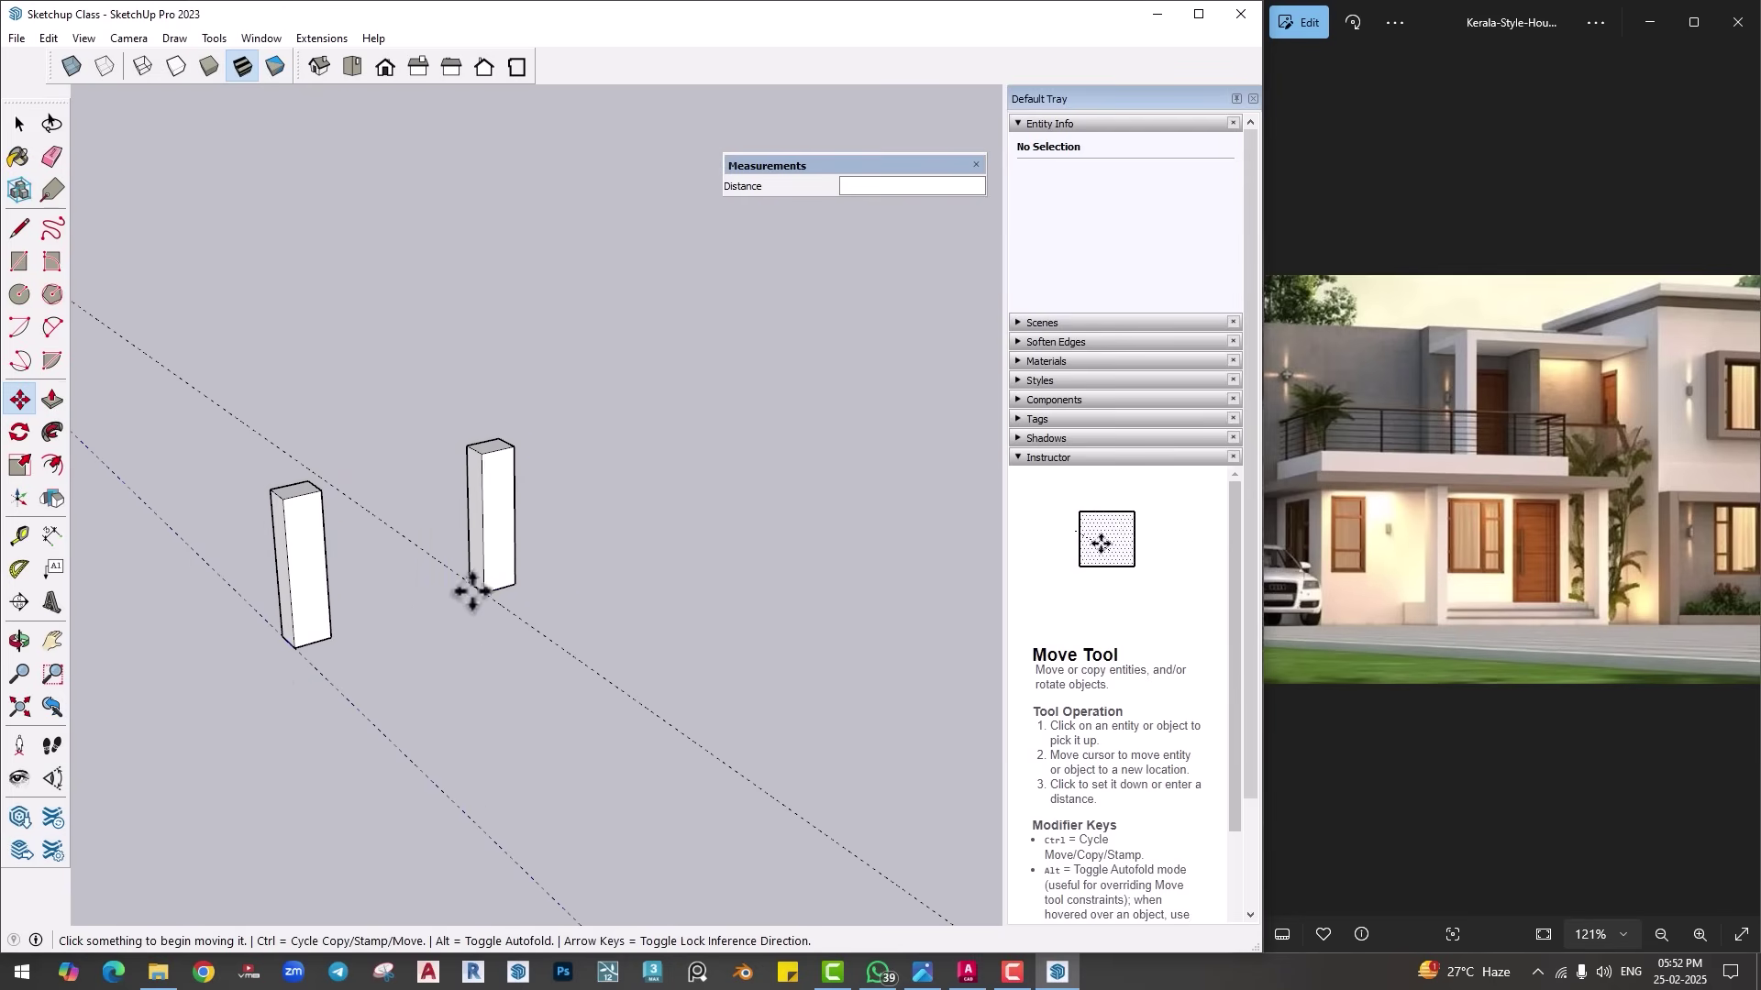
{"action": "middle_click_drag", "start_coordinate": [449, 617], "coordinate": [409, 620]}
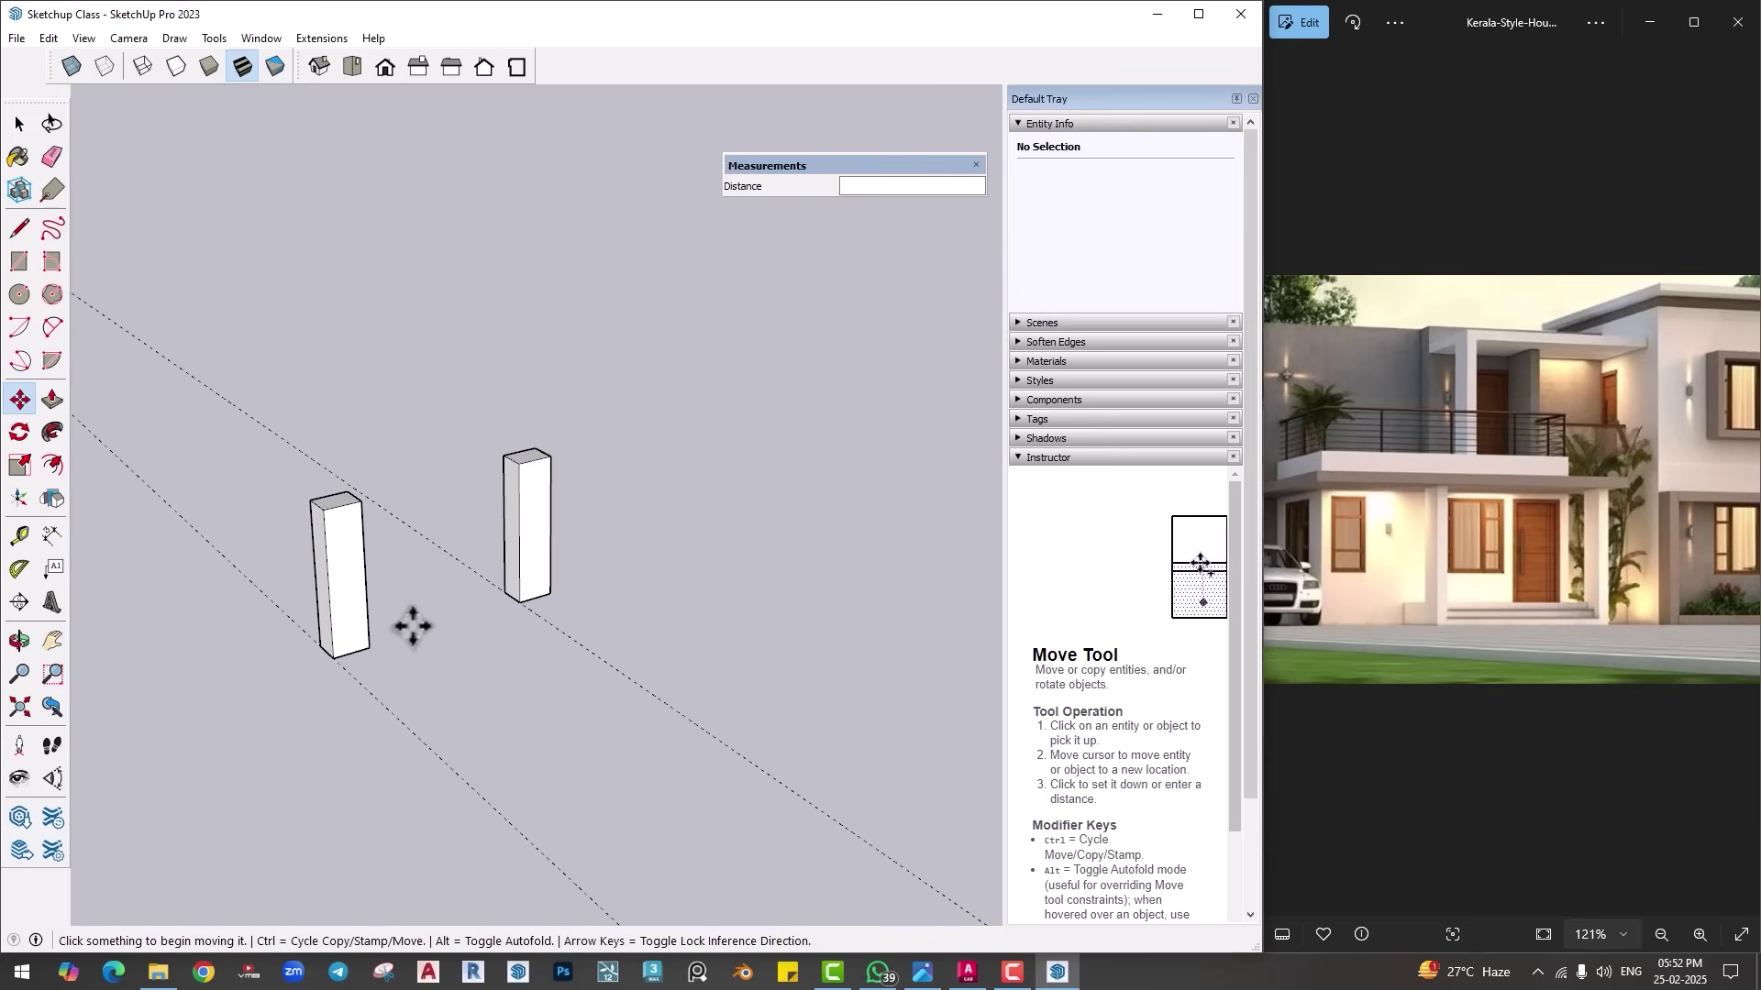
{"action": "type", "text": "4x"}
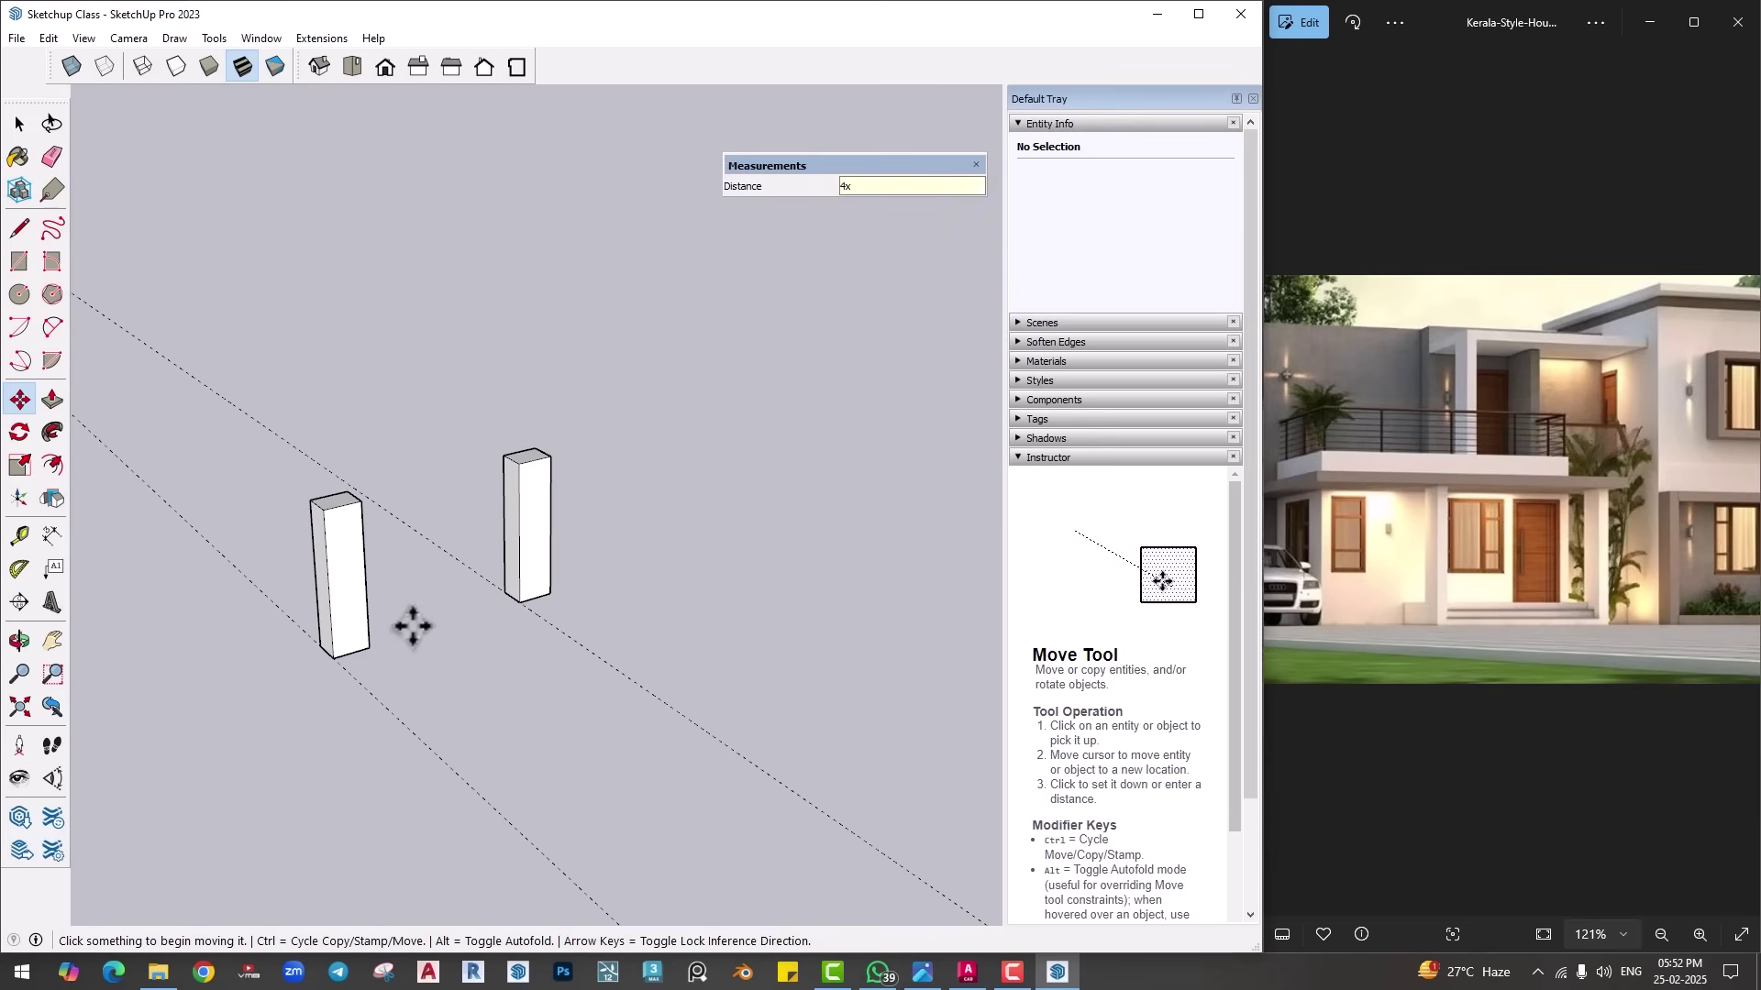
{"action": "key", "text": "Return"}
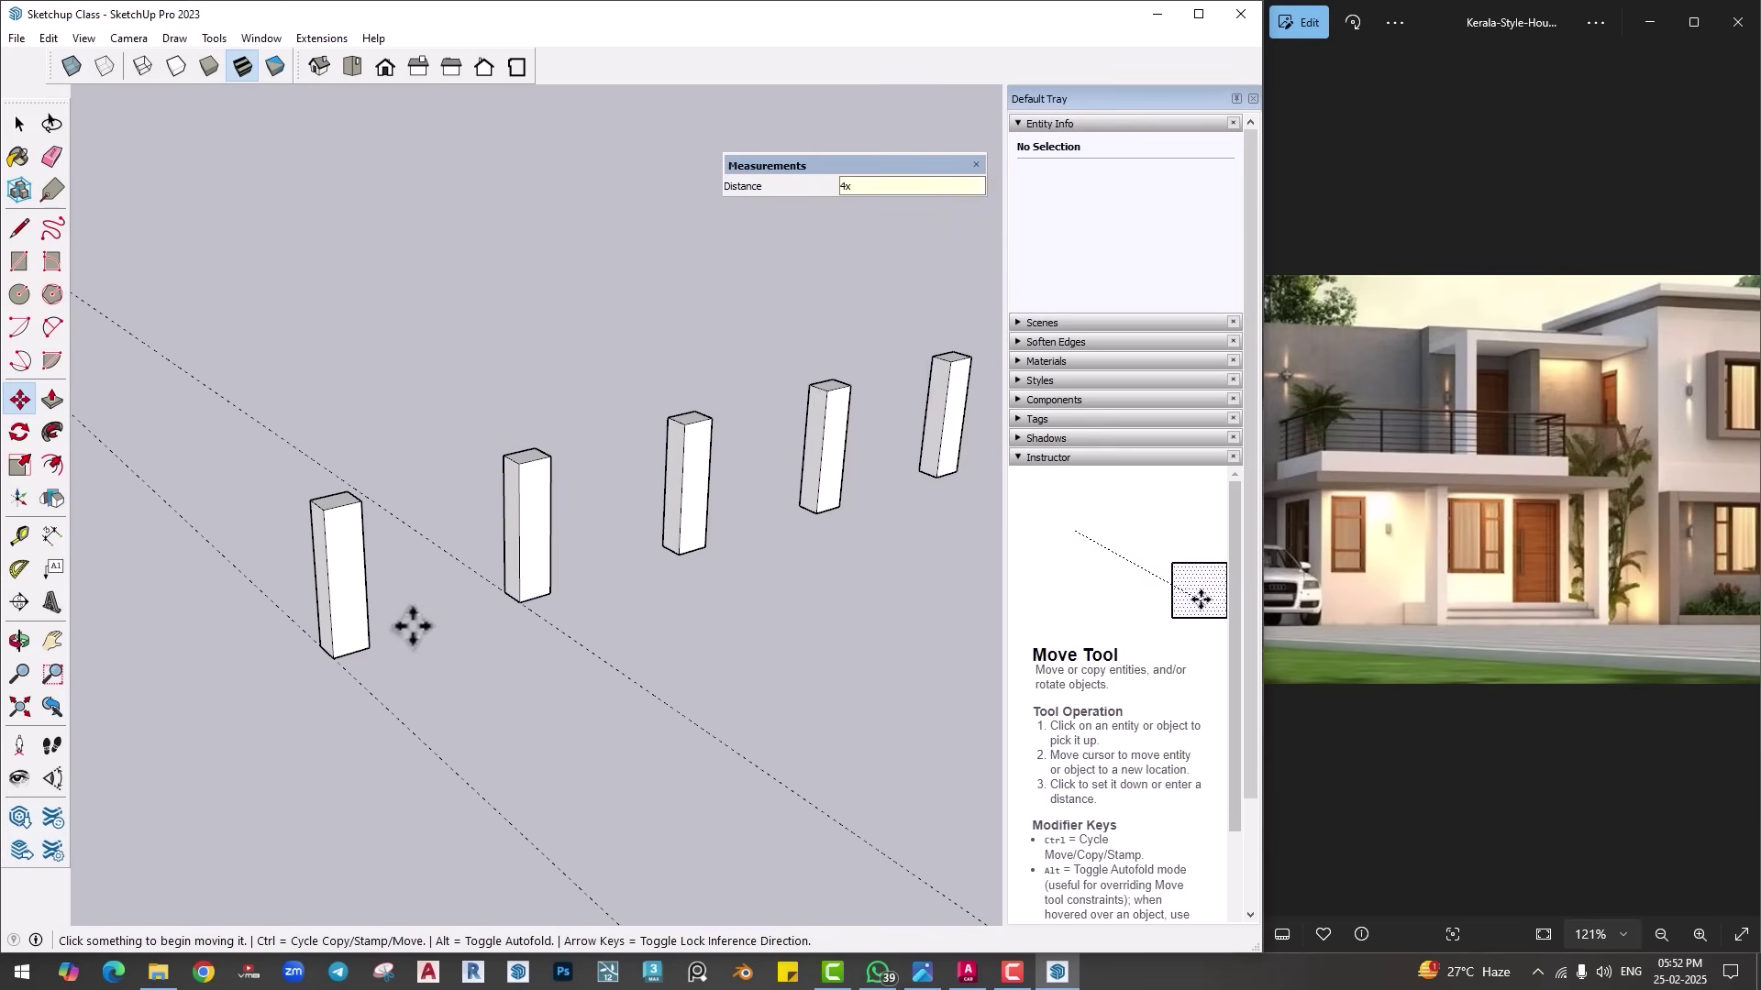
Step: Change the box array's multiplier to 5x and then to 6x
{"action": "middle_click_drag", "start_coordinate": [412, 627], "coordinate": [393, 582]}
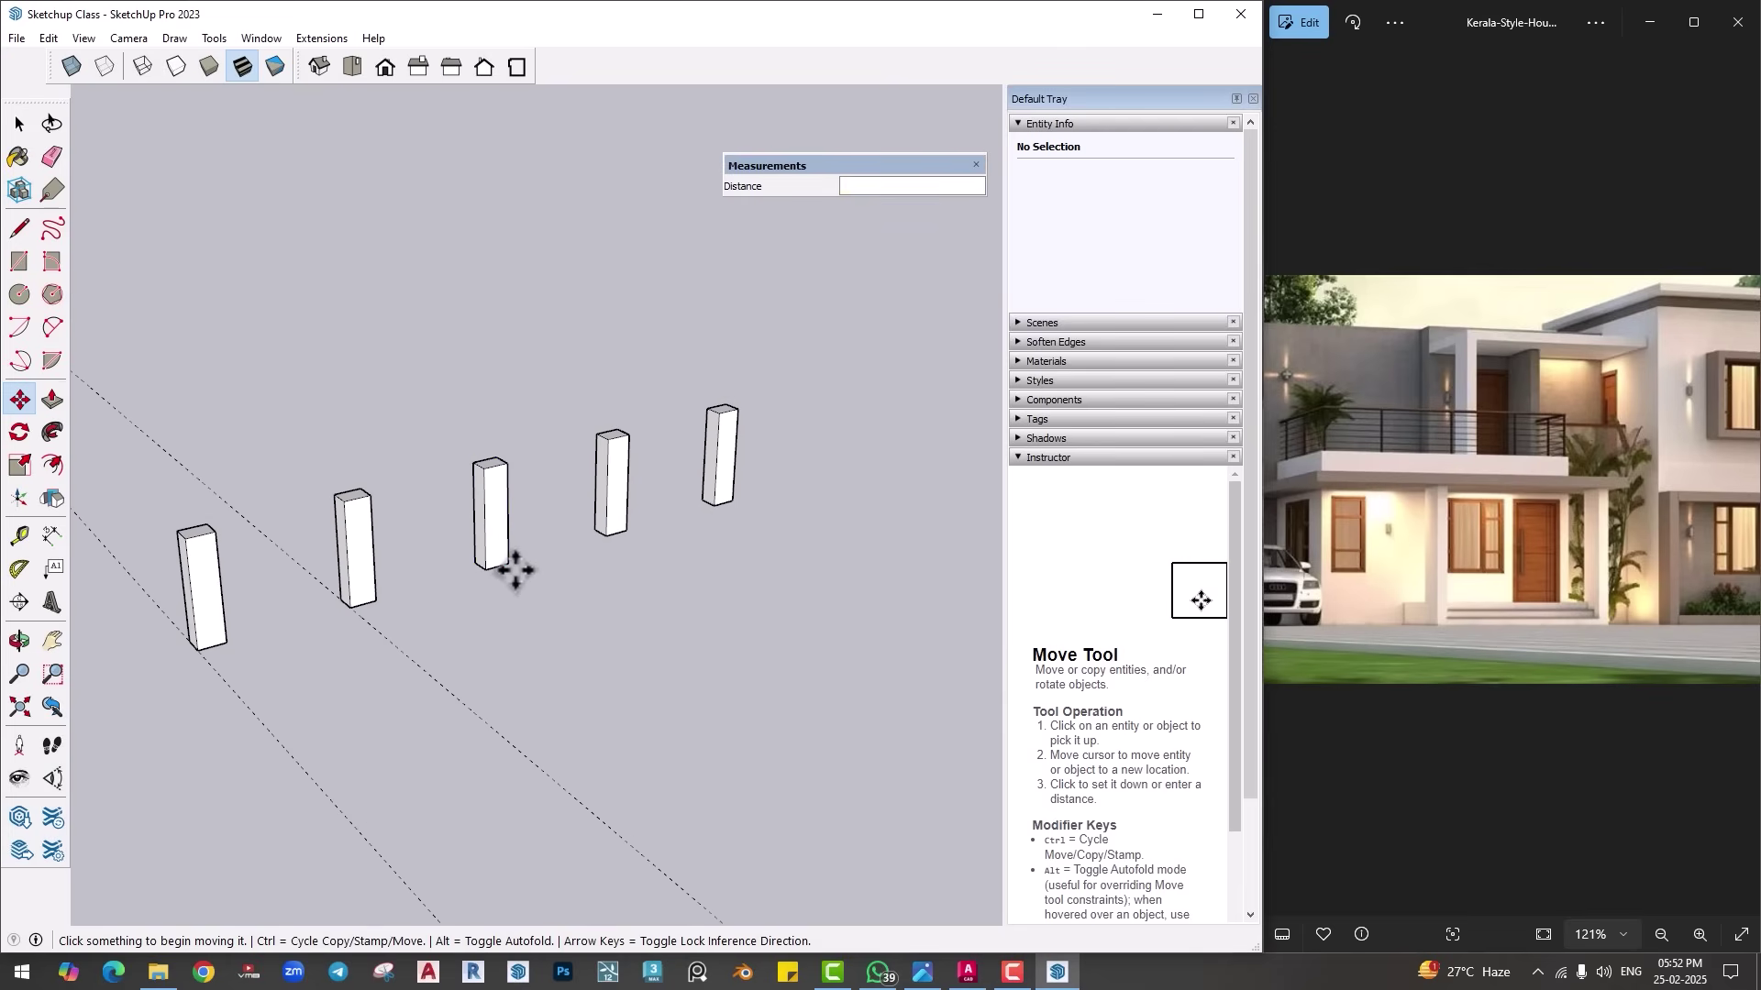
{"action": "type", "text": "x"}
{"action": "key", "text": "Return"}
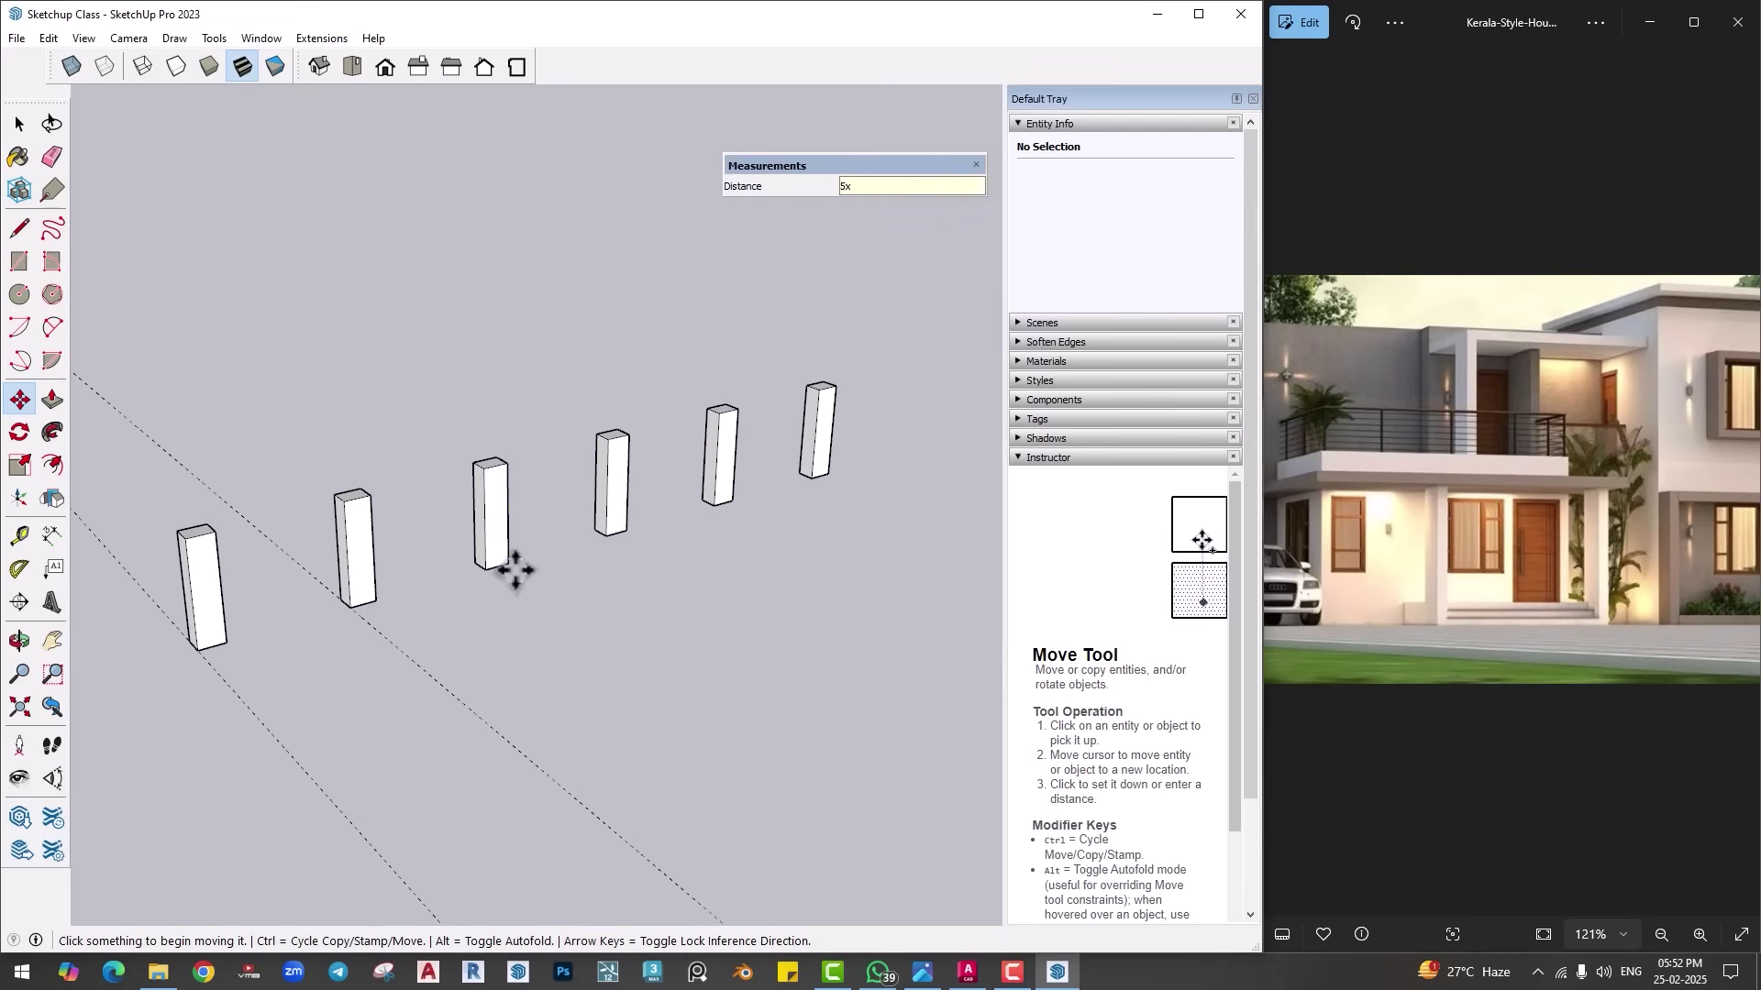
{"action": "type", "text": "6x"}
{"action": "key", "text": "Return"}
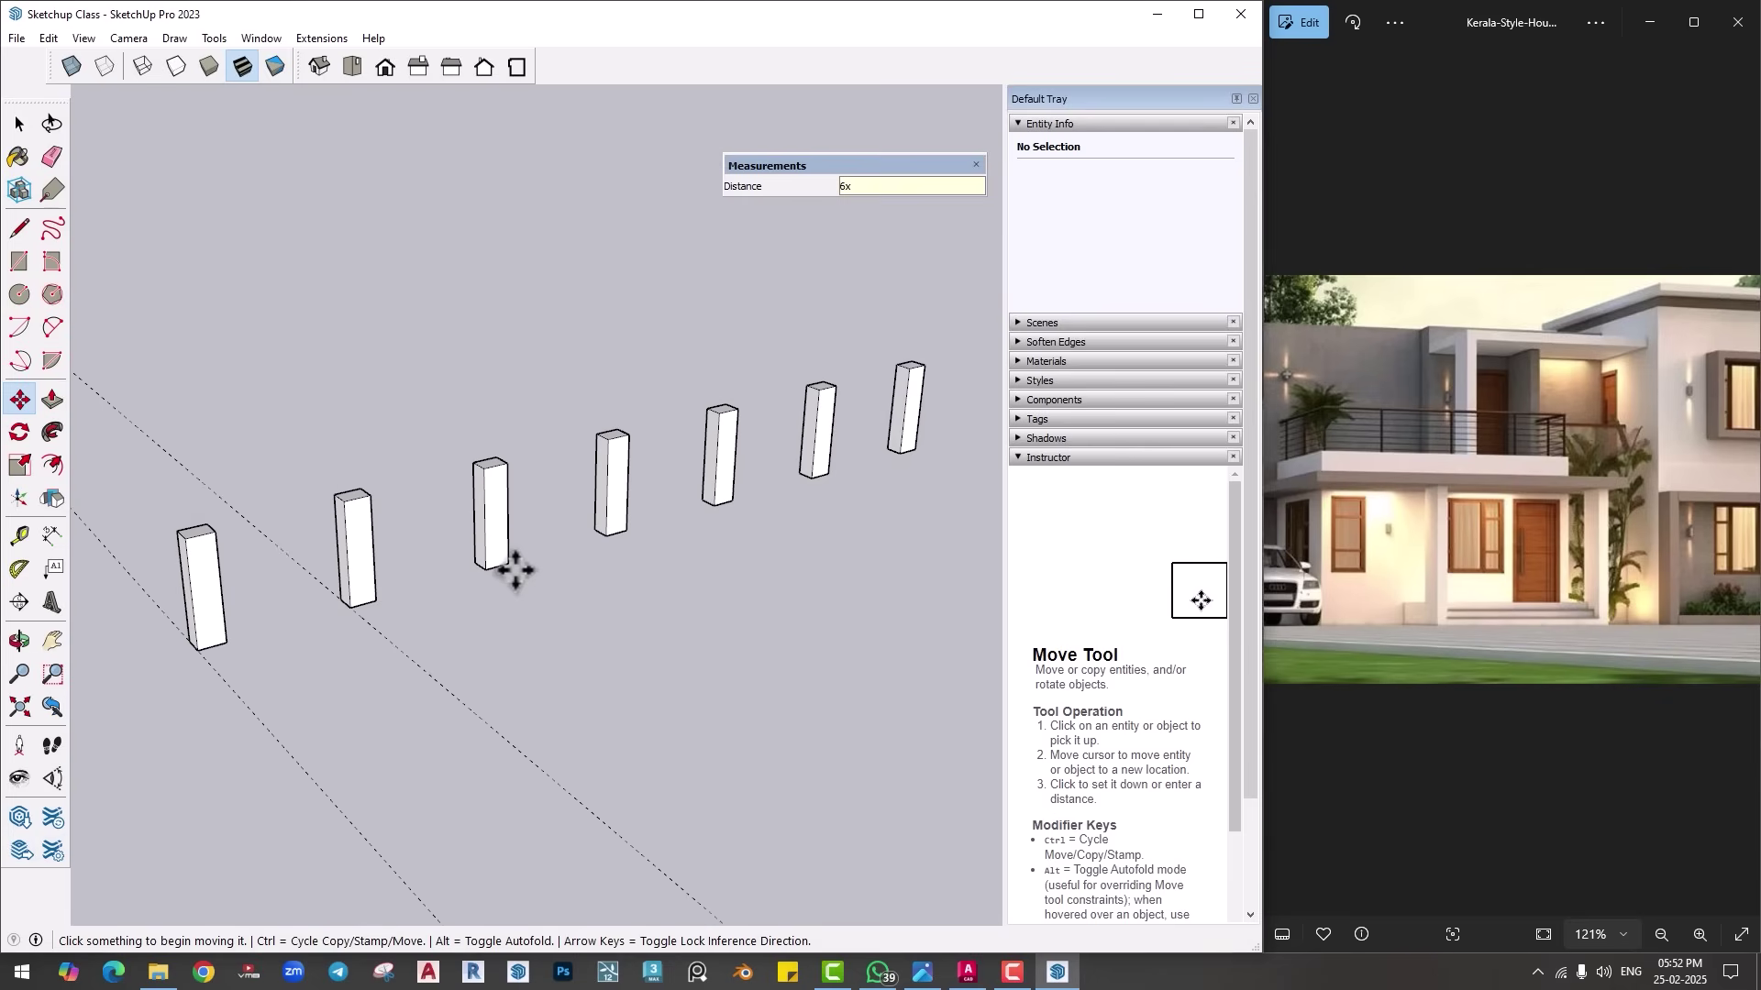
Step: Delete all the arrayed box copies and the far guide line, keeping only the original tall box group
{"action": "key", "text": "space"}
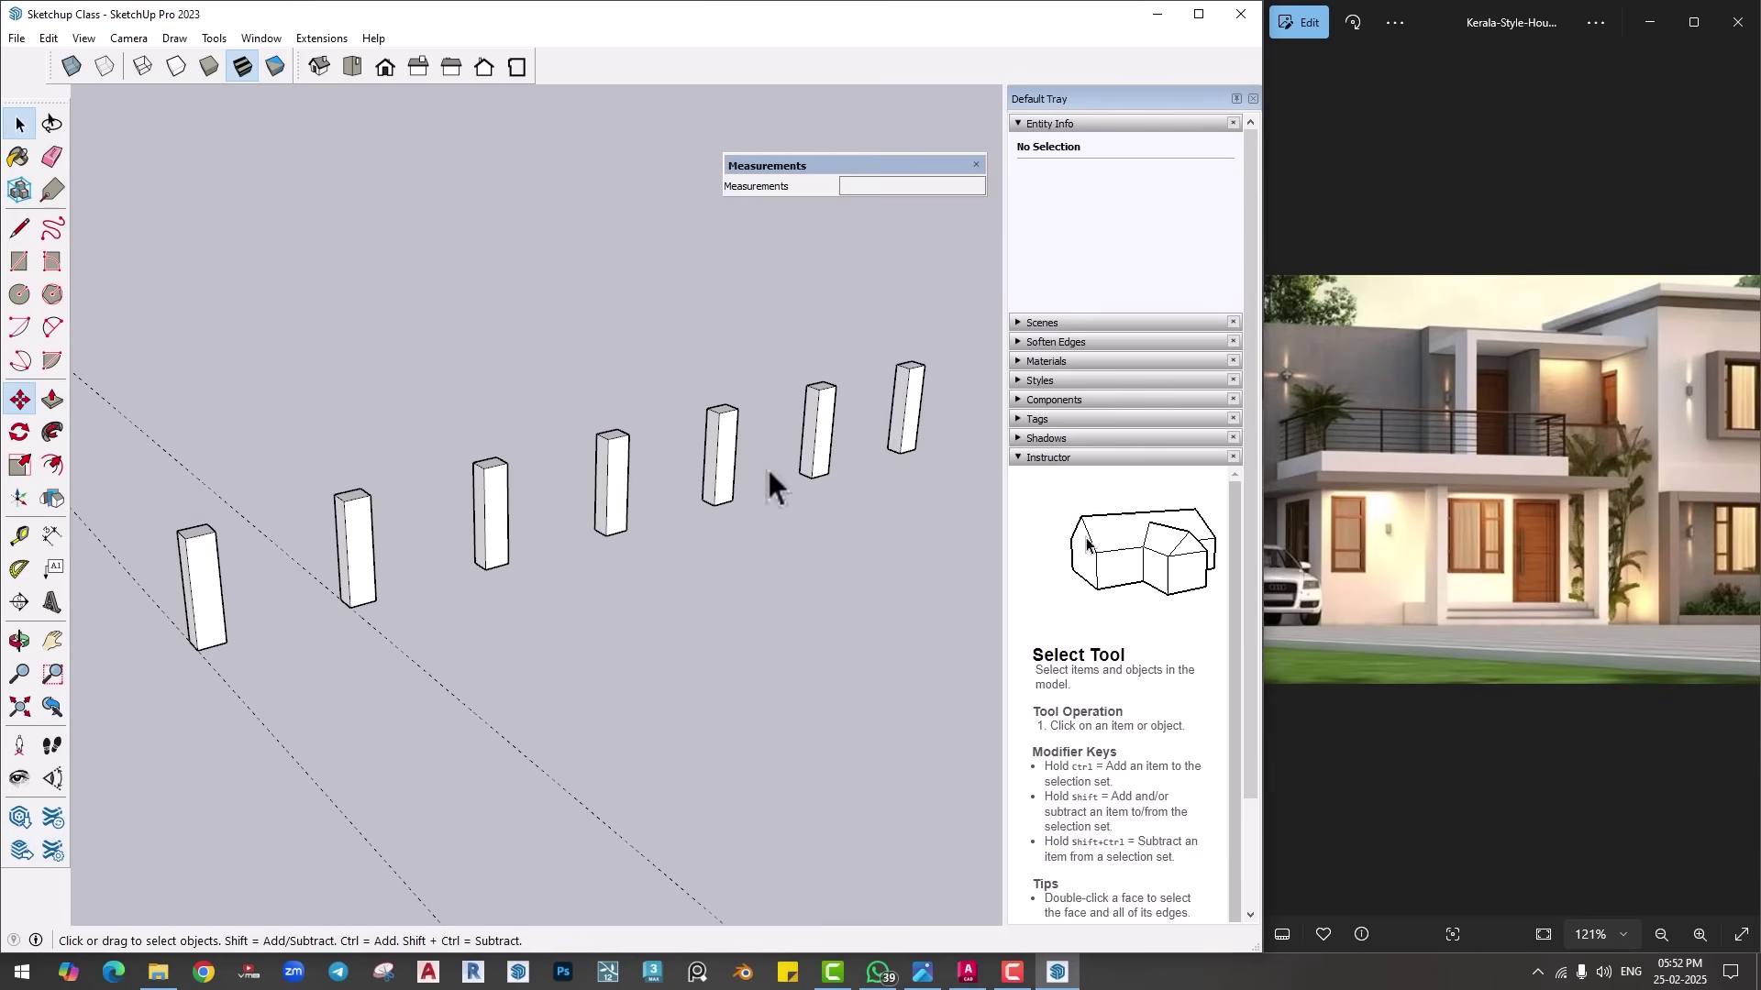
{"action": "left_click_drag", "start_coordinate": [462, 618], "coordinate": [323, 690]}
{"action": "key", "text": "Delete"}
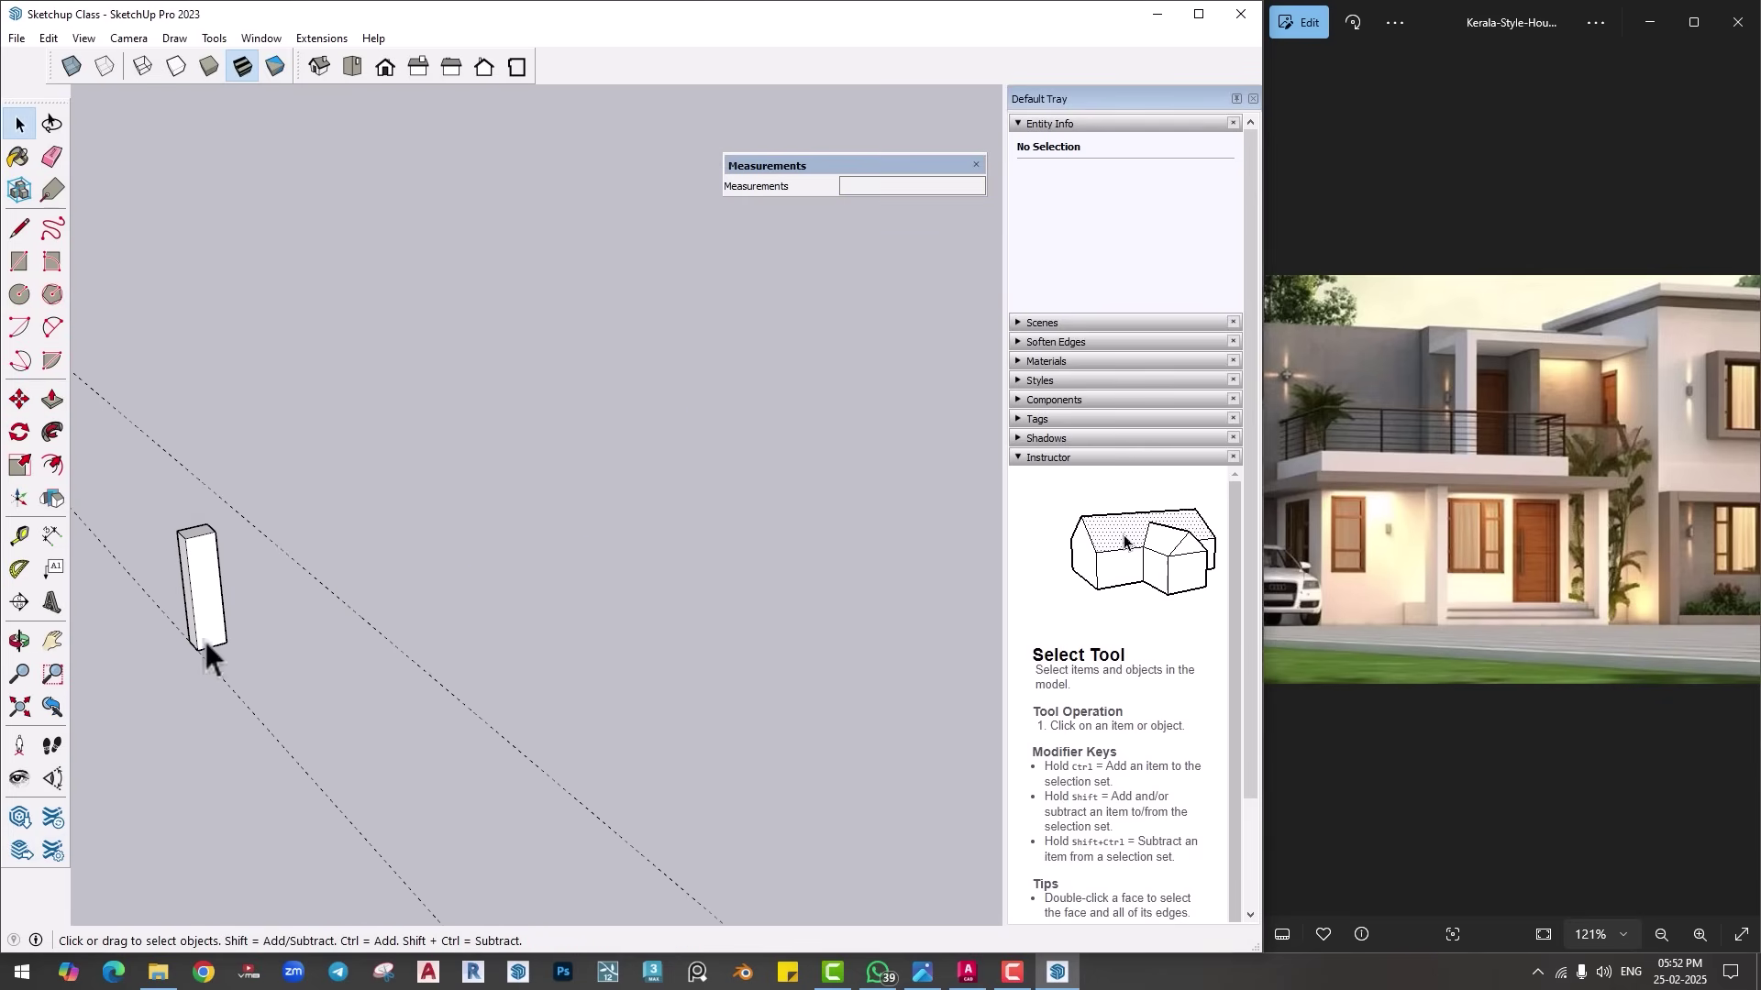
{"action": "left_click", "coordinate": [335, 620]}
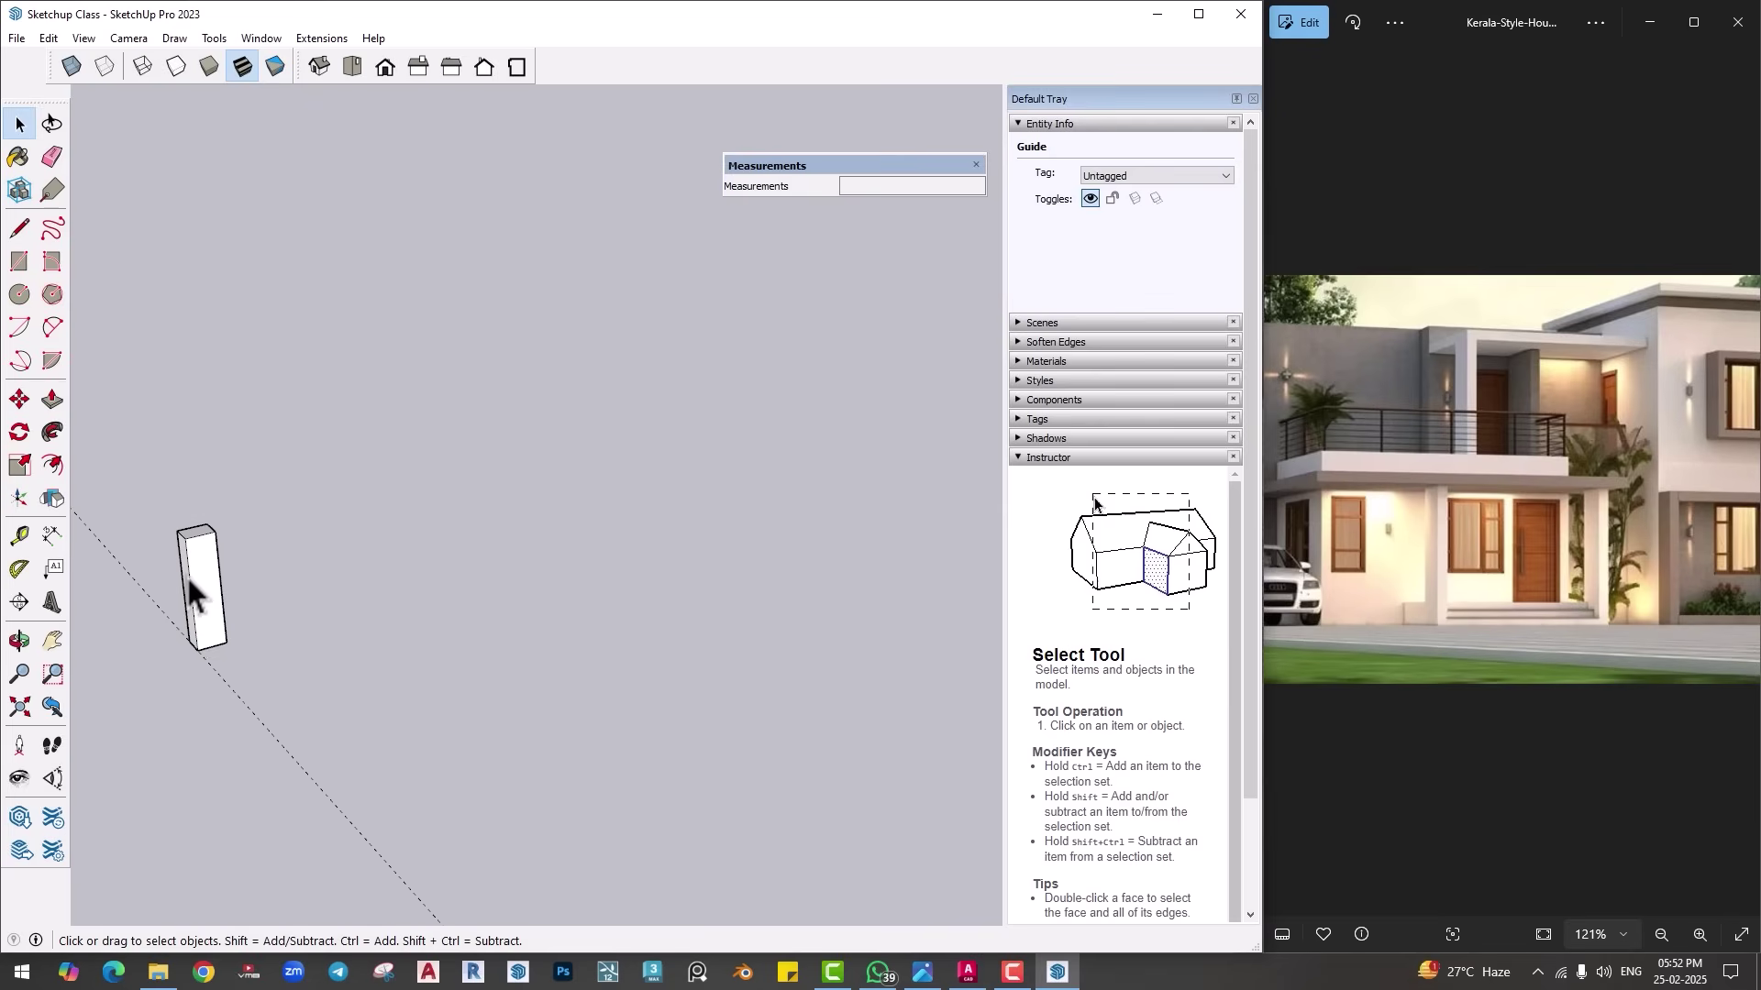
{"action": "key", "text": "Delete"}
Step: Copy the tall box group about 54' along the red axis and divide that distance into 5 equal spacings with /5
{"action": "left_click", "coordinate": [189, 583]}
{"action": "key", "text": "m"}
{"action": "key", "text": "ctrl"}
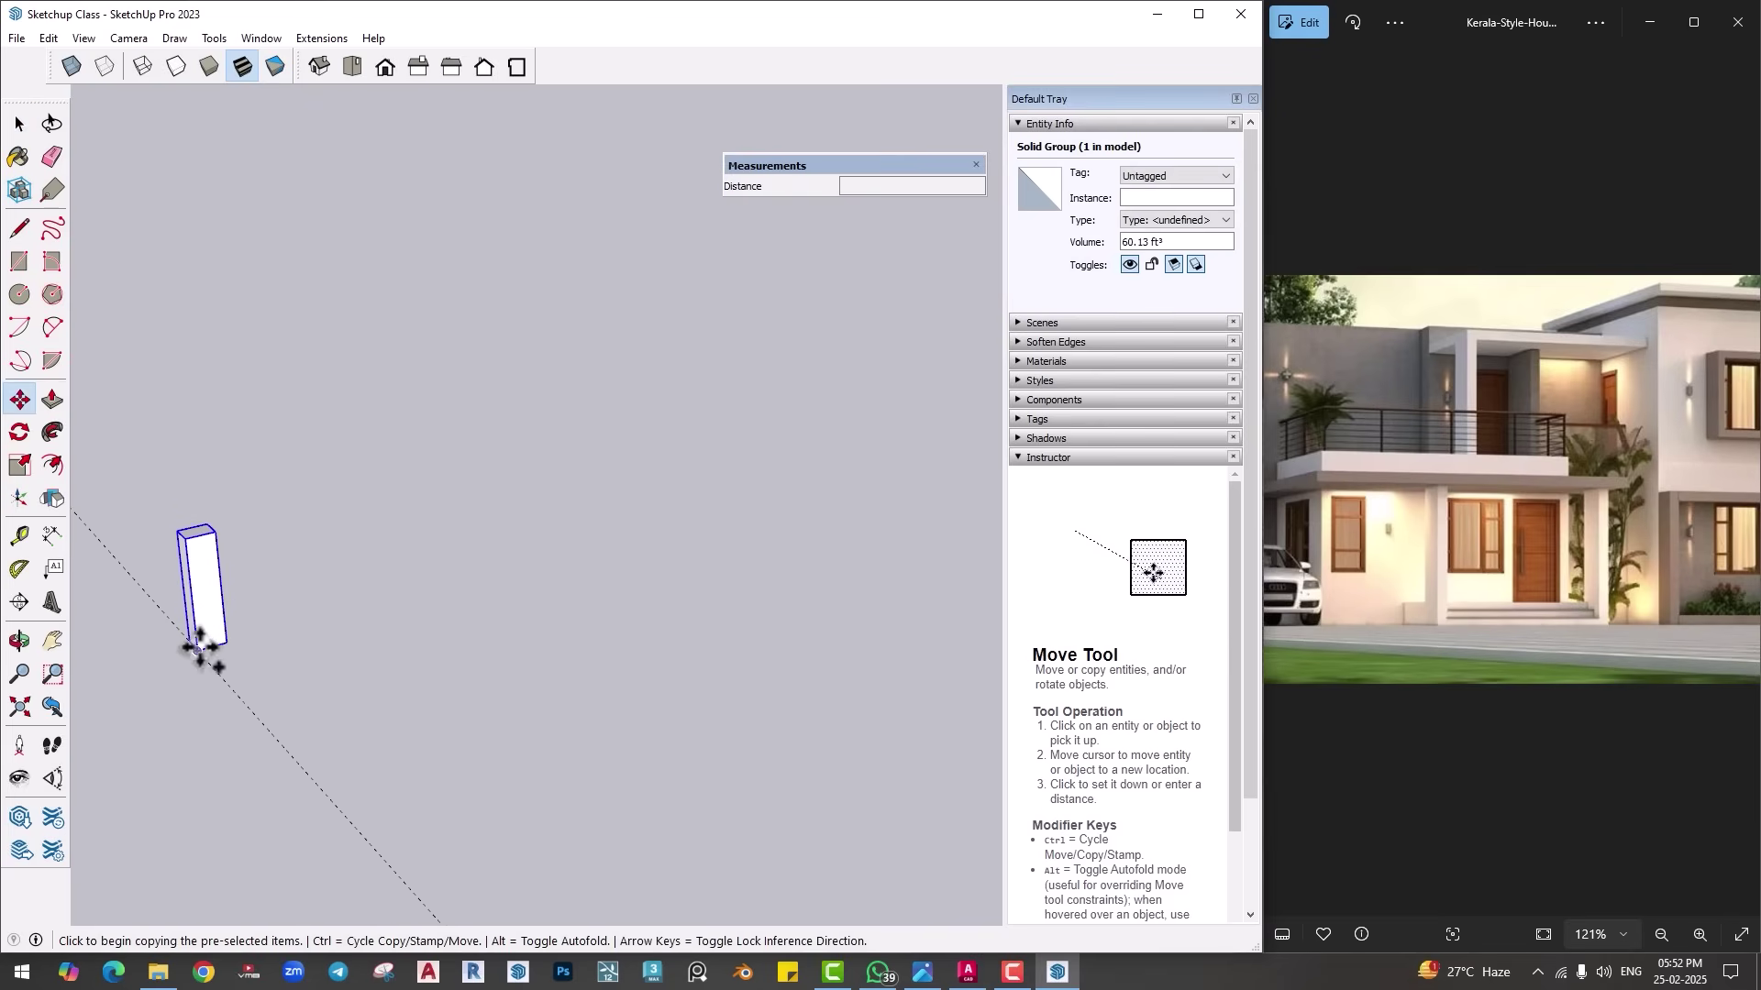
{"action": "left_click", "coordinate": [198, 652]}
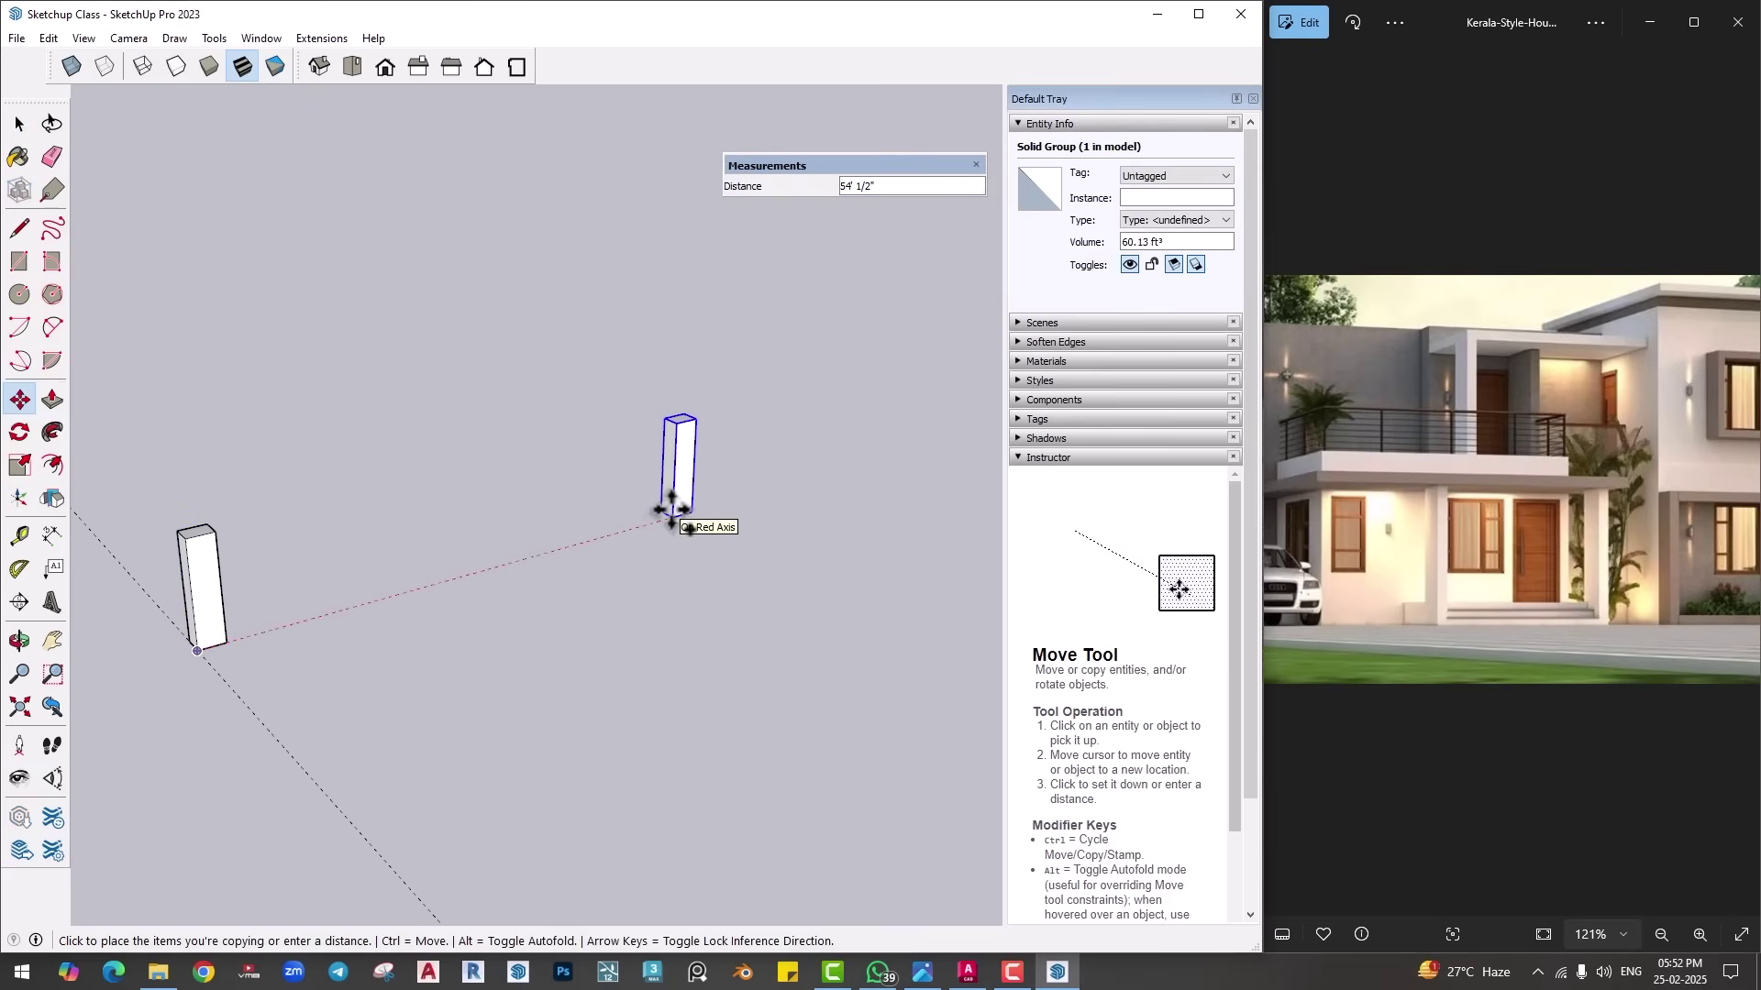
{"action": "left_click", "coordinate": [672, 518]}
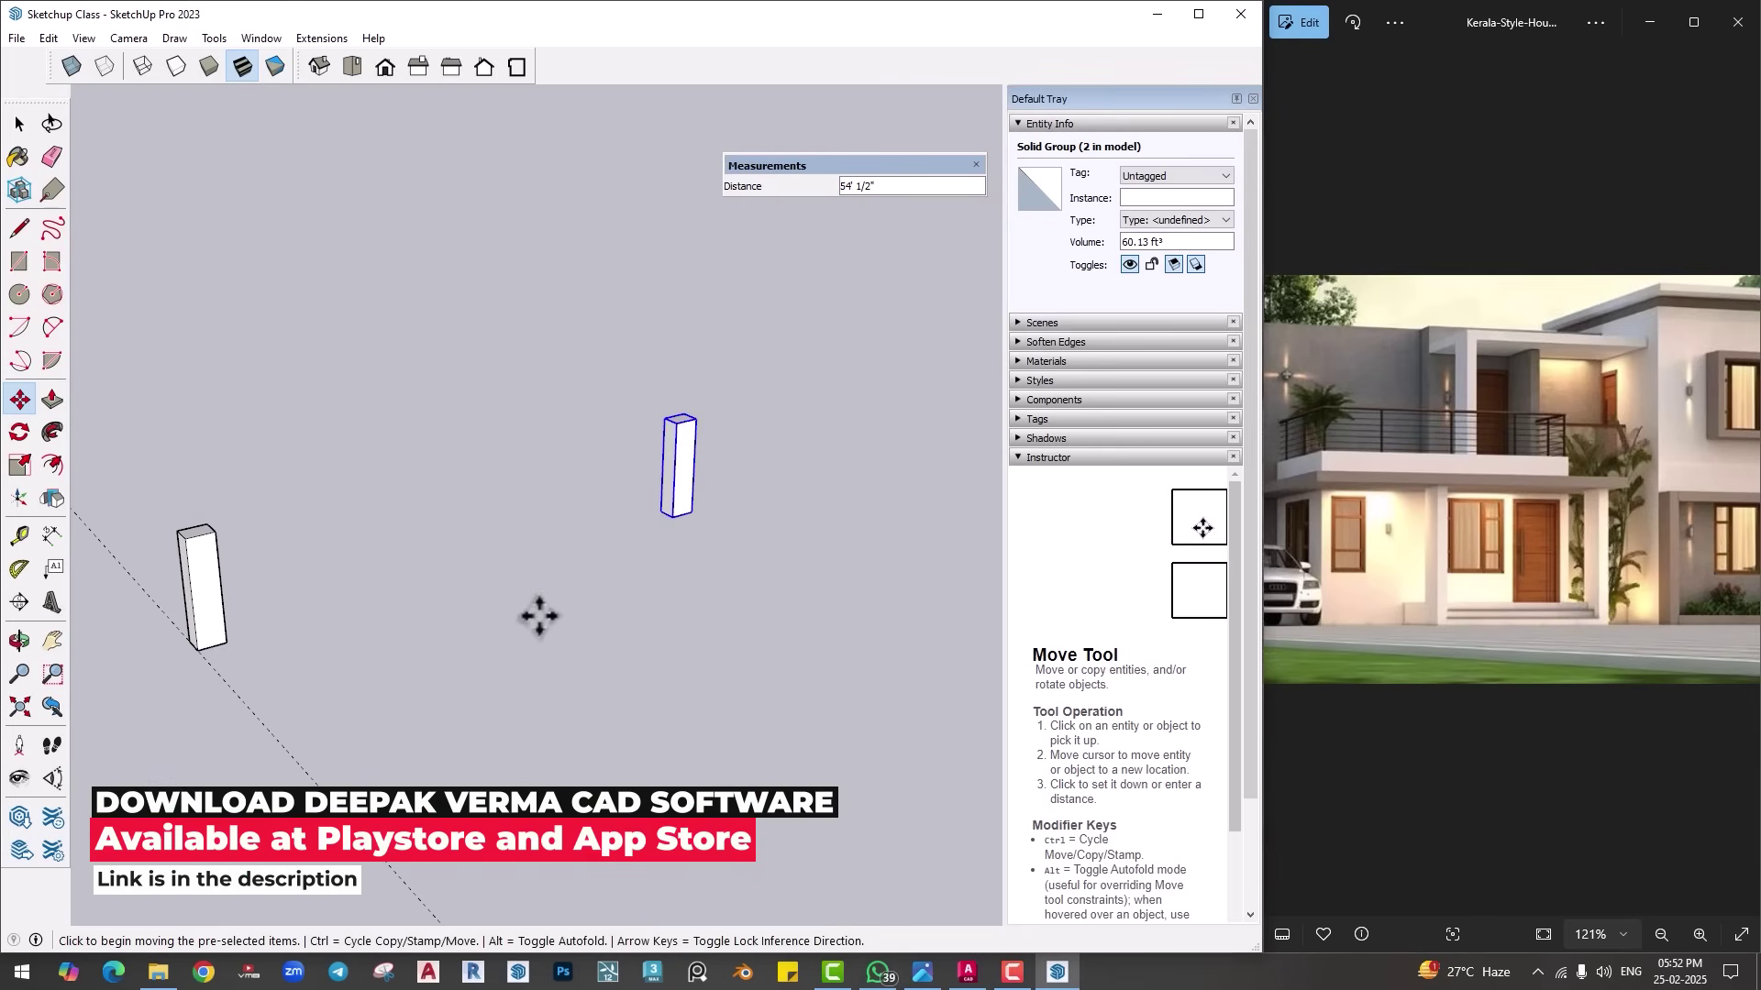
{"action": "type", "text": "/5"}
{"action": "key", "text": "Return"}
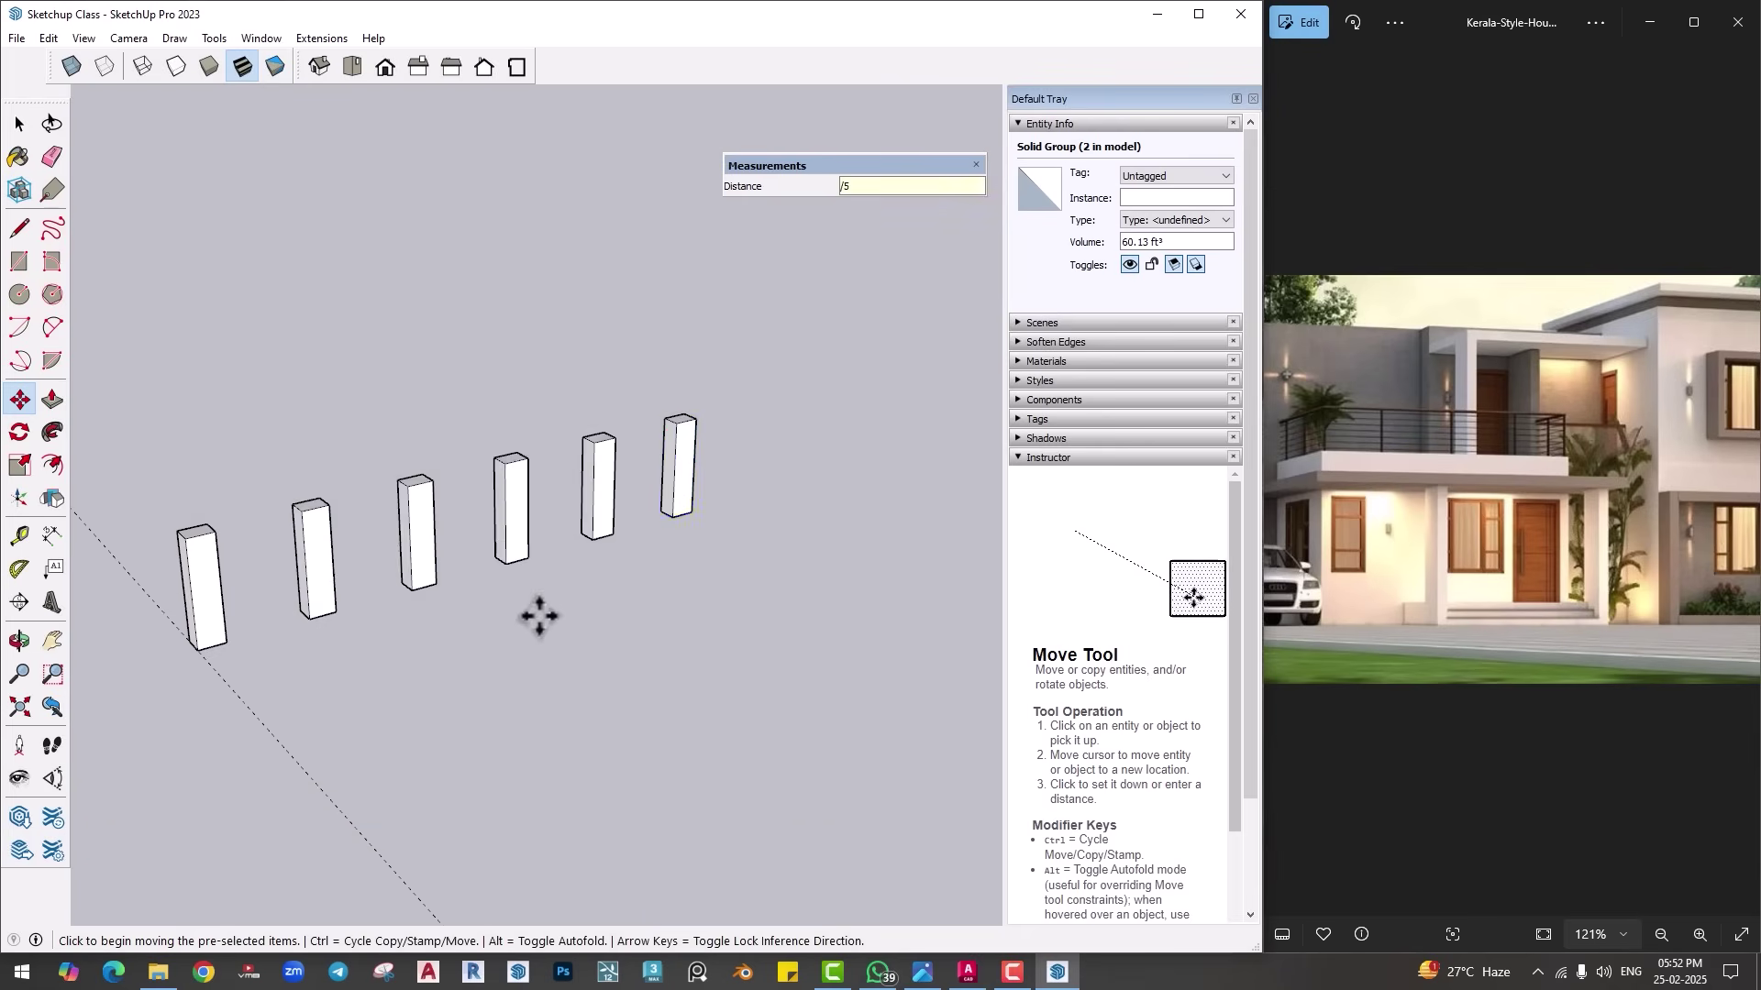
{"action": "key", "text": "Escape"}
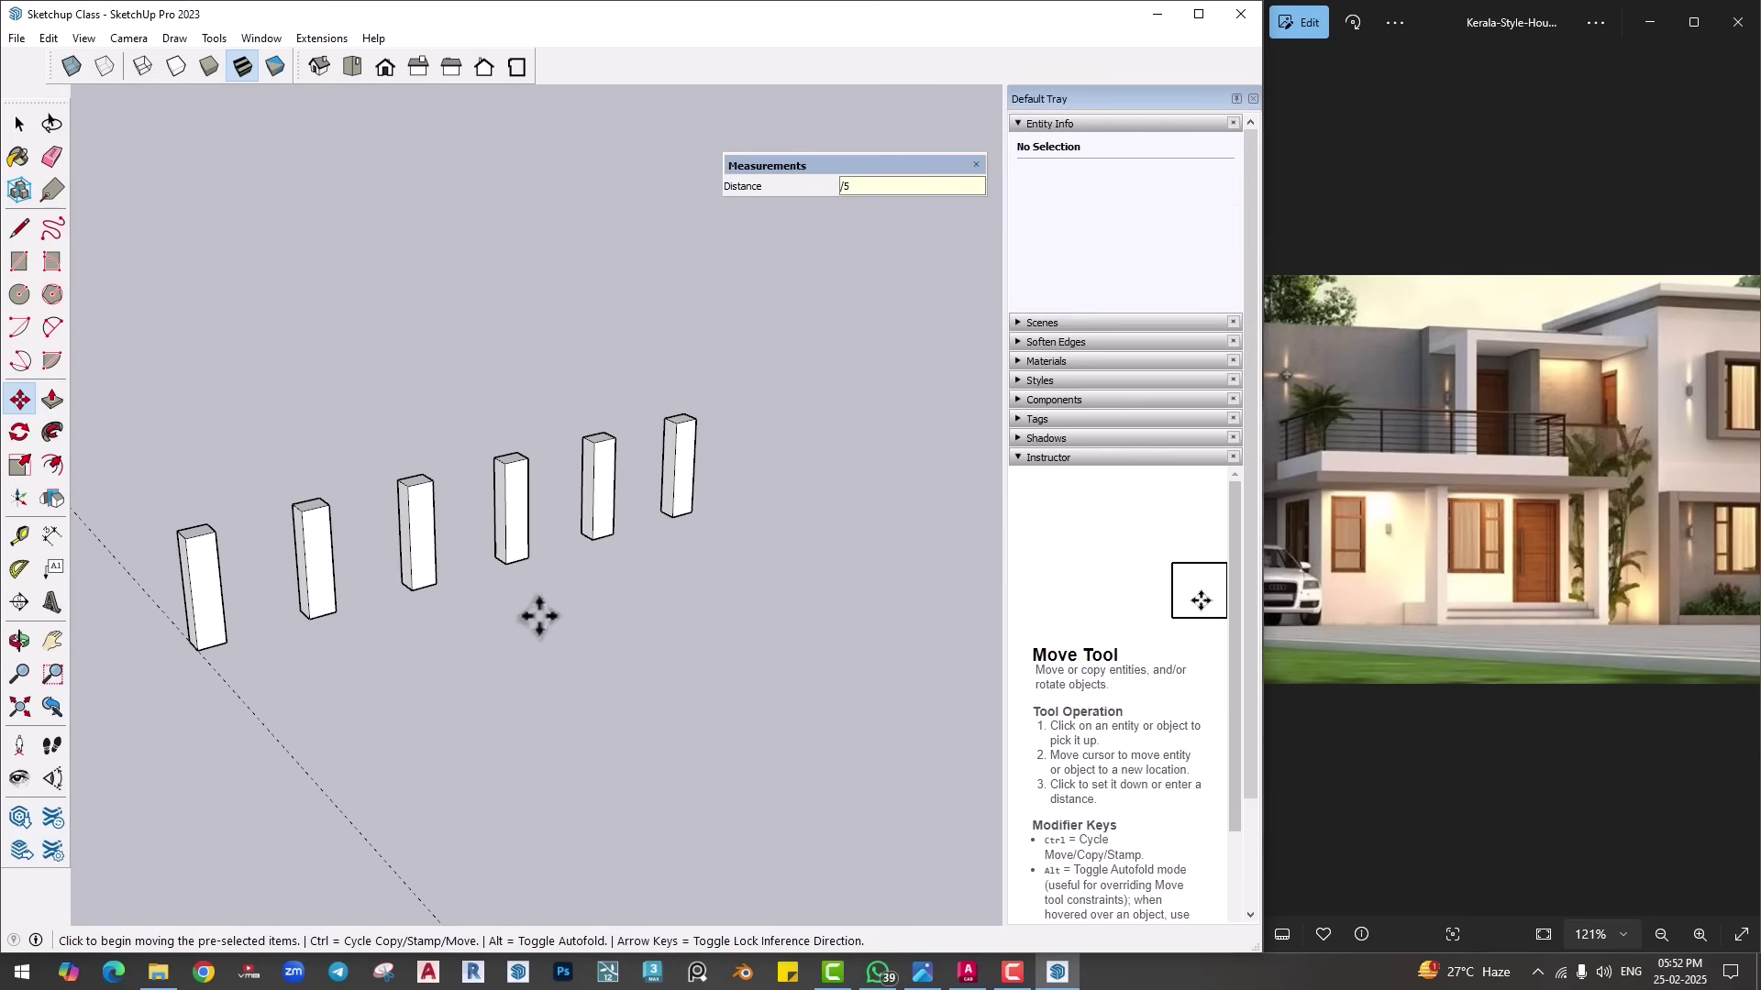
Step: Undo the divided /5 array of the tall box group
{"action": "left_click", "coordinate": [1021, 980]}
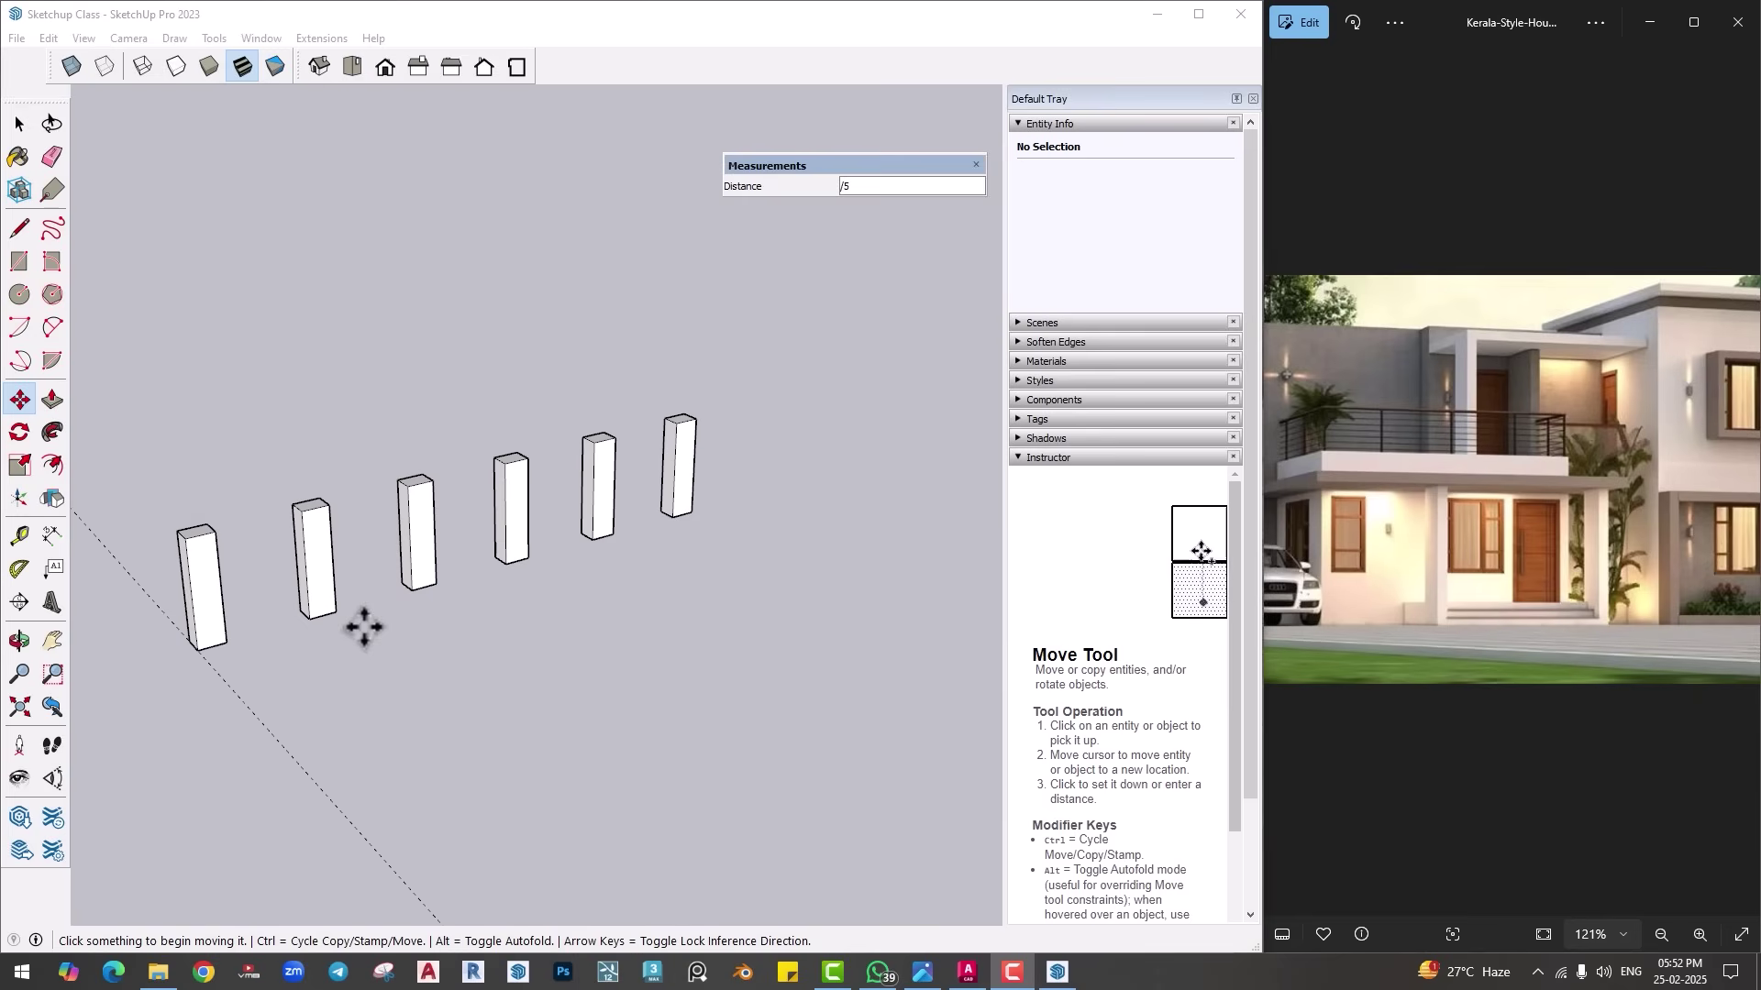
{"action": "key", "text": "space"}
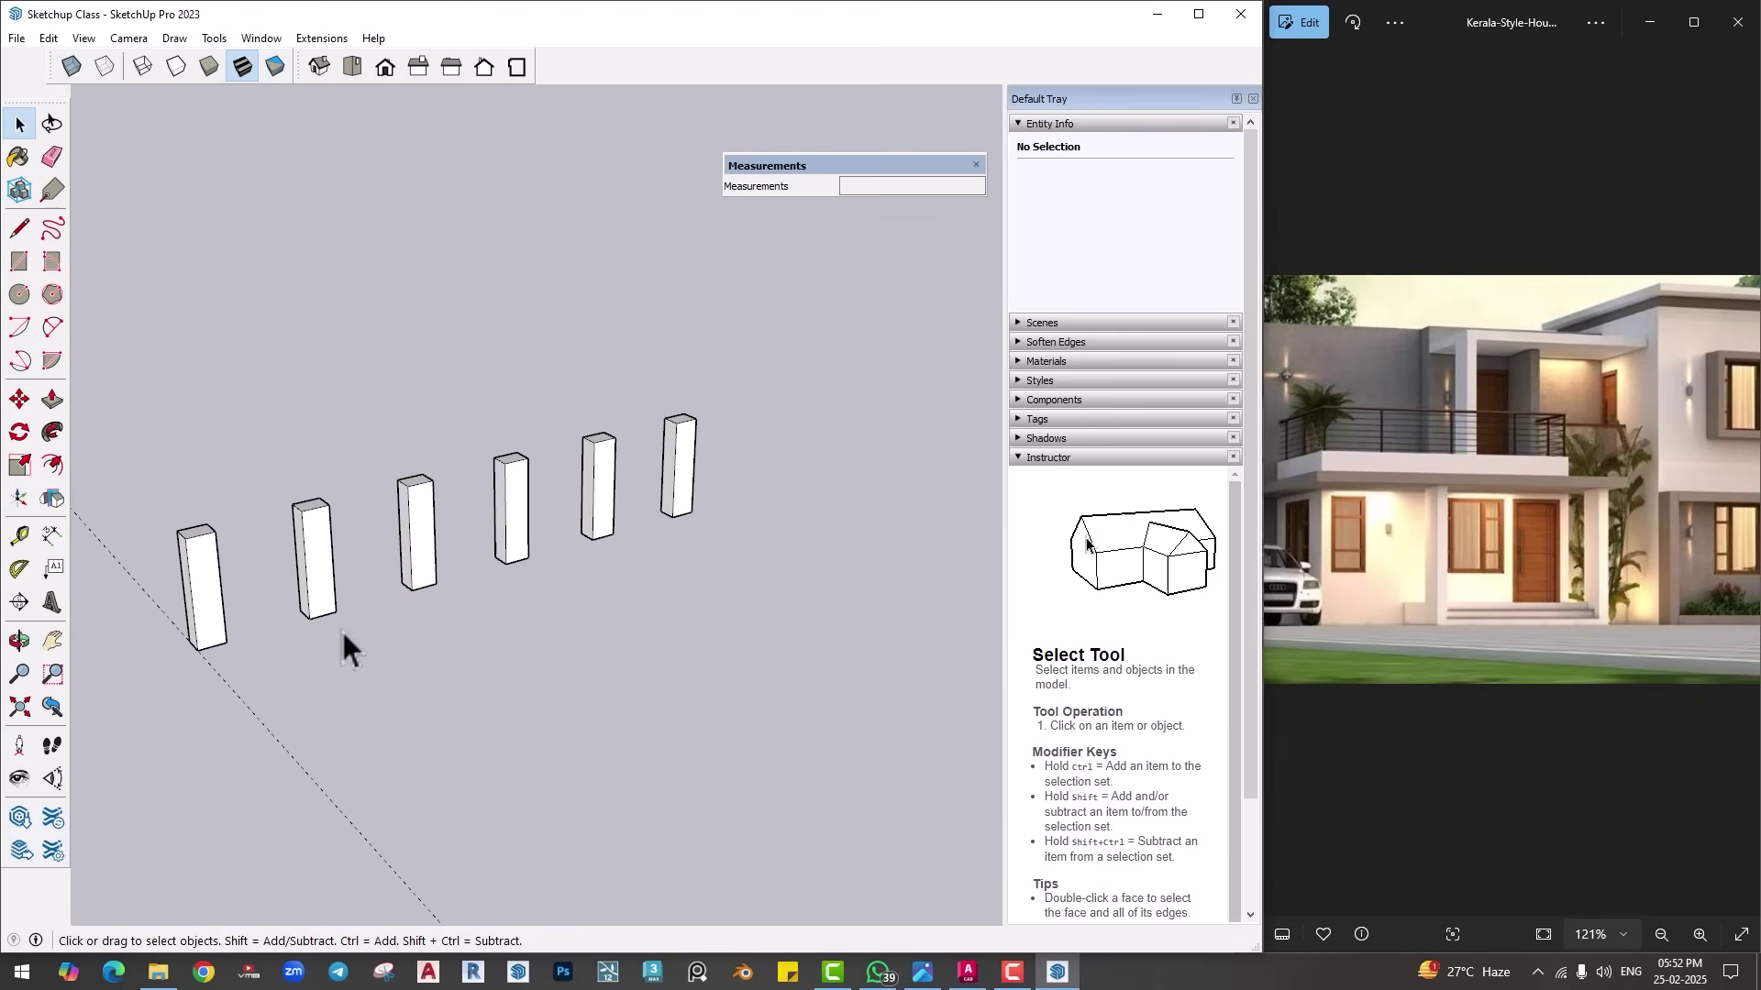
{"action": "key", "text": "ctrl+z"}
Step: Copy the tall box group about 61' along the red axis and divide that distance into 8 equal spacings with /8
{"action": "key", "text": "m"}
{"action": "key", "text": "ctrl"}
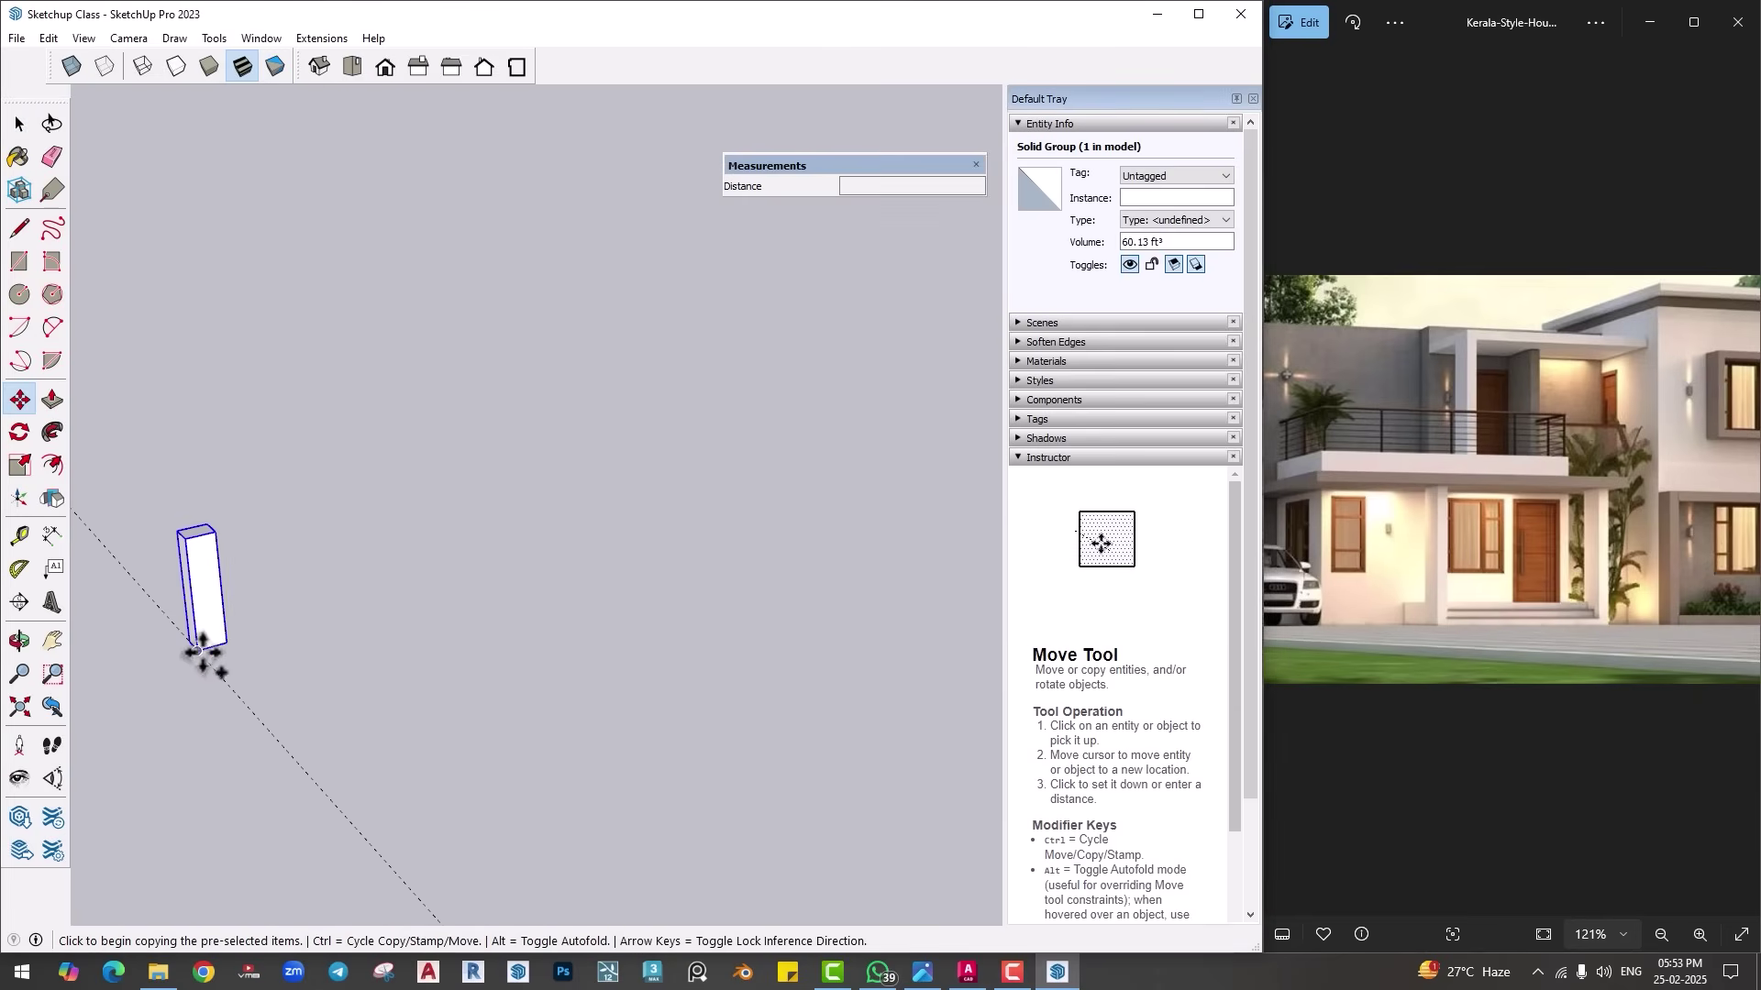
{"action": "left_click", "coordinate": [197, 652]}
{"action": "left_click", "coordinate": [721, 493]}
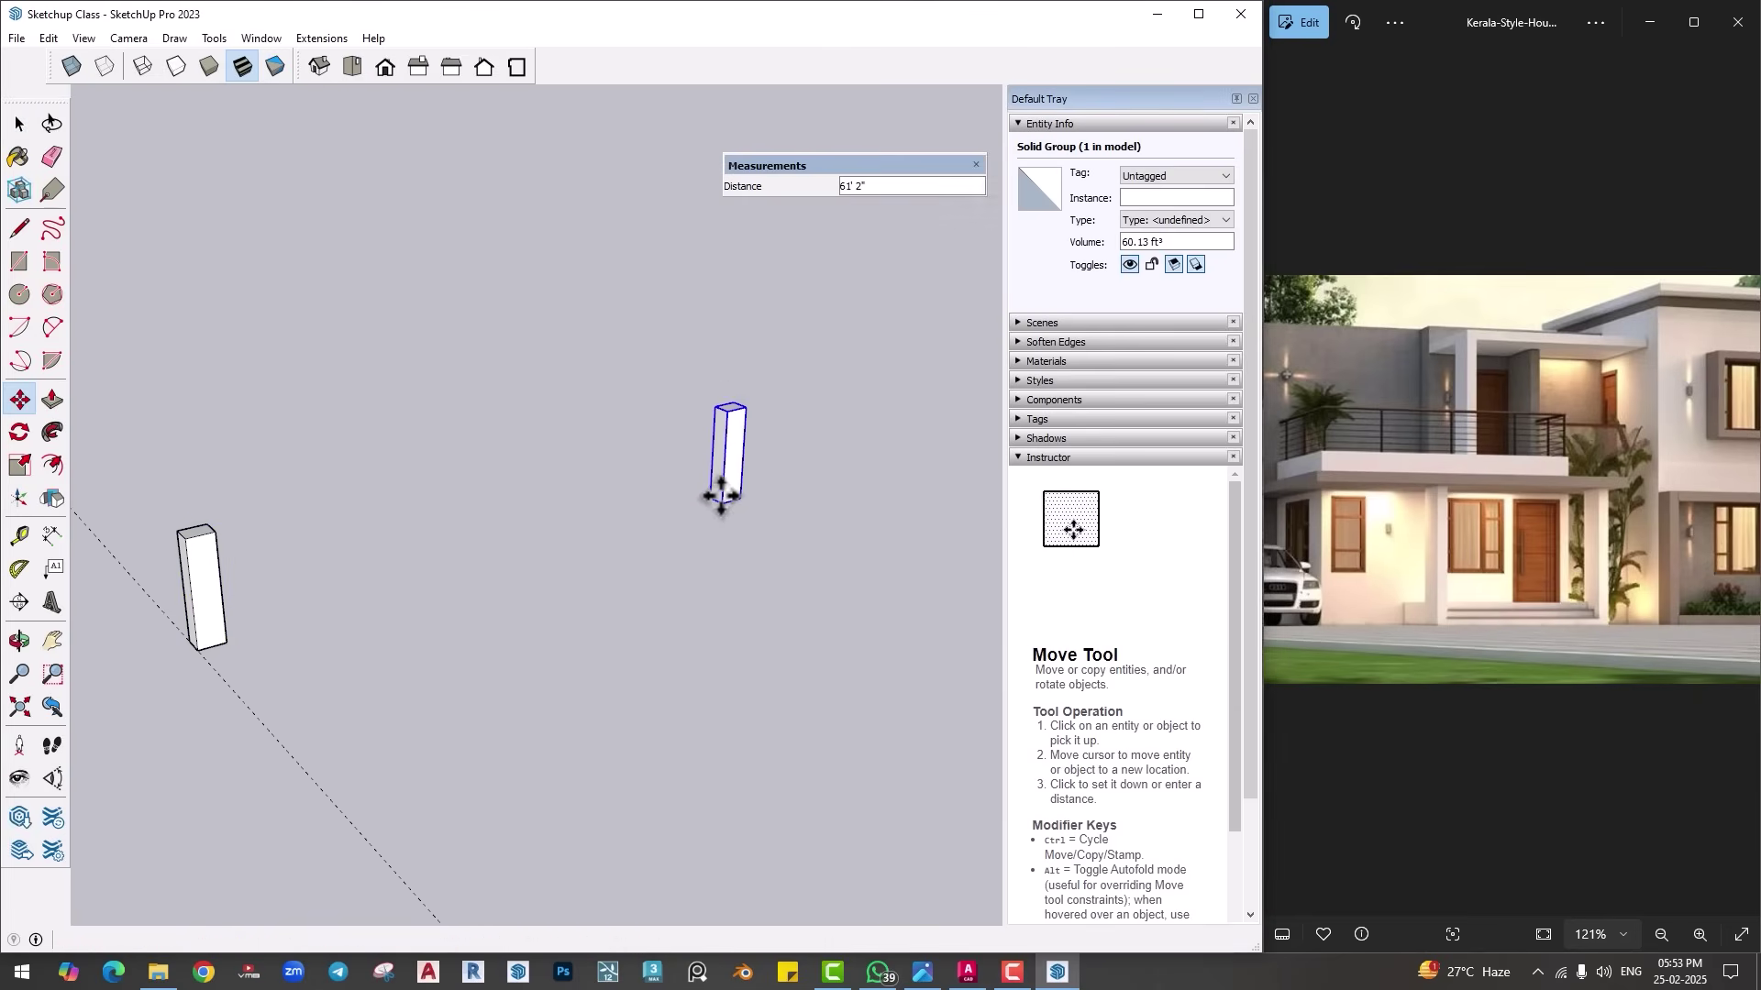
{"action": "type", "text": "/8"}
{"action": "key", "text": "Return"}
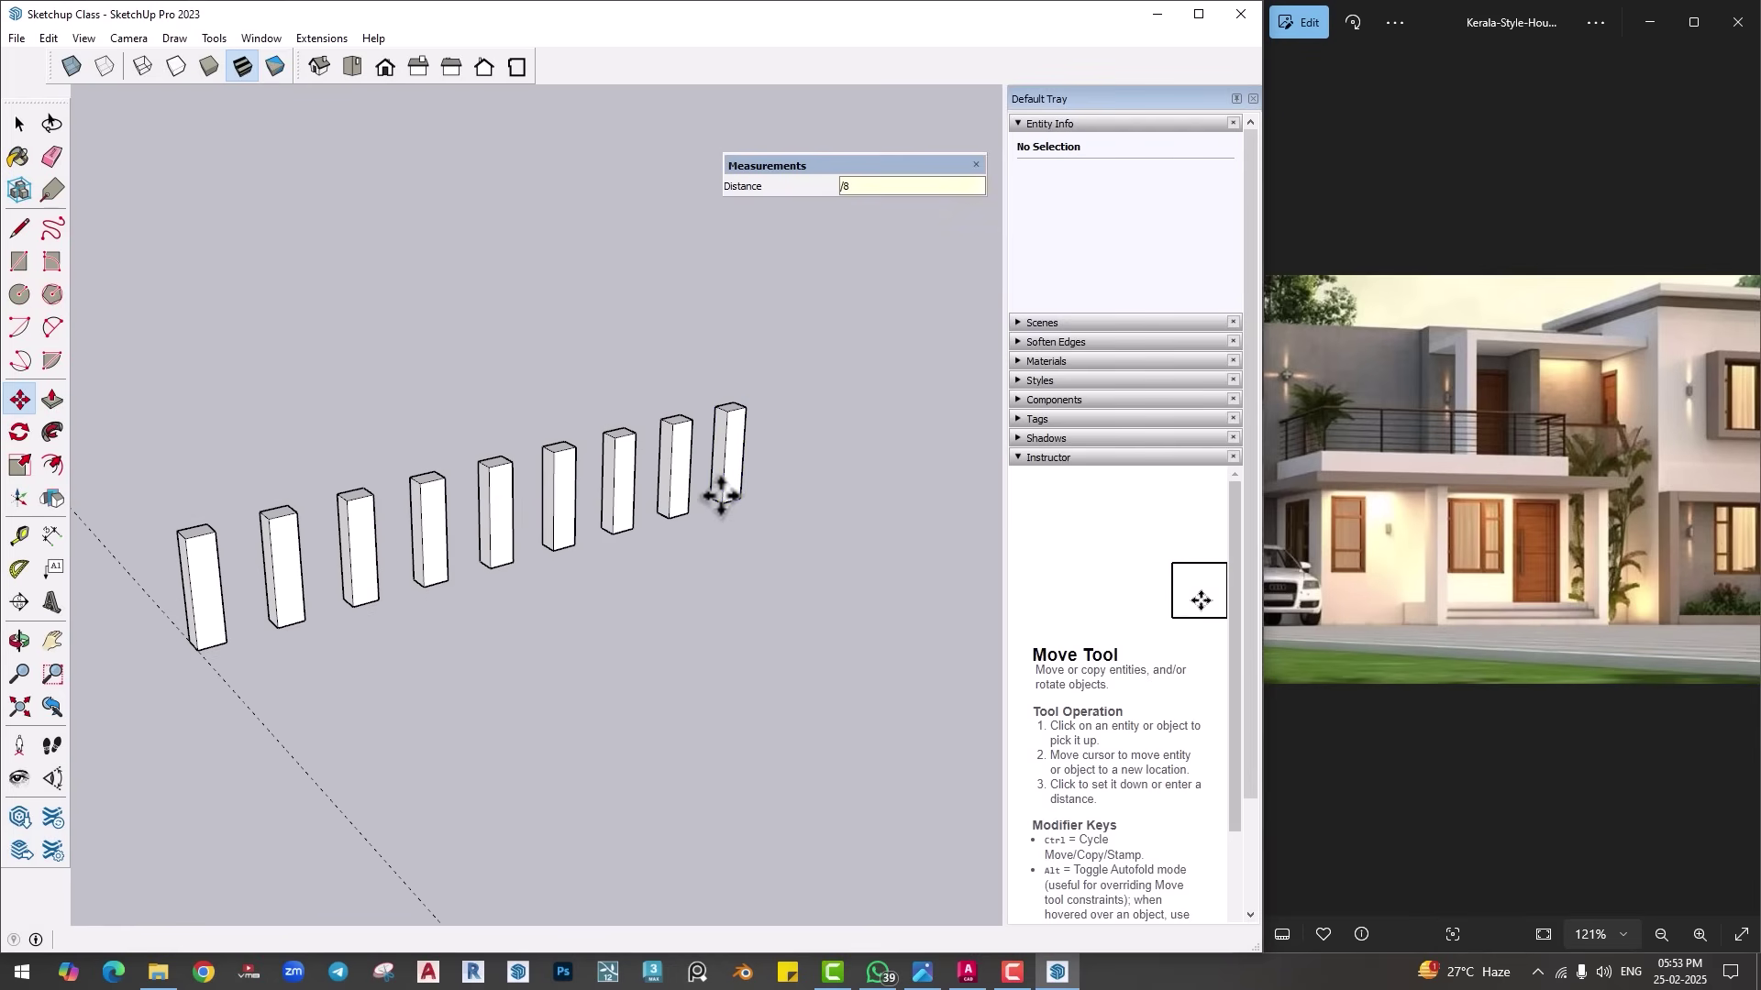
Step: Draw a small rectangle on the guide in front of the box row and Push/Pull it up about 10' 9 1/2"
{"action": "middle_click_drag", "start_coordinate": [510, 542], "coordinate": [460, 590]}
{"action": "key", "text": "r"}
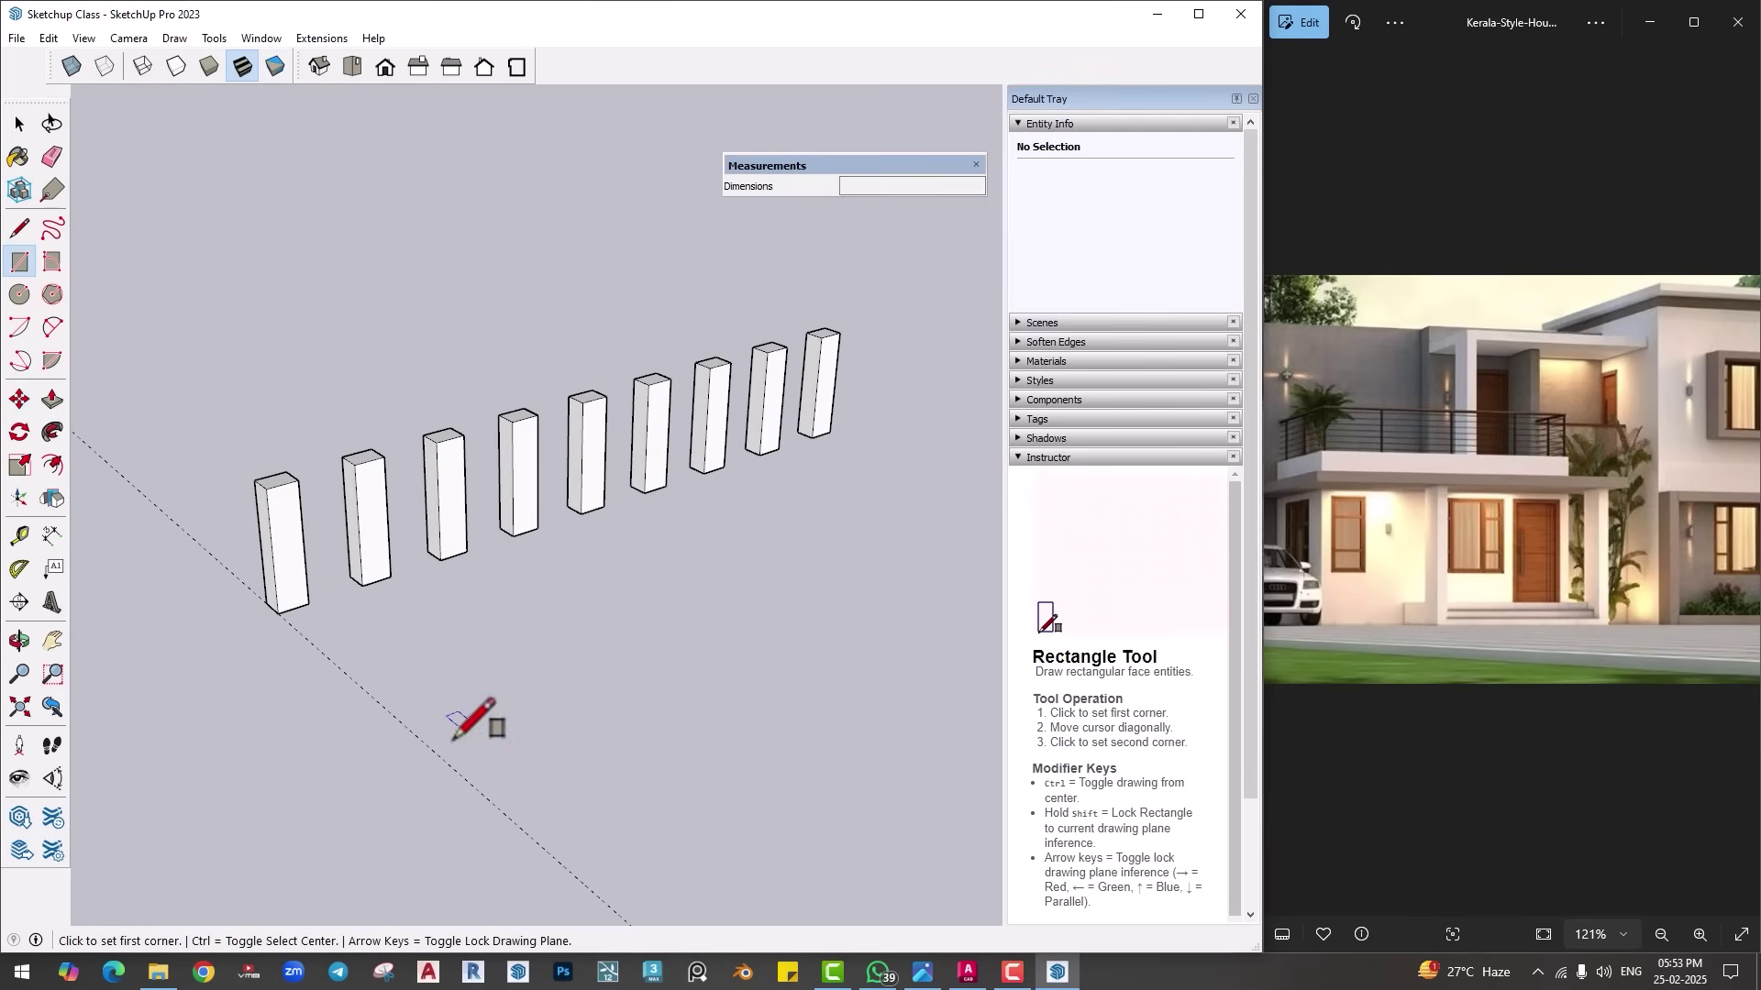
{"action": "left_click", "coordinate": [406, 727]}
{"action": "left_click", "coordinate": [467, 725]}
{"action": "key", "text": "p"}
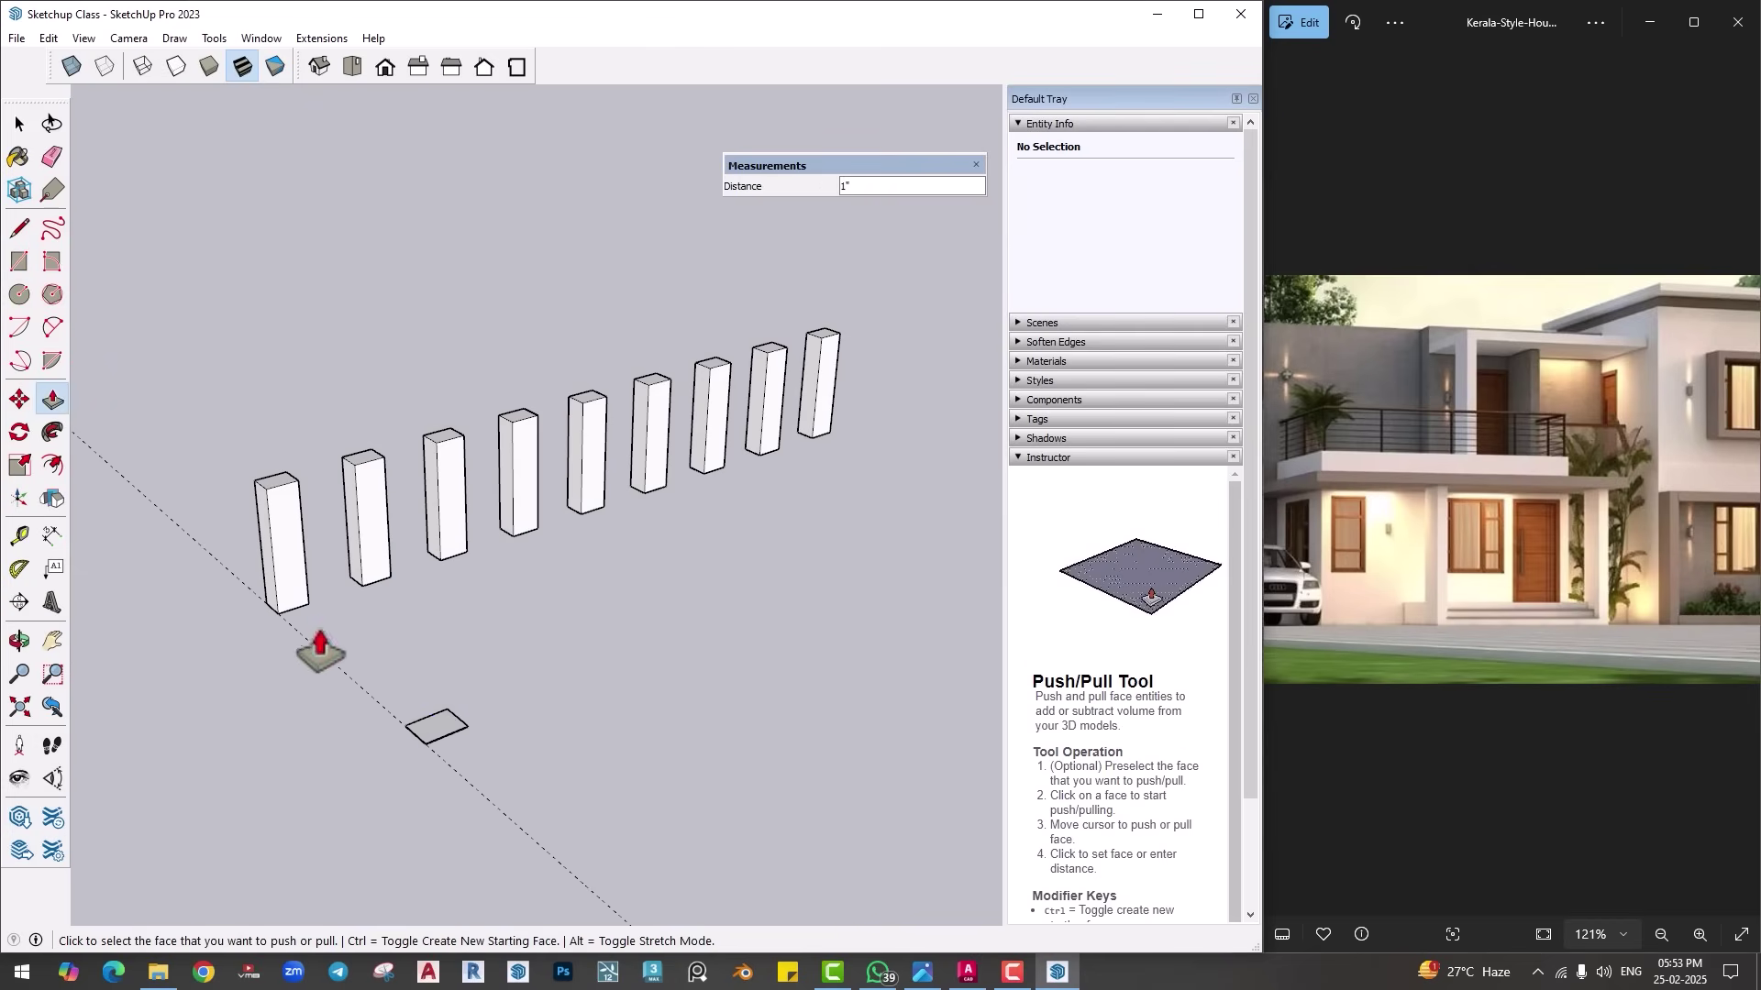
{"action": "left_click", "coordinate": [436, 725]}
{"action": "left_click", "coordinate": [276, 503]}
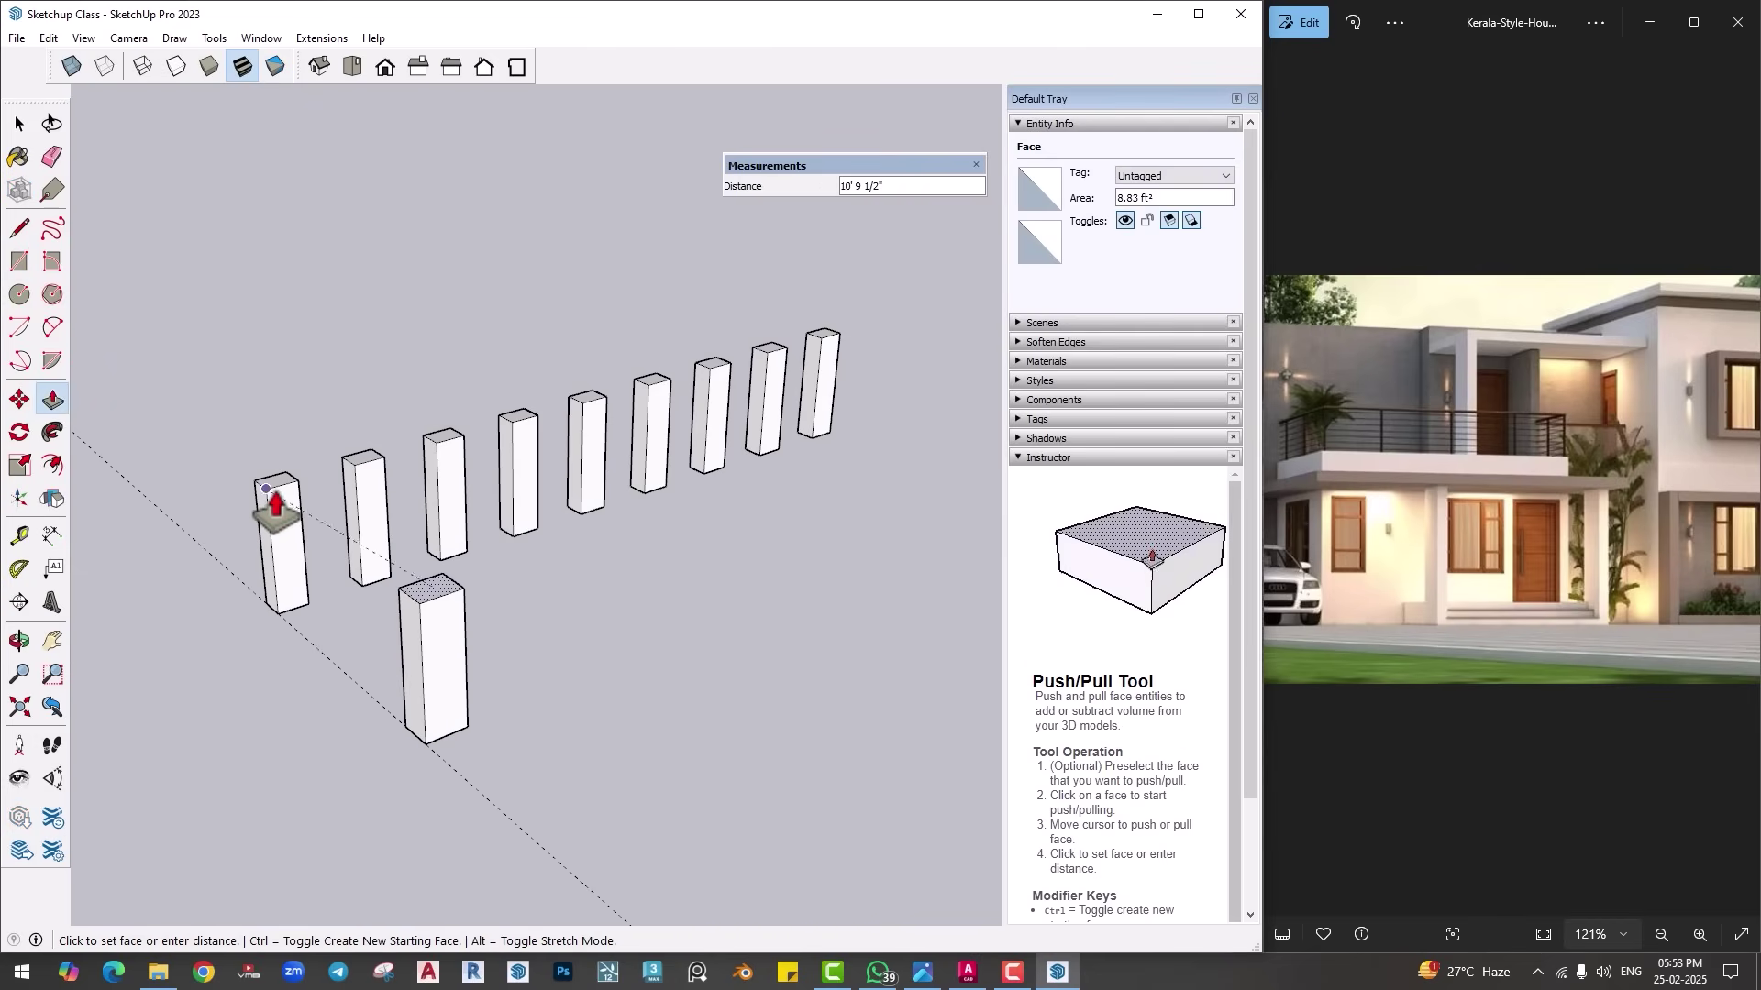
Step: Select the entire new box and make it a component with the default settings
{"action": "key", "text": "space"}
{"action": "triple_click", "coordinate": [435, 609]}
{"action": "right_click", "coordinate": [434, 609]}
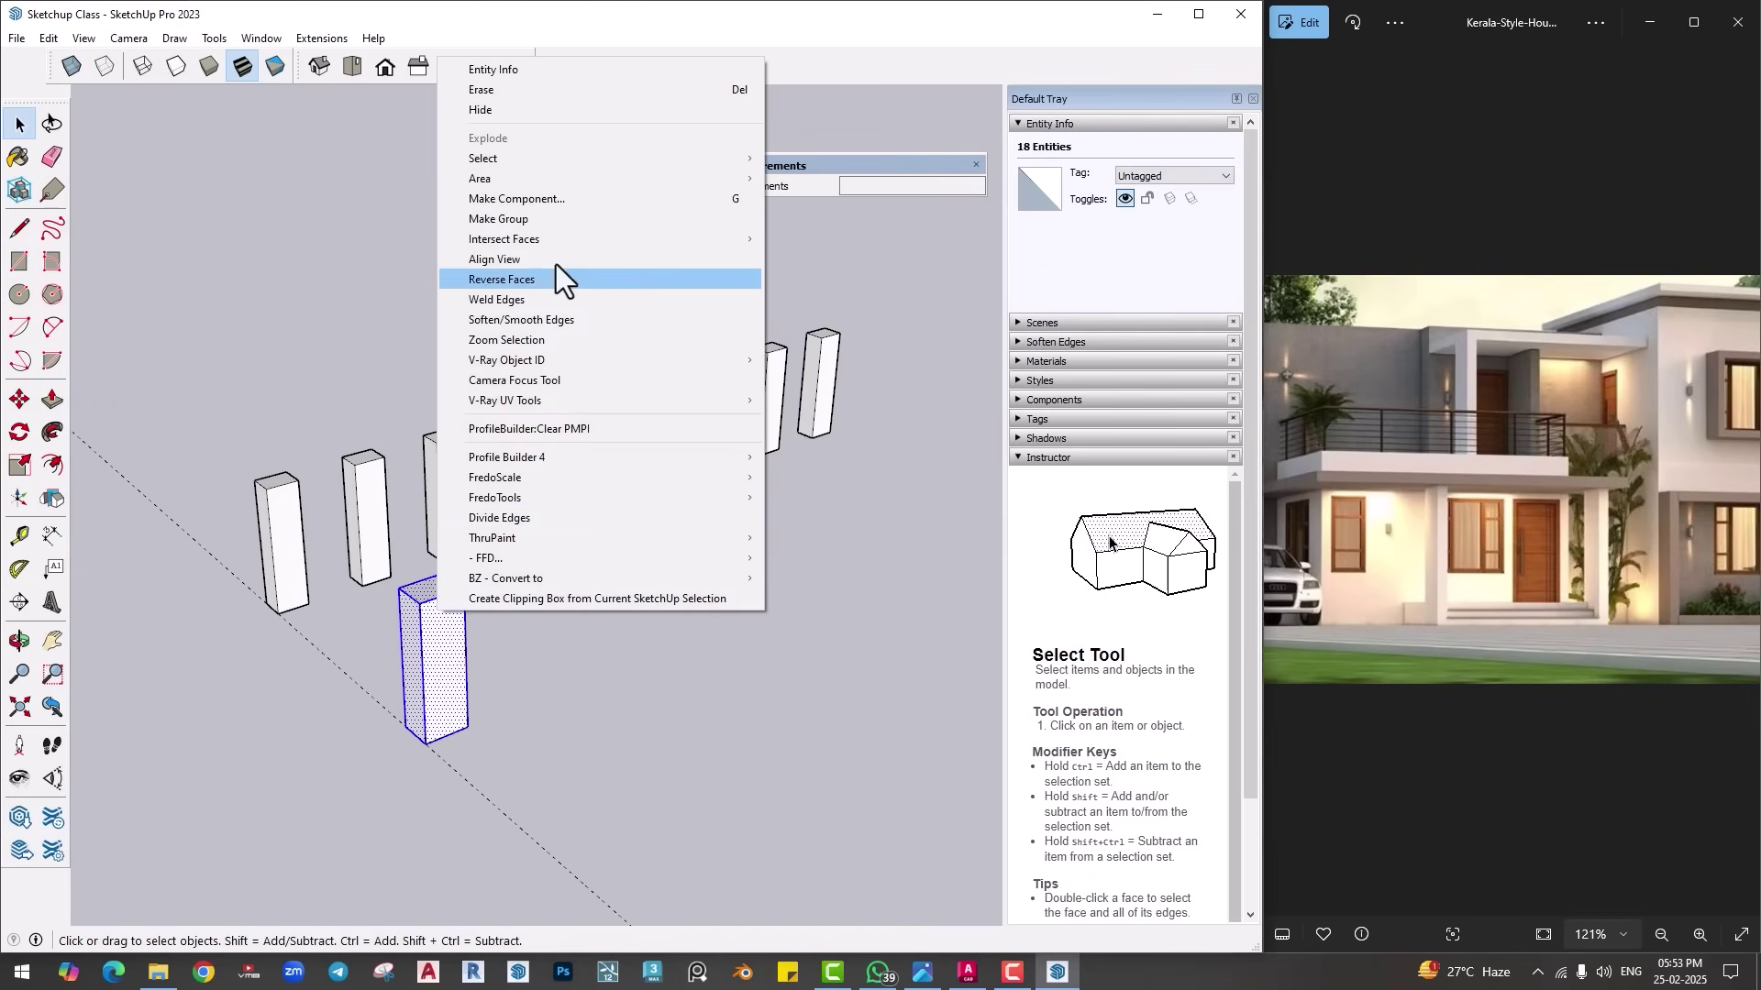
{"action": "left_click", "coordinate": [536, 200]}
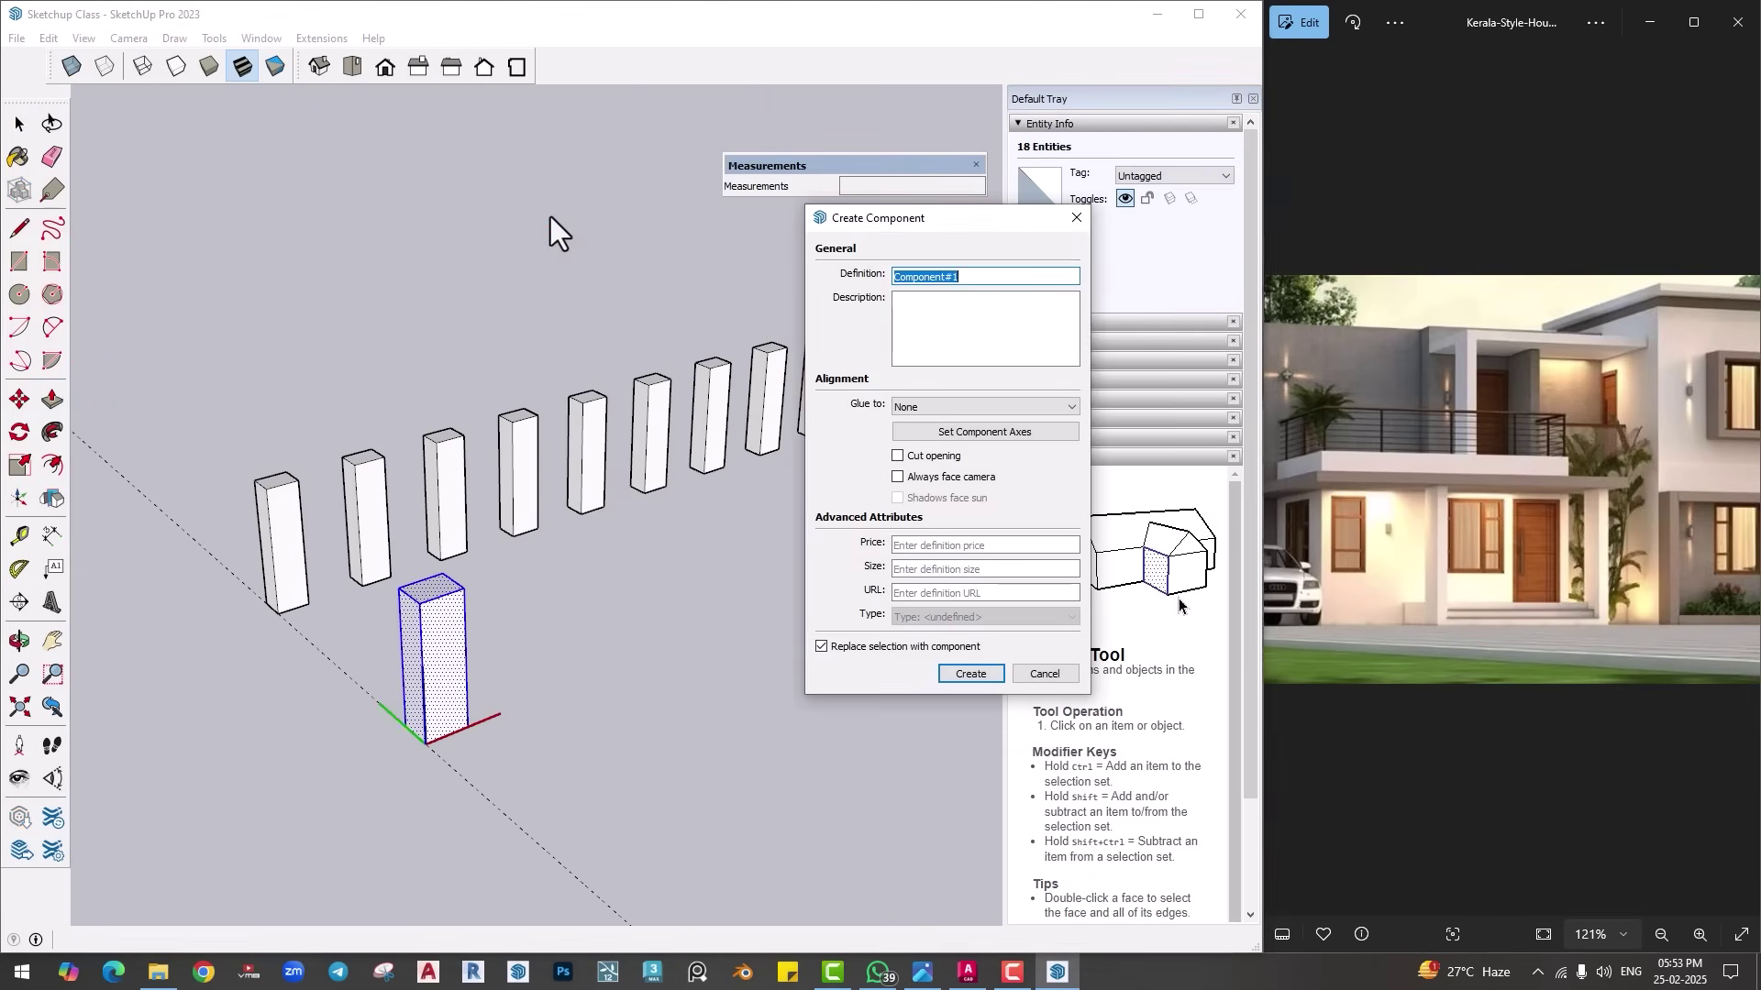
{"action": "left_click", "coordinate": [965, 675]}
Step: Copy the box component about 9' 6 1/2" along the red axis and repeat the copy as a 7x array
{"action": "key", "text": "m"}
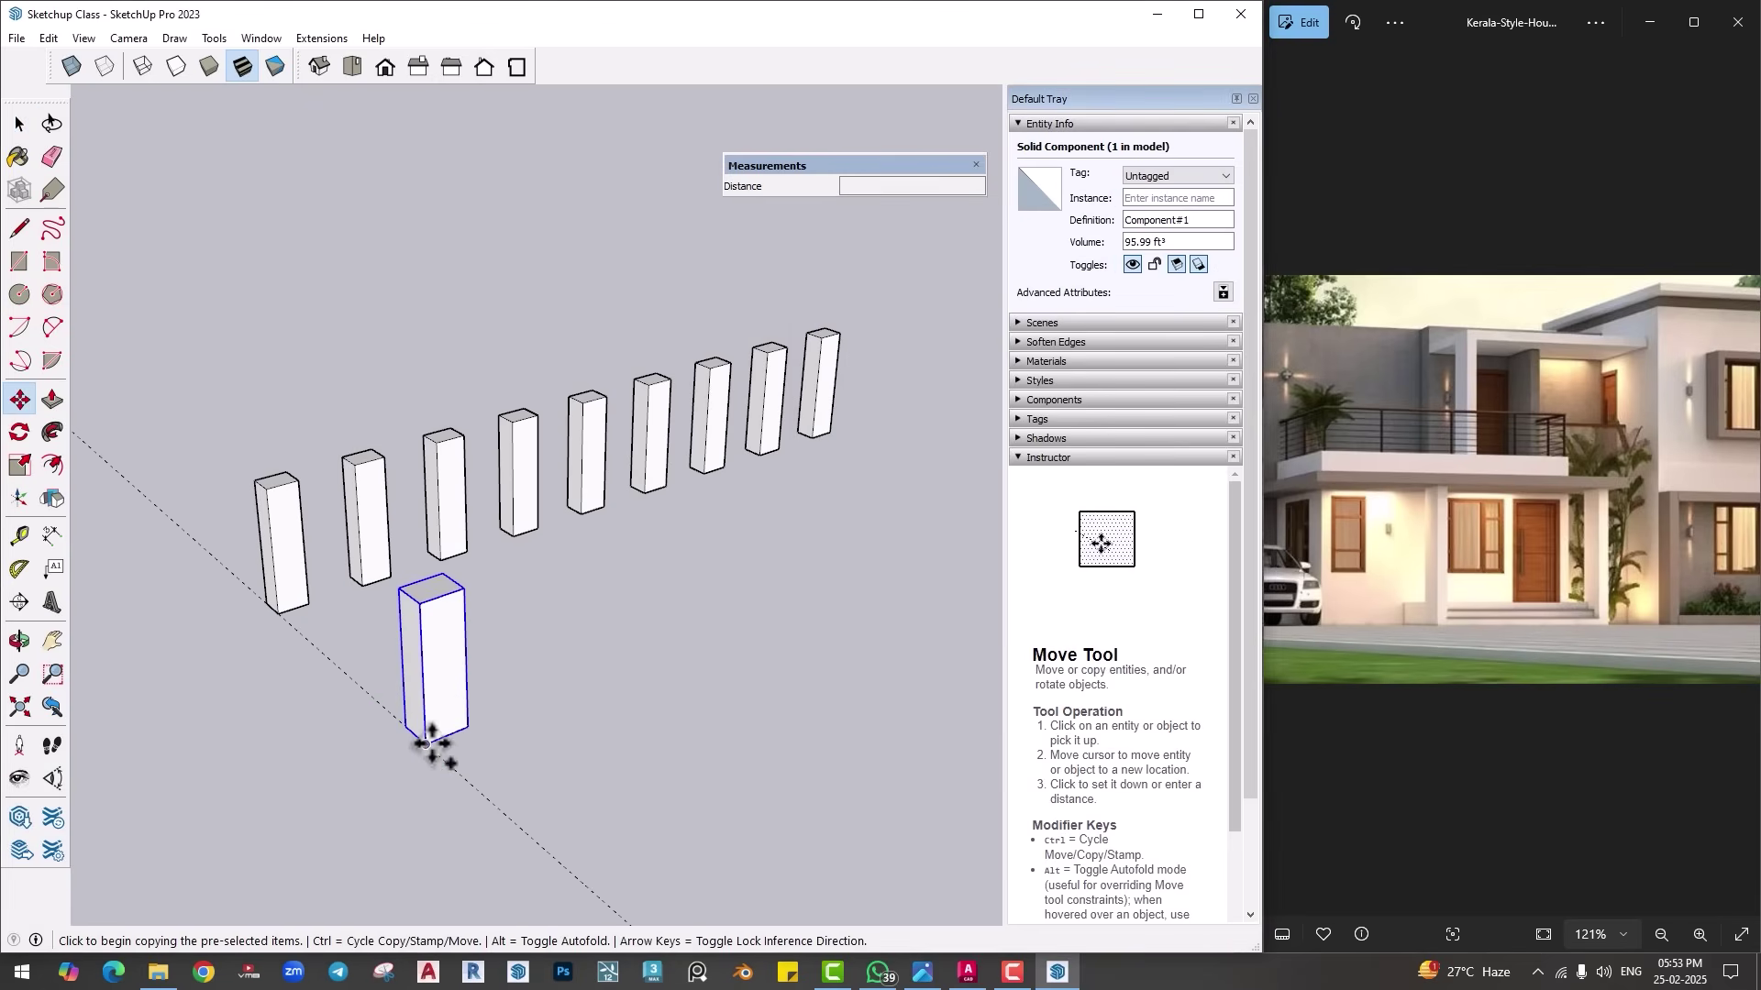
{"action": "key", "text": "ctrl"}
{"action": "left_click", "coordinate": [449, 706]}
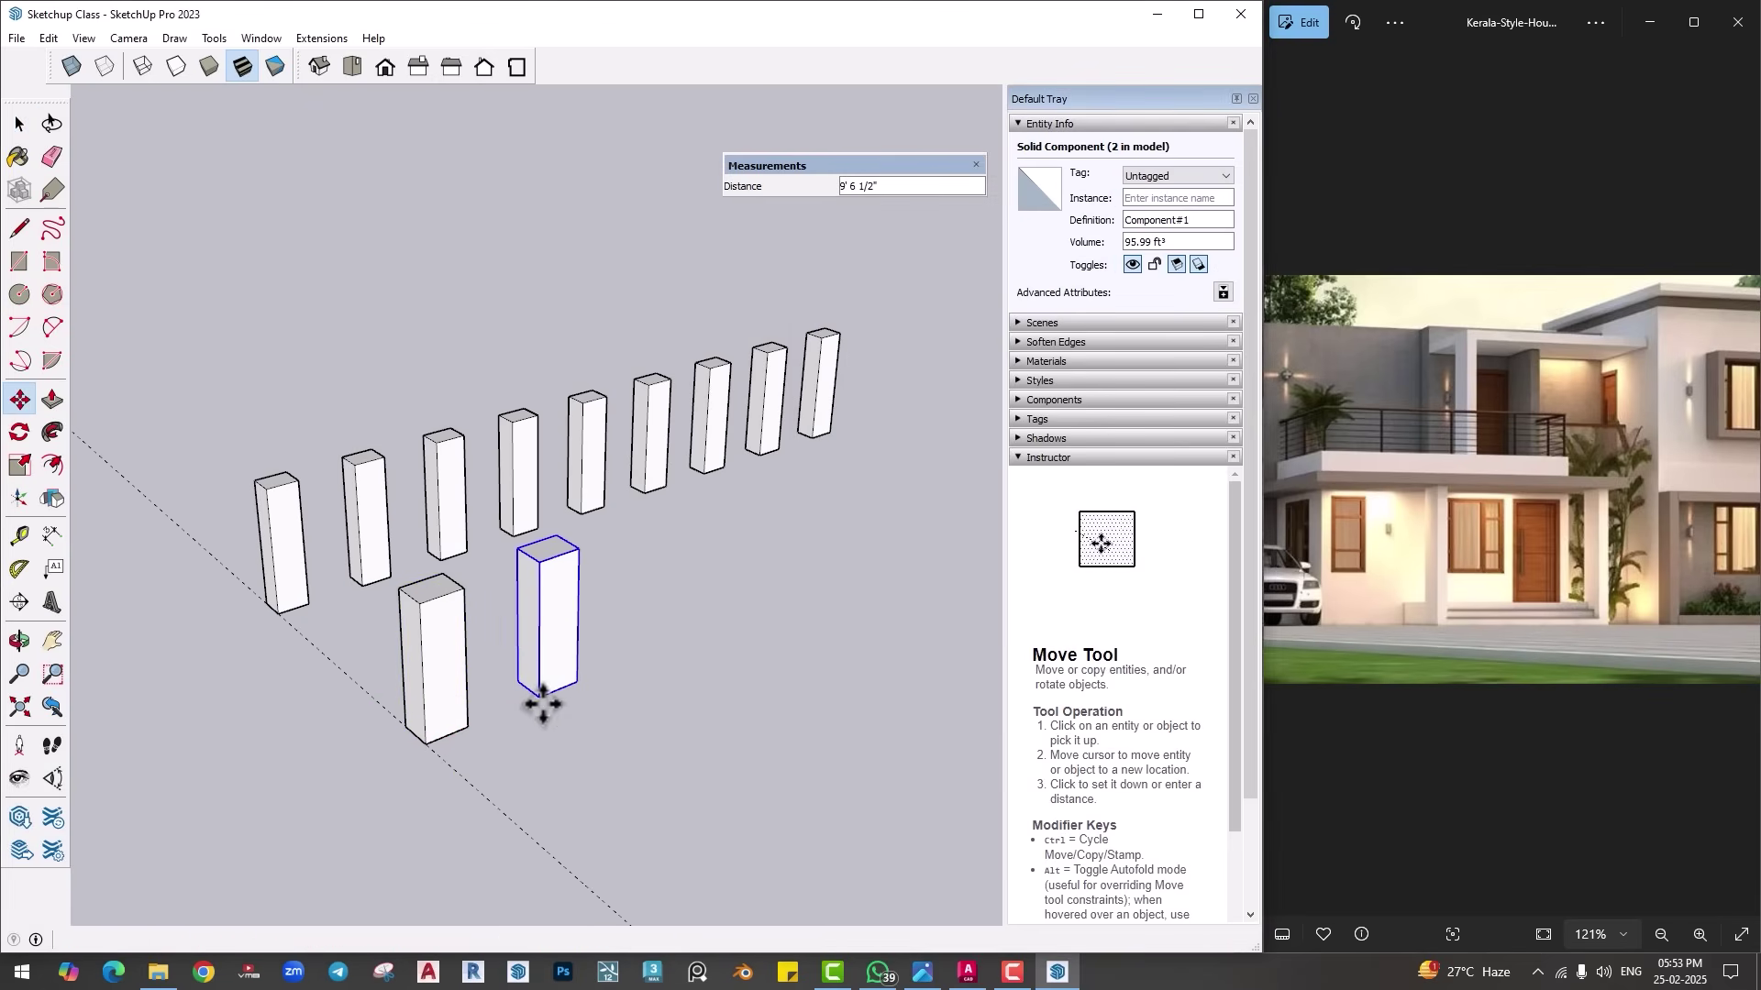
{"action": "key", "text": "Return"}
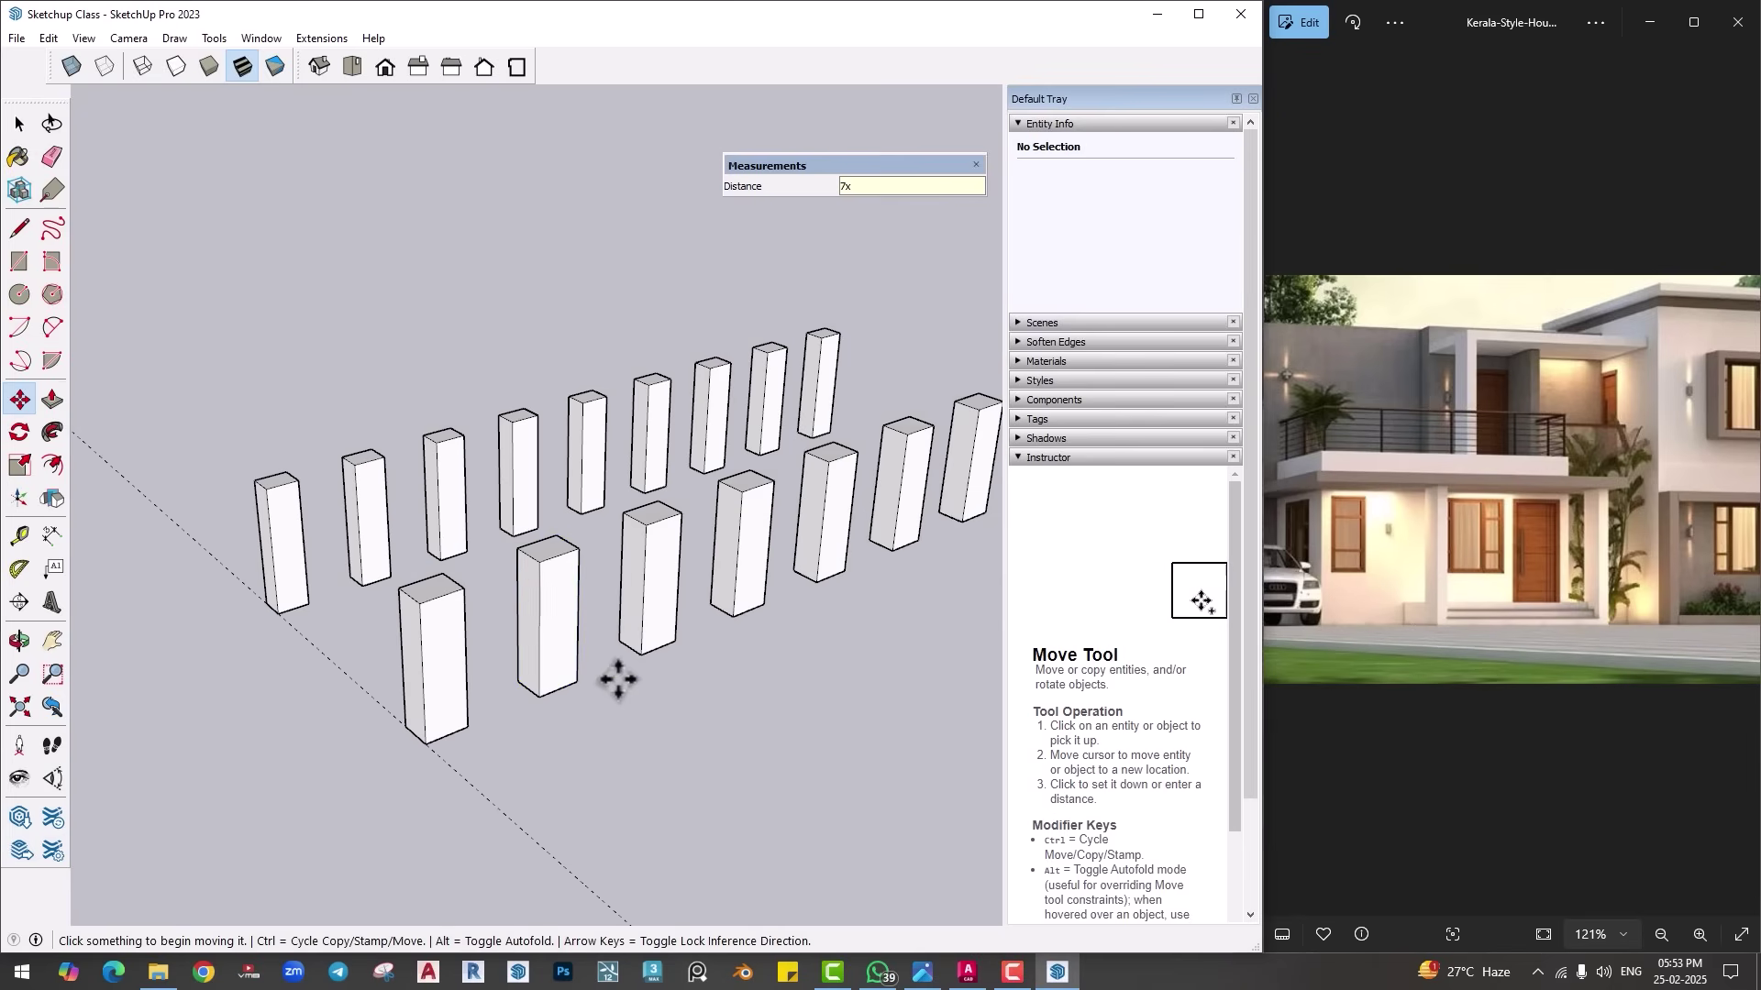
Step: Open a box group in the back row and Push/Pull one side out about 5' 2 1/2" and the adjacent side about 1' 6"
{"action": "middle_click_drag", "start_coordinate": [617, 677], "coordinate": [458, 697]}
{"action": "key", "text": "space"}
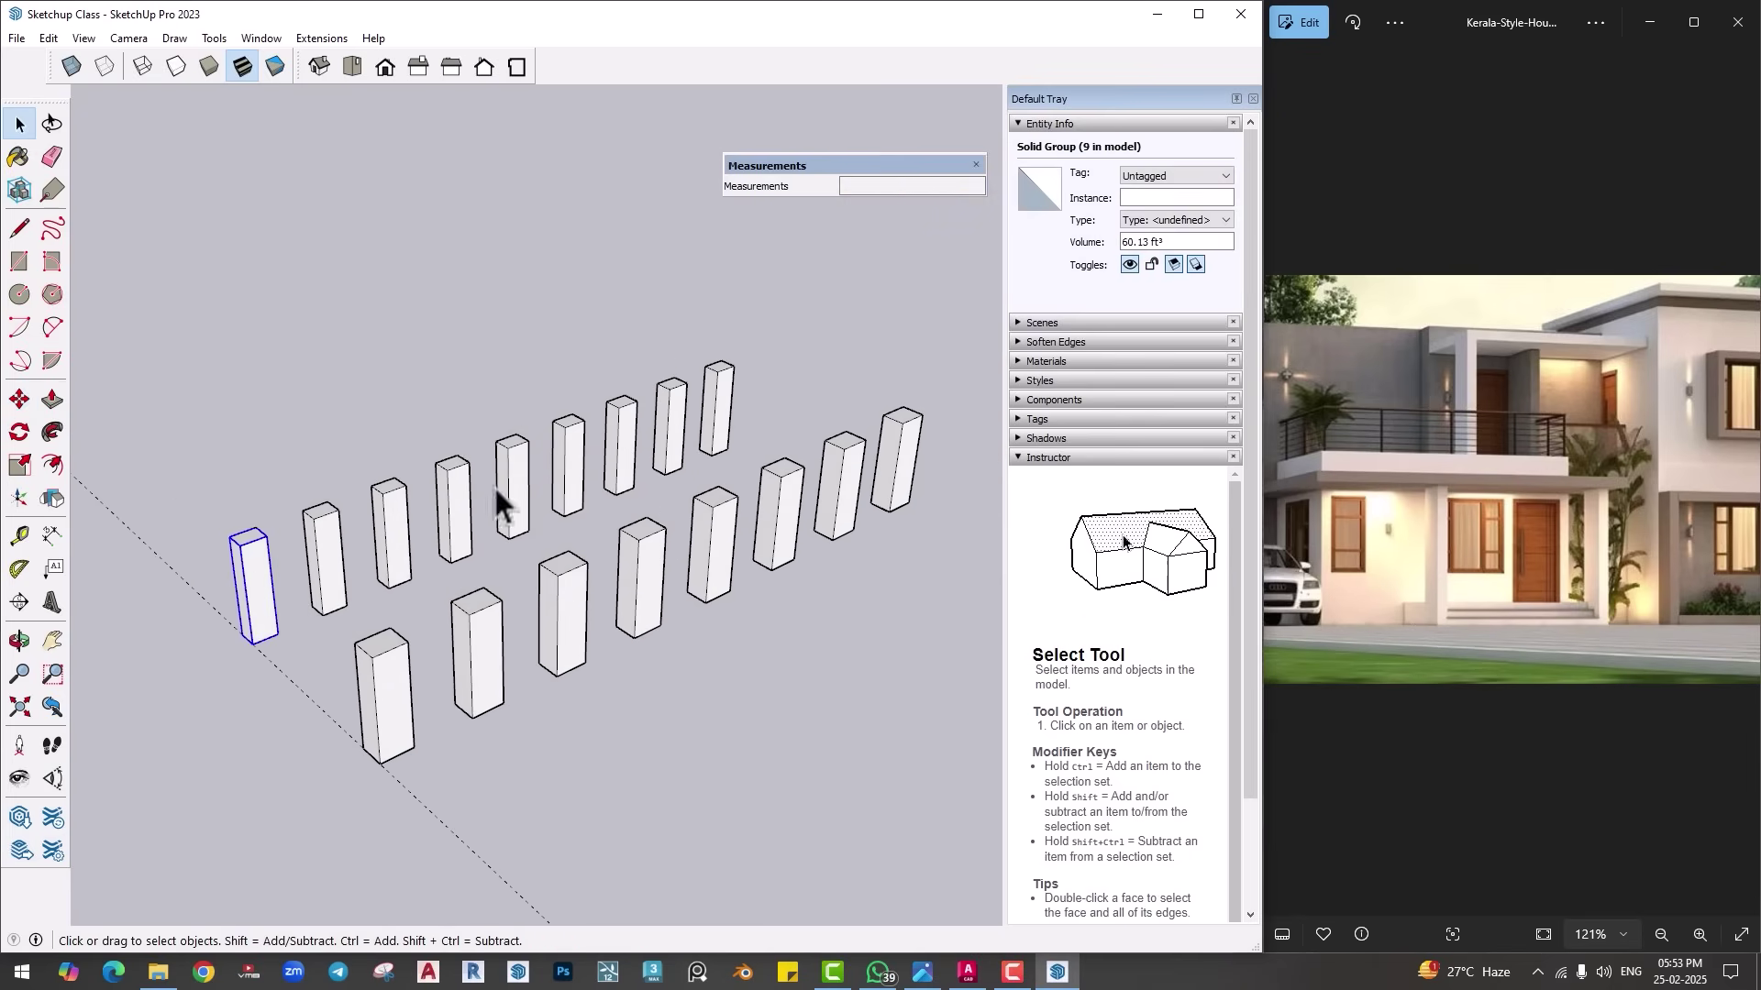
{"action": "left_click", "coordinate": [358, 675]}
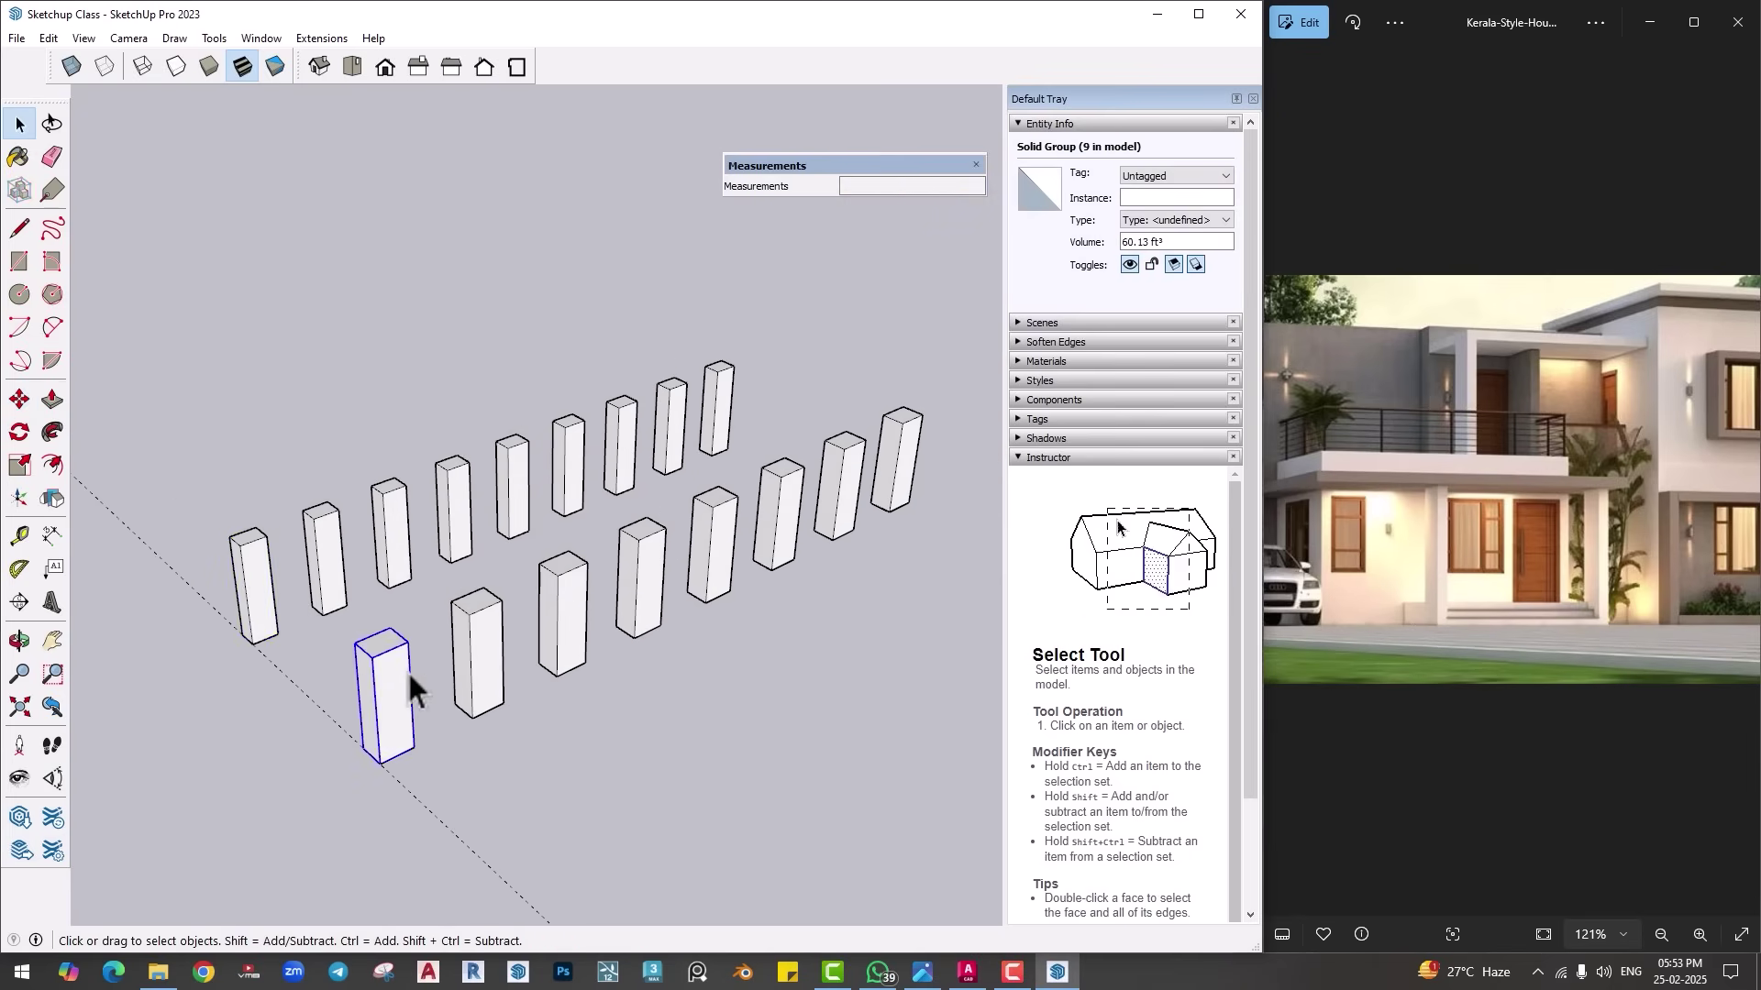
{"action": "middle_click_drag", "start_coordinate": [546, 470], "coordinate": [480, 574]}
{"action": "scroll", "coordinate": [468, 541], "scroll_direction": "up", "scroll_amount": 3}
{"action": "double_click", "coordinate": [454, 501]}
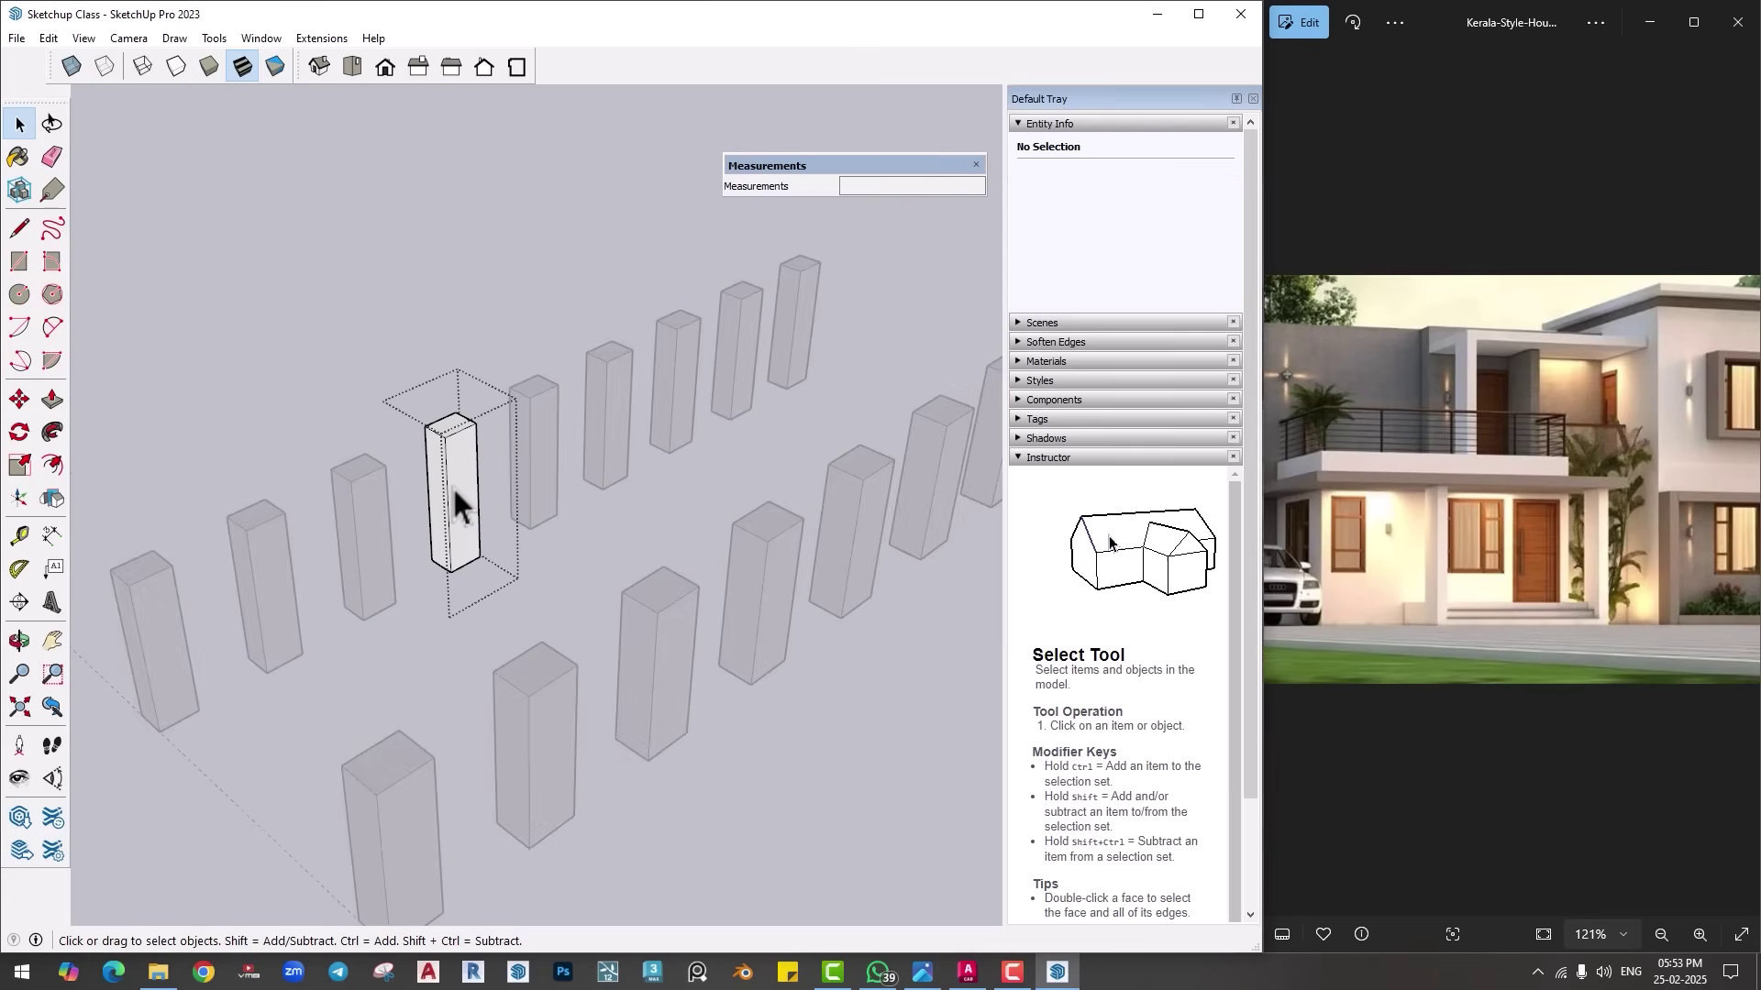
{"action": "key", "text": "p"}
{"action": "left_click", "coordinate": [455, 495]}
{"action": "left_click", "coordinate": [510, 521]}
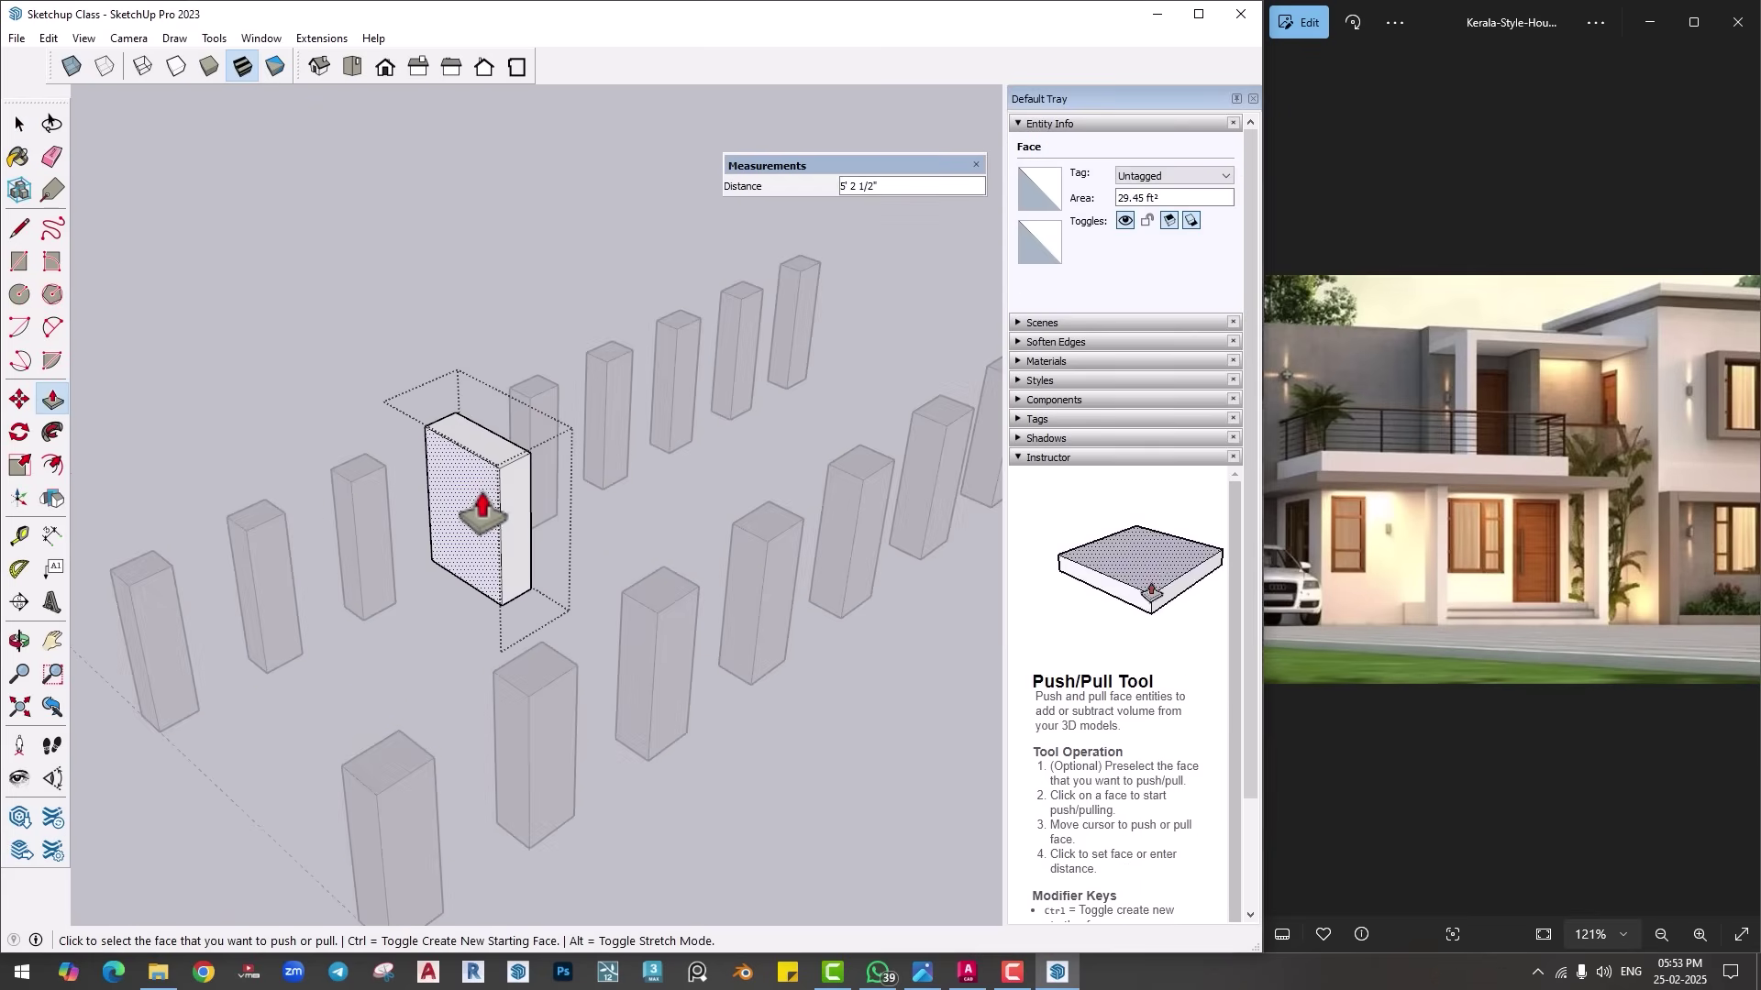
{"action": "left_click", "coordinate": [472, 515]}
{"action": "left_click", "coordinate": [458, 517]}
Step: Draw a line across the widened box's narrow side face and Push/Pull the upper part inward to form a step
{"action": "key", "text": "l"}
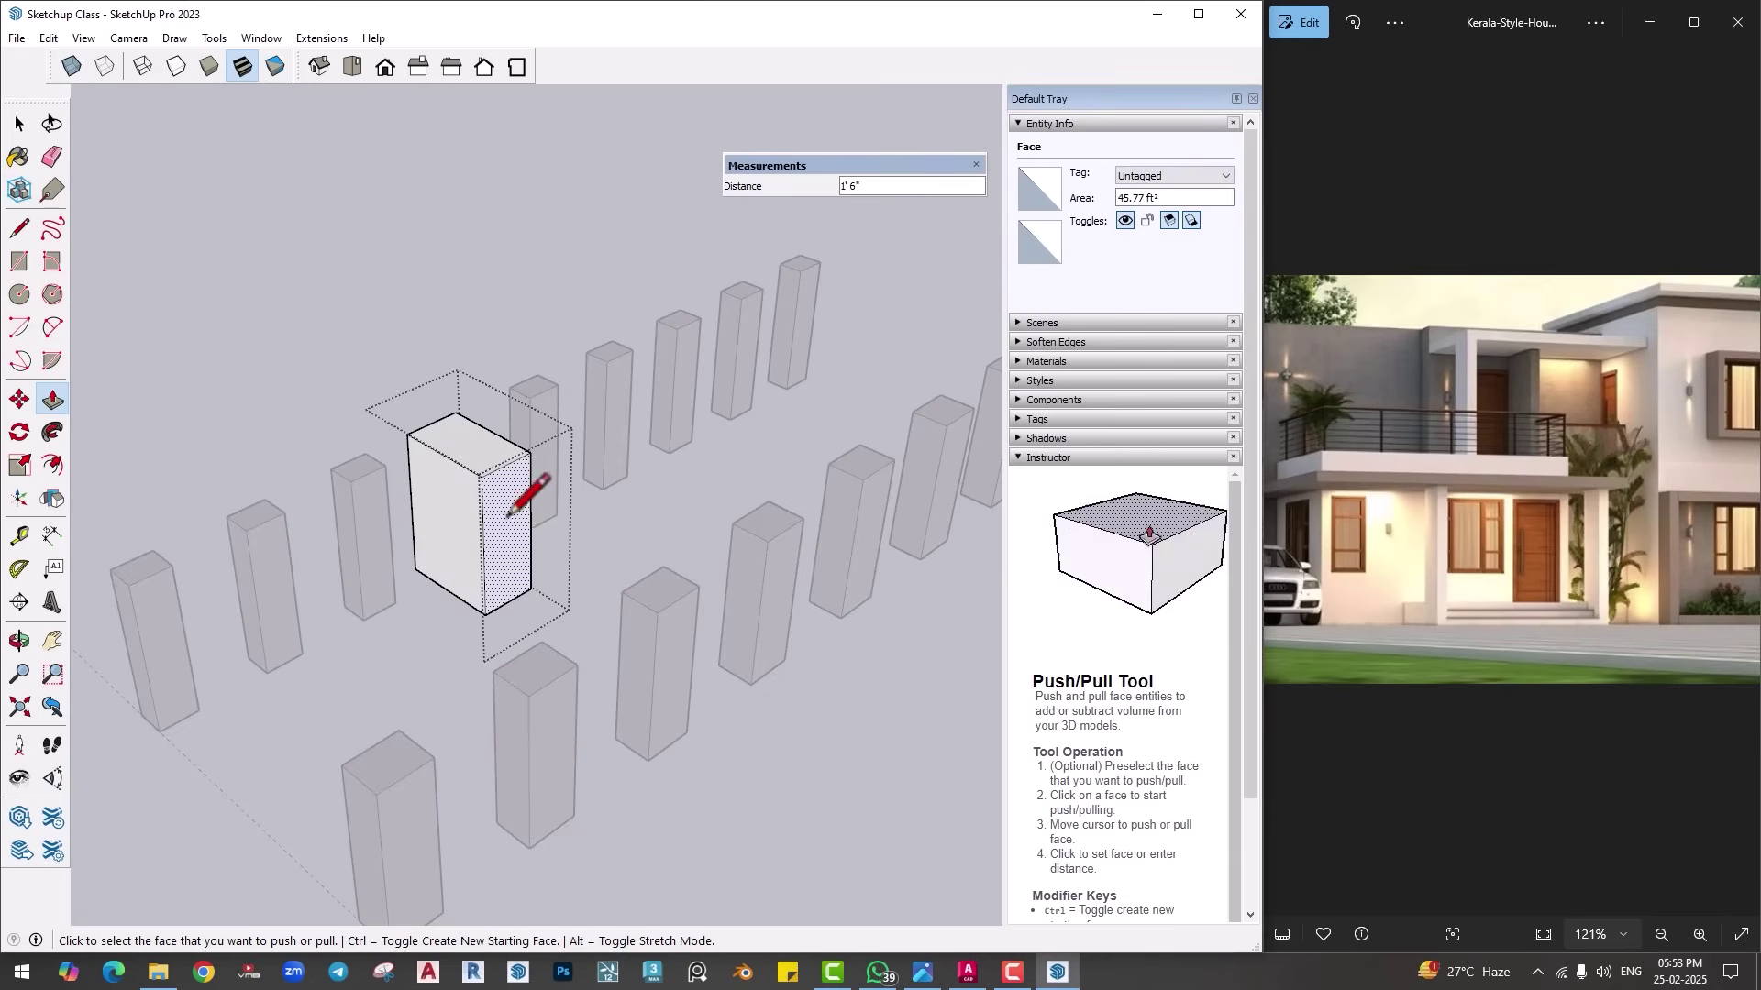
{"action": "left_click", "coordinate": [483, 528]}
{"action": "left_click", "coordinate": [530, 503]}
{"action": "key", "text": "p"}
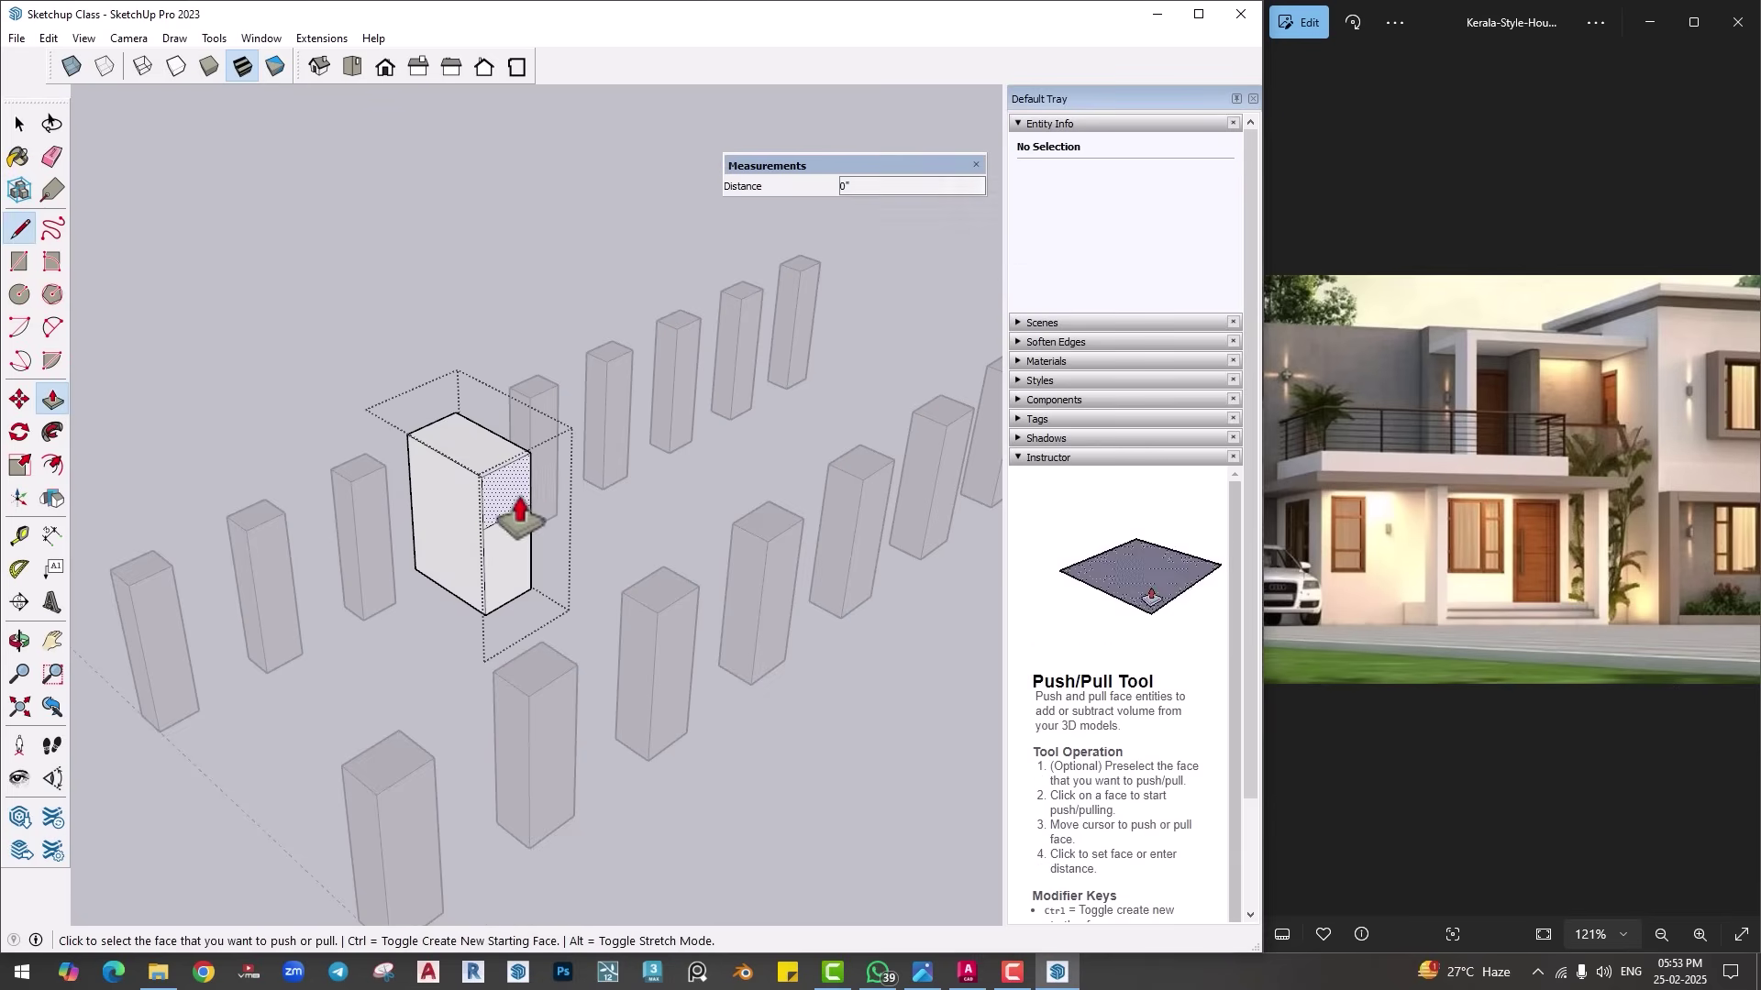
{"action": "left_click", "coordinate": [509, 486]}
{"action": "left_click", "coordinate": [488, 501]}
{"action": "key", "text": "space"}
Step: Open another box group farther along the back row and Push/Pull its side face out about 3' 8 1/2"
{"action": "double_click", "coordinate": [626, 379]}
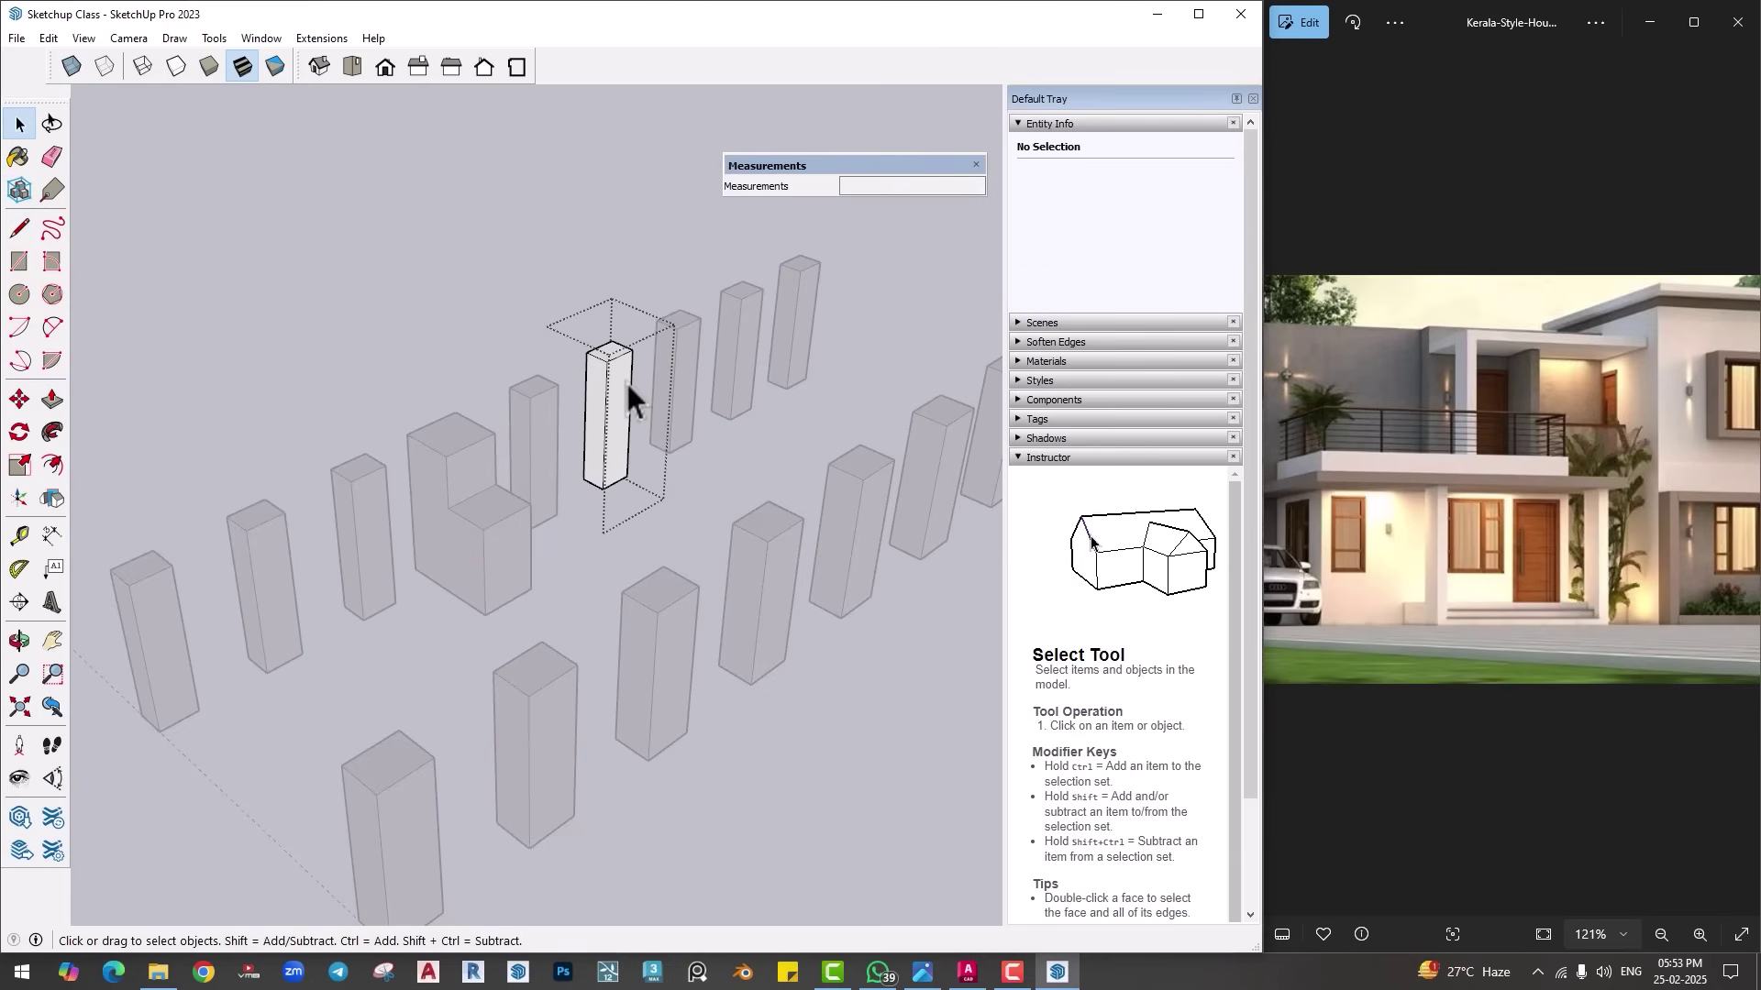
{"action": "key", "text": "p"}
{"action": "left_click", "coordinate": [618, 381]}
{"action": "left_click", "coordinate": [648, 413]}
{"action": "key", "text": "space"}
{"action": "left_click", "coordinate": [741, 449]}
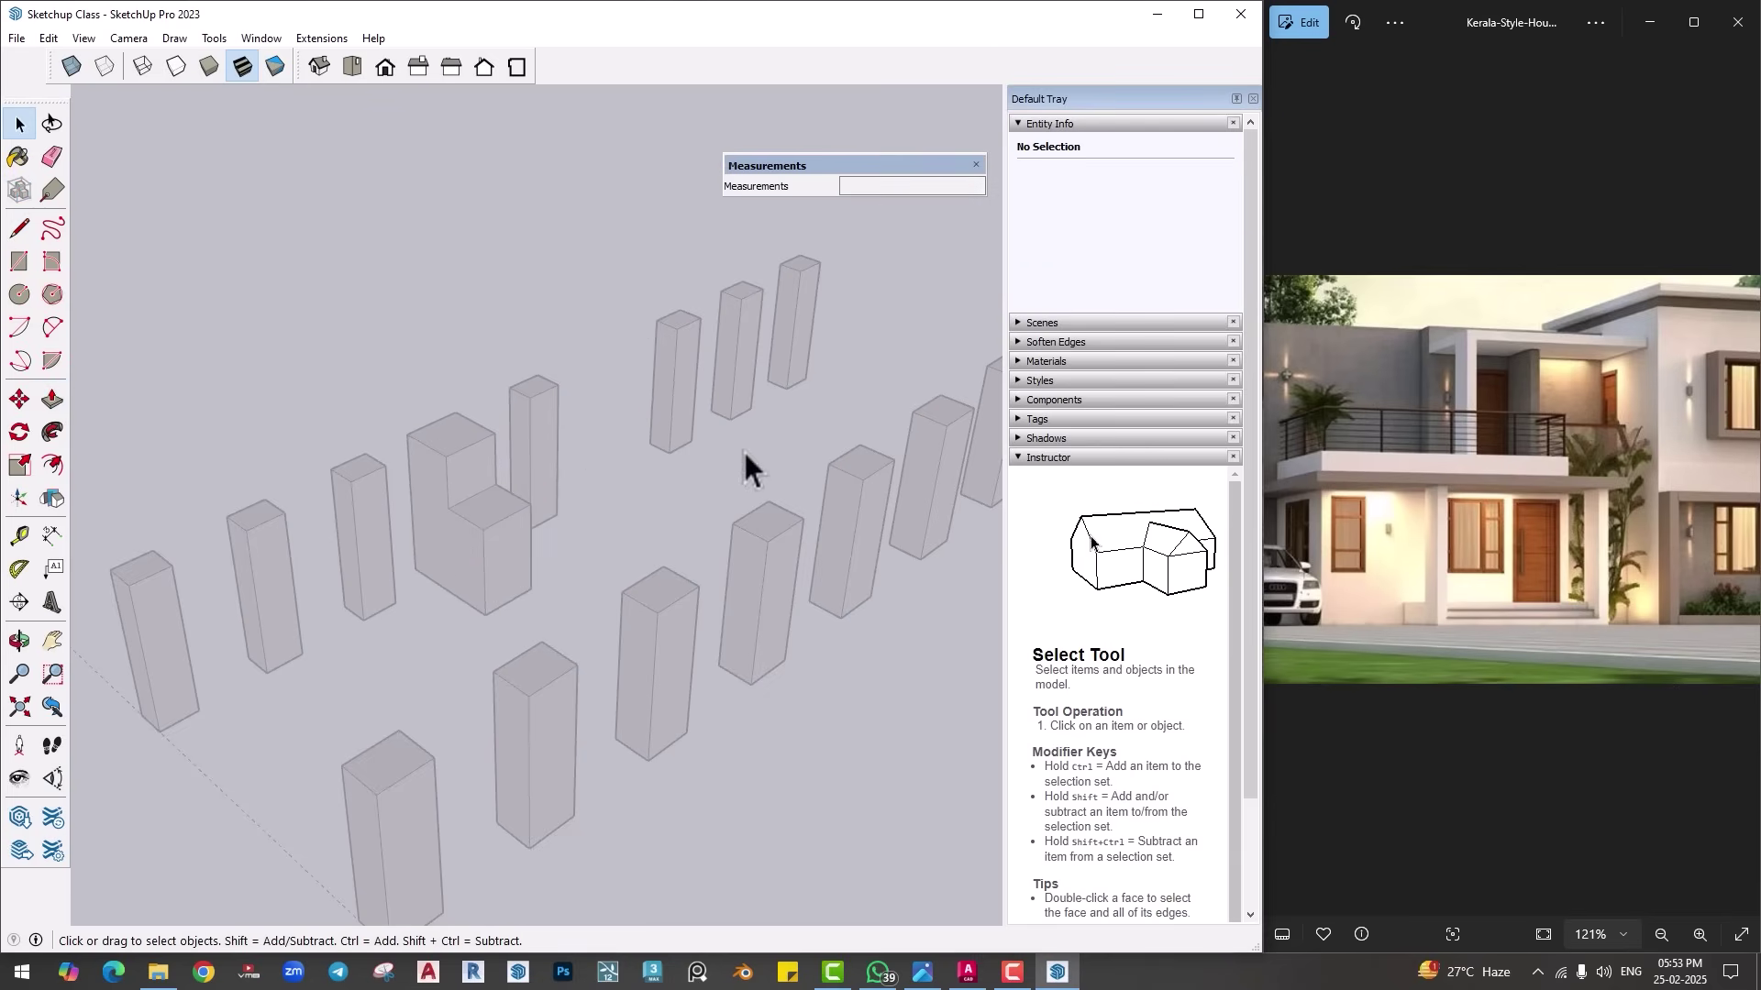
{"action": "key", "text": "p"}
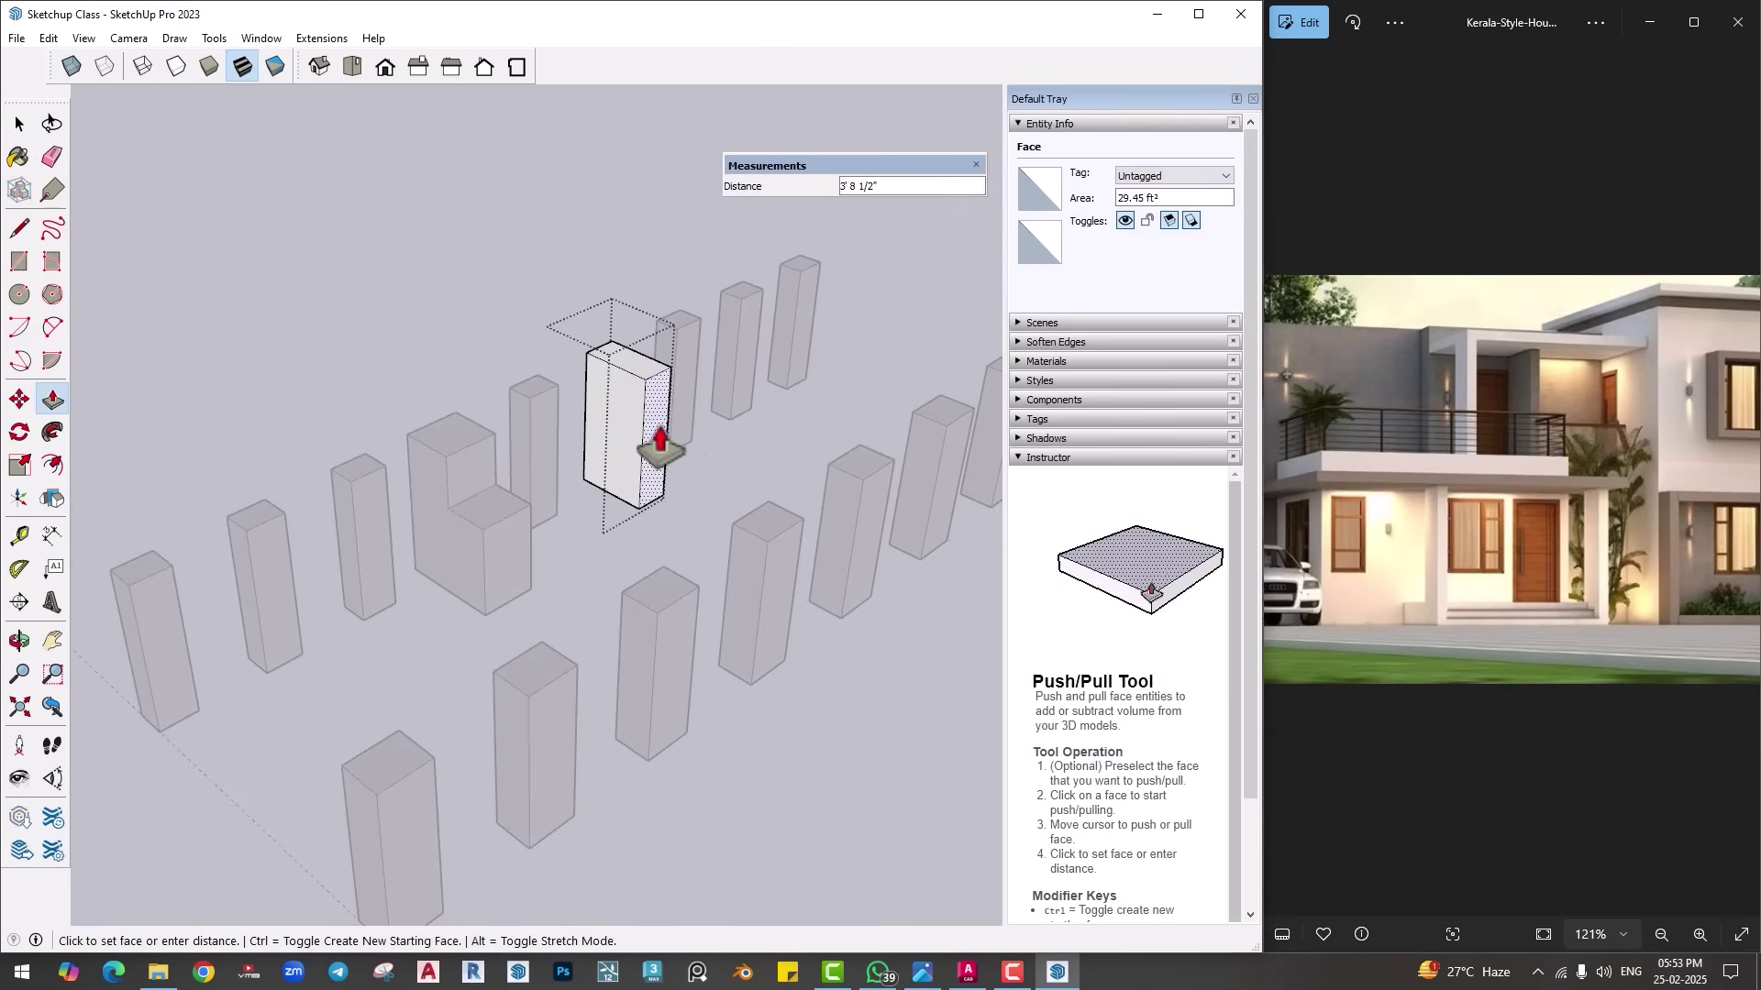
{"action": "key", "text": "space"}
{"action": "middle_click_drag", "start_coordinate": [660, 440], "coordinate": [515, 534]}
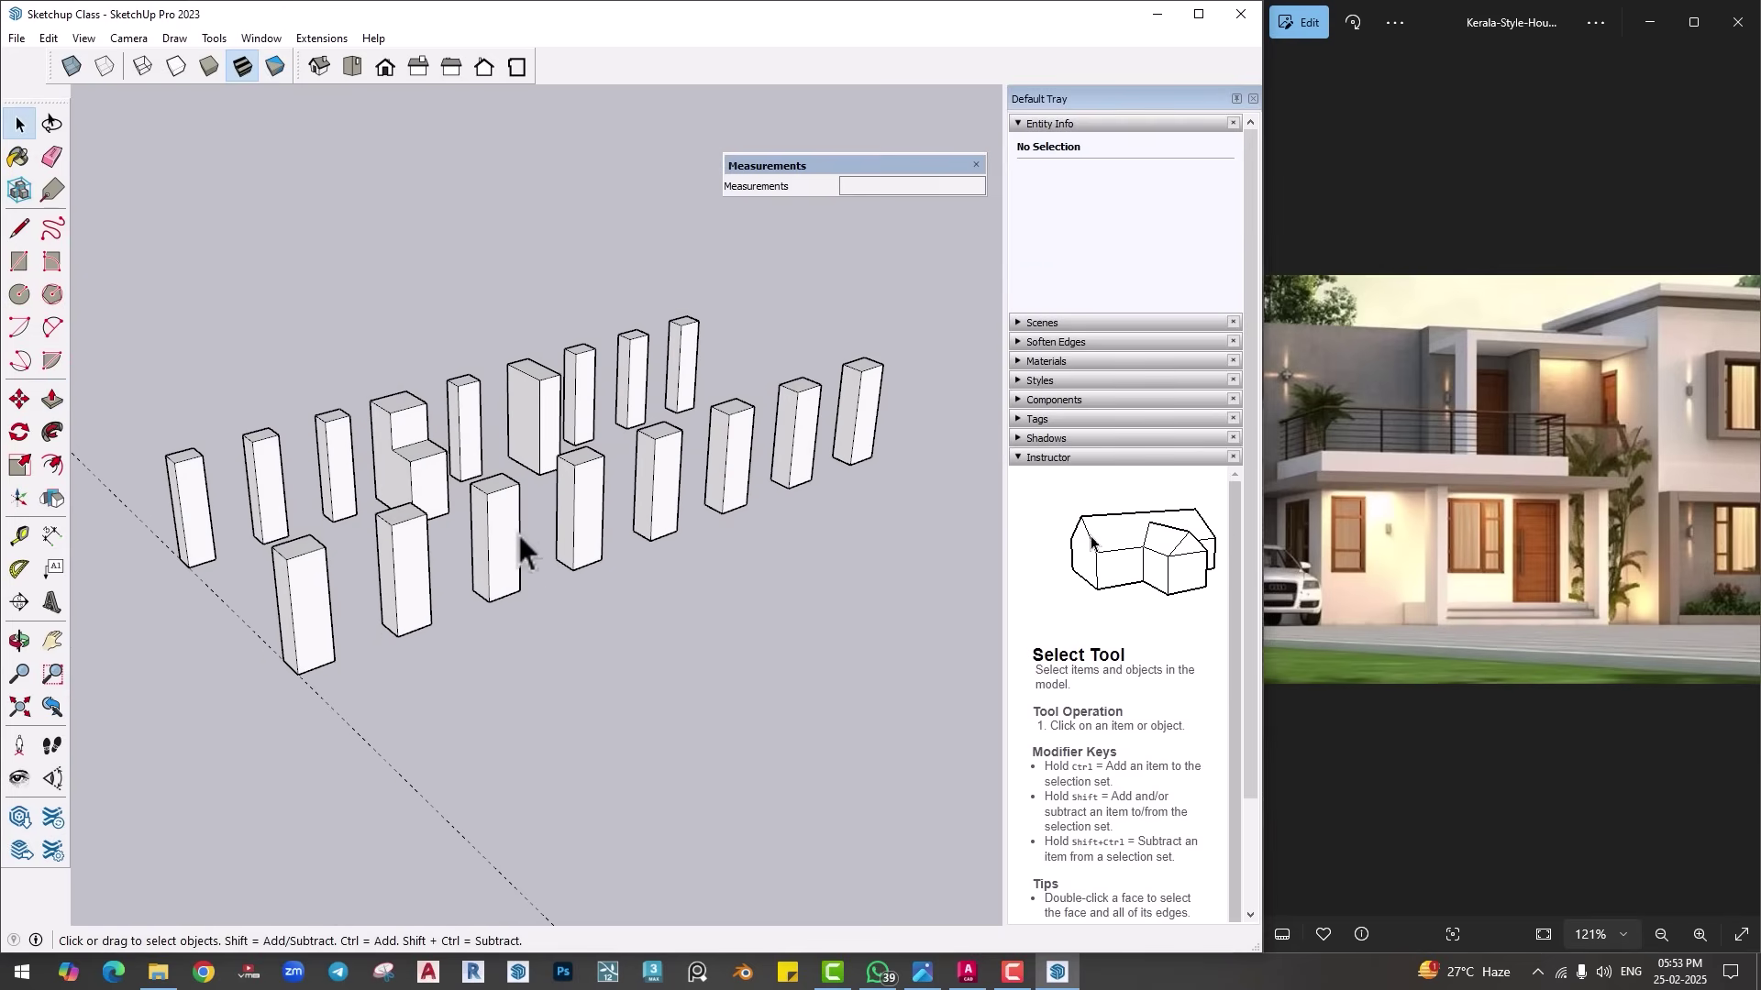
Step: Open one box component in the front row, Push/Pull its narrow face outward, and exit the component
{"action": "double_click", "coordinate": [496, 534]}
{"action": "key", "text": "p"}
{"action": "left_click", "coordinate": [496, 533]}
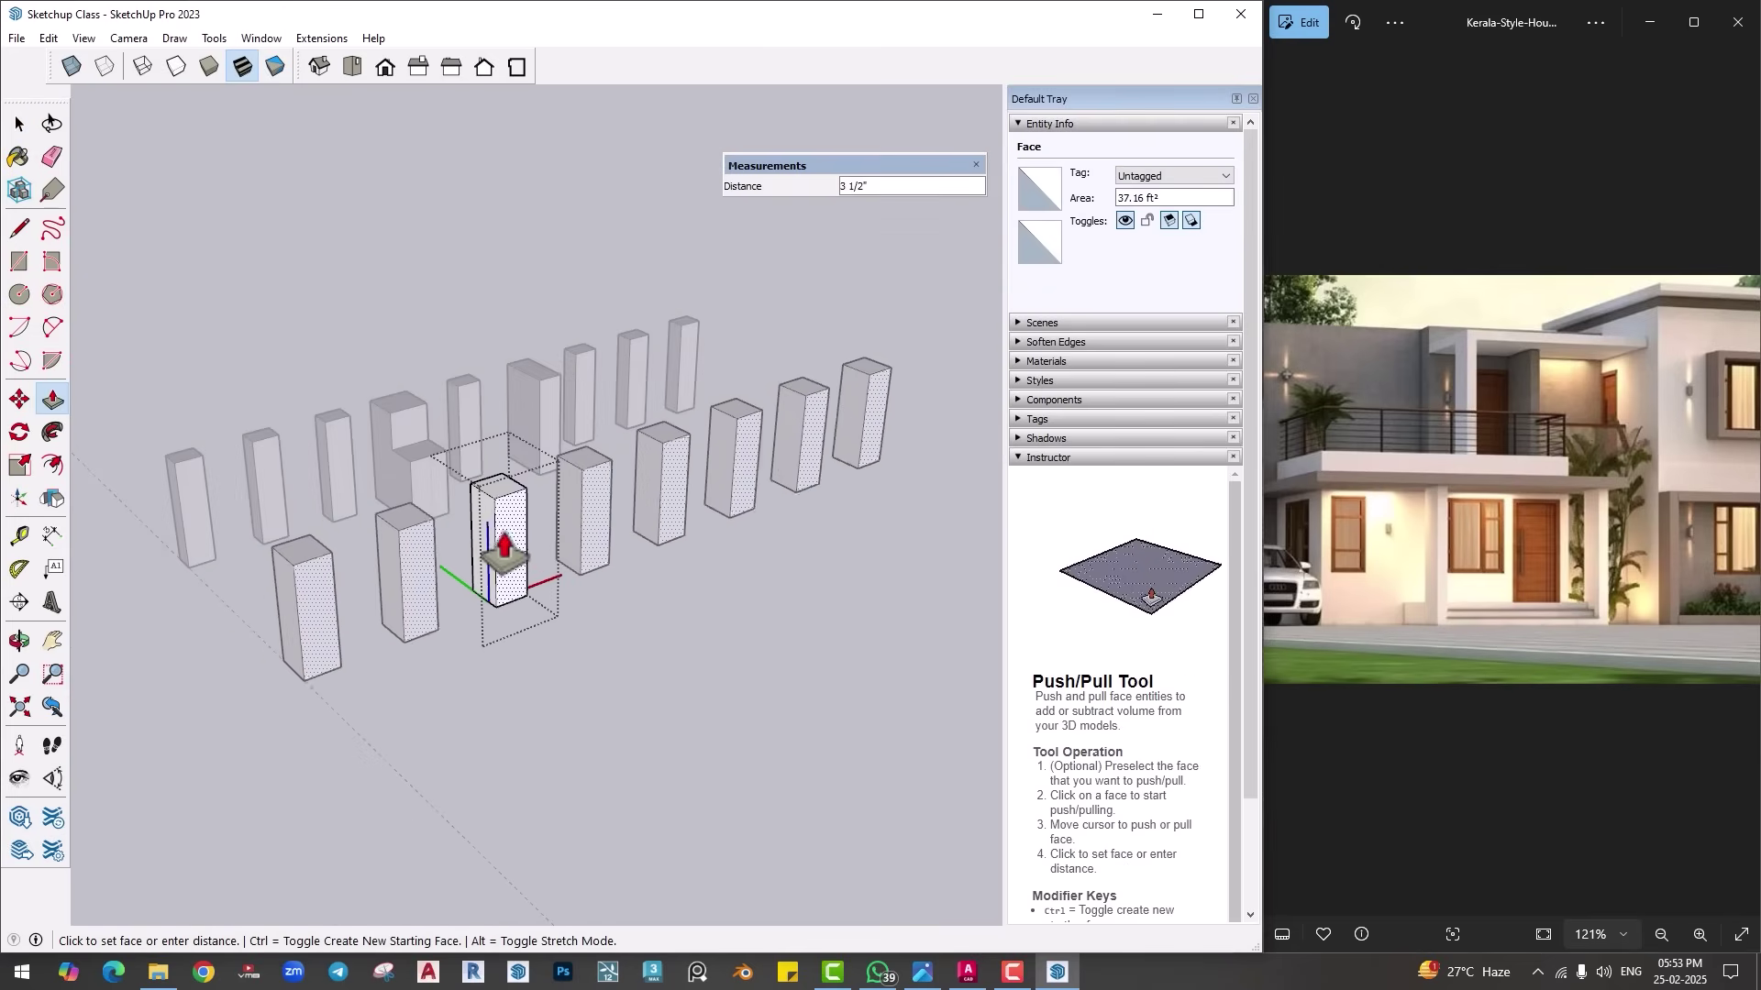
{"action": "left_click", "coordinate": [515, 587]}
{"action": "key", "text": "space"}
{"action": "left_click", "coordinate": [830, 510]}
{"action": "middle_click_drag", "start_coordinate": [830, 510], "coordinate": [764, 536]}
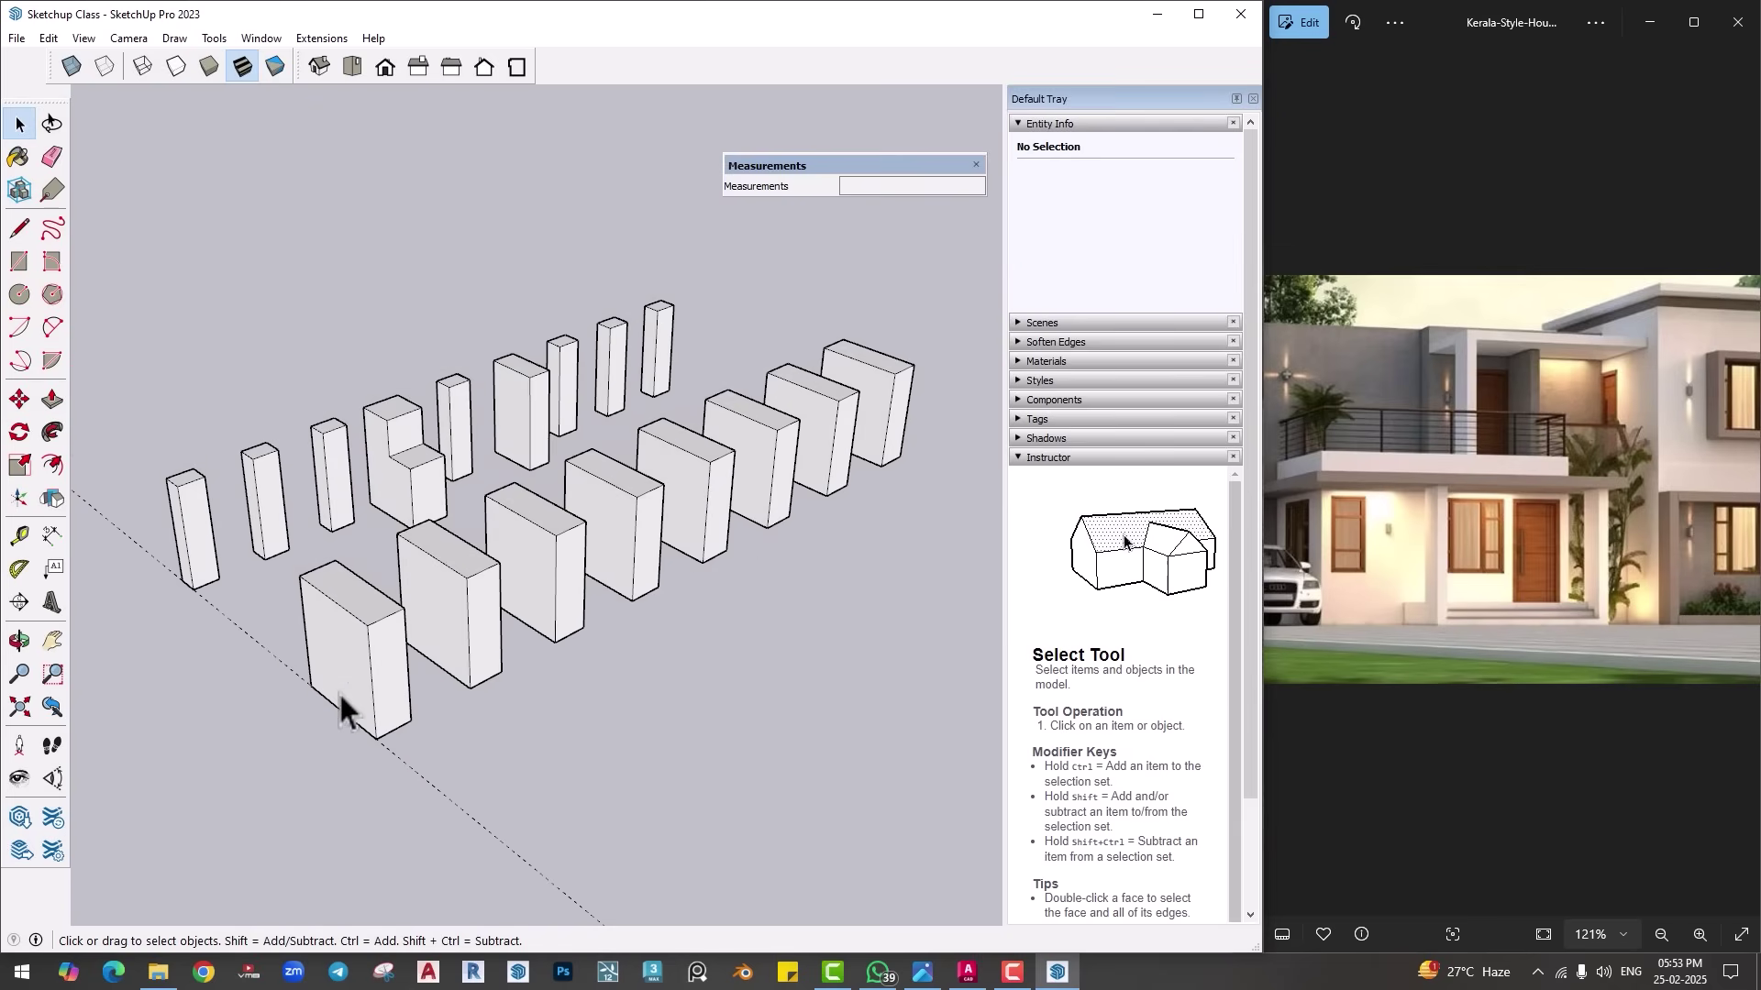
Step: Make the first box component in the front row unique
{"action": "middle_click_drag", "start_coordinate": [337, 691], "coordinate": [339, 631]}
{"action": "left_click", "coordinate": [339, 631]}
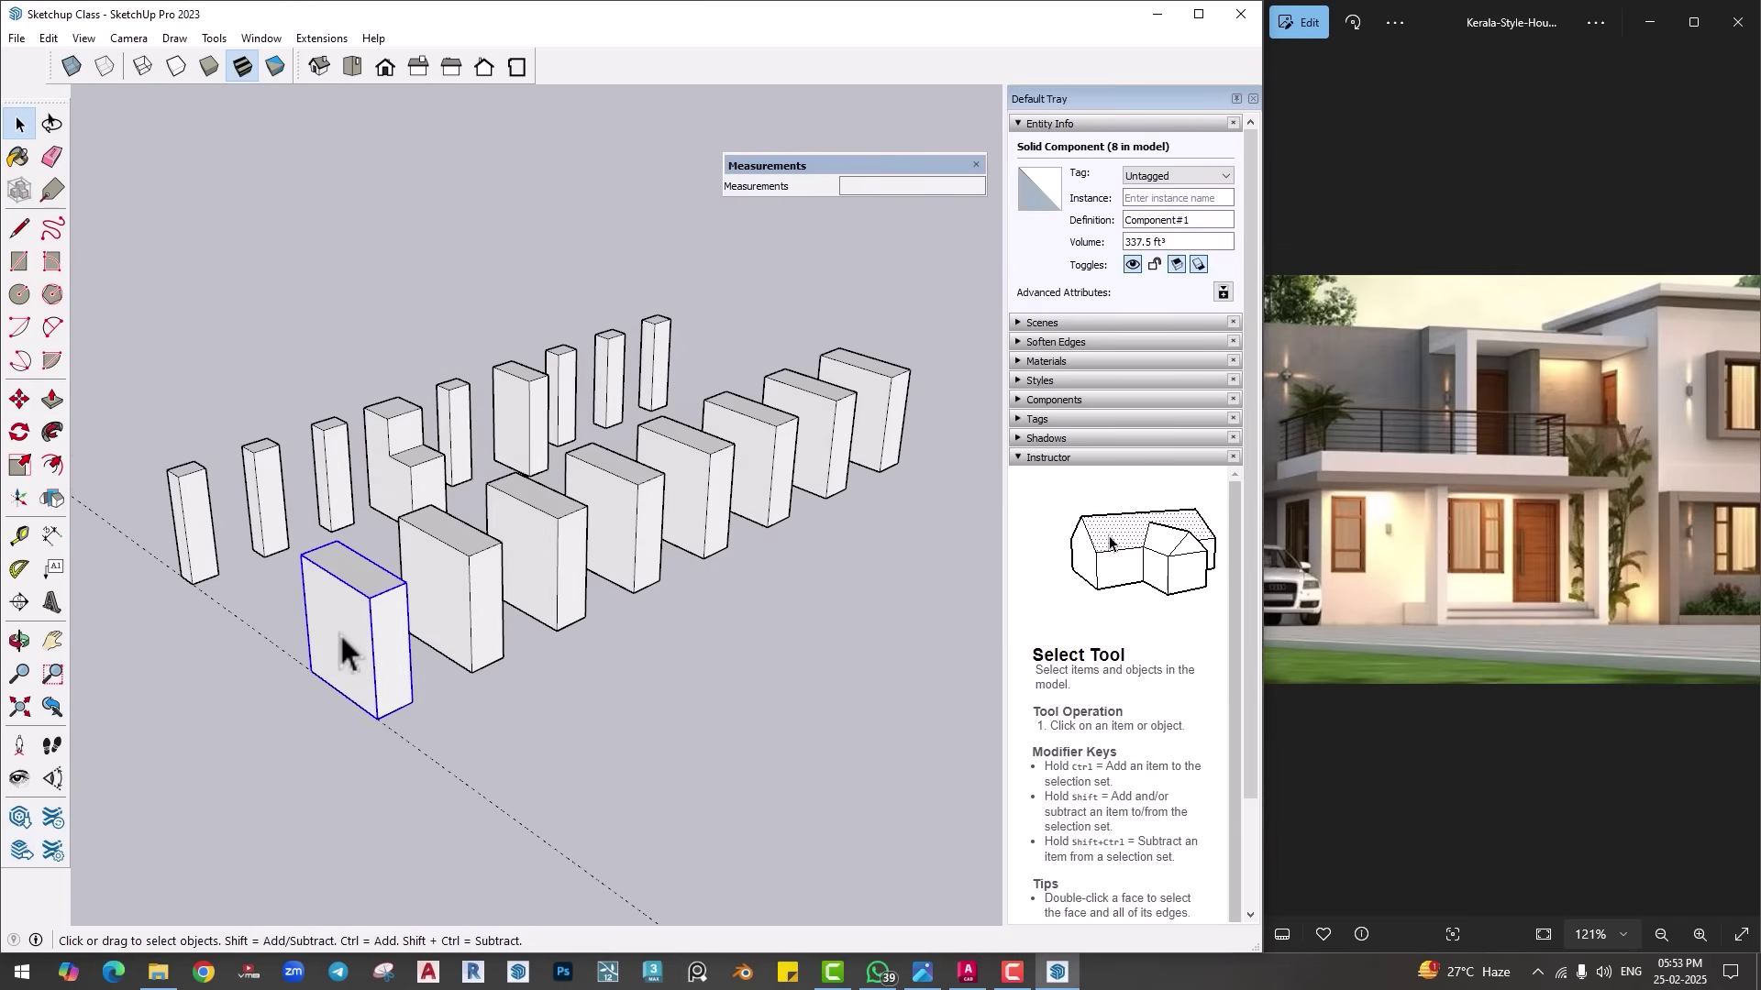
{"action": "right_click", "coordinate": [340, 630]}
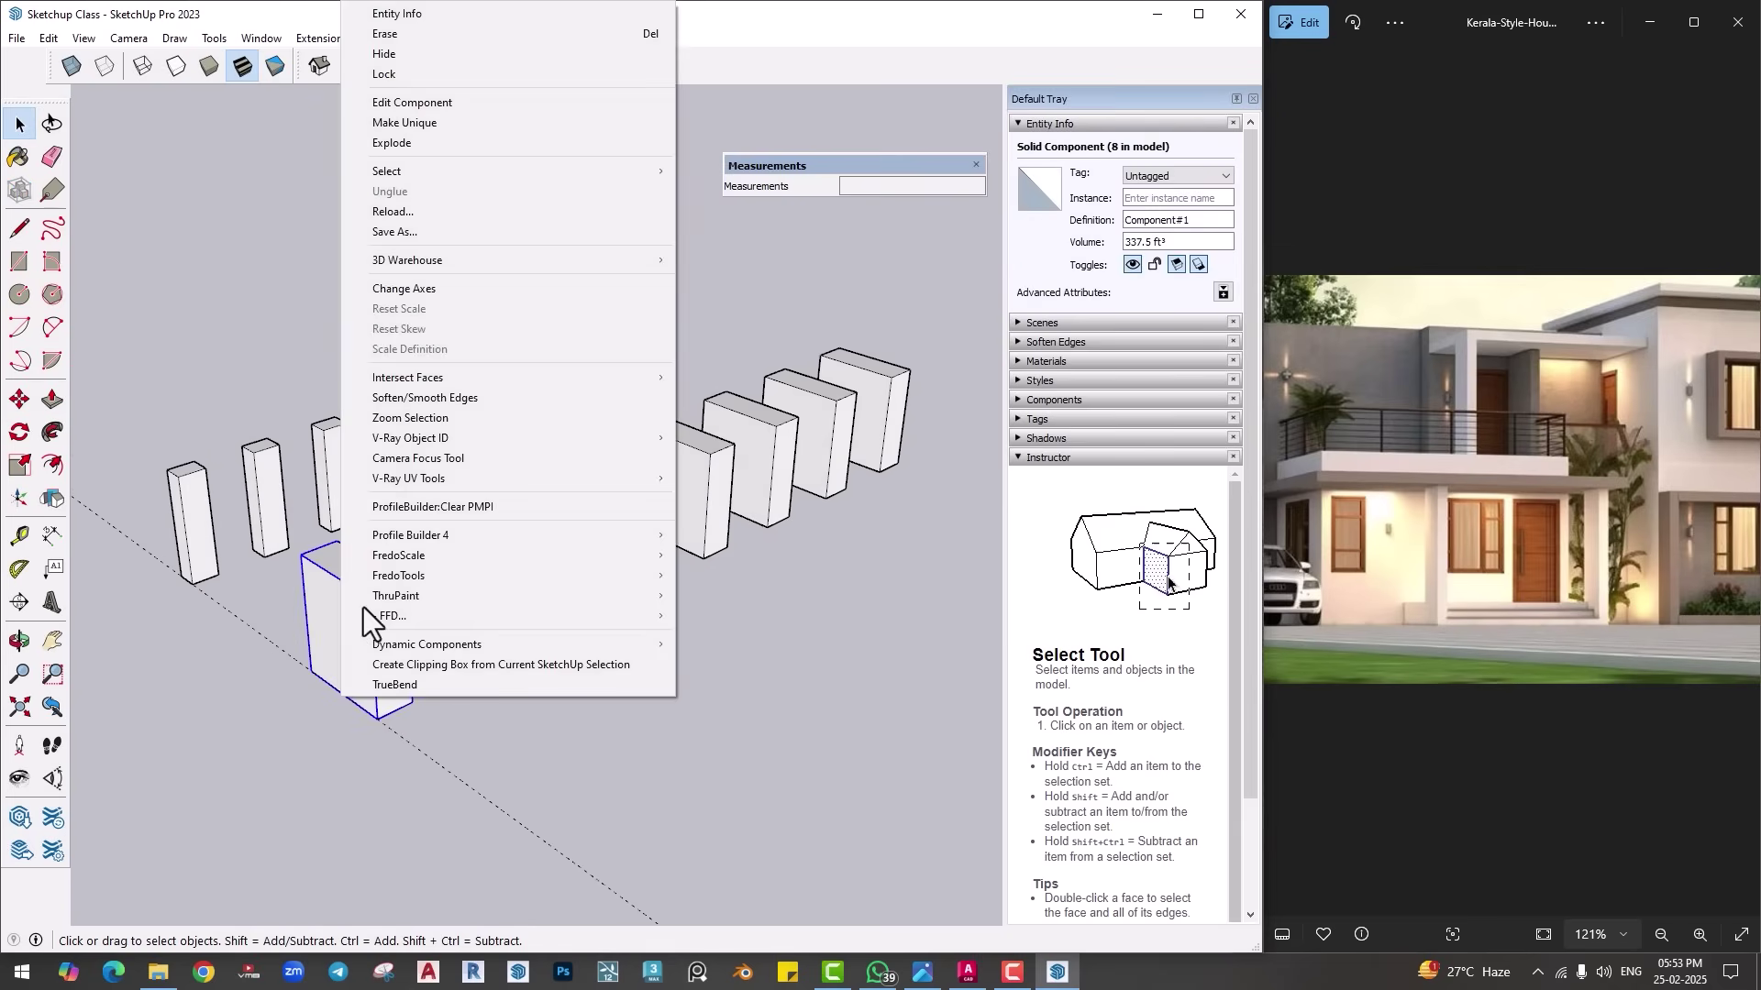
{"action": "left_click", "coordinate": [409, 125]}
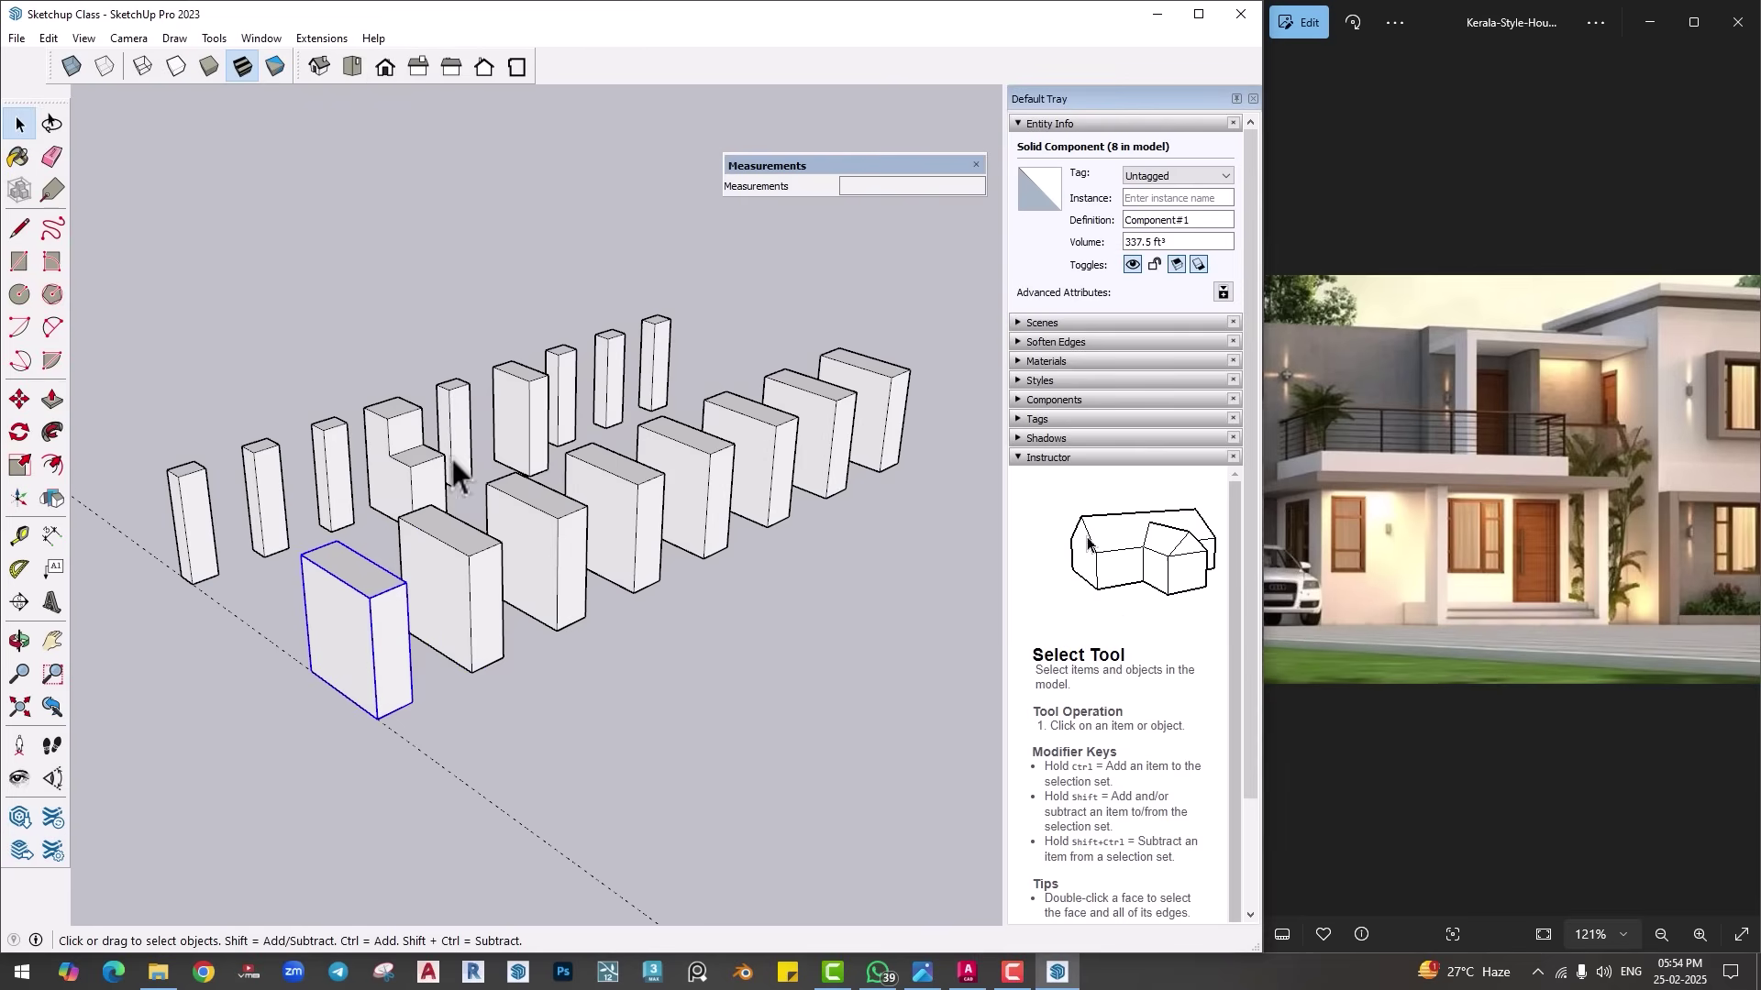
Step: Open the second component in the front row, Push/Pull its end face out about 11' 1 1/2", and exit it
{"action": "double_click", "coordinate": [470, 578]}
{"action": "key", "text": "p"}
{"action": "left_click_drag", "start_coordinate": [504, 606], "coordinate": [587, 653]}
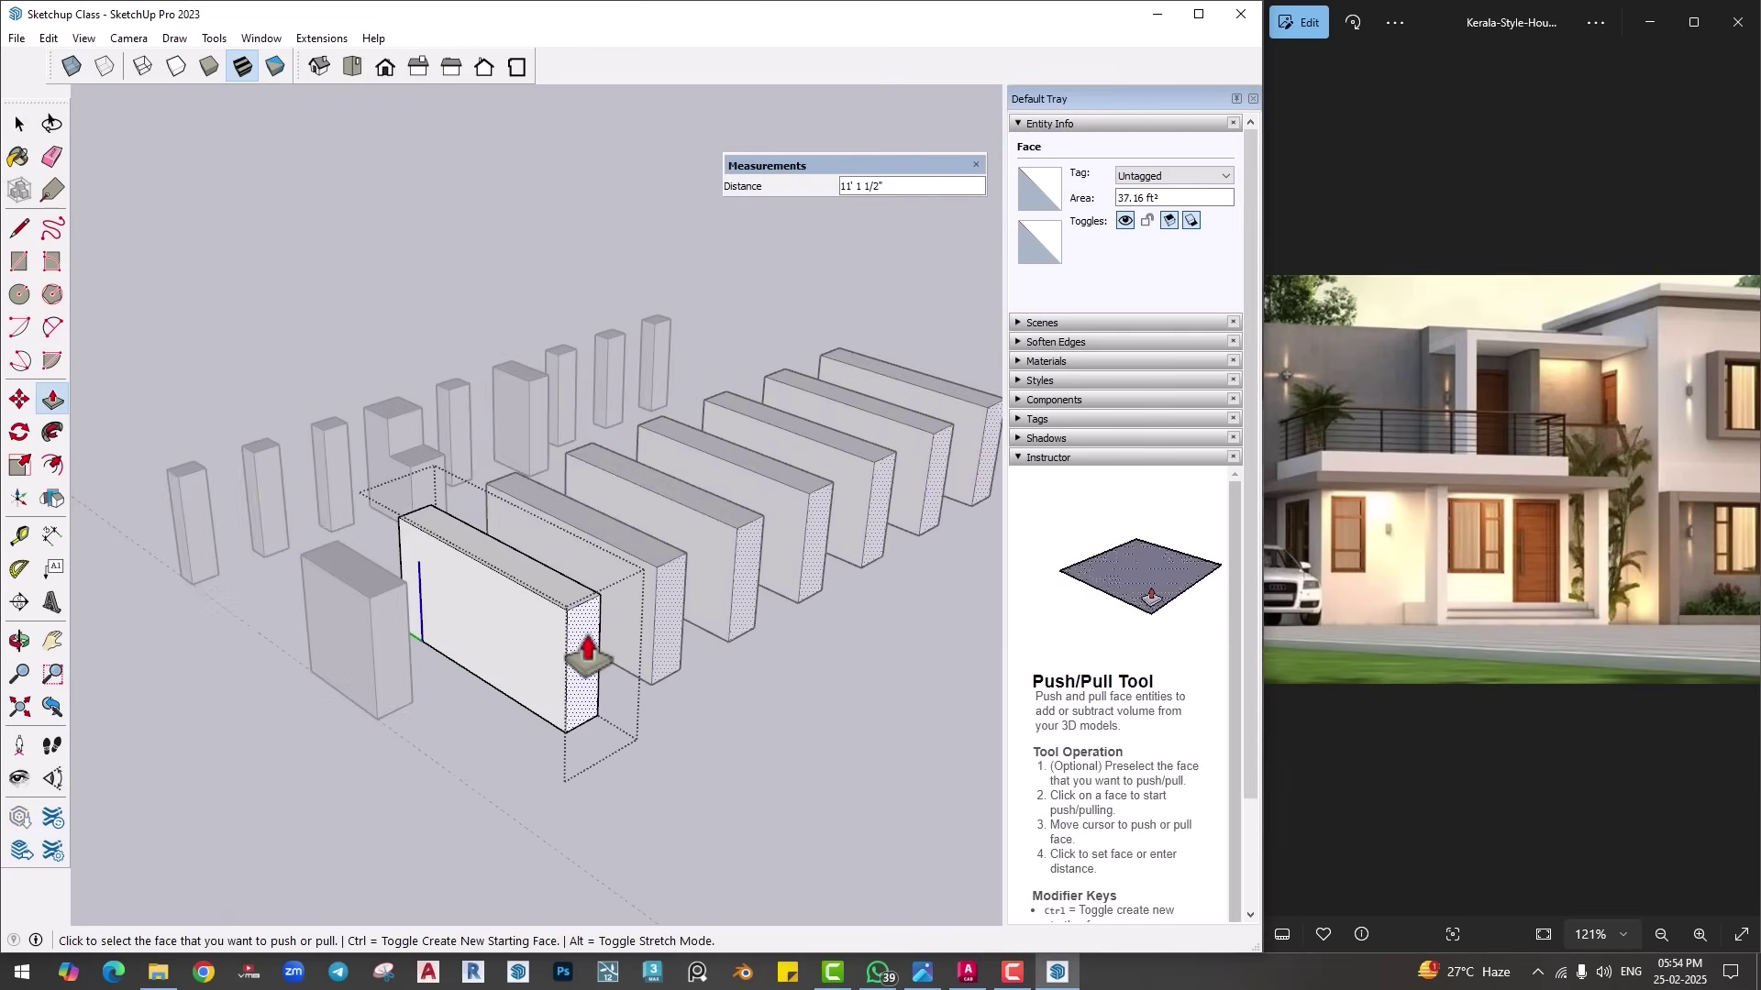
{"action": "key", "text": "space"}
{"action": "key", "text": "Escape"}
{"action": "left_click", "coordinate": [348, 576]}
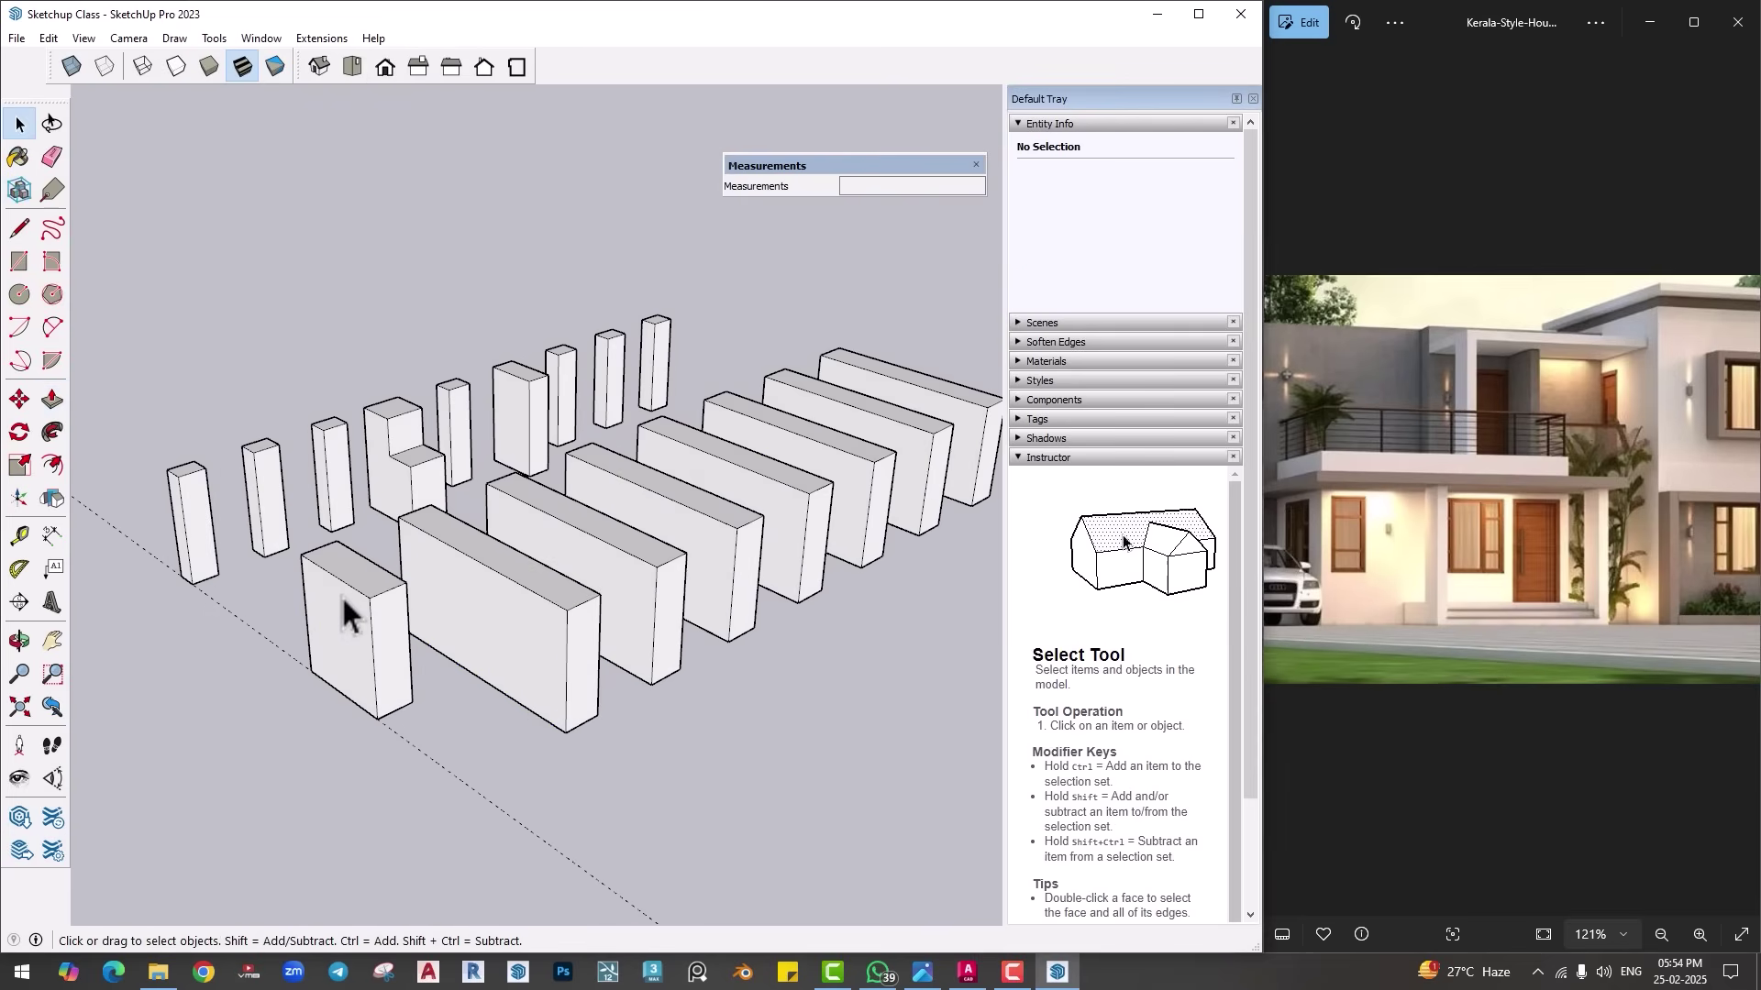
Step: Select three alternate long components, beginning with the second in the row, and make them unique together
{"action": "scroll", "coordinate": [448, 618], "scroll_direction": "down", "scroll_amount": 2}
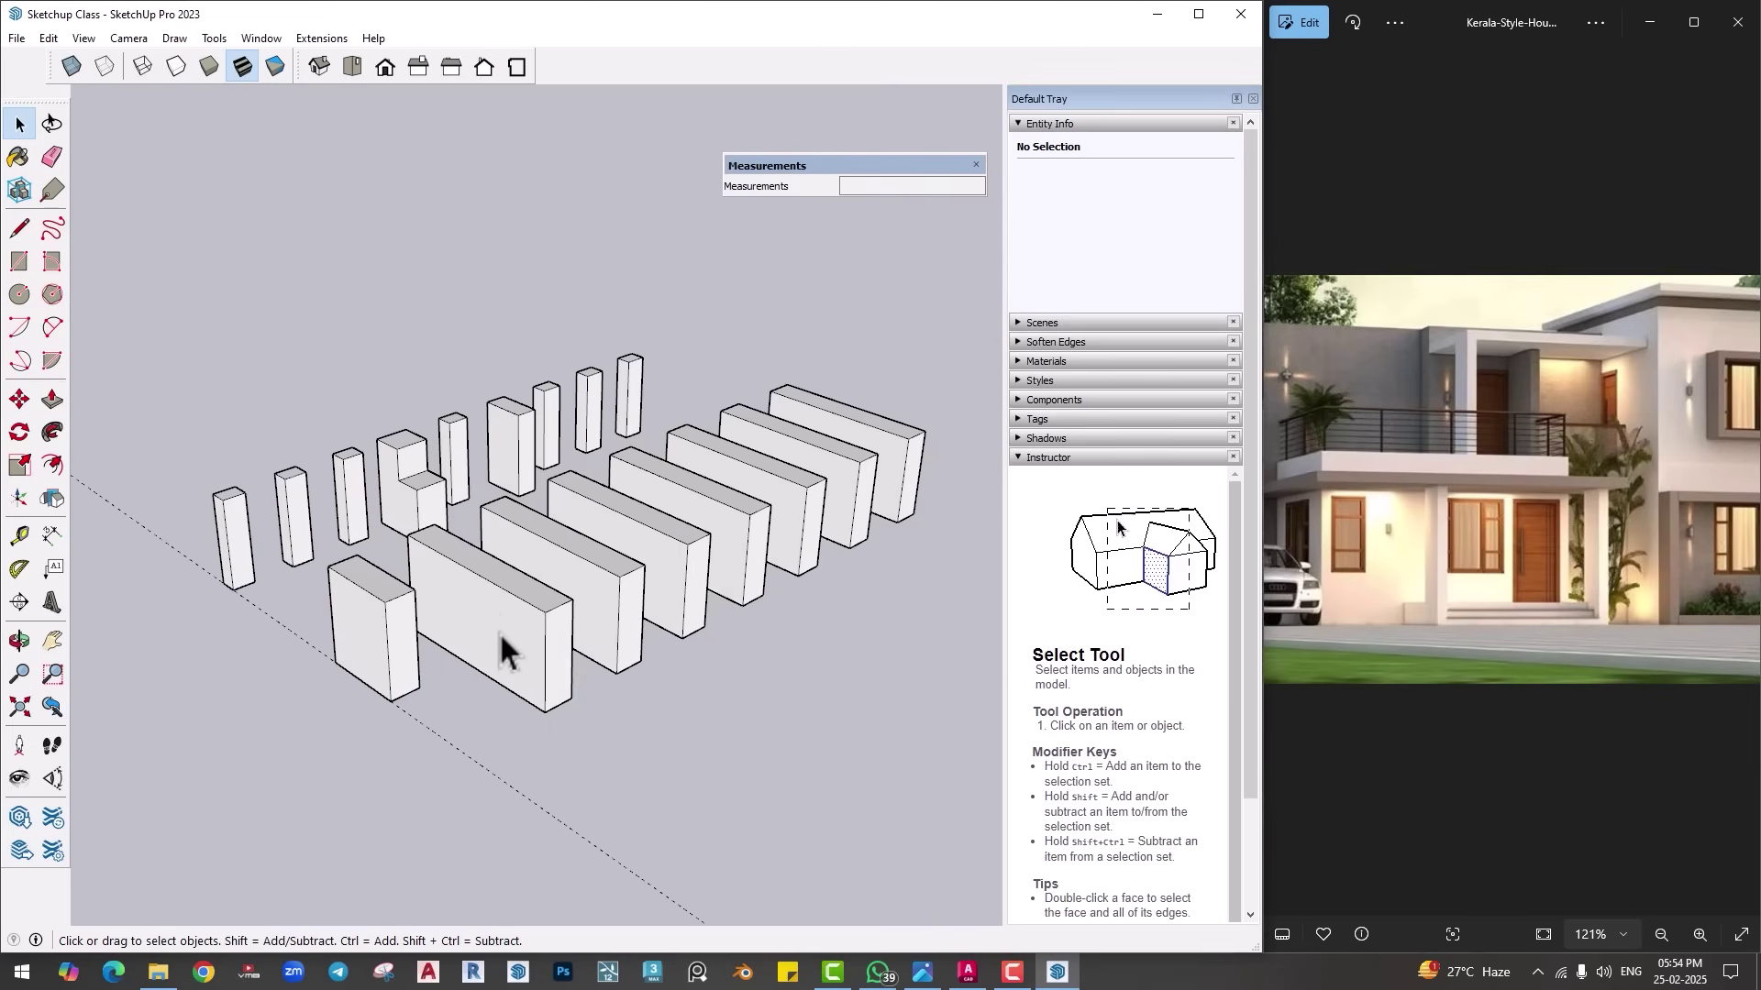
{"action": "left_click", "coordinate": [499, 631]}
{"action": "left_click", "coordinate": [675, 562], "text": "ctrl"}
{"action": "left_click", "coordinate": [788, 503], "text": "ctrl"}
{"action": "right_click", "coordinate": [788, 503]}
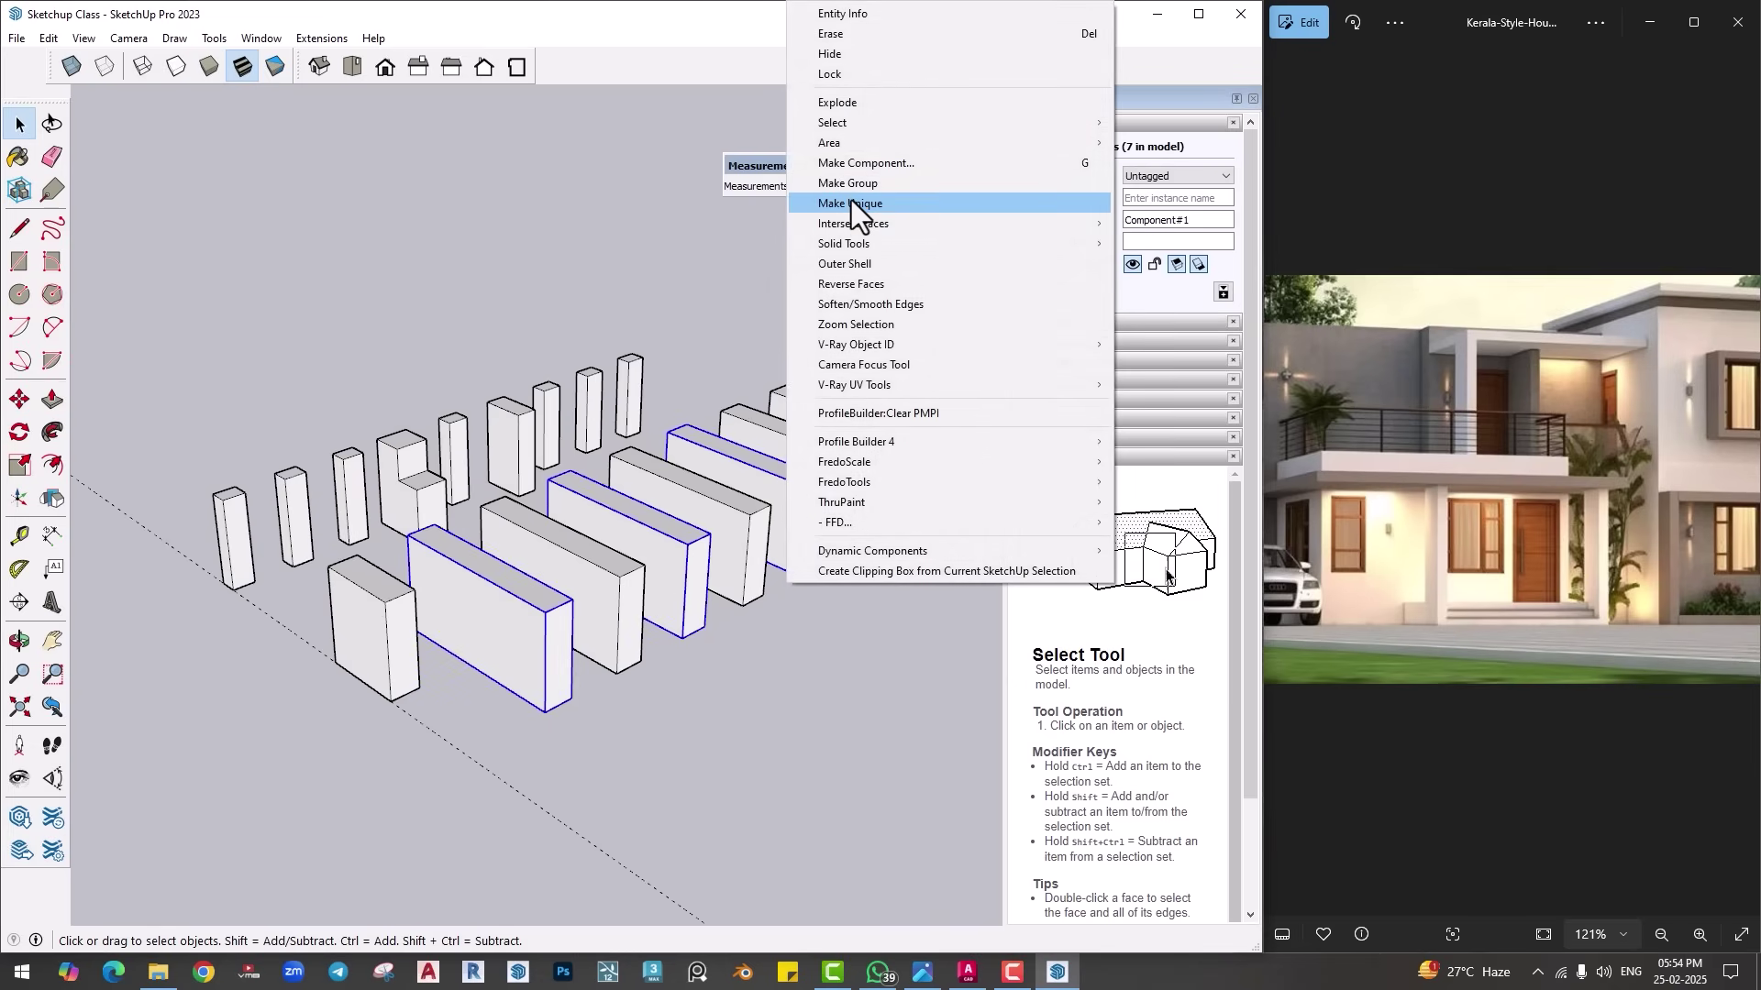
{"action": "key", "text": "Escape"}
Step: Open the nearest of the three unique components and Push/Pull its end face farther outward
{"action": "key", "text": "p"}
{"action": "left_click", "coordinate": [559, 674]}
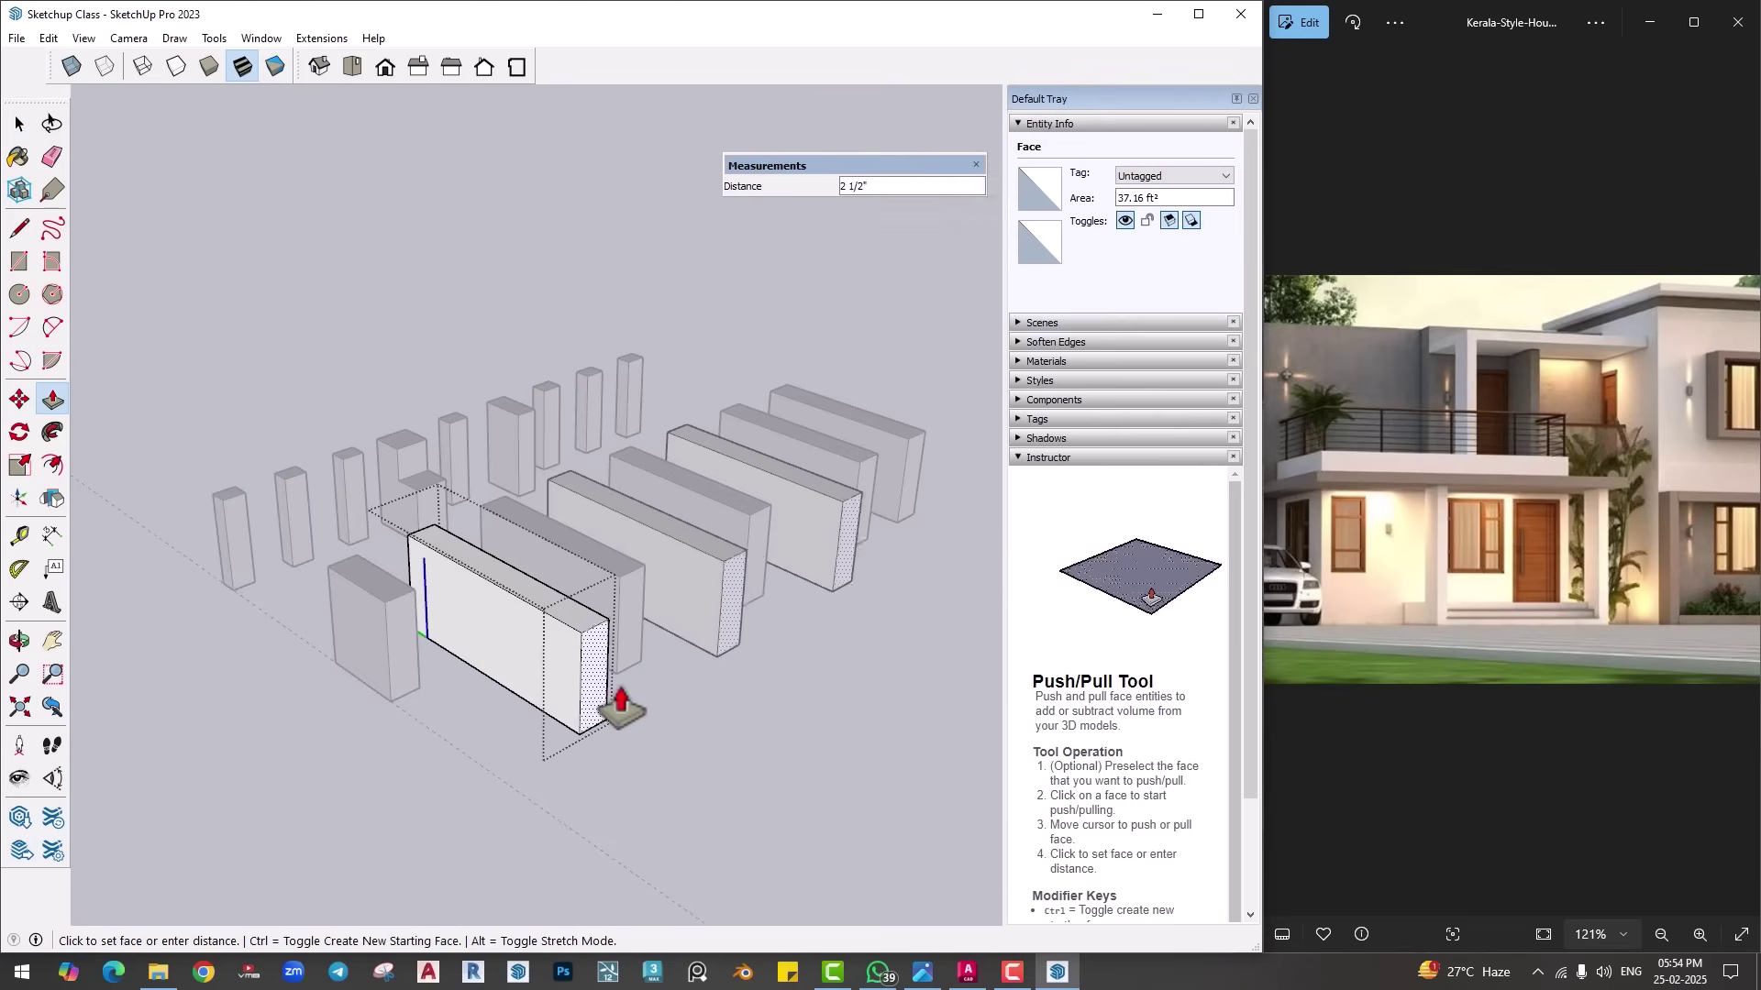
{"action": "key", "text": "Escape"}
{"action": "key", "text": "space"}
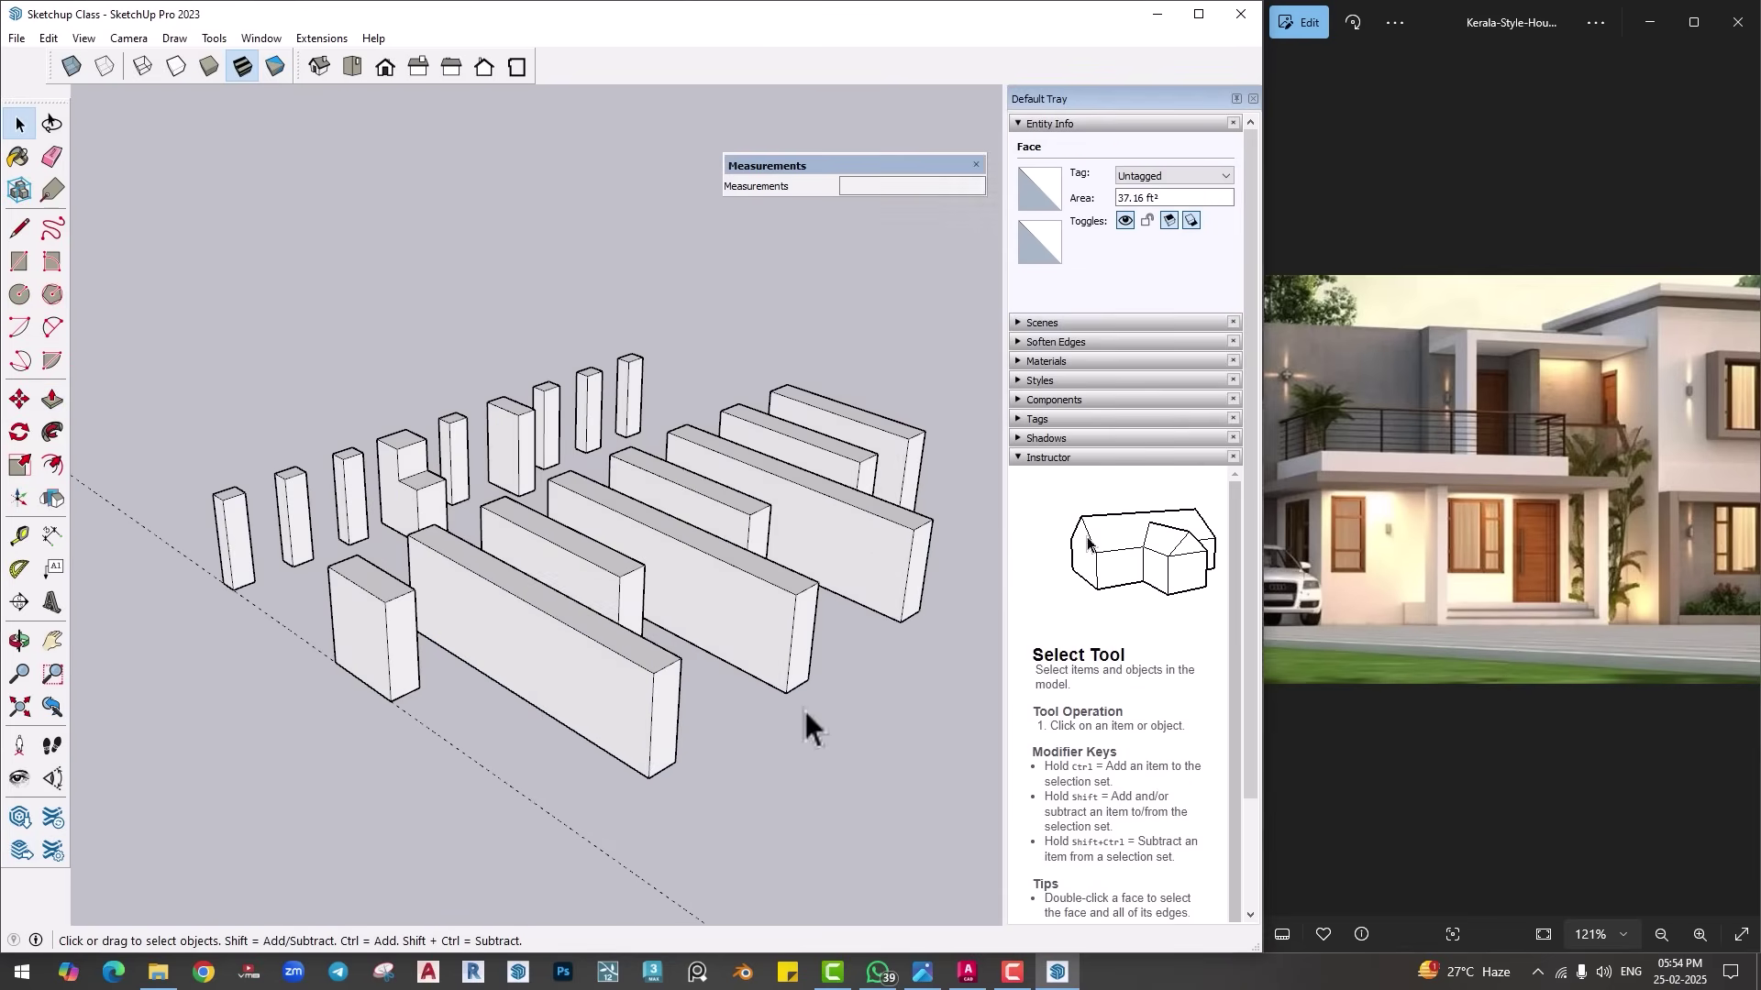
Step: Open one of the remaining linked components and Push/Pull its end face inward to shorten it
{"action": "key", "text": "p"}
{"action": "left_click", "coordinate": [609, 593]}
{"action": "left_click", "coordinate": [591, 594]}
{"action": "key", "text": "space"}
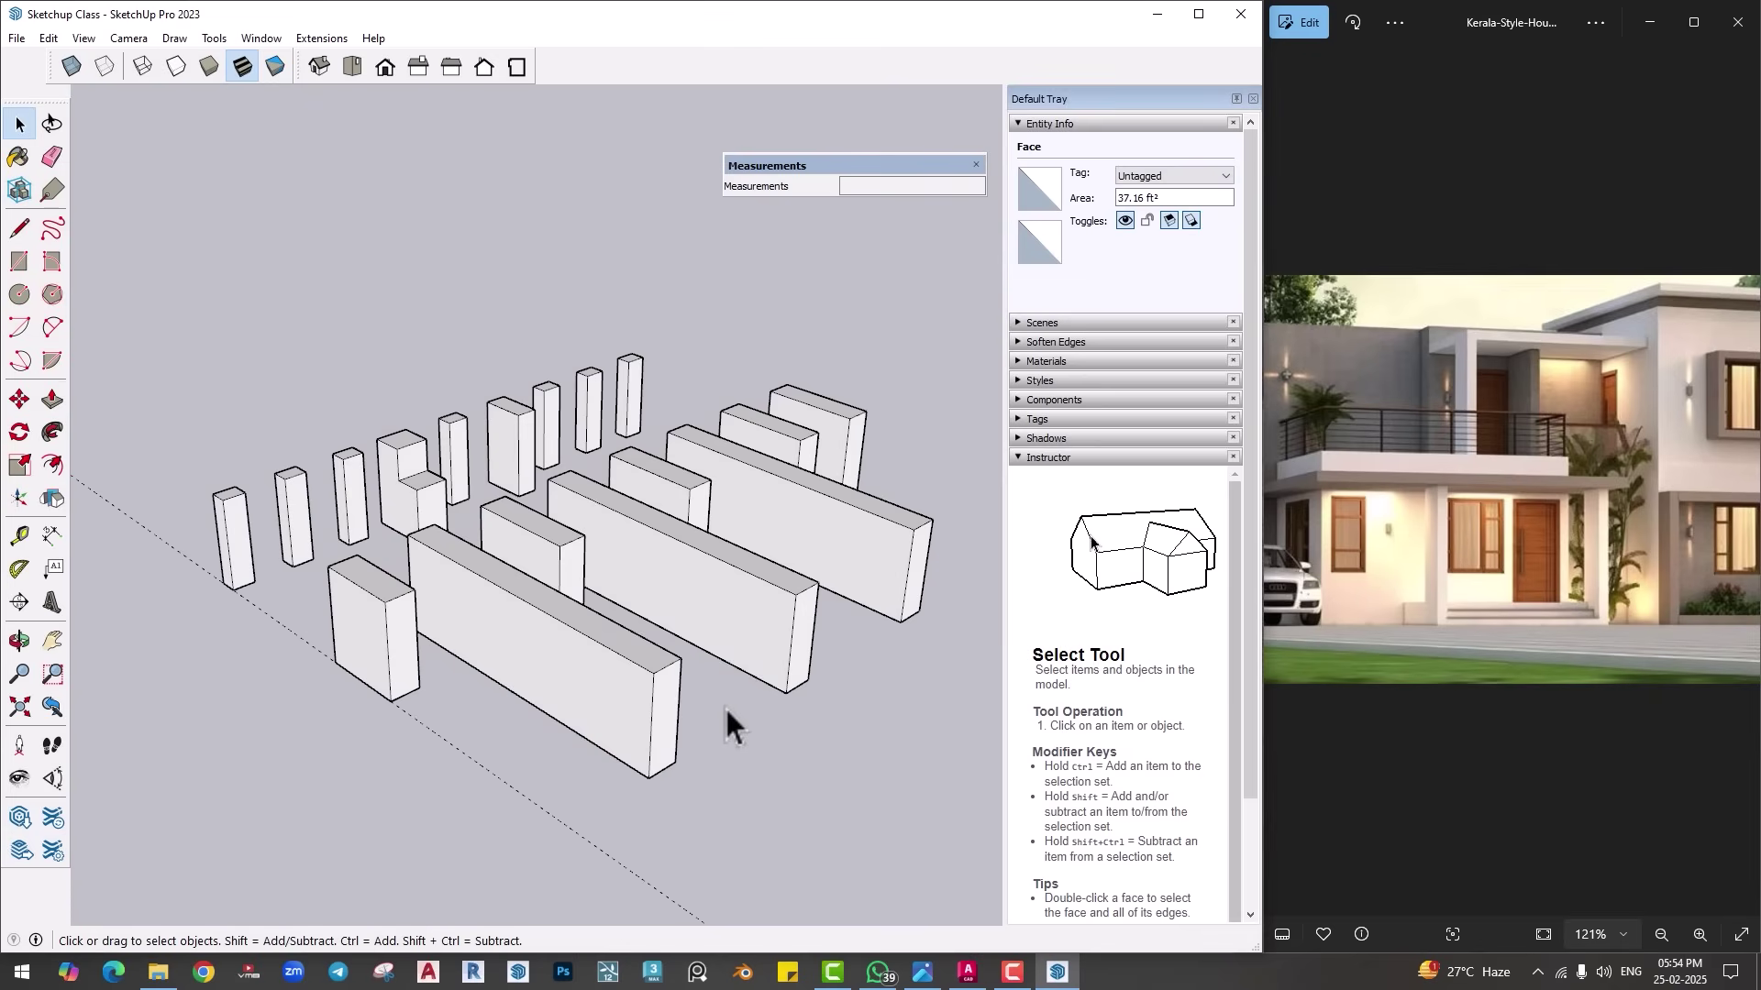
{"action": "left_click", "coordinate": [725, 709]}
Step: Select both rows of boxes together with the guide line and delete them
{"action": "scroll", "coordinate": [782, 664], "scroll_direction": "down", "scroll_amount": 2}
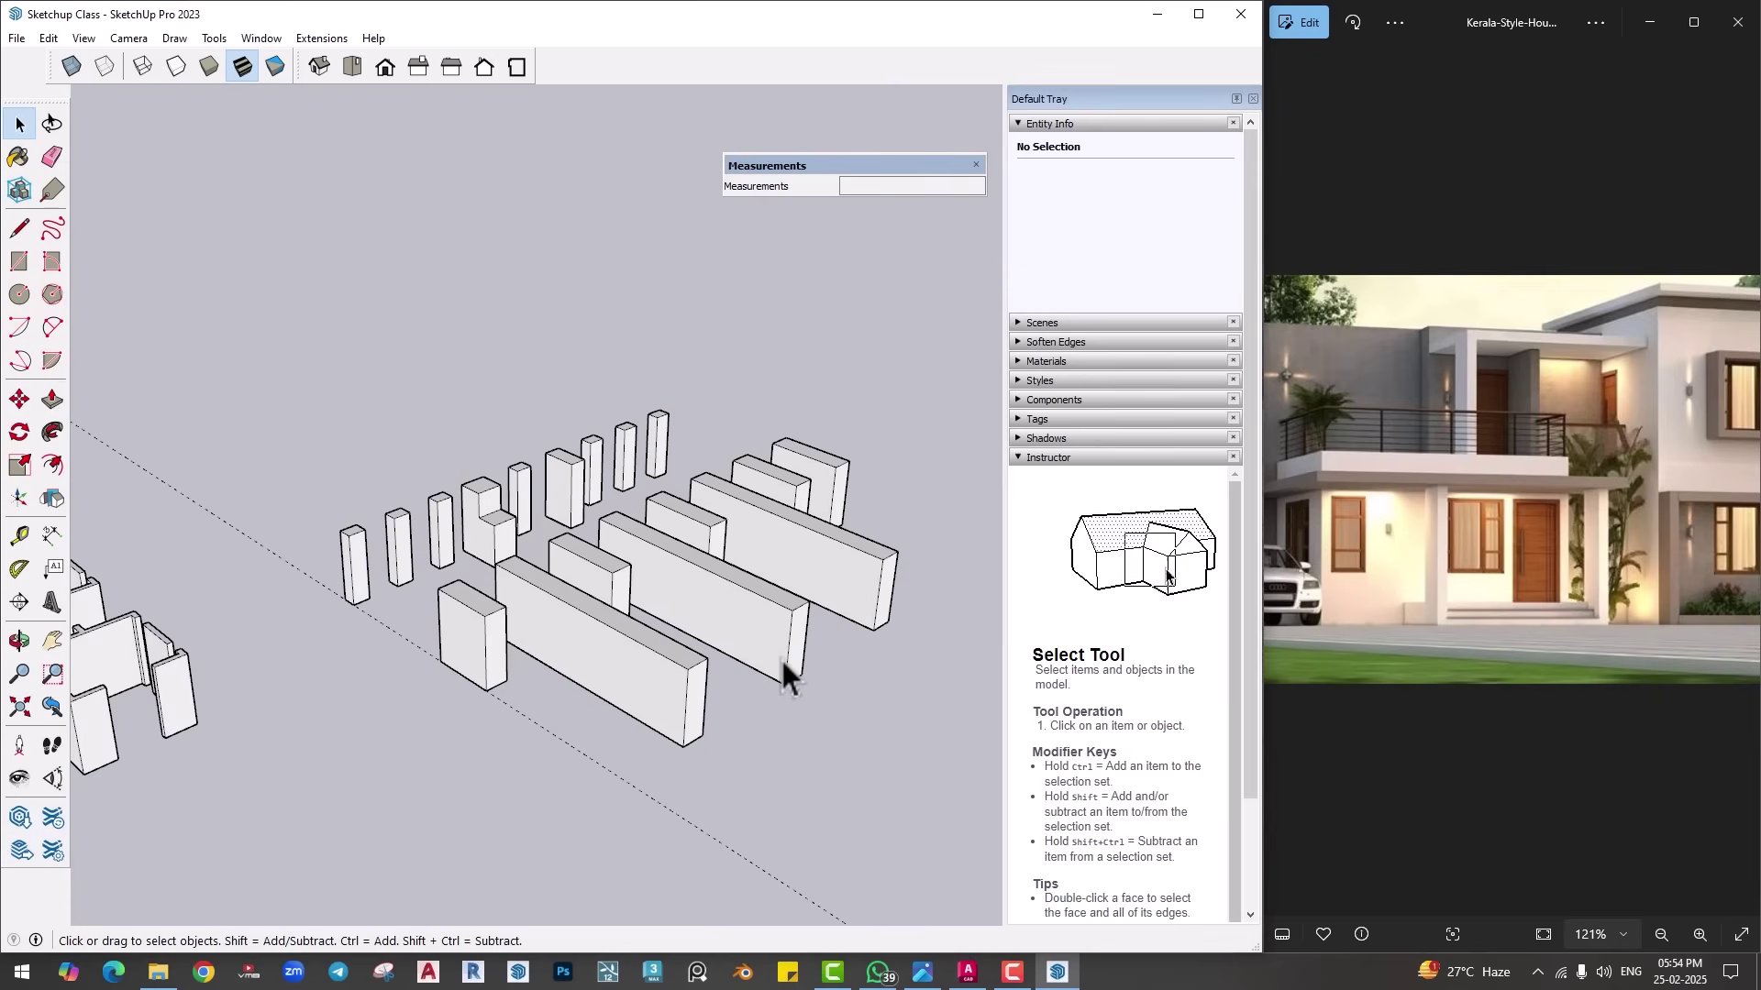
{"action": "left_click_drag", "start_coordinate": [394, 701], "coordinate": [389, 706]}
{"action": "key", "text": "Delete"}
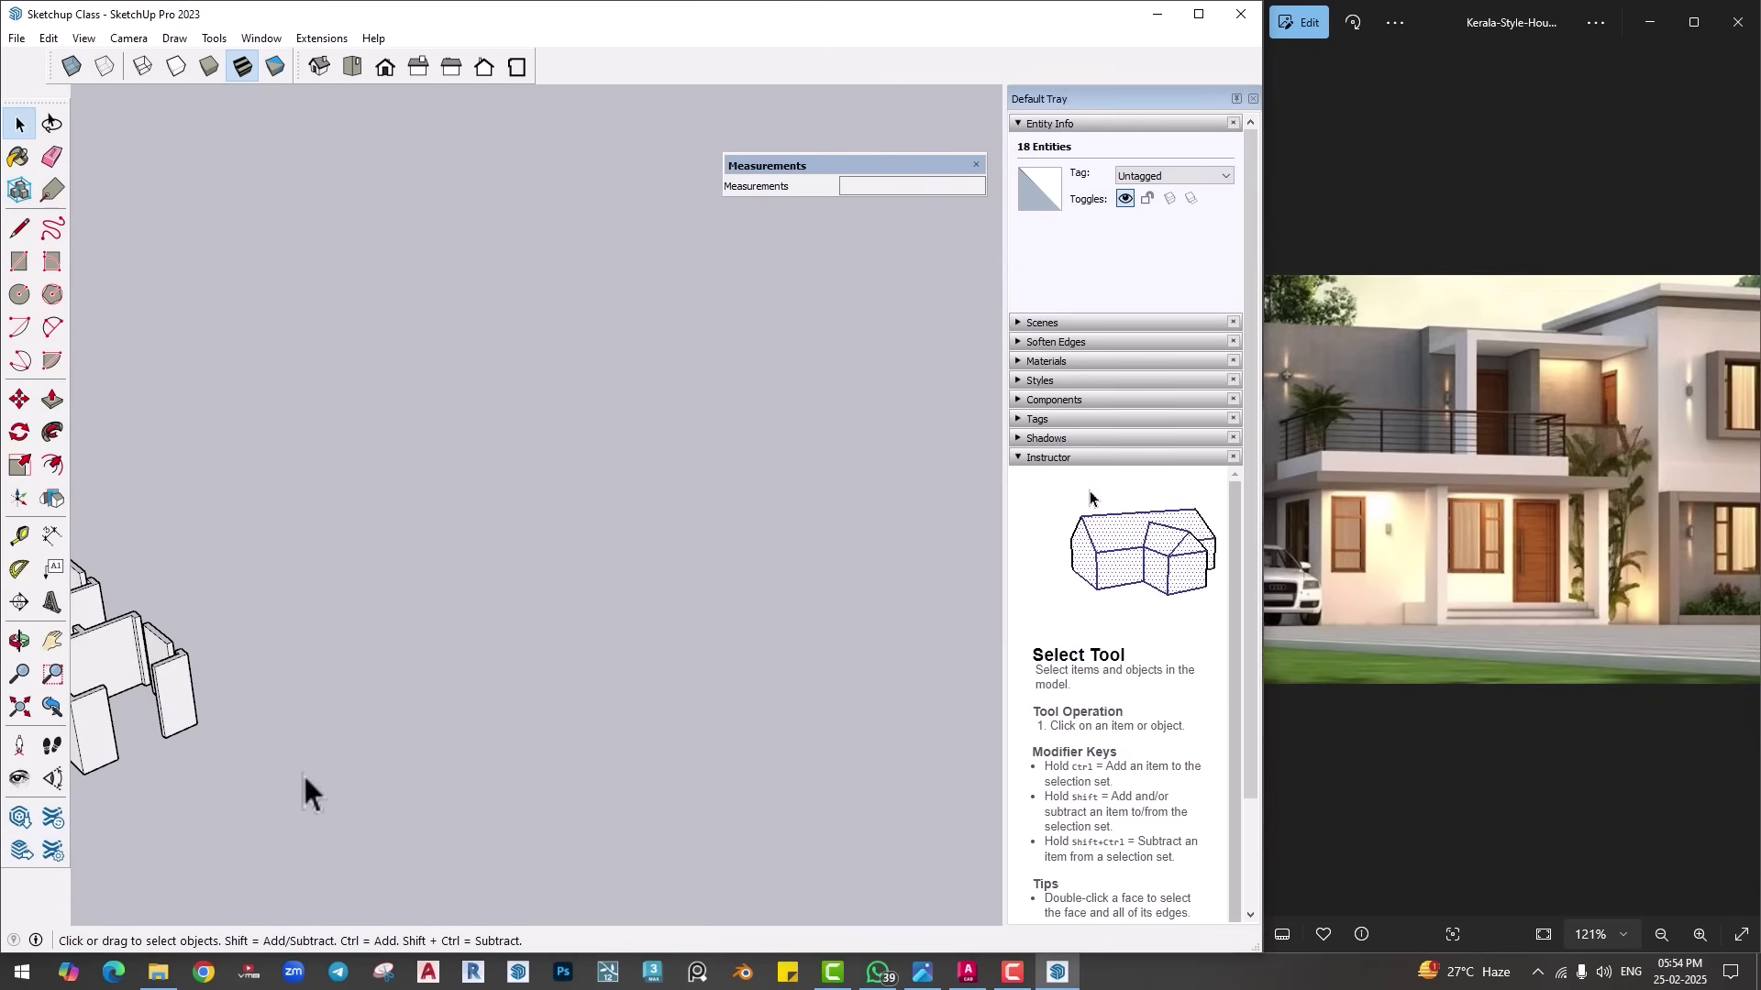
Step: Examine the front walls and openings of the house model and compare them with the reference elevation image
{"action": "middle_click_drag", "start_coordinate": [125, 719], "coordinate": [564, 631], "text": "shift"}
{"action": "scroll", "coordinate": [307, 712], "scroll_direction": "up", "scroll_amount": 3}
{"action": "scroll", "coordinate": [262, 734], "scroll_direction": "up", "scroll_amount": 2}
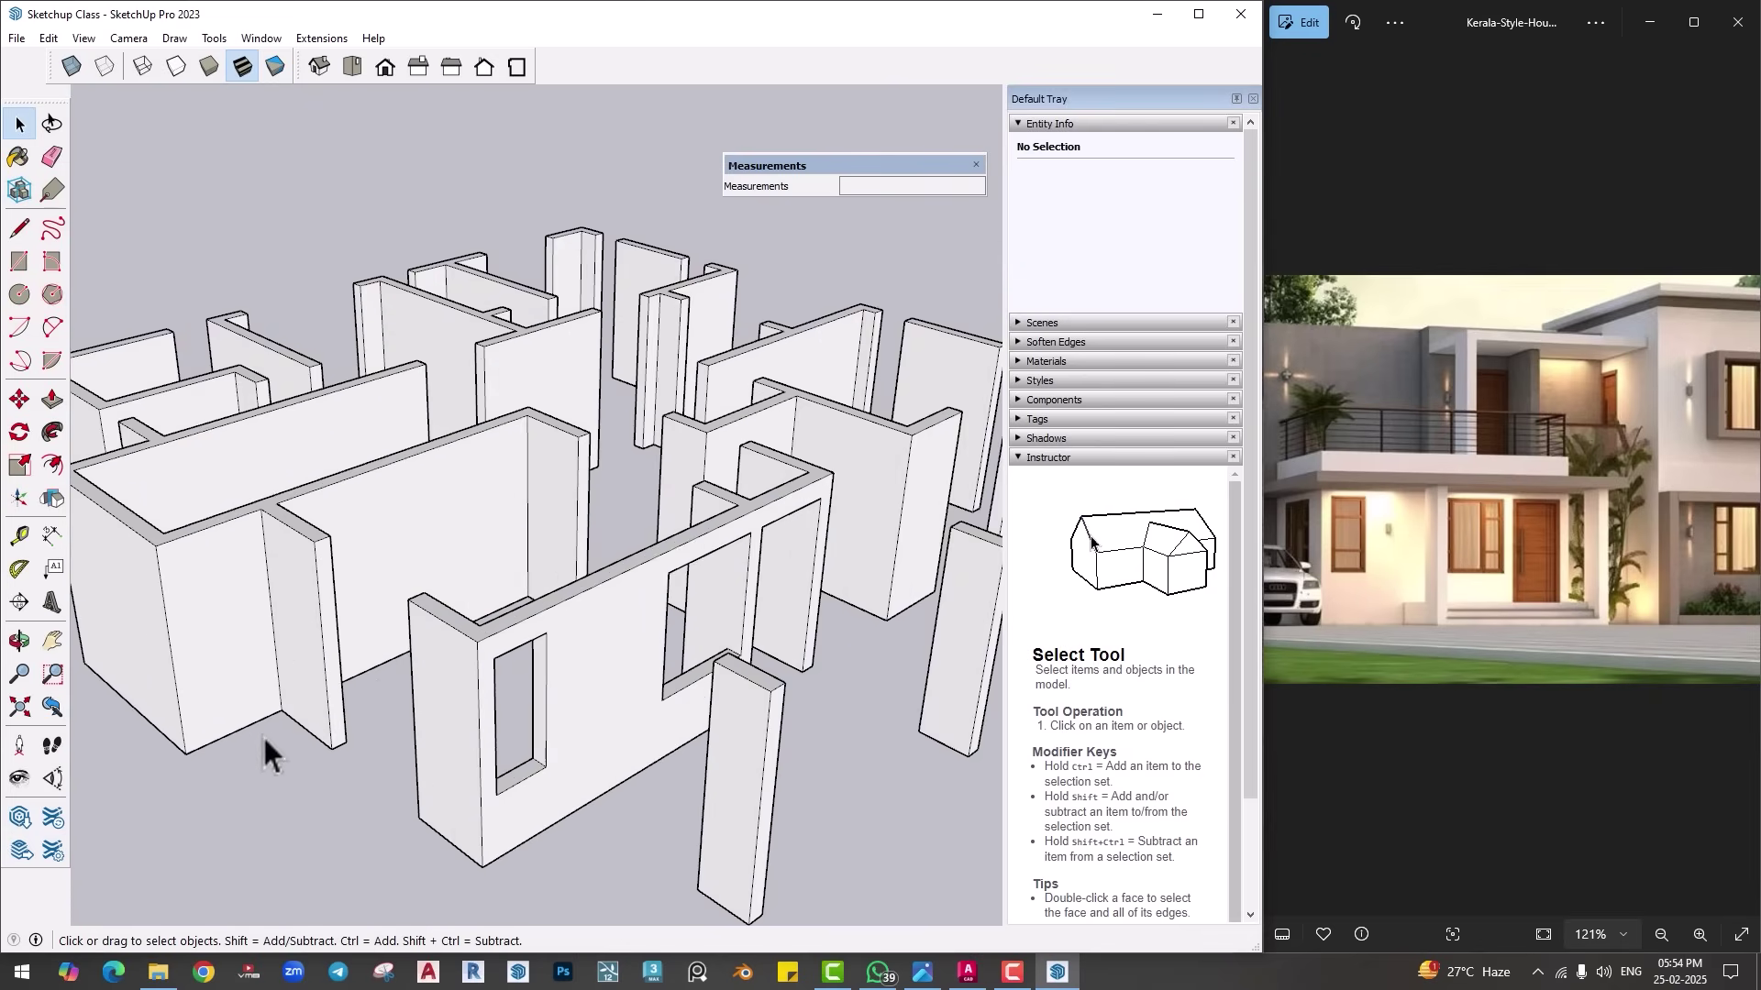
{"action": "mouse_move", "coordinate": [262, 733]}
{"action": "middle_mouse_down"}
{"action": "mouse_move", "coordinate": [548, 688]}
{"action": "mouse_move", "coordinate": [371, 694]}
{"action": "mouse_move", "coordinate": [444, 719]}
{"action": "mouse_move", "coordinate": [293, 680]}
{"action": "mouse_move", "coordinate": [774, 639]}
{"action": "mouse_move", "coordinate": [332, 636]}
{"action": "middle_mouse_up"}
{"action": "scroll", "coordinate": [374, 669], "scroll_direction": "down", "scroll_amount": 2}
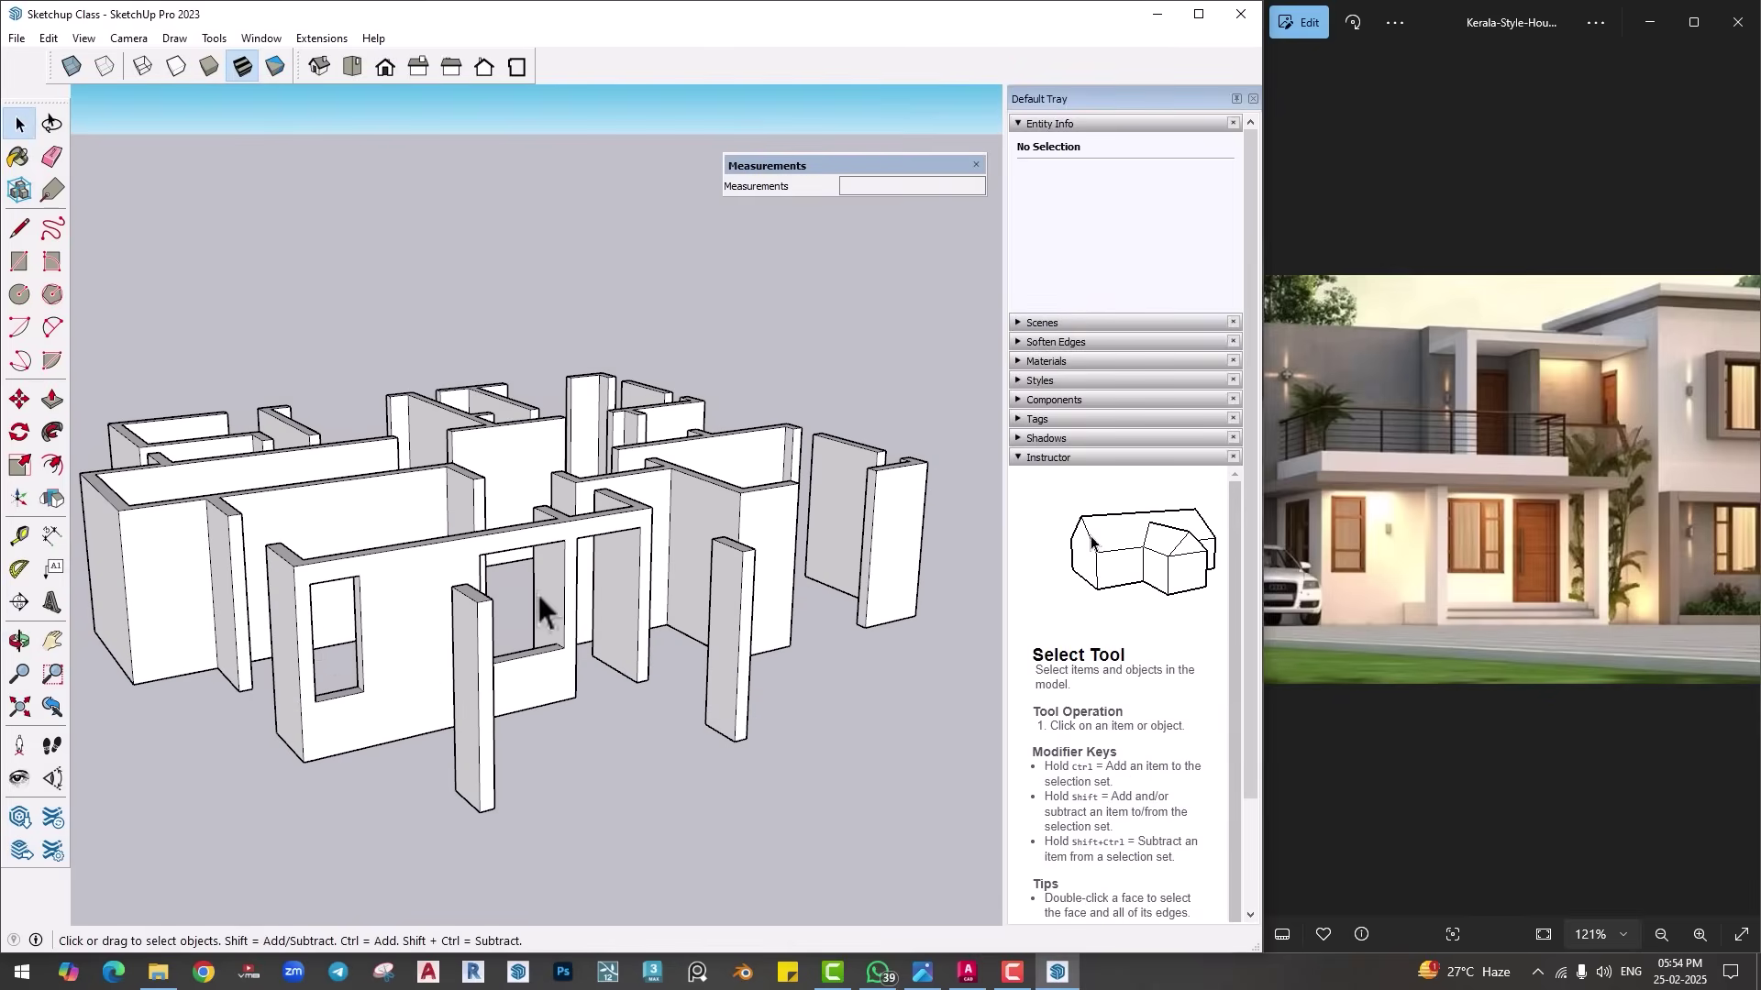
{"action": "mouse_move", "coordinate": [539, 605]}
{"action": "middle_mouse_down"}
{"action": "mouse_move", "coordinate": [680, 602]}
{"action": "mouse_move", "coordinate": [562, 637]}
{"action": "mouse_move", "coordinate": [739, 594]}
{"action": "mouse_move", "coordinate": [625, 591]}
{"action": "middle_mouse_up"}
{"action": "scroll", "coordinate": [1533, 622], "scroll_direction": "down", "scroll_amount": 2}
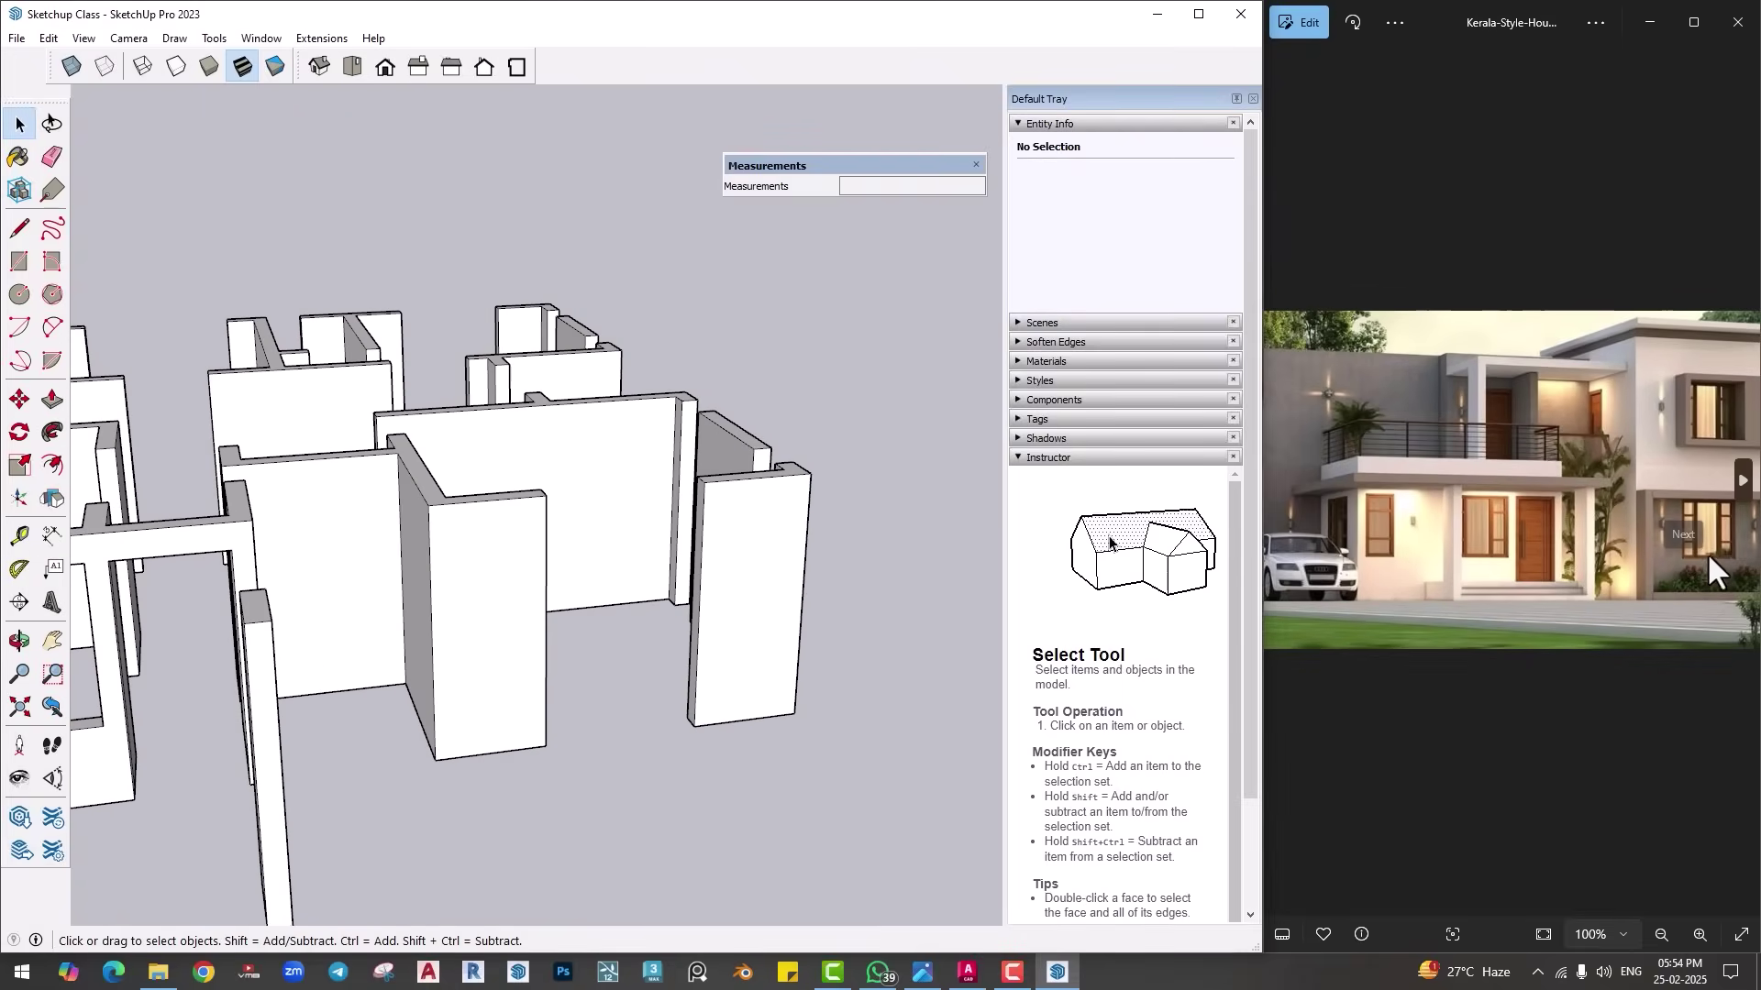
Step: Copy the top edge of the free wall end beside the large front gap 1' downward
{"action": "middle_click_drag", "start_coordinate": [917, 628], "coordinate": [896, 609]}
{"action": "scroll", "coordinate": [771, 523], "scroll_direction": "up", "scroll_amount": 3}
{"action": "mouse_move", "coordinate": [770, 522]}
{"action": "middle_mouse_down"}
{"action": "mouse_move", "coordinate": [813, 514]}
{"action": "mouse_move", "coordinate": [788, 450]}
{"action": "middle_mouse_up"}
{"action": "left_click", "coordinate": [796, 354]}
{"action": "middle_click_drag", "start_coordinate": [796, 354], "coordinate": [801, 433]}
{"action": "key", "text": "m"}
{"action": "key", "text": "ctrl"}
{"action": "left_click", "coordinate": [799, 326]}
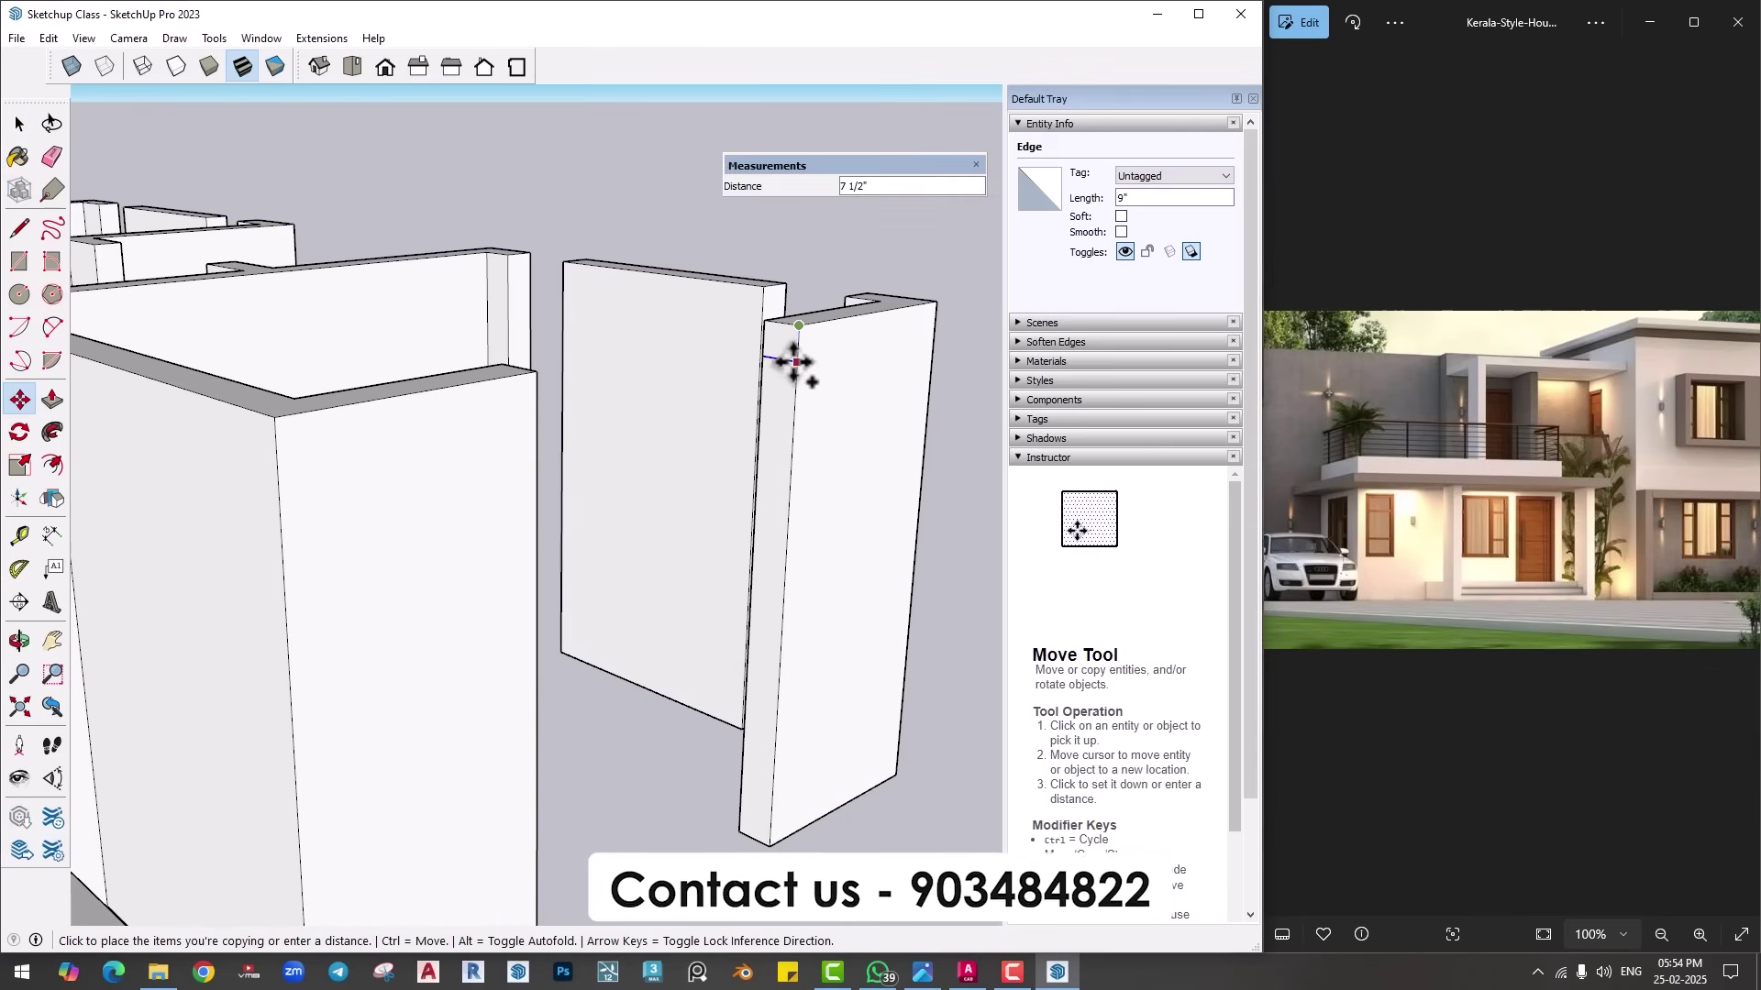
{"action": "type", "text": "1'"}
{"action": "key", "text": "Return"}
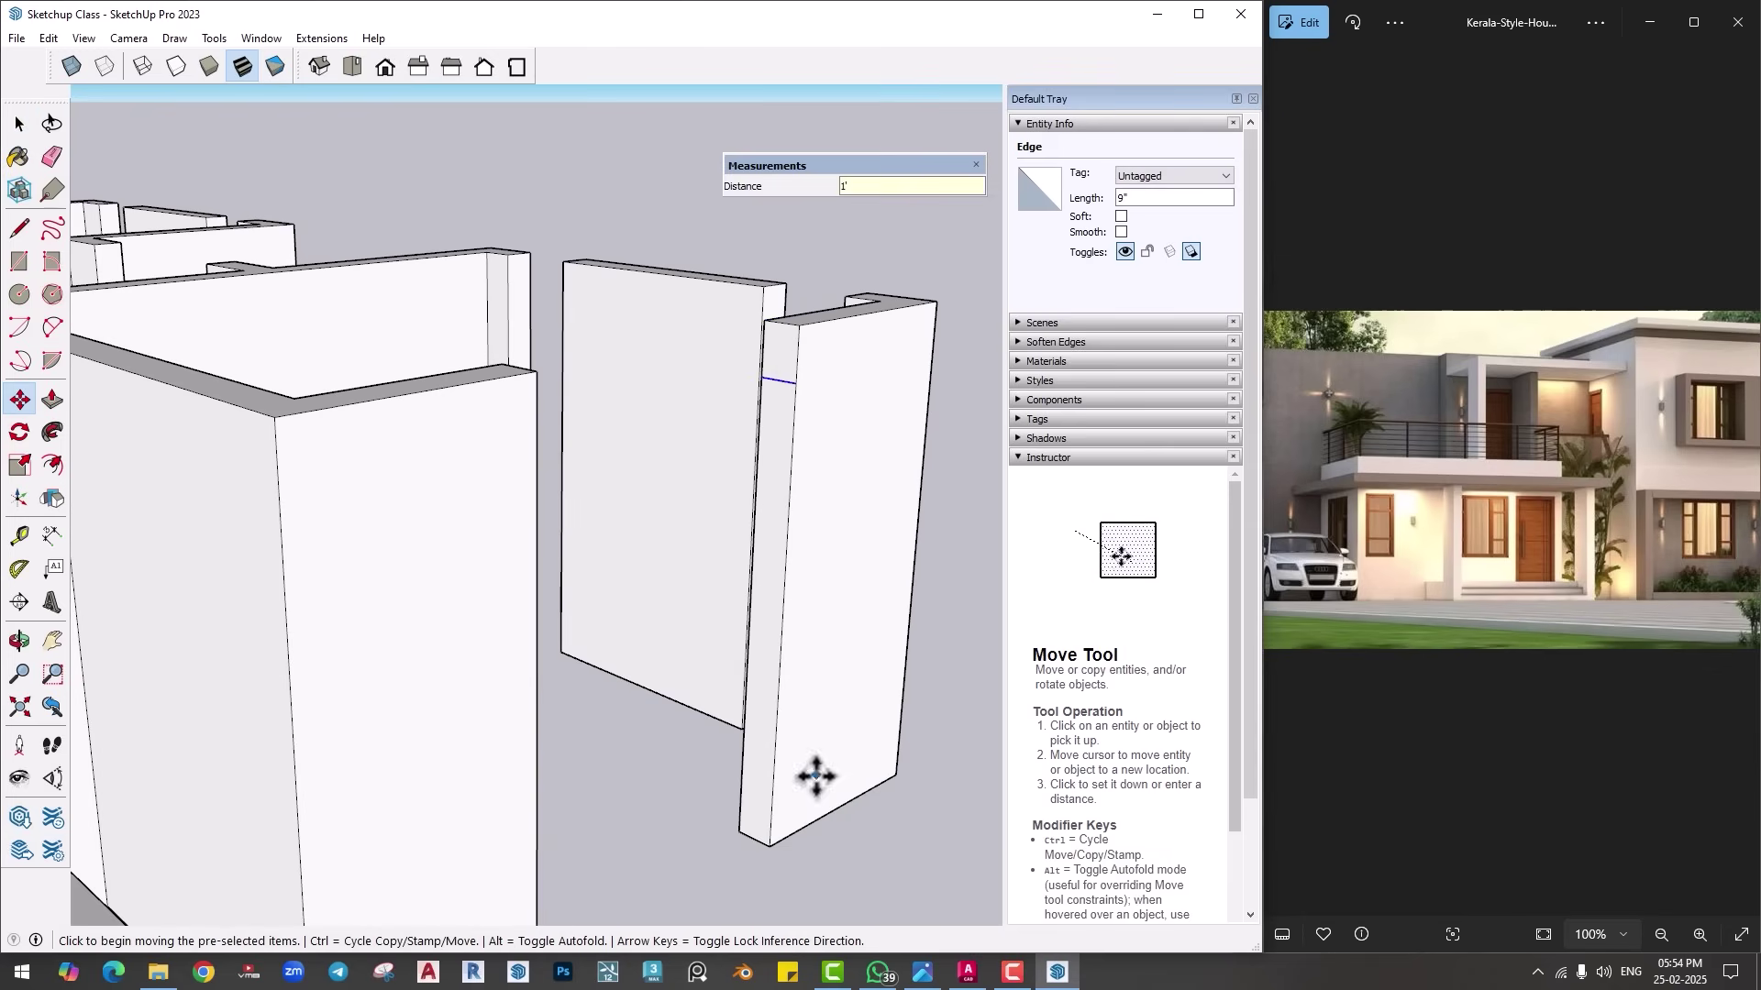
Step: Copy the bottom edge of the same wall end 3' upward
{"action": "key", "text": "space"}
{"action": "left_click", "coordinate": [755, 835]}
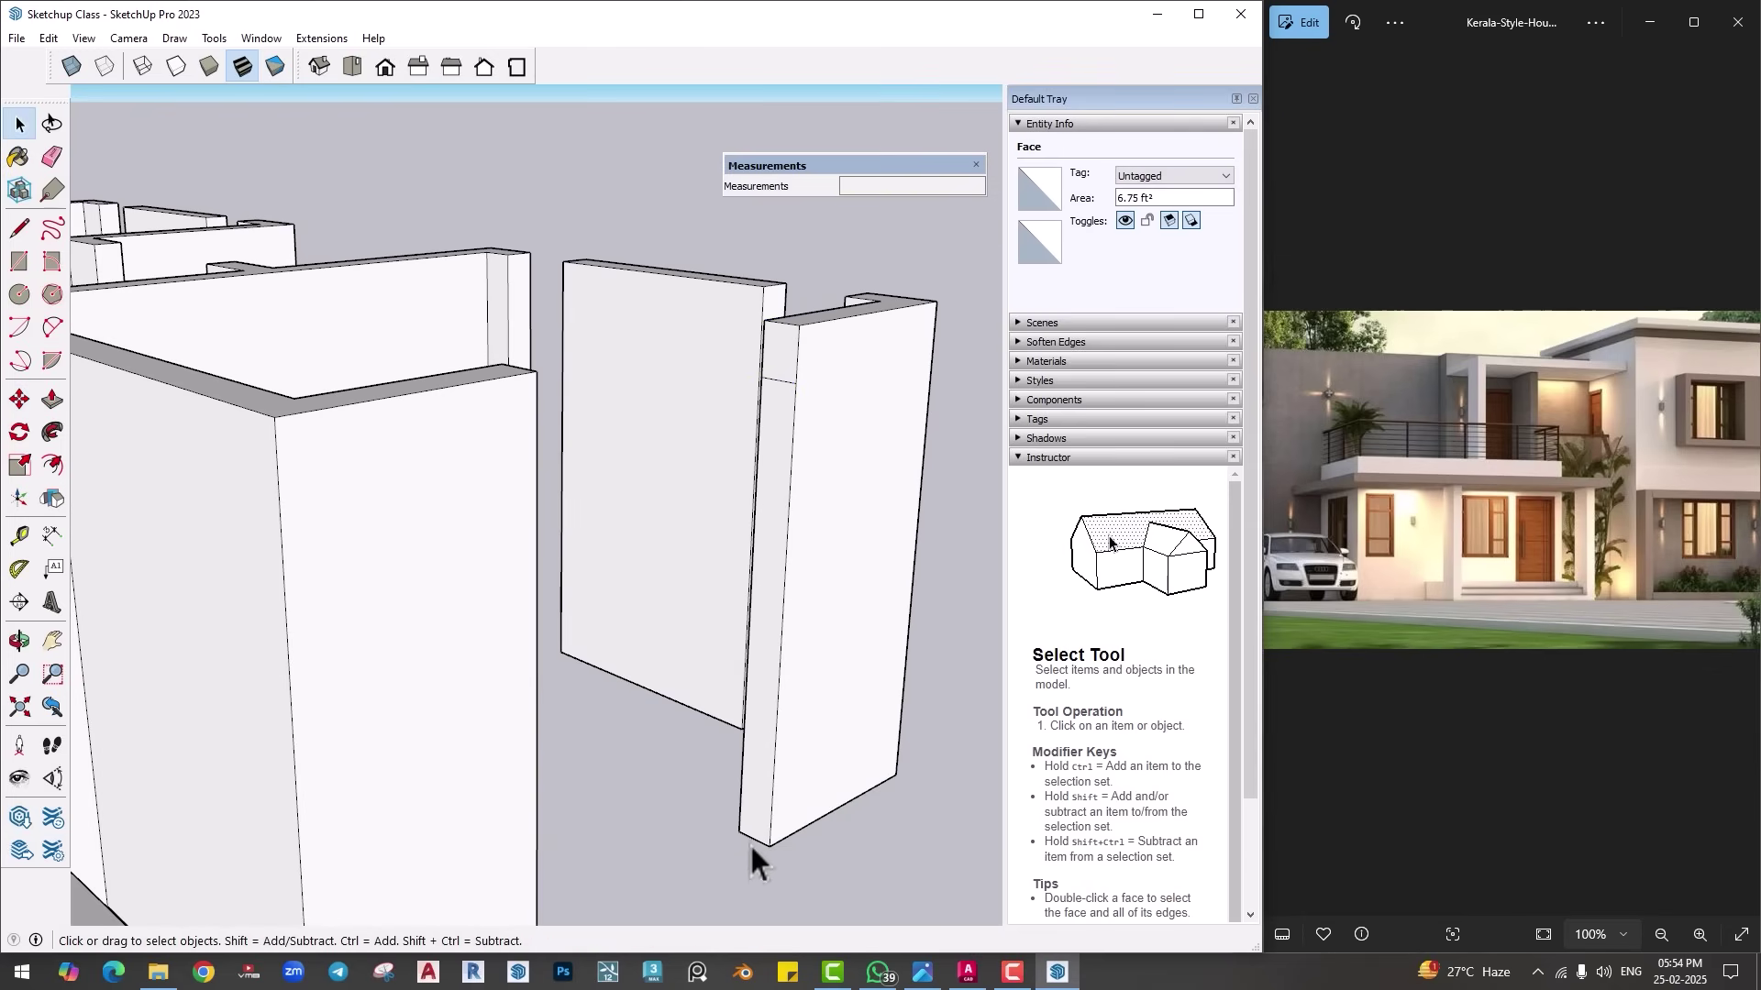
{"action": "left_click", "coordinate": [756, 840]}
{"action": "key", "text": "m"}
{"action": "key", "text": "ctrl"}
{"action": "left_click", "coordinate": [770, 845]}
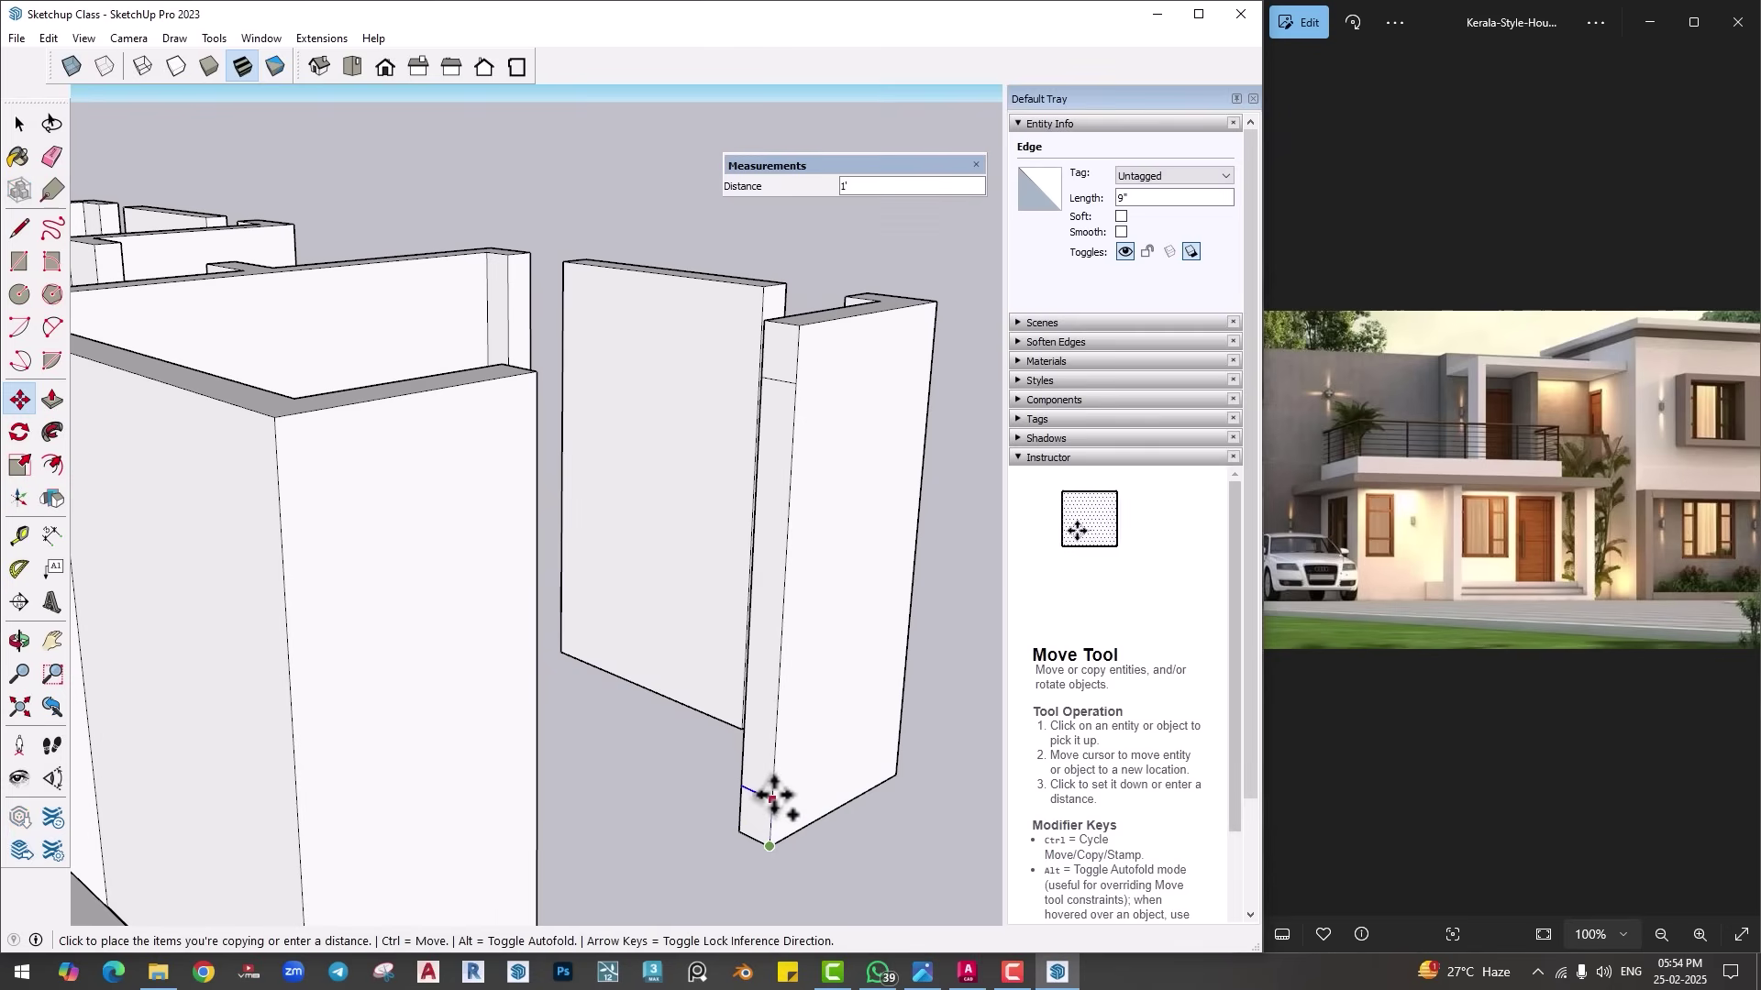
{"action": "type", "text": "3'"}
{"action": "key", "text": "Return"}
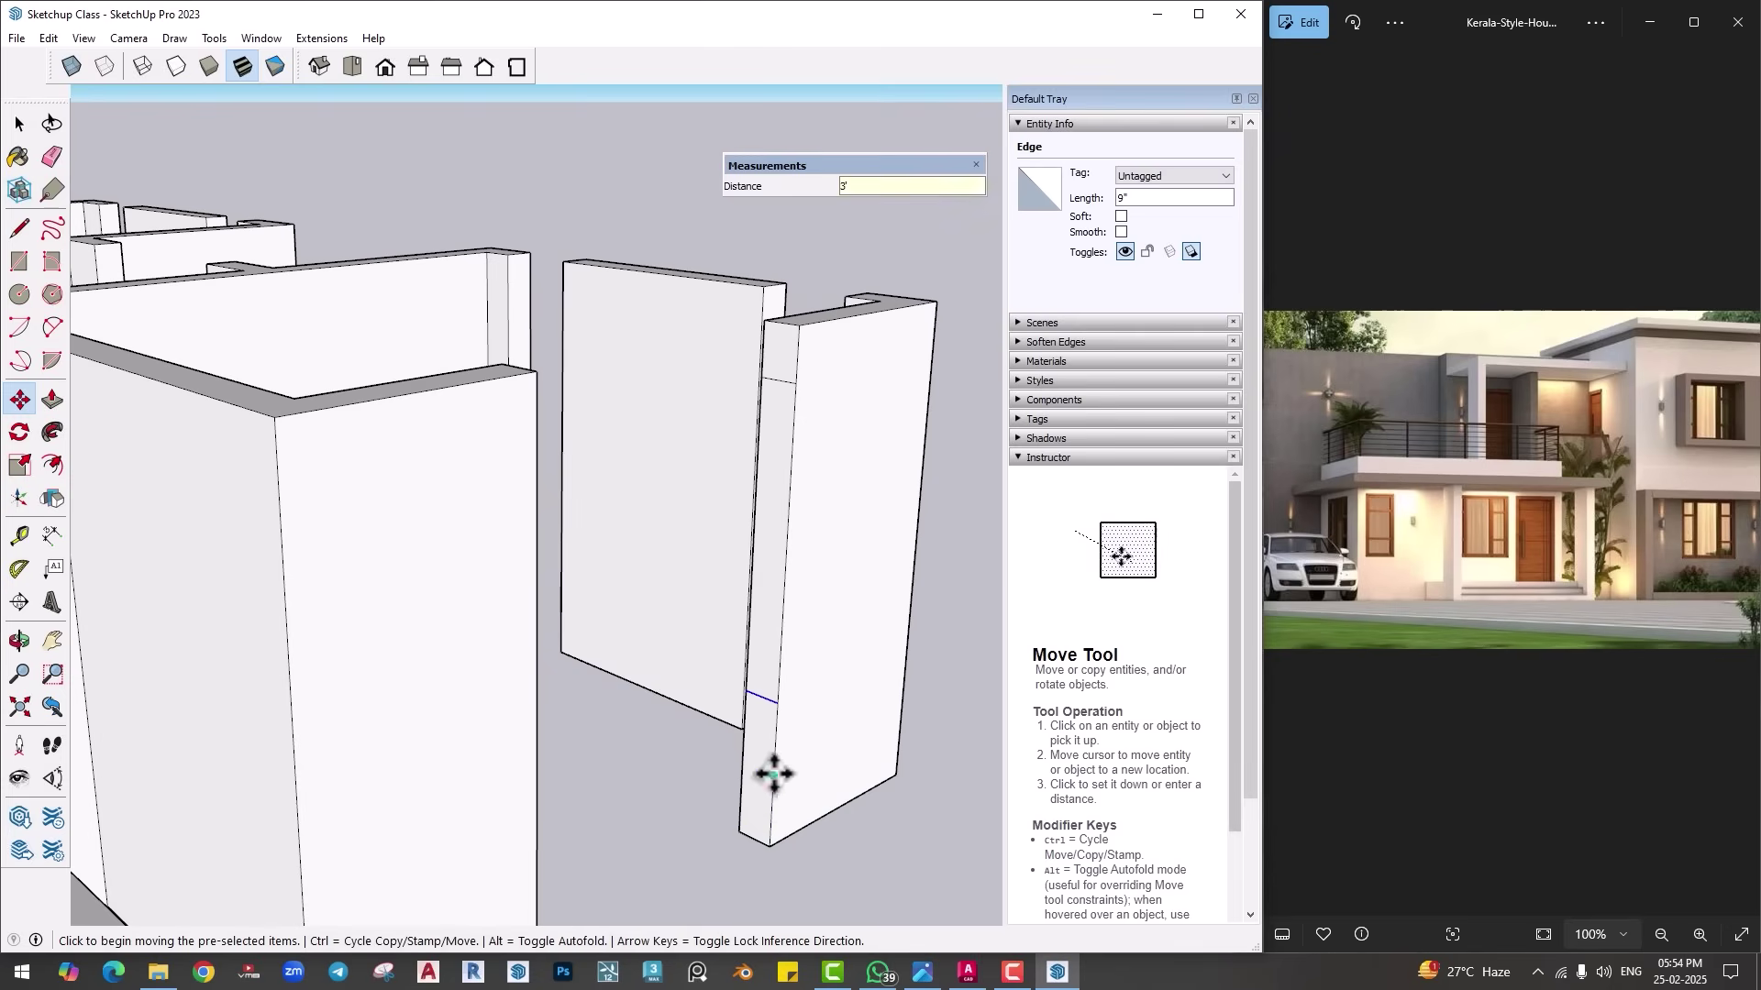
Step: Push/Pull the upper and lower faces of the marked wall end across the large front gap to form the window's lintel and sill
{"action": "key", "text": "p"}
{"action": "left_click", "coordinate": [785, 373]}
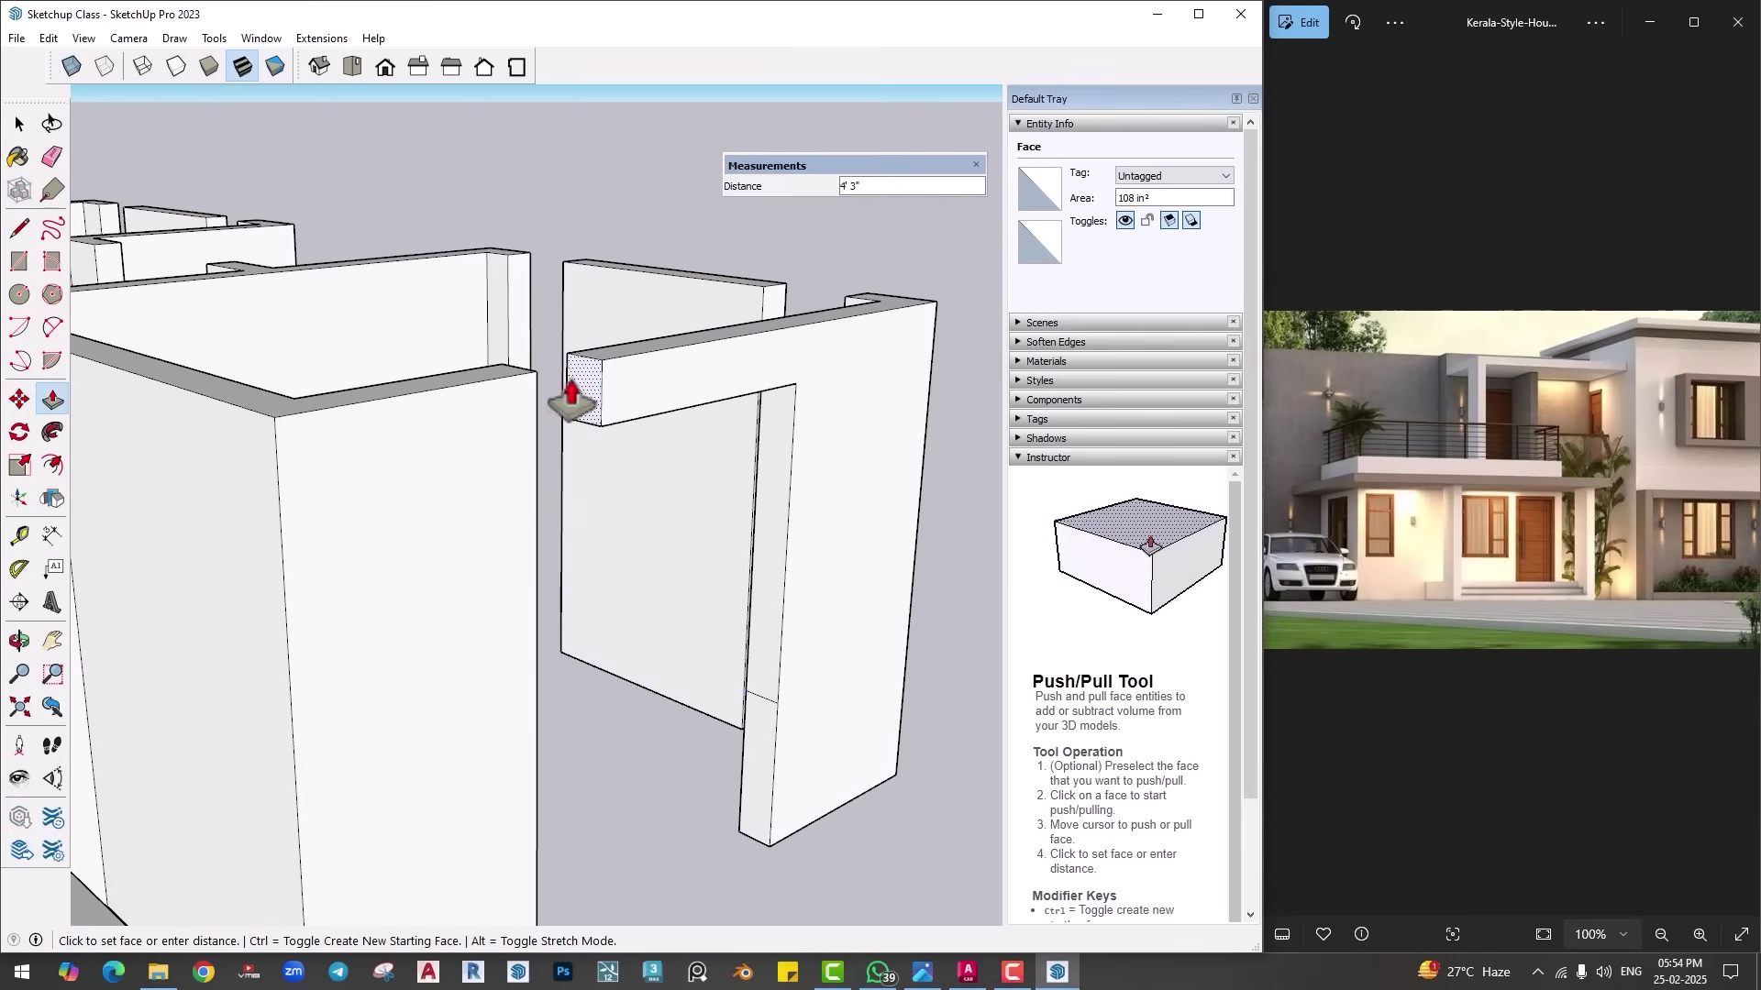
{"action": "left_click", "coordinate": [537, 390]}
{"action": "middle_click_drag", "start_coordinate": [537, 390], "coordinate": [770, 675]}
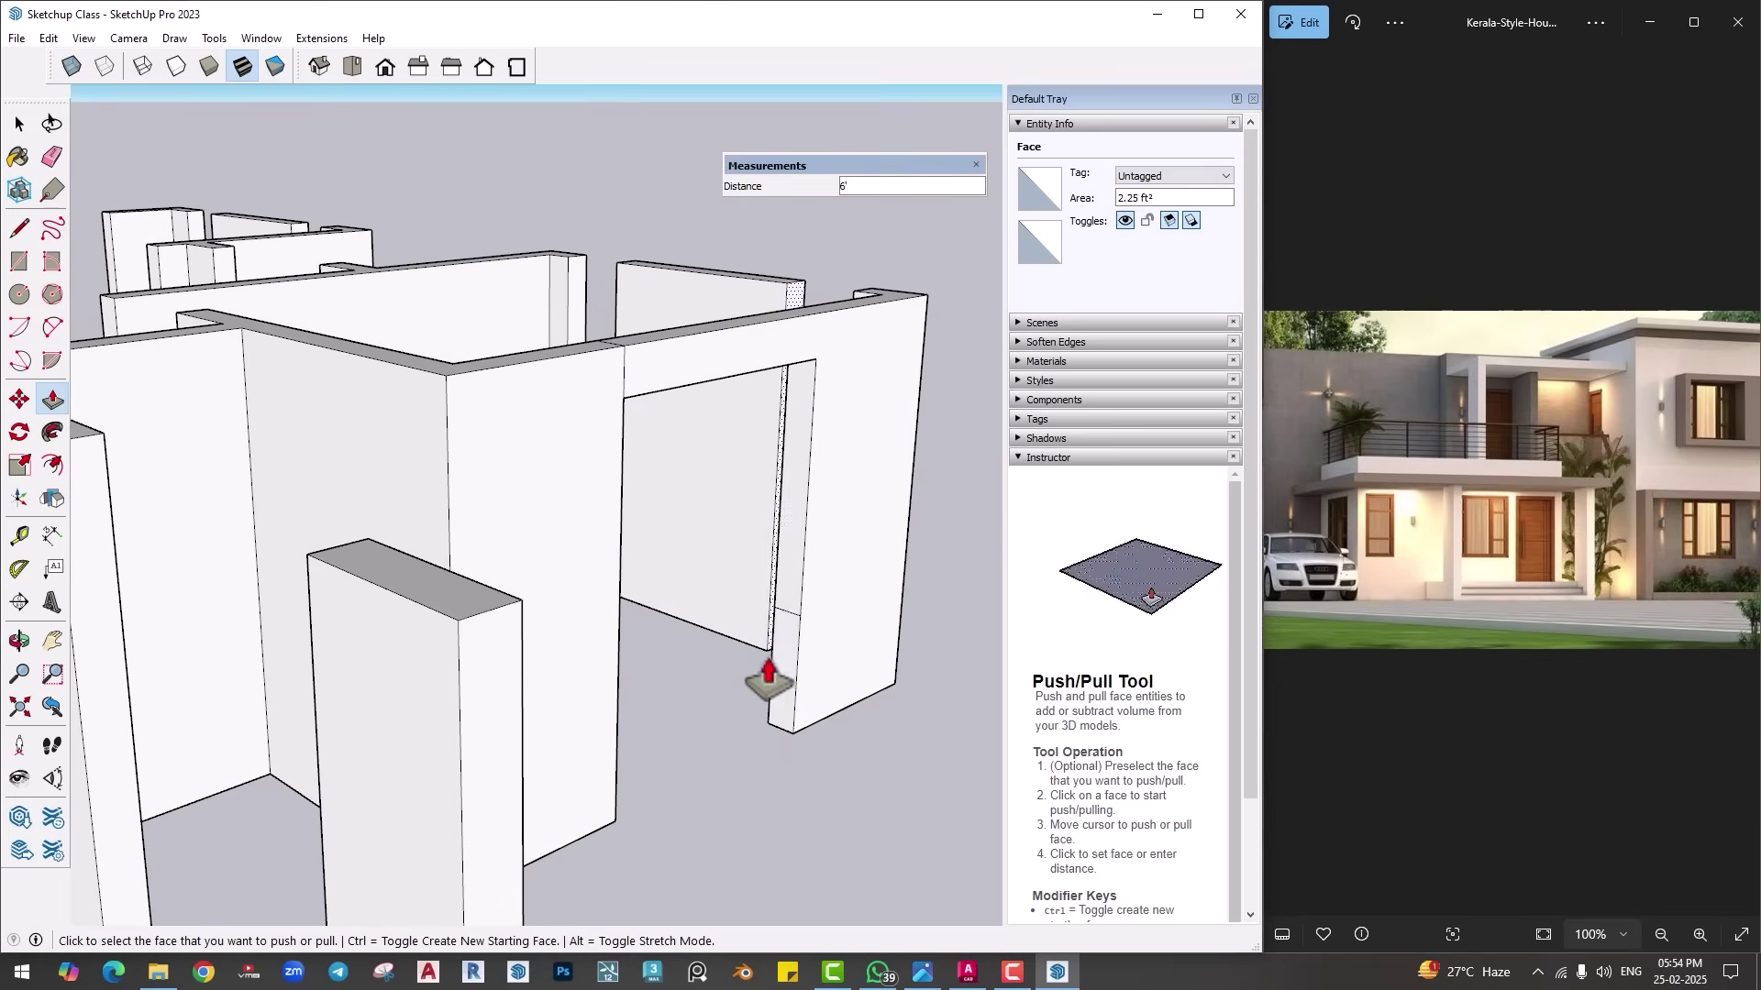
{"action": "left_click", "coordinate": [770, 679]}
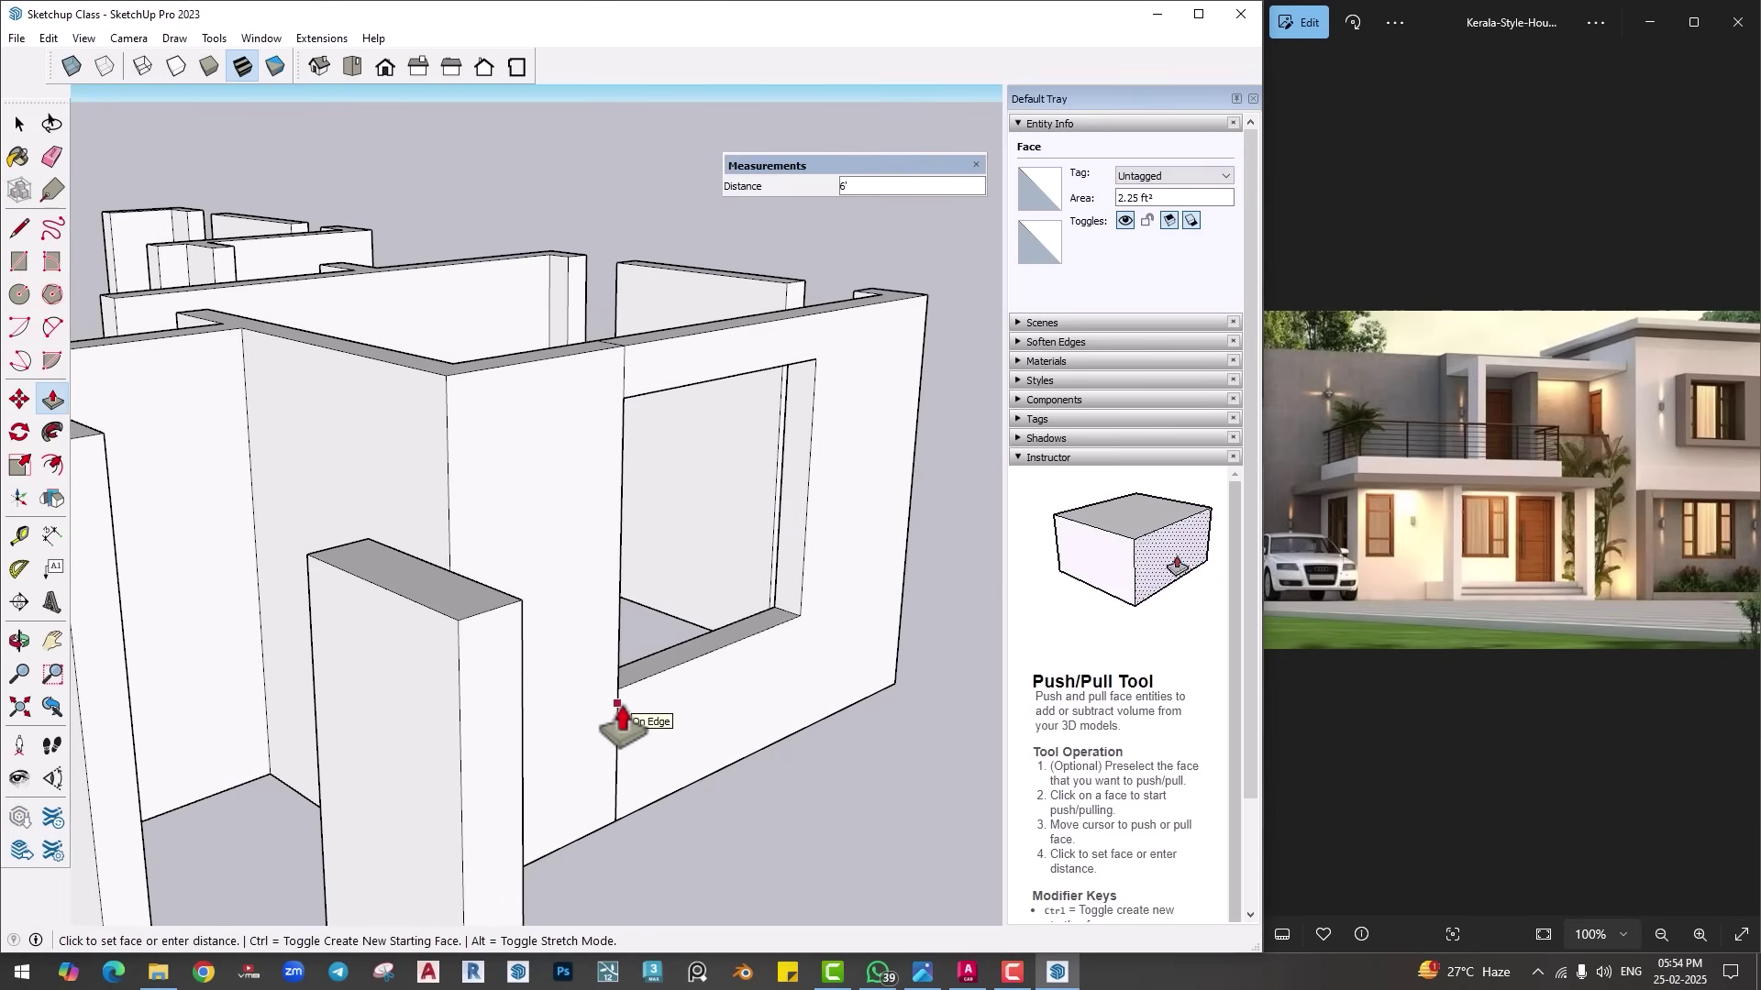
{"action": "left_click", "coordinate": [623, 718]}
Step: Erase the leftover seam edges above and below the large front window opening
{"action": "mouse_move", "coordinate": [620, 731]}
{"action": "middle_mouse_down"}
{"action": "mouse_move", "coordinate": [676, 739]}
{"action": "mouse_move", "coordinate": [394, 629]}
{"action": "mouse_move", "coordinate": [652, 712]}
{"action": "mouse_move", "coordinate": [629, 621]}
{"action": "mouse_move", "coordinate": [657, 676]}
{"action": "middle_mouse_up"}
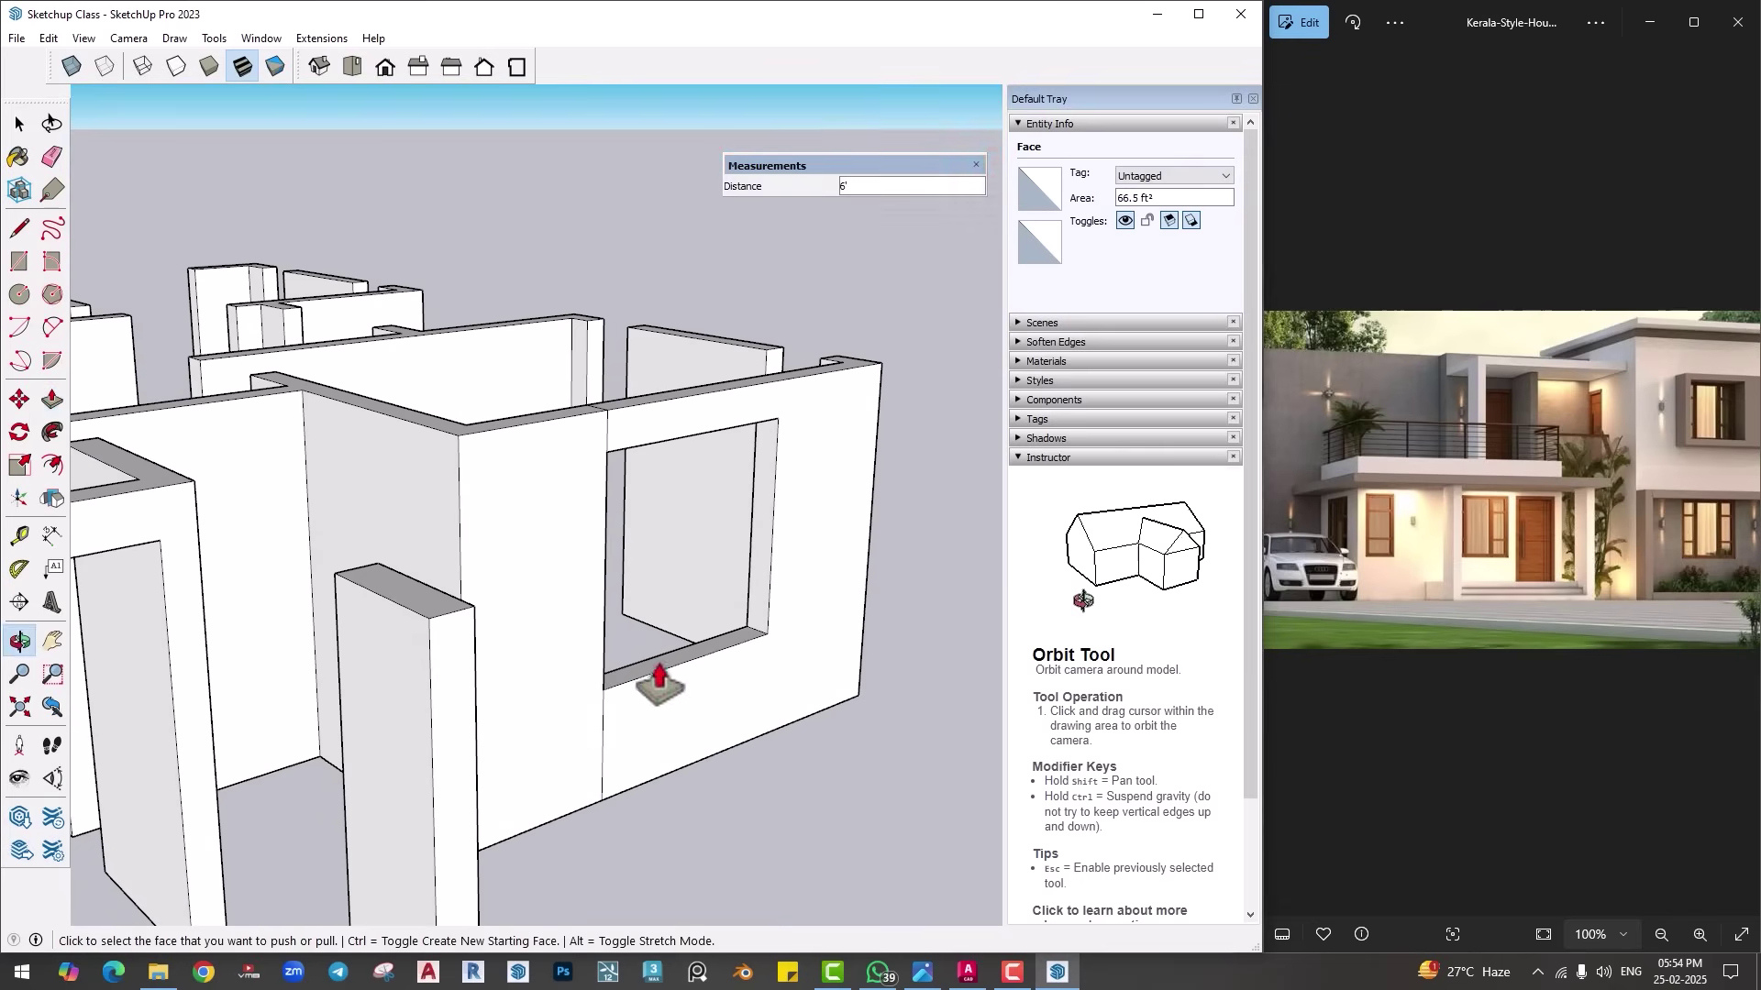
{"action": "key", "text": "e"}
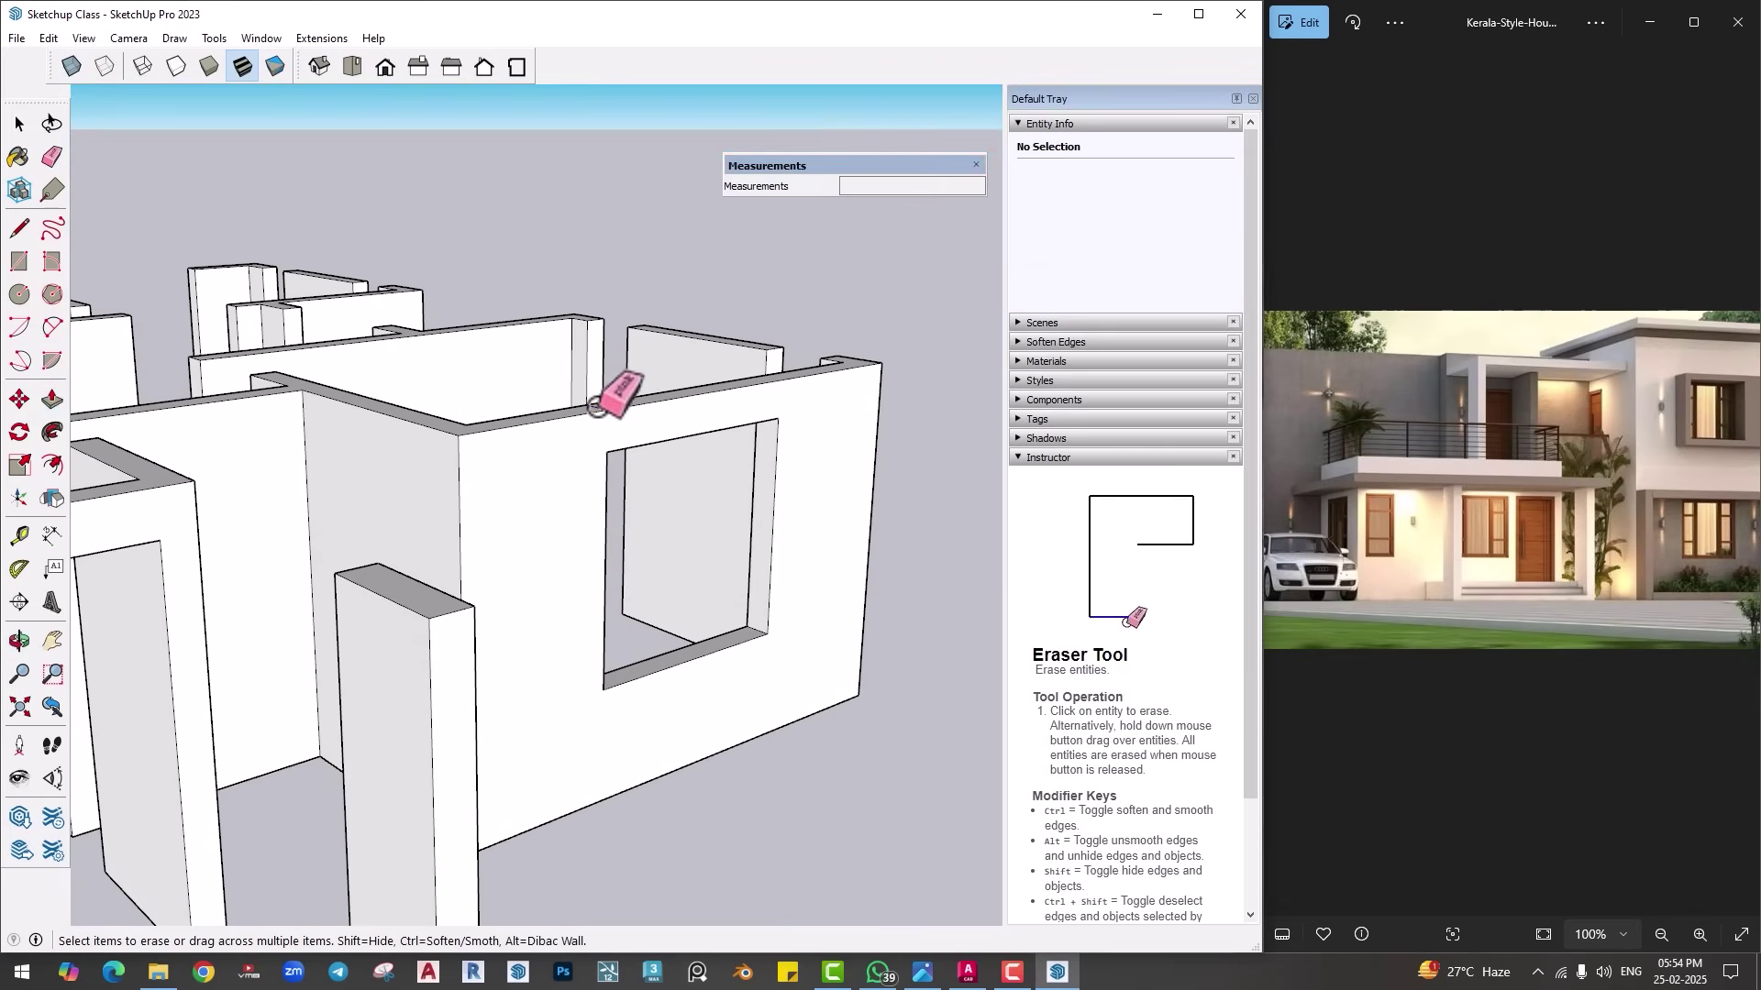
{"action": "mouse_move", "coordinate": [596, 404]}
{"action": "middle_mouse_down"}
{"action": "mouse_move", "coordinate": [707, 511]}
{"action": "mouse_move", "coordinate": [813, 668]}
{"action": "mouse_move", "coordinate": [646, 633]}
{"action": "middle_mouse_up"}
Step: Select the top edges of the four wall ends beside the side-wall gaps and copy them 1' downward
{"action": "mouse_move", "coordinate": [718, 500]}
{"action": "middle_mouse_down"}
{"action": "mouse_move", "coordinate": [806, 629]}
{"action": "mouse_move", "coordinate": [731, 590]}
{"action": "mouse_move", "coordinate": [601, 621]}
{"action": "mouse_move", "coordinate": [491, 615]}
{"action": "mouse_move", "coordinate": [618, 669]}
{"action": "mouse_move", "coordinate": [397, 570]}
{"action": "mouse_move", "coordinate": [448, 602]}
{"action": "middle_mouse_up"}
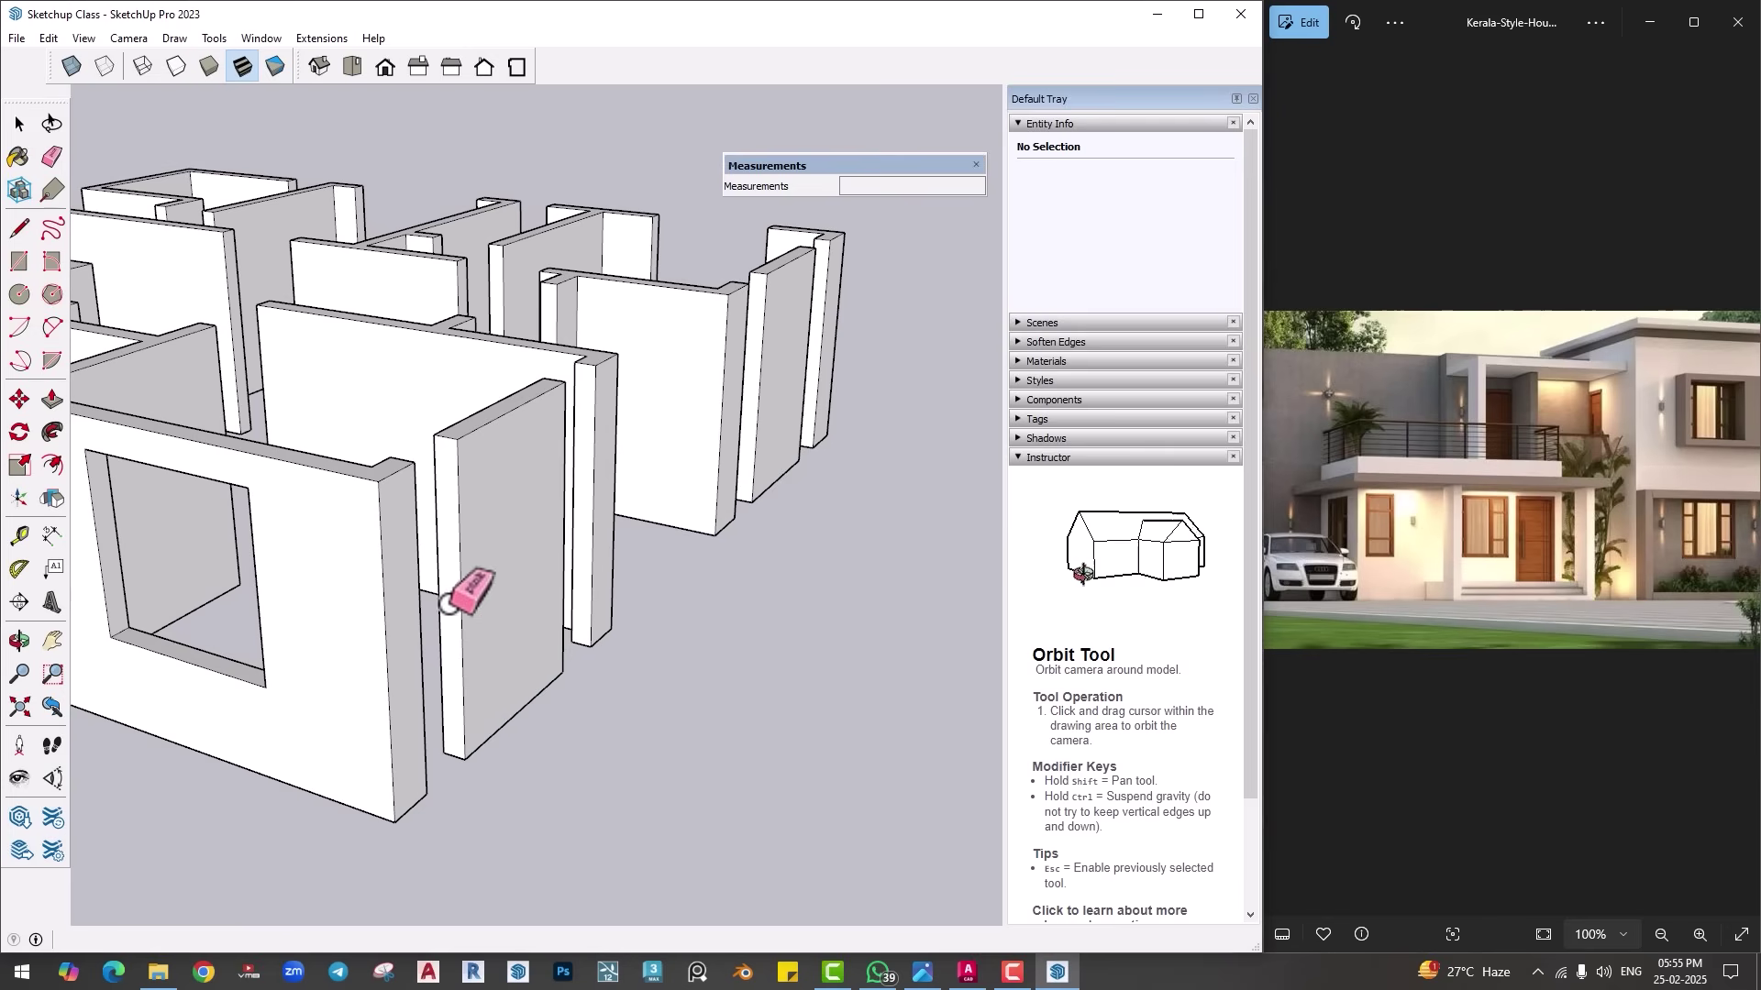
{"action": "scroll", "coordinate": [370, 584], "scroll_direction": "up", "scroll_amount": 3}
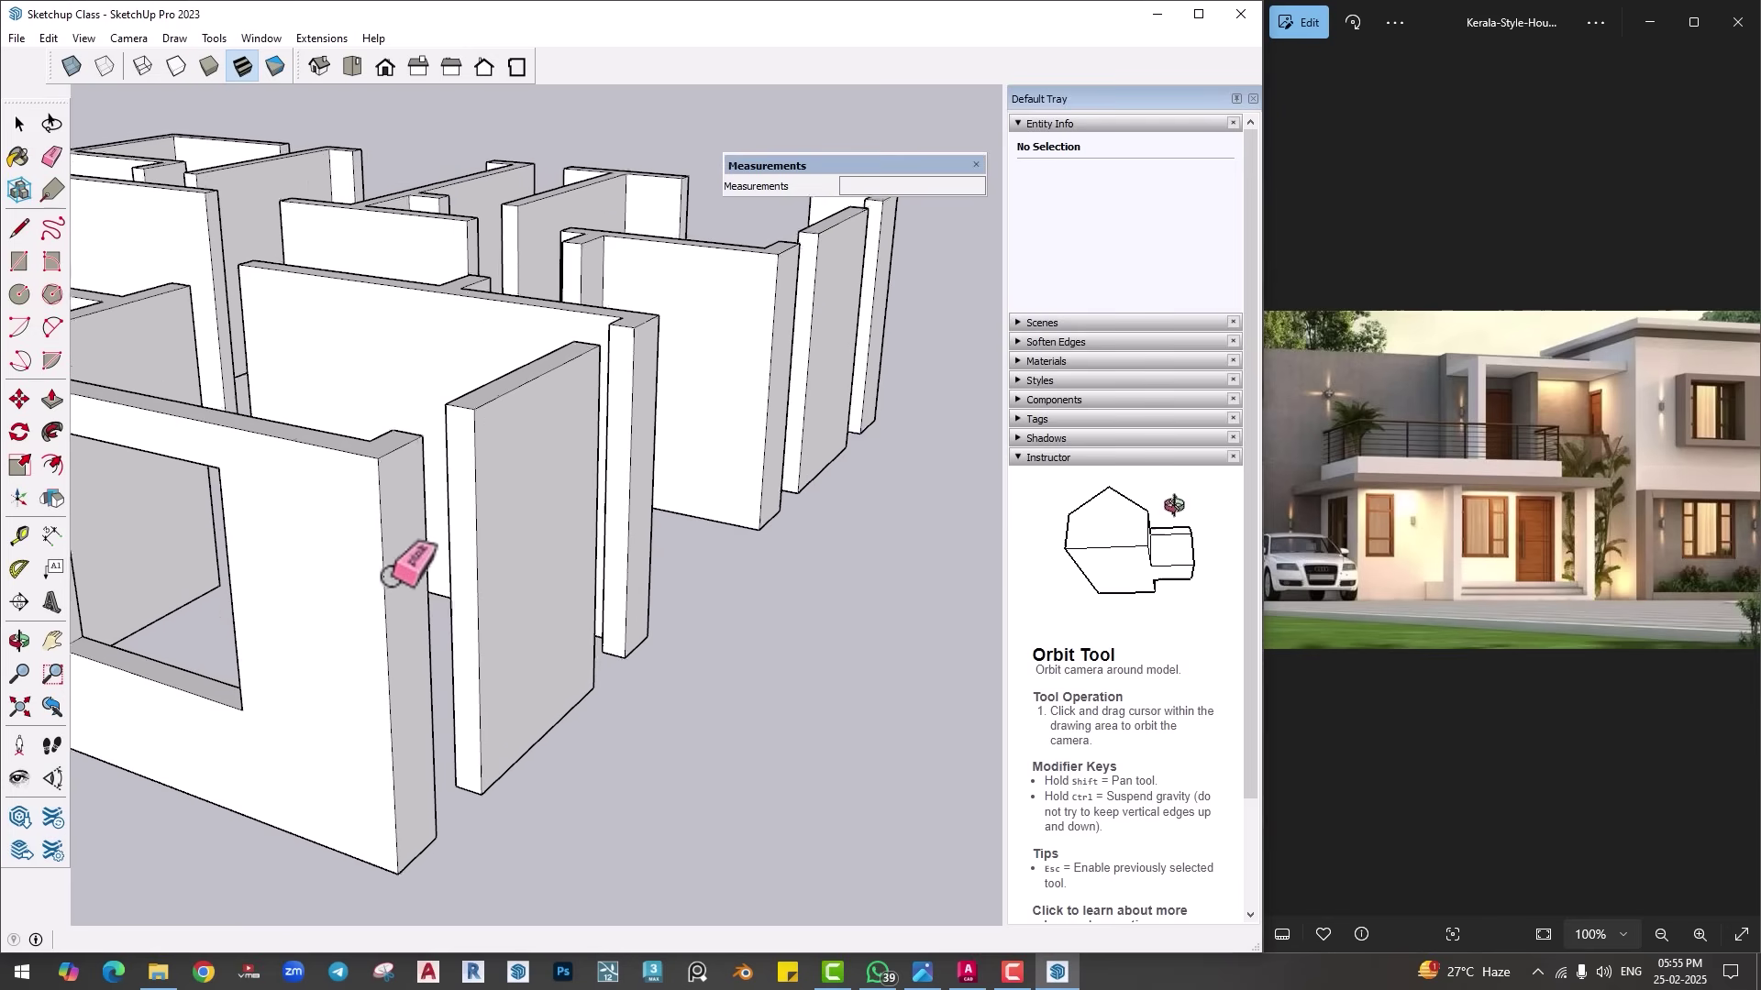
{"action": "key", "text": "space"}
{"action": "left_click", "coordinate": [465, 391]}
{"action": "middle_click_drag", "start_coordinate": [631, 378], "coordinate": [414, 546]}
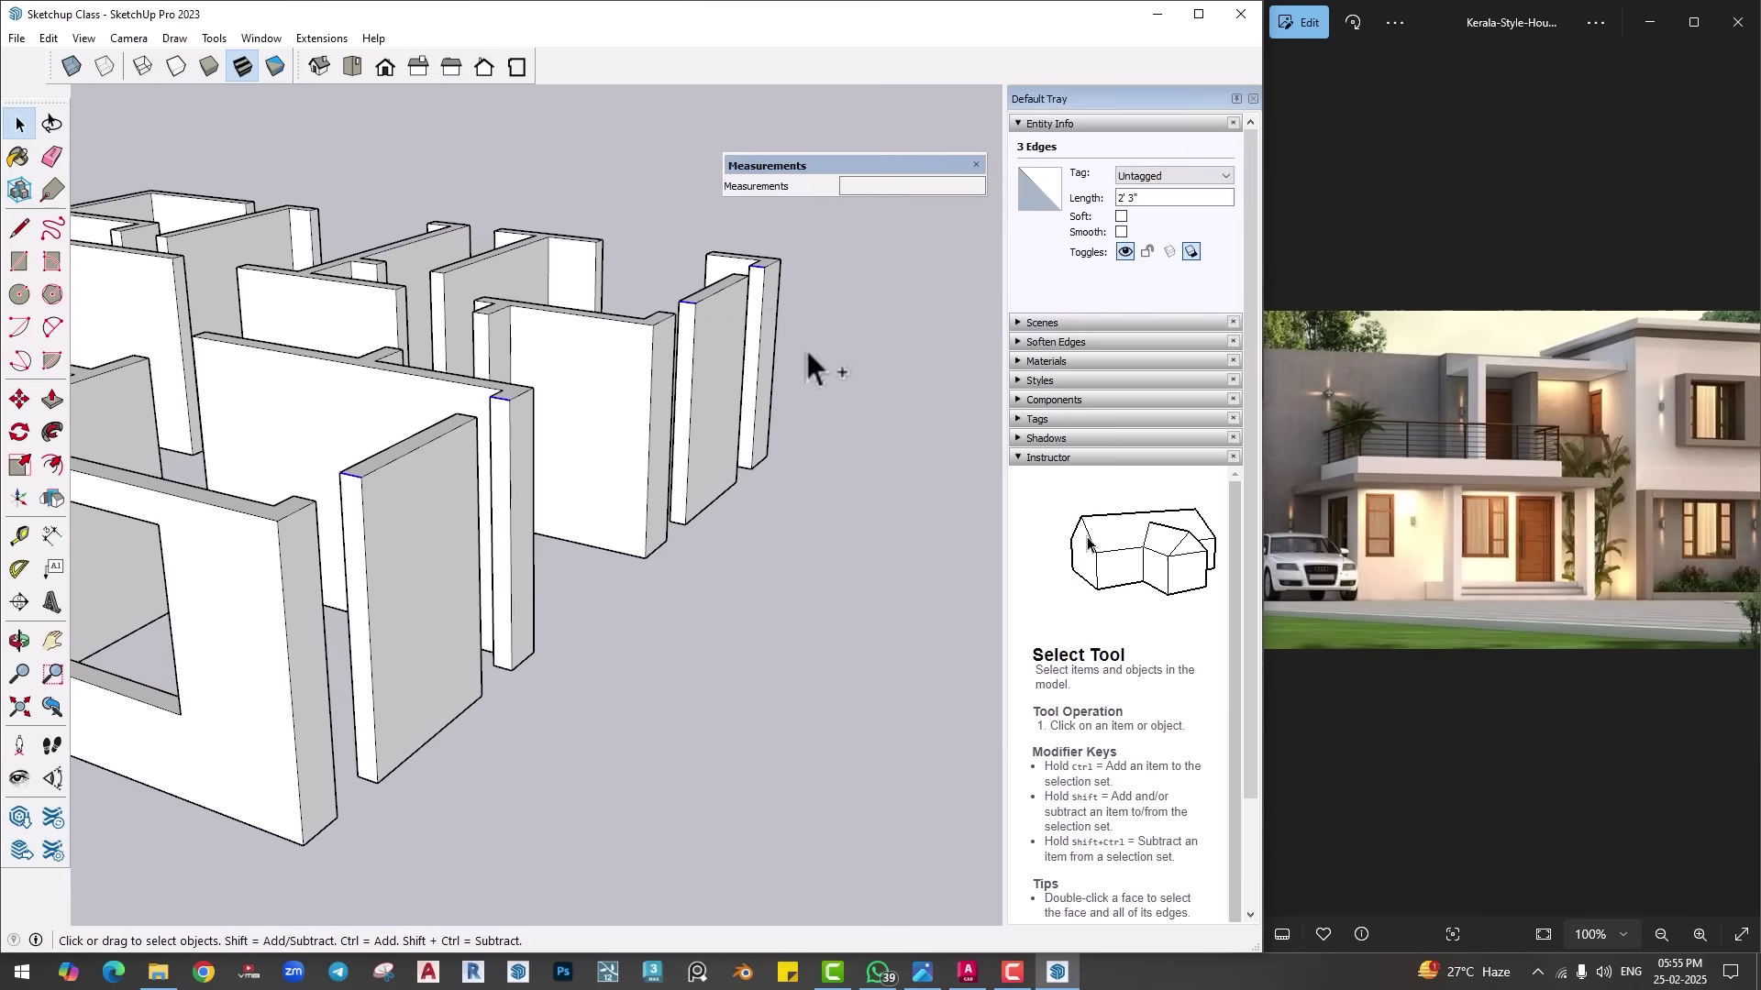
{"action": "scroll", "coordinate": [304, 554], "scroll_direction": "up", "scroll_amount": 3}
{"action": "key", "text": "m"}
{"action": "key", "text": "ctrl"}
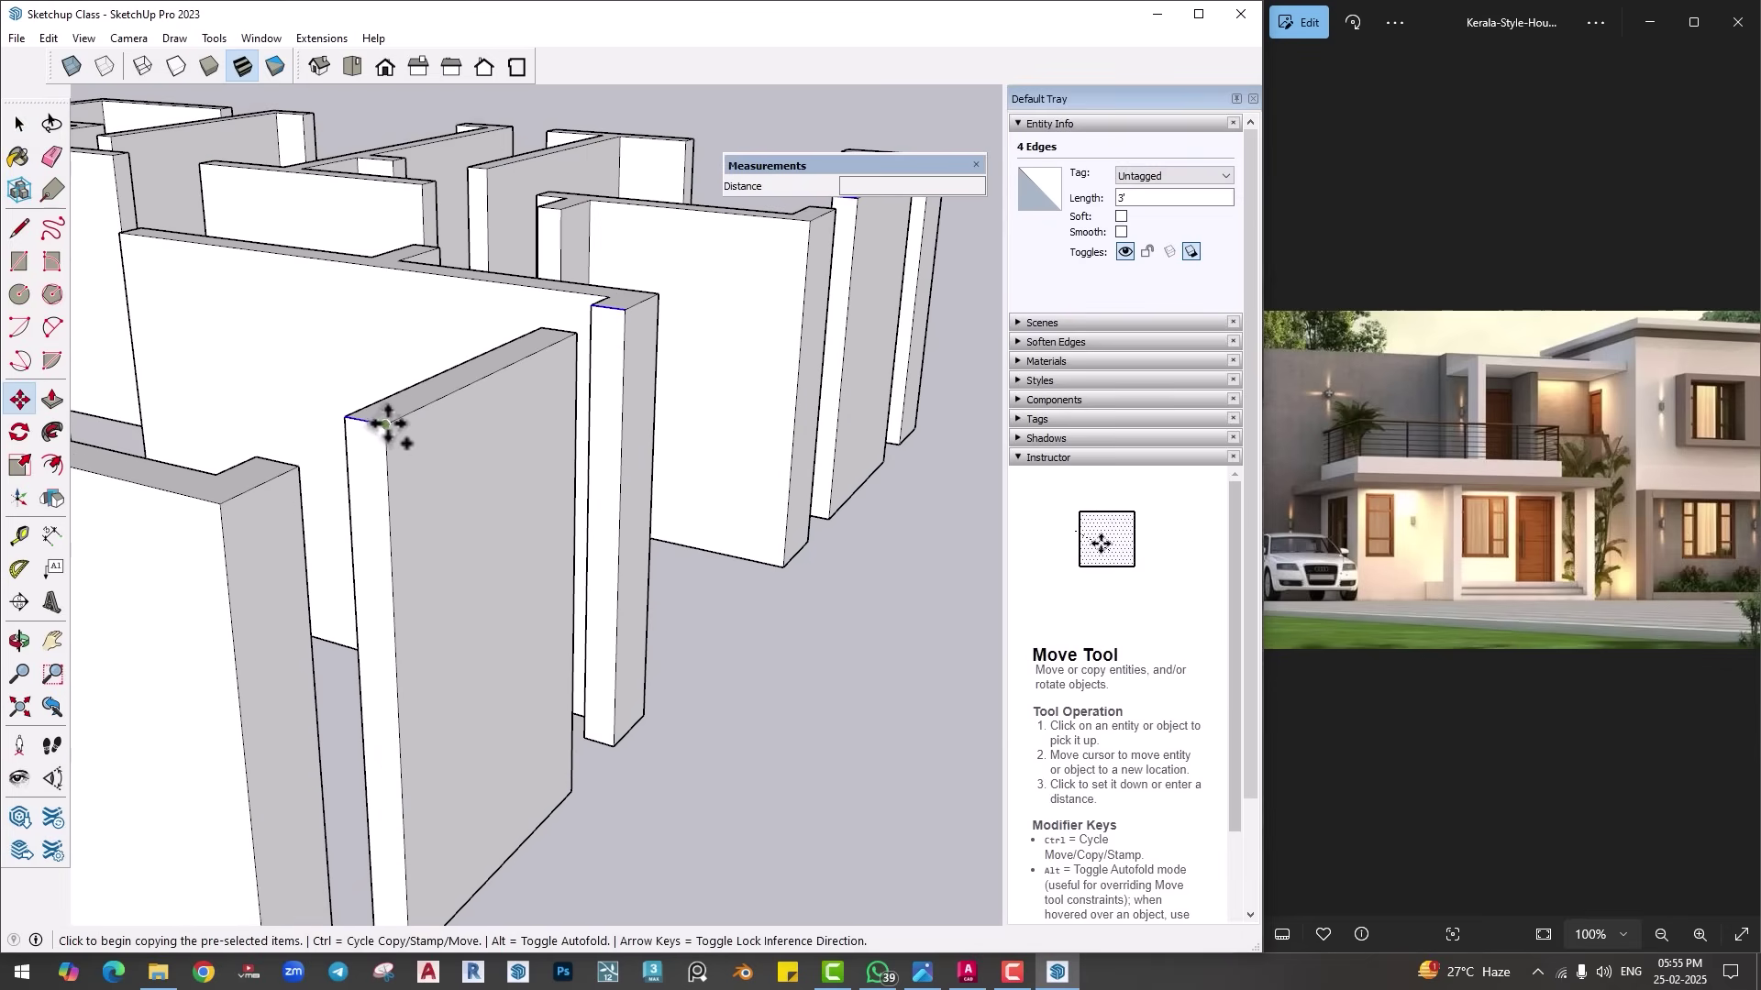
{"action": "left_click", "coordinate": [385, 425]}
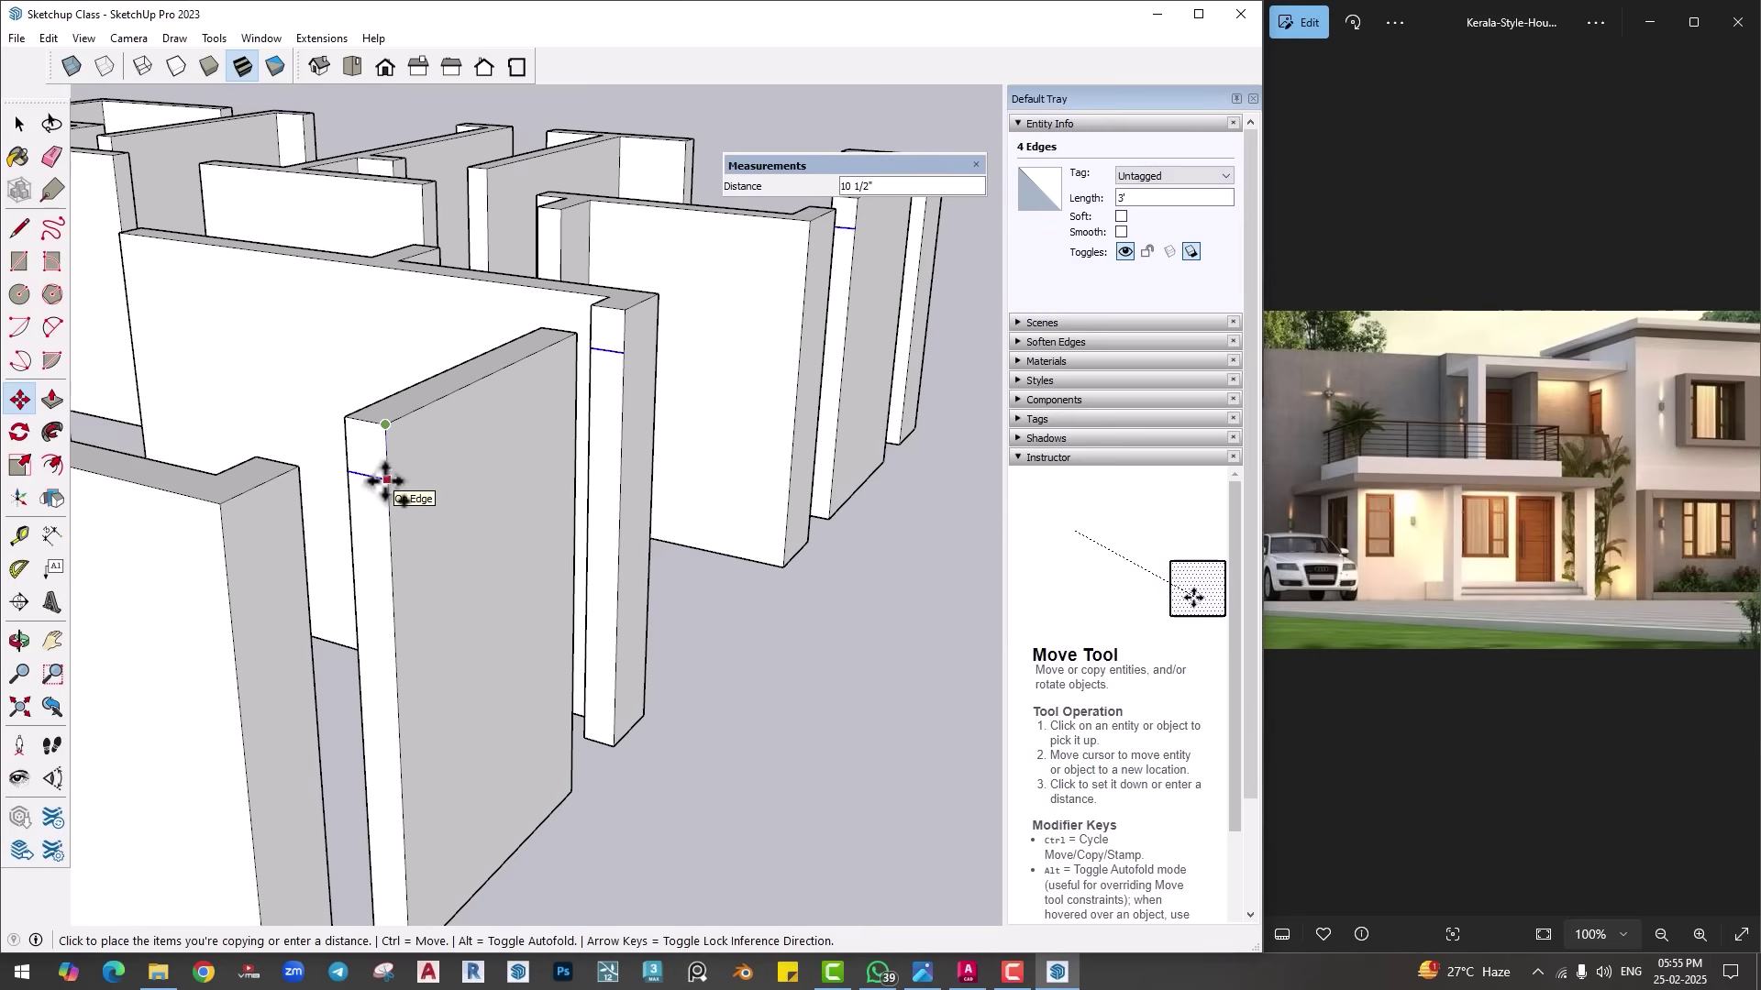
{"action": "key", "text": "Return"}
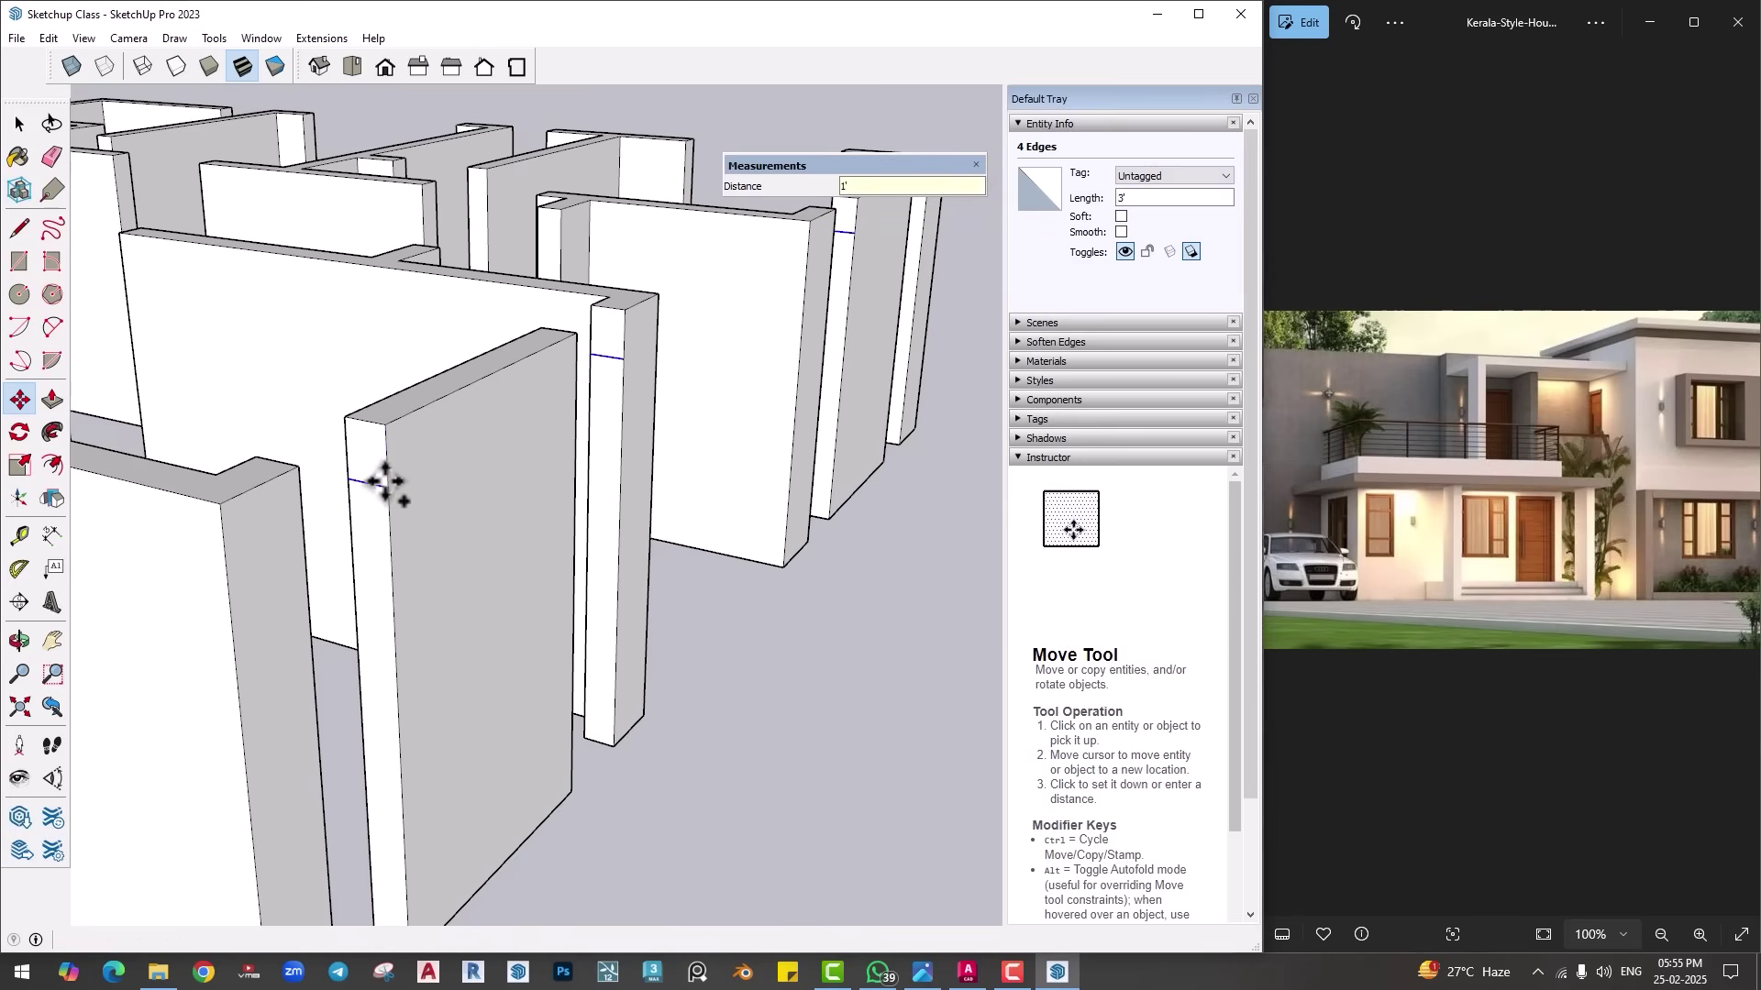
Step: Copy the four marked edges on the side wall ends another 6' downward to mark the window sills
{"action": "scroll", "coordinate": [382, 532], "scroll_direction": "down", "scroll_amount": 3}
{"action": "scroll", "coordinate": [390, 624], "scroll_direction": "up", "scroll_amount": 2}
{"action": "key", "text": "space"}
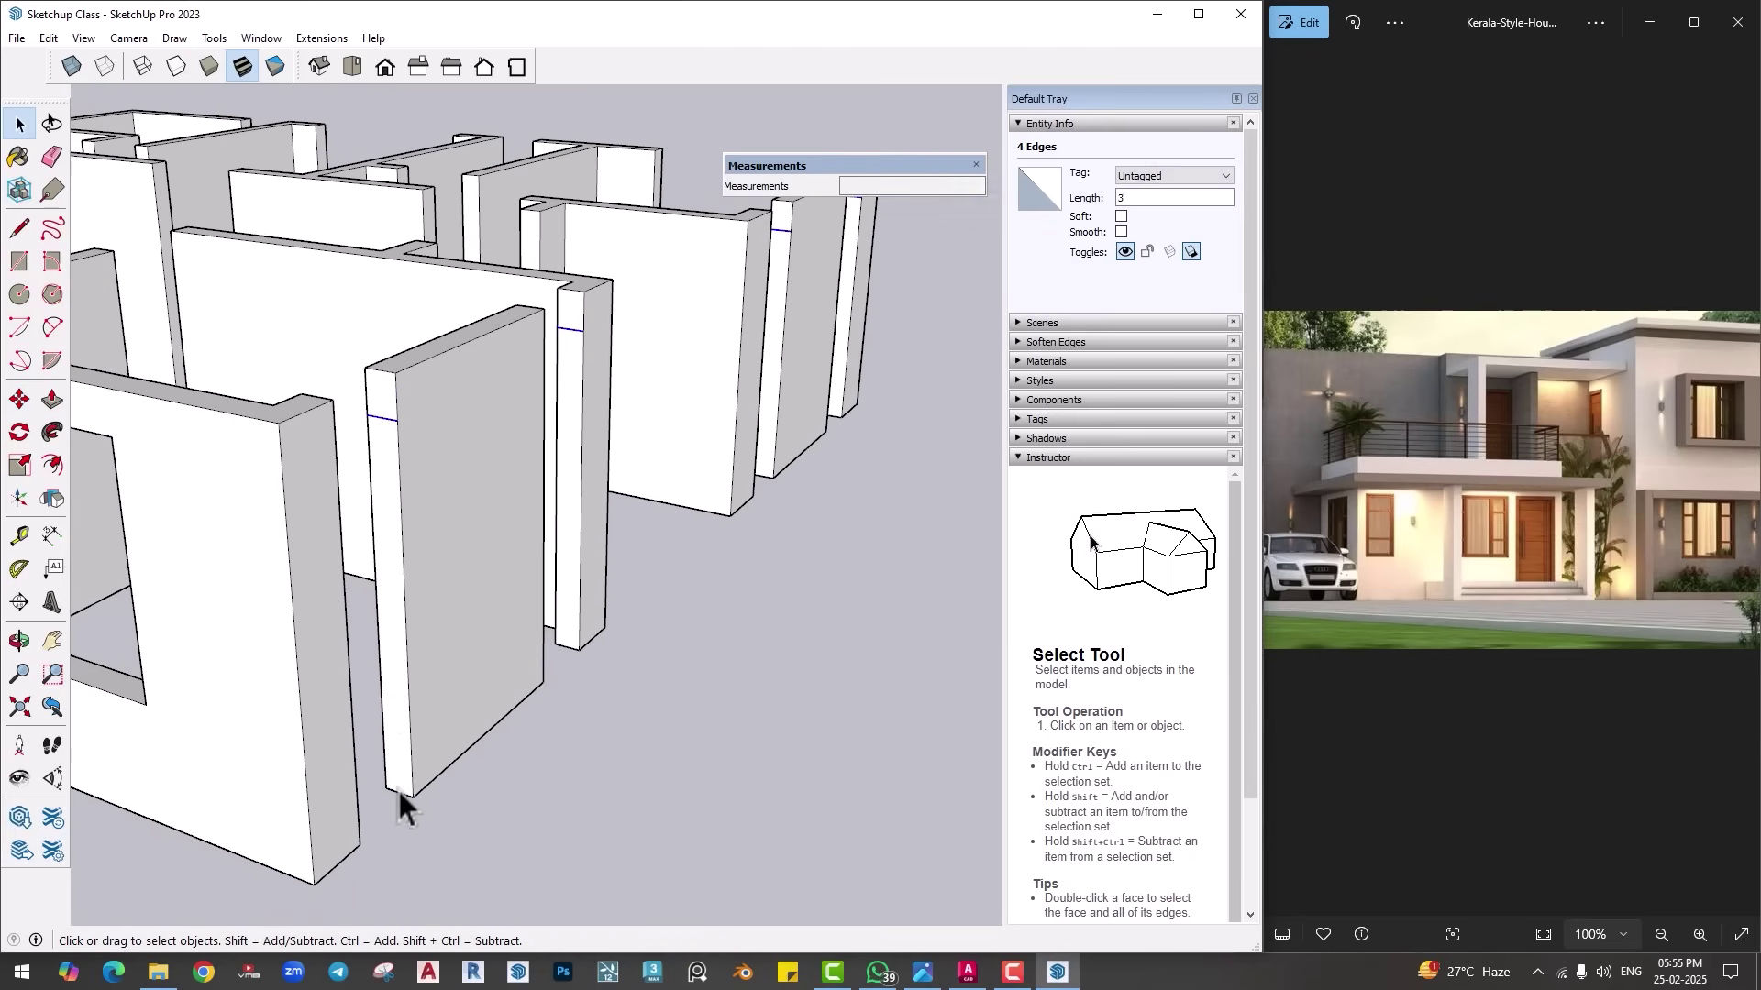
{"action": "key", "text": "m"}
{"action": "key", "text": "ctrl"}
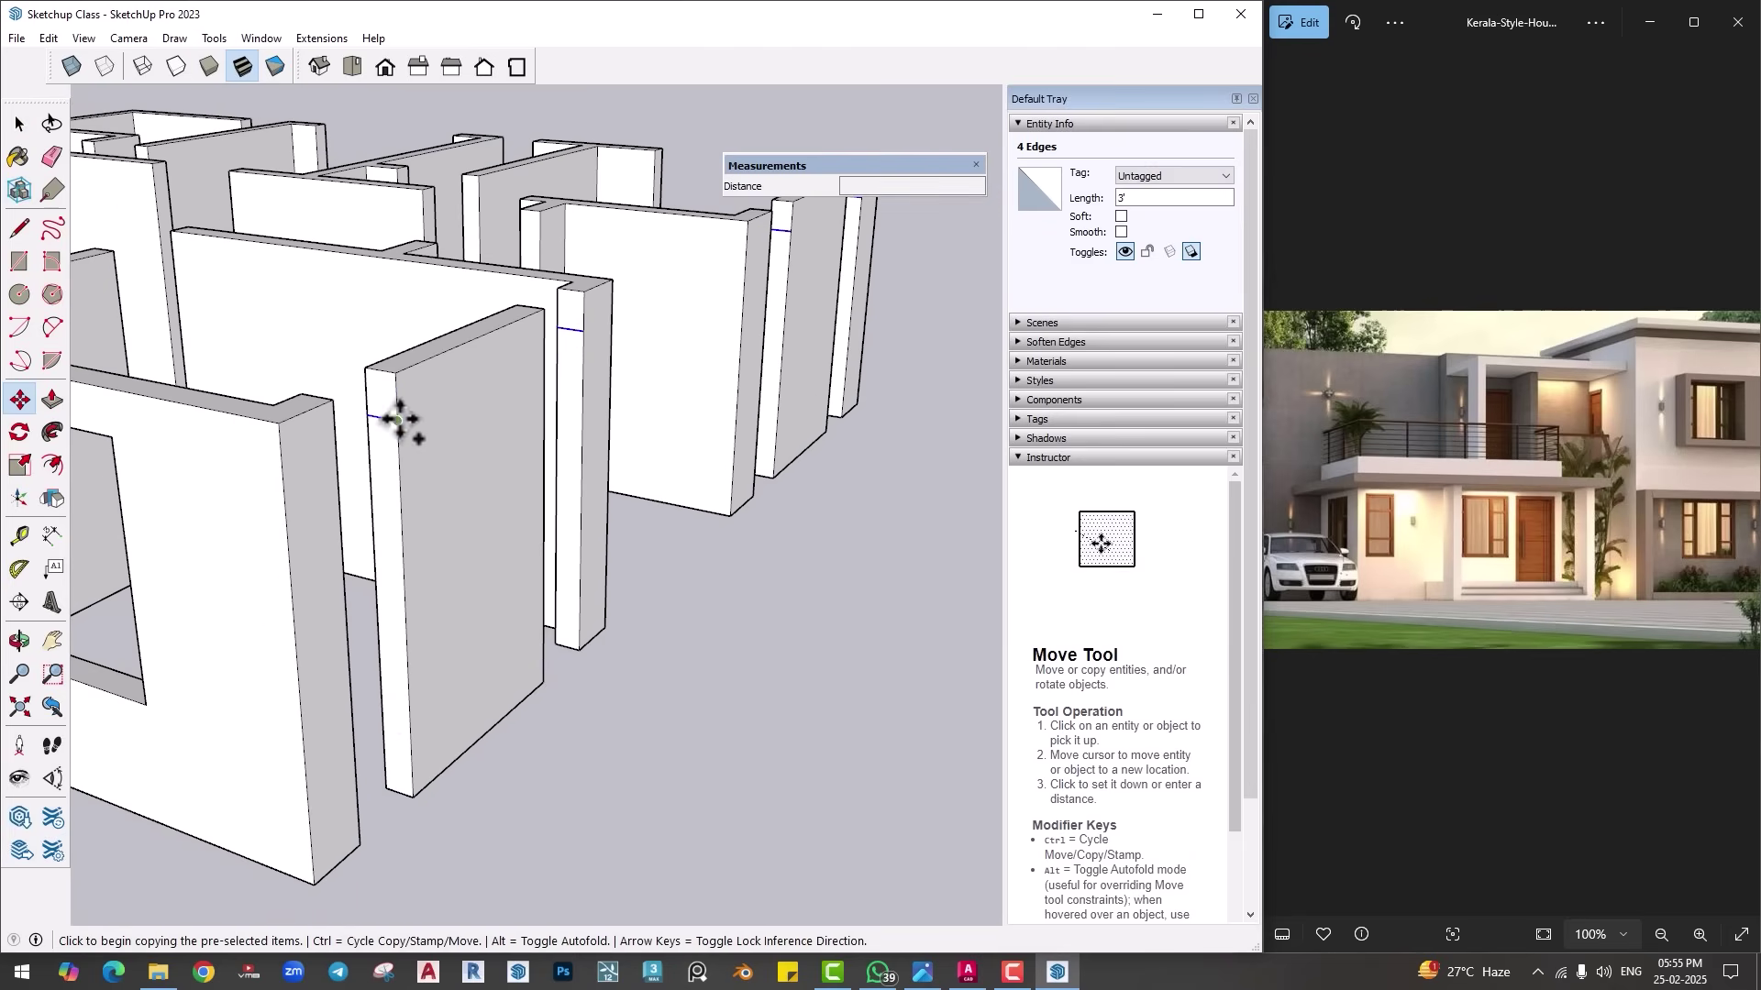
{"action": "left_click", "coordinate": [397, 421]}
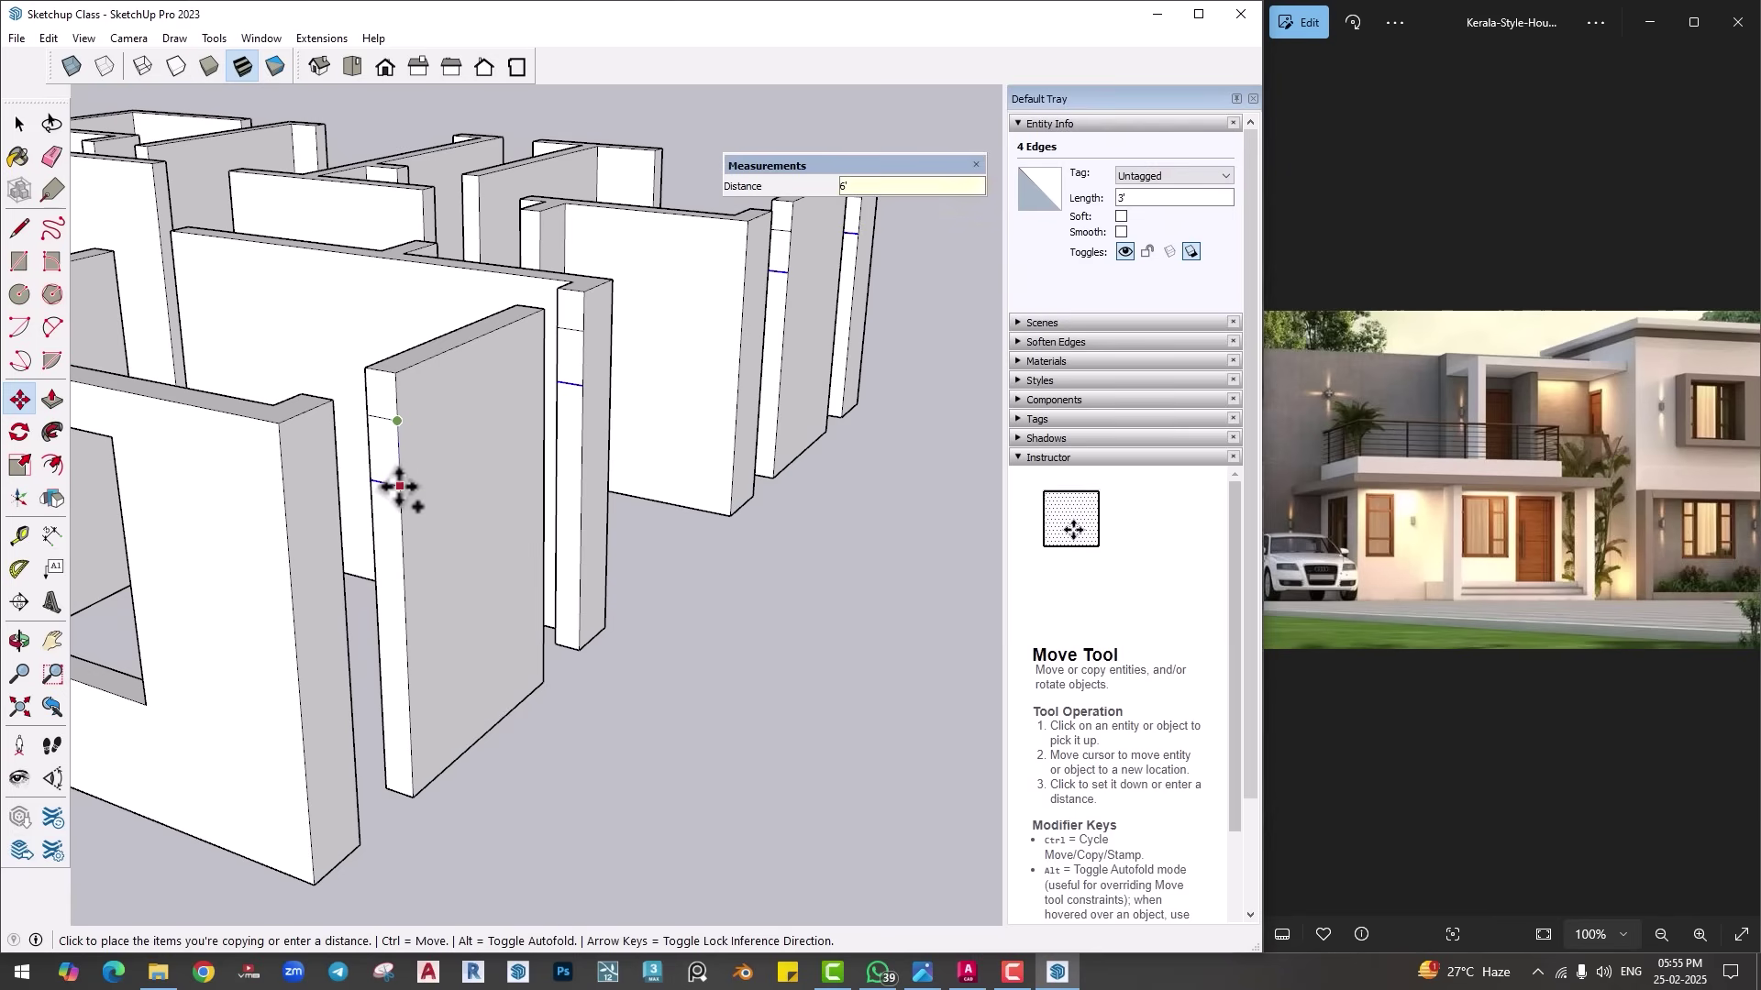
{"action": "key", "text": "Return"}
Step: Push/Pull the upper and lower faces of the side wall ends across their gaps to close them around the narrow window openings
{"action": "middle_click_drag", "start_coordinate": [397, 487], "coordinate": [458, 524]}
{"action": "key", "text": "p"}
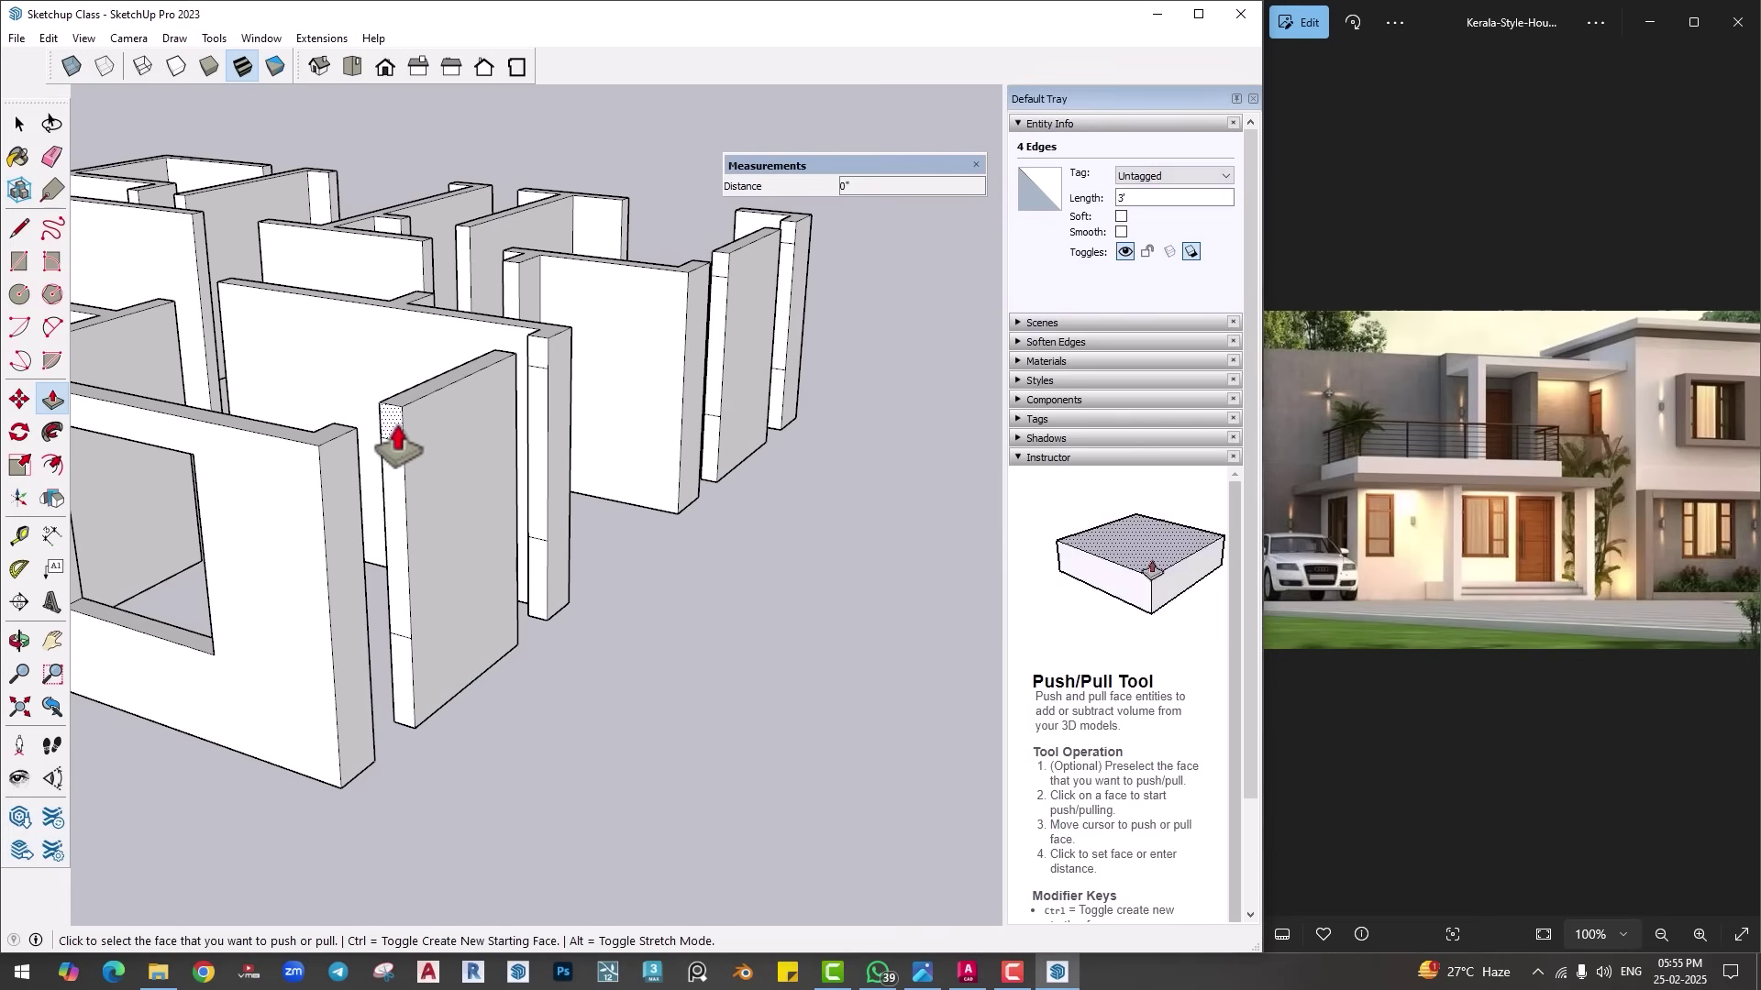
{"action": "left_click", "coordinate": [389, 442]}
{"action": "left_click", "coordinate": [414, 713]}
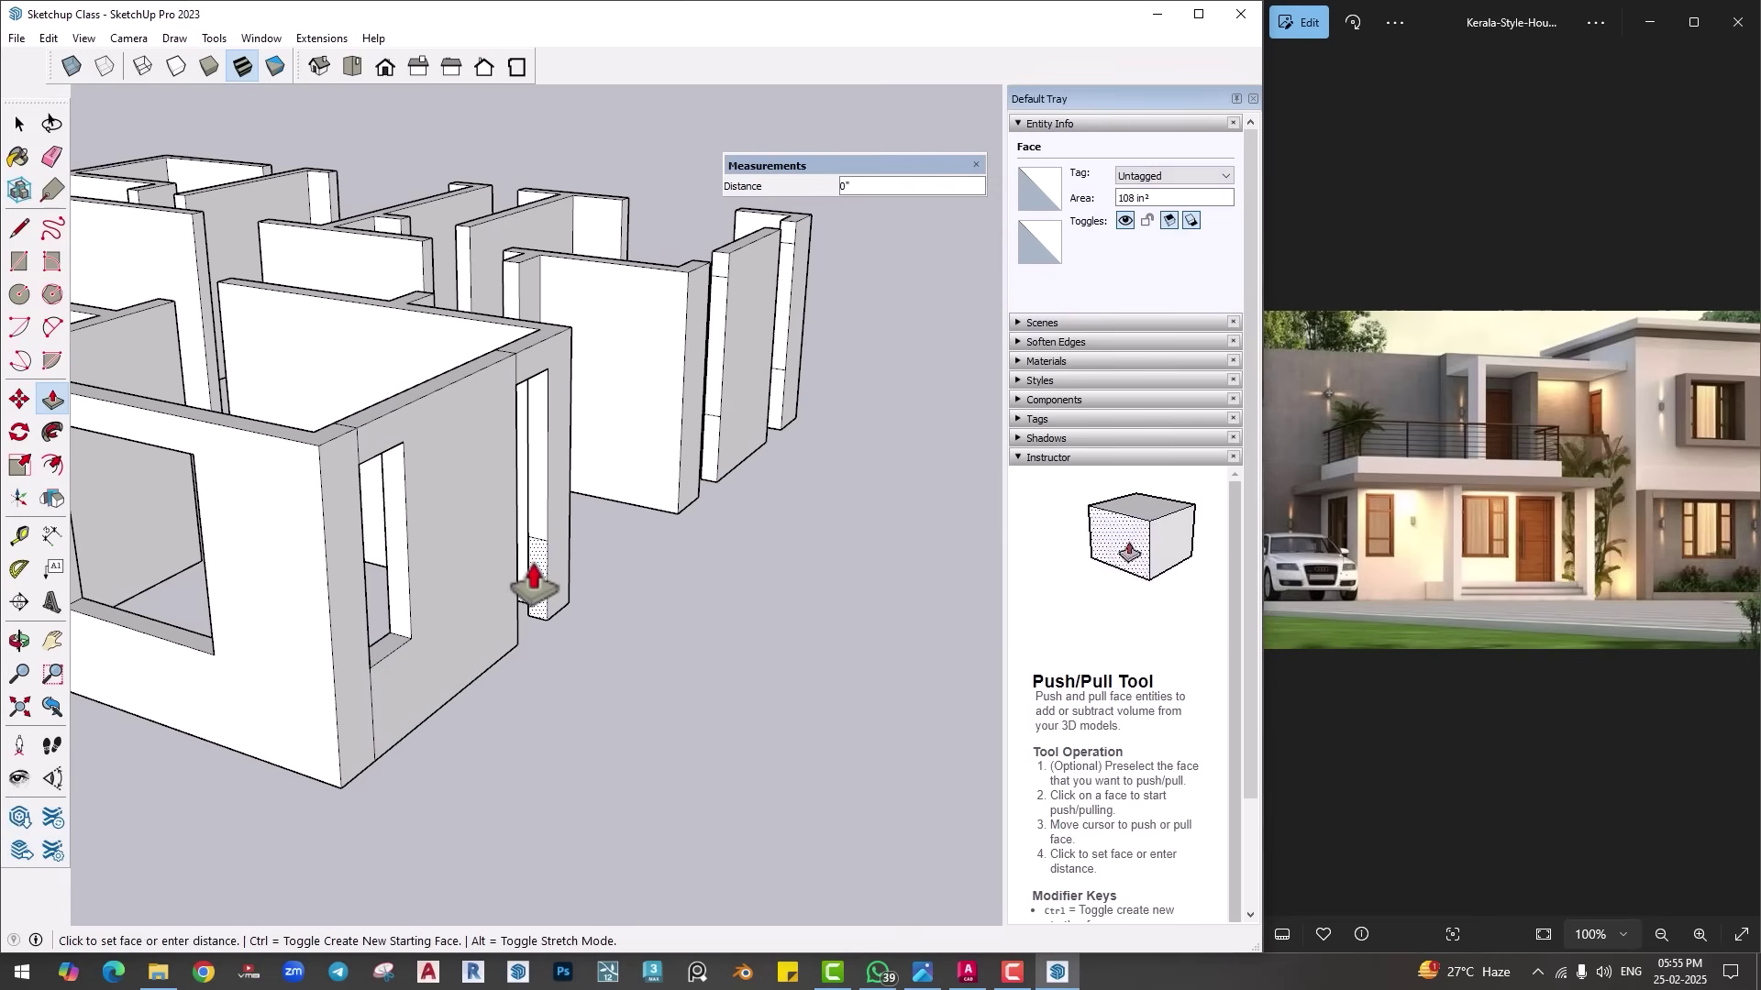
{"action": "middle_click_drag", "start_coordinate": [537, 596], "coordinate": [569, 404]}
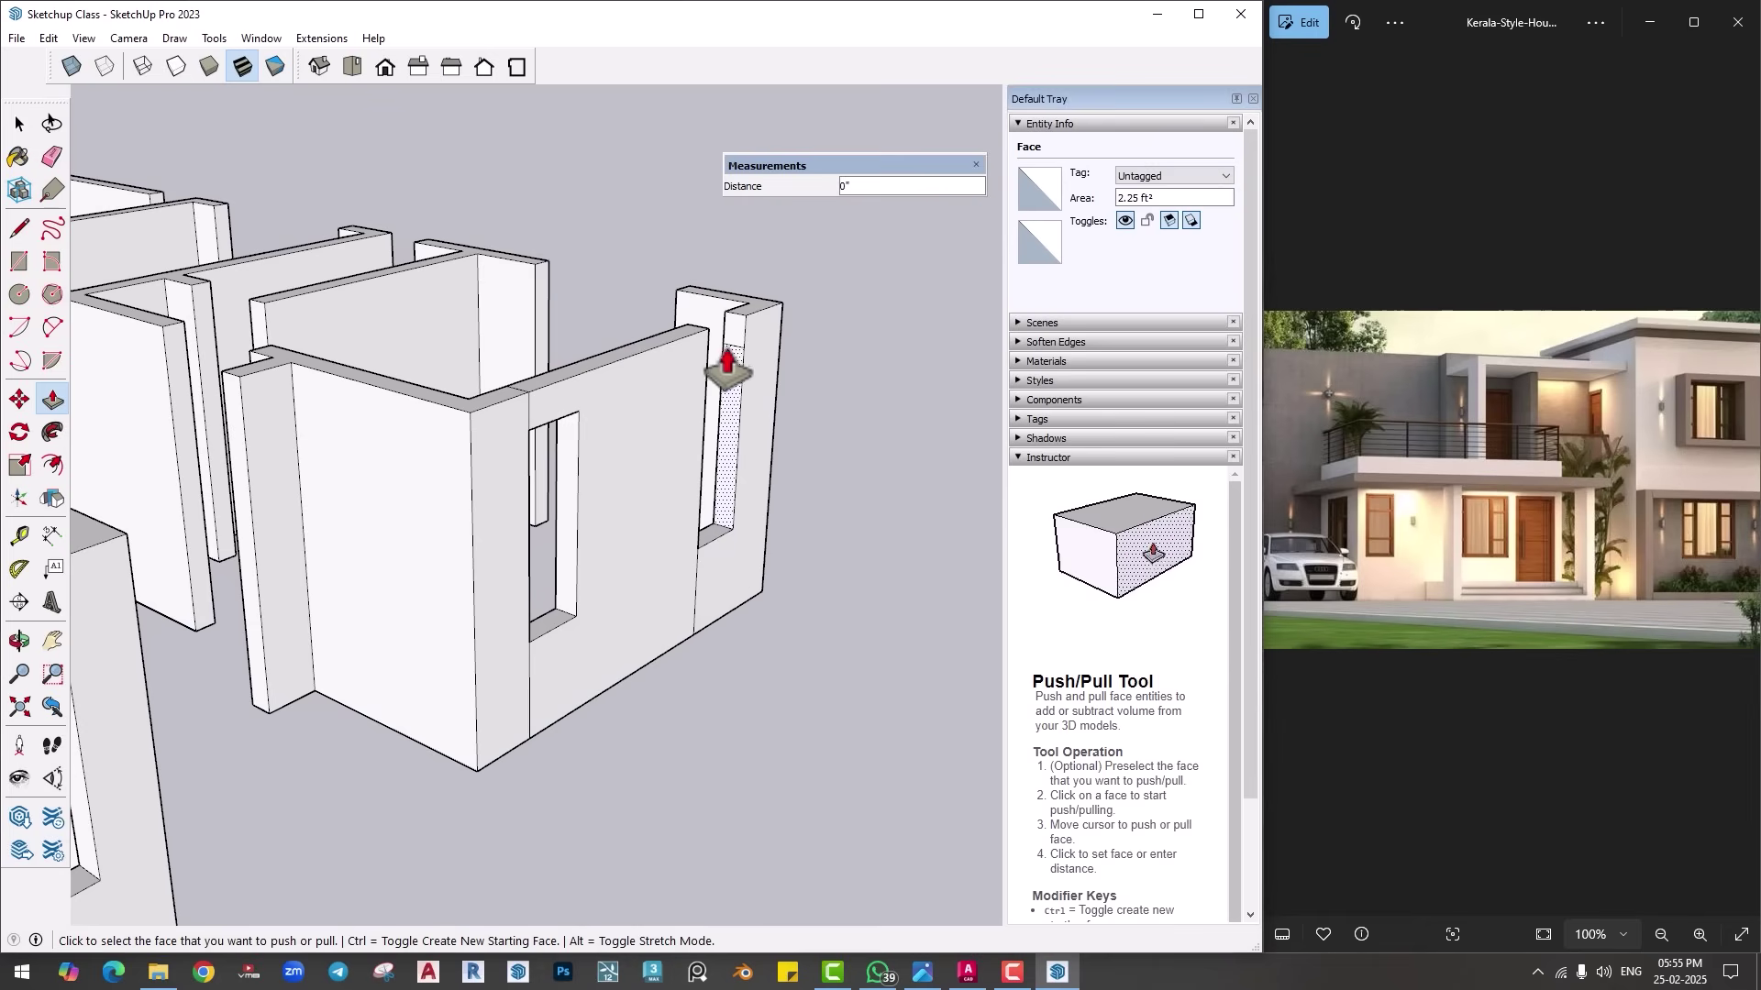
Step: Erase the leftover seam edges above and below the narrow window openings on both side walls
{"action": "key", "text": "e"}
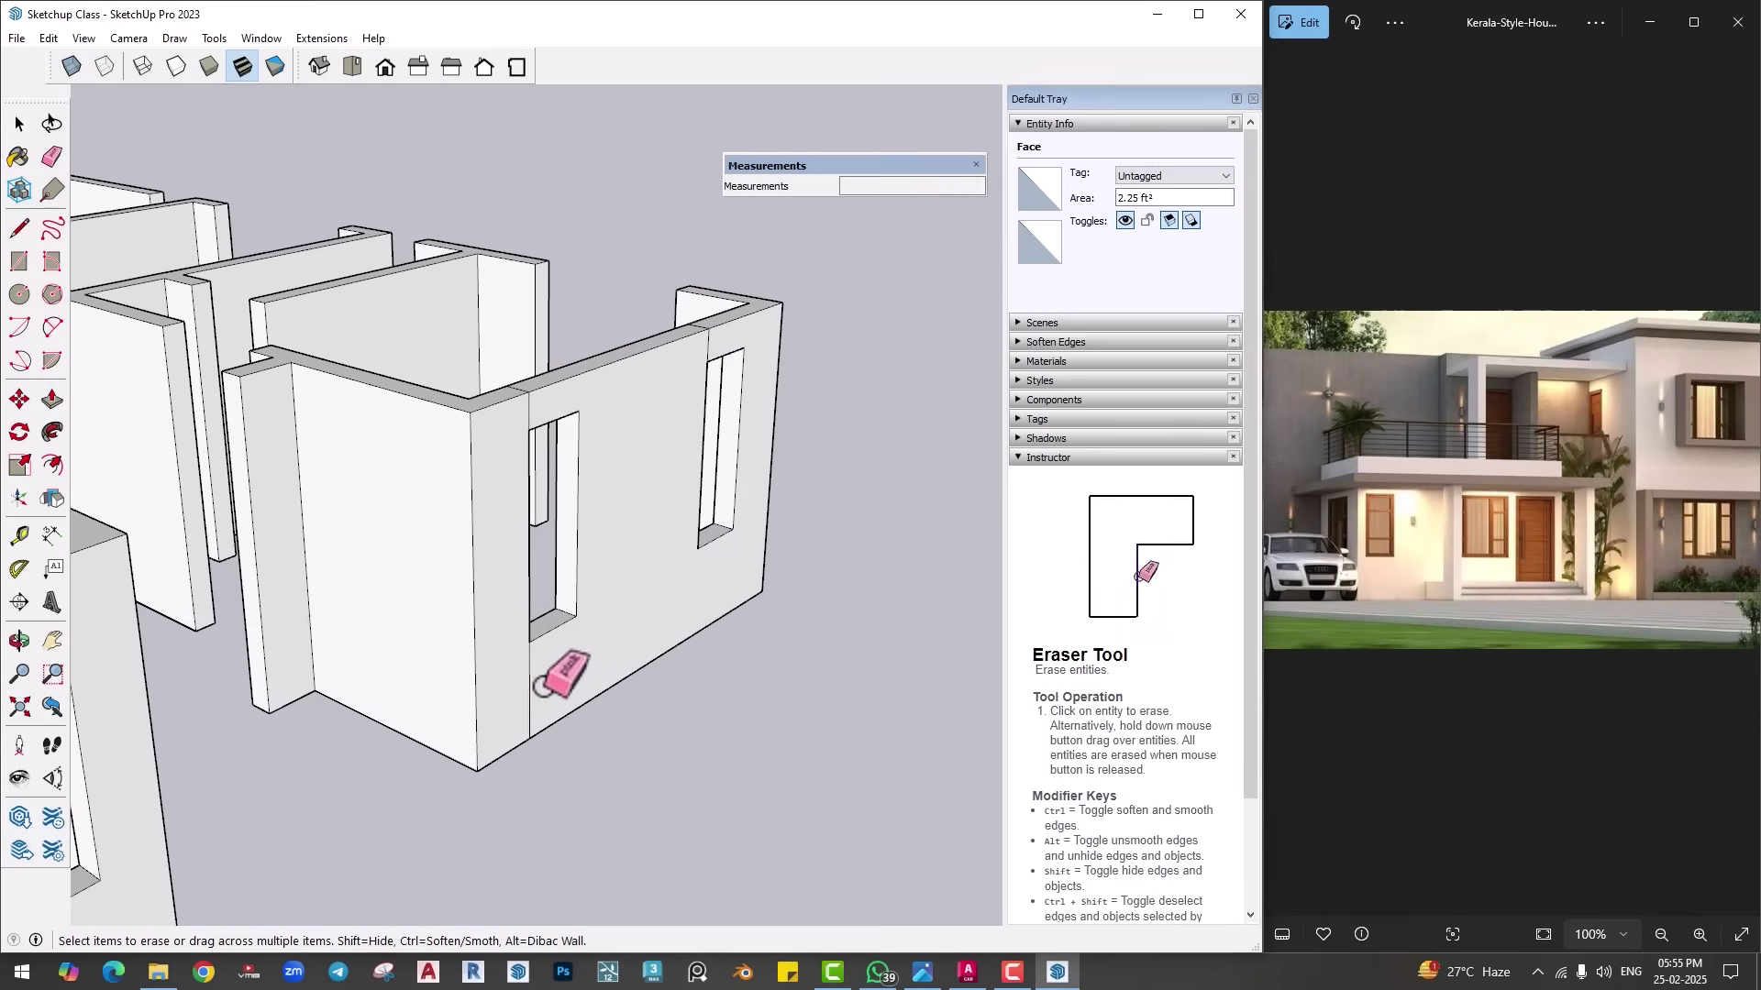
{"action": "middle_click_drag", "start_coordinate": [422, 705], "coordinate": [559, 447]}
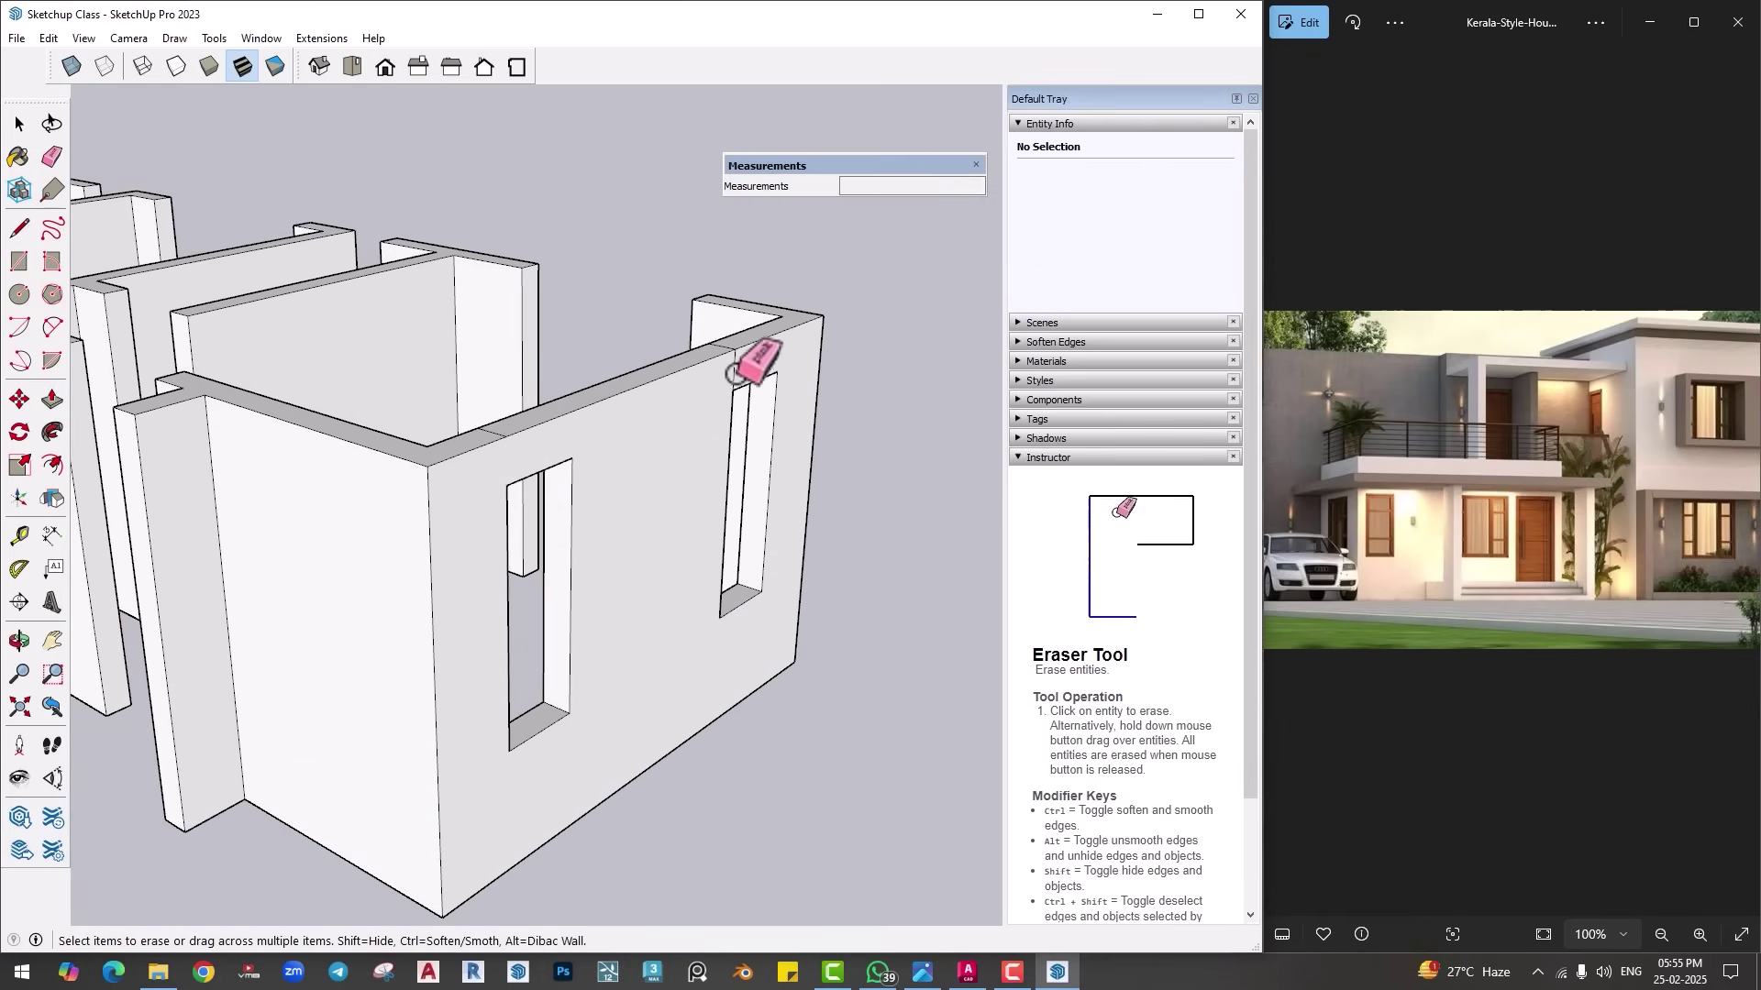
{"action": "scroll", "coordinate": [729, 348], "scroll_direction": "up", "scroll_amount": 2}
{"action": "scroll", "coordinate": [449, 442], "scroll_direction": "down", "scroll_amount": 3}
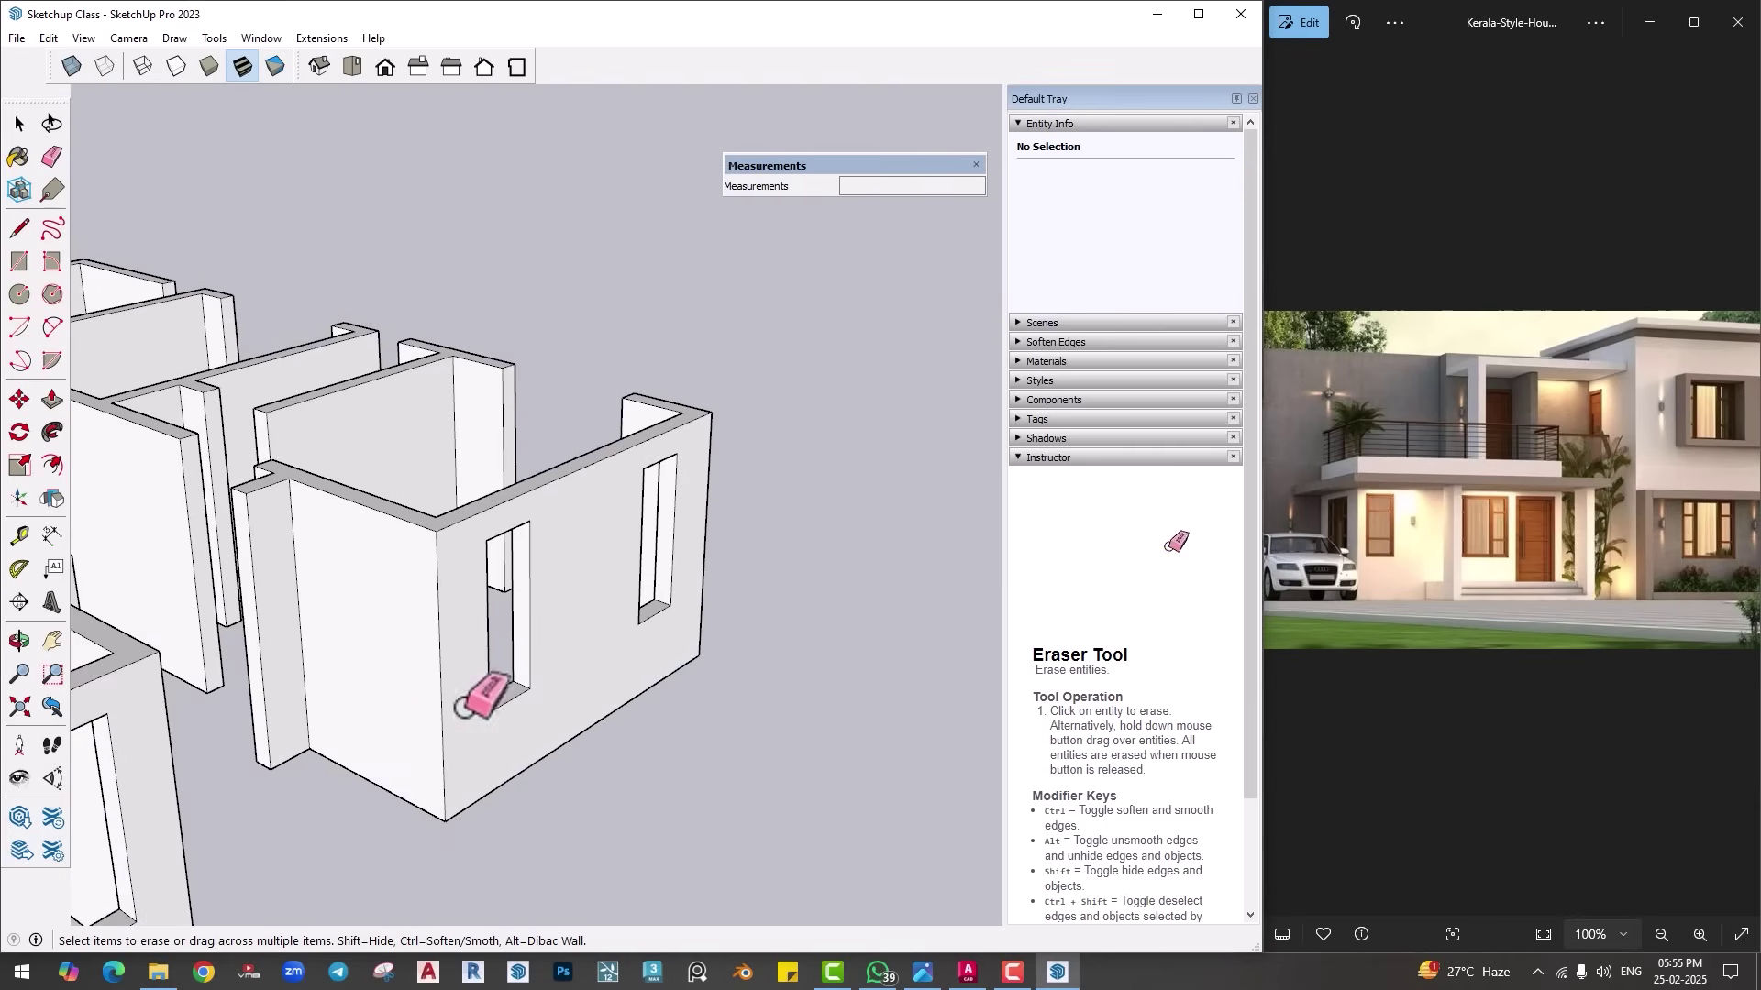
{"action": "mouse_move", "coordinate": [456, 715]}
{"action": "middle_mouse_down"}
{"action": "mouse_move", "coordinate": [660, 589]}
{"action": "mouse_move", "coordinate": [701, 467]}
{"action": "middle_mouse_up"}
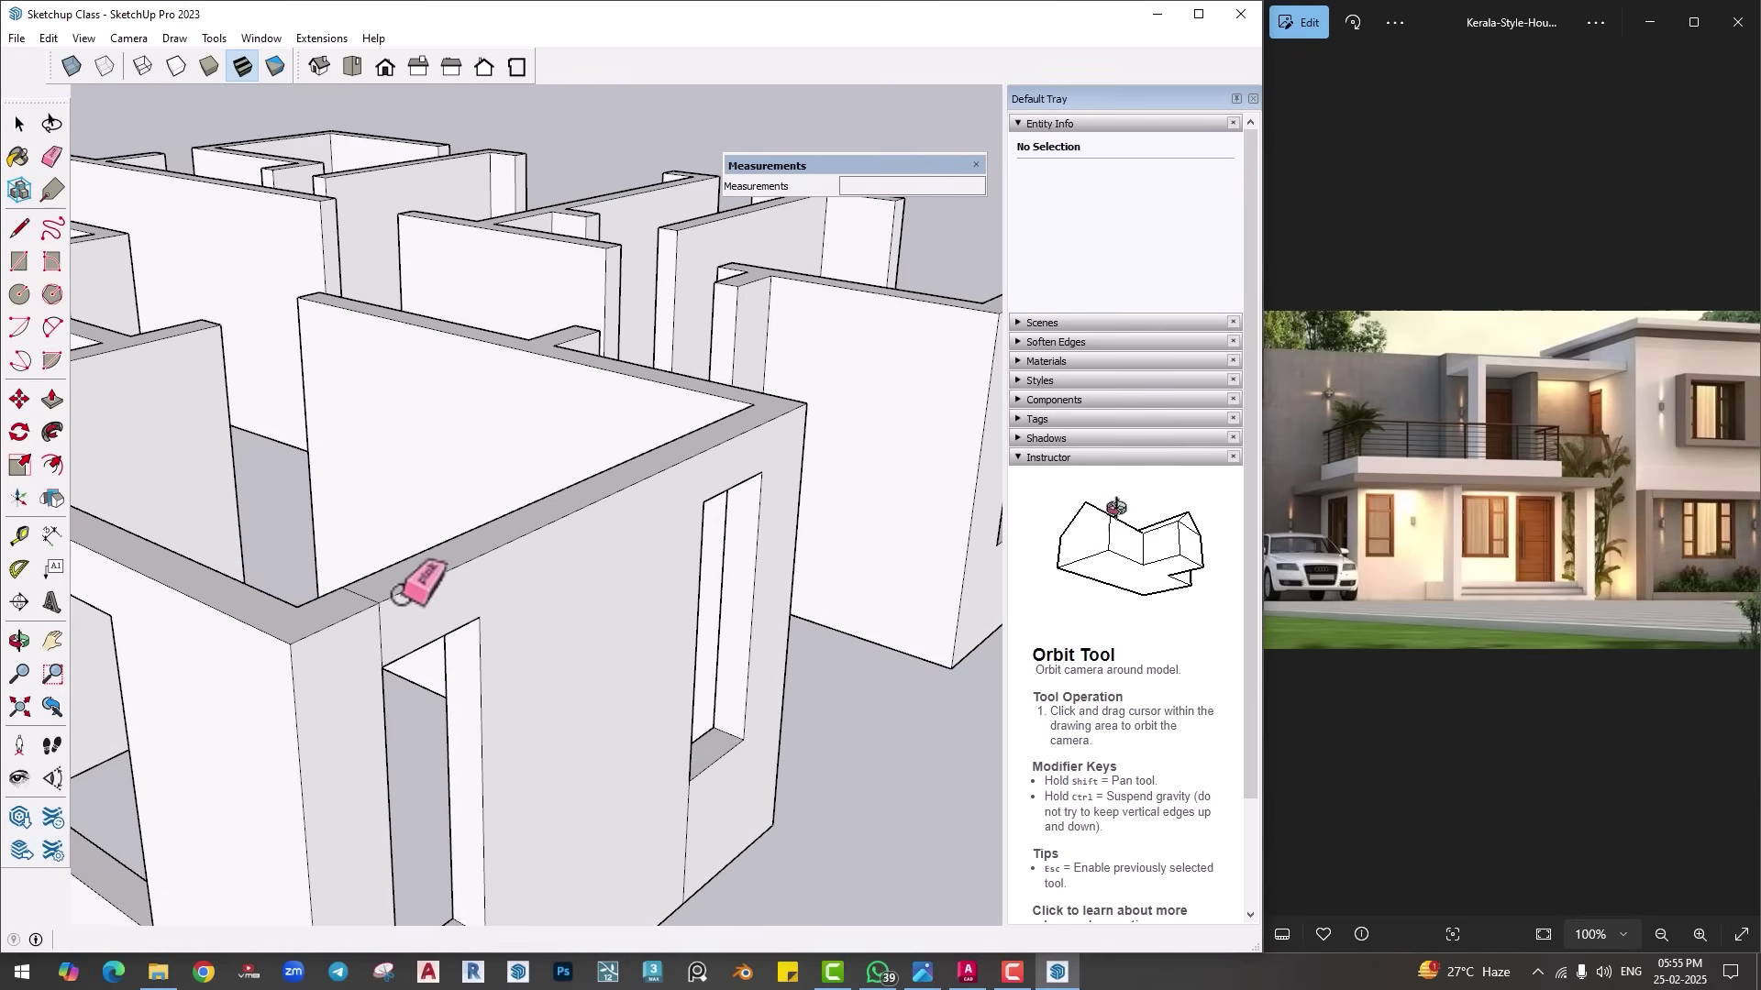
{"action": "middle_click_drag", "start_coordinate": [382, 637], "coordinate": [510, 491]}
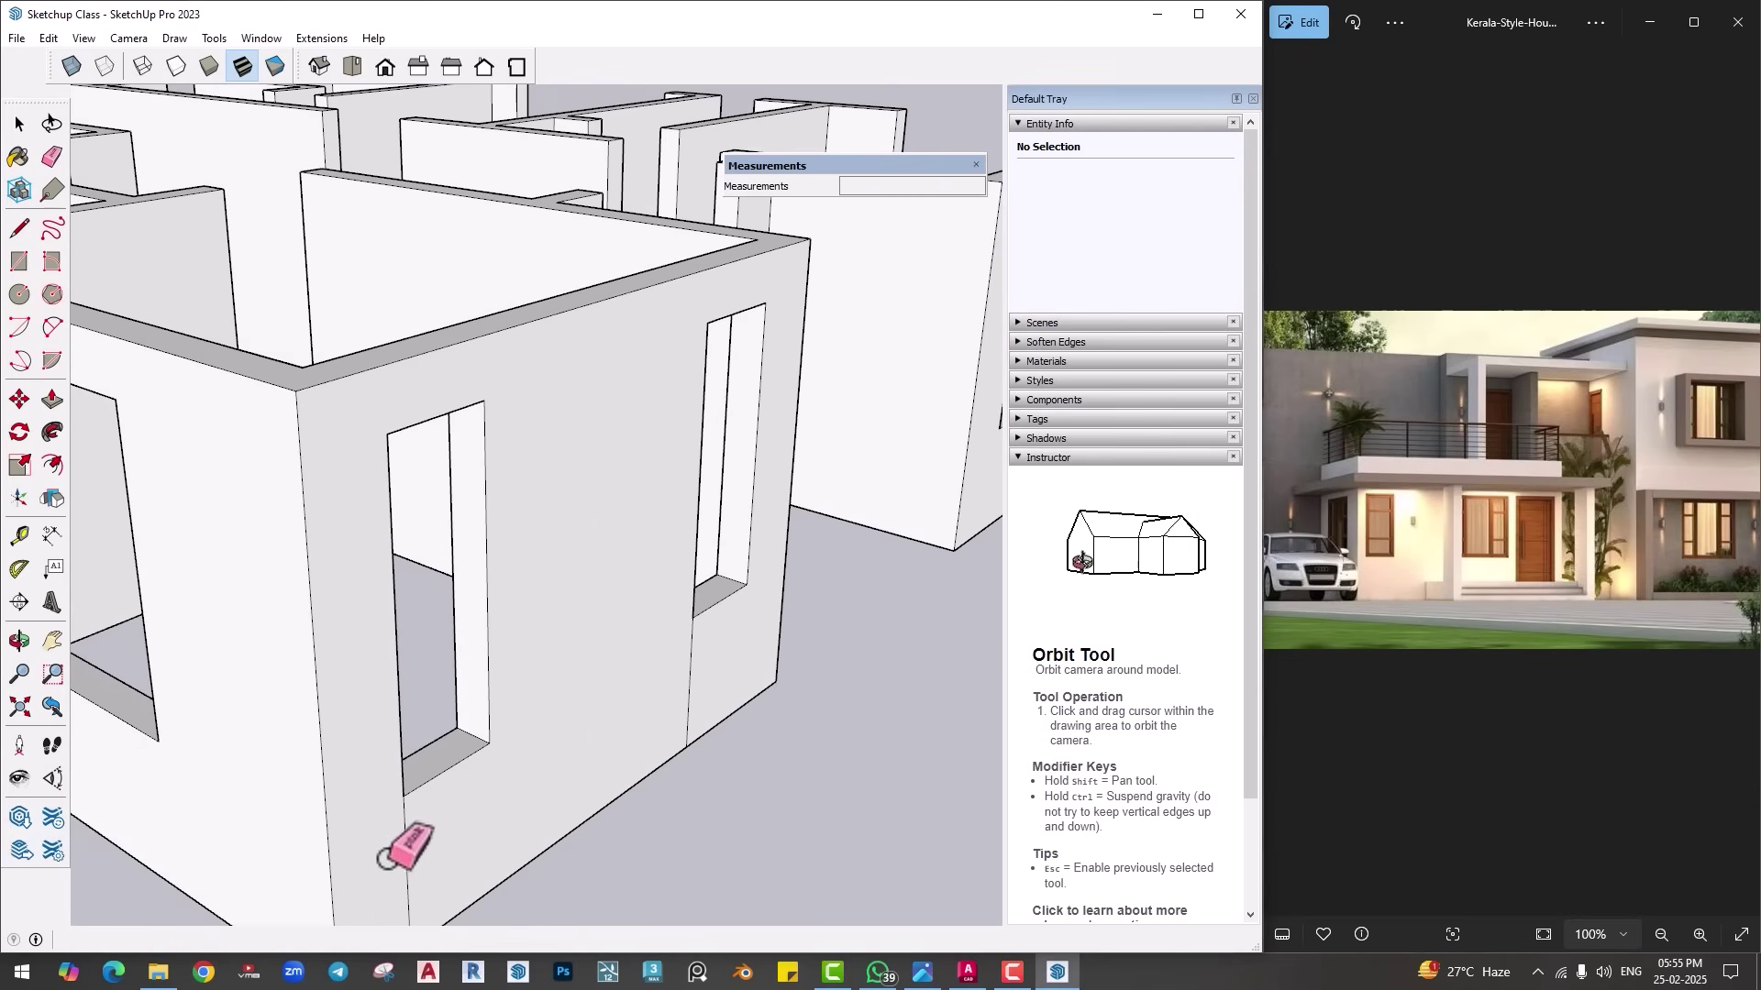
{"action": "scroll", "coordinate": [691, 646], "scroll_direction": "down", "scroll_amount": 3}
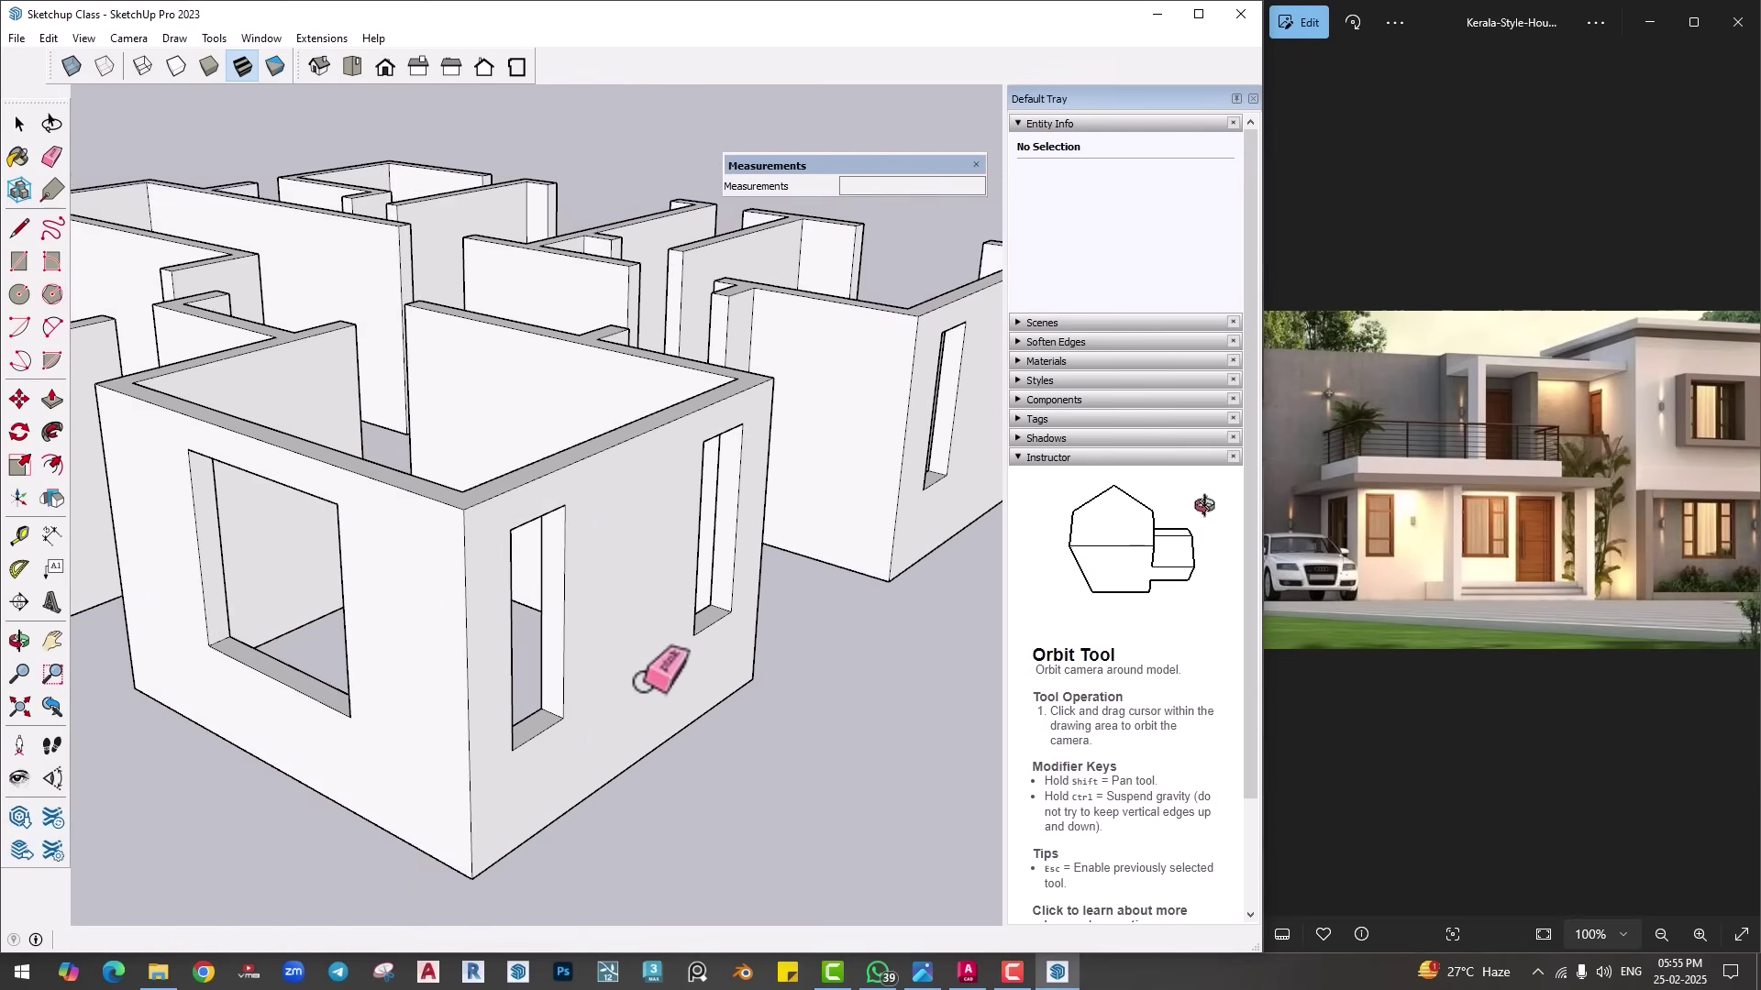
Step: Review the window openings around the house and unhide all hidden objects in the model
{"action": "middle_click_drag", "start_coordinate": [660, 669], "coordinate": [448, 657]}
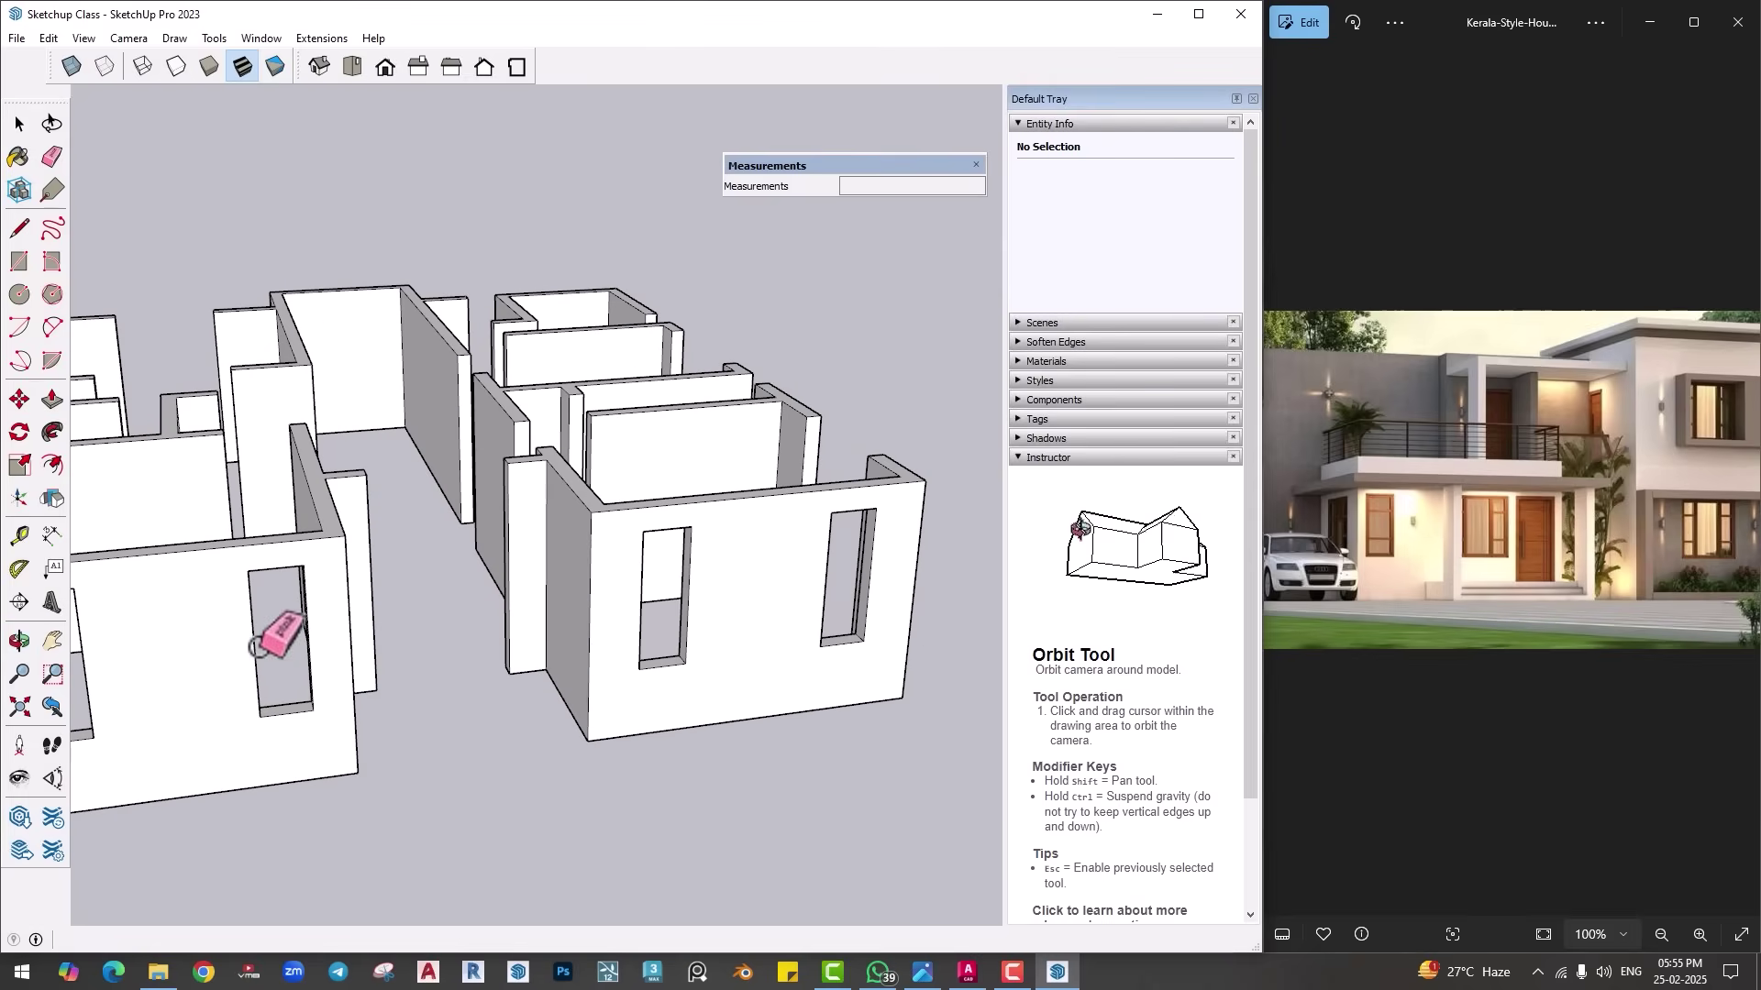
{"action": "scroll", "coordinate": [270, 647], "scroll_direction": "down", "scroll_amount": 2}
{"action": "middle_click_drag", "start_coordinate": [205, 647], "coordinate": [581, 479]}
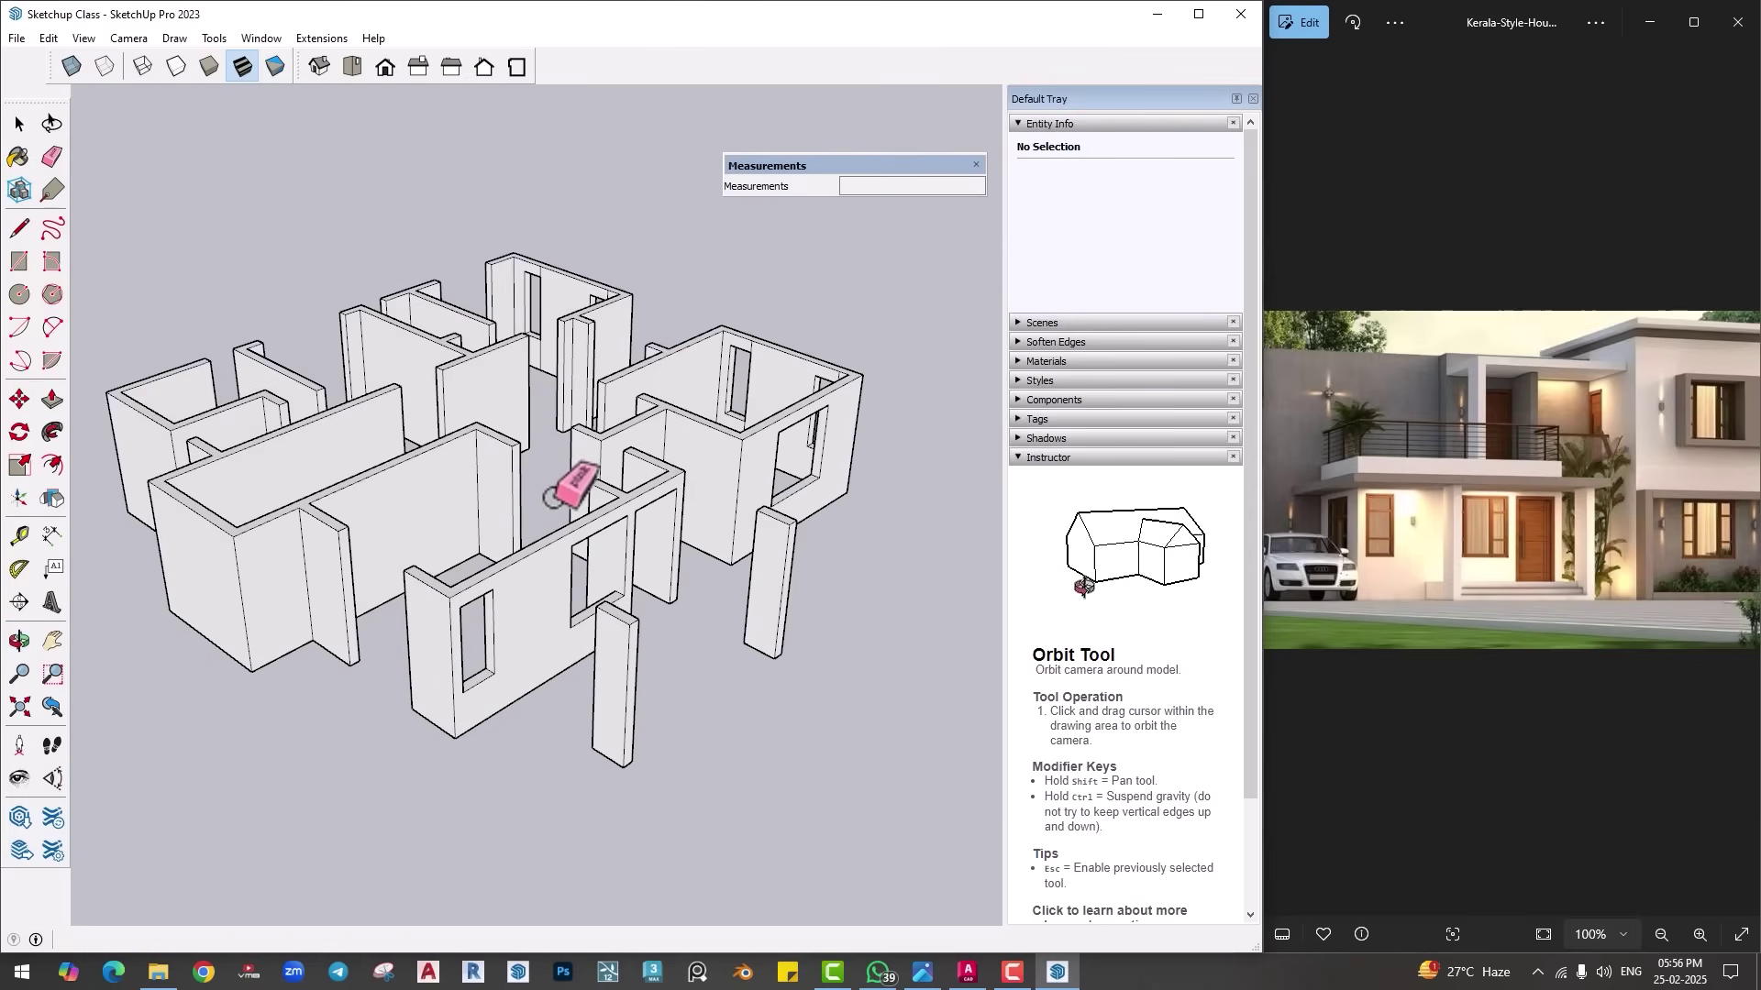
{"action": "mouse_move", "coordinate": [438, 629]}
{"action": "middle_mouse_down"}
{"action": "mouse_move", "coordinate": [675, 562]}
{"action": "mouse_move", "coordinate": [433, 487]}
{"action": "middle_mouse_up"}
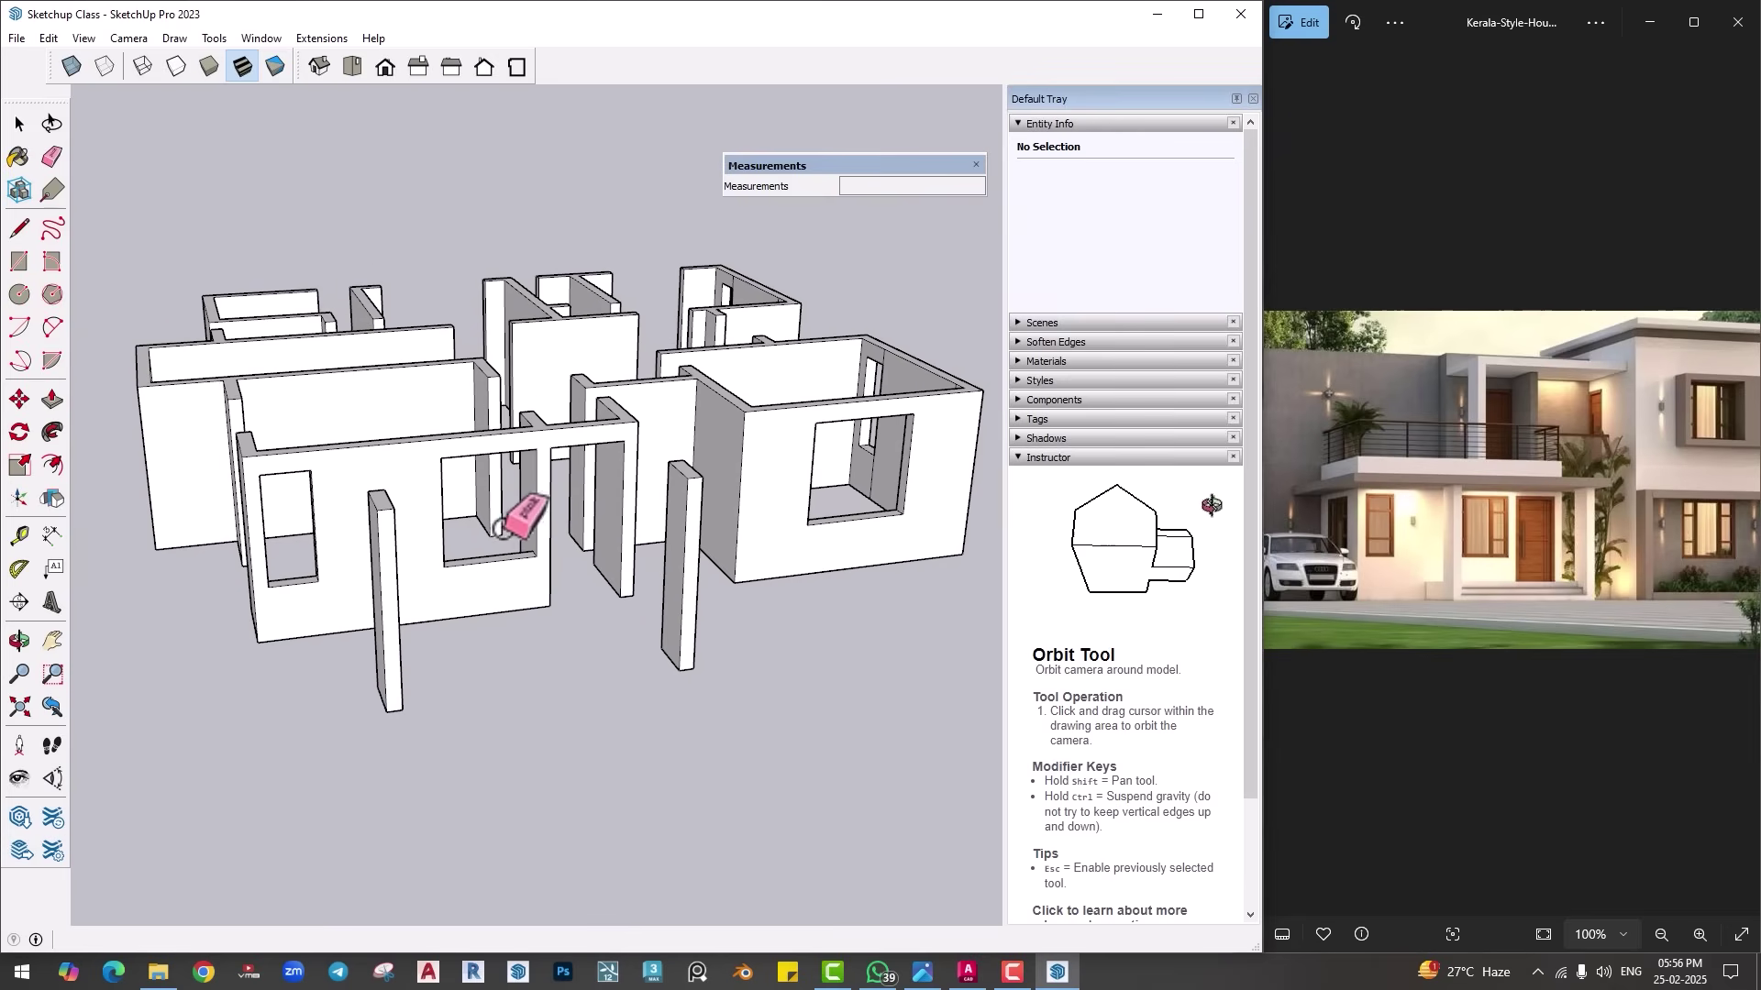
{"action": "middle_click_drag", "start_coordinate": [506, 500], "coordinate": [461, 648]}
{"action": "left_click", "coordinate": [58, 41]}
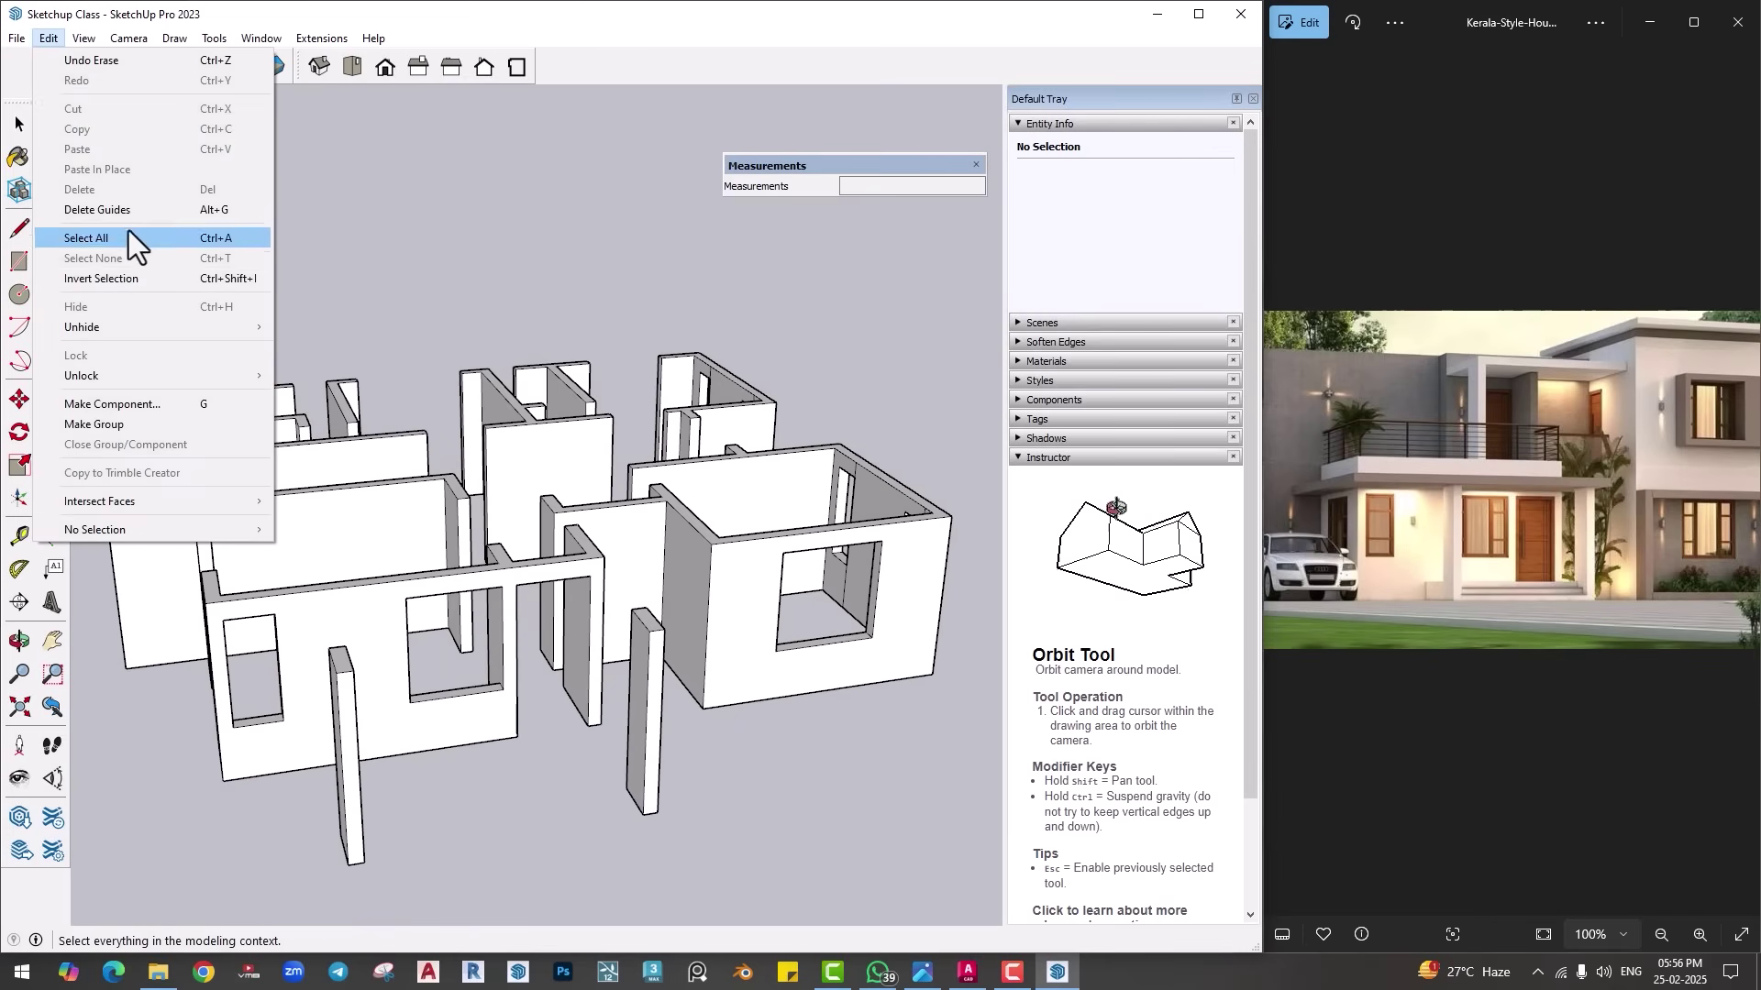
{"action": "mouse_move", "coordinate": [129, 369]}
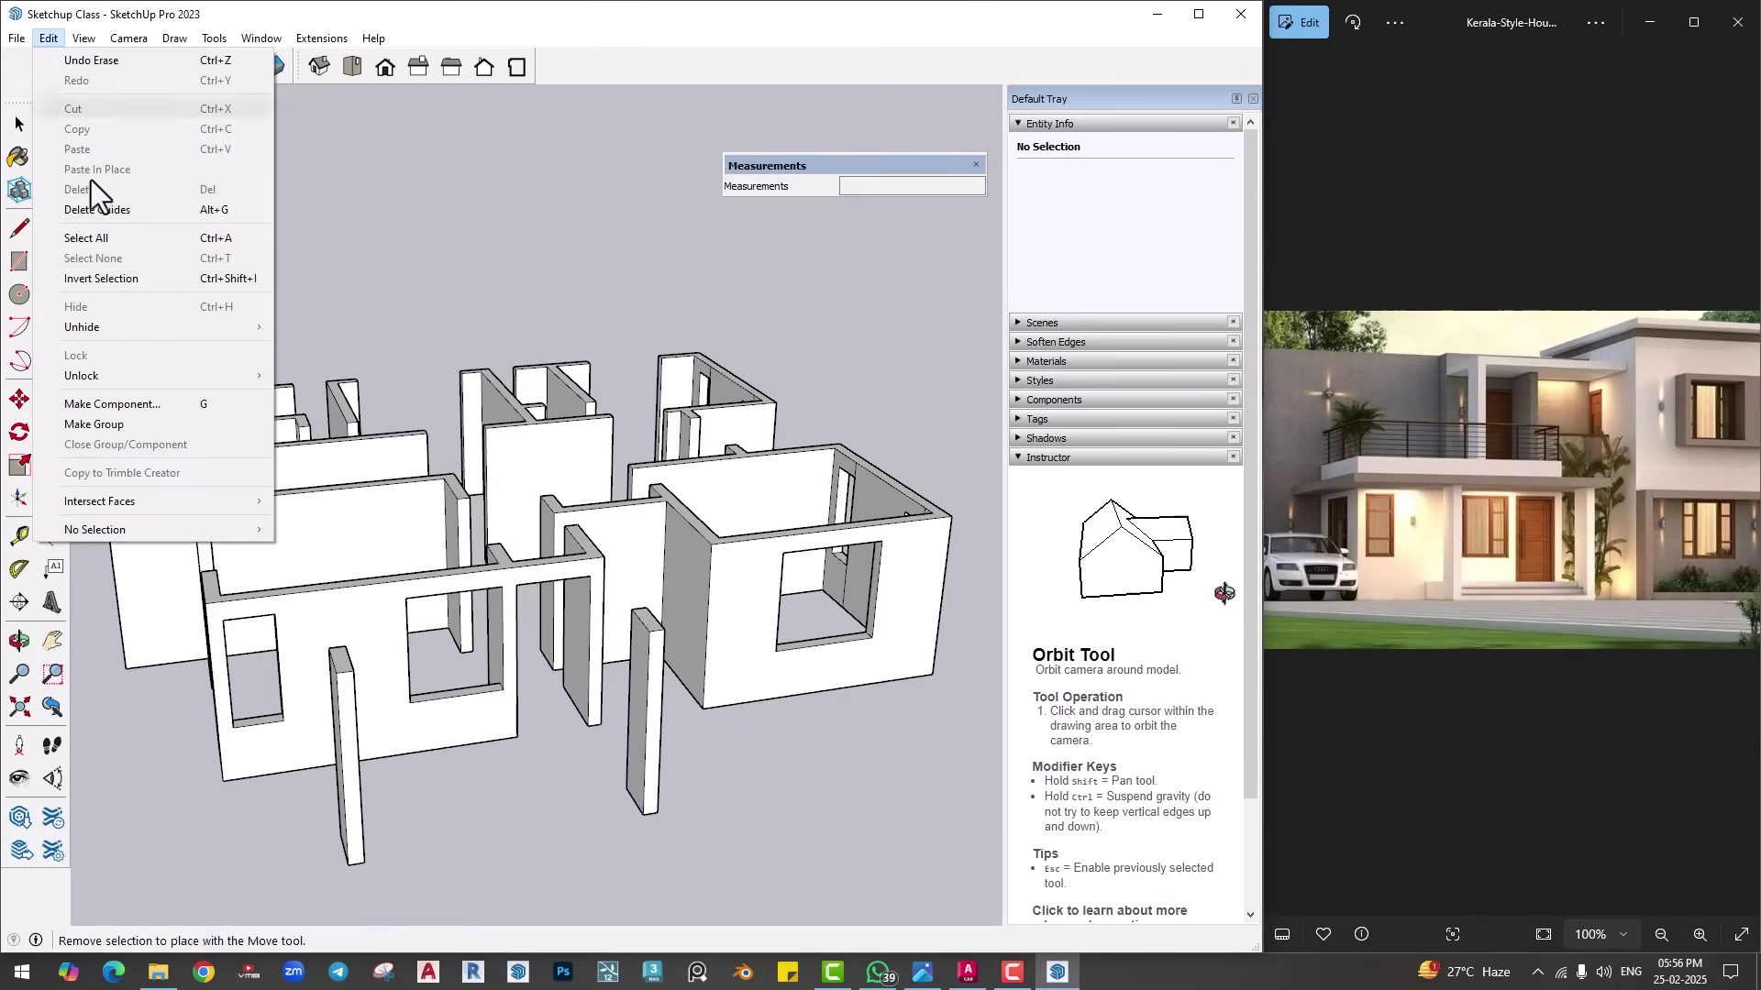
{"action": "mouse_move", "coordinate": [124, 328]}
{"action": "left_click", "coordinate": [311, 368]}
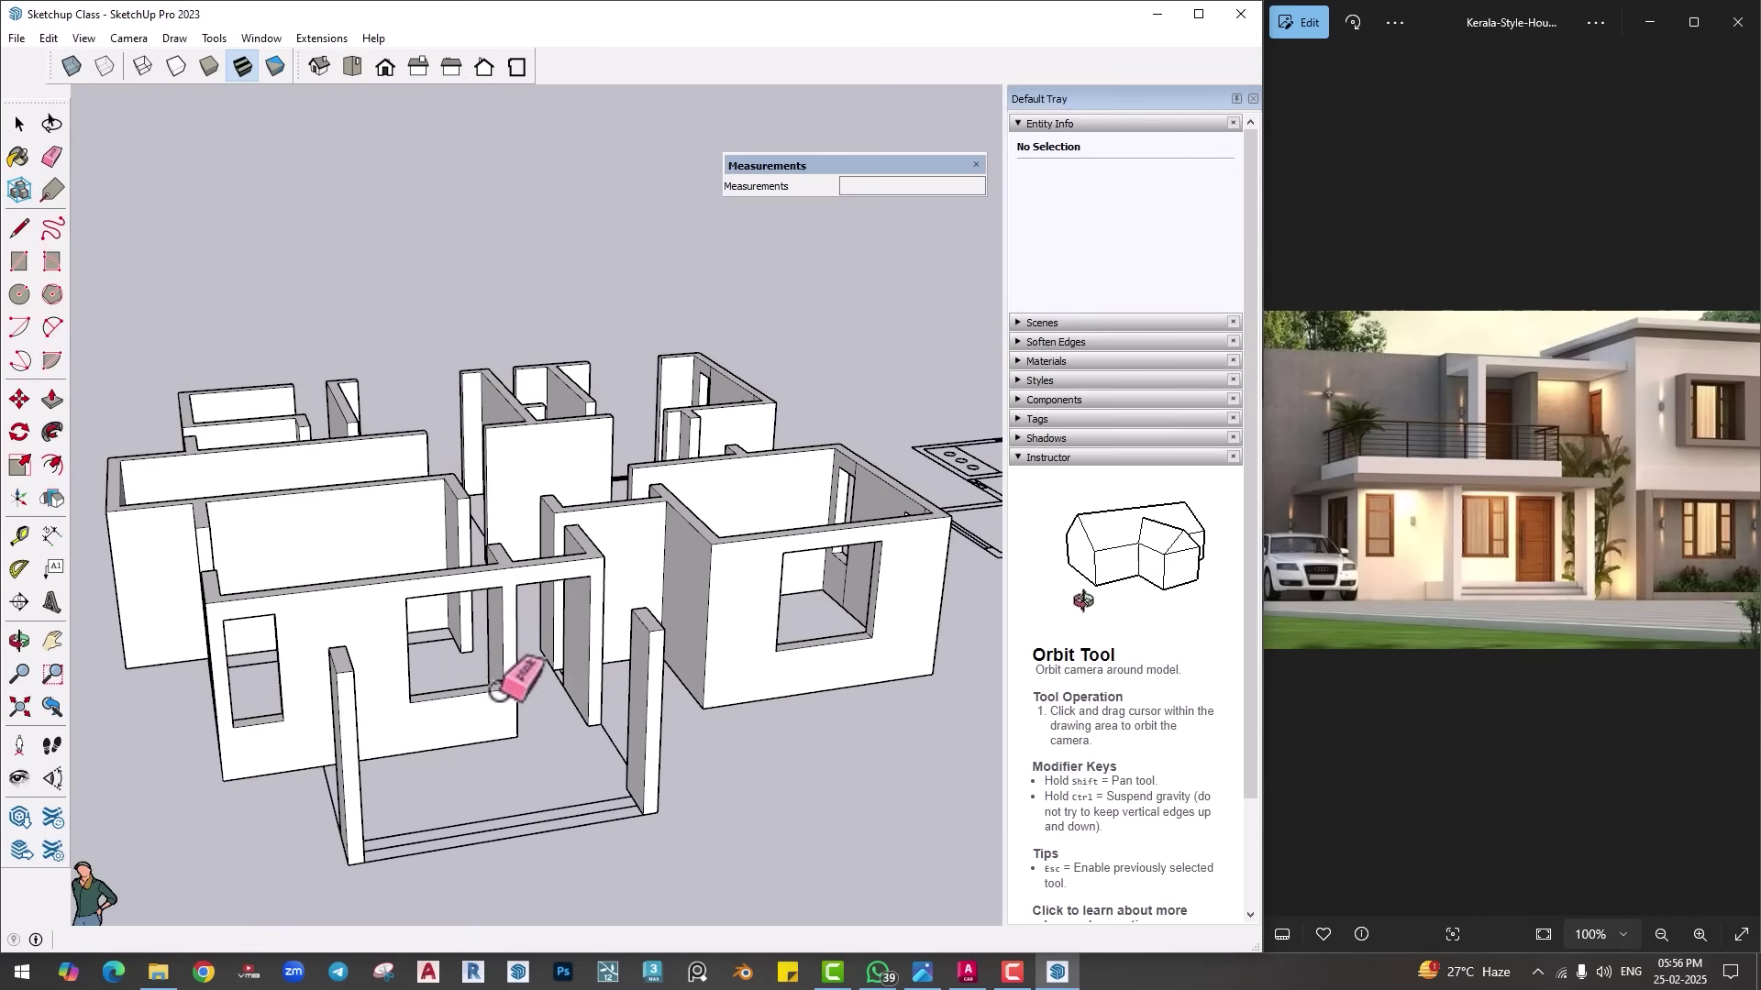
Step: Copy the top edge of the wall end at the gap between the two side rooms downward twice, marking the opening's head and sill
{"action": "mouse_move", "coordinate": [511, 669]}
{"action": "middle_mouse_down"}
{"action": "mouse_move", "coordinate": [649, 844]}
{"action": "mouse_move", "coordinate": [599, 694]}
{"action": "mouse_move", "coordinate": [550, 700]}
{"action": "middle_mouse_up"}
{"action": "scroll", "coordinate": [452, 700], "scroll_direction": "up", "scroll_amount": 6}
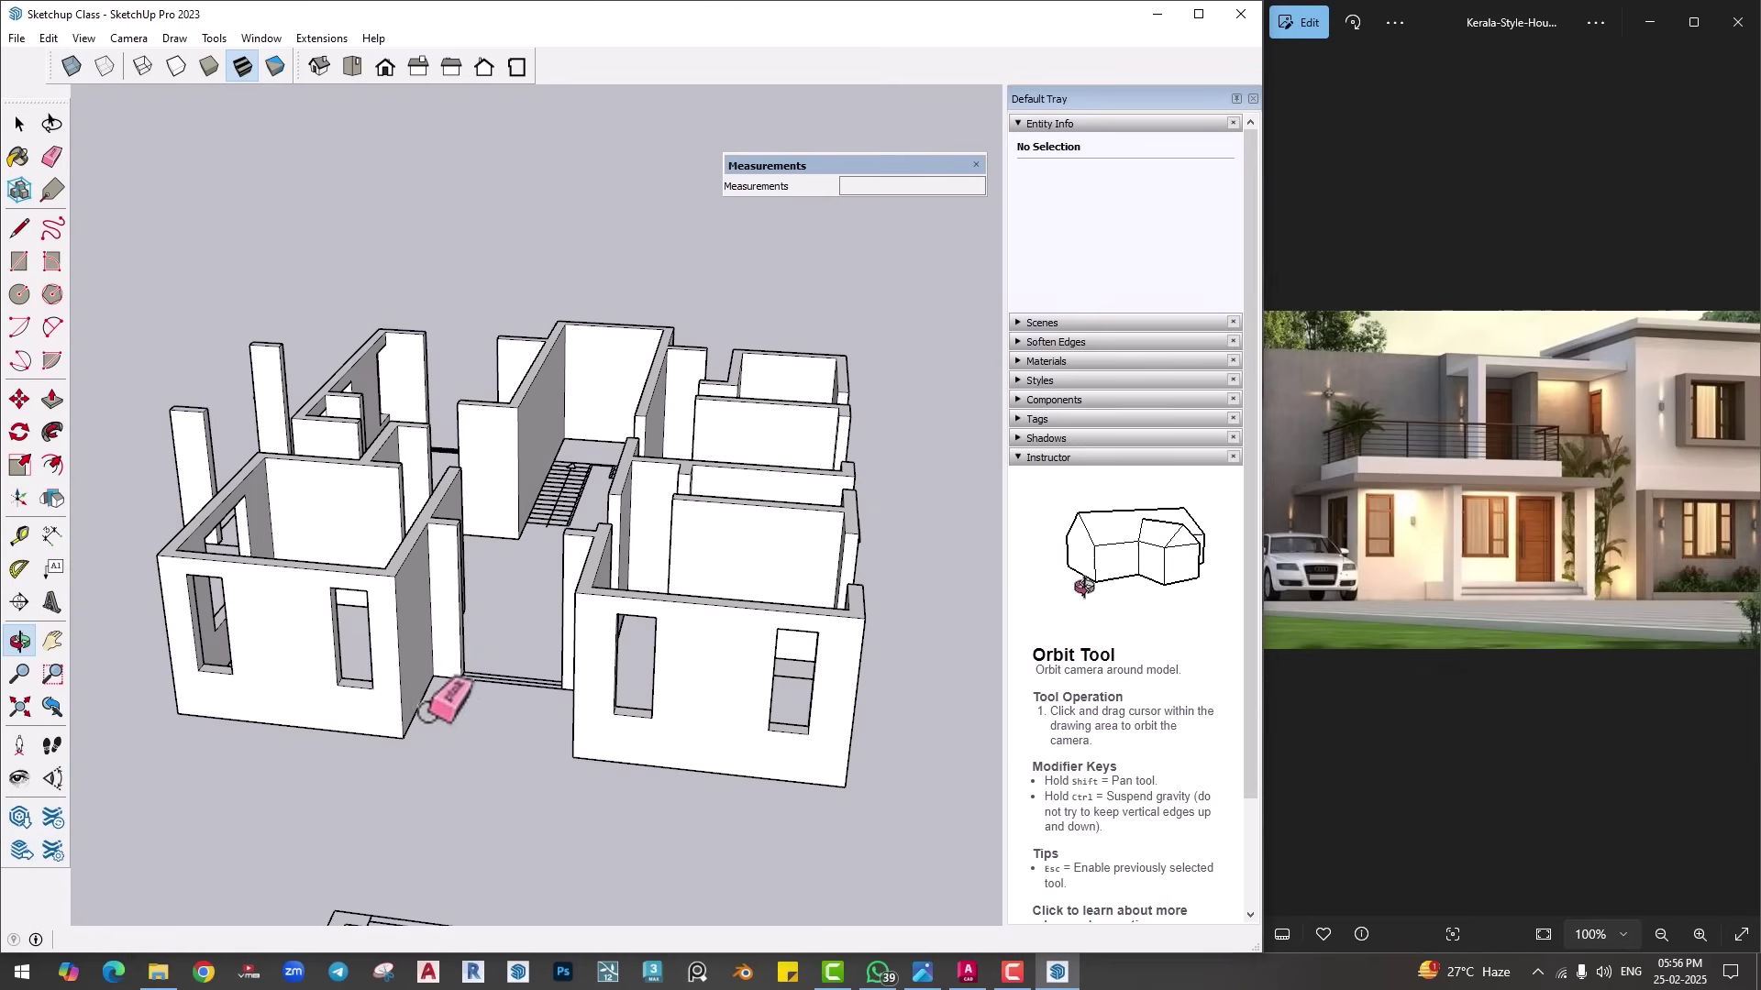
{"action": "scroll", "coordinate": [496, 673], "scroll_direction": "up", "scroll_amount": 5}
{"action": "key", "text": "space"}
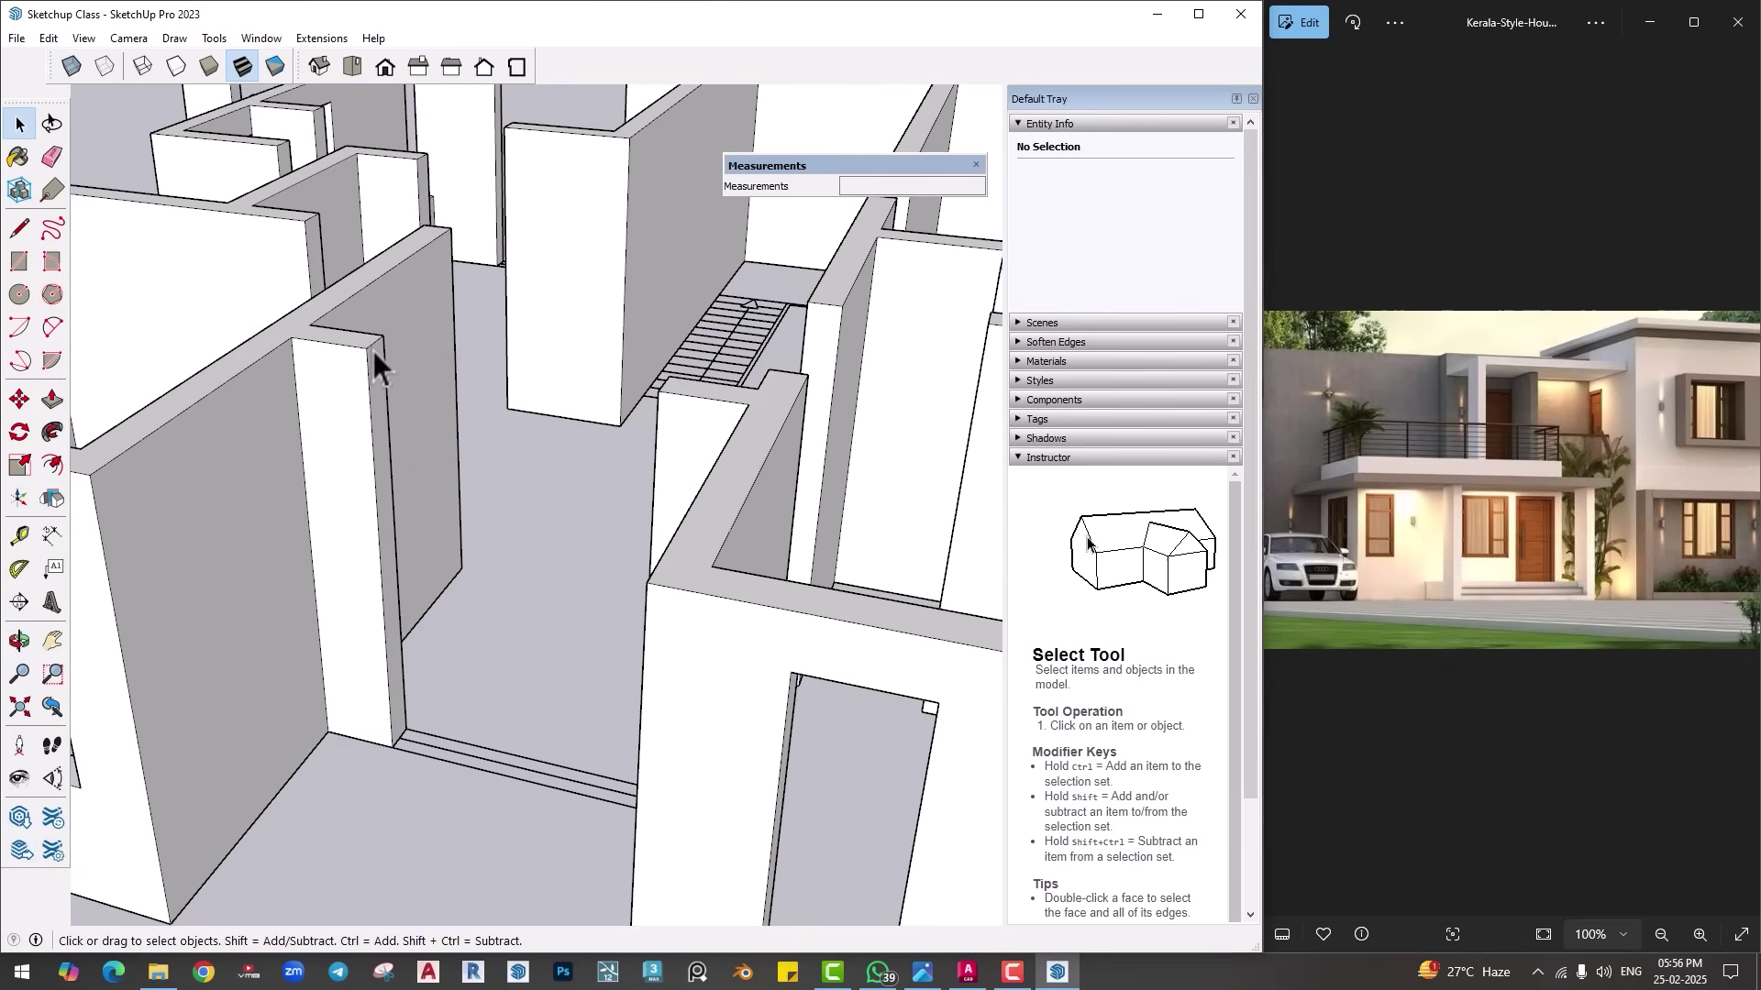
{"action": "left_click", "coordinate": [383, 380]}
{"action": "scroll", "coordinate": [383, 379], "scroll_direction": "up", "scroll_amount": 1}
{"action": "key", "text": "m"}
{"action": "left_click", "coordinate": [360, 339]}
{"action": "key", "text": "ctrl"}
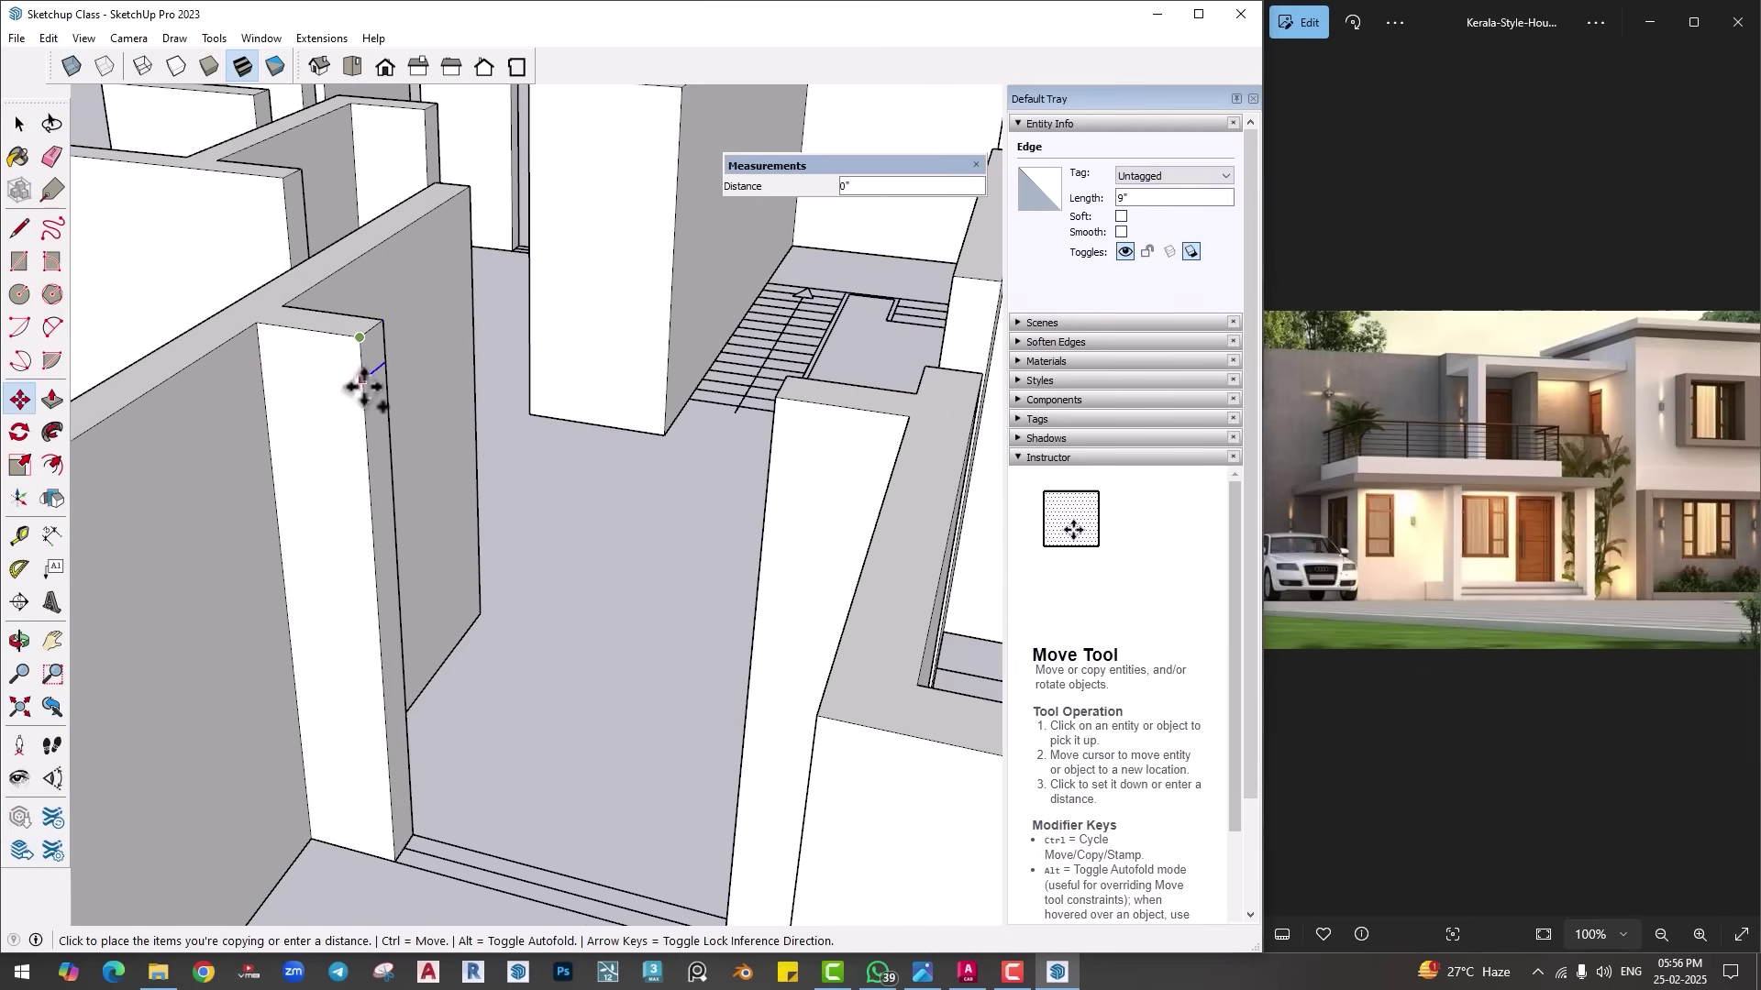
{"action": "key", "text": "Return"}
{"action": "middle_click_drag", "start_coordinate": [361, 602], "coordinate": [409, 374]}
{"action": "left_click", "coordinate": [367, 297]}
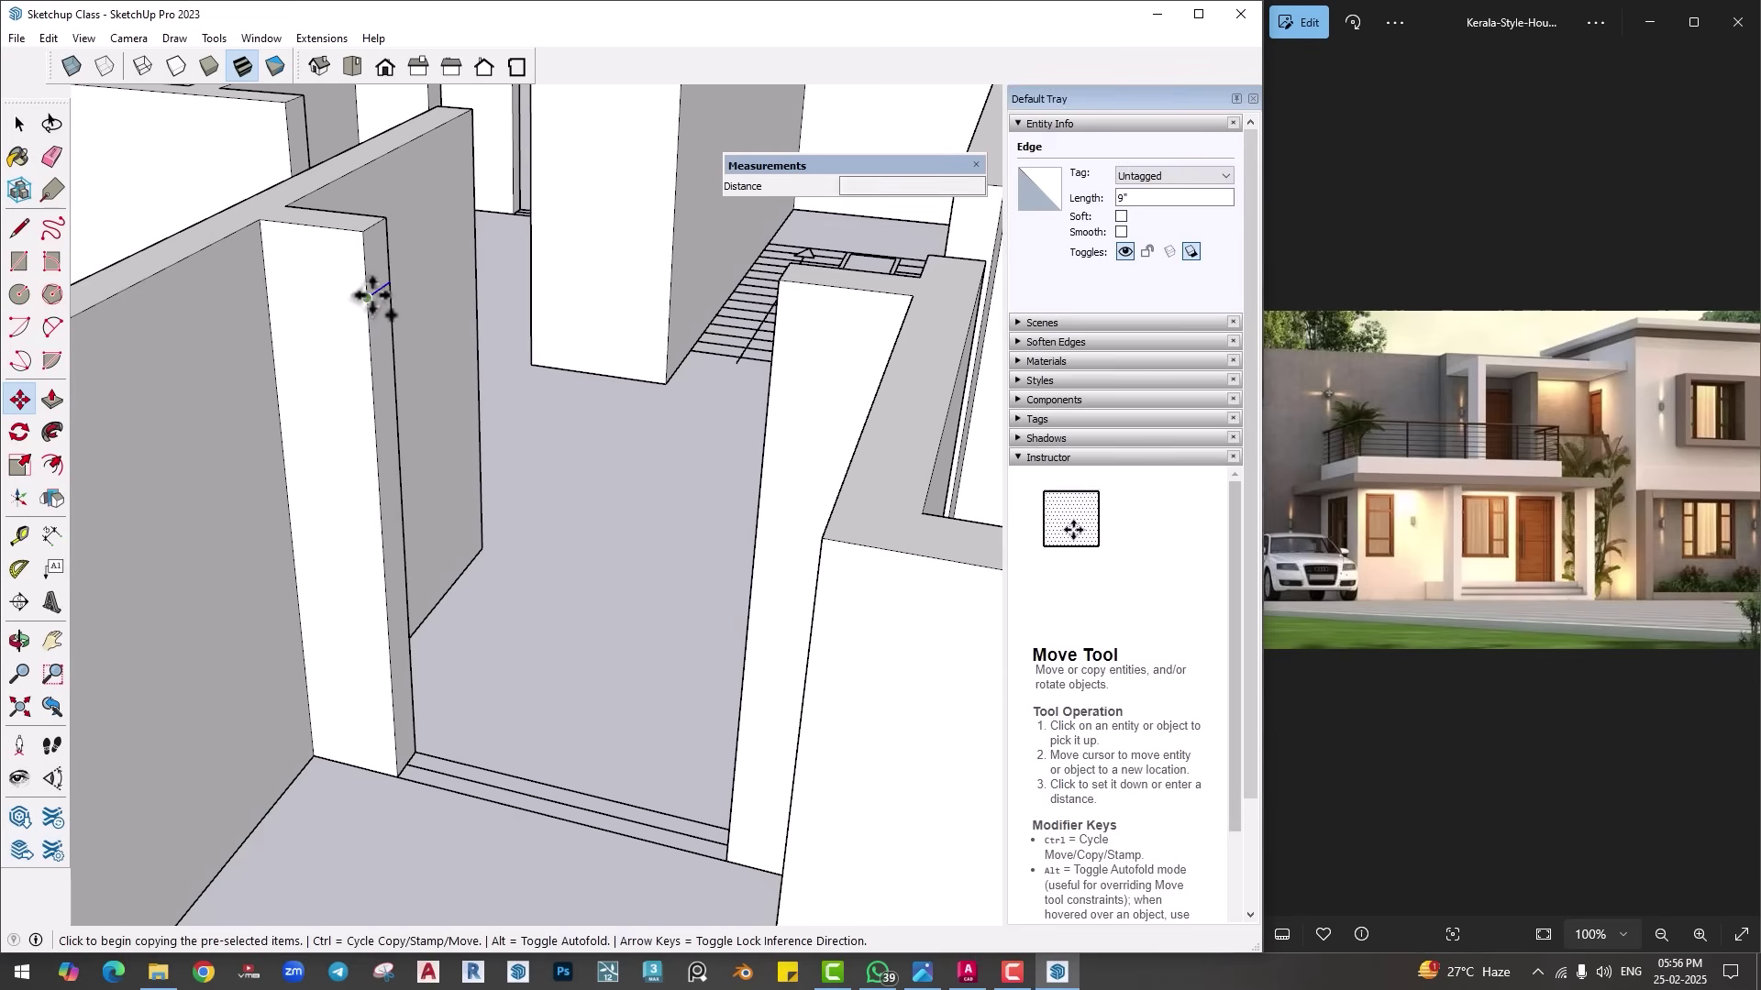
{"action": "left_click", "coordinate": [383, 424]}
Step: Push/Pull the upper and lower faces of the wall end across the gap between the two side rooms to enclose the window opening
{"action": "key", "text": "p"}
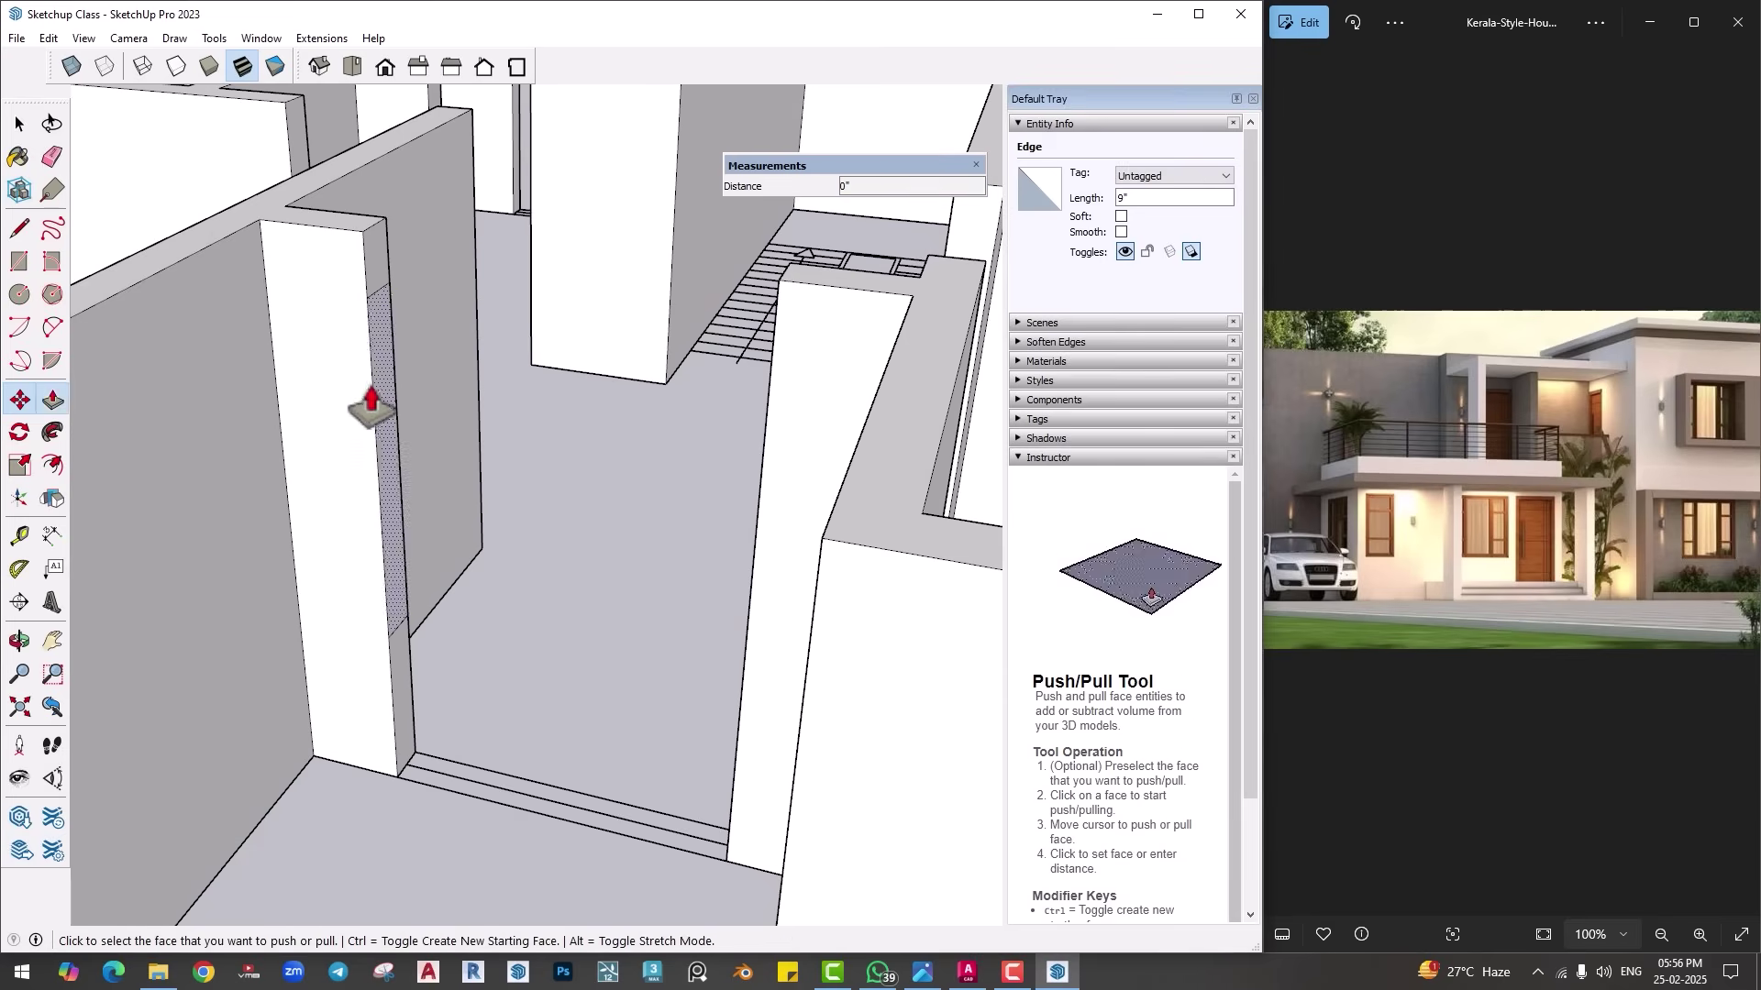
{"action": "left_click", "coordinate": [376, 307]}
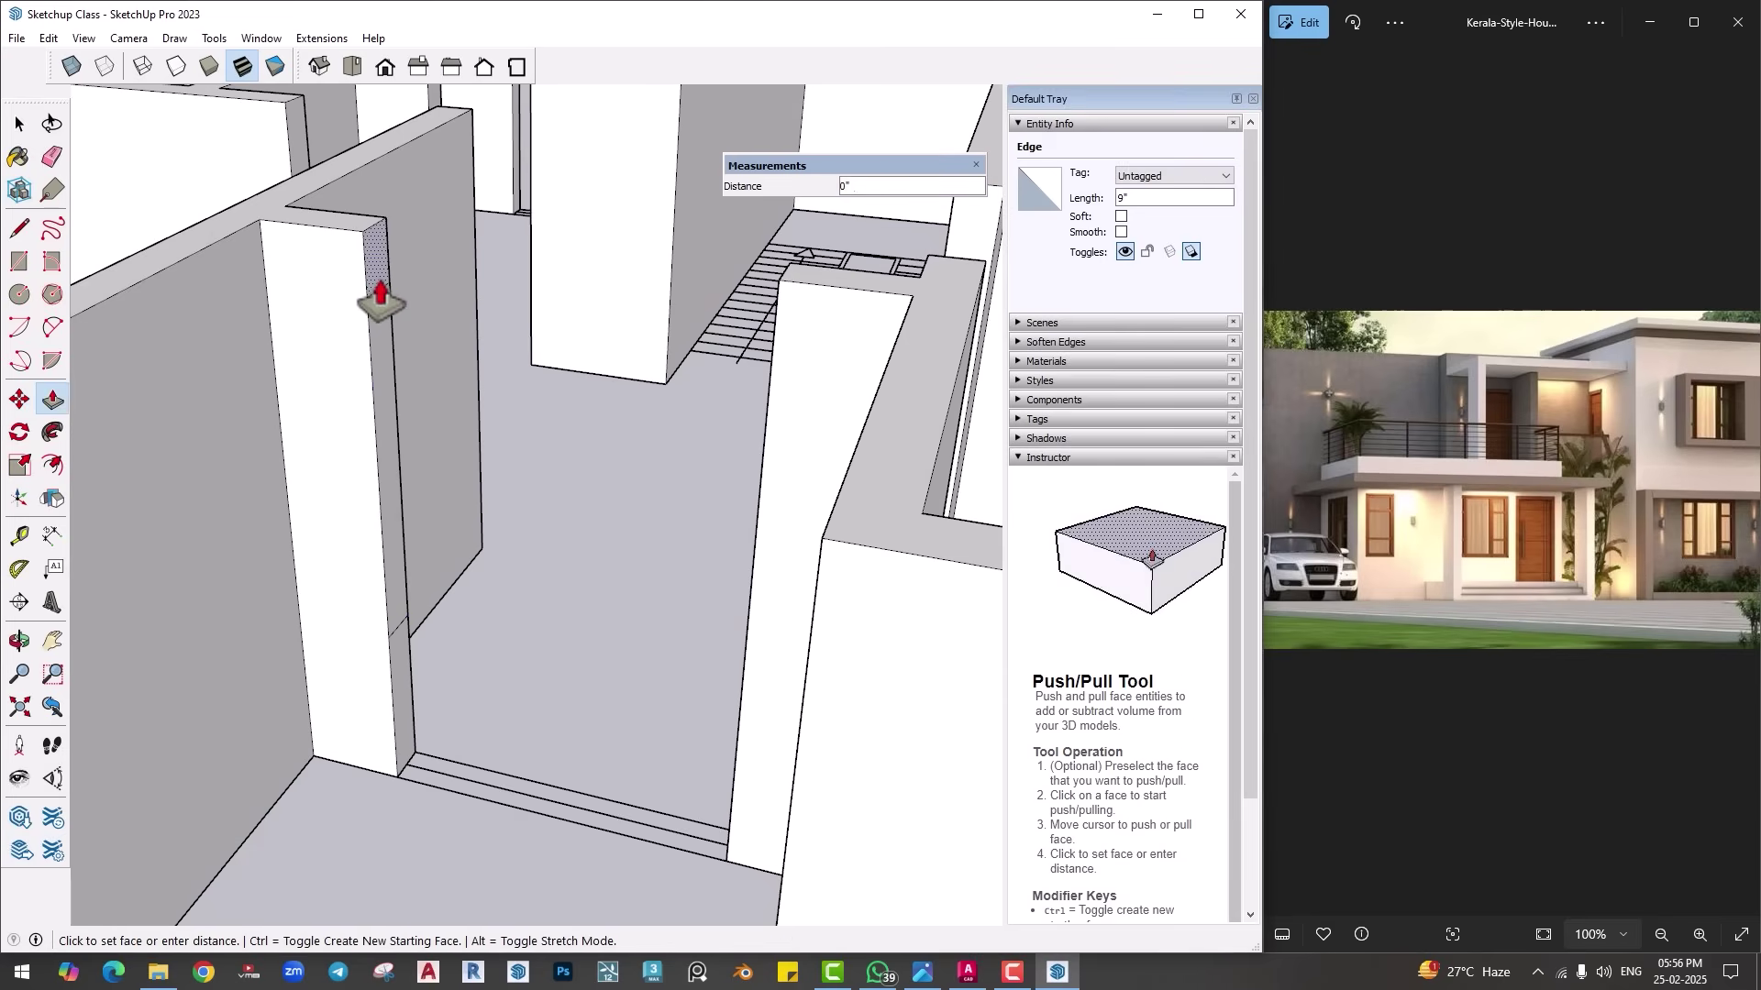
{"action": "left_click", "coordinate": [780, 282]}
{"action": "double_click", "coordinate": [394, 729]}
{"action": "key", "text": "e"}
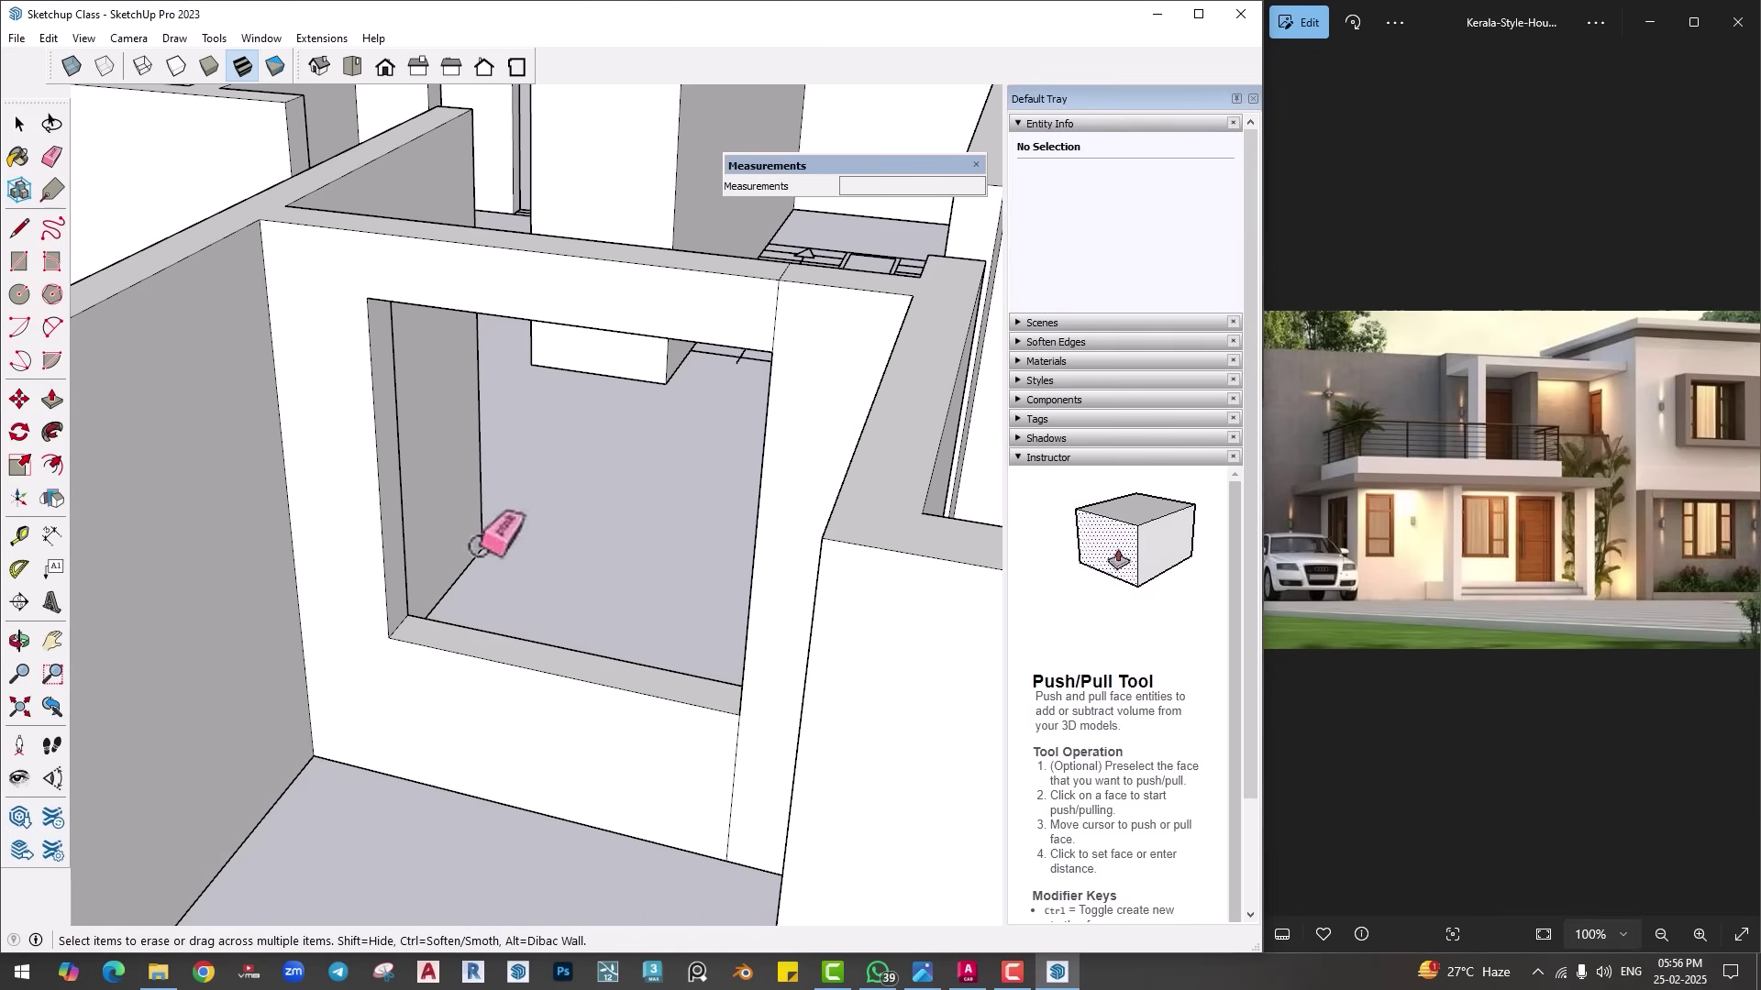
{"action": "mouse_move", "coordinate": [781, 267]}
{"action": "middle_mouse_down"}
{"action": "mouse_move", "coordinate": [829, 574]}
{"action": "mouse_move", "coordinate": [920, 724]}
{"action": "mouse_move", "coordinate": [657, 621]}
{"action": "mouse_move", "coordinate": [857, 648]}
{"action": "mouse_move", "coordinate": [366, 617]}
{"action": "mouse_move", "coordinate": [535, 617]}
{"action": "mouse_move", "coordinate": [711, 399]}
{"action": "mouse_move", "coordinate": [780, 339]}
{"action": "mouse_move", "coordinate": [851, 321]}
{"action": "middle_mouse_up"}
Step: Copy the top edges of the three wall ends along the outer side wall downward together, marking the heads of the openings
{"action": "key", "text": "space"}
{"action": "left_click", "coordinate": [708, 356]}
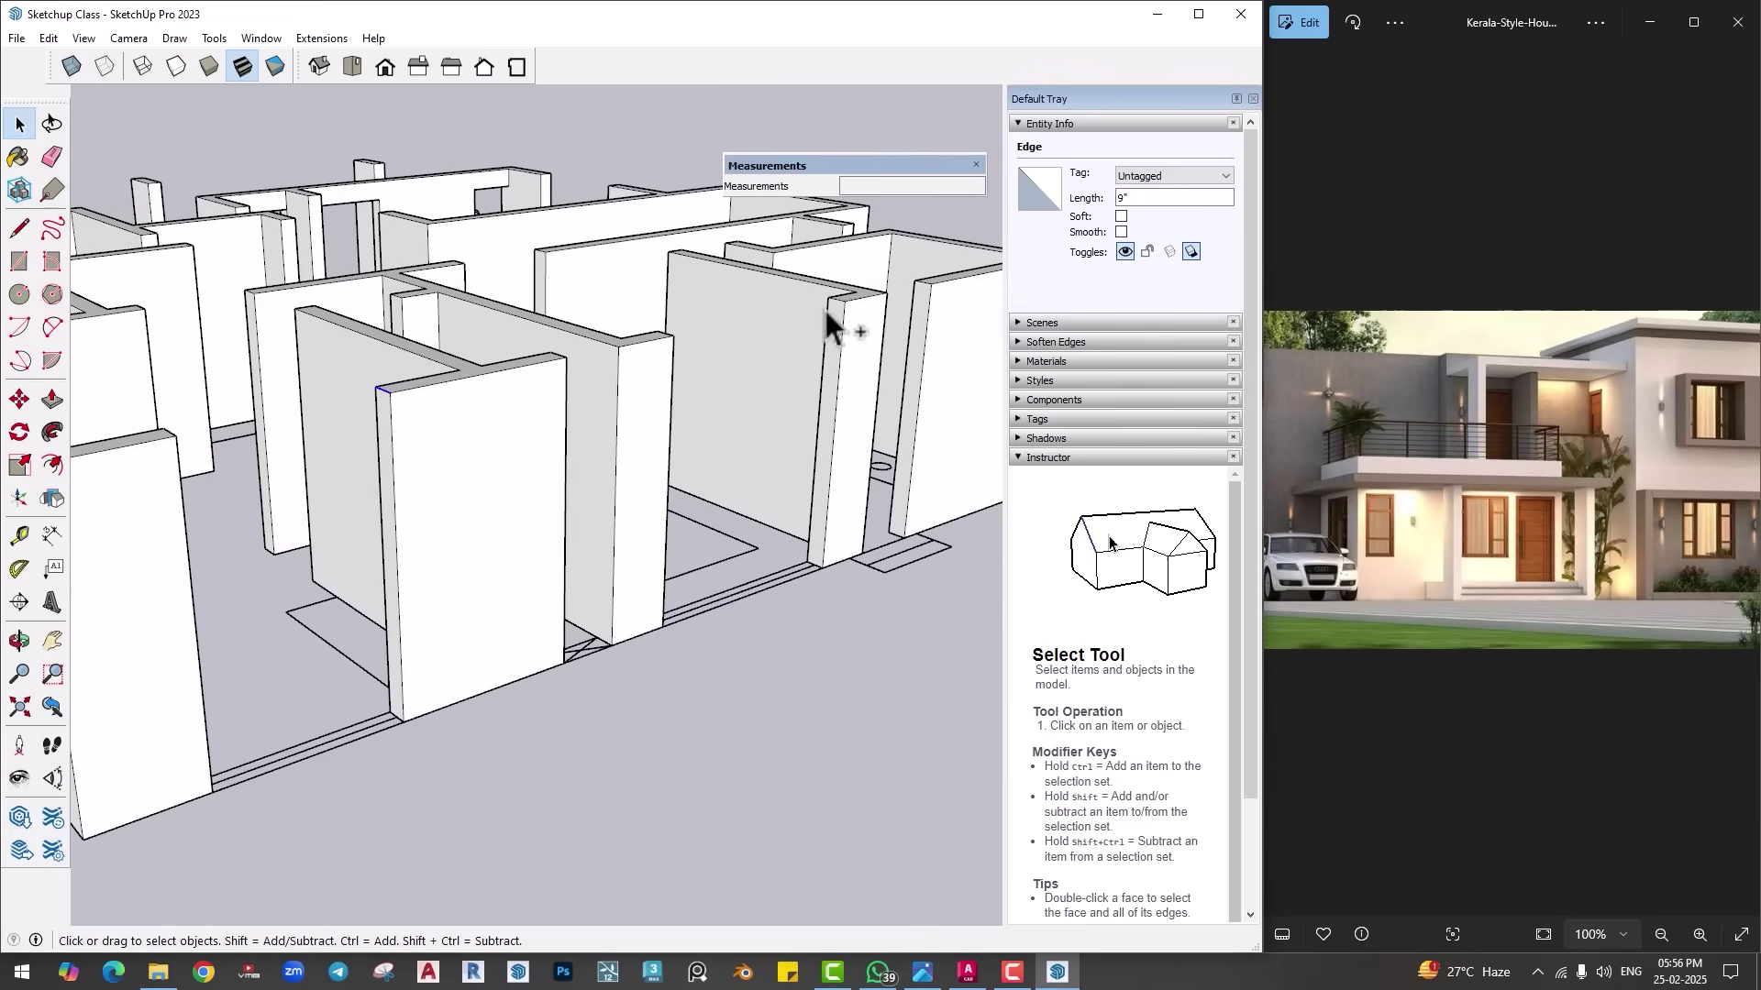
{"action": "middle_click_drag", "start_coordinate": [326, 546], "coordinate": [843, 288]}
{"action": "left_click", "coordinate": [843, 286], "text": "ctrl"}
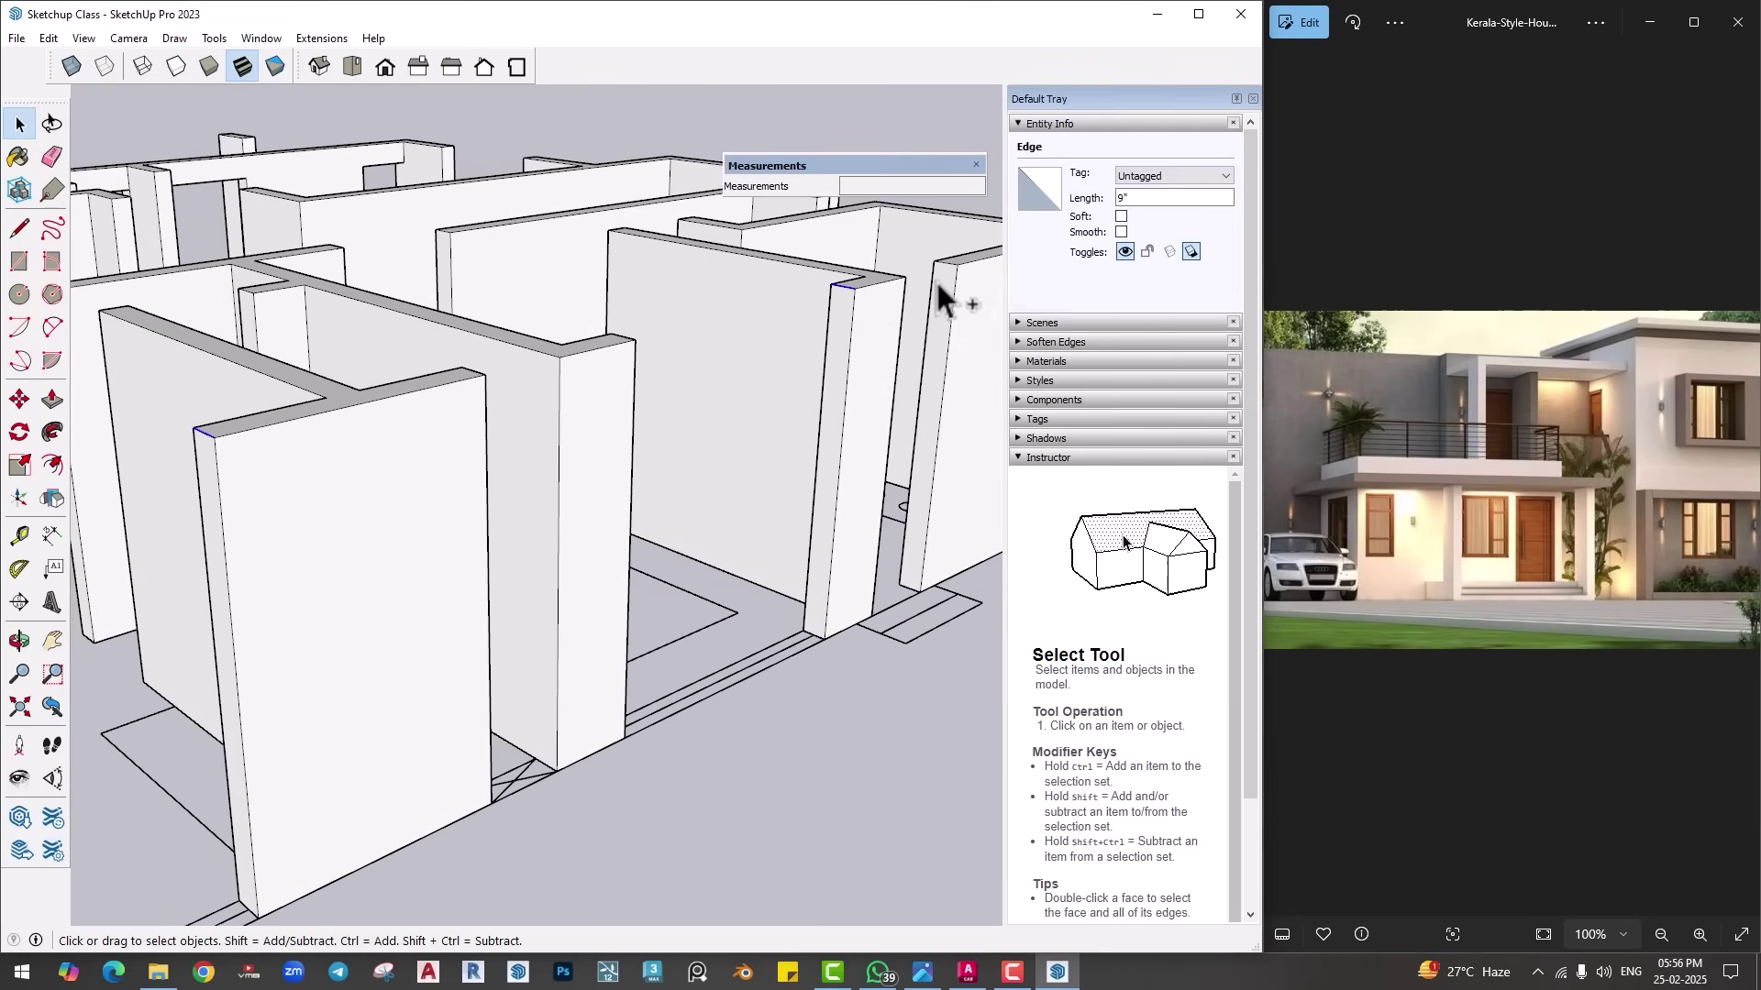
{"action": "key", "text": "m"}
{"action": "left_click", "coordinate": [956, 266]}
{"action": "key", "text": "ctrl"}
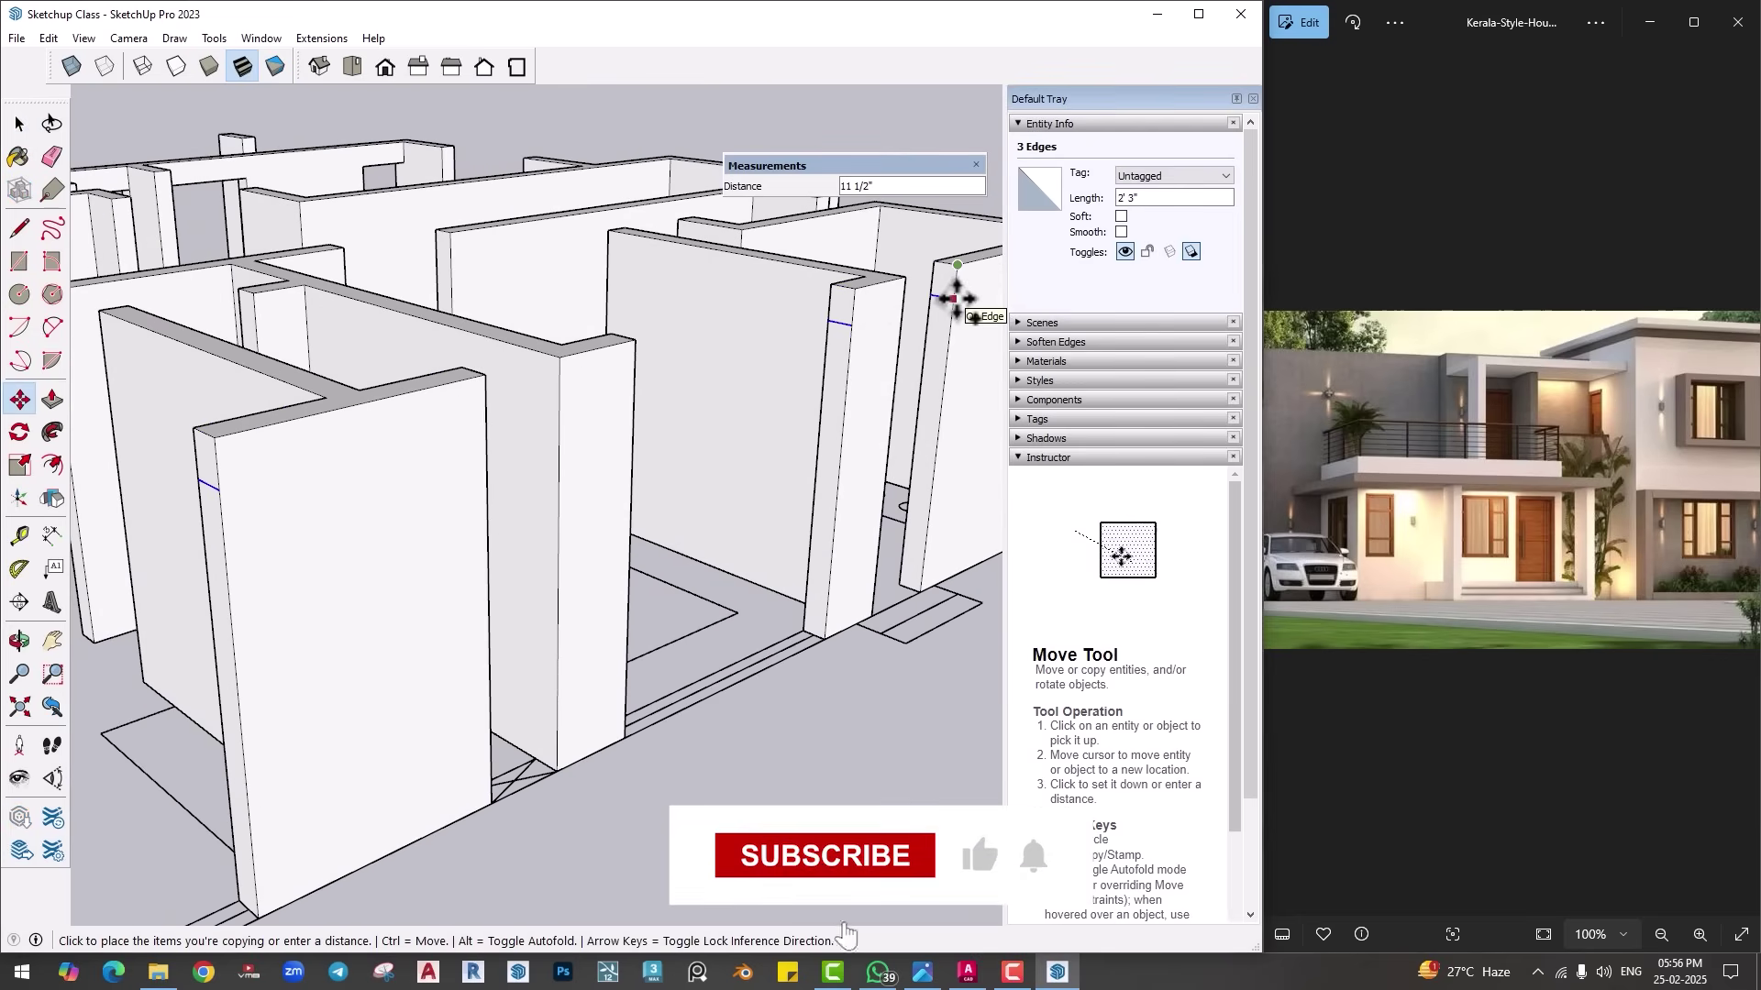
{"action": "key", "text": "Return"}
{"action": "middle_click_drag", "start_coordinate": [956, 299], "coordinate": [852, 381]}
Step: Copy the head edges on the two window-gap wall ends 6' downward to mark the sills, leaving out the door-gap edge
{"action": "key", "text": "space"}
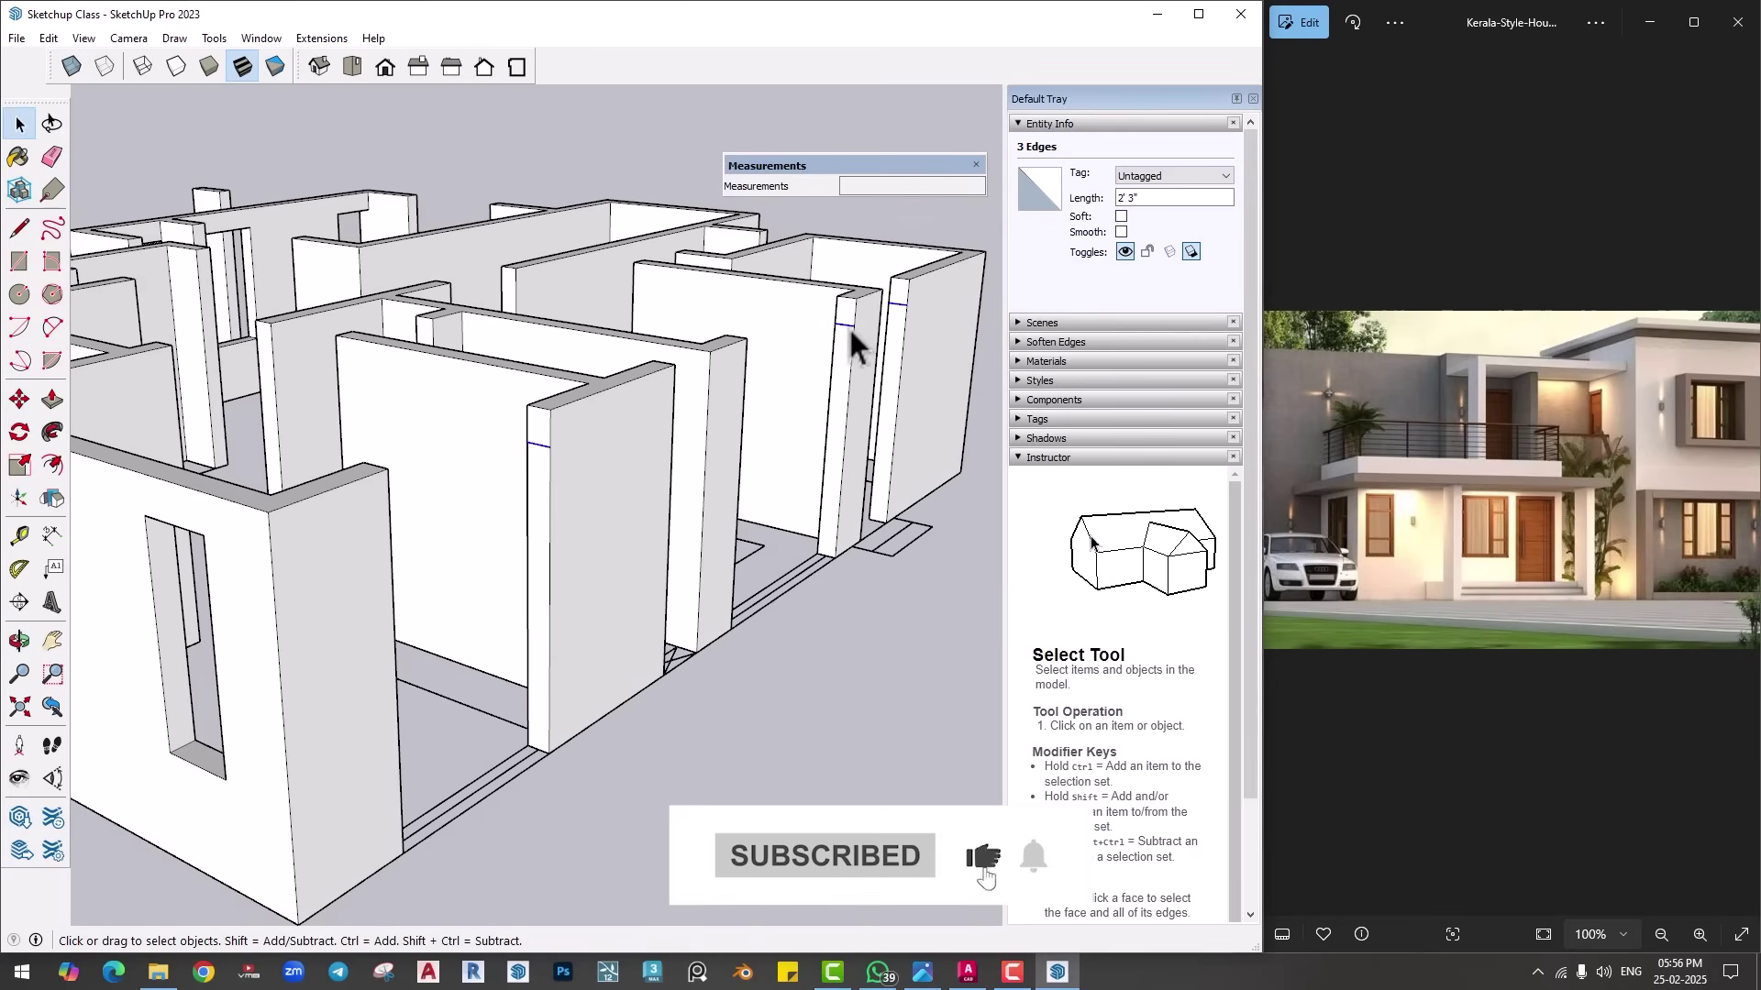
{"action": "left_click", "coordinate": [540, 447], "text": "ctrl"}
{"action": "key", "text": "m"}
{"action": "left_click", "coordinate": [551, 447]}
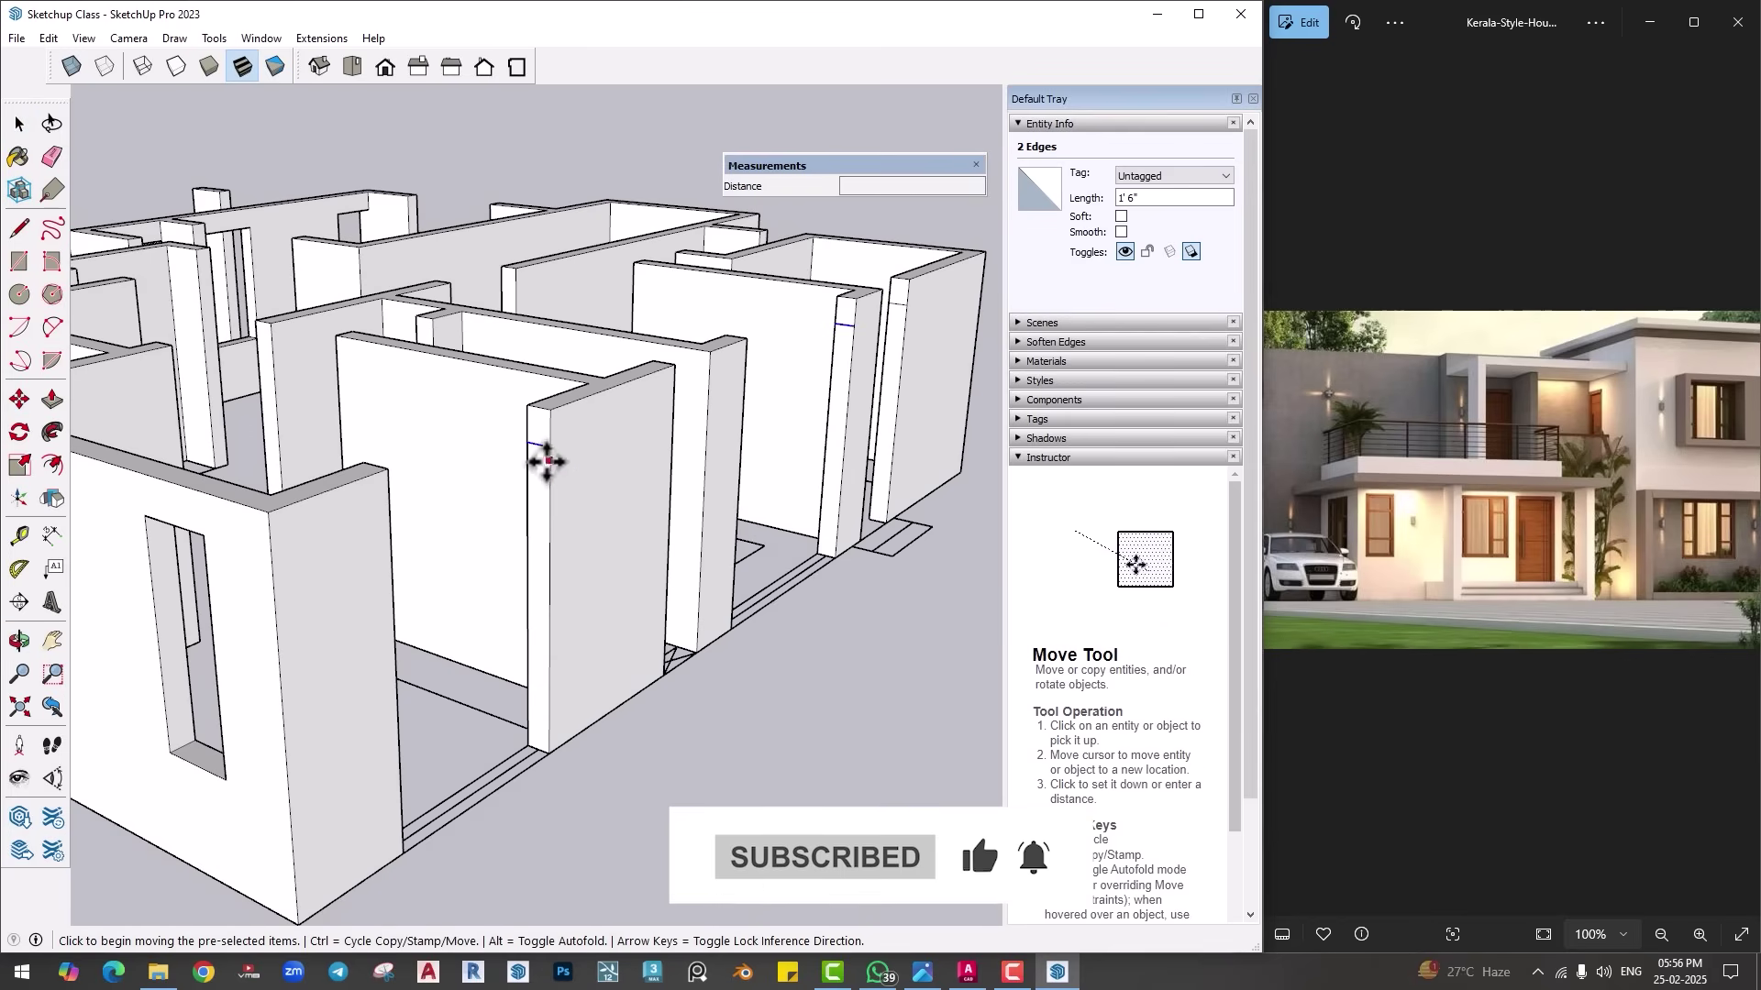
{"action": "key", "text": "ctrl"}
{"action": "type", "text": "'"}
{"action": "key", "text": "Return"}
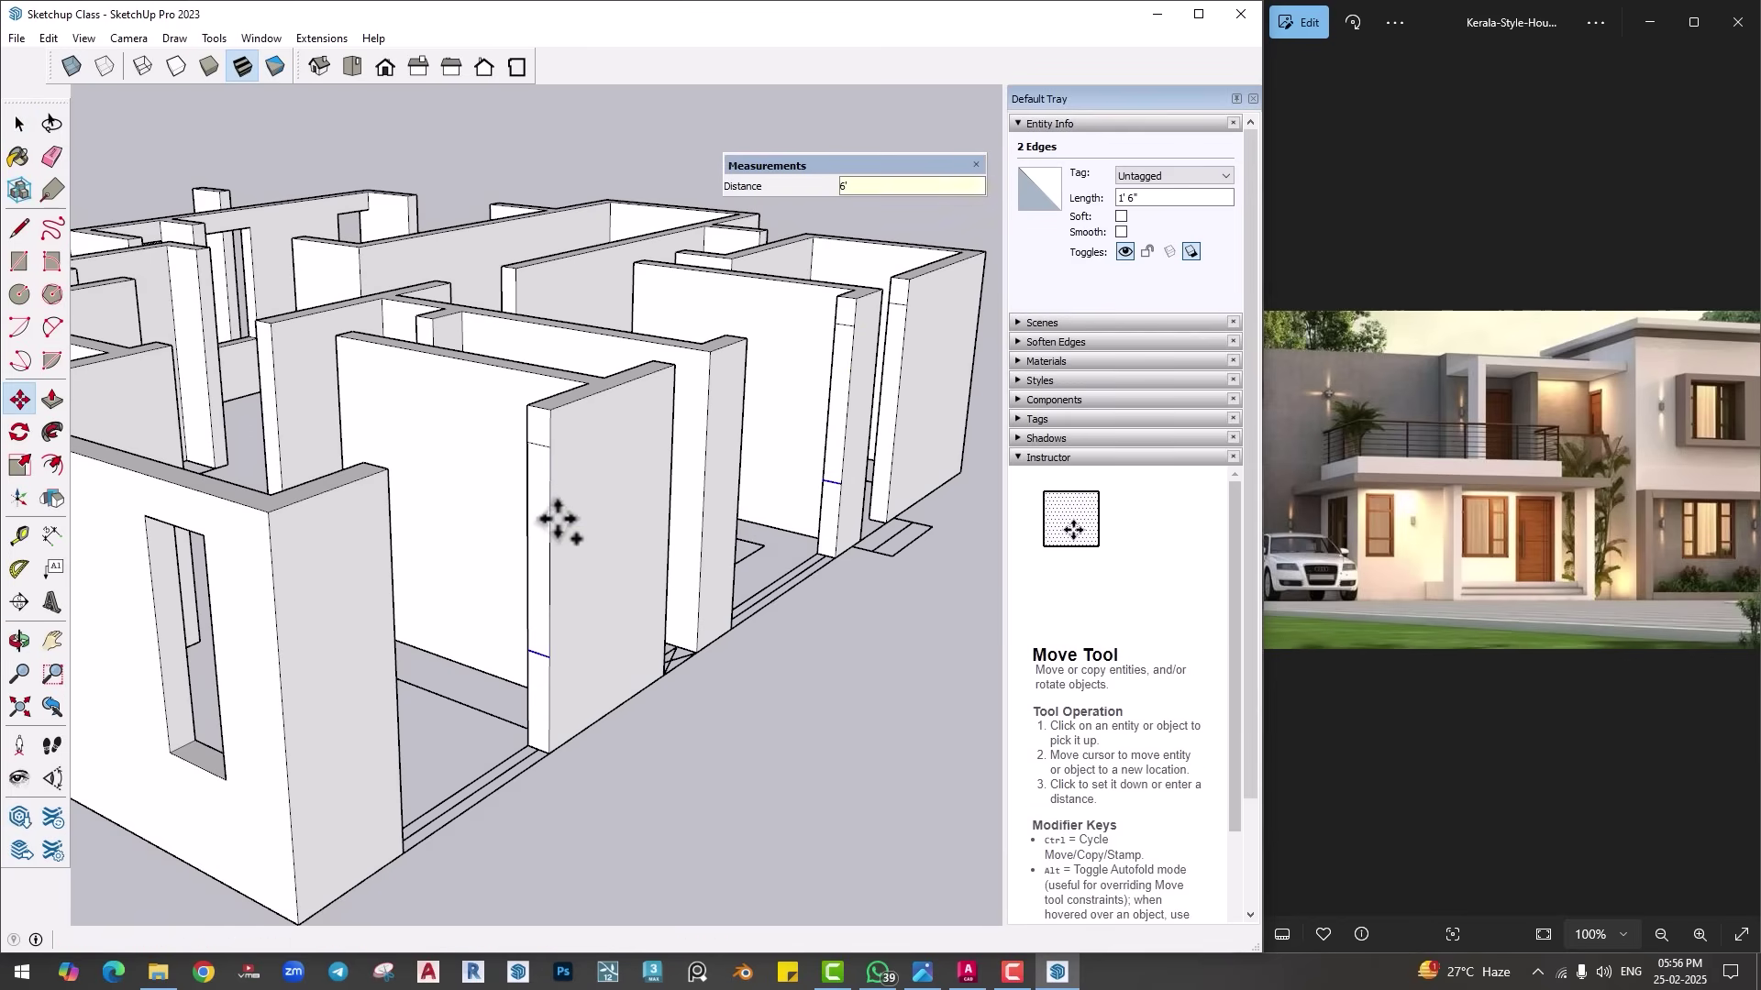
Step: Push/Pull the upper and lower wall end faces across both window gaps of the outer side wall and erase leftover seam edges
{"action": "key", "text": "p"}
{"action": "double_click", "coordinate": [507, 706]}
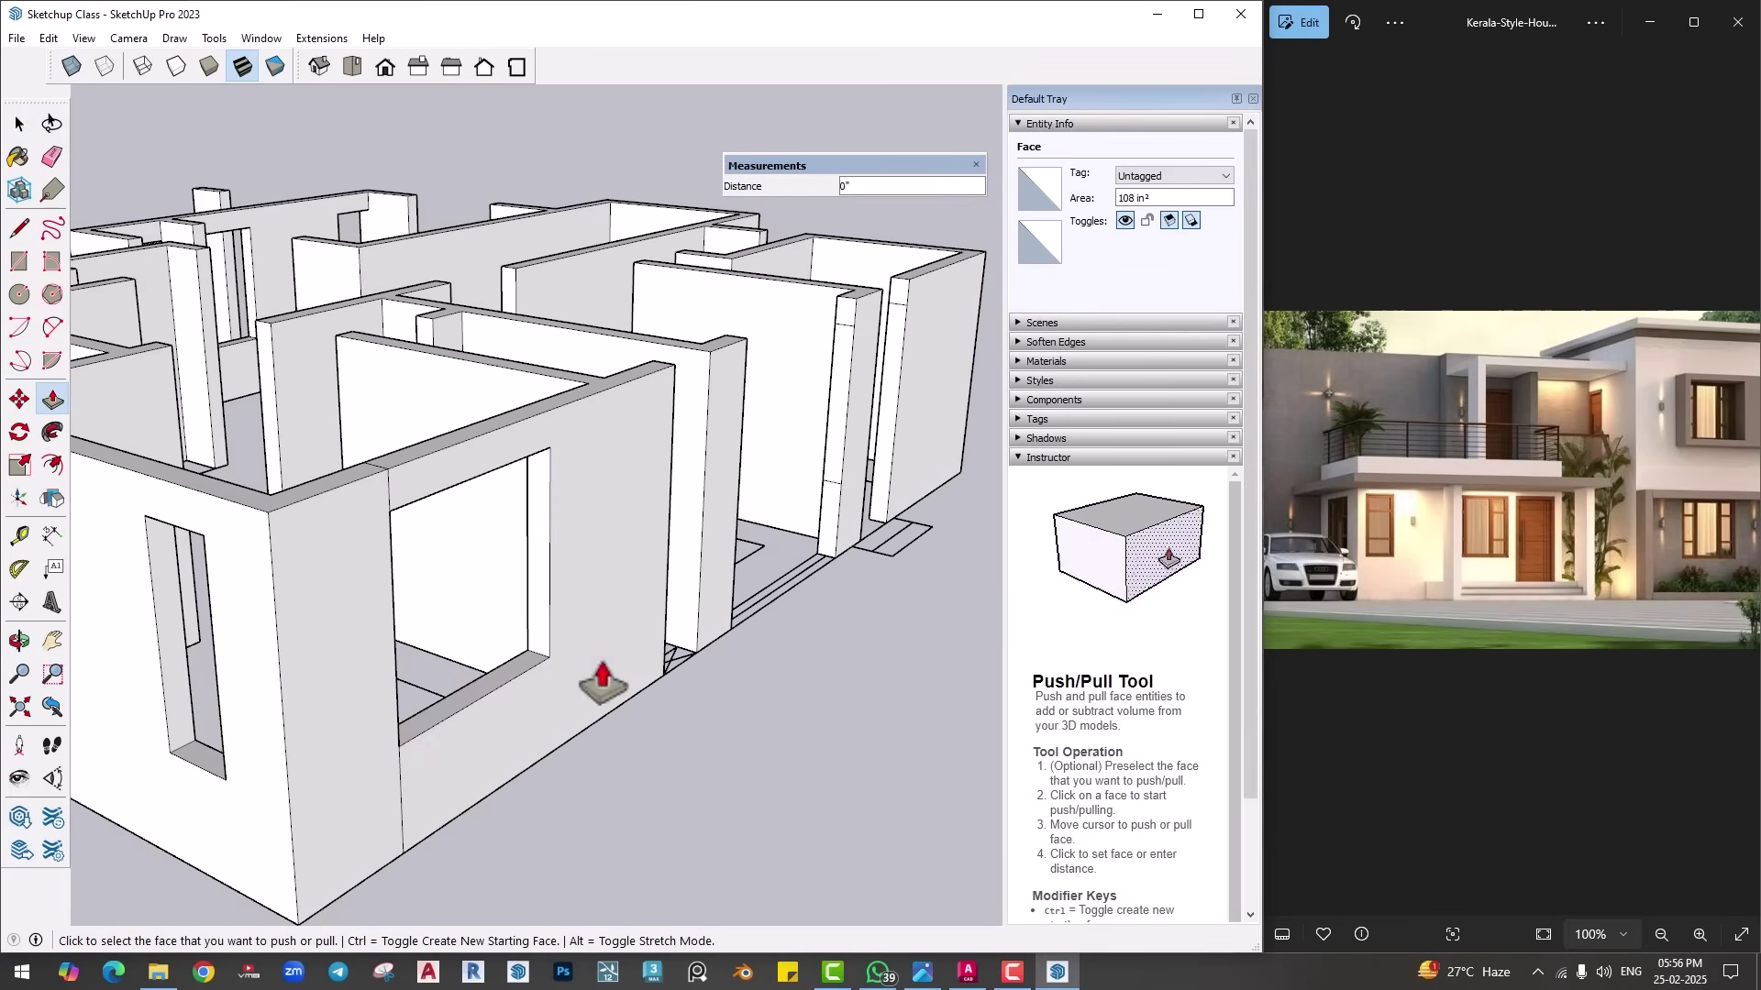
{"action": "left_click", "coordinate": [776, 341]}
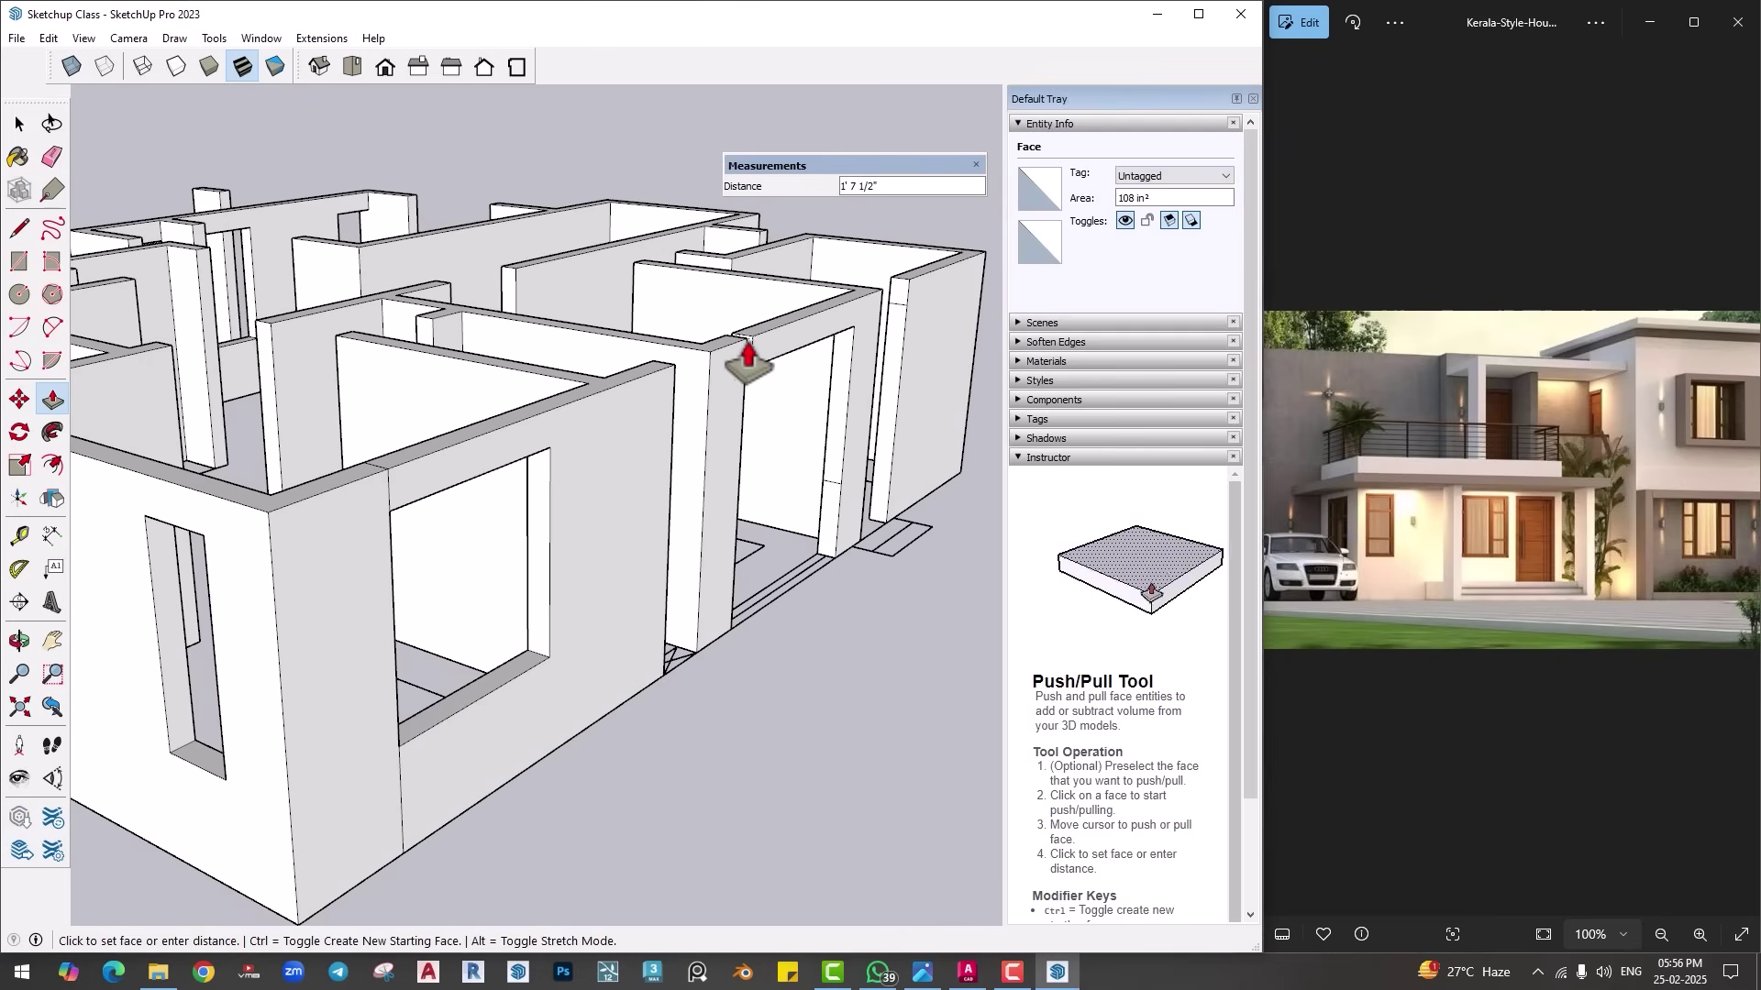
{"action": "scroll", "coordinate": [745, 365], "scroll_direction": "up", "scroll_amount": 3}
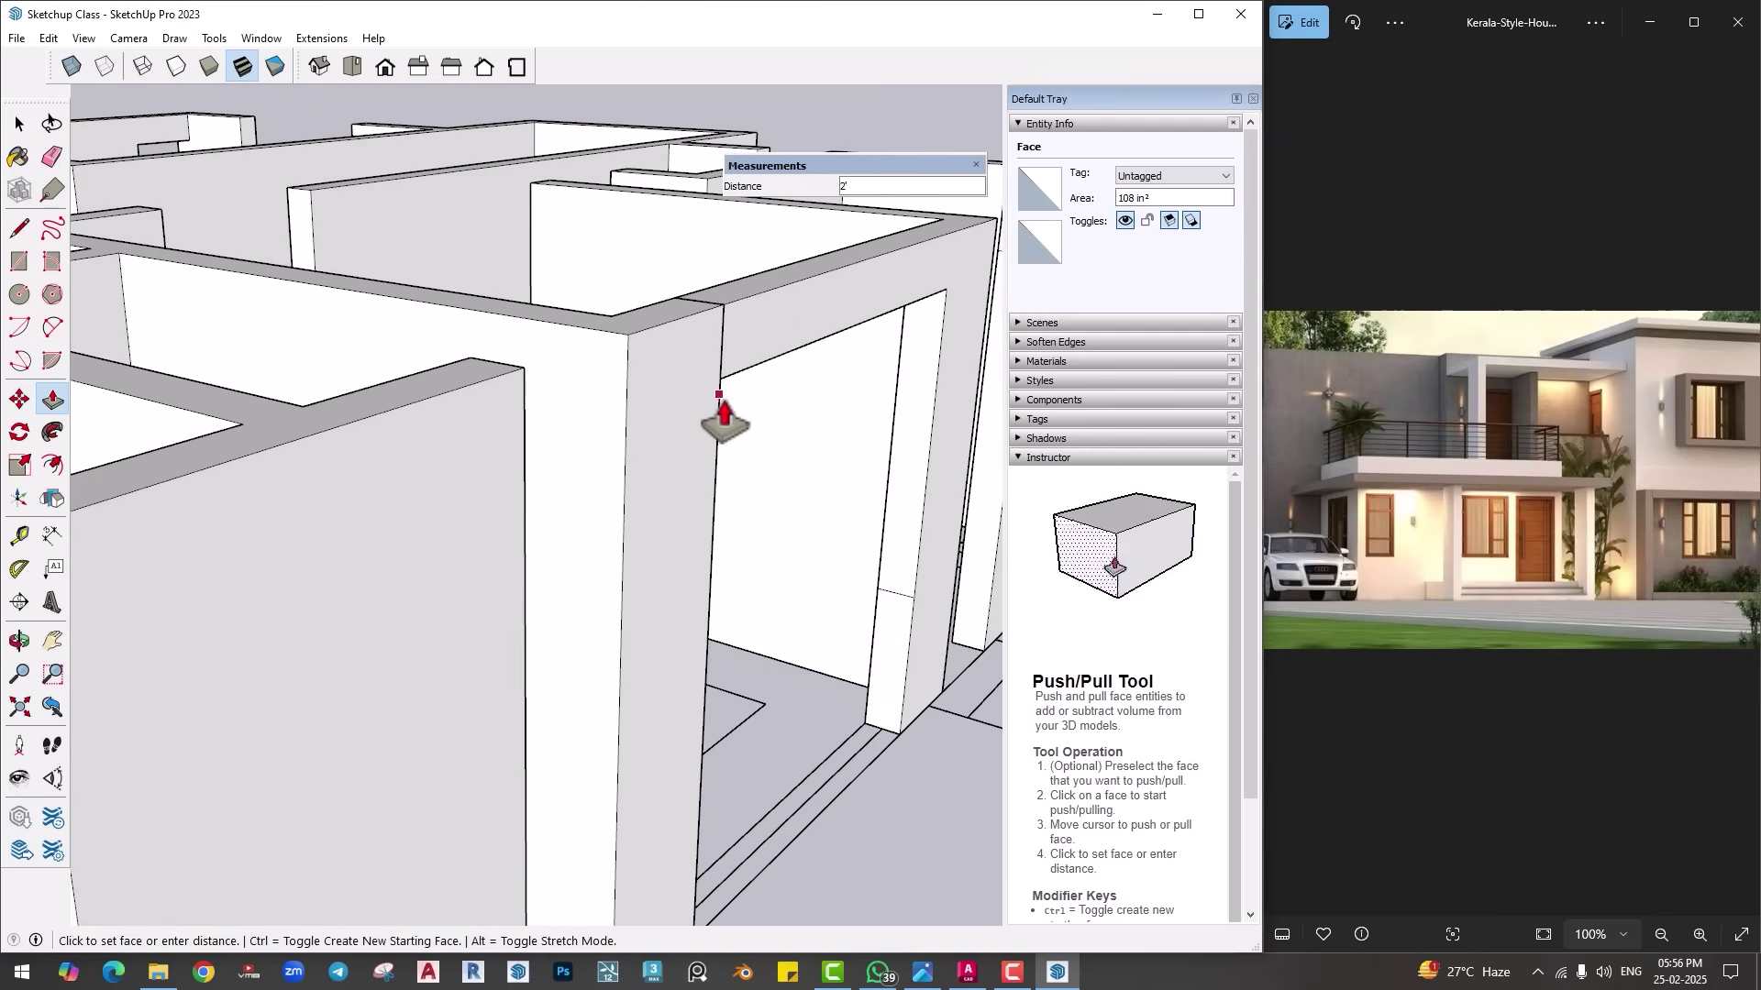
{"action": "left_click", "coordinate": [723, 399]}
{"action": "left_click", "coordinate": [885, 644]}
{"action": "scroll", "coordinate": [817, 680], "scroll_direction": "down", "scroll_amount": 3}
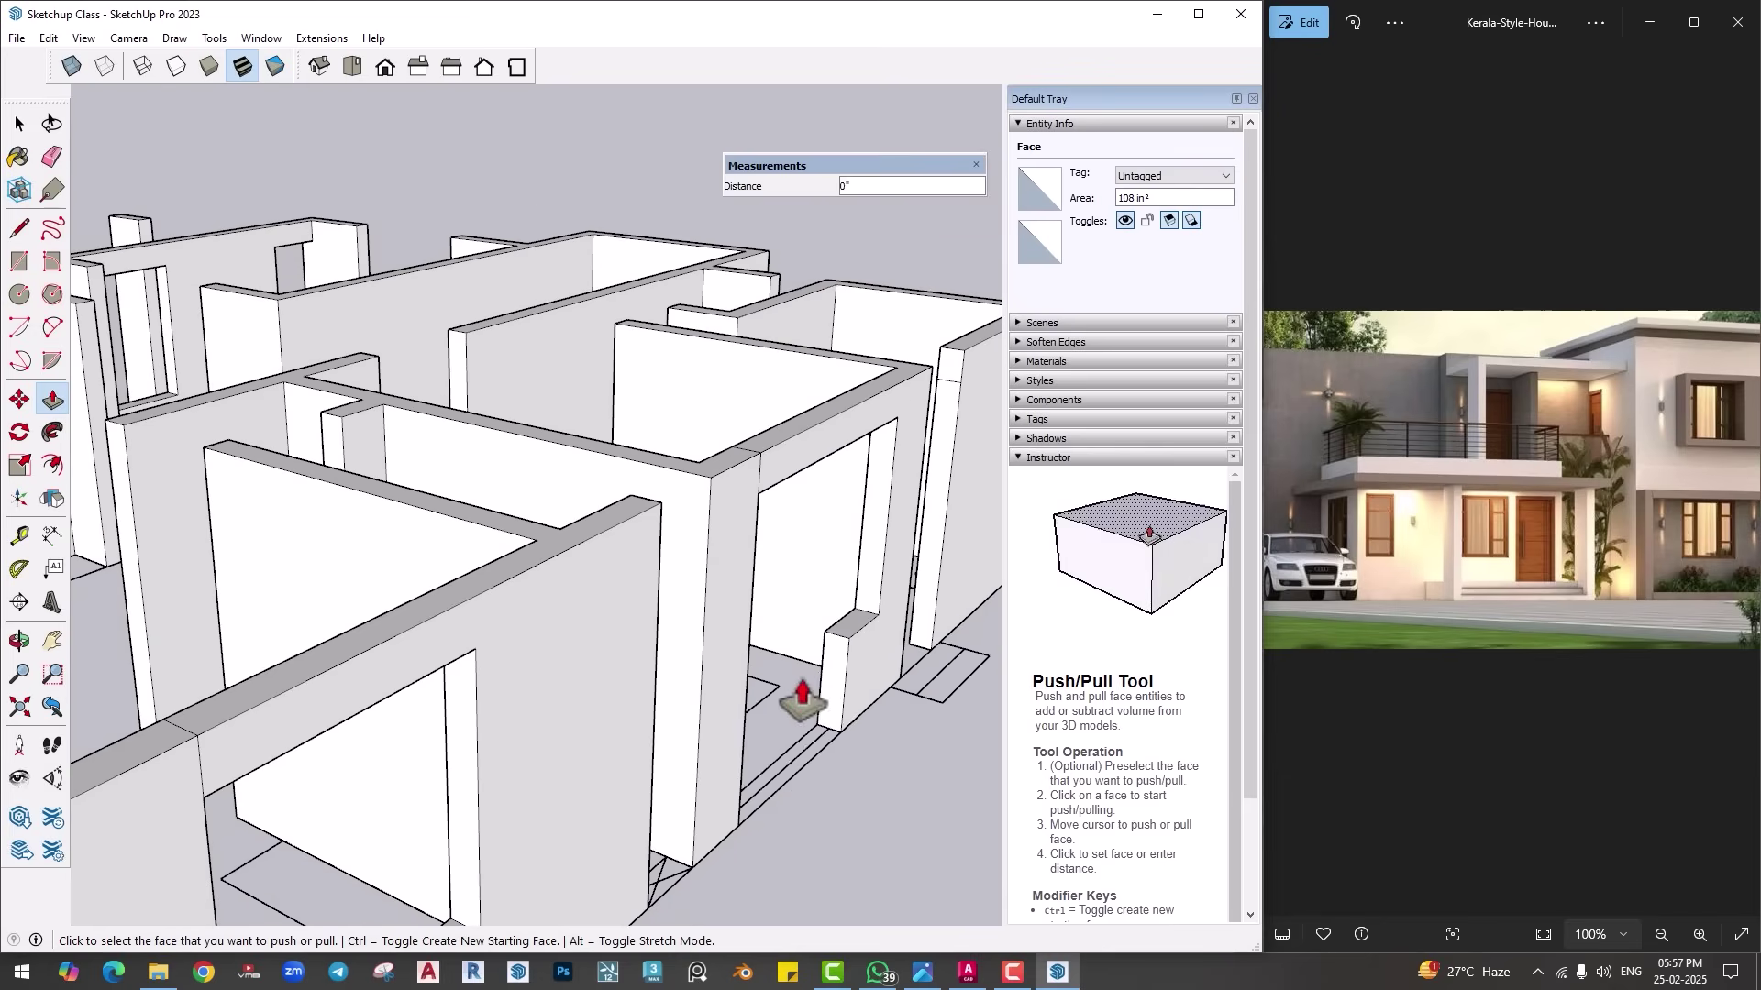
{"action": "left_click", "coordinate": [740, 834]}
{"action": "key", "text": "e"}
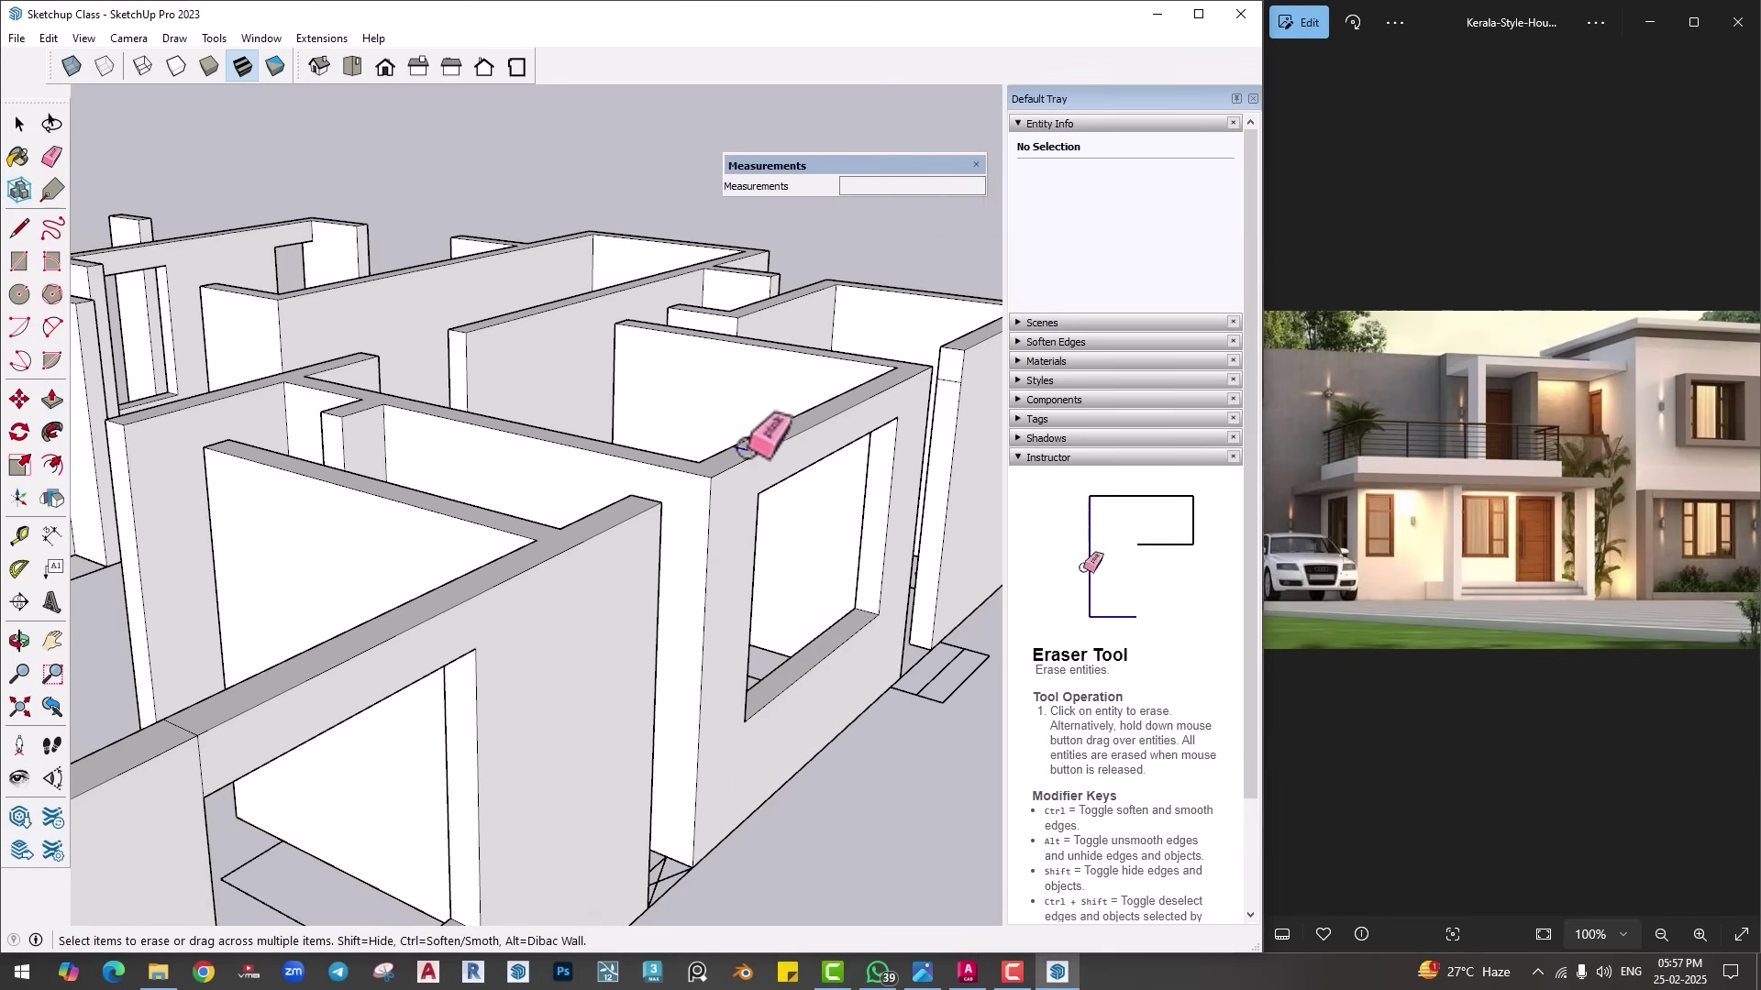
{"action": "mouse_move", "coordinate": [745, 448]}
{"action": "middle_mouse_down"}
{"action": "mouse_move", "coordinate": [693, 551]}
{"action": "mouse_move", "coordinate": [437, 506]}
{"action": "middle_mouse_up"}
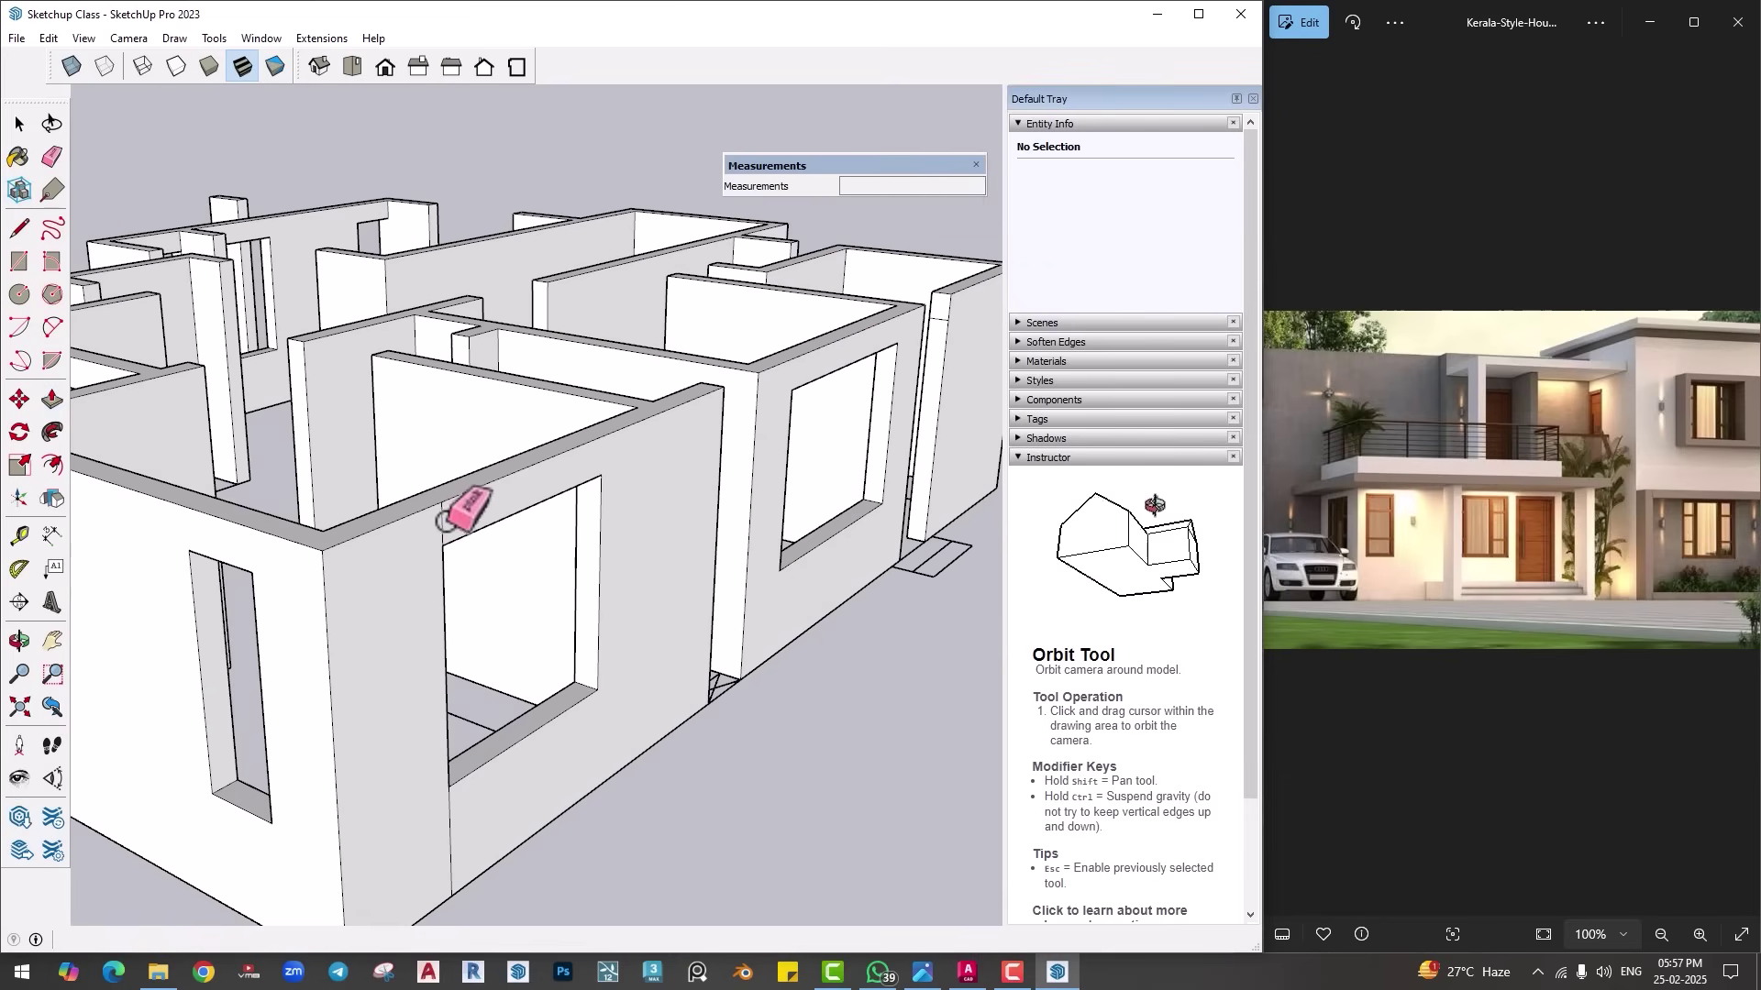
Step: Push/Pull the head face of the wall end across the exterior door gap beside the windows and erase the leftover seams
{"action": "scroll", "coordinate": [642, 624], "scroll_direction": "up", "scroll_amount": 5}
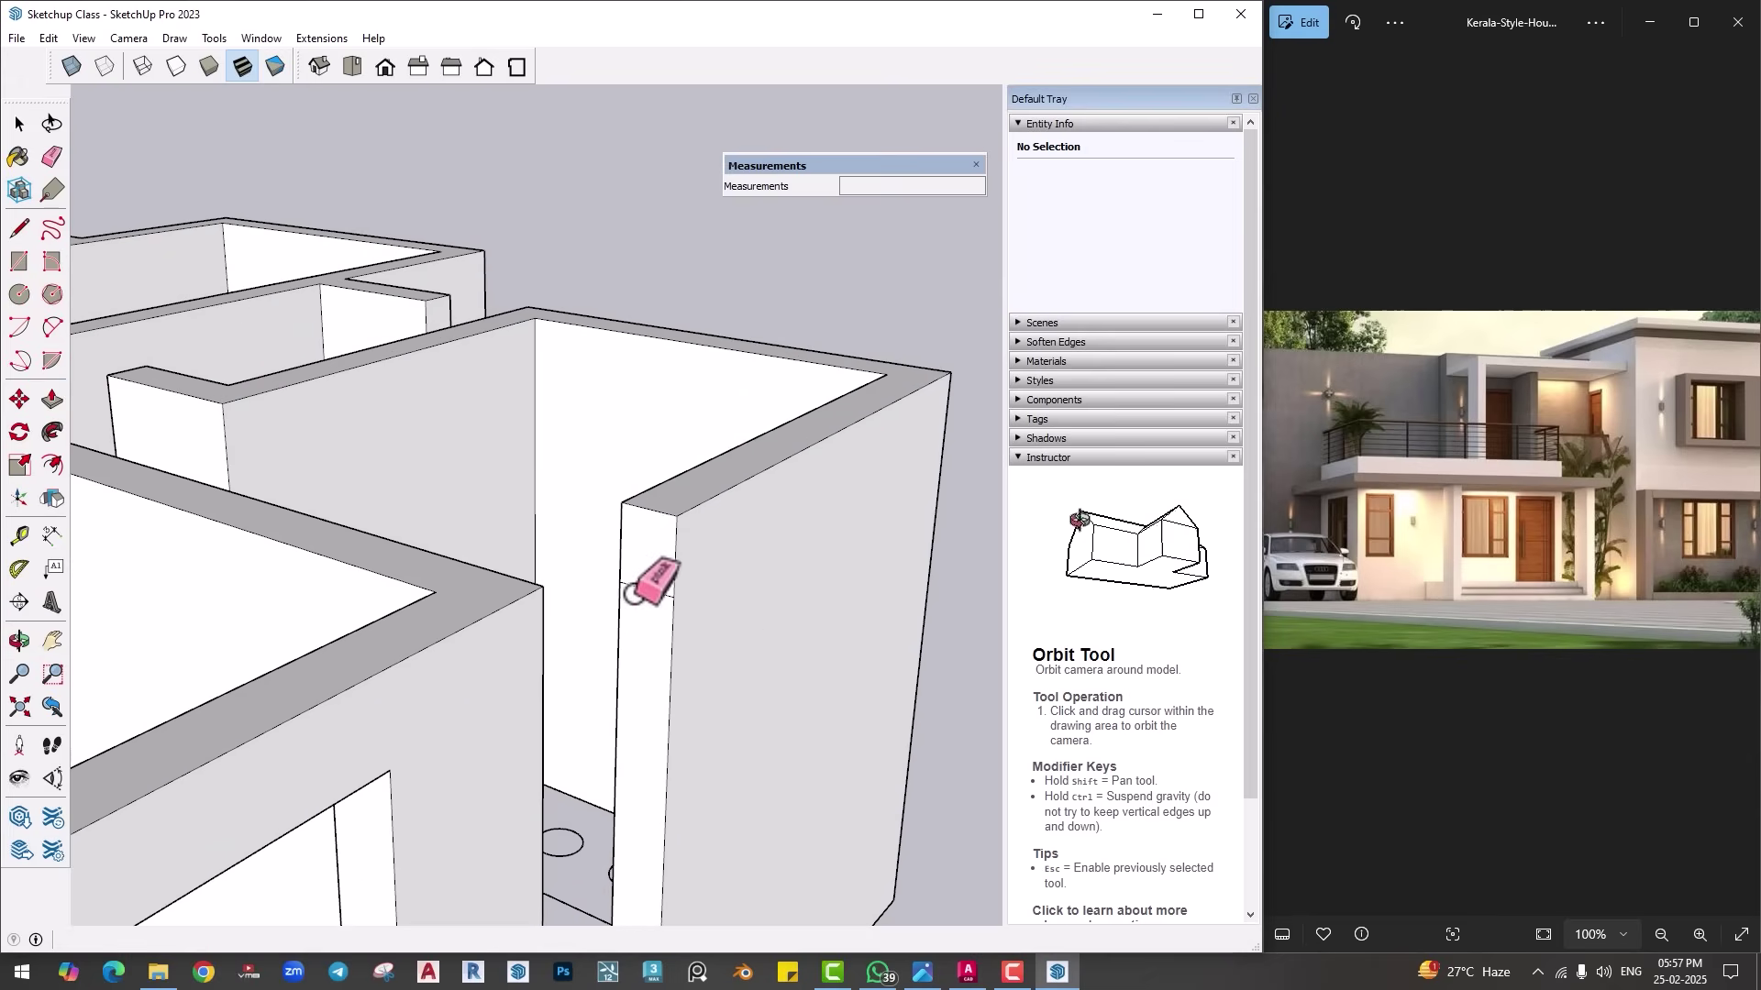
{"action": "key", "text": "p"}
{"action": "left_click", "coordinate": [569, 598]}
{"action": "left_click", "coordinate": [546, 674]}
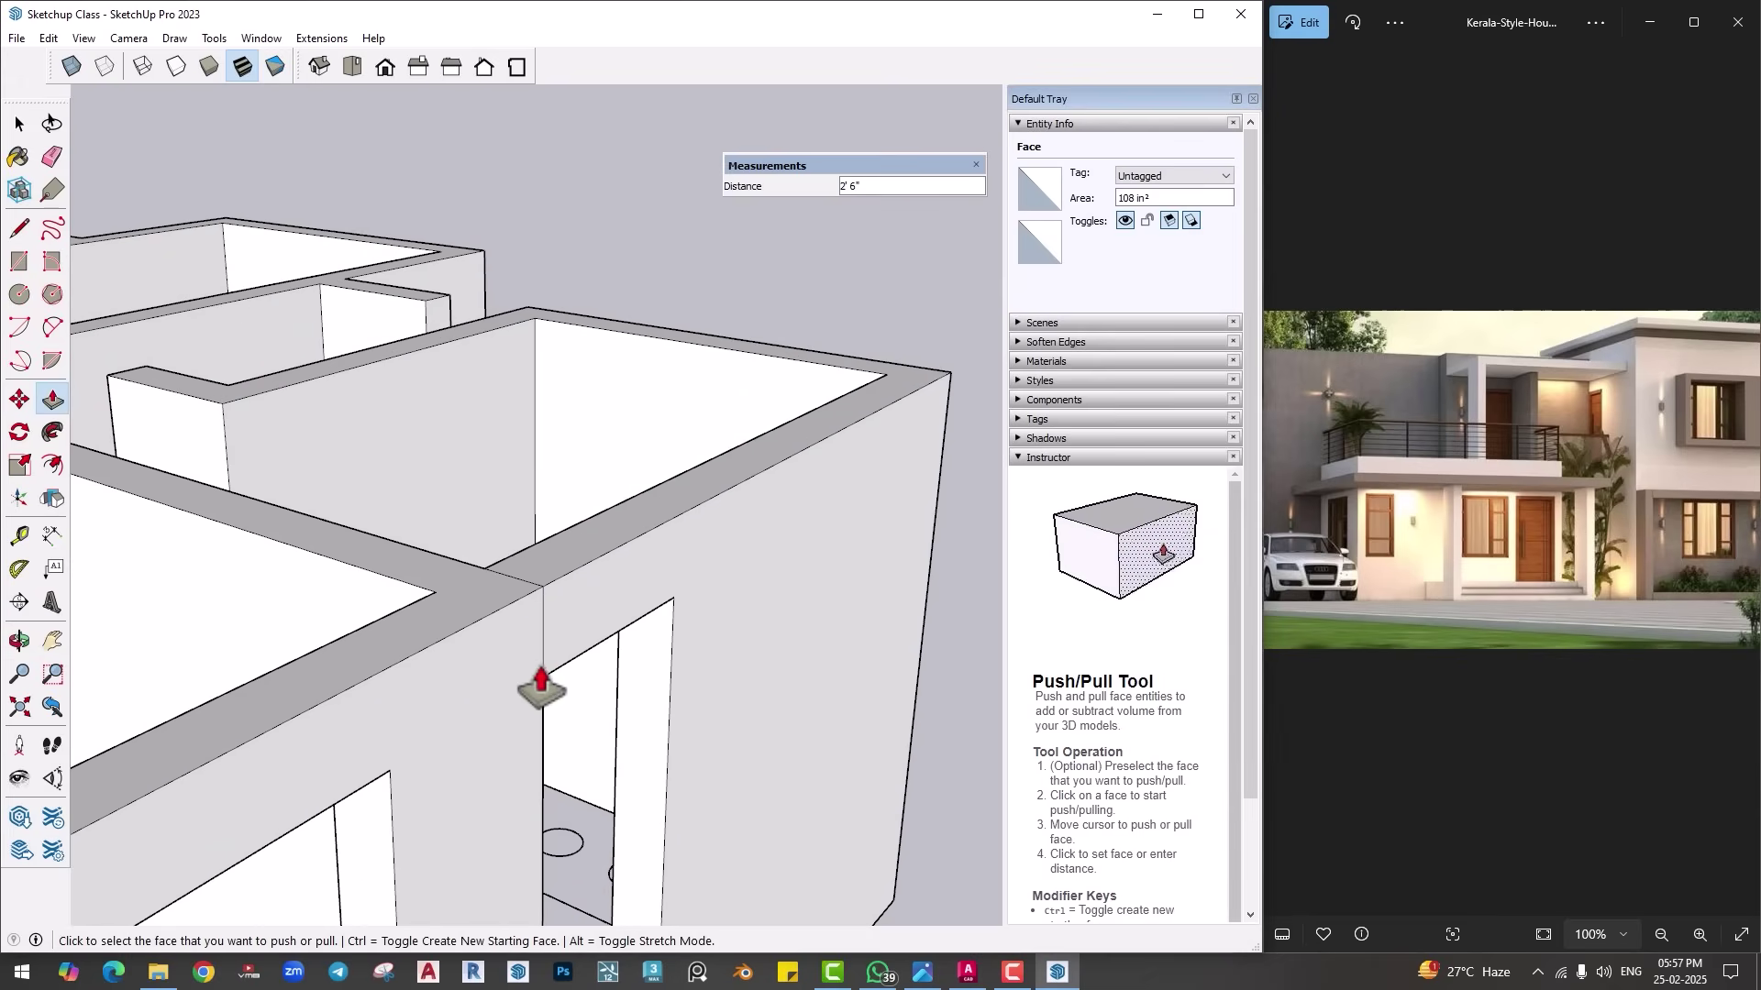
{"action": "key", "text": "e"}
{"action": "scroll", "coordinate": [624, 541], "scroll_direction": "down", "scroll_amount": 1}
{"action": "scroll", "coordinate": [615, 577], "scroll_direction": "down", "scroll_amount": 3}
Step: Copy the top edge of the wall end at the narrow exterior gap downward for the head, and again 2' below for the sill
{"action": "middle_click_drag", "start_coordinate": [629, 609], "coordinate": [798, 661]}
{"action": "scroll", "coordinate": [523, 601], "scroll_direction": "up", "scroll_amount": 5}
{"action": "key", "text": "space"}
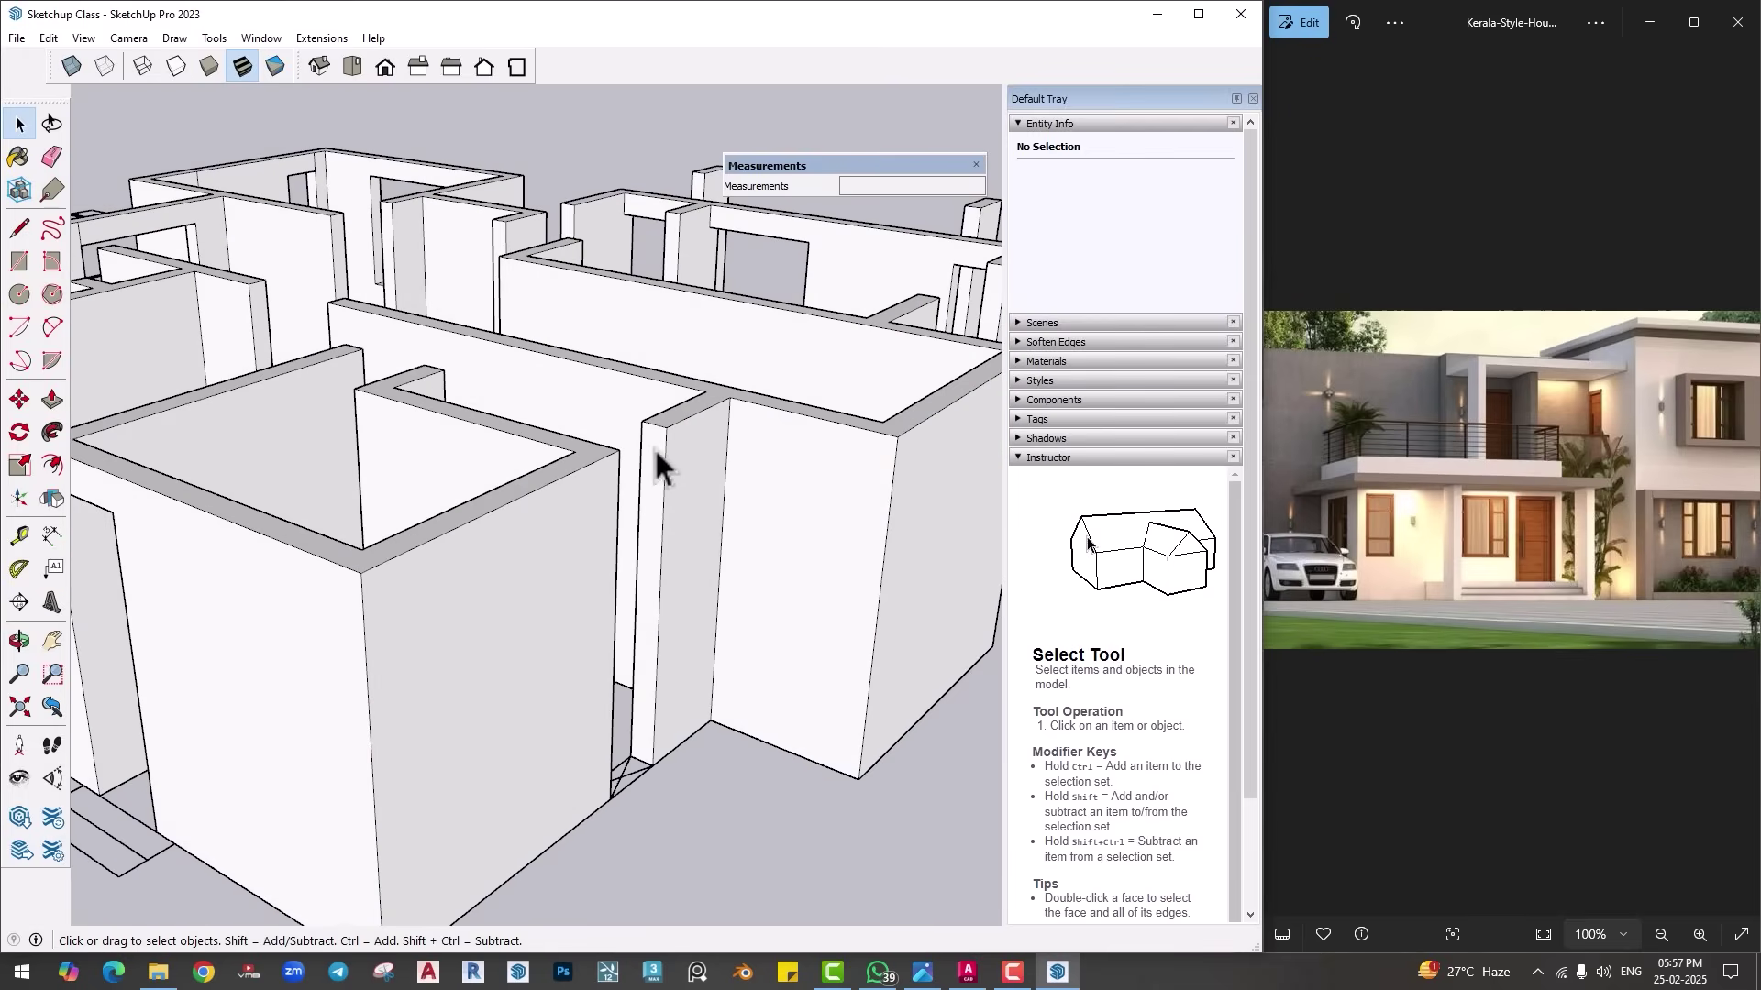
{"action": "scroll", "coordinate": [697, 469], "scroll_direction": "up", "scroll_amount": 1}
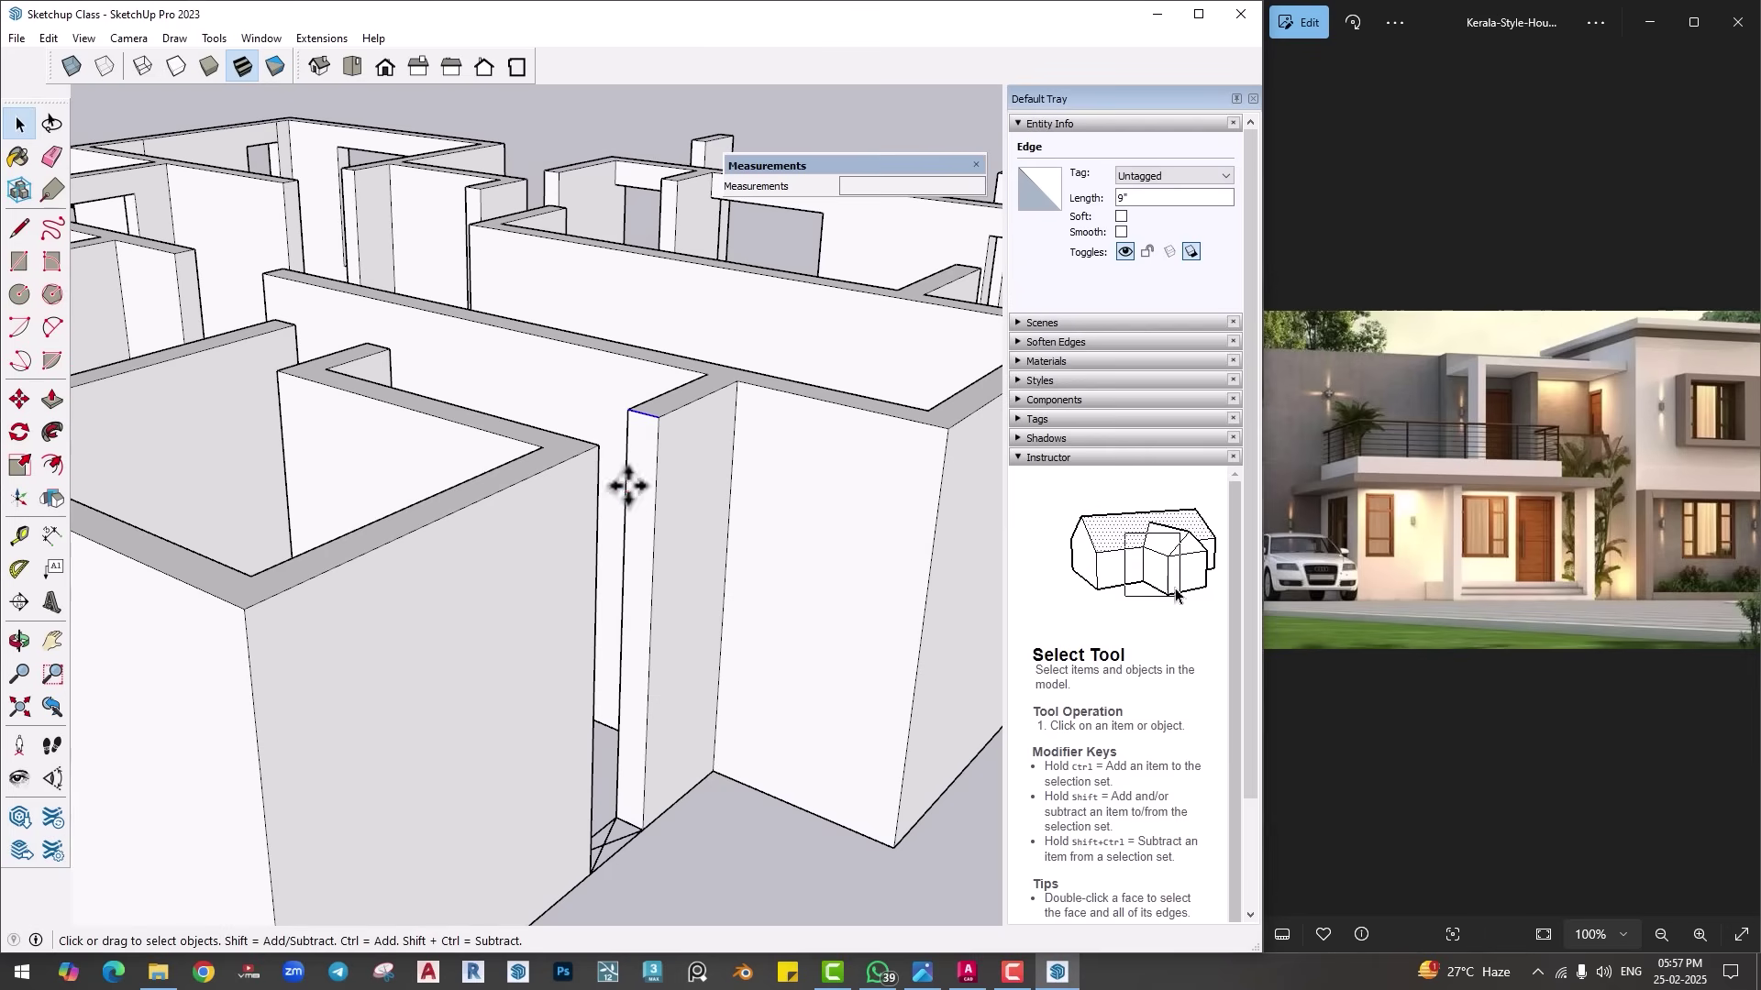
{"action": "key", "text": "m"}
{"action": "key", "text": "ctrl"}
{"action": "left_click", "coordinate": [657, 422]}
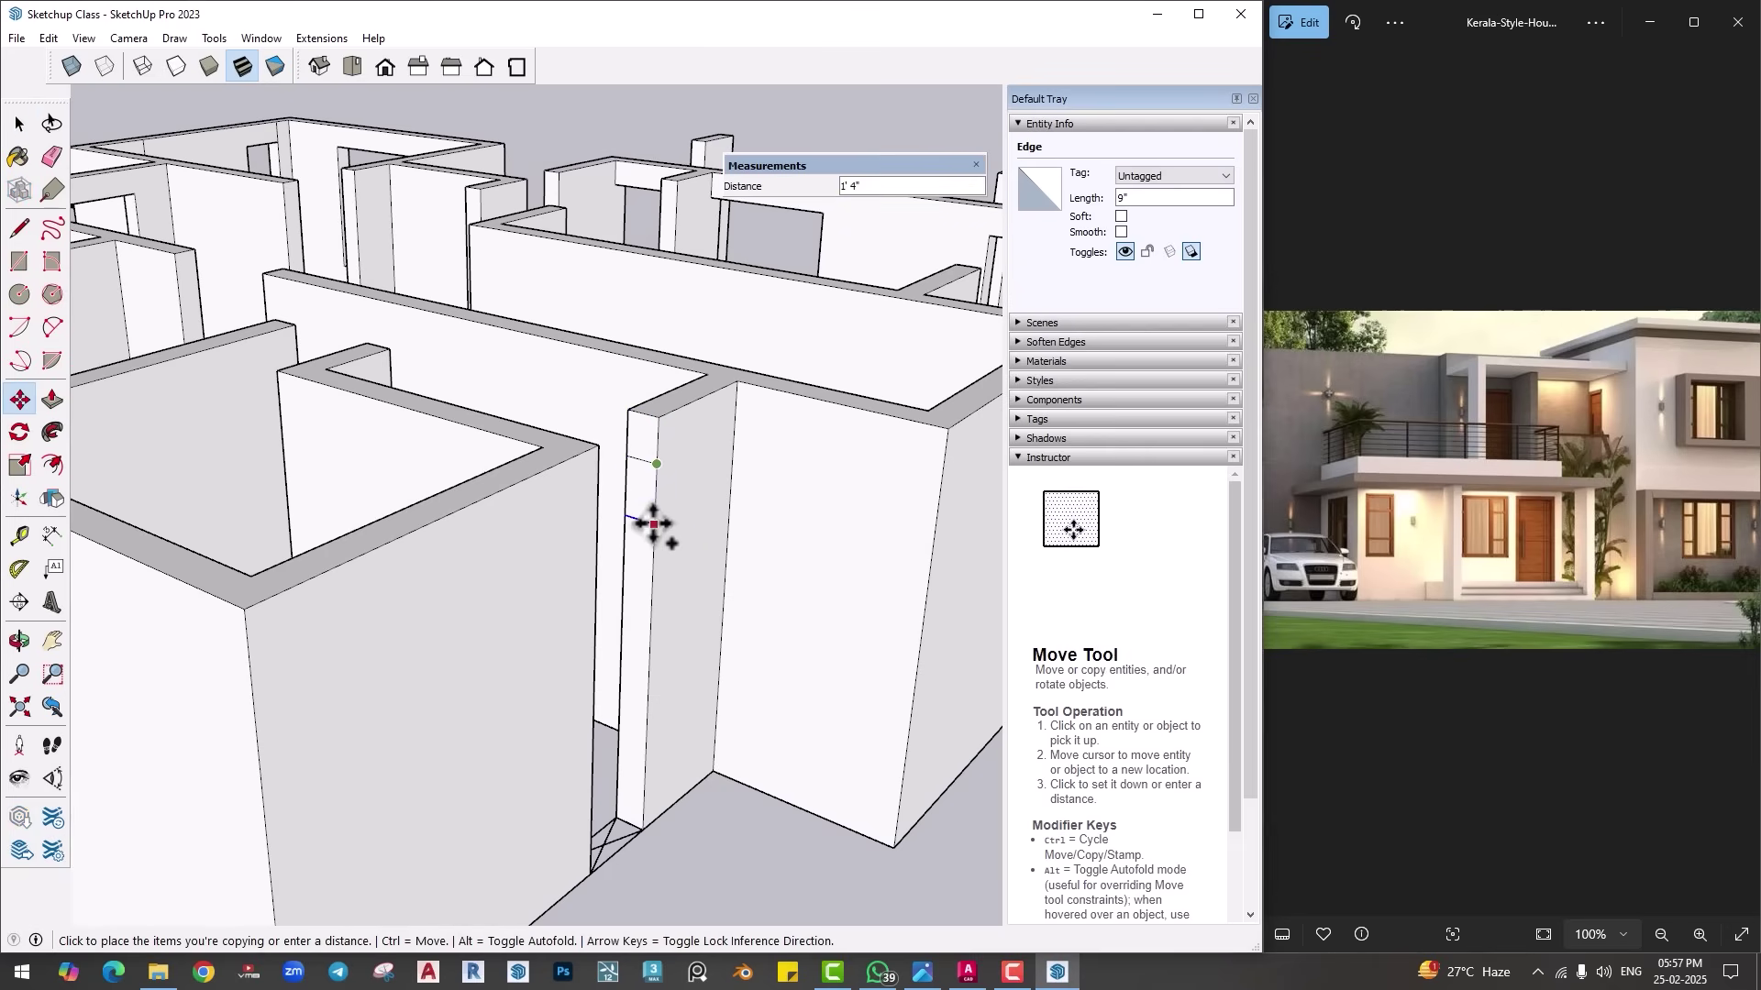
{"action": "type", "text": "2'"}
{"action": "key", "text": "Return"}
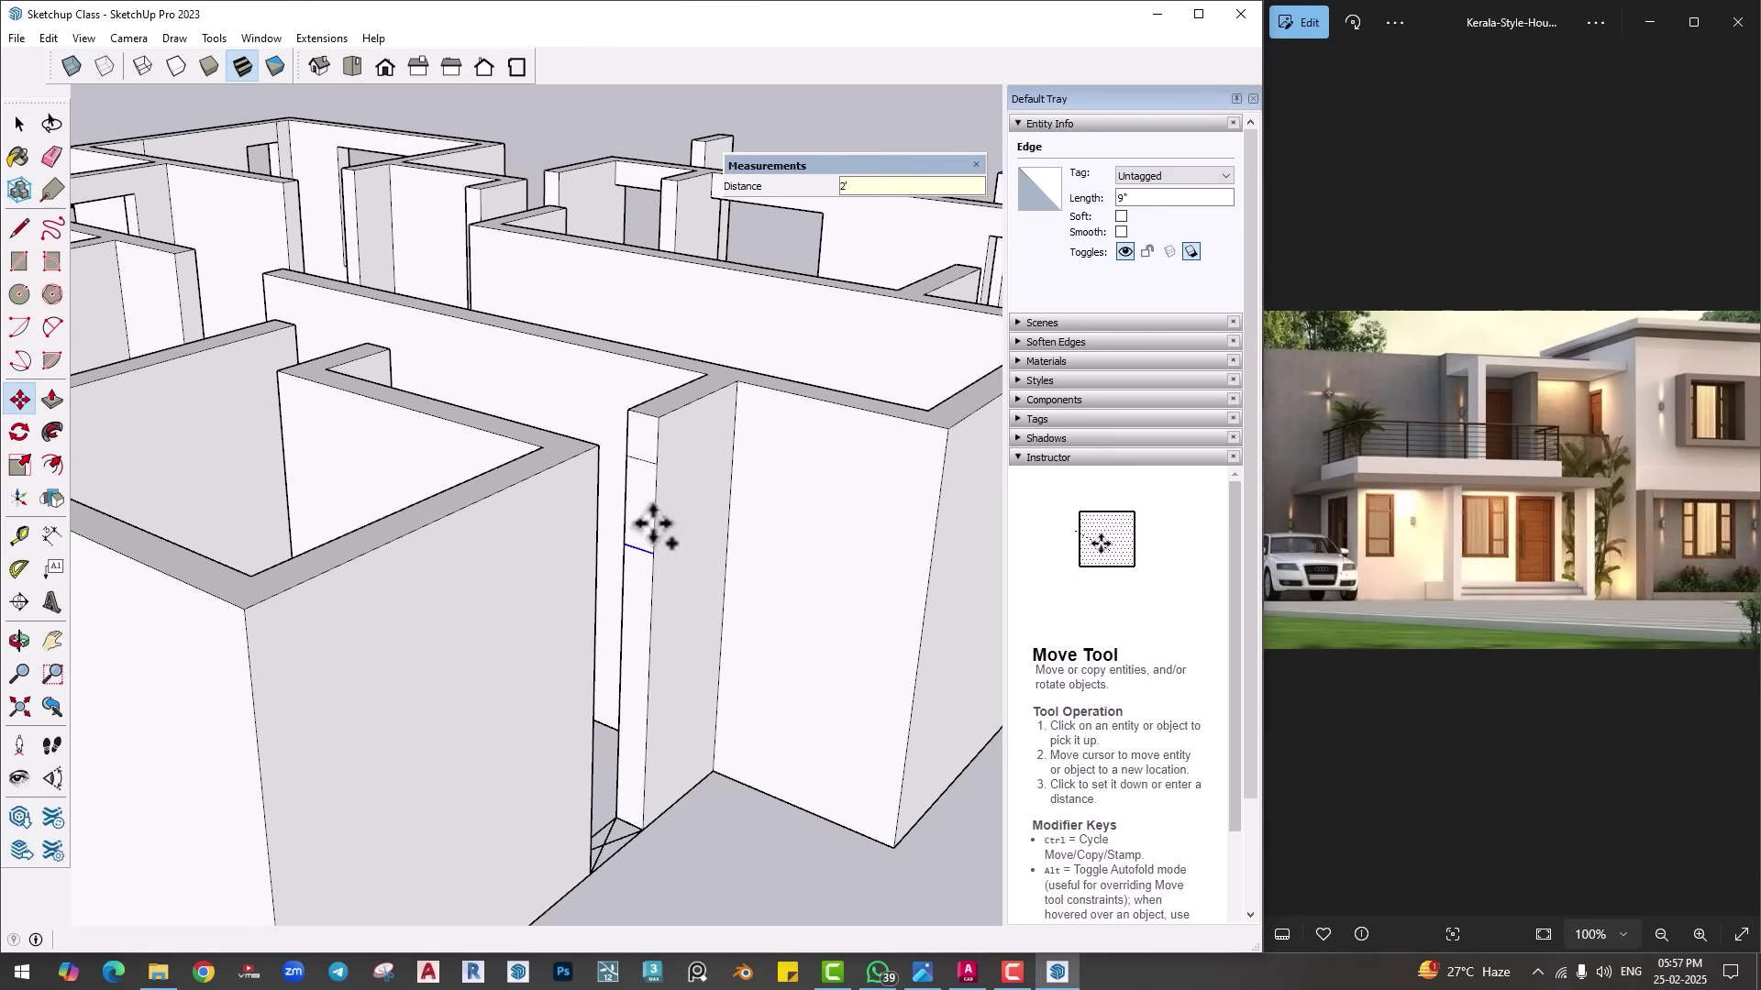
Step: Push/Pull the faces above and below the marks across the narrow gap to form the small window, and erase the seam edges
{"action": "key", "text": "p"}
{"action": "left_click", "coordinate": [642, 449]}
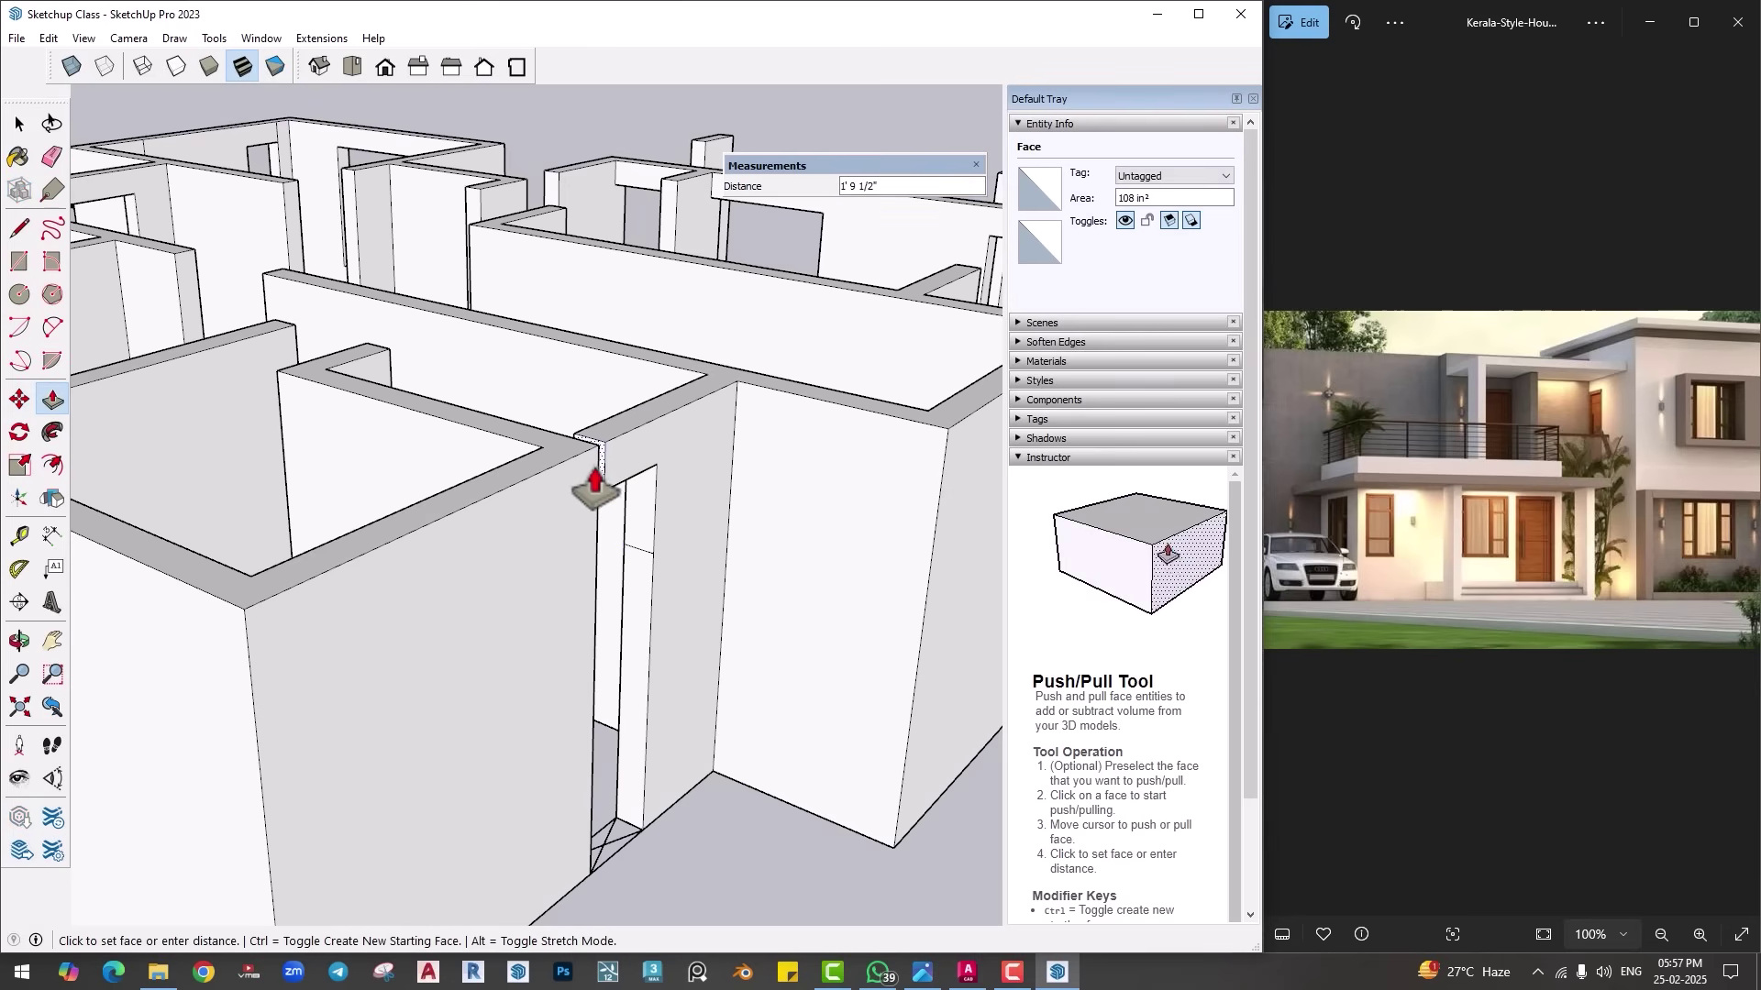
{"action": "left_click", "coordinate": [629, 656]}
{"action": "key", "text": "e"}
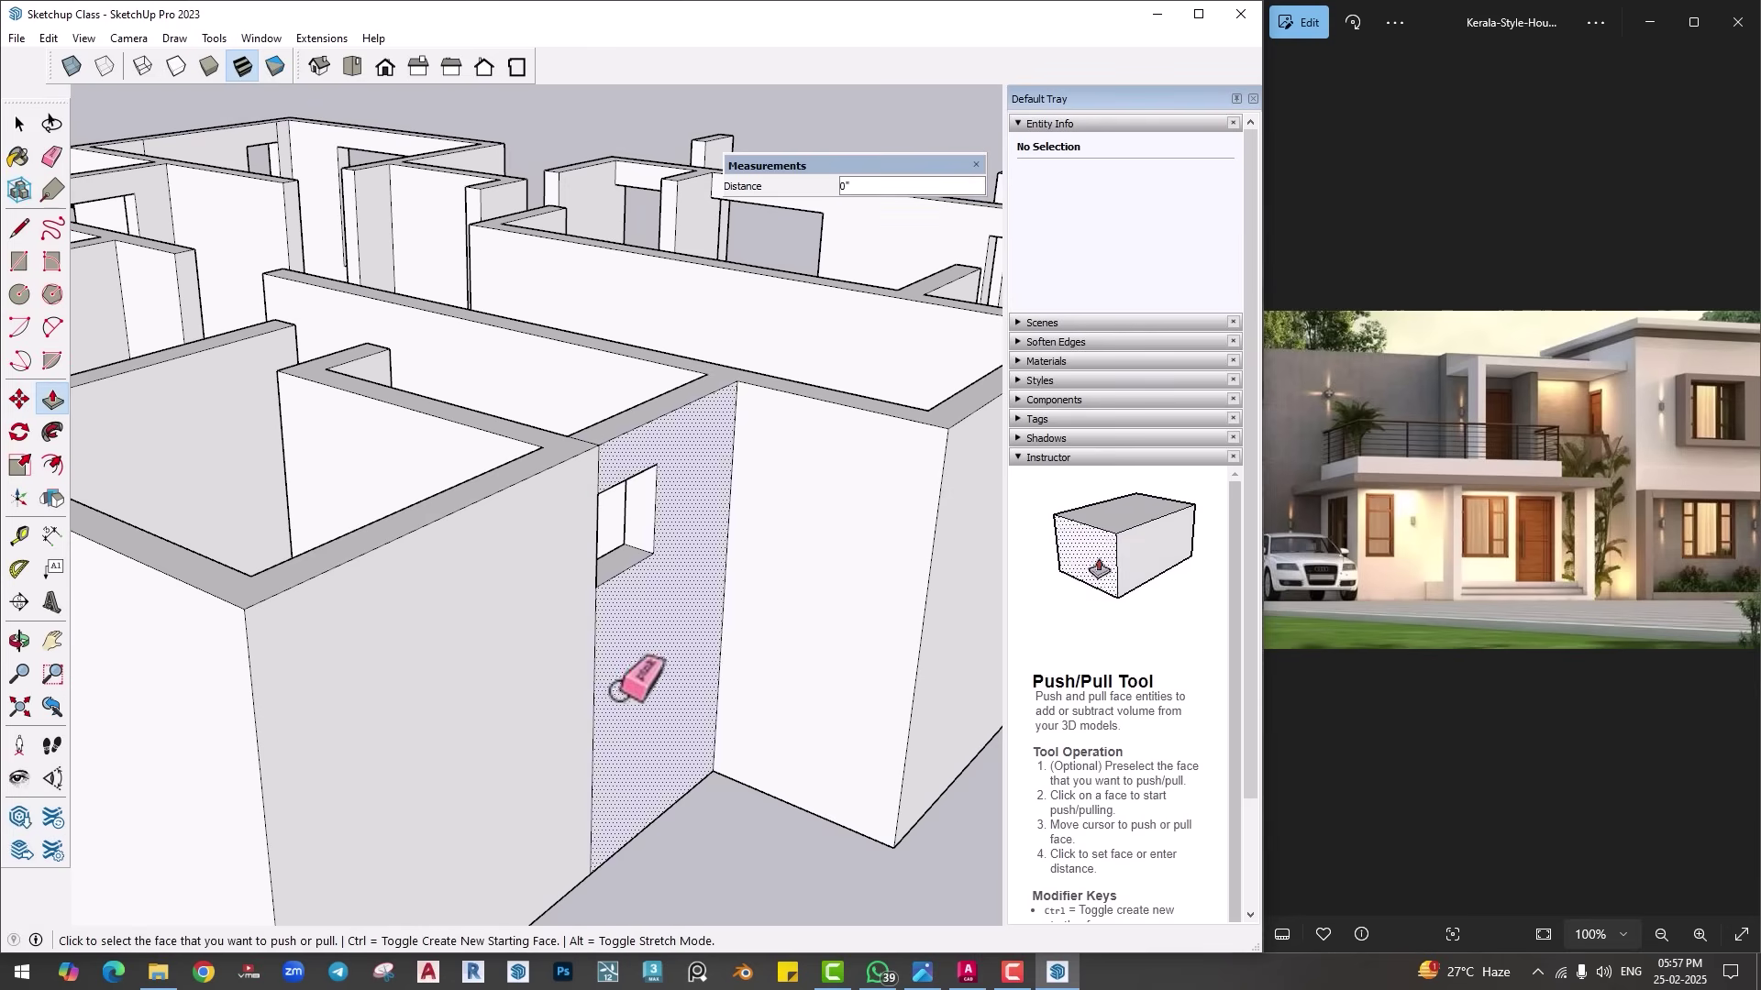
{"action": "scroll", "coordinate": [569, 477], "scroll_direction": "down", "scroll_amount": 6}
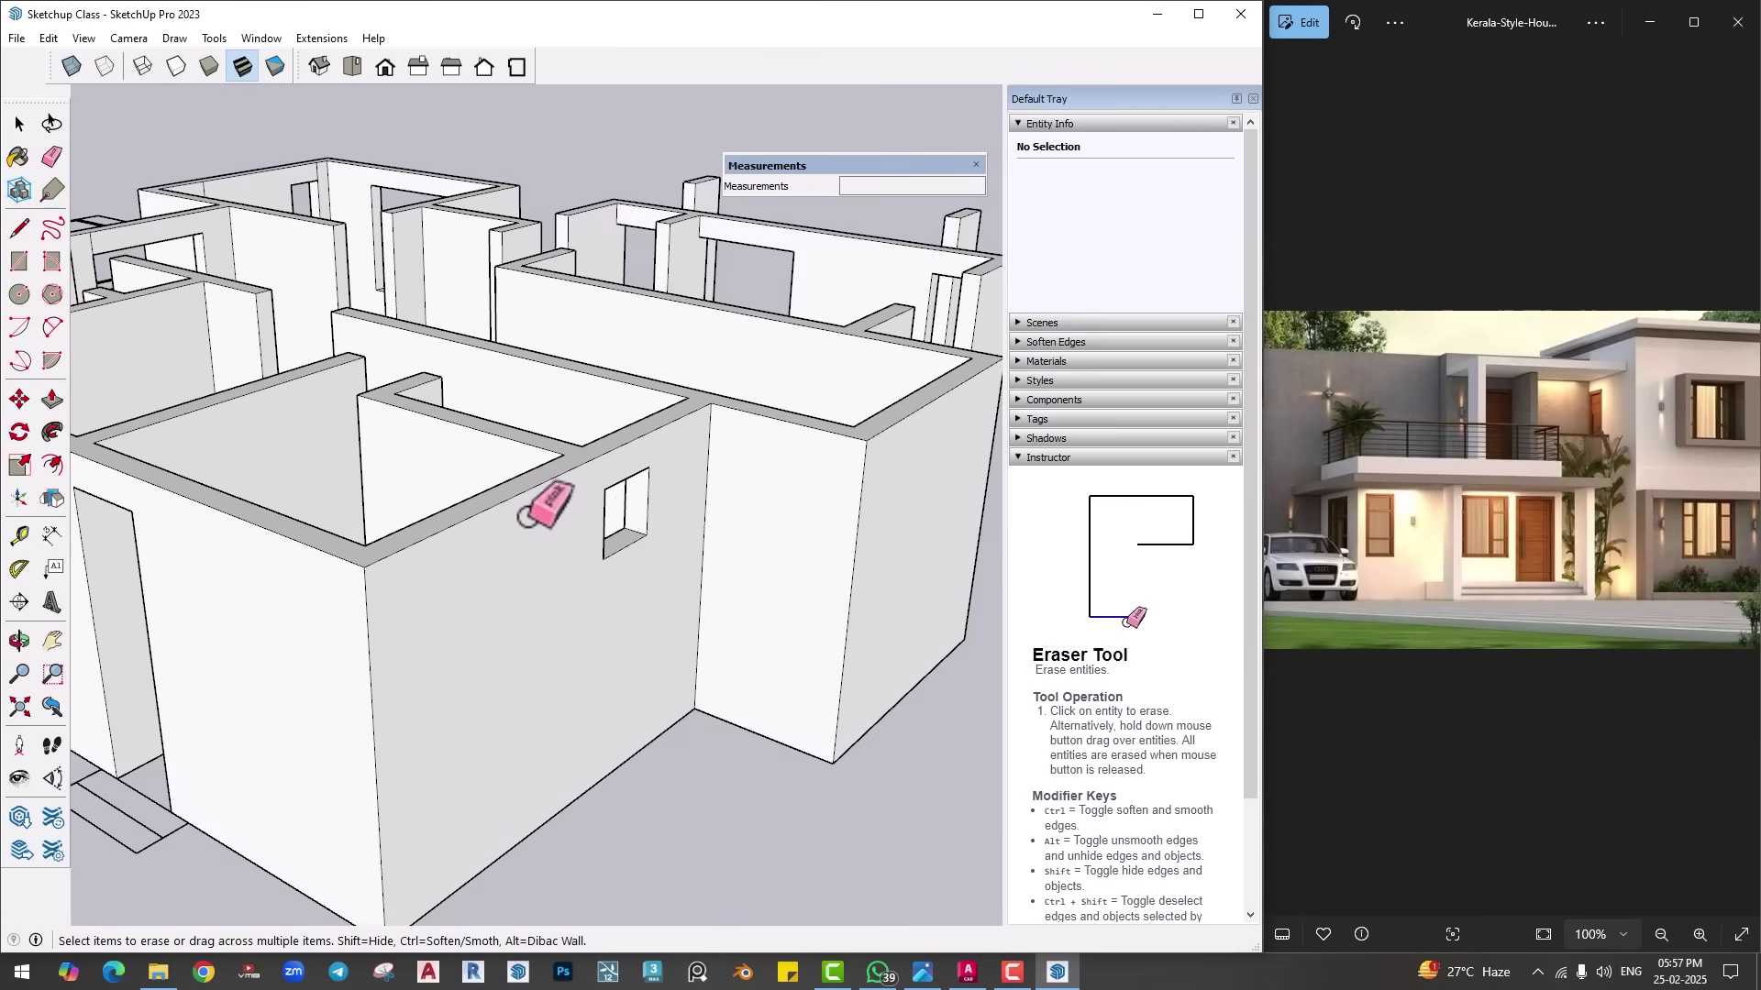
Step: Copy the top edge of the interior wall end at the door gap in the long hall wall 1' downward
{"action": "middle_click_drag", "start_coordinate": [669, 582], "coordinate": [383, 578]}
{"action": "scroll", "coordinate": [487, 590], "scroll_direction": "up", "scroll_amount": 10}
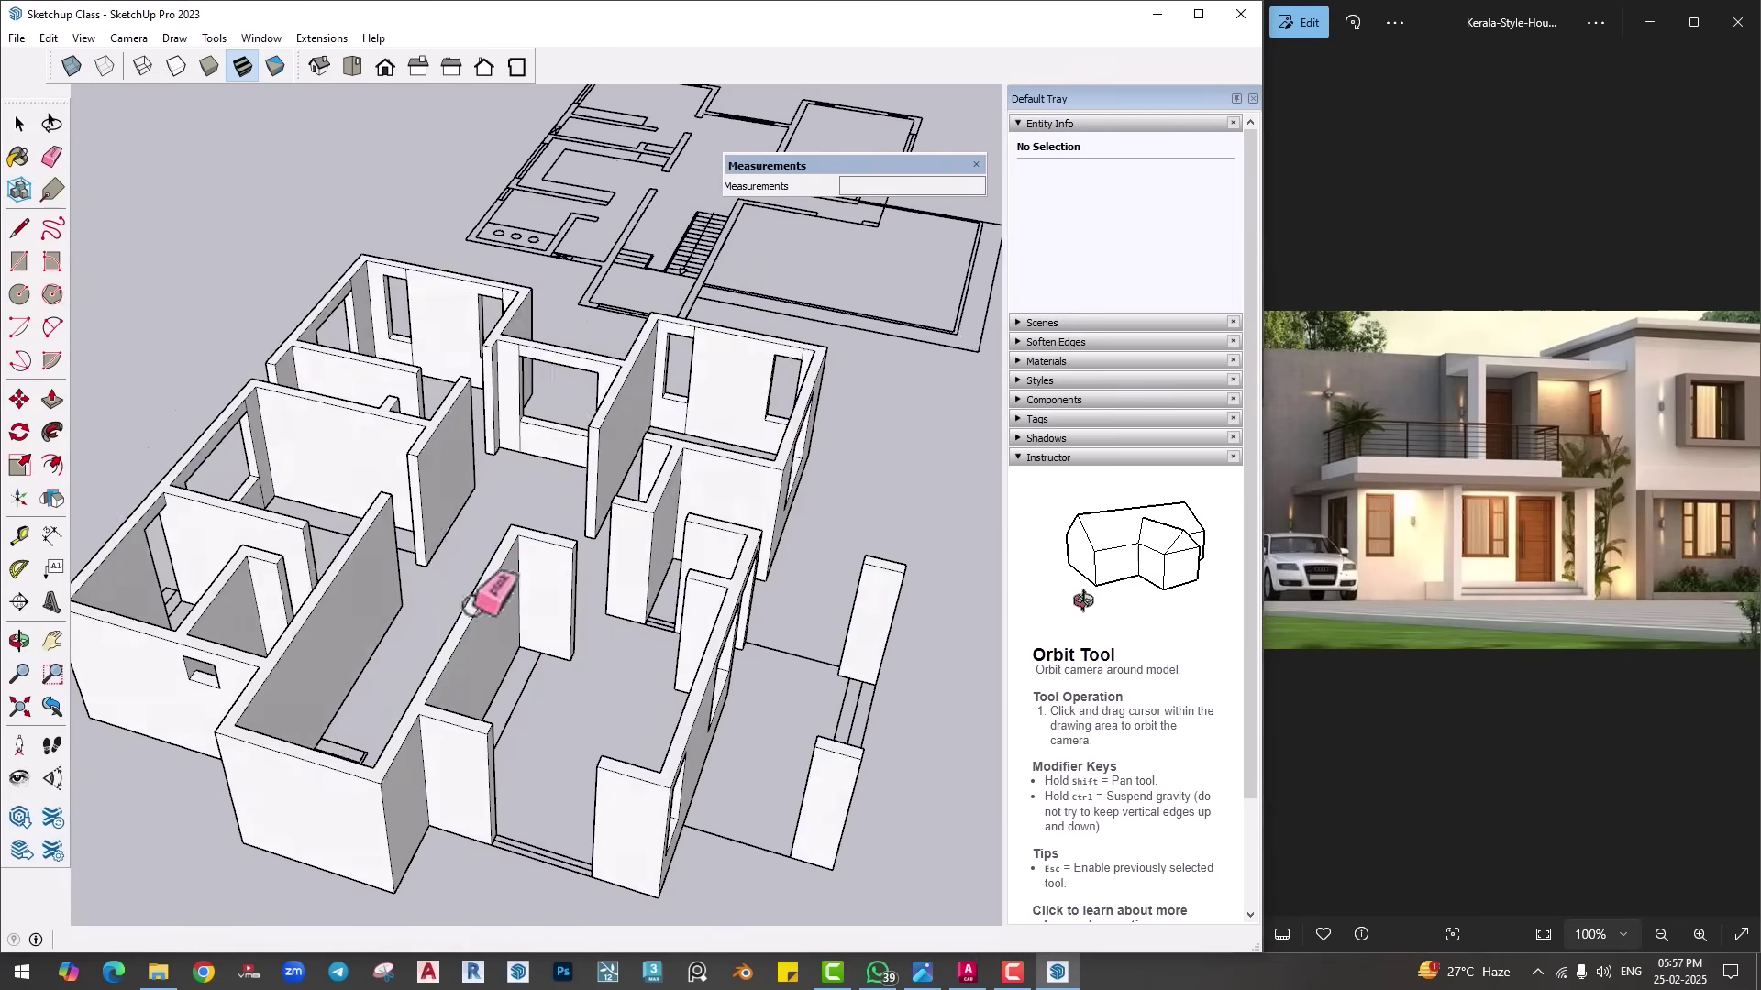
{"action": "middle_click_drag", "start_coordinate": [404, 452], "coordinate": [516, 338]}
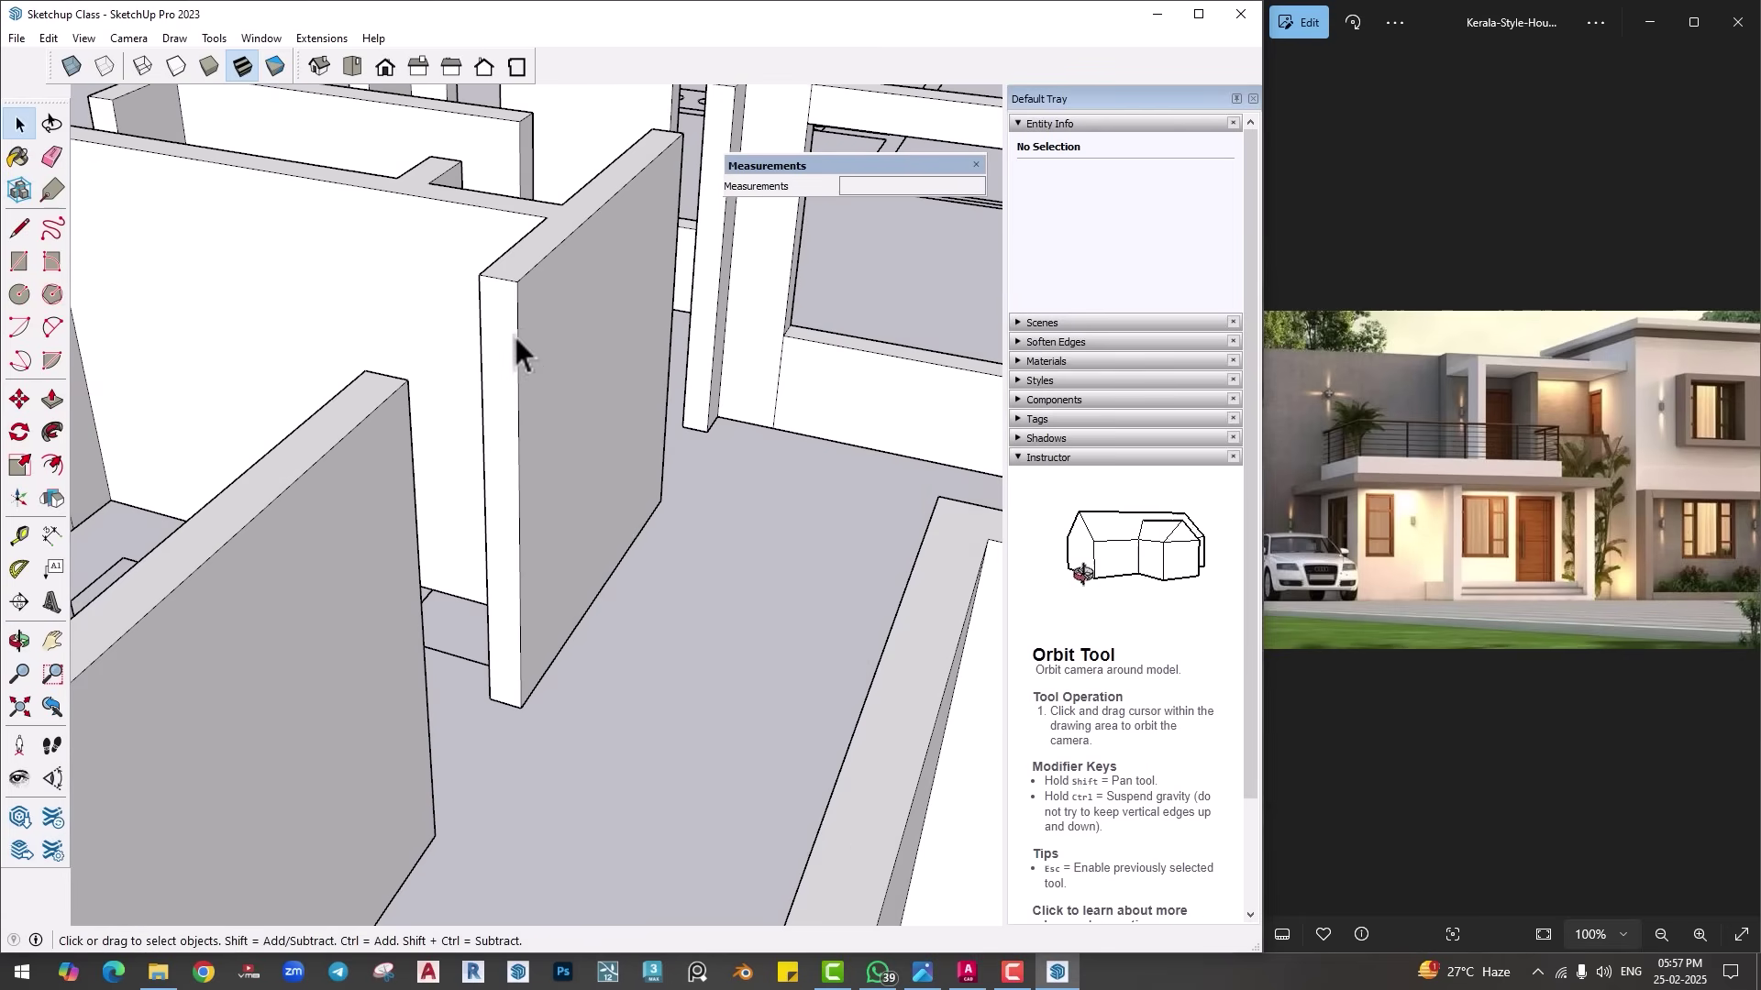
{"action": "left_click", "coordinate": [499, 277]}
{"action": "key", "text": "m"}
{"action": "left_click", "coordinate": [518, 282]}
{"action": "key", "text": "ctrl"}
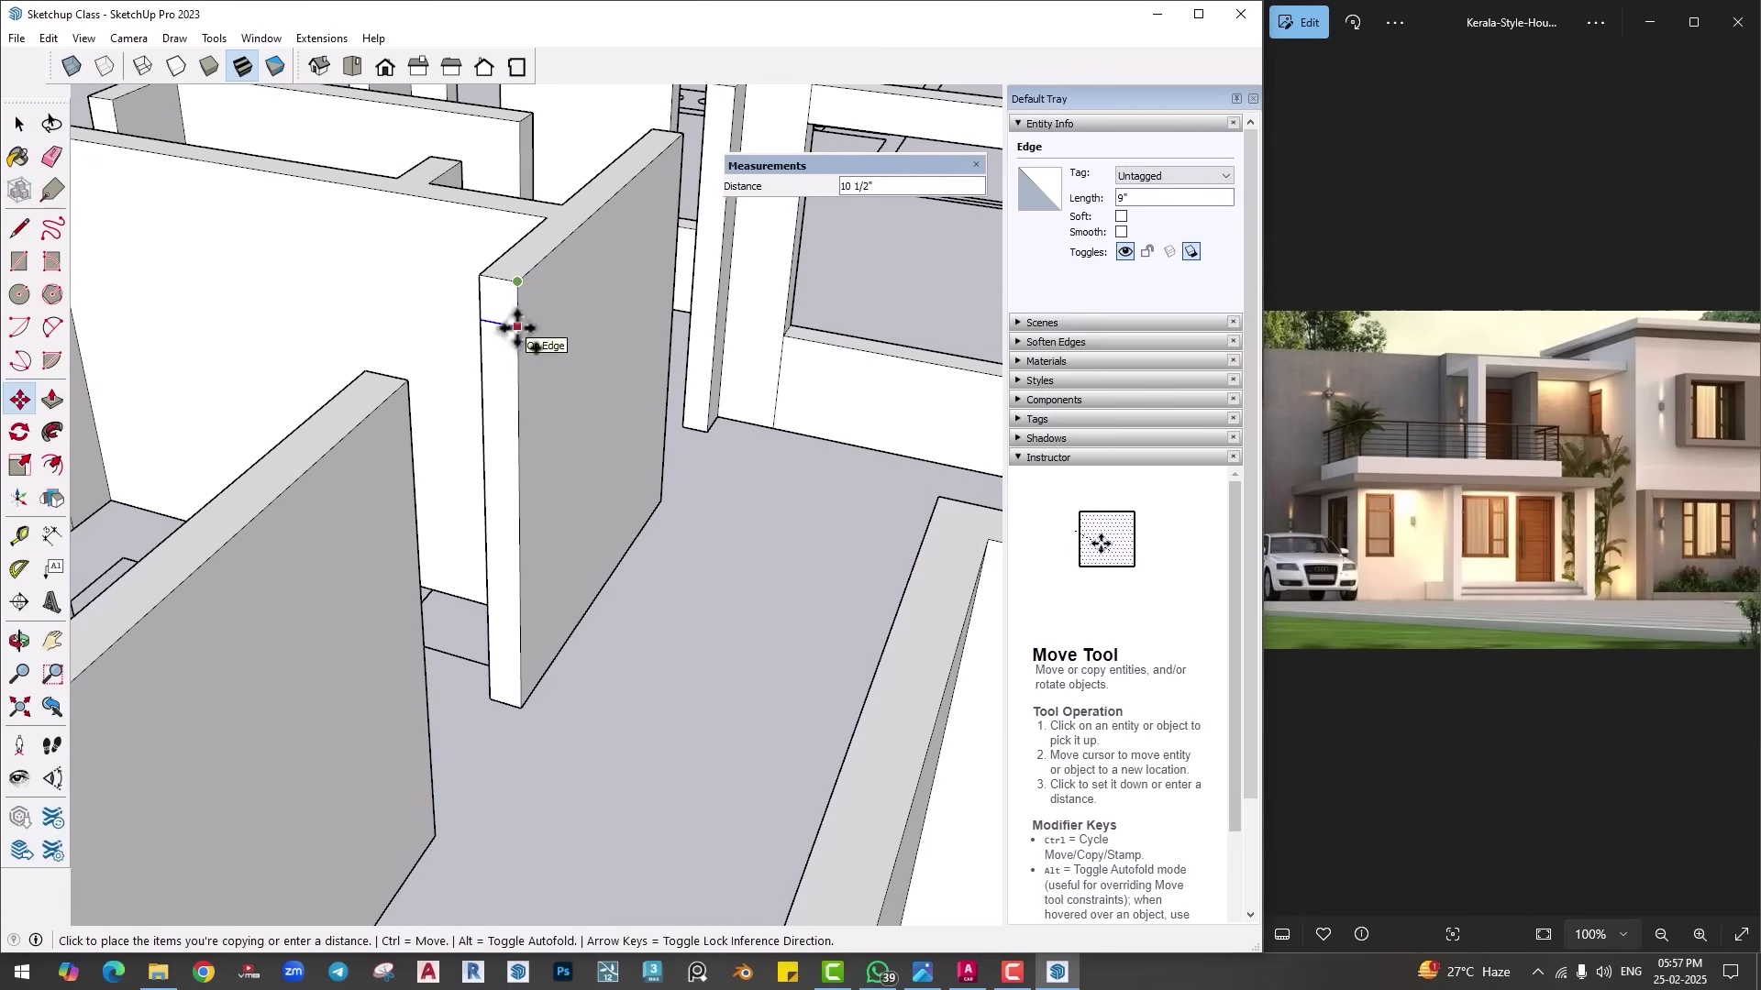
{"action": "type", "text": "1'"}
{"action": "key", "text": "Return"}
Step: Push/Pull the upper face of the interior wall end 4' across the door gap and erase the leftover seam edges
{"action": "key", "text": "p"}
{"action": "left_click", "coordinate": [511, 349]}
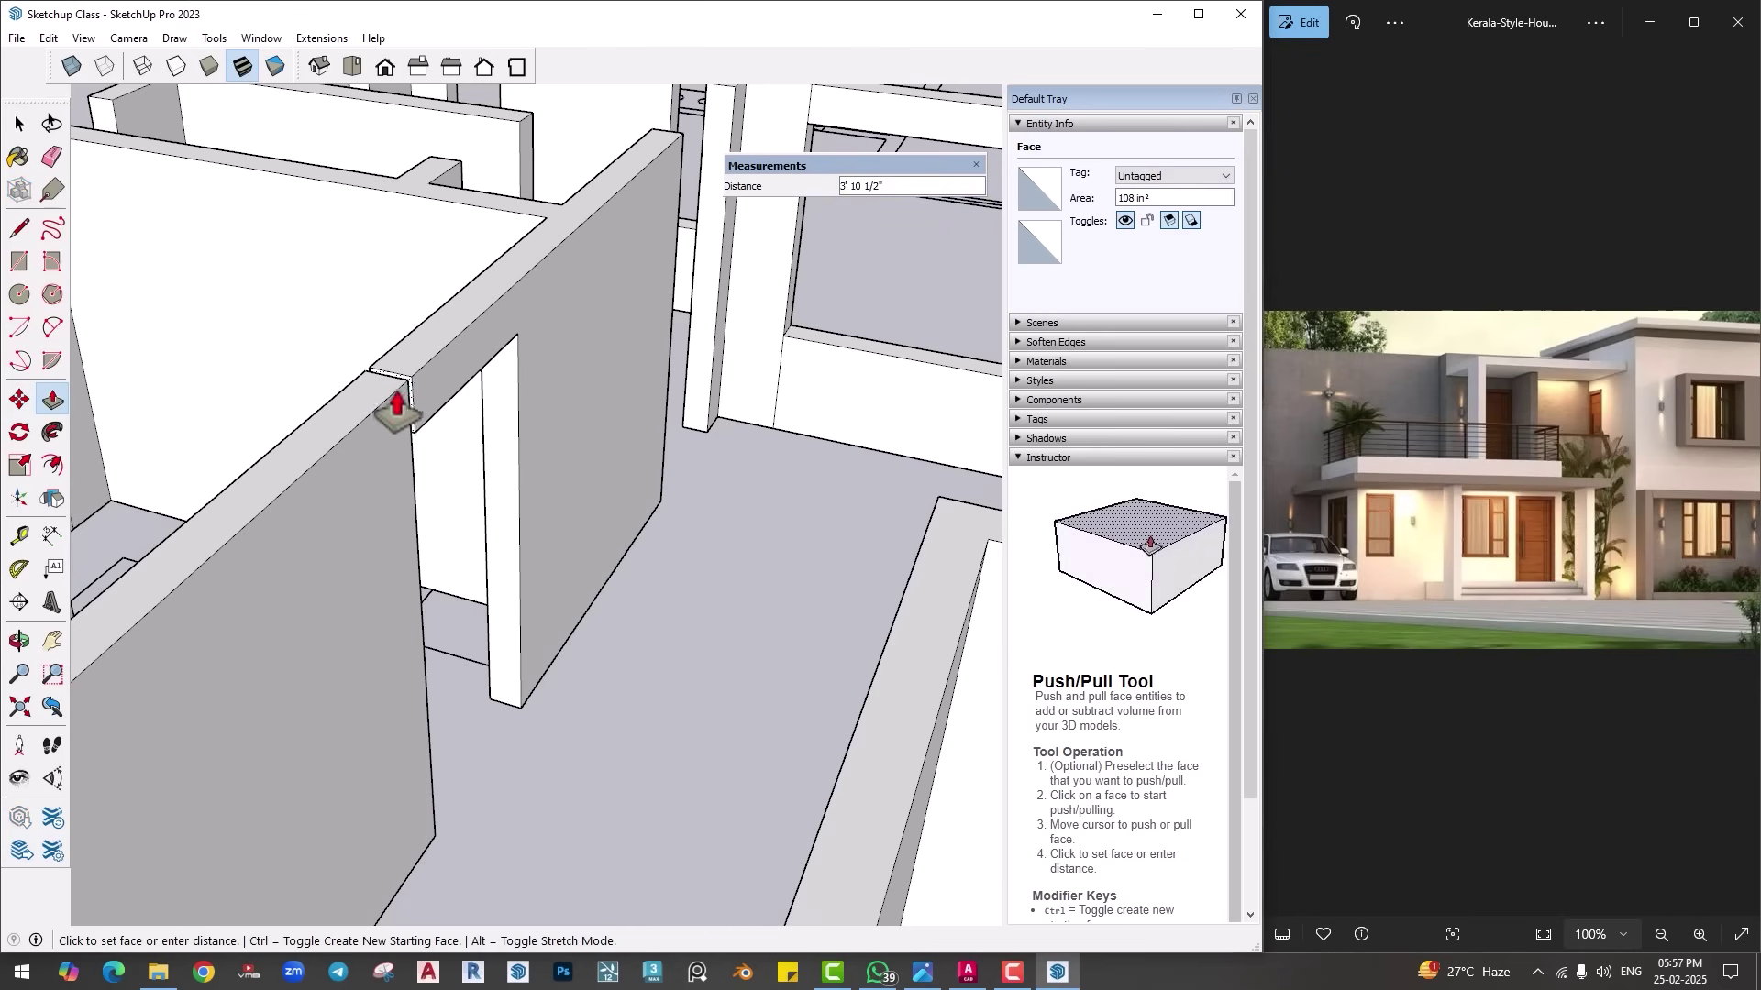
{"action": "type", "text": "4'"}
{"action": "key", "text": "Return"}
{"action": "key", "text": "e"}
Step: Copy the top edge of the wall end in the adjoining room 1' downward and Push/Pull the face above it across the door gap
{"action": "mouse_move", "coordinate": [499, 382]}
{"action": "middle_mouse_down"}
{"action": "mouse_move", "coordinate": [598, 648]}
{"action": "mouse_move", "coordinate": [224, 538]}
{"action": "middle_mouse_up"}
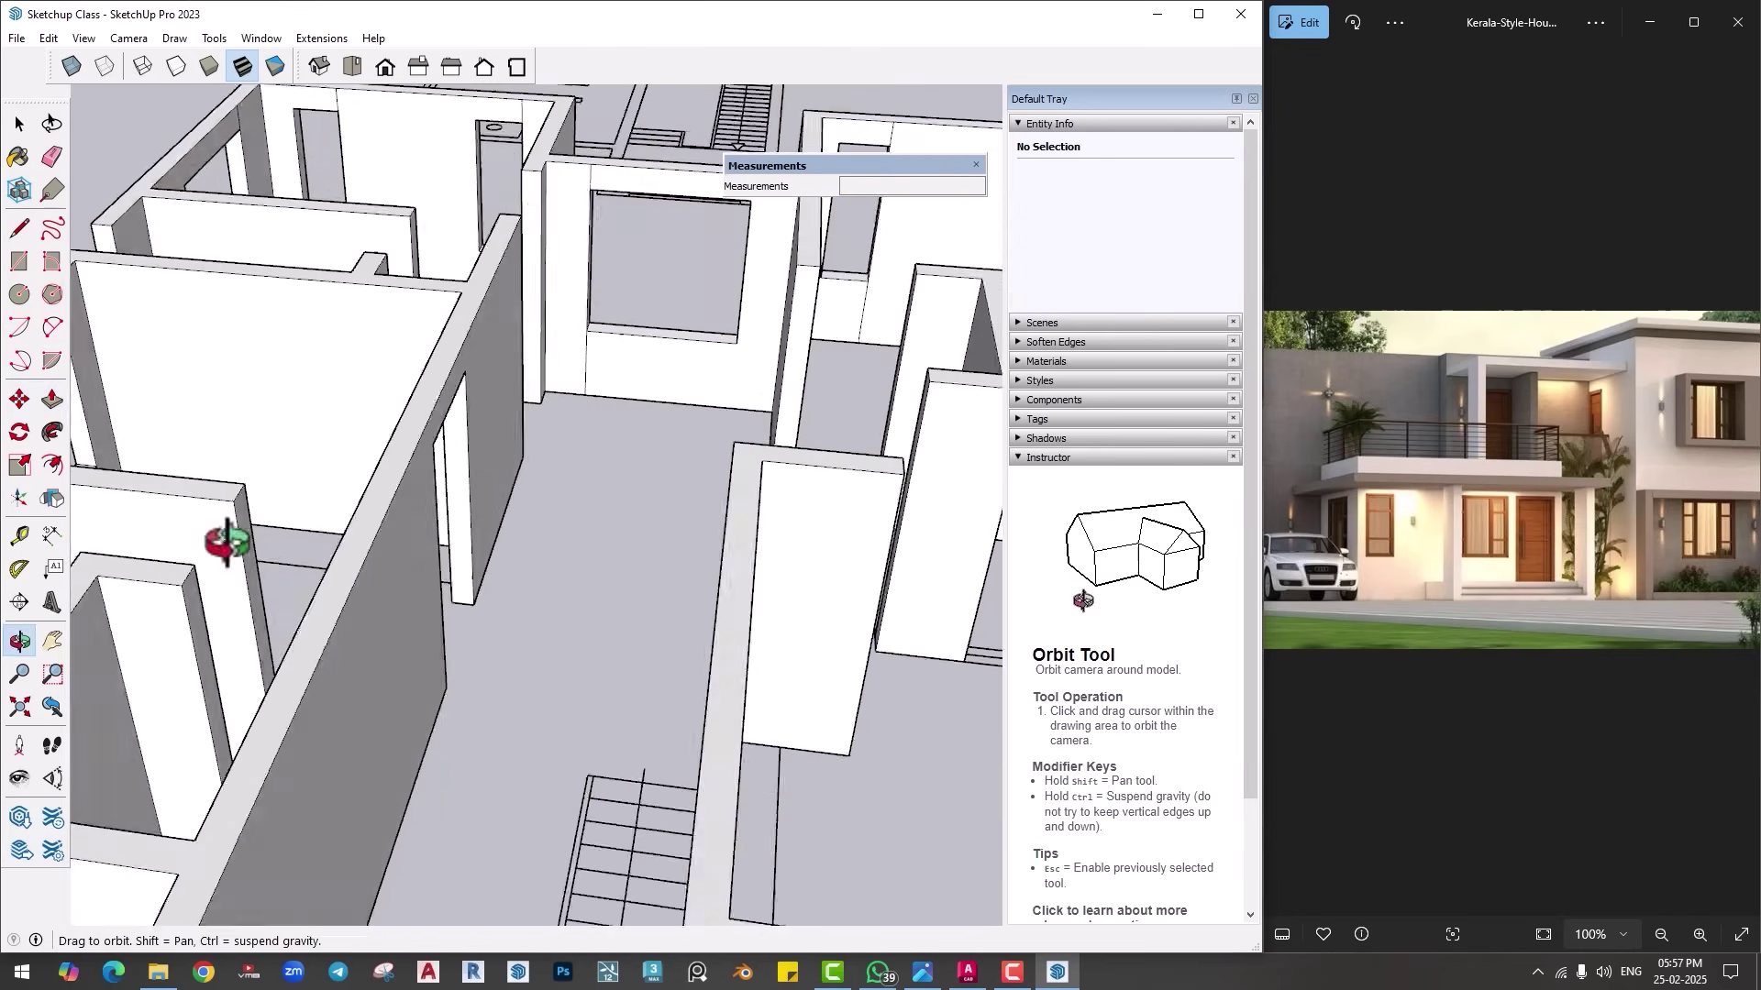
{"action": "scroll", "coordinate": [155, 433], "scroll_direction": "up", "scroll_amount": 5}
{"action": "key", "text": "space"}
{"action": "left_click", "coordinate": [156, 433]}
{"action": "key", "text": "m"}
{"action": "left_click", "coordinate": [157, 436]}
{"action": "key", "text": "Escape"}
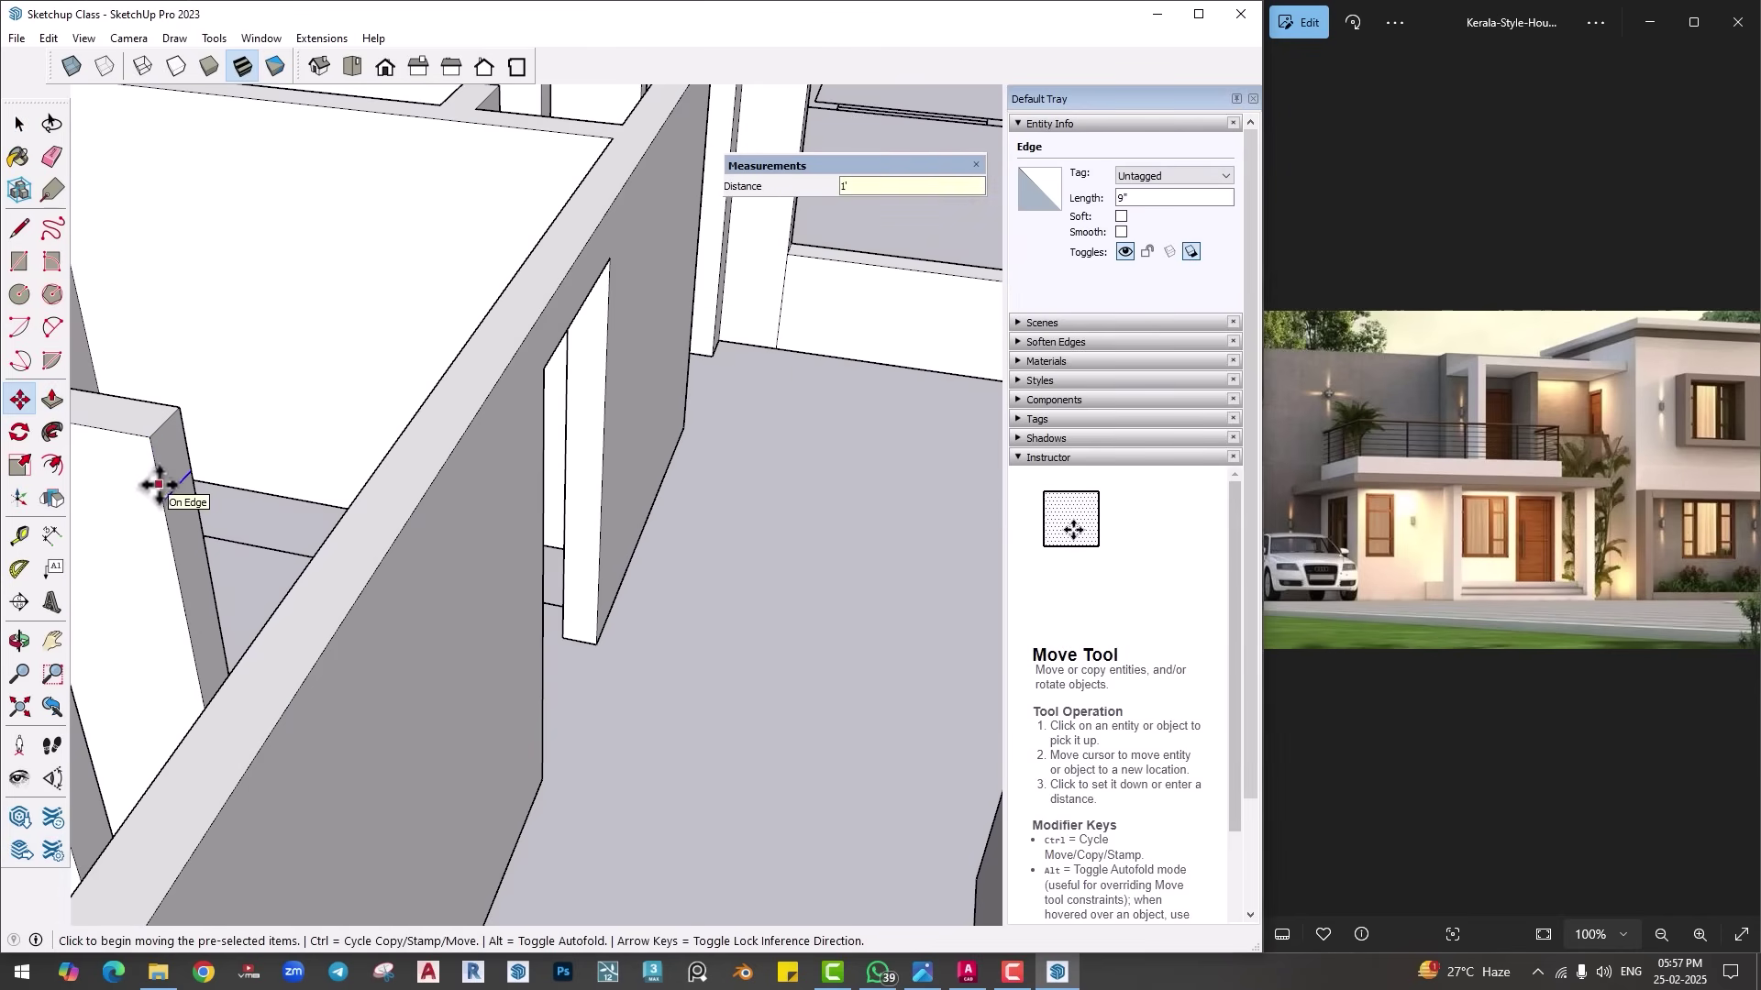
{"action": "key", "text": "p"}
{"action": "middle_click_drag", "start_coordinate": [394, 459], "coordinate": [480, 523]}
{"action": "scroll", "coordinate": [397, 590], "scroll_direction": "up", "scroll_amount": 5}
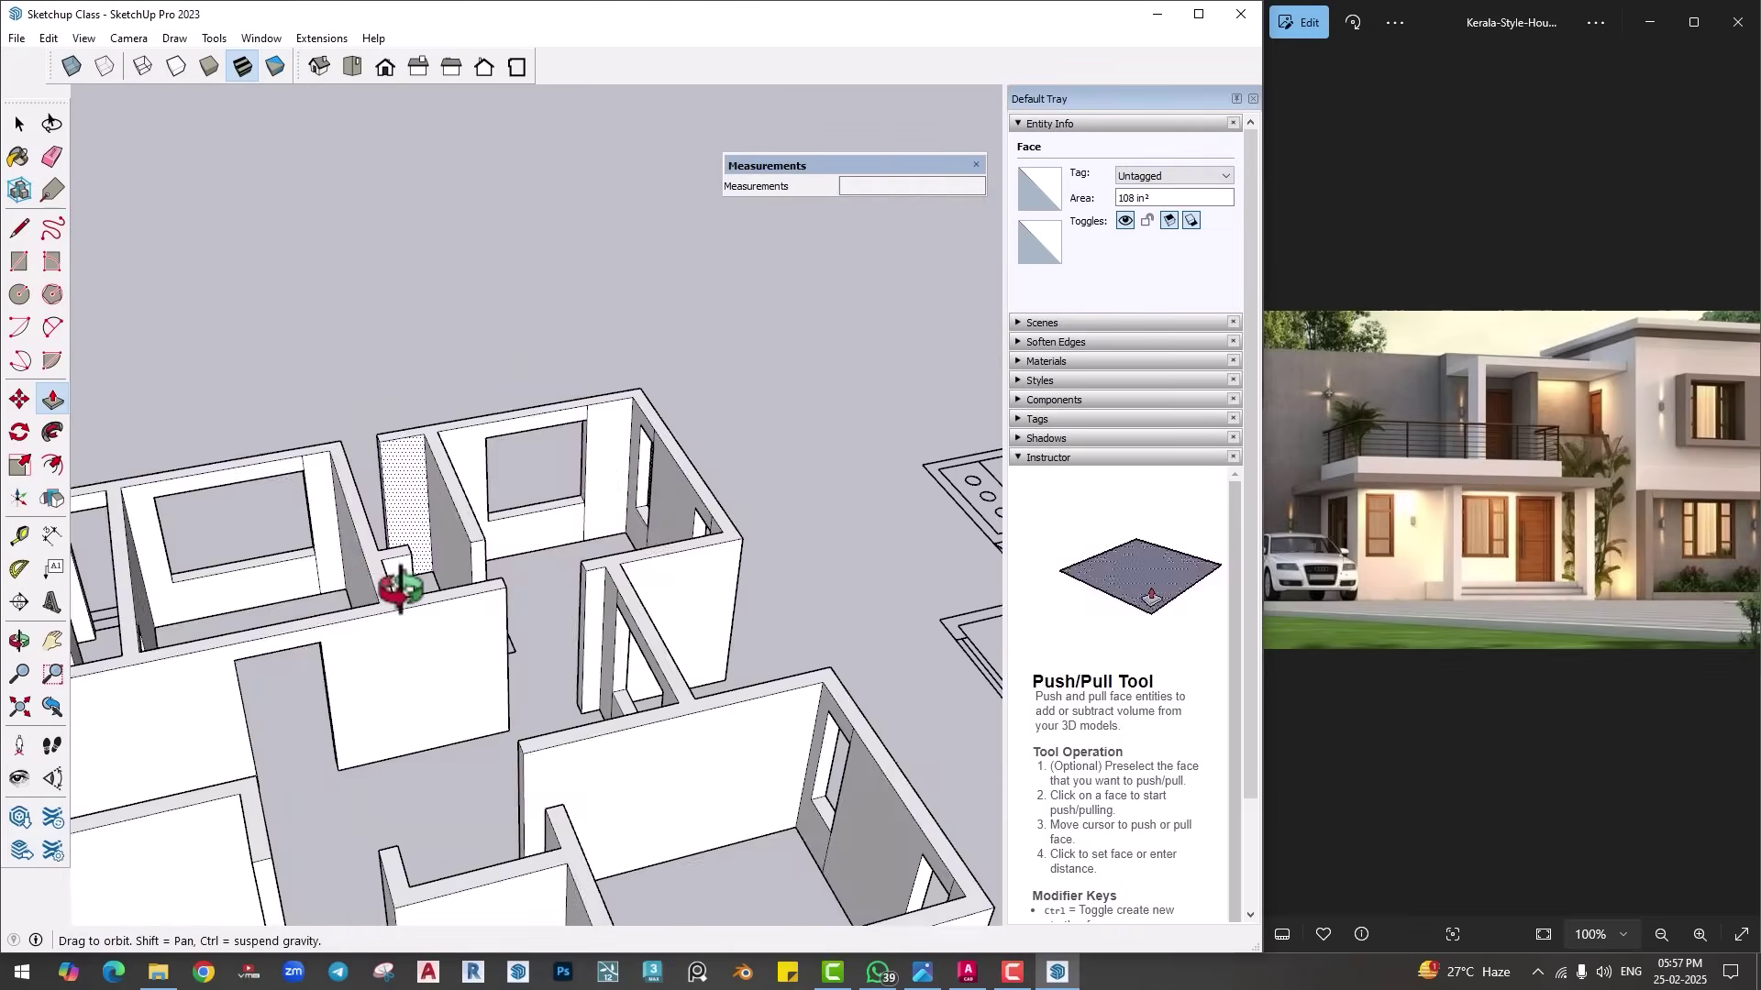
Step: Copy the top edge of the interior wall end at the next door gap downward to mark the opening's head
{"action": "key", "text": "space"}
{"action": "scroll", "coordinate": [326, 449], "scroll_direction": "up", "scroll_amount": 3}
{"action": "left_click", "coordinate": [328, 449]}
{"action": "key", "text": "p"}
{"action": "scroll", "coordinate": [299, 464], "scroll_direction": "down", "scroll_amount": 3}
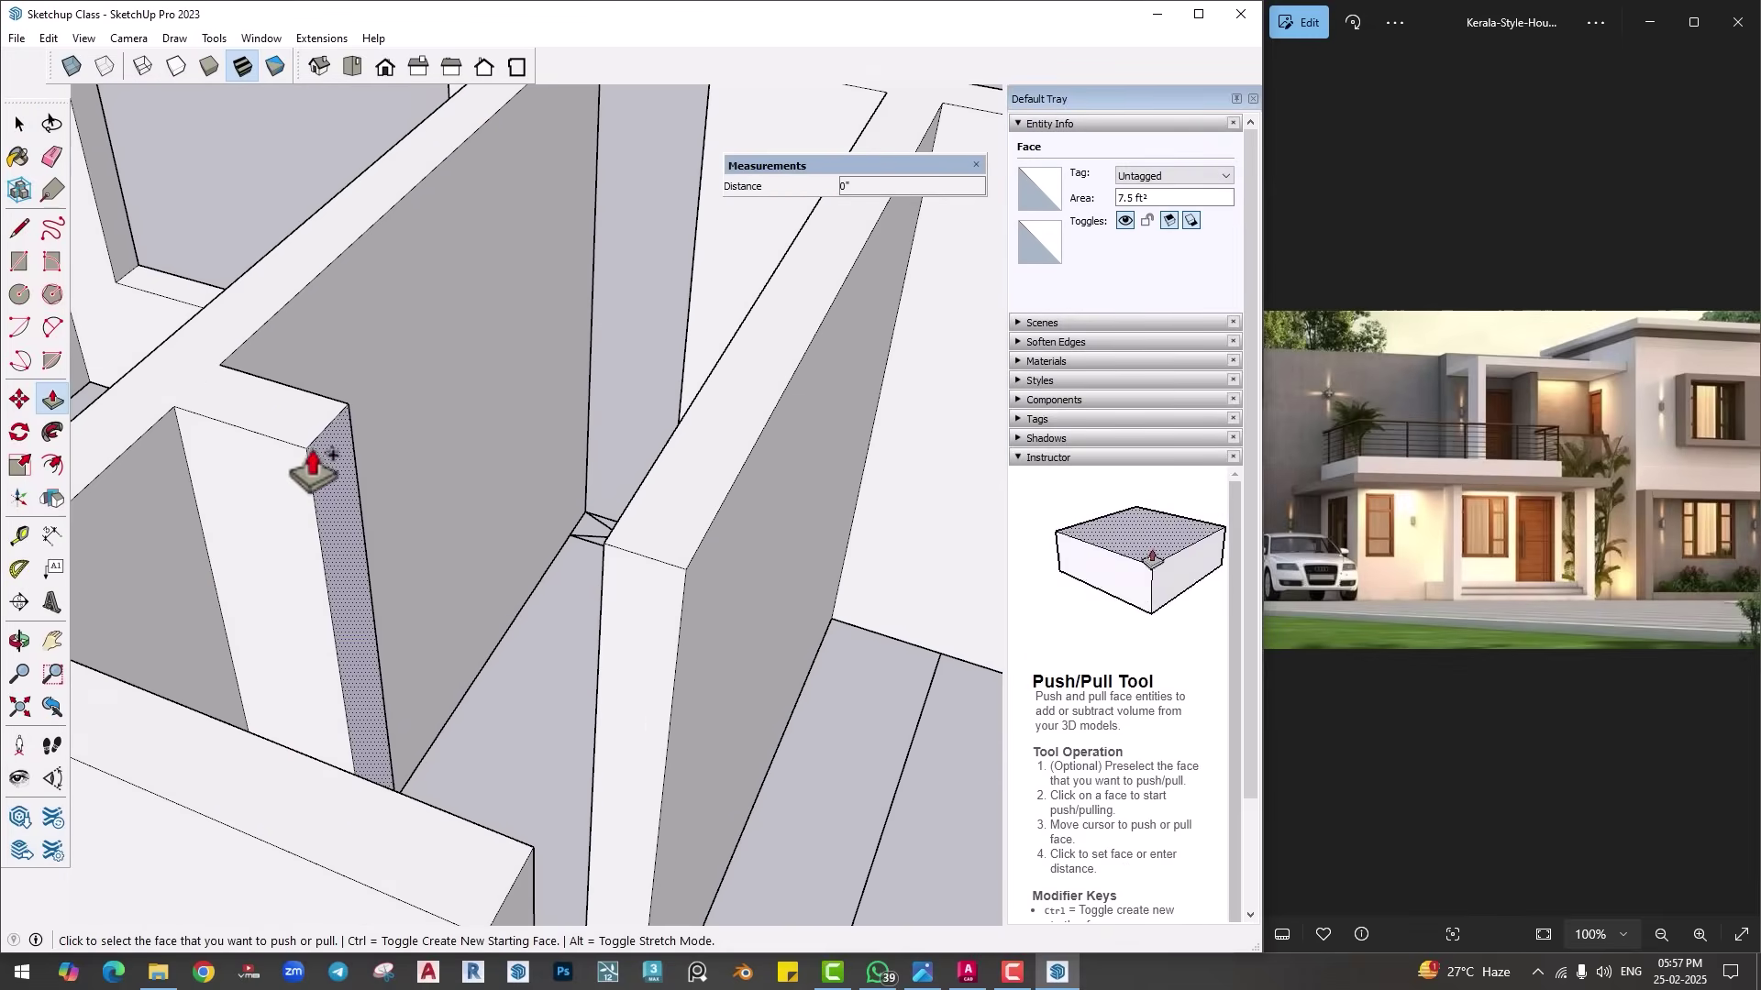
{"action": "key", "text": "space"}
{"action": "scroll", "coordinate": [316, 438], "scroll_direction": "up", "scroll_amount": 3}
{"action": "left_click", "coordinate": [316, 438]}
{"action": "key", "text": "m"}
{"action": "scroll", "coordinate": [334, 459], "scroll_direction": "down", "scroll_amount": 5}
Step: Copy the top edge of the exterior wall end downward twice to mark the head and sill of the small window
{"action": "middle_click_drag", "start_coordinate": [333, 460], "coordinate": [448, 633]}
{"action": "middle_click_drag", "start_coordinate": [523, 417], "coordinate": [496, 440]}
{"action": "key", "text": "space"}
{"action": "key", "text": "m"}
{"action": "key", "text": "ctrl"}
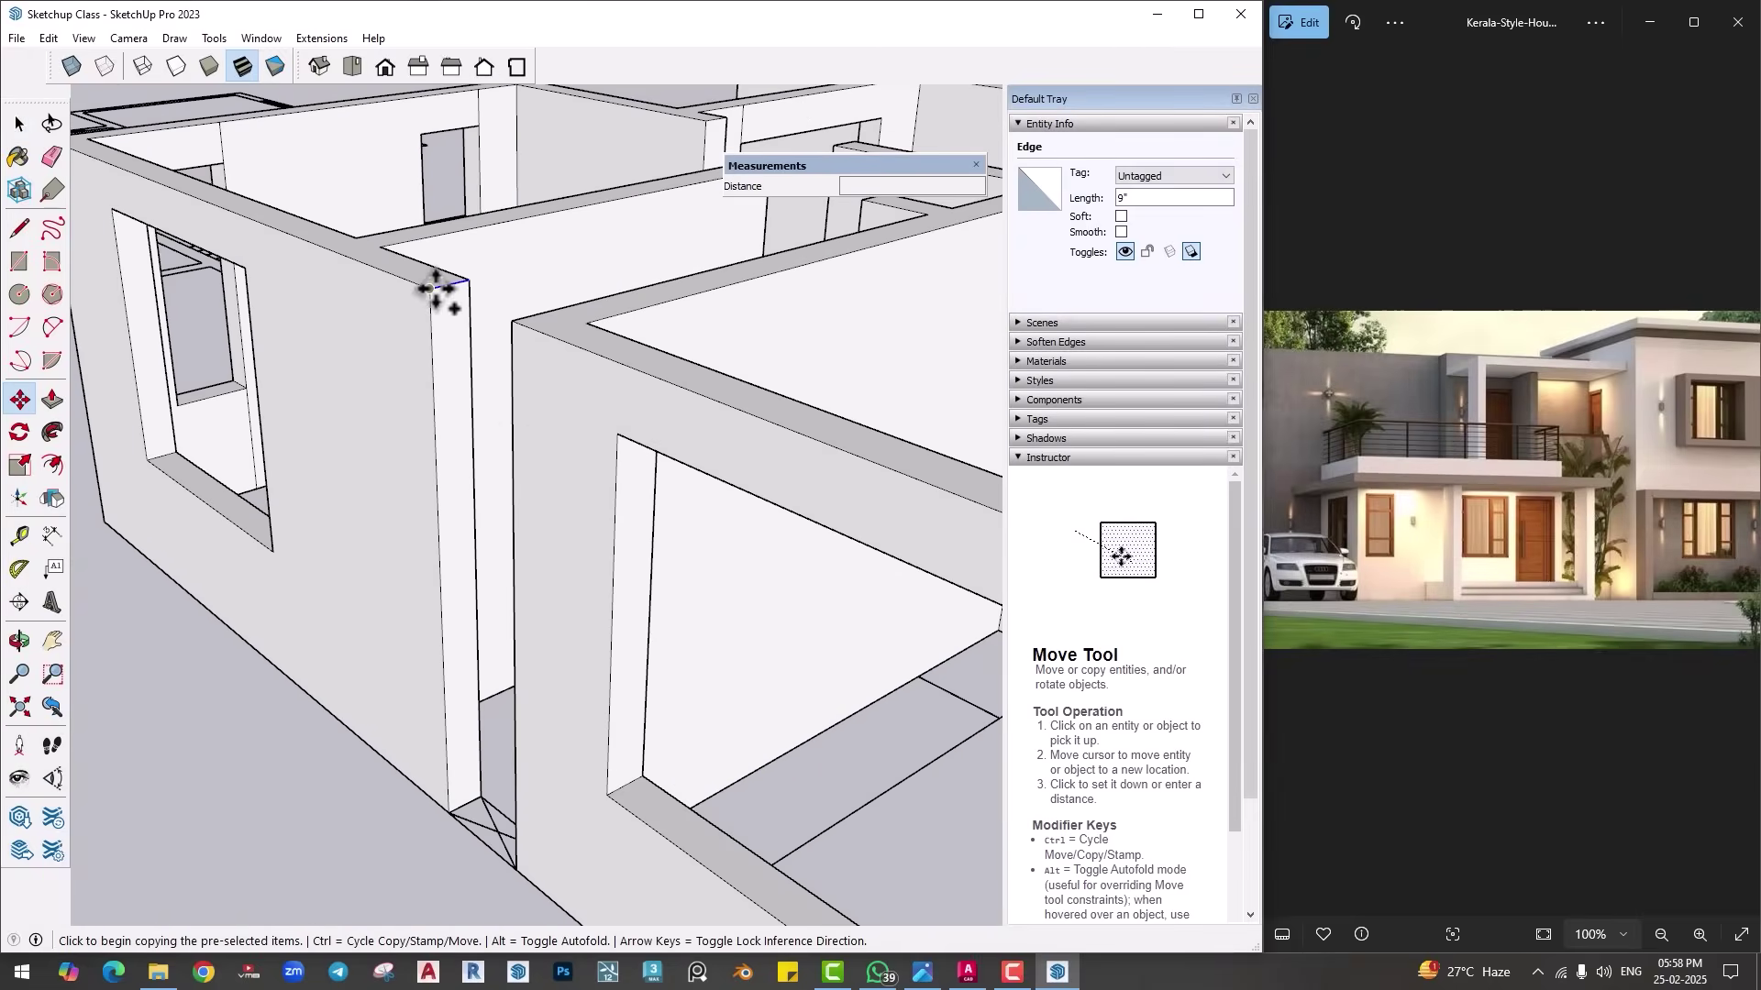
{"action": "left_click", "coordinate": [429, 289]}
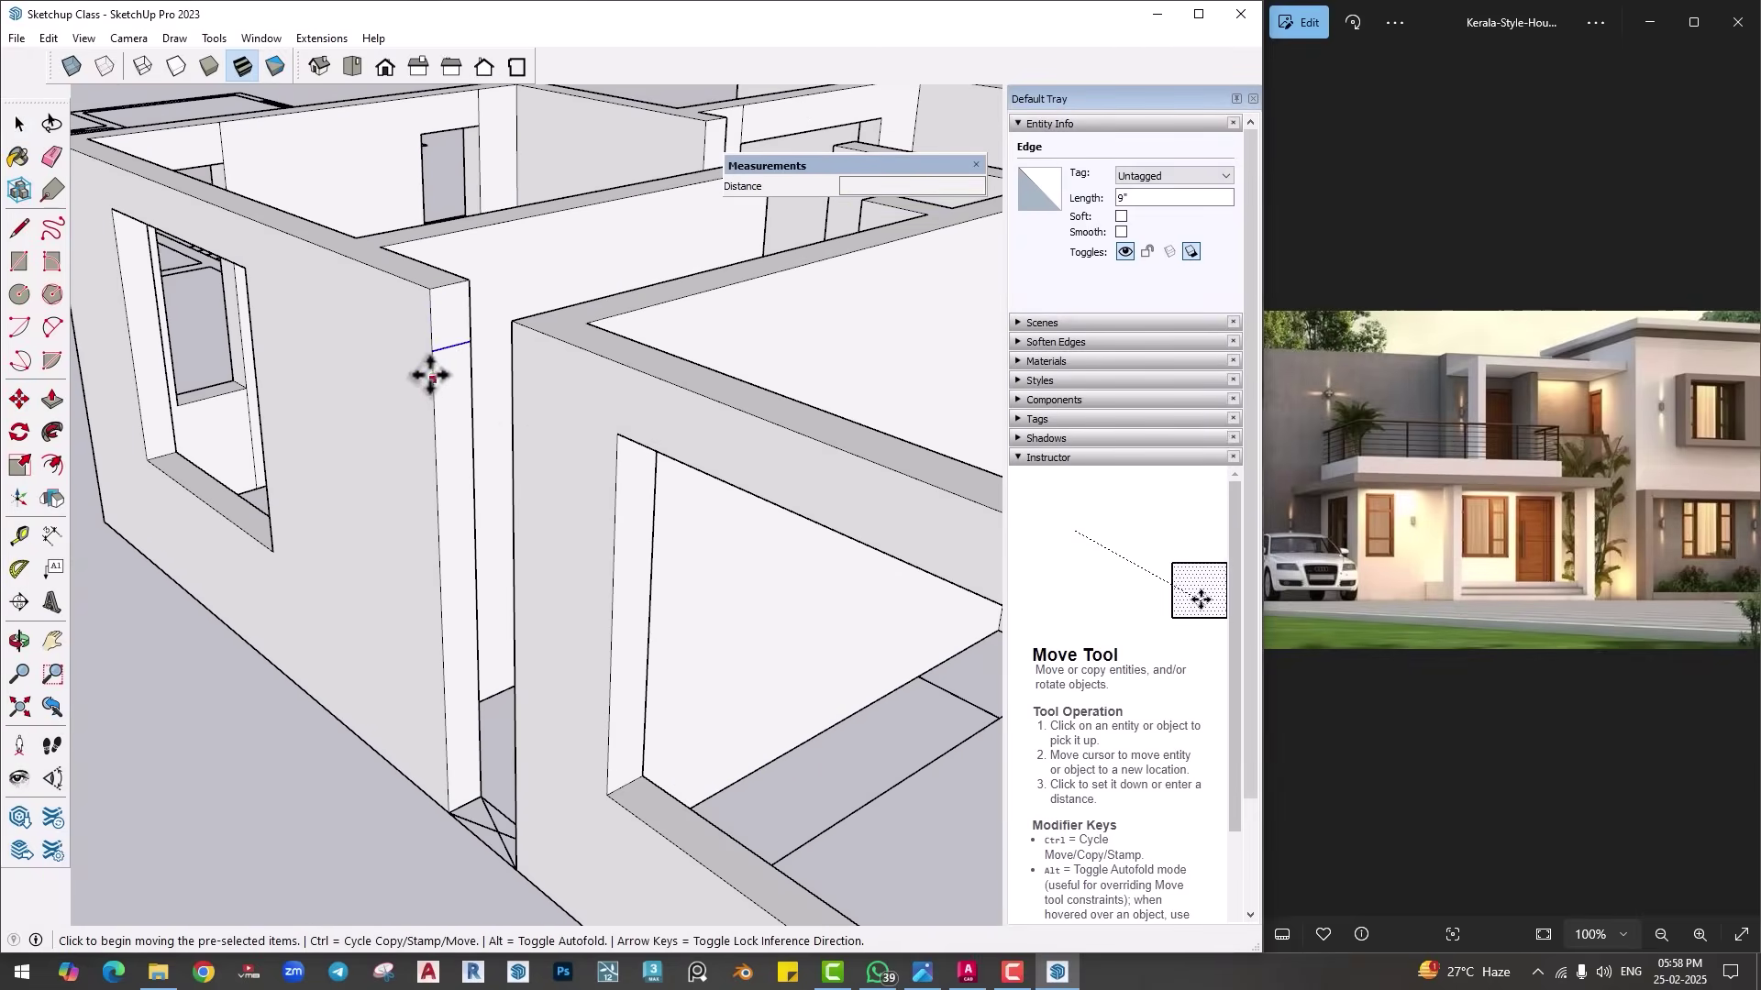
{"action": "key", "text": "ctrl"}
{"action": "left_click", "coordinate": [432, 351]}
{"action": "left_click", "coordinate": [441, 445]}
Step: Push/Pull the faces above and below the small window across the exterior wall gap and erase the leftover seam edges
{"action": "key", "text": "p"}
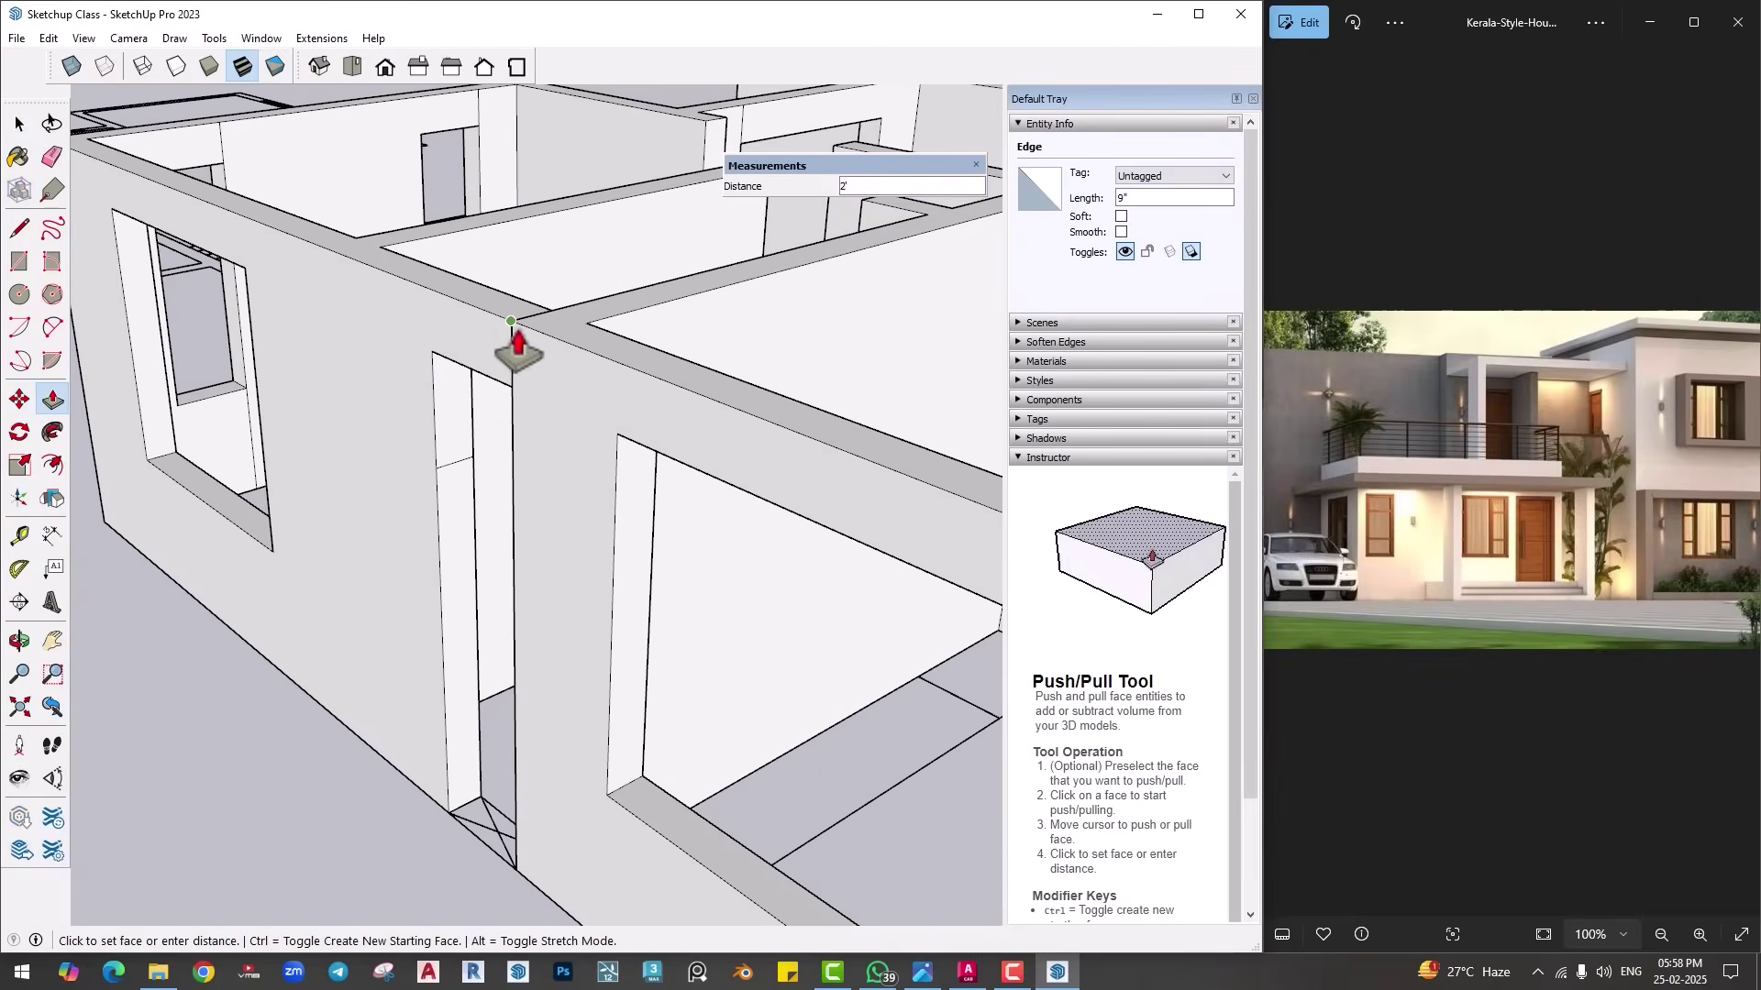
{"action": "double_click", "coordinate": [511, 354]}
{"action": "double_click", "coordinate": [453, 530]}
{"action": "key", "text": "e"}
{"action": "left_click", "coordinate": [511, 582]}
{"action": "left_click", "coordinate": [510, 341]}
{"action": "scroll", "coordinate": [499, 559], "scroll_direction": "down", "scroll_amount": 3}
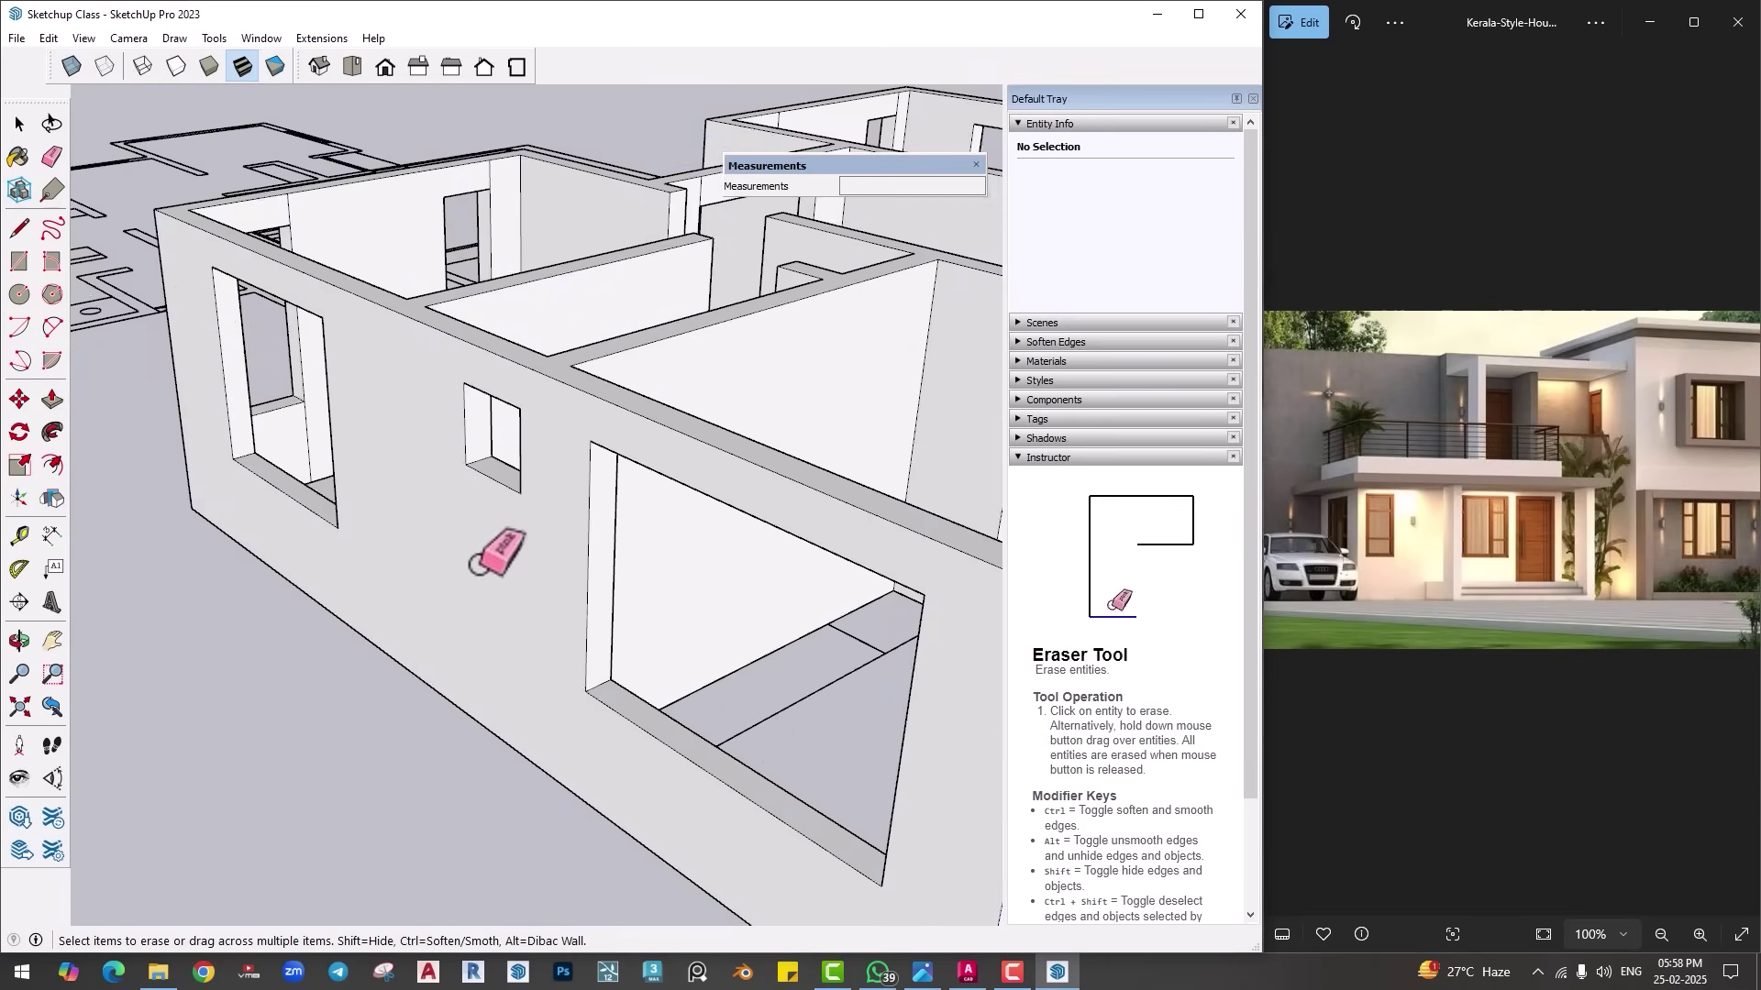
Step: Copy the top edge of the interior wall end facing the adjacent room's gap 1' downward
{"action": "middle_click_drag", "start_coordinate": [499, 558], "coordinate": [585, 374]}
{"action": "scroll", "coordinate": [613, 385], "scroll_direction": "up", "scroll_amount": 3}
{"action": "key", "text": "space"}
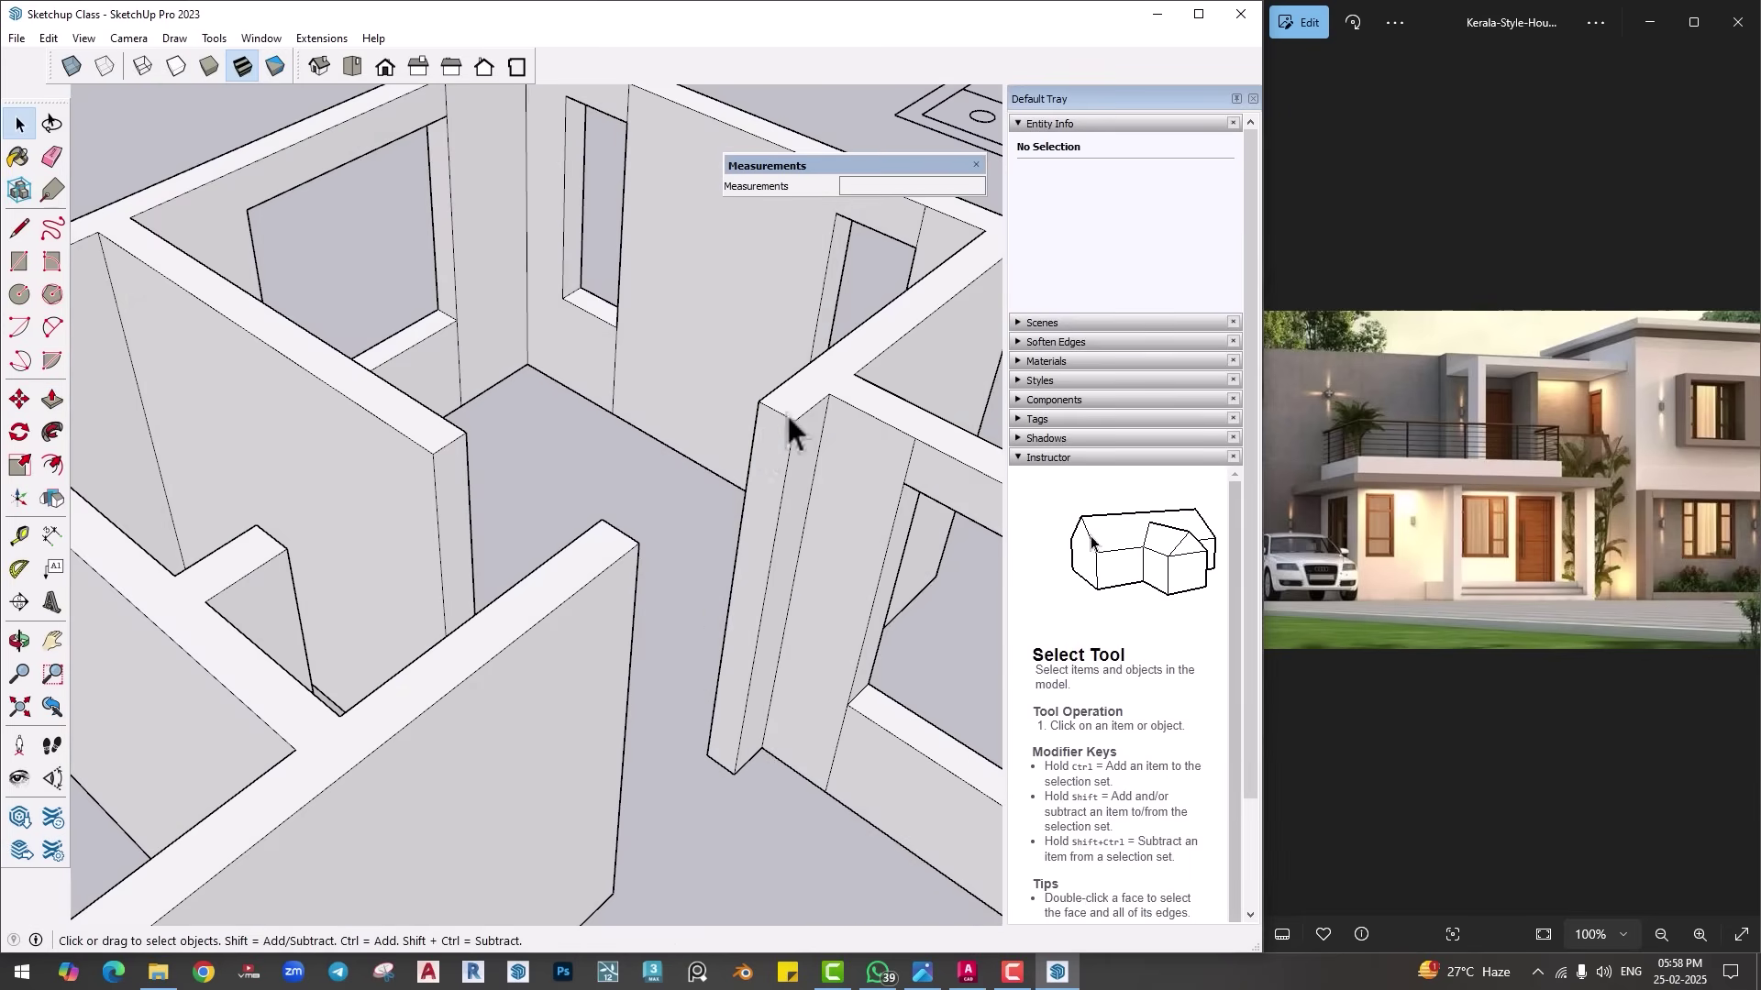
{"action": "left_click", "coordinate": [786, 423]}
{"action": "middle_click_drag", "start_coordinate": [786, 424], "coordinate": [641, 461]}
{"action": "key", "text": "m"}
{"action": "key", "text": "ctrl"}
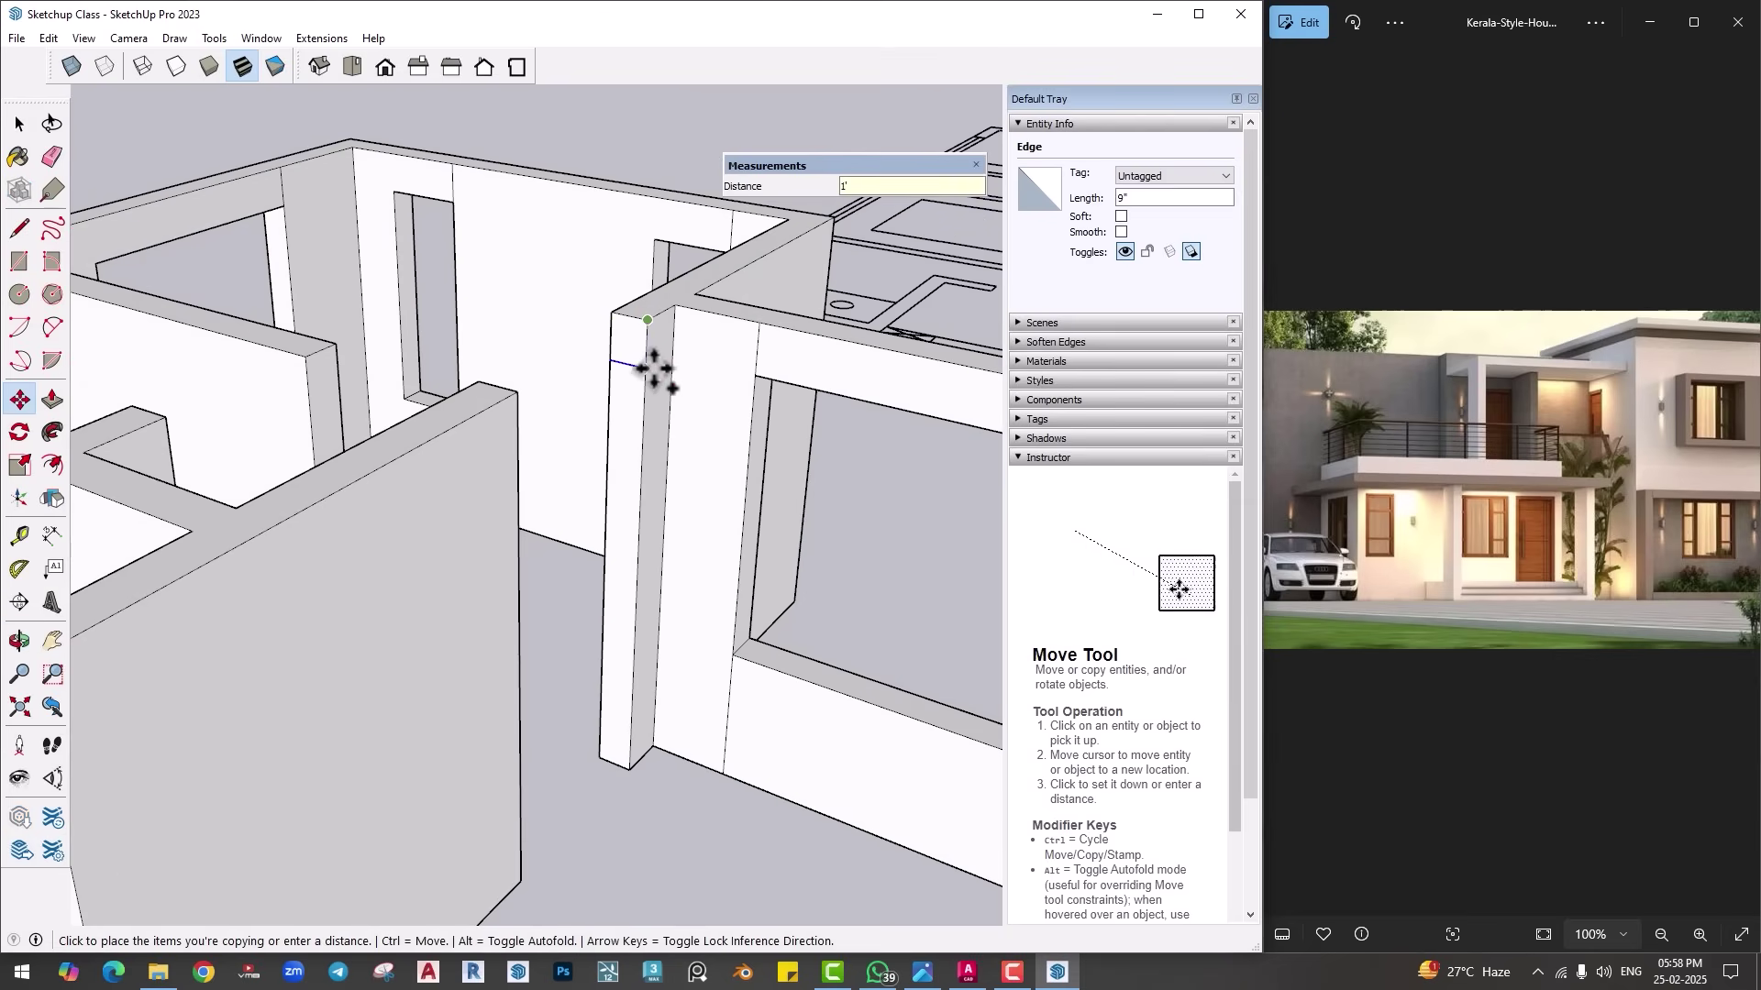
{"action": "key", "text": "Return"}
Step: Push/Pull the upper face of that wall end across the door gap and erase the leftover seam edge
{"action": "key", "text": "p"}
{"action": "left_click", "coordinate": [636, 347]}
{"action": "left_click", "coordinate": [520, 468]}
{"action": "key", "text": "e"}
{"action": "left_click", "coordinate": [519, 420]}
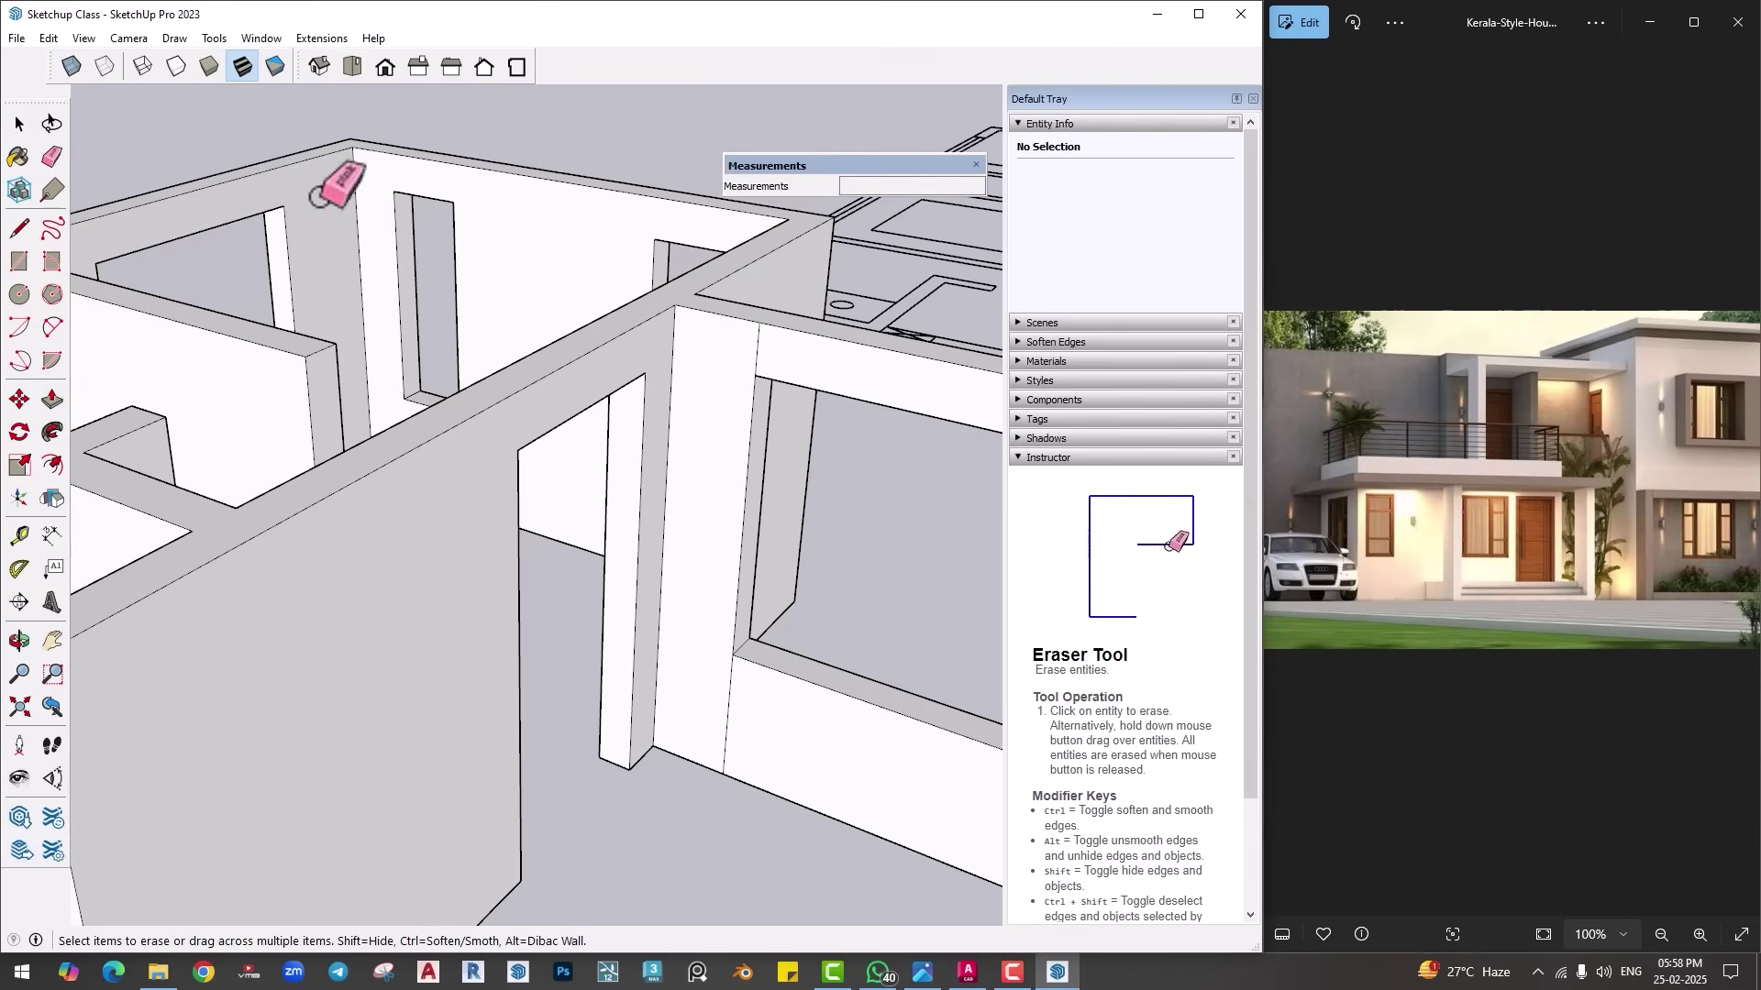
Step: Copy the top edge of the next interior wall end downward and Push/Pull the face above it across the door gap
{"action": "middle_click_drag", "start_coordinate": [318, 196], "coordinate": [922, 491]}
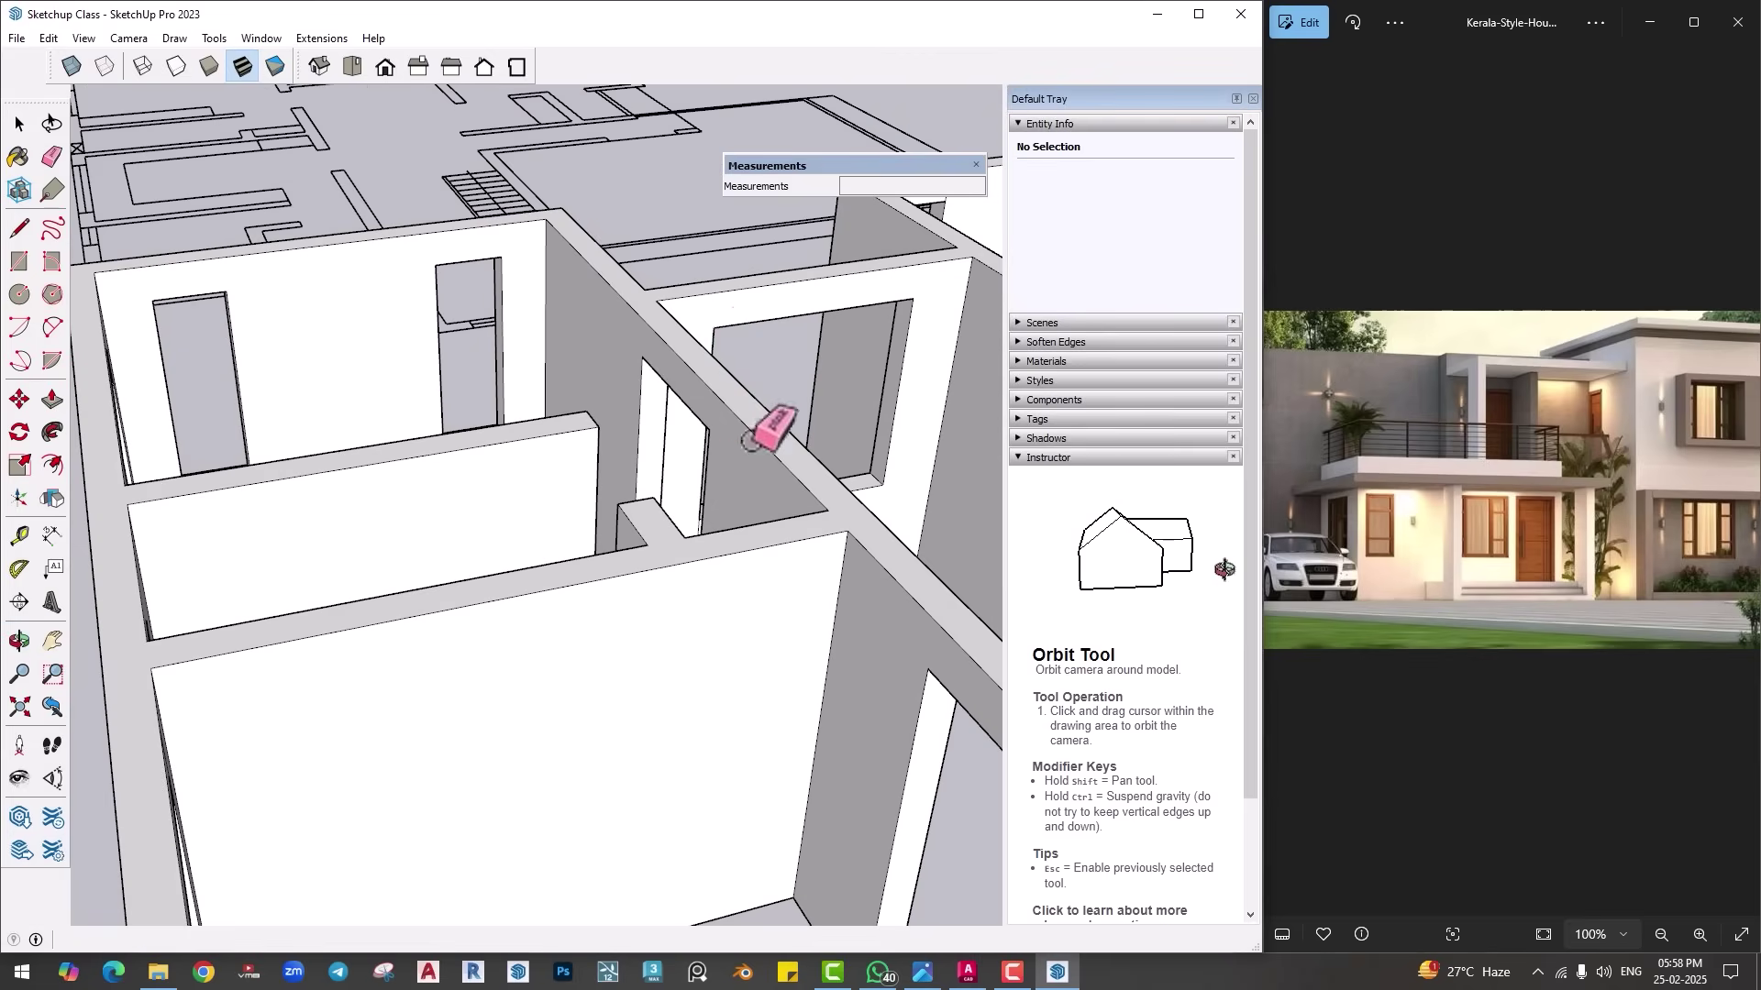
{"action": "middle_click_drag", "start_coordinate": [750, 442], "coordinate": [577, 550]}
{"action": "key", "text": "space"}
{"action": "left_click", "coordinate": [409, 506]}
{"action": "key", "text": "m"}
{"action": "key", "text": "ctrl"}
{"action": "key", "text": "p"}
Step: Copy the top edge of the short wall stub in the small-window room 1' downward
{"action": "scroll", "coordinate": [523, 617], "scroll_direction": "down", "scroll_amount": 5}
{"action": "middle_click_drag", "start_coordinate": [523, 617], "coordinate": [413, 598], "text": "shift"}
{"action": "scroll", "coordinate": [413, 597], "scroll_direction": "up", "scroll_amount": 3}
{"action": "key", "text": "space"}
{"action": "scroll", "coordinate": [404, 504], "scroll_direction": "up", "scroll_amount": 3}
{"action": "left_click", "coordinate": [405, 504]}
{"action": "key", "text": "m"}
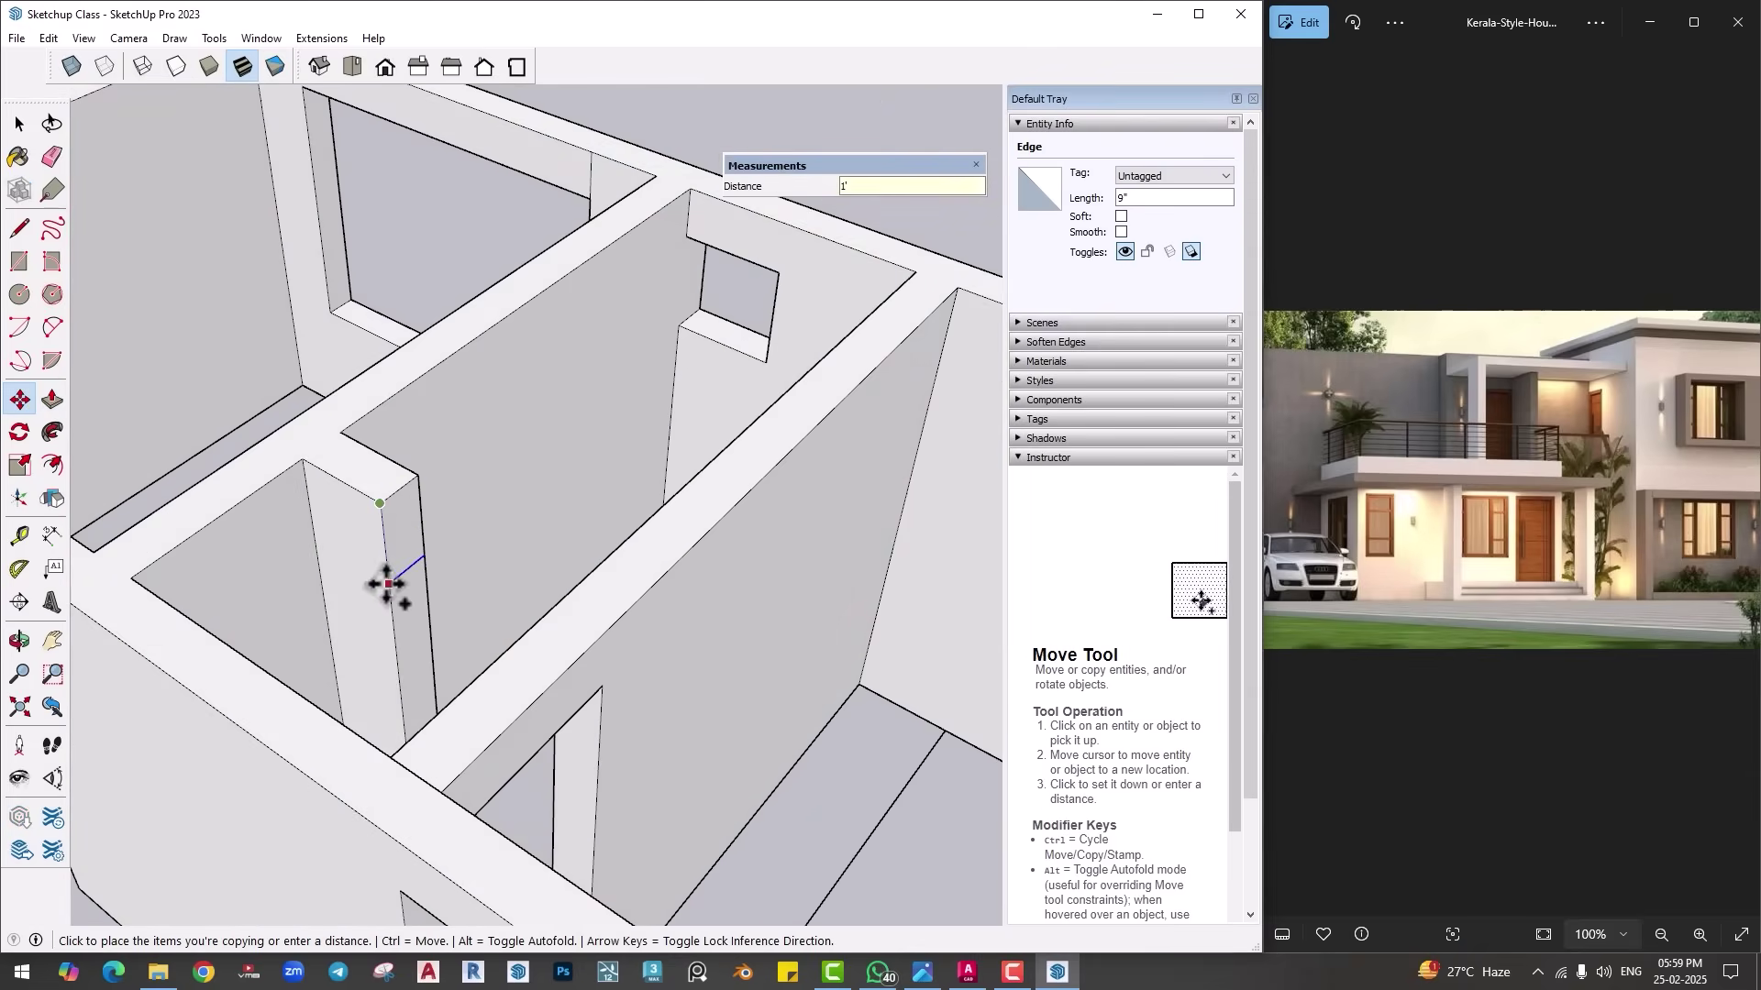
Step: Push/Pull the stub's upper face across the small room's door gap and clear the leftover seam edges
{"action": "key", "text": "p"}
{"action": "scroll", "coordinate": [629, 562], "scroll_direction": "down", "scroll_amount": 4}
{"action": "mouse_move", "coordinate": [688, 590]}
{"action": "middle_mouse_down"}
{"action": "mouse_move", "coordinate": [824, 612]}
{"action": "mouse_move", "coordinate": [590, 354]}
{"action": "middle_mouse_up"}
{"action": "key", "text": "e"}
{"action": "scroll", "coordinate": [727, 464], "scroll_direction": "up", "scroll_amount": 2}
Step: Copy the top edge of the wall end at the wide hall opening 1' downward
{"action": "mouse_move", "coordinate": [727, 464]}
{"action": "middle_mouse_down"}
{"action": "mouse_move", "coordinate": [553, 519]}
{"action": "mouse_move", "coordinate": [535, 701]}
{"action": "mouse_move", "coordinate": [589, 660]}
{"action": "middle_mouse_up"}
{"action": "scroll", "coordinate": [676, 597], "scroll_direction": "up", "scroll_amount": 3}
{"action": "middle_click_drag", "start_coordinate": [676, 597], "coordinate": [538, 514]}
{"action": "key", "text": "space"}
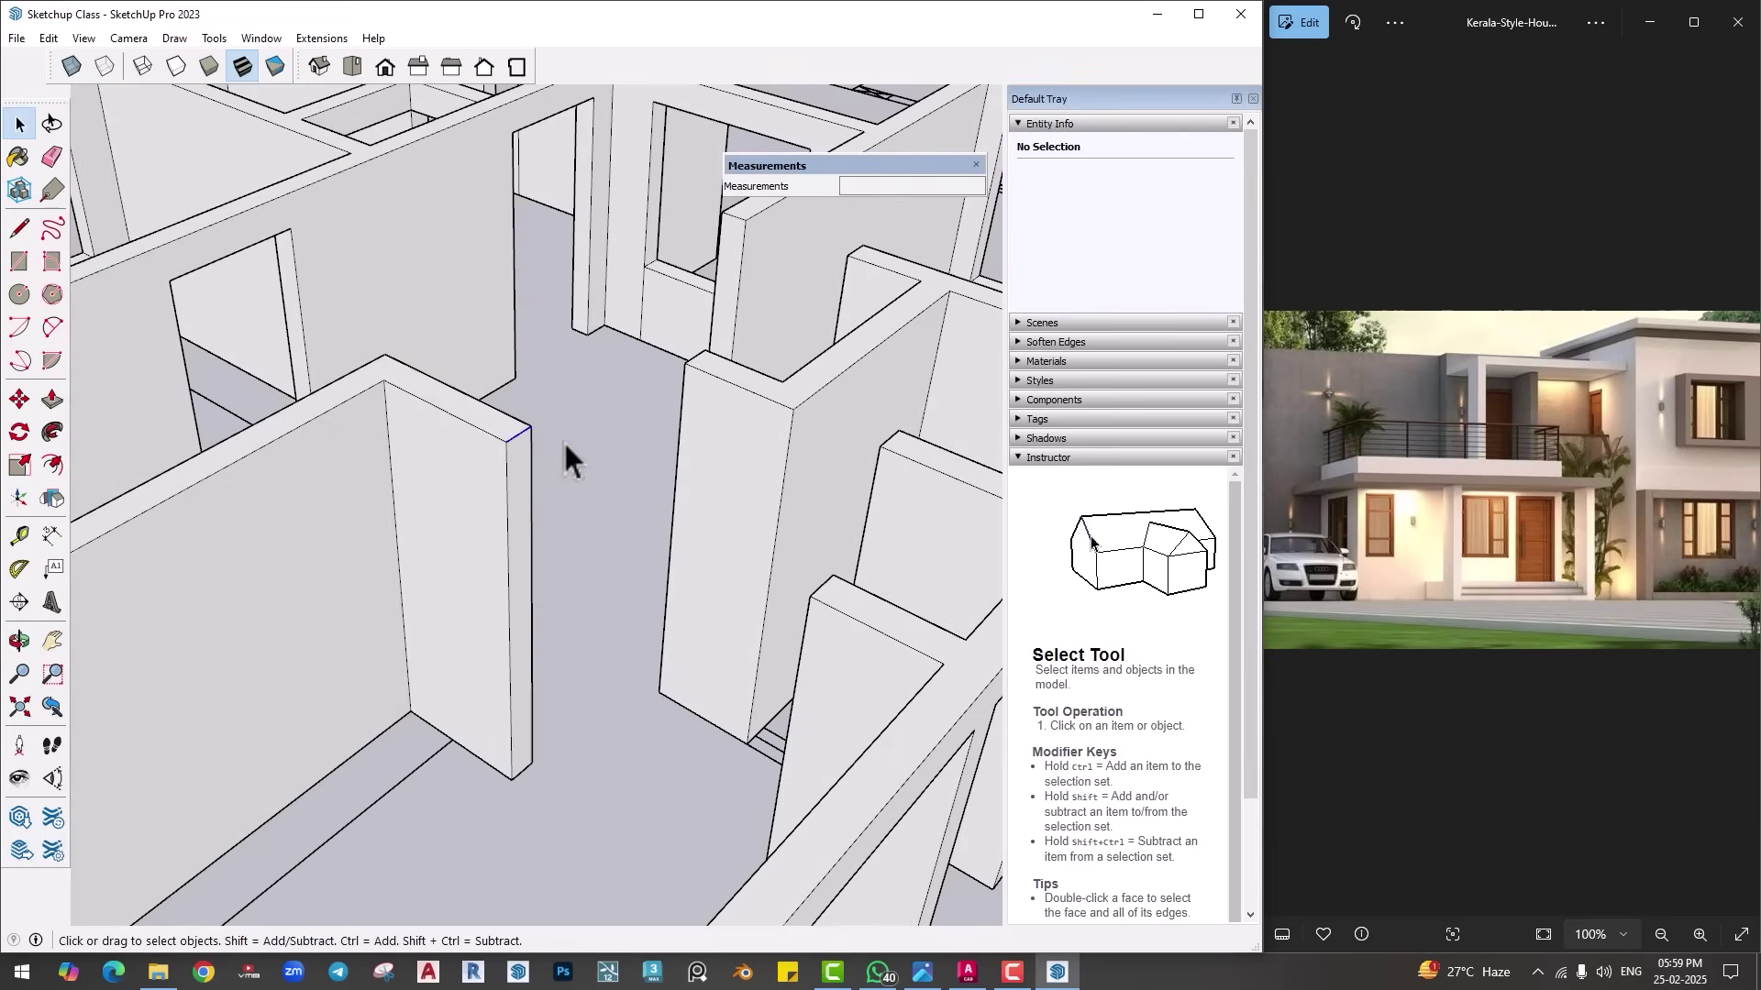
{"action": "key", "text": "m"}
{"action": "left_click", "coordinate": [505, 442]}
{"action": "key", "text": "ctrl"}
{"action": "type", "text": "1"}
{"action": "key", "text": "Return"}
Step: Push/Pull the upper face of the wall end across the wide hall opening to the opposite wall
{"action": "key", "text": "p"}
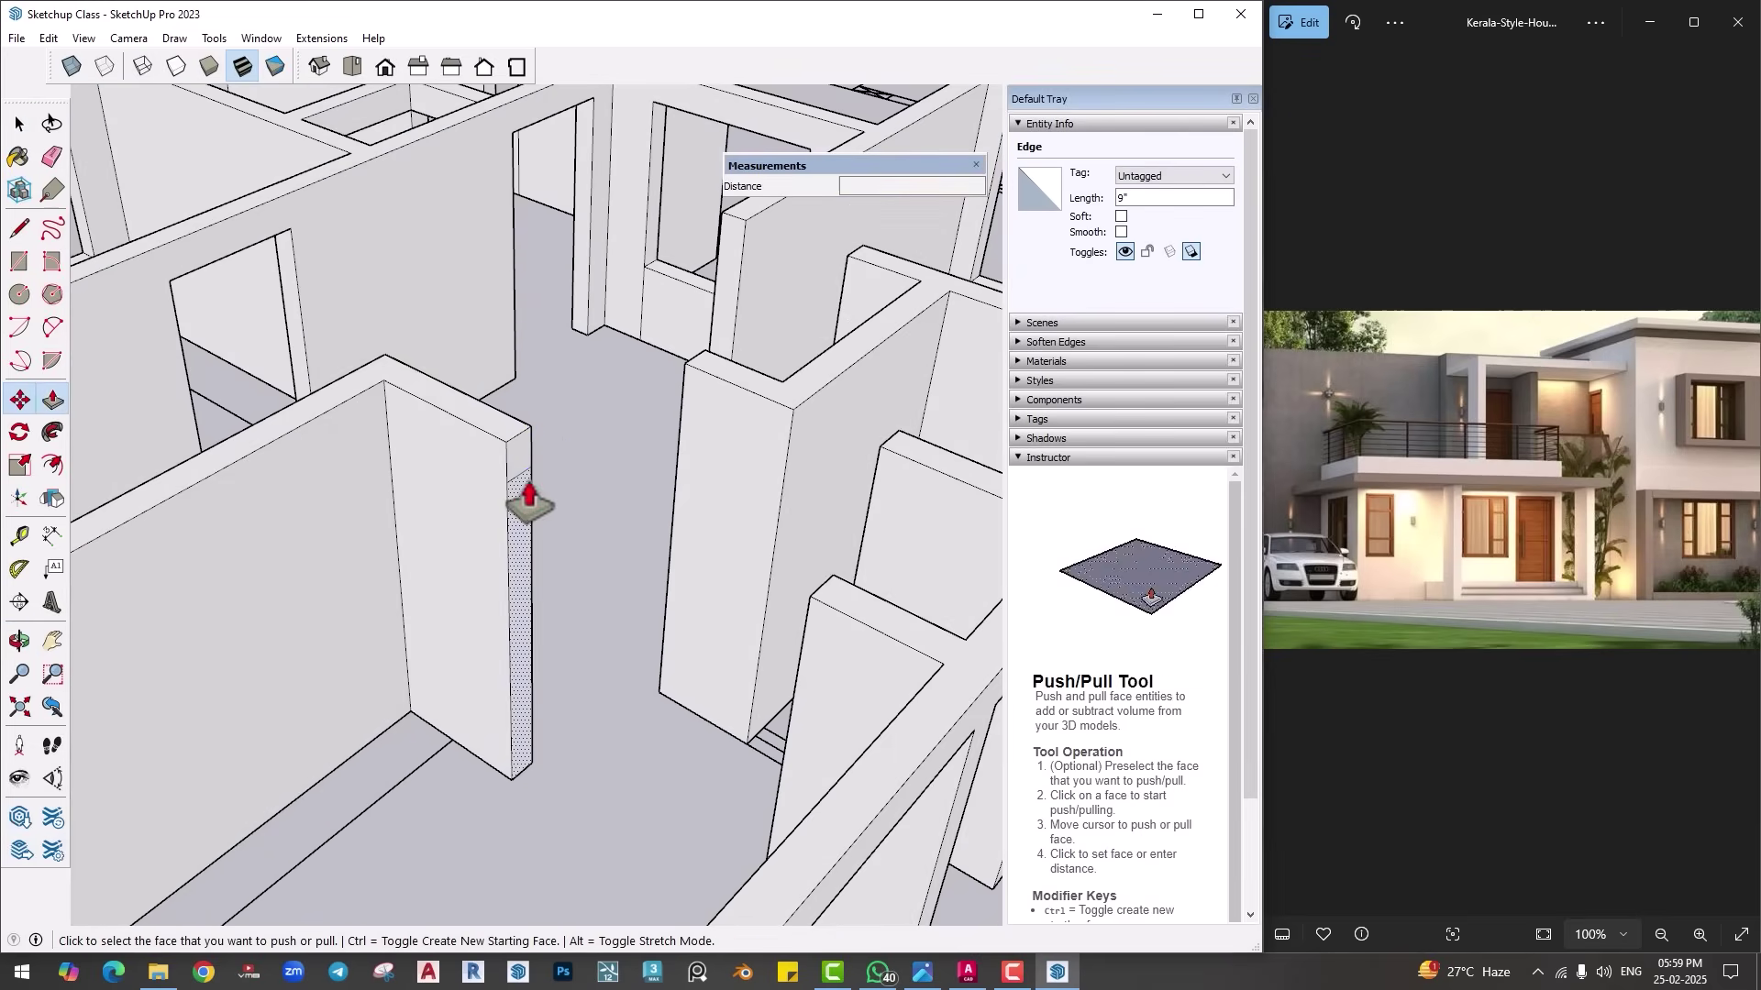
{"action": "left_click", "coordinate": [526, 499]}
{"action": "left_click", "coordinate": [790, 666]}
{"action": "key", "text": "e"}
Step: Copy the top edge of the next wall end downward for the opening's head and again 6' below it for the sill
{"action": "middle_click_drag", "start_coordinate": [800, 610], "coordinate": [363, 517]}
{"action": "key", "text": "space"}
{"action": "left_click", "coordinate": [364, 519]}
{"action": "scroll", "coordinate": [376, 541], "scroll_direction": "up", "scroll_amount": 3}
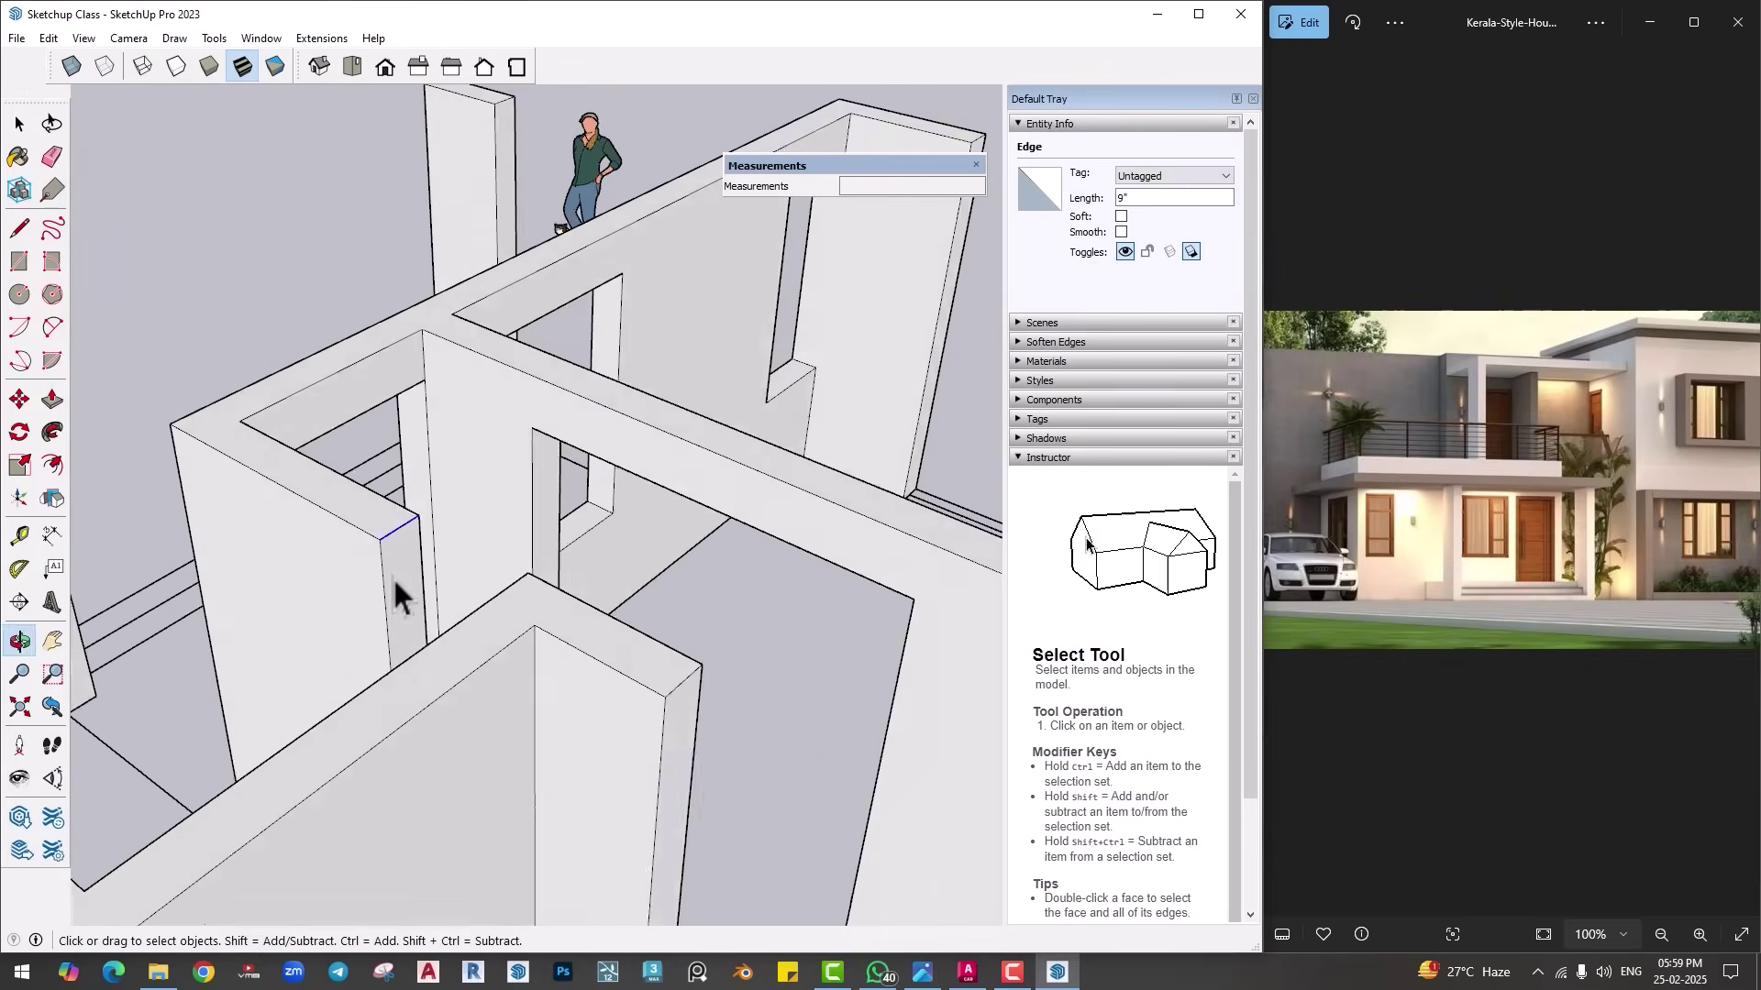
{"action": "key", "text": "m"}
{"action": "left_click", "coordinate": [375, 526]}
{"action": "key", "text": "ctrl"}
{"action": "middle_click_drag", "start_coordinate": [379, 582], "coordinate": [421, 310]}
{"action": "key", "text": "ctrl"}
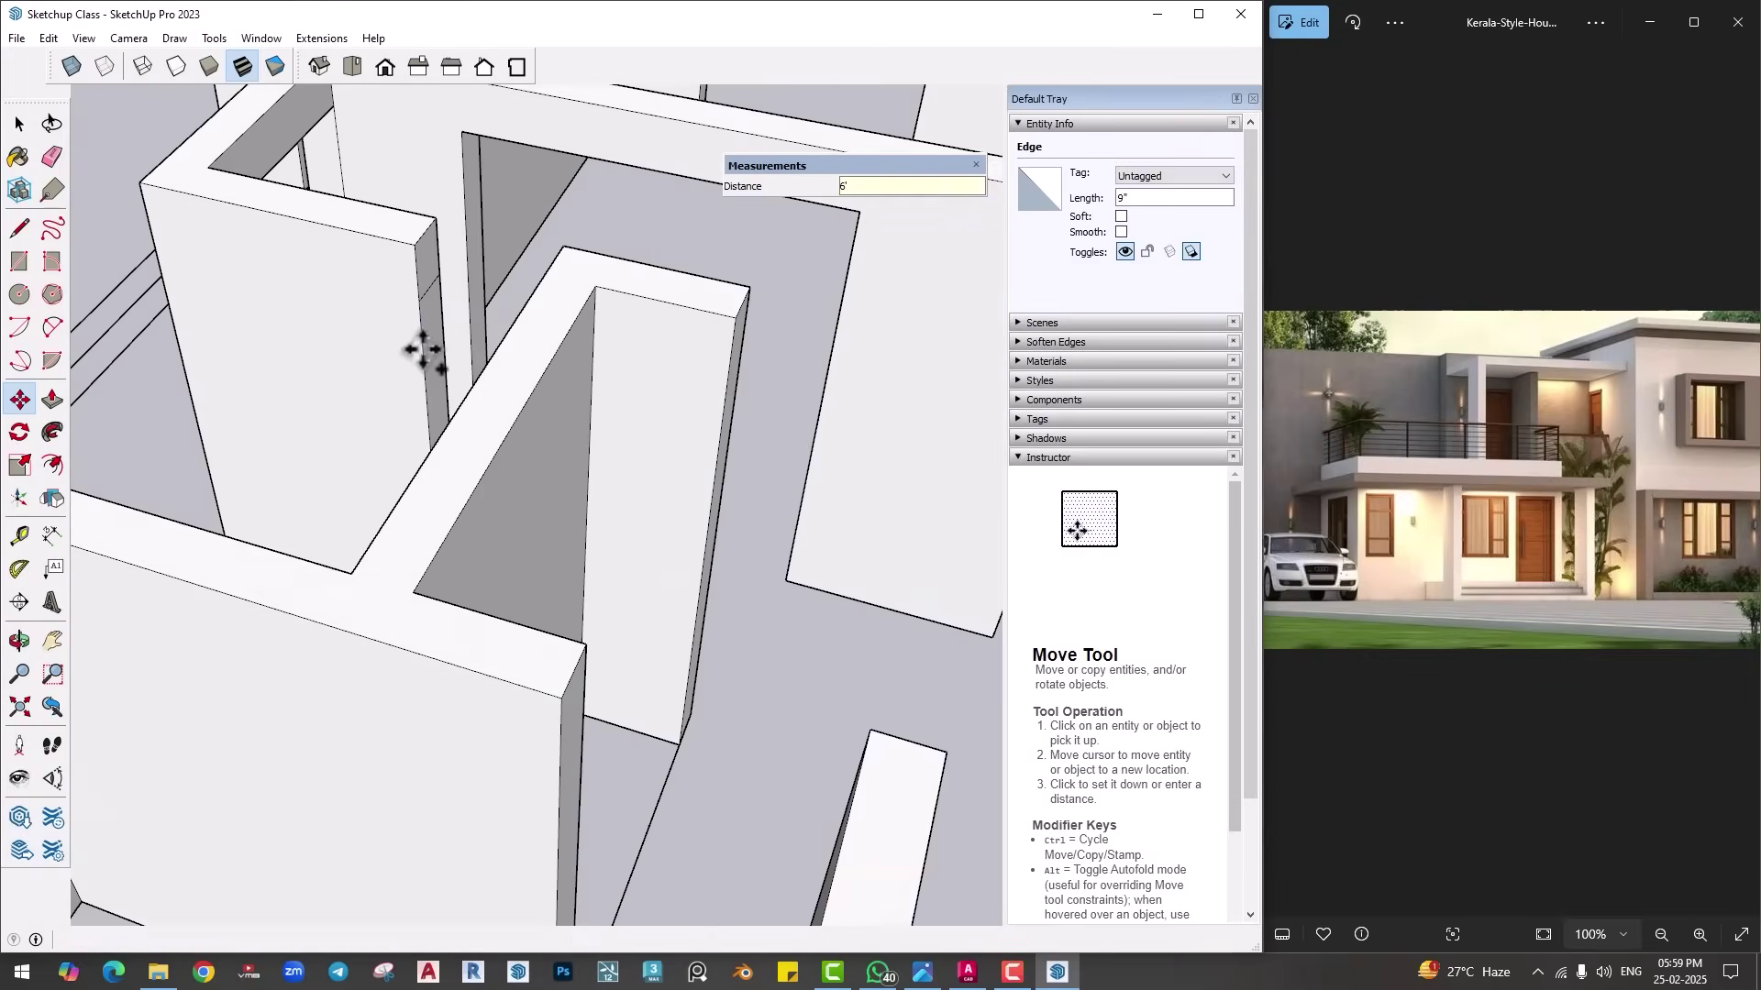
Step: Push/Pull the faces above and below the marked opening across the wall gap
{"action": "key", "text": "p"}
{"action": "scroll", "coordinate": [621, 656], "scroll_direction": "up", "scroll_amount": 3}
{"action": "middle_click_drag", "start_coordinate": [621, 656], "coordinate": [510, 550]}
{"action": "left_click", "coordinate": [510, 550]}
{"action": "scroll", "coordinate": [606, 514], "scroll_direction": "down", "scroll_amount": 6}
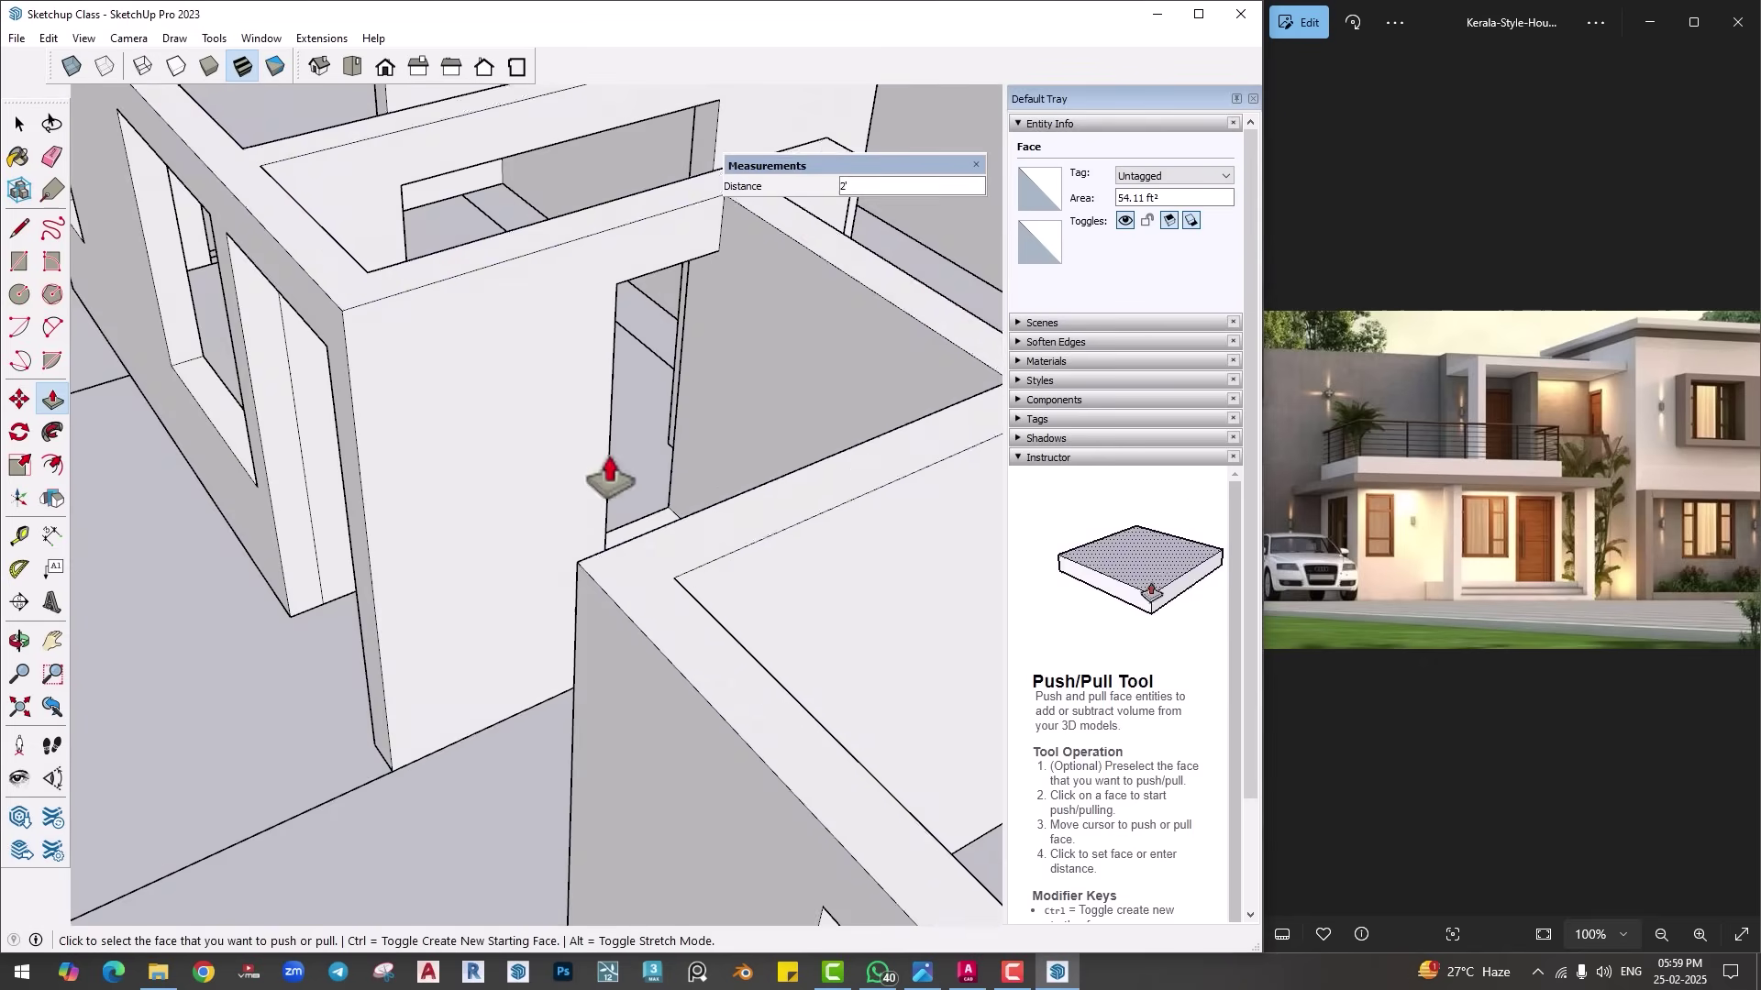
Step: Copy the top edge of the wall end at the front door gap downward to mark the door head
{"action": "middle_click_drag", "start_coordinate": [892, 504], "coordinate": [152, 469]}
{"action": "key", "text": "p"}
{"action": "scroll", "coordinate": [609, 381], "scroll_direction": "up", "scroll_amount": 5}
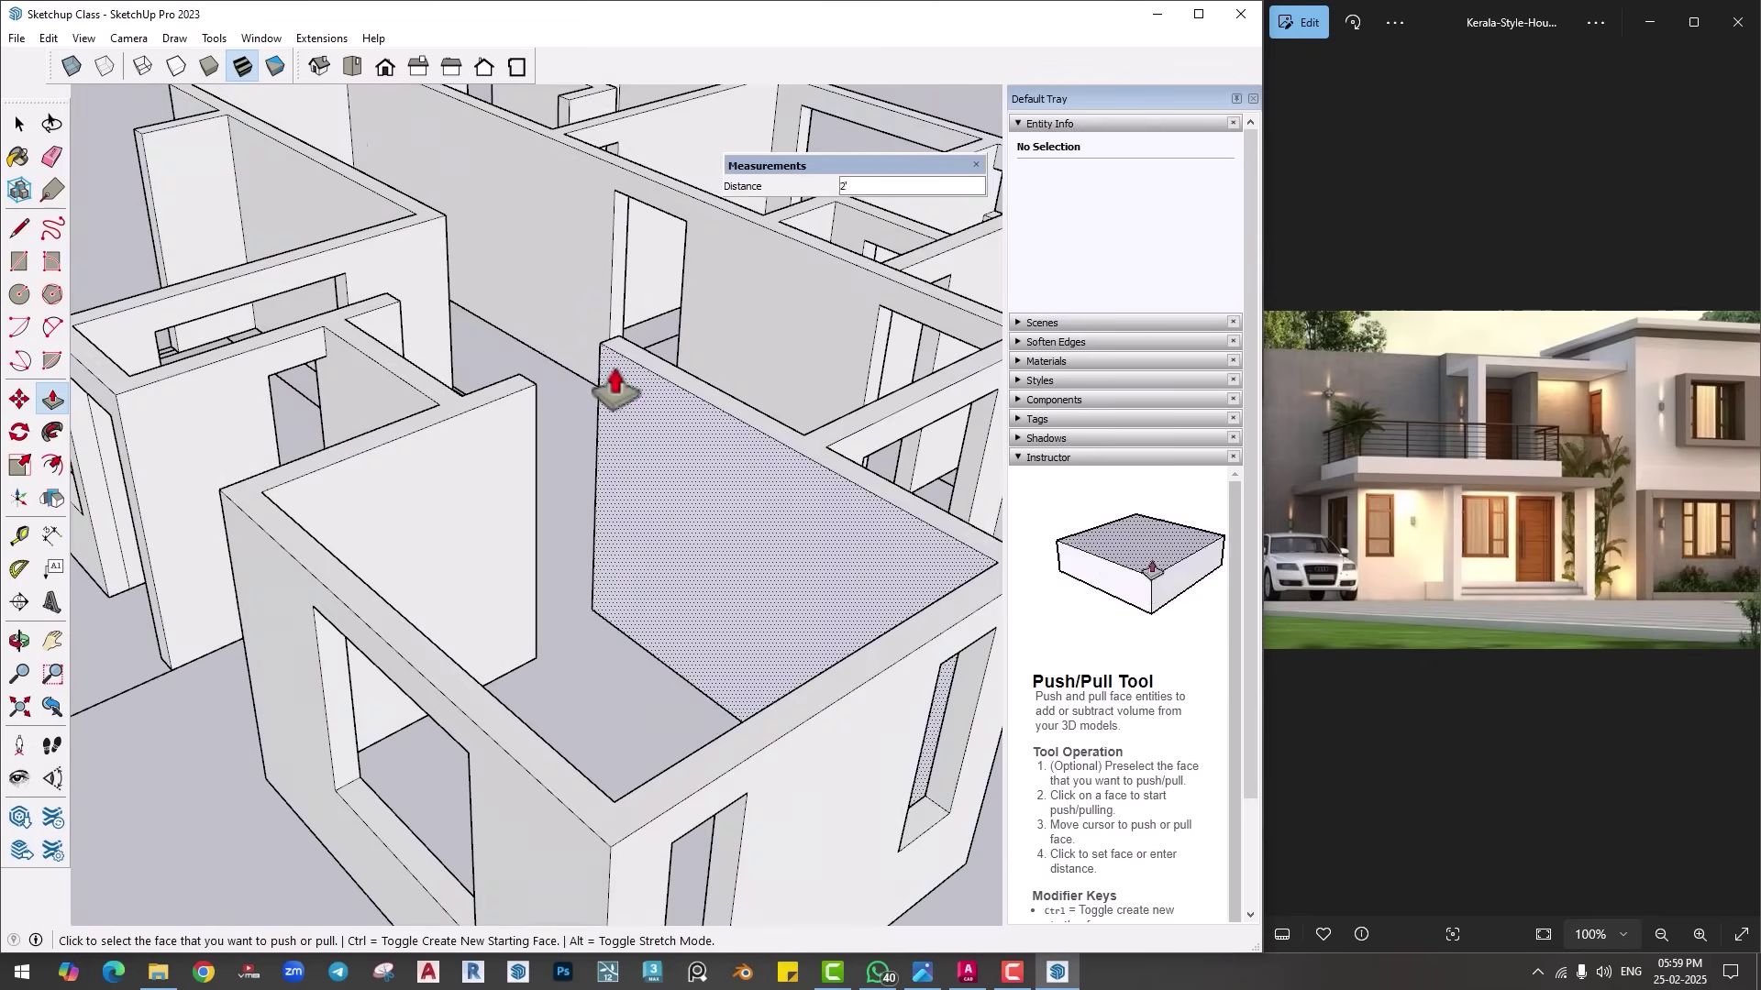
{"action": "key", "text": "space"}
{"action": "left_click", "coordinate": [318, 321]}
{"action": "key", "text": "m"}
{"action": "left_click", "coordinate": [308, 329]}
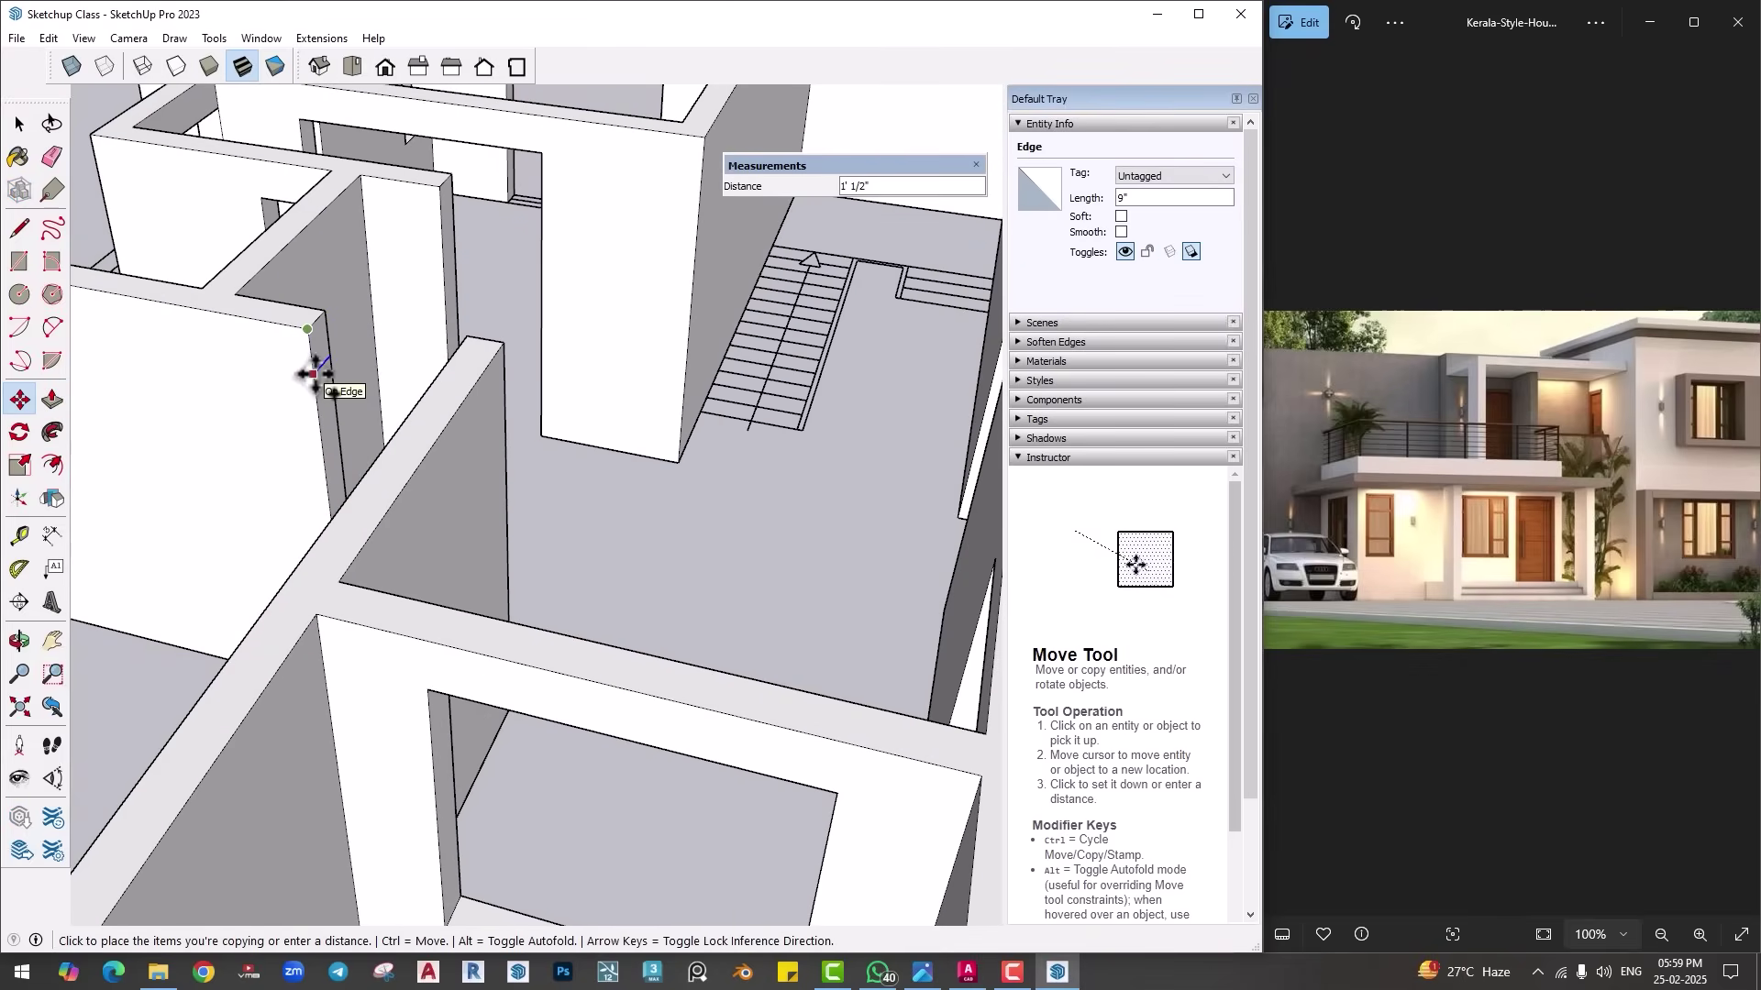
Step: Push/Pull the face above the door head mark 3' across the gap and erase the leftover seam edges
{"action": "key", "text": "p"}
{"action": "middle_click_drag", "start_coordinate": [459, 353], "coordinate": [585, 463]}
{"action": "scroll", "coordinate": [642, 486], "scroll_direction": "down", "scroll_amount": 4}
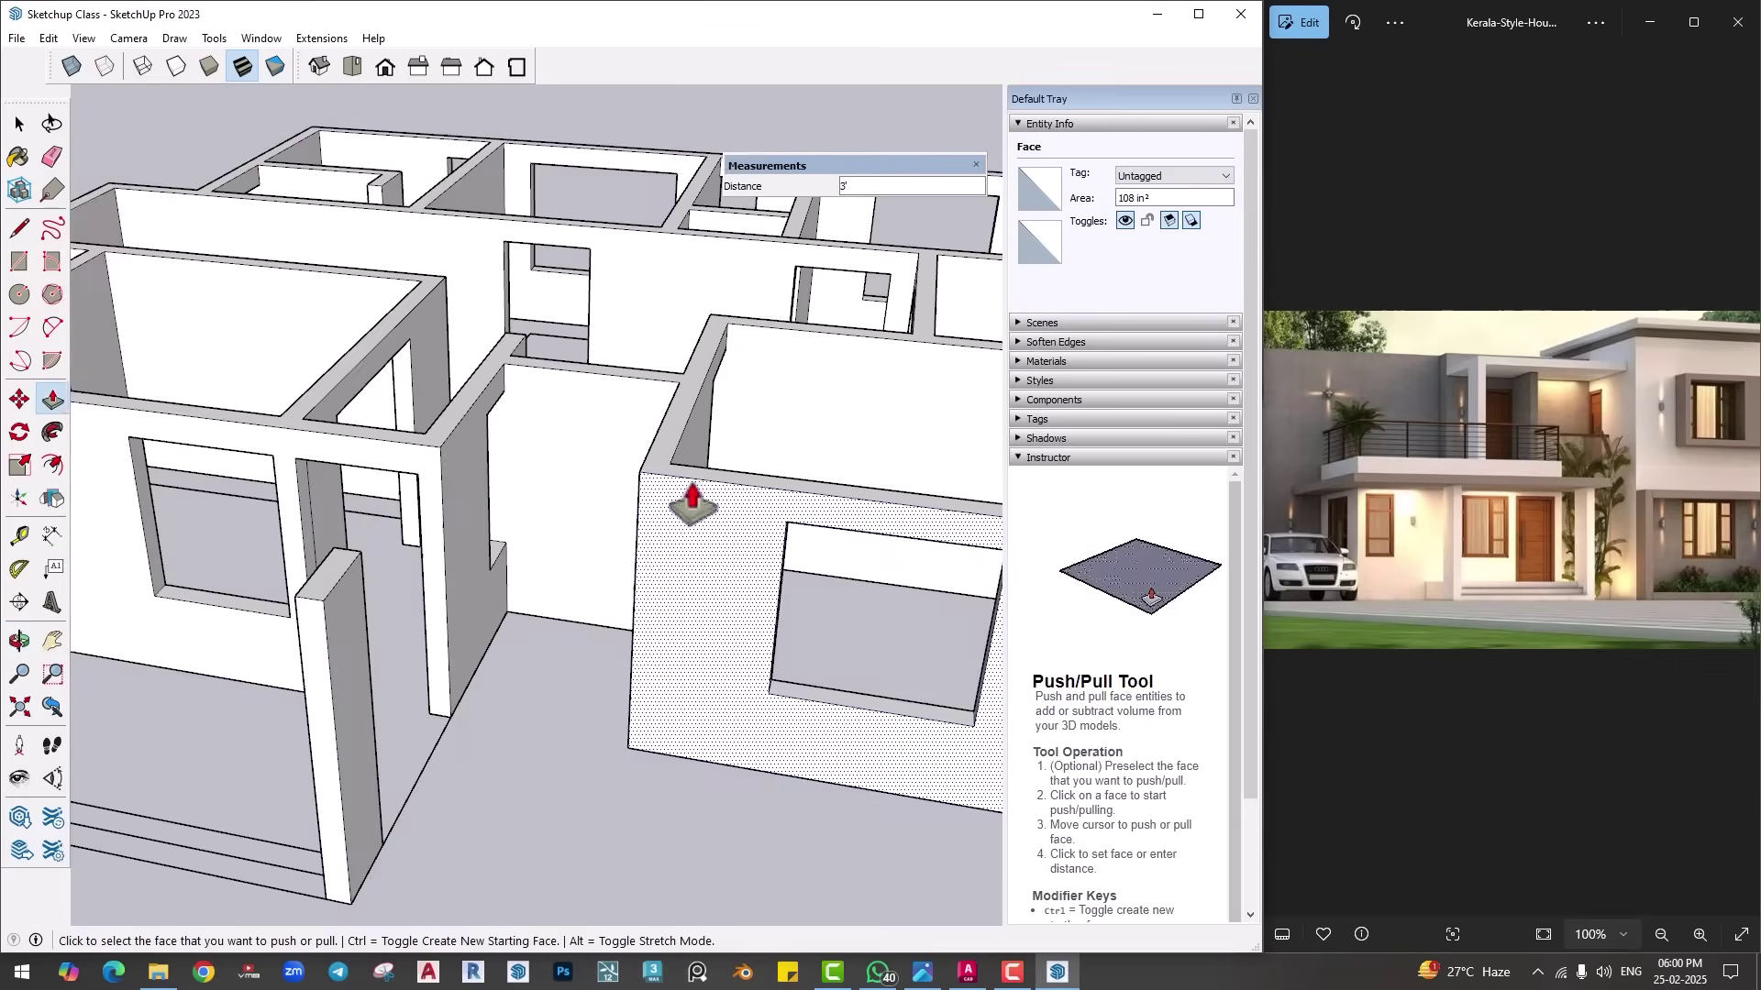
{"action": "scroll", "coordinate": [633, 503], "scroll_direction": "up", "scroll_amount": 5}
{"action": "key", "text": "e"}
{"action": "key", "text": "o"}
{"action": "mouse_move", "coordinate": [707, 382]}
{"action": "left_mouse_down"}
{"action": "mouse_move", "coordinate": [668, 700]}
{"action": "mouse_move", "coordinate": [14, 674]}
{"action": "left_mouse_up"}
{"action": "scroll", "coordinate": [346, 562], "scroll_direction": "down", "scroll_amount": 10}
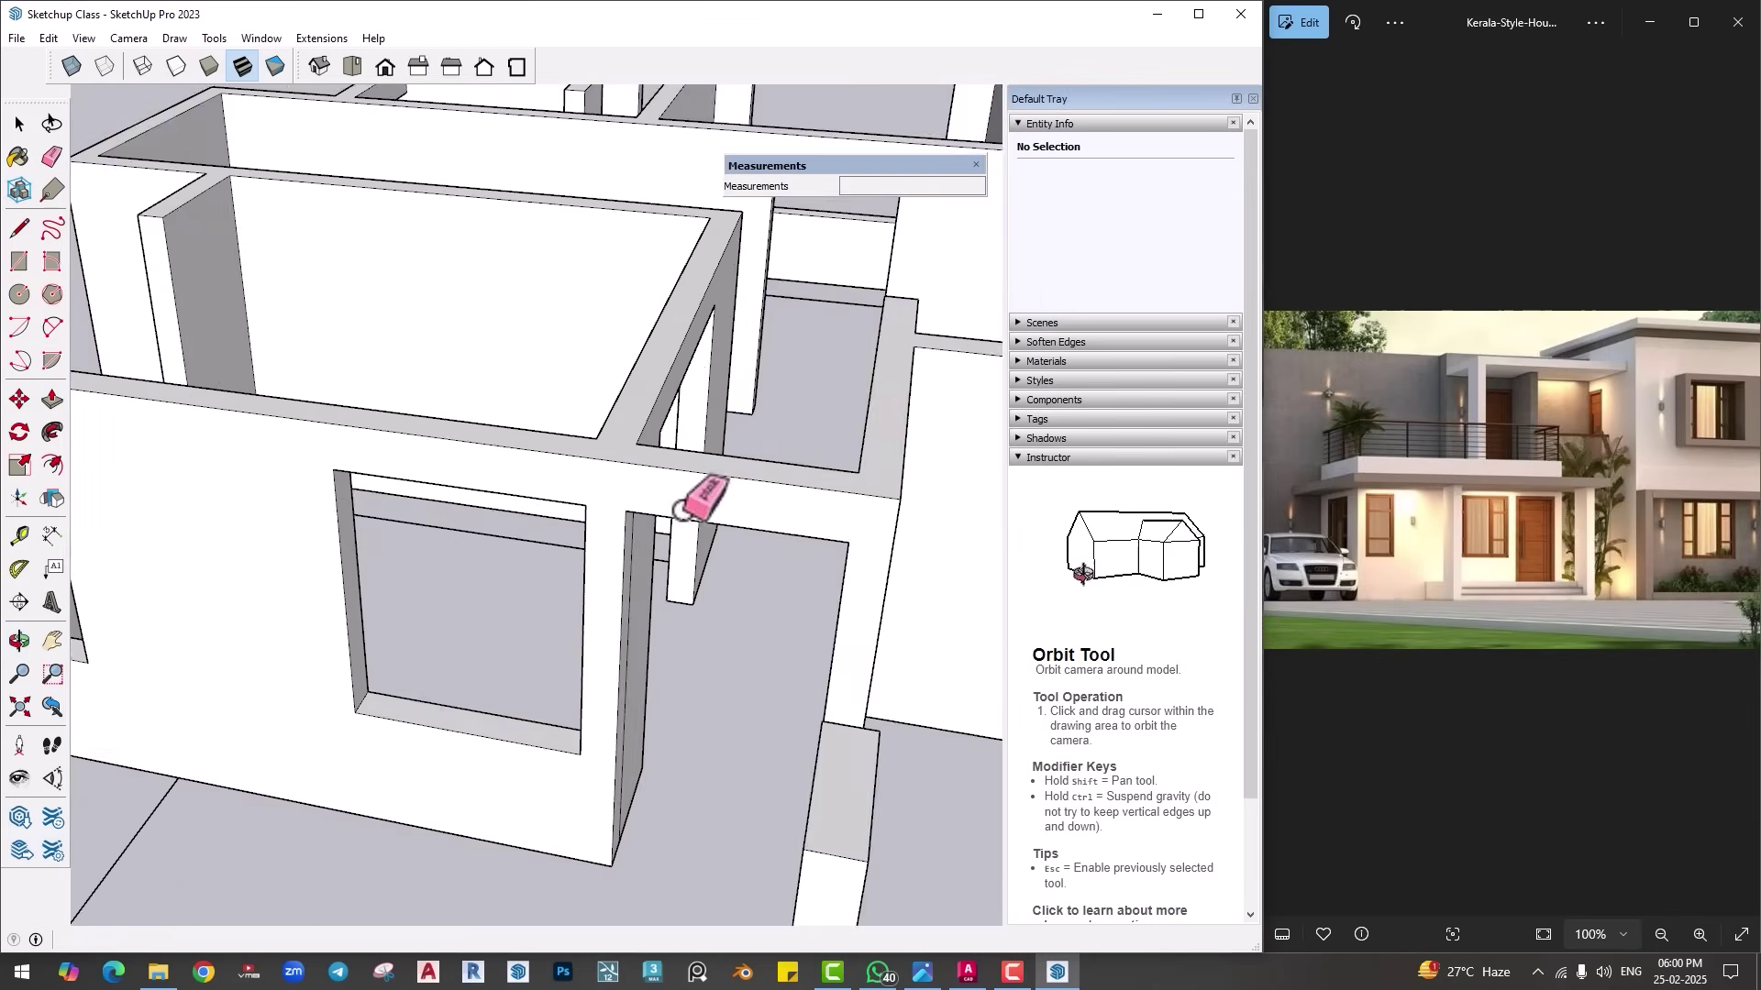
Step: Copy the top edge of the front room's side wall end 1' downward, then copy it another 6' below for the sill
{"action": "left_click_drag", "start_coordinate": [887, 479], "coordinate": [703, 573]}
{"action": "scroll", "coordinate": [704, 573], "scroll_direction": "up", "scroll_amount": 6}
{"action": "key", "text": "space"}
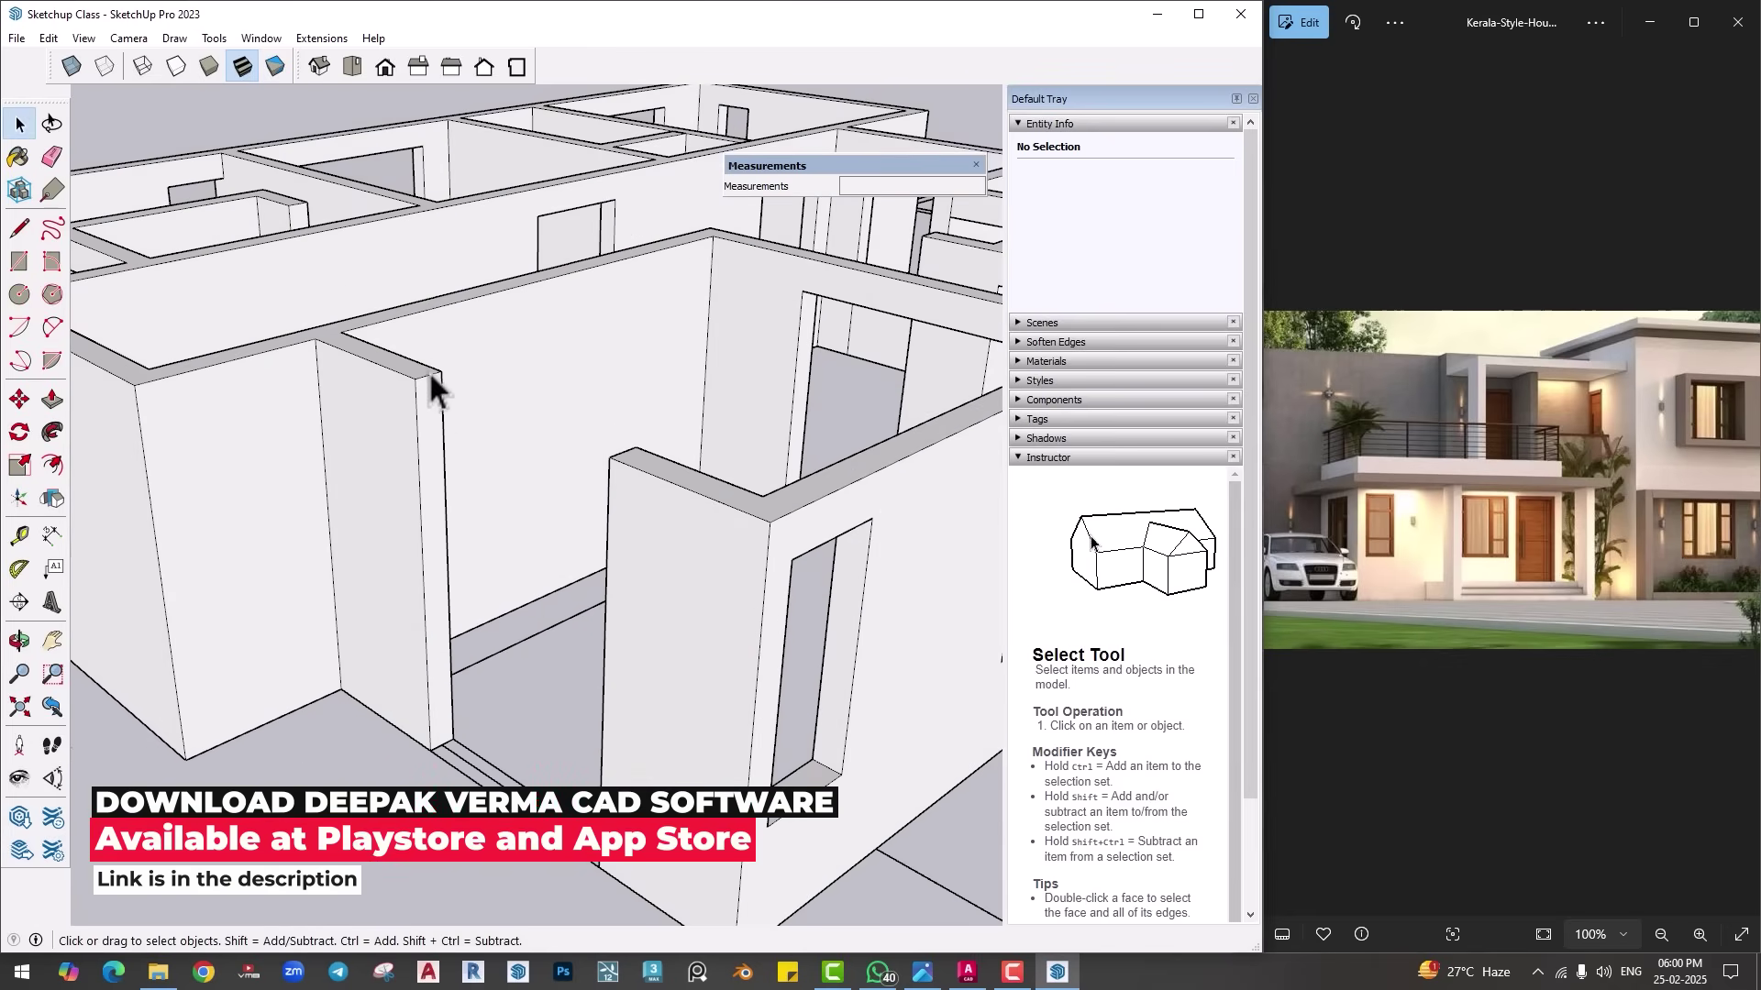
{"action": "left_click", "coordinate": [425, 378]}
{"action": "left_click", "coordinate": [426, 378]}
{"action": "key", "text": "m"}
{"action": "left_click", "coordinate": [414, 379]}
{"action": "key", "text": "ctrl"}
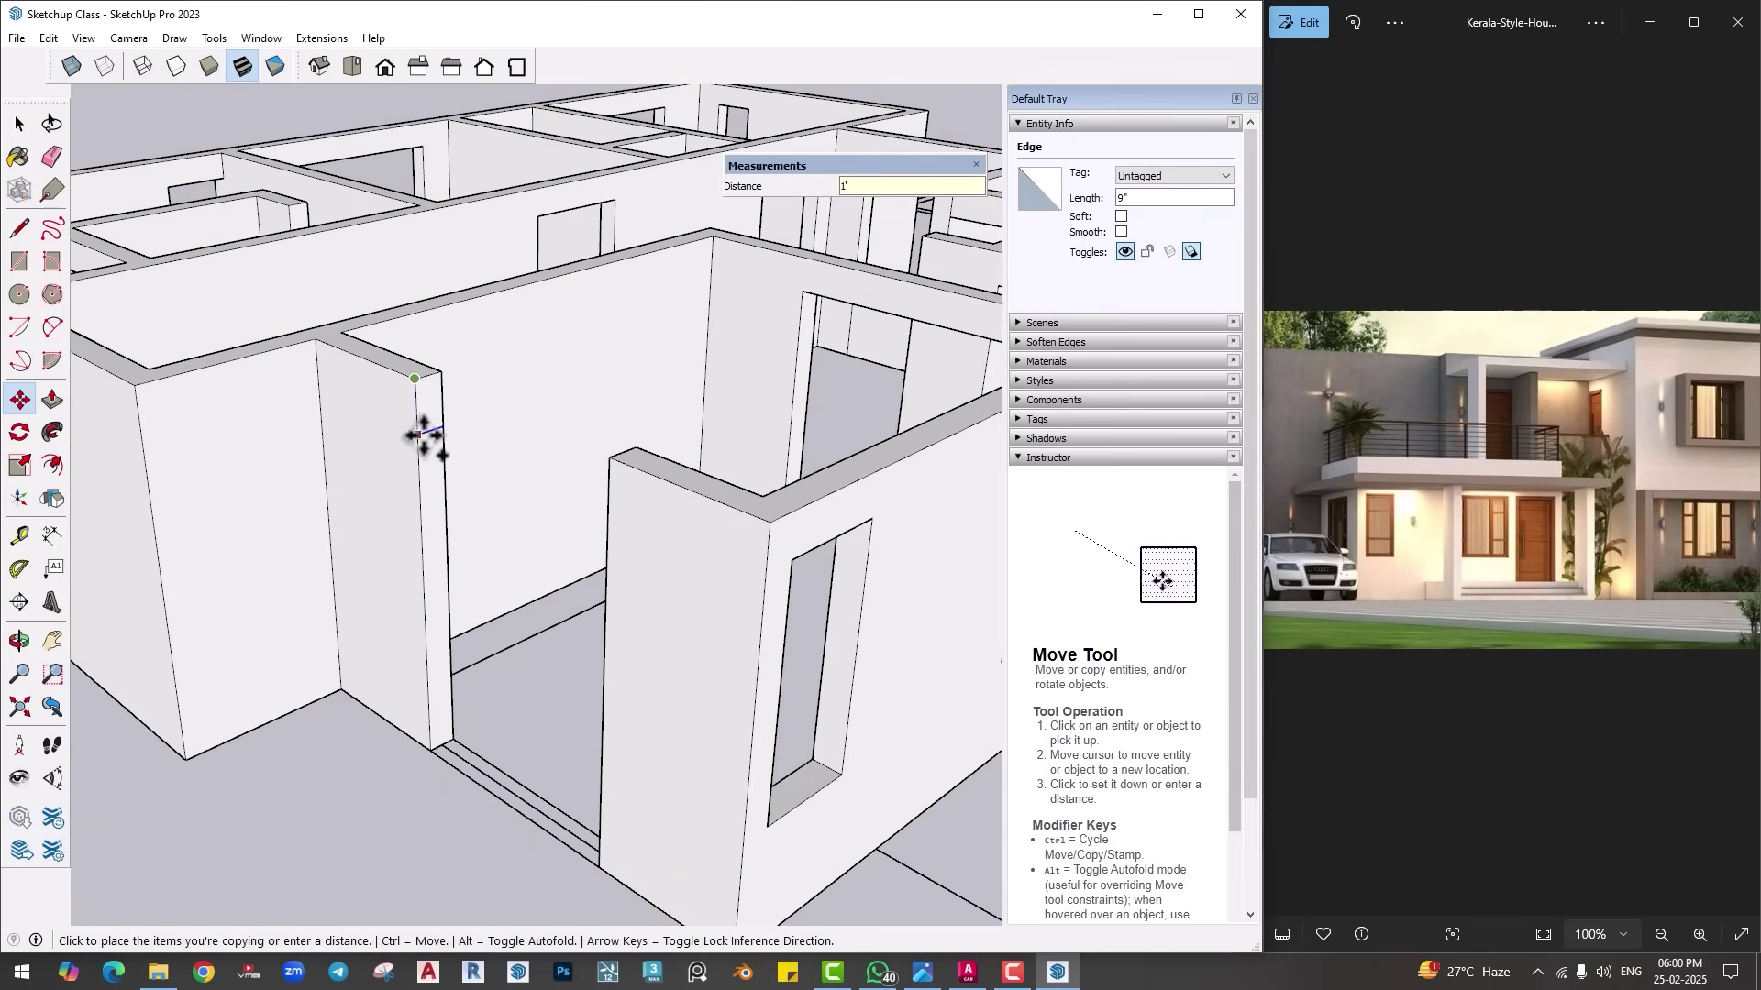
{"action": "left_click", "coordinate": [417, 421]}
{"action": "left_click", "coordinate": [418, 421]}
{"action": "type", "text": "6'"}
{"action": "key", "text": "Return"}
Step: Push/Pull the faces above and below the side window across the gap and erase the leftover seam edges
{"action": "key", "text": "p"}
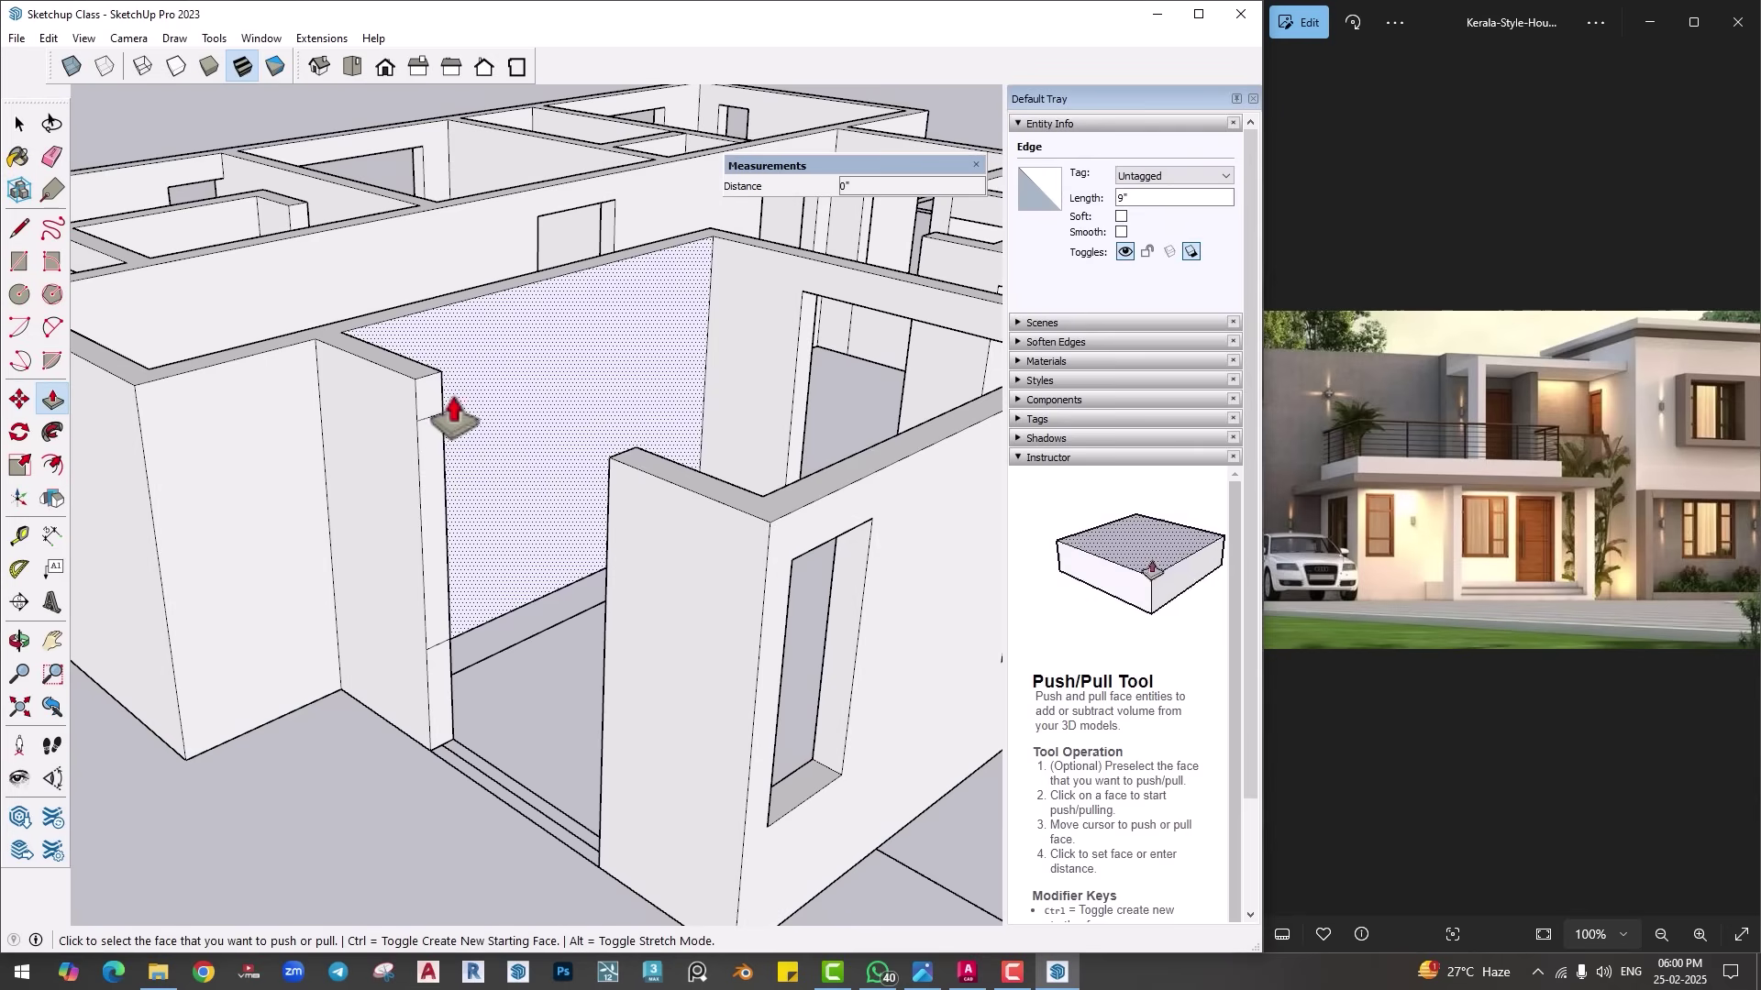
{"action": "left_click", "coordinate": [452, 405]}
{"action": "key", "text": "Return"}
{"action": "key", "text": "e"}
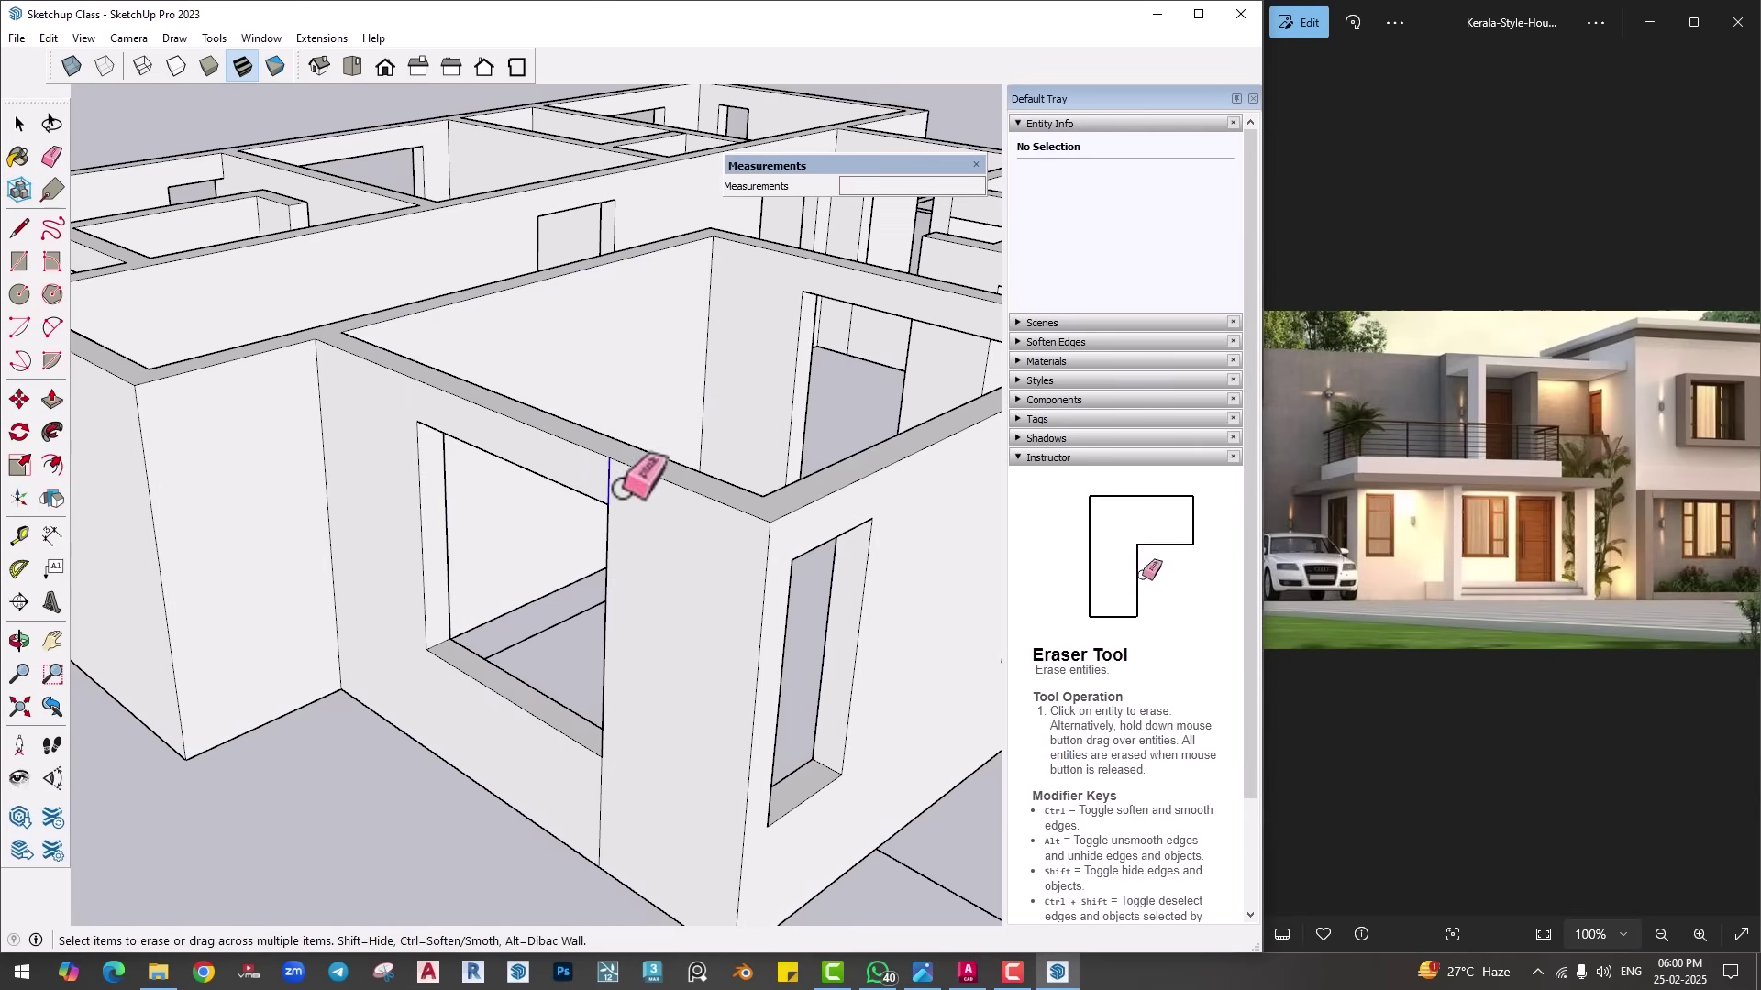
{"action": "mouse_move", "coordinate": [629, 472]}
{"action": "middle_mouse_down"}
{"action": "mouse_move", "coordinate": [589, 598]}
{"action": "mouse_move", "coordinate": [494, 722]}
{"action": "mouse_move", "coordinate": [130, 538]}
{"action": "mouse_move", "coordinate": [157, 546]}
{"action": "mouse_move", "coordinate": [177, 609]}
{"action": "mouse_move", "coordinate": [738, 597]}
{"action": "mouse_move", "coordinate": [492, 574]}
{"action": "mouse_move", "coordinate": [614, 141]}
{"action": "mouse_move", "coordinate": [589, 362]}
{"action": "mouse_move", "coordinate": [602, 637]}
{"action": "mouse_move", "coordinate": [511, 460]}
{"action": "mouse_move", "coordinate": [920, 550]}
{"action": "mouse_move", "coordinate": [772, 864]}
{"action": "mouse_move", "coordinate": [589, 699]}
{"action": "mouse_move", "coordinate": [594, 499]}
{"action": "mouse_move", "coordinate": [642, 633]}
{"action": "mouse_move", "coordinate": [608, 615]}
{"action": "middle_mouse_up"}
{"action": "scroll", "coordinate": [521, 503], "scroll_direction": "up", "scroll_amount": 6}
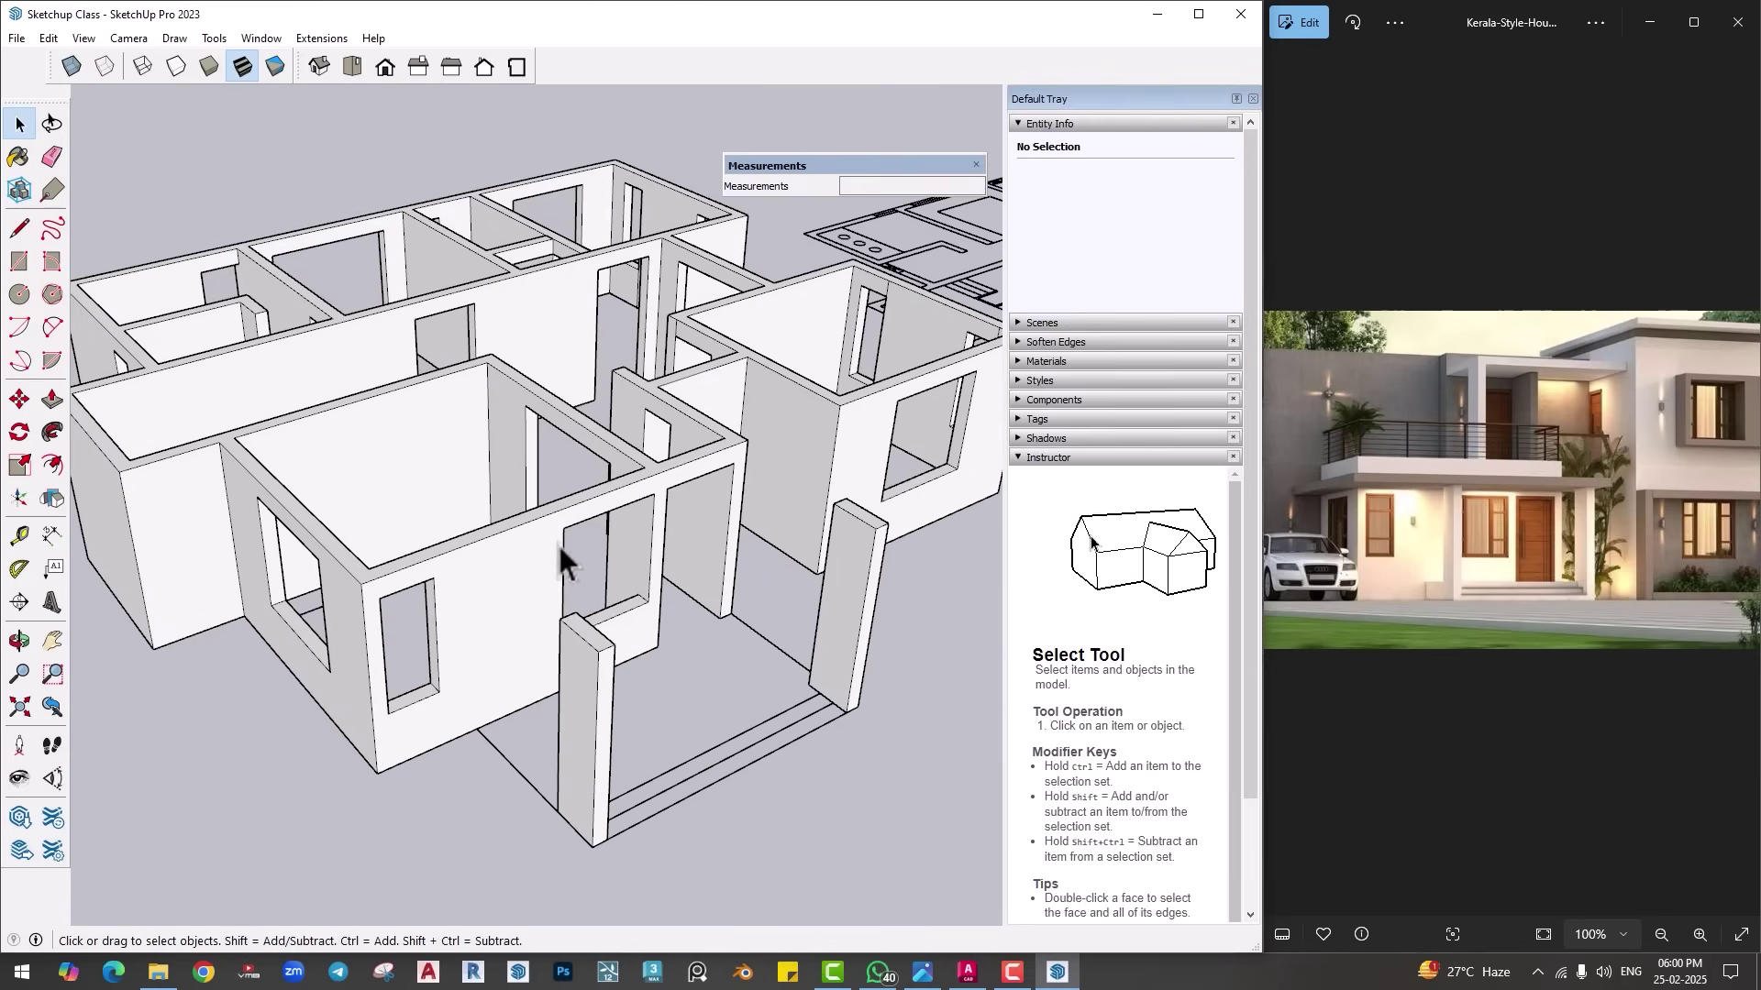
{"action": "middle_click_drag", "start_coordinate": [558, 542], "coordinate": [629, 656]}
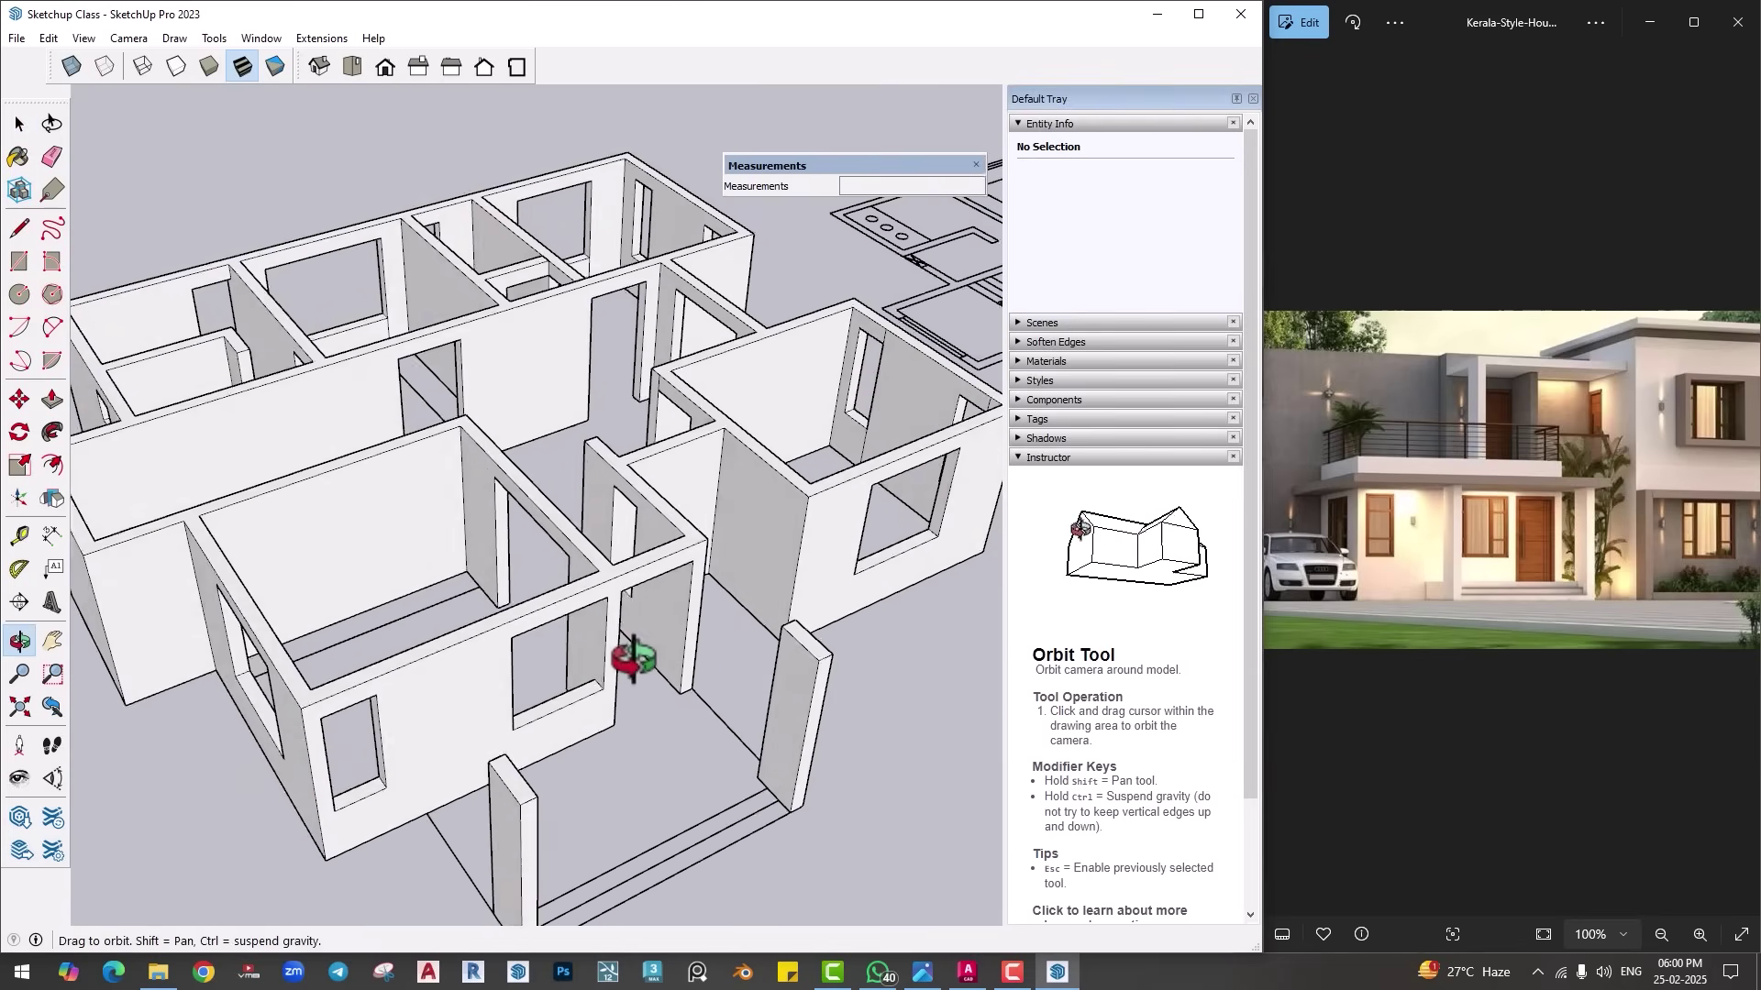
{"action": "scroll", "coordinate": [680, 376], "scroll_direction": "up", "scroll_amount": 5}
{"action": "scroll", "coordinate": [660, 393], "scroll_direction": "up", "scroll_amount": 2}
{"action": "key", "text": "e"}
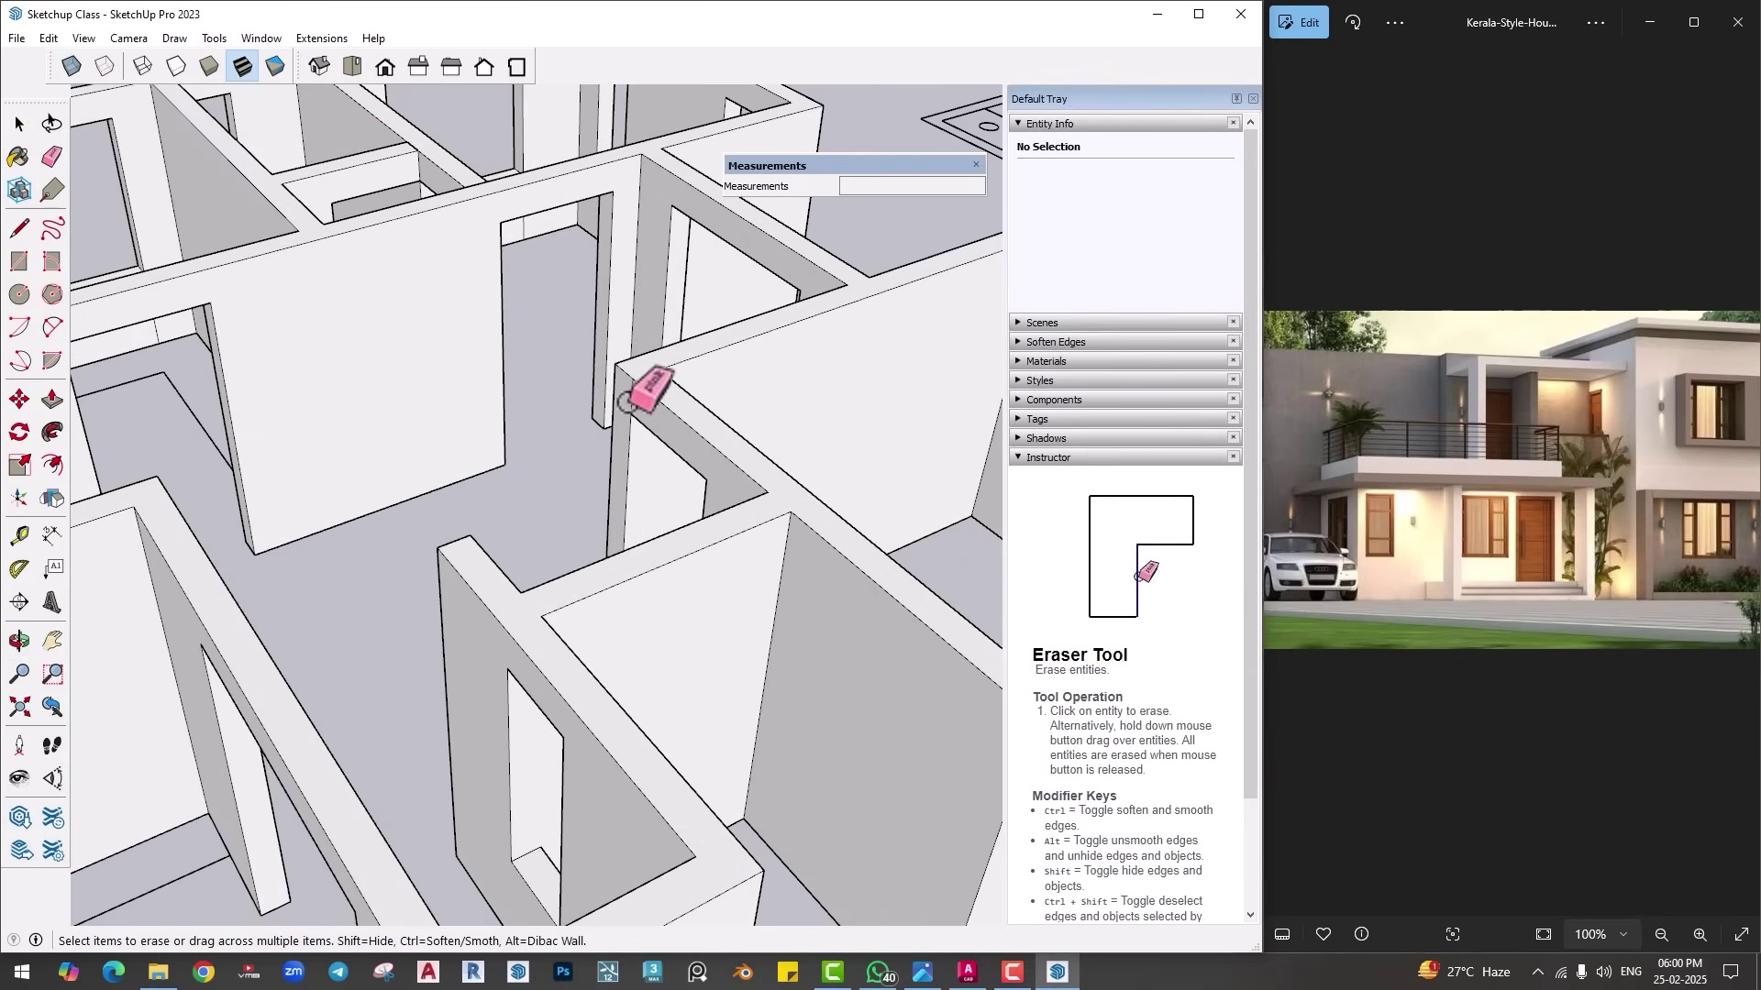
{"action": "scroll", "coordinate": [700, 381], "scroll_direction": "down", "scroll_amount": 8}
{"action": "mouse_move", "coordinate": [688, 511]}
{"action": "middle_mouse_down"}
{"action": "mouse_move", "coordinate": [700, 523]}
{"action": "mouse_move", "coordinate": [651, 541]}
{"action": "middle_mouse_up"}
Step: Select all connected house walls without the two porch columns and make them a group
{"action": "key", "text": "space"}
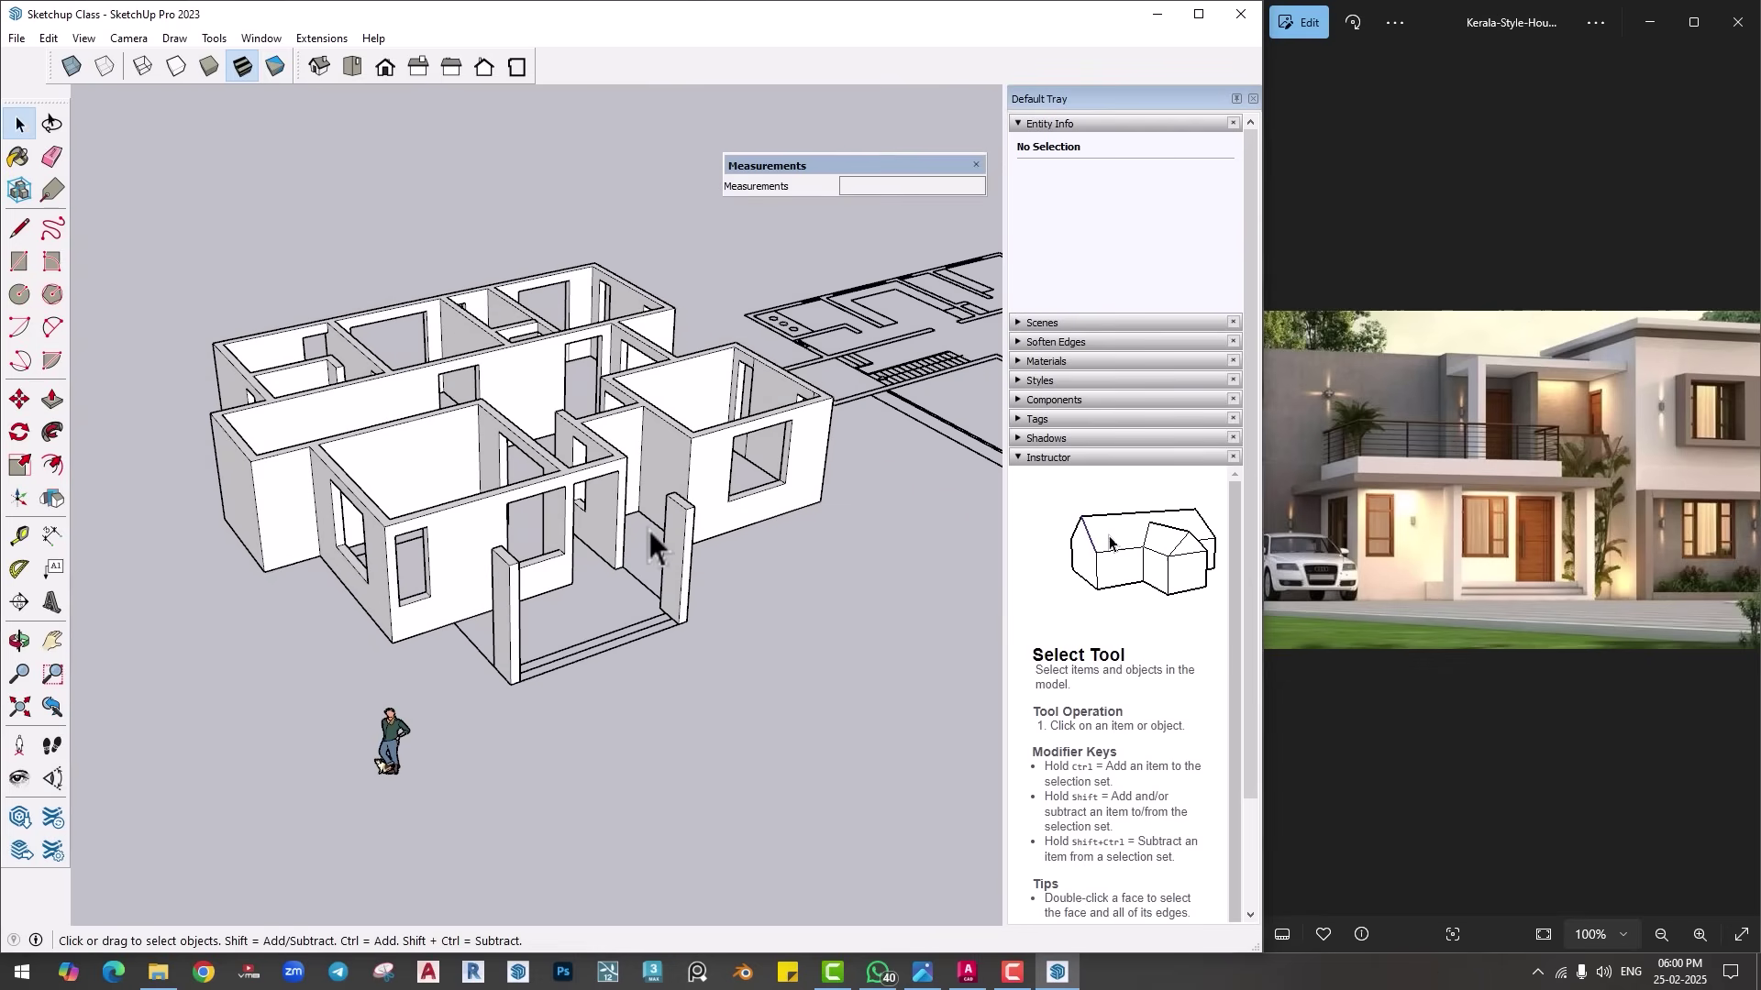
{"action": "triple_click", "coordinate": [436, 425]}
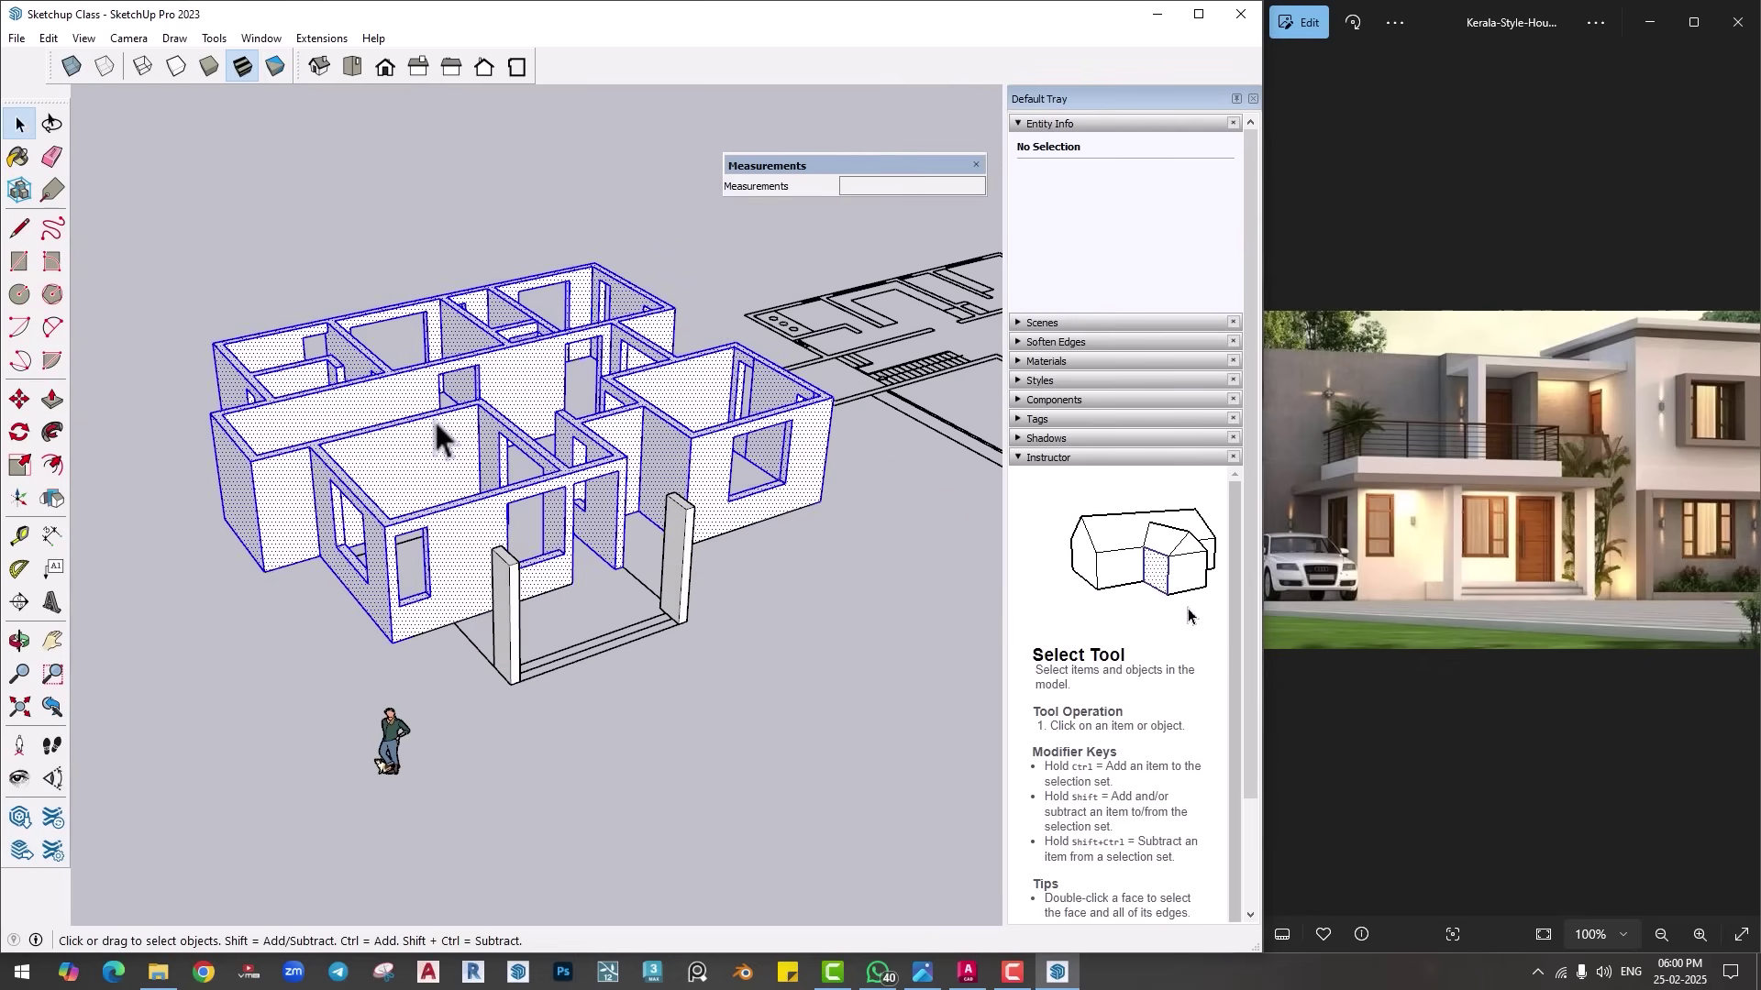
{"action": "middle_click_drag", "start_coordinate": [437, 425], "coordinate": [474, 555]}
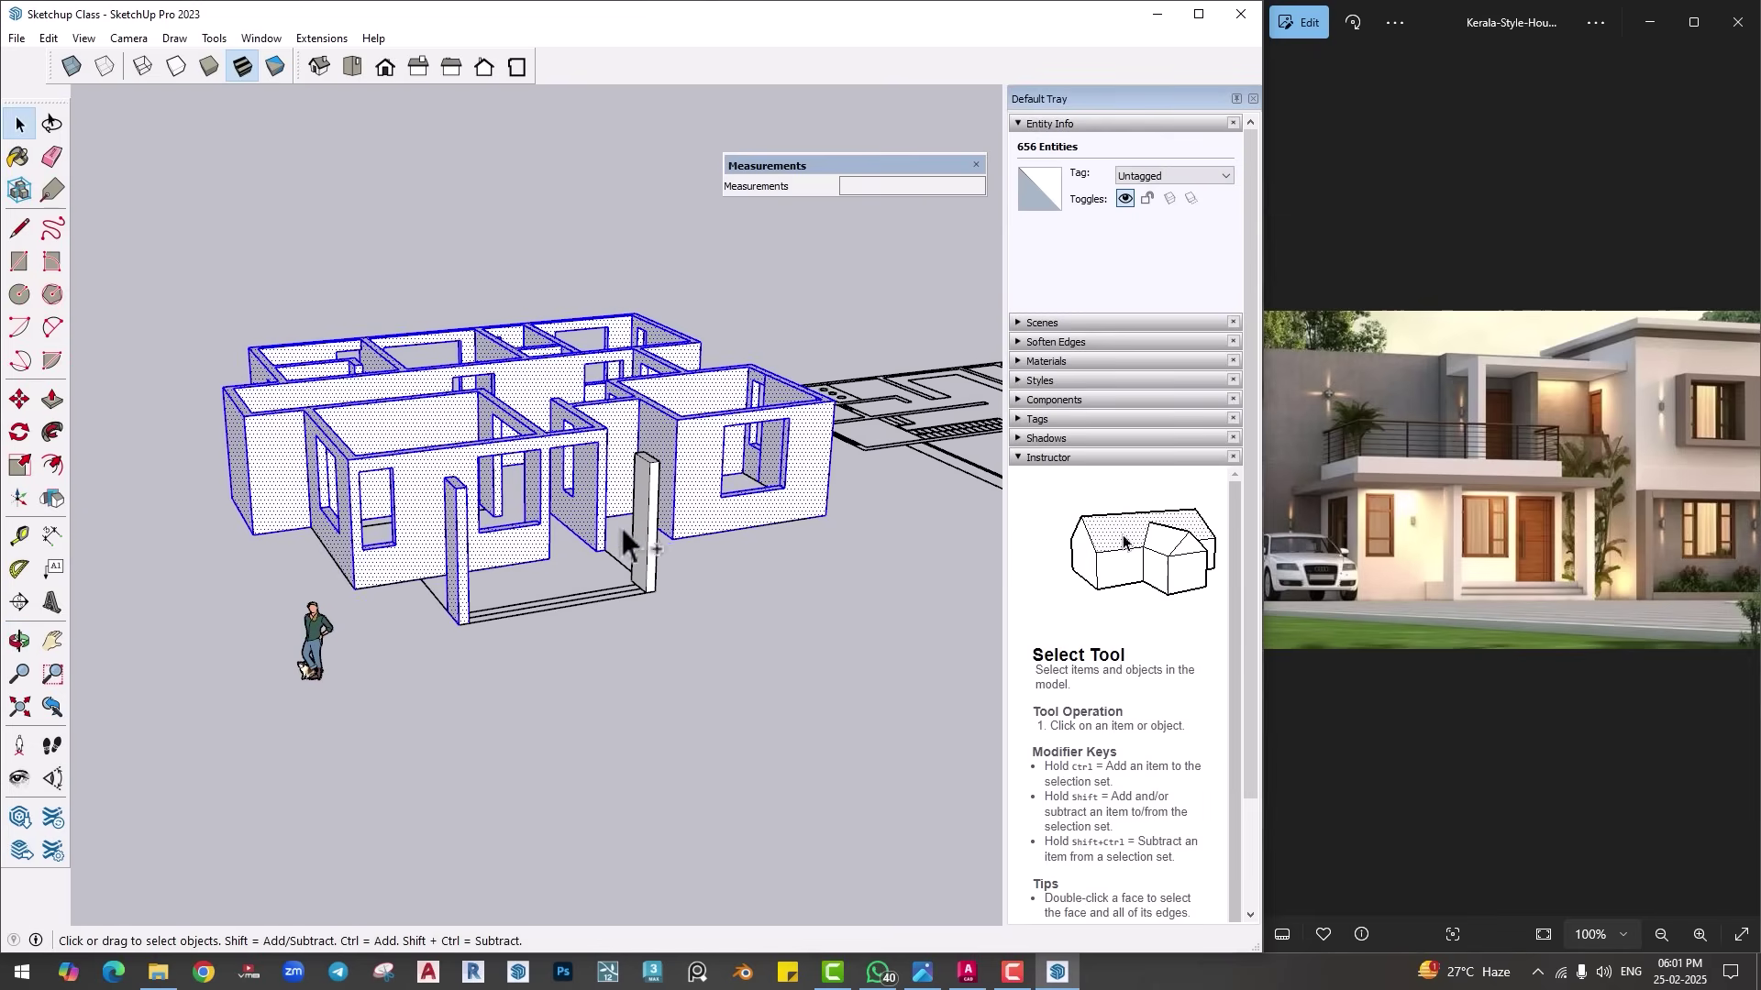
{"action": "left_click", "coordinate": [646, 514], "text": "ctrl"}
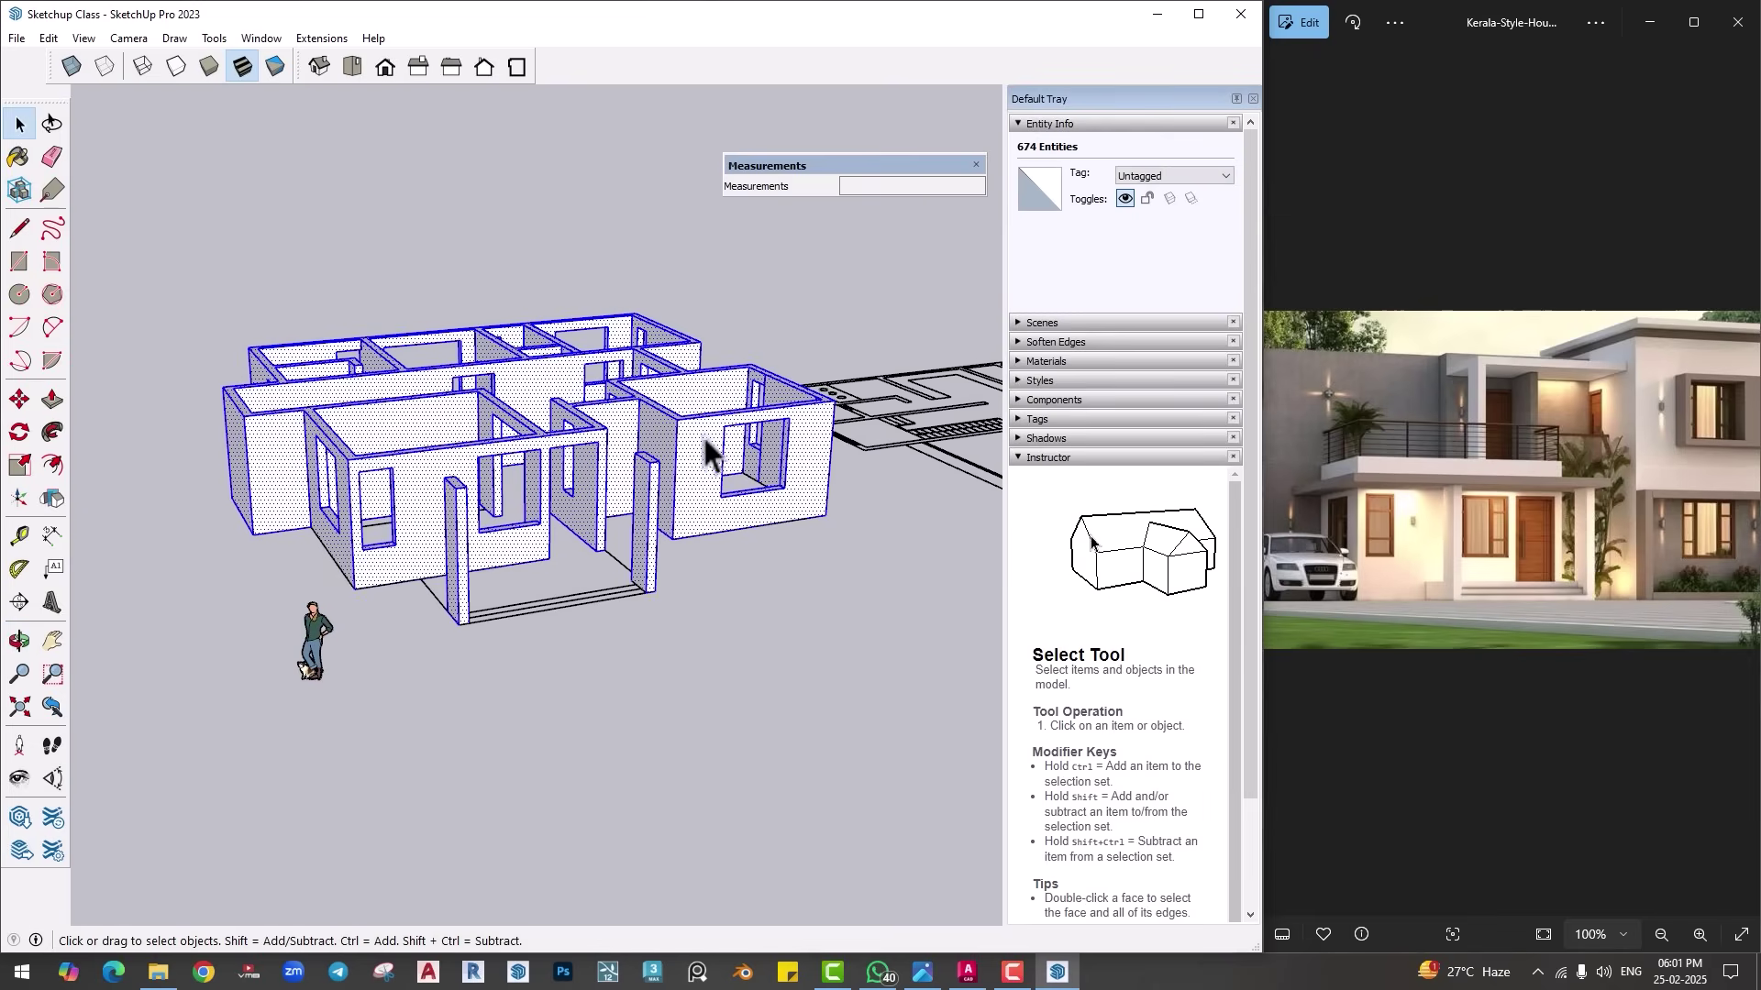
{"action": "left_click", "coordinate": [673, 437], "text": "shift"}
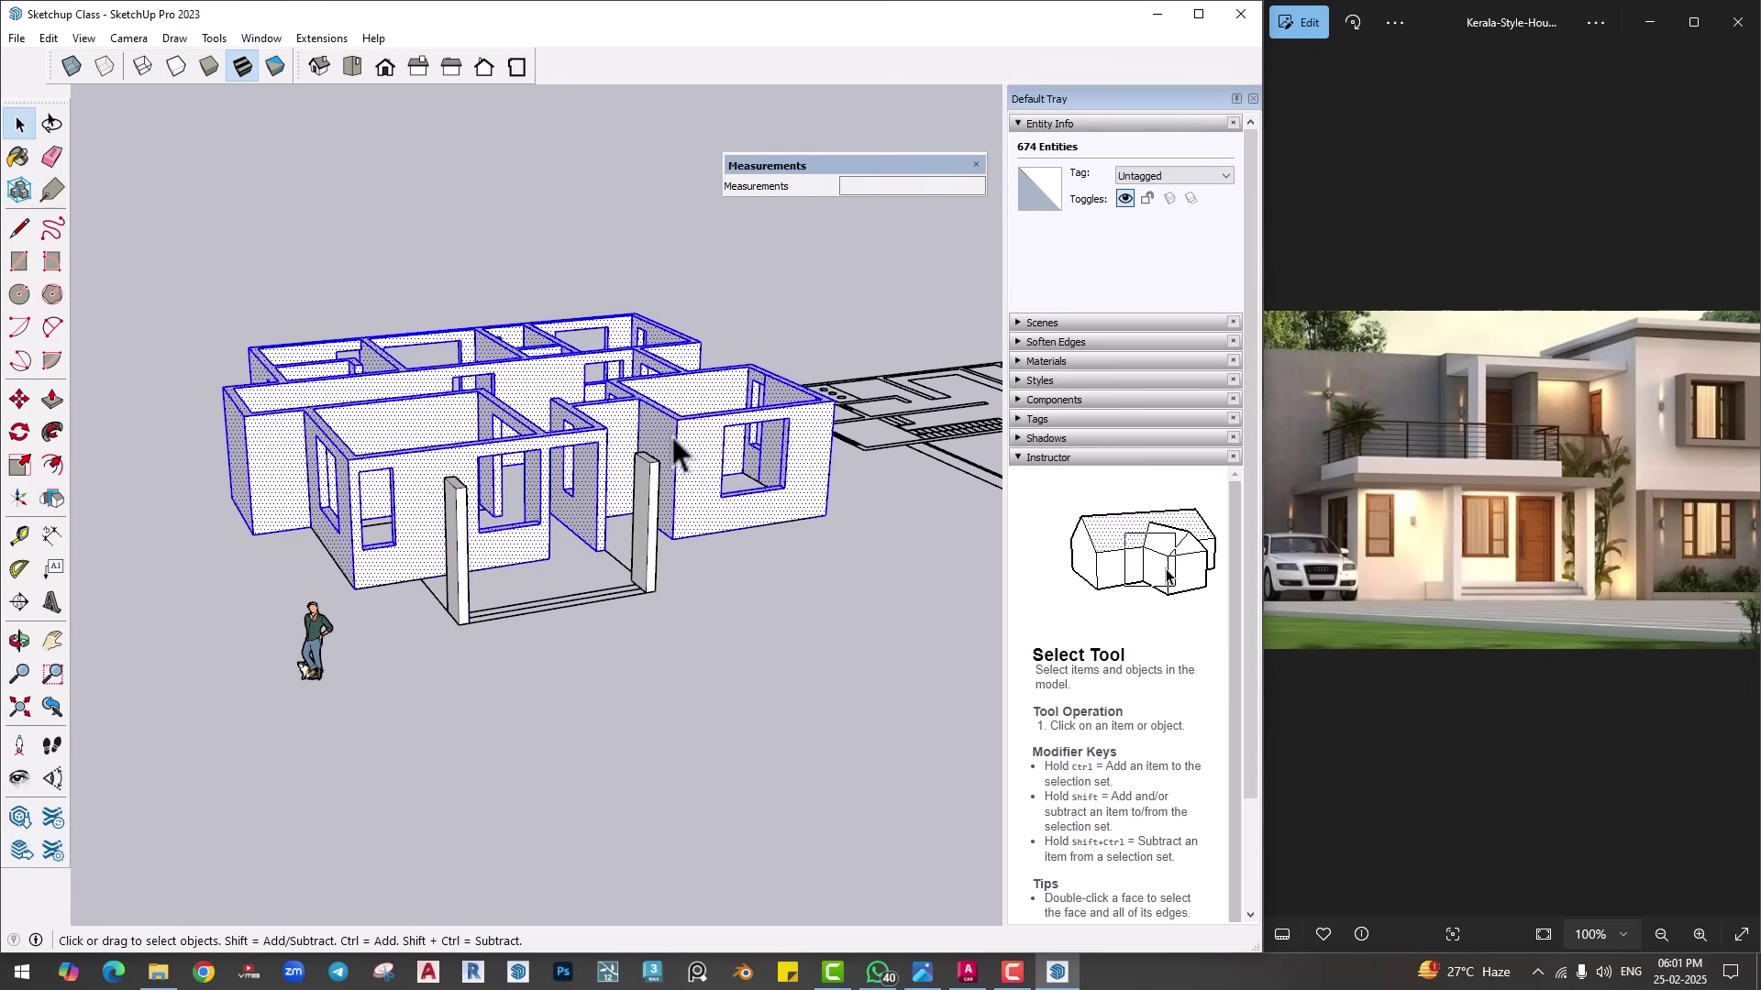
{"action": "right_click", "coordinate": [672, 436]}
{"action": "left_click", "coordinate": [735, 597]}
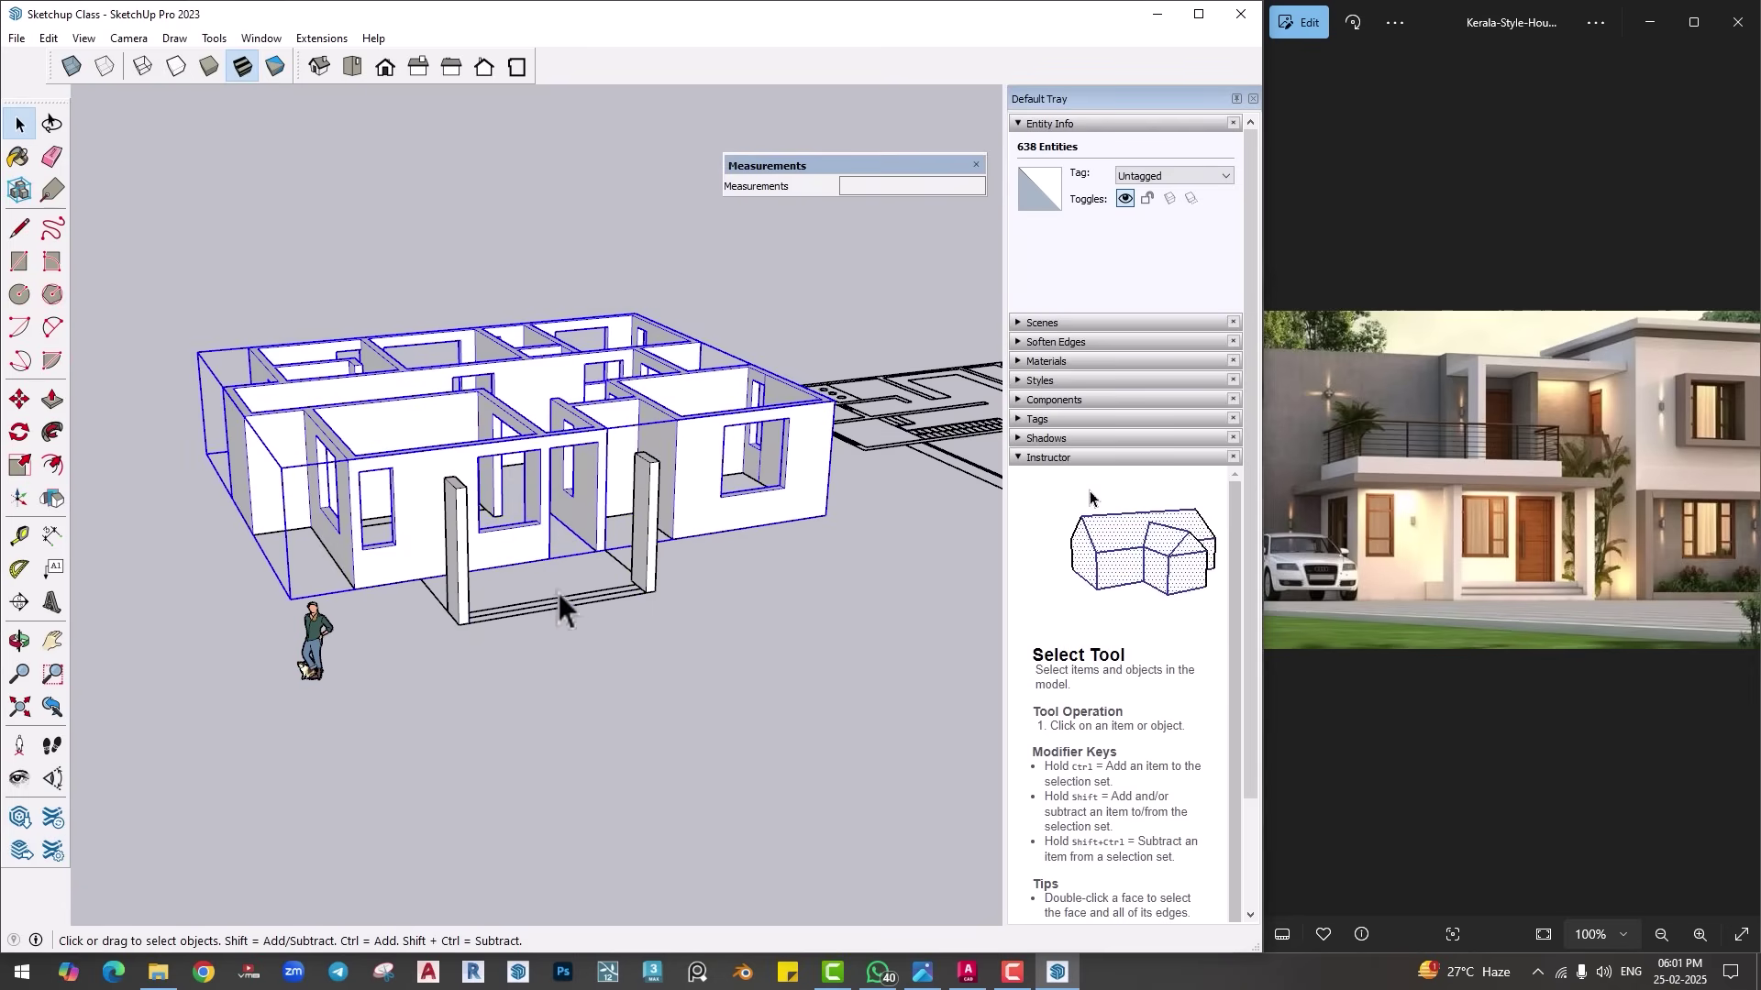
Step: Make each of the two porch columns its own group
{"action": "left_click", "coordinate": [458, 541]}
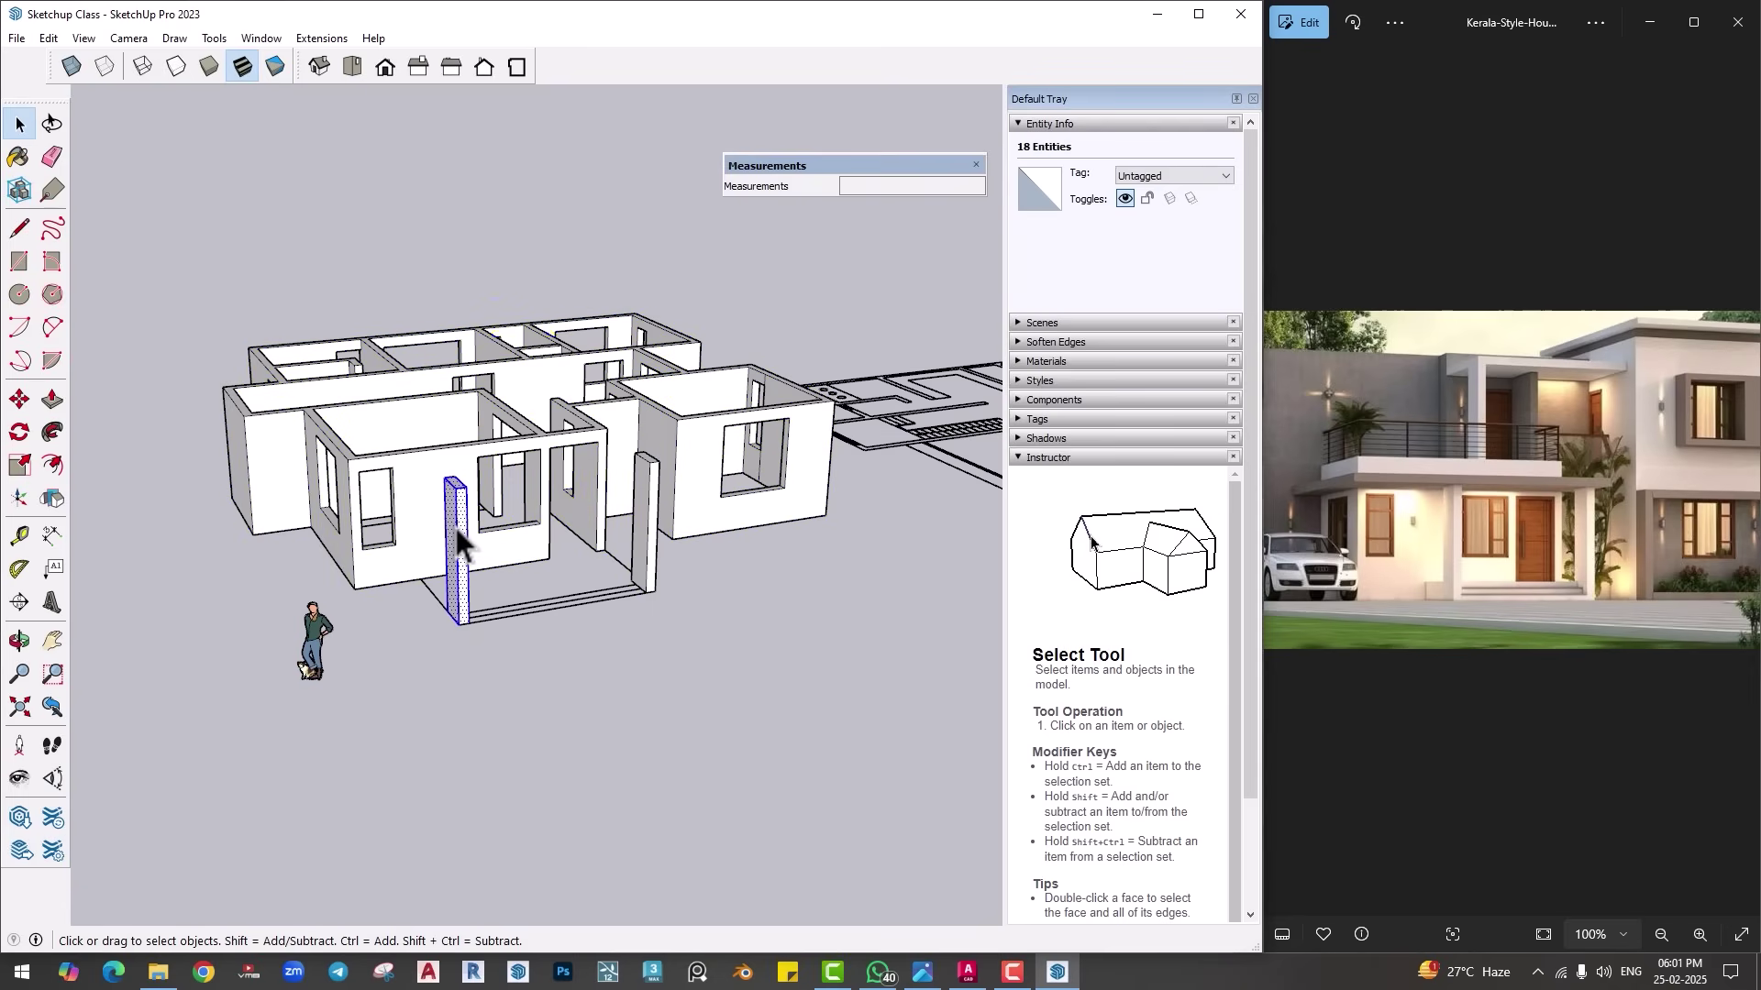
{"action": "right_click", "coordinate": [455, 526]}
{"action": "left_click", "coordinate": [569, 217]}
{"action": "triple_click", "coordinate": [645, 519]}
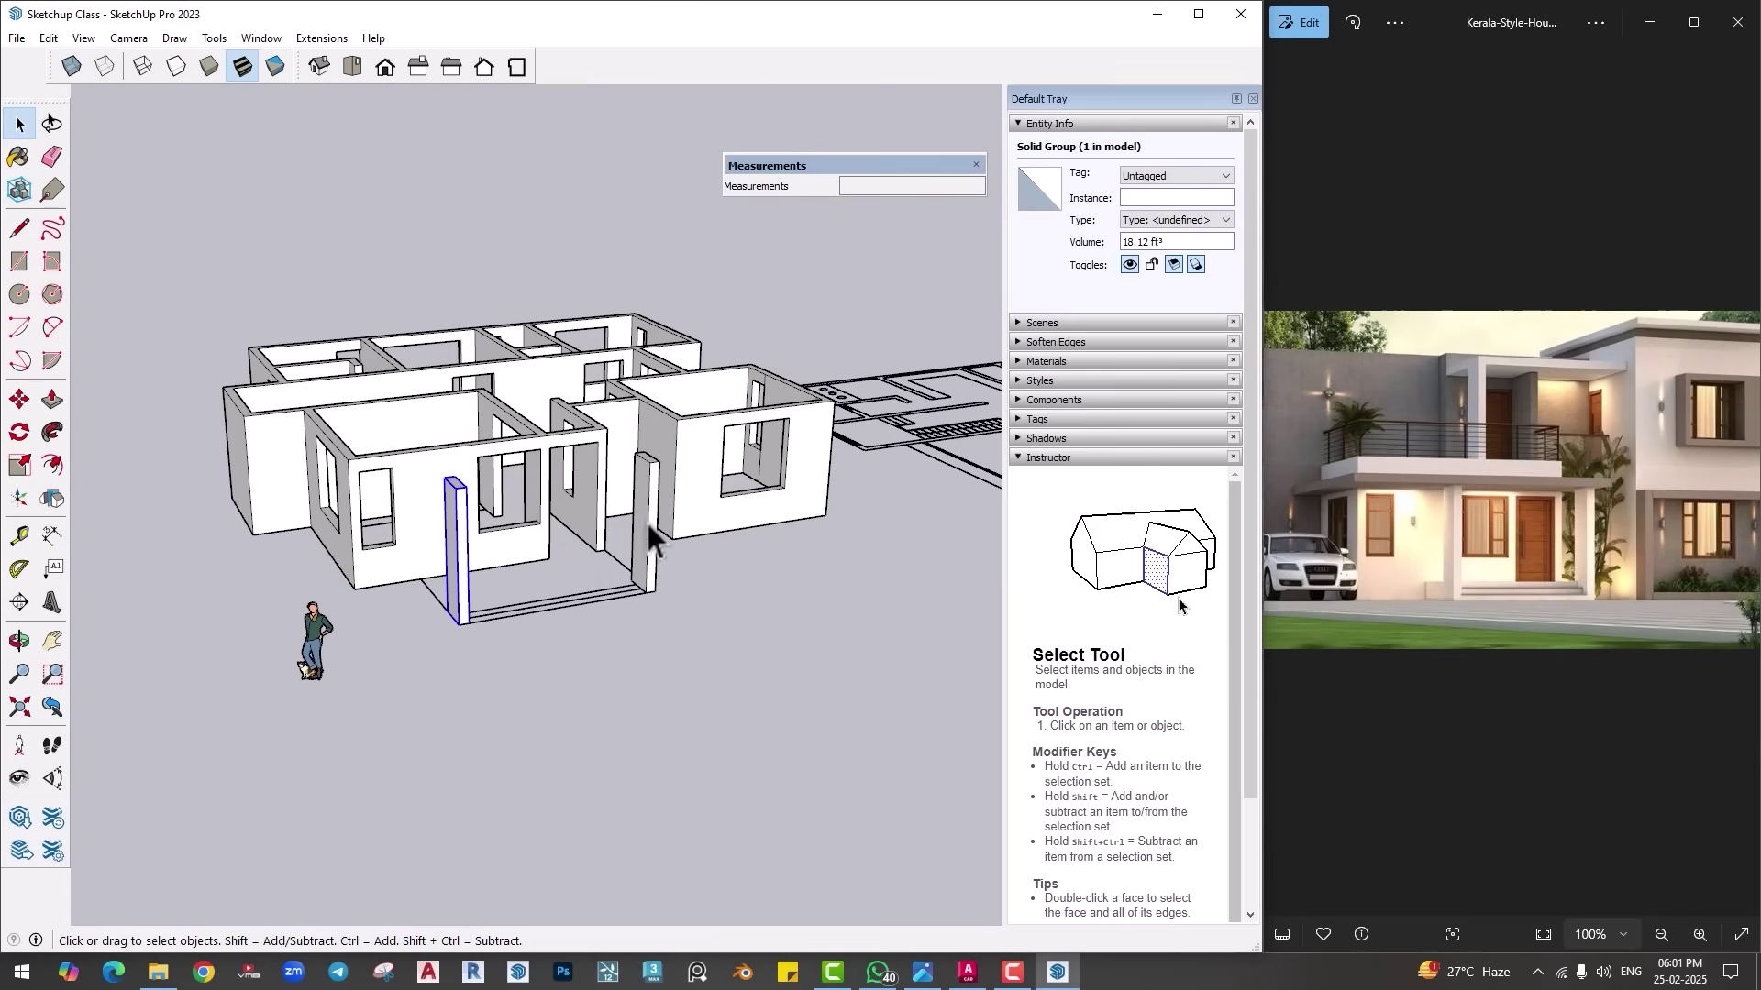
{"action": "right_click", "coordinate": [646, 519]}
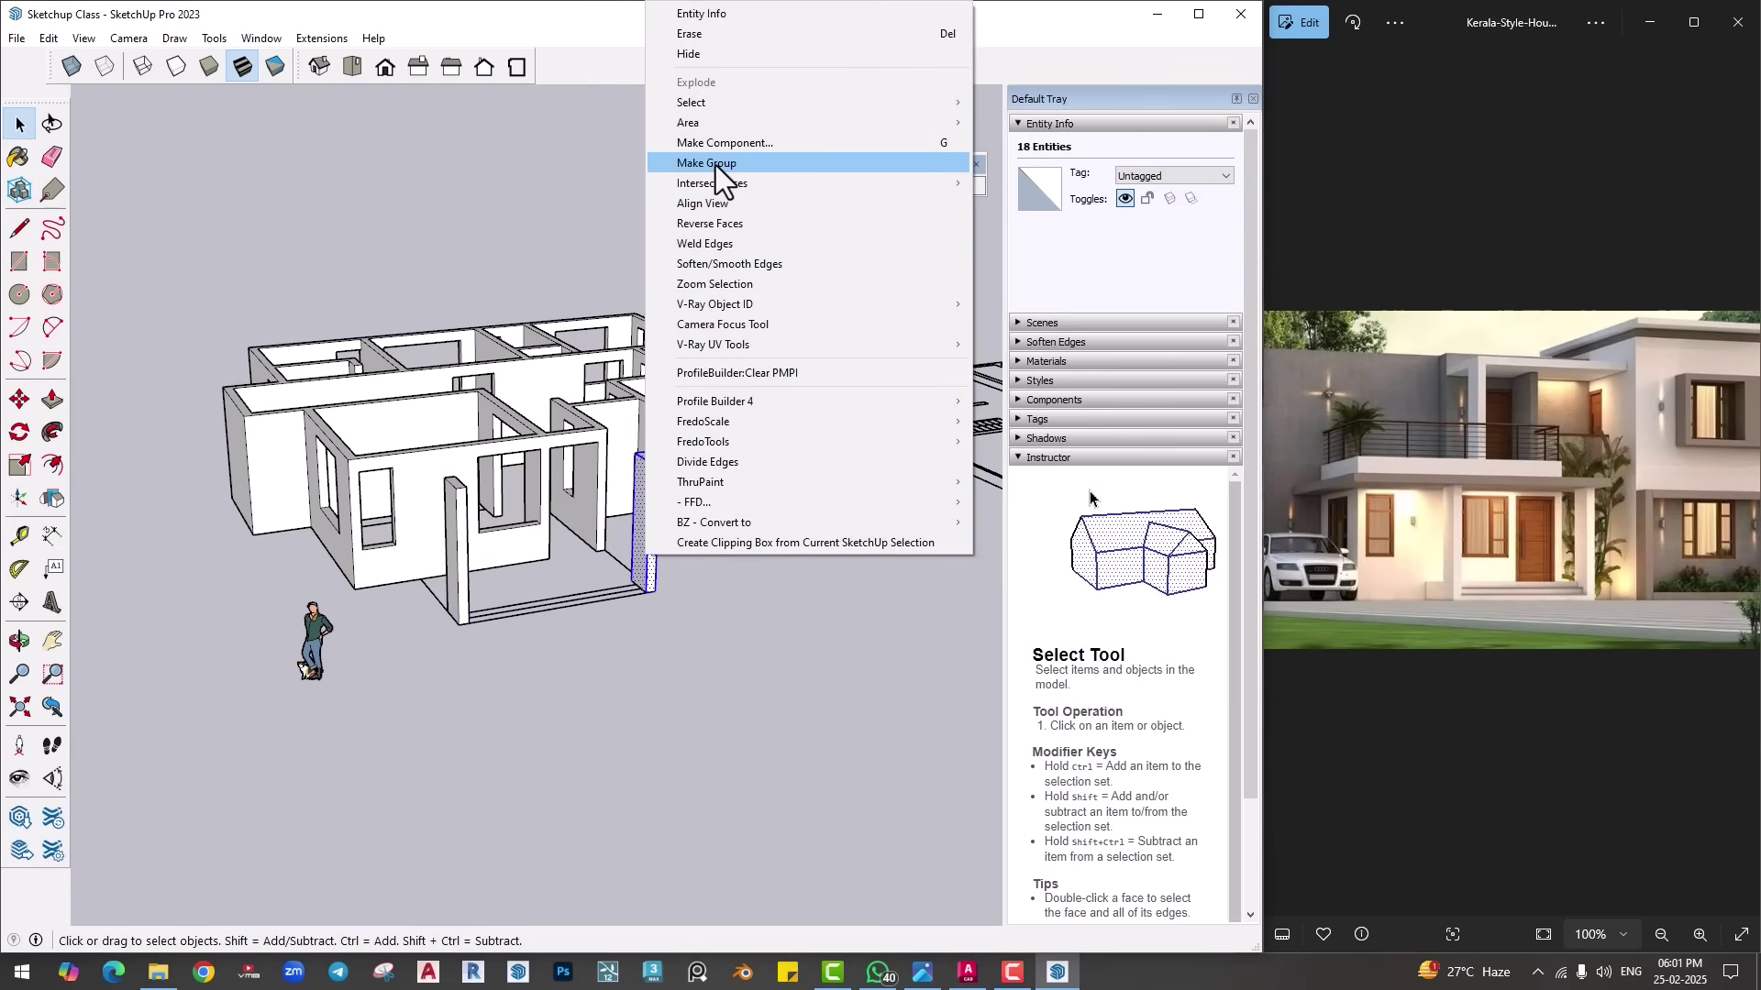
{"action": "left_click", "coordinate": [716, 165]}
{"action": "middle_click_drag", "start_coordinate": [344, 381], "coordinate": [480, 468]}
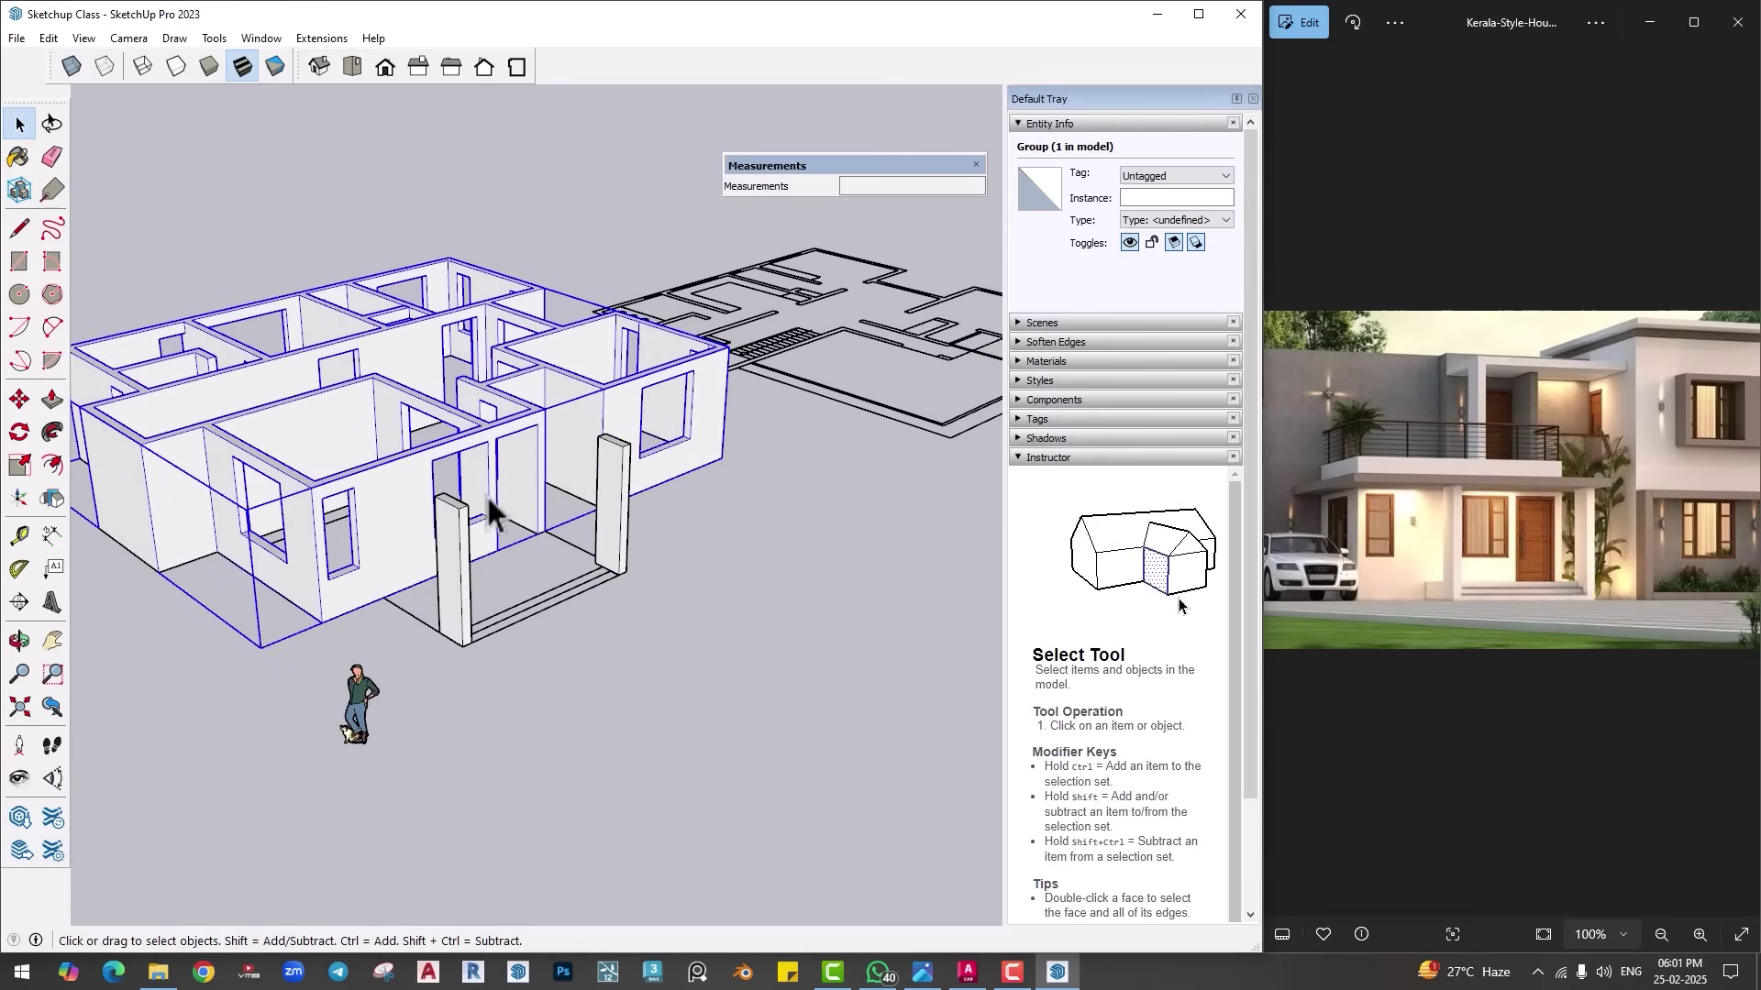
Step: Trace the house's outer base outline with the Line tool, from the kitchen's outer corner along the side walls to the front room
{"action": "middle_click_drag", "start_coordinate": [488, 506], "coordinate": [509, 653]}
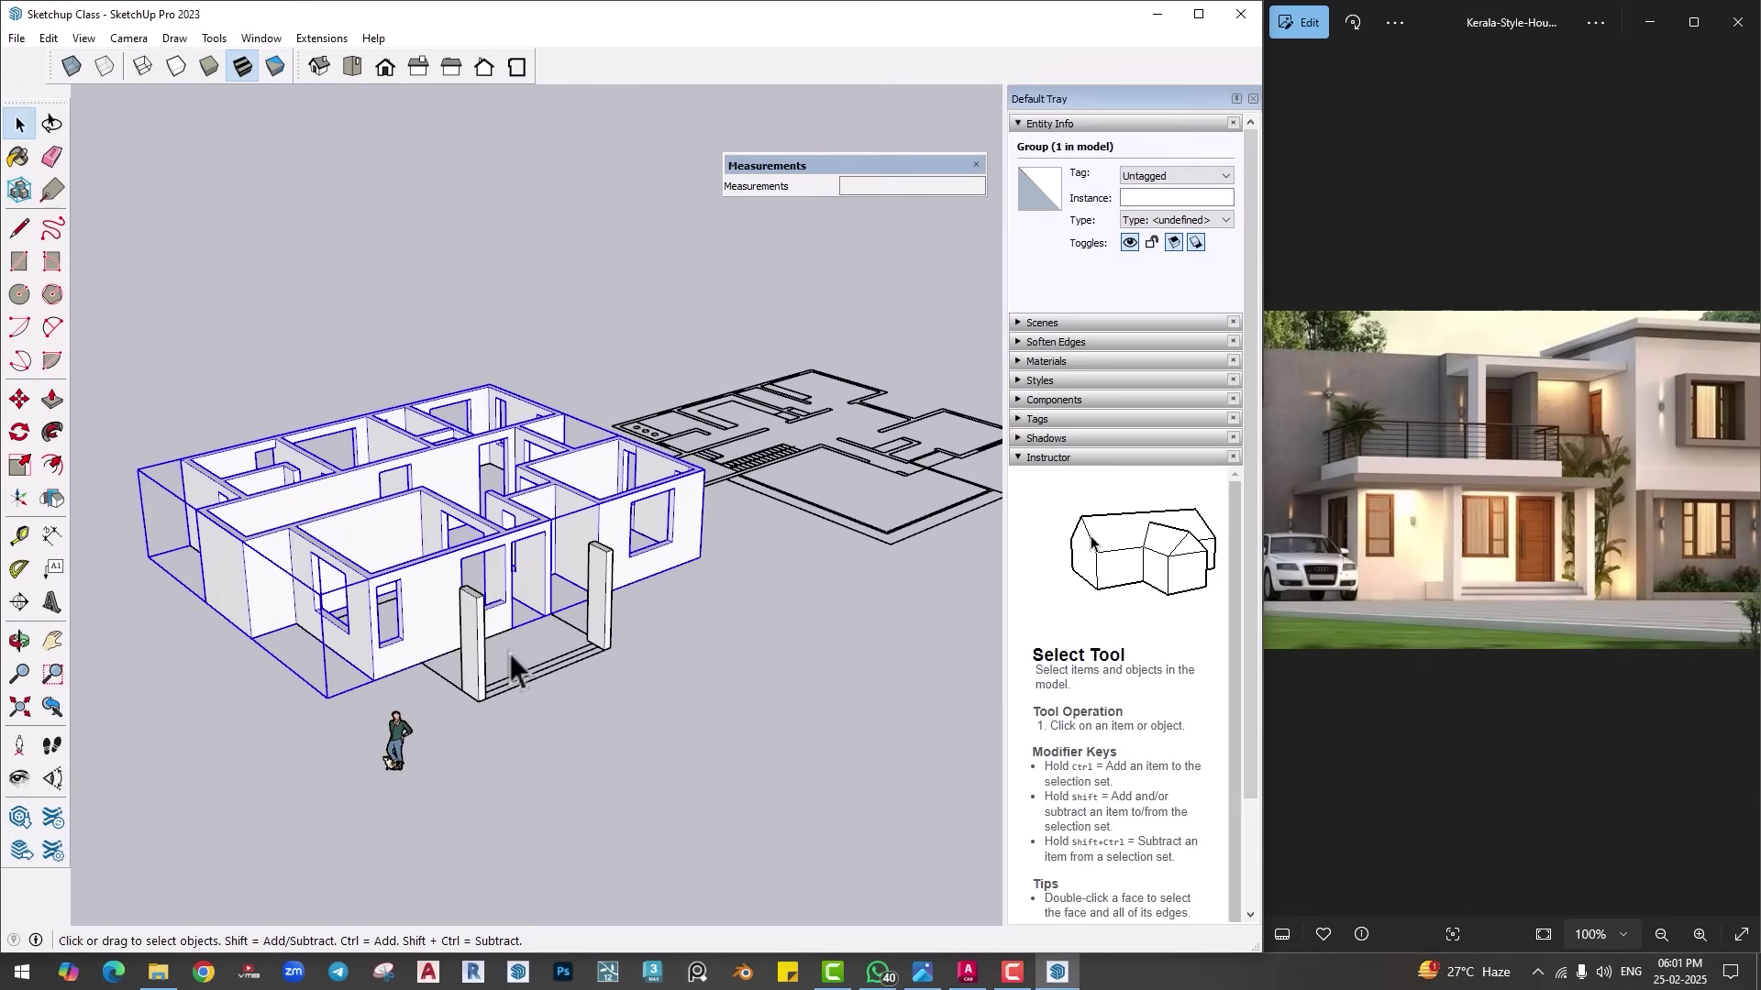
{"action": "scroll", "coordinate": [509, 653], "scroll_direction": "up", "scroll_amount": 2}
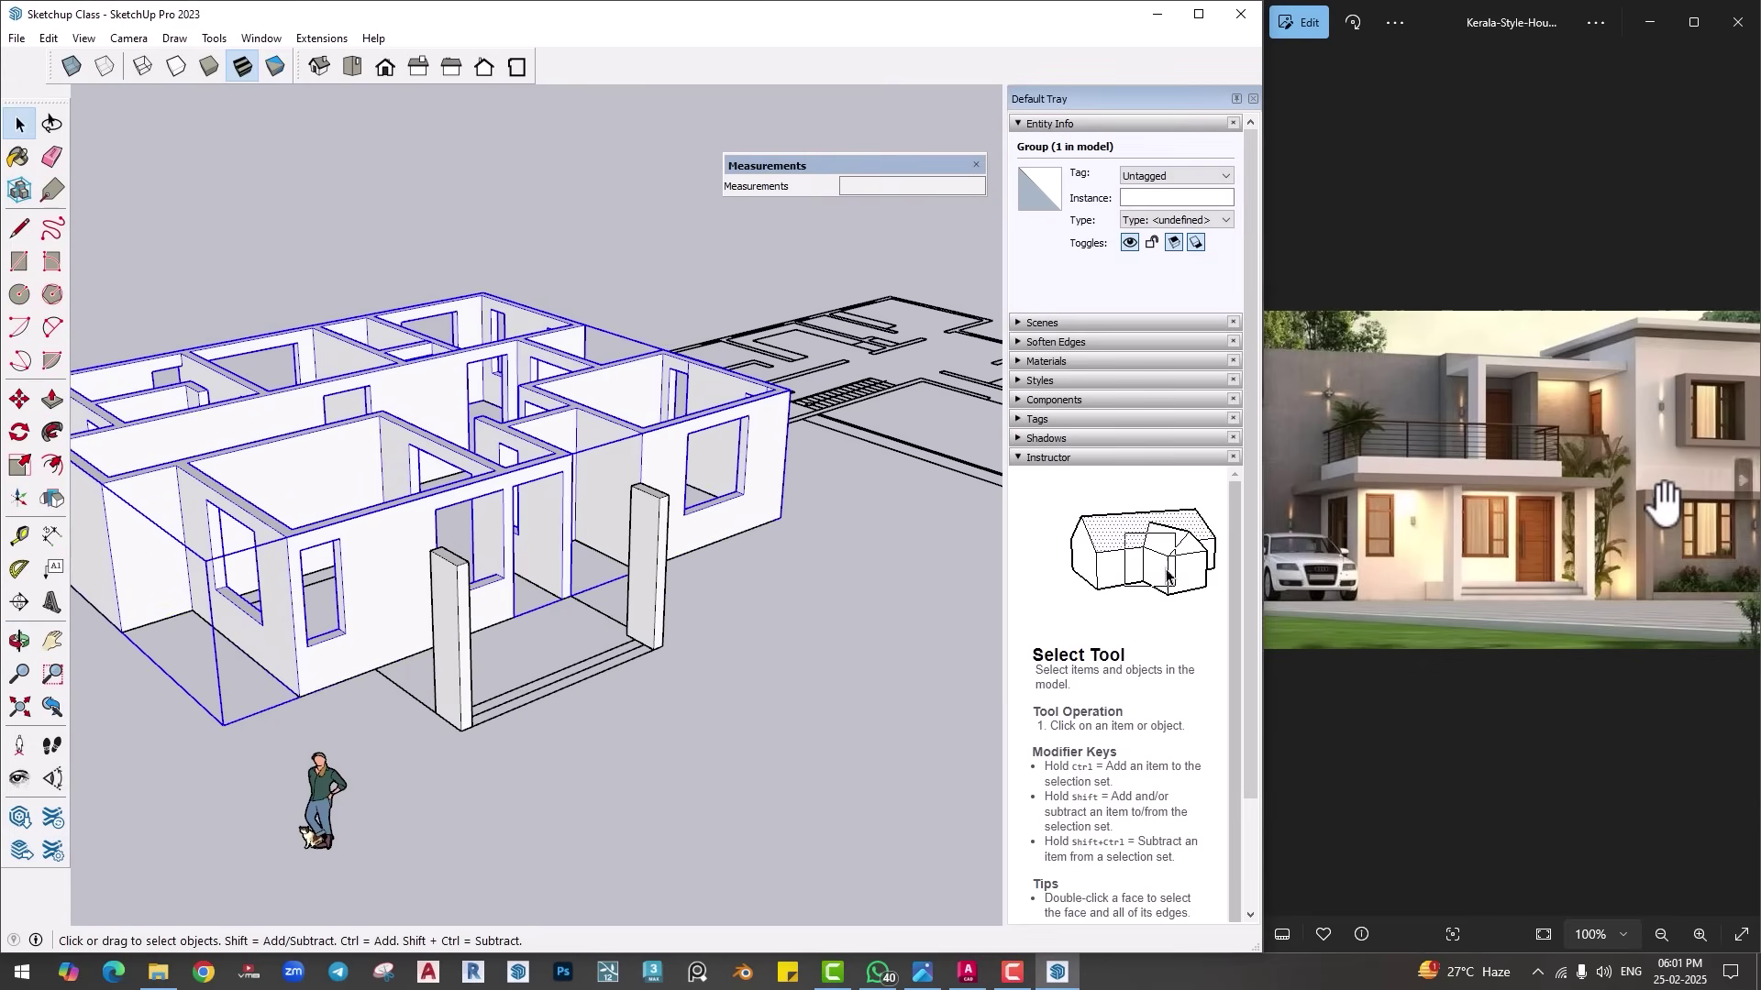
{"action": "middle_click_drag", "start_coordinate": [466, 741], "coordinate": [507, 248], "text": "shift"}
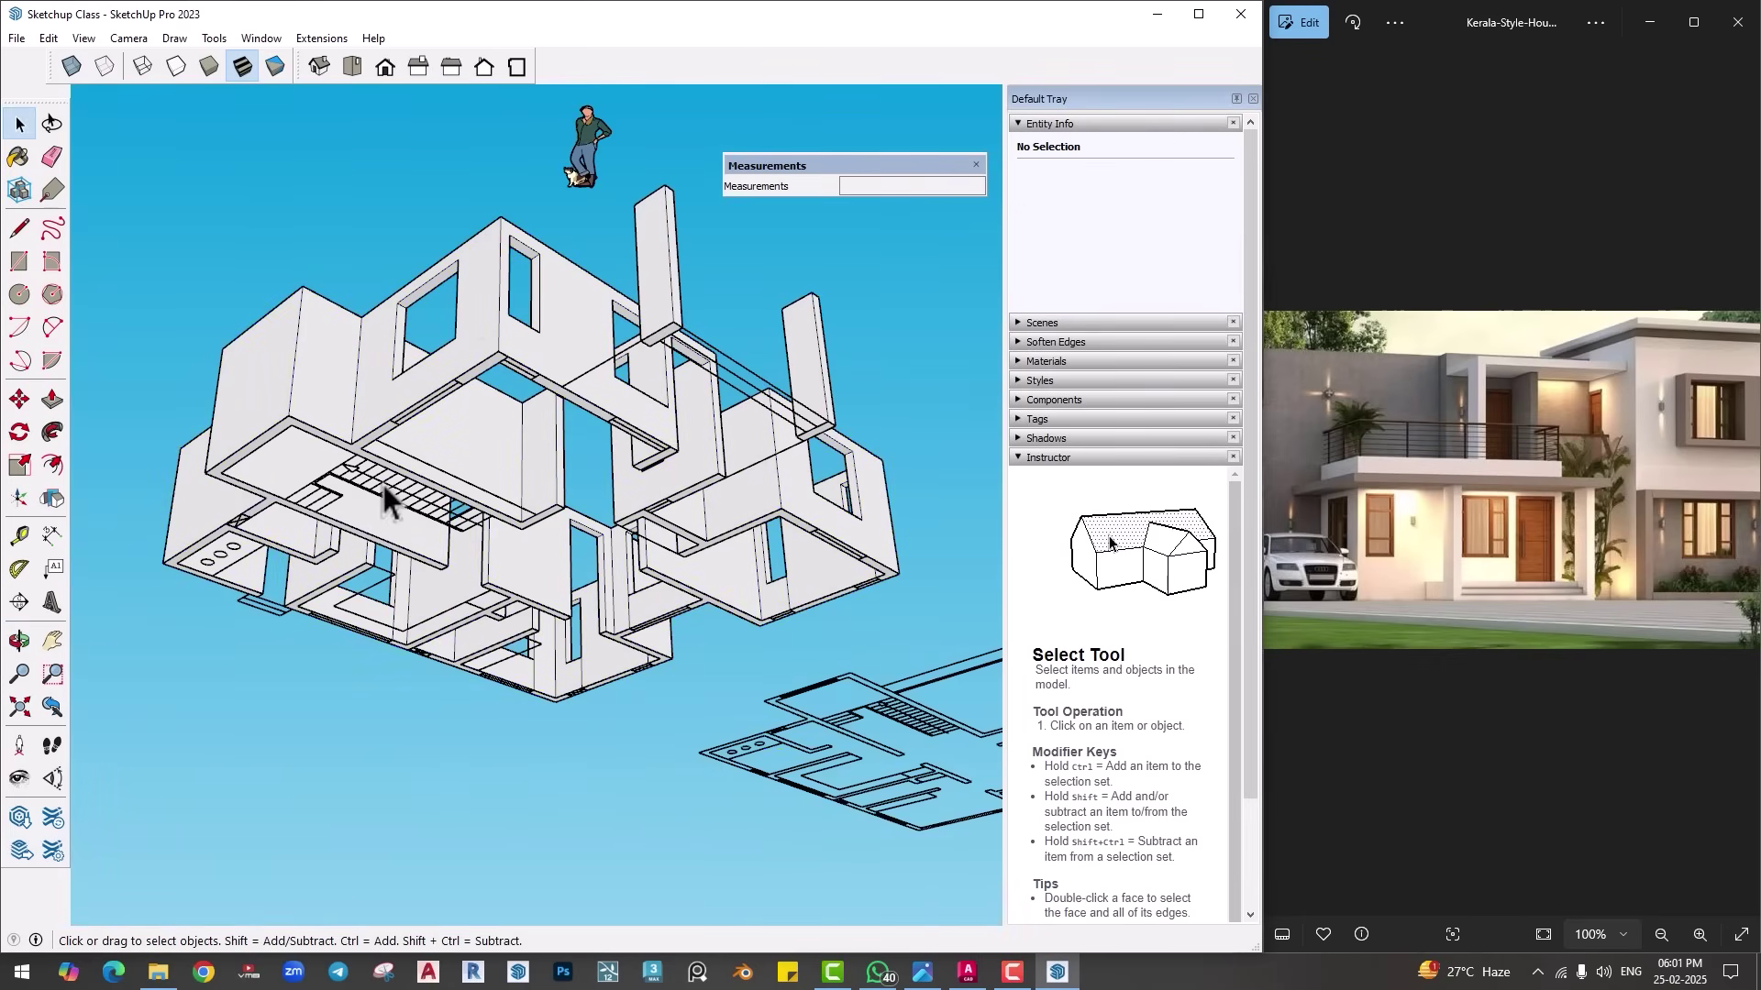
{"action": "key", "text": "l"}
{"action": "scroll", "coordinate": [163, 556], "scroll_direction": "up", "scroll_amount": 2}
{"action": "left_click", "coordinate": [158, 564]}
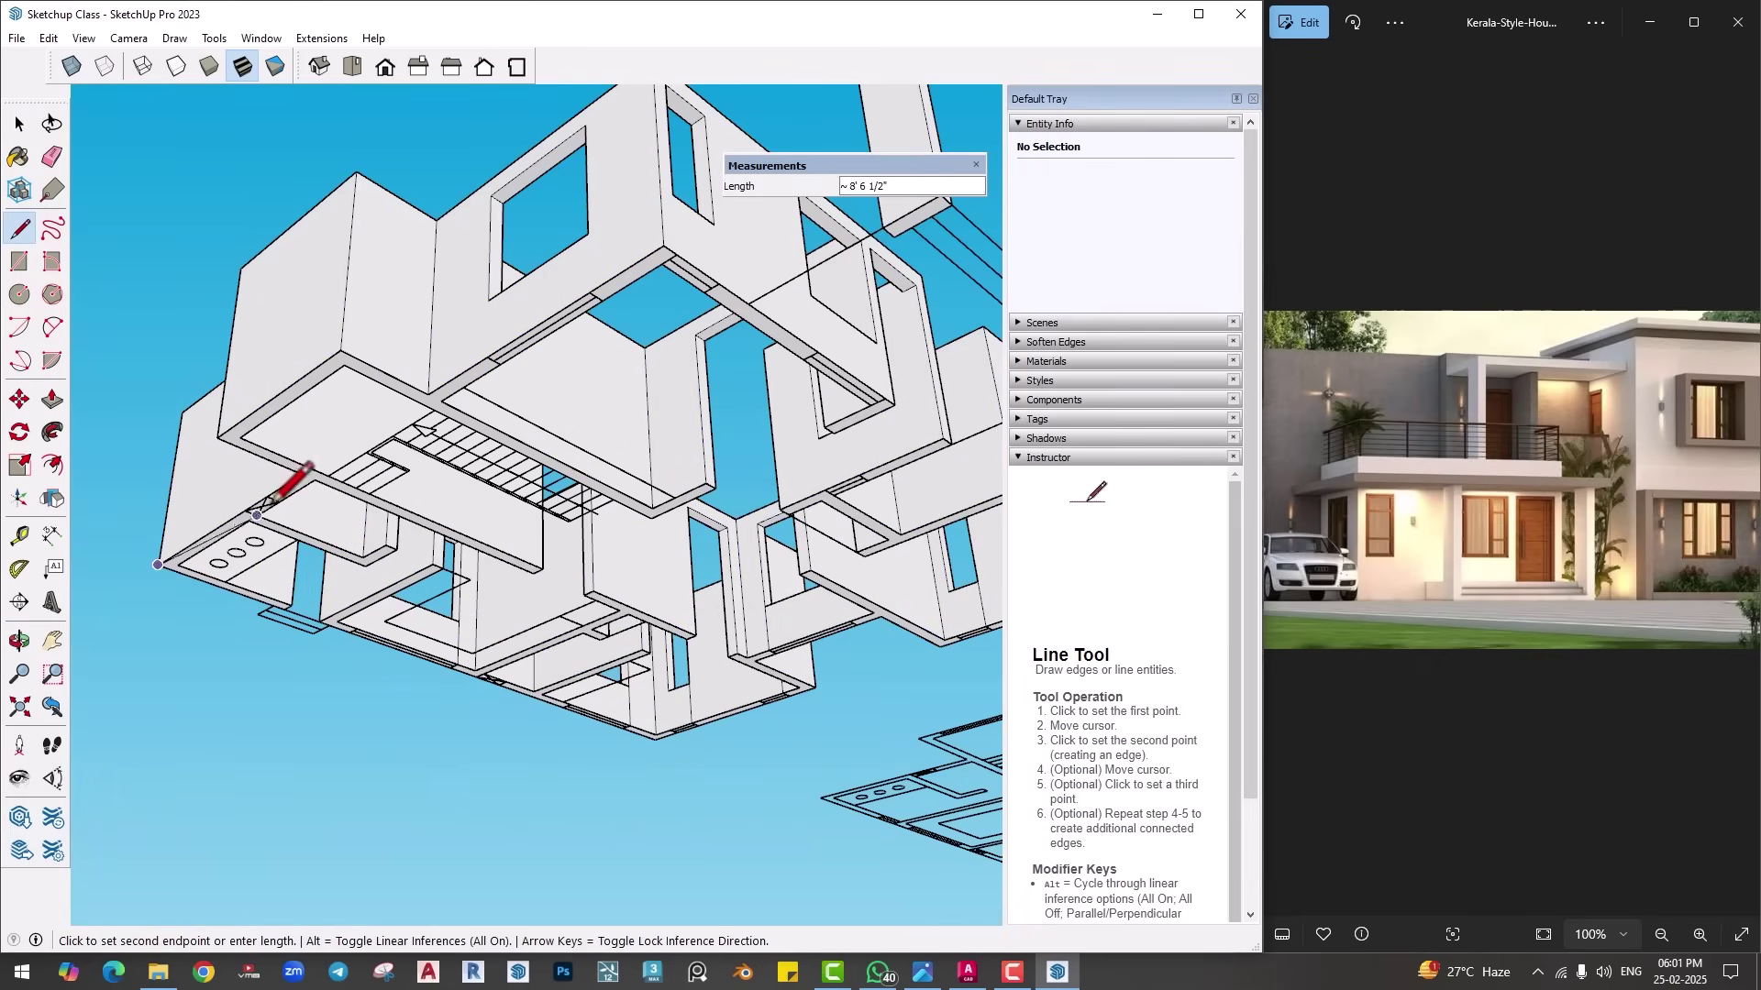
{"action": "scroll", "coordinate": [310, 477], "scroll_direction": "up", "scroll_amount": 2}
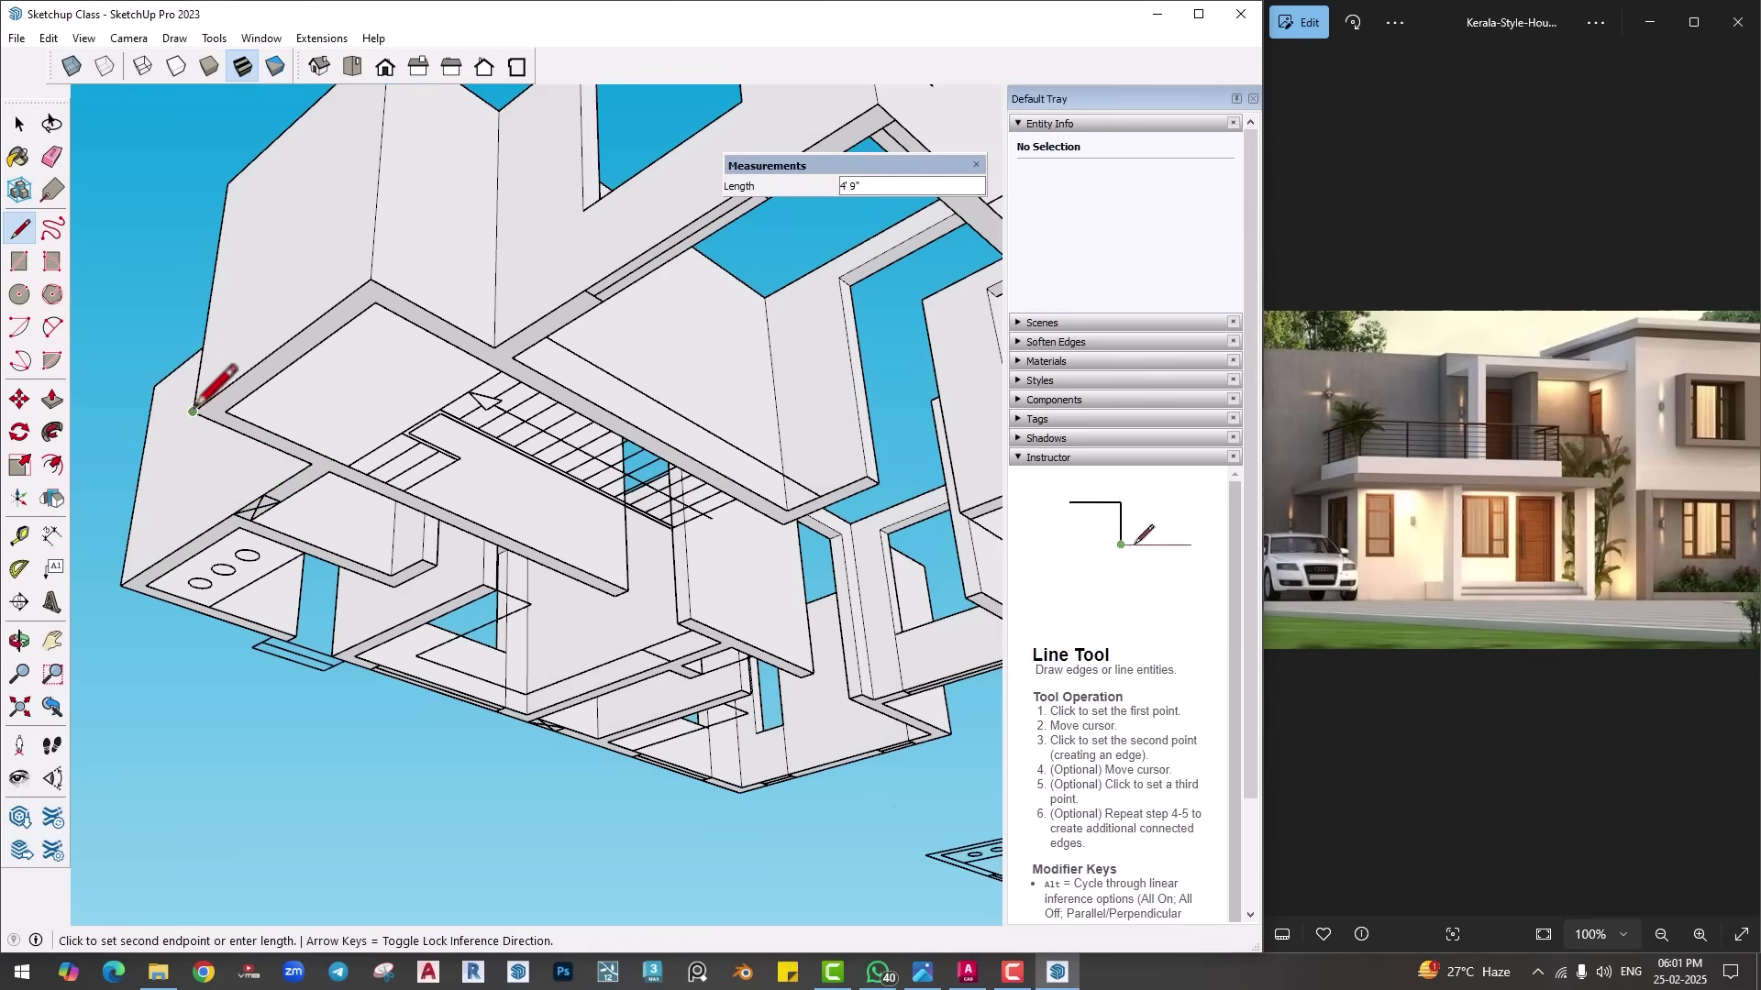
{"action": "middle_click_drag", "start_coordinate": [494, 347], "coordinate": [592, 320]}
{"action": "left_click", "coordinate": [578, 331]}
{"action": "scroll", "coordinate": [778, 449], "scroll_direction": "up", "scroll_amount": 2}
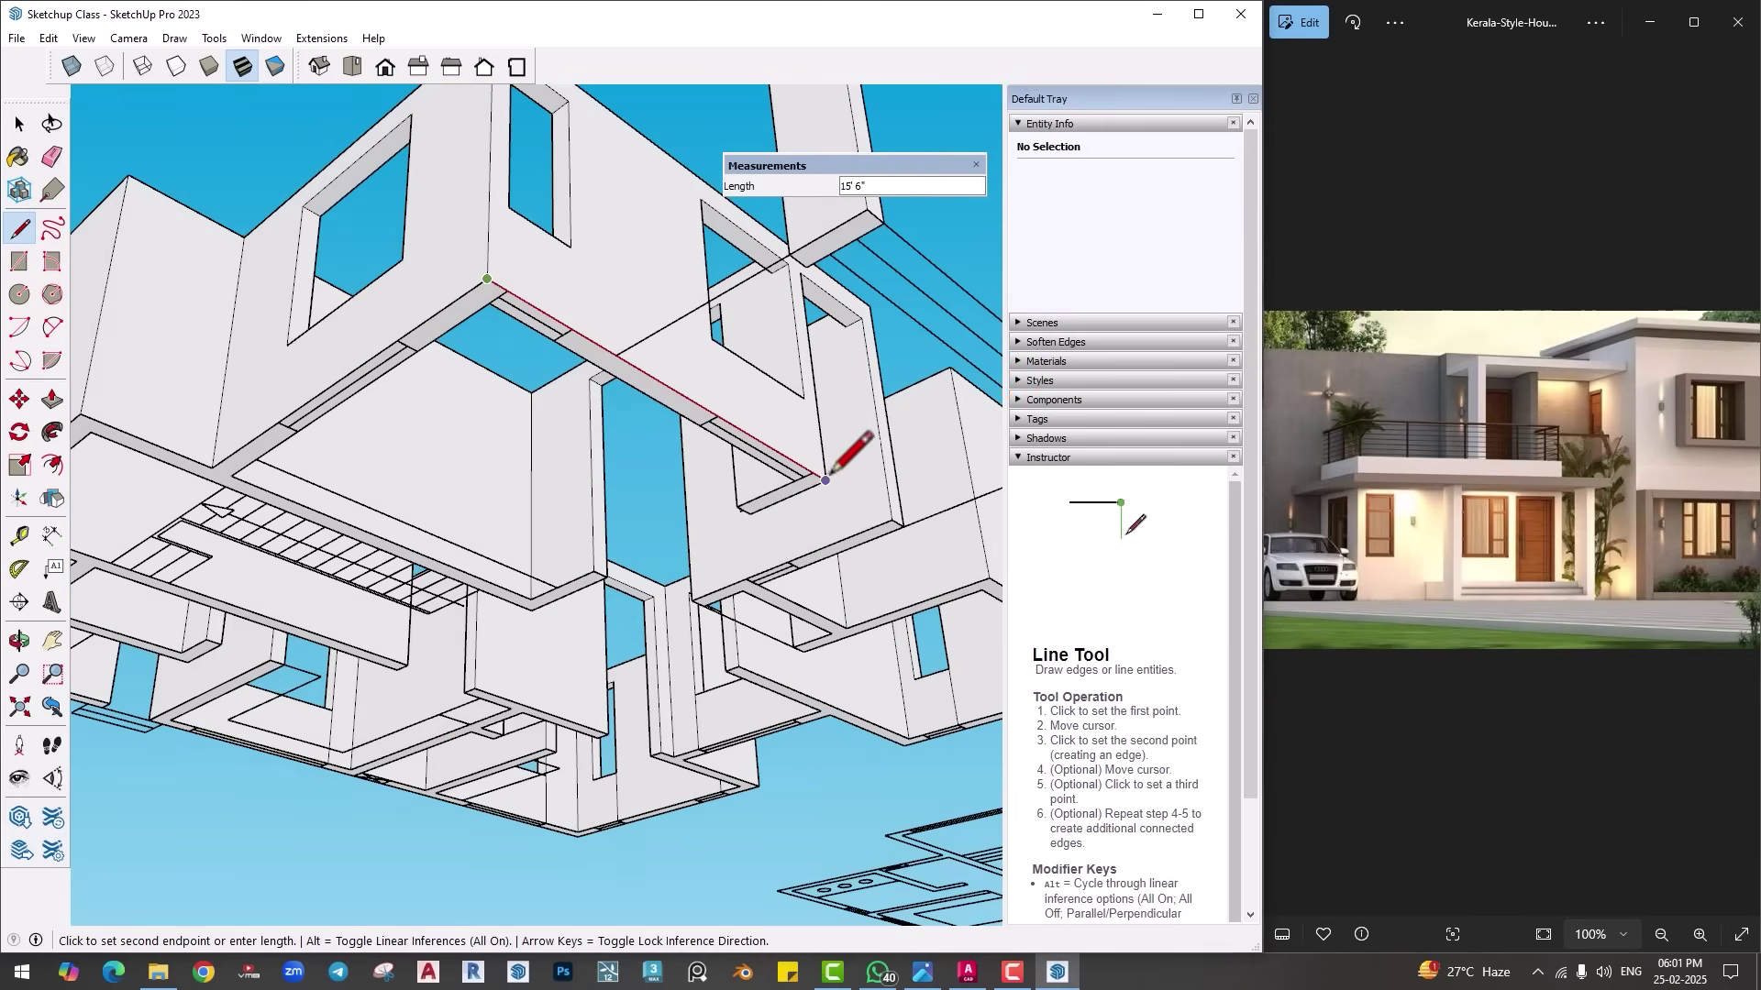
Step: Continue the base outline around the porch and remaining outer walls, closing it at the kitchen corner to form a floor face
{"action": "middle_click_drag", "start_coordinate": [825, 480], "coordinate": [376, 514]}
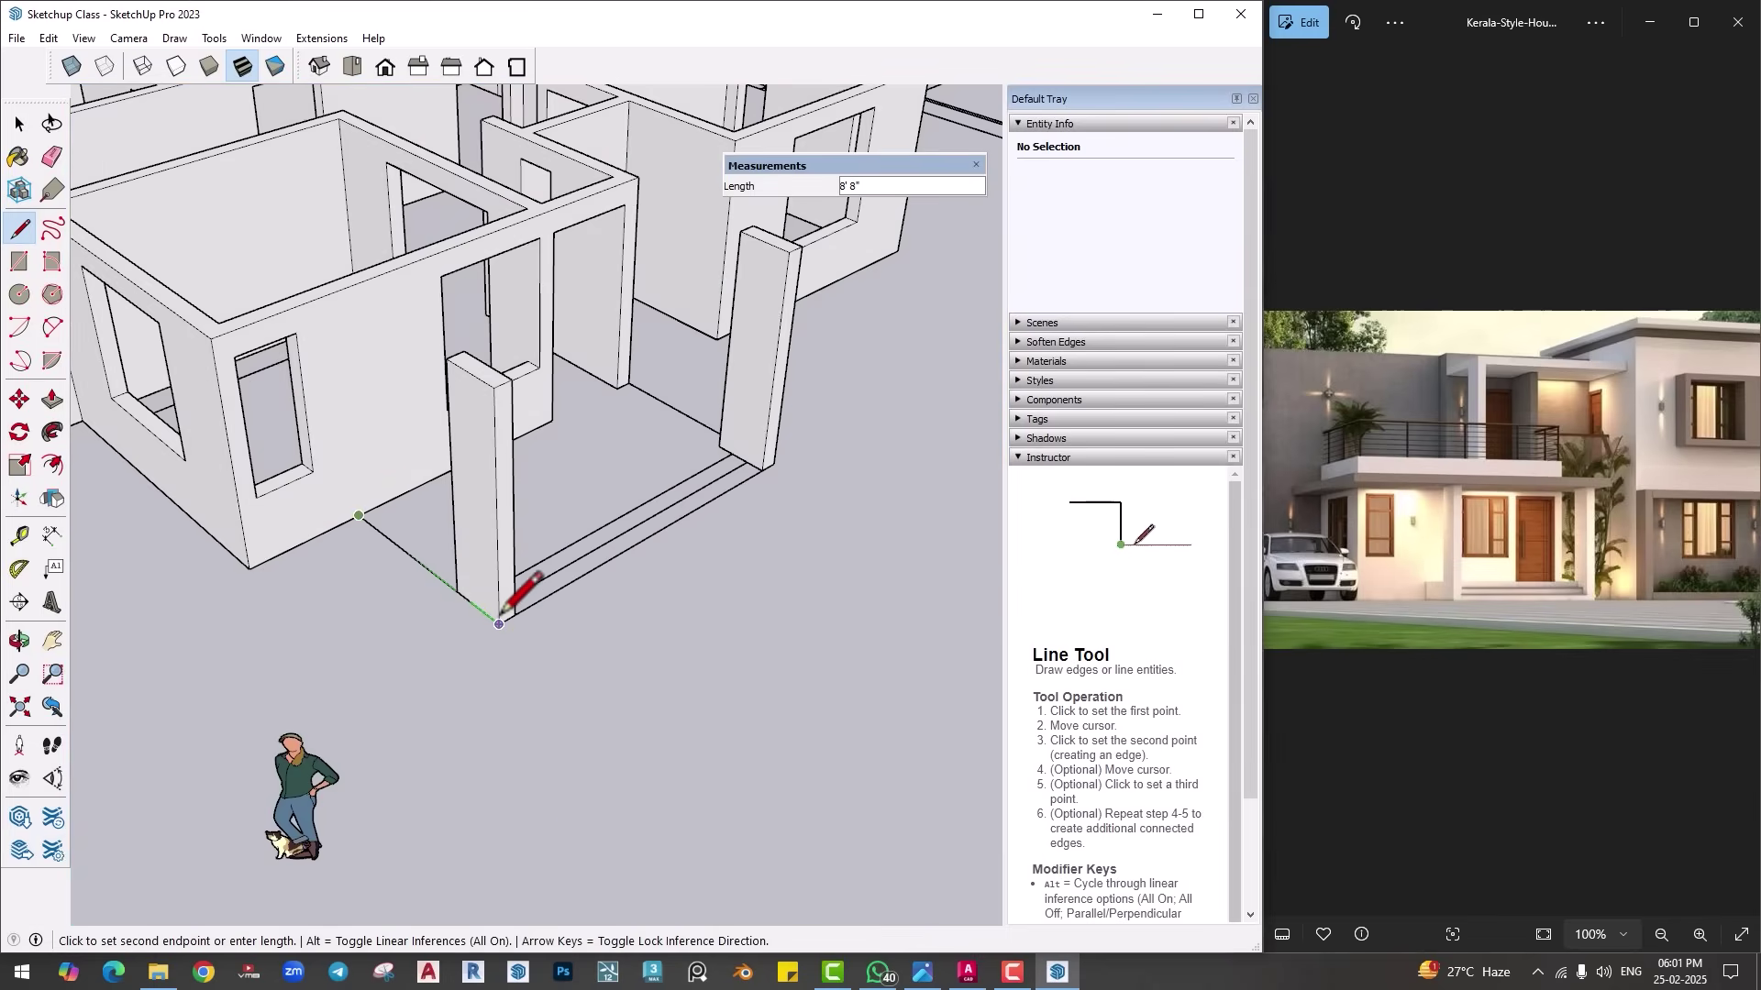
{"action": "scroll", "coordinate": [486, 613], "scroll_direction": "up", "scroll_amount": 2}
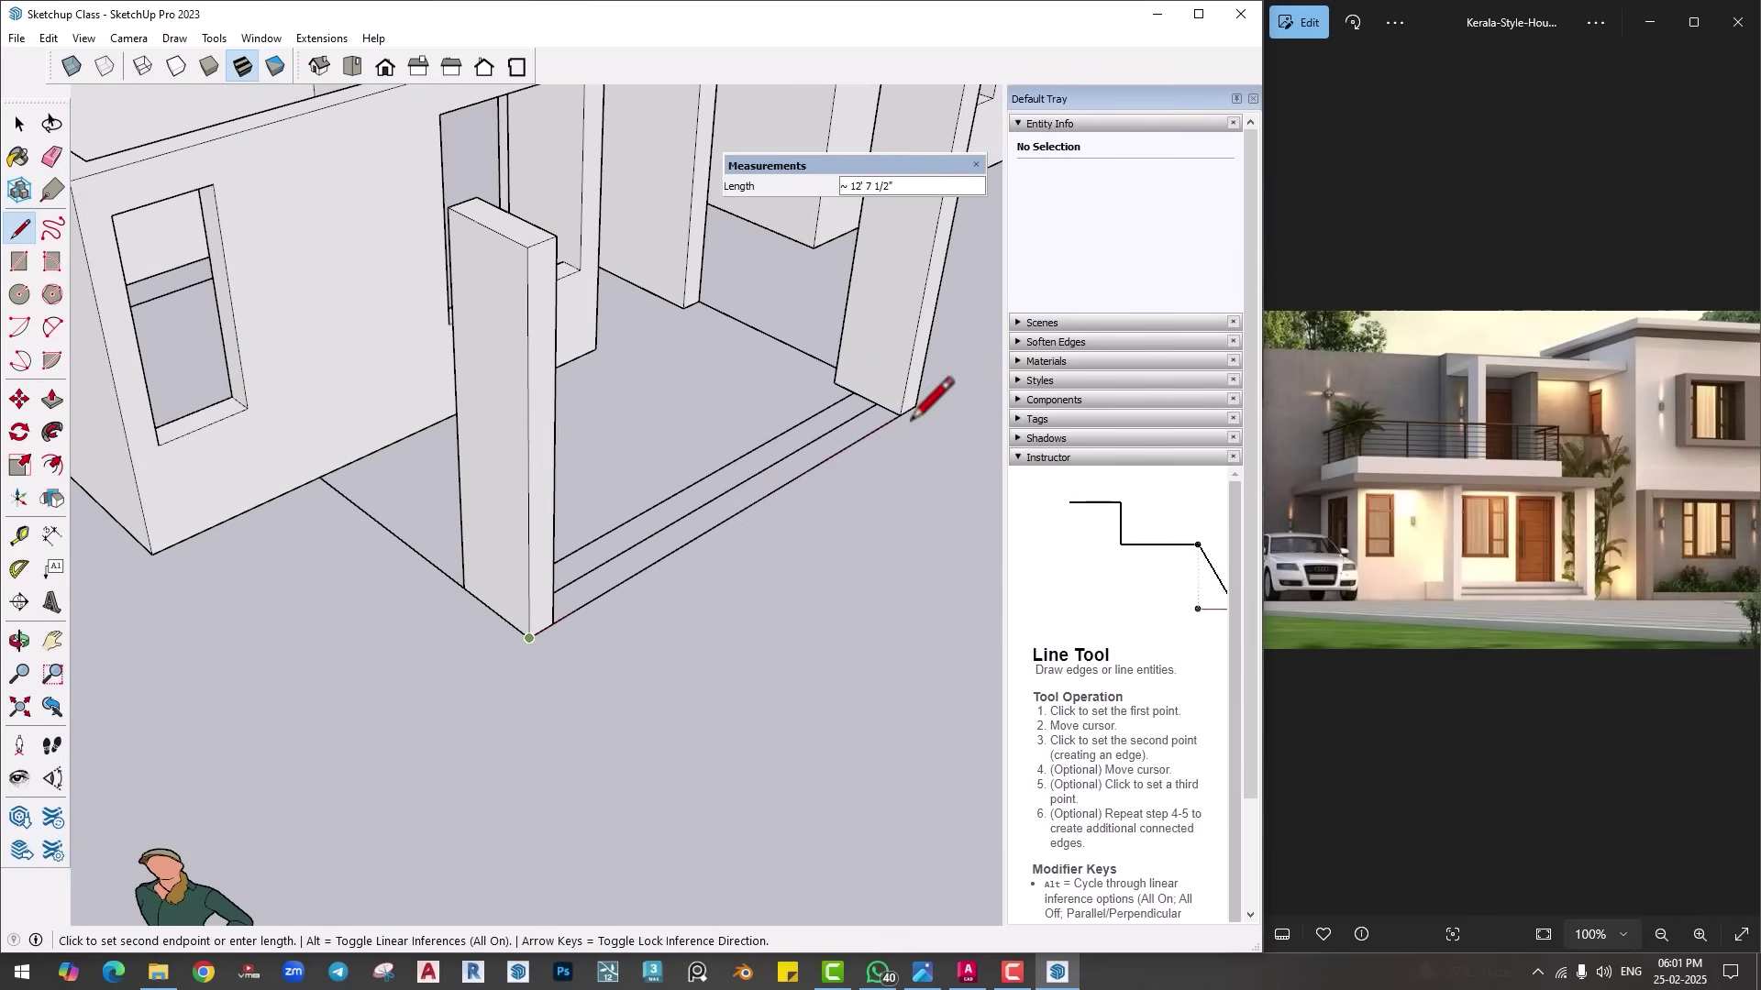
{"action": "middle_click_drag", "start_coordinate": [912, 418], "coordinate": [541, 699]}
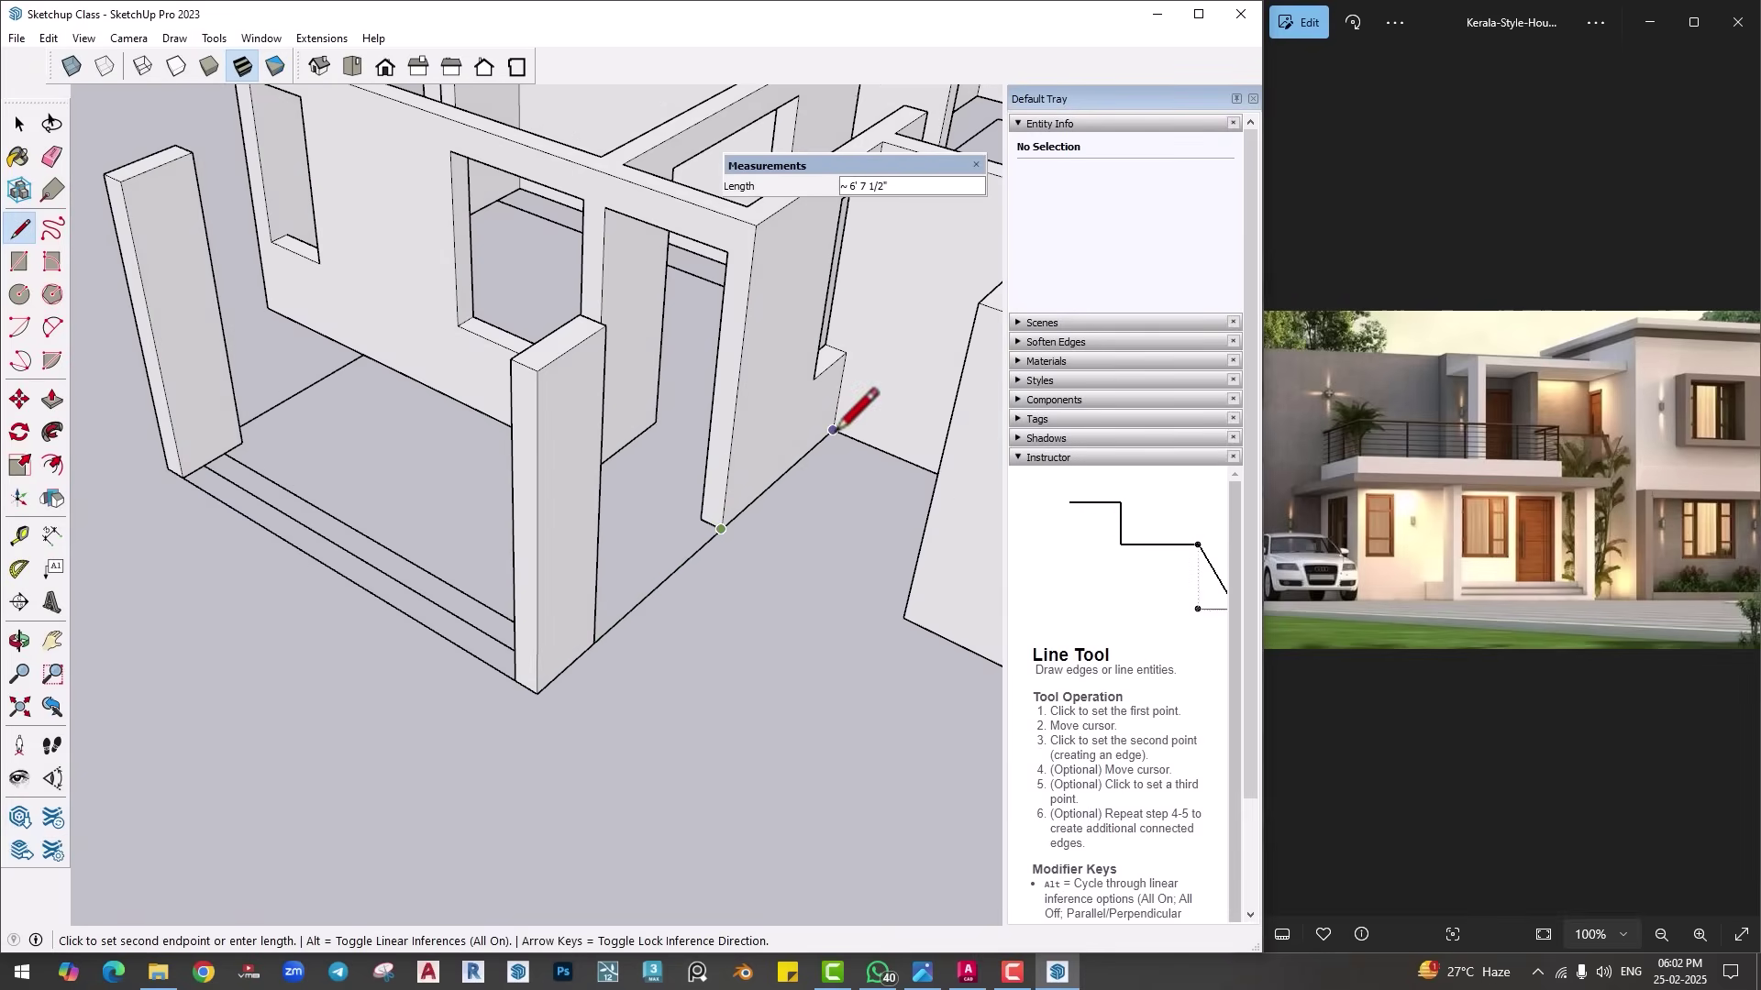
{"action": "mouse_move", "coordinate": [705, 482]}
{"action": "middle_mouse_down"}
{"action": "mouse_move", "coordinate": [691, 511]}
{"action": "mouse_move", "coordinate": [809, 531]}
{"action": "mouse_move", "coordinate": [735, 511]}
{"action": "mouse_move", "coordinate": [760, 511]}
{"action": "mouse_move", "coordinate": [689, 397]}
{"action": "middle_mouse_up"}
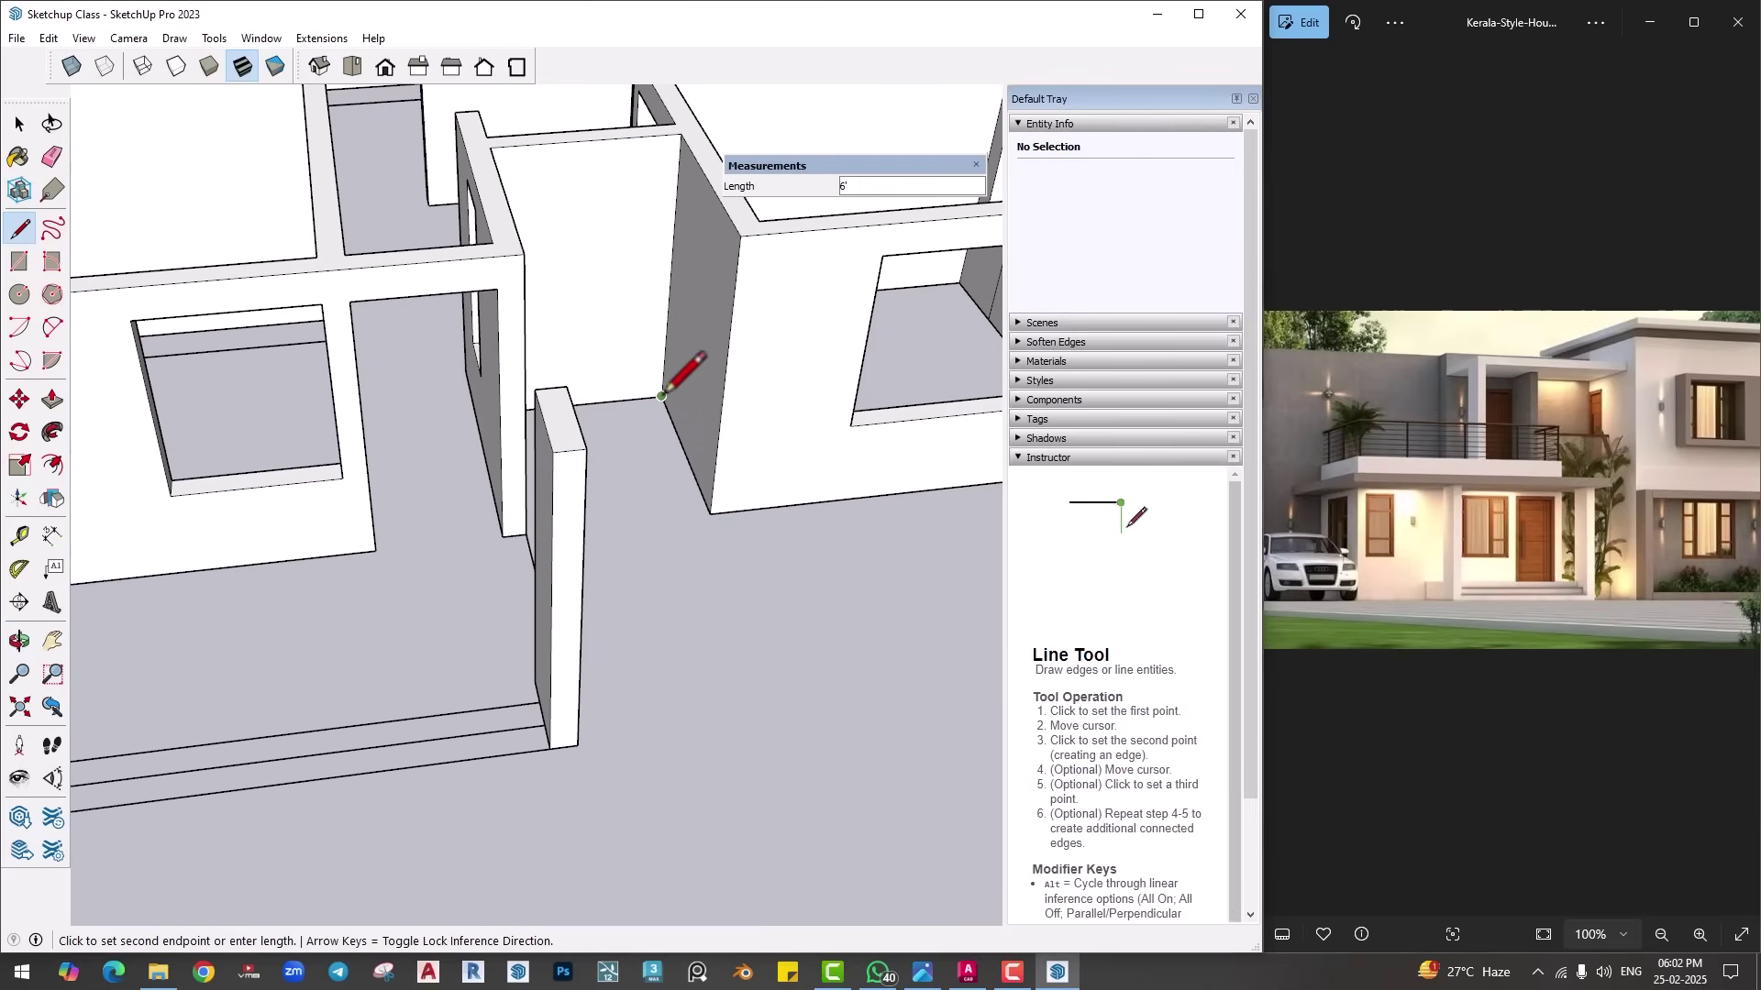
{"action": "middle_click_drag", "start_coordinate": [712, 507], "coordinate": [420, 512]}
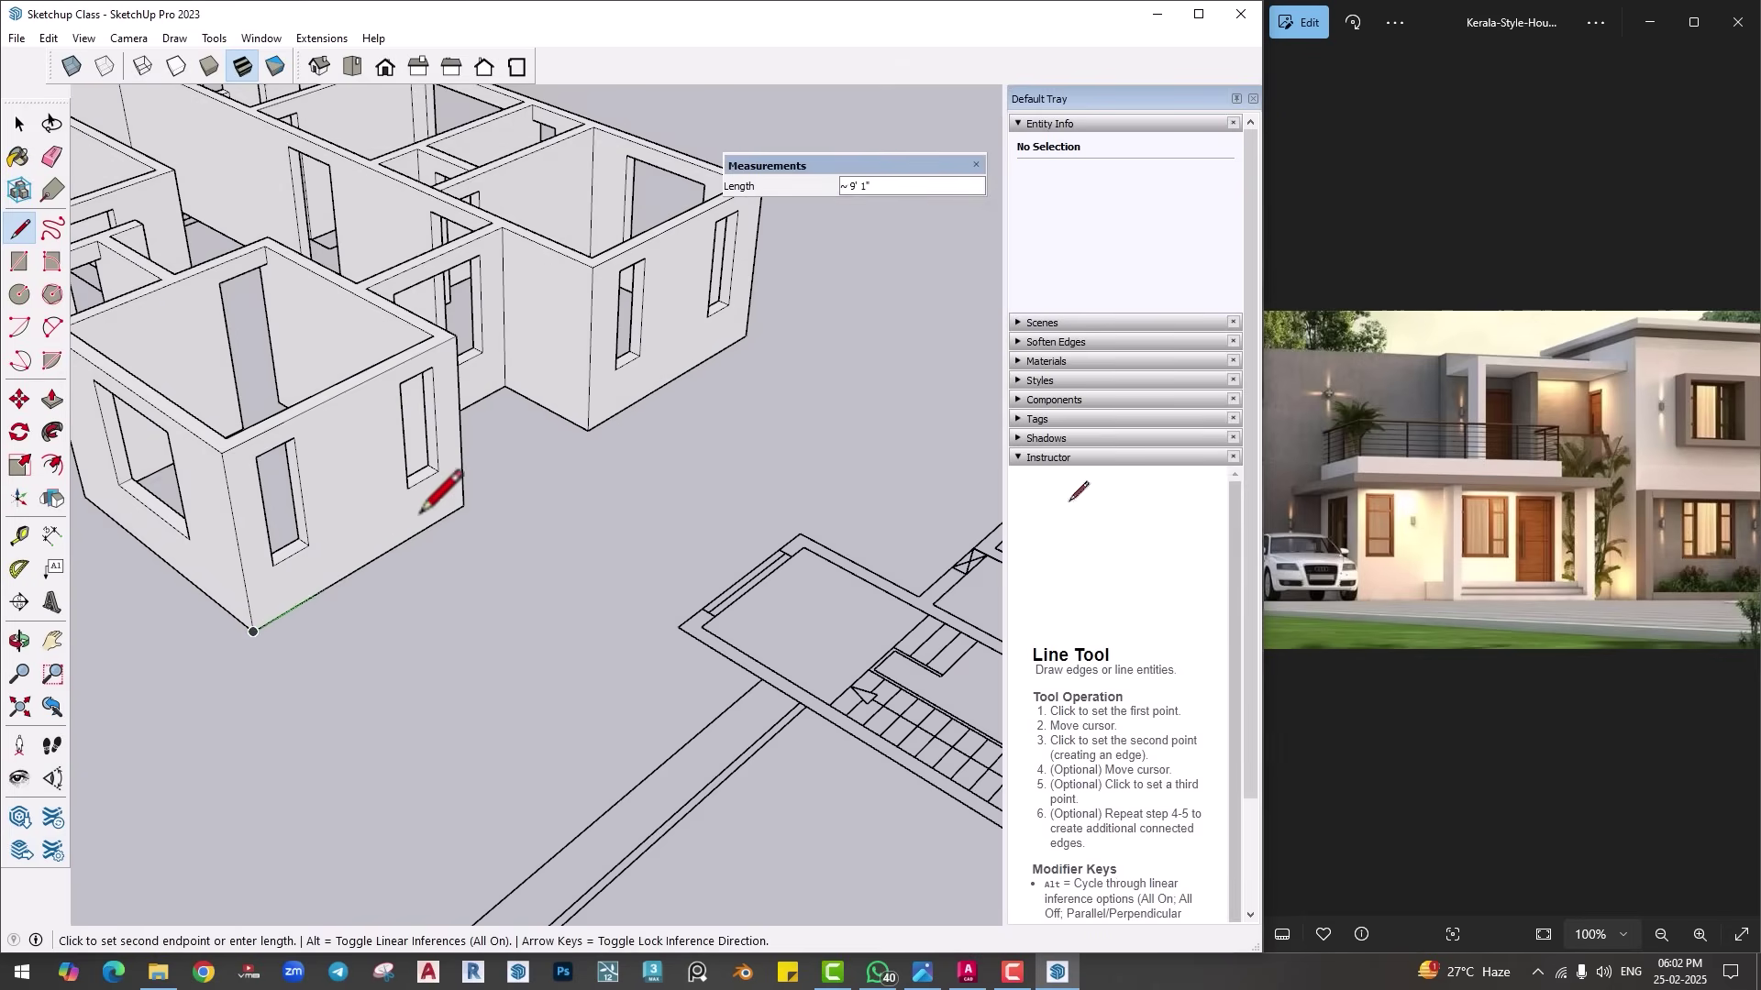
{"action": "mouse_move", "coordinate": [555, 465]}
{"action": "middle_mouse_down"}
{"action": "mouse_move", "coordinate": [371, 410]}
{"action": "mouse_move", "coordinate": [555, 375]}
{"action": "middle_mouse_up"}
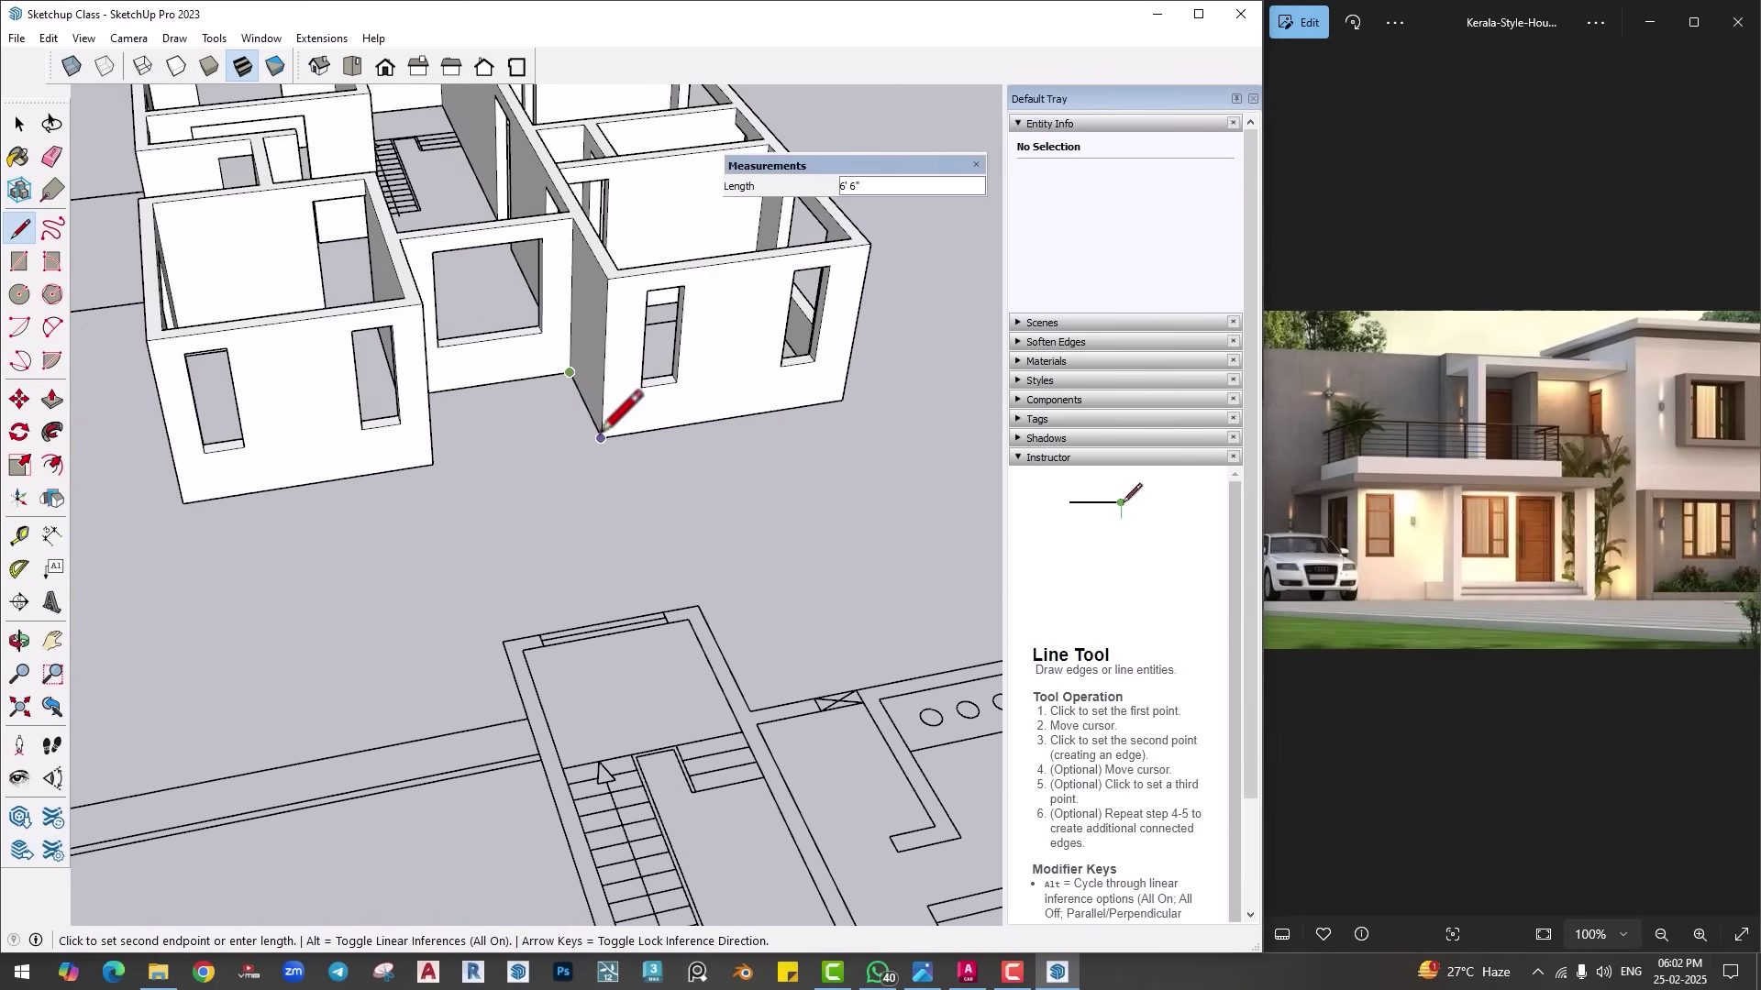
{"action": "middle_click_drag", "start_coordinate": [841, 400], "coordinate": [564, 396]}
{"action": "left_click", "coordinate": [723, 578]}
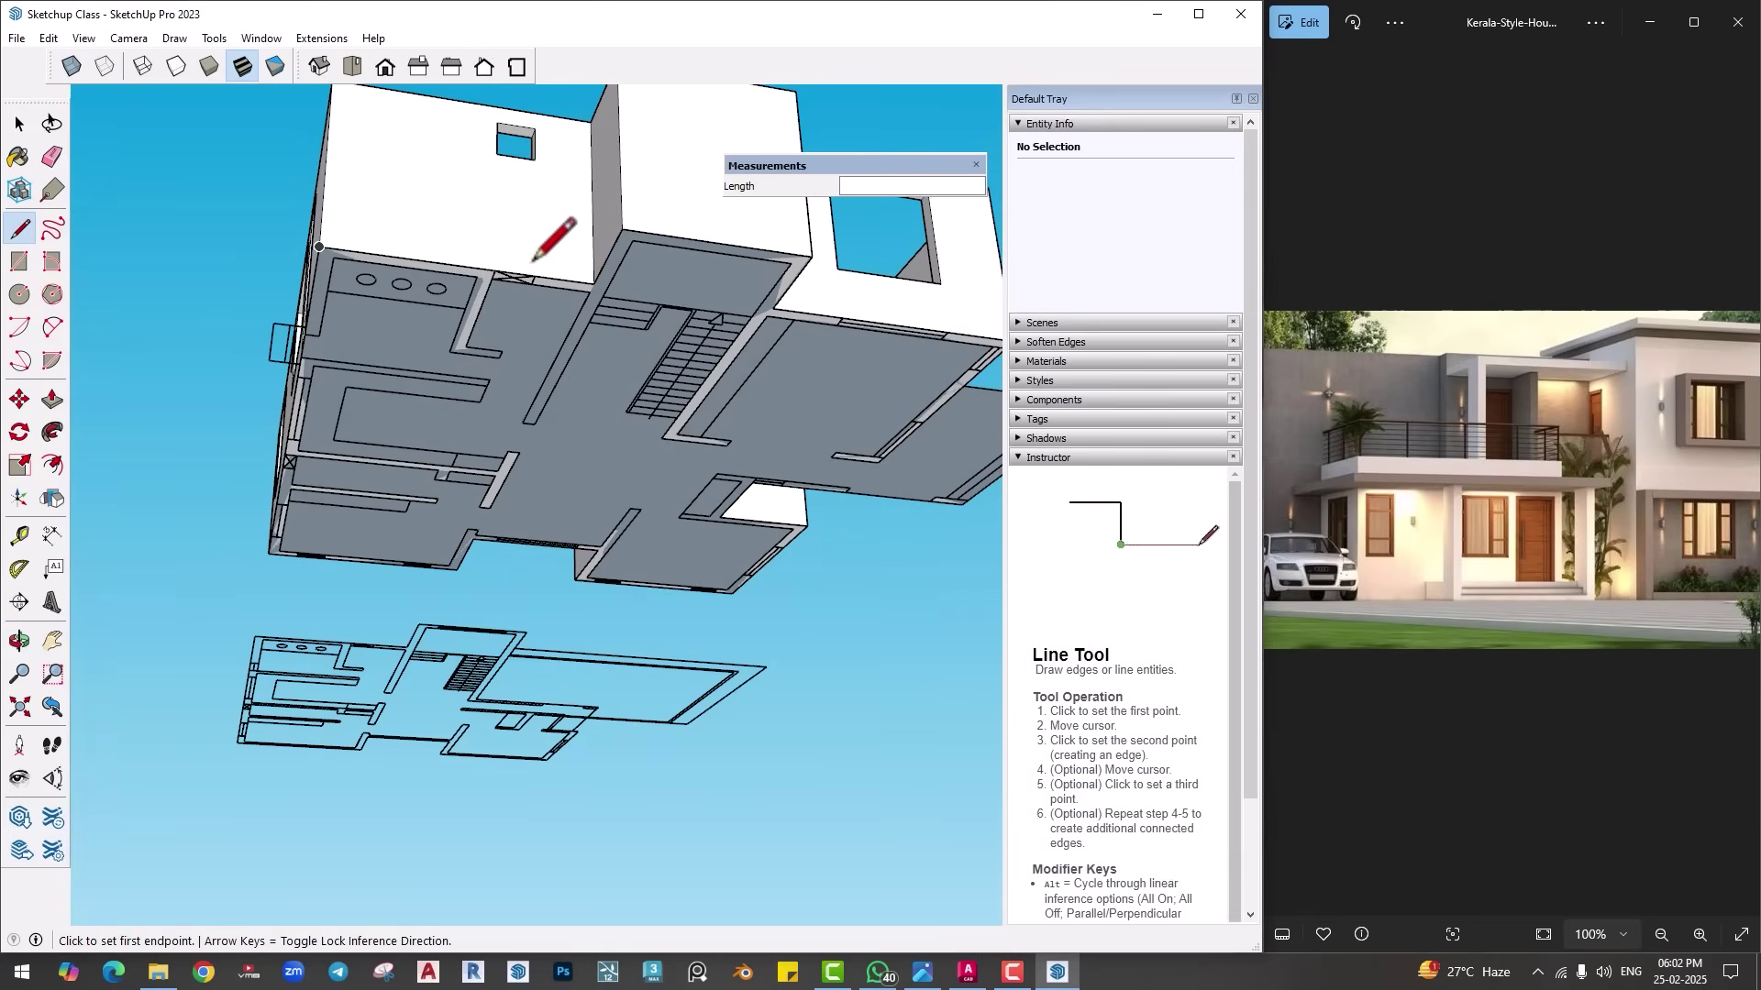
Step: Push/Pull the floor face 6" downward and make the resulting slab a group
{"action": "key", "text": "space"}
{"action": "left_click", "coordinate": [523, 322]}
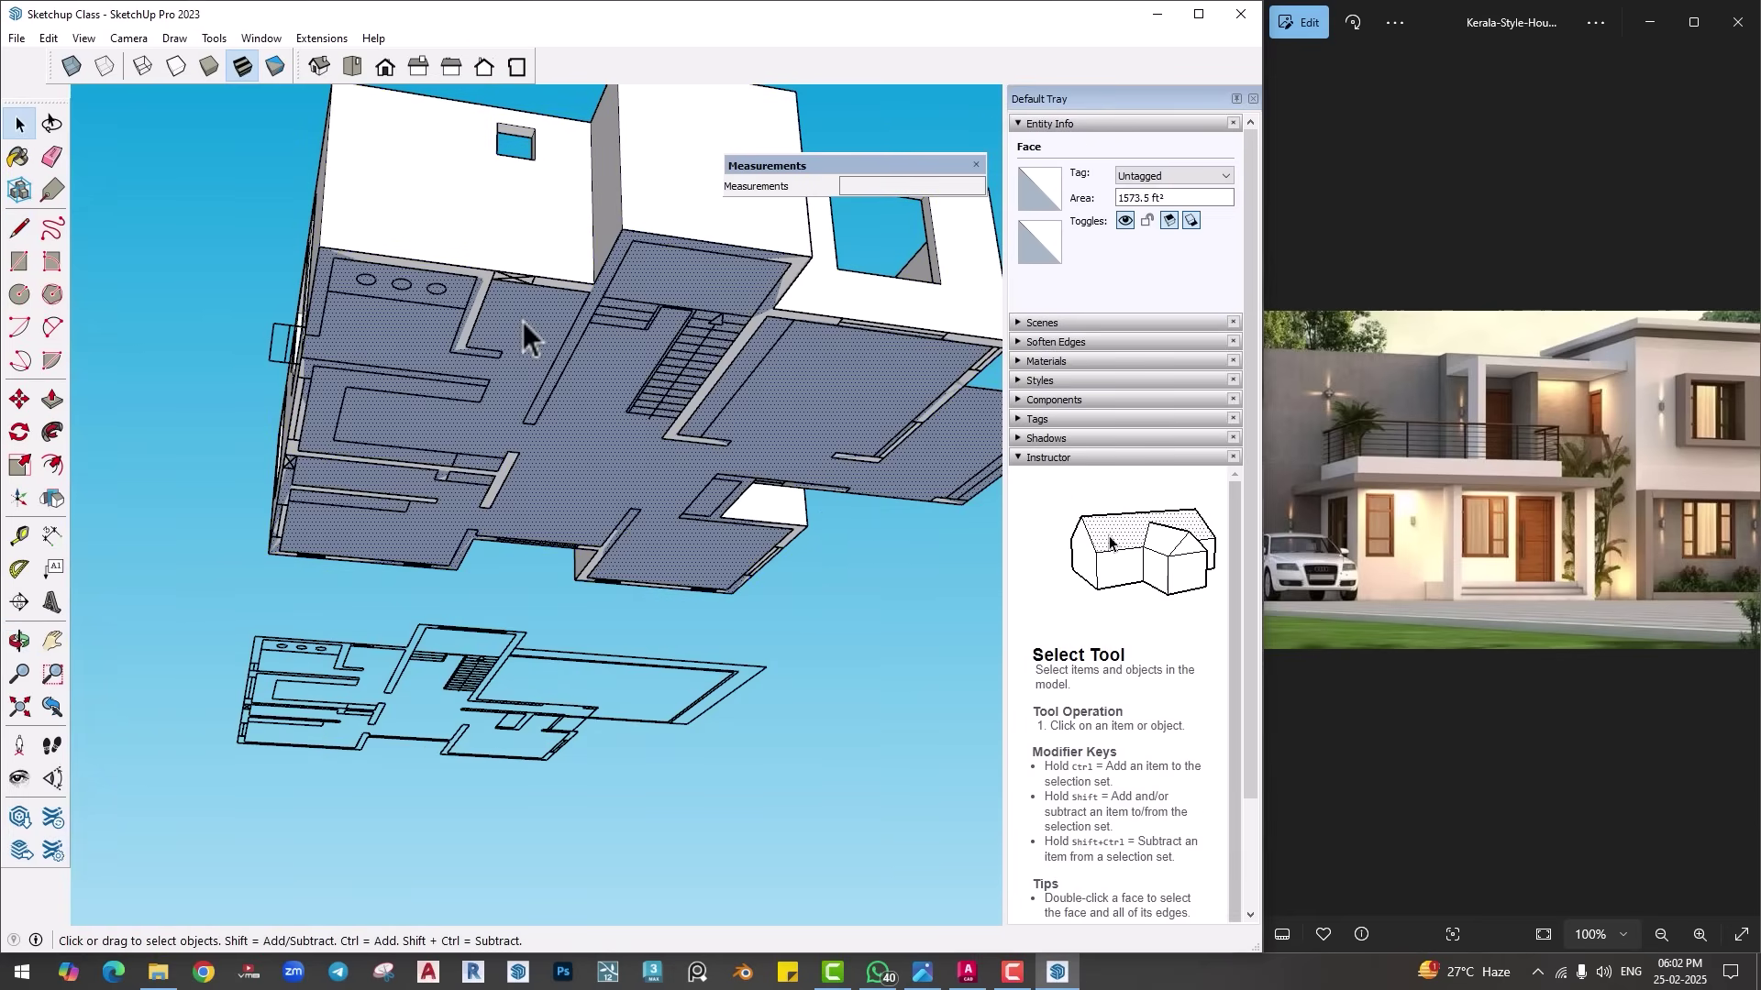
{"action": "key", "text": "p"}
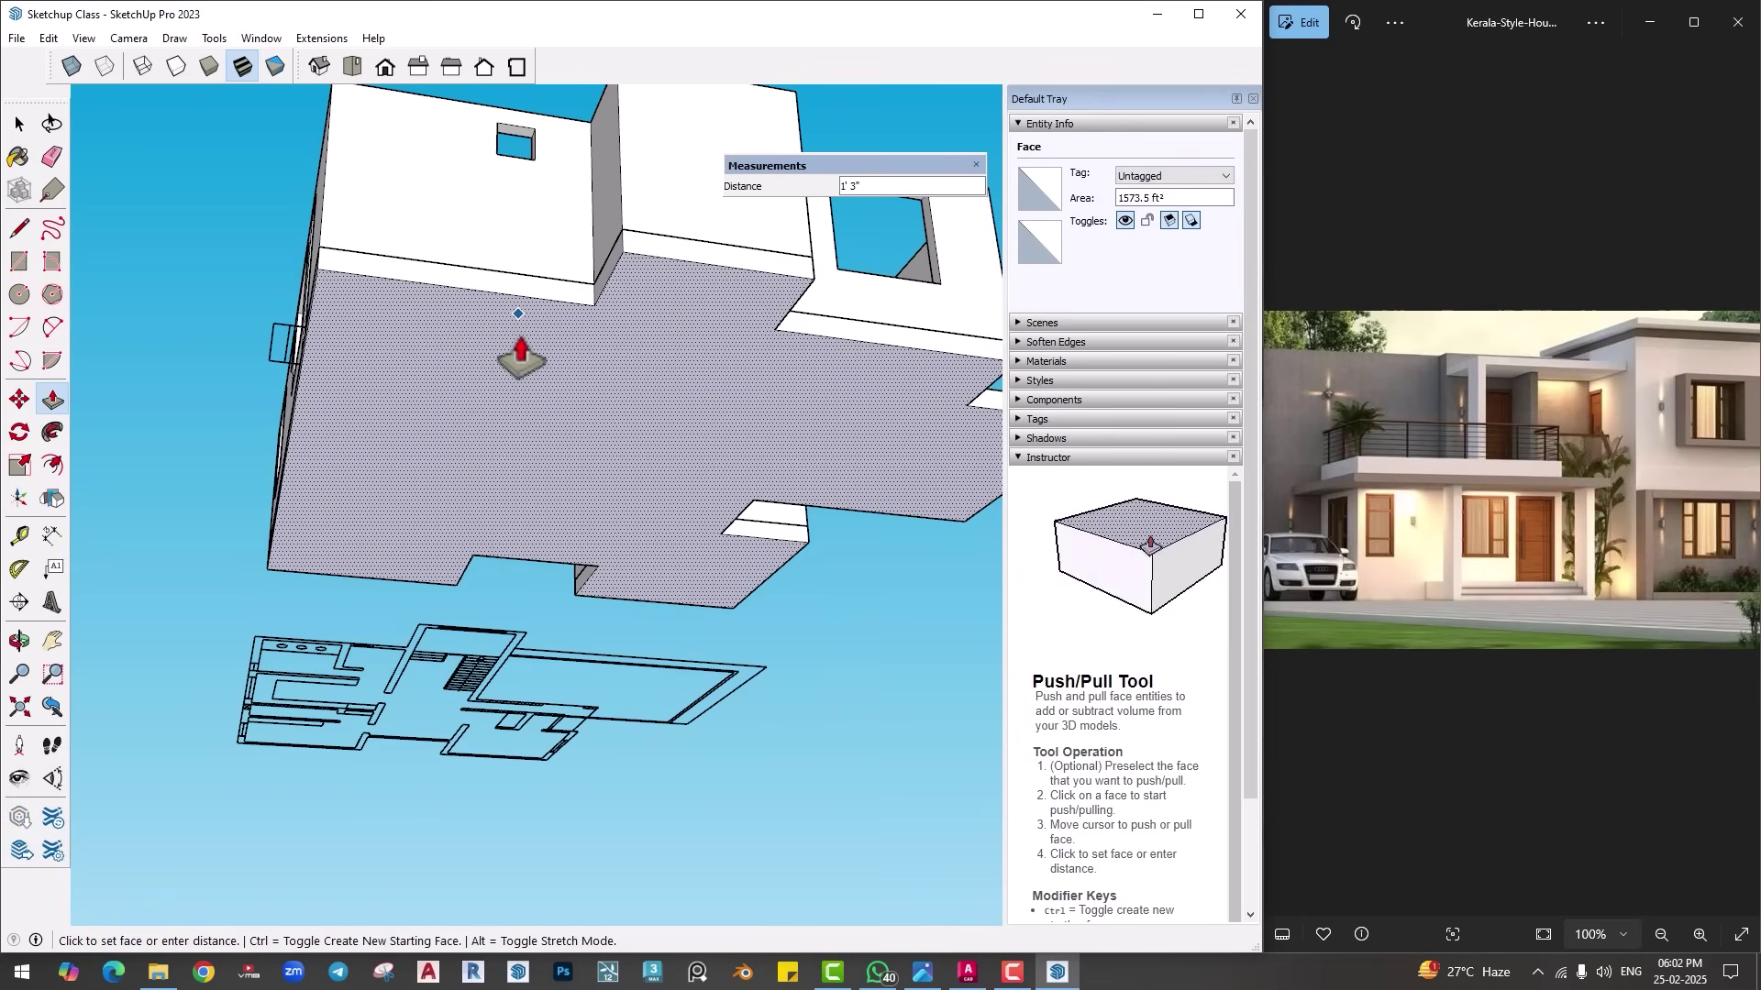
{"action": "type", "text": "6"}
{"action": "key", "text": "Return"}
{"action": "key", "text": "space"}
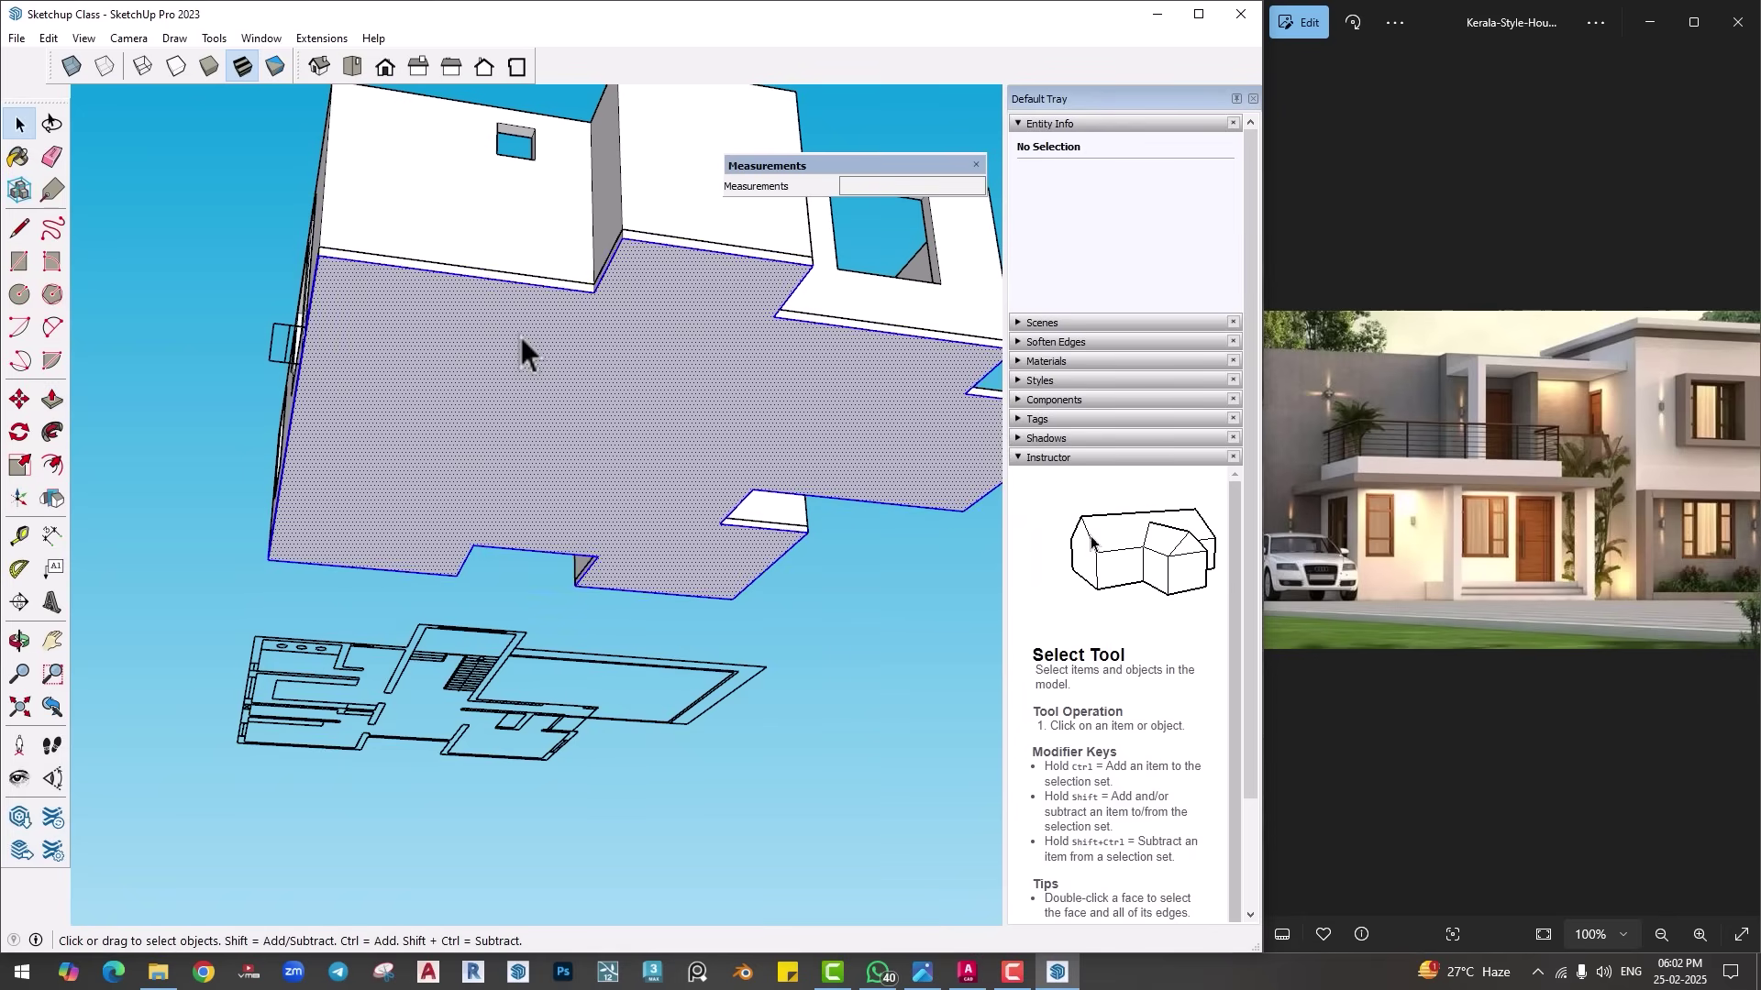
{"action": "right_click", "coordinate": [520, 338]}
{"action": "left_click", "coordinate": [597, 493]}
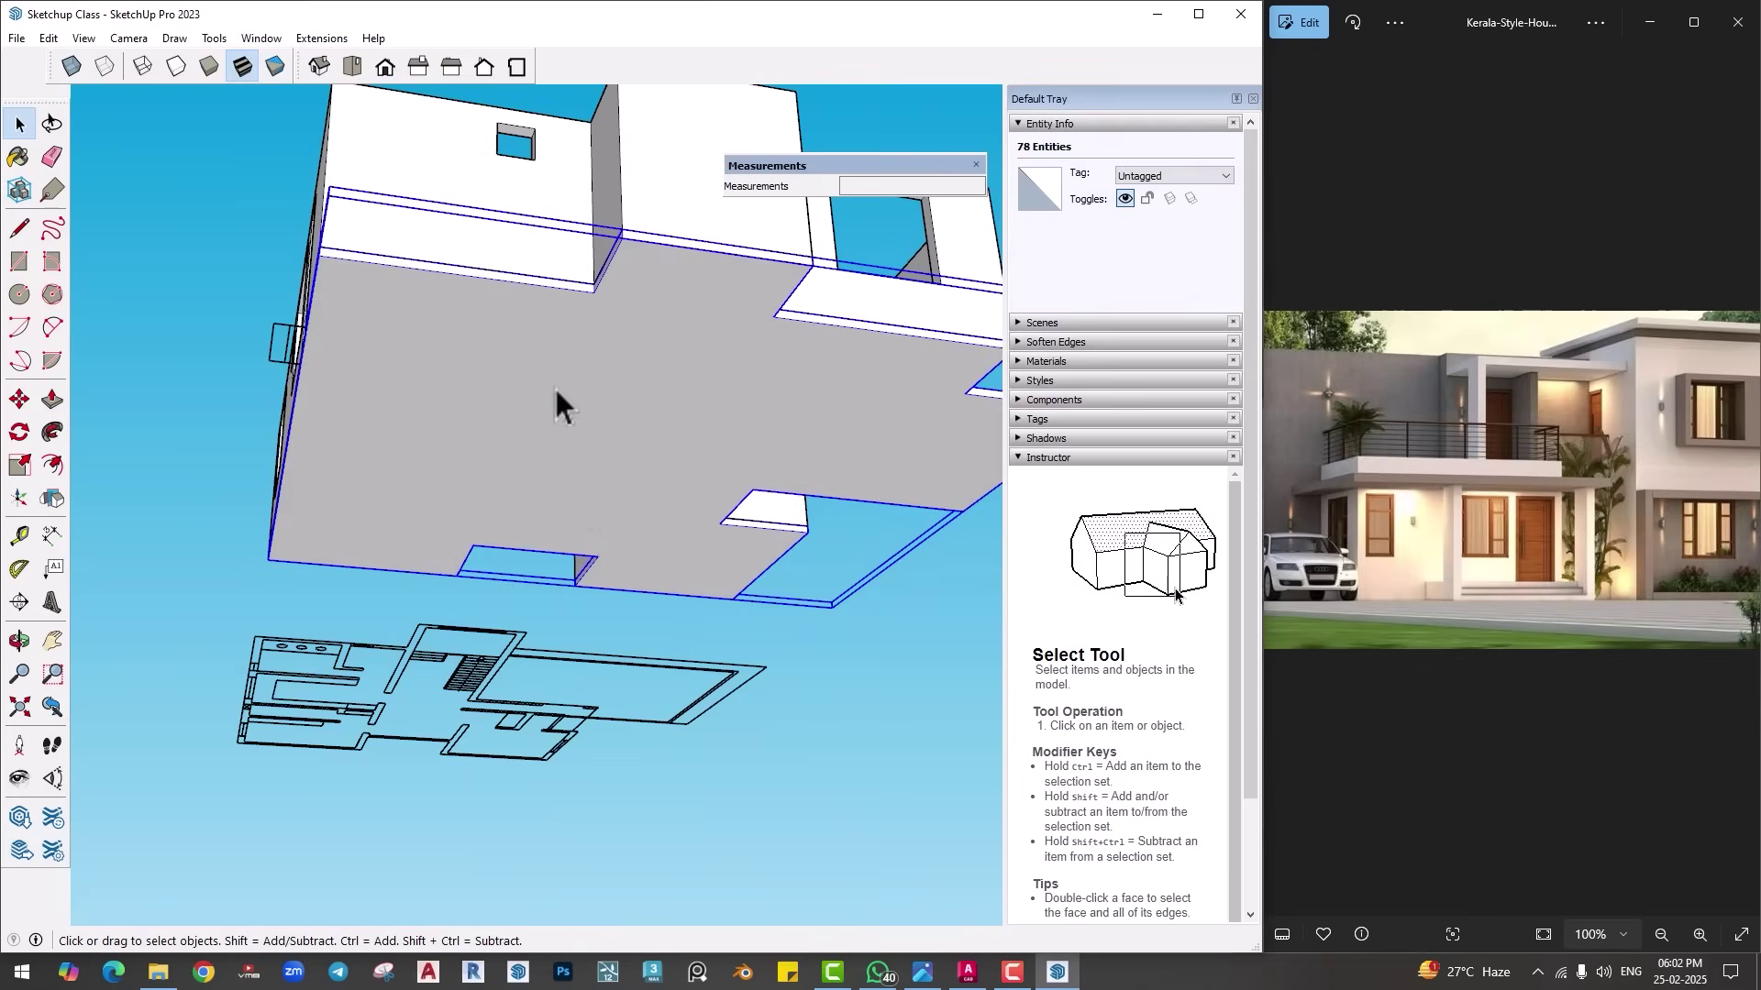
Step: Open the slab group for editing, then undo its grouping and the 6" extrusion
{"action": "mouse_move", "coordinate": [554, 385]}
{"action": "middle_mouse_down"}
{"action": "mouse_move", "coordinate": [291, 571]}
{"action": "mouse_move", "coordinate": [603, 575]}
{"action": "middle_mouse_up"}
{"action": "middle_click_drag", "start_coordinate": [734, 561], "coordinate": [599, 592]}
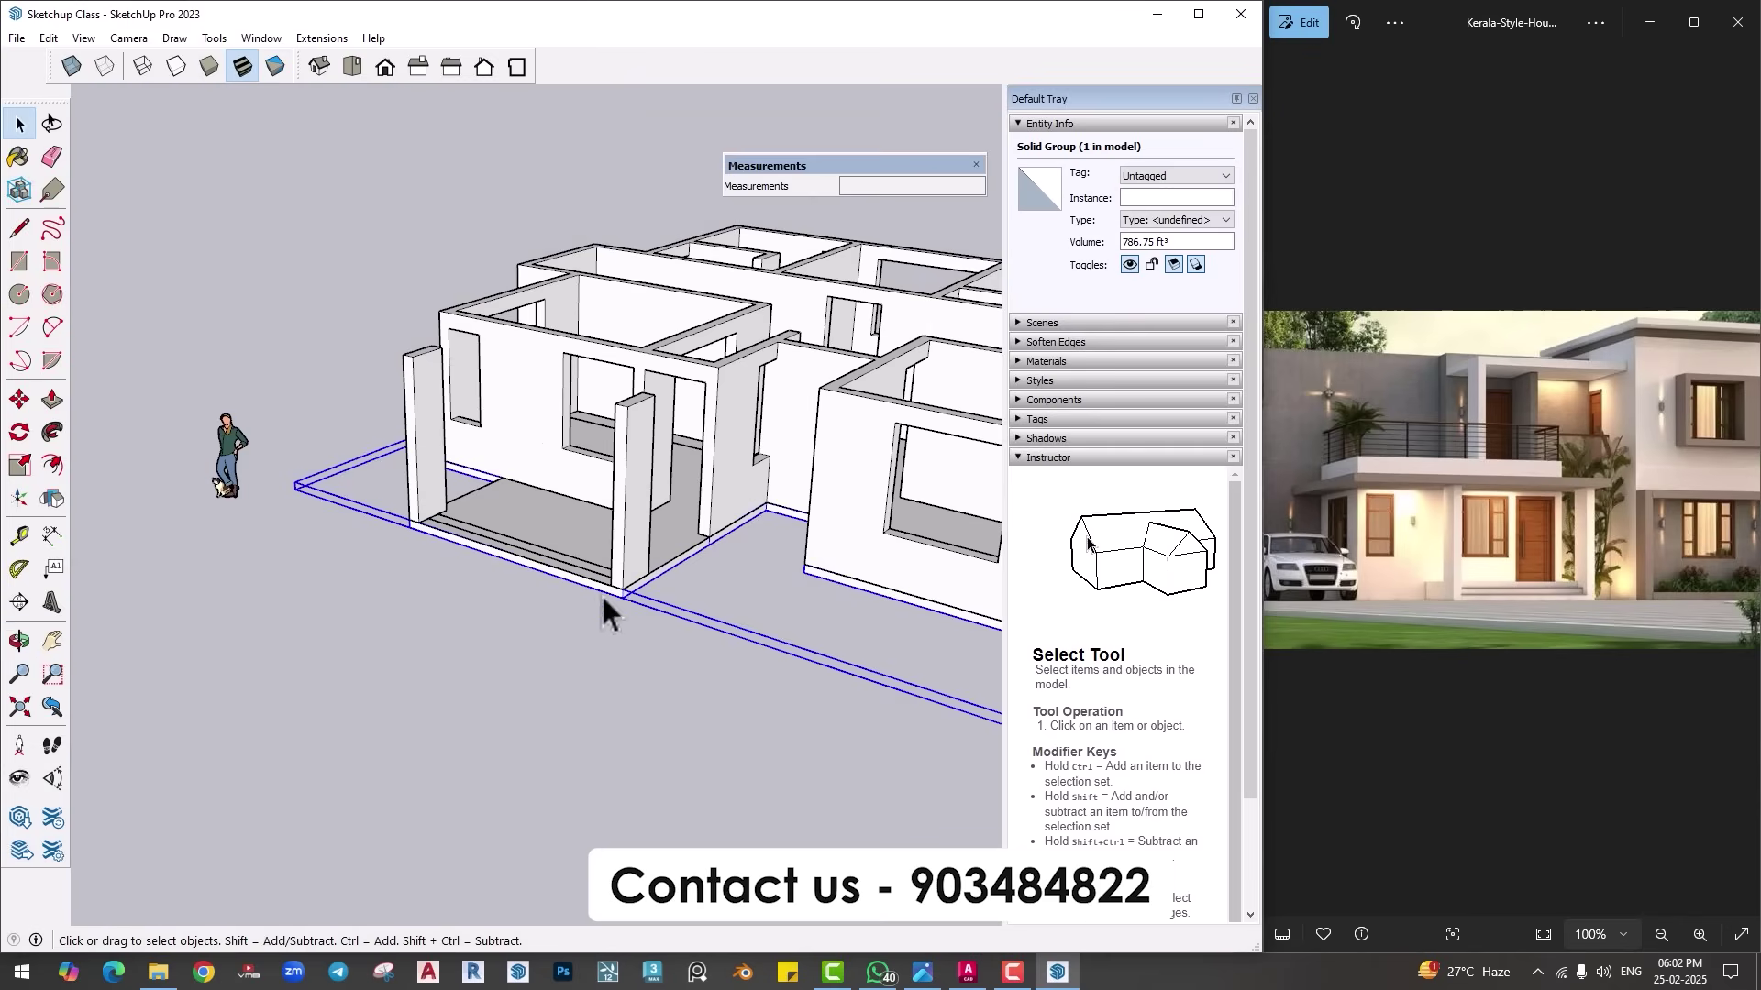
{"action": "mouse_move", "coordinate": [436, 550]}
{"action": "middle_mouse_down"}
{"action": "mouse_move", "coordinate": [501, 570]}
{"action": "mouse_move", "coordinate": [668, 559]}
{"action": "mouse_move", "coordinate": [680, 527]}
{"action": "middle_mouse_up"}
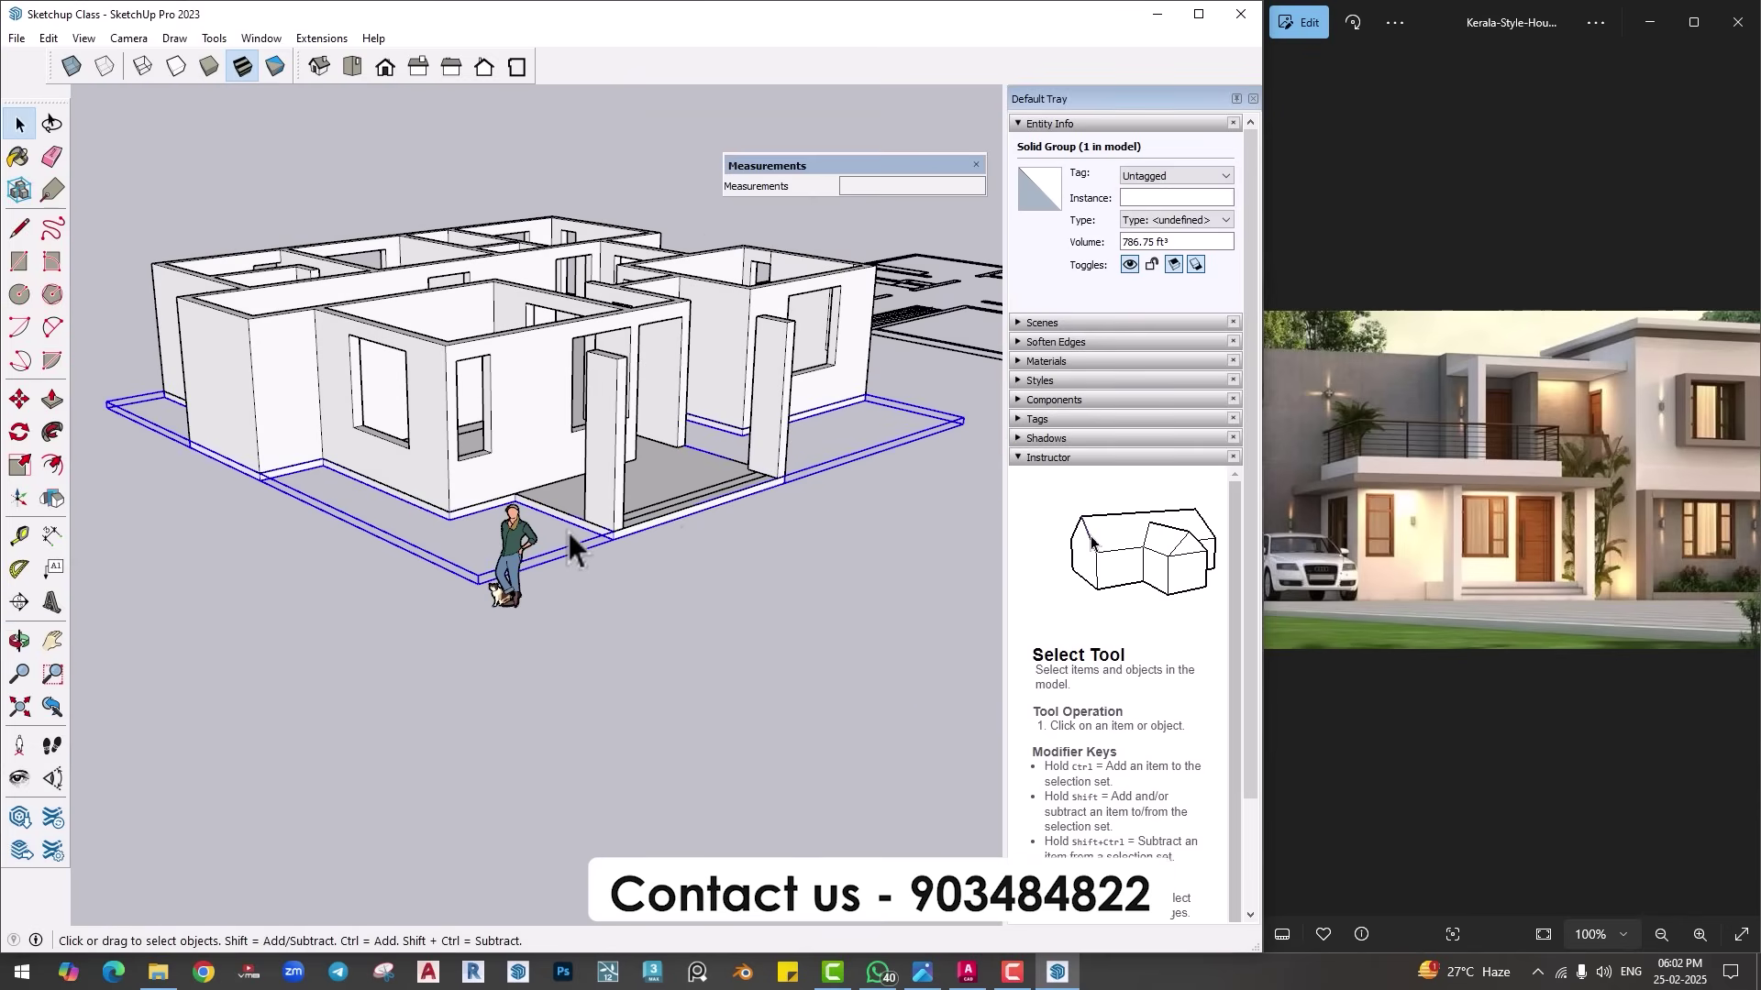
{"action": "mouse_move", "coordinate": [565, 528]}
{"action": "middle_mouse_down", "text": "shift"}
{"action": "mouse_move", "coordinate": [616, 533]}
{"action": "mouse_move", "coordinate": [570, 648]}
{"action": "middle_mouse_up", "text": "shift"}
{"action": "mouse_move", "coordinate": [633, 548]}
{"action": "middle_mouse_down"}
{"action": "mouse_move", "coordinate": [608, 542]}
{"action": "mouse_move", "coordinate": [554, 613]}
{"action": "mouse_move", "coordinate": [556, 491]}
{"action": "middle_mouse_up"}
{"action": "double_click", "coordinate": [546, 476]}
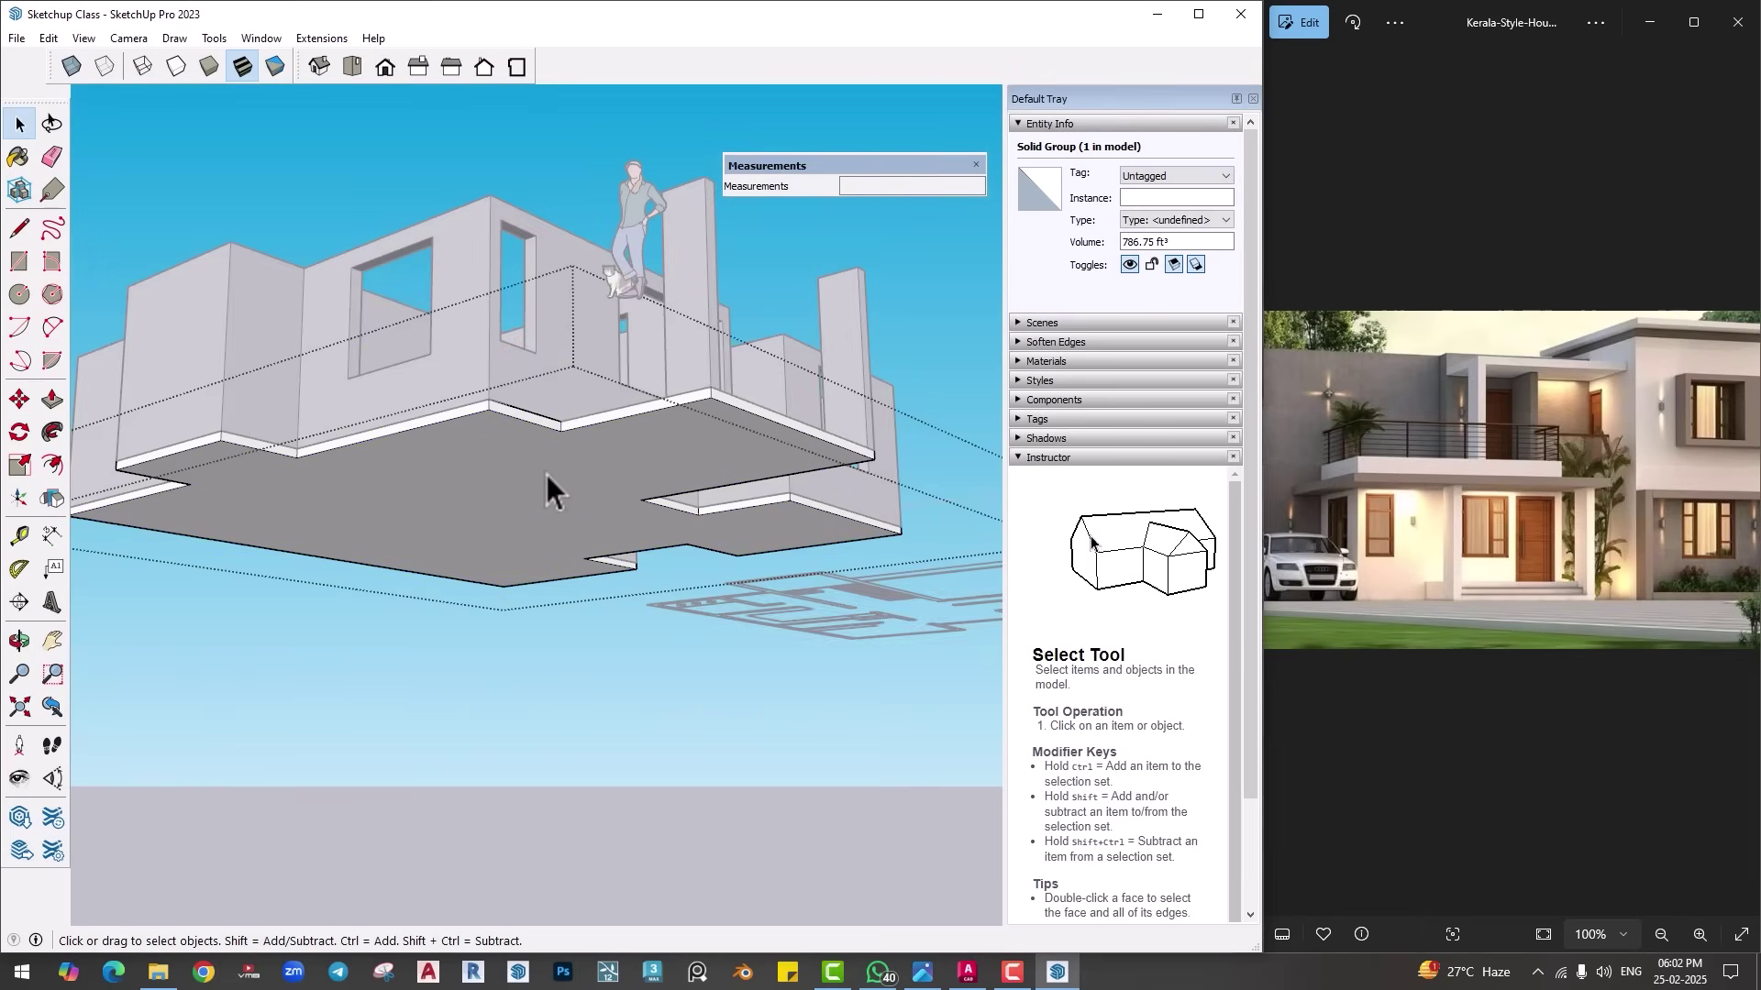
{"action": "key", "text": "p"}
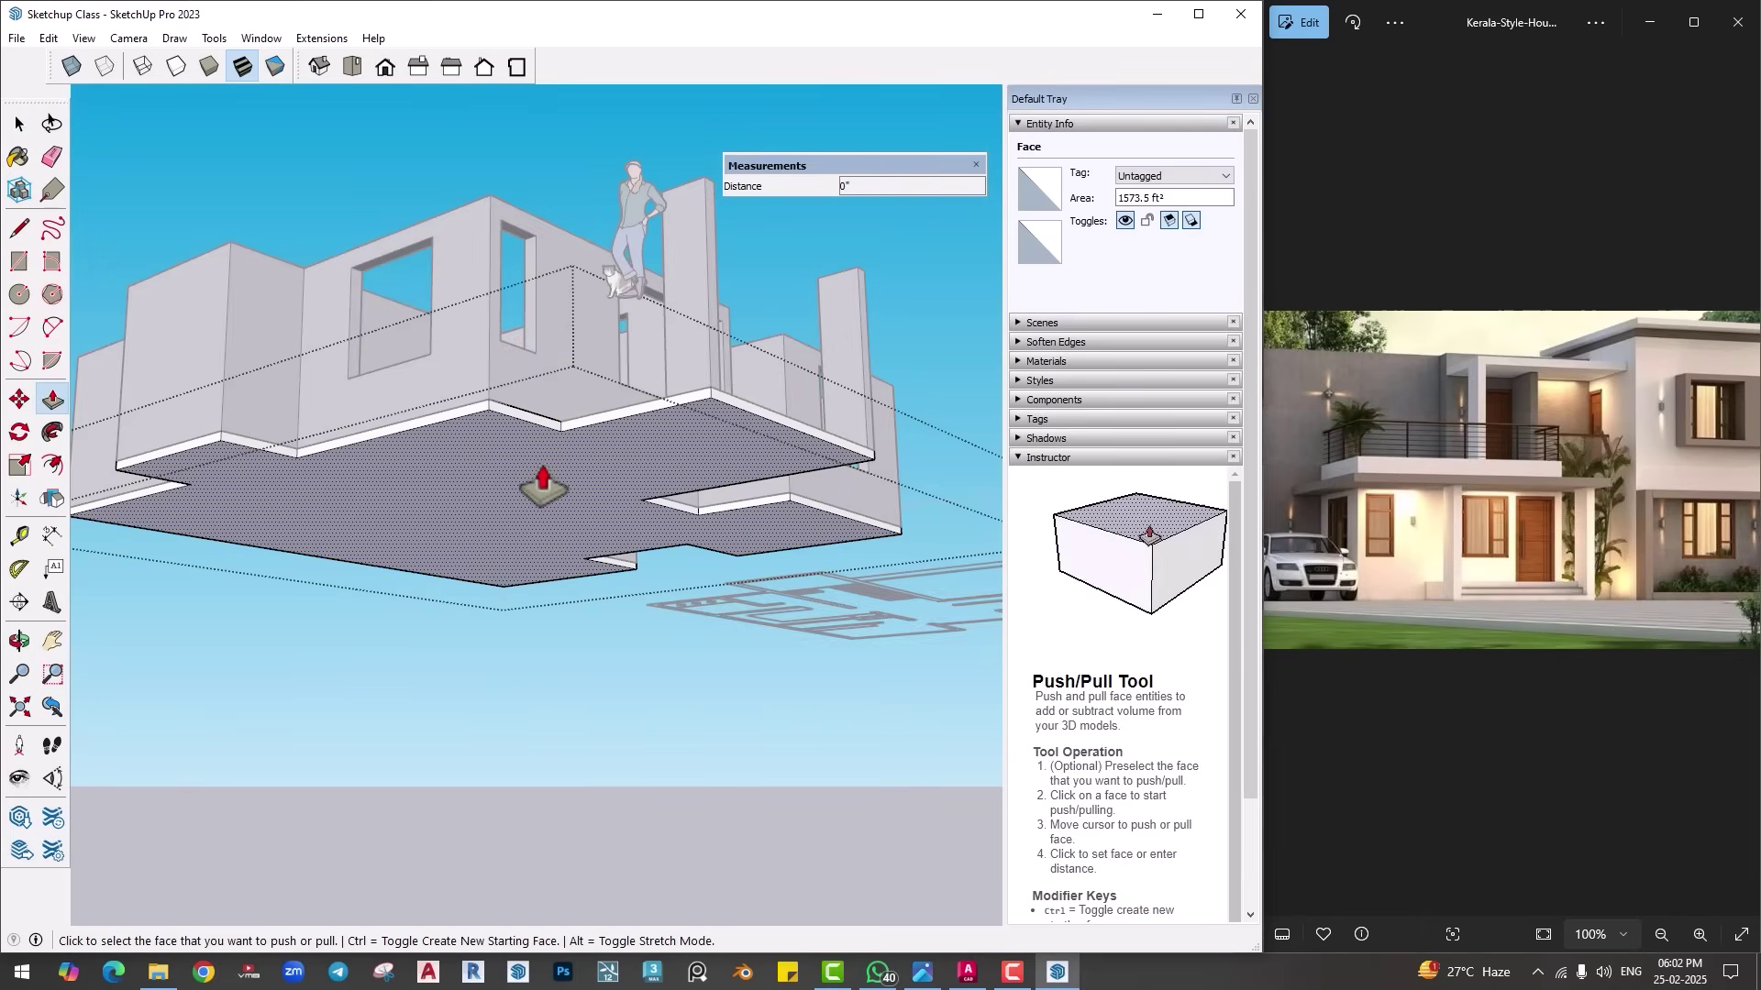
{"action": "key", "text": "Escape"}
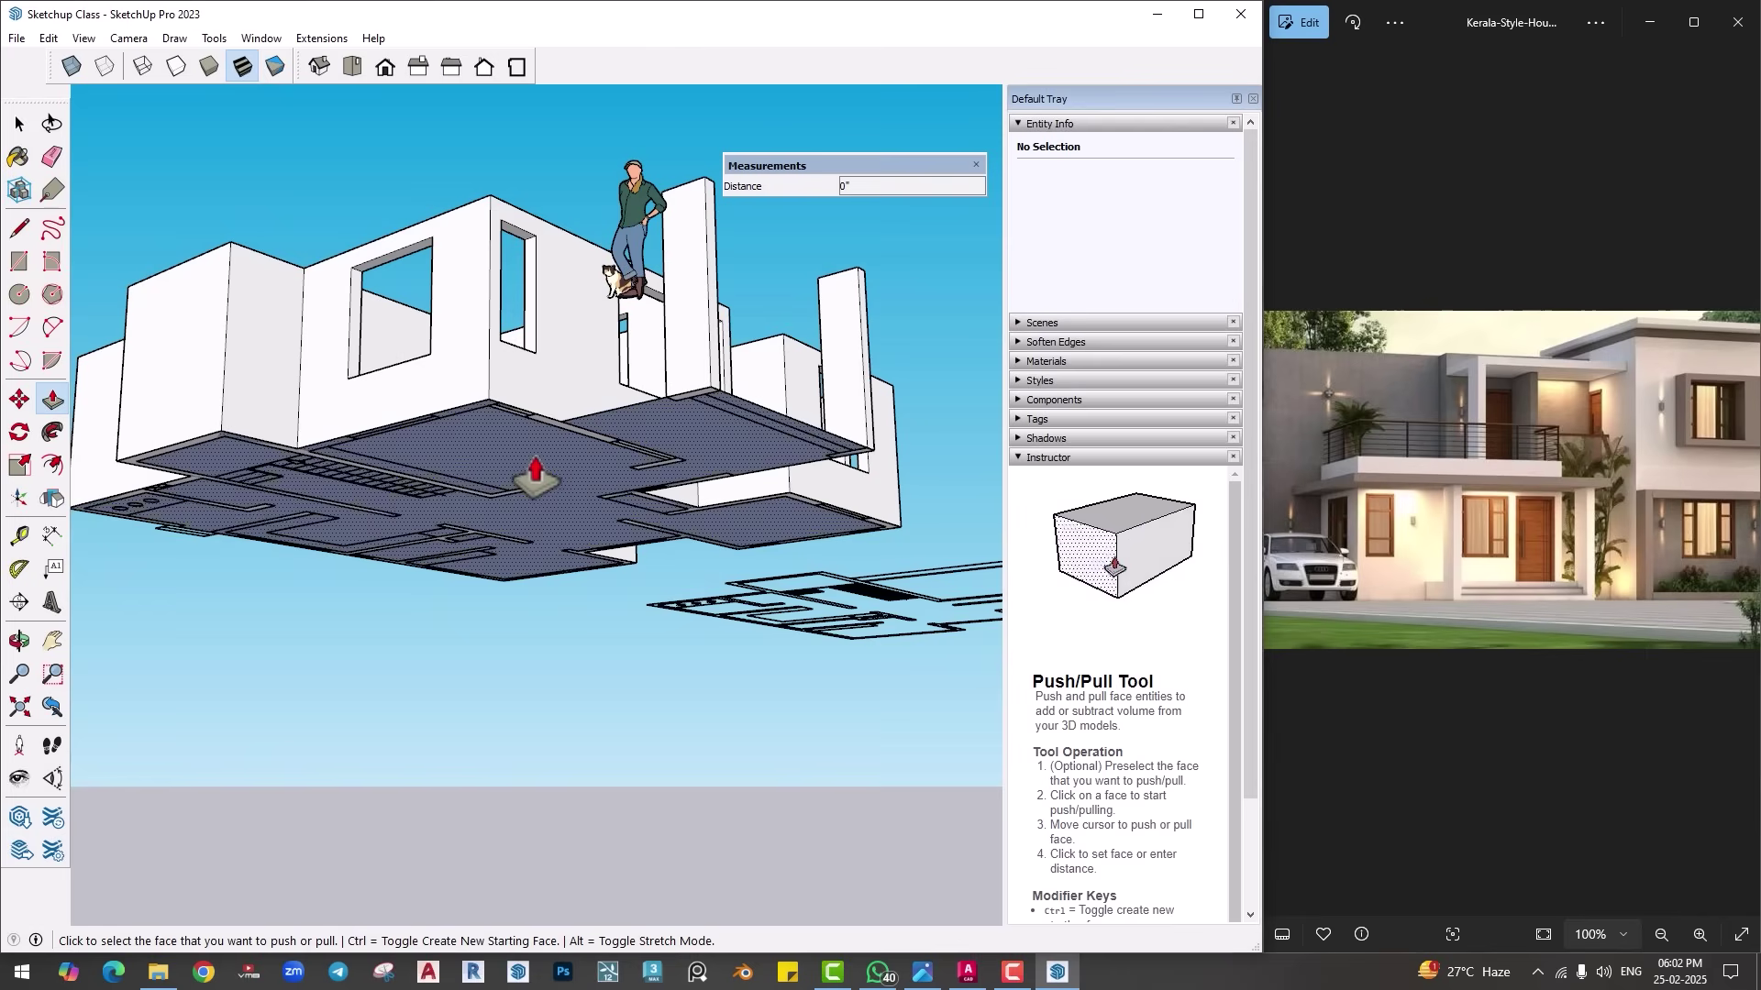
Step: Push/Pull the floor face 3' downward to form the plinth beneath the walls and porch
{"action": "left_click", "coordinate": [536, 474]}
{"action": "type", "text": "3"}
{"action": "key", "text": "Return"}
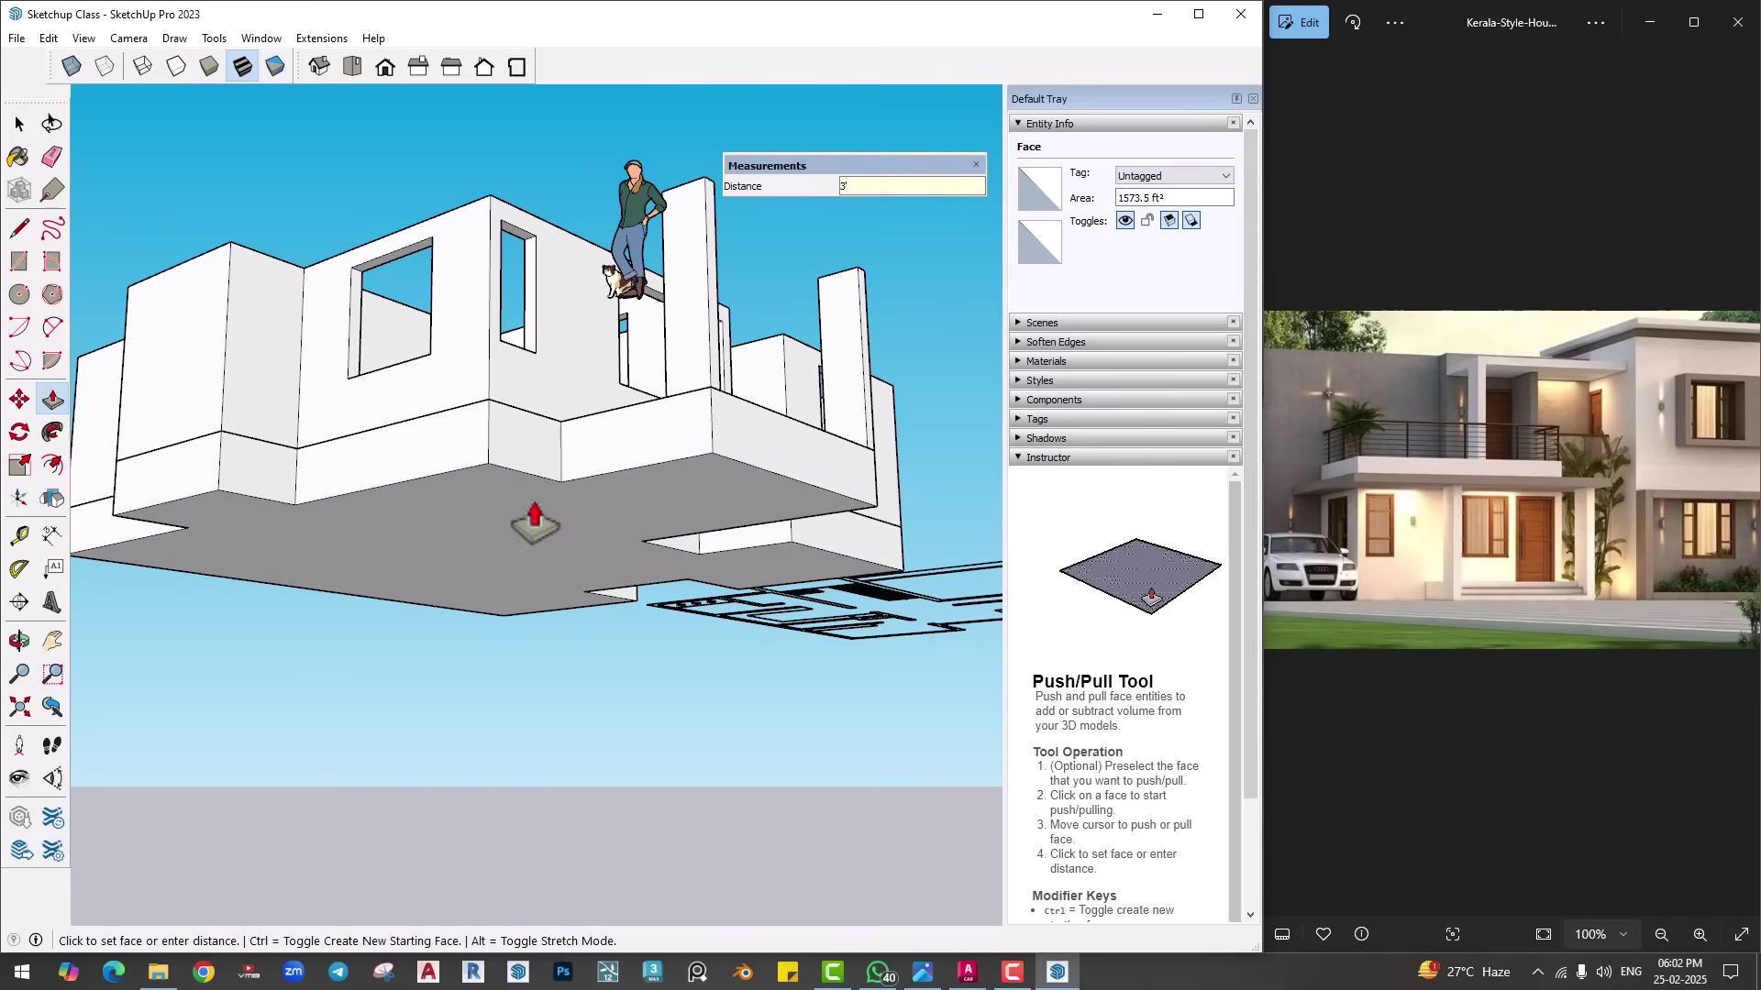
{"action": "key", "text": "space"}
{"action": "mouse_move", "coordinate": [551, 646]}
{"action": "middle_mouse_down"}
{"action": "mouse_move", "coordinate": [593, 594]}
{"action": "mouse_move", "coordinate": [554, 628]}
{"action": "middle_mouse_up"}
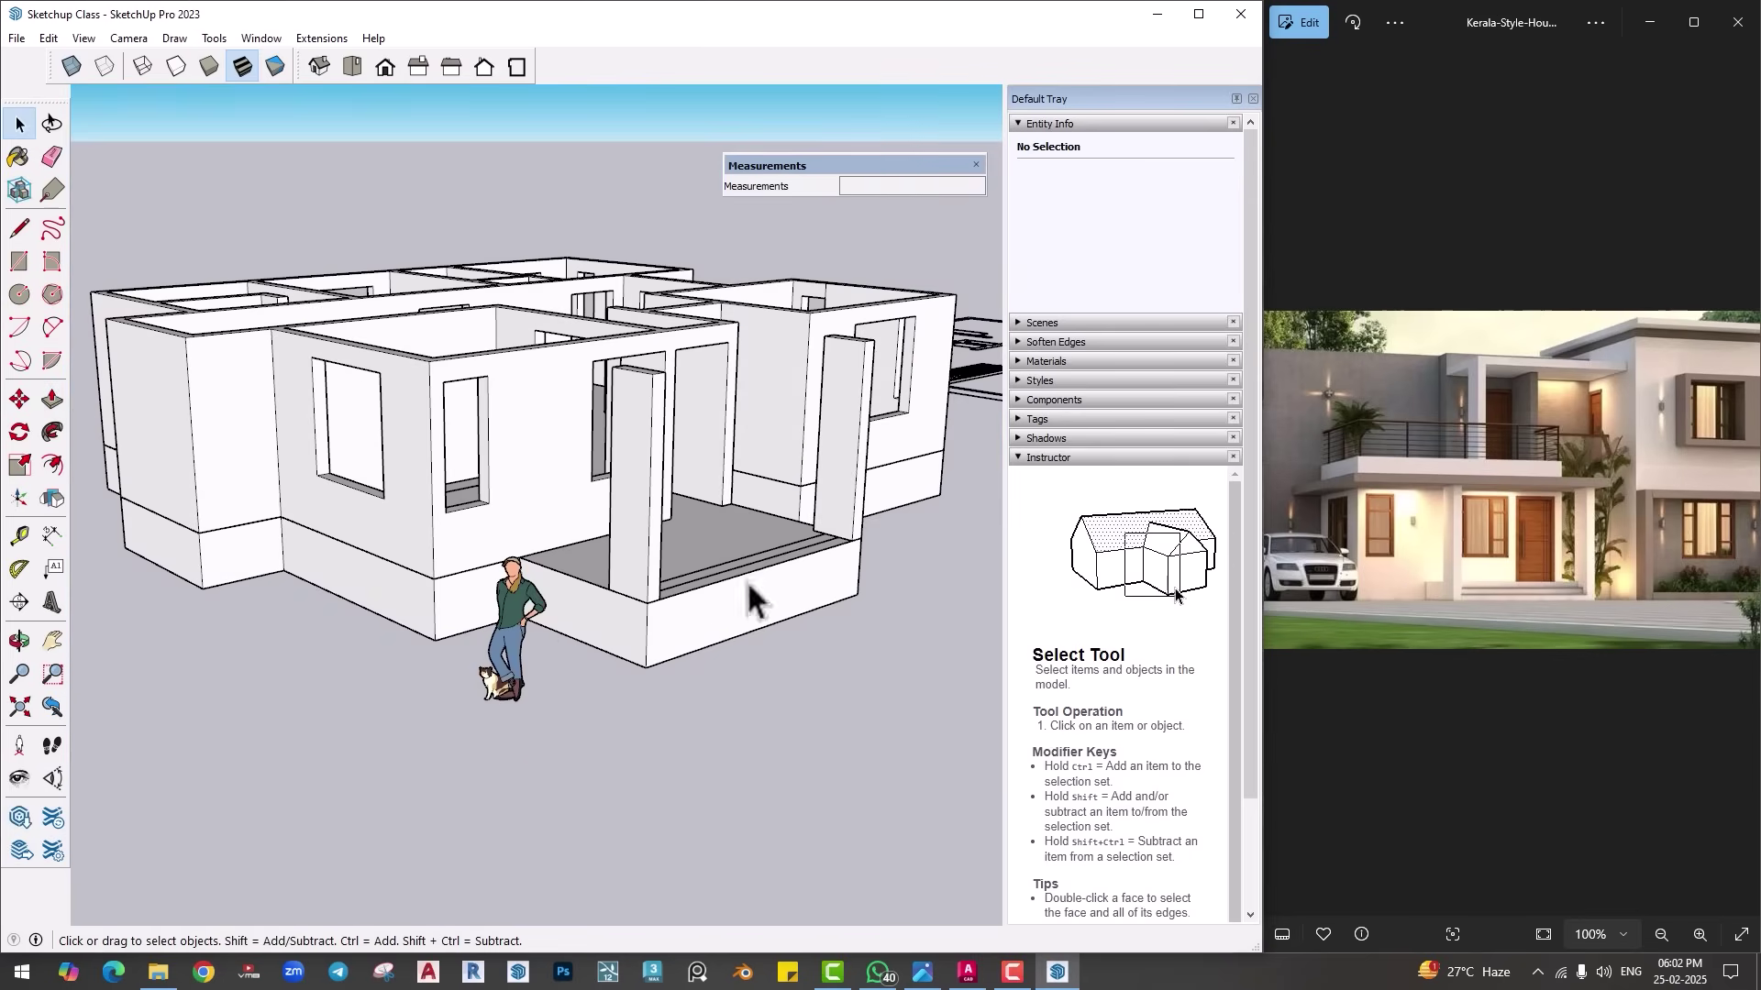
{"action": "scroll", "coordinate": [452, 596], "scroll_direction": "up", "scroll_amount": 2}
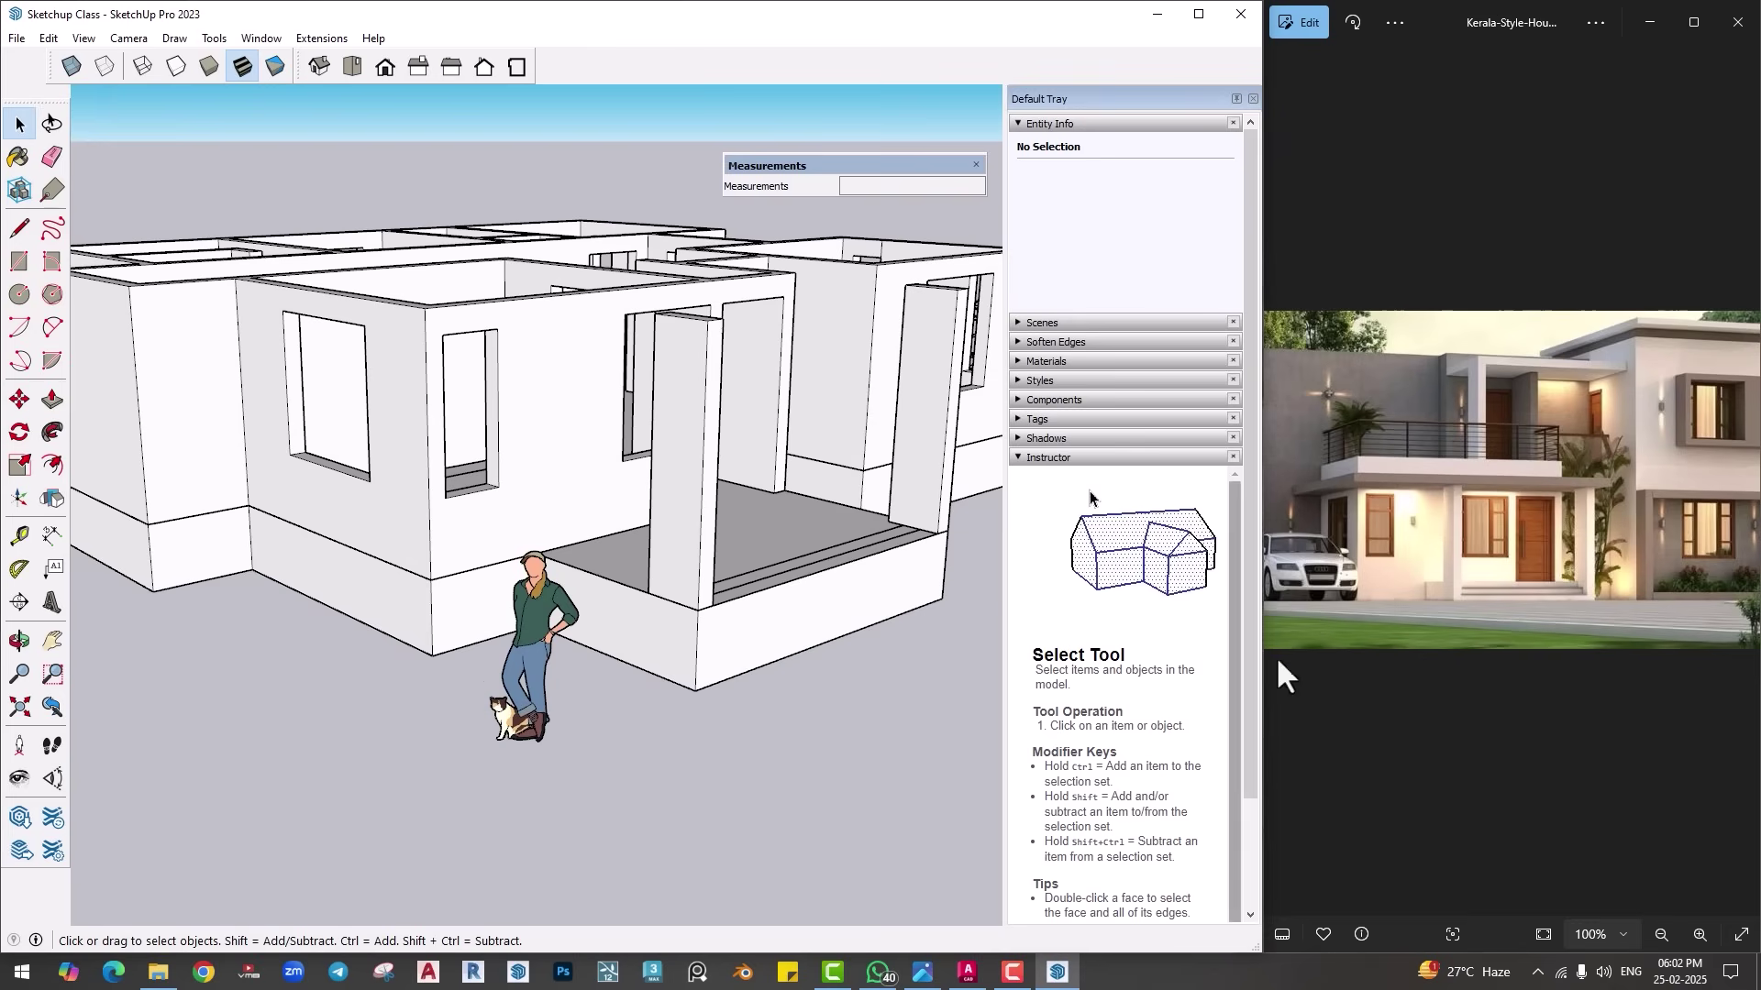
{"action": "middle_click_drag", "start_coordinate": [585, 597], "coordinate": [375, 476]}
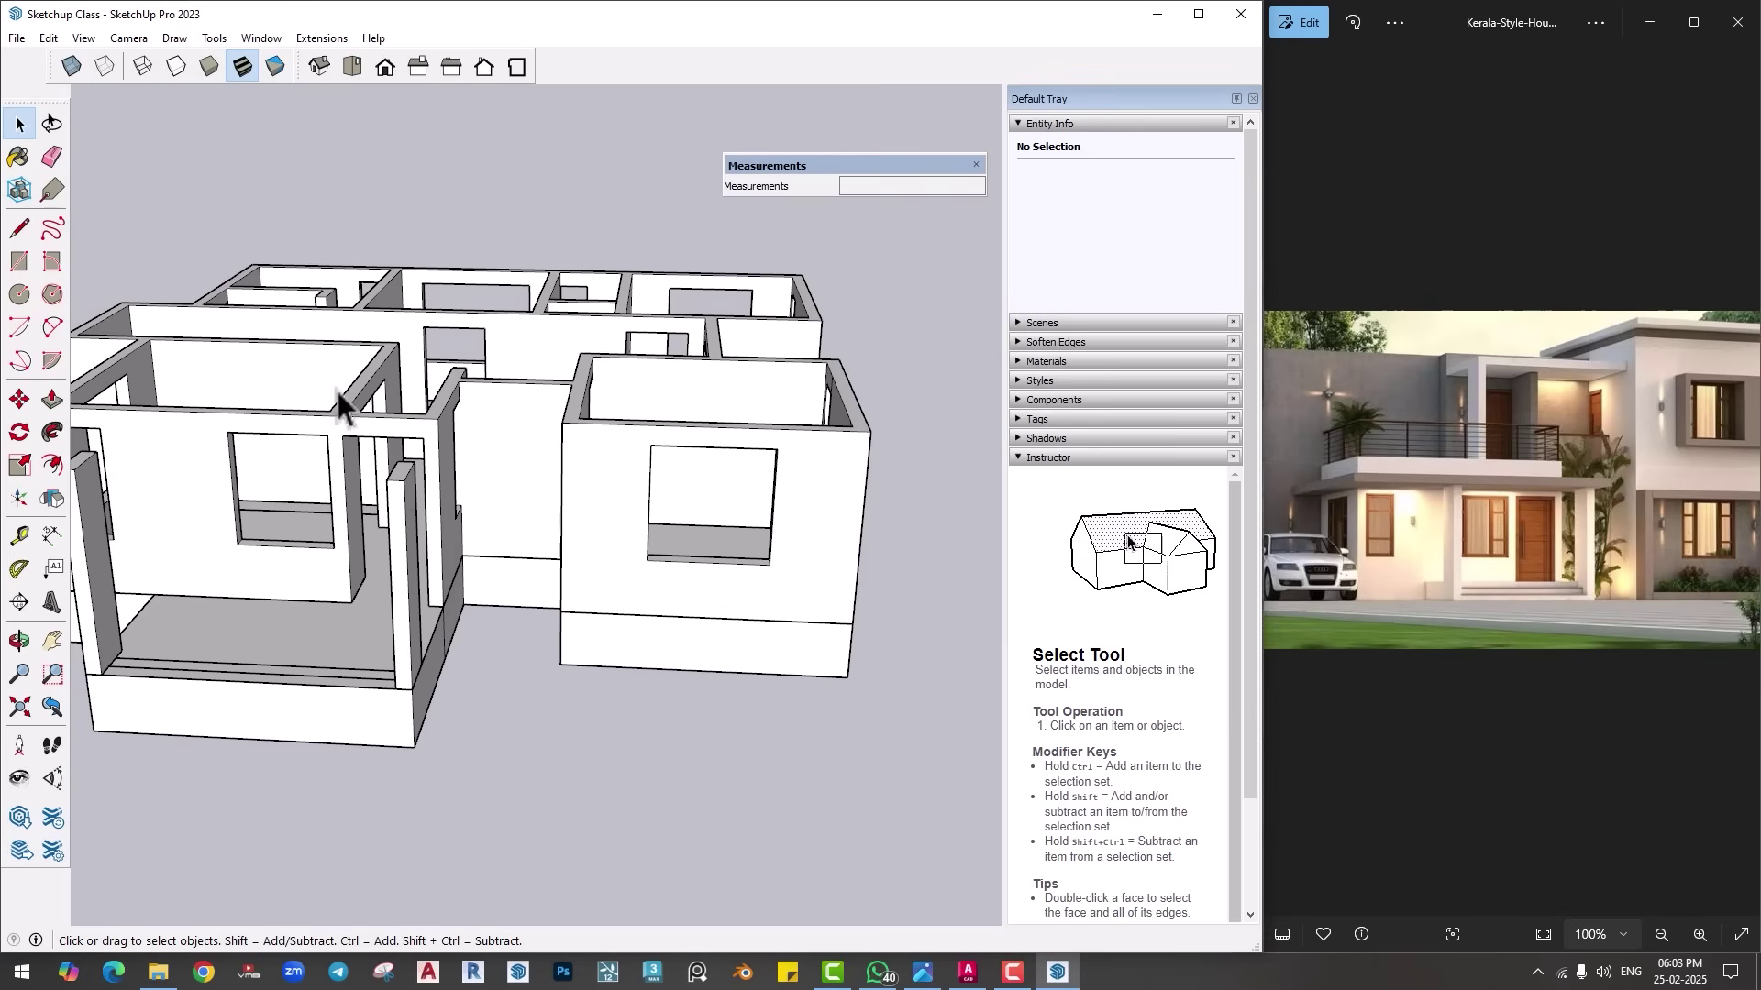
Step: Examine the plinth's side faces around the house and how they meet the walls above
{"action": "middle_click_drag", "start_coordinate": [337, 390], "coordinate": [332, 466]}
{"action": "left_click", "coordinate": [332, 466]}
{"action": "middle_click_drag", "start_coordinate": [316, 546], "coordinate": [464, 670]}
{"action": "scroll", "coordinate": [373, 617], "scroll_direction": "up", "scroll_amount": 3}
{"action": "left_click", "coordinate": [208, 648]}
{"action": "triple_click", "coordinate": [362, 648]}
{"action": "left_click", "coordinate": [346, 541]}
{"action": "left_click", "coordinate": [345, 628]}
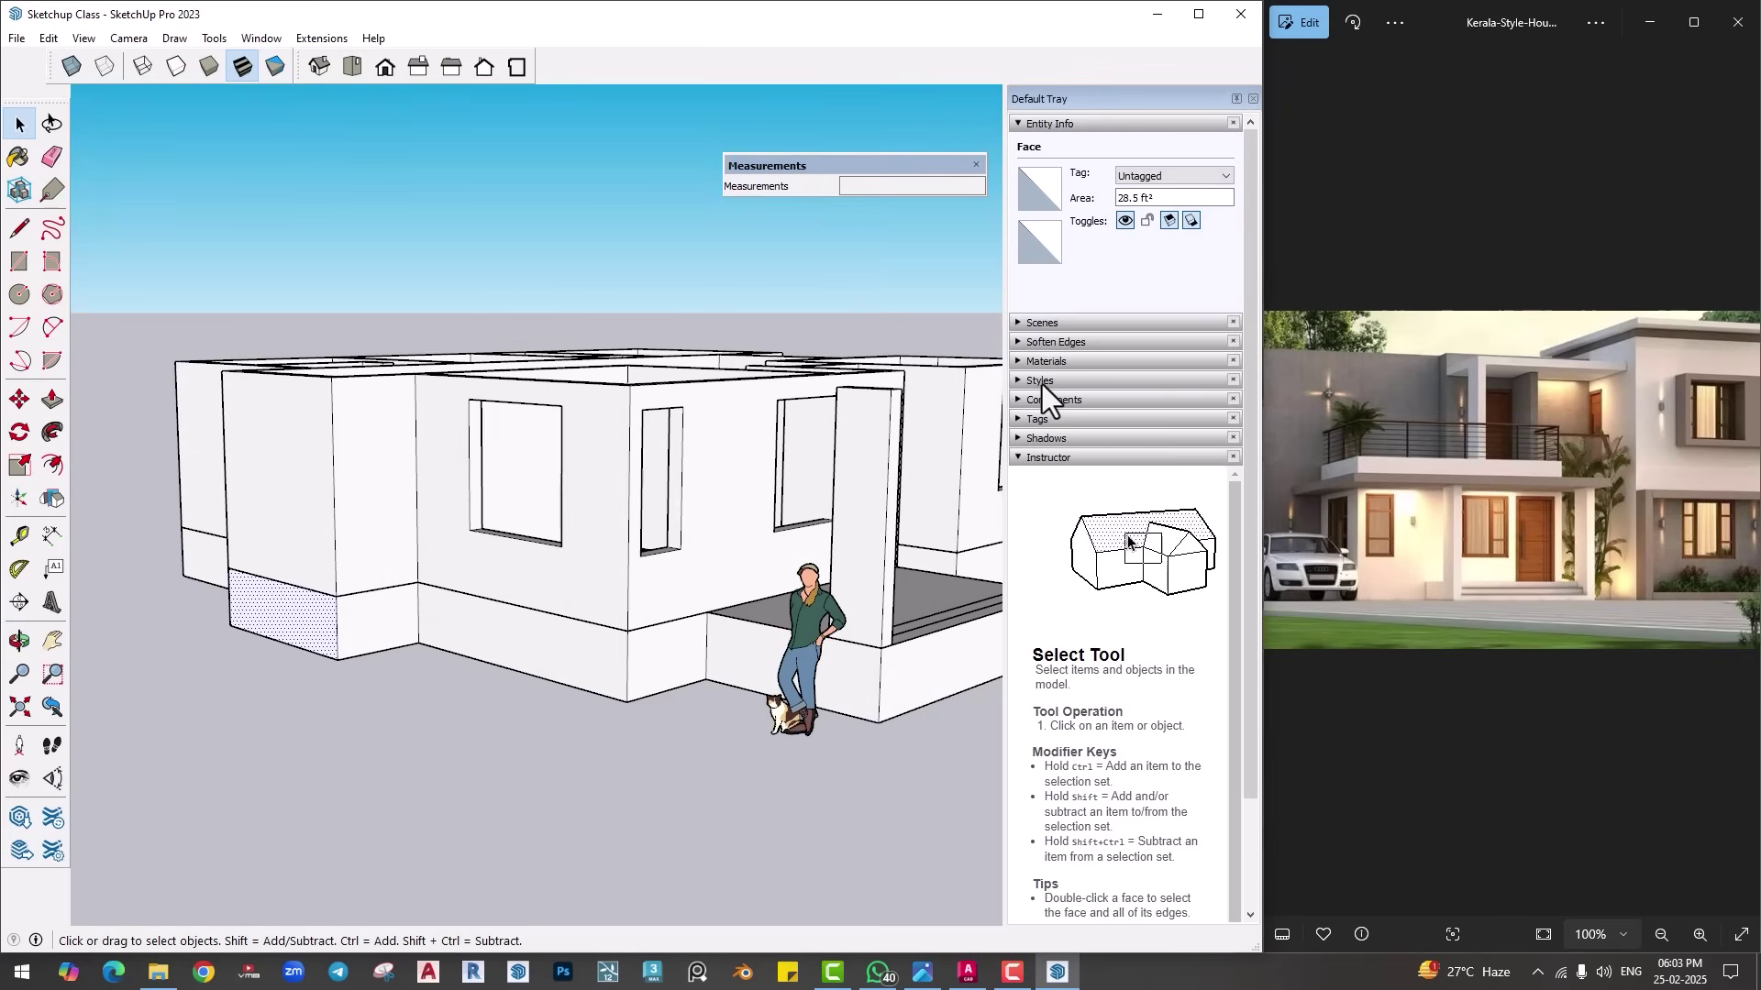
Step: Turn off Edges and Profiles in the style's edge settings, view the house without lines, and turn both back on
{"action": "left_click", "coordinate": [1041, 382]}
{"action": "left_click", "coordinate": [1065, 474]}
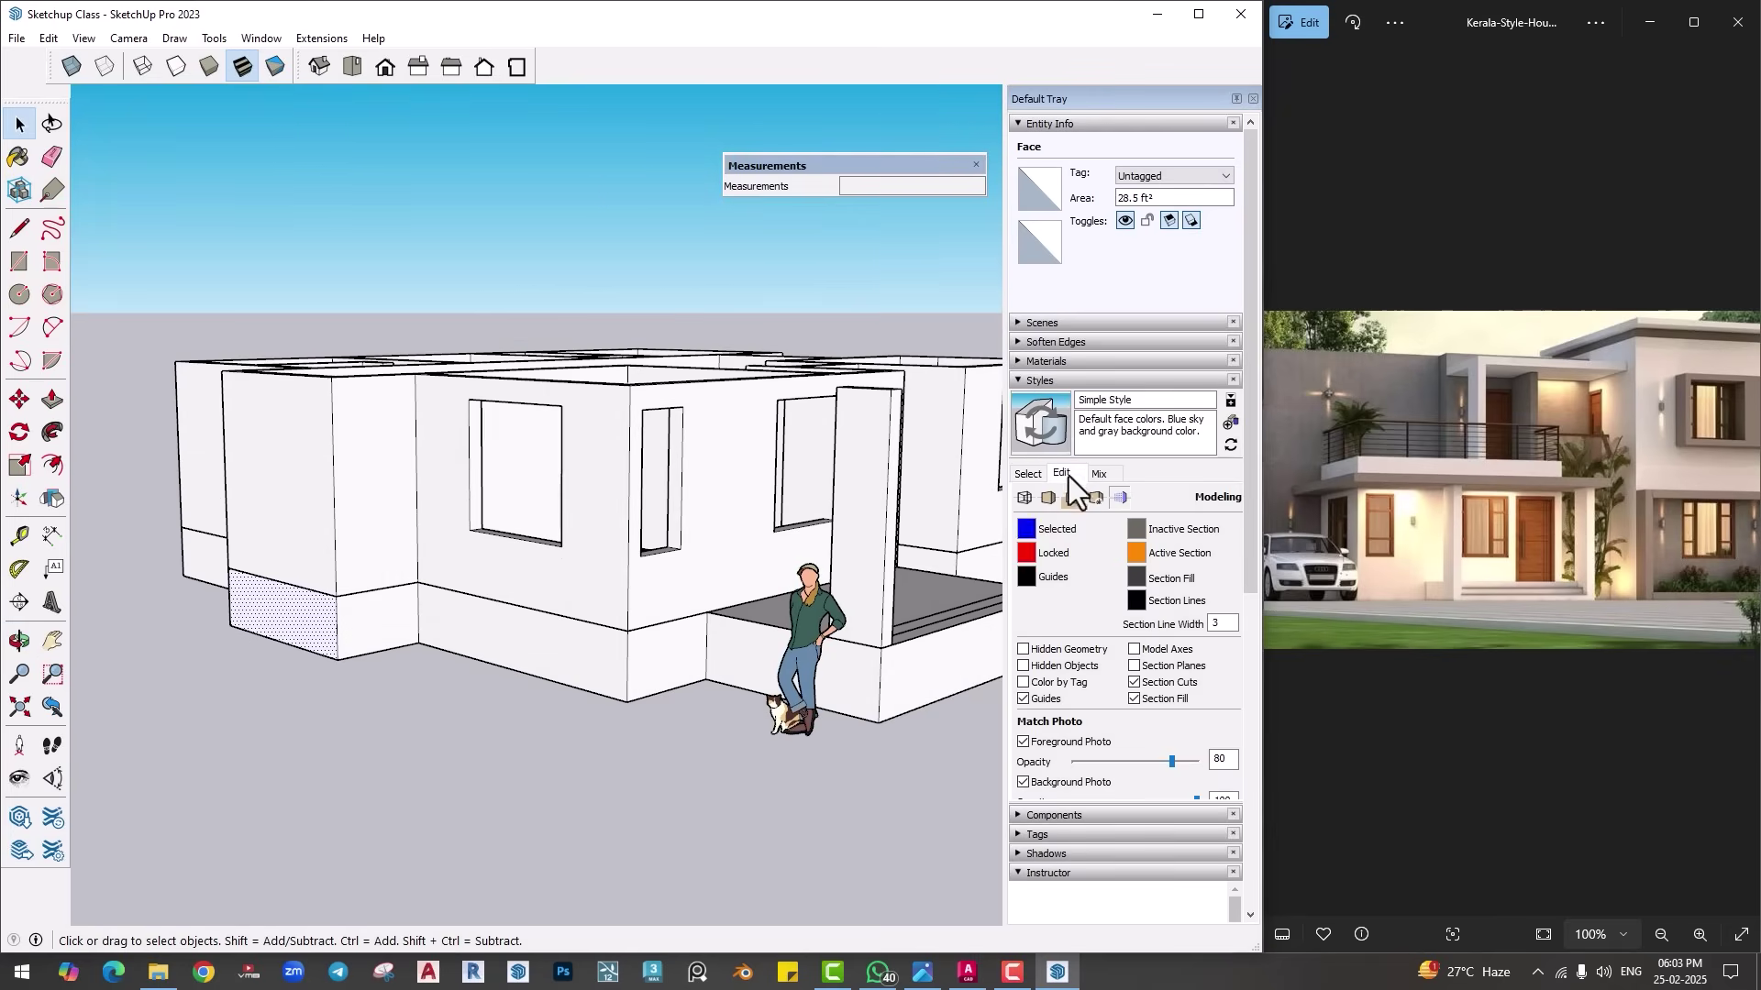
{"action": "left_click", "coordinate": [1025, 498]}
{"action": "left_click", "coordinate": [1027, 528]}
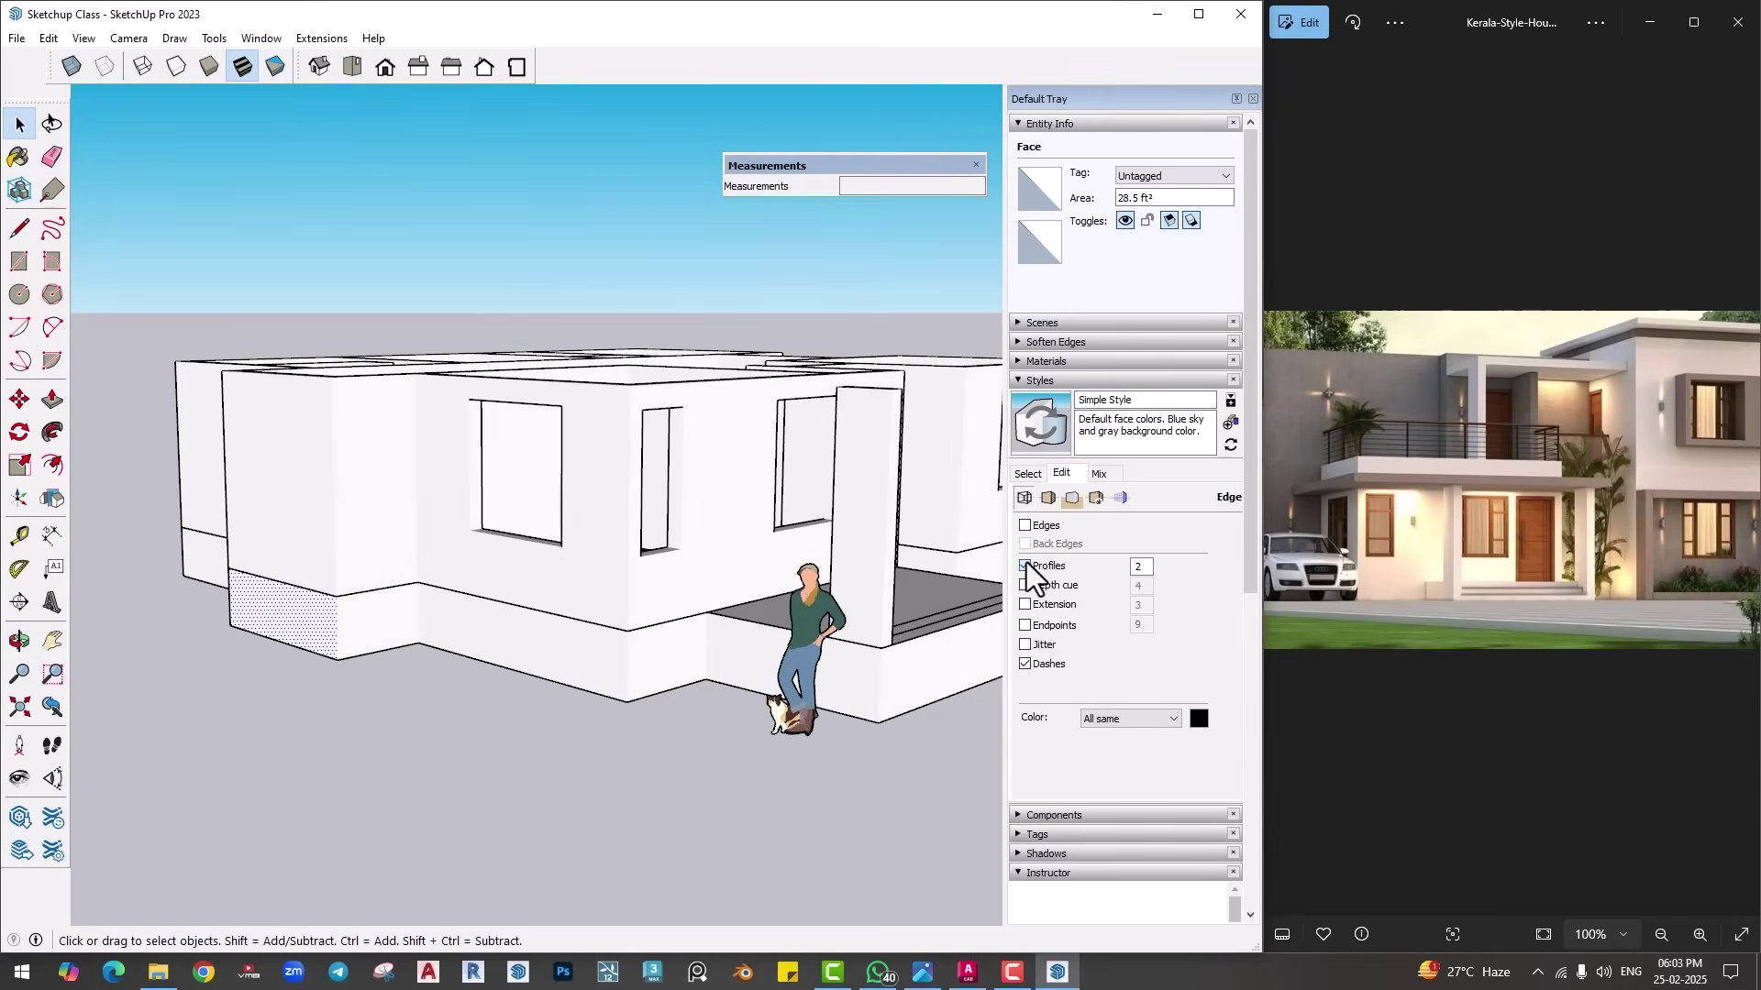
{"action": "left_click", "coordinate": [1027, 564]}
{"action": "left_click", "coordinate": [403, 683]}
{"action": "middle_click_drag", "start_coordinate": [404, 683], "coordinate": [568, 697]}
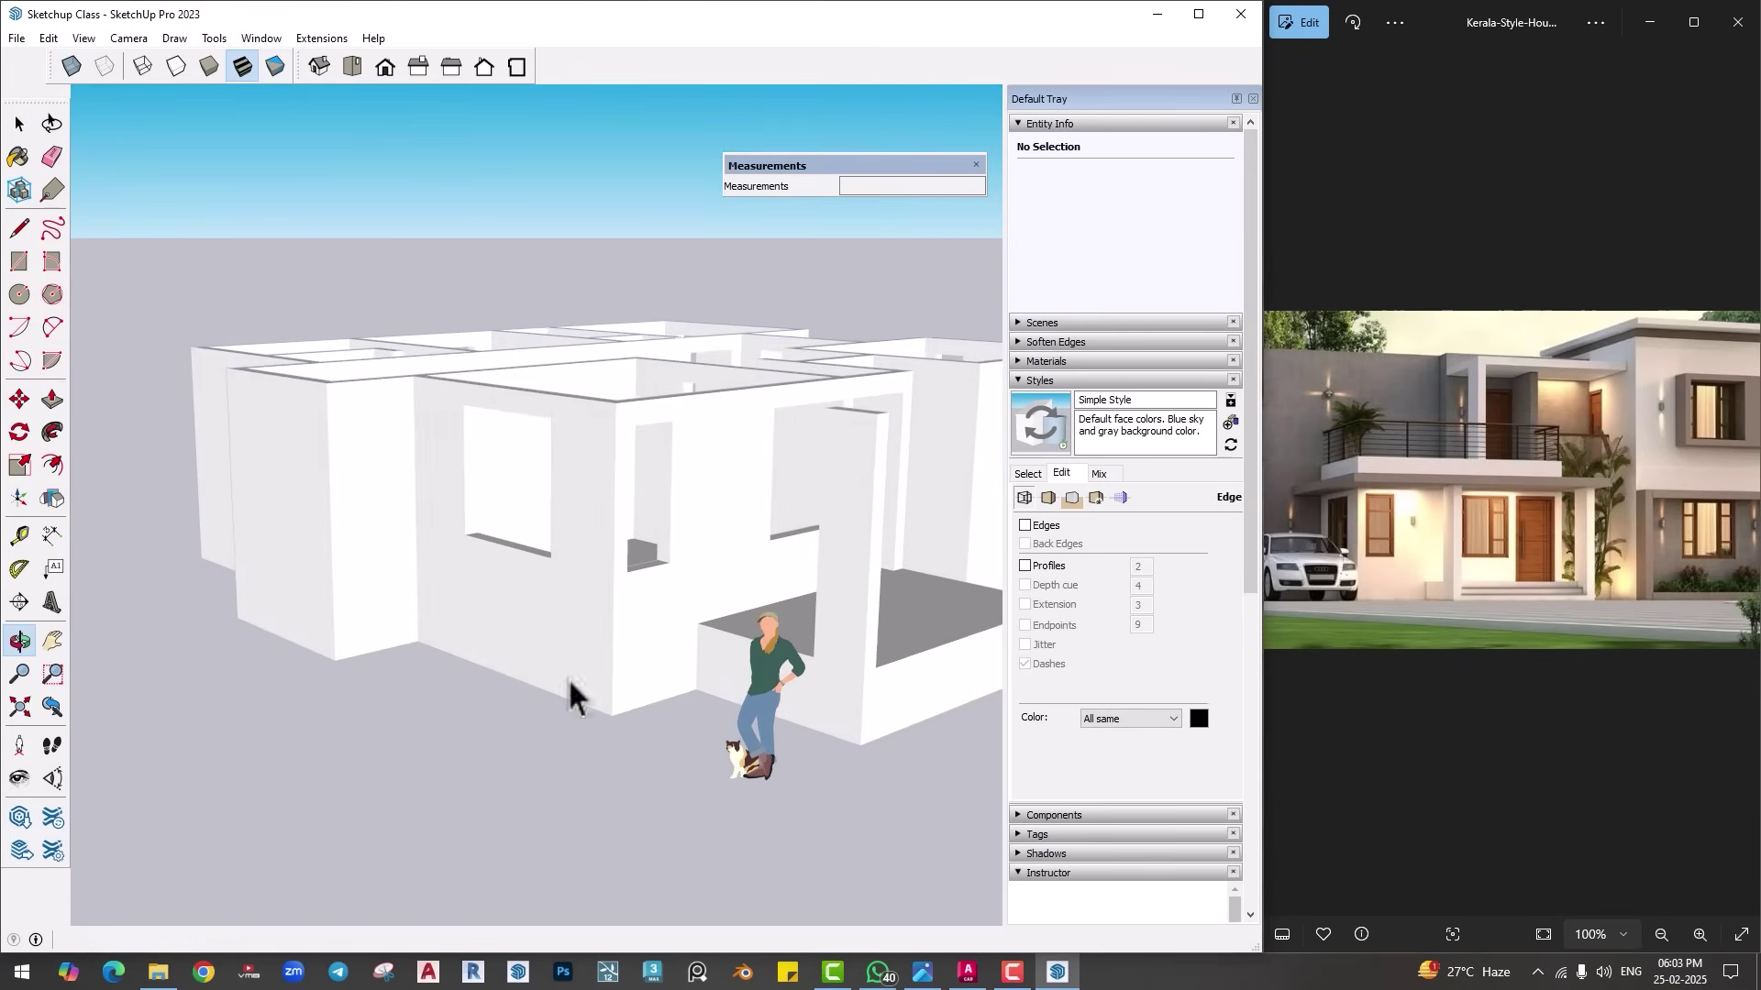
{"action": "left_click", "coordinate": [1036, 528]}
{"action": "left_click", "coordinate": [1026, 566]}
Step: Offset the outline of the plinth's underside 9" inward
{"action": "middle_click_drag", "start_coordinate": [508, 763], "coordinate": [793, 605], "text": "shift"}
{"action": "middle_click_drag", "start_coordinate": [410, 640], "coordinate": [465, 442]}
{"action": "left_click", "coordinate": [526, 429]}
{"action": "middle_click_drag", "start_coordinate": [528, 527], "coordinate": [539, 392]}
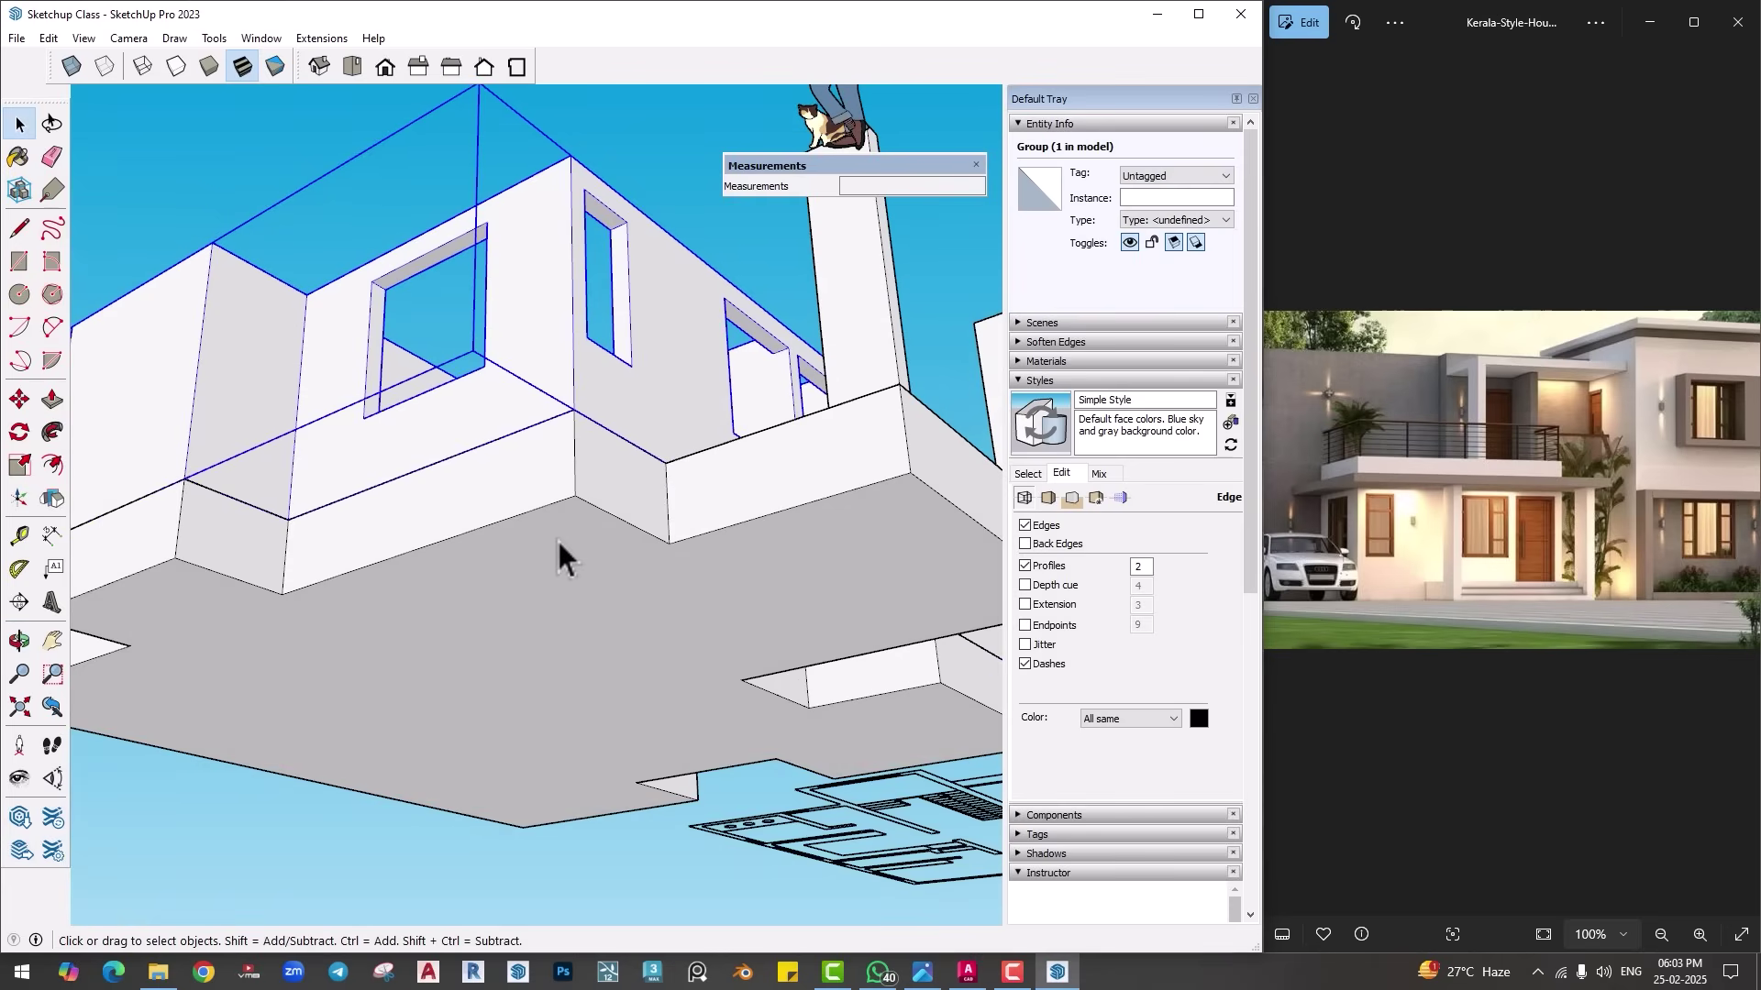
{"action": "middle_click_drag", "start_coordinate": [558, 537], "coordinate": [546, 431]}
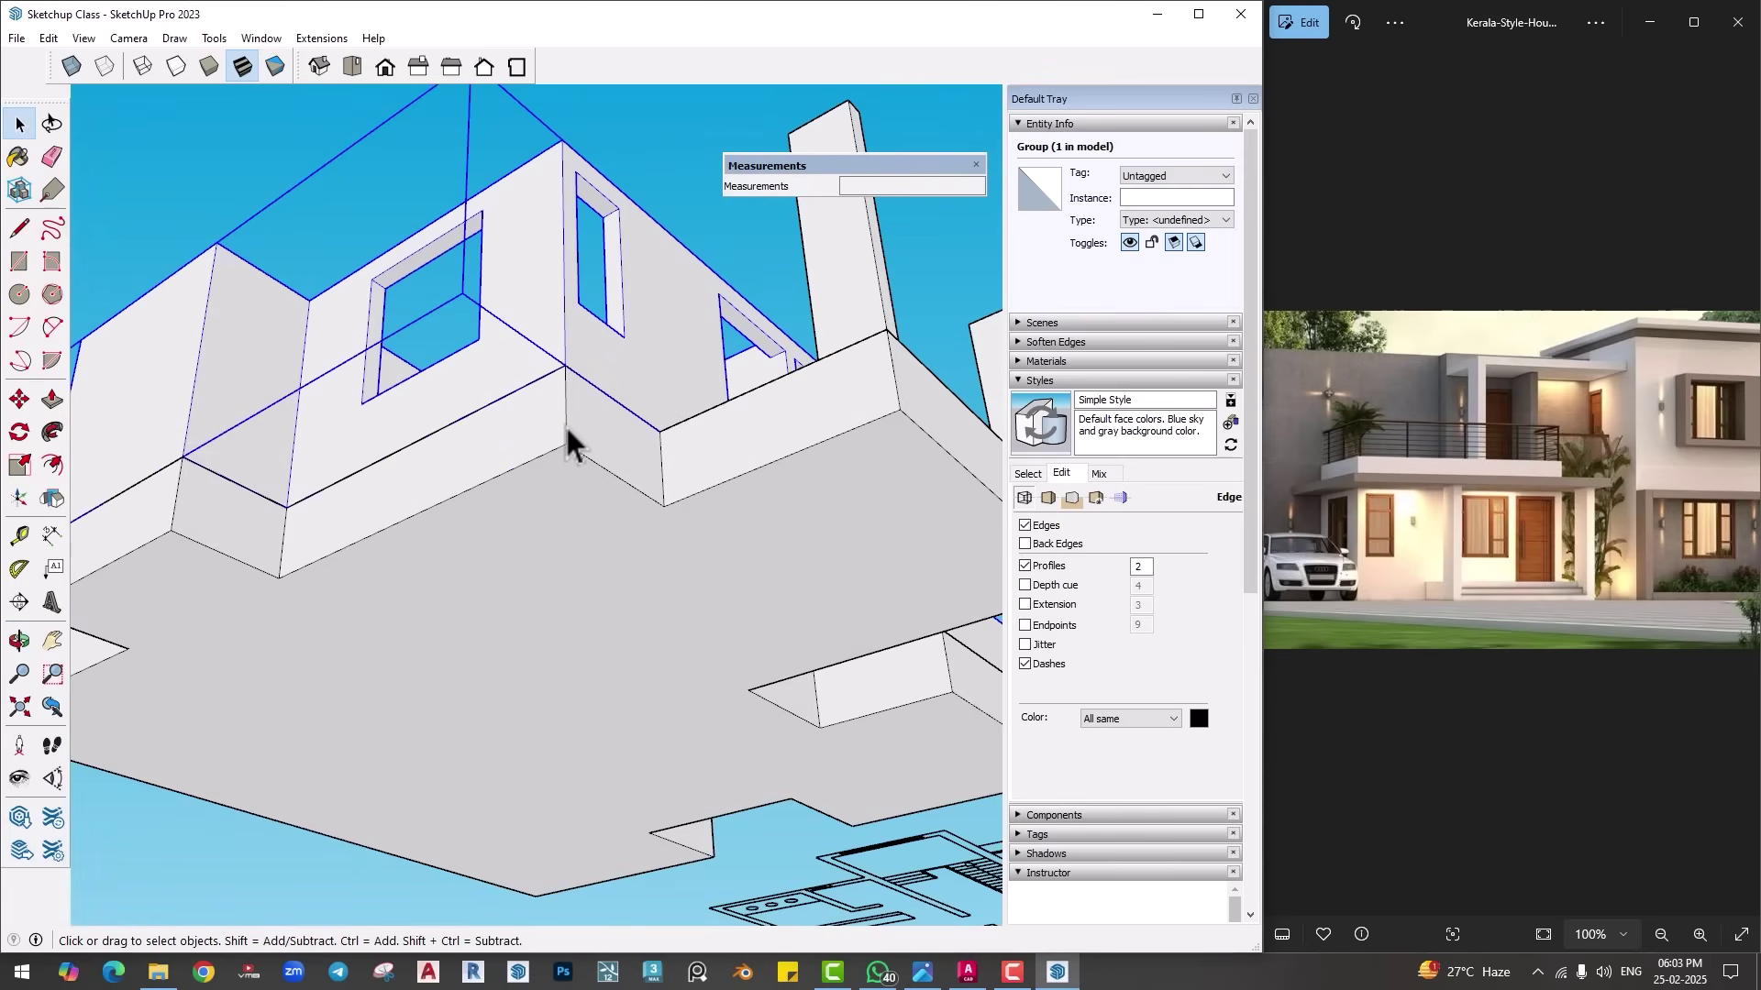
{"action": "scroll", "coordinate": [561, 459], "scroll_direction": "down", "scroll_amount": 2}
{"action": "scroll", "coordinate": [601, 491], "scroll_direction": "down", "scroll_amount": 2}
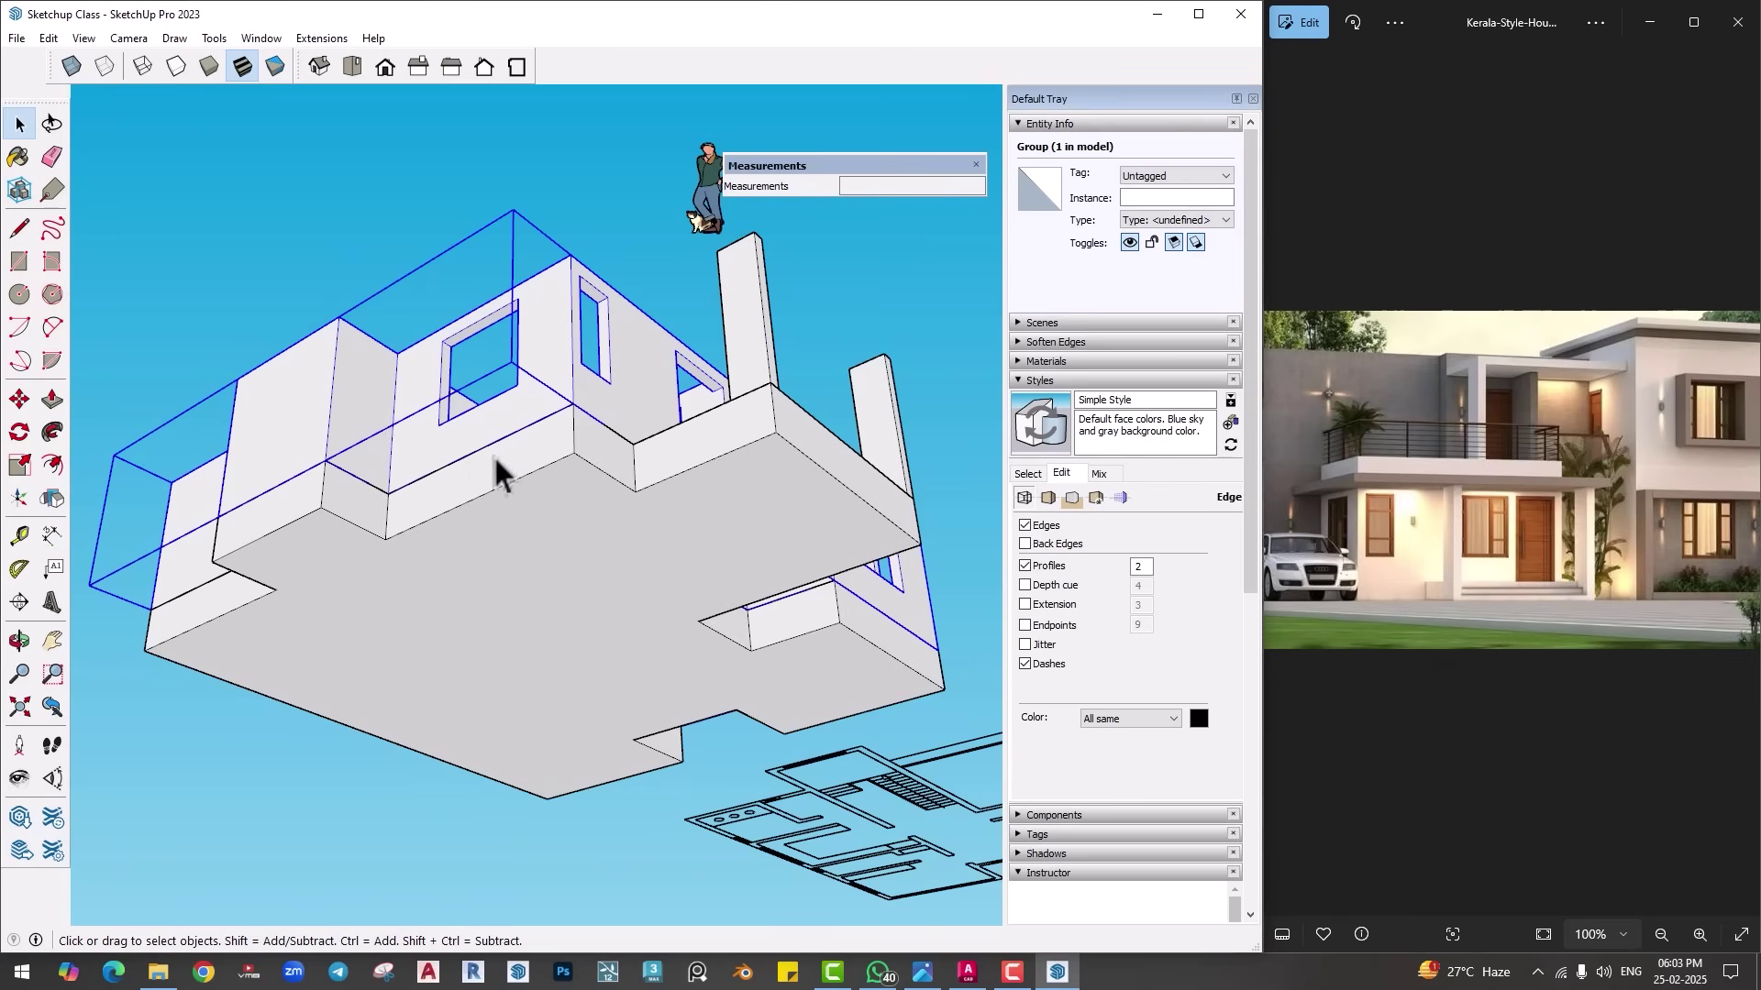
{"action": "middle_click_drag", "start_coordinate": [557, 543], "coordinate": [559, 500]}
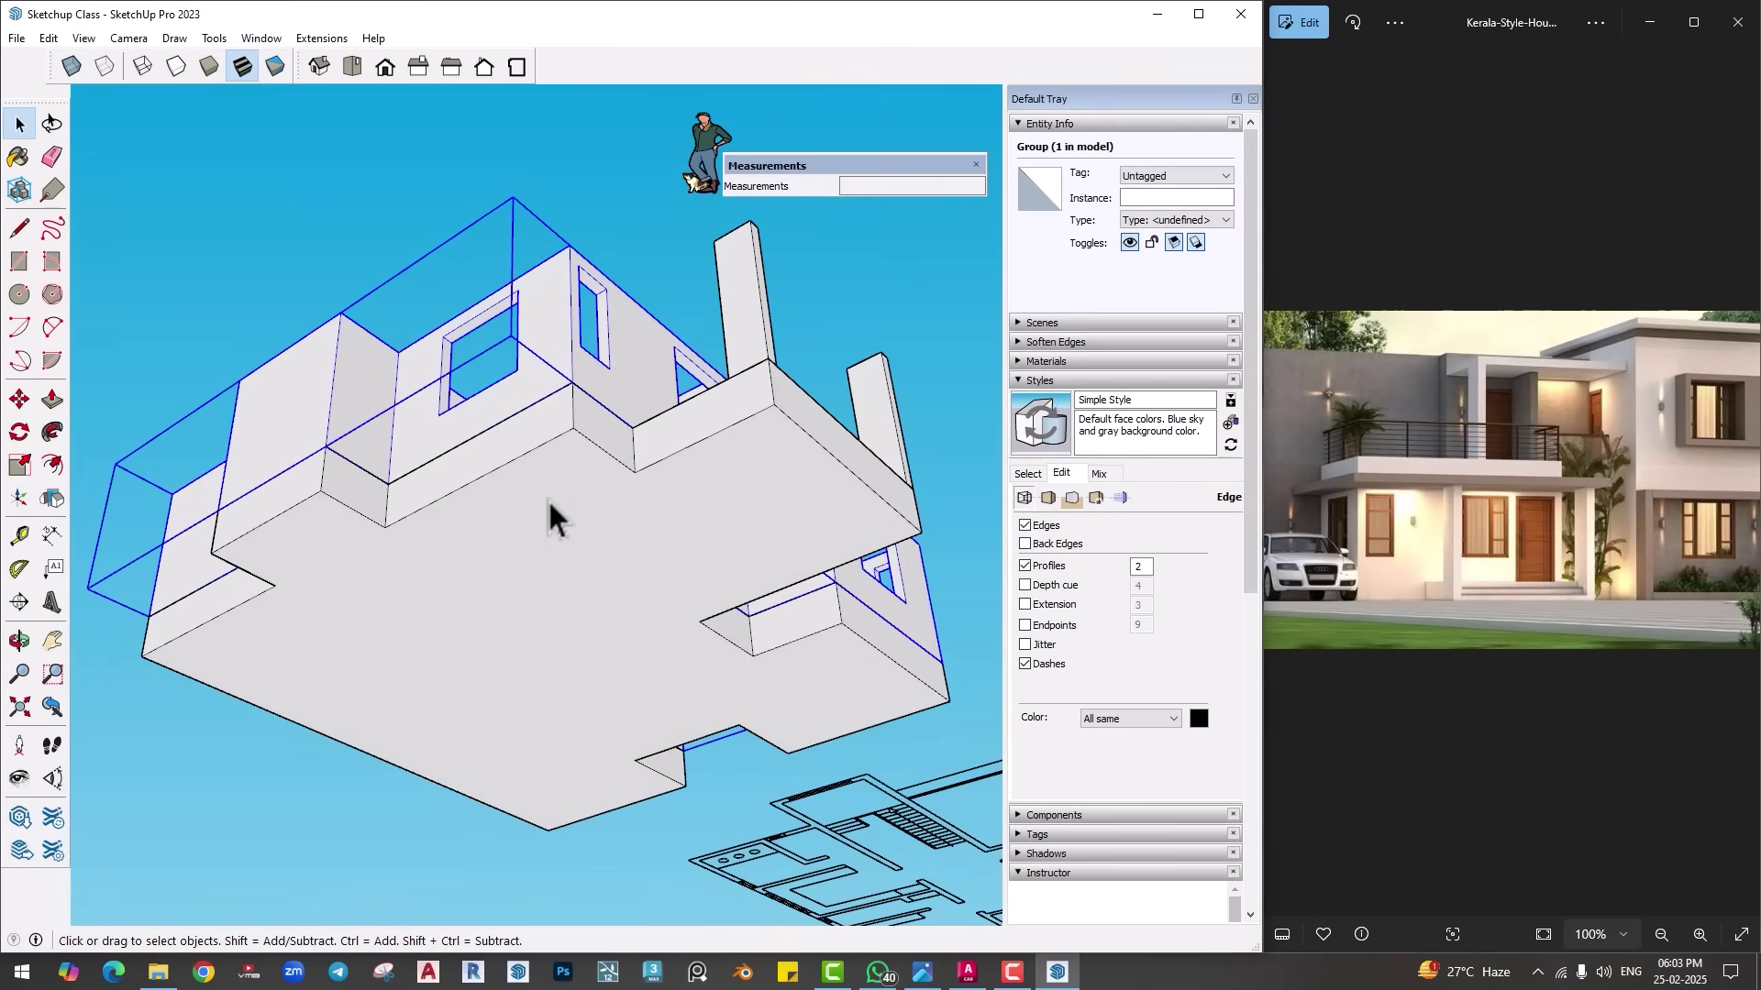
{"action": "left_click", "coordinate": [52, 465]}
{"action": "left_click", "coordinate": [415, 532]}
{"action": "type", "text": "9"}
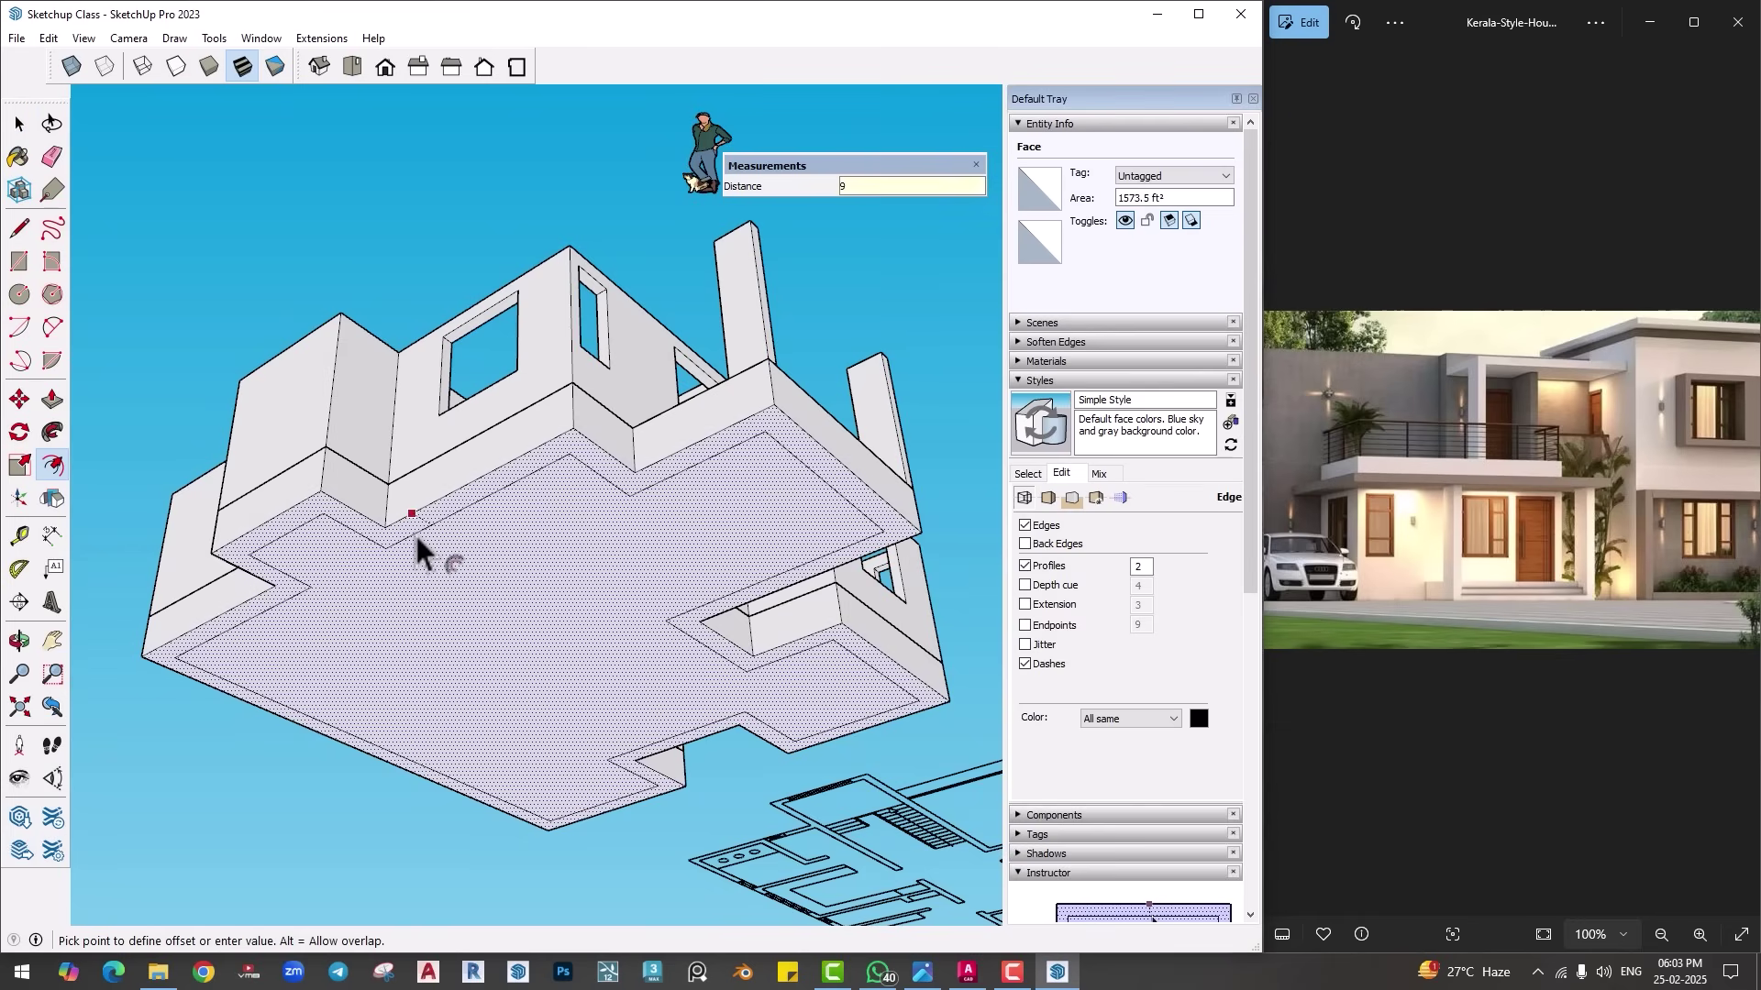
{"action": "key", "text": "Return"}
Step: Push the narrow outer ring of the plinth's underside up 3' to set the plinth back beneath the walls
{"action": "key", "text": "p"}
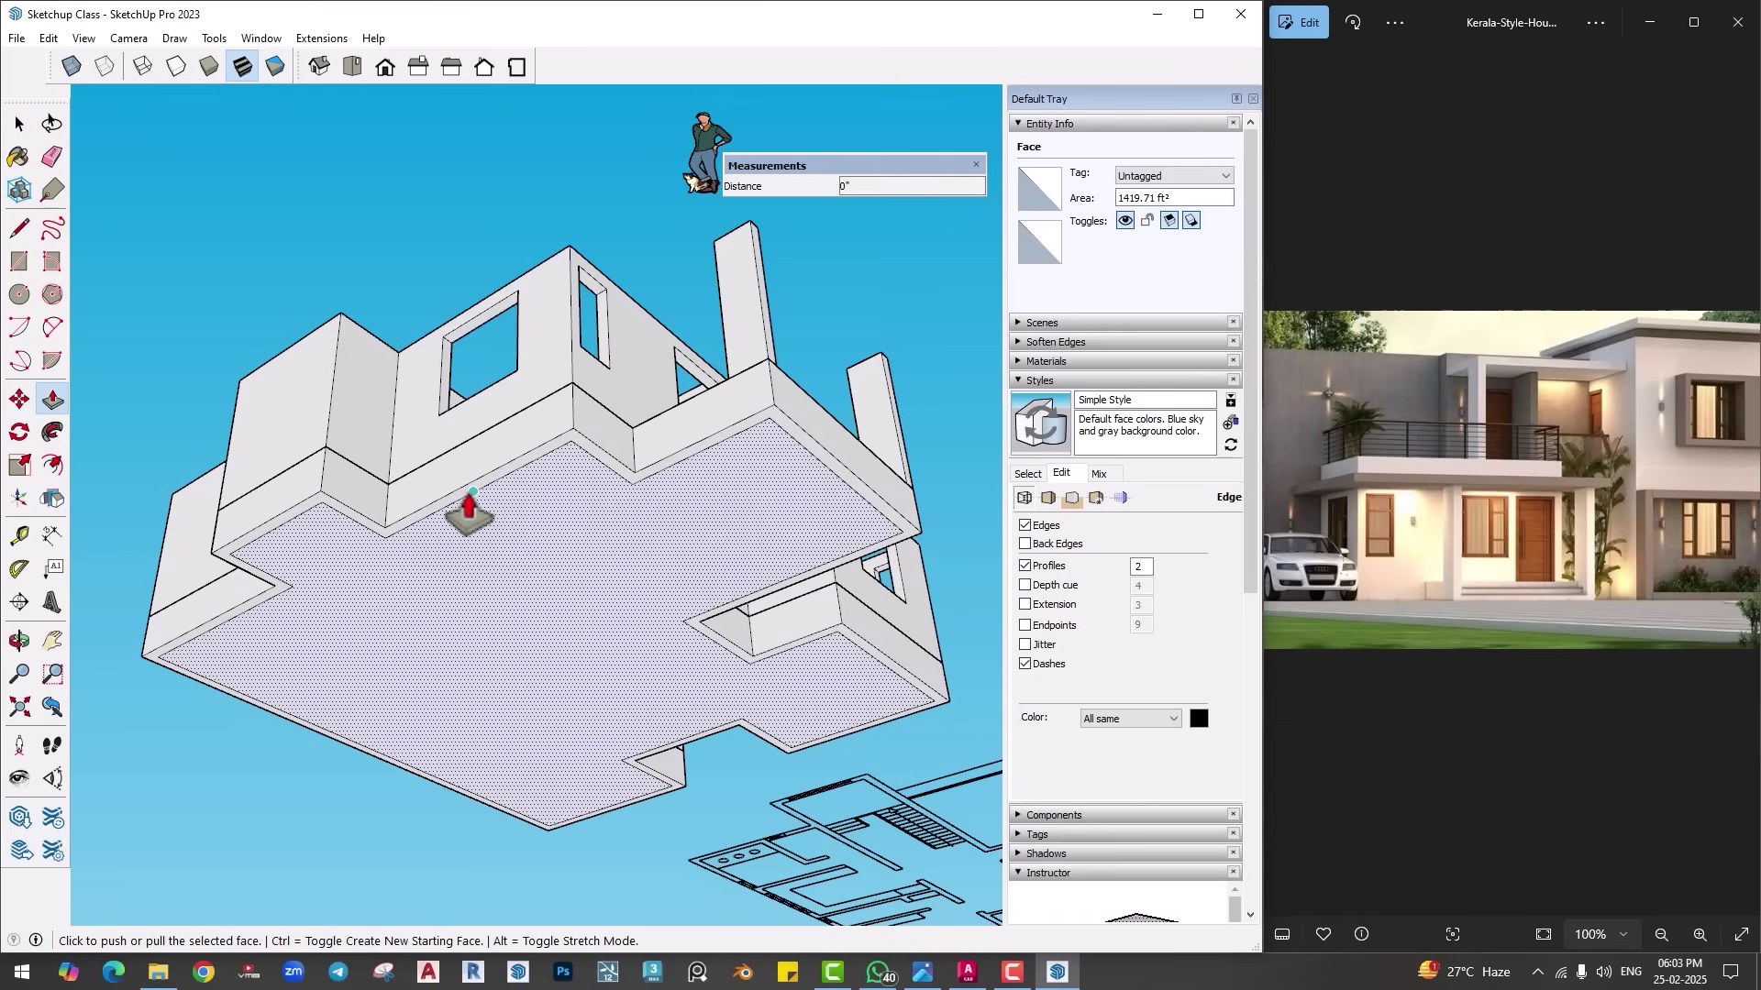
{"action": "left_click", "coordinate": [469, 505]}
{"action": "type", "text": "3'"}
{"action": "key", "text": "Return"}
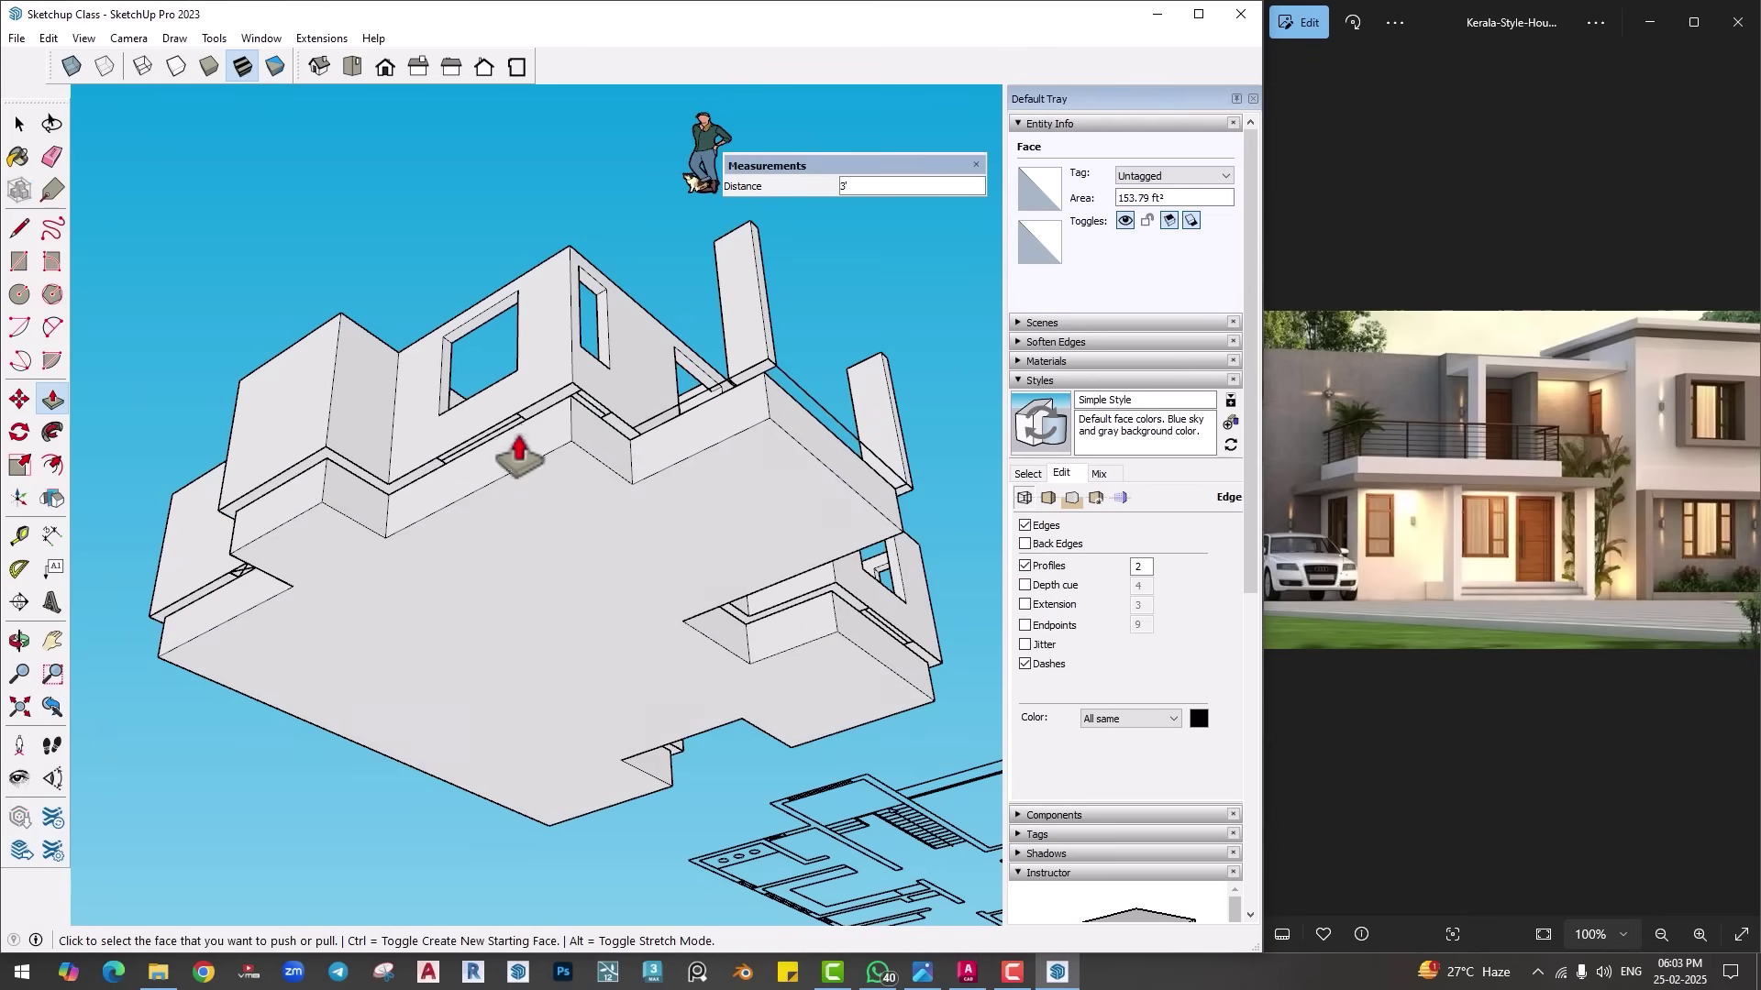
Step: Open the wall group for editing and draw a 9" line across the wall's underside at the front corner
{"action": "middle_click_drag", "start_coordinate": [652, 562], "coordinate": [486, 449]}
{"action": "key", "text": "space"}
{"action": "scroll", "coordinate": [486, 449], "scroll_direction": "up", "scroll_amount": 5}
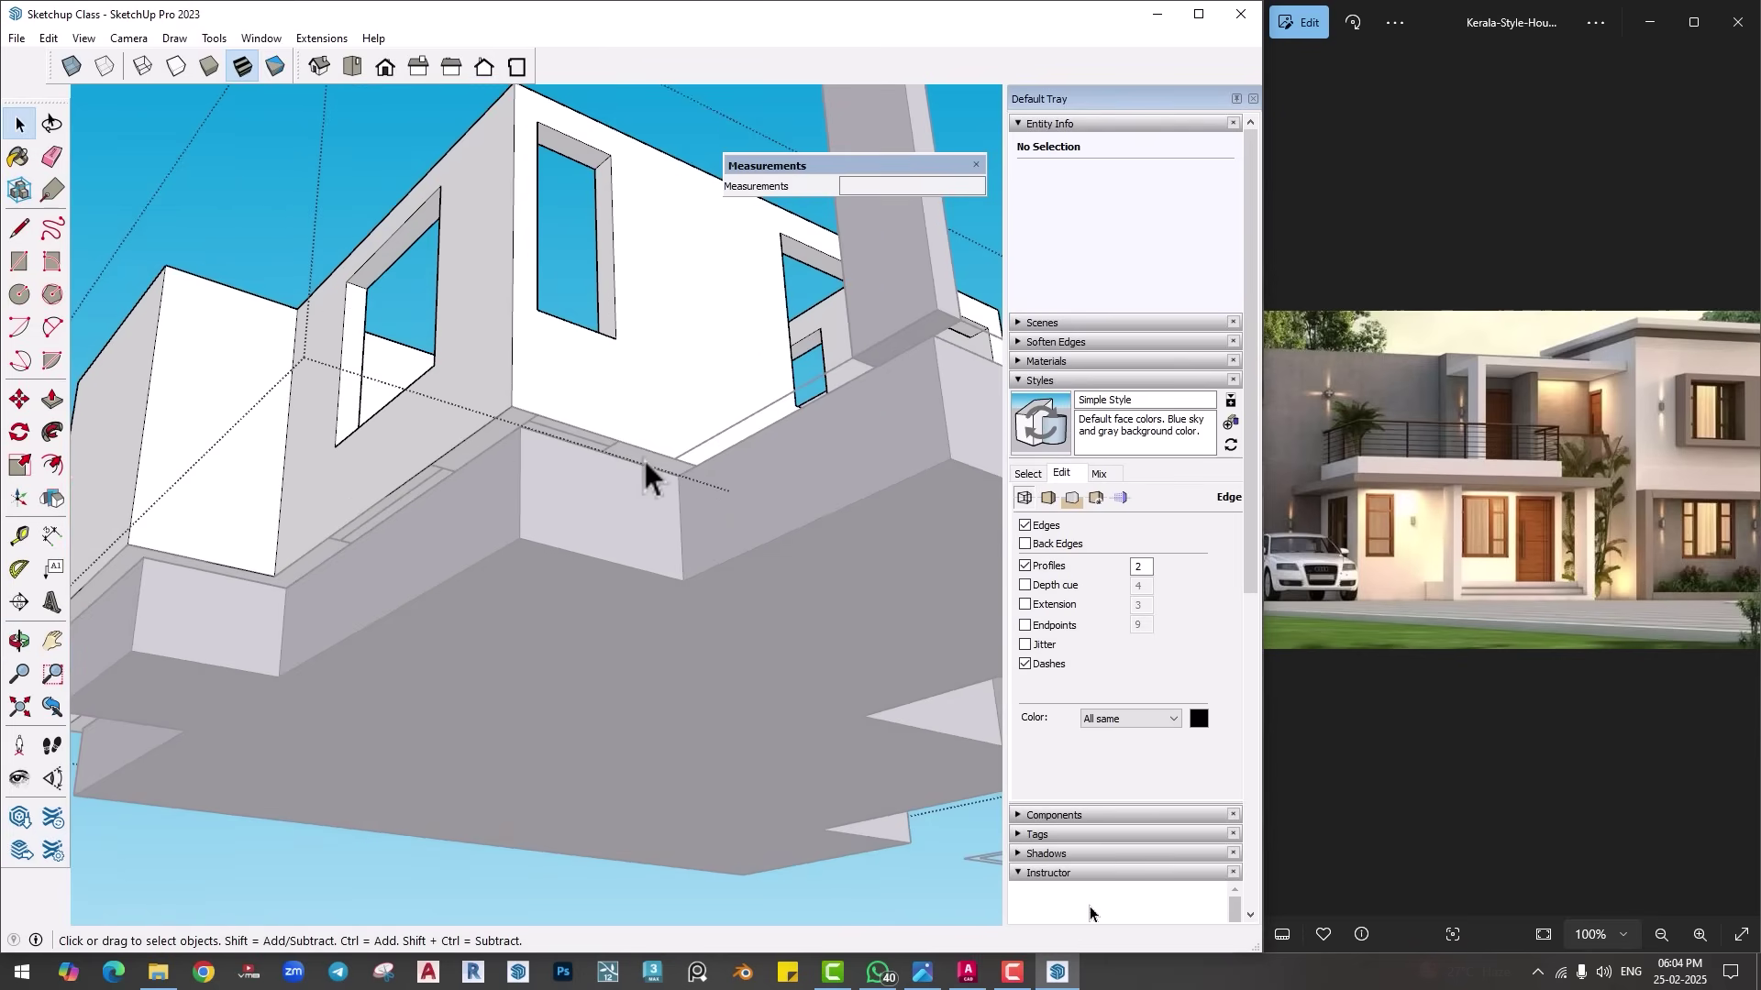
{"action": "scroll", "coordinate": [644, 463], "scroll_direction": "down", "scroll_amount": 5}
{"action": "scroll", "coordinate": [643, 464], "scroll_direction": "up", "scroll_amount": 5}
{"action": "key", "text": "l"}
{"action": "scroll", "coordinate": [645, 463], "scroll_direction": "up", "scroll_amount": 2}
{"action": "left_click", "coordinate": [686, 469]}
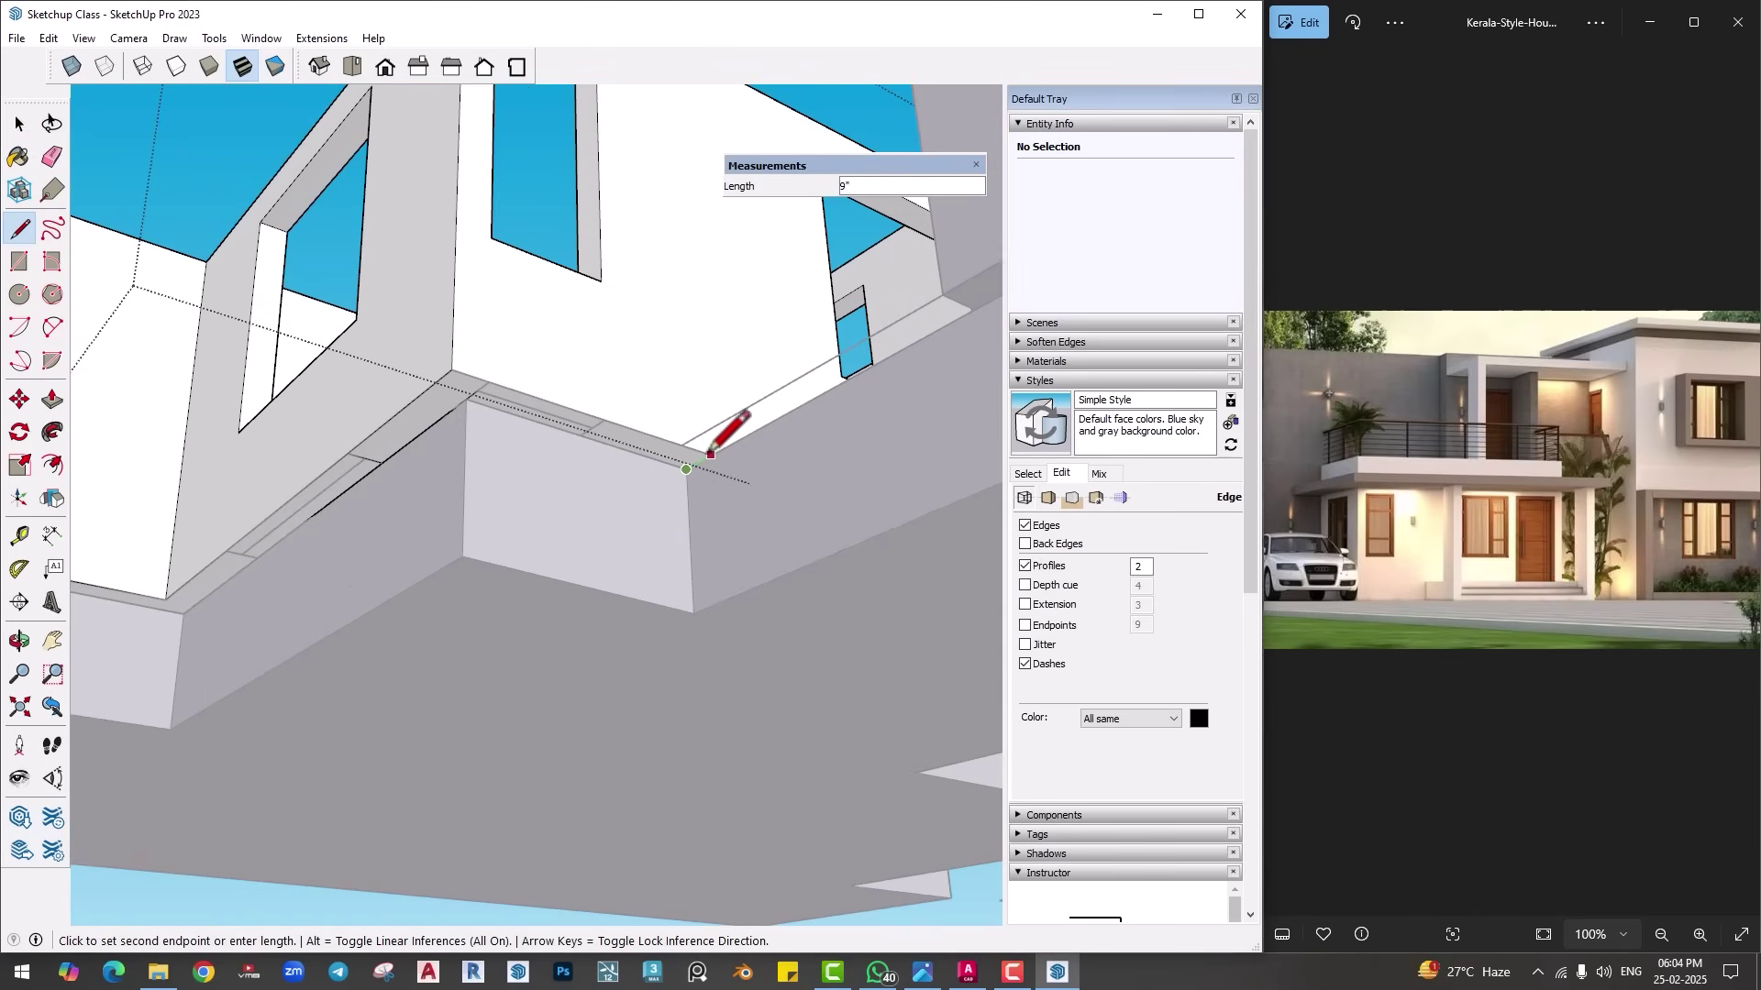
{"action": "key", "text": "Escape"}
Step: Draw a 9" line across the underside where a partition meets the long outer wall
{"action": "scroll", "coordinate": [492, 473], "scroll_direction": "down", "scroll_amount": 5}
{"action": "scroll", "coordinate": [680, 382], "scroll_direction": "up", "scroll_amount": 3}
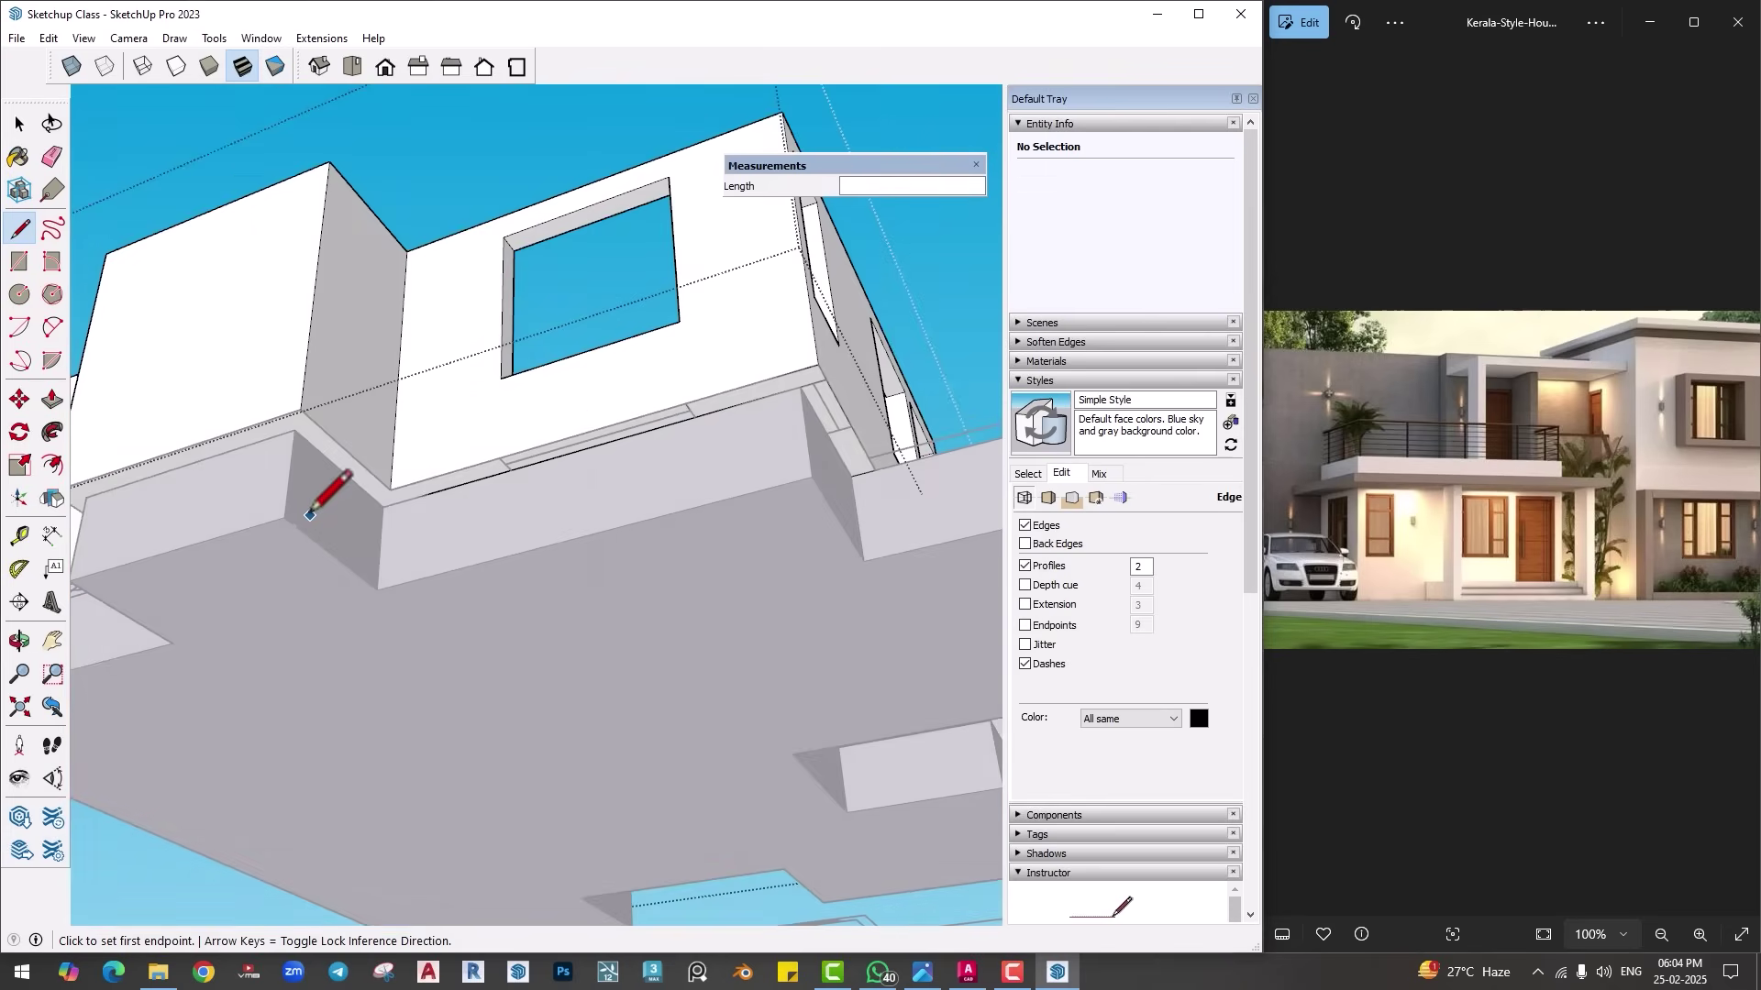
{"action": "middle_click_drag", "start_coordinate": [335, 491], "coordinate": [578, 432]}
{"action": "scroll", "coordinate": [436, 472], "scroll_direction": "up", "scroll_amount": 2}
{"action": "scroll", "coordinate": [400, 477], "scroll_direction": "down", "scroll_amount": 3}
{"action": "scroll", "coordinate": [404, 346], "scroll_direction": "up", "scroll_amount": 4}
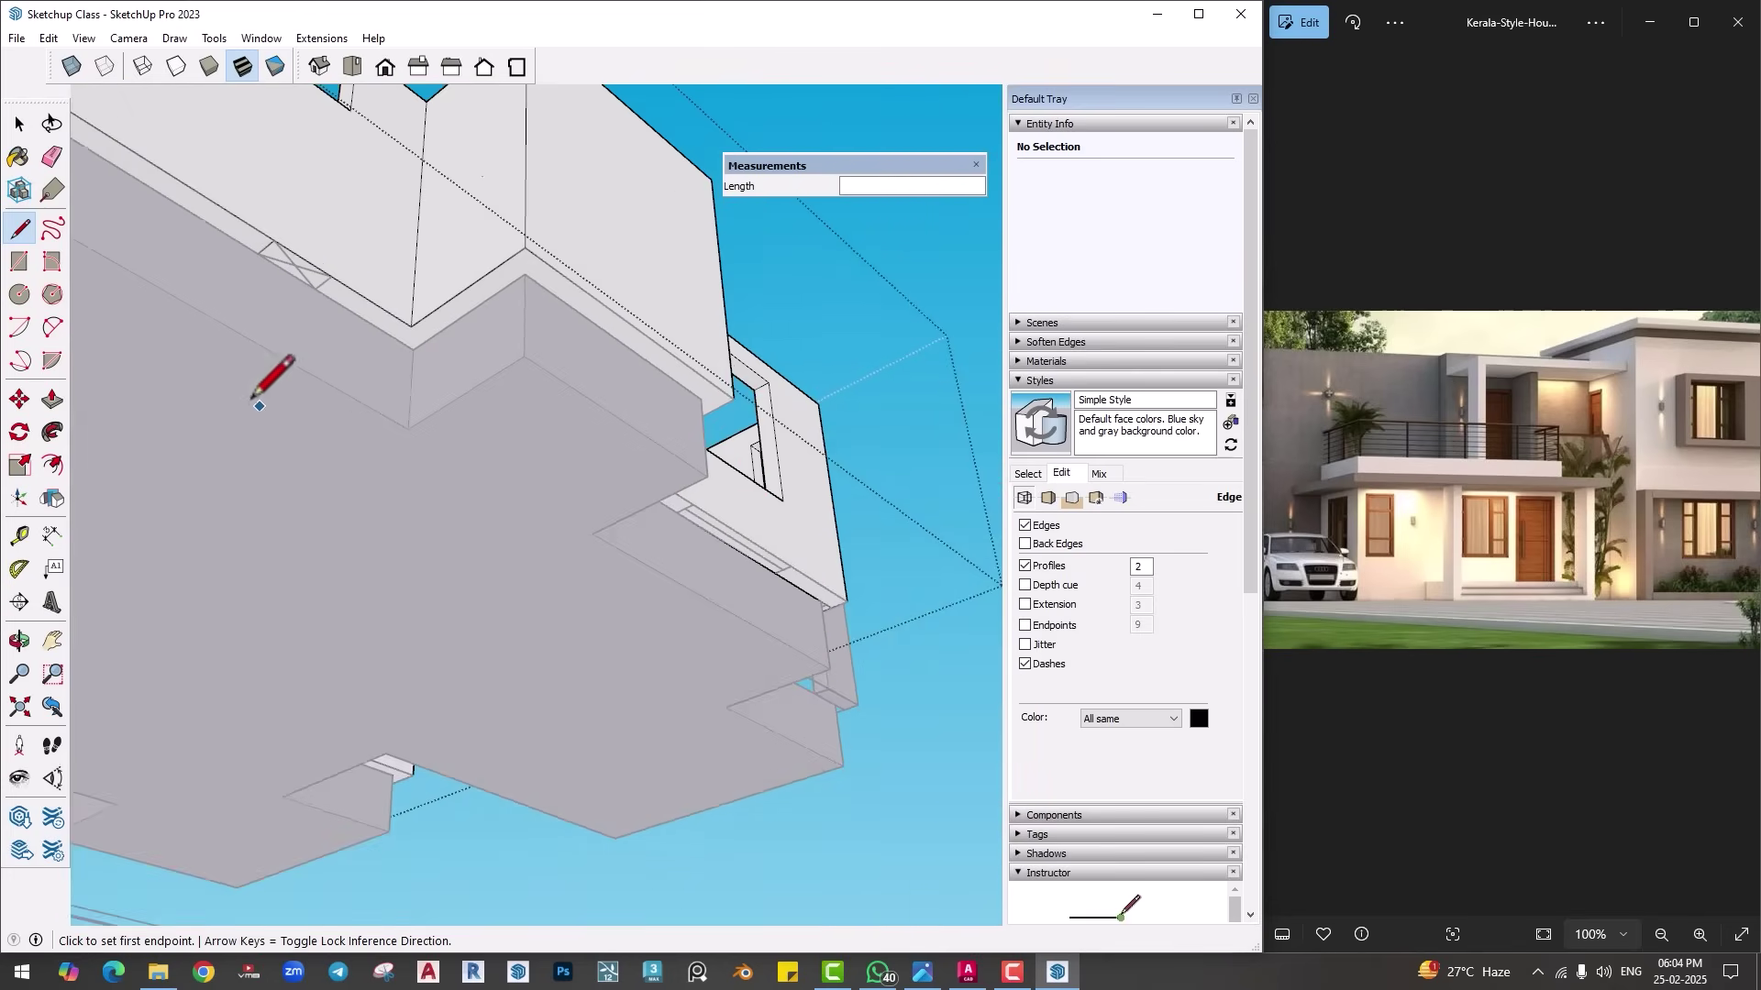
{"action": "middle_click_drag", "start_coordinate": [253, 398], "coordinate": [484, 295]}
{"action": "mouse_move", "coordinate": [363, 266]}
{"action": "middle_mouse_down"}
{"action": "mouse_move", "coordinate": [450, 199]}
{"action": "mouse_move", "coordinate": [617, 330]}
{"action": "middle_mouse_up"}
{"action": "scroll", "coordinate": [436, 220], "scroll_direction": "down", "scroll_amount": 3}
{"action": "scroll", "coordinate": [342, 312], "scroll_direction": "up", "scroll_amount": 3}
{"action": "mouse_move", "coordinate": [342, 311]}
{"action": "middle_mouse_down"}
{"action": "mouse_move", "coordinate": [330, 330]}
{"action": "mouse_move", "coordinate": [605, 321]}
{"action": "mouse_move", "coordinate": [629, 282]}
{"action": "mouse_move", "coordinate": [609, 295]}
{"action": "mouse_move", "coordinate": [708, 326]}
{"action": "mouse_move", "coordinate": [498, 321]}
{"action": "middle_mouse_up"}
{"action": "left_click", "coordinate": [500, 290]}
{"action": "left_click", "coordinate": [534, 291]}
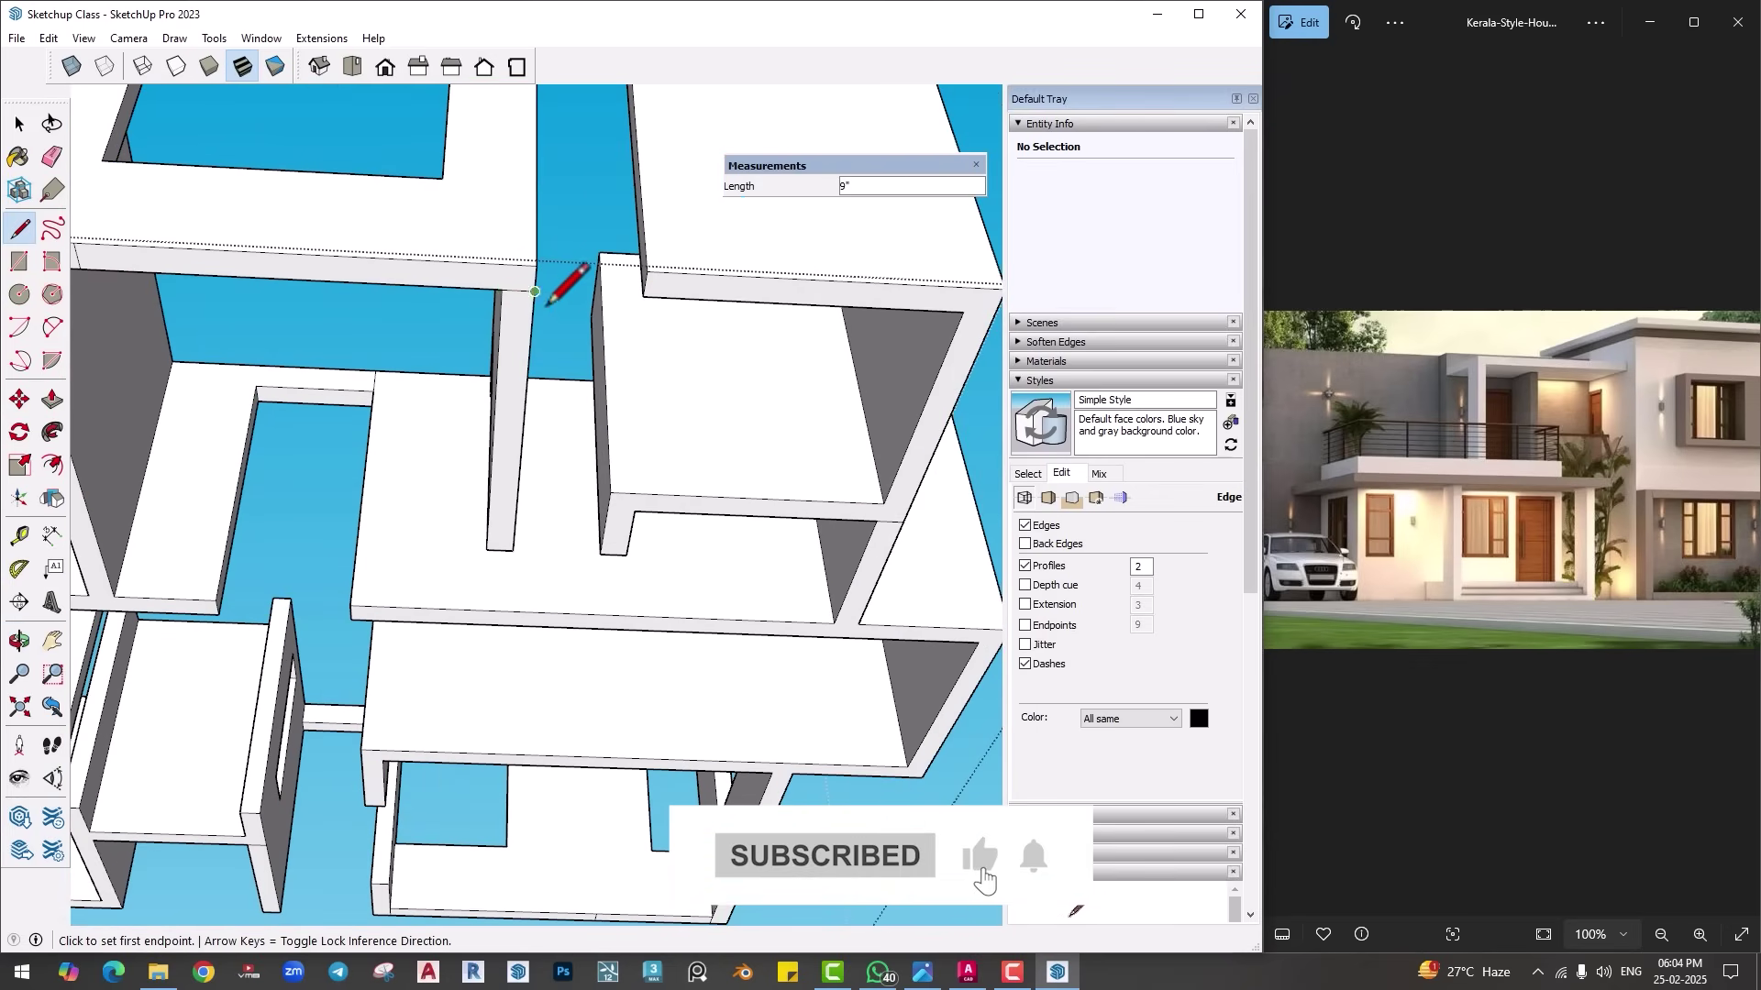
Step: Erase the stray edges along the outer wall's underside and draw a 9" line where the neighbouring partition joins it
{"action": "scroll", "coordinate": [568, 330], "scroll_direction": "down", "scroll_amount": 5}
{"action": "scroll", "coordinate": [700, 382], "scroll_direction": "up", "scroll_amount": 5}
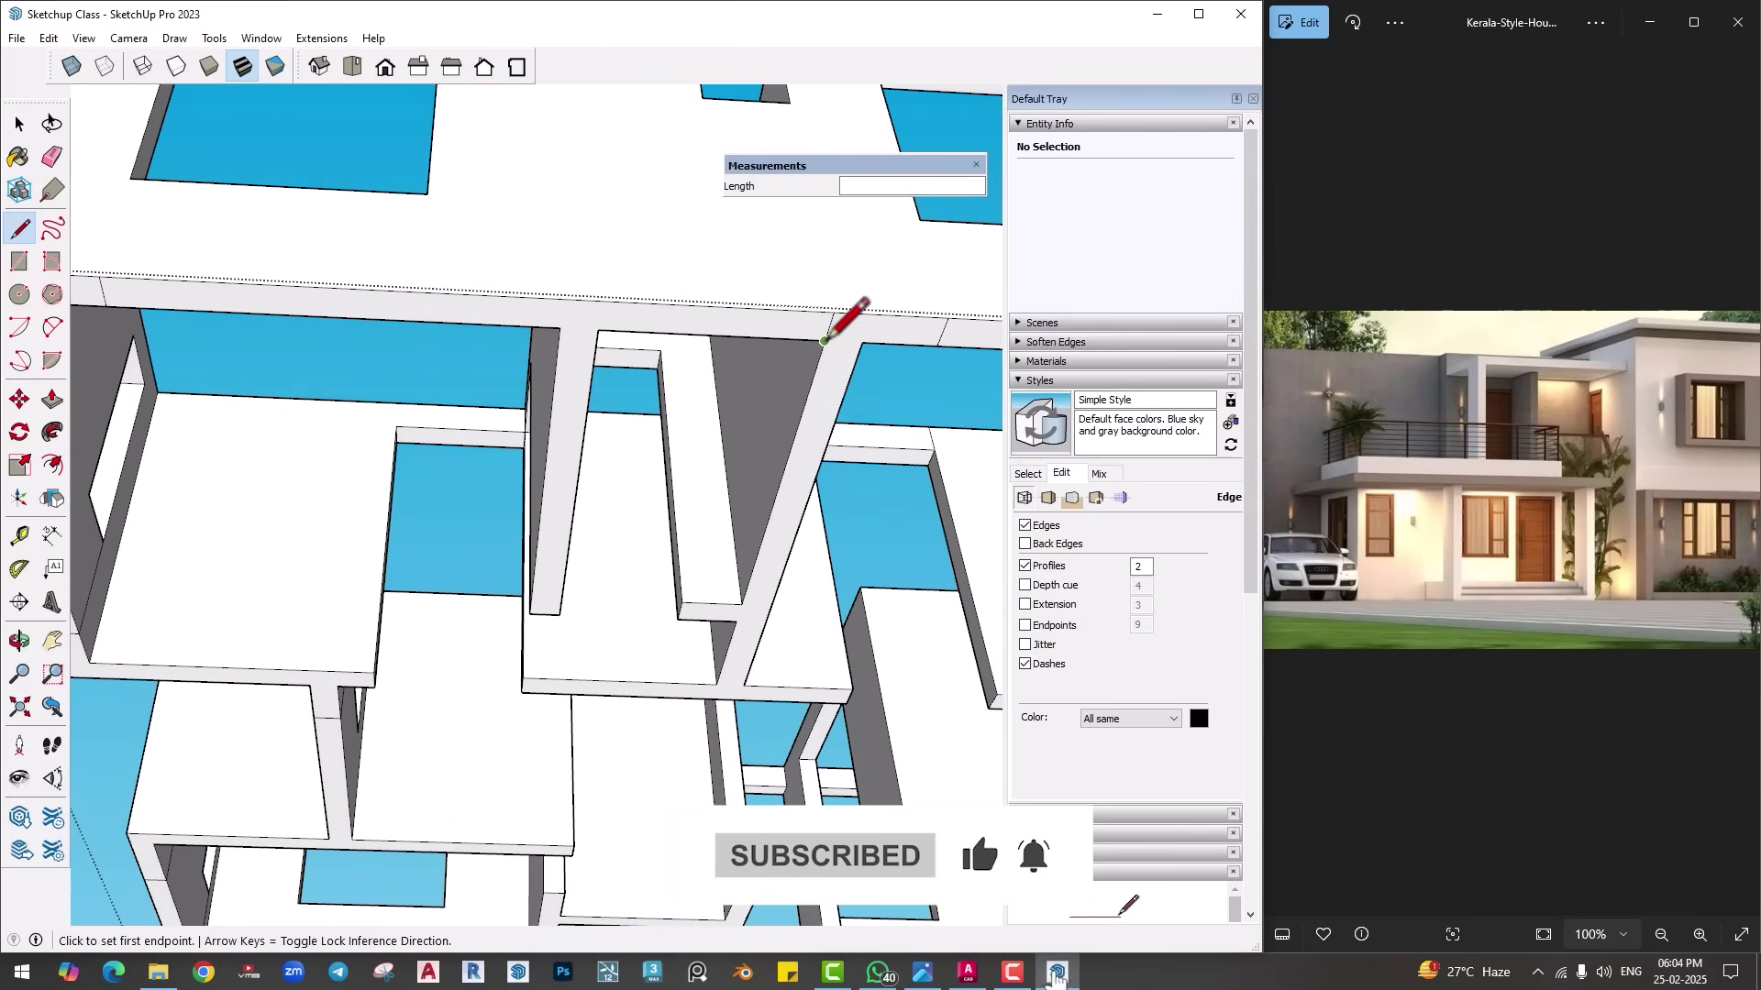
{"action": "middle_click_drag", "start_coordinate": [885, 314], "coordinate": [638, 343]}
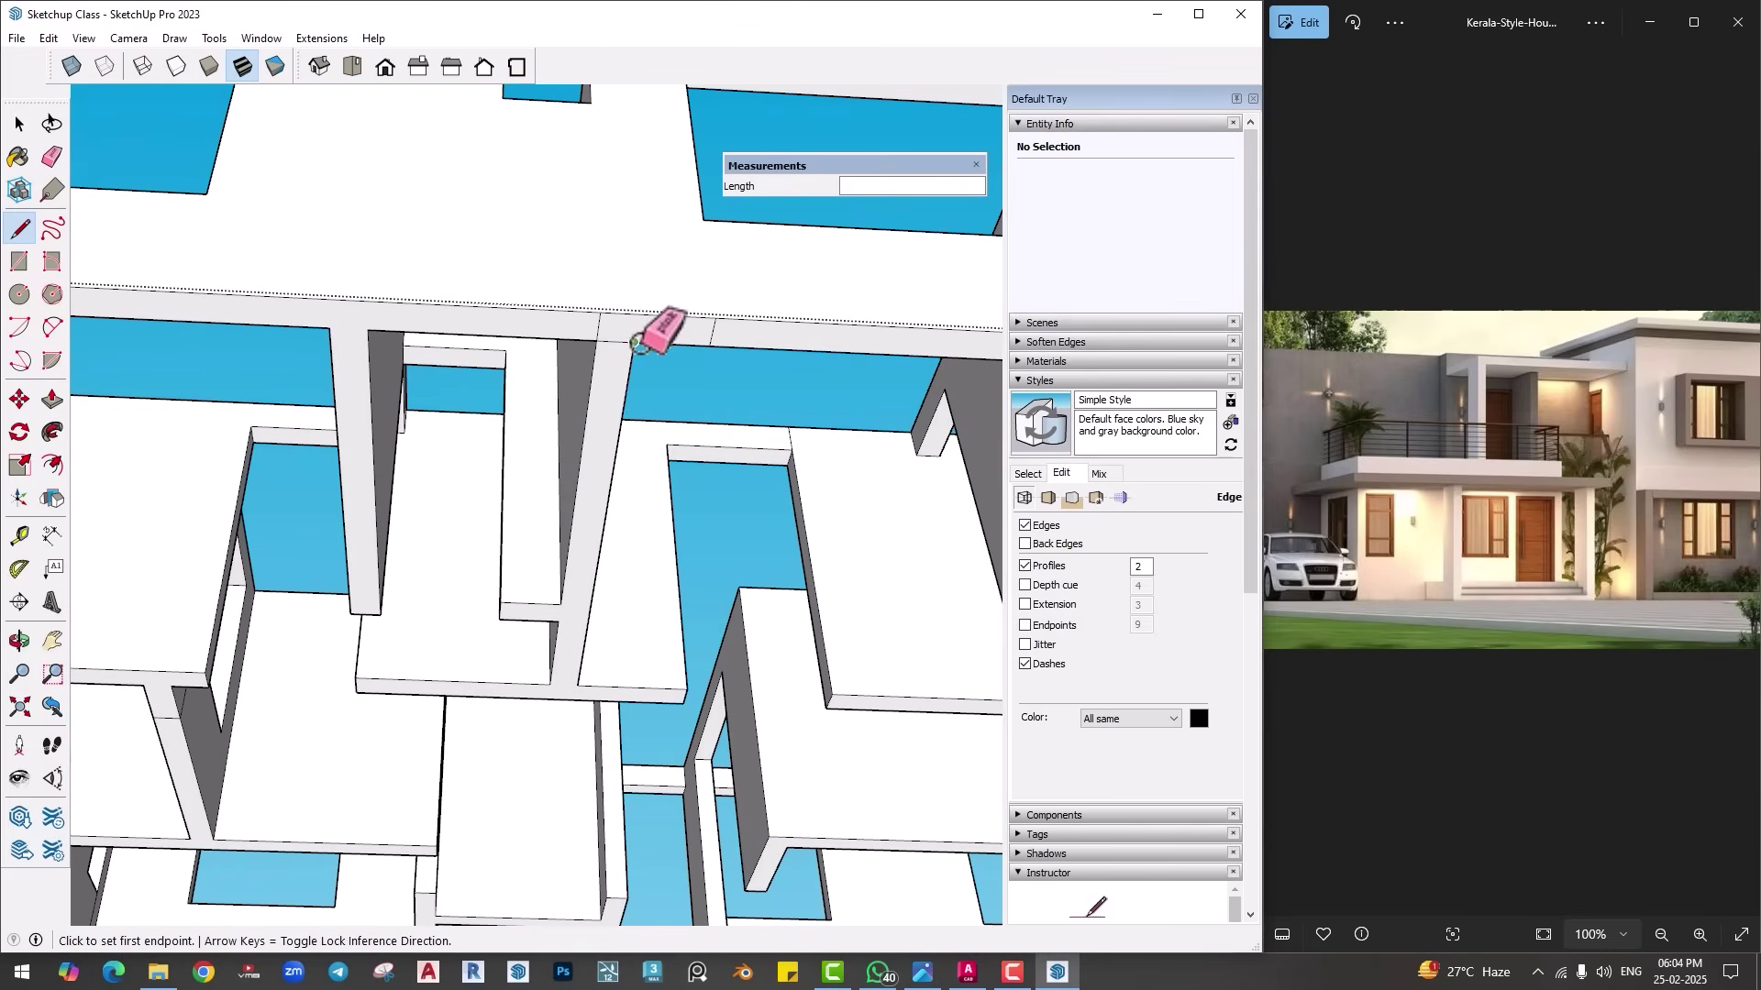
{"action": "key", "text": "e"}
{"action": "middle_click_drag", "start_coordinate": [750, 333], "coordinate": [562, 373]}
{"action": "key", "text": "l"}
{"action": "left_click", "coordinate": [528, 361]}
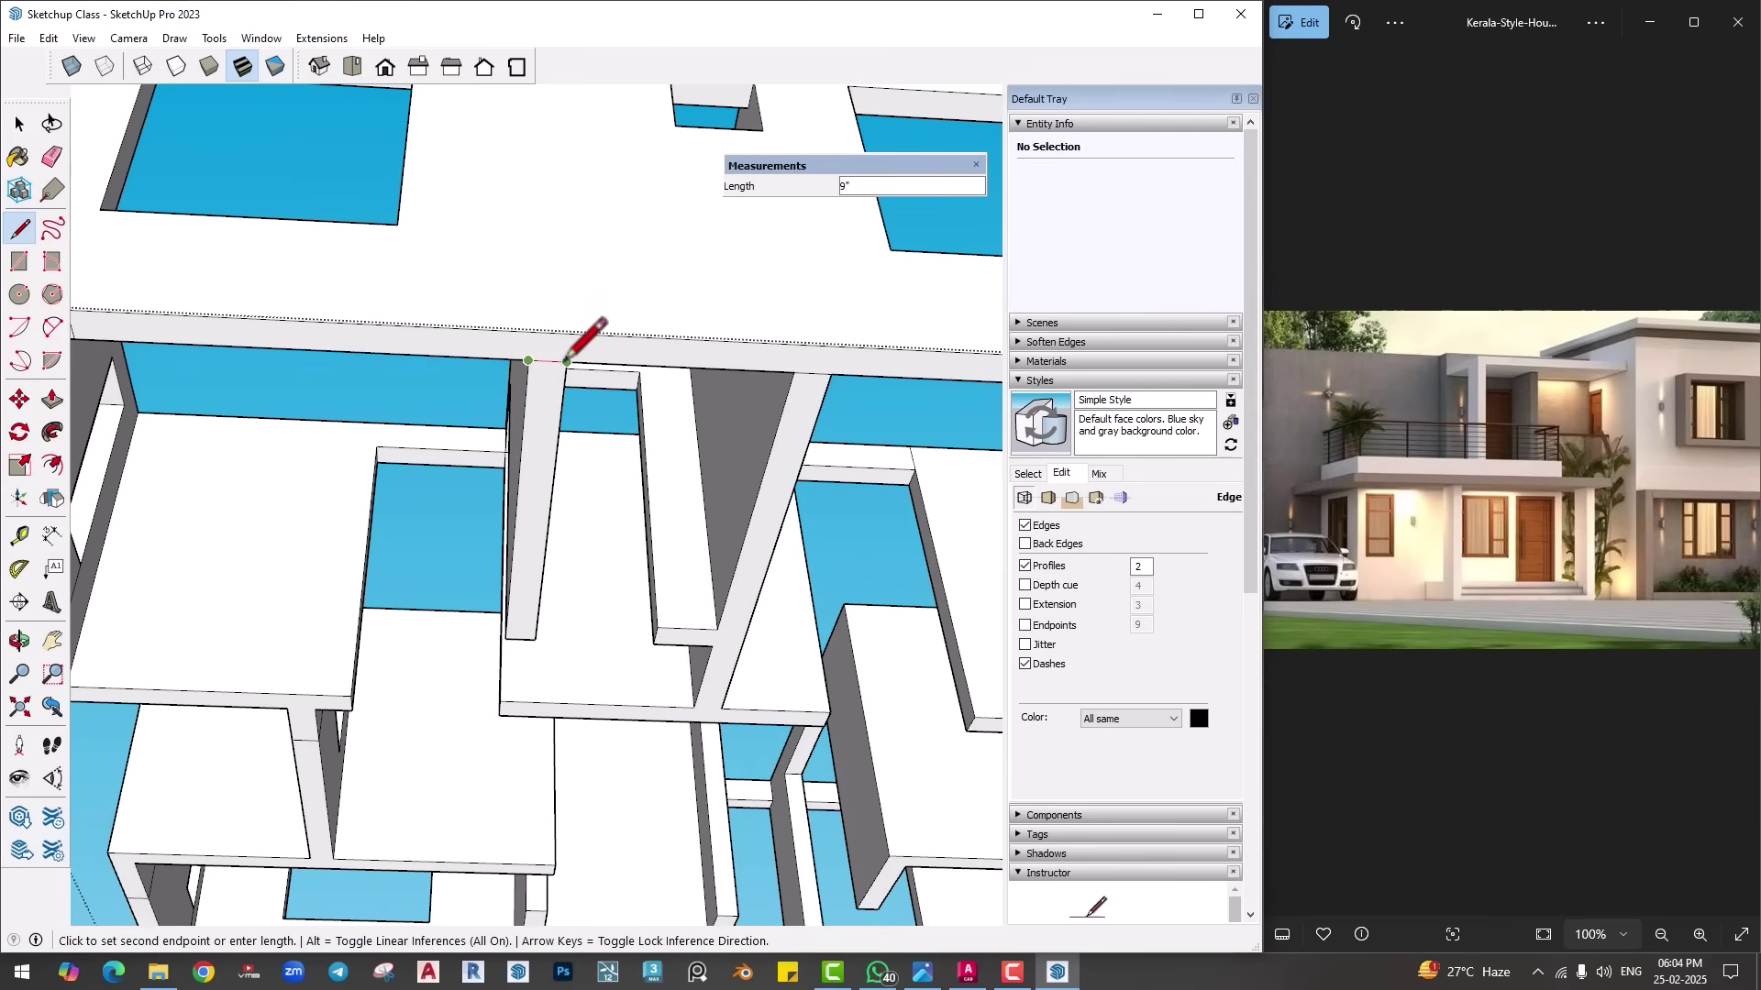
{"action": "left_click", "coordinate": [567, 363]}
Step: Erase the stray edges on the wall undersides around the corner room, and draw a line across the partition junction beside it
{"action": "scroll", "coordinate": [532, 360], "scroll_direction": "down", "scroll_amount": 3}
{"action": "mouse_move", "coordinate": [303, 385]}
{"action": "middle_mouse_down", "text": "shift"}
{"action": "mouse_move", "coordinate": [440, 413]}
{"action": "mouse_move", "coordinate": [550, 405]}
{"action": "middle_mouse_up", "text": "shift"}
{"action": "scroll", "coordinate": [444, 380], "scroll_direction": "up", "scroll_amount": 3}
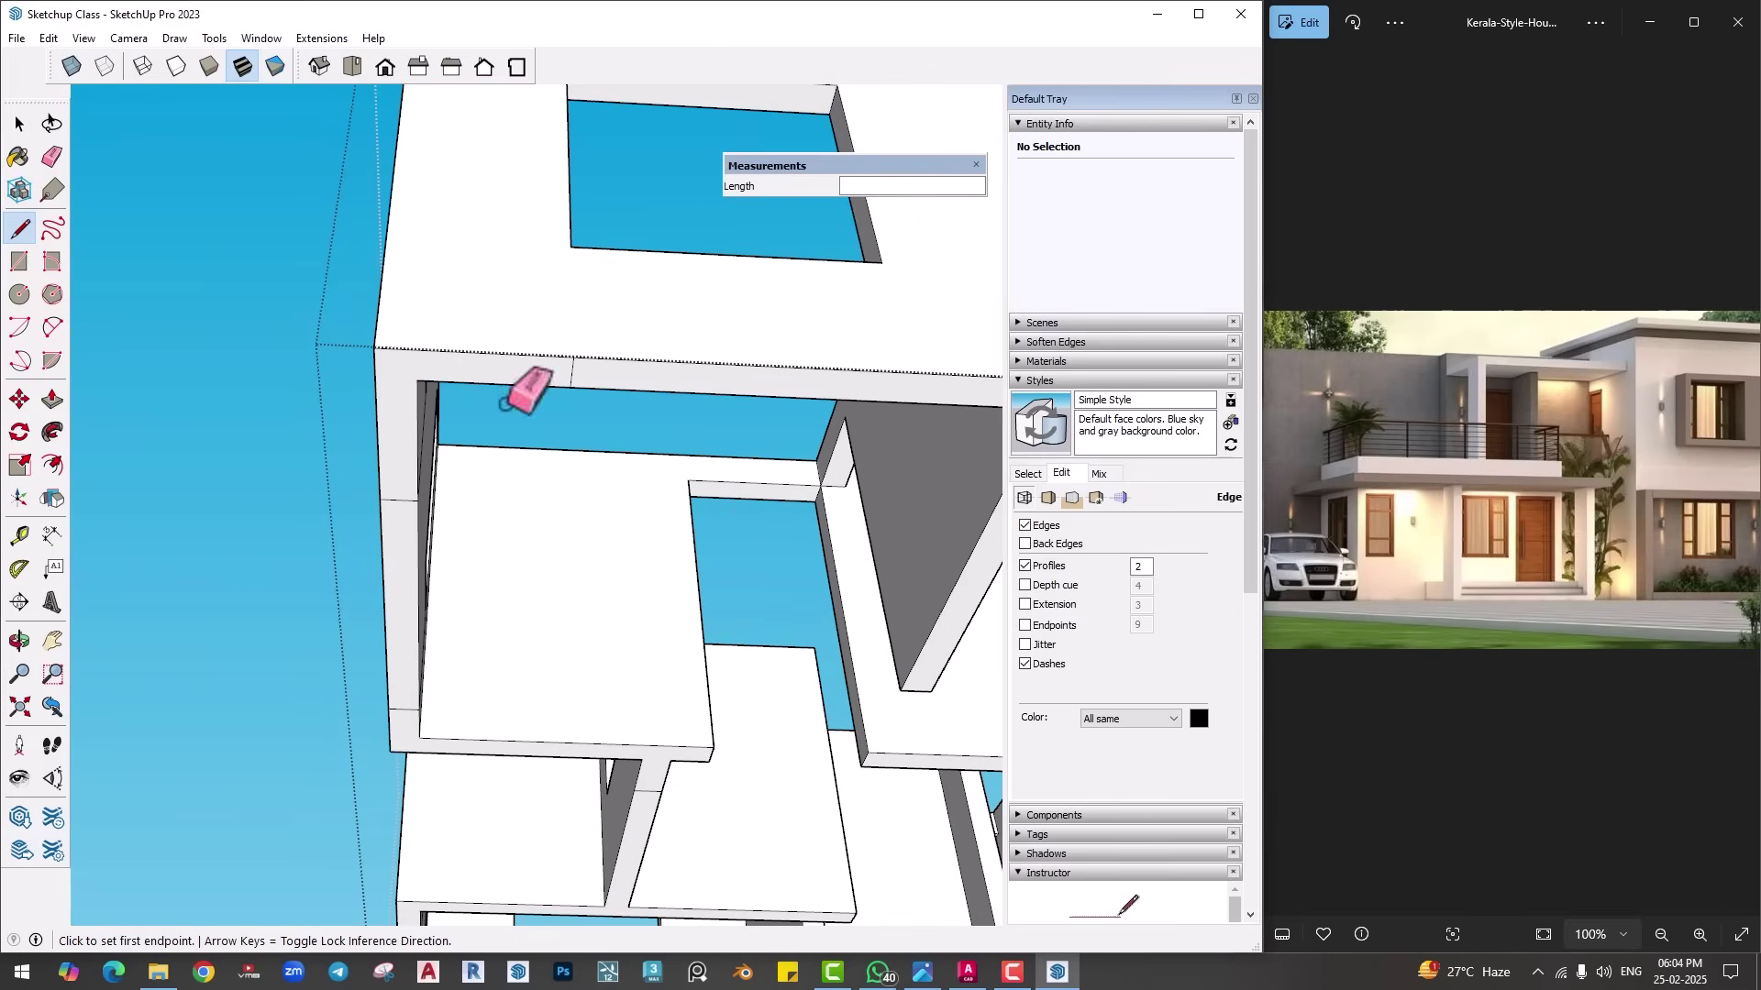
{"action": "key", "text": "e"}
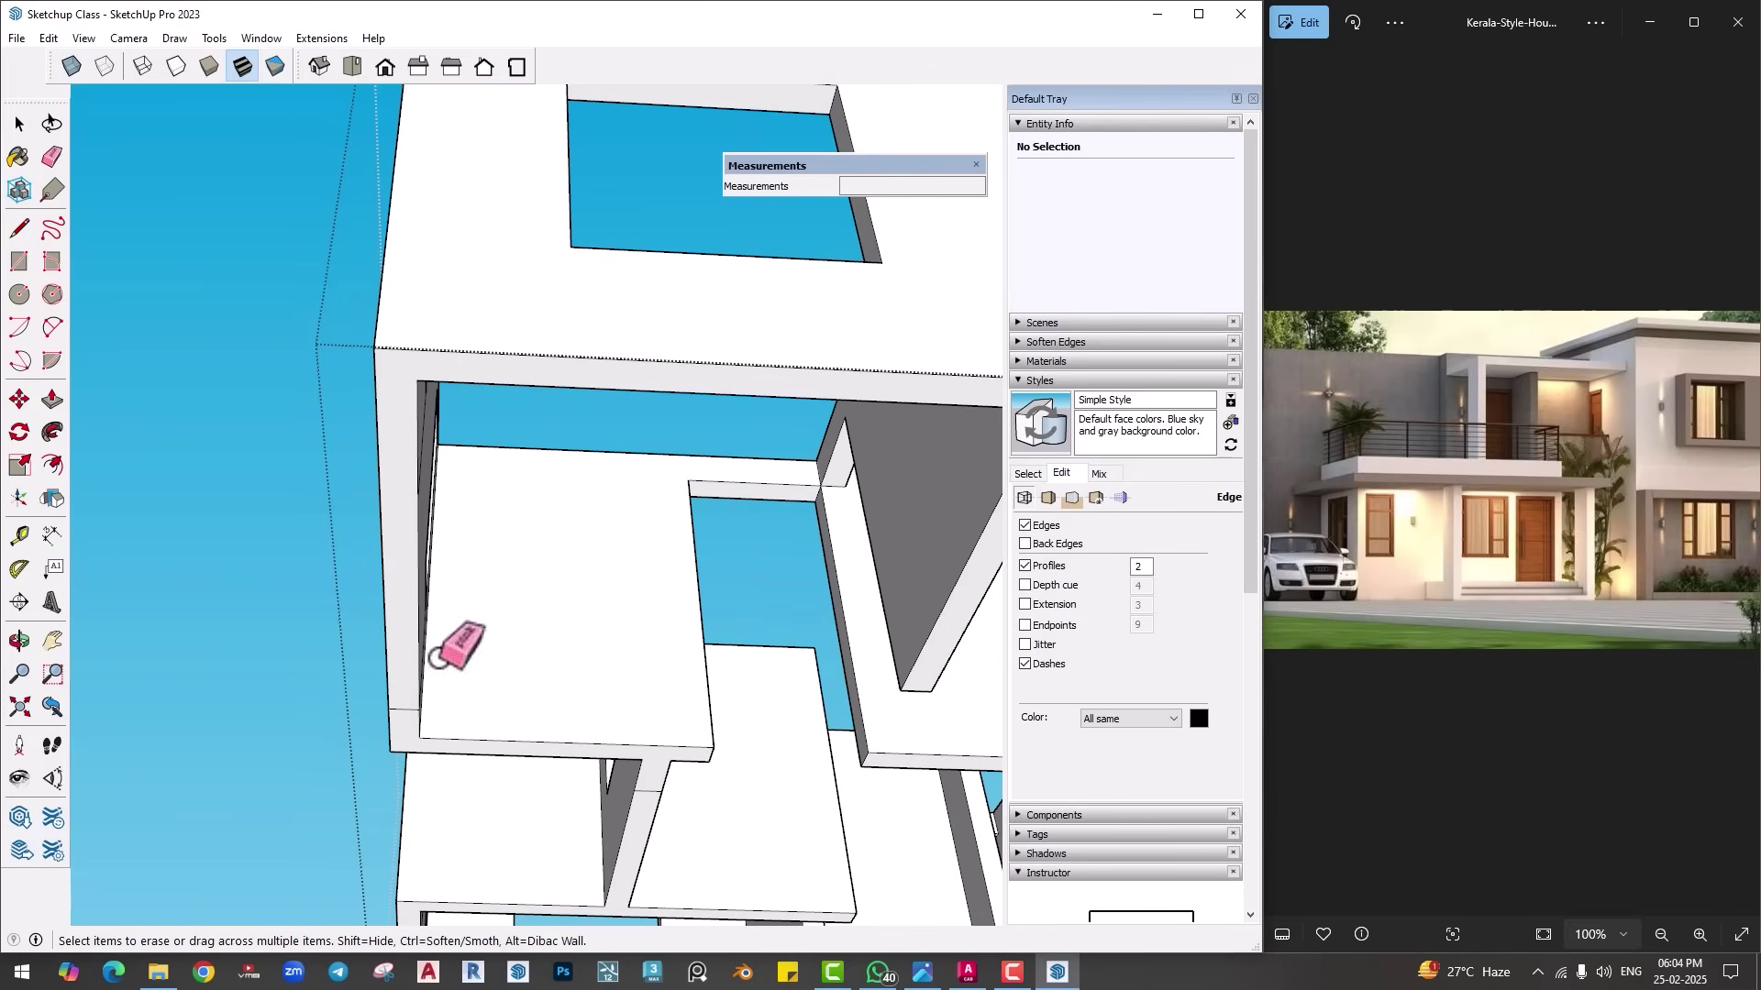
{"action": "mouse_move", "coordinate": [437, 659]}
{"action": "middle_mouse_down"}
{"action": "mouse_move", "coordinate": [407, 695]}
{"action": "mouse_move", "coordinate": [527, 696]}
{"action": "mouse_move", "coordinate": [590, 597]}
{"action": "mouse_move", "coordinate": [641, 597]}
{"action": "mouse_move", "coordinate": [683, 539]}
{"action": "middle_mouse_up"}
{"action": "key", "text": "l"}
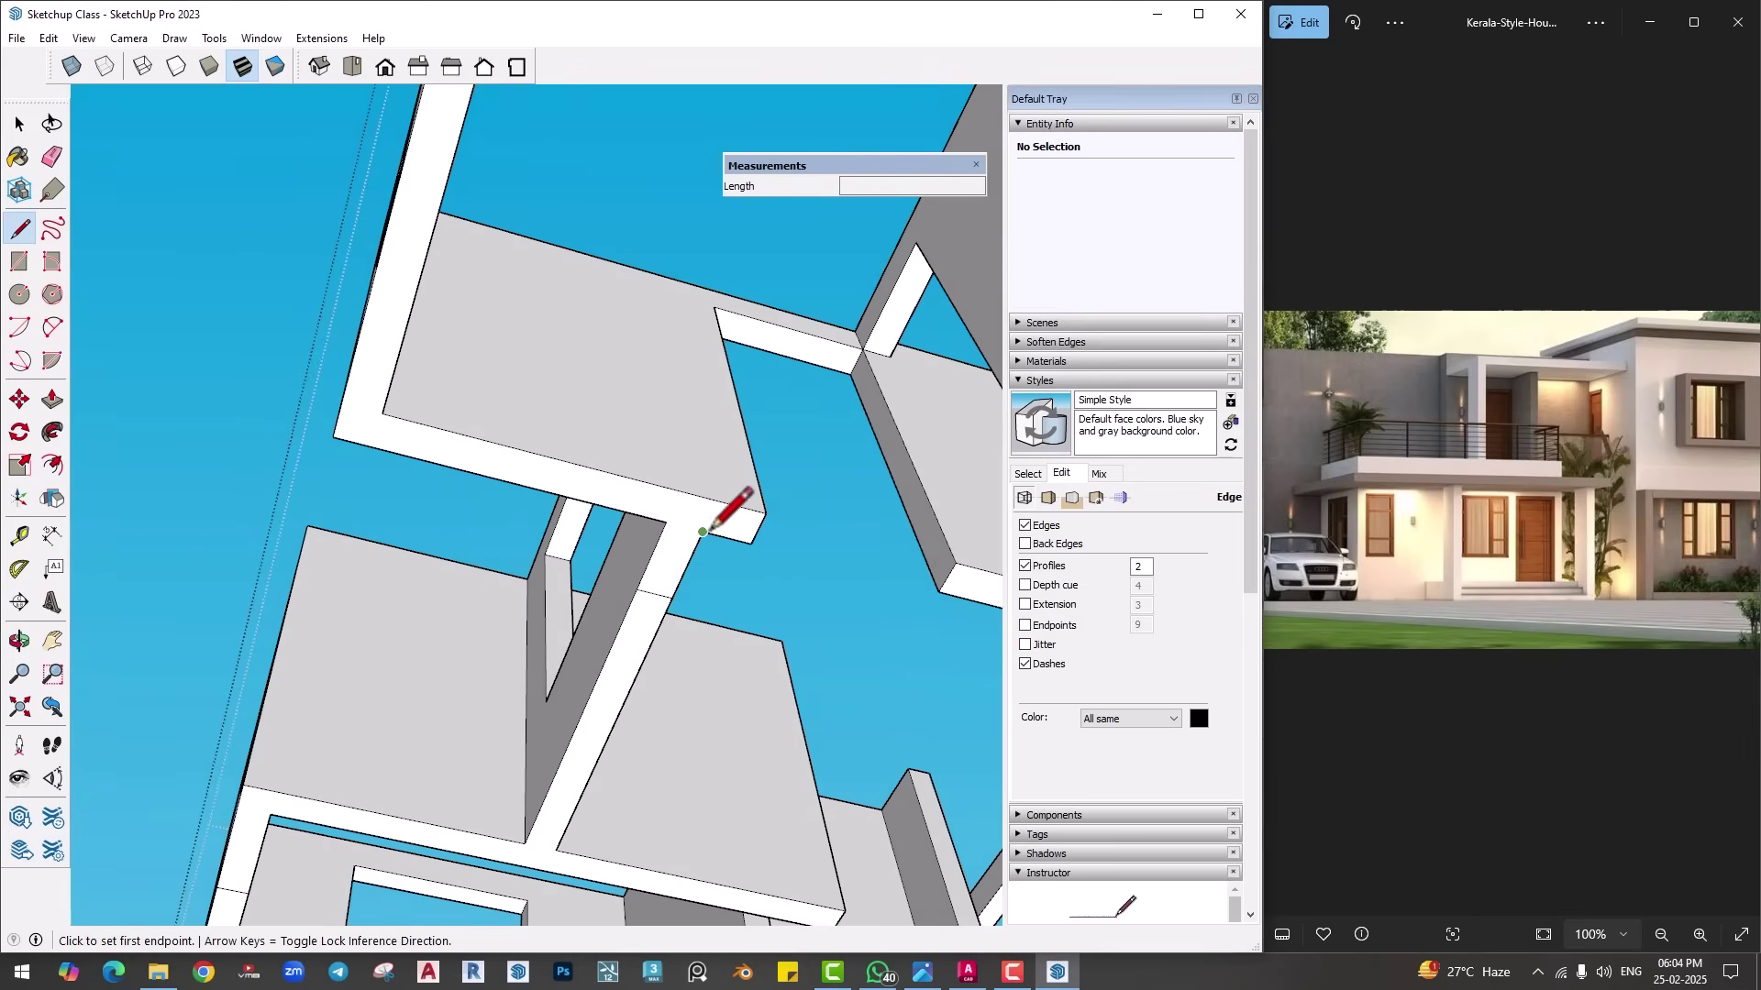
{"action": "left_click", "coordinate": [704, 531]}
{"action": "key", "text": "e"}
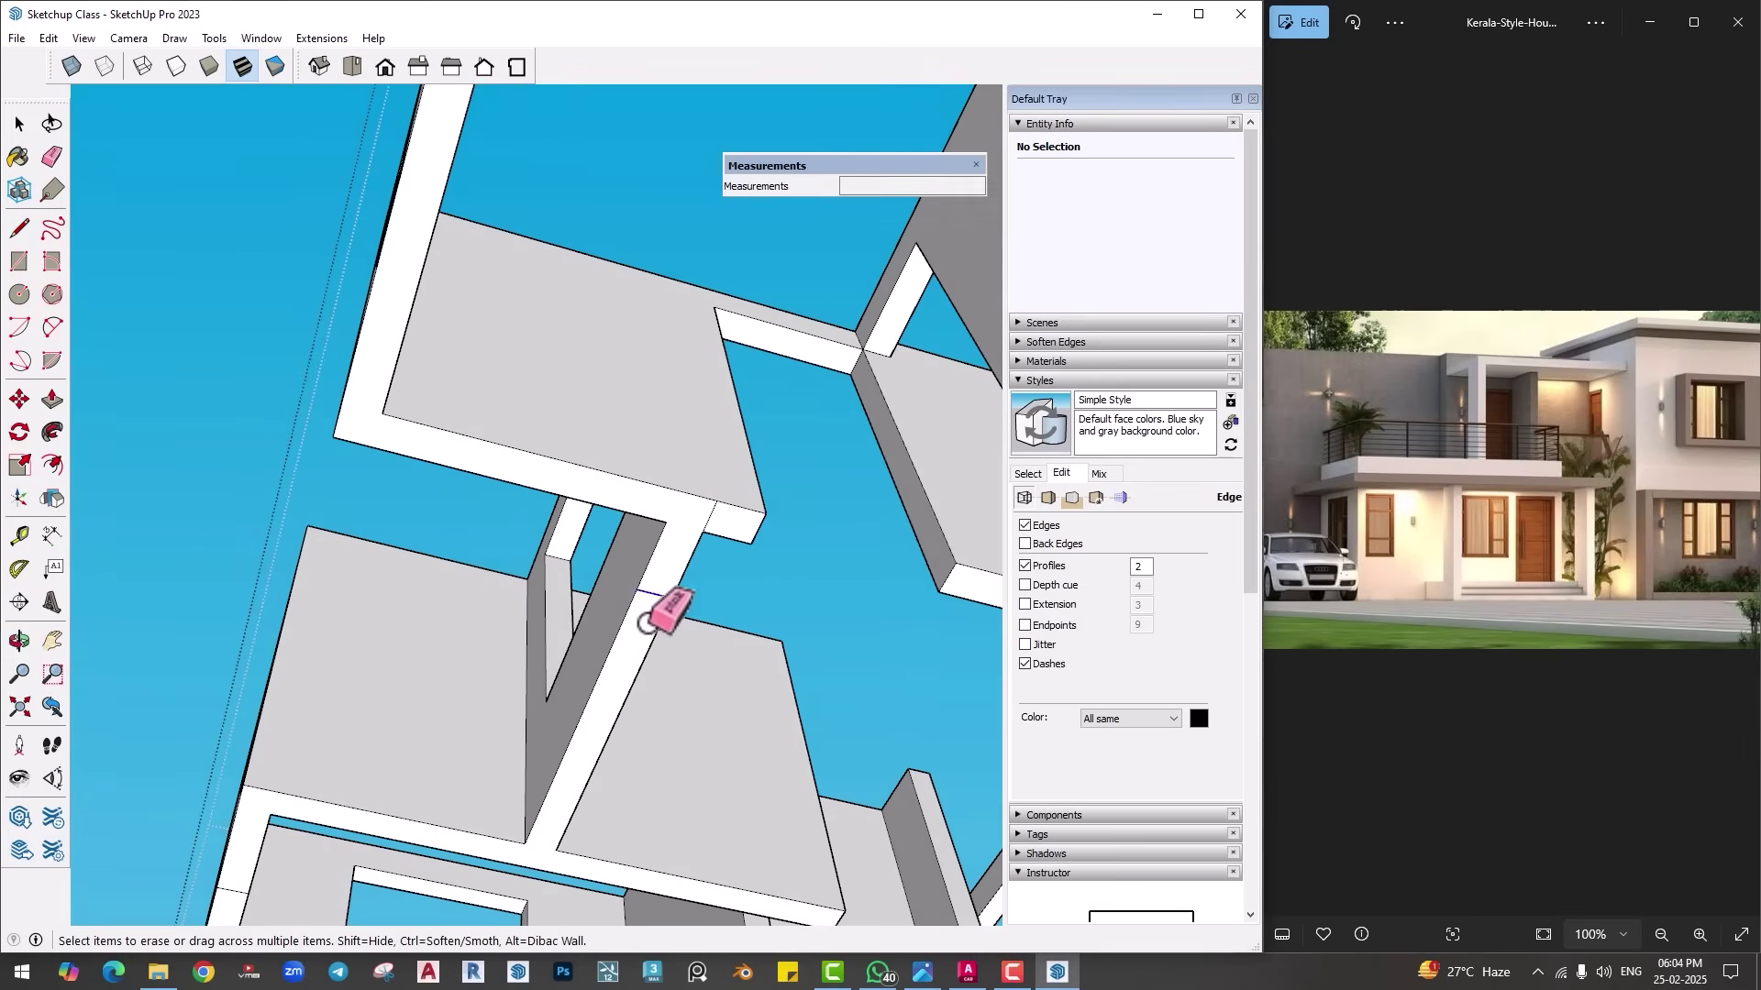
Step: Draw a line across the underside at the following partition junction and erase the two stray edges on the adjoining outer wall
{"action": "mouse_move", "coordinate": [660, 617]}
{"action": "middle_mouse_down"}
{"action": "mouse_move", "coordinate": [641, 499]}
{"action": "mouse_move", "coordinate": [591, 683]}
{"action": "mouse_move", "coordinate": [578, 454]}
{"action": "middle_mouse_up"}
{"action": "key", "text": "l"}
{"action": "left_click", "coordinate": [597, 636]}
{"action": "key", "text": "Escape"}
{"action": "key", "text": "l"}
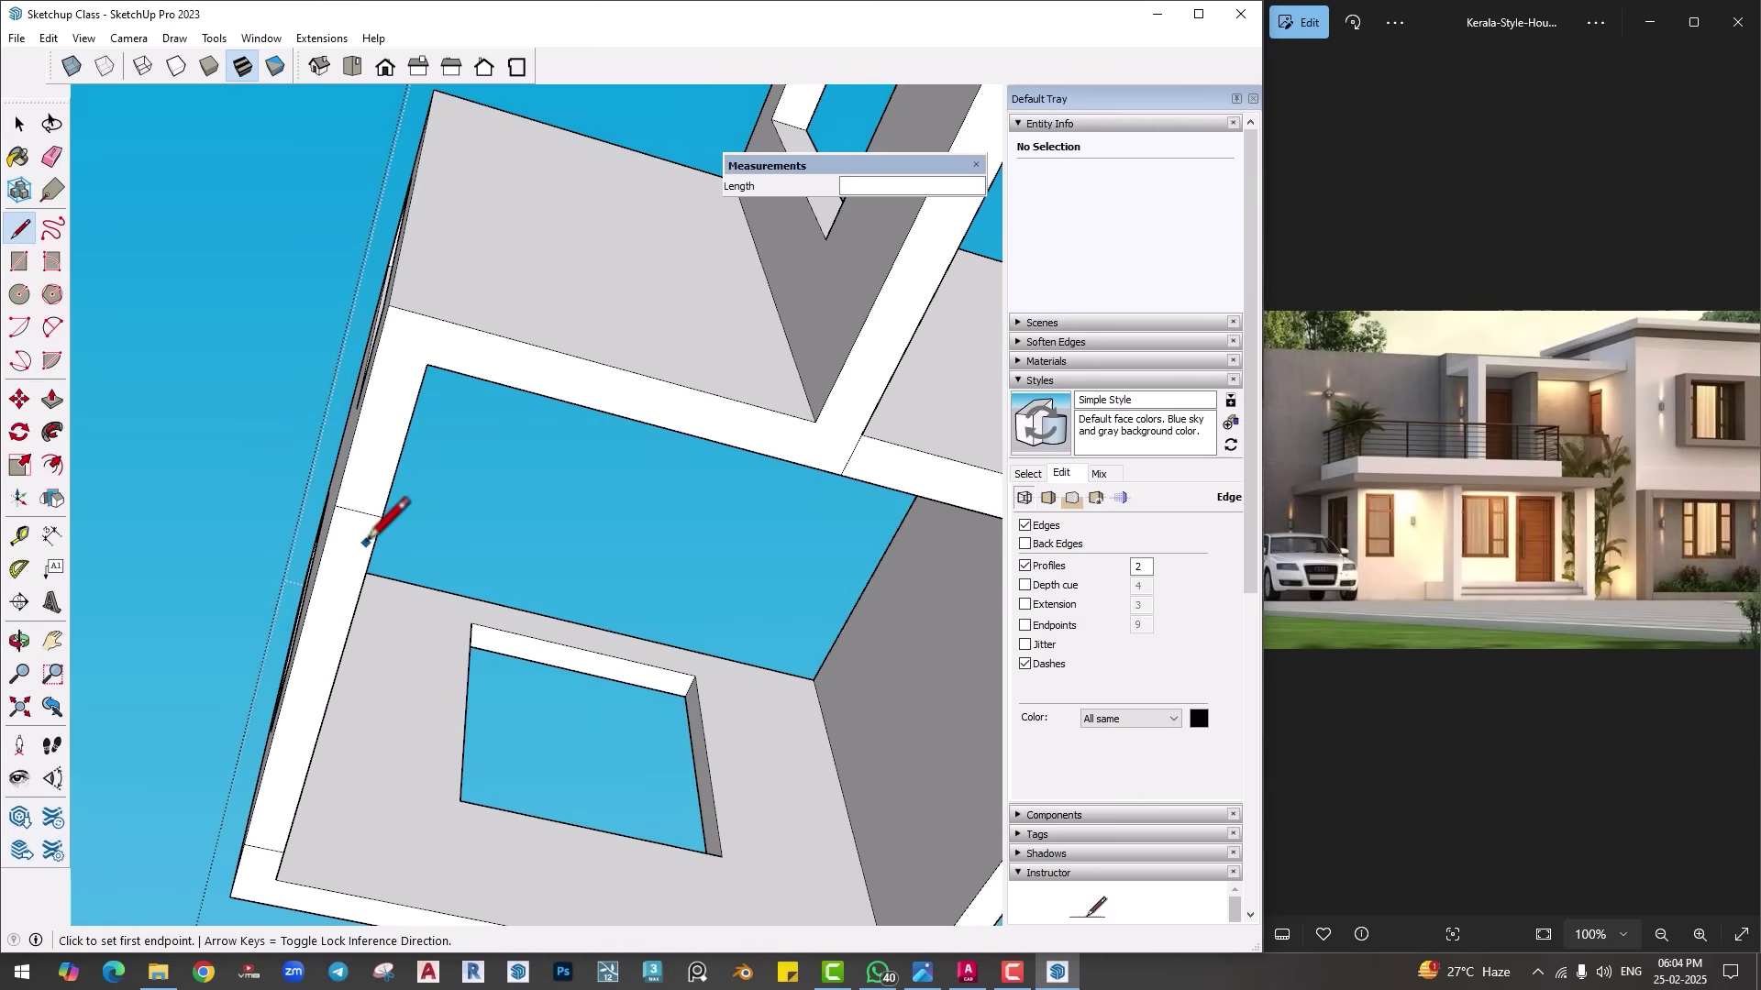
{"action": "key", "text": "e"}
{"action": "scroll", "coordinate": [312, 826], "scroll_direction": "down", "scroll_amount": 2}
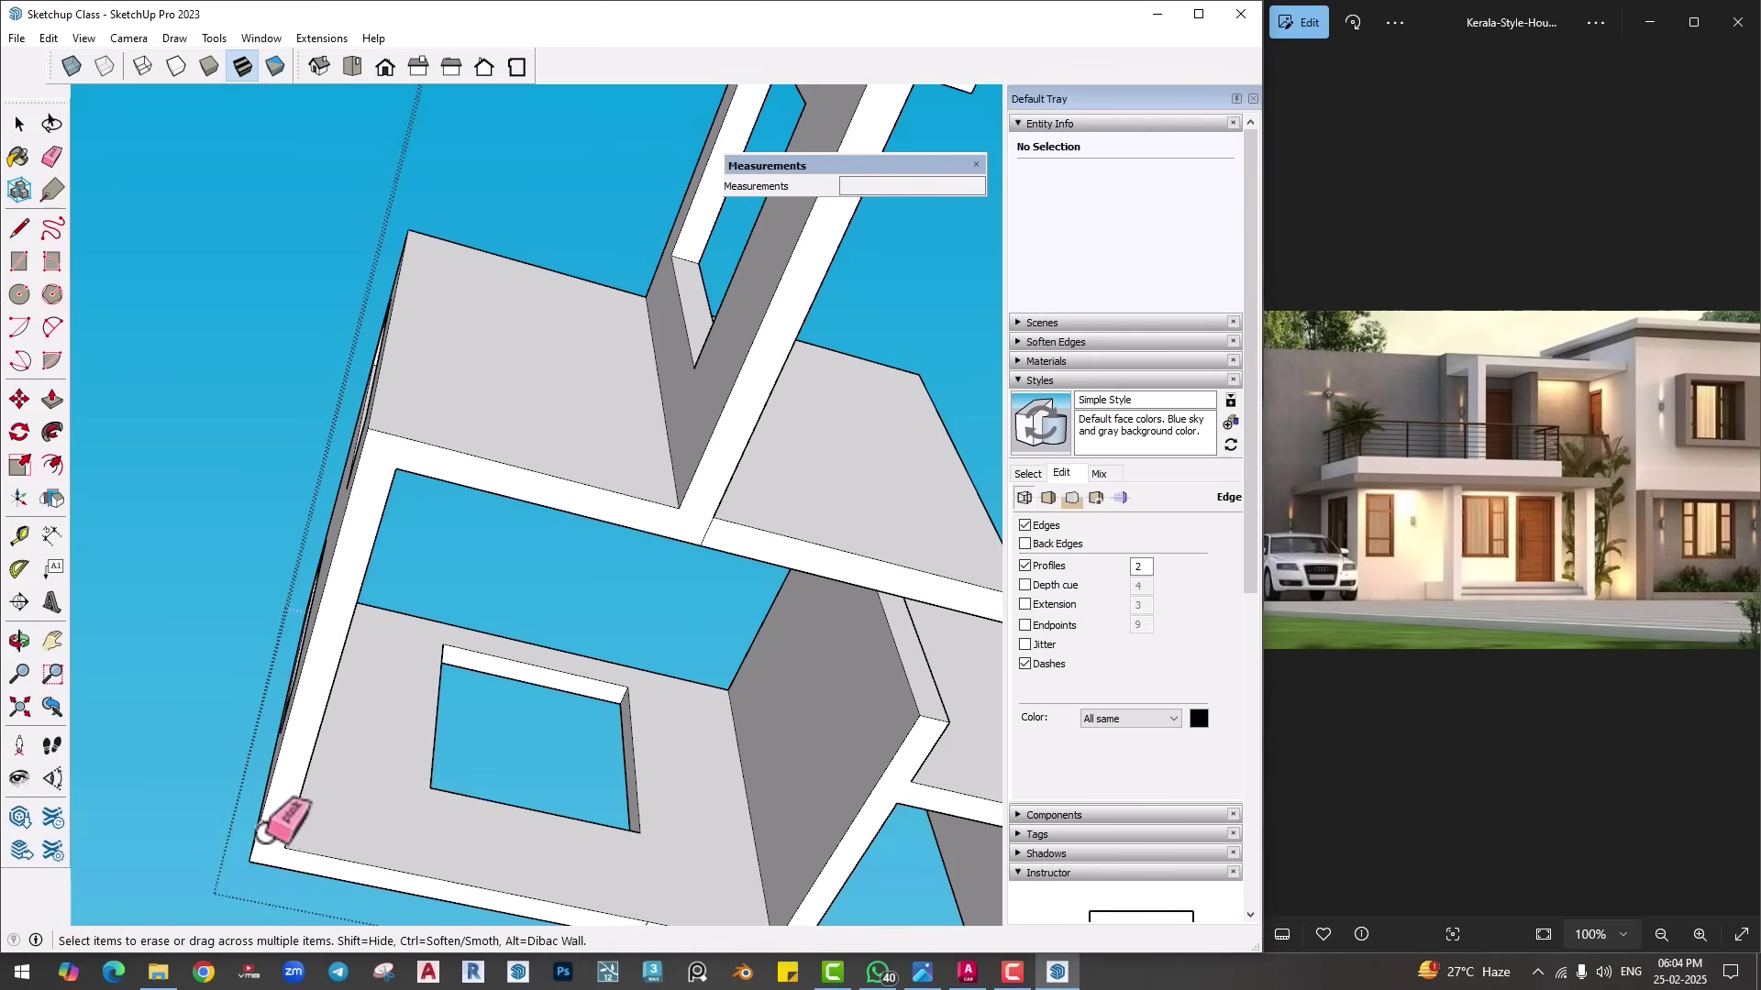
Step: Draw a line across the underside where the partition meets the wall with the short projecting end
{"action": "mouse_move", "coordinate": [284, 804]}
{"action": "middle_mouse_down"}
{"action": "mouse_move", "coordinate": [421, 644]}
{"action": "mouse_move", "coordinate": [393, 589]}
{"action": "mouse_move", "coordinate": [582, 563]}
{"action": "mouse_move", "coordinate": [288, 593]}
{"action": "middle_mouse_up"}
{"action": "scroll", "coordinate": [303, 578], "scroll_direction": "up", "scroll_amount": 2}
{"action": "scroll", "coordinate": [444, 621], "scroll_direction": "up", "scroll_amount": 2}
{"action": "mouse_move", "coordinate": [443, 621]}
{"action": "middle_mouse_down"}
{"action": "mouse_move", "coordinate": [676, 616]}
{"action": "mouse_move", "coordinate": [515, 664]}
{"action": "middle_mouse_up"}
{"action": "scroll", "coordinate": [515, 662], "scroll_direction": "up", "scroll_amount": 1}
{"action": "key", "text": "l"}
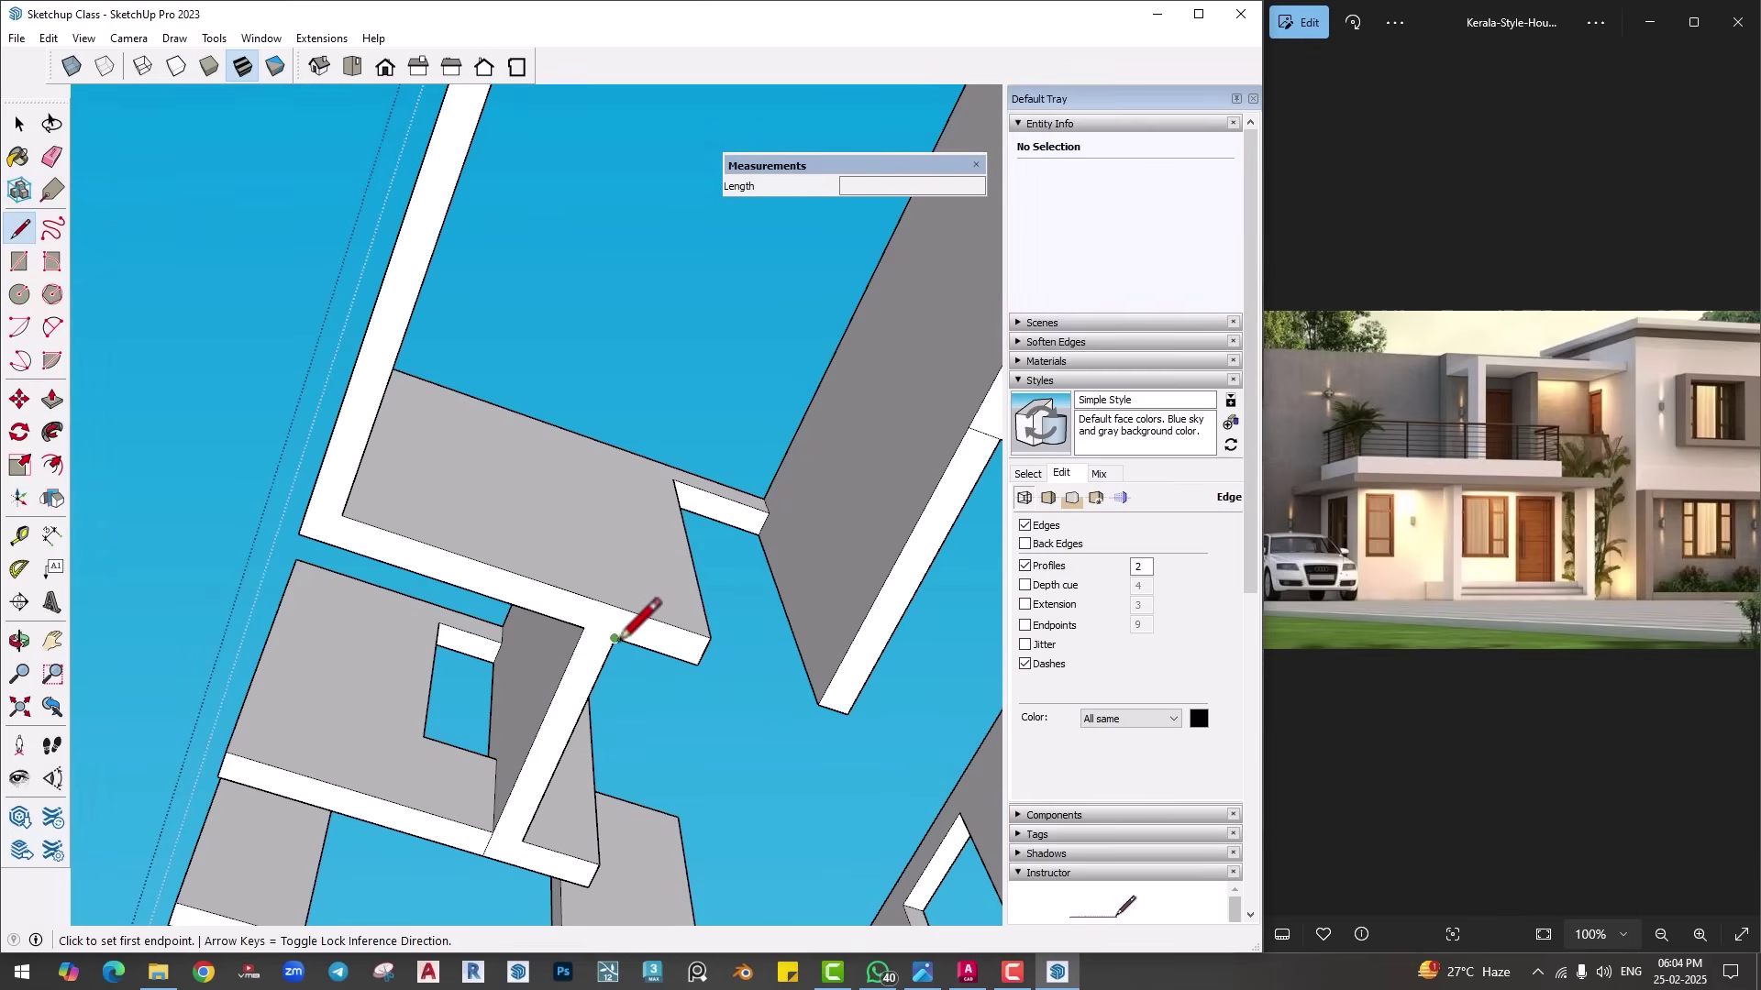
{"action": "left_click", "coordinate": [615, 639]}
{"action": "key", "text": "Escape"}
Step: Close the neighbouring wall junction with a line and clear the leftover edges from the undersides around it
{"action": "mouse_move", "coordinate": [629, 590]}
{"action": "middle_mouse_down"}
{"action": "mouse_move", "coordinate": [570, 786]}
{"action": "mouse_move", "coordinate": [533, 821]}
{"action": "mouse_move", "coordinate": [564, 711]}
{"action": "mouse_move", "coordinate": [550, 629]}
{"action": "mouse_move", "coordinate": [477, 737]}
{"action": "mouse_move", "coordinate": [690, 617]}
{"action": "mouse_move", "coordinate": [641, 619]}
{"action": "mouse_move", "coordinate": [640, 642]}
{"action": "mouse_move", "coordinate": [505, 573]}
{"action": "mouse_move", "coordinate": [312, 578]}
{"action": "mouse_move", "coordinate": [385, 630]}
{"action": "mouse_move", "coordinate": [527, 558]}
{"action": "mouse_move", "coordinate": [687, 719]}
{"action": "mouse_move", "coordinate": [679, 617]}
{"action": "middle_mouse_up"}
{"action": "left_click", "coordinate": [564, 701]}
{"action": "left_click", "coordinate": [541, 731]}
{"action": "key", "text": "e"}
{"action": "scroll", "coordinate": [690, 651], "scroll_direction": "up", "scroll_amount": 3}
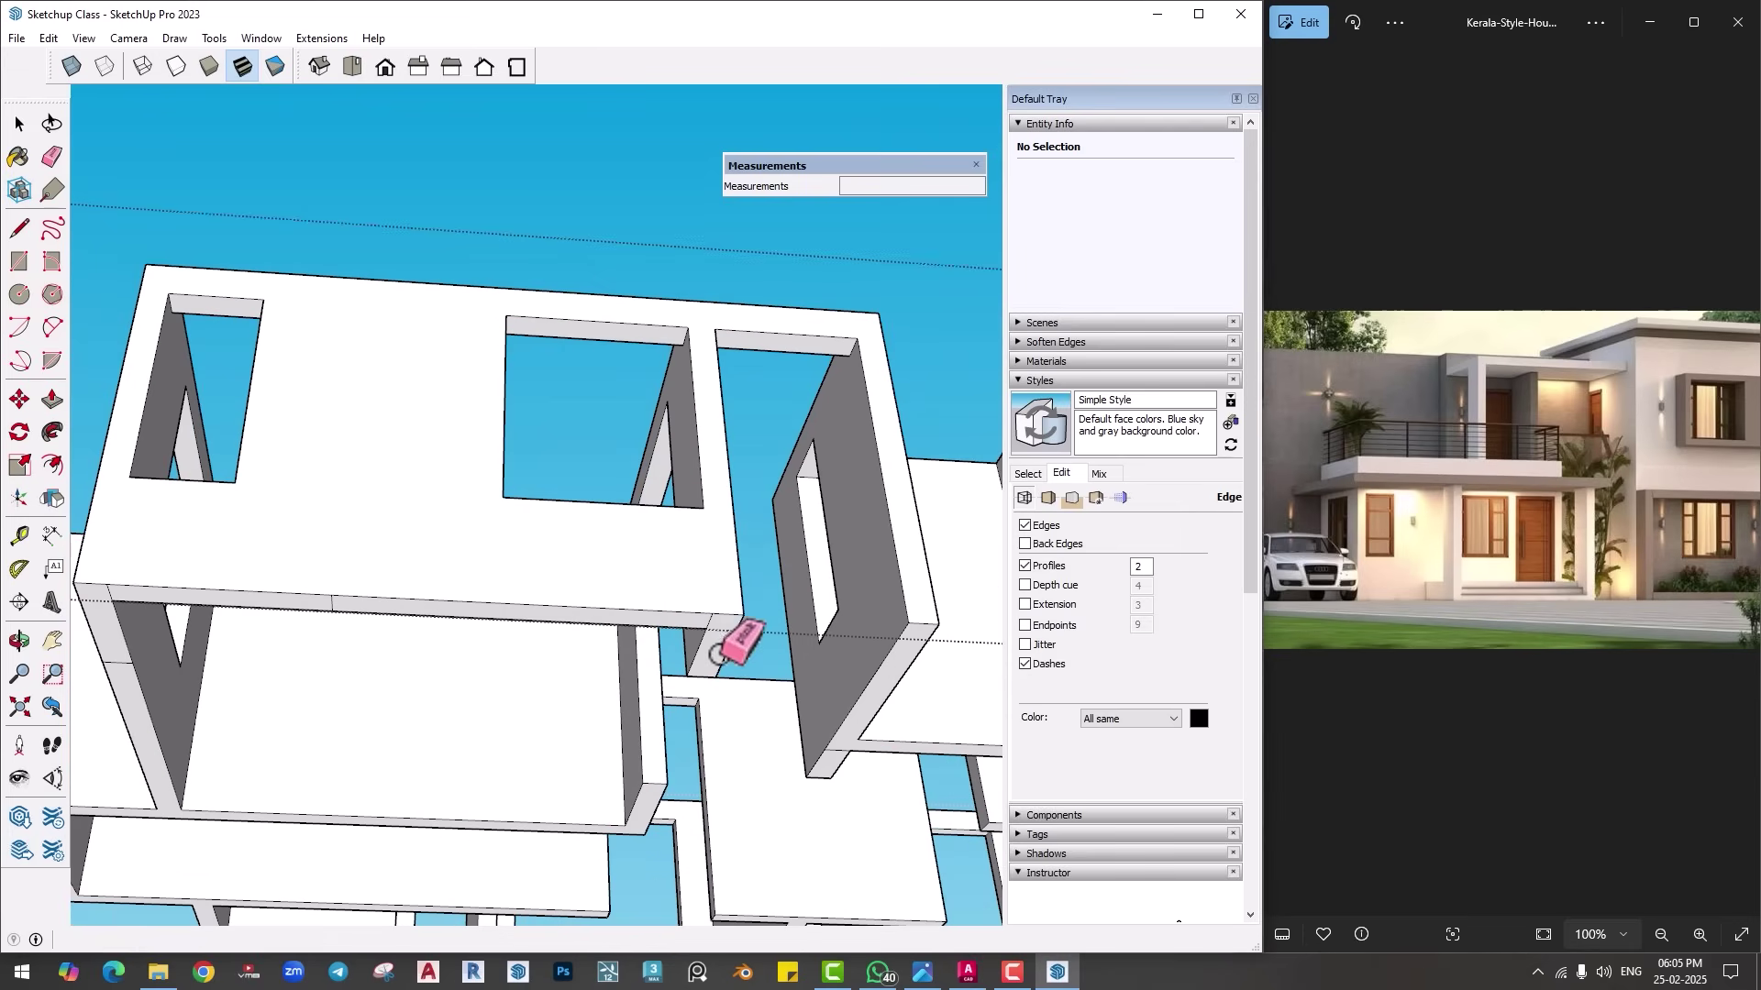
Step: Erase the remaining stray edges nearby and draw a 9" line where the small rooms' side wall meets the long wall
{"action": "scroll", "coordinate": [720, 697], "scroll_direction": "down", "scroll_amount": 3}
{"action": "middle_click_drag", "start_coordinate": [727, 719], "coordinate": [724, 578]}
{"action": "mouse_move", "coordinate": [243, 669]}
{"action": "middle_mouse_down"}
{"action": "mouse_move", "coordinate": [275, 642]}
{"action": "mouse_move", "coordinate": [345, 727]}
{"action": "mouse_move", "coordinate": [386, 609]}
{"action": "mouse_move", "coordinate": [335, 639]}
{"action": "middle_mouse_up"}
{"action": "scroll", "coordinate": [339, 623], "scroll_direction": "up", "scroll_amount": 2}
{"action": "key", "text": "l"}
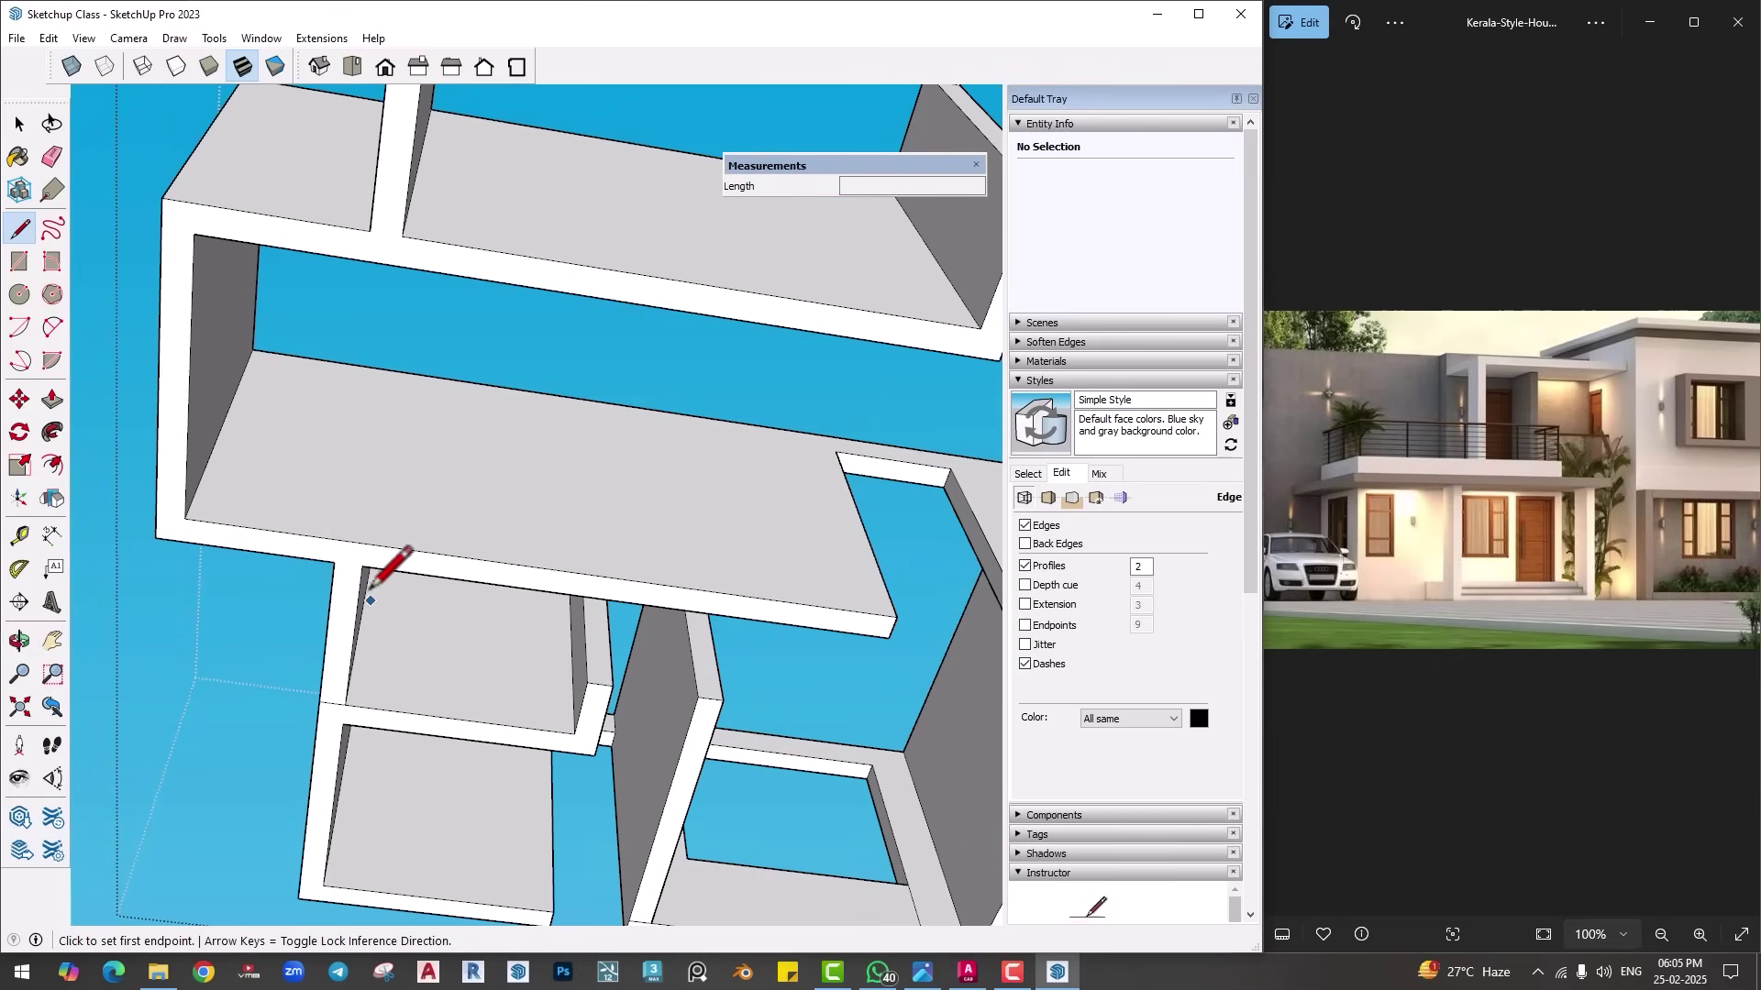
{"action": "left_click", "coordinate": [363, 566]}
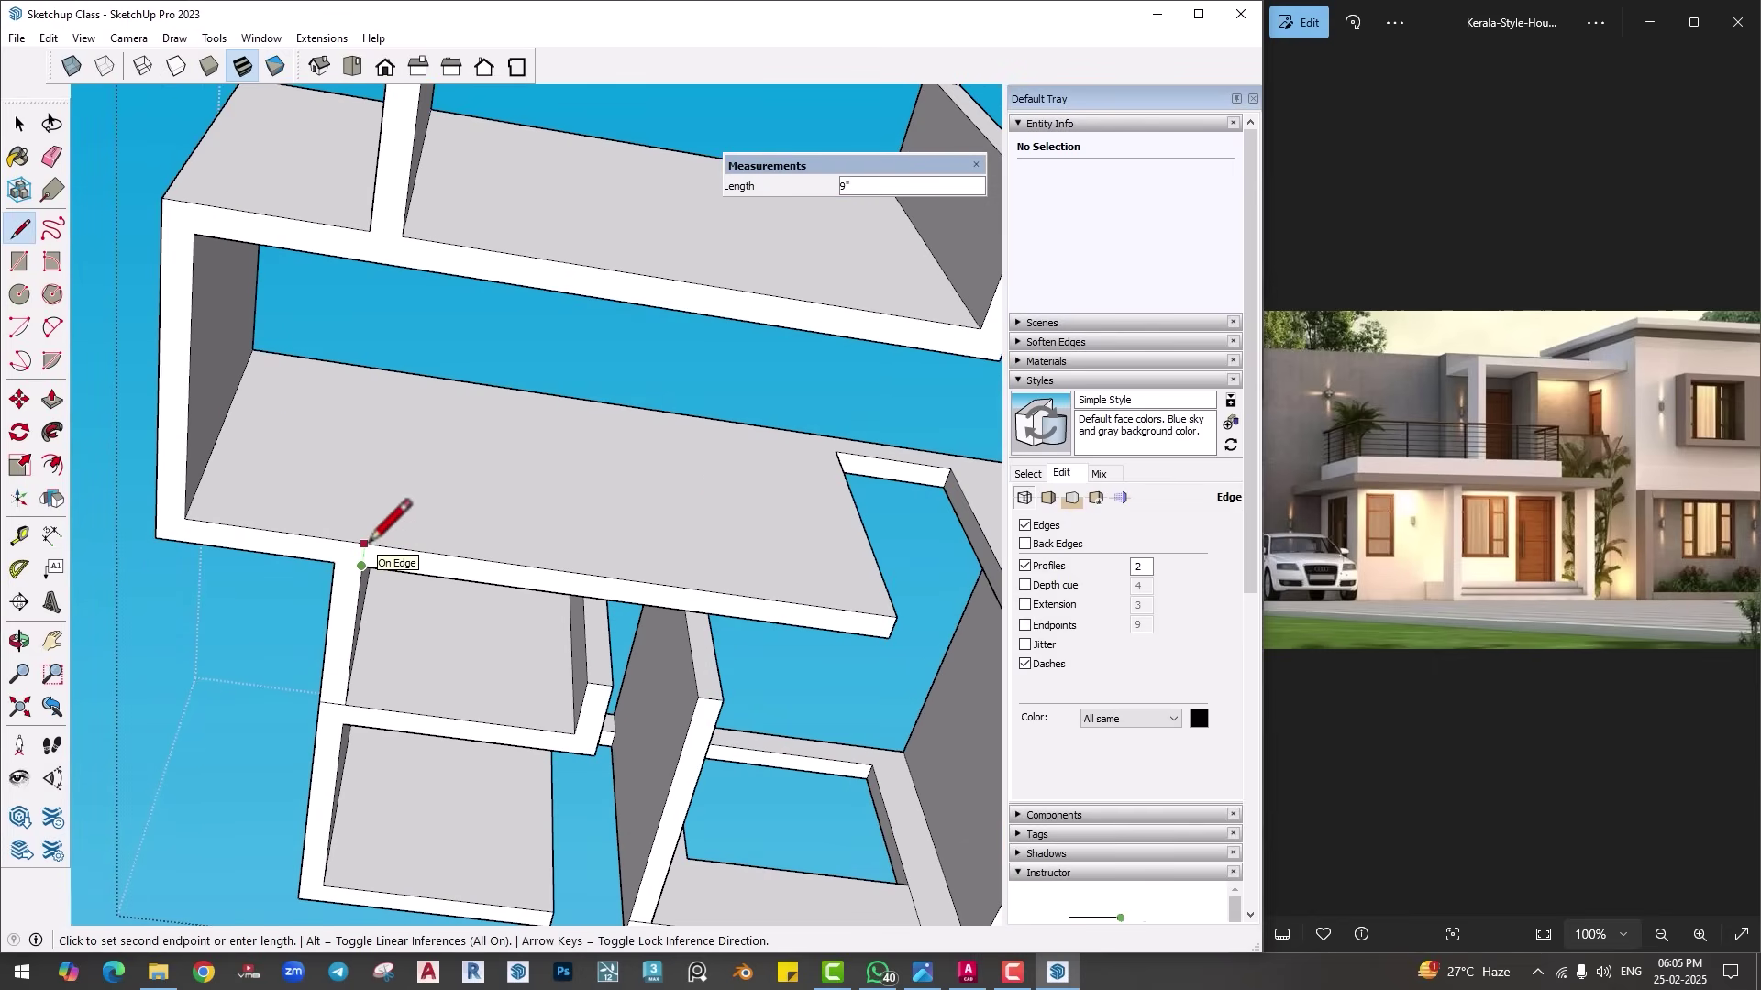
{"action": "key", "text": "e"}
Step: Draw lines across the undersides where the small rooms' dividing wall and the upright side wall meet their adjoining walls
{"action": "mouse_move", "coordinate": [338, 660]}
{"action": "middle_mouse_down"}
{"action": "mouse_move", "coordinate": [392, 629]}
{"action": "mouse_move", "coordinate": [385, 652]}
{"action": "middle_mouse_up"}
{"action": "scroll", "coordinate": [382, 609], "scroll_direction": "up", "scroll_amount": 2}
{"action": "key", "text": "l"}
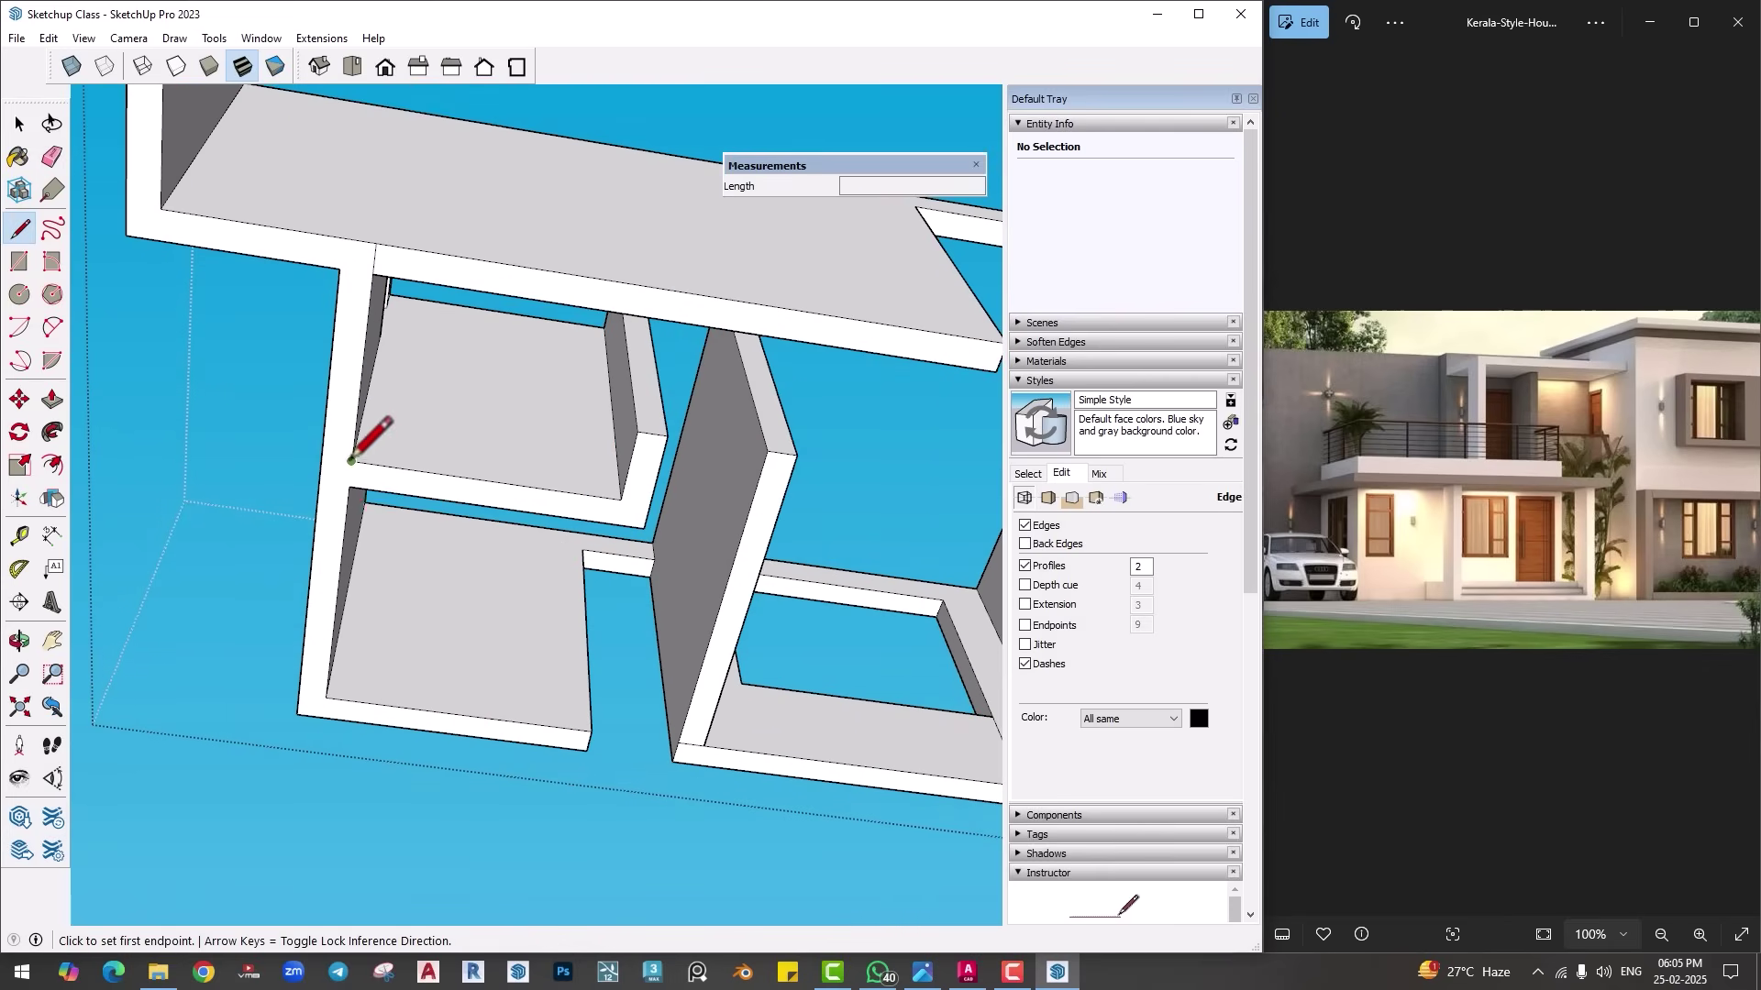
{"action": "left_click", "coordinate": [351, 461]}
{"action": "key", "text": "Escape"}
{"action": "mouse_move", "coordinate": [358, 463]}
{"action": "middle_mouse_down"}
{"action": "mouse_move", "coordinate": [365, 357]}
{"action": "mouse_move", "coordinate": [347, 464]}
{"action": "middle_mouse_up"}
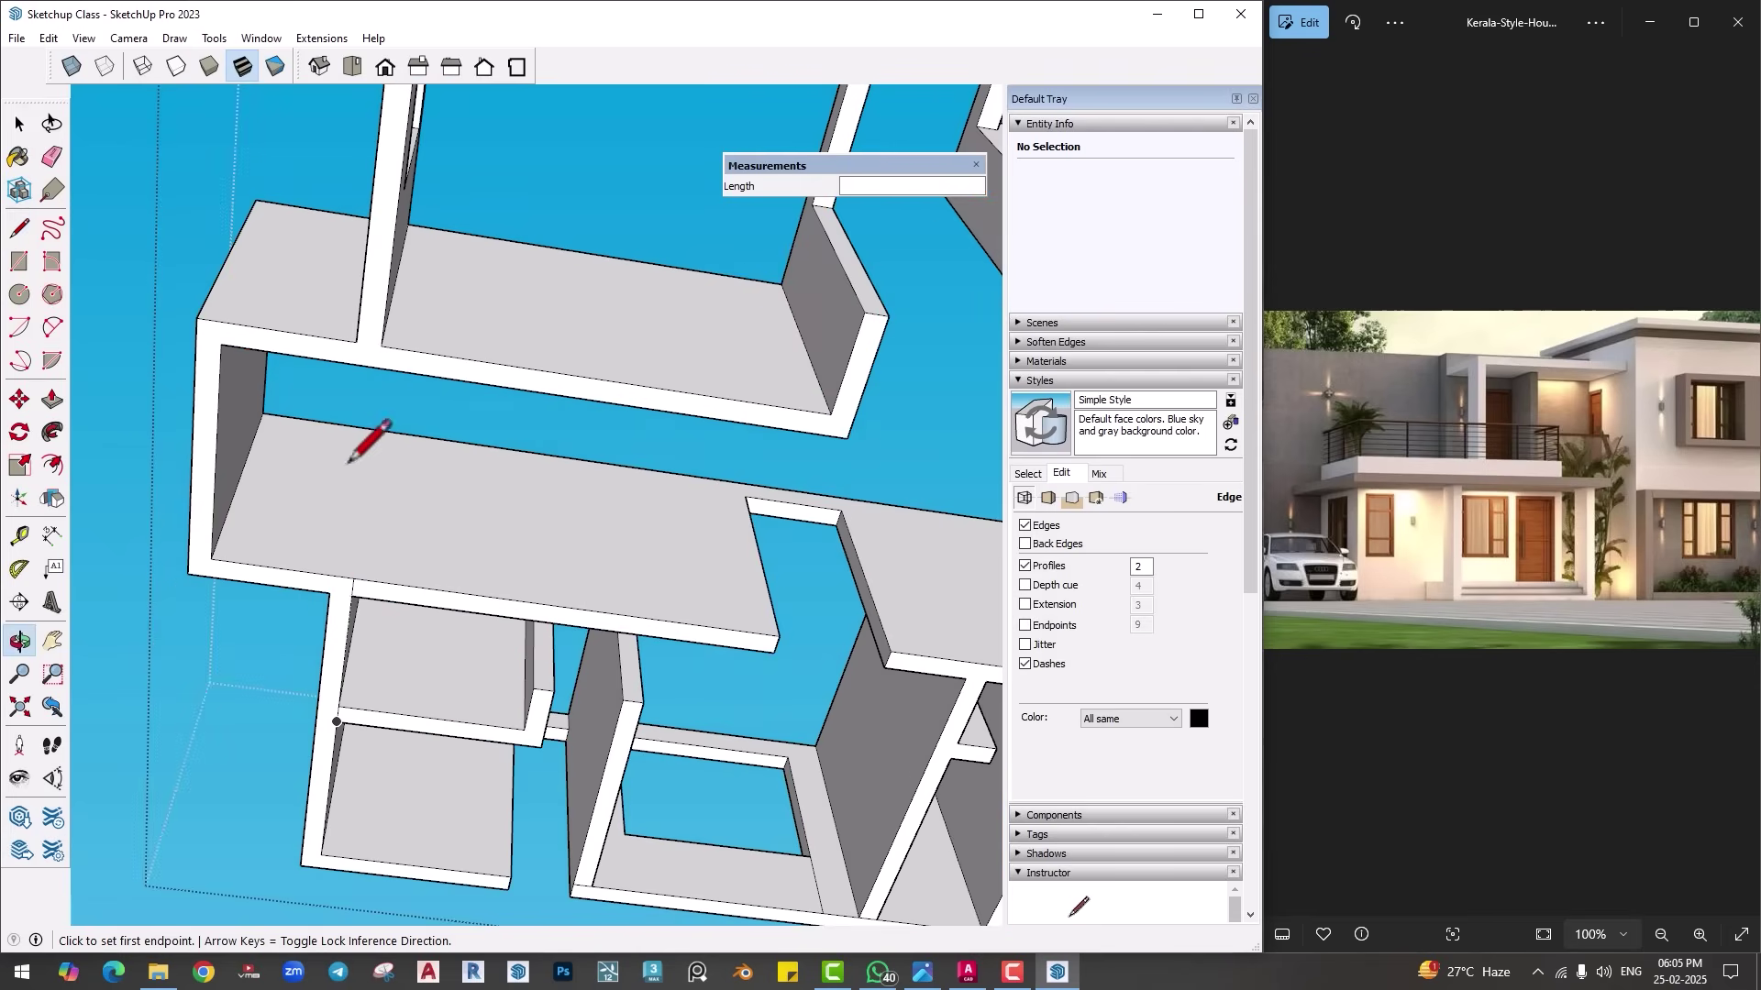
{"action": "scroll", "coordinate": [372, 362], "scroll_direction": "up", "scroll_amount": 2}
{"action": "left_click", "coordinate": [350, 339]}
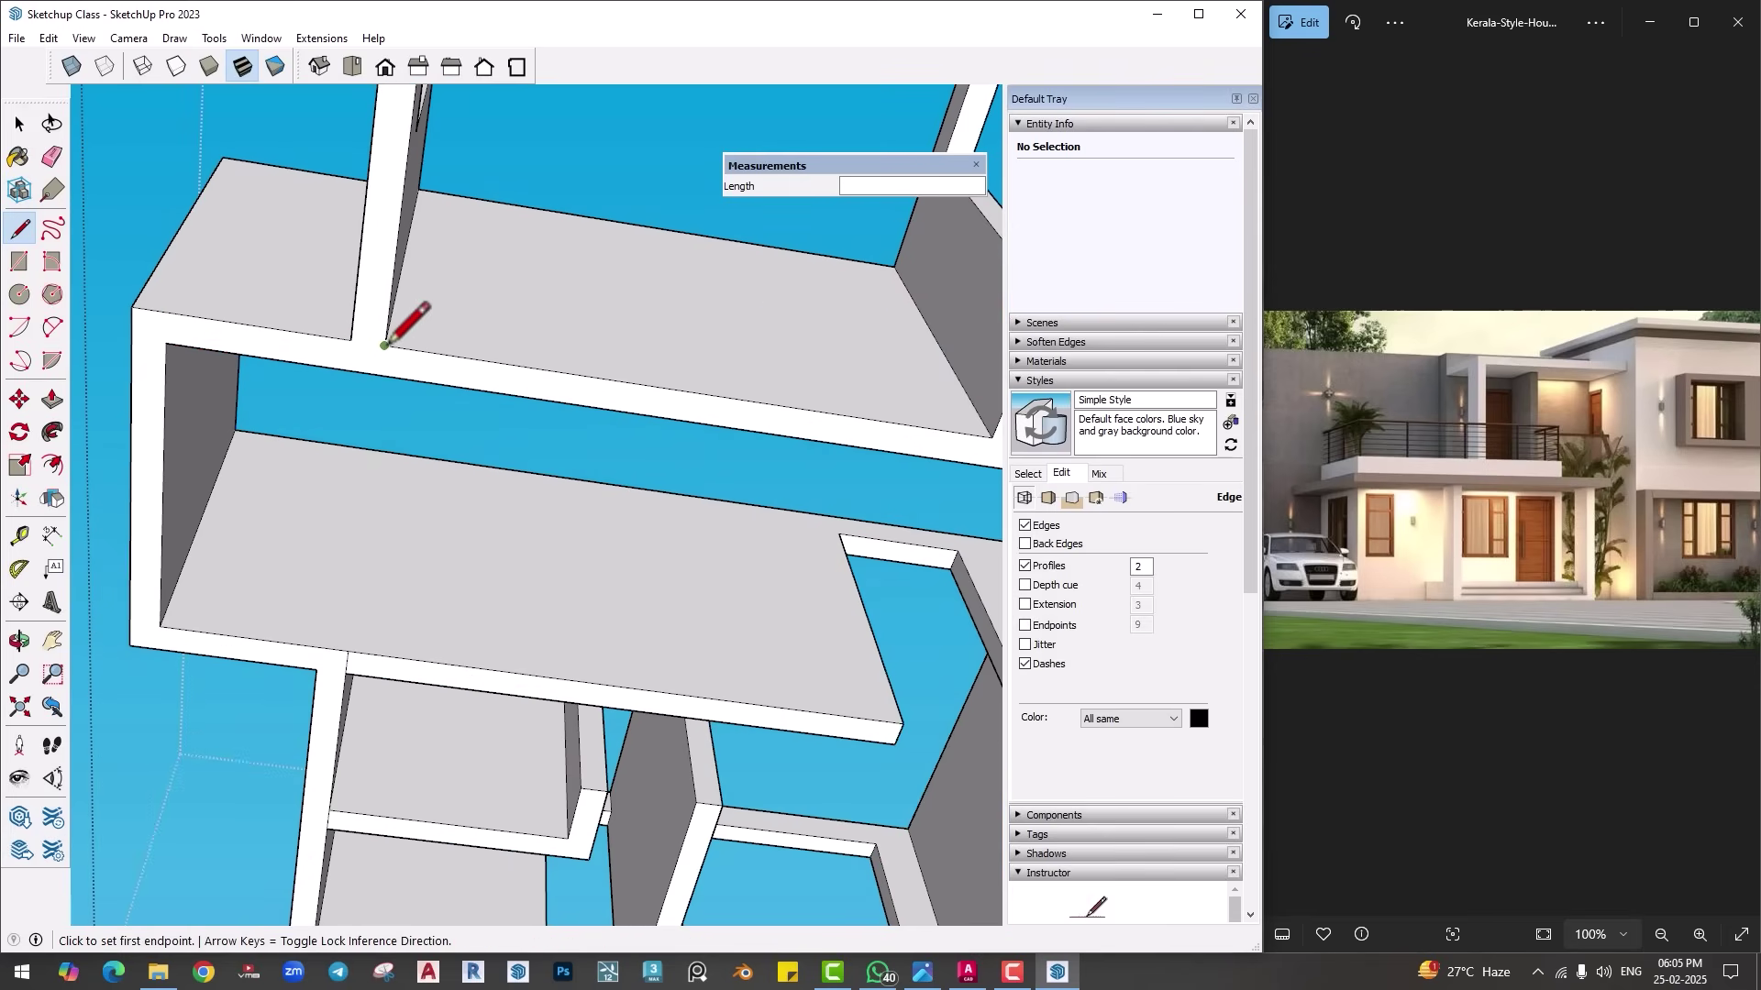
{"action": "key", "text": "Escape"}
Step: Erase the stray opening edges on the undersides of the walls enclosing the end room
{"action": "scroll", "coordinate": [449, 496], "scroll_direction": "down", "scroll_amount": 3}
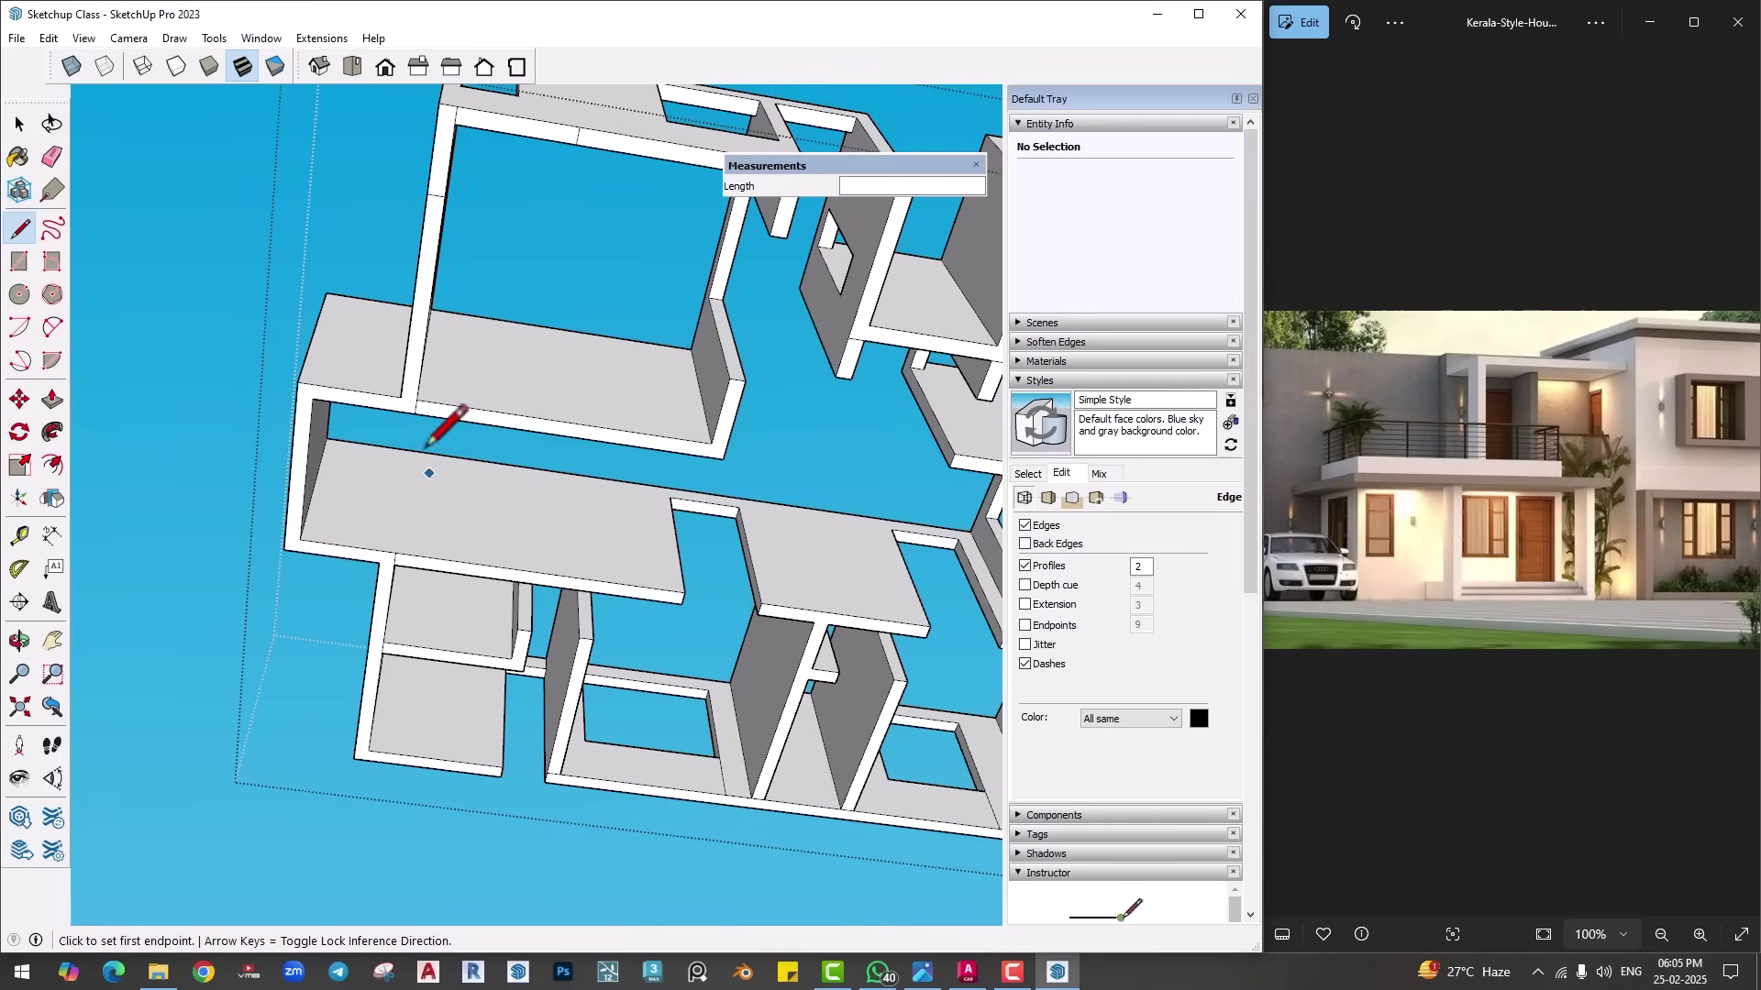
{"action": "scroll", "coordinate": [459, 165], "scroll_direction": "up", "scroll_amount": 5}
{"action": "mouse_move", "coordinate": [452, 179]}
{"action": "middle_mouse_down", "text": "shift"}
{"action": "mouse_move", "coordinate": [447, 371]}
{"action": "mouse_move", "coordinate": [605, 332]}
{"action": "middle_mouse_up", "text": "shift"}
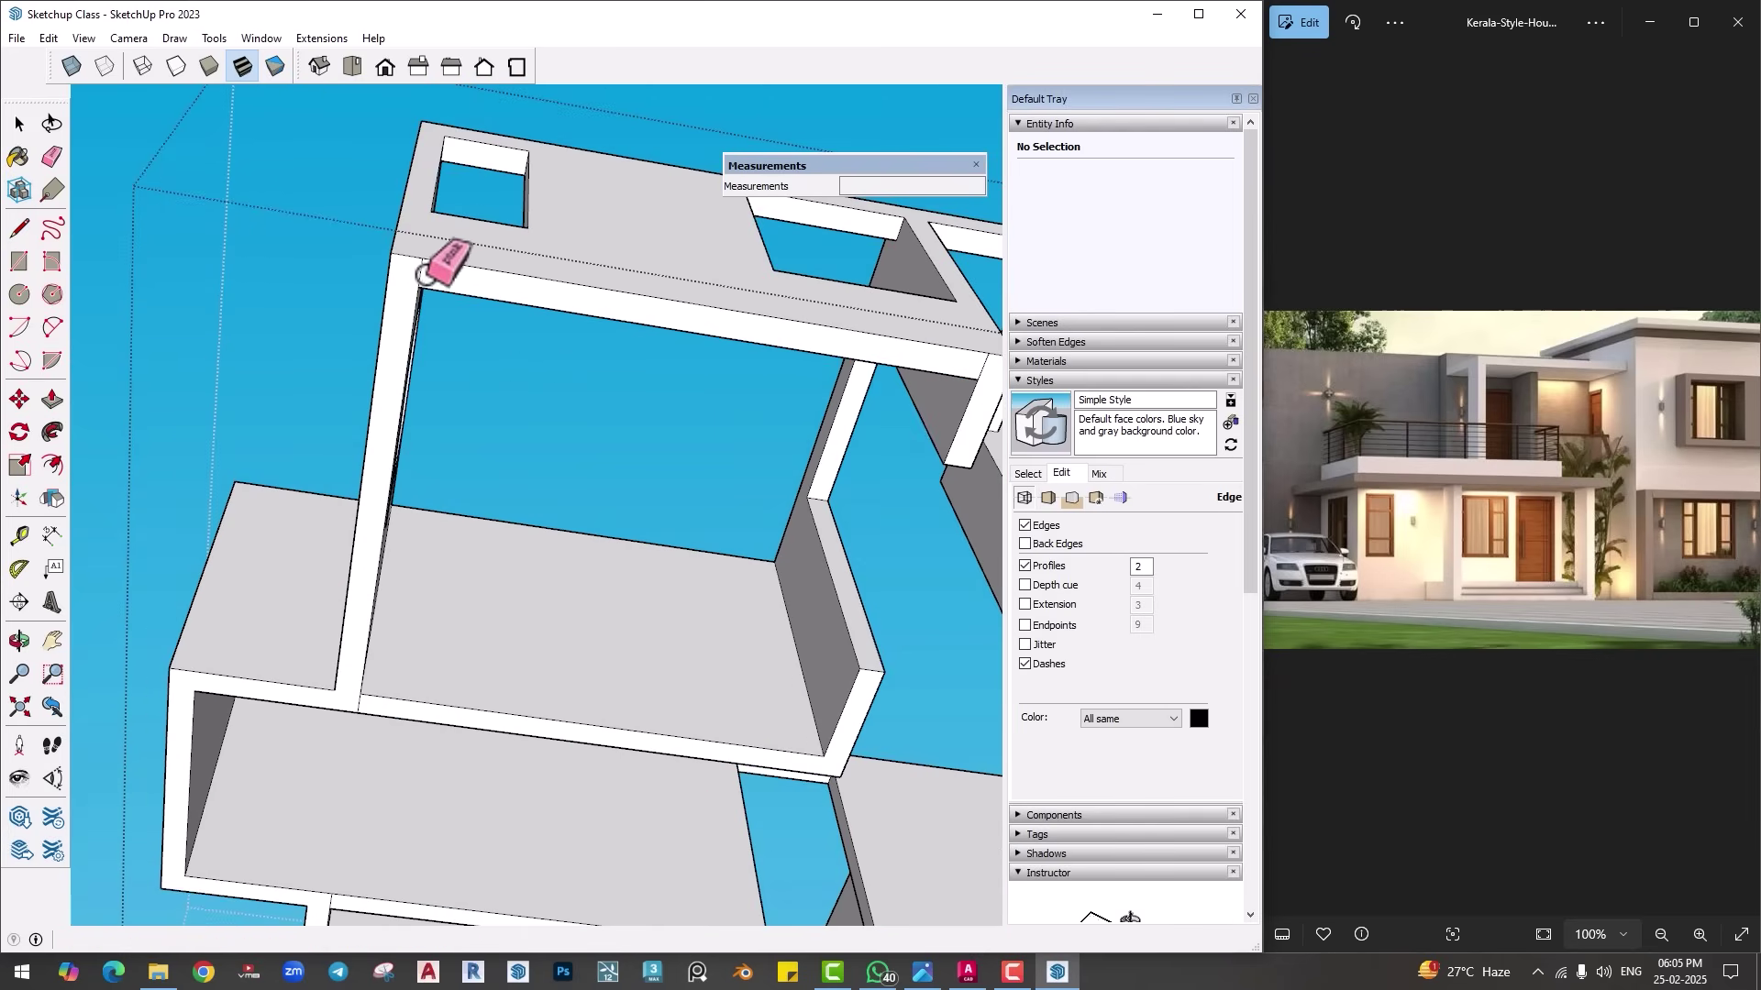
{"action": "scroll", "coordinate": [541, 486], "scroll_direction": "down", "scroll_amount": 3}
{"action": "middle_click_drag", "start_coordinate": [550, 504], "coordinate": [459, 433]}
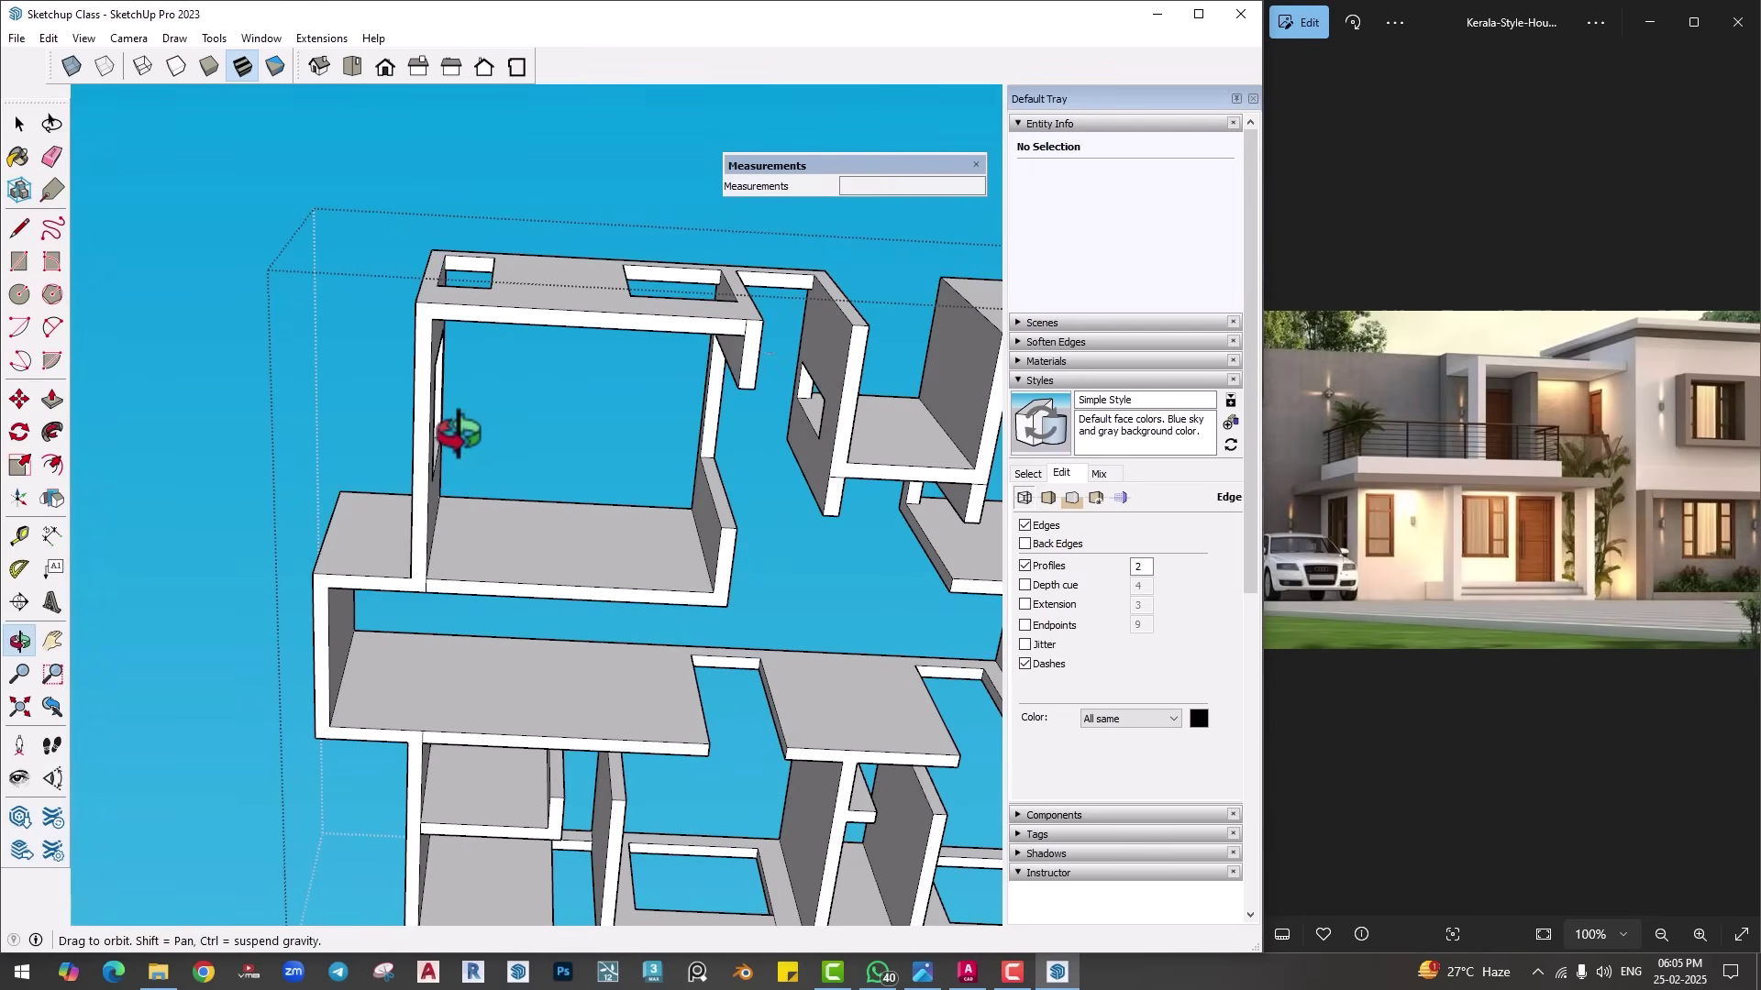
Step: Draw a line about 7 1/2" long across the underside where the short wall stub meets the end room's outer wall
{"action": "scroll", "coordinate": [747, 319], "scroll_direction": "up", "scroll_amount": 2}
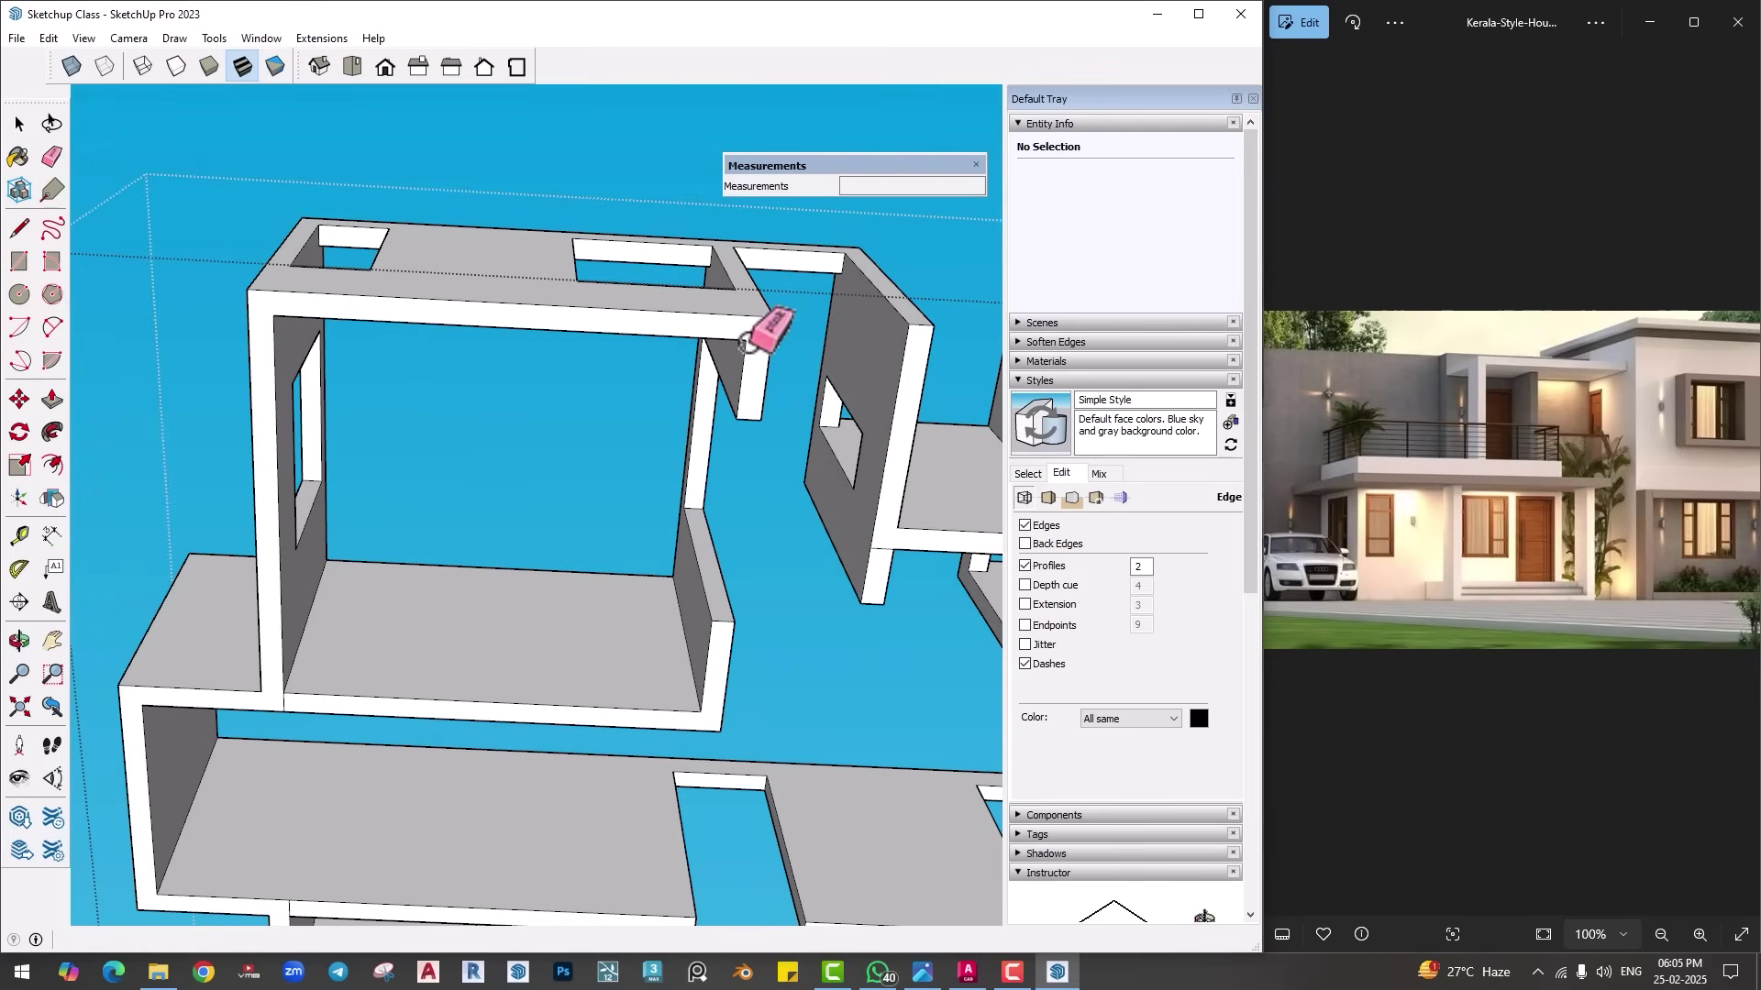
{"action": "scroll", "coordinate": [748, 343], "scroll_direction": "up", "scroll_amount": 2}
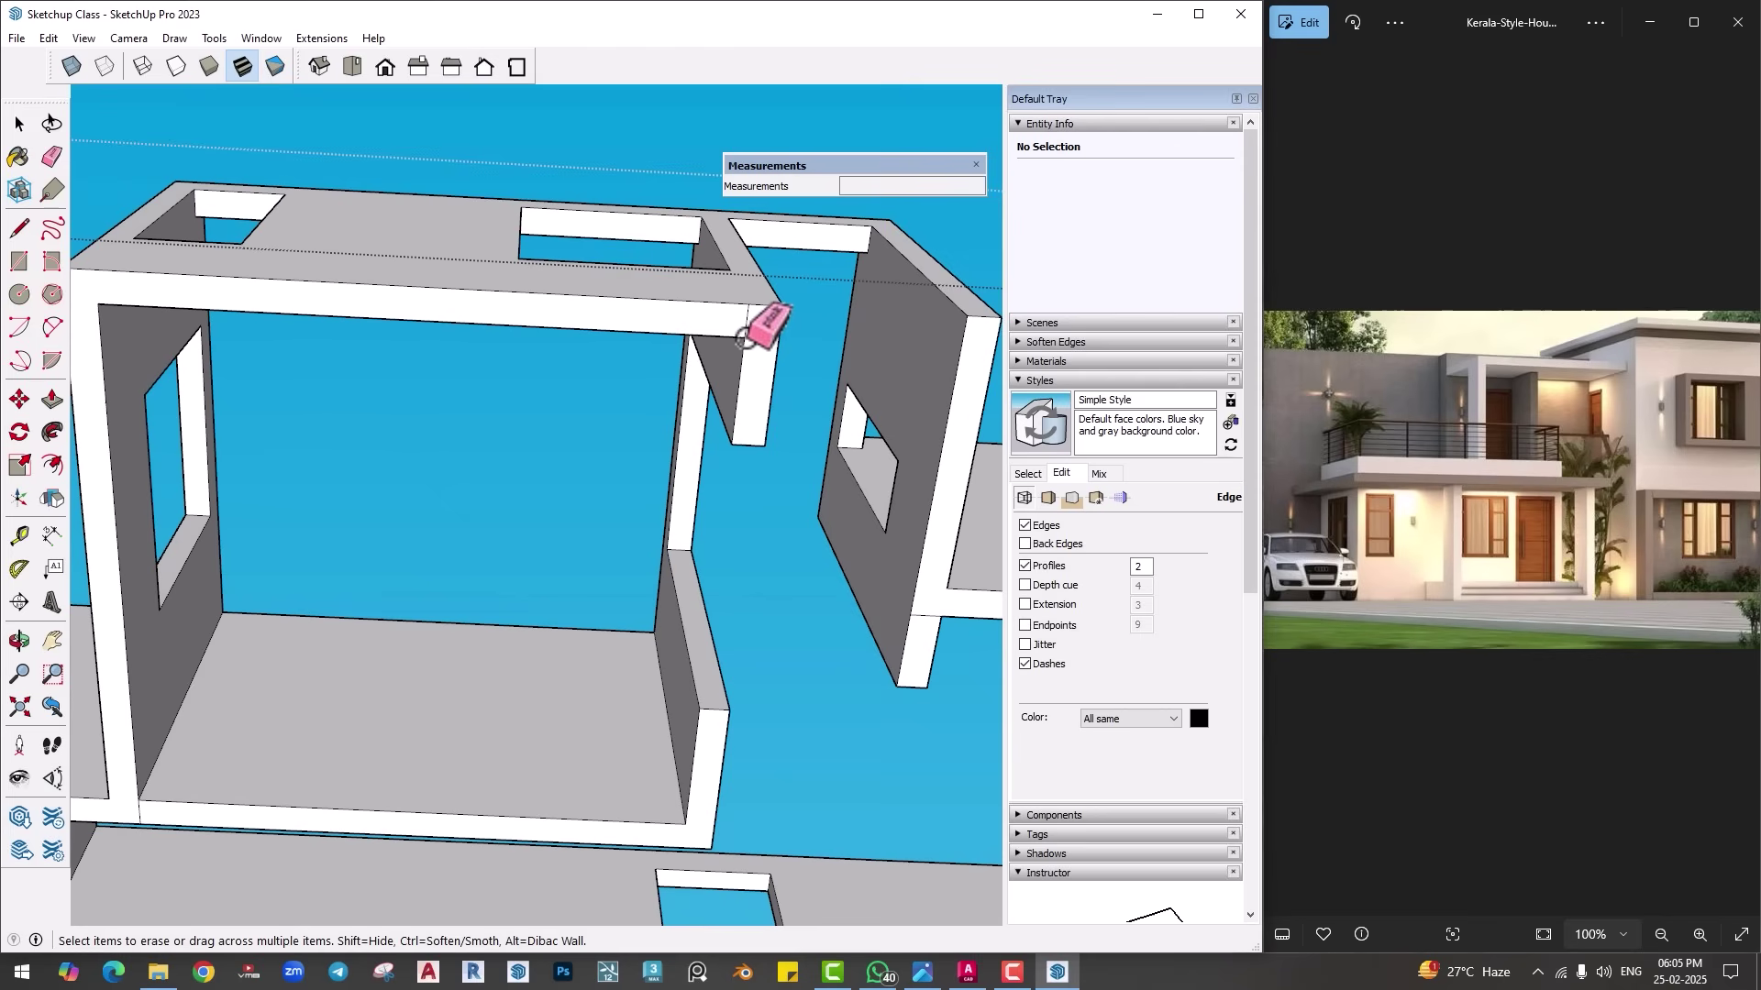
{"action": "key", "text": "l"}
{"action": "left_click", "coordinate": [784, 304]}
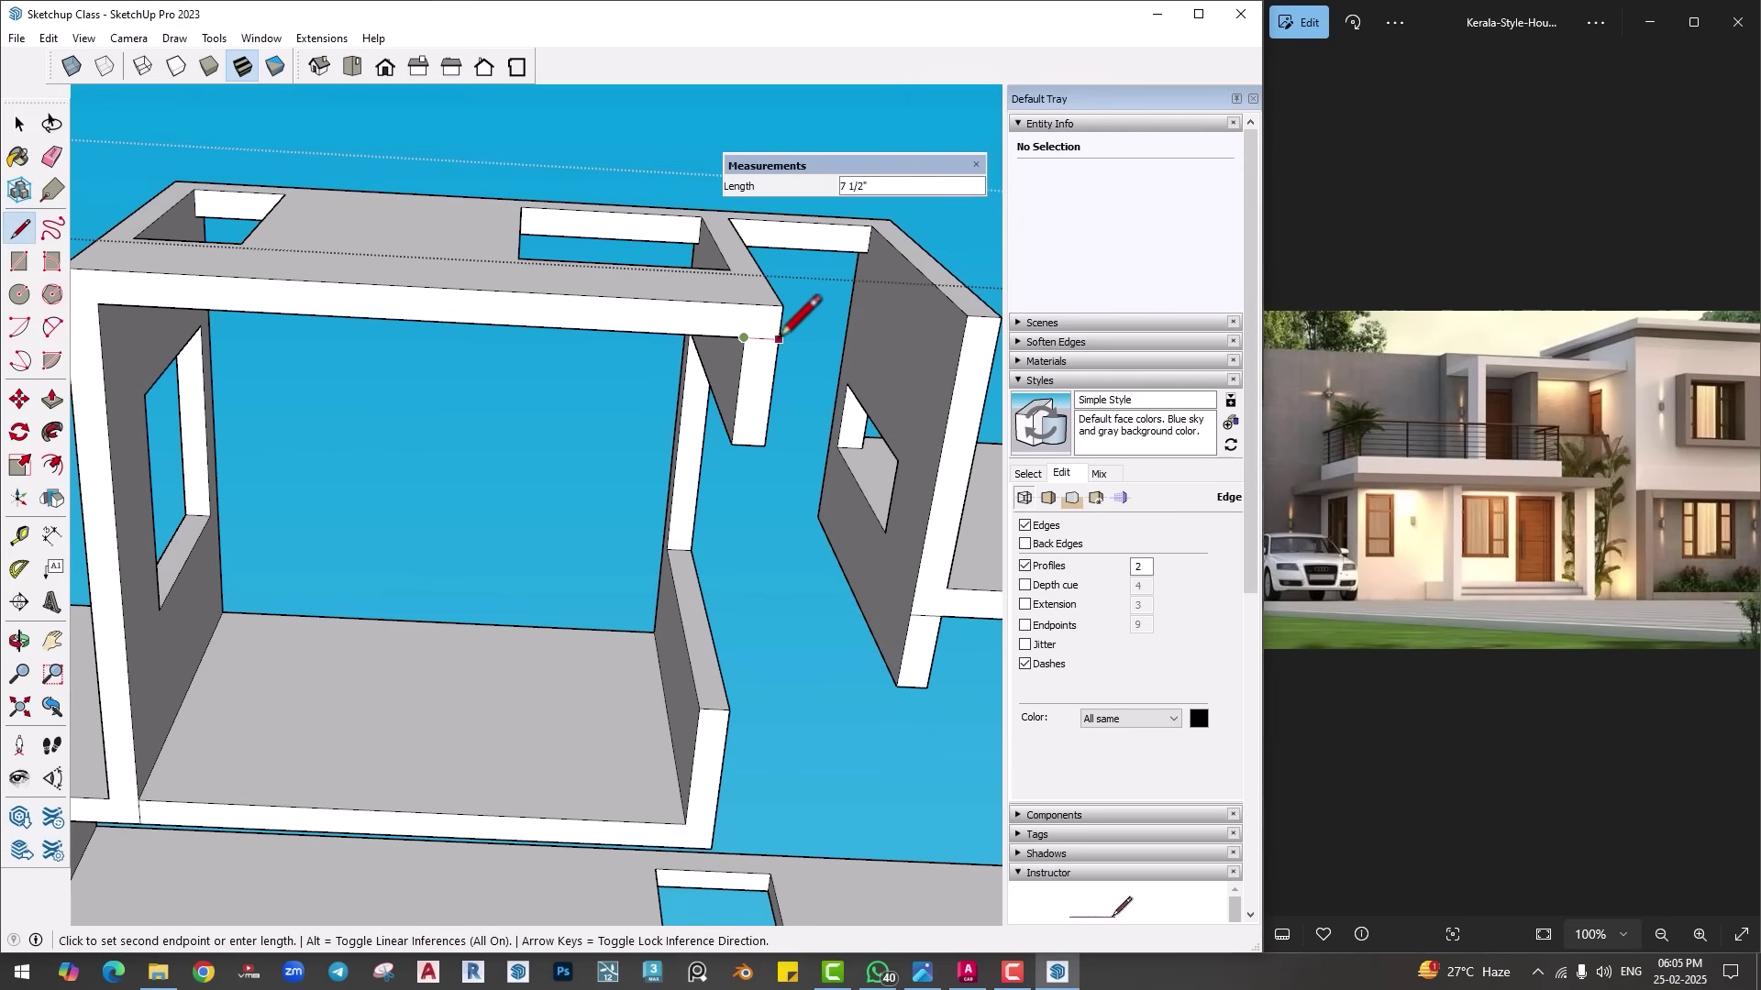
{"action": "mouse_move", "coordinate": [806, 338]}
{"action": "middle_mouse_down"}
{"action": "mouse_move", "coordinate": [342, 649]}
{"action": "mouse_move", "coordinate": [499, 397]}
{"action": "mouse_move", "coordinate": [397, 437]}
{"action": "mouse_move", "coordinate": [331, 385]}
{"action": "middle_mouse_up"}
{"action": "scroll", "coordinate": [316, 377], "scroll_direction": "up", "scroll_amount": 1}
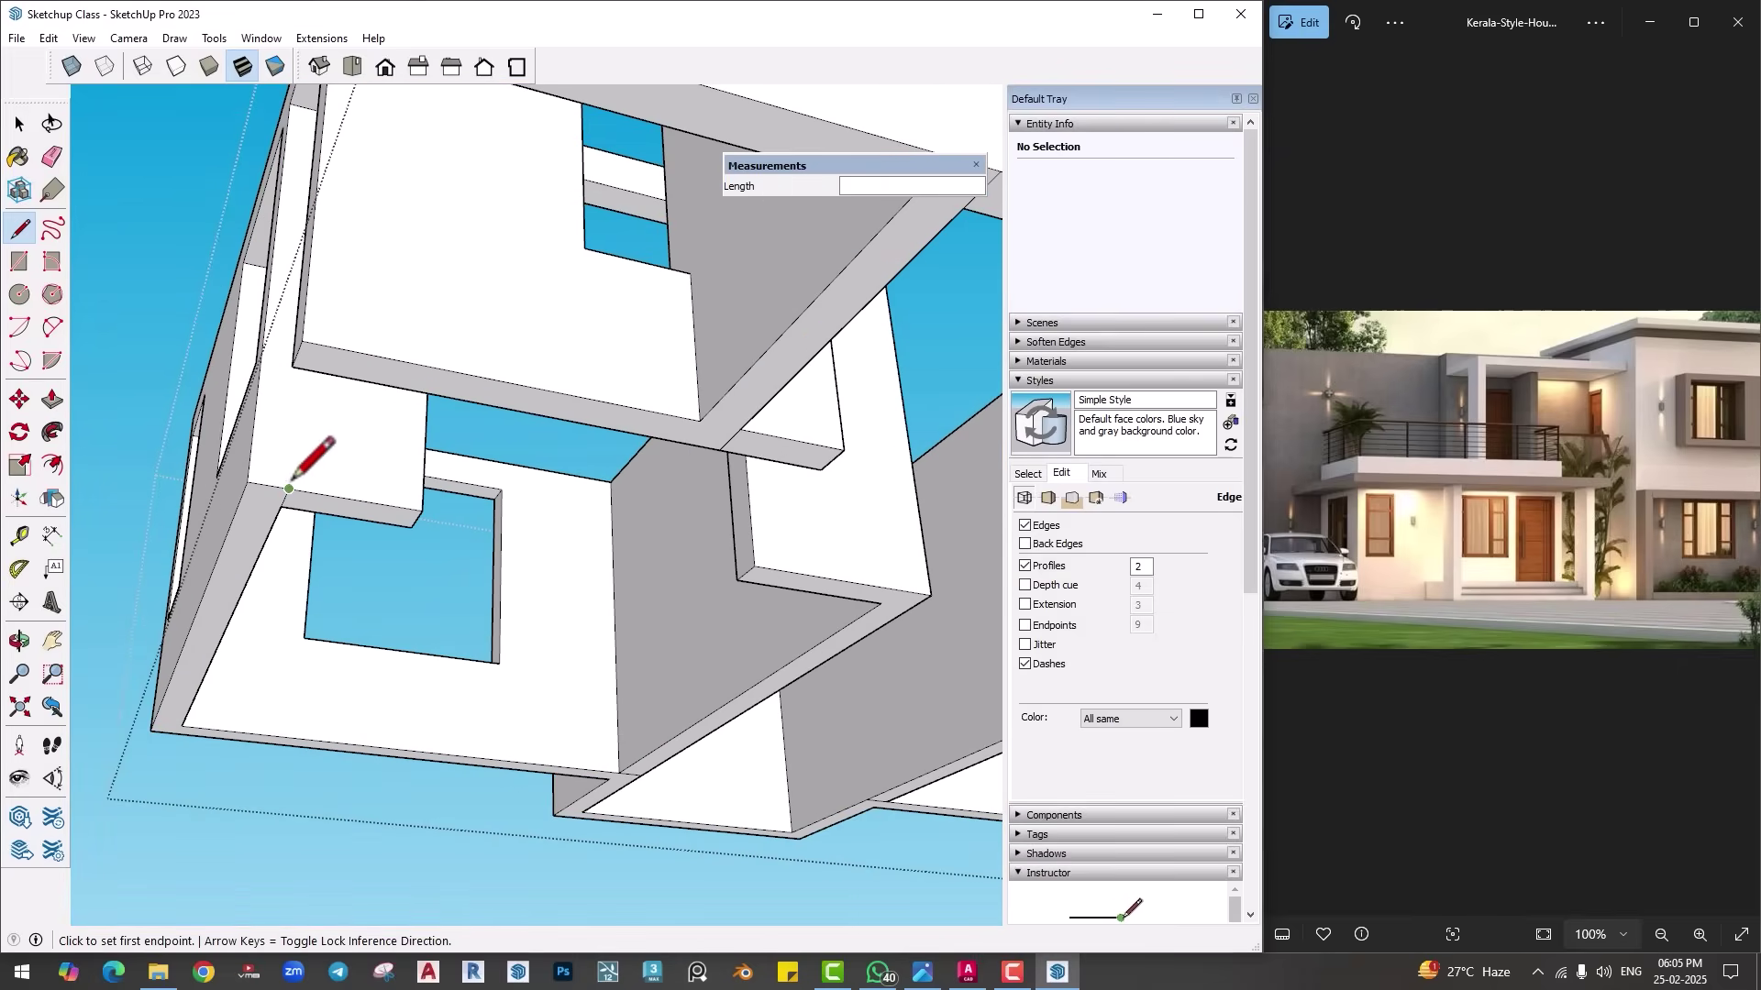
Step: Draw a line about 4' 9" long from the wall stub's joint across the next wall's underside to its inner edge
{"action": "left_click", "coordinate": [293, 479]}
{"action": "left_click", "coordinate": [351, 348]}
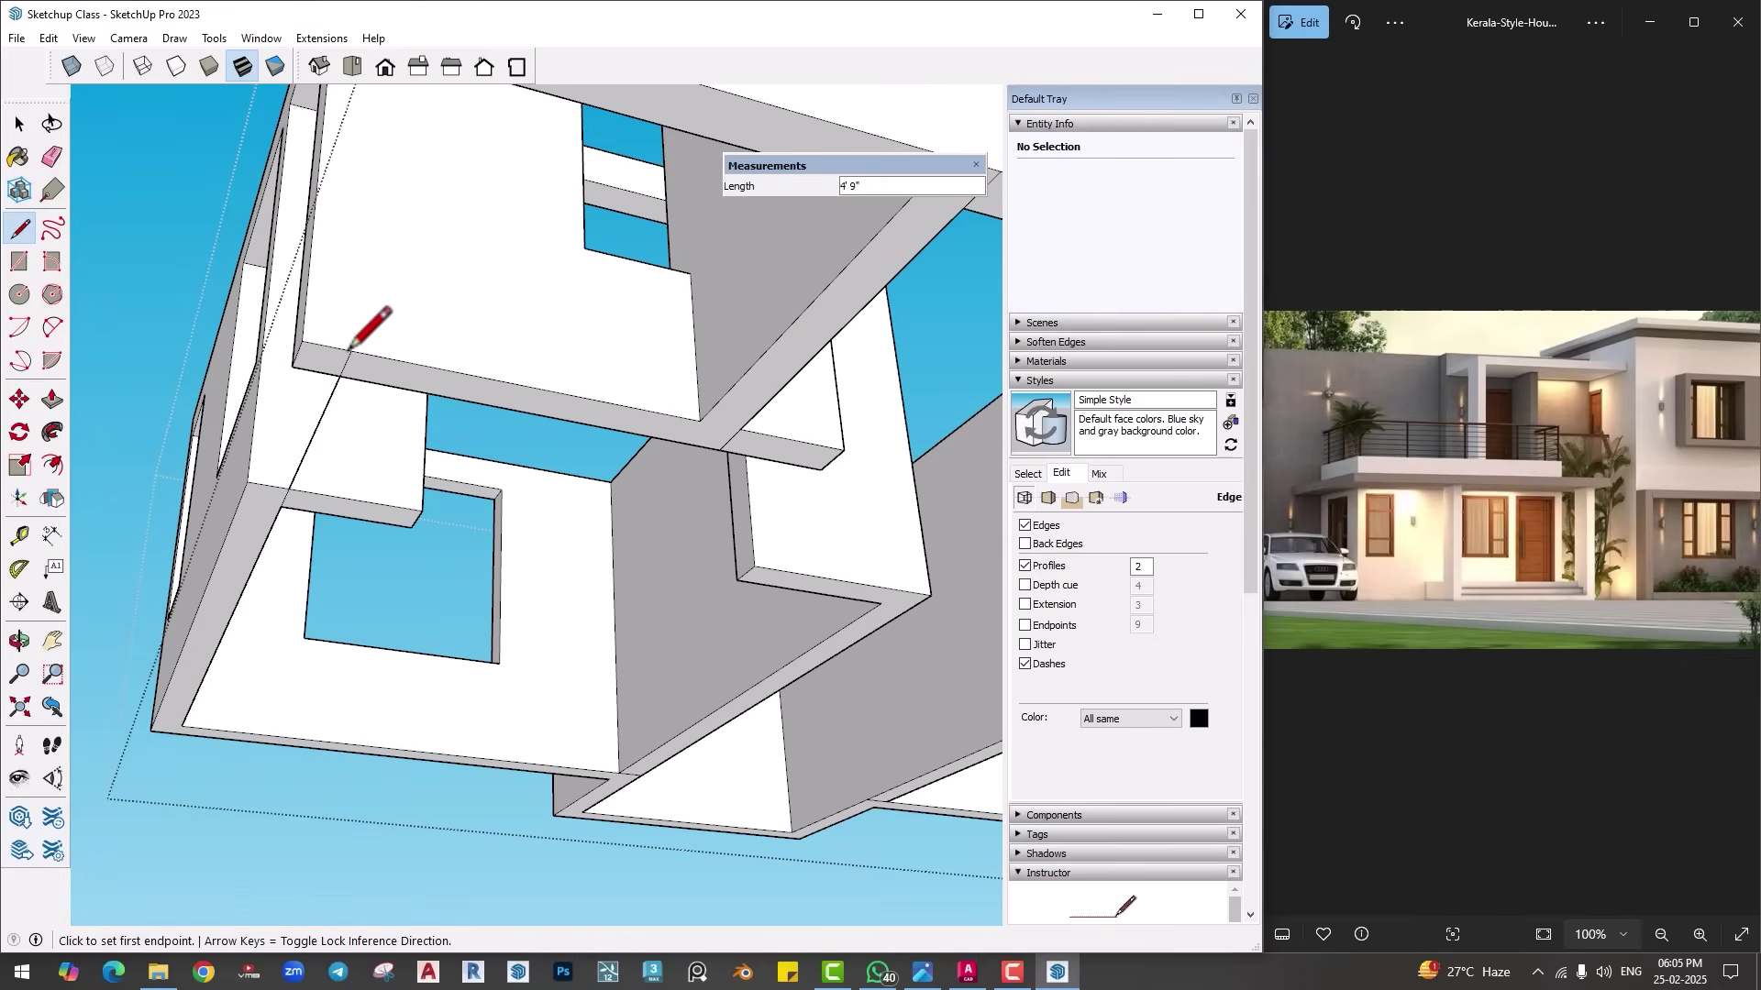
{"action": "key", "text": "e"}
{"action": "scroll", "coordinate": [361, 354], "scroll_direction": "up", "scroll_amount": 2}
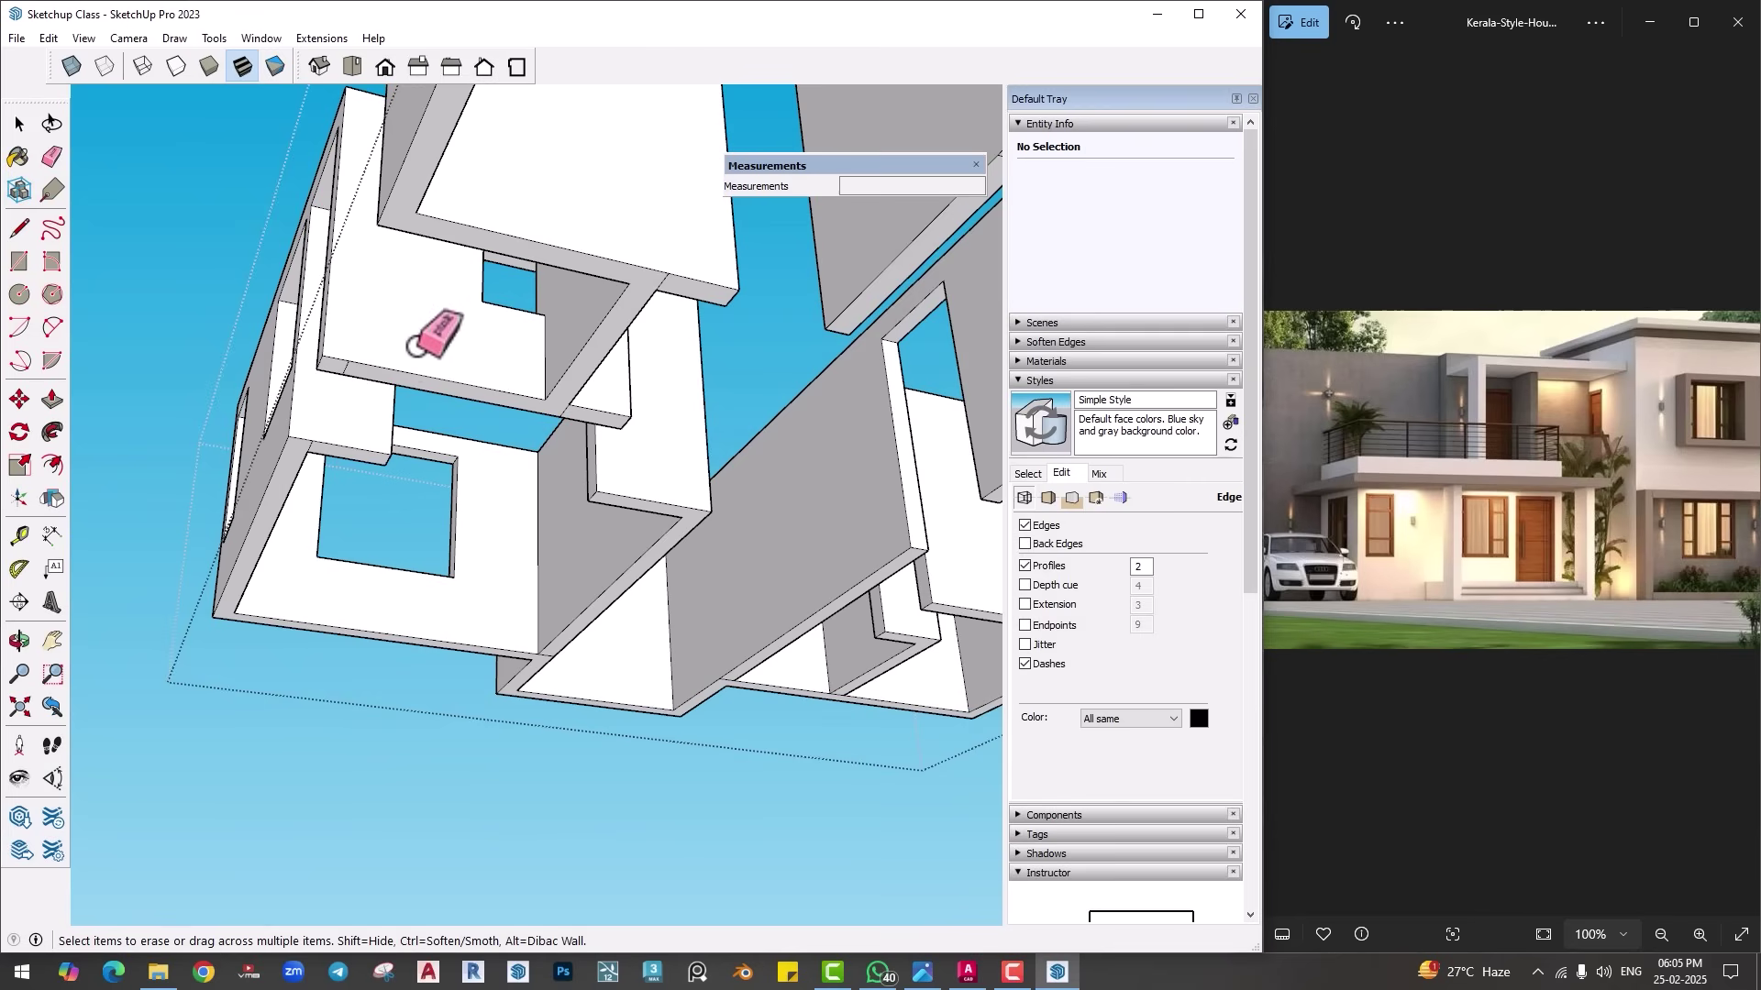
{"action": "middle_click_drag", "start_coordinate": [436, 346], "coordinate": [383, 454]}
{"action": "key", "text": "l"}
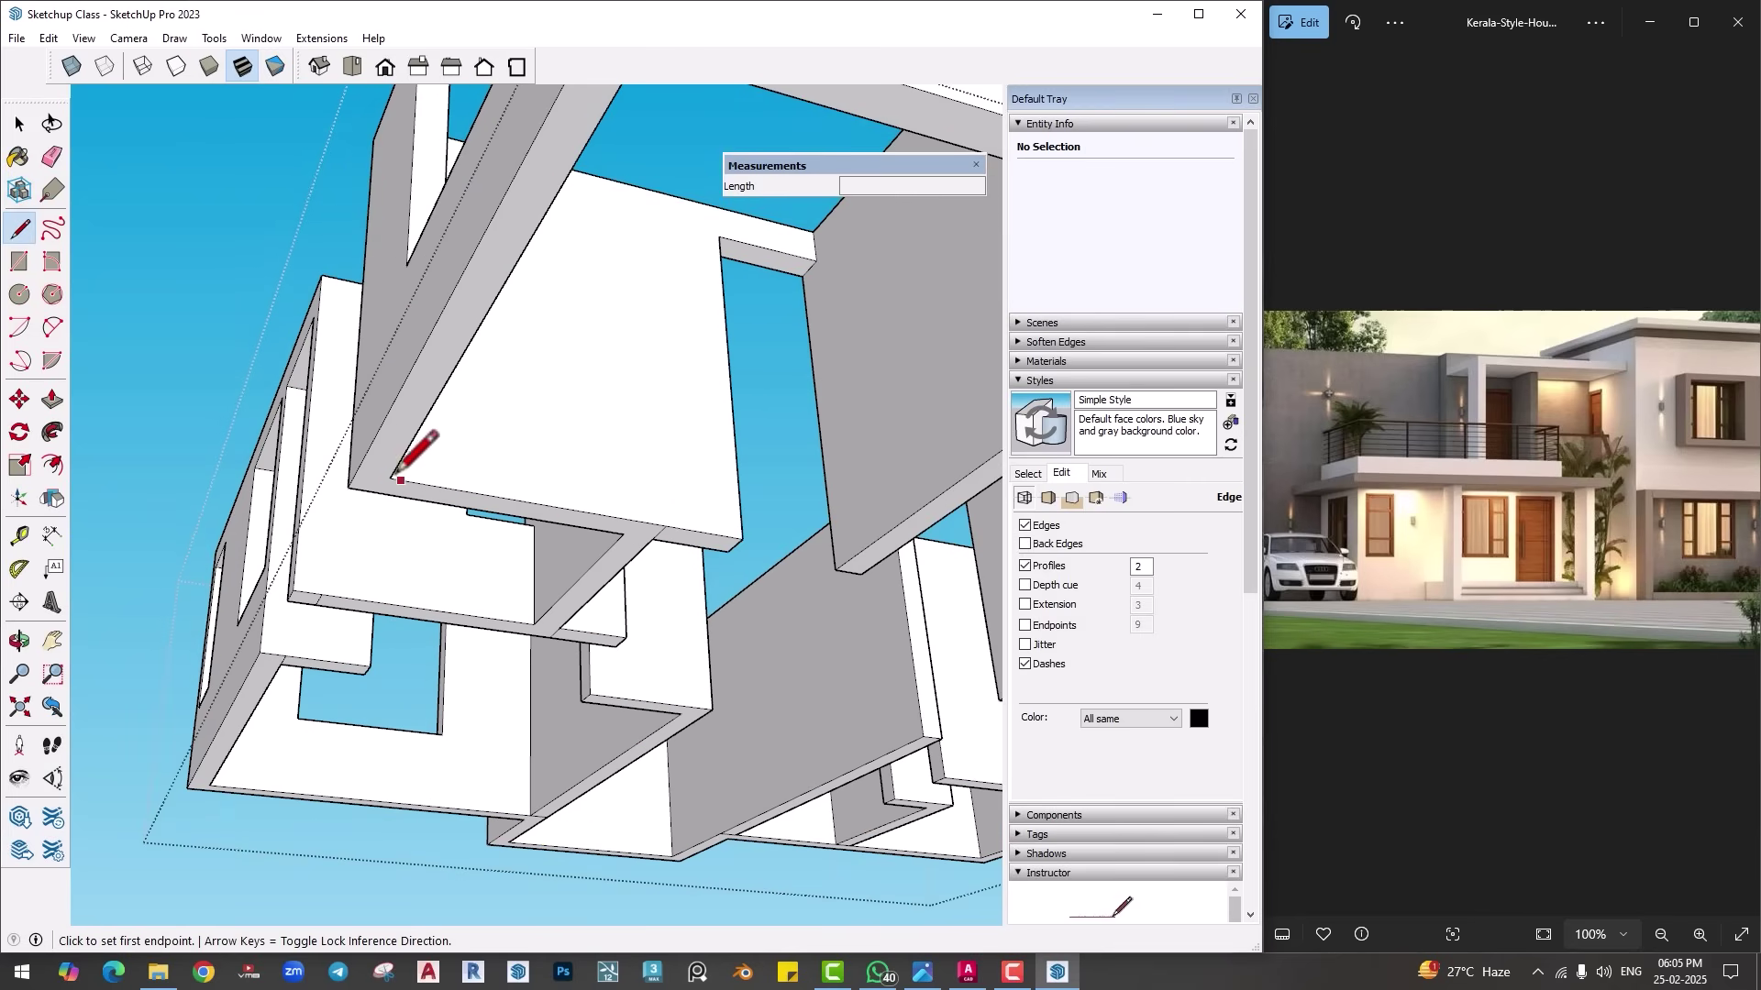
{"action": "left_click", "coordinate": [393, 478]}
{"action": "key", "text": "Escape"}
Step: Pull the connected underside of the front room's walls down 3' to the base of the plinth
{"action": "middle_click_drag", "start_coordinate": [393, 467], "coordinate": [573, 500]}
{"action": "scroll", "coordinate": [556, 466], "scroll_direction": "up", "scroll_amount": 2}
{"action": "scroll", "coordinate": [557, 466], "scroll_direction": "down", "scroll_amount": 2}
{"action": "middle_click_drag", "start_coordinate": [431, 449], "coordinate": [594, 487]}
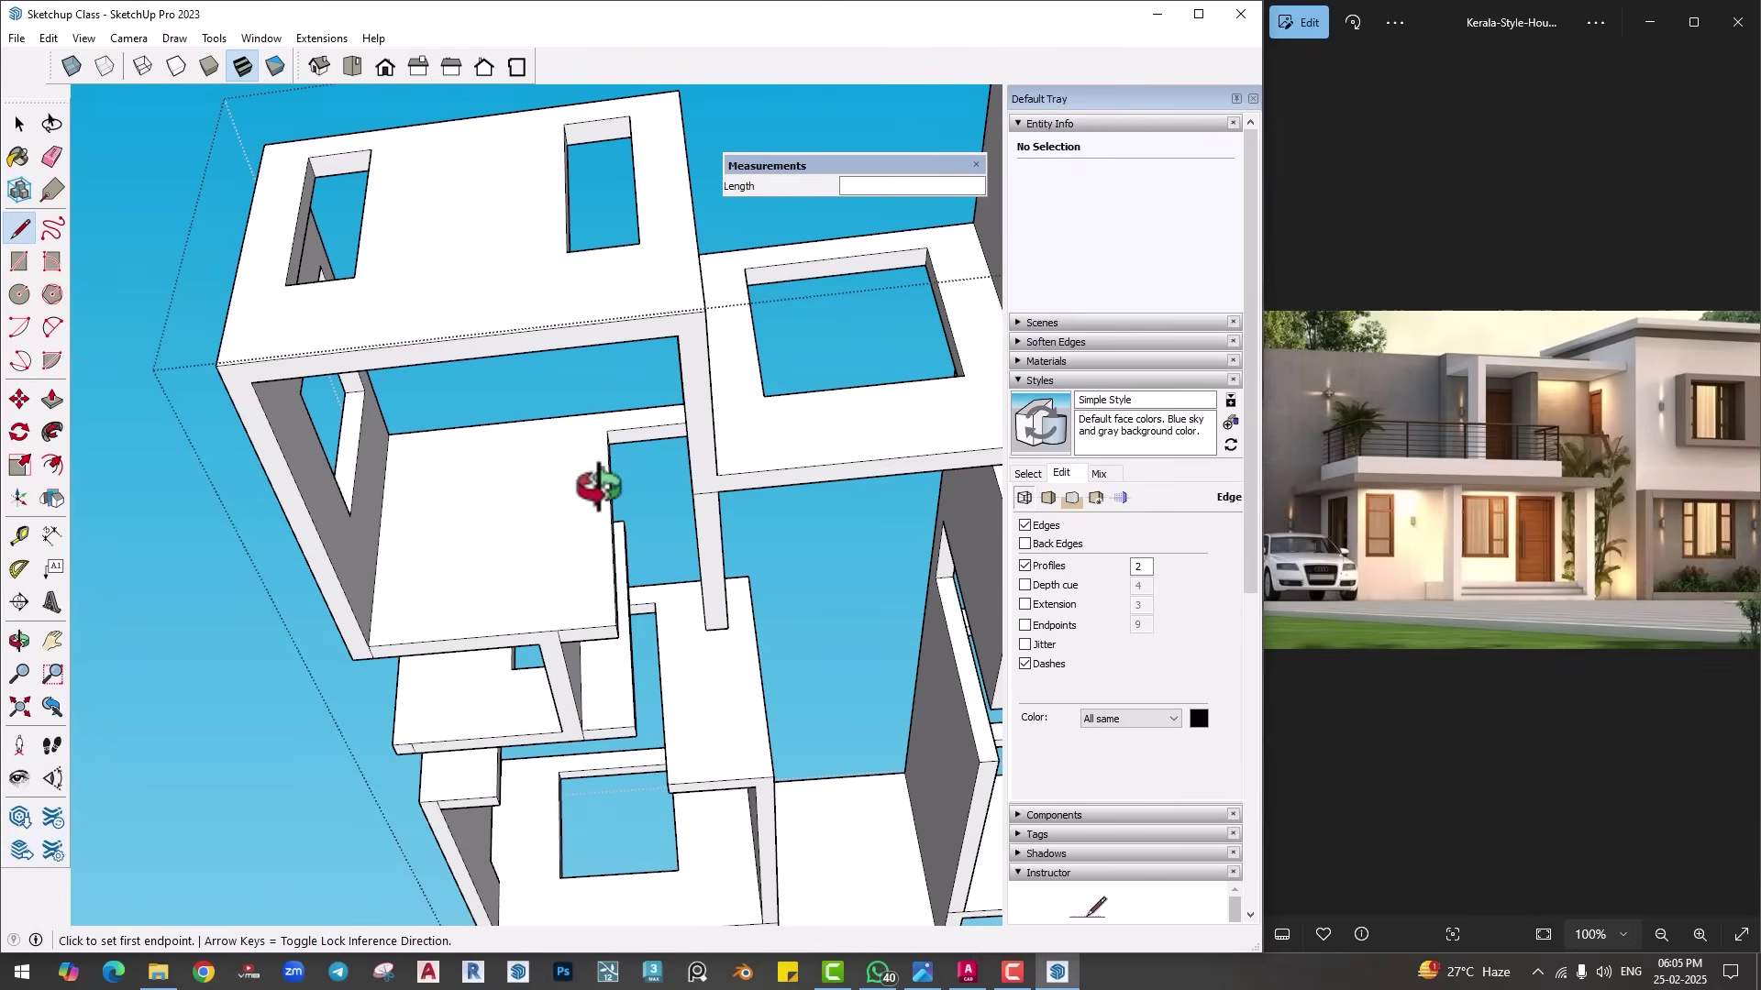
{"action": "middle_click_drag", "start_coordinate": [486, 476], "coordinate": [571, 491]}
{"action": "key", "text": "p"}
{"action": "left_click", "coordinate": [581, 382]}
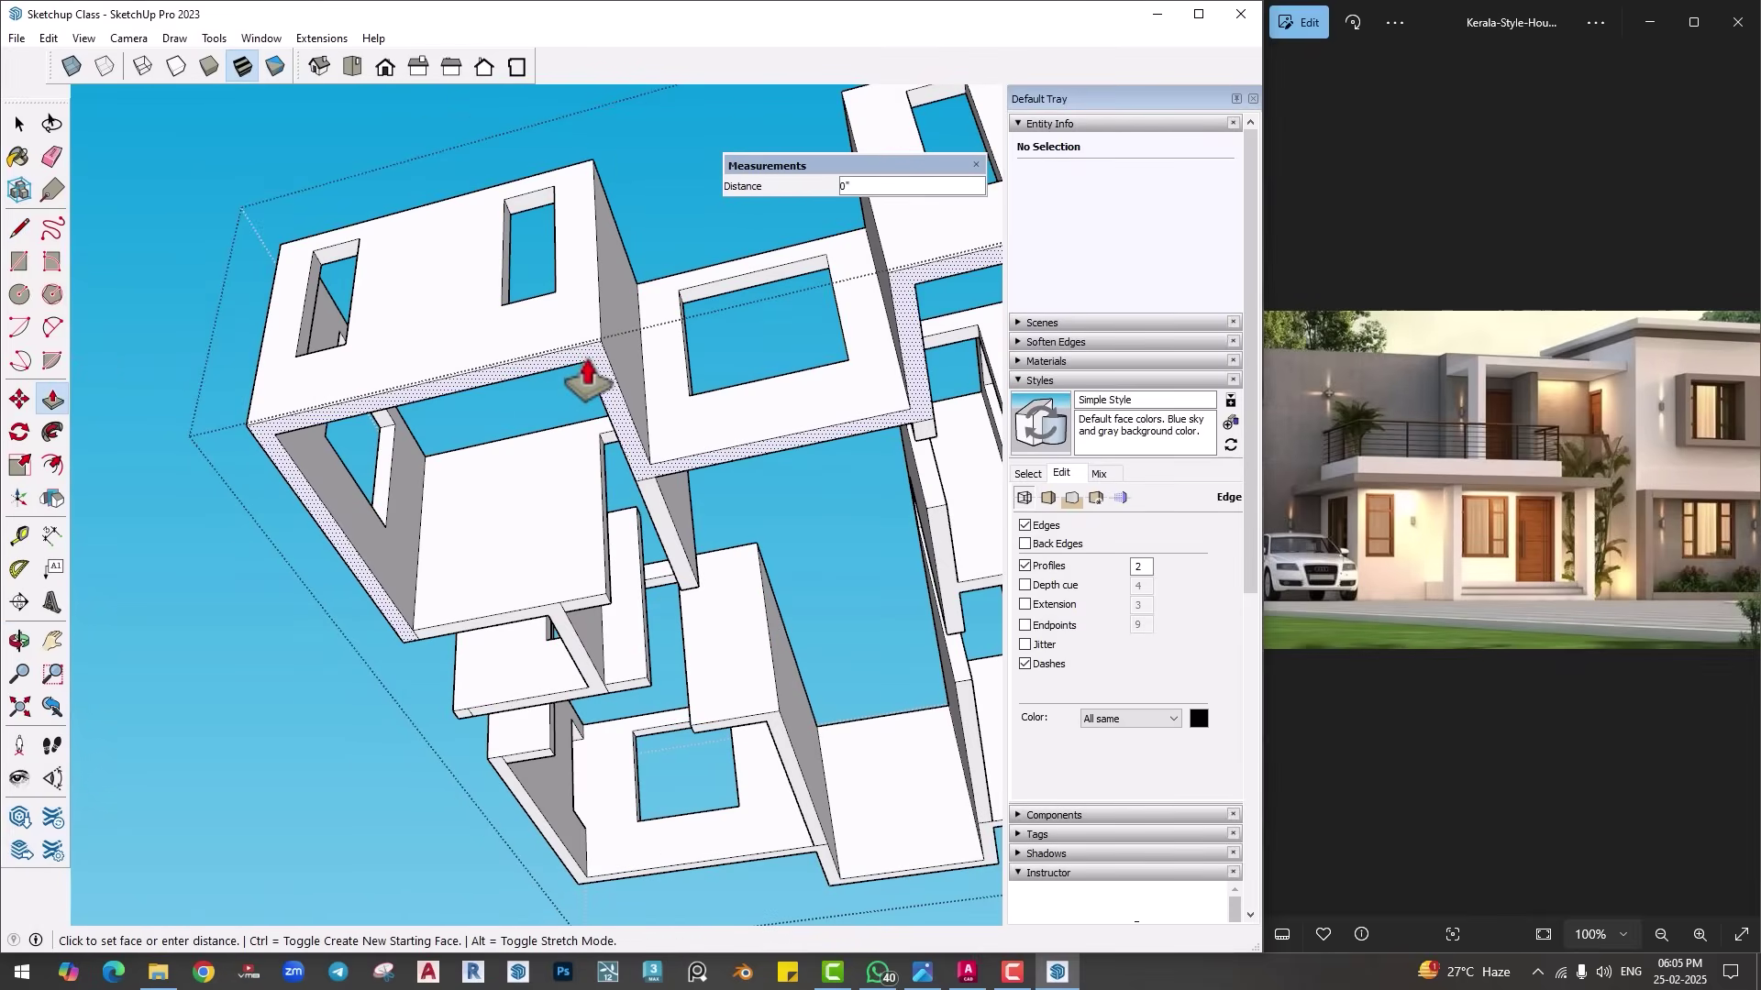
{"action": "middle_click_drag", "start_coordinate": [581, 381], "coordinate": [276, 616]}
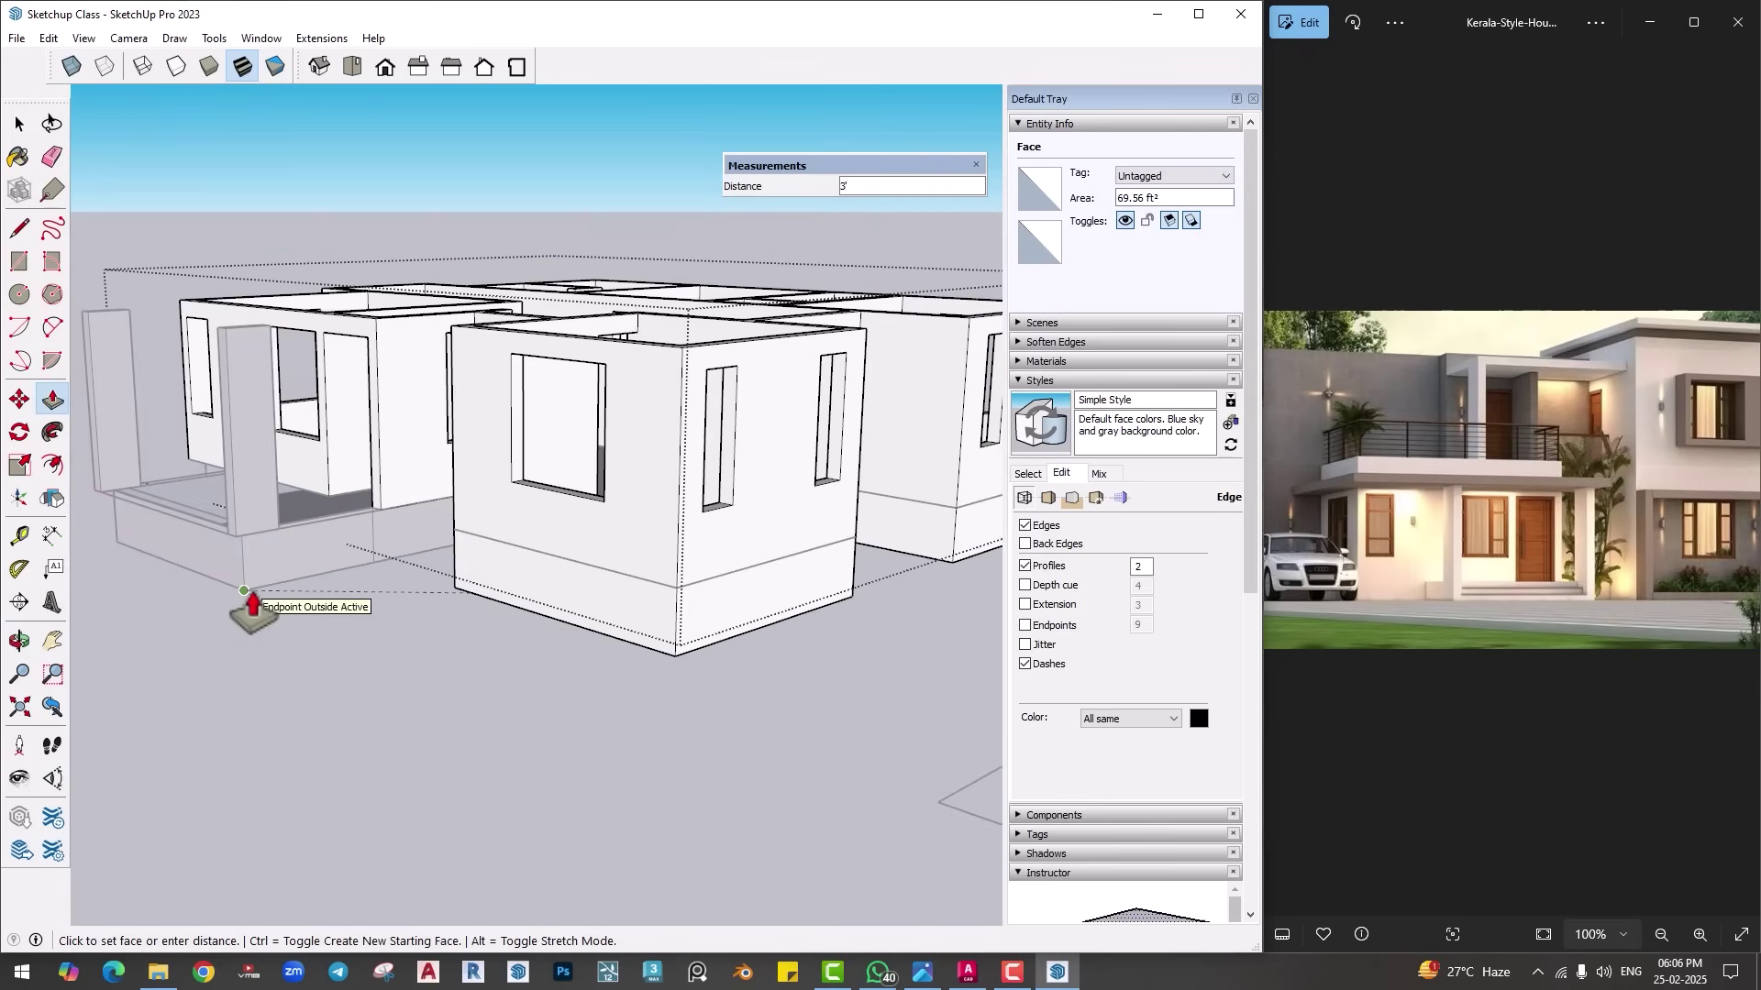
{"action": "left_click", "coordinate": [244, 592]}
{"action": "key", "text": "space"}
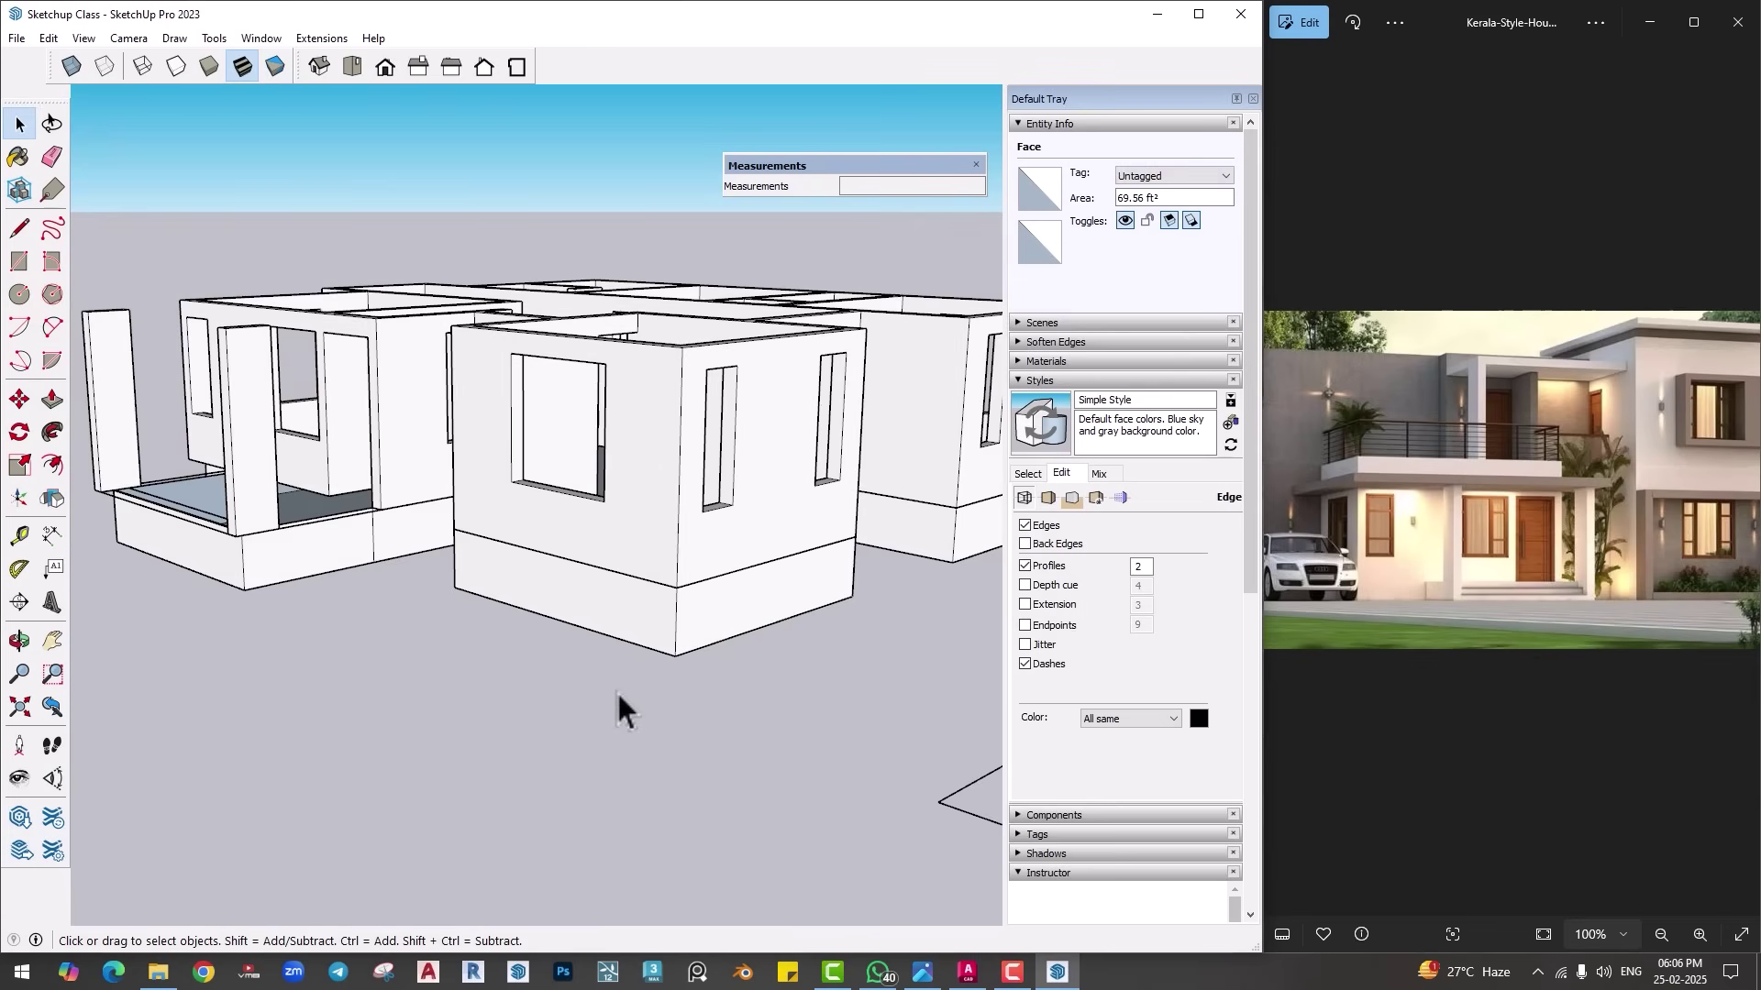
{"action": "left_click", "coordinate": [567, 571]}
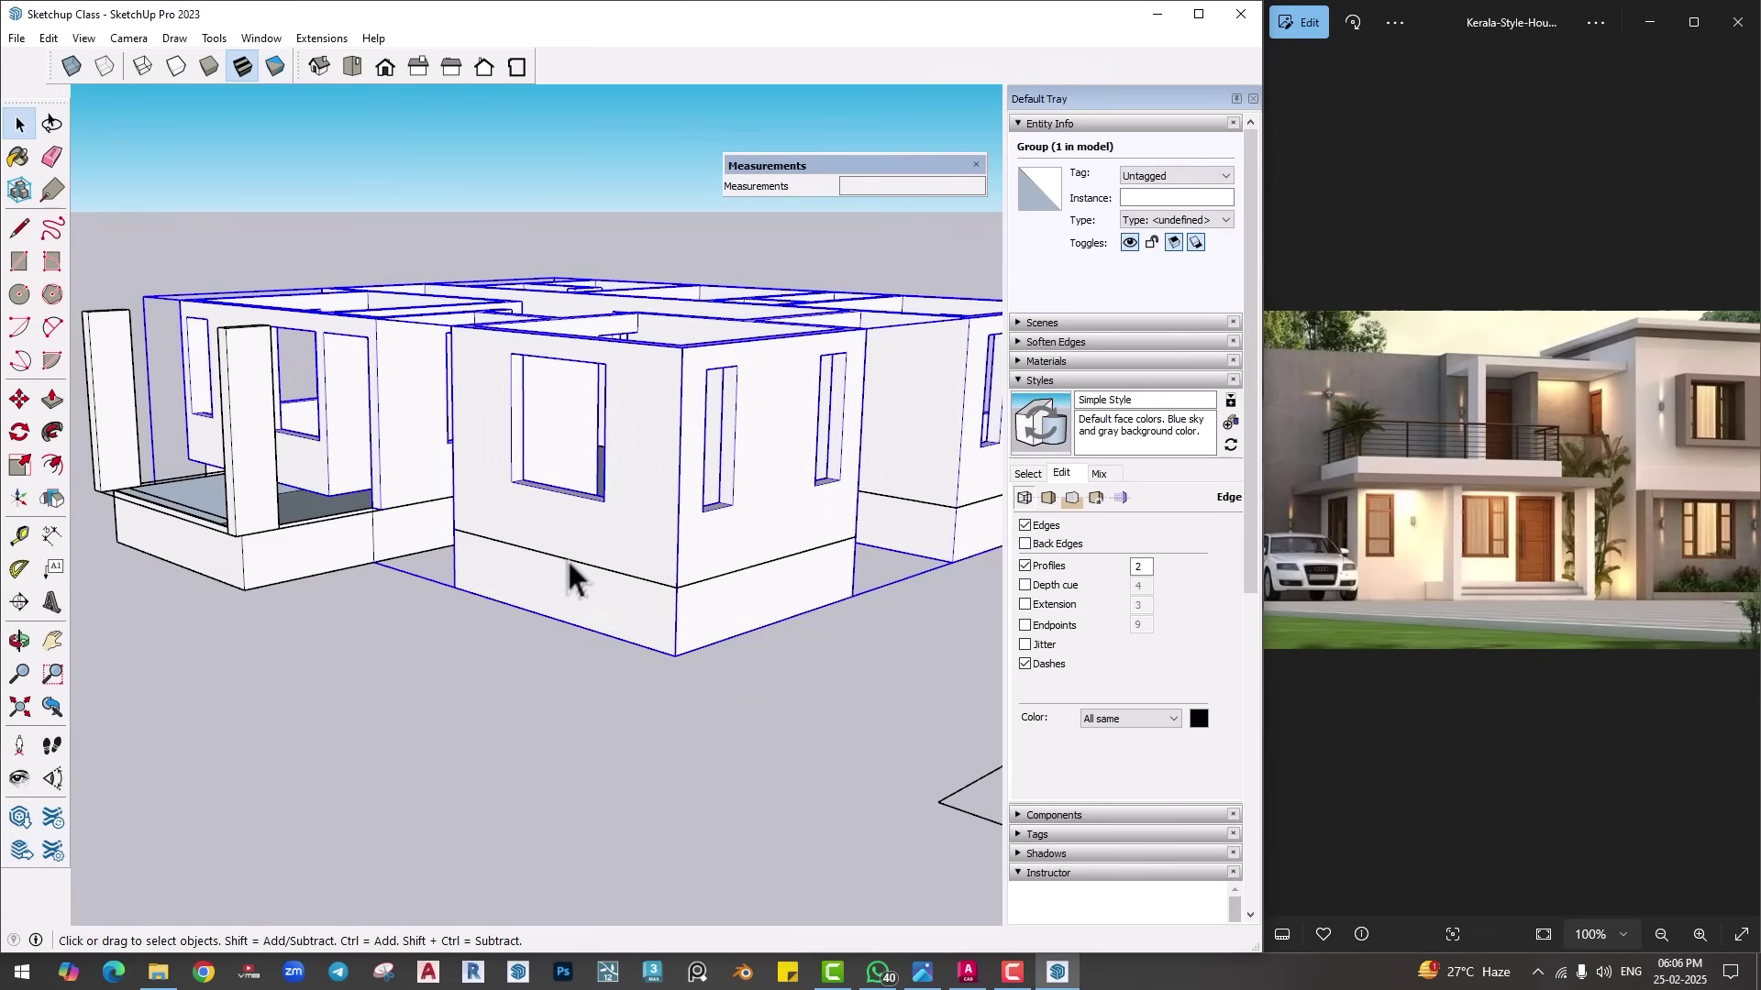
Step: Select all of the plinth's connected geometry from below and make it a group
{"action": "middle_click_drag", "start_coordinate": [566, 558], "coordinate": [842, 434]}
{"action": "left_click", "coordinate": [748, 428]}
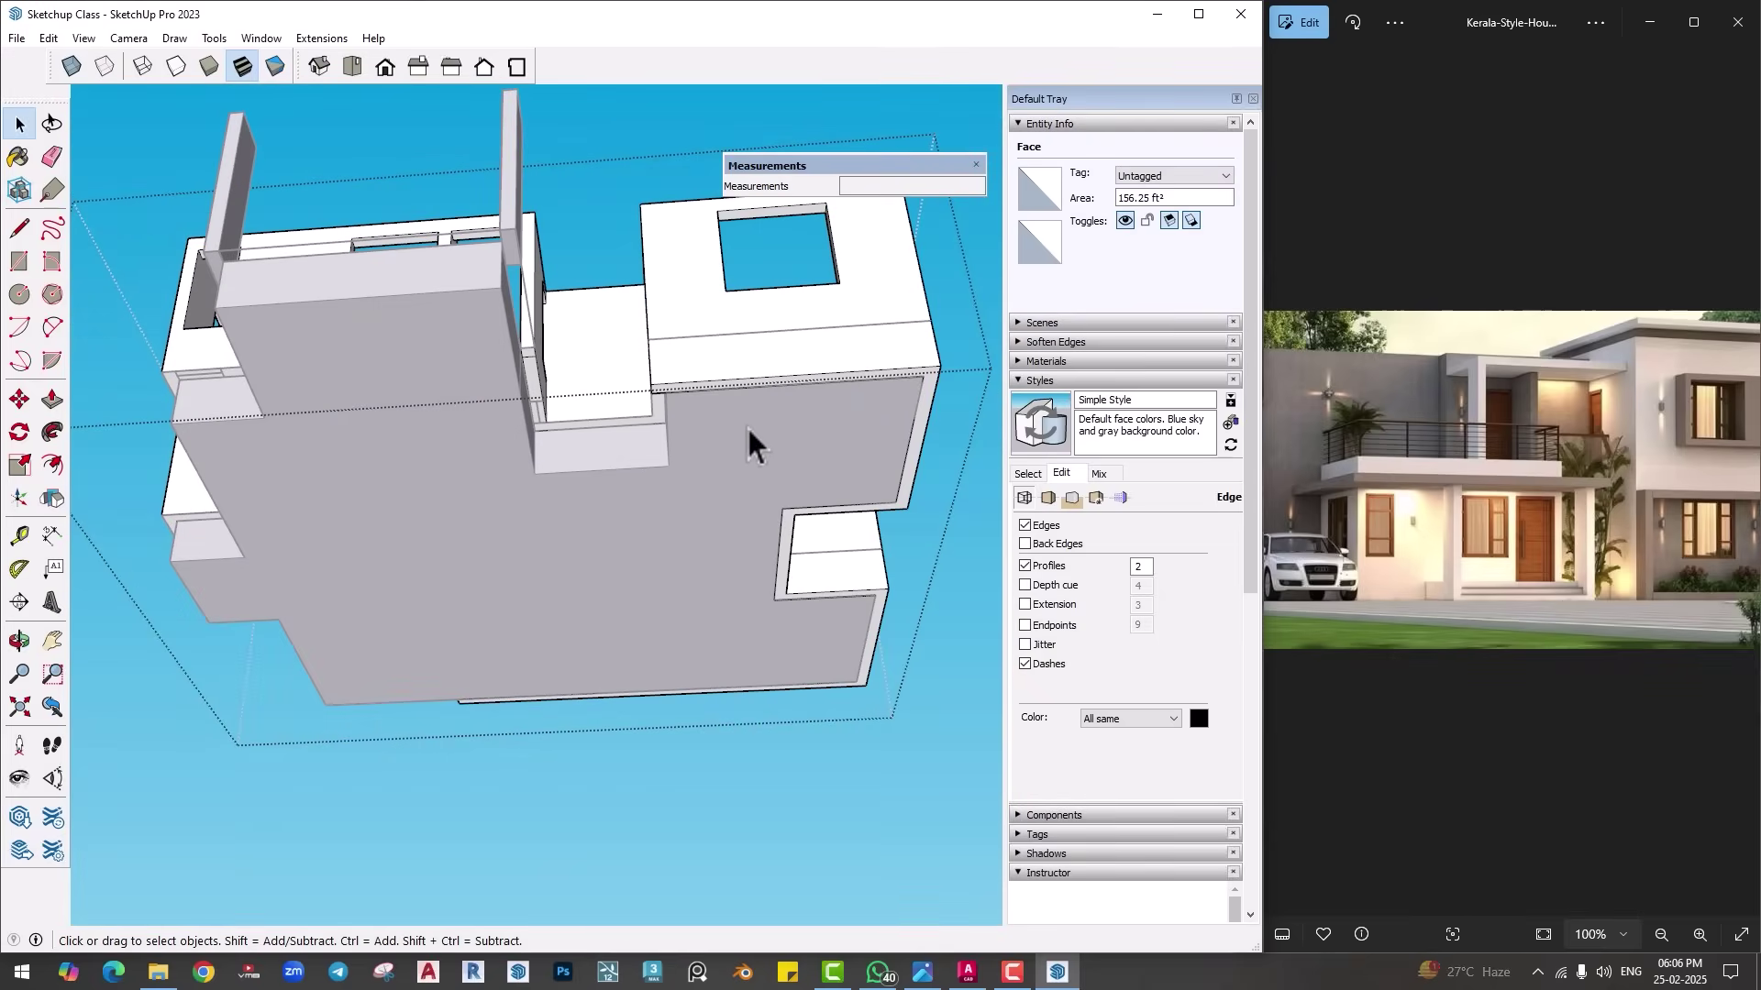
{"action": "left_click", "coordinate": [706, 456]}
{"action": "triple_click", "coordinate": [700, 446]}
{"action": "right_click", "coordinate": [700, 449]}
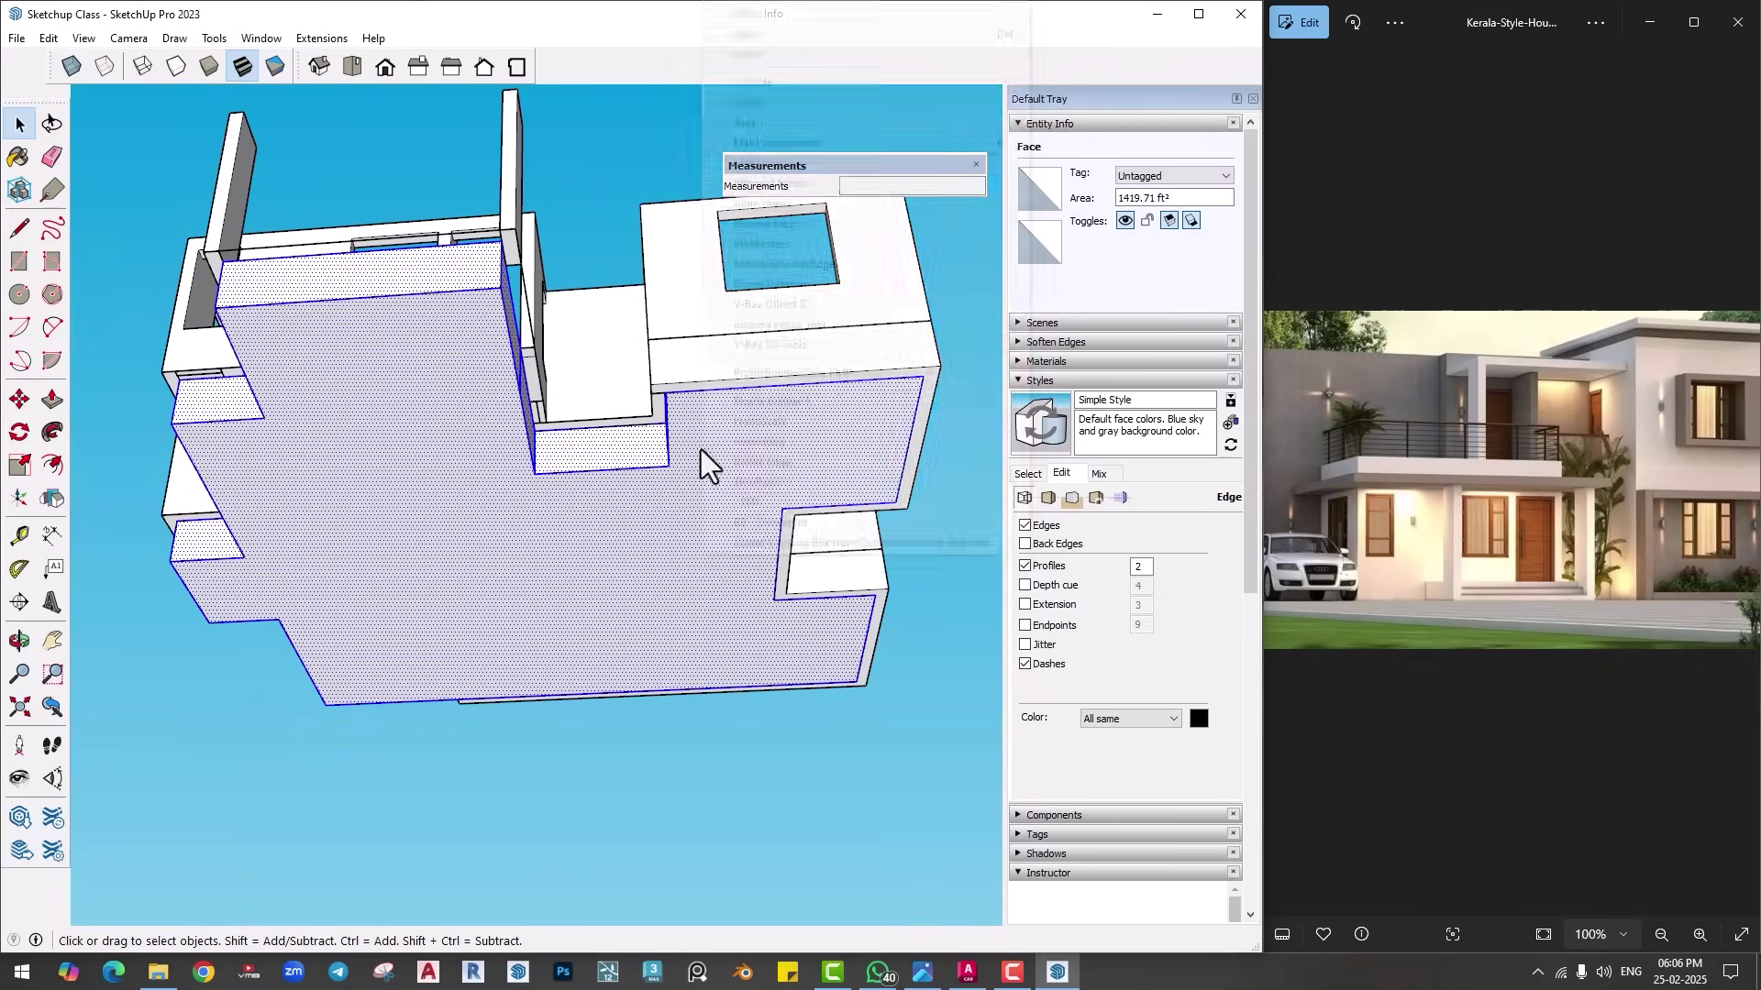
{"action": "left_click", "coordinate": [787, 165]}
Step: Close the plinth's open top by drawing a line about 28' 9 1/2" long across it, and erase that dividing line
{"action": "middle_click_drag", "start_coordinate": [672, 562], "coordinate": [484, 527]}
{"action": "mouse_move", "coordinate": [412, 423]}
{"action": "middle_mouse_down"}
{"action": "mouse_move", "coordinate": [334, 275]}
{"action": "mouse_move", "coordinate": [511, 480]}
{"action": "mouse_move", "coordinate": [609, 503]}
{"action": "mouse_move", "coordinate": [597, 523]}
{"action": "mouse_move", "coordinate": [660, 739]}
{"action": "mouse_move", "coordinate": [660, 669]}
{"action": "mouse_move", "coordinate": [598, 605]}
{"action": "mouse_move", "coordinate": [452, 707]}
{"action": "mouse_move", "coordinate": [493, 699]}
{"action": "middle_mouse_up"}
{"action": "key", "text": "l"}
{"action": "left_click", "coordinate": [509, 571]}
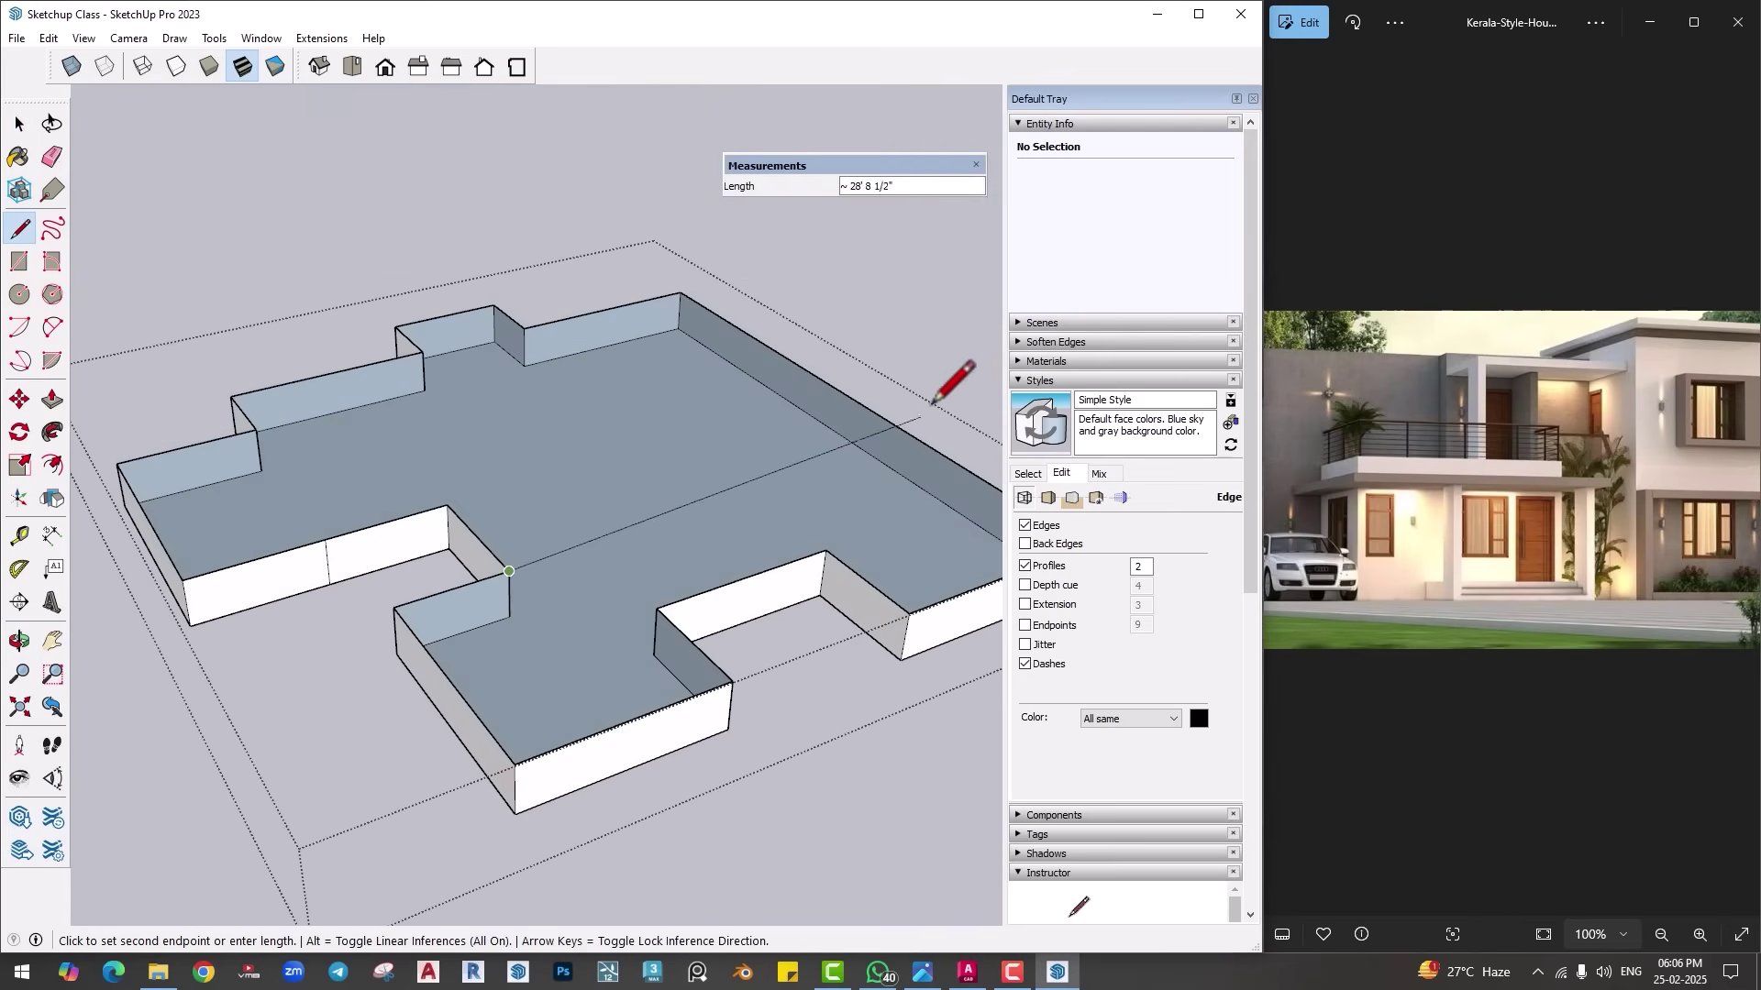
{"action": "left_click", "coordinate": [894, 424]}
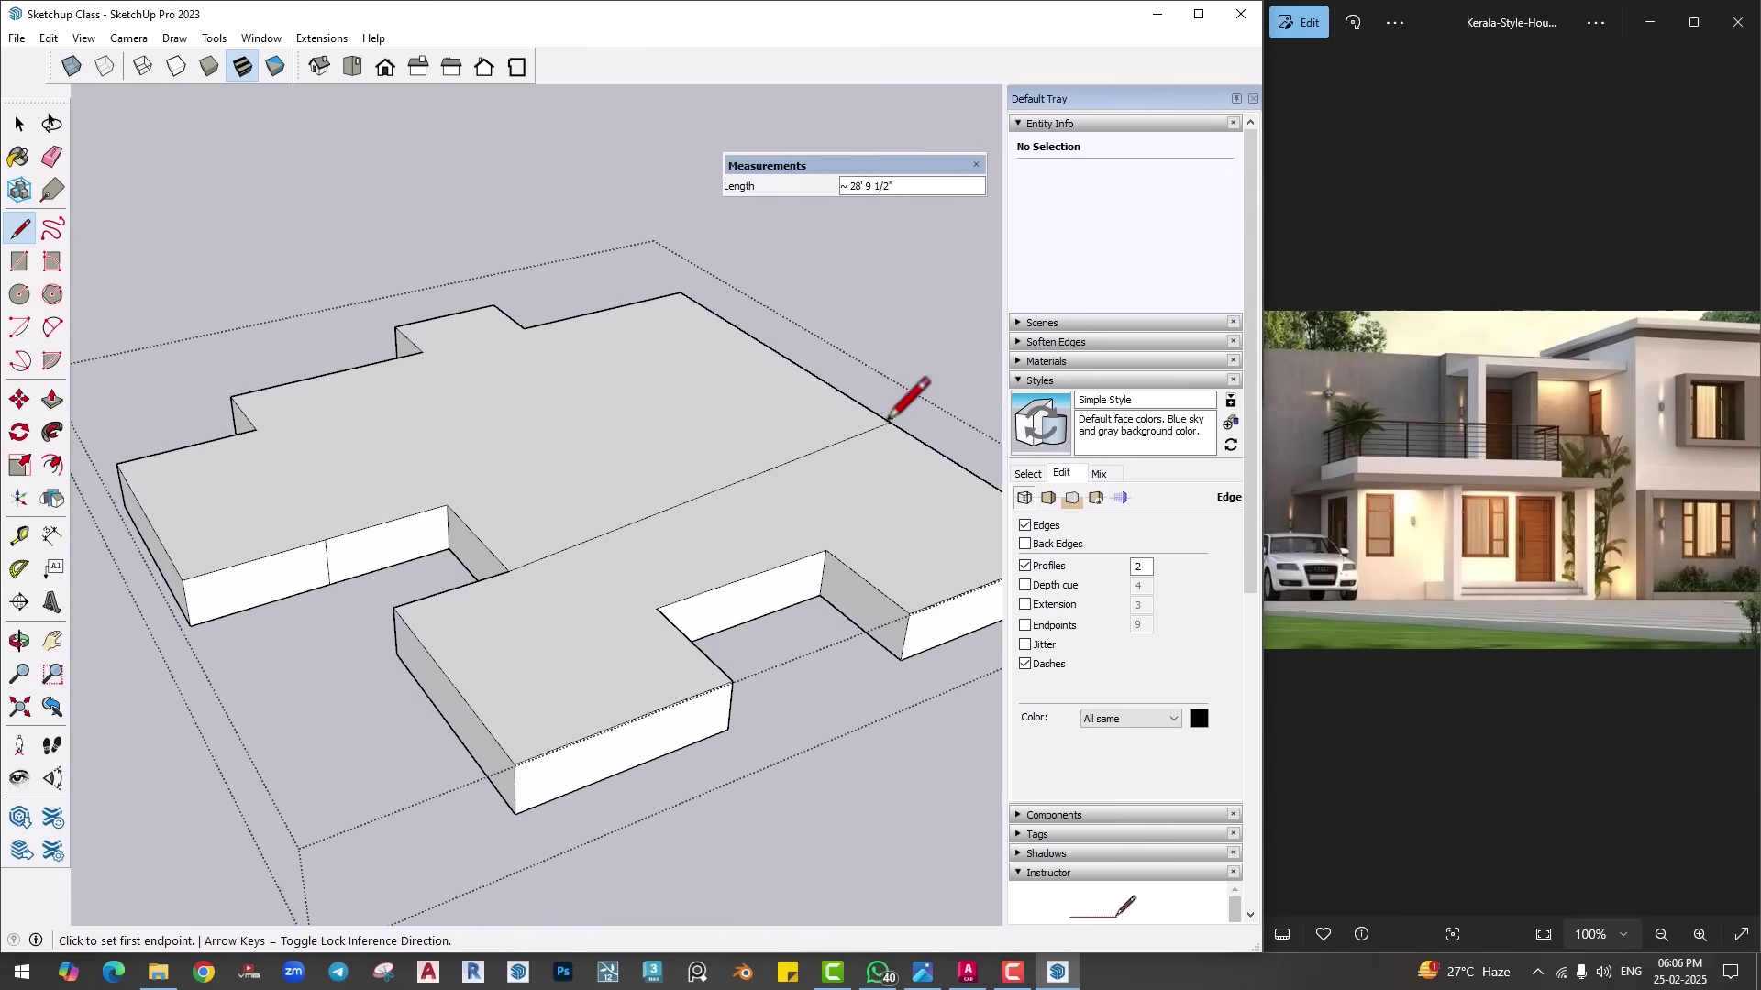
{"action": "key", "text": "e"}
{"action": "left_click", "coordinate": [790, 460]}
{"action": "scroll", "coordinate": [596, 532], "scroll_direction": "down", "scroll_amount": 3}
{"action": "mouse_move", "coordinate": [596, 533]}
{"action": "middle_mouse_down"}
{"action": "mouse_move", "coordinate": [566, 629]}
{"action": "mouse_move", "coordinate": [589, 527]}
{"action": "middle_mouse_up"}
{"action": "key", "text": "i"}
{"action": "key", "text": "space"}
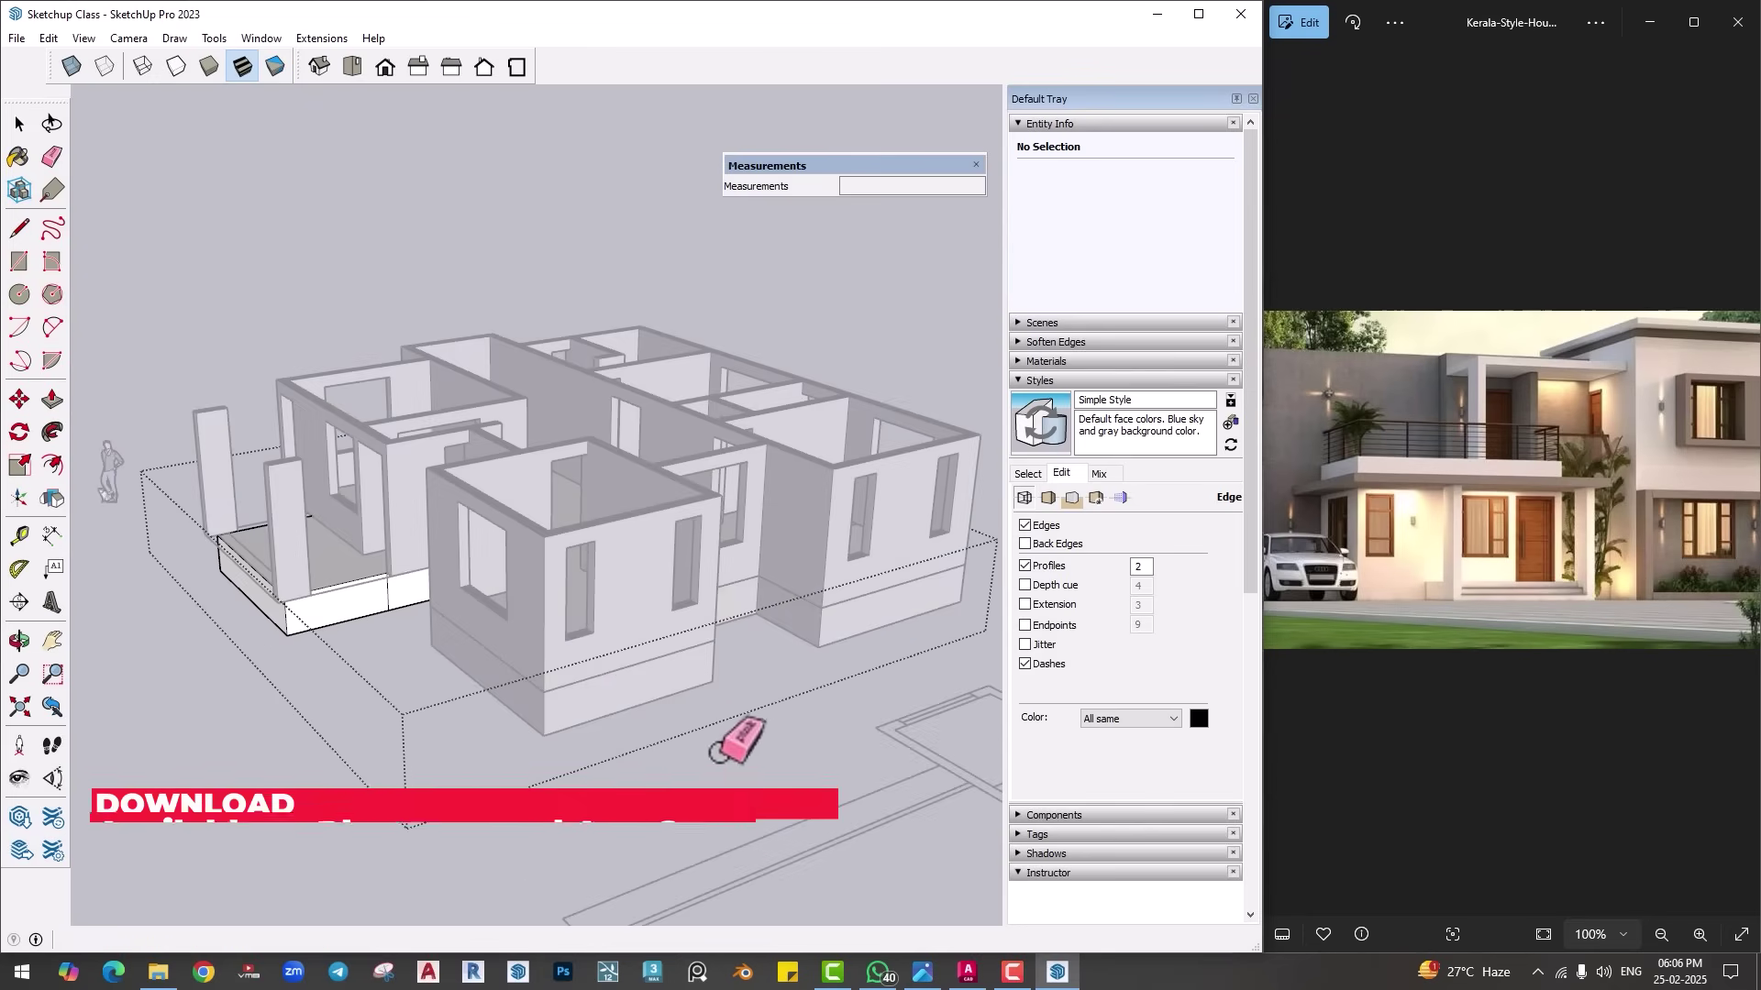
{"action": "scroll", "coordinate": [543, 737], "scroll_direction": "up", "scroll_amount": 3}
{"action": "triple_click", "coordinate": [574, 664]}
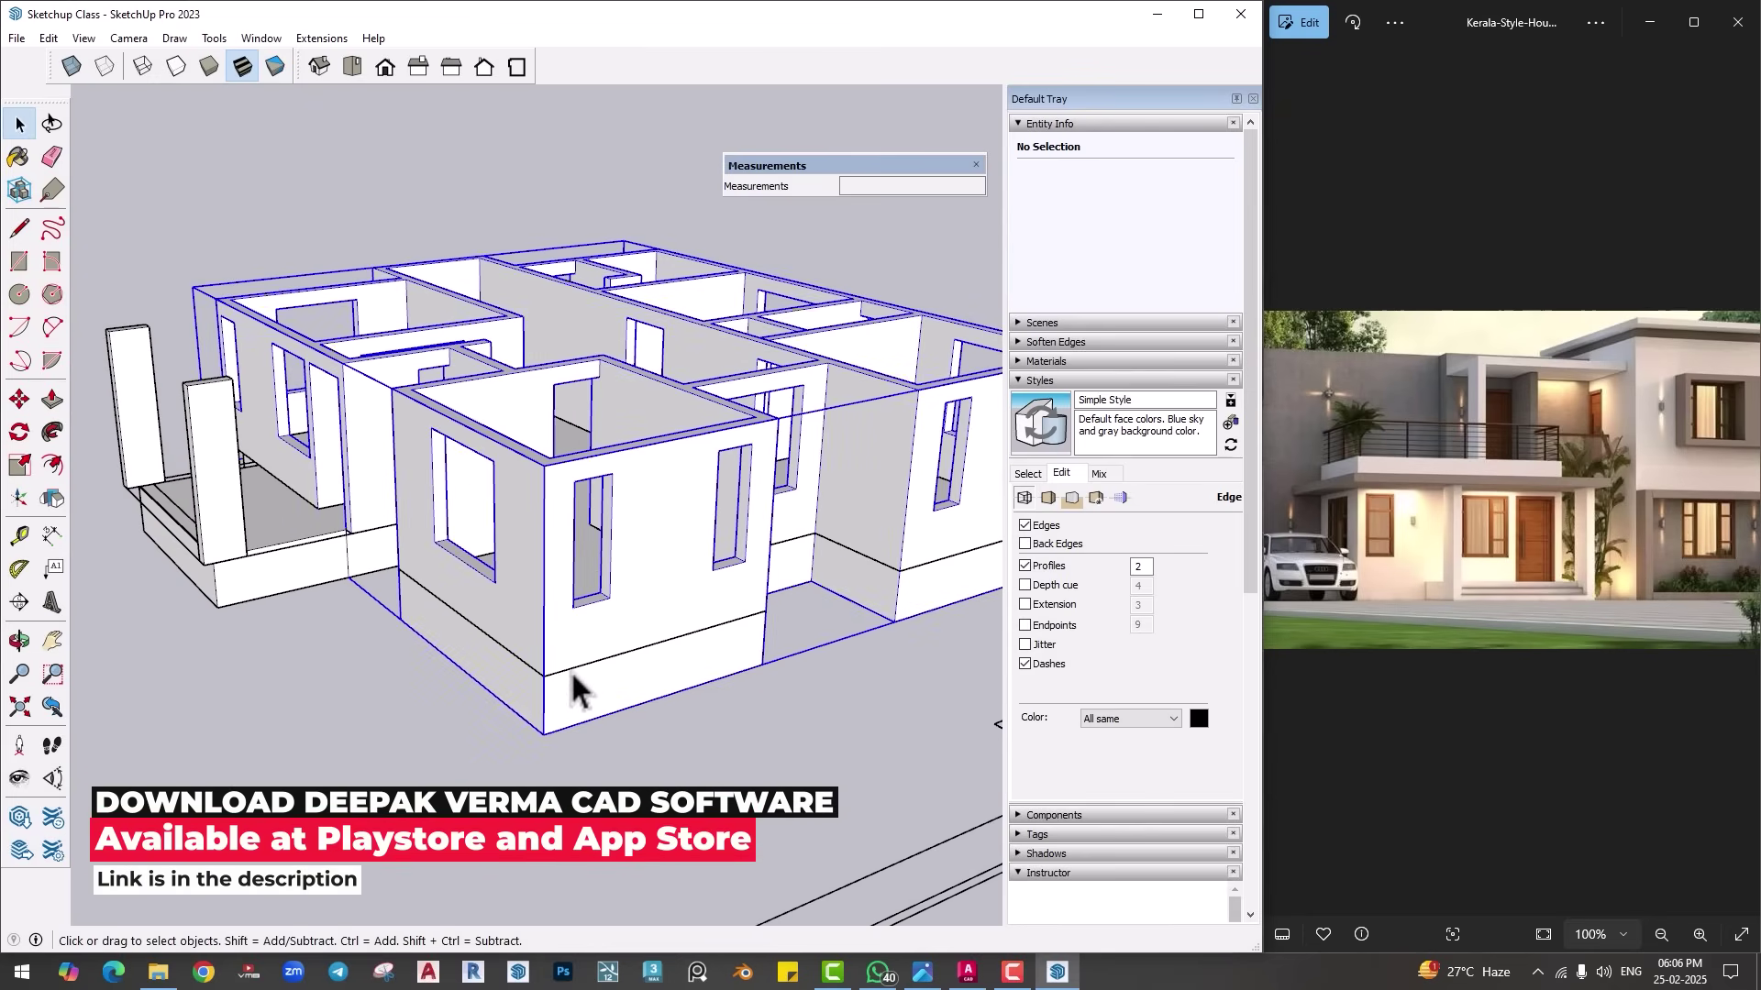
{"action": "scroll", "coordinate": [571, 675], "scroll_direction": "up", "scroll_amount": 2}
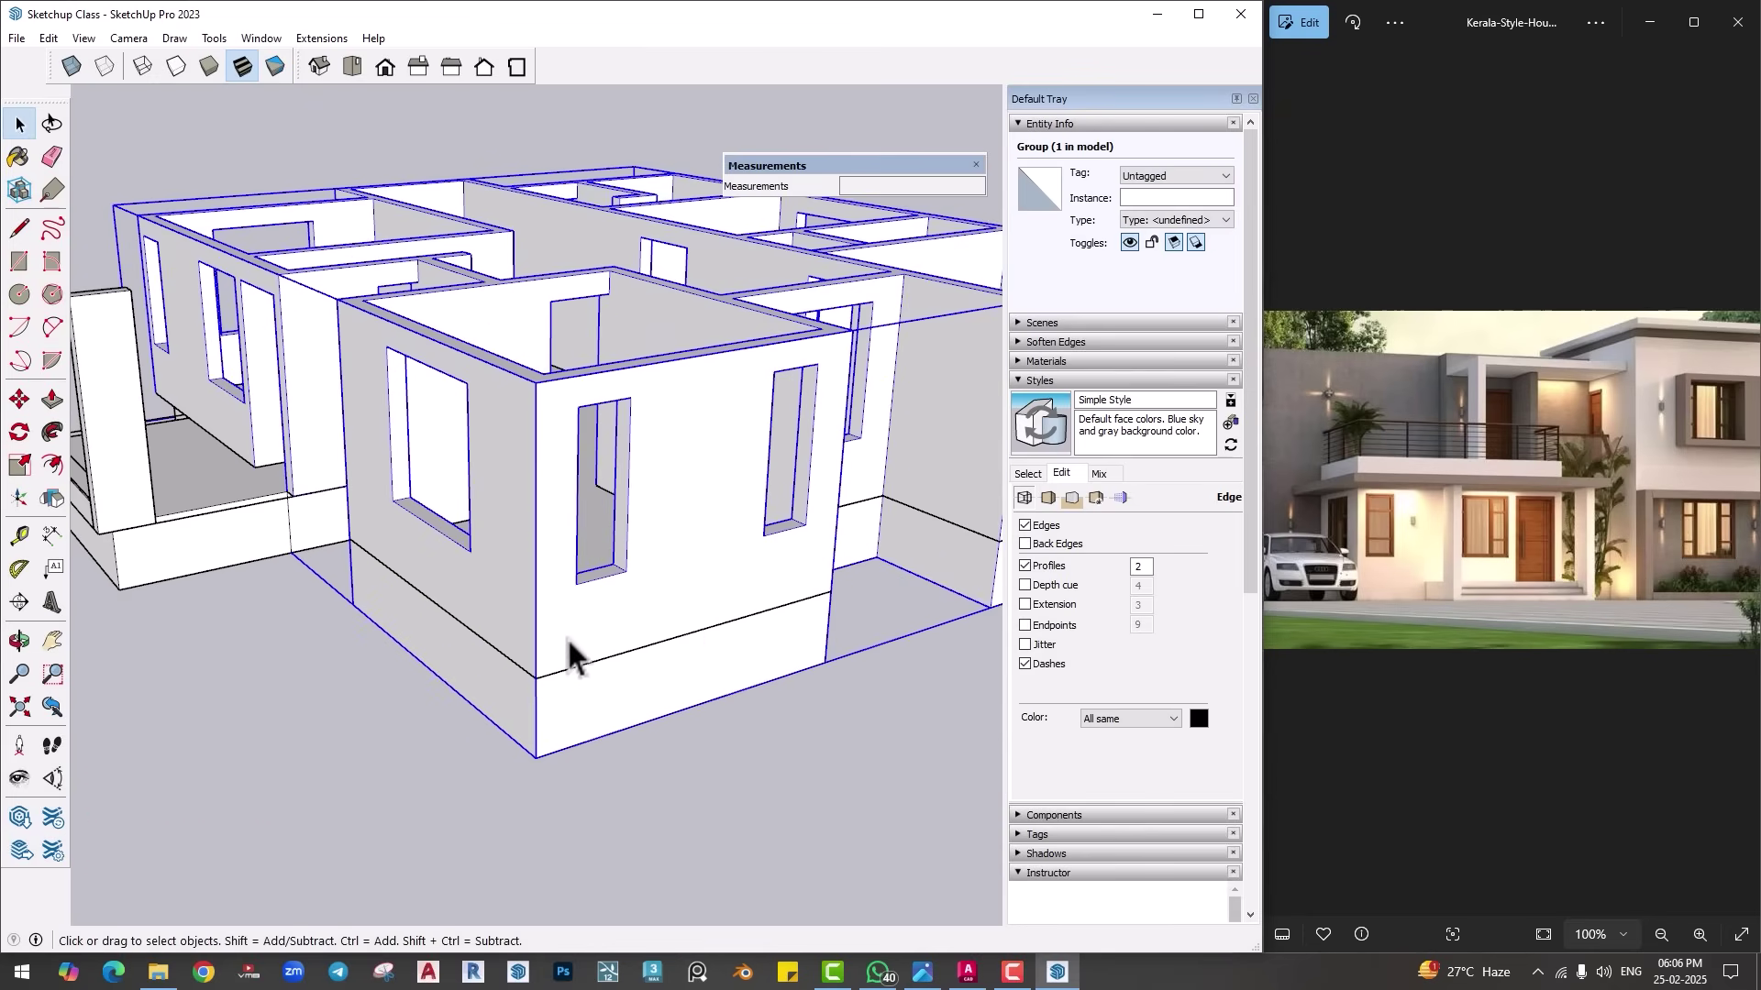
{"action": "right_click", "coordinate": [568, 642]}
{"action": "left_click", "coordinate": [616, 150]}
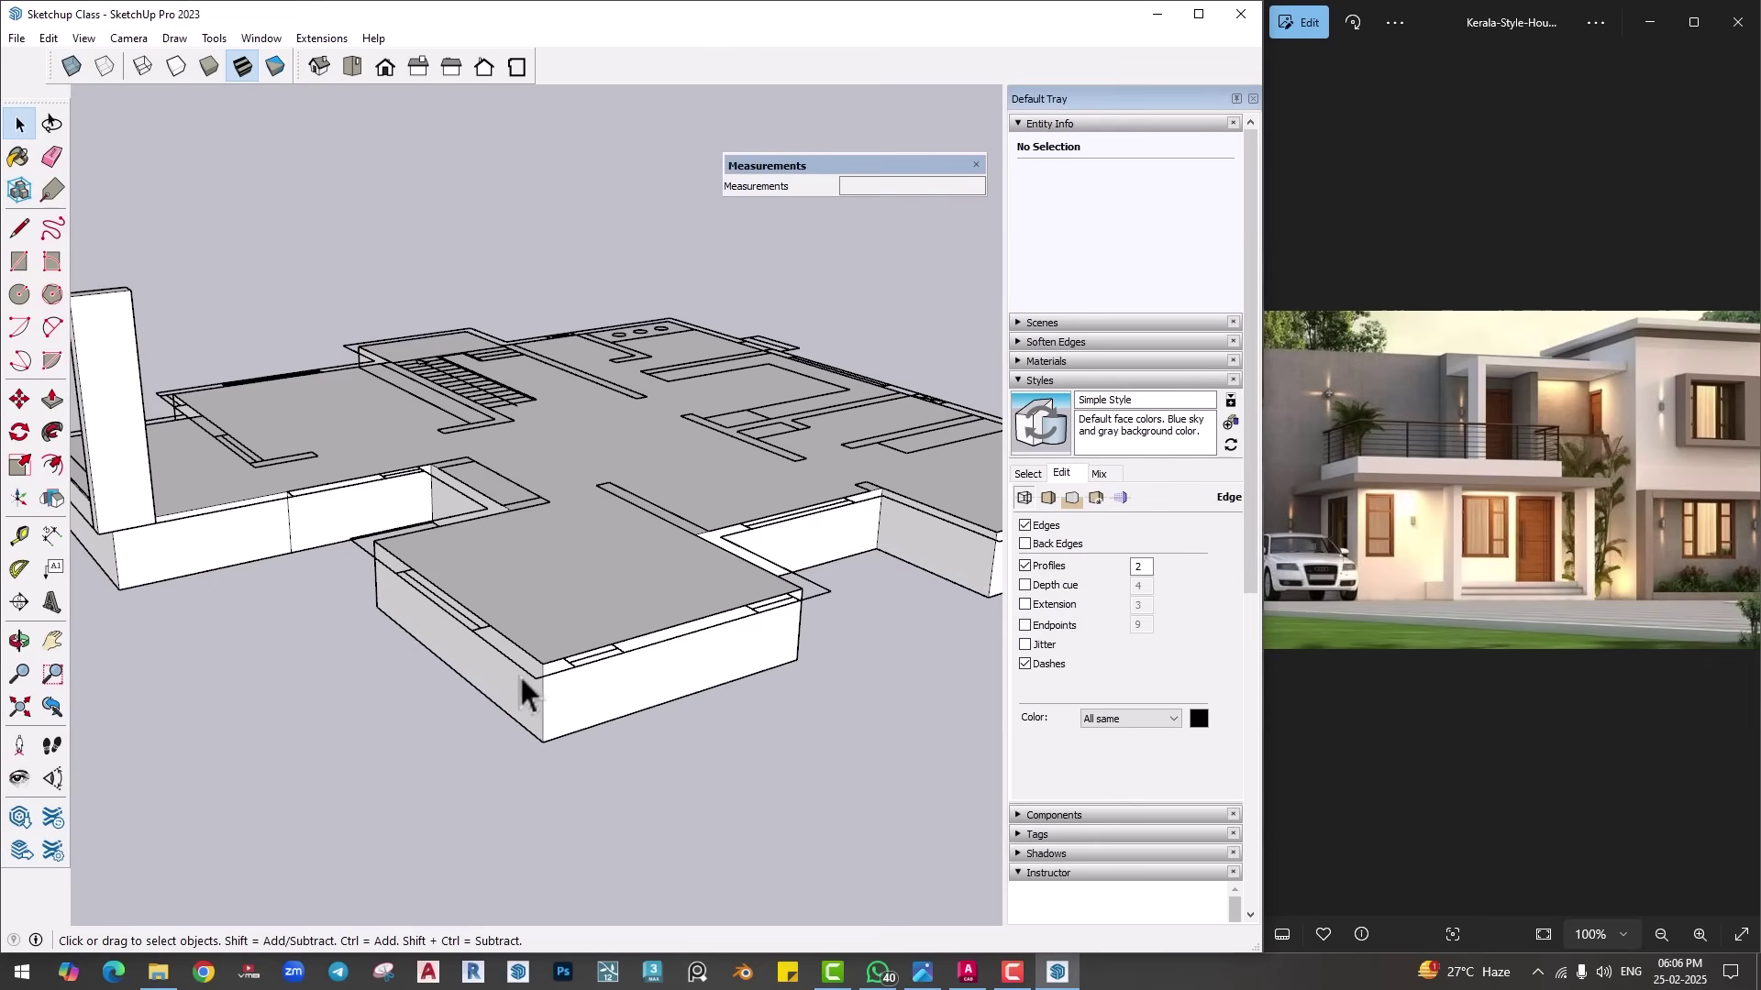
{"action": "key", "text": "ctrl+z"}
{"action": "scroll", "coordinate": [549, 674], "scroll_direction": "down", "scroll_amount": 1}
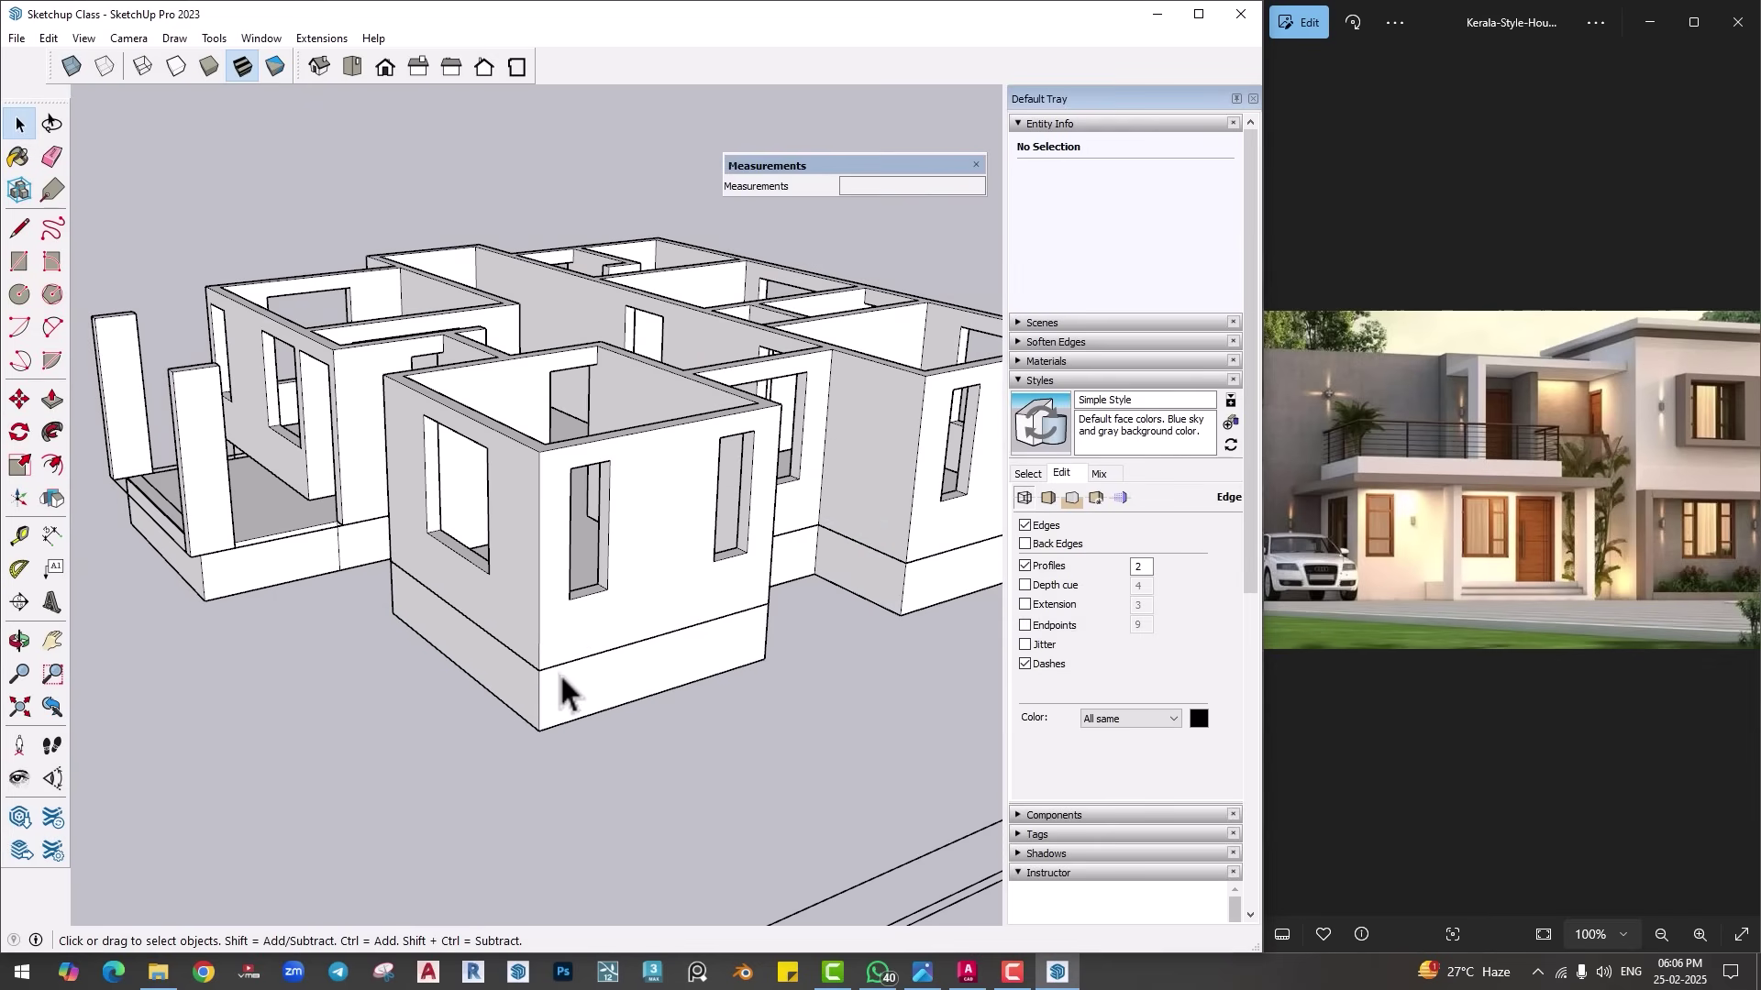
Step: Hide the floor plan component lying on top of the plinth
{"action": "right_click", "coordinate": [167, 538]}
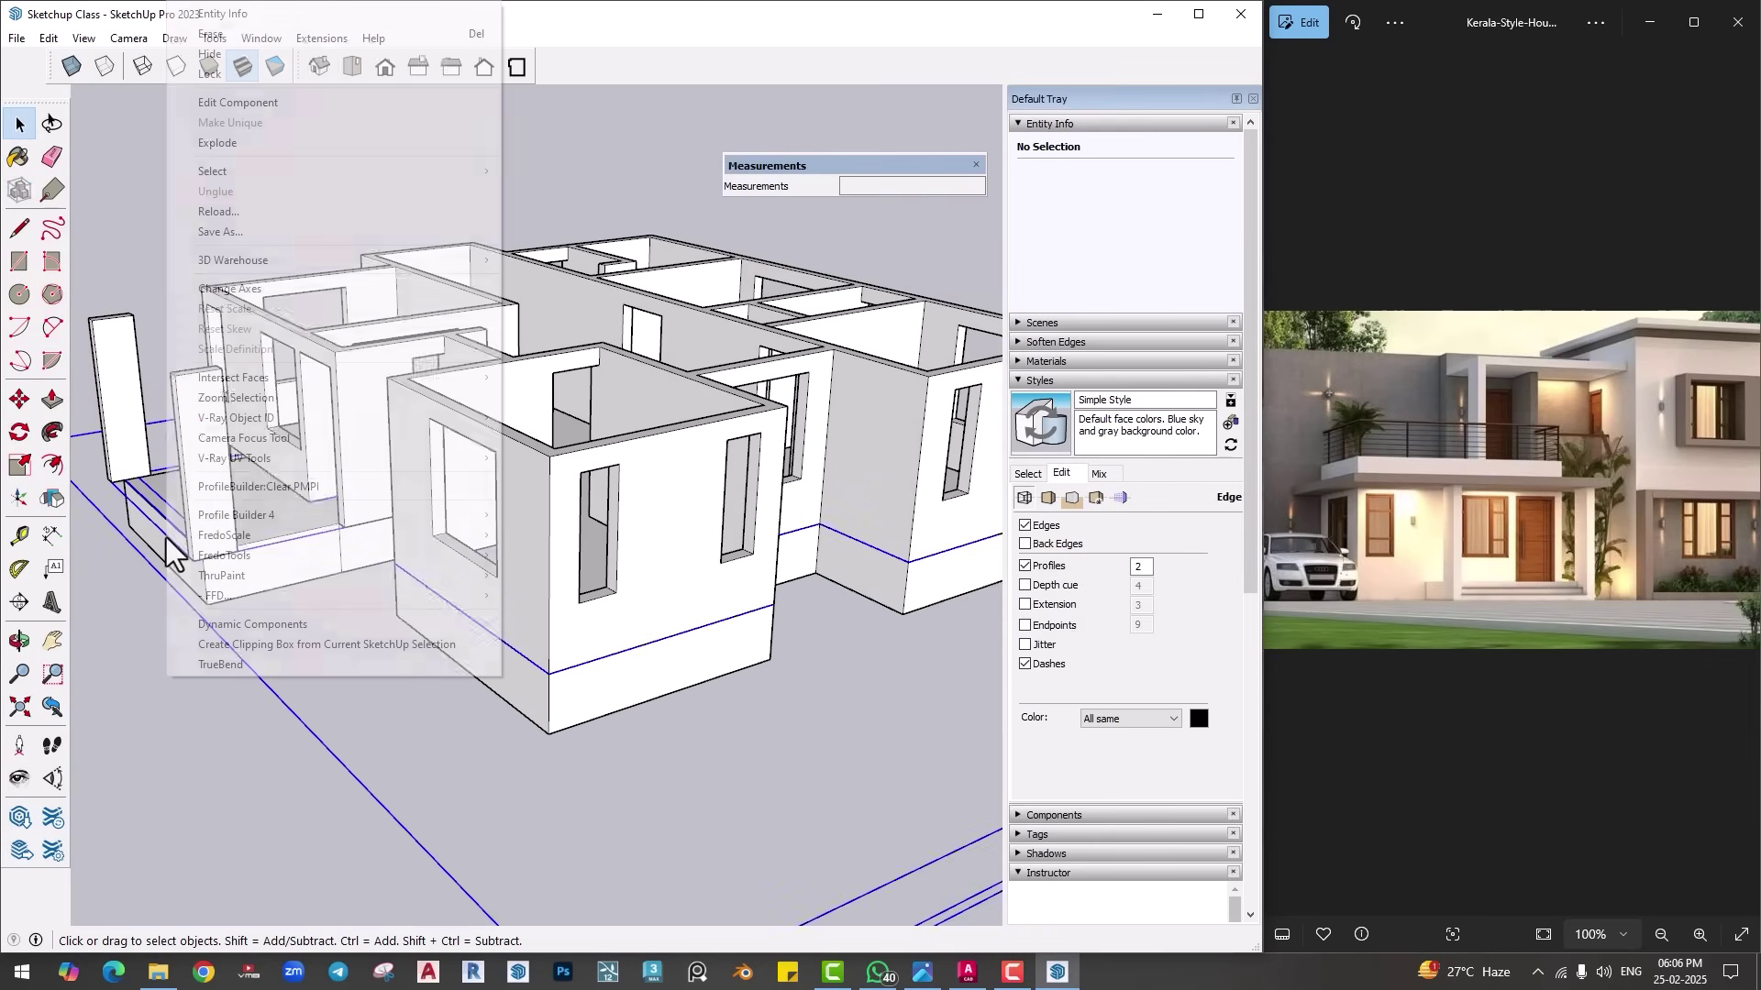
{"action": "left_click", "coordinate": [209, 54]}
Step: Pull the underside of the outer walls beside the porch down 3' to the base of the plinth
{"action": "middle_click_drag", "start_coordinate": [652, 676], "coordinate": [495, 448]}
{"action": "key", "text": "p"}
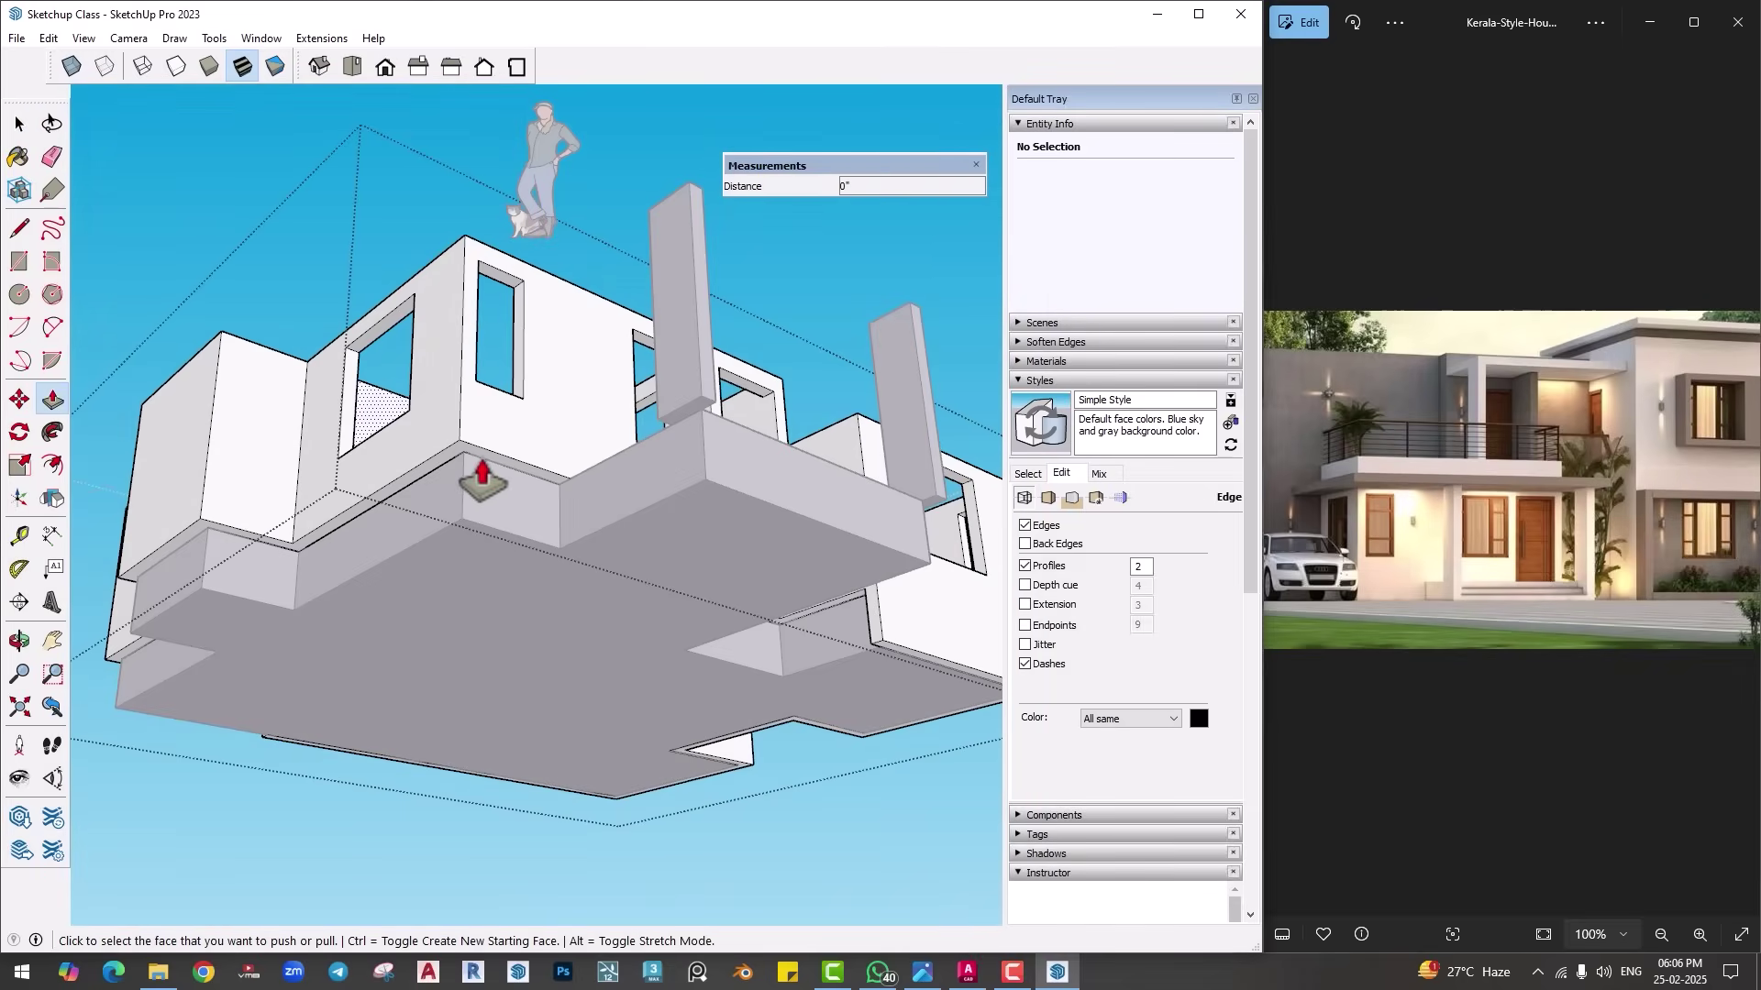
{"action": "left_click", "coordinate": [476, 481]}
{"action": "left_click", "coordinate": [491, 495]}
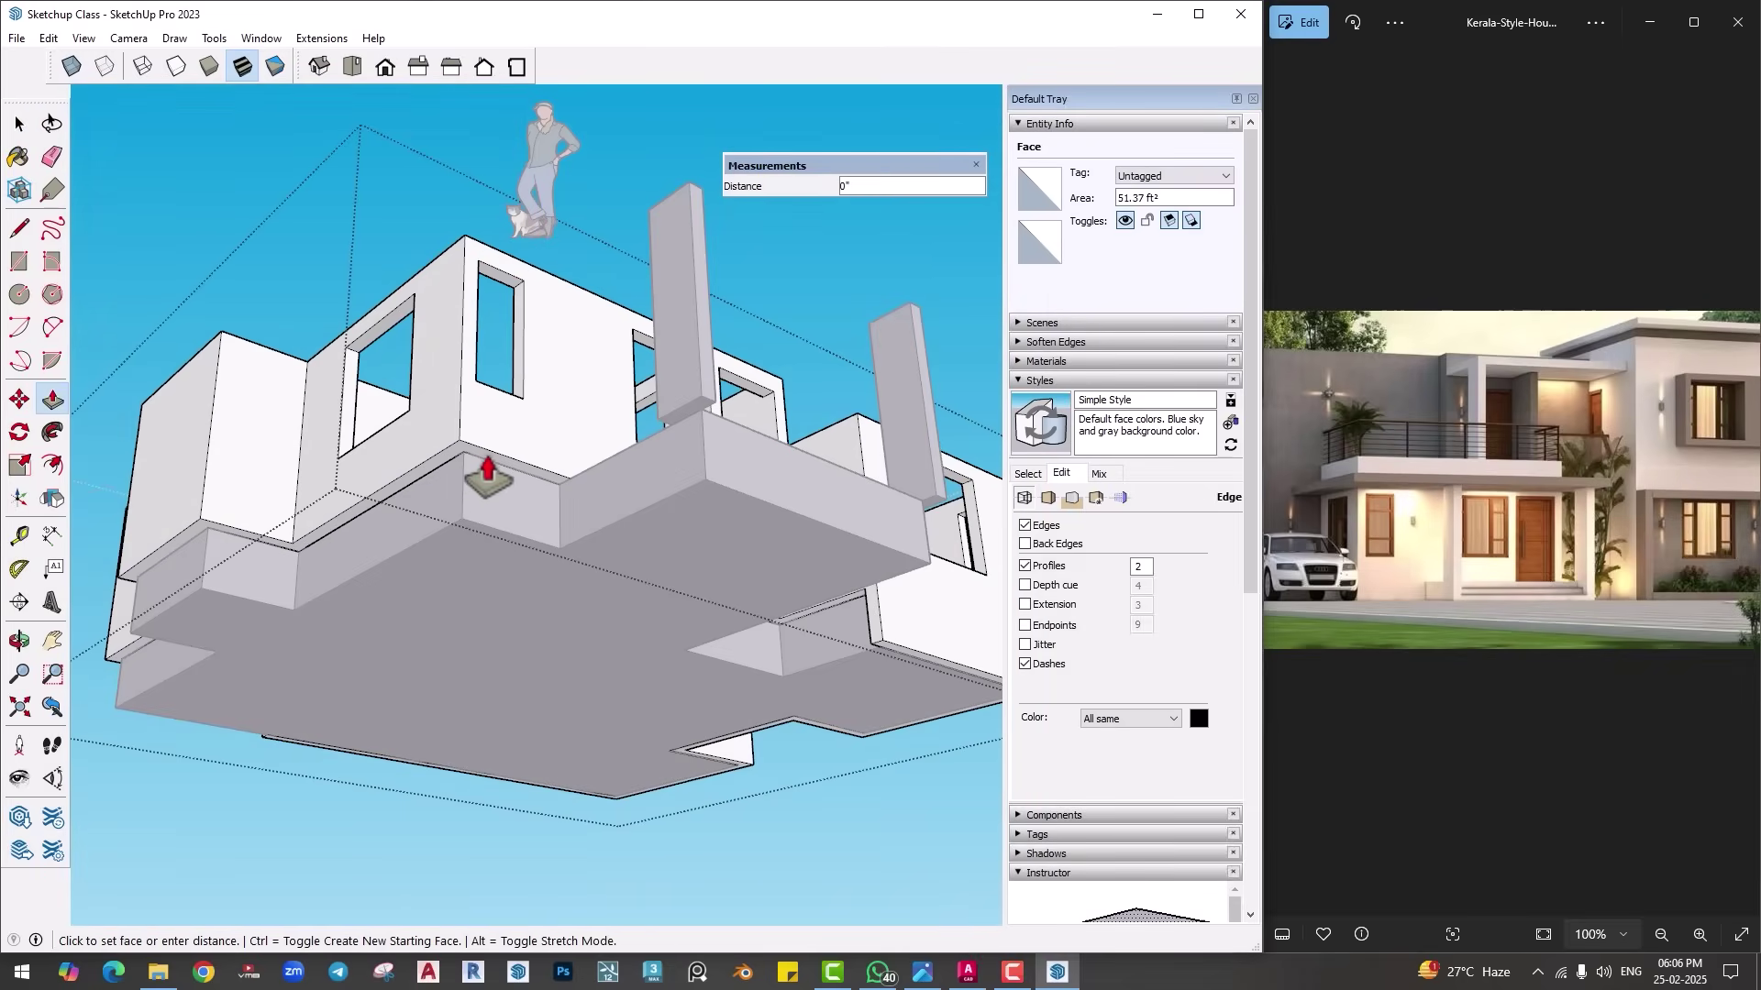
{"action": "left_click", "coordinate": [485, 477]}
{"action": "left_click", "coordinate": [479, 469]}
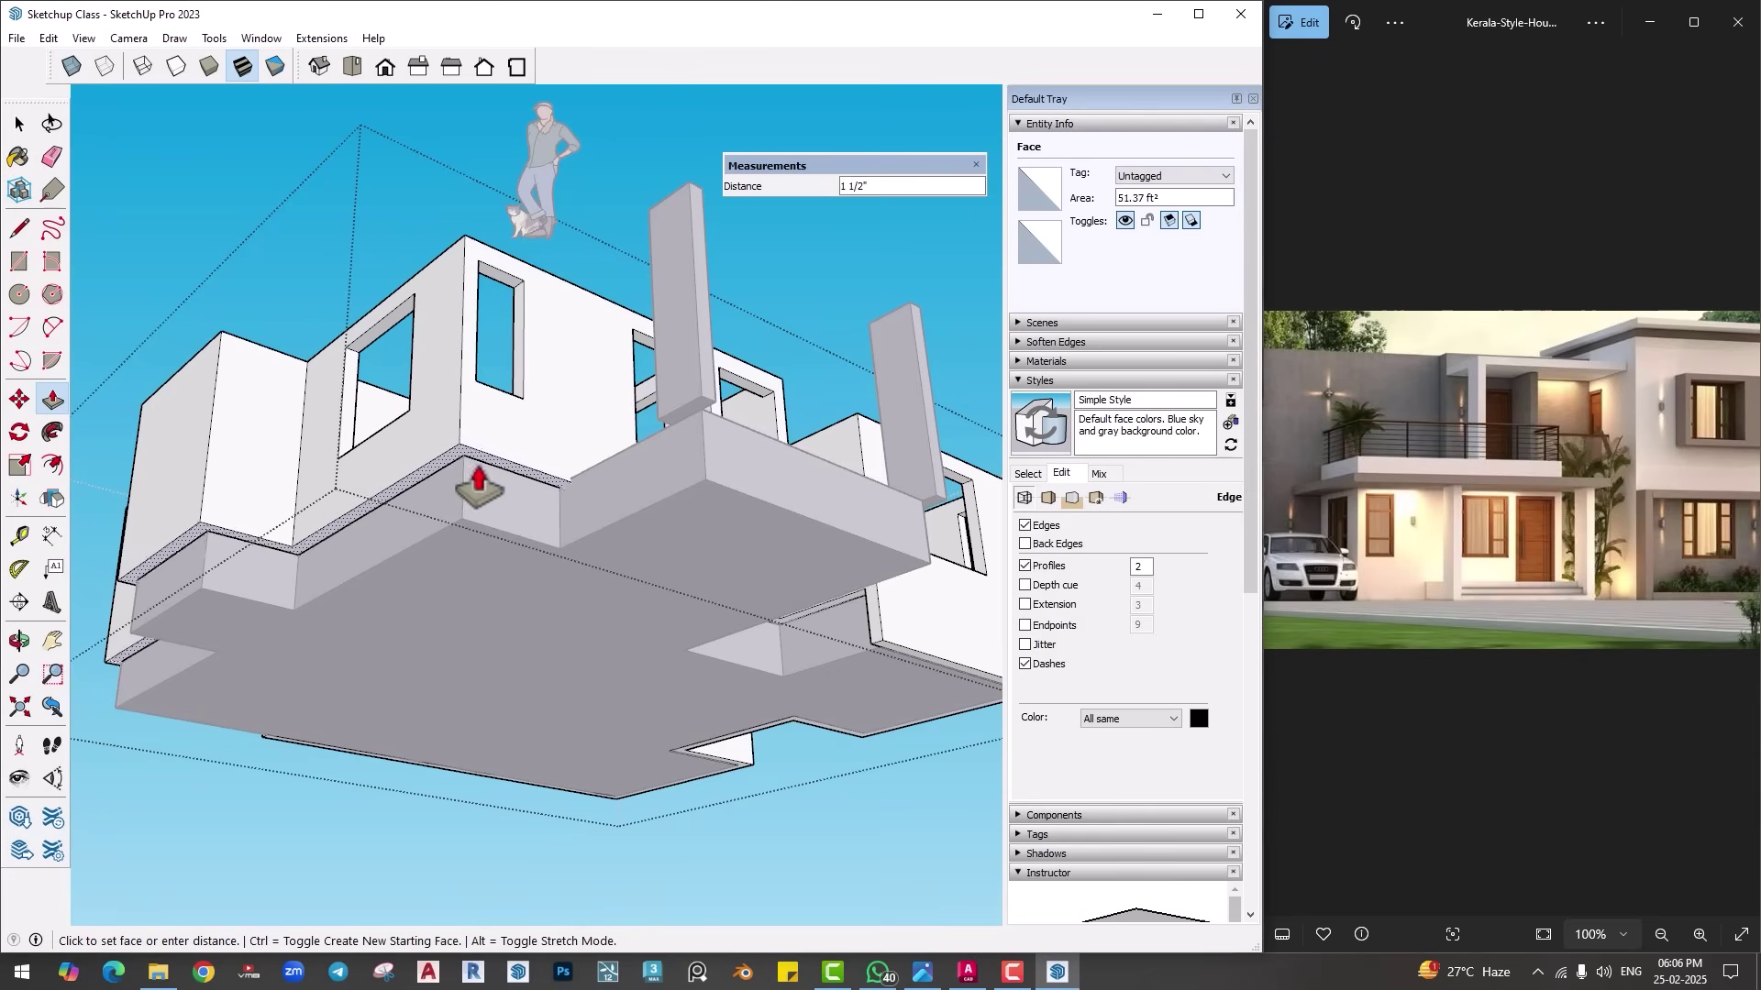
{"action": "left_click", "coordinate": [597, 539]}
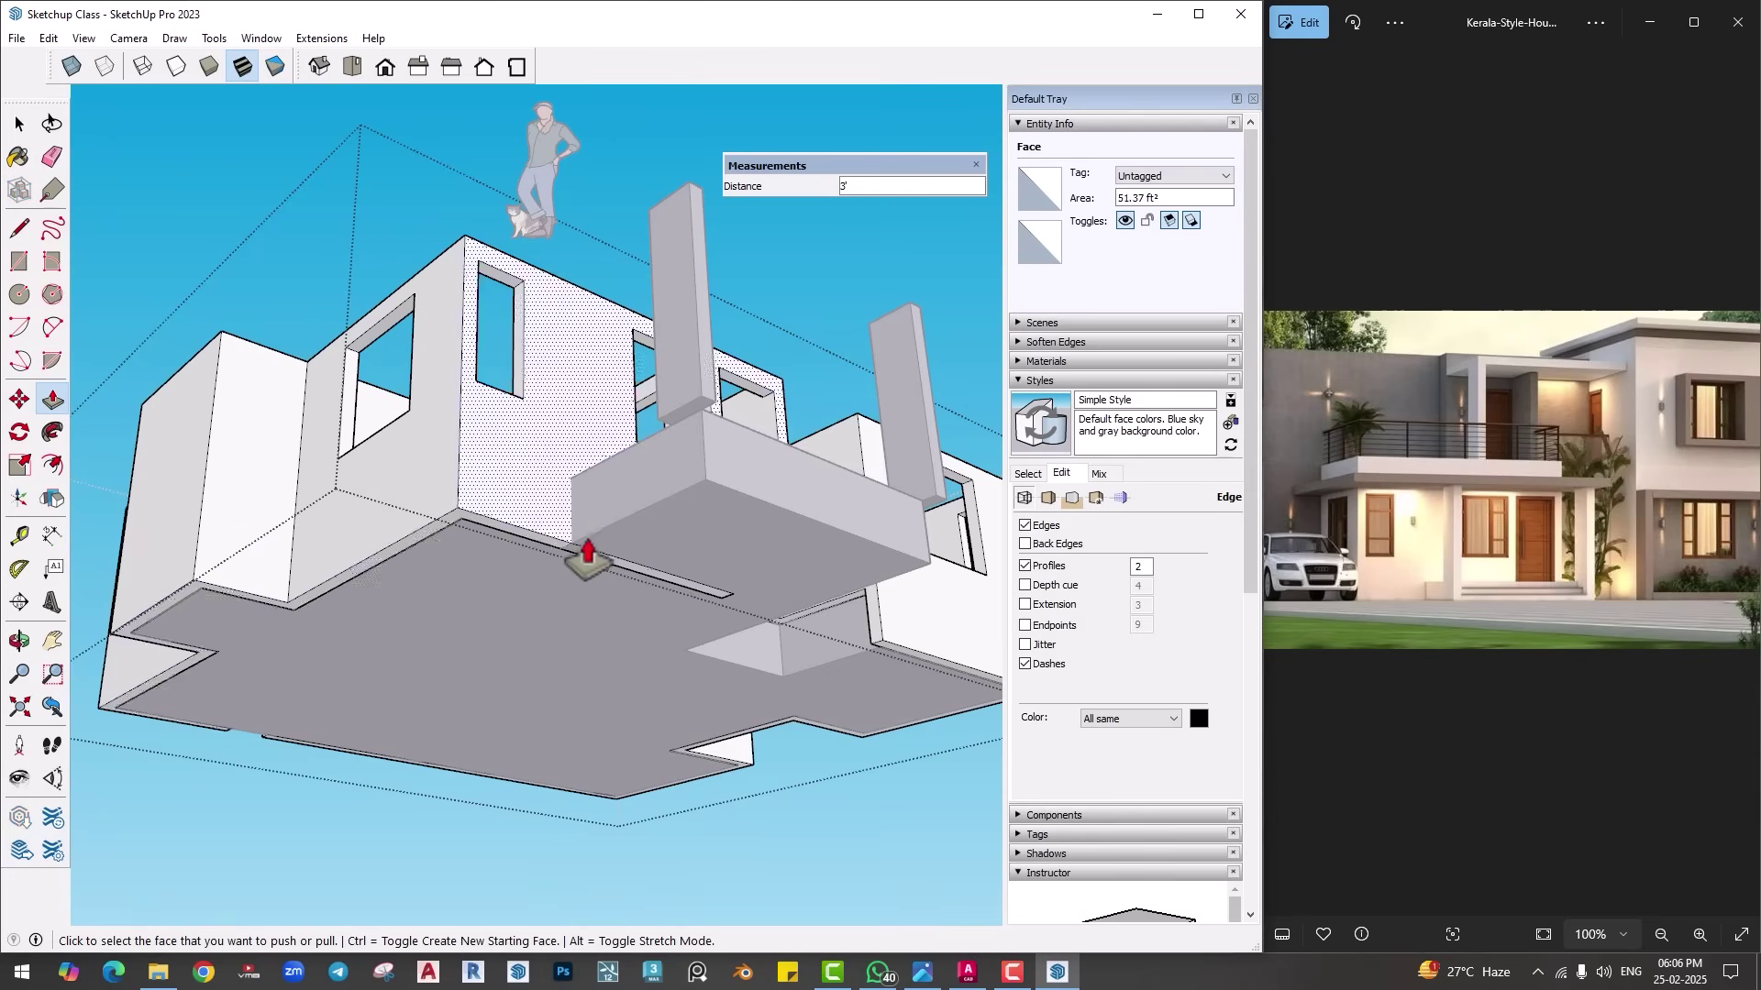
Step: Split the wall underside with a line at the porch plinth's corner and push the strip beneath the porch up to the plinth top
{"action": "scroll", "coordinate": [578, 551], "scroll_direction": "up", "scroll_amount": 5}
{"action": "key", "text": "l"}
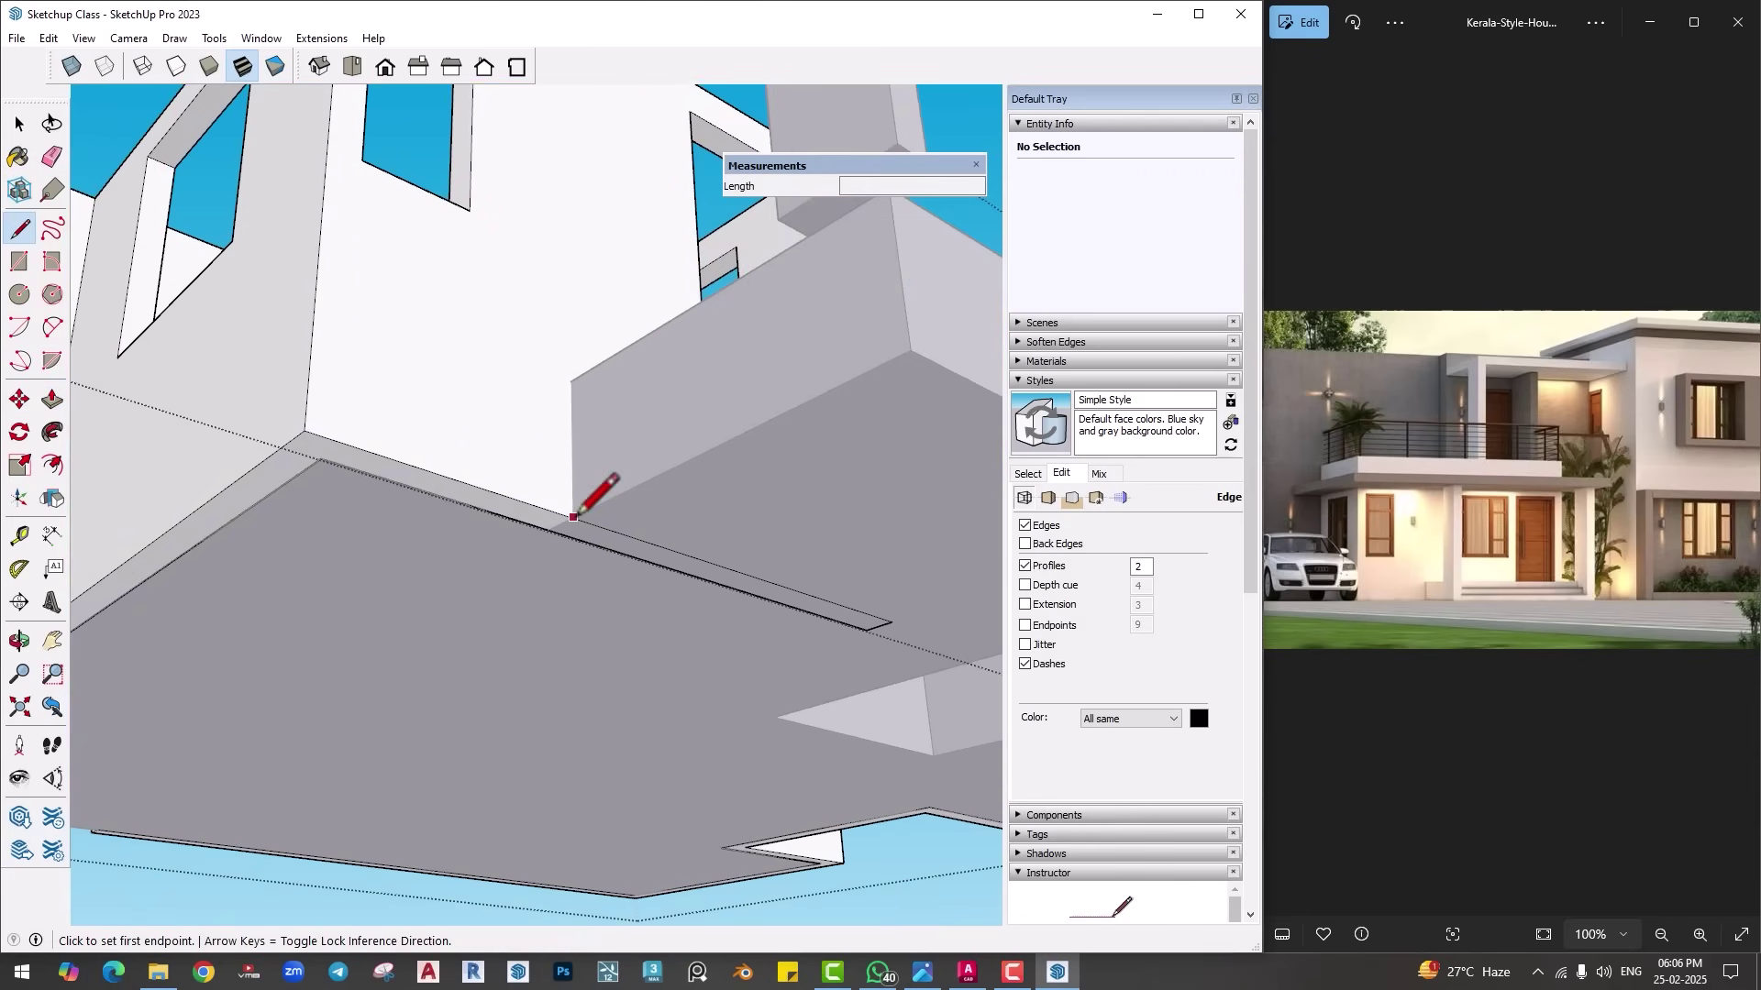
{"action": "left_click", "coordinate": [557, 530]}
{"action": "key", "text": "Escape"}
{"action": "key", "text": "p"}
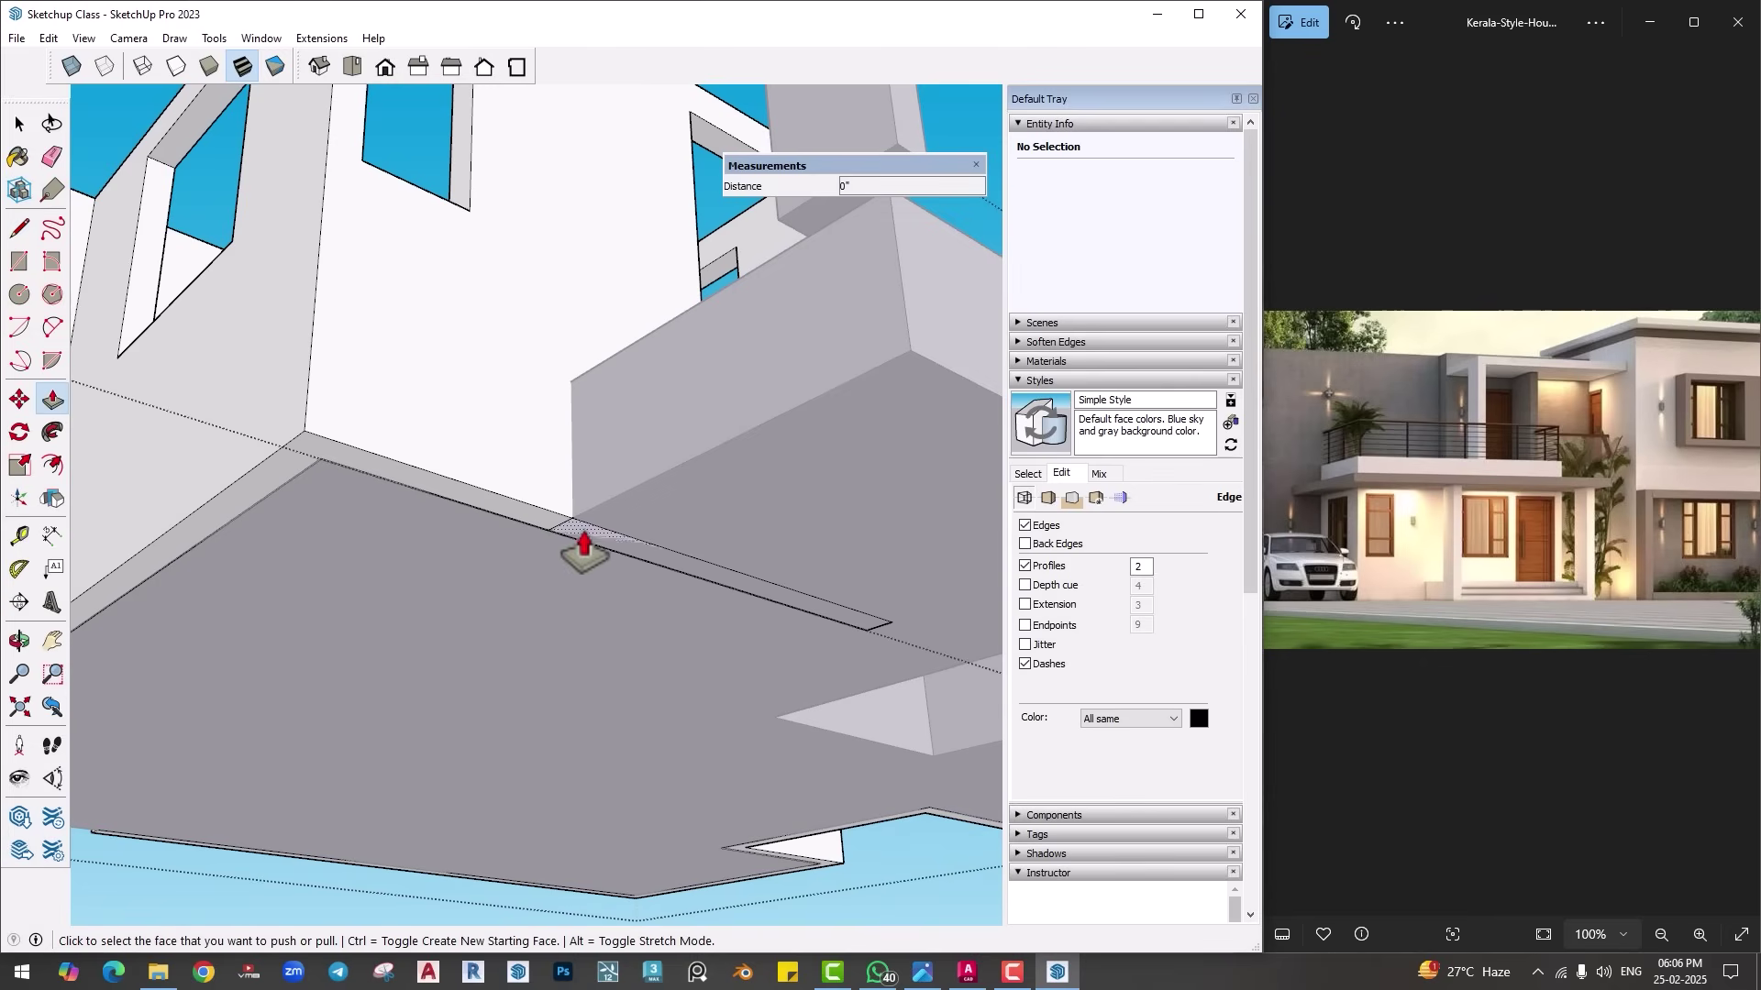
{"action": "left_click", "coordinate": [584, 547]}
{"action": "left_click", "coordinate": [571, 396]}
{"action": "scroll", "coordinate": [633, 547], "scroll_direction": "down", "scroll_amount": 5}
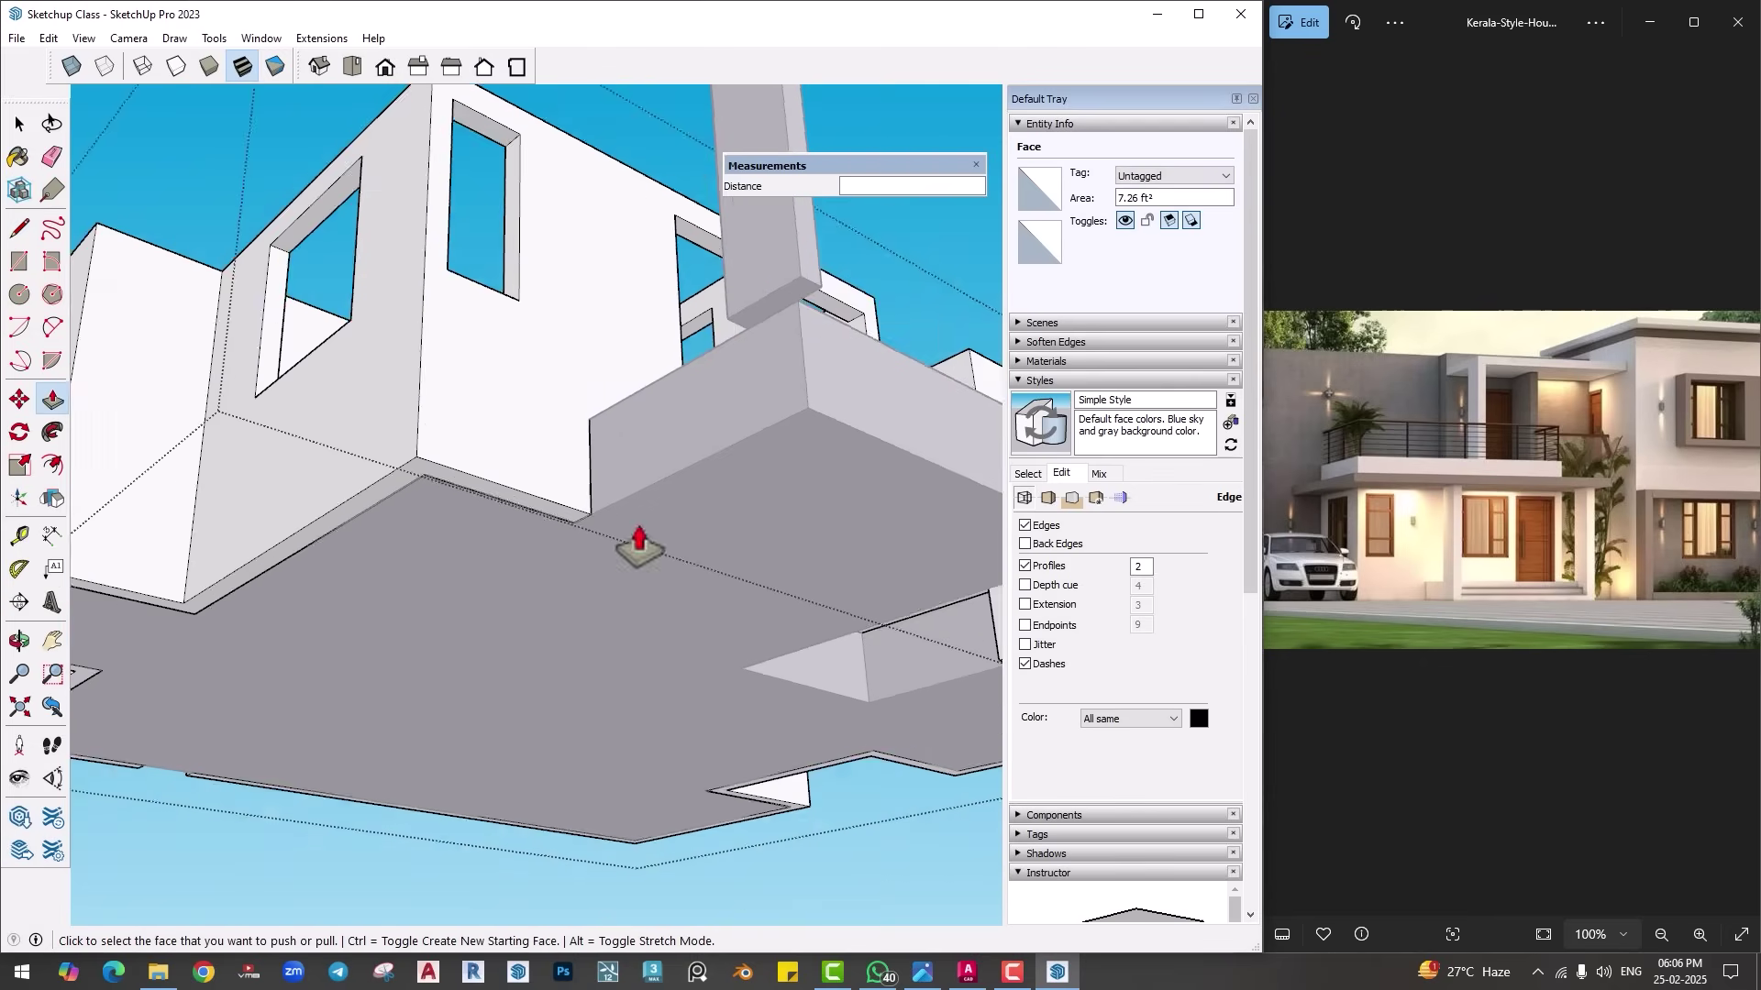
Step: Draw a line across the jamb of the doorway in the long outer wall, level with the plinth top
{"action": "middle_click_drag", "start_coordinate": [633, 547], "coordinate": [476, 531]}
{"action": "scroll", "coordinate": [522, 609], "scroll_direction": "up", "scroll_amount": 6}
{"action": "mouse_move", "coordinate": [572, 616]}
{"action": "middle_mouse_down"}
{"action": "mouse_move", "coordinate": [550, 582]}
{"action": "mouse_move", "coordinate": [592, 642]}
{"action": "middle_mouse_up"}
{"action": "key", "text": "space"}
{"action": "mouse_move", "coordinate": [624, 576]}
{"action": "middle_mouse_down"}
{"action": "mouse_move", "coordinate": [590, 587]}
{"action": "mouse_move", "coordinate": [611, 596]}
{"action": "middle_mouse_up"}
{"action": "left_click", "coordinate": [548, 510]}
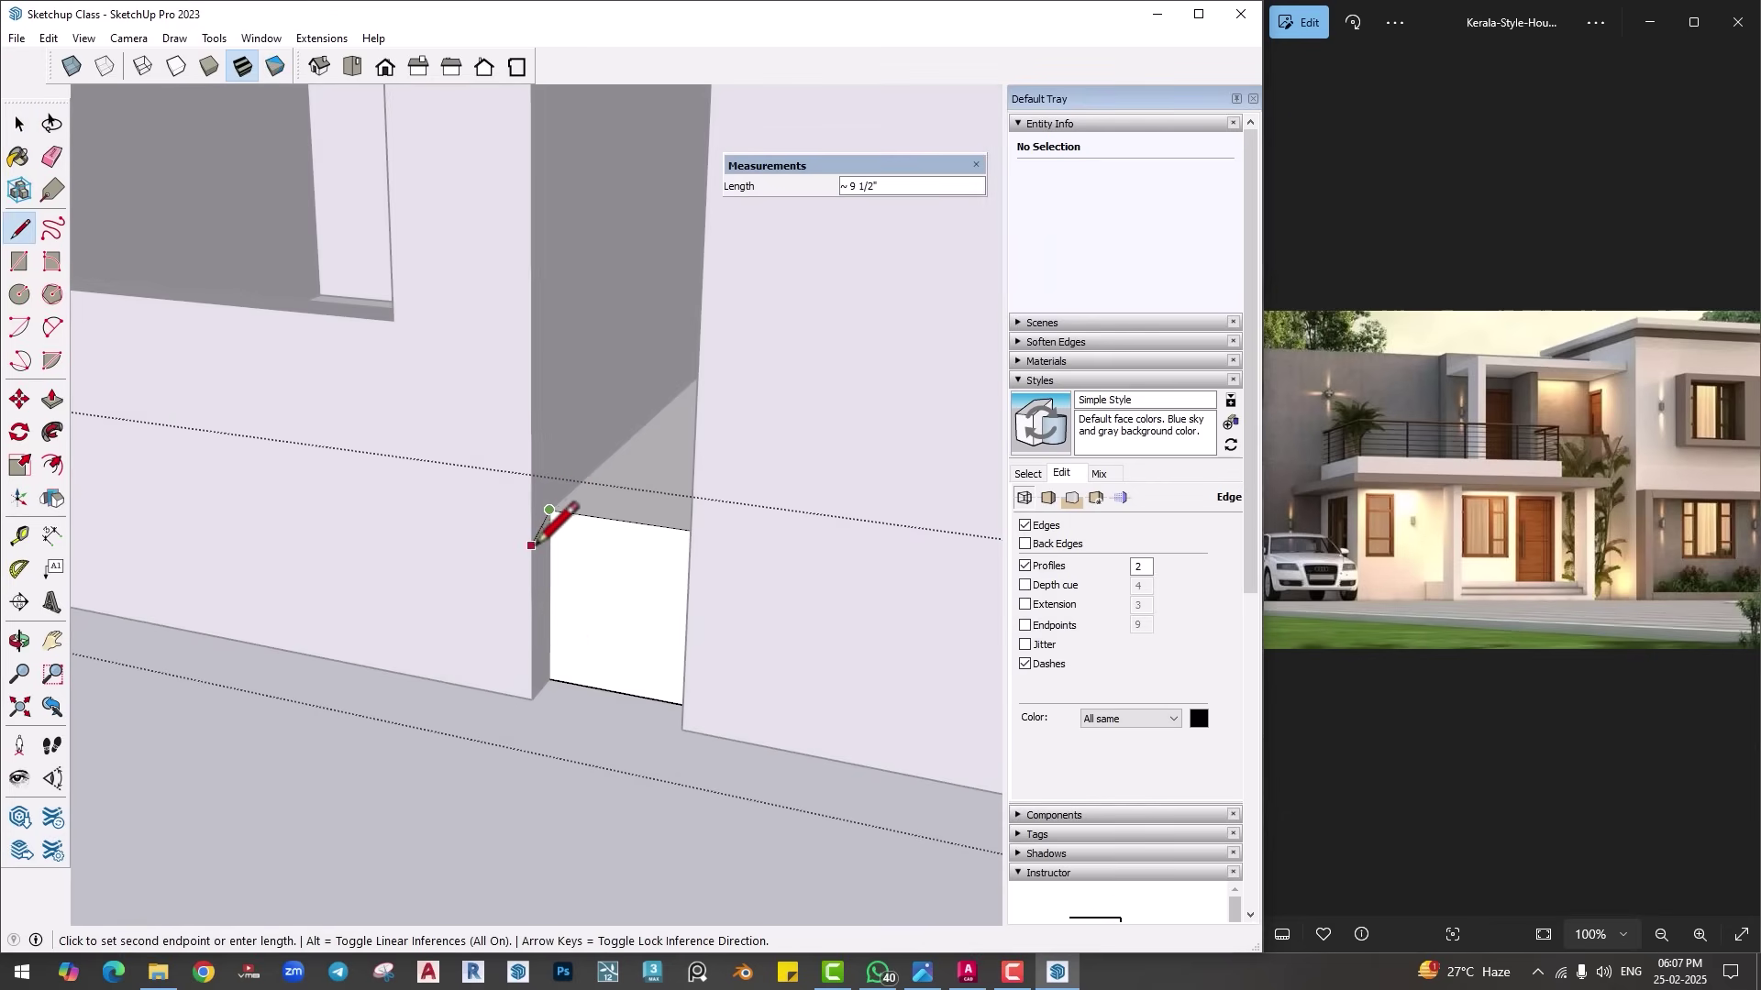
{"action": "key", "text": "space"}
{"action": "key", "text": "l"}
{"action": "left_click", "coordinate": [555, 510]}
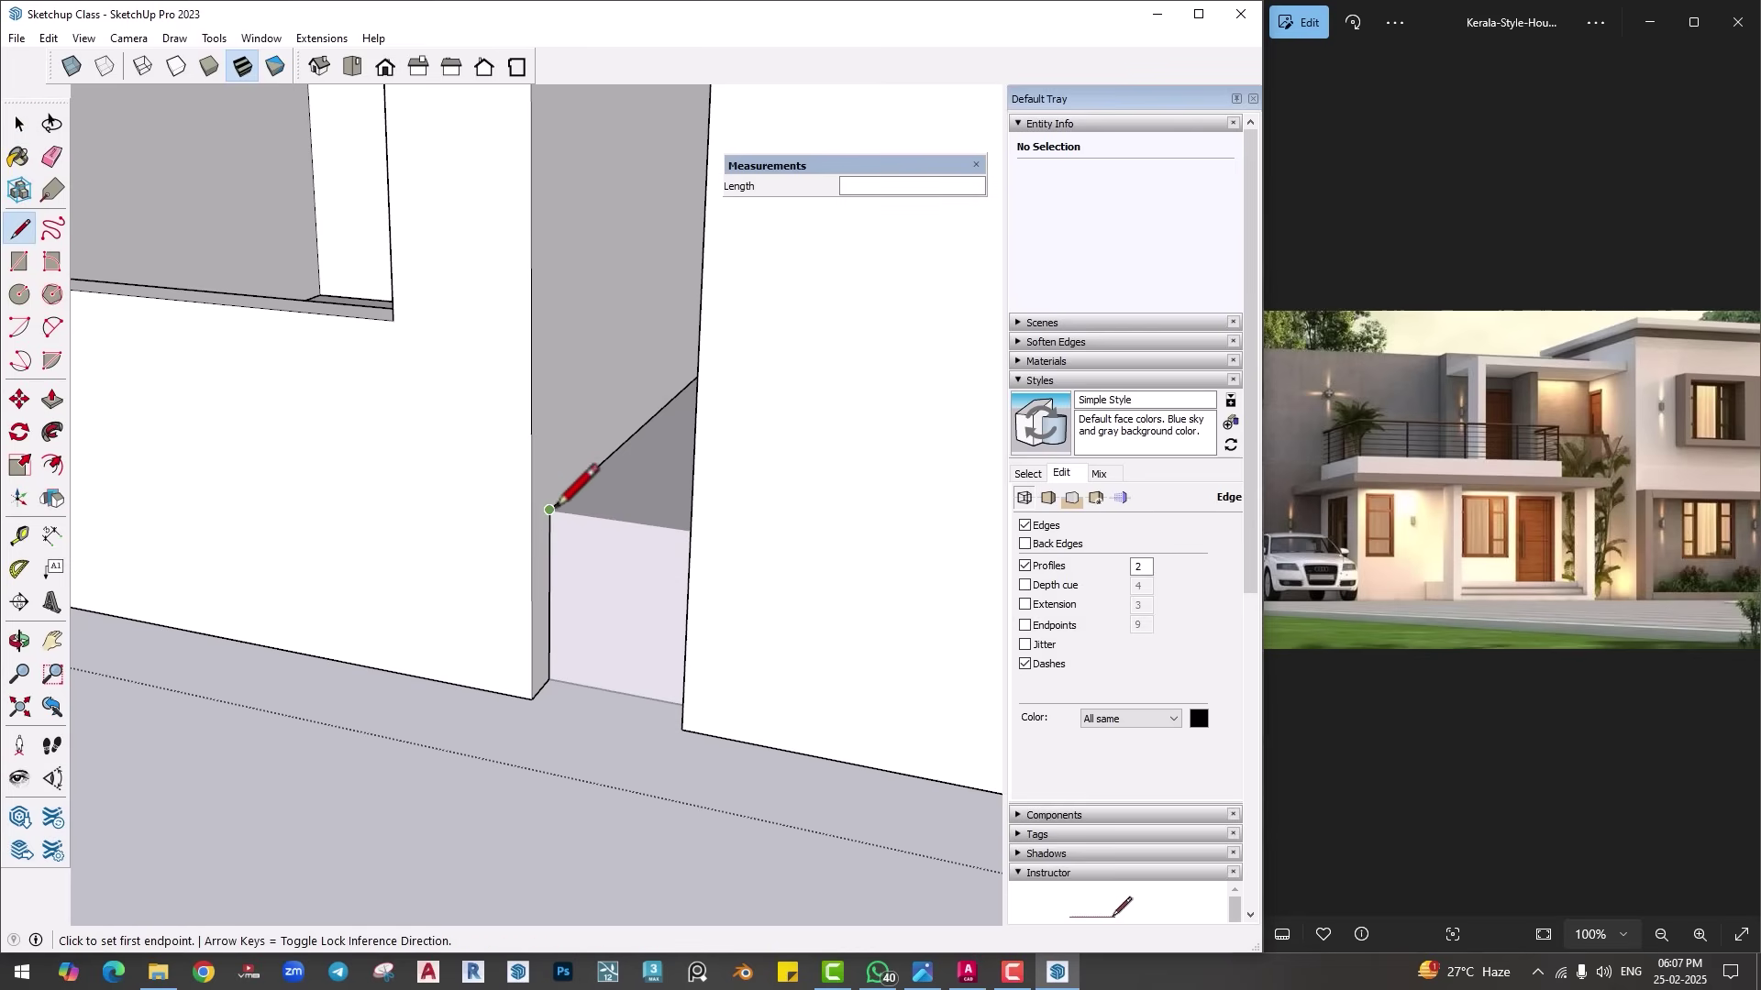
Step: Pull the jamb's lower face across to the opposite jamb to fill the wall gap below the doorway
{"action": "key", "text": "p"}
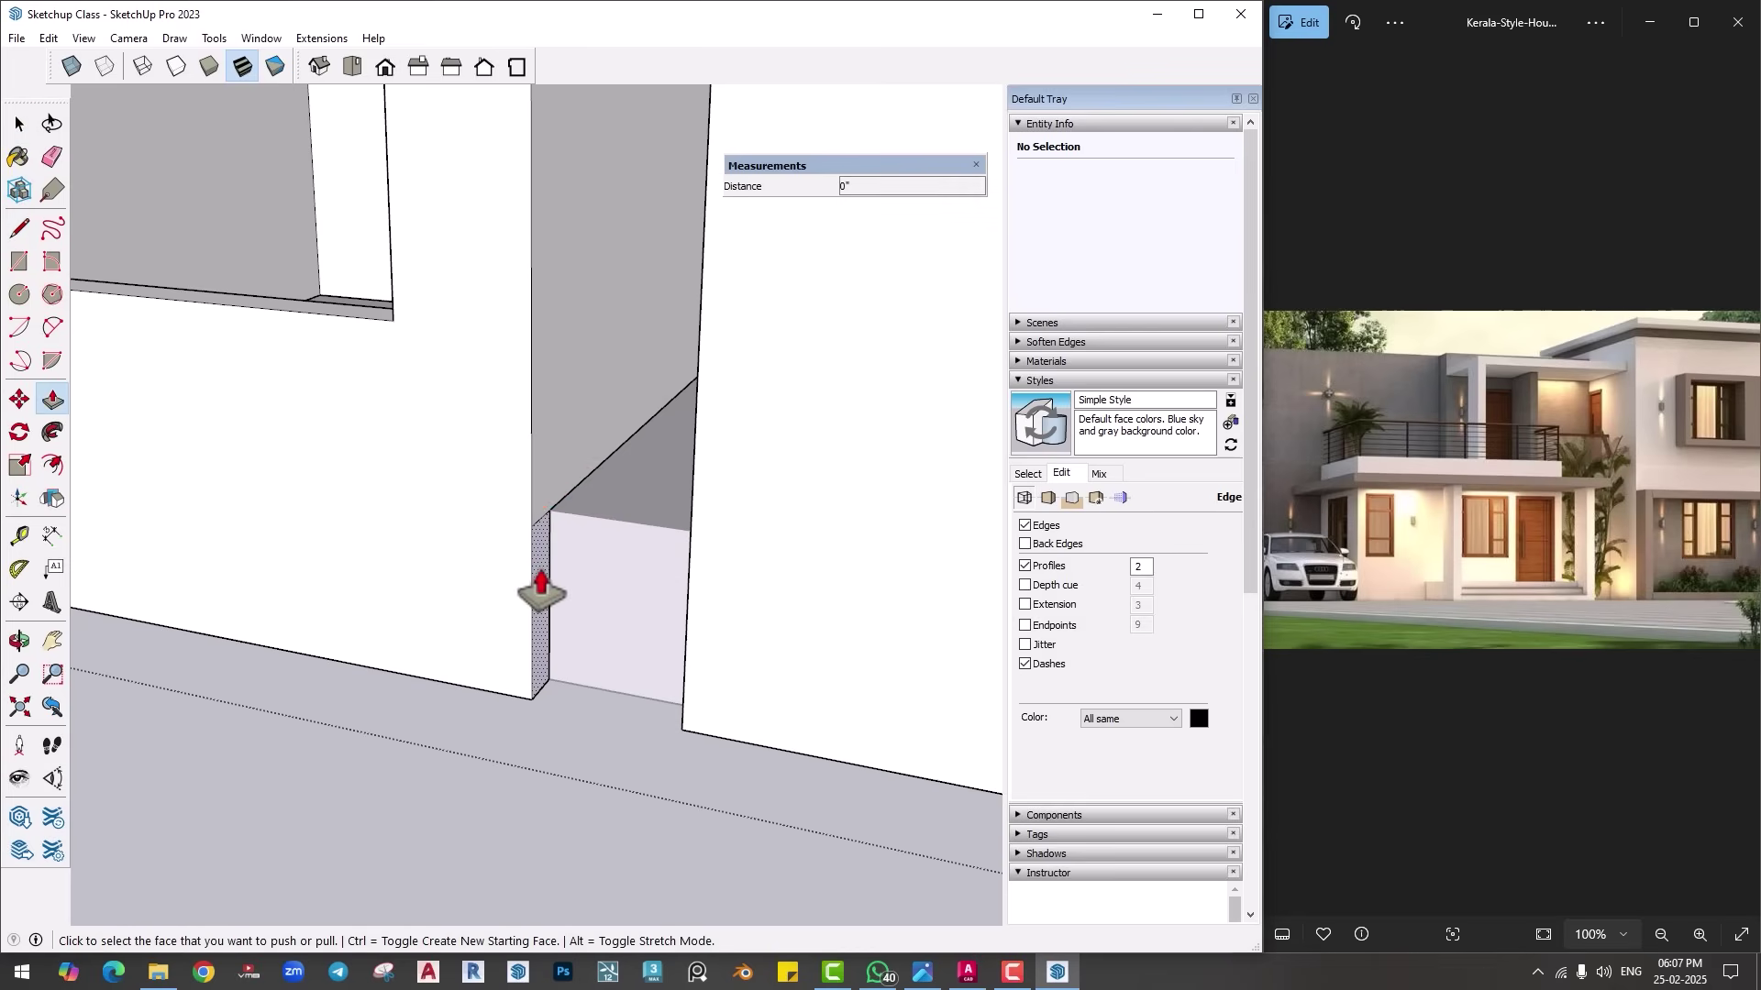
{"action": "left_click", "coordinate": [534, 597]}
{"action": "left_click", "coordinate": [696, 605]}
{"action": "scroll", "coordinate": [696, 605], "scroll_direction": "down", "scroll_amount": 8}
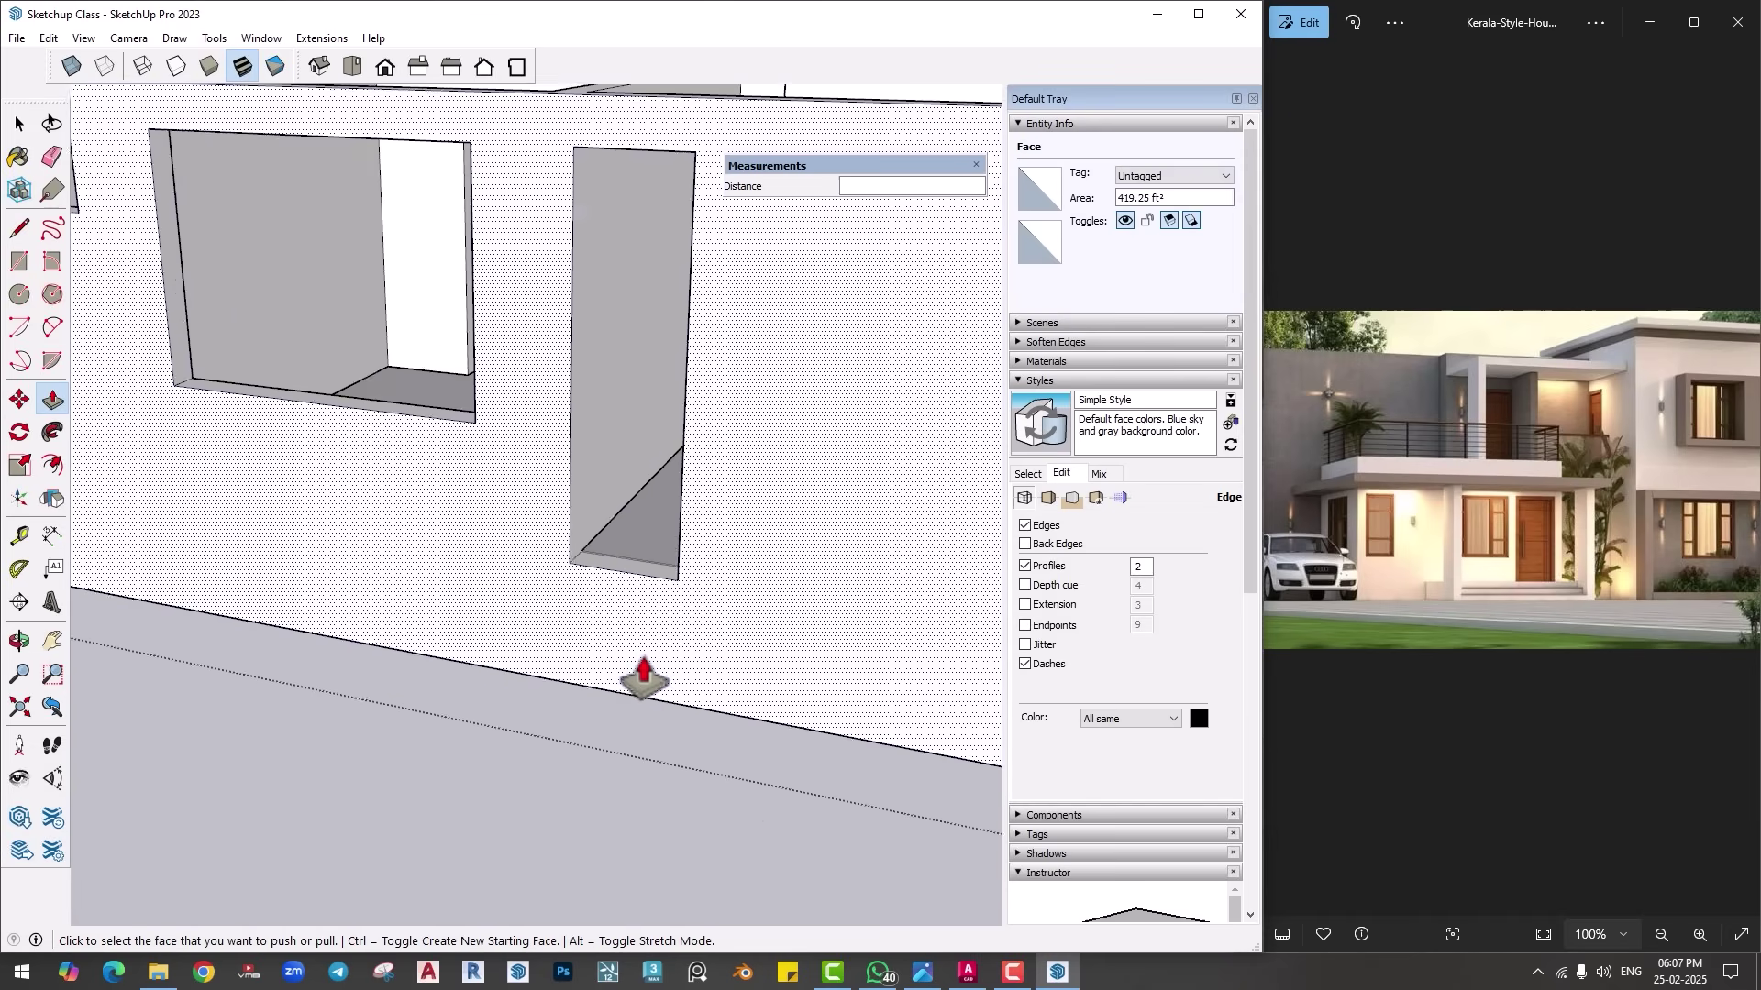
{"action": "key", "text": "space"}
{"action": "scroll", "coordinate": [519, 594], "scroll_direction": "down", "scroll_amount": 3}
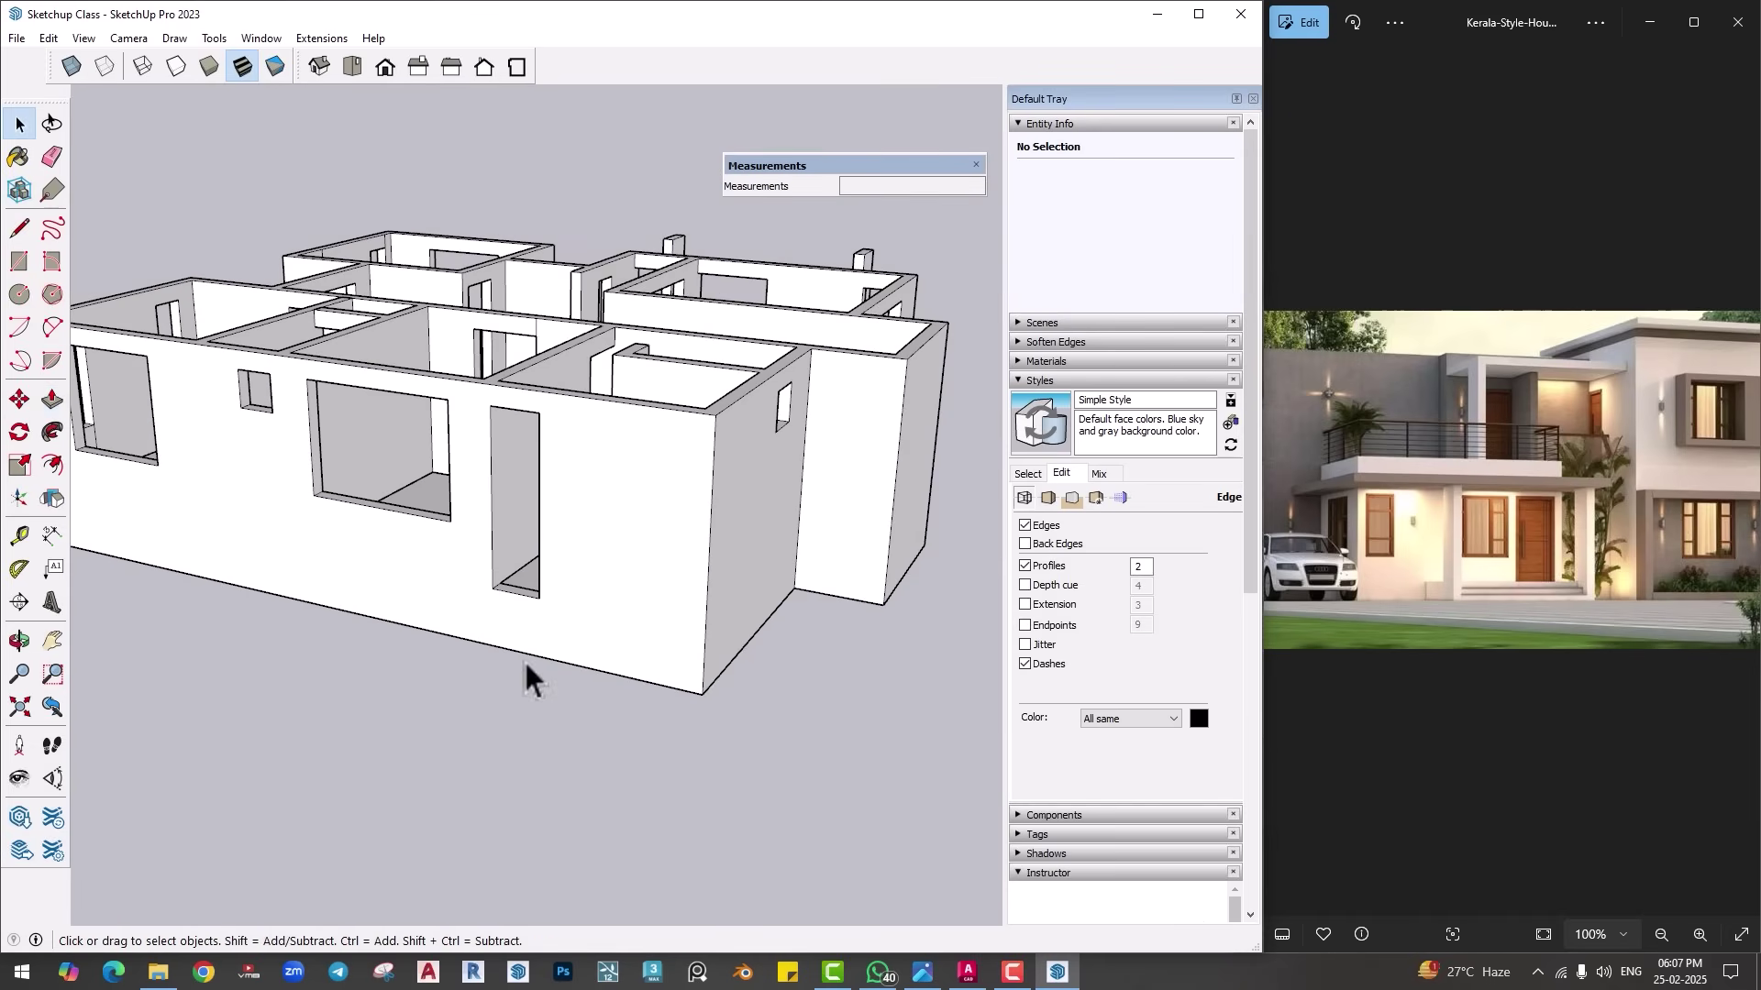
Step: Pull the underside of the walls around the narrow recess beside the porch down to the base of the plinth
{"action": "middle_click_drag", "start_coordinate": [526, 676], "coordinate": [608, 488]}
{"action": "scroll", "coordinate": [511, 649], "scroll_direction": "up", "scroll_amount": 2}
{"action": "key", "text": "p"}
{"action": "left_click", "coordinate": [576, 548]}
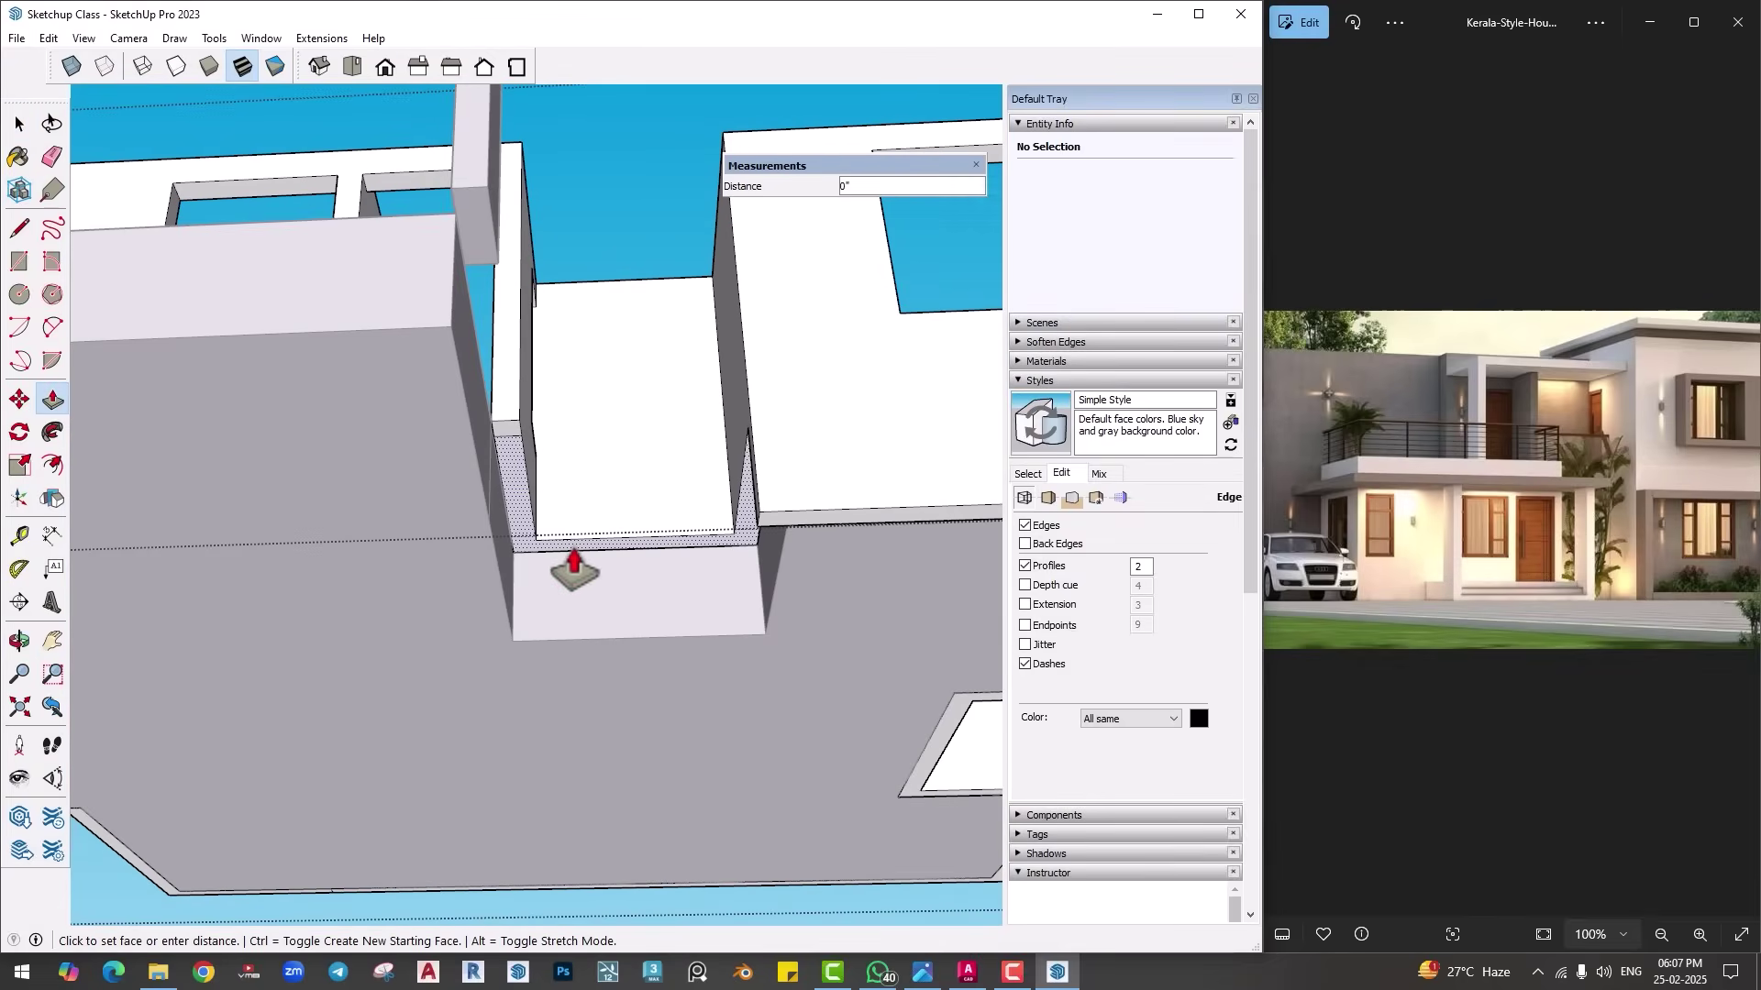
{"action": "left_click", "coordinate": [592, 653]}
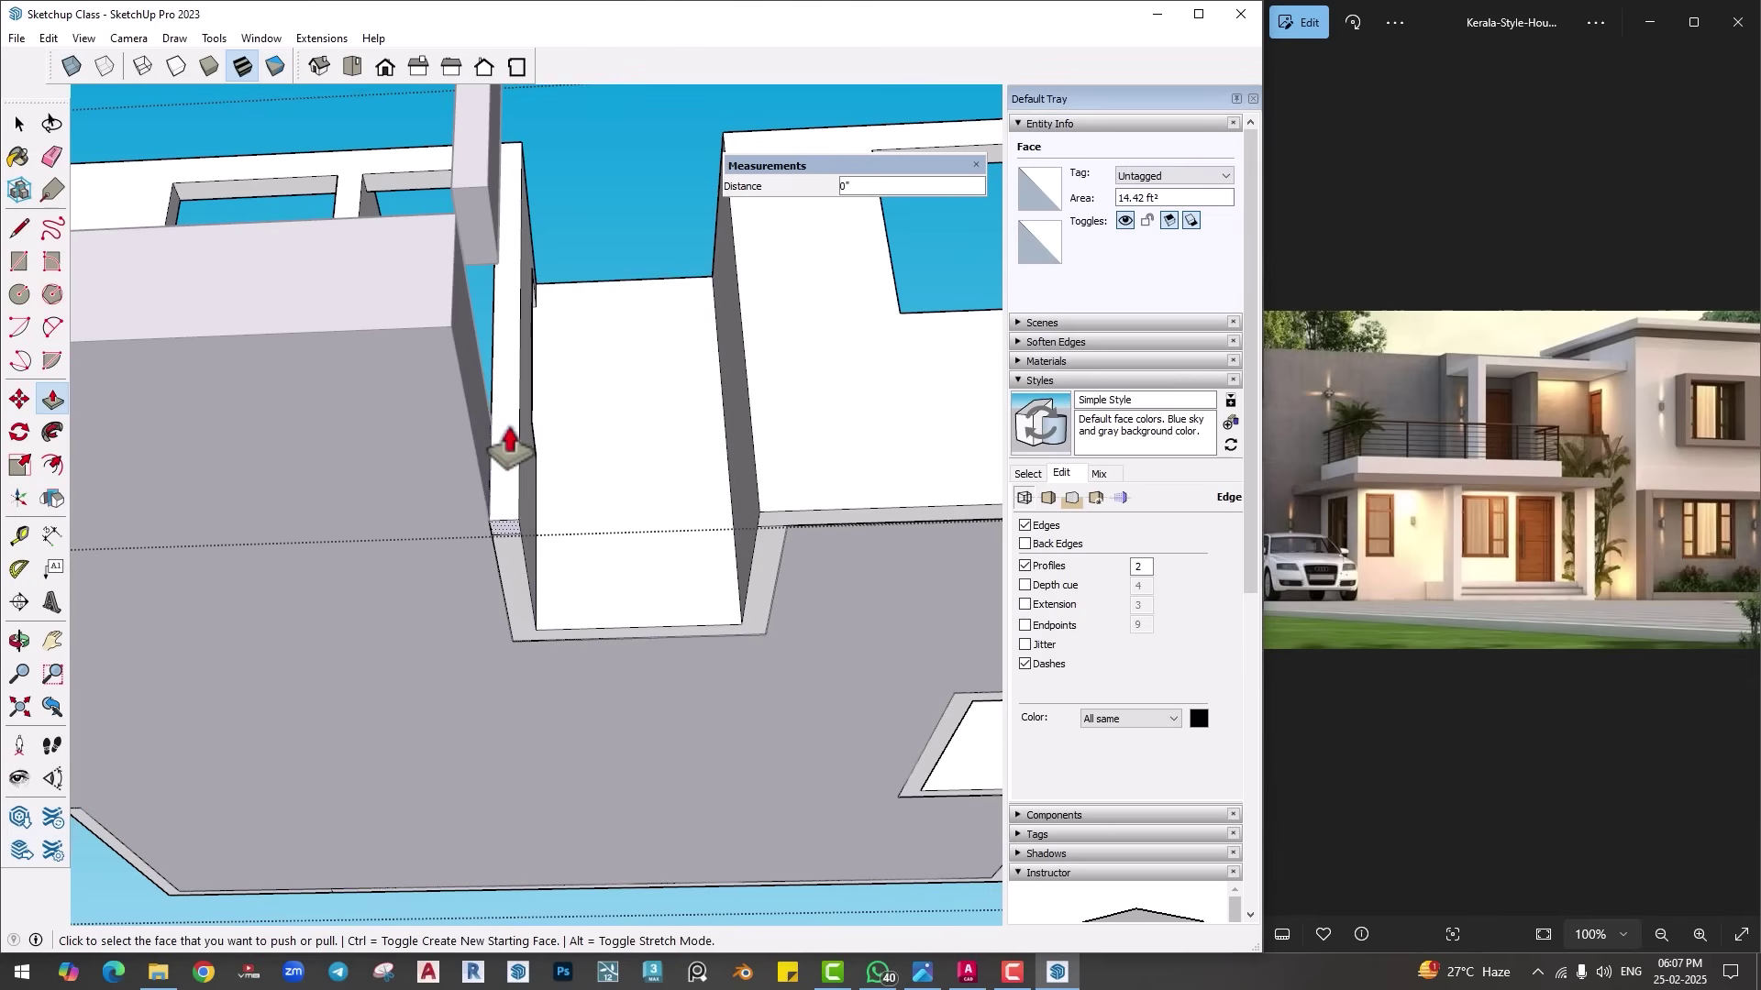
{"action": "key", "text": "space"}
Step: Open the porch column nearest the recess and pull its bottom face down 3' to the base of the plinth
{"action": "double_click", "coordinate": [481, 231]}
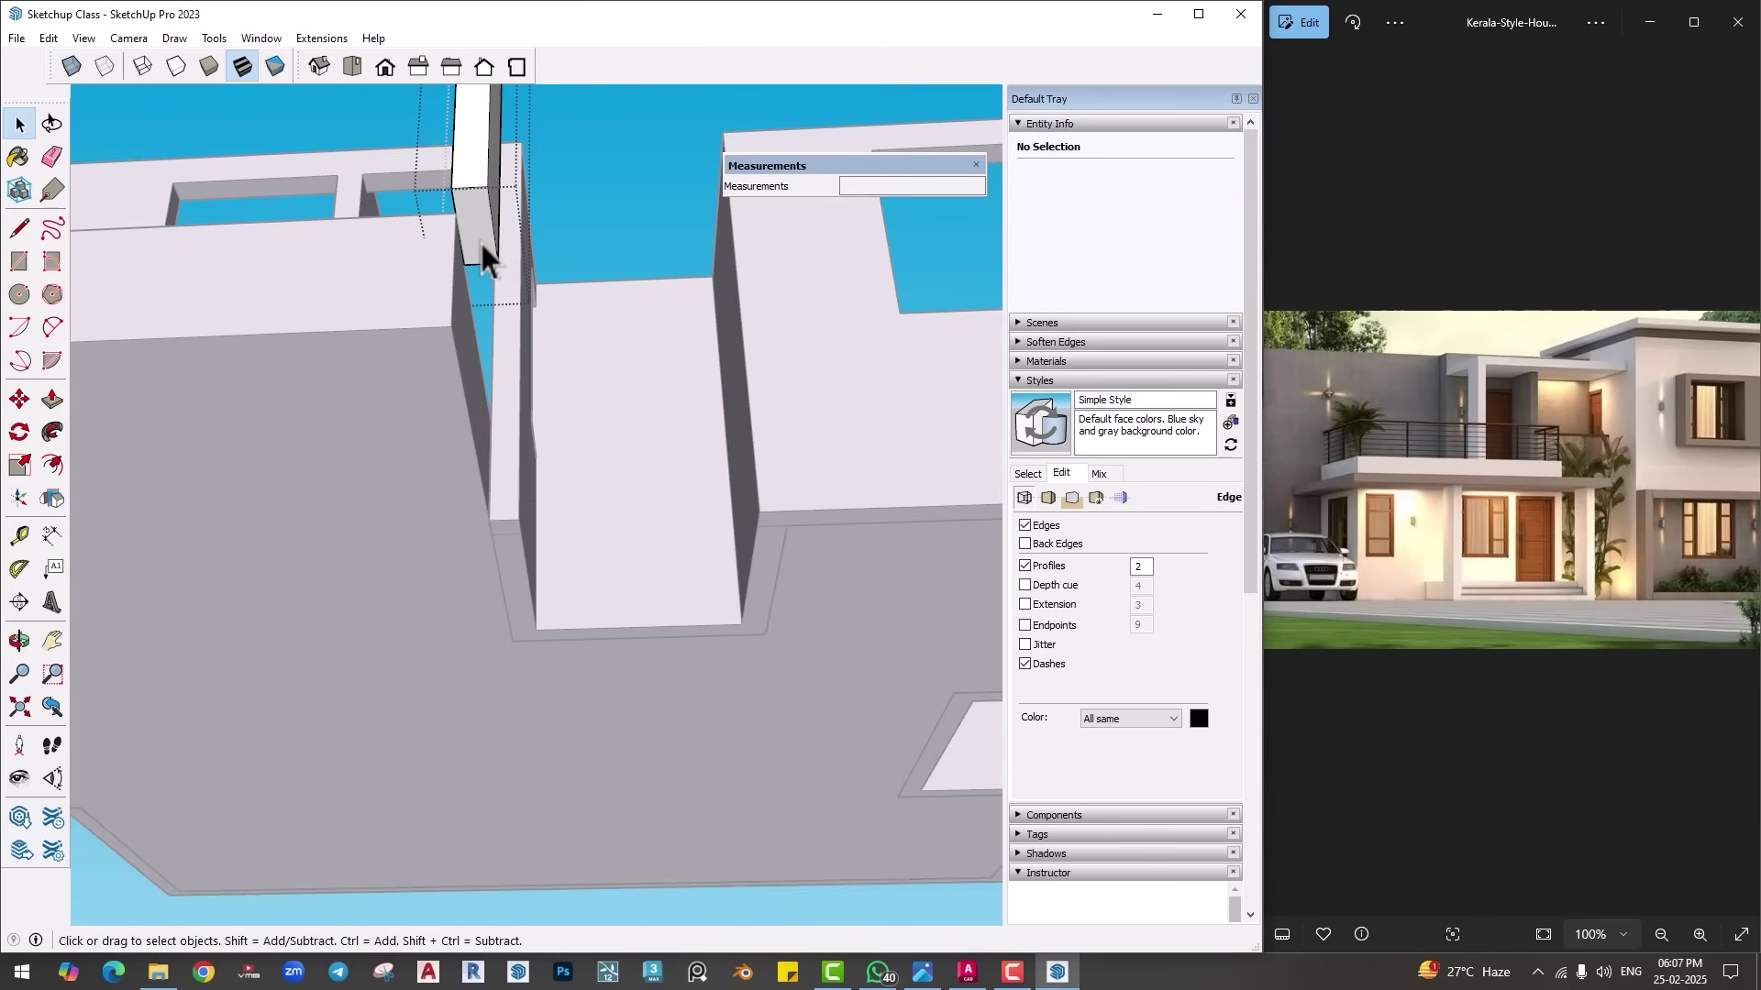
{"action": "key", "text": "p"}
{"action": "left_click", "coordinate": [472, 247]}
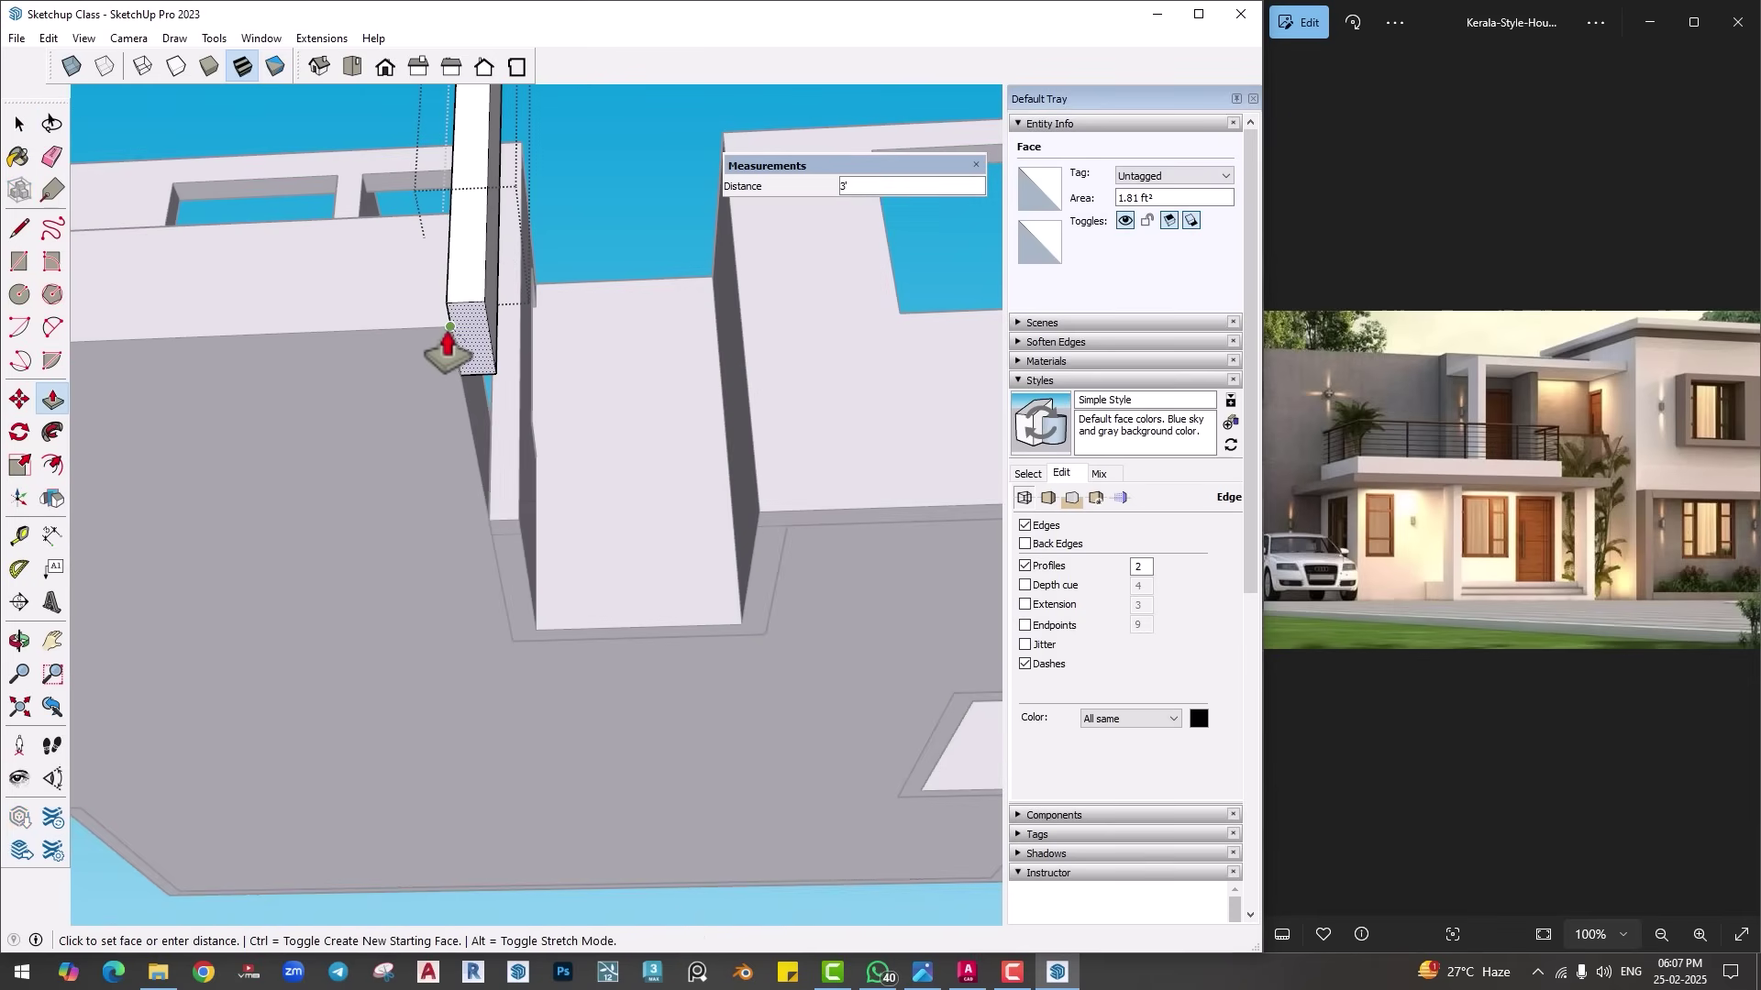
{"action": "key", "text": "Escape"}
{"action": "mouse_move", "coordinate": [445, 354]}
{"action": "middle_mouse_down"}
{"action": "mouse_move", "coordinate": [496, 425]}
{"action": "mouse_move", "coordinate": [228, 646]}
{"action": "mouse_move", "coordinate": [589, 597]}
{"action": "mouse_move", "coordinate": [747, 483]}
{"action": "mouse_move", "coordinate": [889, 538]}
{"action": "mouse_move", "coordinate": [609, 564]}
{"action": "mouse_move", "coordinate": [669, 499]}
{"action": "mouse_move", "coordinate": [656, 539]}
{"action": "mouse_move", "coordinate": [1460, 633]}
{"action": "middle_mouse_up"}
{"action": "middle_click_drag", "start_coordinate": [900, 619], "coordinate": [590, 629]}
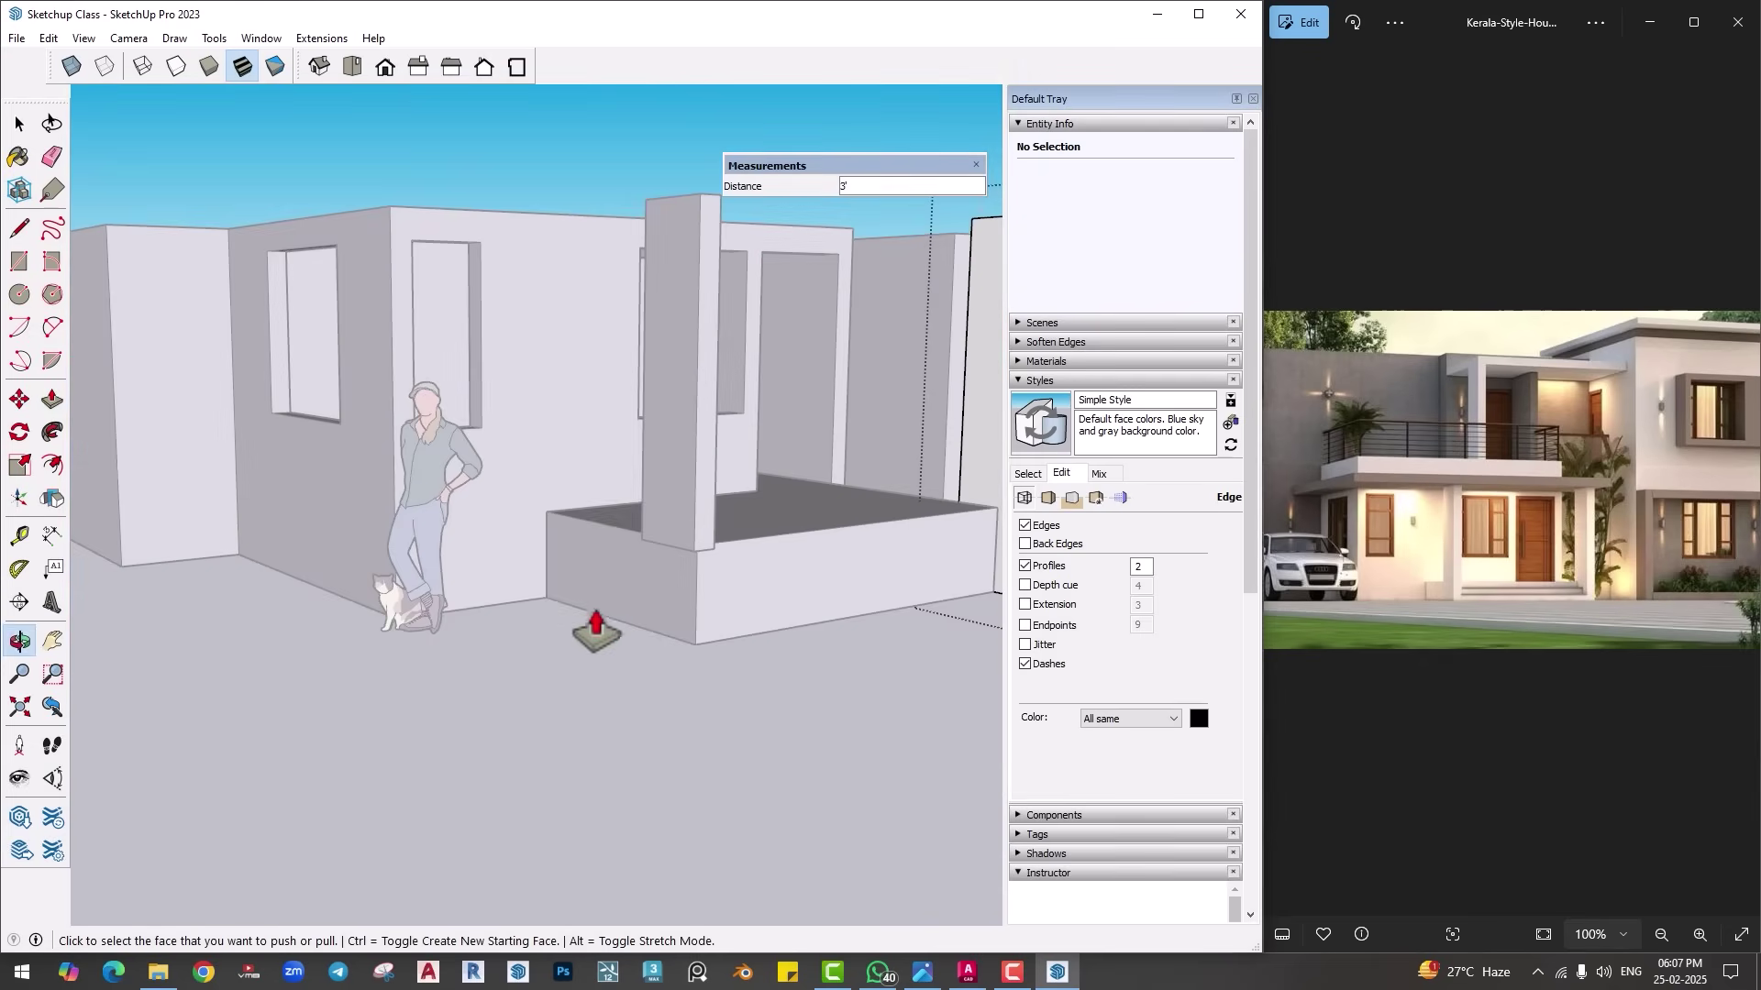
Step: Open the other porch column and pull its bottom face down 3' to the base of the plinth
{"action": "key", "text": "space"}
{"action": "scroll", "coordinate": [562, 668], "scroll_direction": "up", "scroll_amount": 8}
{"action": "middle_click_drag", "start_coordinate": [692, 528], "coordinate": [710, 633]}
{"action": "key", "text": "p"}
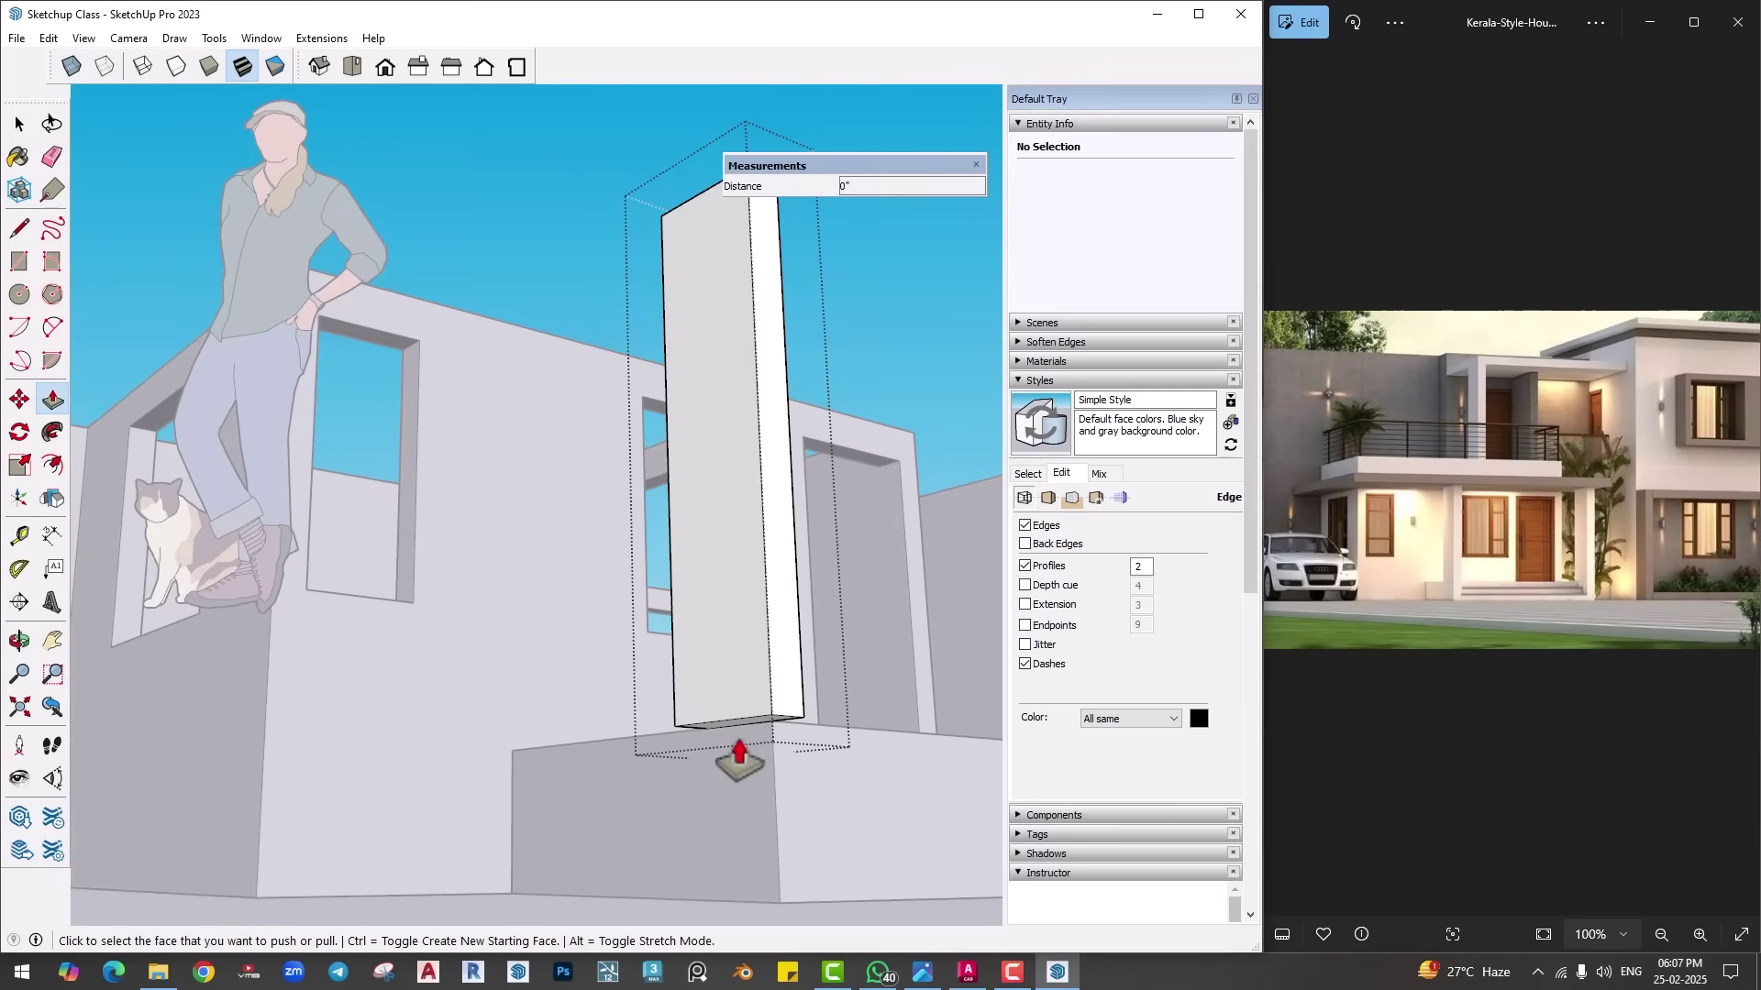
{"action": "mouse_move", "coordinate": [740, 738]}
{"action": "middle_mouse_down"}
{"action": "mouse_move", "coordinate": [727, 601]}
{"action": "mouse_move", "coordinate": [731, 728]}
{"action": "mouse_move", "coordinate": [926, 832]}
{"action": "mouse_move", "coordinate": [652, 660]}
{"action": "mouse_move", "coordinate": [570, 511]}
{"action": "middle_mouse_up"}
{"action": "scroll", "coordinate": [570, 507], "scroll_direction": "up", "scroll_amount": 1}
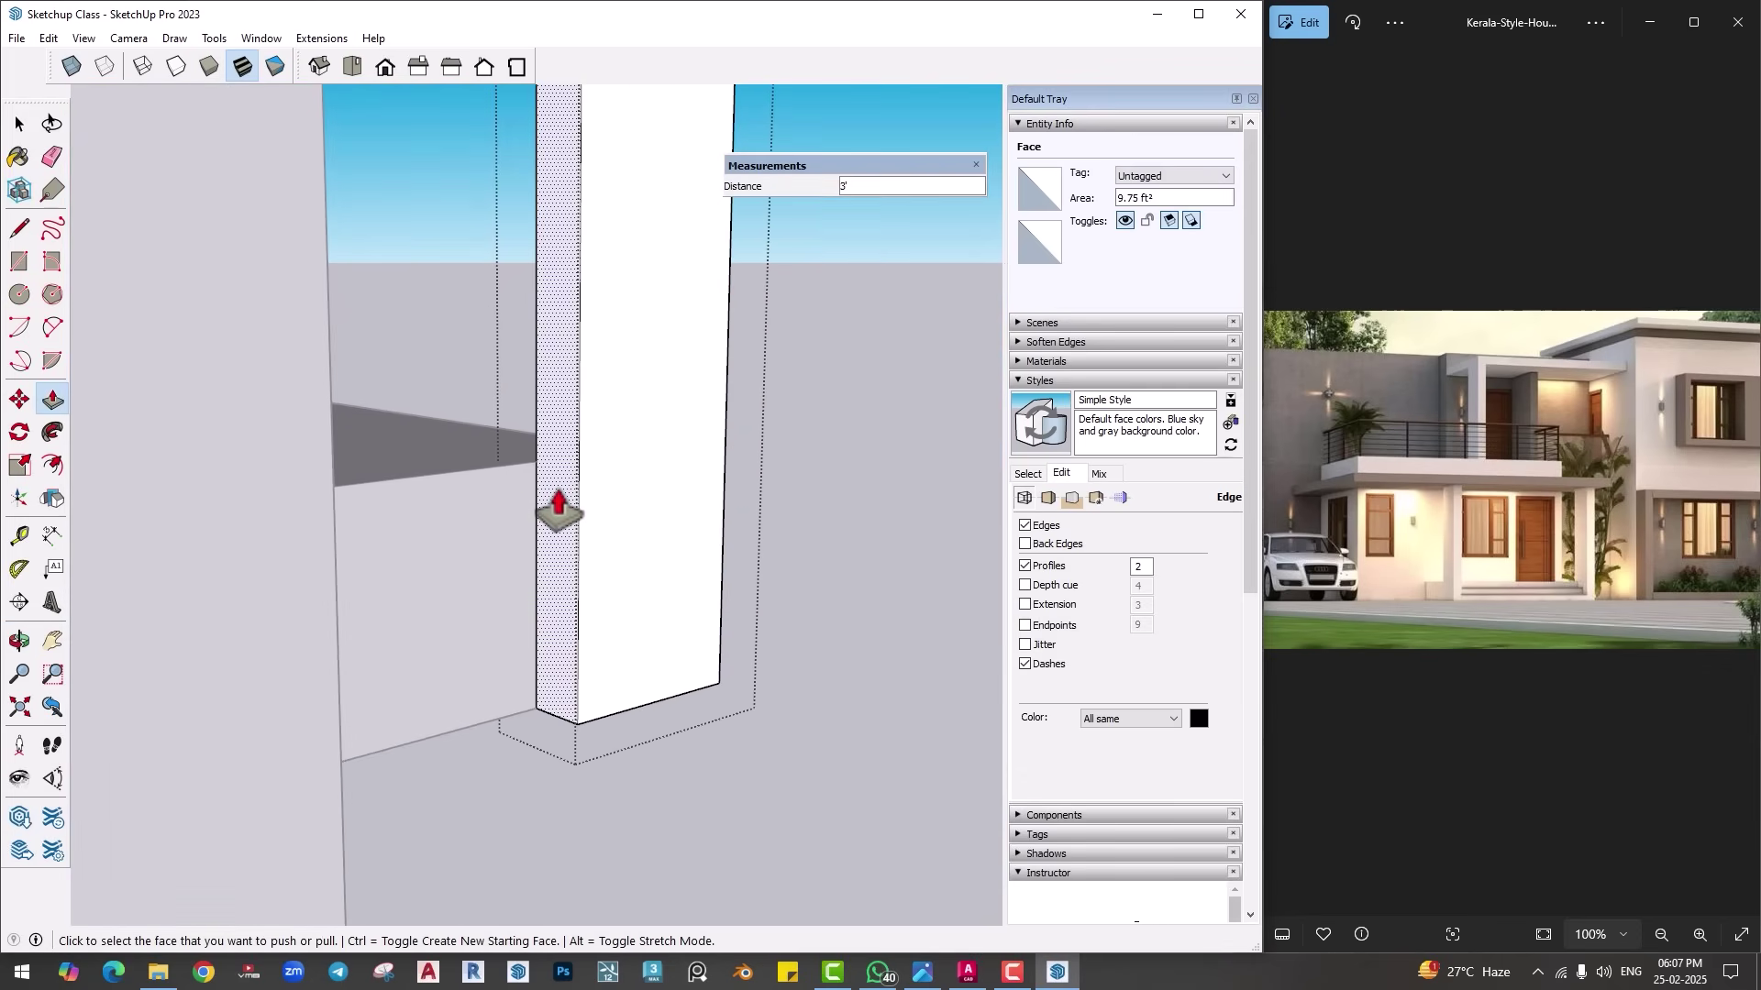
Step: Draw a line across this column's inner side at plinth-top level and pull the face below it back to the house wall
{"action": "key", "text": "l"}
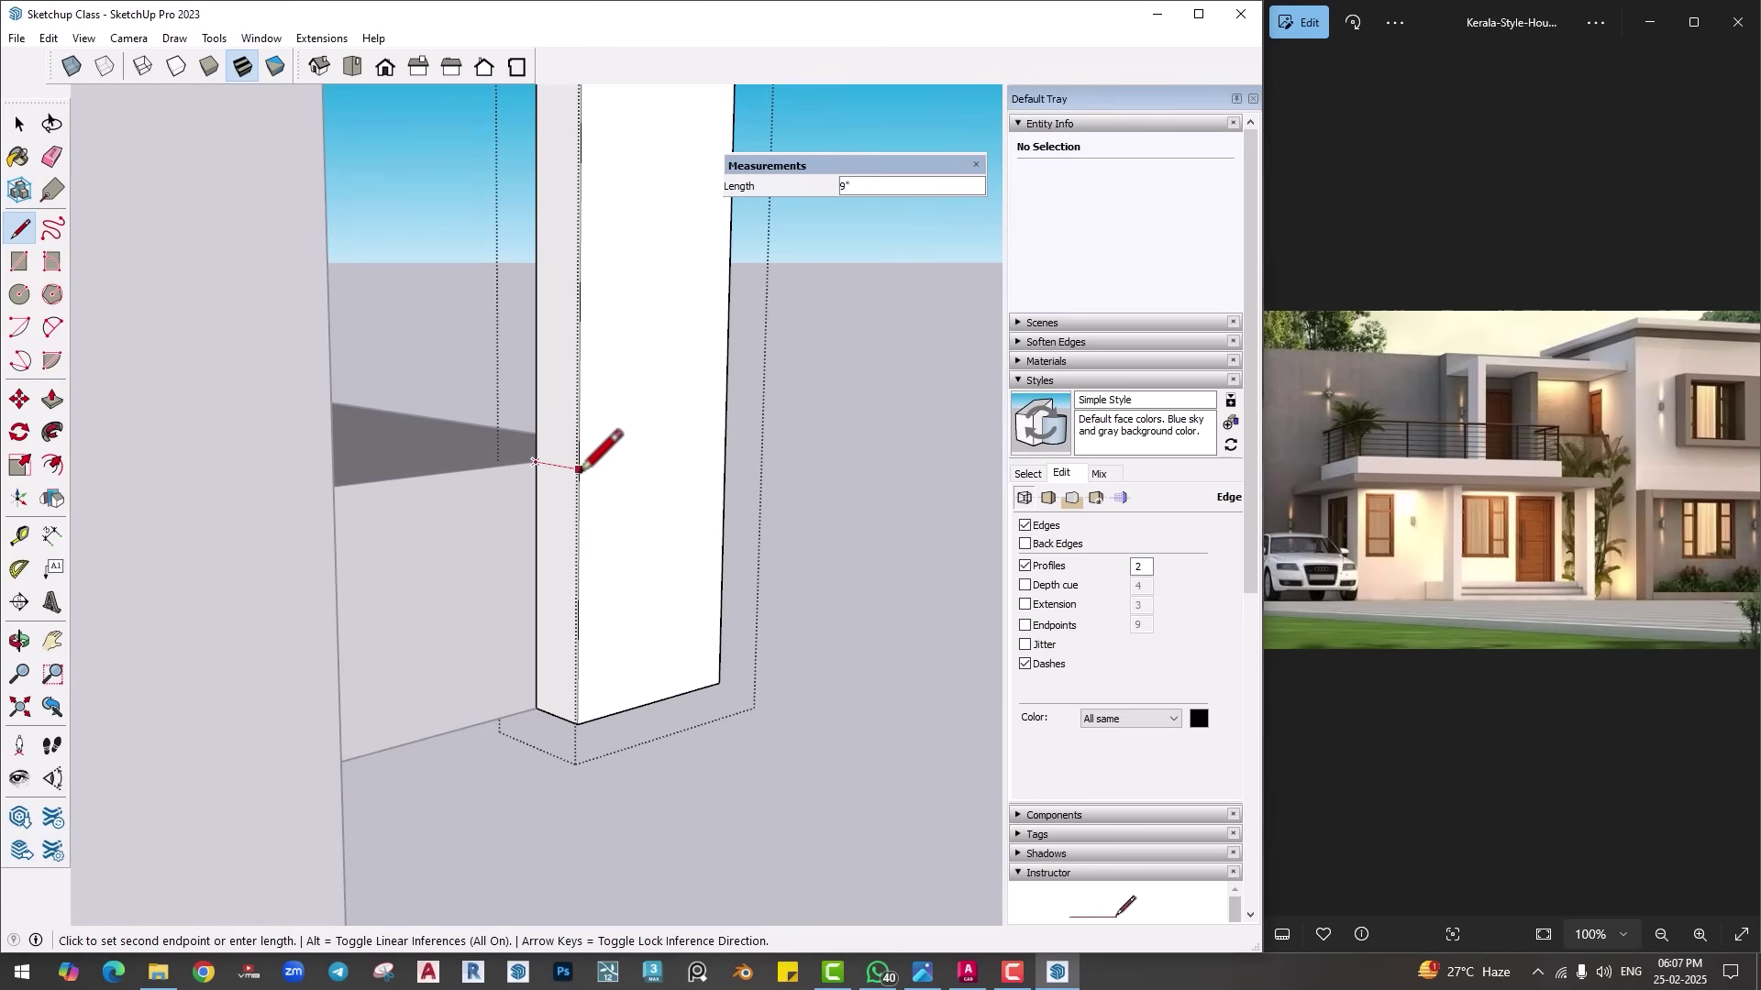
{"action": "key", "text": "p"}
{"action": "middle_click_drag", "start_coordinate": [522, 551], "coordinate": [244, 597]}
Step: Open the opposite porch column and draw a line across its house-facing side, level with the plinth top
{"action": "middle_click_drag", "start_coordinate": [145, 554], "coordinate": [676, 597]}
{"action": "scroll", "coordinate": [330, 548], "scroll_direction": "up", "scroll_amount": 2}
{"action": "middle_click_drag", "start_coordinate": [330, 548], "coordinate": [295, 767]}
{"action": "key", "text": "space"}
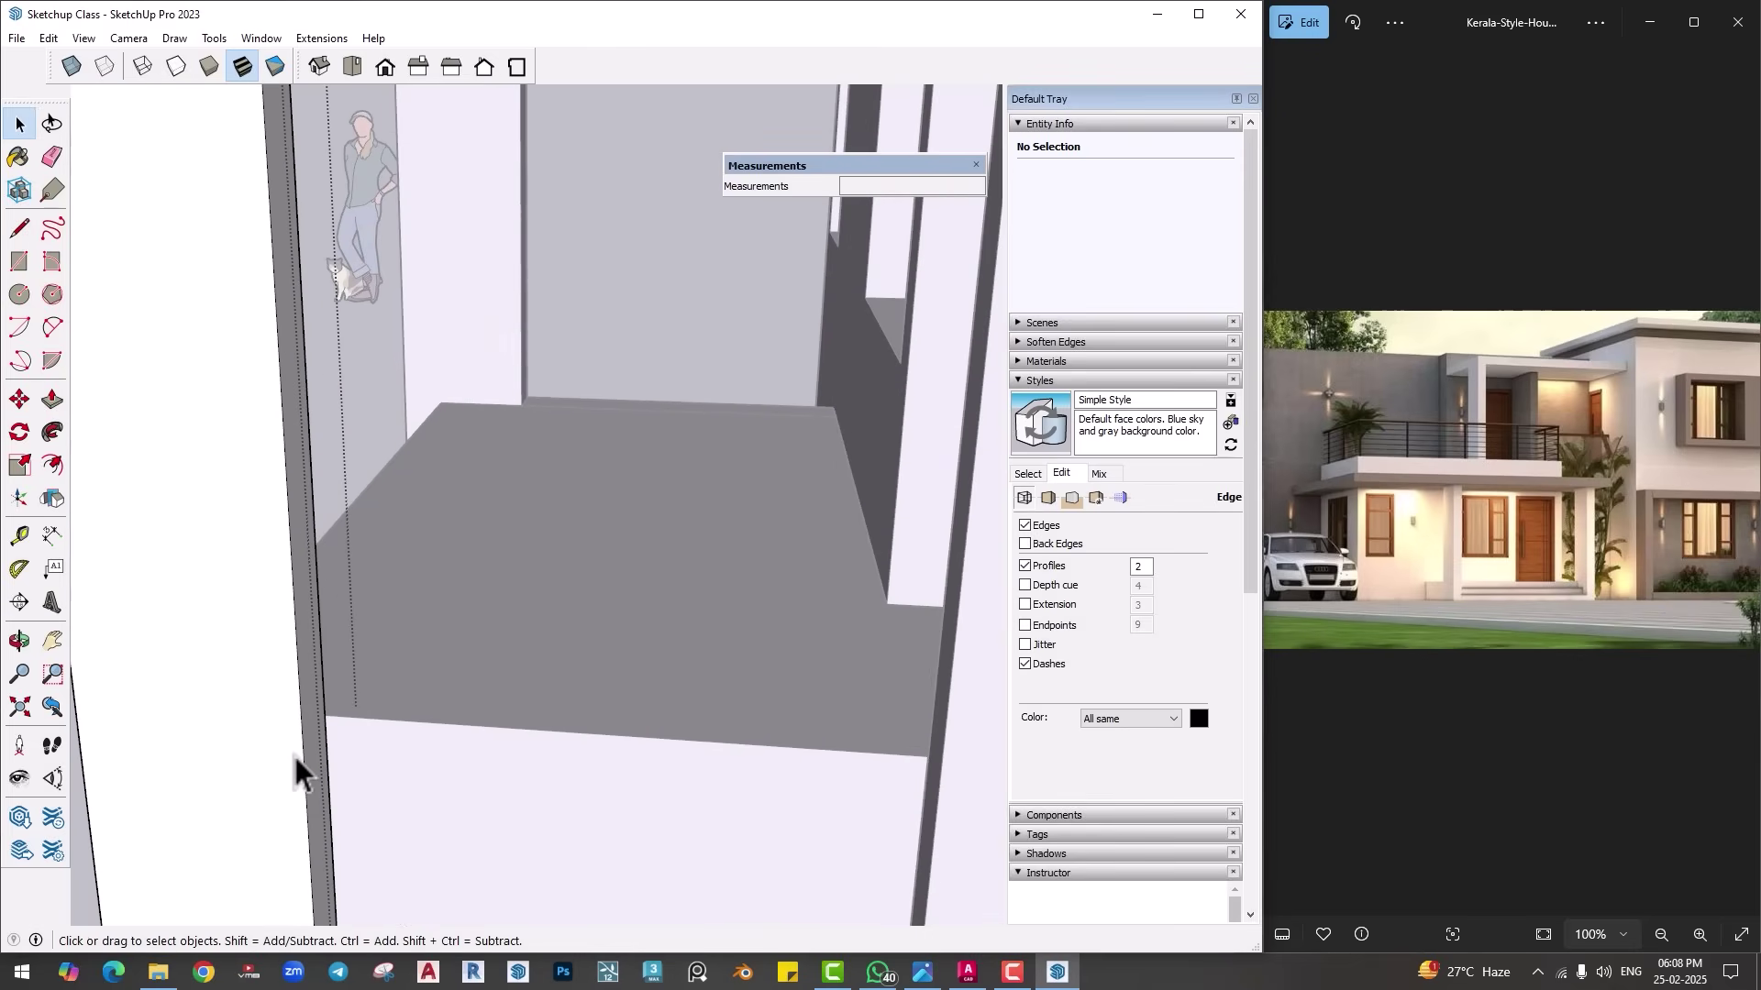
{"action": "key", "text": "l"}
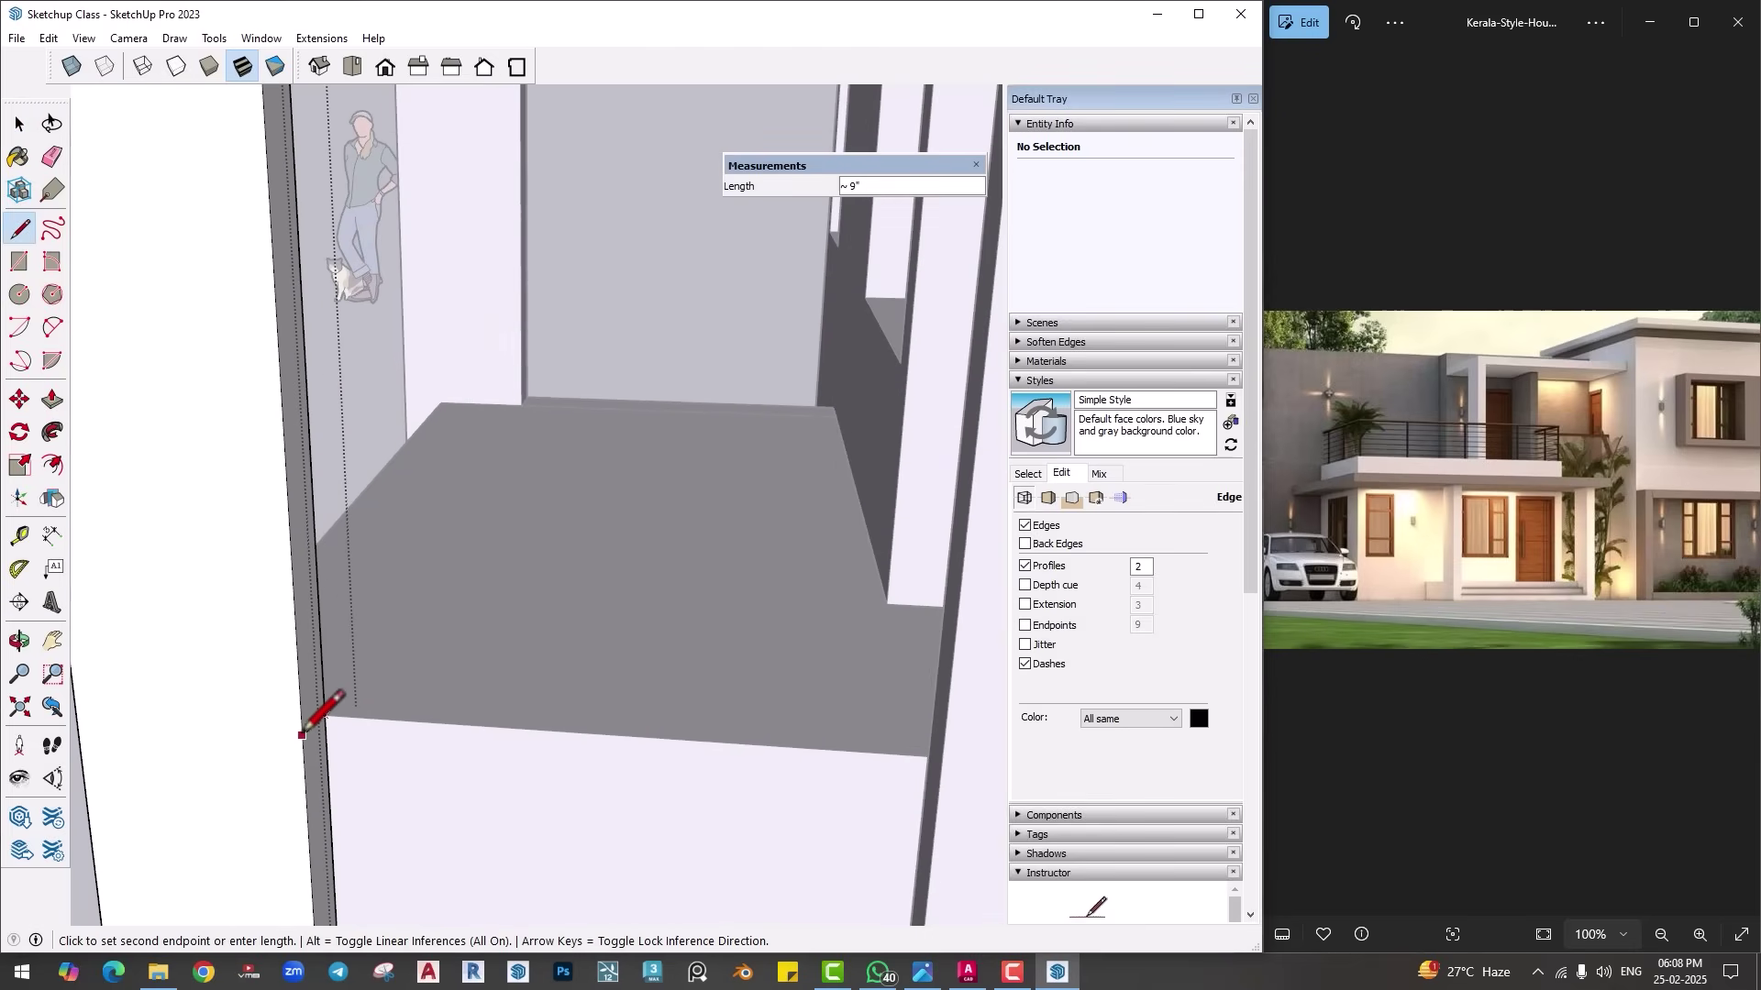
Step: Pull the column side's lower face across to the house wall to enclose that side of the porch plinth
{"action": "key", "text": "p"}
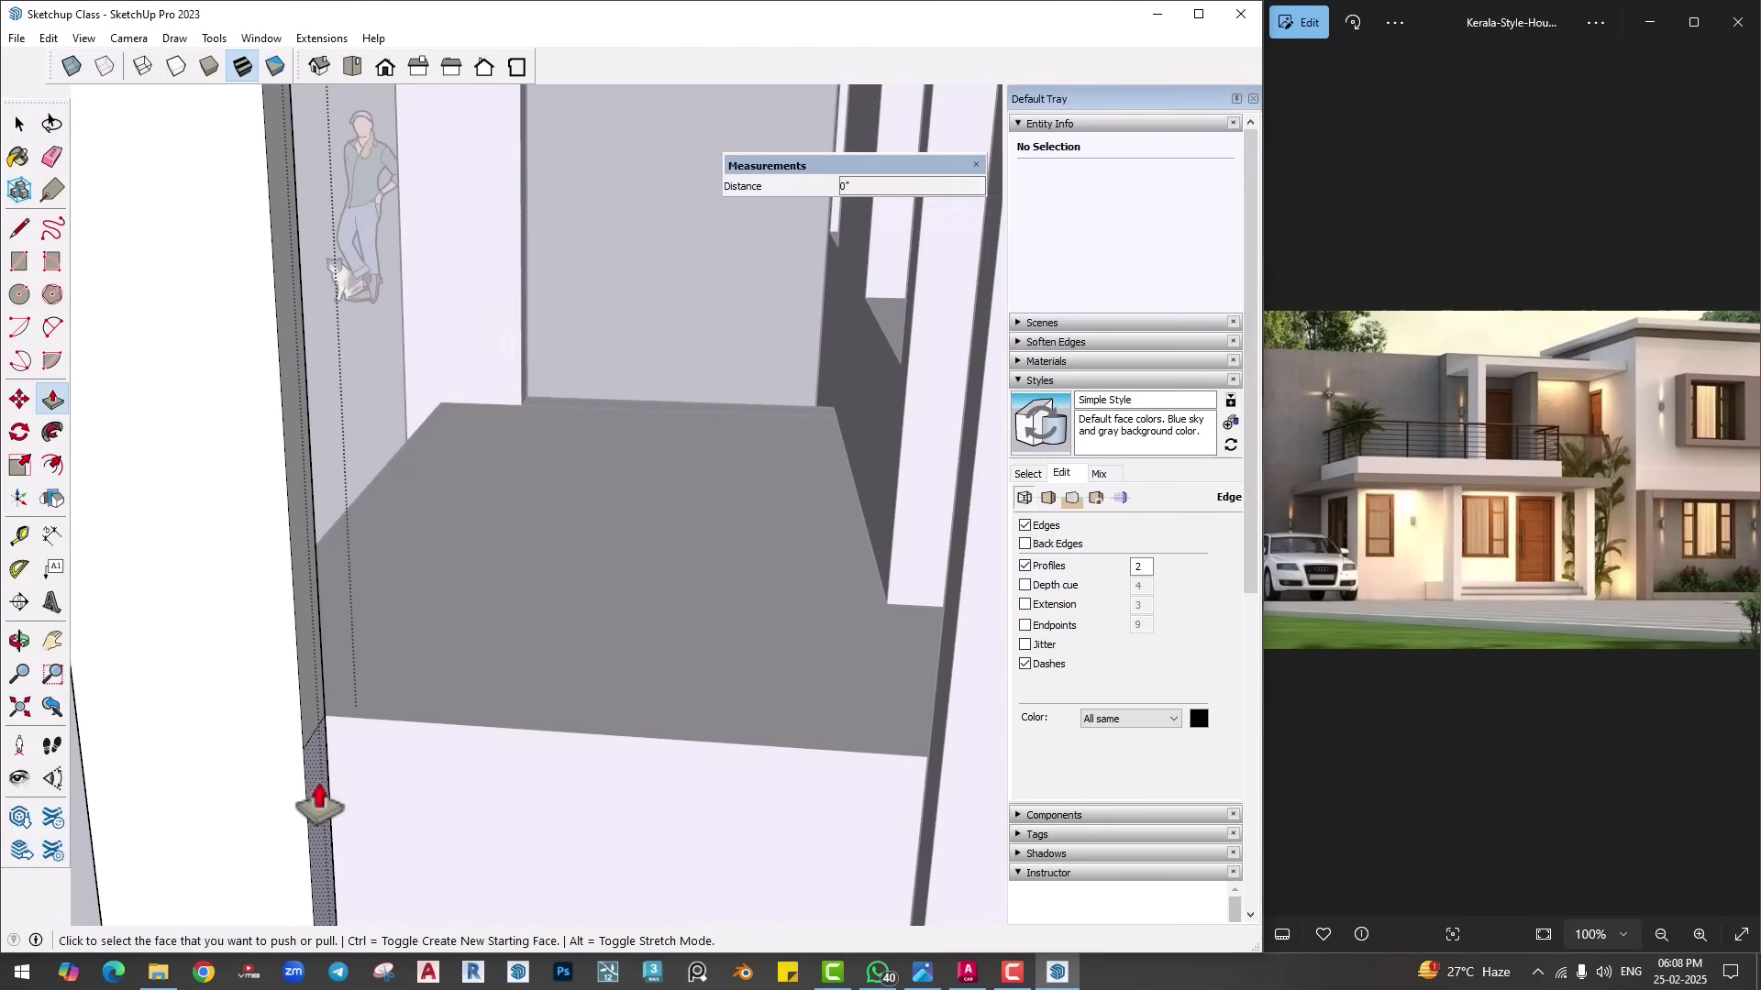
{"action": "left_click", "coordinate": [314, 807]}
{"action": "middle_click_drag", "start_coordinate": [315, 807], "coordinate": [711, 739]}
{"action": "scroll", "coordinate": [876, 716], "scroll_direction": "down", "scroll_amount": 3}
{"action": "middle_click_drag", "start_coordinate": [876, 715], "coordinate": [563, 719]}
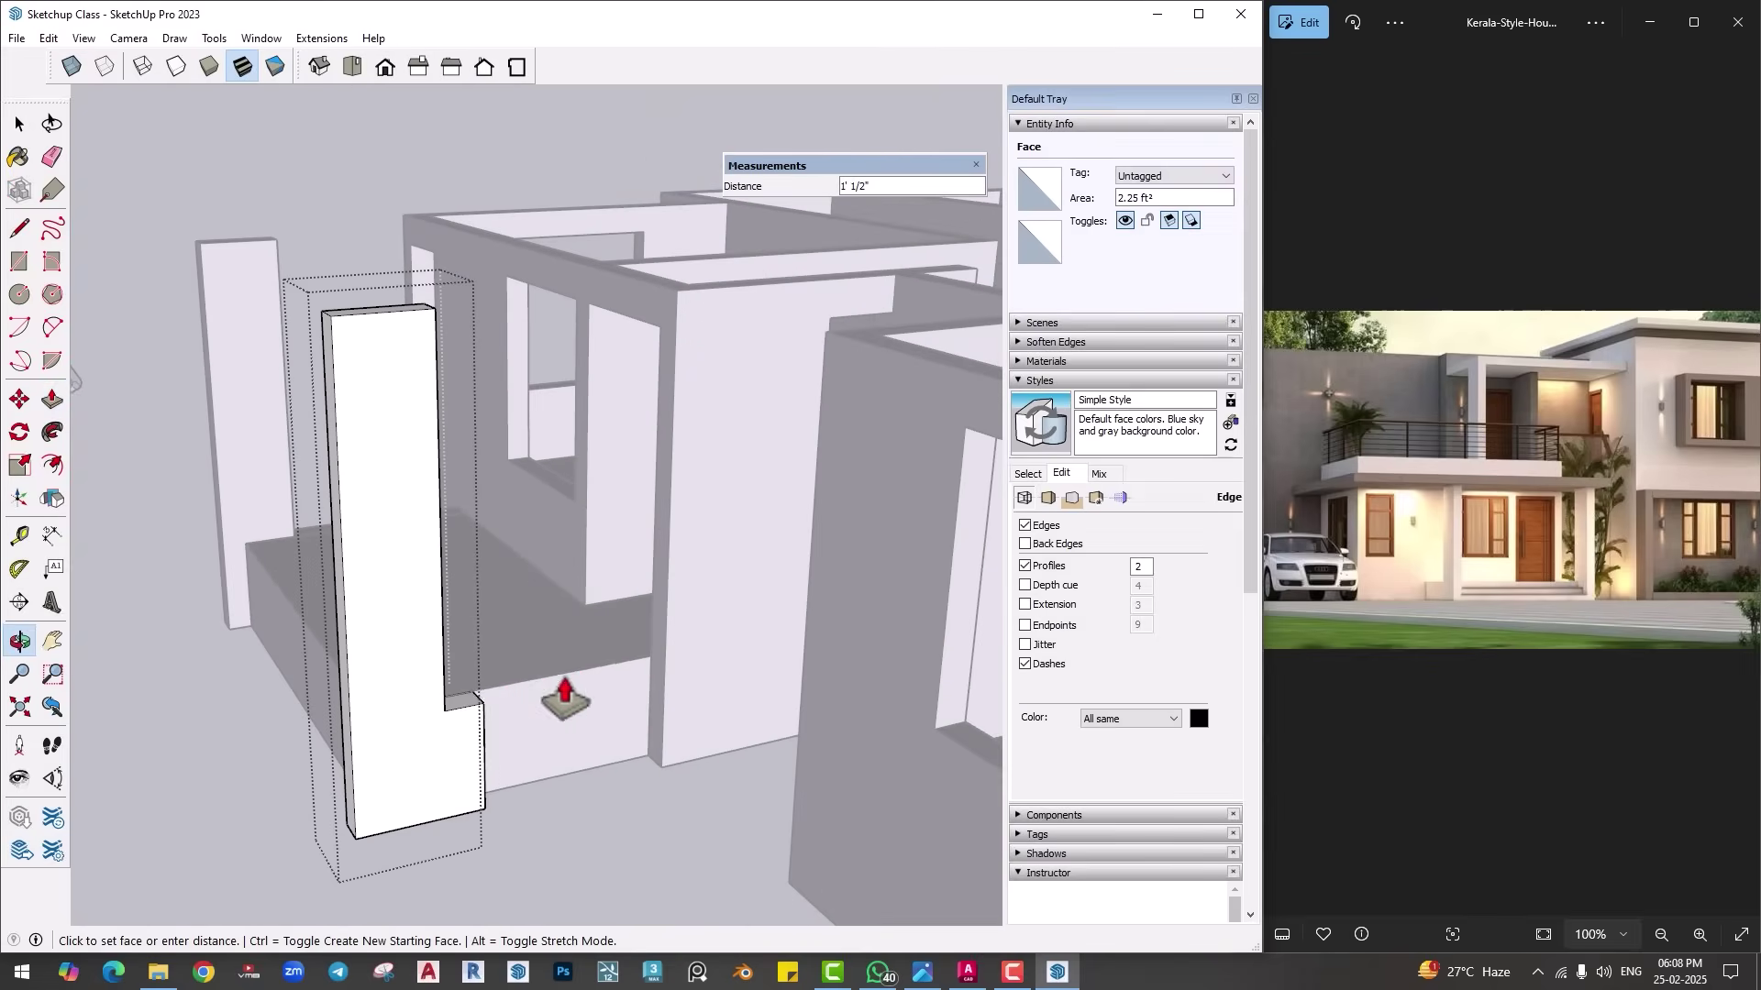
{"action": "left_click", "coordinate": [674, 610]}
{"action": "middle_click_drag", "start_coordinate": [674, 610], "coordinate": [652, 669]}
{"action": "left_click", "coordinate": [275, 761]}
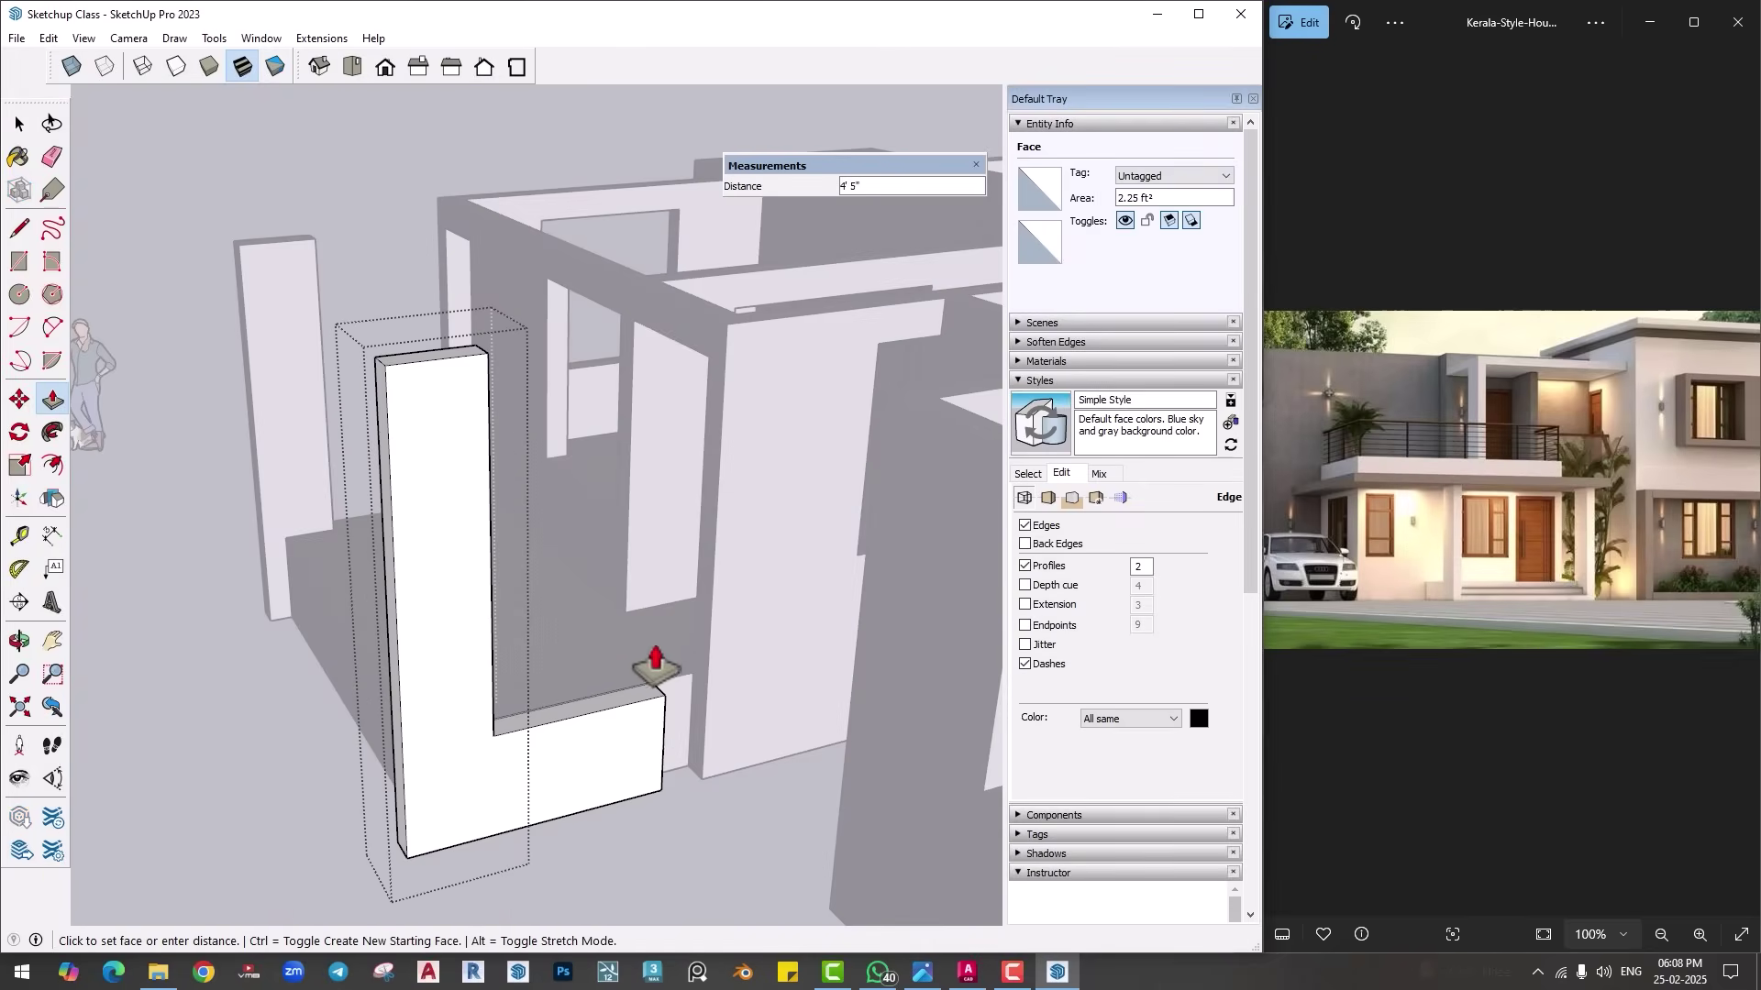
{"action": "left_click", "coordinate": [713, 607]}
{"action": "key", "text": "space"}
Step: Pull the porch plinth's front face out between the two columns until it is flush with their outer faces
{"action": "middle_click_drag", "start_coordinate": [719, 621], "coordinate": [621, 699]}
{"action": "key", "text": "p"}
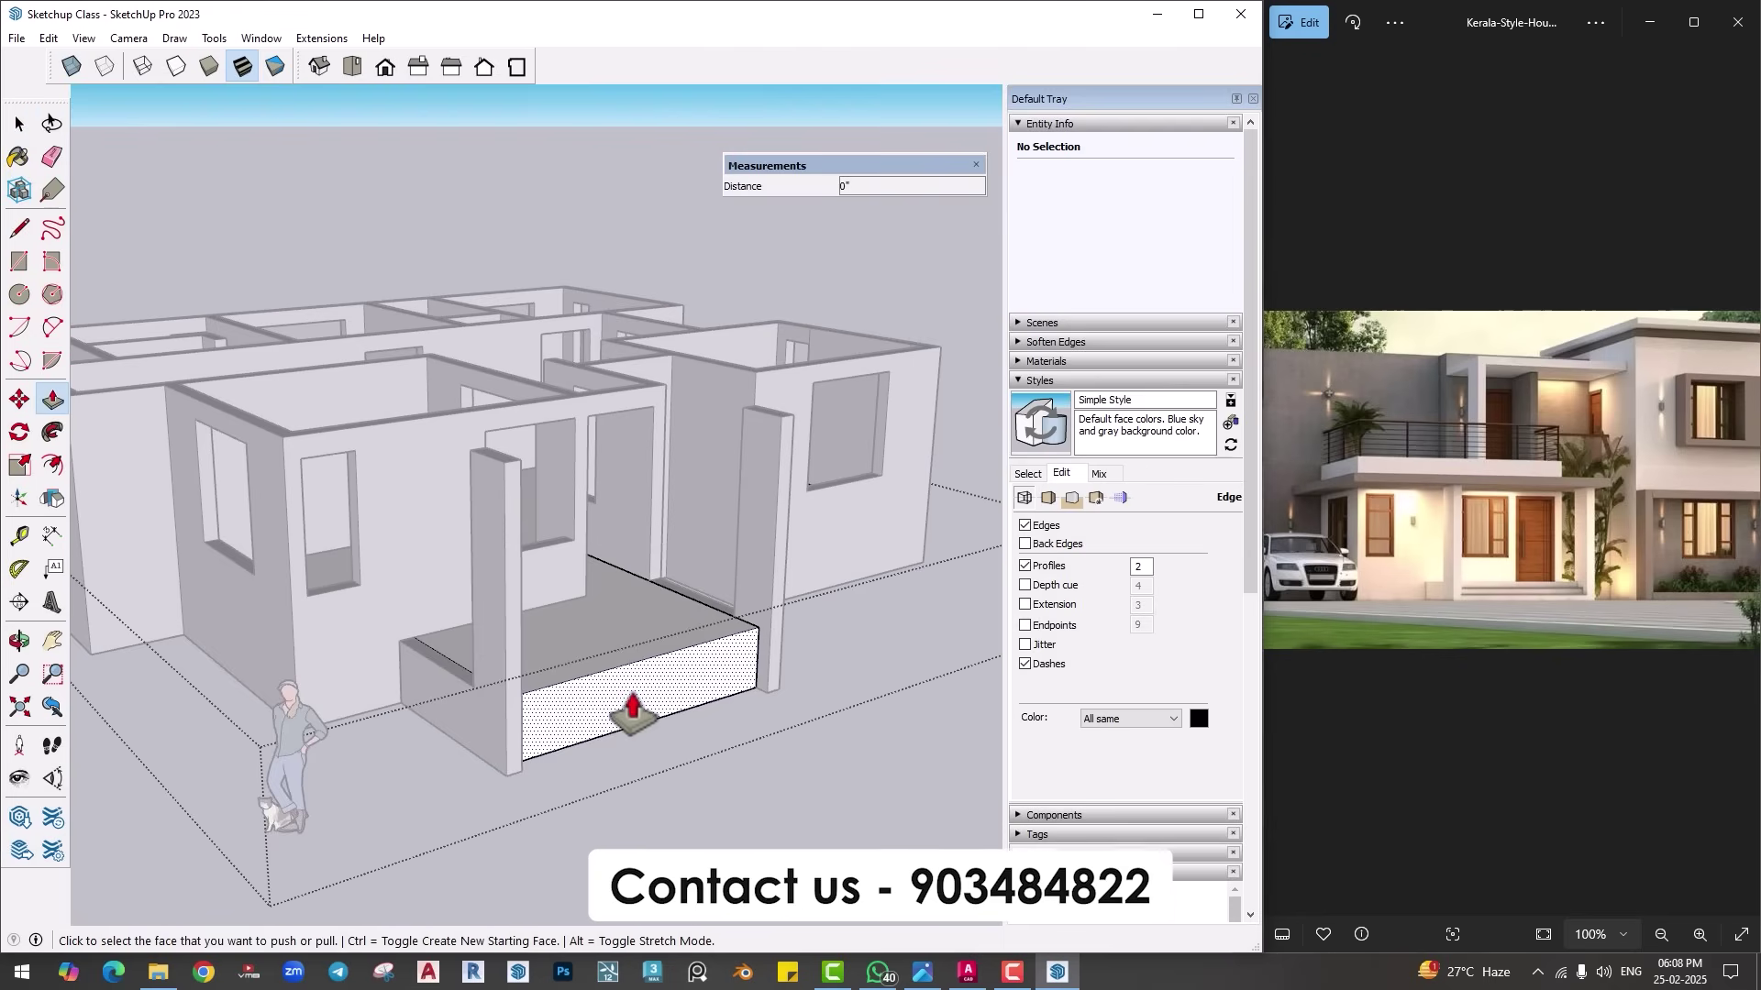
{"action": "left_click", "coordinate": [630, 706]}
{"action": "left_click", "coordinate": [776, 550]}
{"action": "key", "text": "space"}
Step: Place two horizontal guides on the porch plinth's front face, spaced 1' apart upward from its bottom edge
{"action": "scroll", "coordinate": [690, 717], "scroll_direction": "up", "scroll_amount": 6}
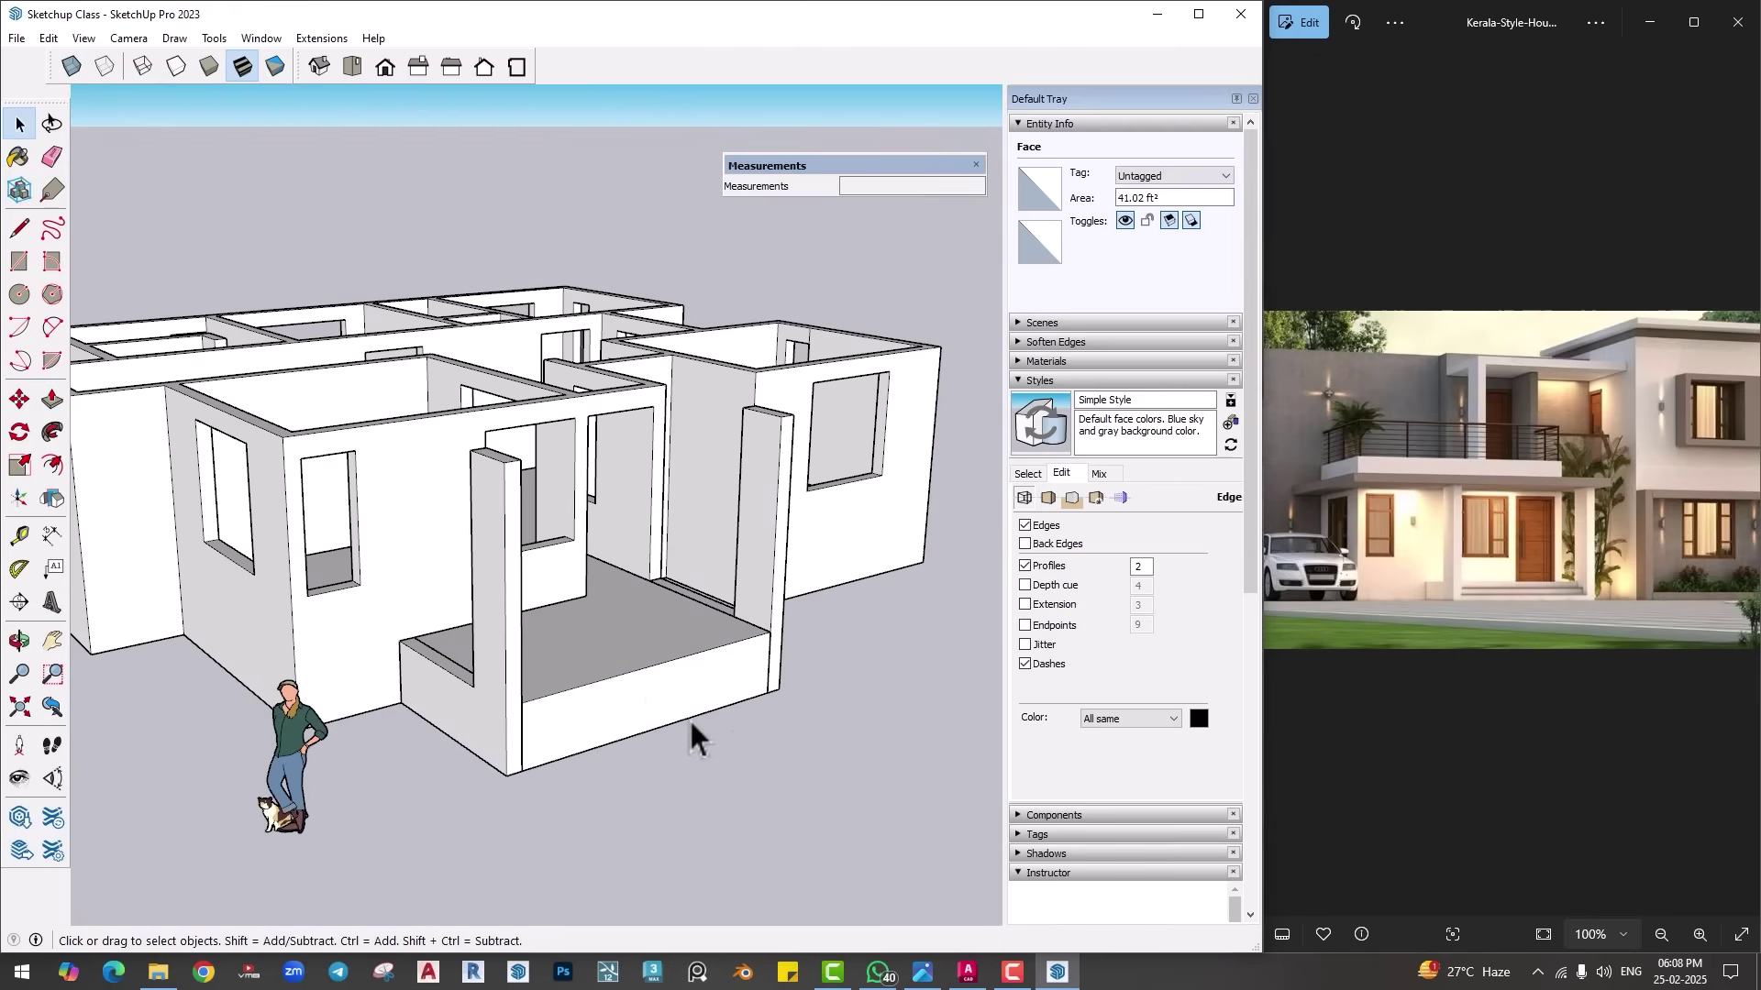
{"action": "scroll", "coordinate": [470, 707], "scroll_direction": "down", "scroll_amount": 3}
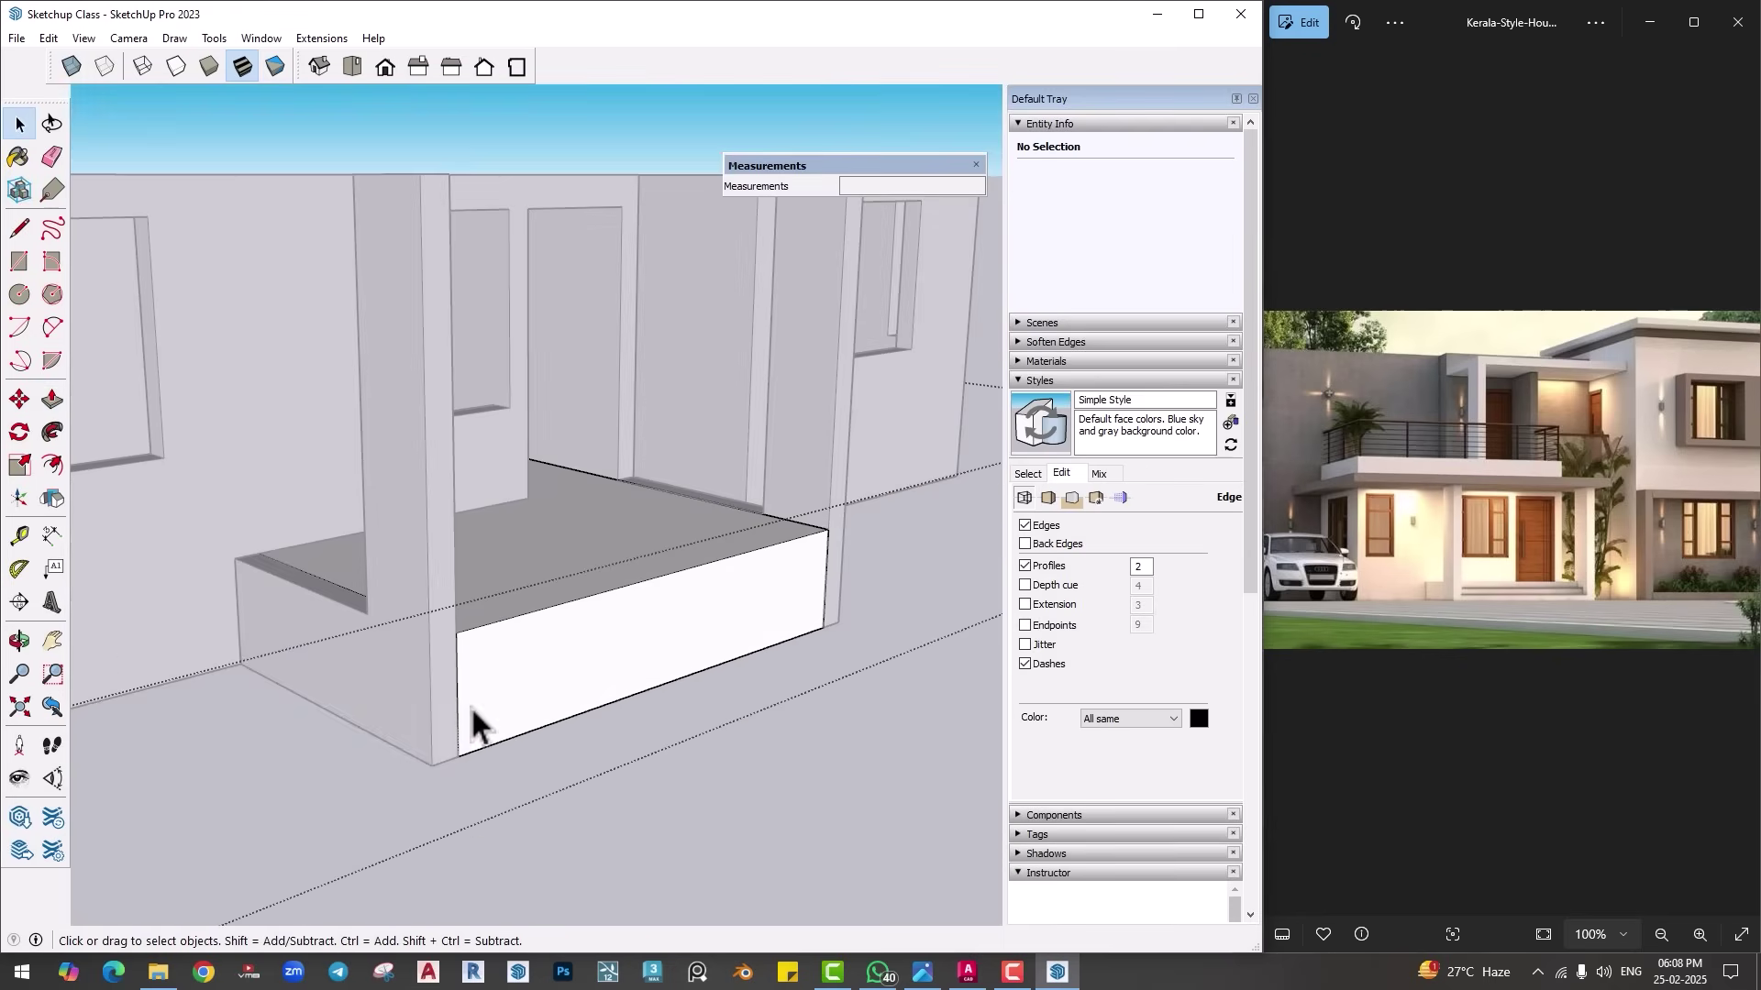
{"action": "left_click", "coordinate": [561, 719]}
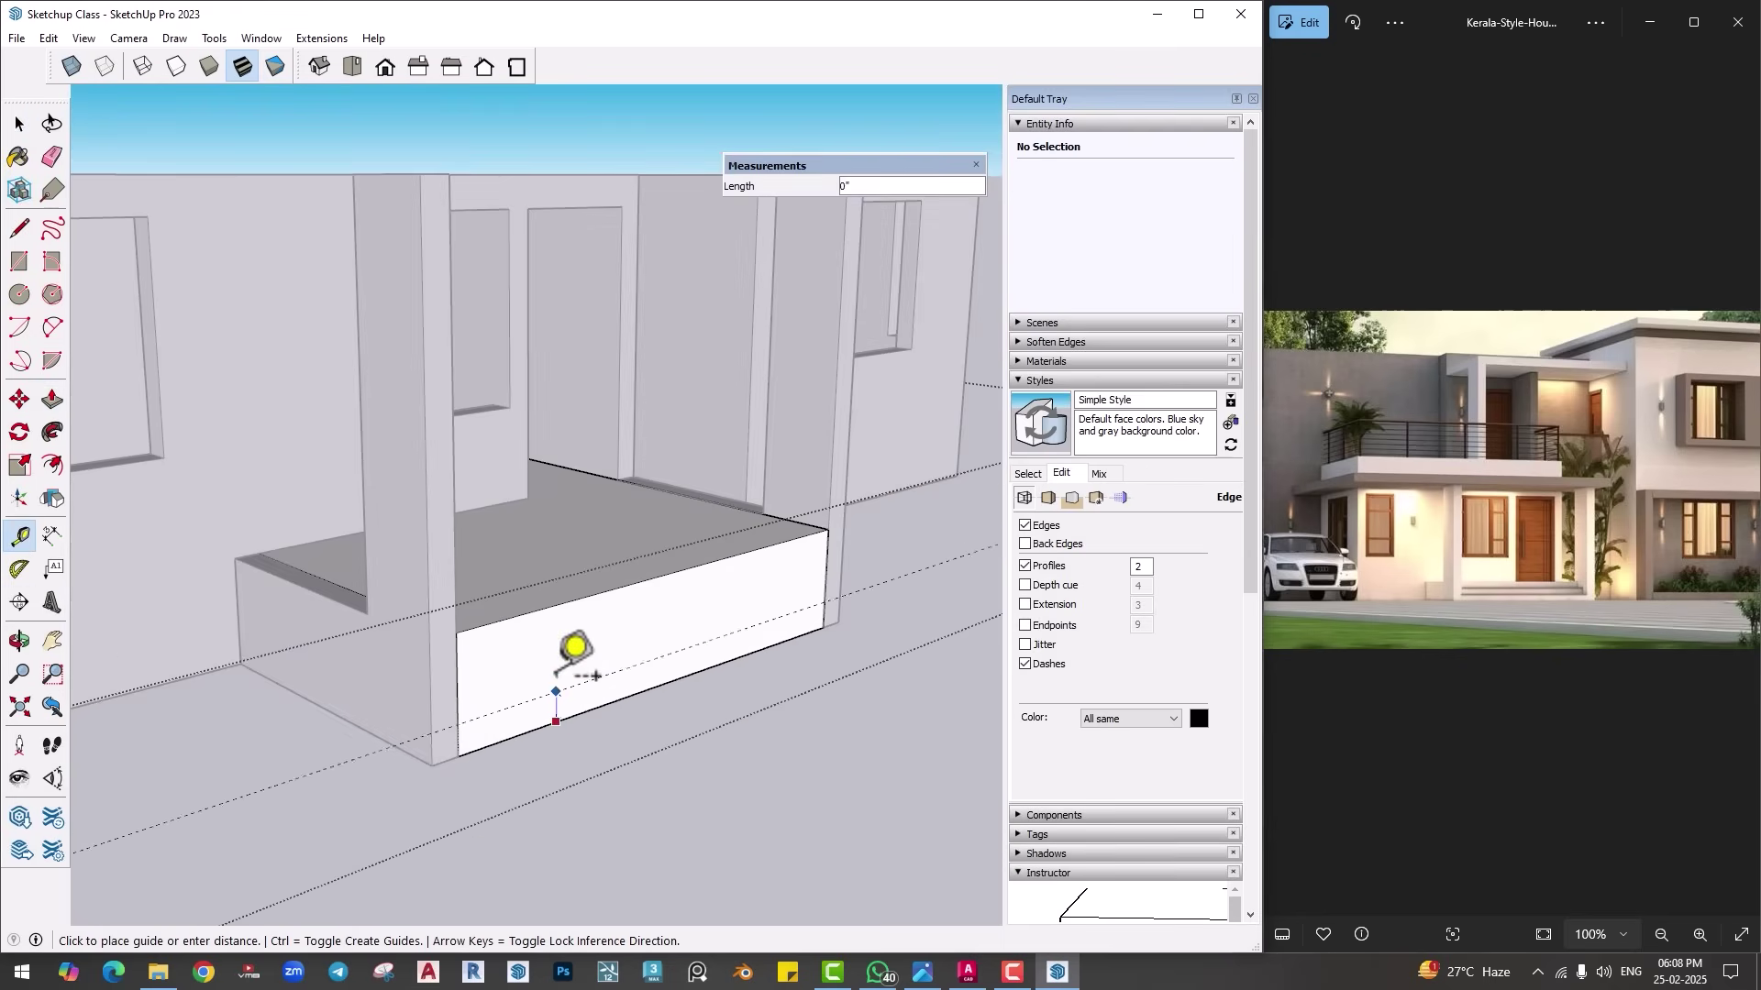
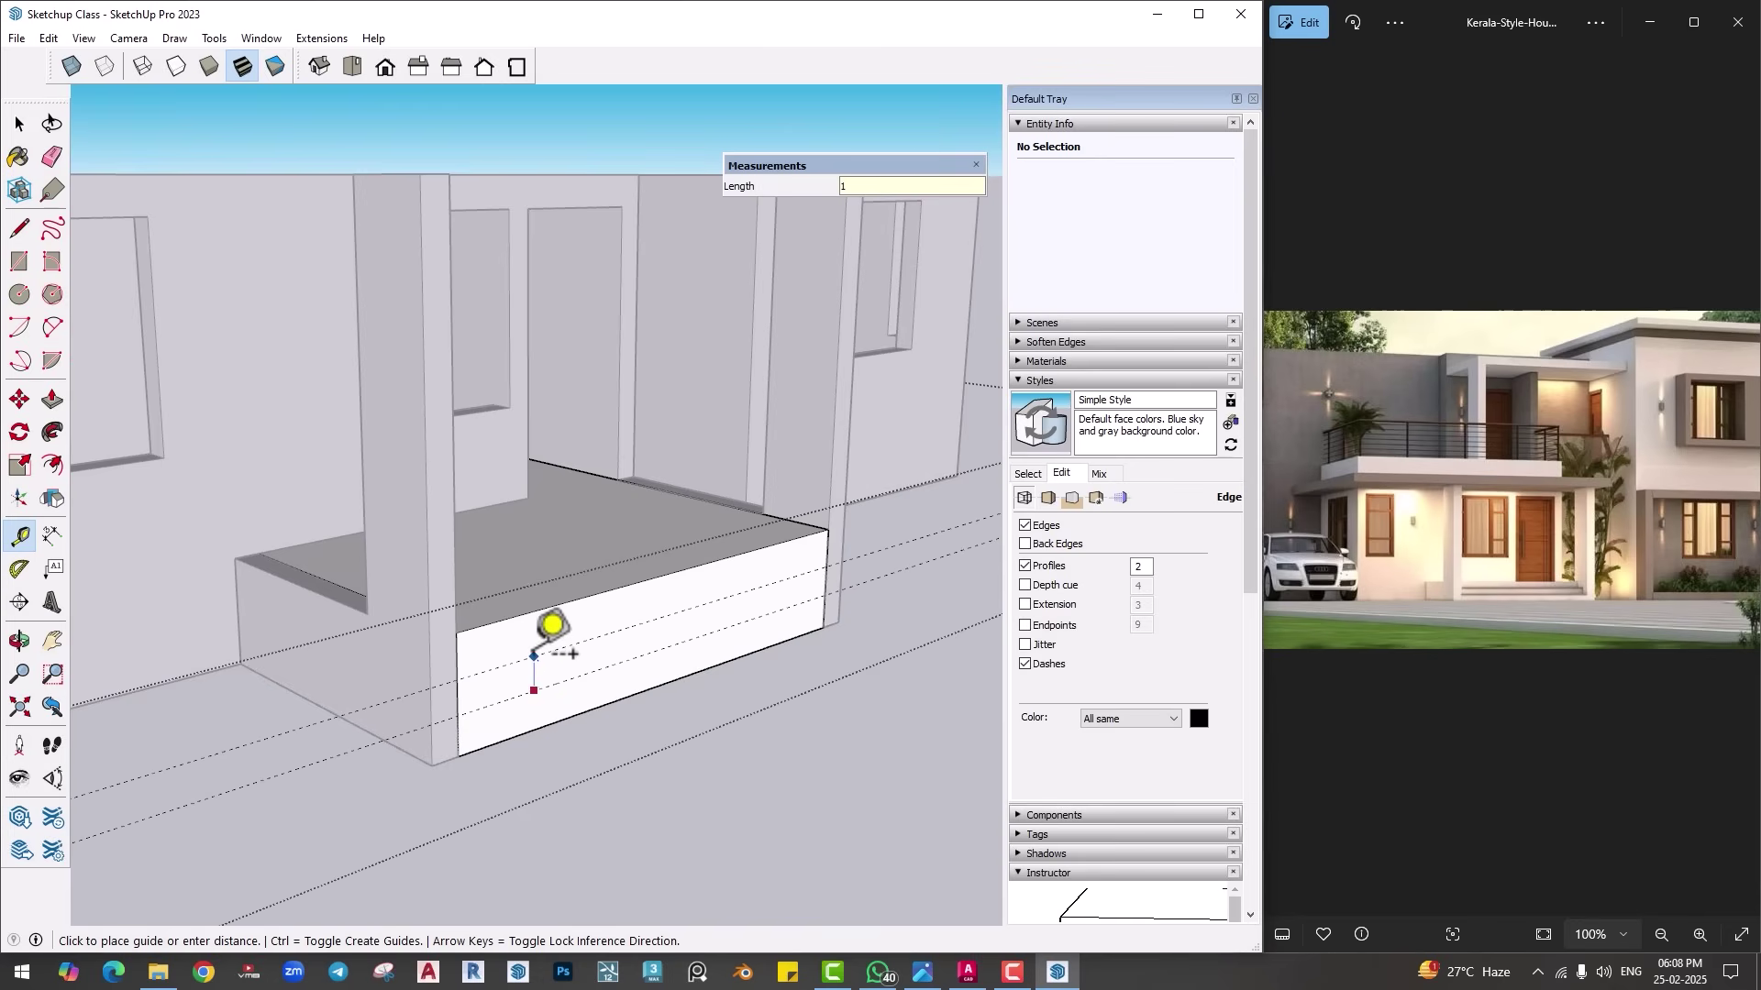
Step: Draw two horizontal lines along the guides across the porch plinth's front face, splitting it into three bands
{"action": "scroll", "coordinate": [539, 674], "scroll_direction": "up", "scroll_amount": 2}
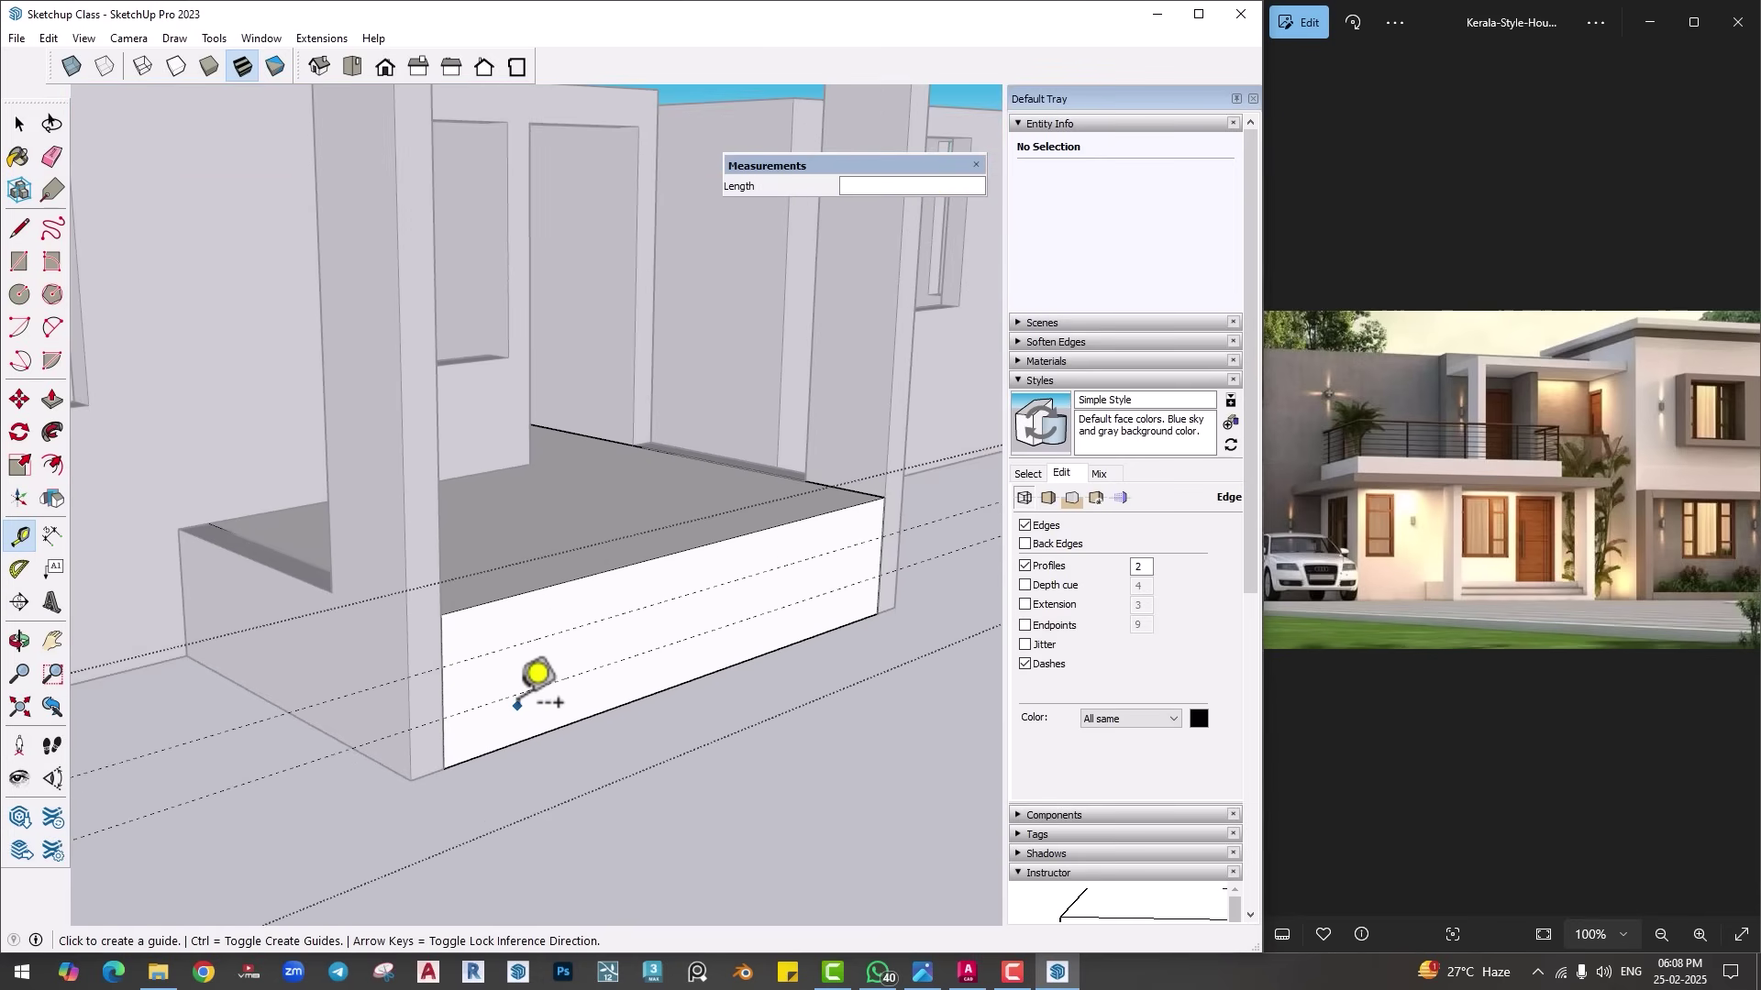
{"action": "key", "text": "l"}
{"action": "left_click", "coordinate": [442, 719]}
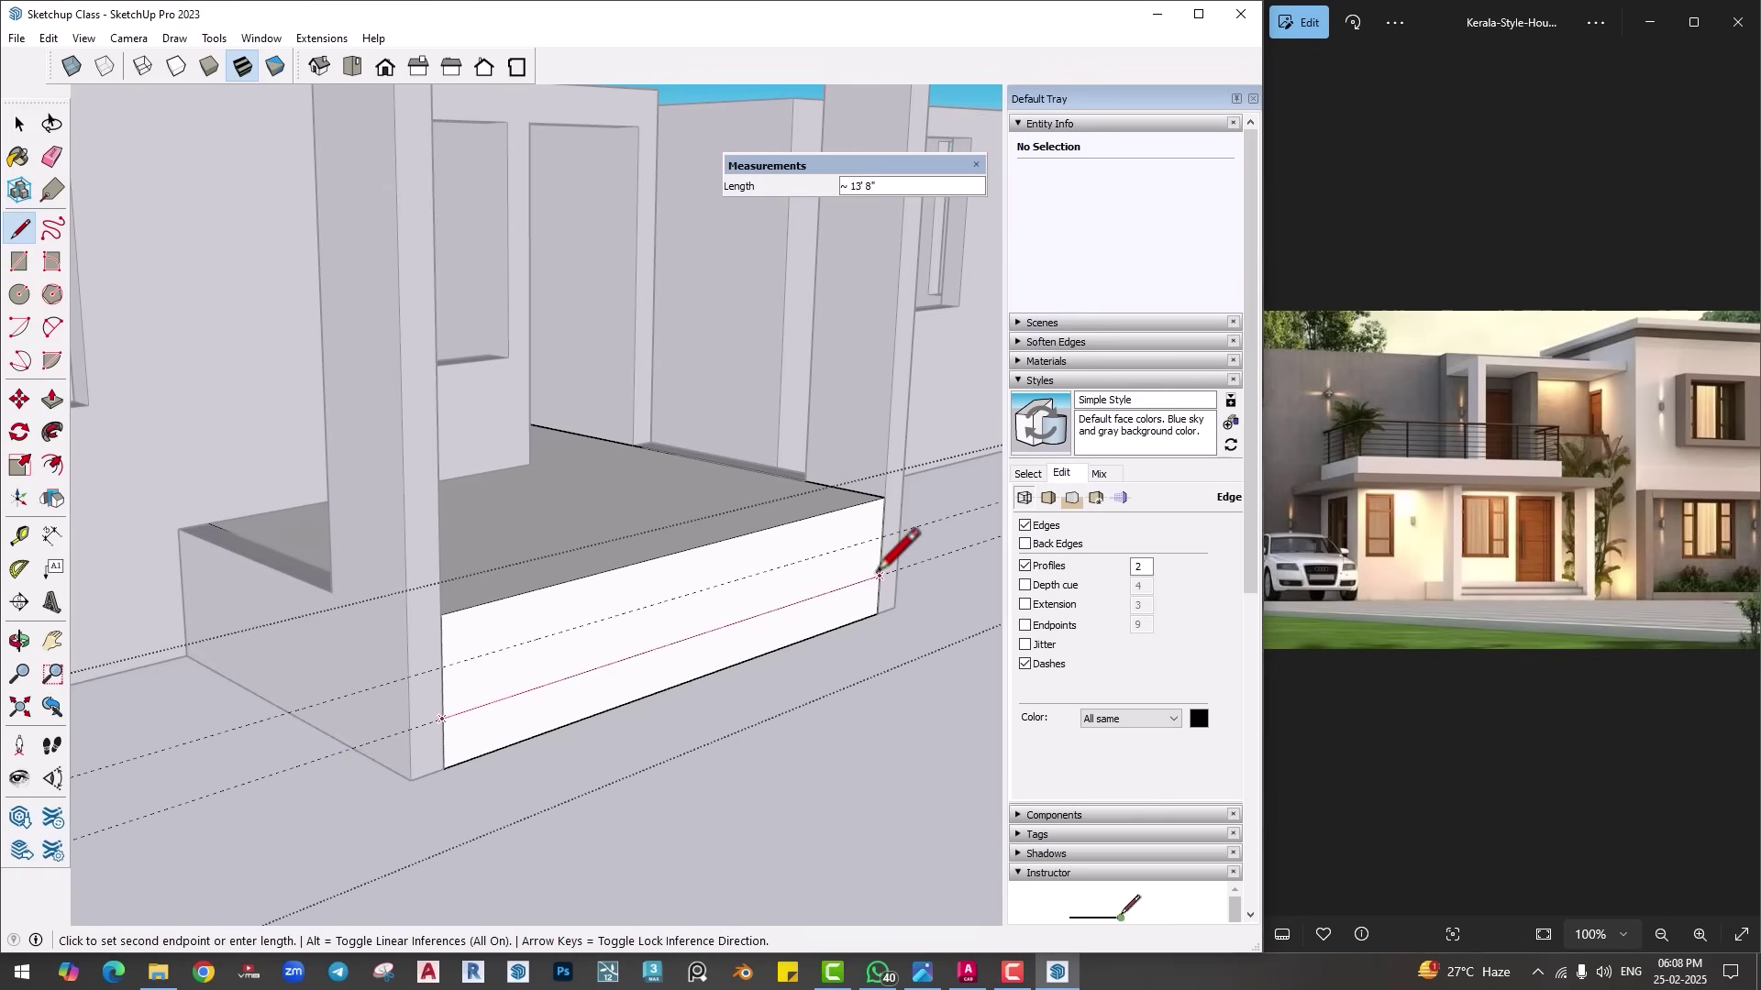
{"action": "left_click", "coordinate": [441, 668]}
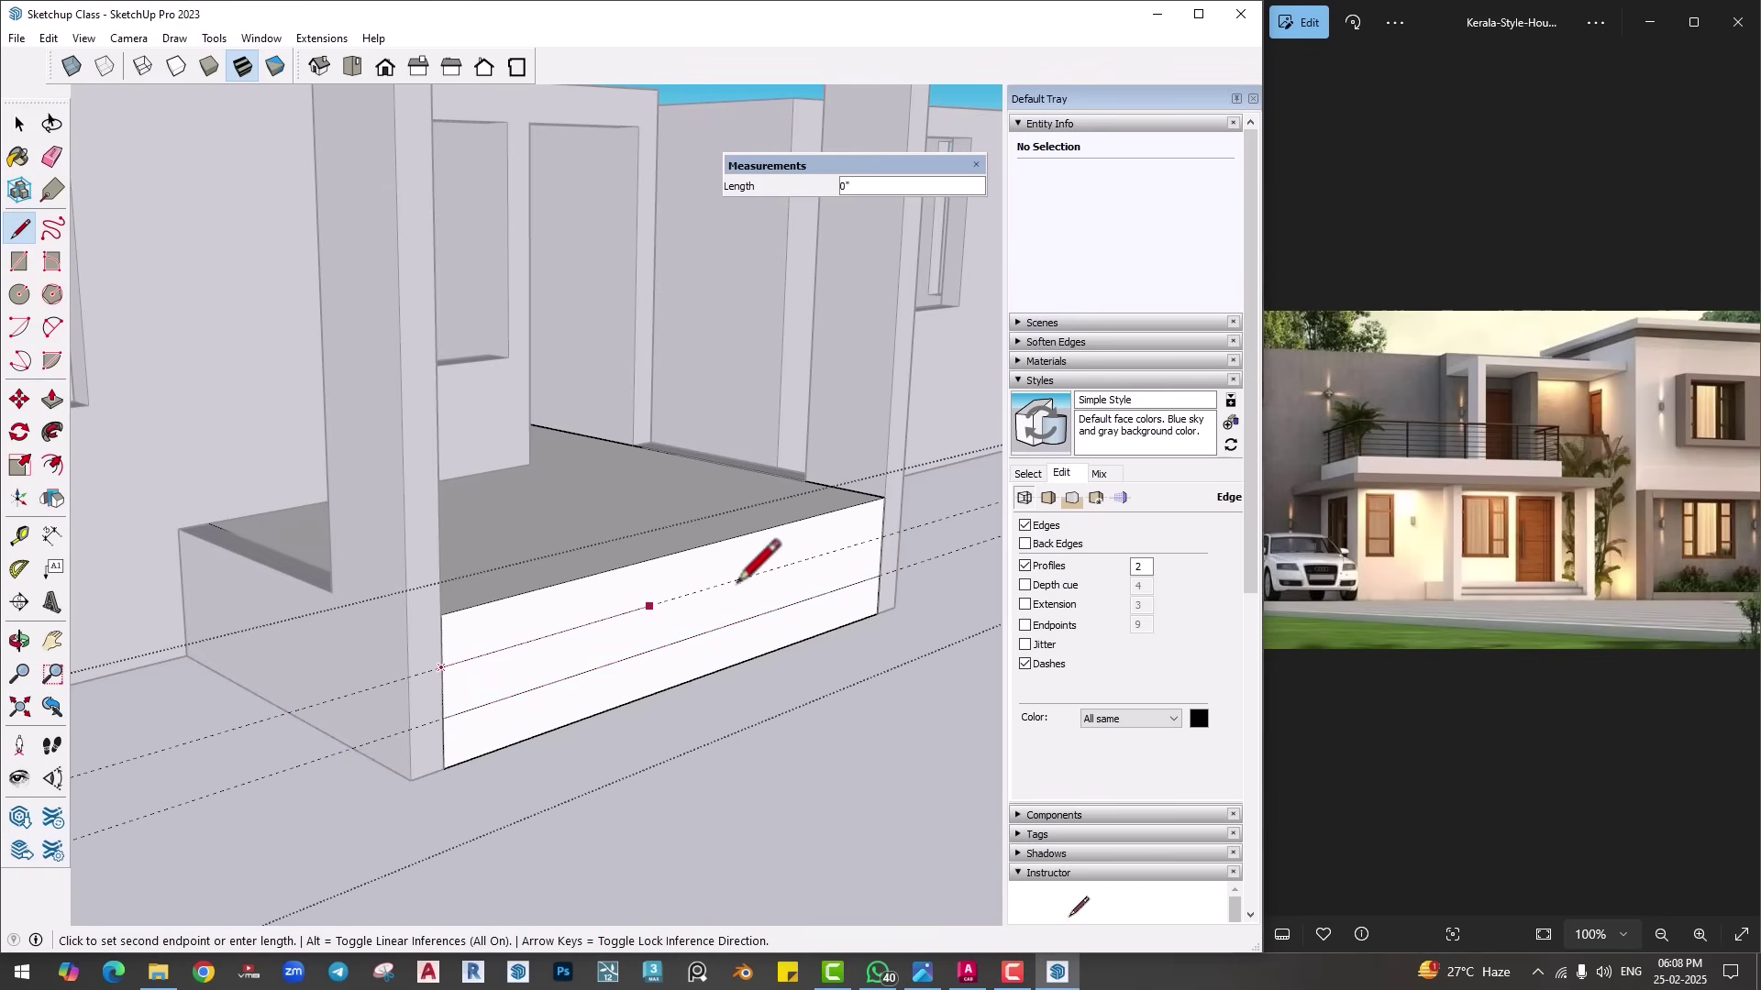
{"action": "mouse_move", "coordinate": [551, 648]}
{"action": "middle_mouse_down"}
{"action": "mouse_move", "coordinate": [550, 688]}
{"action": "mouse_move", "coordinate": [562, 649]}
{"action": "middle_mouse_up"}
{"action": "scroll", "coordinate": [597, 668], "scroll_direction": "up", "scroll_amount": 3}
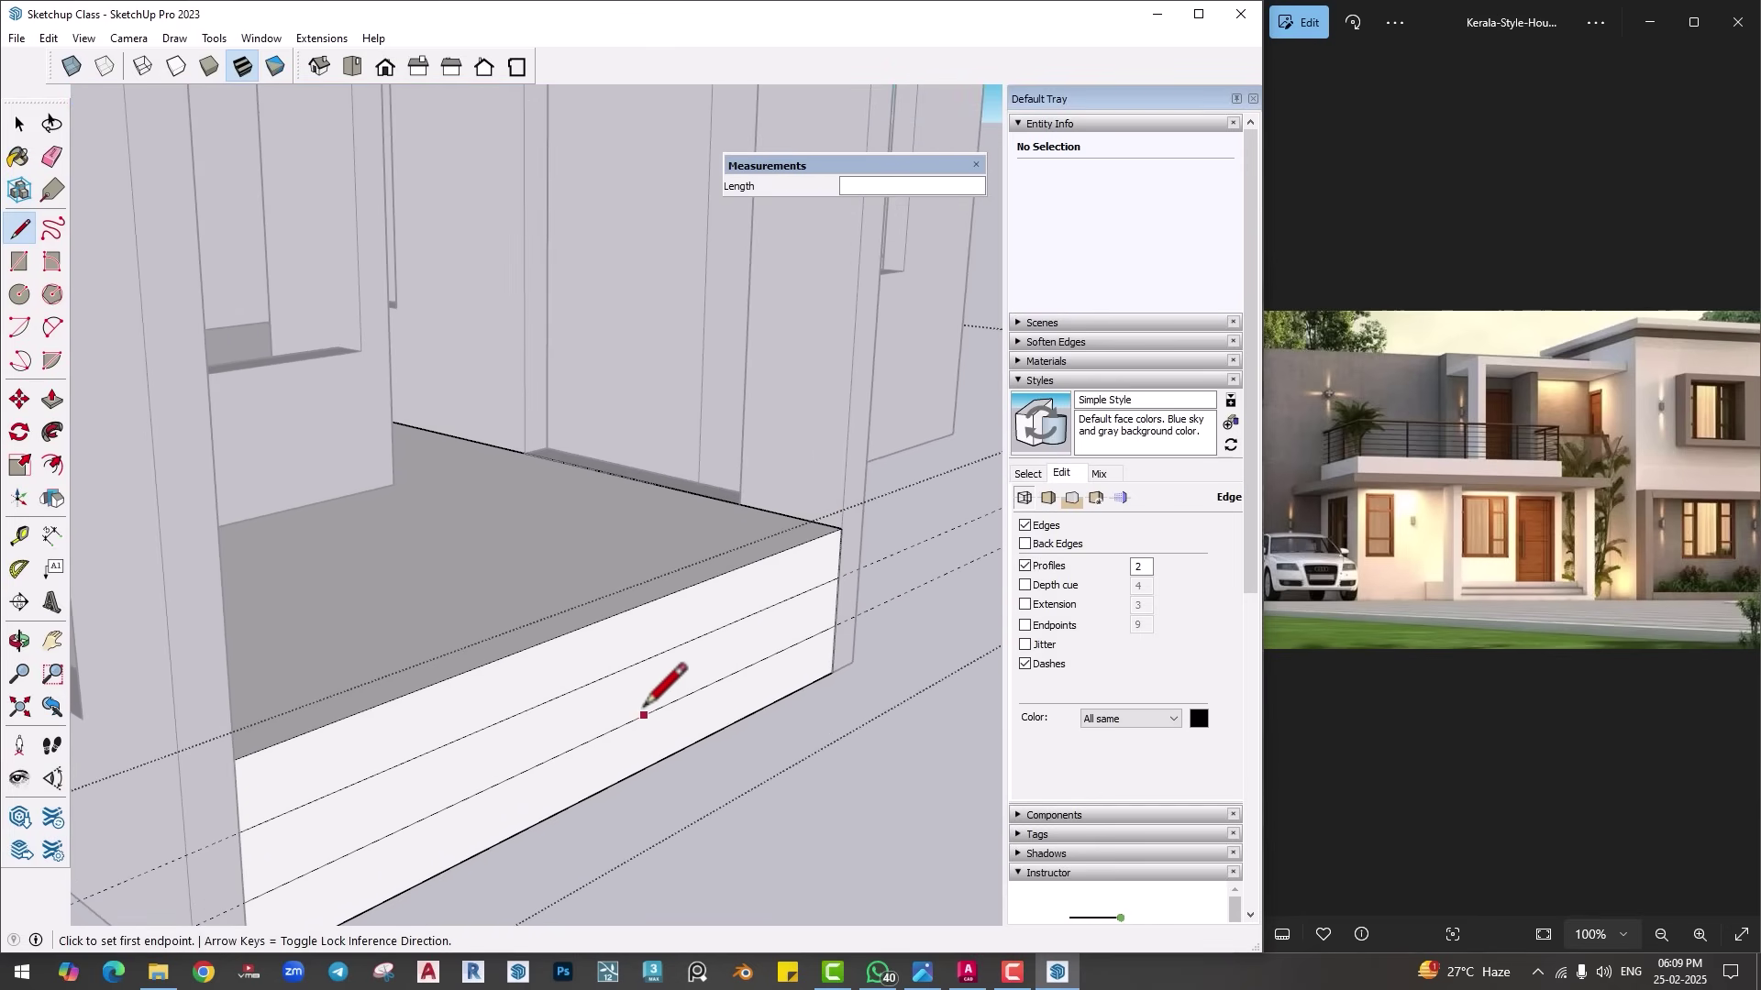
Step: Form the entrance steps by pushing the front face's top band back 1'8" and its middle band back 10"
{"action": "middle_click_drag", "start_coordinate": [684, 653], "coordinate": [727, 641]}
{"action": "key", "text": "p"}
{"action": "left_click", "coordinate": [727, 641]}
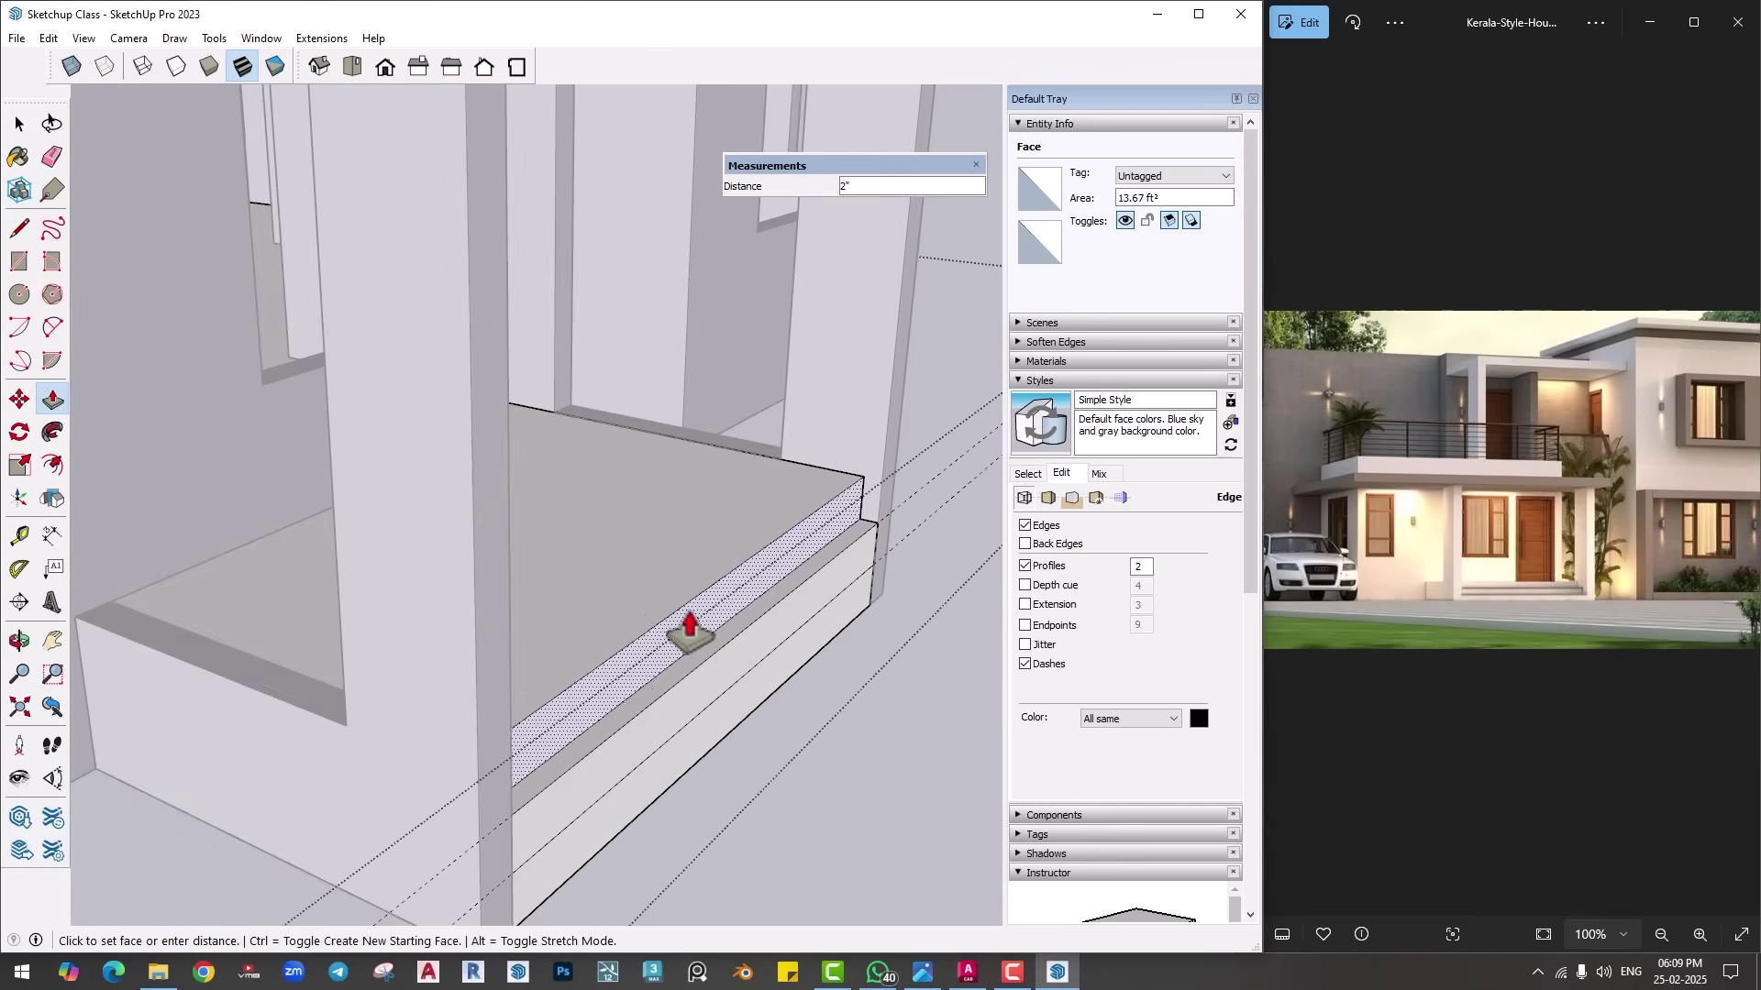
{"action": "left_click", "coordinate": [668, 632]}
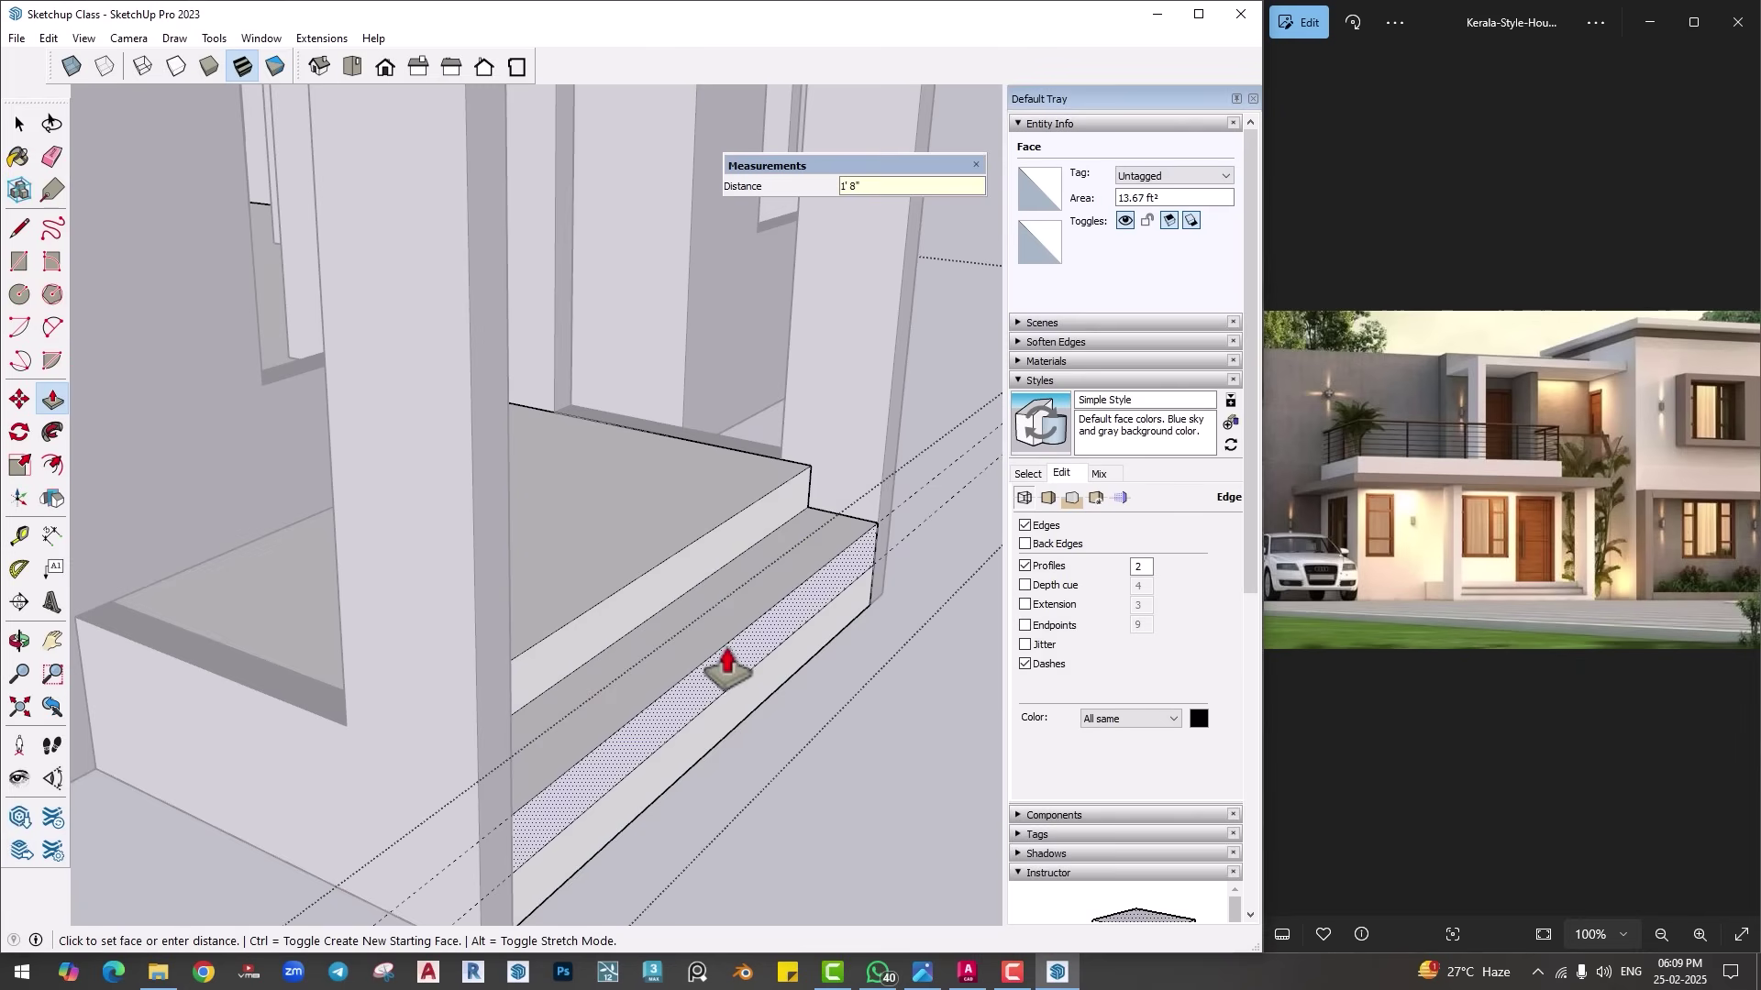
{"action": "key", "text": "Return"}
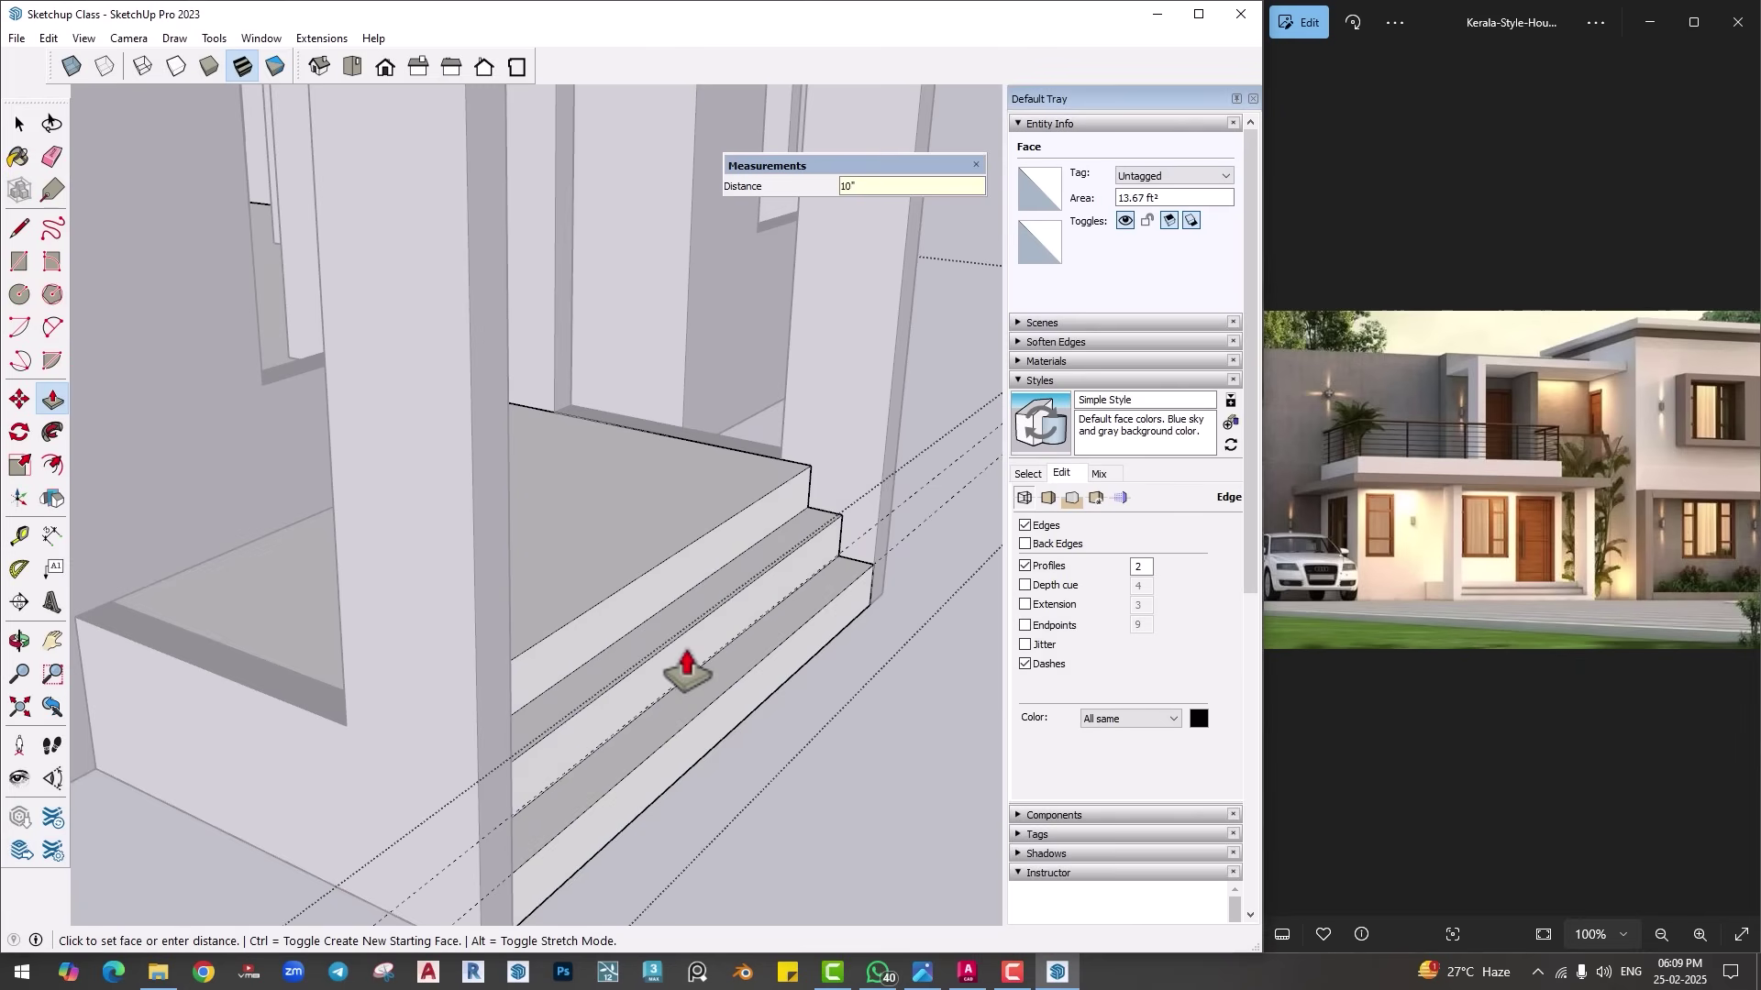
{"action": "middle_click_drag", "start_coordinate": [878, 762], "coordinate": [223, 534]}
{"action": "key", "text": "space"}
Step: Unhide all hidden objects in the model
{"action": "scroll", "coordinate": [297, 625], "scroll_direction": "down", "scroll_amount": 3}
{"action": "scroll", "coordinate": [297, 625], "scroll_direction": "down", "scroll_amount": 3}
{"action": "middle_click_drag", "start_coordinate": [297, 626], "coordinate": [624, 679]}
{"action": "key", "text": "space"}
{"action": "left_click", "coordinate": [620, 657]}
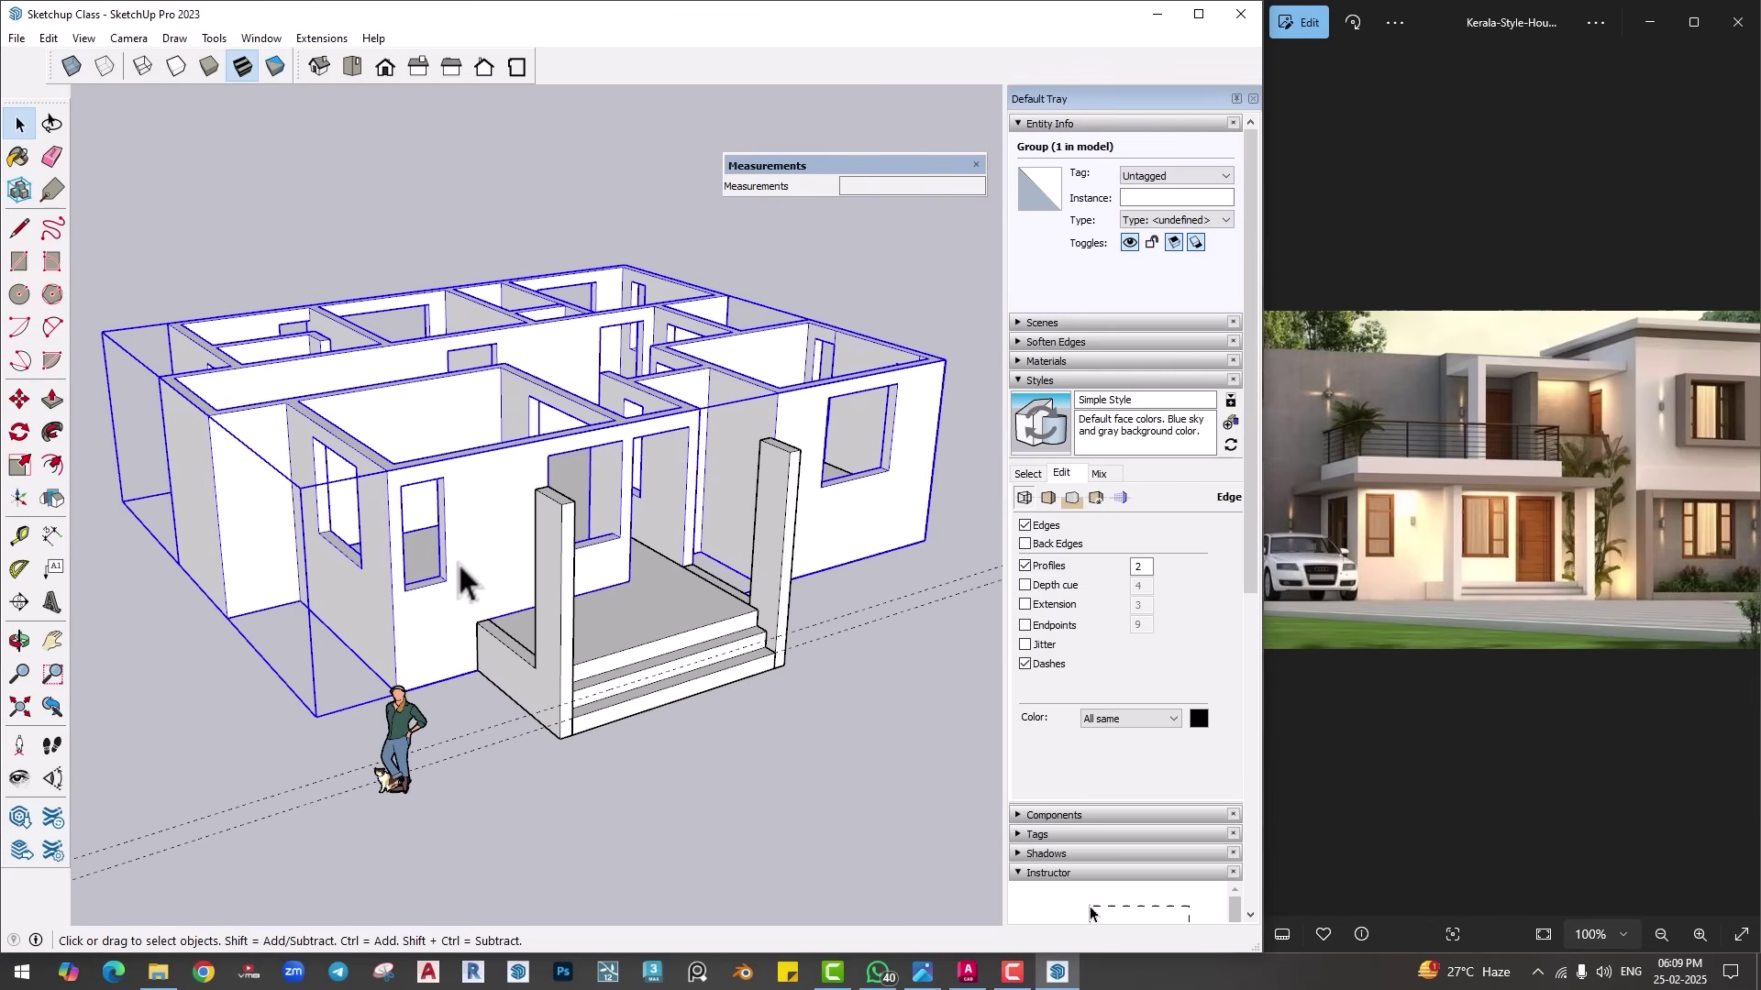
{"action": "scroll", "coordinate": [458, 562], "scroll_direction": "down", "scroll_amount": 5}
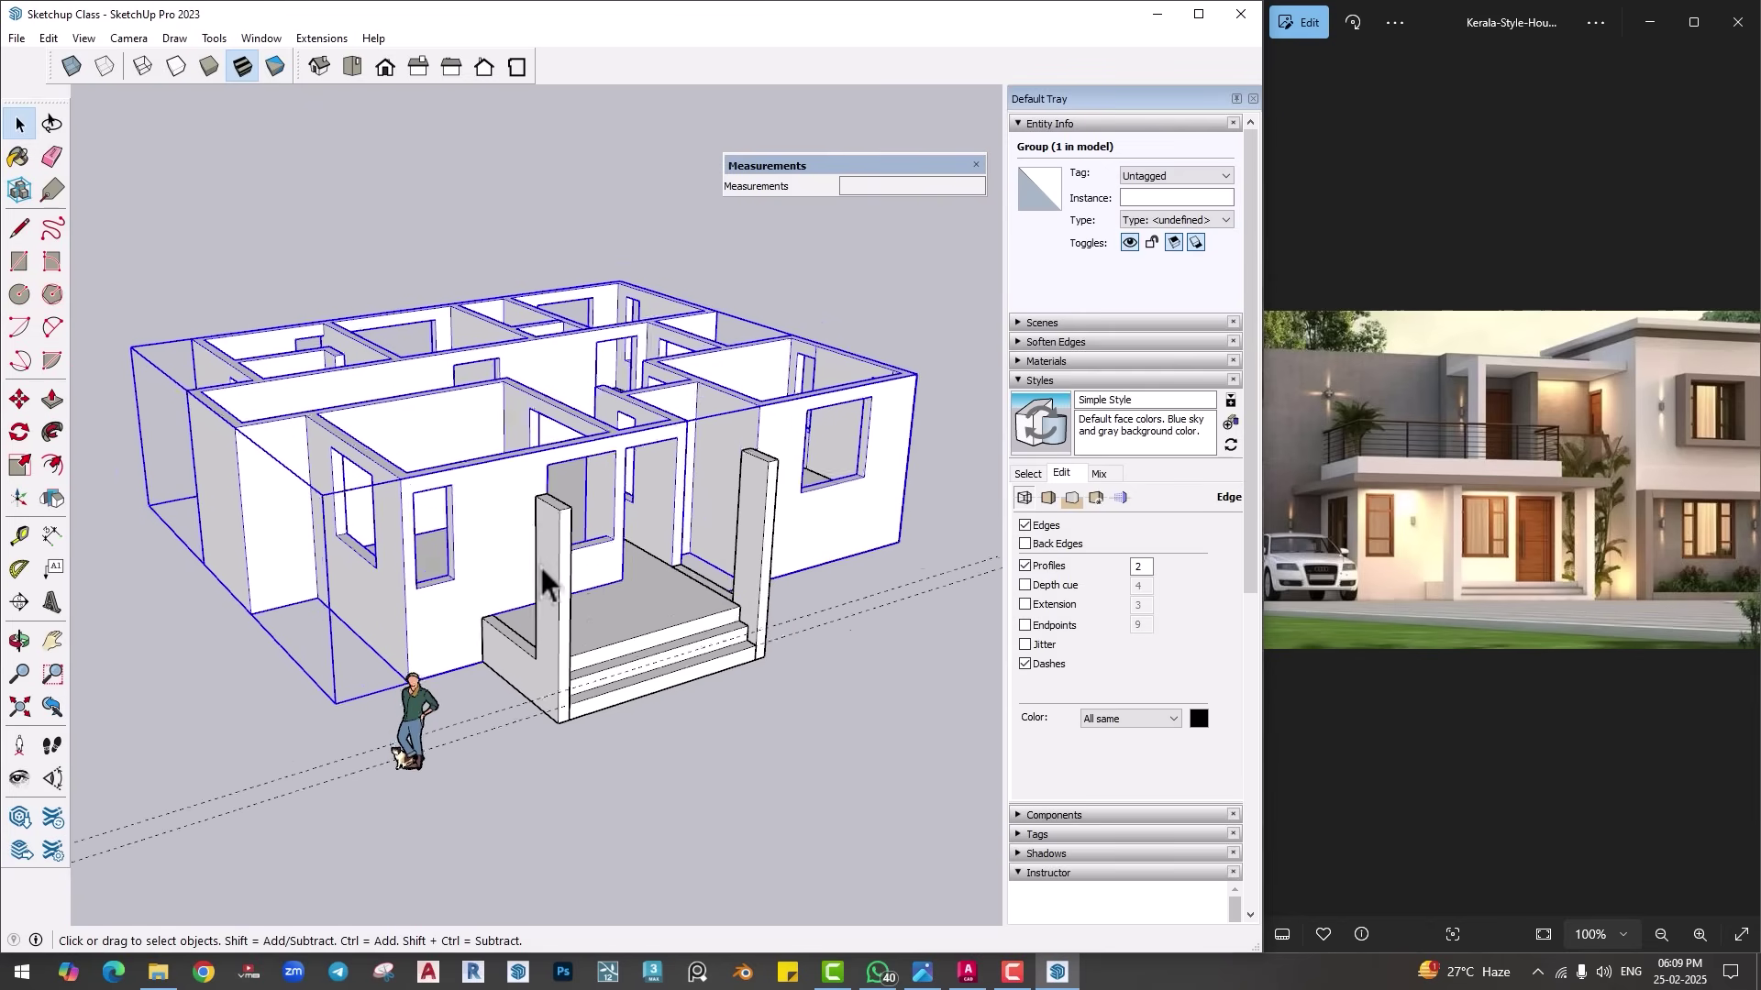
{"action": "left_click", "coordinate": [48, 37]}
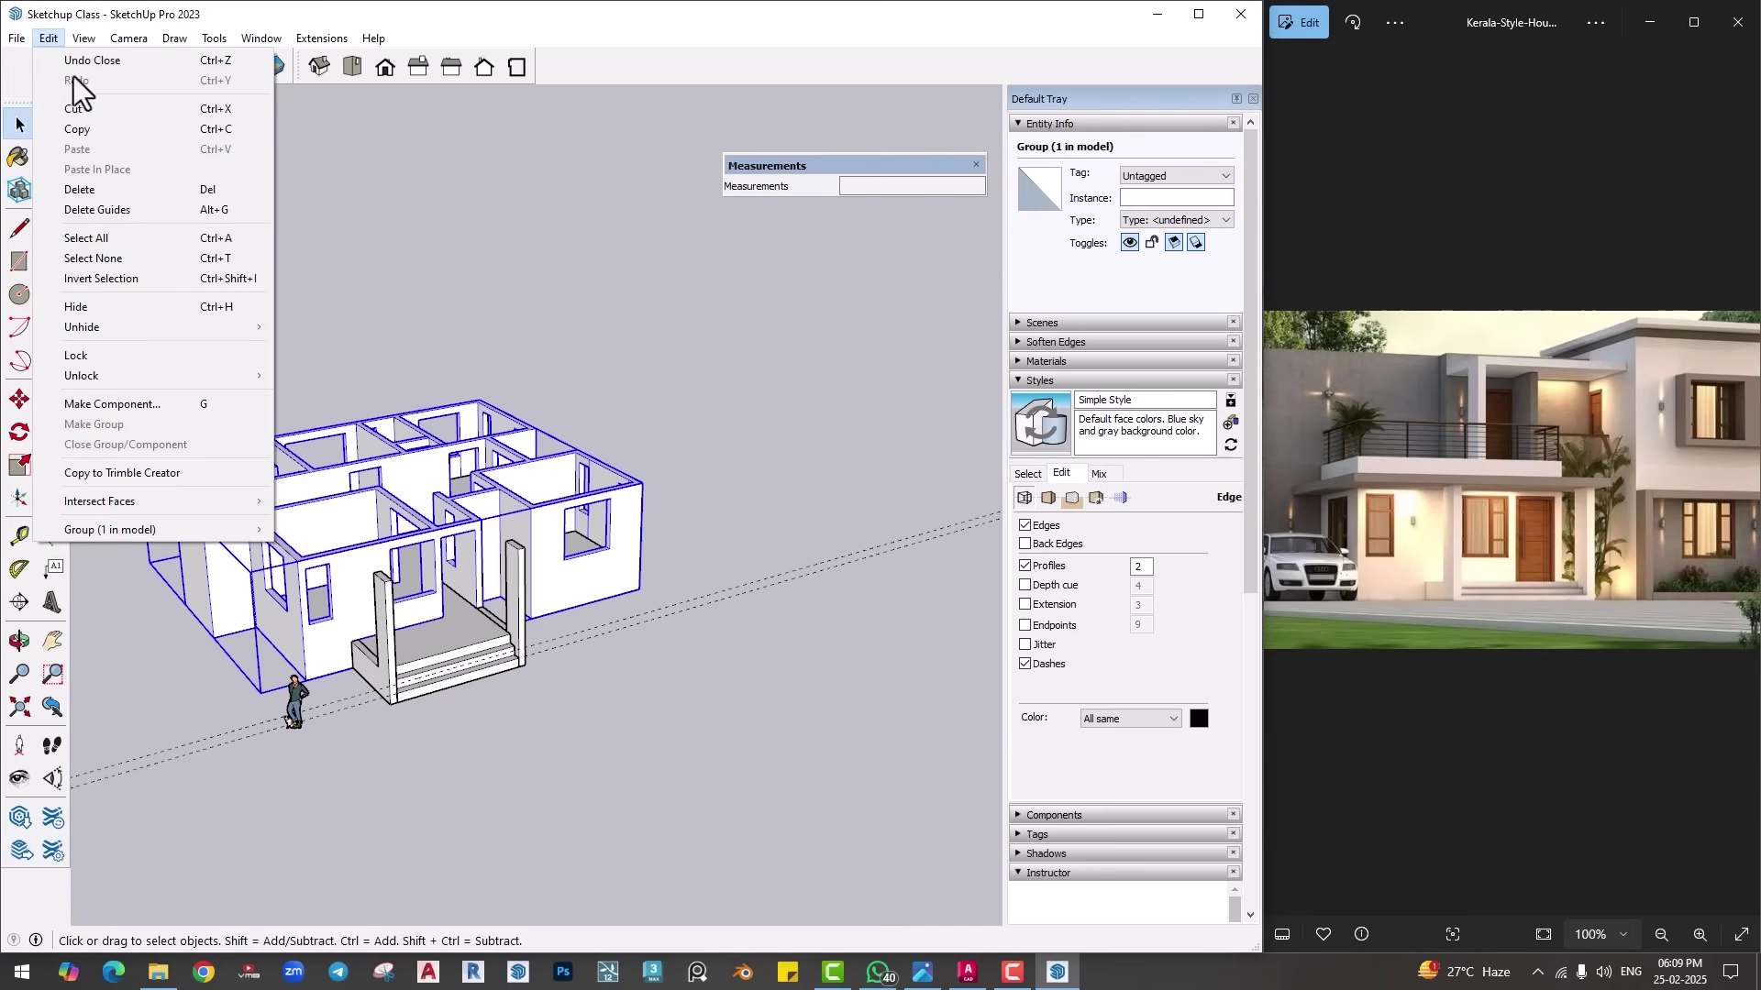
{"action": "mouse_move", "coordinate": [137, 327]}
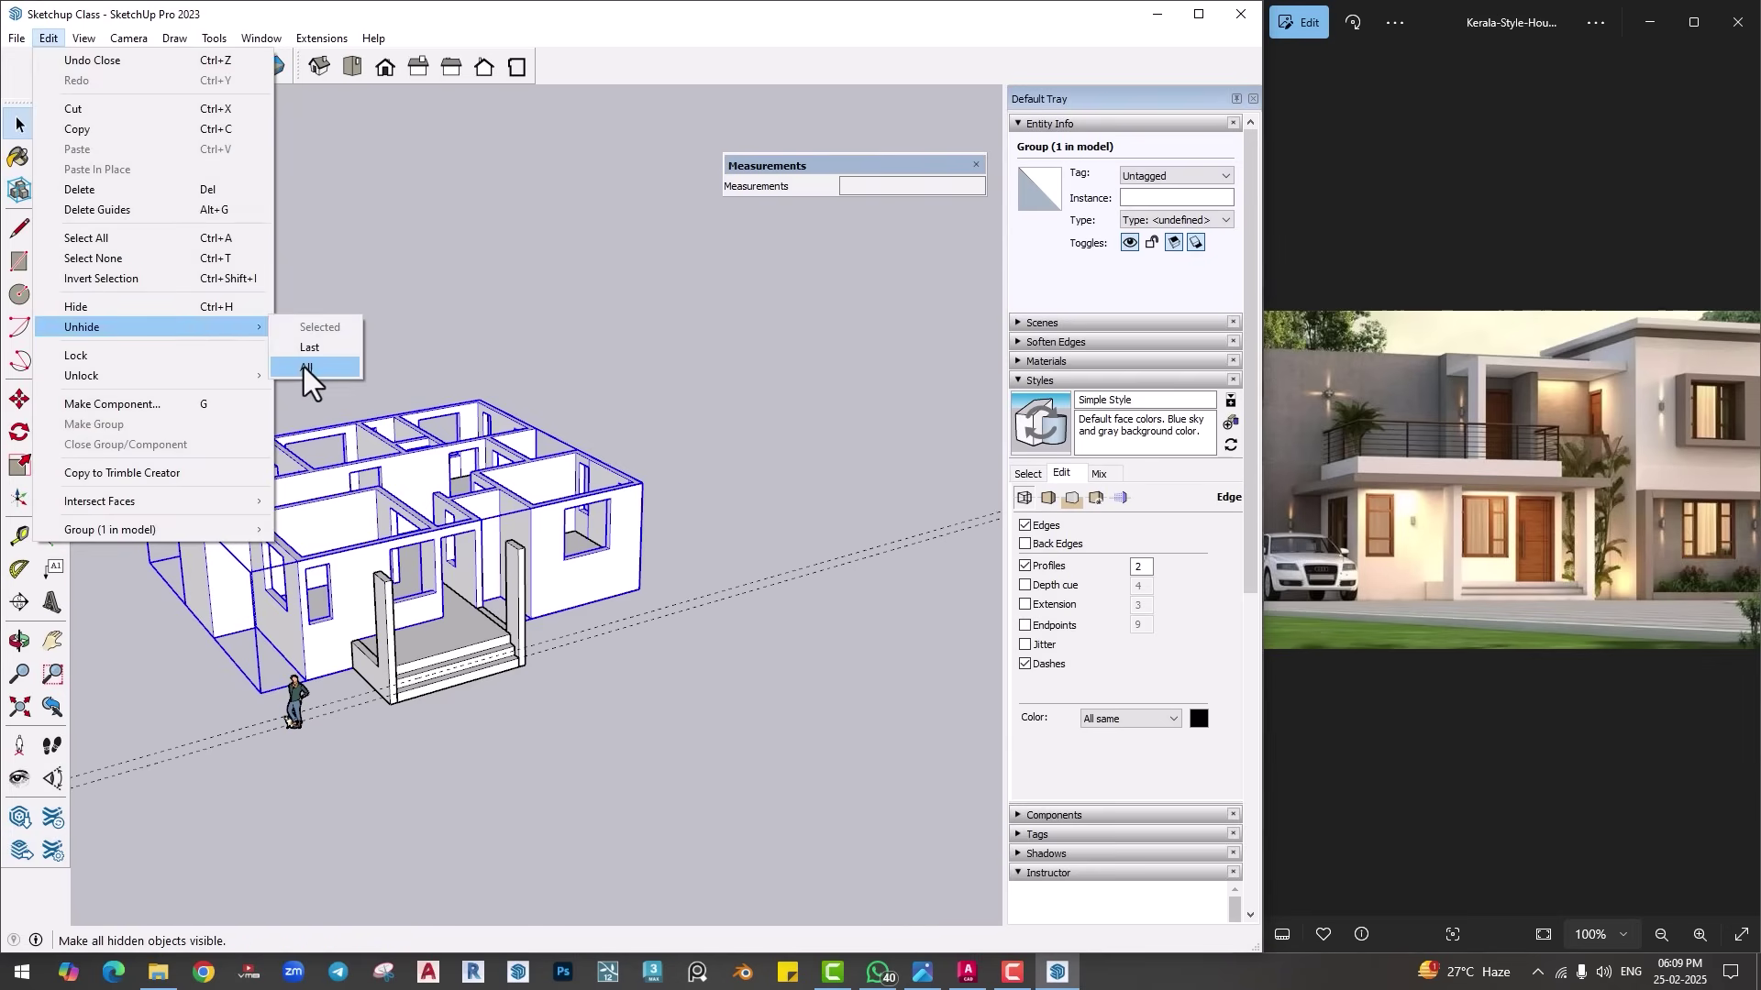
{"action": "left_click", "coordinate": [321, 367]}
Step: Copy the CAD plan component by the separate floor plan's outer room corner onto the matching corner of the house's wall tops
{"action": "middle_click_drag", "start_coordinate": [605, 569], "coordinate": [450, 653]}
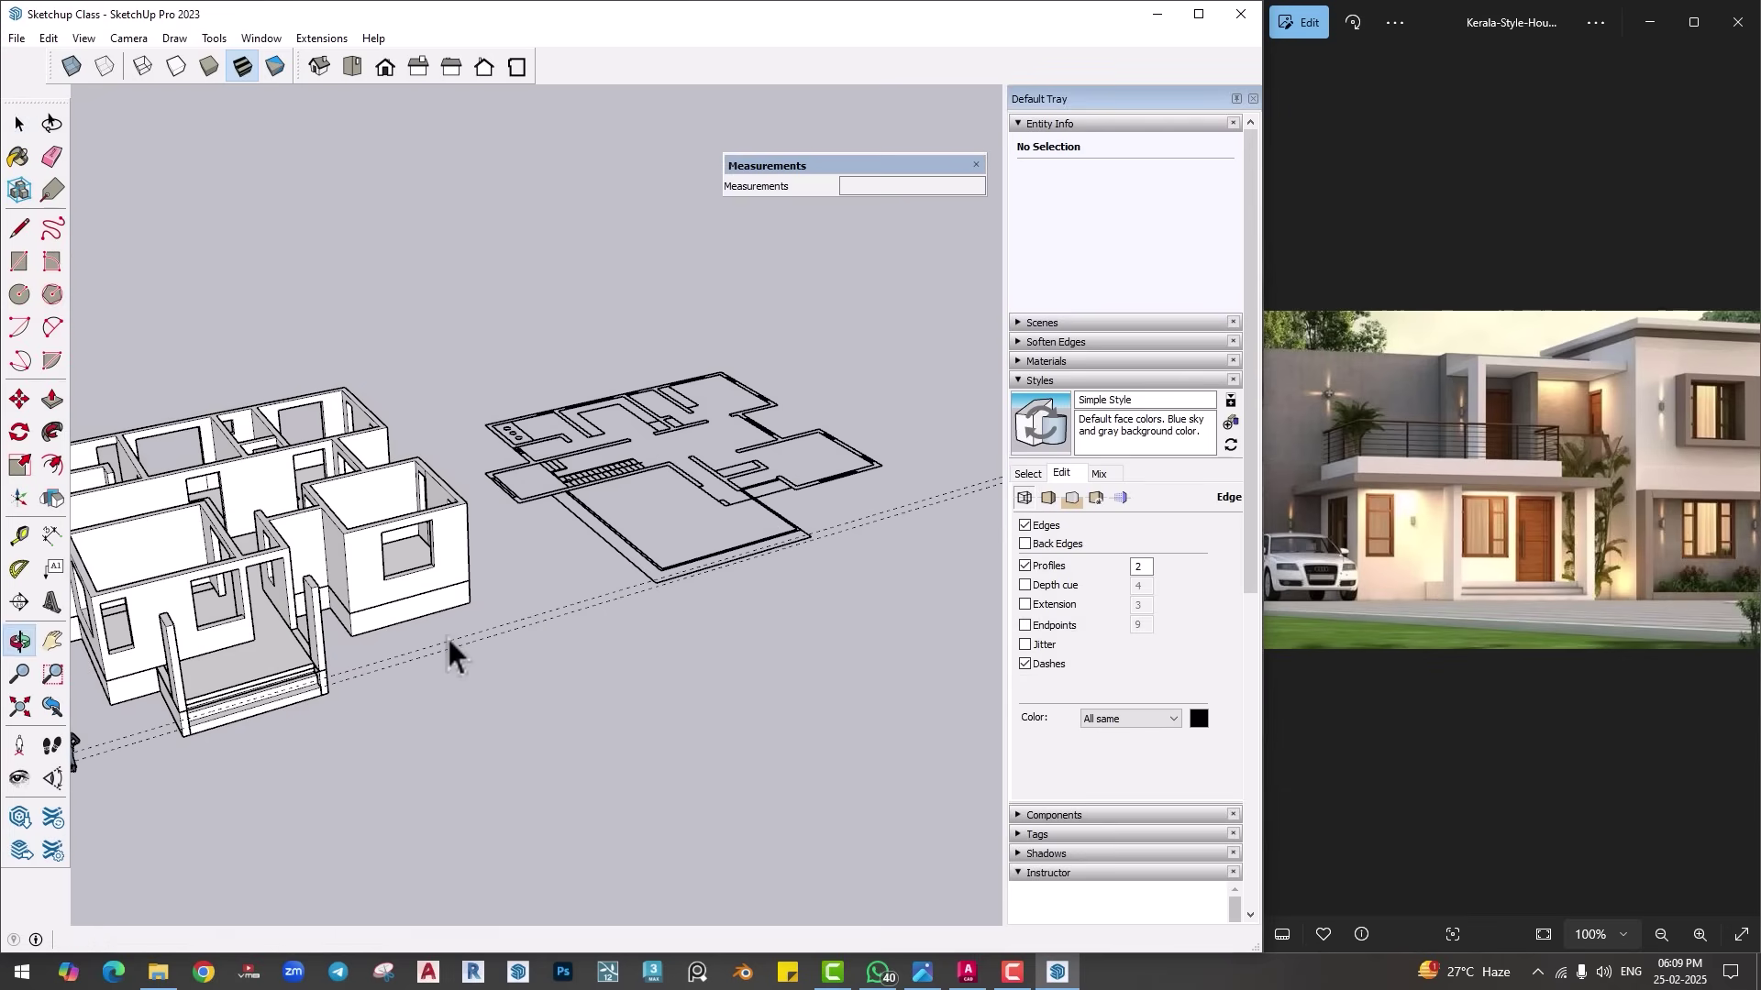
{"action": "middle_click_drag", "start_coordinate": [553, 535], "coordinate": [648, 473]}
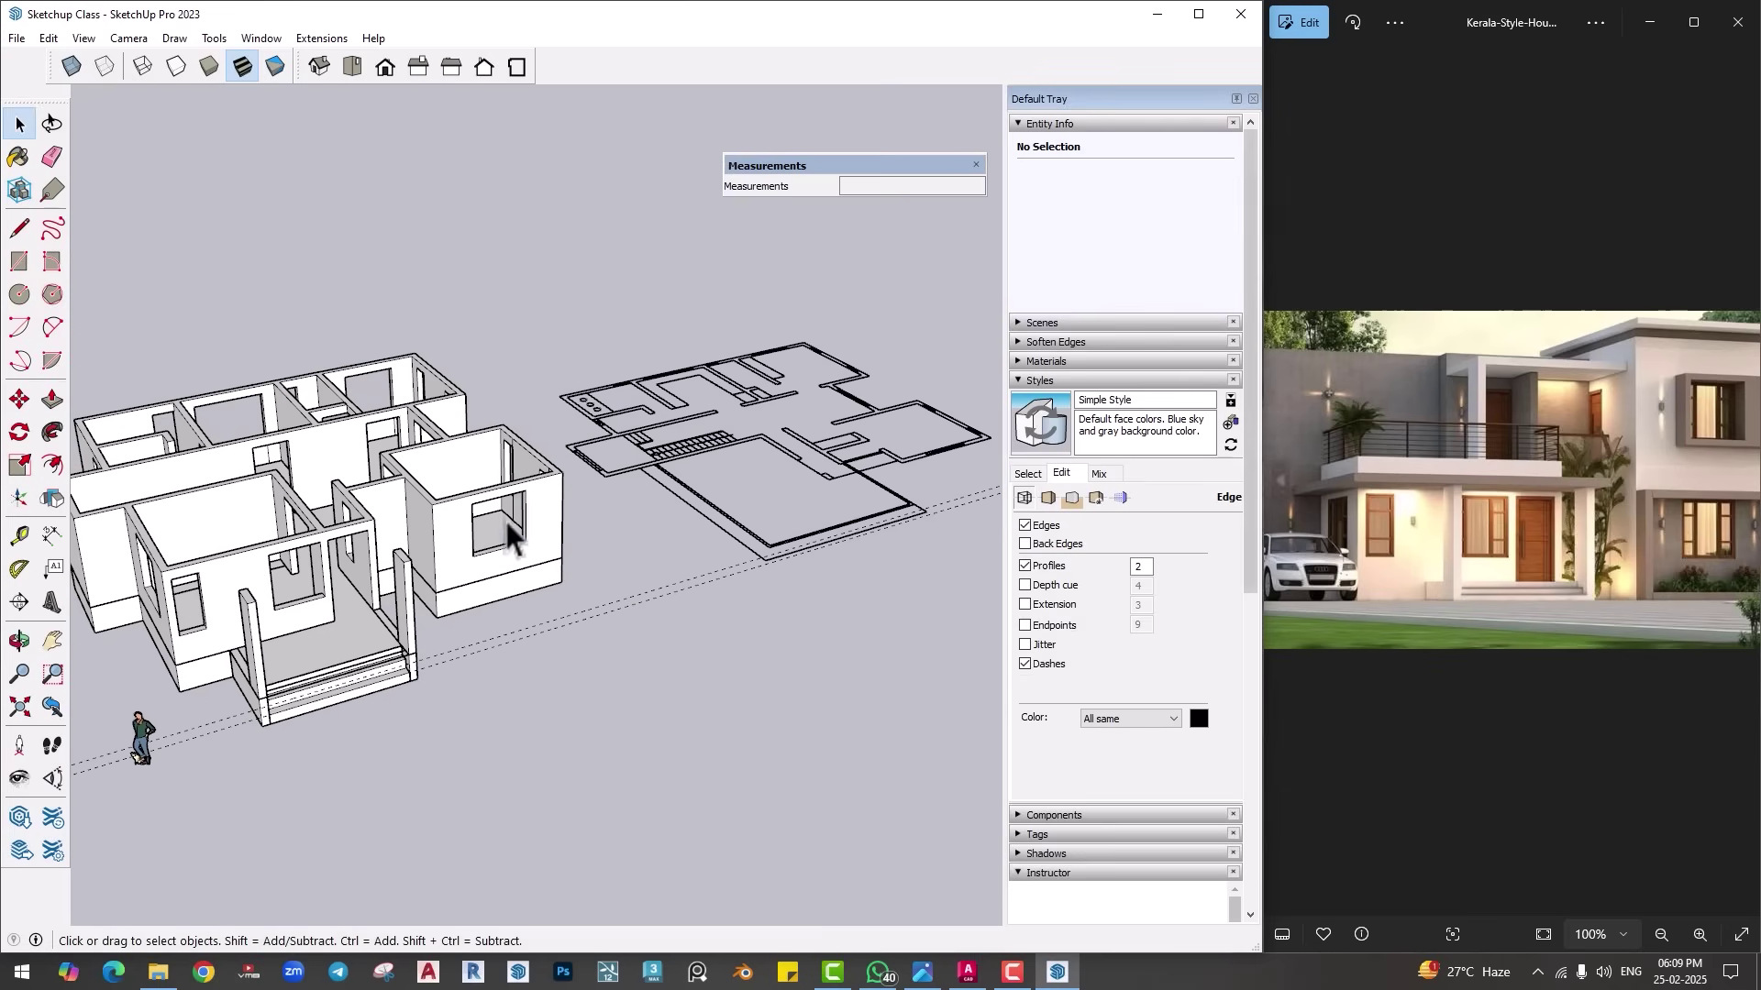
{"action": "middle_click_drag", "start_coordinate": [601, 532], "coordinate": [532, 668]}
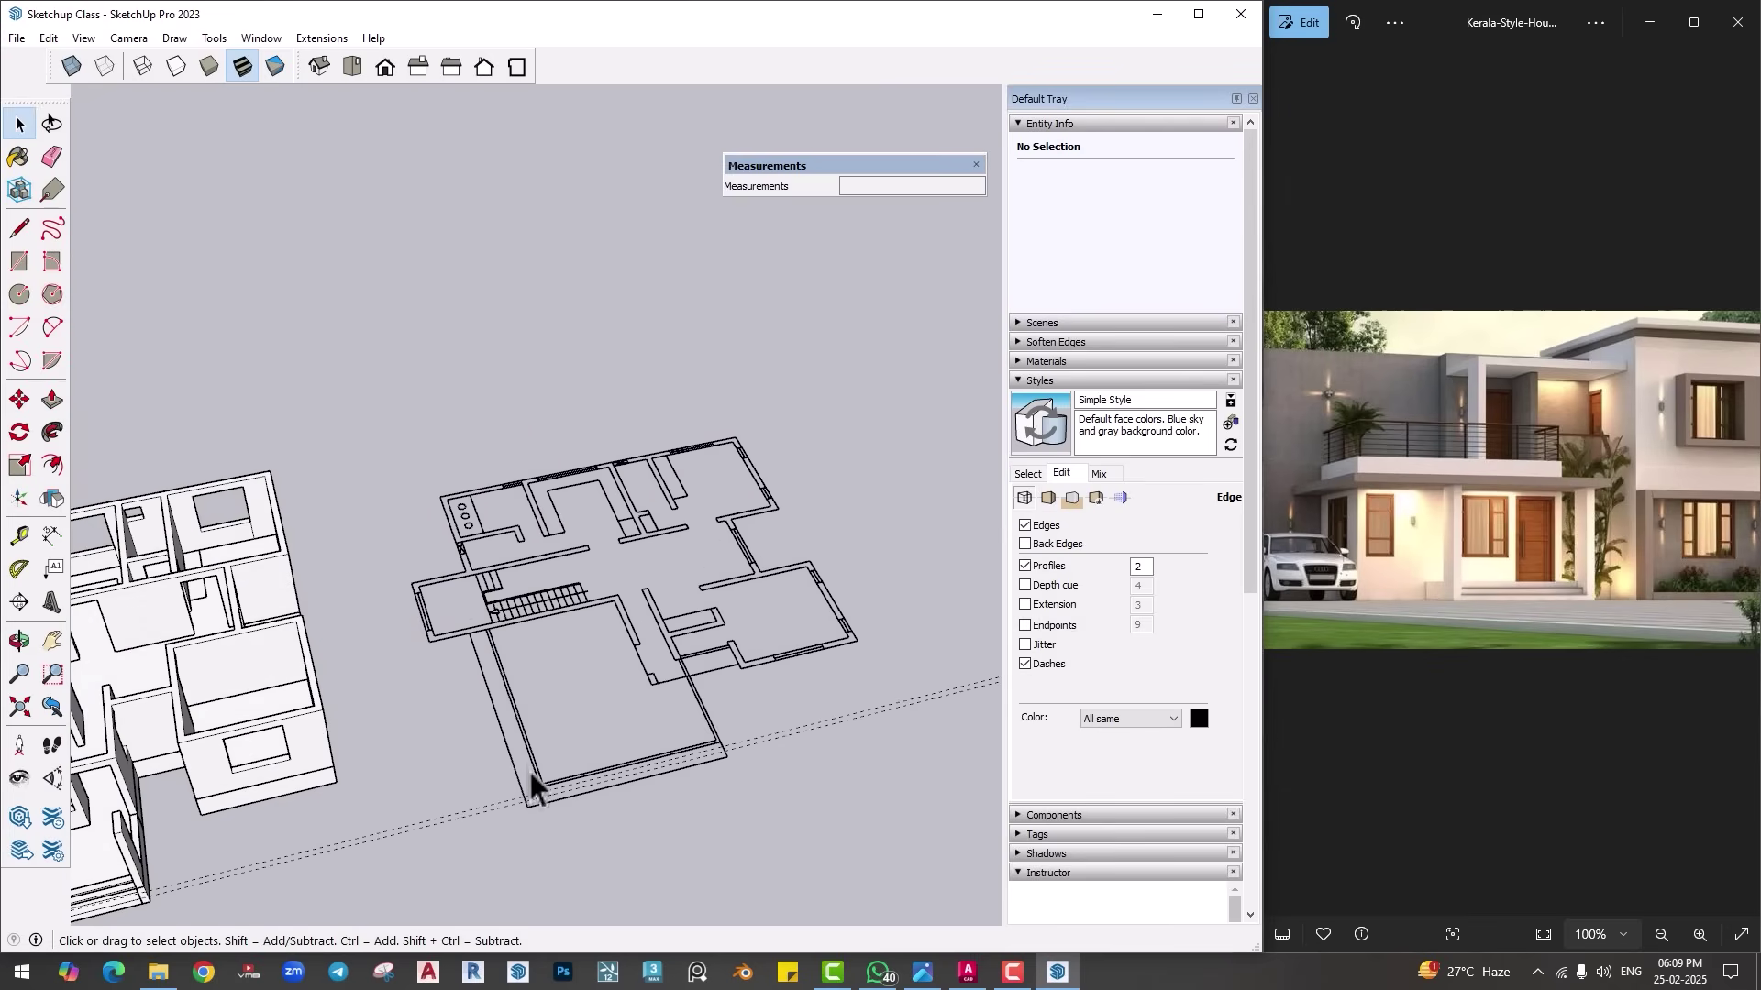
{"action": "middle_click_drag", "start_coordinate": [530, 772], "coordinate": [531, 664]}
{"action": "left_click", "coordinate": [806, 592]}
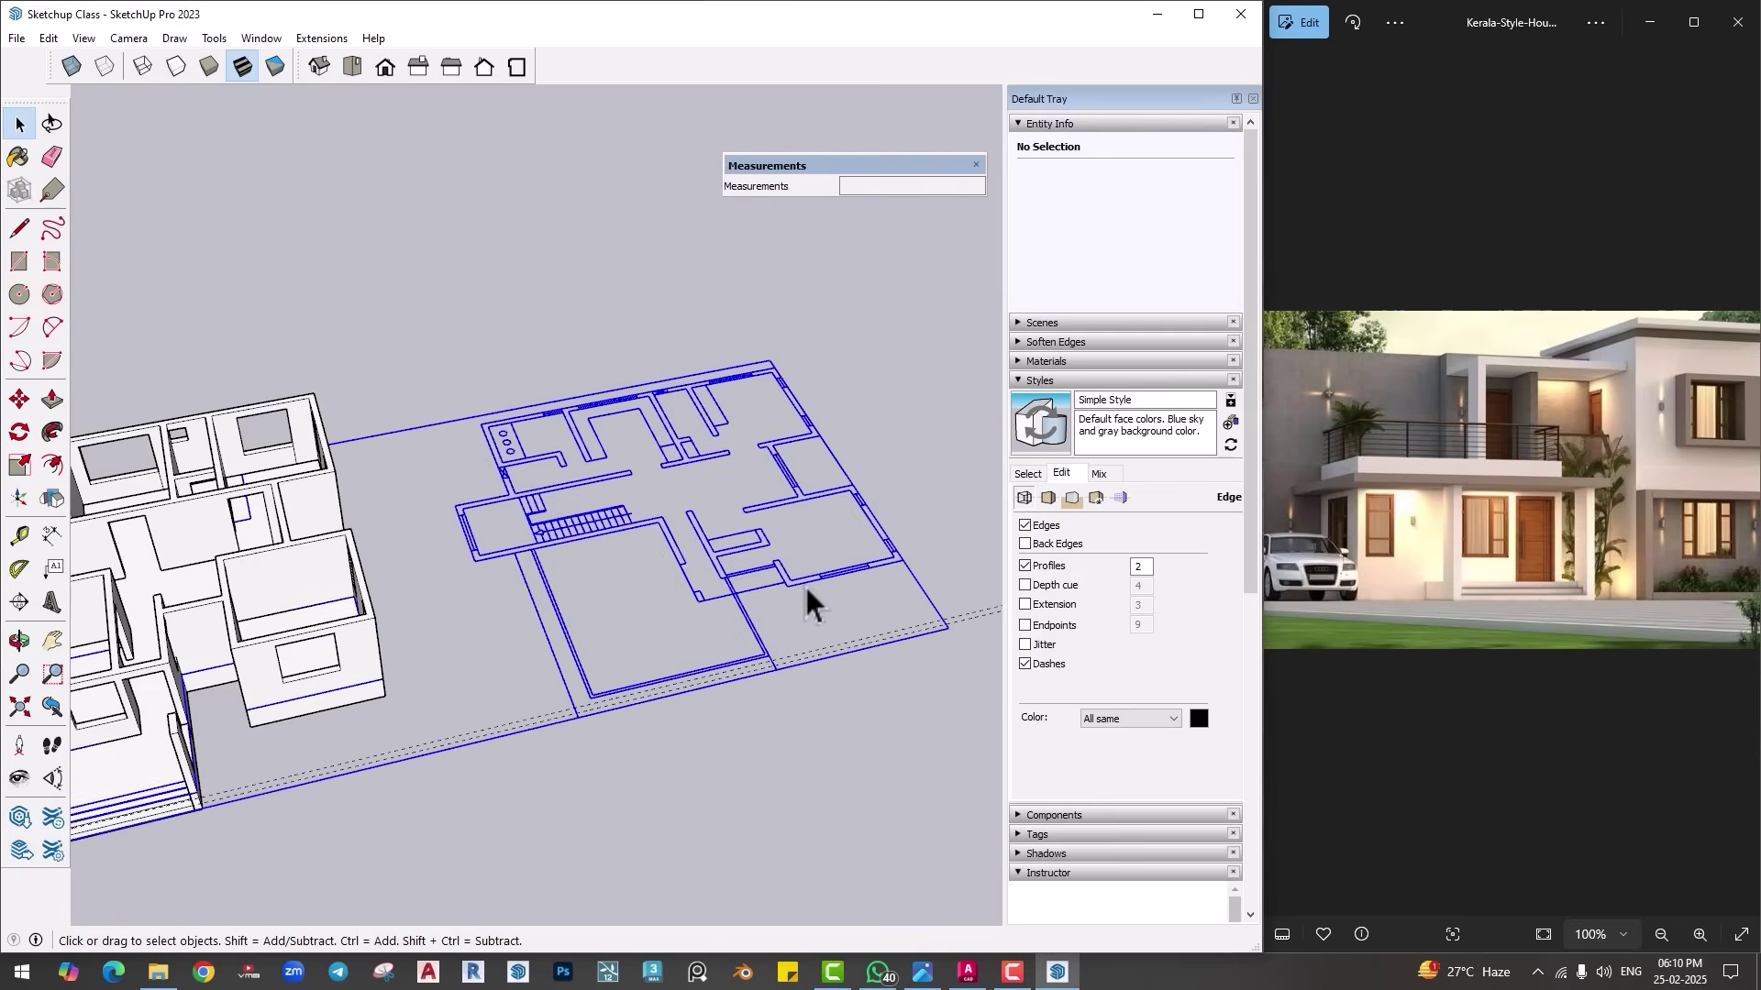
{"action": "key", "text": "m"}
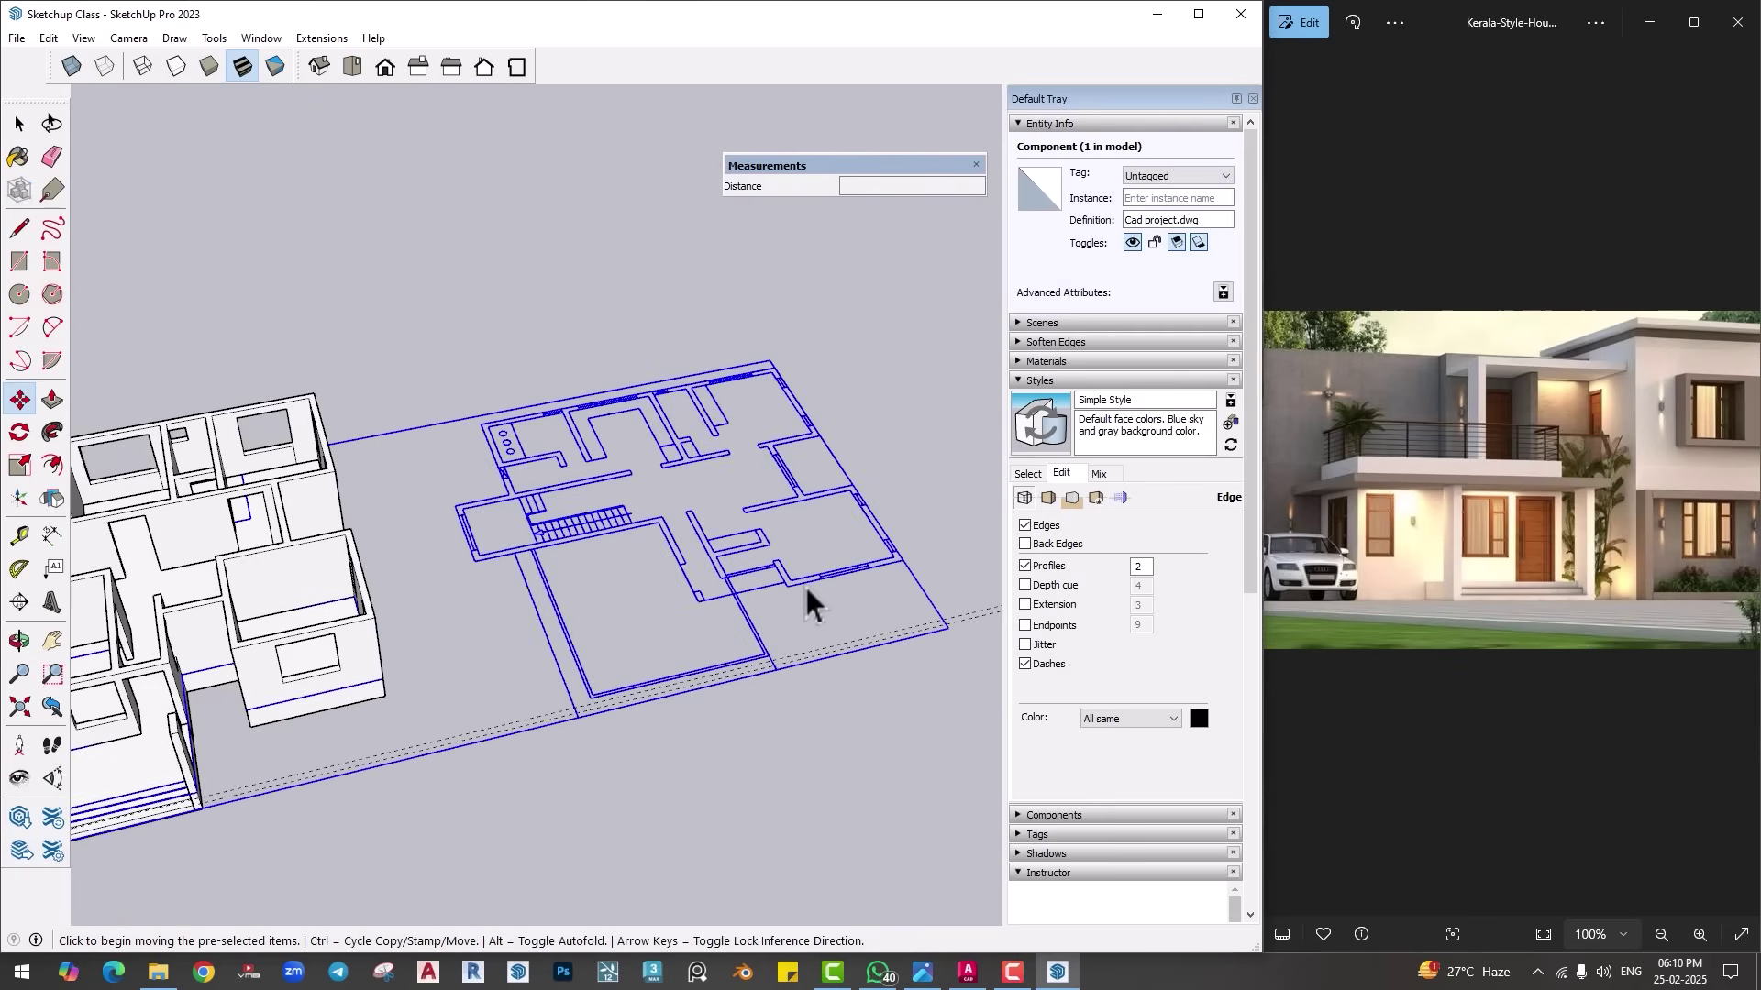
{"action": "left_click", "coordinate": [902, 565]}
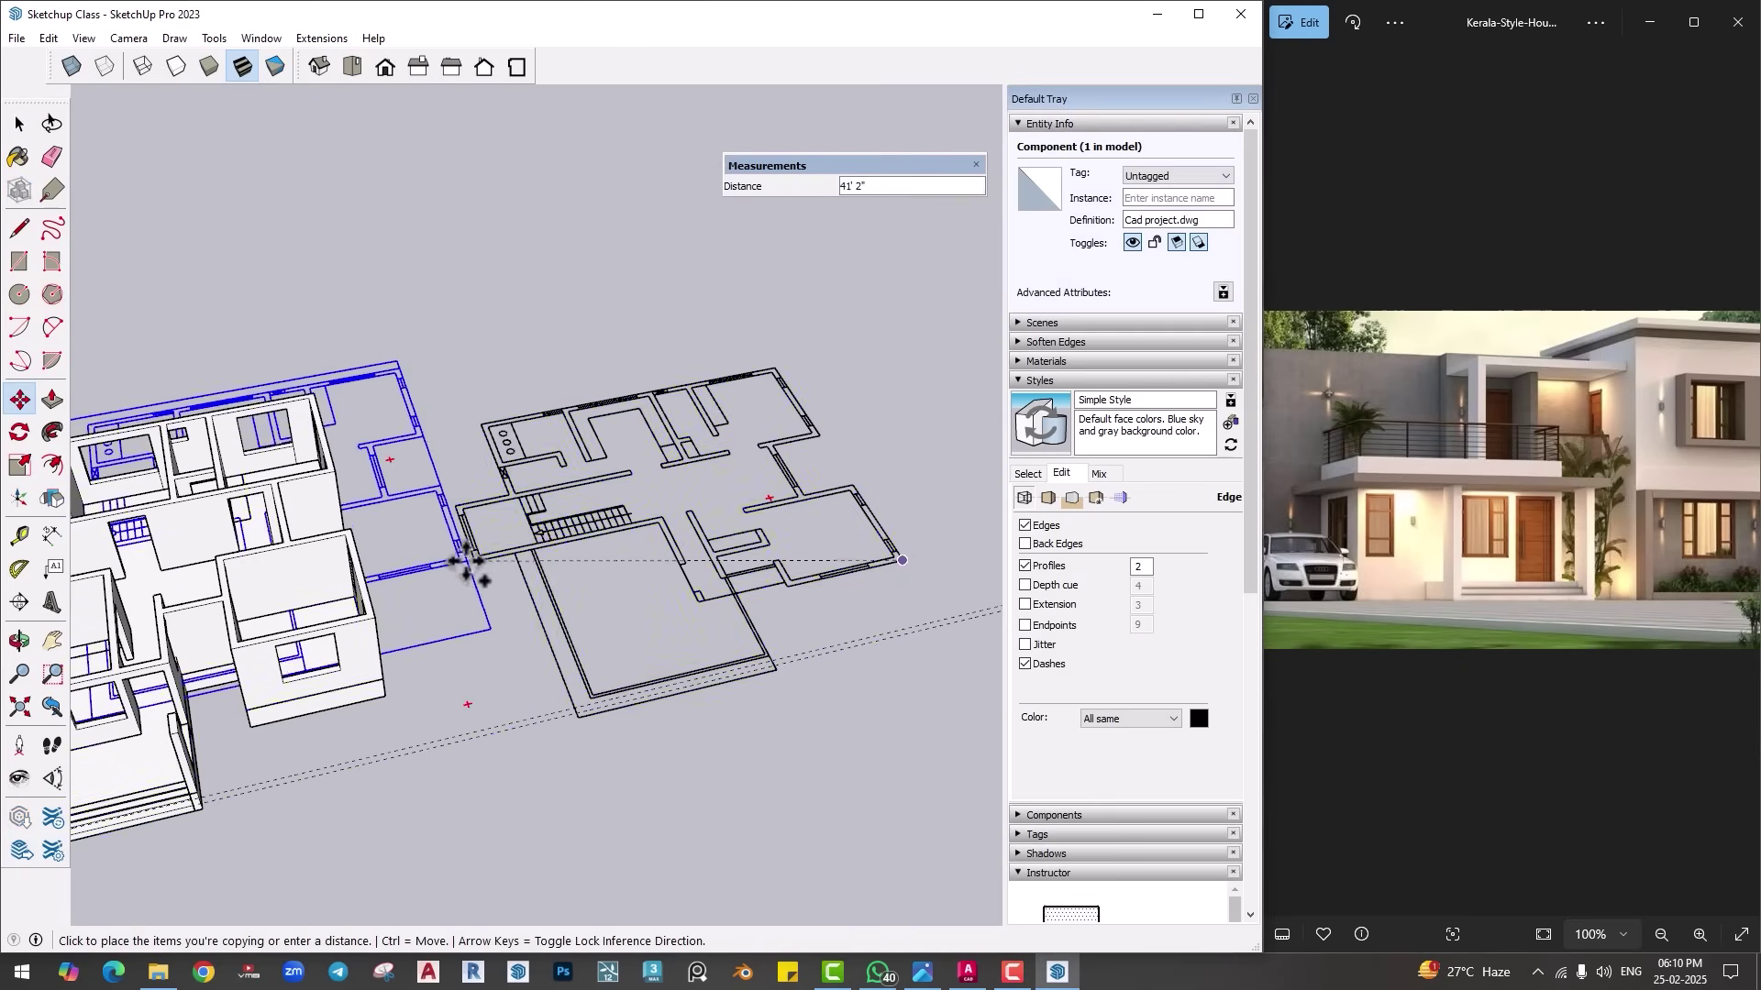
{"action": "left_click", "coordinate": [340, 634]}
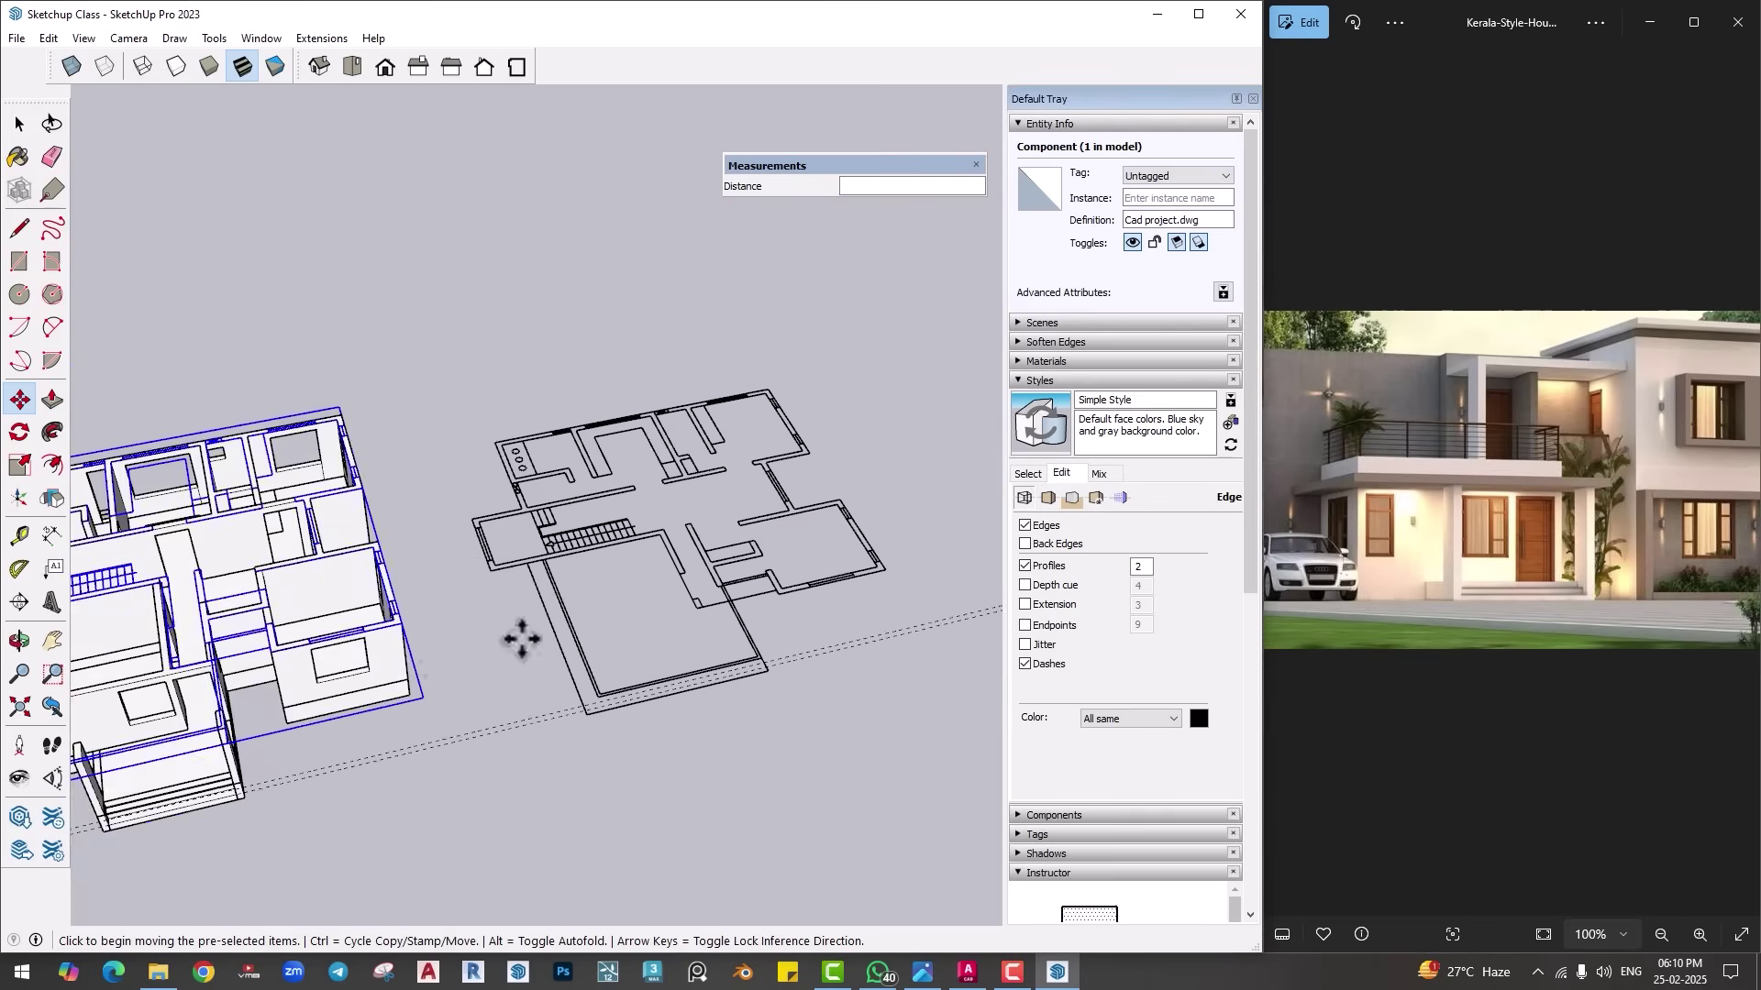
{"action": "middle_click_drag", "start_coordinate": [515, 633], "coordinate": [725, 629]}
{"action": "key", "text": "space"}
{"action": "left_click", "coordinate": [724, 627]}
Step: Select the wall group and start moving it straight up from its corner beside the porch at plinth-top level
{"action": "scroll", "coordinate": [613, 543], "scroll_direction": "up", "scroll_amount": 3}
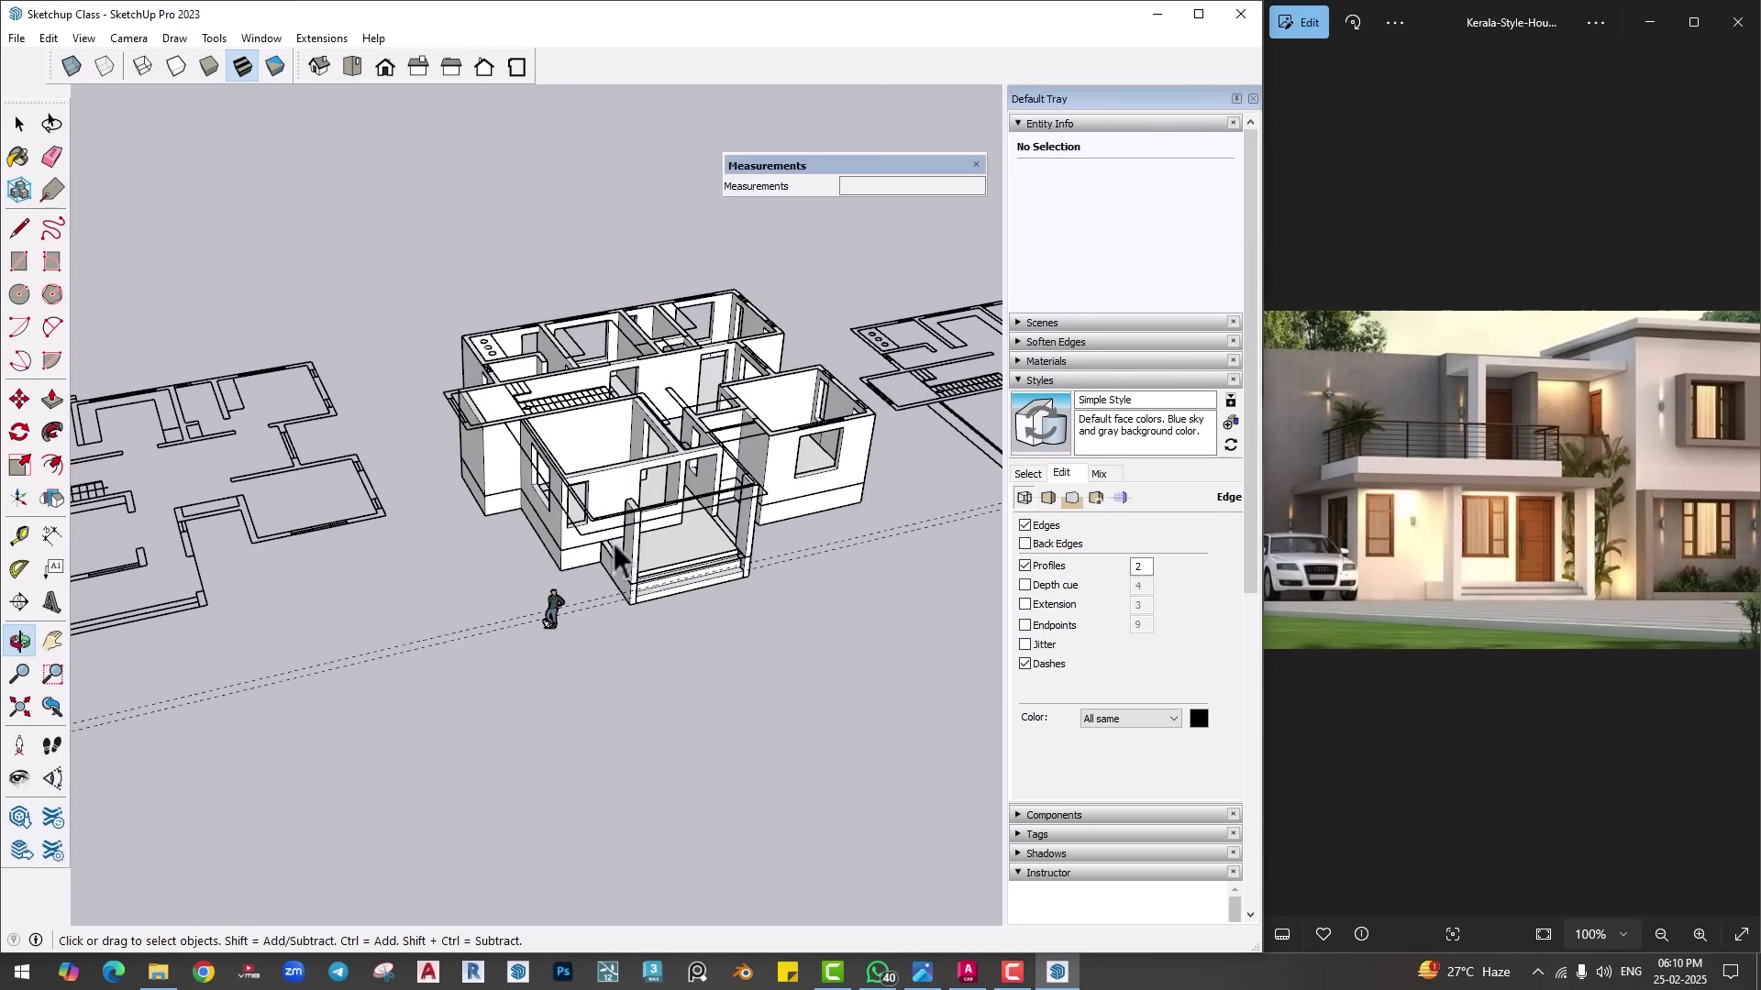
{"action": "middle_click_drag", "start_coordinate": [422, 472], "coordinate": [380, 425]}
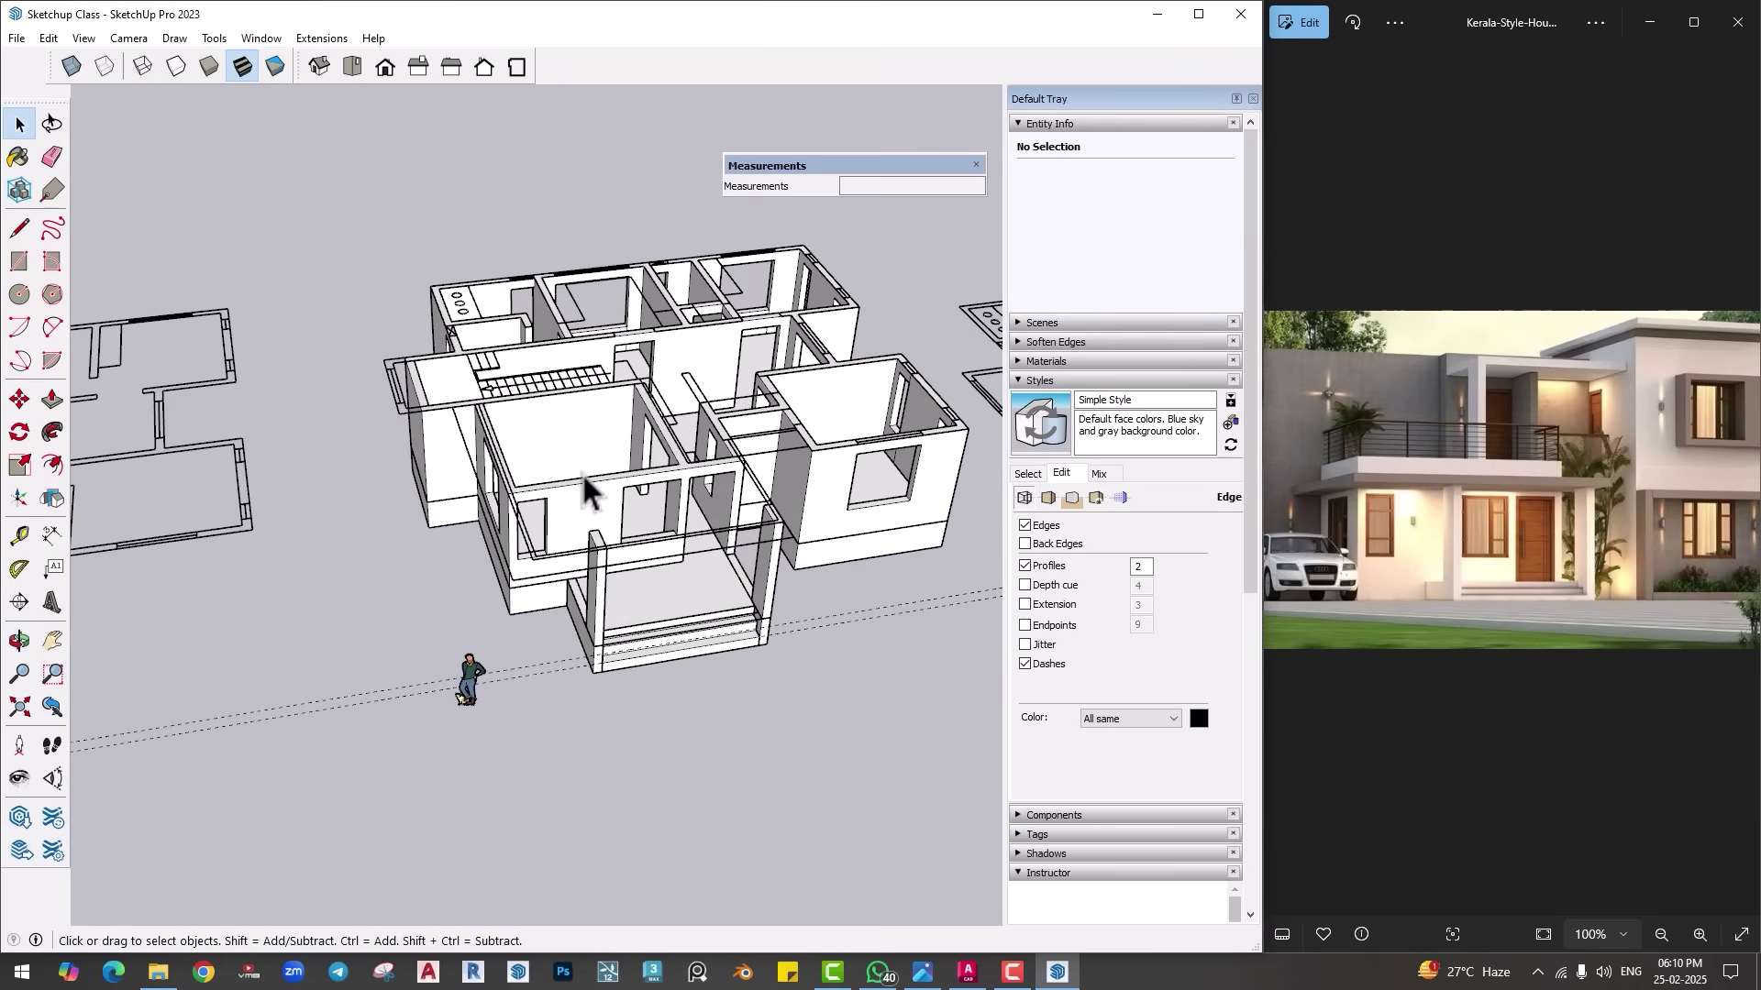
{"action": "middle_click_drag", "start_coordinate": [582, 472], "coordinate": [601, 413]}
{"action": "scroll", "coordinate": [561, 543], "scroll_direction": "up", "scroll_amount": 2}
{"action": "middle_click_drag", "start_coordinate": [561, 543], "coordinate": [503, 573]}
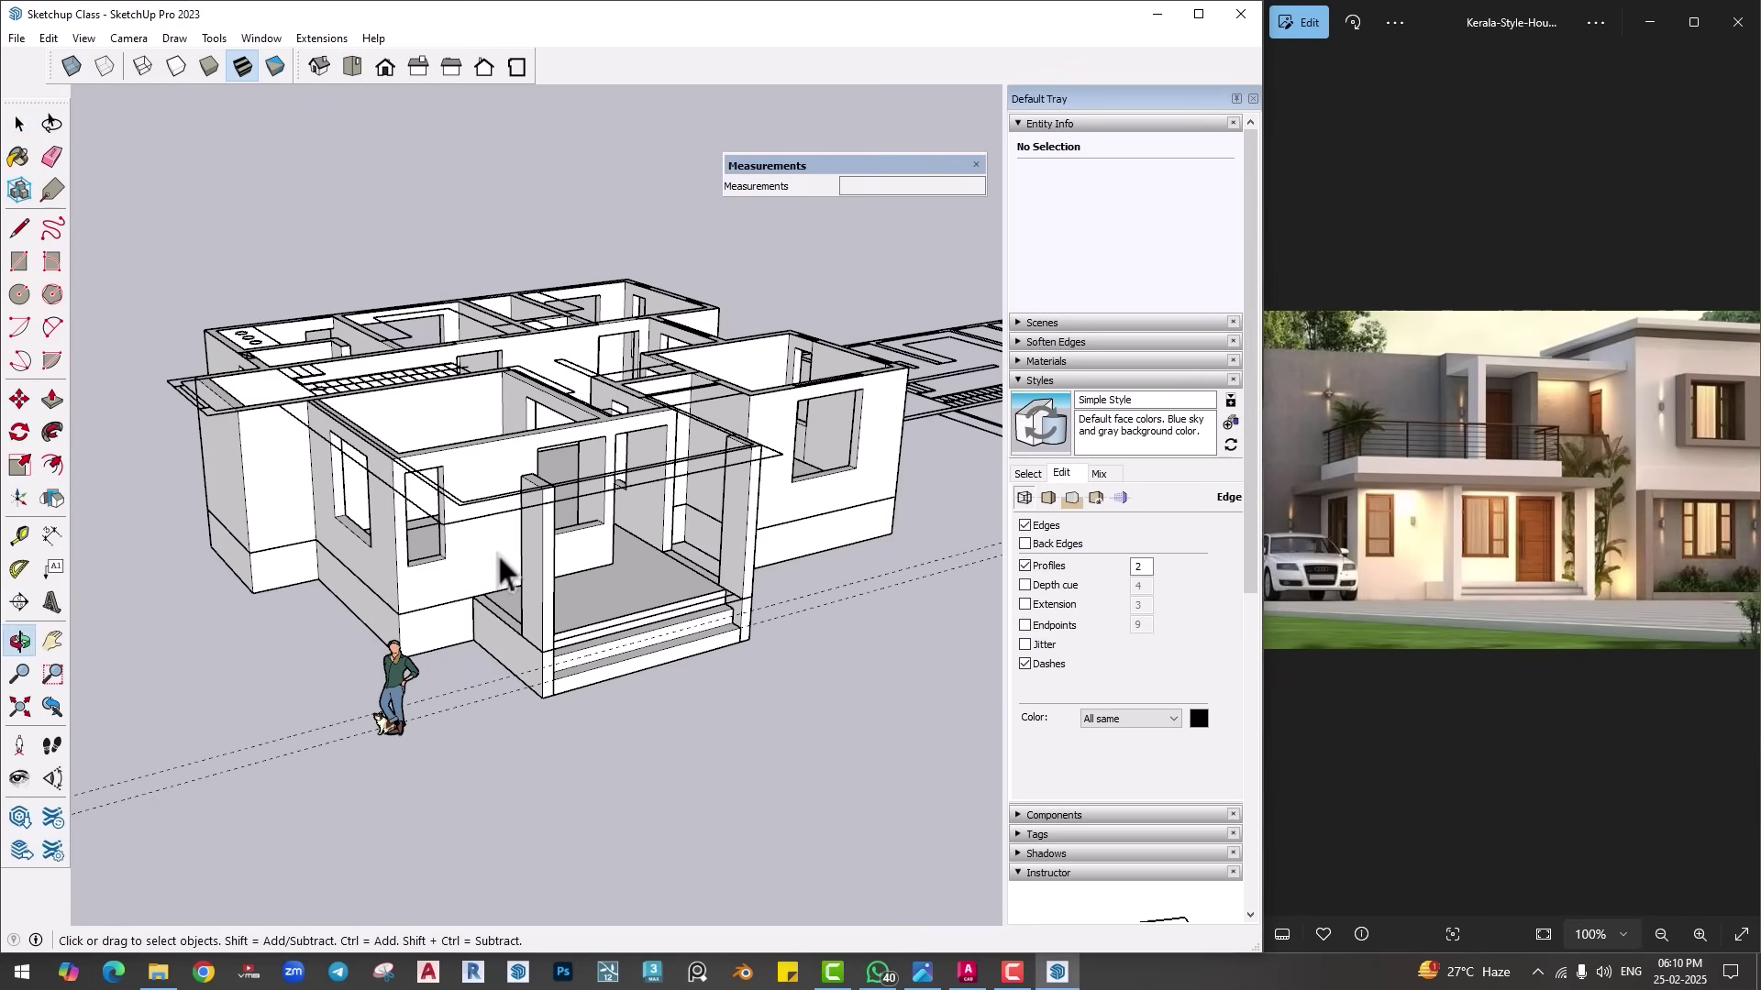
{"action": "left_click", "coordinate": [486, 578]}
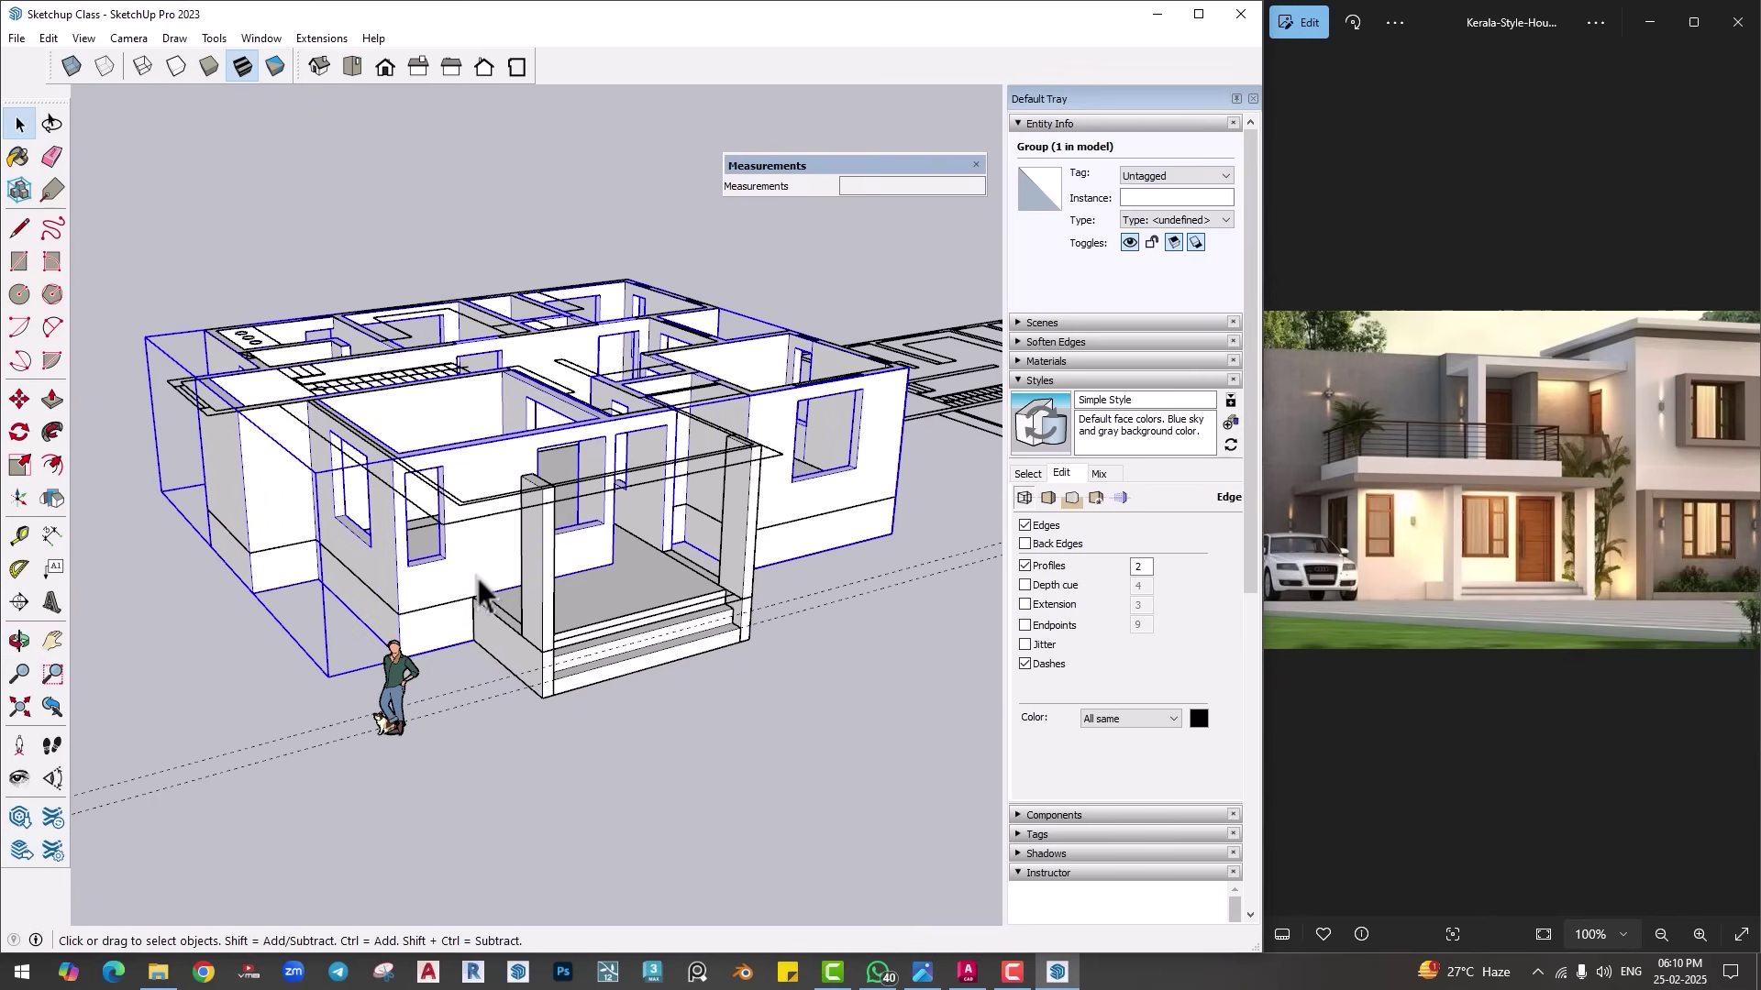
{"action": "scroll", "coordinate": [480, 582], "scroll_direction": "up", "scroll_amount": 2}
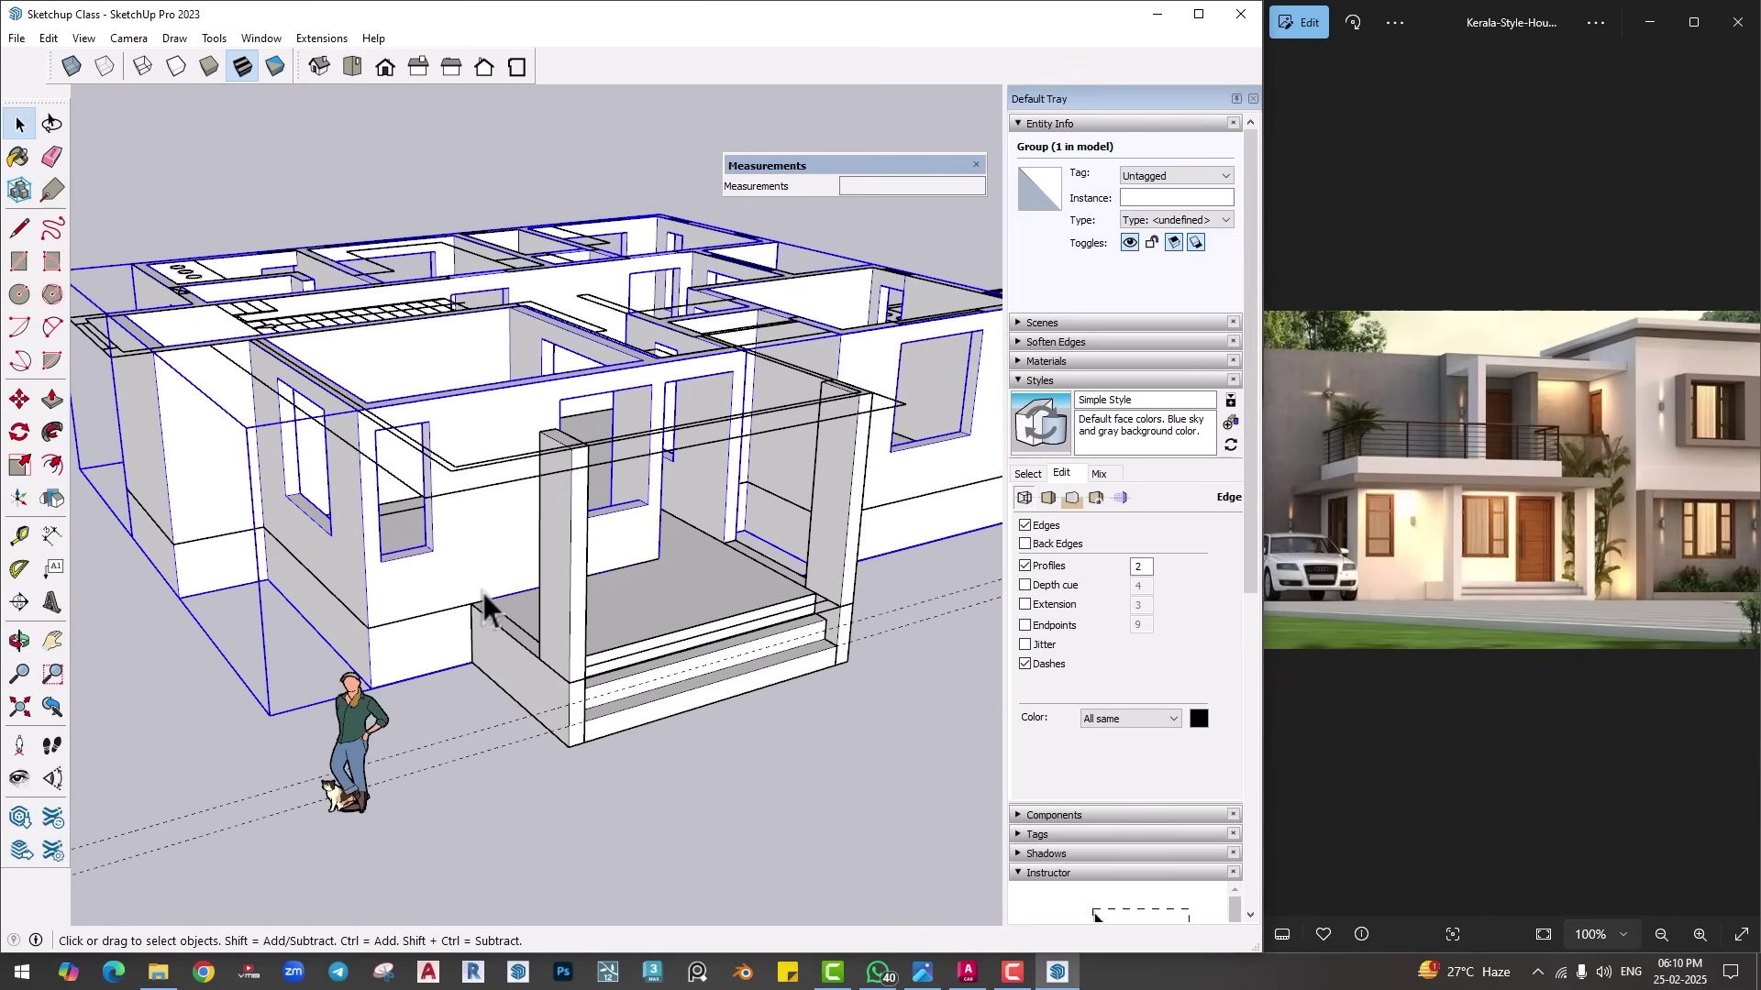
{"action": "key", "text": "m"}
{"action": "scroll", "coordinate": [487, 614], "scroll_direction": "up", "scroll_amount": 2}
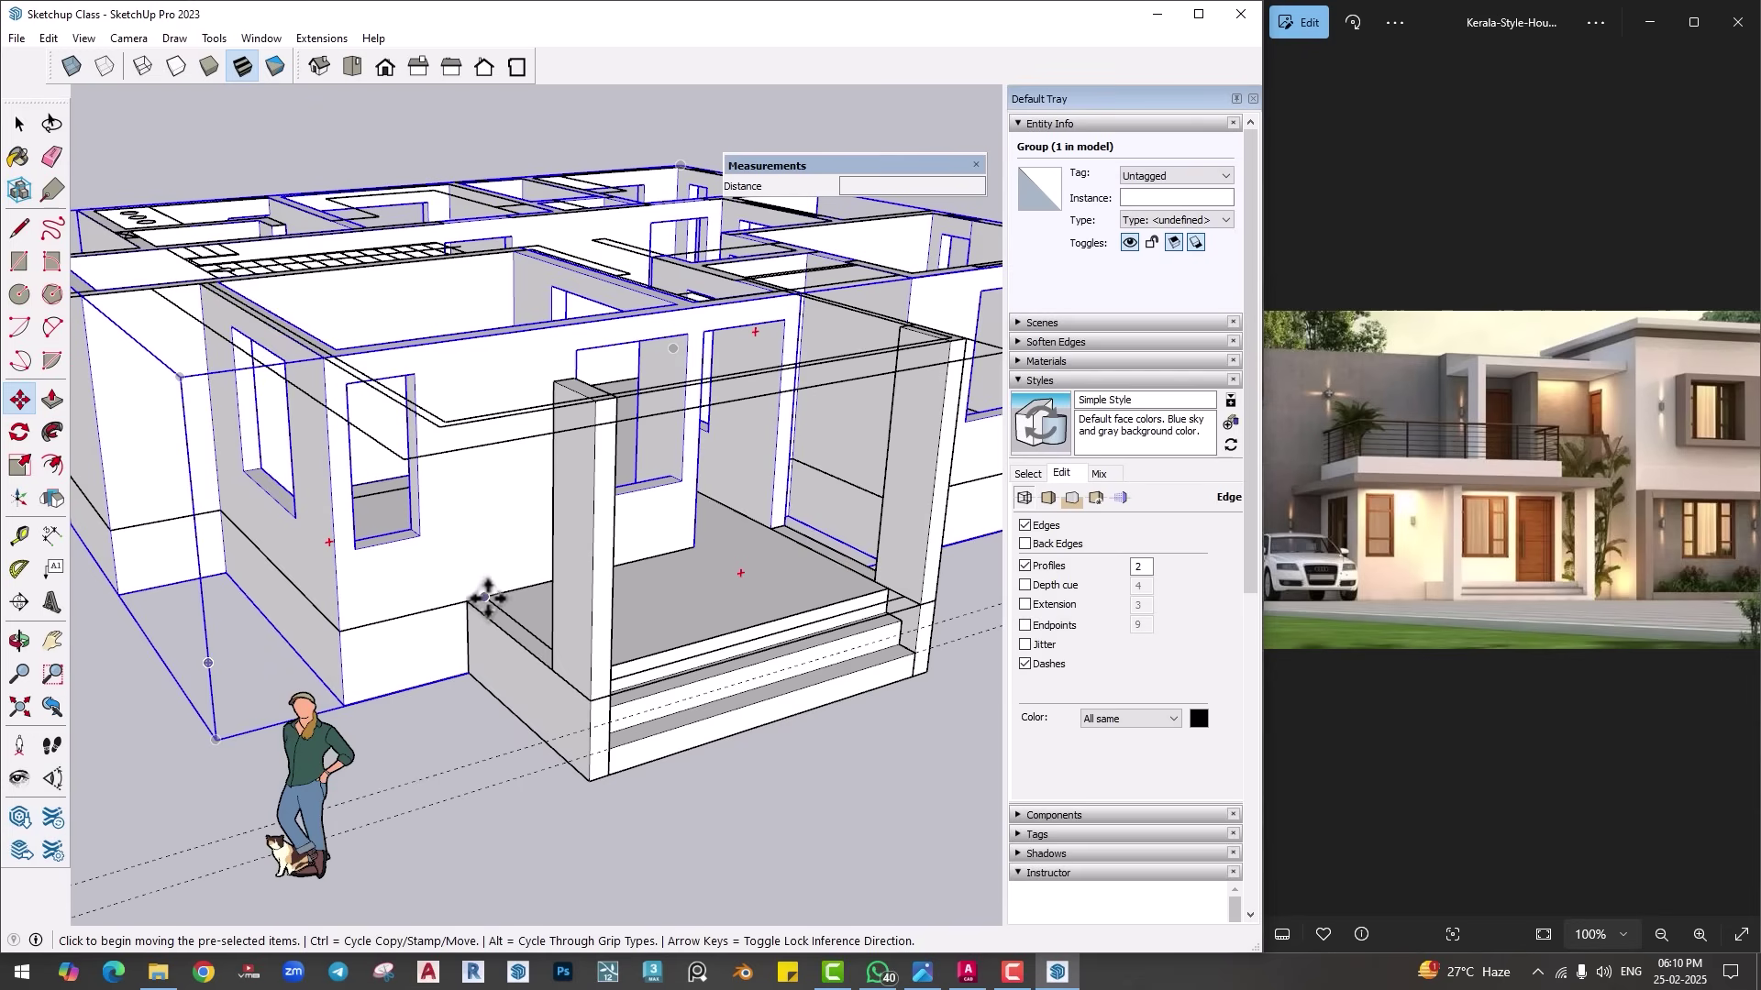
{"action": "left_click", "coordinate": [486, 598]}
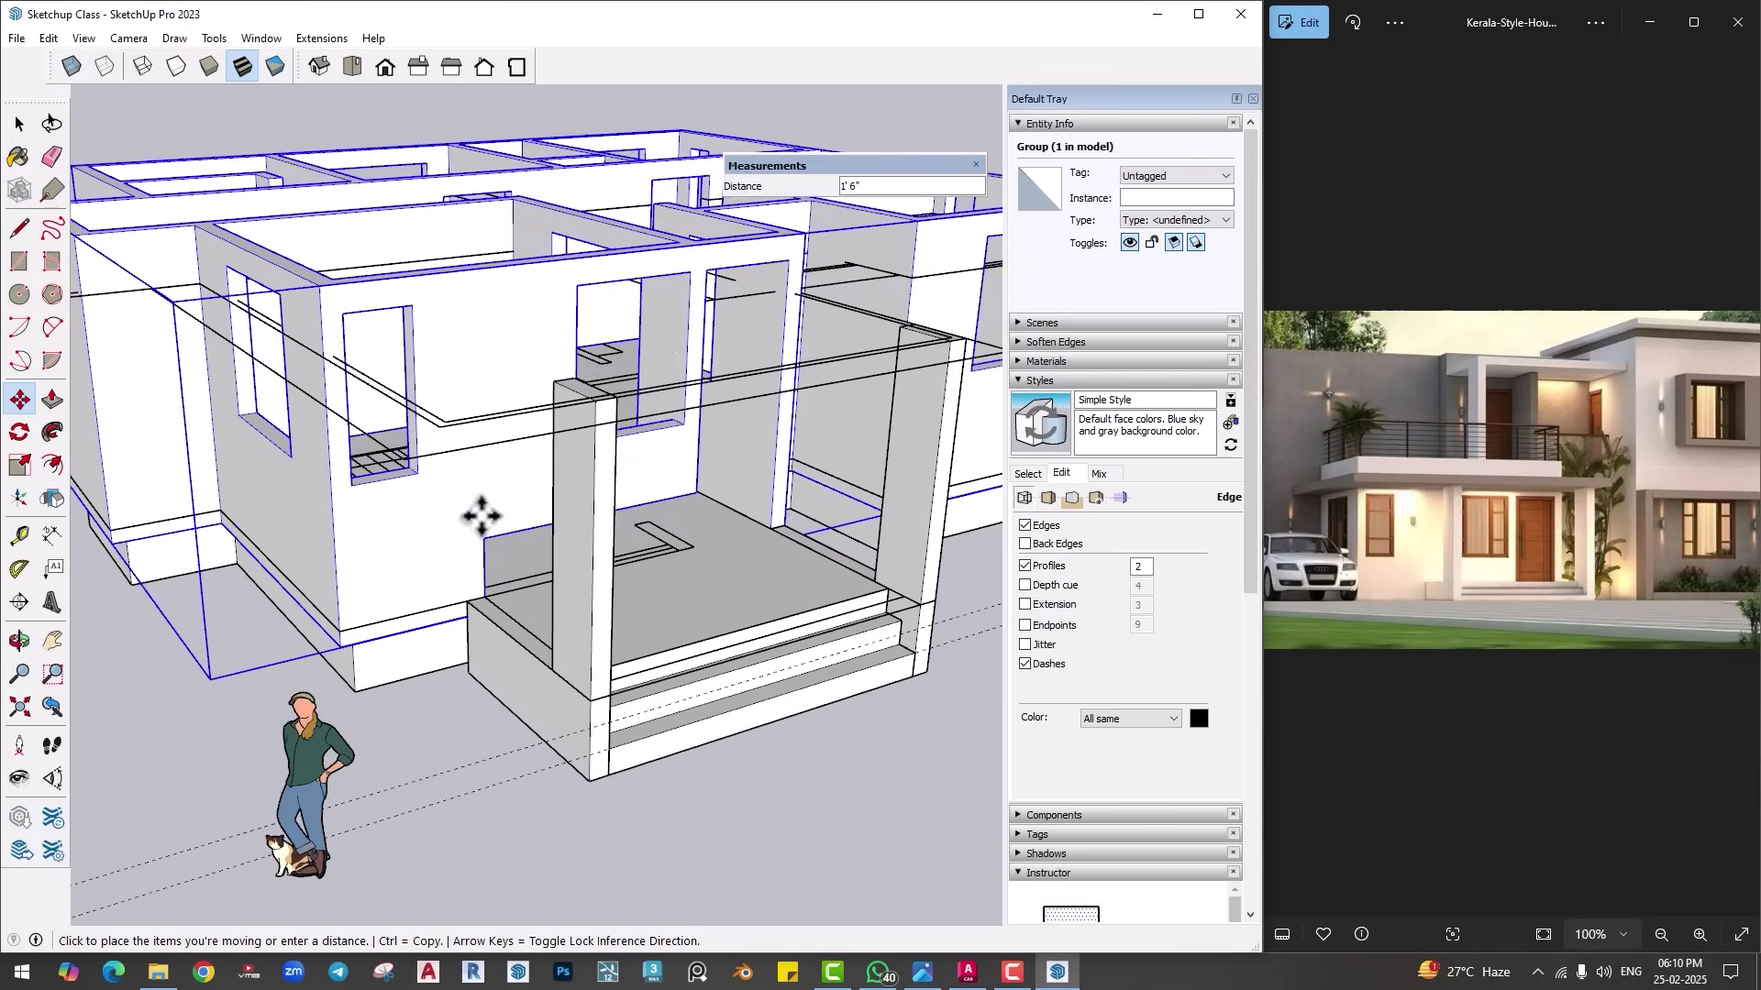
Step: Copy the ground-floor wall group 10' straight up as the first floor and open the copy for editing
{"action": "key", "text": "ctrl"}
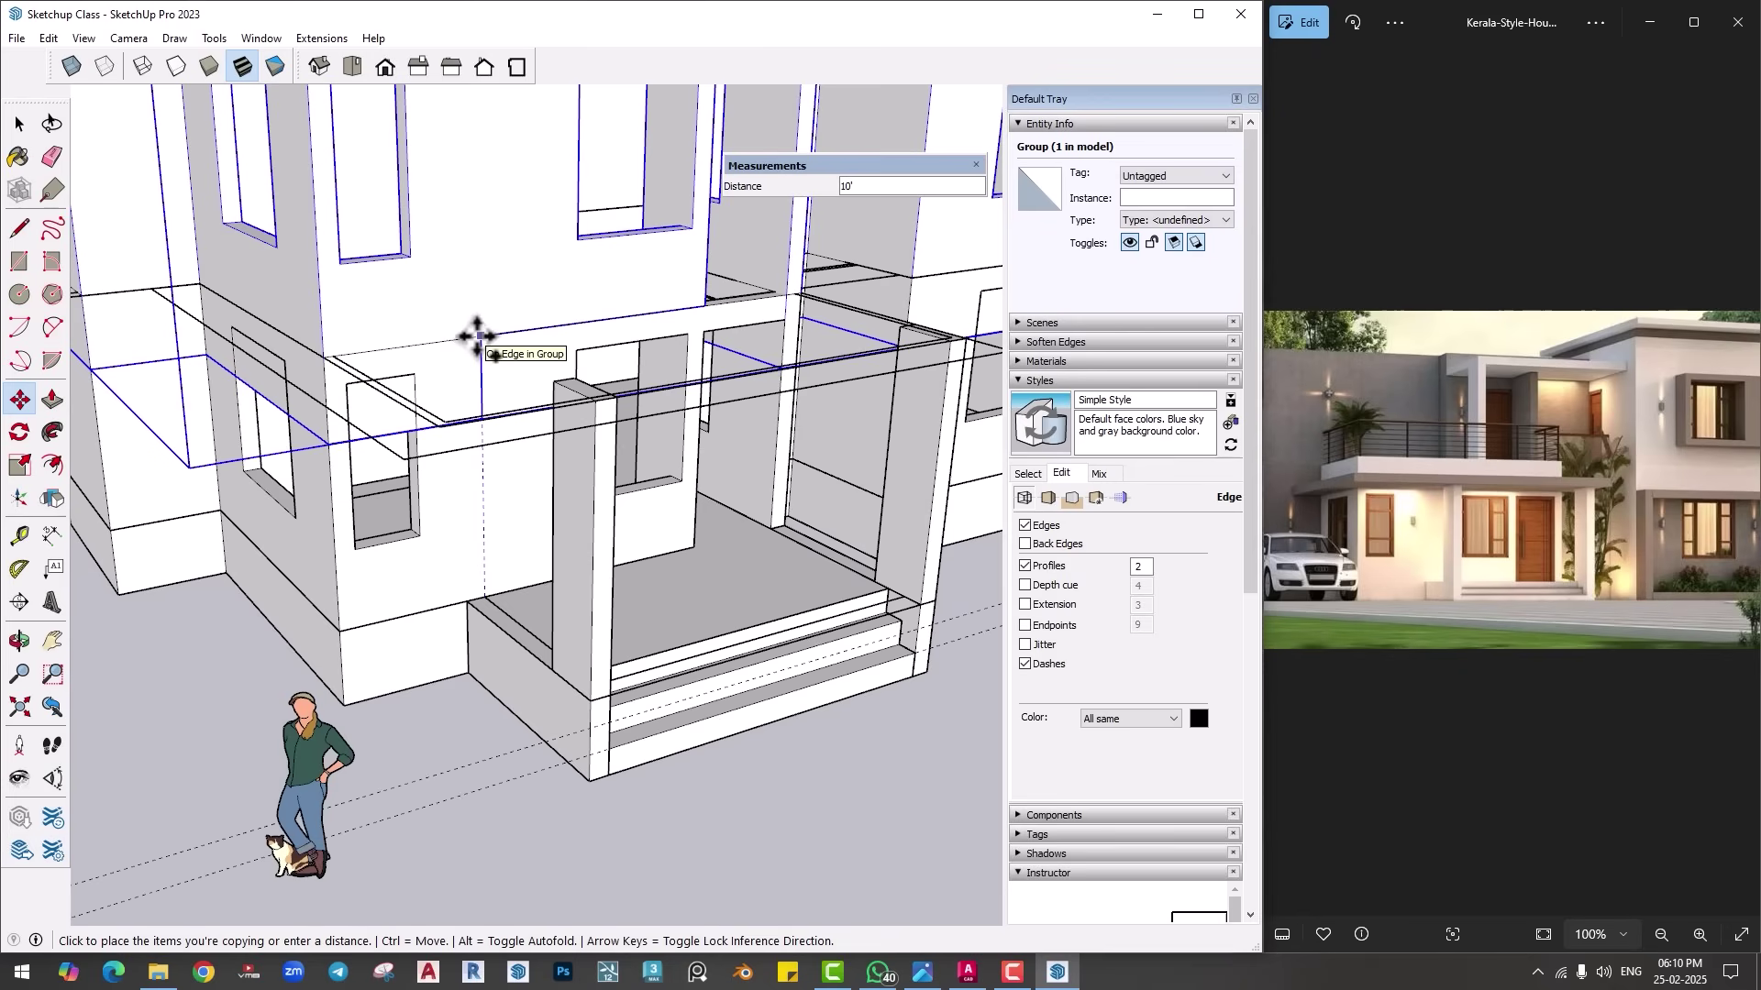
{"action": "left_click", "coordinate": [477, 337]}
{"action": "key", "text": "space"}
{"action": "double_click", "coordinate": [501, 308]}
{"action": "key", "text": "Escape"}
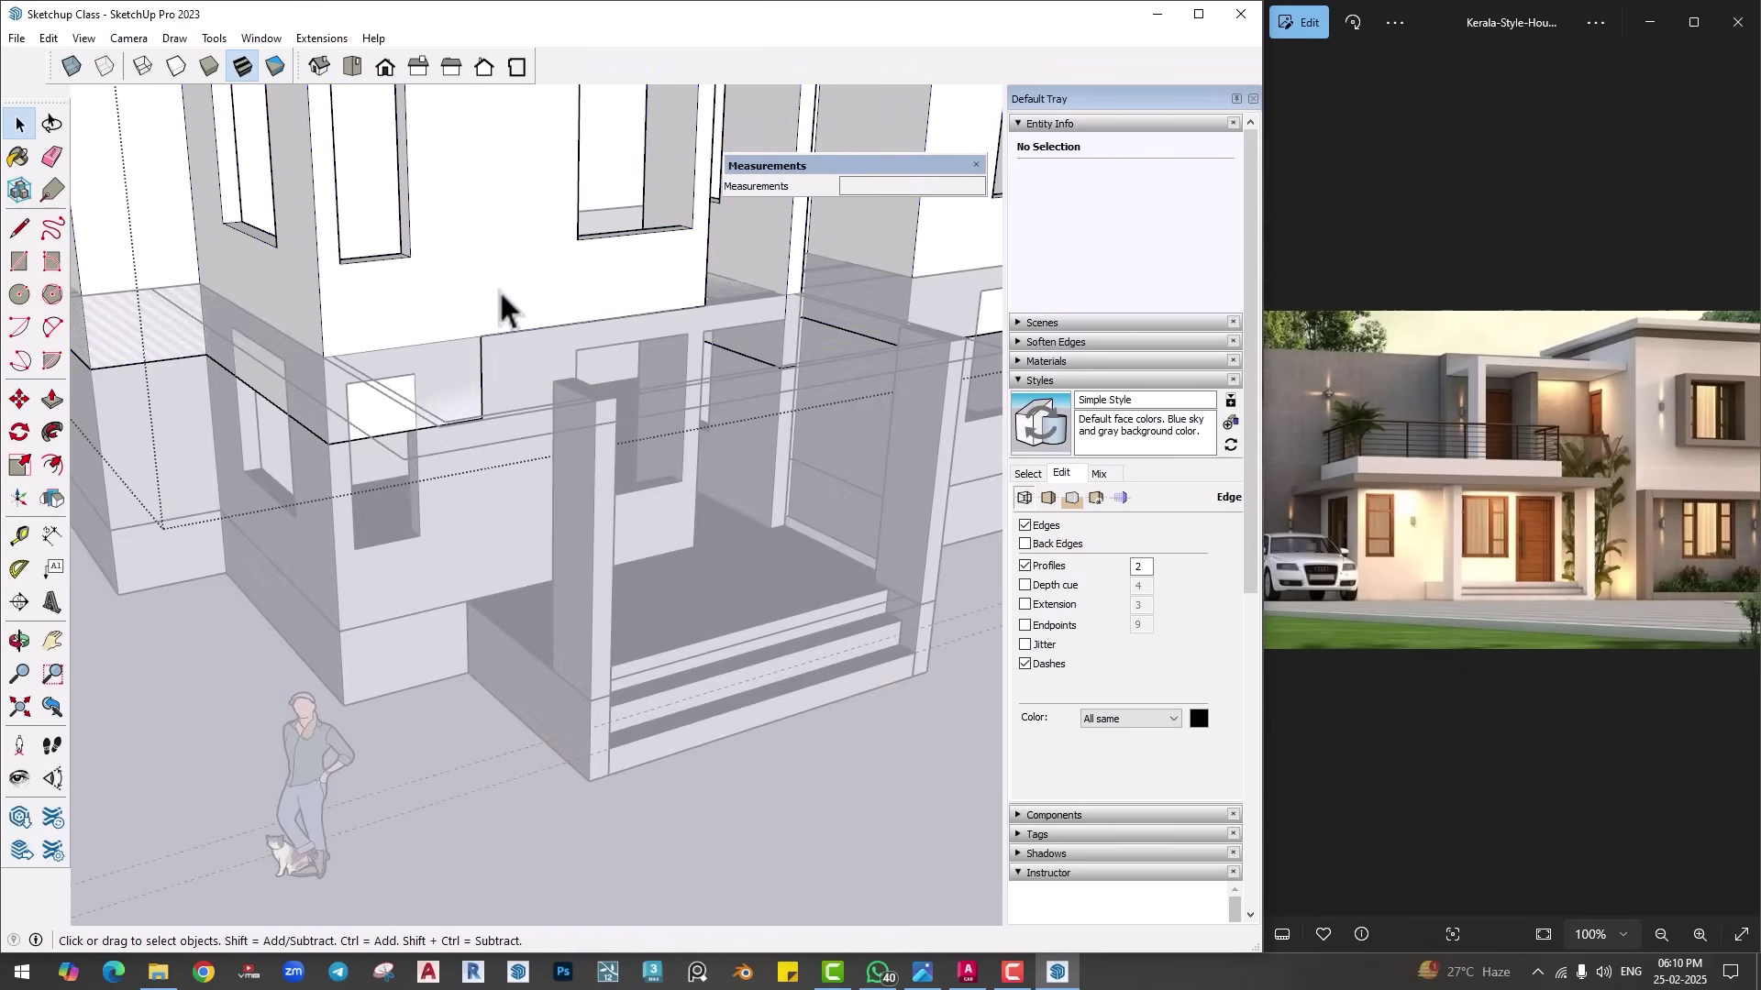
Step: Try hiding the upper-floor wall group and undo the hide
{"action": "scroll", "coordinate": [499, 303], "scroll_direction": "down", "scroll_amount": 3}
{"action": "middle_click_drag", "start_coordinate": [499, 302], "coordinate": [504, 562]}
{"action": "scroll", "coordinate": [500, 471], "scroll_direction": "up", "scroll_amount": 3}
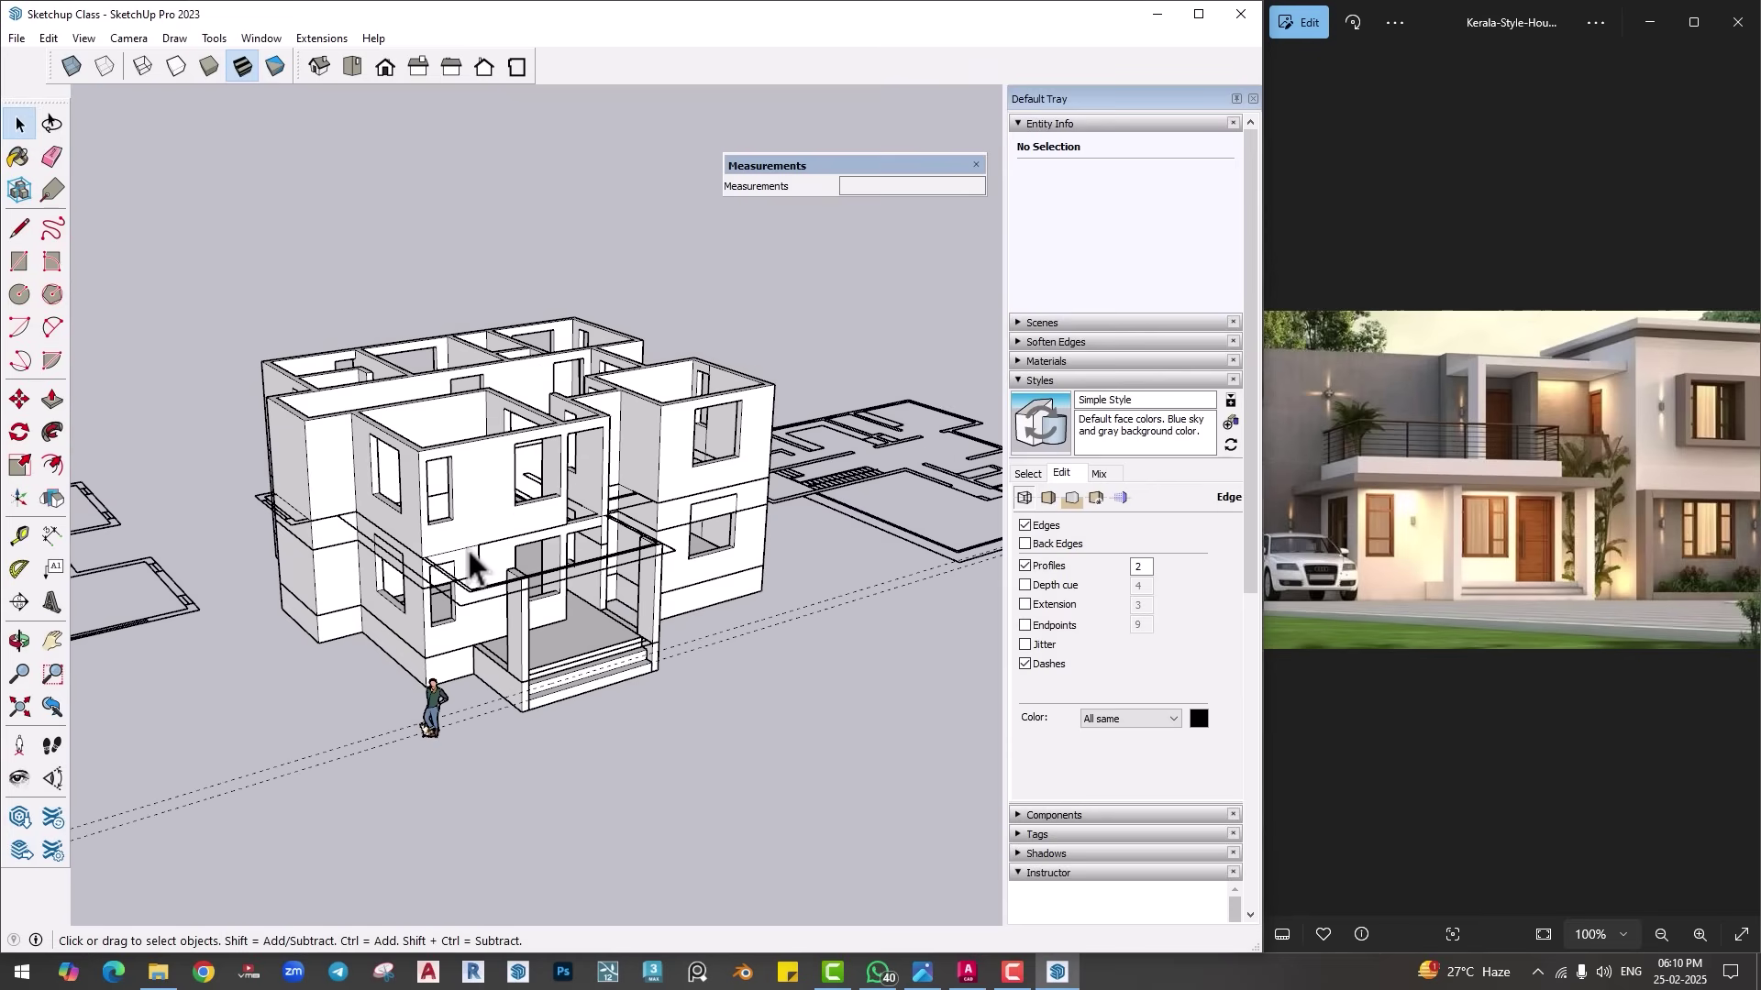
{"action": "middle_click_drag", "start_coordinate": [459, 542], "coordinate": [500, 491]}
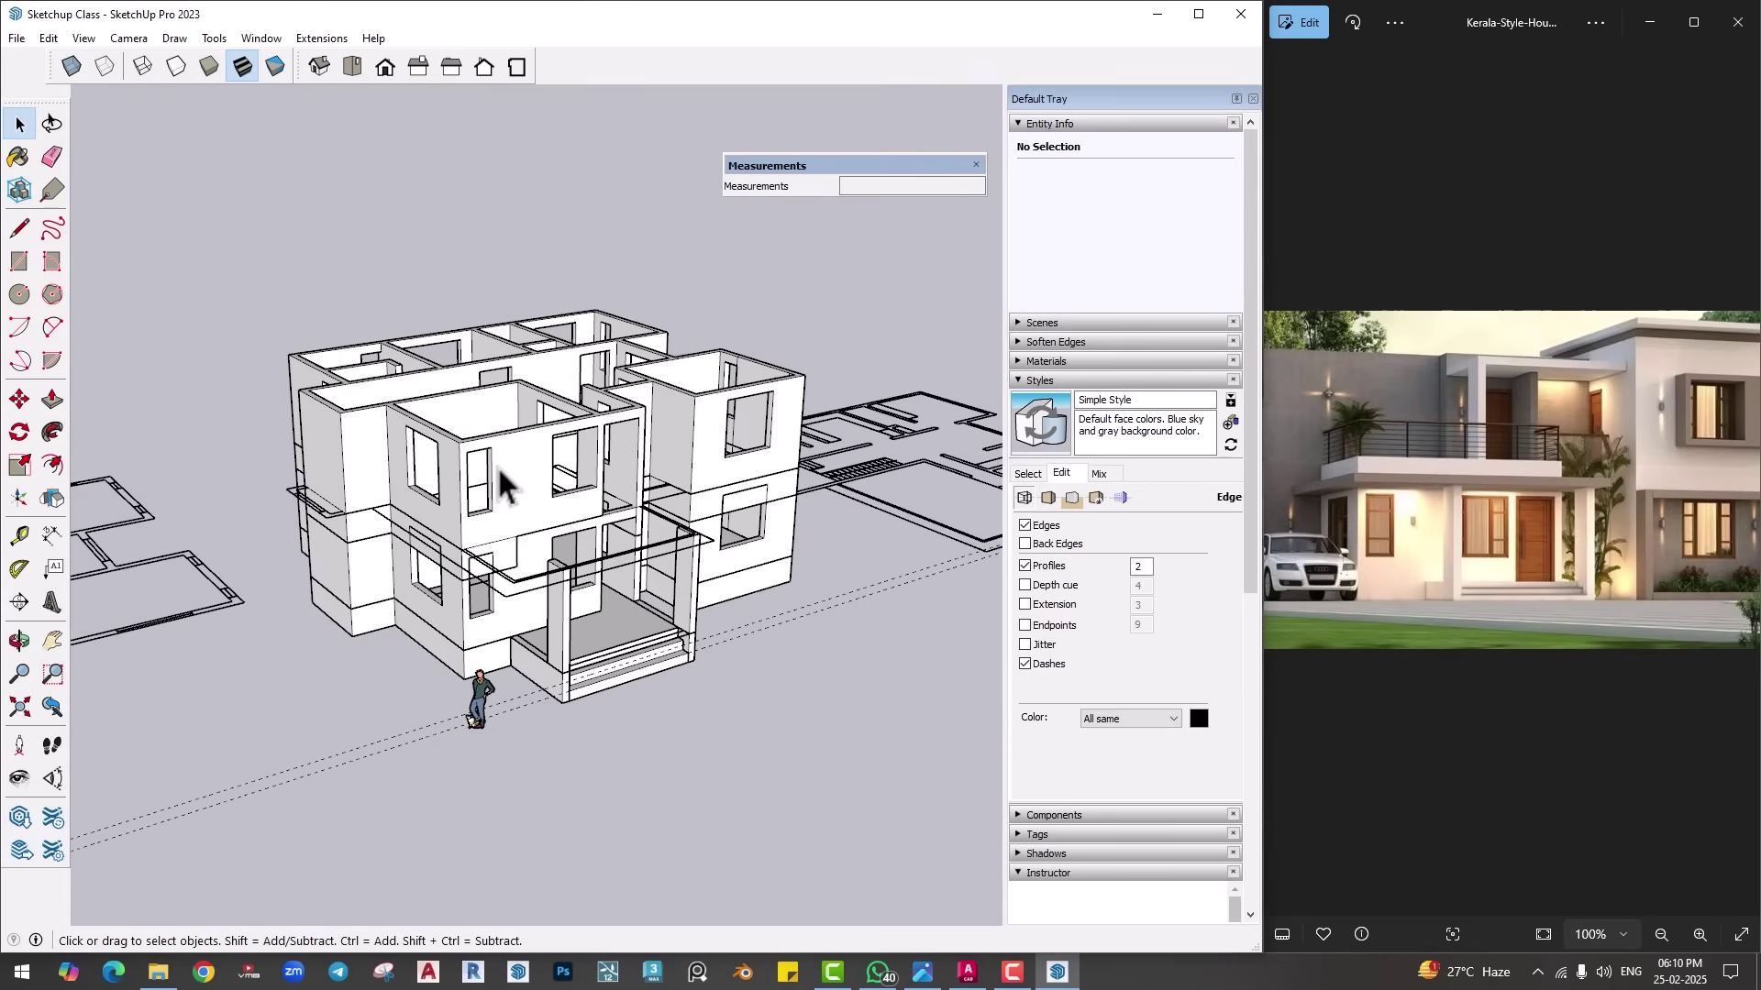
{"action": "left_click", "coordinate": [513, 450]}
{"action": "right_click", "coordinate": [514, 449]}
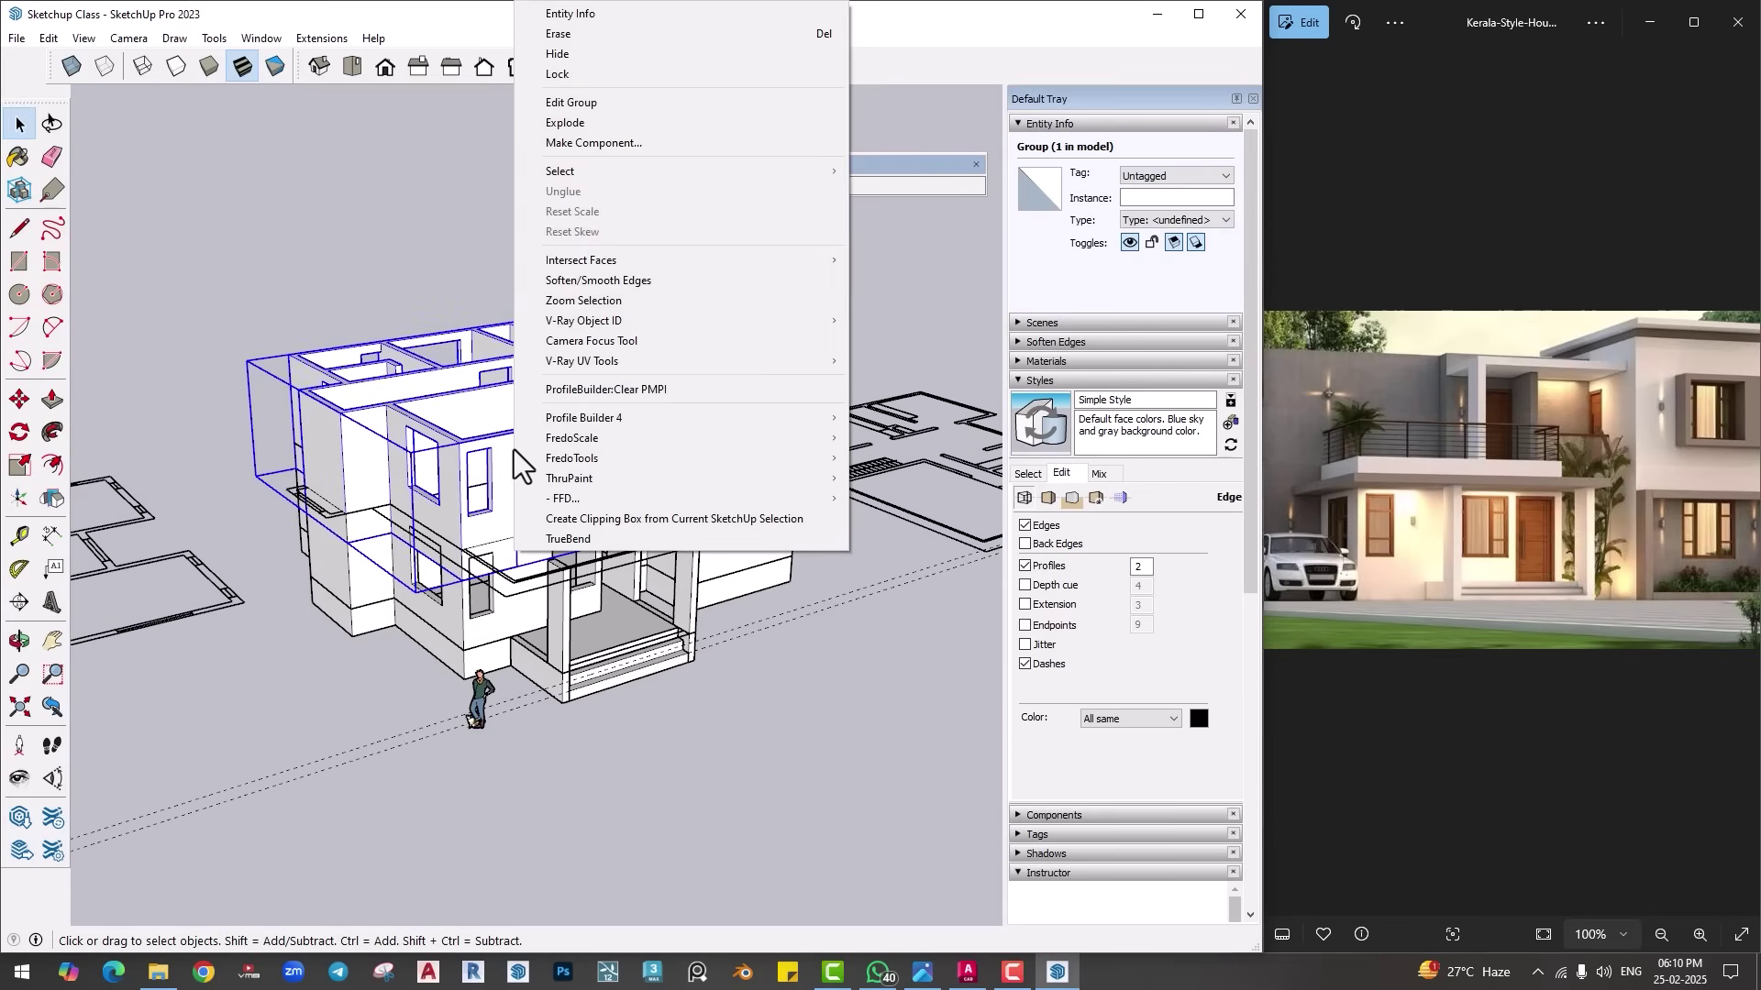
{"action": "left_click", "coordinate": [568, 55]}
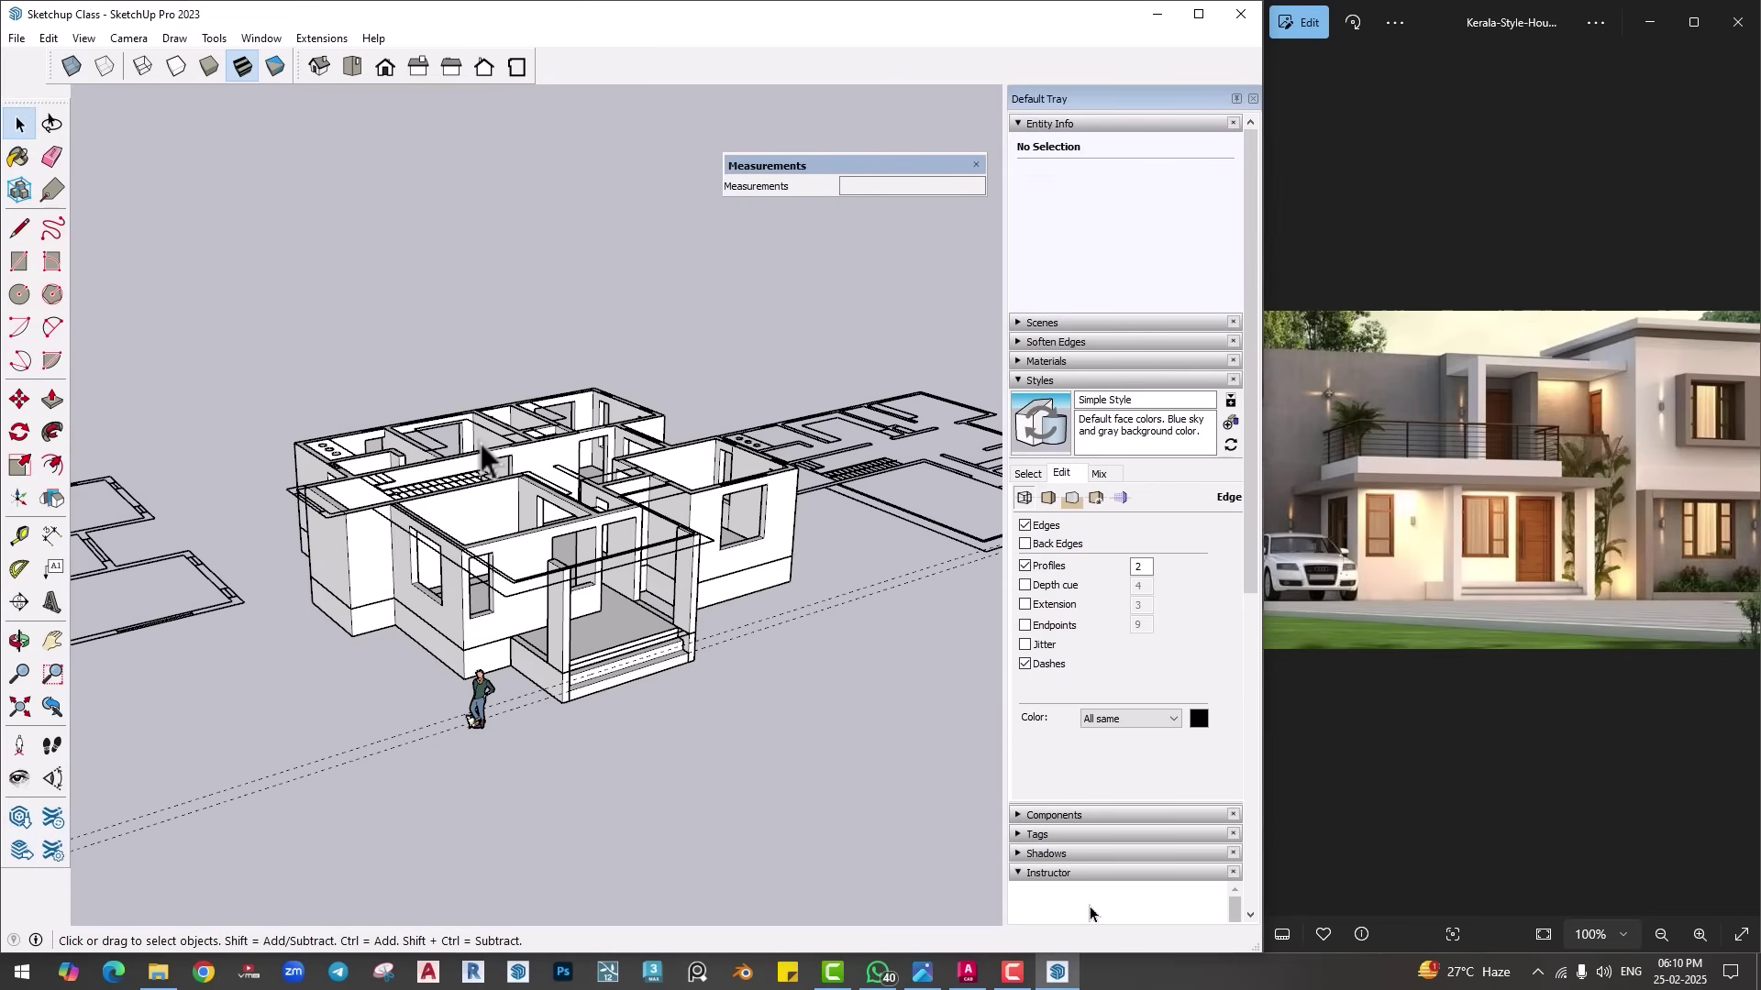
{"action": "key", "text": "ctrl+z"}
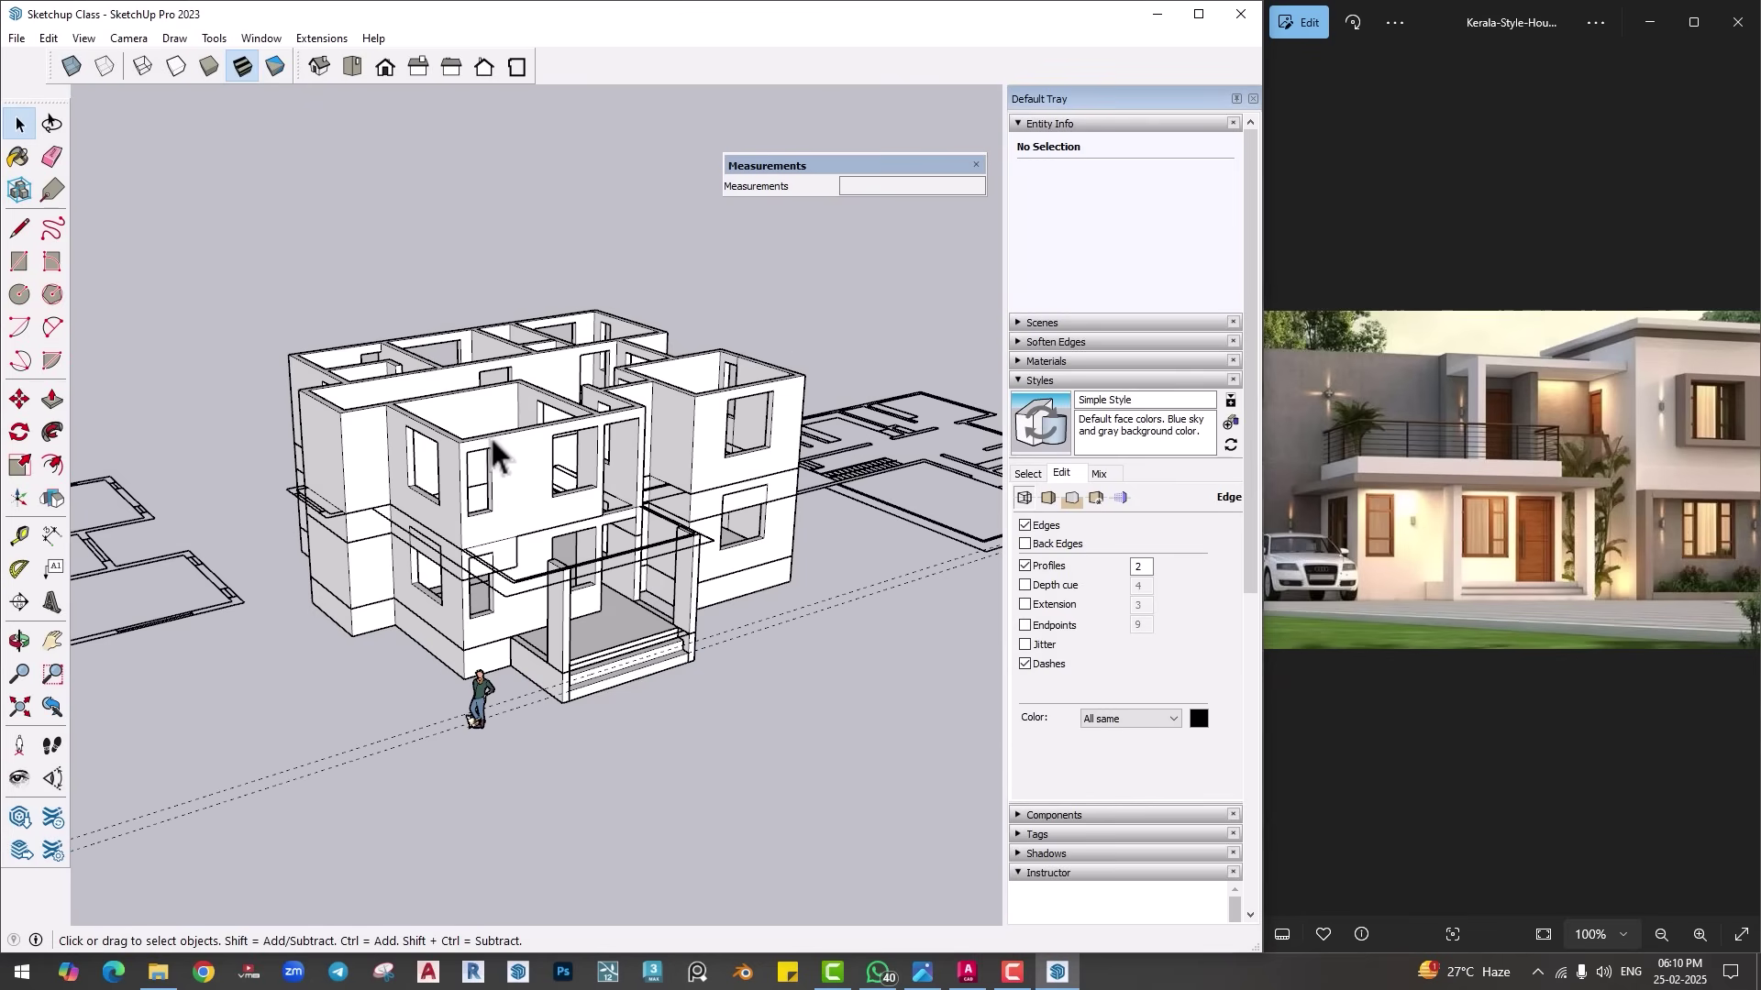
Step: Try hiding everything except the upper-floor wall group by inverting its selection, and undo the hide
{"action": "middle_click_drag", "start_coordinate": [489, 435], "coordinate": [679, 417]}
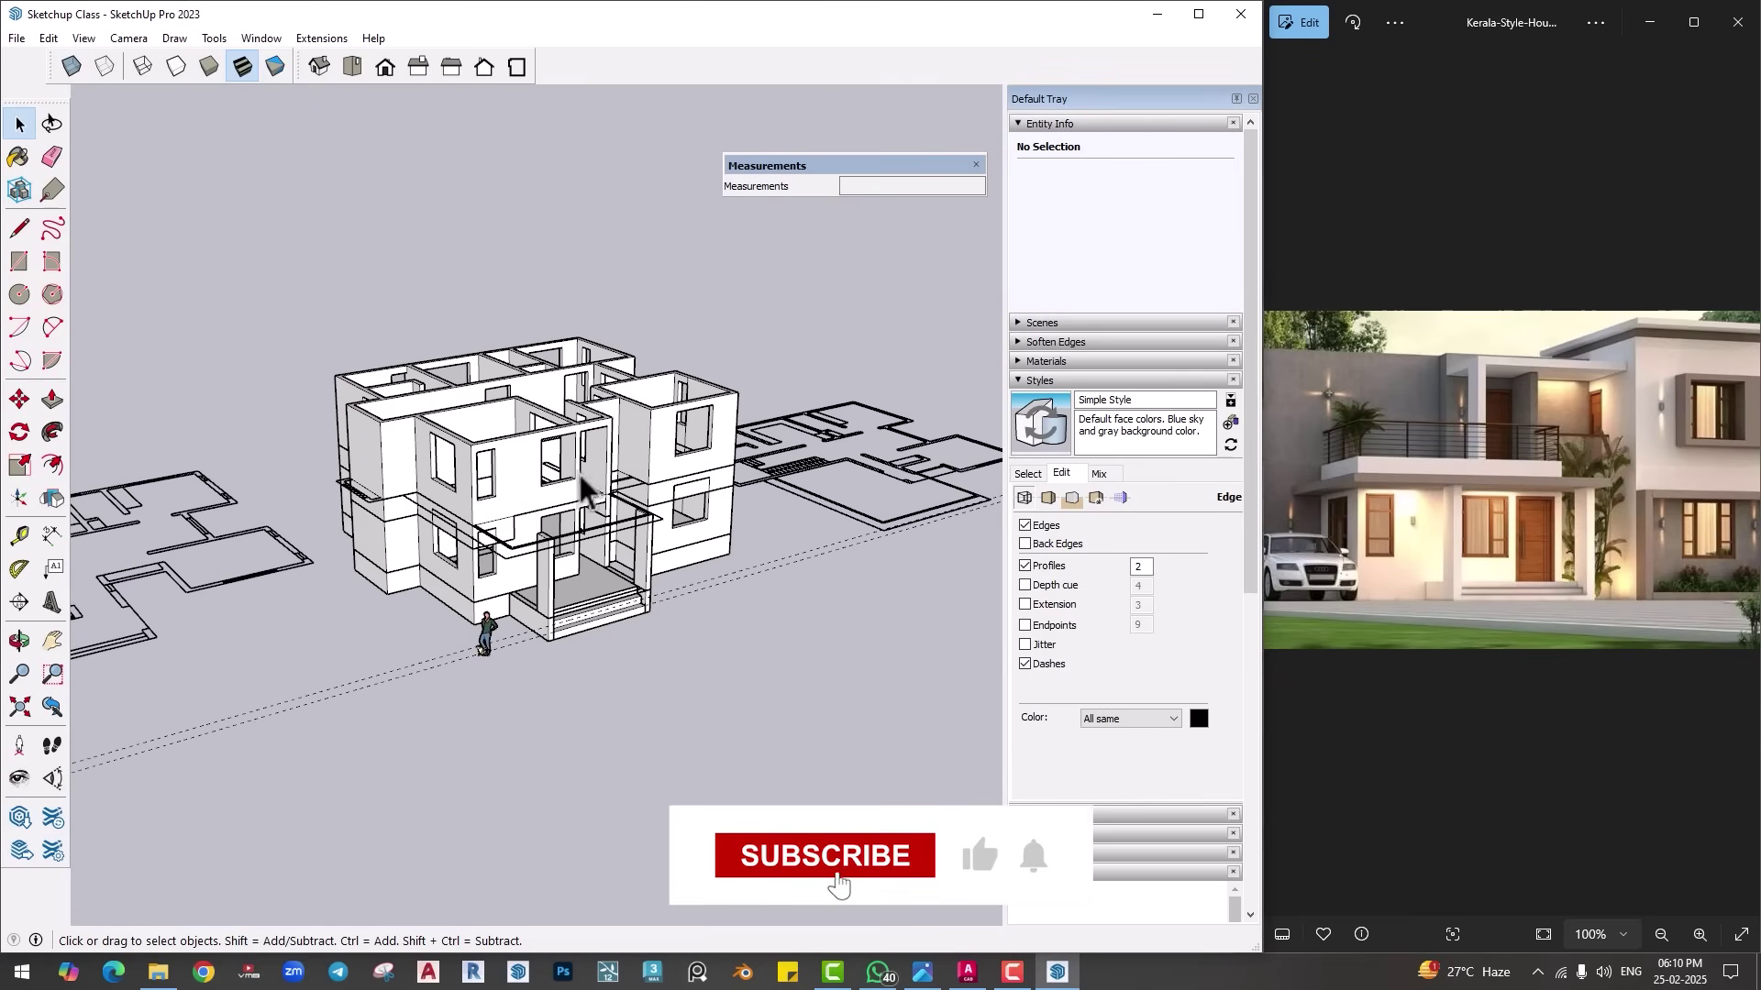
{"action": "left_click", "coordinate": [520, 463]}
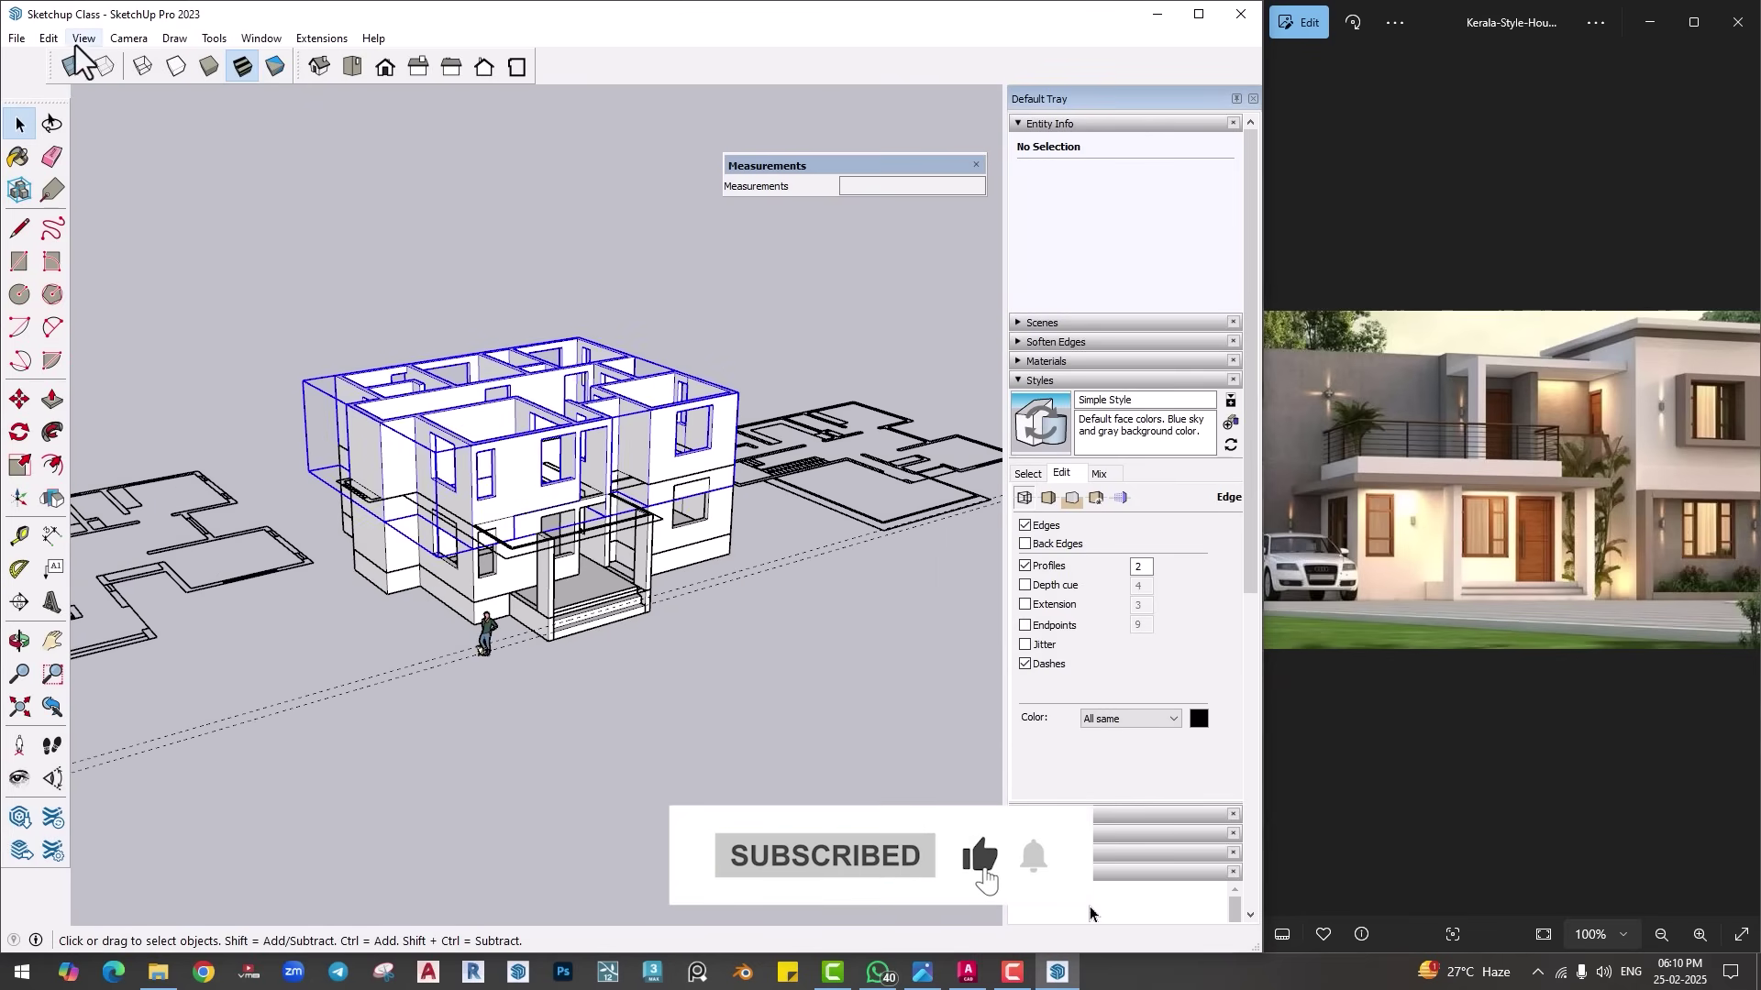
{"action": "left_click", "coordinate": [48, 38]}
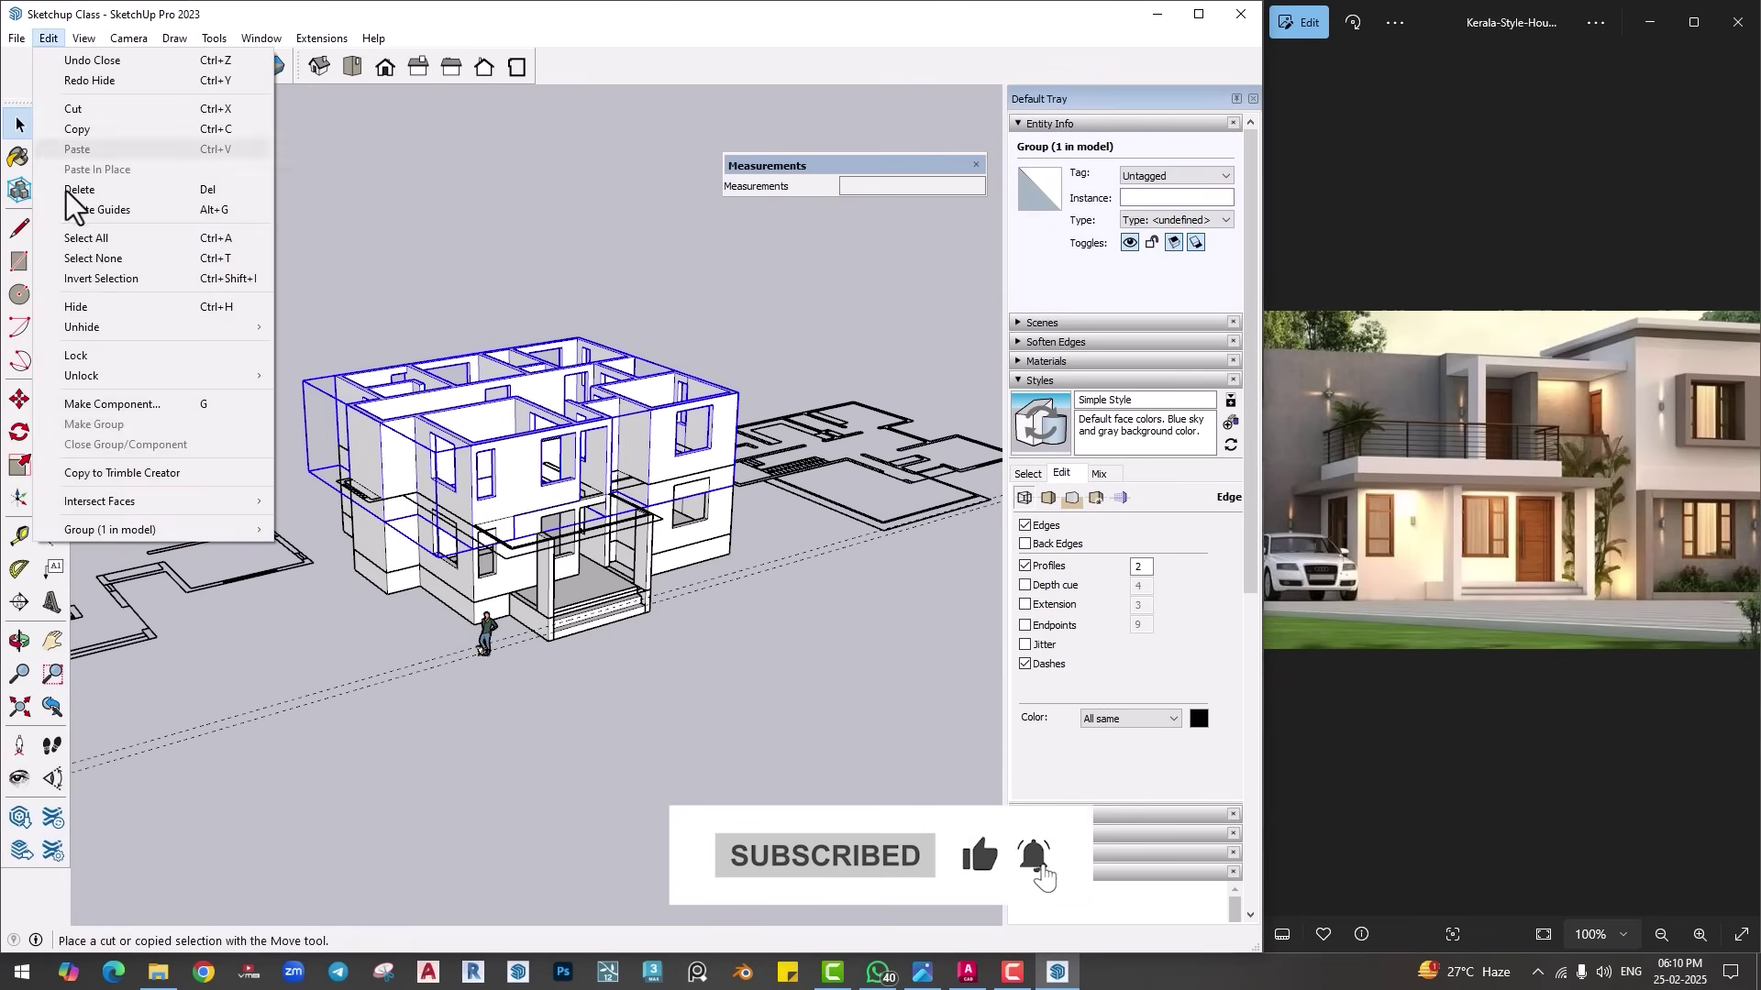
{"action": "left_click", "coordinate": [91, 273]}
{"action": "right_click", "coordinate": [786, 481]}
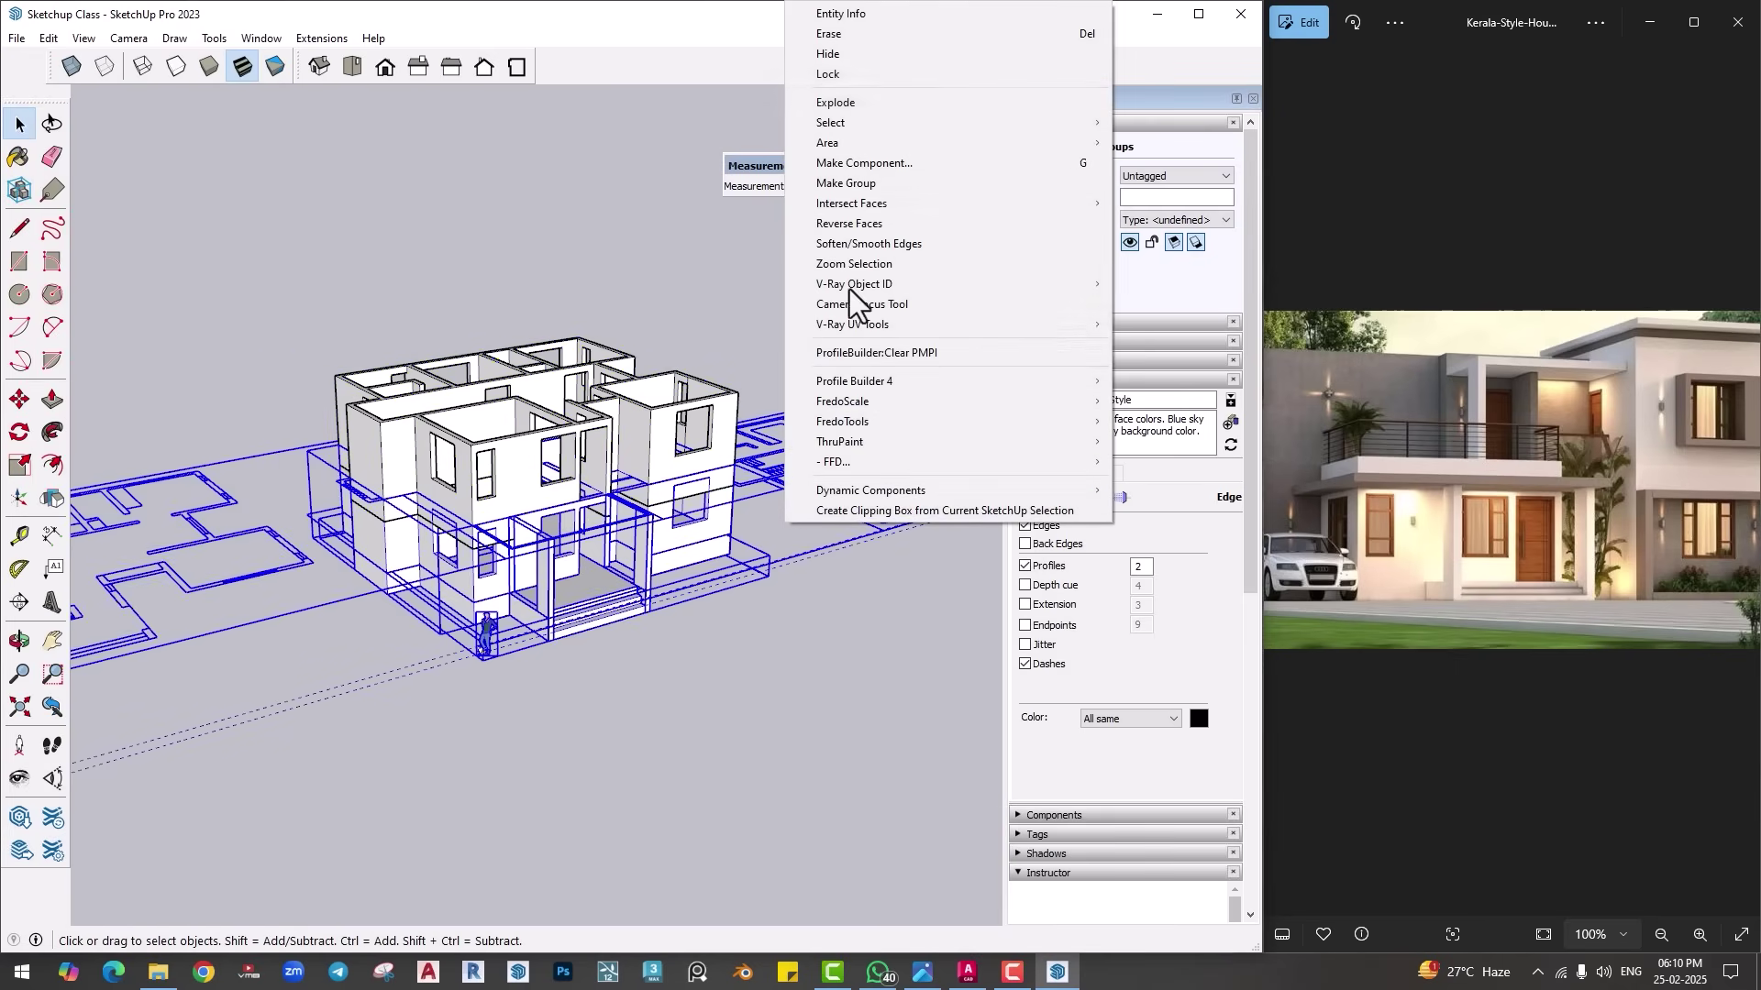
{"action": "left_click", "coordinate": [829, 67]}
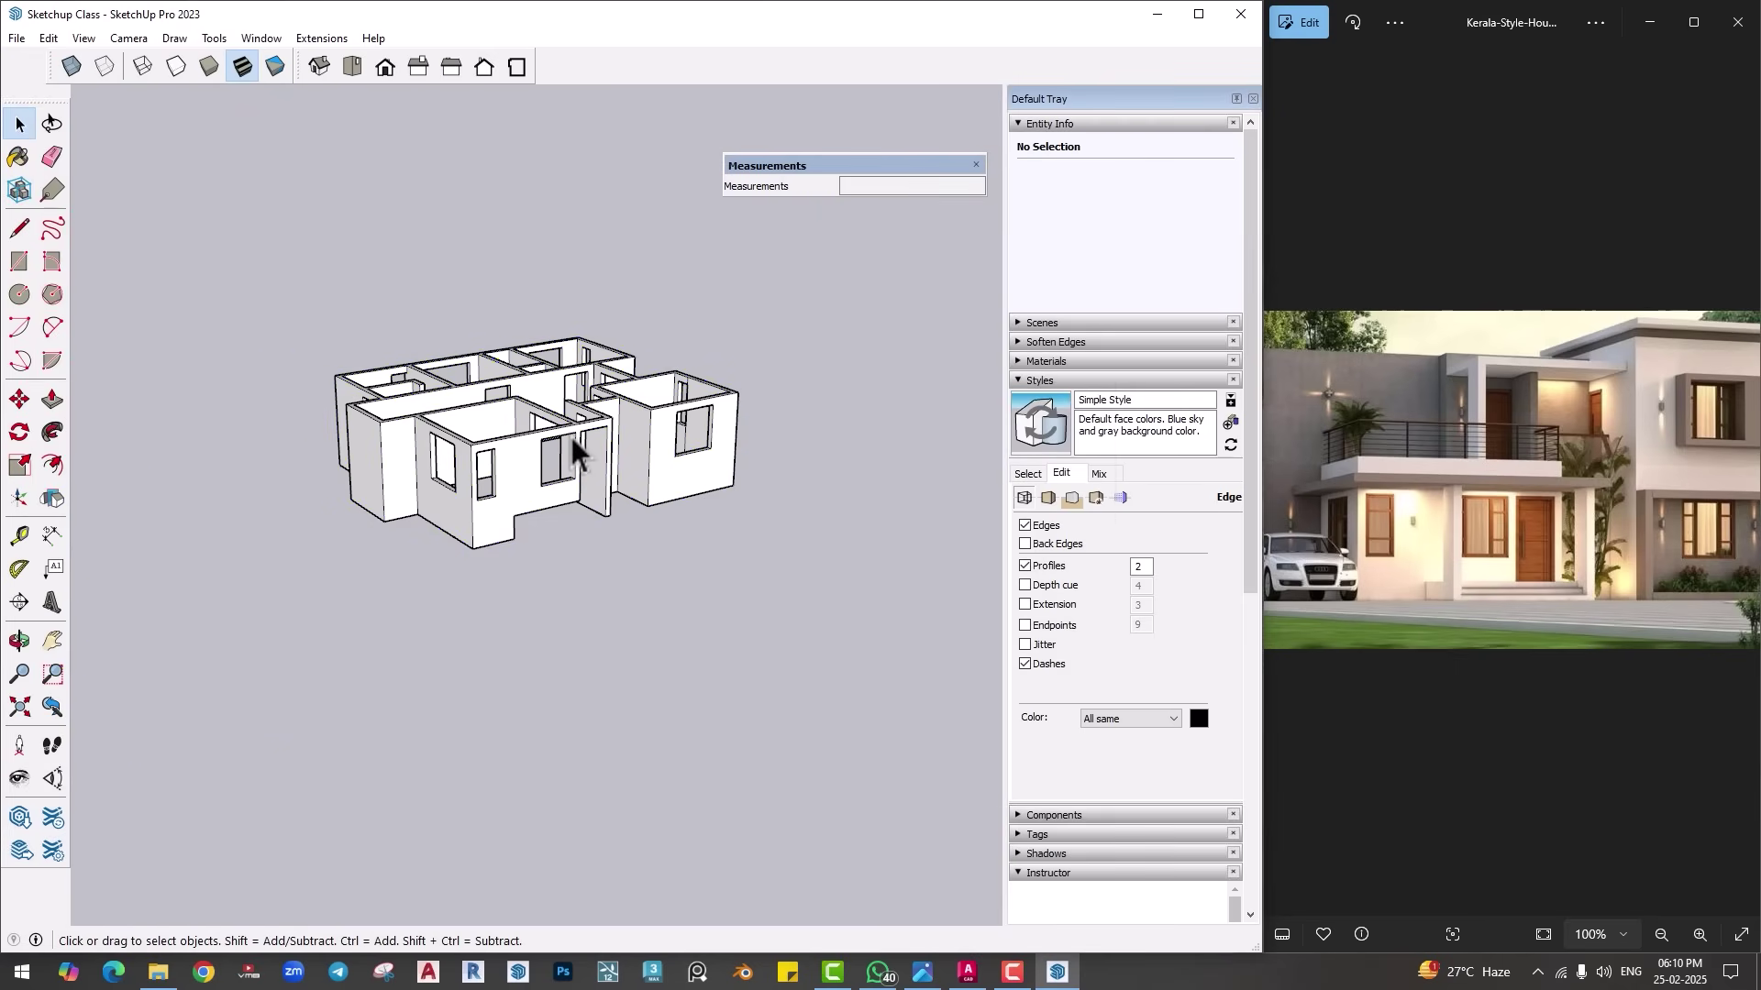
{"action": "key", "text": "ctrl+z"}
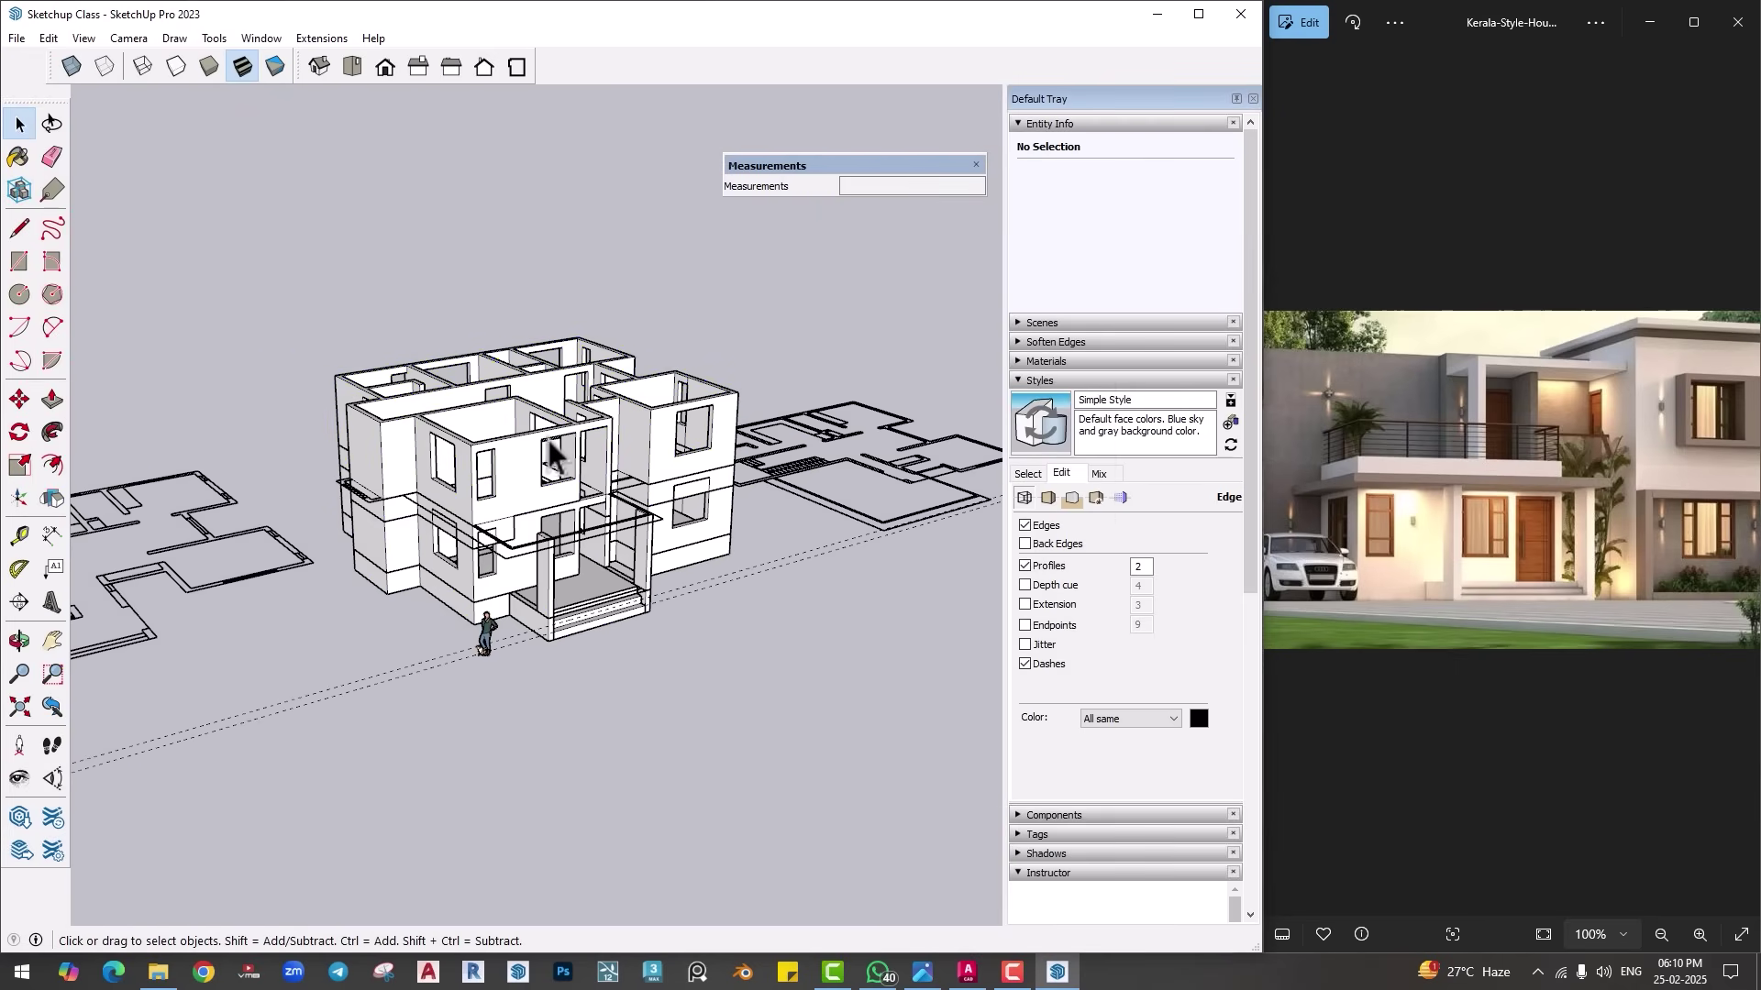
Step: Open the keyboard shortcut preferences, filter the functions by "line" and select the shortcut L assigned to Draw/Lines/Line
{"action": "left_click", "coordinate": [260, 39]}
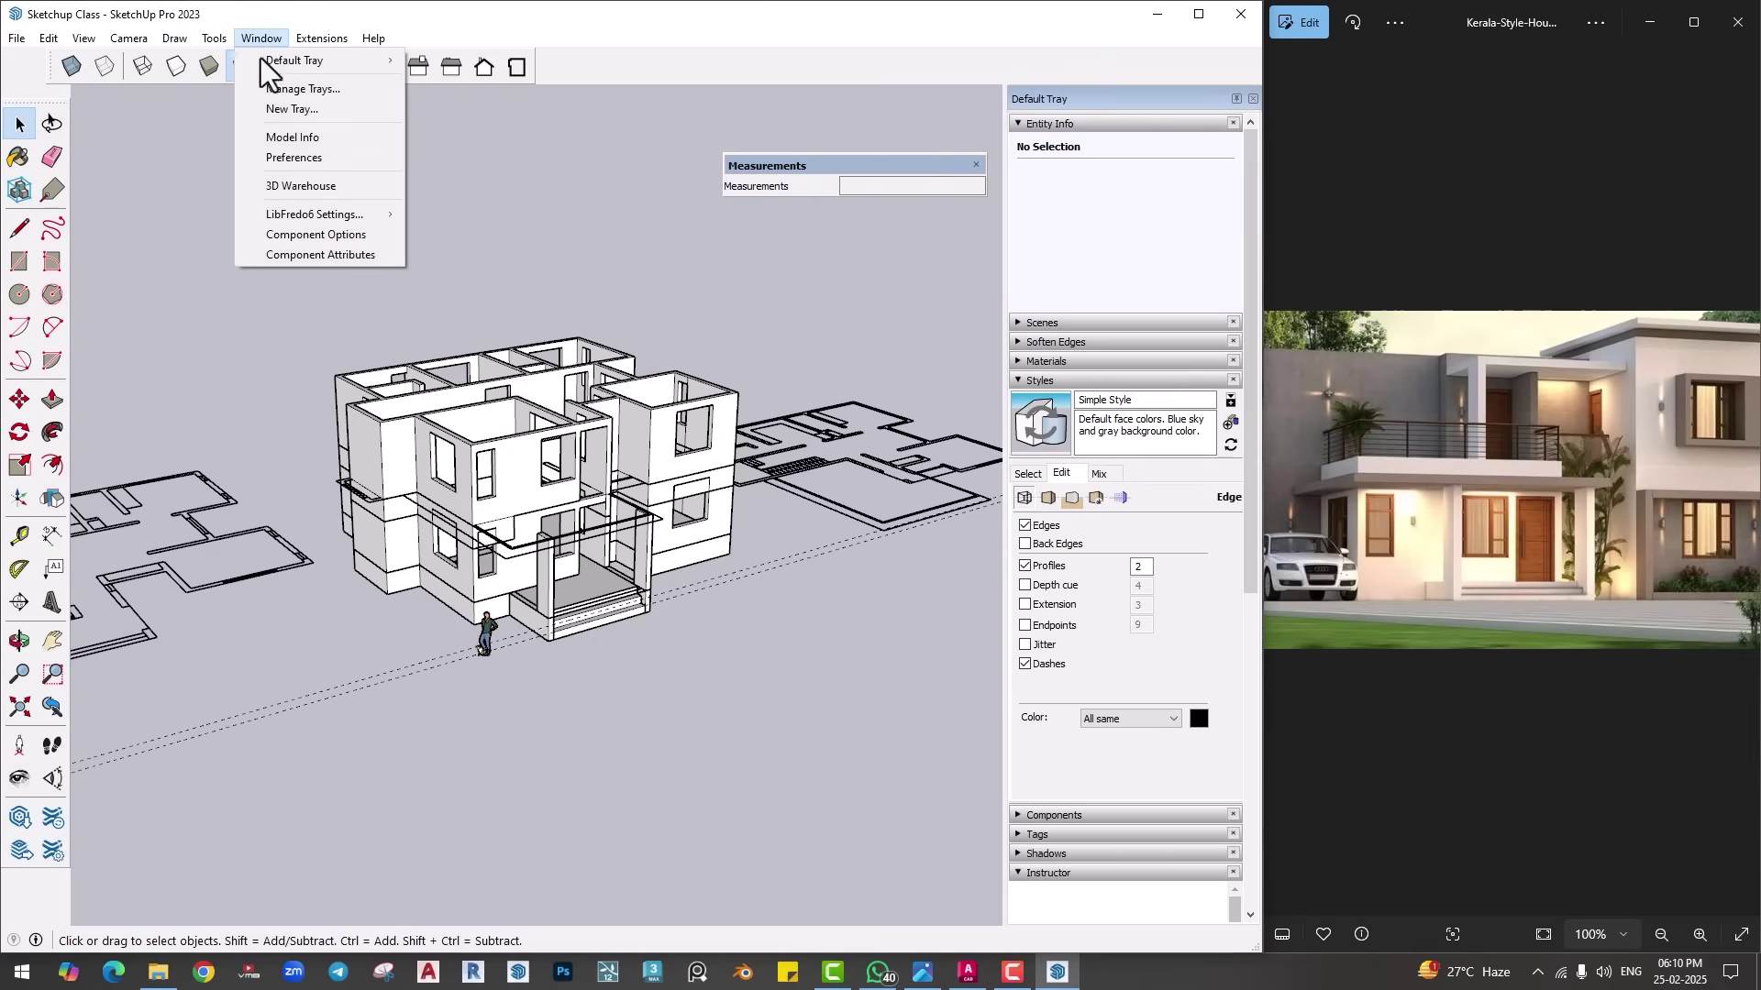
{"action": "left_click", "coordinate": [286, 160]}
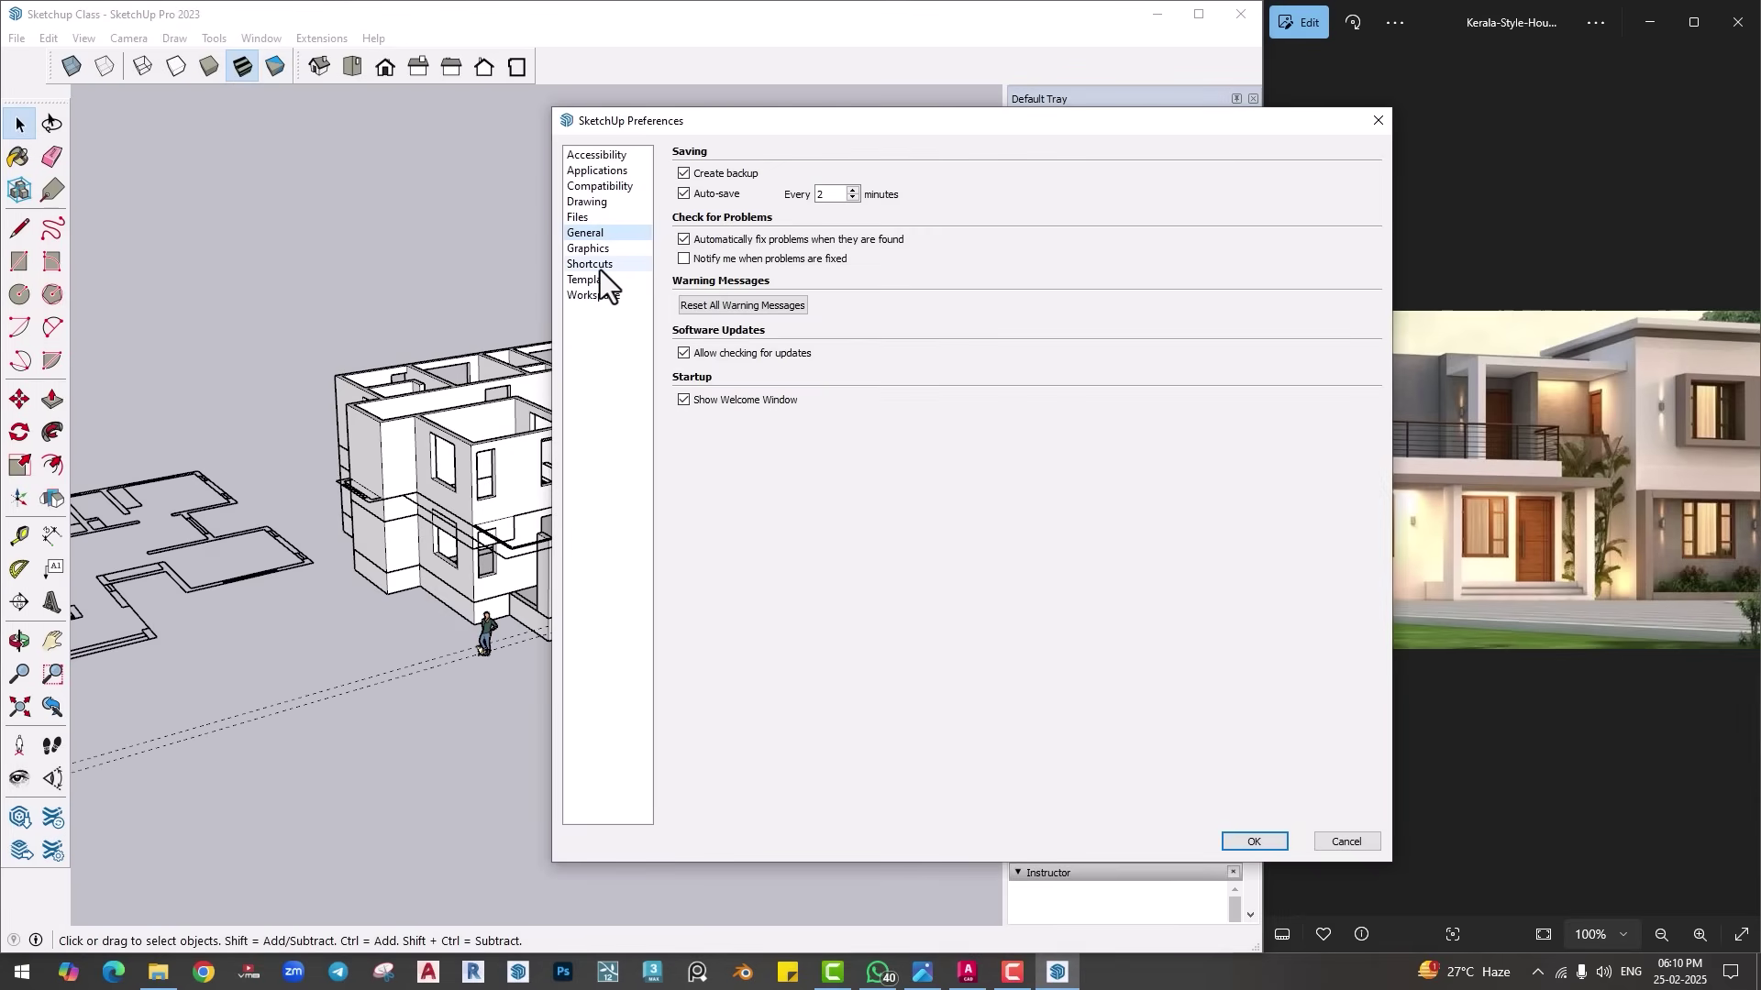
{"action": "left_click", "coordinate": [596, 264]}
{"action": "left_click_drag", "start_coordinate": [752, 118], "coordinate": [576, 113]}
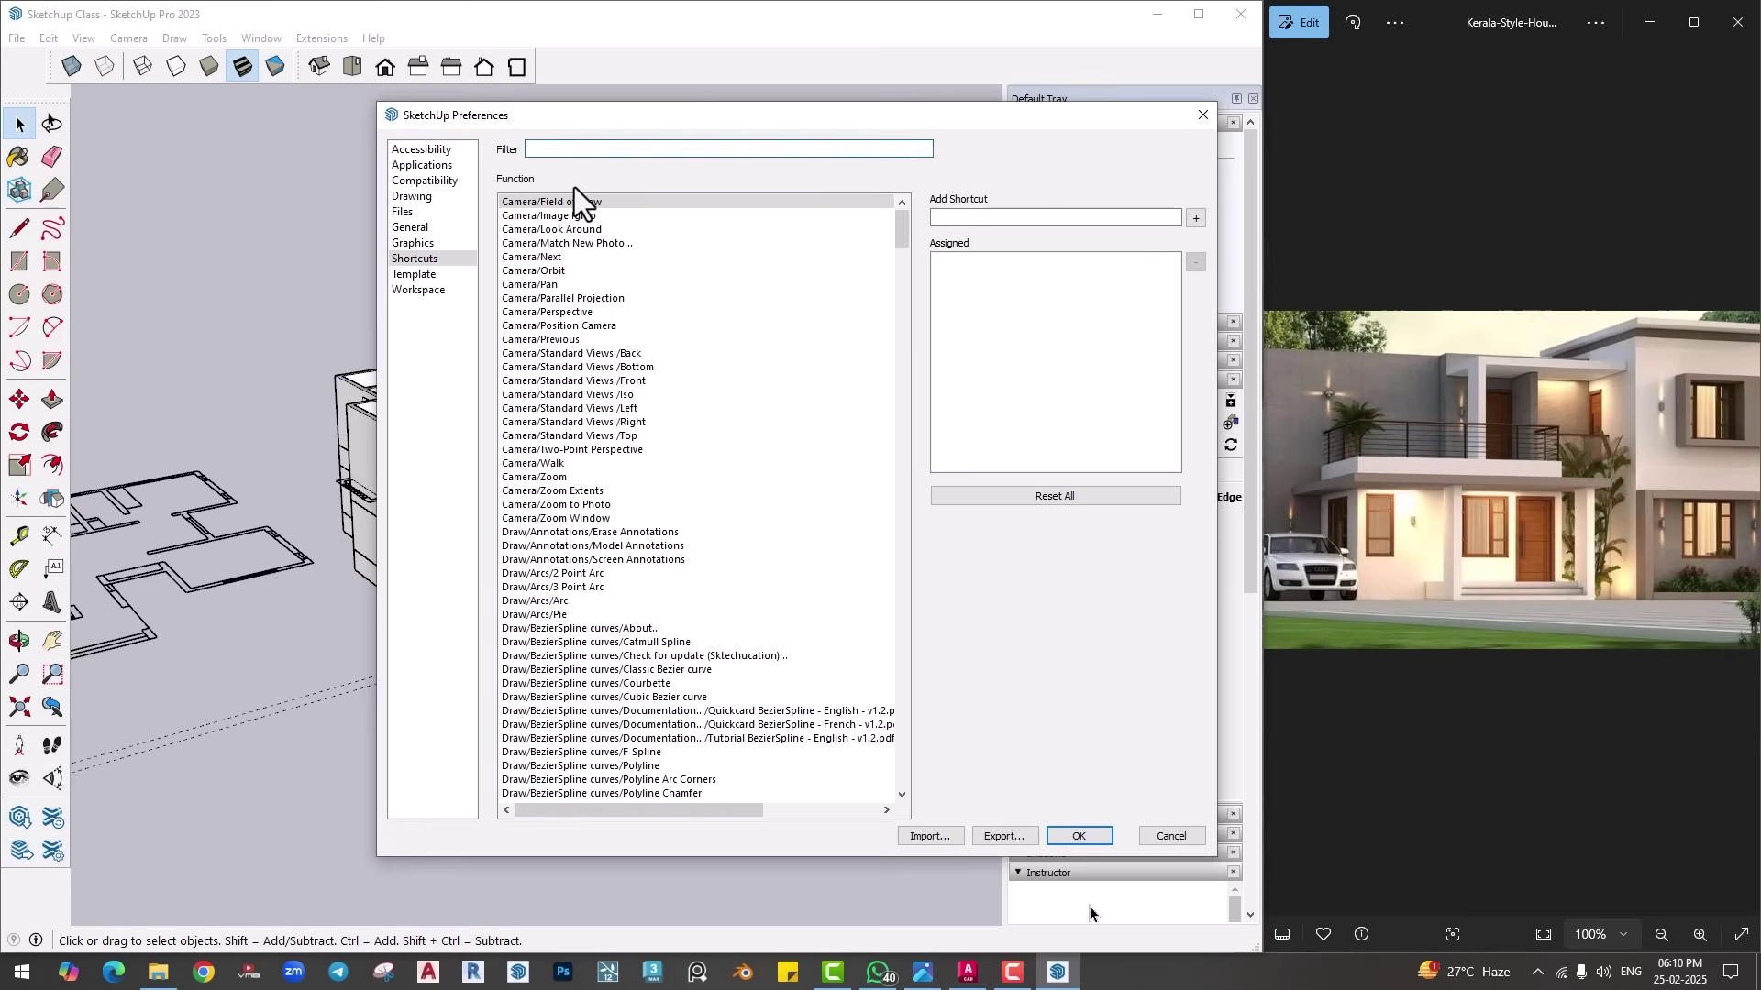
{"action": "type", "text": "line"}
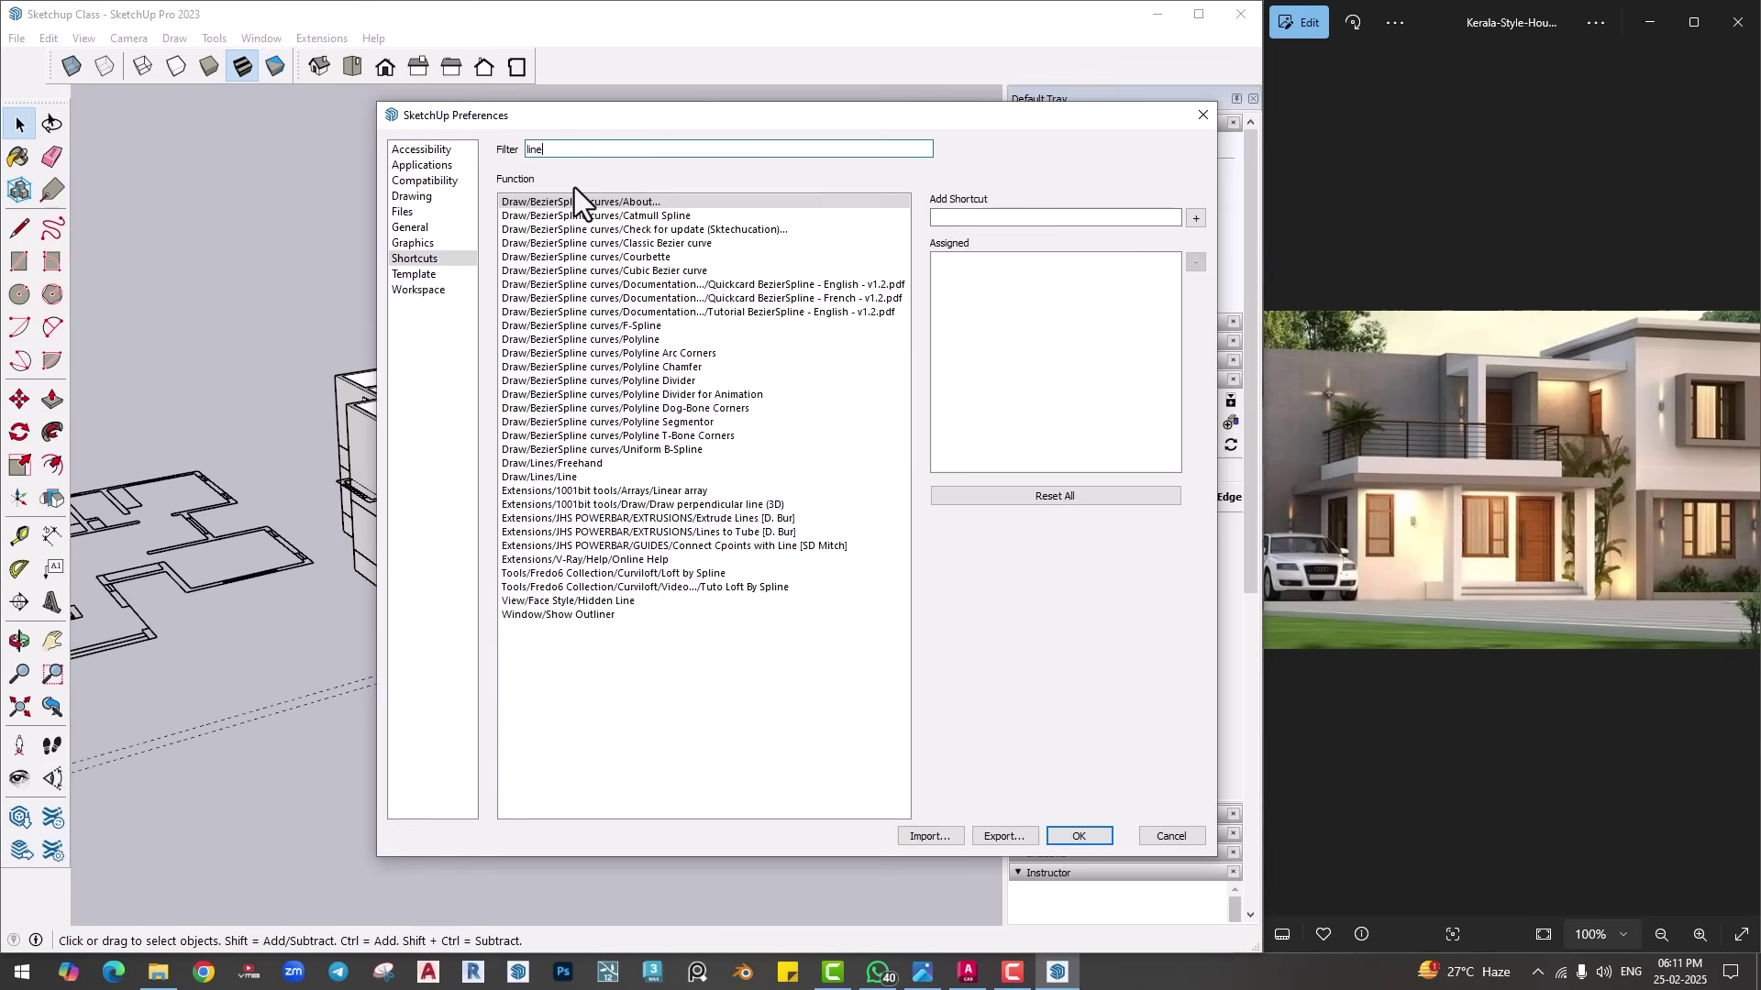
{"action": "left_click", "coordinate": [572, 477]}
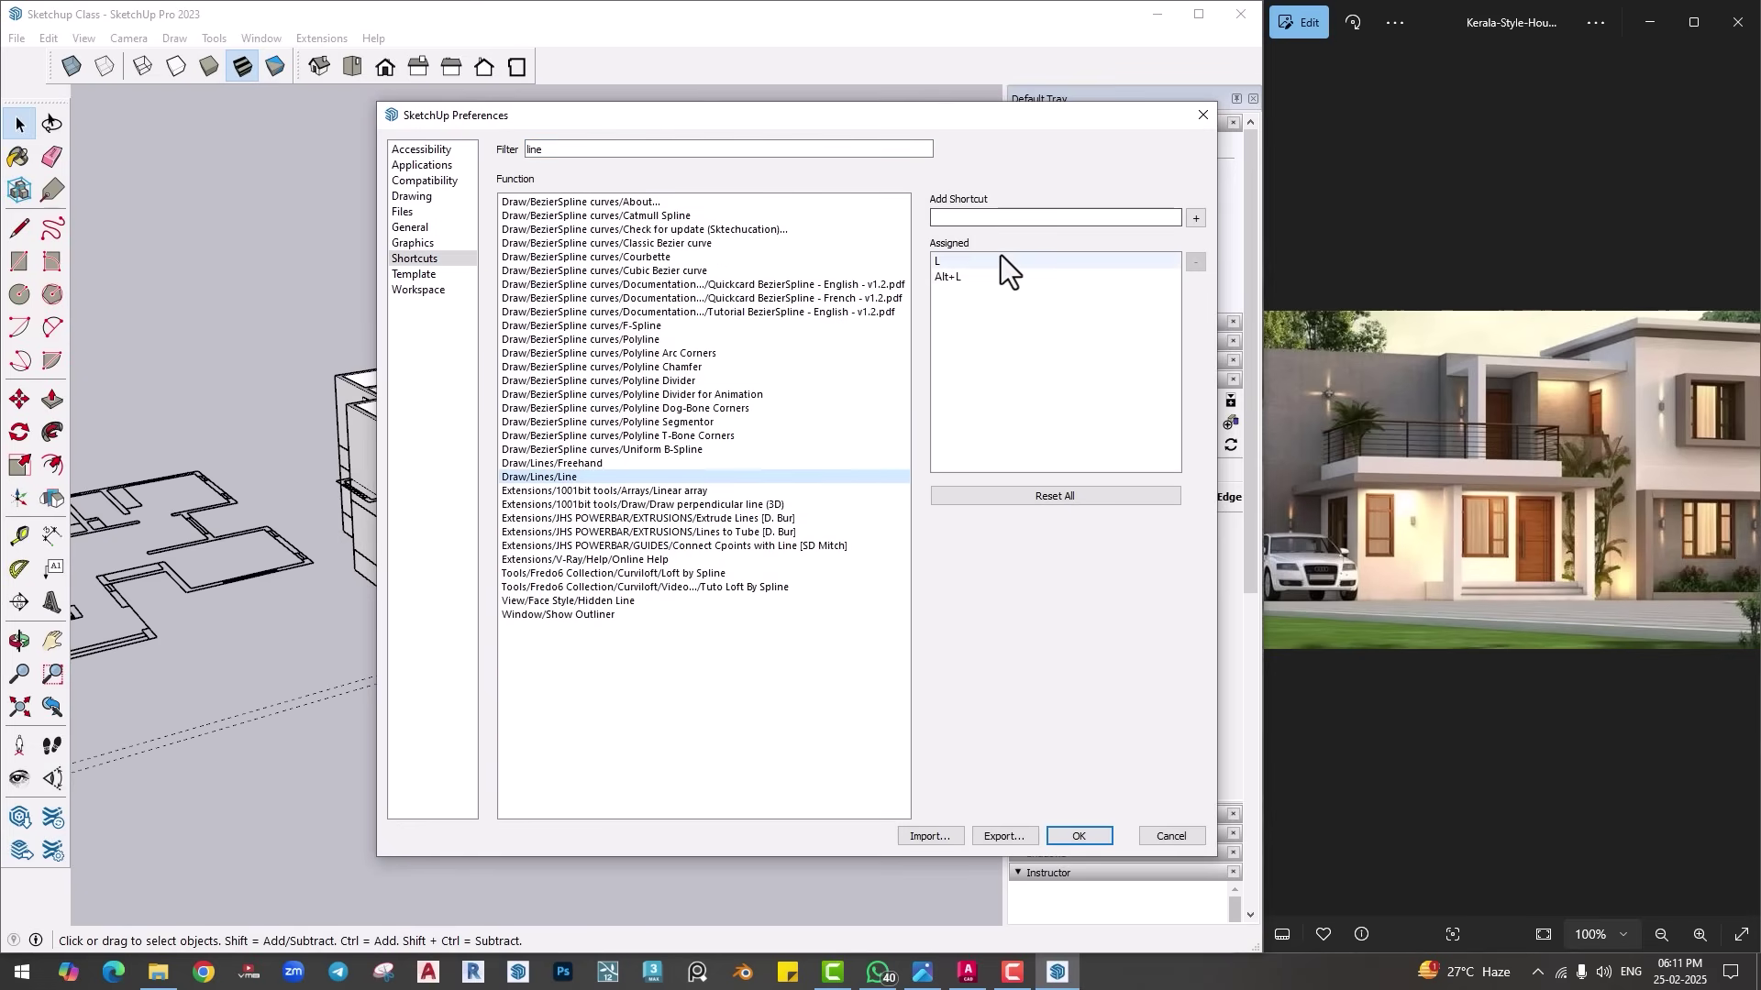
{"action": "left_click", "coordinate": [961, 265]}
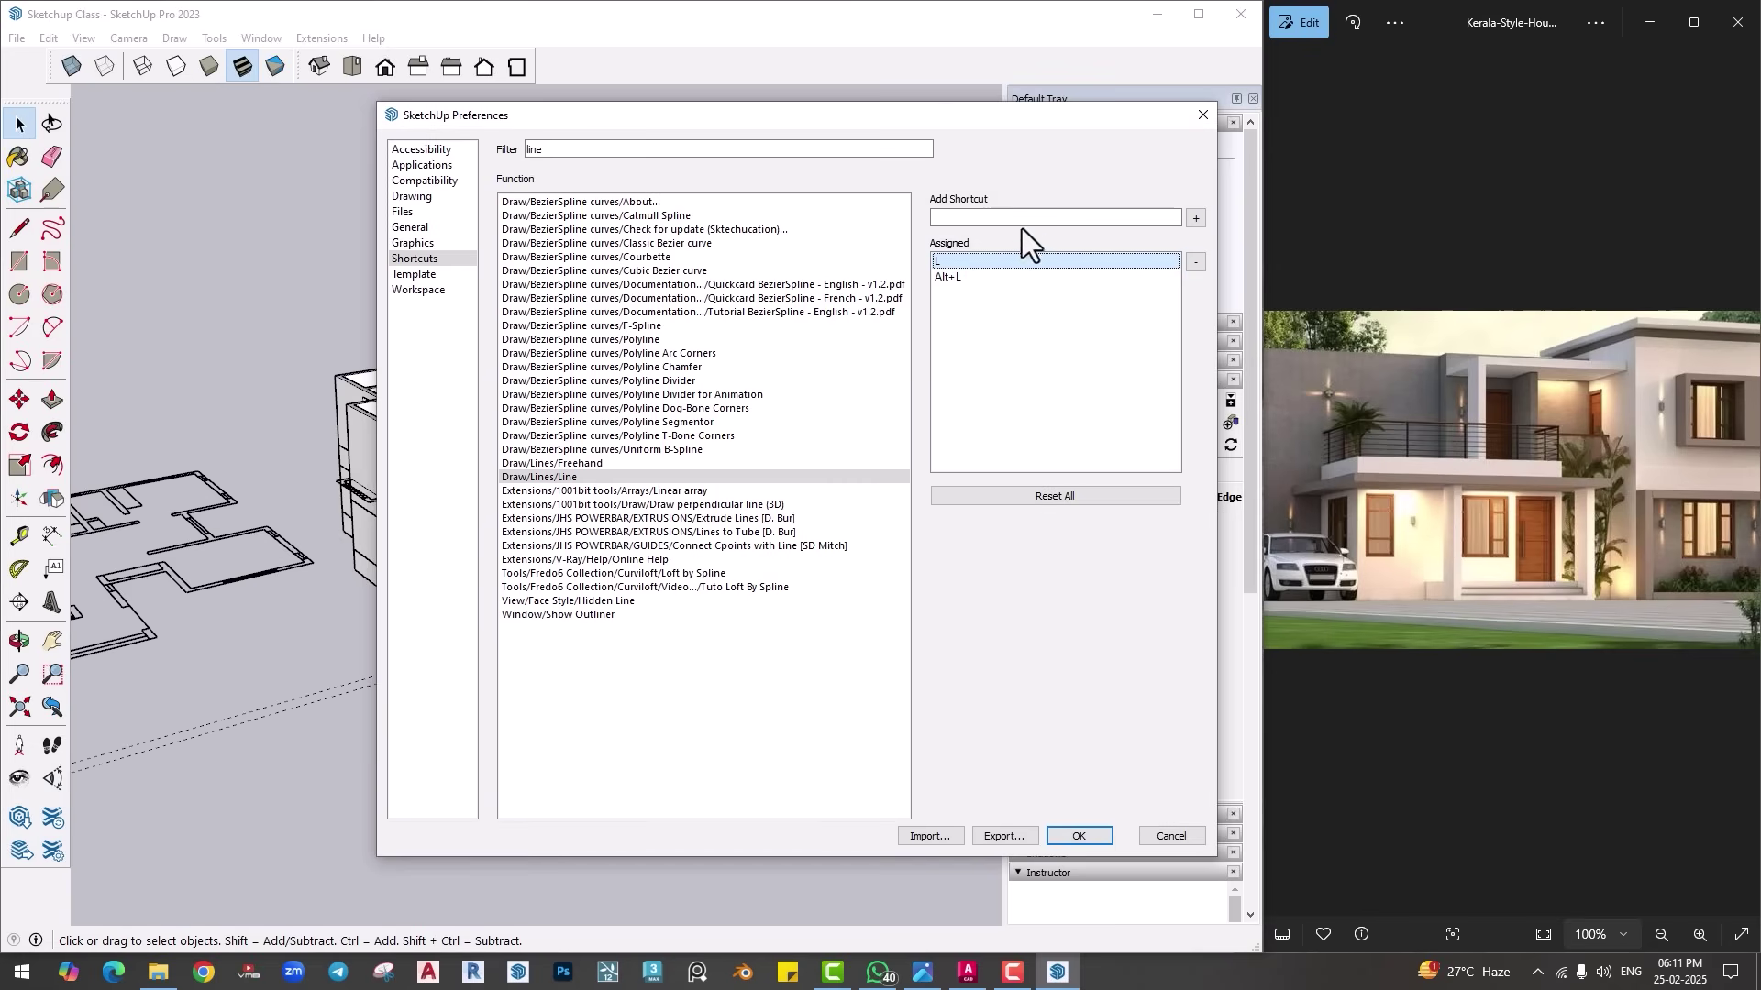
Step: Try assigning I to the Line command, cancel the reassignment, then add Ctrl+I and remove it again
{"action": "left_click", "coordinate": [980, 219]}
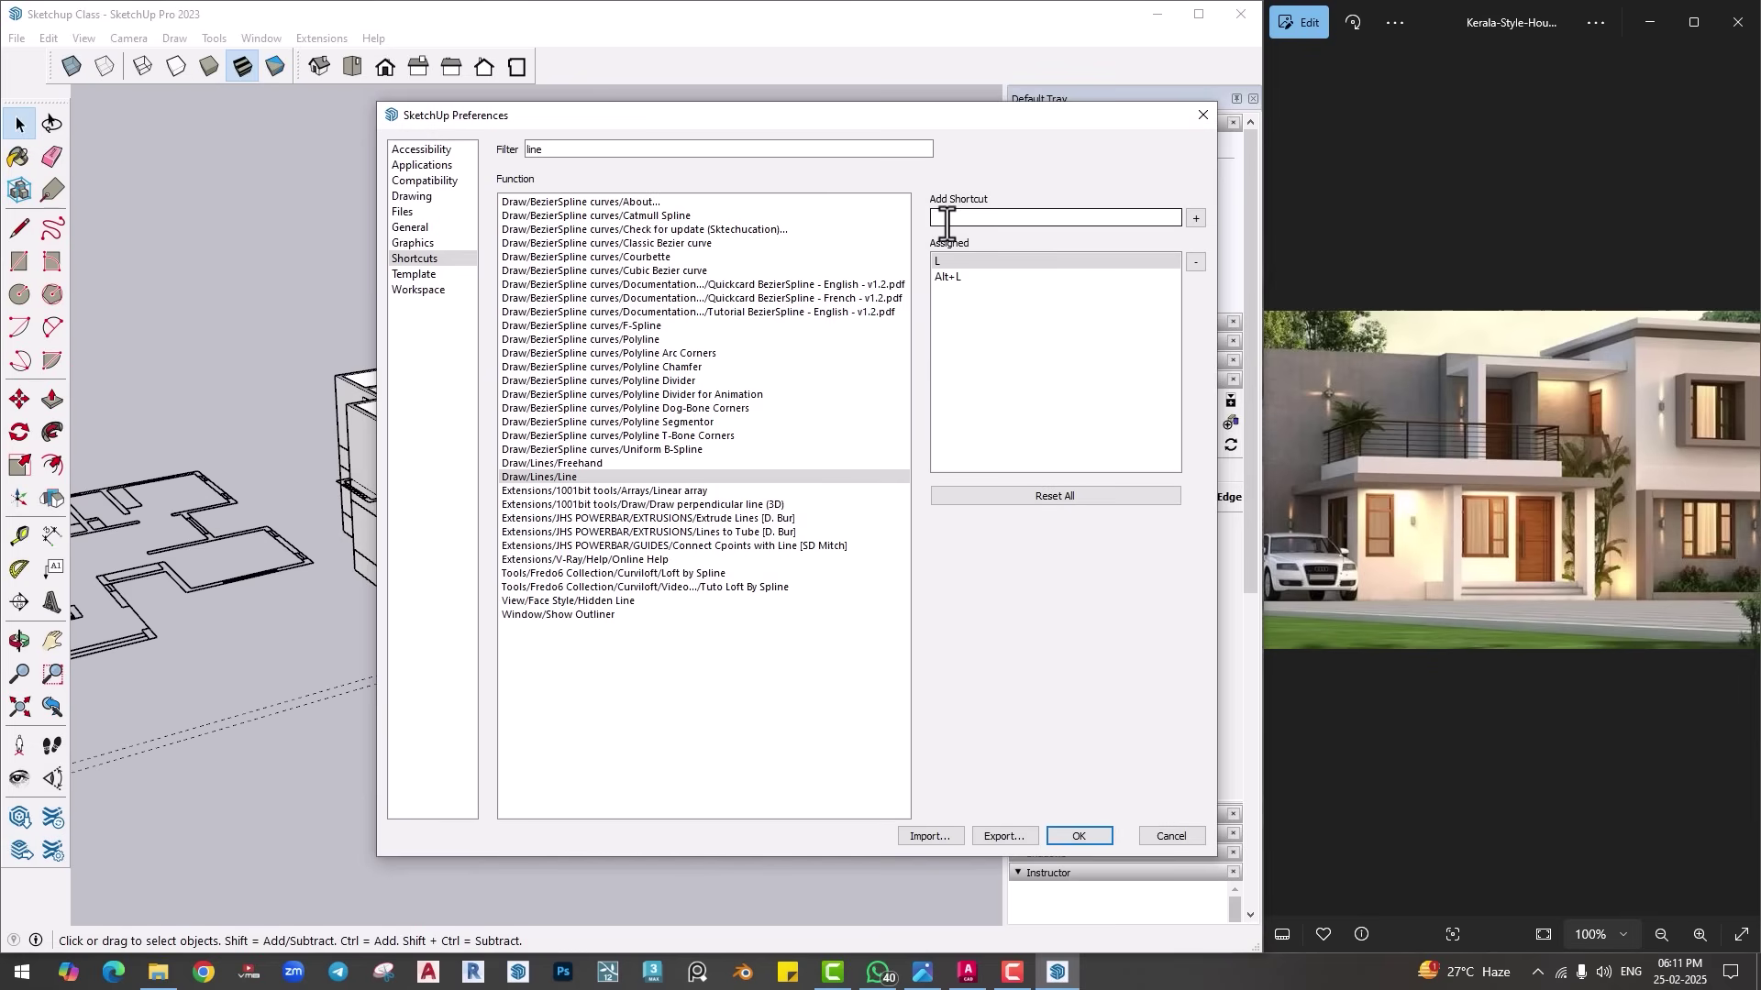
{"action": "key", "text": "i"}
{"action": "left_click", "coordinate": [1195, 220]}
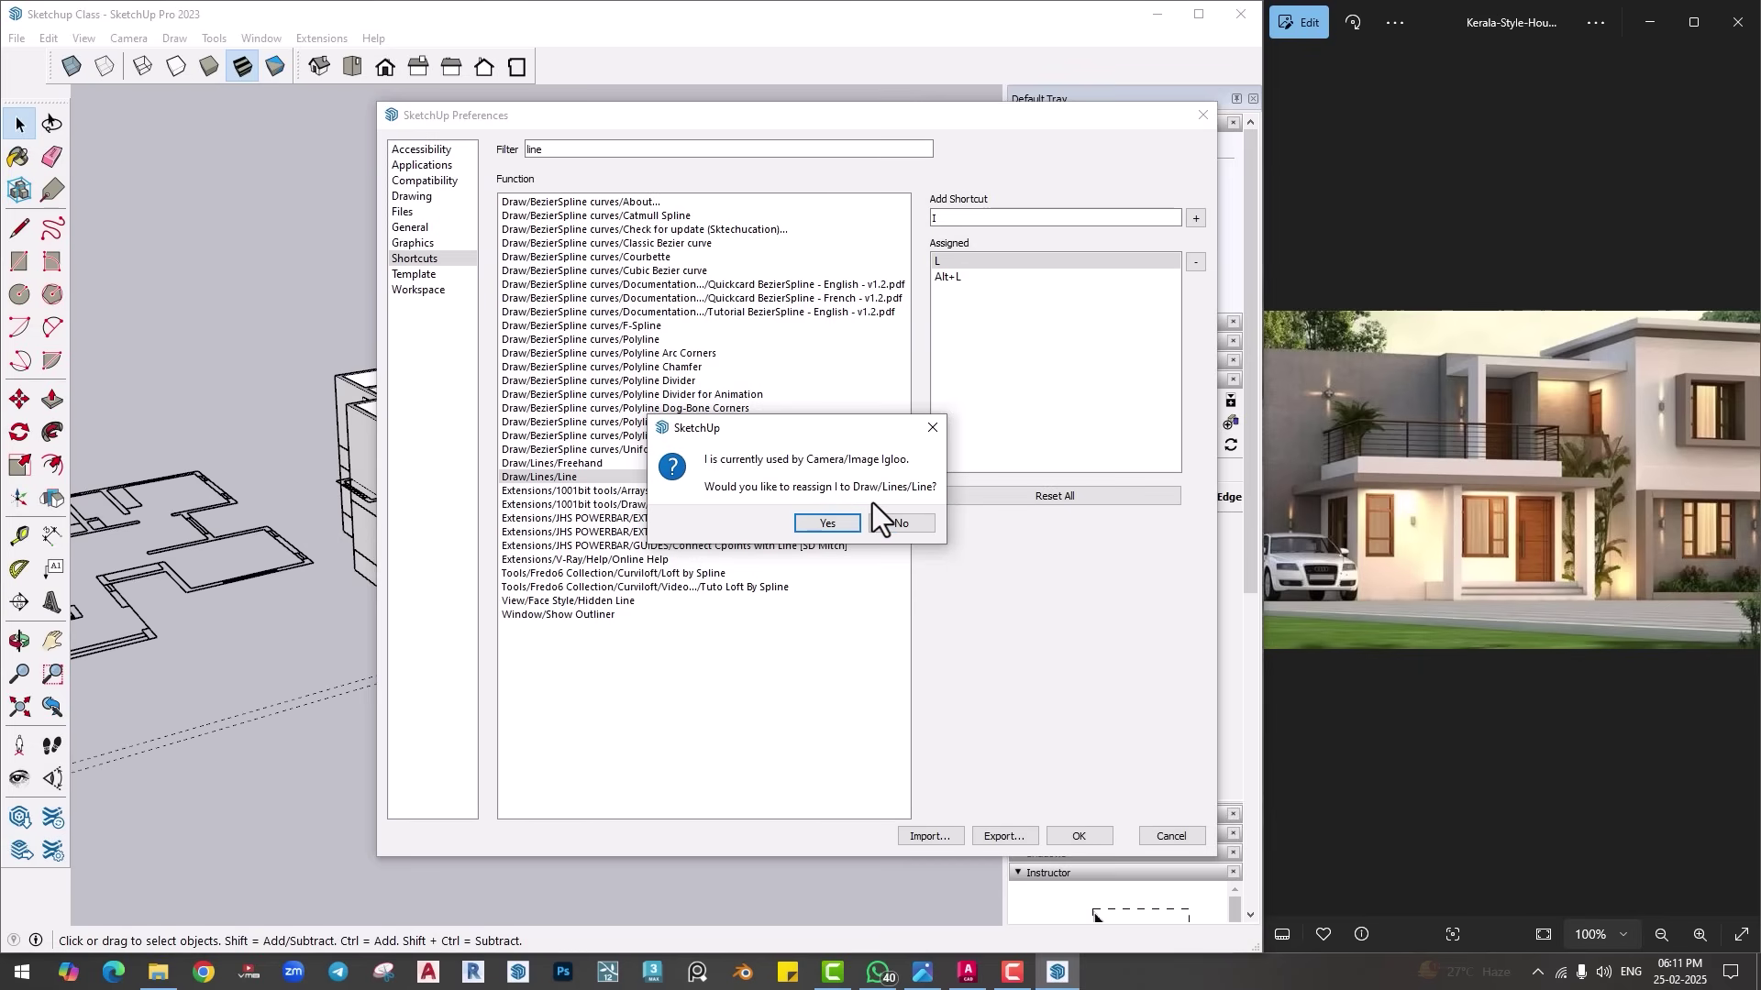
{"action": "left_click", "coordinate": [926, 429]}
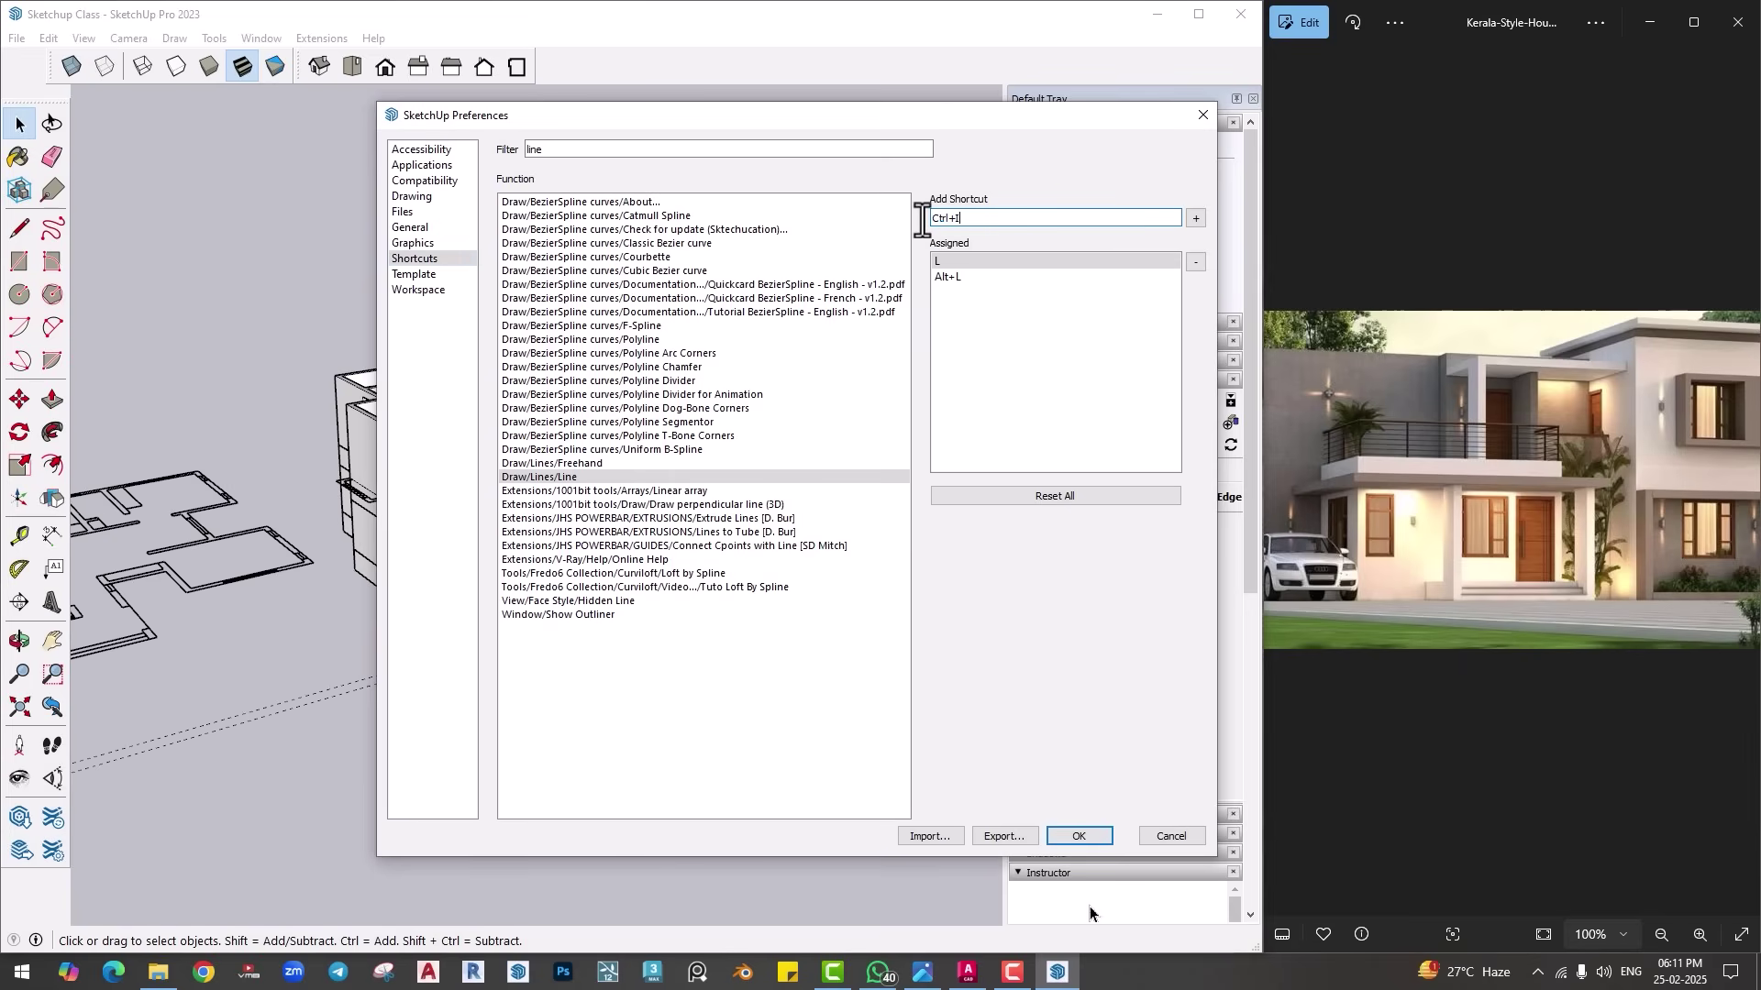
{"action": "left_click", "coordinate": [1195, 218]}
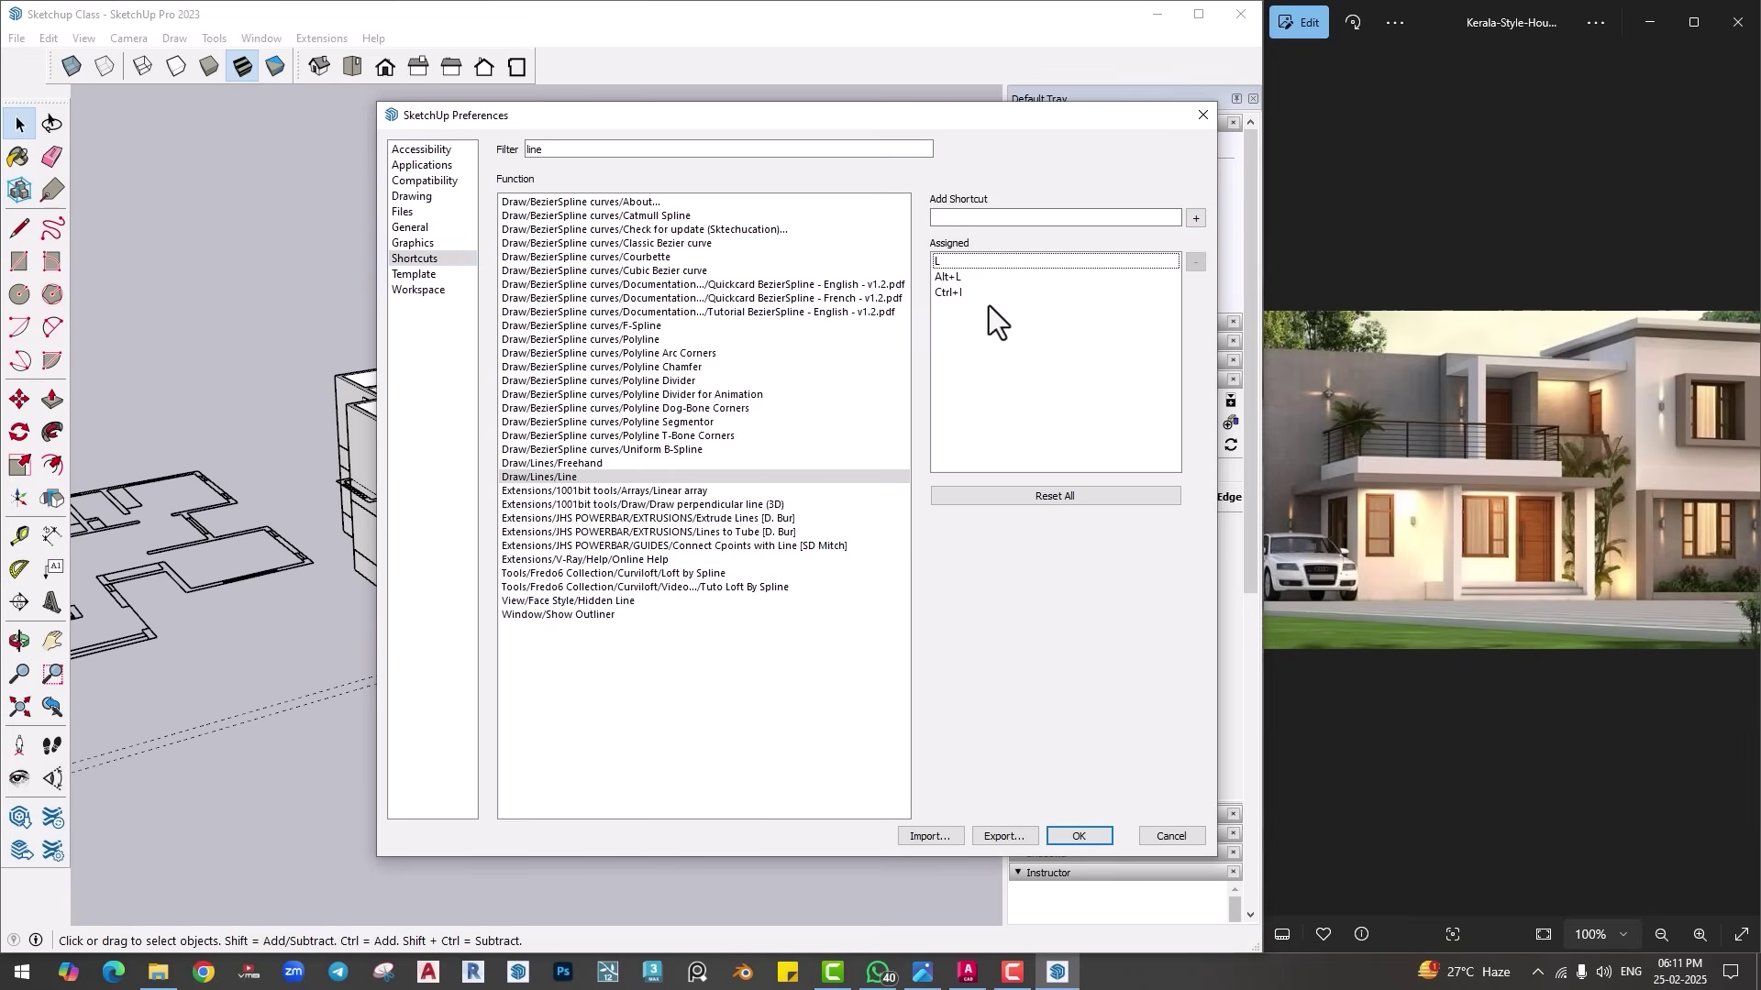
{"action": "left_click", "coordinate": [978, 293]}
{"action": "left_click", "coordinate": [1194, 263]}
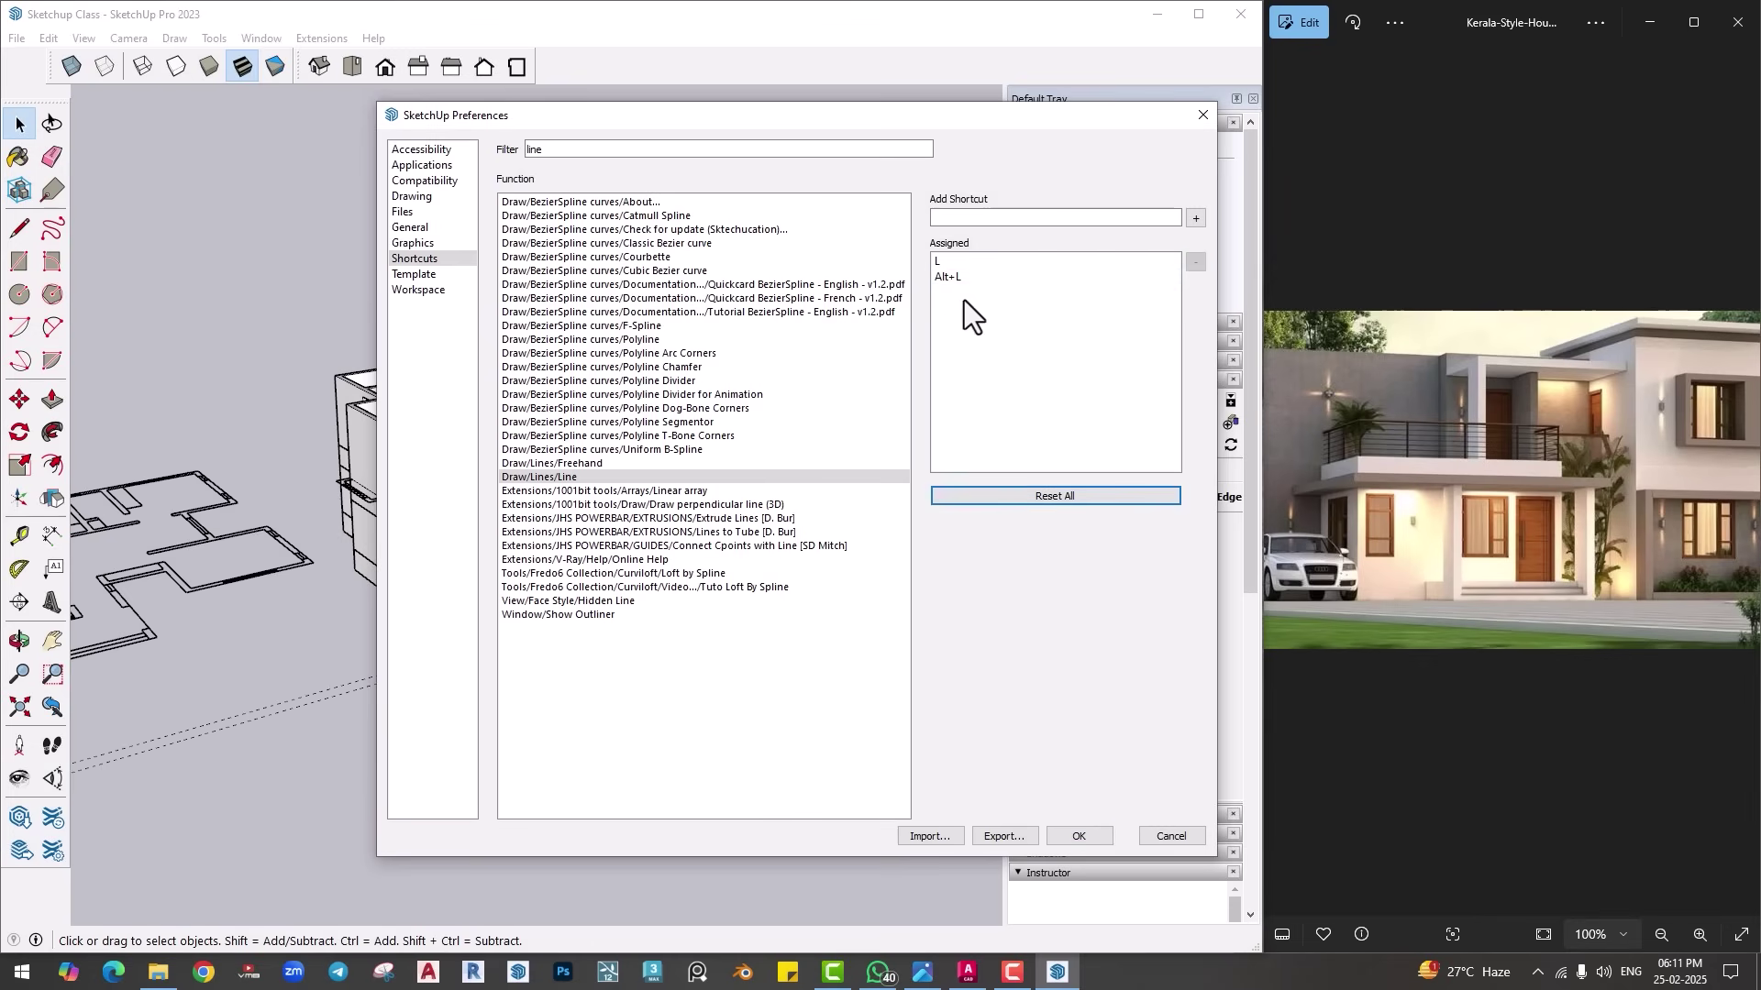
Step: Remove the Alt+L shortcut from the Line command
{"action": "left_click", "coordinate": [946, 278]}
{"action": "left_click", "coordinate": [1194, 263]}
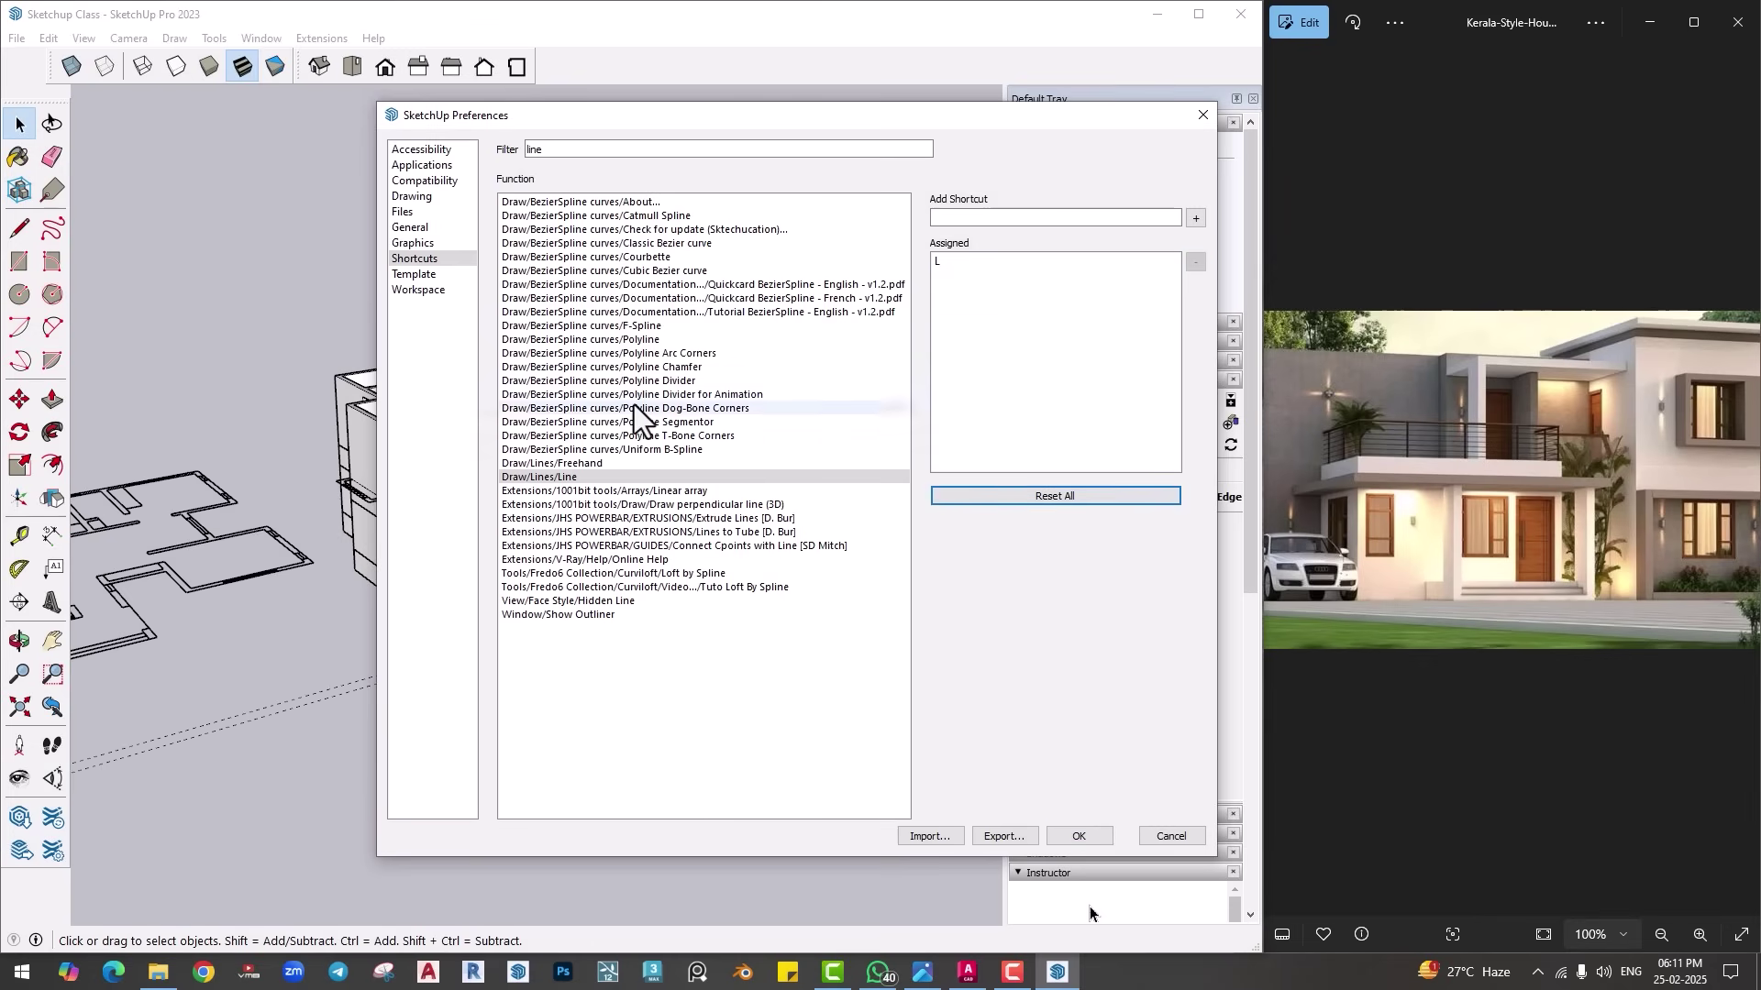
Step: Filter the shortcuts by "rest", check the shortcut assigned to Hide Rest Of Model, and accept the preferences
{"action": "left_click_drag", "start_coordinate": [562, 148], "coordinate": [504, 151]}
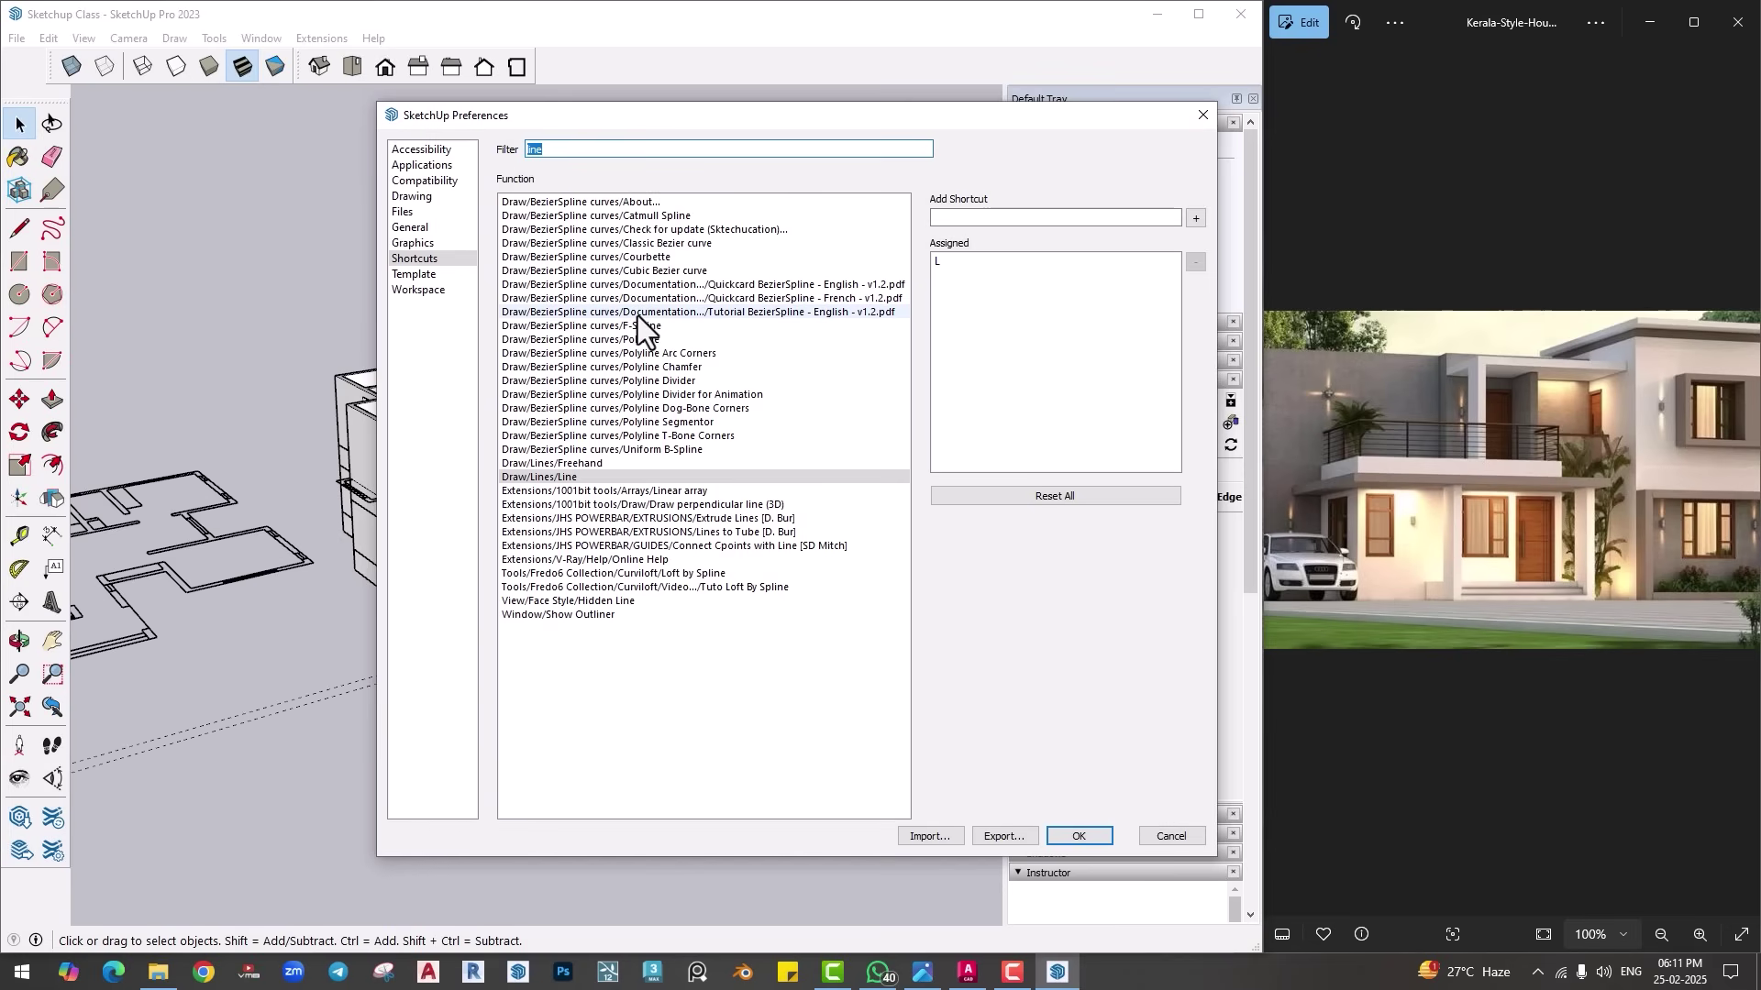
{"action": "type", "text": "rest"}
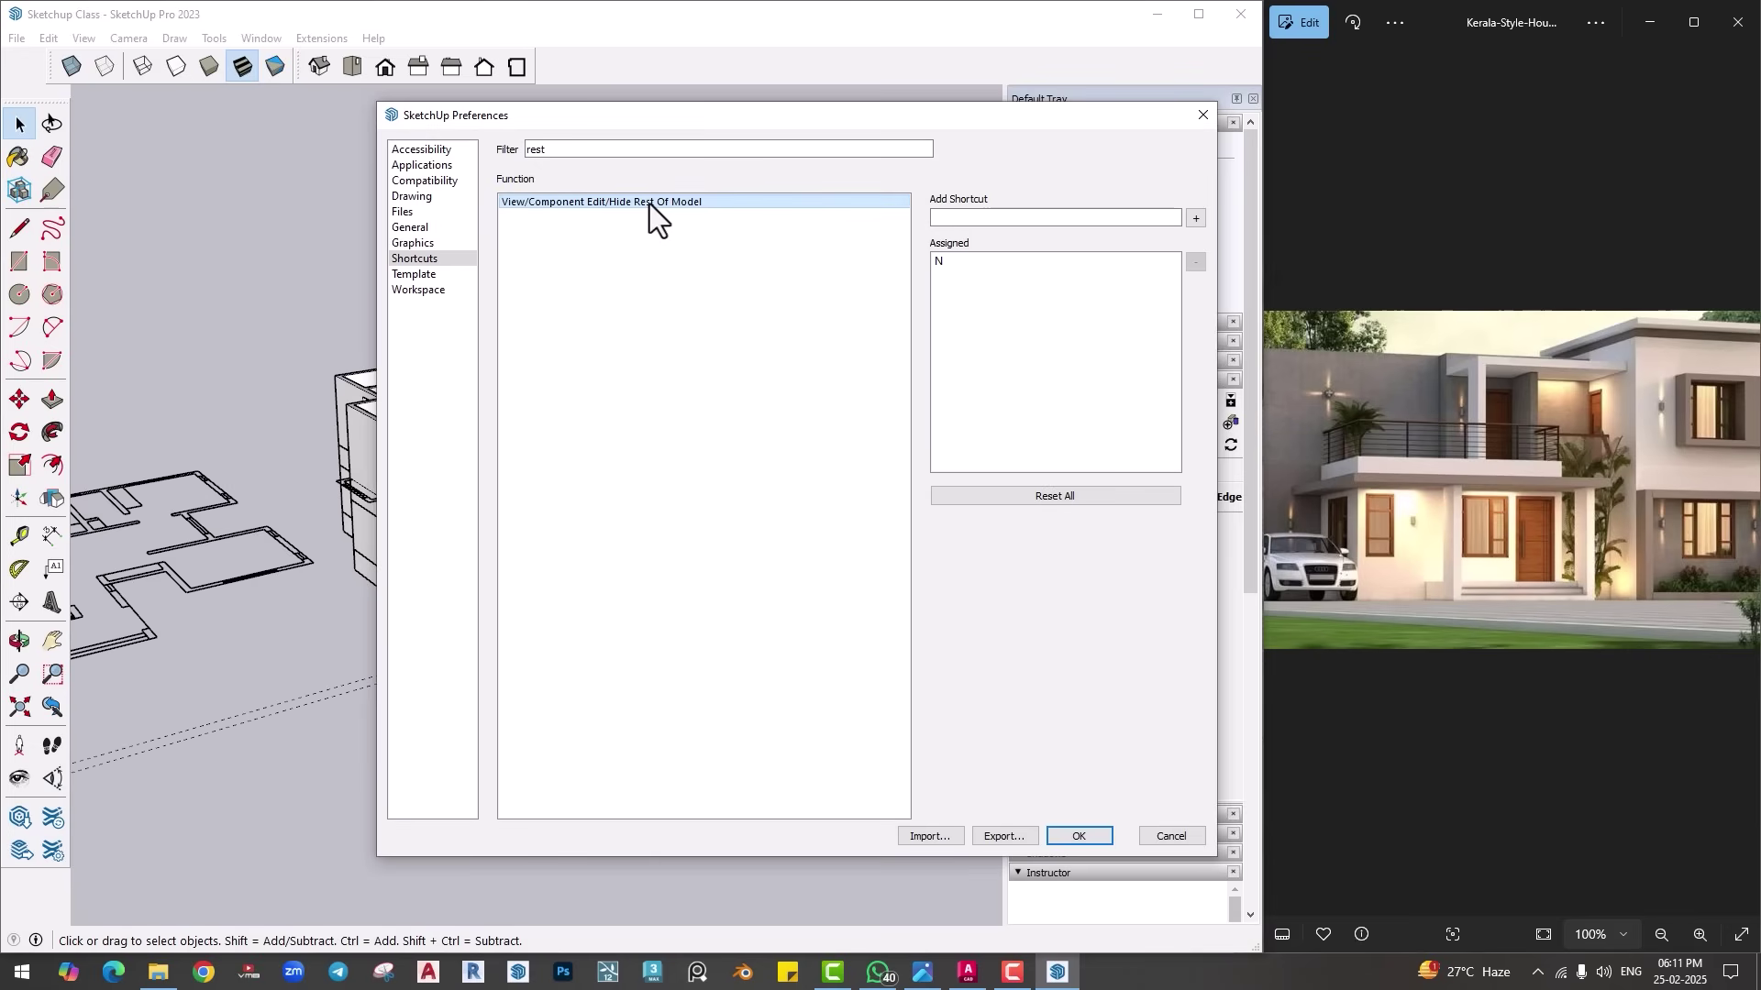
{"action": "left_click", "coordinate": [962, 218]}
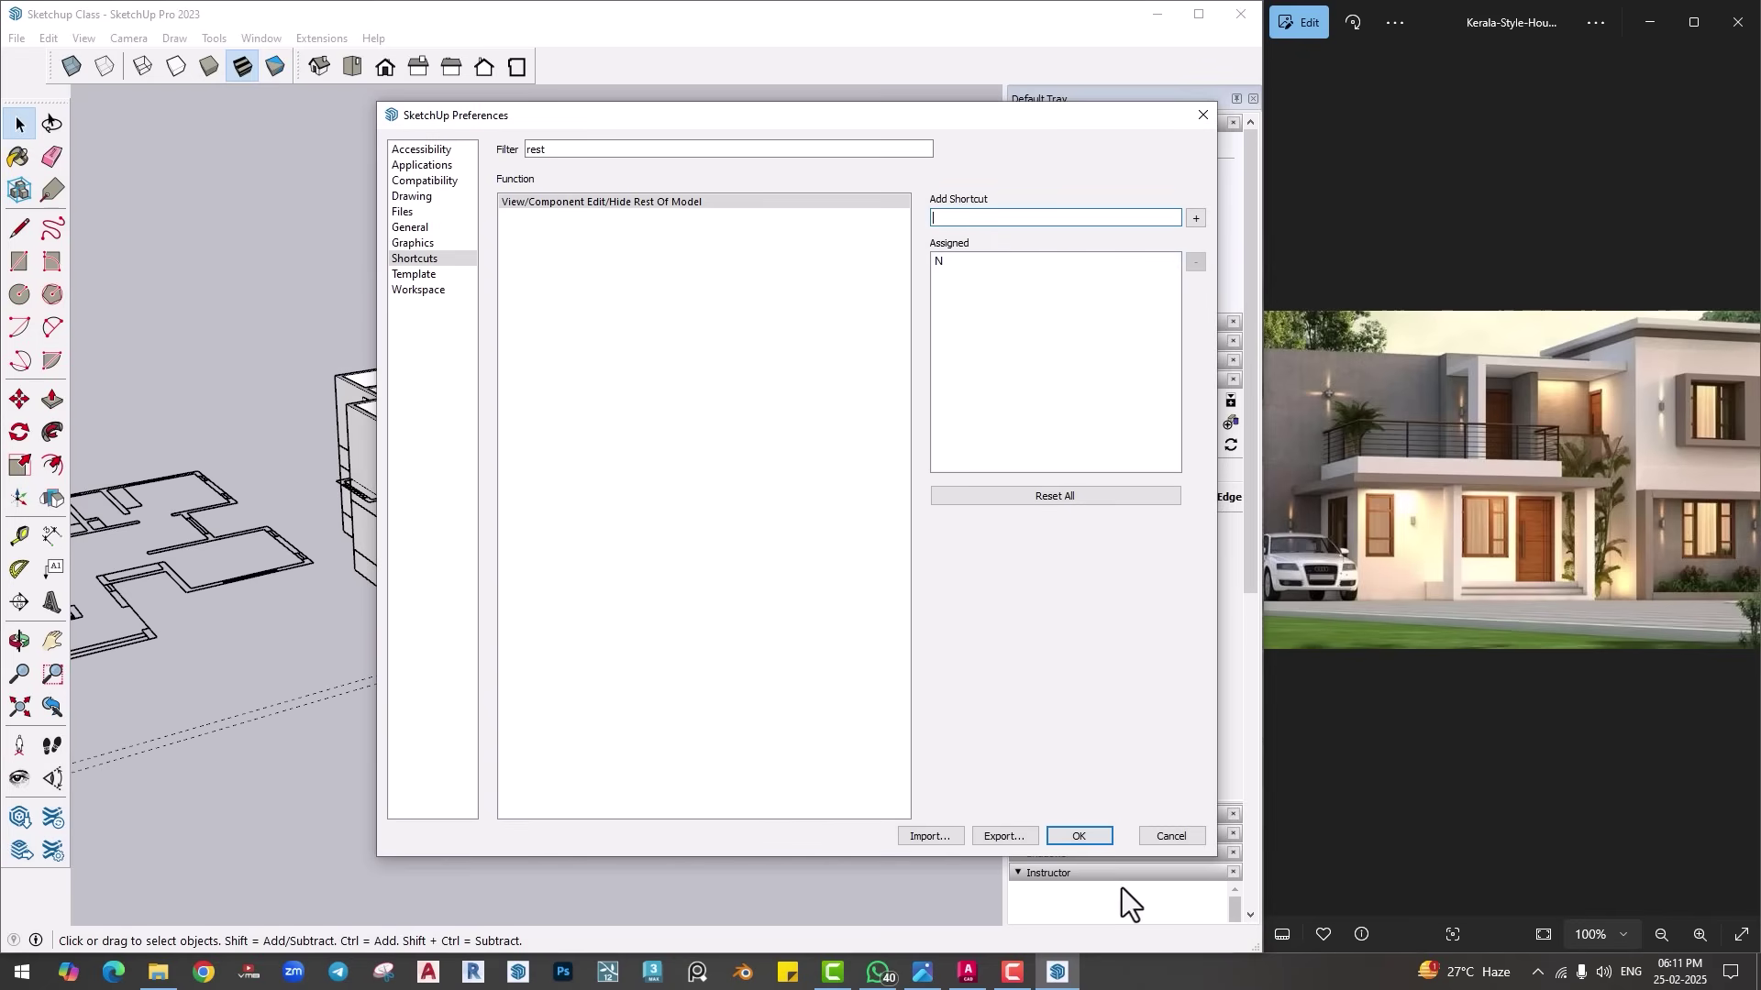
{"action": "left_click", "coordinate": [1078, 837]}
Step: Open the upper-floor wall group for editing and toggle Hide Rest Of Model until only the group is shown
{"action": "scroll", "coordinate": [466, 481], "scroll_direction": "up", "scroll_amount": 3}
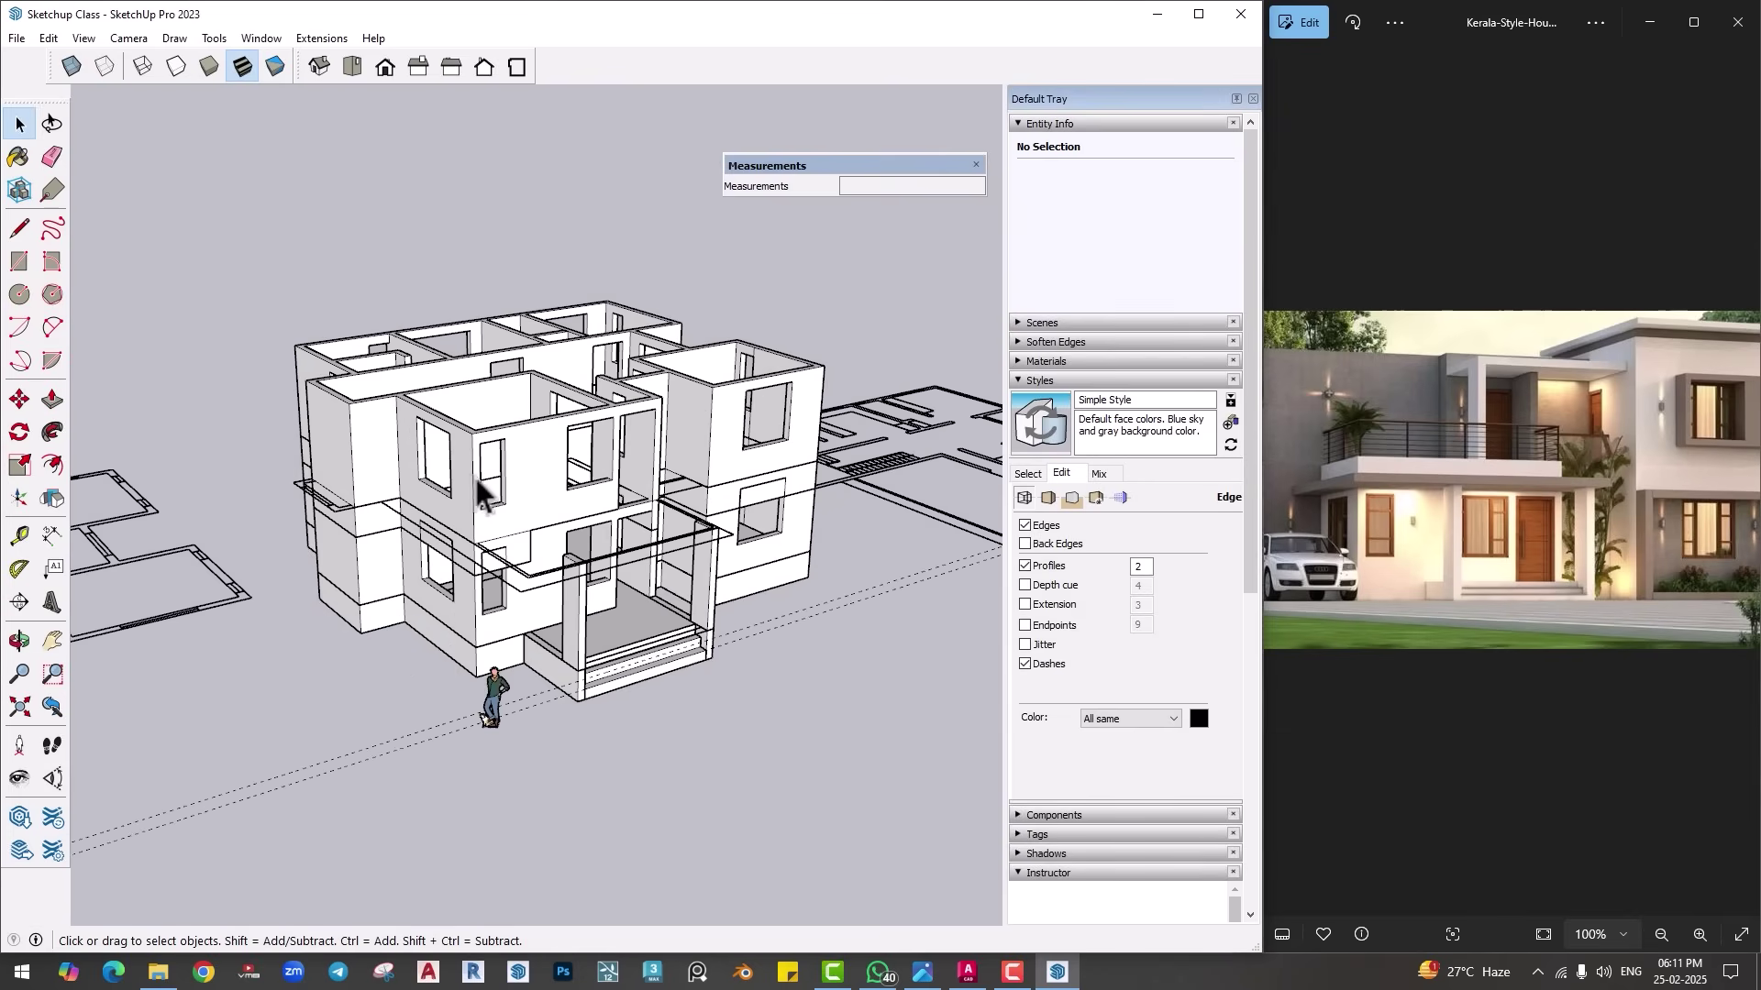
{"action": "double_click", "coordinate": [532, 436]}
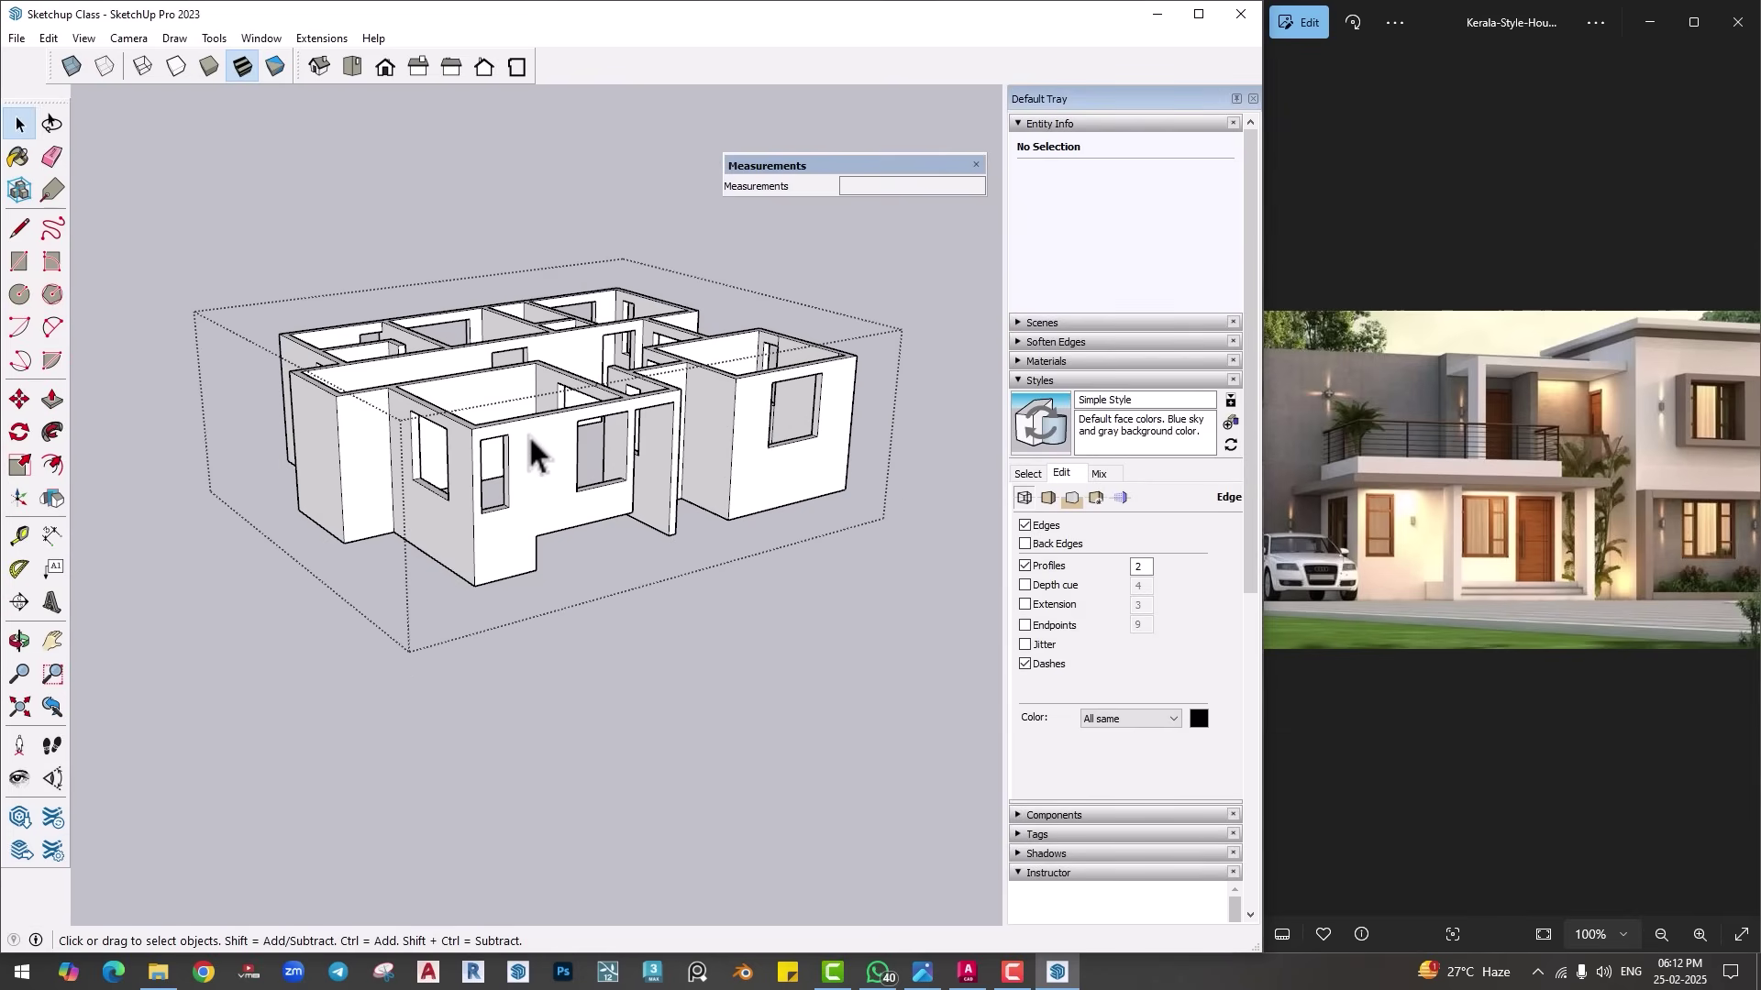
{"action": "key", "text": "n"}
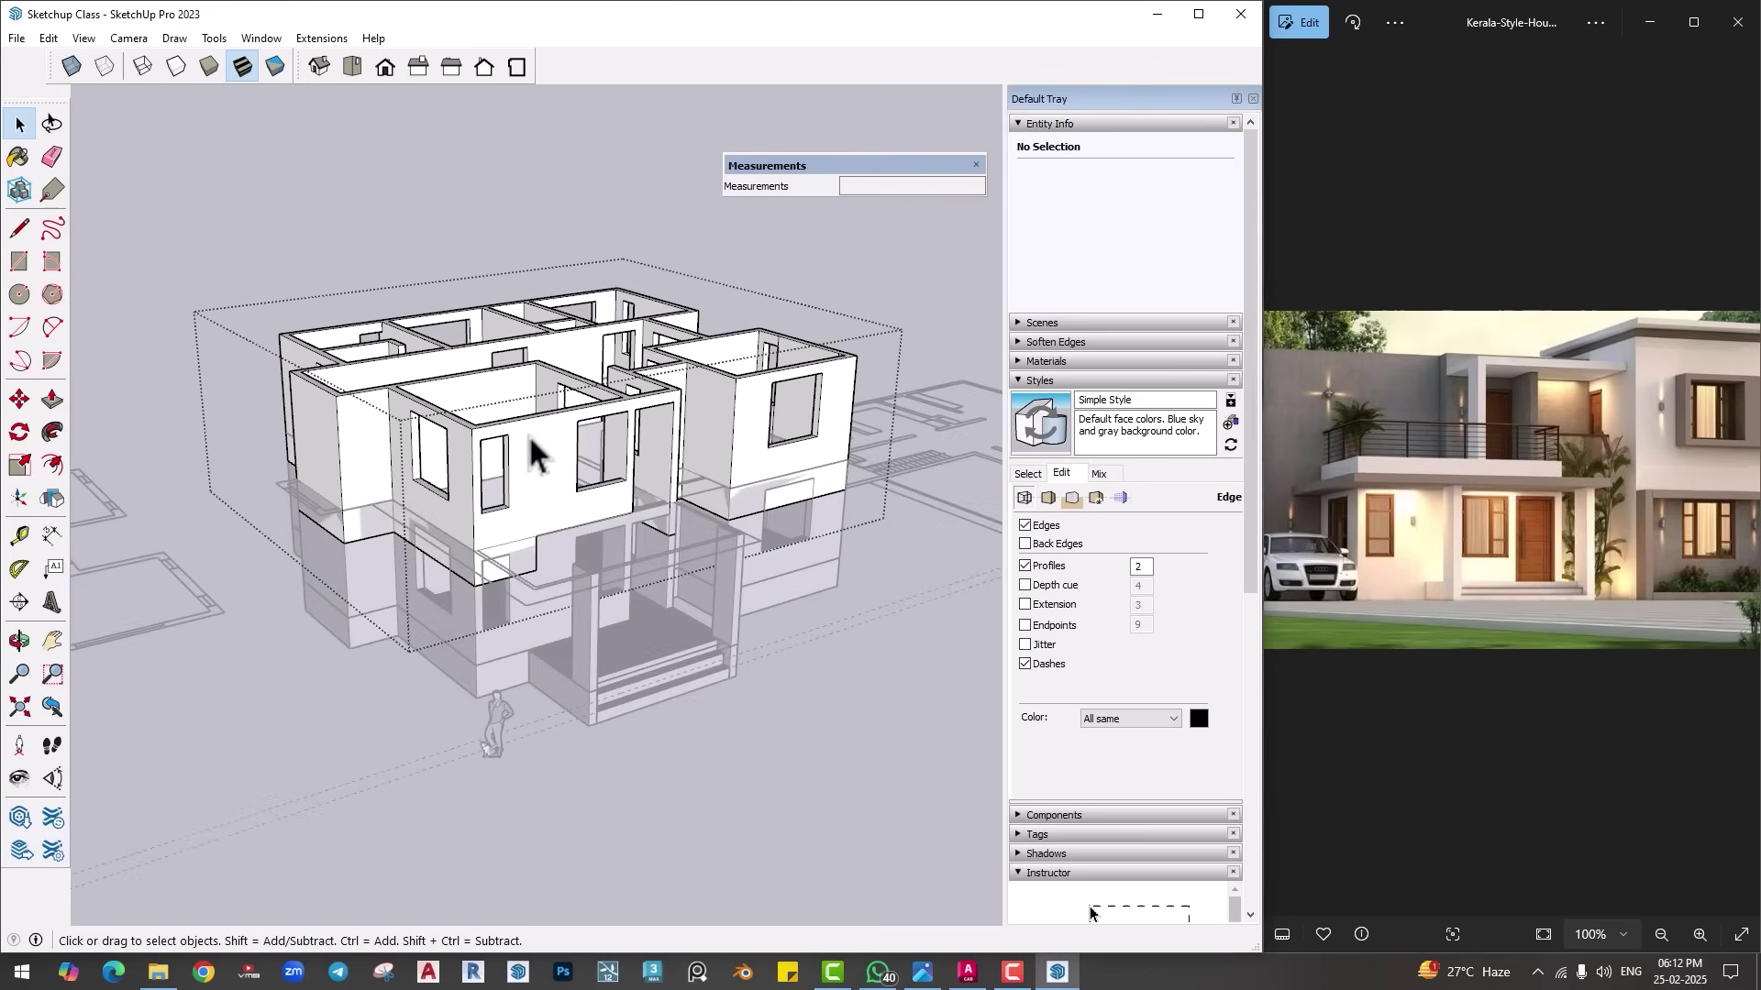
{"action": "key", "text": "n"}
{"action": "key", "text": "n"}
{"action": "key", "text": "n"}
Step: Push/Pull the bottom faces of the upper-floor walls up 3', level with the top of the notch in the front wall
{"action": "middle_click_drag", "start_coordinate": [528, 440], "coordinate": [550, 238]}
{"action": "scroll", "coordinate": [520, 603], "scroll_direction": "up", "scroll_amount": 4}
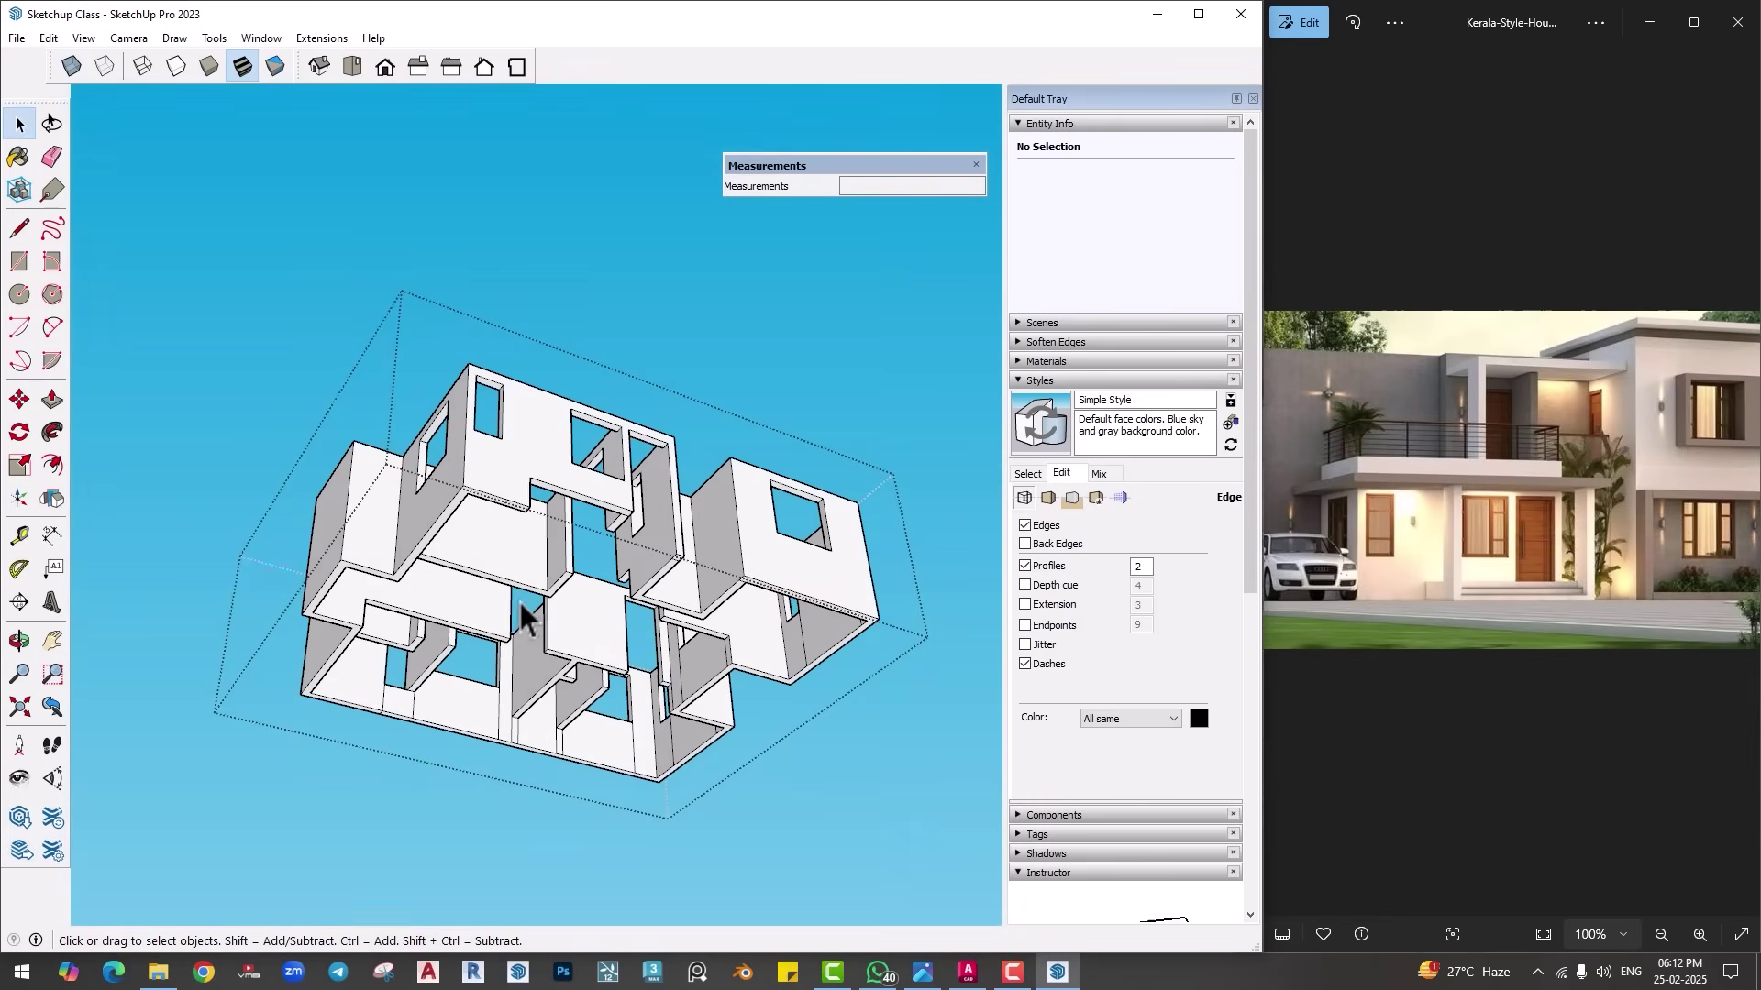
{"action": "key", "text": "p"}
{"action": "left_click", "coordinate": [515, 486]}
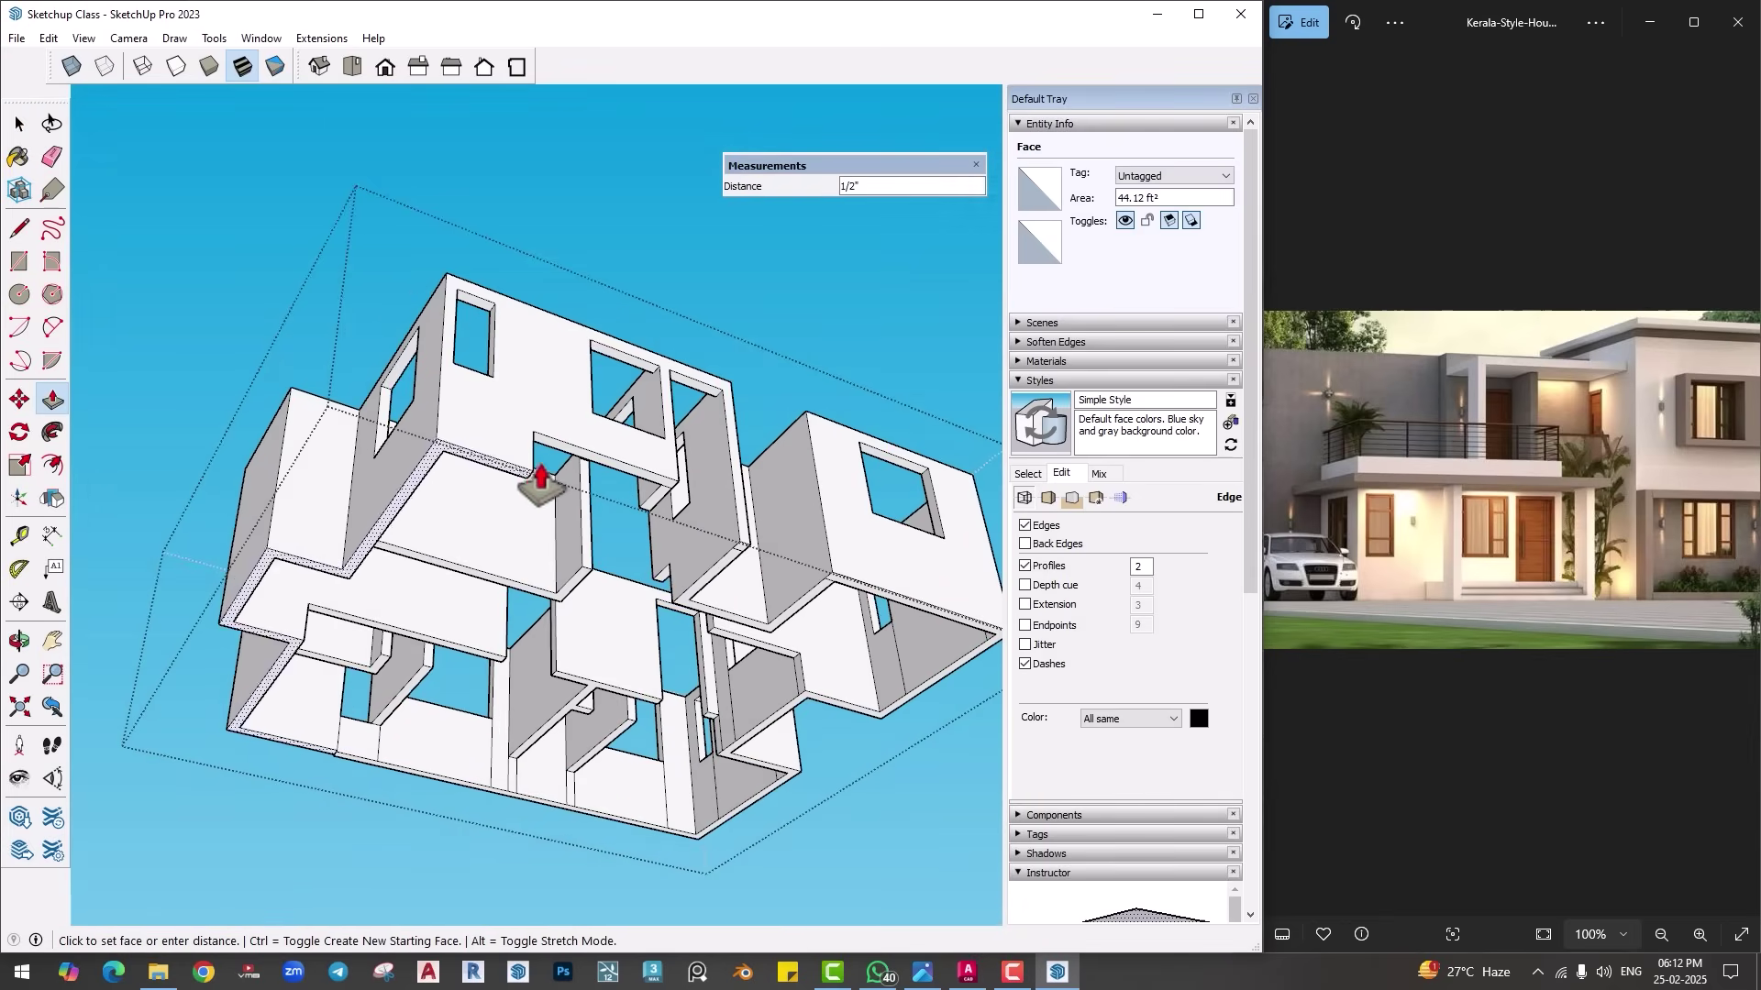
{"action": "left_click", "coordinate": [567, 461]}
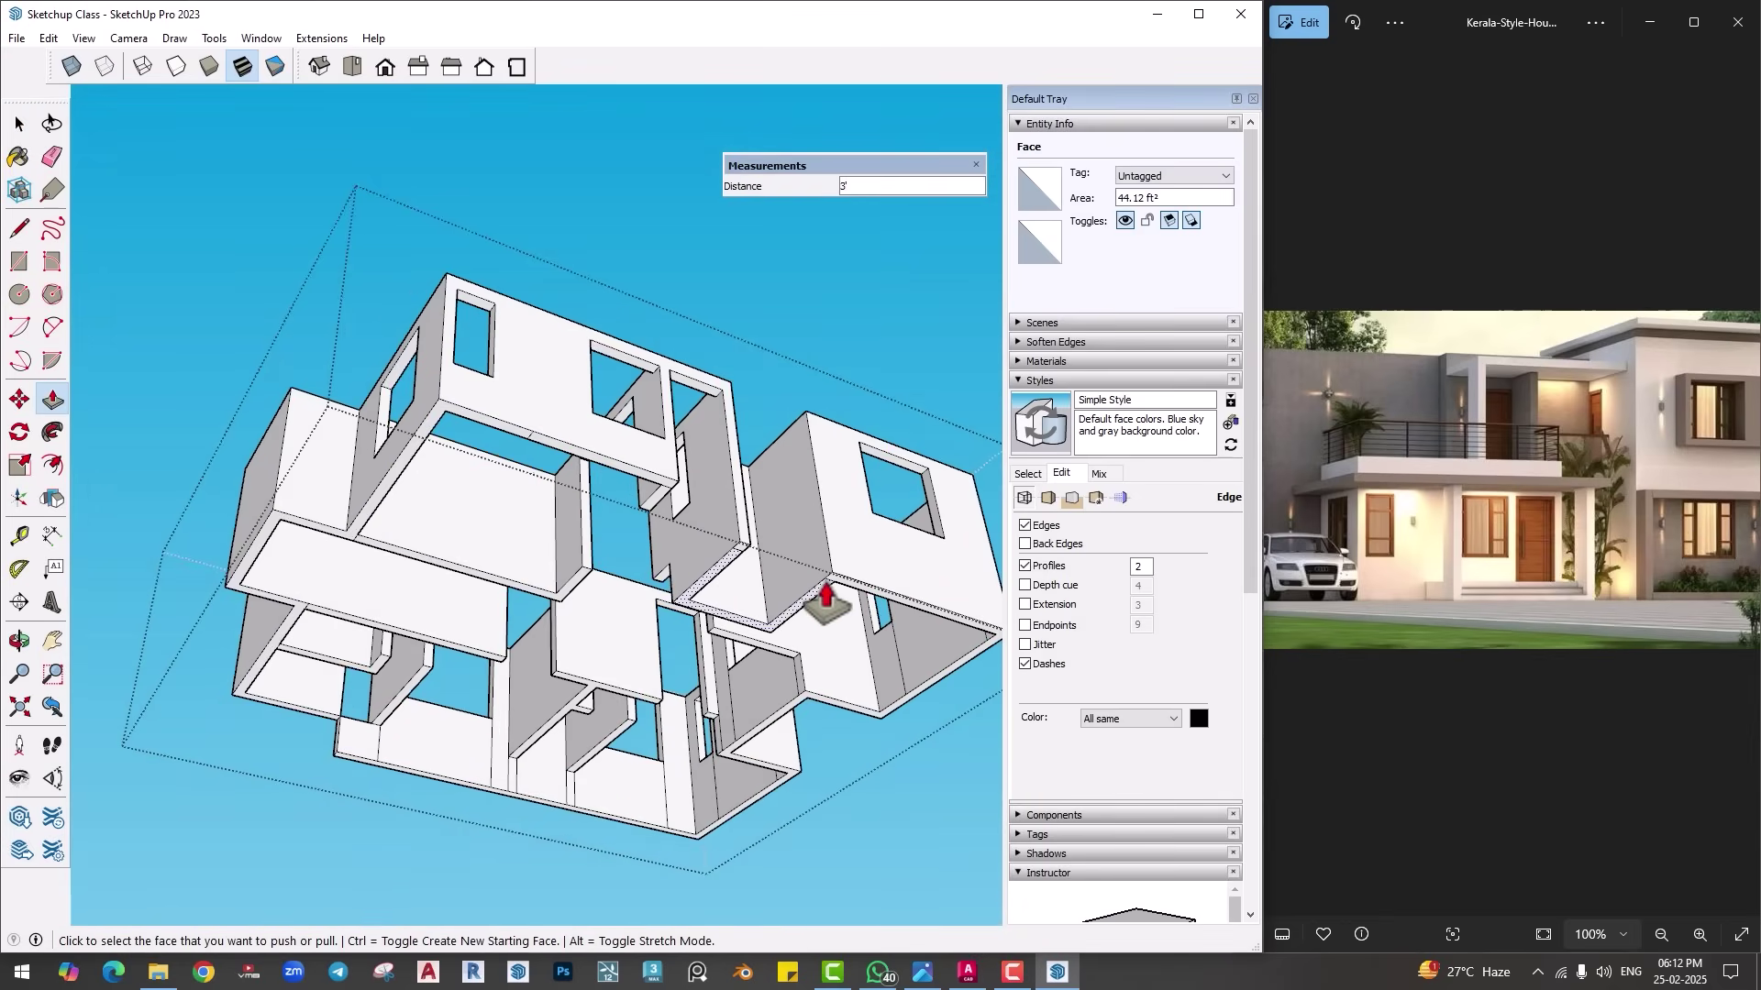
{"action": "left_click", "coordinate": [823, 601]}
{"action": "left_click", "coordinate": [670, 514]}
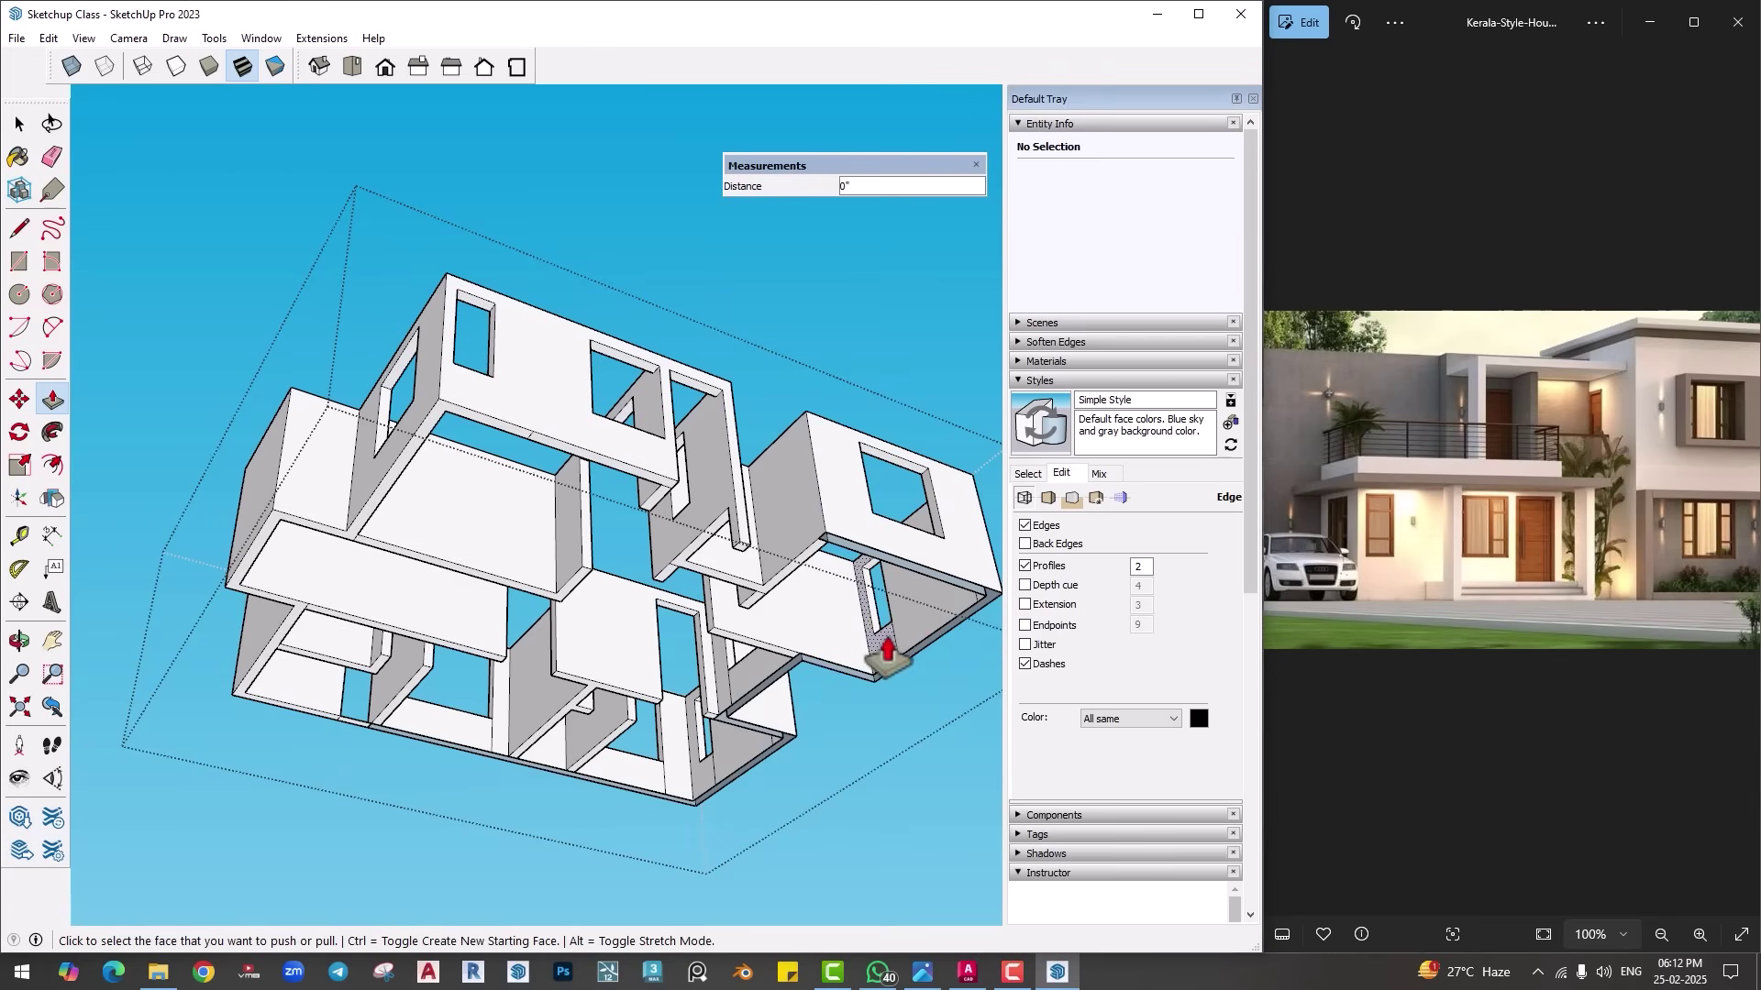
Step: Draw a line about 9" long across the underside of the upper-floor corner wall's end and activate the Eraser
{"action": "middle_click_drag", "start_coordinate": [881, 648], "coordinate": [641, 590]}
{"action": "key", "text": "l"}
{"action": "left_click", "coordinate": [634, 523]}
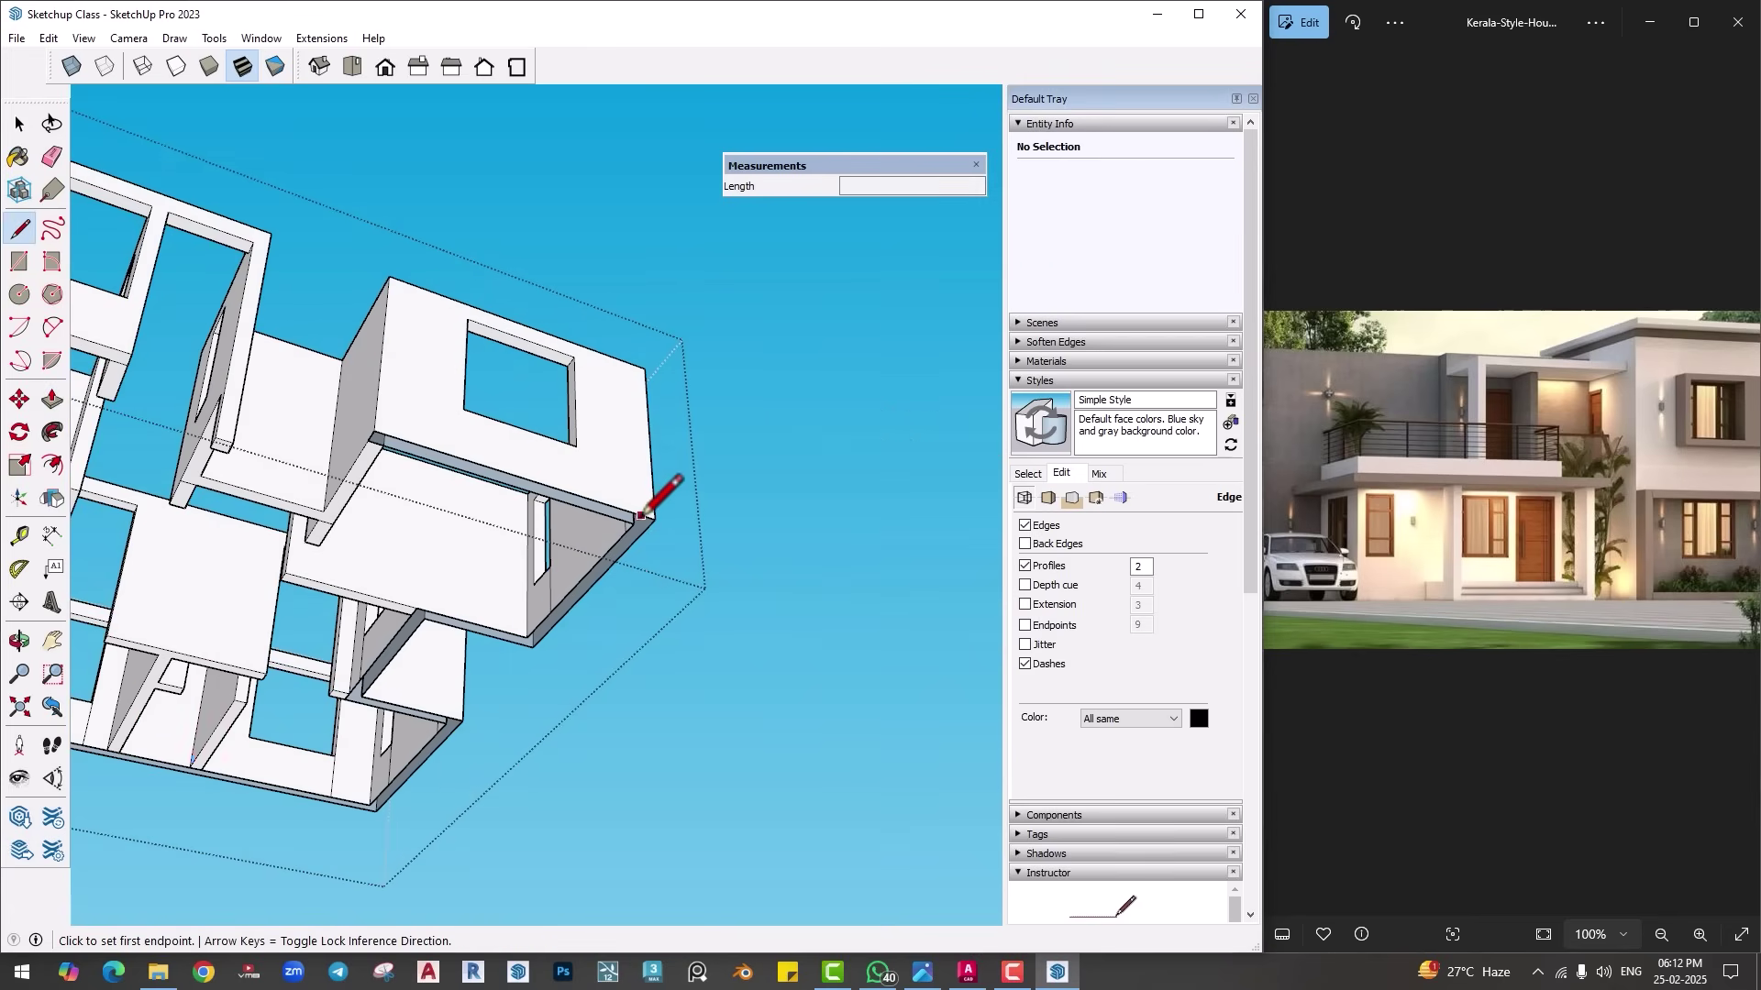
{"action": "left_click", "coordinate": [656, 517]}
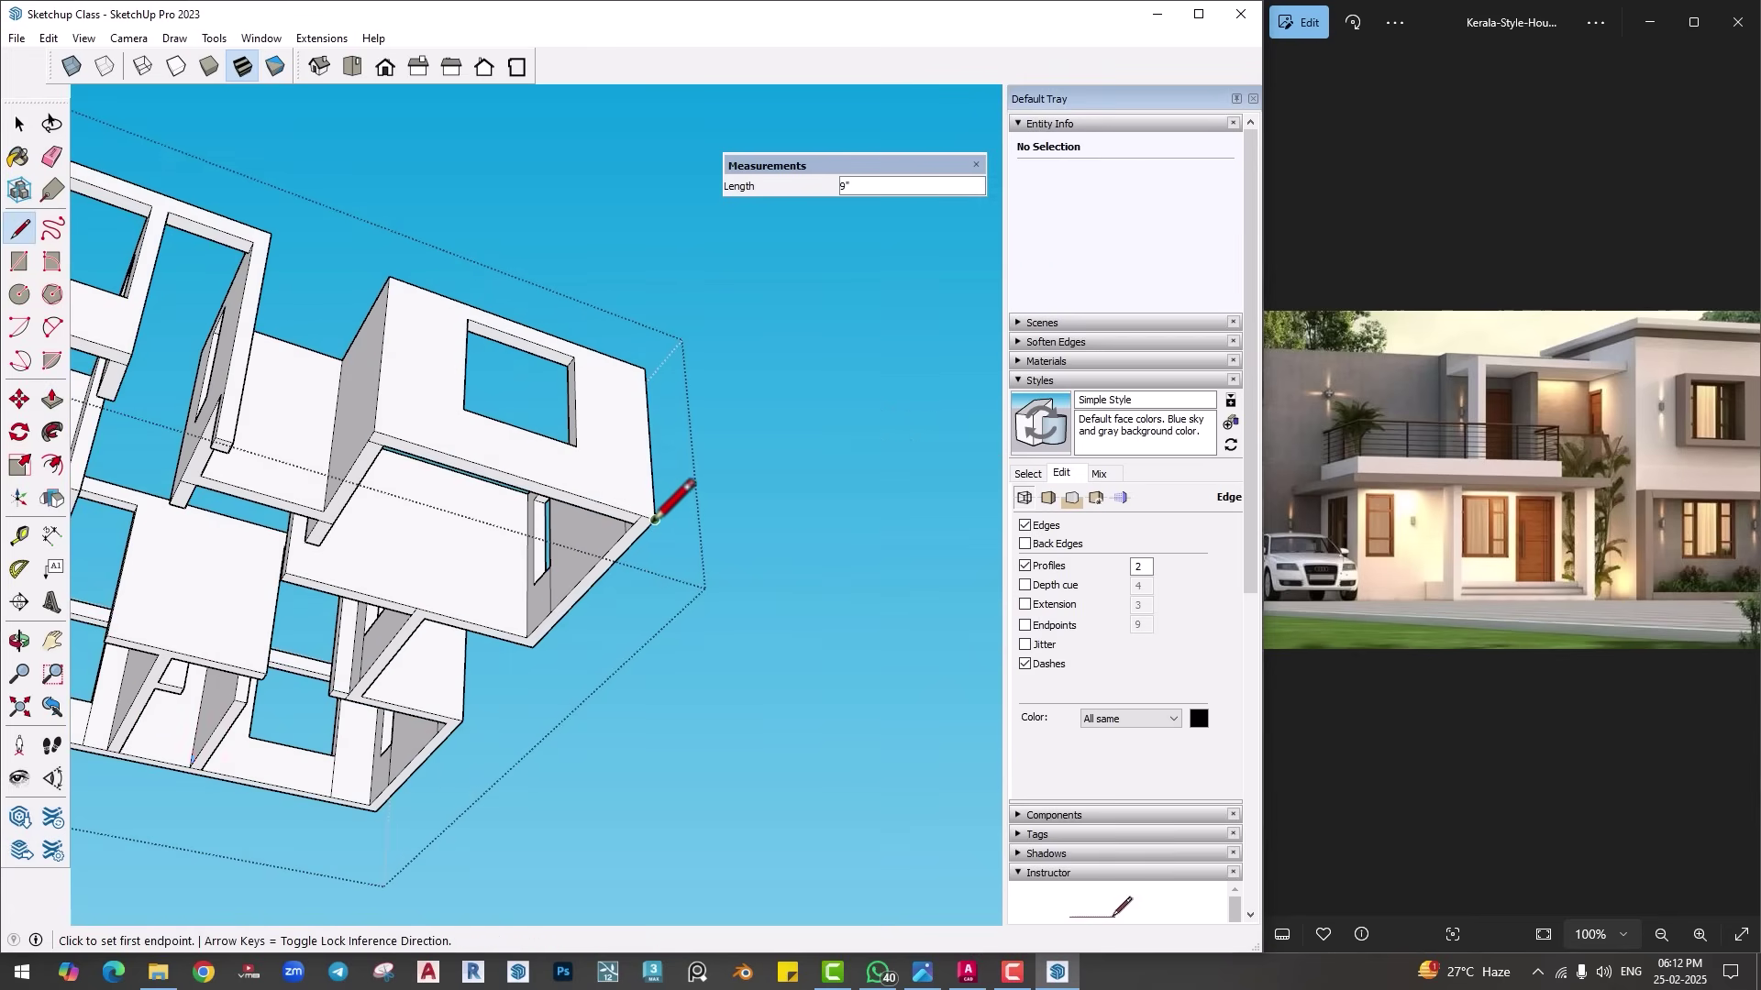
{"action": "scroll", "coordinate": [655, 519], "scroll_direction": "up", "scroll_amount": 1}
{"action": "key", "text": "e"}
{"action": "scroll", "coordinate": [576, 590], "scroll_direction": "down", "scroll_amount": 1}
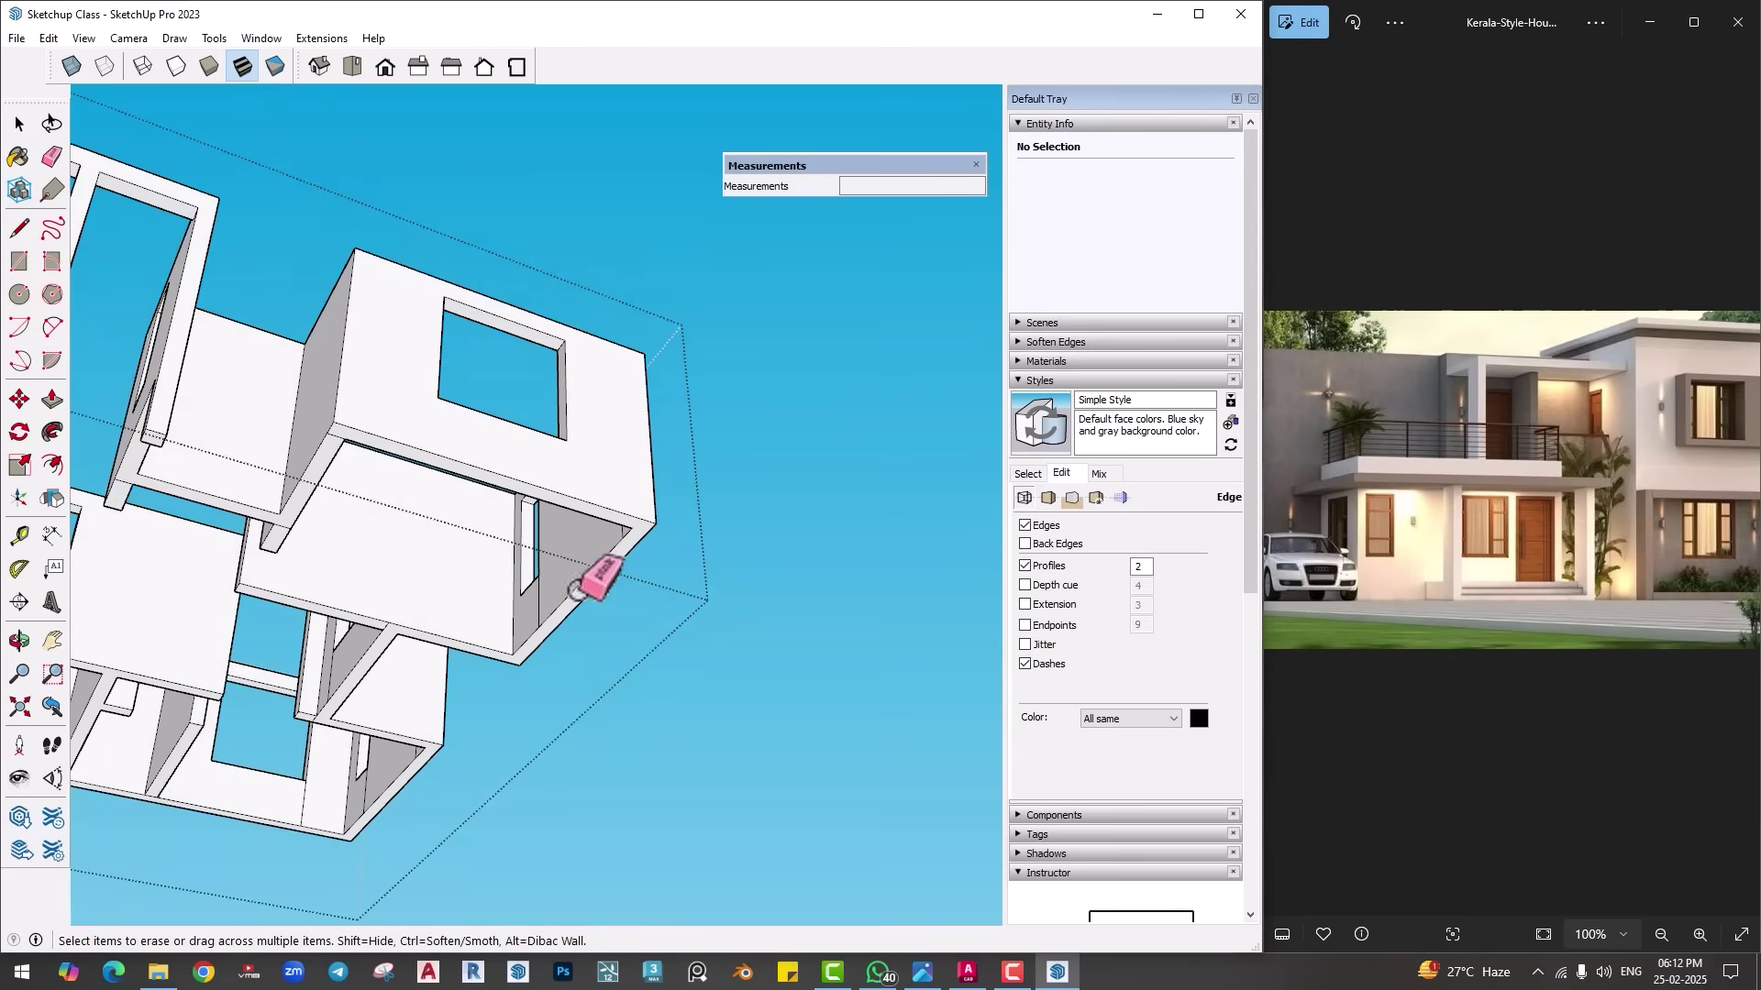
Step: Push/Pull the bottom face of the narrow wall end beside the upper-floor door opening up 3'
{"action": "scroll", "coordinate": [284, 675], "scroll_direction": "down", "scroll_amount": 3}
{"action": "middle_click_drag", "start_coordinate": [283, 676], "coordinate": [607, 563]}
{"action": "scroll", "coordinate": [723, 708], "scroll_direction": "up", "scroll_amount": 3}
{"action": "scroll", "coordinate": [605, 523], "scroll_direction": "up", "scroll_amount": 3}
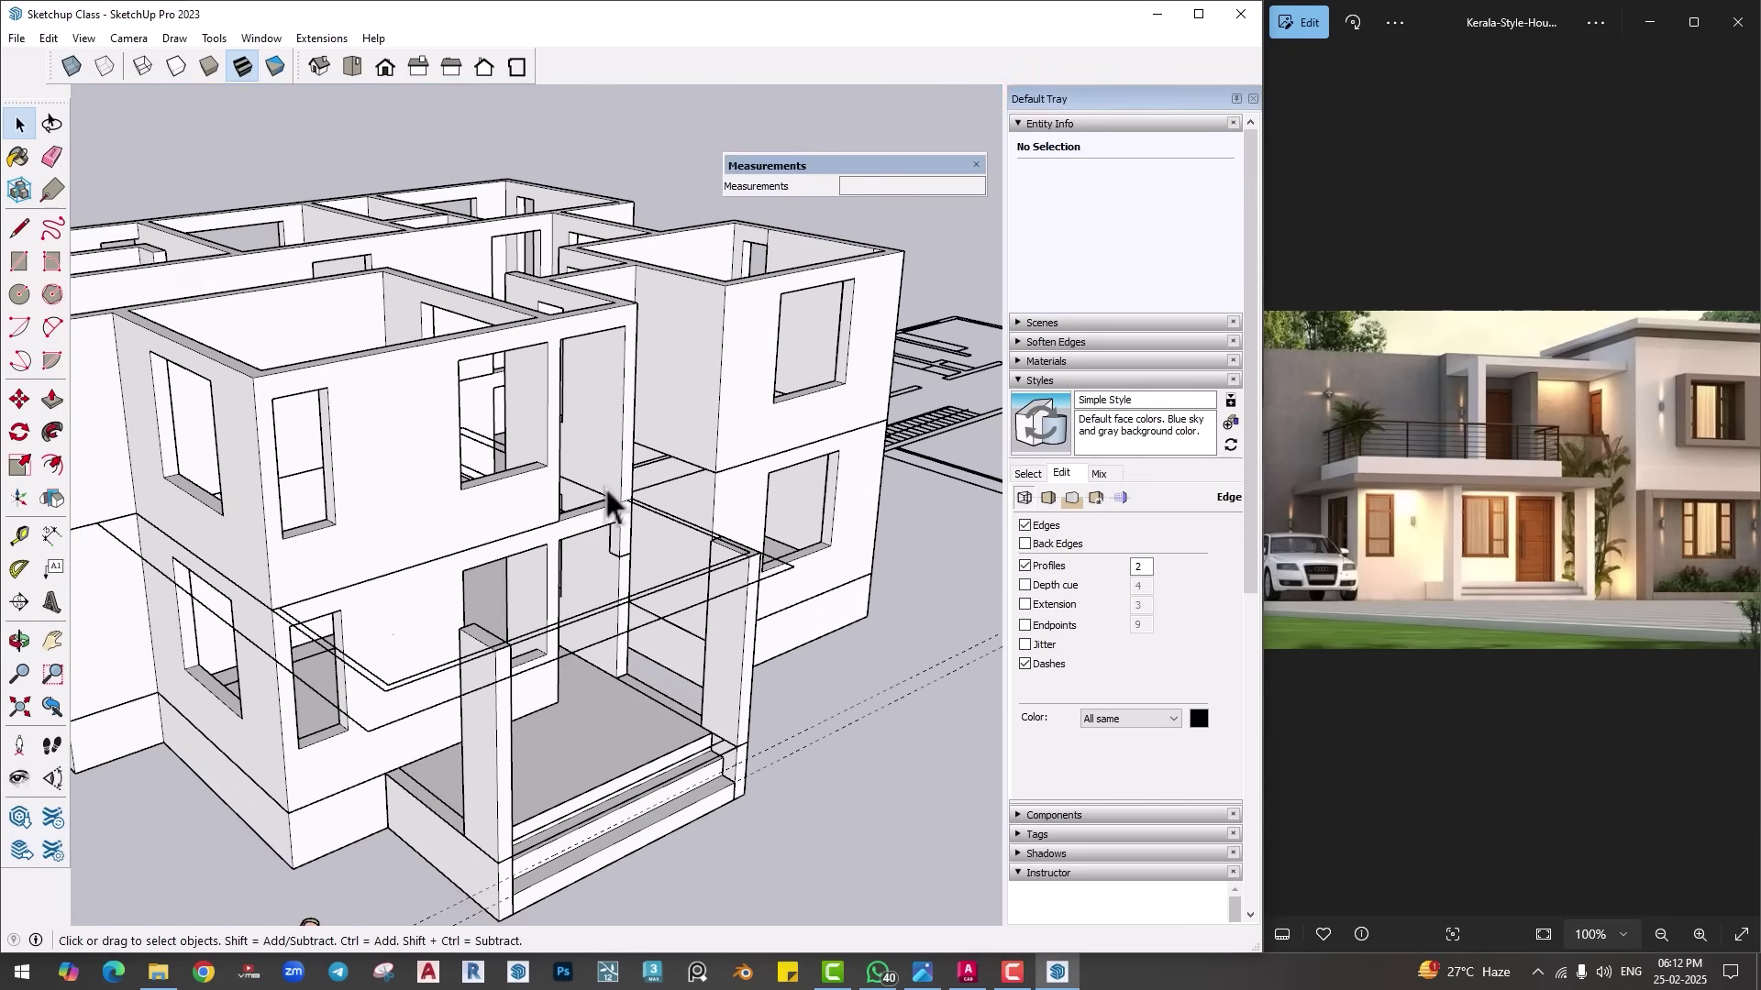
{"action": "scroll", "coordinate": [616, 458], "scroll_direction": "down", "scroll_amount": 3}
{"action": "middle_click_drag", "start_coordinate": [619, 454], "coordinate": [620, 594]}
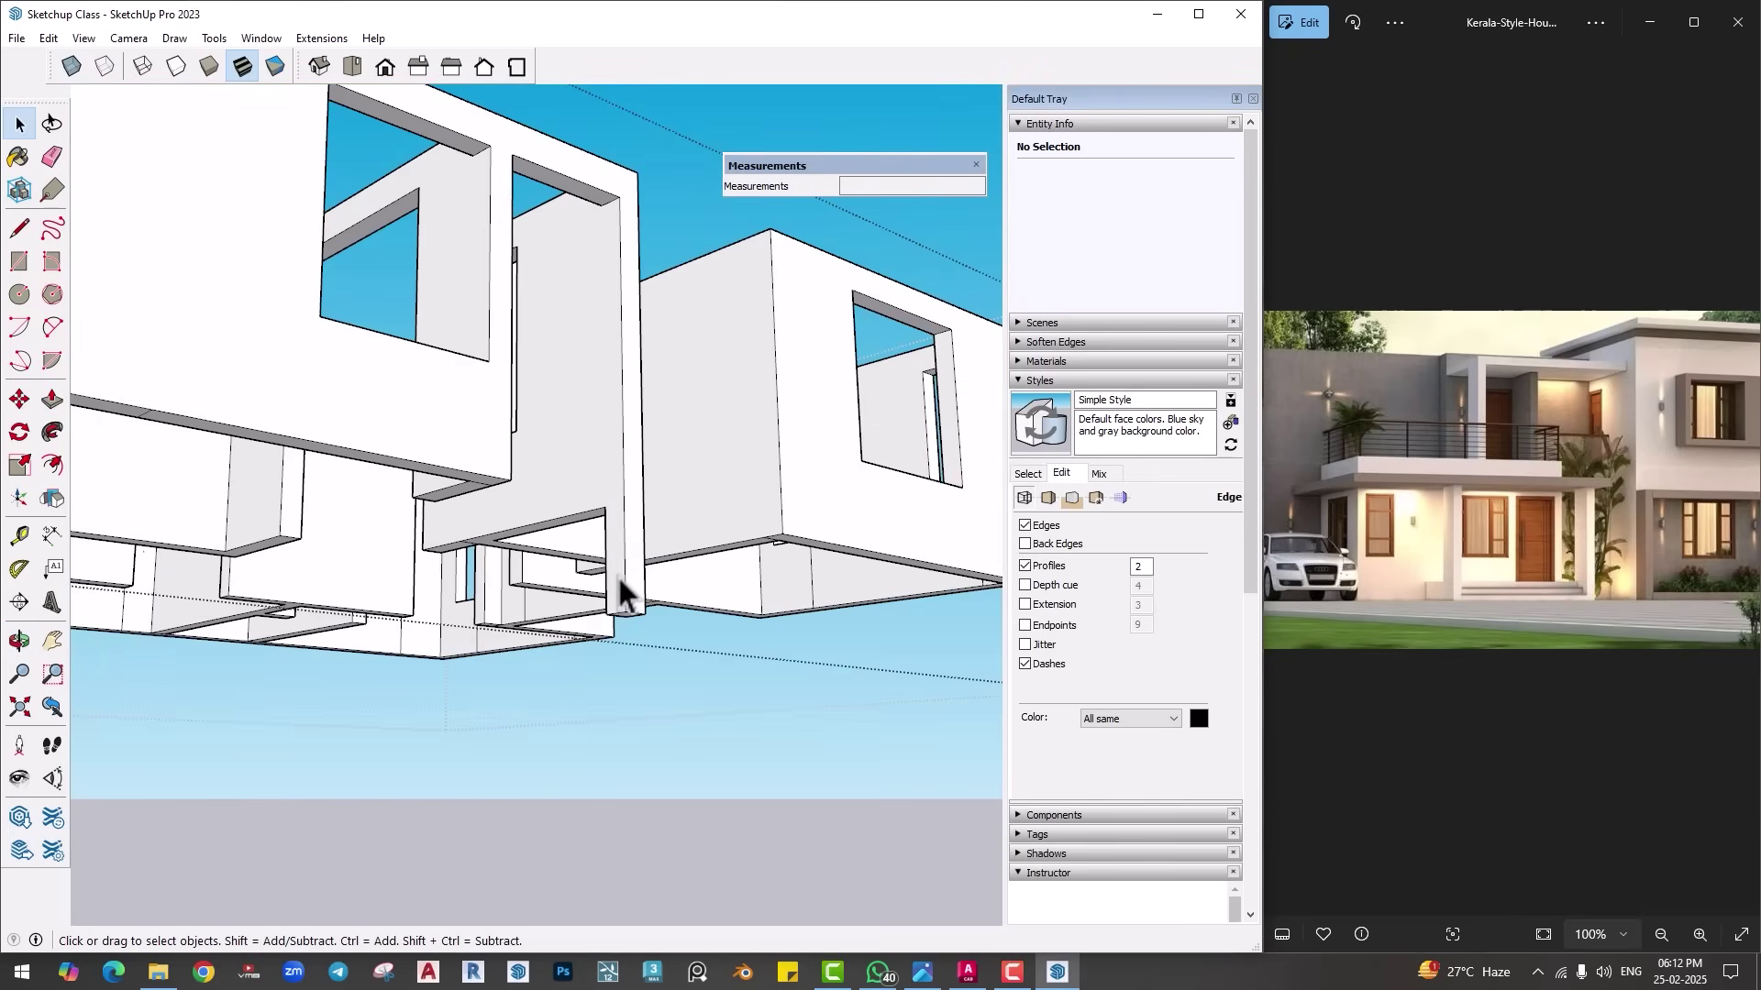
{"action": "scroll", "coordinate": [620, 592], "scroll_direction": "up", "scroll_amount": 2}
{"action": "key", "text": "p"}
{"action": "left_click", "coordinate": [625, 635]}
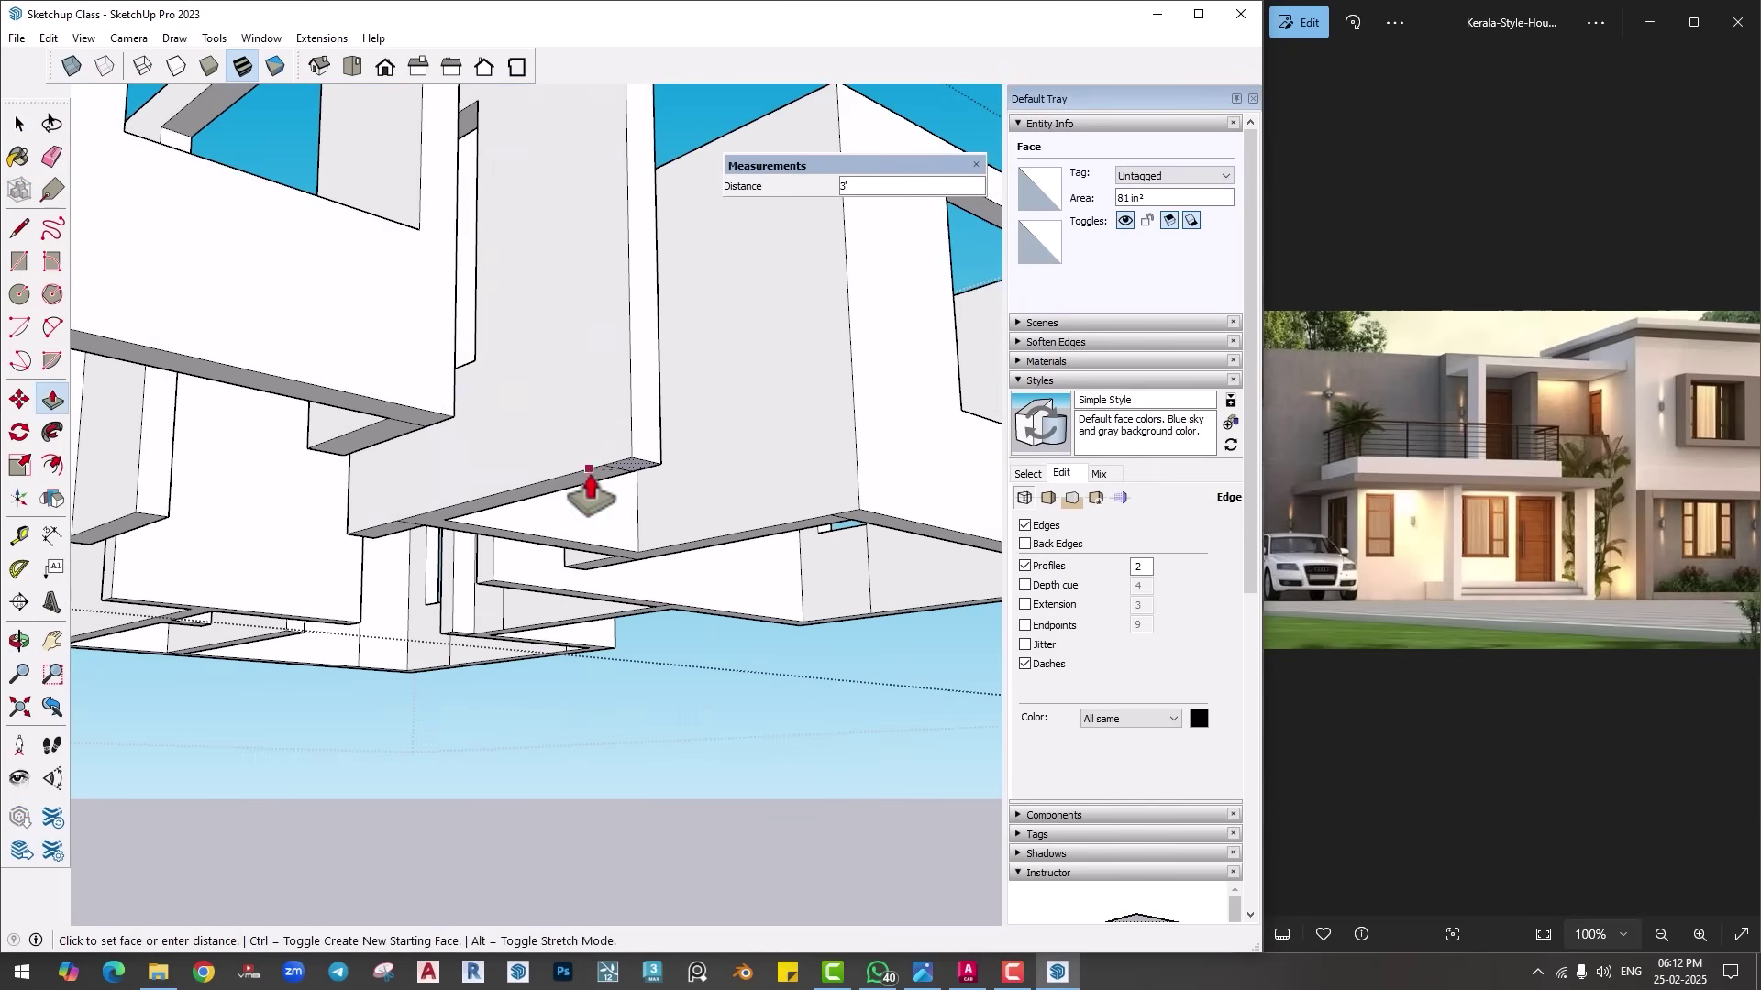
{"action": "key", "text": "space"}
Step: Open the upper-floor wall group and move the stair bay's end wall outward to the plan's projecting outline
{"action": "scroll", "coordinate": [725, 659], "scroll_direction": "down", "scroll_amount": 3}
{"action": "middle_click_drag", "start_coordinate": [719, 656], "coordinate": [588, 856]}
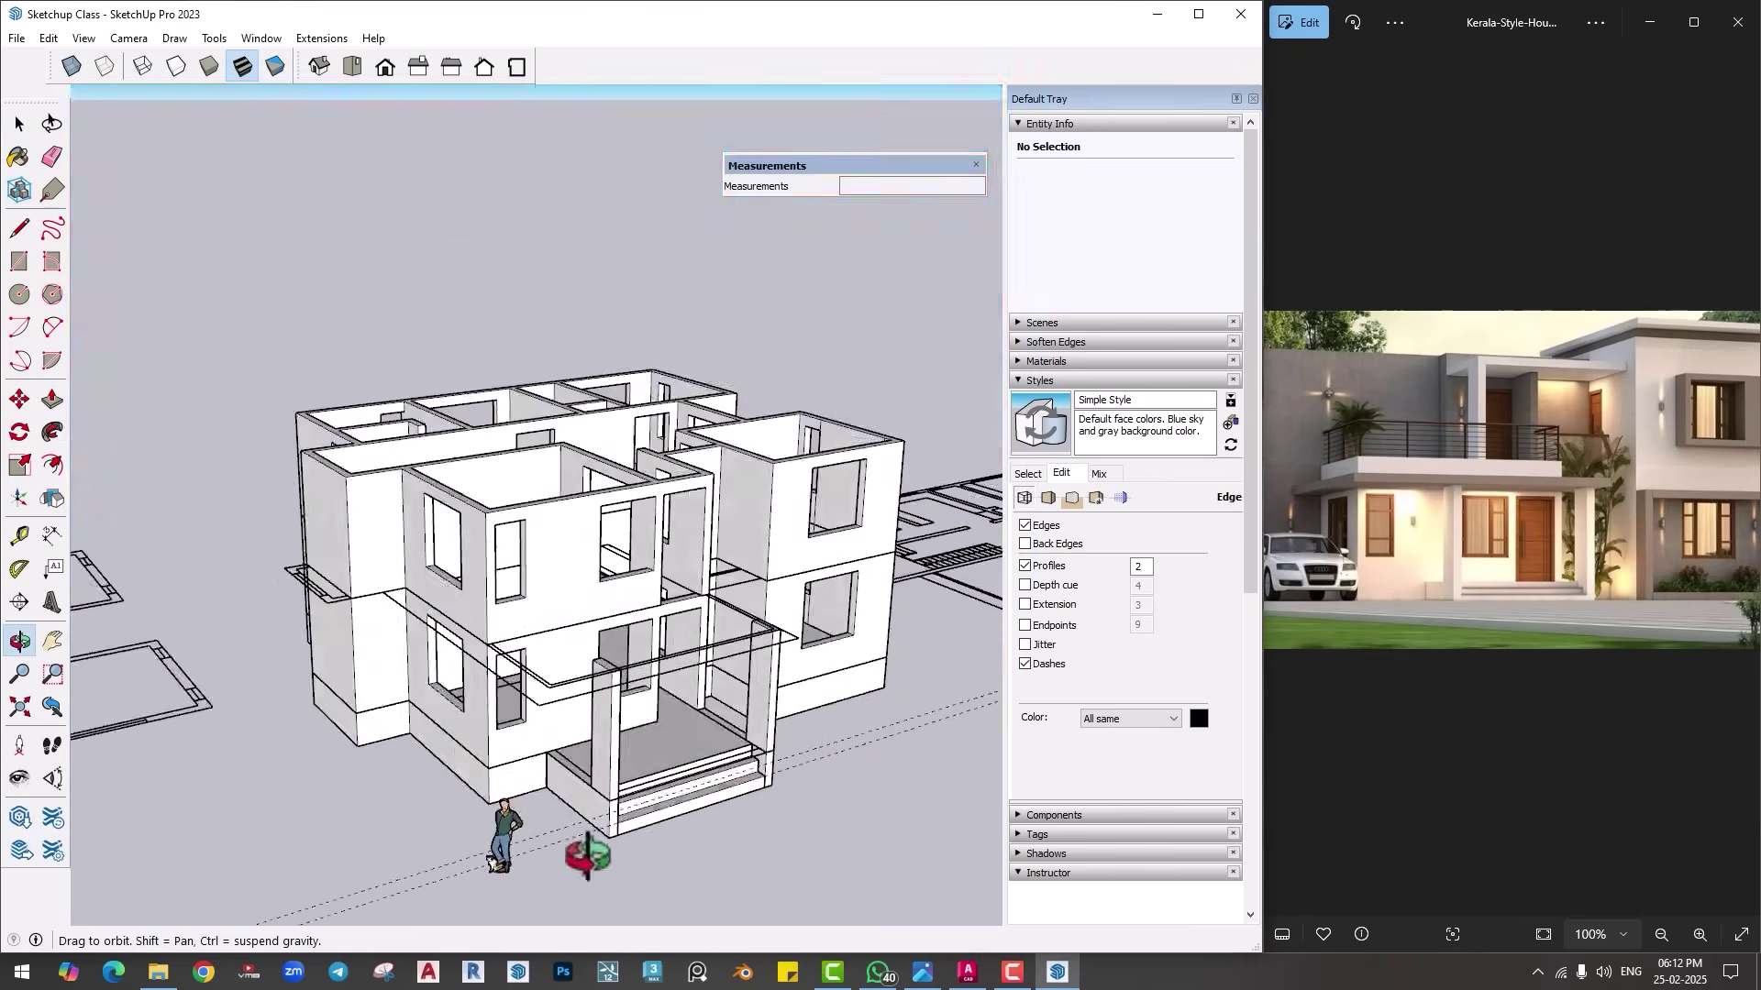
{"action": "scroll", "coordinate": [514, 633], "scroll_direction": "up", "scroll_amount": 6}
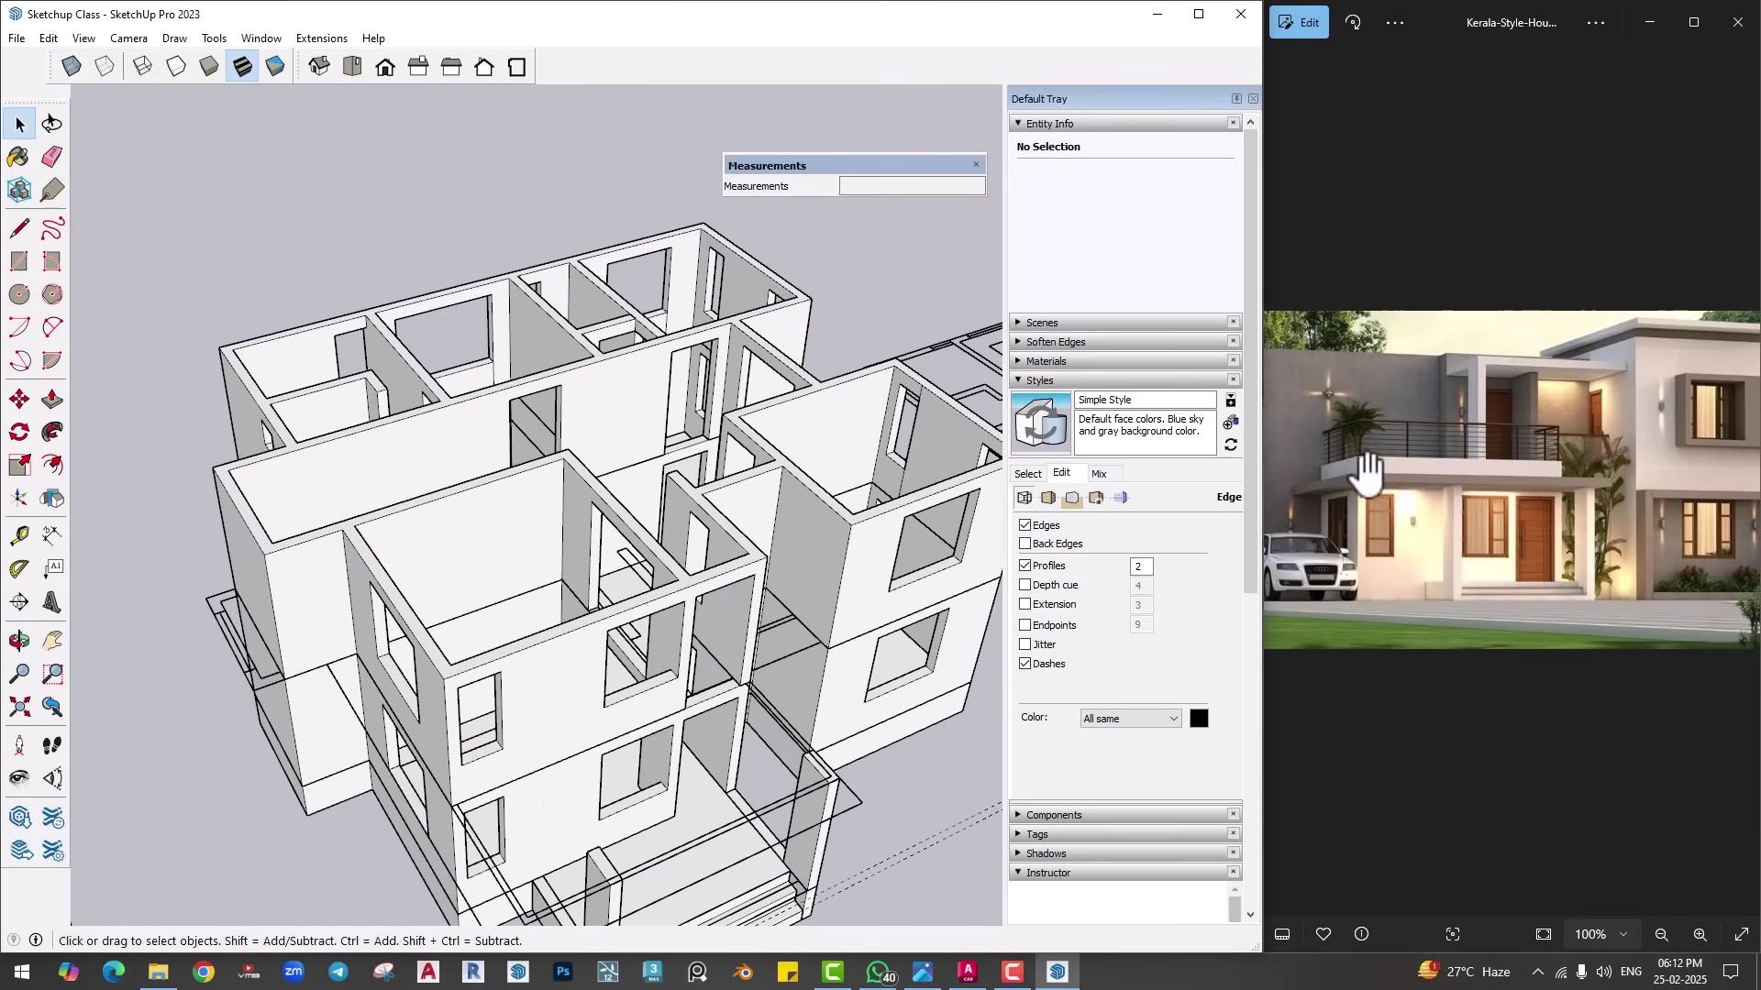
{"action": "middle_click_drag", "start_coordinate": [281, 584], "coordinate": [377, 539]}
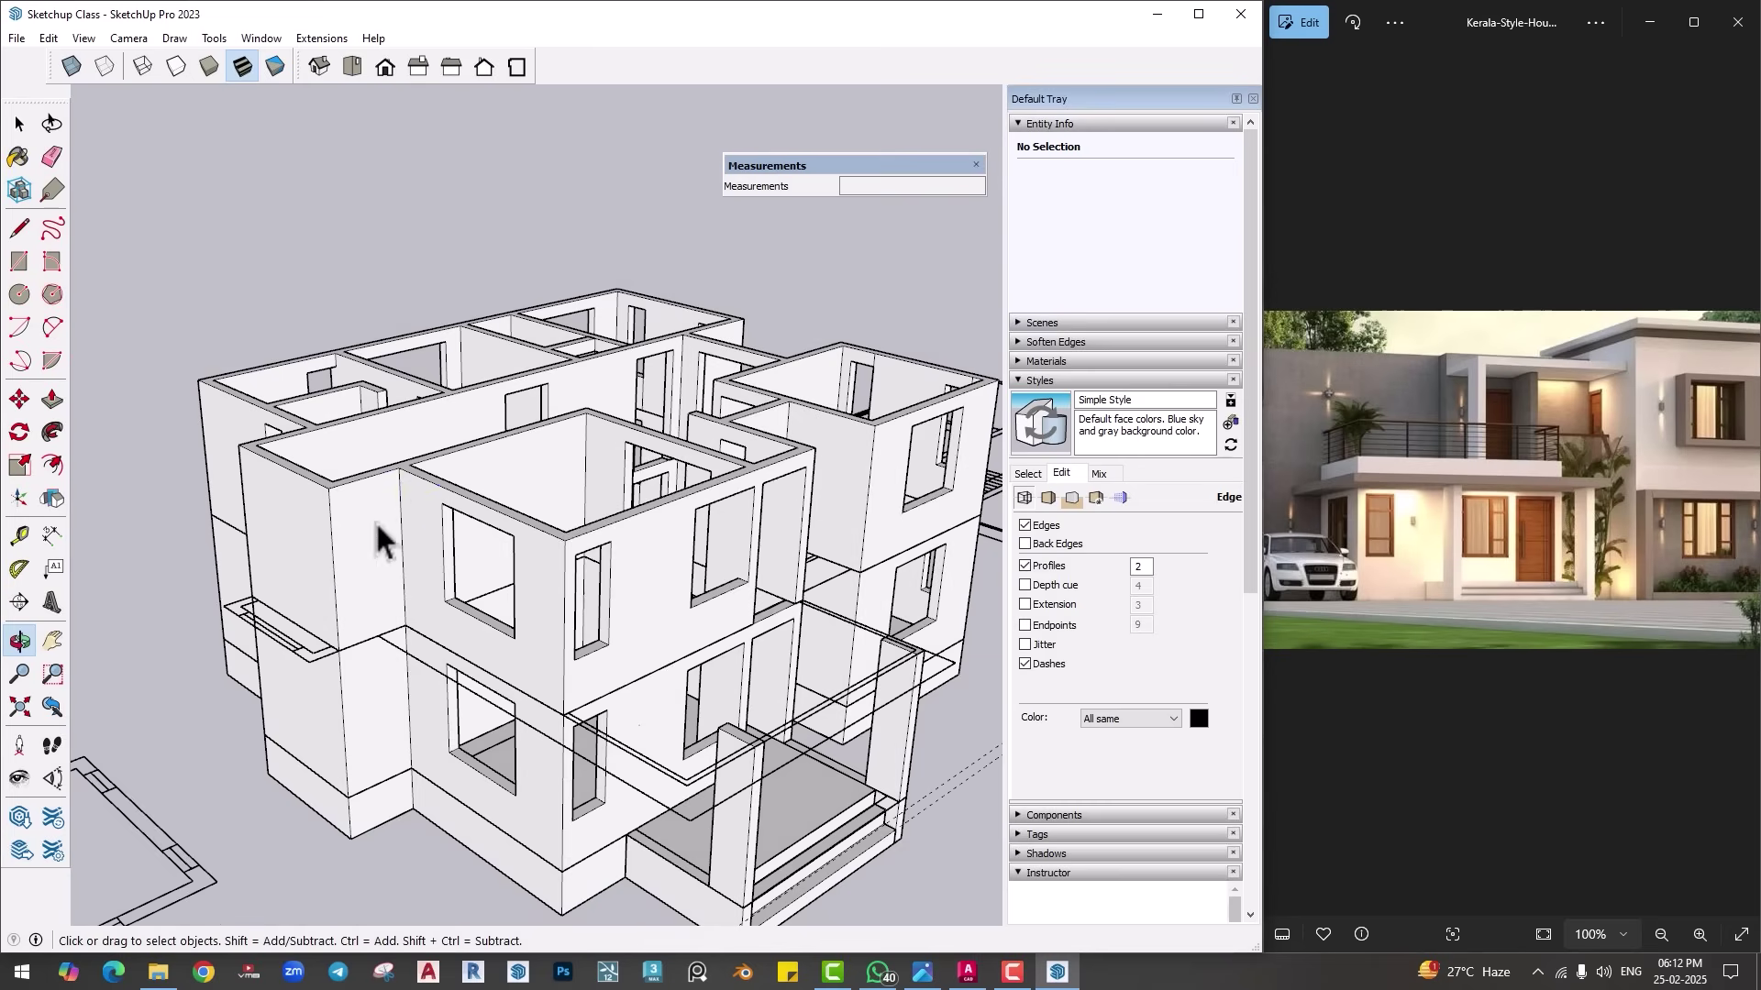
{"action": "scroll", "coordinate": [325, 550], "scroll_direction": "down", "scroll_amount": 2}
{"action": "scroll", "coordinate": [294, 563], "scroll_direction": "up", "scroll_amount": 5}
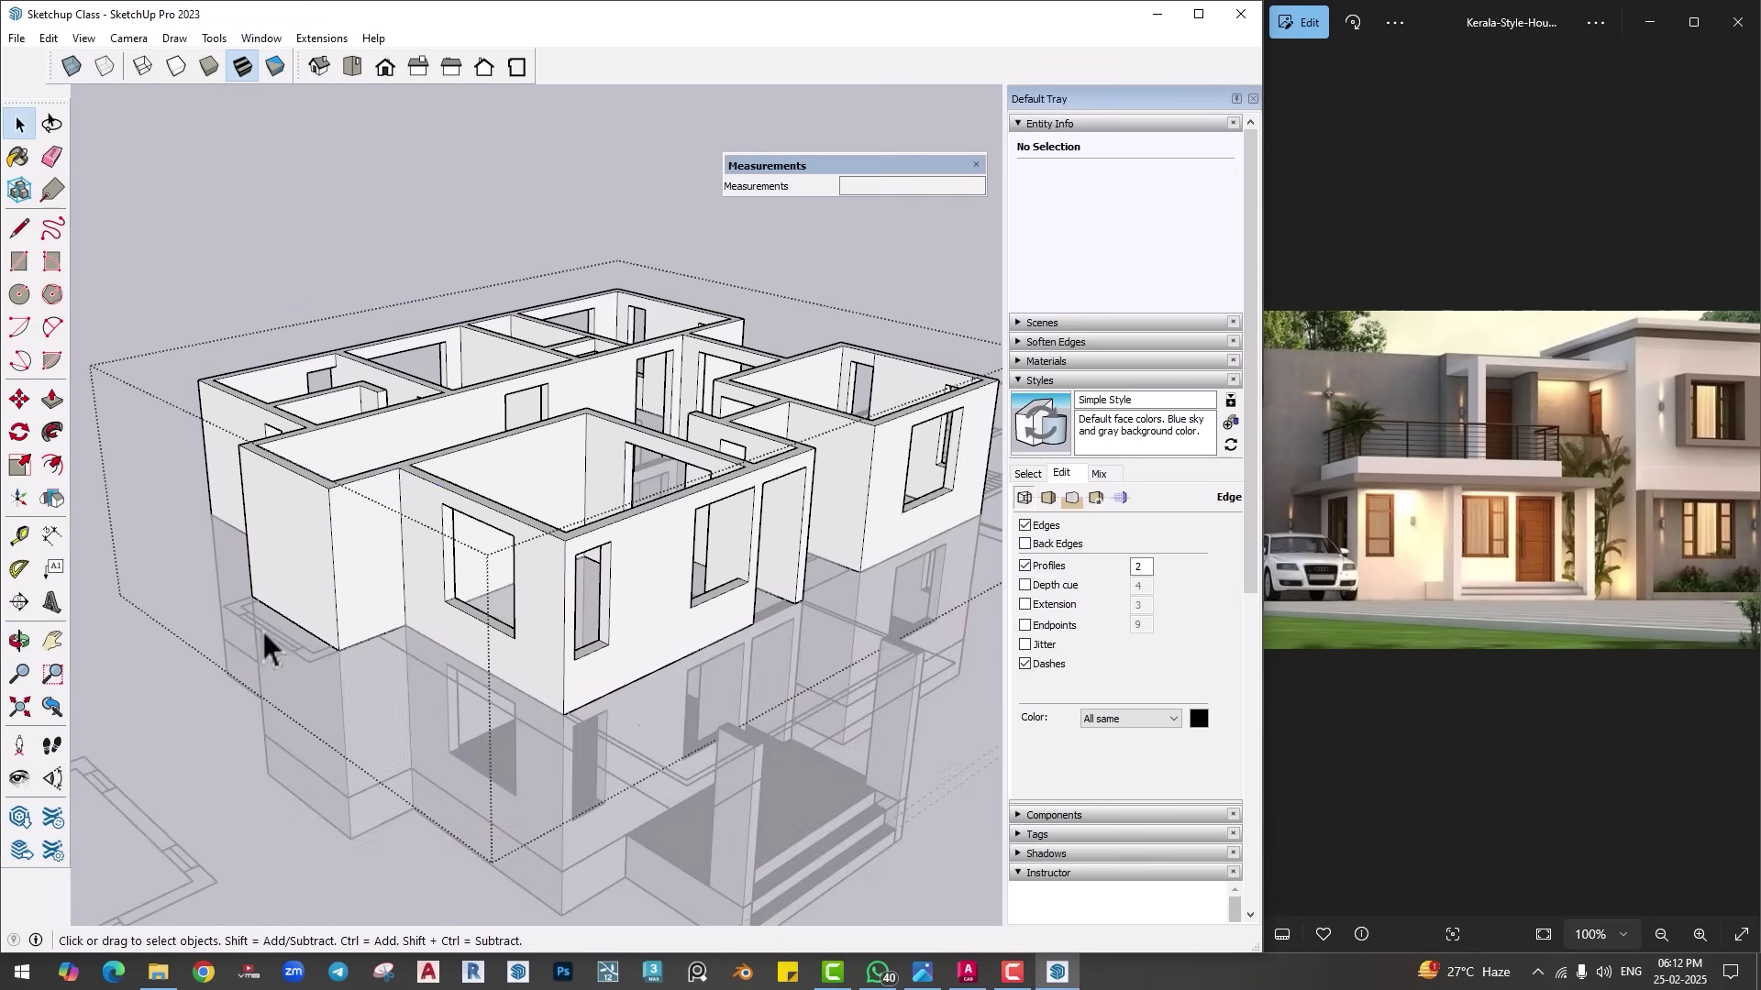
{"action": "double_click", "coordinate": [276, 545]}
{"action": "middle_click_drag", "start_coordinate": [276, 587], "coordinate": [262, 662]}
{"action": "scroll", "coordinate": [262, 660], "scroll_direction": "up", "scroll_amount": 2}
{"action": "key", "text": "m"}
{"action": "scroll", "coordinate": [275, 642], "scroll_direction": "up", "scroll_amount": 2}
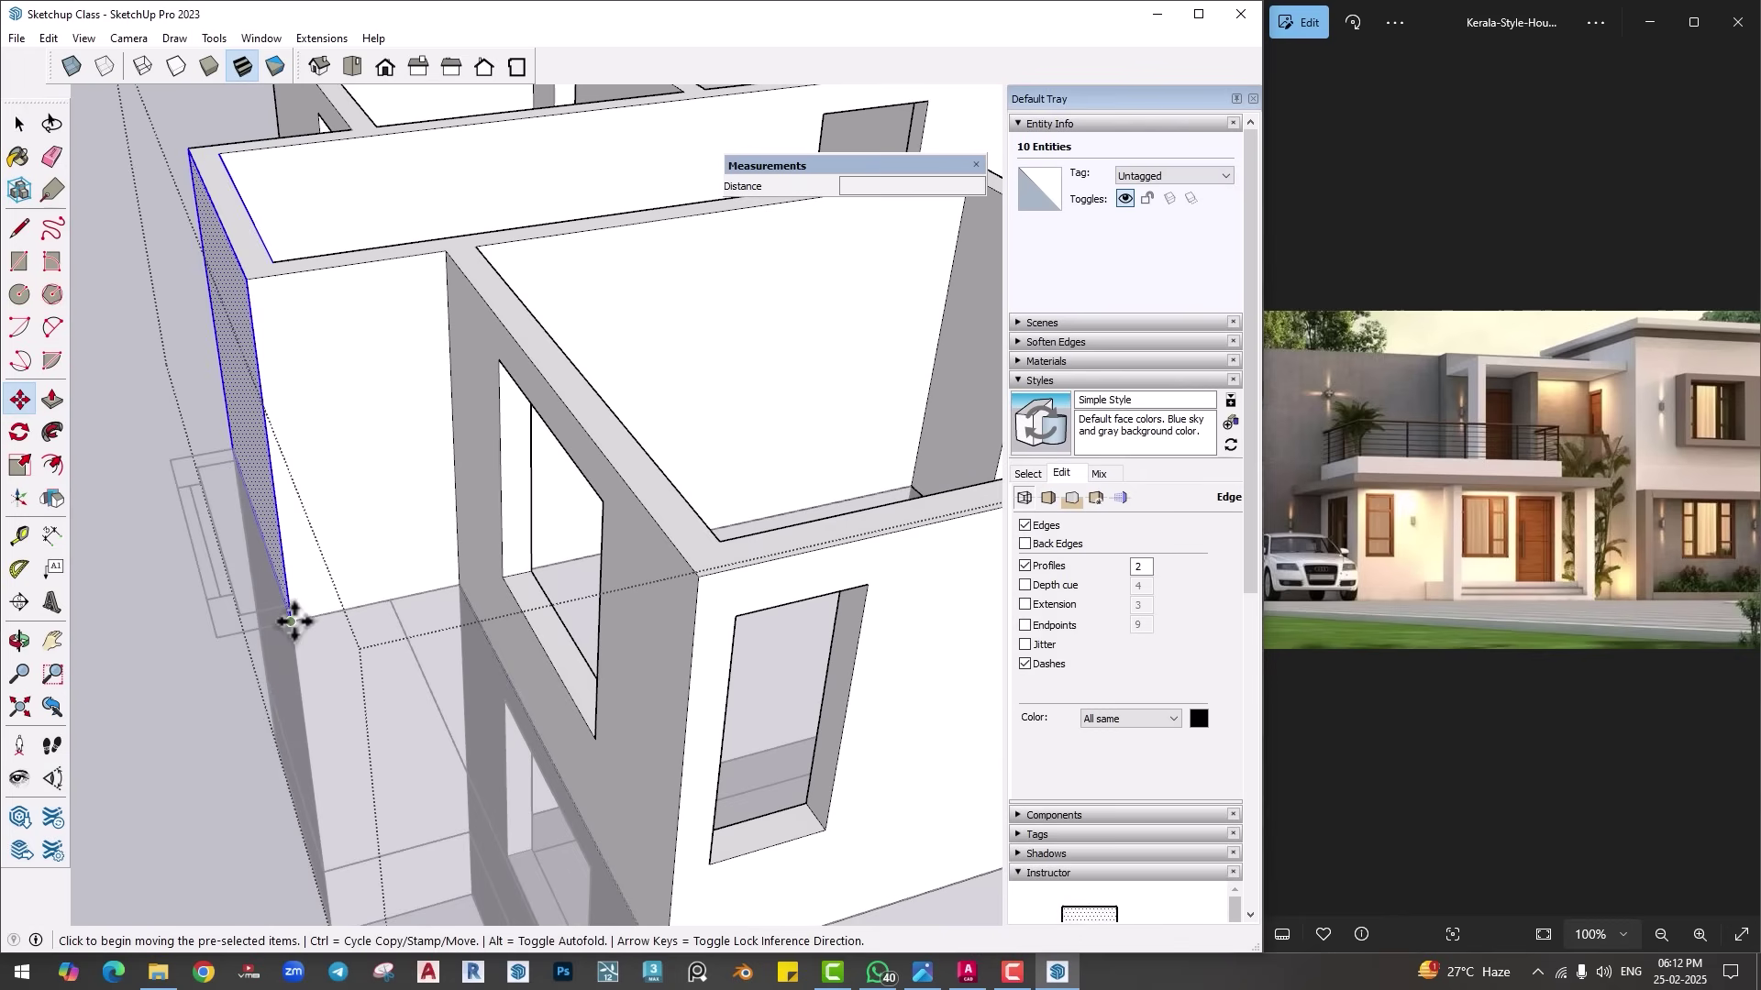
{"action": "left_click", "coordinate": [275, 637]}
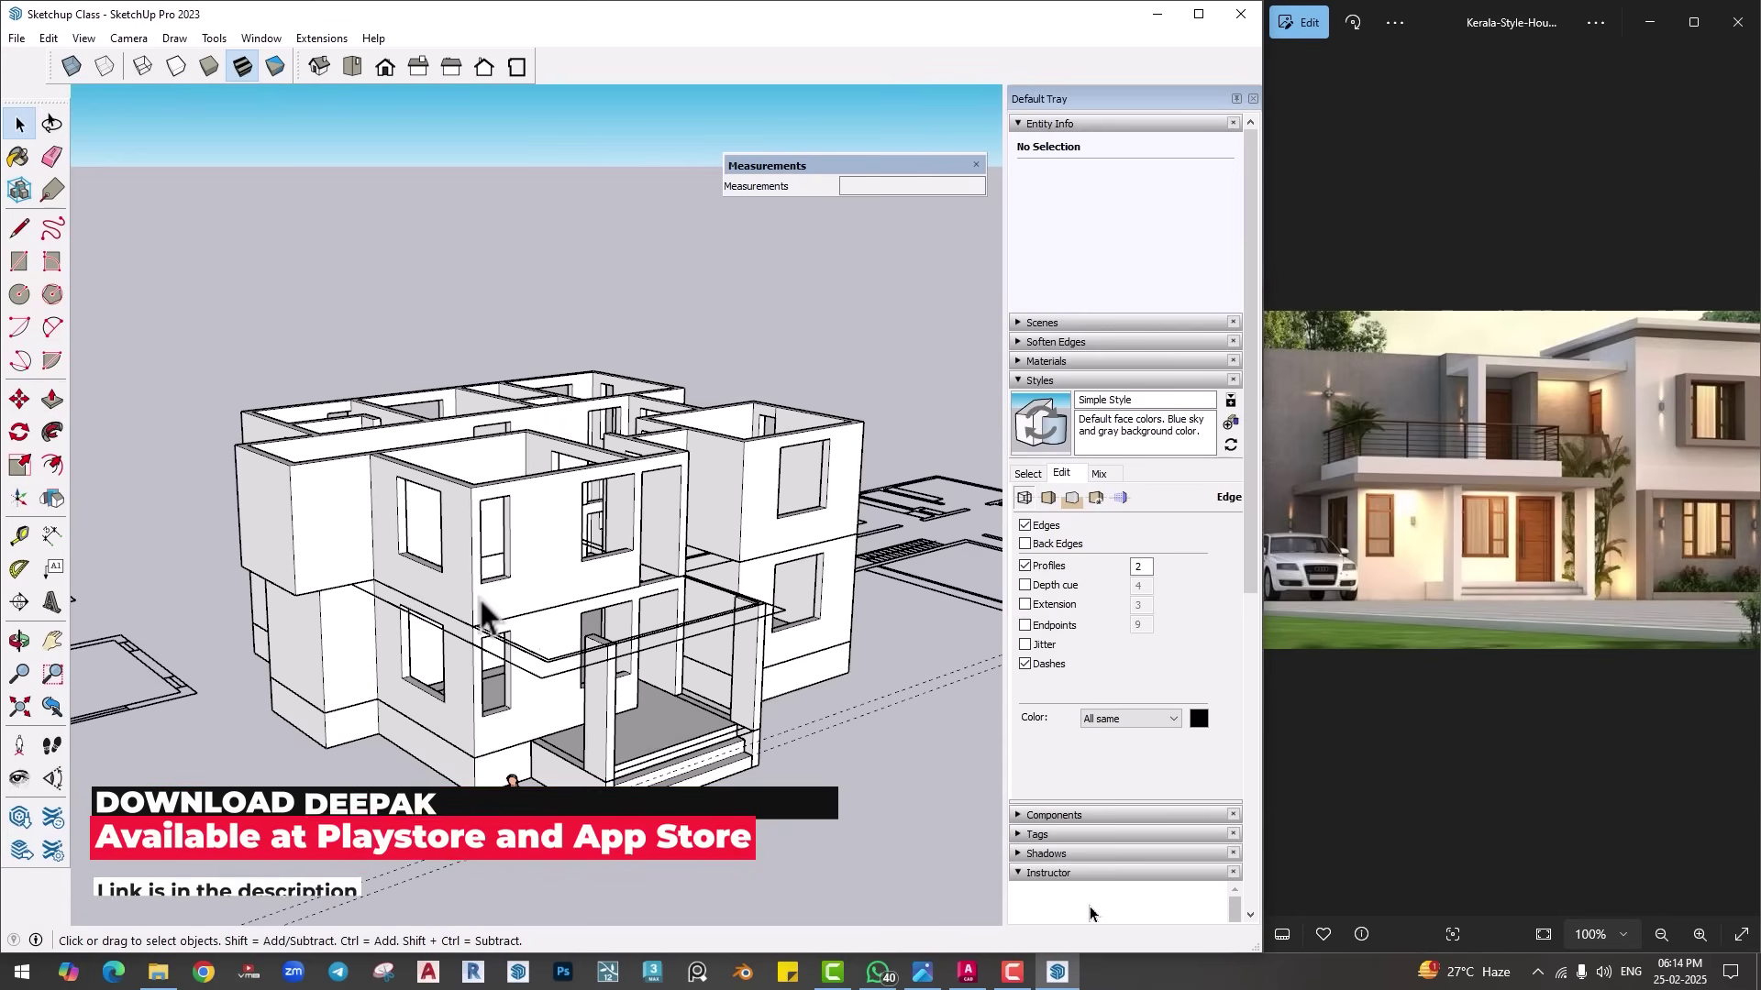
Step: Hide the upper-floor wall group to expose the plan on top of the ground-floor walls
{"action": "scroll", "coordinate": [503, 624], "scroll_direction": "up", "scroll_amount": 2}
{"action": "left_click", "coordinate": [337, 603]}
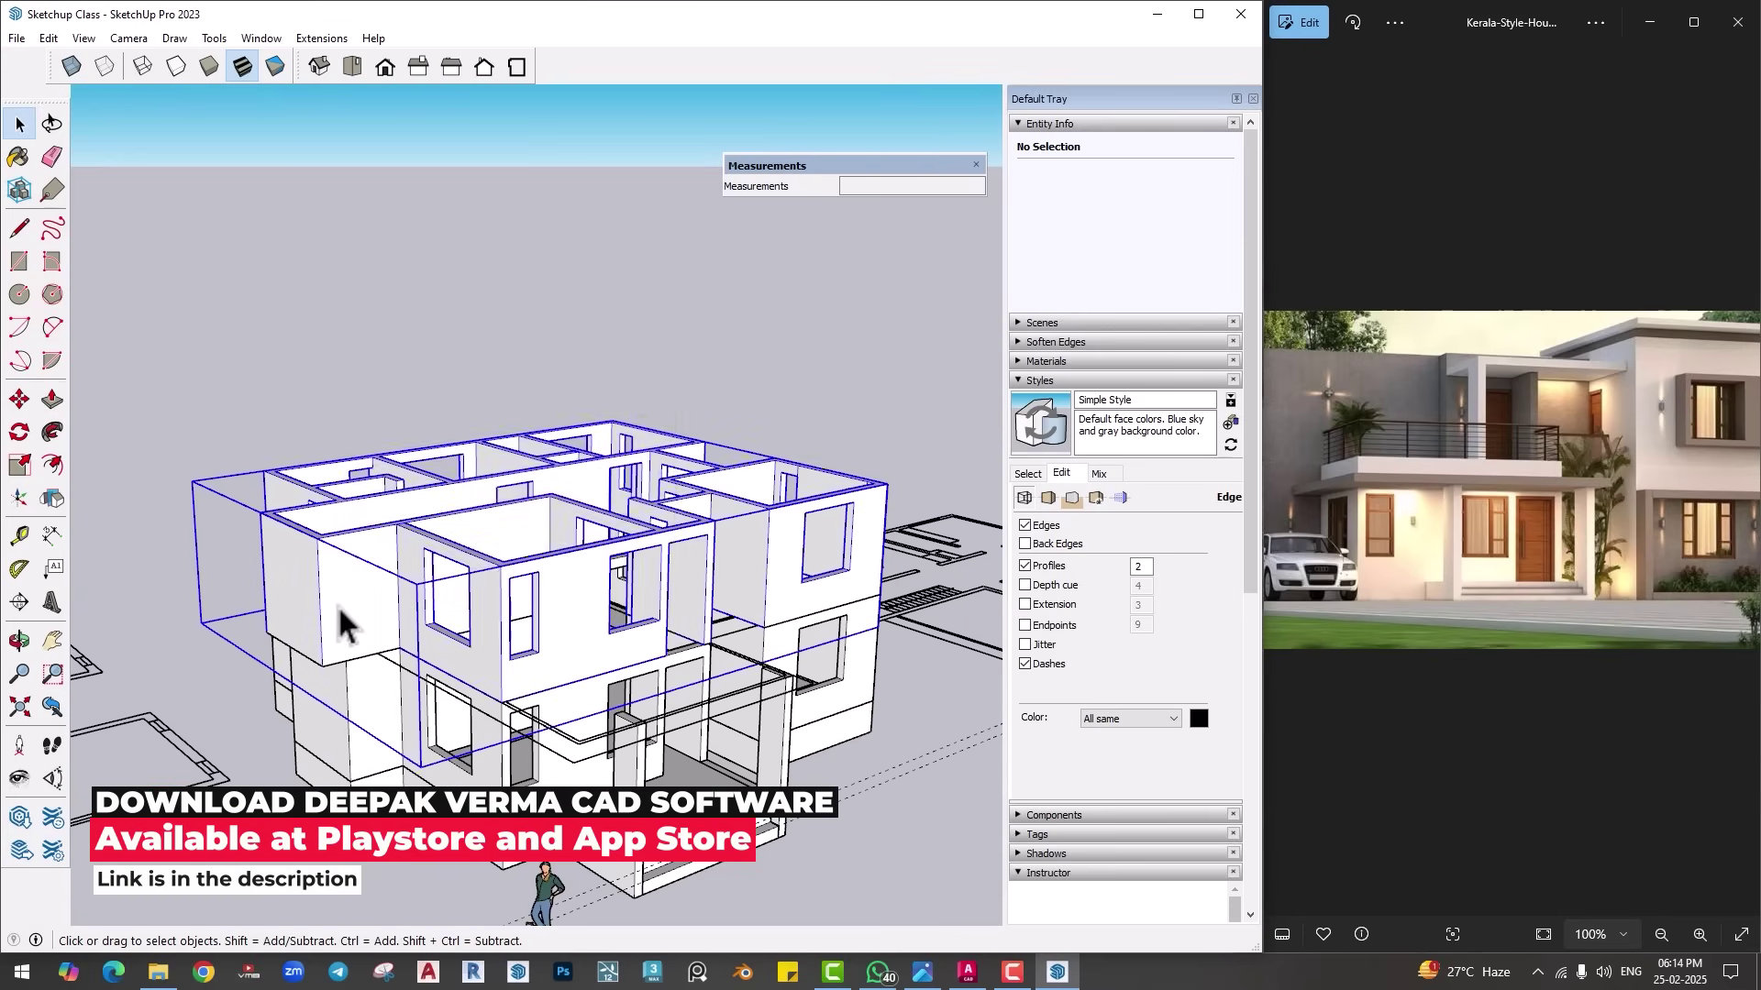
{"action": "right_click", "coordinate": [337, 604]}
{"action": "left_click", "coordinate": [393, 109]}
{"action": "middle_click_drag", "start_coordinate": [503, 531], "coordinate": [457, 793]}
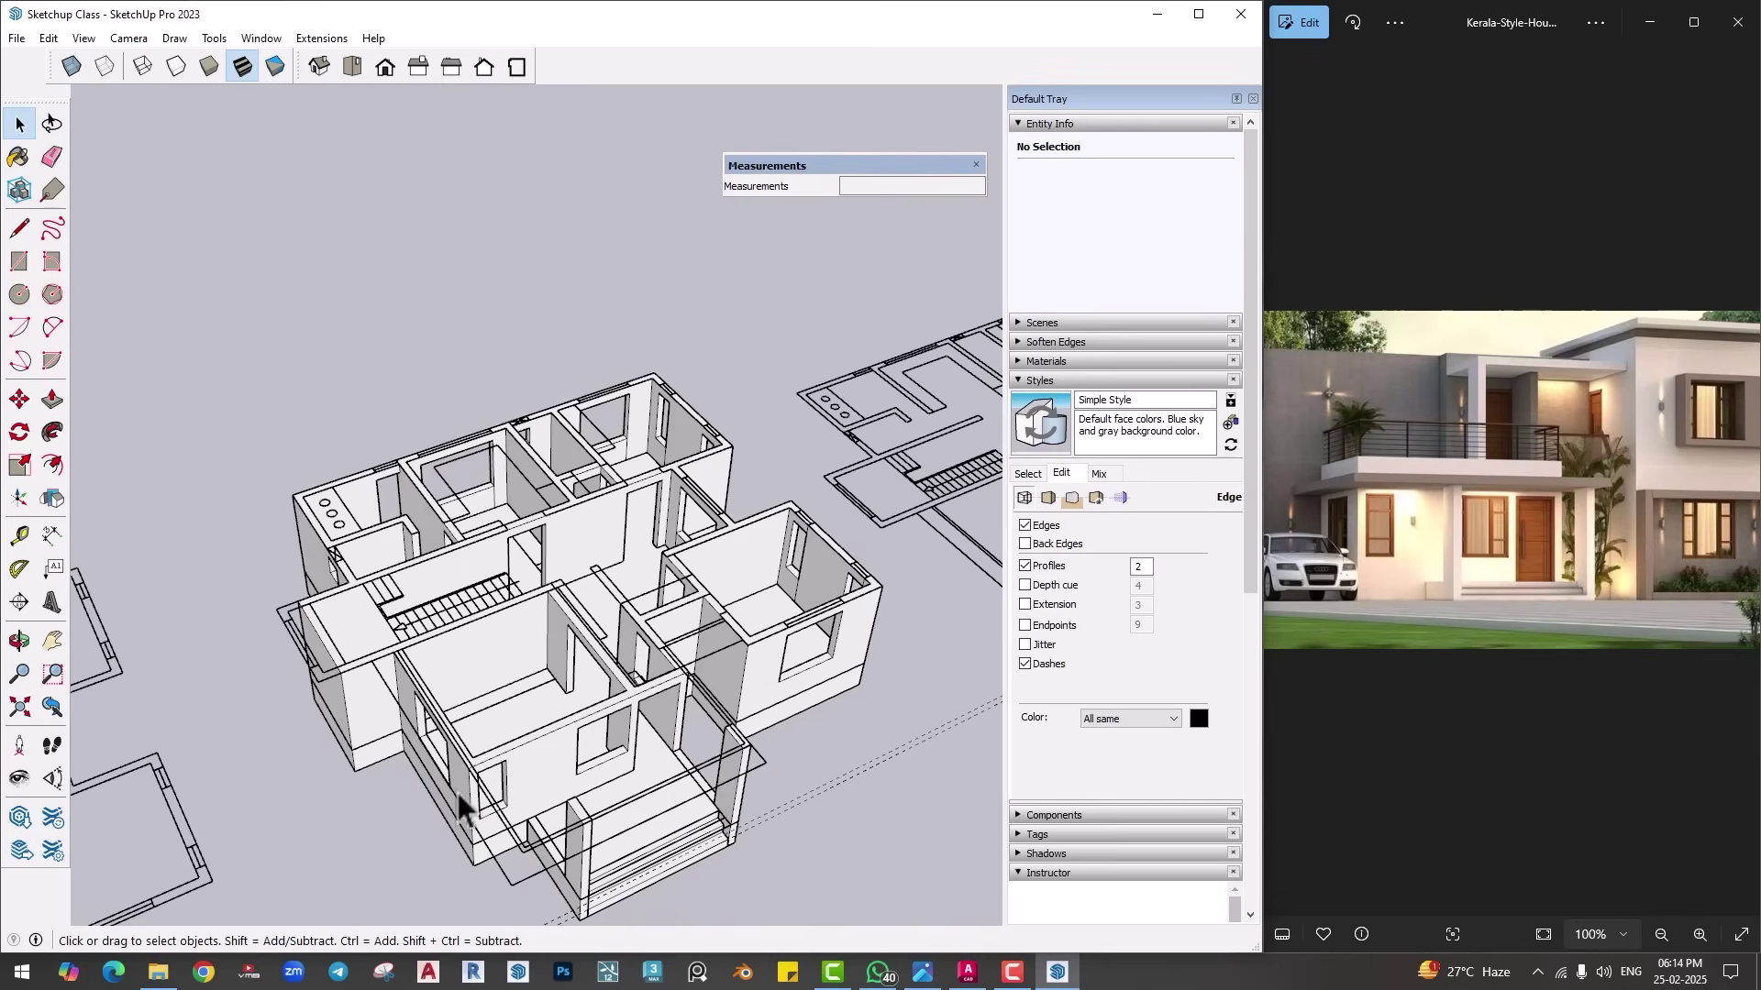
Step: Trace the first-floor slab outline with lines from the projecting stair bay around the front porch to the wall behind it
{"action": "scroll", "coordinate": [441, 743], "scroll_direction": "up", "scroll_amount": 3}
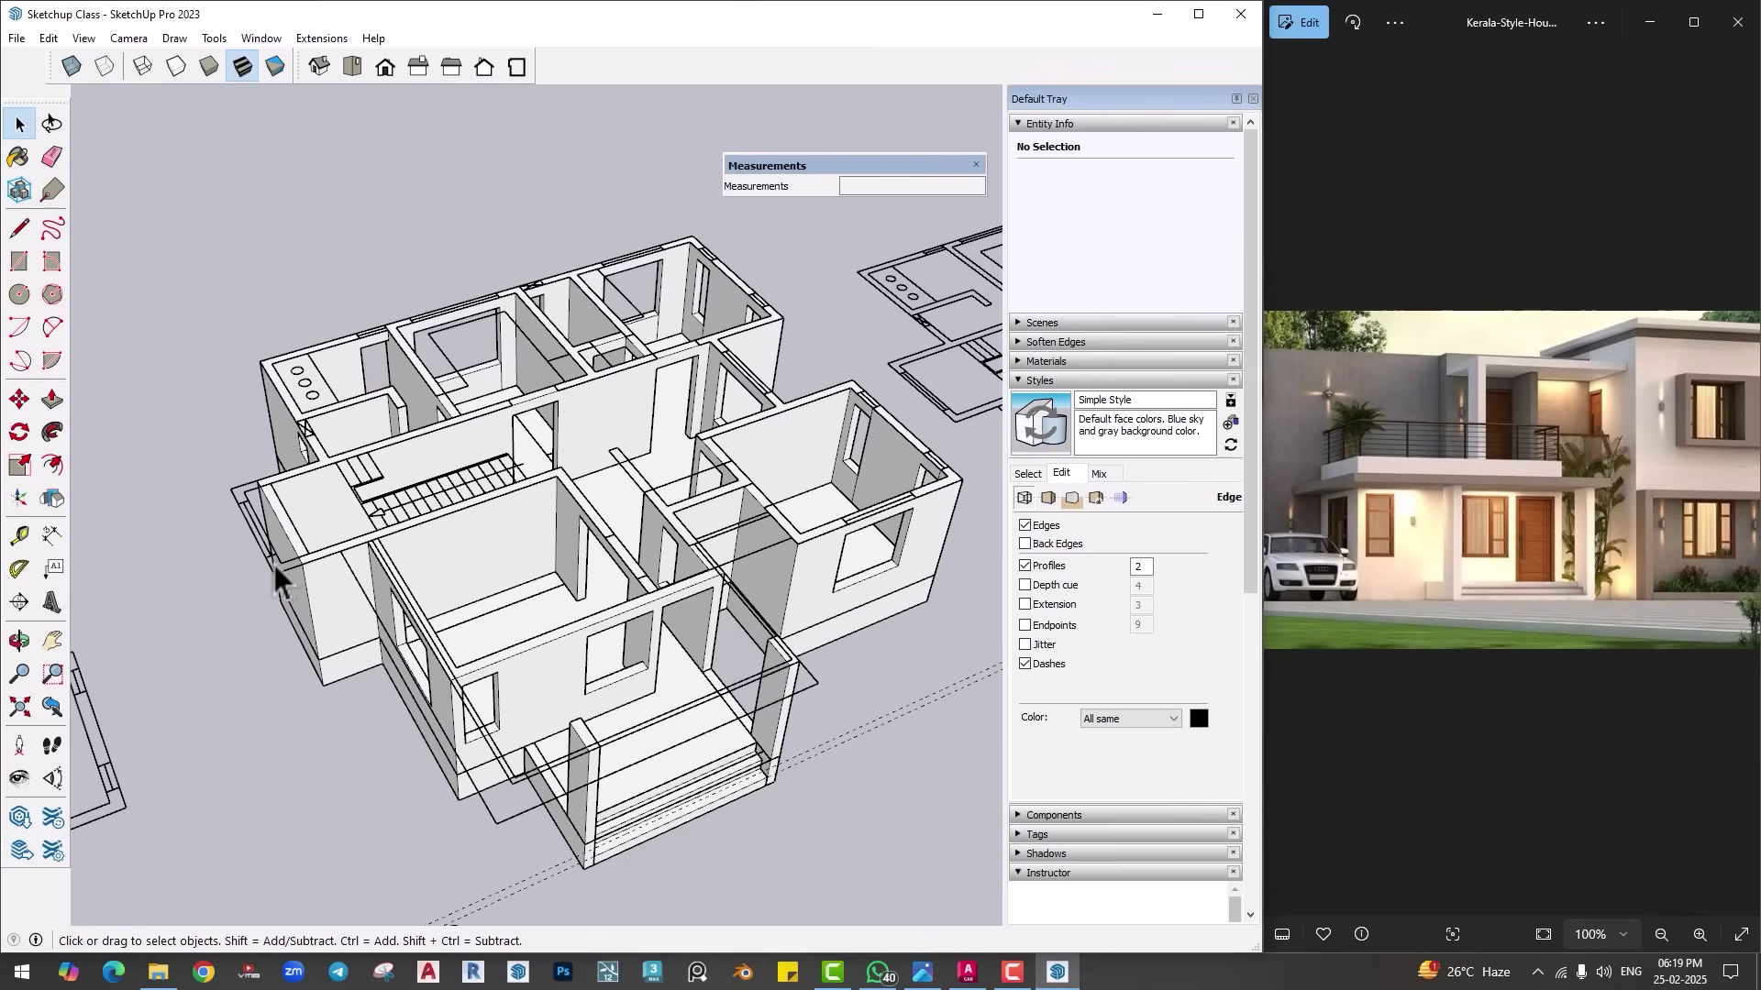
{"action": "middle_click_drag", "start_coordinate": [294, 573], "coordinate": [282, 562]}
{"action": "key", "text": "l"}
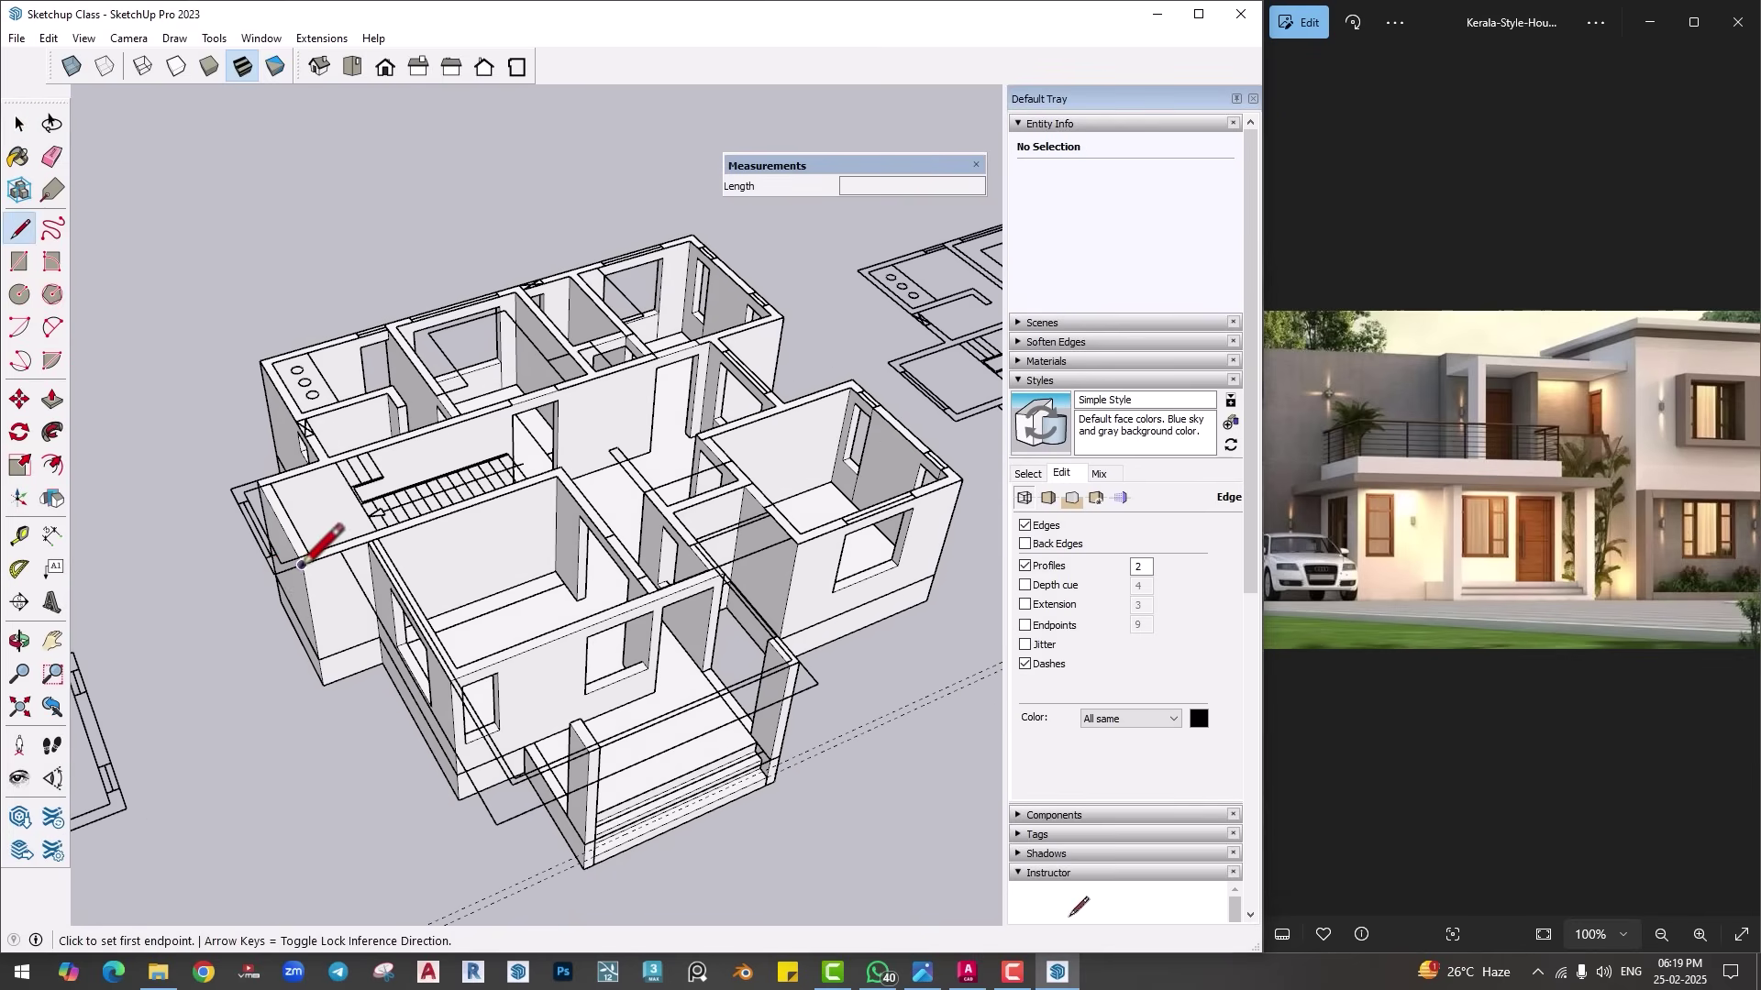
{"action": "scroll", "coordinate": [314, 550], "scroll_direction": "up", "scroll_amount": 2}
{"action": "left_click", "coordinate": [206, 461]}
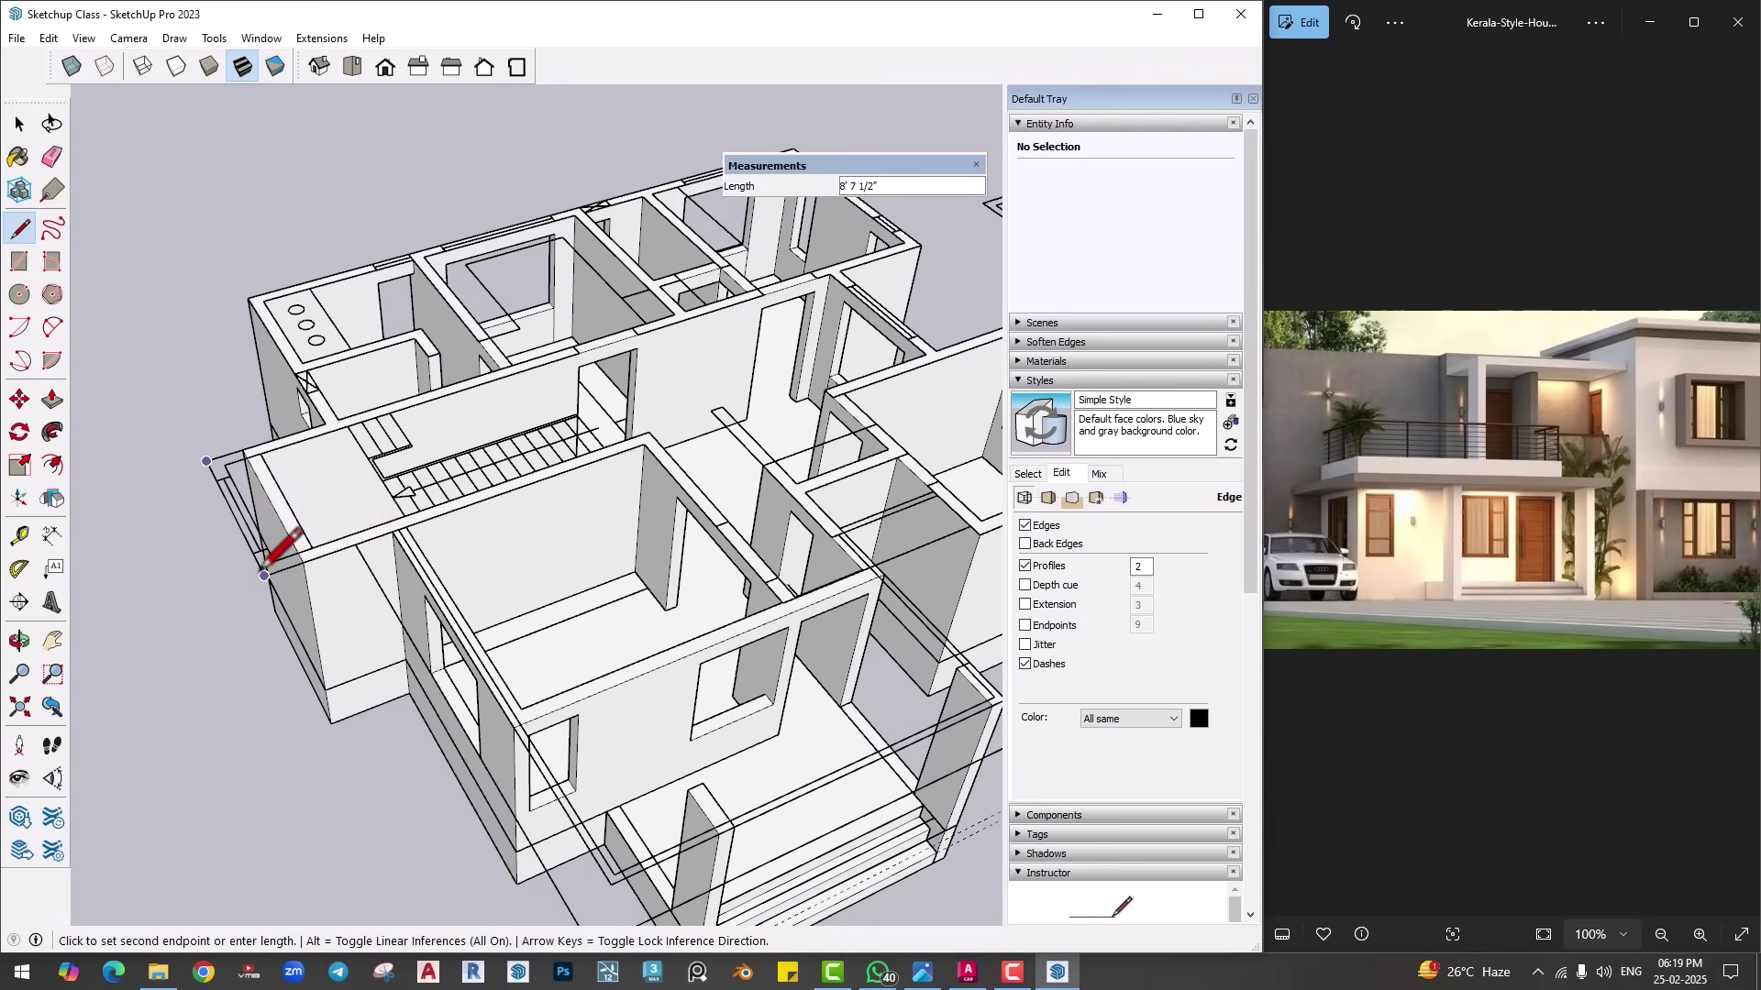
{"action": "scroll", "coordinate": [532, 724], "scroll_direction": "down", "scroll_amount": 3}
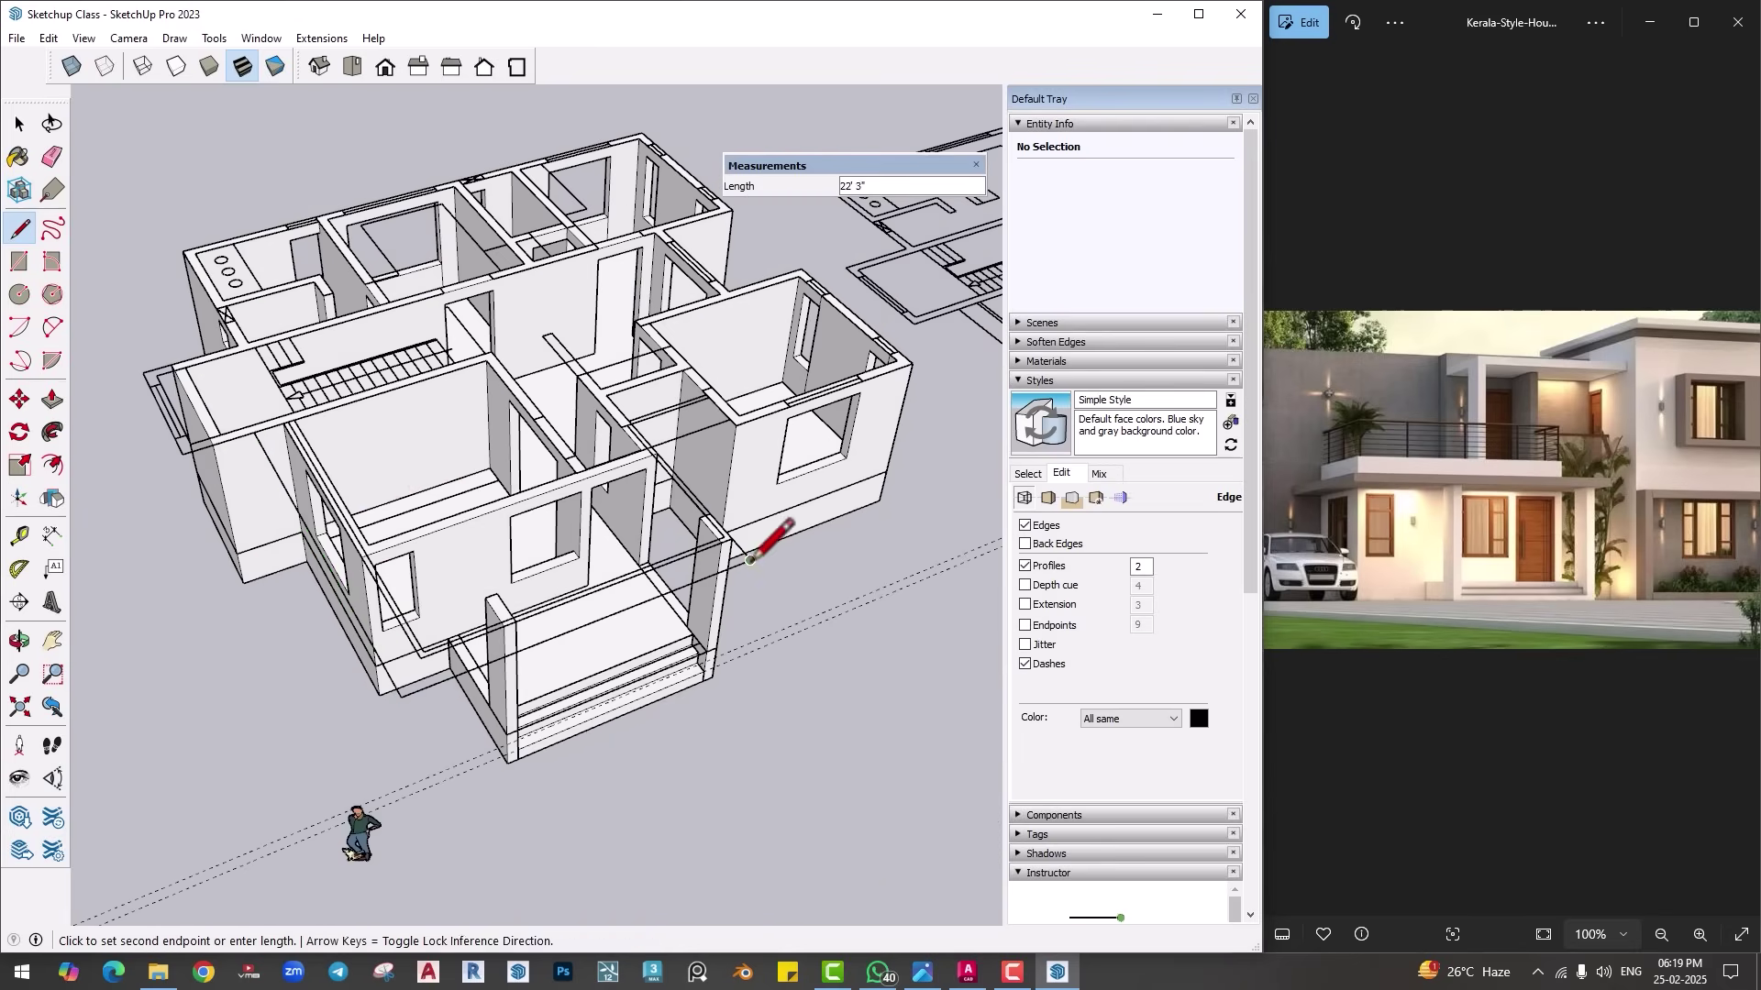
{"action": "scroll", "coordinate": [771, 550], "scroll_direction": "up", "scroll_amount": 3}
{"action": "mouse_move", "coordinate": [770, 550]}
{"action": "middle_mouse_down"}
{"action": "mouse_move", "coordinate": [642, 486]}
{"action": "mouse_move", "coordinate": [649, 461]}
{"action": "middle_mouse_up"}
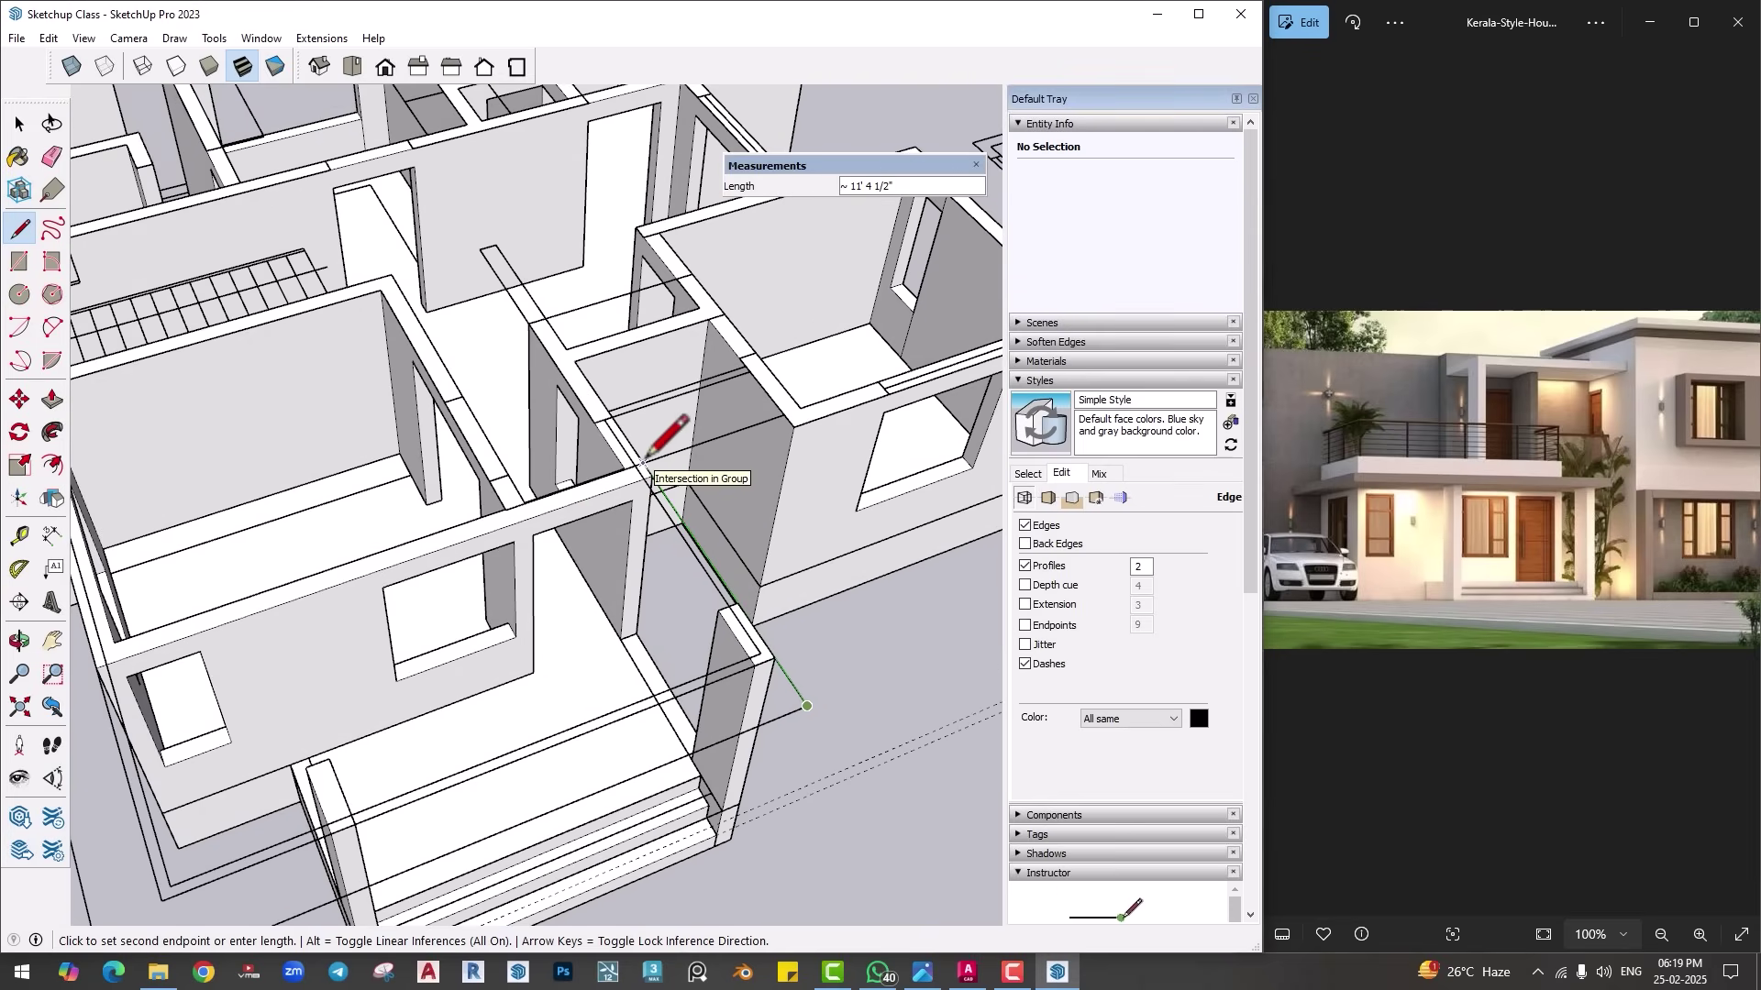
{"action": "left_click", "coordinate": [650, 461]}
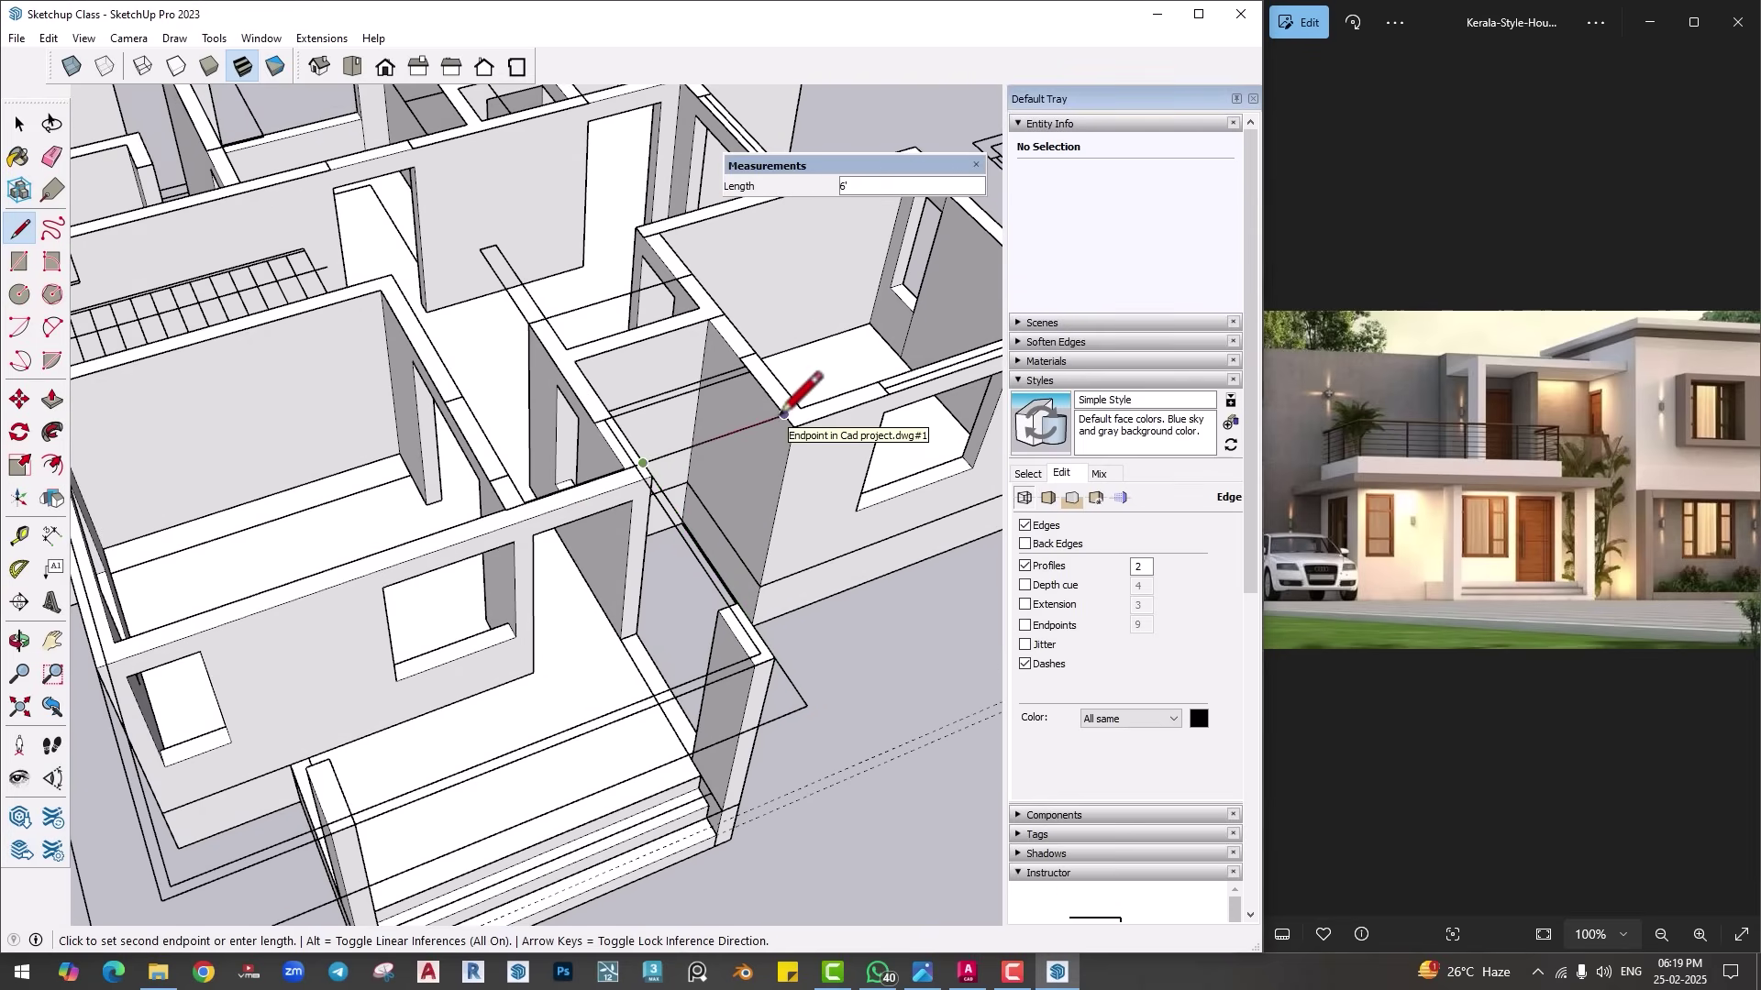
Step: Continue the slab outline around the side room and the rear walls until it closes into a face
{"action": "middle_click_drag", "start_coordinate": [806, 385], "coordinate": [665, 325]}
{"action": "middle_click_drag", "start_coordinate": [782, 314], "coordinate": [902, 472]}
{"action": "left_click", "coordinate": [902, 473]}
{"action": "left_click", "coordinate": [733, 367]}
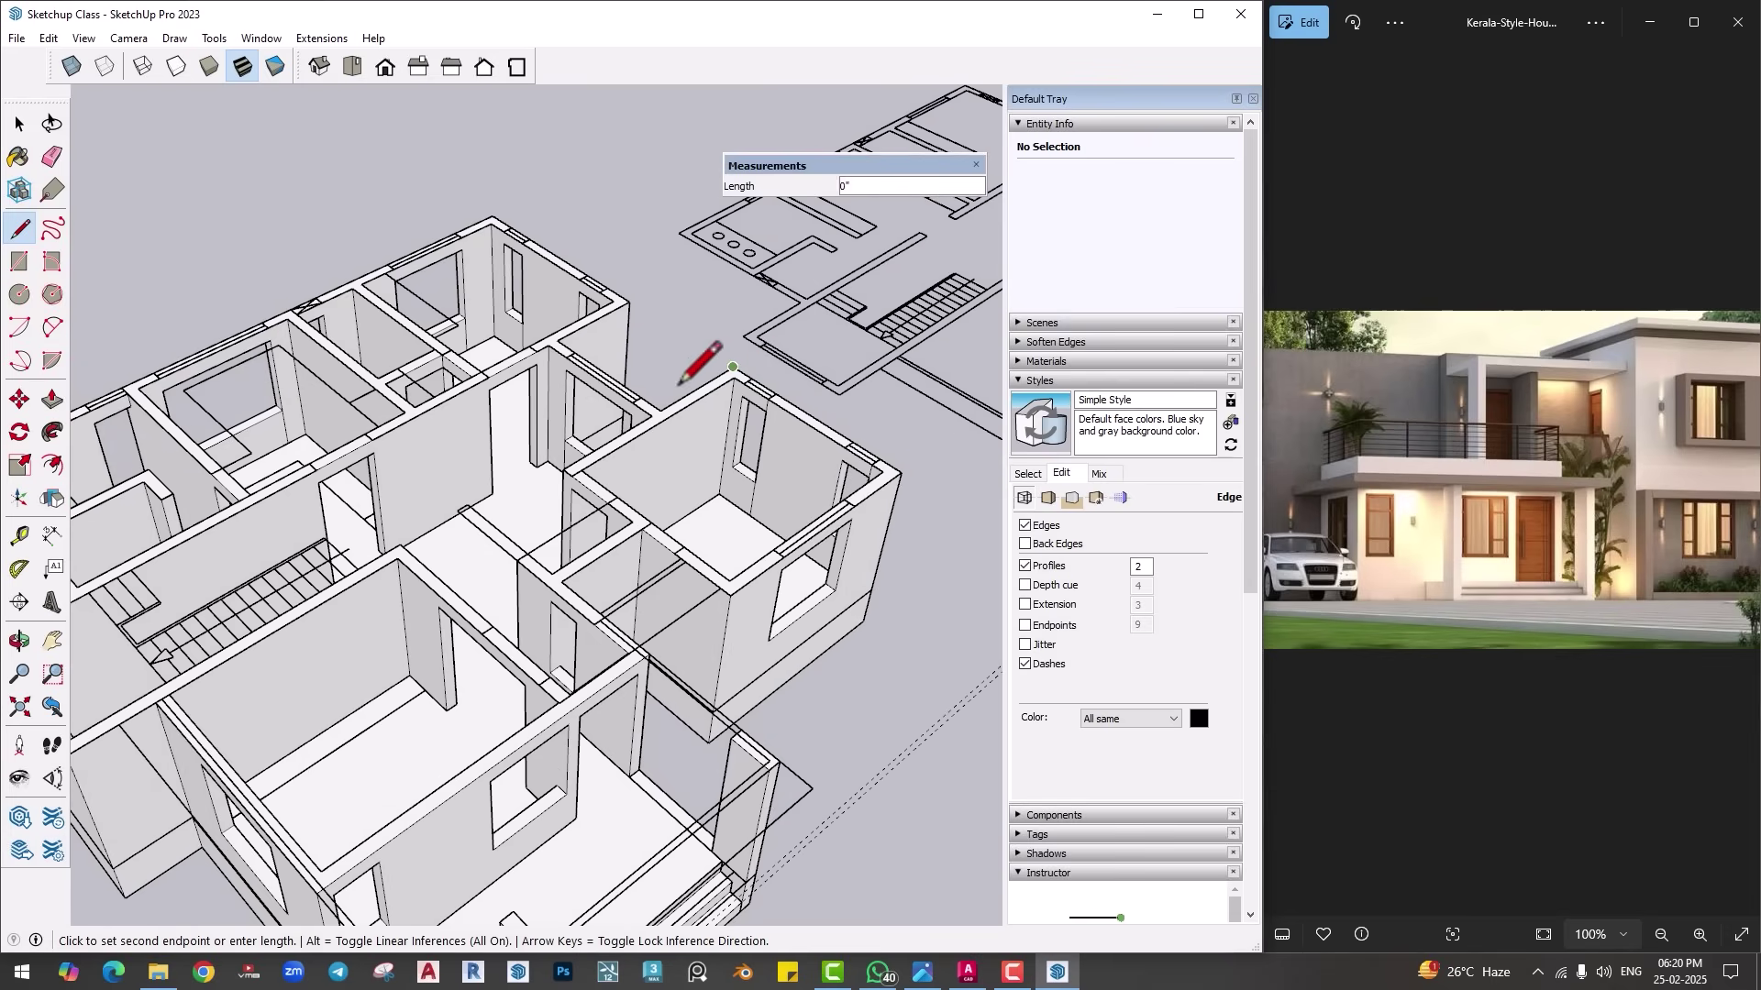
{"action": "left_click", "coordinate": [660, 410]}
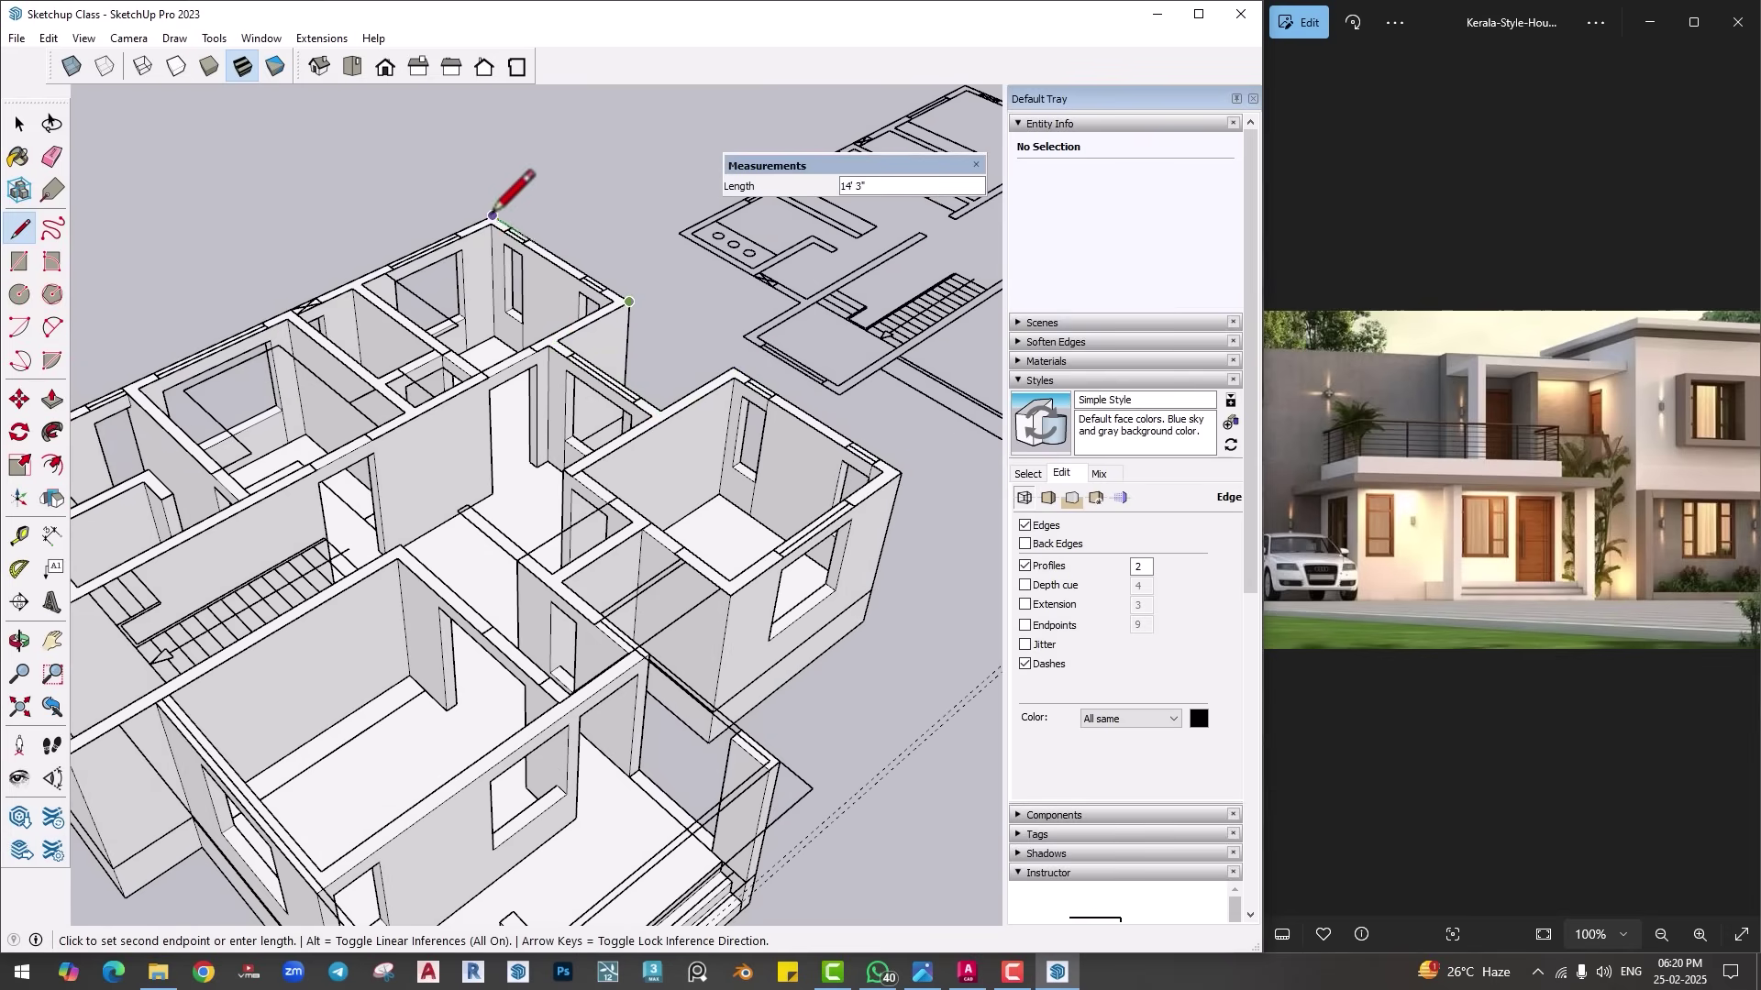
{"action": "middle_click_drag", "start_coordinate": [477, 221], "coordinate": [287, 368]}
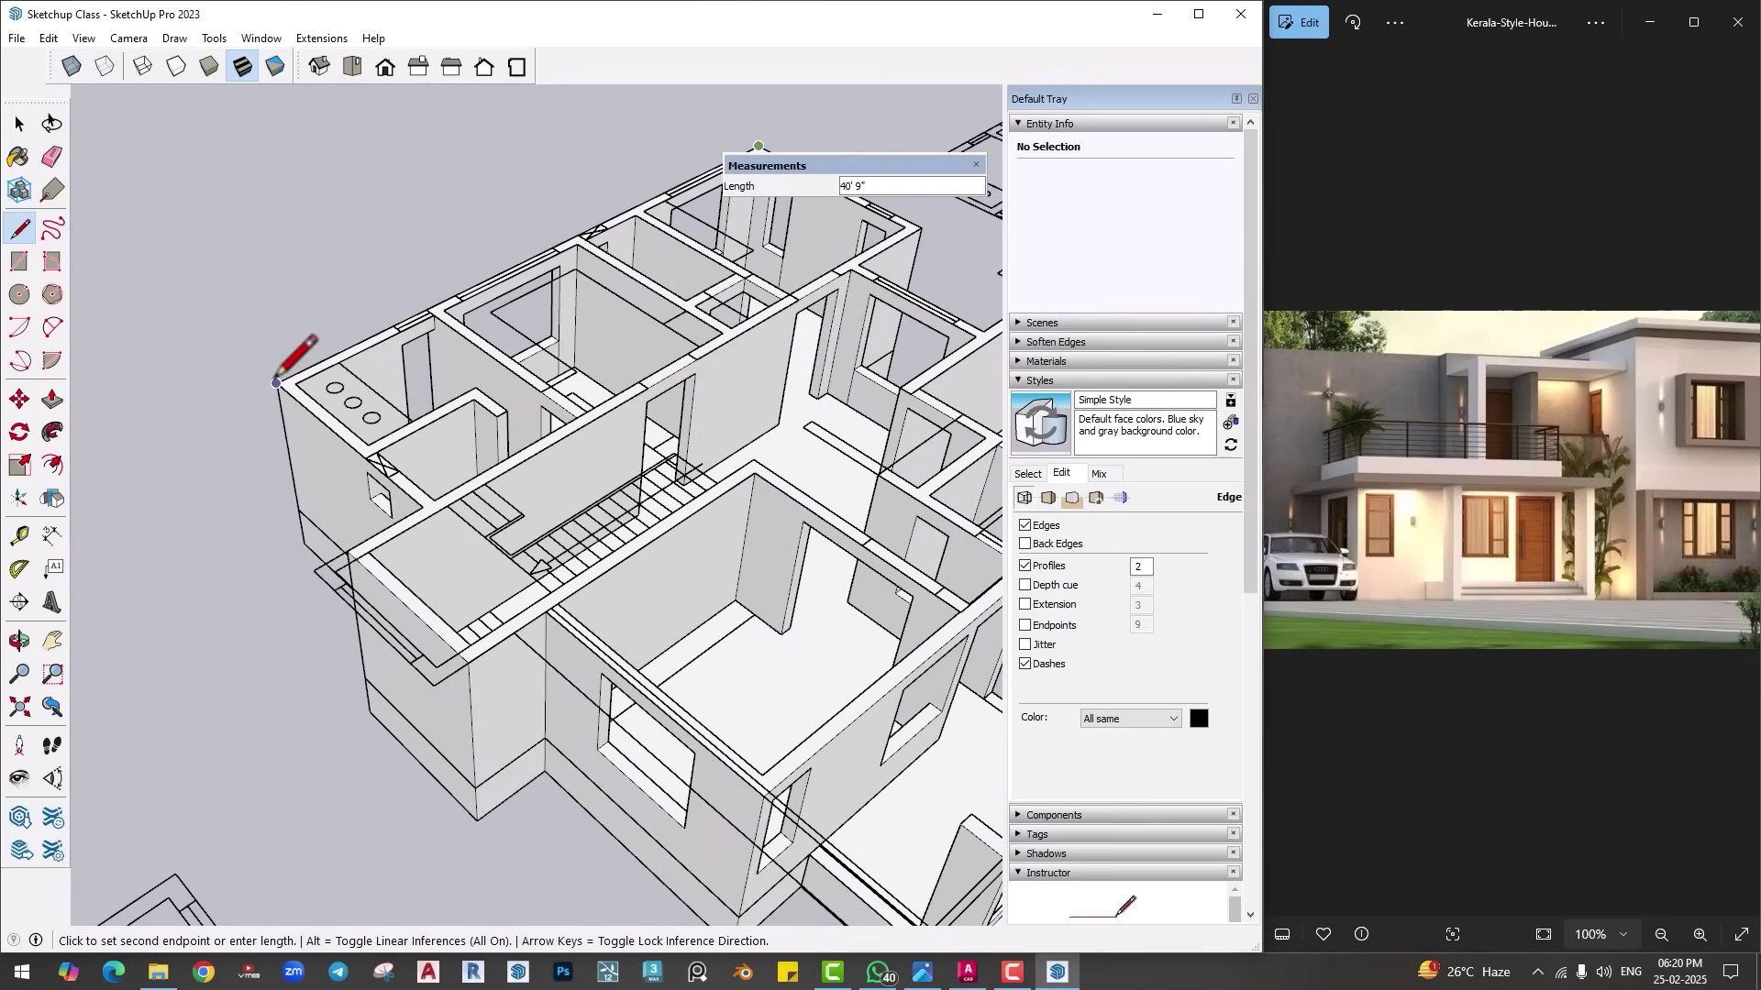
{"action": "key", "text": "Escape"}
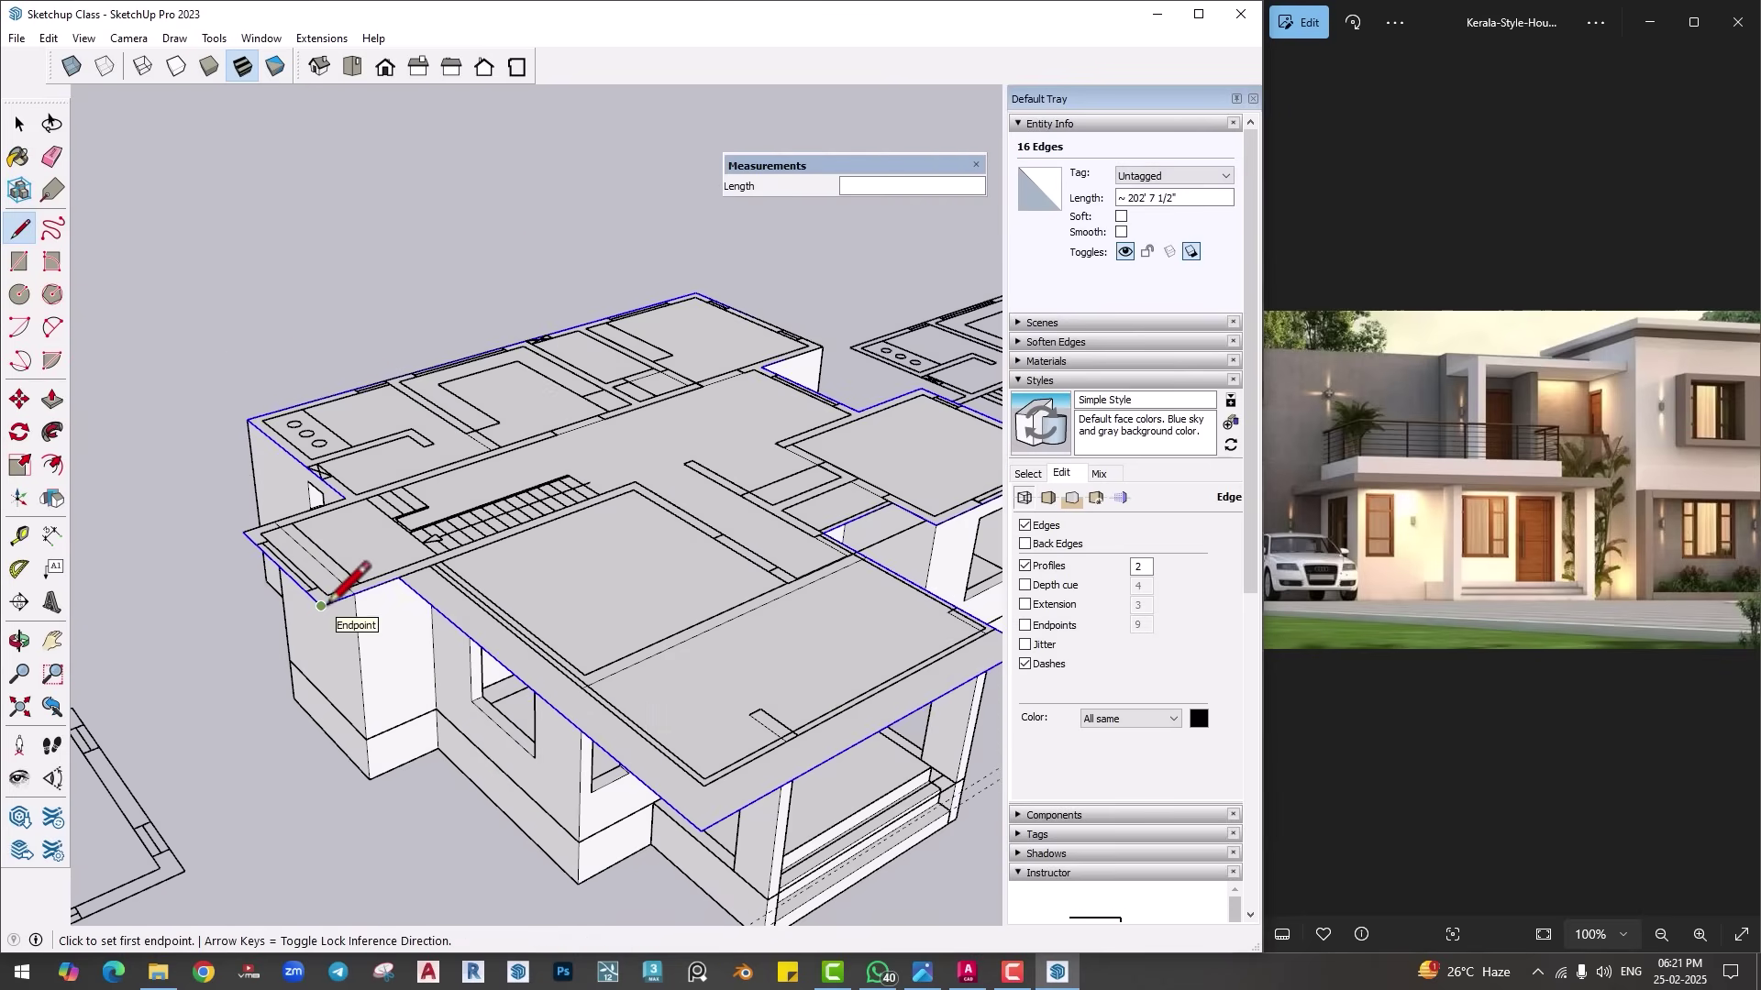
Step: Push/Pull the closed floor outline up 6" to form the first-floor slab
{"action": "middle_click_drag", "start_coordinate": [597, 597], "coordinate": [464, 617]}
{"action": "key", "text": "p"}
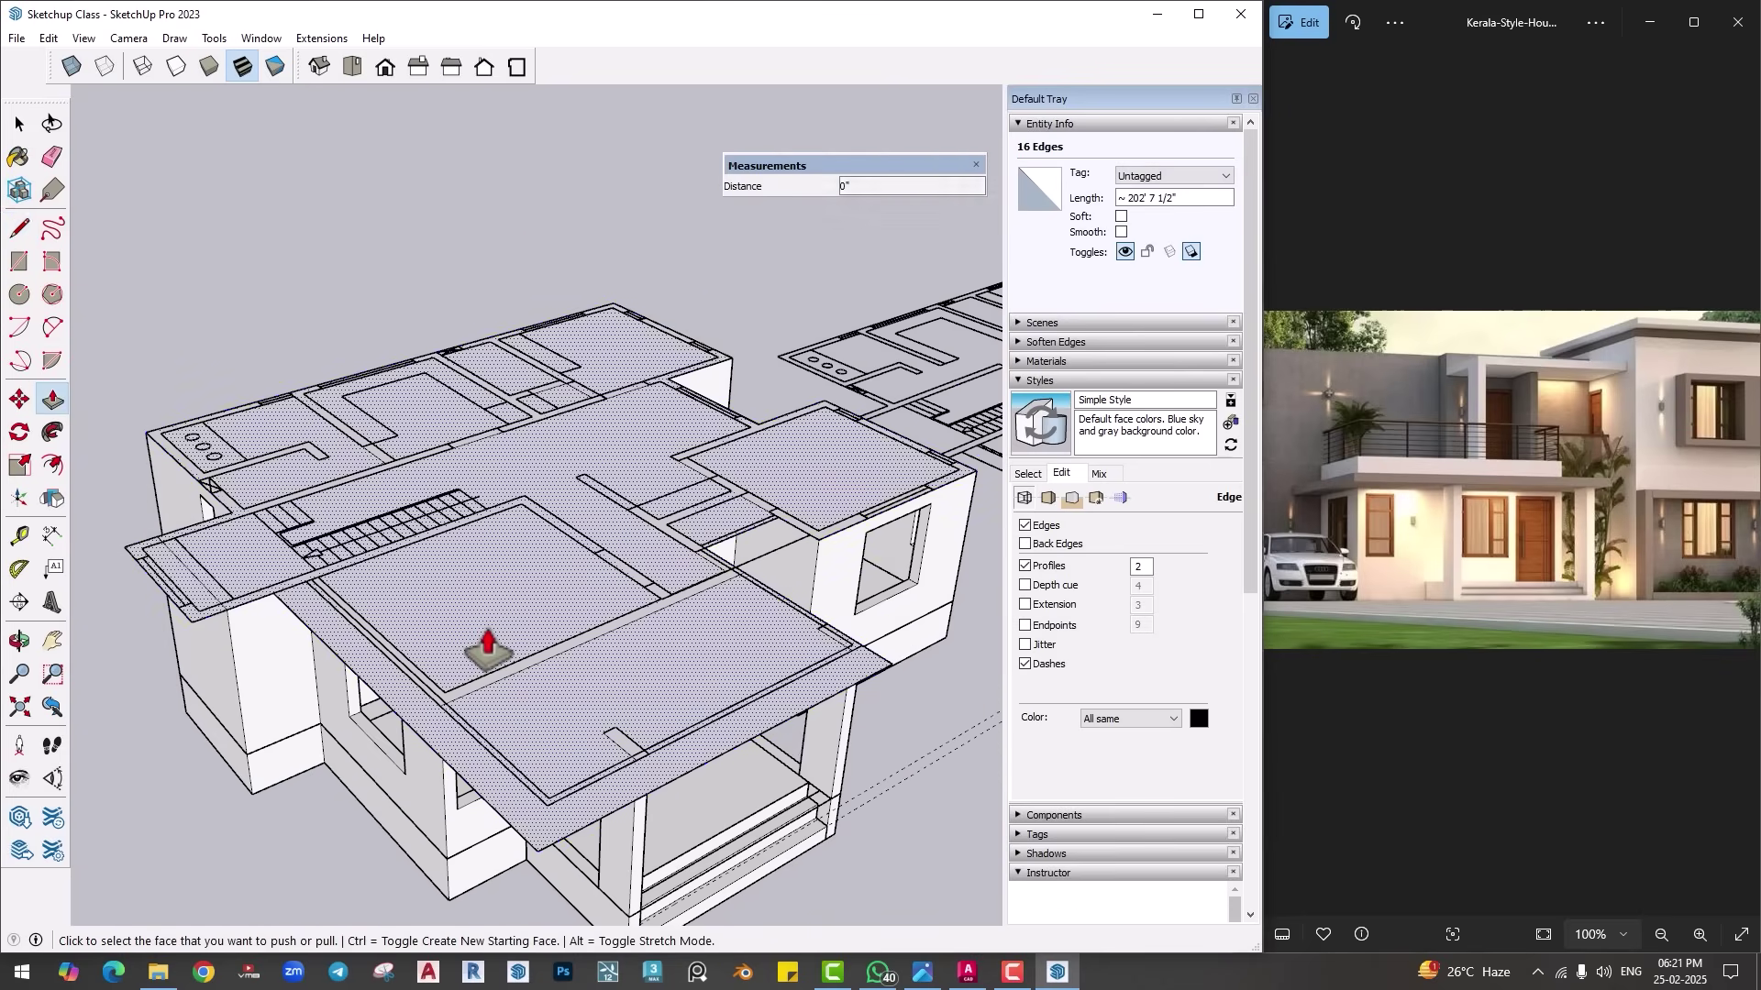
{"action": "left_click", "coordinate": [488, 647]}
{"action": "left_click", "coordinate": [479, 632]}
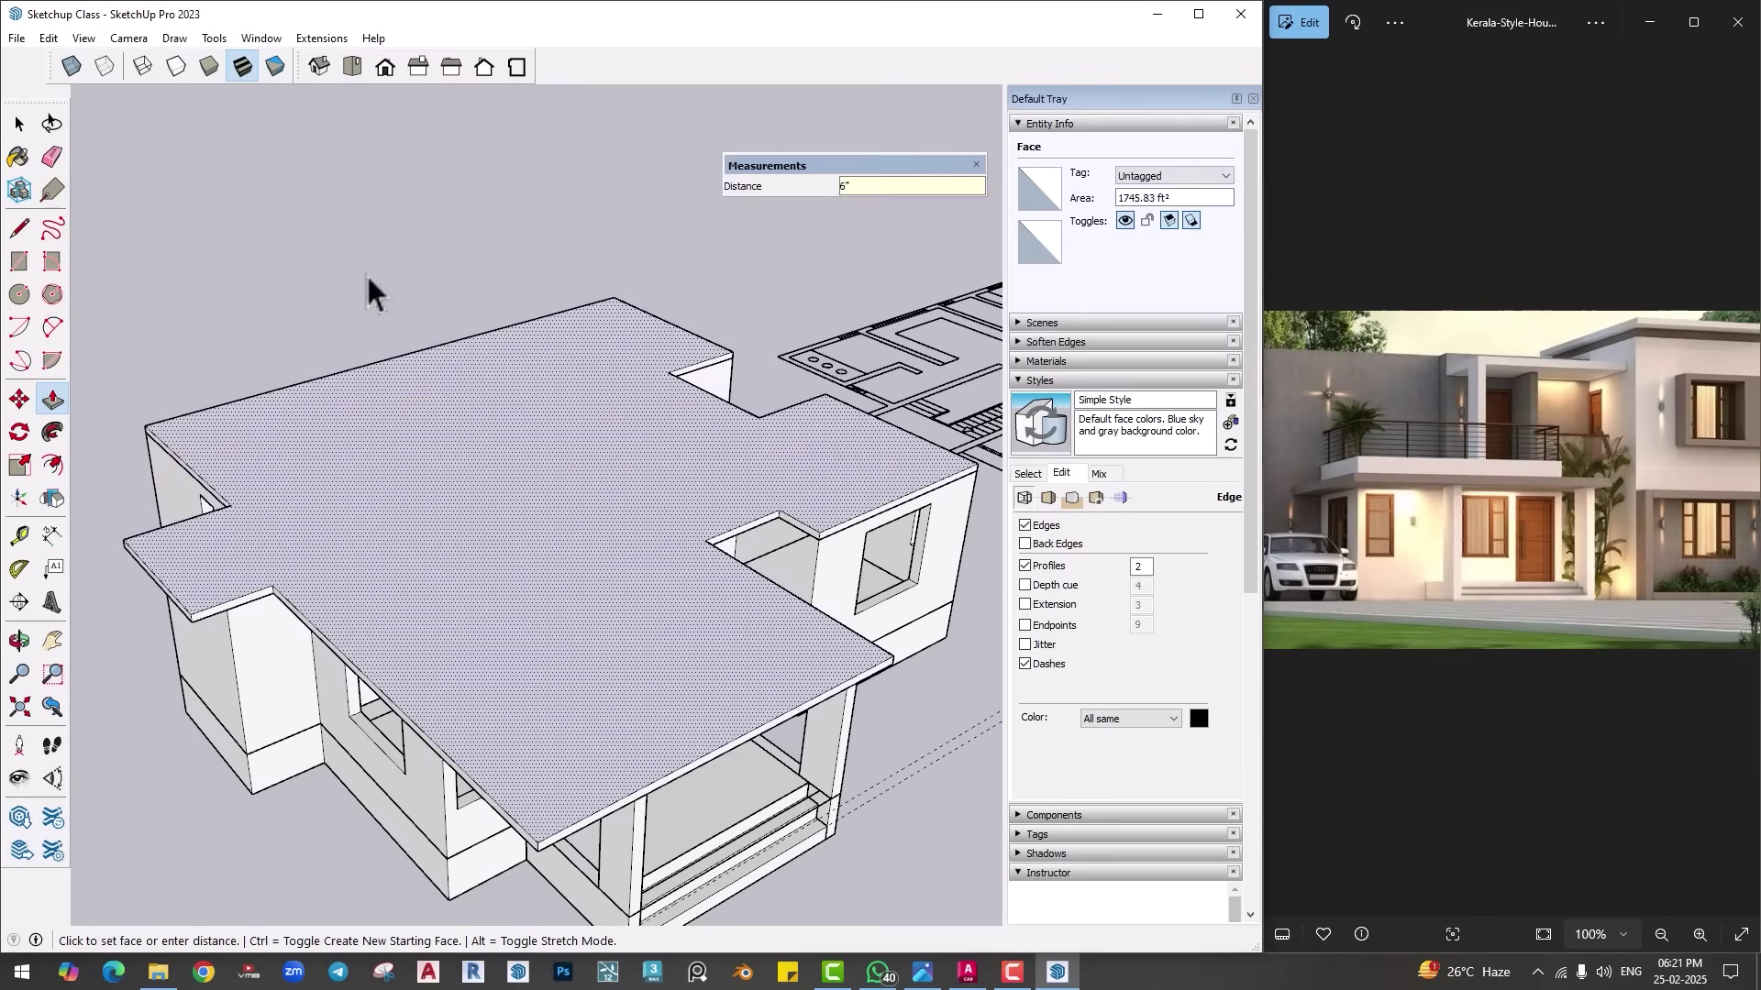
{"action": "middle_click_drag", "start_coordinate": [550, 629], "coordinate": [537, 363]}
Step: Move the CAD plan component up onto the top surface of the first-floor slab
{"action": "middle_click_drag", "start_coordinate": [564, 460], "coordinate": [655, 646]}
{"action": "scroll", "coordinate": [643, 563], "scroll_direction": "up", "scroll_amount": 3}
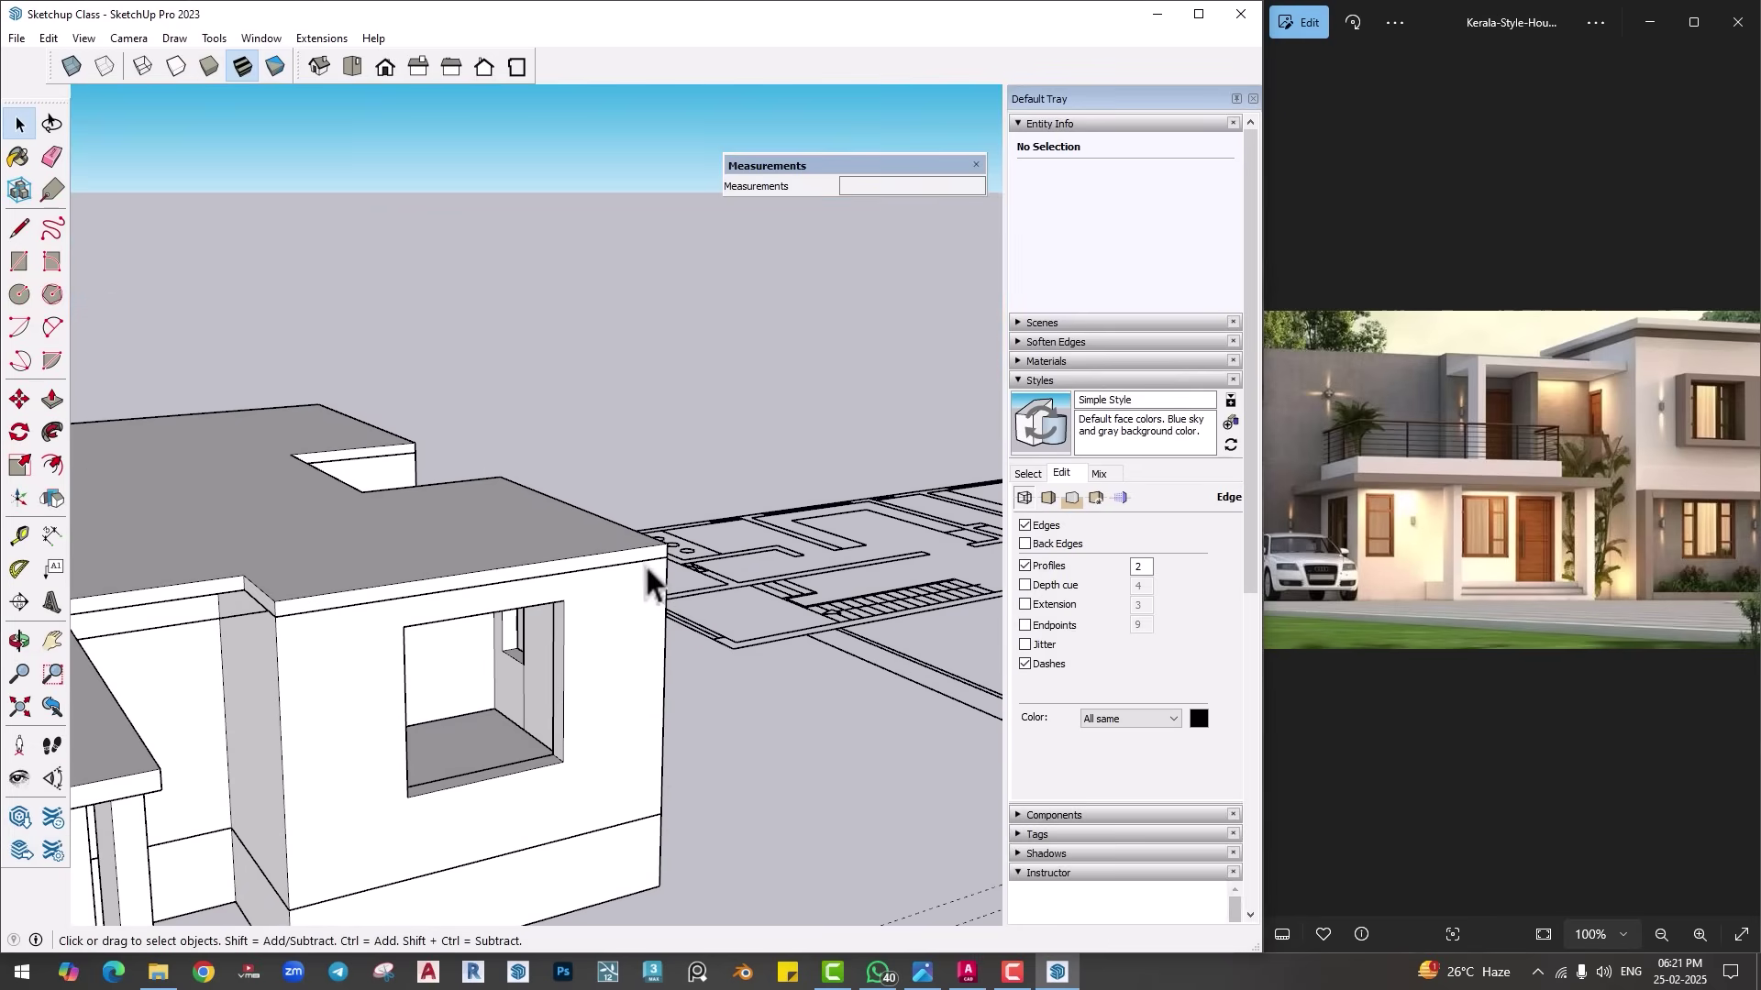
{"action": "left_click", "coordinate": [646, 564]}
{"action": "key", "text": "m"}
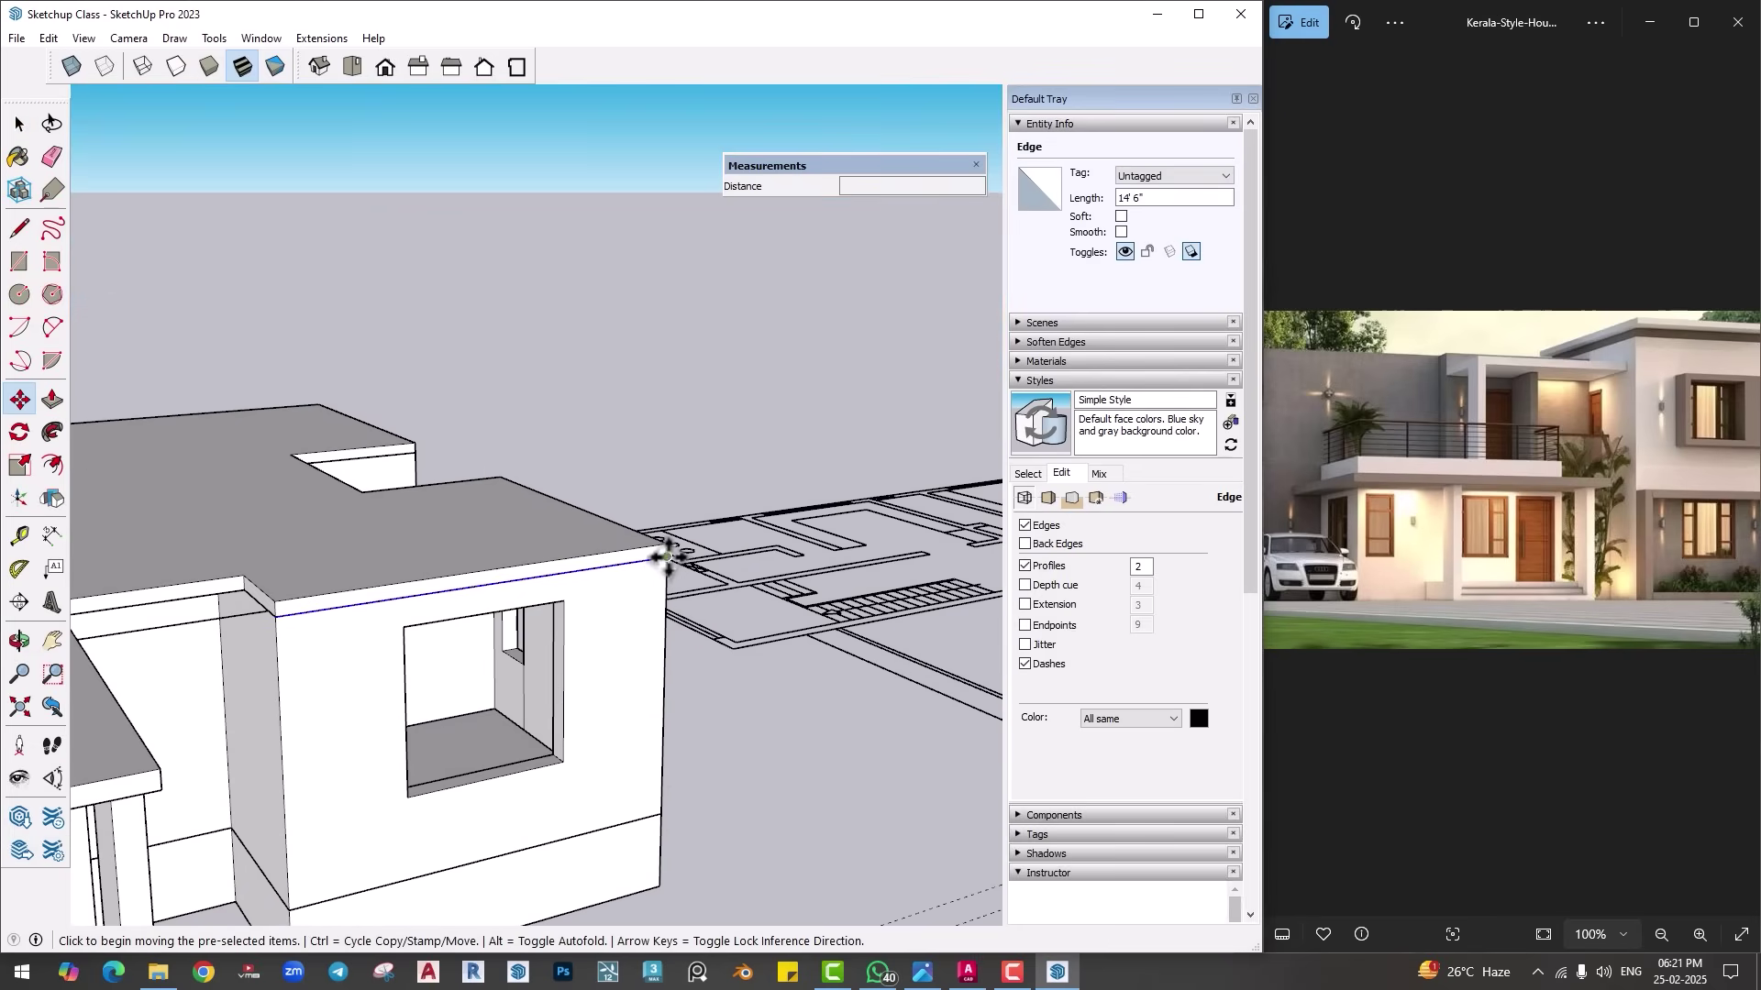
{"action": "left_click", "coordinate": [665, 553]}
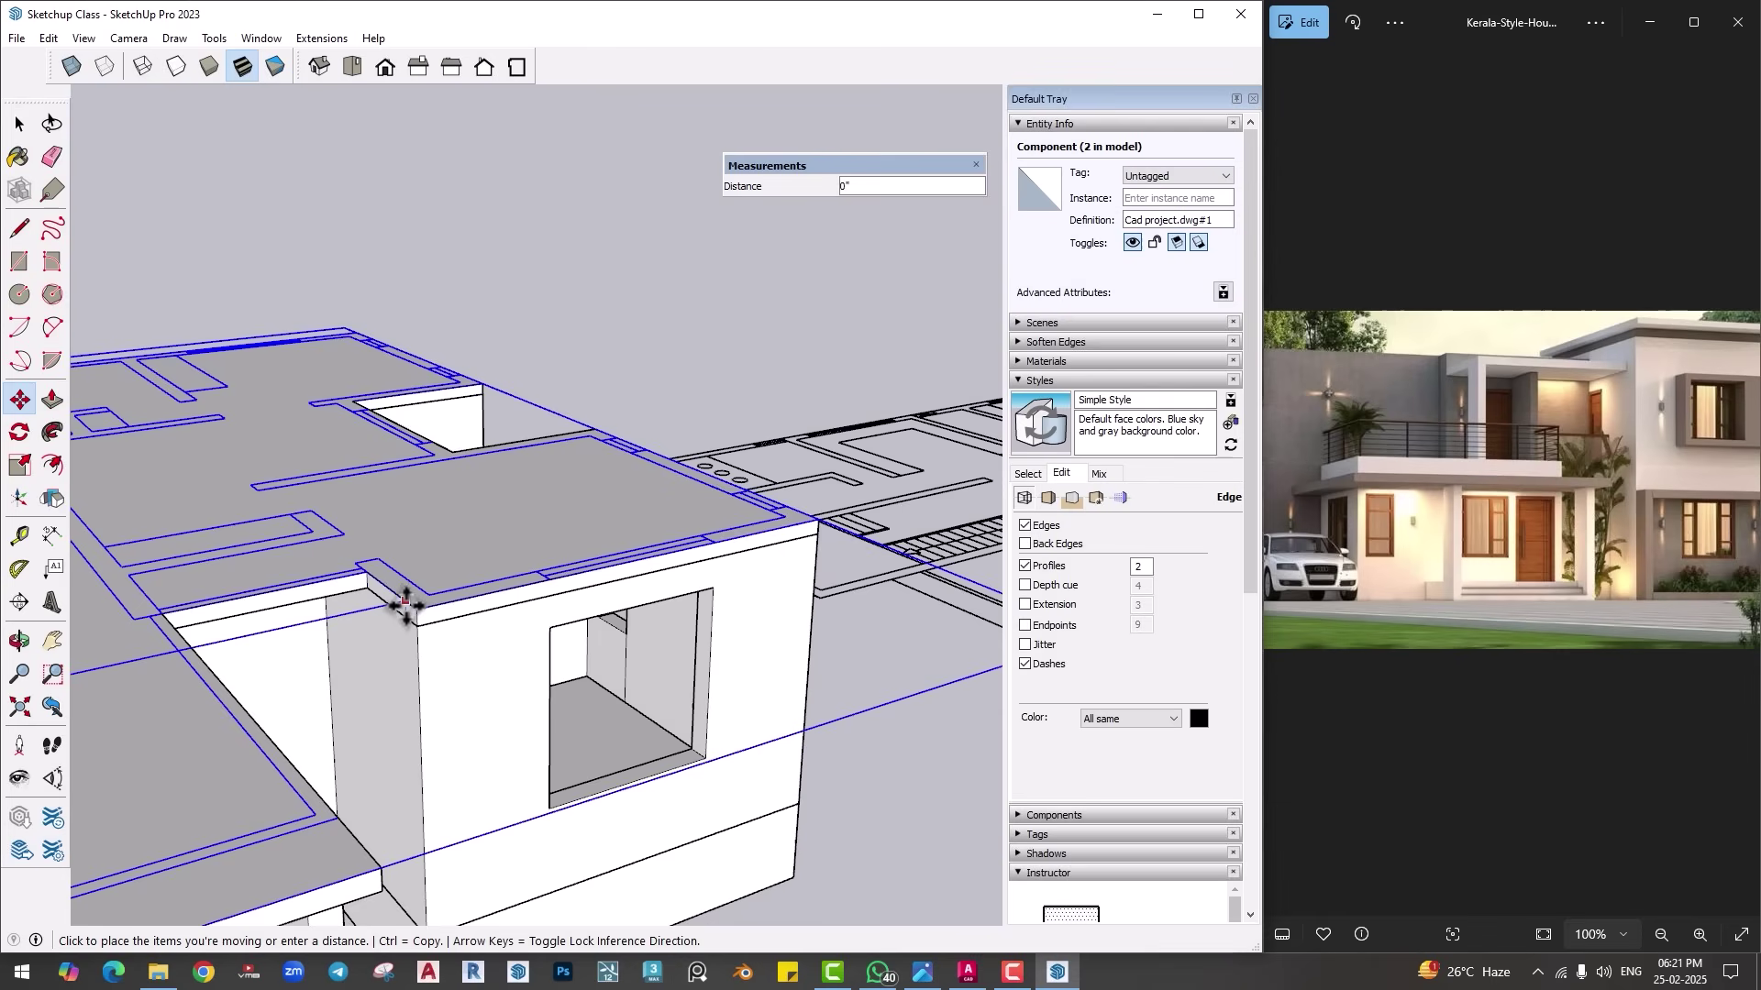
{"action": "left_click", "coordinate": [408, 601]}
{"action": "scroll", "coordinate": [688, 687], "scroll_direction": "down", "scroll_amount": 3}
{"action": "key", "text": "space"}
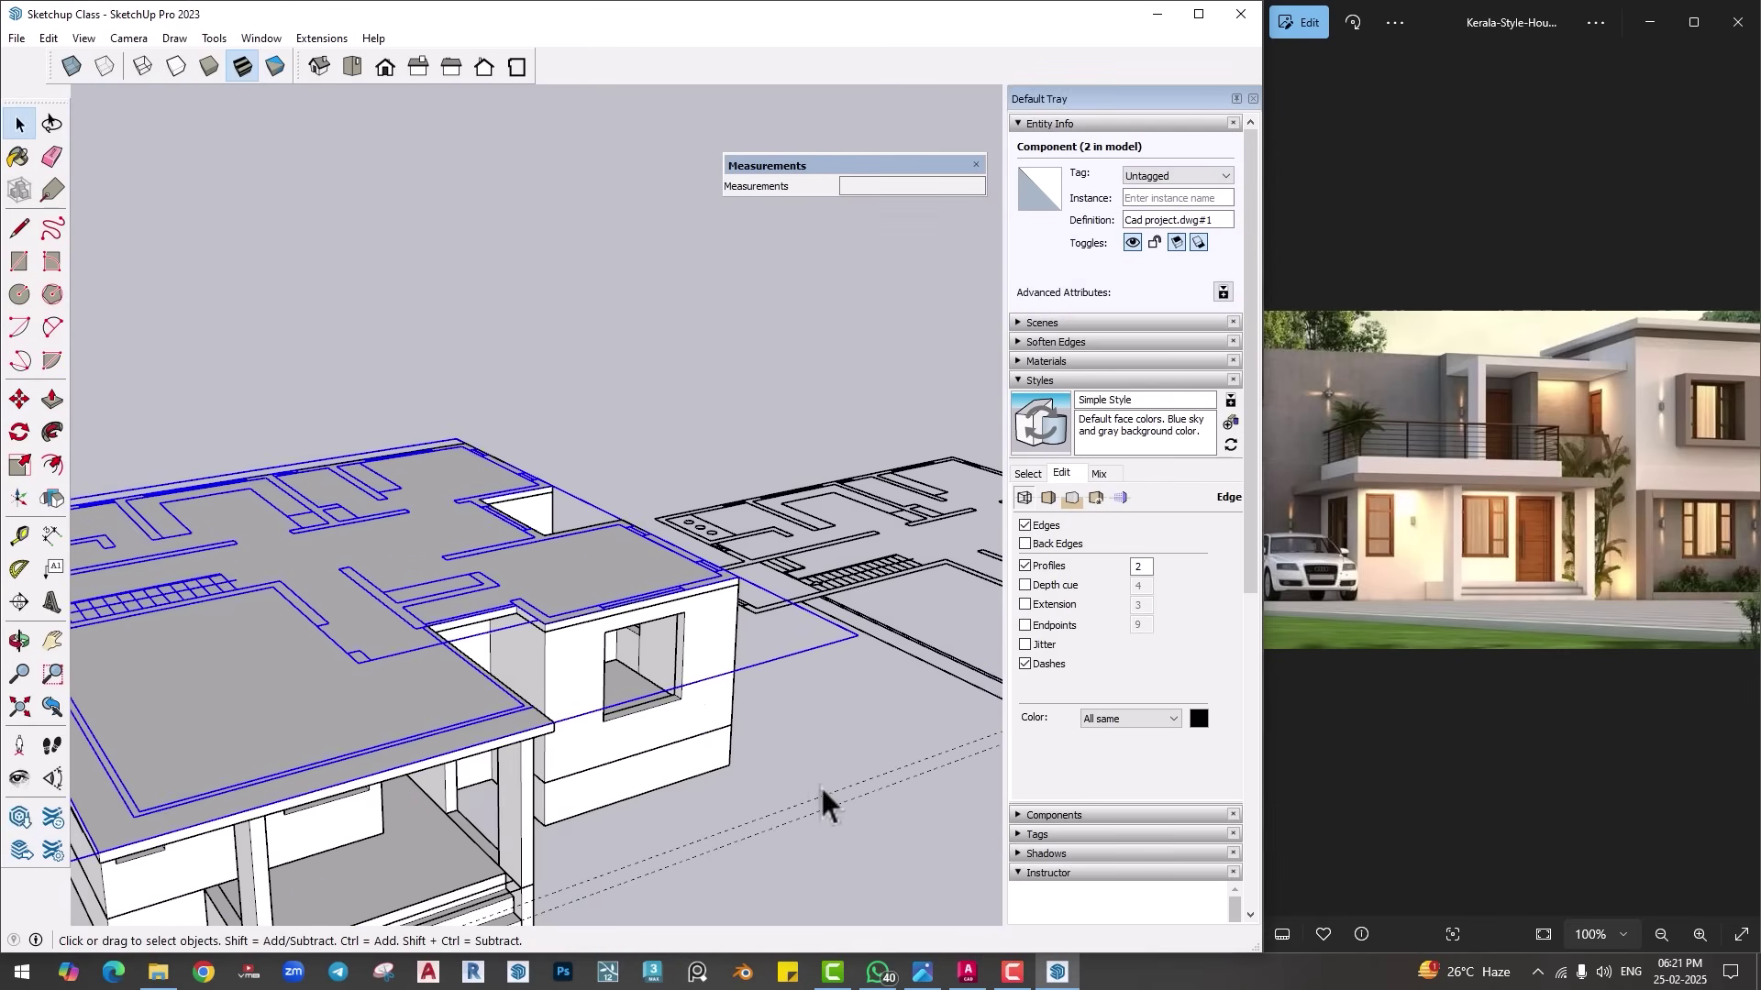
Step: Select all of the first-floor slab's geometry and make it a group
{"action": "middle_click_drag", "start_coordinate": [826, 806], "coordinate": [655, 656]}
{"action": "mouse_move", "coordinate": [512, 686]}
{"action": "middle_mouse_down"}
{"action": "mouse_move", "coordinate": [349, 720]}
{"action": "mouse_move", "coordinate": [412, 661]}
{"action": "mouse_move", "coordinate": [499, 662]}
{"action": "middle_mouse_up"}
{"action": "left_click", "coordinate": [510, 645]}
{"action": "right_click", "coordinate": [510, 646]}
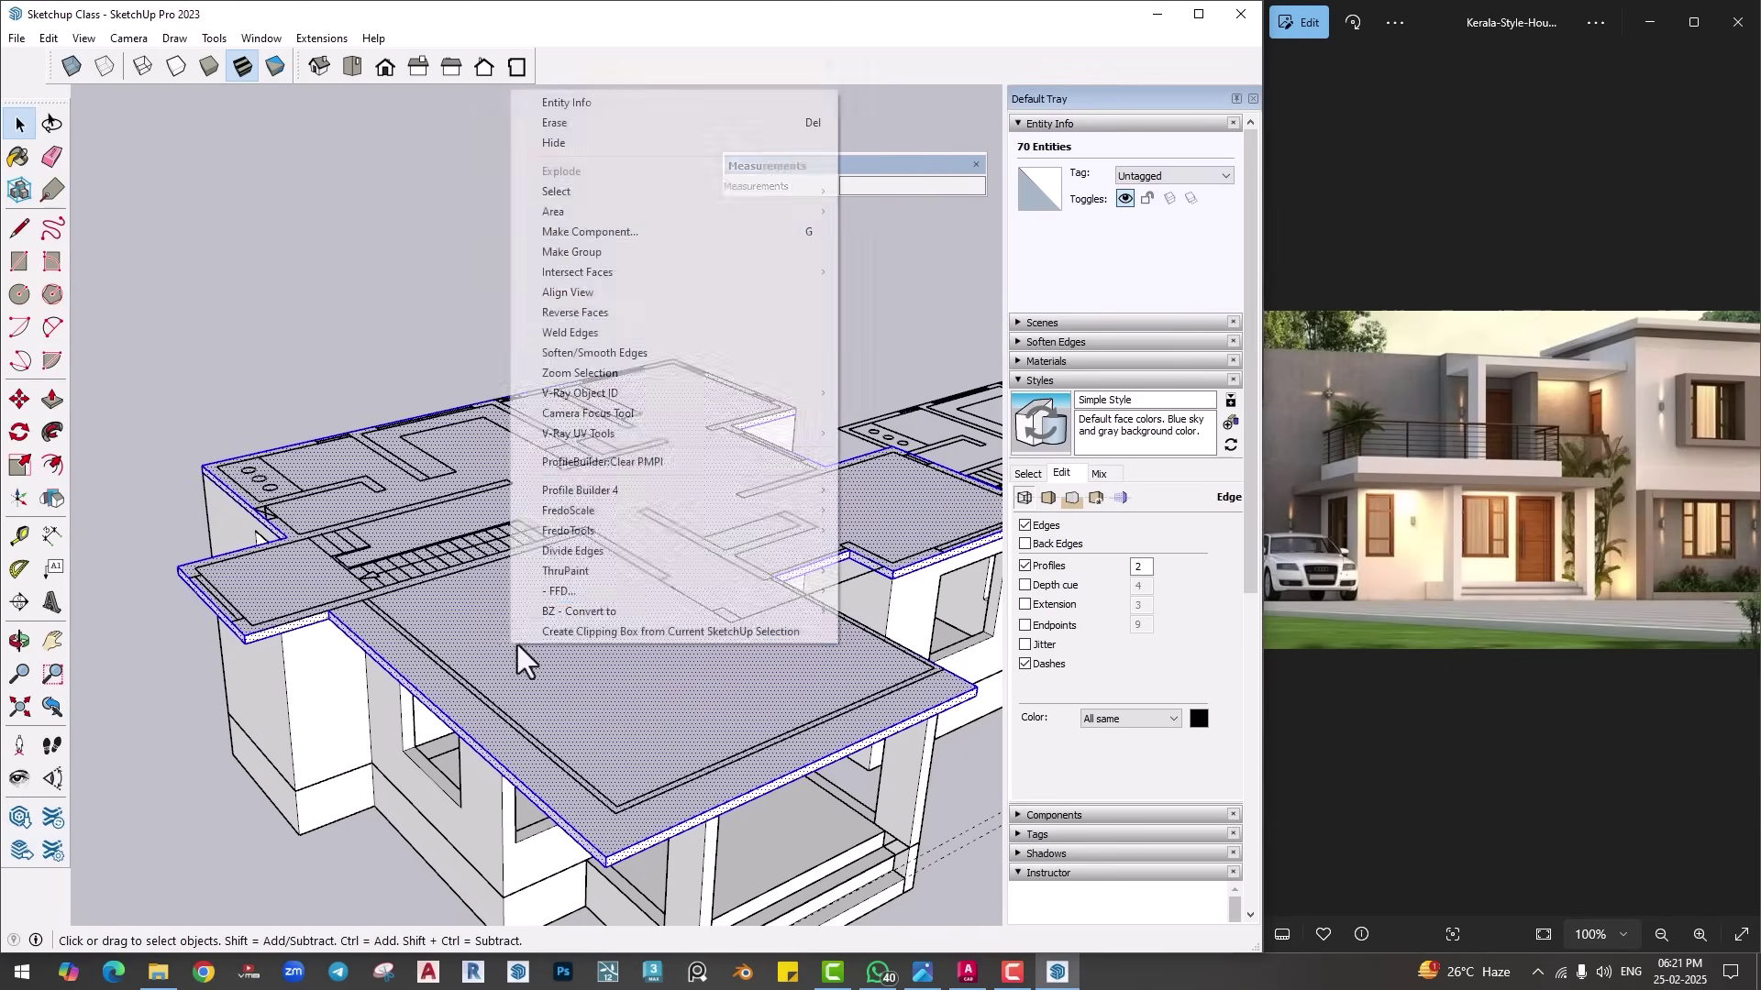
{"action": "middle_click_drag", "start_coordinate": [513, 757], "coordinate": [321, 680]}
{"action": "scroll", "coordinate": [398, 706], "scroll_direction": "down", "scroll_amount": 2}
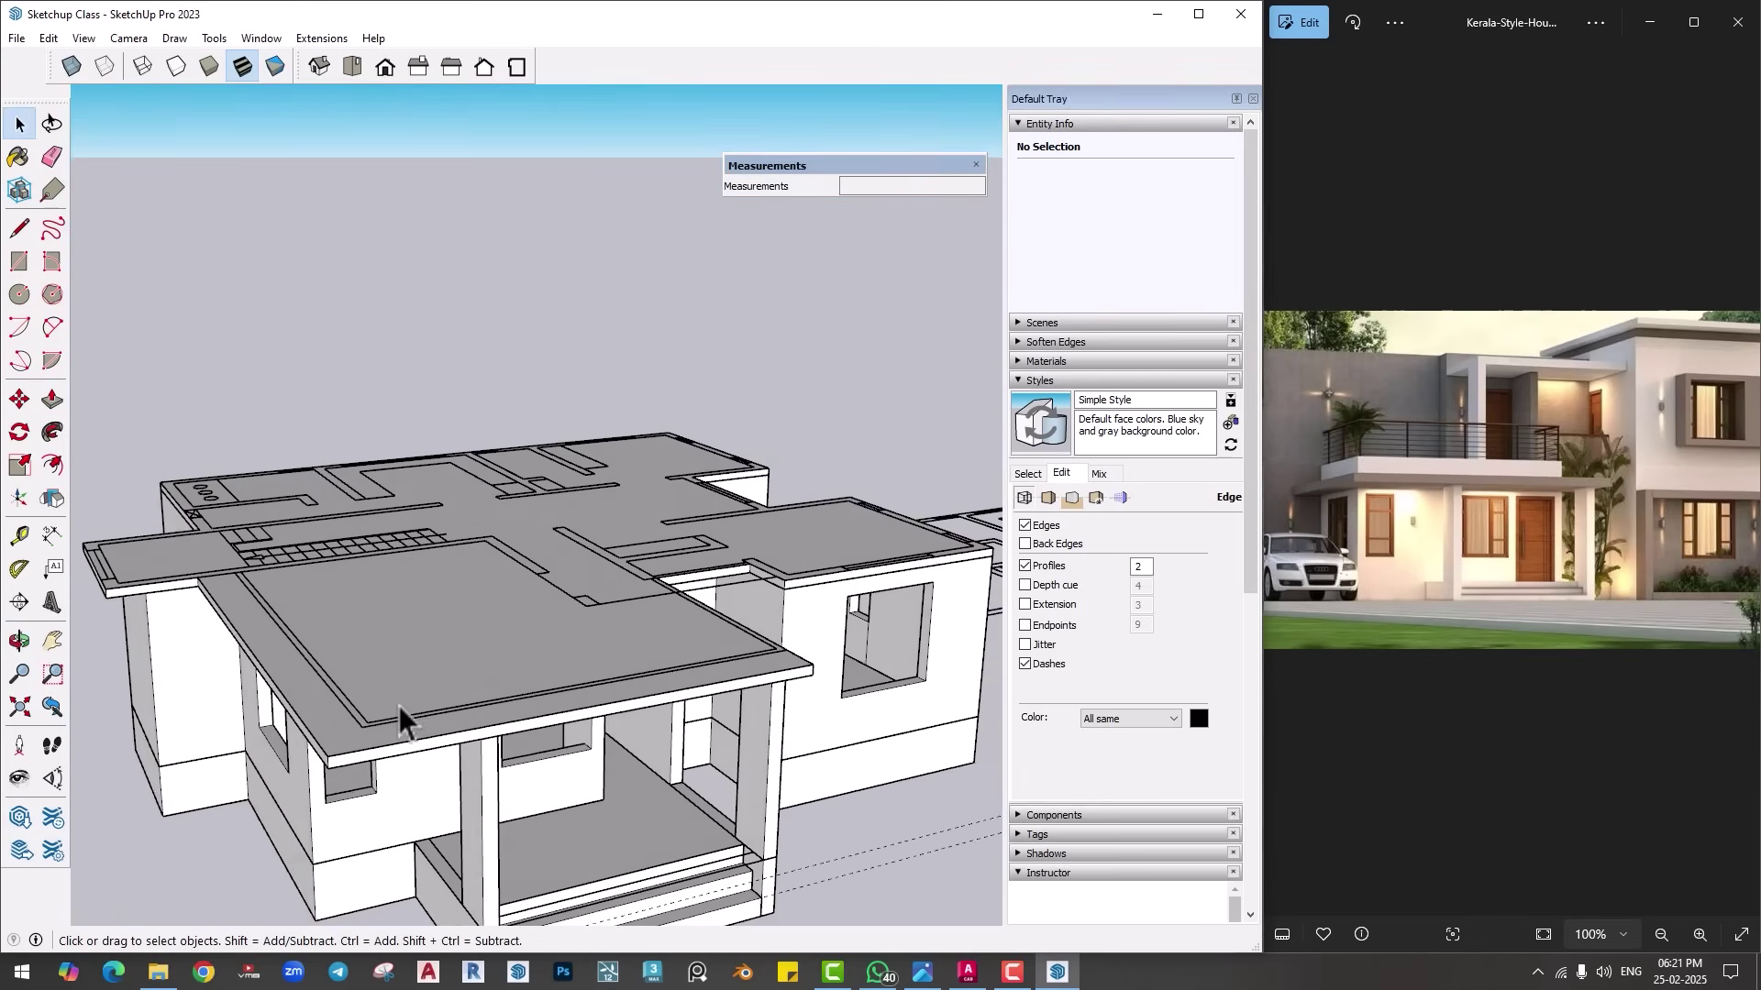
Step: Unhide the upper-floor walls and select their group
{"action": "left_click", "coordinate": [47, 39]}
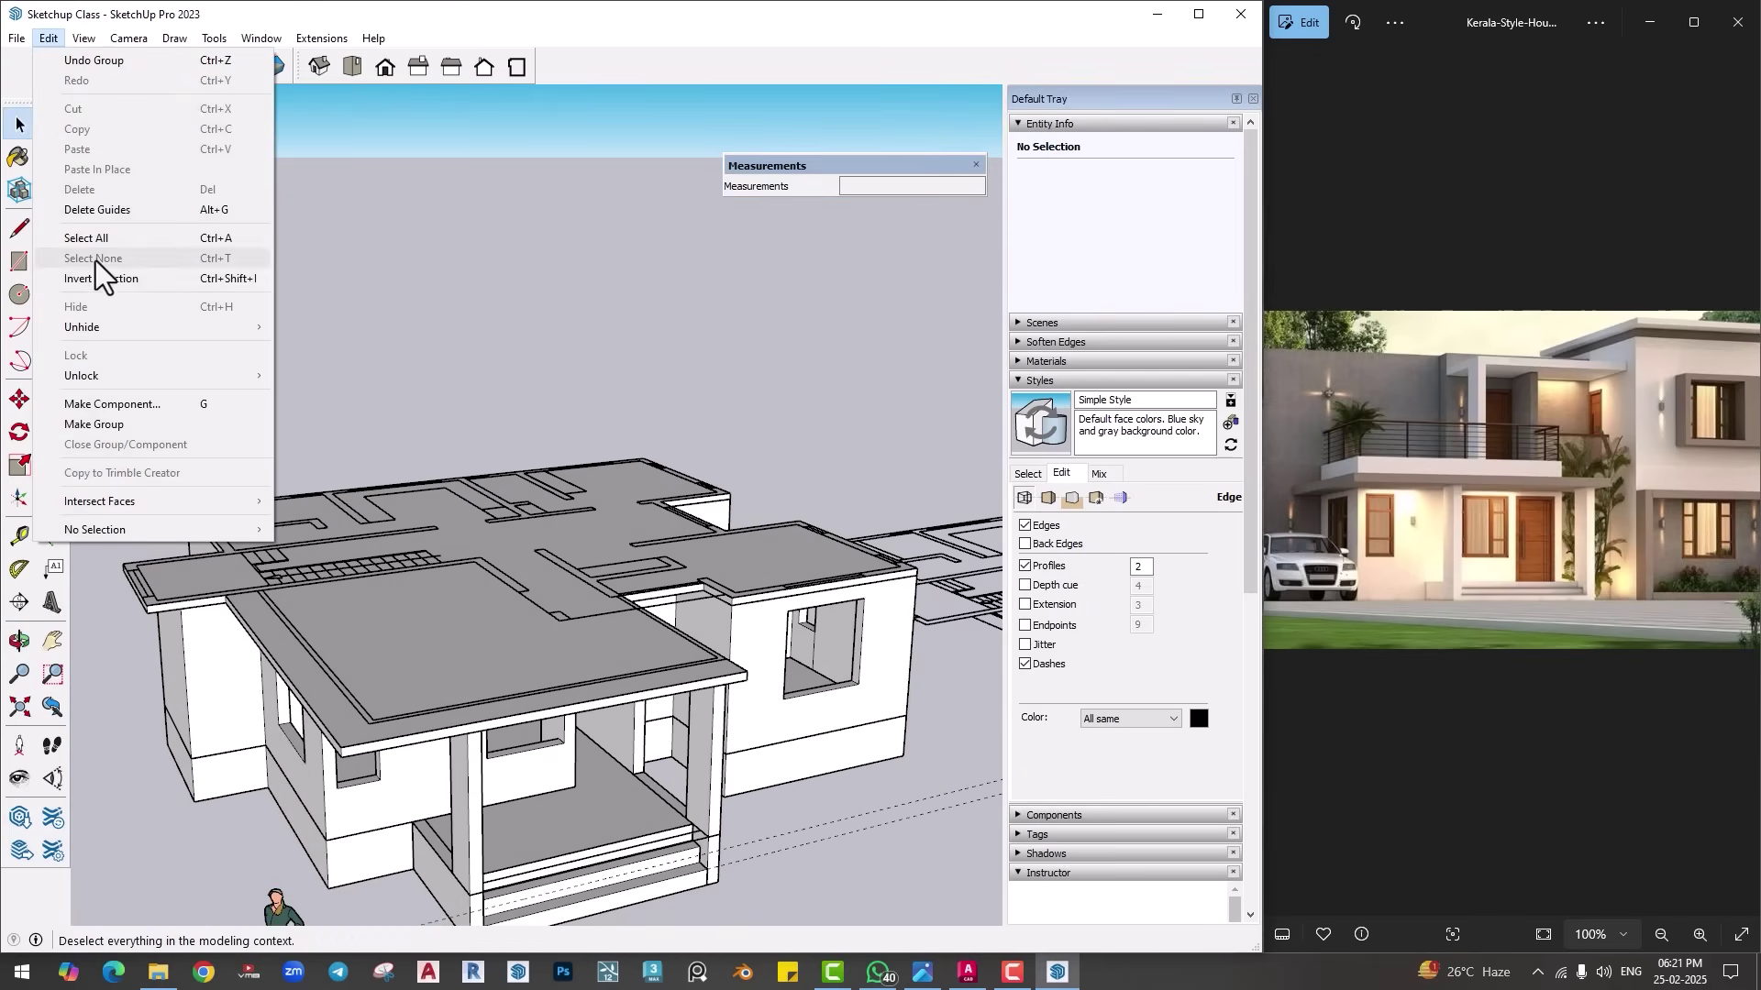
{"action": "mouse_move", "coordinate": [130, 324]}
{"action": "left_click", "coordinate": [303, 367]}
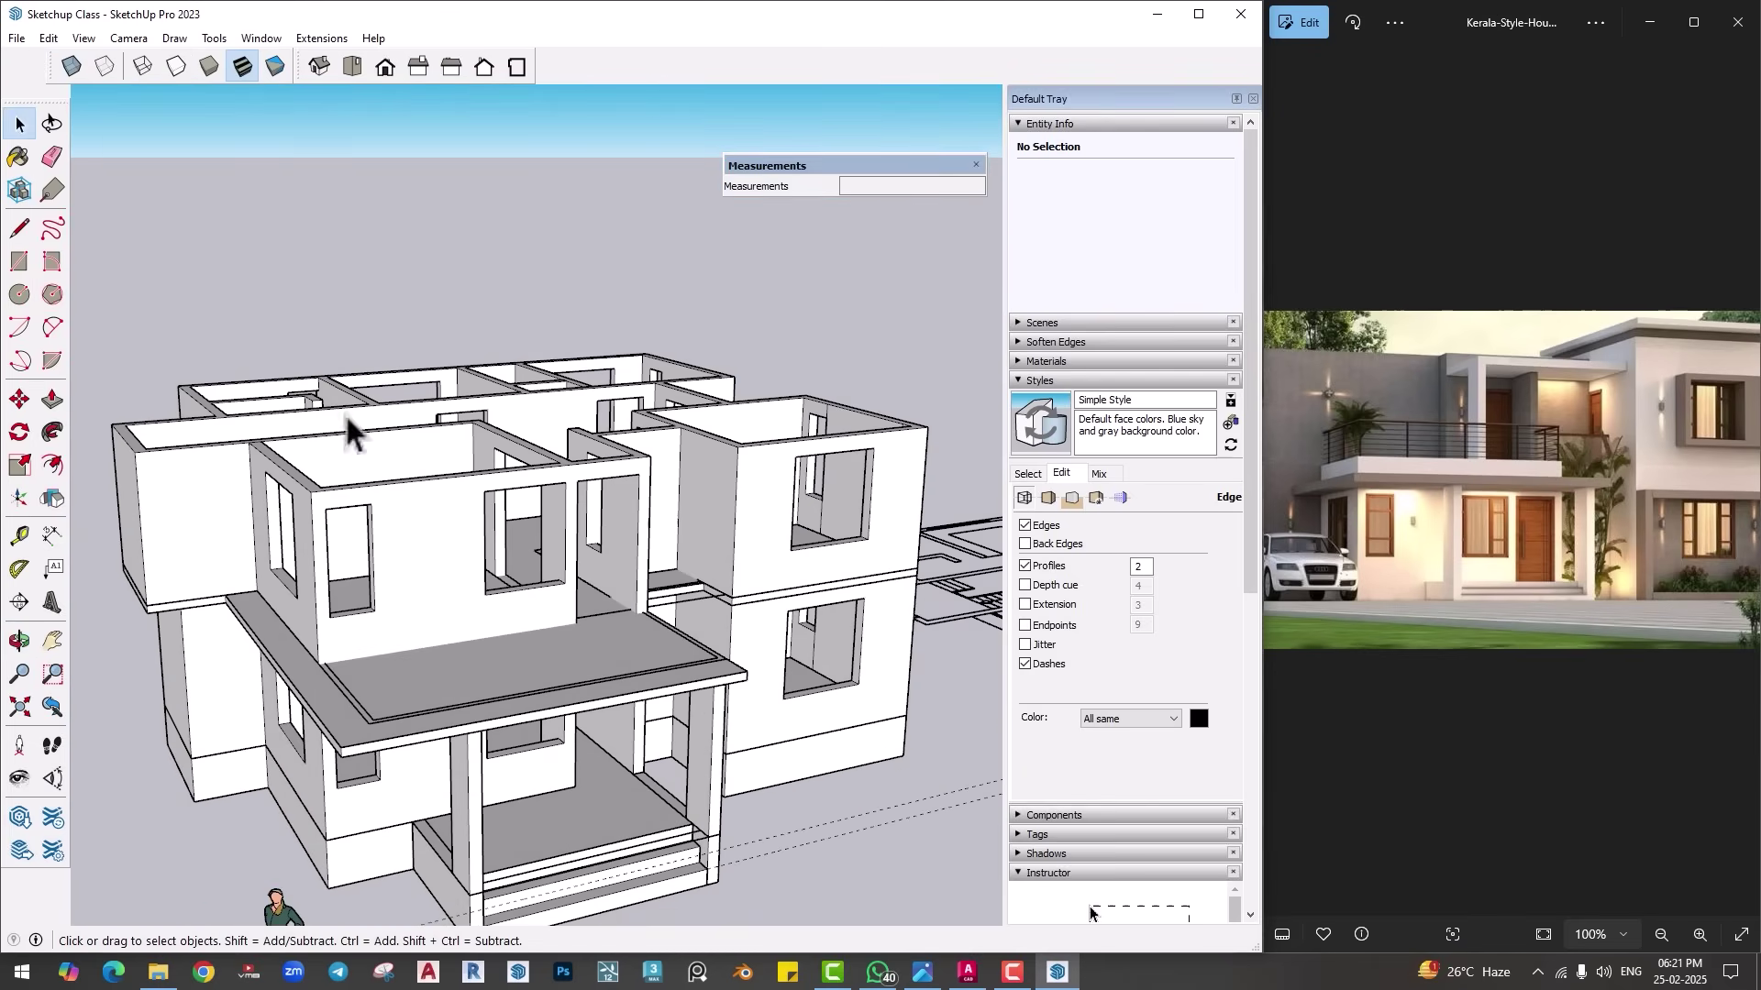
{"action": "middle_click_drag", "start_coordinate": [504, 598], "coordinate": [488, 591]}
{"action": "left_click", "coordinate": [178, 622]}
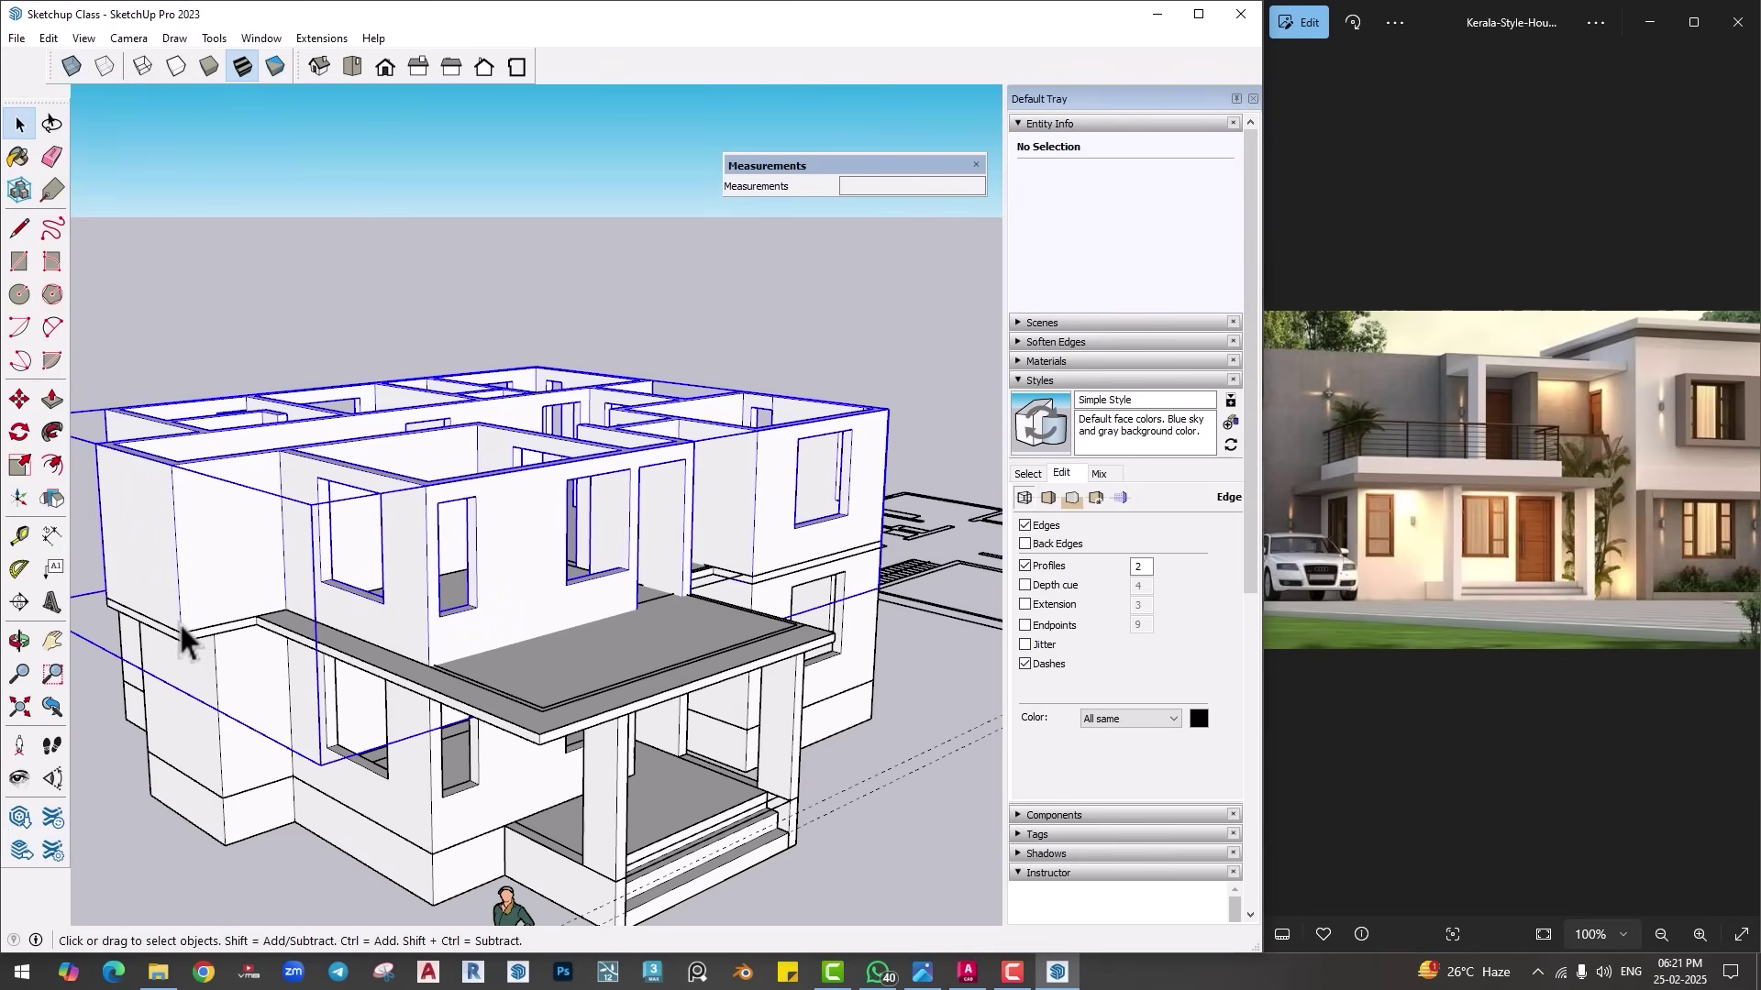
Step: Move the upper-floor walls group up 6" so it sits on the first-floor slab, and clear the selection
{"action": "scroll", "coordinate": [202, 646], "scroll_direction": "up", "scroll_amount": 3}
{"action": "key", "text": "m"}
{"action": "left_click", "coordinate": [178, 616]}
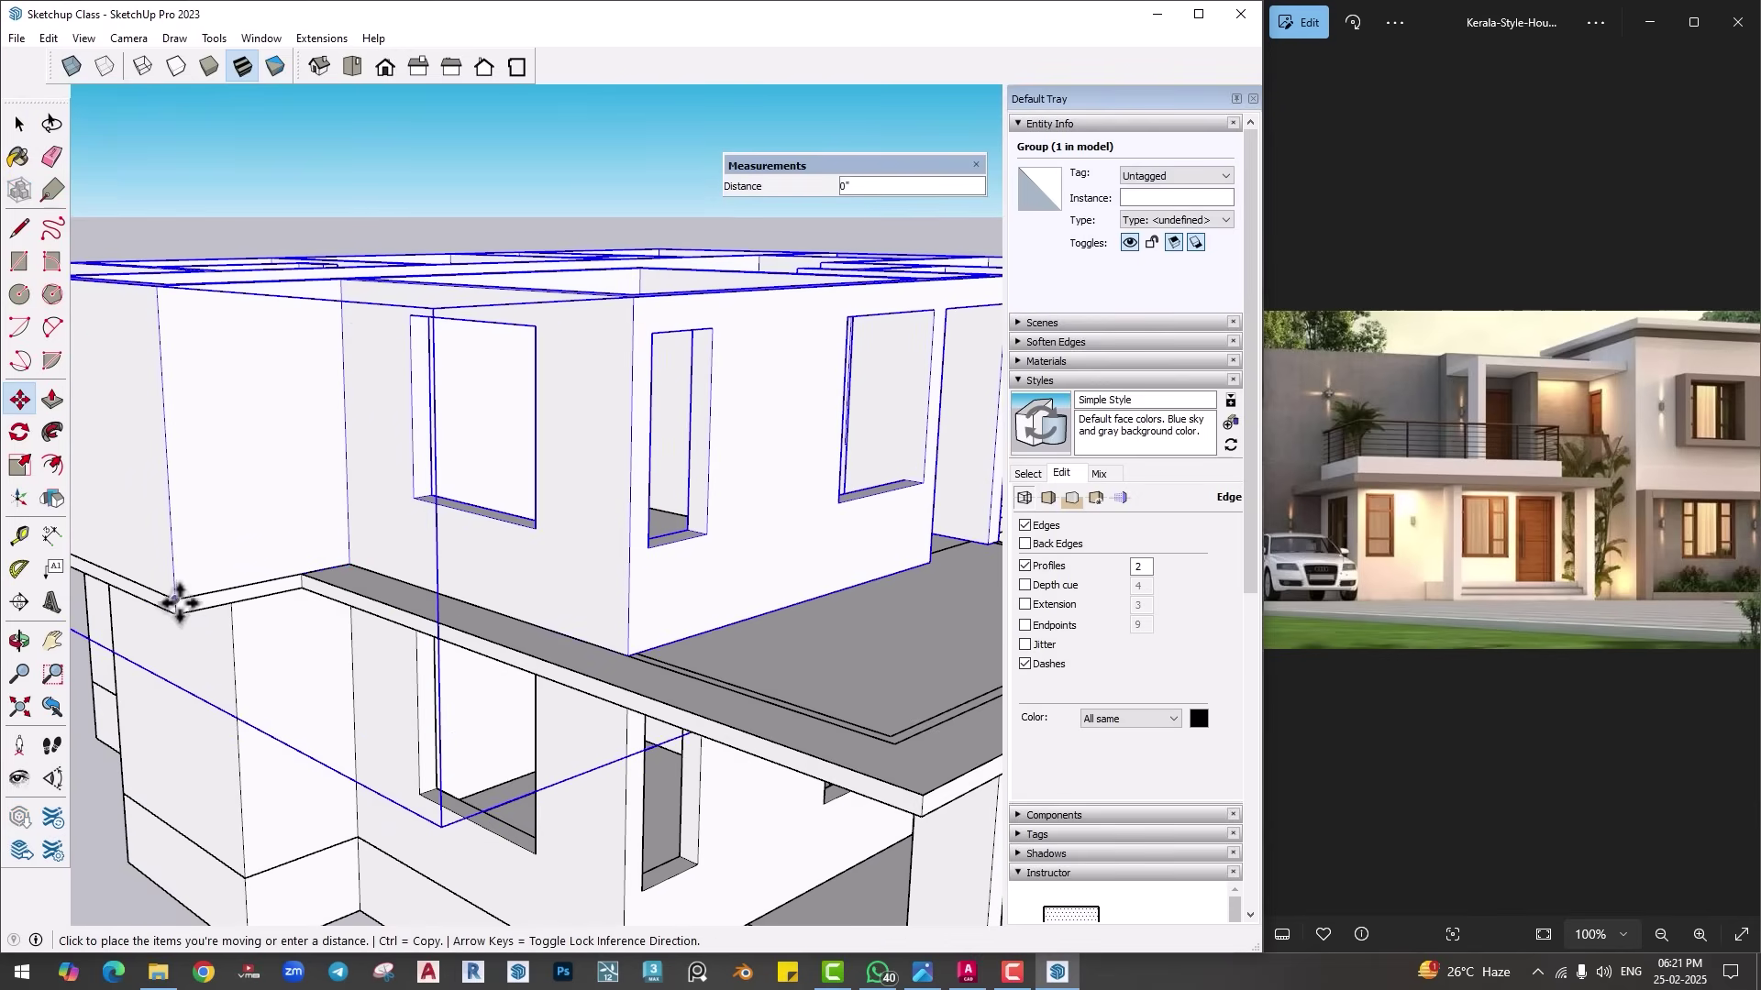
{"action": "key", "text": "Return"}
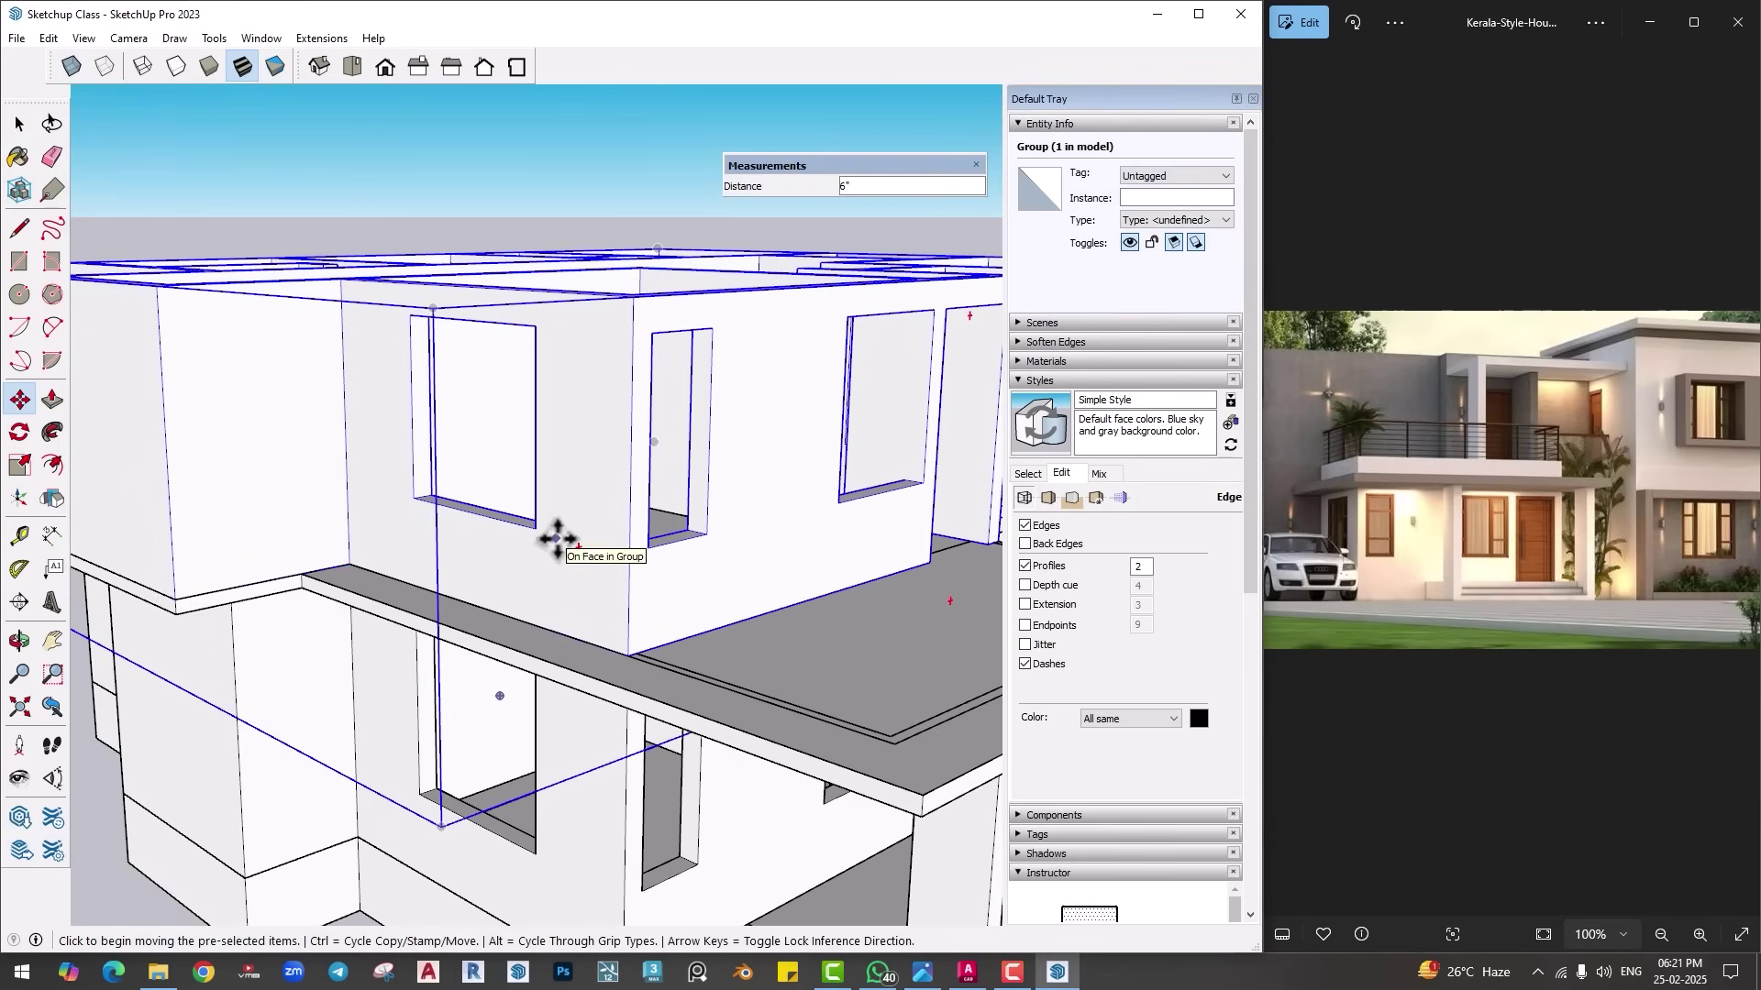
{"action": "scroll", "coordinate": [558, 539], "scroll_direction": "down", "scroll_amount": 4}
{"action": "middle_click_drag", "start_coordinate": [557, 539], "coordinate": [507, 642]}
{"action": "key", "text": "space"}
{"action": "left_click", "coordinate": [551, 224]}
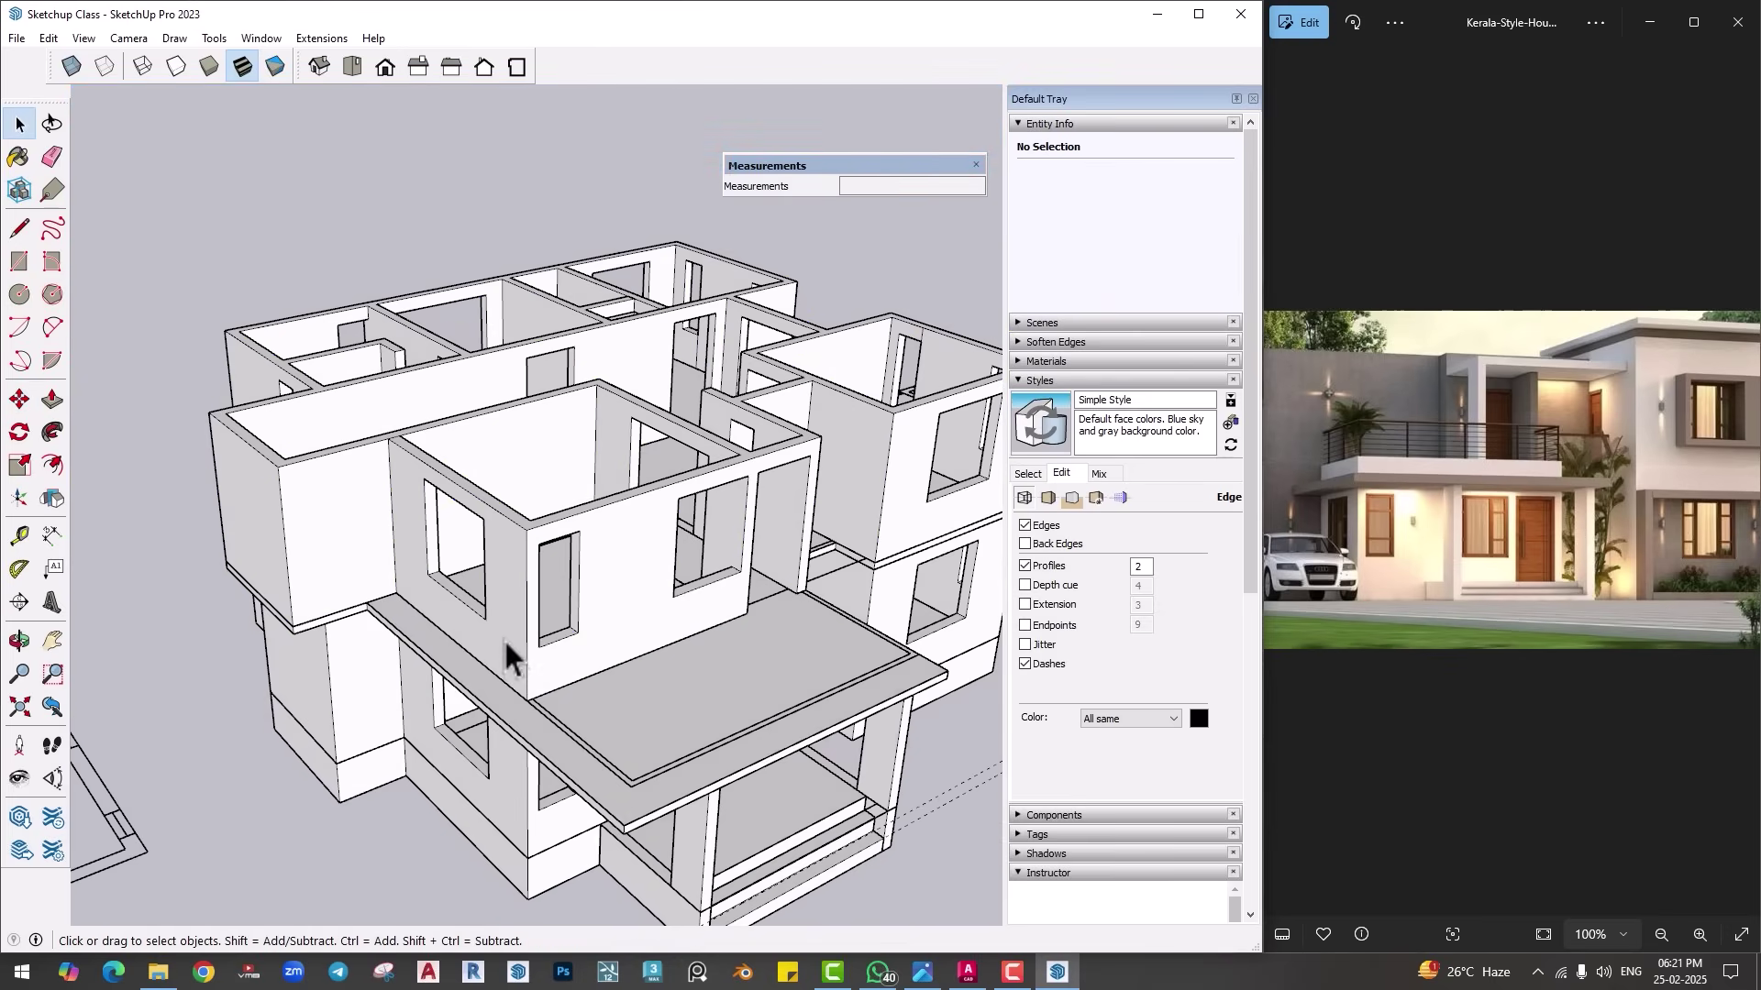
Step: Open the upper-floor walls group and draw a 9" line across the front room's wall top where the door wall meets the front wall
{"action": "scroll", "coordinate": [506, 642], "scroll_direction": "up", "scroll_amount": 3}
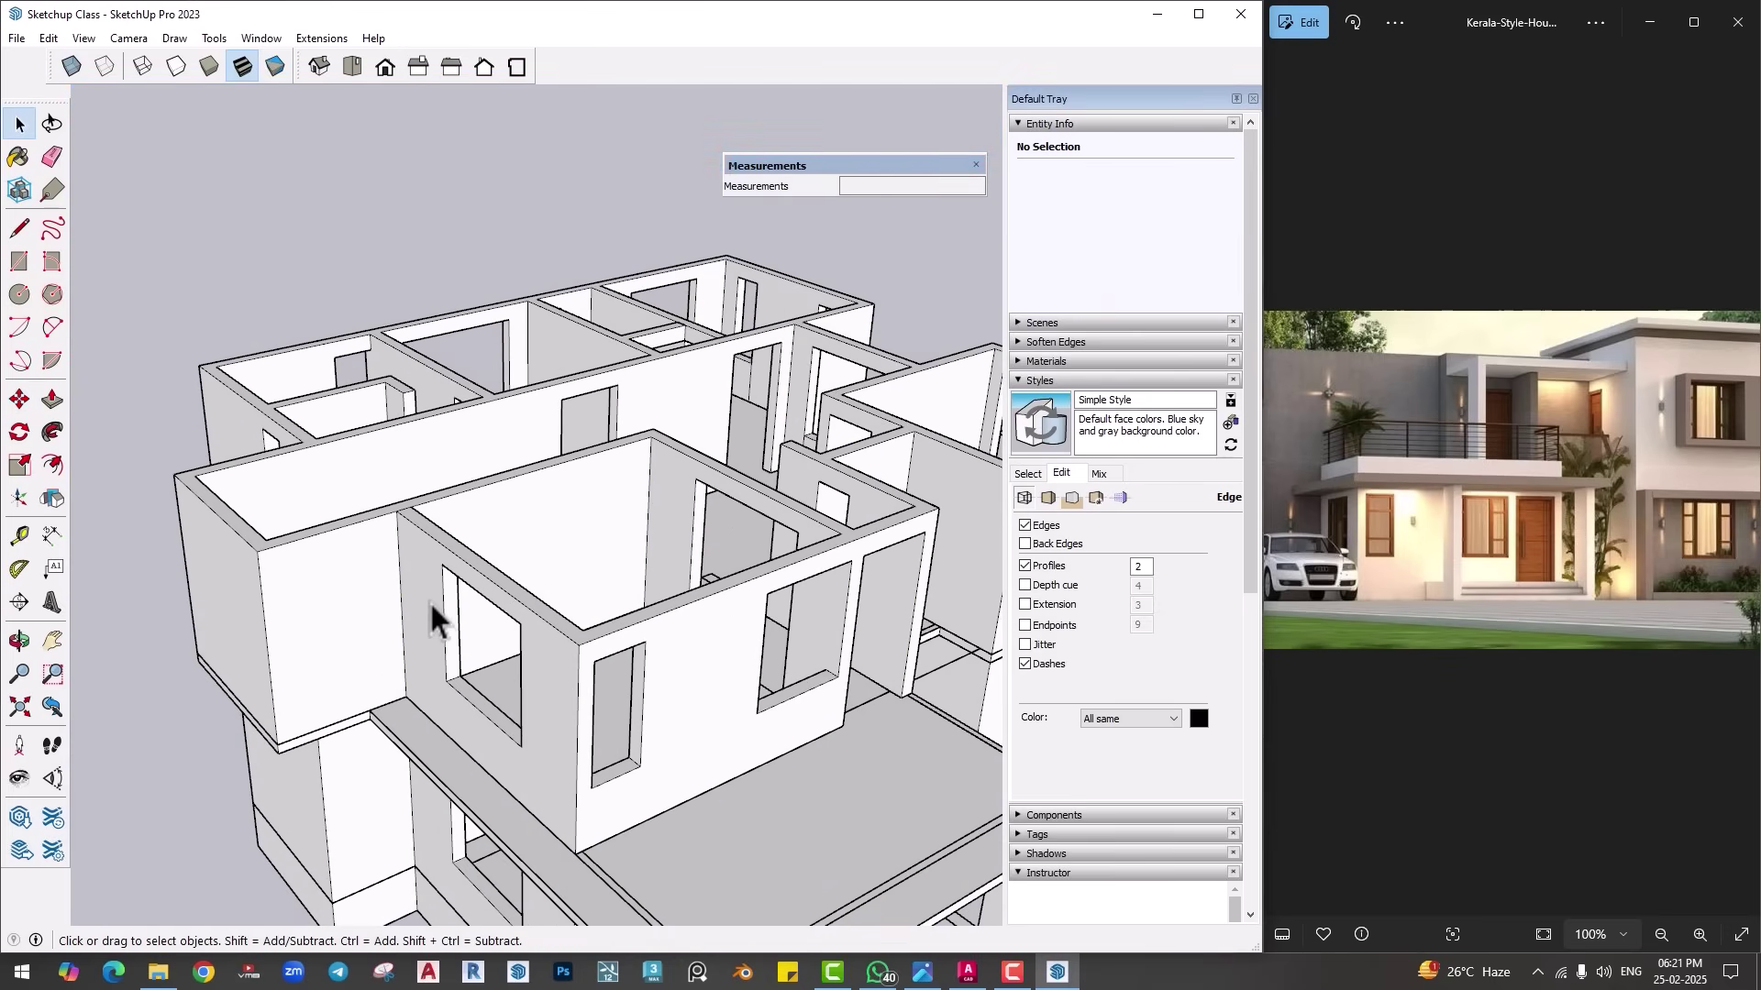
{"action": "scroll", "coordinate": [431, 609], "scroll_direction": "up", "scroll_amount": 2}
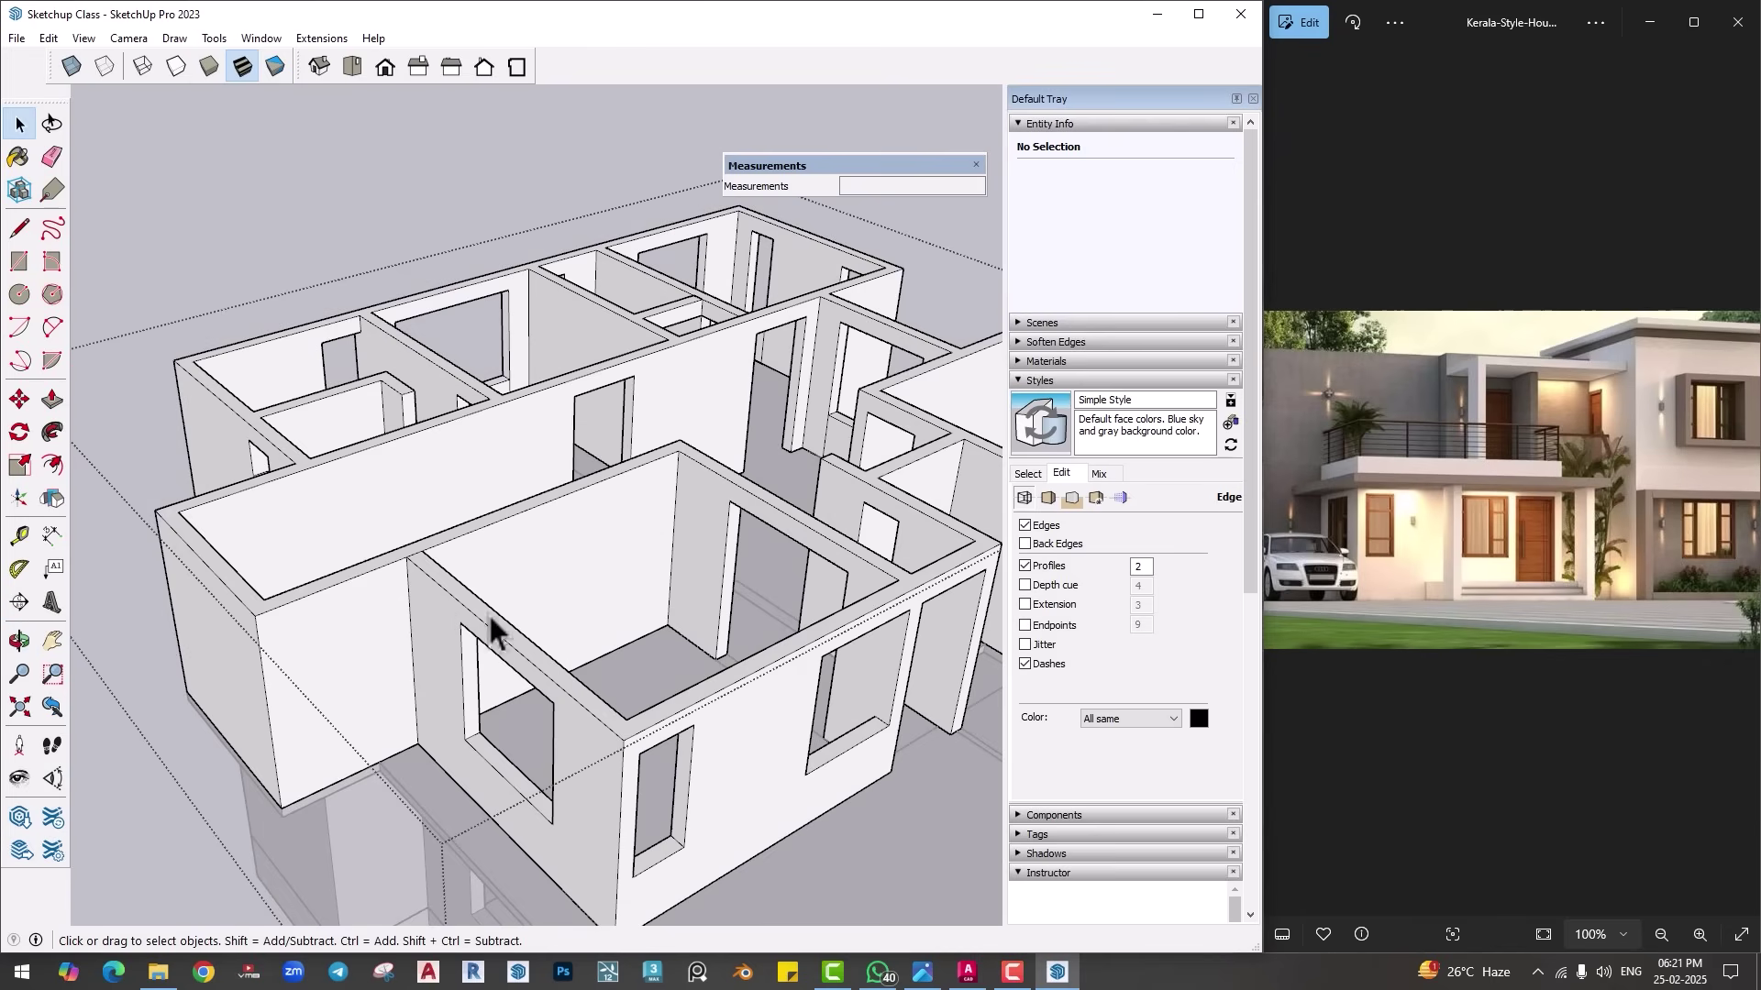
{"action": "mouse_move", "coordinate": [750, 539]}
{"action": "middle_mouse_down"}
{"action": "mouse_move", "coordinate": [609, 523]}
{"action": "mouse_move", "coordinate": [609, 829]}
{"action": "mouse_move", "coordinate": [622, 683]}
{"action": "mouse_move", "coordinate": [730, 550]}
{"action": "middle_mouse_up"}
{"action": "middle_click_drag", "start_coordinate": [458, 642], "coordinate": [390, 524]}
{"action": "middle_click_drag", "start_coordinate": [794, 548], "coordinate": [648, 618]}
{"action": "key", "text": "l"}
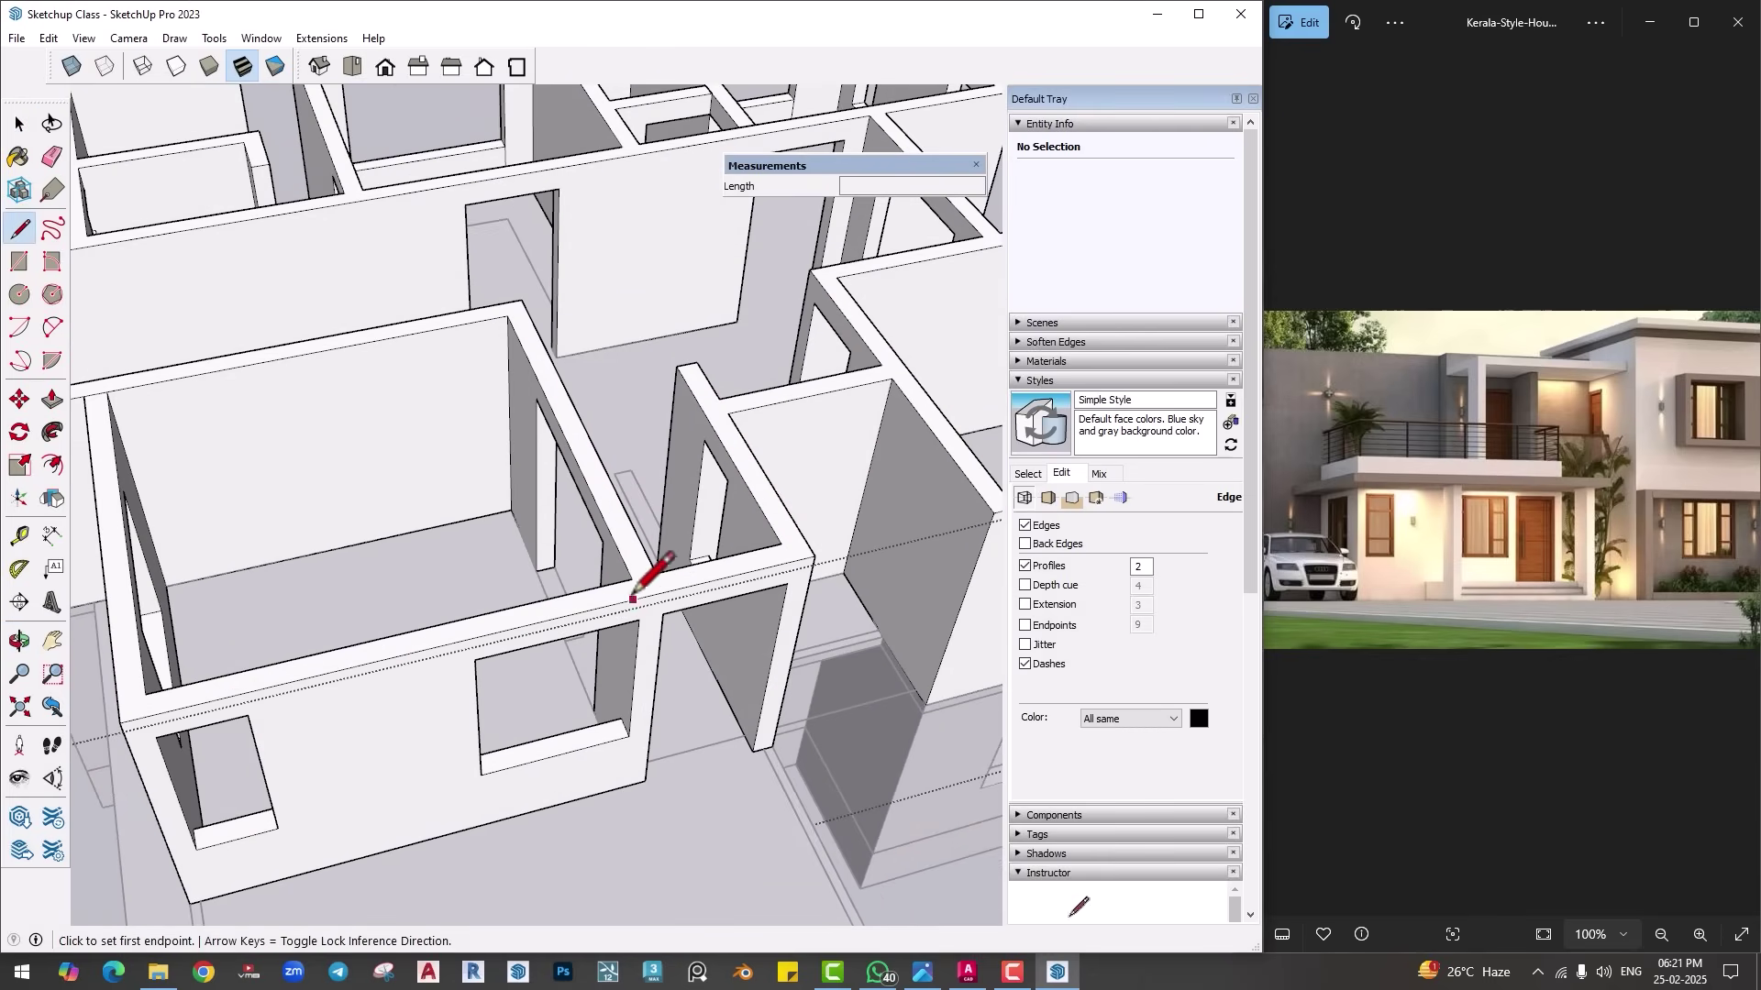
{"action": "left_click", "coordinate": [631, 578]}
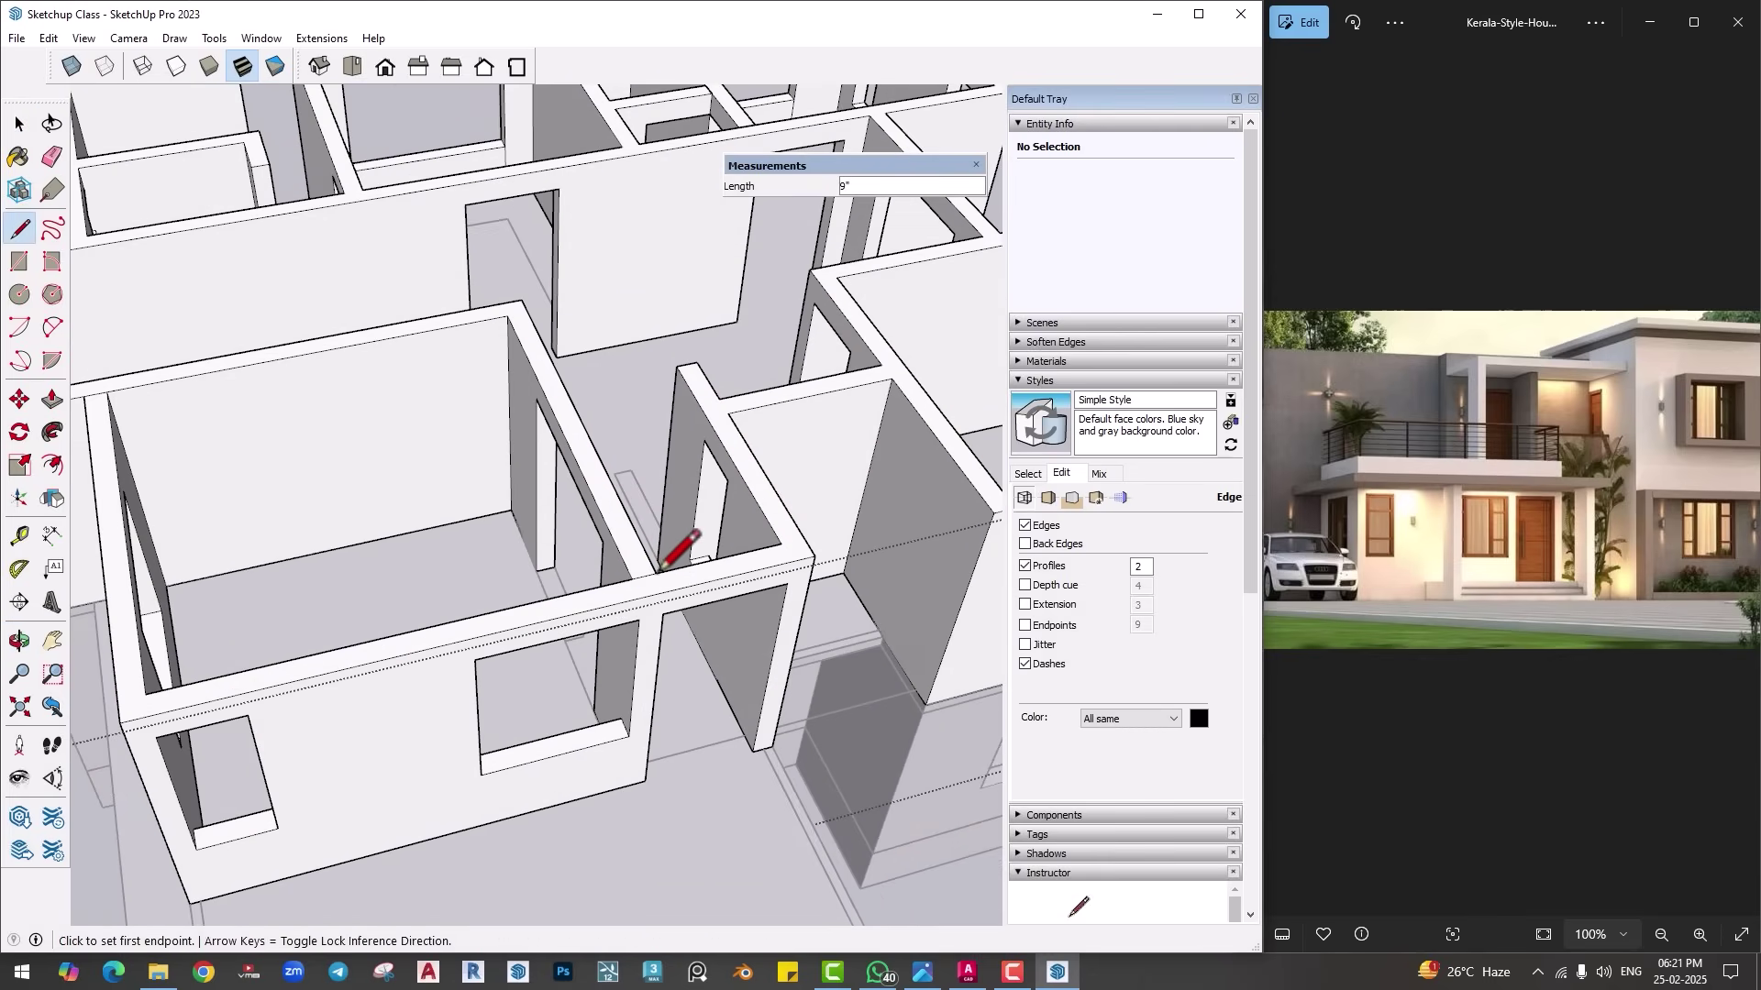
Step: Draw another 9" line across the wall top at the far end of the front wall, at its corner with the next wall
{"action": "mouse_move", "coordinate": [677, 542]}
{"action": "middle_mouse_down"}
{"action": "mouse_move", "coordinate": [589, 629]}
{"action": "mouse_move", "coordinate": [570, 610]}
{"action": "mouse_move", "coordinate": [663, 649]}
{"action": "mouse_move", "coordinate": [745, 530]}
{"action": "middle_mouse_up"}
{"action": "scroll", "coordinate": [715, 403], "scroll_direction": "up", "scroll_amount": 3}
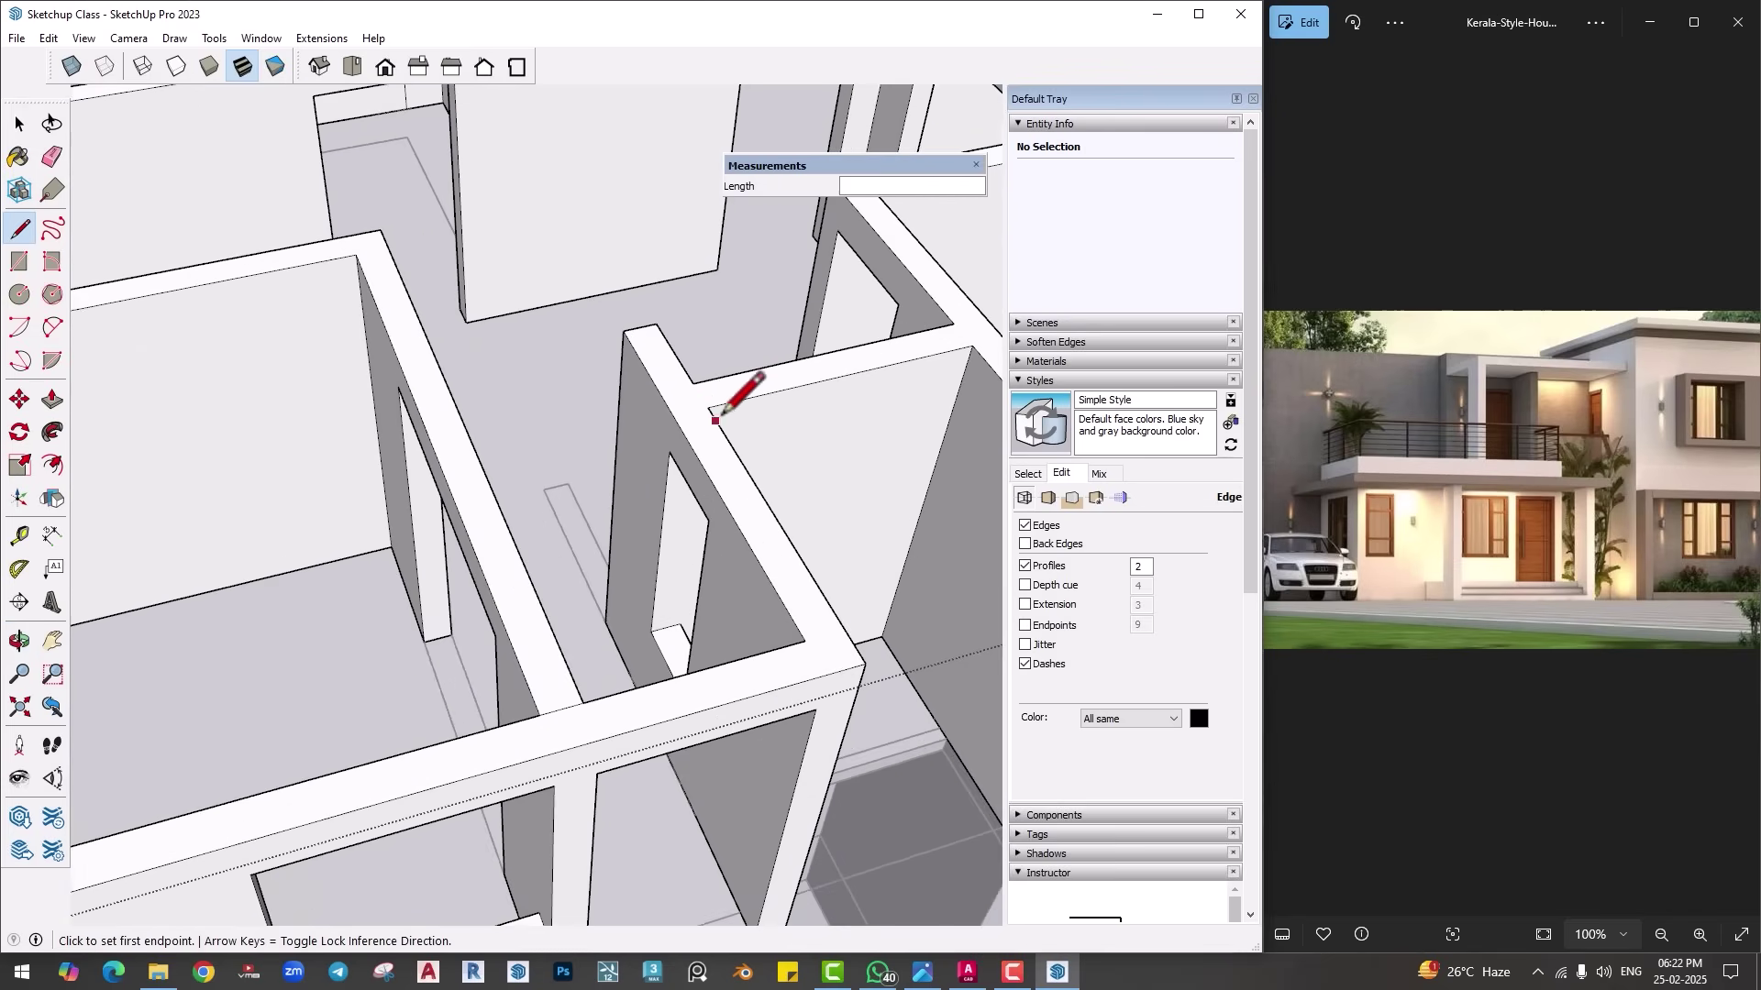
{"action": "middle_click_drag", "start_coordinate": [715, 404], "coordinate": [806, 637]}
{"action": "scroll", "coordinate": [568, 515], "scroll_direction": "up", "scroll_amount": 2}
{"action": "scroll", "coordinate": [569, 515], "scroll_direction": "down", "scroll_amount": 2}
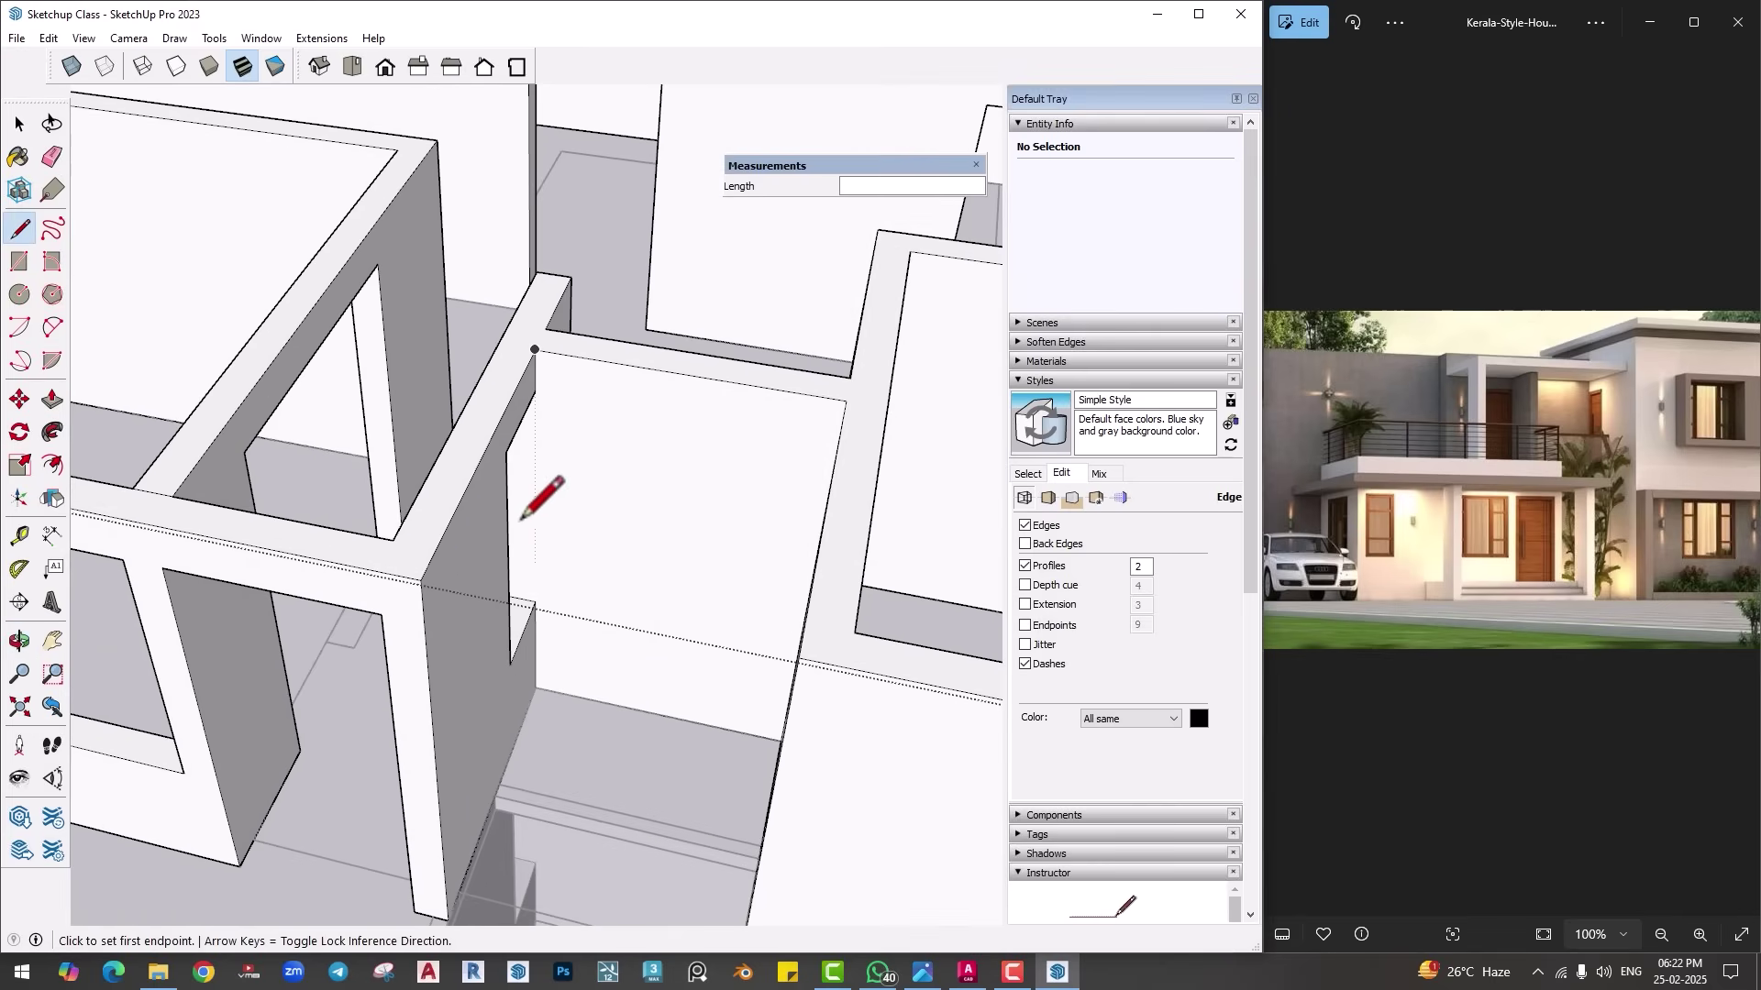
{"action": "mouse_move", "coordinate": [538, 499]}
{"action": "middle_mouse_down"}
{"action": "mouse_move", "coordinate": [551, 401]}
{"action": "mouse_move", "coordinate": [542, 511]}
{"action": "middle_mouse_up"}
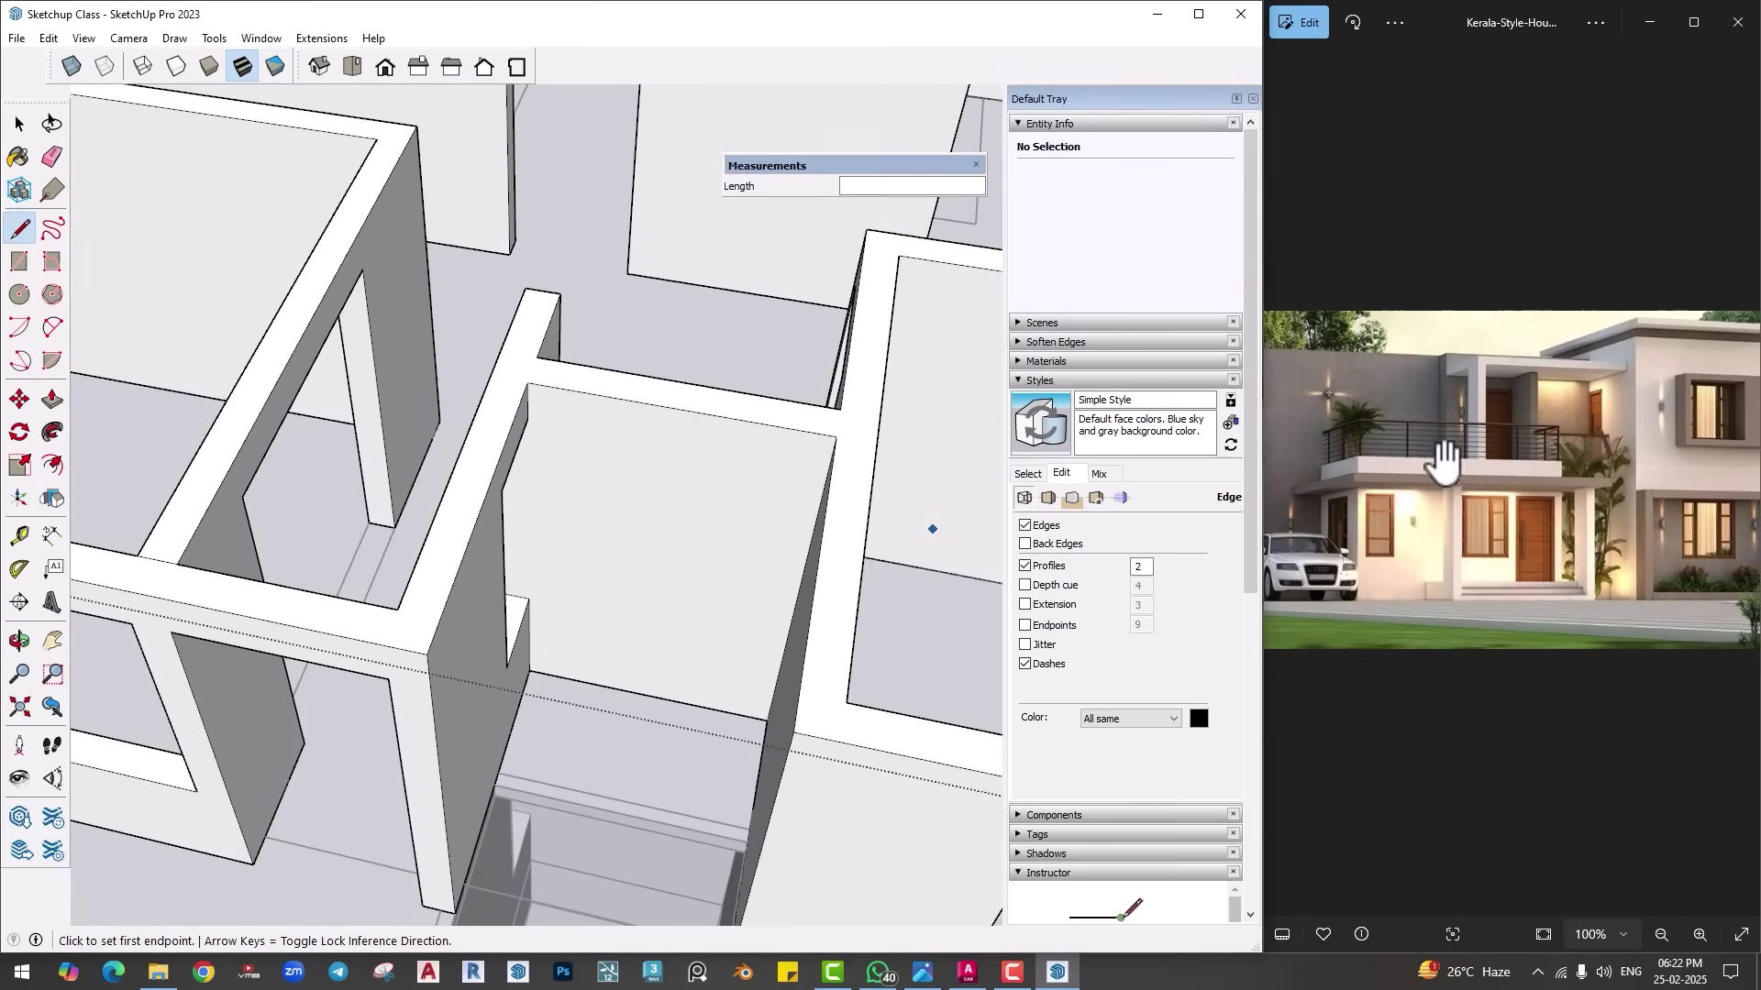
{"action": "scroll", "coordinate": [568, 532], "scroll_direction": "down", "scroll_amount": 2}
{"action": "middle_click_drag", "start_coordinate": [581, 570], "coordinate": [603, 516]}
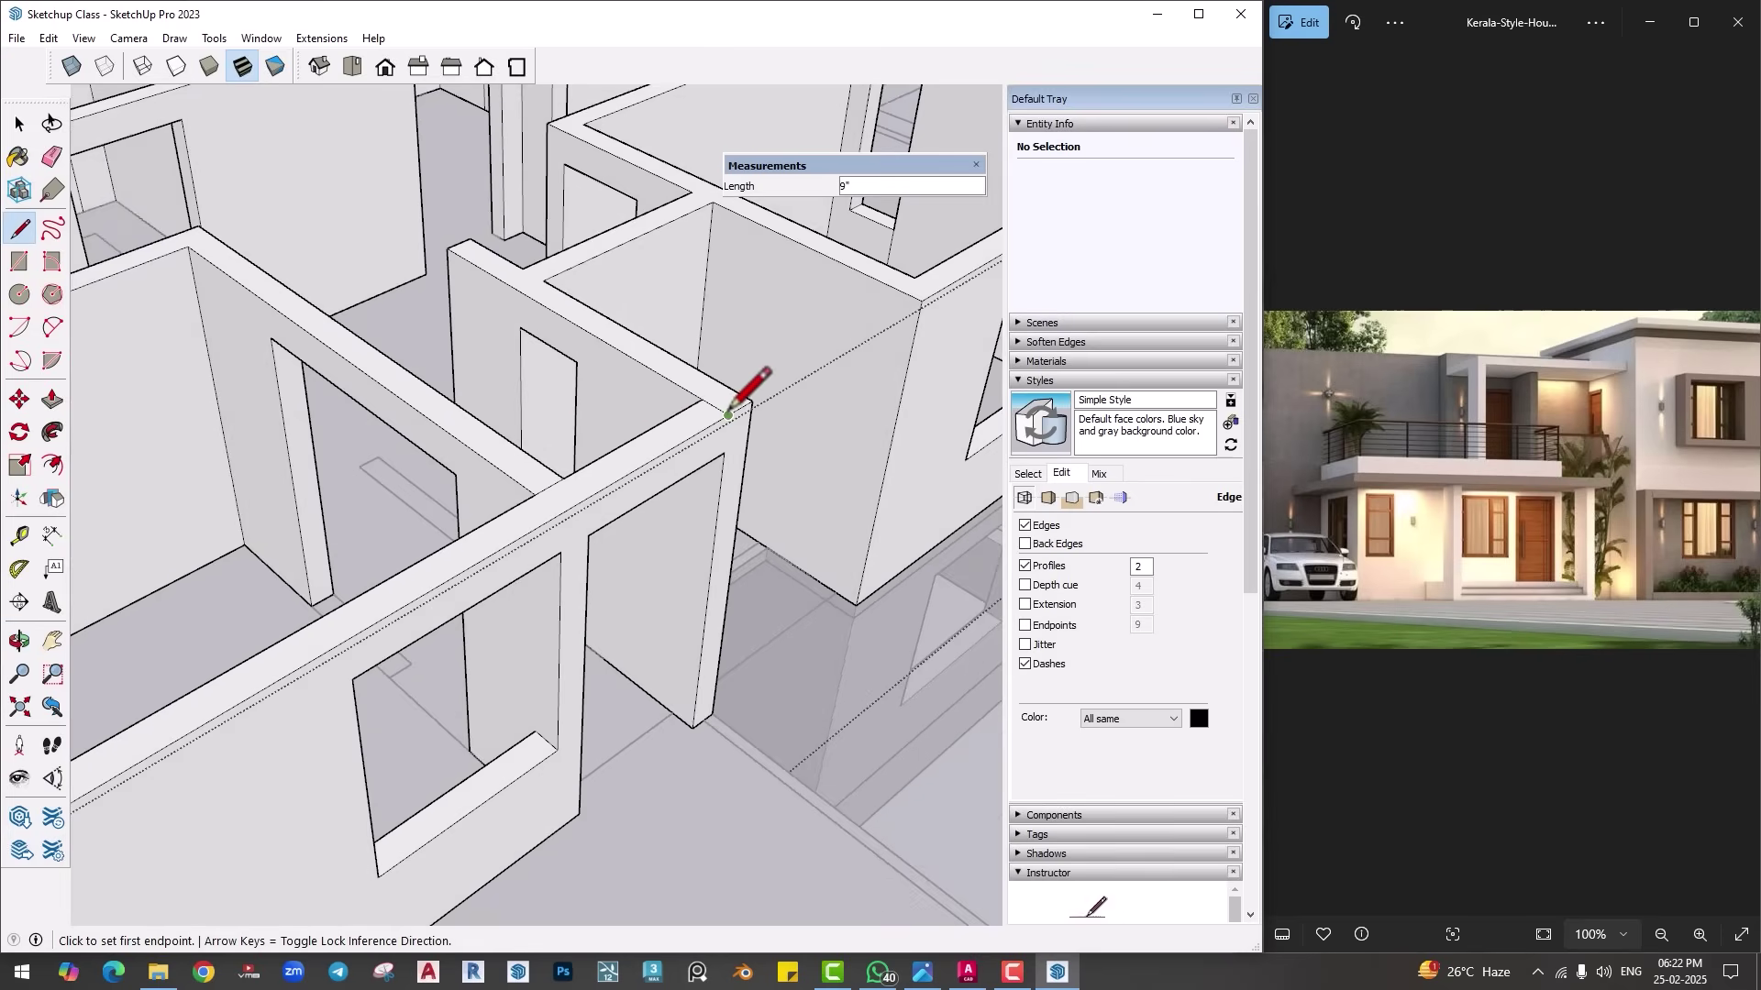
Step: Push the front room's outer wall top down 1' and erase the leftover faces and edges above its openings
{"action": "key", "text": "p"}
{"action": "left_click", "coordinate": [665, 454]}
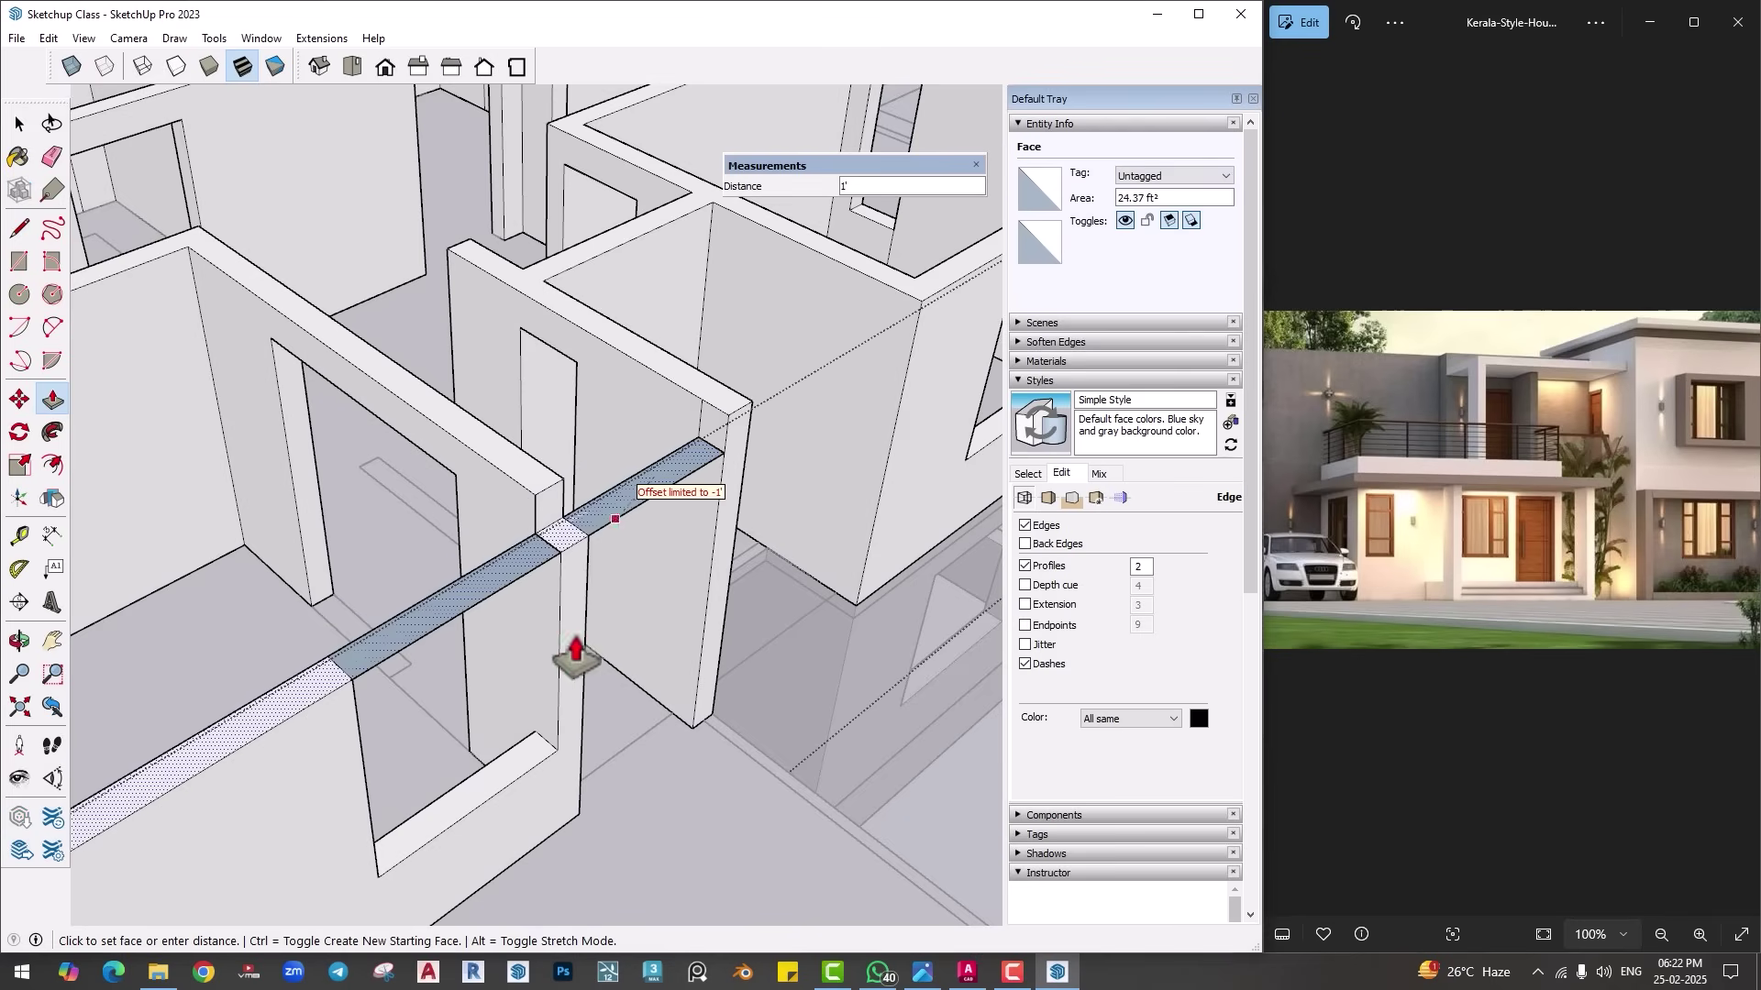
{"action": "left_click", "coordinate": [560, 562]}
{"action": "key", "text": "e"}
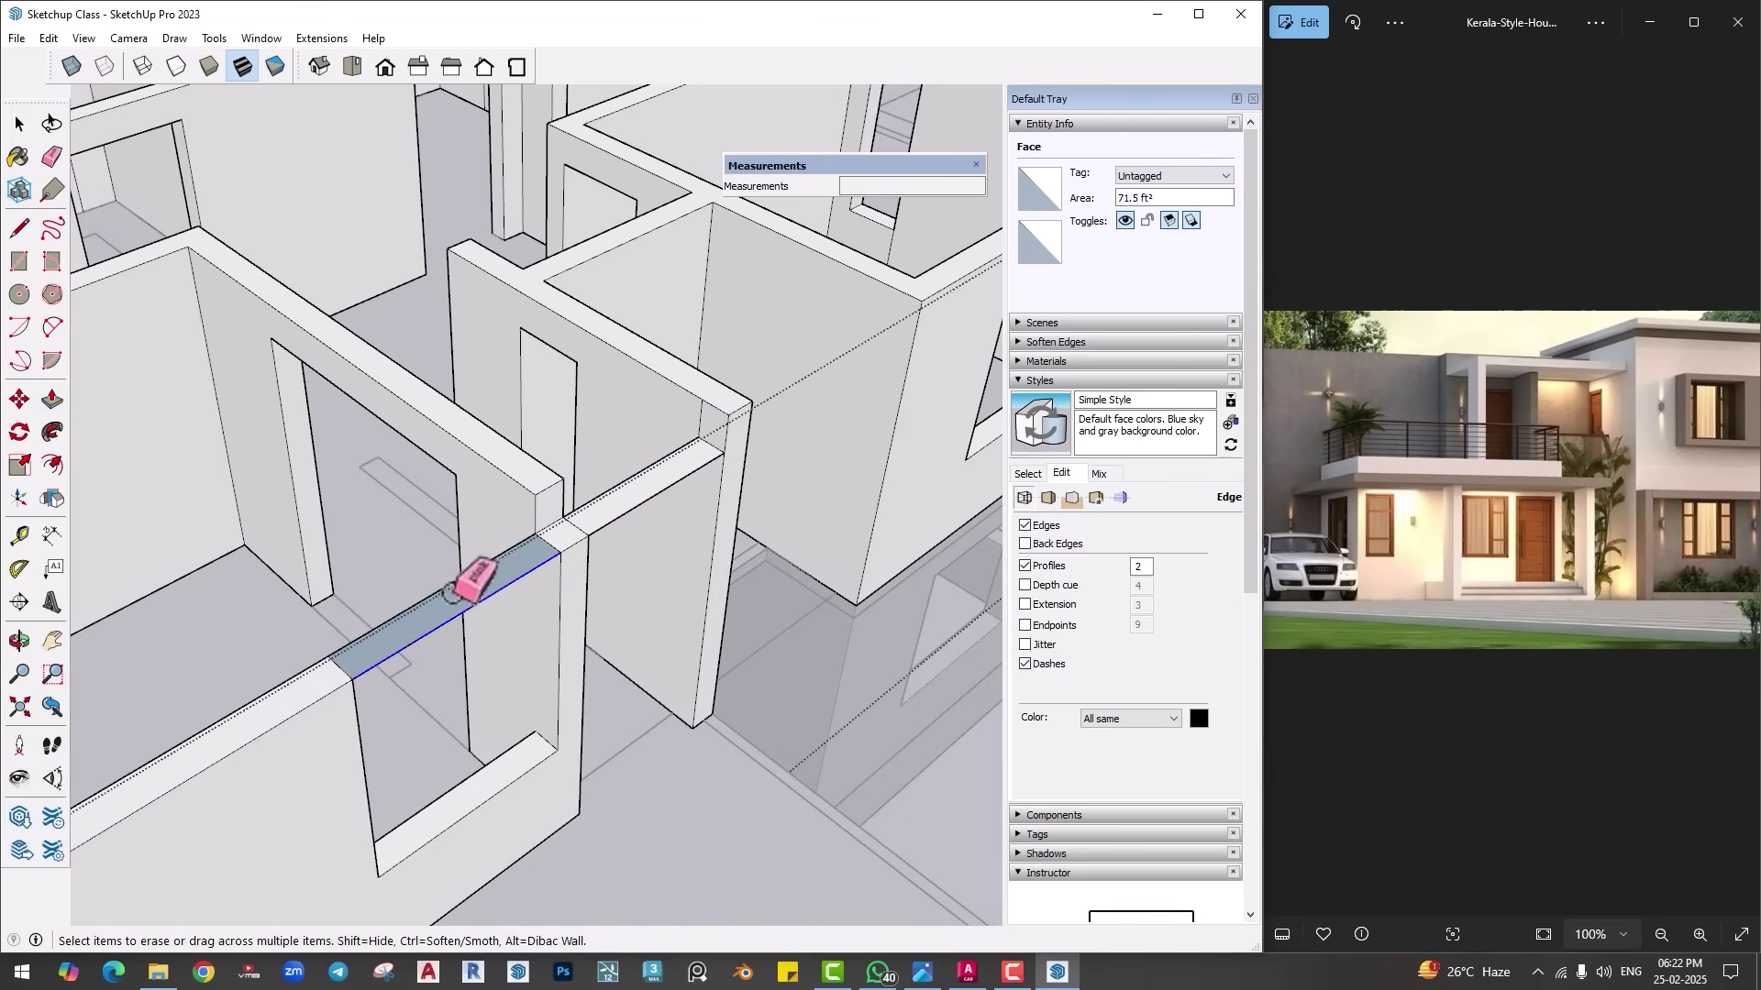
{"action": "left_click", "coordinate": [452, 589]}
{"action": "middle_click_drag", "start_coordinate": [609, 459], "coordinate": [548, 607]}
{"action": "mouse_move", "coordinate": [547, 608]}
{"action": "left_mouse_down"}
{"action": "mouse_move", "coordinate": [488, 528]}
{"action": "mouse_move", "coordinate": [412, 484]}
{"action": "mouse_move", "coordinate": [302, 483]}
{"action": "left_mouse_up"}
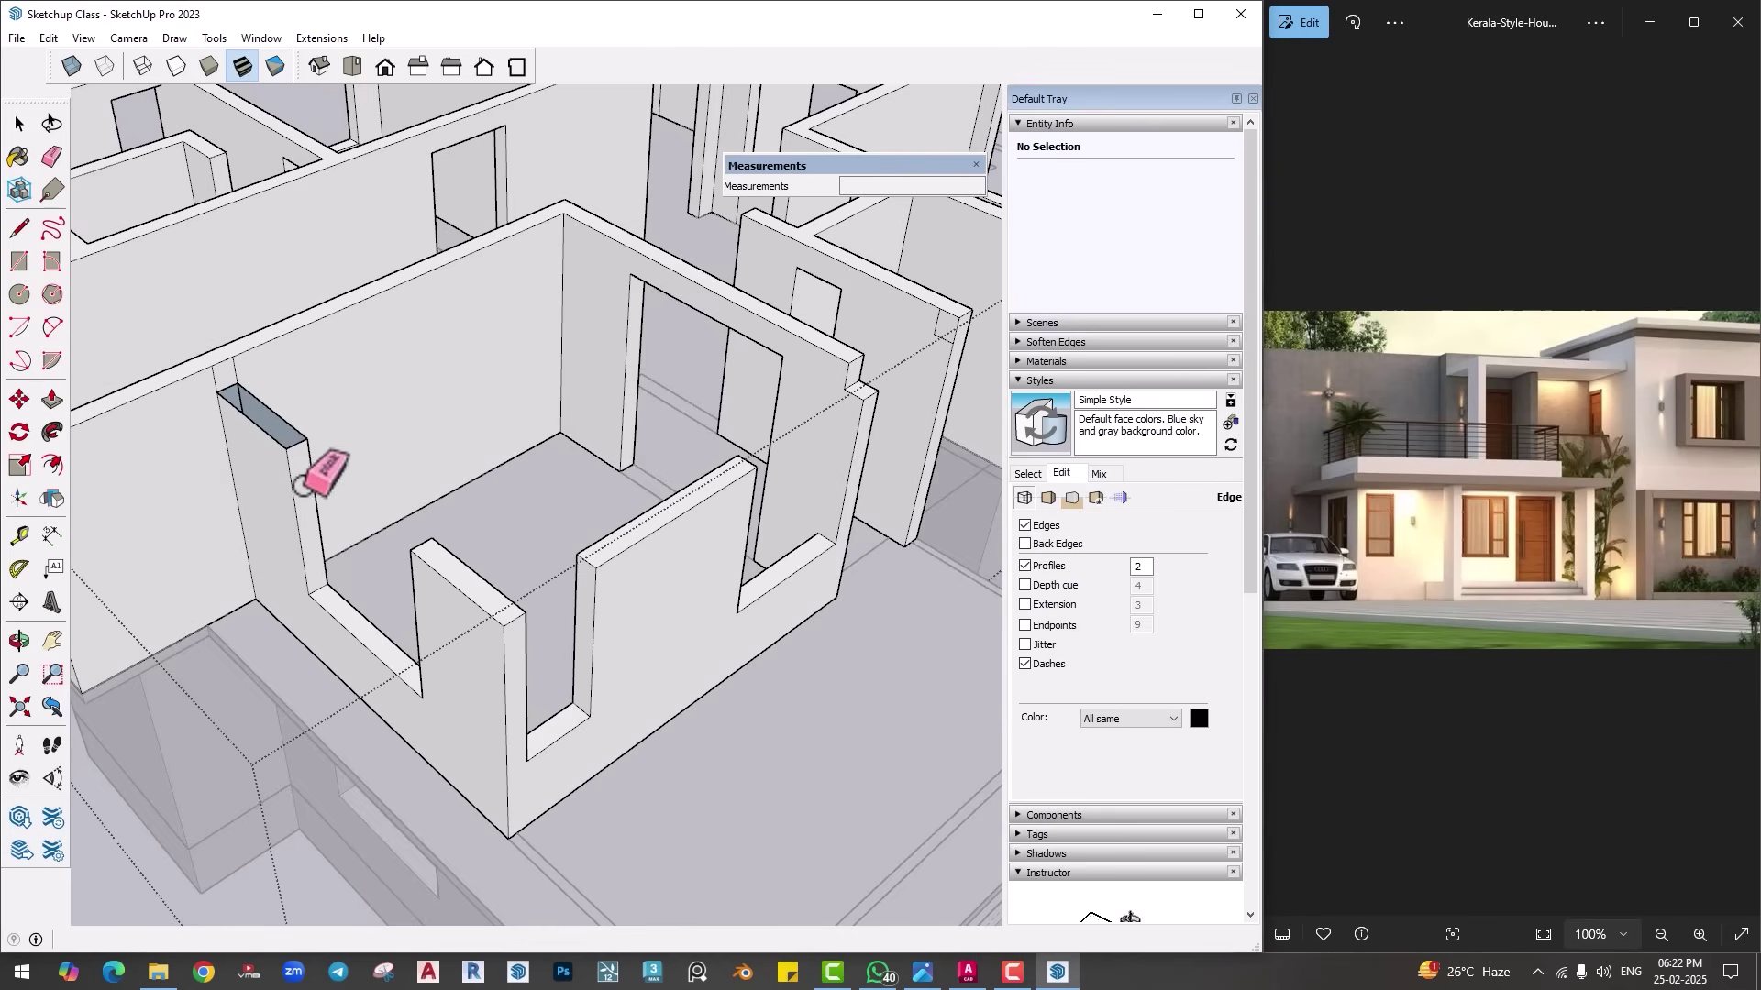
Step: Close the open top face of the front room's side wall with a line and push the wall's outer face in 9"
{"action": "key", "text": "l"}
{"action": "left_click", "coordinate": [286, 447]}
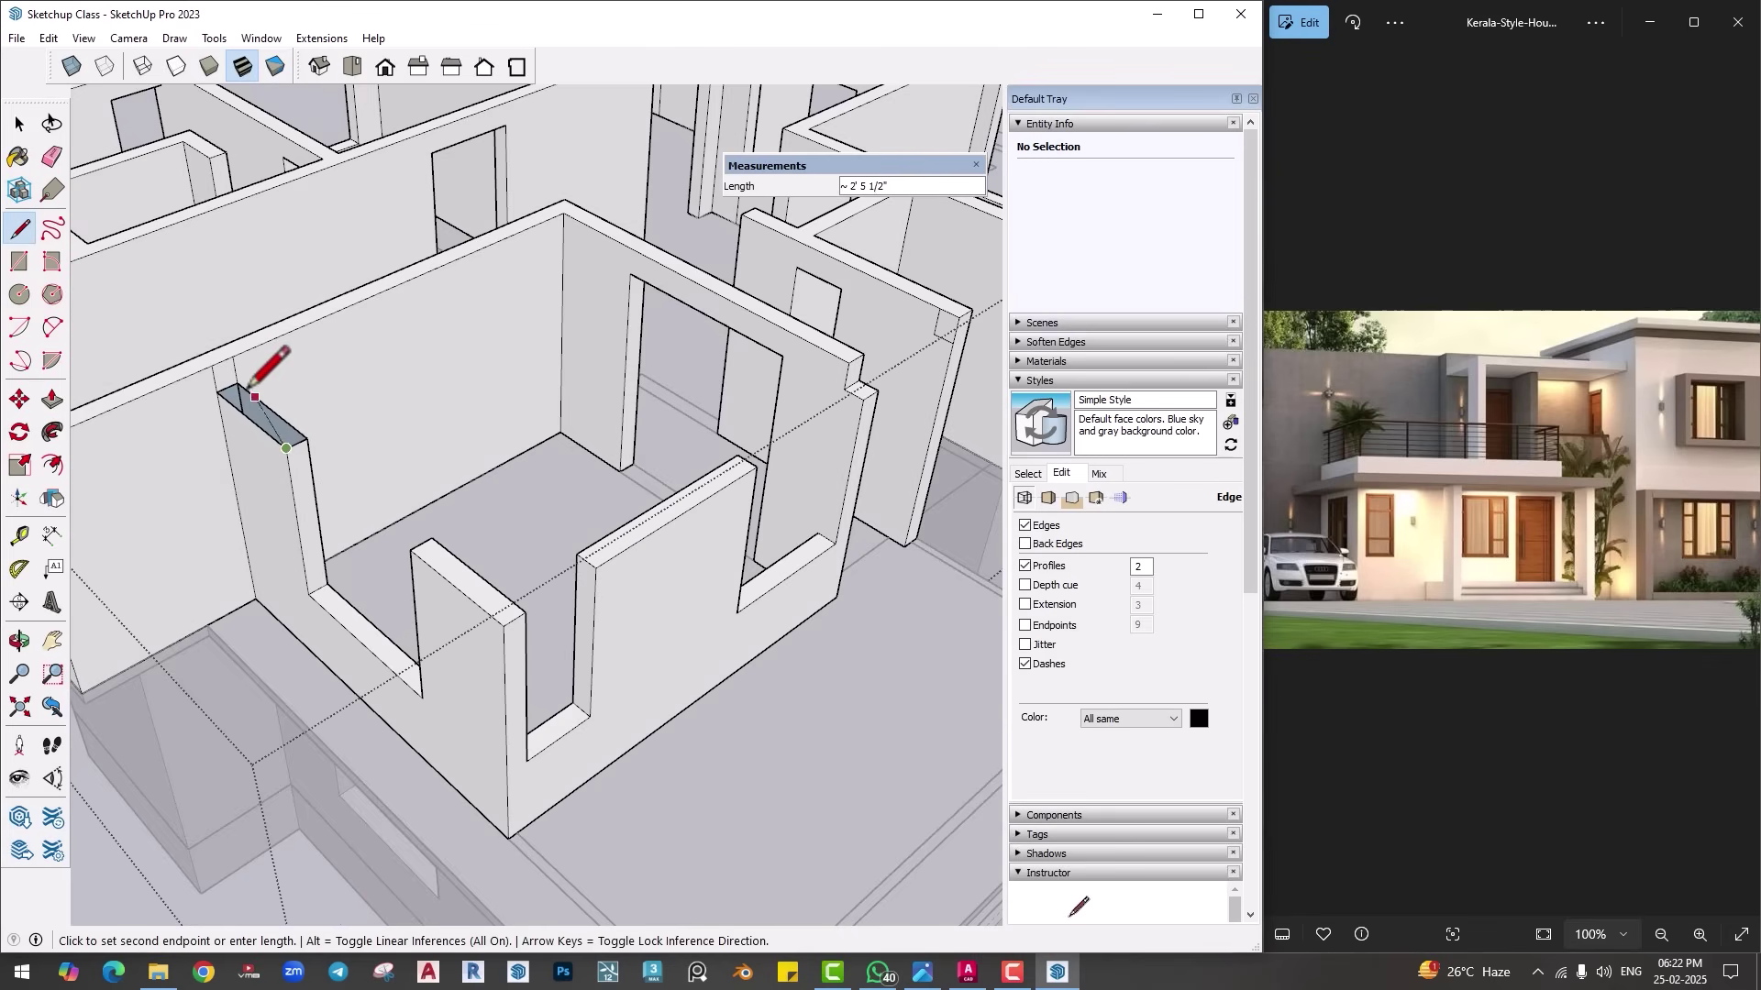
{"action": "left_click", "coordinate": [239, 384]}
{"action": "key", "text": "e"}
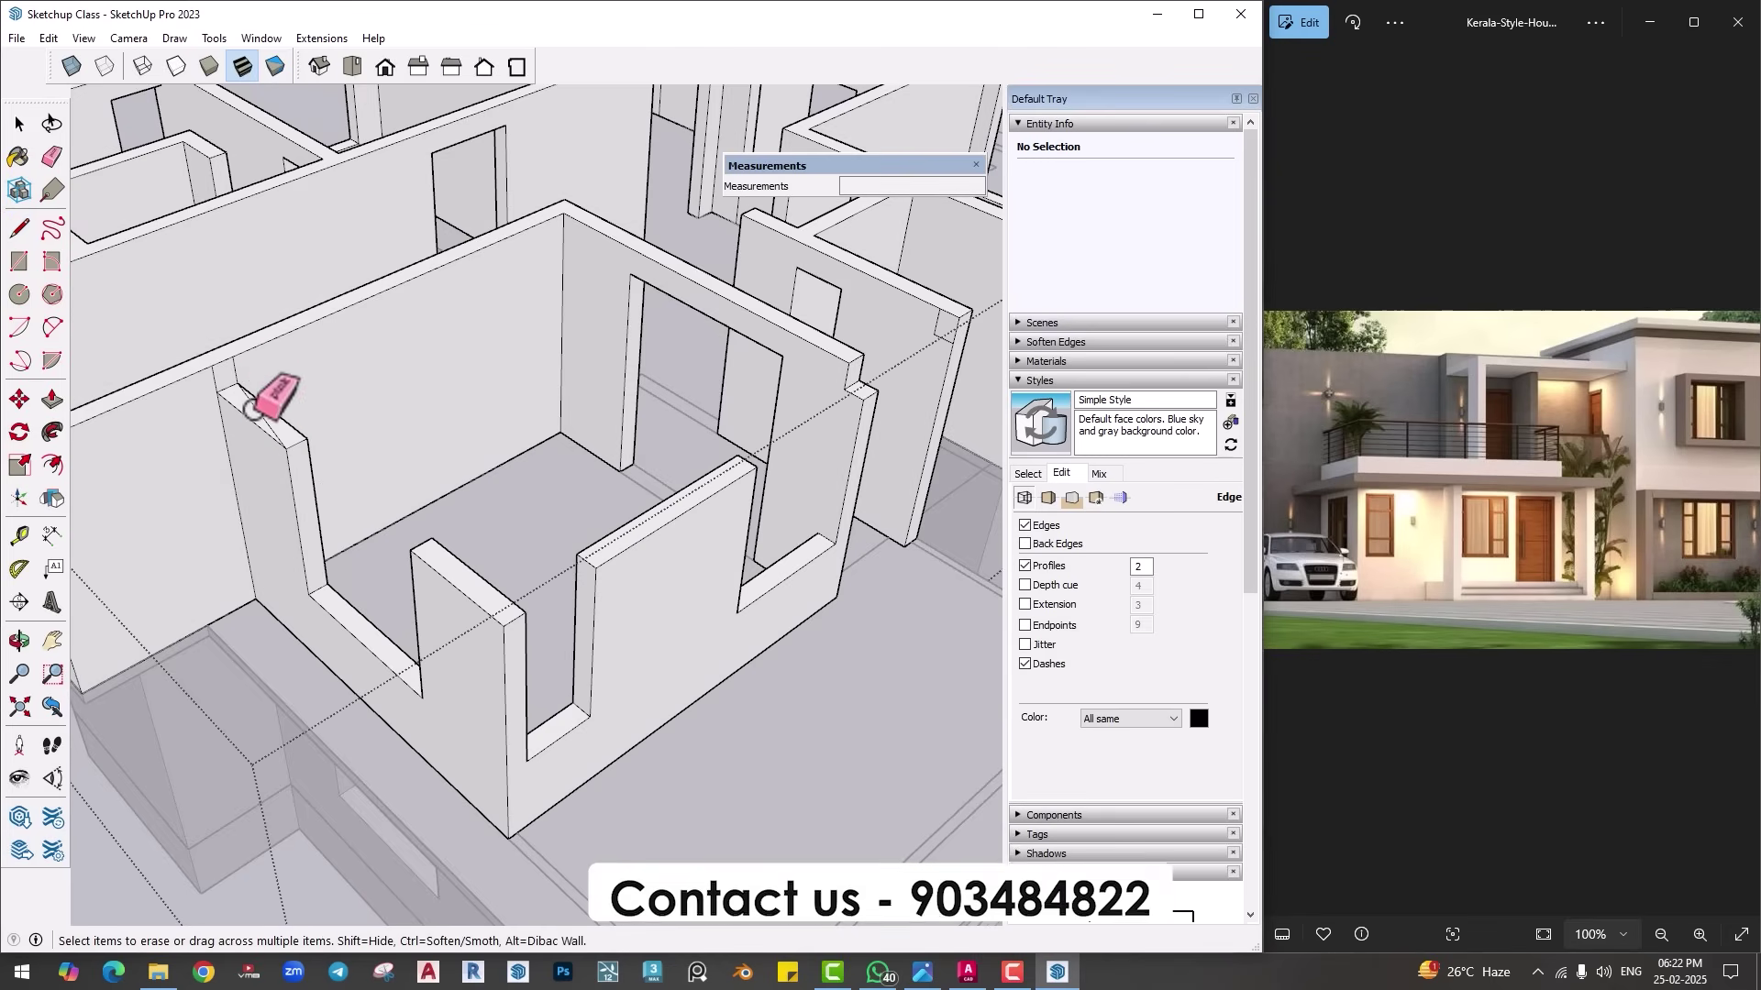
{"action": "key", "text": "p"}
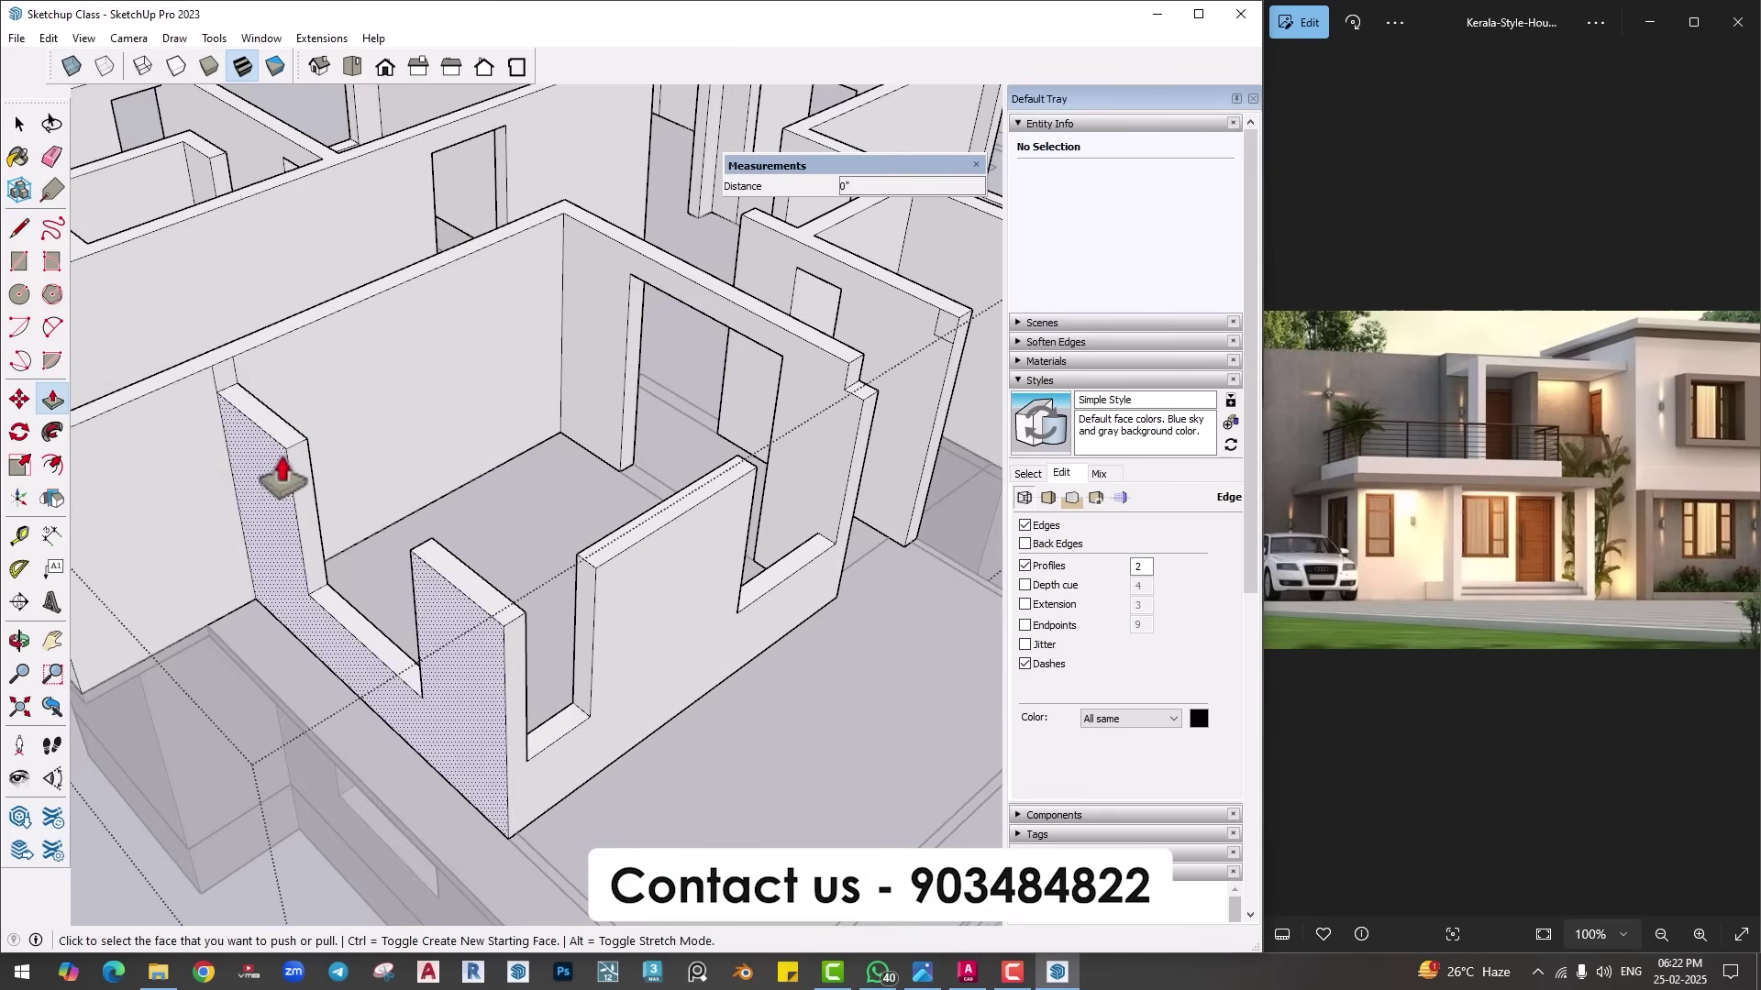
{"action": "left_click", "coordinate": [260, 503]}
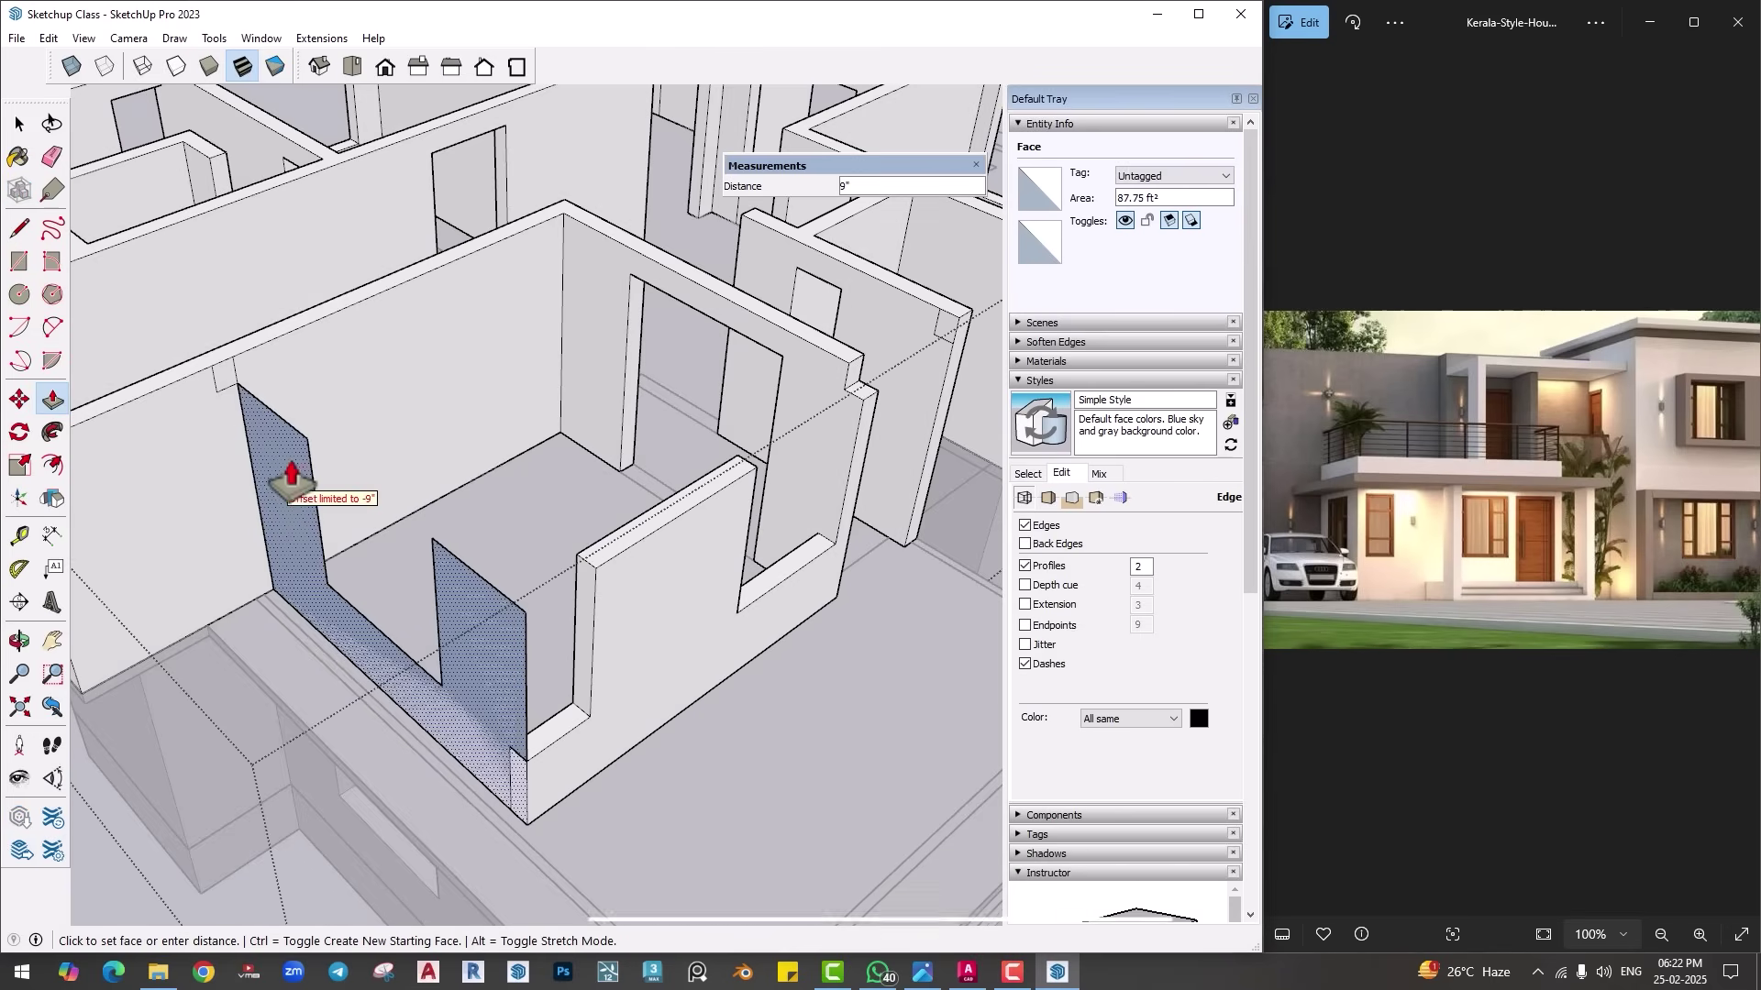
{"action": "left_click", "coordinate": [293, 472]}
Step: Erase the remaining faces and edges of the front room's windowed side wall
{"action": "mouse_move", "coordinate": [422, 587]}
{"action": "middle_mouse_down"}
{"action": "mouse_move", "coordinate": [523, 621]}
{"action": "mouse_move", "coordinate": [578, 520]}
{"action": "middle_mouse_up"}
{"action": "key", "text": "e"}
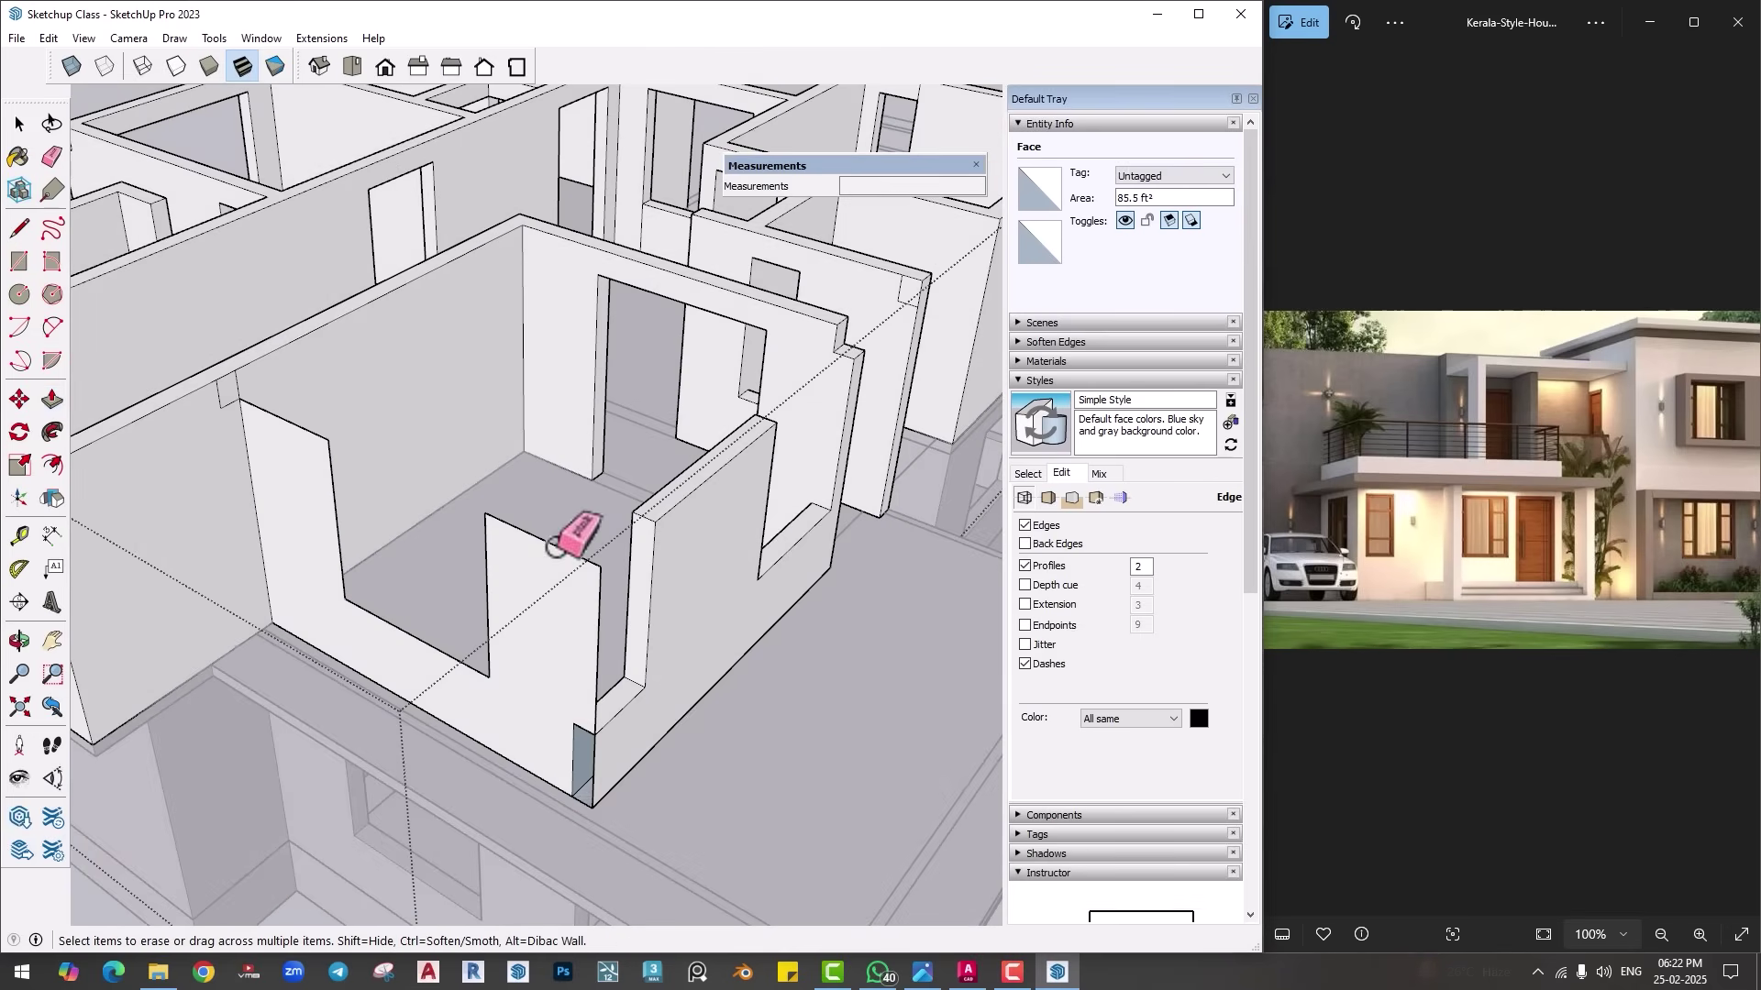
{"action": "mouse_move", "coordinate": [577, 519]}
{"action": "left_mouse_down"}
{"action": "mouse_move", "coordinate": [464, 676]}
{"action": "mouse_move", "coordinate": [344, 550]}
{"action": "mouse_move", "coordinate": [345, 437]}
{"action": "mouse_move", "coordinate": [267, 444]}
{"action": "mouse_move", "coordinate": [267, 397]}
{"action": "mouse_move", "coordinate": [229, 420]}
{"action": "left_mouse_up"}
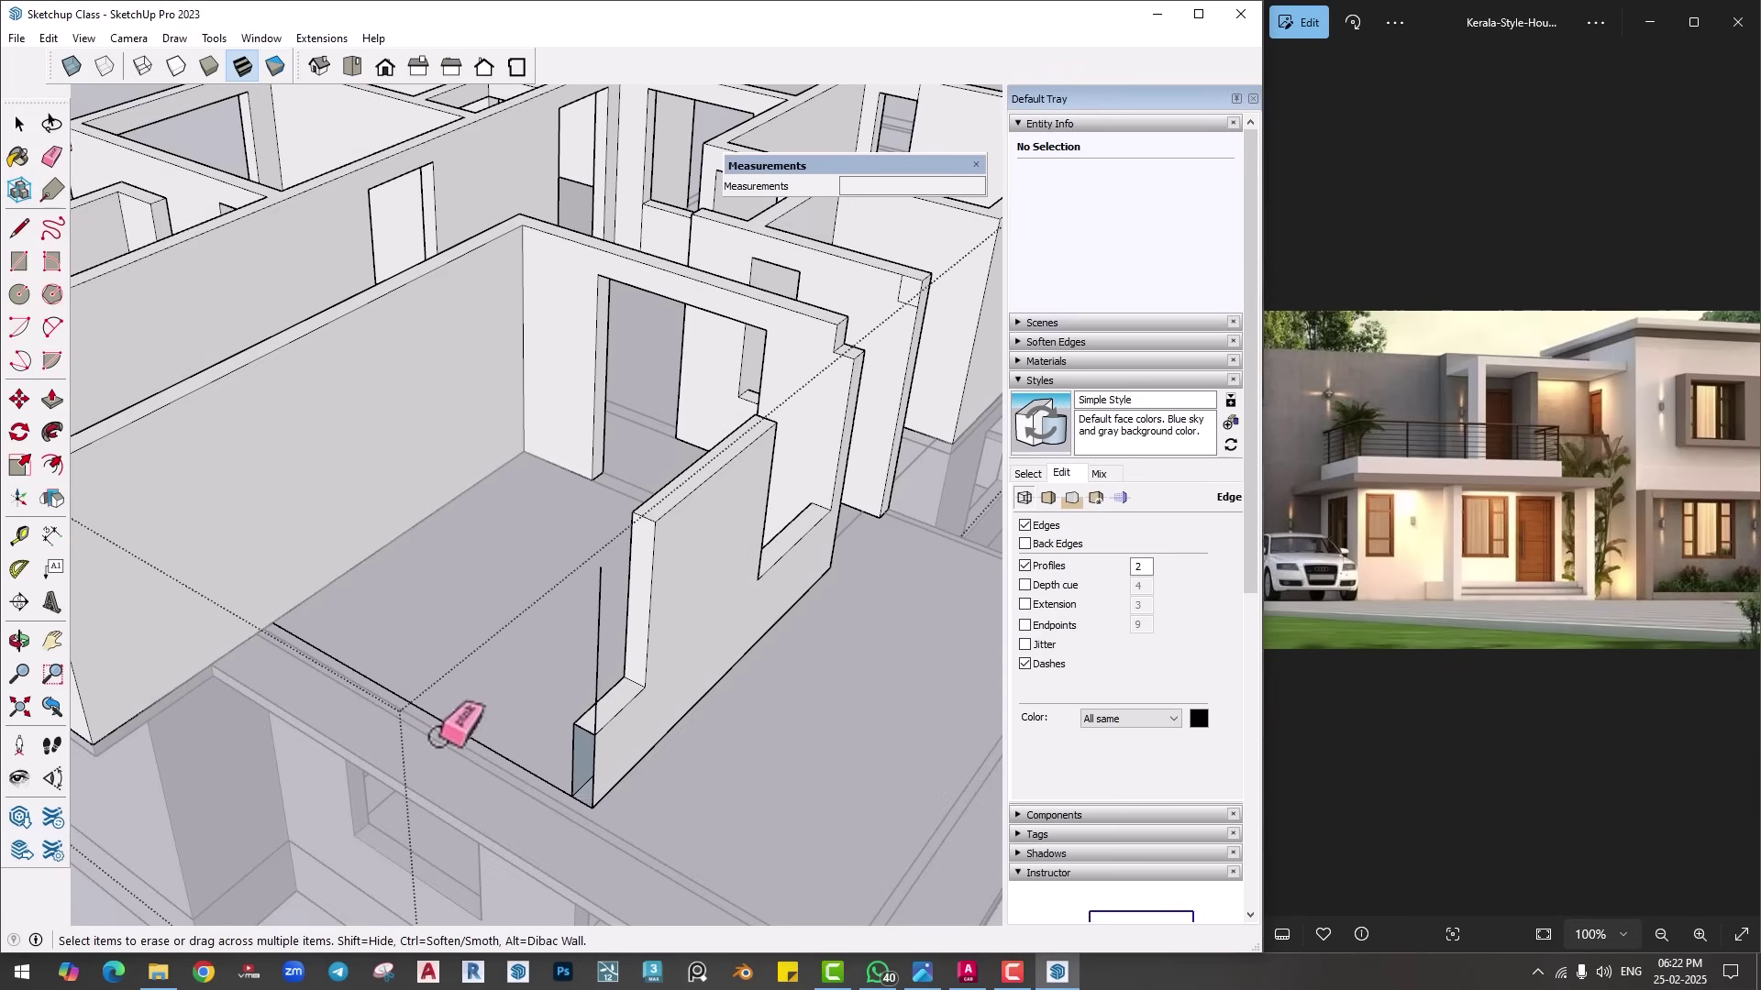
{"action": "mouse_move", "coordinate": [444, 725]}
{"action": "left_mouse_down"}
{"action": "mouse_move", "coordinate": [591, 666]}
{"action": "mouse_move", "coordinate": [571, 767]}
{"action": "left_mouse_up"}
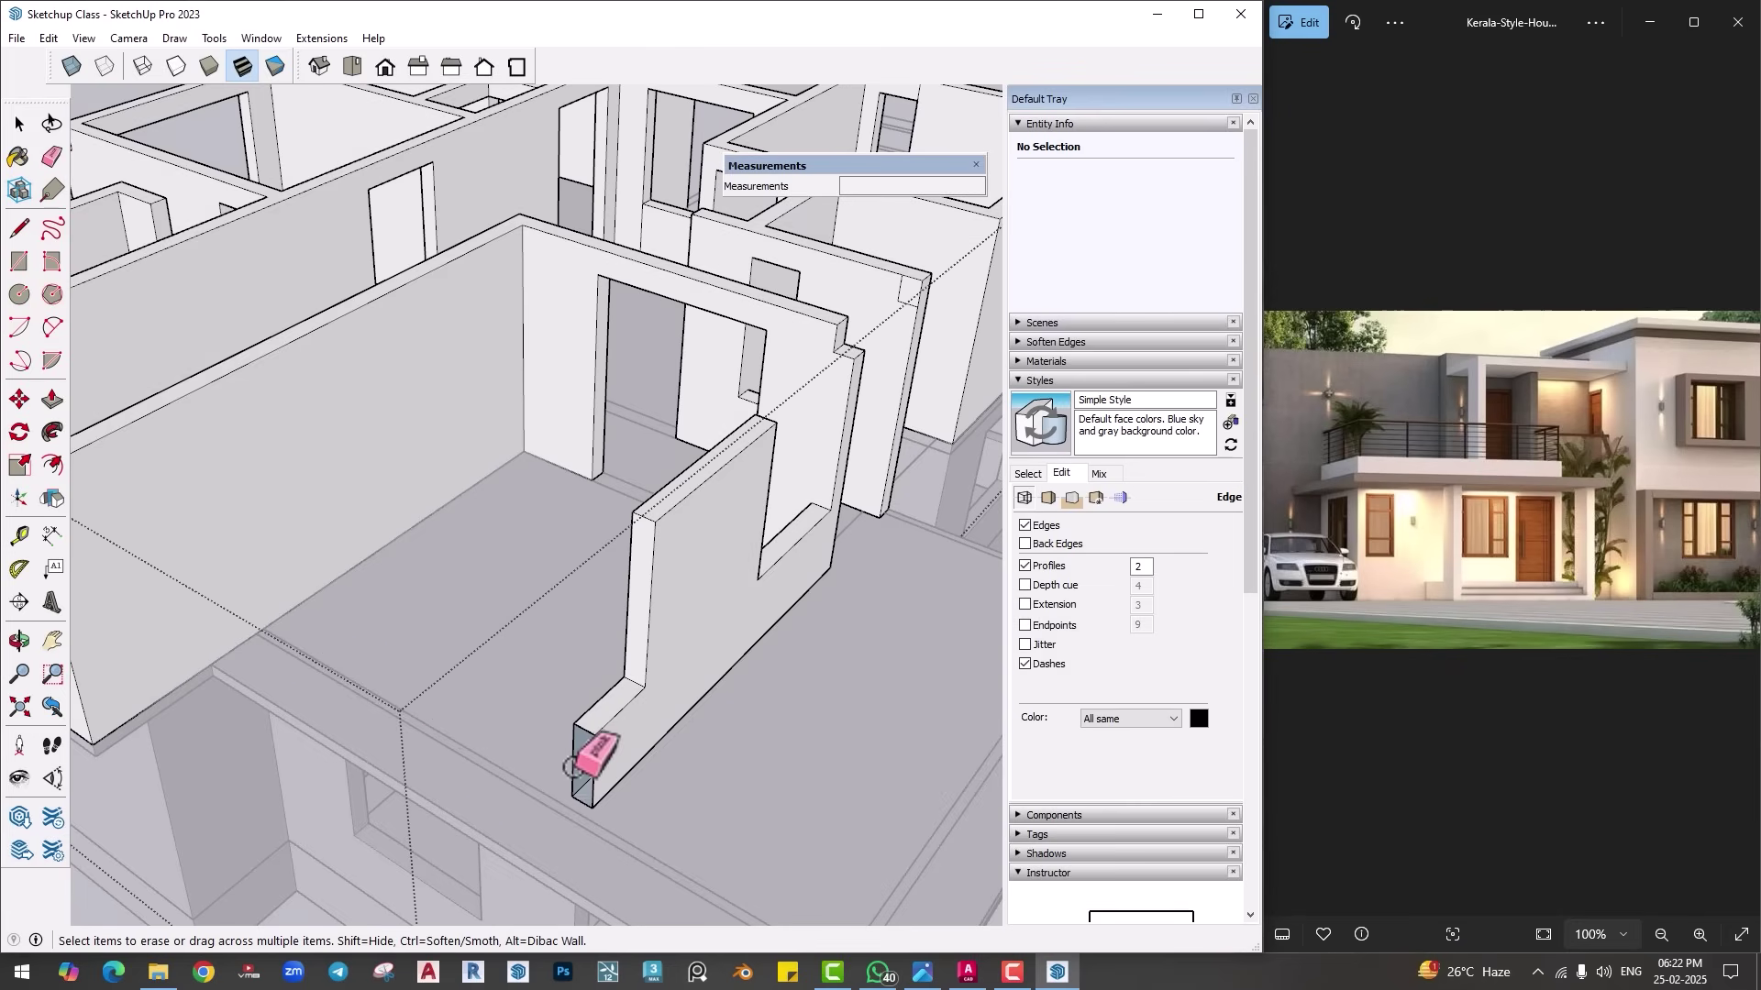
Step: Close the open end of the remaining front wall with a line and push its outer face in 9"
{"action": "key", "text": "l"}
{"action": "left_click", "coordinate": [592, 807]}
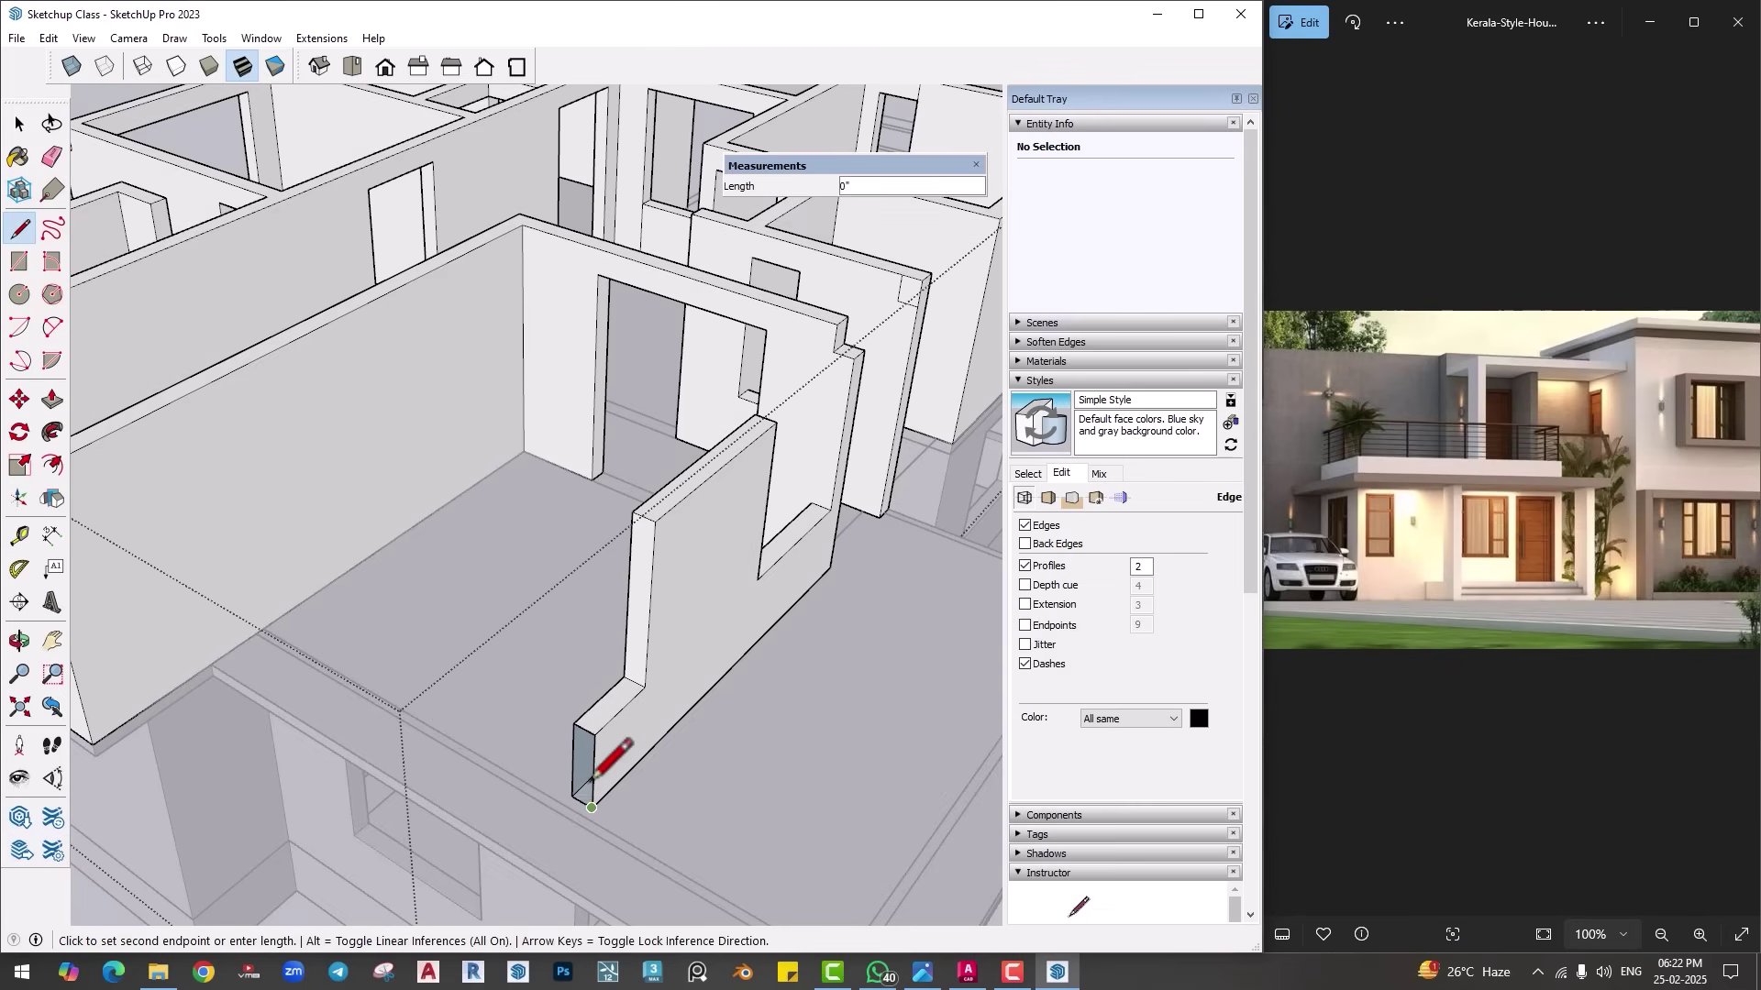
{"action": "left_click", "coordinate": [574, 723]}
{"action": "key", "text": "e"}
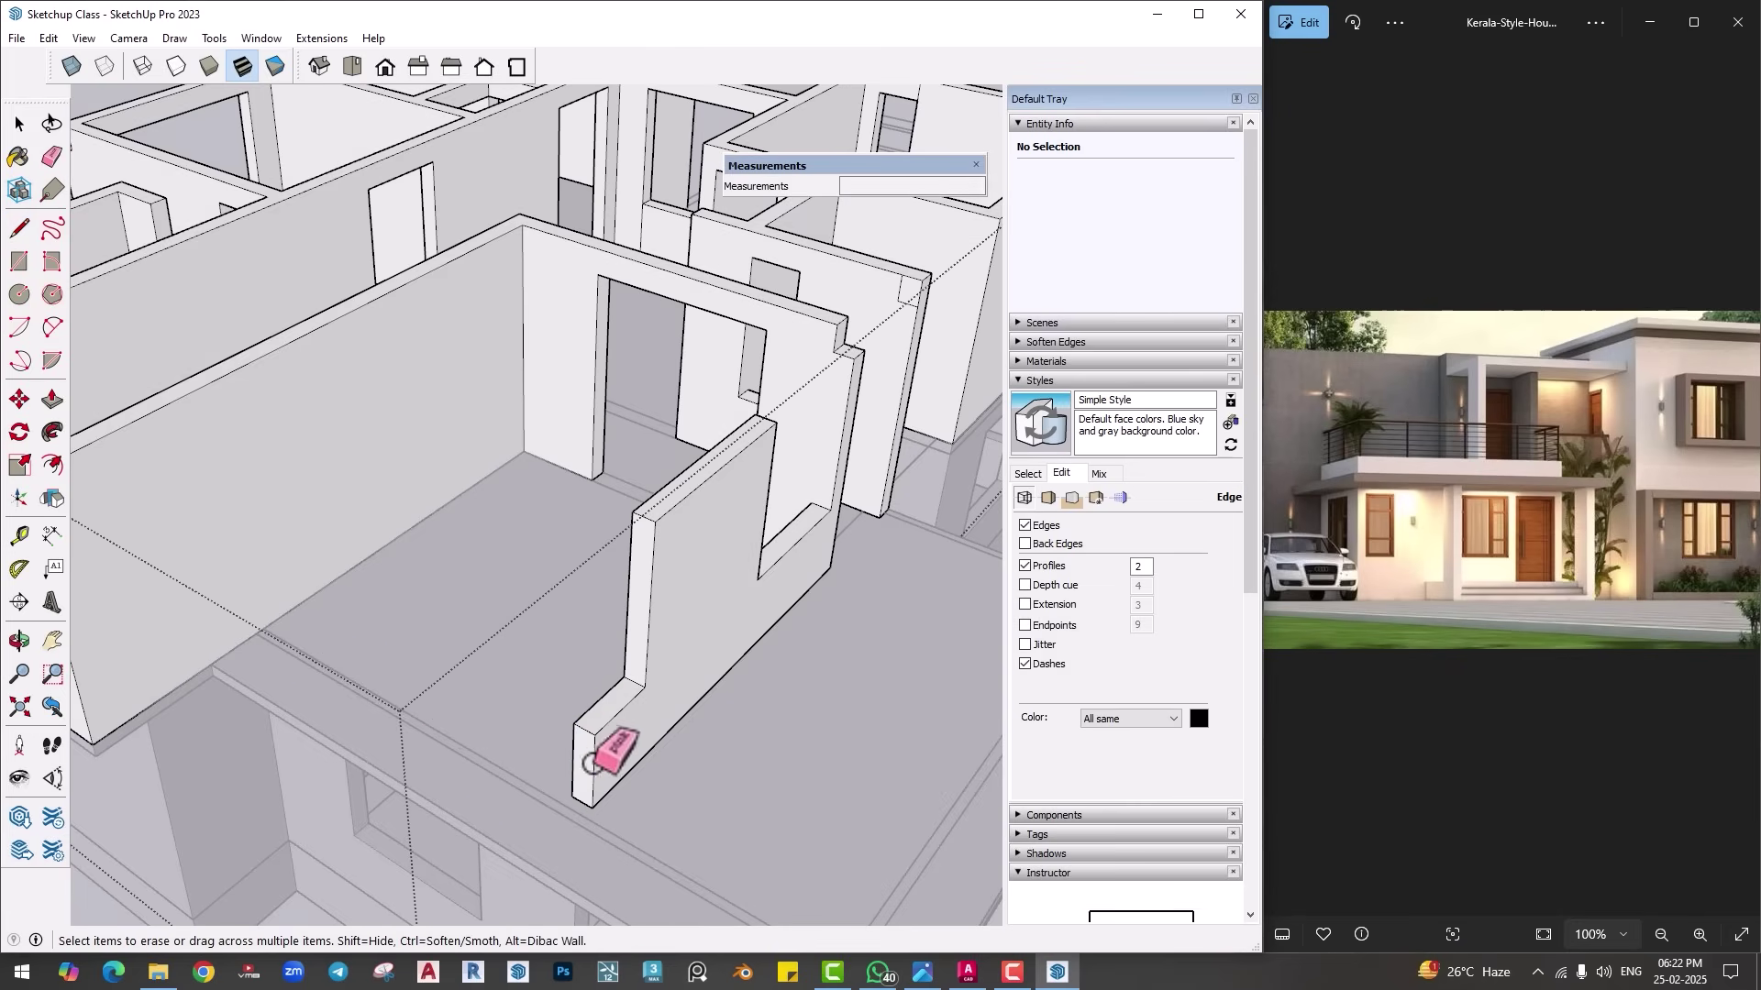
{"action": "key", "text": "p"}
{"action": "left_click", "coordinate": [676, 668]}
{"action": "type", "text": "9"}
{"action": "key", "text": "Return"}
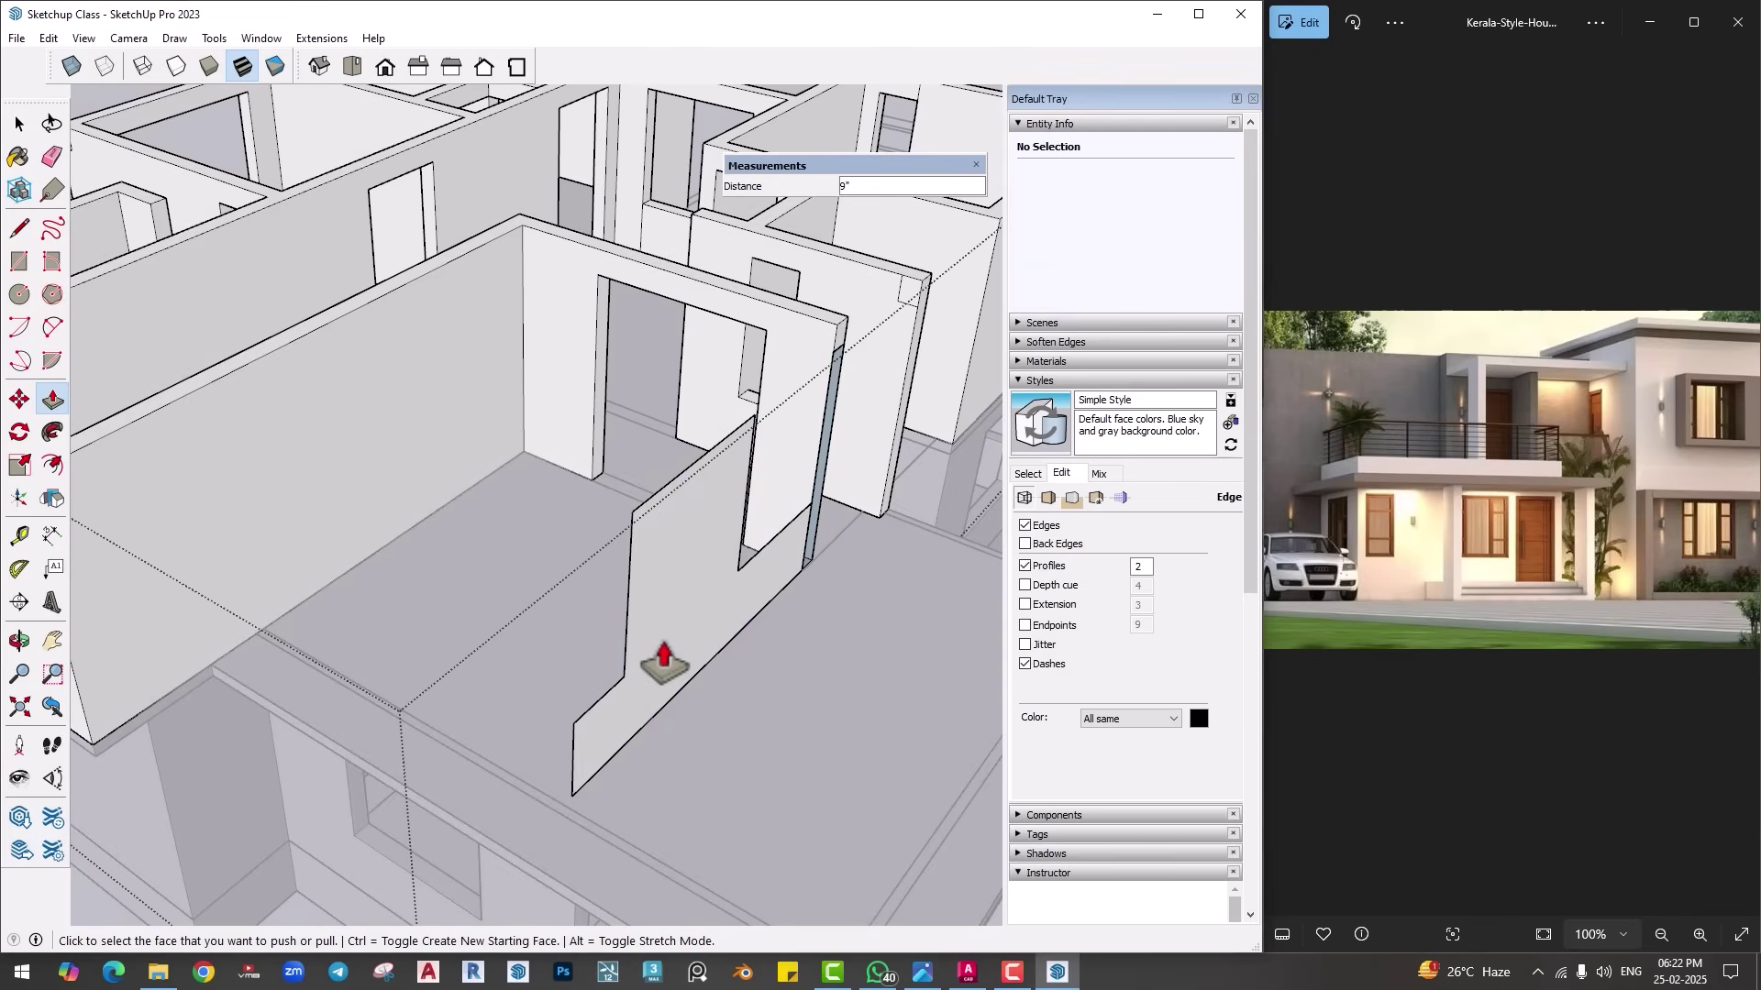
Step: Erase the leftover face and edges of the front wall down to the door wall
{"action": "key", "text": "e"}
{"action": "mouse_move", "coordinate": [672, 723]}
{"action": "left_mouse_down"}
{"action": "mouse_move", "coordinate": [608, 693]}
{"action": "mouse_move", "coordinate": [617, 672]}
{"action": "left_mouse_up"}
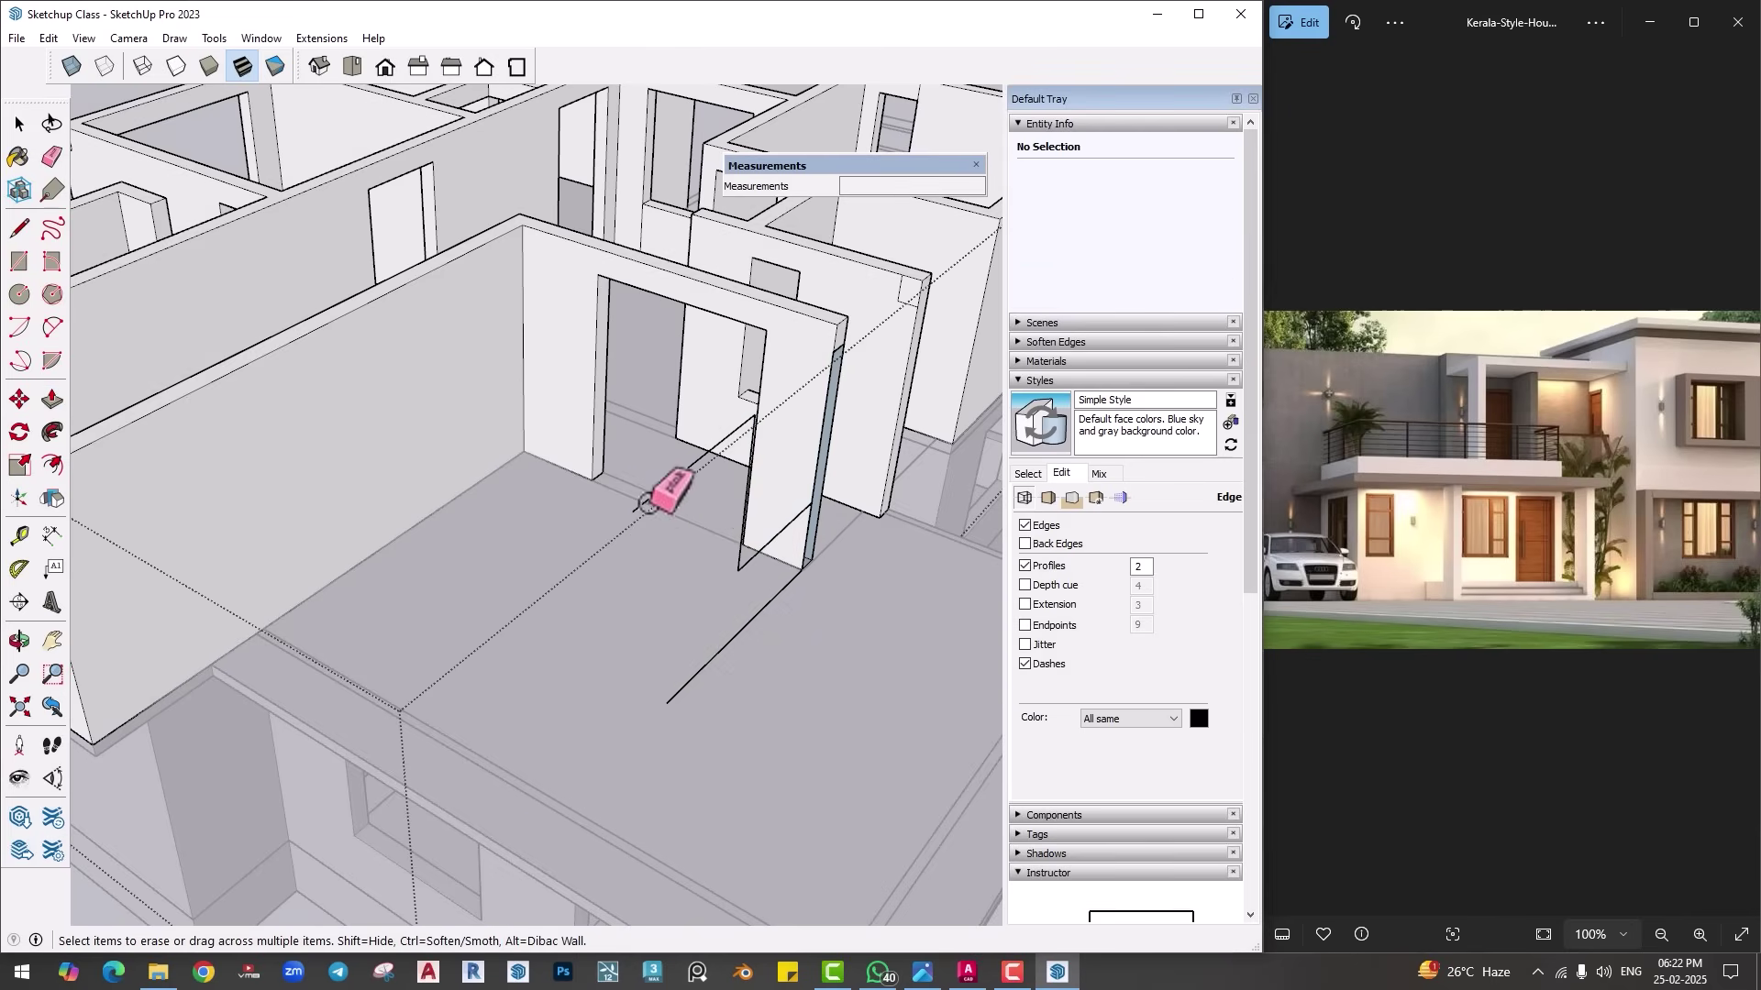
{"action": "mouse_move", "coordinate": [767, 511]}
{"action": "middle_mouse_down"}
{"action": "mouse_move", "coordinate": [669, 609]}
{"action": "mouse_move", "coordinate": [610, 562]}
{"action": "middle_mouse_up"}
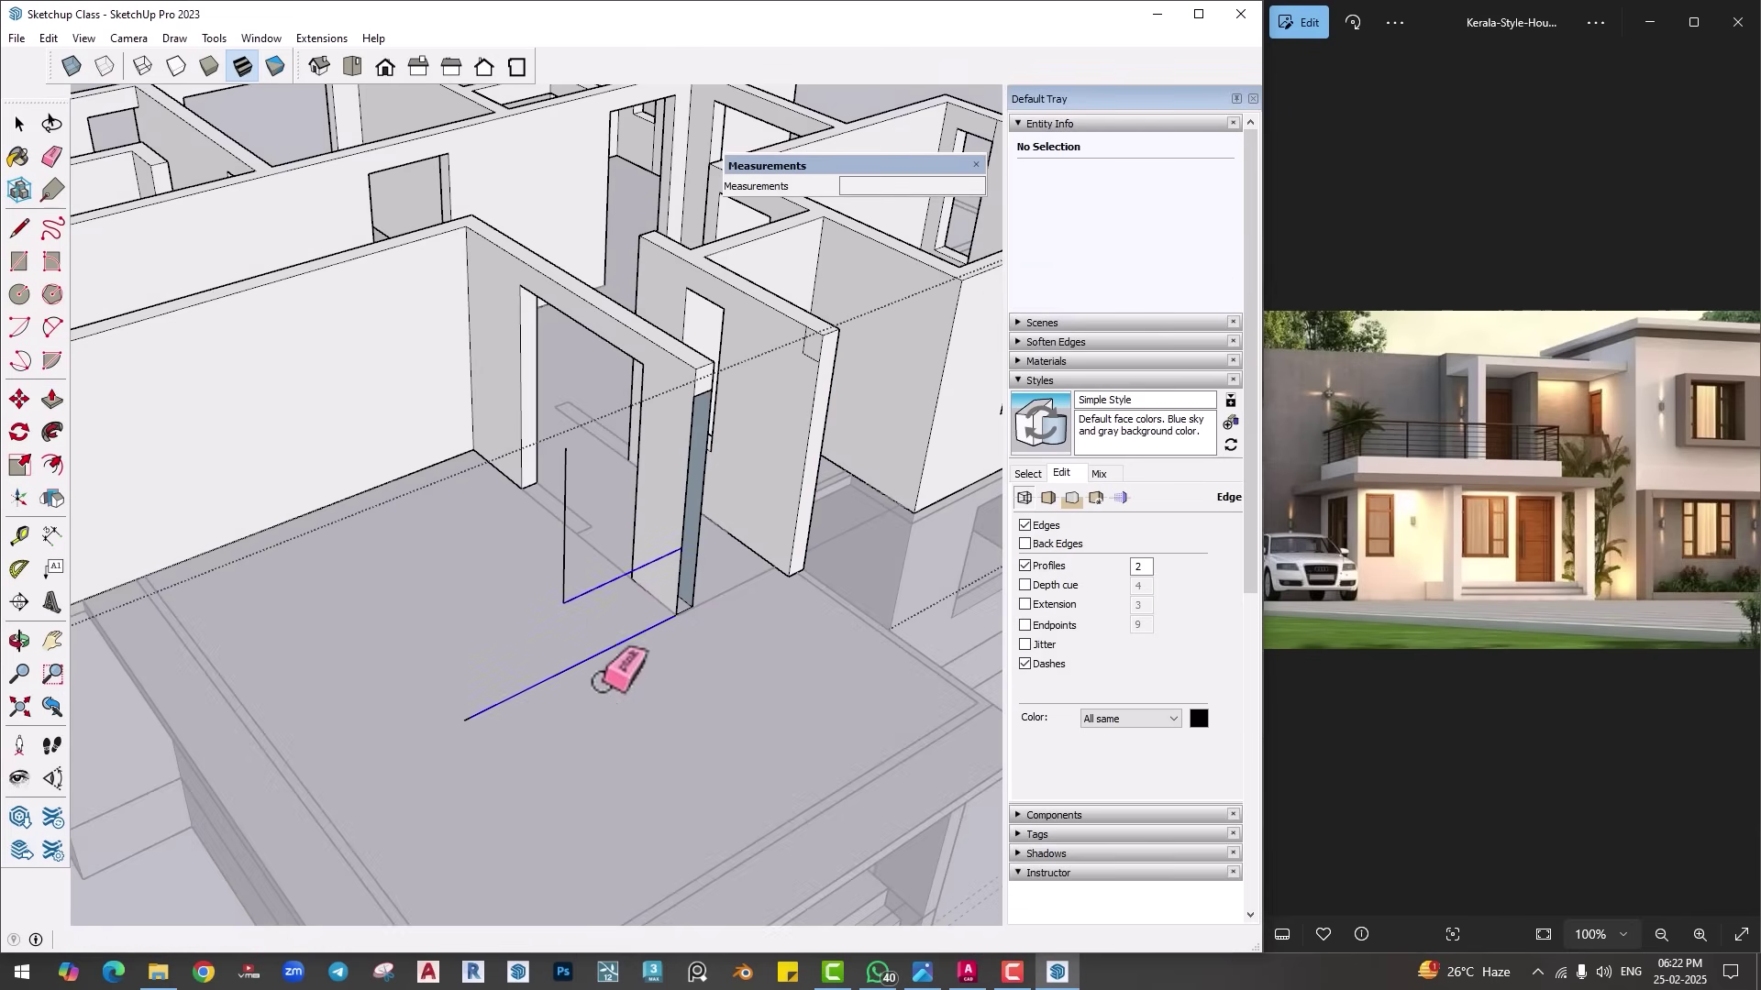
{"action": "mouse_move", "coordinate": [601, 681]}
{"action": "left_mouse_down"}
{"action": "mouse_move", "coordinate": [523, 550]}
{"action": "mouse_move", "coordinate": [693, 582]}
{"action": "left_mouse_up"}
Step: Close the open end face of the door wall with a diagonal line, and erase the diagonal and the seam lines
{"action": "middle_click_drag", "start_coordinate": [692, 581], "coordinate": [609, 618]}
{"action": "scroll", "coordinate": [609, 617], "scroll_direction": "up", "scroll_amount": 2}
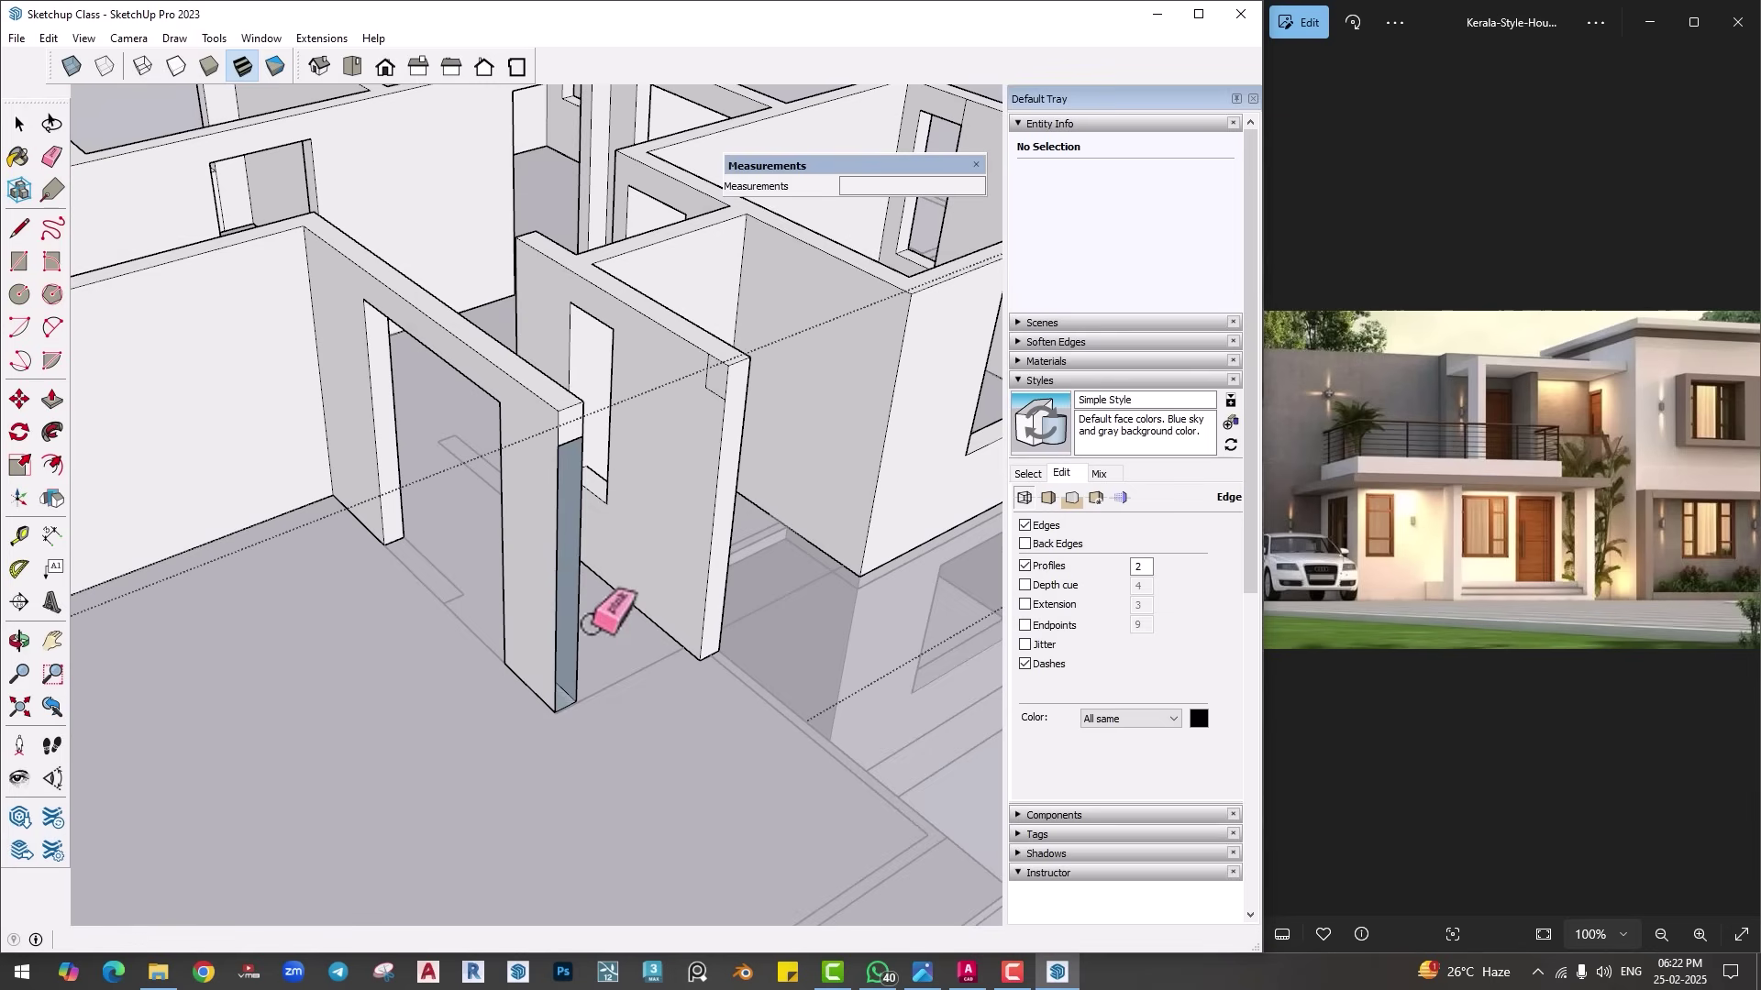
{"action": "key", "text": "l"}
{"action": "left_click", "coordinate": [582, 436]}
{"action": "left_click", "coordinate": [555, 708]}
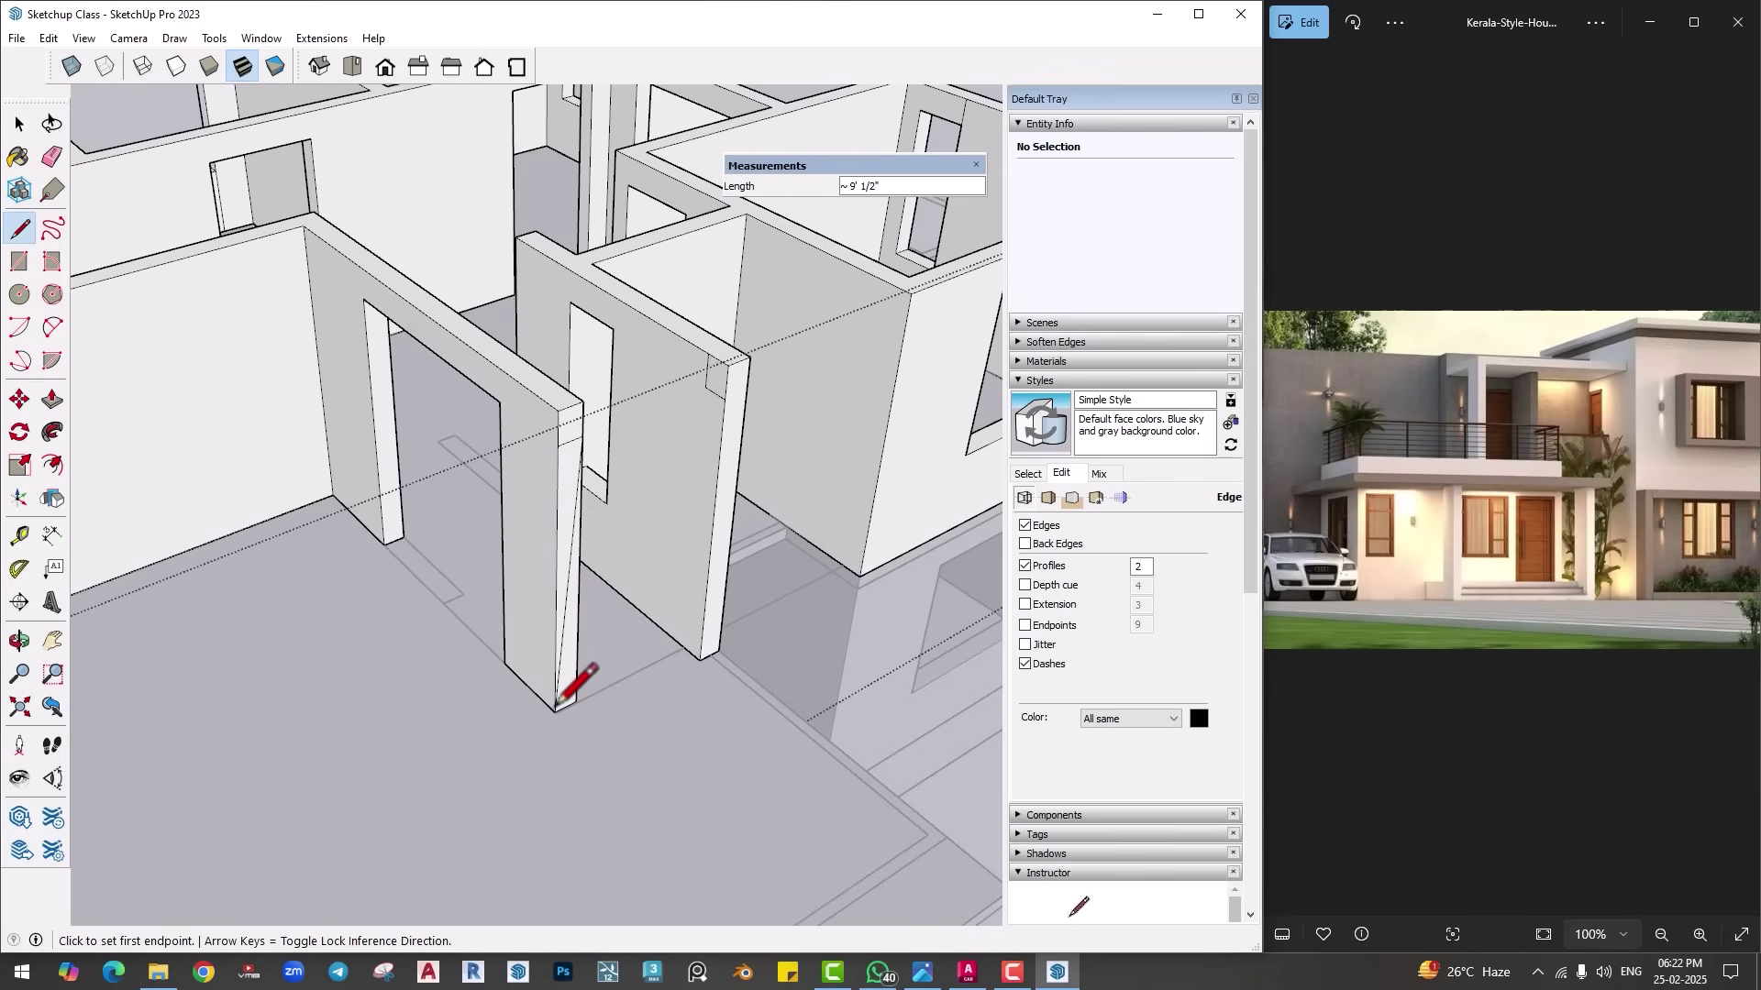
{"action": "left_click", "coordinate": [580, 454]}
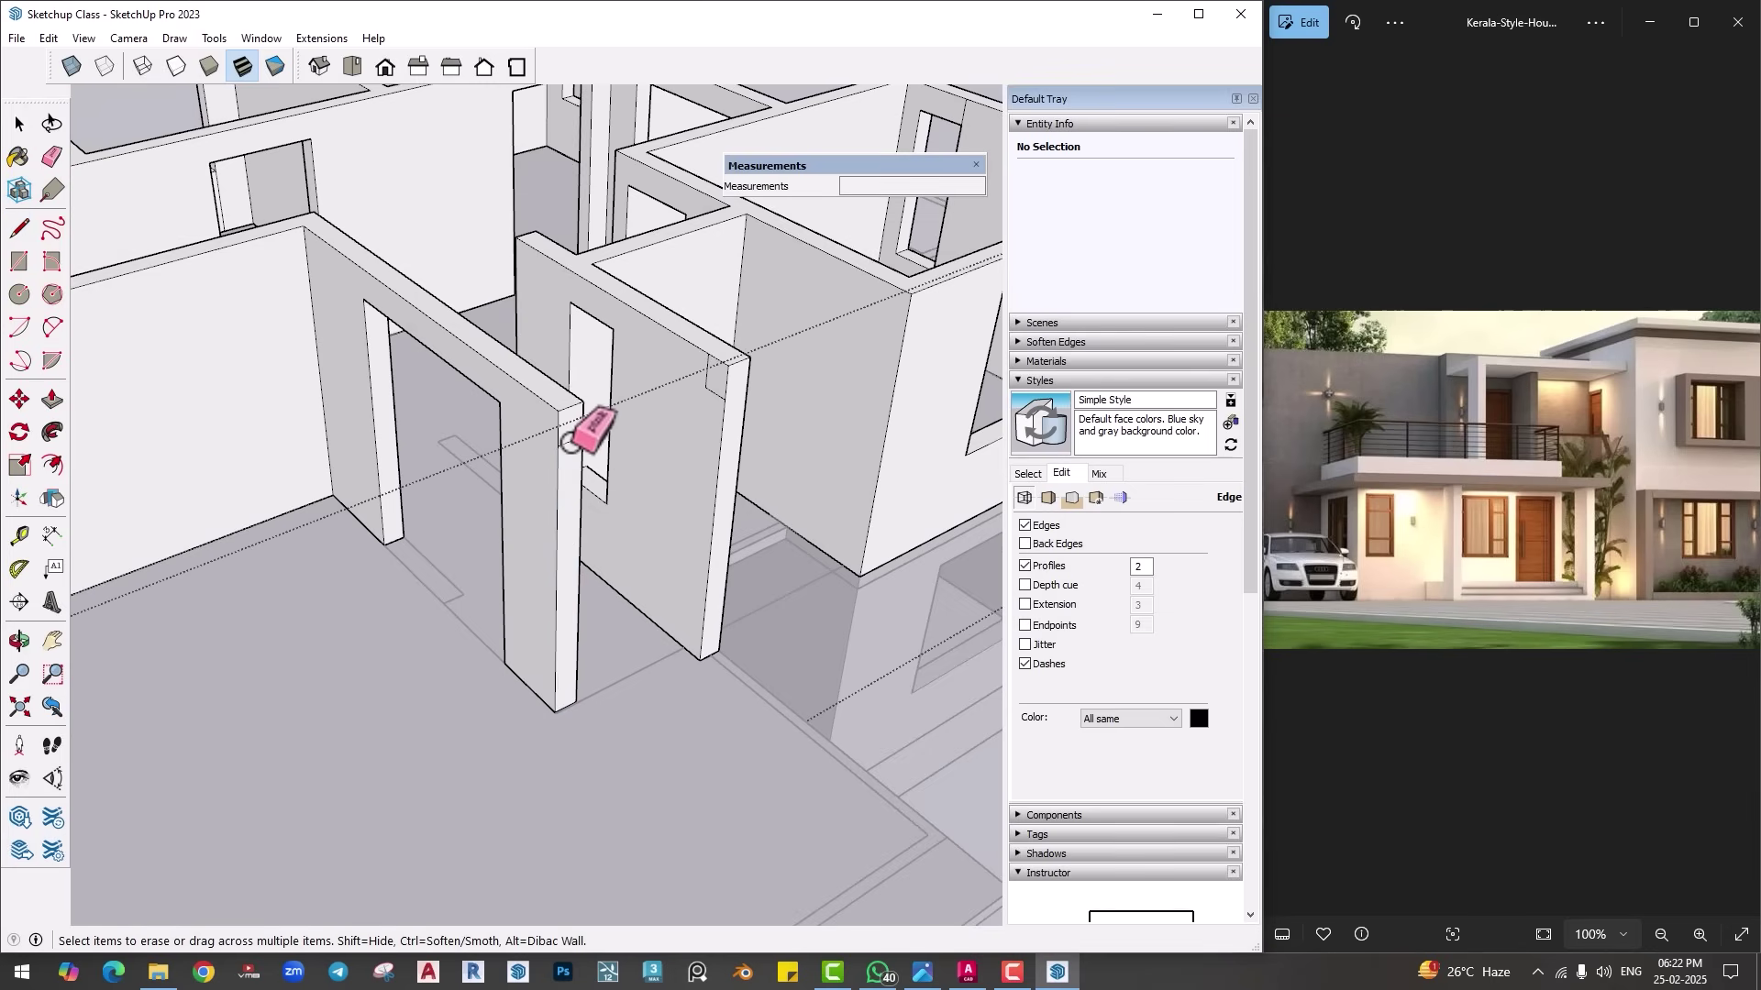
Step: Push the door wall's end face back 2' 6" to the door opening and erase the leftover sliver below the lintel
{"action": "scroll", "coordinate": [452, 609], "scroll_direction": "down", "scroll_amount": 3}
{"action": "mouse_move", "coordinate": [452, 609]}
{"action": "middle_mouse_down"}
{"action": "mouse_move", "coordinate": [464, 630]}
{"action": "mouse_move", "coordinate": [450, 621]}
{"action": "middle_mouse_up"}
{"action": "scroll", "coordinate": [449, 622], "scroll_direction": "up", "scroll_amount": 3}
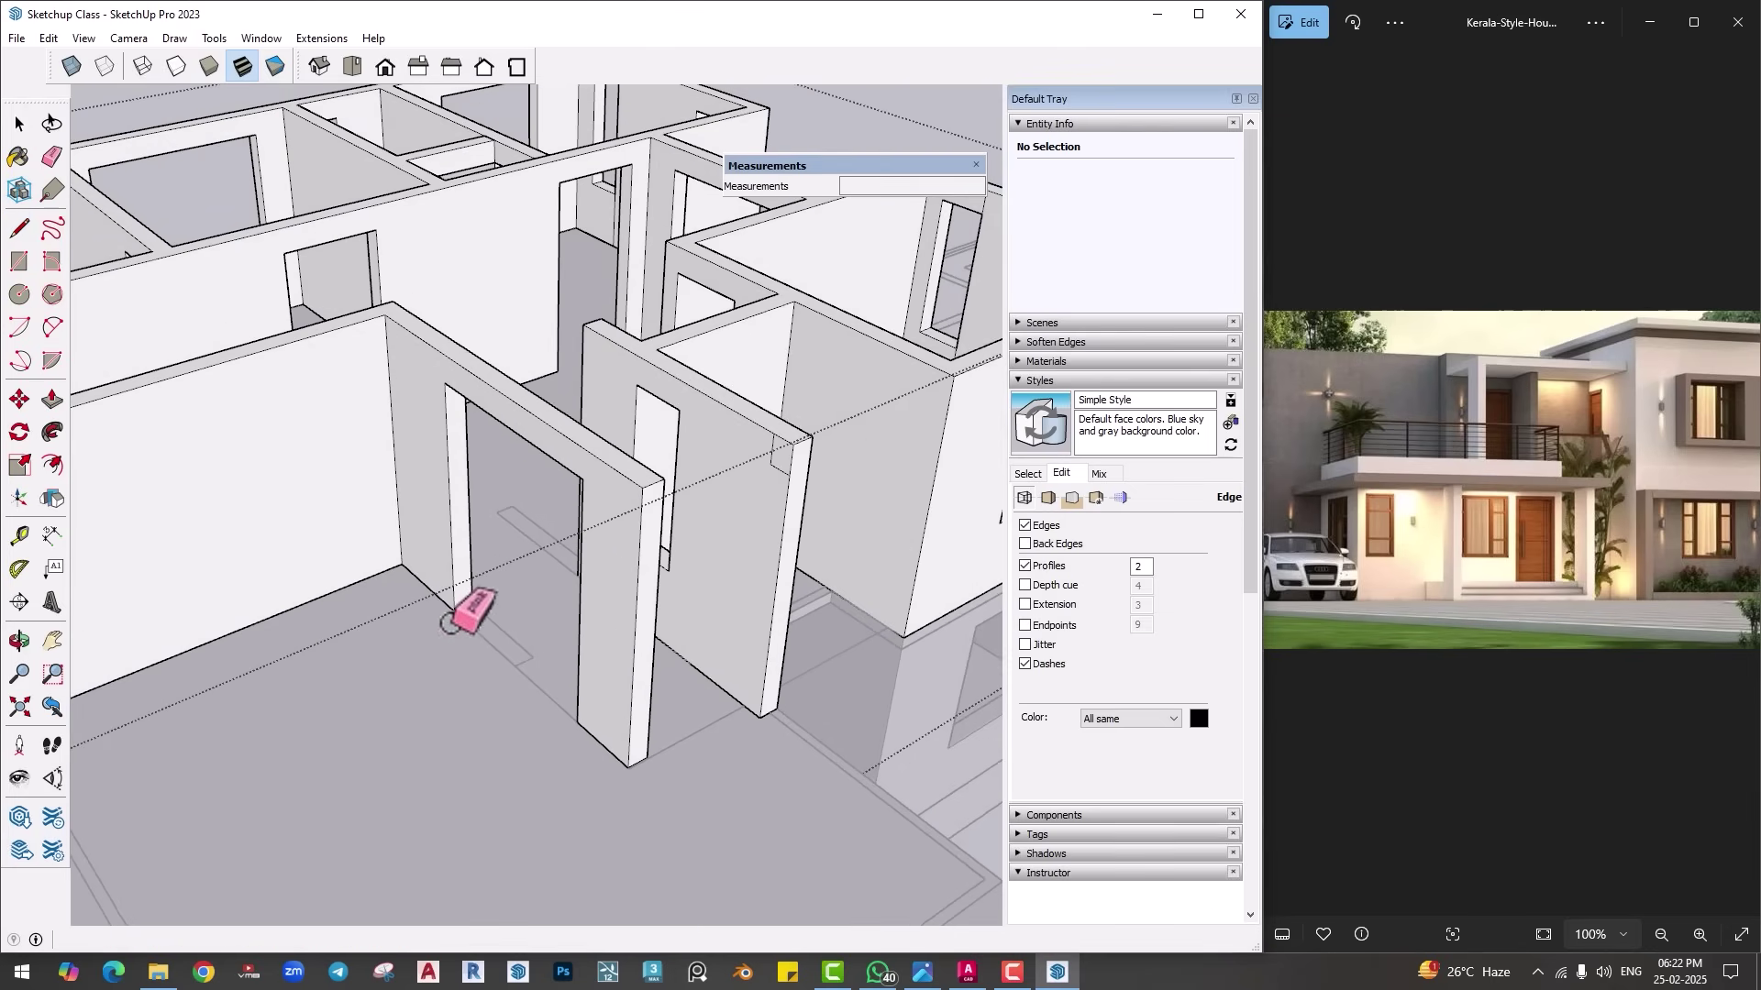
{"action": "key", "text": "p"}
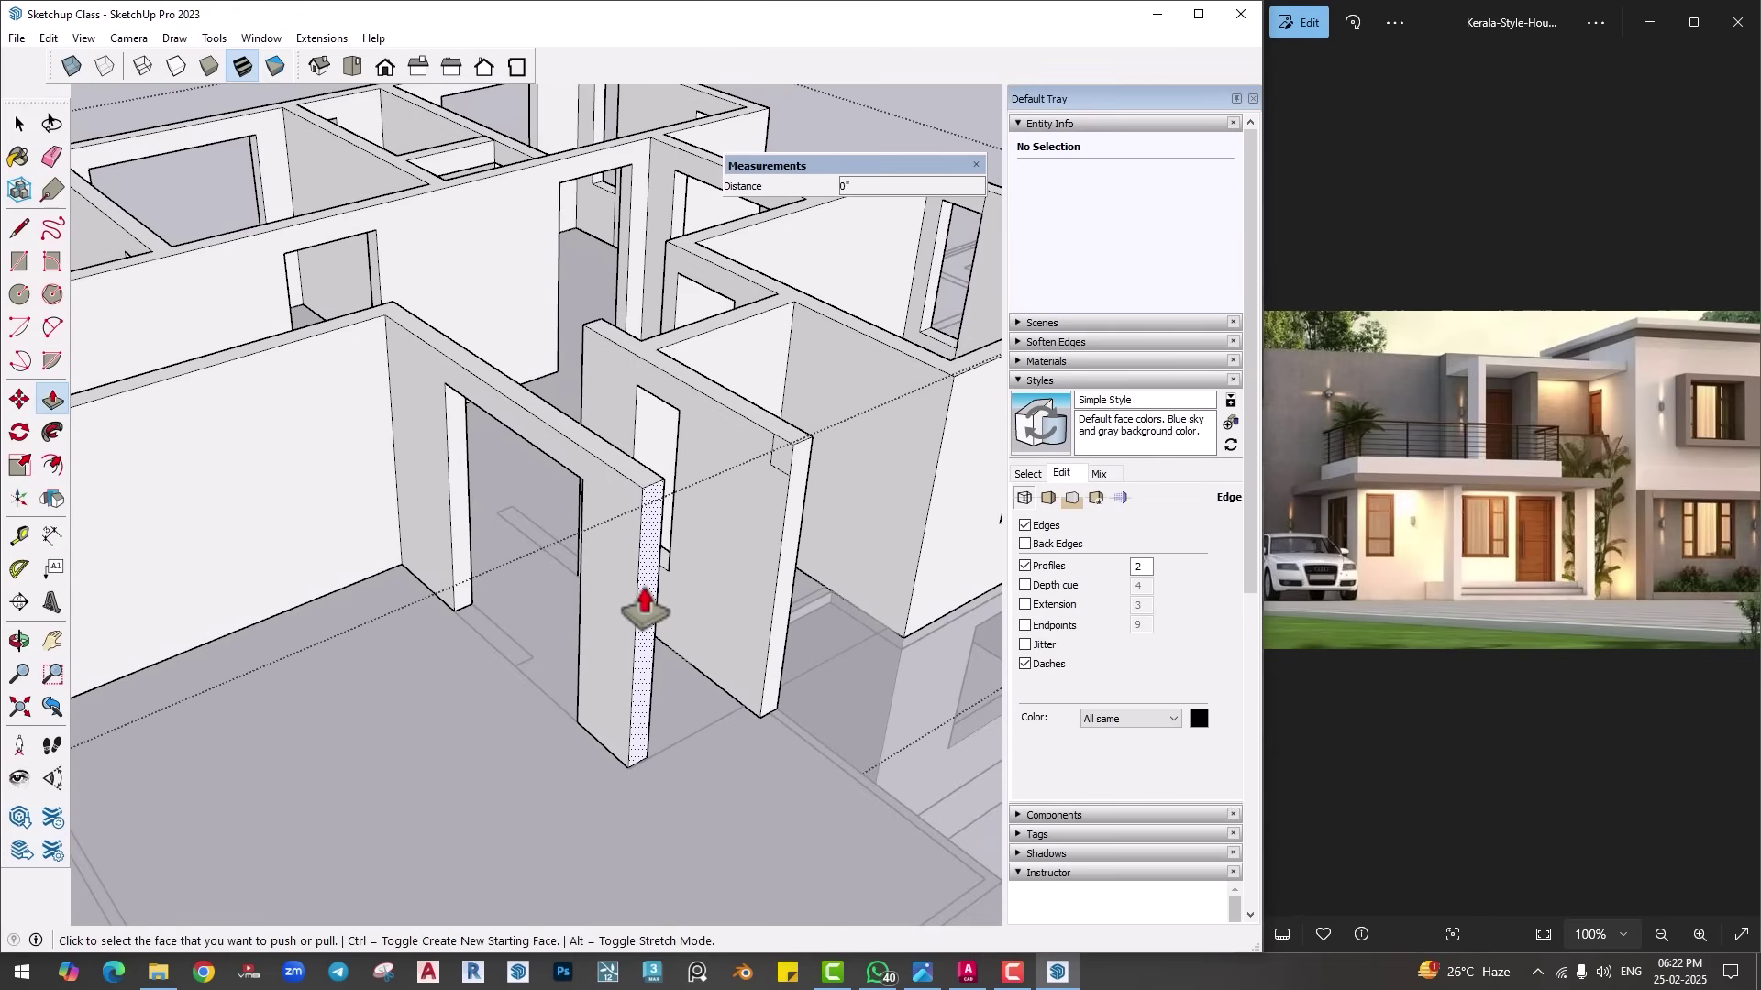
{"action": "left_click", "coordinate": [630, 609]}
{"action": "left_click", "coordinate": [587, 587]}
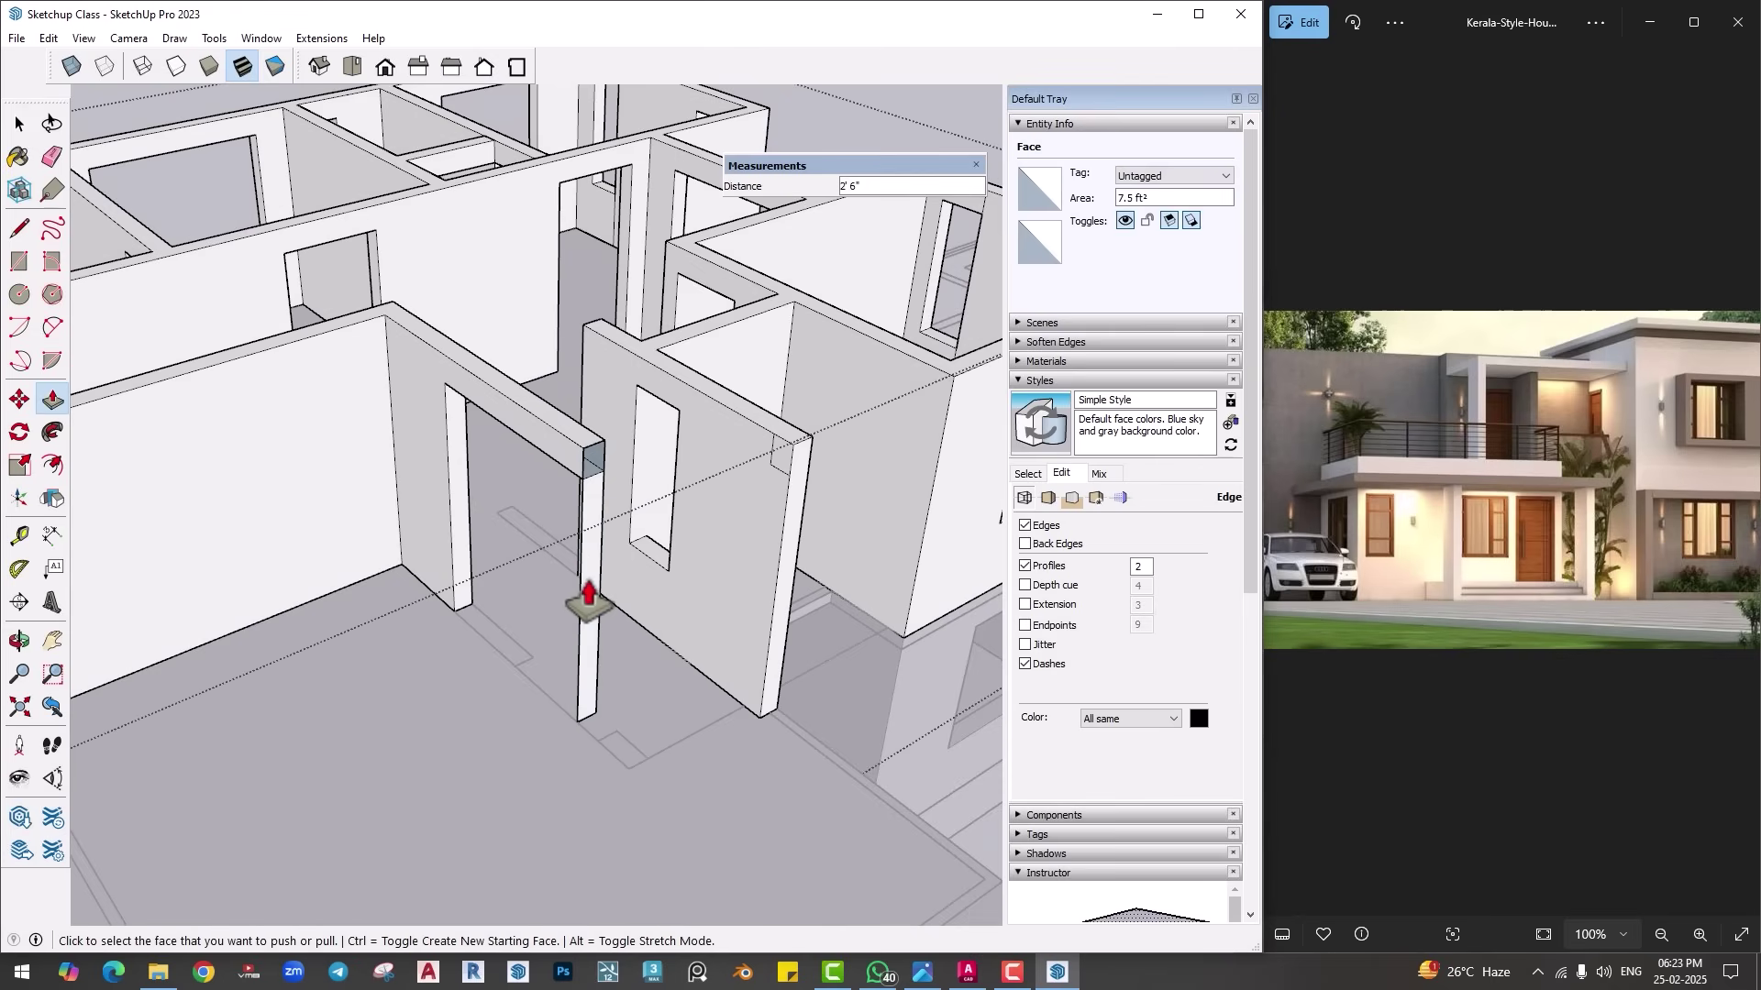
{"action": "key", "text": "e"}
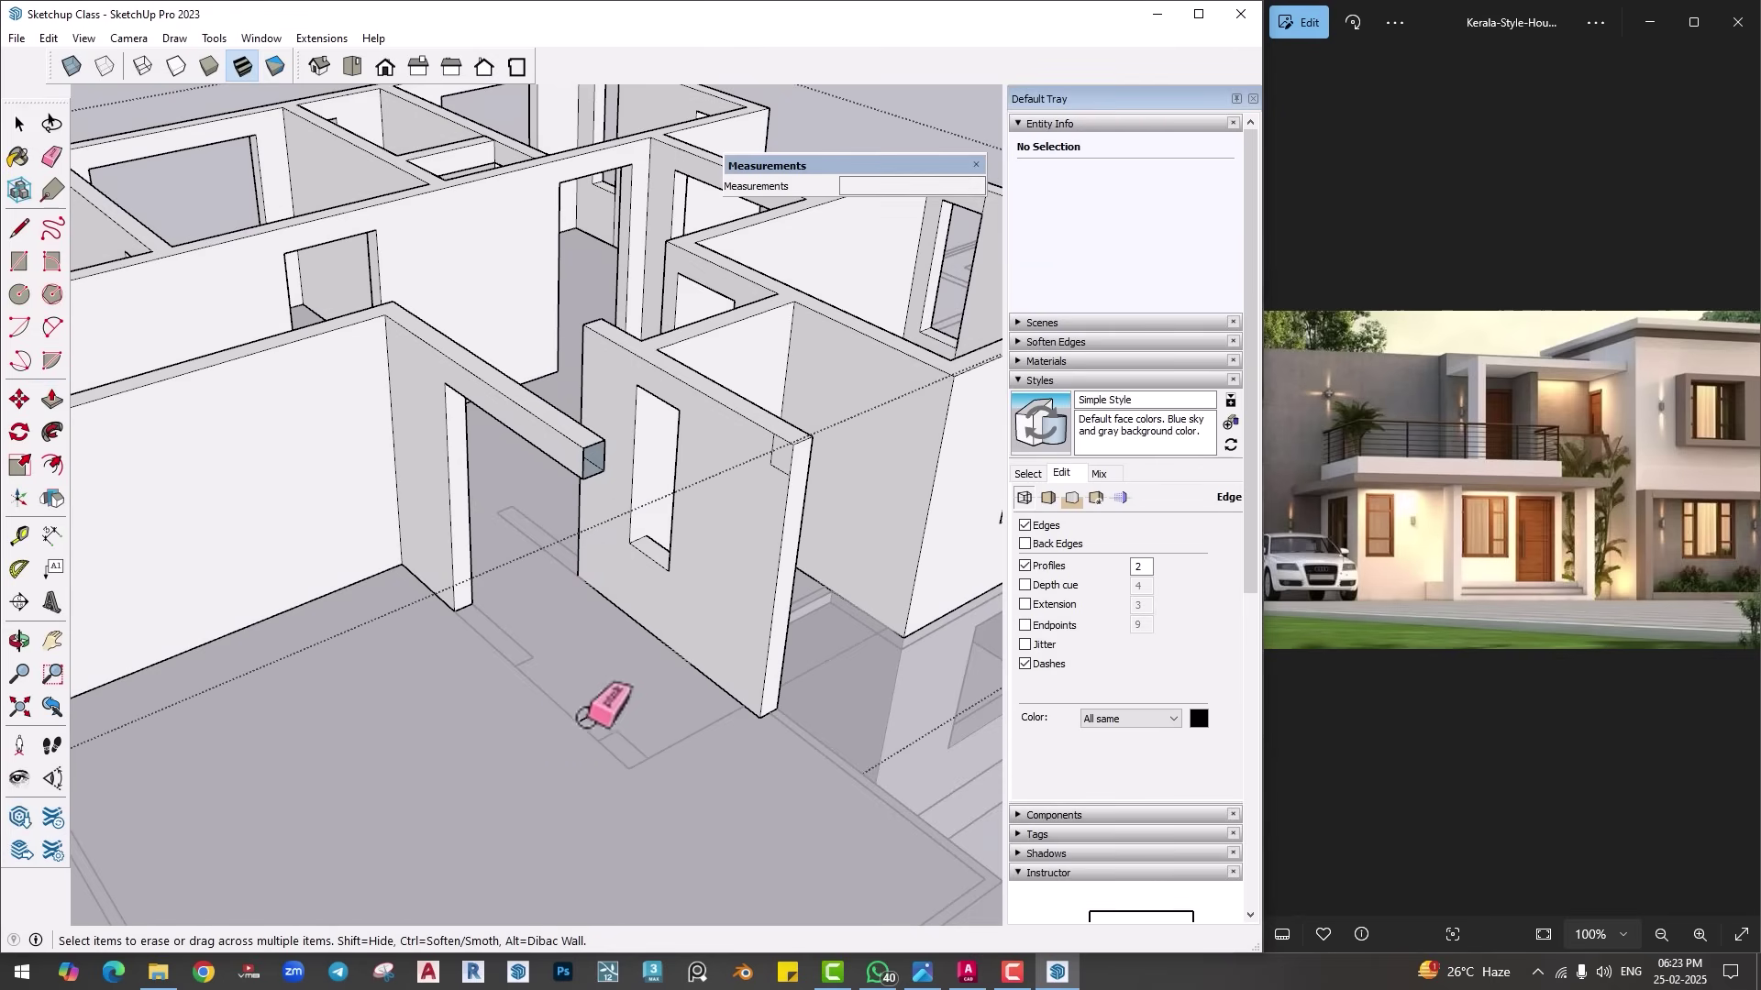
Step: Draw a diagonal line across the open end of the door lintel to close its face
{"action": "middle_click_drag", "start_coordinate": [588, 616], "coordinate": [641, 577]}
{"action": "key", "text": "l"}
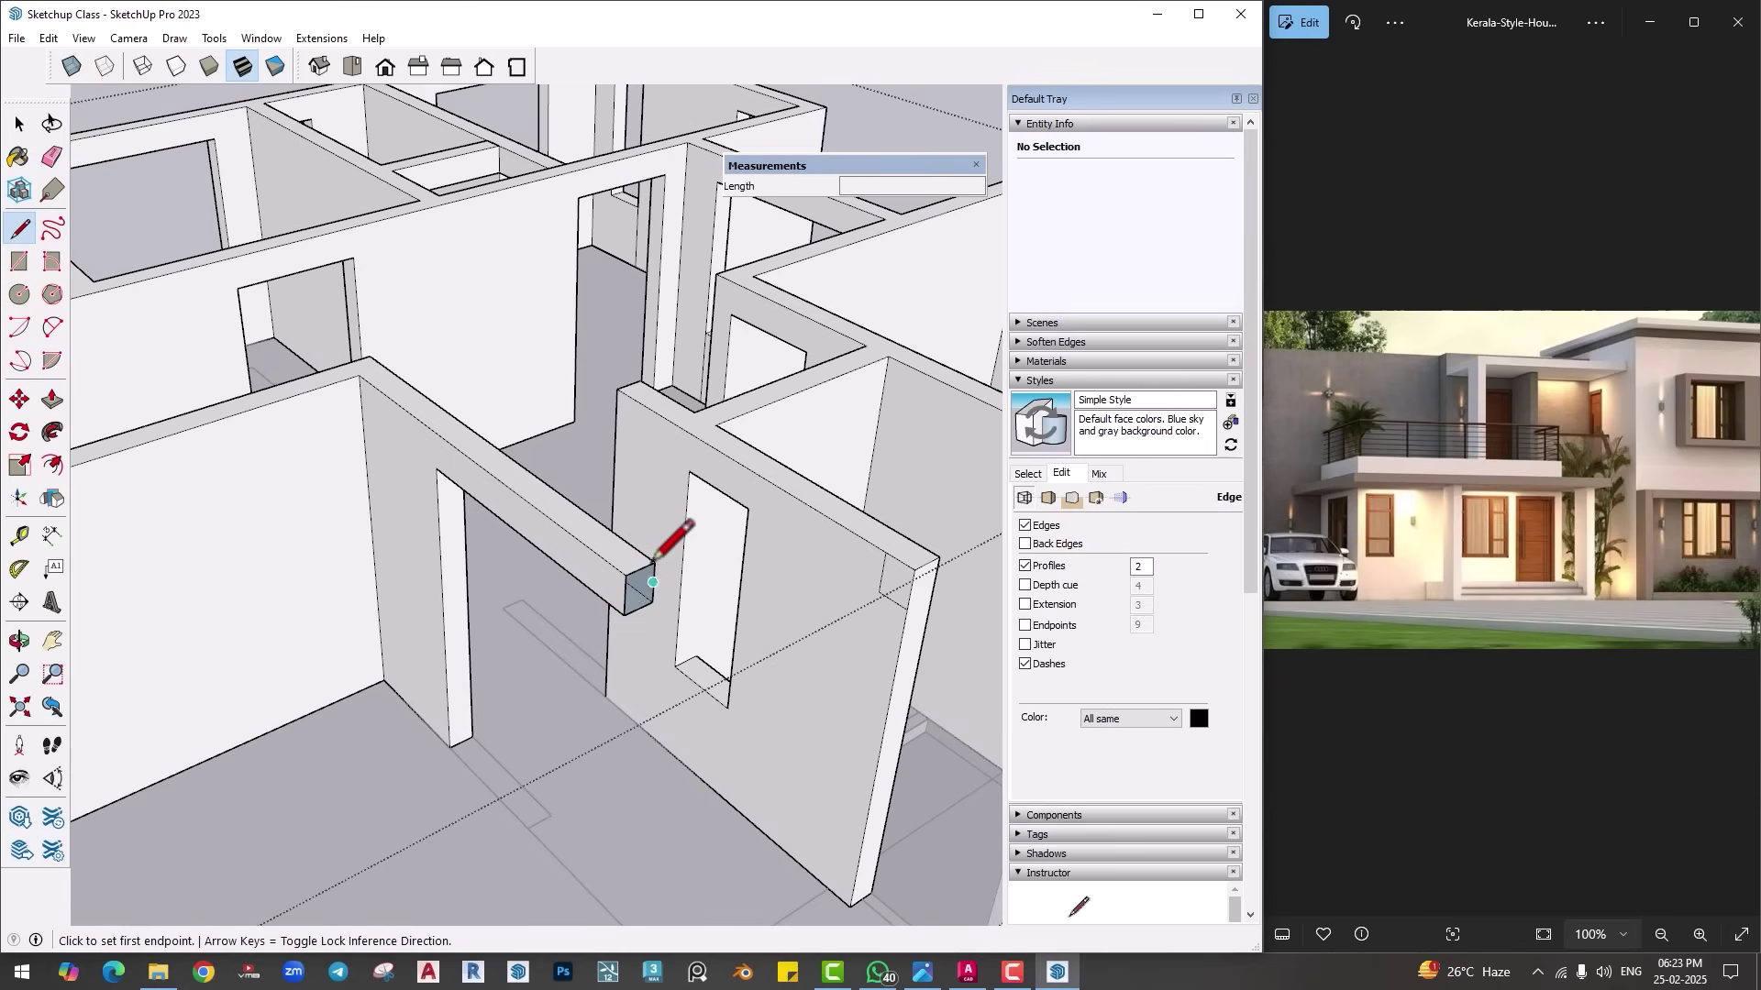
{"action": "left_click", "coordinate": [645, 571]}
{"action": "left_click", "coordinate": [625, 614]}
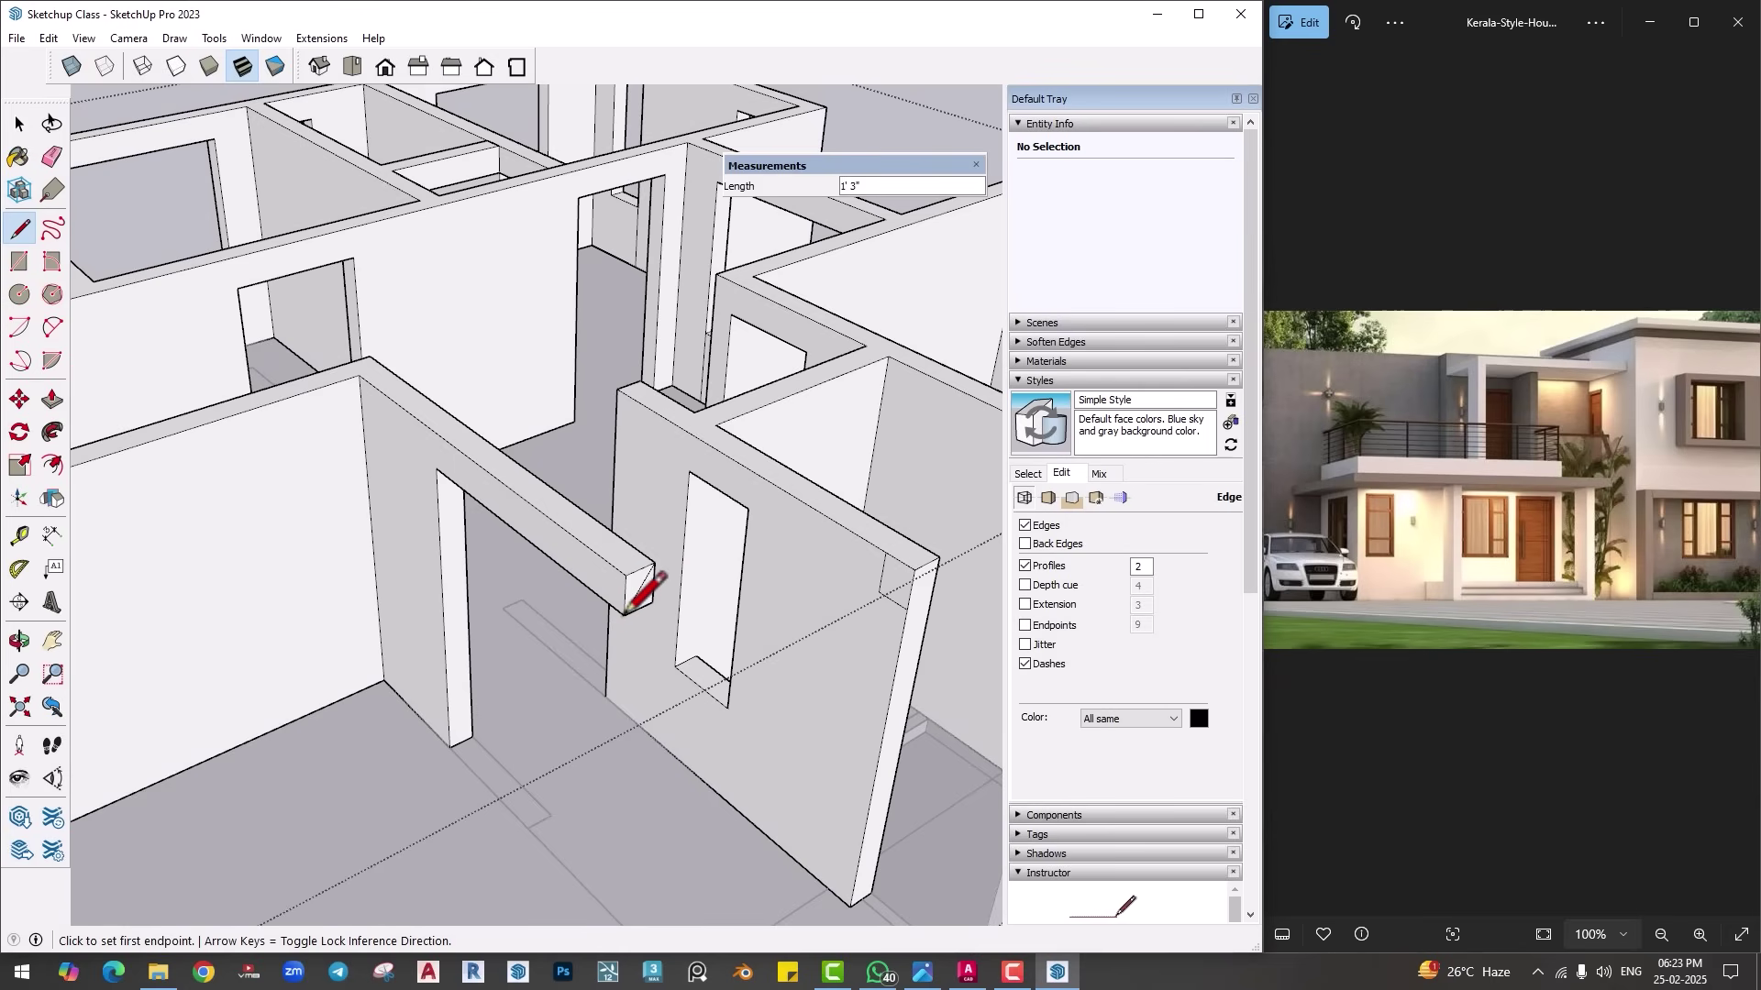
Step: Push the door lintel's end face back flush with the wall end, and erase its closing diagonal and the leftover seam line
{"action": "key", "text": "e"}
{"action": "key", "text": "p"}
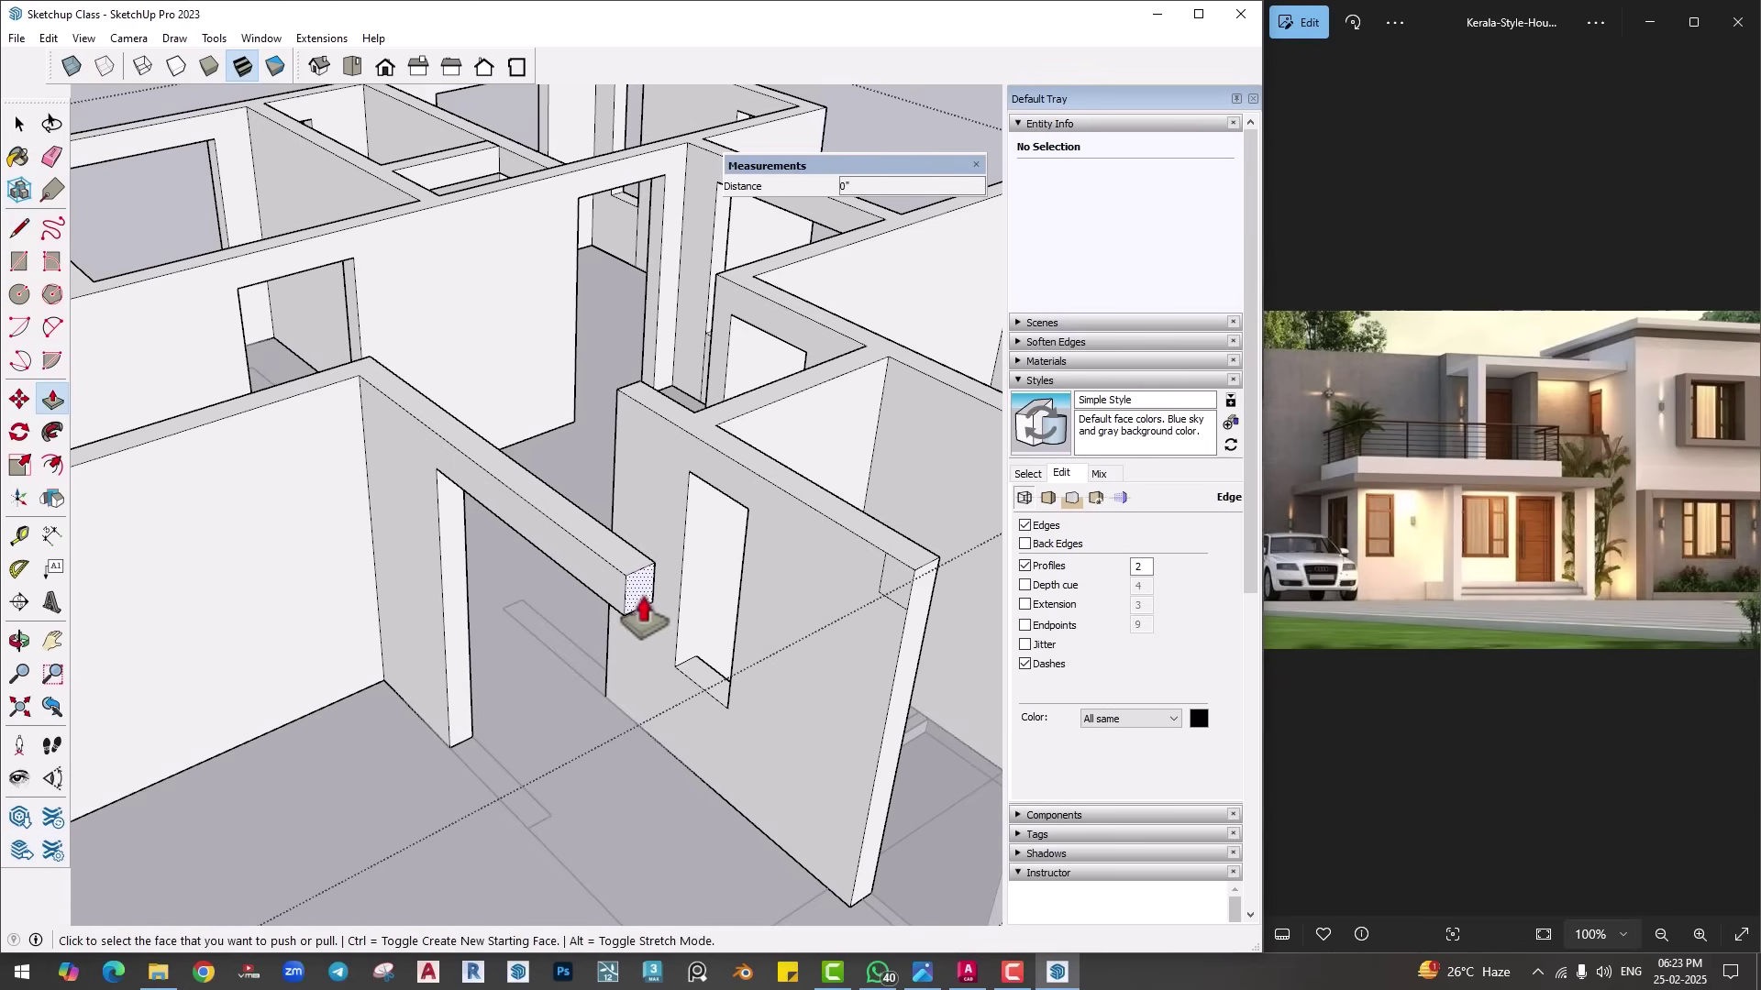
{"action": "left_click_drag", "start_coordinate": [638, 598], "coordinate": [444, 609]}
{"action": "key", "text": "e"}
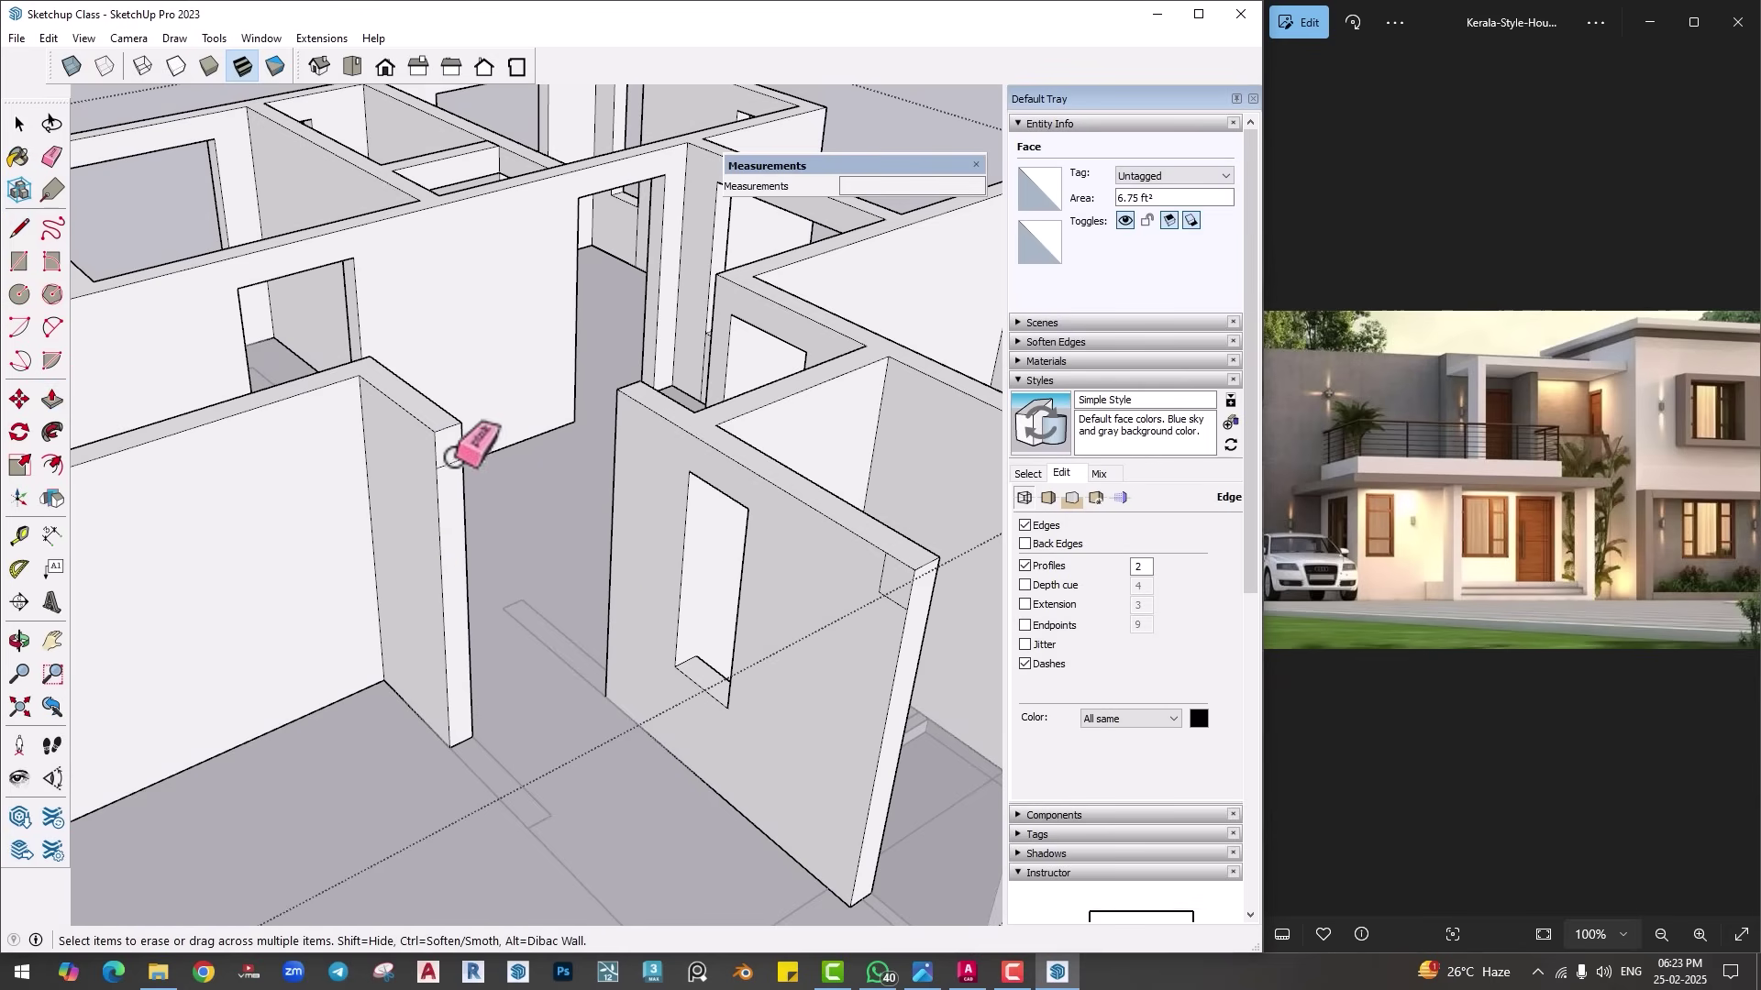
{"action": "left_click", "coordinate": [481, 463]}
{"action": "key", "text": "p"}
{"action": "mouse_move", "coordinate": [459, 515]}
{"action": "left_mouse_down"}
{"action": "mouse_move", "coordinate": [506, 710]}
{"action": "mouse_move", "coordinate": [511, 834]}
{"action": "left_mouse_up"}
Step: Draw a rectangle on the column footprint in front of the two walls and push it up 10' to the wall-top height
{"action": "middle_click_drag", "start_coordinate": [511, 834], "coordinate": [573, 793]}
{"action": "key", "text": "r"}
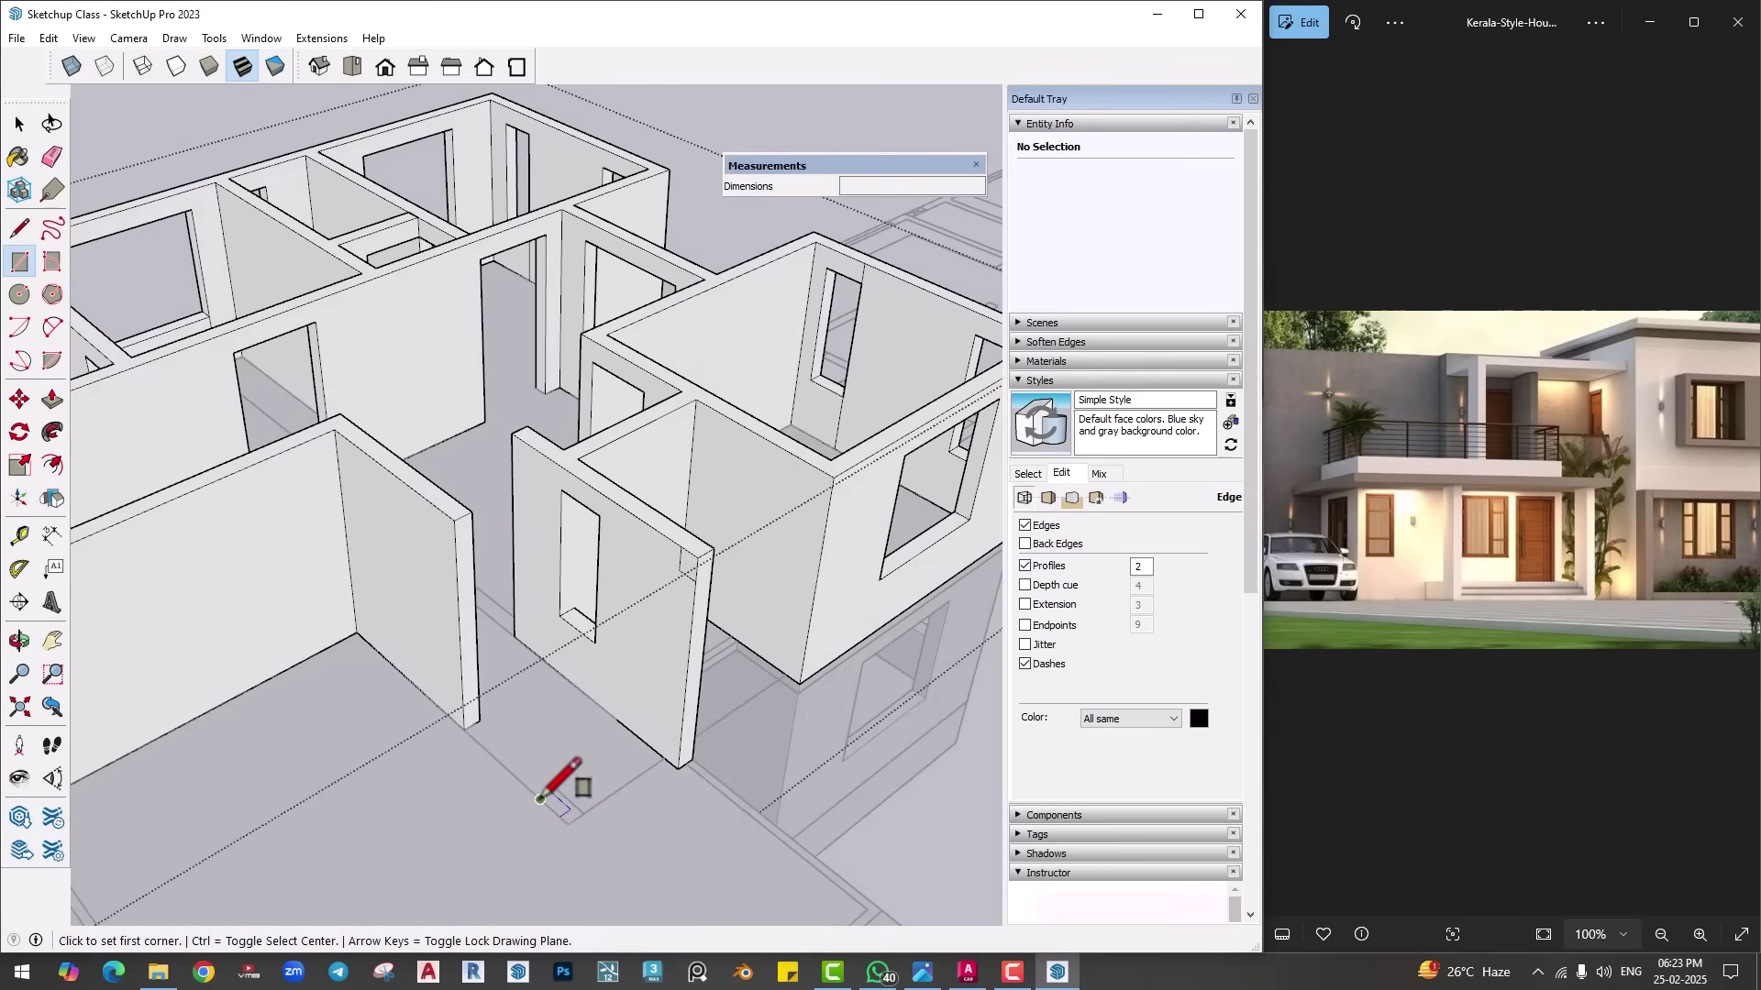
{"action": "left_click", "coordinate": [565, 812]}
{"action": "left_click", "coordinate": [584, 813]}
{"action": "key", "text": "p"}
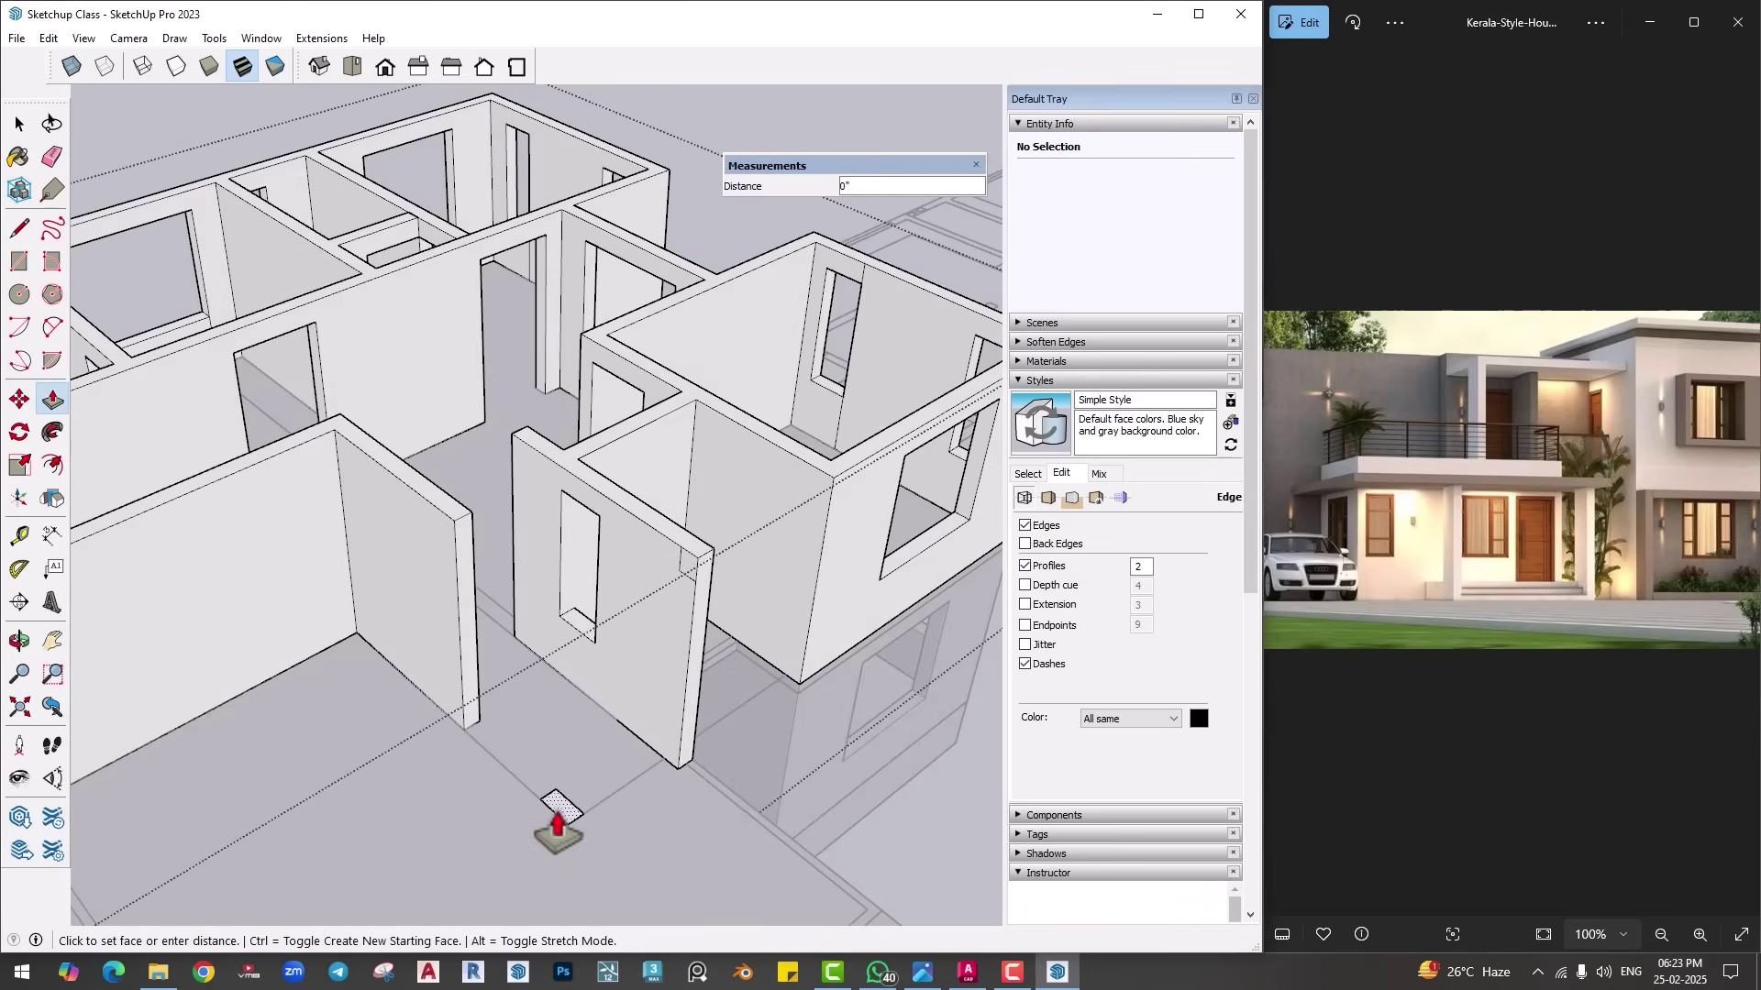
{"action": "left_click_drag", "start_coordinate": [562, 821], "coordinate": [454, 541]}
{"action": "left_click", "coordinate": [454, 523]}
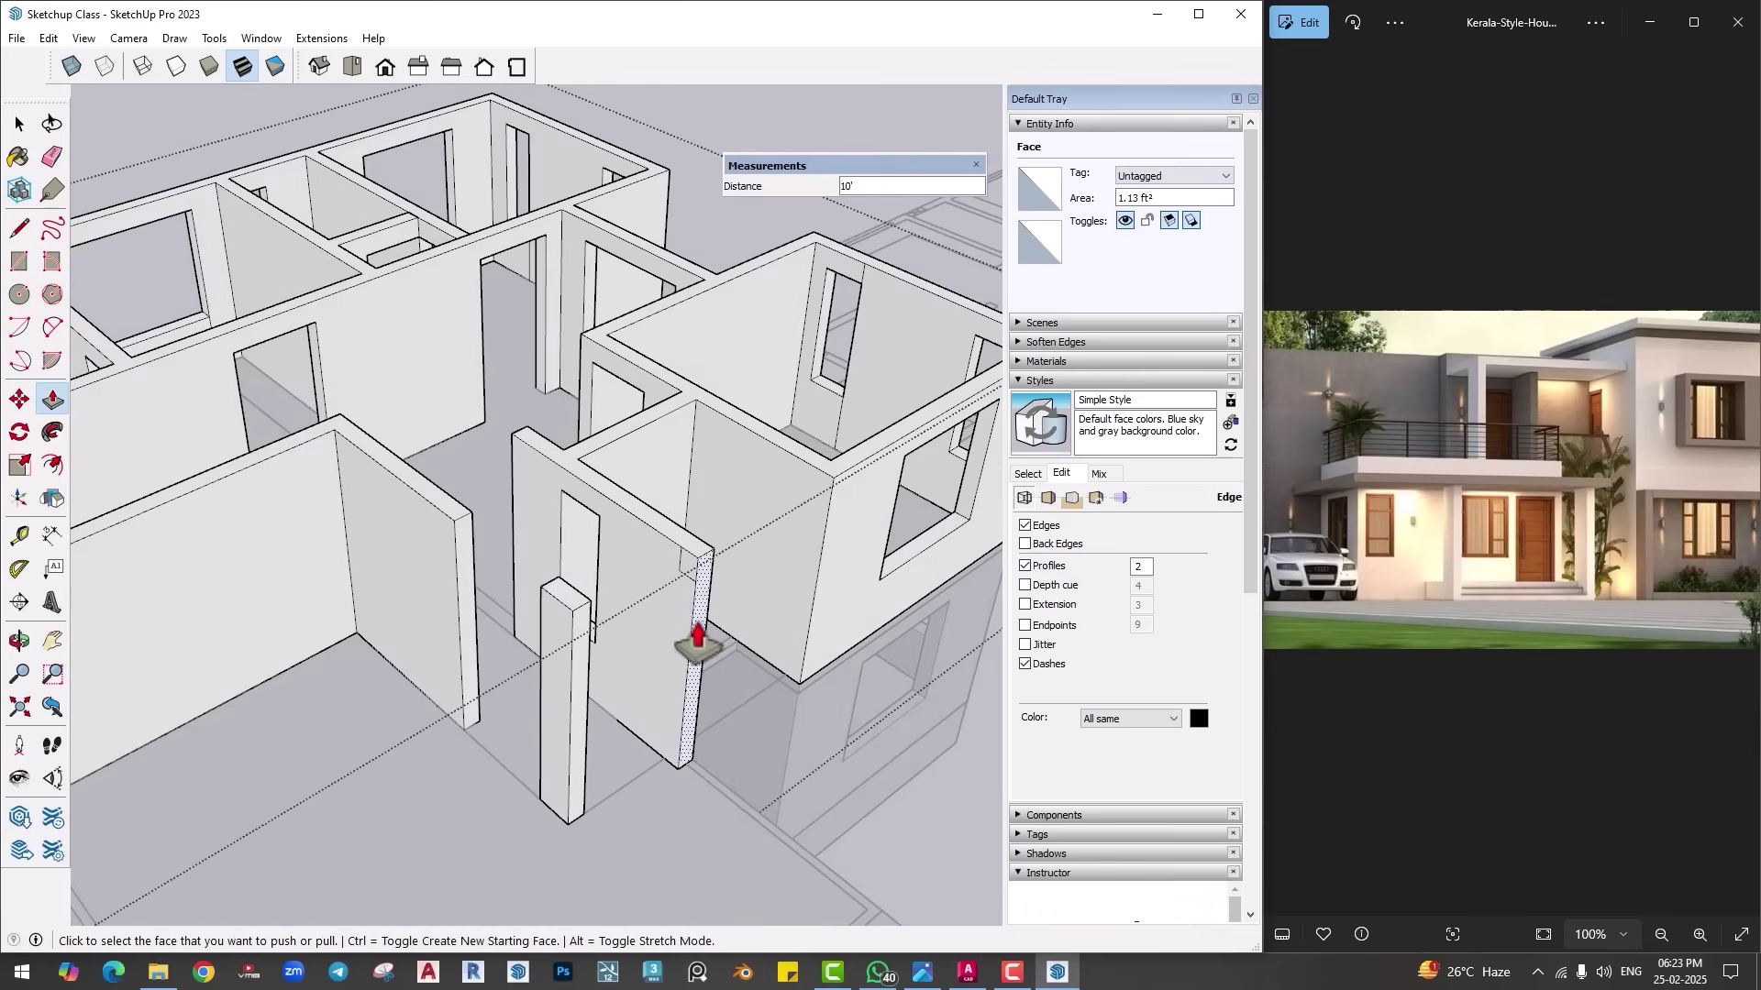
Step: Push the sill of the opening in the wall behind the column down 3' to the floor, making it a full-height opening
{"action": "middle_click_drag", "start_coordinate": [614, 621], "coordinate": [680, 582]}
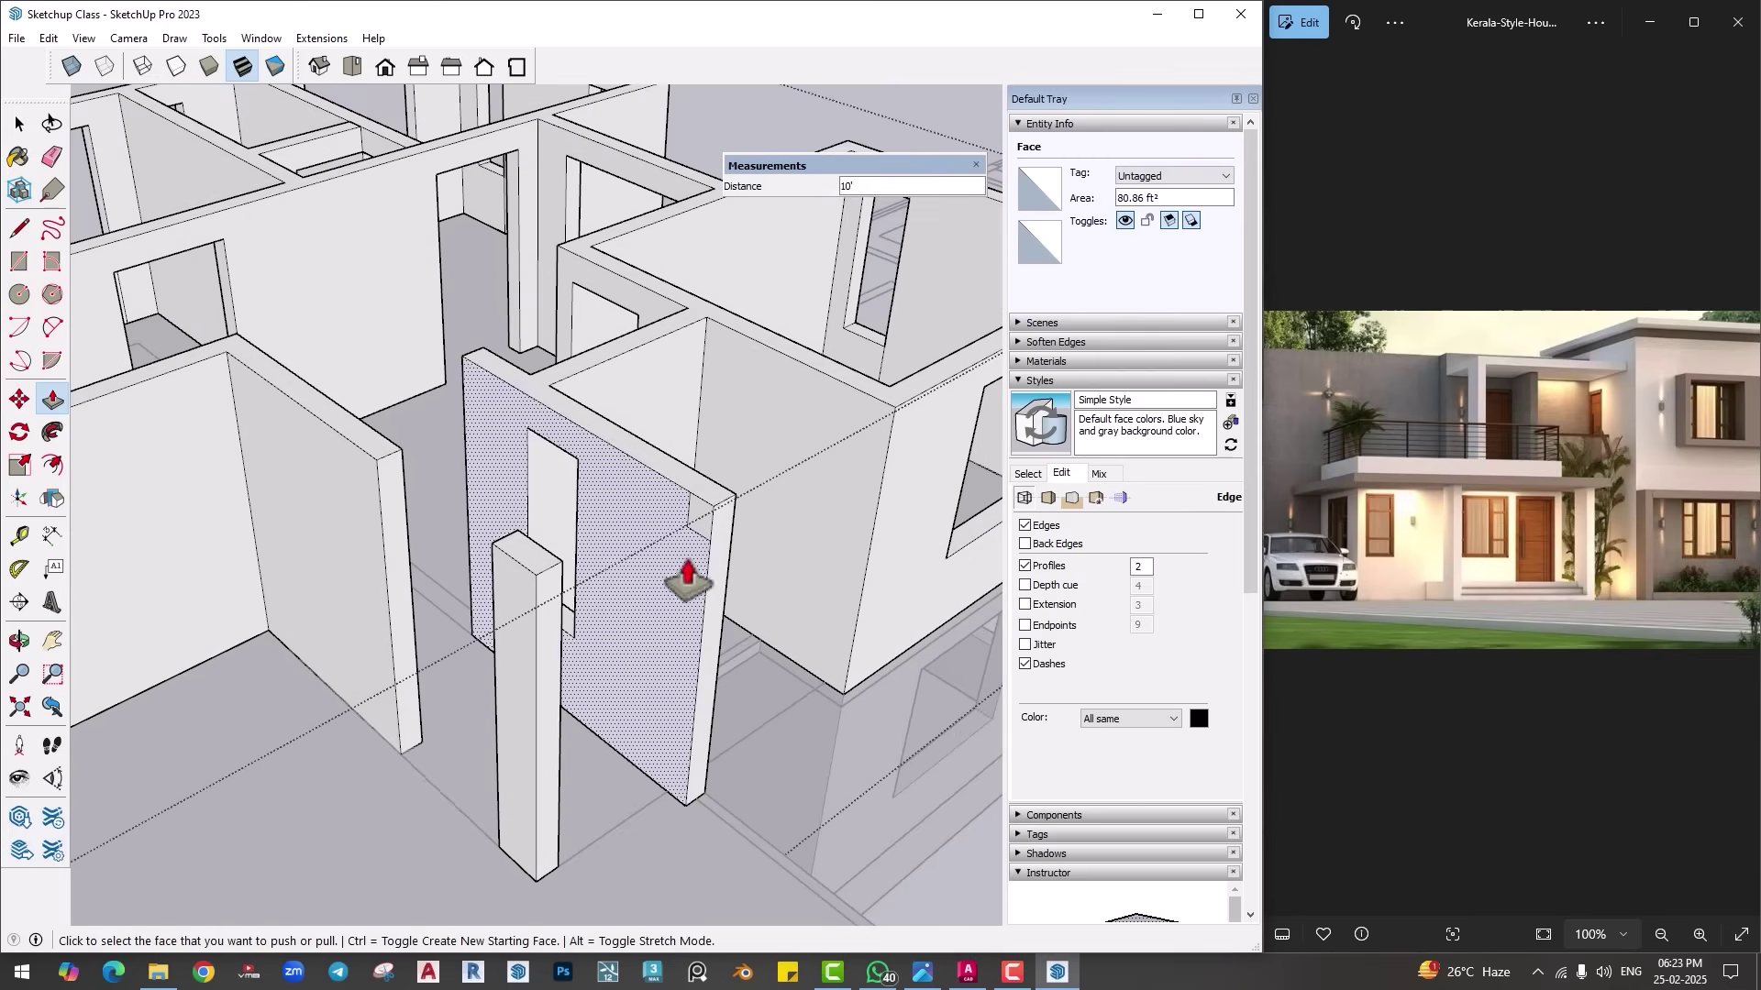
{"action": "key", "text": "e"}
{"action": "mouse_move", "coordinate": [525, 601]}
{"action": "middle_mouse_down"}
{"action": "mouse_move", "coordinate": [641, 629]}
{"action": "mouse_move", "coordinate": [531, 590]}
{"action": "middle_mouse_up"}
{"action": "mouse_move", "coordinate": [523, 701]}
{"action": "middle_mouse_down"}
{"action": "mouse_move", "coordinate": [609, 737]}
{"action": "mouse_move", "coordinate": [543, 697]}
{"action": "mouse_move", "coordinate": [562, 694]}
{"action": "middle_mouse_up"}
{"action": "key", "text": "space"}
{"action": "key", "text": "p"}
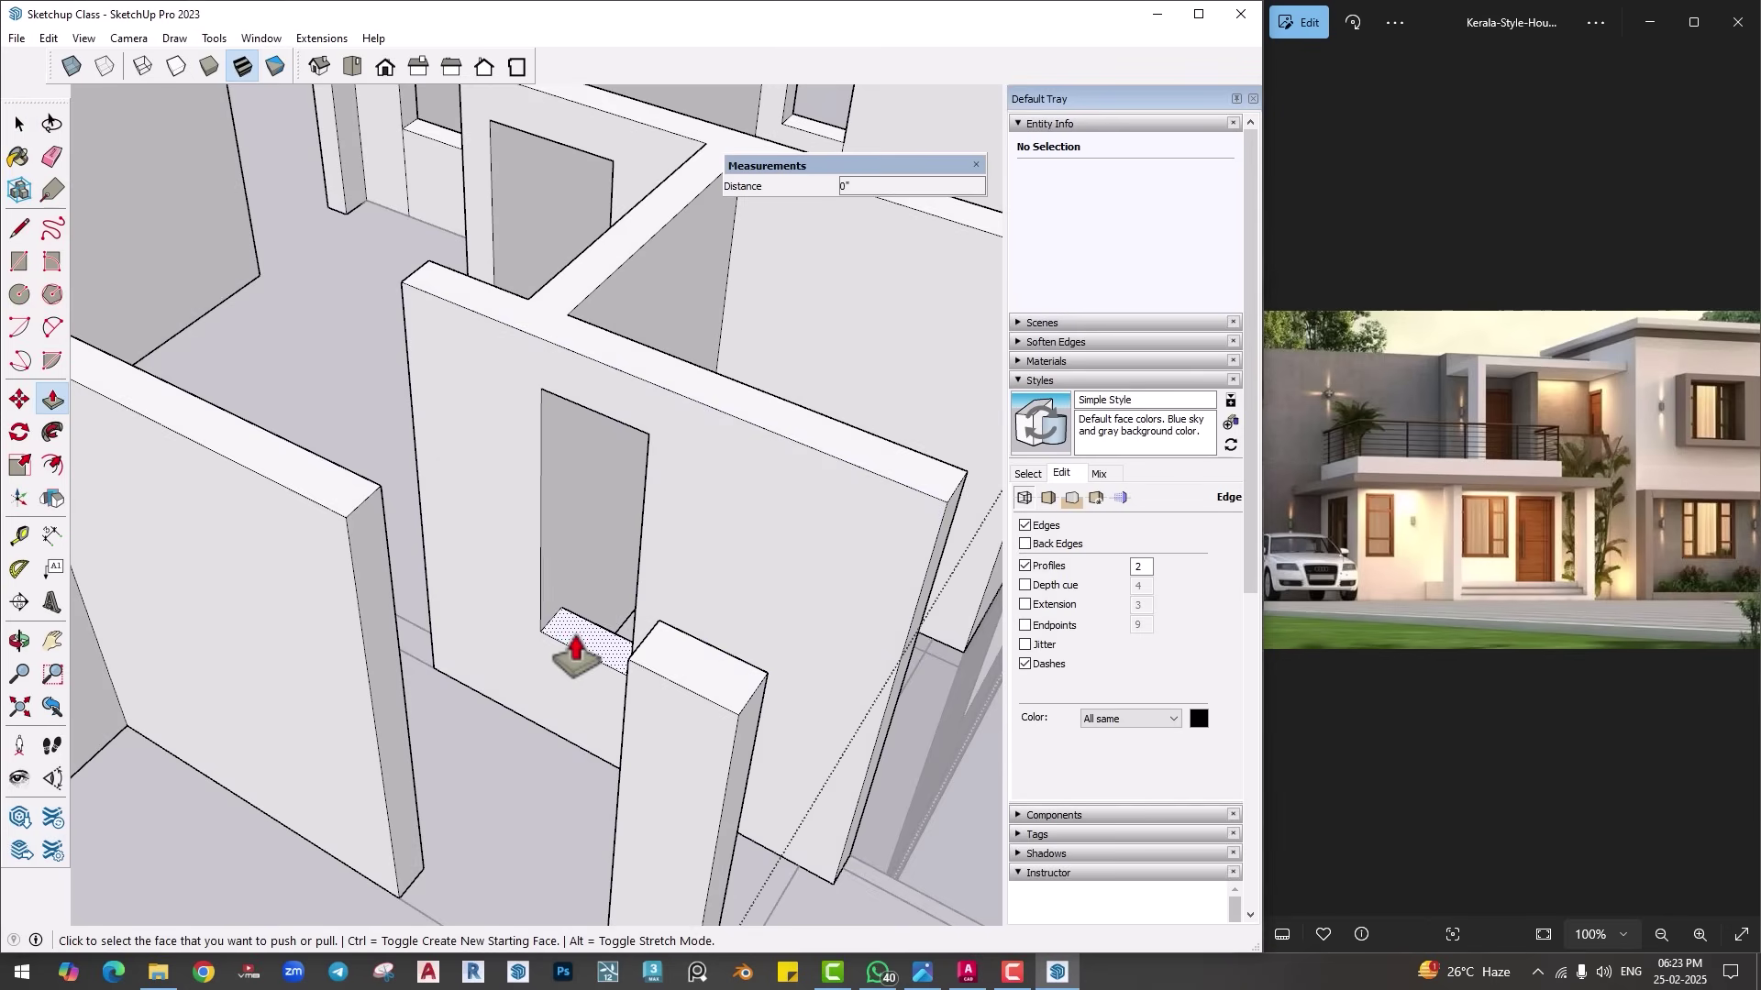
{"action": "left_click", "coordinate": [562, 642]}
{"action": "left_click", "coordinate": [560, 752]}
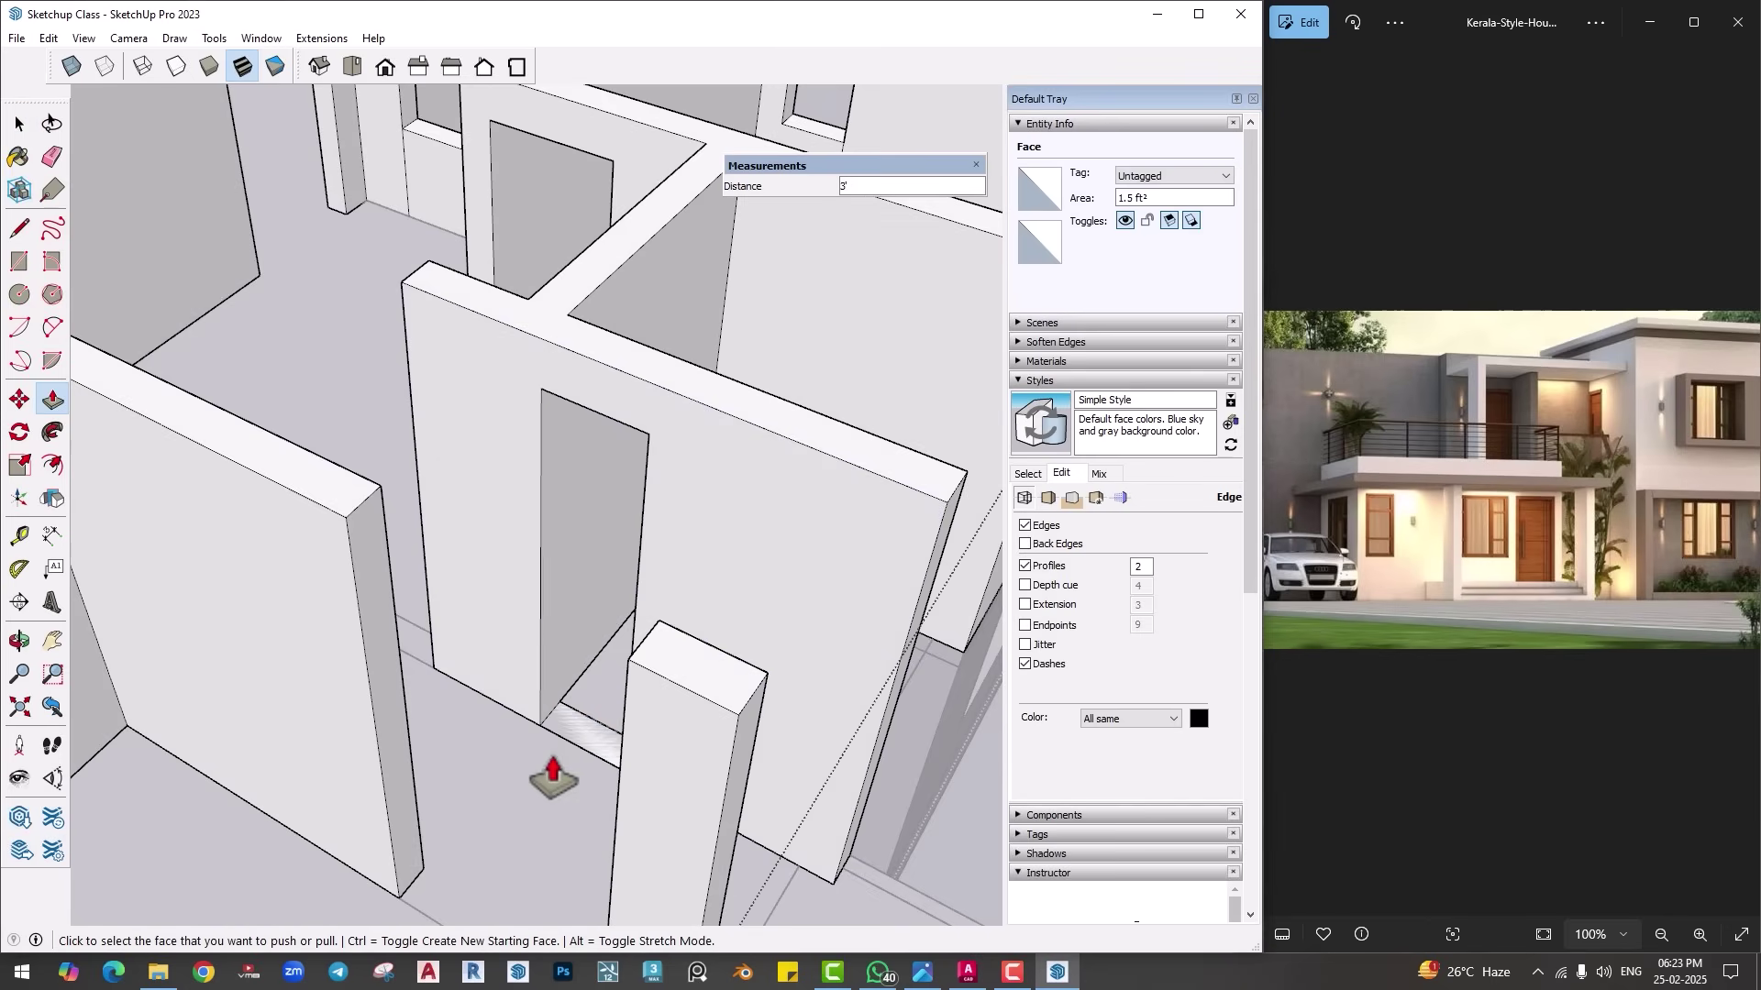
Step: Push the jamb face of the lowered opening by 4"
{"action": "key", "text": "space"}
{"action": "middle_click_drag", "start_coordinate": [522, 774], "coordinate": [669, 759]}
{"action": "key", "text": "p"}
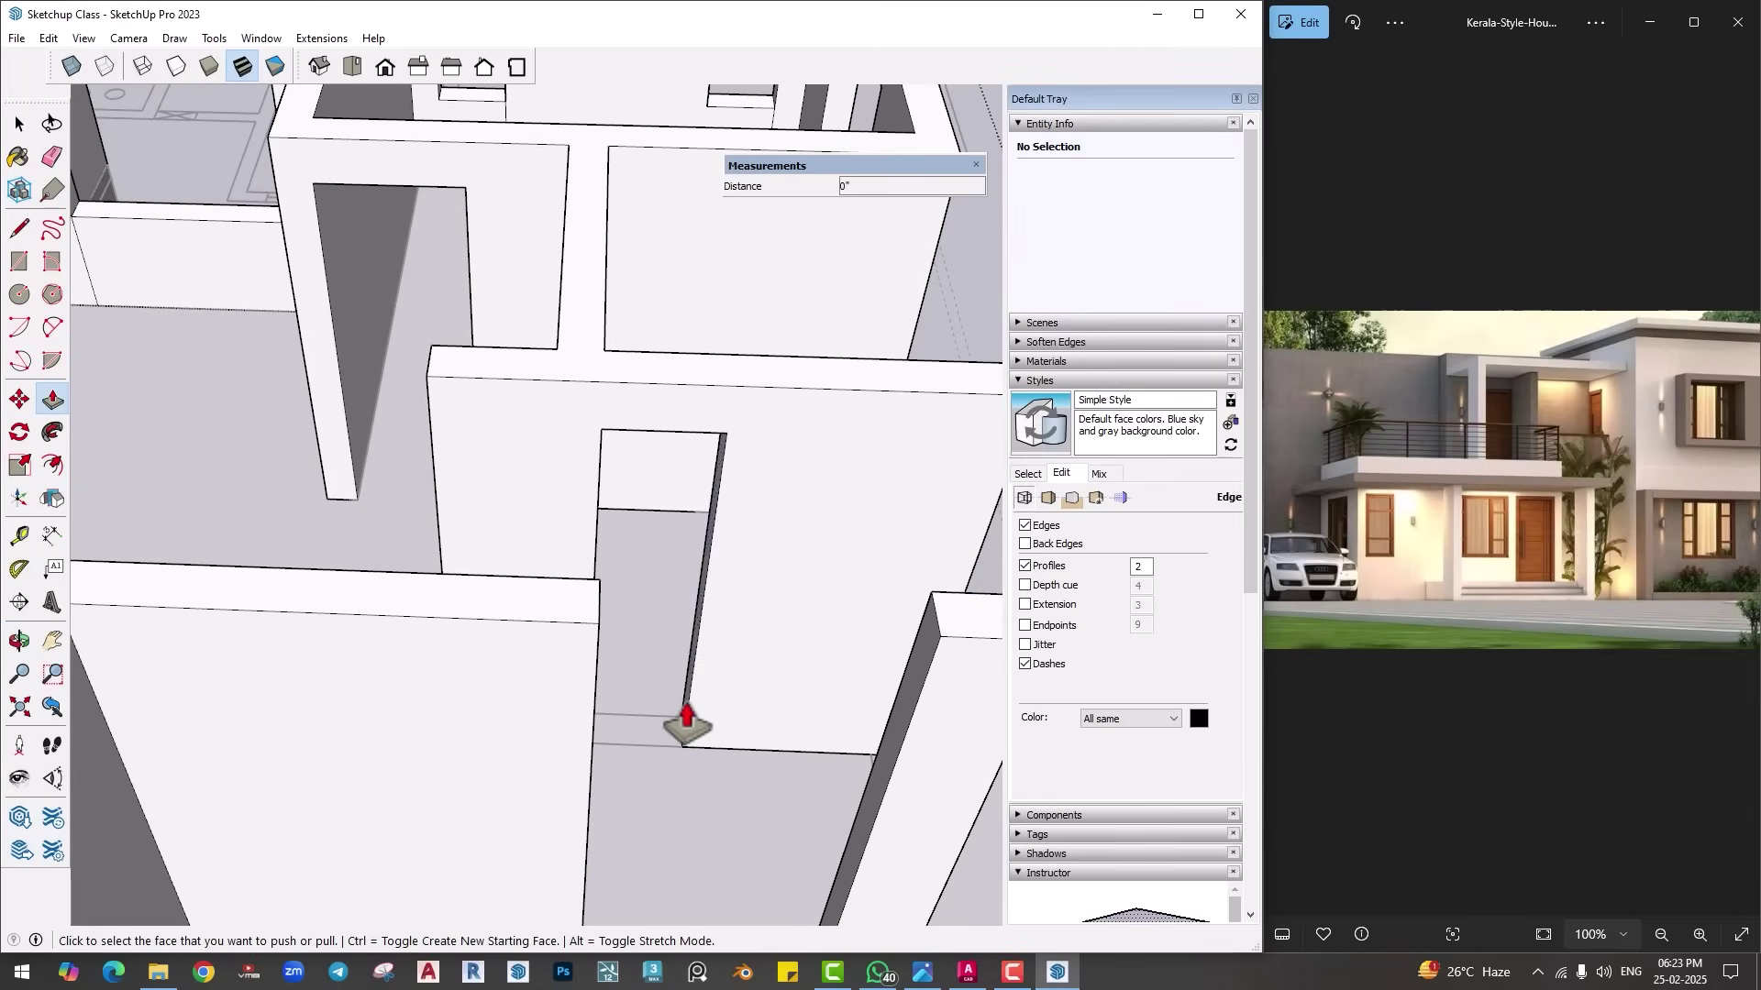
{"action": "left_click", "coordinate": [687, 724]}
Step: Examine the floor edge around the opening and the upper-floor front by the new column from several sides
{"action": "middle_click_drag", "start_coordinate": [719, 740], "coordinate": [392, 758]}
{"action": "scroll", "coordinate": [514, 735], "scroll_direction": "up", "scroll_amount": 10}
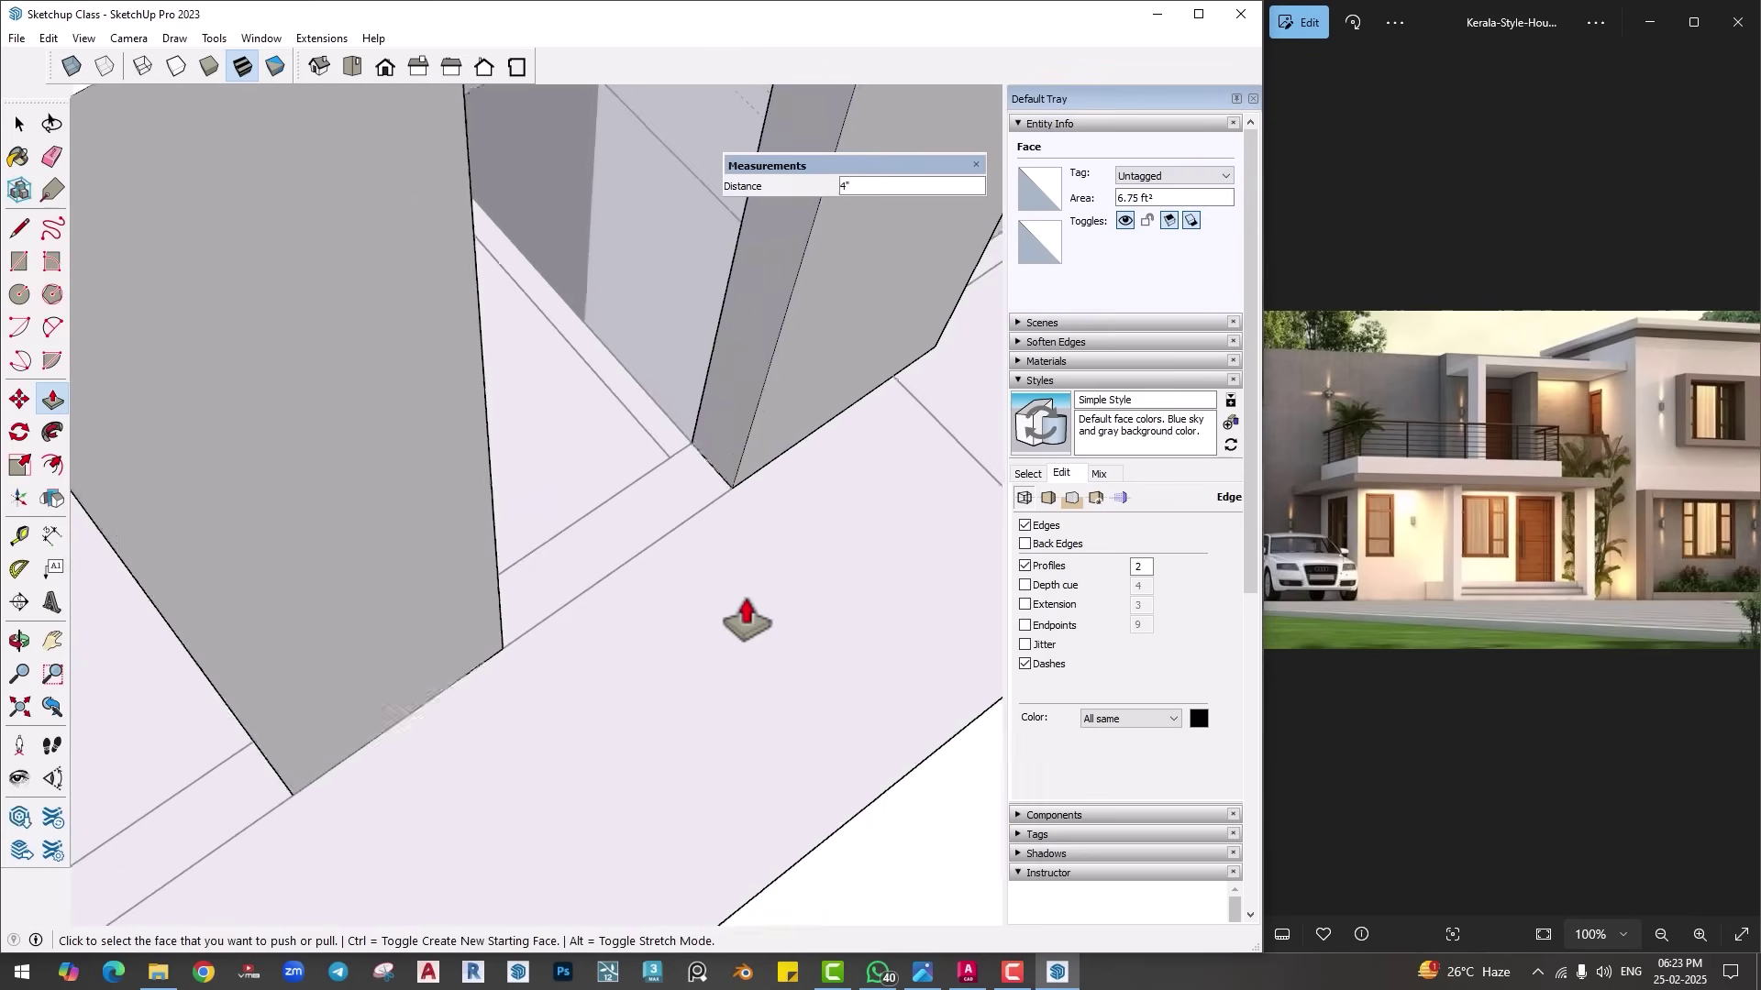
{"action": "scroll", "coordinate": [746, 615], "scroll_direction": "down", "scroll_amount": 5}
{"action": "middle_click_drag", "start_coordinate": [746, 614], "coordinate": [629, 511]}
{"action": "key", "text": "space"}
{"action": "middle_click_drag", "start_coordinate": [813, 425], "coordinate": [371, 507]}
{"action": "scroll", "coordinate": [362, 463], "scroll_direction": "down", "scroll_amount": 4}
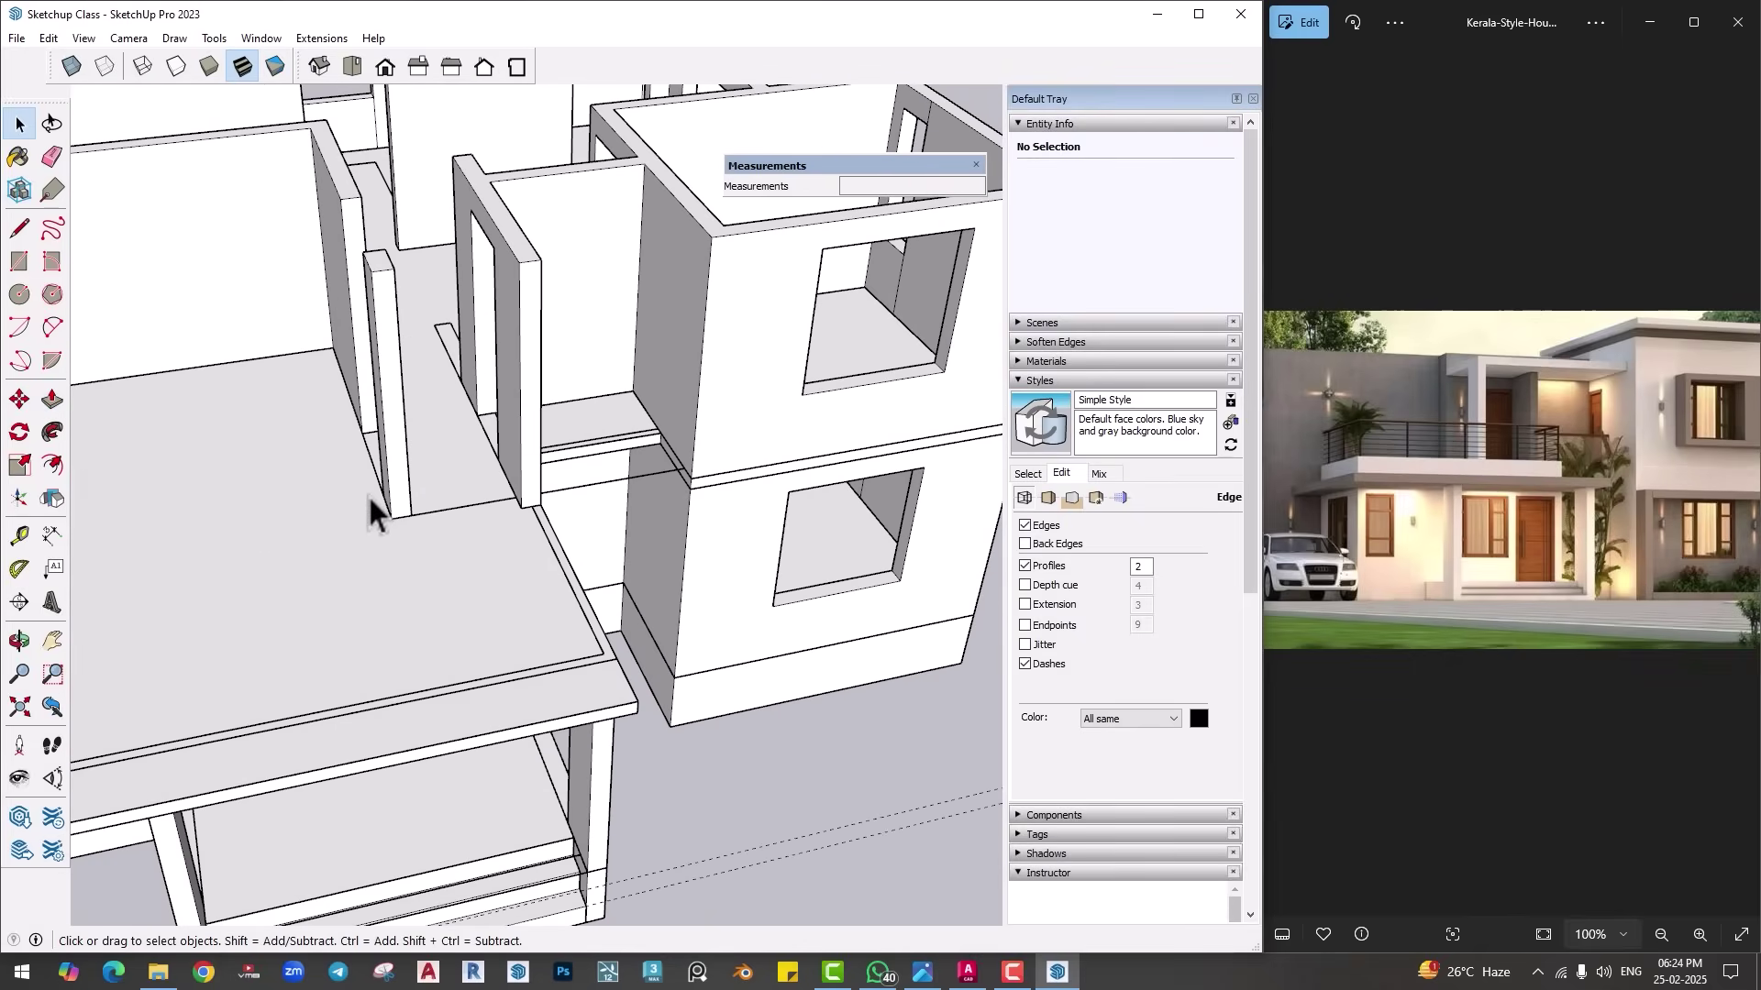
{"action": "scroll", "coordinate": [440, 505], "scroll_direction": "down", "scroll_amount": 2}
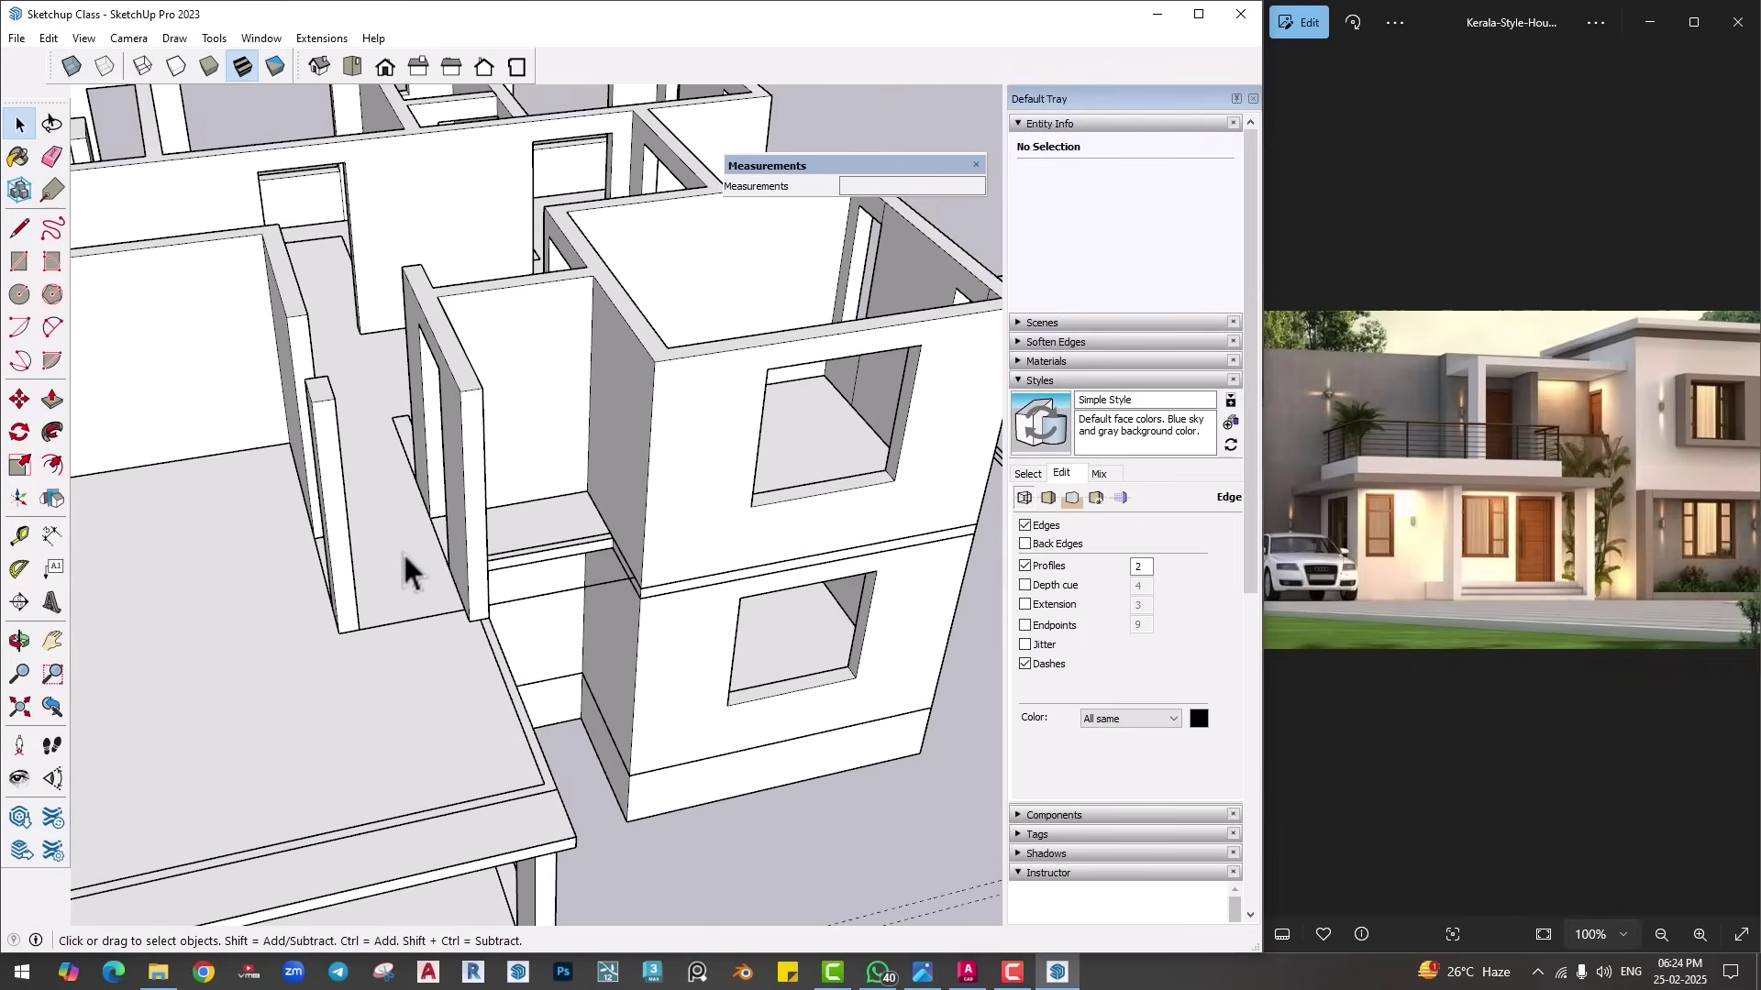
Step: Push the end face of the wall behind the column back to the opening, removing the wall piece beyond it
{"action": "middle_click_drag", "start_coordinate": [403, 569], "coordinate": [514, 587]}
{"action": "scroll", "coordinate": [559, 466], "scroll_direction": "up", "scroll_amount": 2}
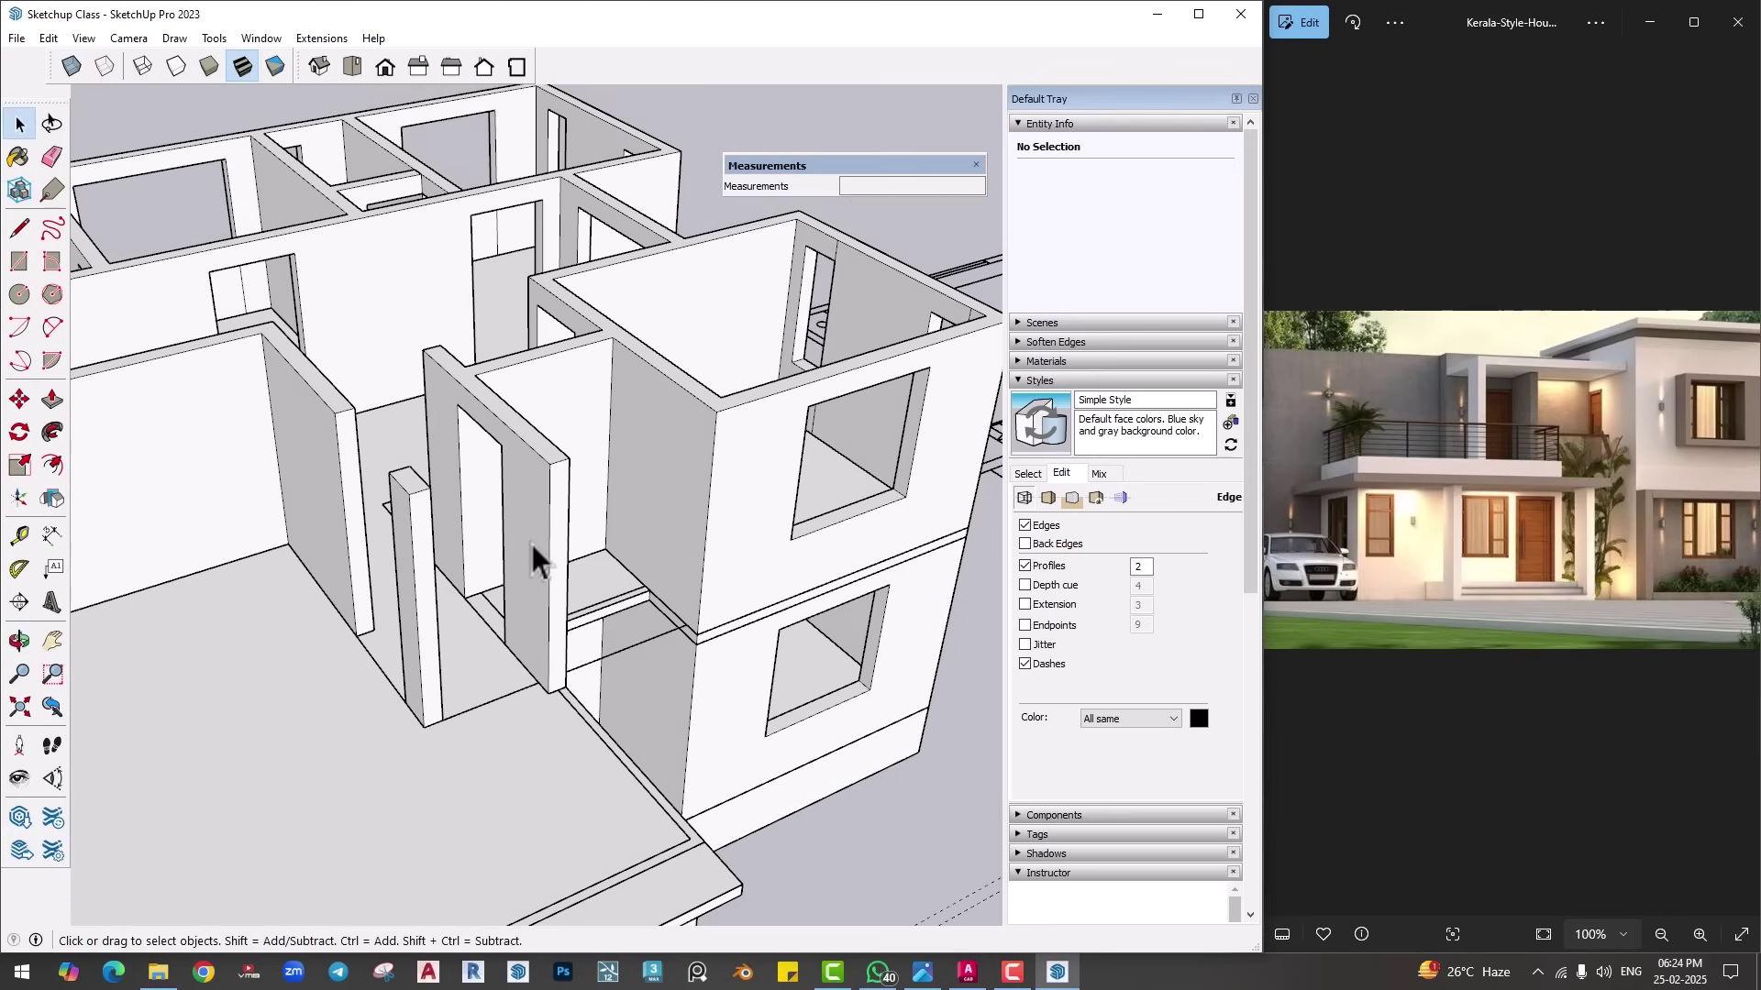
{"action": "key", "text": "p"}
{"action": "key", "text": "space"}
{"action": "key", "text": "p"}
{"action": "left_click", "coordinate": [551, 562]}
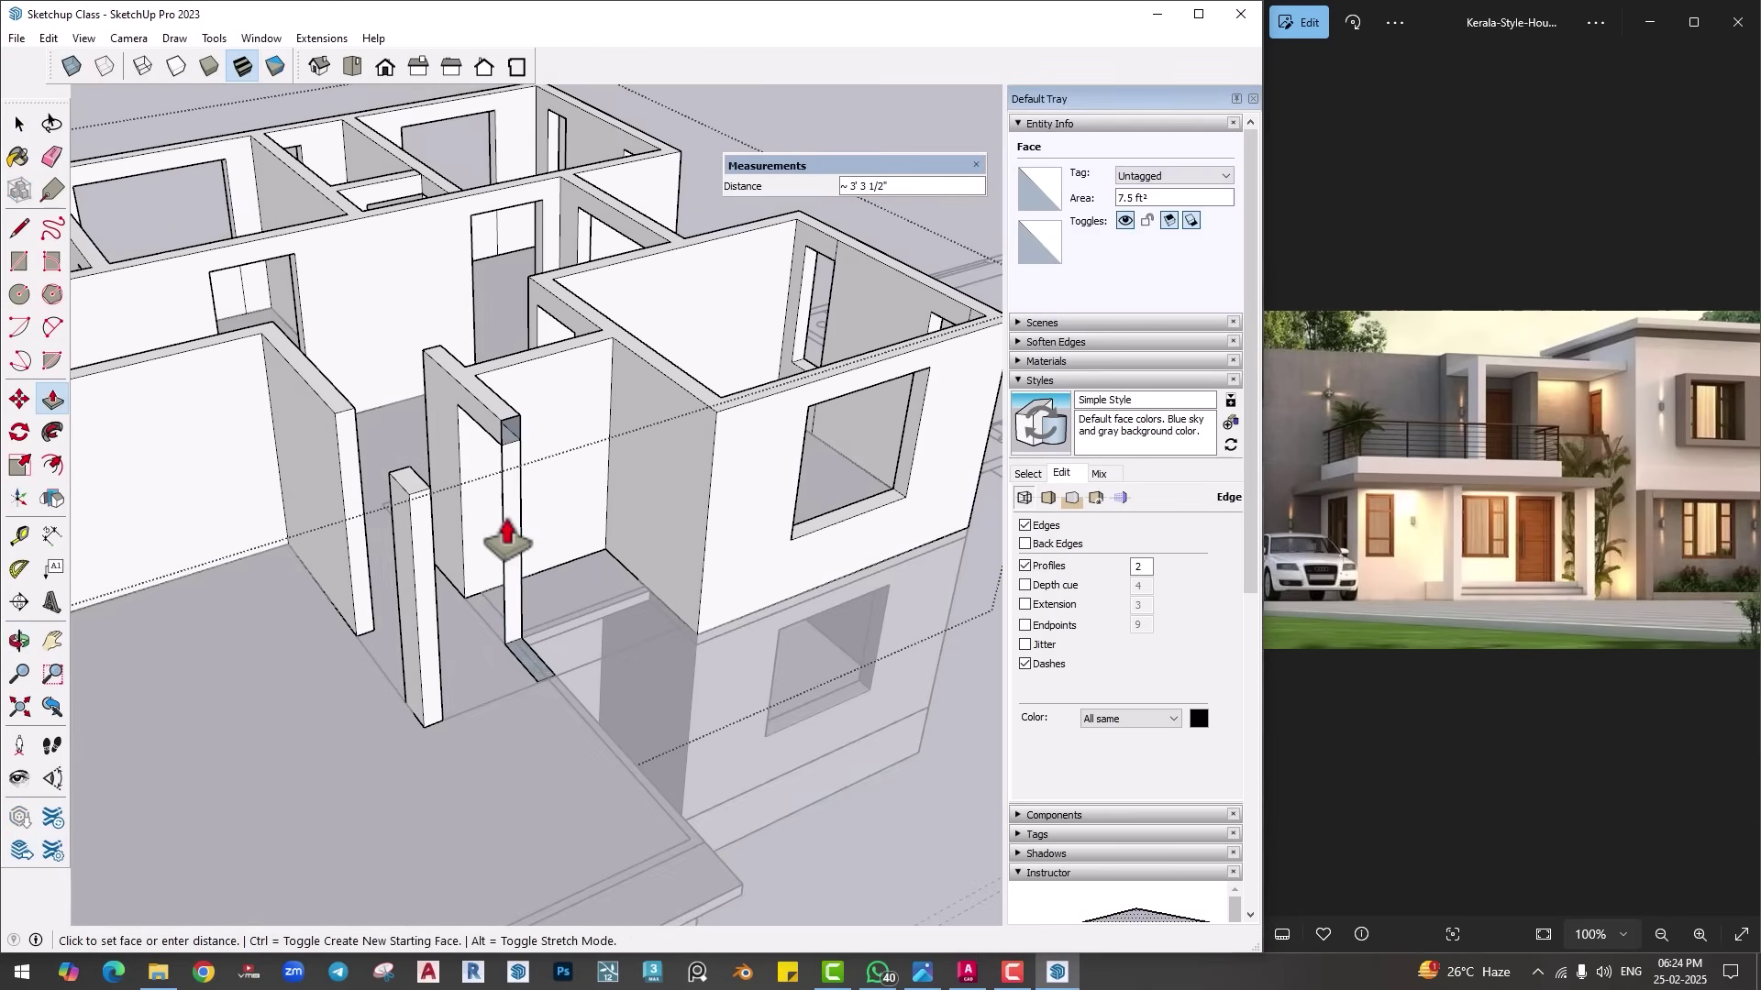
{"action": "left_click", "coordinate": [507, 539]}
{"action": "key", "text": "e"}
Step: Close the open end of the remaining lintel with a diagonal line, and erase the diagonal
{"action": "scroll", "coordinate": [523, 413], "scroll_direction": "up", "scroll_amount": 2}
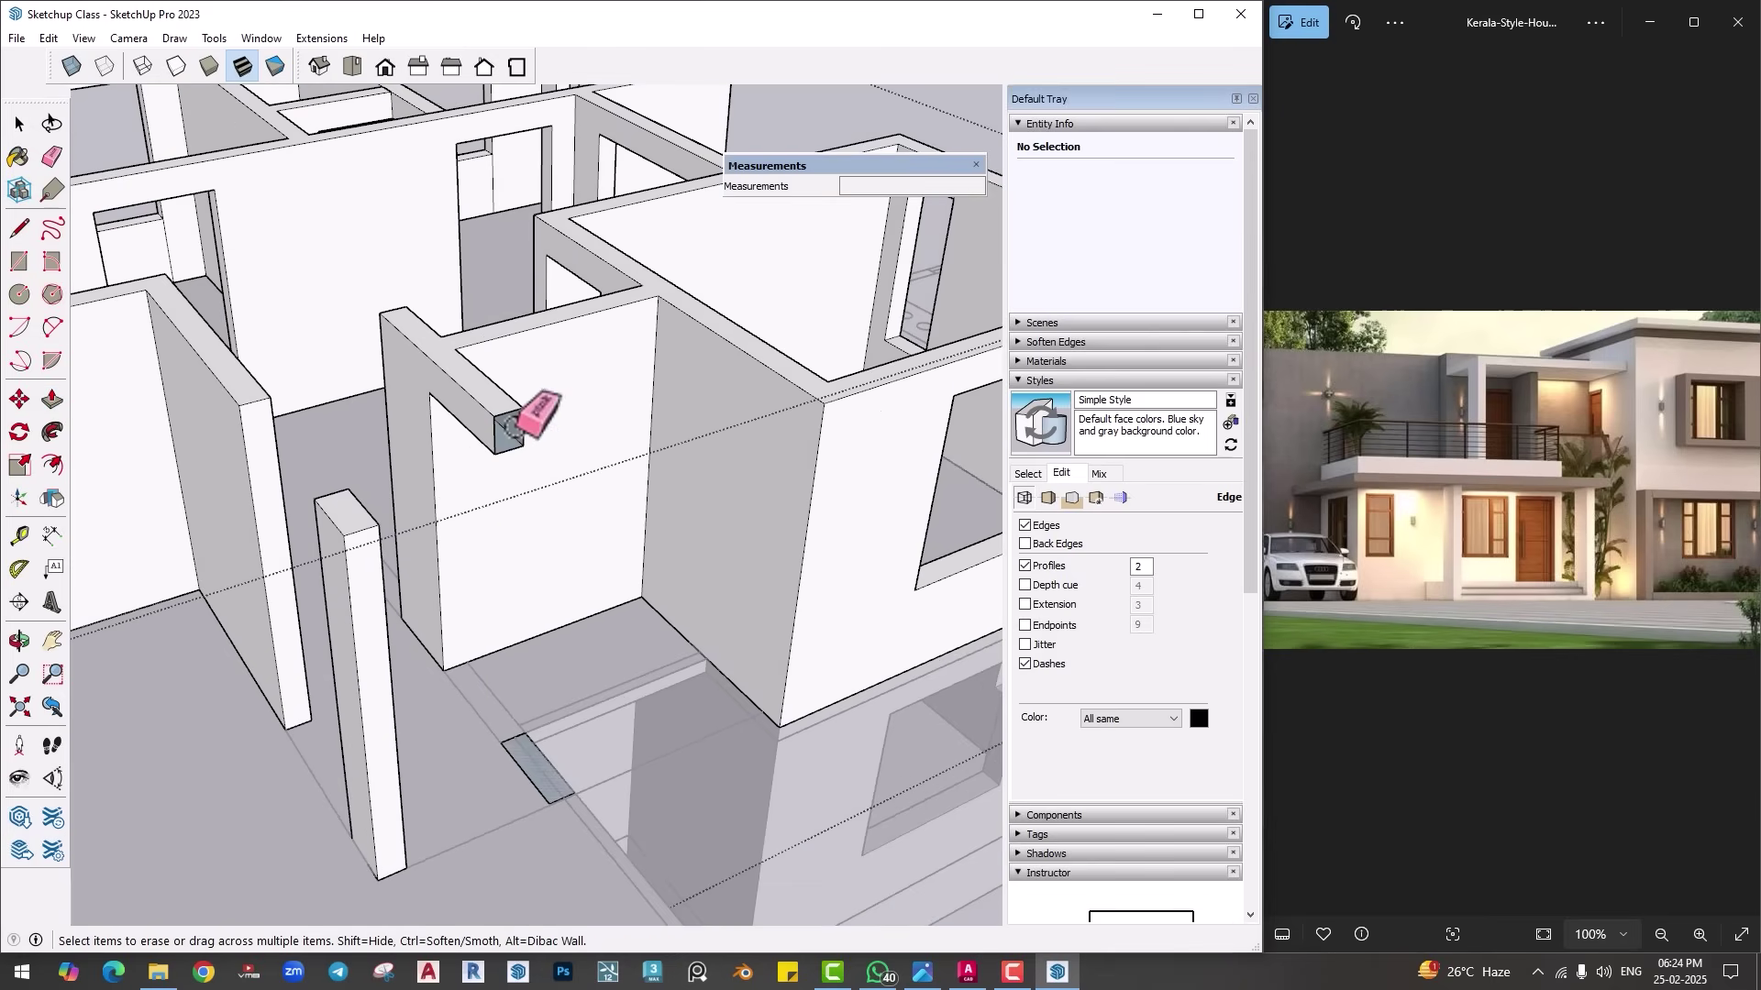
{"action": "key", "text": "l"}
{"action": "left_click", "coordinate": [515, 411]}
{"action": "left_click", "coordinate": [497, 450]}
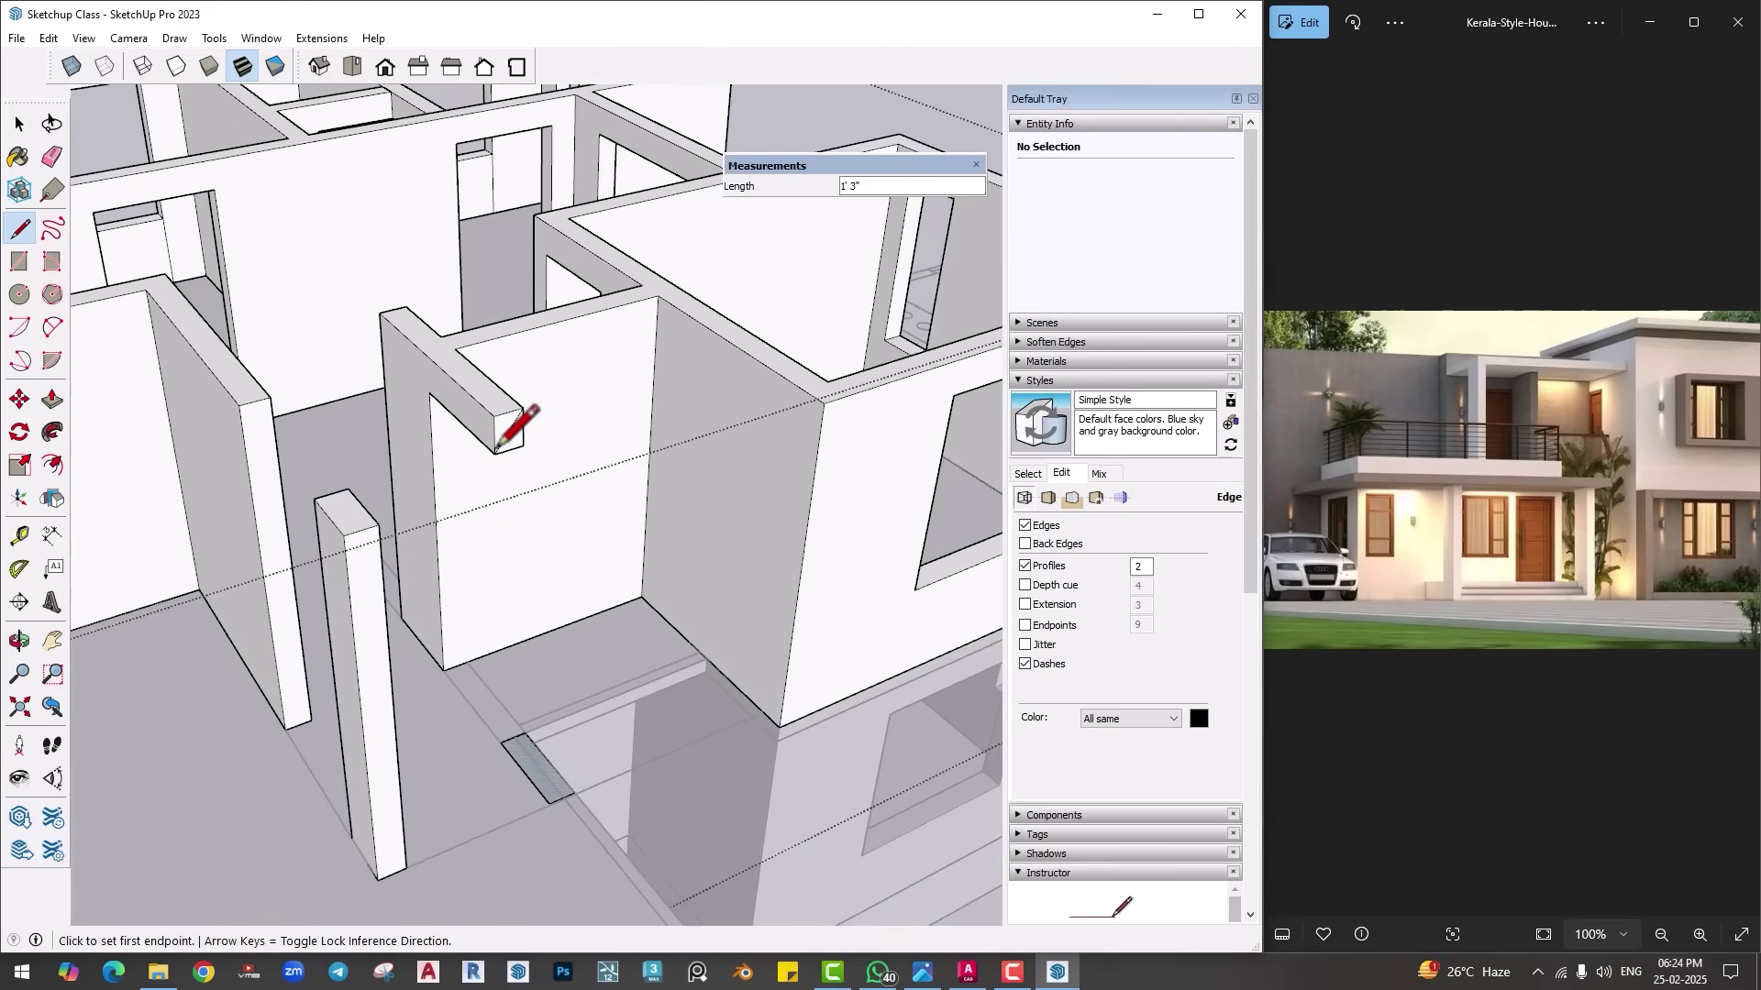
{"action": "key", "text": "e"}
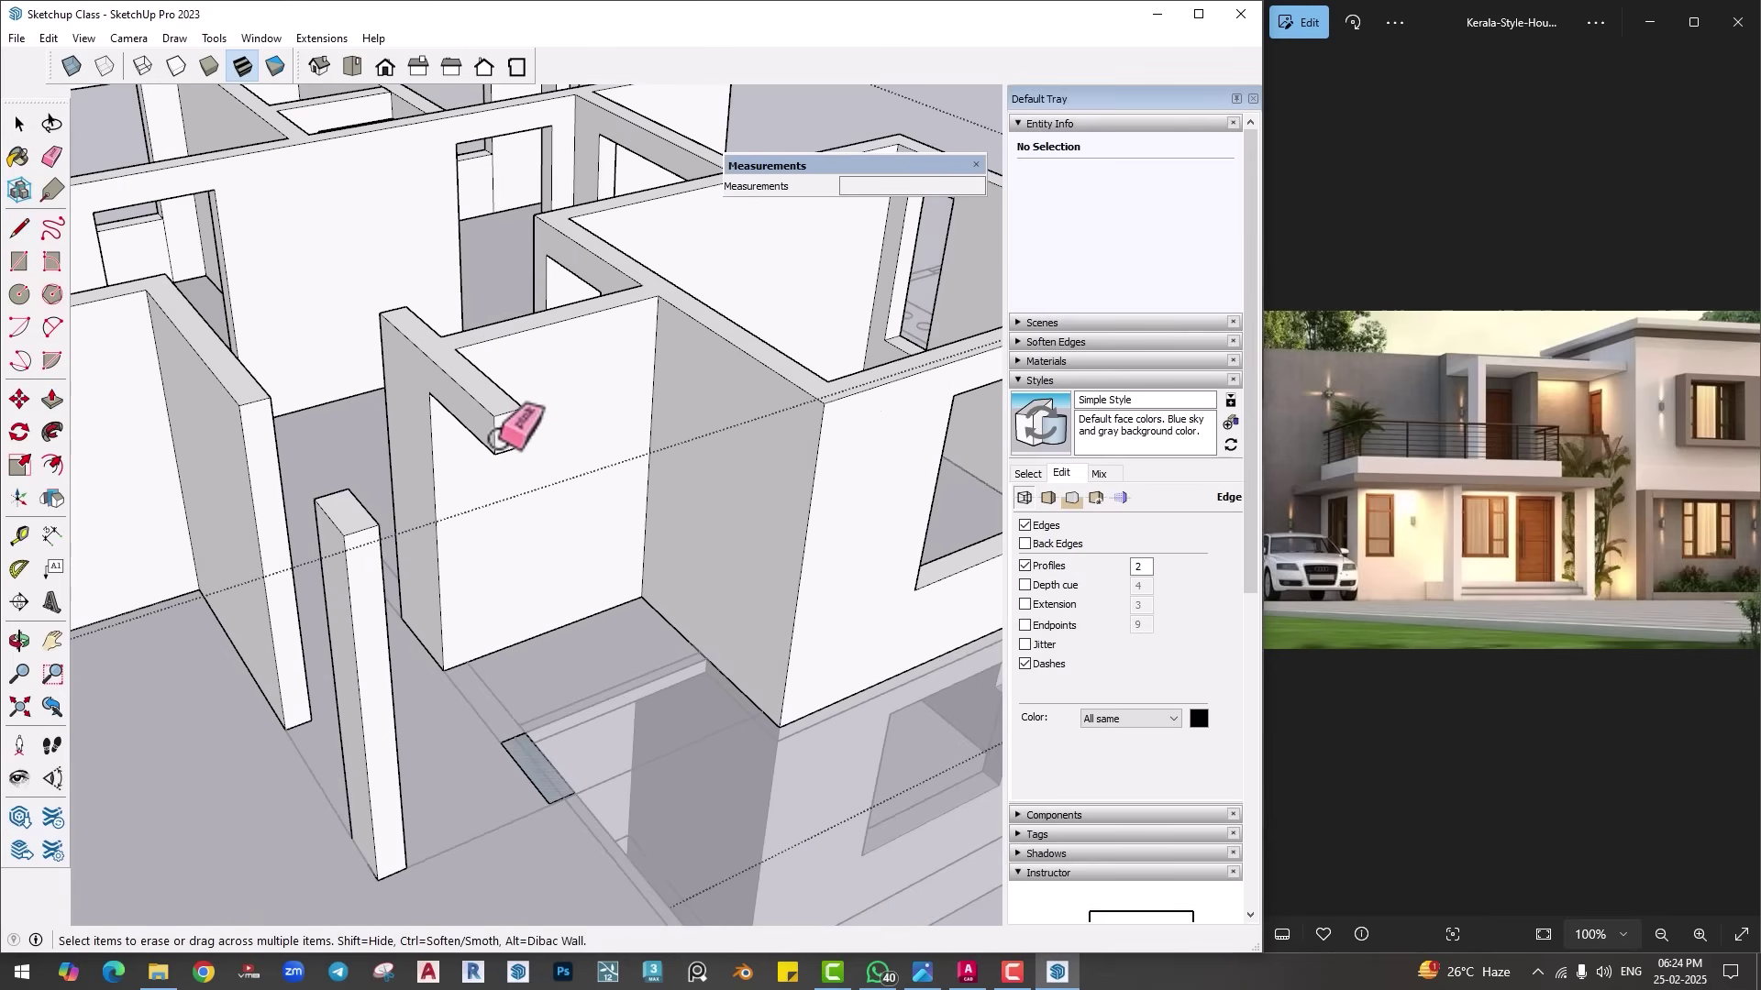
Step: Push the underside of the lintel down 9' to the floor to fill the opening with solid wall
{"action": "middle_click_drag", "start_coordinate": [500, 438], "coordinate": [454, 550]}
{"action": "key", "text": "p"}
{"action": "left_click", "coordinate": [448, 237]}
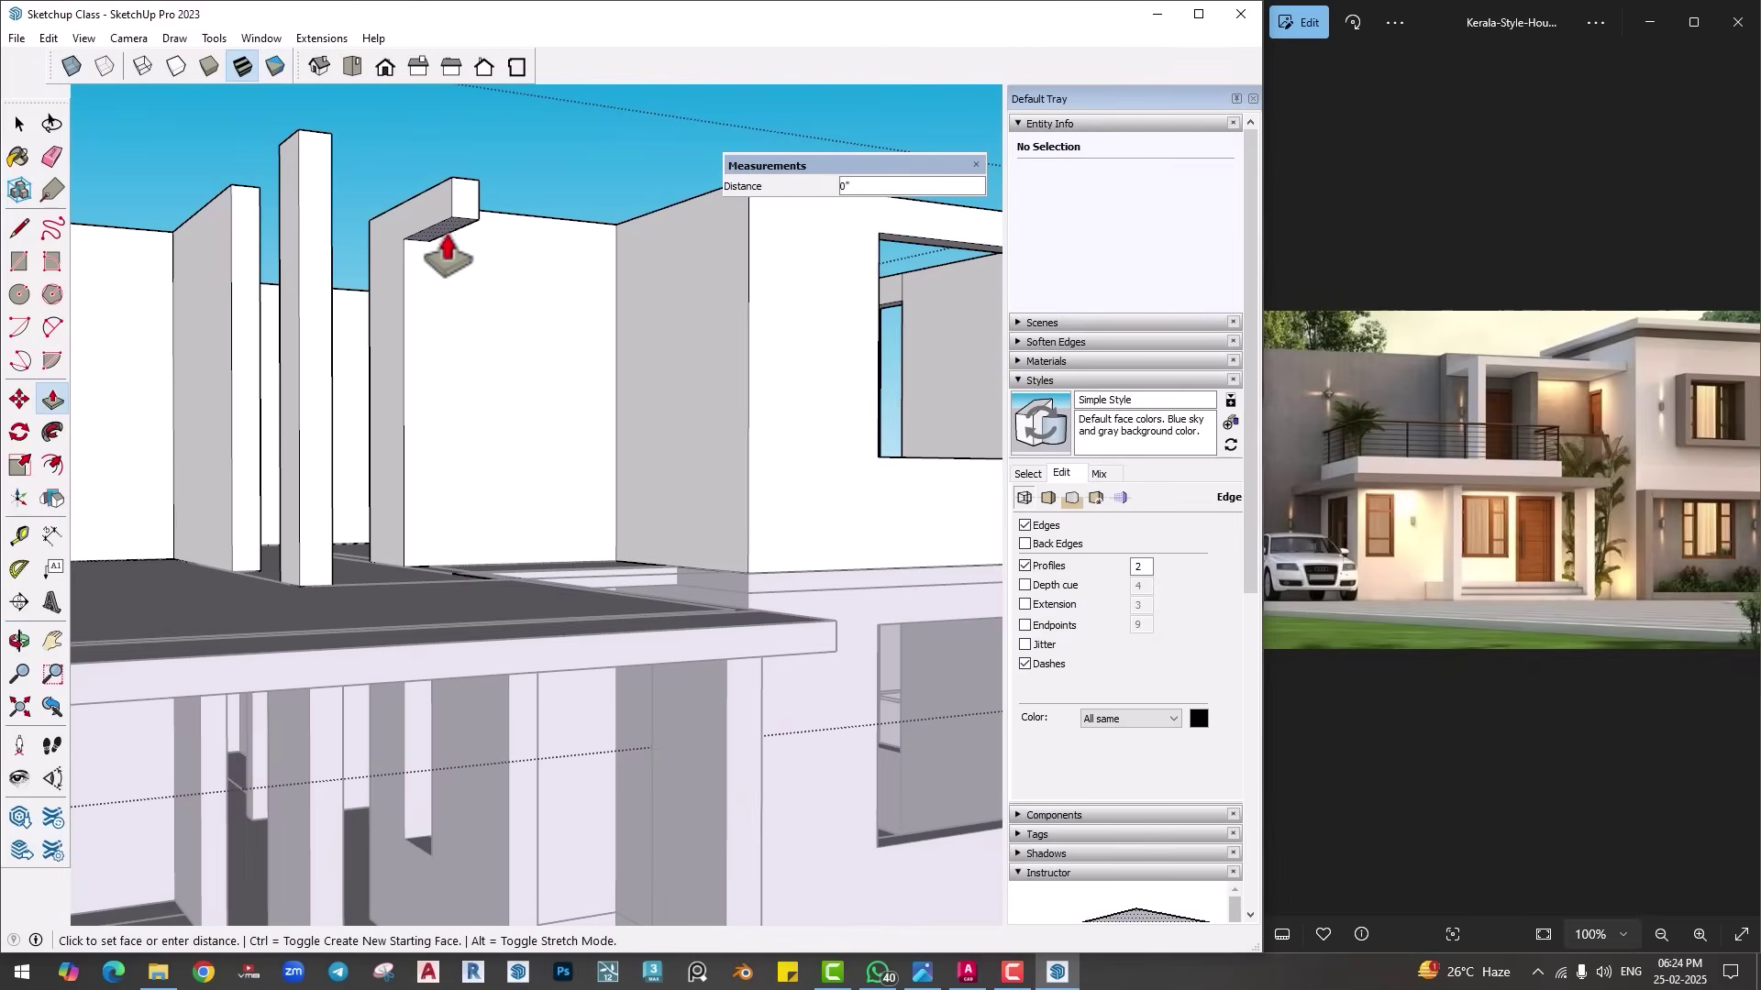
{"action": "left_click", "coordinate": [403, 569]}
{"action": "middle_click_drag", "start_coordinate": [406, 587], "coordinate": [415, 812]}
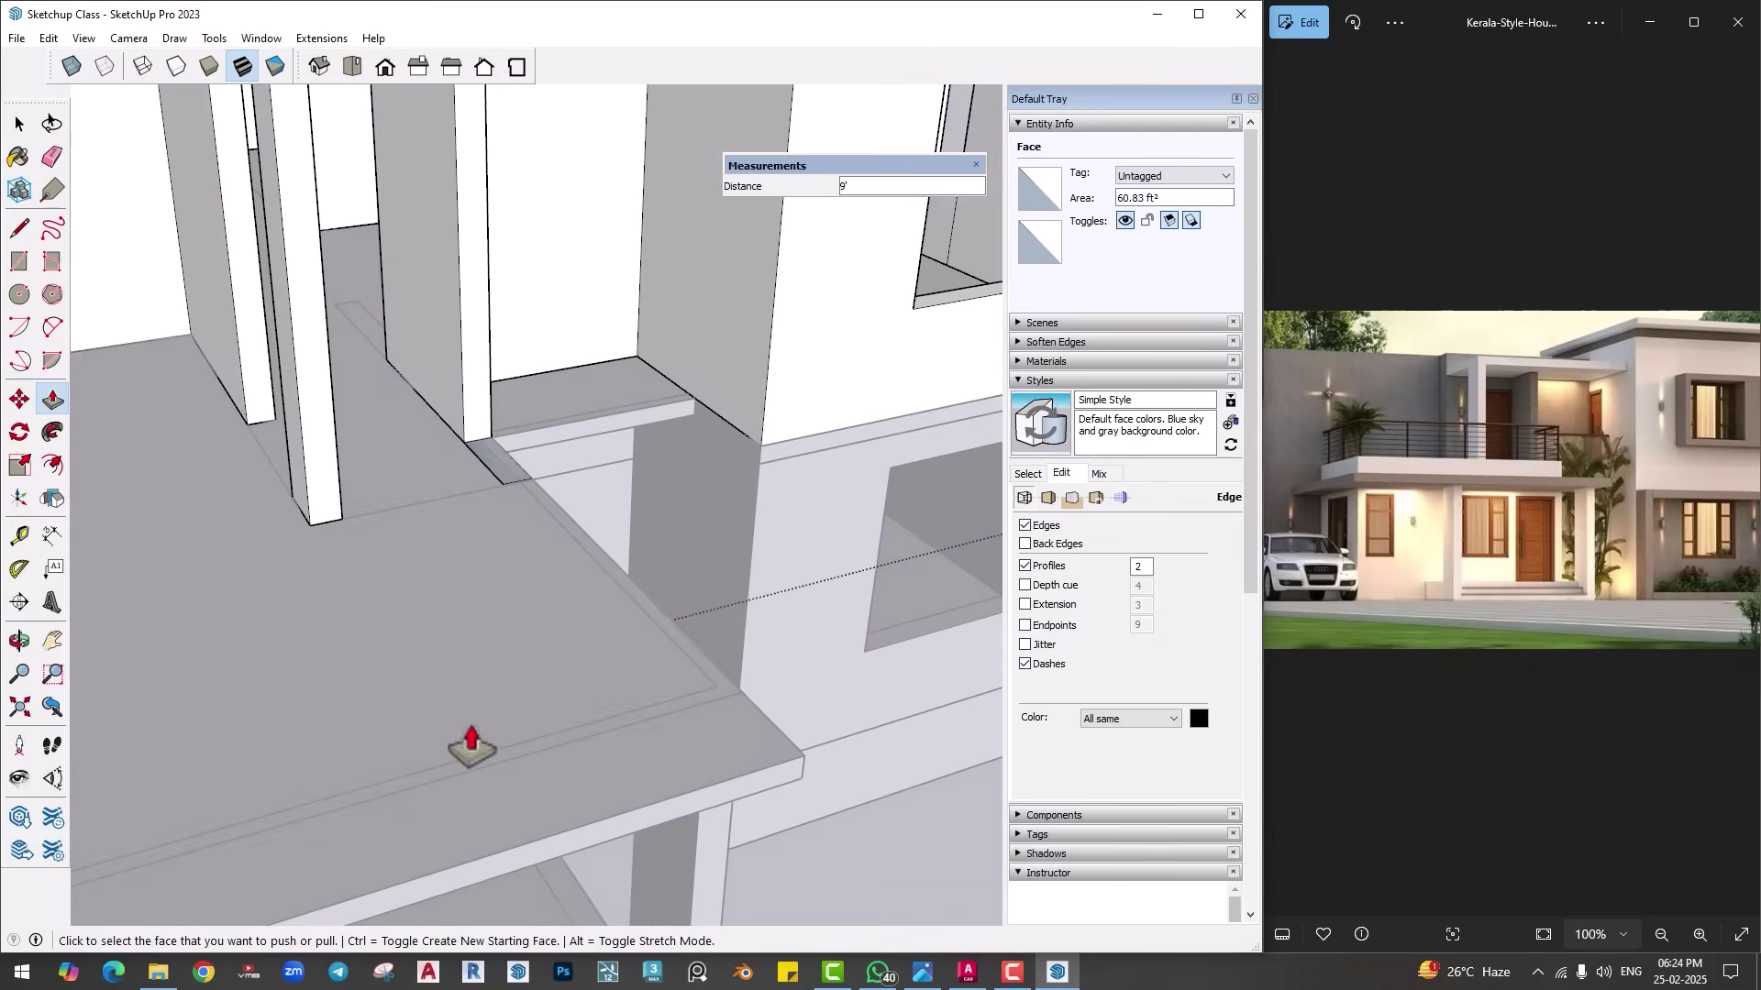
Step: Clear the leftover strip of the removed wall's footprint on the floor beside the shortened wall
{"action": "middle_click_drag", "start_coordinate": [479, 555], "coordinate": [477, 834], "text": "shift"}
{"action": "scroll", "coordinate": [518, 684], "scroll_direction": "up", "scroll_amount": 2}
{"action": "left_click", "coordinate": [519, 688]}
{"action": "key", "text": "e"}
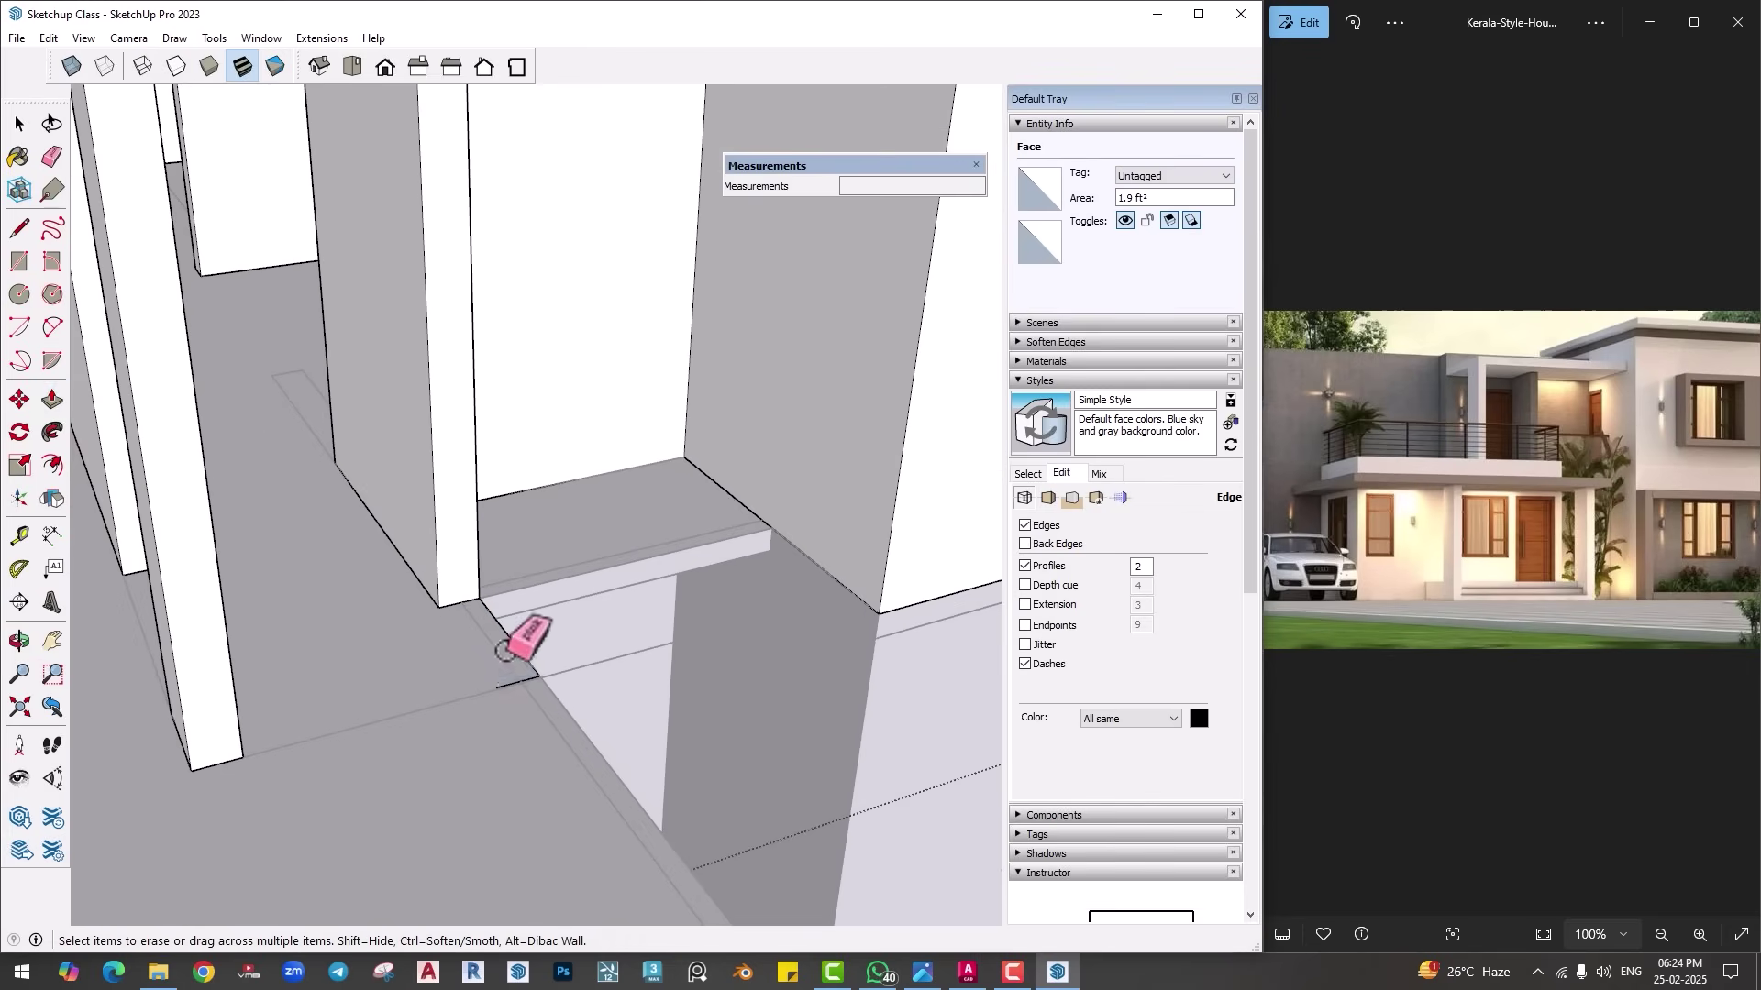
{"action": "scroll", "coordinate": [569, 619], "scroll_direction": "down", "scroll_amount": 3}
{"action": "mouse_move", "coordinate": [597, 617]}
{"action": "middle_mouse_down"}
{"action": "mouse_move", "coordinate": [511, 786]}
{"action": "mouse_move", "coordinate": [590, 668]}
{"action": "mouse_move", "coordinate": [586, 615]}
{"action": "middle_mouse_up"}
Step: Place a vertical guide 3' from the inner corner on the side wall of the projecting room
{"action": "left_click", "coordinate": [20, 536]}
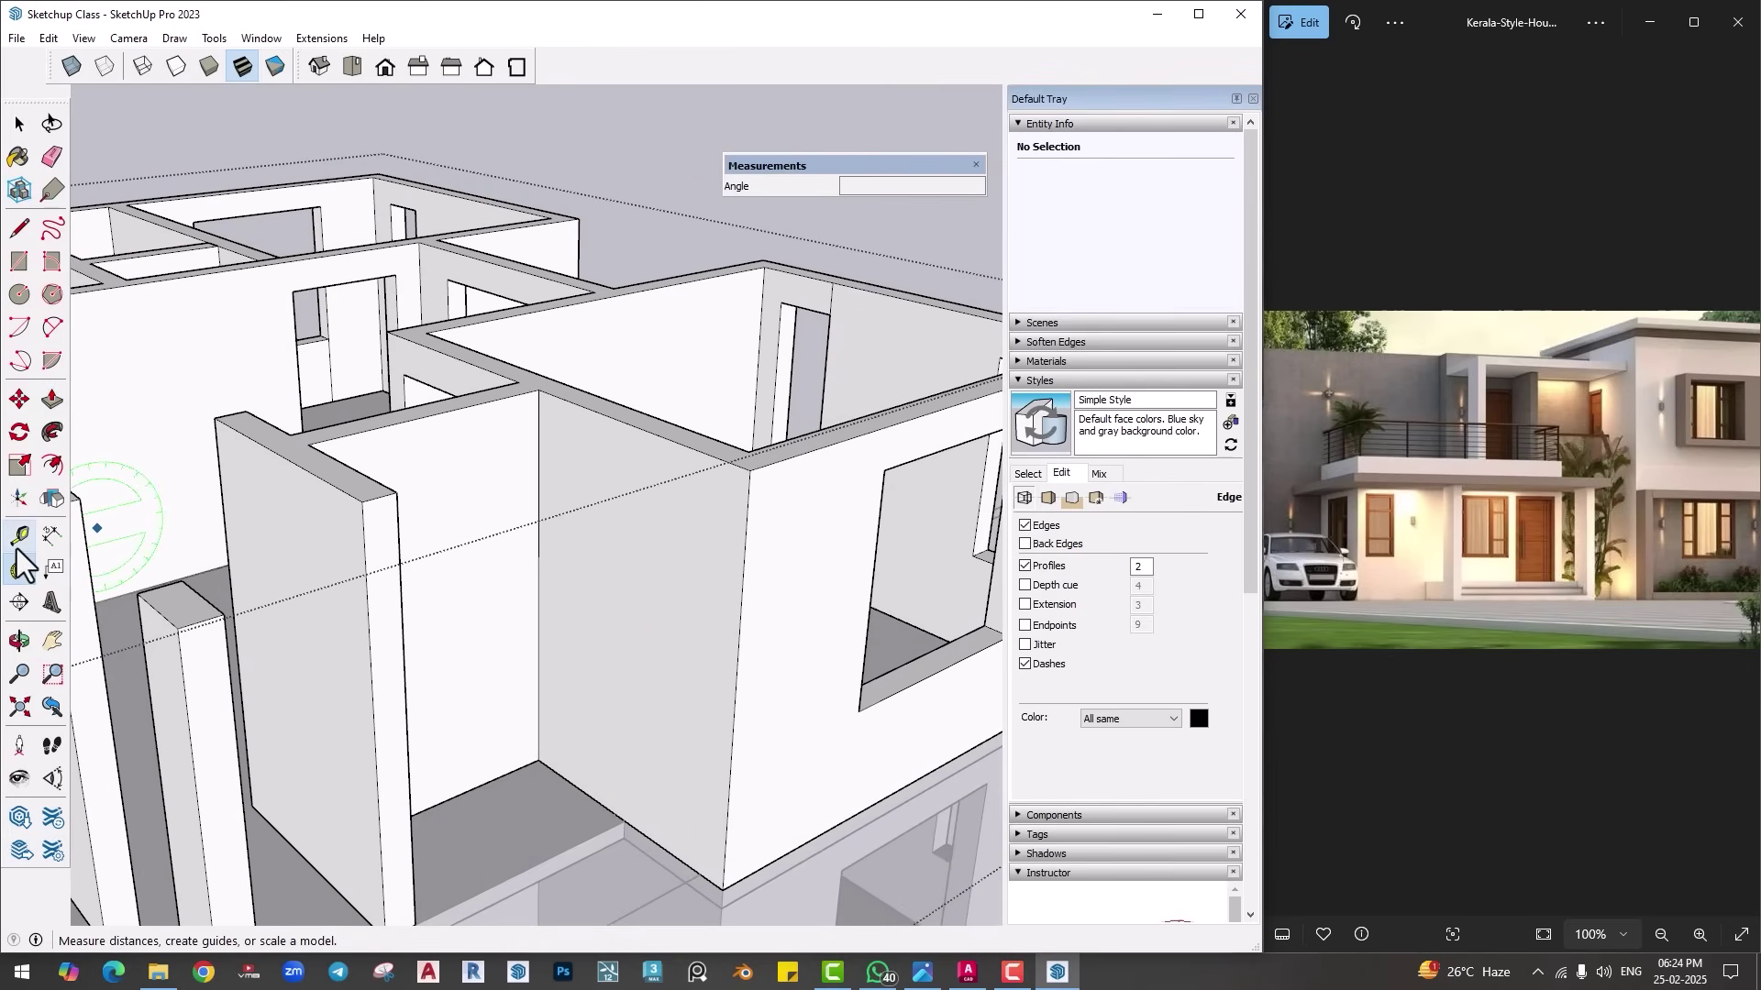
{"action": "left_click", "coordinate": [539, 585]}
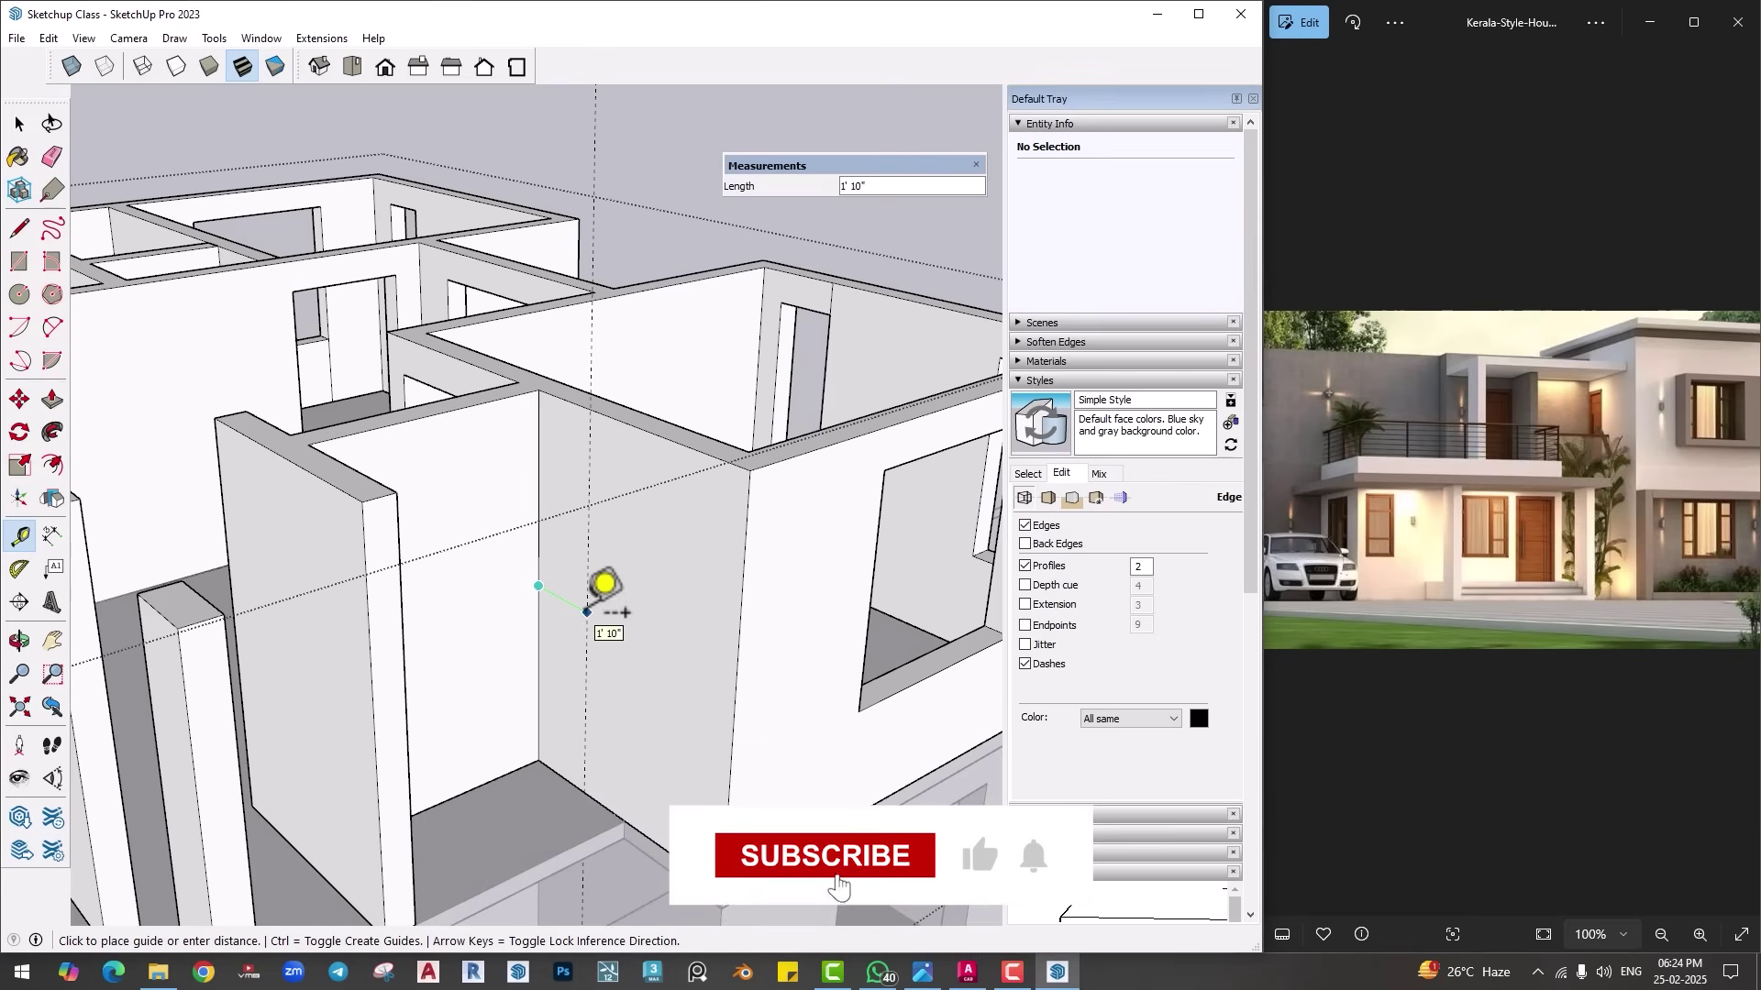
{"action": "type", "text": "3'"}
{"action": "key", "text": "Return"}
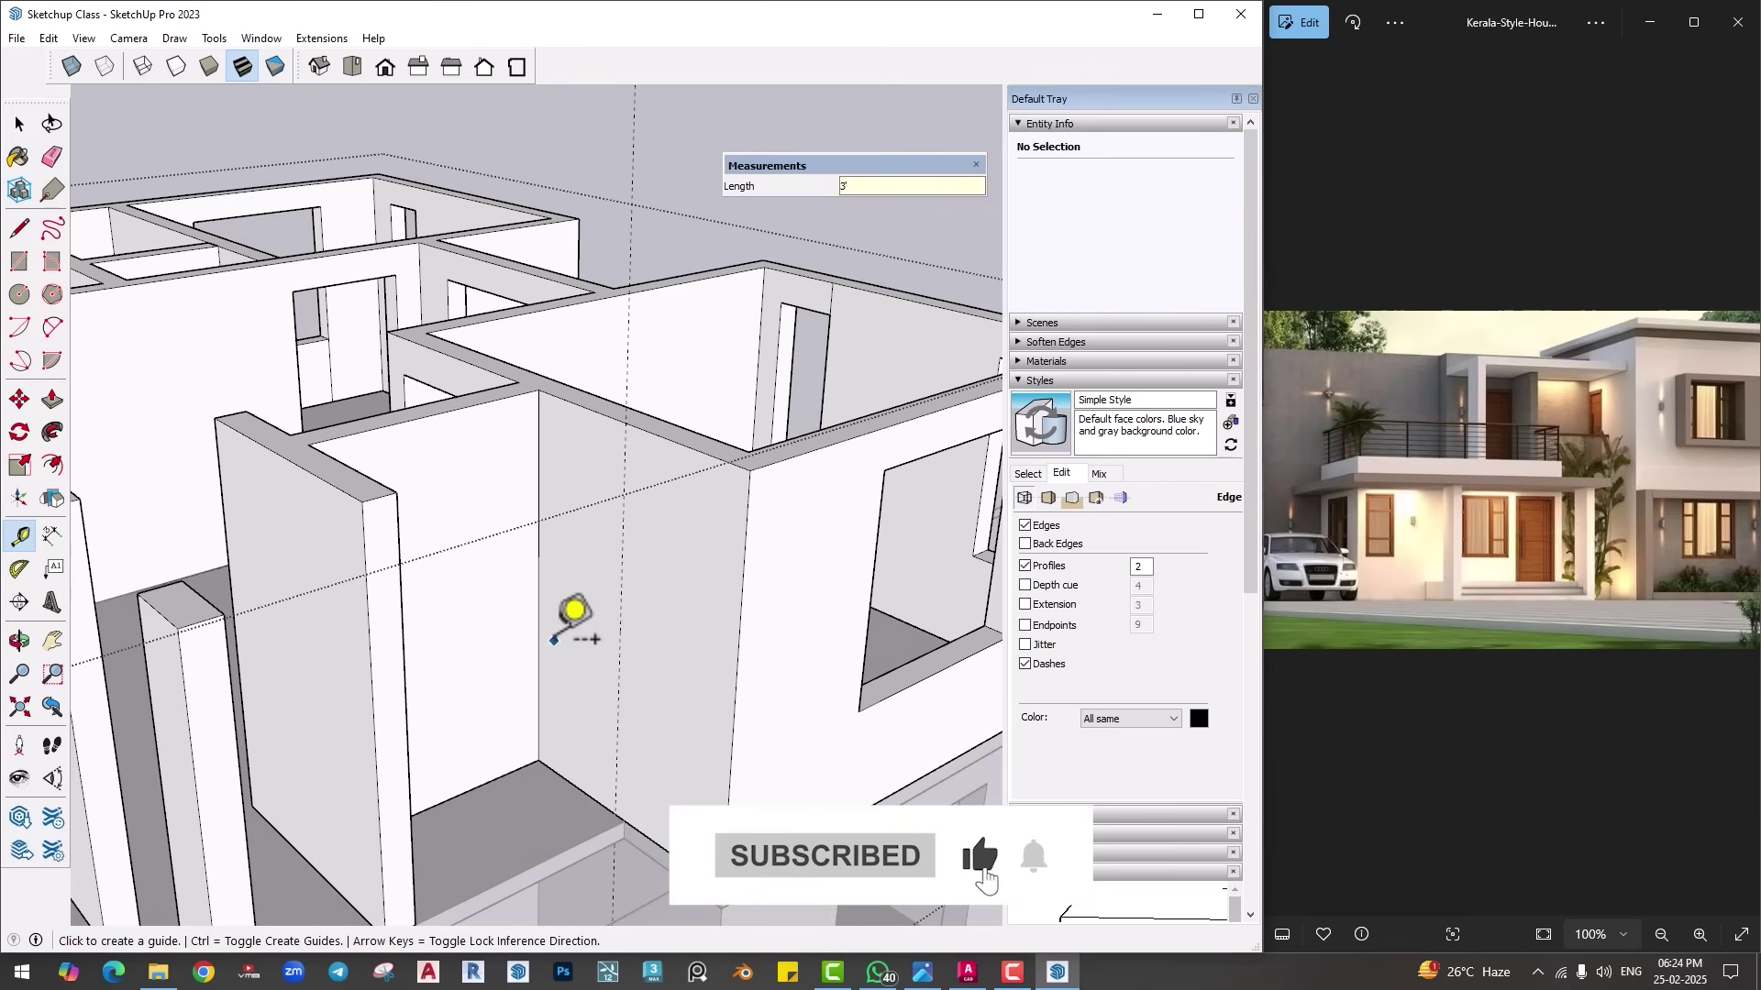
Step: Place a vertical guide 2'6" from the inner corner of the projecting room's side wall and a horizontal guide 7' above the floor
{"action": "middle_click_drag", "start_coordinate": [553, 640], "coordinate": [614, 635]}
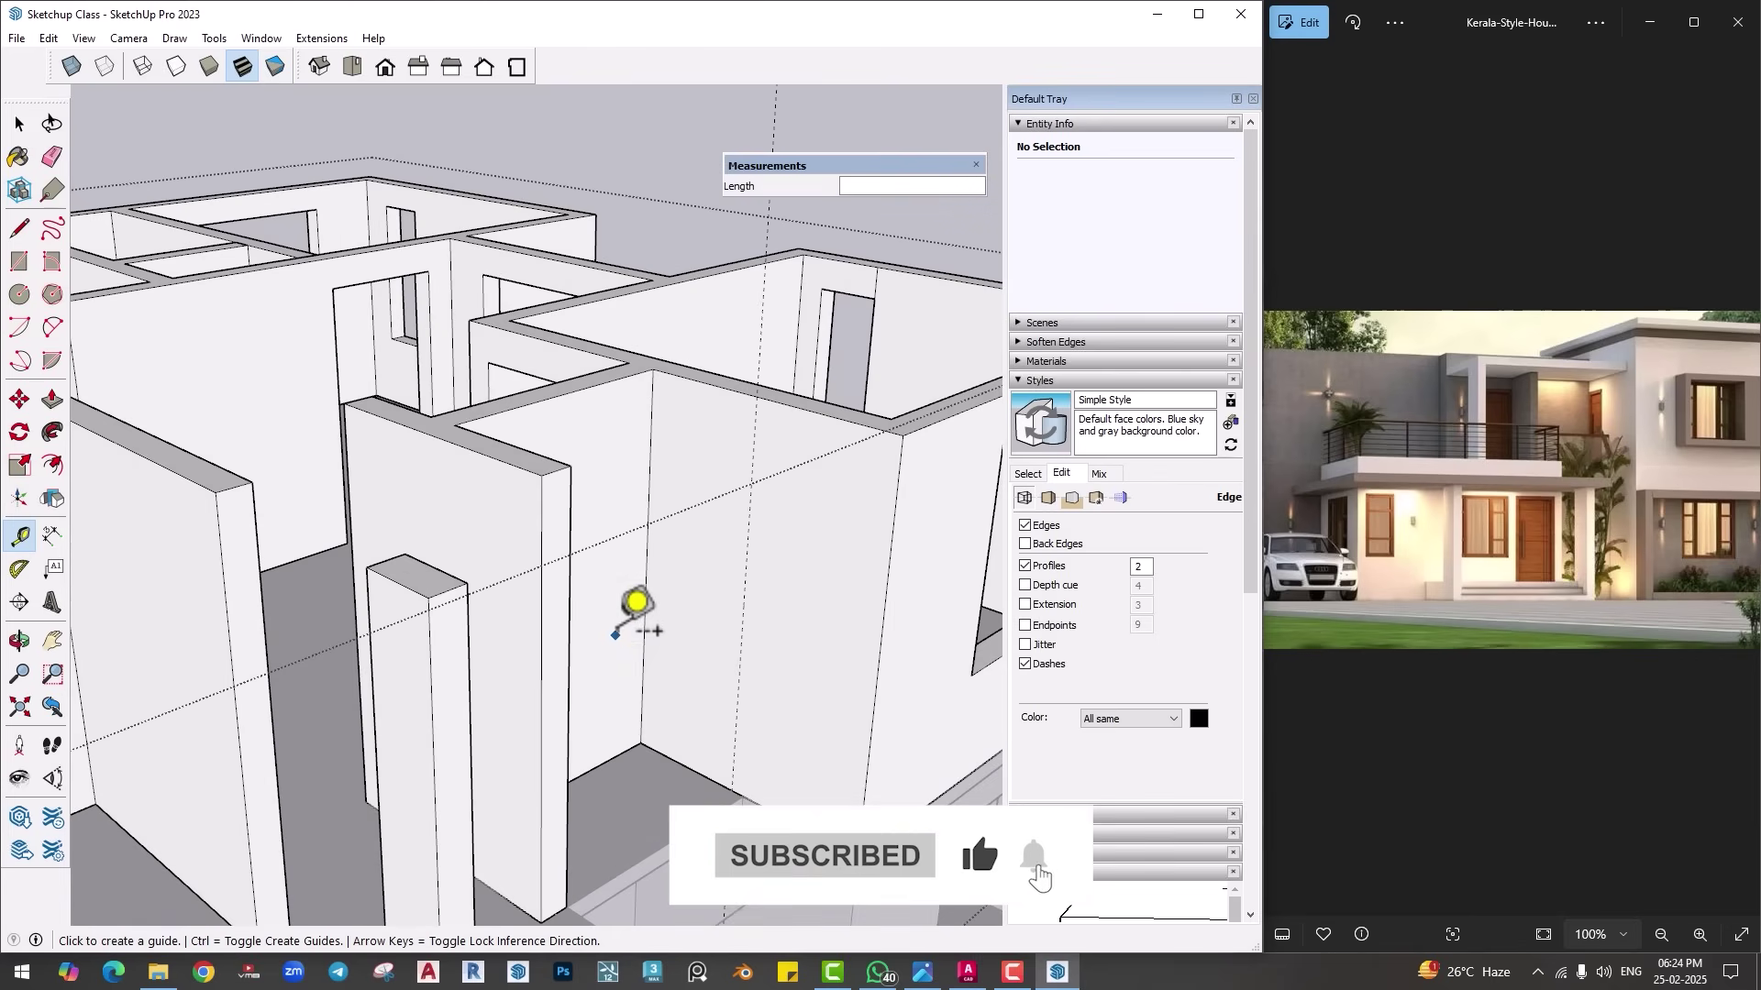
{"action": "left_click", "coordinate": [645, 566]}
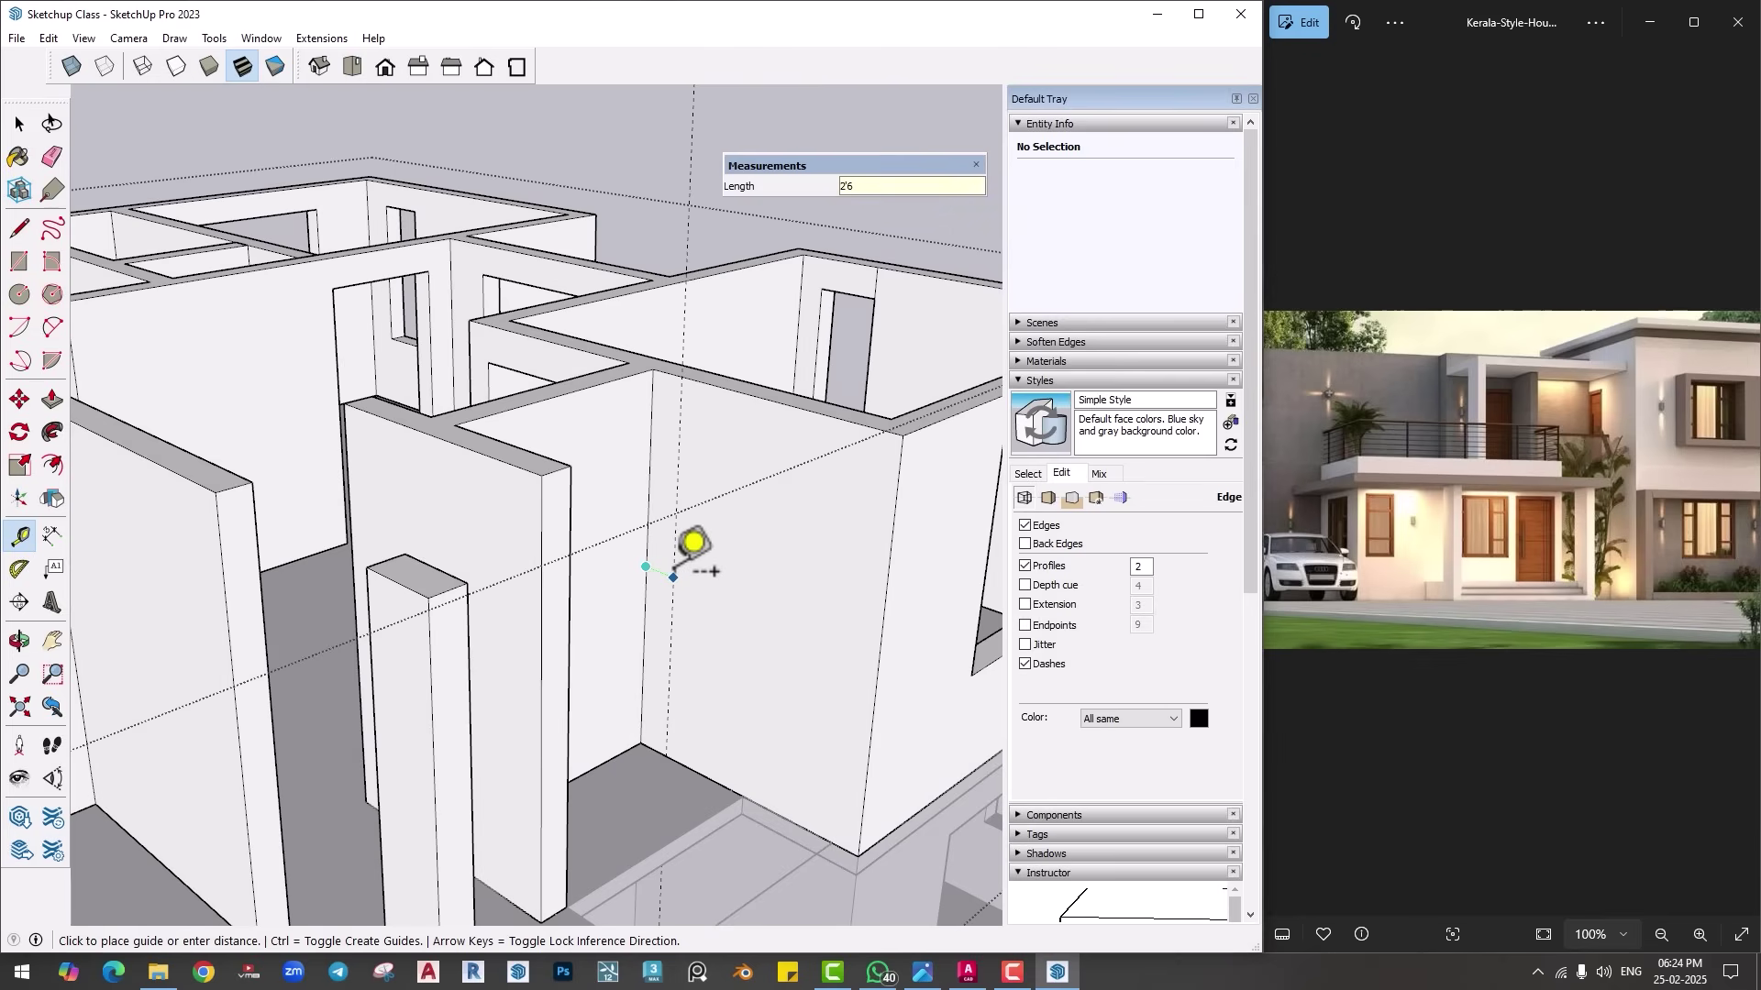
{"action": "type", "text": "2'6"}
{"action": "key", "text": "Return"}
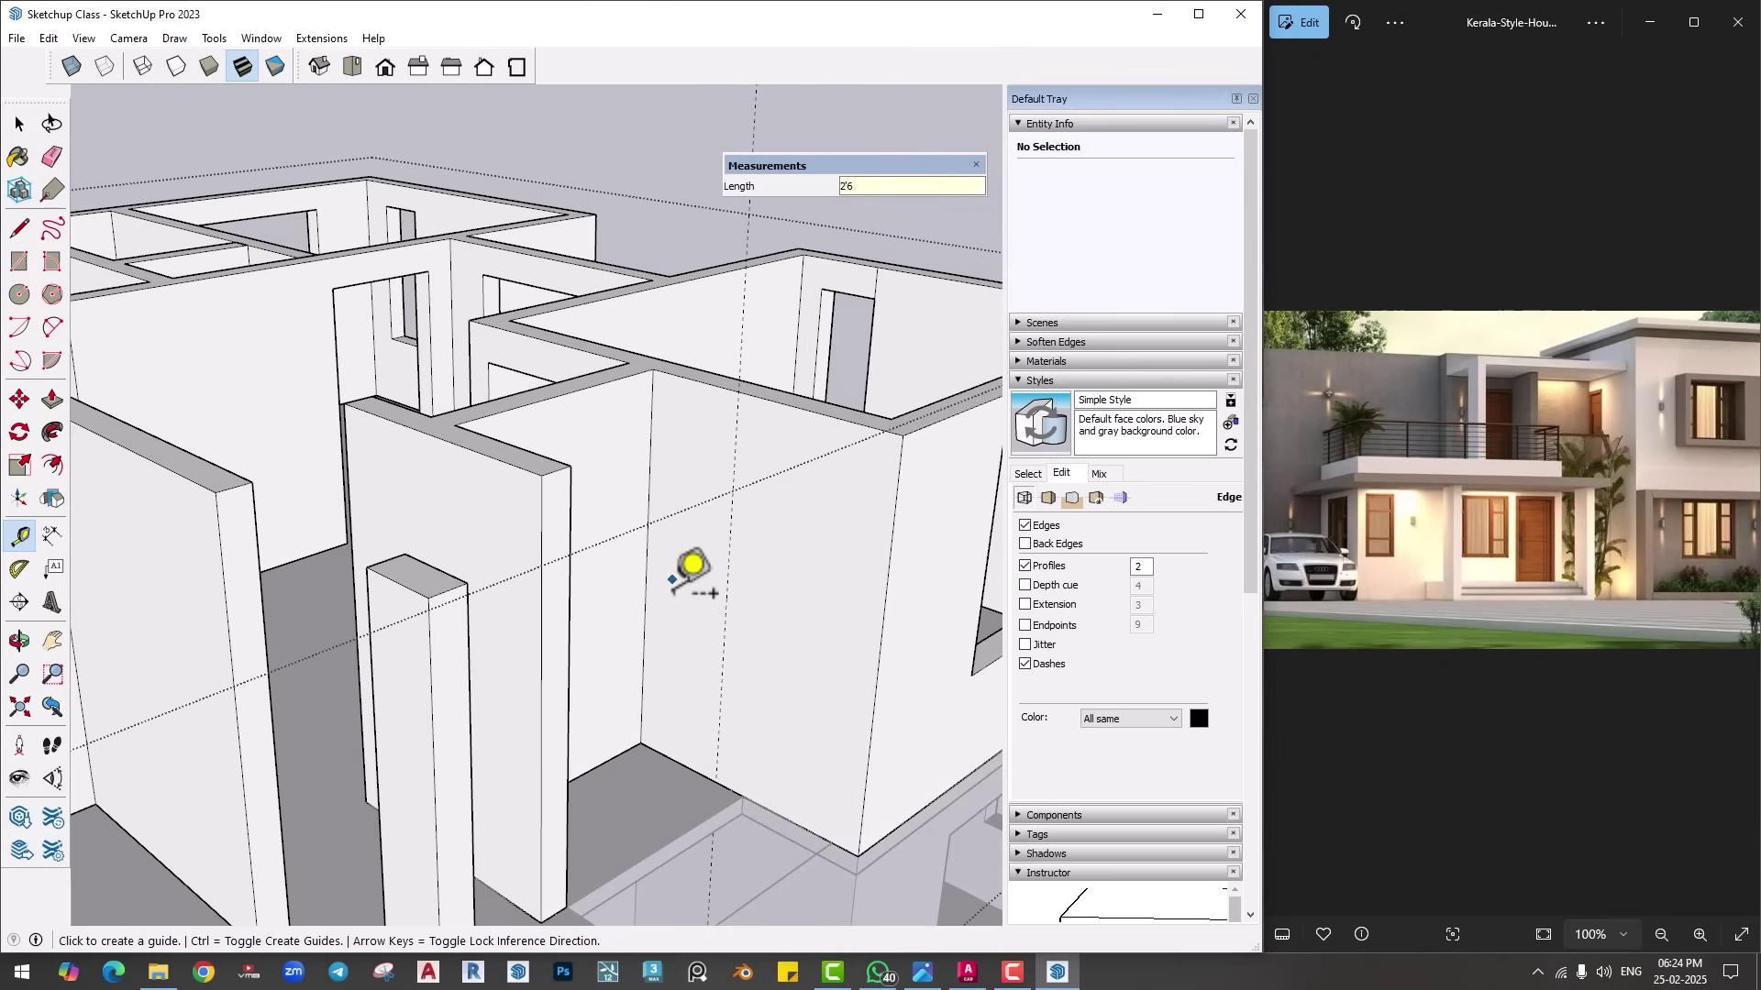
{"action": "left_click", "coordinate": [667, 757]}
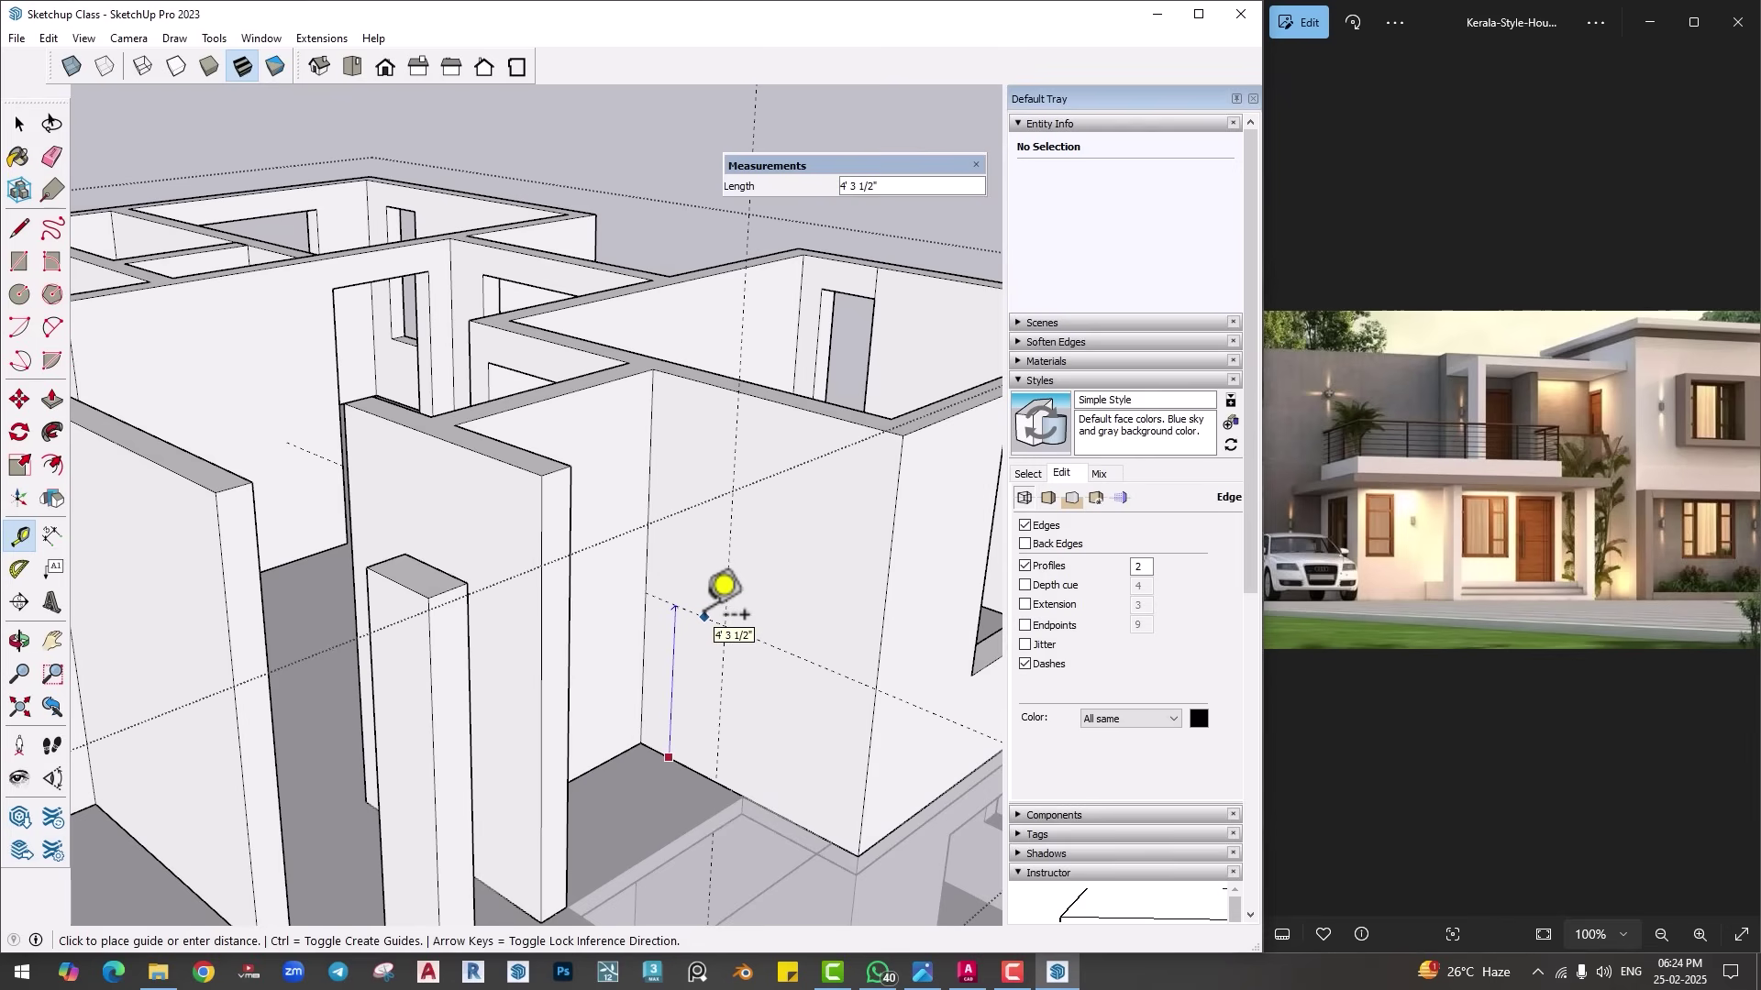
{"action": "type", "text": "7'"}
{"action": "key", "text": "Return"}
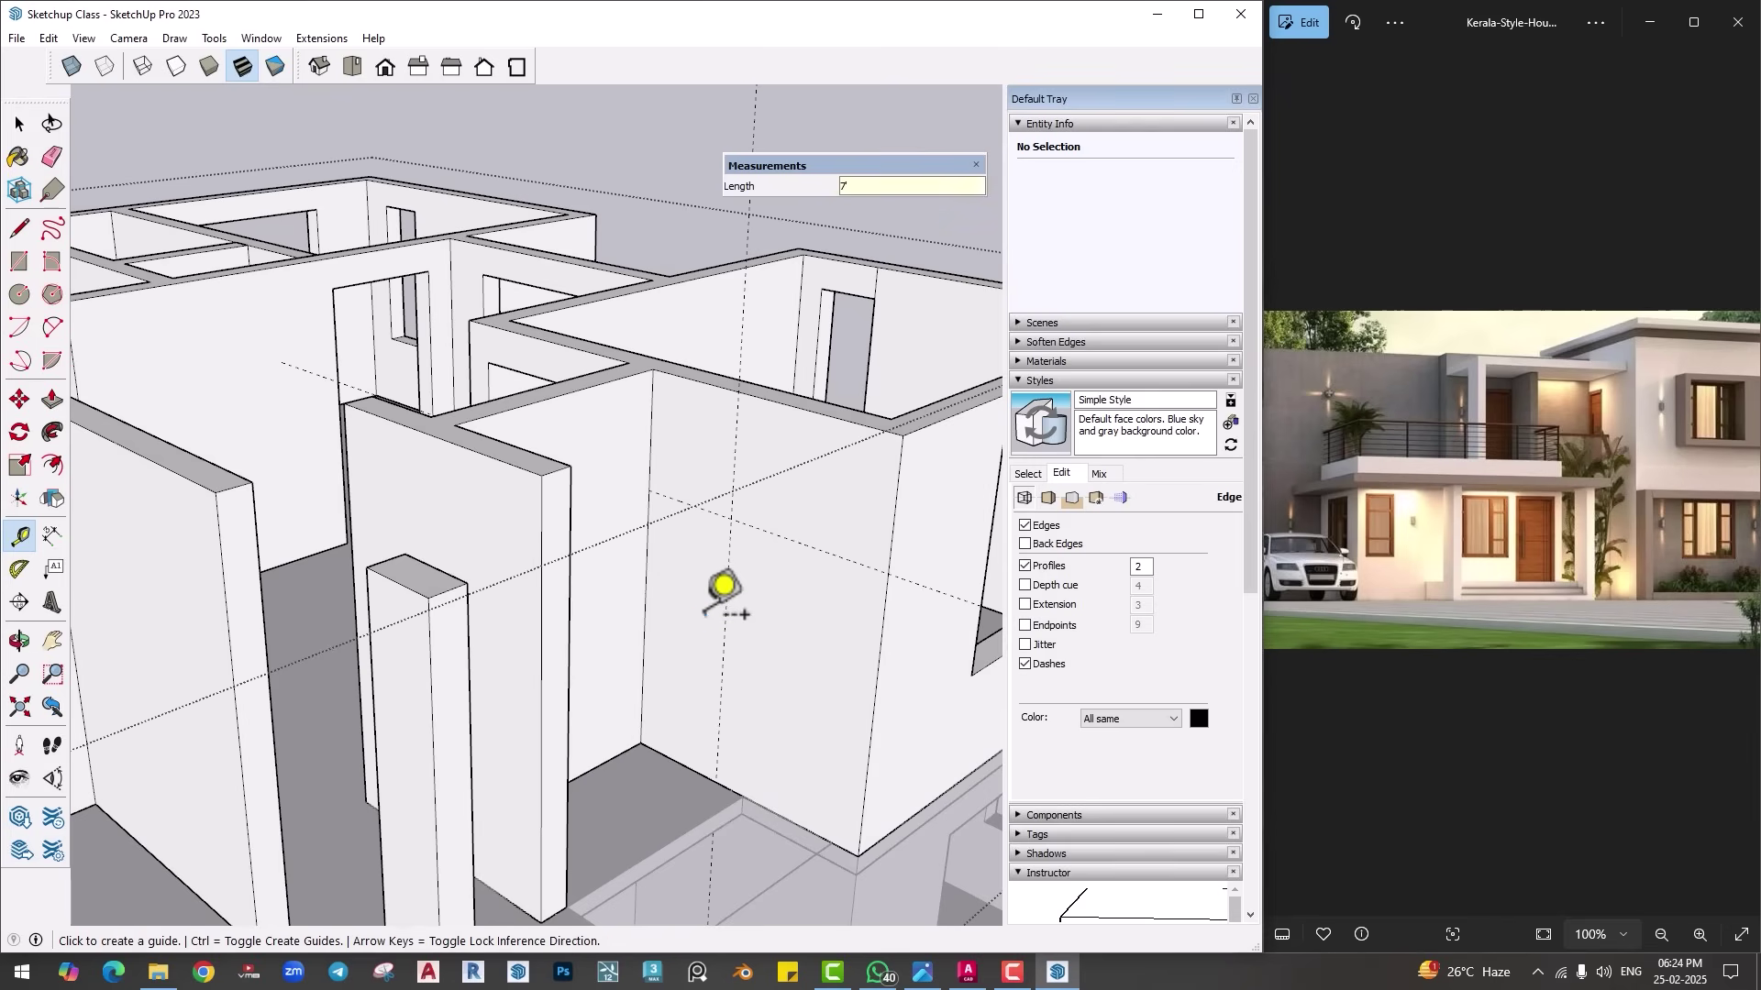
Step: Draw a 7' by 2'6" door rectangle between the guides and the corner, and push it 9" through the wall
{"action": "key", "text": "r"}
{"action": "left_click", "coordinate": [648, 490]}
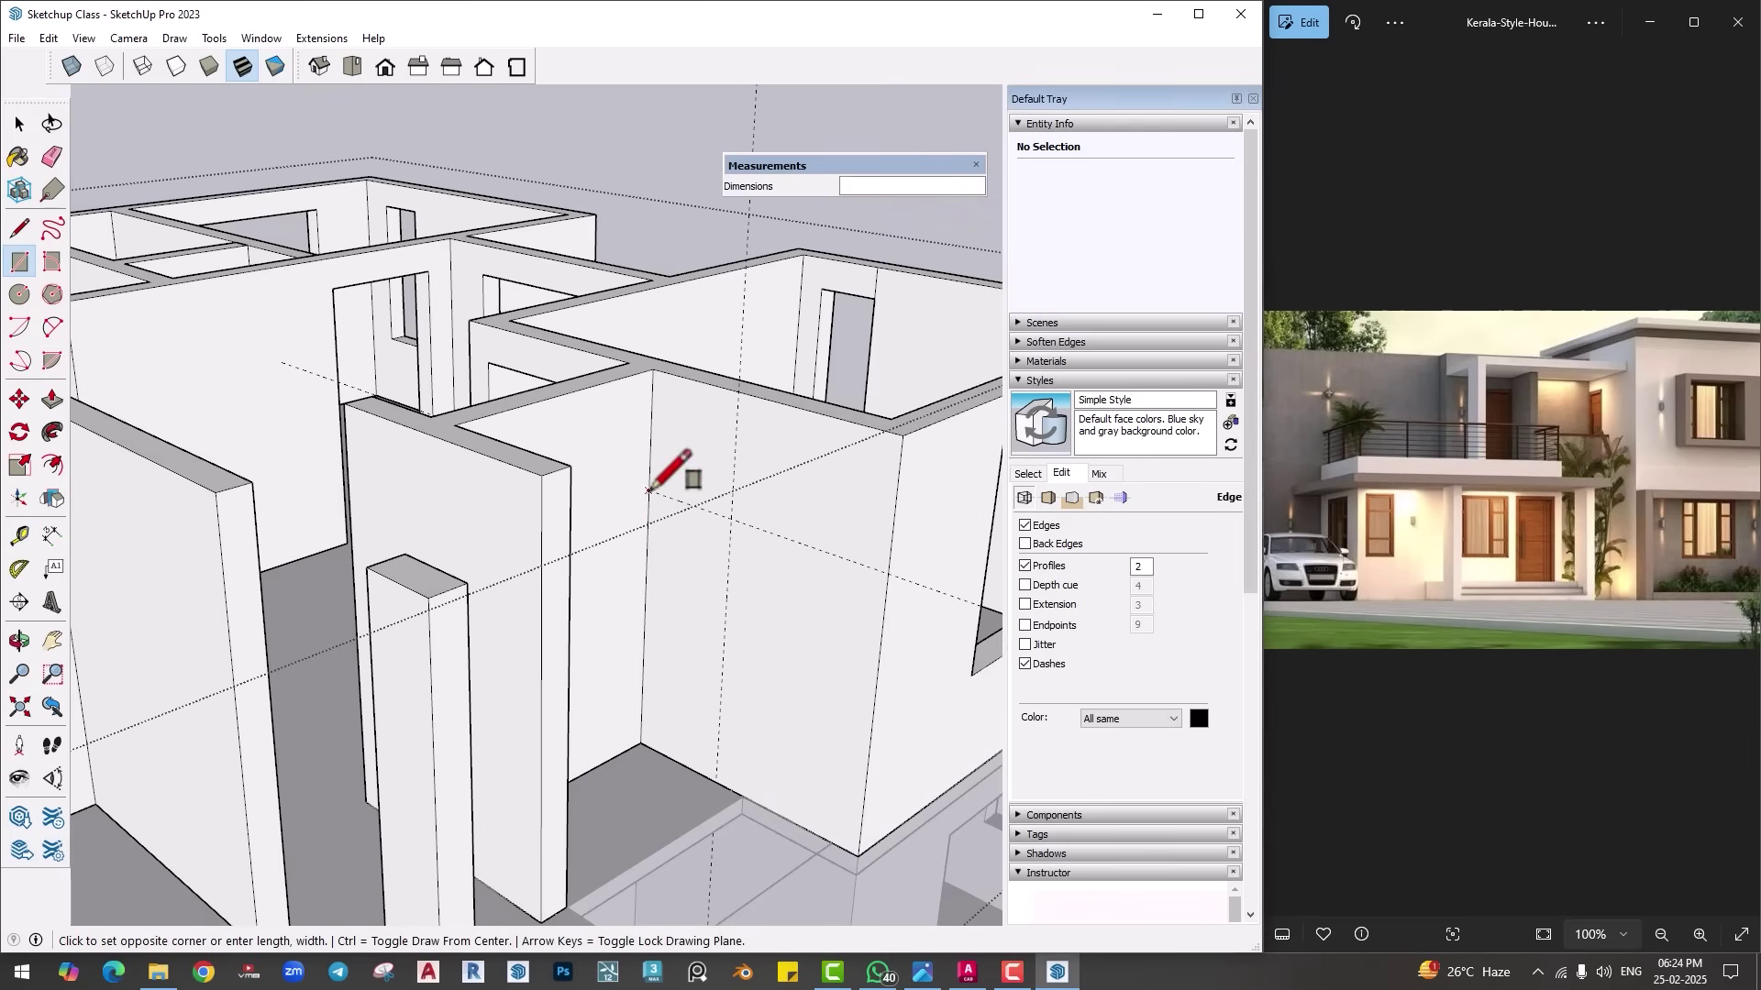
{"action": "left_click", "coordinate": [715, 781]}
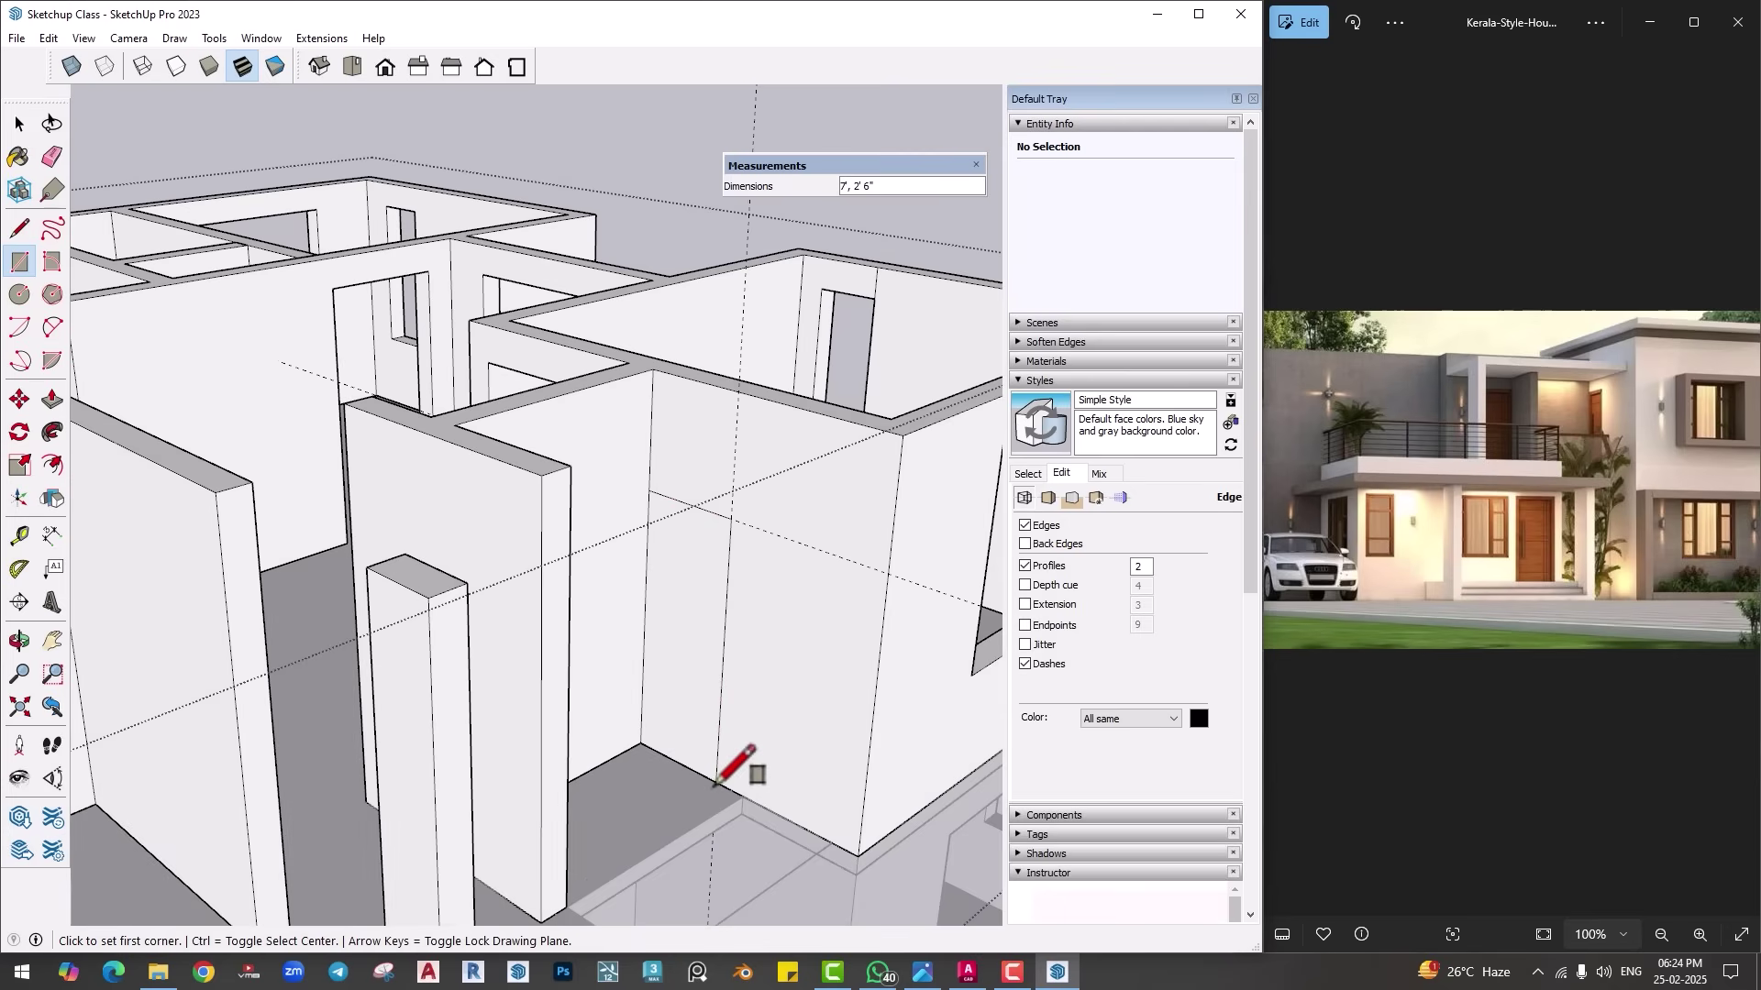
{"action": "key", "text": "p"}
{"action": "double_click", "coordinate": [678, 702]}
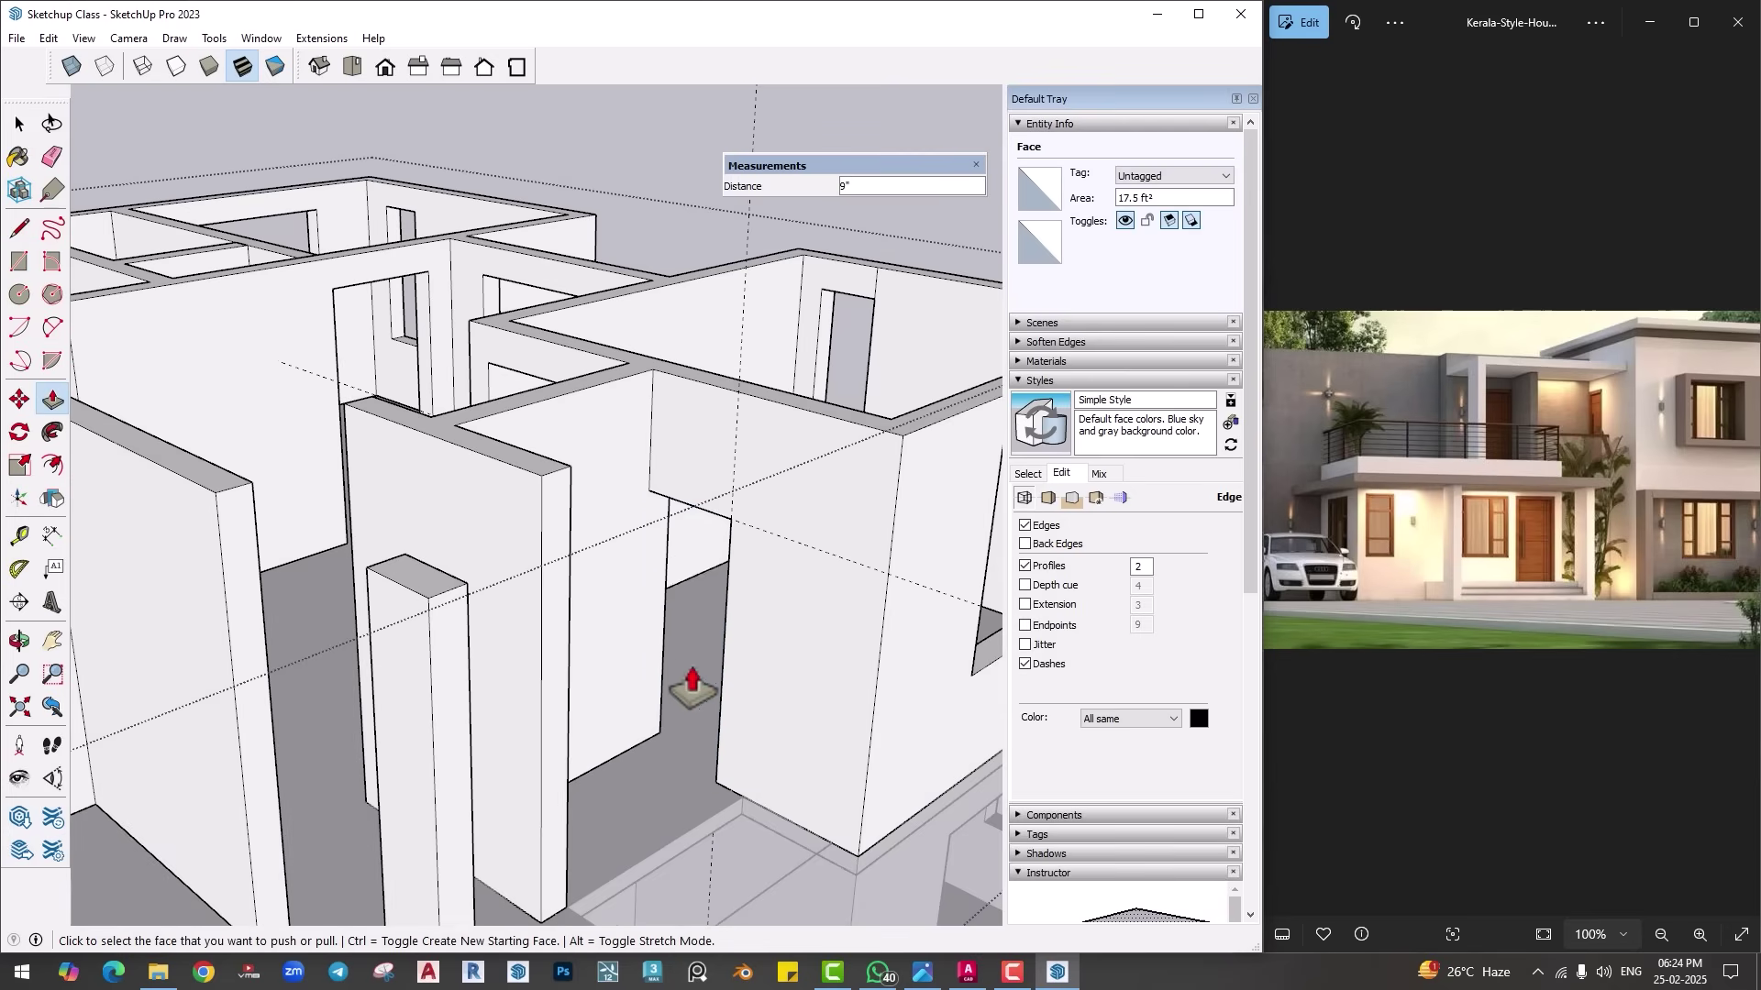
Step: Close the wall group and delete all guides from the model
{"action": "middle_click_drag", "start_coordinate": [688, 696], "coordinate": [608, 557]}
{"action": "left_click", "coordinate": [49, 38]}
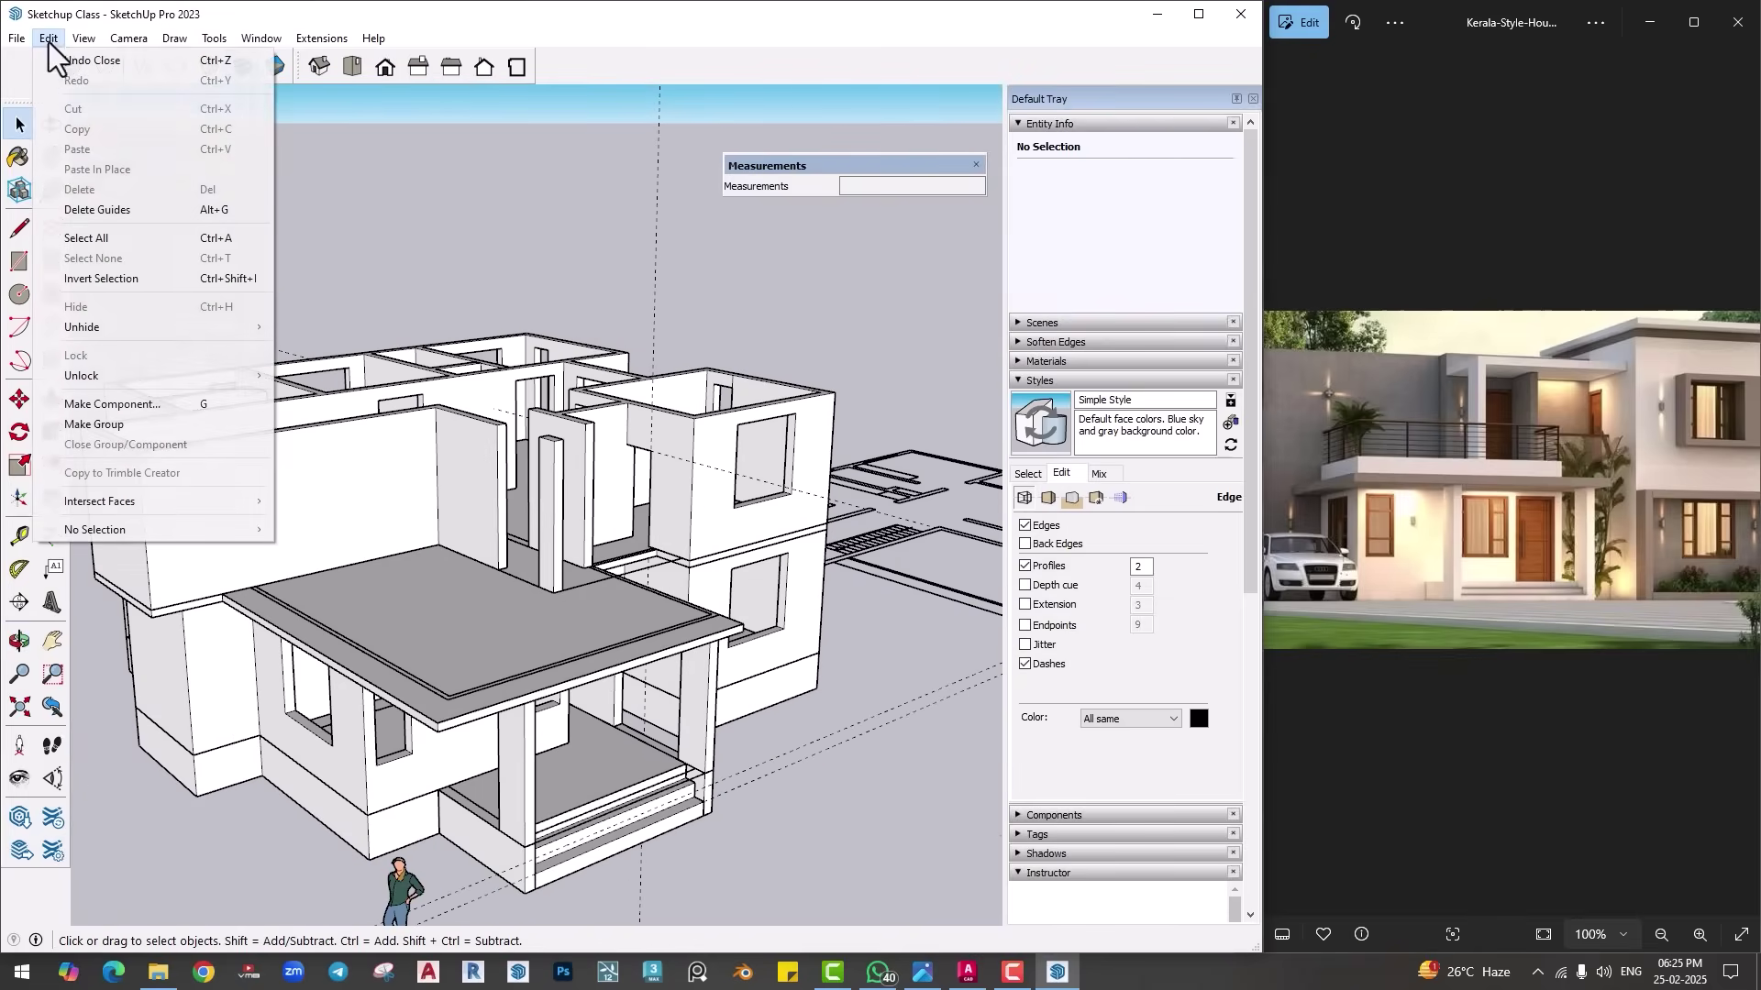
{"action": "left_click", "coordinate": [91, 210]}
Step: Compare the house front and the balcony area with the reference photo
{"action": "middle_click_drag", "start_coordinate": [630, 550], "coordinate": [633, 504]}
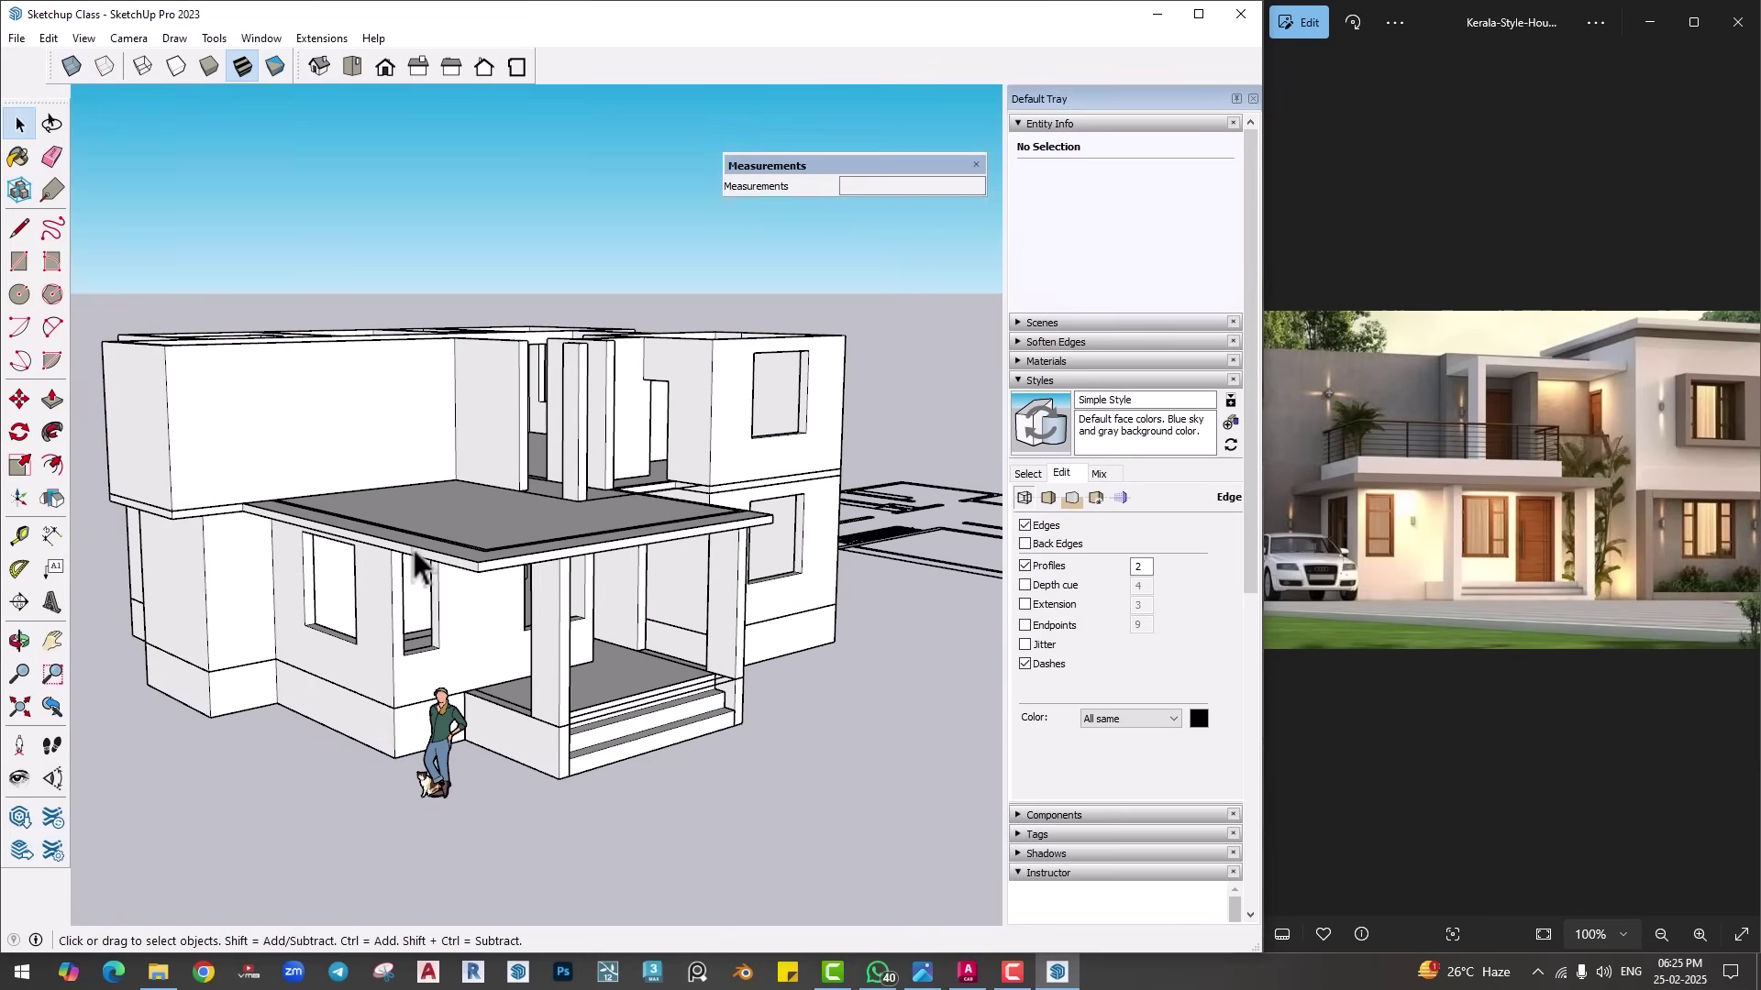
{"action": "scroll", "coordinate": [1328, 475], "scroll_direction": "down", "scroll_amount": 2}
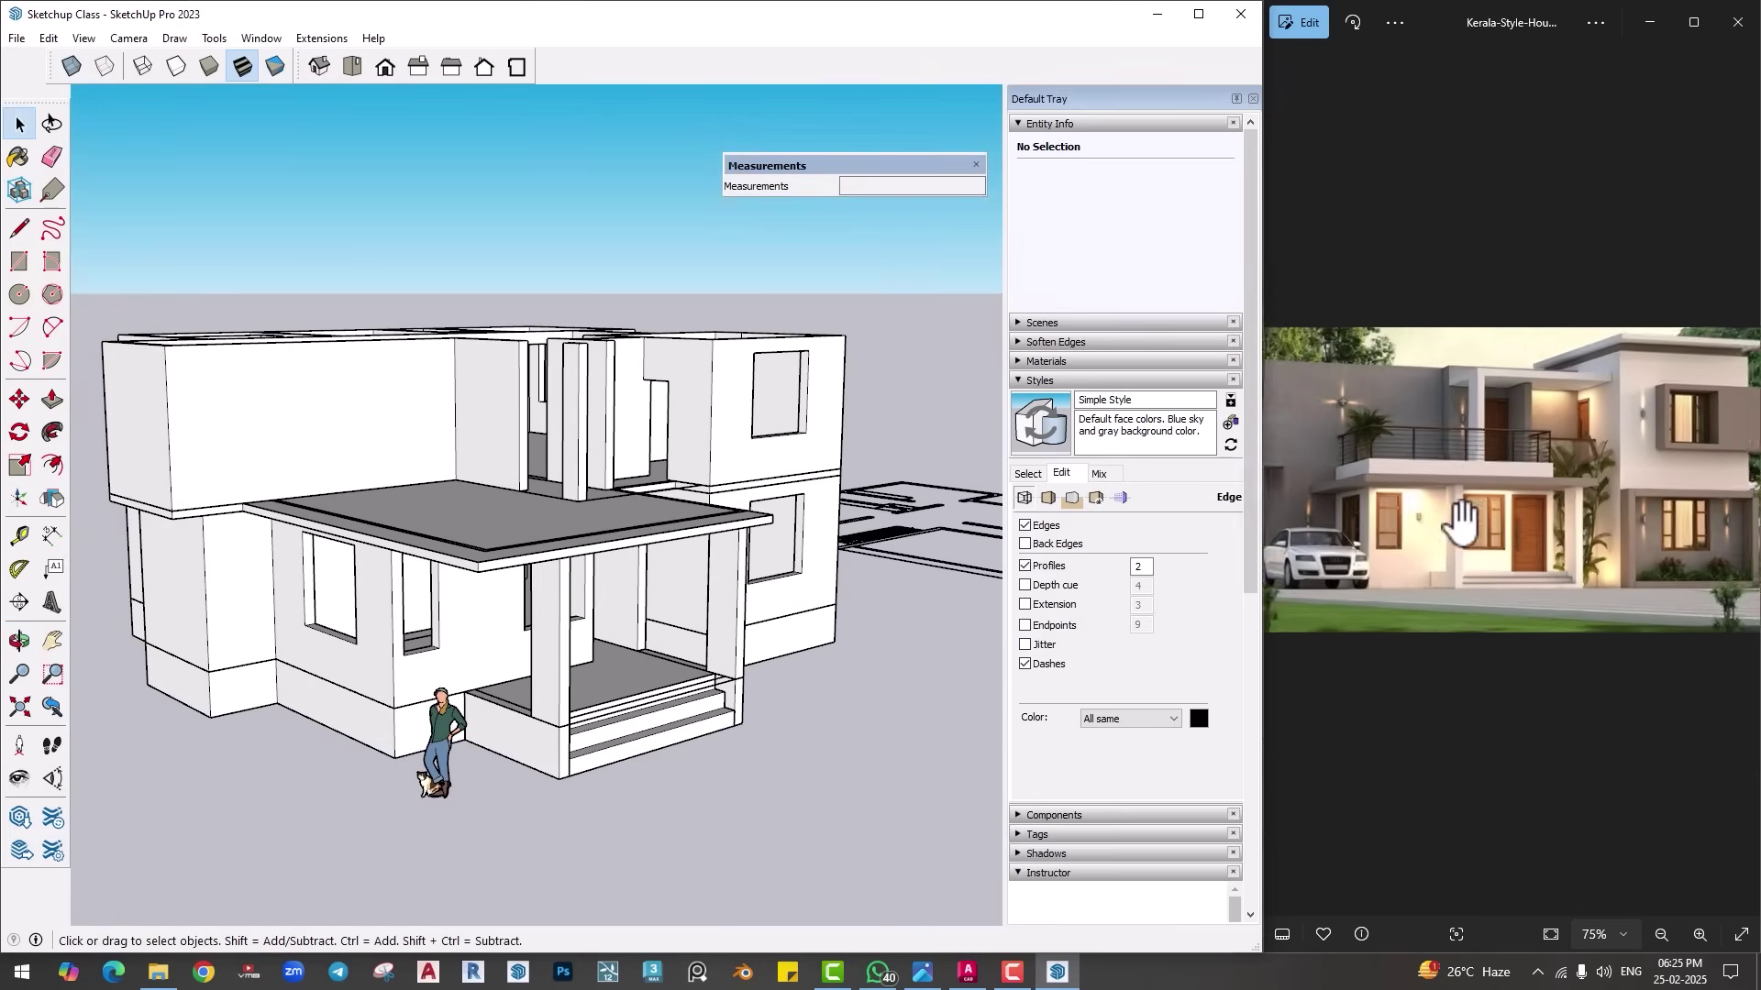
{"action": "middle_click_drag", "start_coordinate": [124, 503], "coordinate": [387, 553]}
{"action": "middle_click_drag", "start_coordinate": [404, 469], "coordinate": [473, 547]}
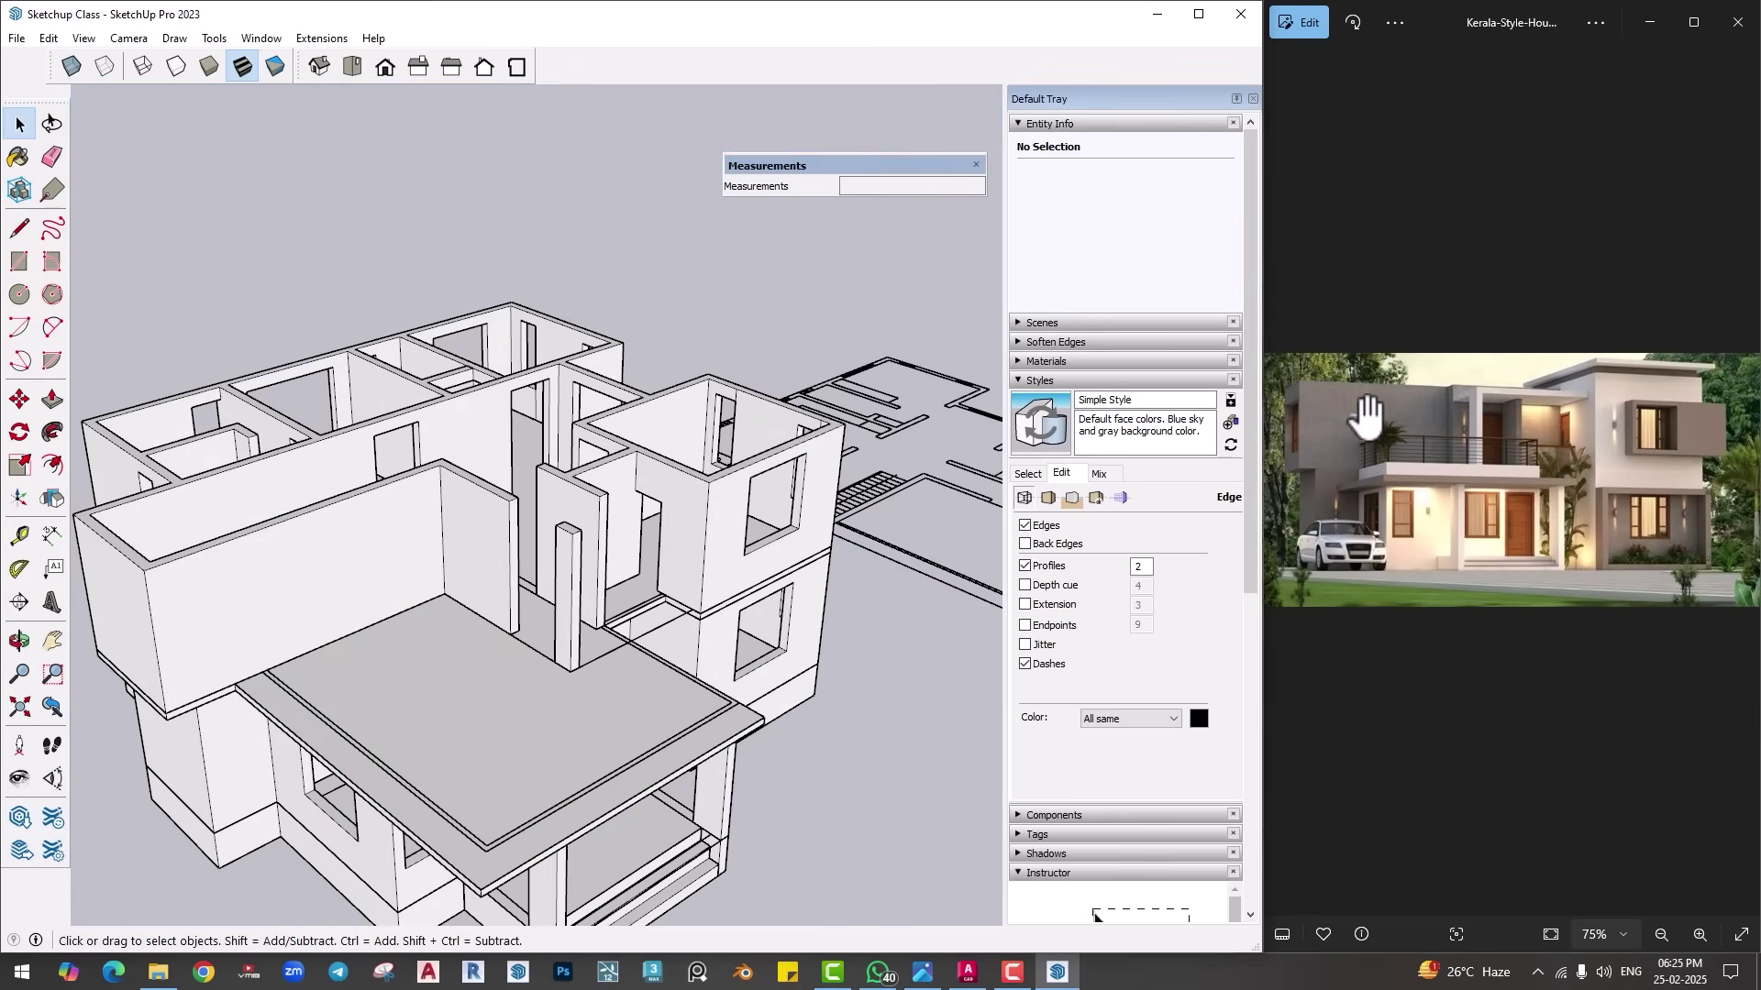
Step: Open the first-floor slab group and push the slab edge under the projecting room's end wall inward 9"
{"action": "mouse_move", "coordinate": [657, 531]}
{"action": "middle_mouse_down"}
{"action": "mouse_move", "coordinate": [207, 678]}
{"action": "mouse_move", "coordinate": [328, 655]}
{"action": "mouse_move", "coordinate": [412, 499]}
{"action": "mouse_move", "coordinate": [357, 523]}
{"action": "mouse_move", "coordinate": [358, 444]}
{"action": "mouse_move", "coordinate": [362, 613]}
{"action": "middle_mouse_up"}
{"action": "left_click", "coordinate": [327, 646]}
{"action": "left_click", "coordinate": [353, 509]}
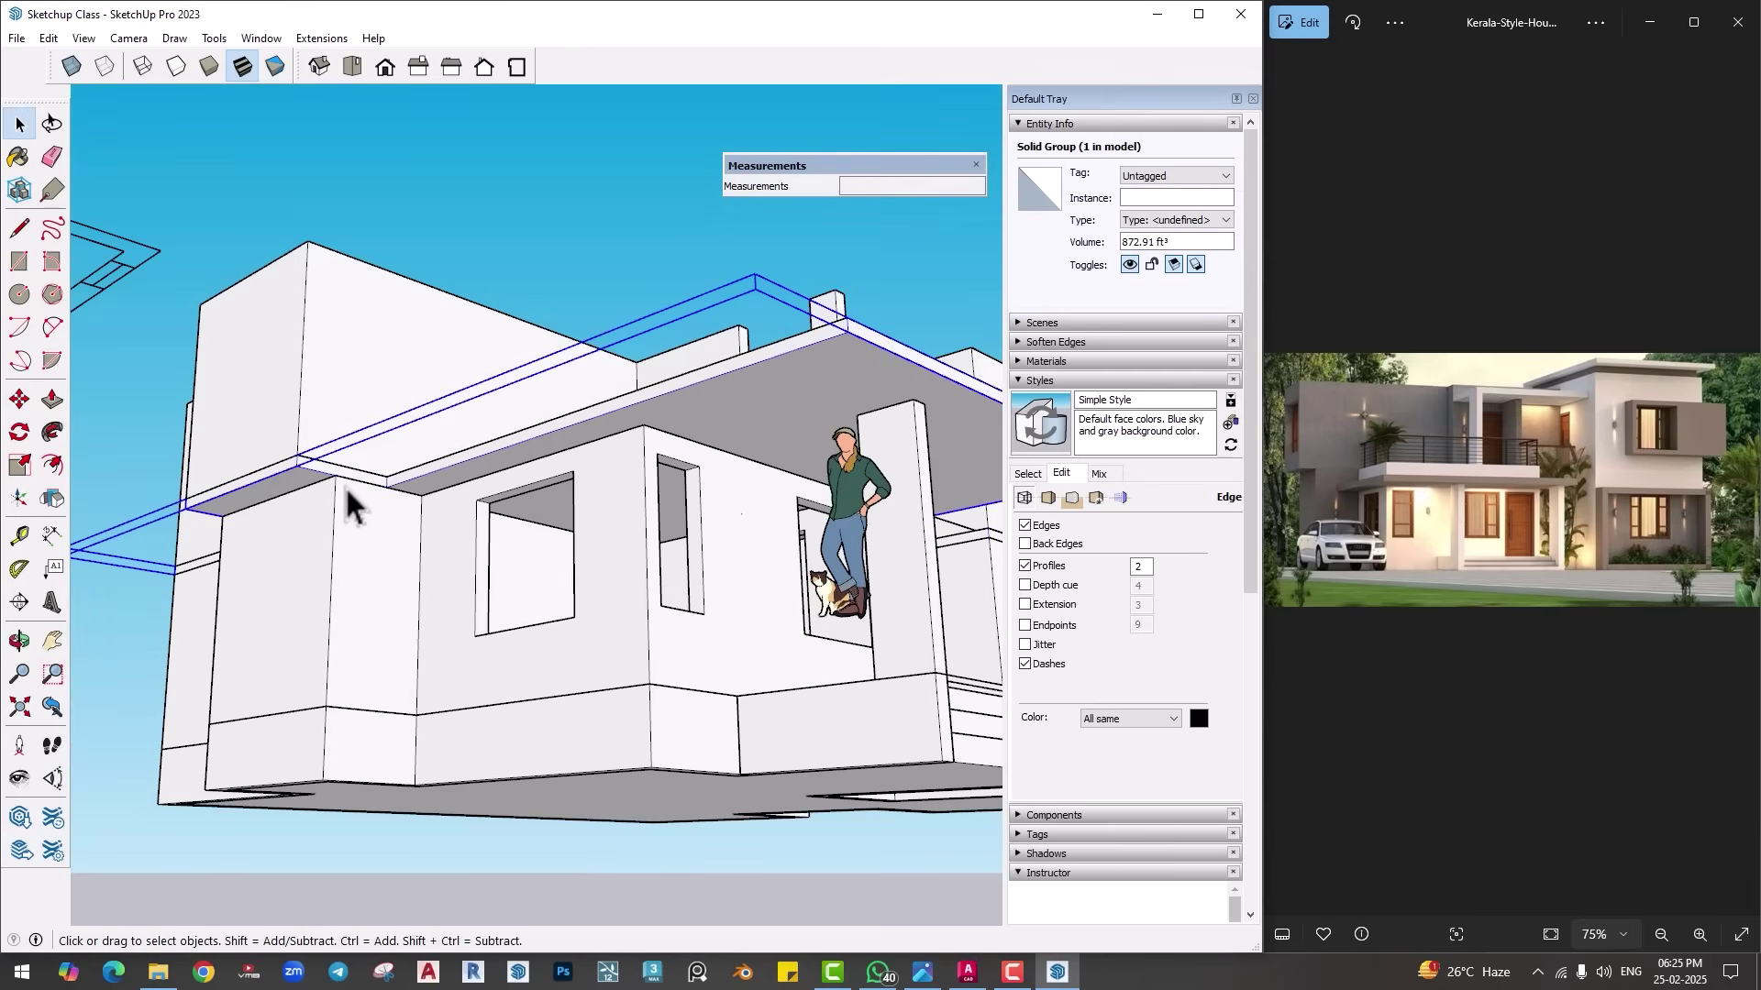
{"action": "scroll", "coordinate": [228, 493], "scroll_direction": "up", "scroll_amount": 2}
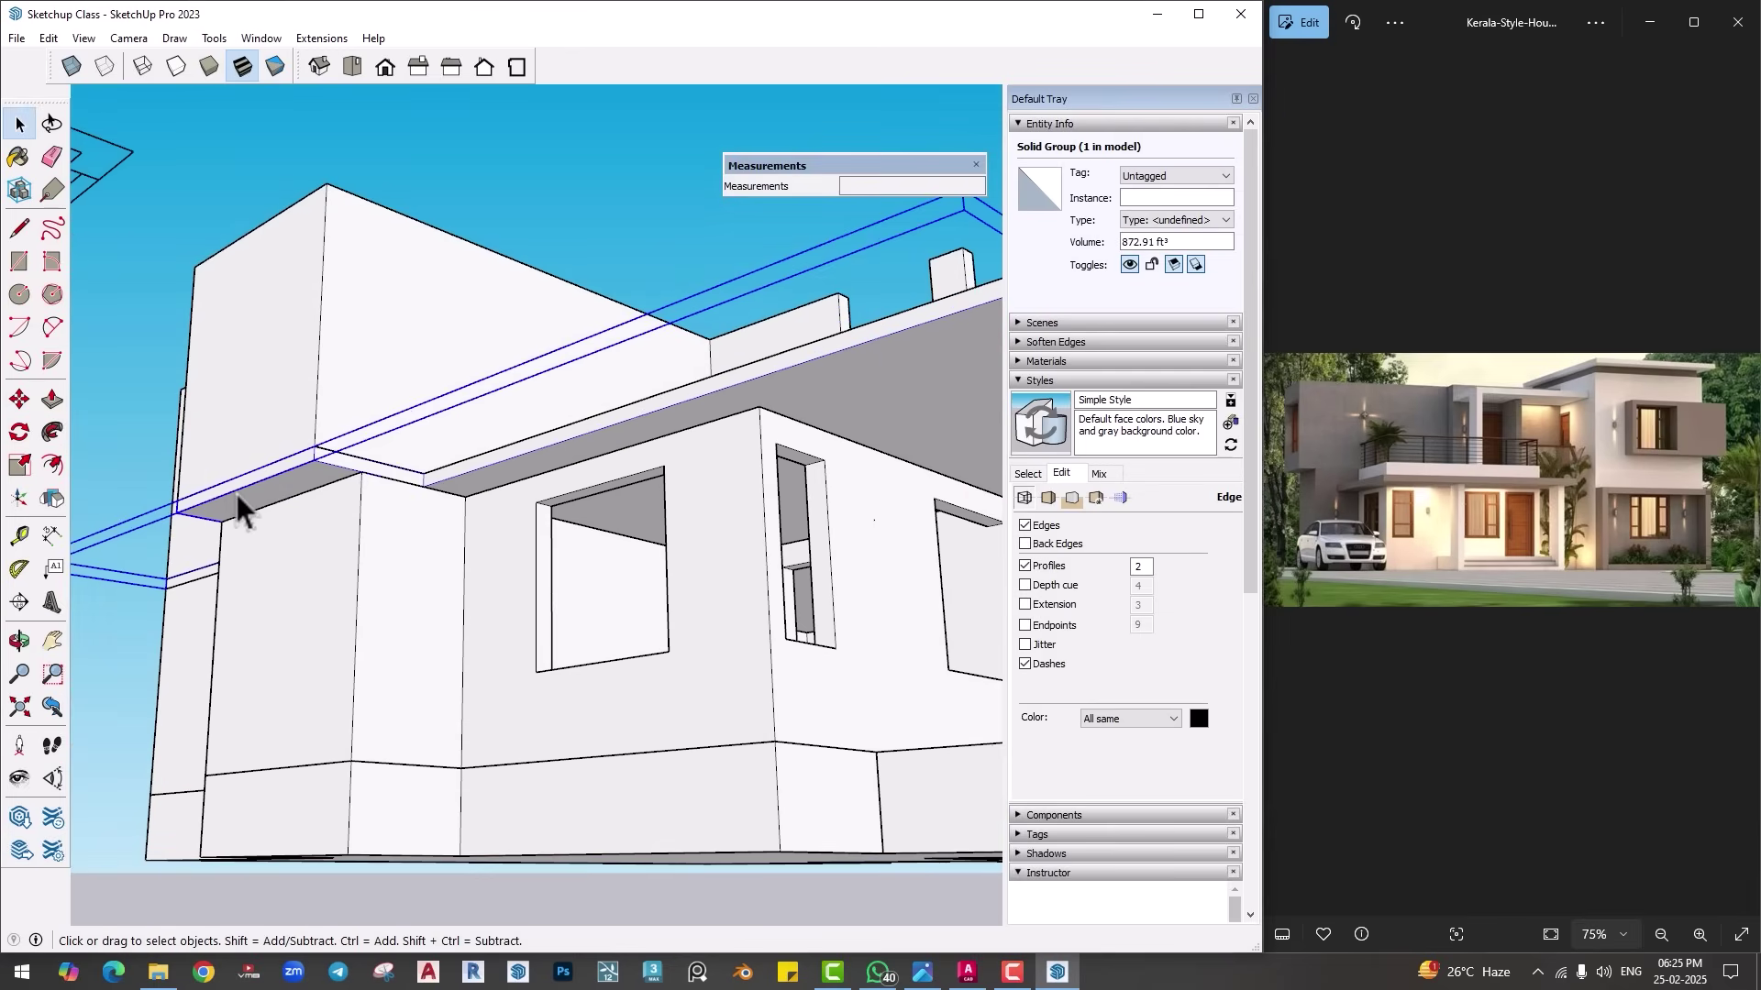
{"action": "scroll", "coordinate": [261, 486], "scroll_direction": "up", "scroll_amount": 1}
{"action": "scroll", "coordinate": [272, 471], "scroll_direction": "up", "scroll_amount": 2}
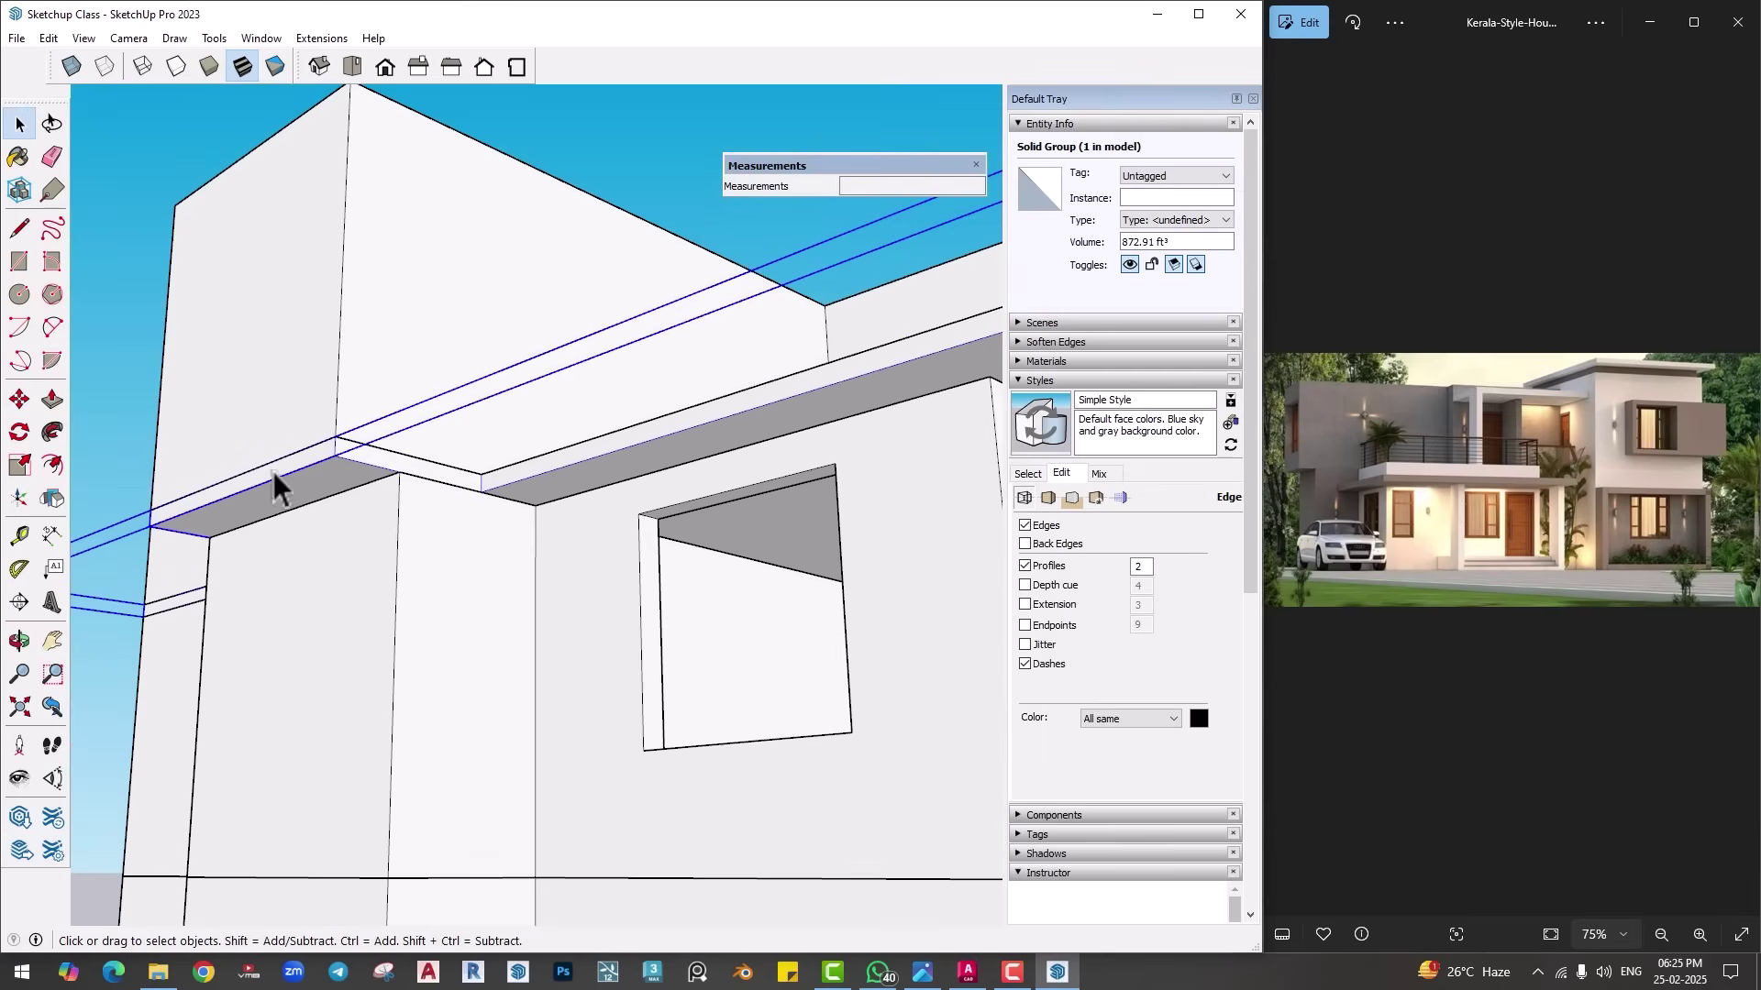
{"action": "scroll", "coordinate": [277, 482], "scroll_direction": "up", "scroll_amount": 1}
{"action": "double_click", "coordinate": [339, 471]}
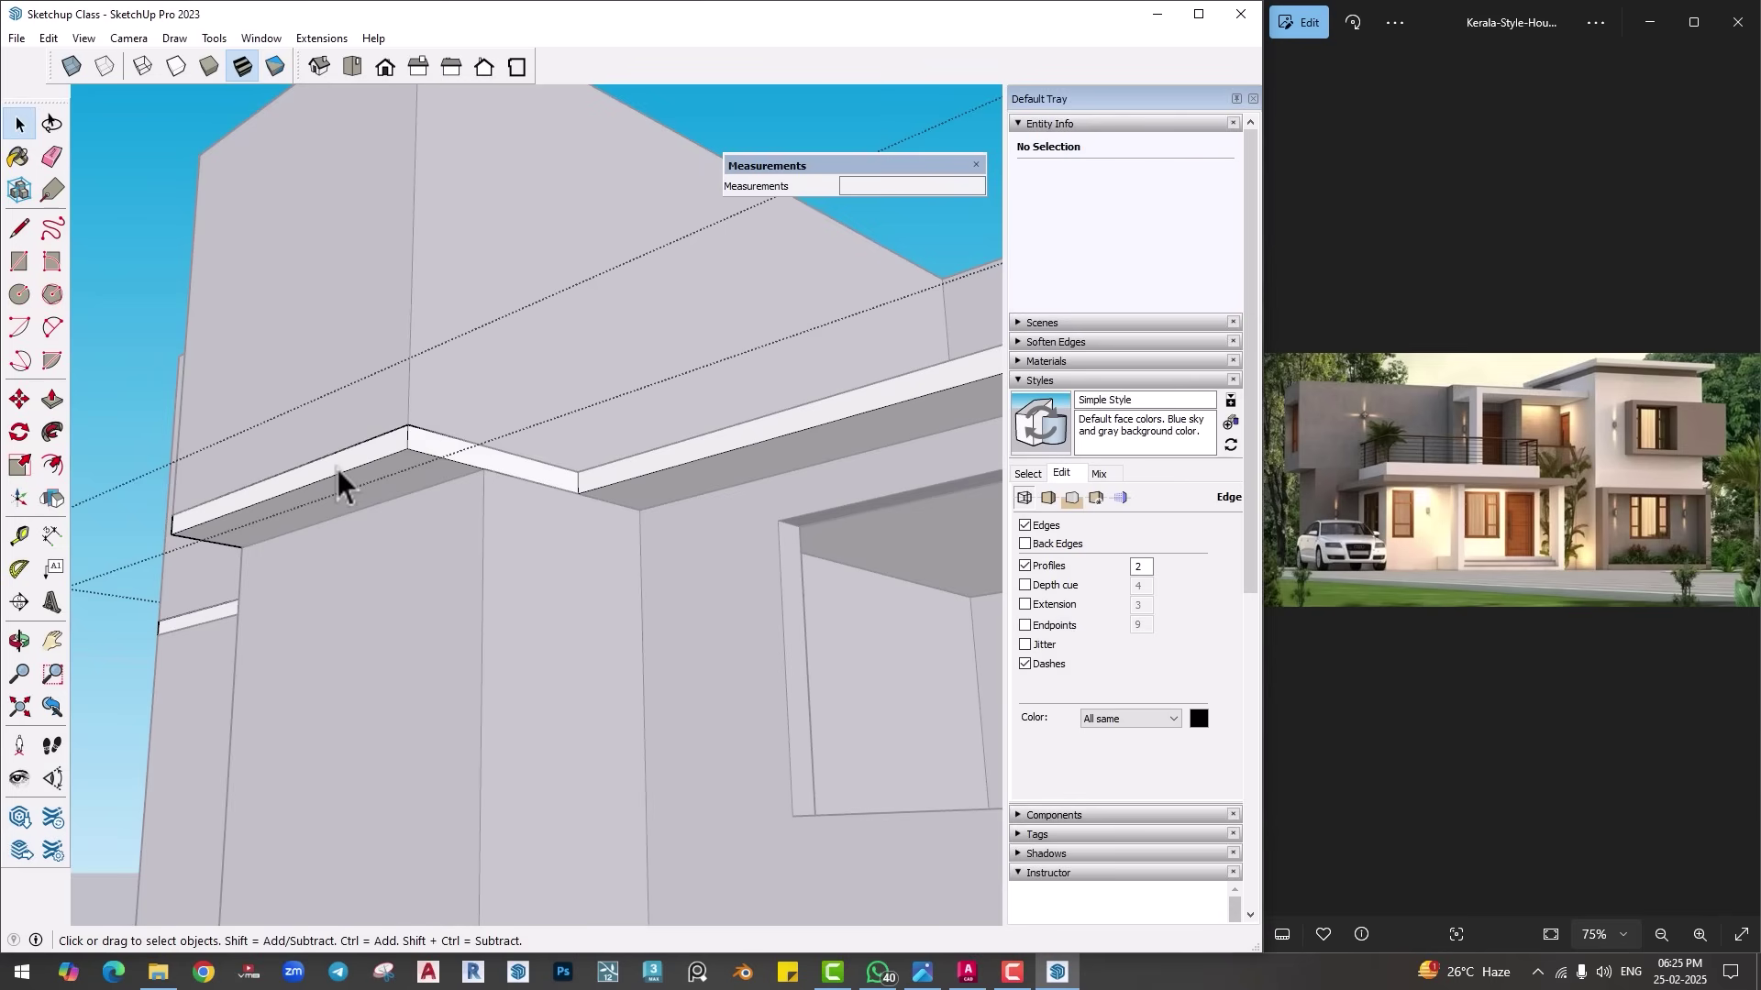
{"action": "key", "text": "p"}
{"action": "left_click", "coordinate": [333, 483]}
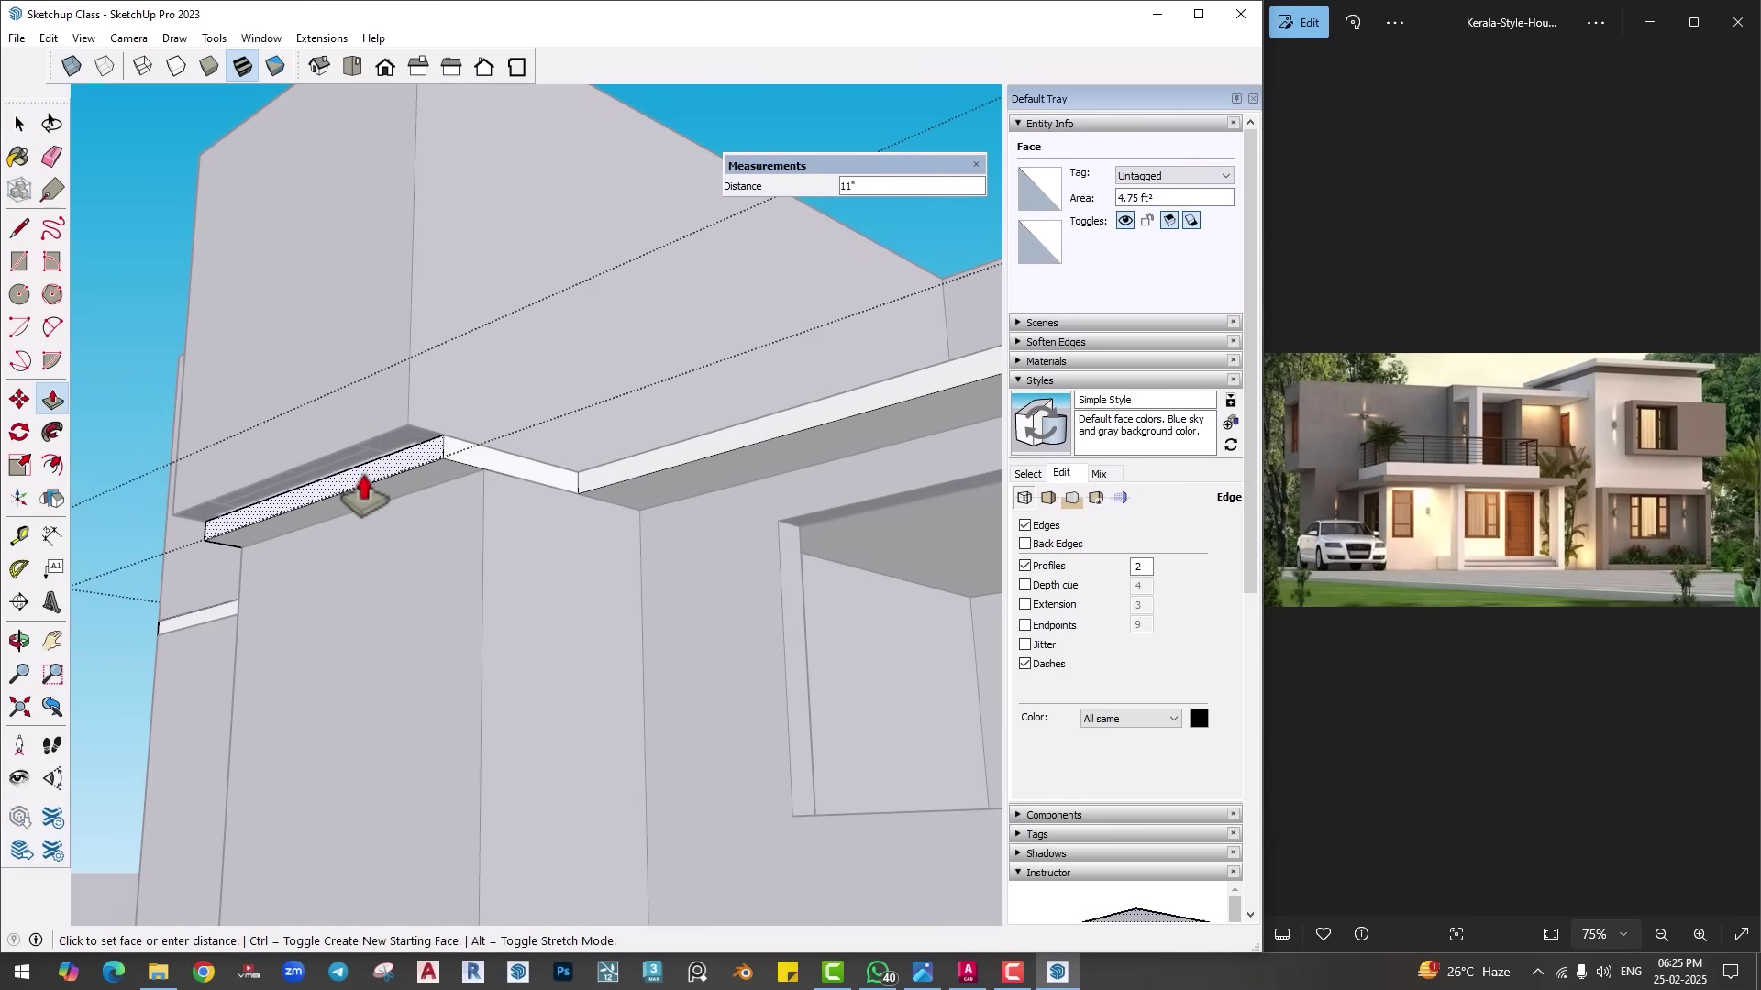
{"action": "type", "text": "9"}
{"action": "key", "text": "Return"}
{"action": "scroll", "coordinate": [471, 483], "scroll_direction": "up", "scroll_amount": 1}
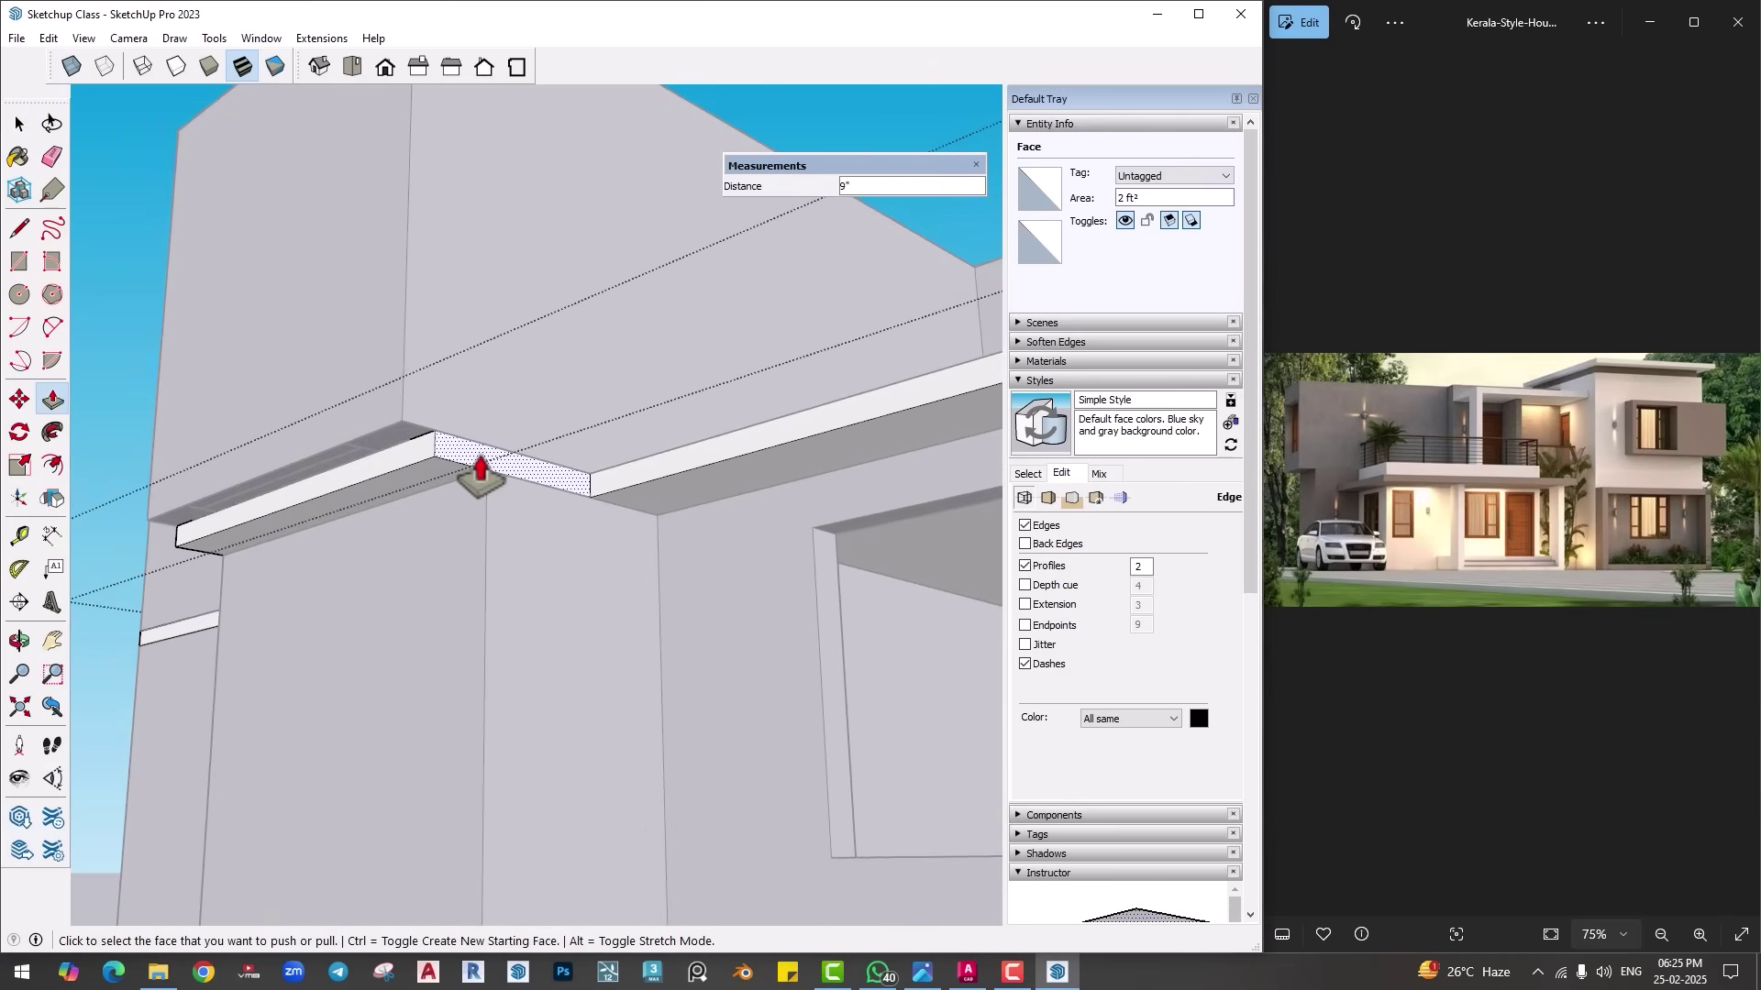
Step: Open the upper wall group and draw a 9" line across the overhanging underside at one corner of the projecting room
{"action": "middle_click_drag", "start_coordinate": [480, 469], "coordinate": [634, 542]}
{"action": "scroll", "coordinate": [659, 533], "scroll_direction": "up", "scroll_amount": 2}
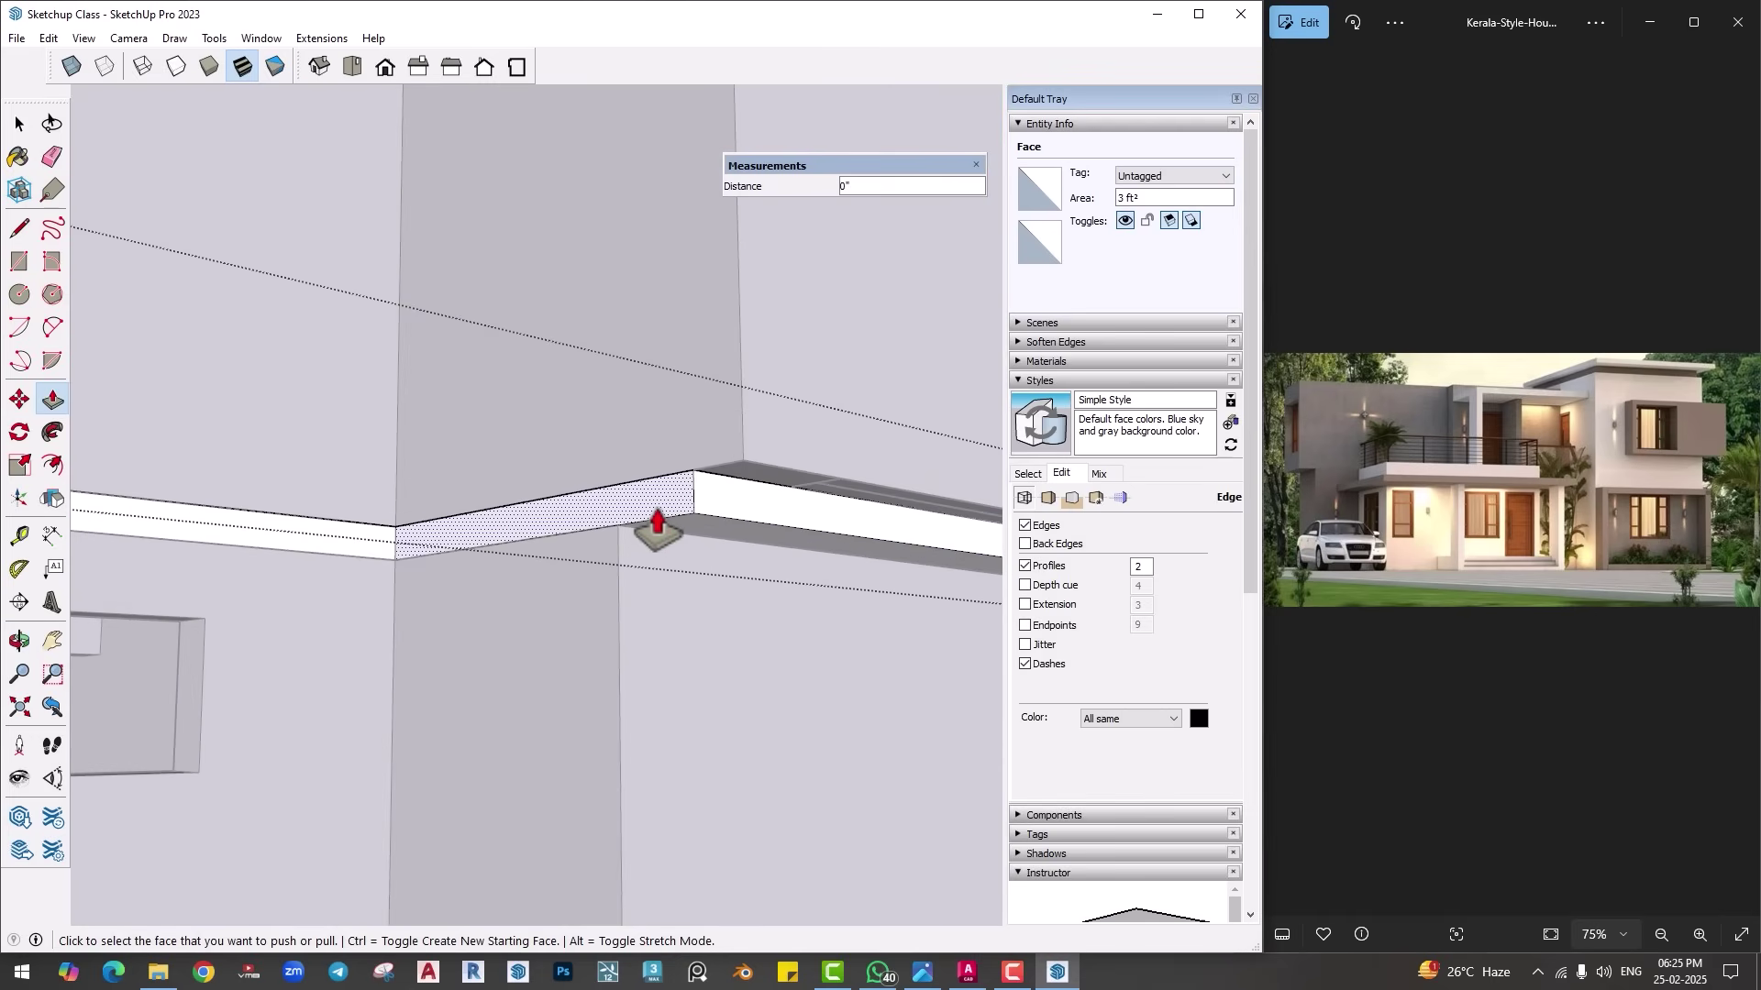
{"action": "middle_click_drag", "start_coordinate": [664, 518], "coordinate": [696, 405]}
{"action": "key", "text": "space"}
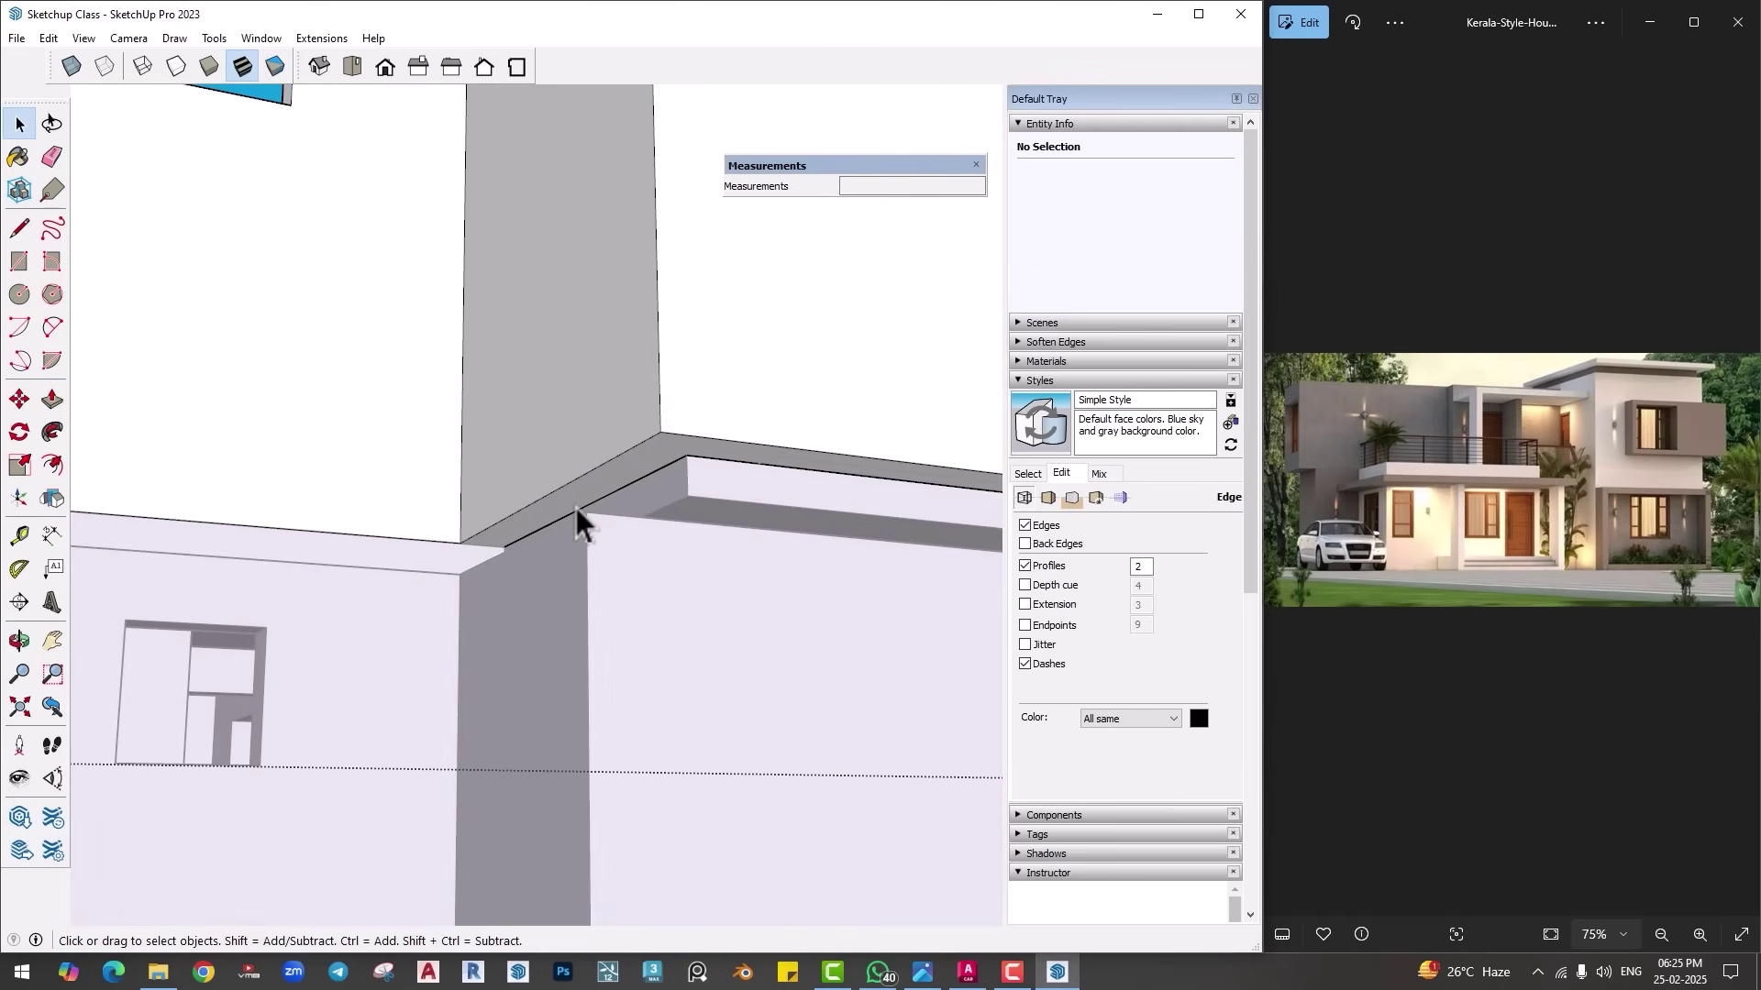
{"action": "key", "text": "l"}
{"action": "middle_click_drag", "start_coordinate": [511, 511], "coordinate": [522, 569]}
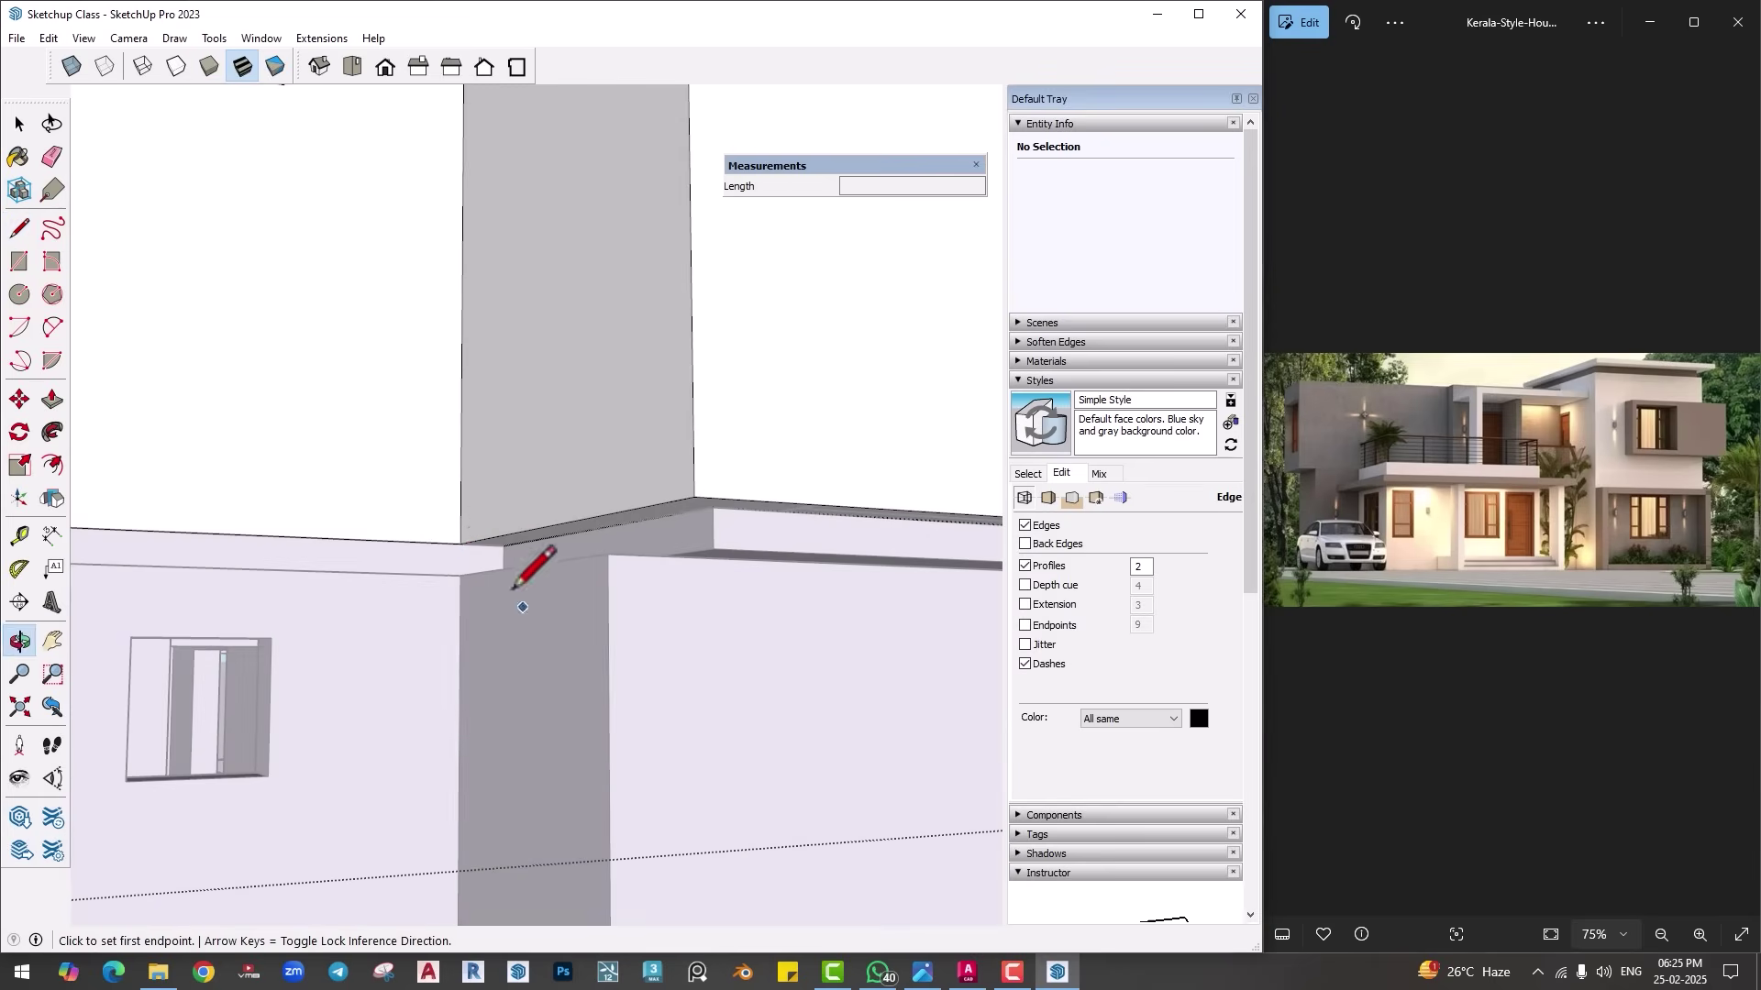
{"action": "left_click", "coordinate": [486, 548]}
{"action": "left_click", "coordinate": [503, 546]}
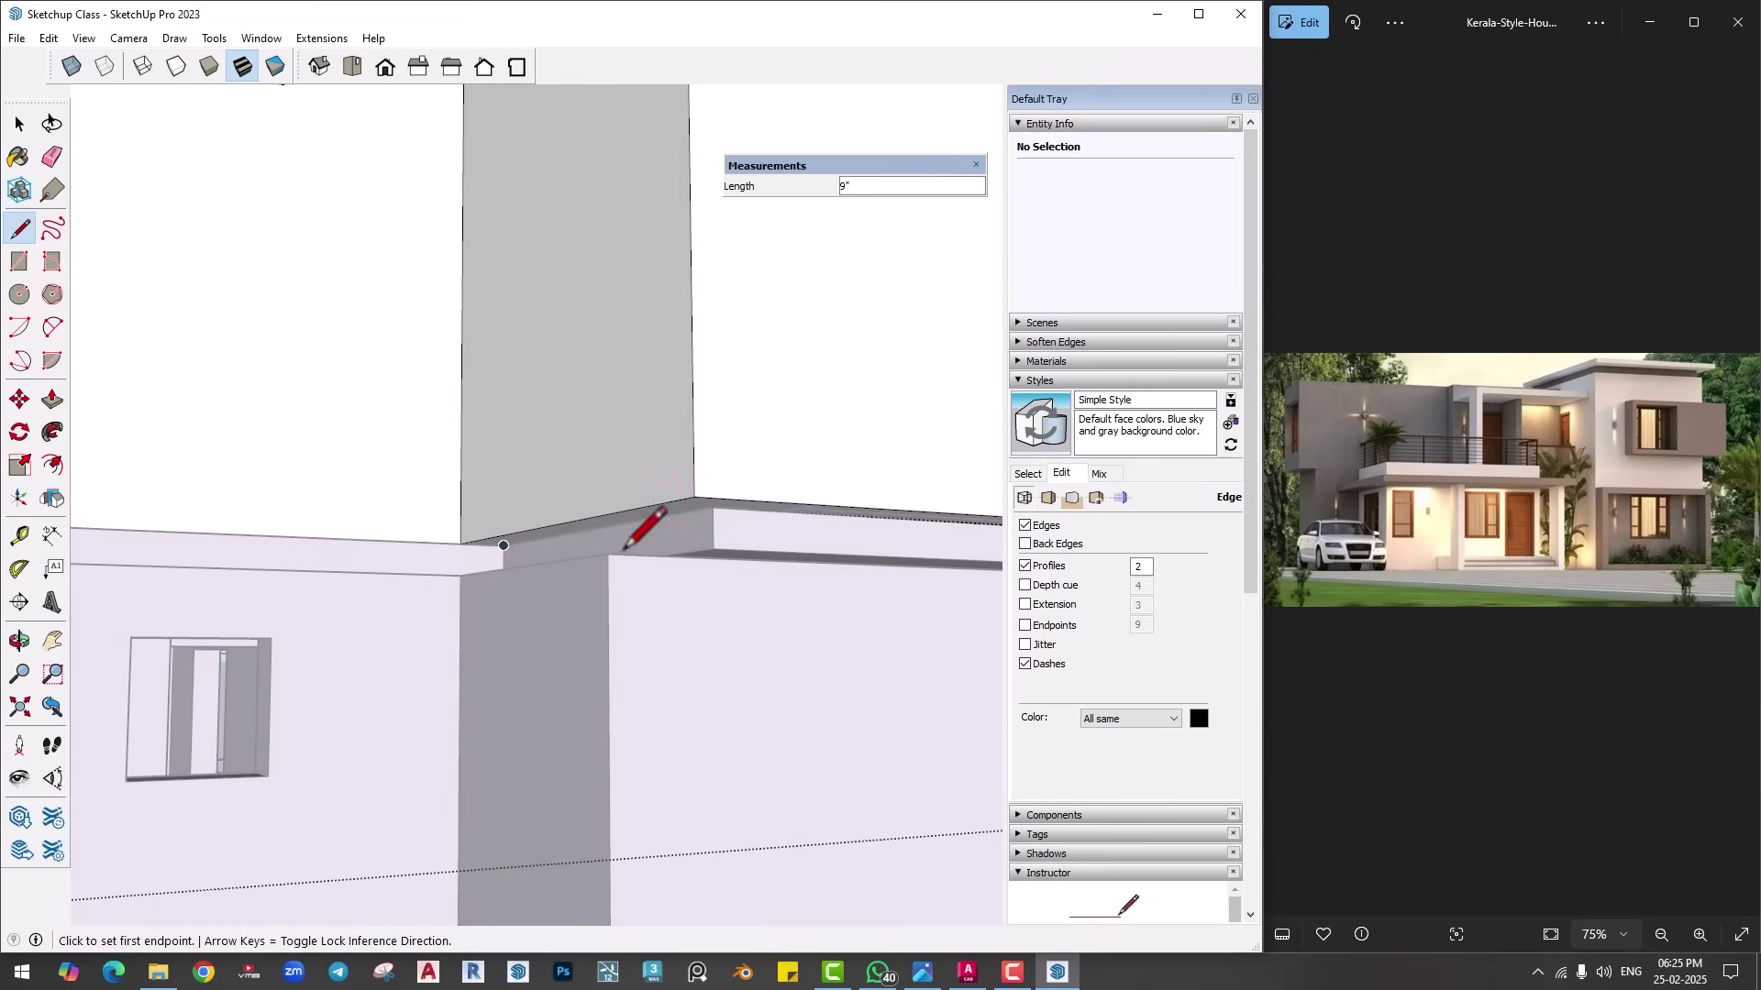
Step: Draw another line across the underside beside the balcony slab, and pull the overhanging wall underside down 6" to cover the slab edge
{"action": "scroll", "coordinate": [746, 531], "scroll_direction": "down", "scroll_amount": 5}
{"action": "mouse_move", "coordinate": [747, 531]}
{"action": "middle_mouse_down"}
{"action": "mouse_move", "coordinate": [464, 590]}
{"action": "mouse_move", "coordinate": [590, 538]}
{"action": "middle_mouse_up"}
{"action": "scroll", "coordinate": [694, 579], "scroll_direction": "up", "scroll_amount": 3}
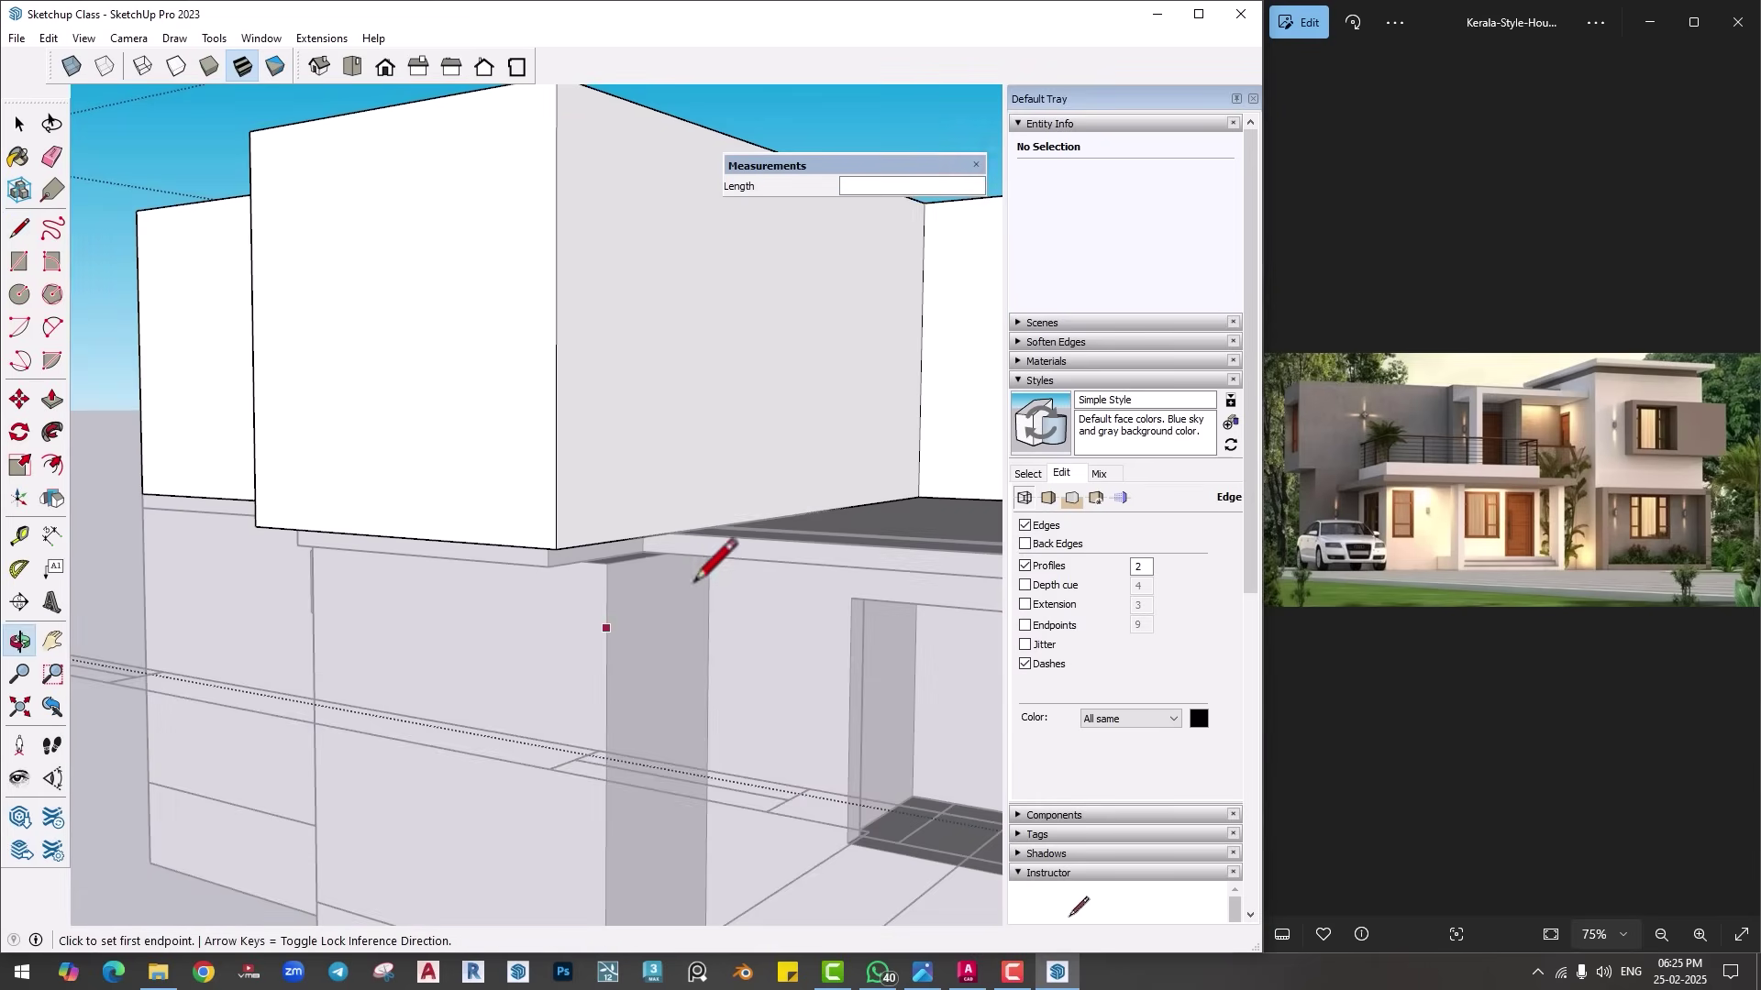
{"action": "middle_click_drag", "start_coordinate": [695, 580], "coordinate": [629, 510]}
{"action": "scroll", "coordinate": [649, 500], "scroll_direction": "up", "scroll_amount": 2}
{"action": "left_click", "coordinate": [618, 532]}
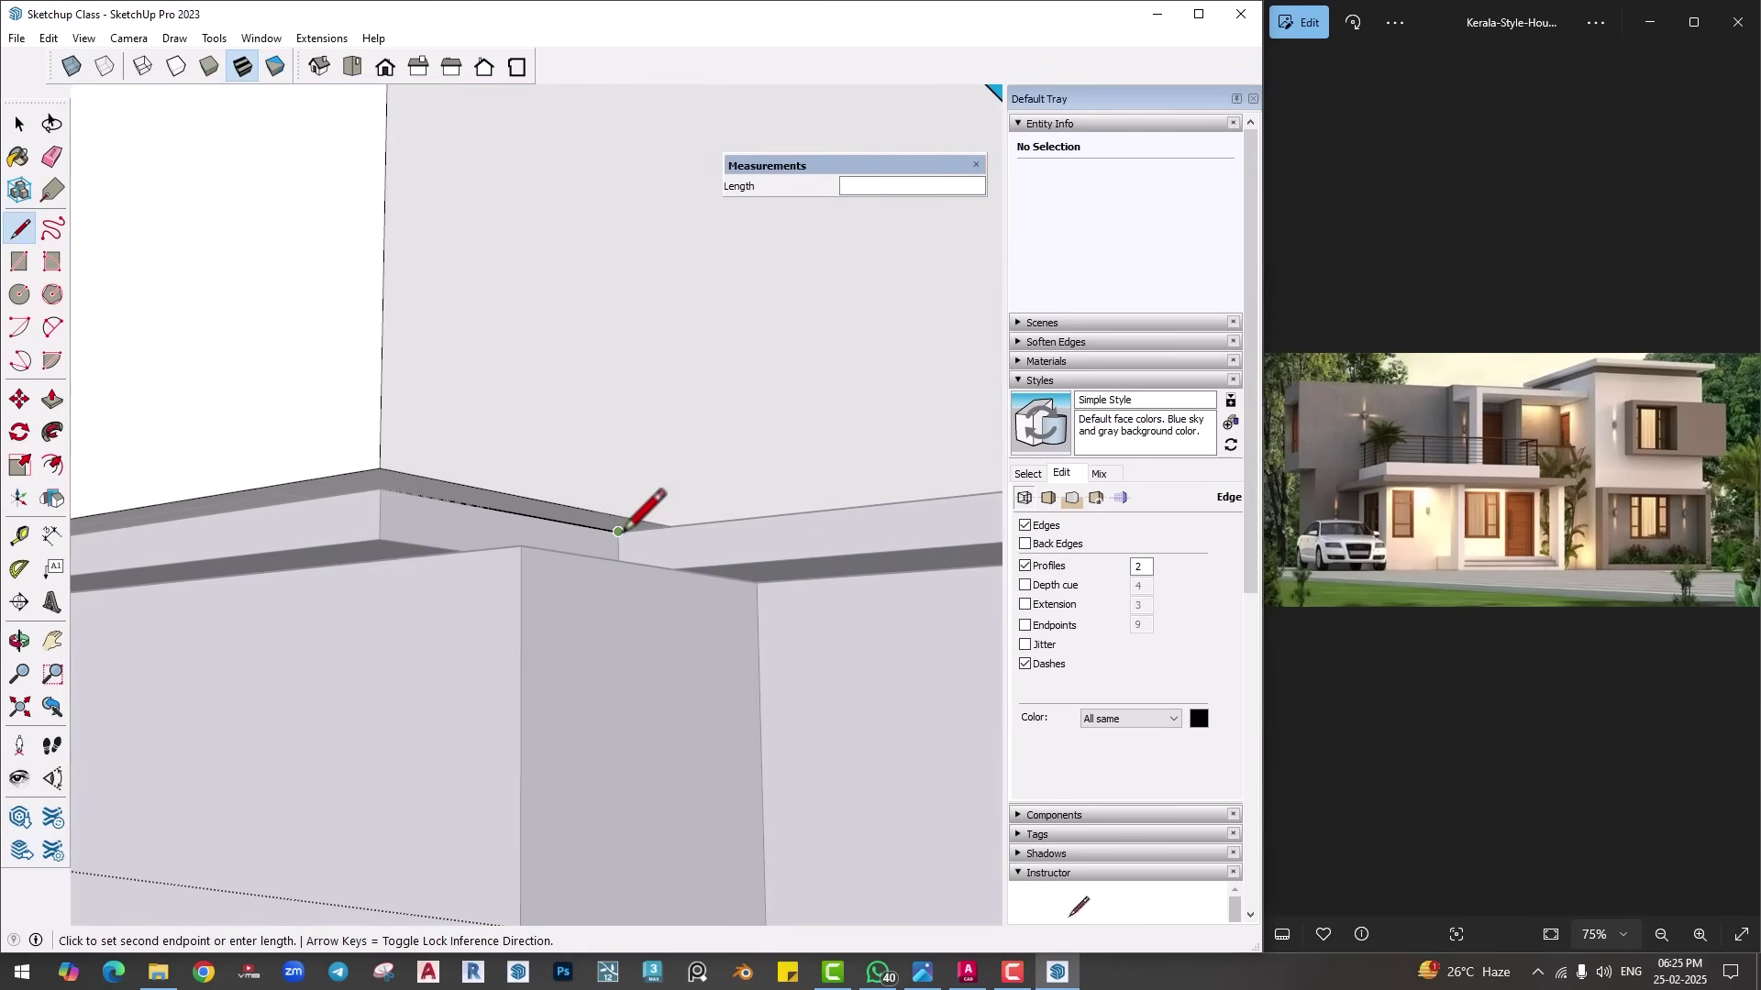
{"action": "left_click", "coordinate": [670, 528]}
{"action": "key", "text": "p"}
{"action": "left_click", "coordinate": [621, 545]}
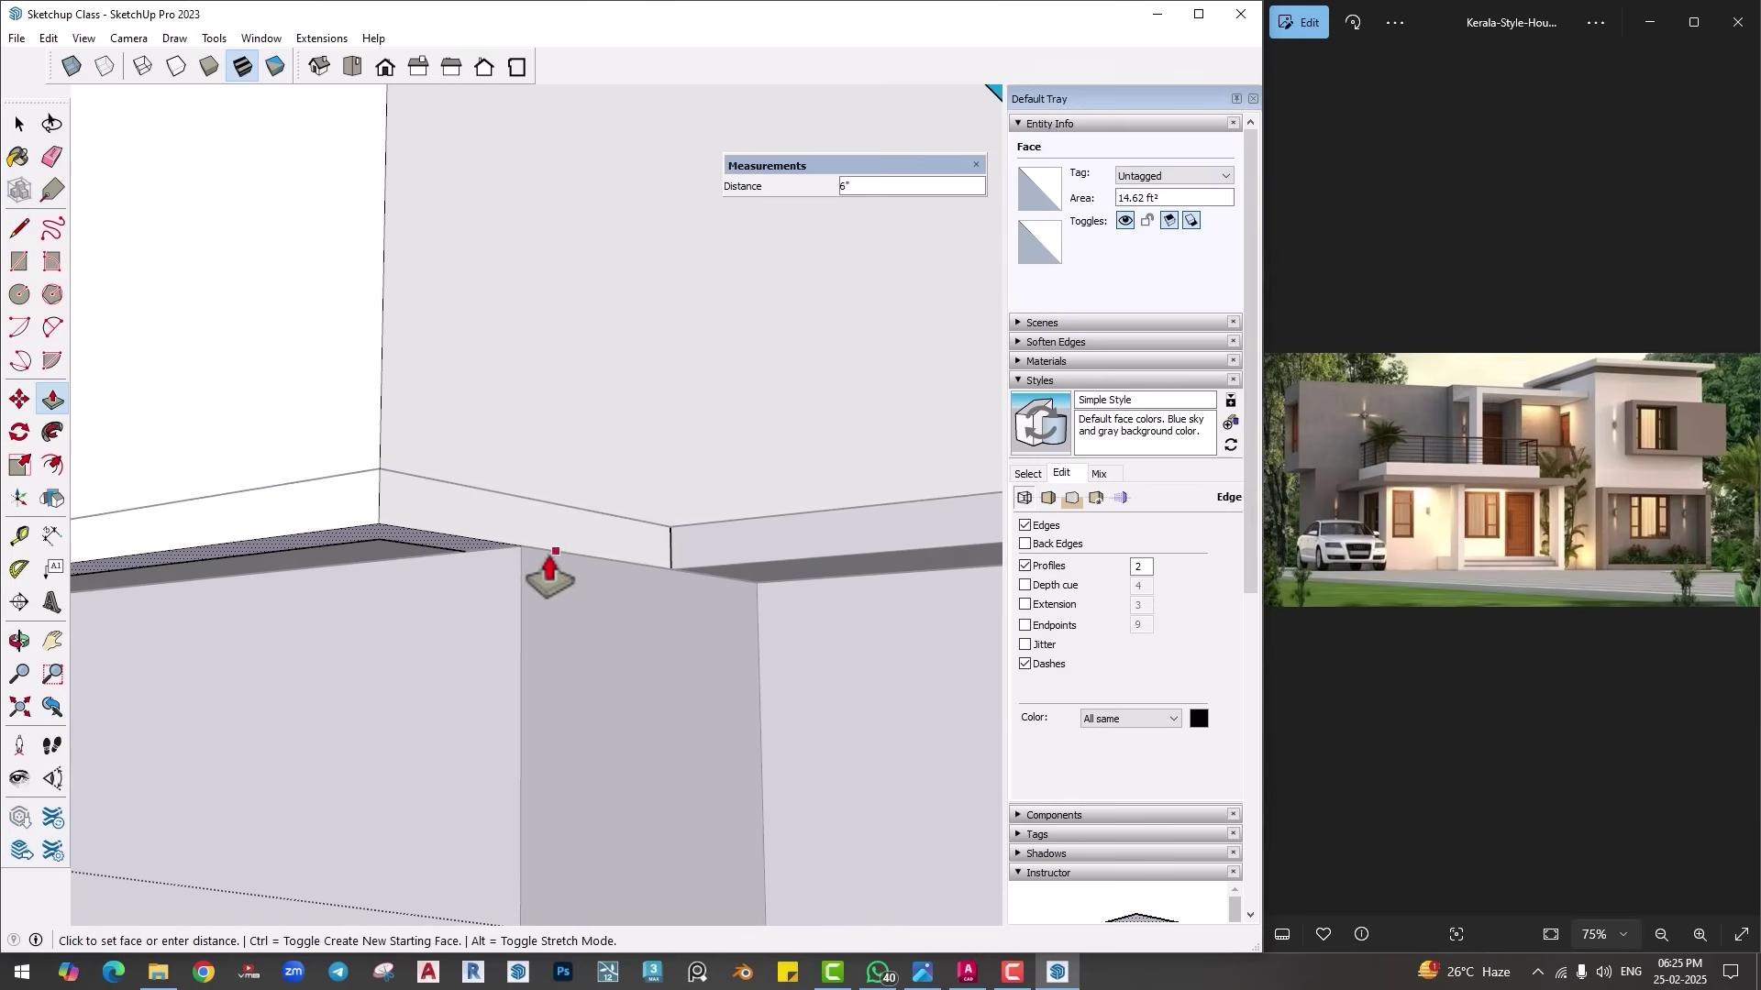
{"action": "left_click", "coordinate": [550, 564]}
{"action": "scroll", "coordinate": [537, 642], "scroll_direction": "down", "scroll_amount": 3}
{"action": "key", "text": "space"}
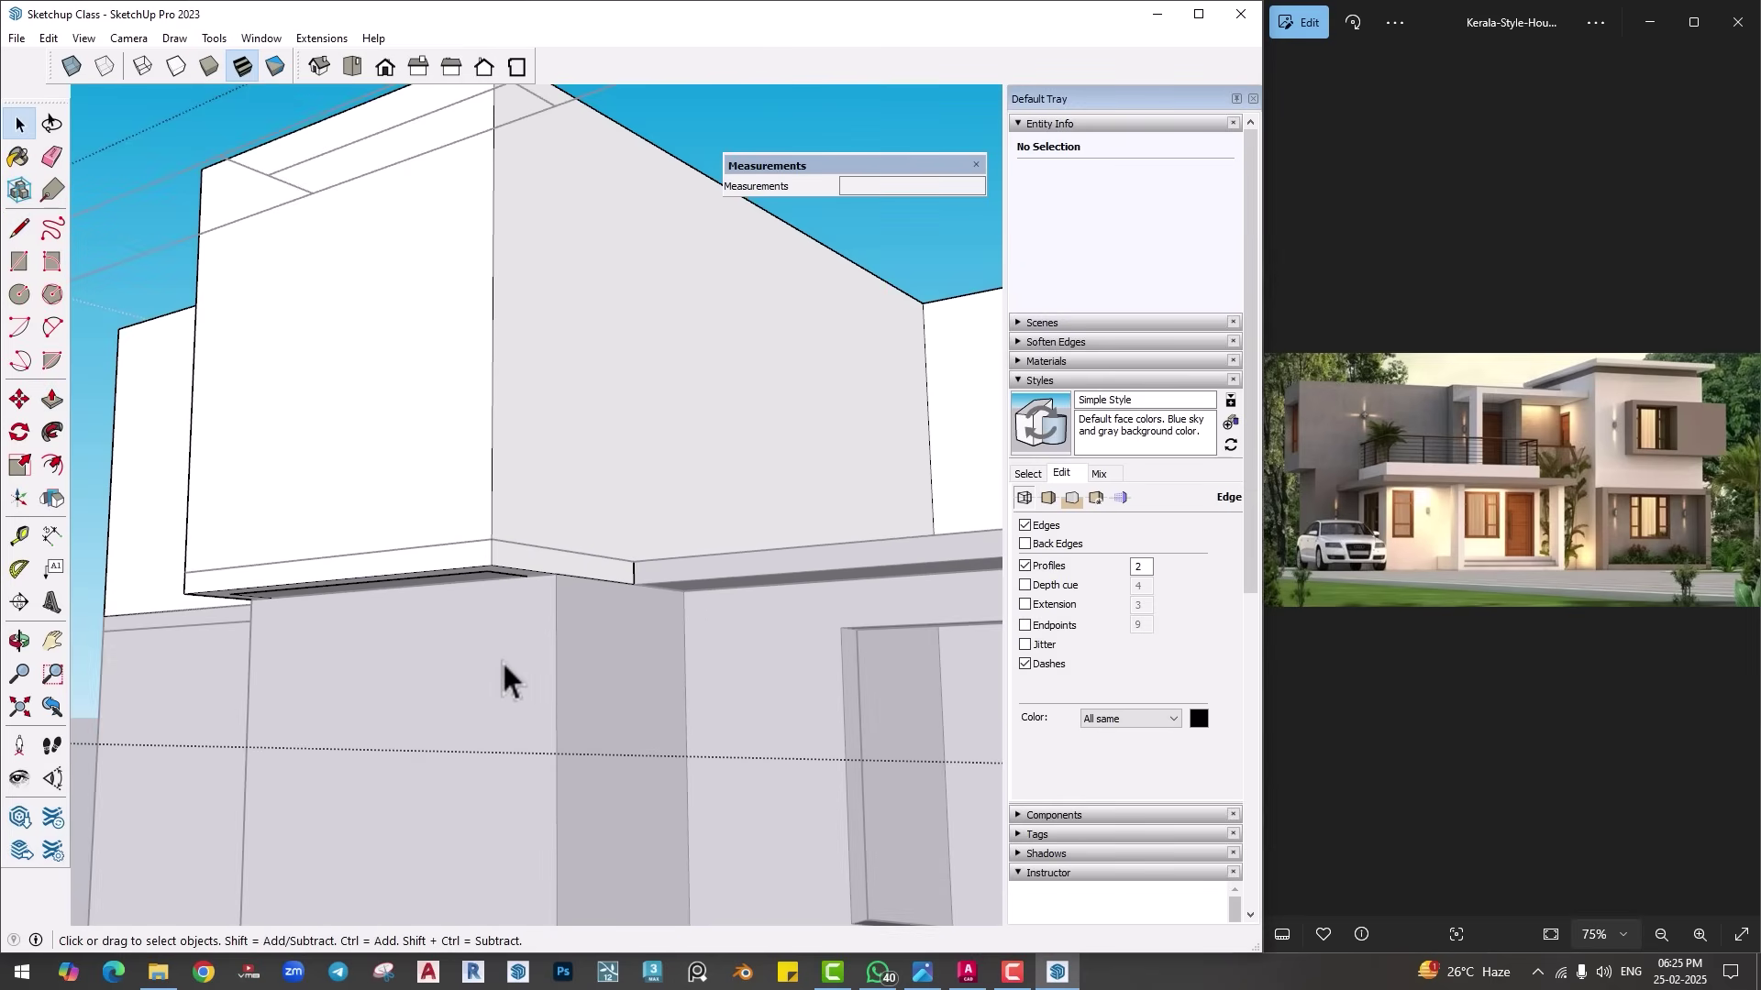
Step: Select the projecting room's end wall face and place a horizontal guide above its lower edge
{"action": "left_click", "coordinate": [455, 527]}
{"action": "middle_click_drag", "start_coordinate": [537, 557], "coordinate": [447, 677]}
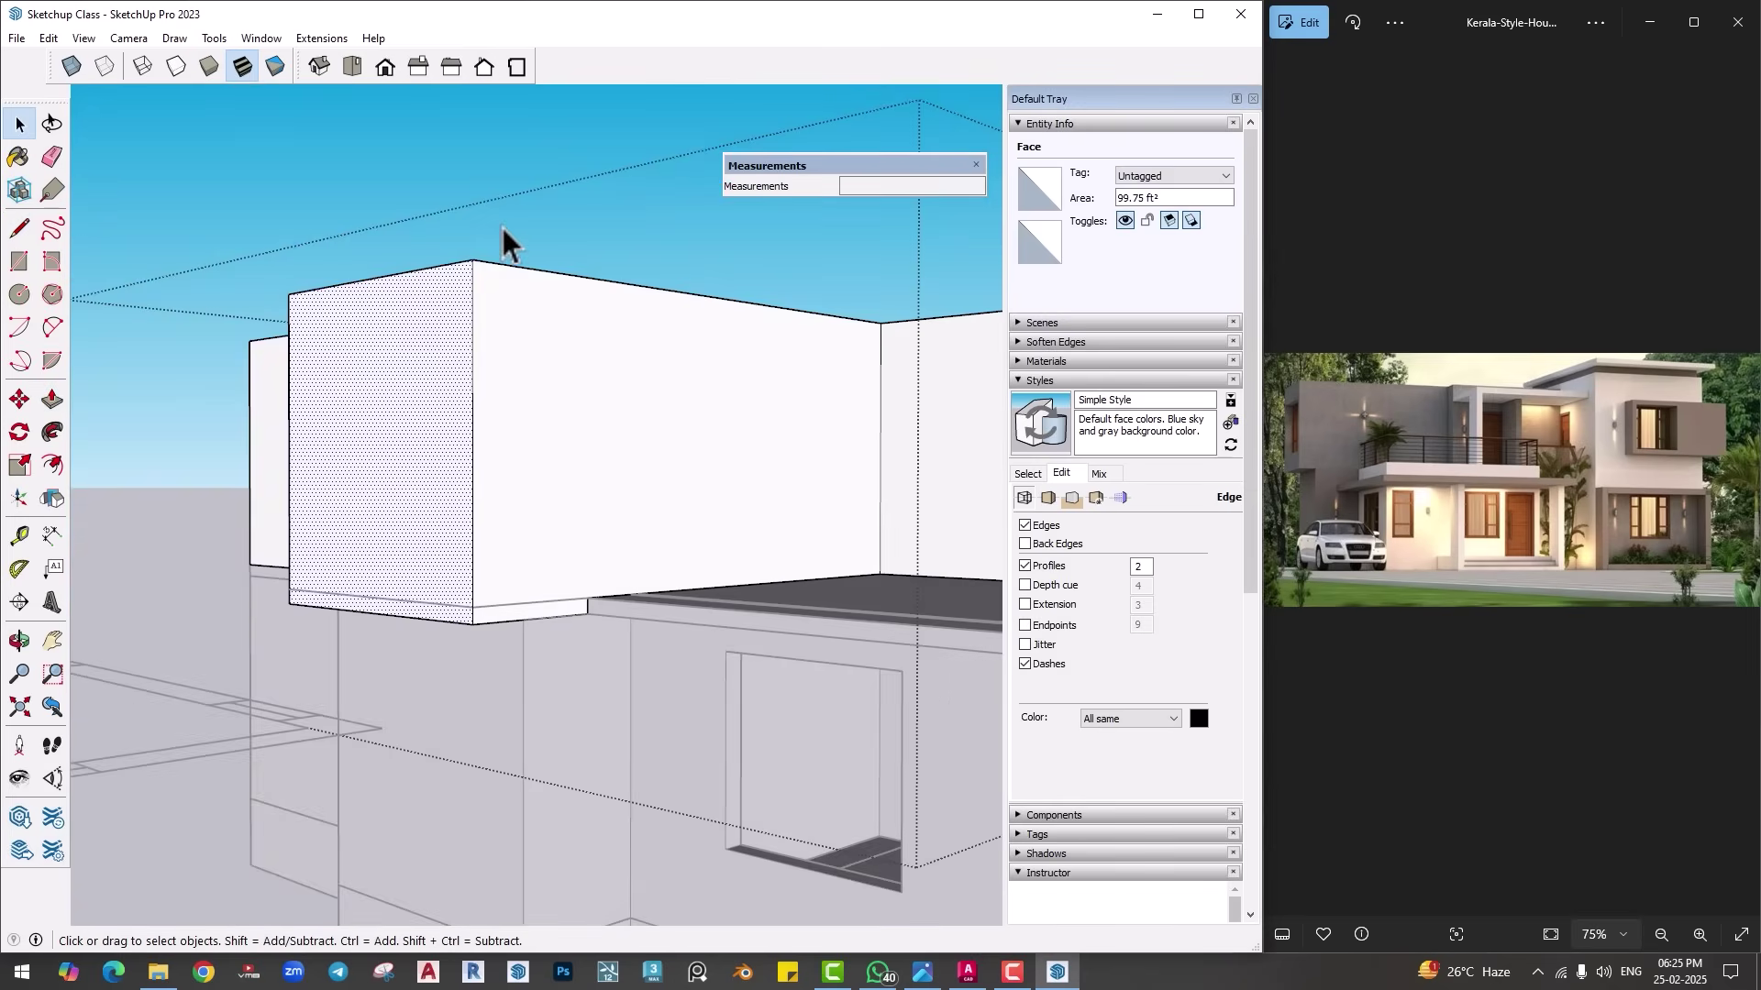
{"action": "middle_click_drag", "start_coordinate": [503, 228], "coordinate": [449, 233]}
{"action": "left_click", "coordinate": [449, 234]}
{"action": "scroll", "coordinate": [415, 173], "scroll_direction": "up", "scroll_amount": 3}
{"action": "middle_click_drag", "start_coordinate": [417, 513], "coordinate": [409, 565]}
{"action": "left_click", "coordinate": [409, 565]}
{"action": "double_click", "coordinate": [398, 541]}
{"action": "left_click", "coordinate": [377, 521]}
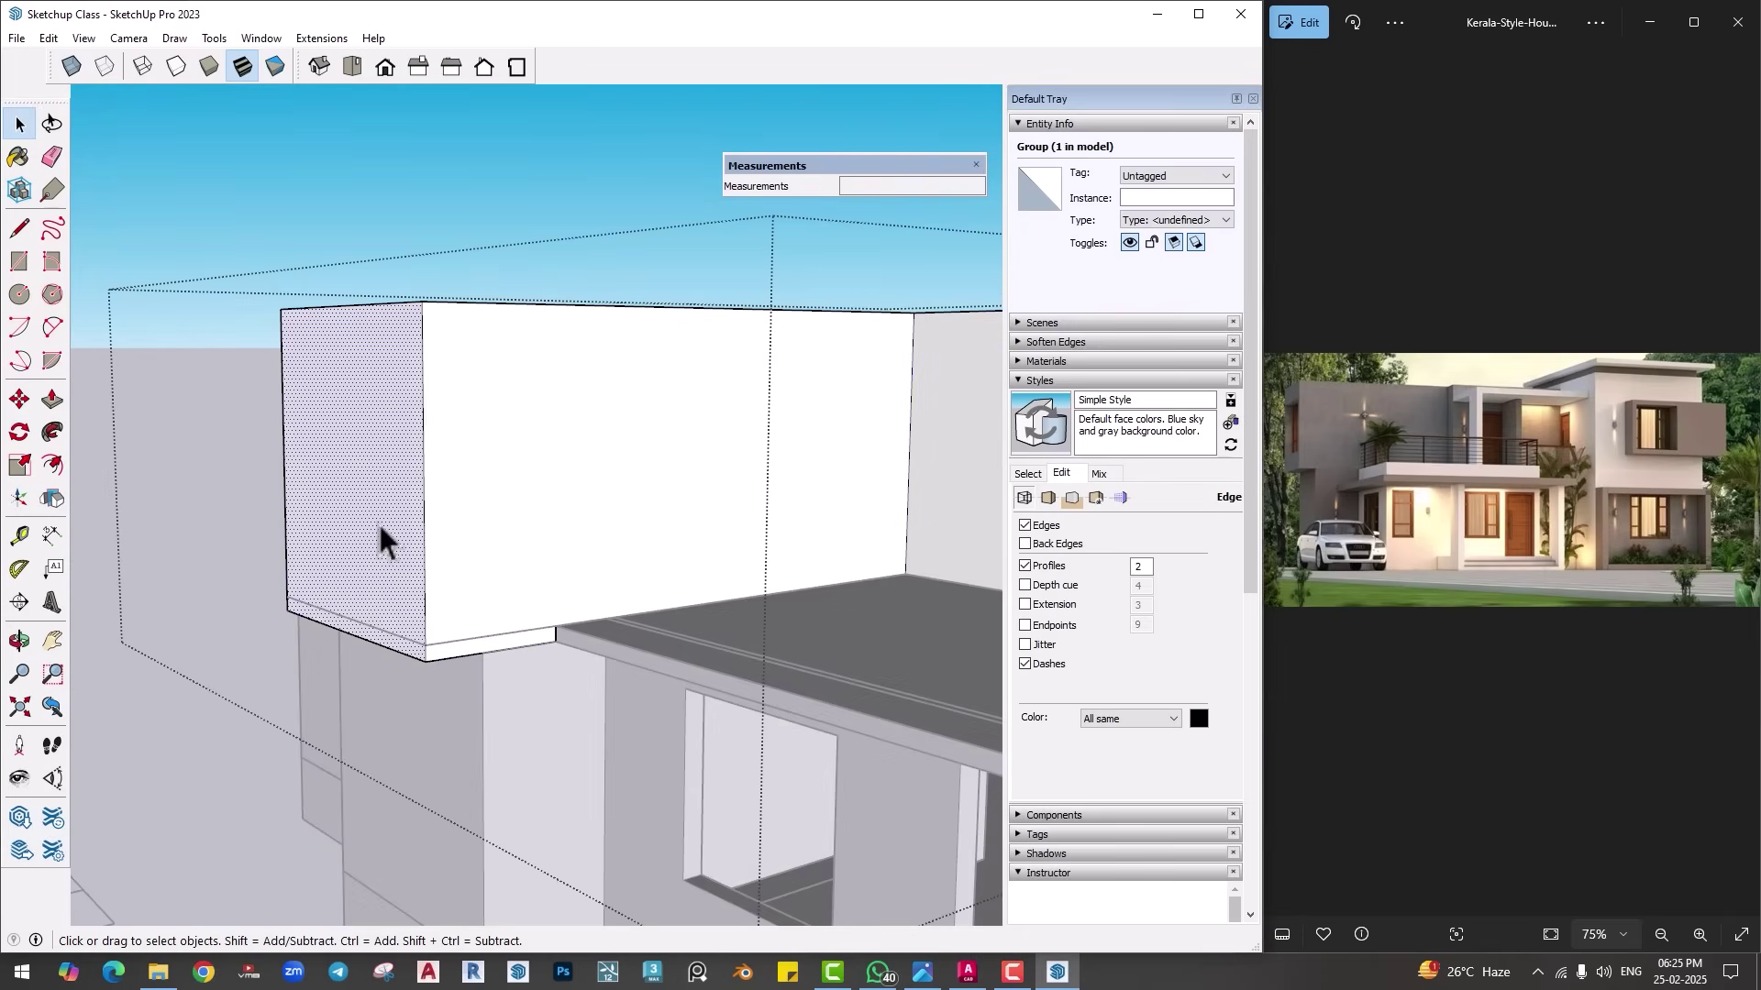
{"action": "middle_click_drag", "start_coordinate": [341, 615], "coordinate": [412, 587]}
{"action": "left_click", "coordinate": [18, 535]}
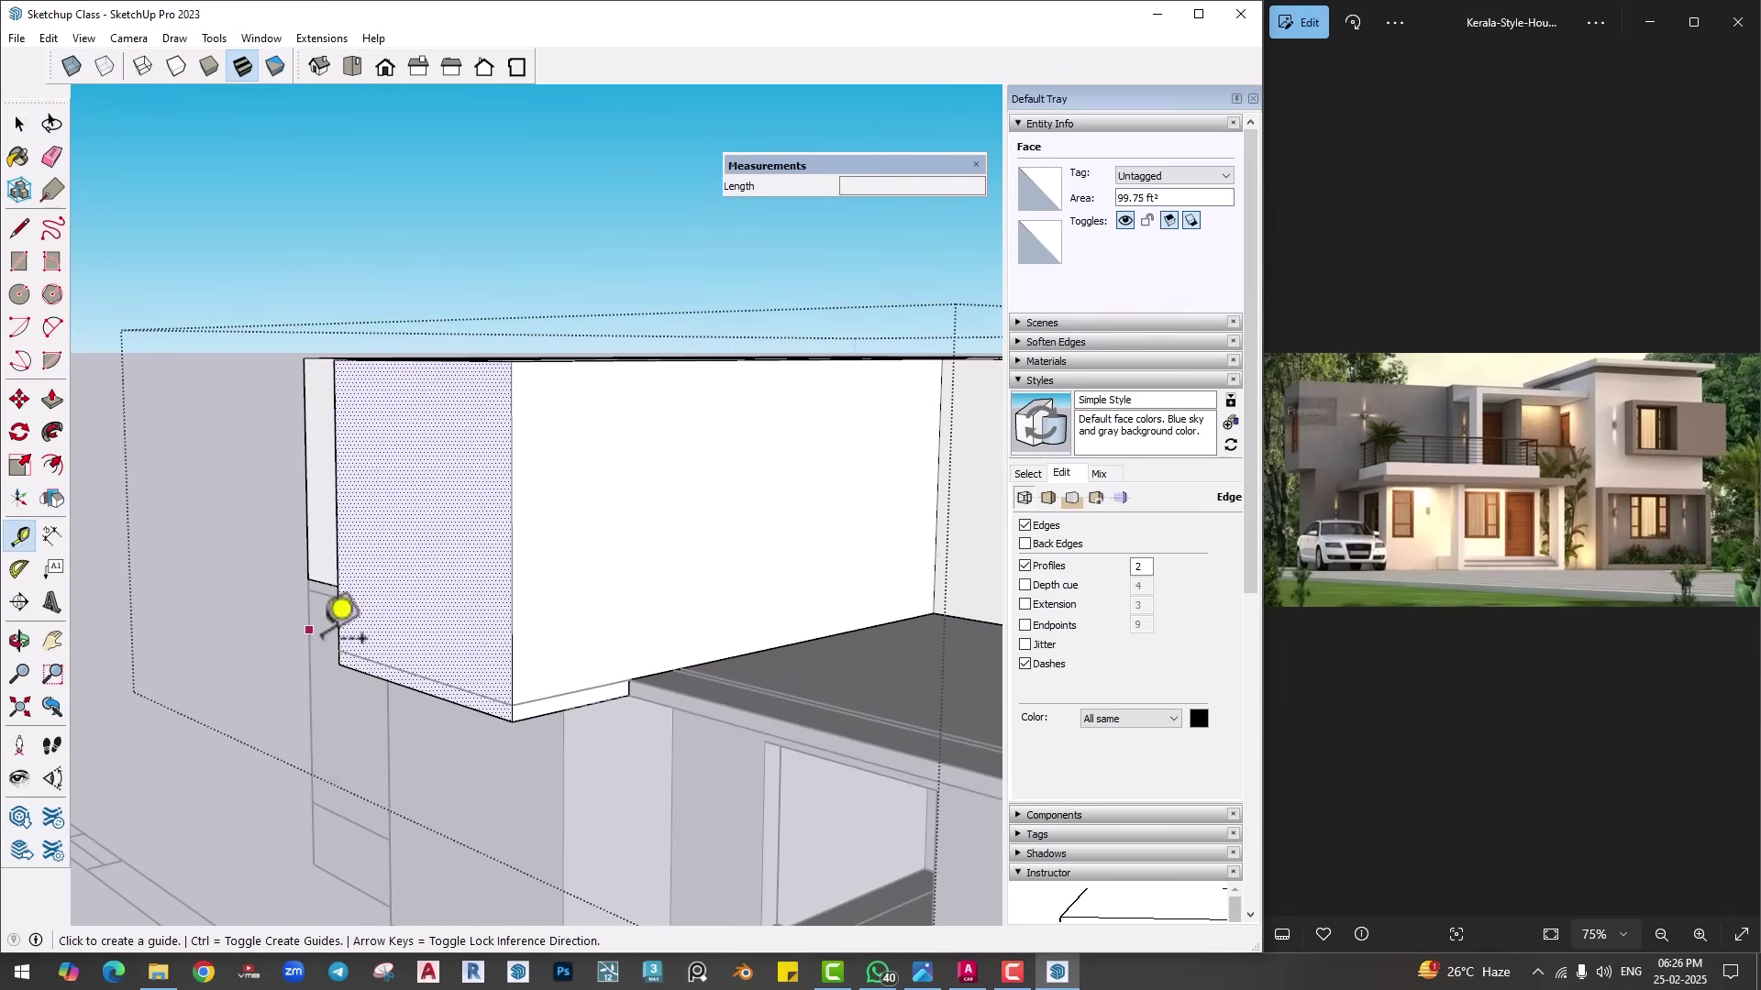
{"action": "scroll", "coordinate": [342, 610], "scroll_direction": "up", "scroll_amount": 2}
{"action": "left_click", "coordinate": [437, 702]}
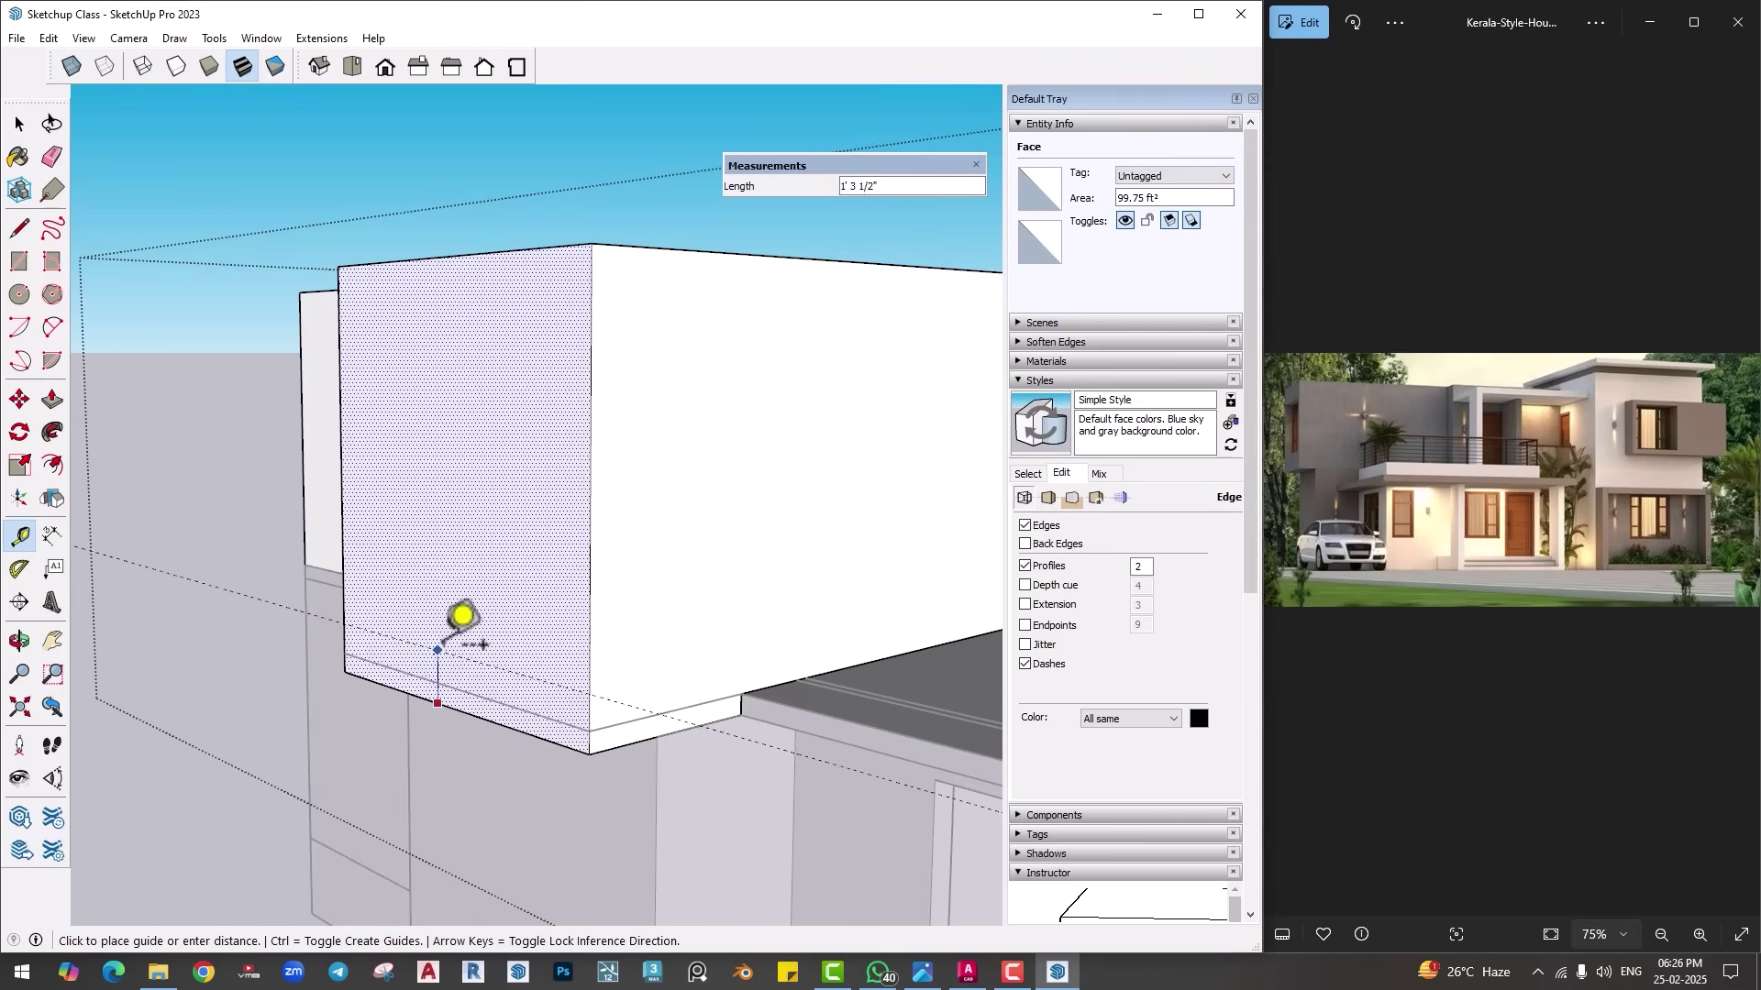
{"action": "key", "text": "Return"}
Step: Place vertical guides 1' in from both side edges of the end wall face and a horizontal guide 2' below its upper edge
{"action": "middle_click_drag", "start_coordinate": [440, 633], "coordinate": [390, 513]}
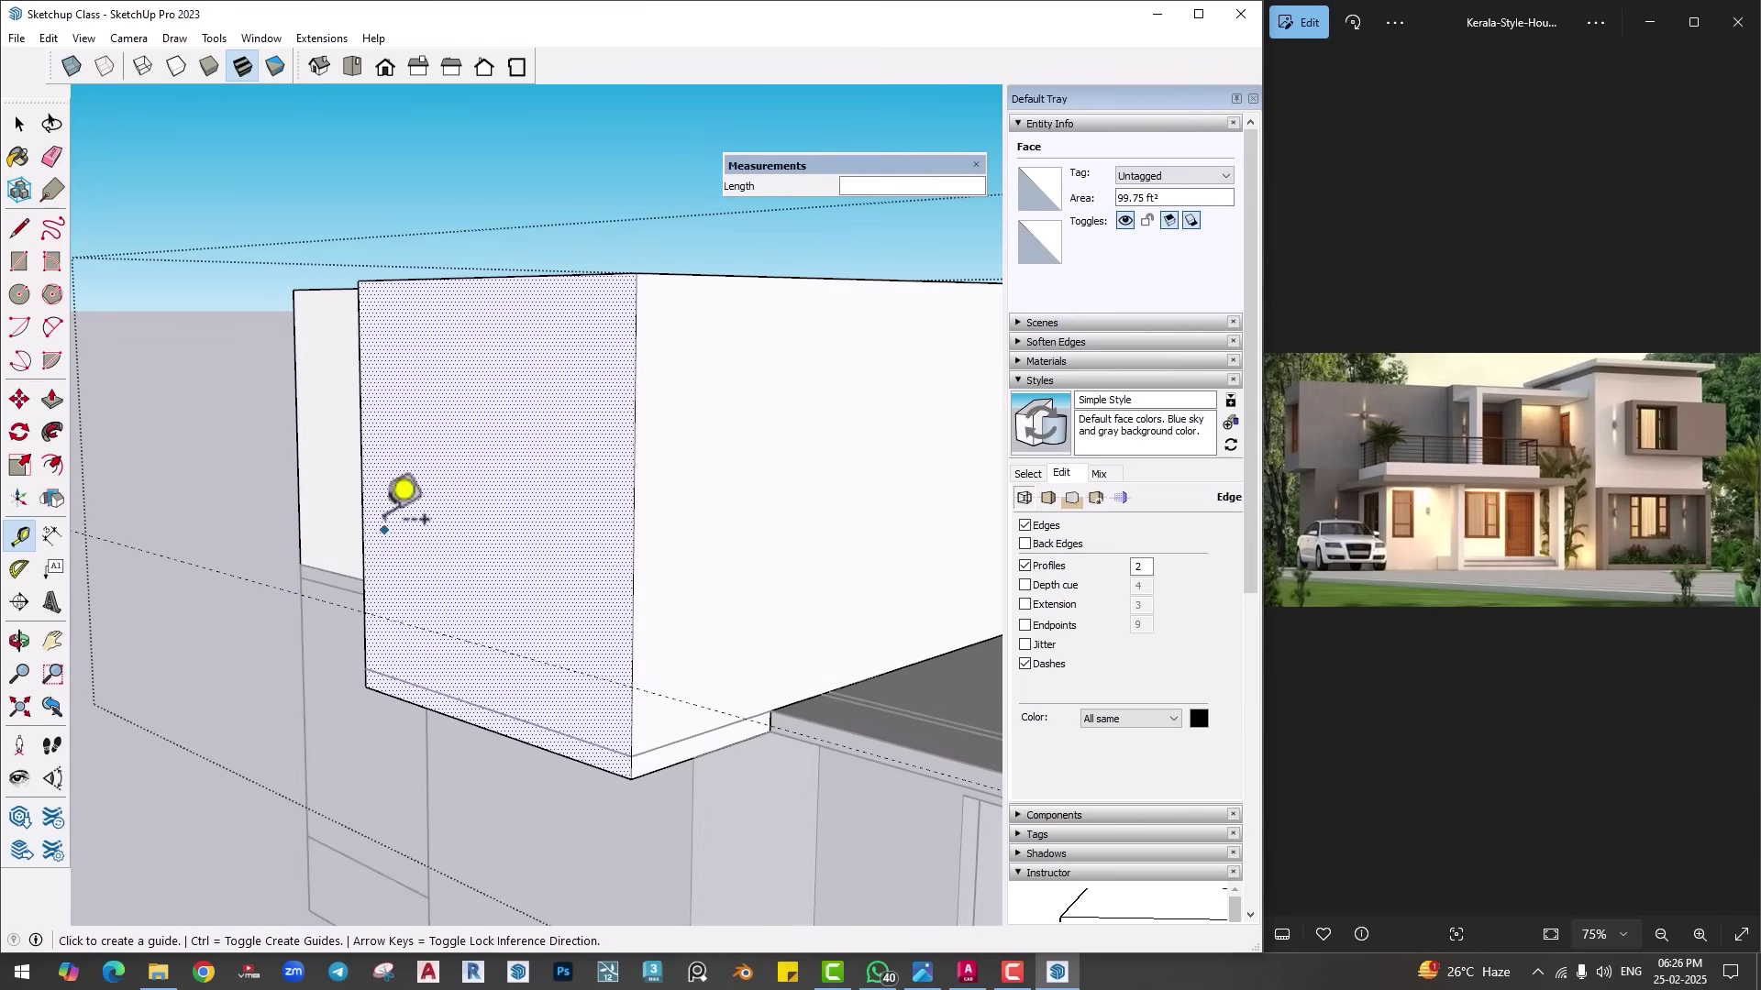
{"action": "left_click", "coordinate": [360, 488]}
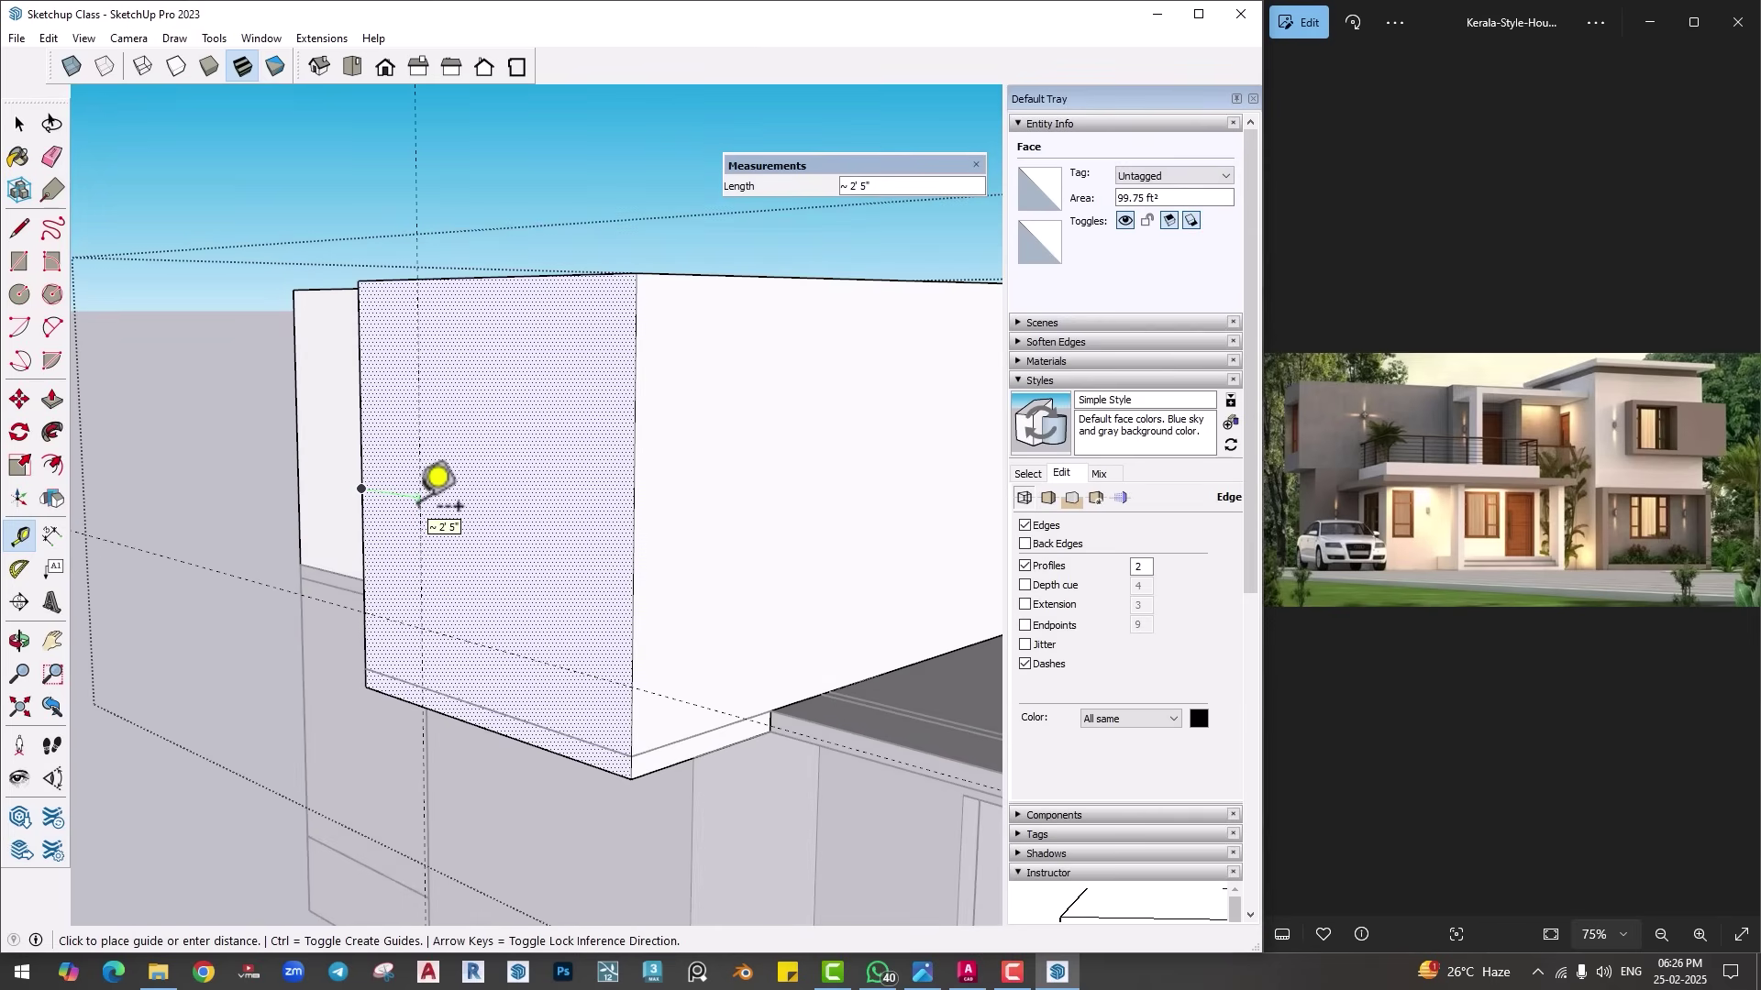
{"action": "type", "text": "1"}
{"action": "key", "text": "Return"}
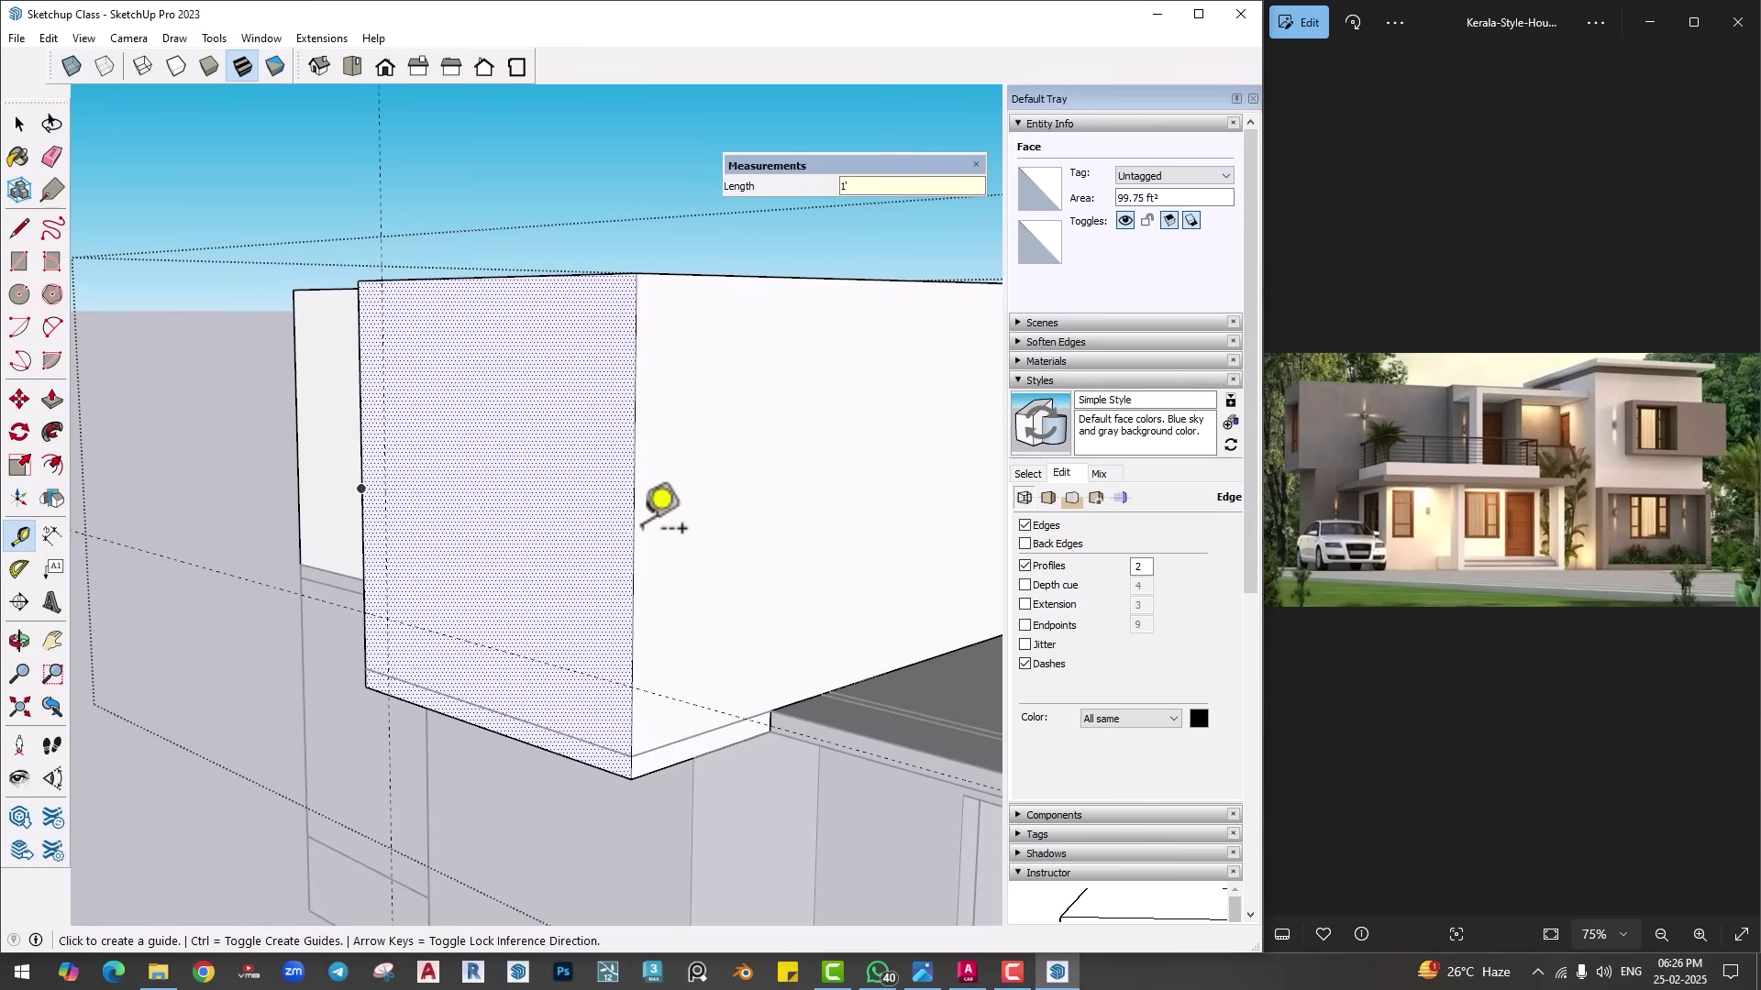
{"action": "left_click", "coordinate": [633, 531]}
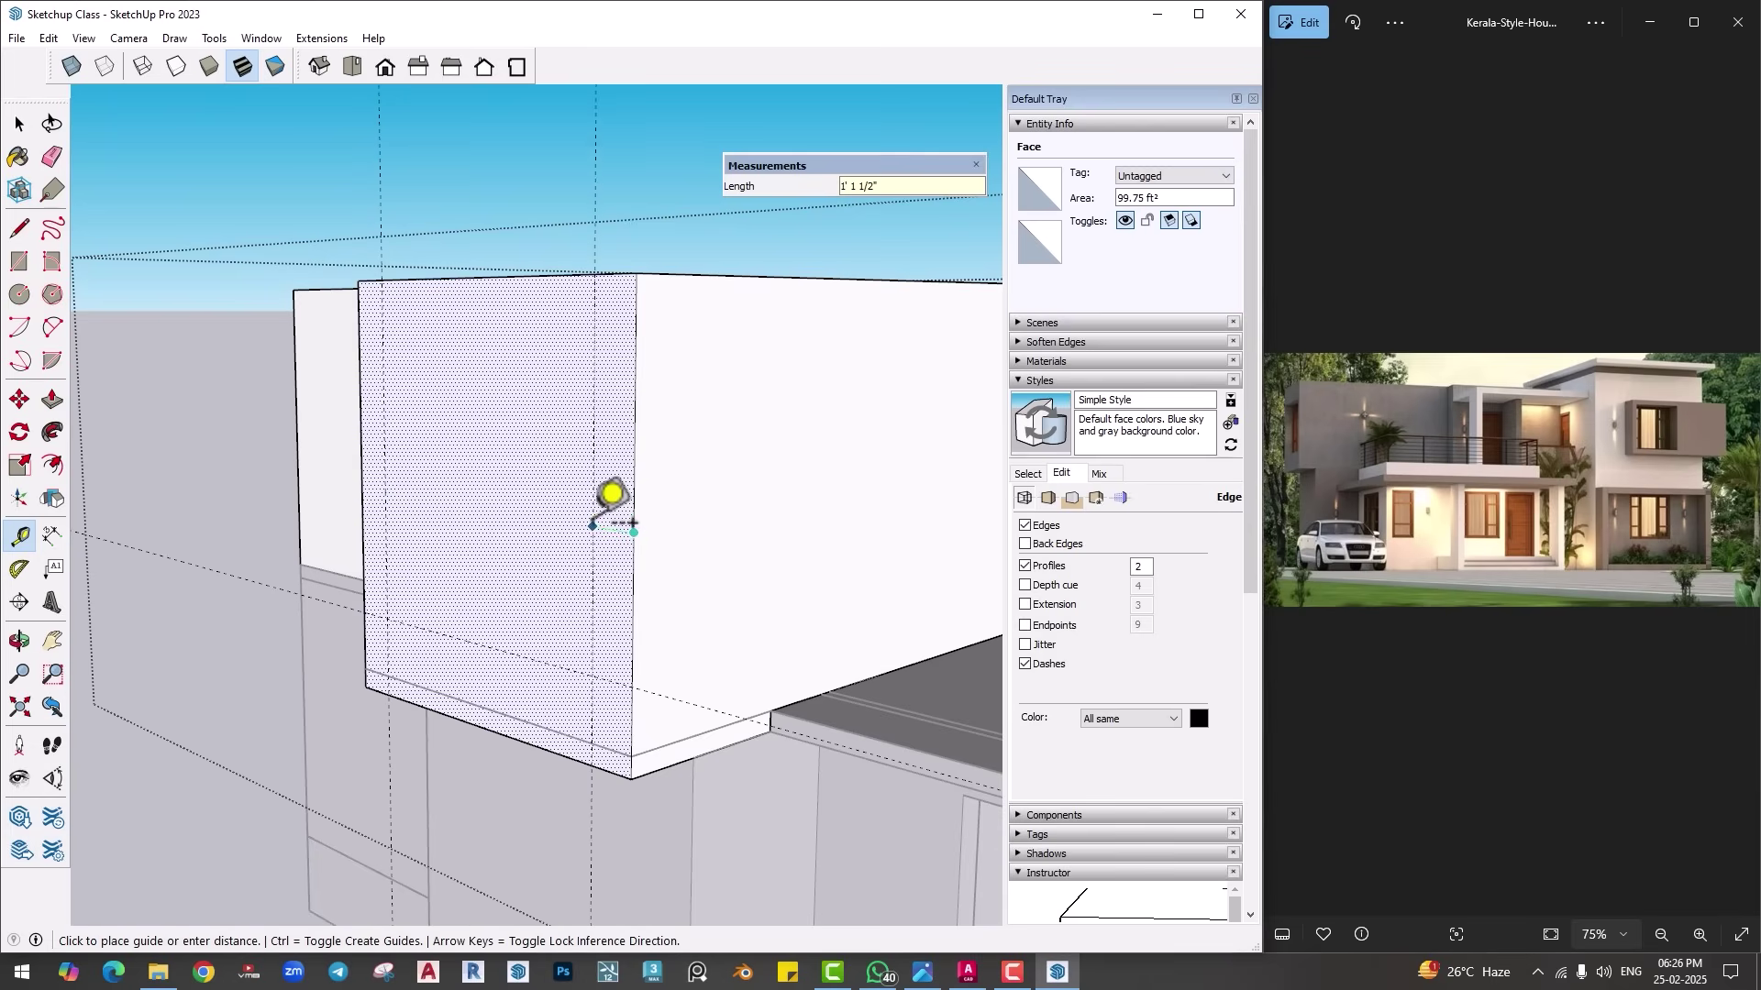
{"action": "type", "text": "1"}
{"action": "key", "text": "Return"}
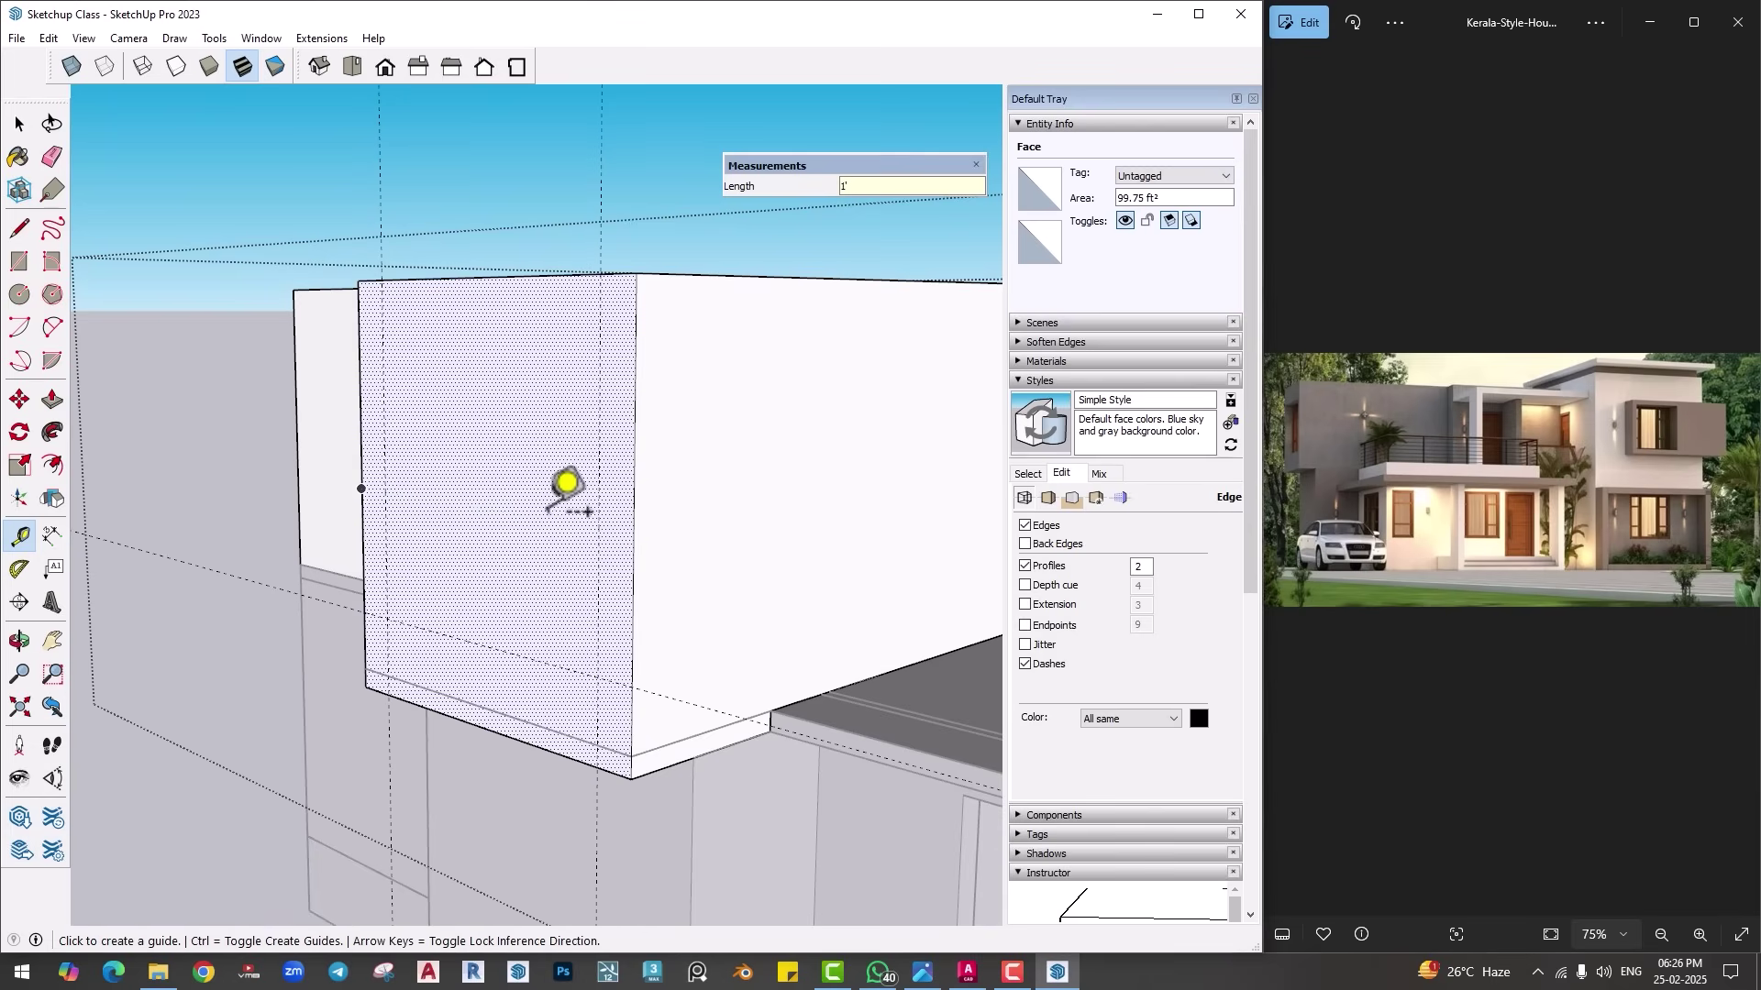
{"action": "left_click", "coordinate": [481, 277]}
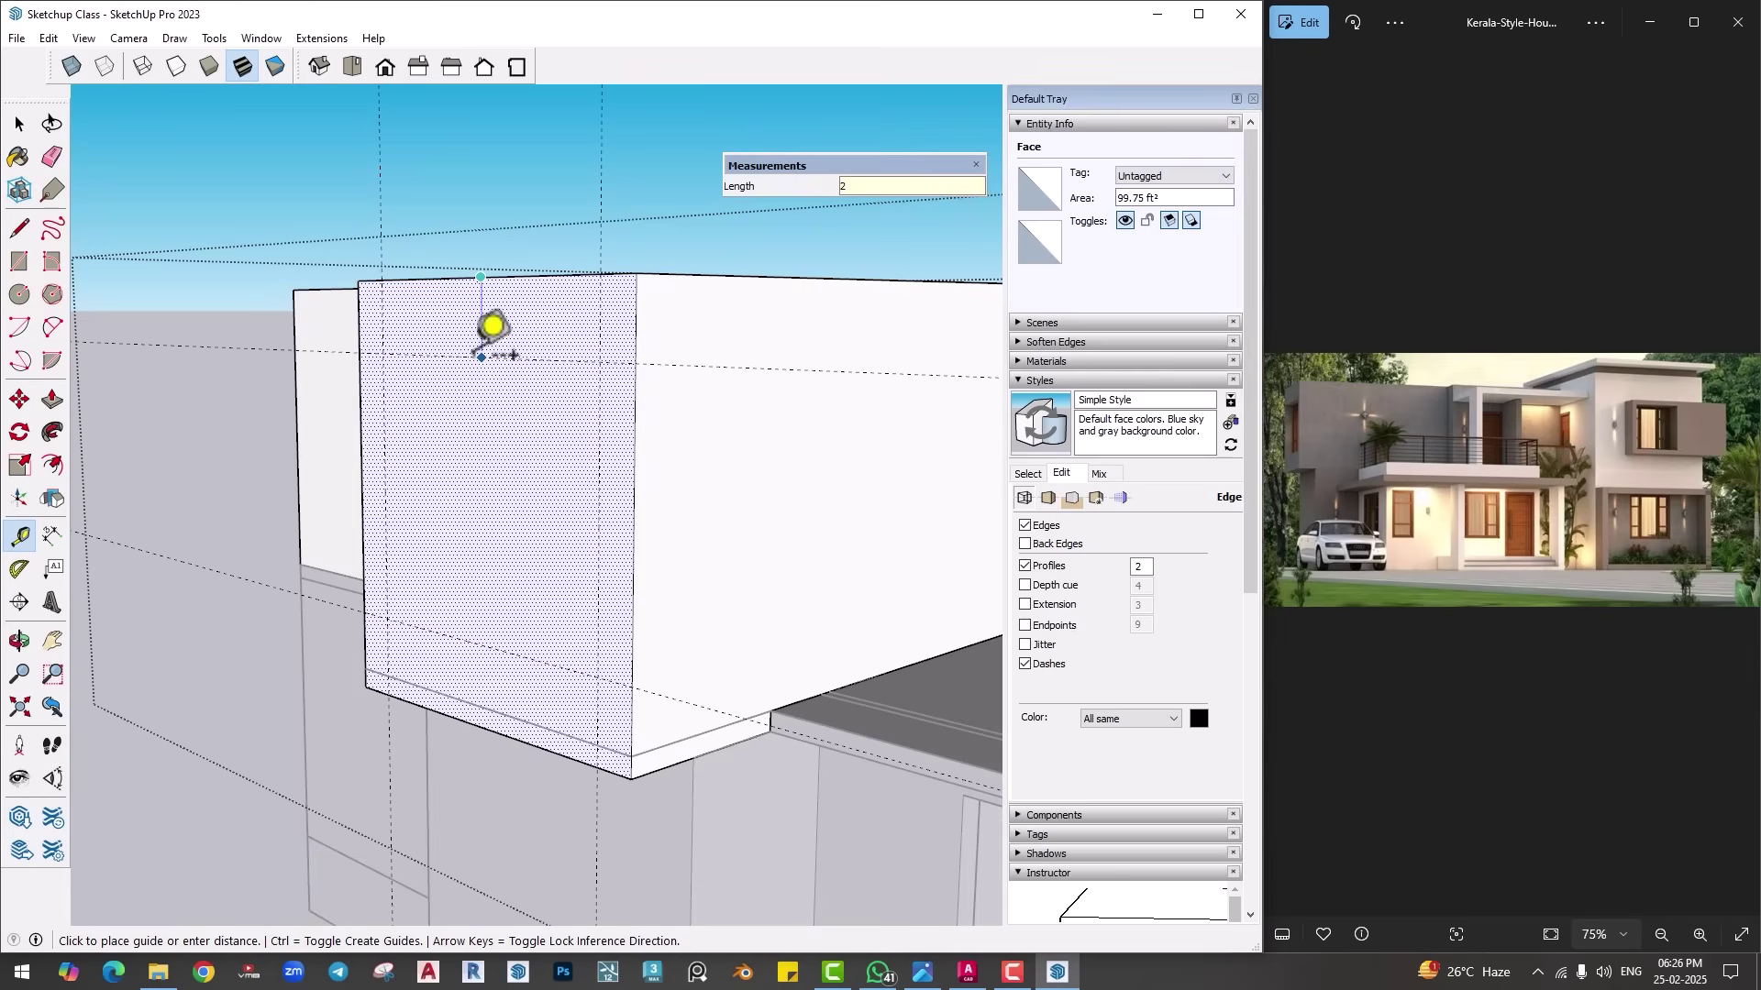
{"action": "type", "text": "2"}
{"action": "key", "text": "Return"}
Step: Draw a 7'6" by 6'6" window rectangle between the guides and push it 9" through the end wall
{"action": "key", "text": "r"}
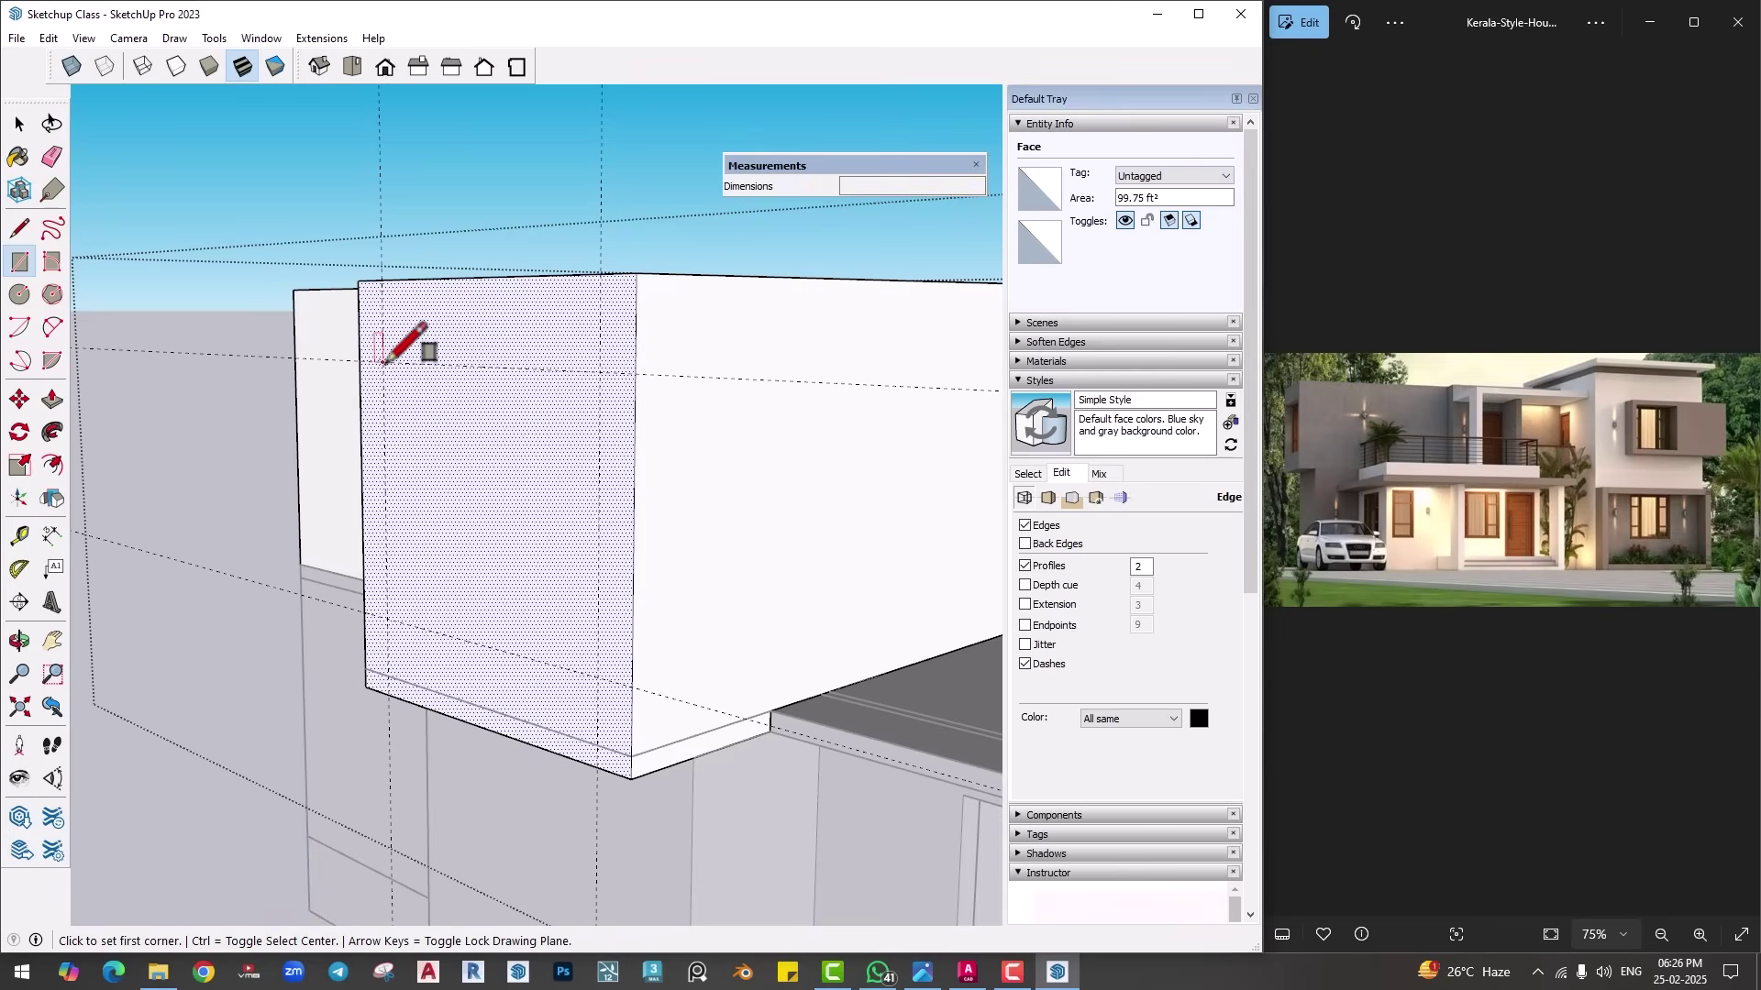
{"action": "left_click", "coordinate": [382, 362]}
{"action": "left_click", "coordinate": [598, 675]}
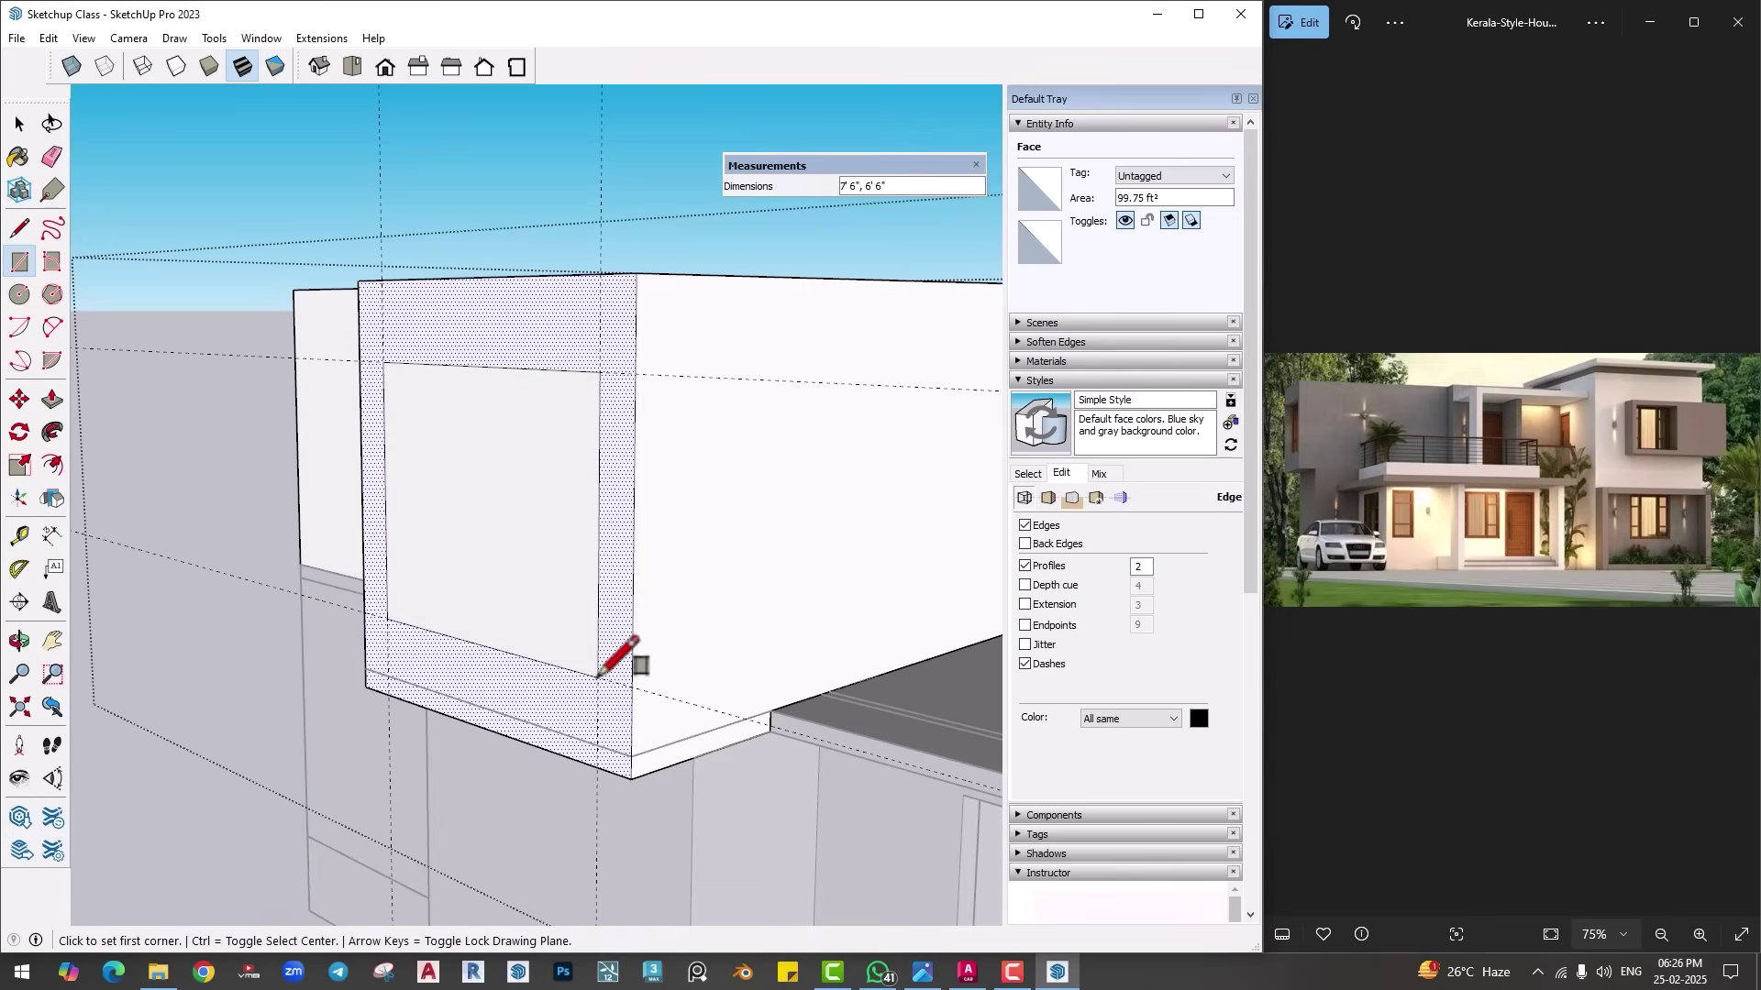
{"action": "key", "text": "p"}
{"action": "key", "text": "Escape"}
{"action": "left_click", "coordinate": [470, 566]}
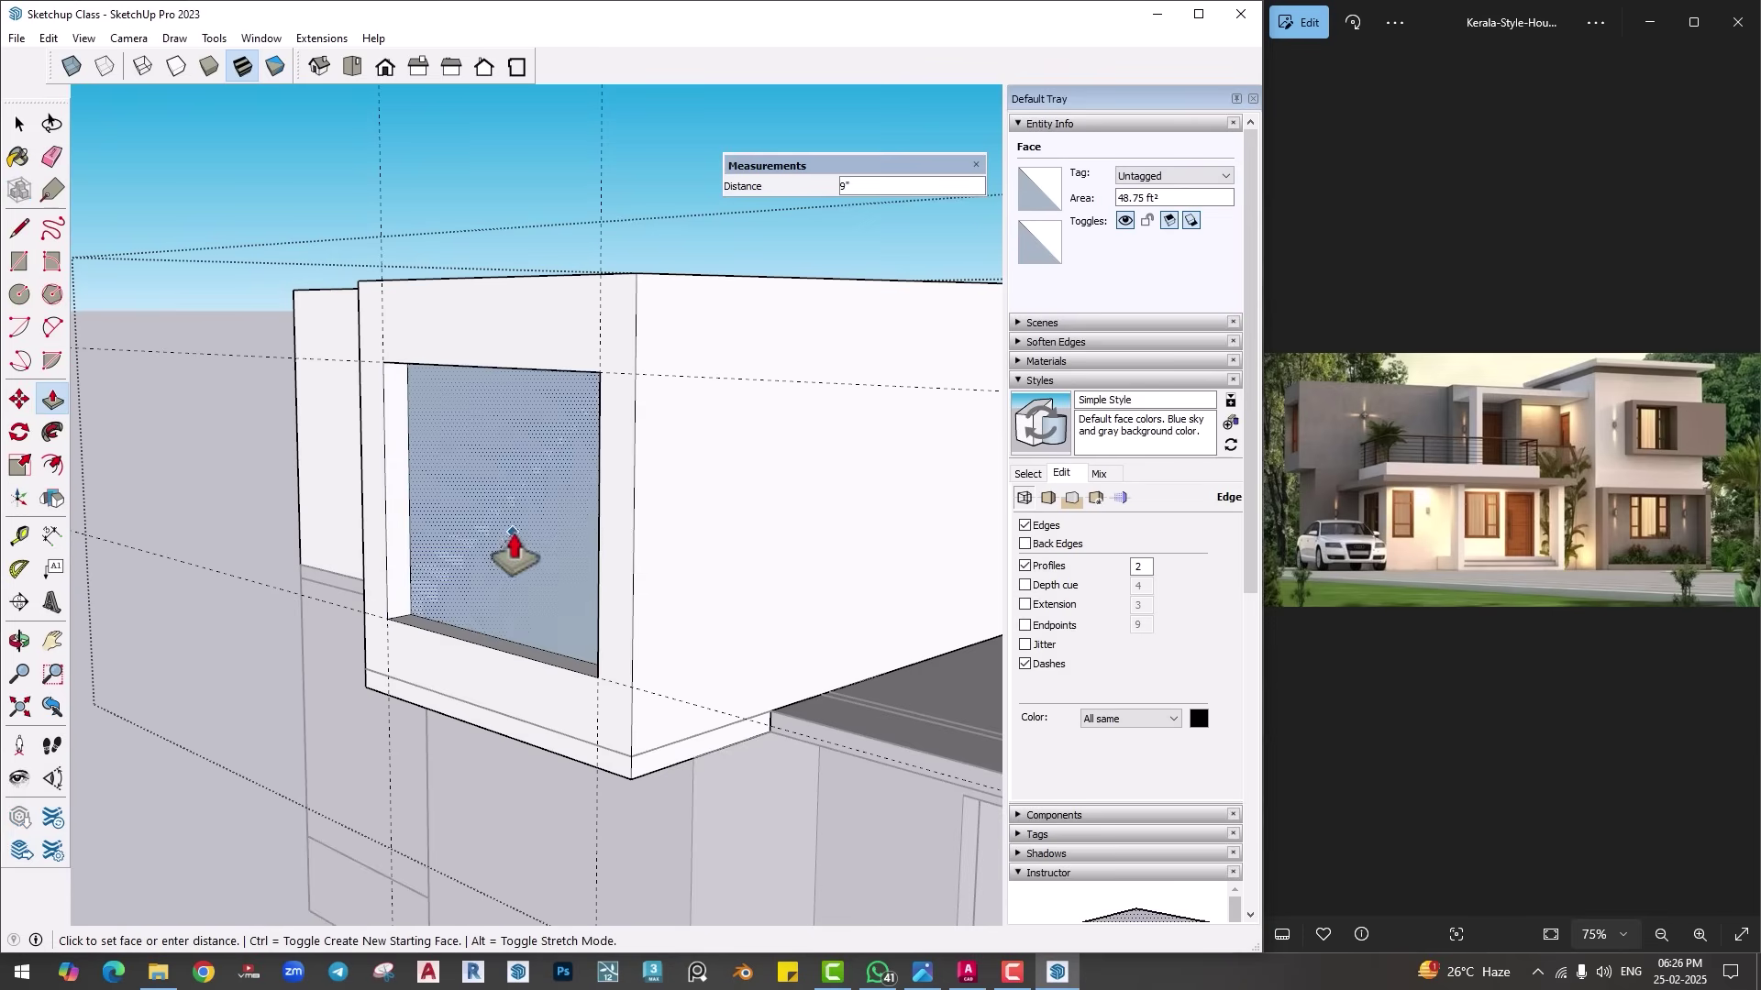
{"action": "left_click", "coordinate": [514, 543]}
Step: Close the wall group and delete all guides from the model
{"action": "scroll", "coordinate": [557, 585], "scroll_direction": "down", "scroll_amount": 4}
{"action": "key", "text": "space"}
{"action": "left_click", "coordinate": [181, 116]}
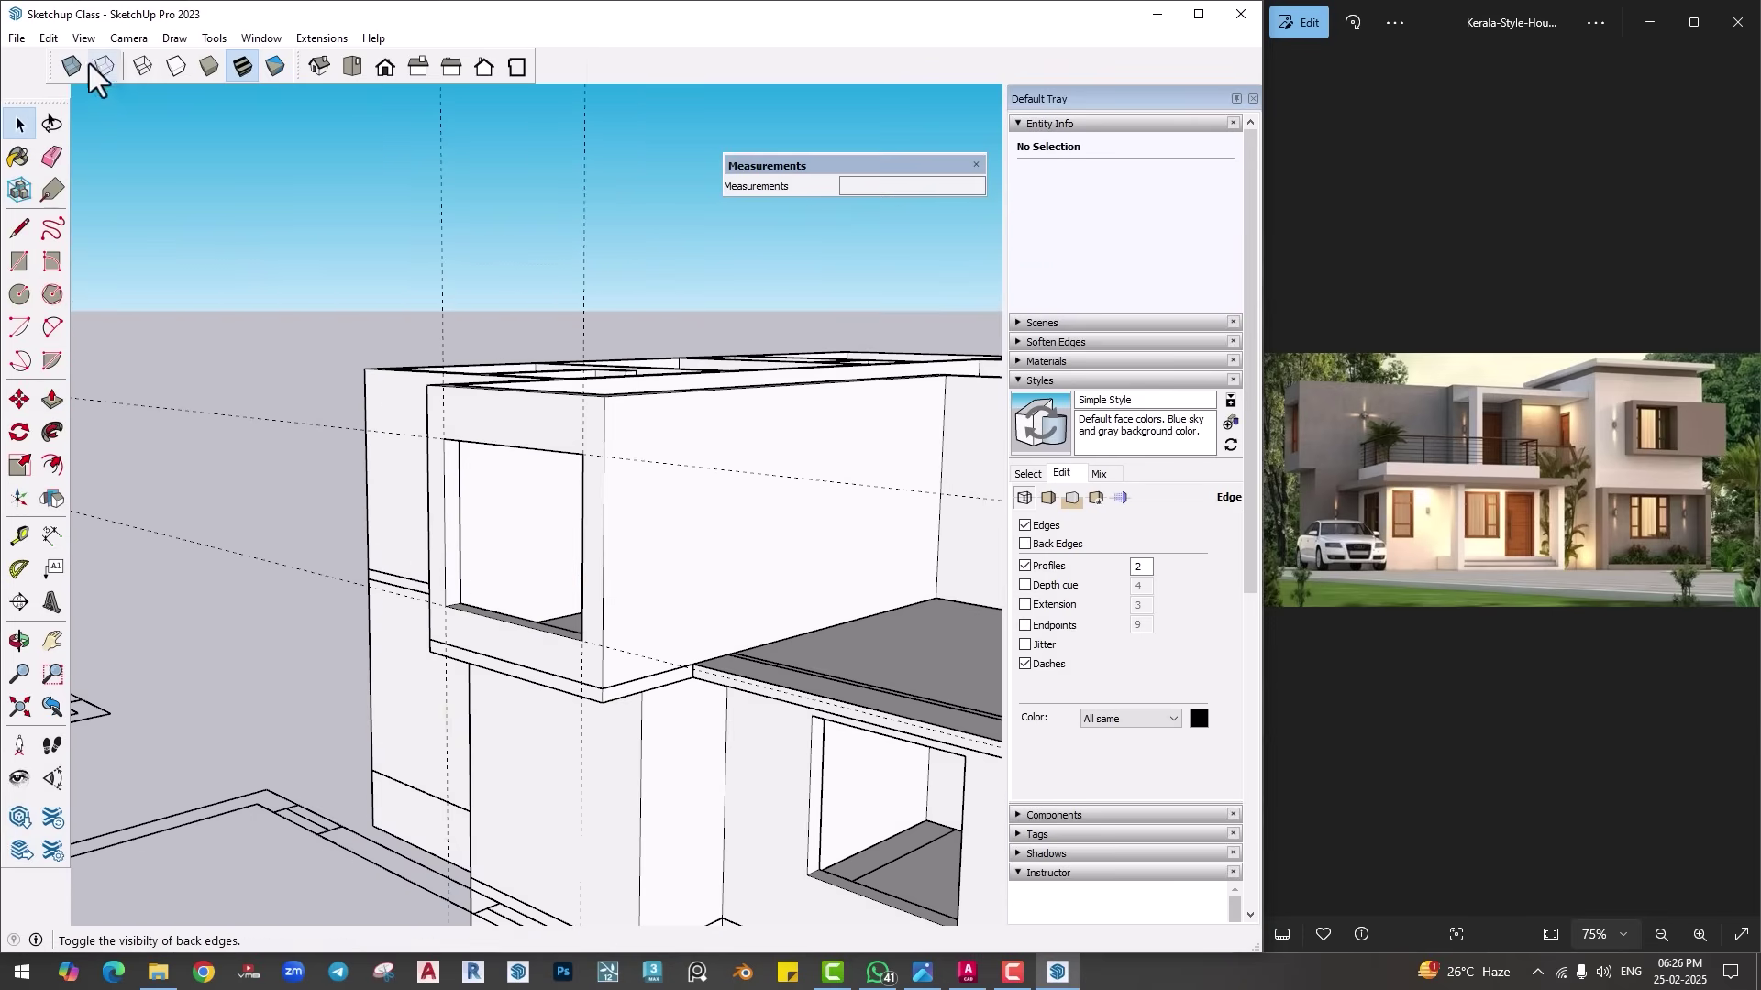
{"action": "left_click", "coordinate": [49, 39]}
{"action": "left_click", "coordinate": [92, 210]}
Step: Examine the house front, balcony walls and window-side block from several angles against the reference photo
{"action": "middle_click_drag", "start_coordinate": [432, 431], "coordinate": [465, 558]}
{"action": "scroll", "coordinate": [559, 631], "scroll_direction": "down", "scroll_amount": 2}
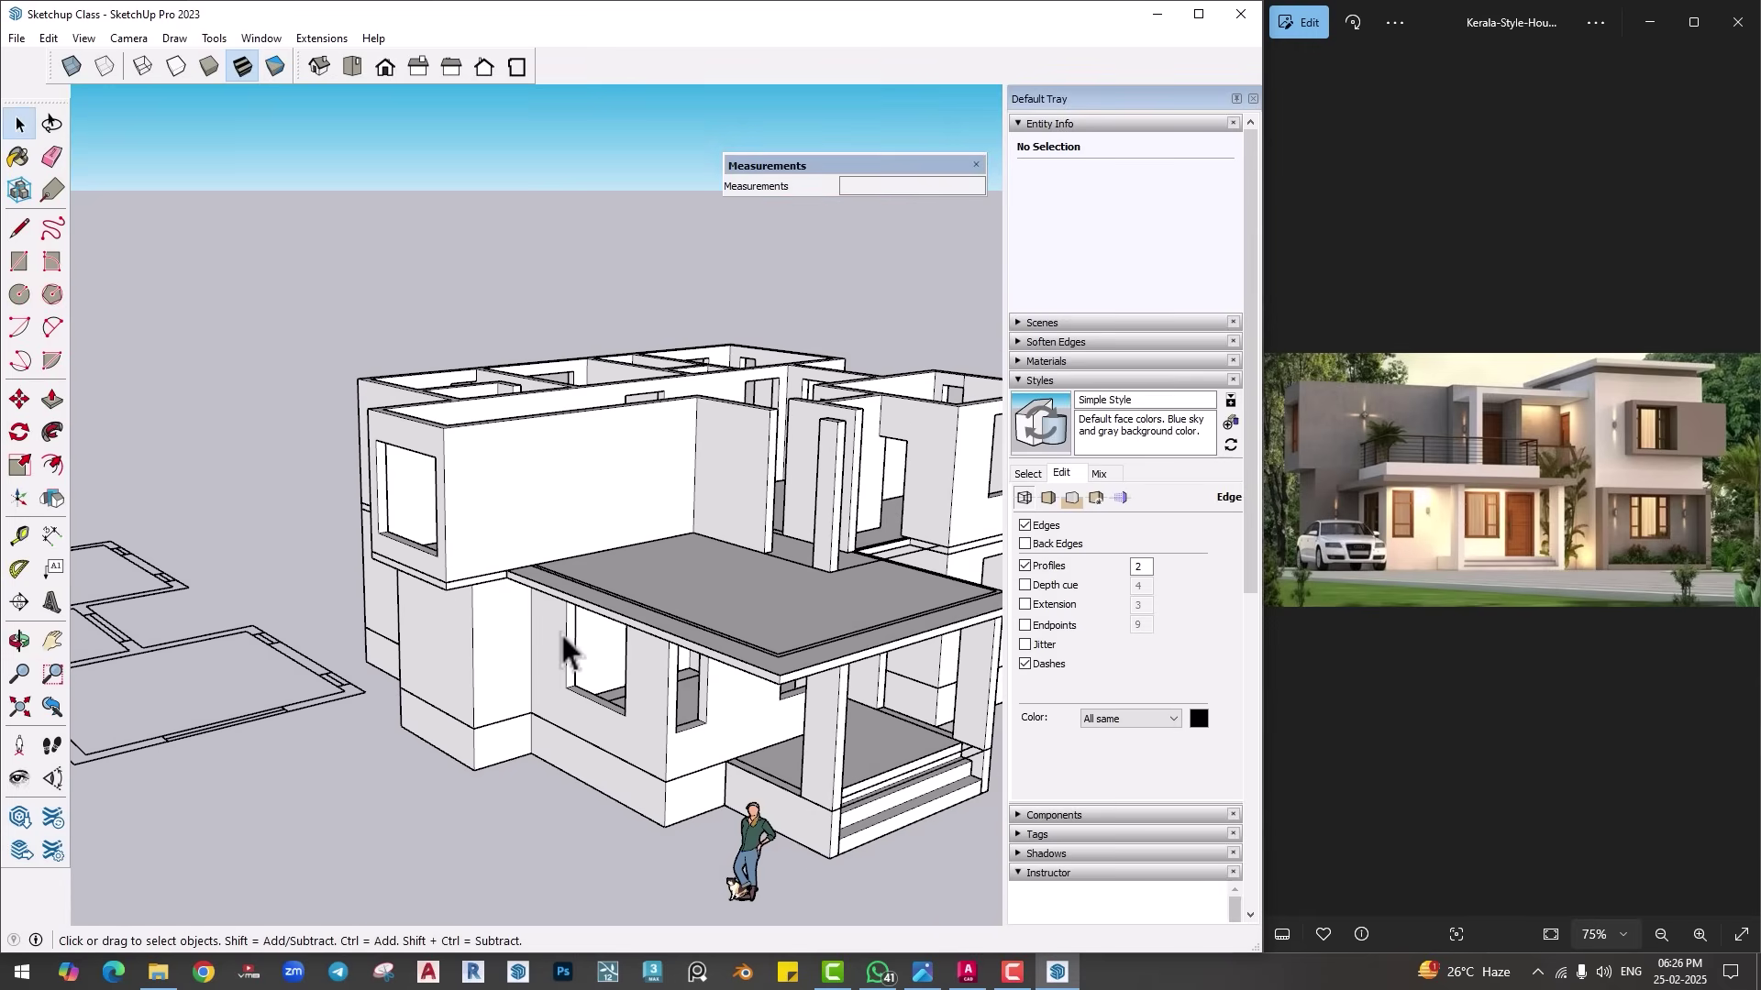
{"action": "middle_click_drag", "start_coordinate": [559, 631], "coordinate": [431, 678]}
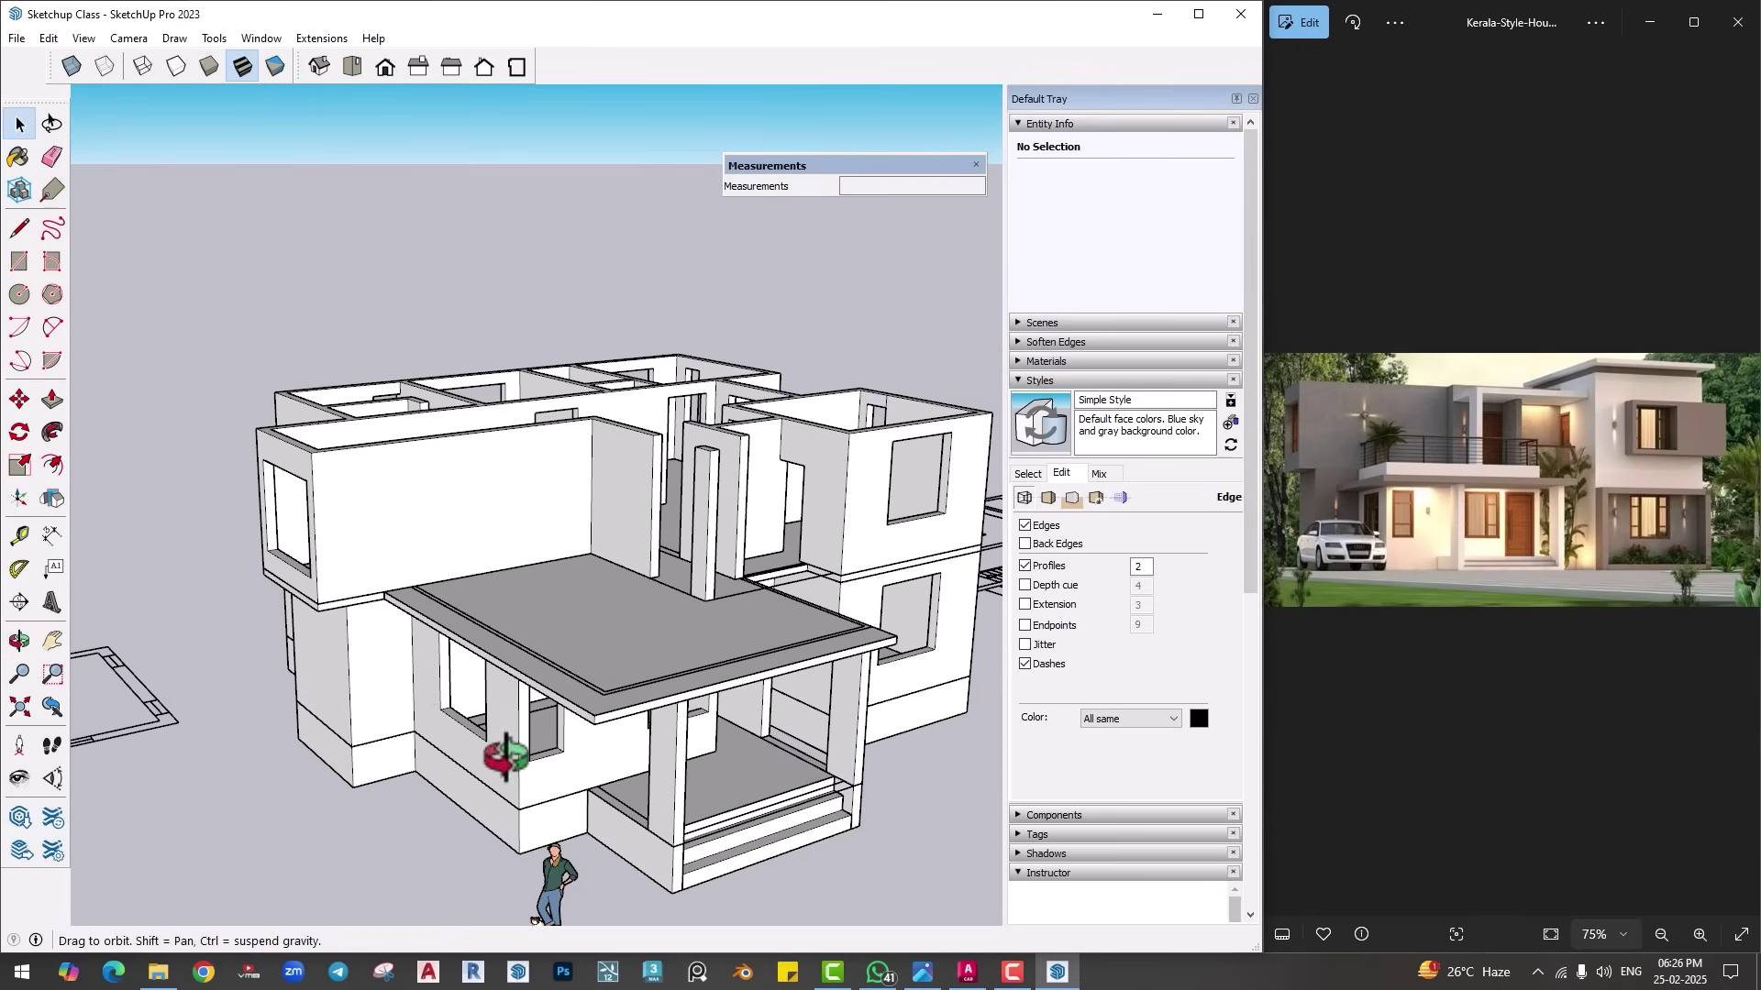
{"action": "middle_click_drag", "start_coordinate": [491, 757], "coordinate": [574, 678]}
{"action": "scroll", "coordinate": [574, 678], "scroll_direction": "up", "scroll_amount": 3}
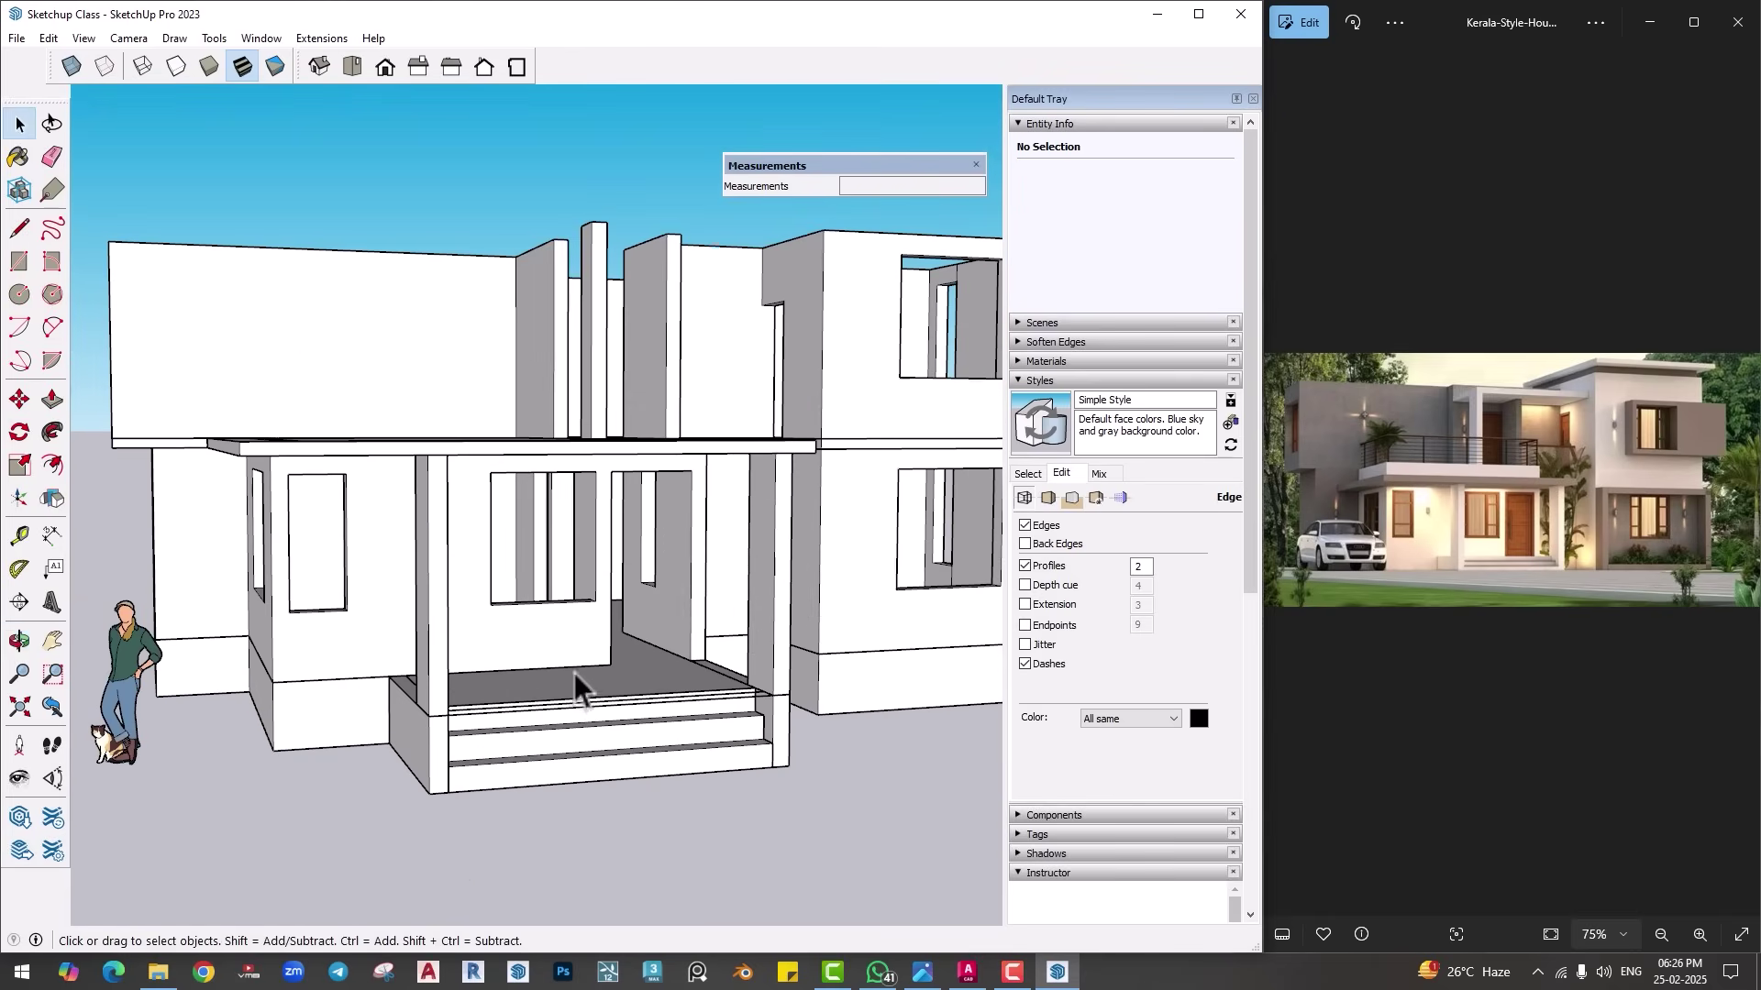
{"action": "middle_click_drag", "start_coordinate": [444, 618], "coordinate": [472, 724]}
{"action": "left_click", "coordinate": [581, 741]}
{"action": "scroll", "coordinate": [472, 724], "scroll_direction": "up", "scroll_amount": 2}
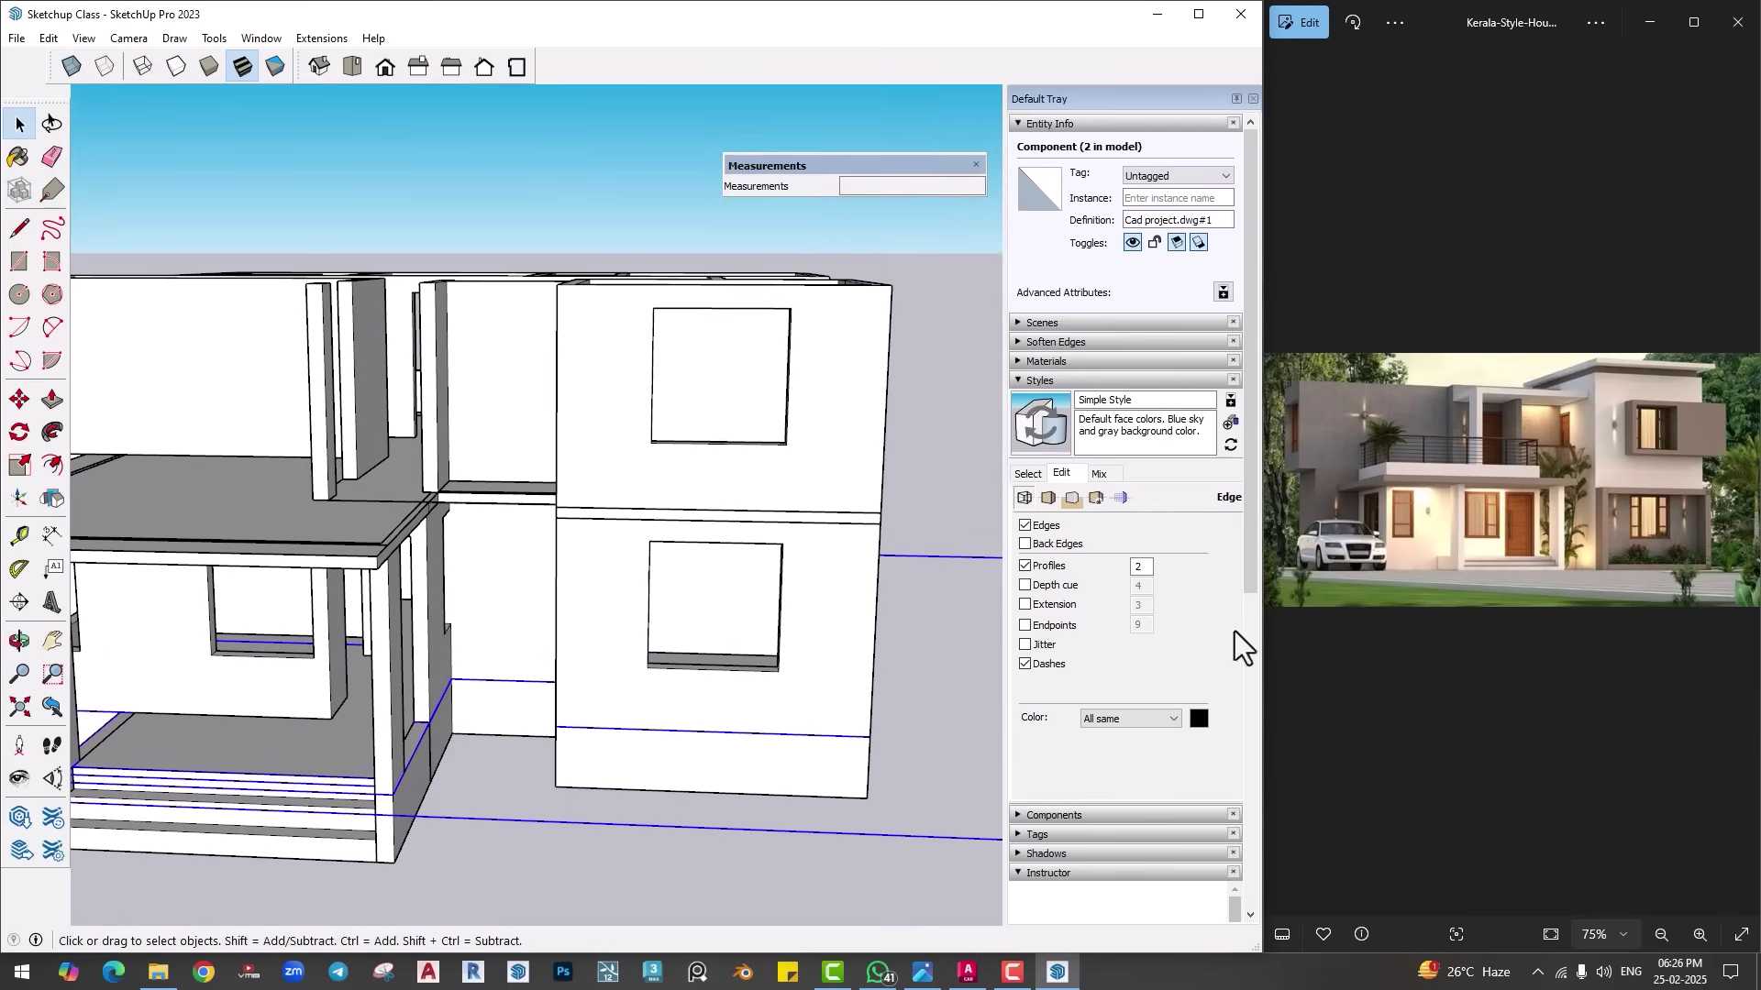
{"action": "middle_click_drag", "start_coordinate": [477, 610], "coordinate": [648, 669]}
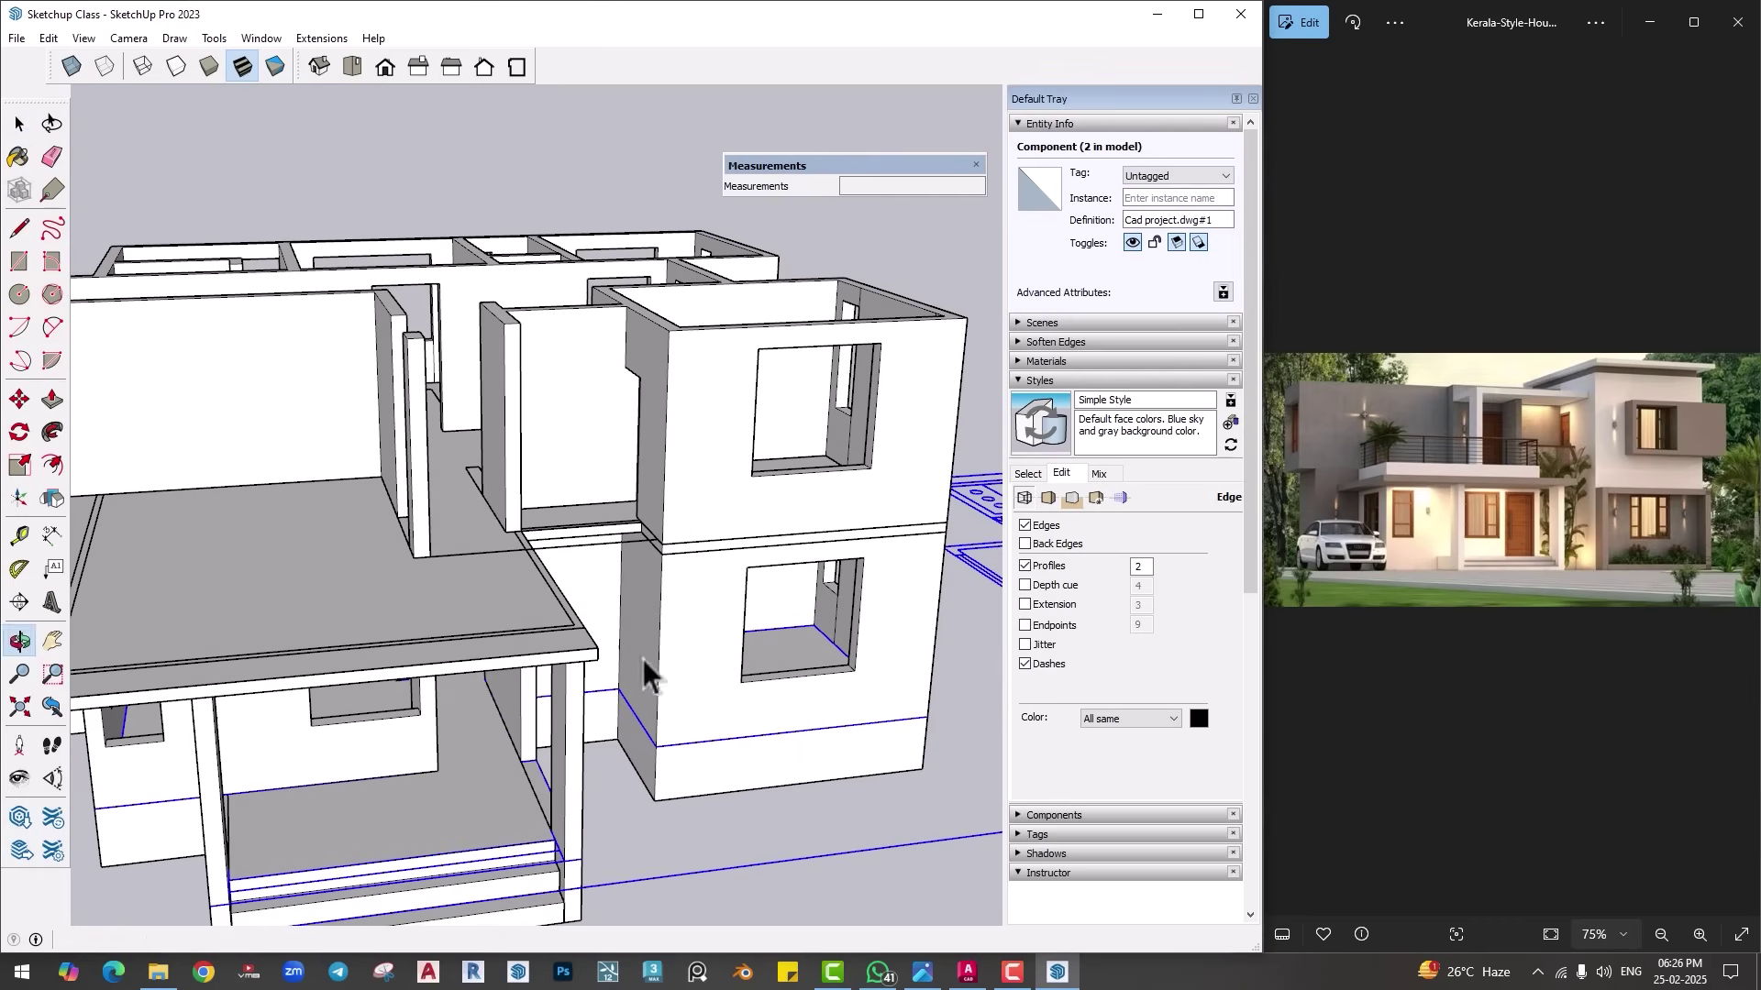
{"action": "middle_click_drag", "start_coordinate": [543, 409], "coordinate": [657, 387]}
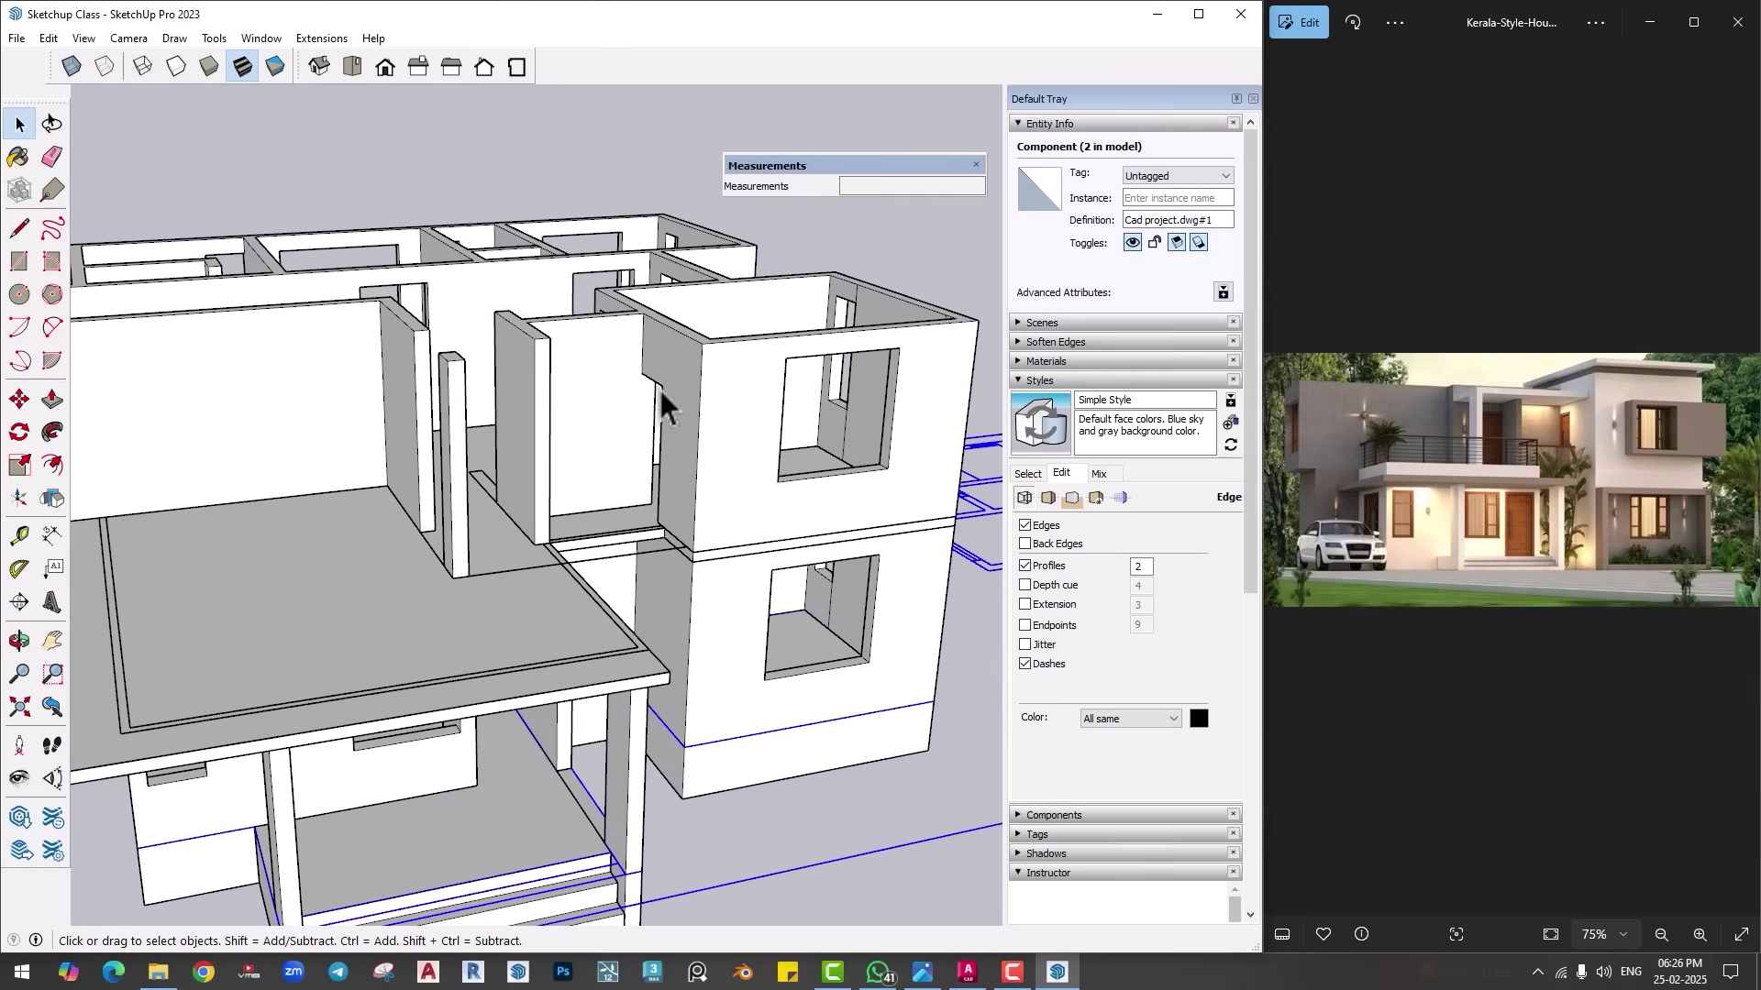
{"action": "scroll", "coordinate": [581, 431], "scroll_direction": "up", "scroll_amount": 2}
{"action": "middle_click_drag", "start_coordinate": [857, 382], "coordinate": [758, 503]}
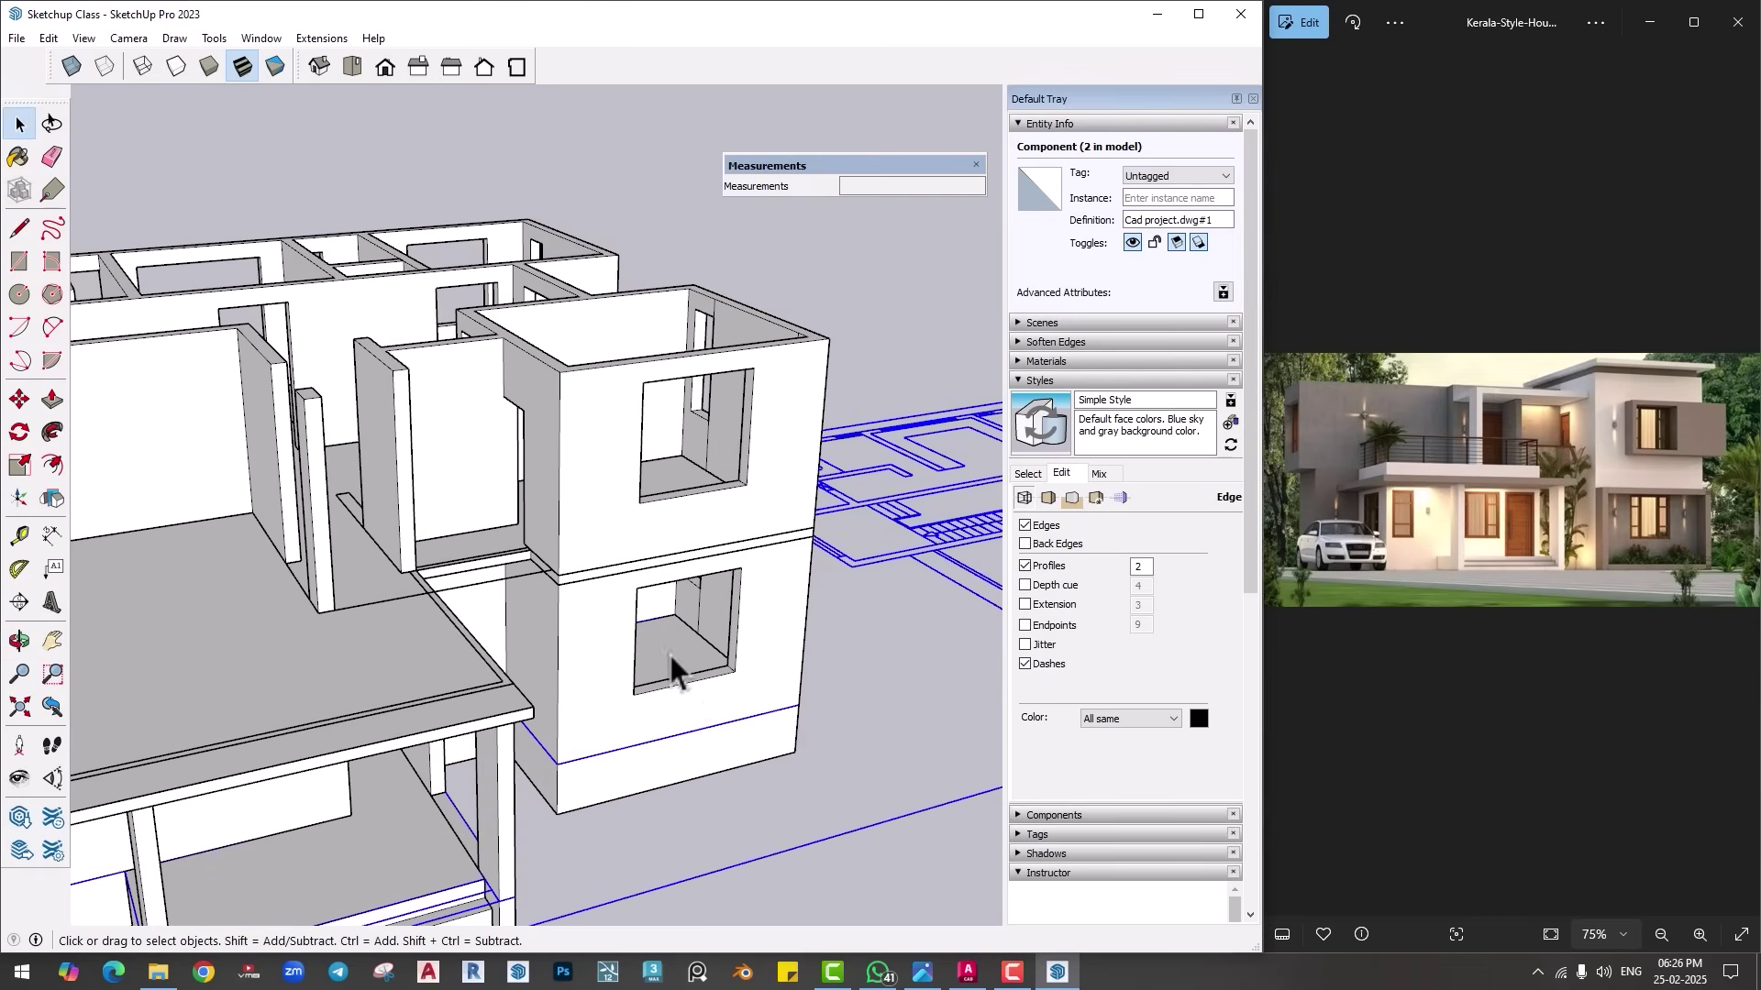
Step: Compare the balcony recess and its column with the reference photo from above and from the front
{"action": "mouse_move", "coordinate": [672, 670]}
{"action": "middle_mouse_down"}
{"action": "mouse_move", "coordinate": [514, 563]}
{"action": "mouse_move", "coordinate": [590, 660]}
{"action": "middle_mouse_up"}
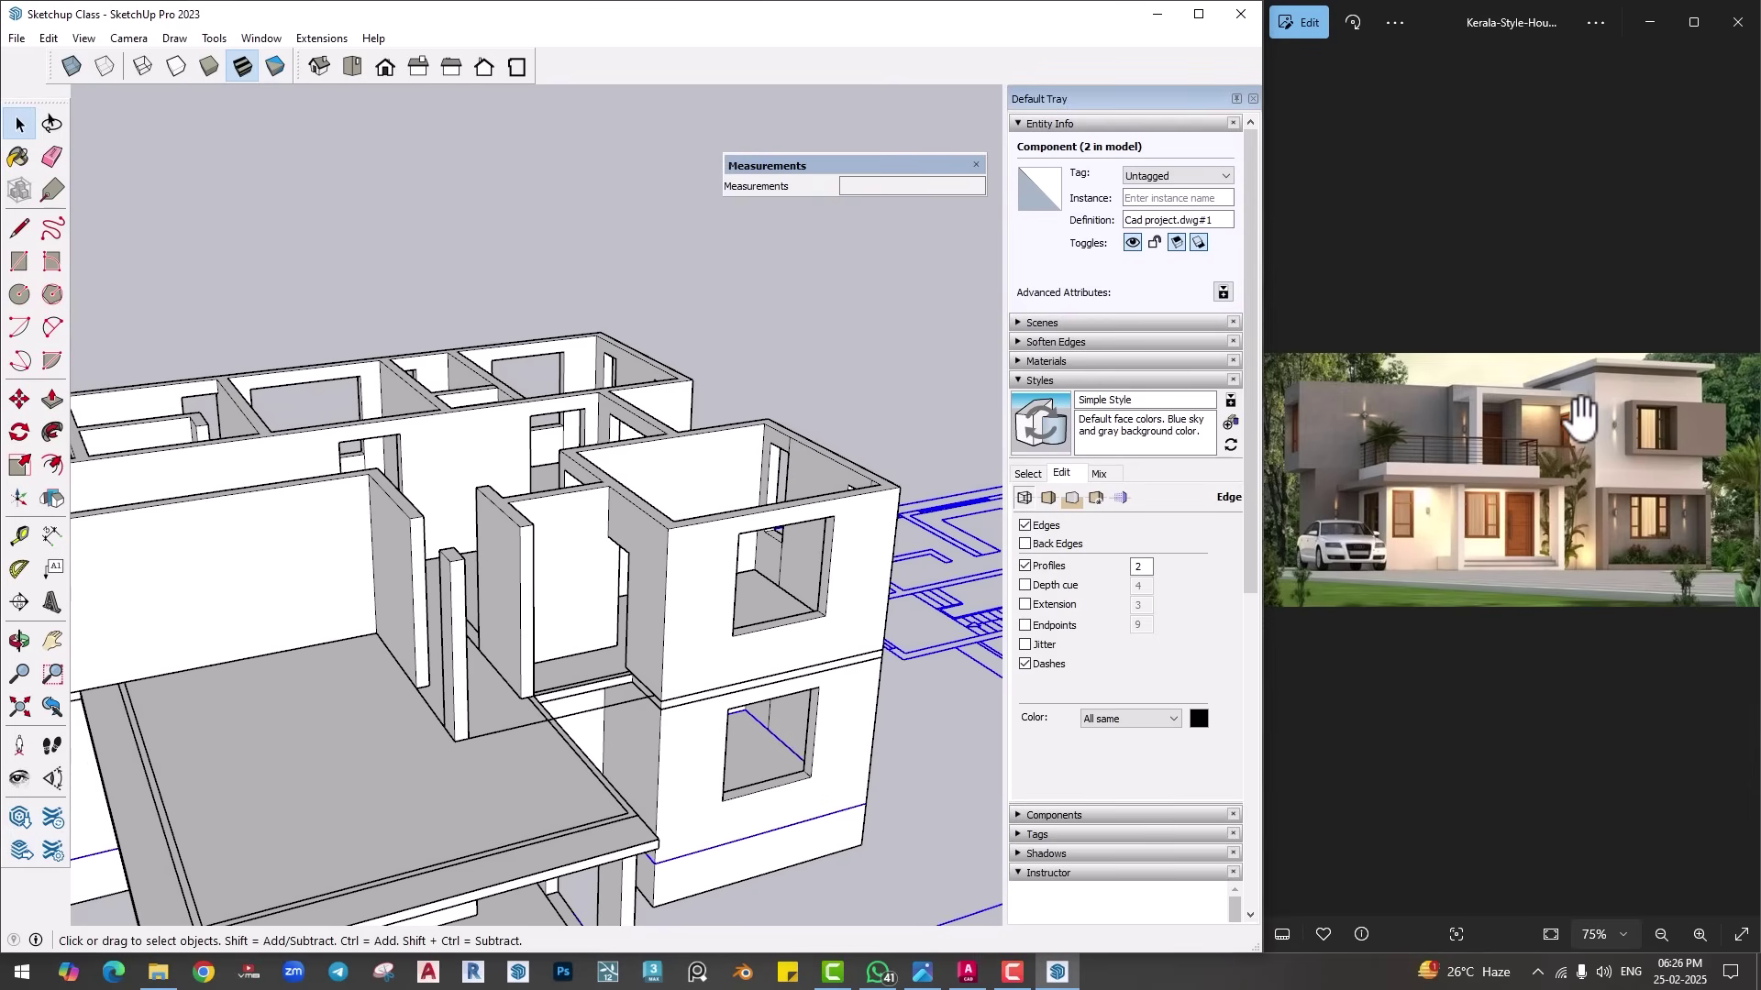
{"action": "scroll", "coordinate": [1575, 415], "scroll_direction": "down", "scroll_amount": 1}
{"action": "mouse_move", "coordinate": [520, 569]}
{"action": "middle_mouse_down"}
{"action": "mouse_move", "coordinate": [511, 590]}
{"action": "mouse_move", "coordinate": [256, 582]}
{"action": "mouse_move", "coordinate": [833, 532]}
{"action": "middle_mouse_up"}
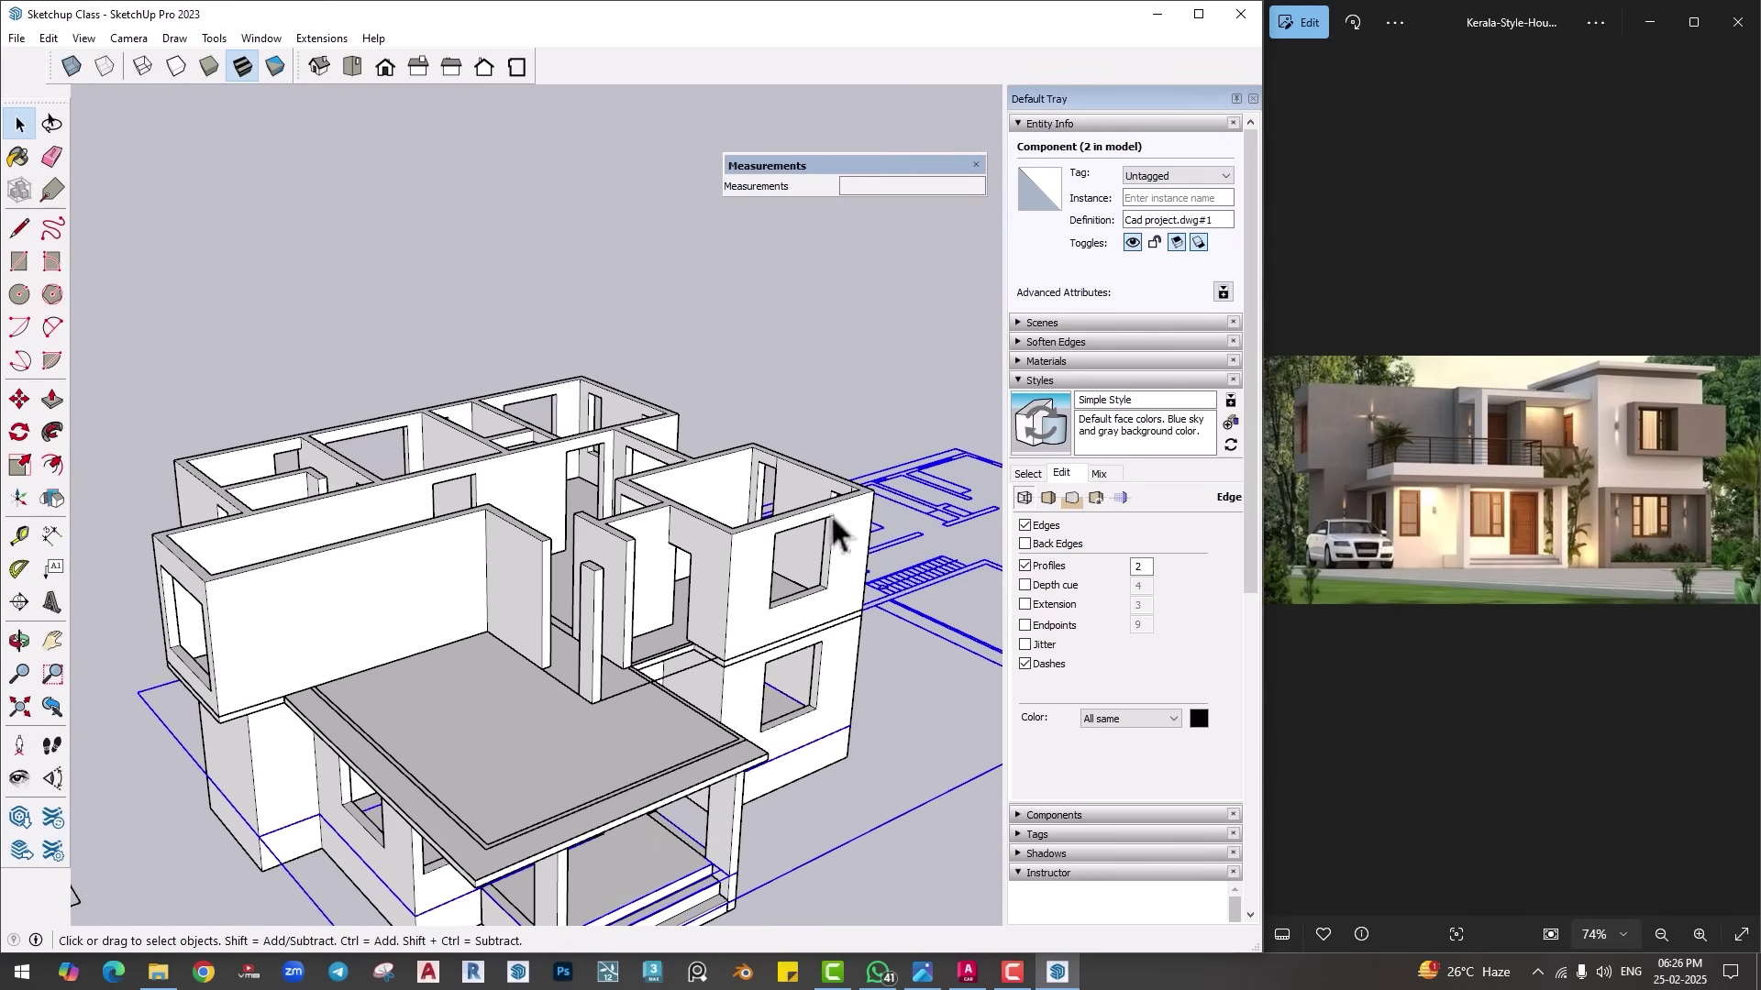
{"action": "mouse_move", "coordinate": [519, 668]}
{"action": "middle_mouse_down"}
{"action": "mouse_move", "coordinate": [522, 523]}
{"action": "mouse_move", "coordinate": [563, 450]}
{"action": "mouse_move", "coordinate": [574, 468]}
{"action": "middle_mouse_up"}
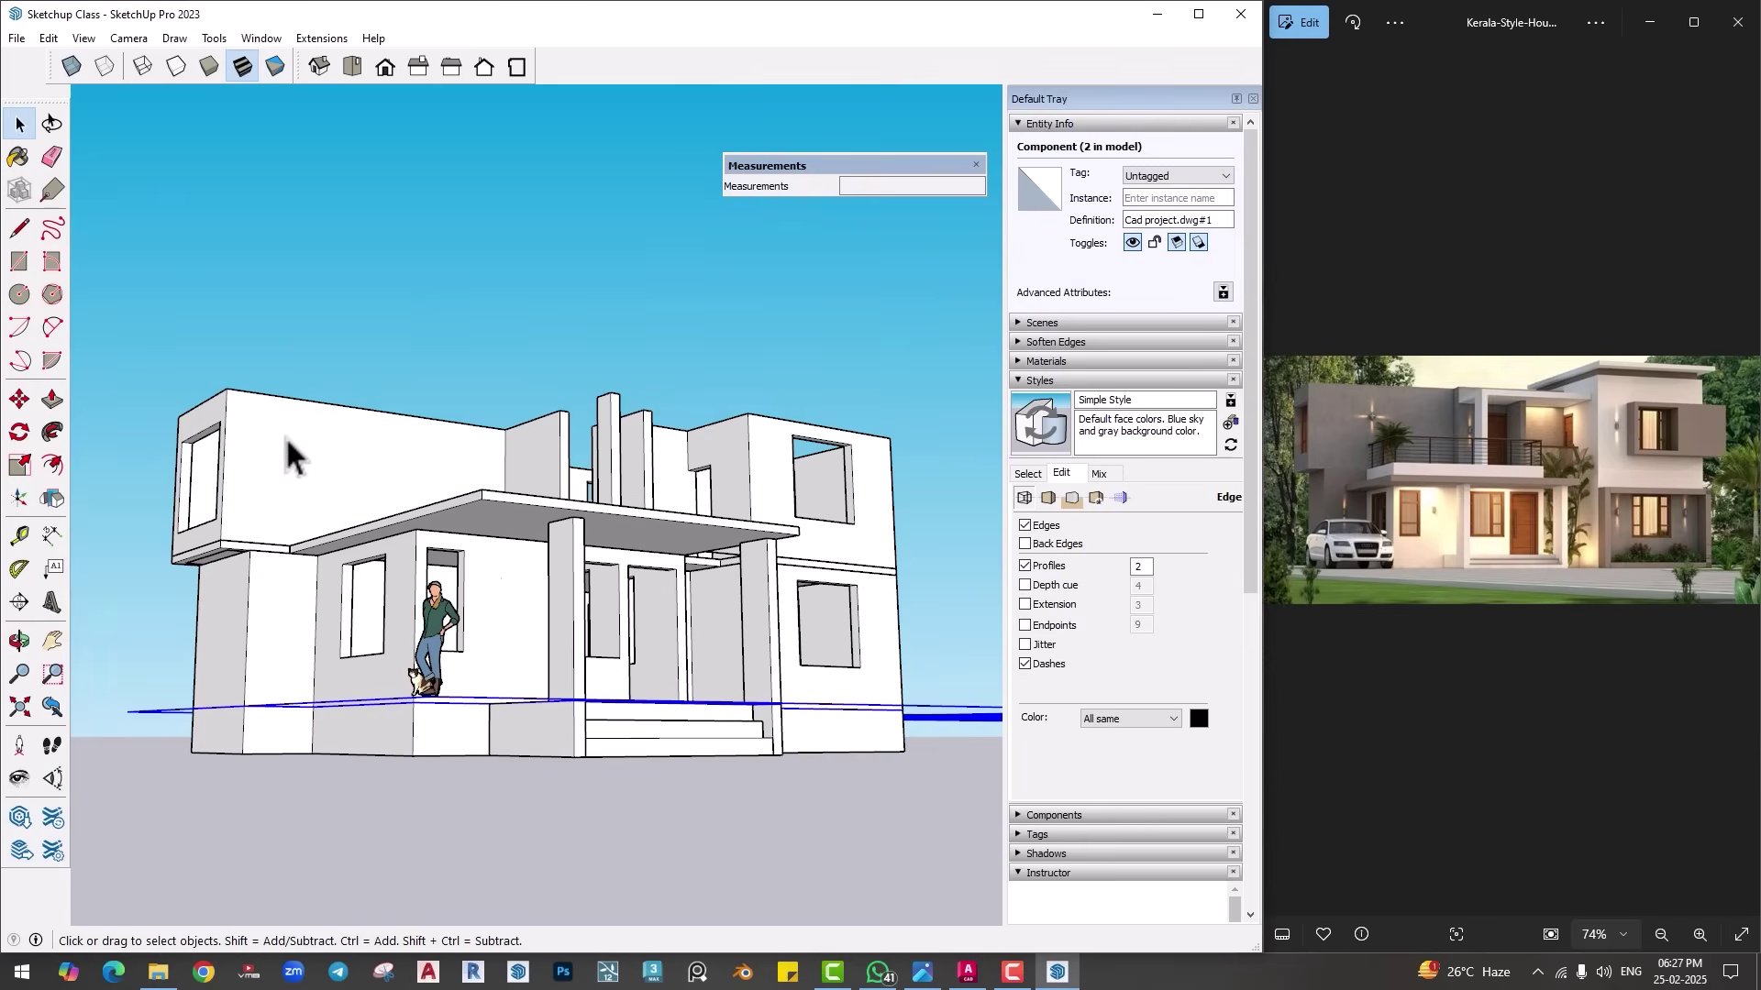
{"action": "middle_click_drag", "start_coordinate": [334, 445], "coordinate": [346, 483]}
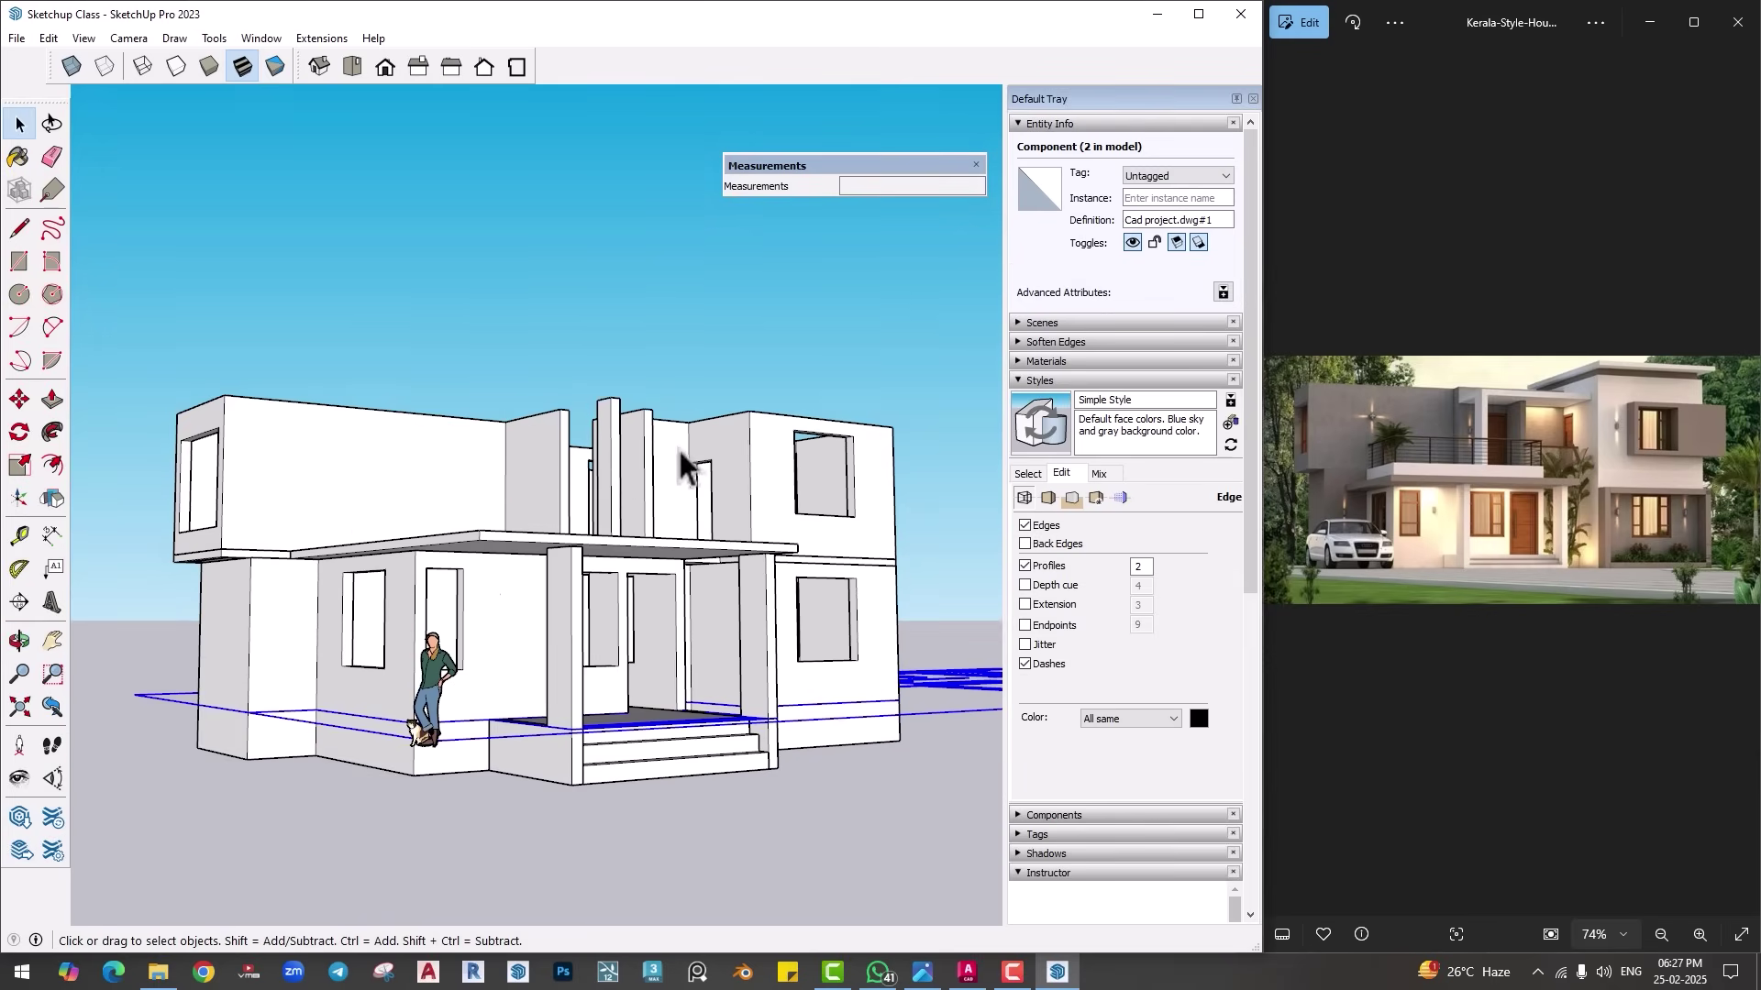
{"action": "mouse_move", "coordinate": [688, 464]}
{"action": "middle_mouse_down"}
{"action": "mouse_move", "coordinate": [641, 562]}
{"action": "mouse_move", "coordinate": [629, 511]}
{"action": "mouse_move", "coordinate": [597, 665]}
{"action": "mouse_move", "coordinate": [578, 617]}
{"action": "mouse_move", "coordinate": [515, 703]}
{"action": "middle_mouse_up"}
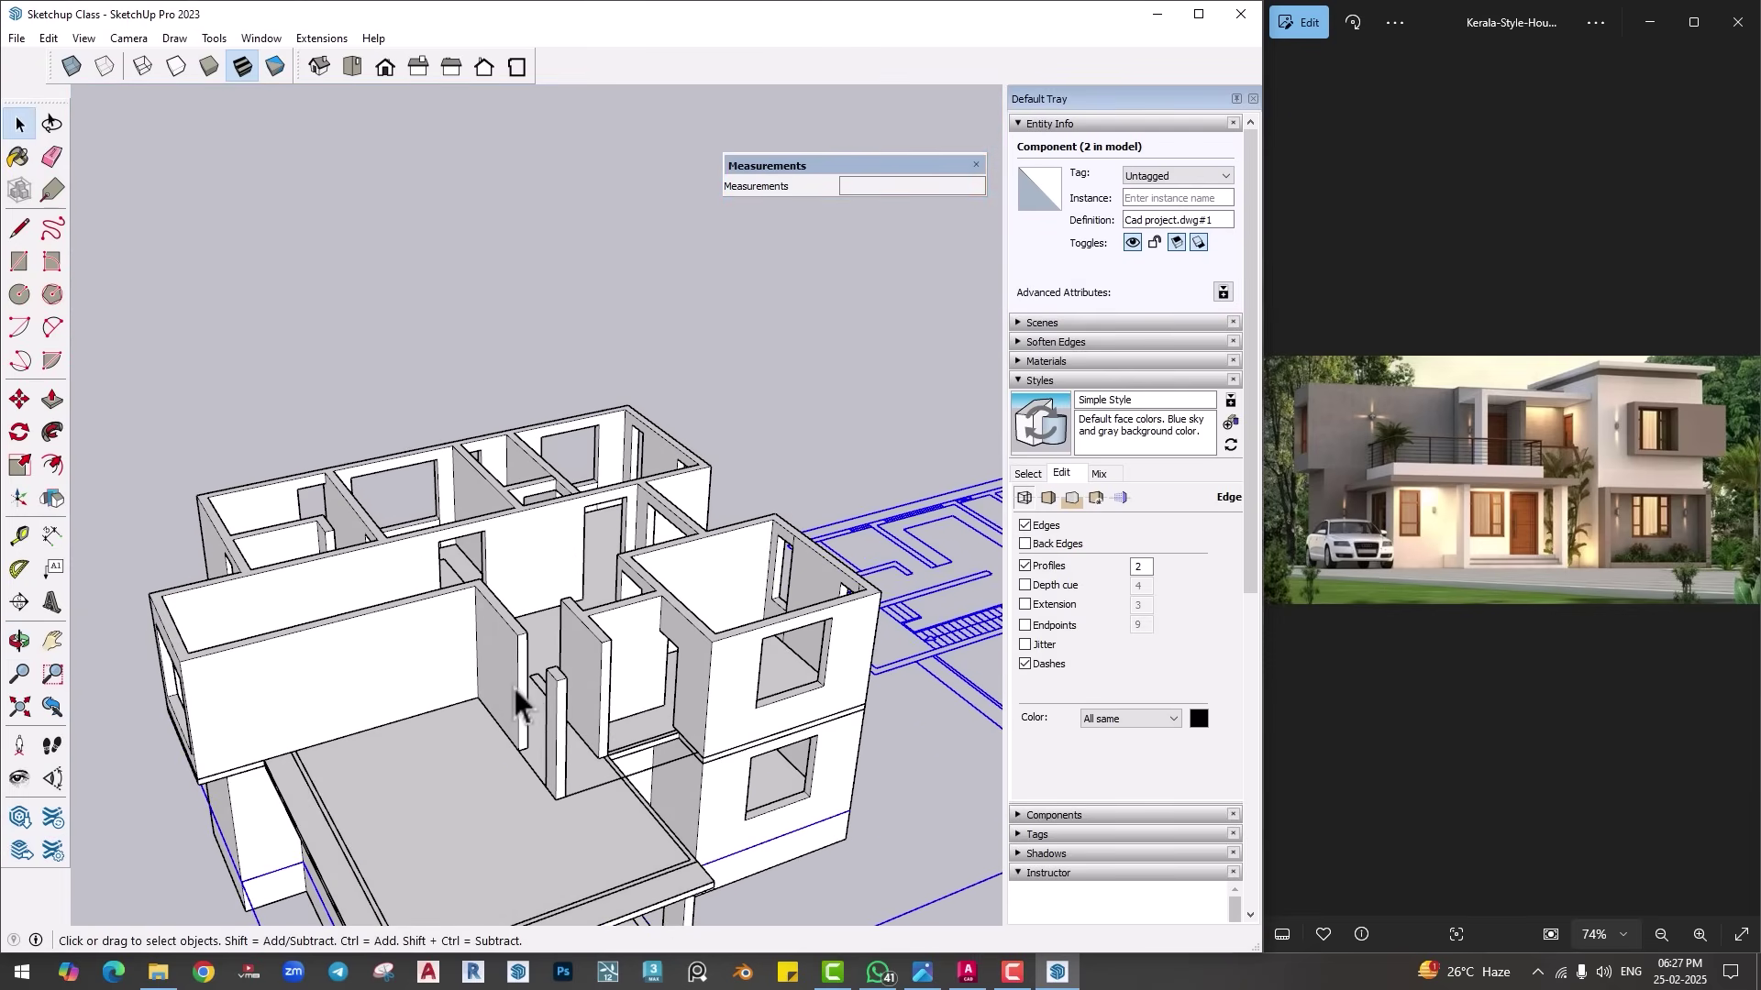
{"action": "middle_click_drag", "start_coordinate": [628, 661], "coordinate": [511, 618]}
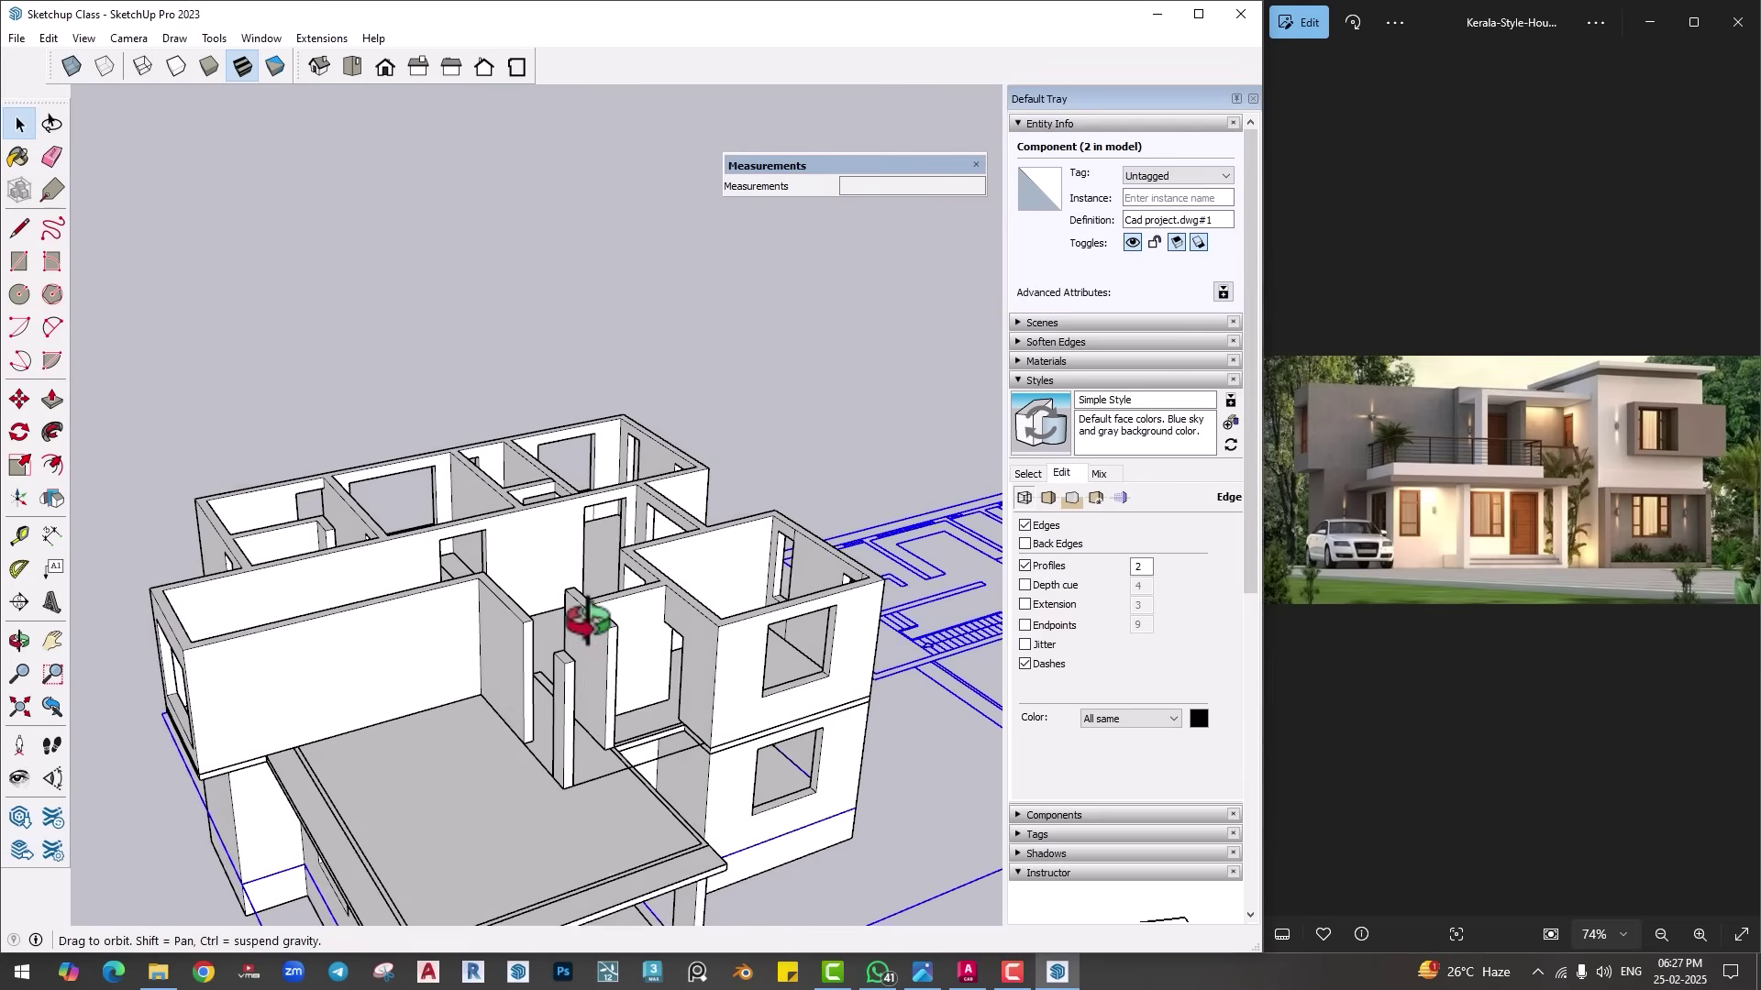
{"action": "mouse_move", "coordinate": [703, 703]}
{"action": "middle_mouse_down"}
{"action": "mouse_move", "coordinate": [727, 719]}
{"action": "mouse_move", "coordinate": [714, 750]}
{"action": "middle_mouse_up"}
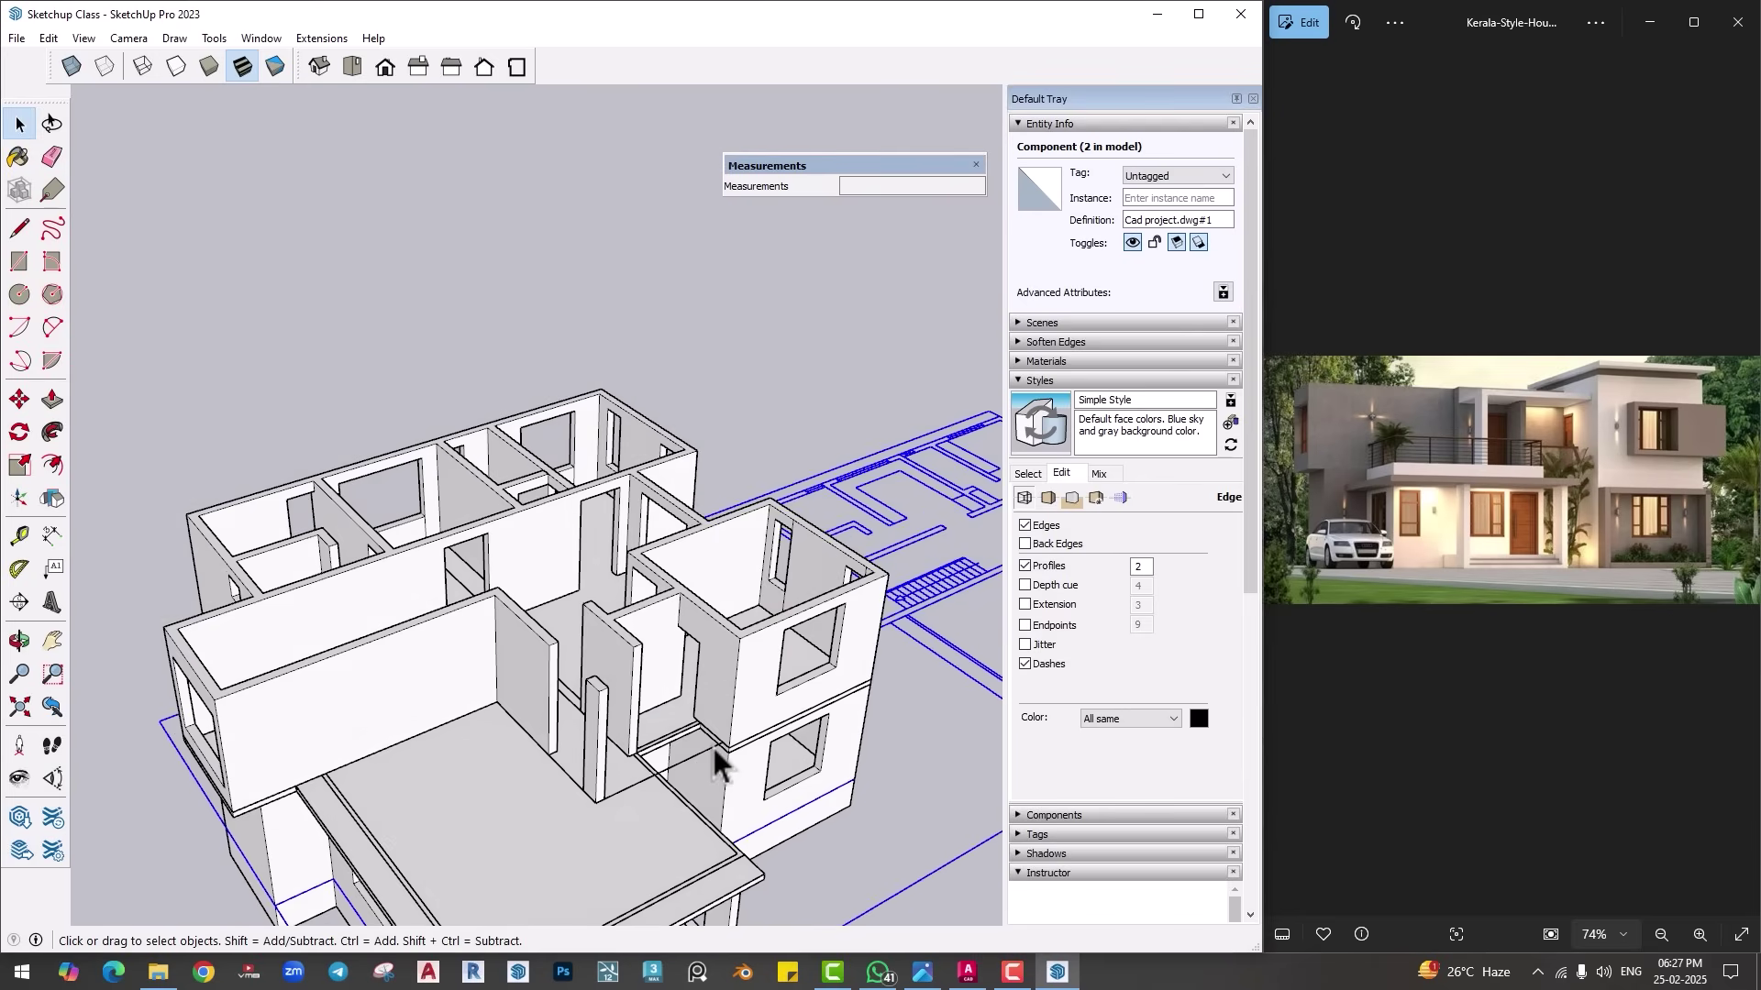
Step: Draw a rectangle across the balcony recess from the window-side block's corner to the opposite wall end and extrude it 6"
{"action": "scroll", "coordinate": [712, 744], "scroll_direction": "up", "scroll_amount": 3}
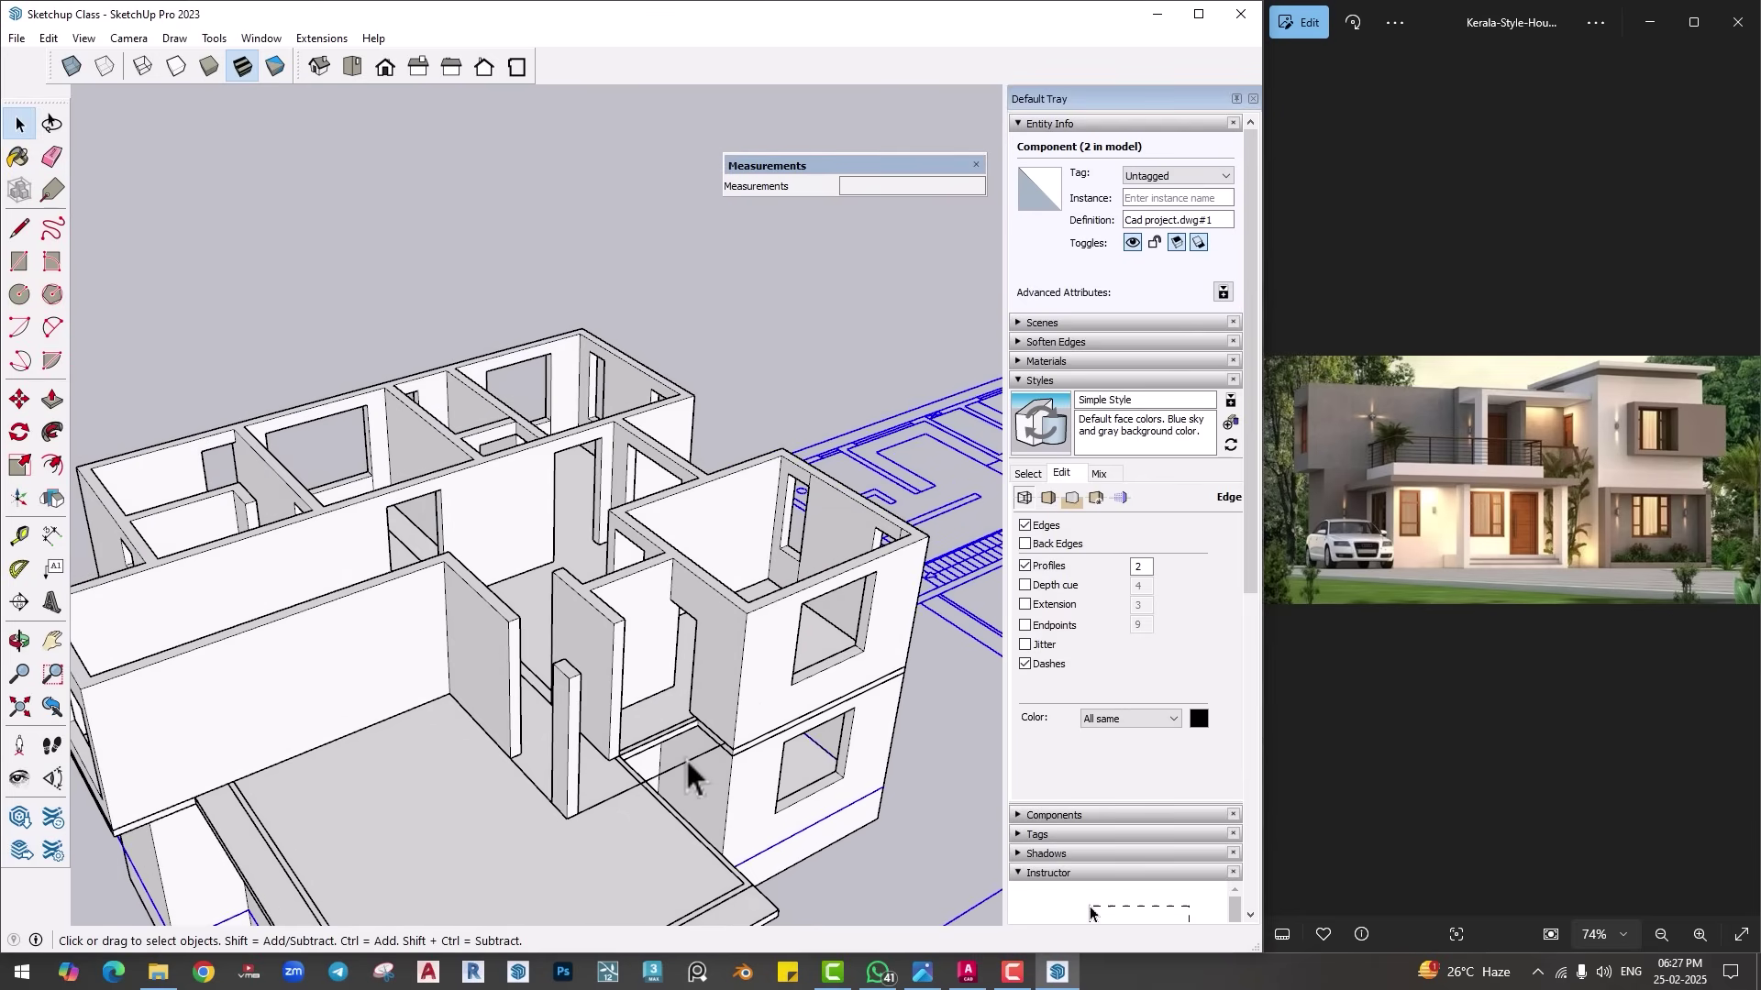
{"action": "key", "text": "r"}
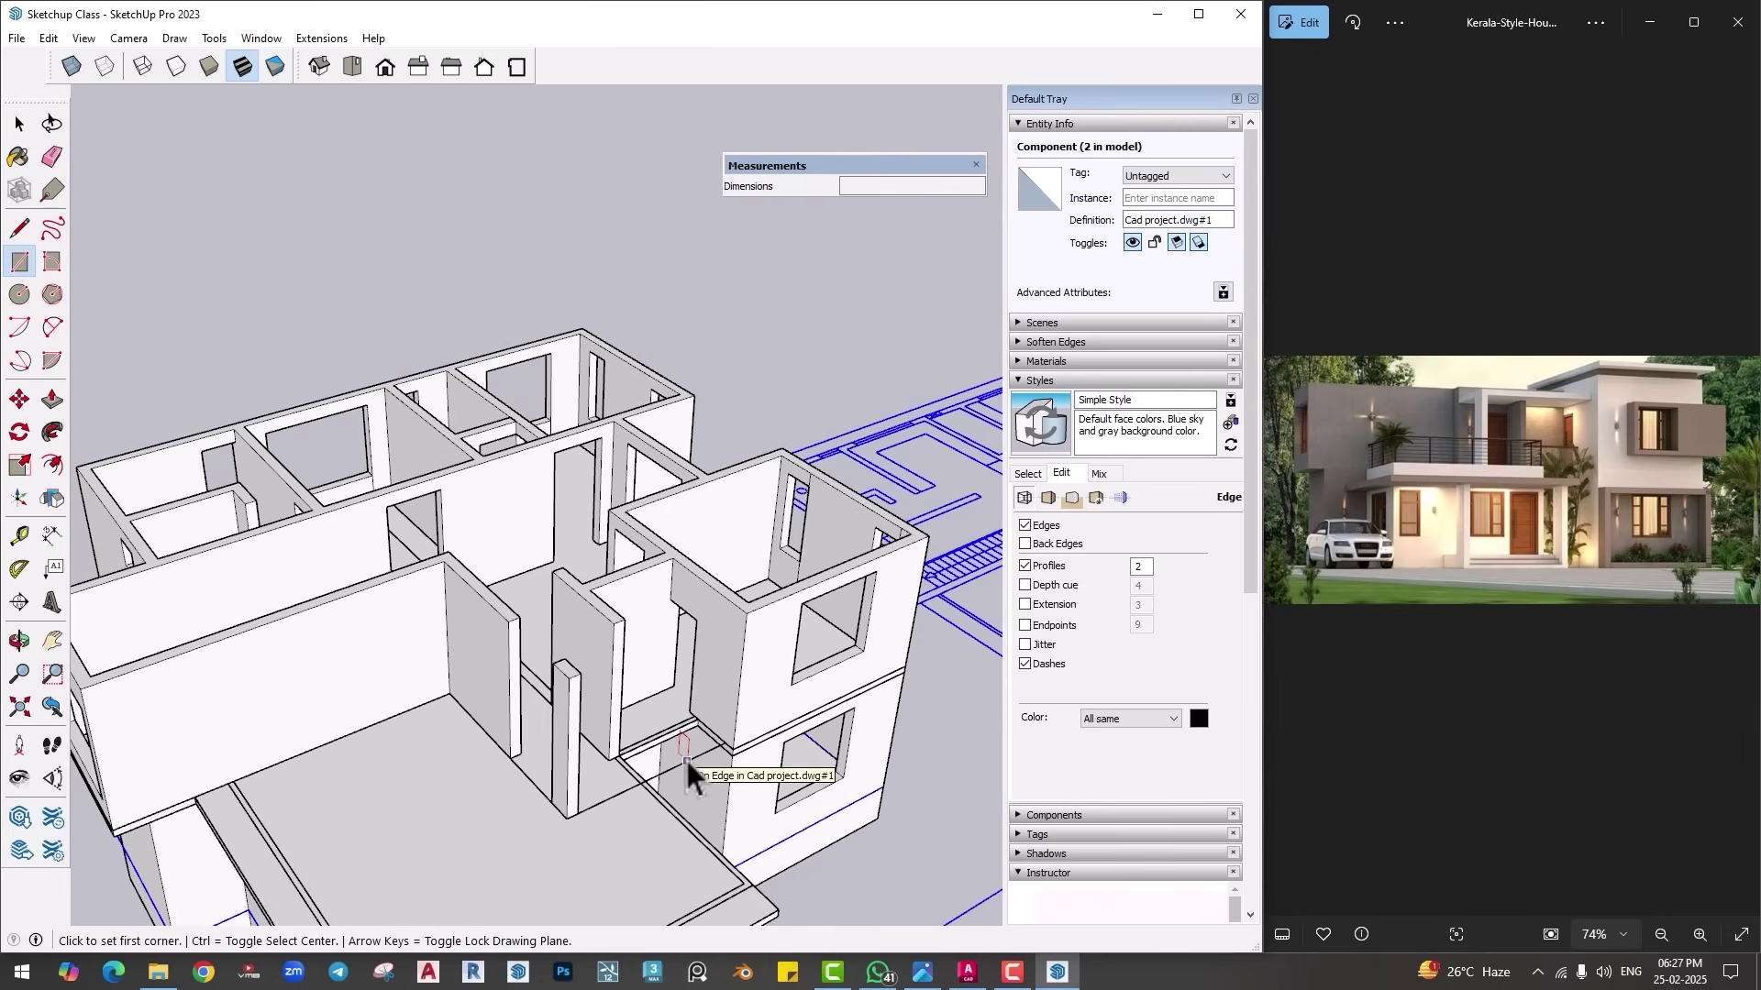
{"action": "scroll", "coordinate": [690, 757], "scroll_direction": "up", "scroll_amount": 3}
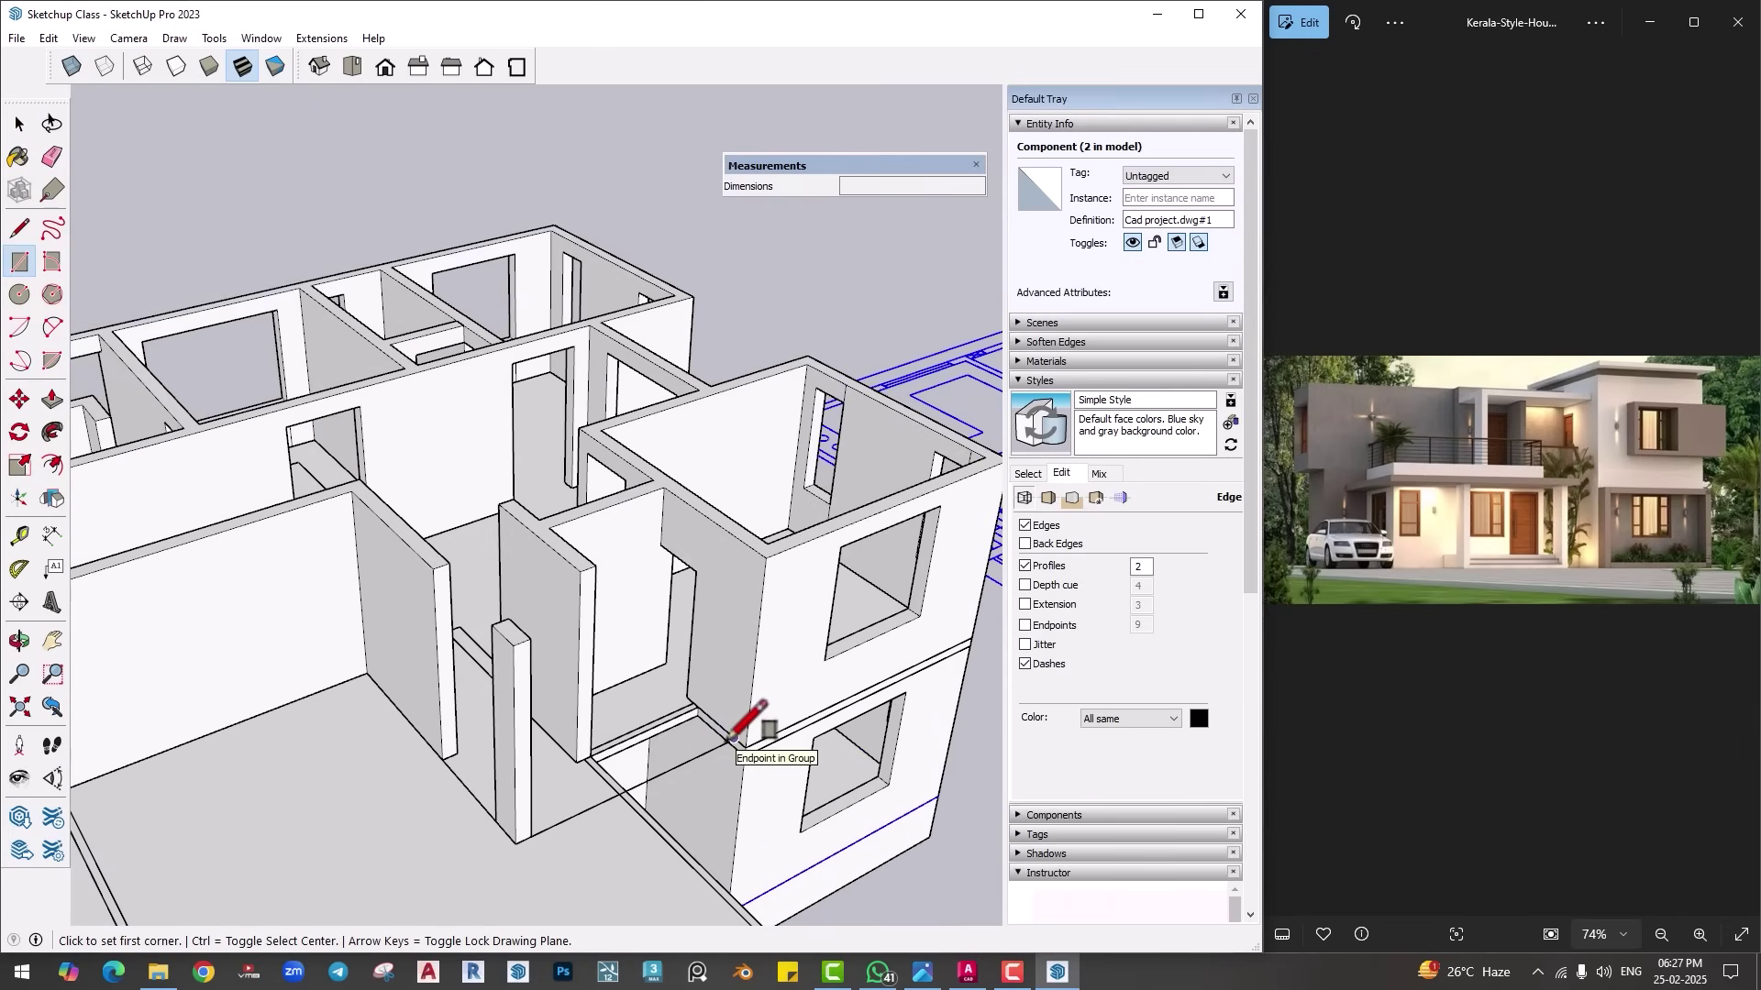
{"action": "left_click", "coordinate": [733, 737]}
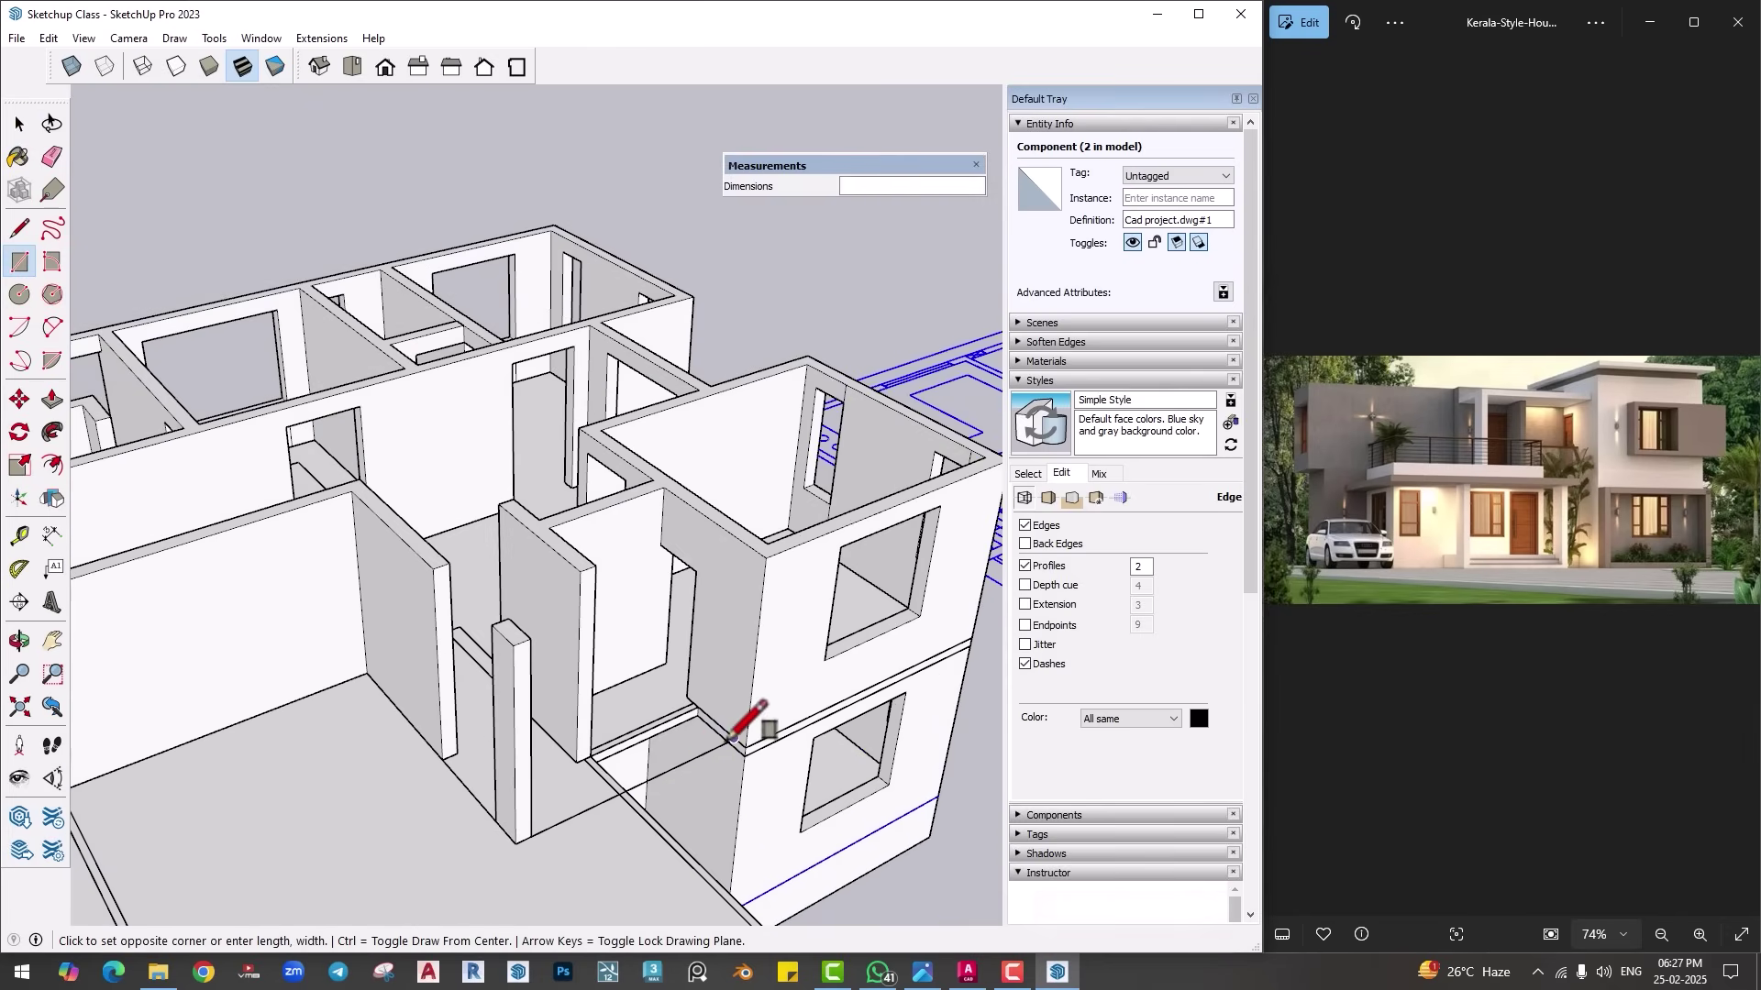
{"action": "left_click", "coordinate": [442, 760]}
{"action": "middle_click_drag", "start_coordinate": [460, 727], "coordinate": [630, 700]}
{"action": "key", "text": "p"}
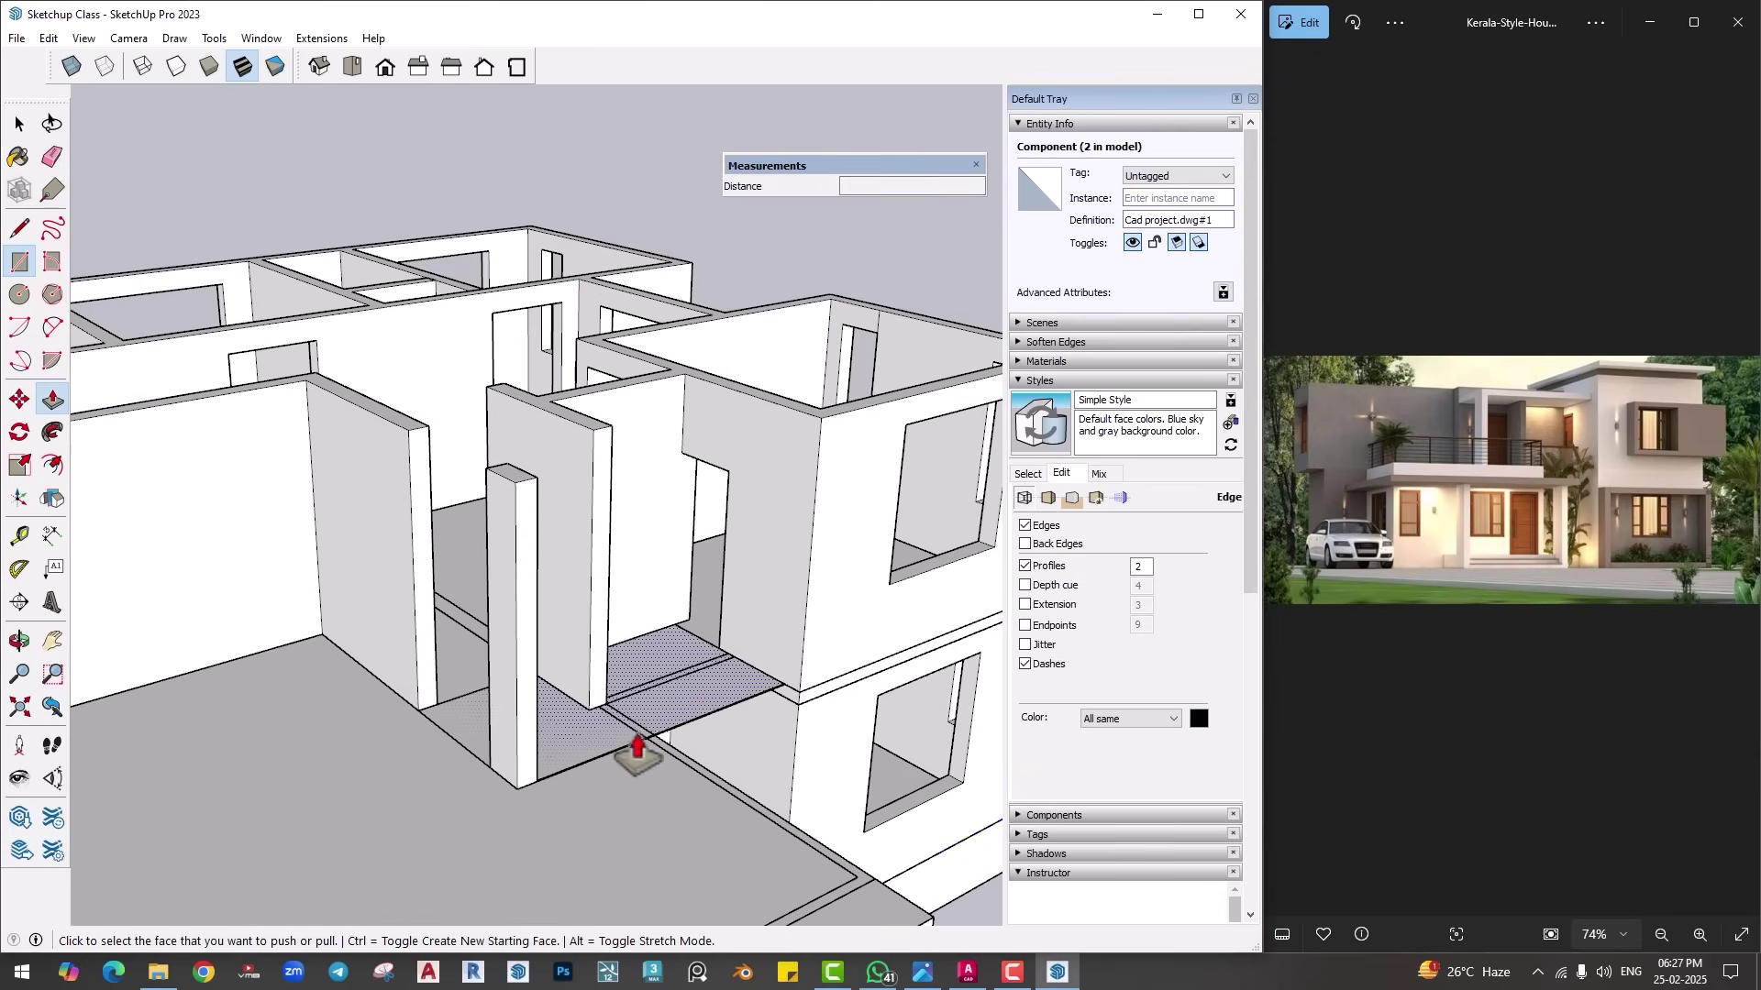
{"action": "left_click", "coordinate": [639, 747]}
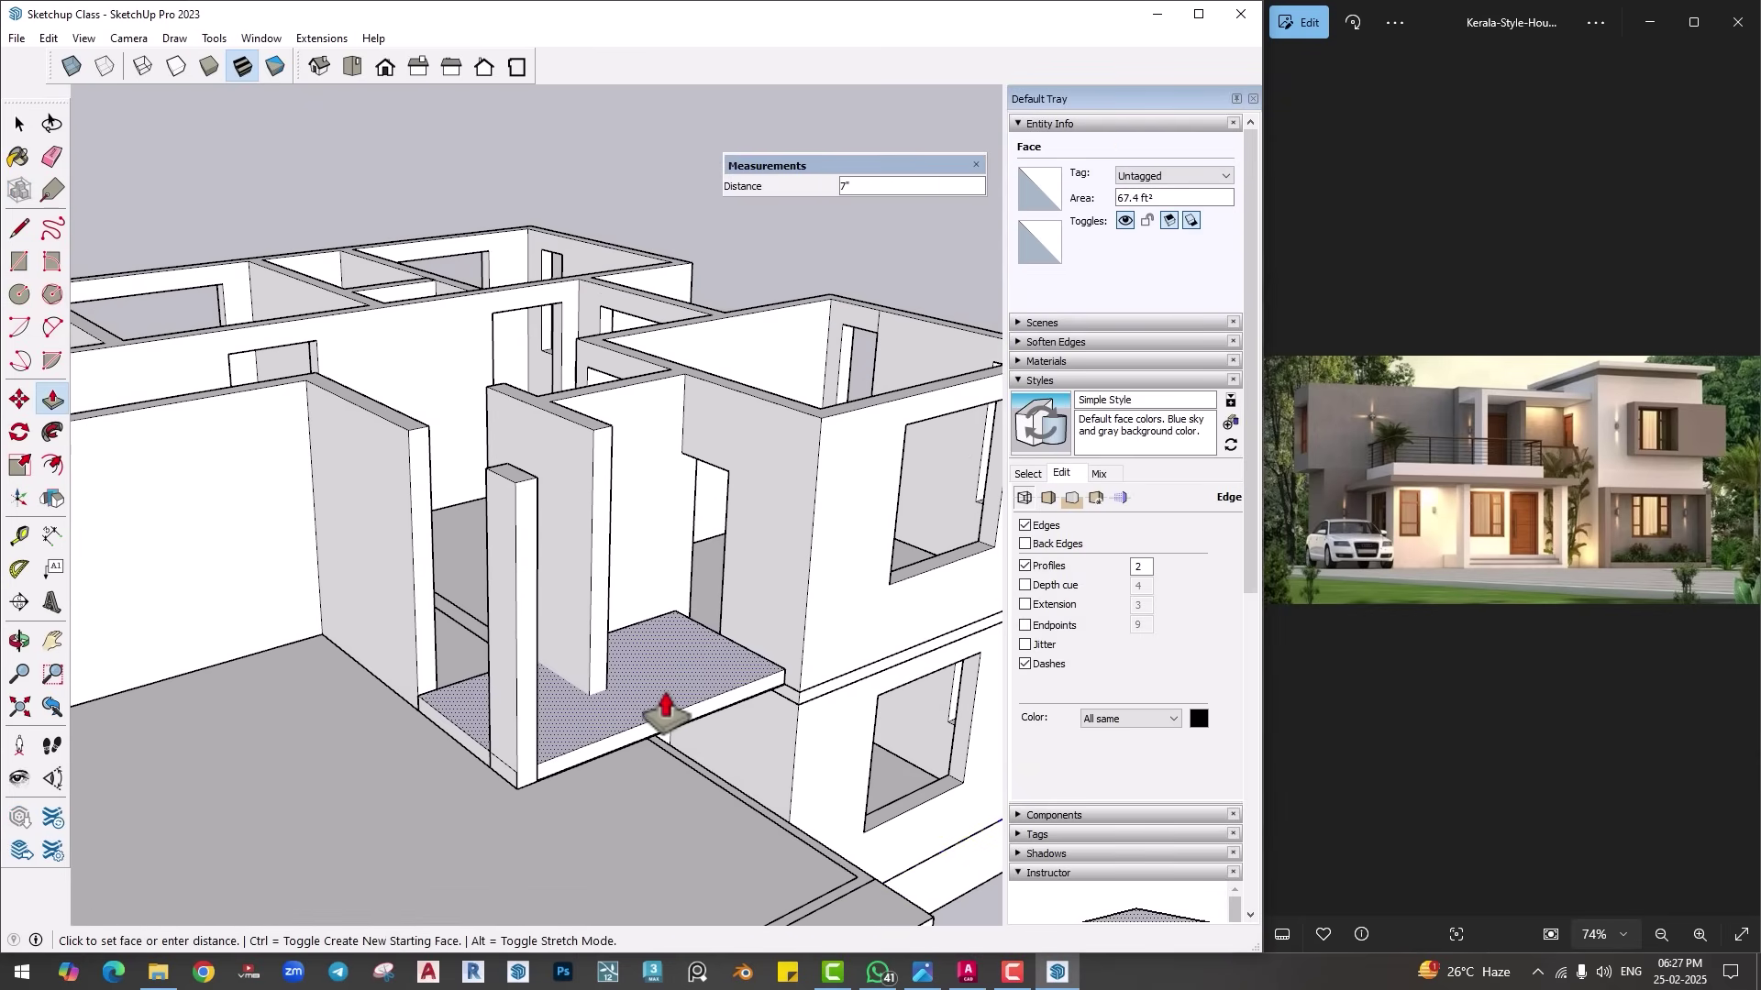
{"action": "key", "text": "Return"}
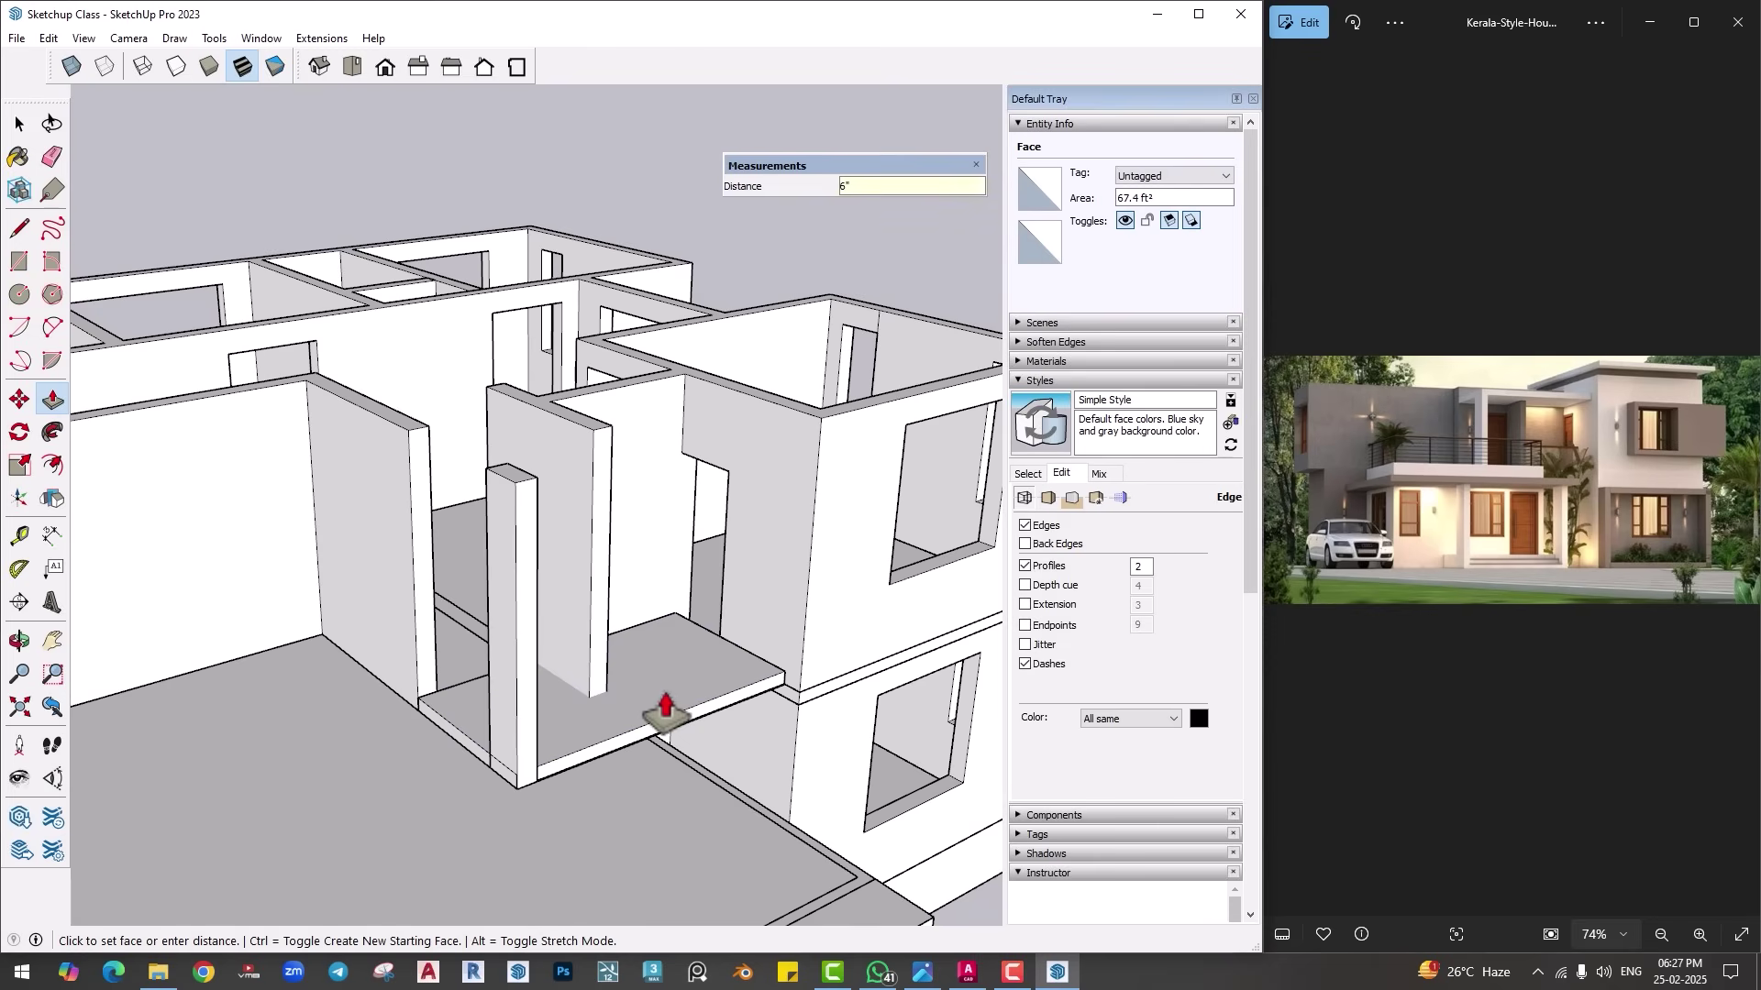
Step: Group the new balcony slab and raise it vertically onto the top of the freestanding column
{"action": "key", "text": "space"}
{"action": "left_click", "coordinate": [664, 682]}
{"action": "right_click", "coordinate": [669, 682]}
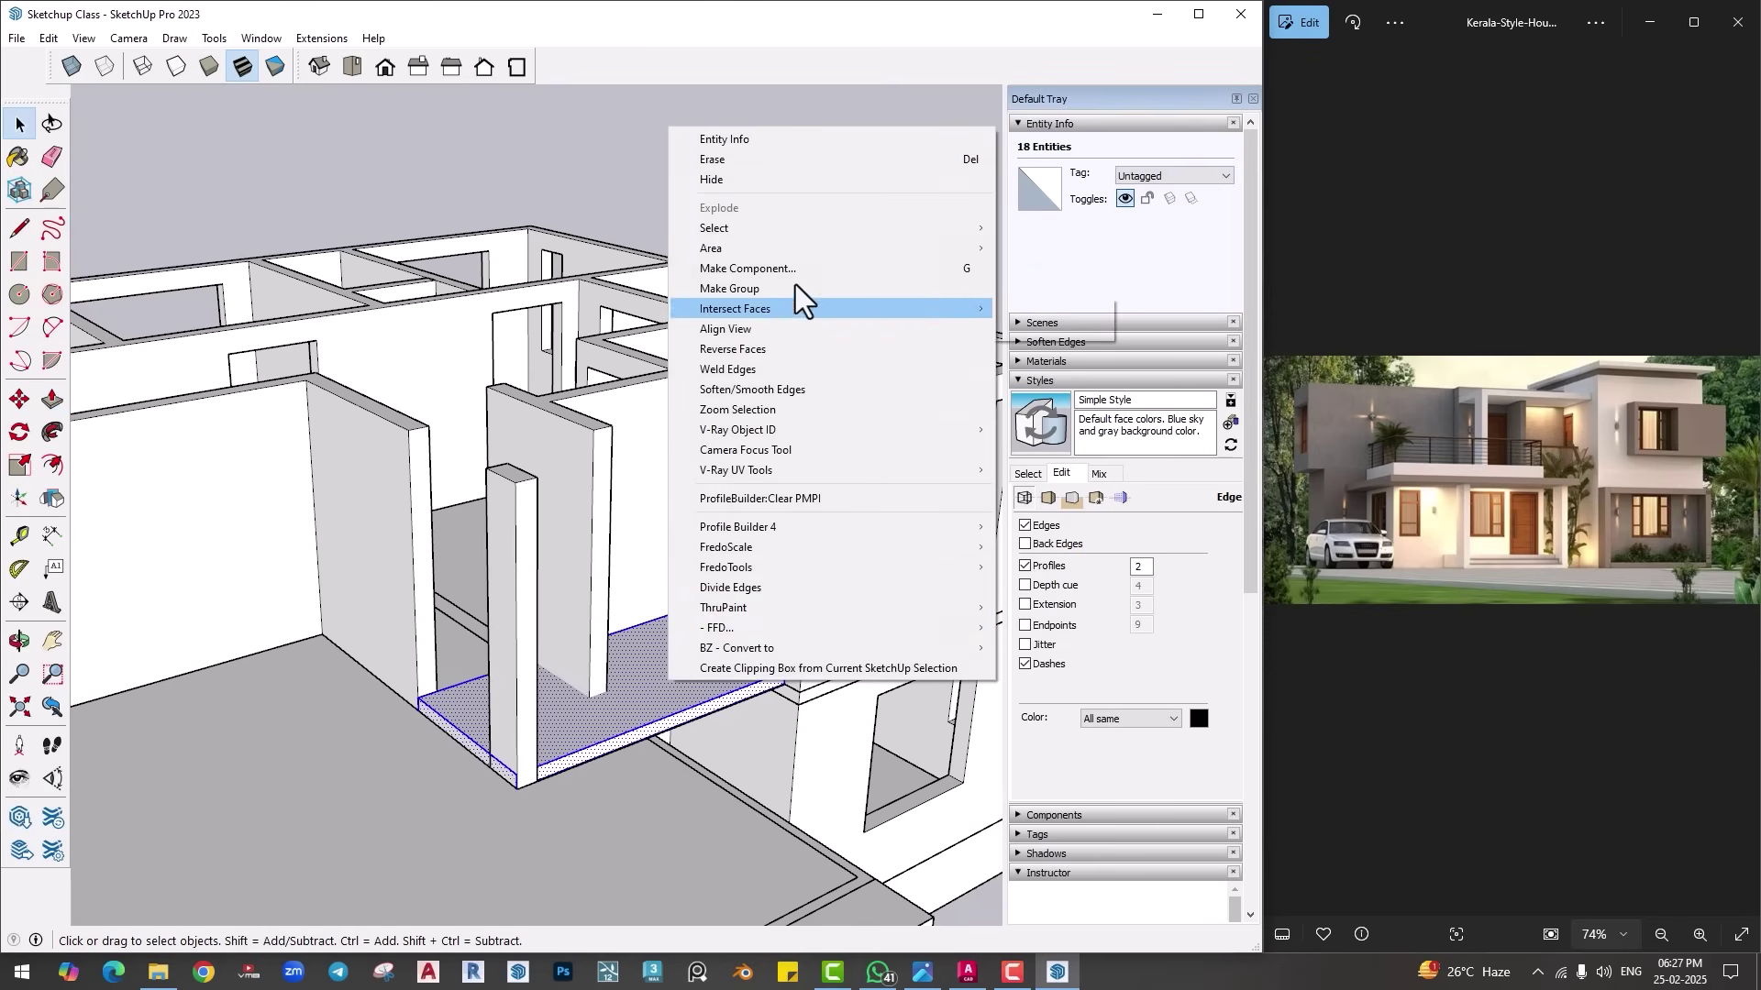
{"action": "left_click", "coordinate": [771, 284]}
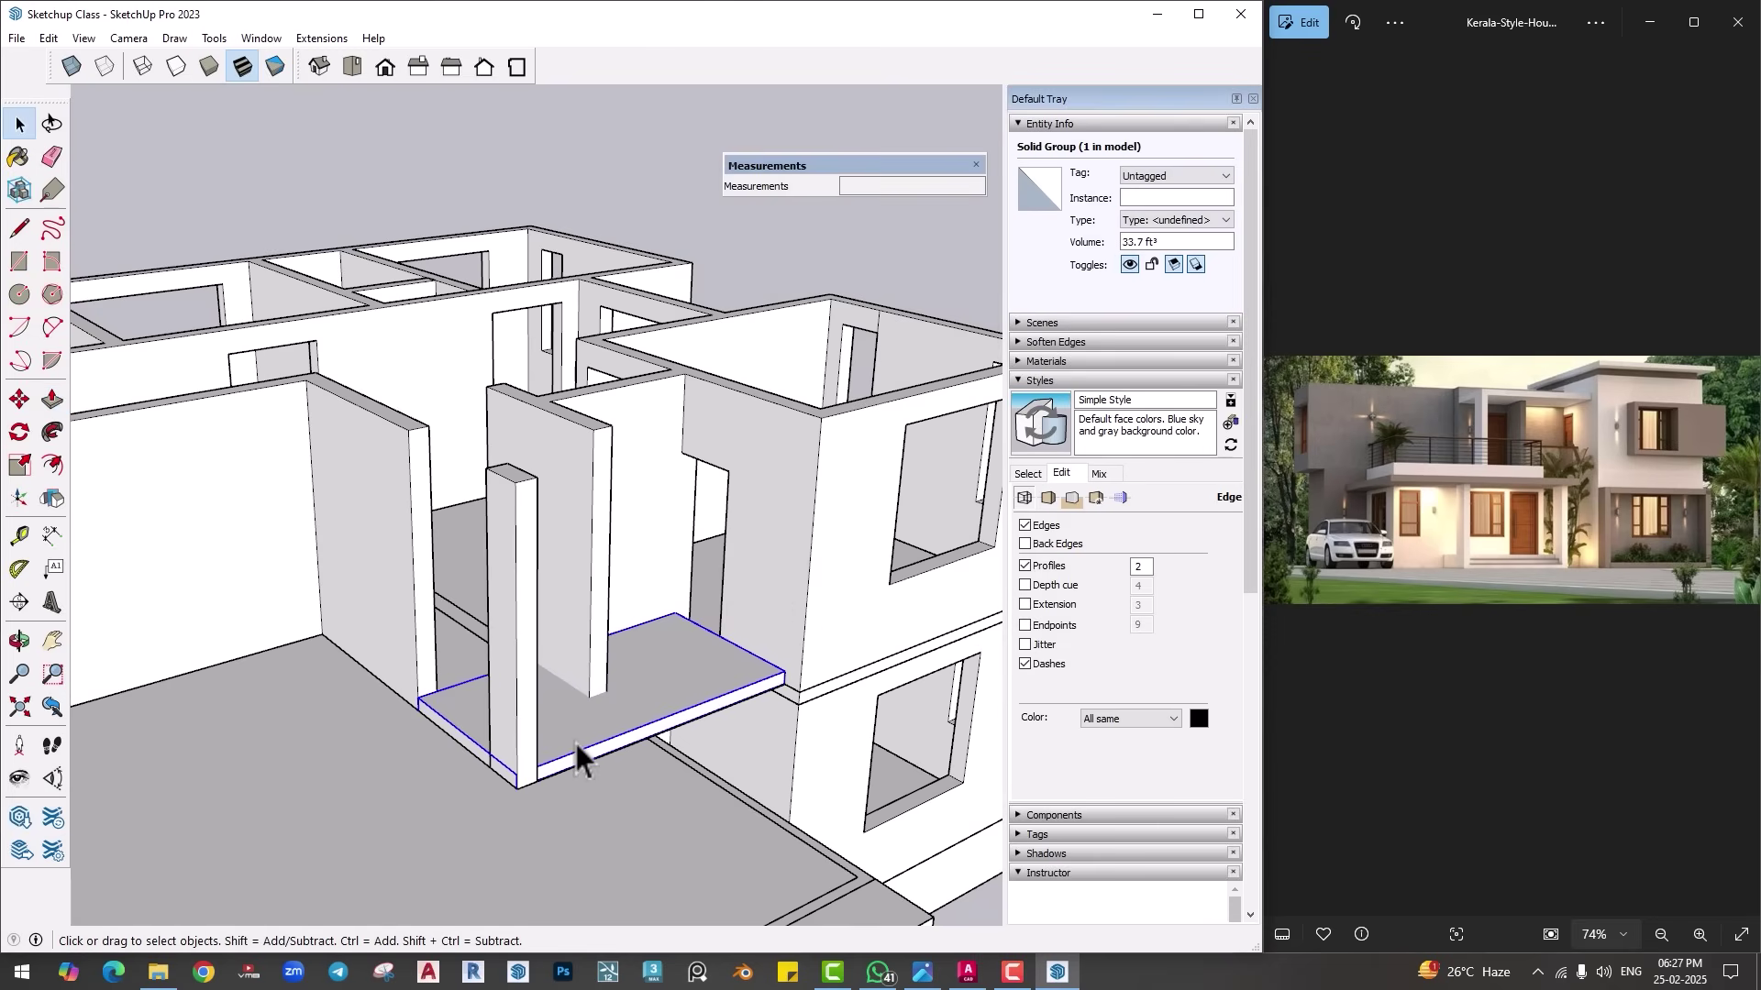
{"action": "key", "text": "m"}
{"action": "left_click", "coordinate": [517, 787]}
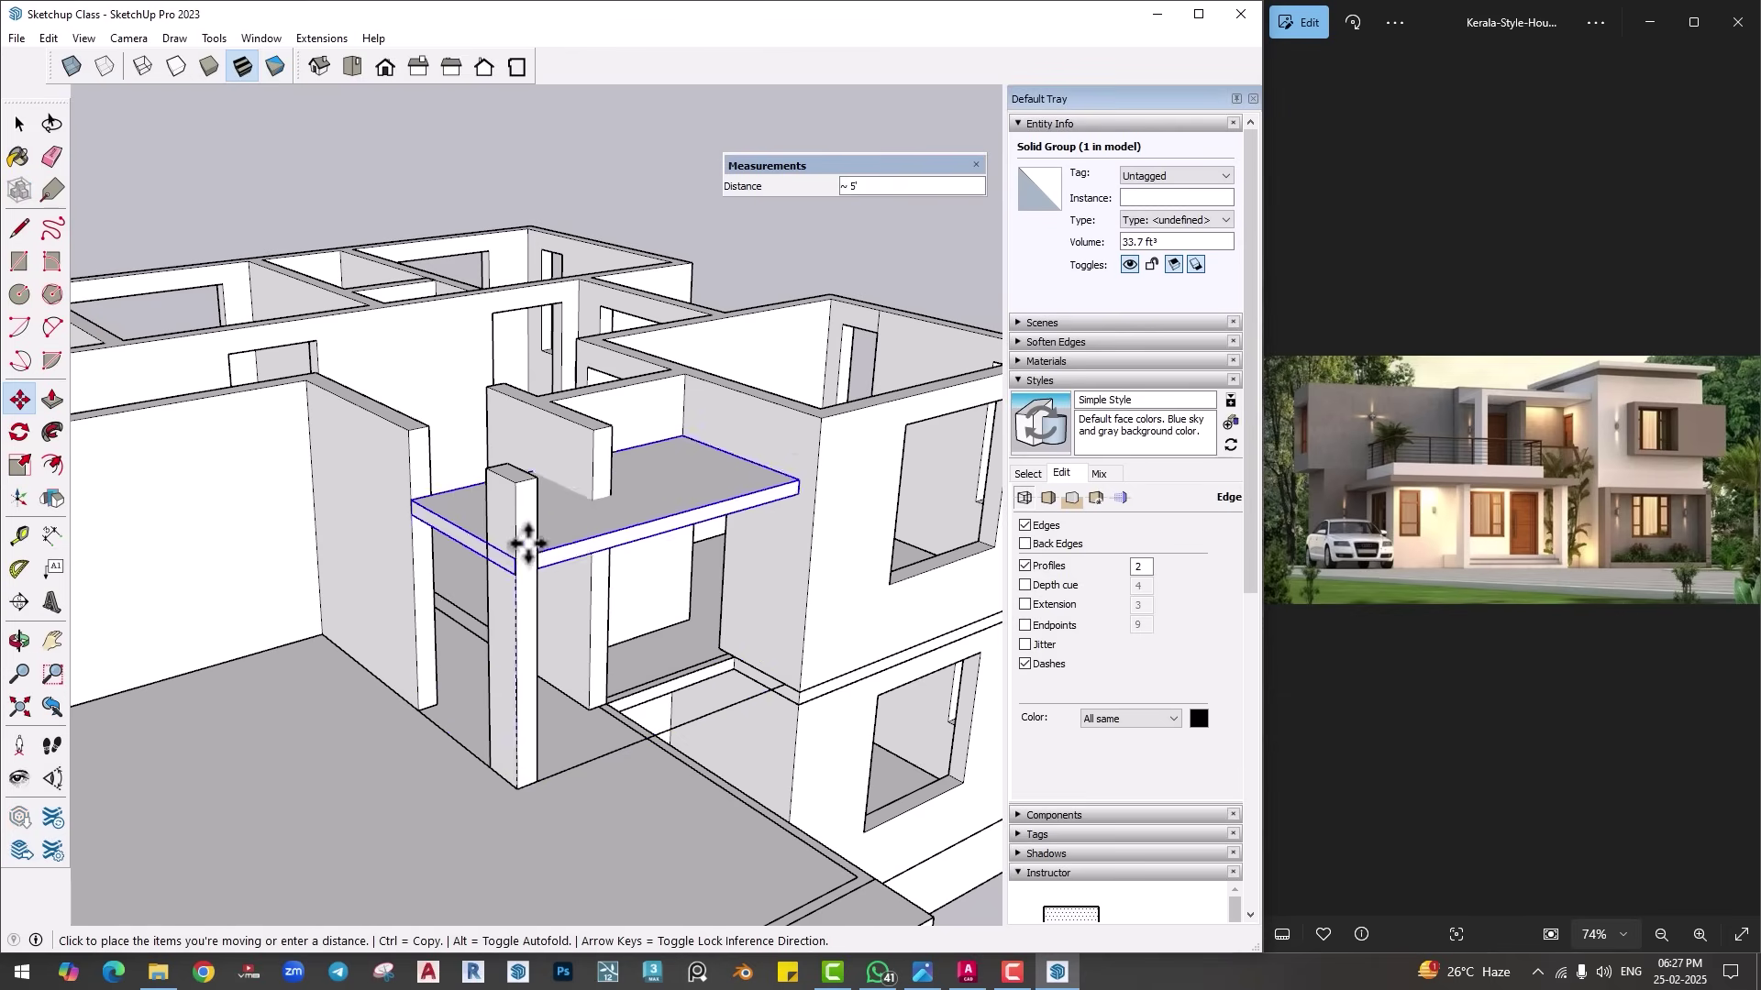
{"action": "left_click", "coordinate": [514, 483]}
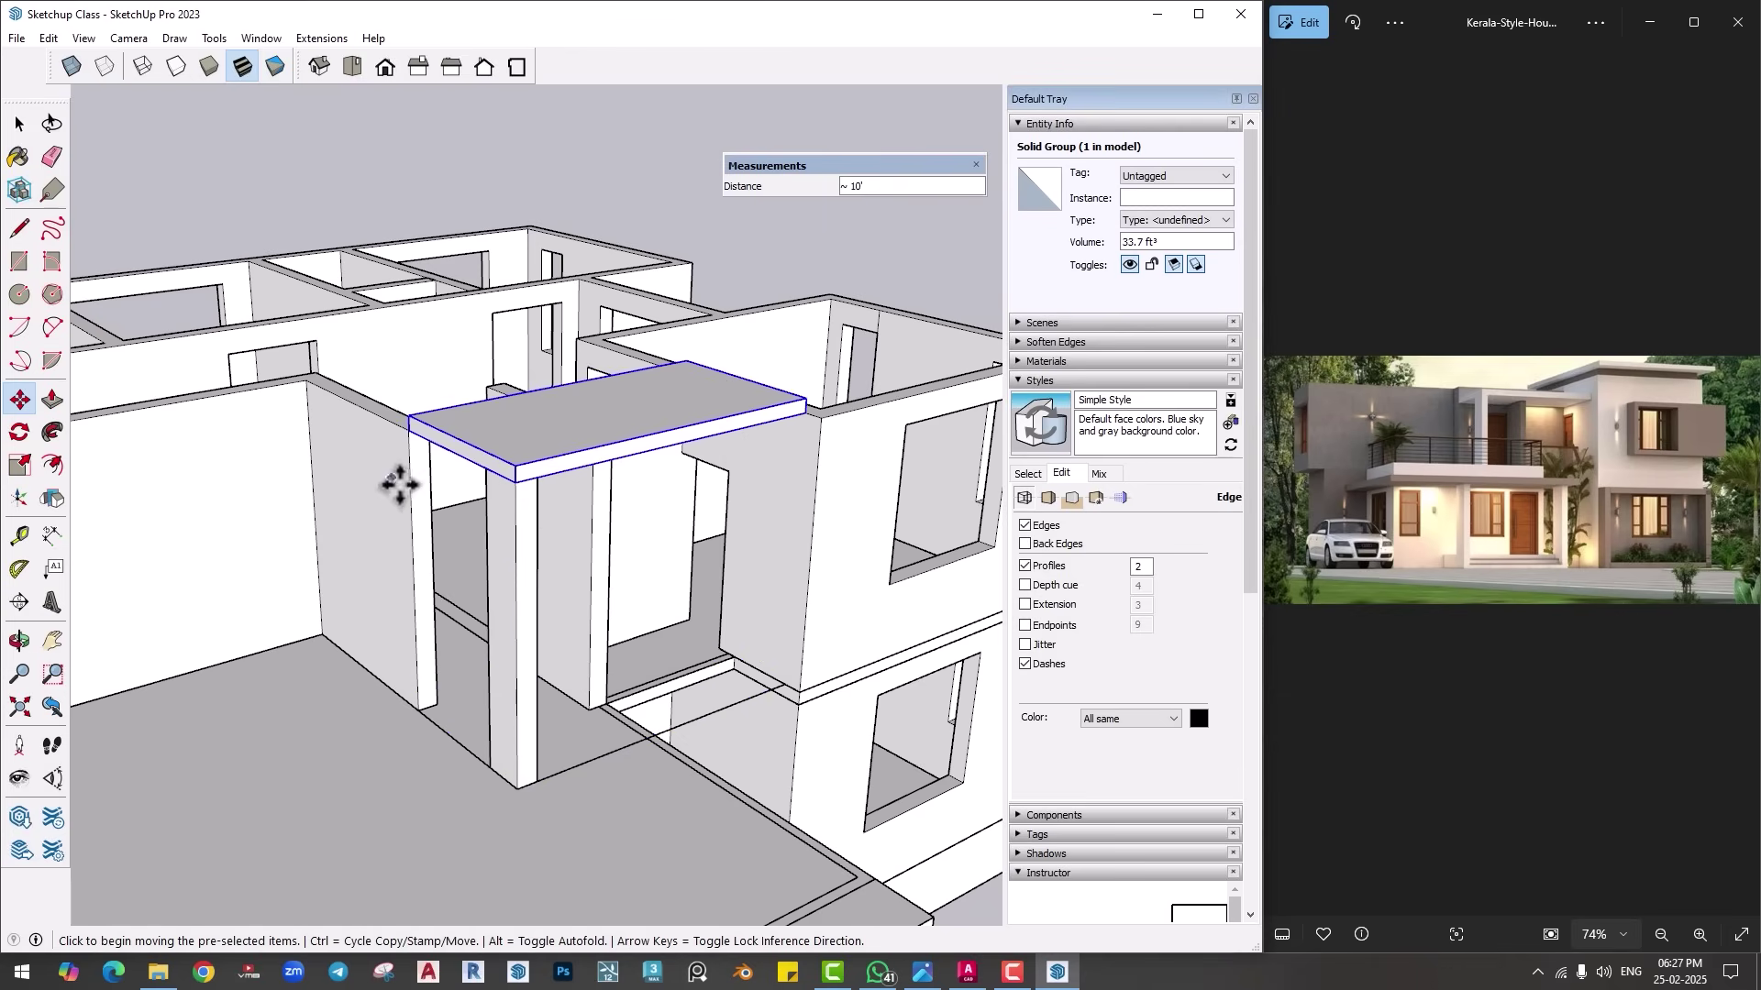
{"action": "scroll", "coordinate": [475, 495], "scroll_direction": "up", "scroll_amount": 4}
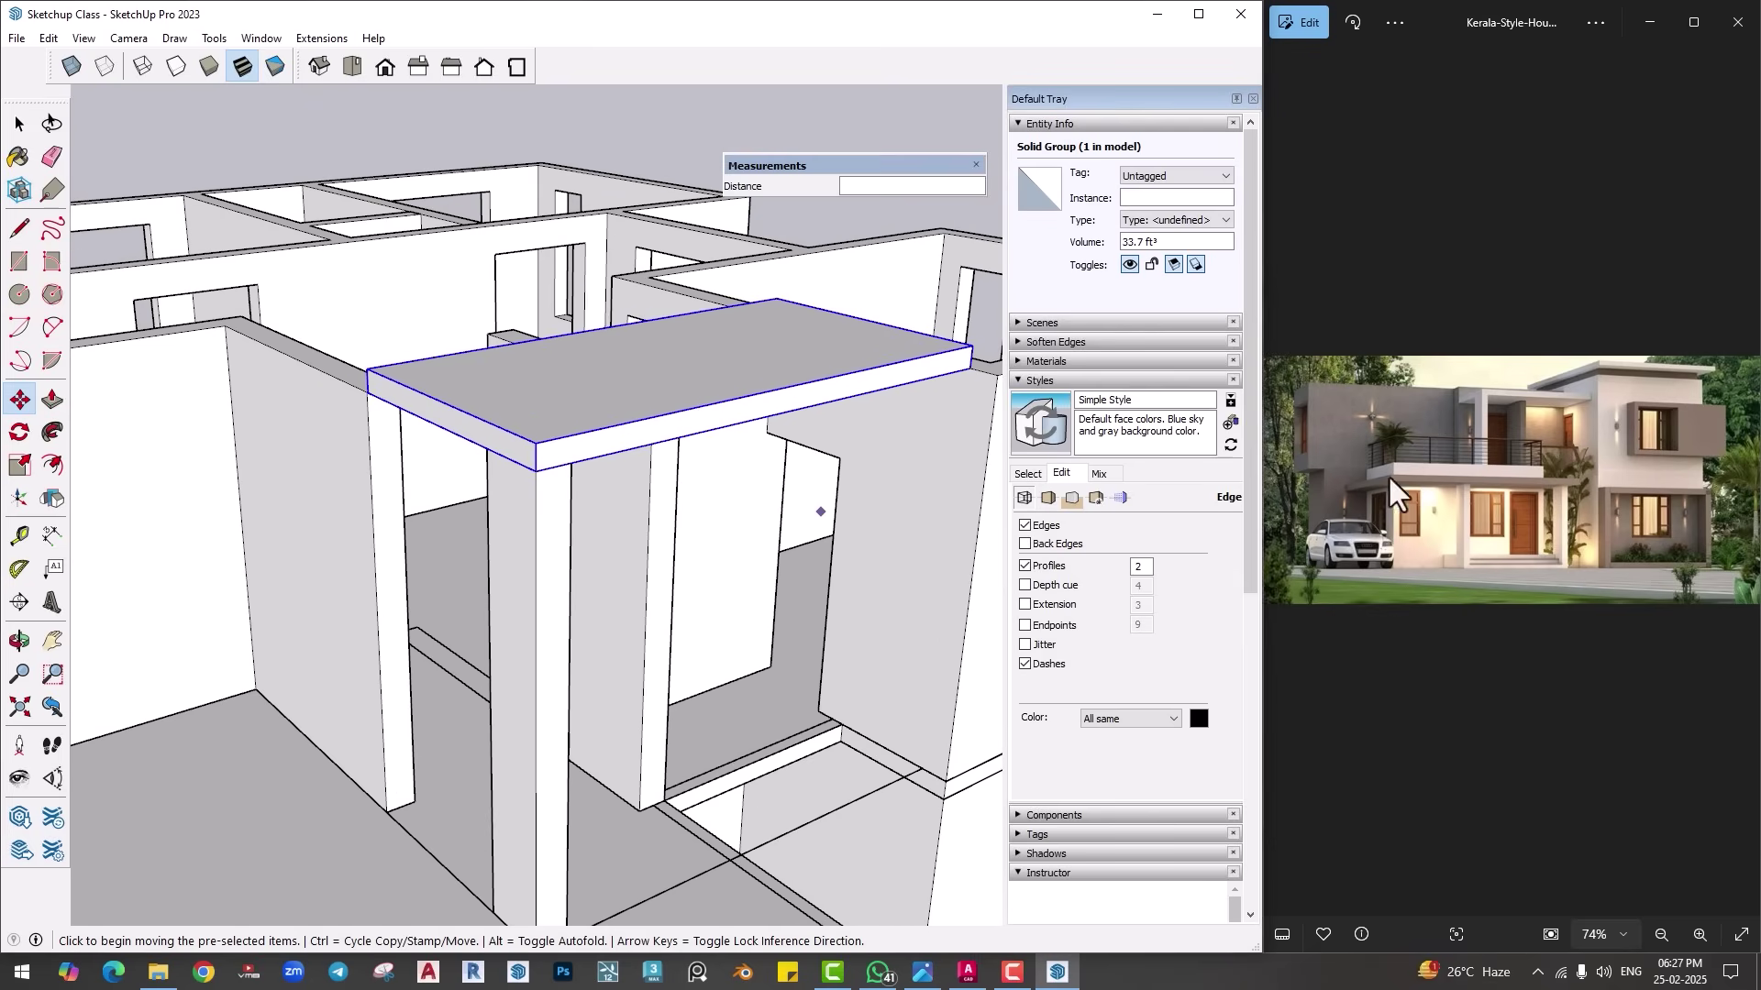
{"action": "left_click", "coordinate": [536, 471]}
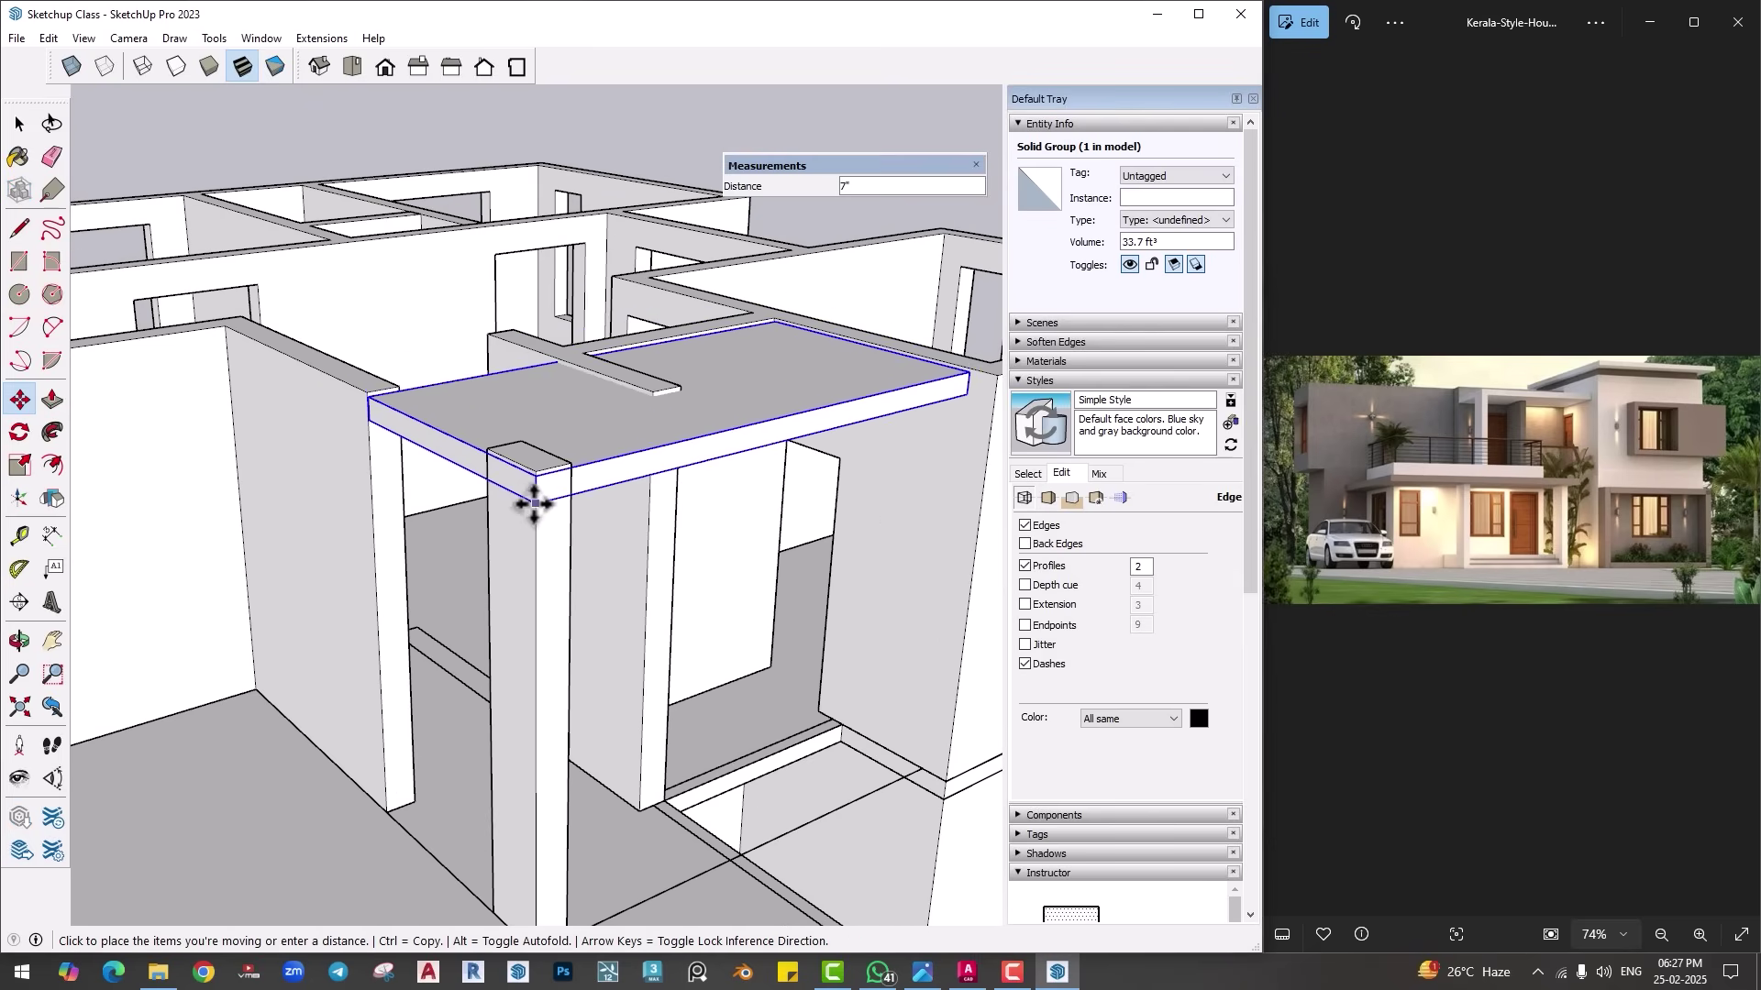
{"action": "type", "text": "8'"}
{"action": "key", "text": "Return"}
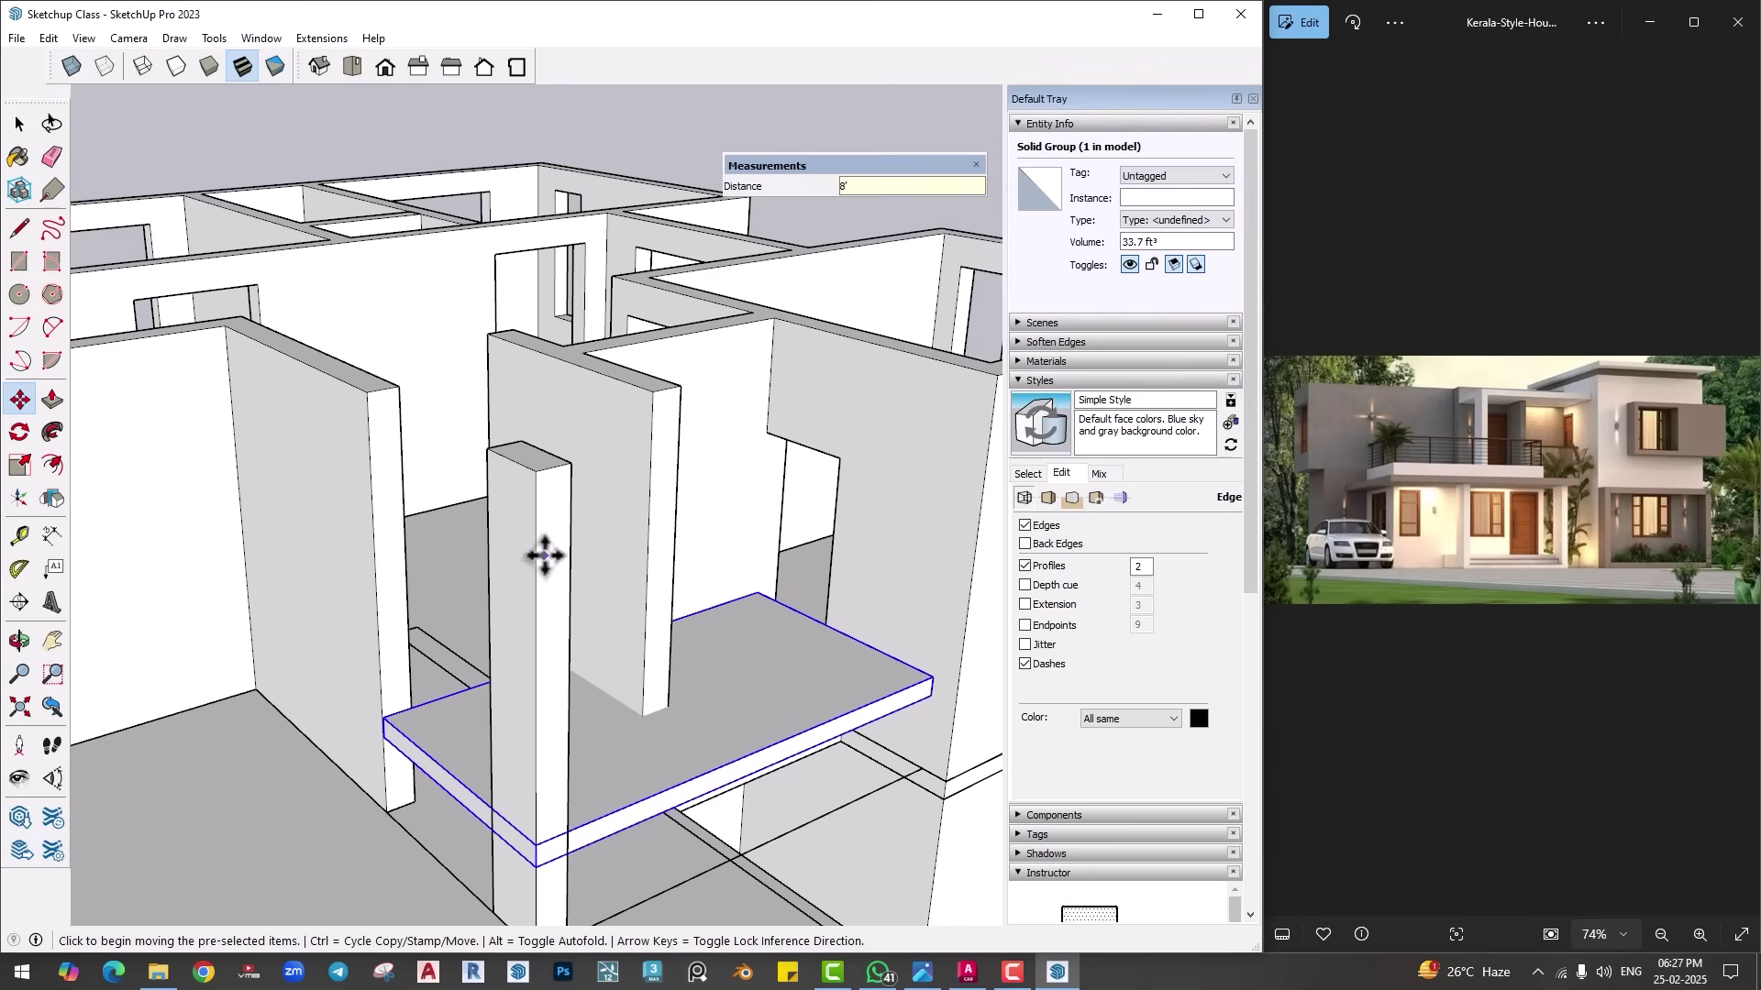
{"action": "key", "text": "ctrl+z"}
Step: Lower the balcony roof slab 2' from the top of the column
{"action": "left_click", "coordinate": [537, 466]}
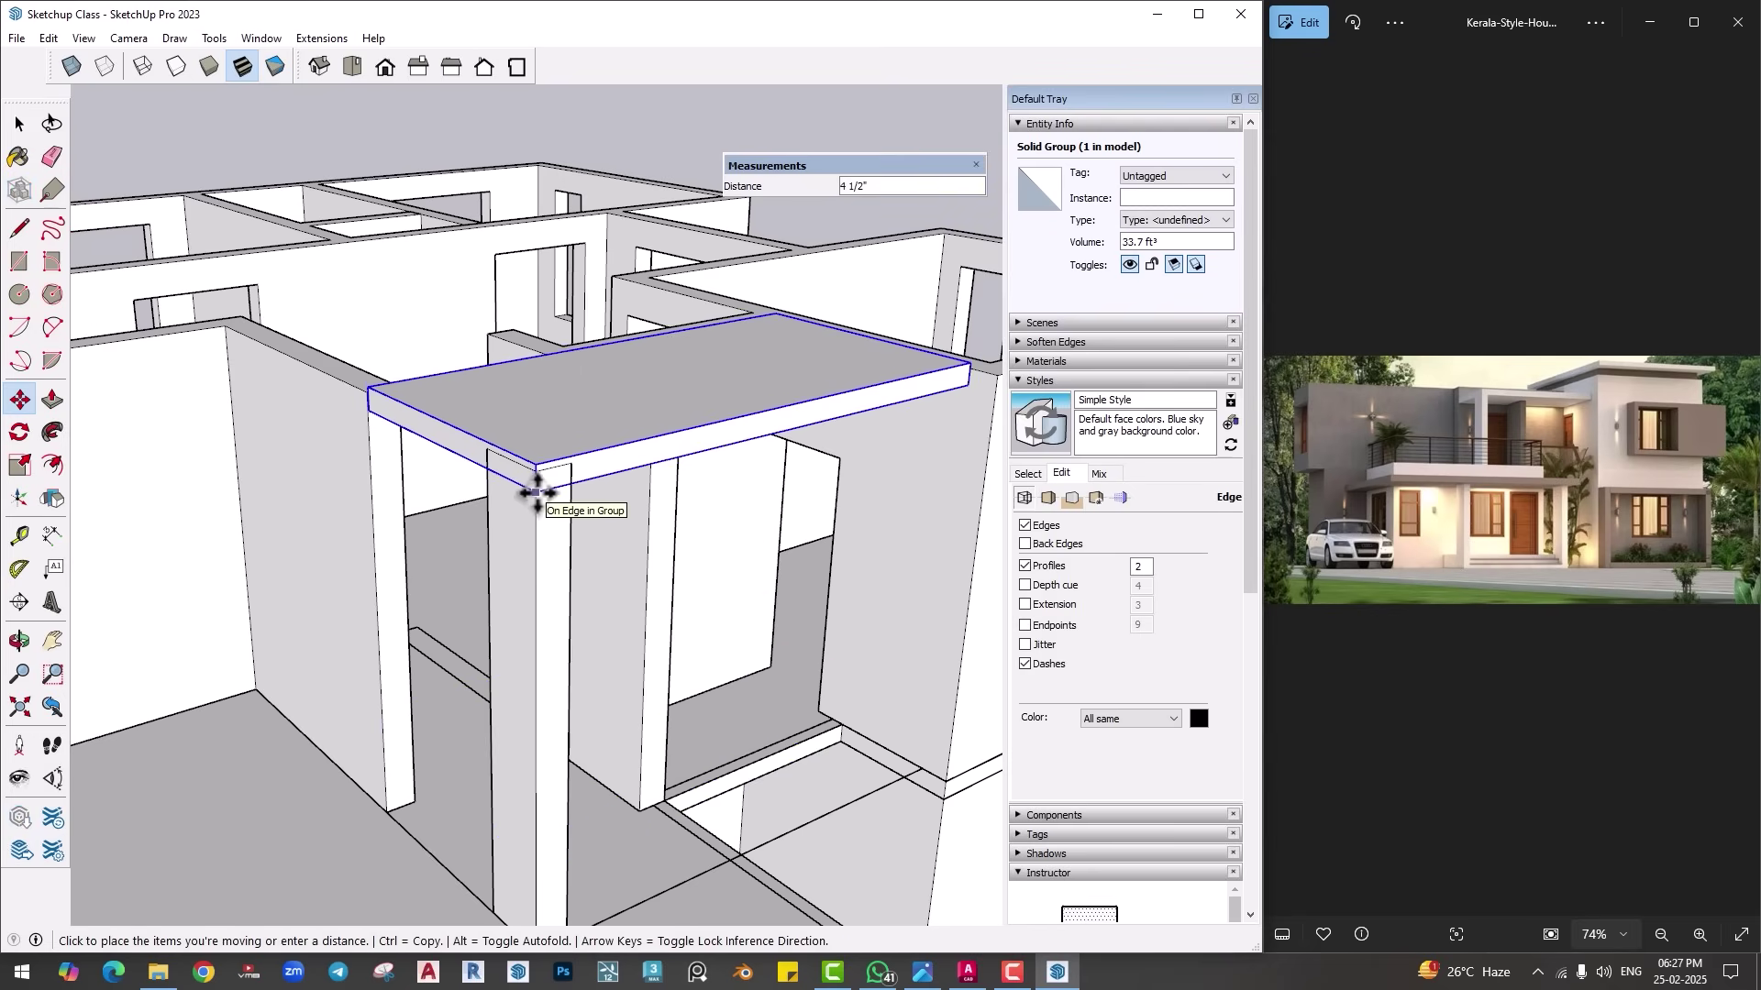
{"action": "type", "text": "2'"}
{"action": "key", "text": "Return"}
Step: Push the freestanding column's top face down to the underside of the balcony roof slab
{"action": "key", "text": "p"}
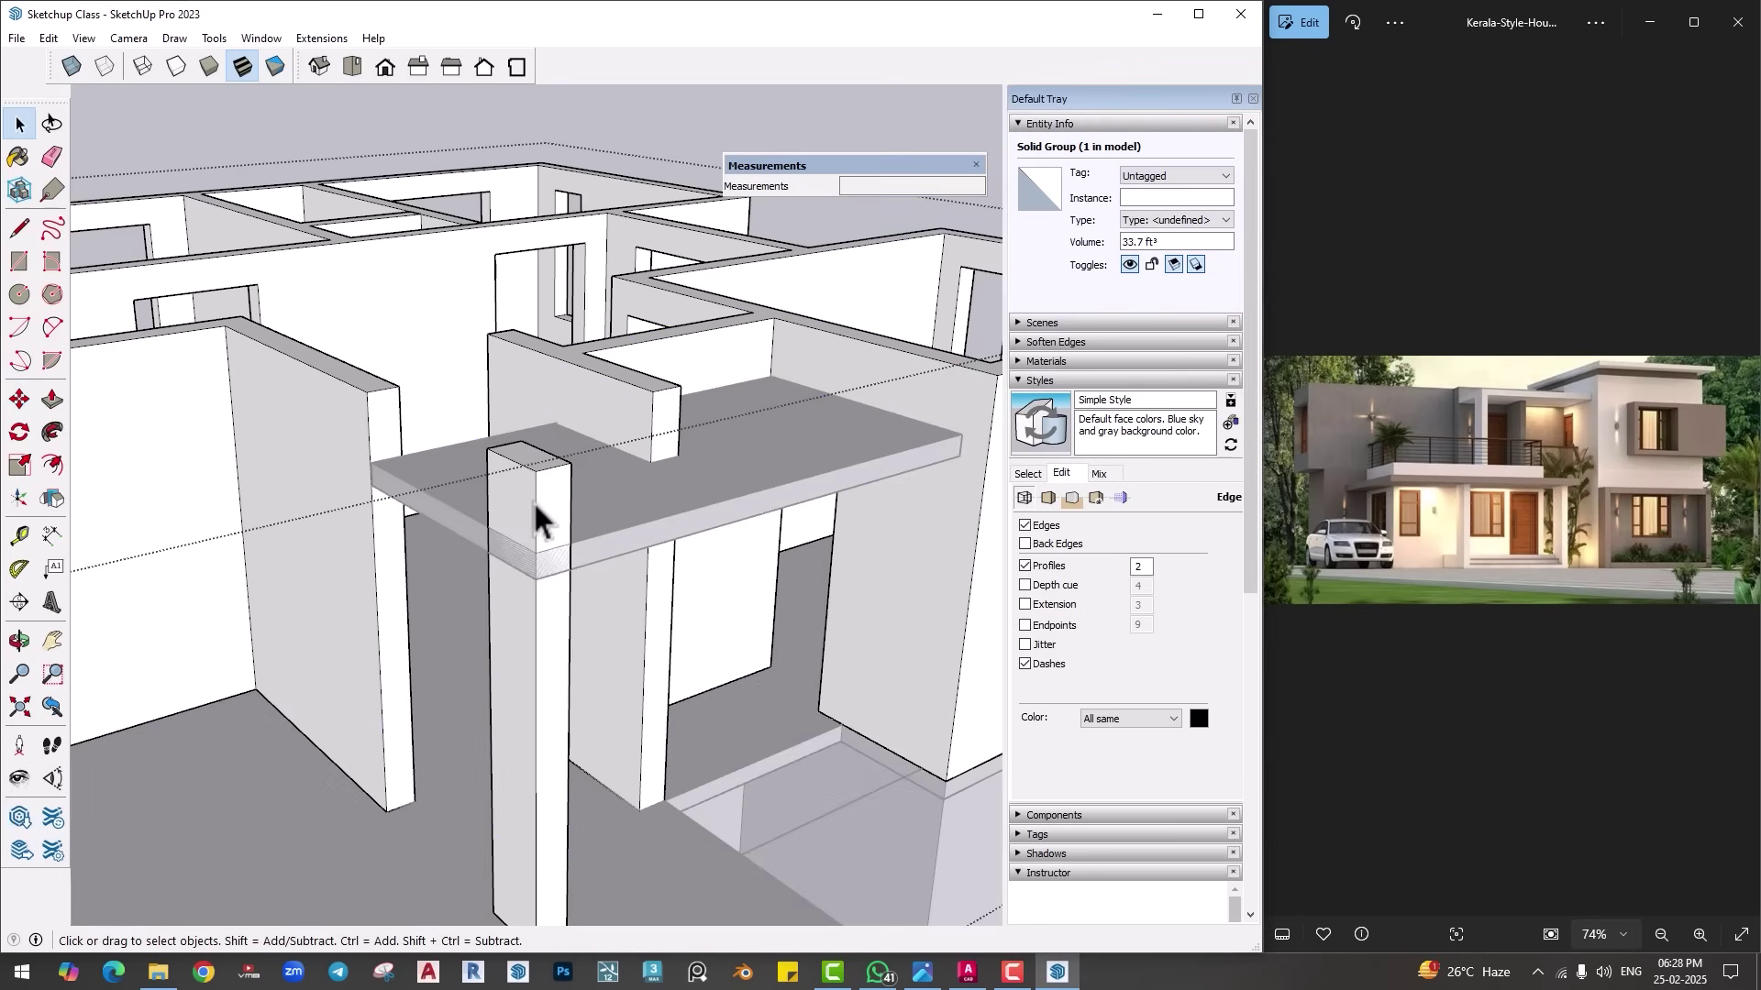
{"action": "left_click", "coordinate": [534, 476]}
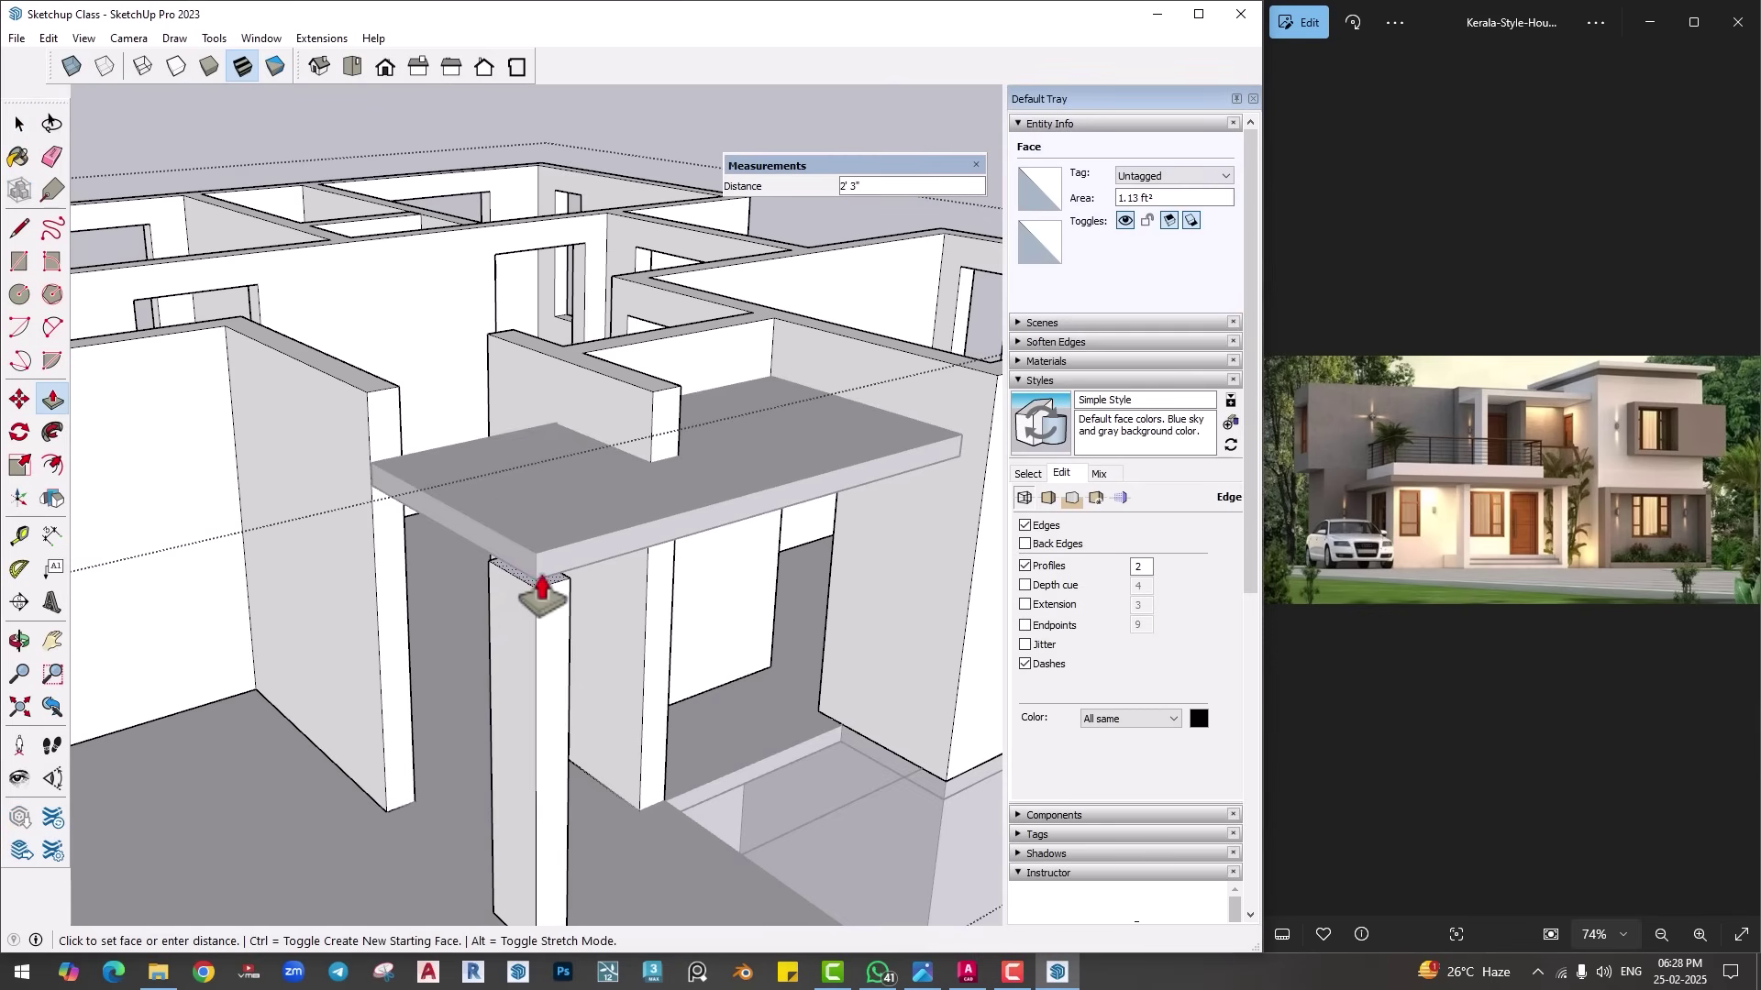
{"action": "left_click", "coordinate": [476, 559]}
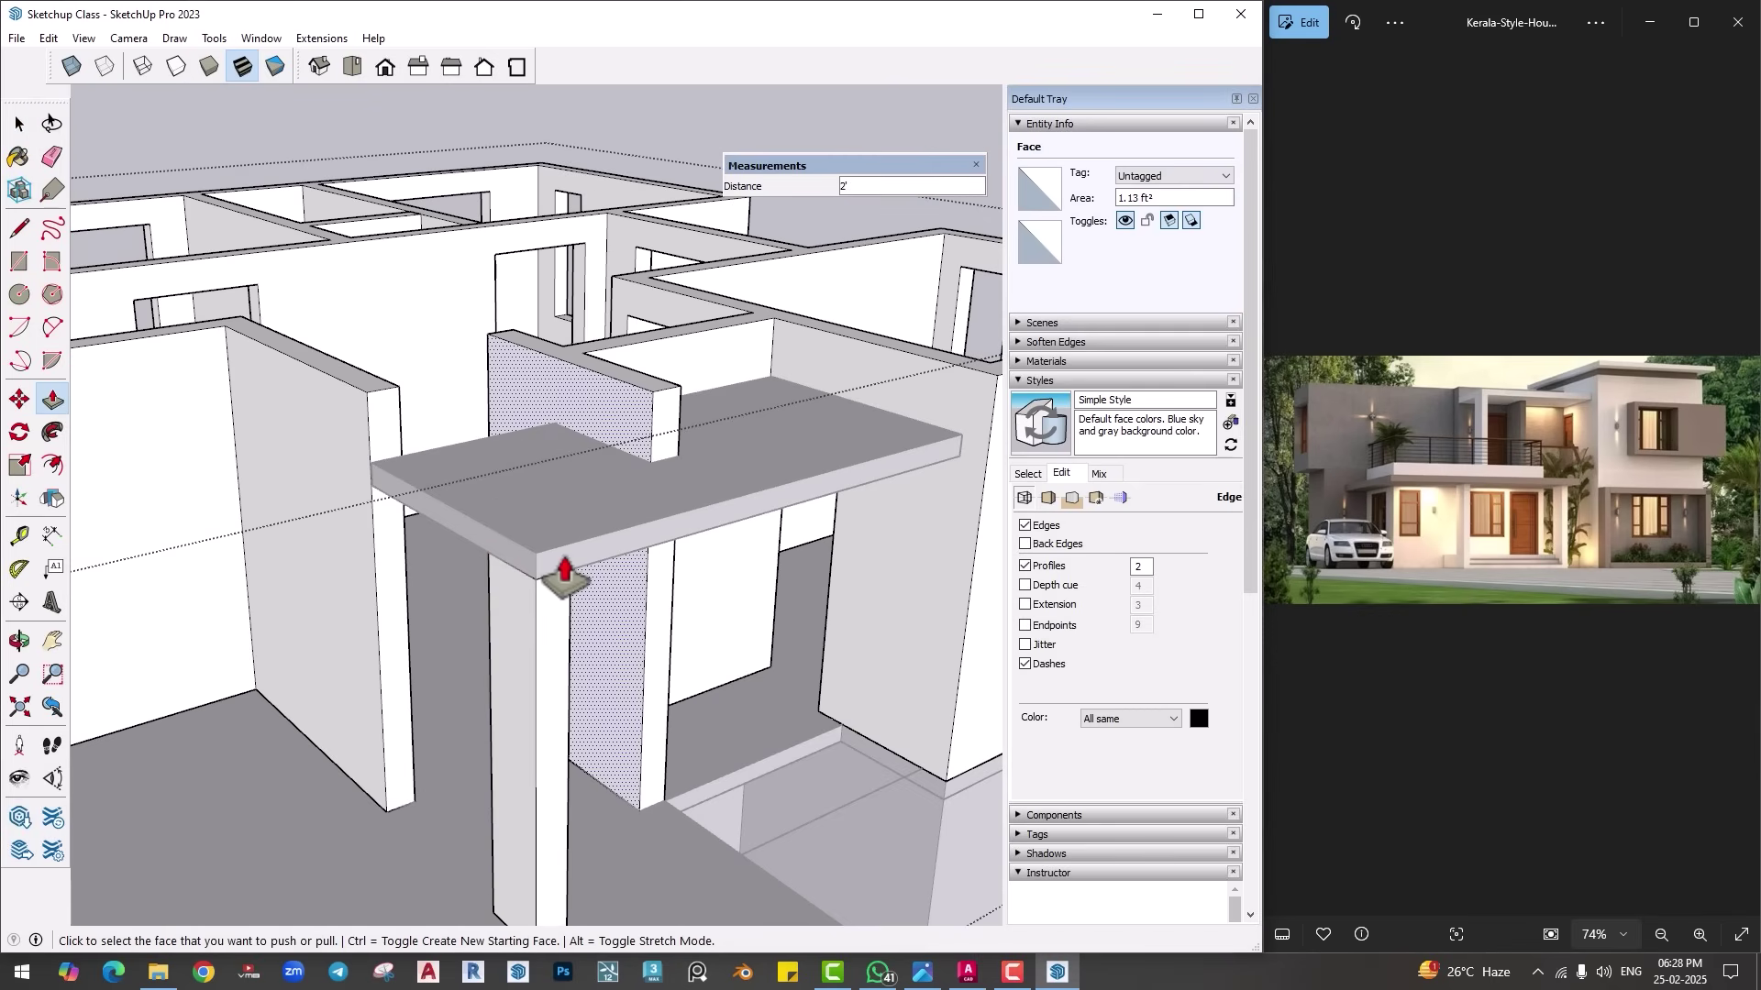
{"action": "middle_click_drag", "start_coordinate": [554, 578], "coordinate": [597, 454]}
{"action": "key", "text": "space"}
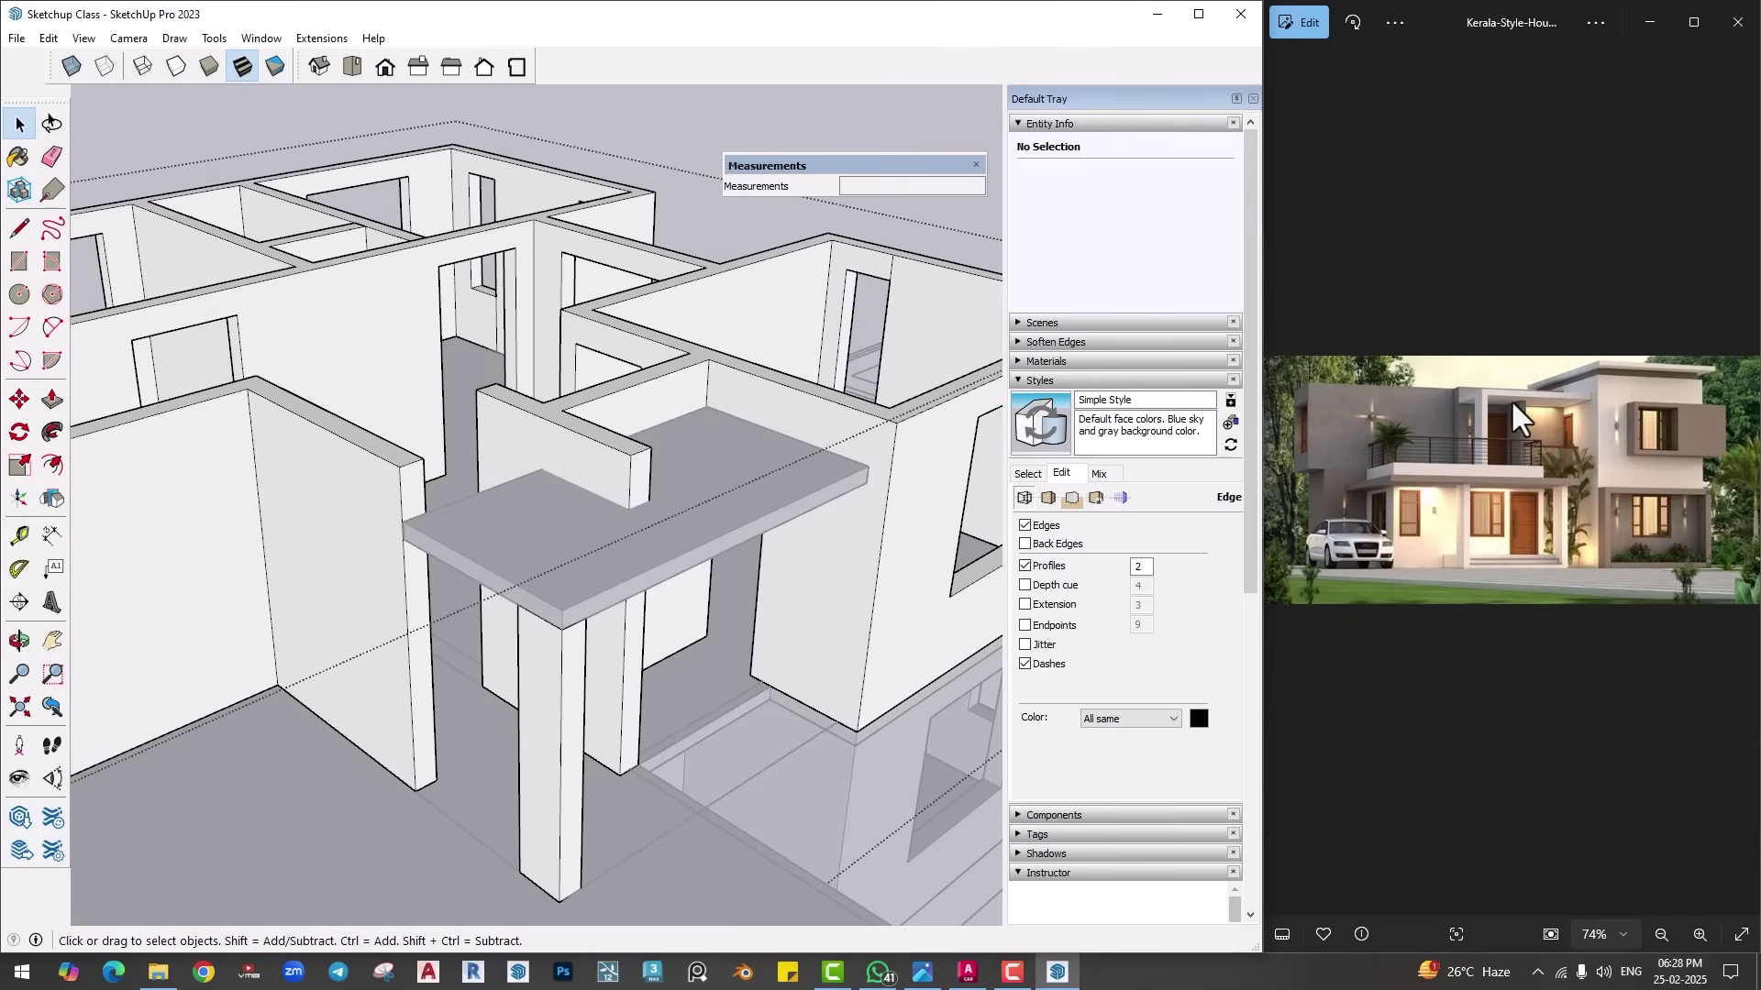
Step: Split the top of the balcony partition wall in line with the adjoining wall and push its outer part down to the slab
{"action": "middle_click_drag", "start_coordinate": [665, 580], "coordinate": [617, 562]}
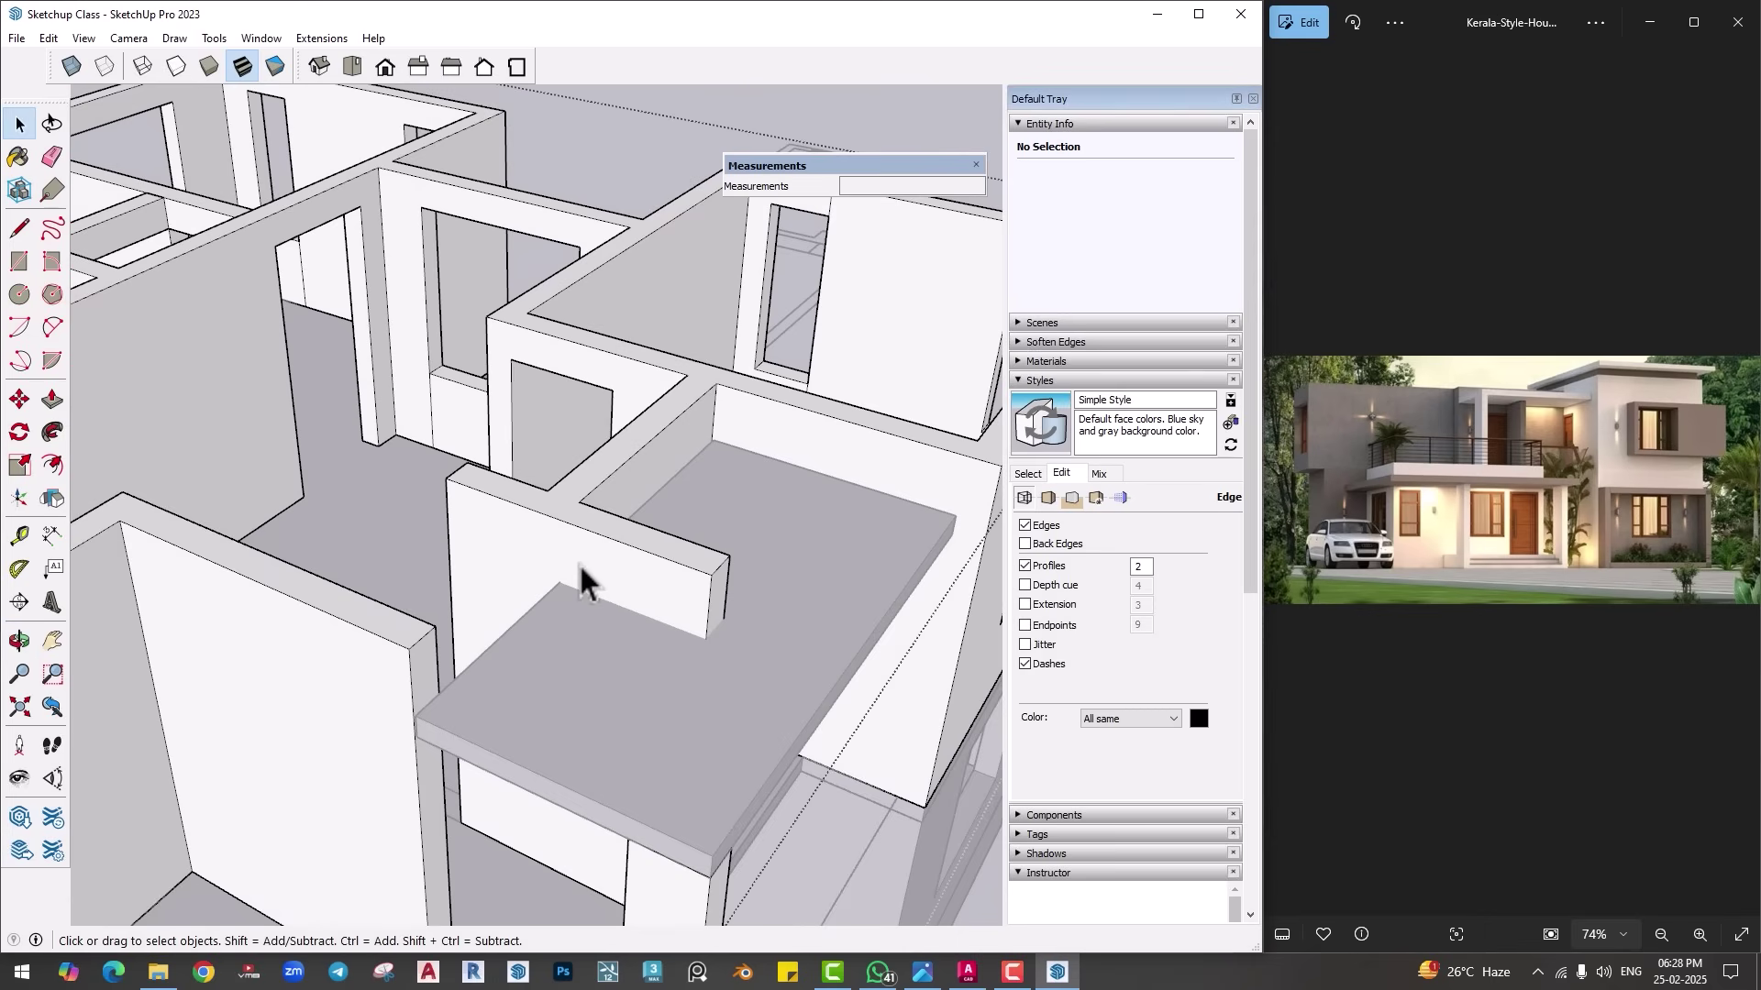
{"action": "left_click", "coordinate": [591, 548]}
{"action": "key", "text": "l"}
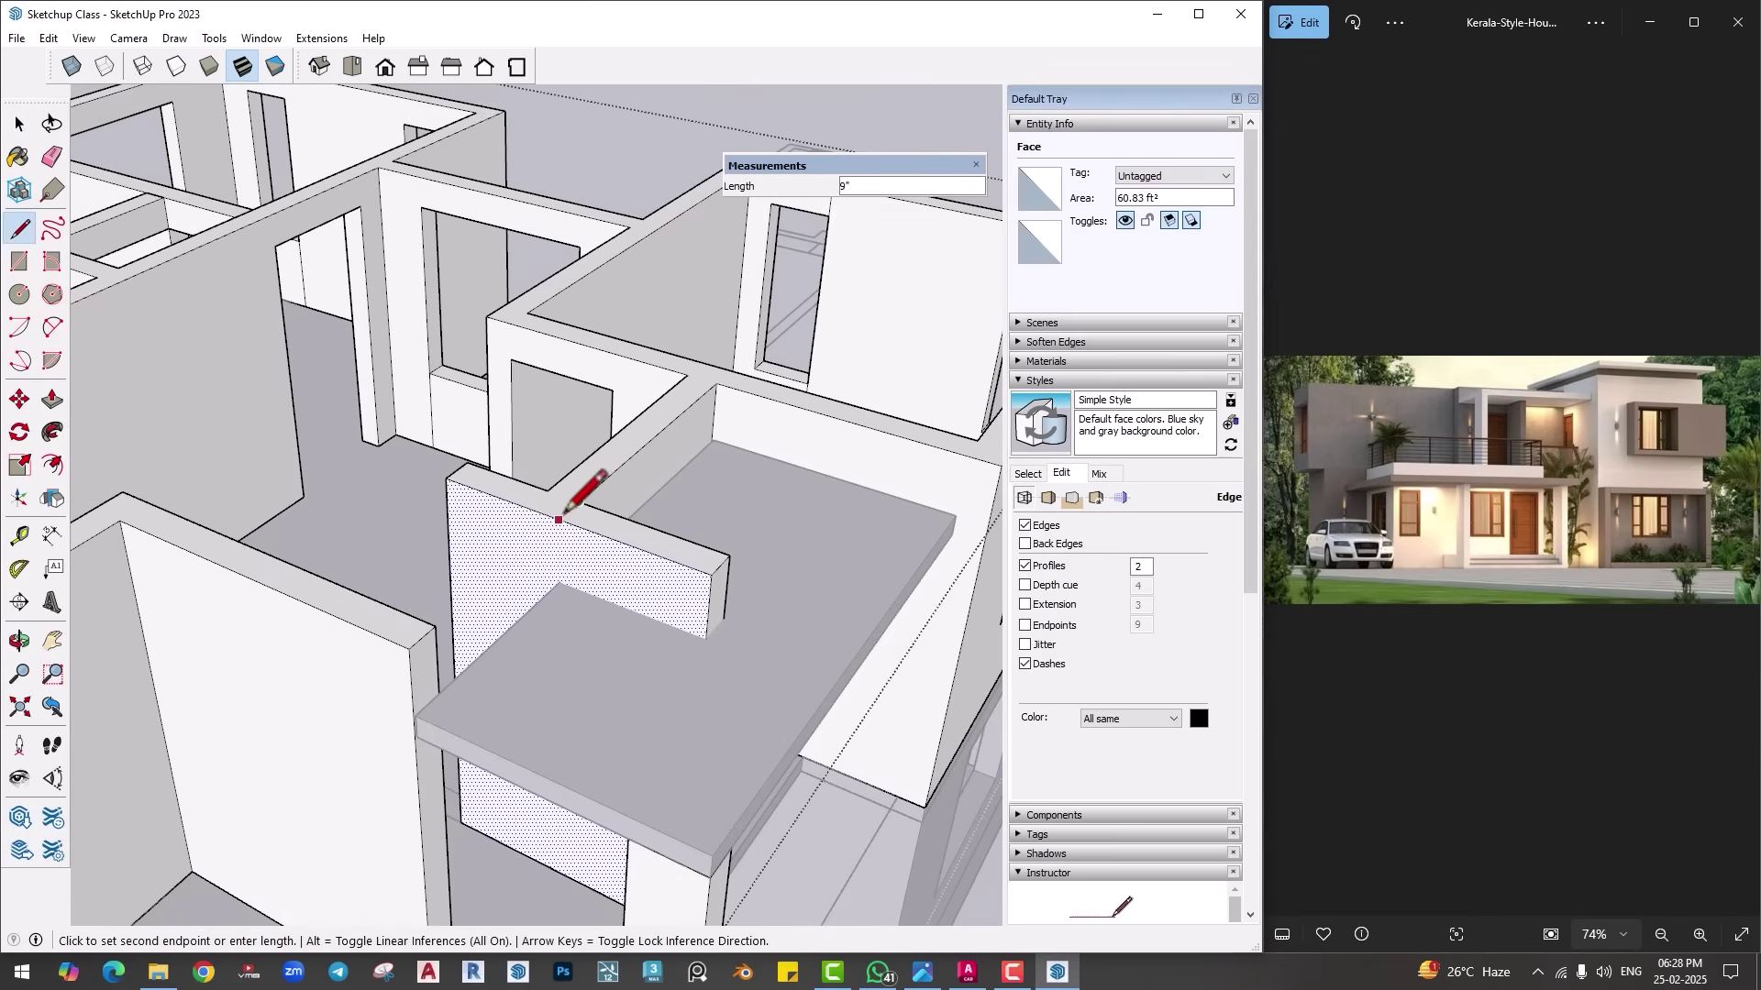
{"action": "key", "text": "p"}
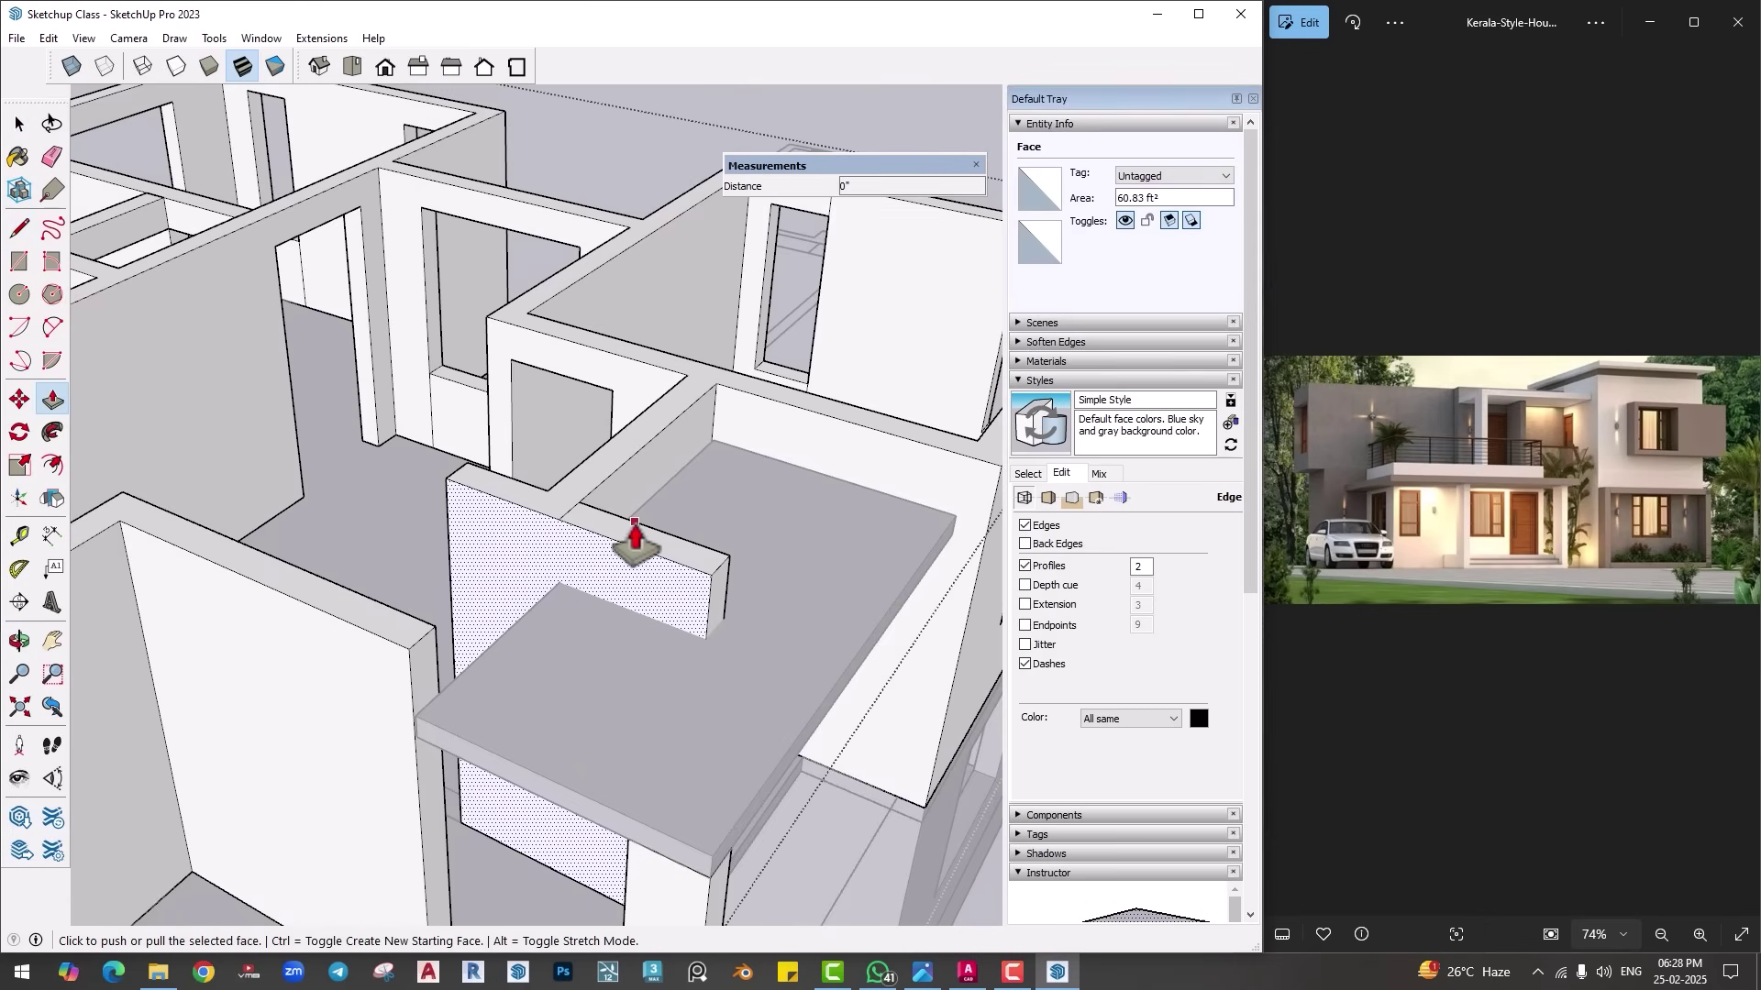
{"action": "left_click", "coordinate": [634, 541]}
{"action": "left_click", "coordinate": [511, 787]}
{"action": "mouse_move", "coordinate": [510, 787]}
{"action": "middle_mouse_down"}
{"action": "mouse_move", "coordinate": [666, 662]}
{"action": "mouse_move", "coordinate": [479, 480]}
{"action": "mouse_move", "coordinate": [511, 530]}
{"action": "mouse_move", "coordinate": [492, 727]}
{"action": "mouse_move", "coordinate": [421, 601]}
{"action": "middle_mouse_up"}
Step: Copy the vertical edge at the inner end of the balcony partition wall 9" along the wall's face
{"action": "key", "text": "e"}
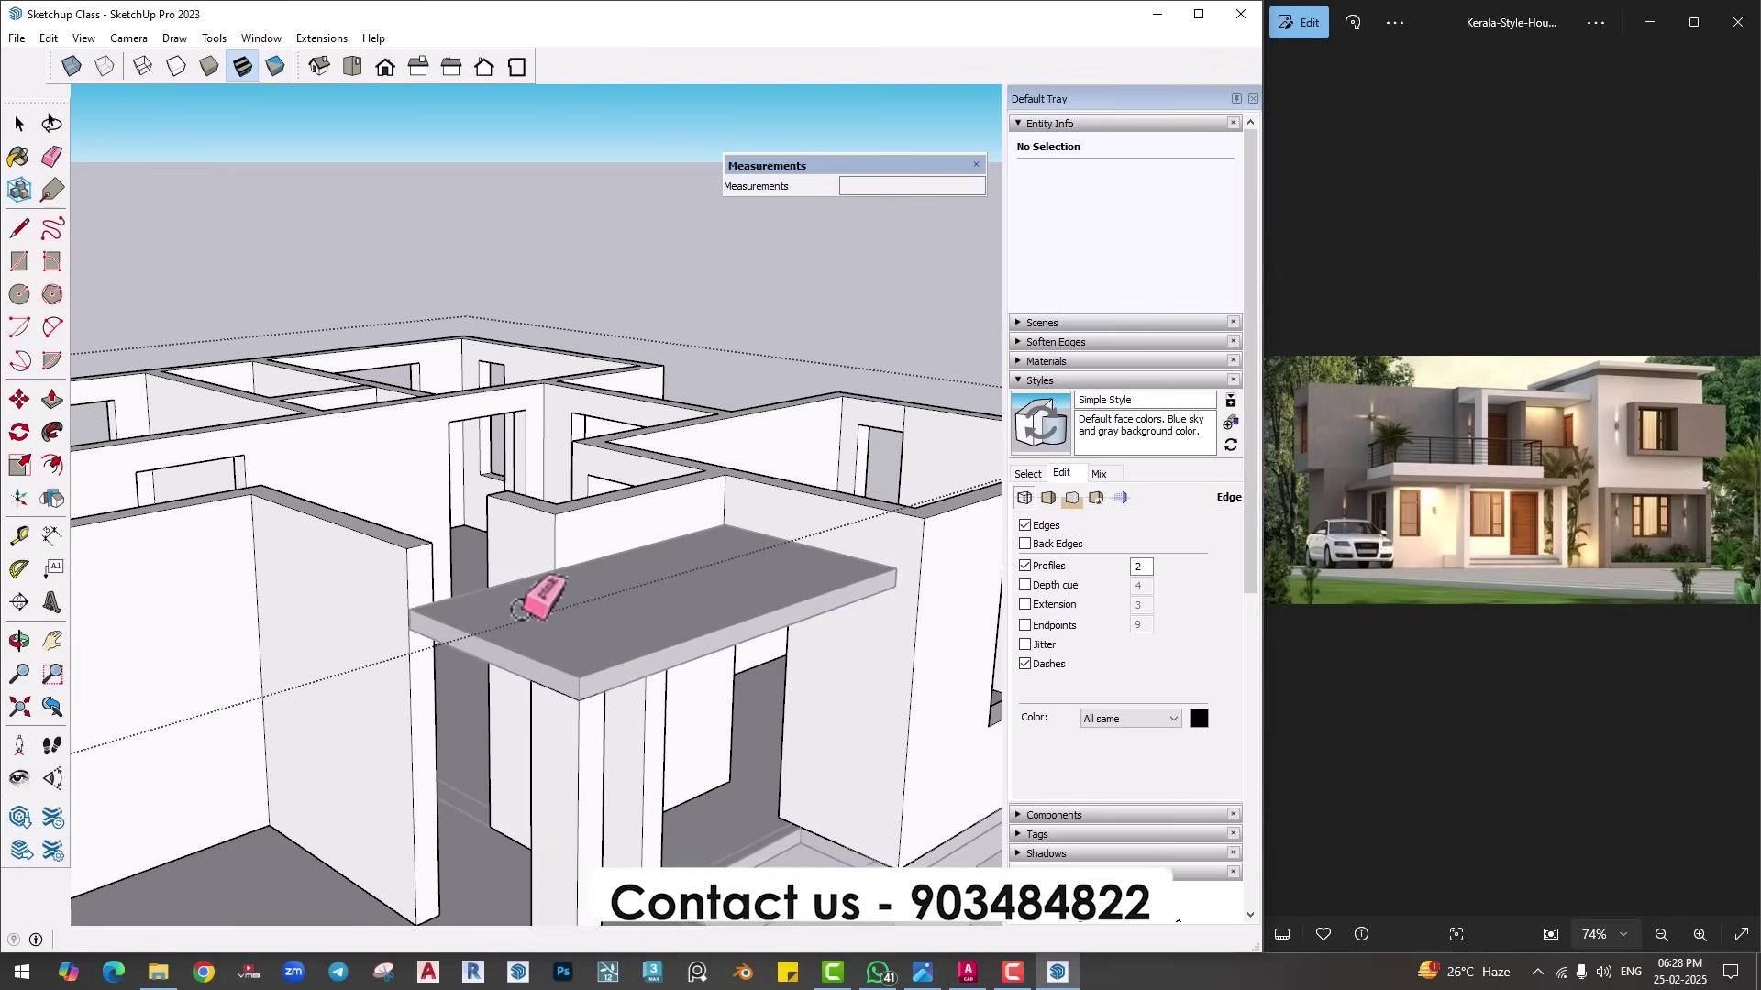
{"action": "middle_click_drag", "start_coordinate": [527, 605], "coordinate": [590, 633]}
{"action": "scroll", "coordinate": [603, 454], "scroll_direction": "up", "scroll_amount": 5}
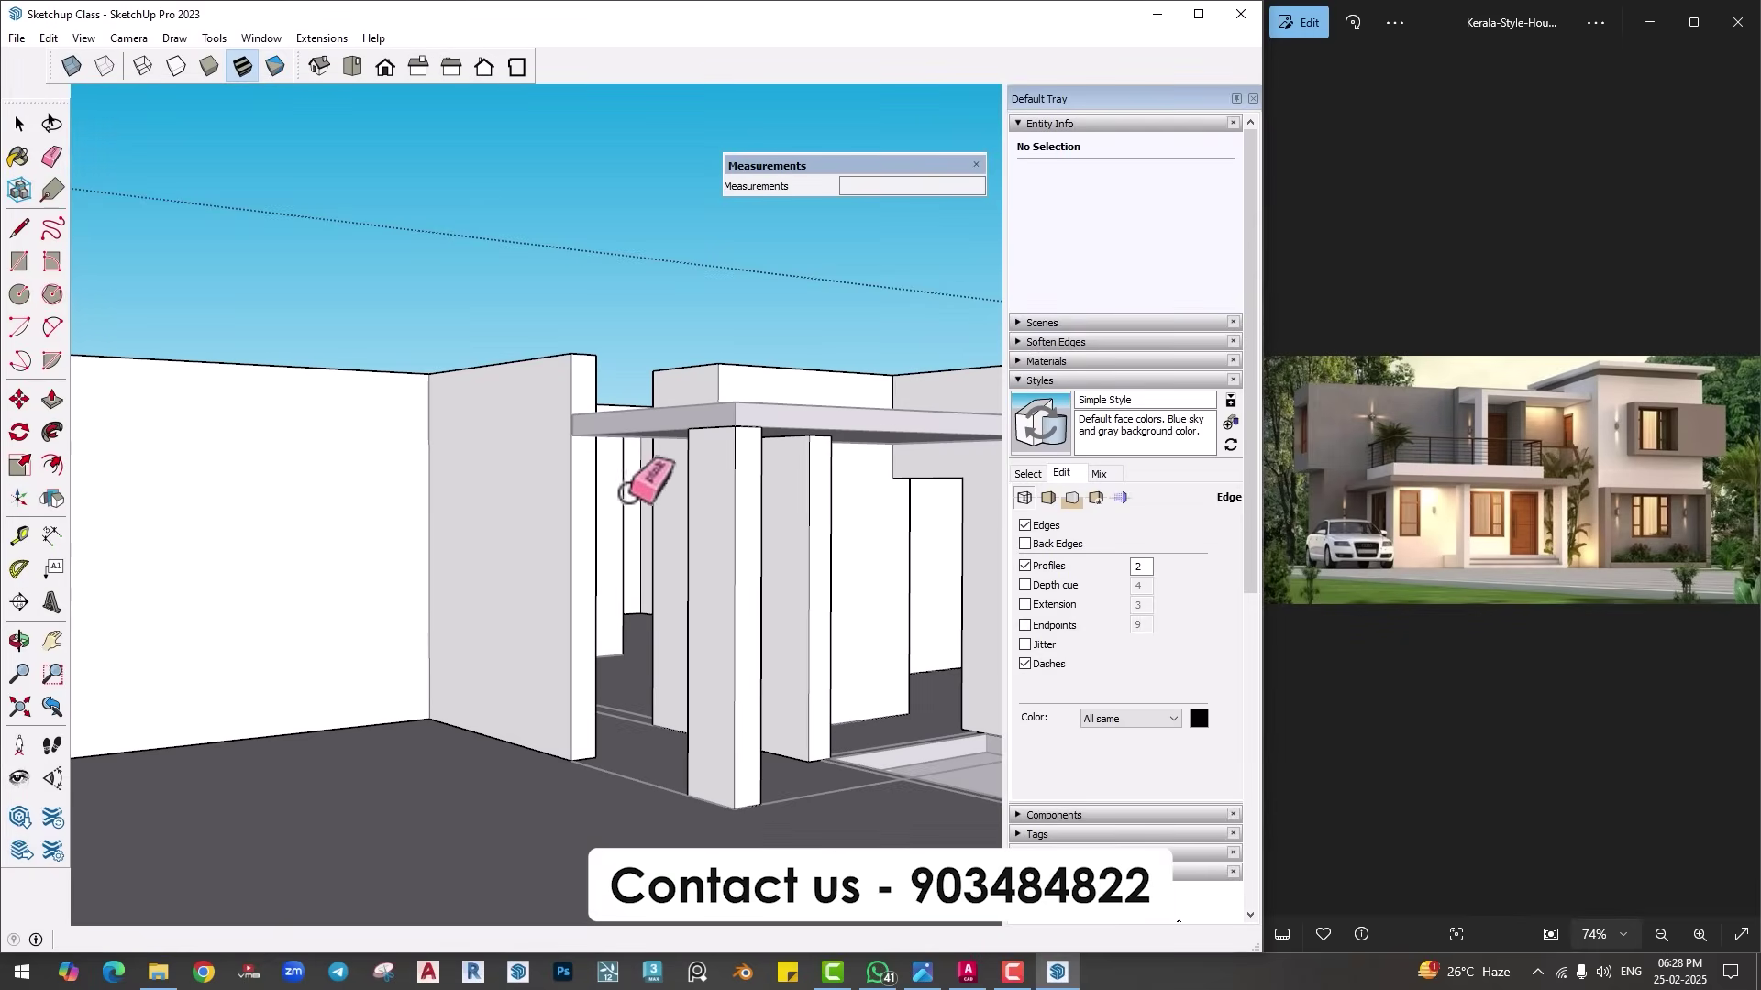
{"action": "mouse_move", "coordinate": [680, 562]}
{"action": "middle_mouse_down"}
{"action": "mouse_move", "coordinate": [496, 636]}
{"action": "mouse_move", "coordinate": [700, 653]}
{"action": "mouse_move", "coordinate": [688, 621]}
{"action": "mouse_move", "coordinate": [767, 554]}
{"action": "mouse_move", "coordinate": [660, 575]}
{"action": "mouse_move", "coordinate": [587, 625]}
{"action": "mouse_move", "coordinate": [573, 557]}
{"action": "middle_mouse_up"}
{"action": "scroll", "coordinate": [653, 594], "scroll_direction": "up", "scroll_amount": 2}
{"action": "scroll", "coordinate": [581, 629], "scroll_direction": "up", "scroll_amount": 3}
{"action": "key", "text": "space"}
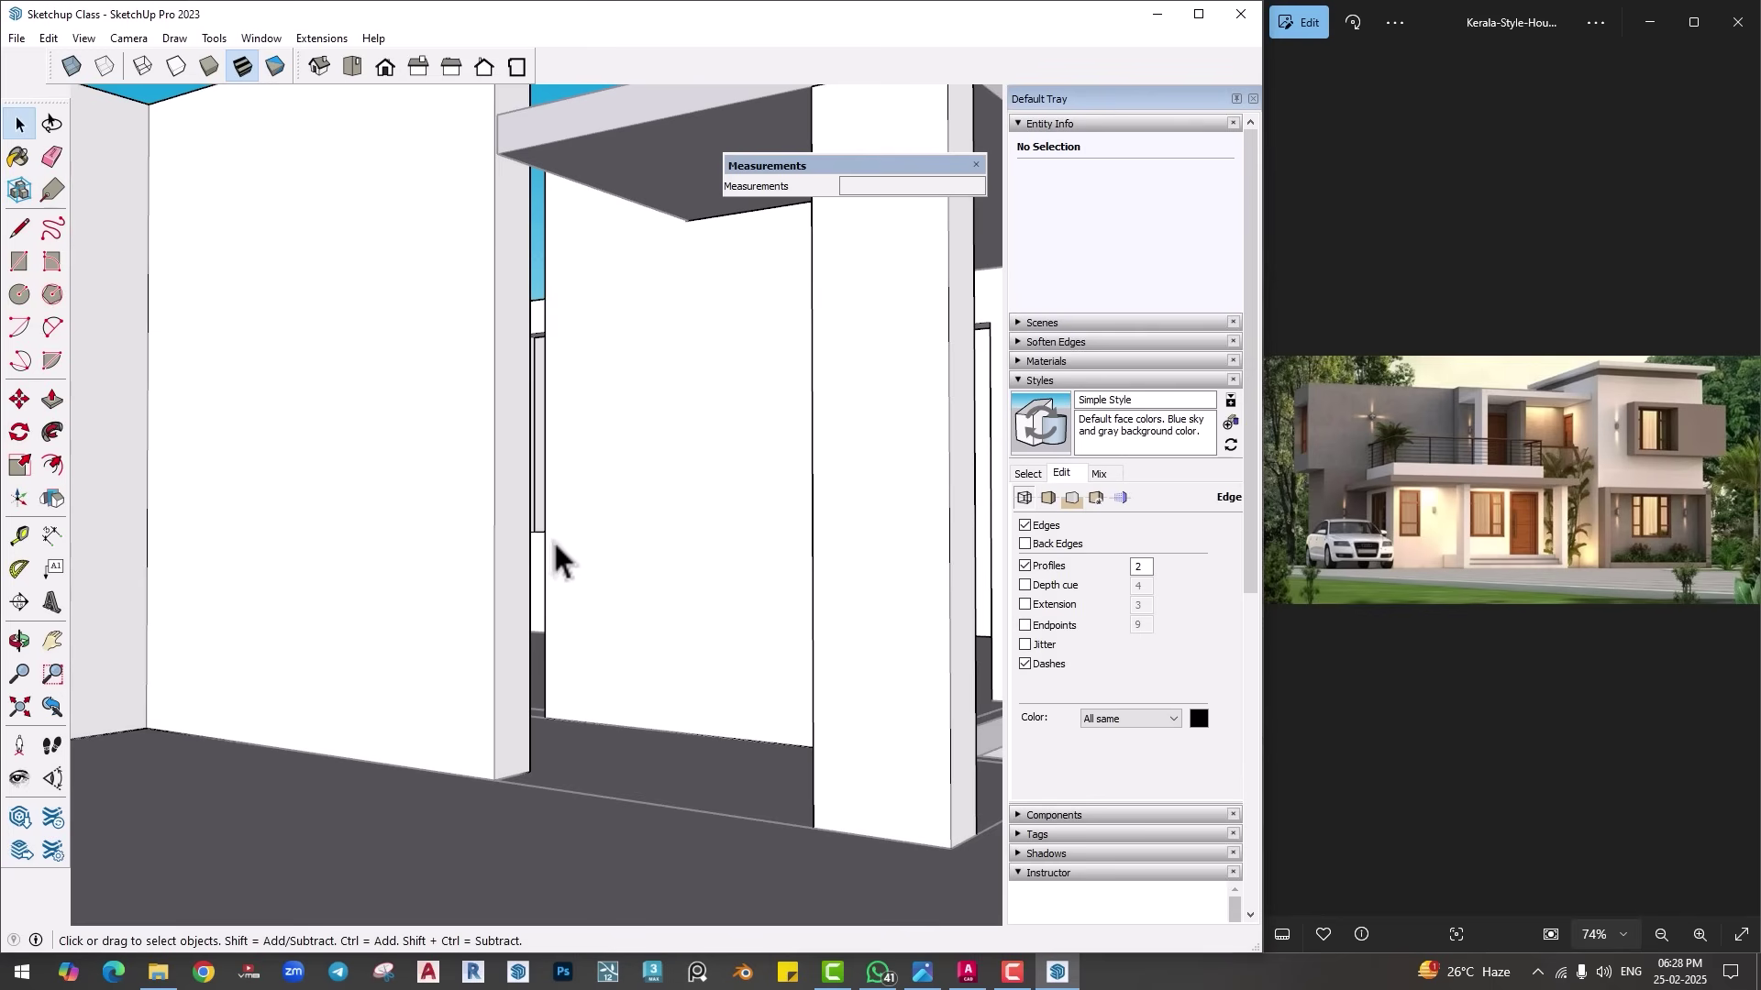
{"action": "left_click", "coordinate": [547, 572]}
{"action": "key", "text": "m"}
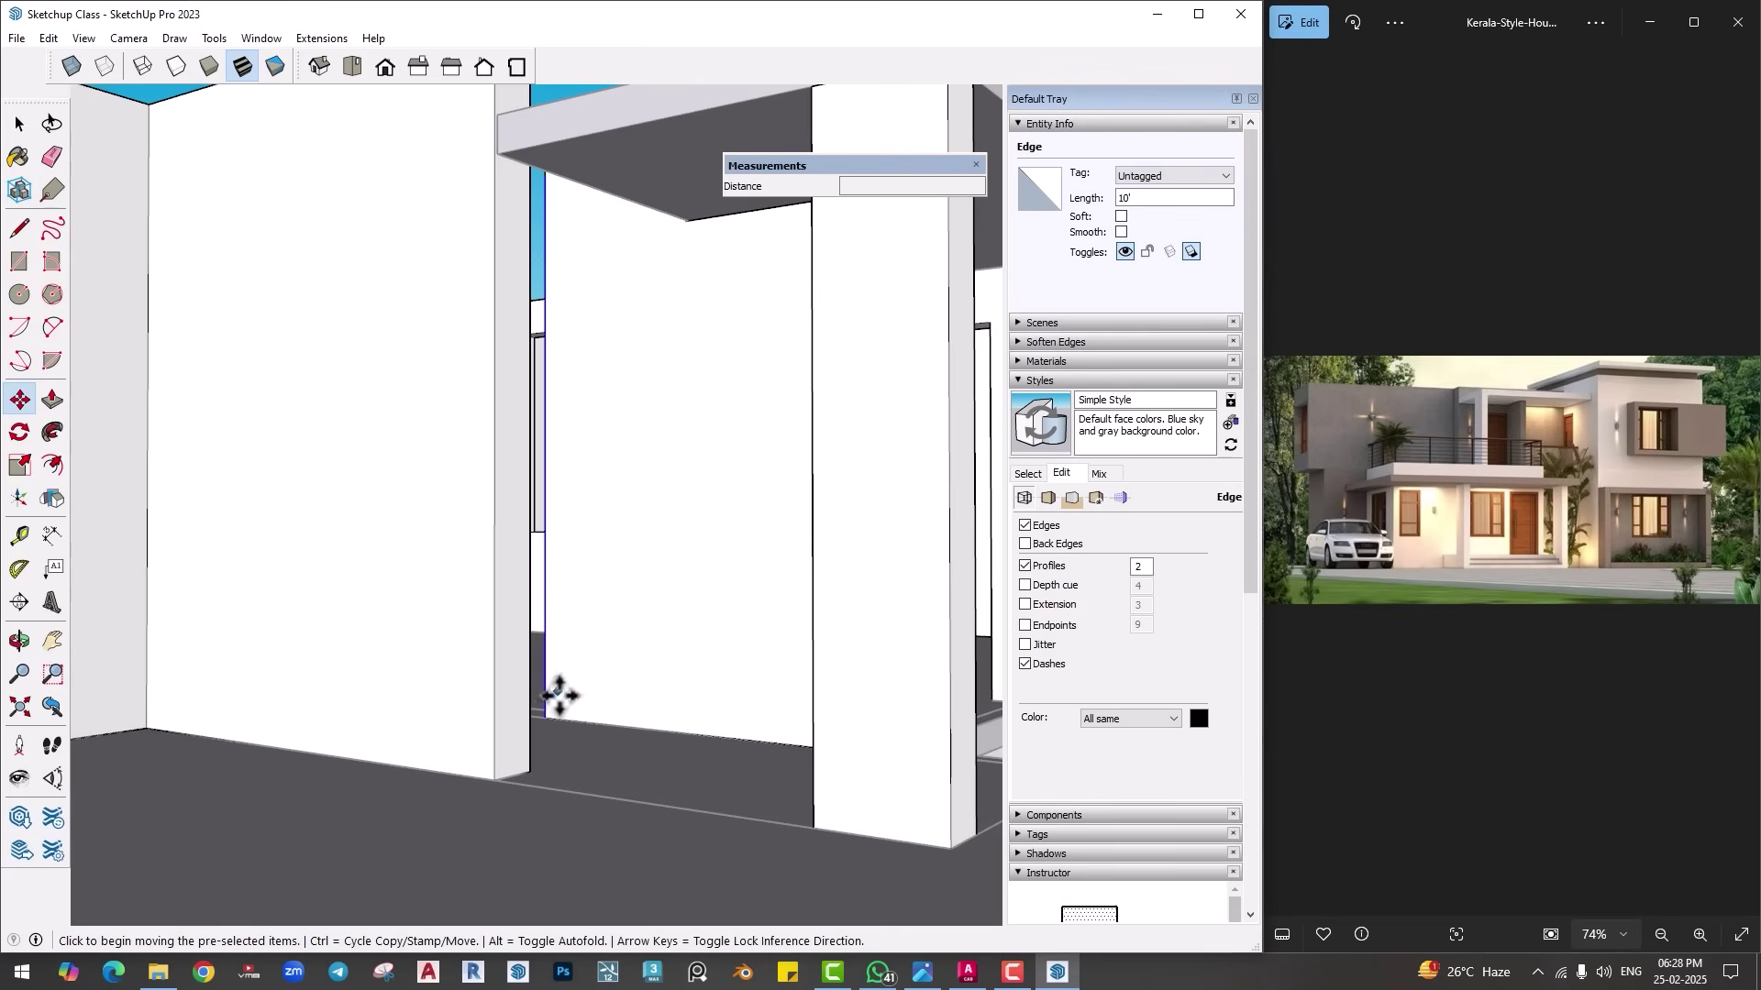
{"action": "left_click", "coordinate": [545, 718]}
{"action": "key", "text": "ctrl"}
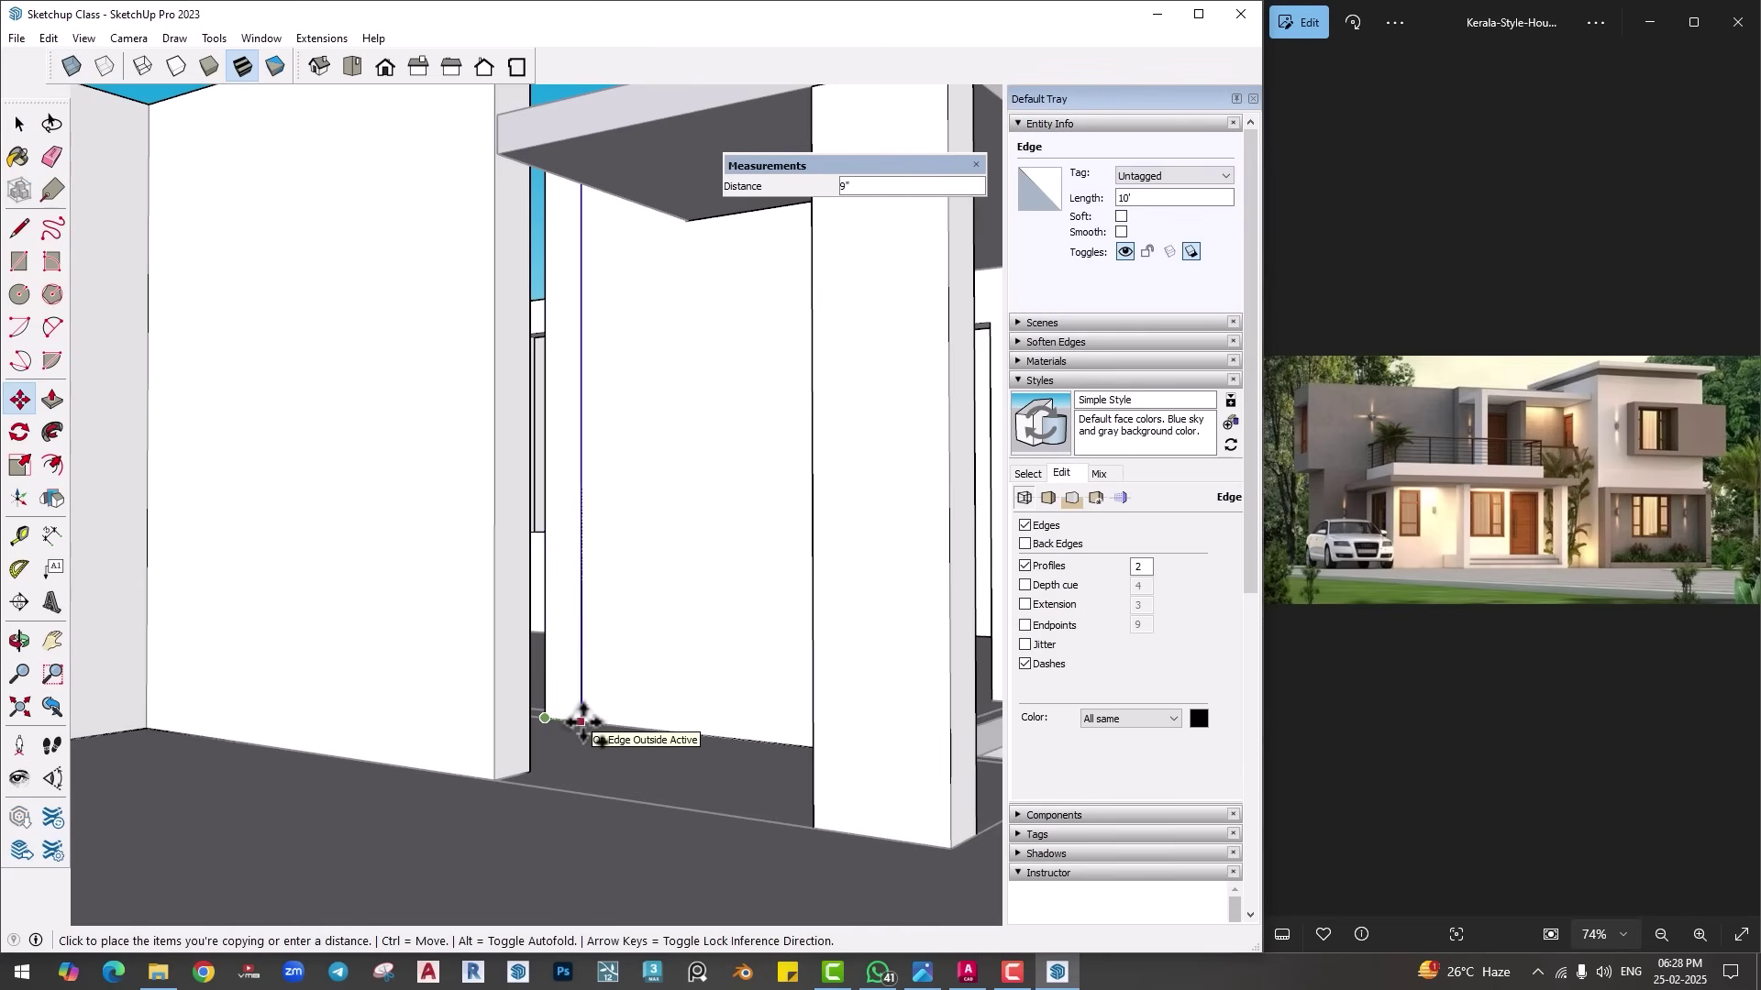
{"action": "left_click", "coordinate": [584, 722]}
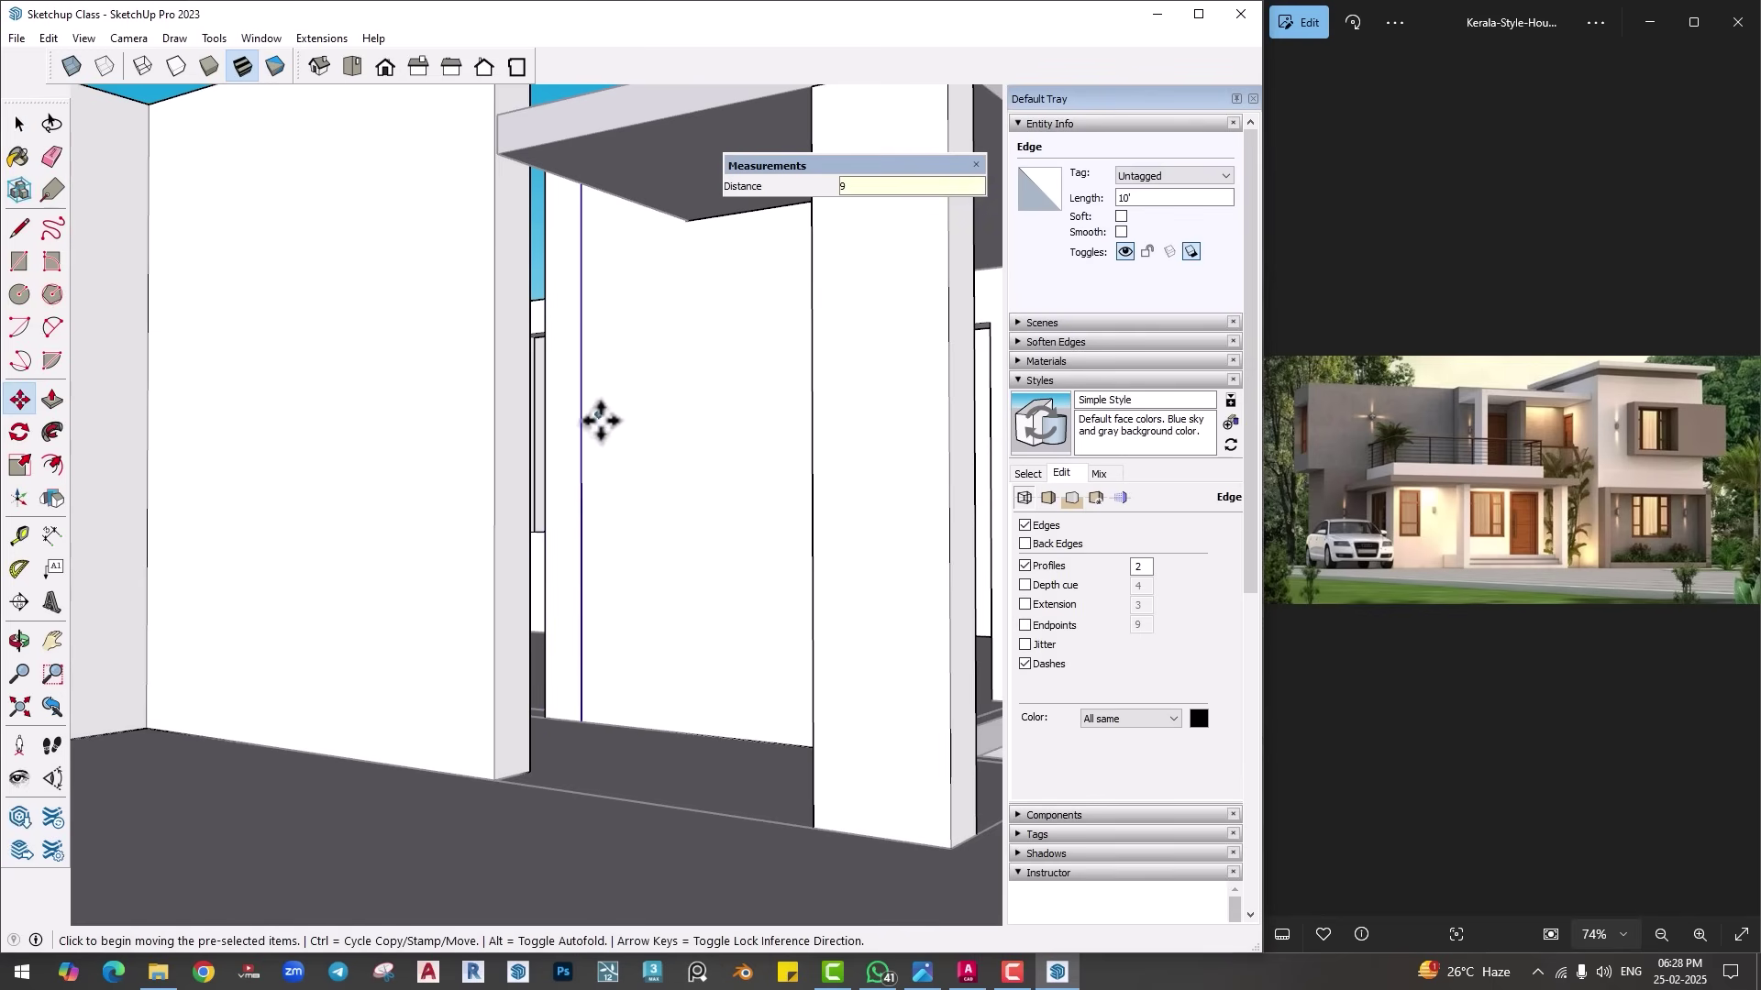
Step: Copy the 9" bottom edge at the inner end of the balcony partition wall 7' upward
{"action": "key", "text": "space"}
{"action": "left_click", "coordinate": [562, 739]}
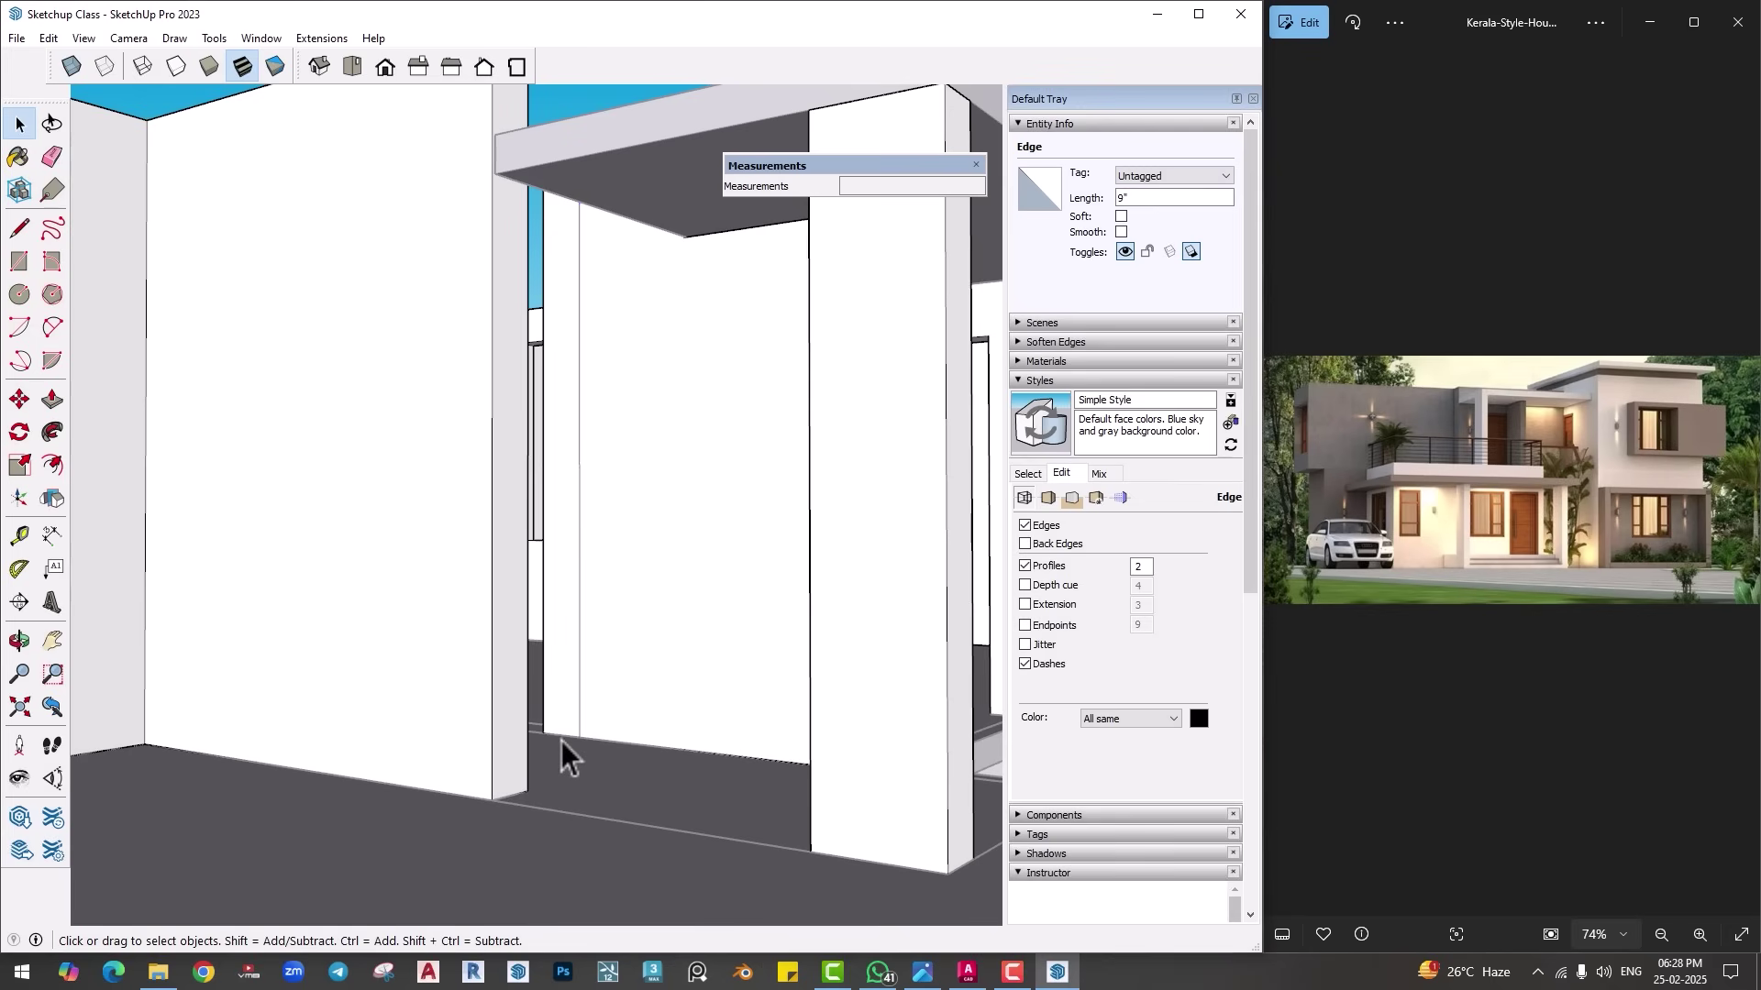
{"action": "key", "text": "m"}
{"action": "key", "text": "ctrl"}
{"action": "left_click", "coordinate": [580, 736]}
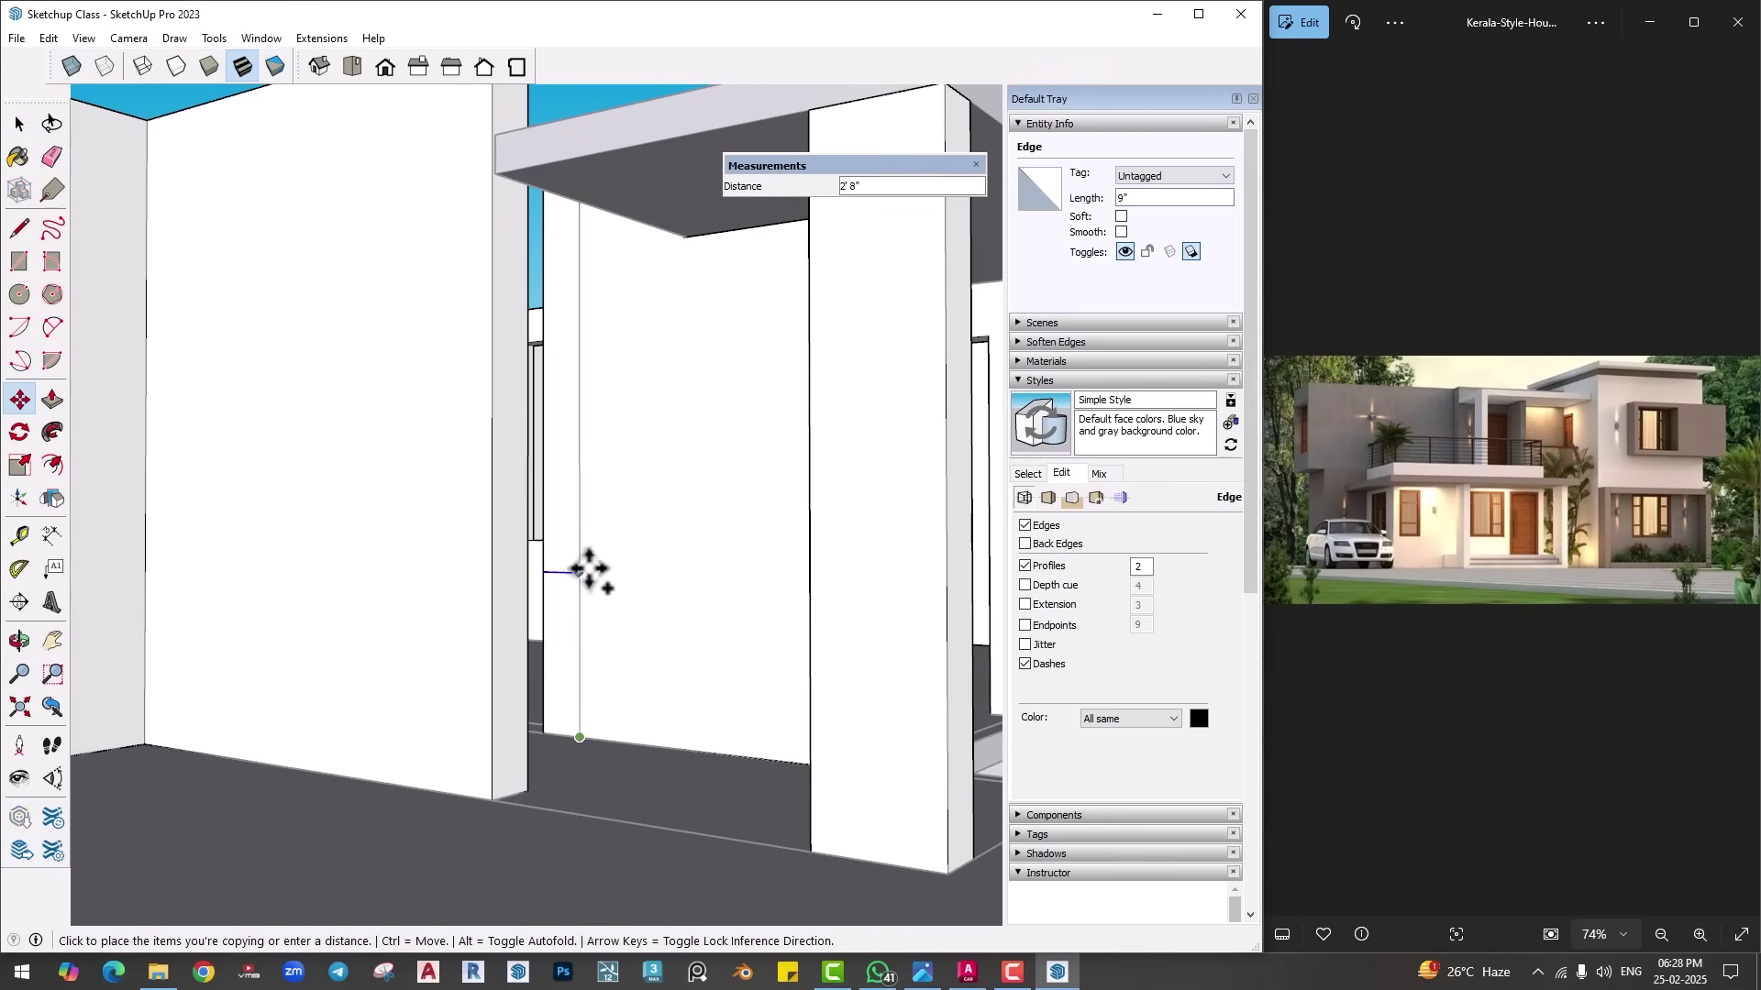
{"action": "type", "text": "7'"}
{"action": "key", "text": "Return"}
Step: Pull the upper 9" strip of the partition wall 4' across the gap to the opposite wall as a header
{"action": "key", "text": "p"}
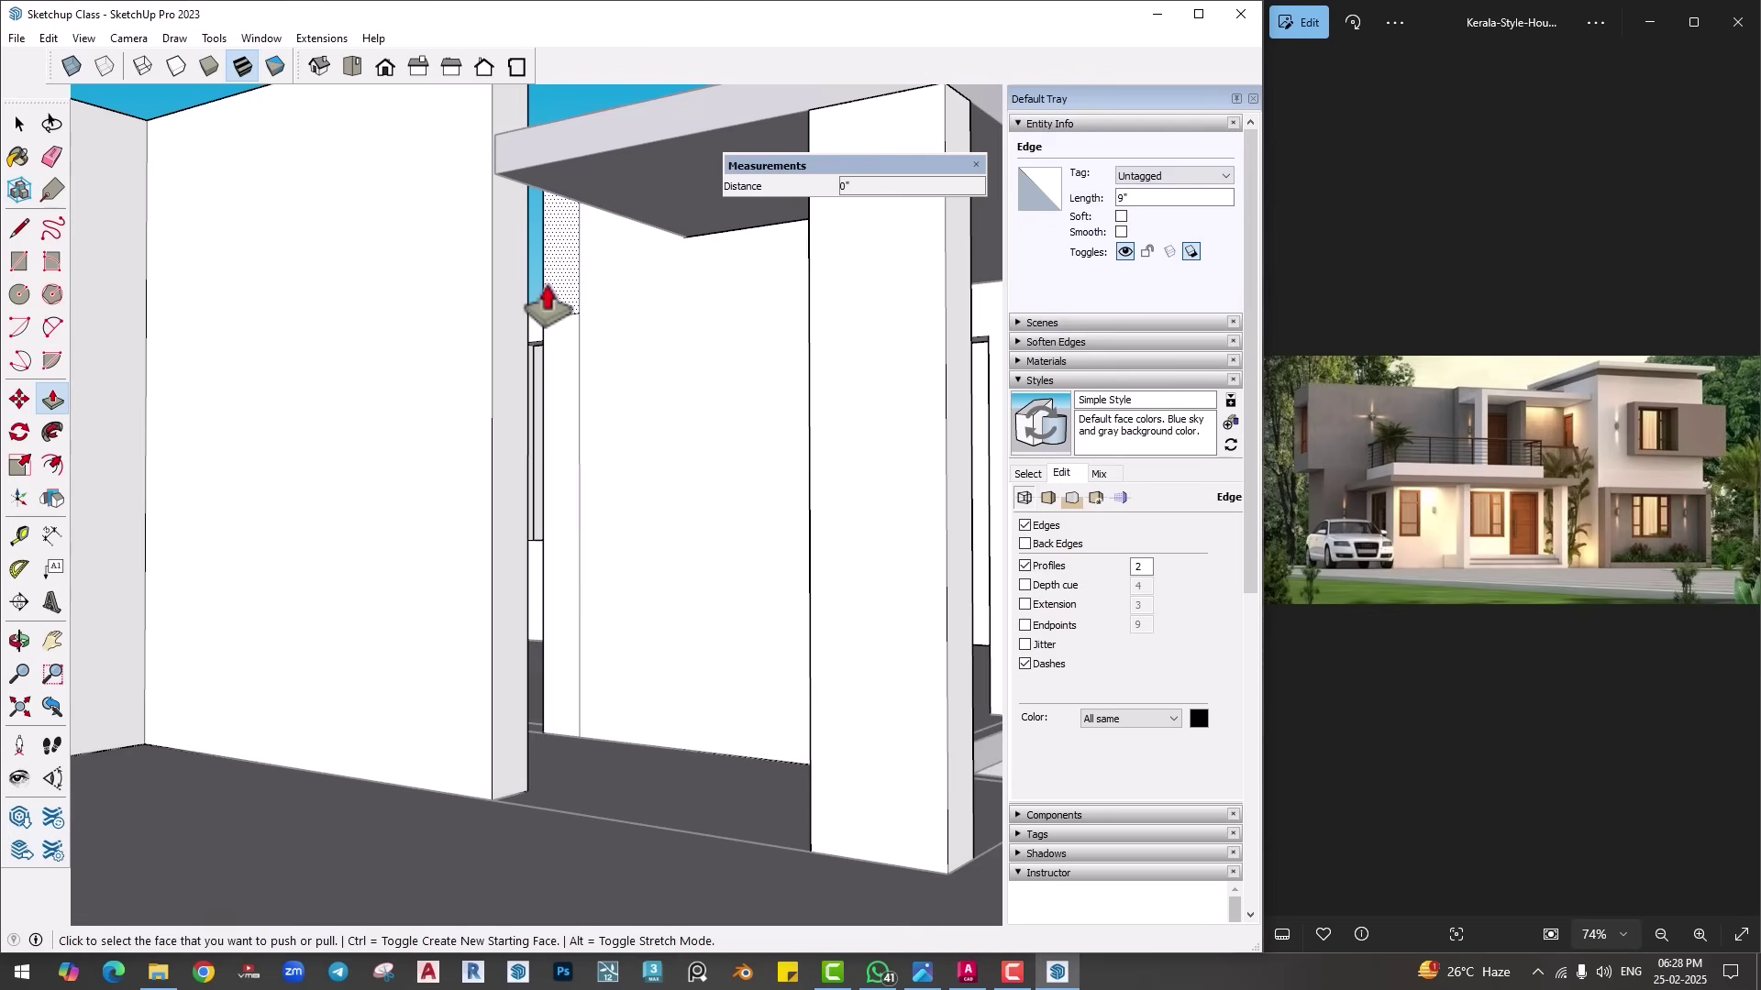
{"action": "middle_click_drag", "start_coordinate": [570, 471], "coordinate": [413, 367]}
{"action": "left_click", "coordinate": [338, 284]}
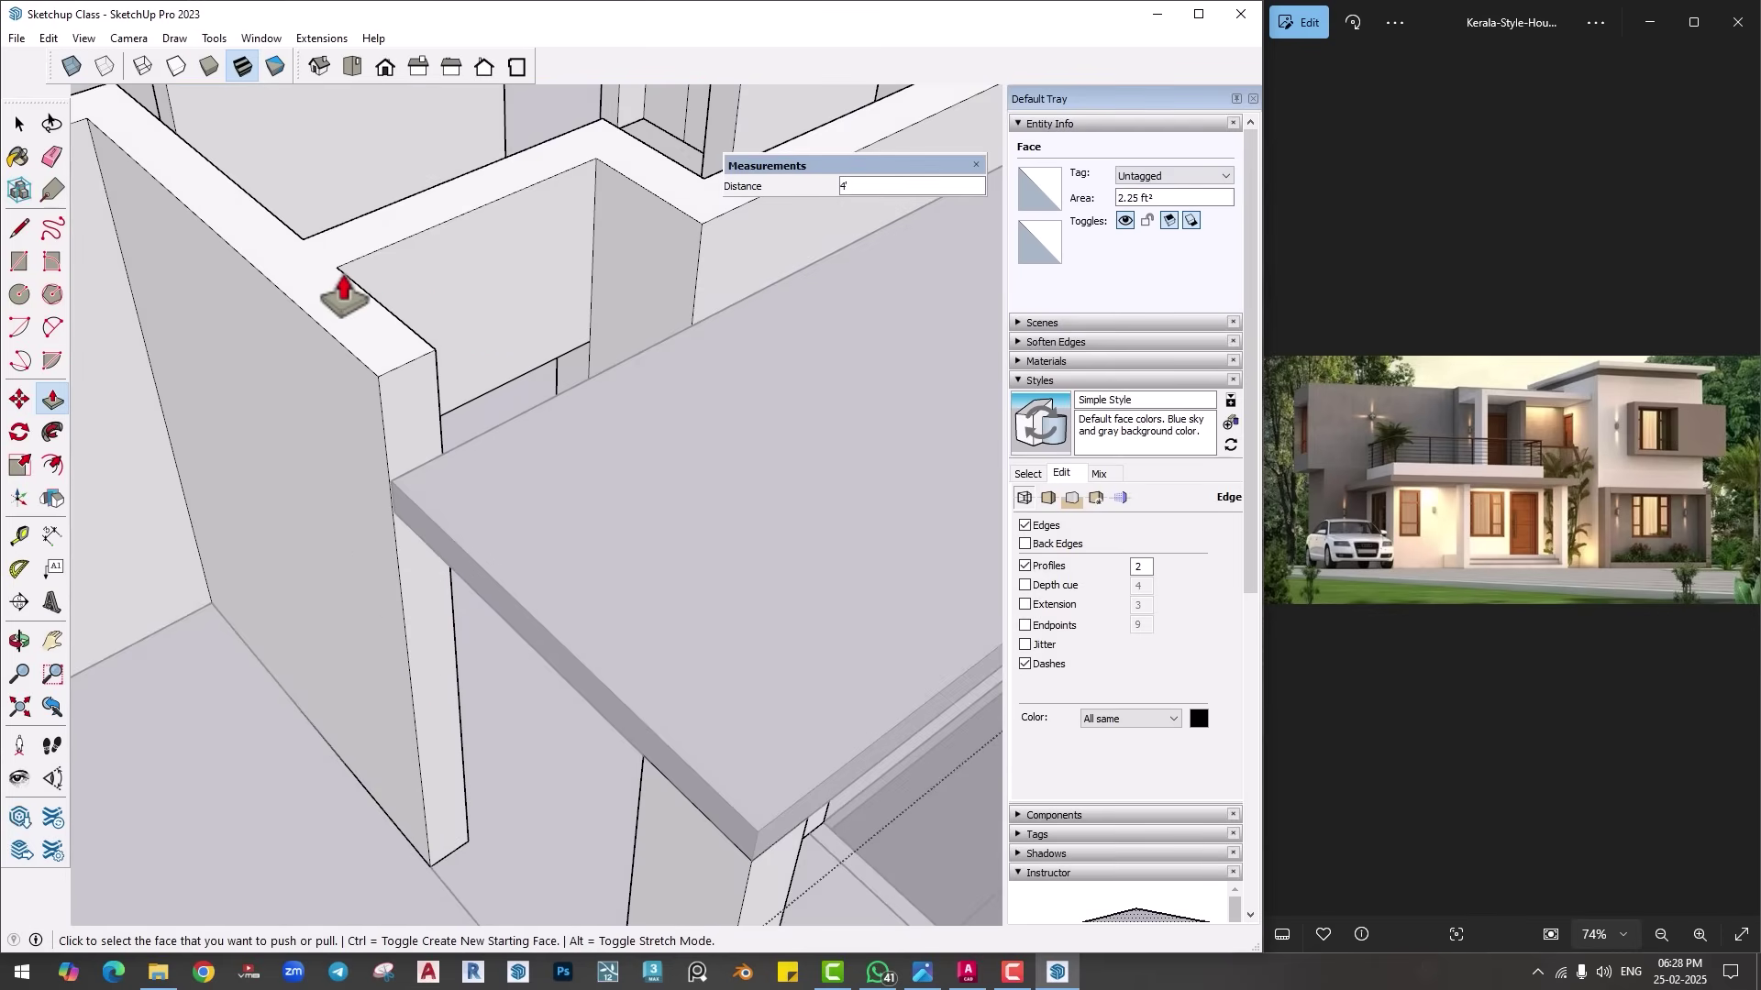
{"action": "middle_click_drag", "start_coordinate": [338, 283], "coordinate": [601, 367]}
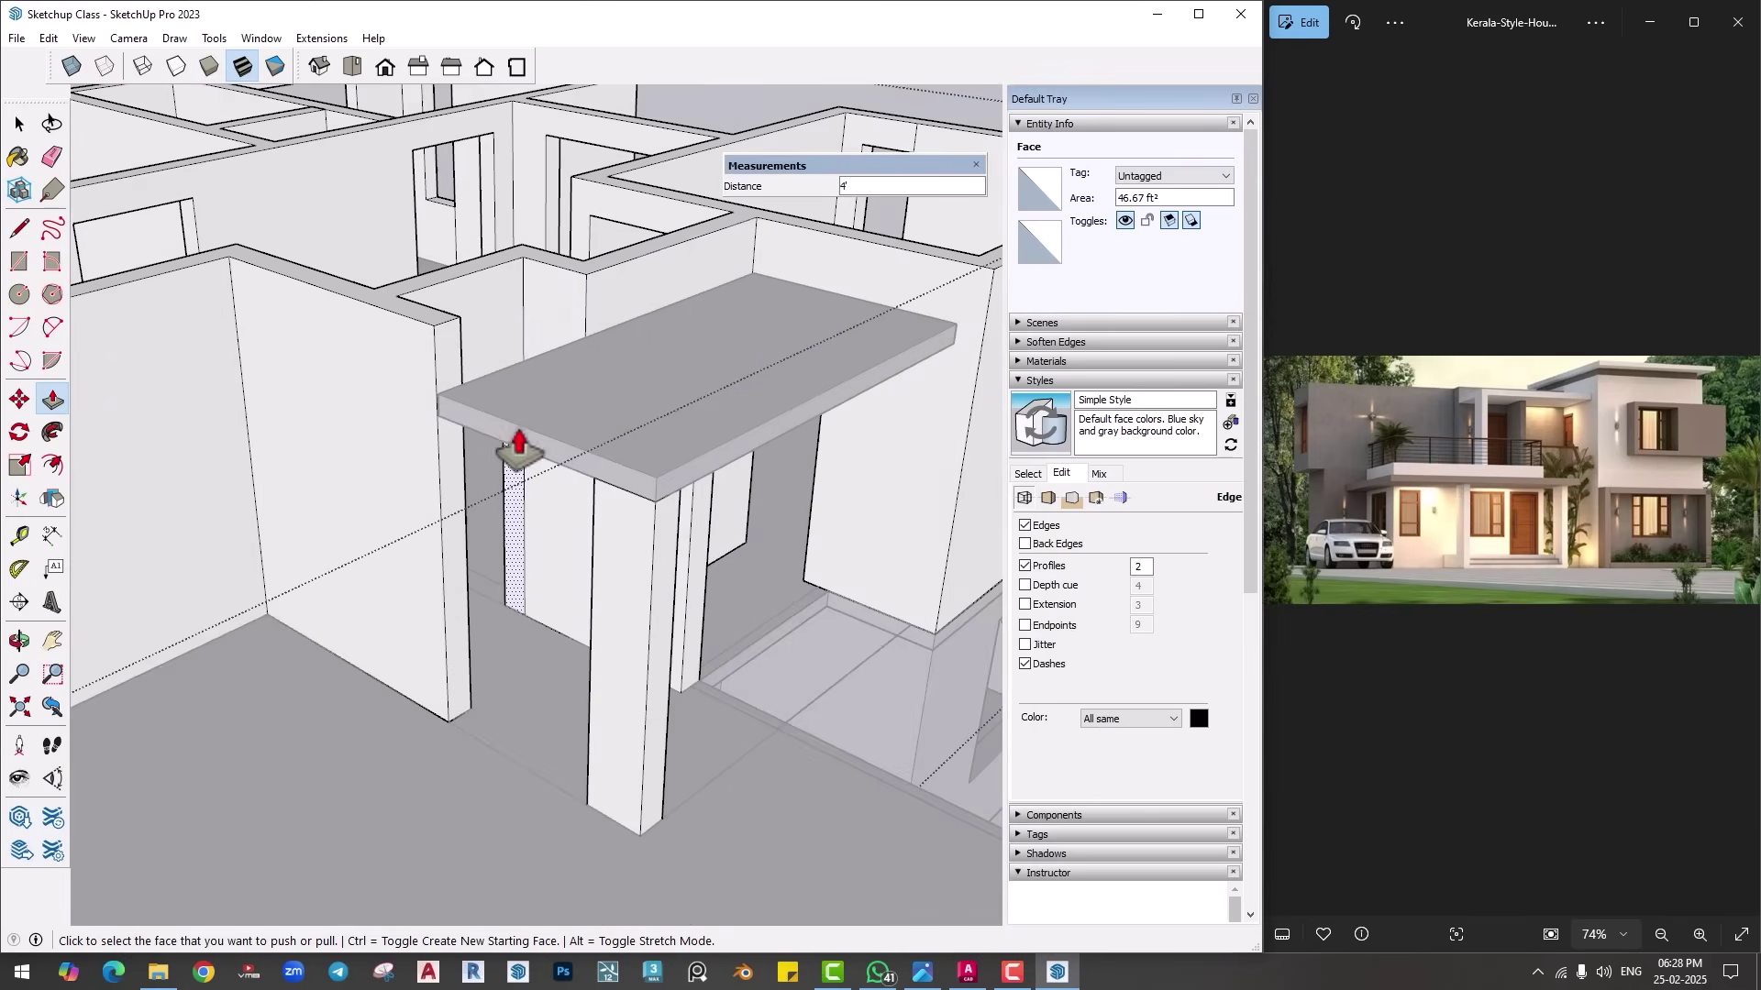
{"action": "middle_click_drag", "start_coordinate": [506, 441], "coordinate": [531, 448]}
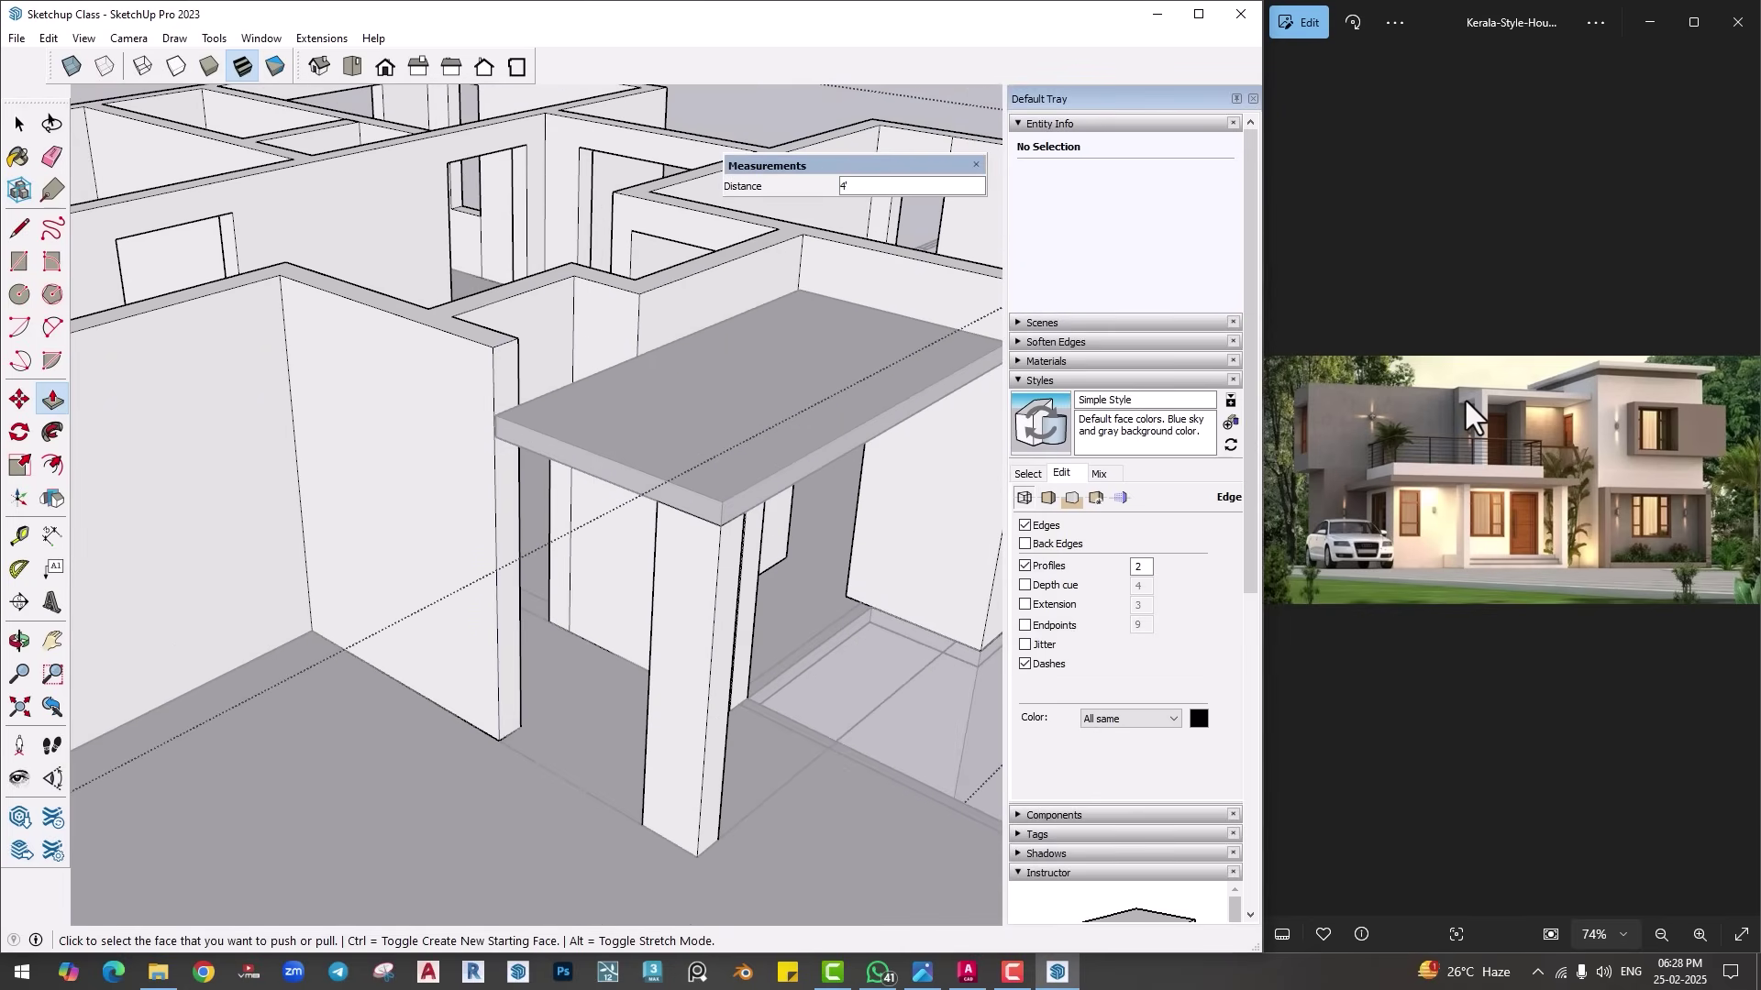
Step: Copy the vertical edge at the outer end of the balcony side wall 9" inward along its inner face
{"action": "mouse_move", "coordinate": [456, 405]}
{"action": "middle_mouse_down"}
{"action": "mouse_move", "coordinate": [538, 436]}
{"action": "mouse_move", "coordinate": [529, 408]}
{"action": "mouse_move", "coordinate": [578, 460]}
{"action": "mouse_move", "coordinate": [523, 405]}
{"action": "mouse_move", "coordinate": [262, 357]}
{"action": "mouse_move", "coordinate": [472, 373]}
{"action": "mouse_move", "coordinate": [342, 412]}
{"action": "middle_mouse_up"}
{"action": "scroll", "coordinate": [542, 412], "scroll_direction": "up", "scroll_amount": 5}
{"action": "scroll", "coordinate": [731, 471], "scroll_direction": "up", "scroll_amount": 5}
{"action": "middle_click_drag", "start_coordinate": [676, 605], "coordinate": [539, 306]}
{"action": "scroll", "coordinate": [554, 413], "scroll_direction": "up", "scroll_amount": 3}
{"action": "middle_click_drag", "start_coordinate": [554, 412], "coordinate": [467, 495]}
{"action": "key", "text": "space"}
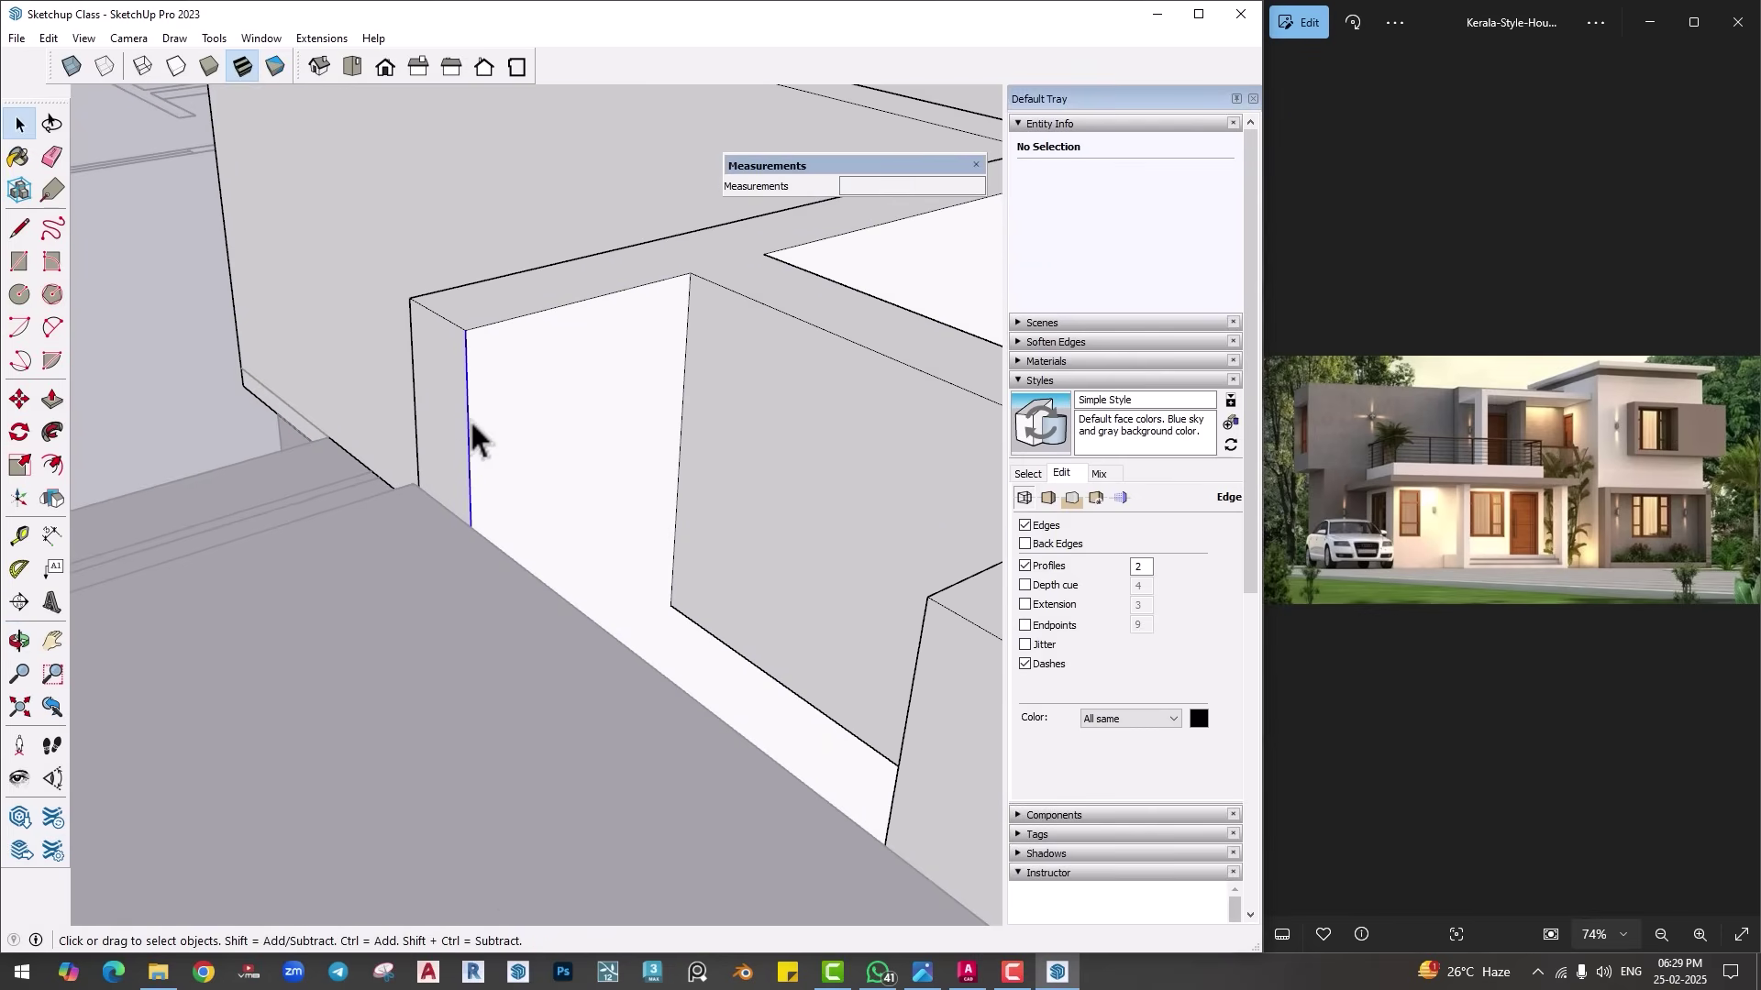
{"action": "left_click", "coordinate": [470, 420]}
{"action": "key", "text": "m"}
{"action": "key", "text": "ctrl"}
{"action": "left_click", "coordinate": [465, 329]}
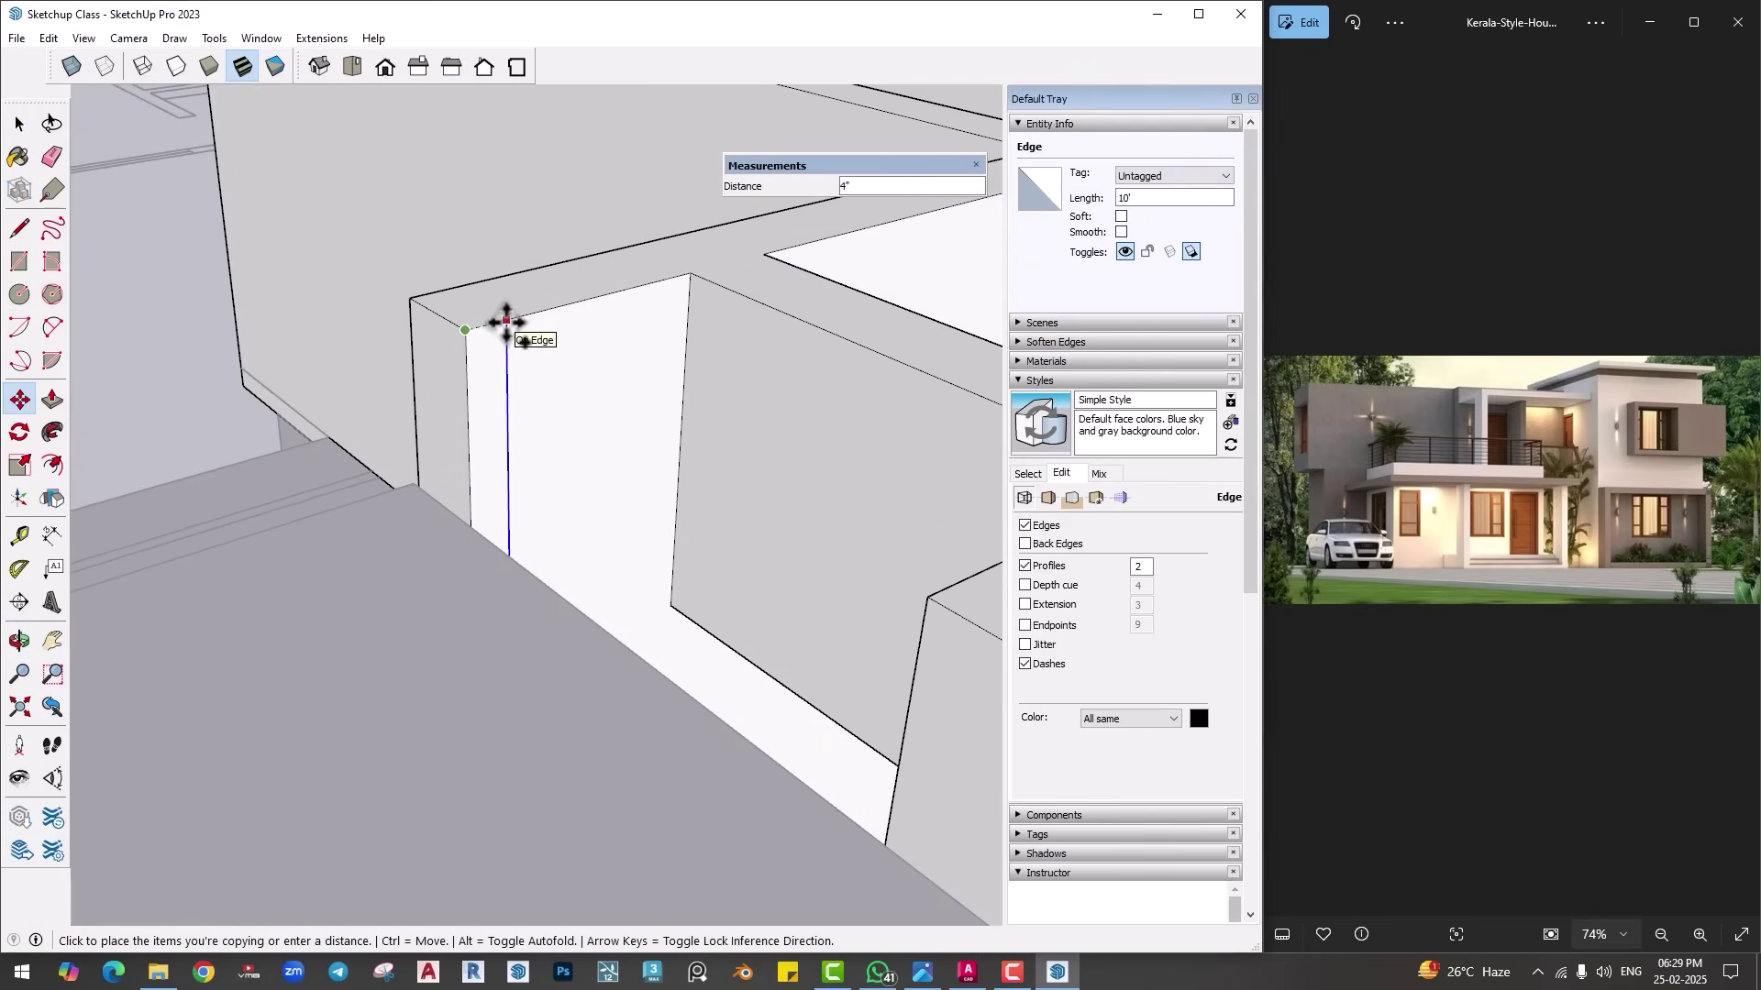
{"action": "type", "text": "9"}
{"action": "key", "text": "Return"}
Step: Pull the 9" strip across the gap to the opposite wall as a full-height wall and erase the leftover seam
{"action": "key", "text": "p"}
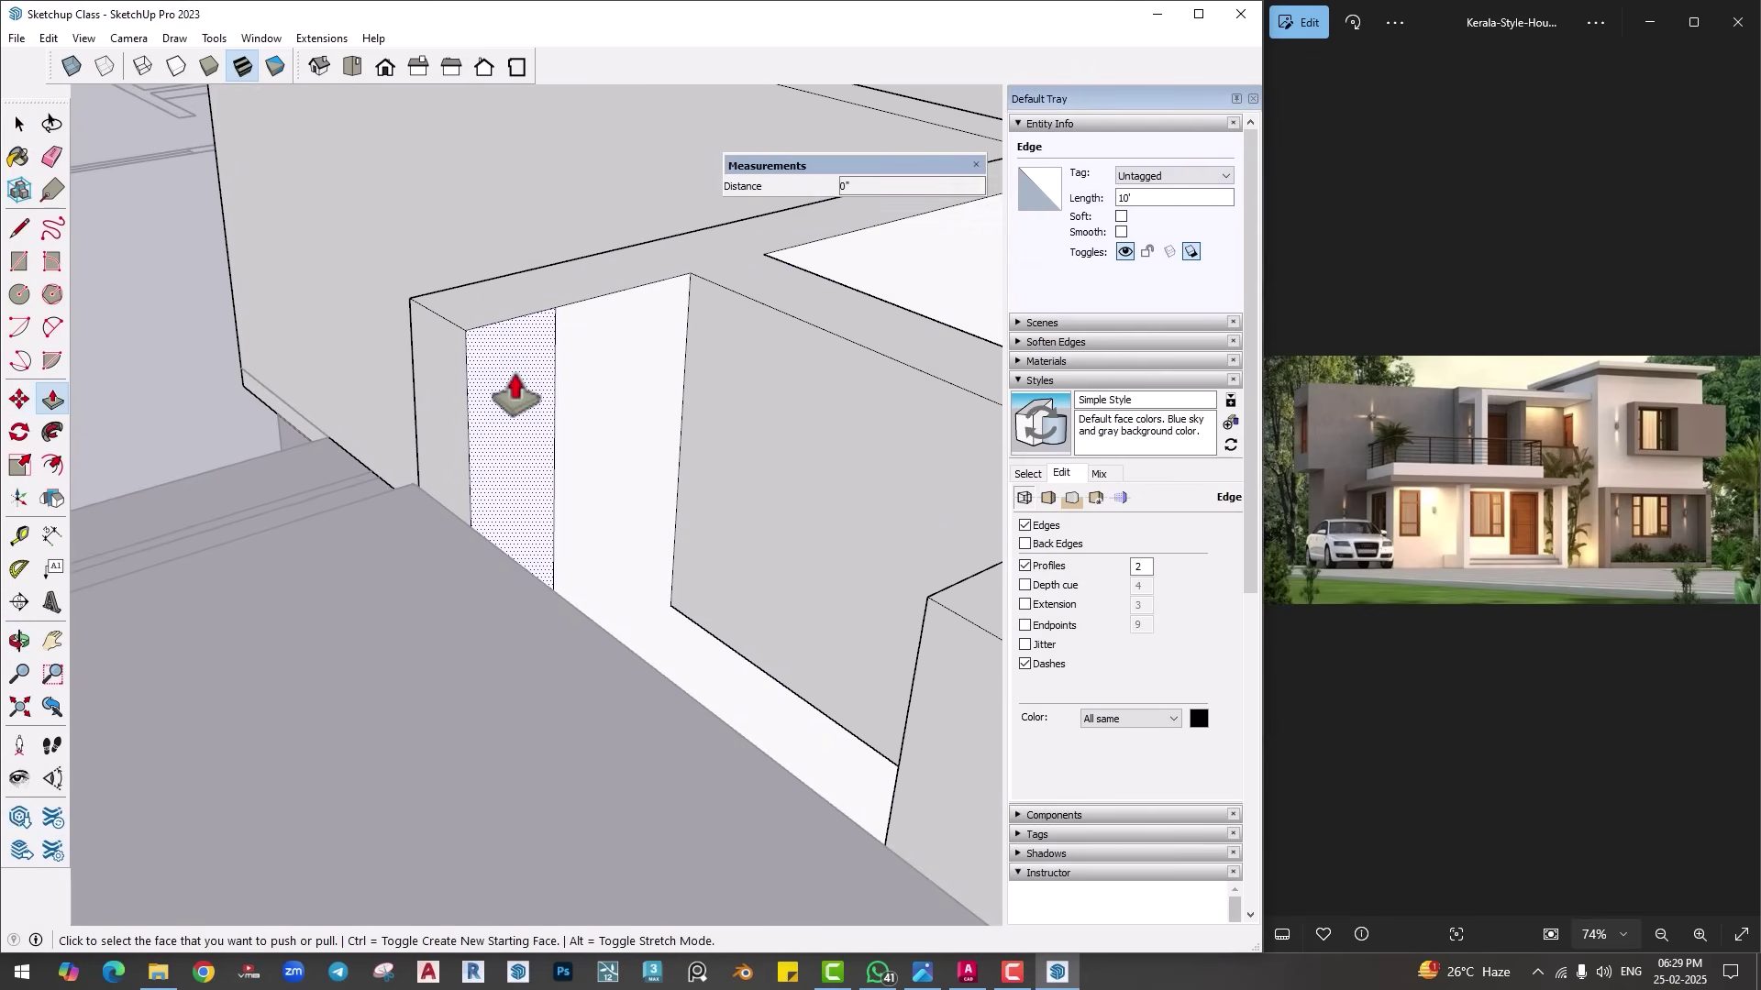
{"action": "left_click", "coordinate": [511, 385]}
{"action": "left_click", "coordinate": [602, 504]}
{"action": "mouse_move", "coordinate": [602, 503]}
{"action": "middle_mouse_down"}
{"action": "mouse_move", "coordinate": [900, 547]}
{"action": "mouse_move", "coordinate": [635, 522]}
{"action": "mouse_move", "coordinate": [845, 476]}
{"action": "mouse_move", "coordinate": [754, 396]}
{"action": "middle_mouse_up"}
{"action": "key", "text": "e"}
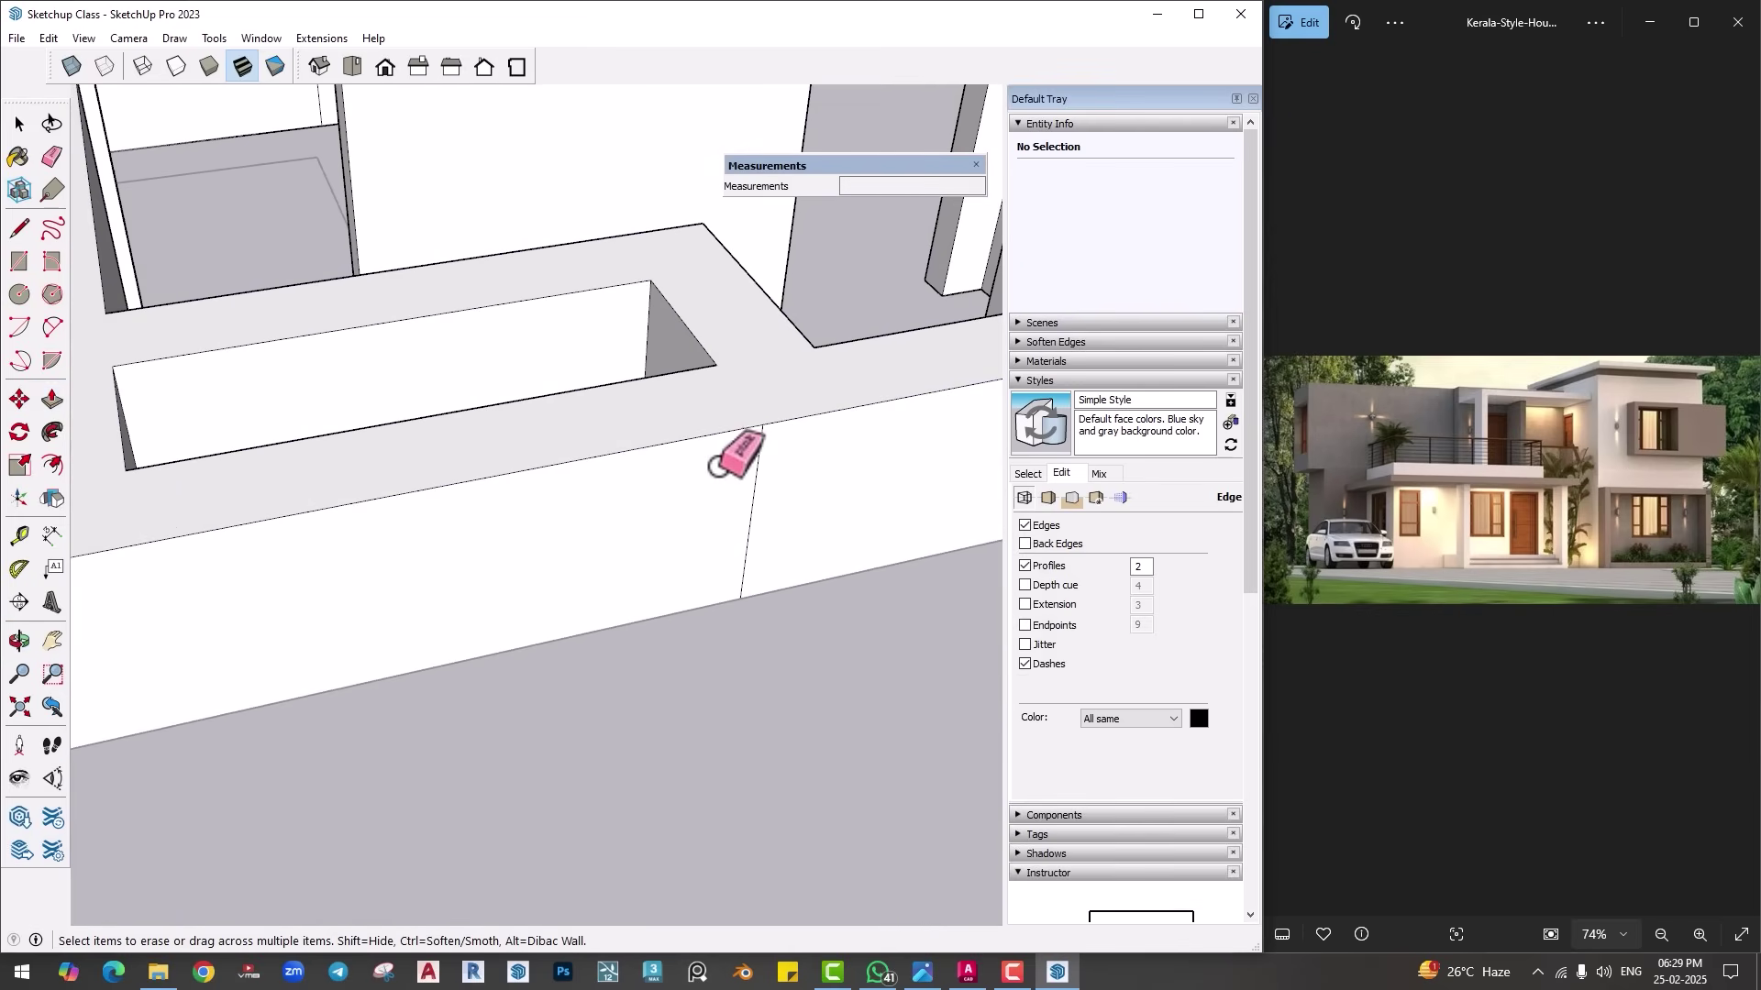
{"action": "middle_click_drag", "start_coordinate": [775, 472], "coordinate": [477, 502]}
{"action": "middle_click_drag", "start_coordinate": [339, 393], "coordinate": [365, 438]}
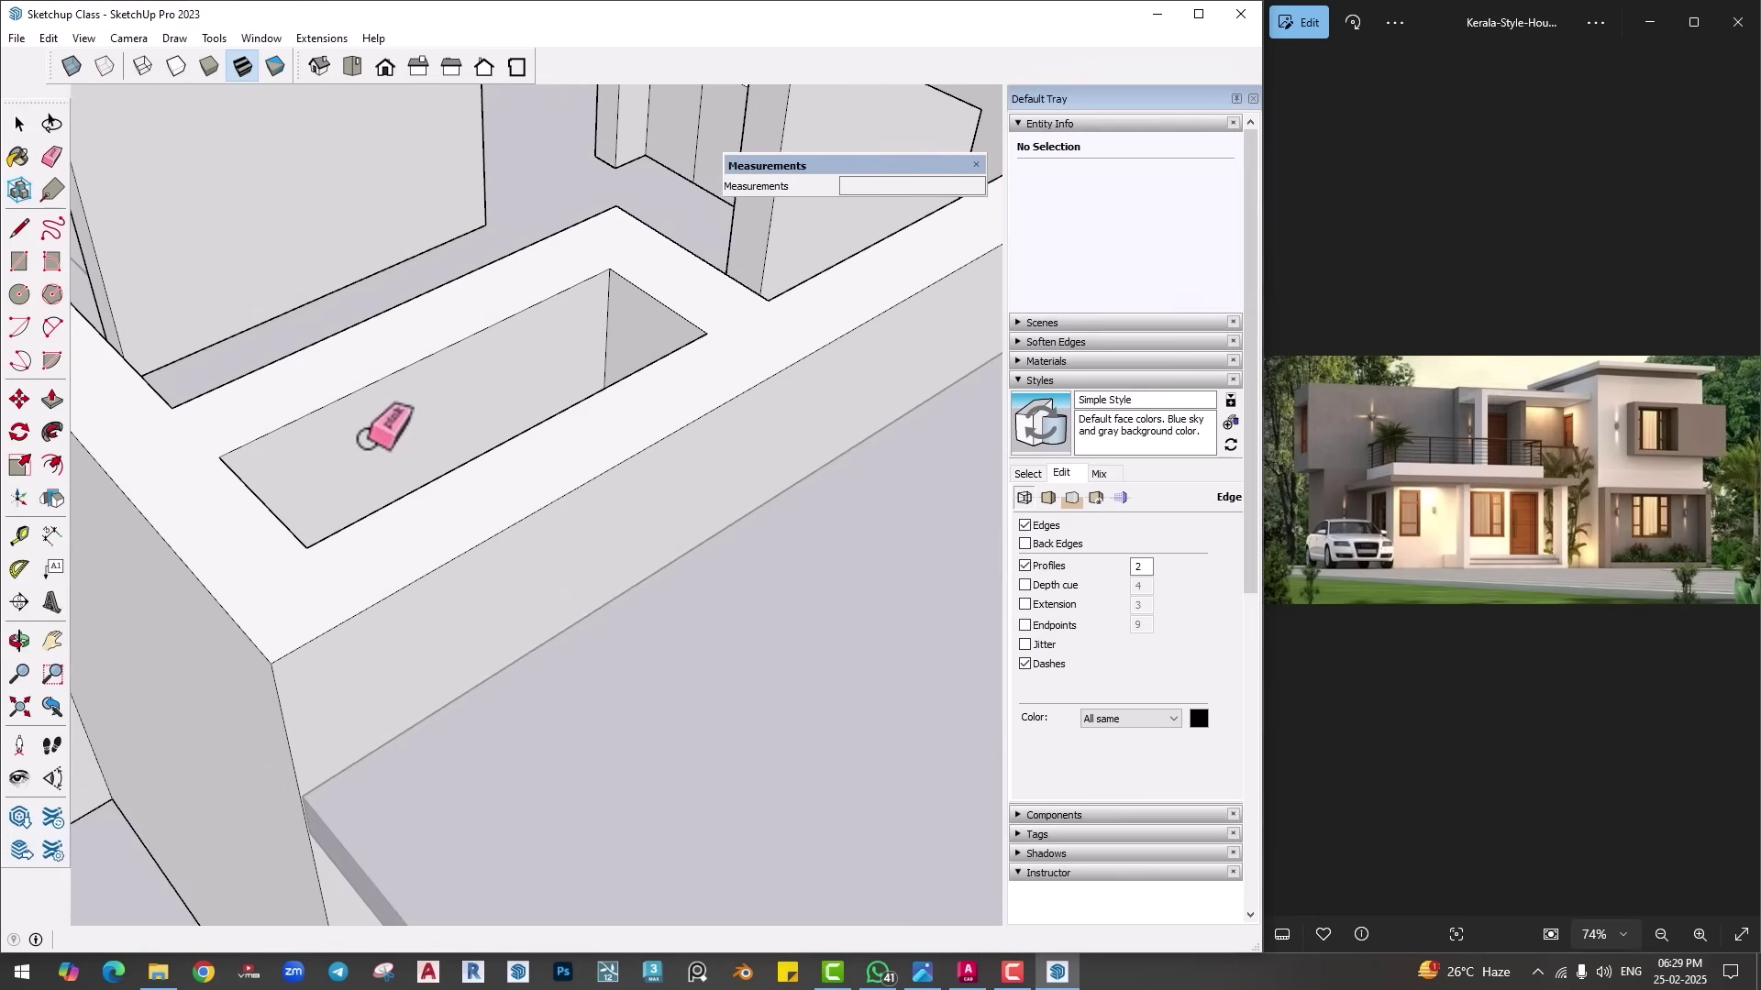
Step: Split the wall top at both ends of the inner header with 9" lines and push the header down 3' to remove it
{"action": "key", "text": "l"}
{"action": "left_click", "coordinate": [172, 408]}
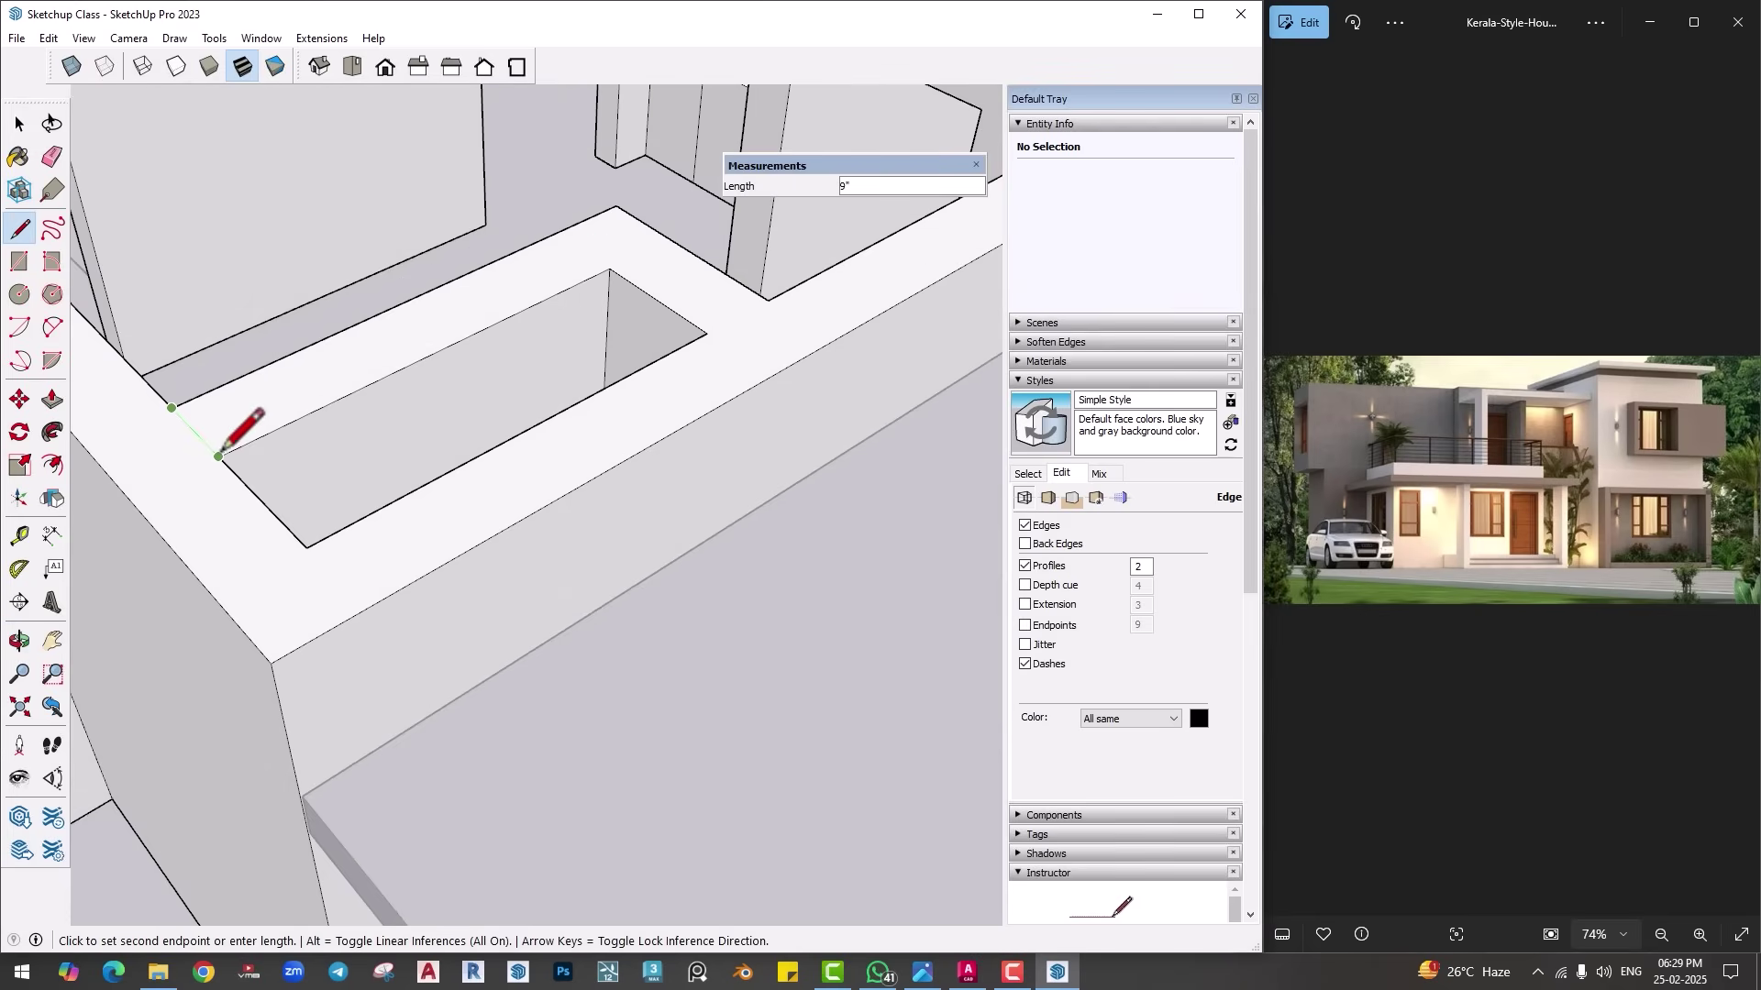
{"action": "left_click", "coordinate": [218, 456]}
{"action": "left_click", "coordinate": [608, 267]}
{"action": "left_click", "coordinate": [562, 229]}
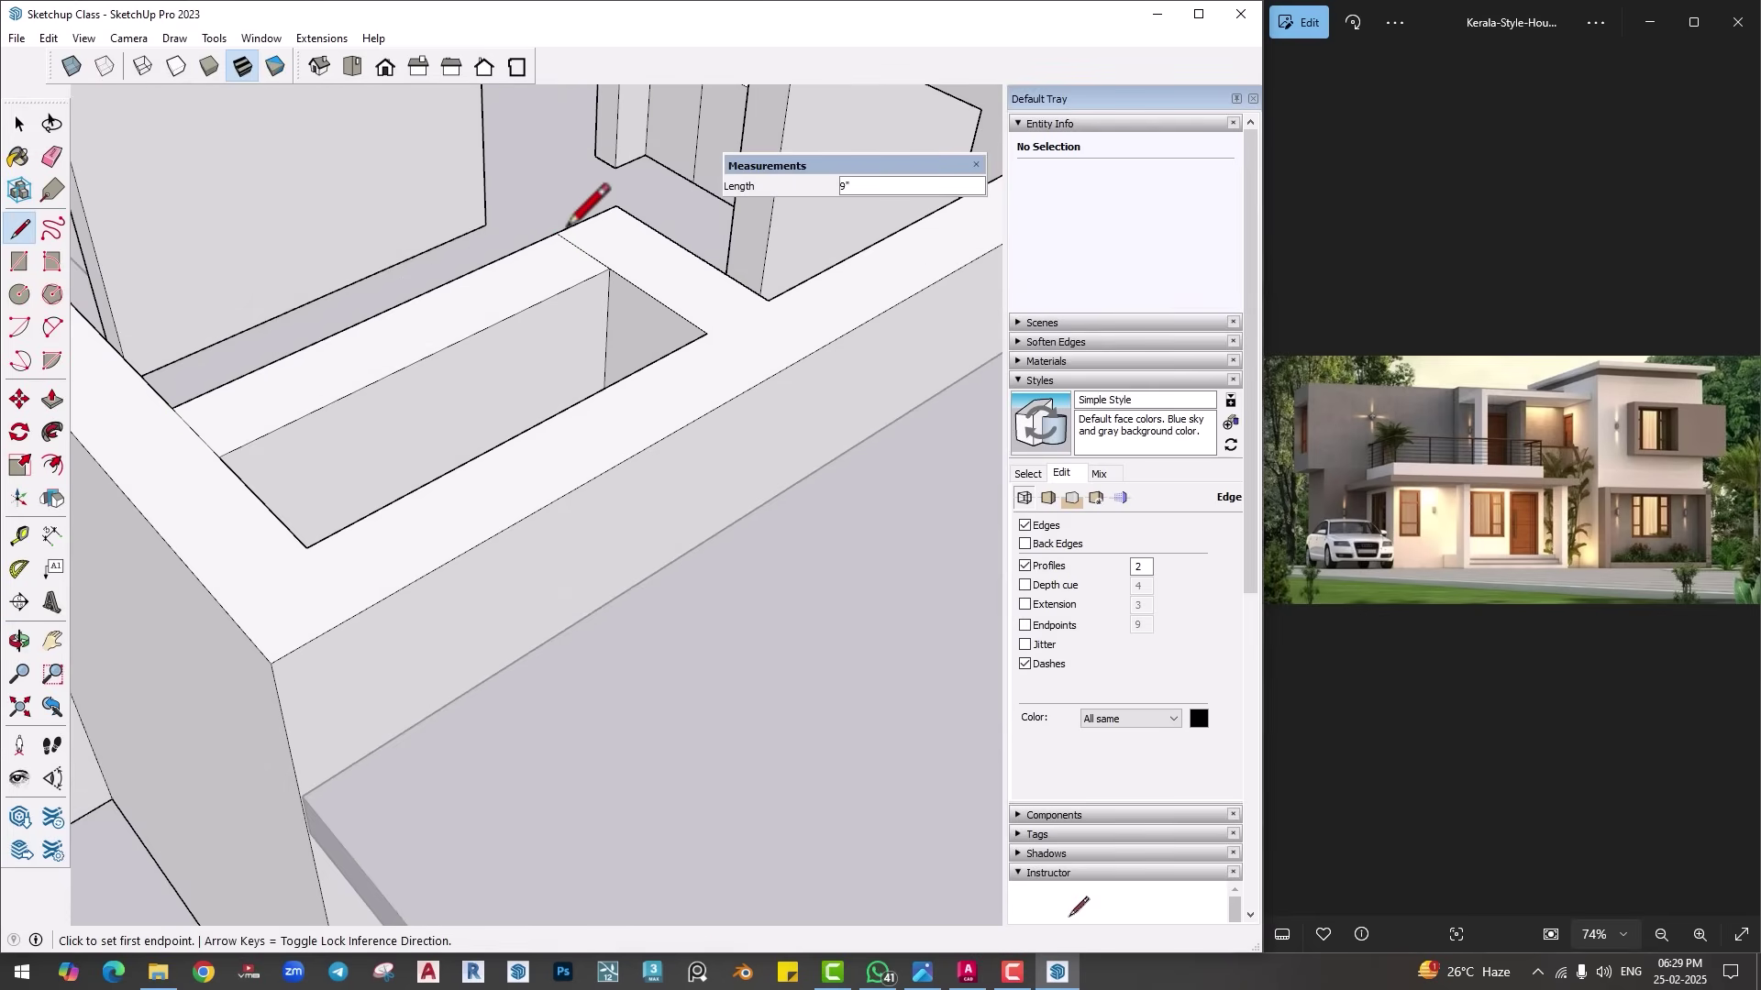
{"action": "key", "text": "p"}
{"action": "left_click", "coordinate": [499, 303]}
{"action": "middle_click_drag", "start_coordinate": [499, 302], "coordinate": [413, 449]}
{"action": "left_click", "coordinate": [382, 470]}
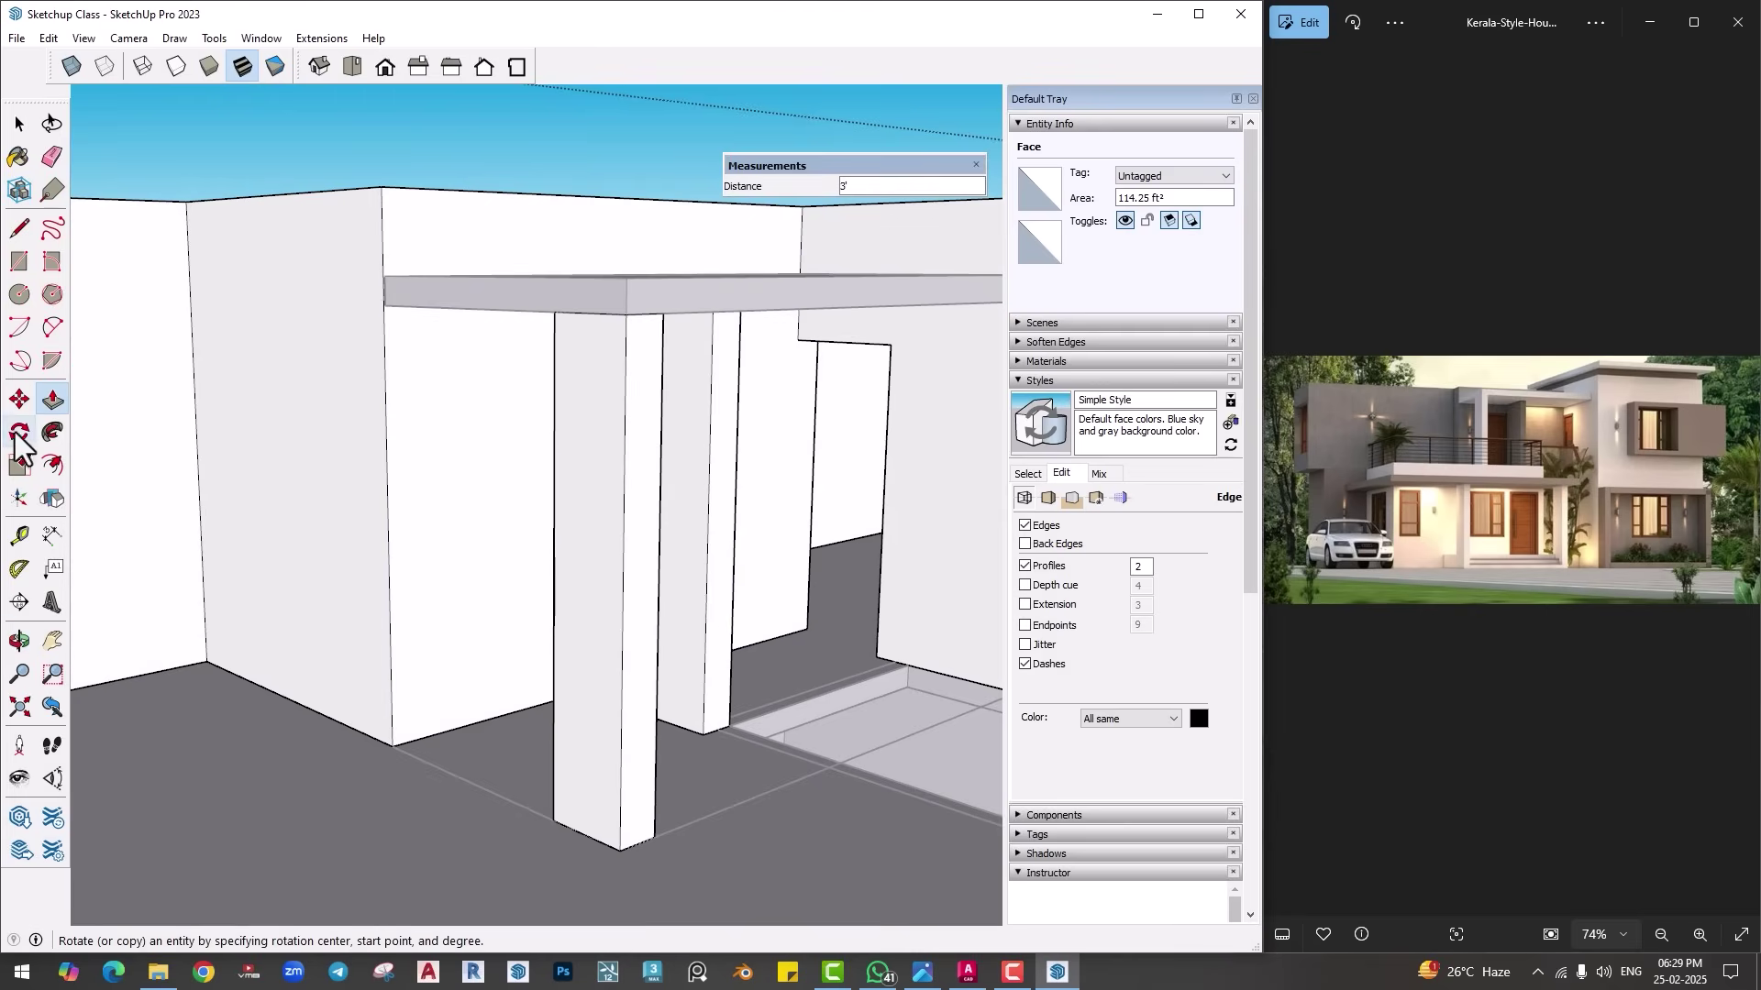
Step: Place guides on the new wall under the balcony slab, 9" from its outer corner and 1' below the slab's underside
{"action": "left_click", "coordinate": [22, 538]}
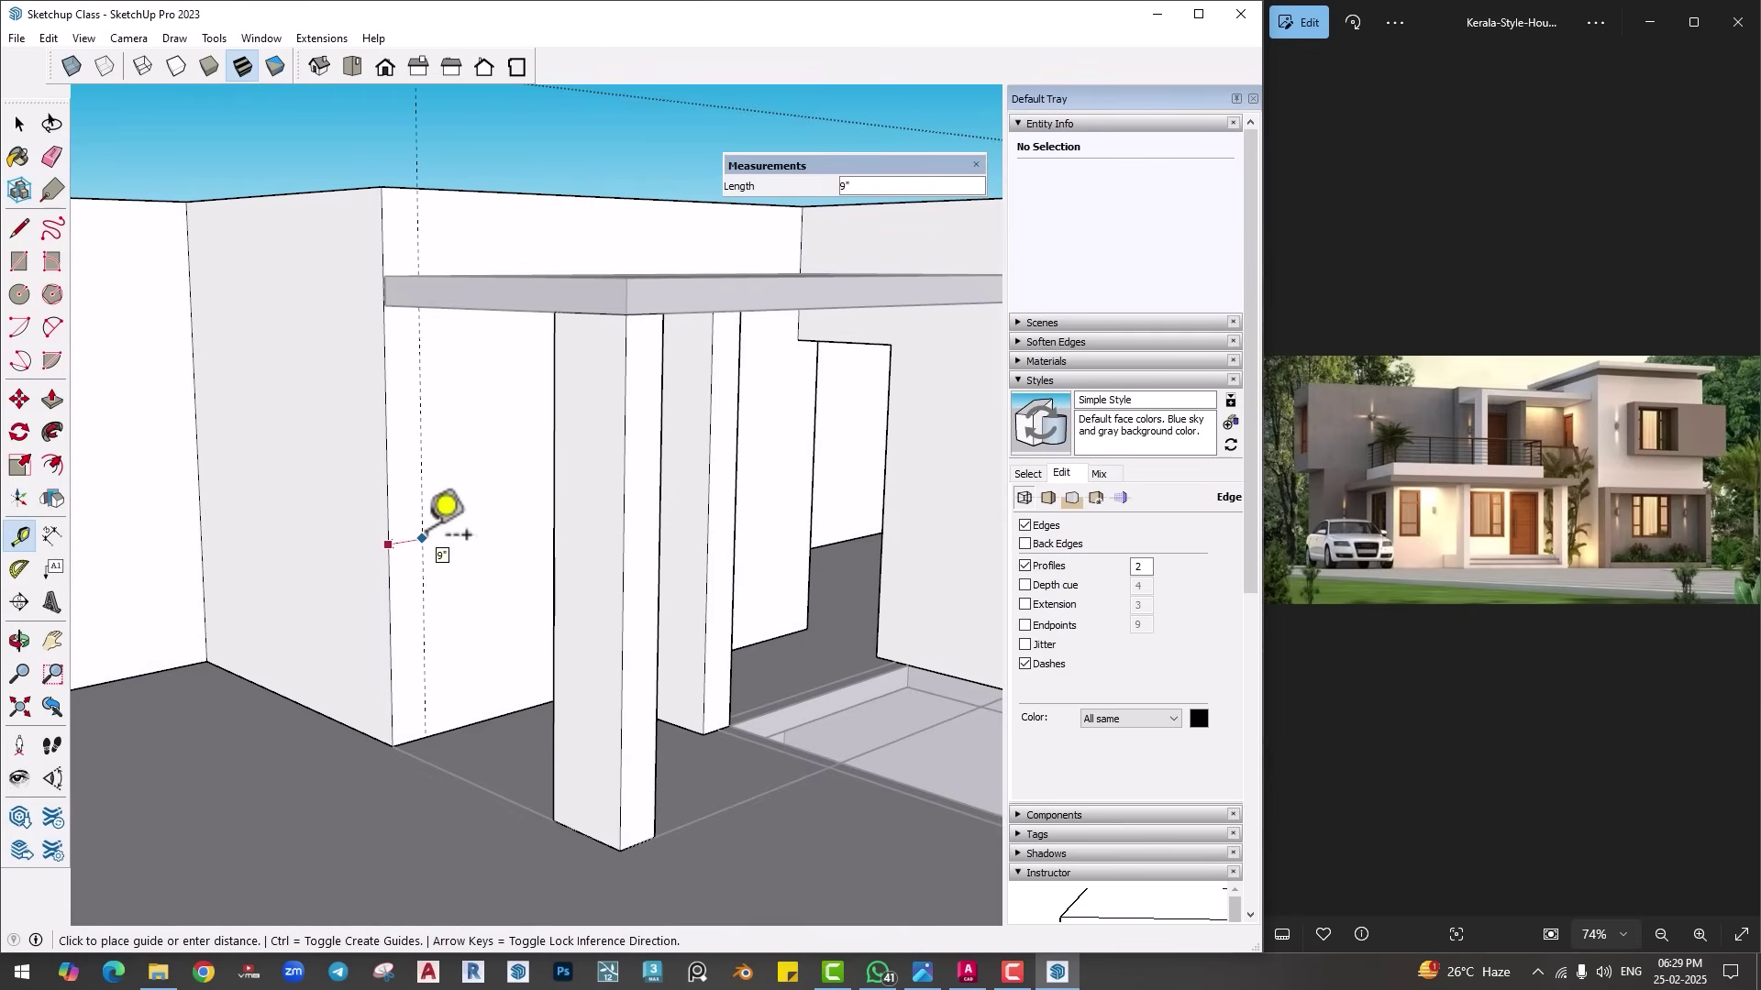
{"action": "left_click", "coordinate": [422, 538]}
{"action": "left_click", "coordinate": [422, 549]}
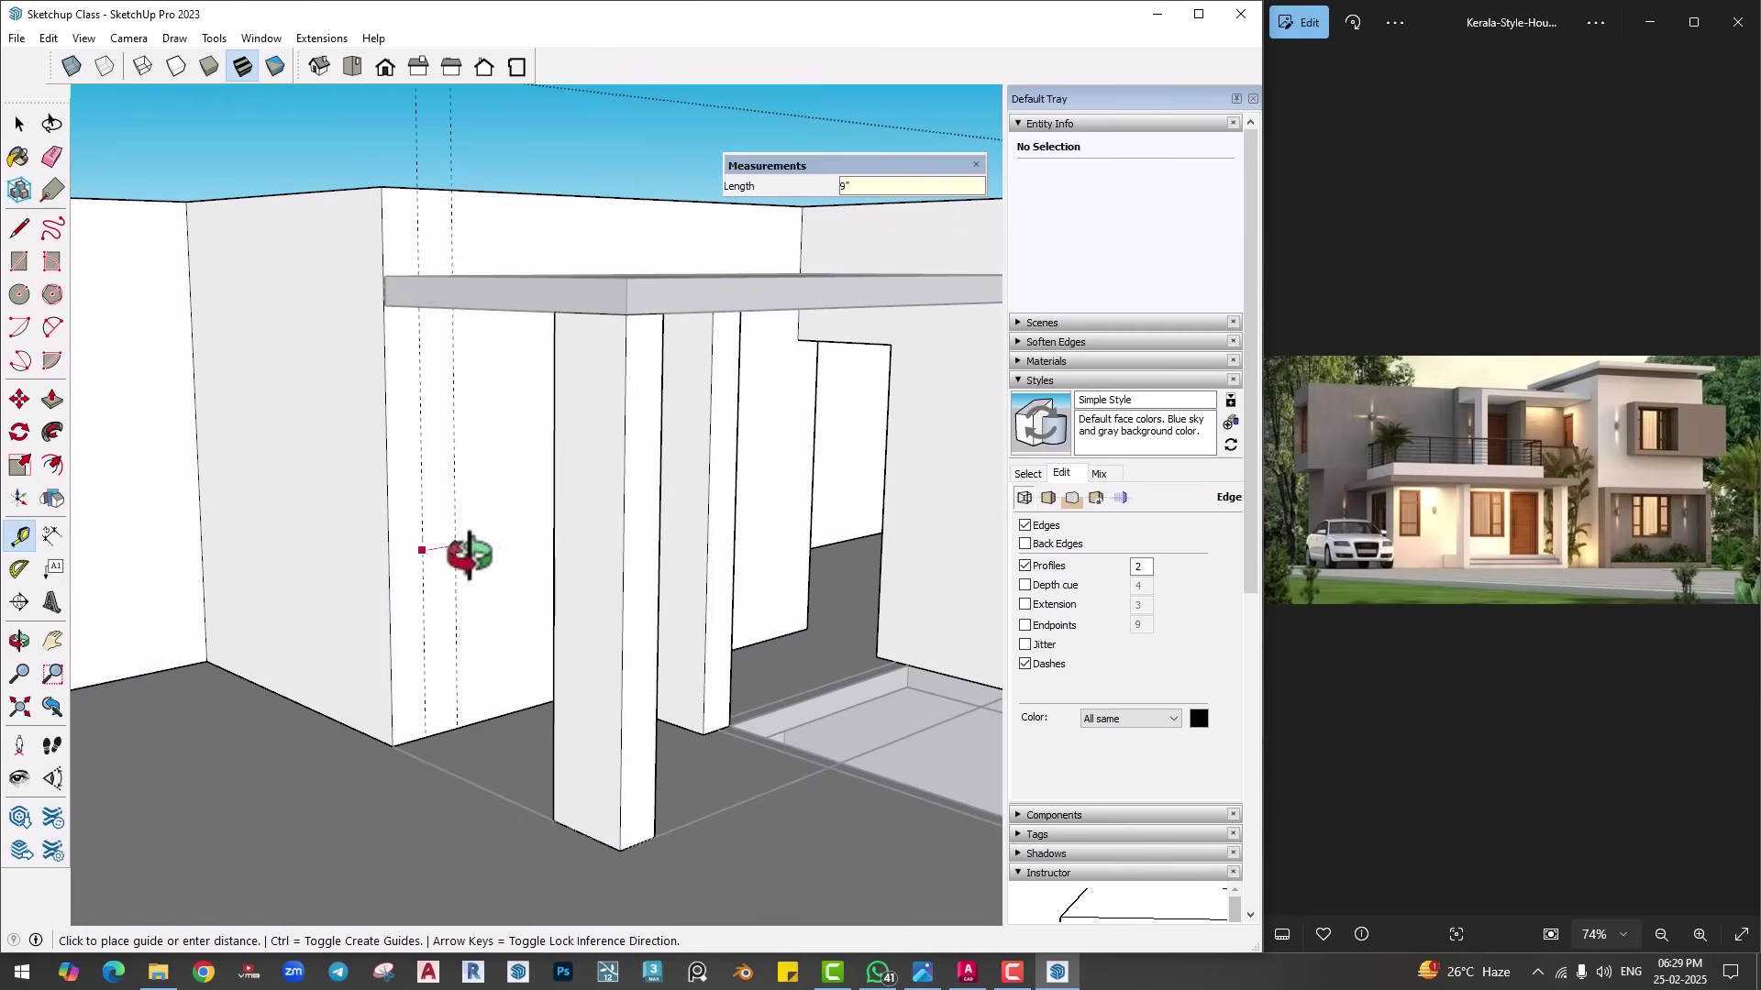
{"action": "middle_click_drag", "start_coordinate": [471, 551], "coordinate": [524, 578]}
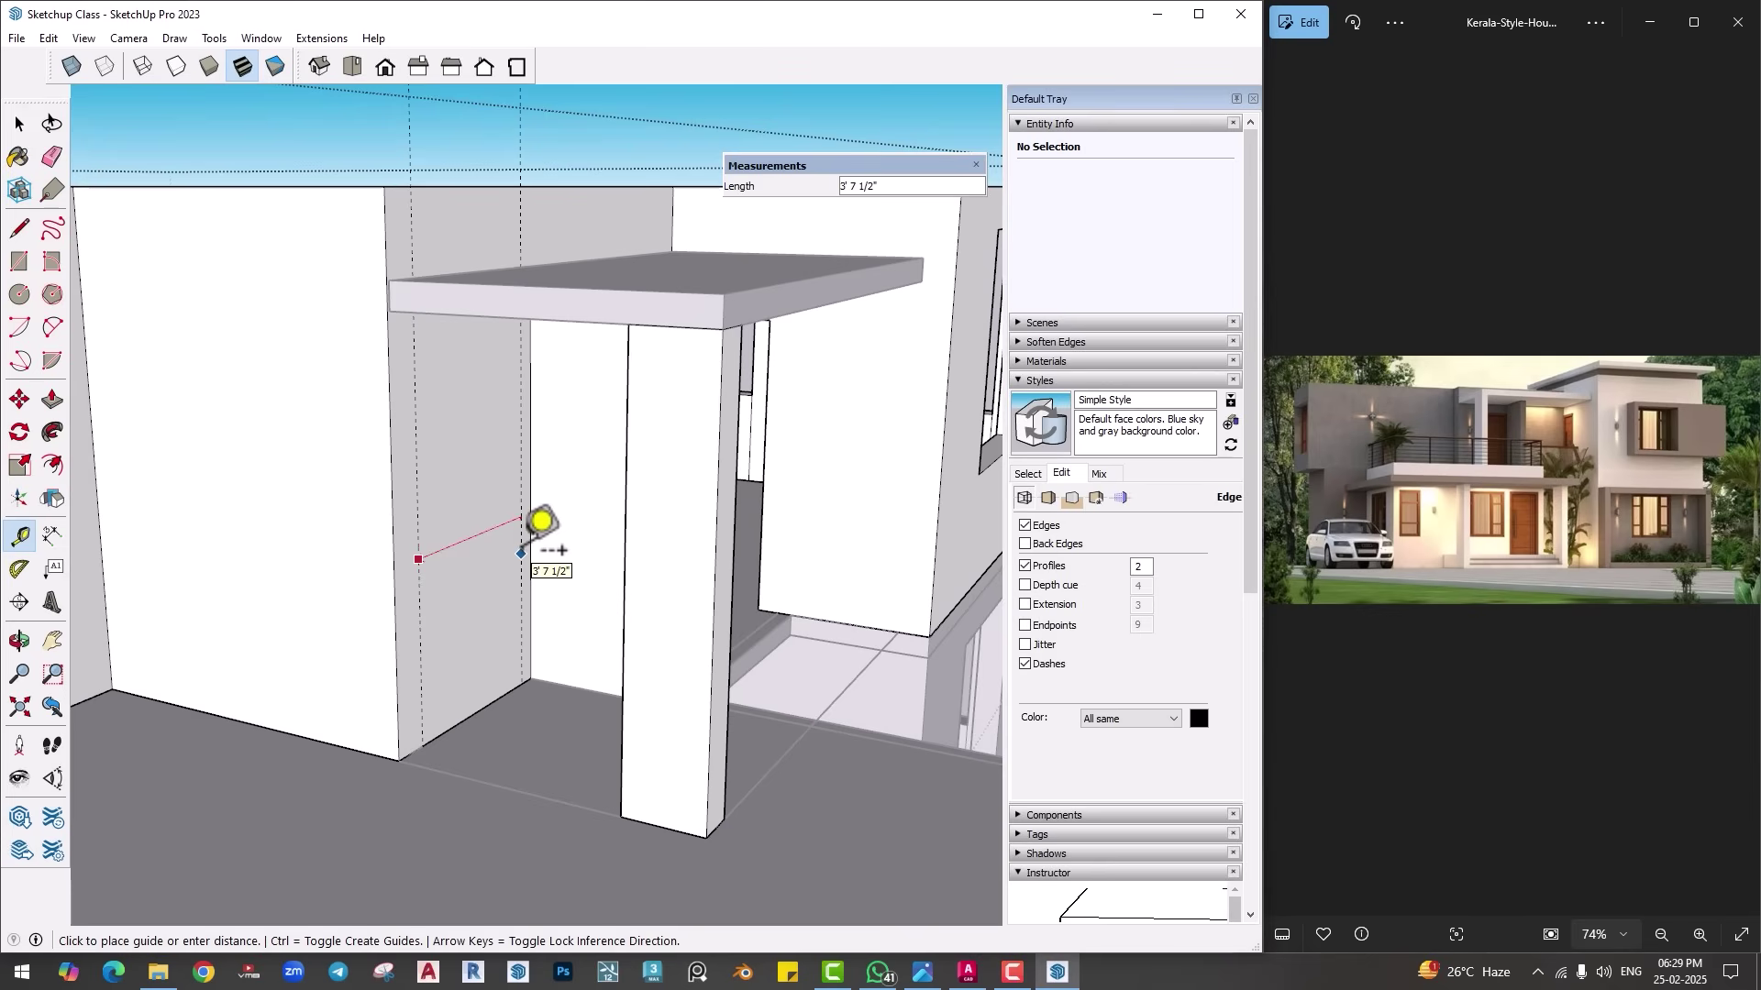
{"action": "left_click", "coordinate": [521, 552]}
{"action": "middle_click_drag", "start_coordinate": [521, 552], "coordinate": [470, 275]}
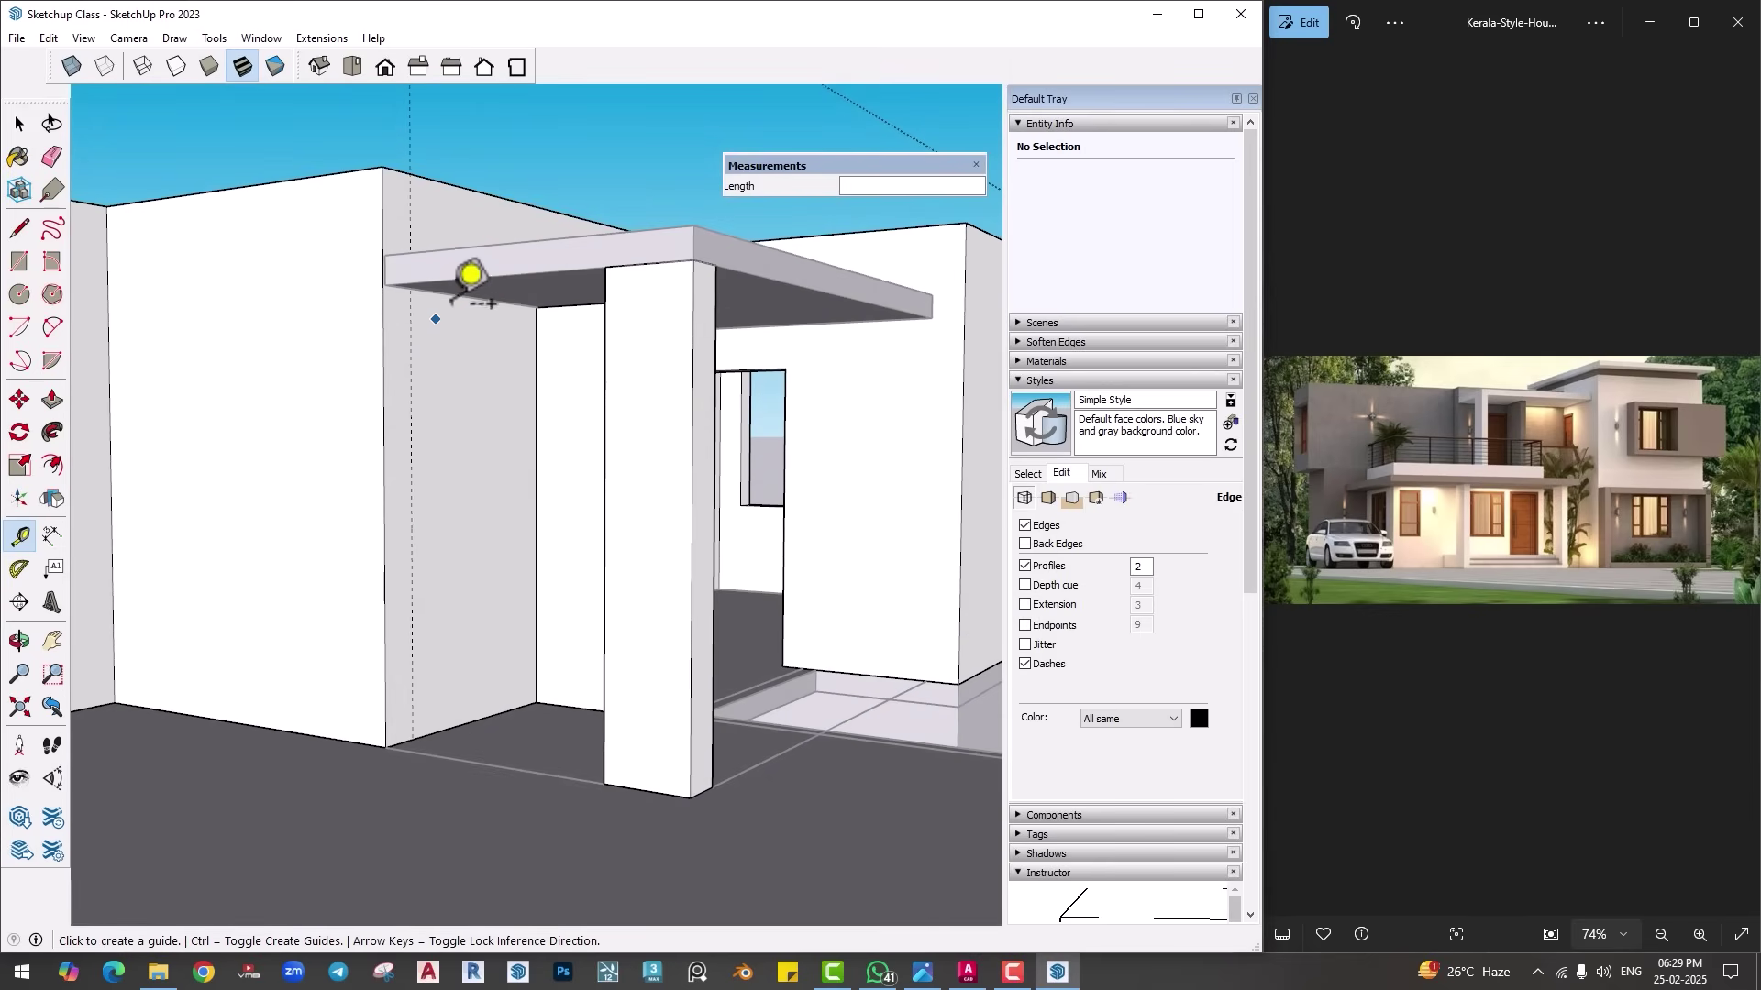
{"action": "left_click", "coordinate": [461, 295]}
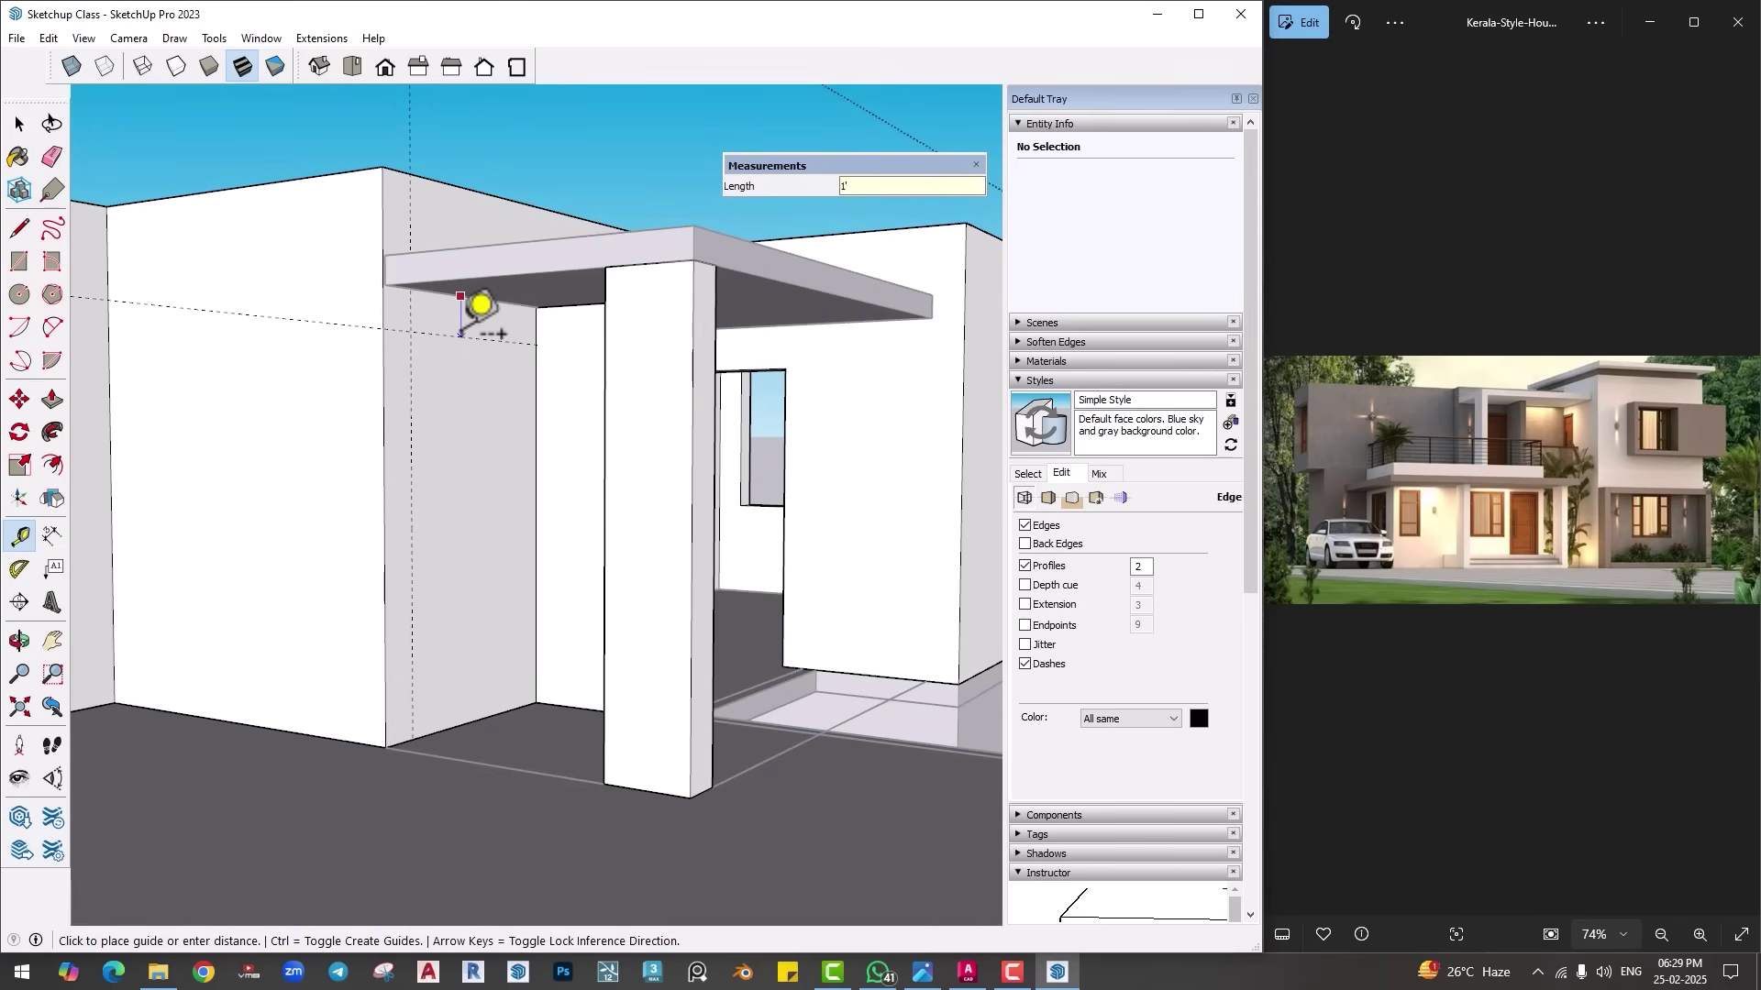
{"action": "key", "text": "Return"}
Step: Outline a 4' wide opening along the guides up to the partition wall and push it 9" through the new wall
{"action": "key", "text": "l"}
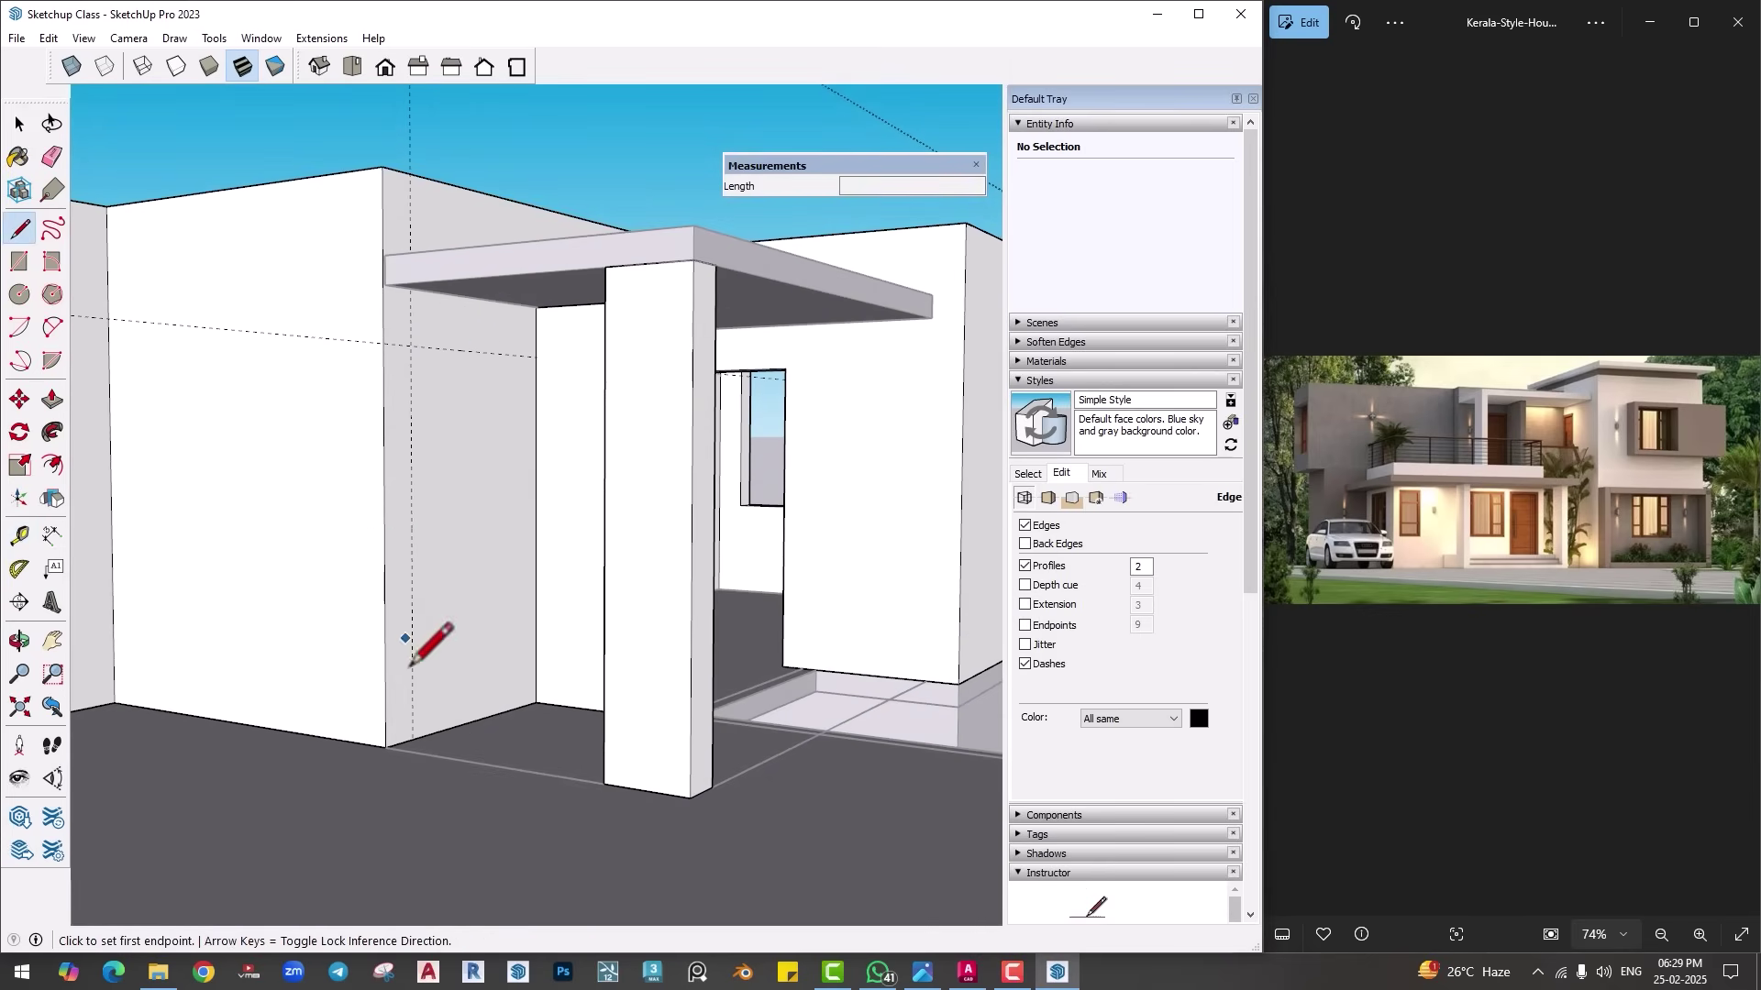
{"action": "left_click", "coordinate": [413, 739]}
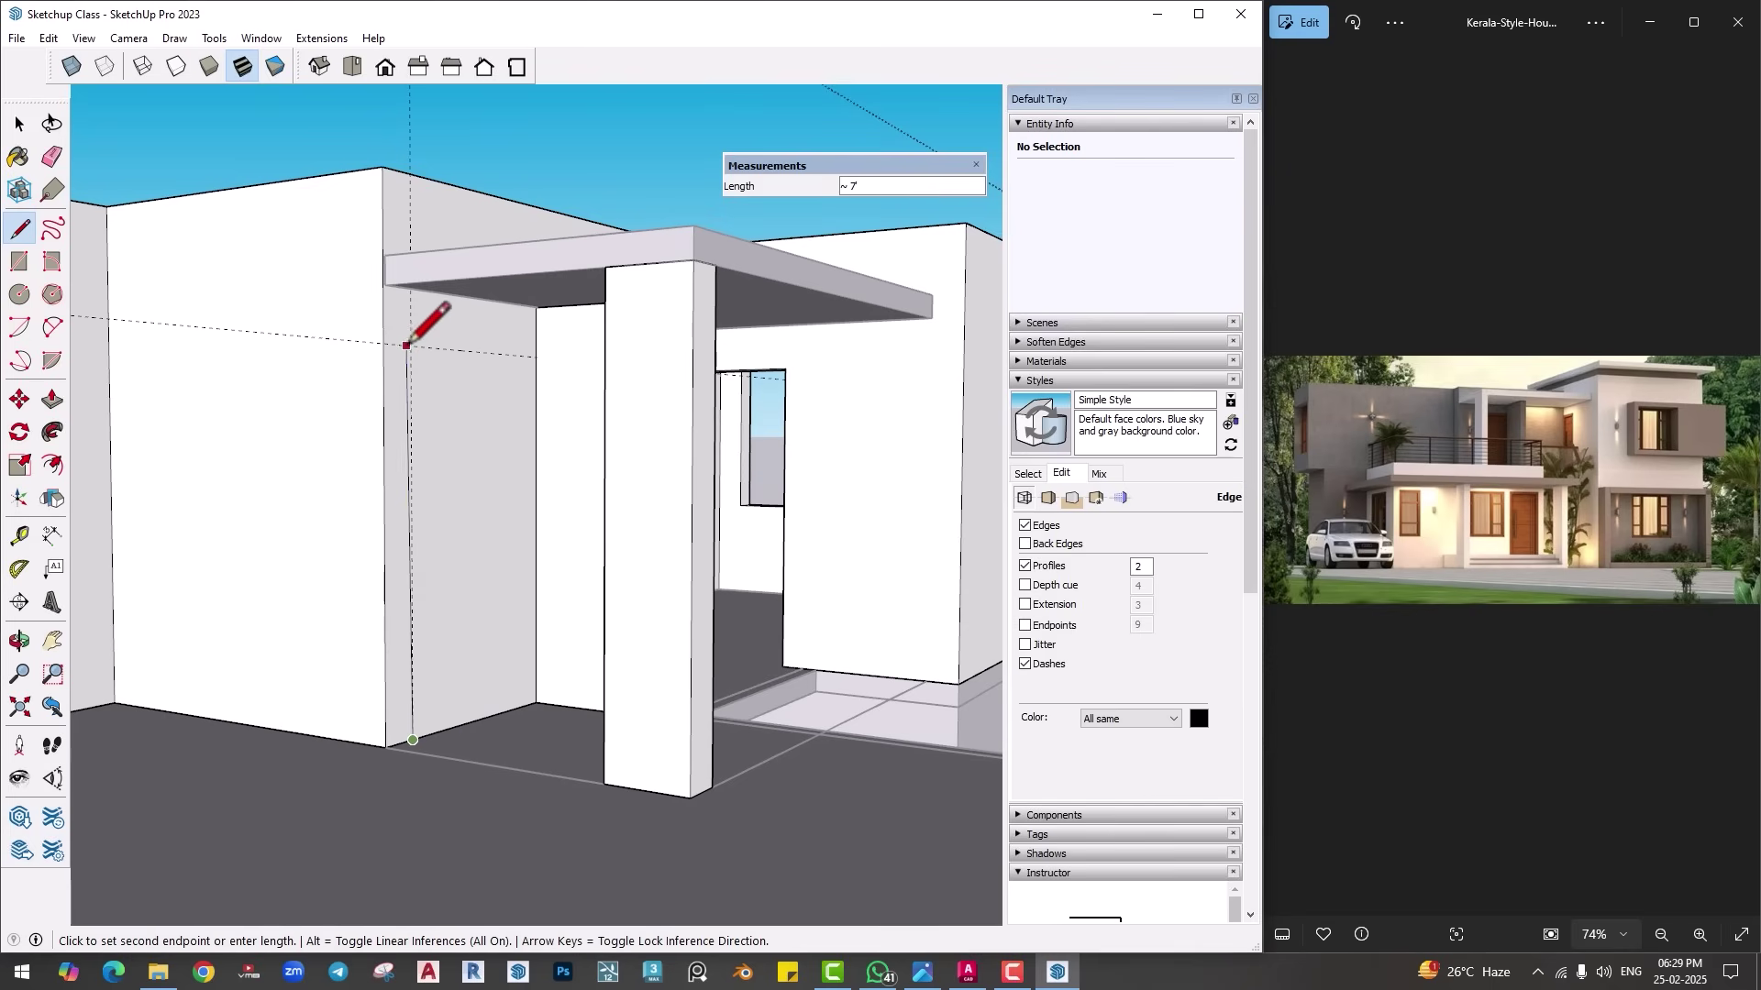
{"action": "scroll", "coordinate": [413, 344], "scroll_direction": "up", "scroll_amount": 3}
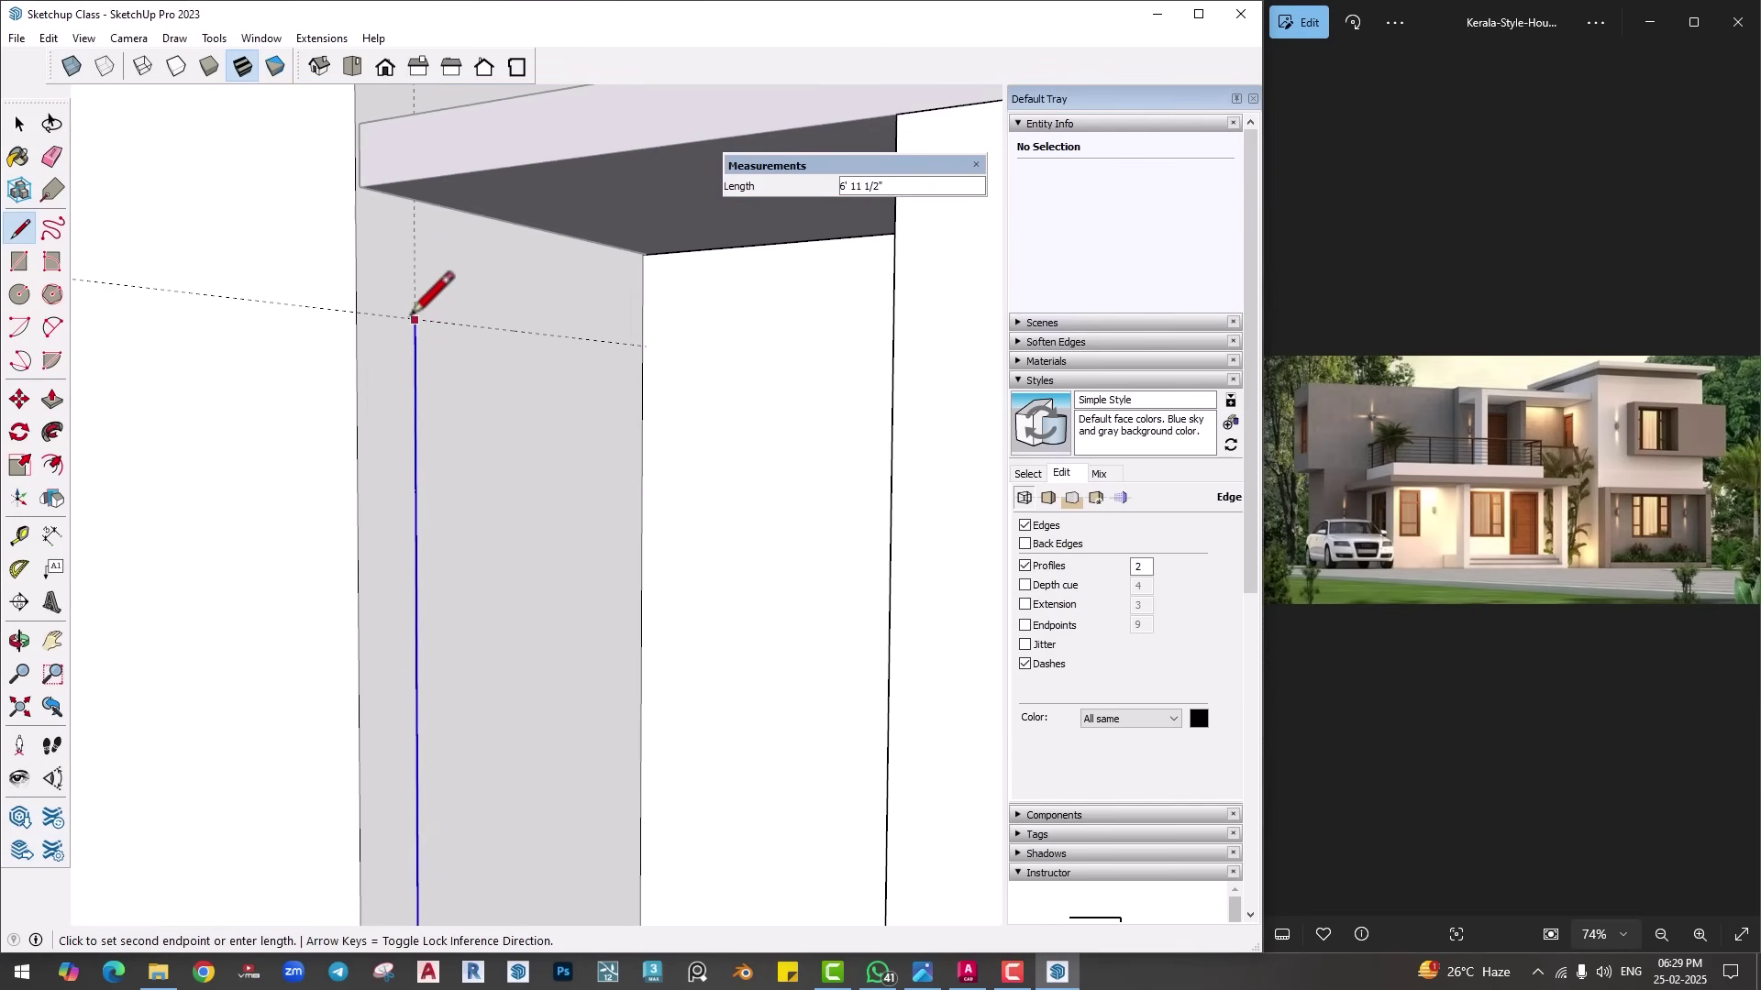
{"action": "left_click", "coordinate": [415, 319]}
{"action": "left_click", "coordinate": [642, 346]}
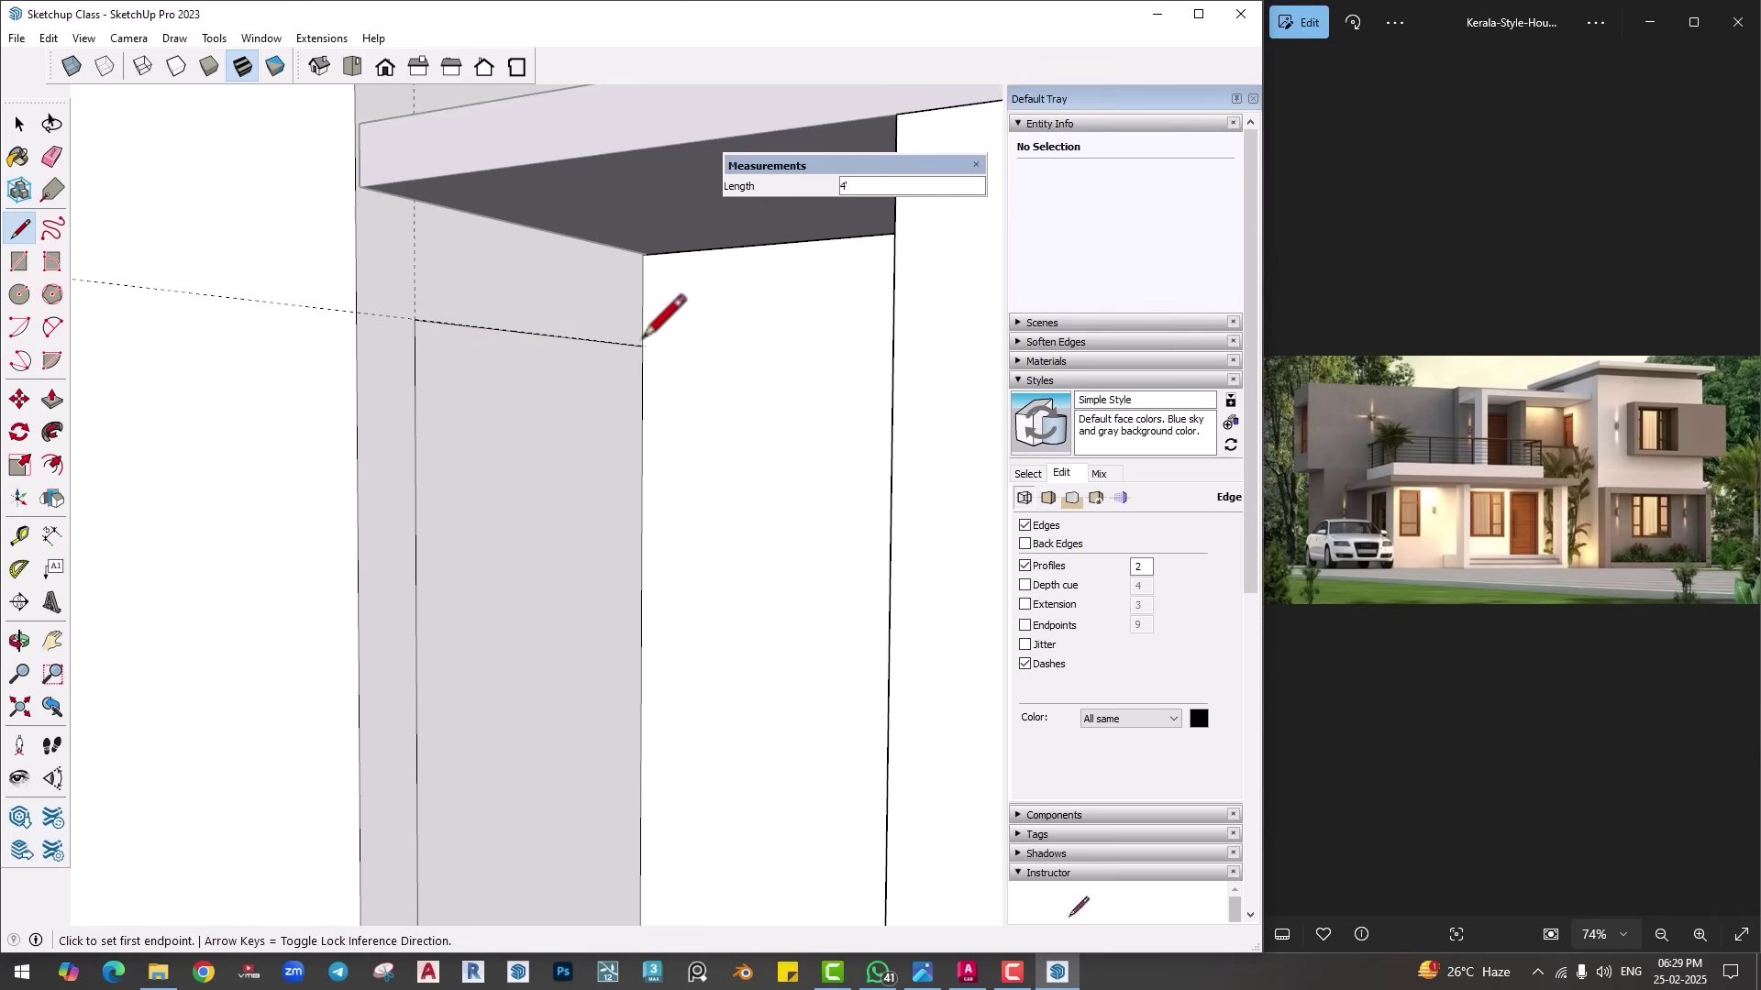
{"action": "key", "text": "p"}
{"action": "left_click", "coordinate": [582, 523]}
{"action": "left_click", "coordinate": [489, 543]}
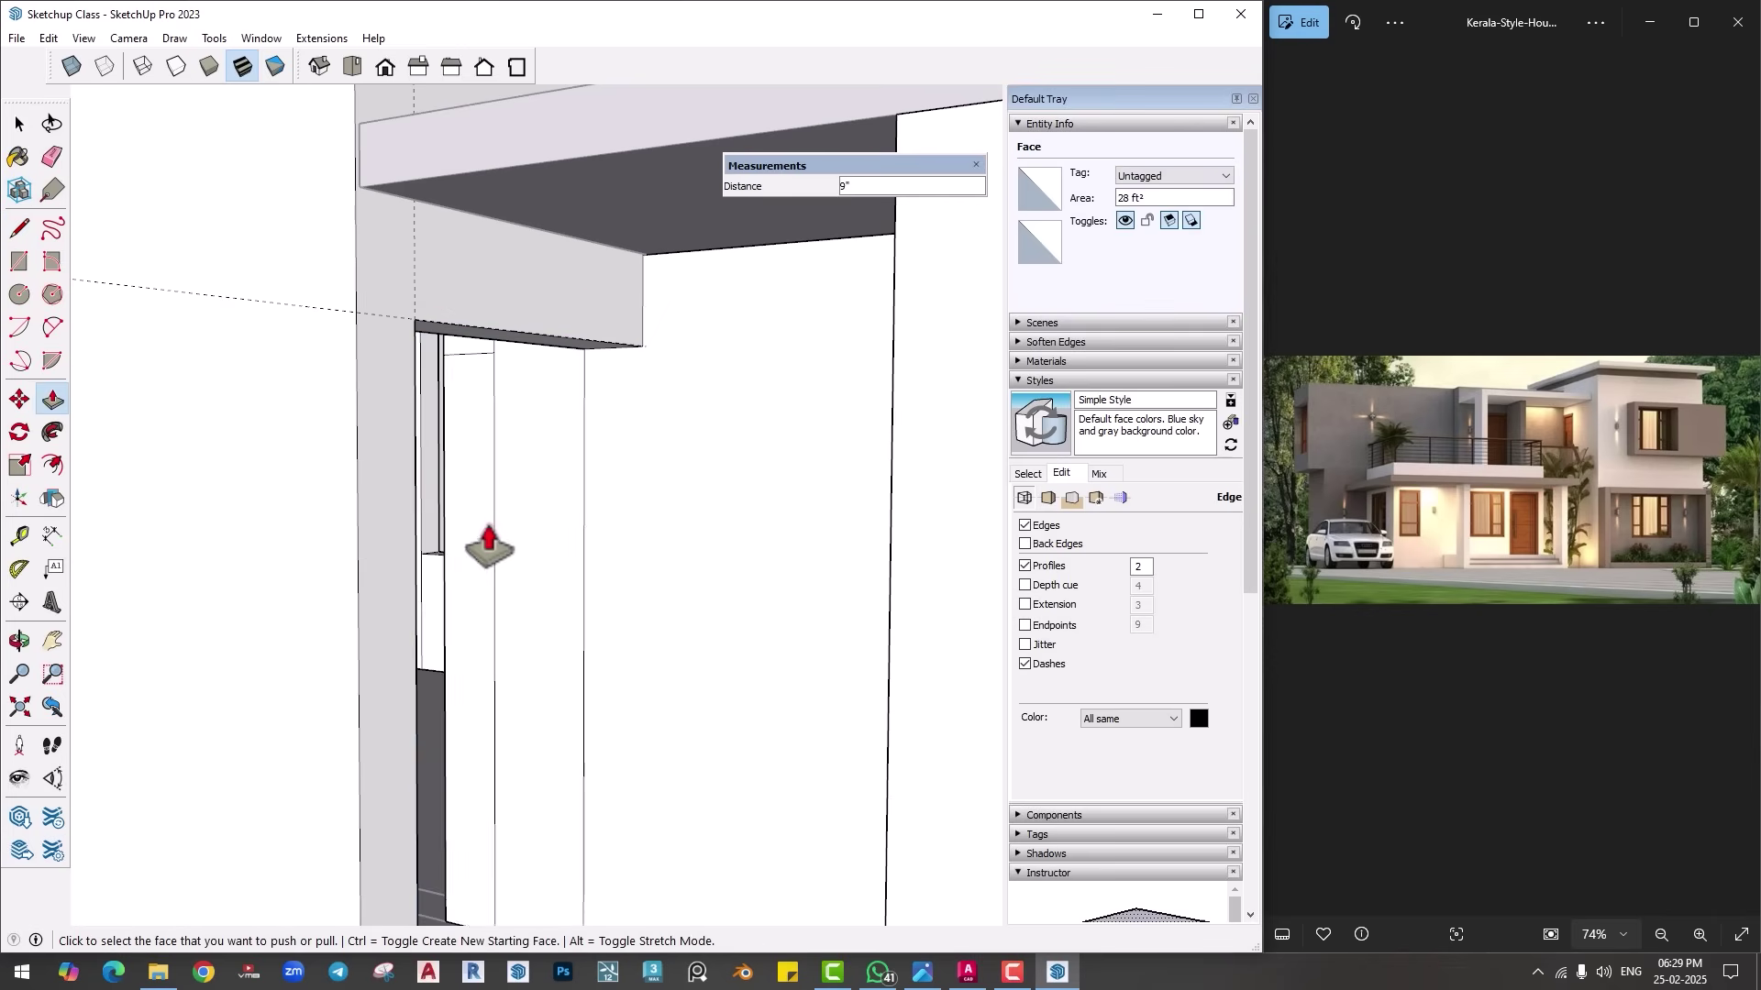
Step: Erase the leftover seam edges on the partition wall behind the new opening
{"action": "scroll", "coordinate": [515, 574], "scroll_direction": "down", "scroll_amount": 4}
{"action": "scroll", "coordinate": [523, 646], "scroll_direction": "up", "scroll_amount": 3}
{"action": "key", "text": "e"}
{"action": "left_click_drag", "start_coordinate": [504, 602], "coordinate": [580, 561]}
{"action": "scroll", "coordinate": [580, 561], "scroll_direction": "down", "scroll_amount": 4}
{"action": "mouse_move", "coordinate": [543, 577]}
{"action": "middle_mouse_down"}
{"action": "mouse_move", "coordinate": [527, 586]}
{"action": "mouse_move", "coordinate": [444, 471]}
{"action": "middle_mouse_up"}
{"action": "key", "text": "space"}
Step: Examine the balcony, its roof slab and the front elevation from several angles against the reference photo
{"action": "mouse_move", "coordinate": [528, 395]}
{"action": "middle_mouse_down"}
{"action": "mouse_move", "coordinate": [511, 515]}
{"action": "mouse_move", "coordinate": [547, 601]}
{"action": "mouse_move", "coordinate": [464, 520]}
{"action": "mouse_move", "coordinate": [465, 590]}
{"action": "middle_mouse_up"}
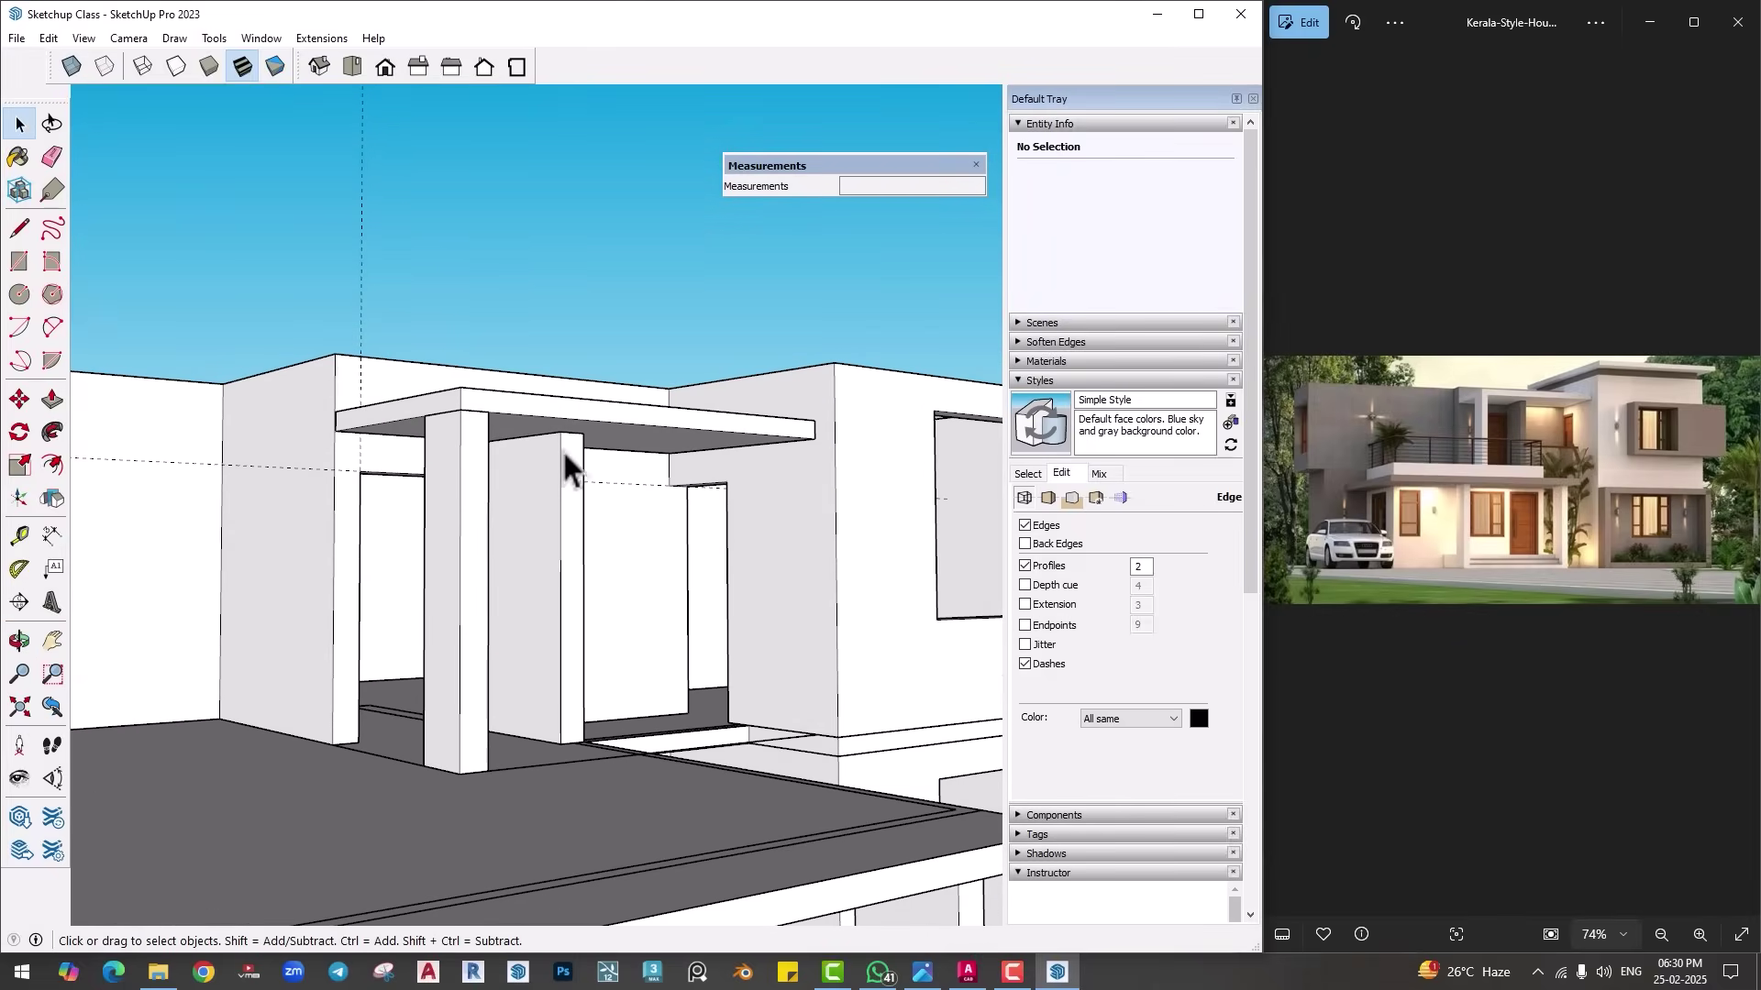
{"action": "middle_click_drag", "start_coordinate": [607, 670], "coordinate": [598, 783]}
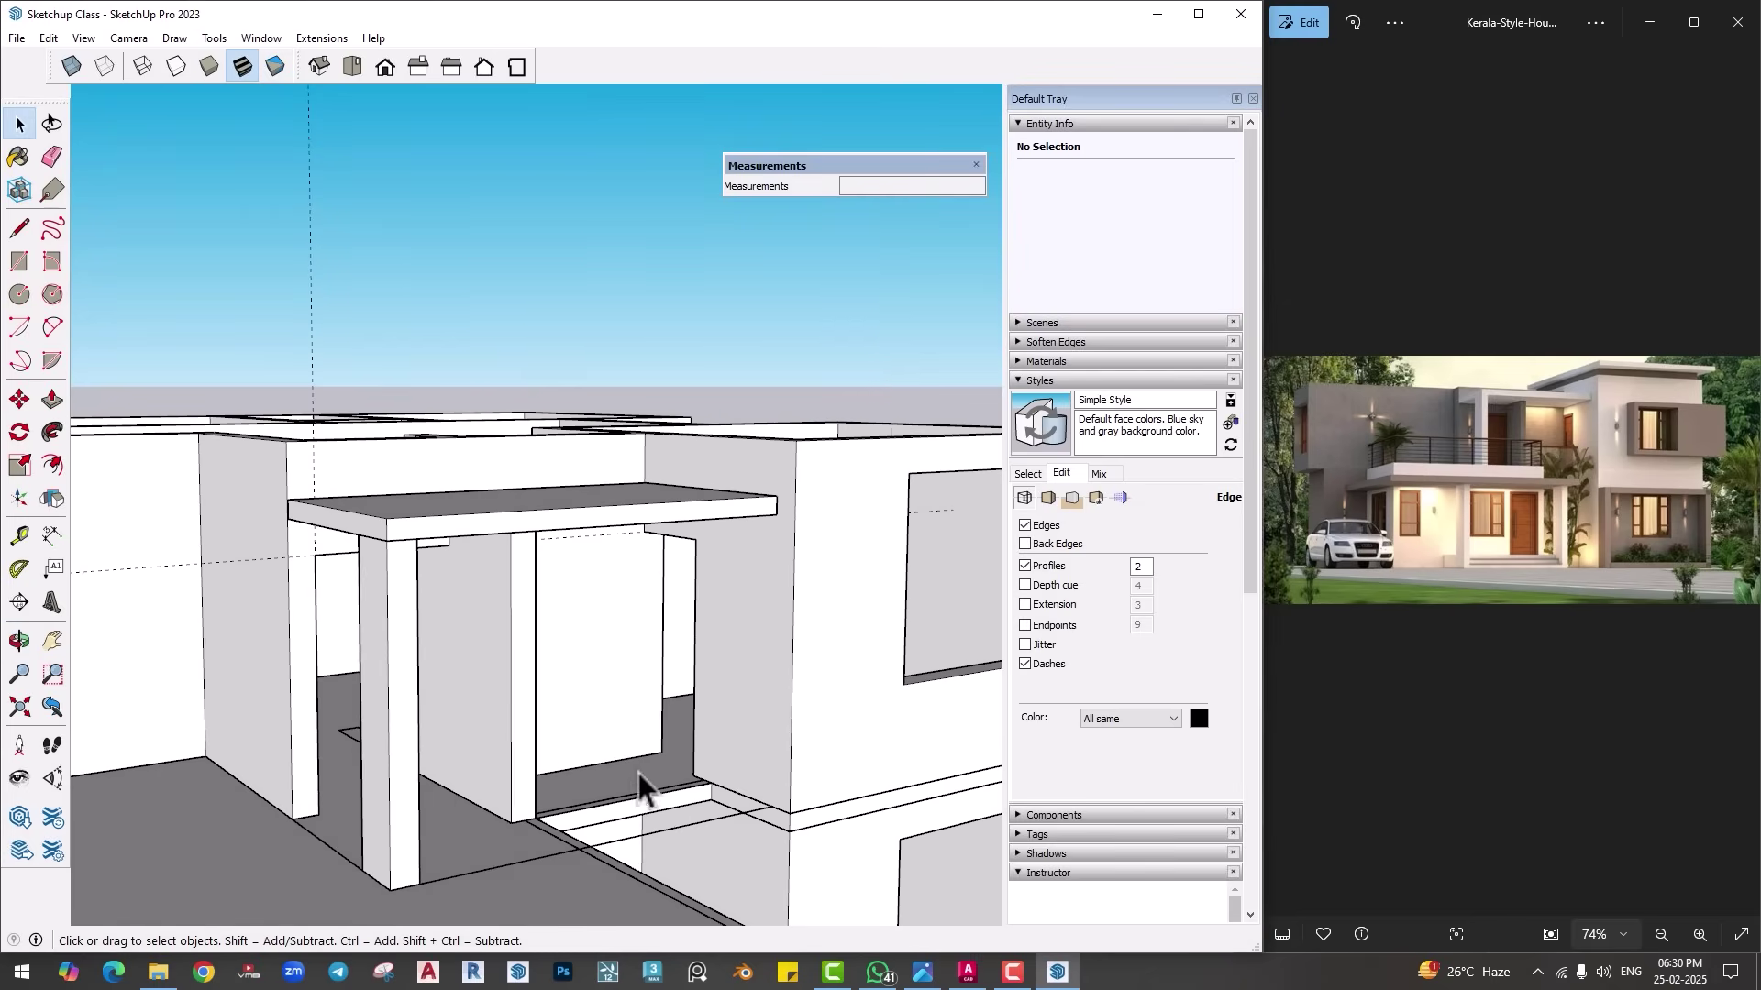
{"action": "scroll", "coordinate": [632, 738], "scroll_direction": "down", "scroll_amount": 1}
{"action": "scroll", "coordinate": [634, 725], "scroll_direction": "down", "scroll_amount": 1}
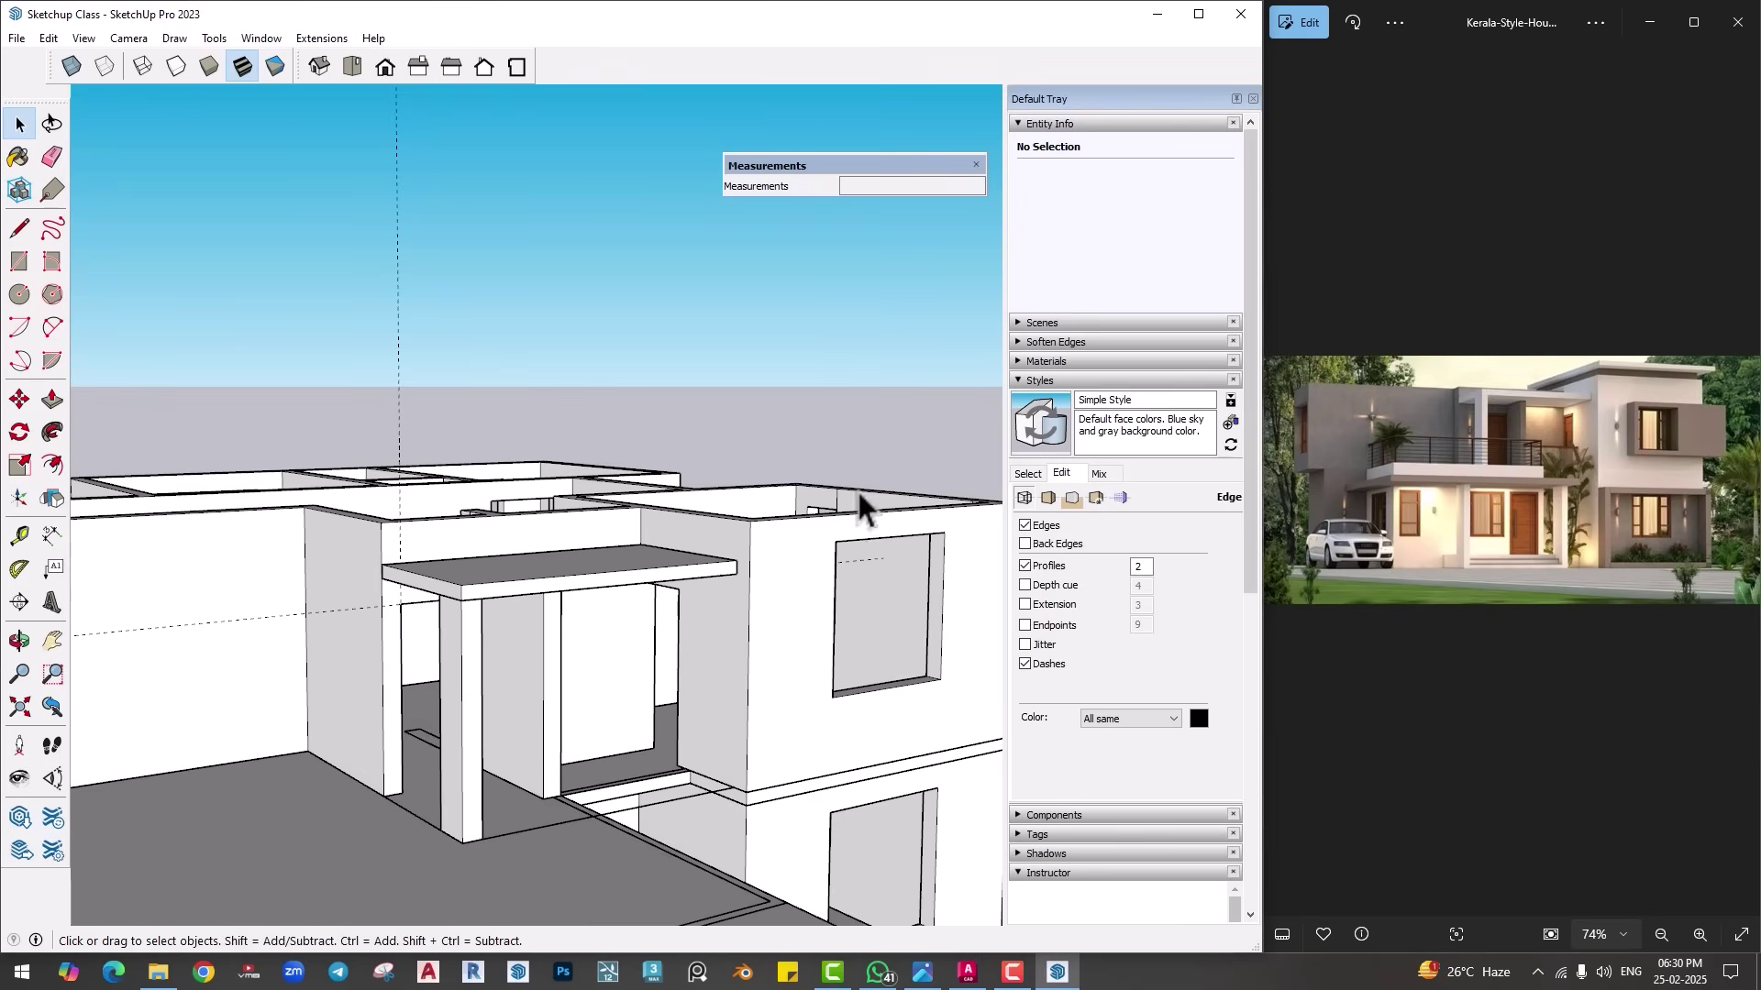
{"action": "middle_click_drag", "start_coordinate": [859, 507], "coordinate": [719, 601]}
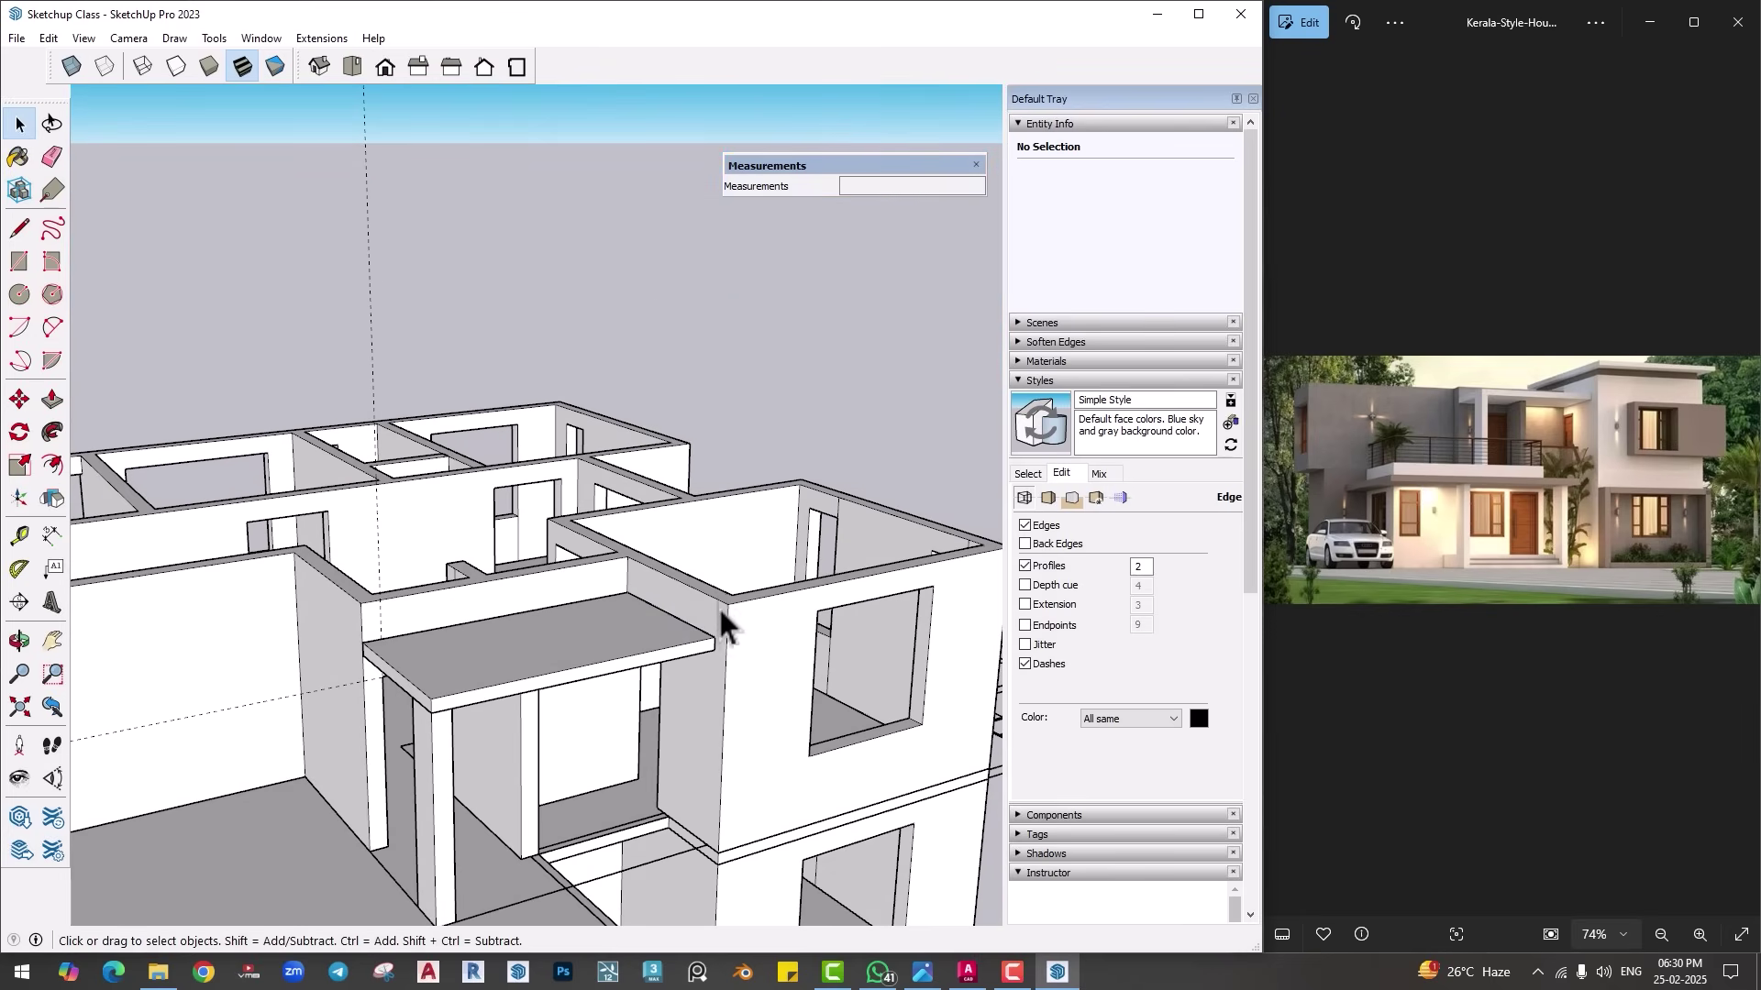
{"action": "scroll", "coordinate": [720, 607], "scroll_direction": "down", "scroll_amount": 1}
{"action": "middle_click_drag", "start_coordinate": [576, 658], "coordinate": [506, 688]}
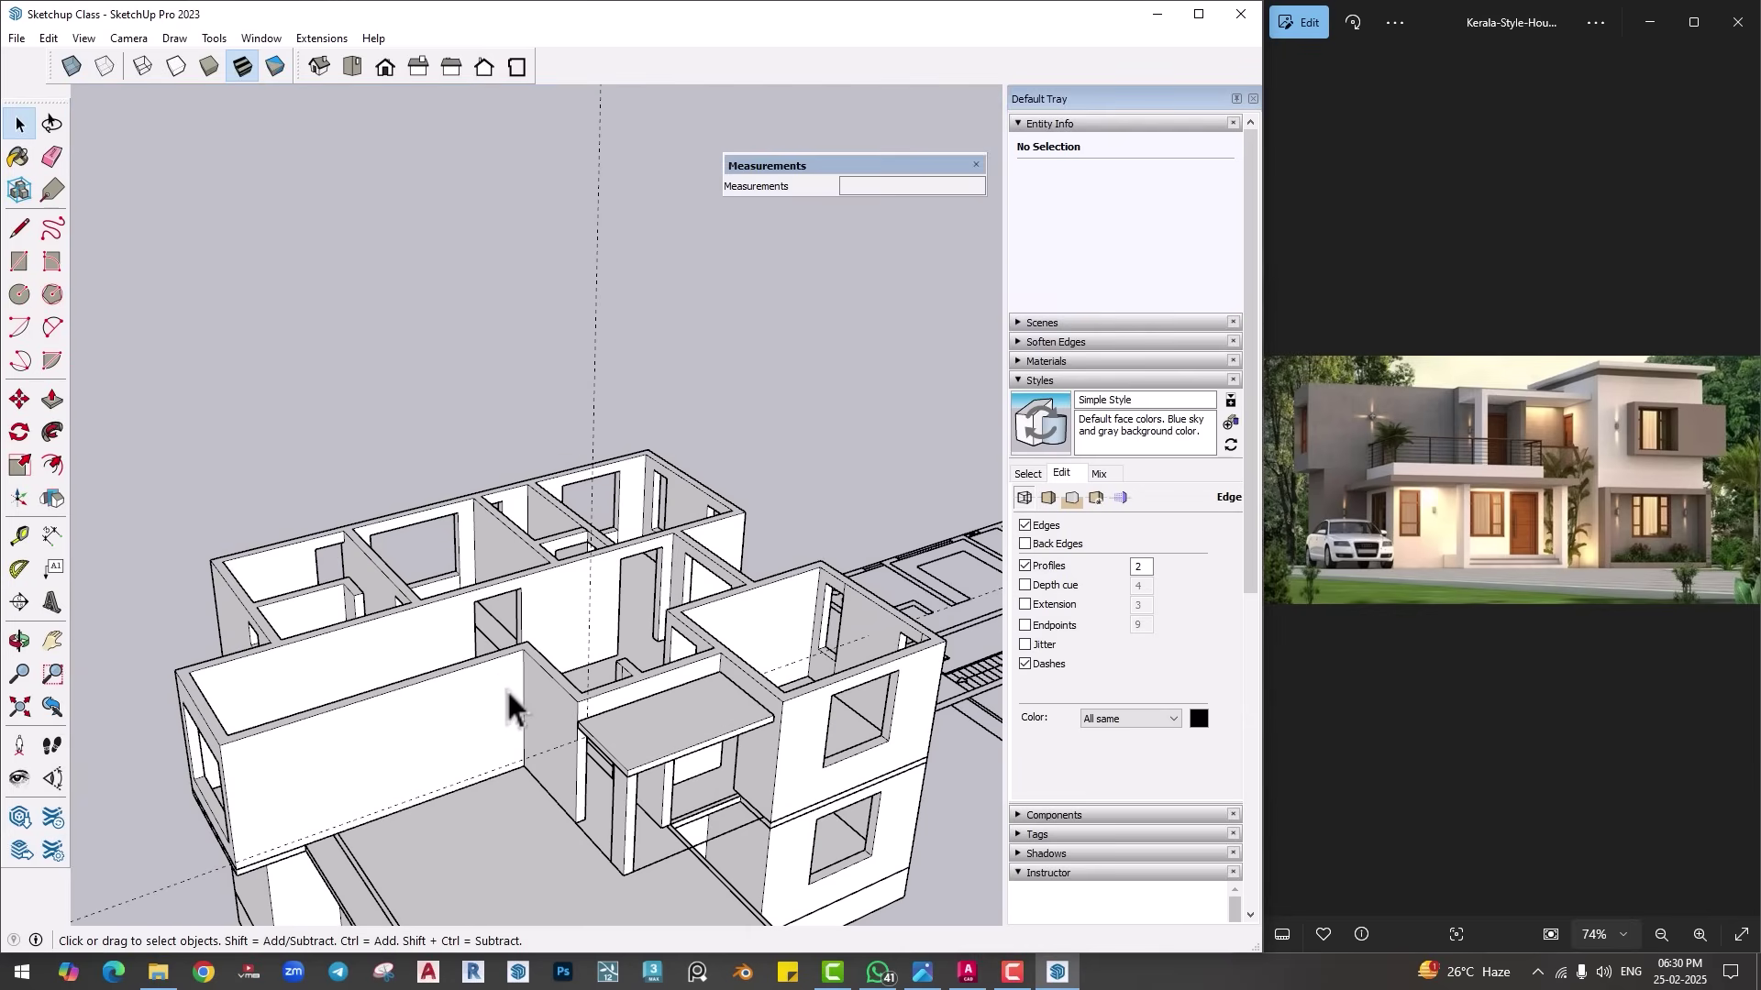
{"action": "scroll", "coordinate": [601, 520], "scroll_direction": "up", "scroll_amount": 1}
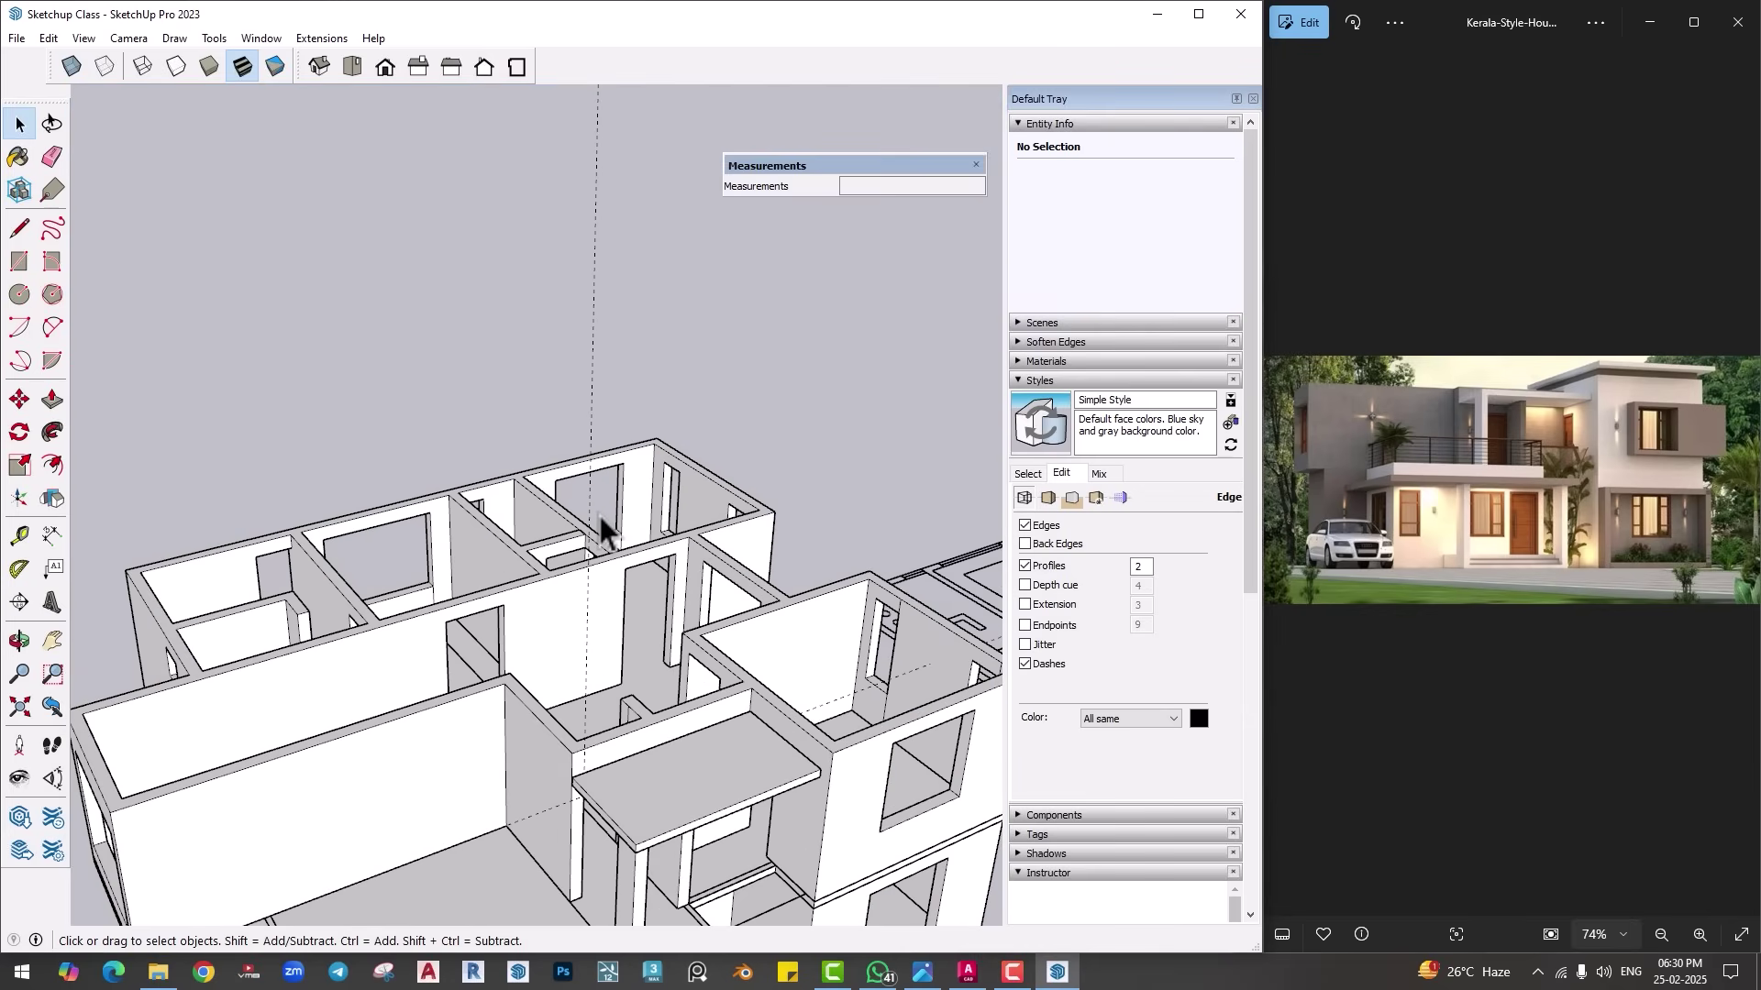
{"action": "middle_click_drag", "start_coordinate": [133, 569], "coordinate": [666, 568]}
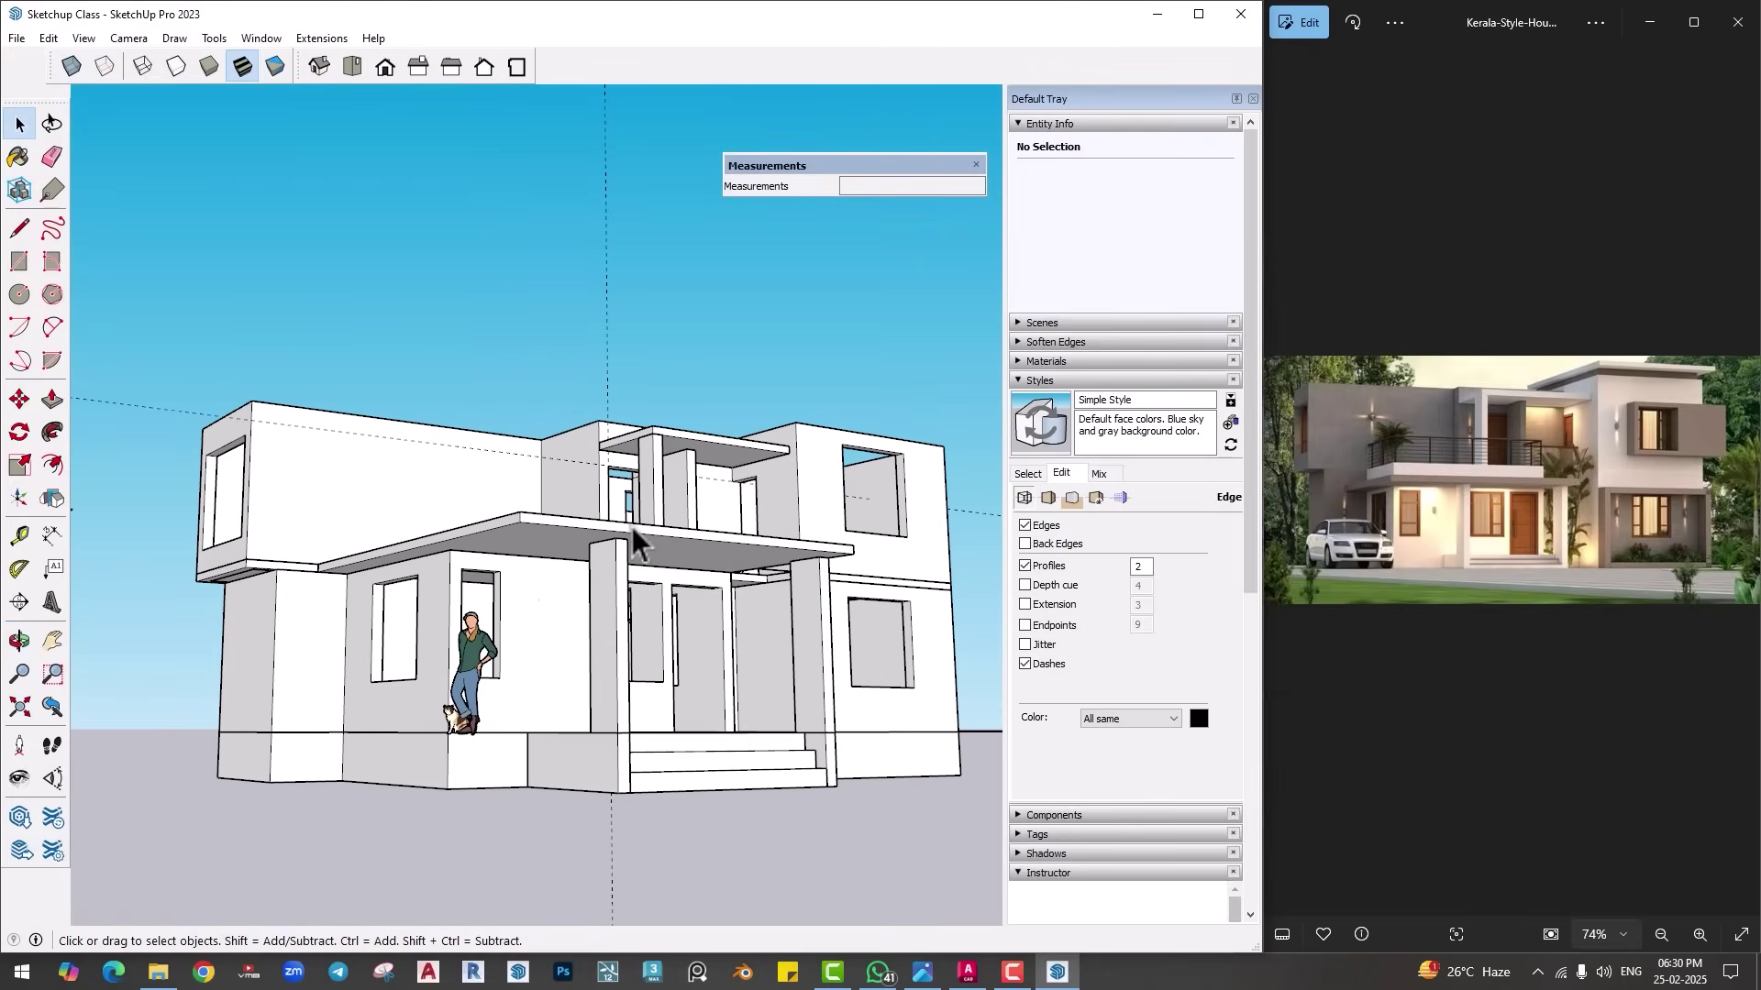
{"action": "scroll", "coordinate": [627, 486], "scroll_direction": "up", "scroll_amount": 3}
{"action": "scroll", "coordinate": [627, 495], "scroll_direction": "down", "scroll_amount": 5}
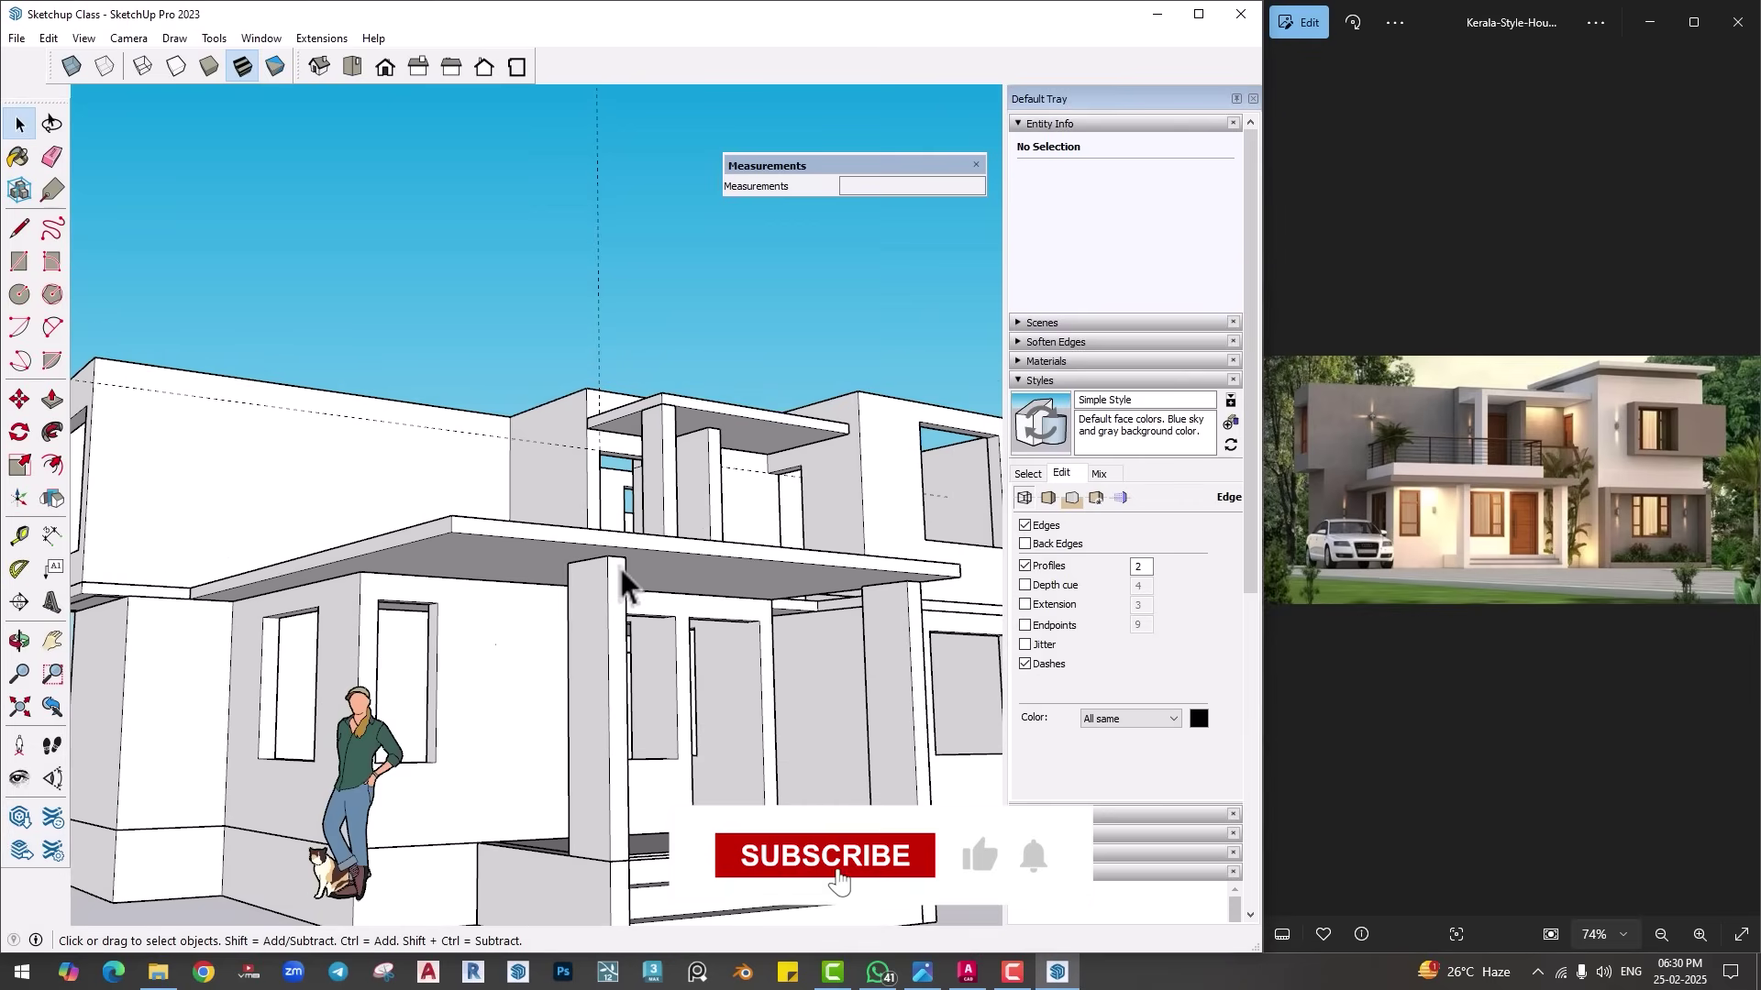
{"action": "middle_click_drag", "start_coordinate": [621, 578], "coordinate": [179, 701]}
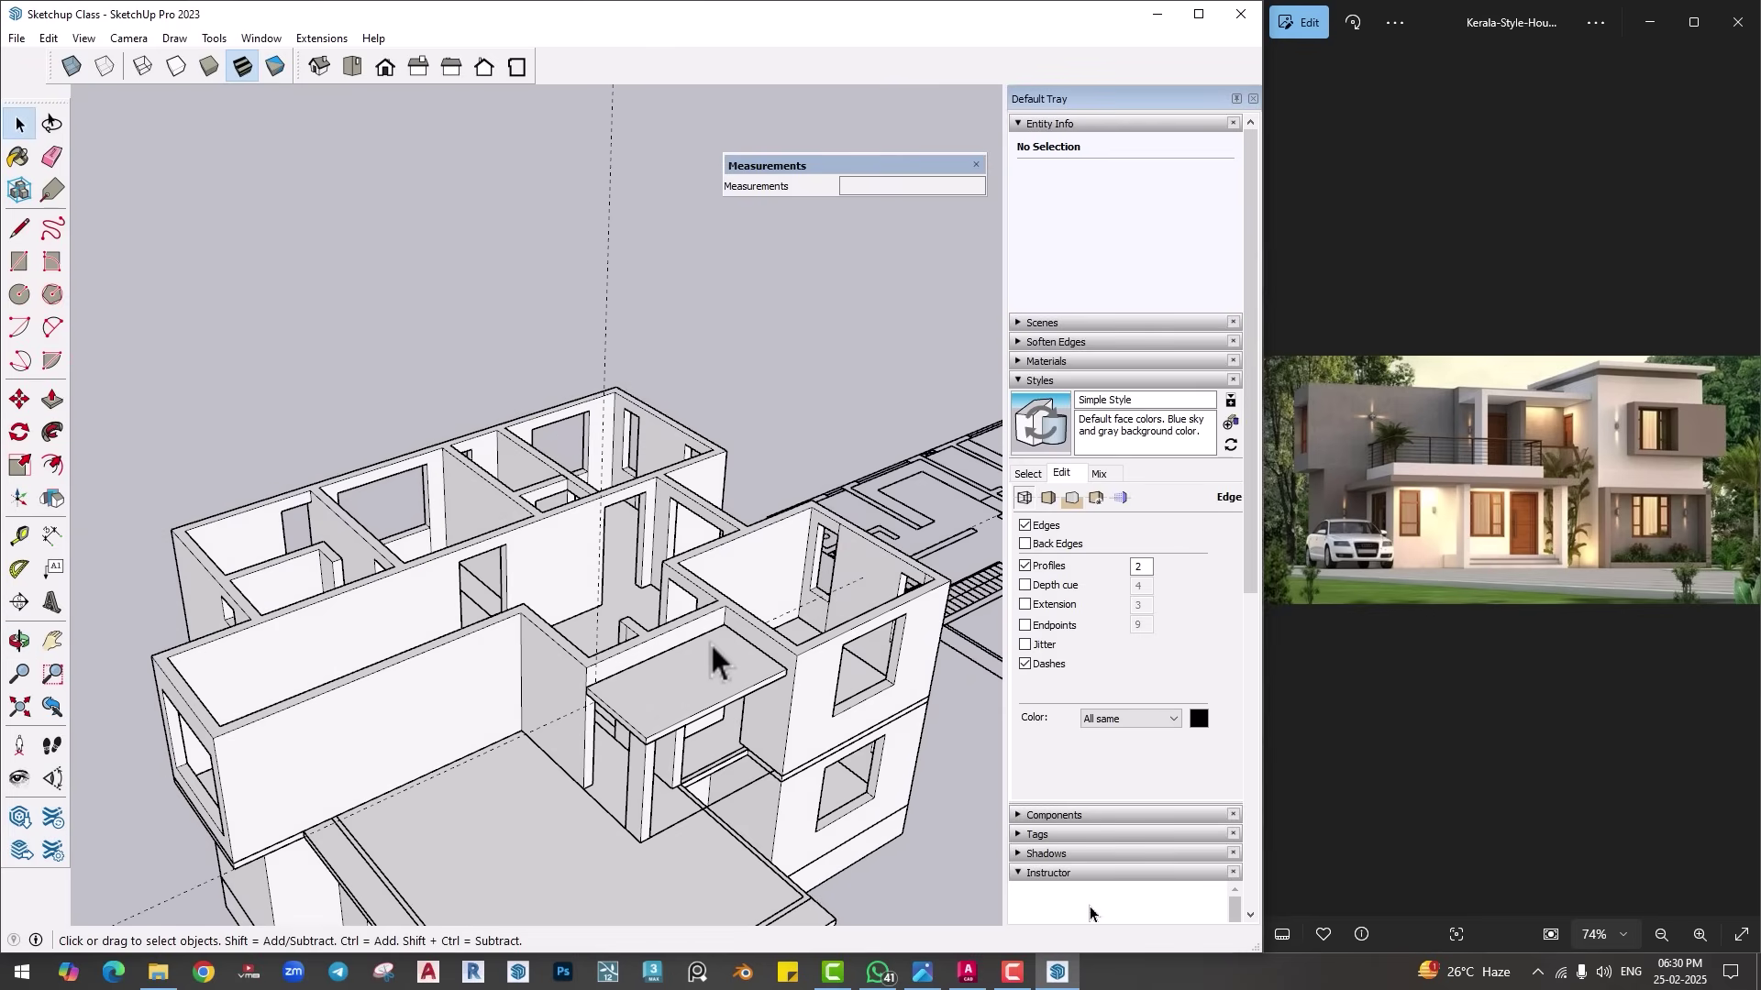
Step: Draw 9" edges on the wall tops where the adjoining walls meet the front bedroom beside the balcony, separating its wall ring
{"action": "middle_click_drag", "start_coordinate": [745, 622], "coordinate": [569, 715]}
{"action": "scroll", "coordinate": [537, 738], "scroll_direction": "up", "scroll_amount": 3}
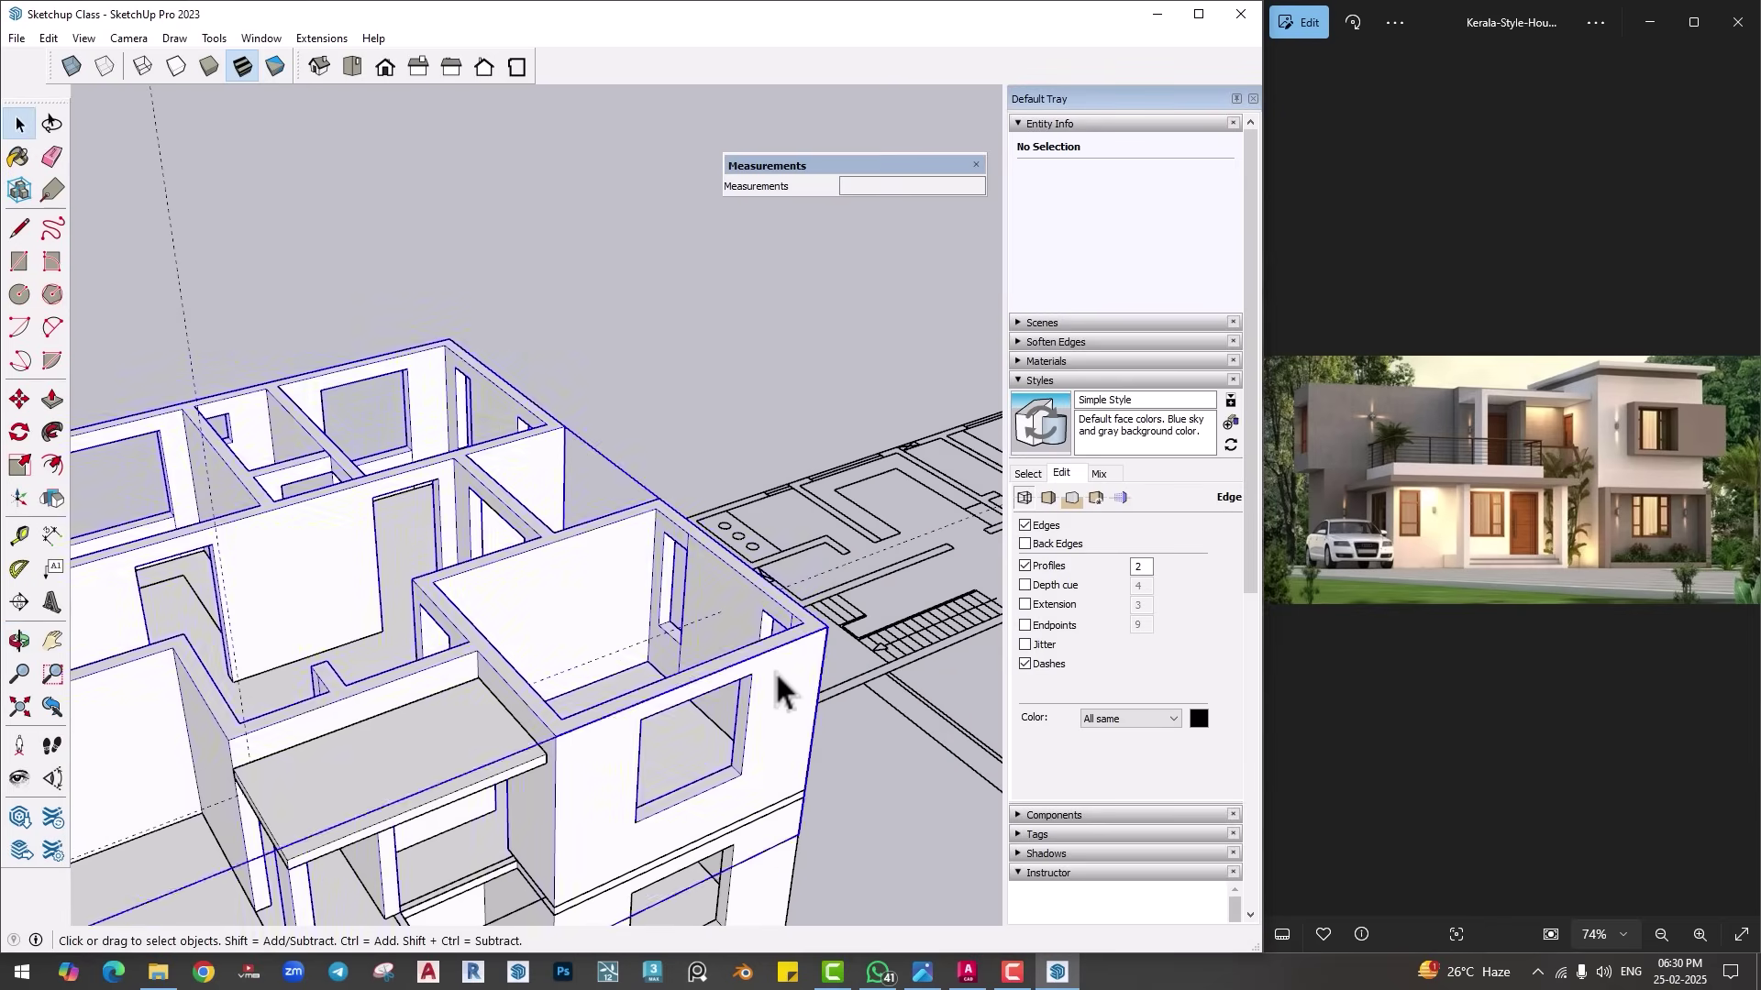
{"action": "scroll", "coordinate": [541, 659], "scroll_direction": "up", "scroll_amount": 5}
{"action": "key", "text": "l"}
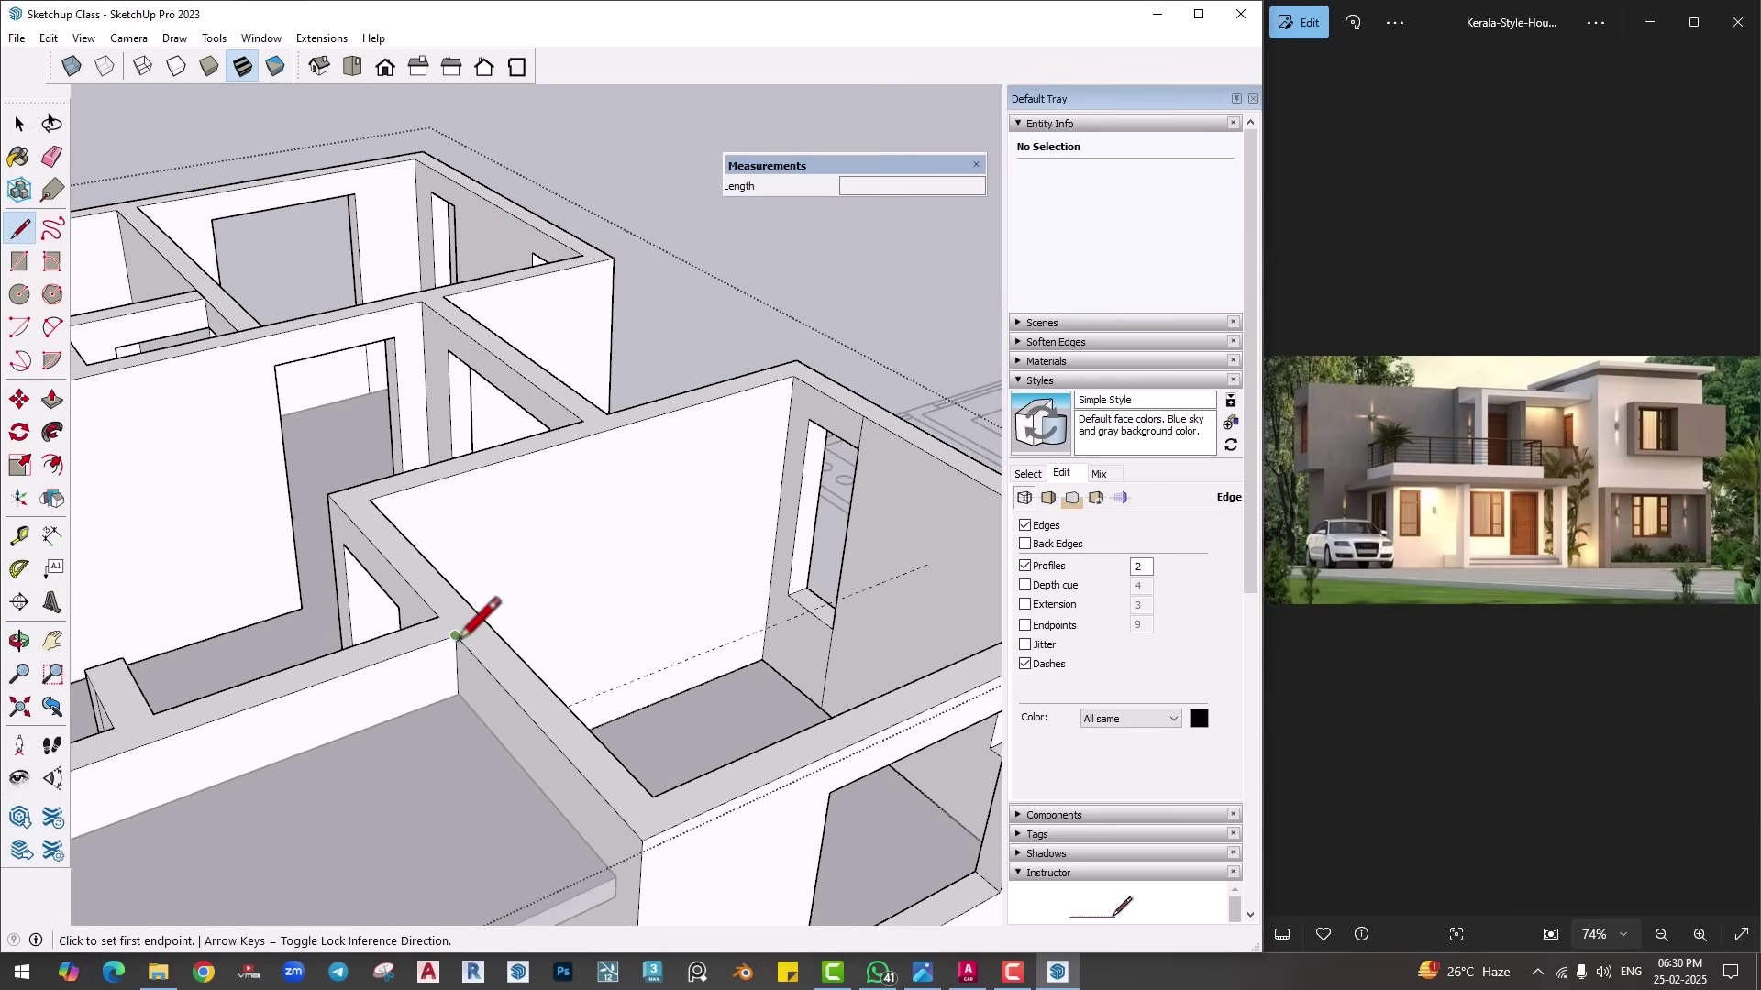
{"action": "scroll", "coordinate": [551, 476], "scroll_direction": "up", "scroll_amount": 2}
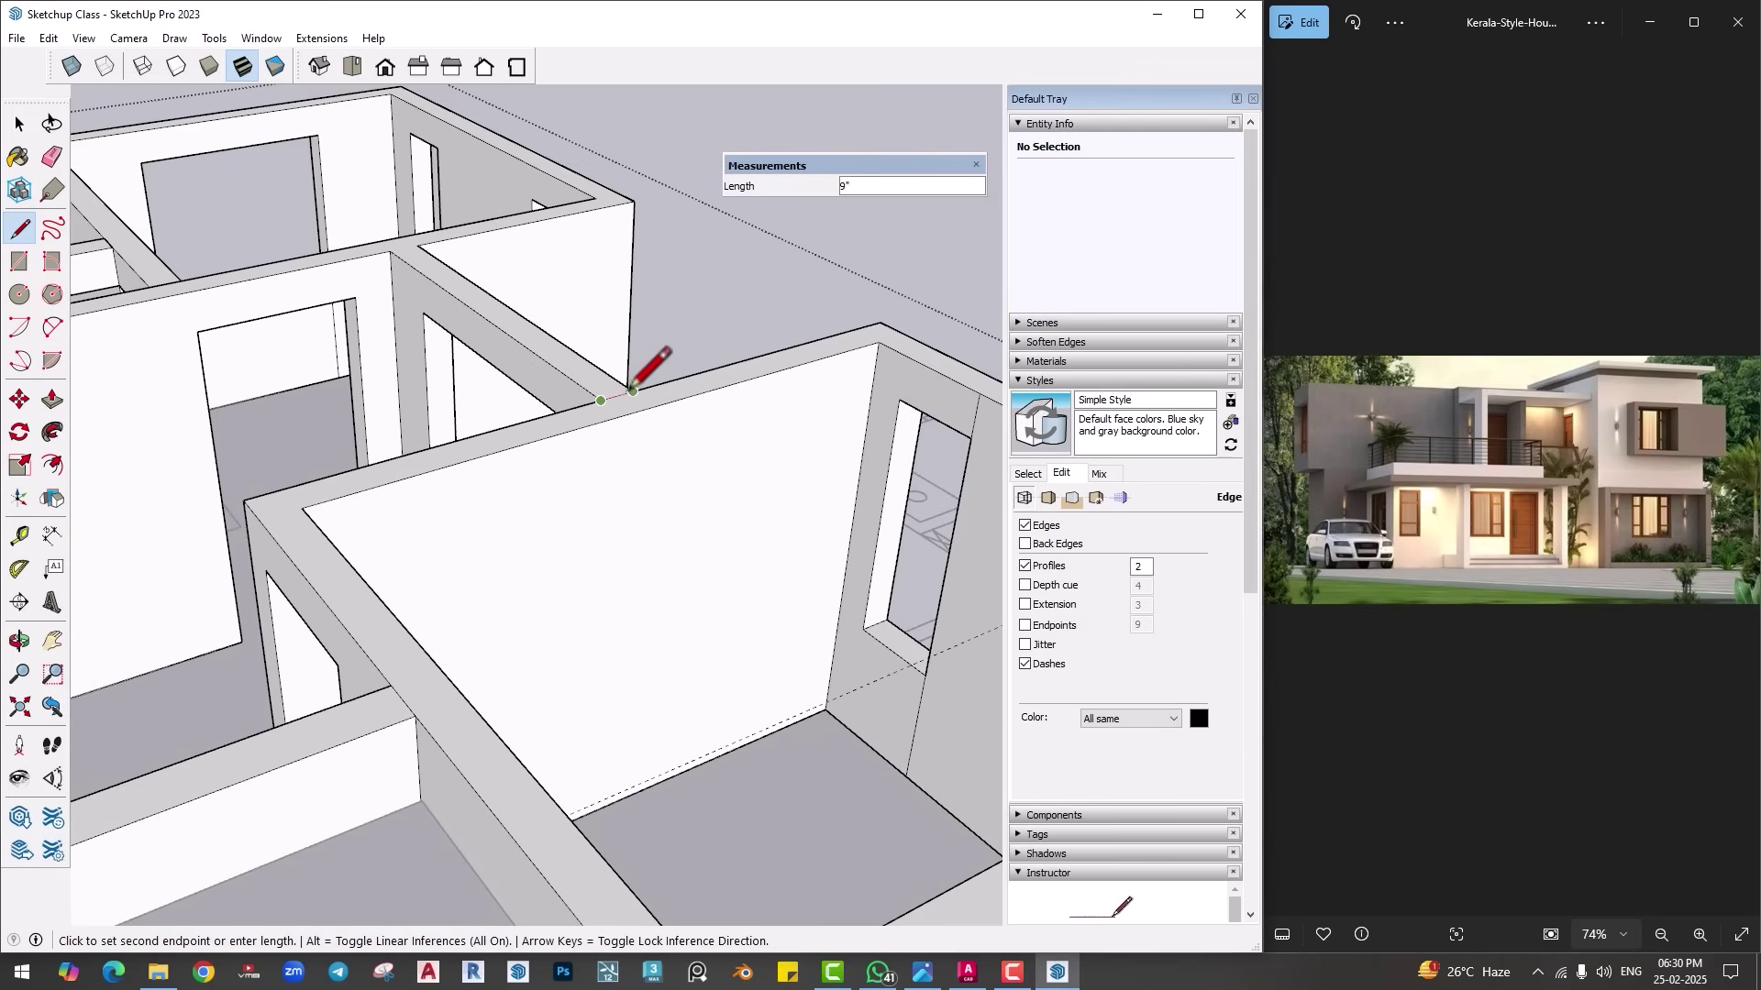
{"action": "scroll", "coordinate": [676, 569], "scroll_direction": "down", "scroll_amount": 3}
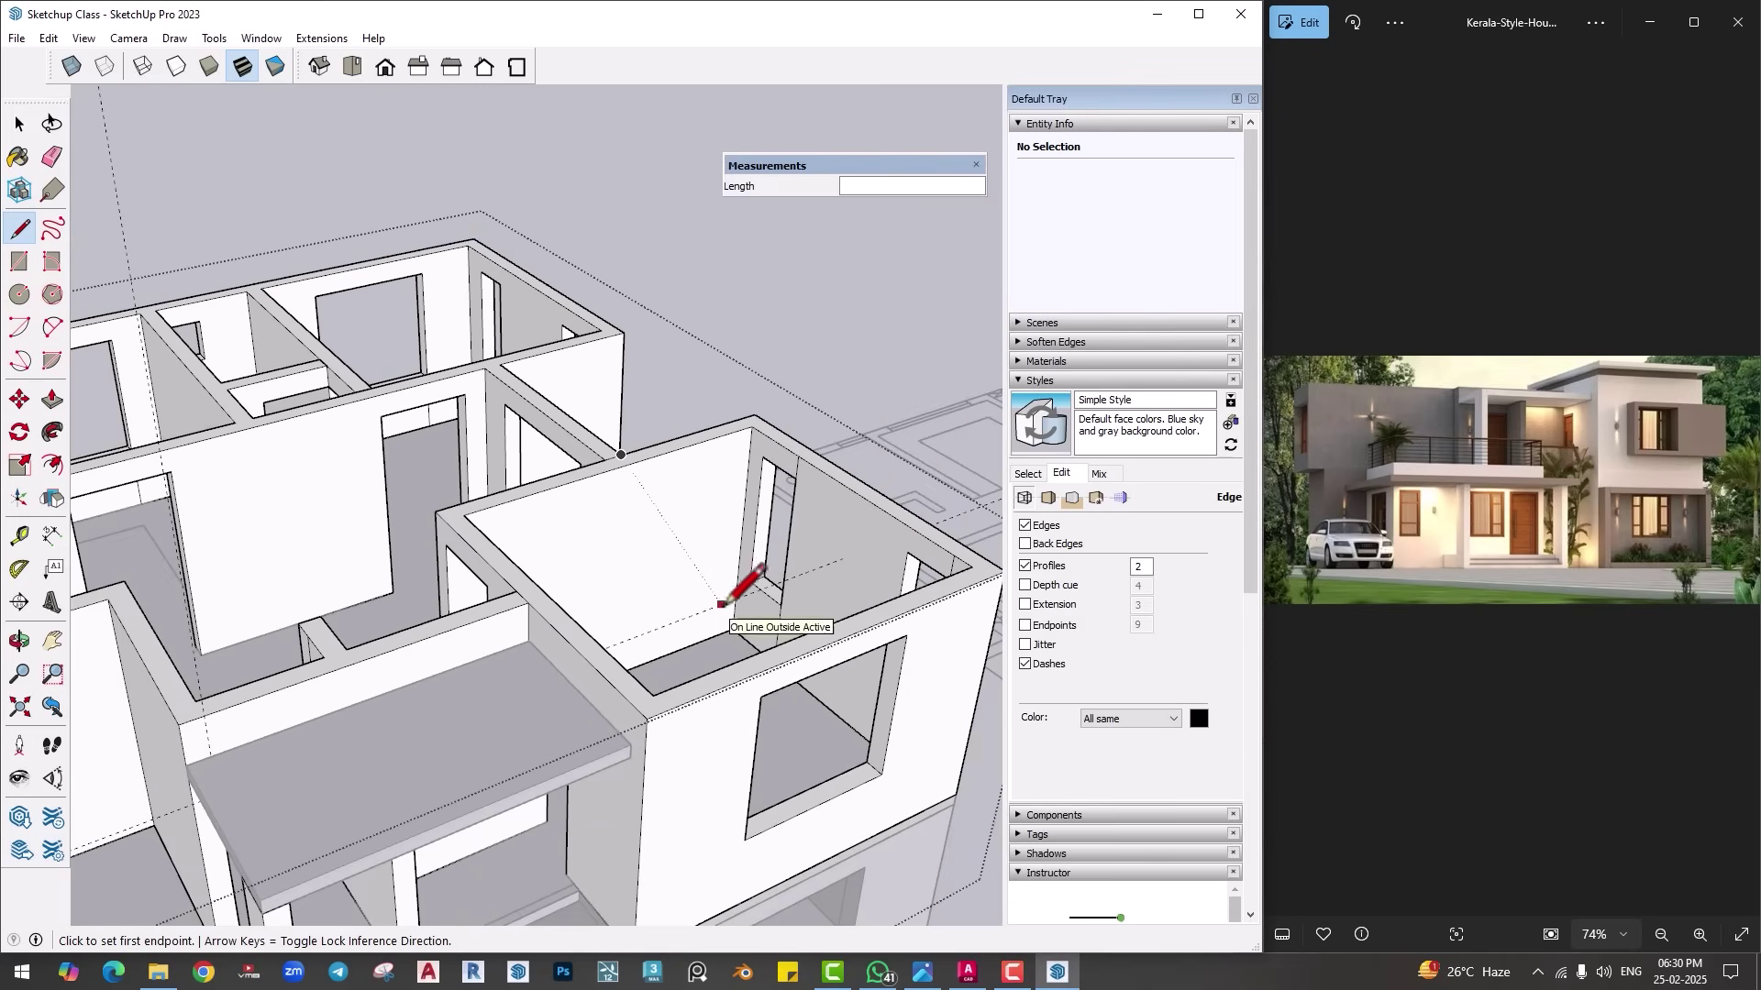
Step: Raise the front bedroom's wall ring by 1' and erase the leftover seam edges on its walls
{"action": "scroll", "coordinate": [720, 603], "scroll_direction": "up", "scroll_amount": 2}
{"action": "middle_click_drag", "start_coordinate": [758, 629], "coordinate": [649, 570]}
{"action": "key", "text": "p"}
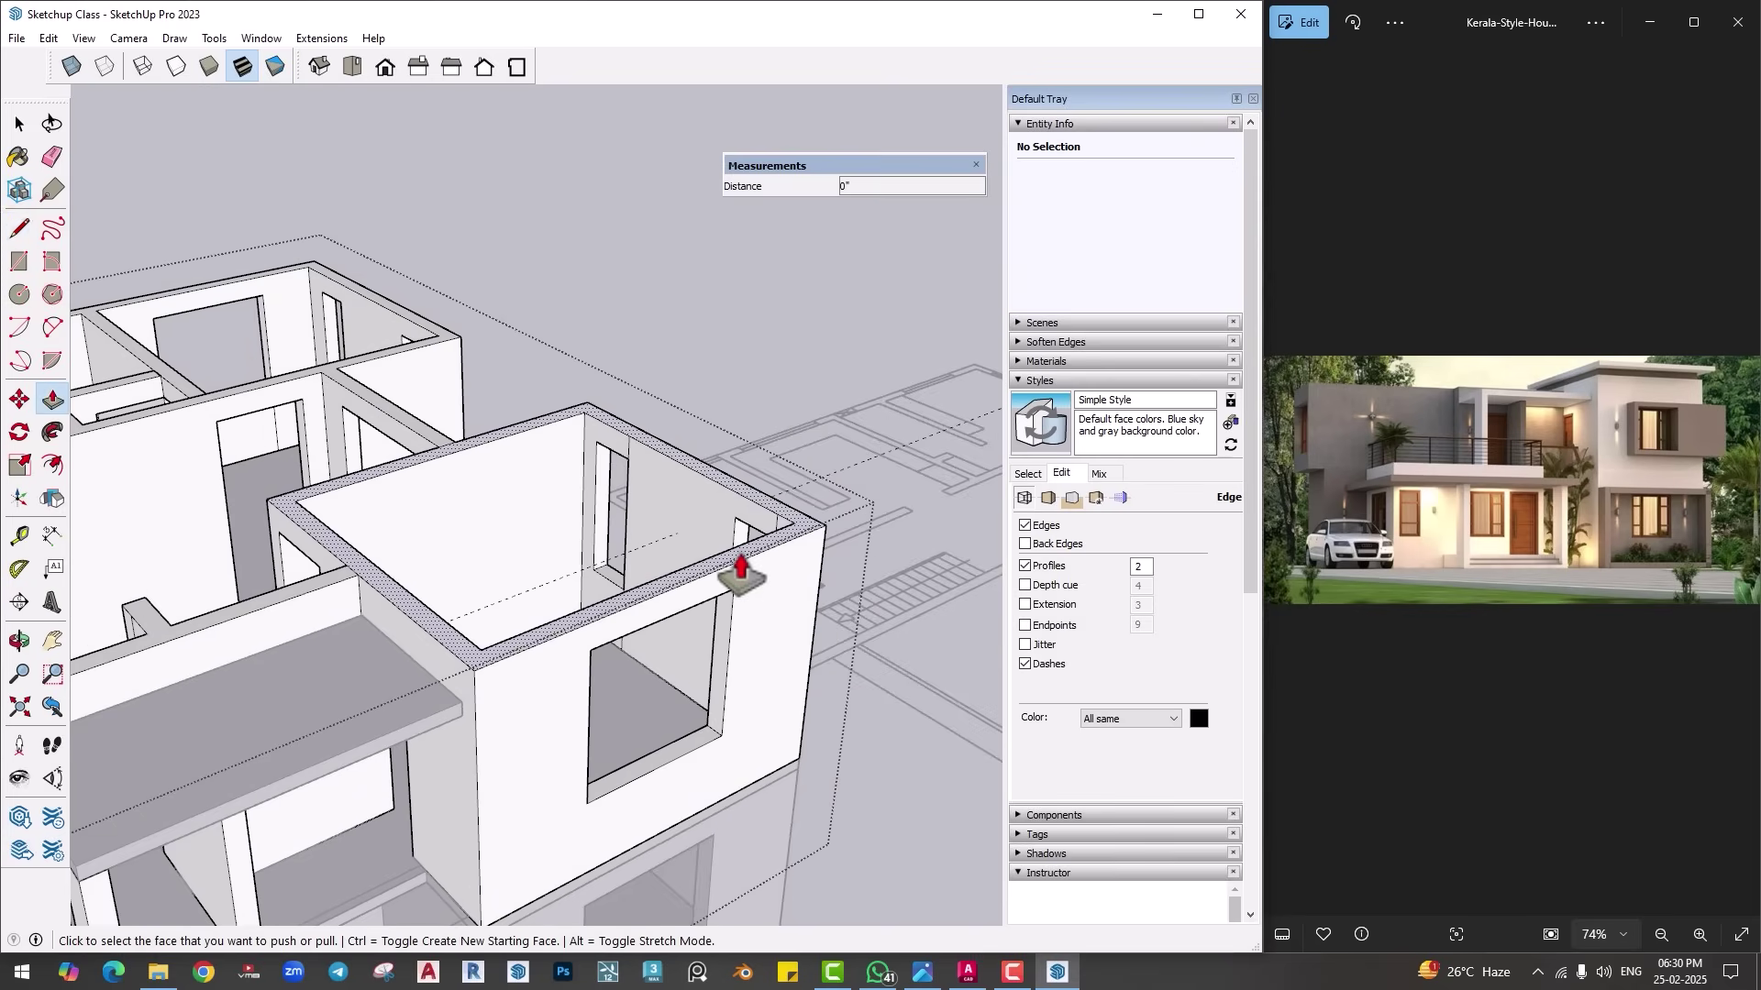
{"action": "left_click", "coordinate": [741, 573]}
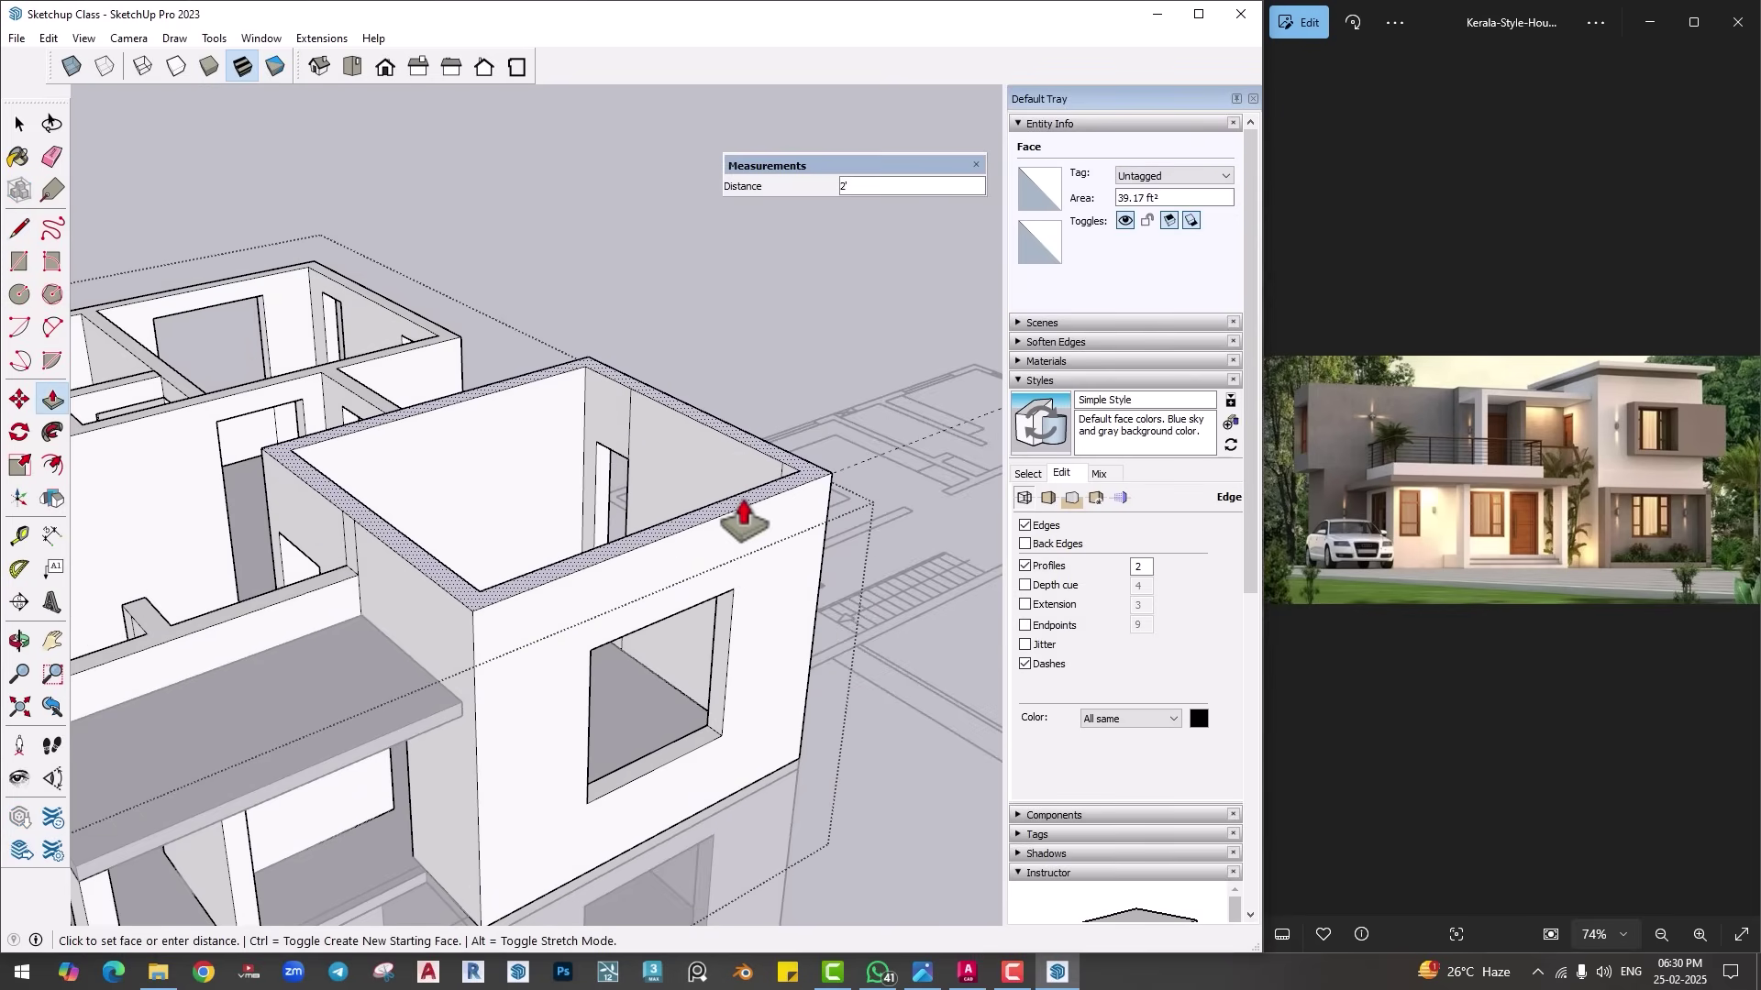
{"action": "key", "text": "Return"}
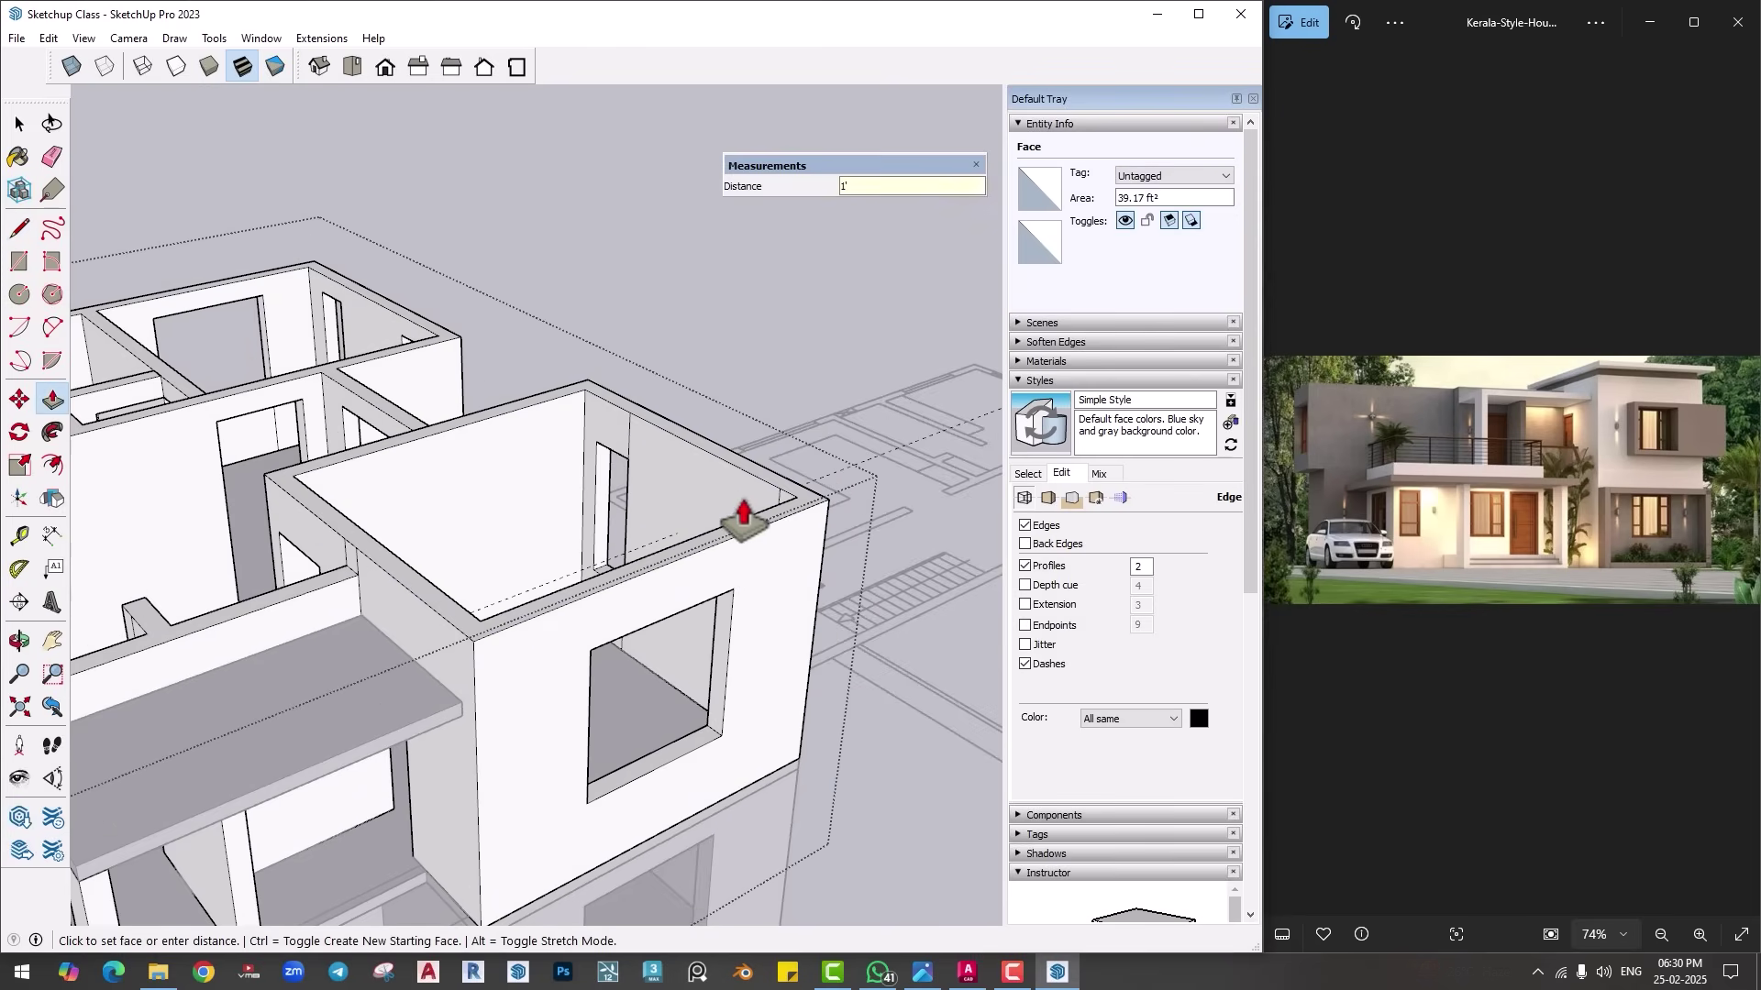
{"action": "scroll", "coordinate": [394, 540], "scroll_direction": "up", "scroll_amount": 3}
{"action": "key", "text": "e"}
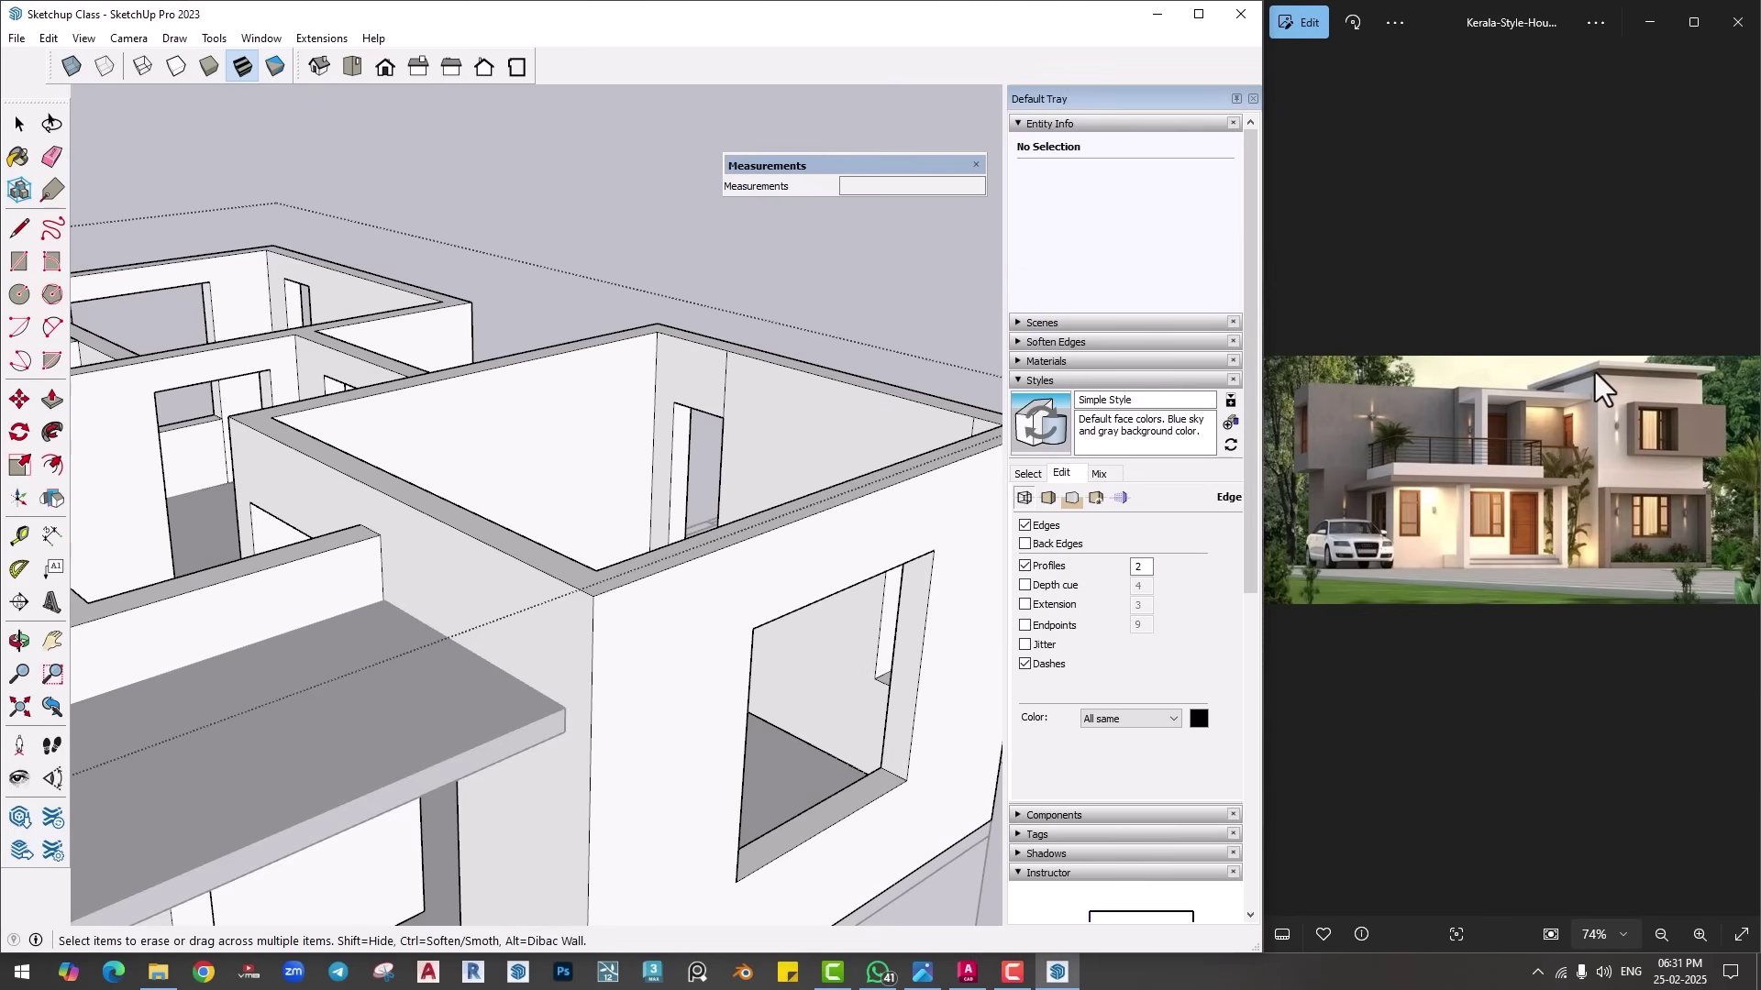
{"action": "middle_click_drag", "start_coordinate": [694, 563], "coordinate": [672, 589]}
{"action": "key", "text": "space"}
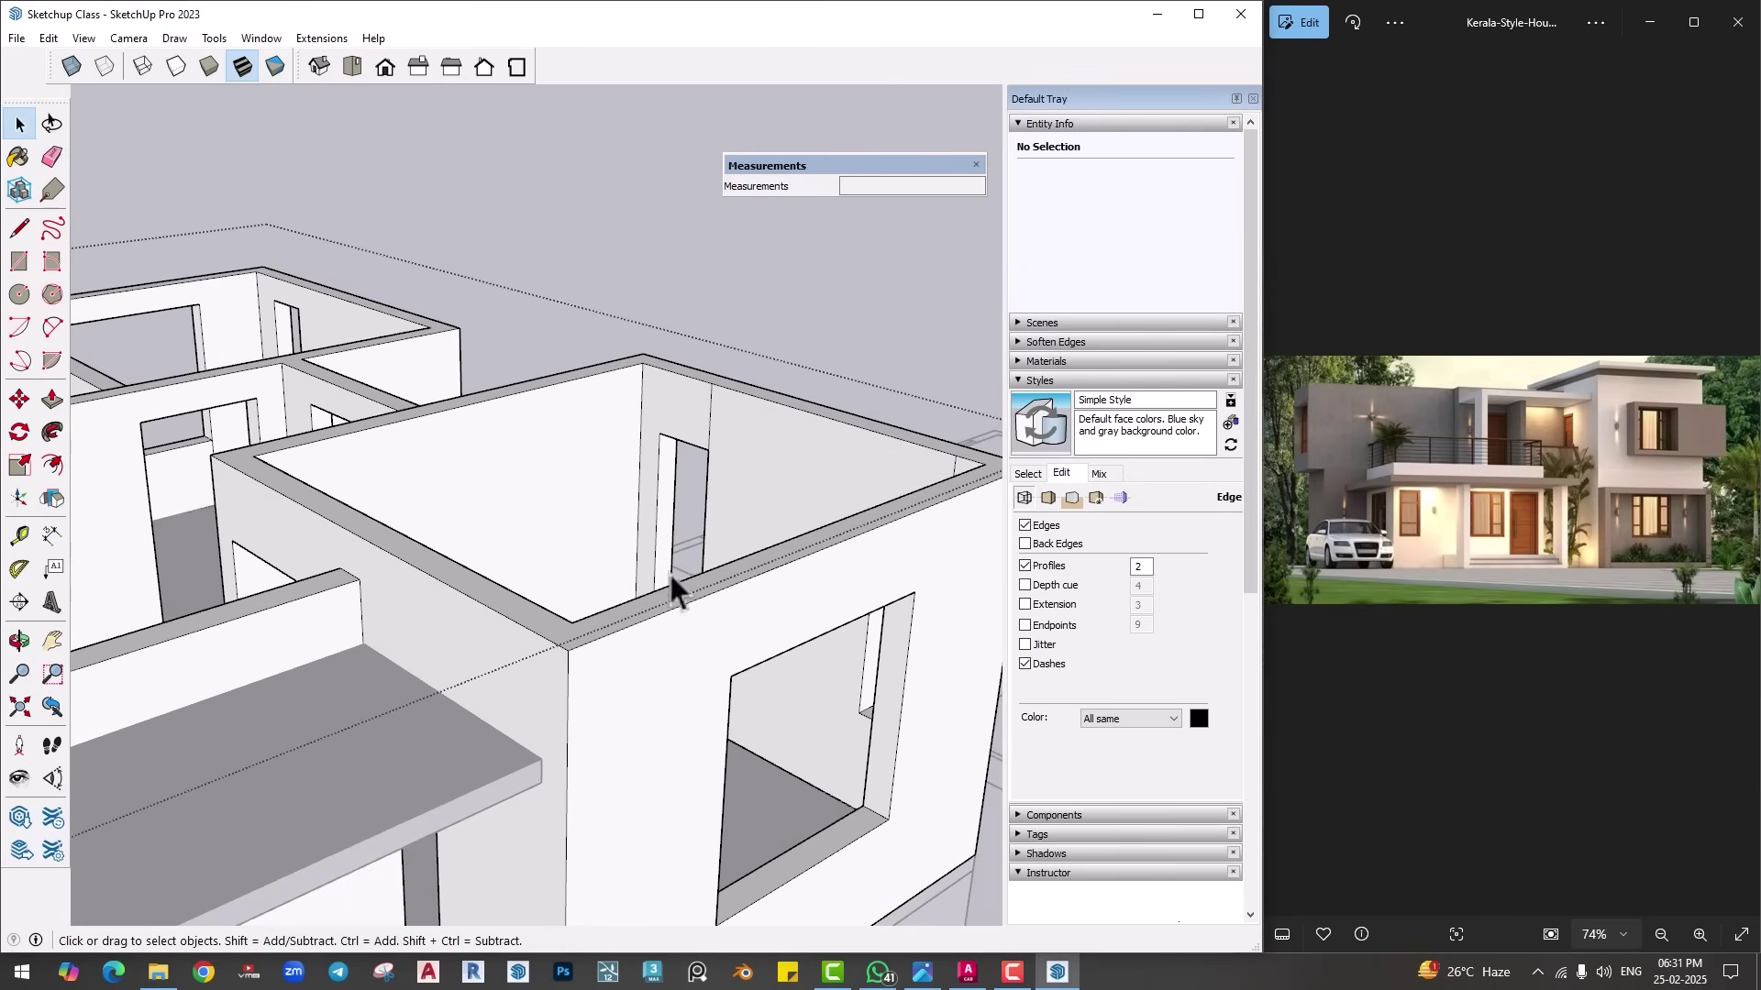
Step: Cover the front bedroom with a rectangle of about 13' by 11' 7 1/2" between its inner corners and pull it up 6"
{"action": "middle_click_drag", "start_coordinate": [647, 395], "coordinate": [602, 456]}
{"action": "key", "text": "r"}
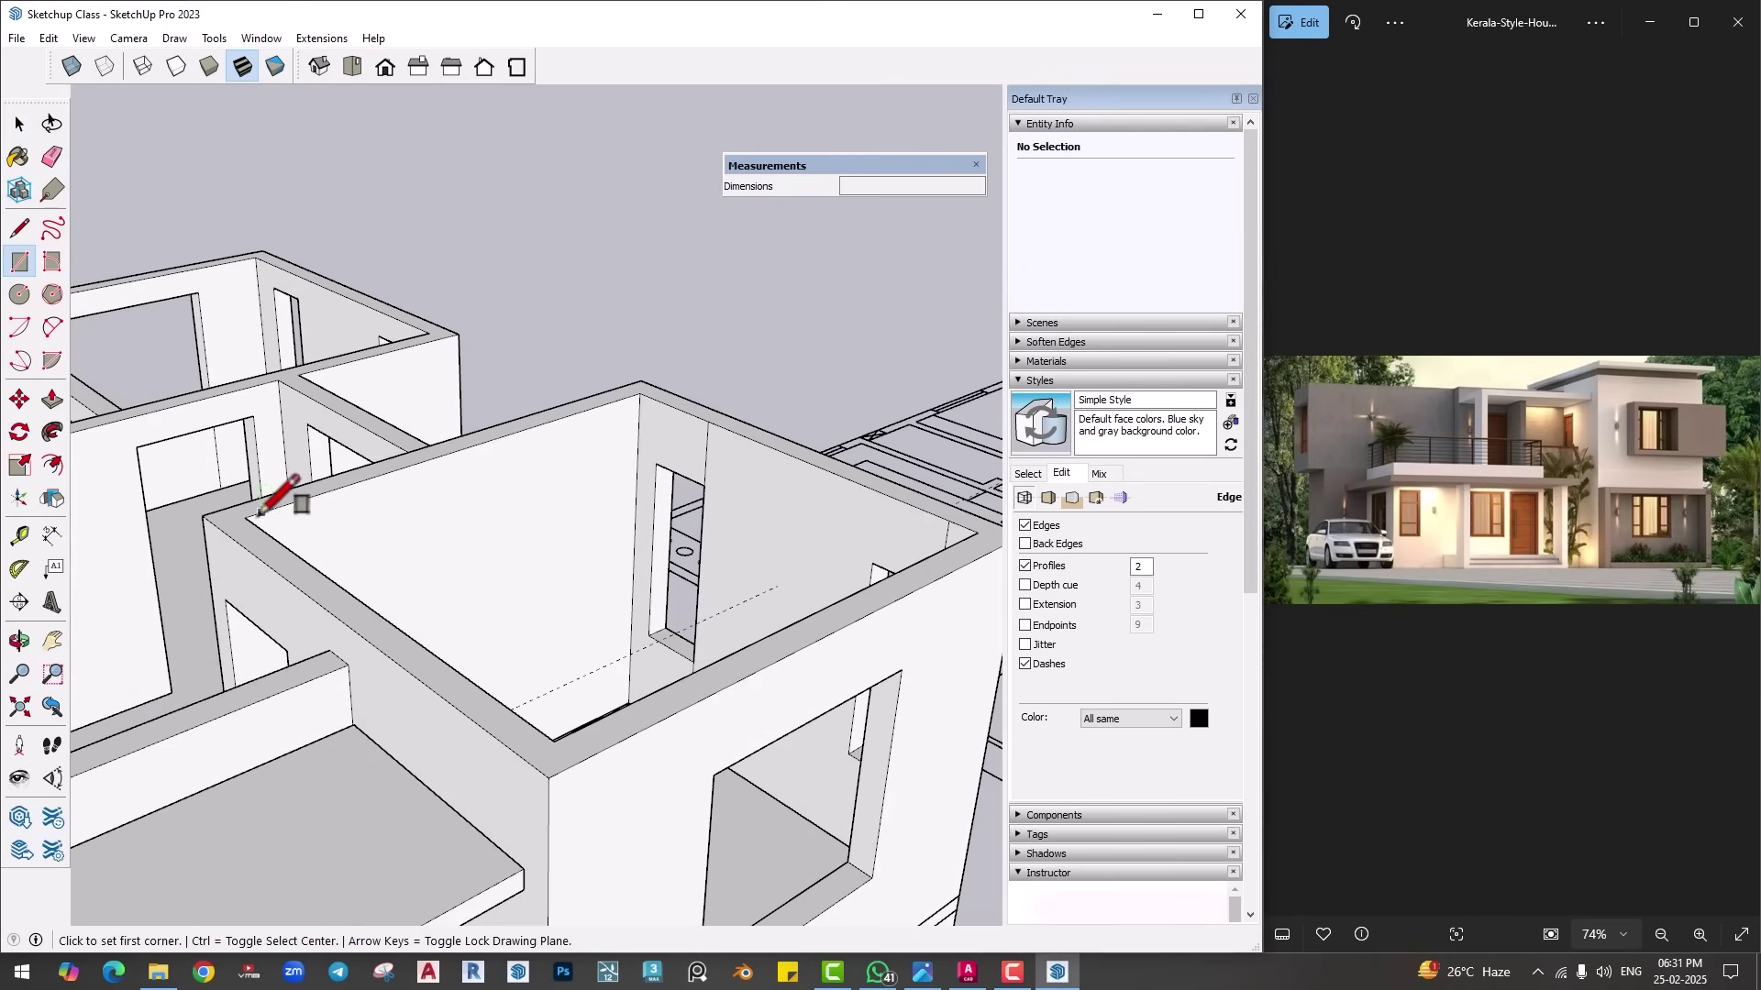
{"action": "left_click", "coordinate": [245, 518]}
{"action": "left_click", "coordinate": [976, 530]}
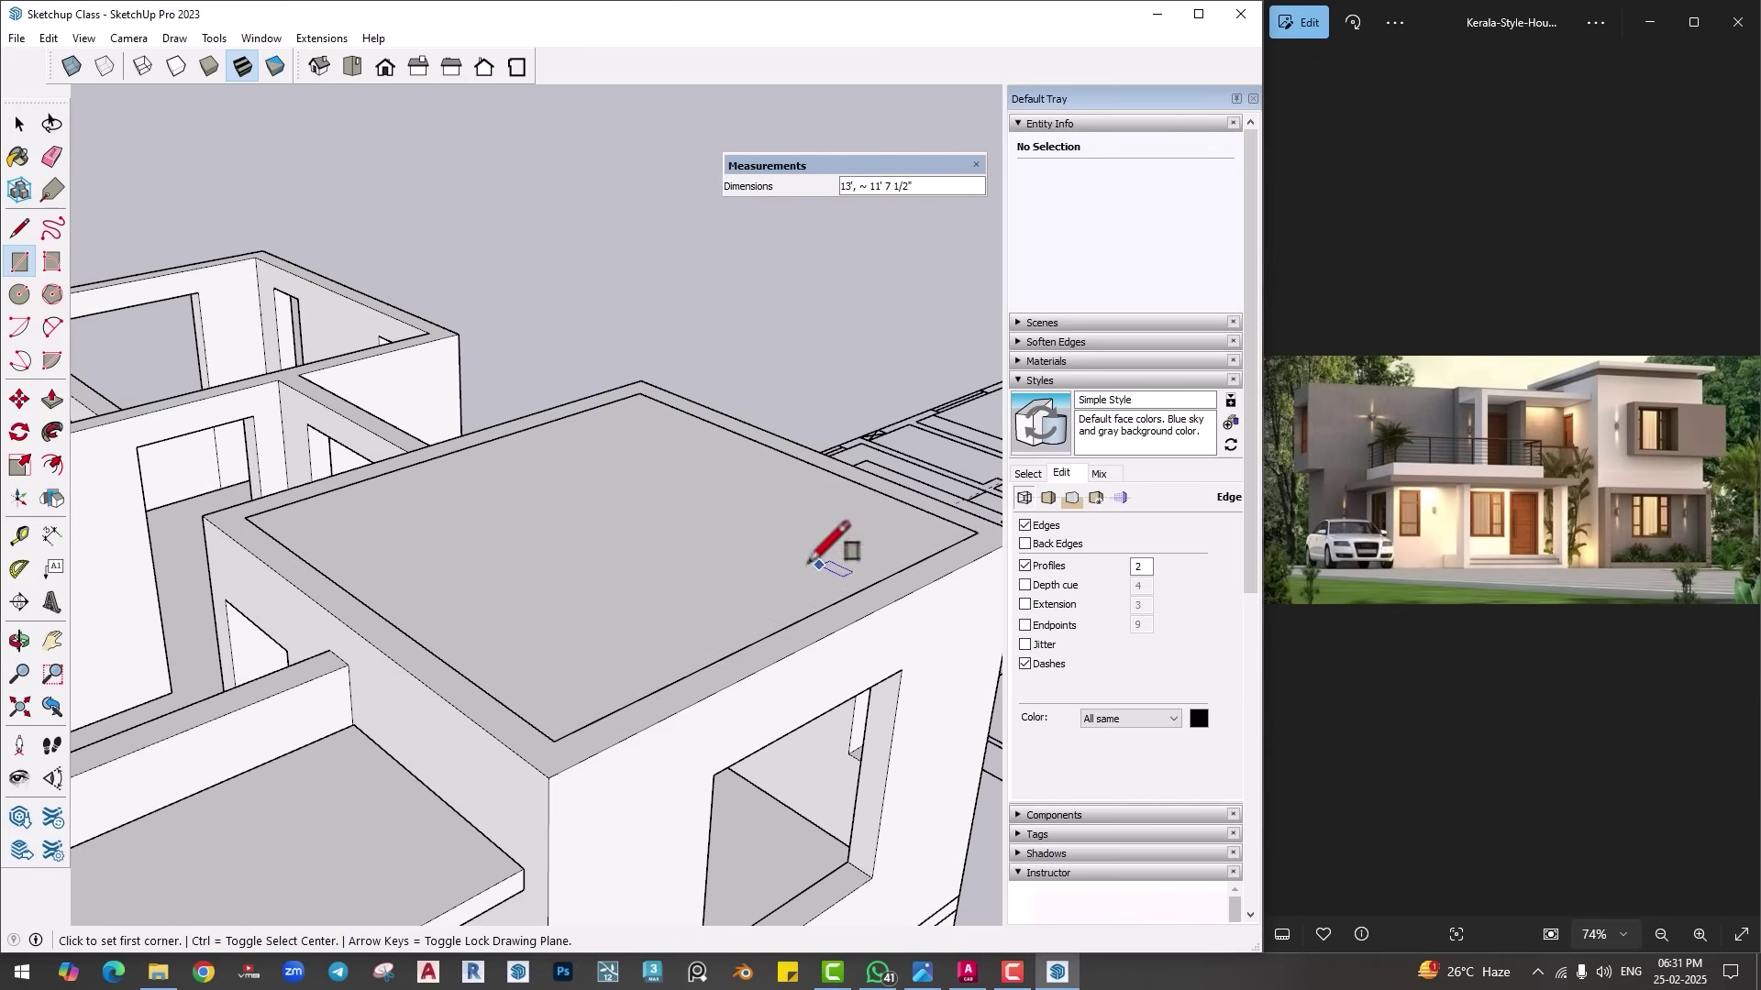
{"action": "middle_click_drag", "start_coordinate": [810, 563], "coordinate": [806, 534]}
{"action": "key", "text": "p"}
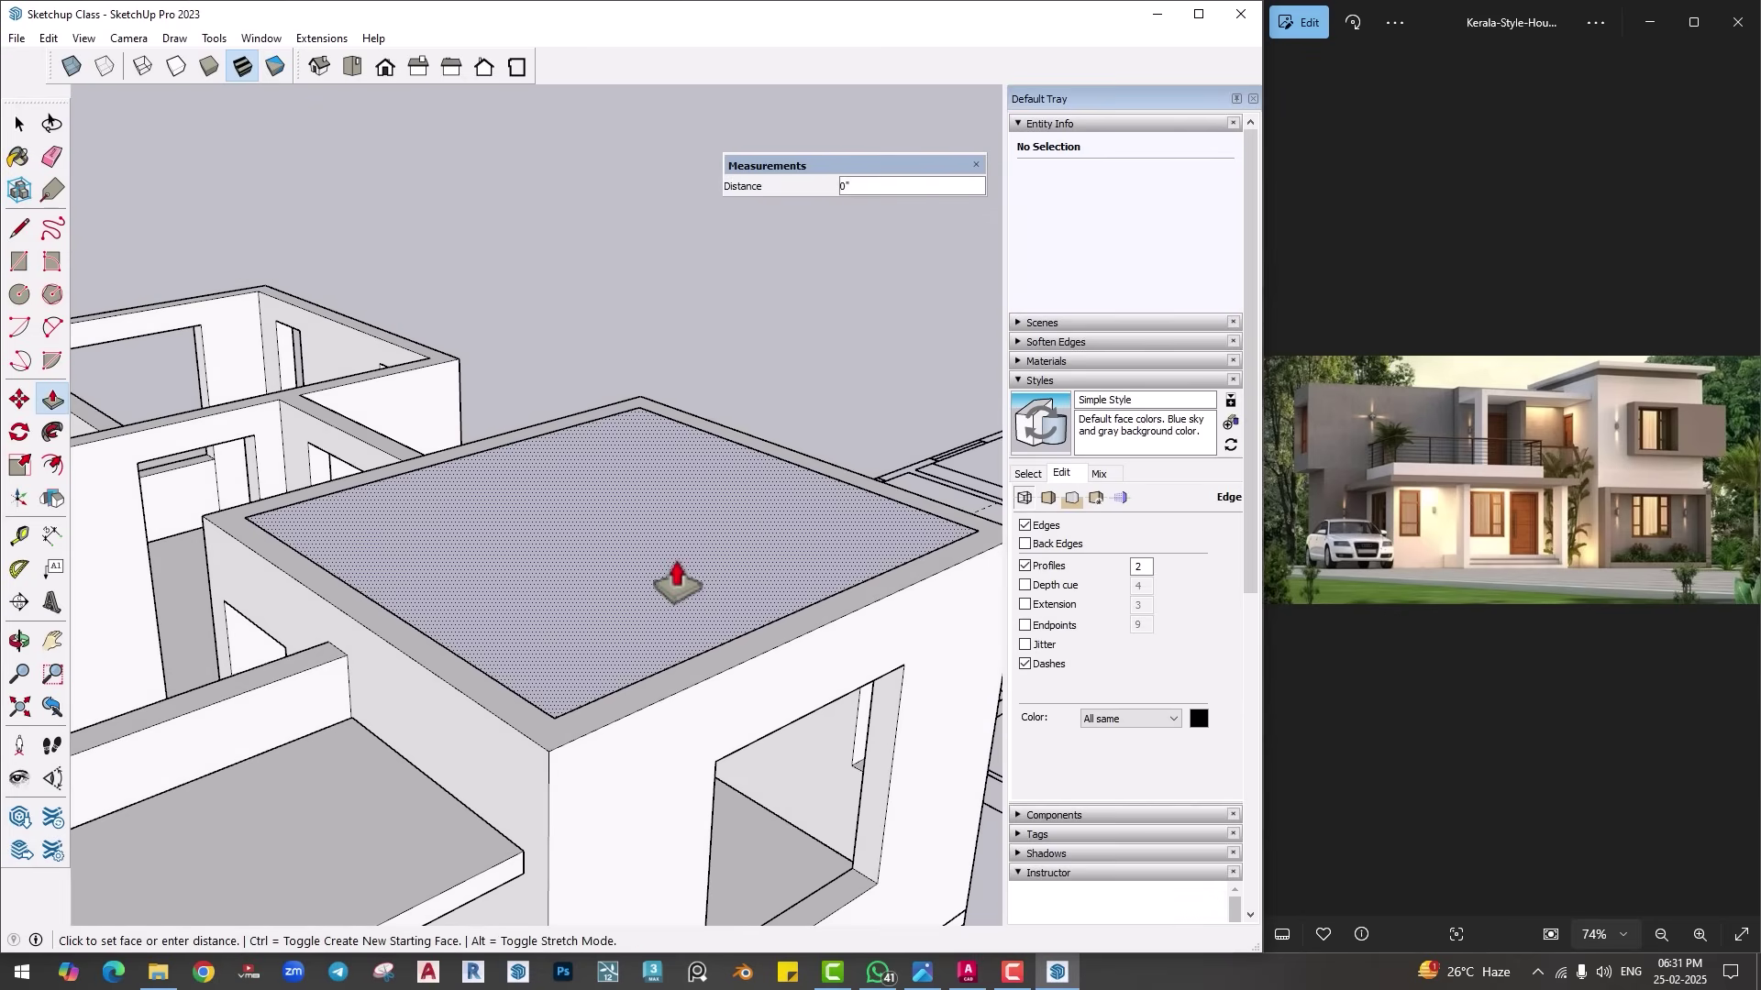
{"action": "left_click", "coordinate": [674, 591]}
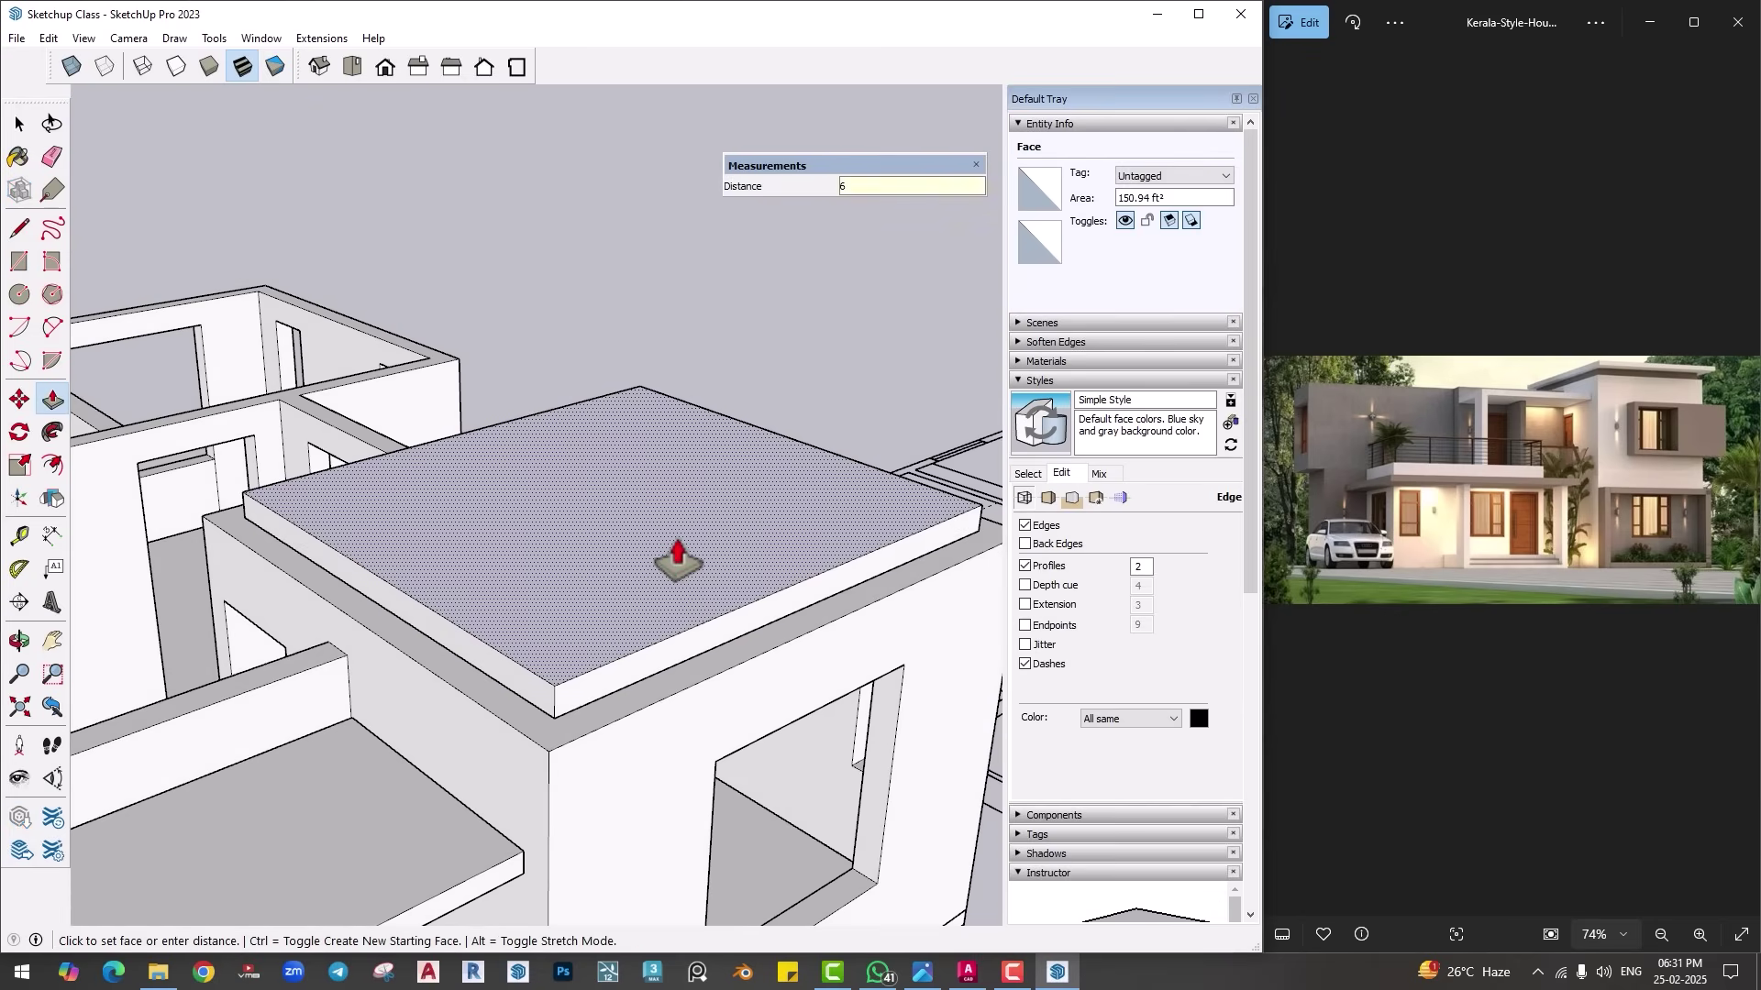
{"action": "key", "text": "Return"}
Step: Extend all four side faces of the front bedroom's roof slab outward by 2"
{"action": "scroll", "coordinate": [566, 617], "scroll_direction": "up", "scroll_amount": 3}
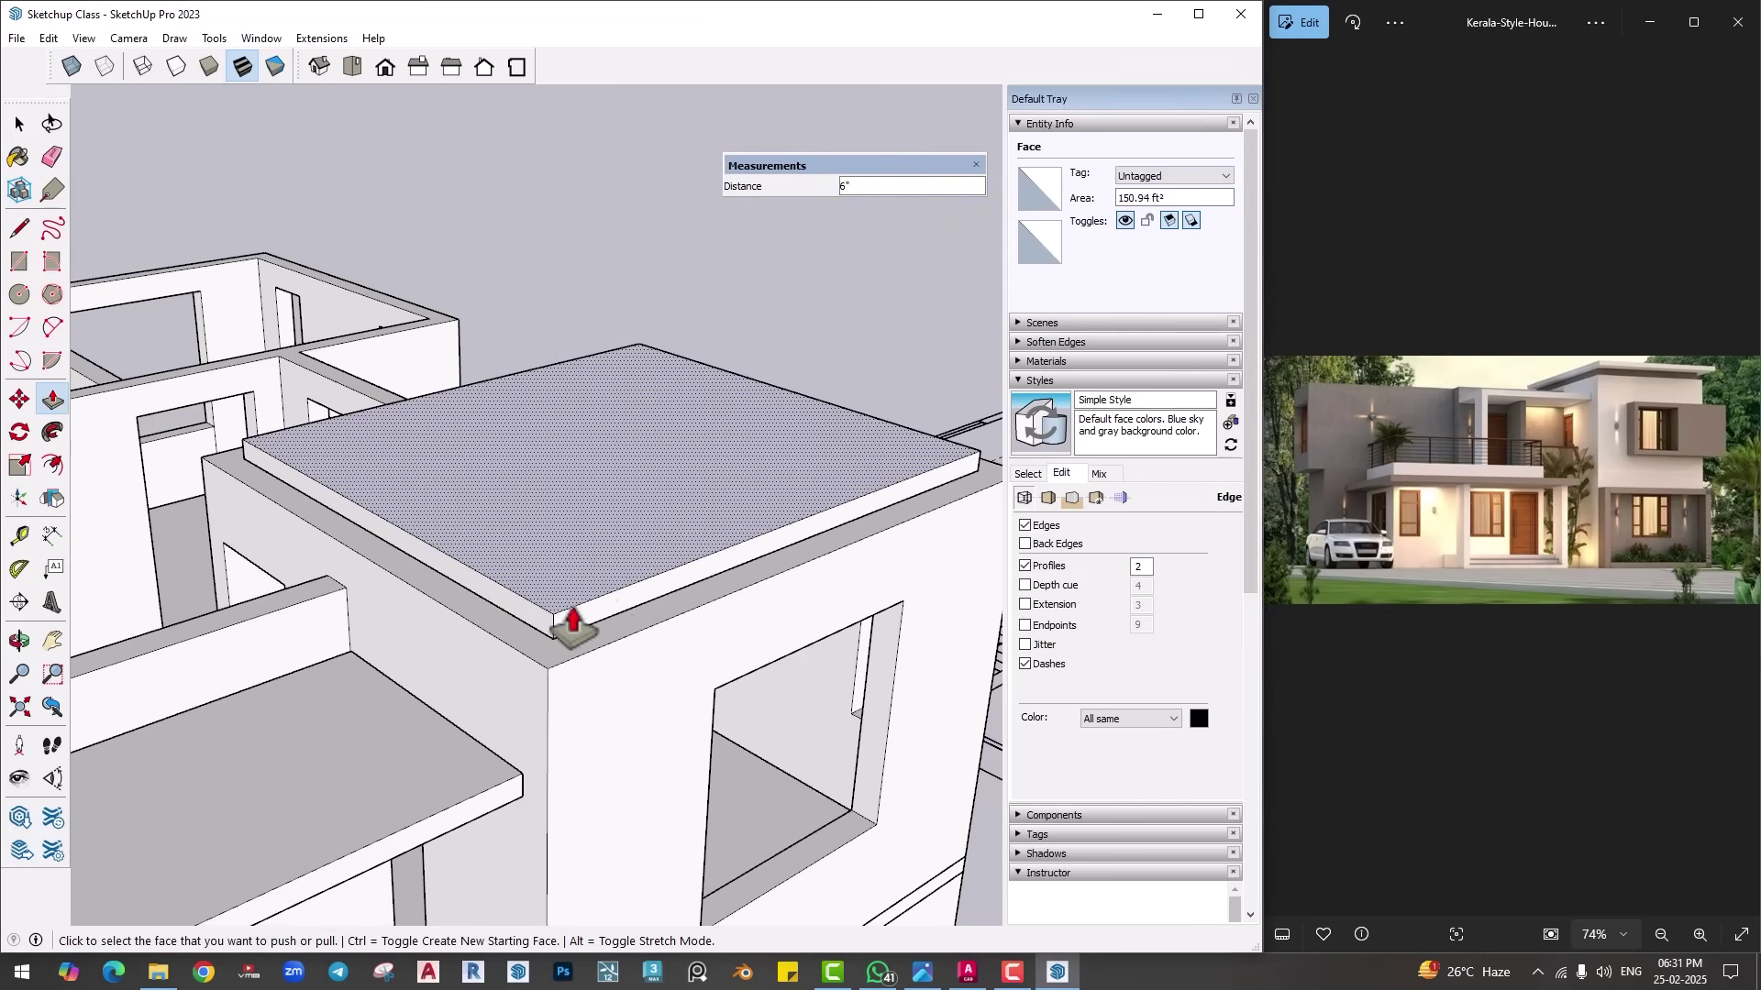
{"action": "left_click", "coordinate": [569, 637]}
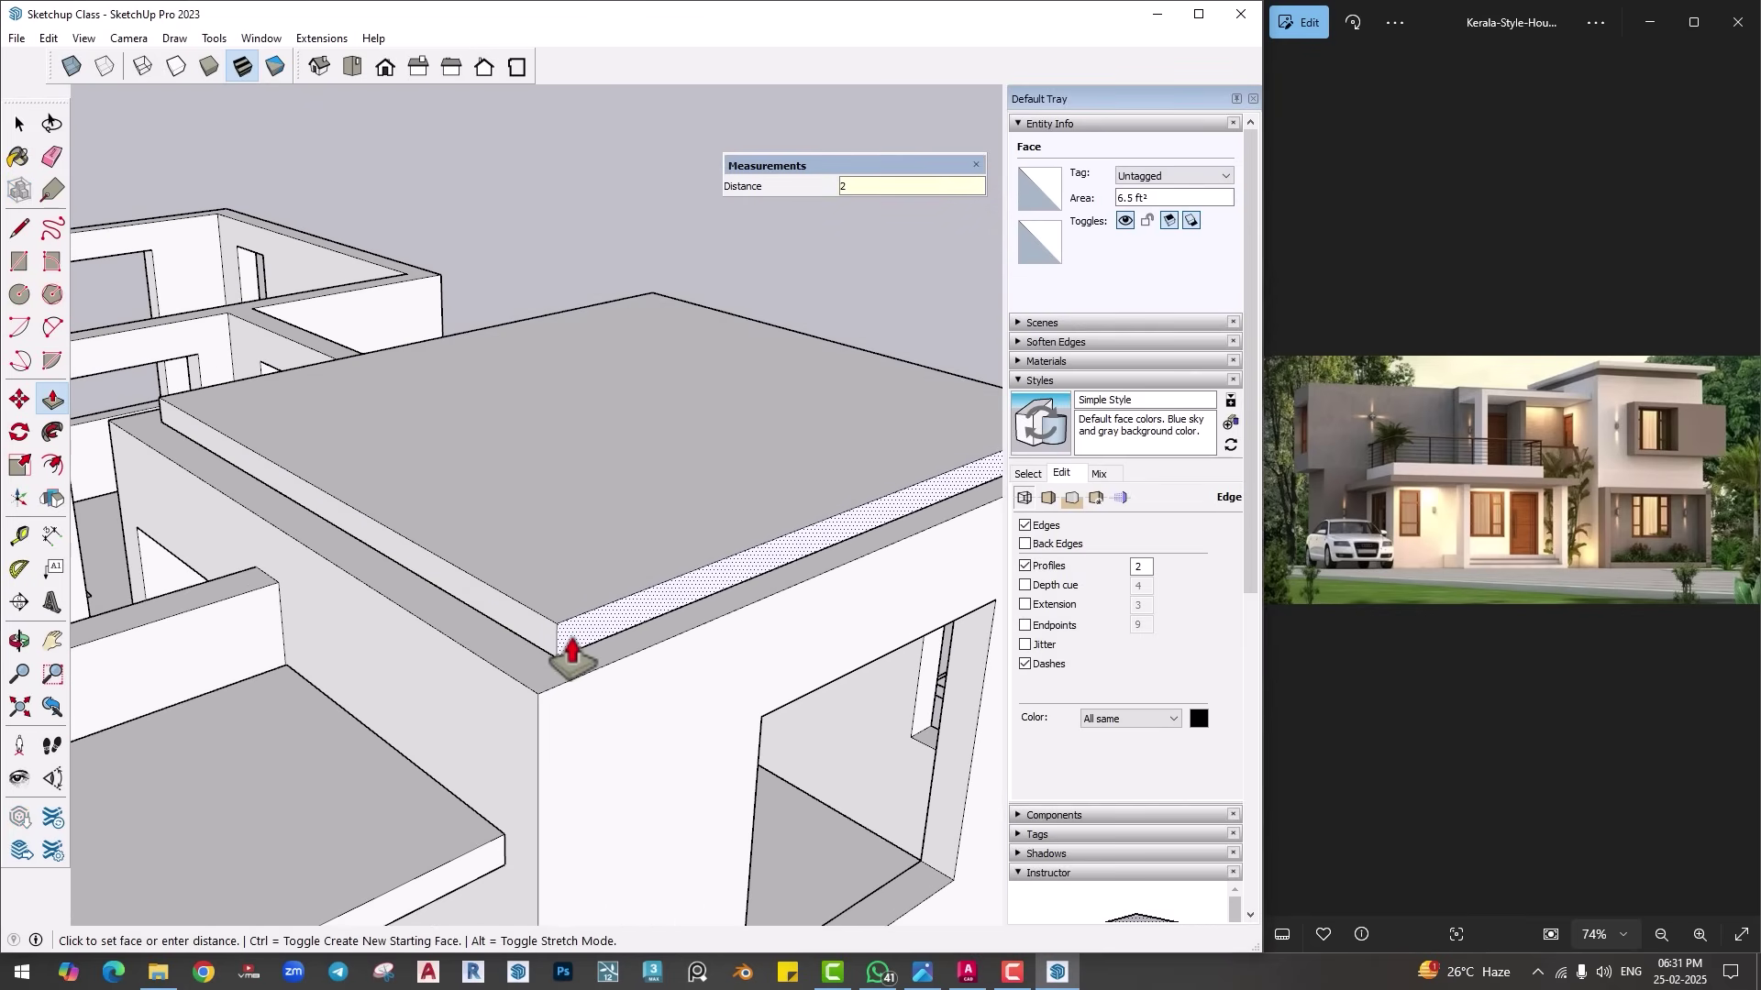
{"action": "key", "text": "Return"}
{"action": "middle_click_drag", "start_coordinate": [464, 598], "coordinate": [613, 605]}
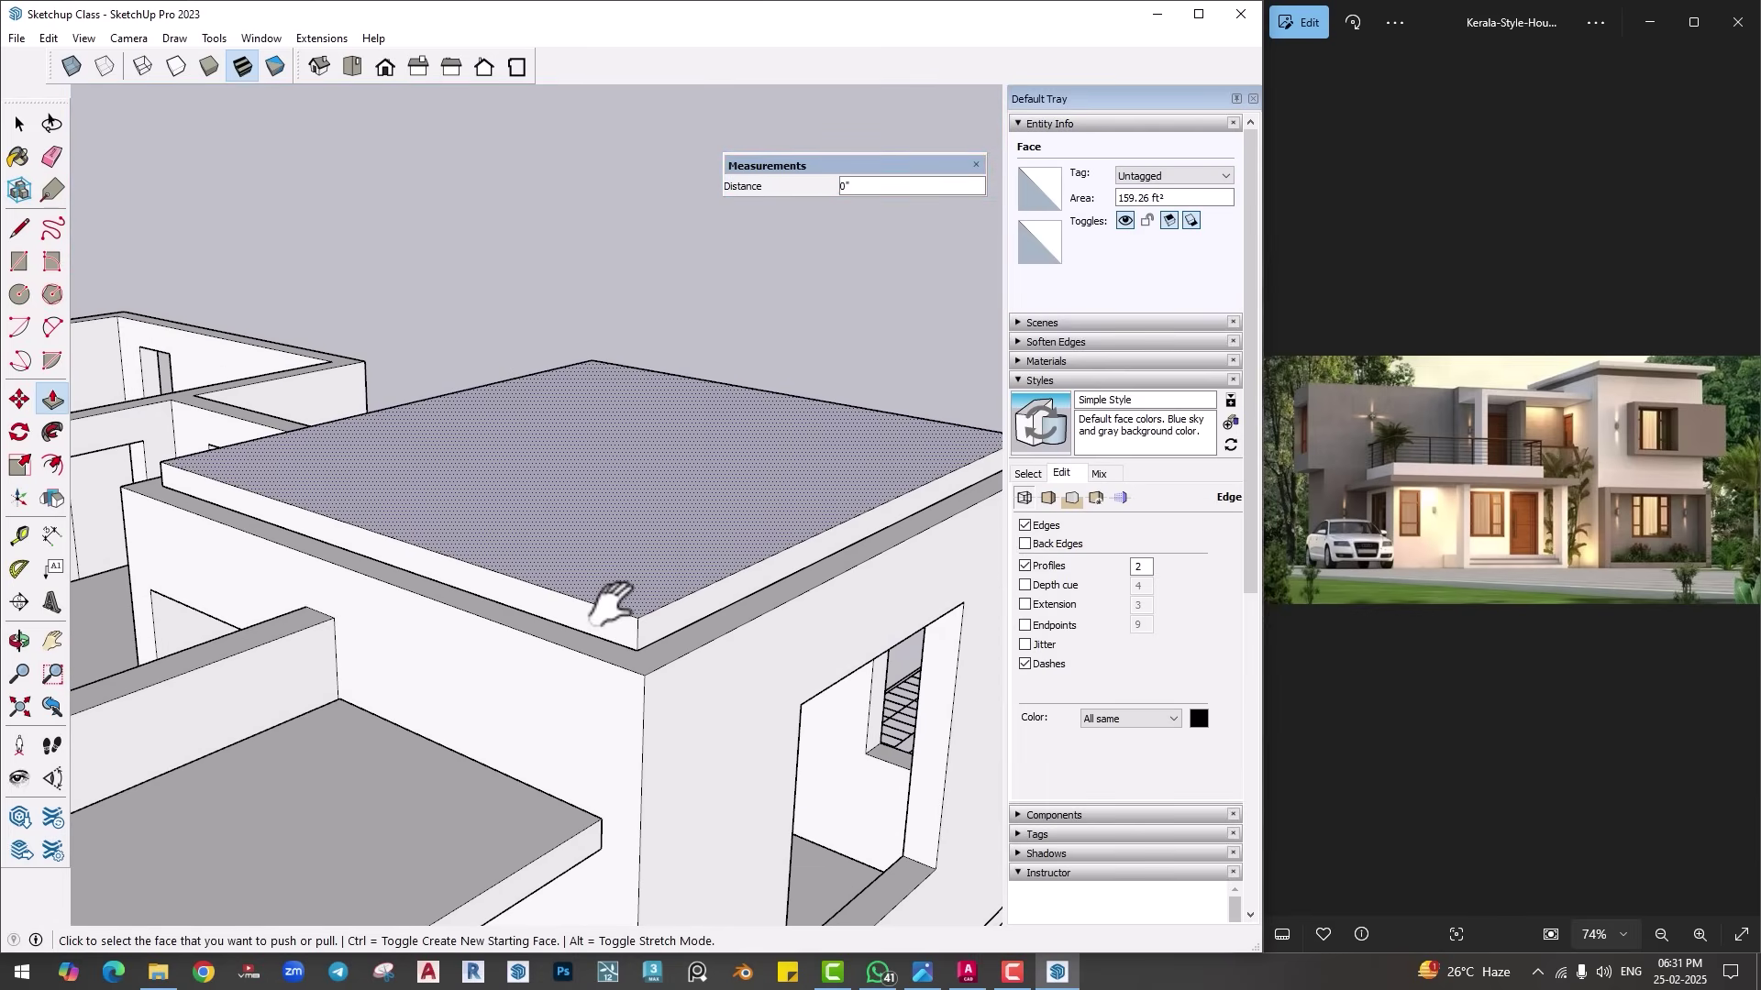
Step: Pull a separate 6" layer up from the front bedroom's roof slab and extend that layer's sides outward by 7"
{"action": "left_click", "coordinate": [645, 569]}
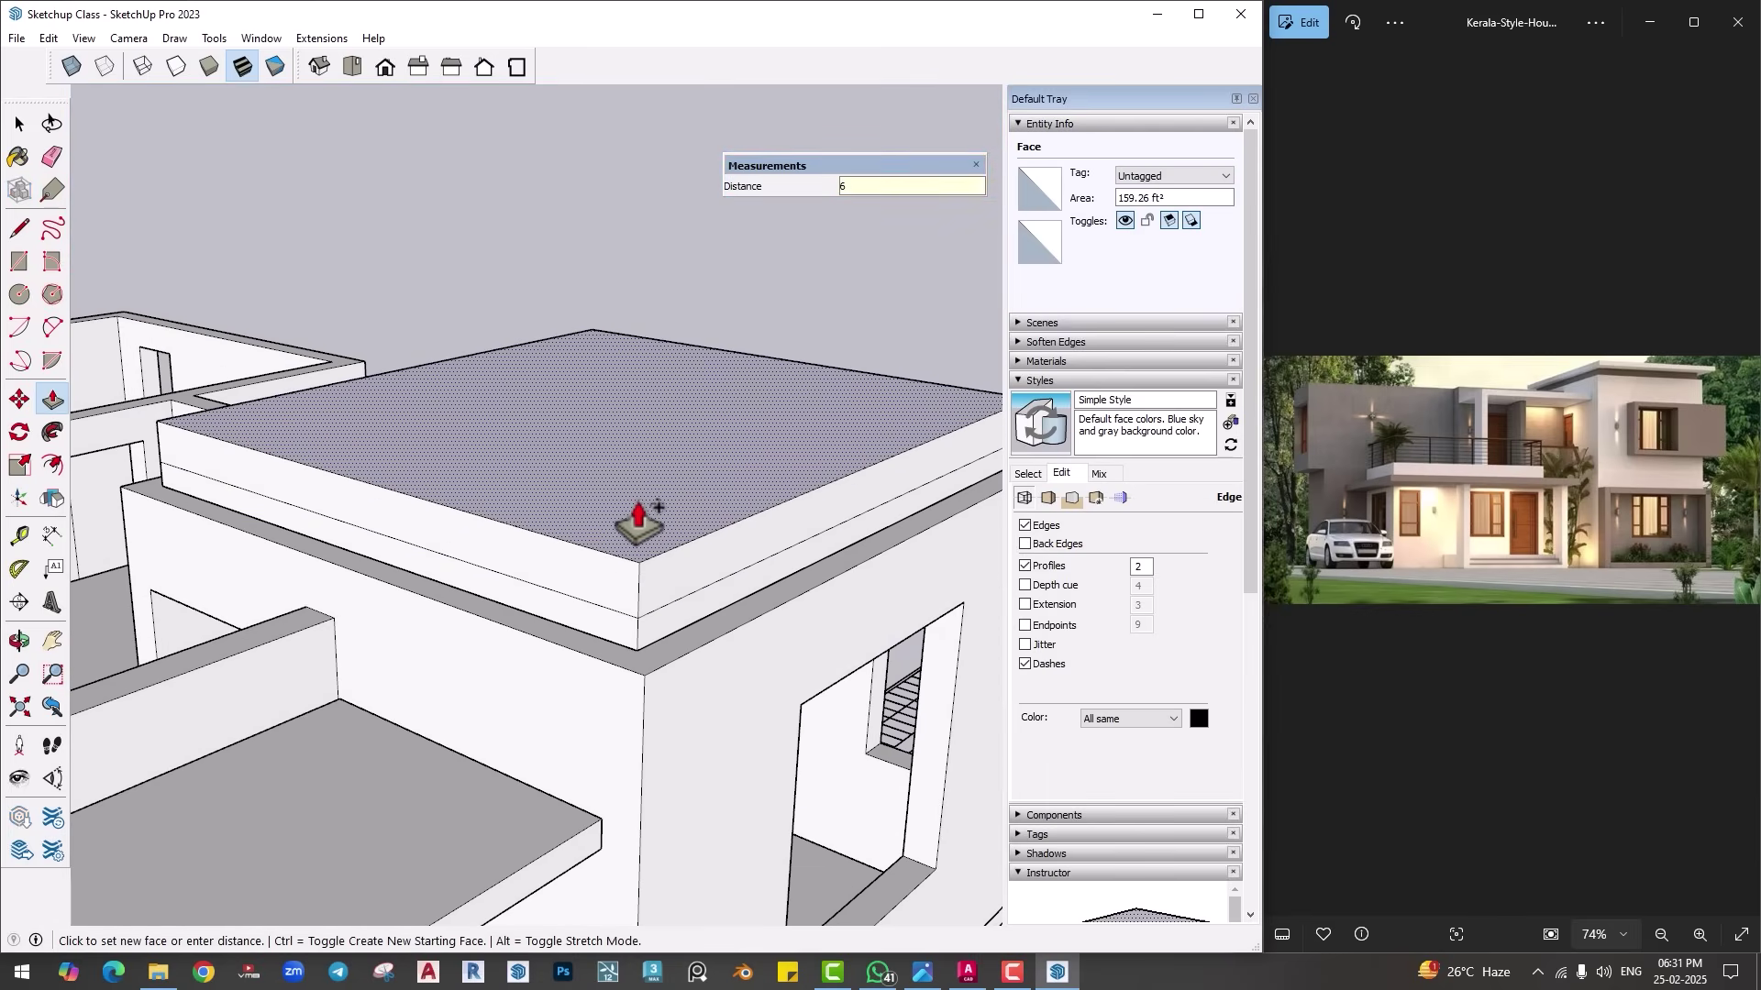
{"action": "type", "text": "6"}
{"action": "key", "text": "Return"}
{"action": "left_click", "coordinate": [679, 605]}
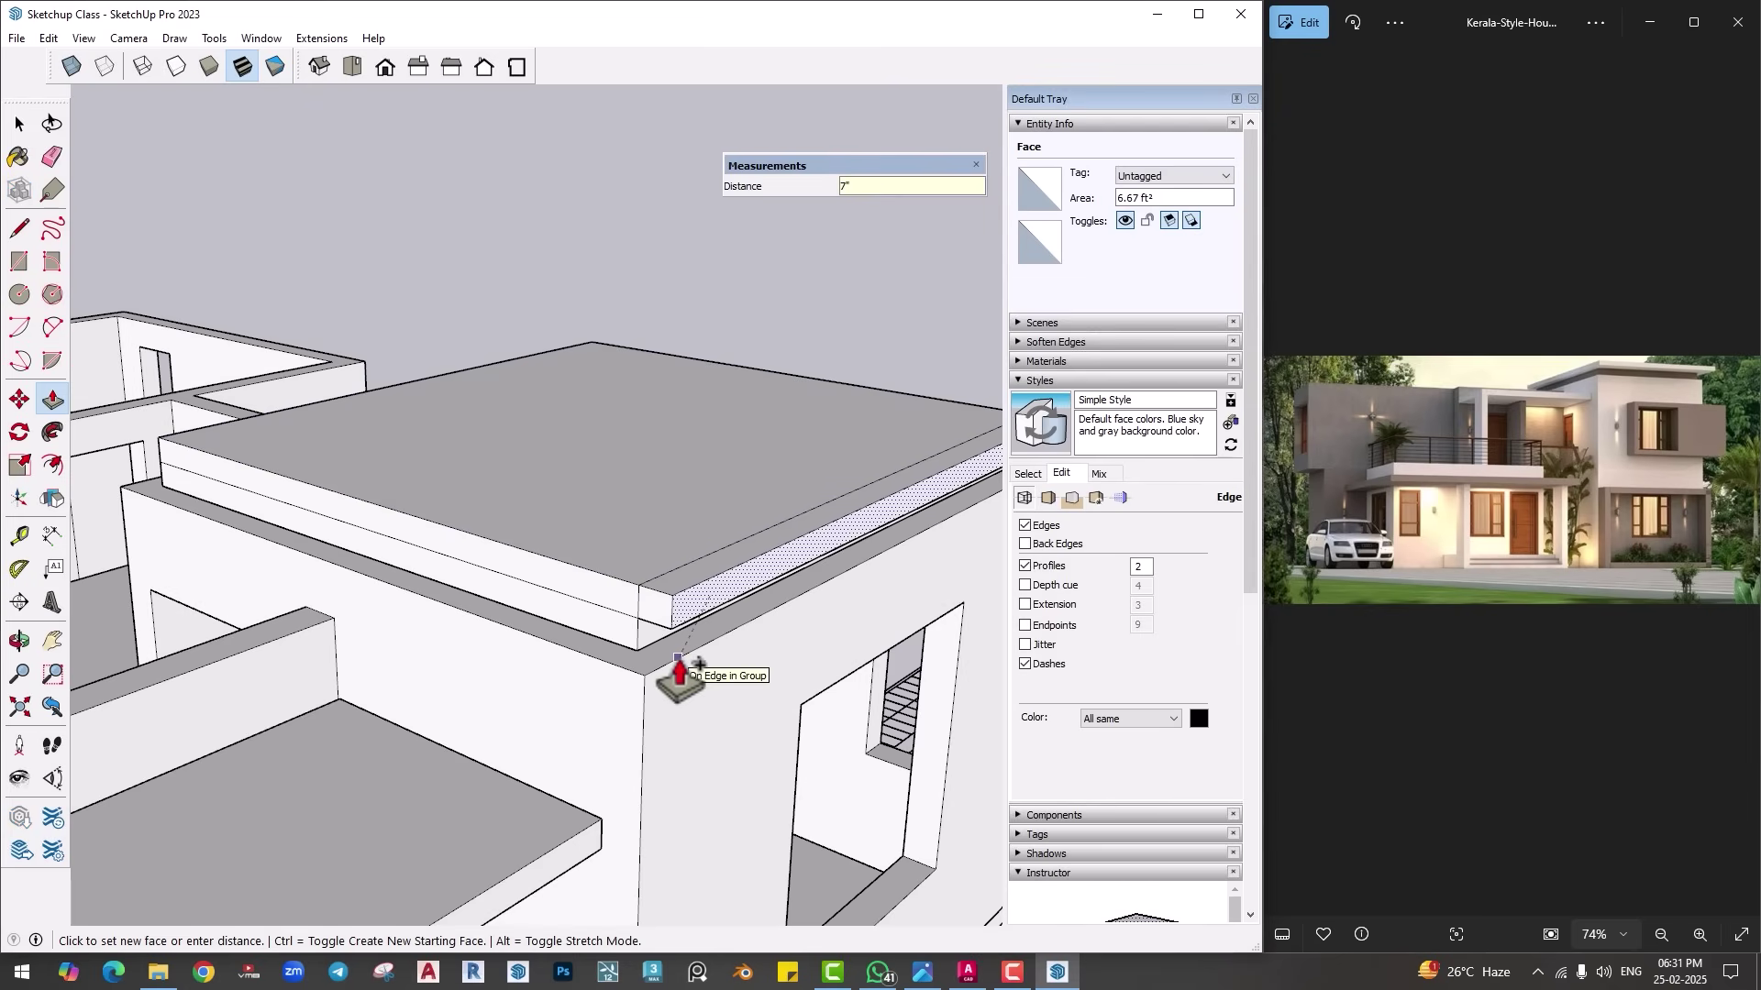
{"action": "left_click", "coordinate": [676, 587]}
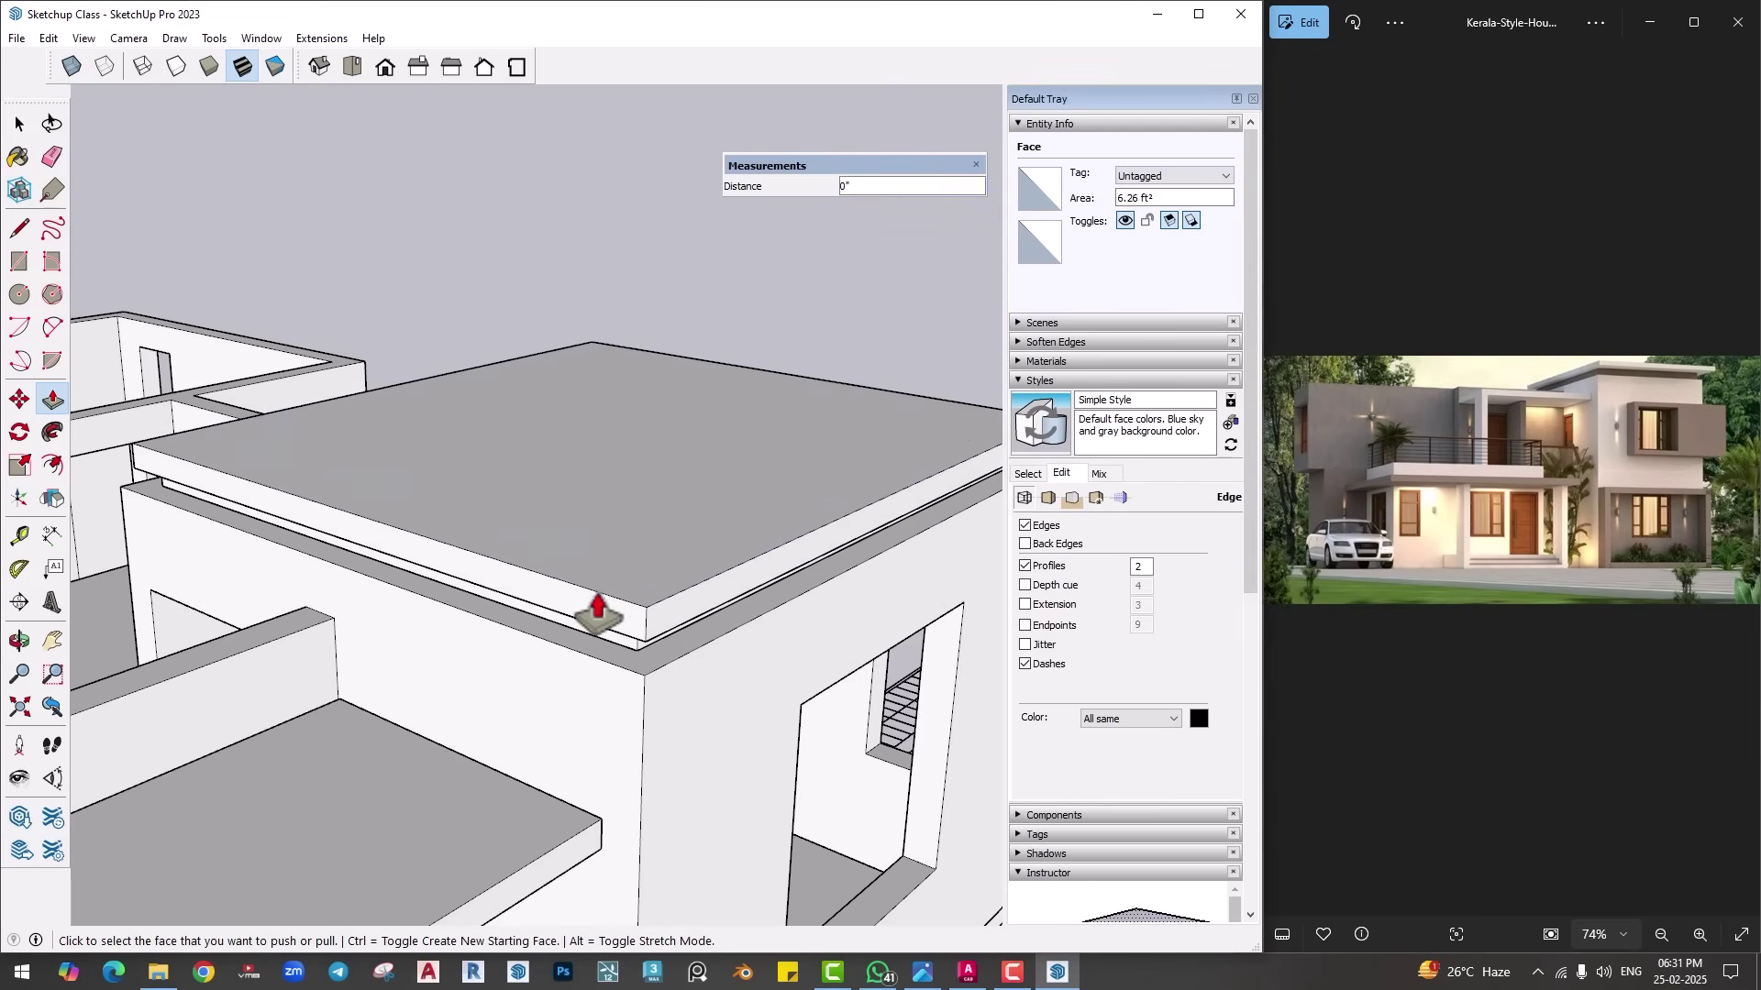
Step: Extend the upper roof layer's side faces outward by 2' as an overhang beyond the front bedroom's walls
{"action": "middle_click_drag", "start_coordinate": [589, 609], "coordinate": [669, 581]}
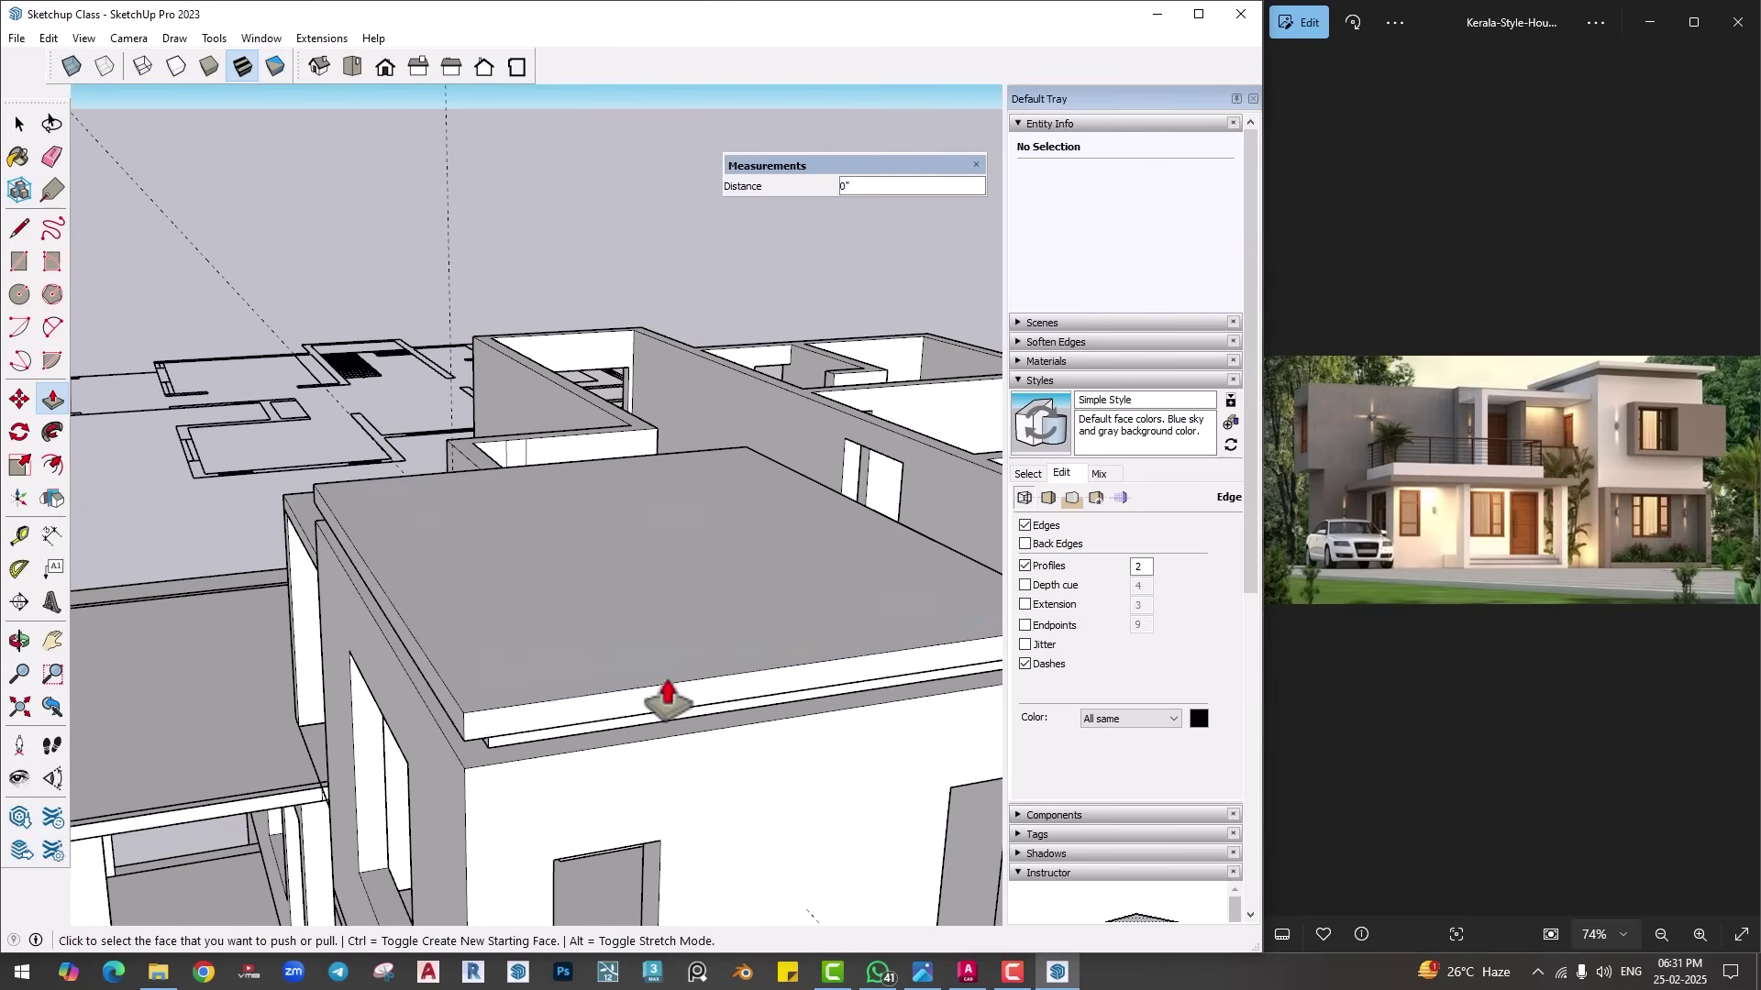
{"action": "scroll", "coordinate": [453, 653], "scroll_direction": "up", "scroll_amount": 3}
{"action": "middle_click_drag", "start_coordinate": [487, 629], "coordinate": [642, 260]}
{"action": "left_click", "coordinate": [677, 427]}
{"action": "type", "text": "2'"}
{"action": "key", "text": "Return"}
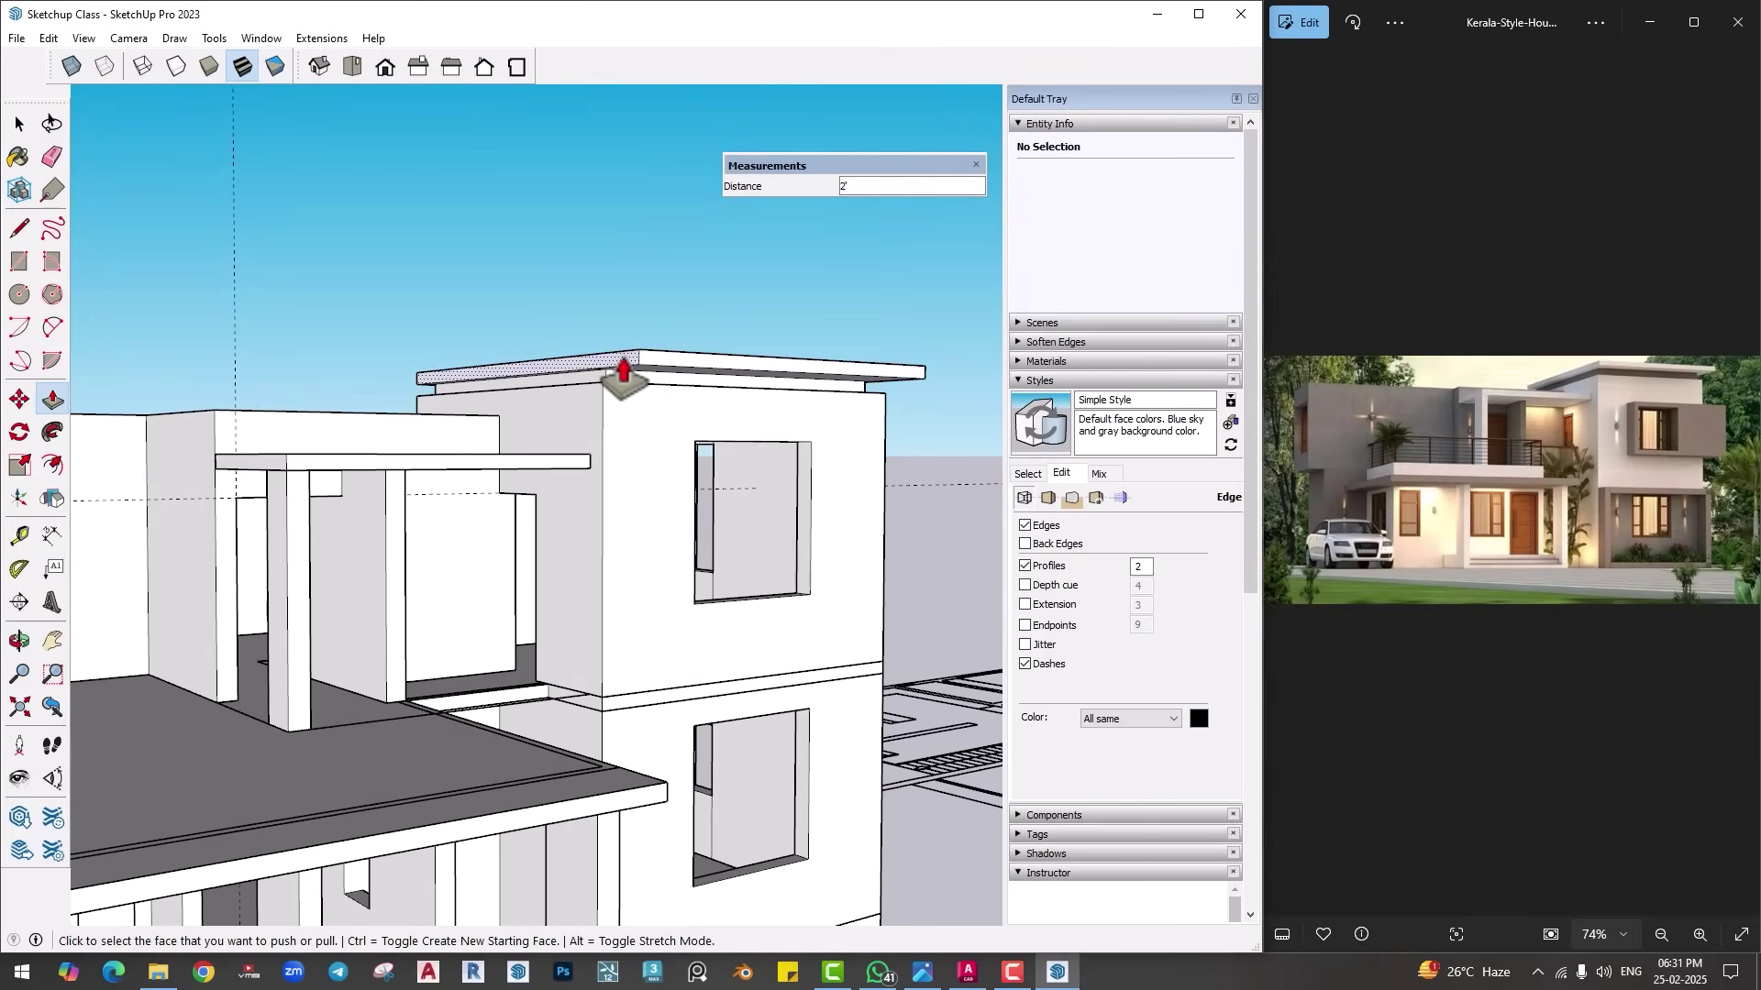
{"action": "middle_click_drag", "start_coordinate": [623, 372], "coordinate": [624, 509]}
{"action": "left_click", "coordinate": [580, 396]}
Step: Draw a 7' 6" by 7' rectangle over the rear corner room, between its inner wall corners and level with the wall tops
{"action": "middle_click_drag", "start_coordinate": [542, 444], "coordinate": [885, 401]}
{"action": "middle_click_drag", "start_coordinate": [854, 784], "coordinate": [523, 459]}
{"action": "scroll", "coordinate": [389, 589], "scroll_direction": "up", "scroll_amount": 5}
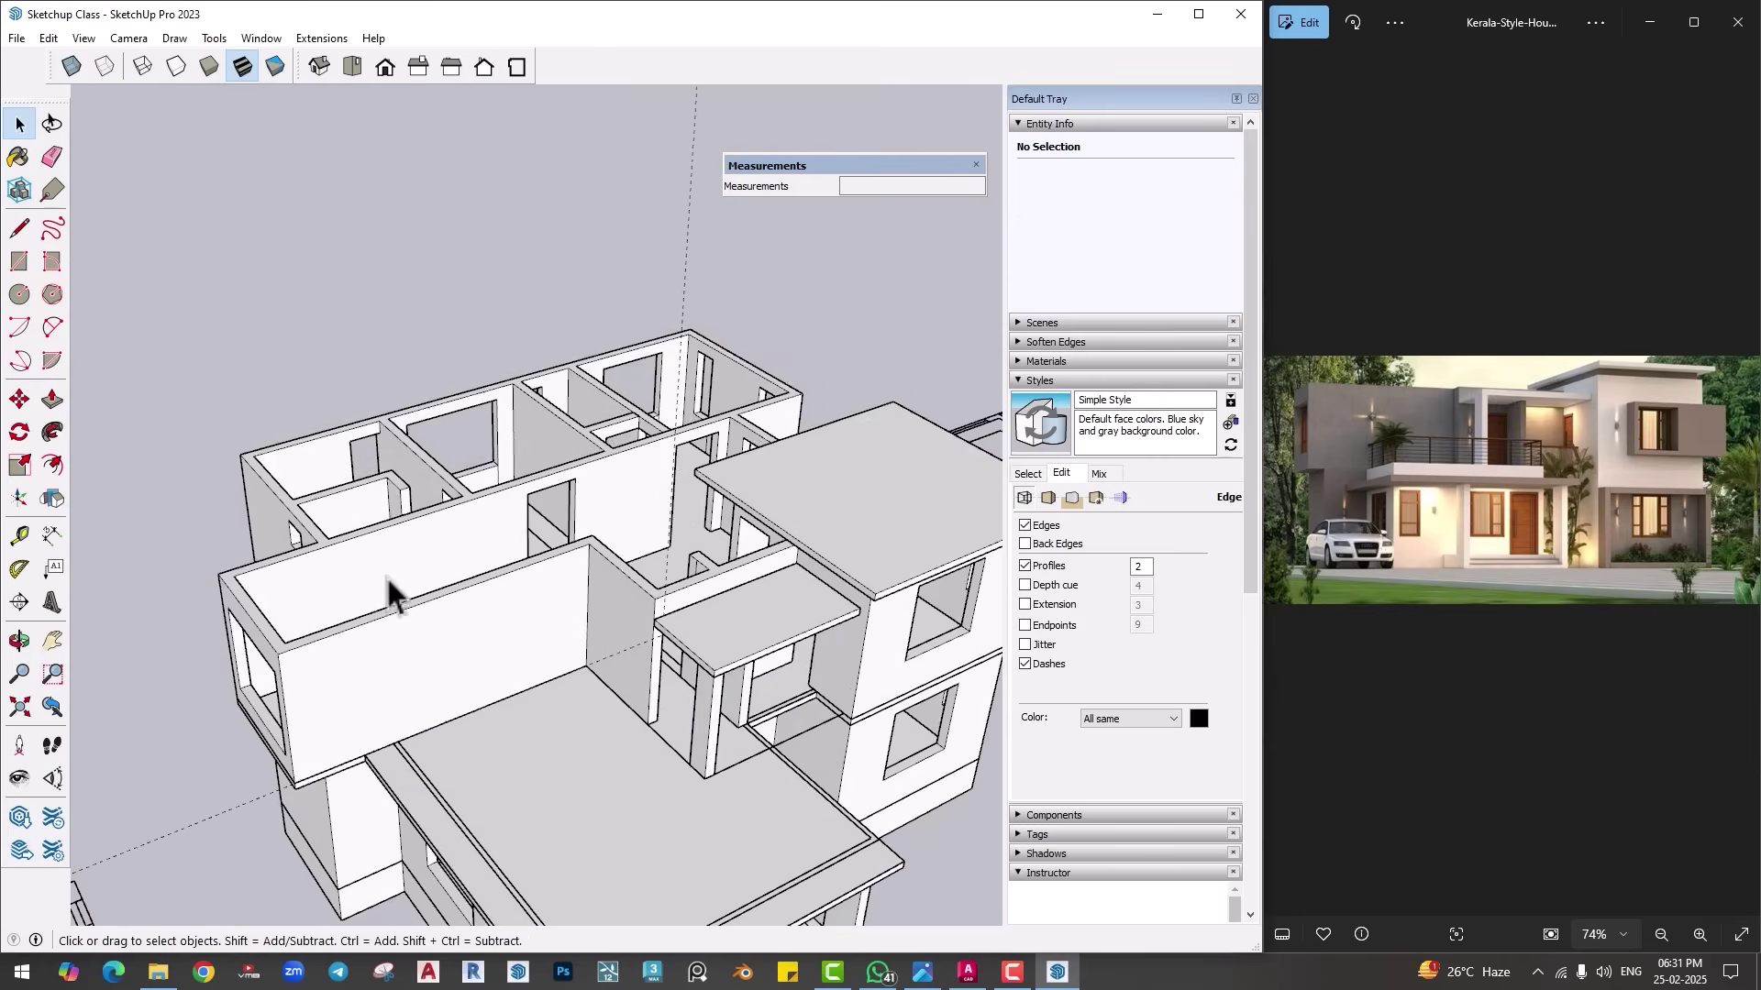
{"action": "middle_click_drag", "start_coordinate": [389, 590], "coordinate": [719, 503]}
{"action": "scroll", "coordinate": [374, 452], "scroll_direction": "up", "scroll_amount": 3}
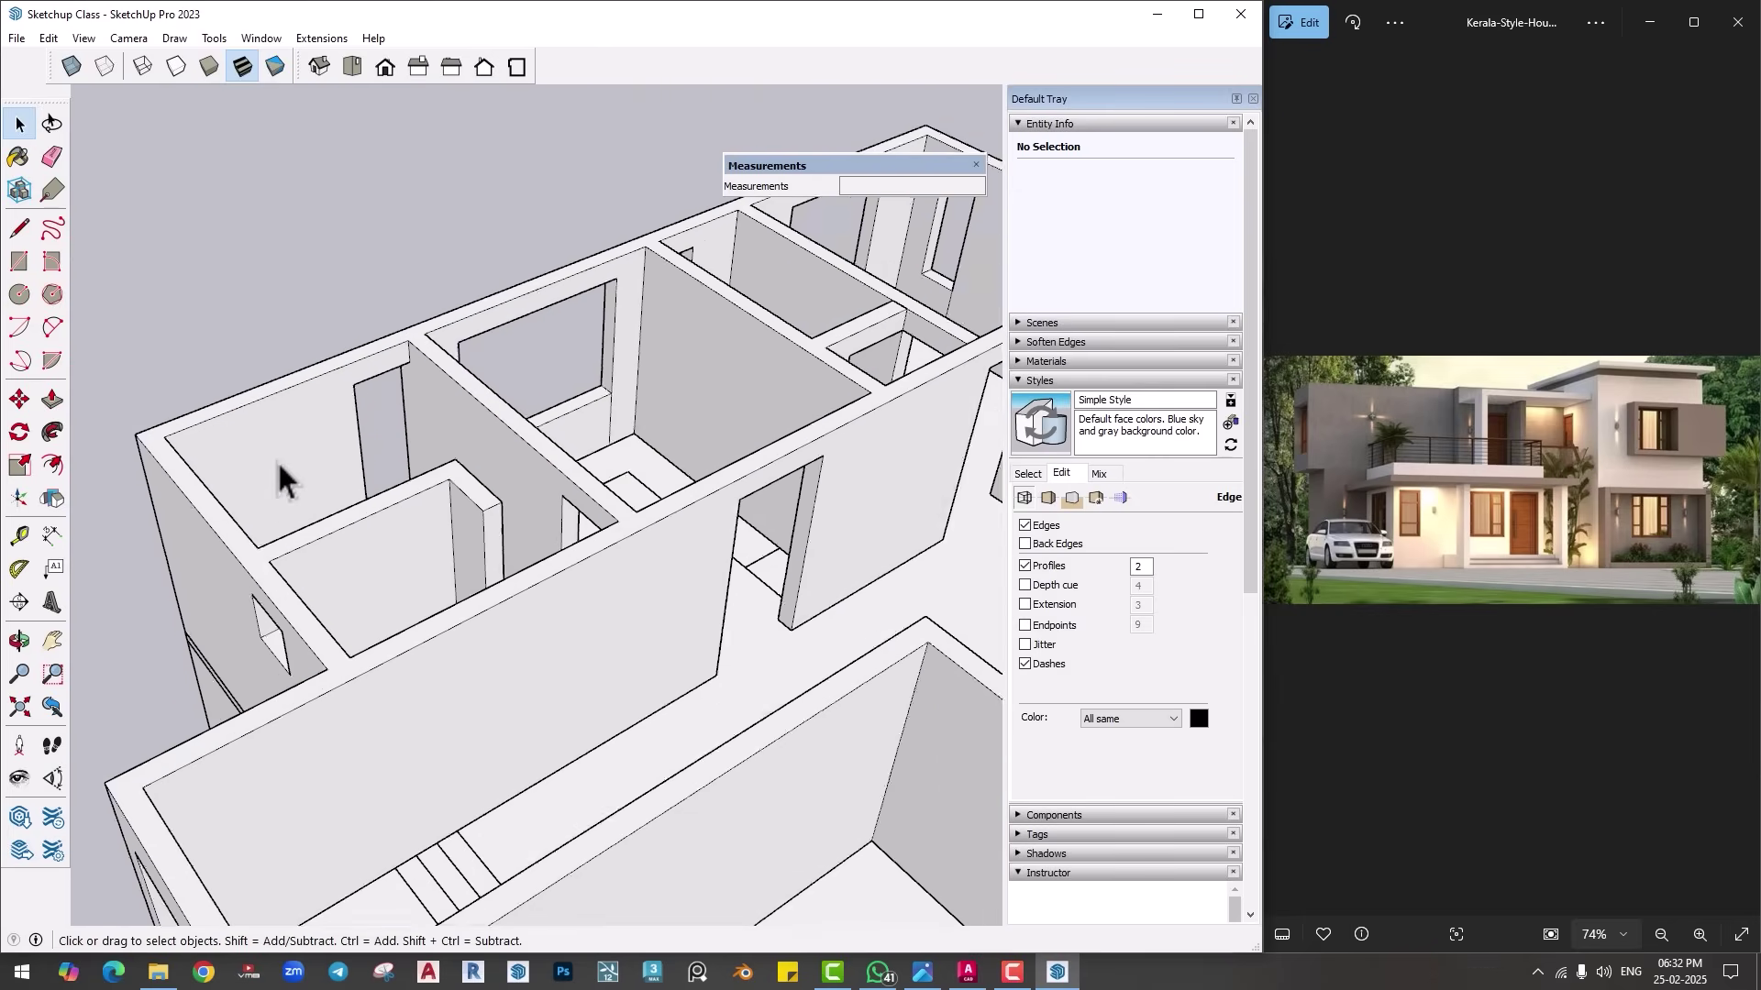
{"action": "key", "text": "r"}
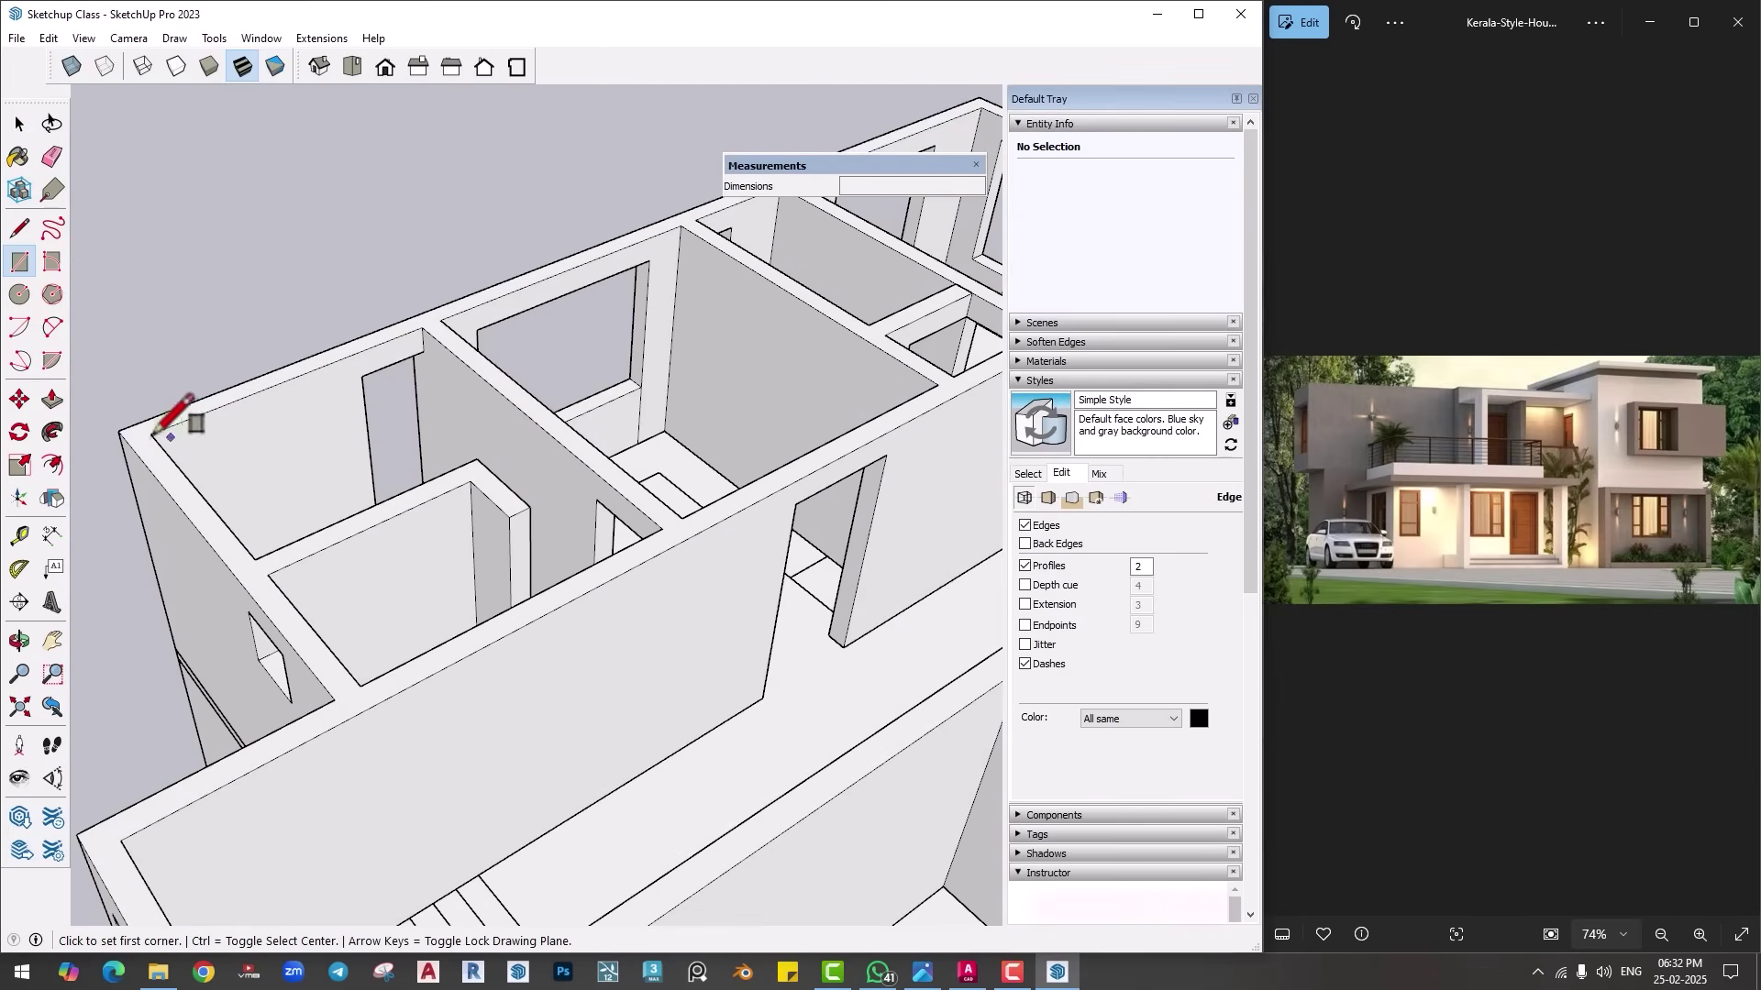
{"action": "left_click", "coordinate": [151, 433]}
{"action": "left_click", "coordinate": [475, 458]}
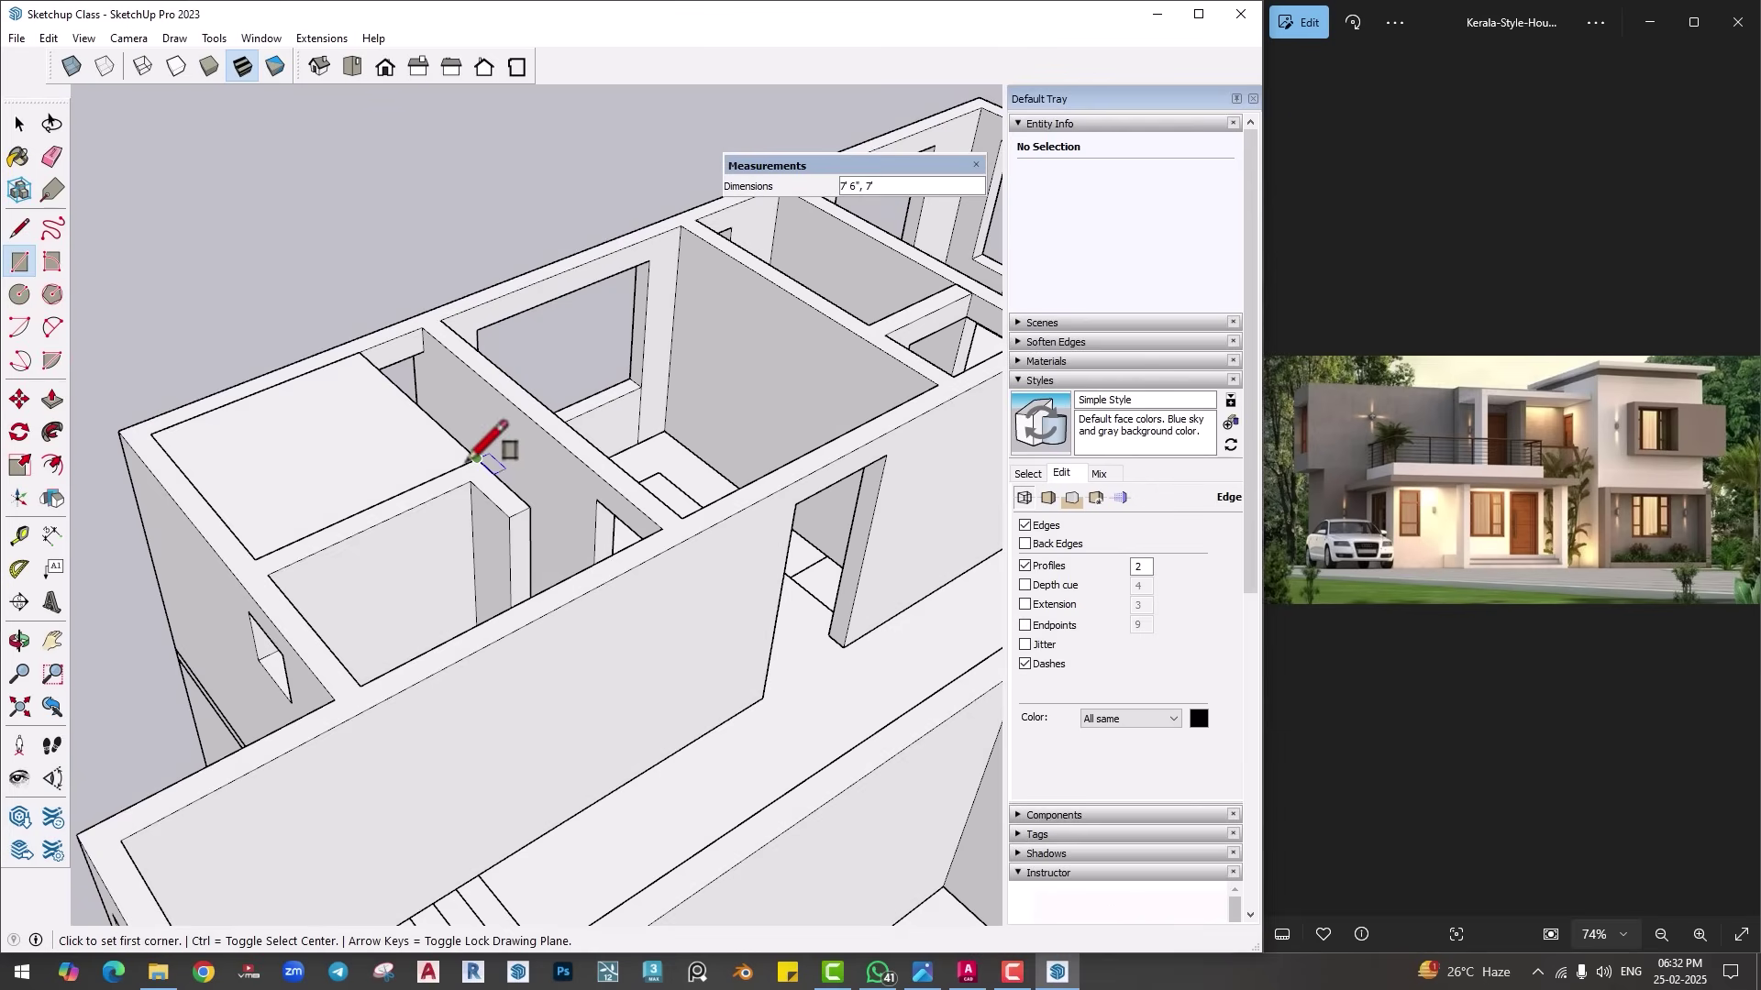
Step: Push the corner room's rectangle down 6" as a slab and extend its inner side 2' 6" to the partition wall
{"action": "key", "text": "p"}
{"action": "left_click", "coordinate": [366, 456]}
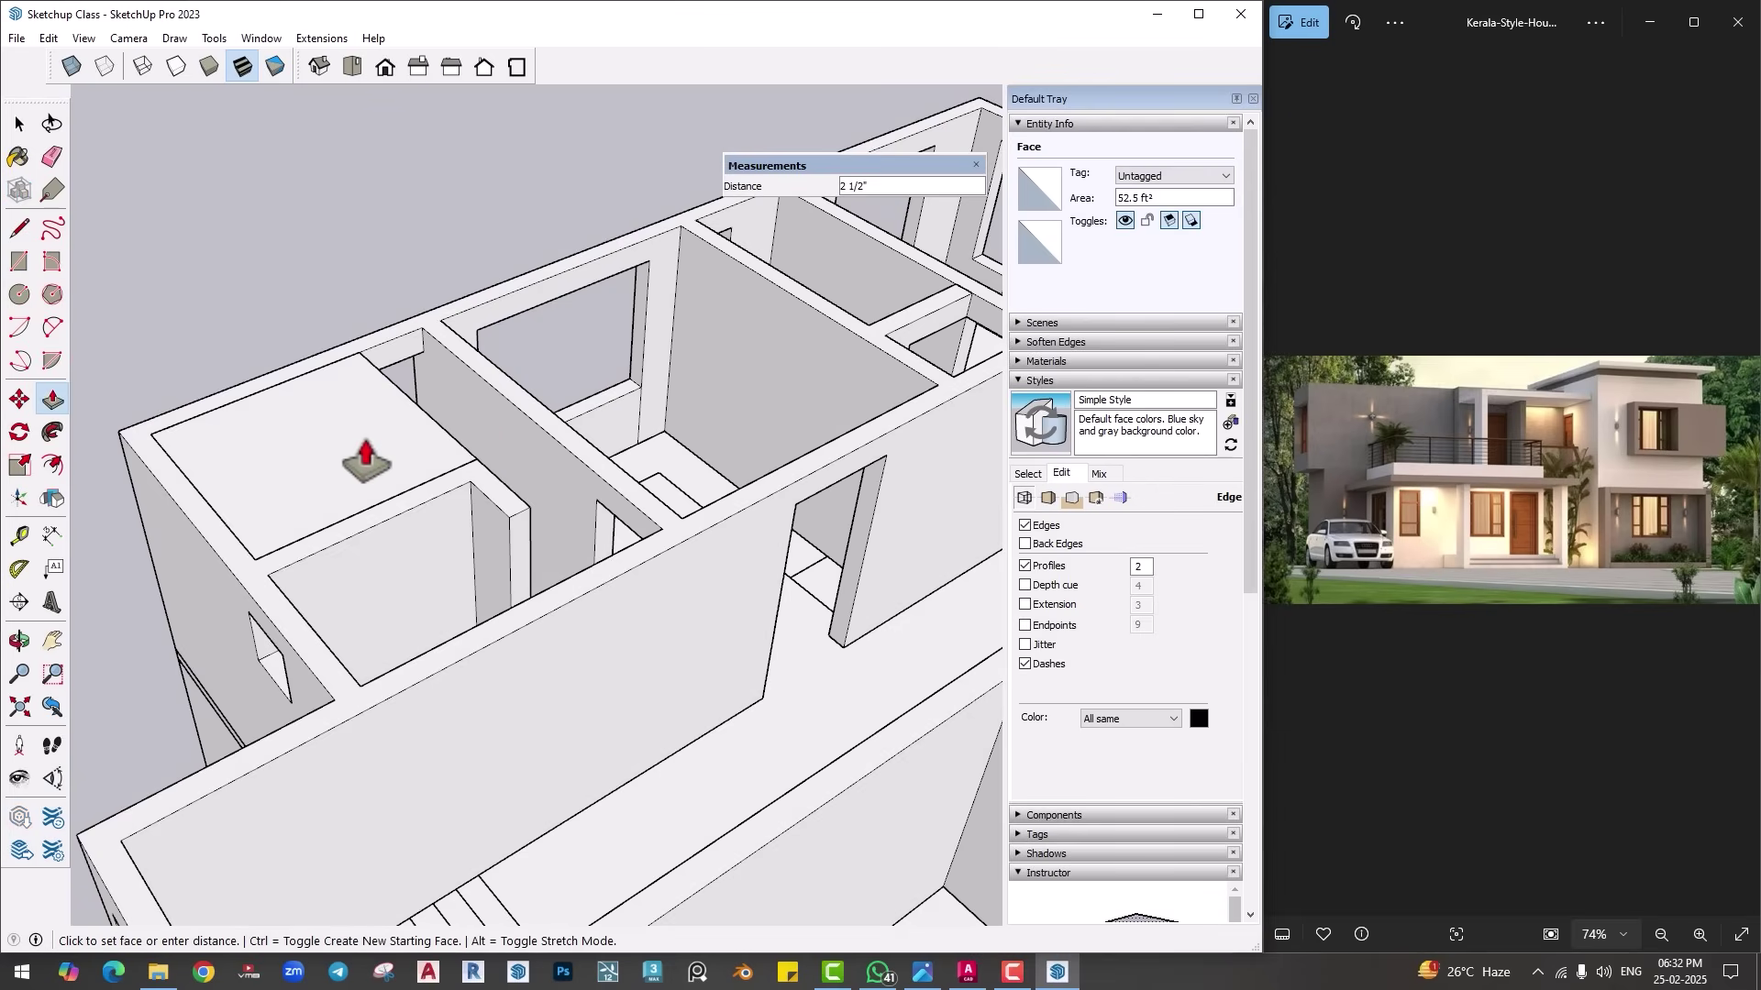
{"action": "middle_click_drag", "start_coordinate": [486, 491], "coordinate": [708, 401]}
{"action": "scroll", "coordinate": [708, 401], "scroll_direction": "up", "scroll_amount": 2}
{"action": "type", "text": "6"}
{"action": "key", "text": "Return"}
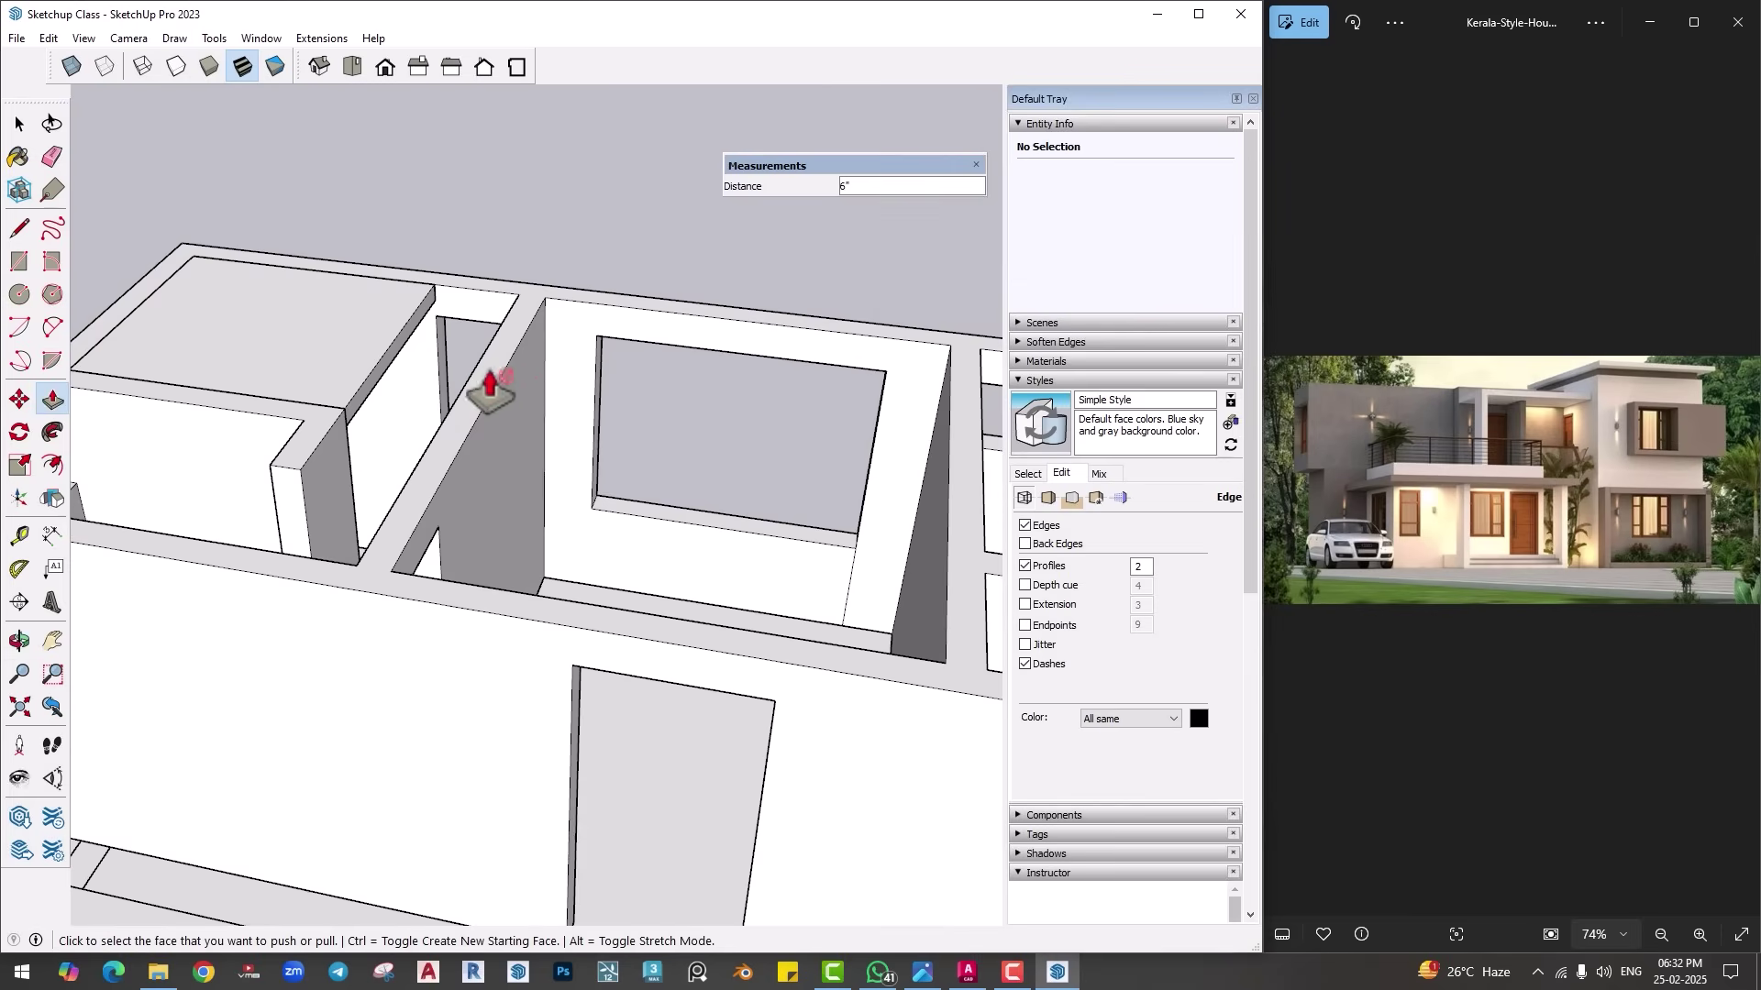
{"action": "left_click", "coordinate": [389, 378]}
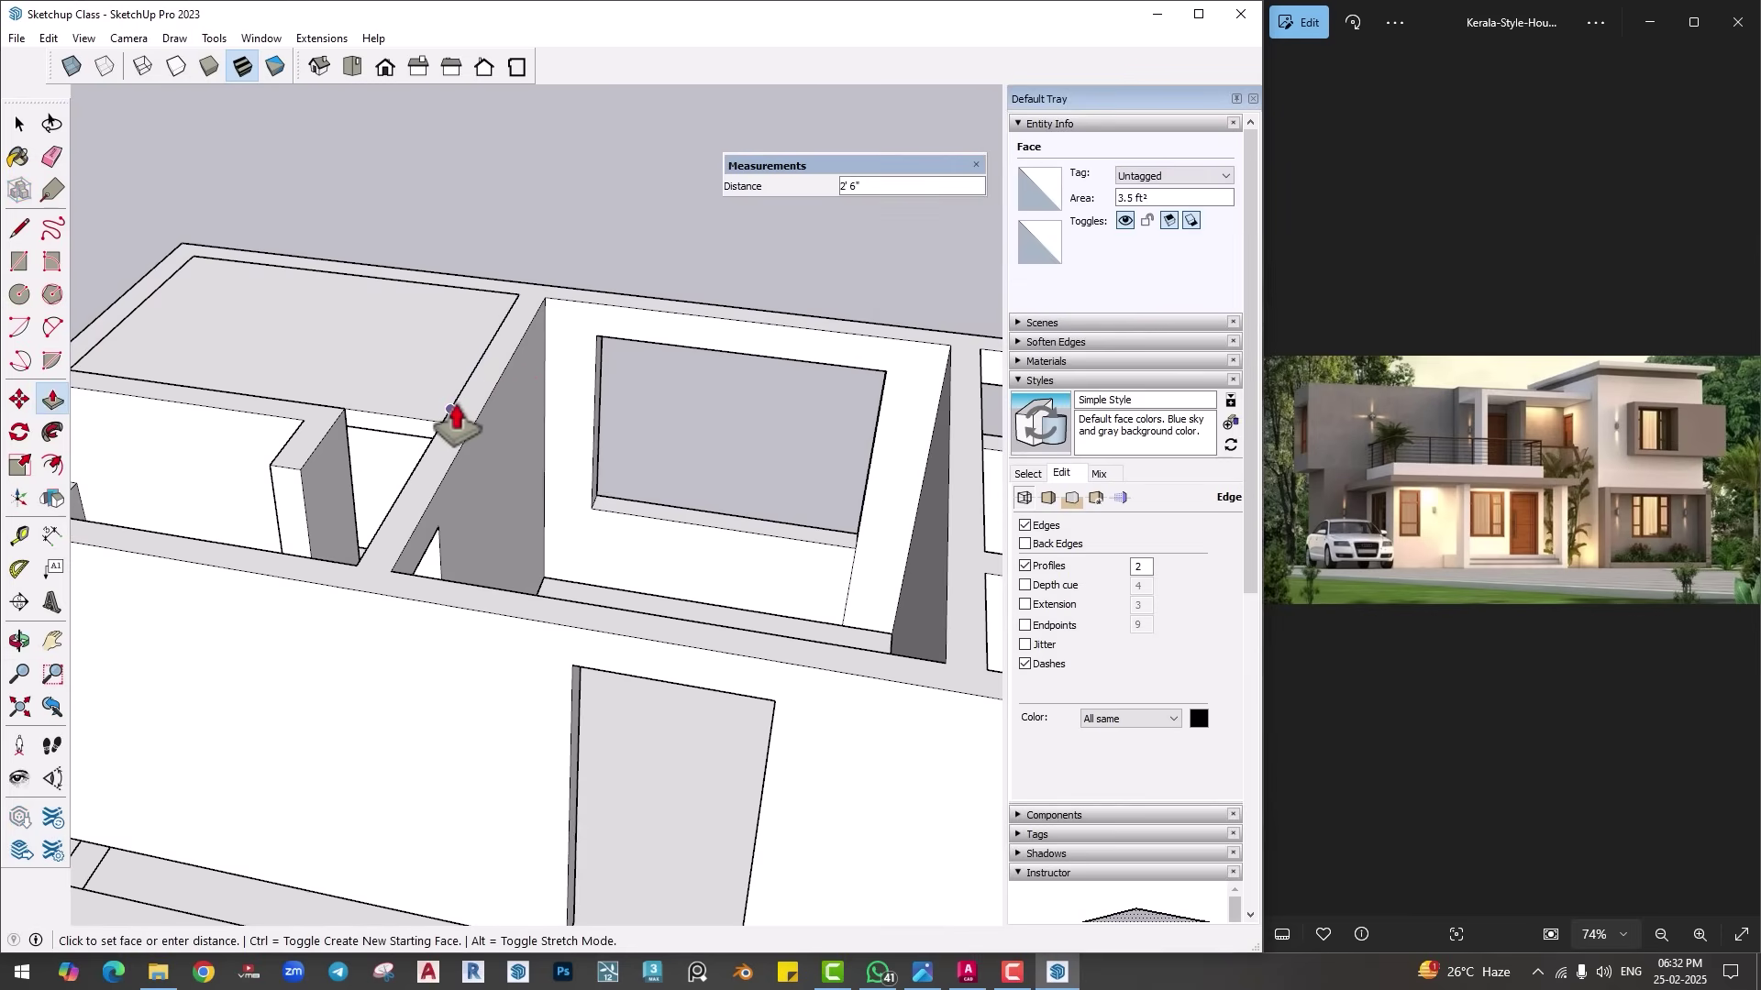
{"action": "left_click", "coordinate": [455, 420]}
Step: Delete the human scale figure standing in front of the house
{"action": "scroll", "coordinate": [609, 444], "scroll_direction": "down", "scroll_amount": 3}
{"action": "middle_click_drag", "start_coordinate": [609, 444], "coordinate": [624, 555]}
{"action": "scroll", "coordinate": [563, 506], "scroll_direction": "up", "scroll_amount": 2}
{"action": "middle_click_drag", "start_coordinate": [452, 421], "coordinate": [464, 495]}
{"action": "middle_click_drag", "start_coordinate": [303, 476], "coordinate": [413, 518], "text": "shift"}
{"action": "scroll", "coordinate": [417, 412], "scroll_direction": "up", "scroll_amount": 3}
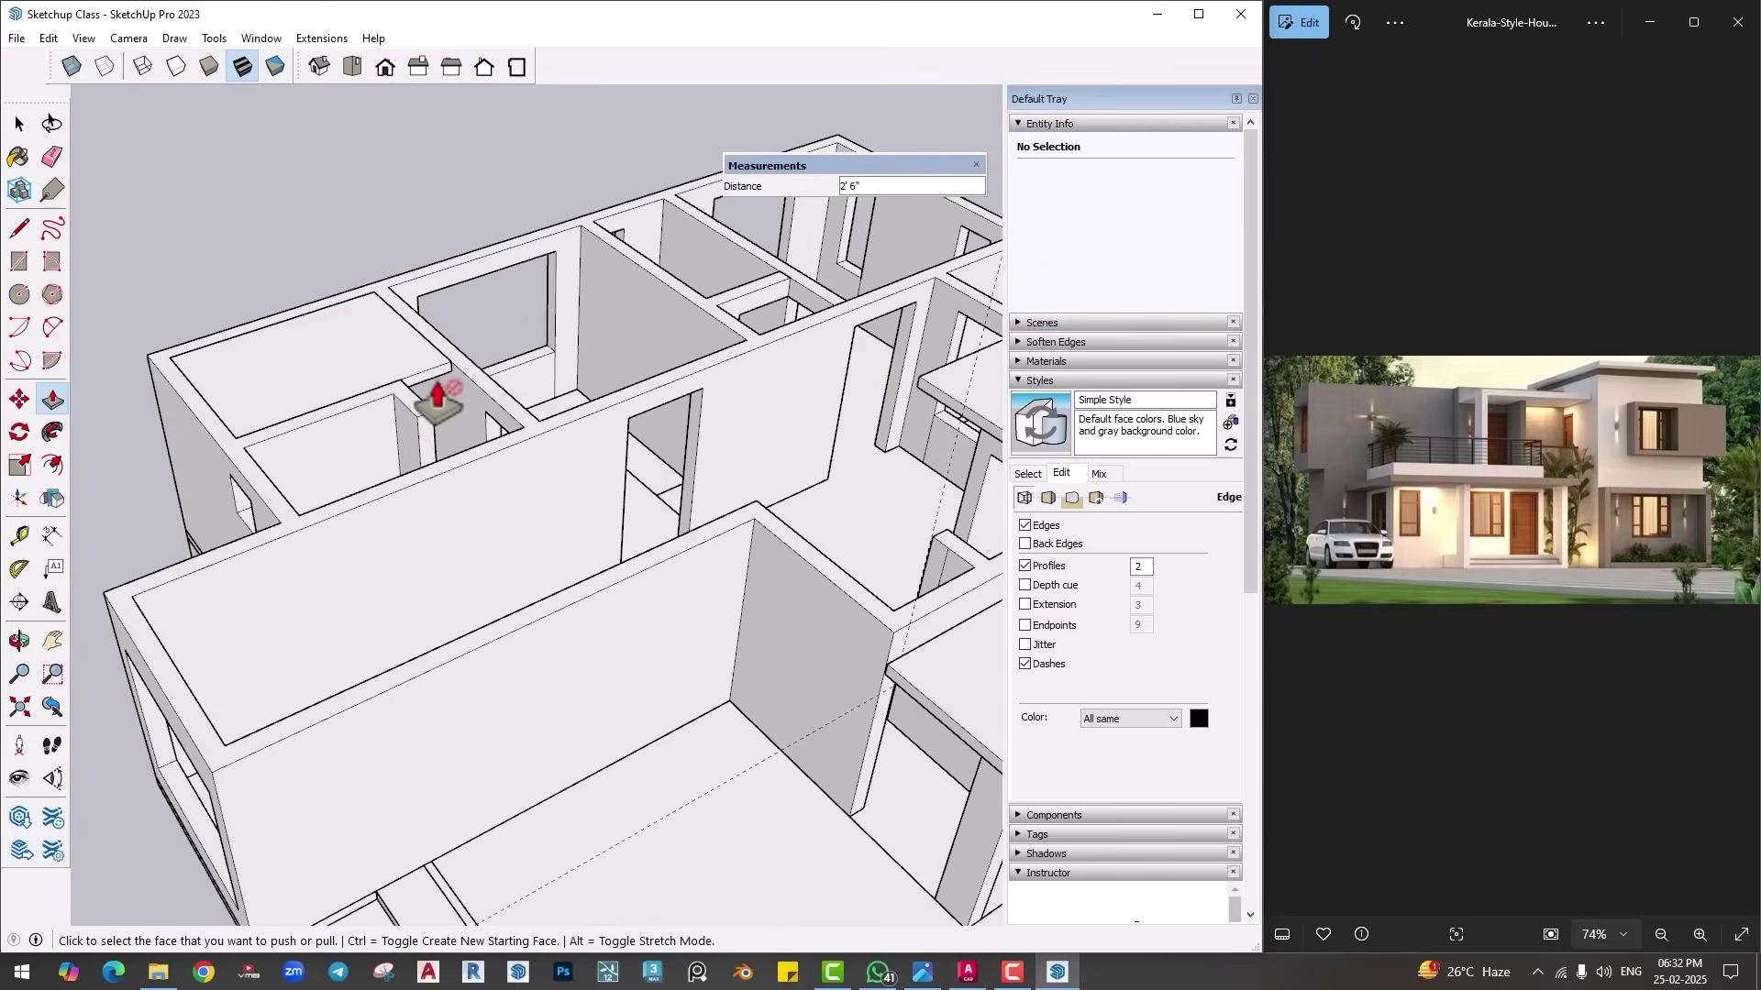
{"action": "scroll", "coordinate": [437, 399], "scroll_direction": "down", "scroll_amount": 2}
{"action": "scroll", "coordinate": [617, 590], "scroll_direction": "down", "scroll_amount": 3}
{"action": "middle_click_drag", "start_coordinate": [617, 590], "coordinate": [580, 601]}
{"action": "key", "text": "space"}
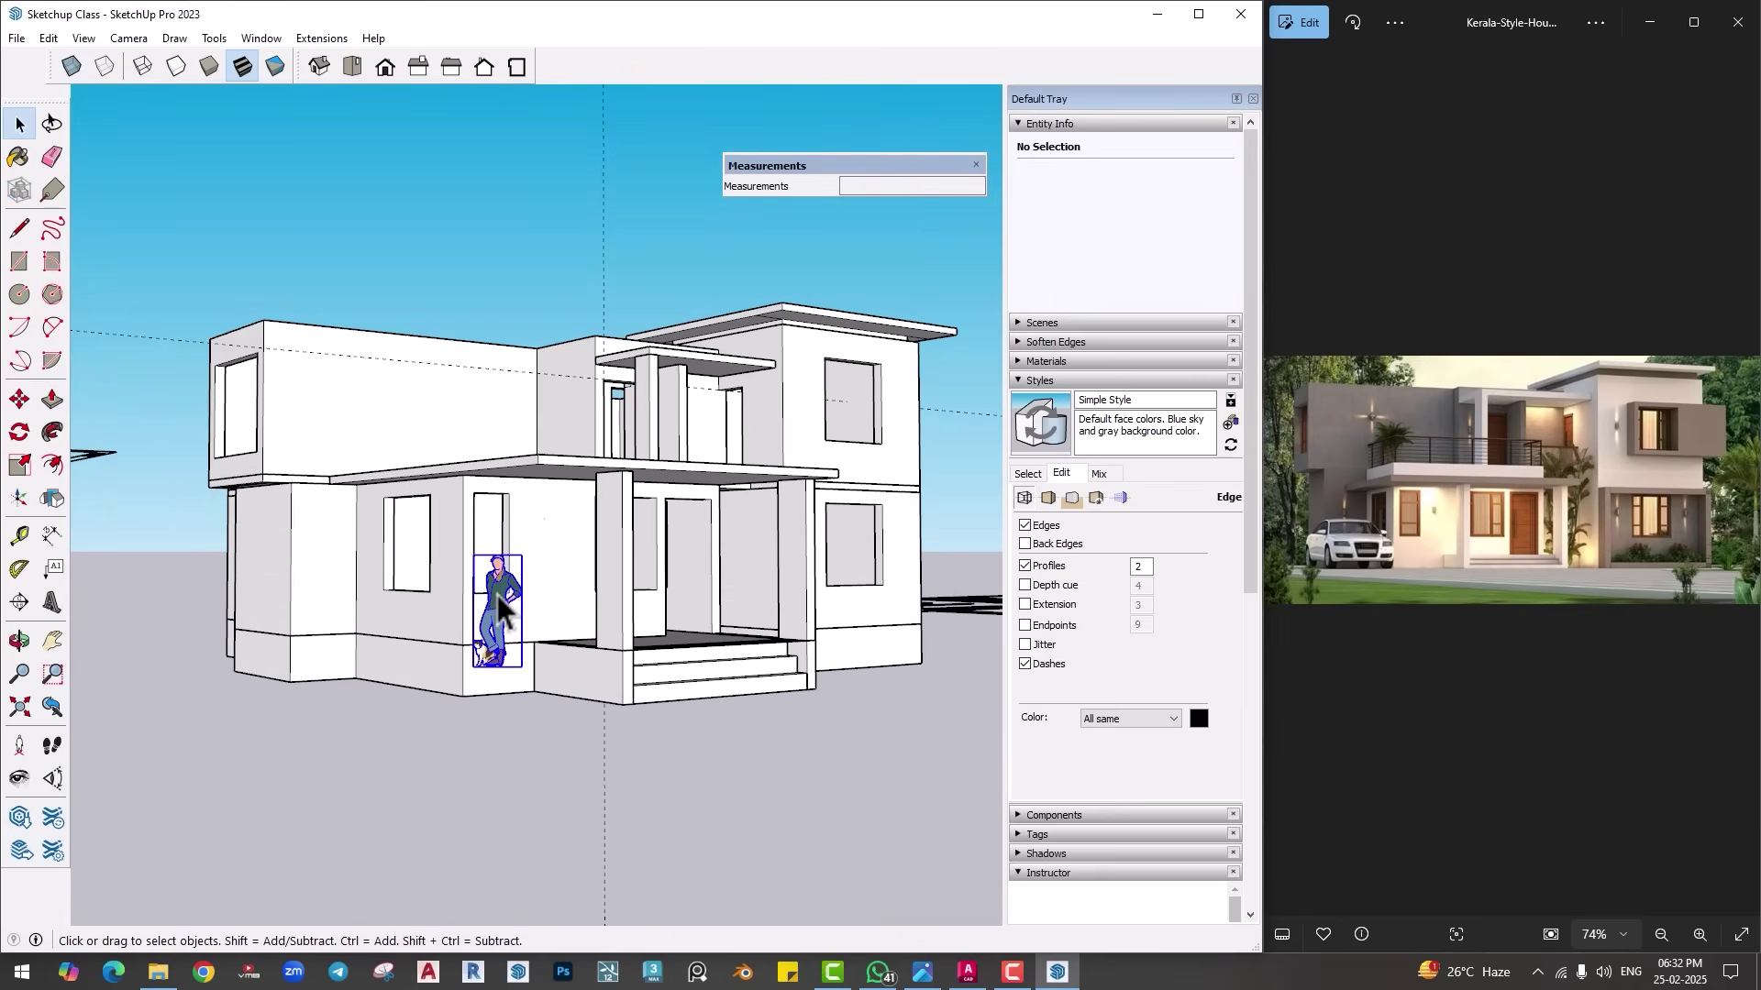
{"action": "right_click", "coordinate": [497, 596]}
{"action": "left_click", "coordinate": [550, 52]}
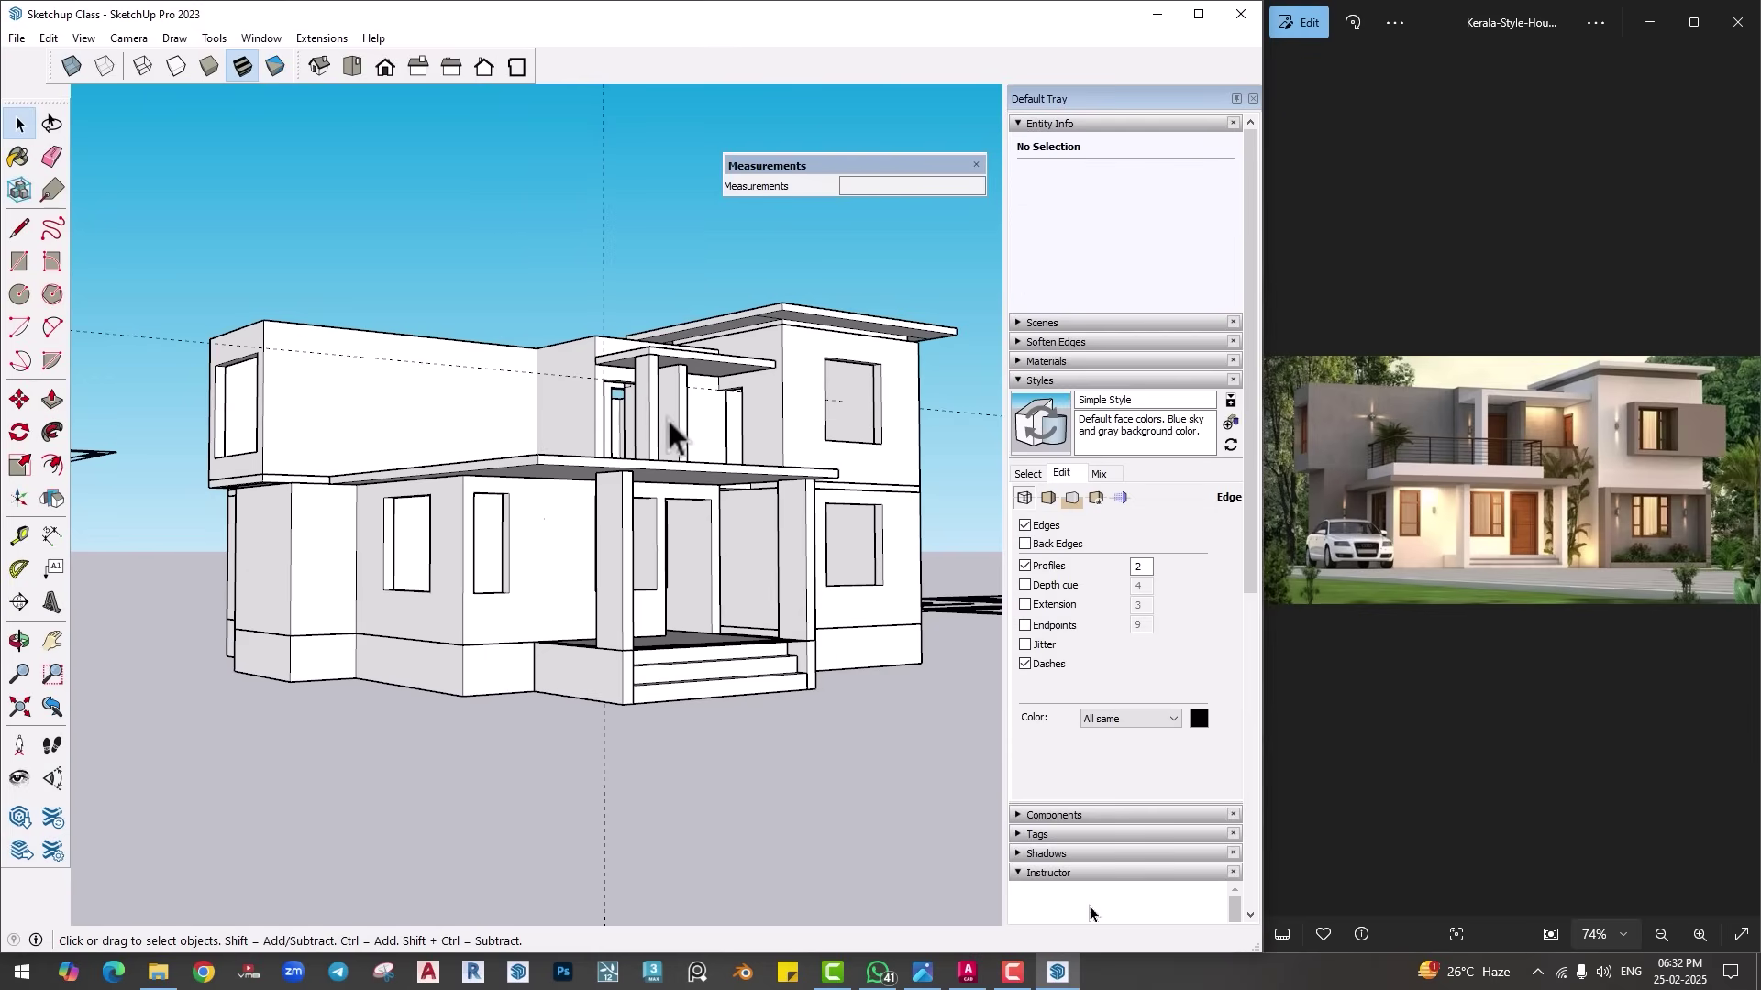
Step: Examine the whole house model from above and from the front against the reference photo
{"action": "scroll", "coordinate": [633, 458], "scroll_direction": "down", "scroll_amount": 3}
{"action": "middle_click_drag", "start_coordinate": [589, 492], "coordinate": [625, 543]}
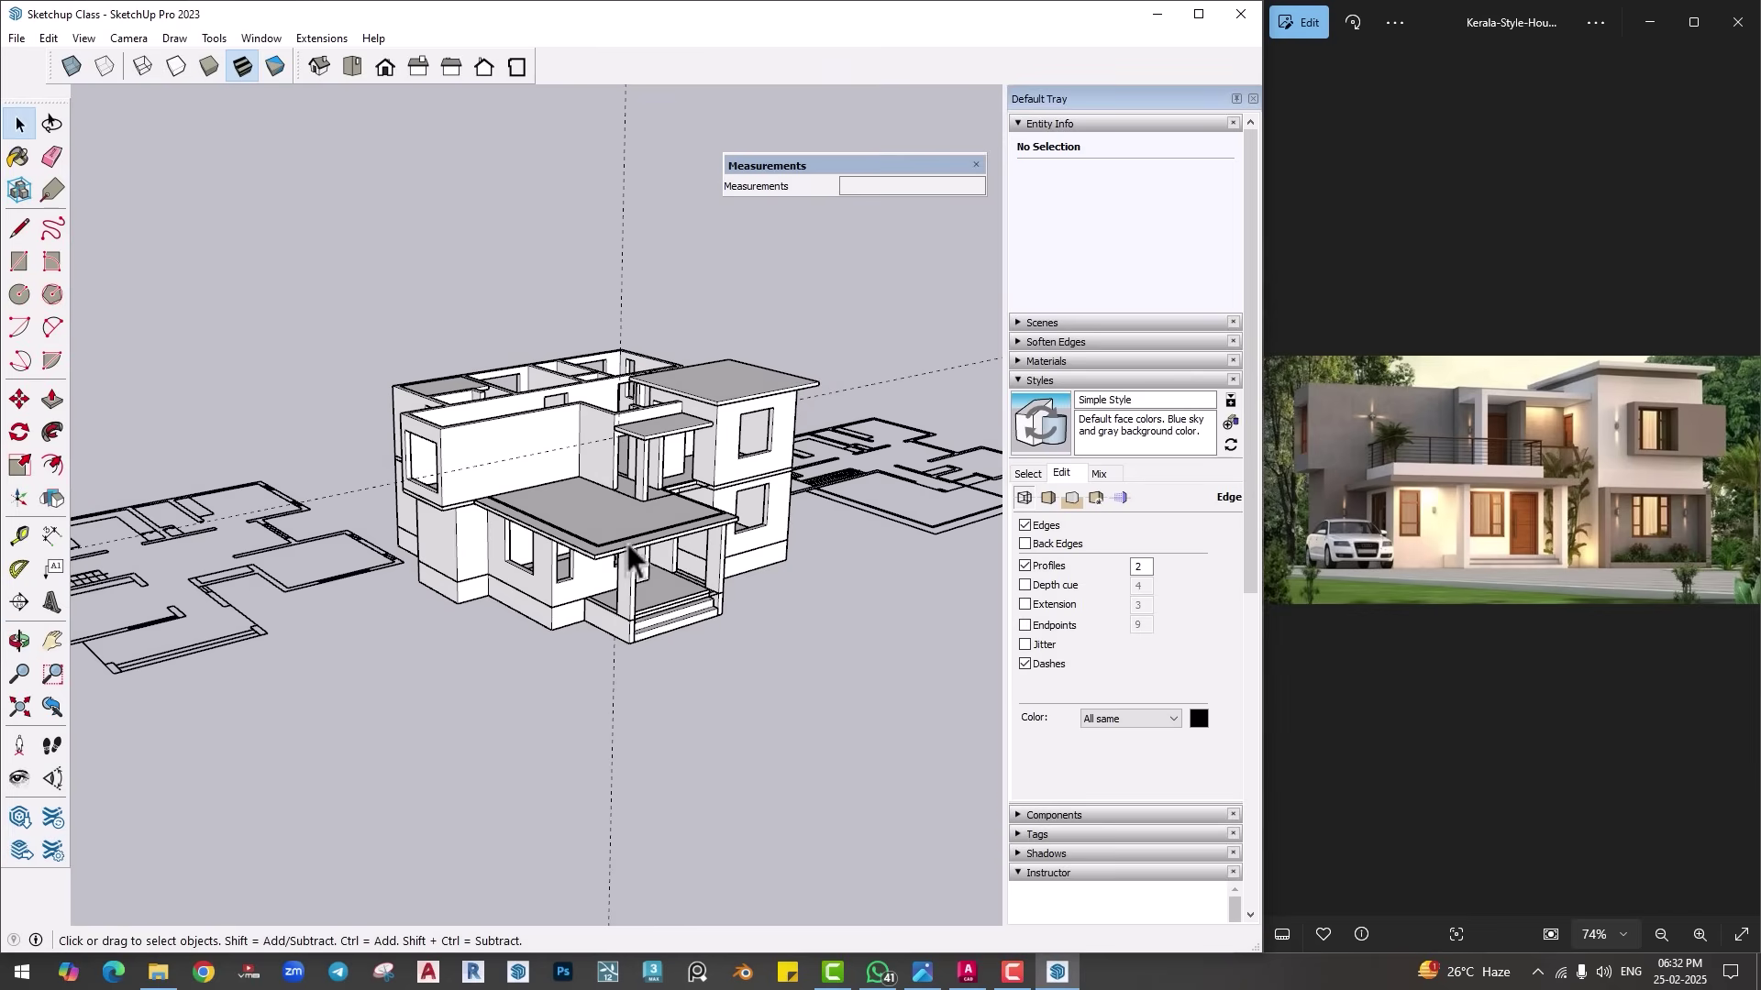
{"action": "scroll", "coordinate": [646, 451], "scroll_direction": "up", "scroll_amount": 2}
{"action": "middle_click_drag", "start_coordinate": [646, 451], "coordinate": [669, 303]}
{"action": "scroll", "coordinate": [656, 509], "scroll_direction": "up", "scroll_amount": 3}
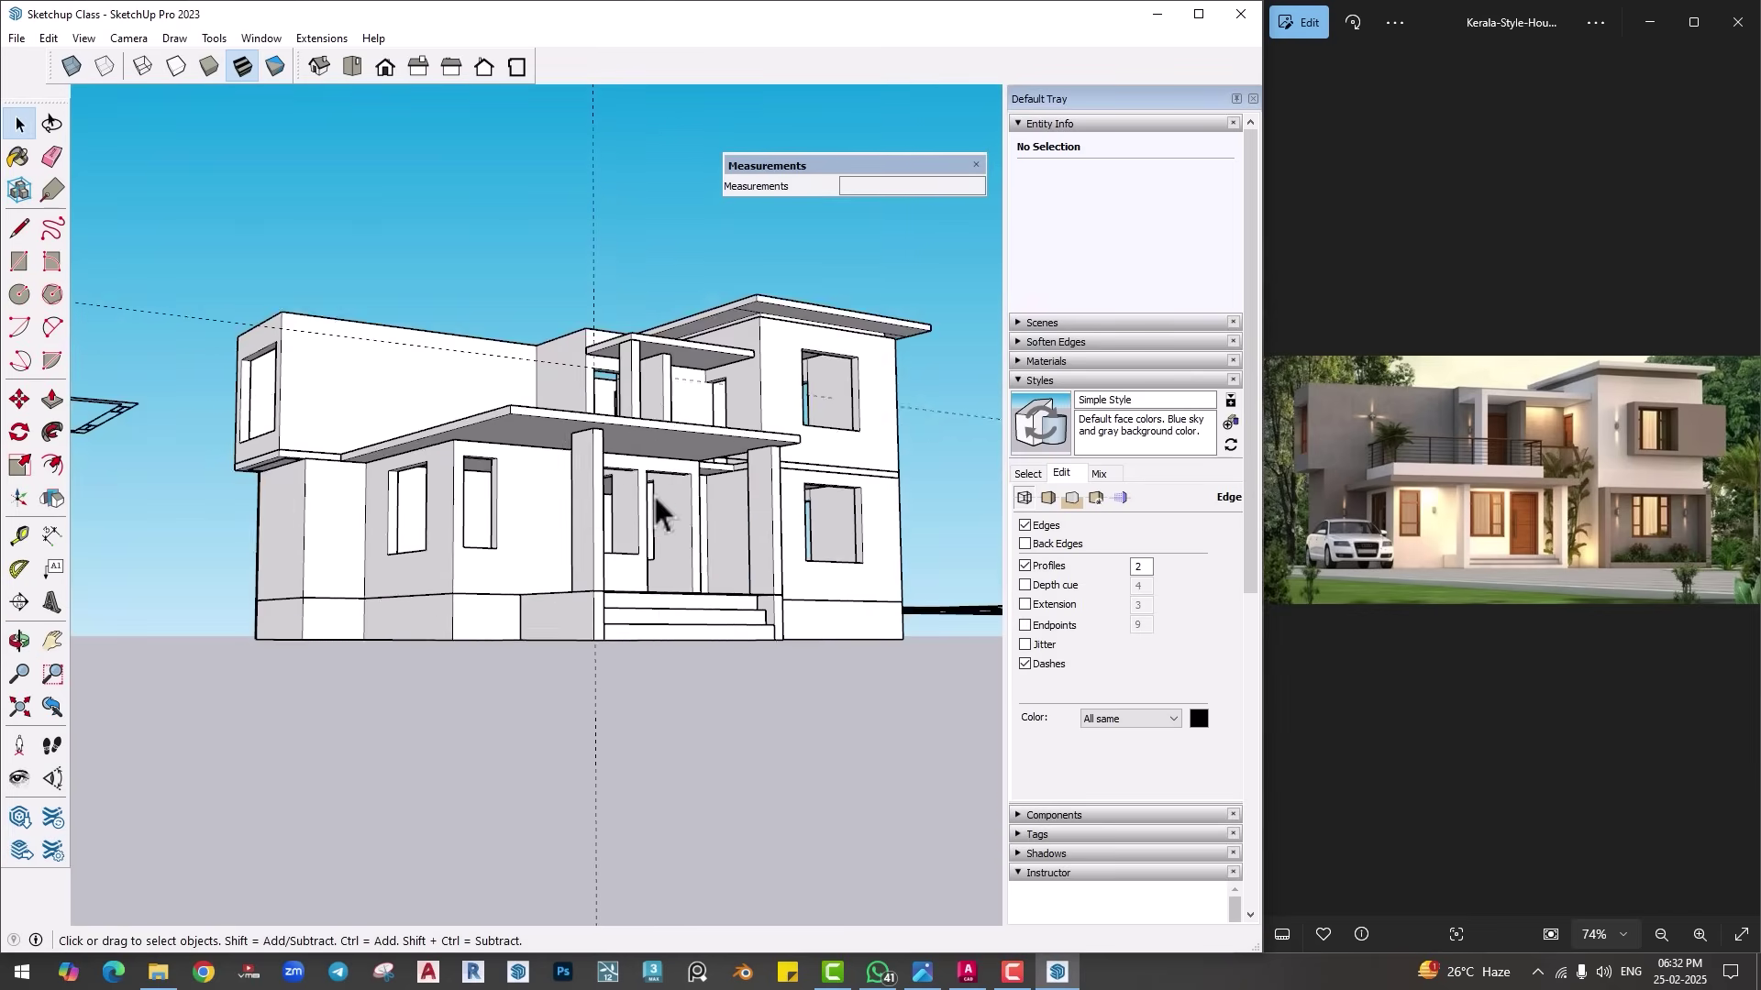
{"action": "middle_click_drag", "start_coordinate": [656, 498], "coordinate": [424, 442]}
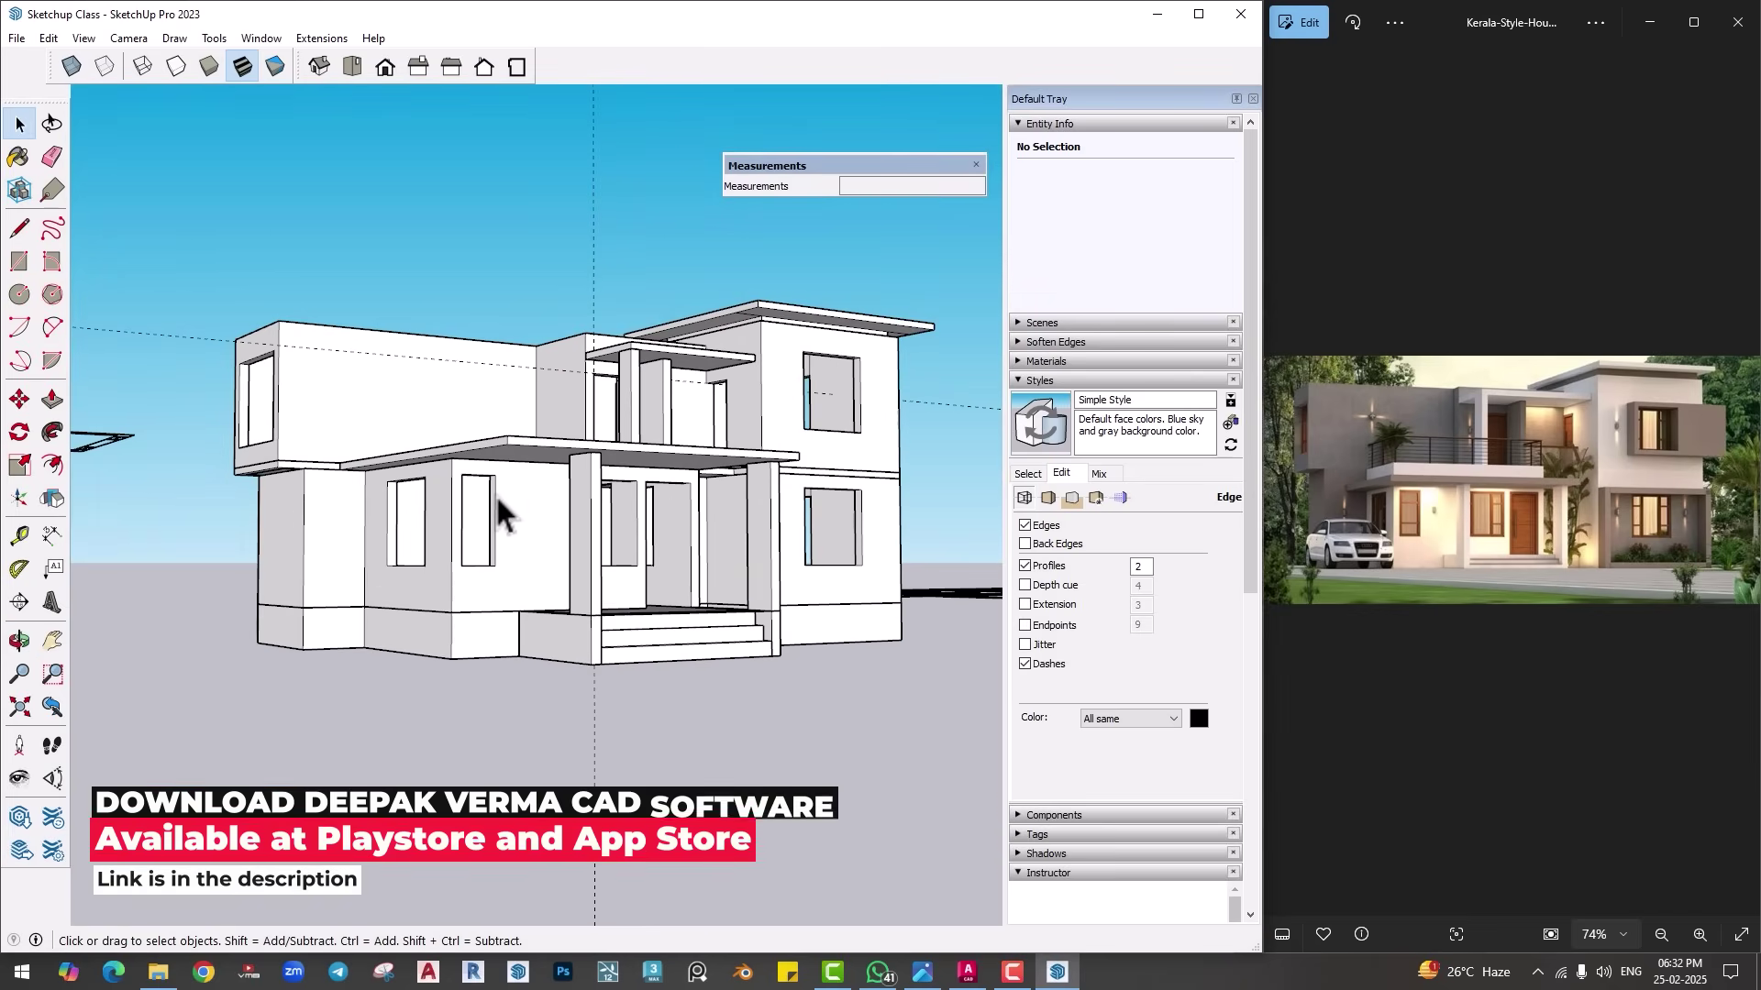
{"action": "middle_click_drag", "start_coordinate": [497, 500], "coordinate": [424, 588]}
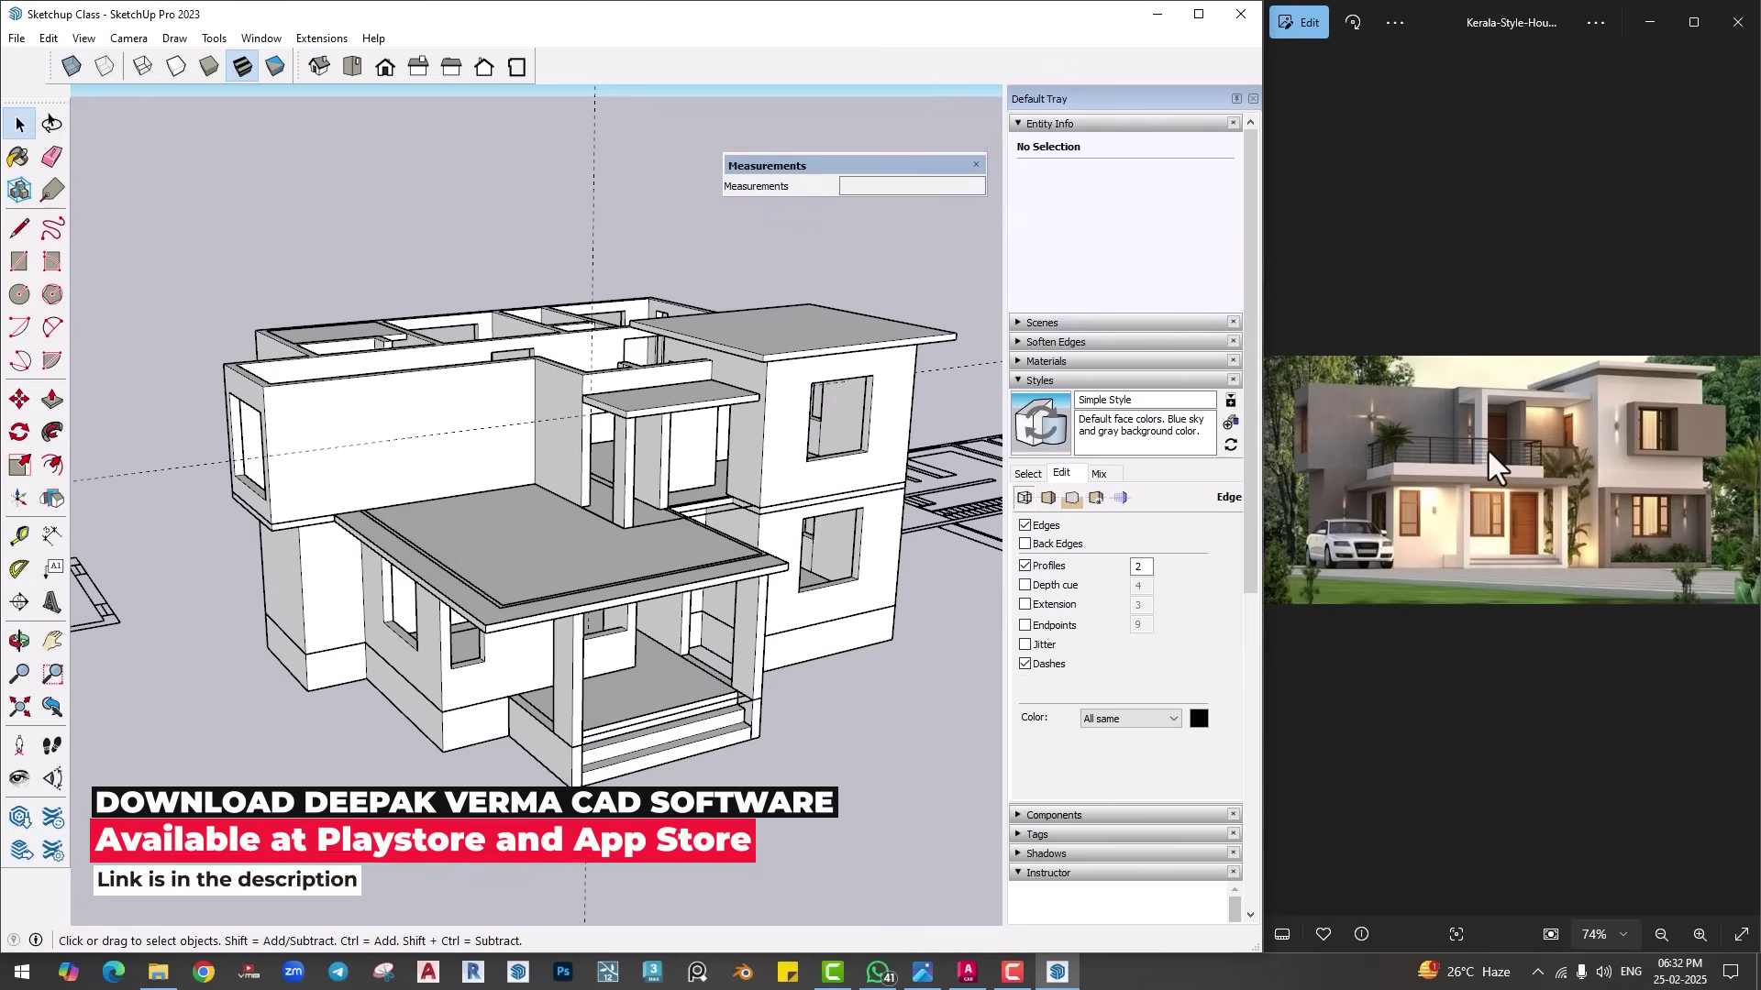
Step: Open the 3D Warehouse and position its window so the reference photo stays visible
{"action": "scroll", "coordinate": [519, 624], "scroll_direction": "up", "scroll_amount": 10}
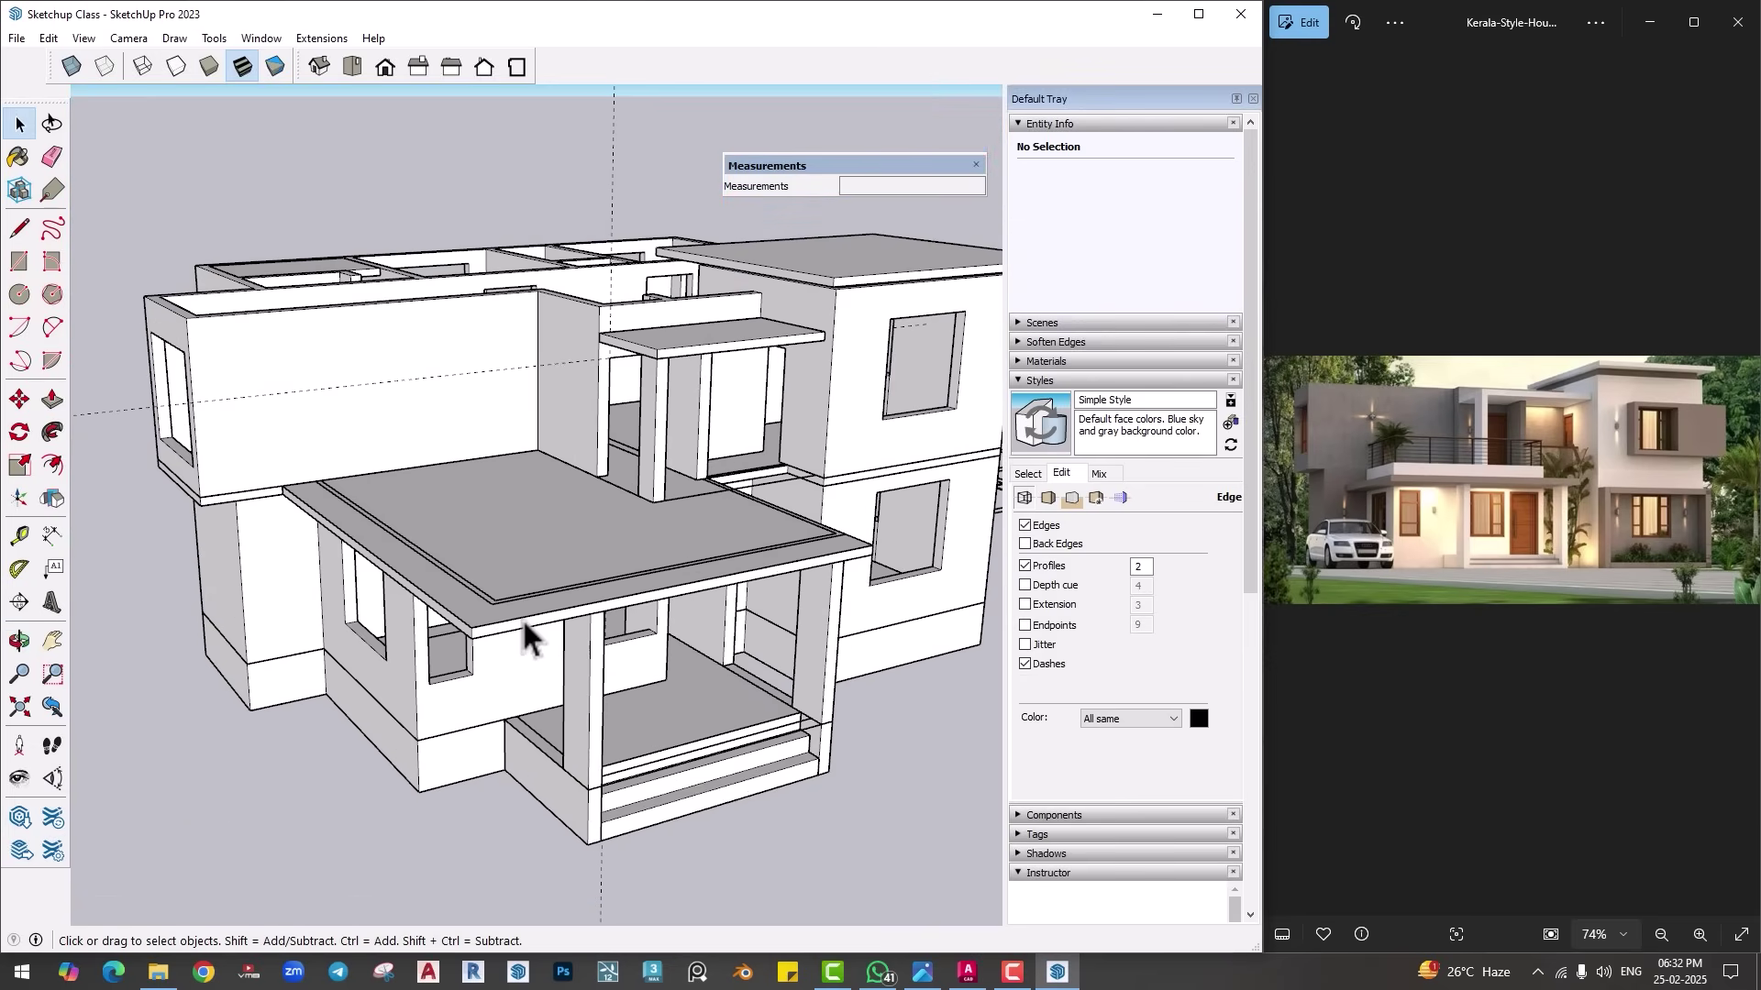
{"action": "scroll", "coordinate": [487, 534], "scroll_direction": "up", "scroll_amount": 3}
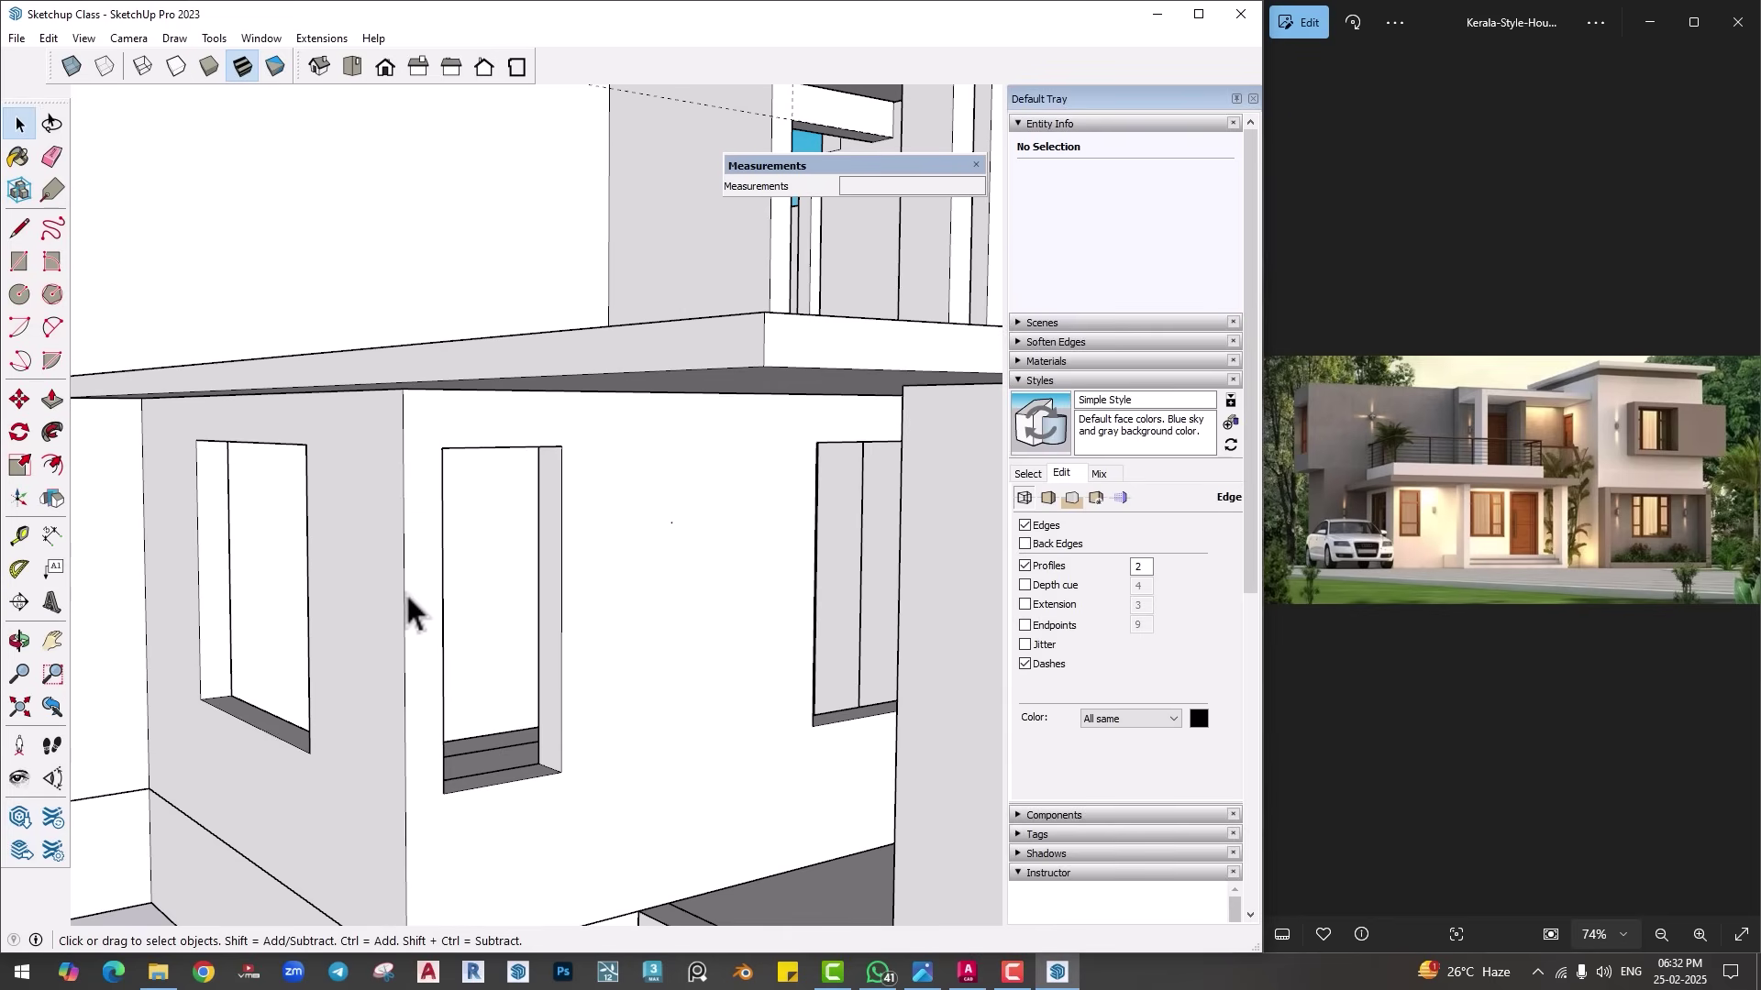
{"action": "left_click", "coordinate": [264, 42]}
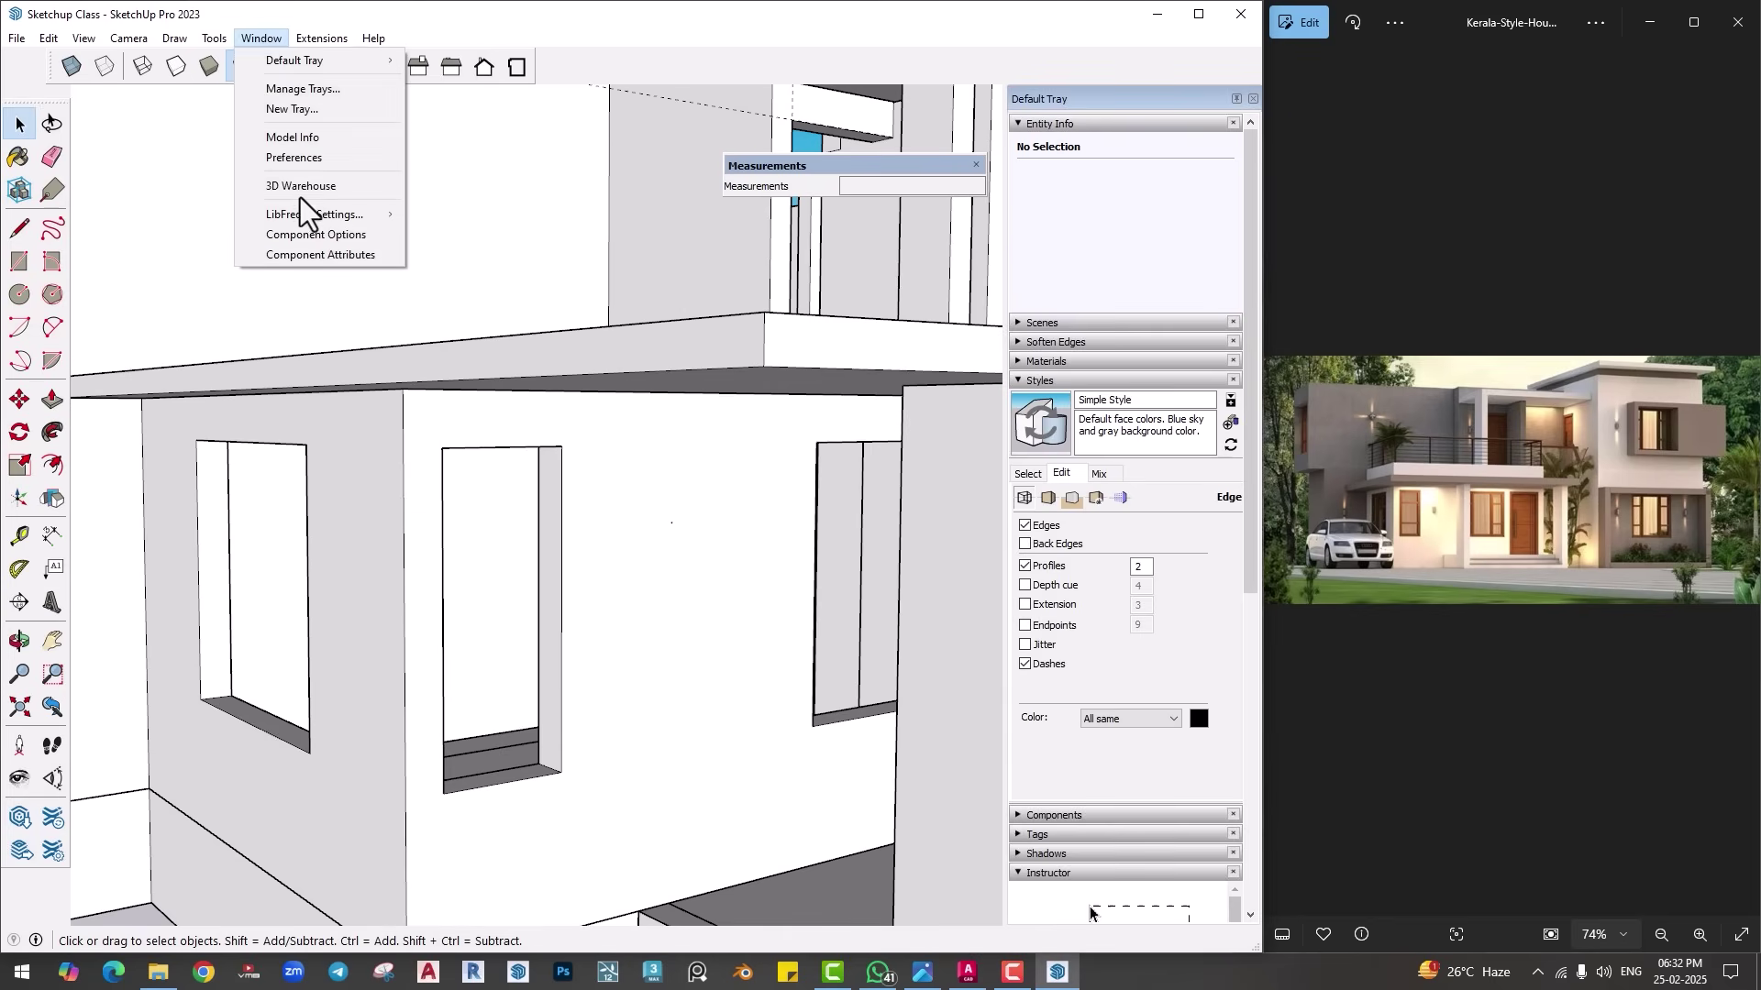
{"action": "key", "text": "Escape"}
{"action": "left_click", "coordinate": [259, 42]}
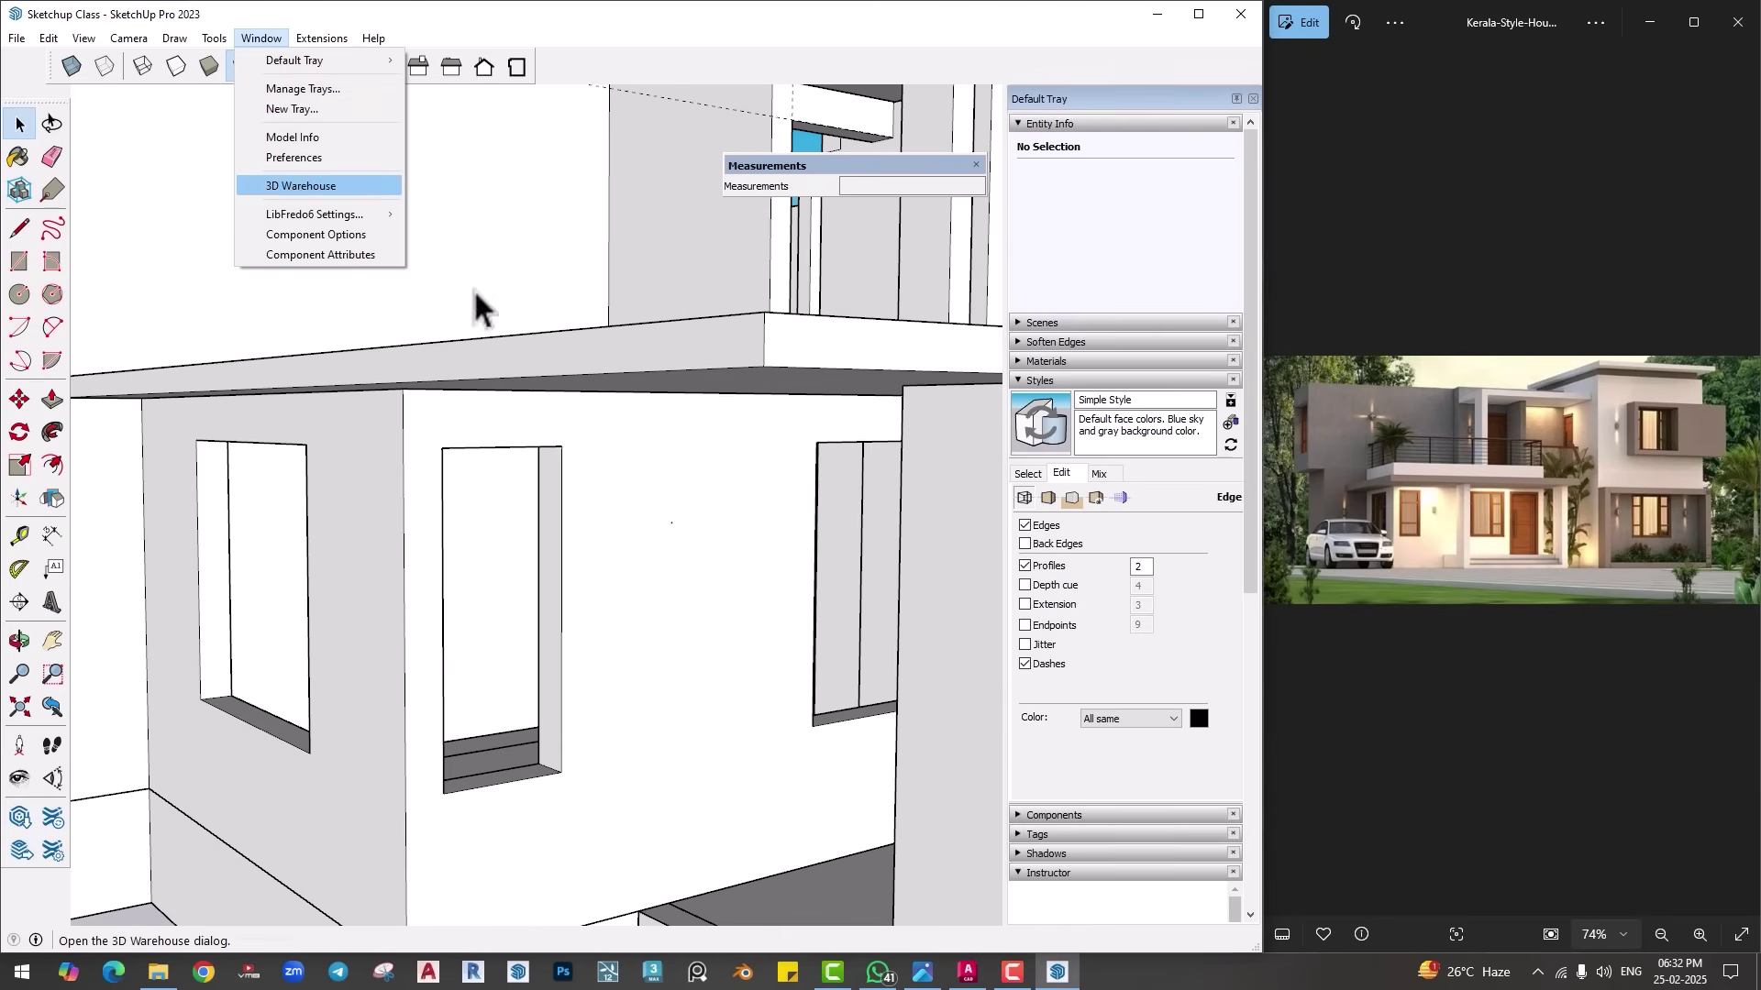
{"action": "key", "text": "Return"}
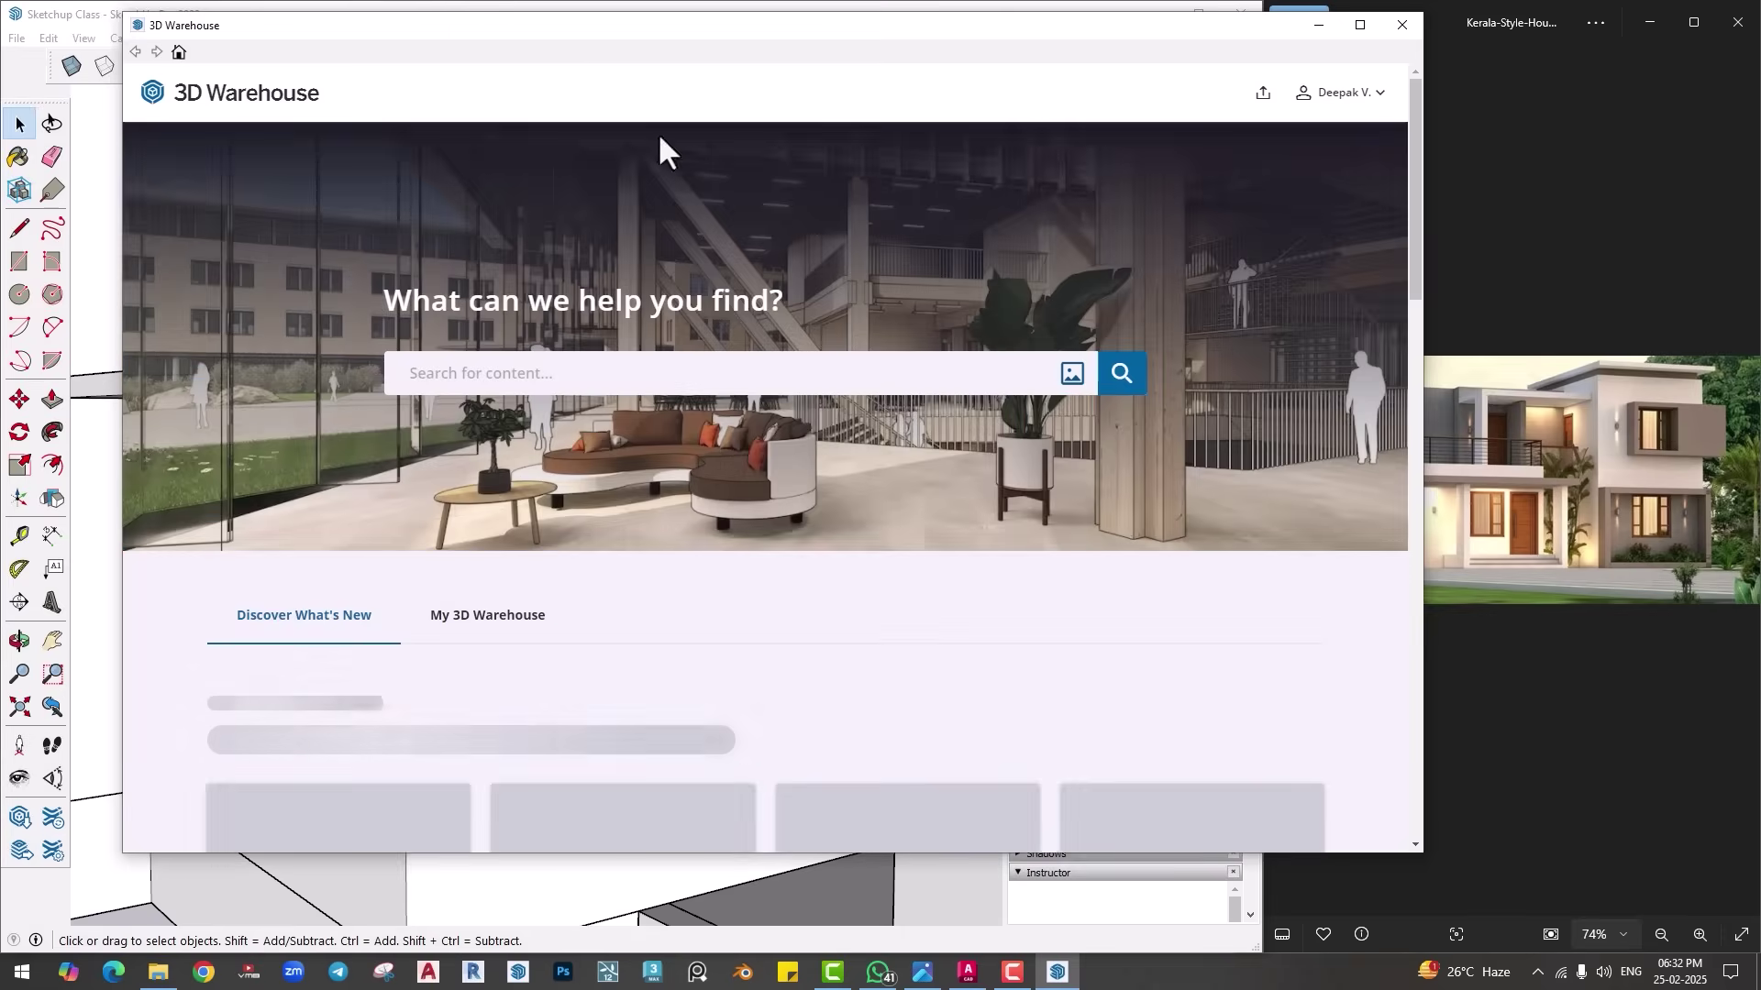
{"action": "left_click_drag", "start_coordinate": [650, 27], "coordinate": [585, 40]}
{"action": "scroll", "coordinate": [550, 538], "scroll_direction": "down", "scroll_amount": 3}
{"action": "scroll", "coordinate": [555, 450], "scroll_direction": "up", "scroll_amount": 3}
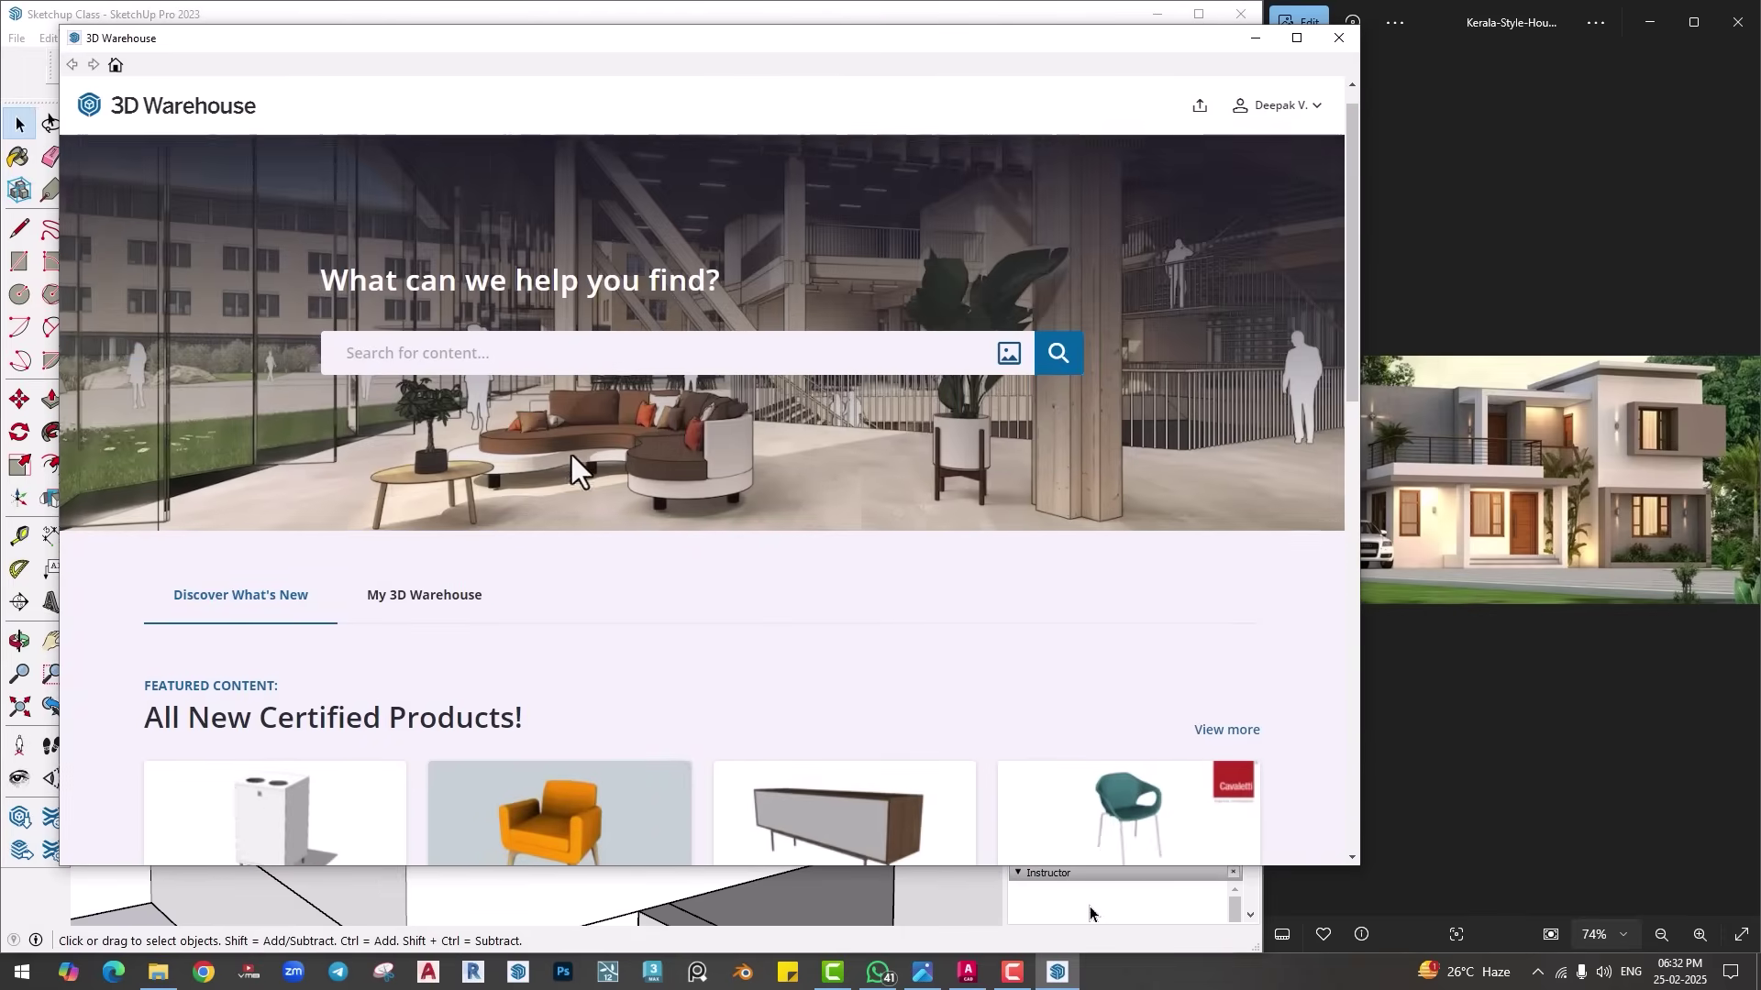
Step: Search the 3D Warehouse for "window" and browse the models against the reference photo
{"action": "left_click", "coordinate": [509, 386]}
{"action": "type", "text": "windo"}
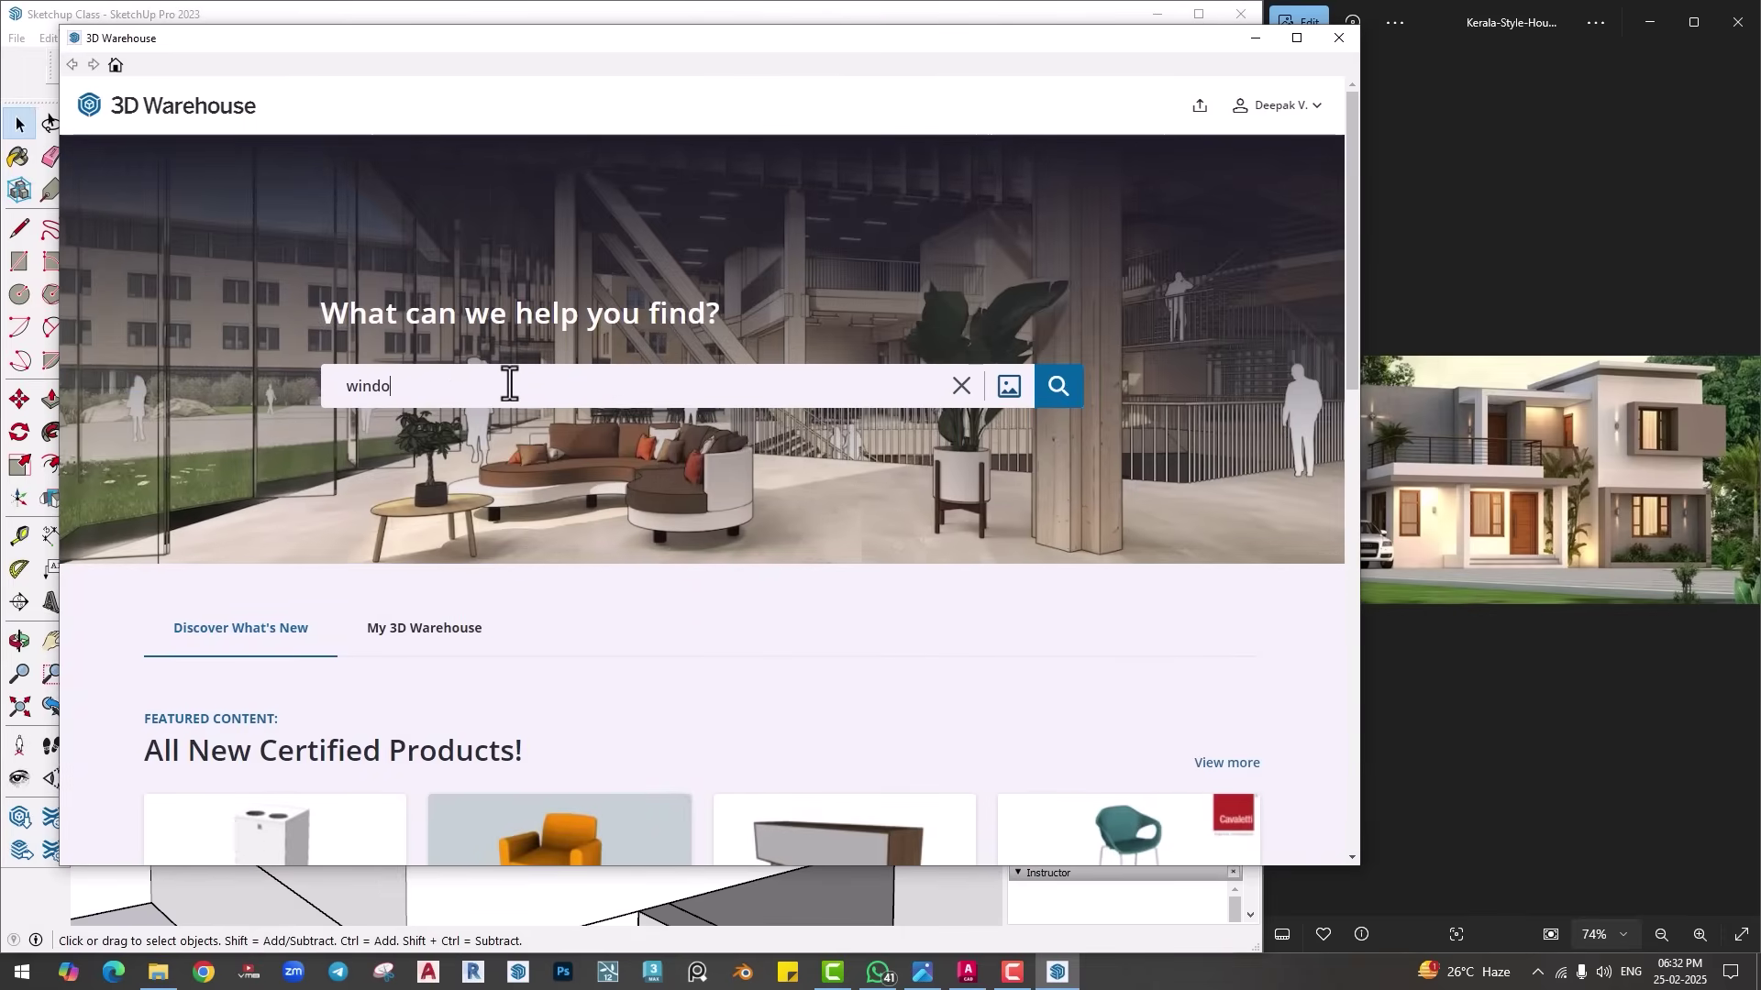
{"action": "type", "text": "w"}
{"action": "key", "text": "Return"}
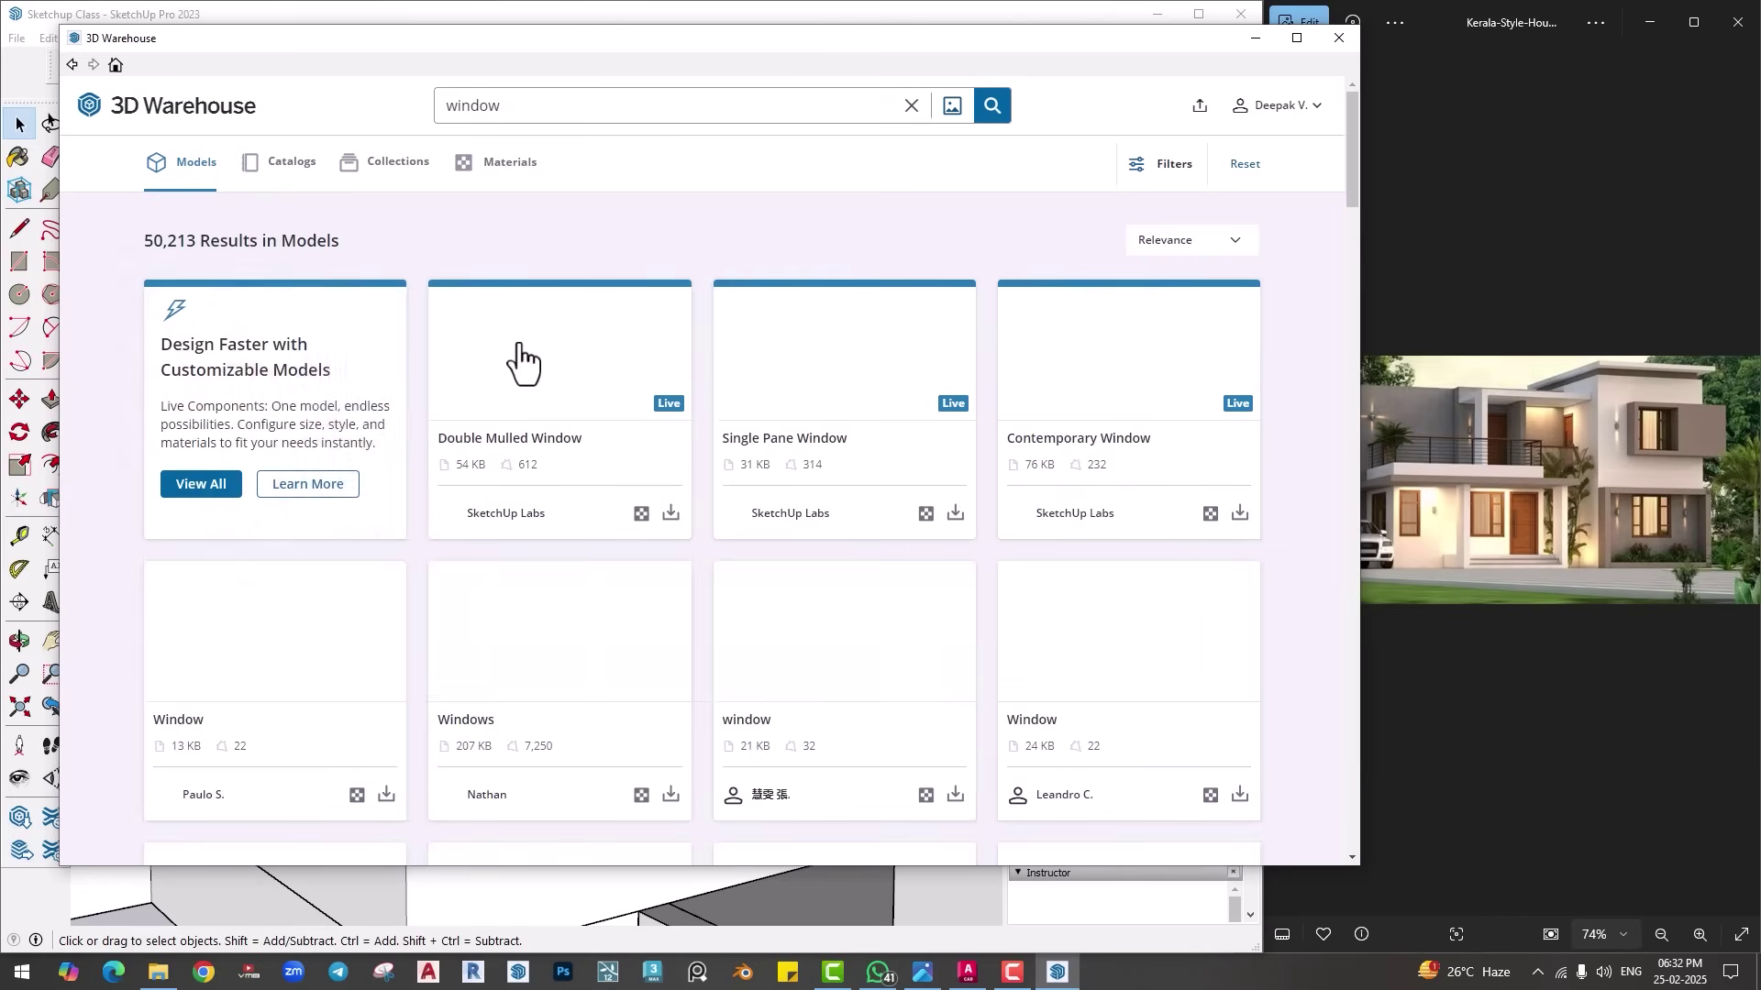
{"action": "scroll", "coordinate": [487, 458], "scroll_direction": "down", "scroll_amount": 9}
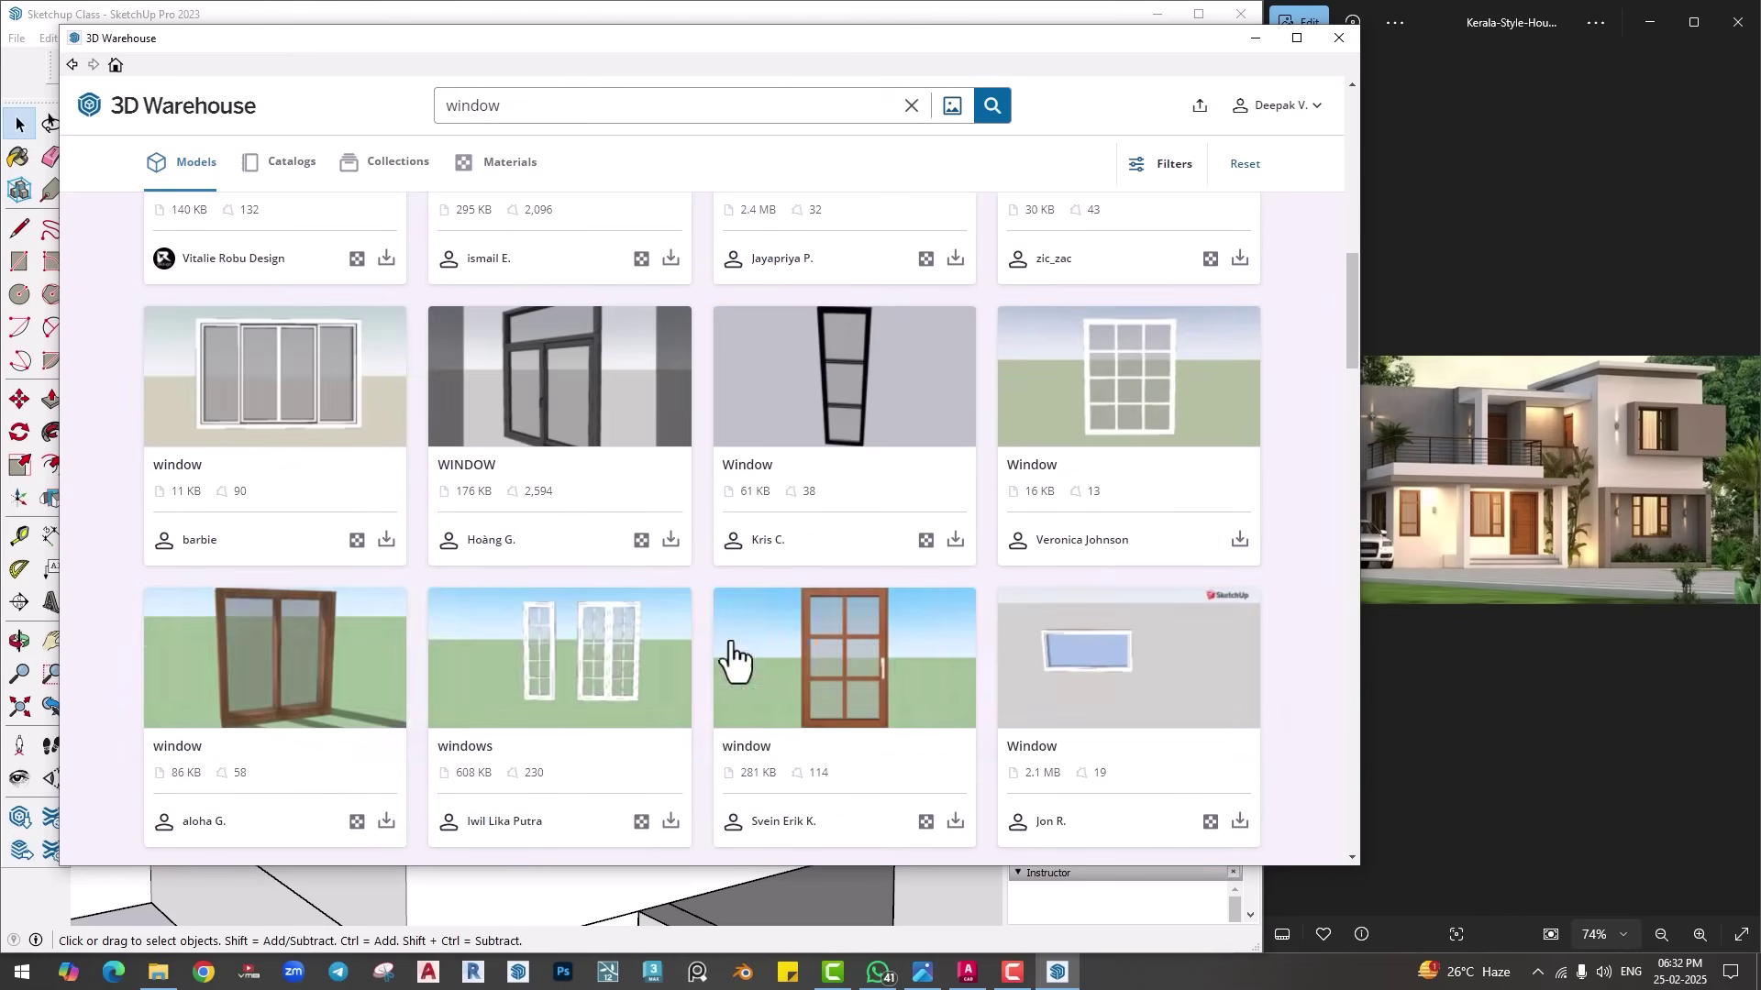
{"action": "left_click_drag", "start_coordinate": [873, 44], "coordinate": [655, 46]}
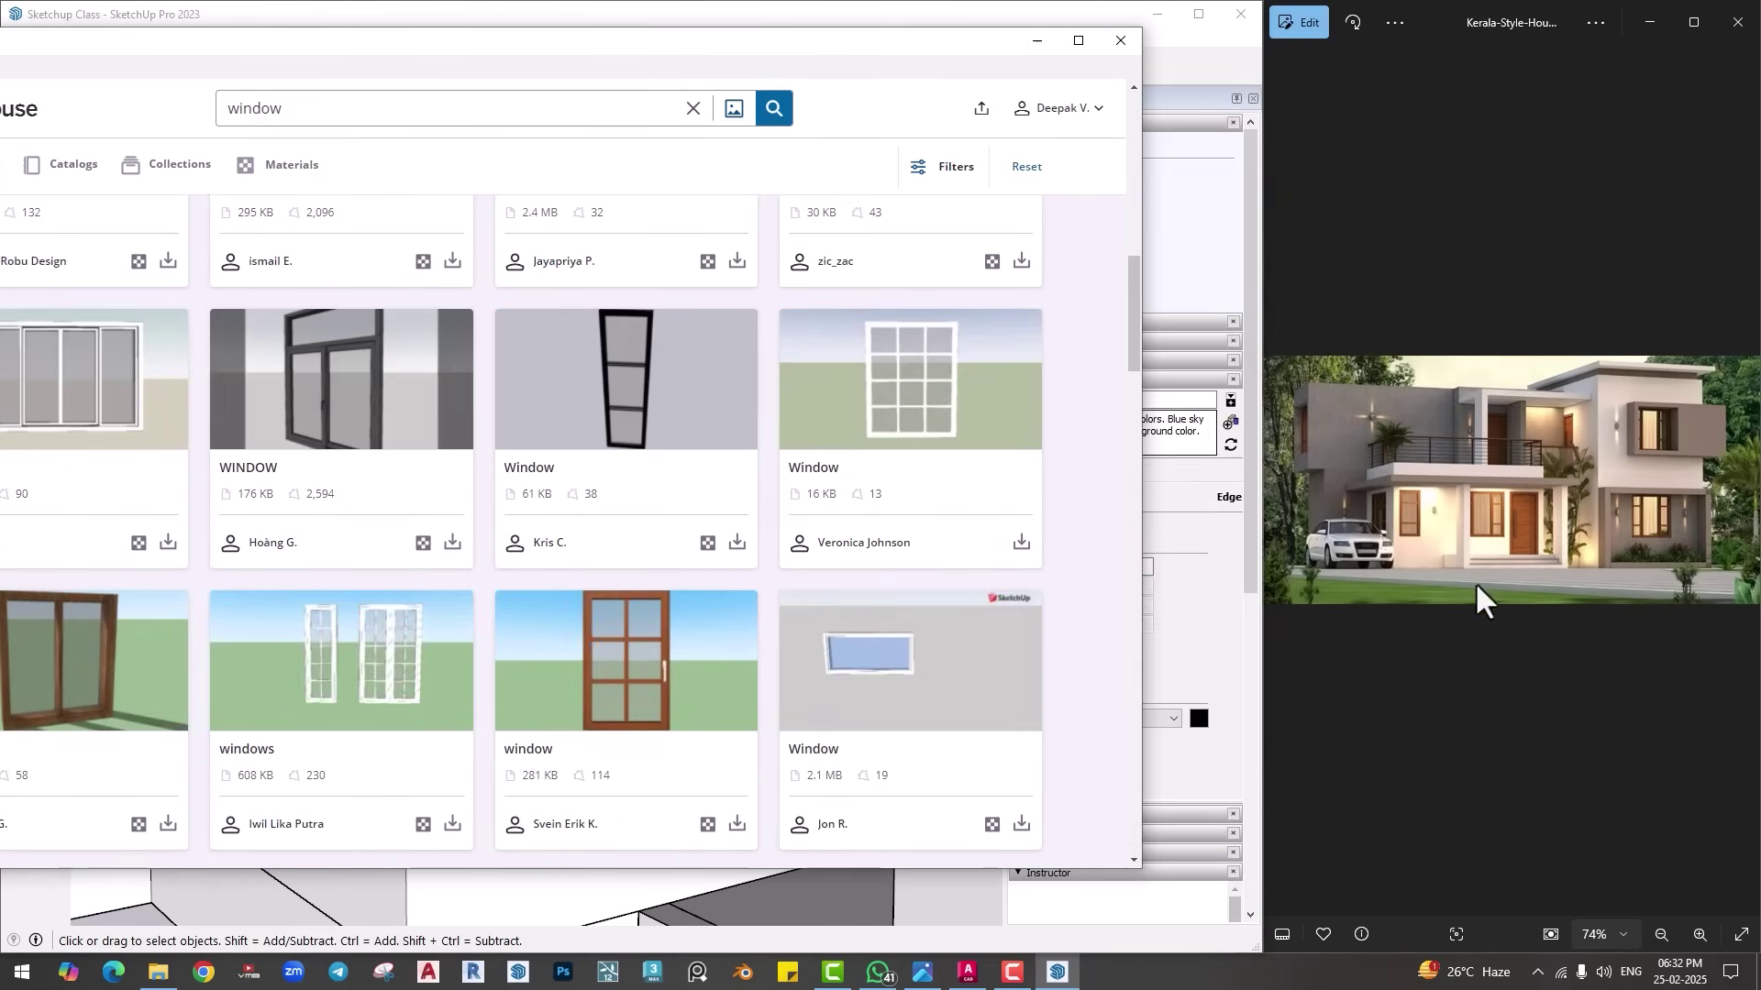
{"action": "scroll", "coordinate": [646, 523], "scroll_direction": "down", "scroll_amount": 4}
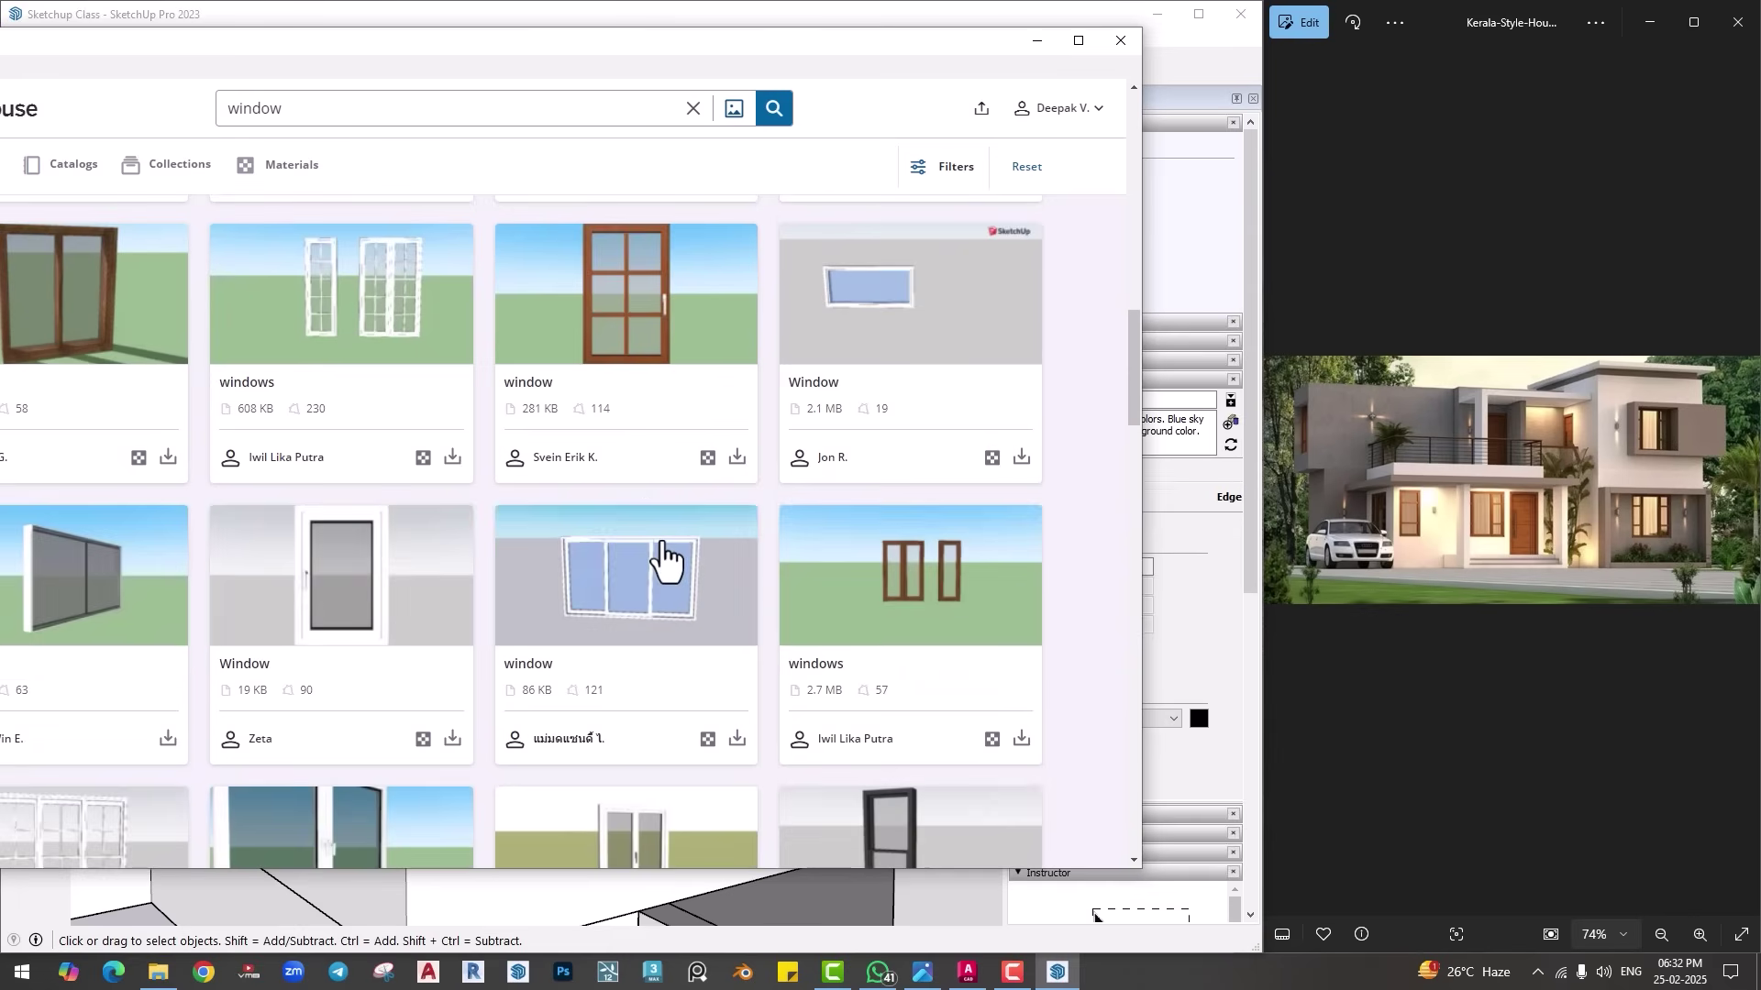
{"action": "scroll", "coordinate": [664, 555], "scroll_direction": "down", "scroll_amount": 5}
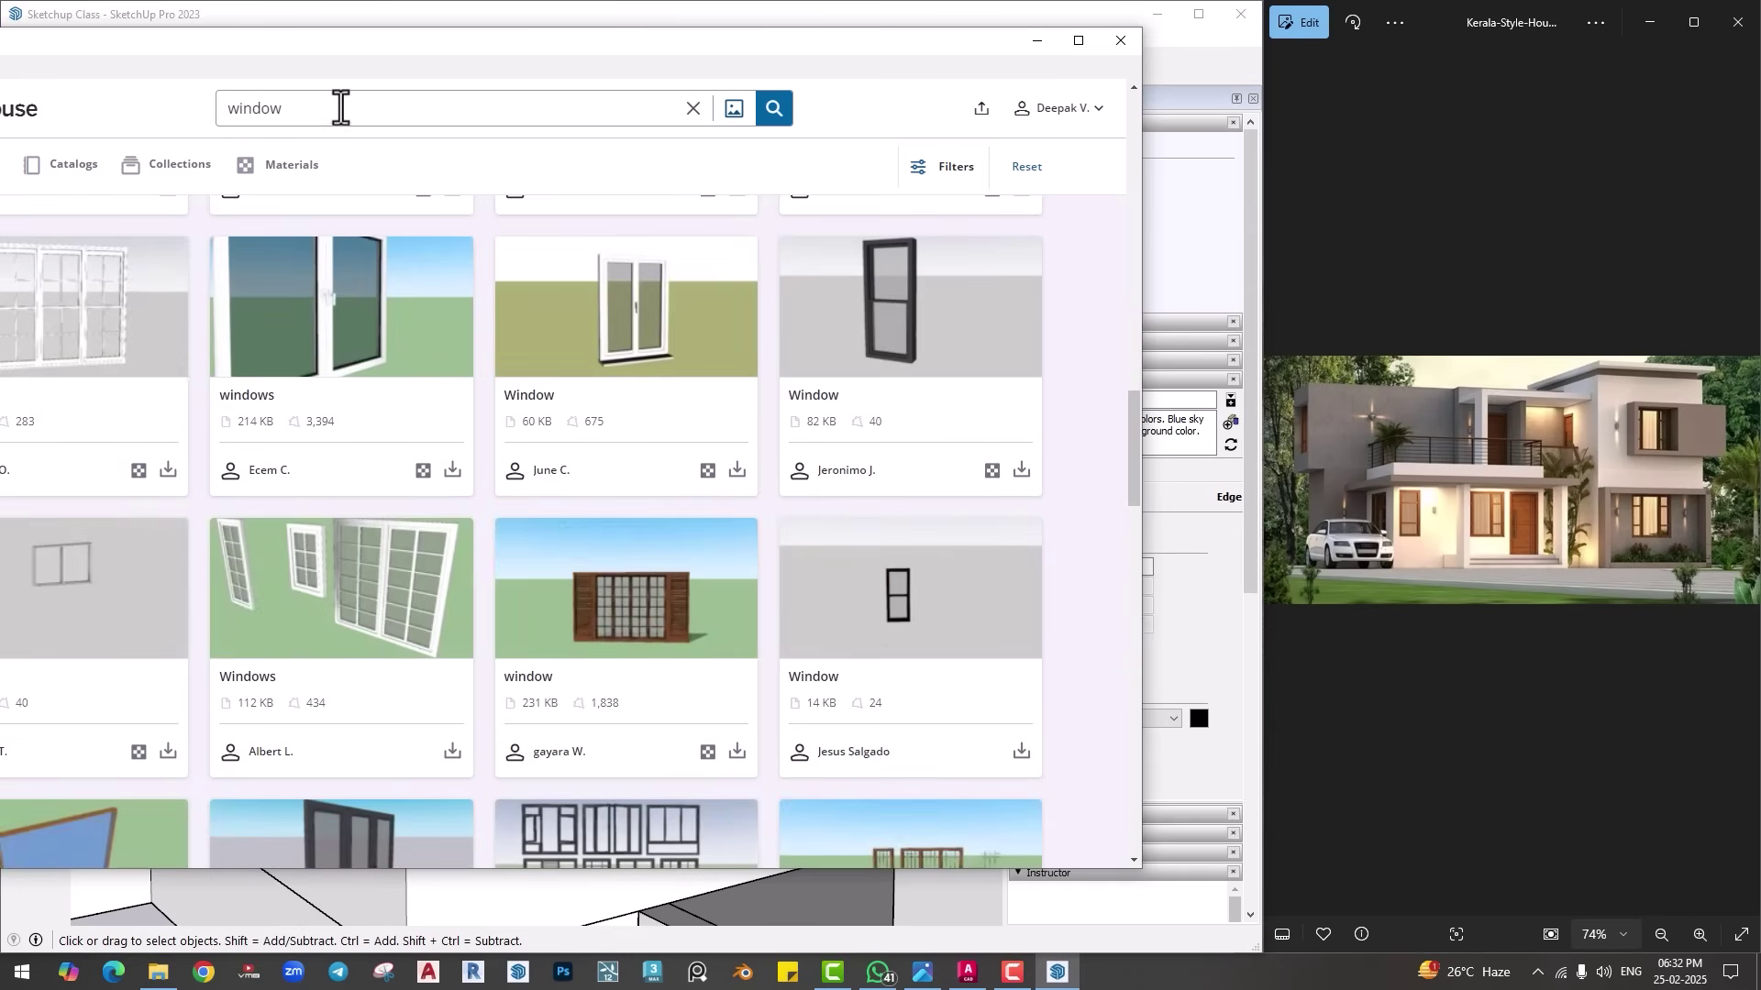
Step: Search the 3D Warehouse for "door", browse the models and load more results
{"action": "type", "text": "door"}
{"action": "key", "text": "Return"}
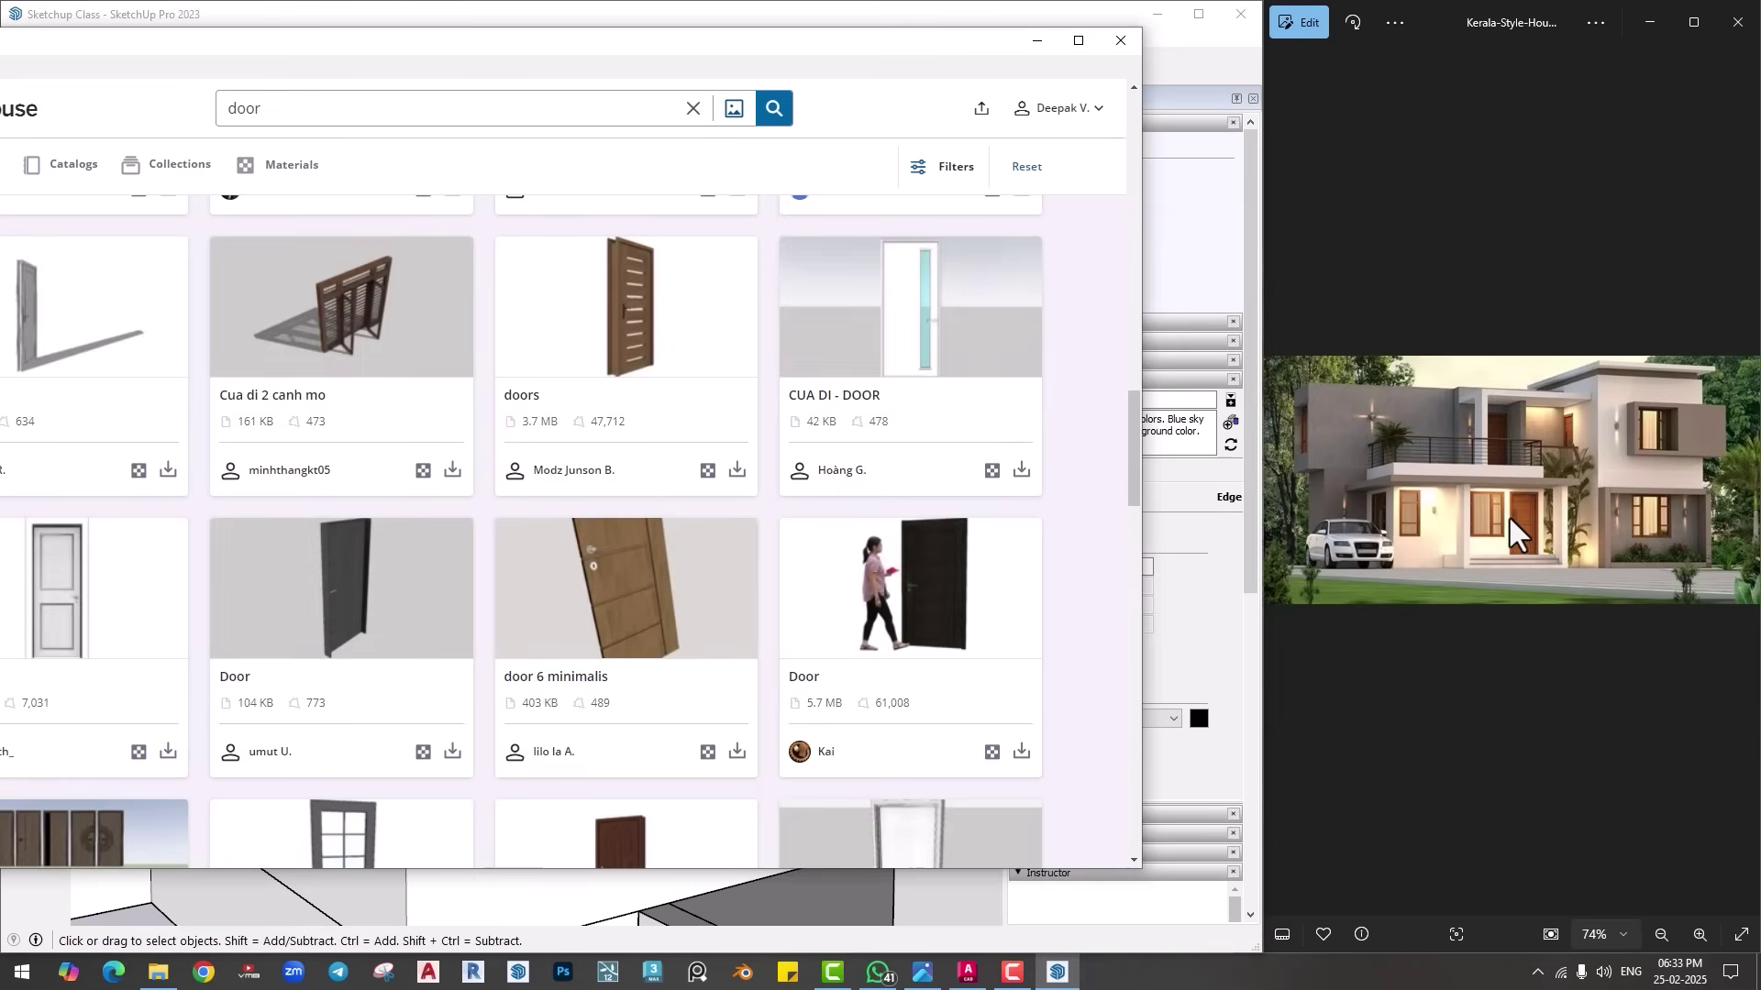
{"action": "scroll", "coordinate": [775, 541], "scroll_direction": "down", "scroll_amount": 4}
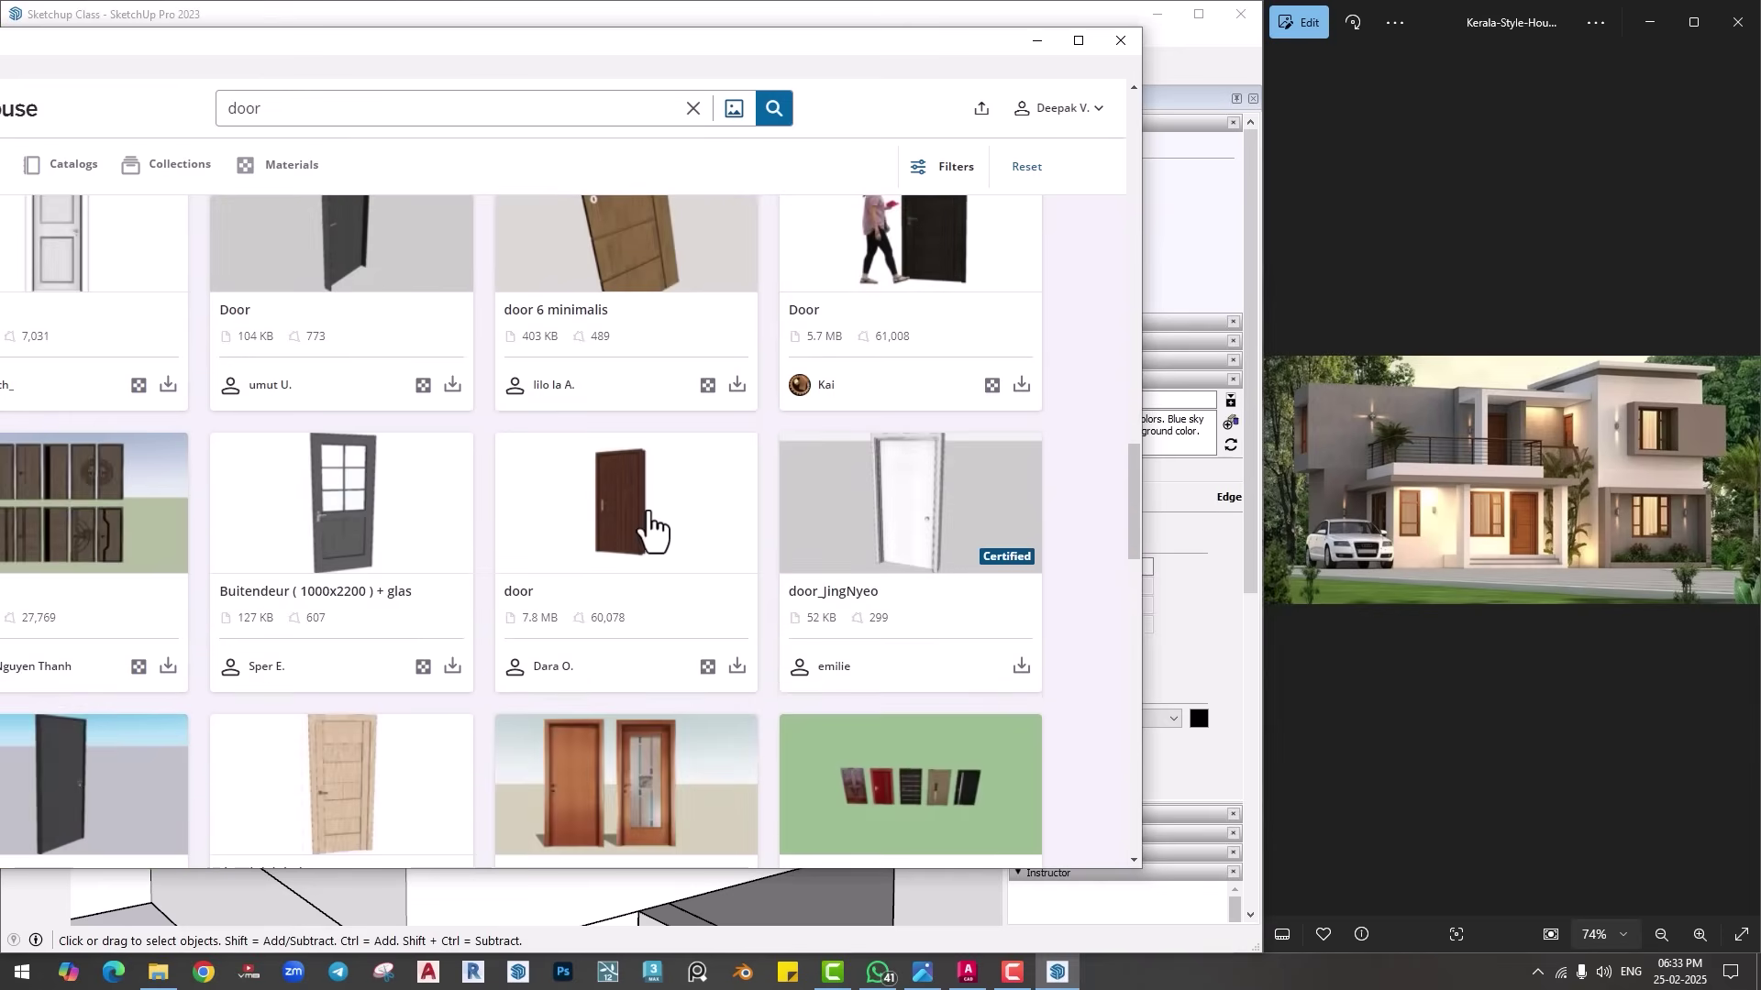
{"action": "scroll", "coordinate": [657, 531], "scroll_direction": "down", "scroll_amount": 4}
{"action": "scroll", "coordinate": [645, 529], "scroll_direction": "down", "scroll_amount": 12}
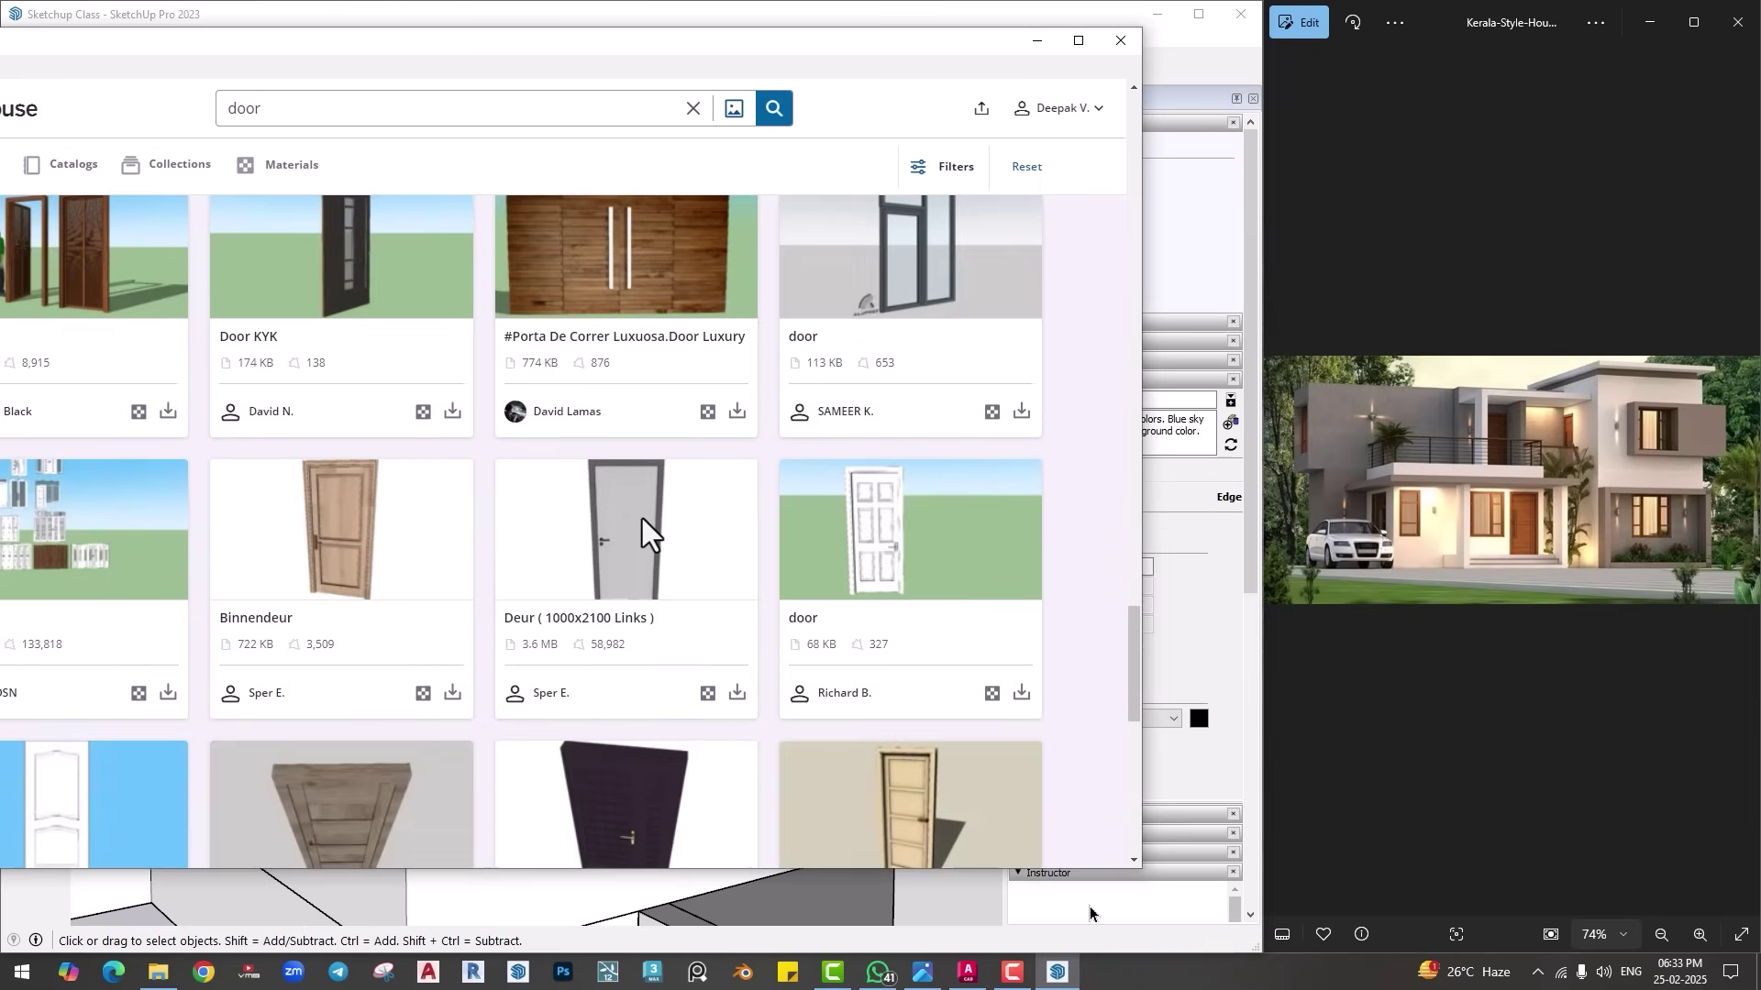
{"action": "scroll", "coordinate": [645, 532], "scroll_direction": "down", "scroll_amount": 6}
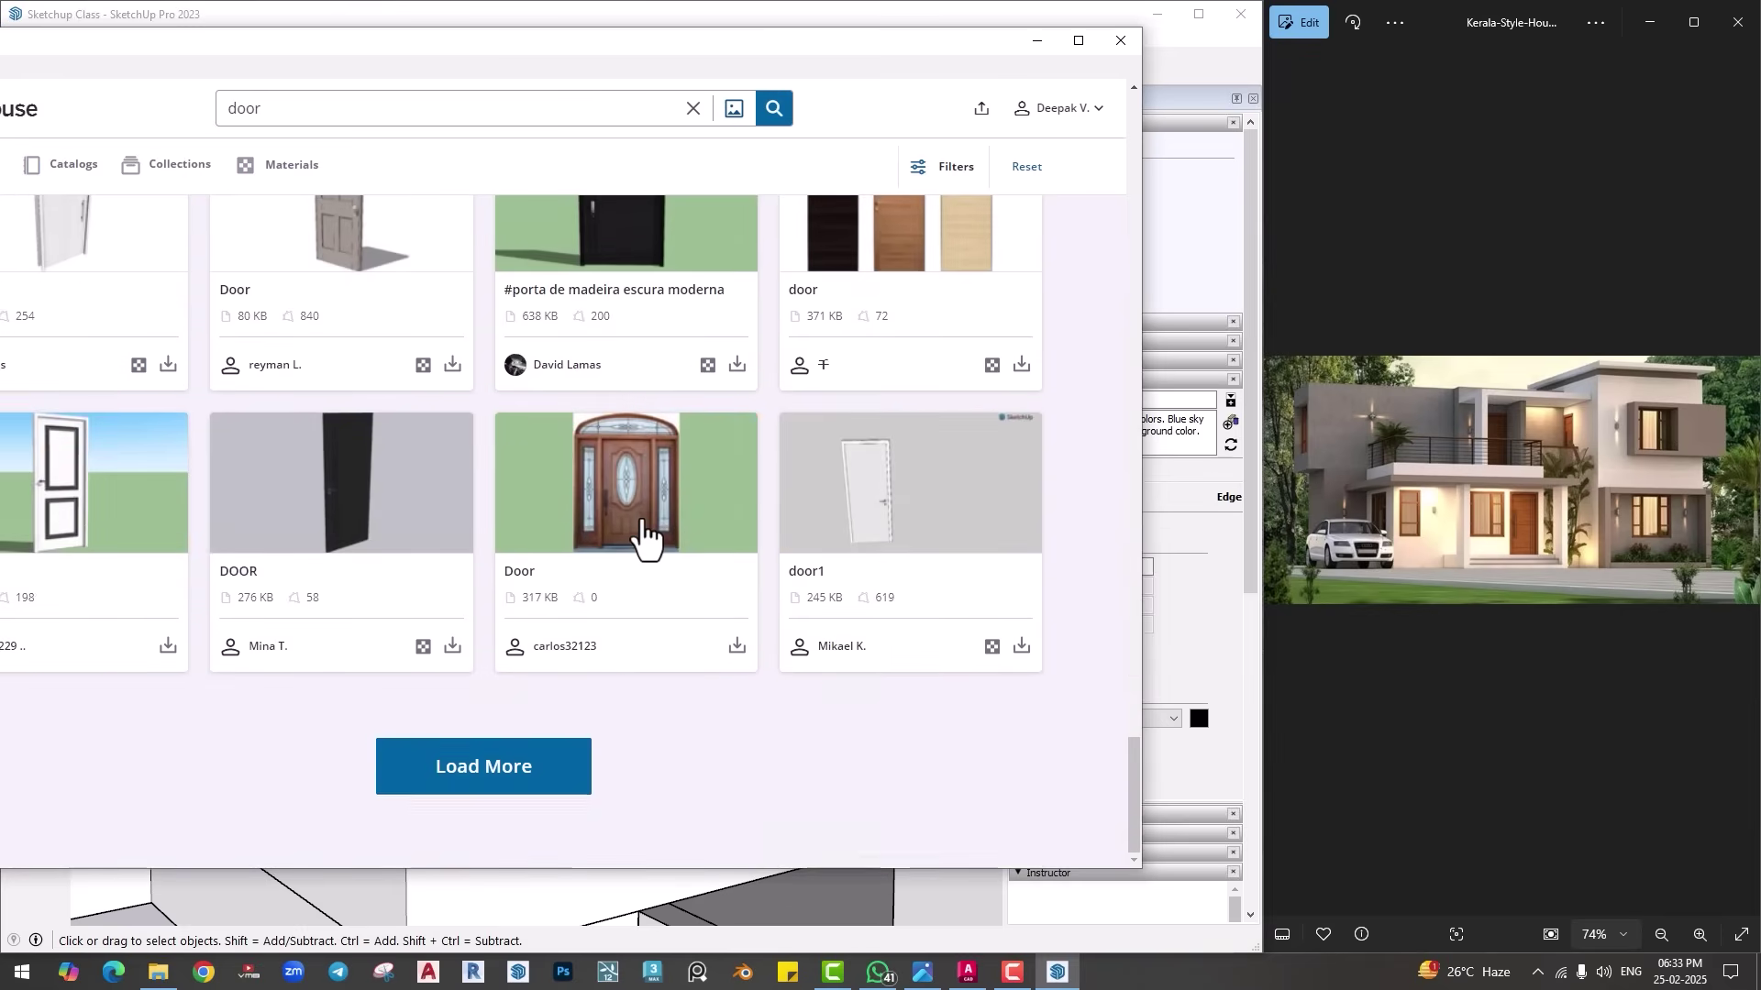
{"action": "left_click", "coordinate": [509, 774]}
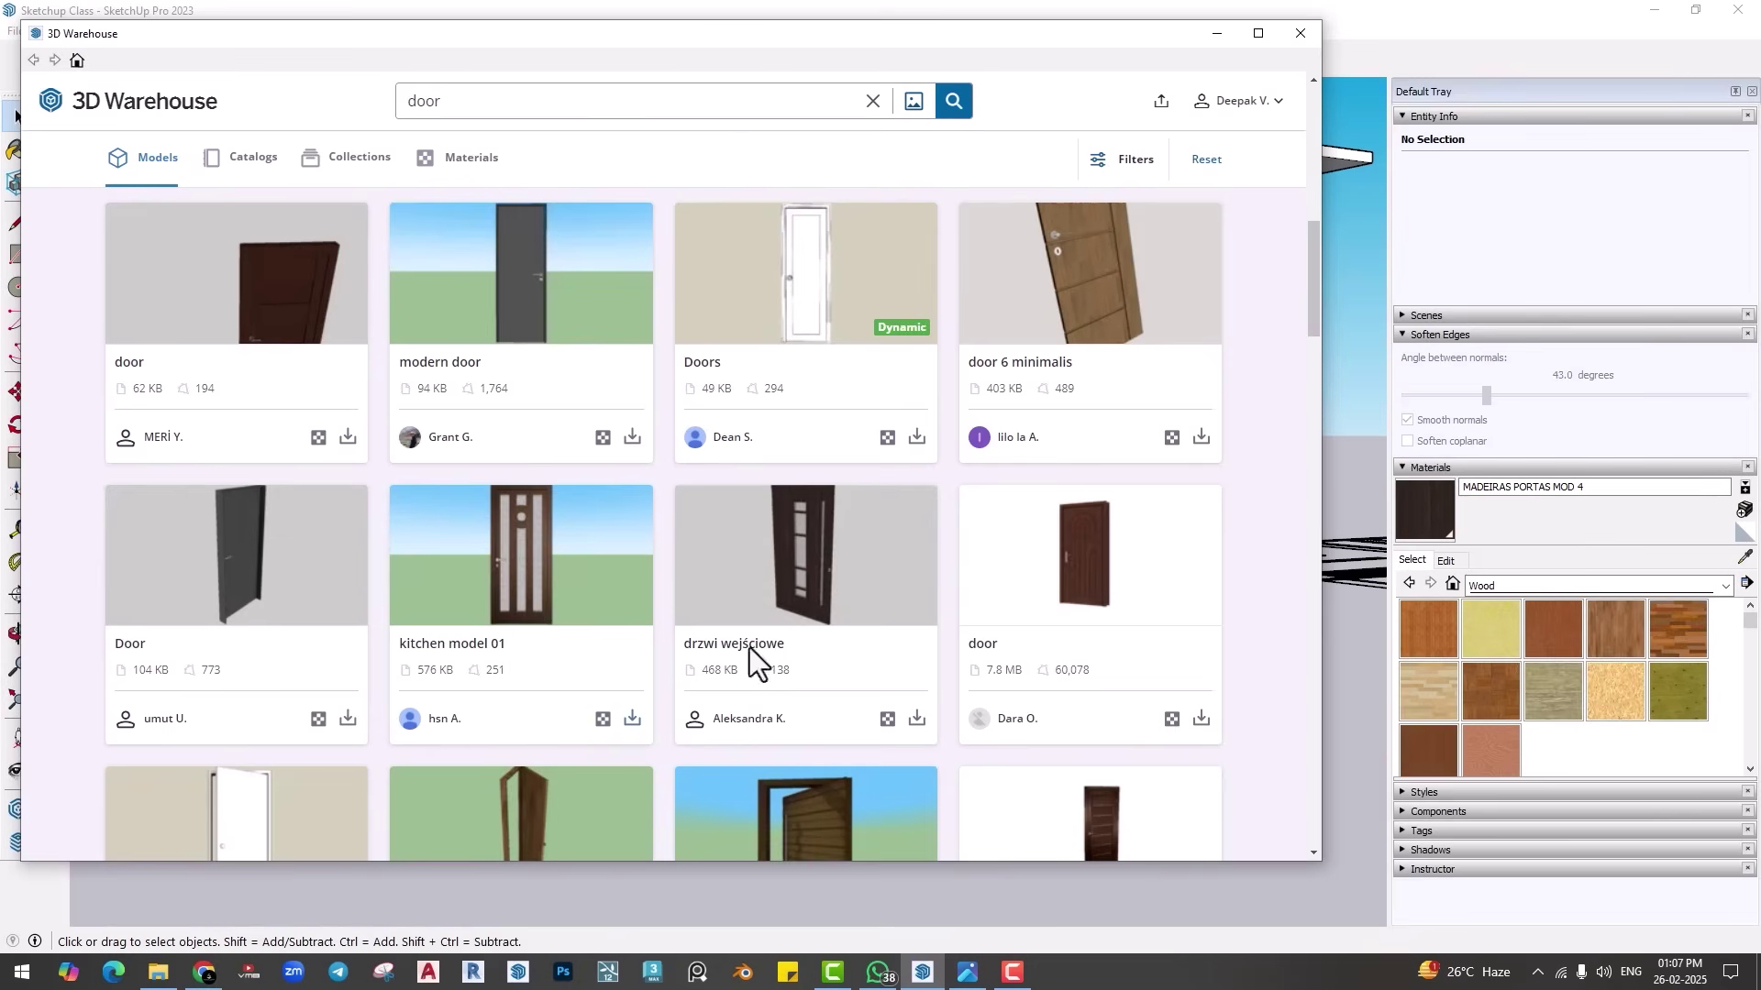
Step: Download the dark wooden door "drzwi wejściowe" into the model and place it on the front porch floor
{"action": "scroll", "coordinate": [786, 541], "scroll_direction": "down", "scroll_amount": 2}
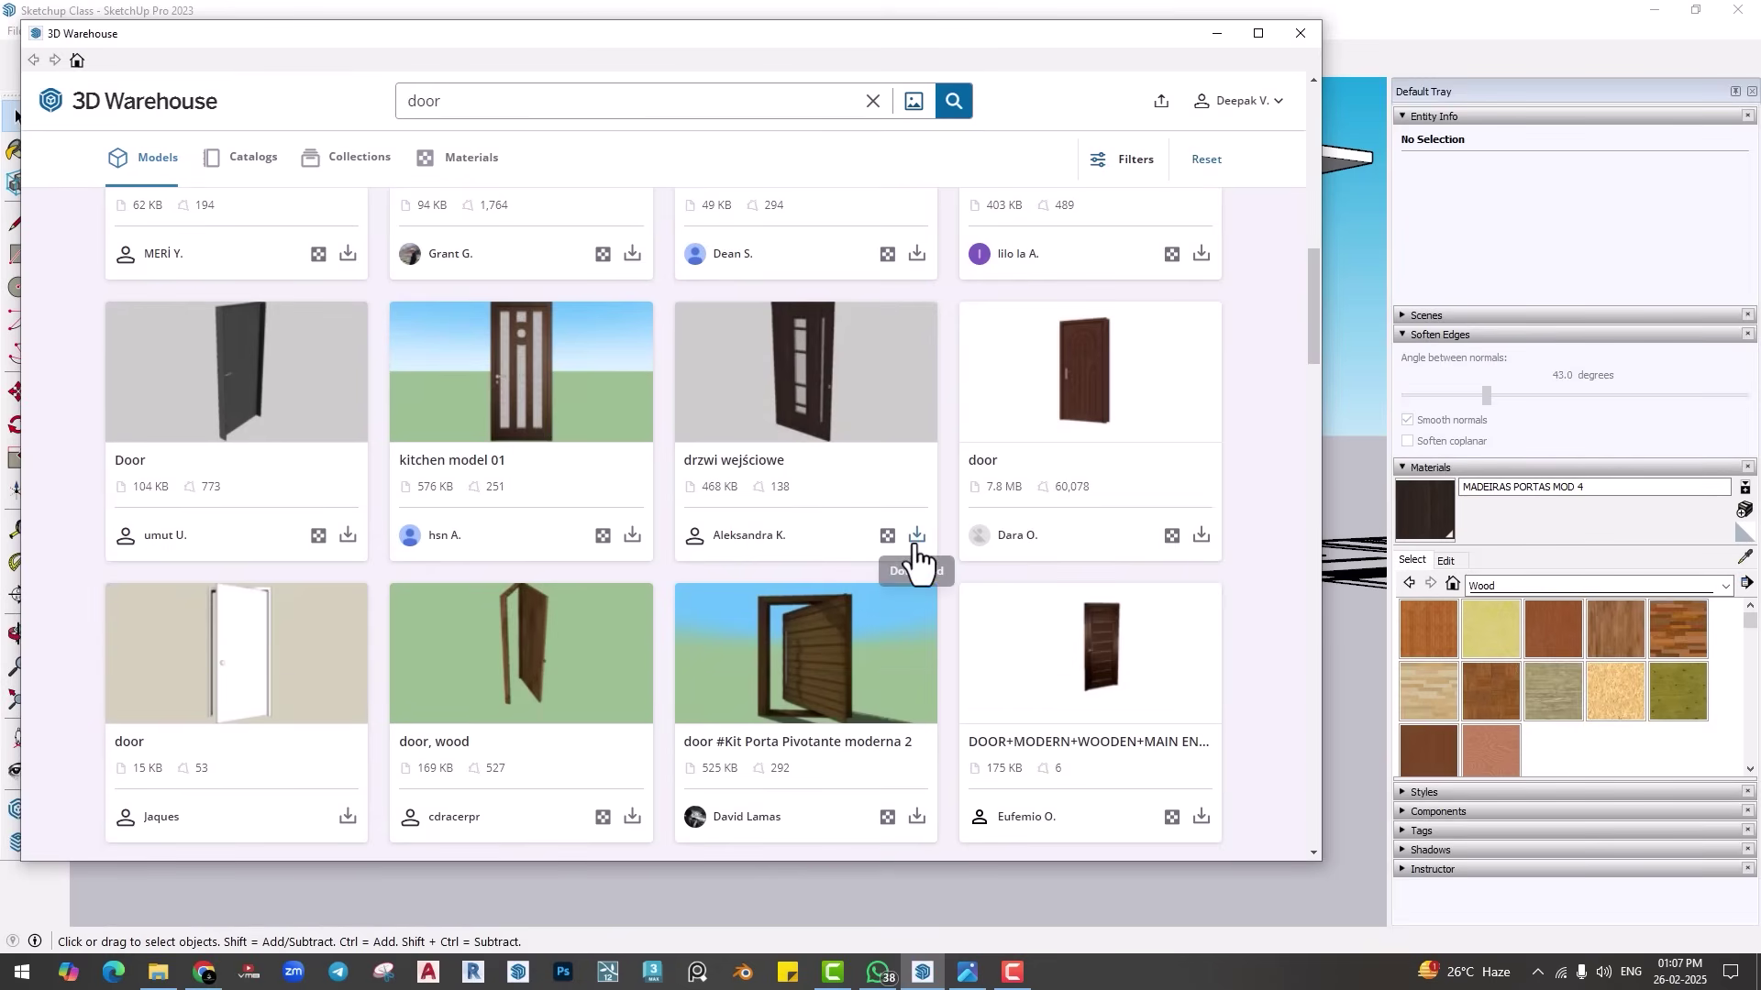
{"action": "left_click", "coordinate": [916, 536]}
{"action": "left_click", "coordinate": [618, 498]}
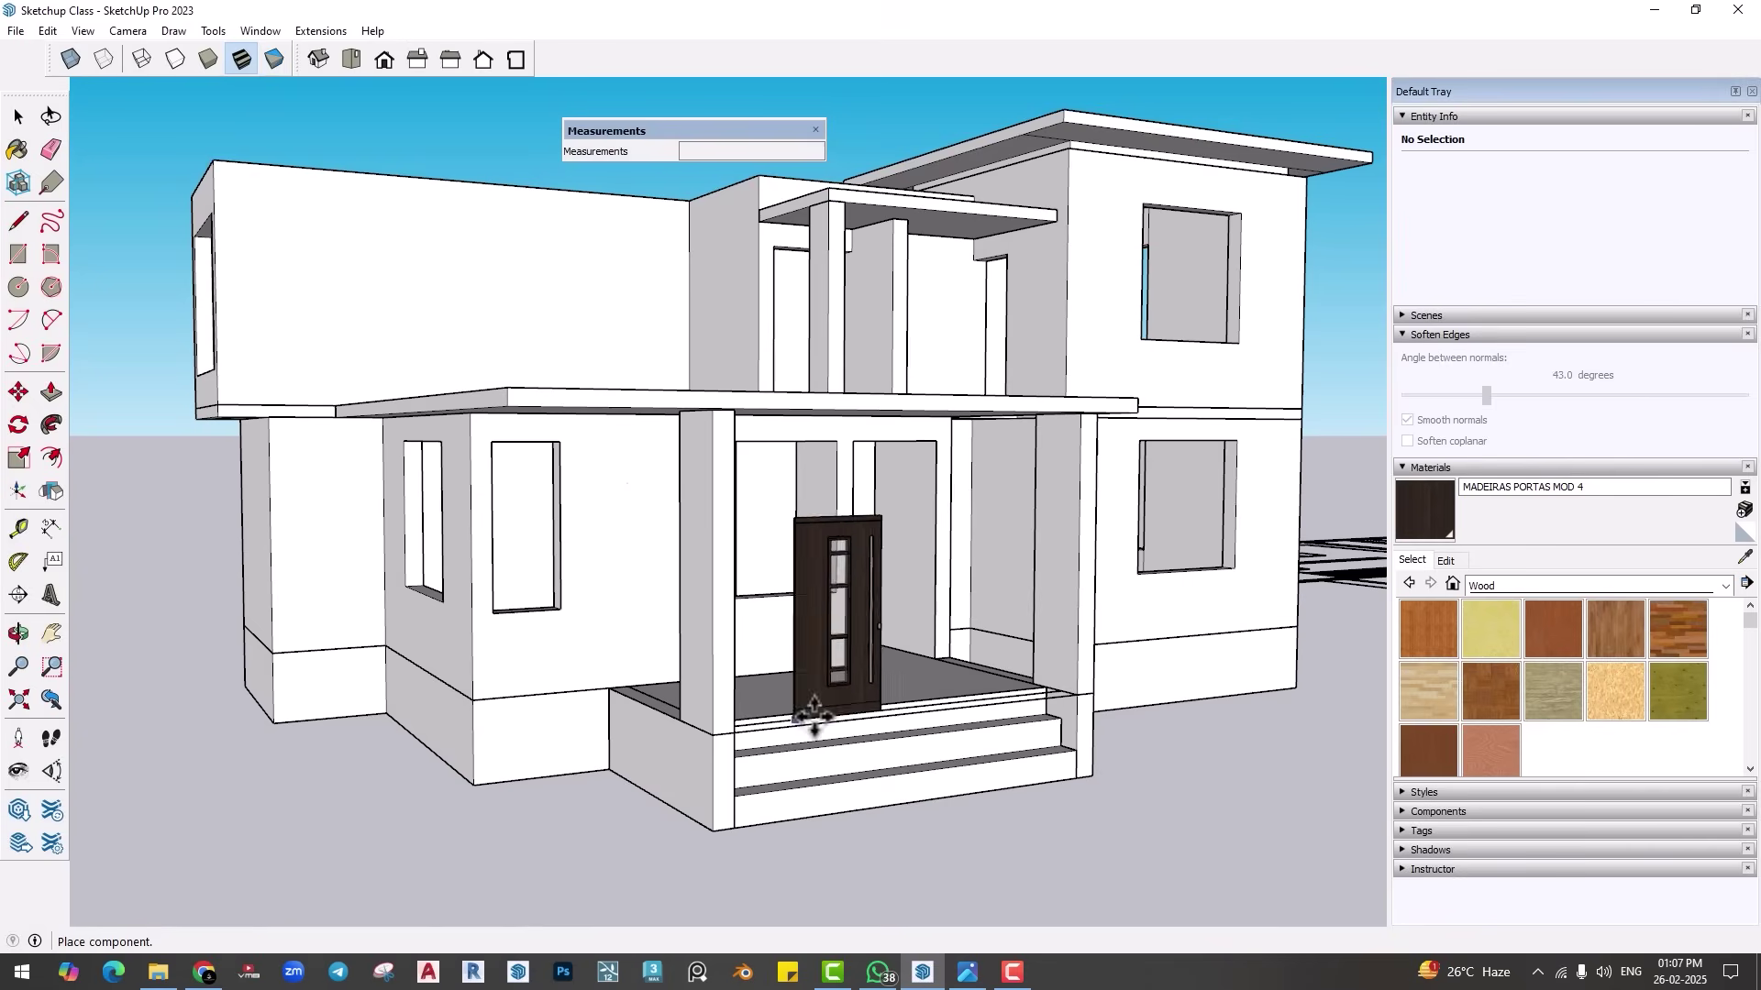
{"action": "scroll", "coordinate": [809, 706], "scroll_direction": "up", "scroll_amount": 3}
{"action": "left_click", "coordinate": [707, 700]}
Step: Draw a rectangle filling the main entrance opening, from its upper corner to the opposite corner at floor level
{"action": "scroll", "coordinate": [720, 697], "scroll_direction": "up", "scroll_amount": 5}
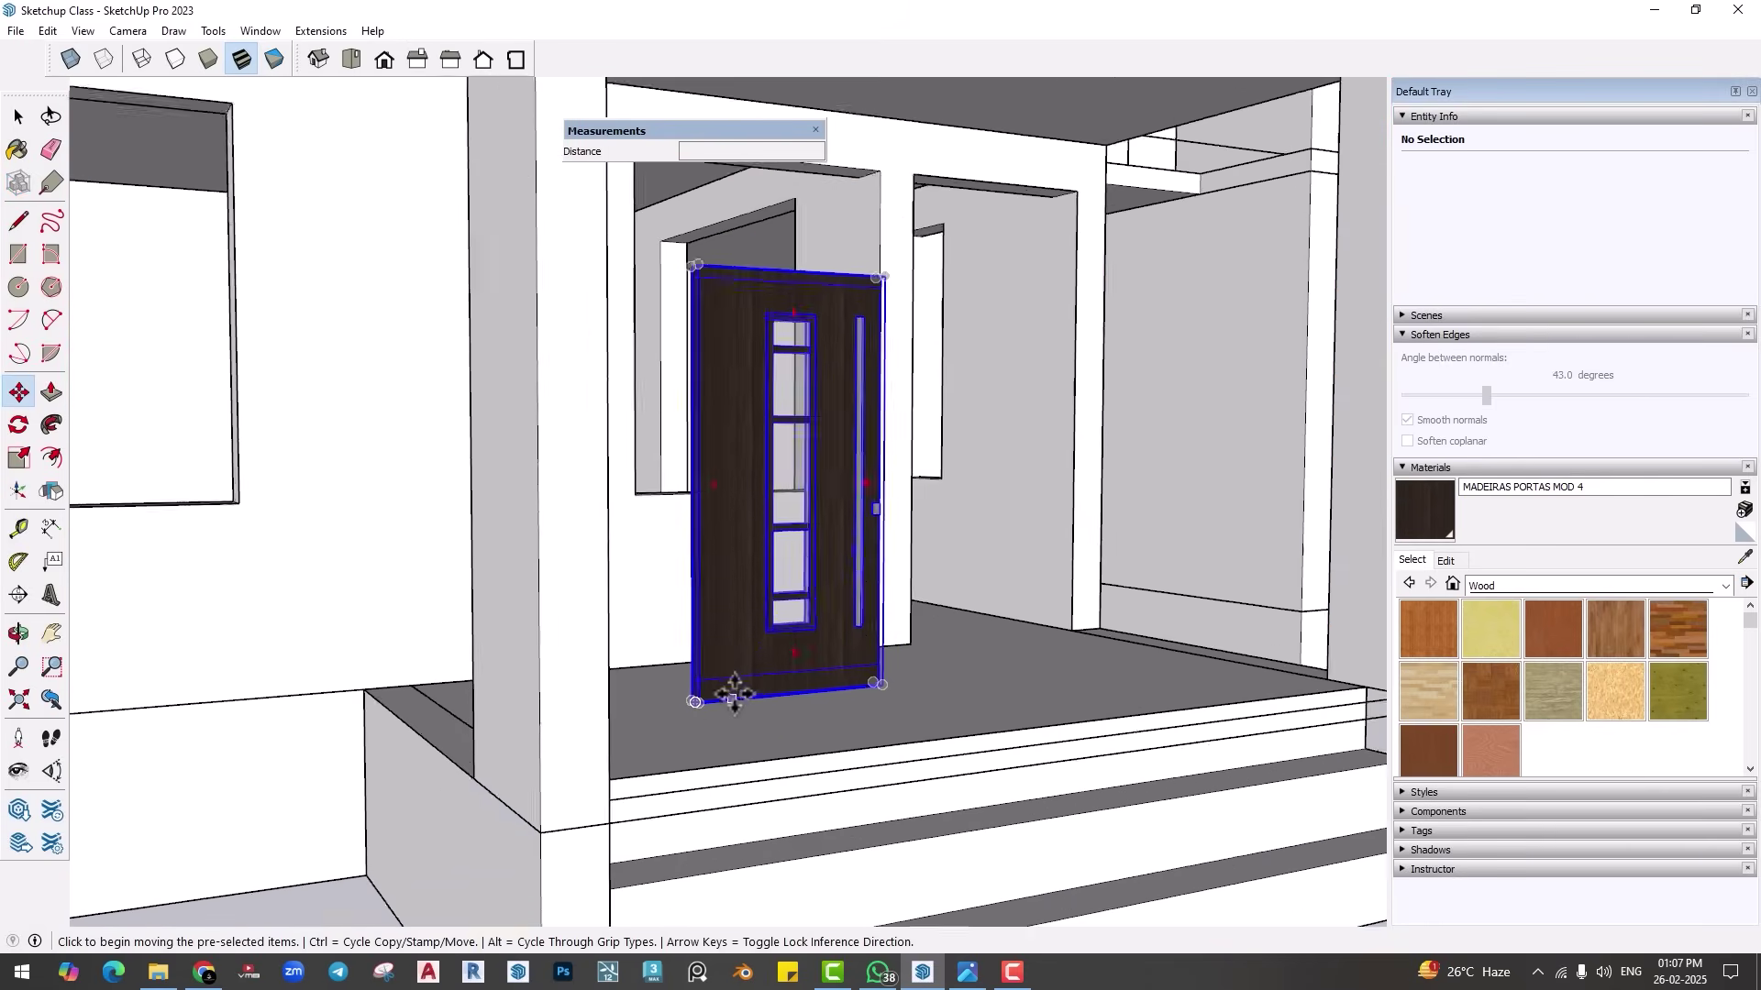
{"action": "scroll", "coordinate": [853, 393], "scroll_direction": "down", "scroll_amount": 3}
{"action": "middle_click_drag", "start_coordinate": [853, 392], "coordinate": [609, 661]}
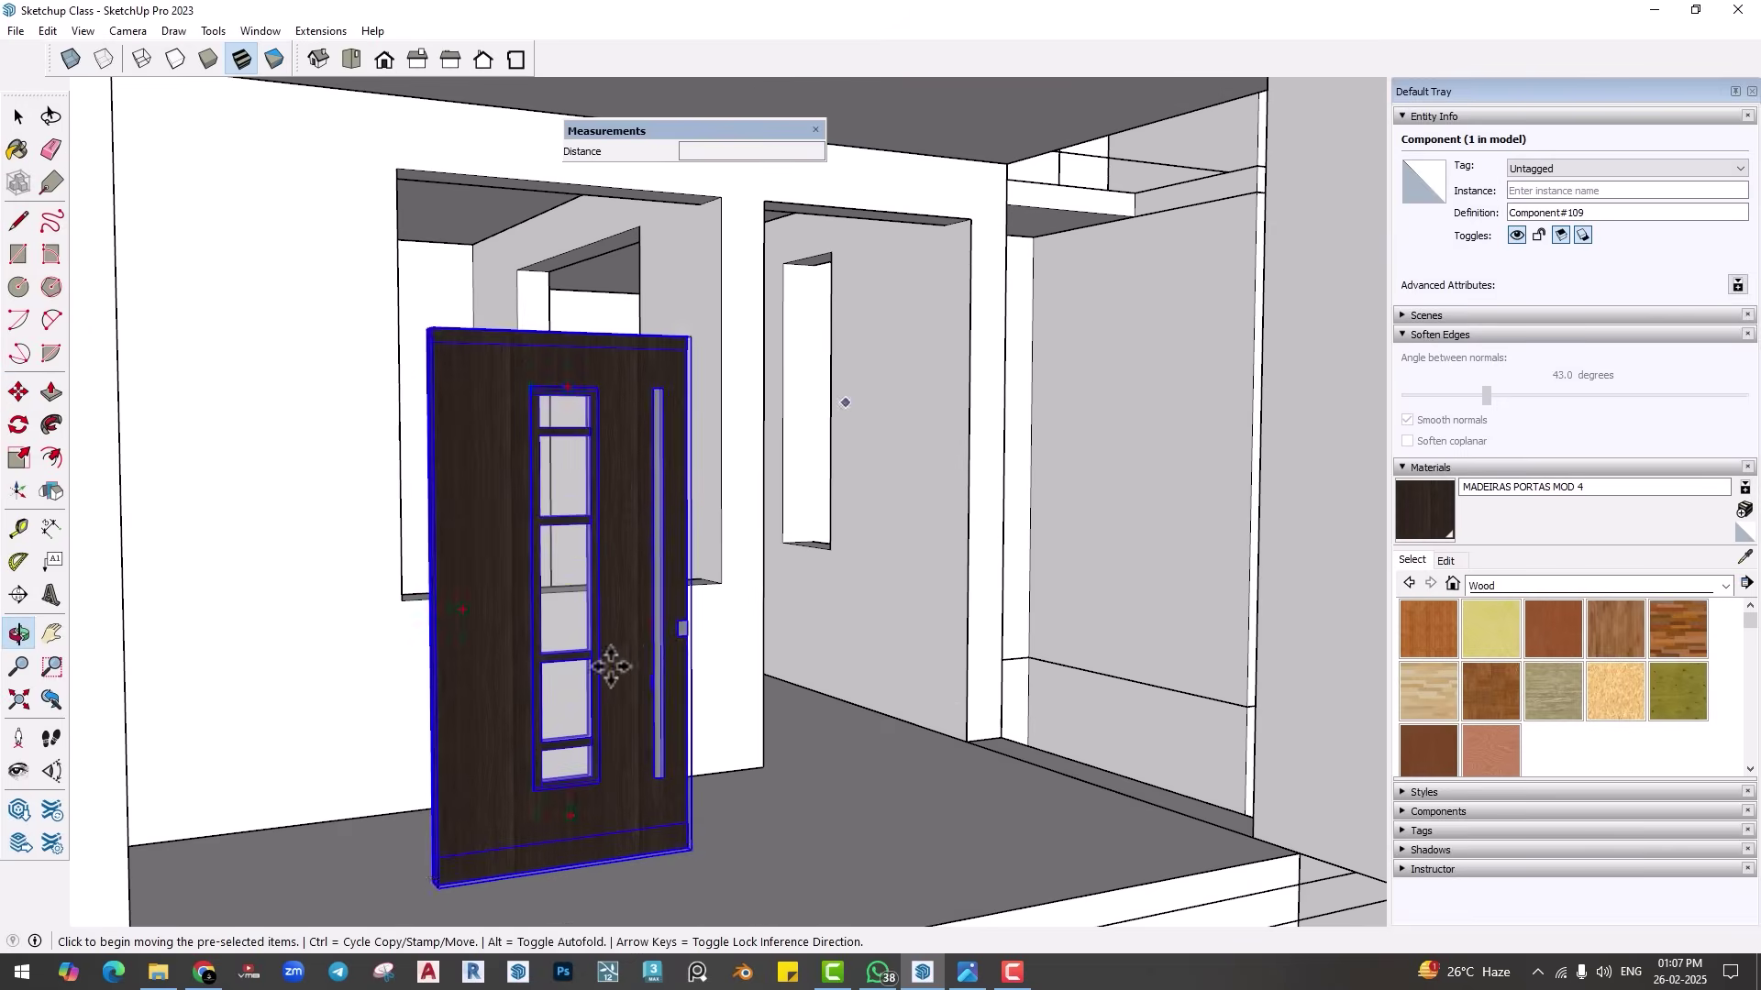
{"action": "middle_click_drag", "start_coordinate": [837, 480], "coordinate": [764, 603]}
{"action": "key", "text": "r"}
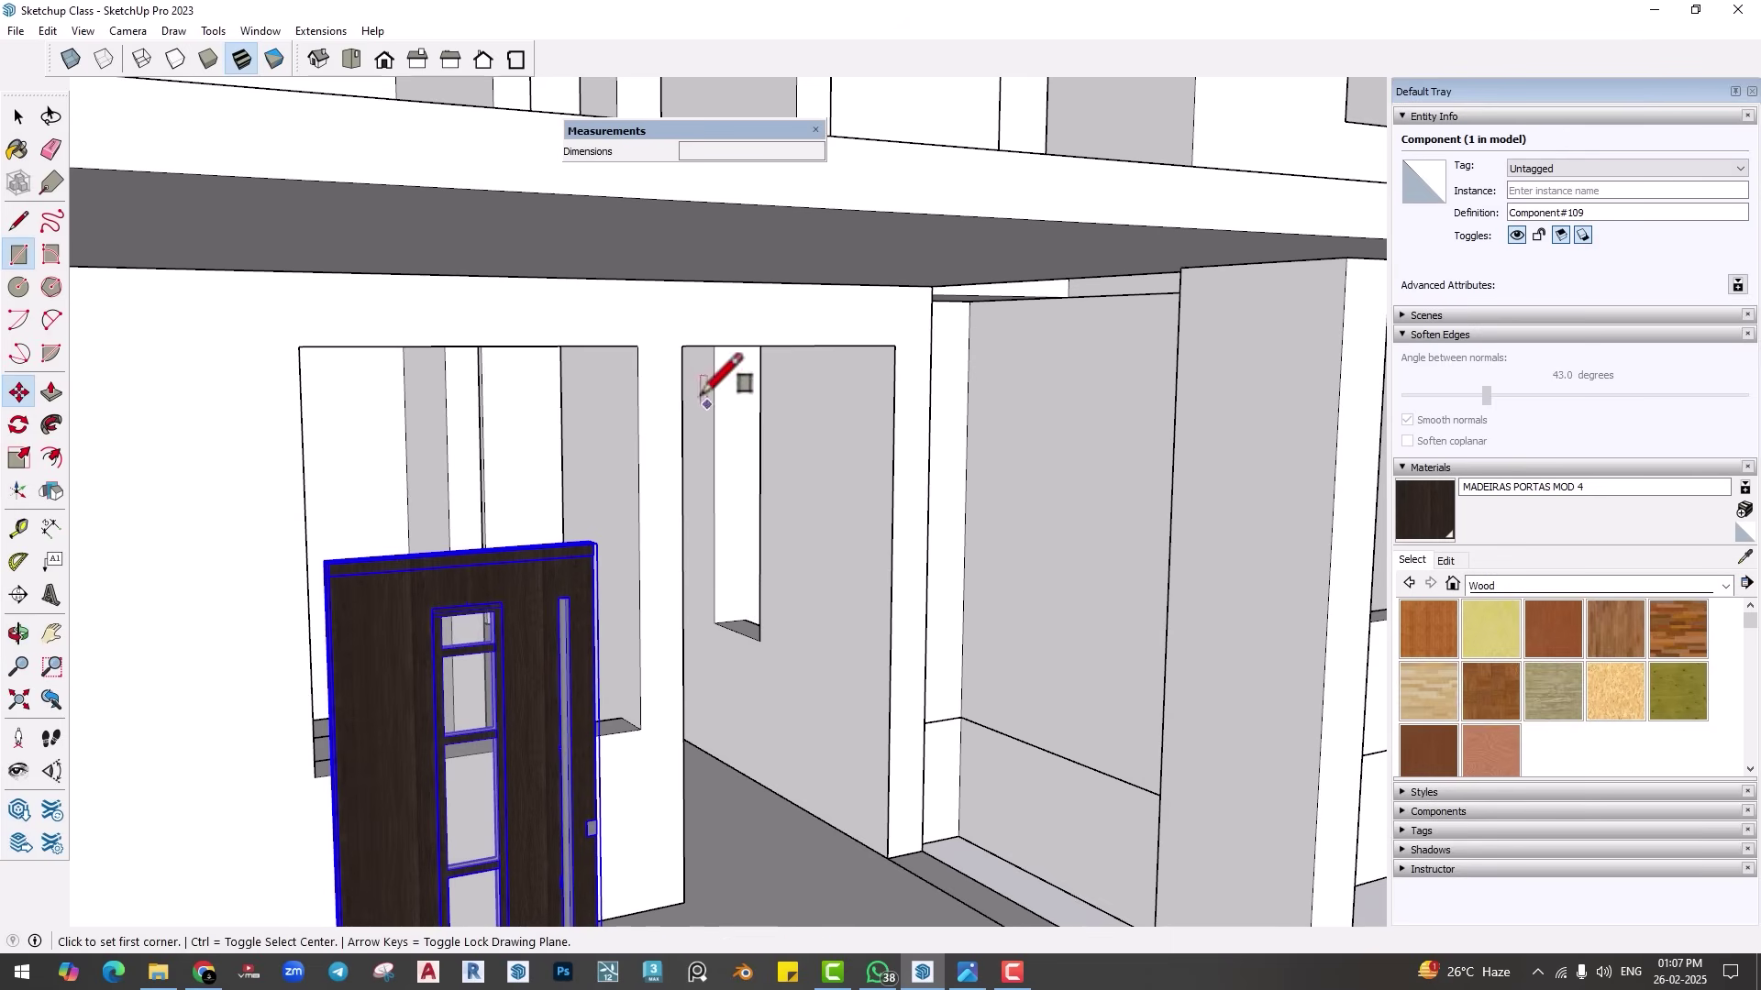
{"action": "left_click", "coordinate": [681, 346]}
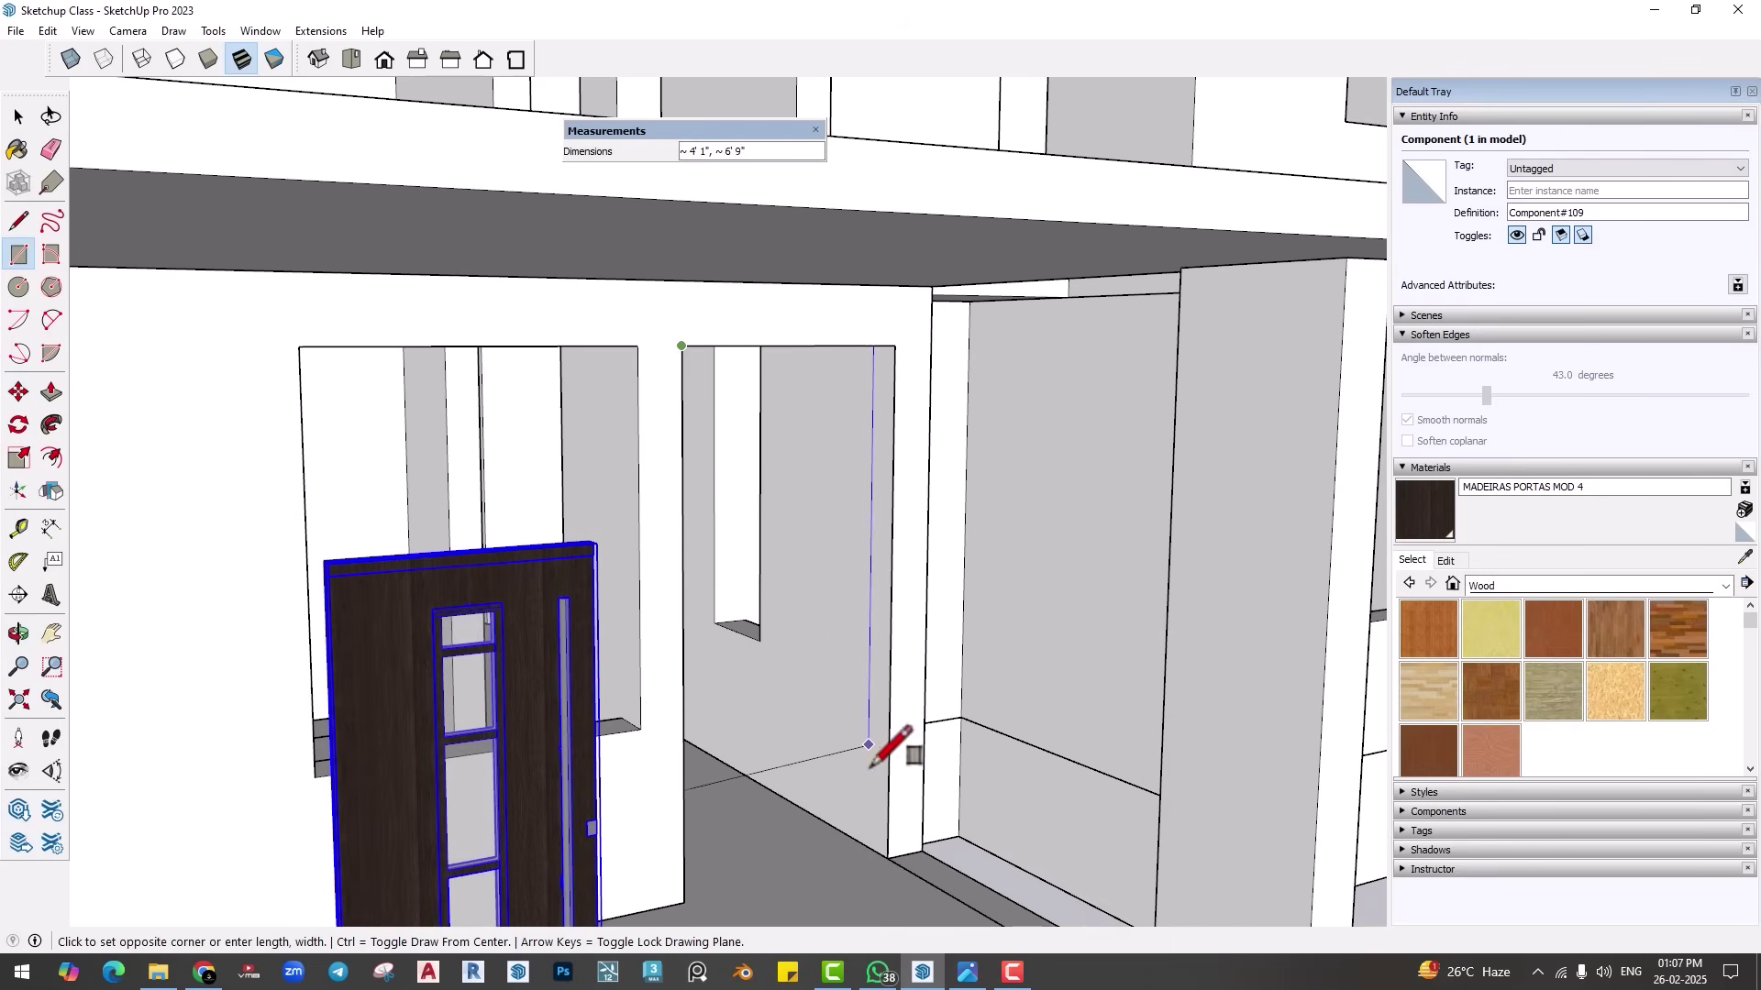
{"action": "left_click", "coordinate": [887, 858]}
{"action": "scroll", "coordinate": [809, 745], "scroll_direction": "down", "scroll_amount": 2}
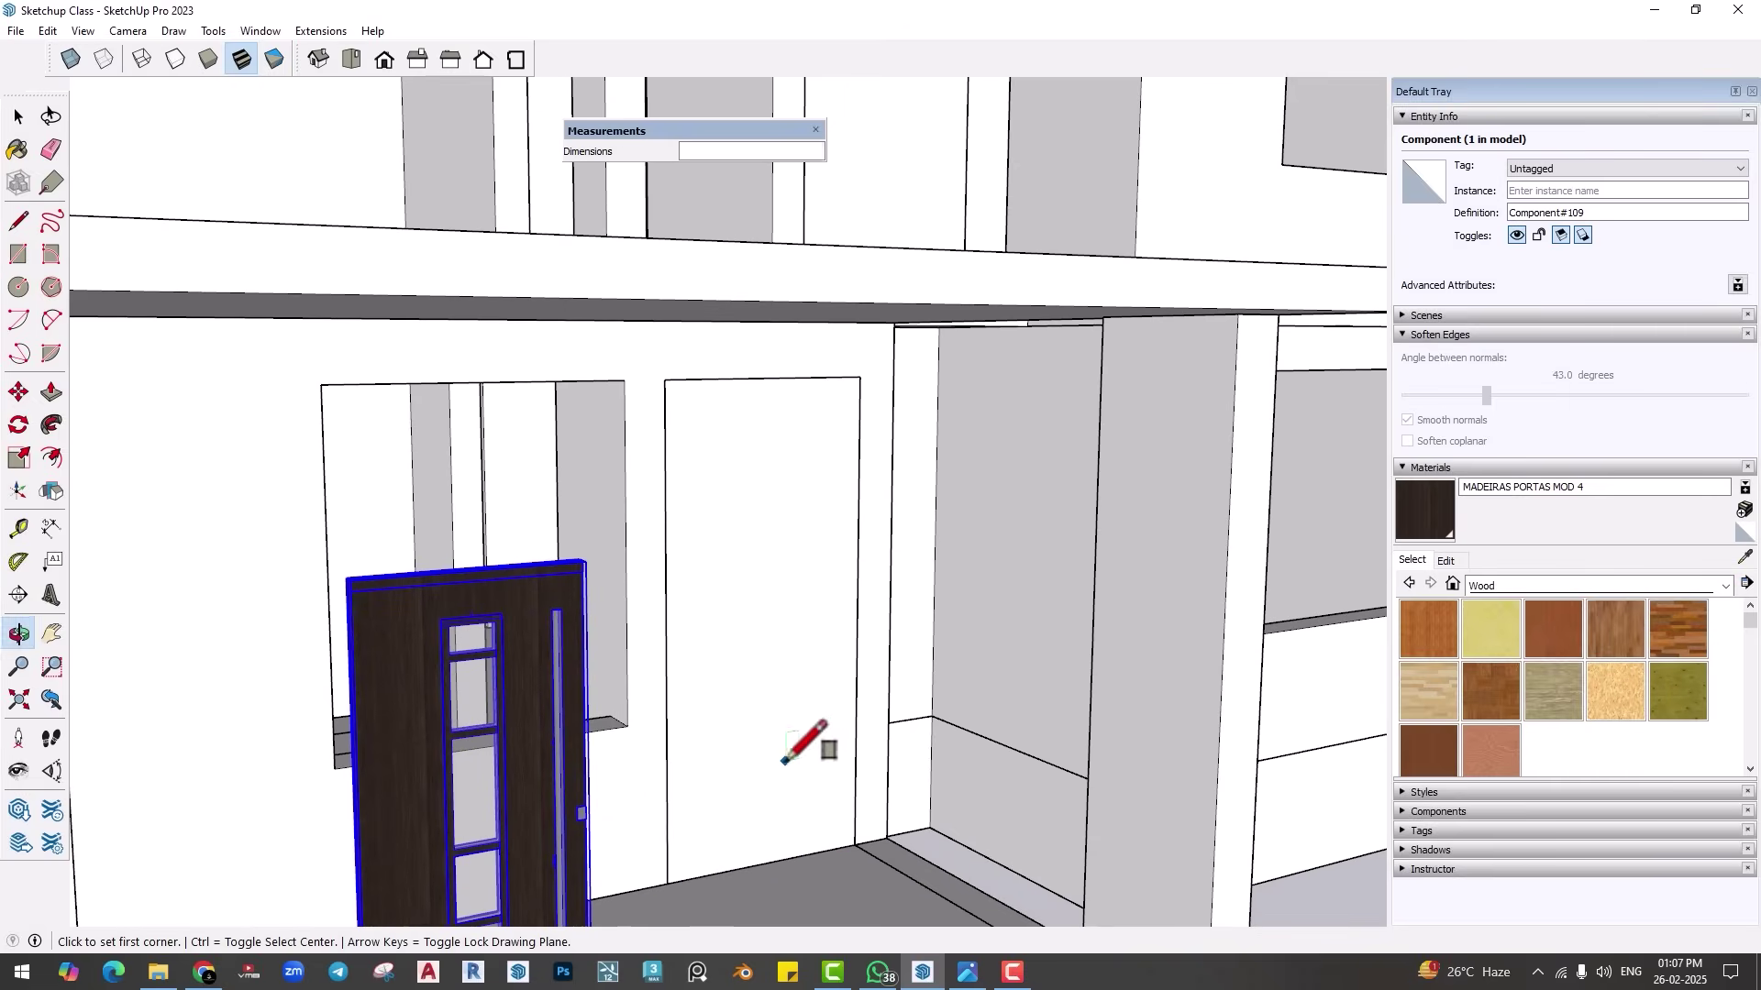
Step: Select the new face in the entrance opening and show the 1001bit tools
{"action": "key", "text": "space"}
{"action": "left_click", "coordinate": [798, 427]}
{"action": "right_click", "coordinate": [741, 59]}
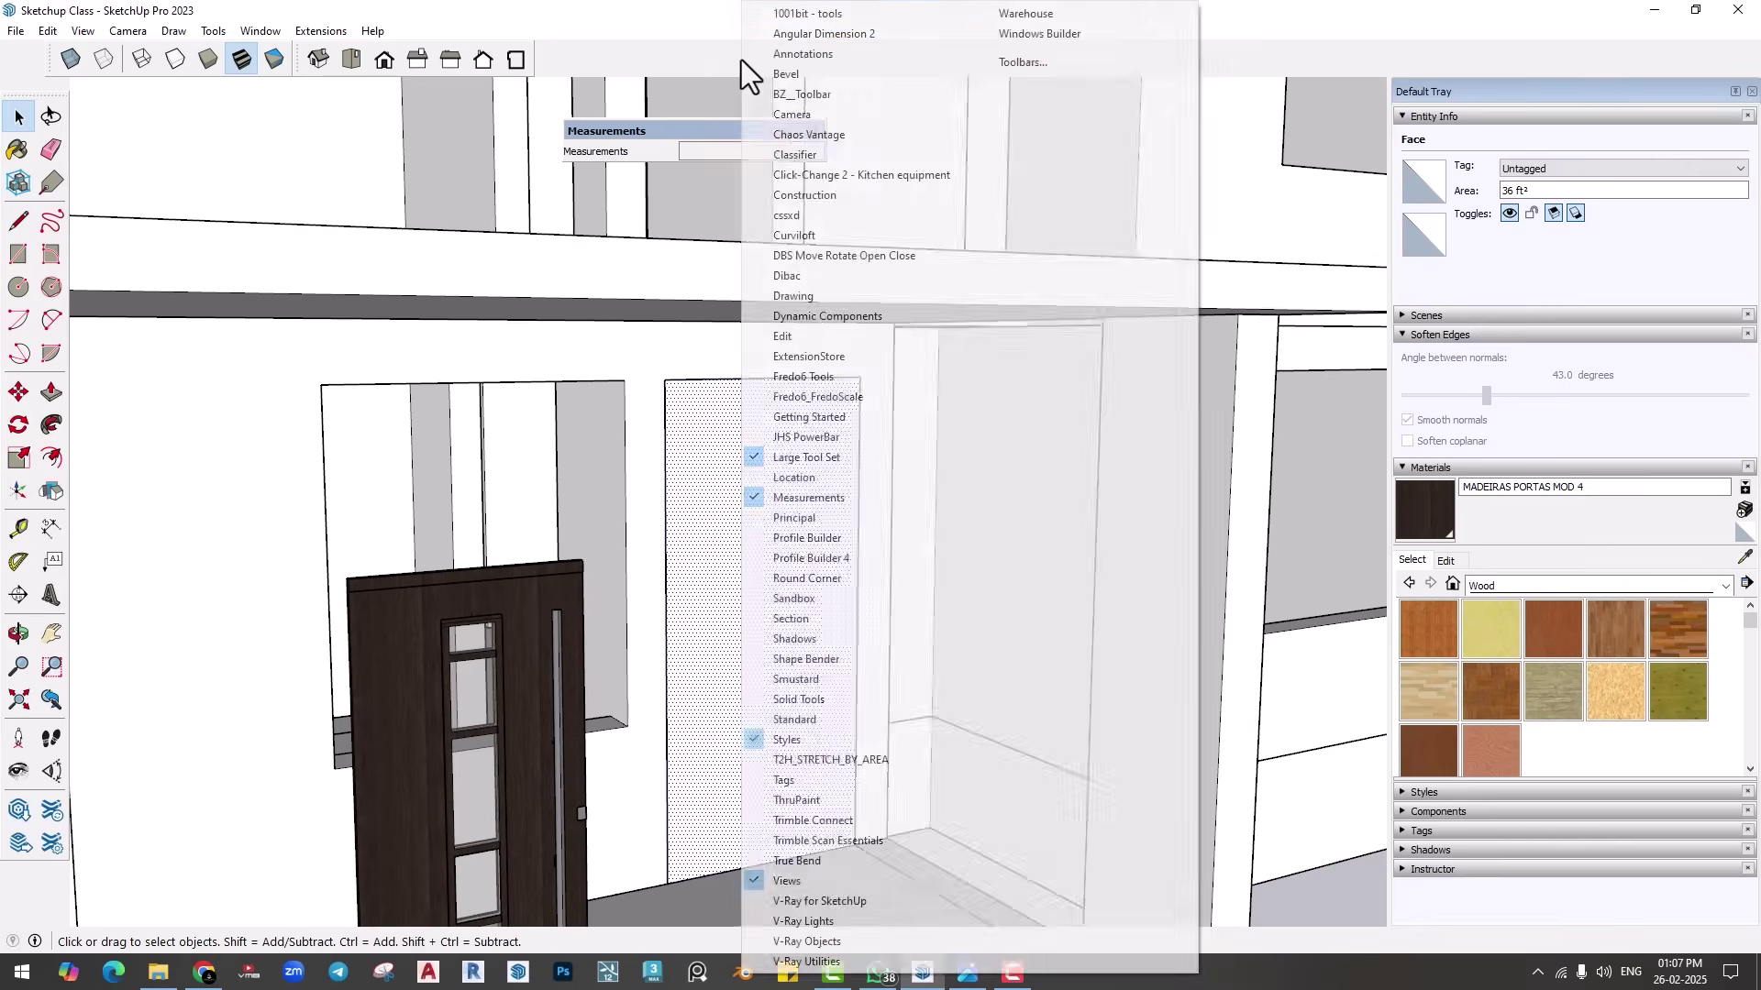
{"action": "left_click", "coordinate": [799, 9]}
{"action": "left_click_drag", "start_coordinate": [853, 195], "coordinate": [906, 183]}
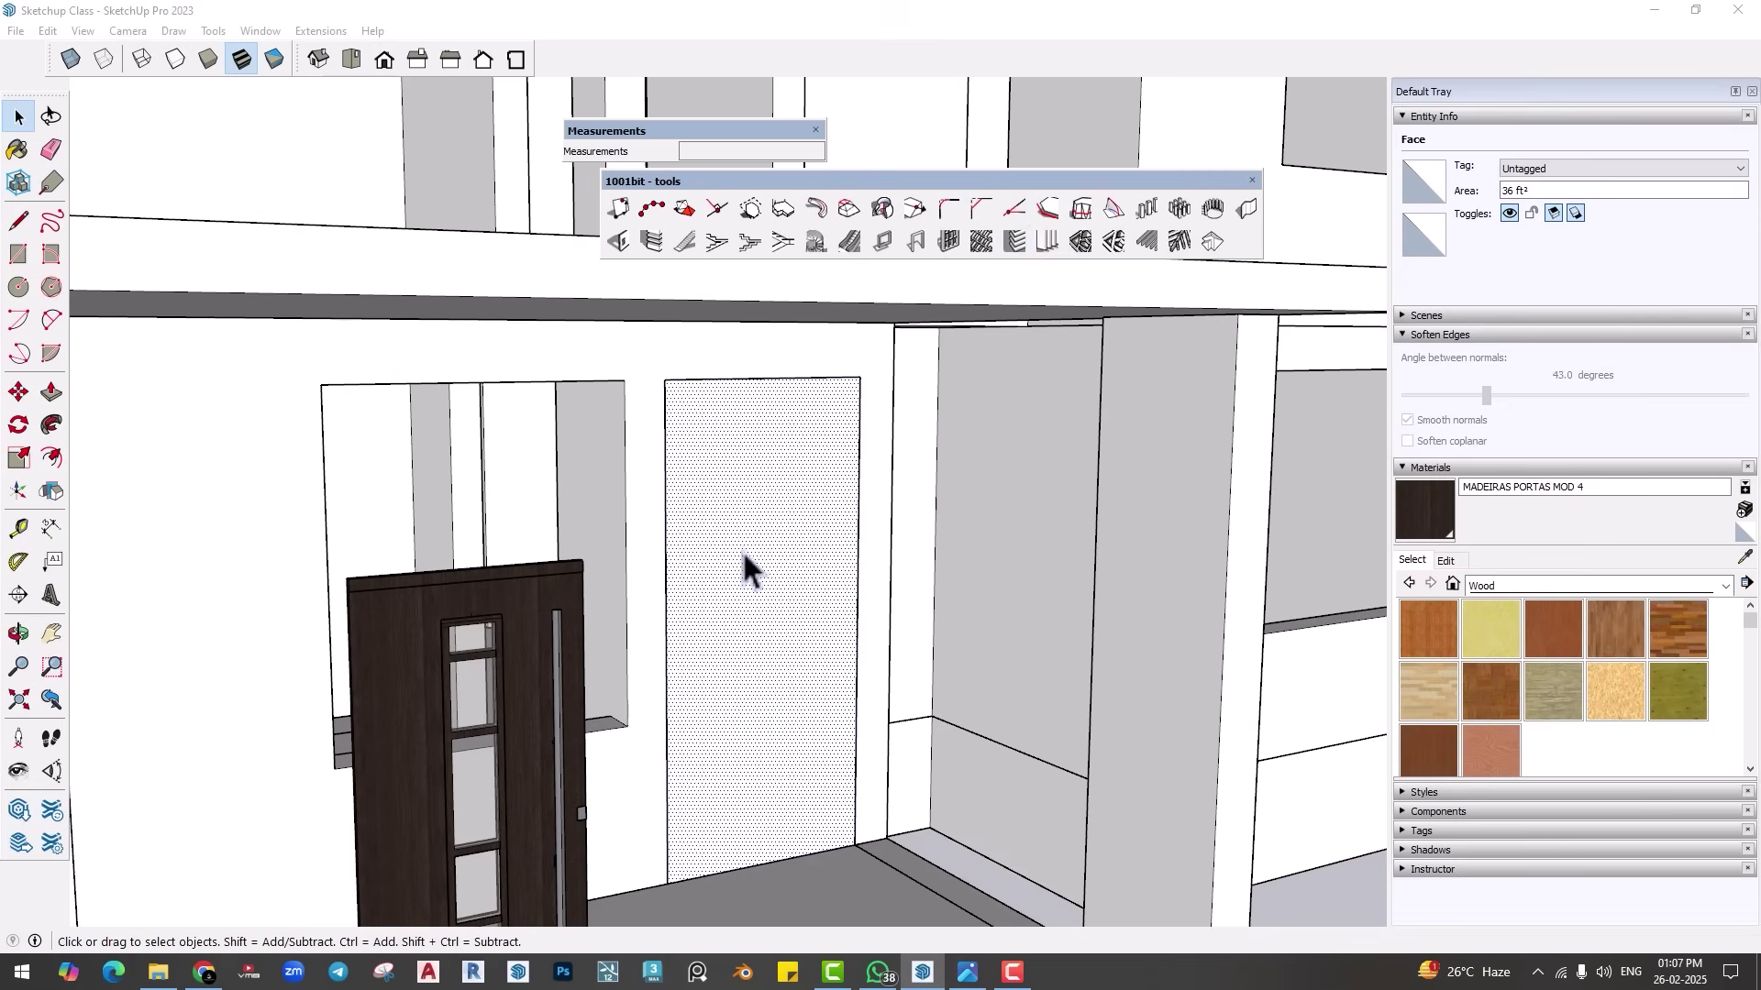
{"action": "middle_click_drag", "start_coordinate": [744, 567], "coordinate": [857, 477]}
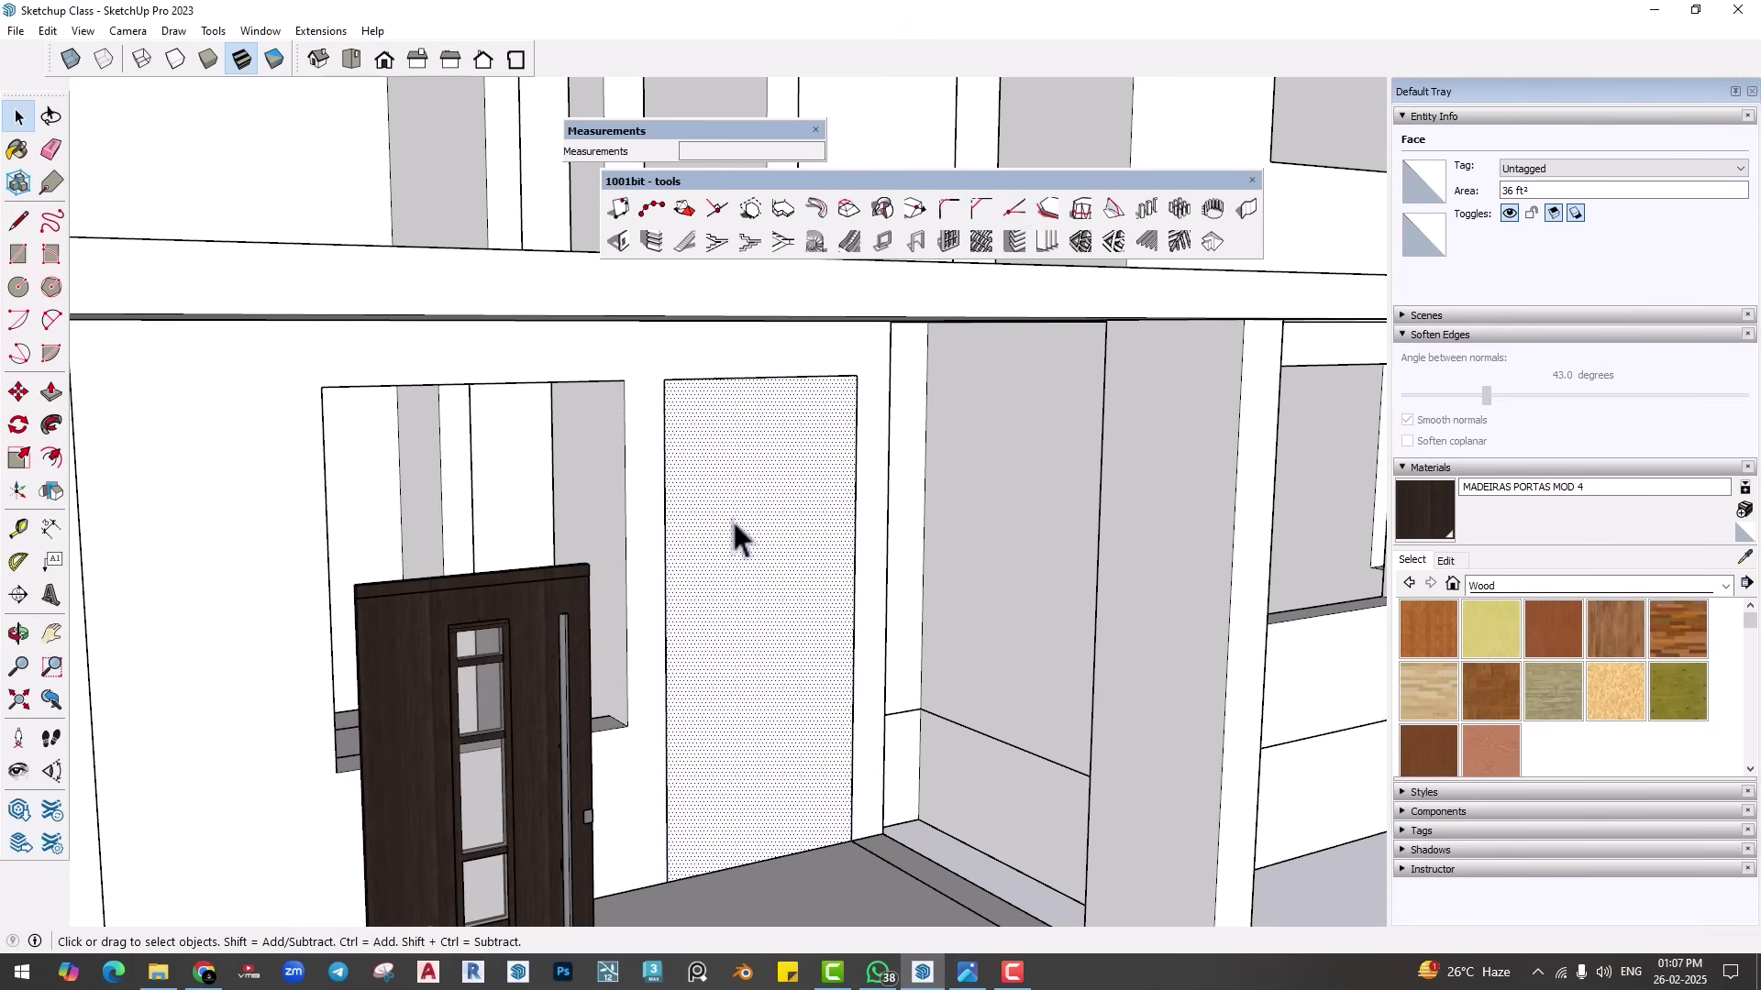
Step: Create a 1001bit door frame with a recessed/extruded edge, 2" frame width and 1/2" recess from the entrance face
{"action": "left_click", "coordinate": [914, 240]}
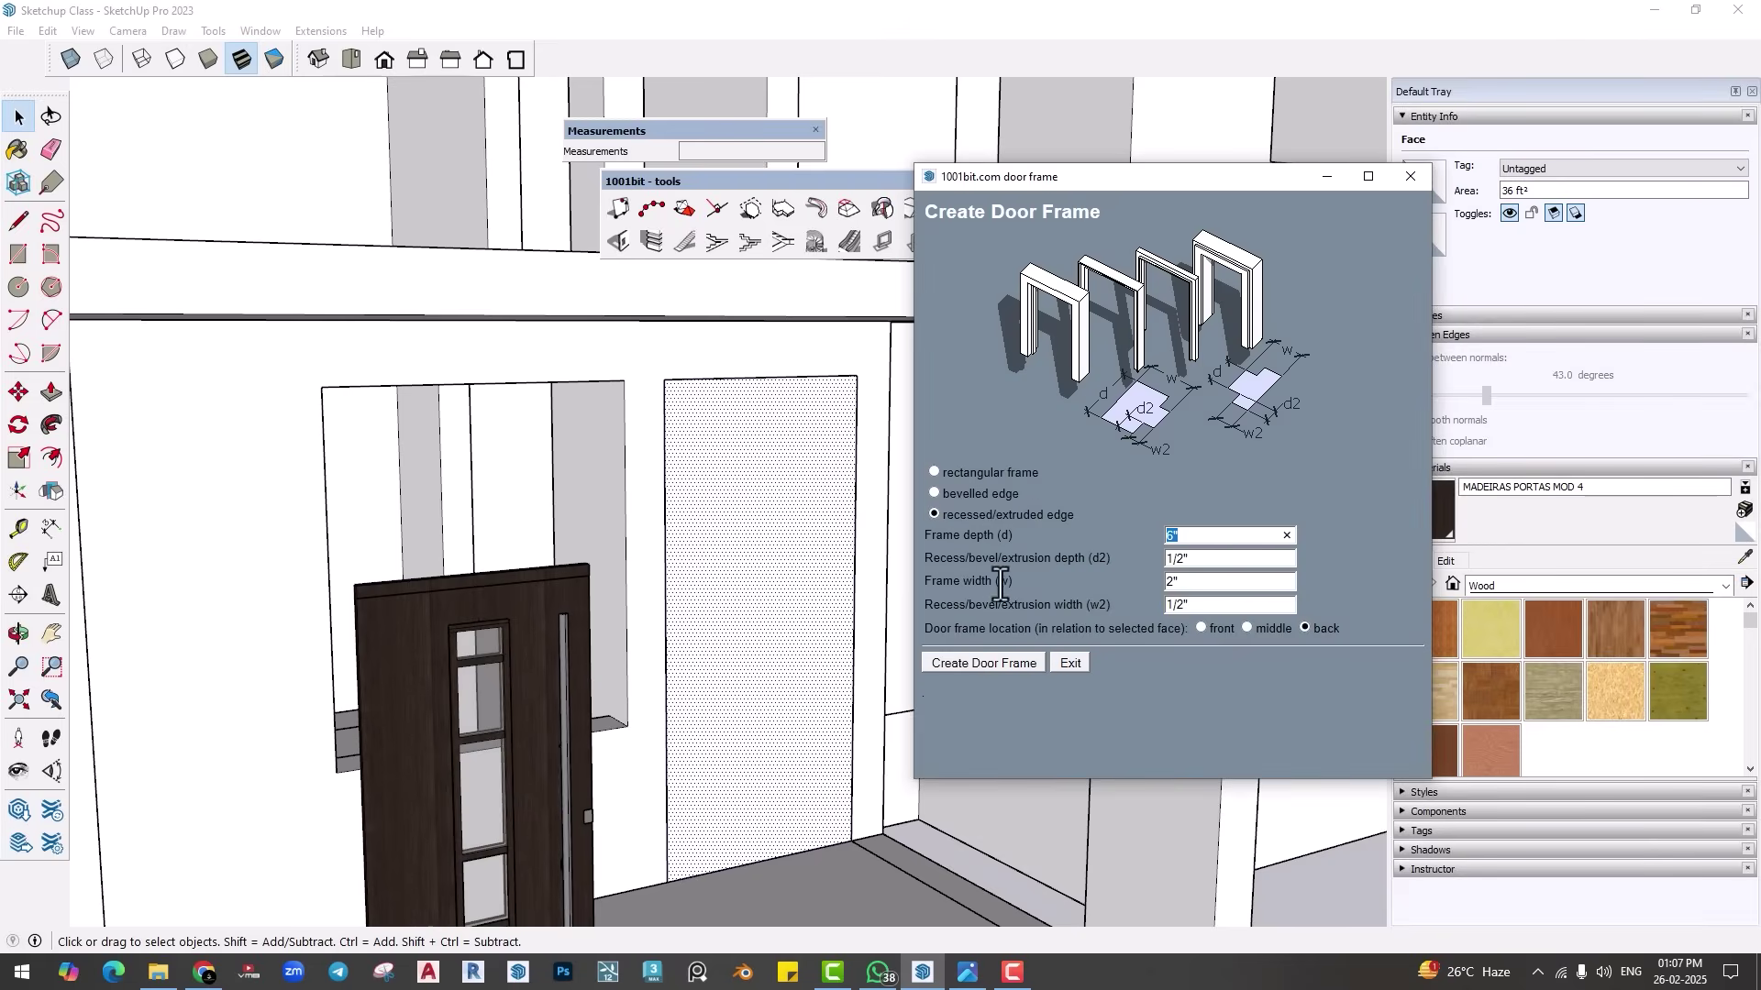
{"action": "left_click", "coordinate": [1197, 611]}
{"action": "left_click", "coordinate": [1012, 664]}
{"action": "middle_click_drag", "start_coordinate": [838, 629], "coordinate": [856, 475]}
{"action": "scroll", "coordinate": [848, 441], "scroll_direction": "down", "scroll_amount": 3}
{"action": "middle_click_drag", "start_coordinate": [840, 413], "coordinate": [895, 568]}
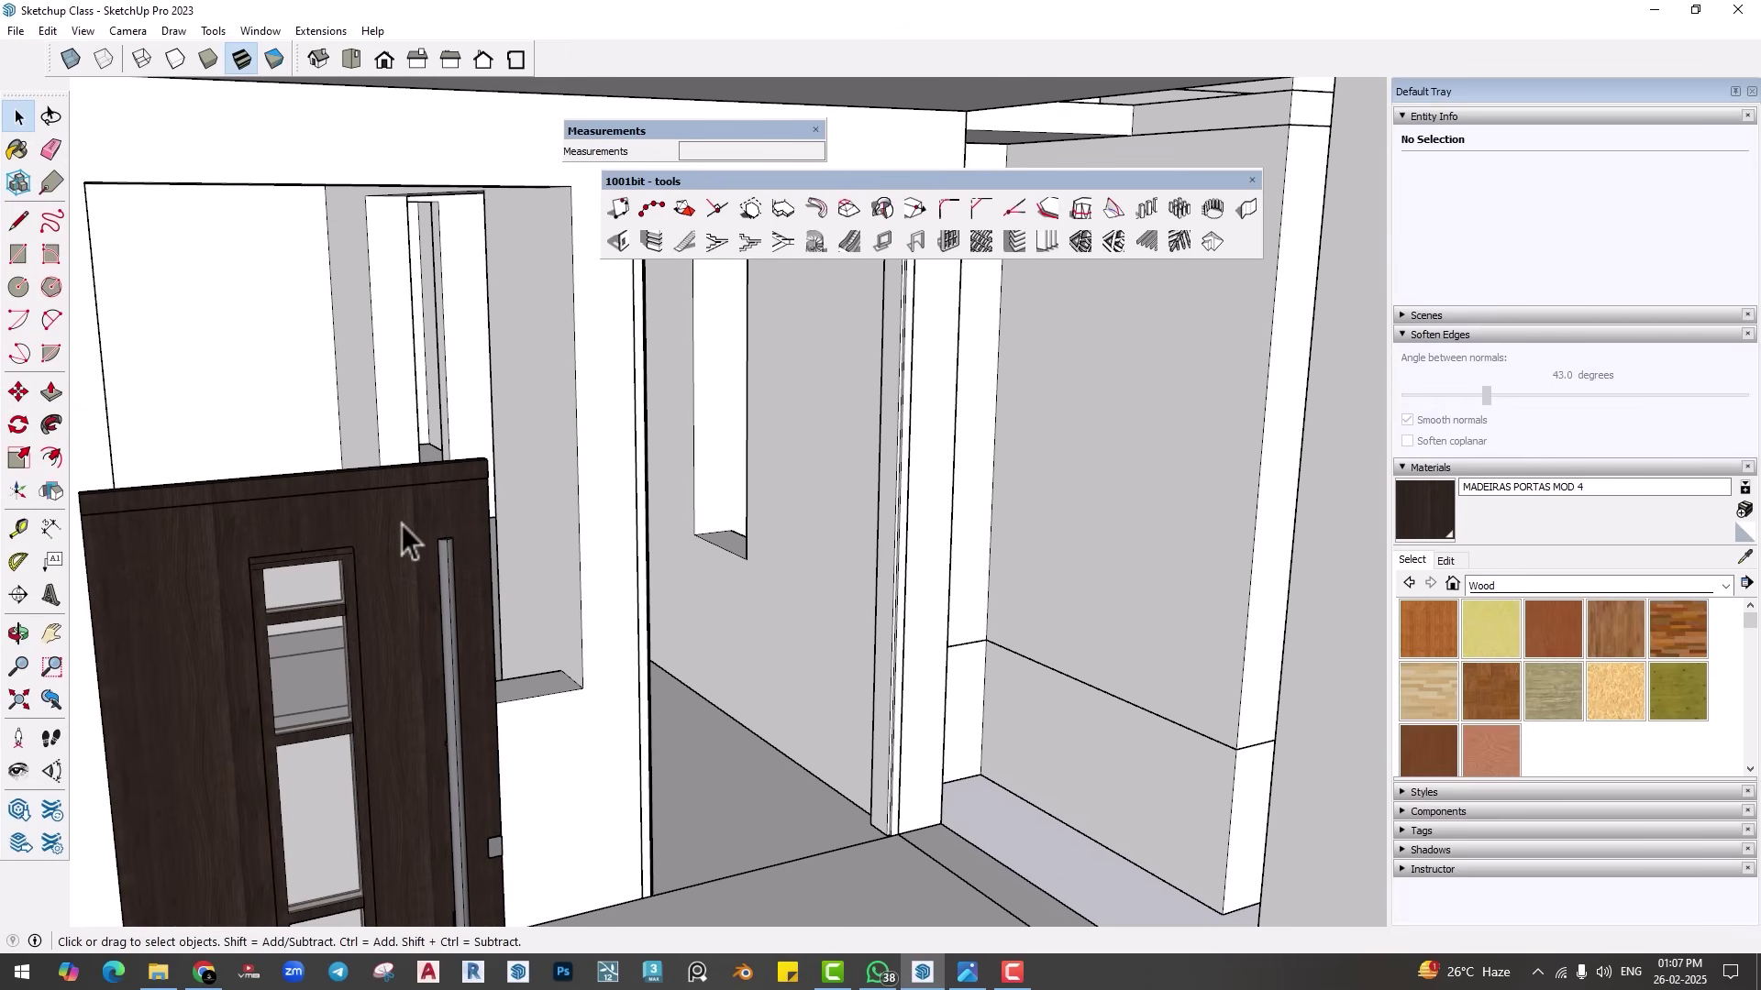
Step: Sample the door's dark wood material MADEIRAS PORTAS MOD 4 and paint the entrance door frame with it
{"action": "left_click", "coordinate": [17, 150]}
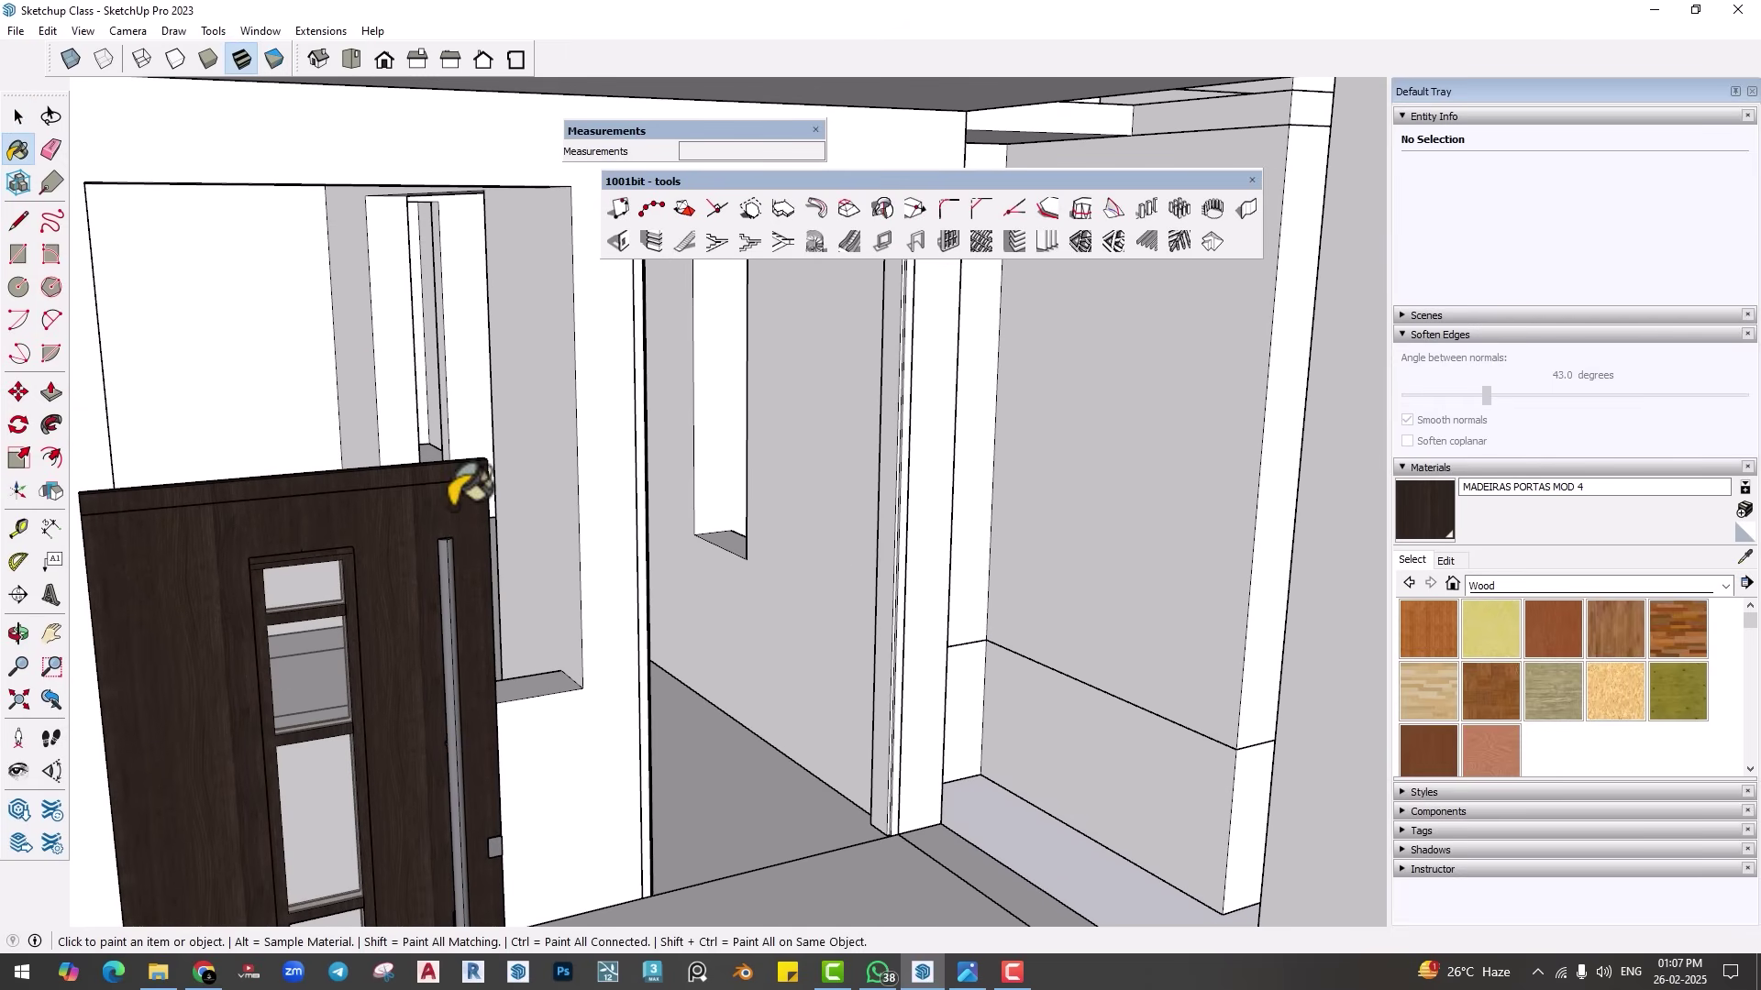
{"action": "left_click", "coordinate": [401, 523], "text": "alt"}
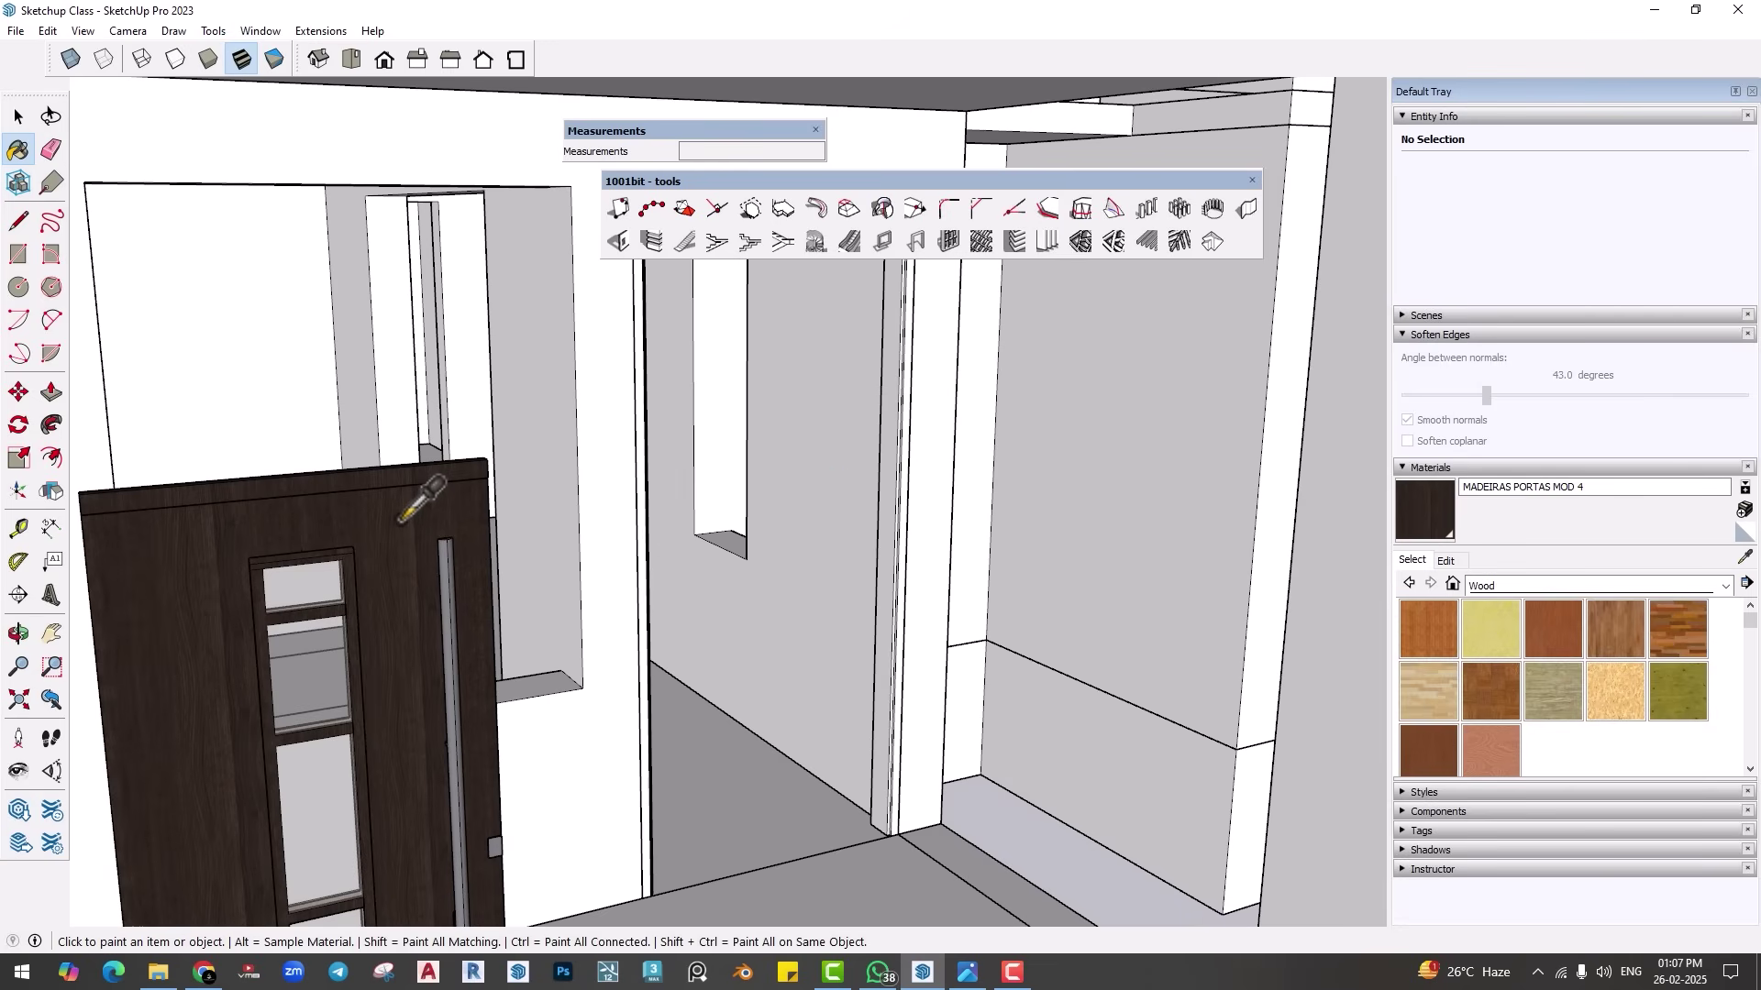
{"action": "left_click", "coordinate": [896, 418]}
{"action": "middle_click_drag", "start_coordinate": [902, 429], "coordinate": [619, 486]}
Step: Move the dark wood door from its lower front corner onto the inner lower corner of the entrance door frame
{"action": "key", "text": "space"}
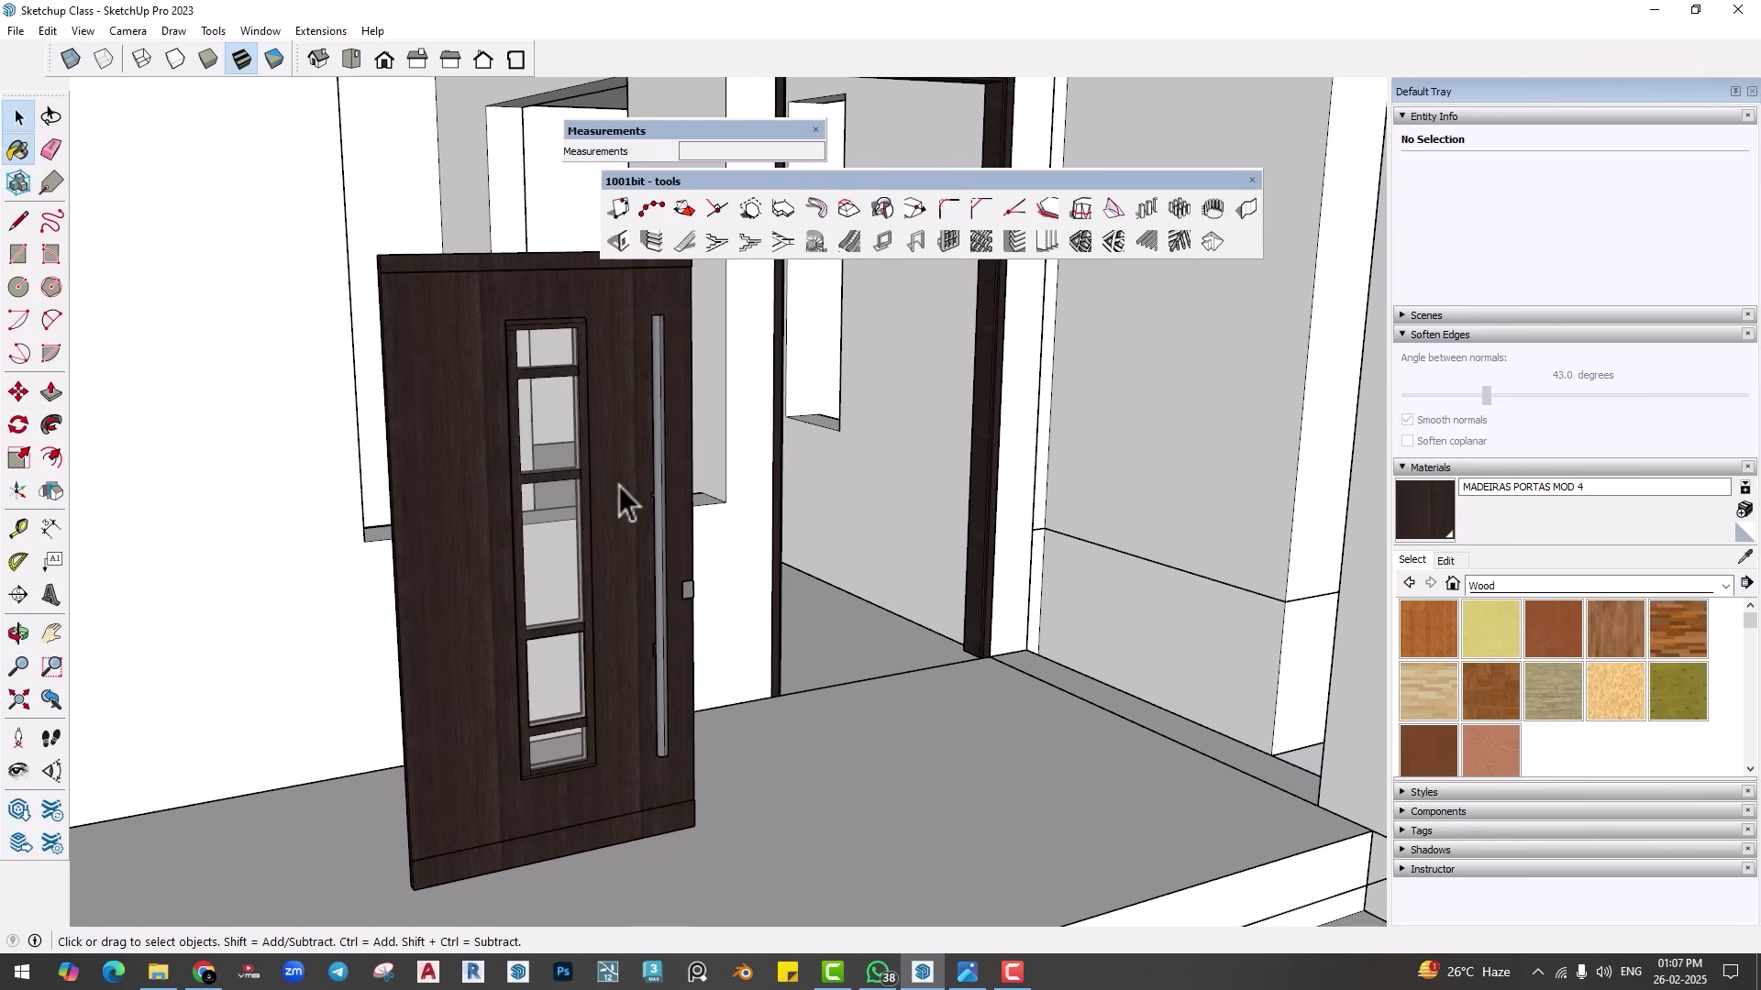
{"action": "left_click", "coordinate": [613, 482]}
{"action": "key", "text": "m"}
{"action": "scroll", "coordinate": [395, 894], "scroll_direction": "up", "scroll_amount": 10}
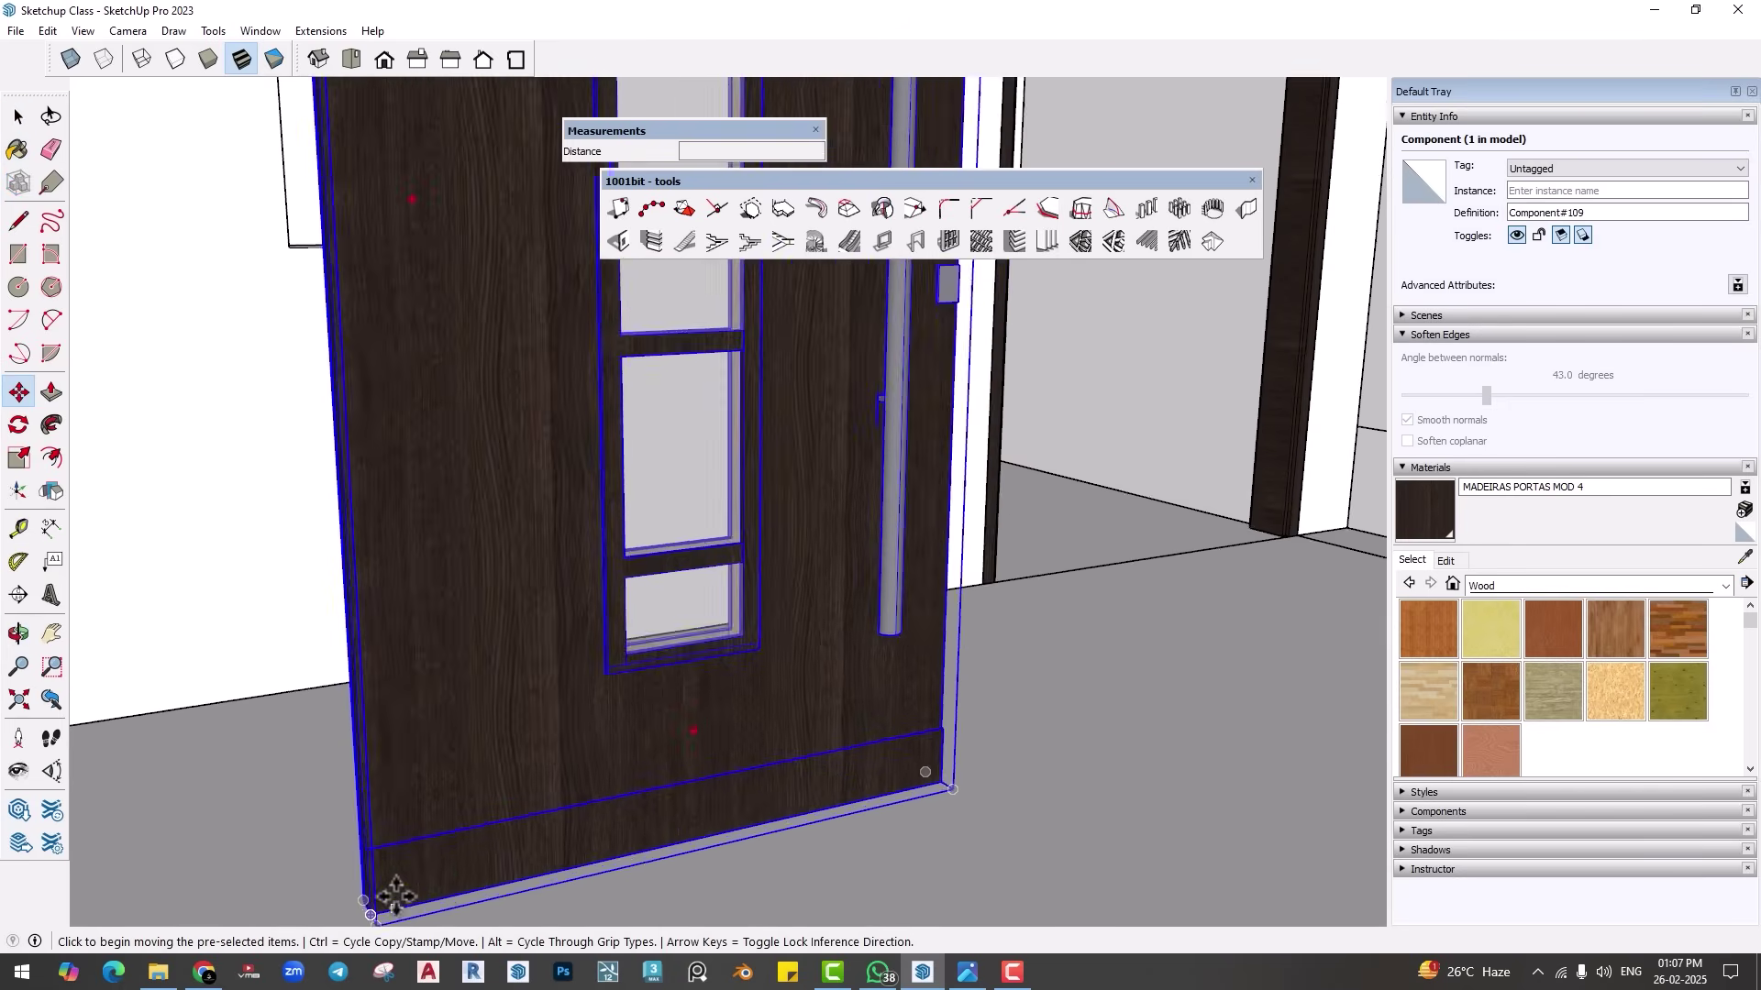
{"action": "middle_click_drag", "start_coordinate": [514, 725], "coordinate": [471, 734]}
{"action": "left_click", "coordinate": [472, 735]}
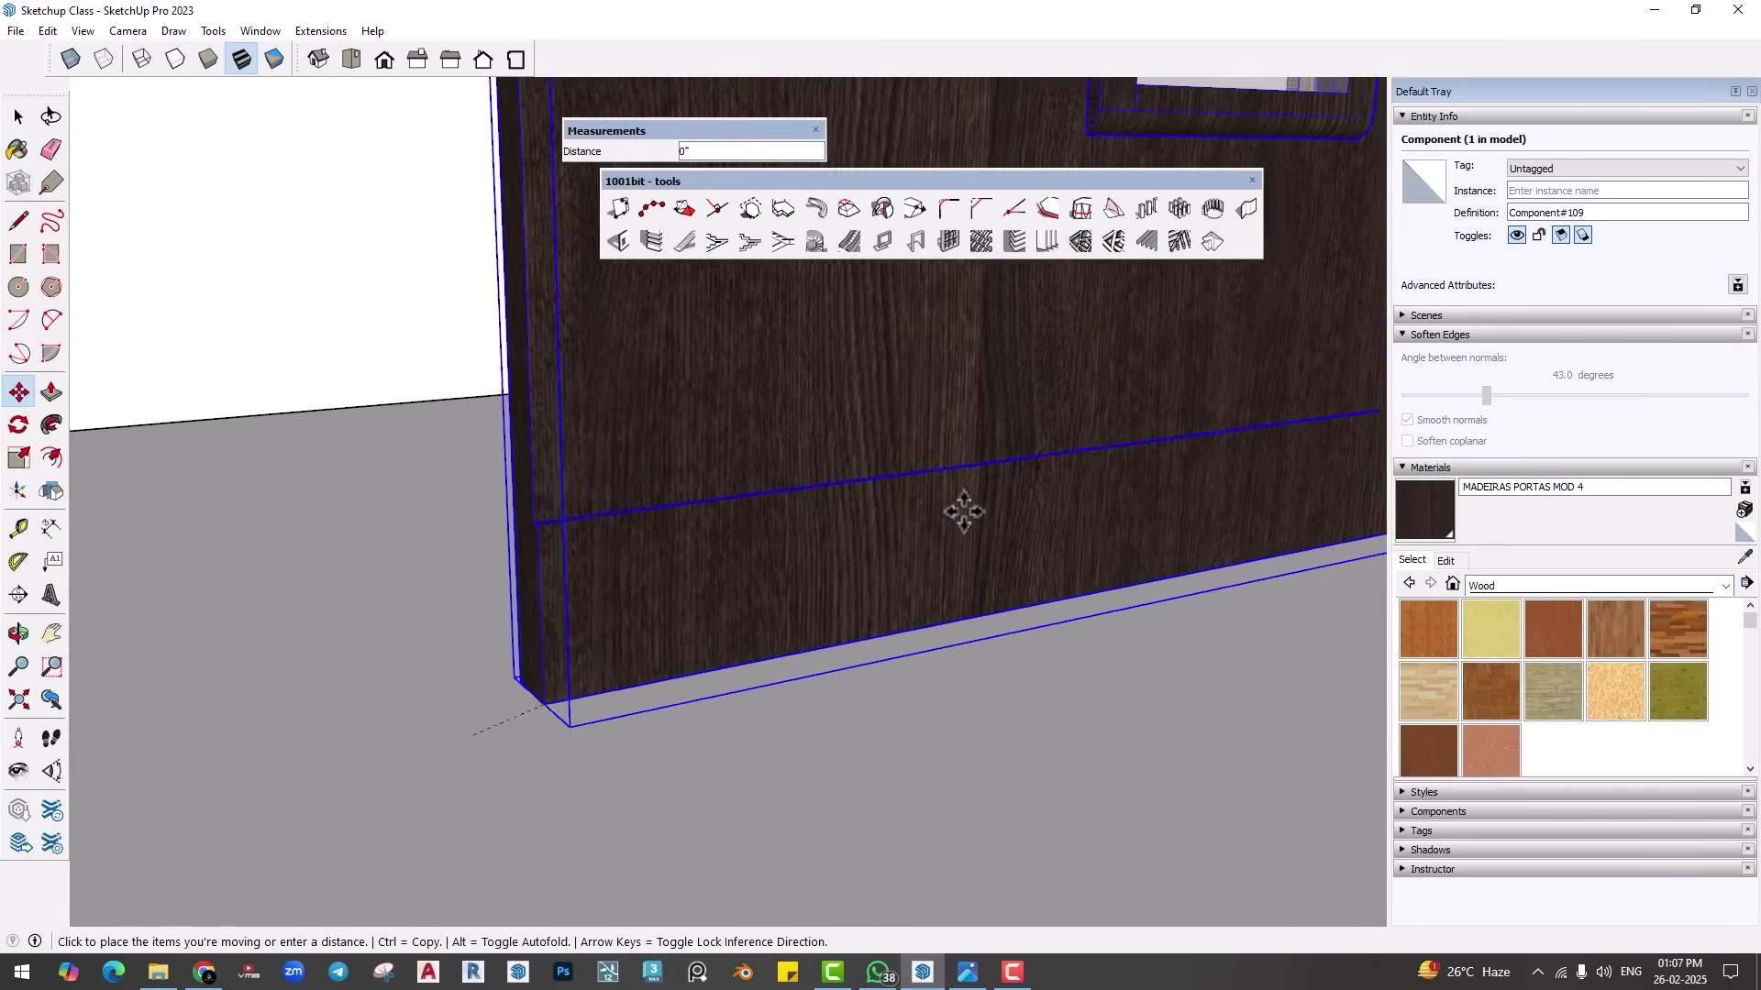
{"action": "scroll", "coordinate": [1009, 440], "scroll_direction": "up", "scroll_amount": 3}
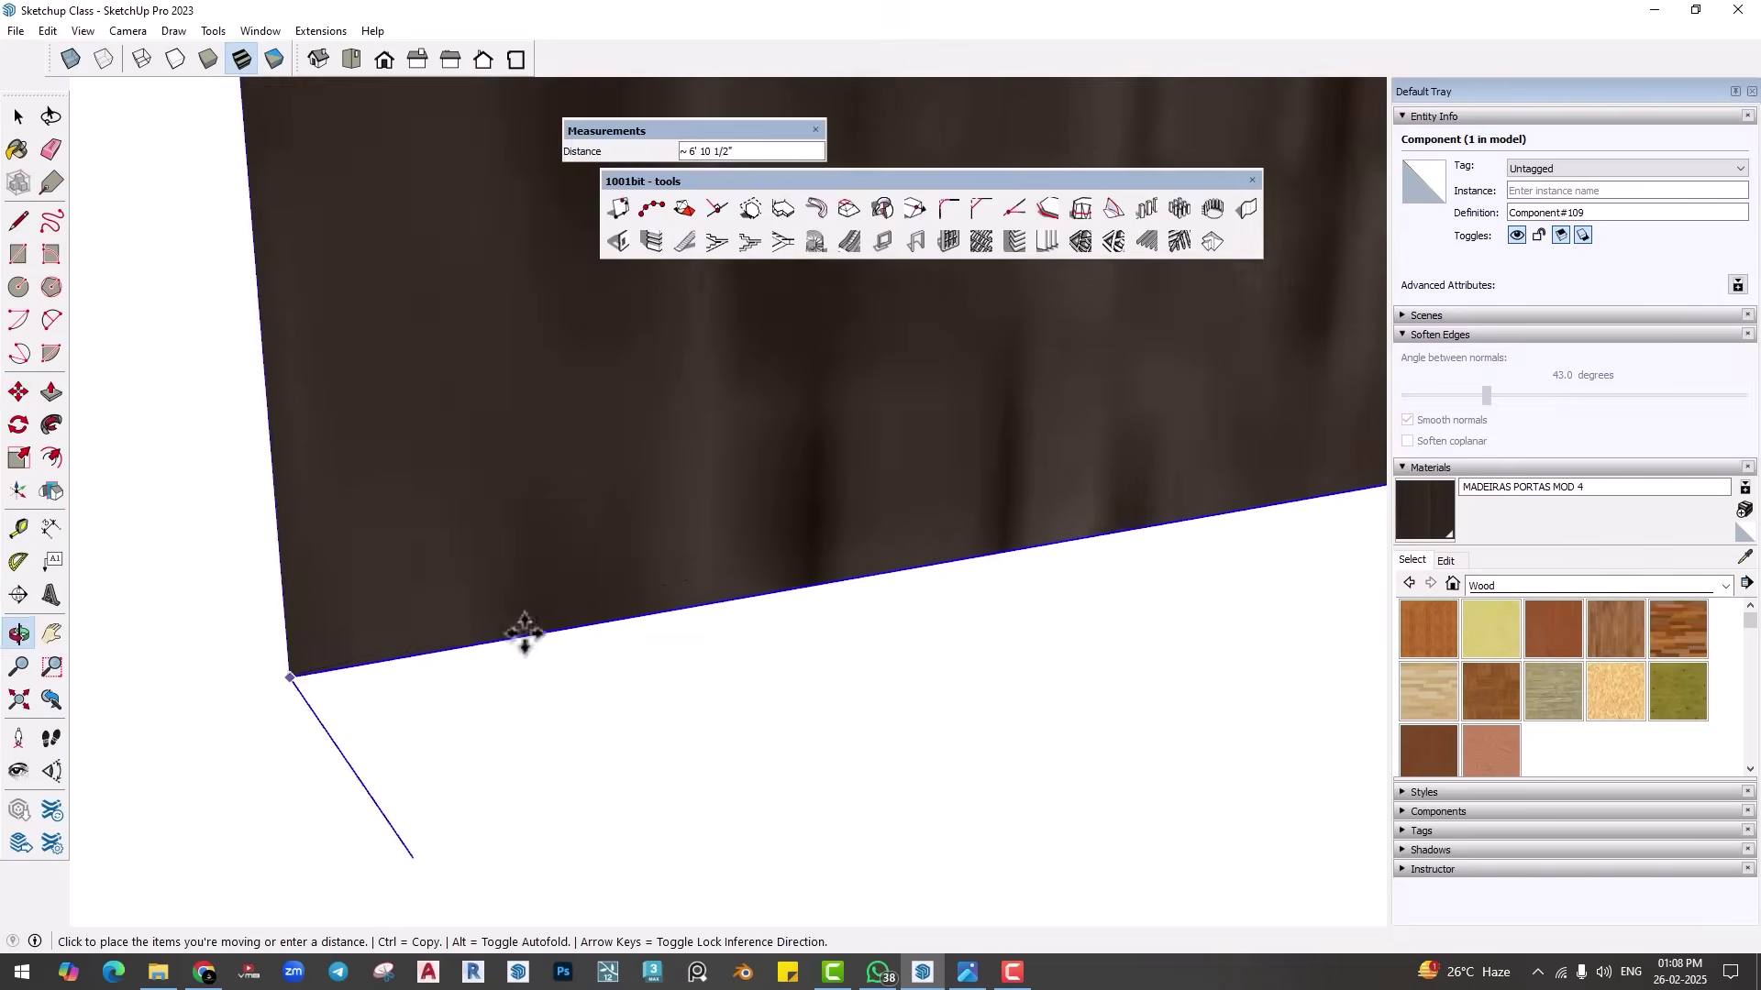
{"action": "left_click", "coordinate": [19, 700]}
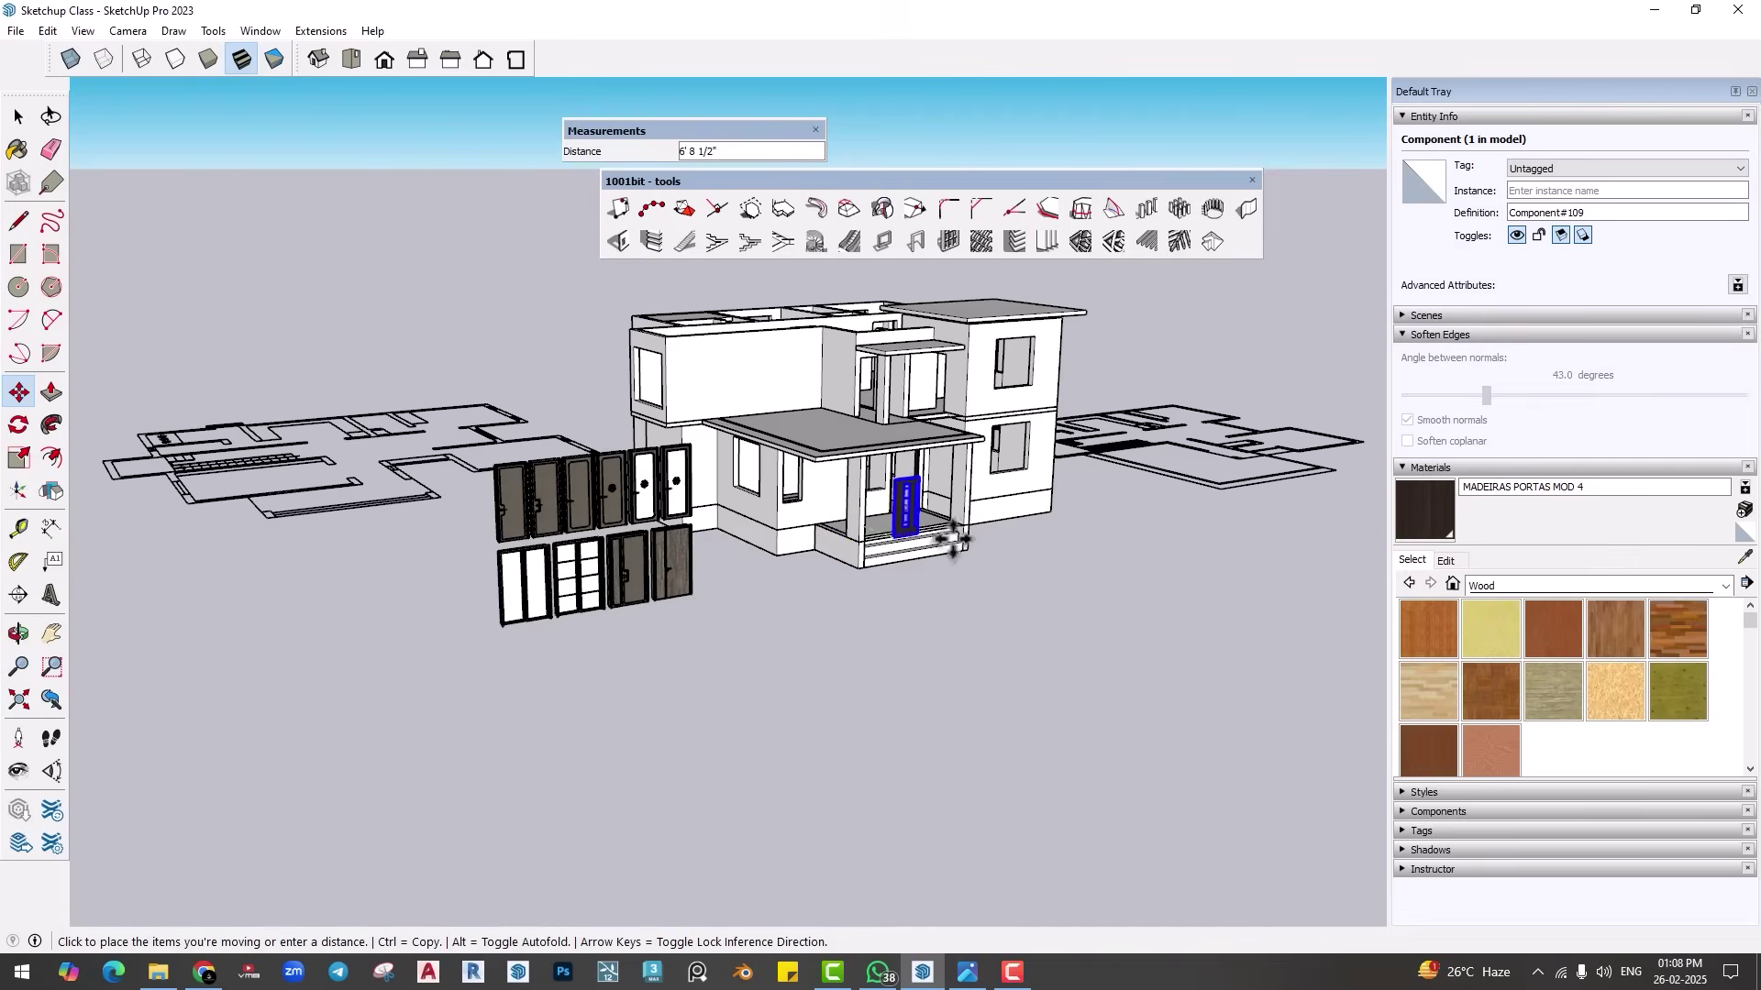
{"action": "scroll", "coordinate": [944, 541], "scroll_direction": "up", "scroll_amount": 10}
{"action": "scroll", "coordinate": [807, 560], "scroll_direction": "up", "scroll_amount": 8}
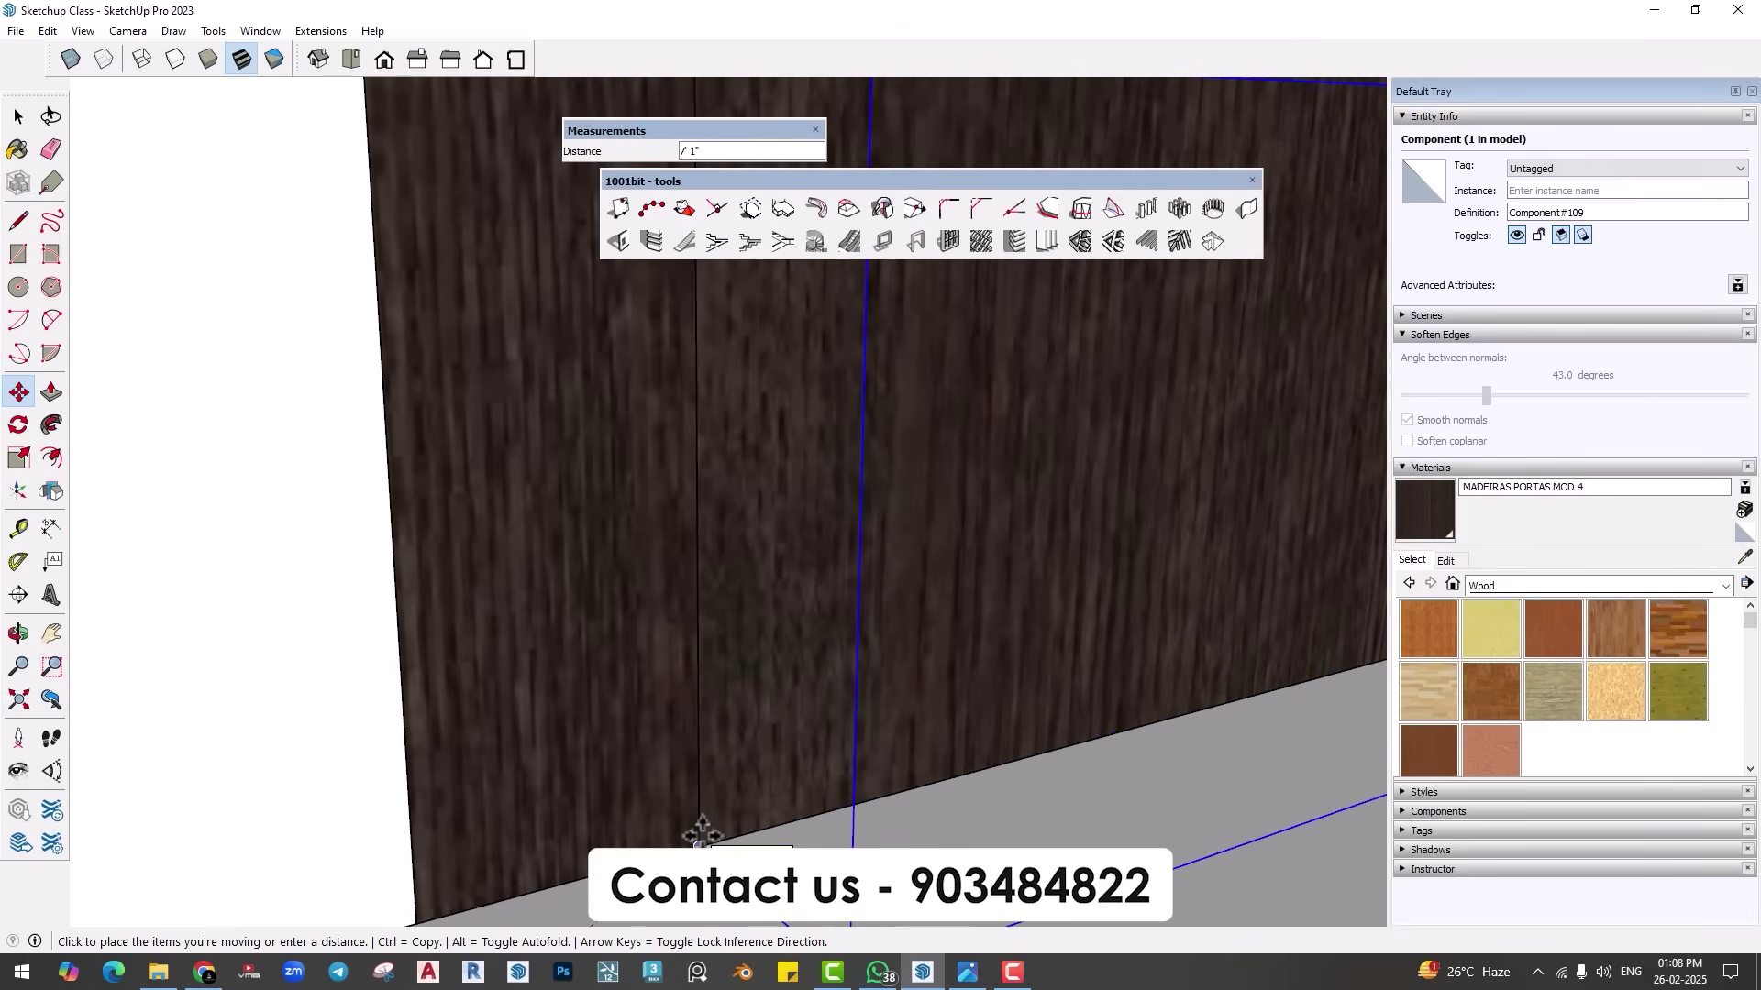
{"action": "left_click", "coordinate": [700, 826]}
Step: Scale the door's width along the red axis until it meets the opposite side of the entrance frame
{"action": "scroll", "coordinate": [998, 537], "scroll_direction": "down", "scroll_amount": 3}
{"action": "scroll", "coordinate": [998, 536], "scroll_direction": "down", "scroll_amount": 10}
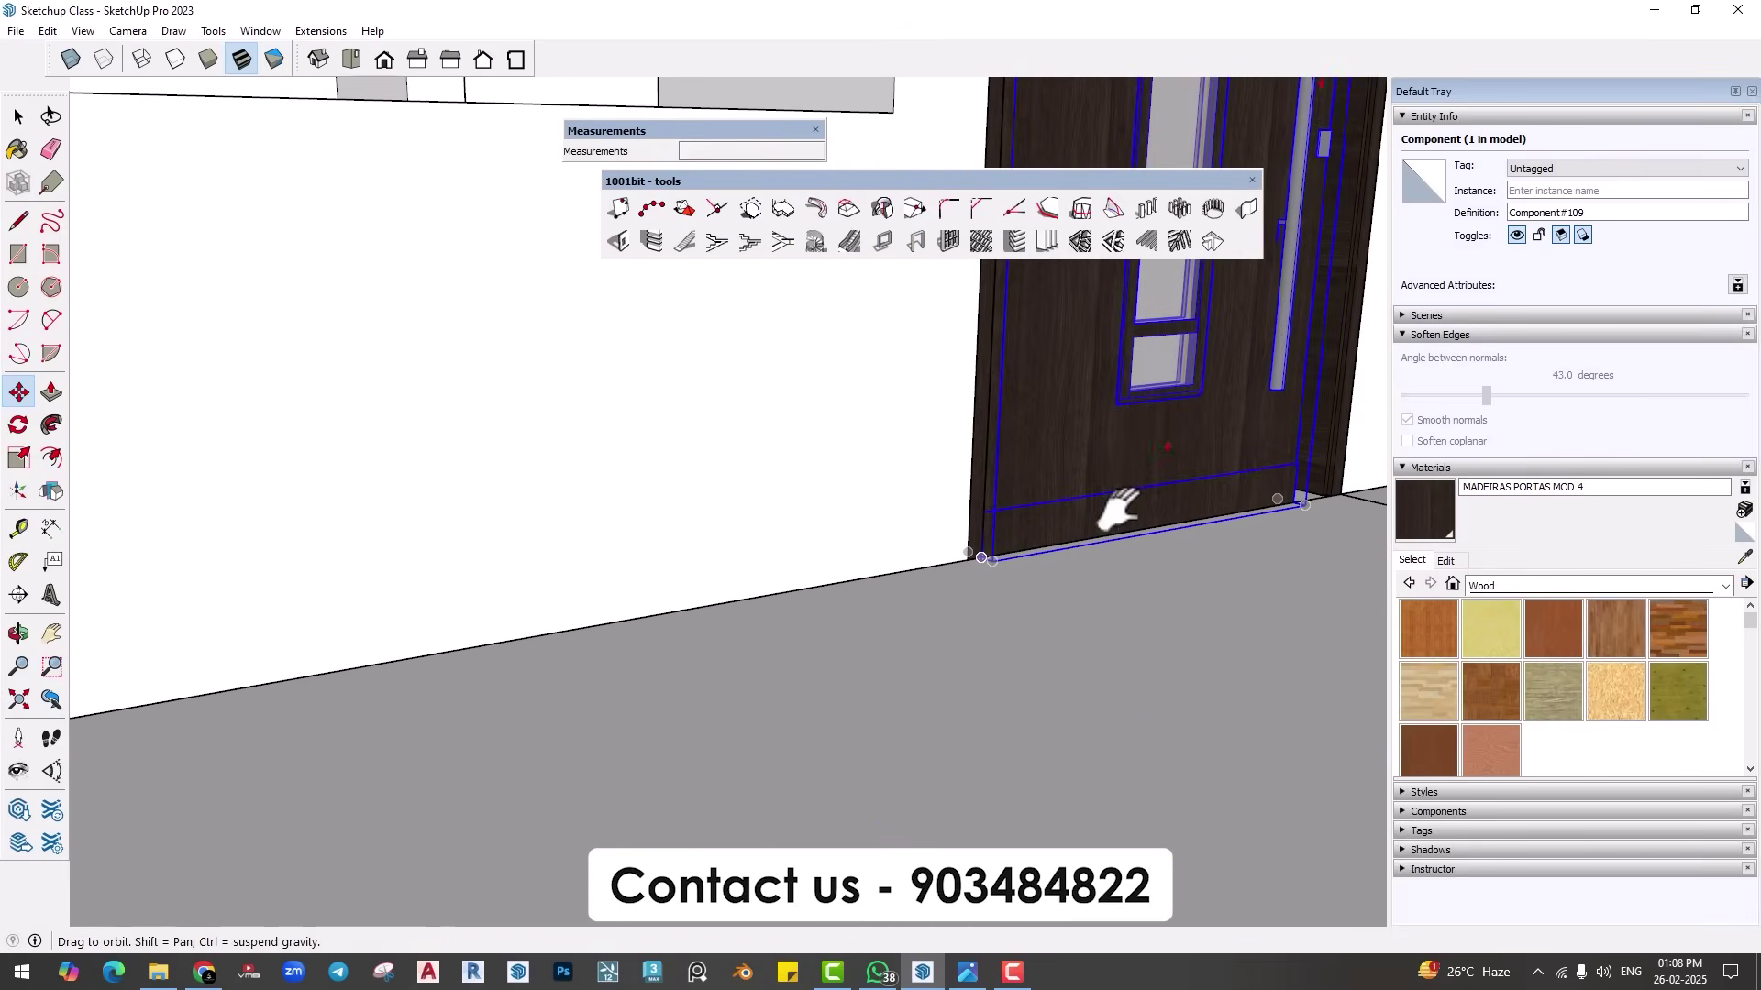
{"action": "middle_click_drag", "start_coordinate": [936, 492], "coordinate": [197, 558]}
{"action": "key", "text": "s"}
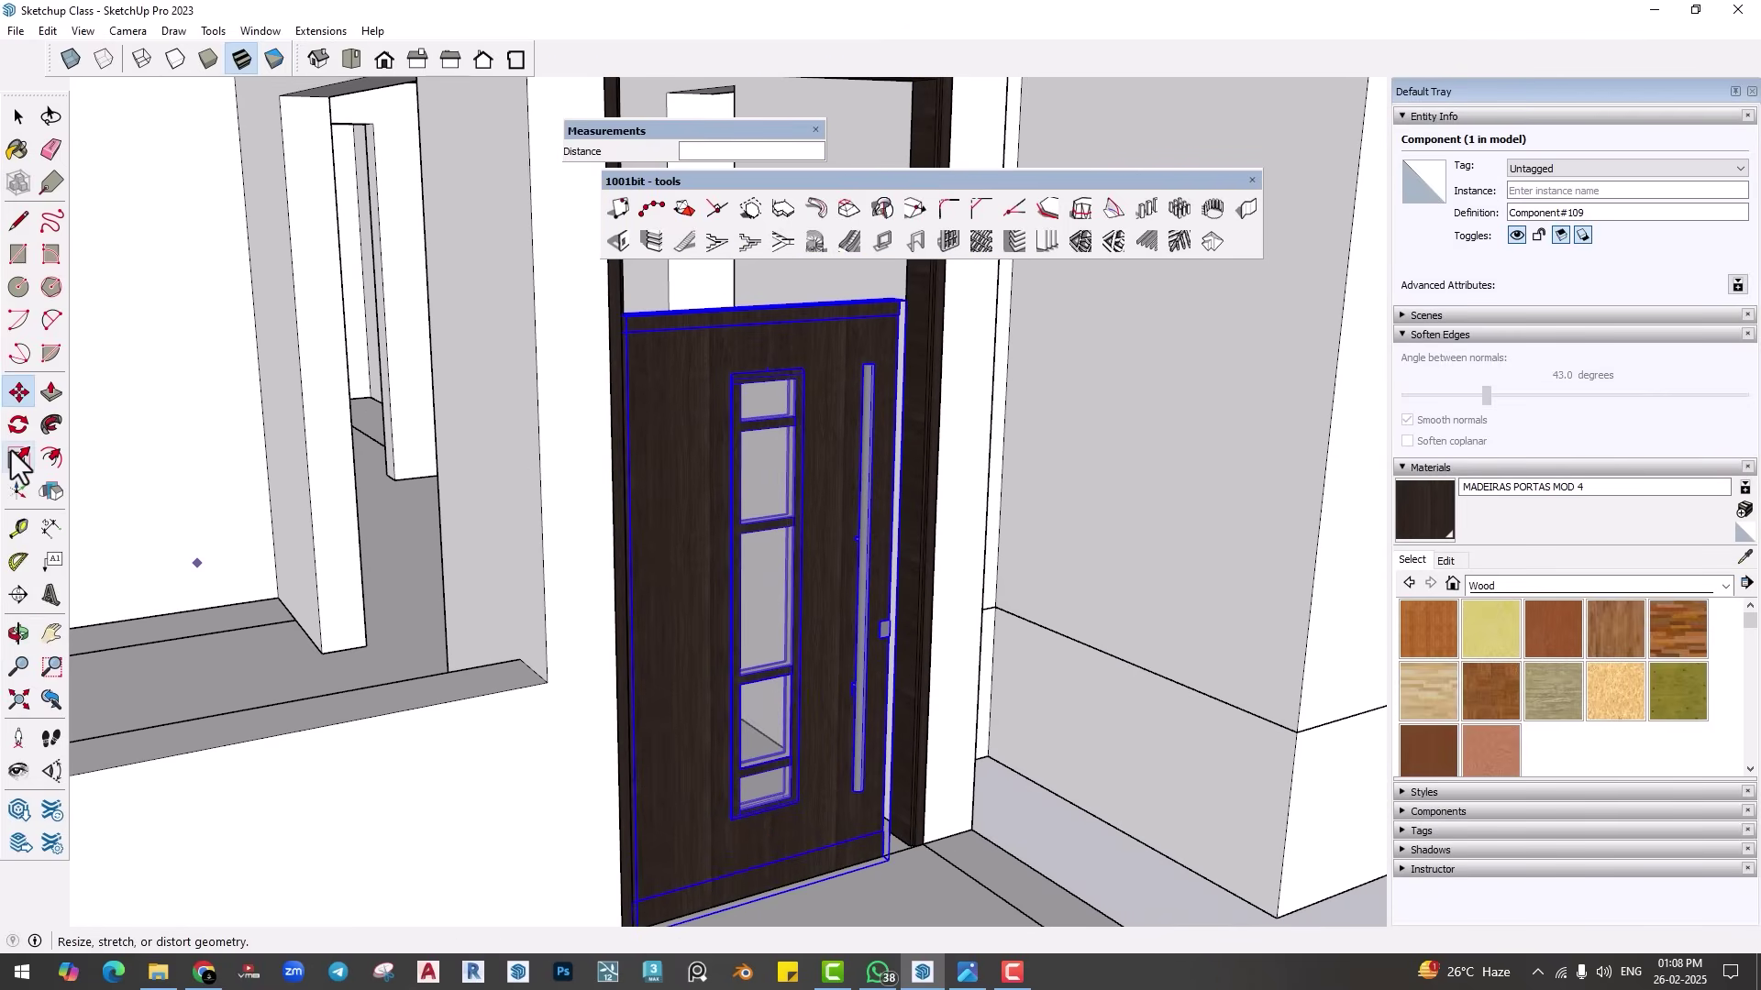
{"action": "scroll", "coordinate": [917, 623], "scroll_direction": "up", "scroll_amount": 3}
{"action": "scroll", "coordinate": [853, 665], "scroll_direction": "up", "scroll_amount": 5}
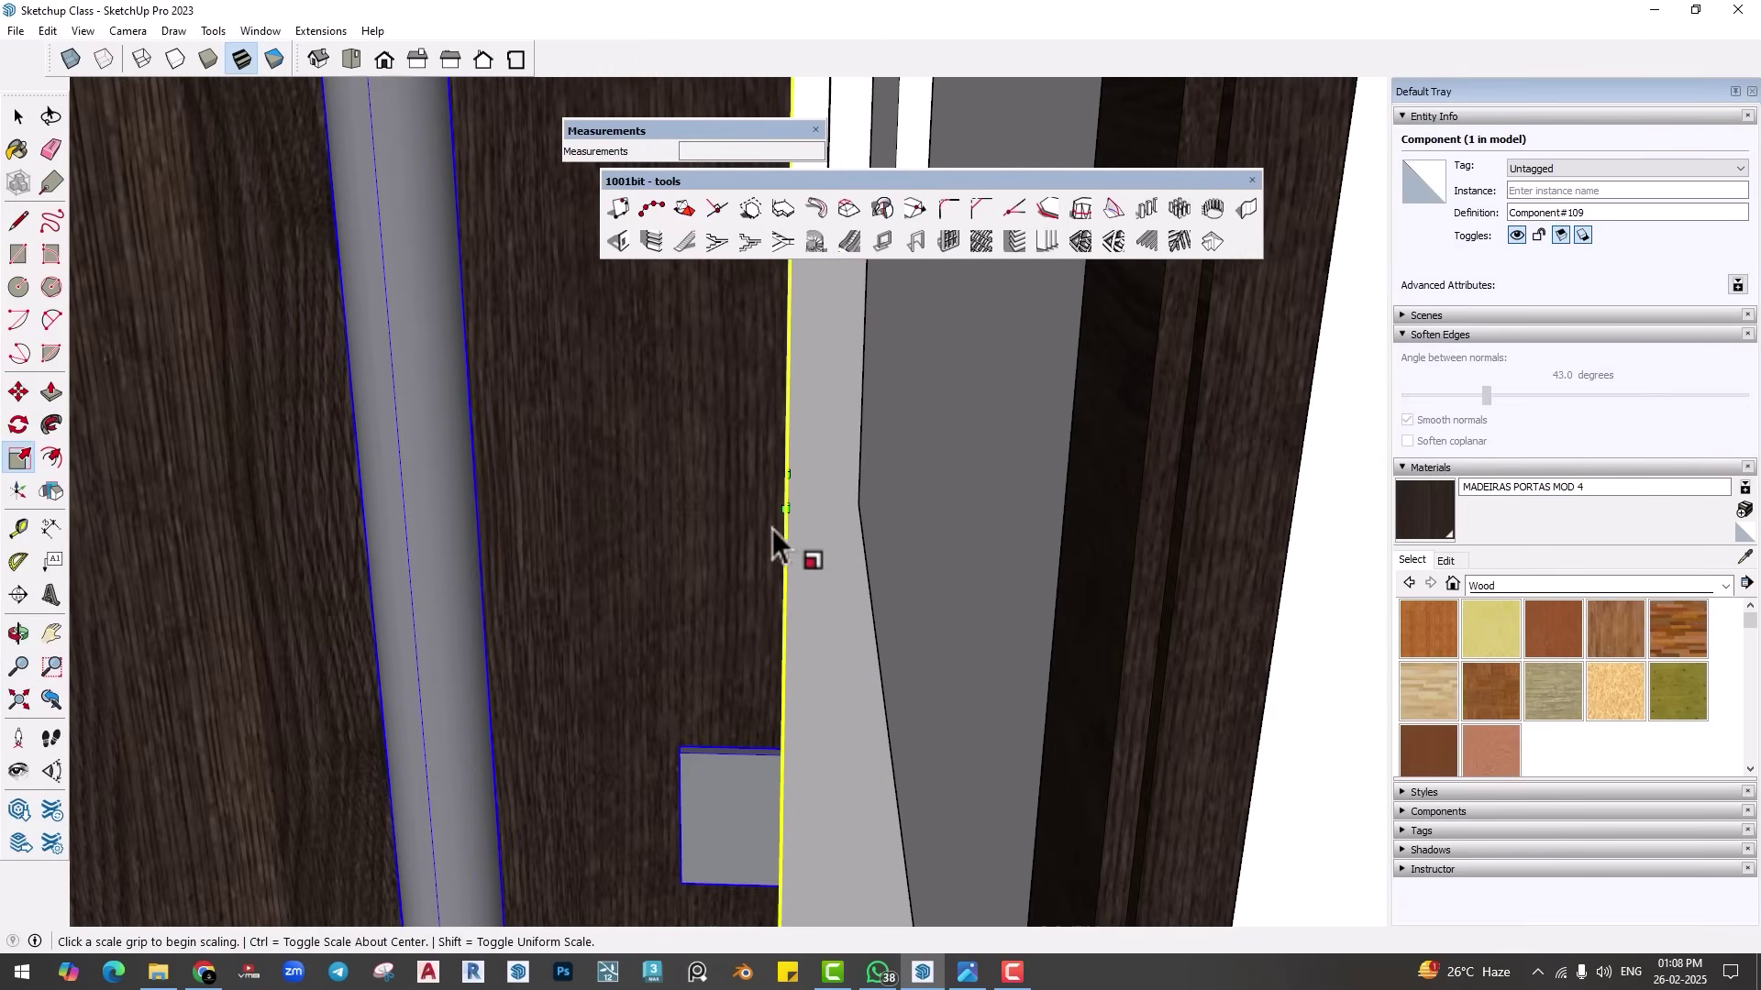
{"action": "left_click", "coordinate": [785, 507]}
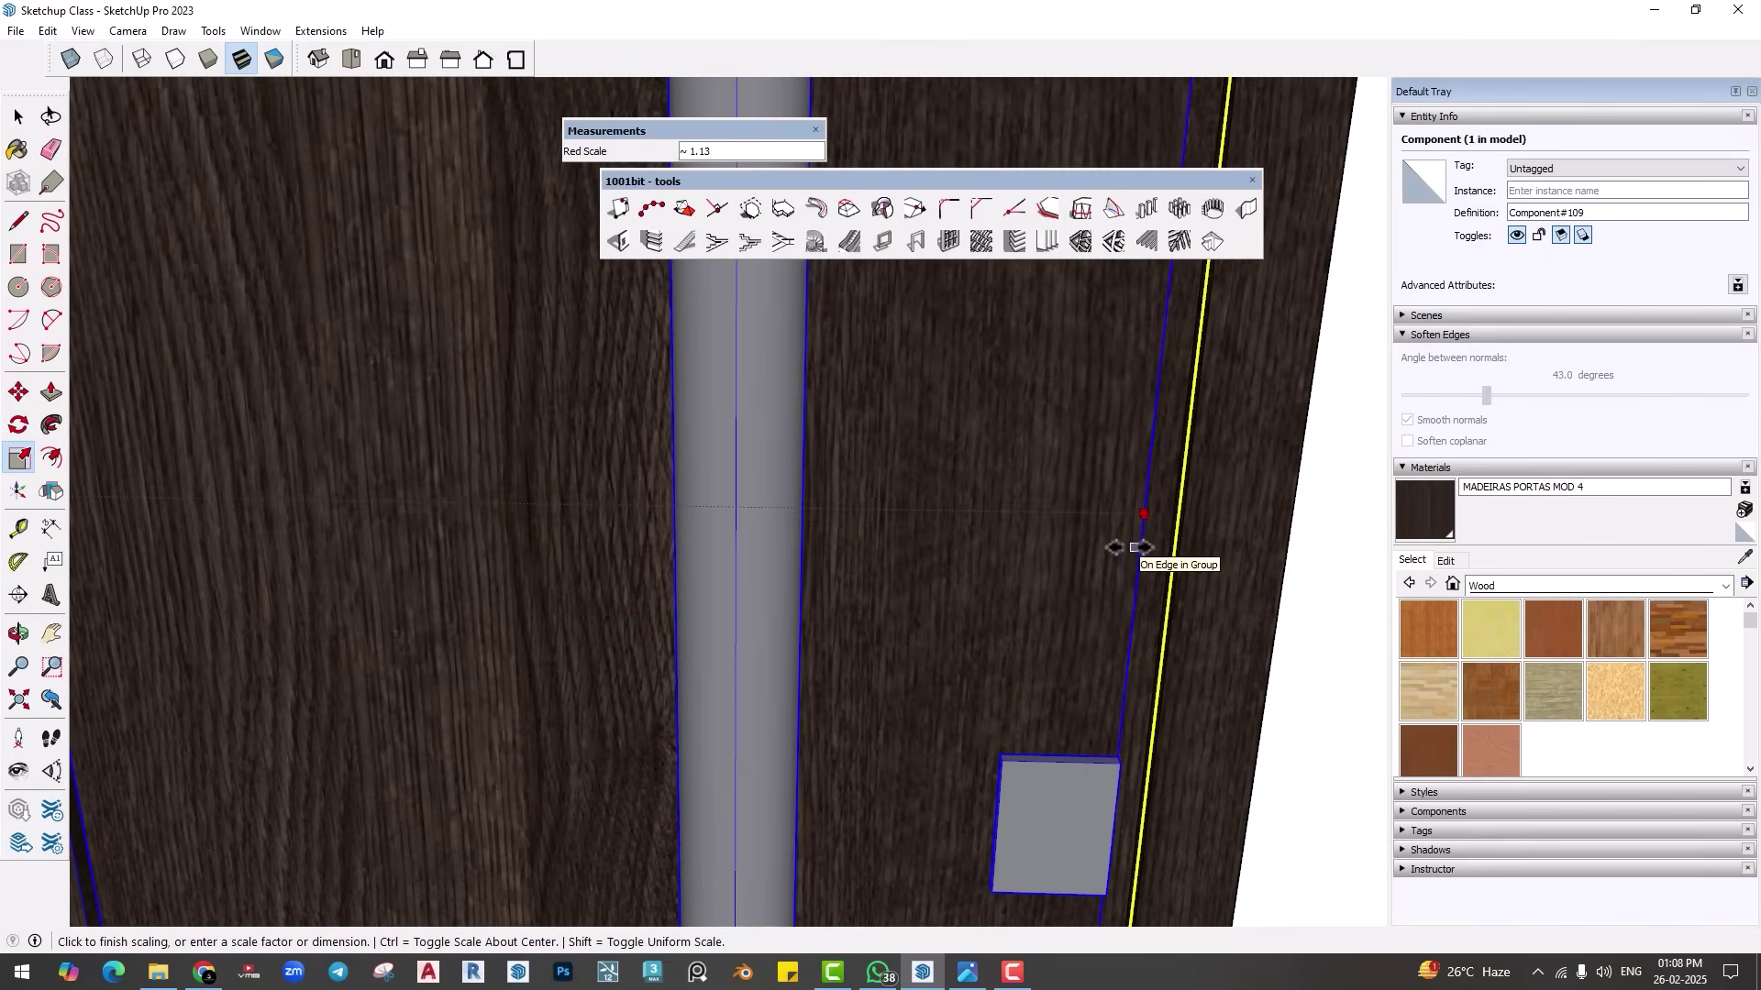
{"action": "left_click", "coordinate": [1180, 549]}
Step: Scale the door's height along the blue axis up to the top of the entrance frame
{"action": "scroll", "coordinate": [1029, 542], "scroll_direction": "down", "scroll_amount": 3}
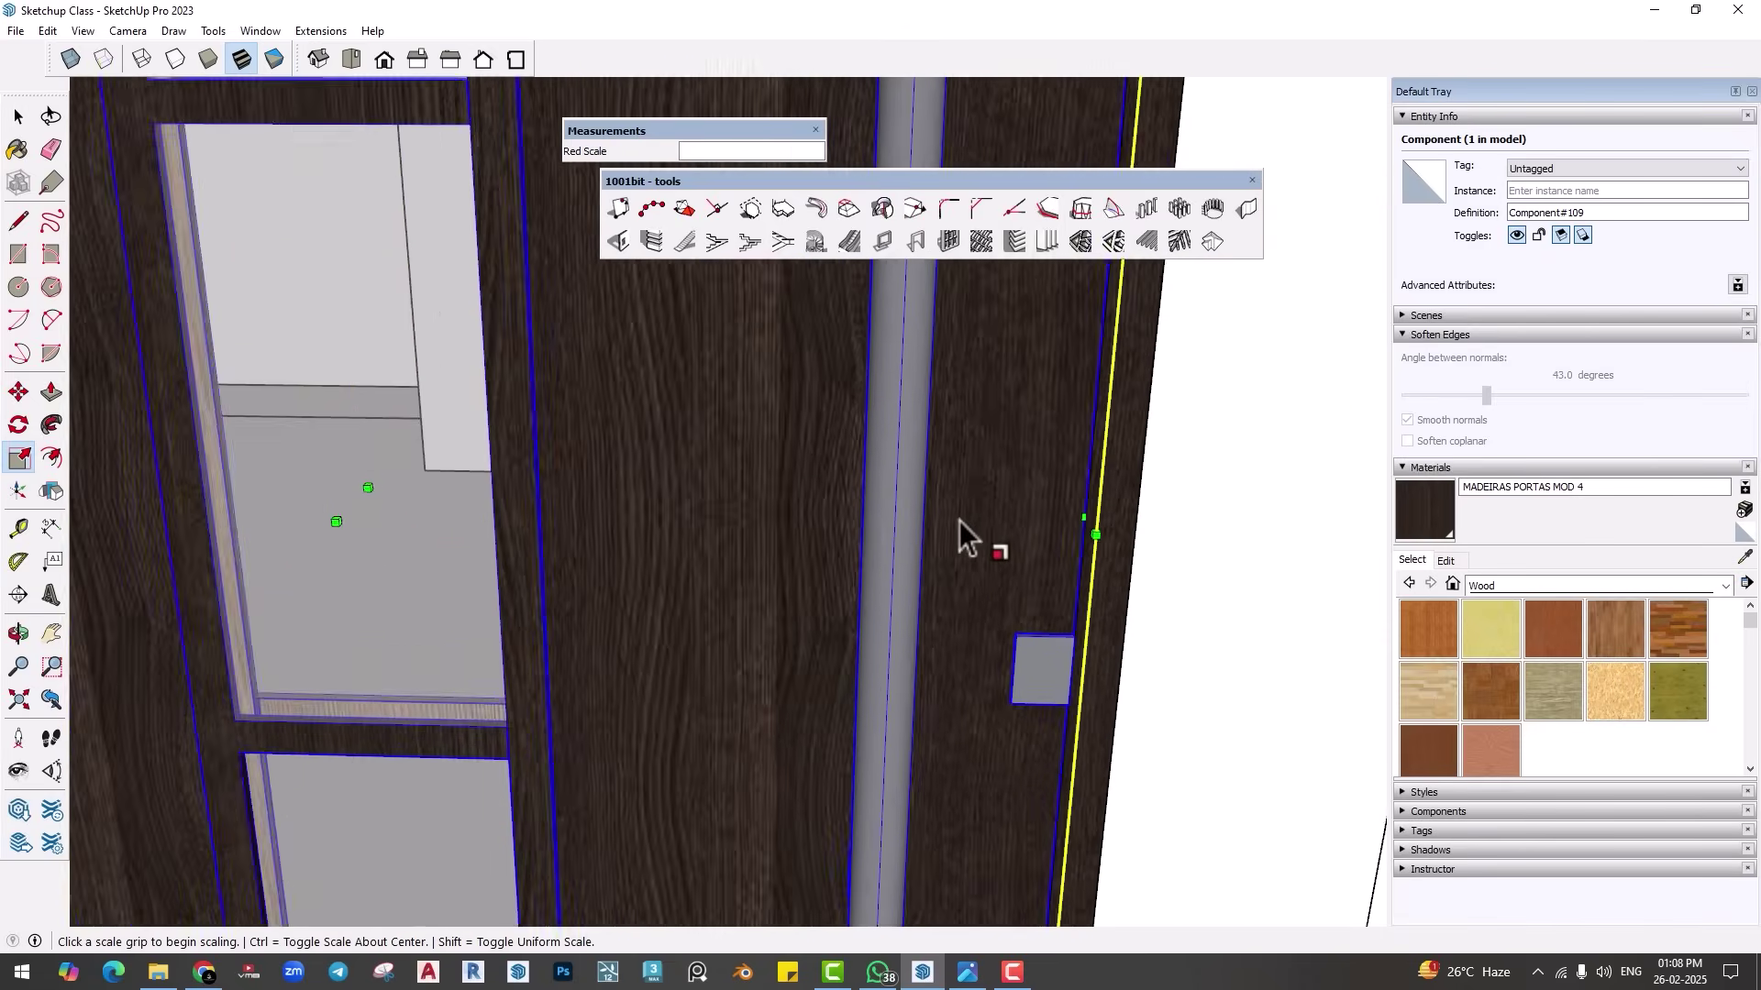
{"action": "middle_click_drag", "start_coordinate": [963, 538], "coordinate": [1064, 707]}
{"action": "scroll", "coordinate": [912, 495], "scroll_direction": "down", "scroll_amount": 5}
{"action": "middle_click_drag", "start_coordinate": [911, 495], "coordinate": [916, 629]}
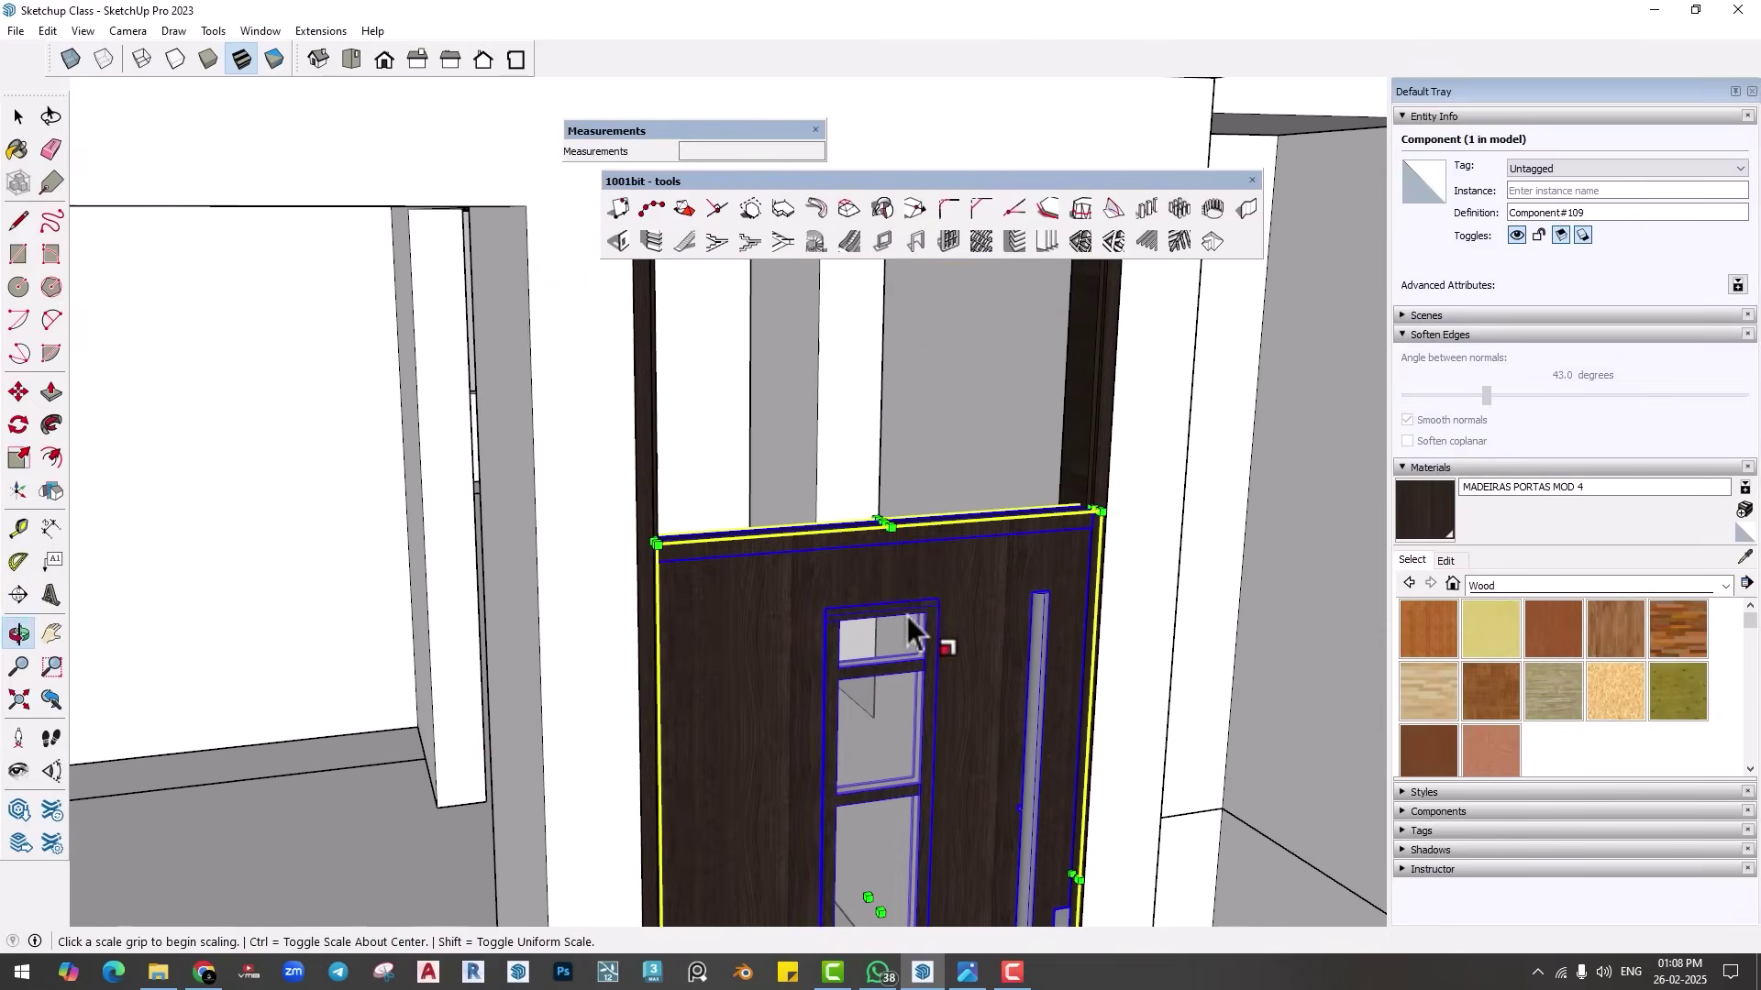
{"action": "scroll", "coordinate": [896, 523], "scroll_direction": "up", "scroll_amount": 5}
{"action": "left_click", "coordinate": [898, 524]}
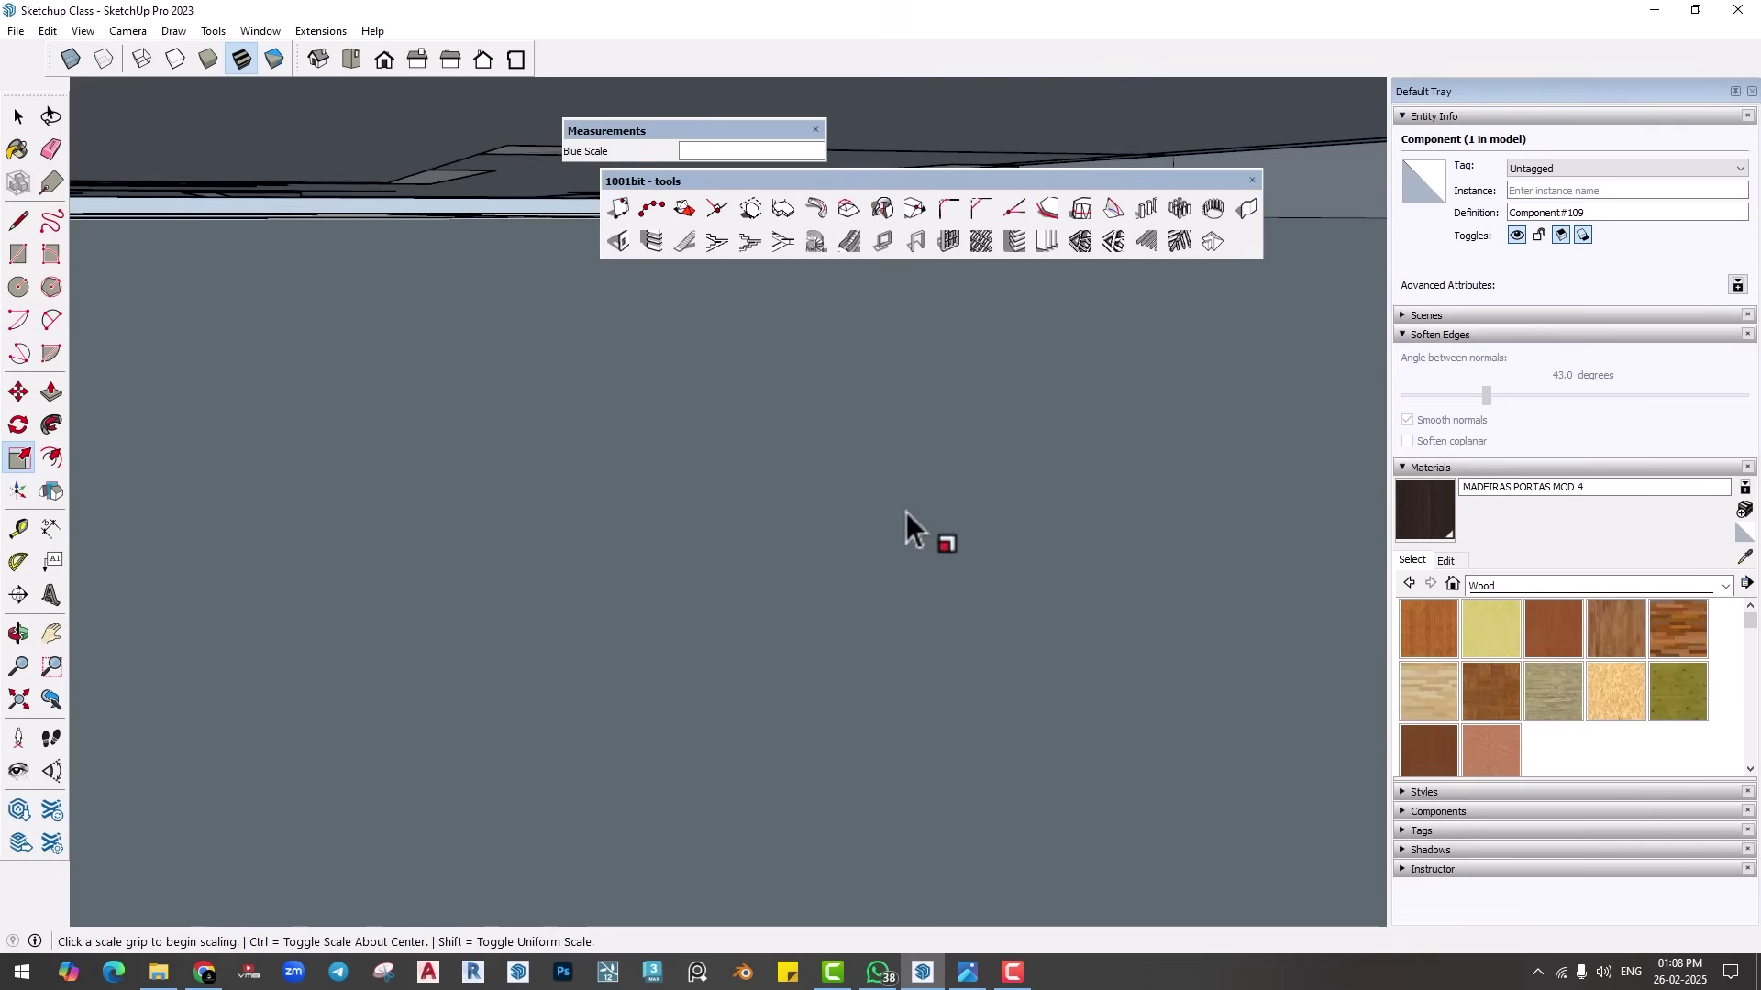
{"action": "left_click", "coordinate": [21, 699]}
{"action": "key", "text": "space"}
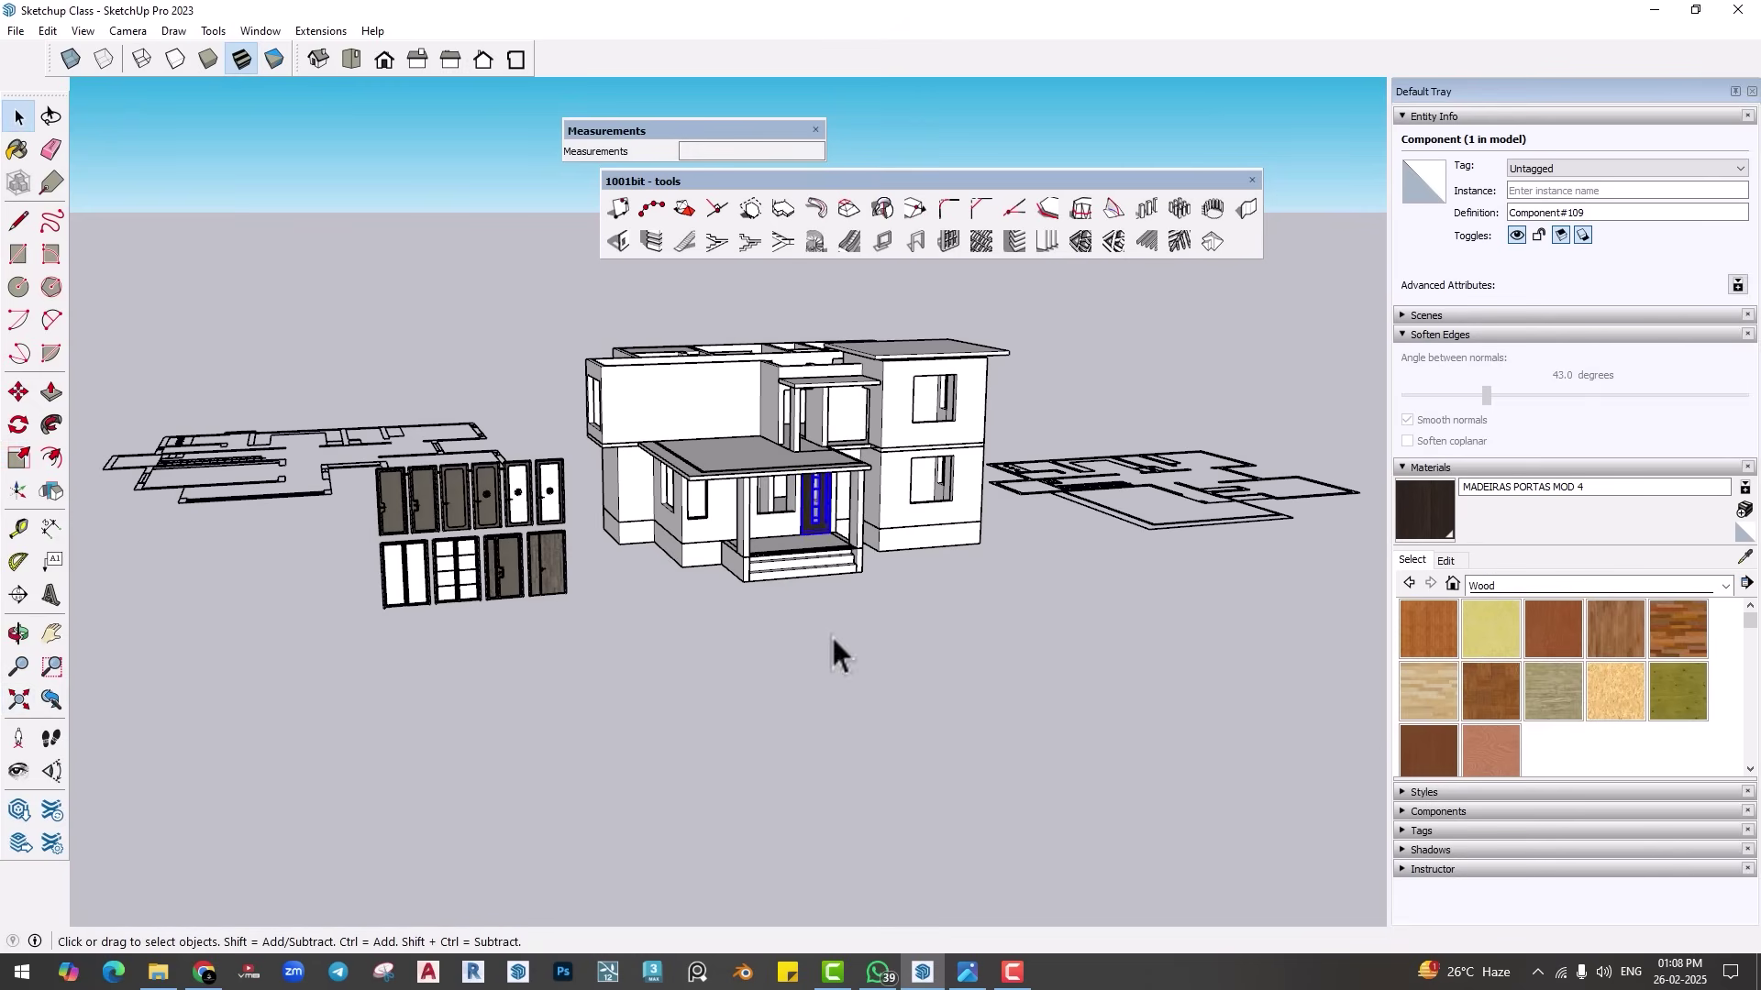
Step: Examine the fitted entrance door, the porch and the ground-floor window openings on the front of the house
{"action": "scroll", "coordinate": [805, 495], "scroll_direction": "up", "scroll_amount": 5}
{"action": "scroll", "coordinate": [805, 495], "scroll_direction": "up", "scroll_amount": 3}
{"action": "middle_click_drag", "start_coordinate": [807, 594], "coordinate": [884, 587]}
{"action": "scroll", "coordinate": [884, 587], "scroll_direction": "down", "scroll_amount": 5}
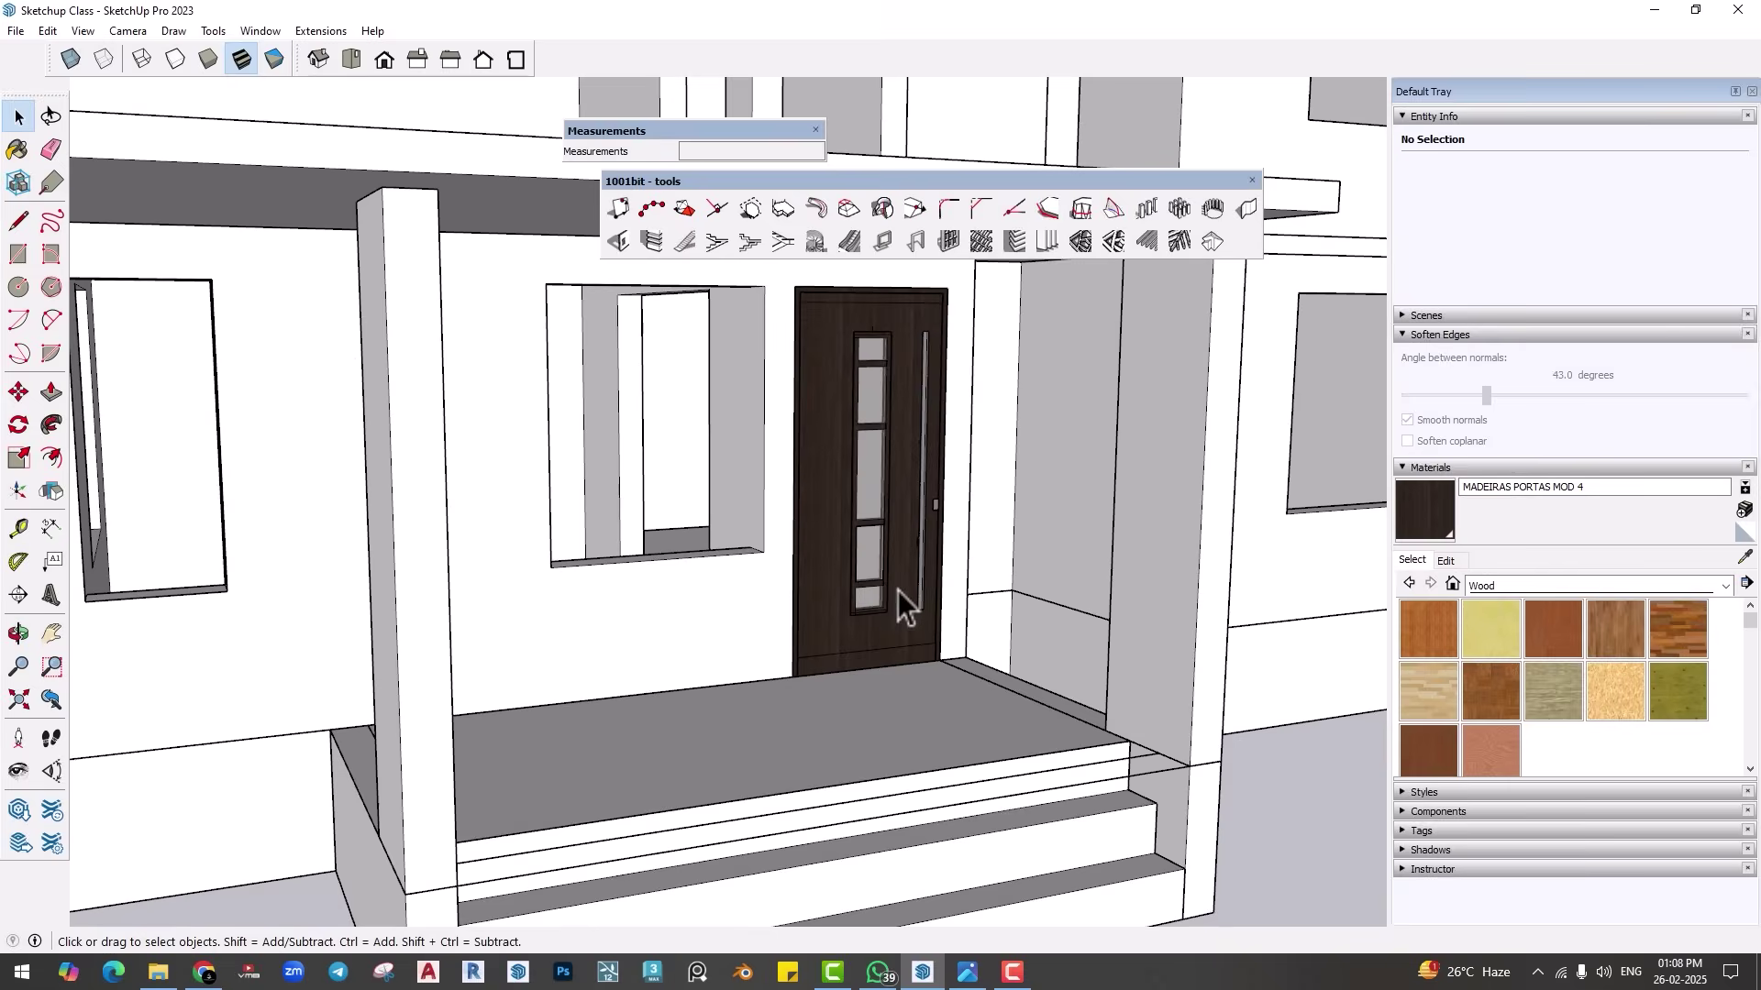
{"action": "scroll", "coordinate": [879, 611], "scroll_direction": "down", "scroll_amount": 2}
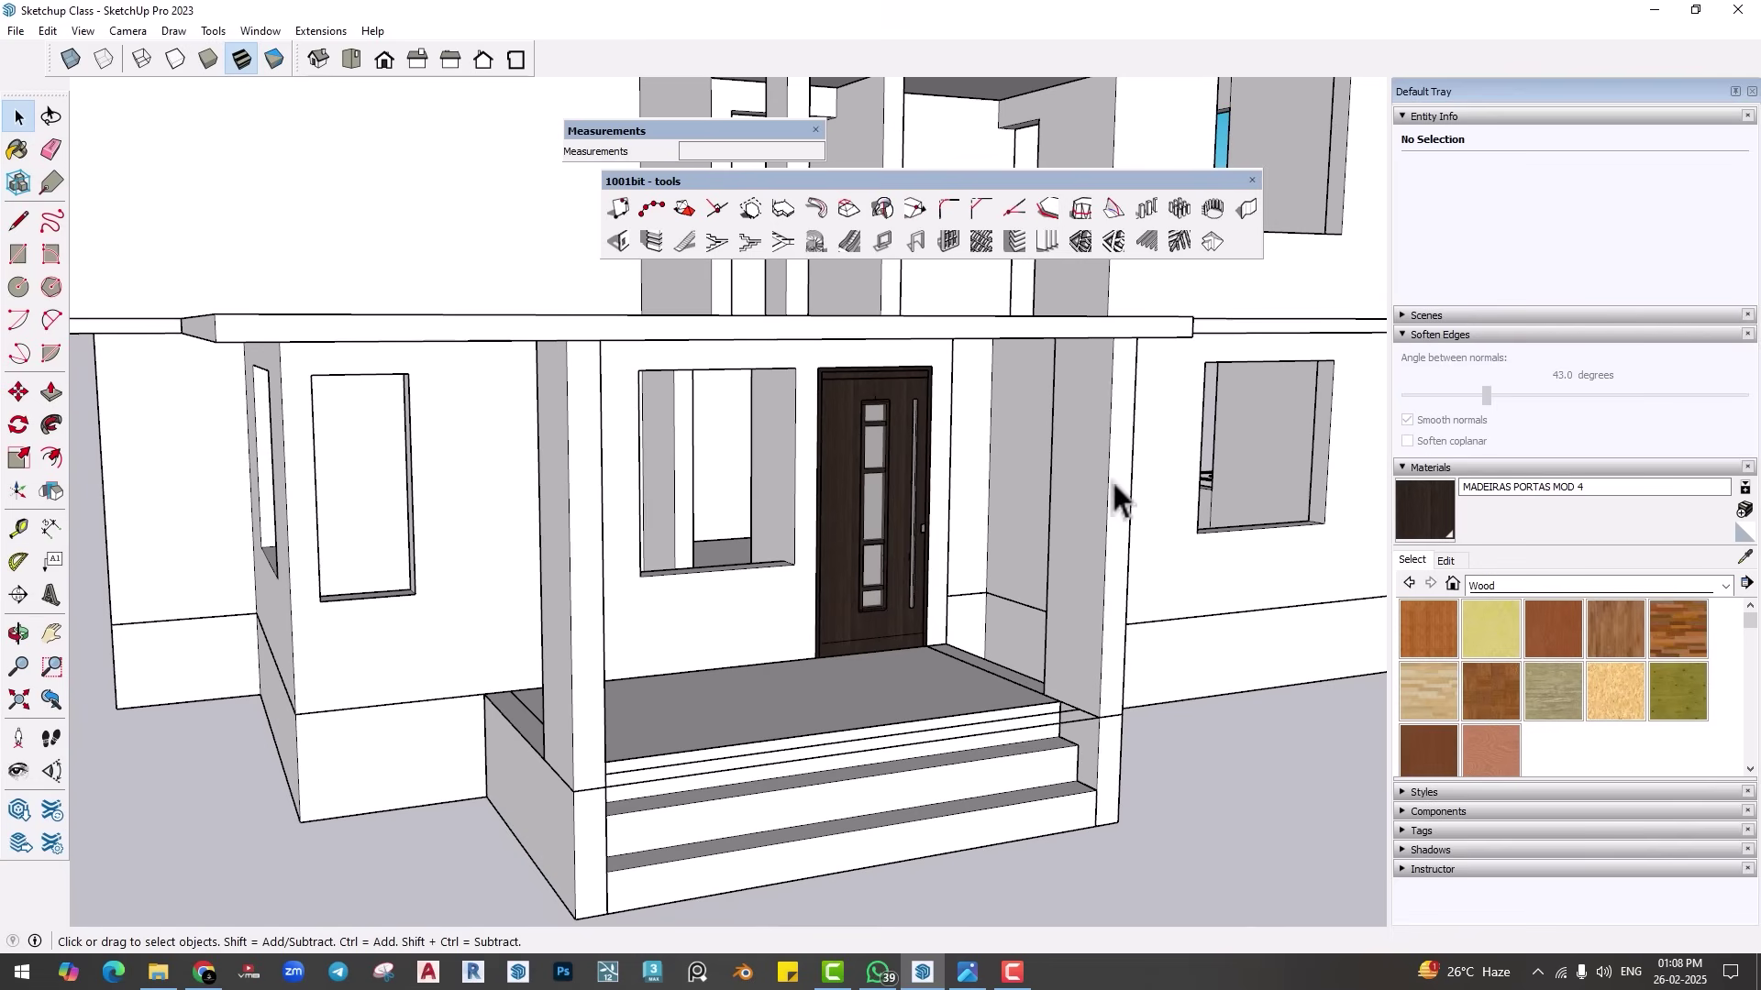
{"action": "scroll", "coordinate": [1093, 513], "scroll_direction": "down", "scroll_amount": 3}
{"action": "middle_click_drag", "start_coordinate": [927, 597], "coordinate": [888, 662]}
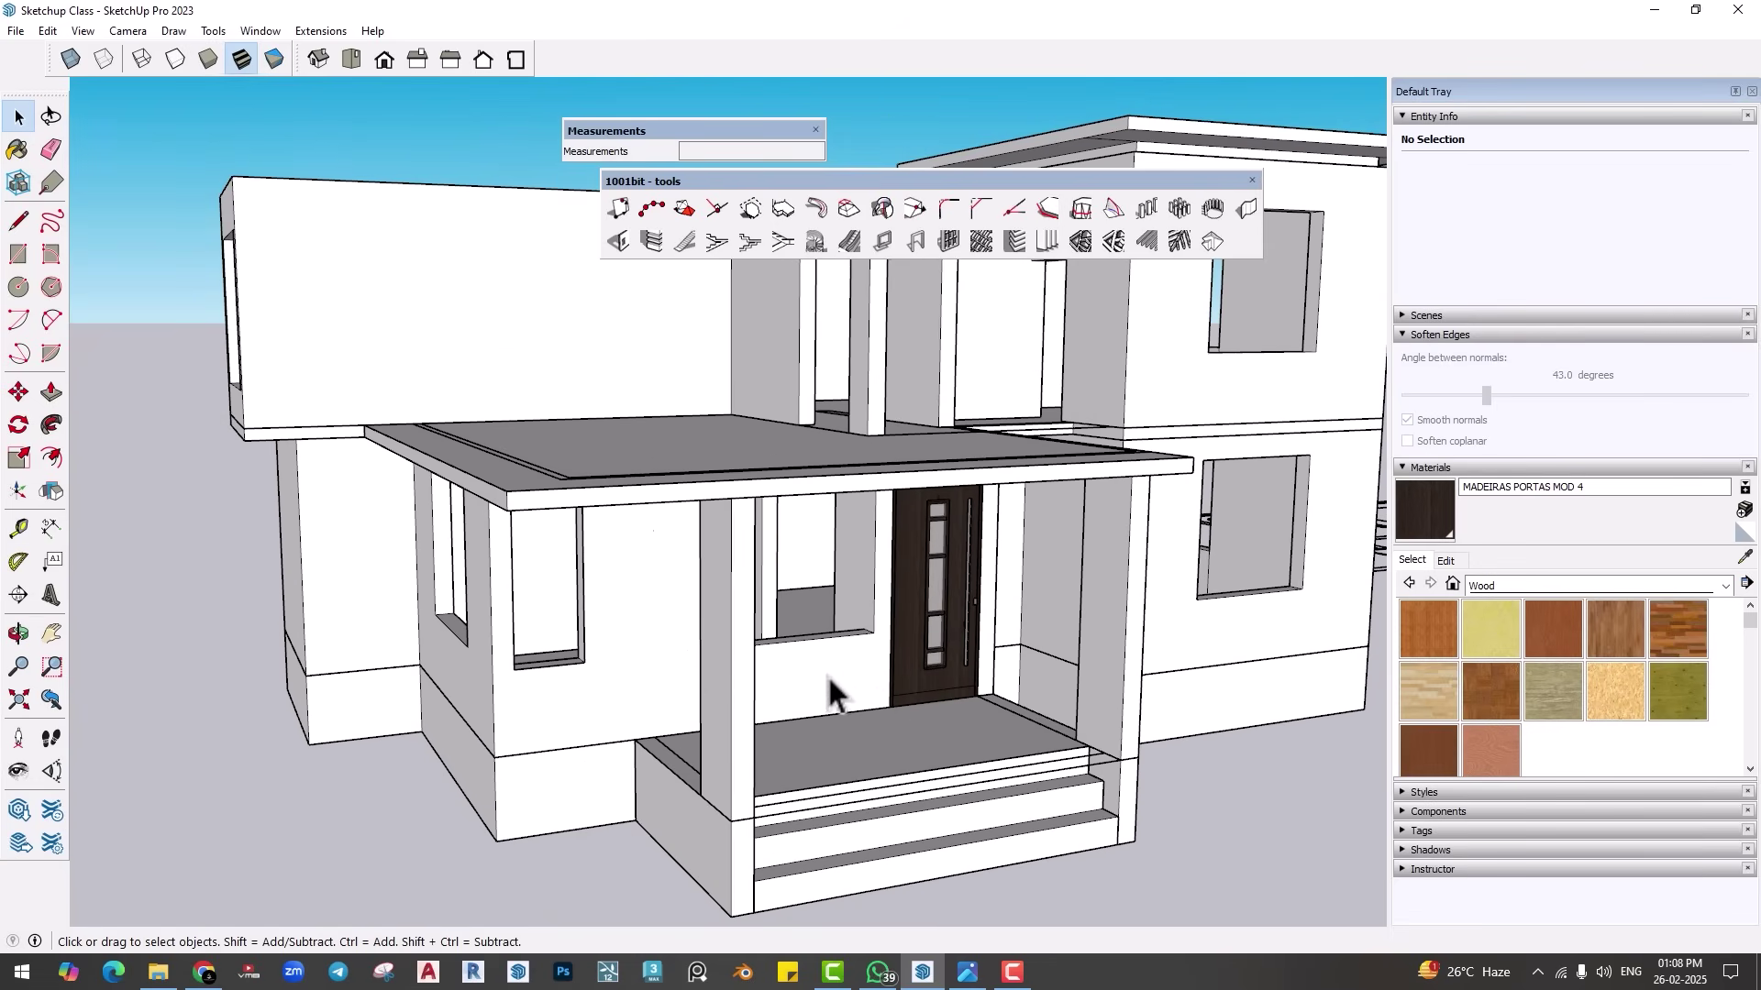
{"action": "scroll", "coordinate": [580, 653], "scroll_direction": "up", "scroll_amount": 3}
{"action": "mouse_move", "coordinate": [577, 639]}
{"action": "middle_mouse_down"}
{"action": "mouse_move", "coordinate": [592, 588]}
{"action": "mouse_move", "coordinate": [579, 643]}
{"action": "middle_mouse_up"}
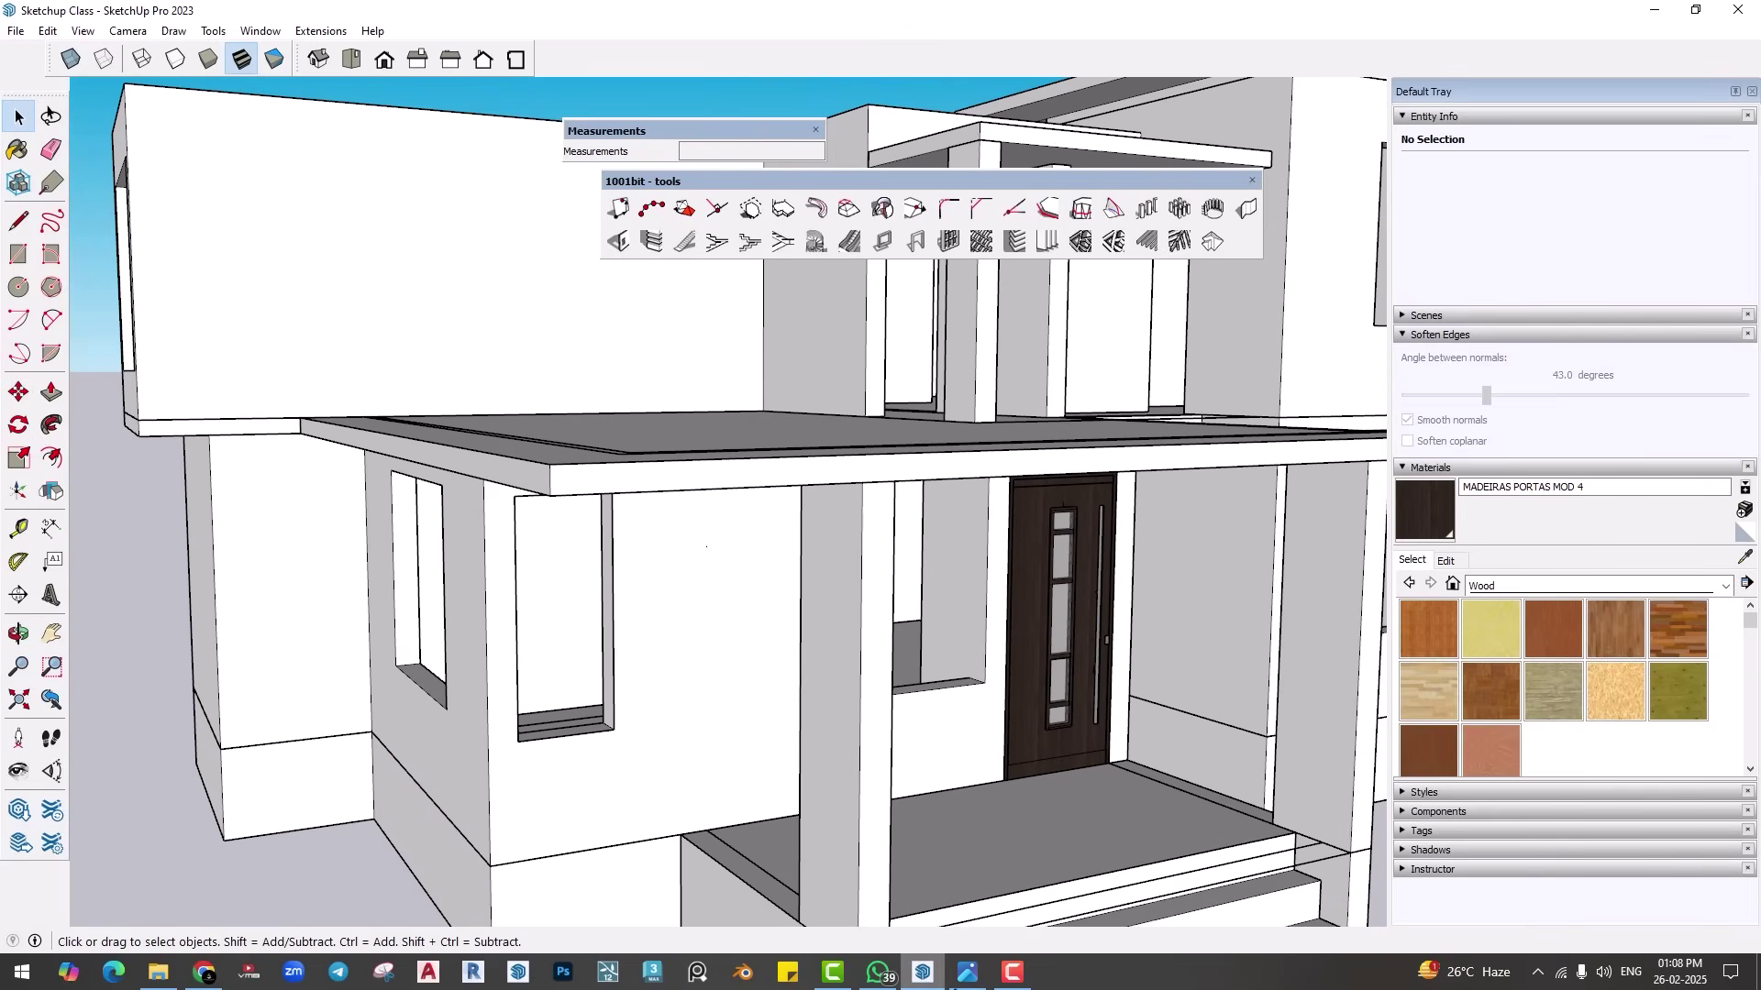
Step: Bring up the reference photo beside the model and draw a 2' 6" by 6' rectangle filling the narrow front window opening
{"action": "left_click", "coordinate": [969, 974]}
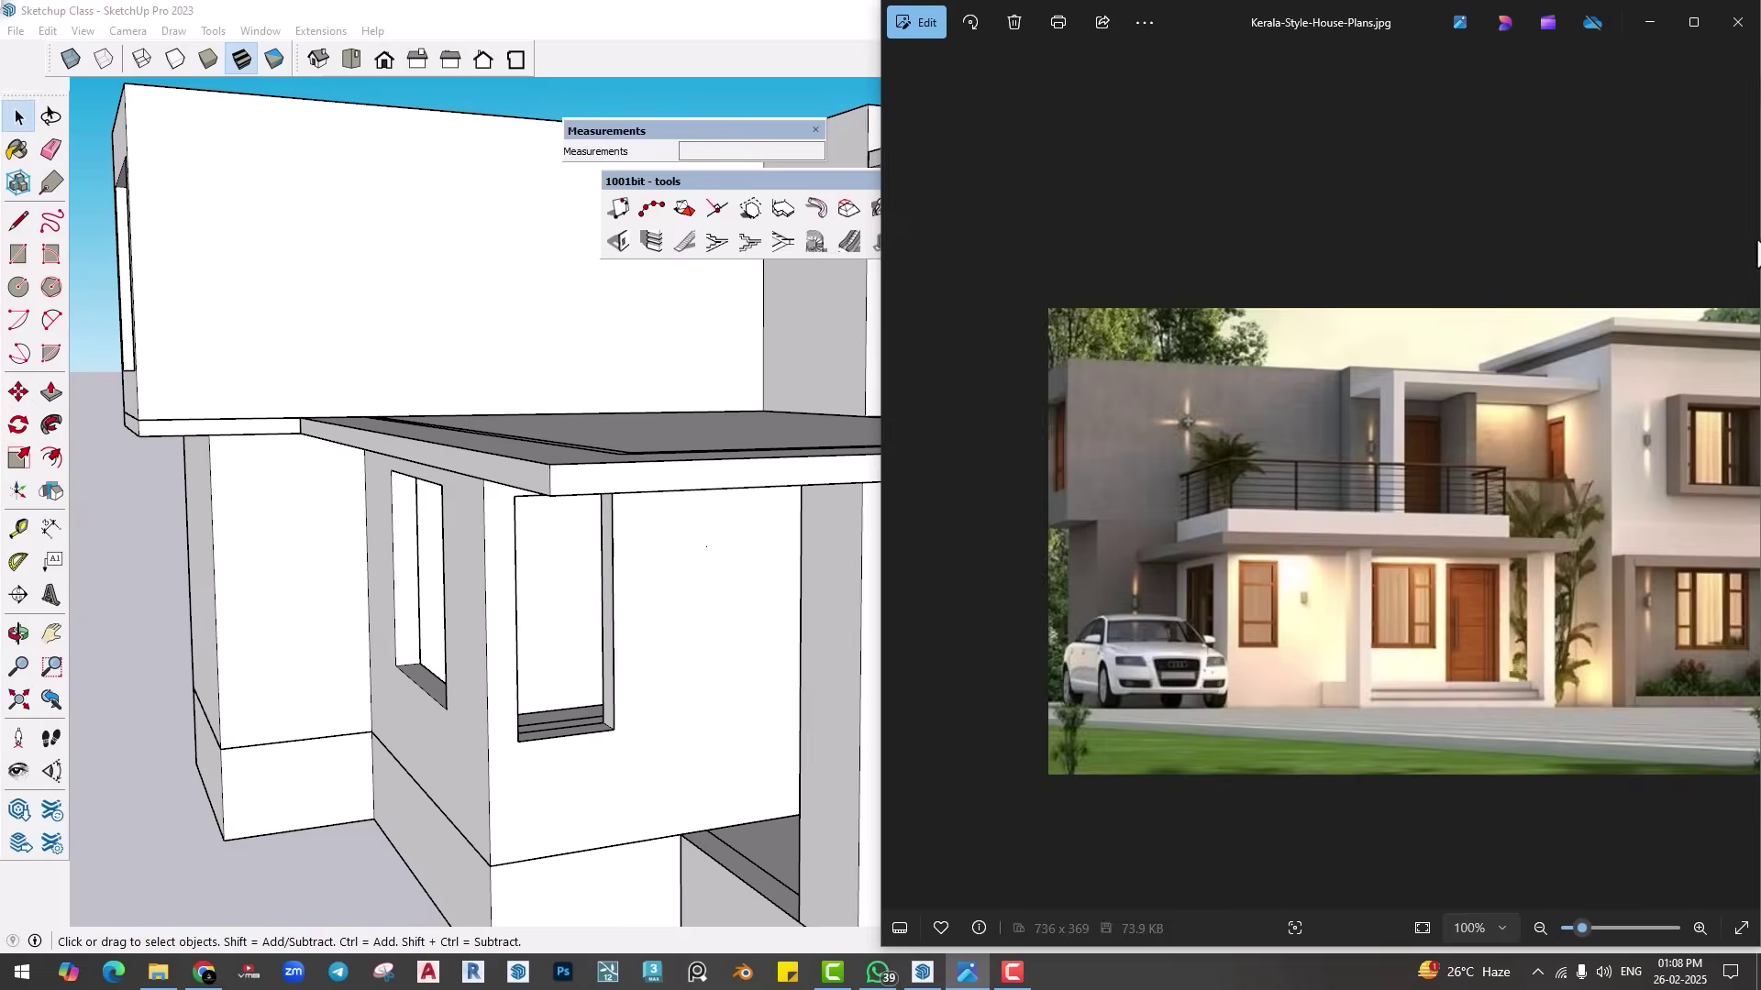
{"action": "scroll", "coordinate": [1383, 531], "scroll_direction": "up", "scroll_amount": 5}
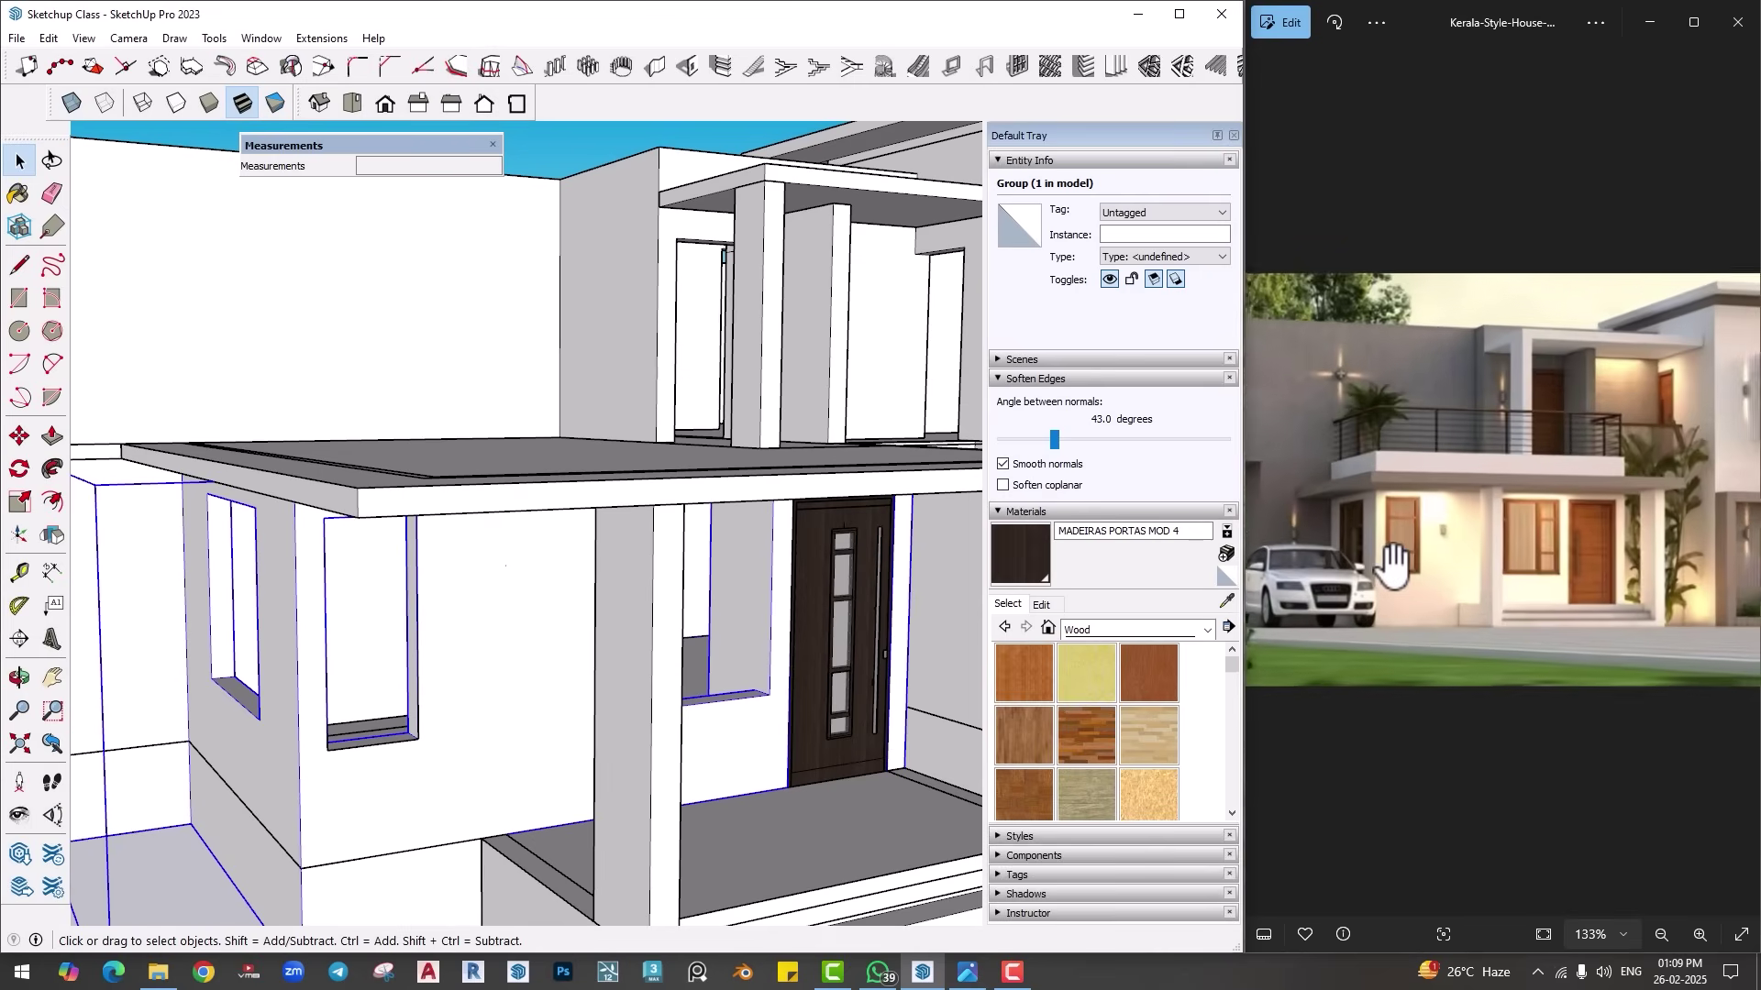
{"action": "mouse_move", "coordinate": [619, 647]}
{"action": "middle_mouse_down"}
{"action": "mouse_move", "coordinate": [397, 617]}
{"action": "mouse_move", "coordinate": [456, 610]}
{"action": "middle_mouse_up"}
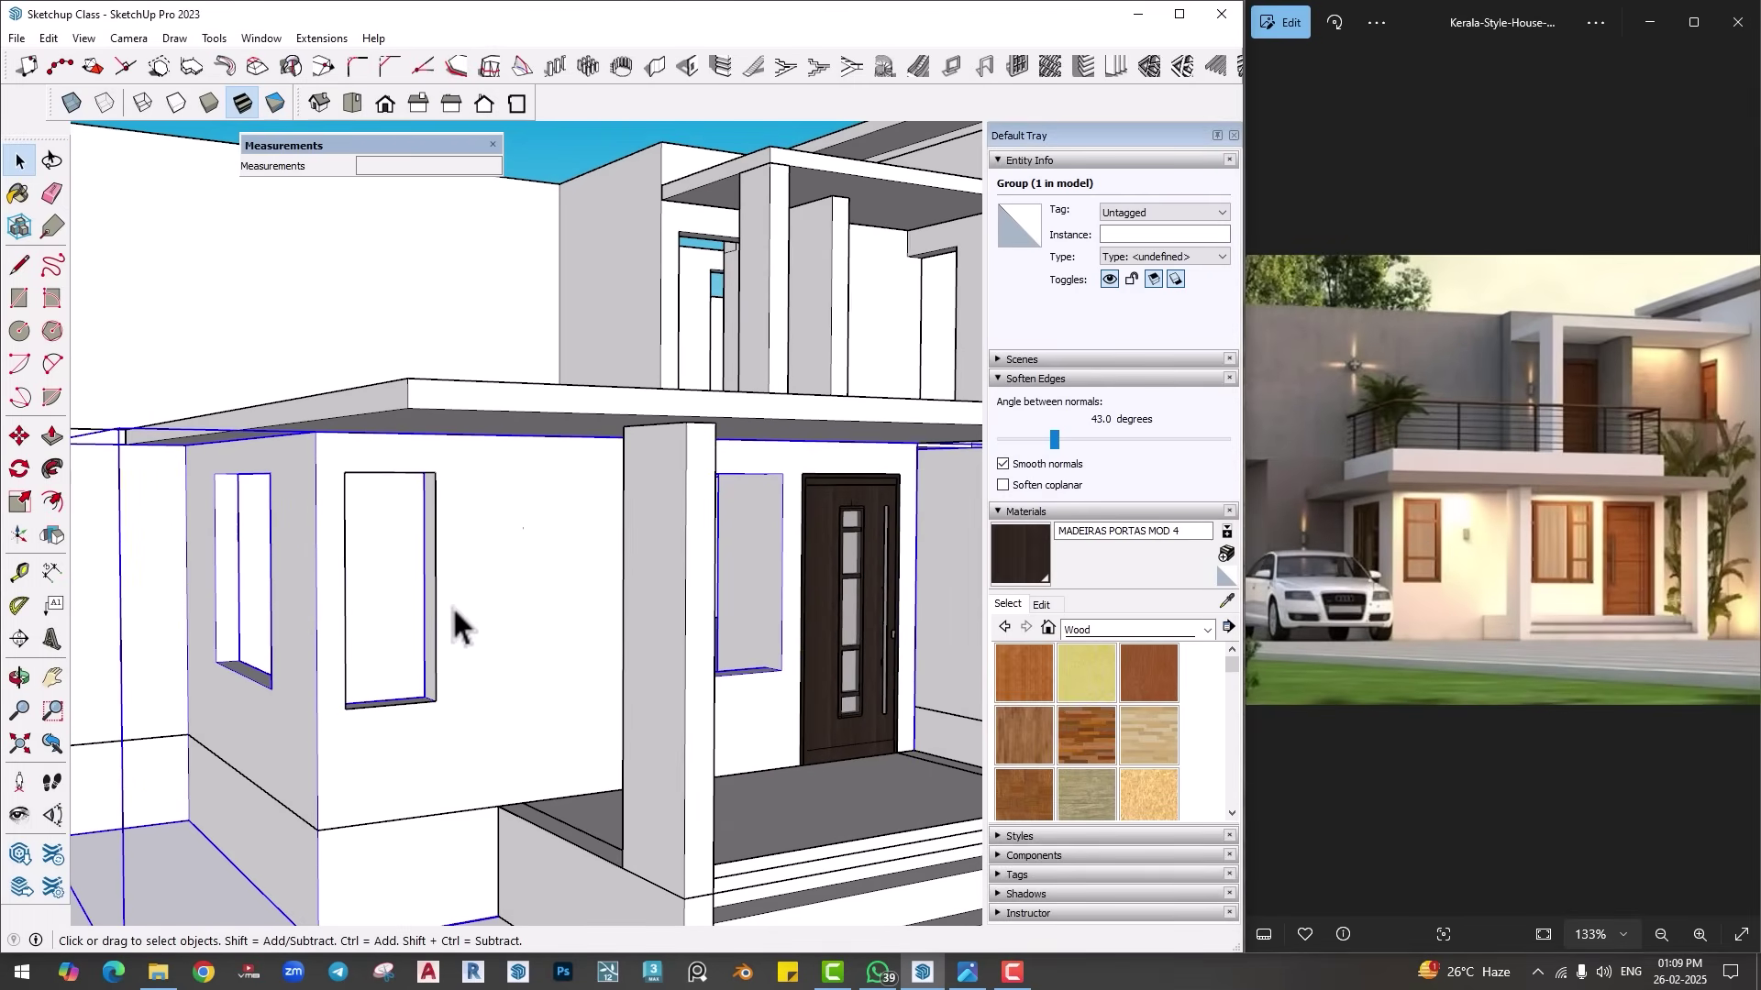
{"action": "scroll", "coordinate": [593, 623], "scroll_direction": "up", "scroll_amount": 3}
{"action": "scroll", "coordinate": [653, 596], "scroll_direction": "up", "scroll_amount": 2}
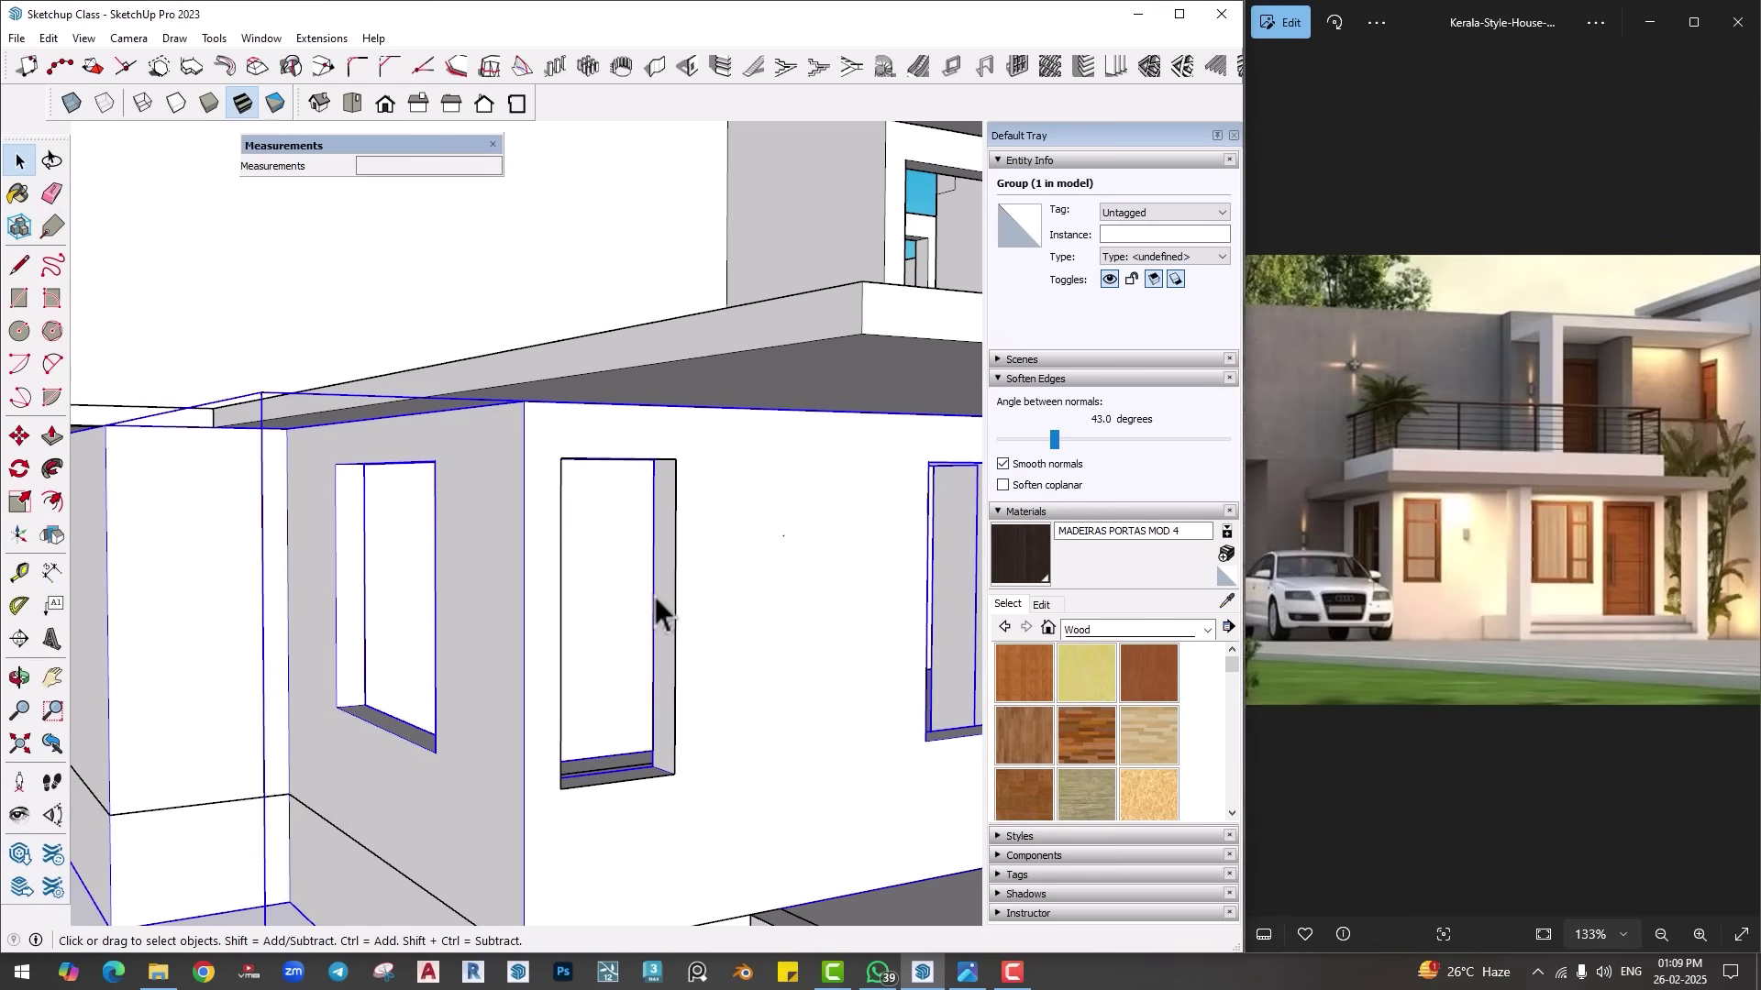
{"action": "key", "text": "r"}
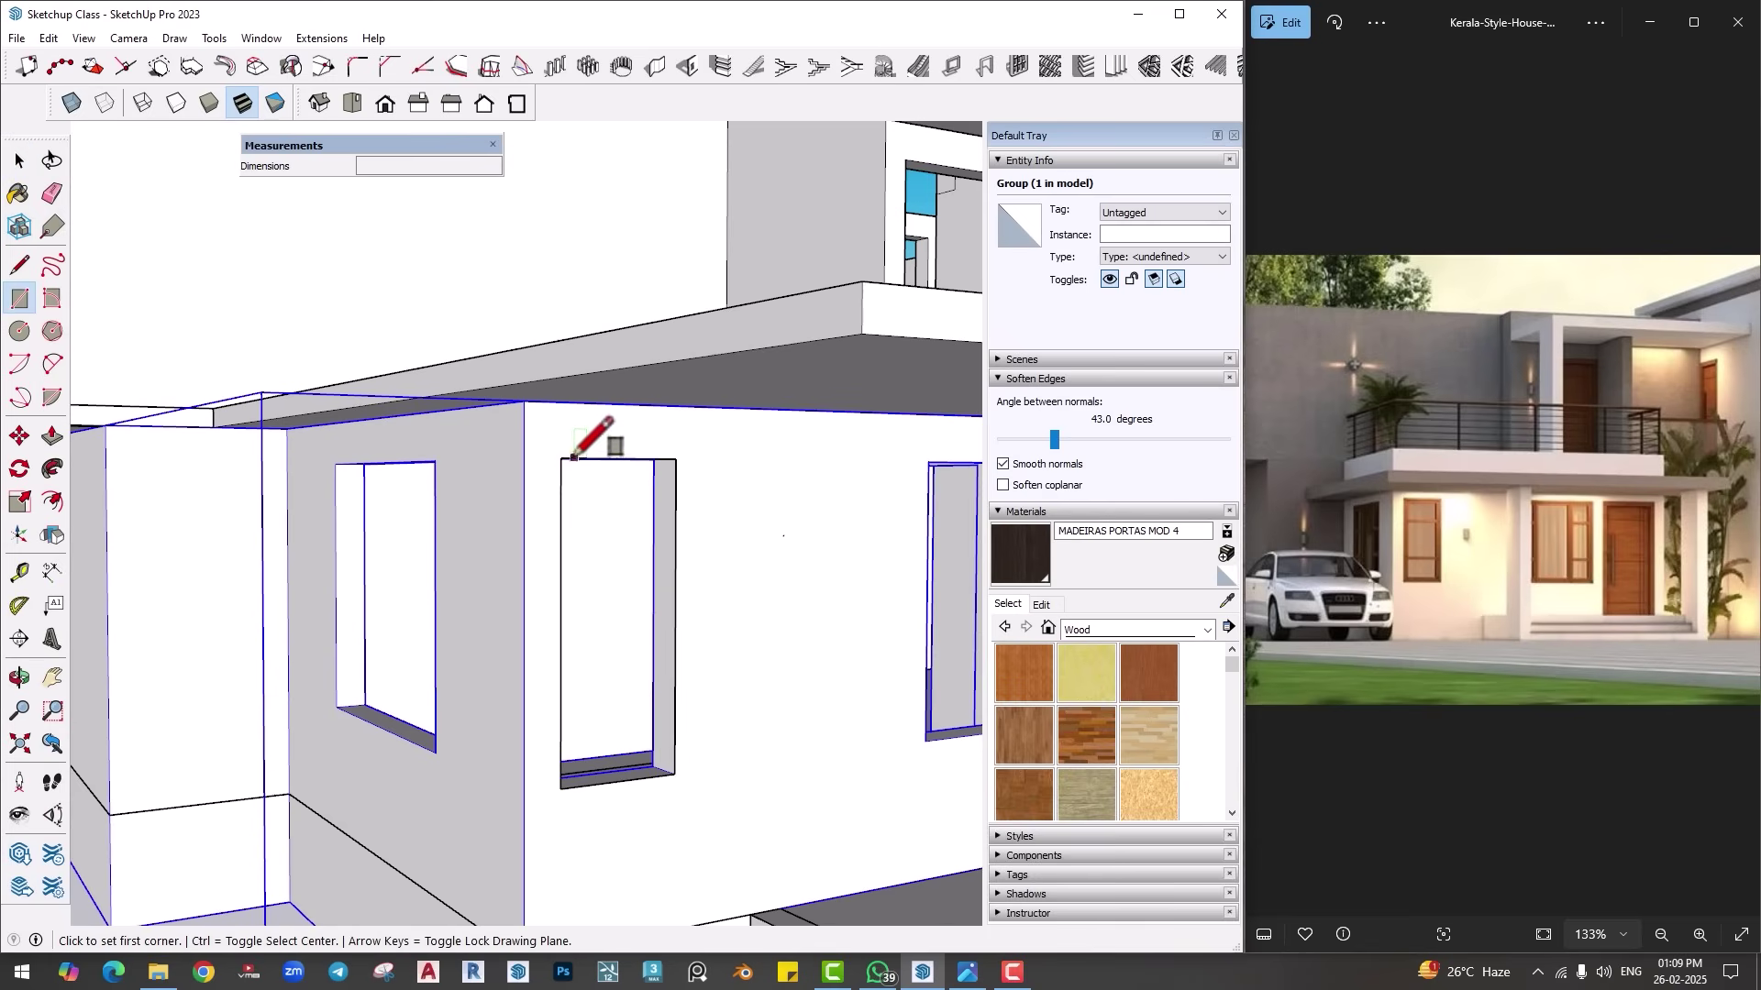
{"action": "left_click", "coordinate": [561, 458]}
{"action": "left_click", "coordinate": [674, 773]}
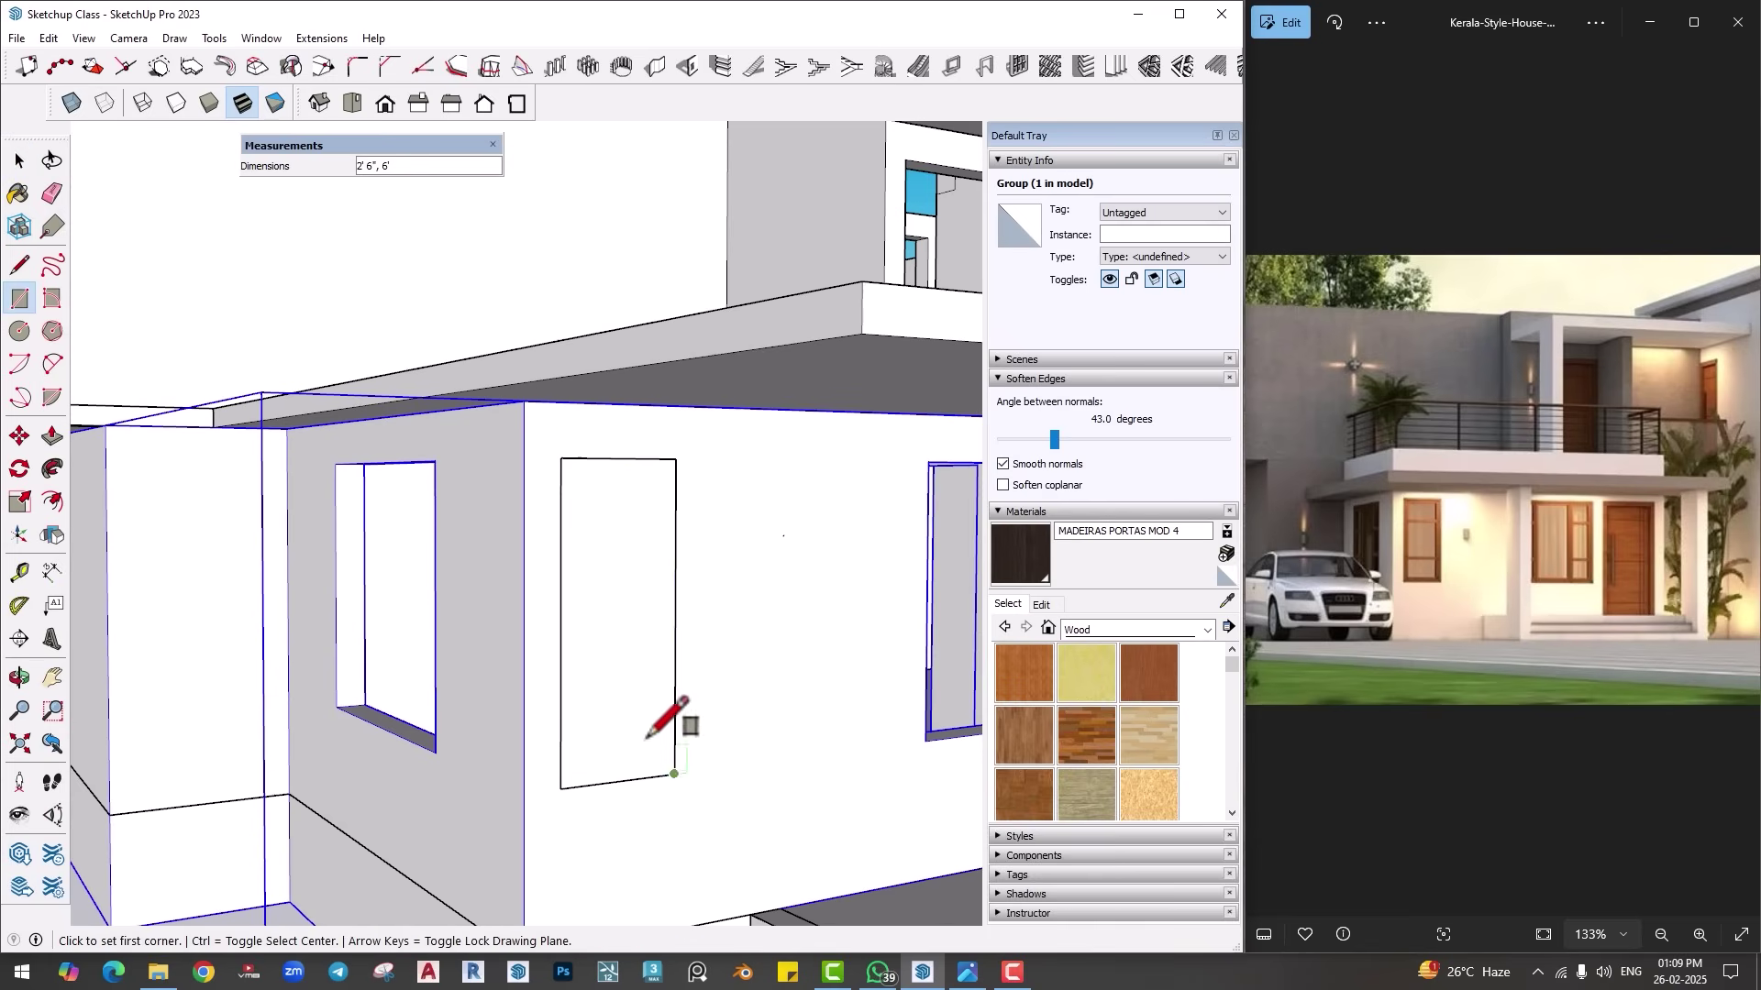
Step: Turn the new window face into a 1001bit Panel Divider frame with recessed/extruded edge, 3 rows, 1 column, 2" frame and divider widths, panel at back
{"action": "key", "text": "space"}
{"action": "scroll", "coordinate": [642, 697], "scroll_direction": "up", "scroll_amount": 2}
{"action": "left_click", "coordinate": [614, 633]}
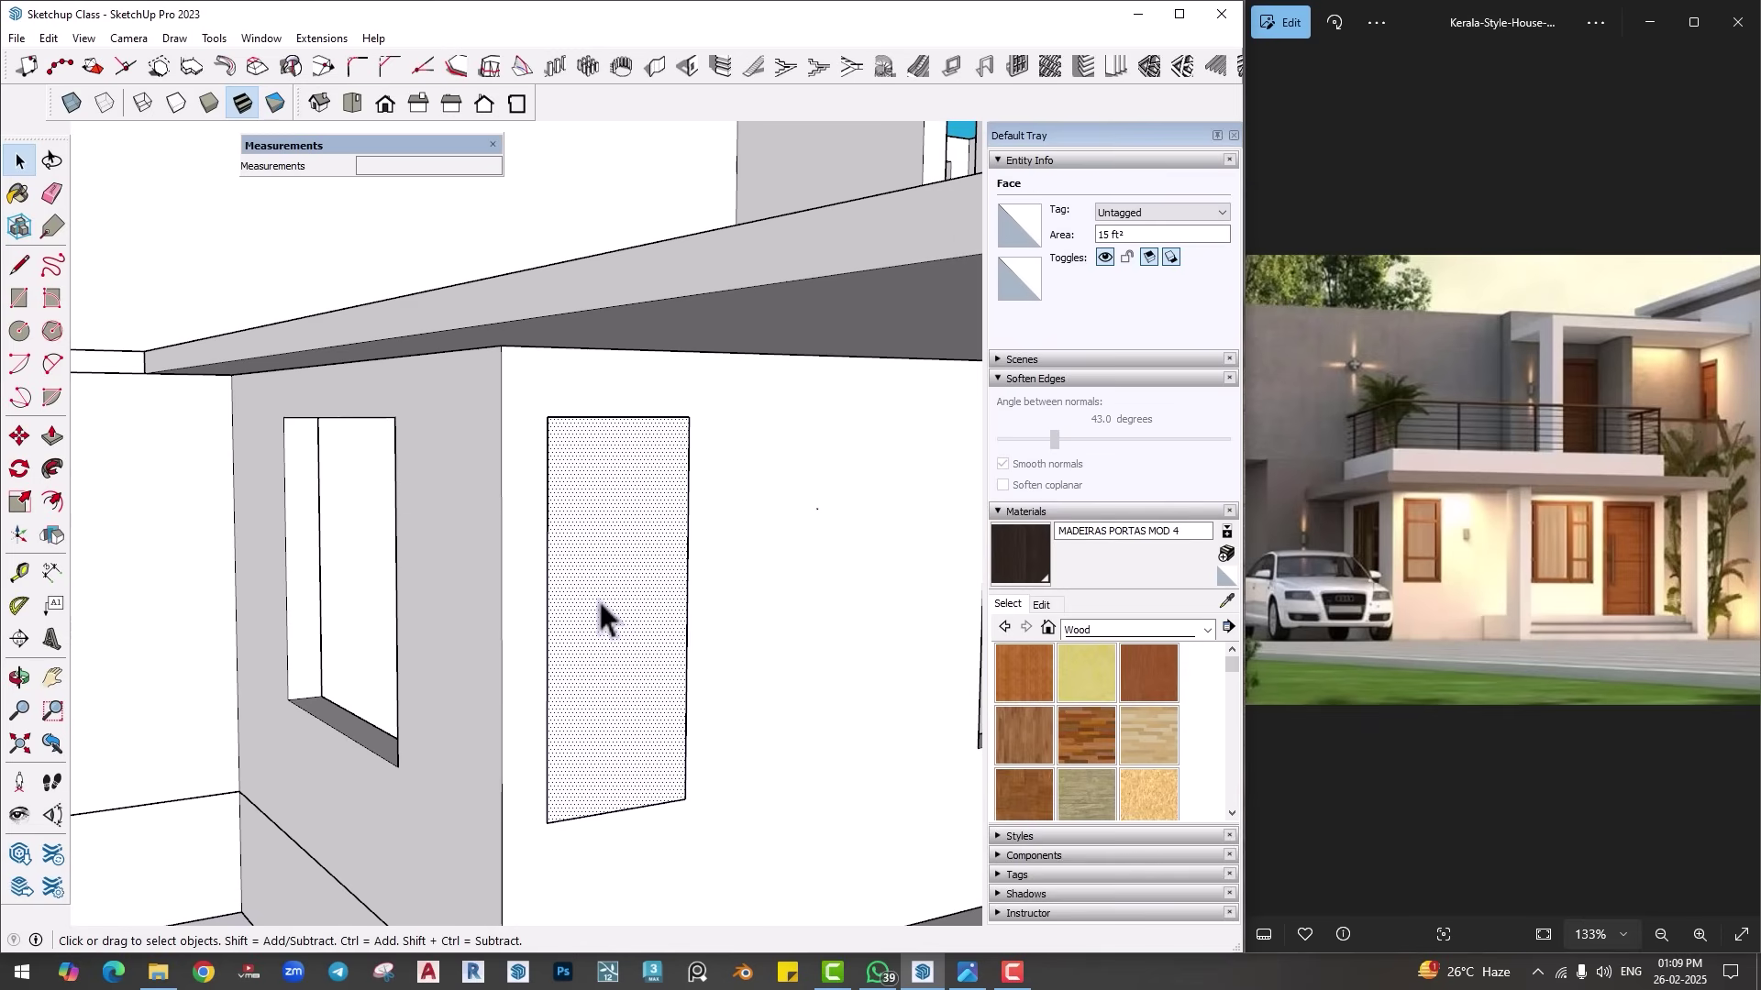
{"action": "left_click", "coordinate": [546, 539]}
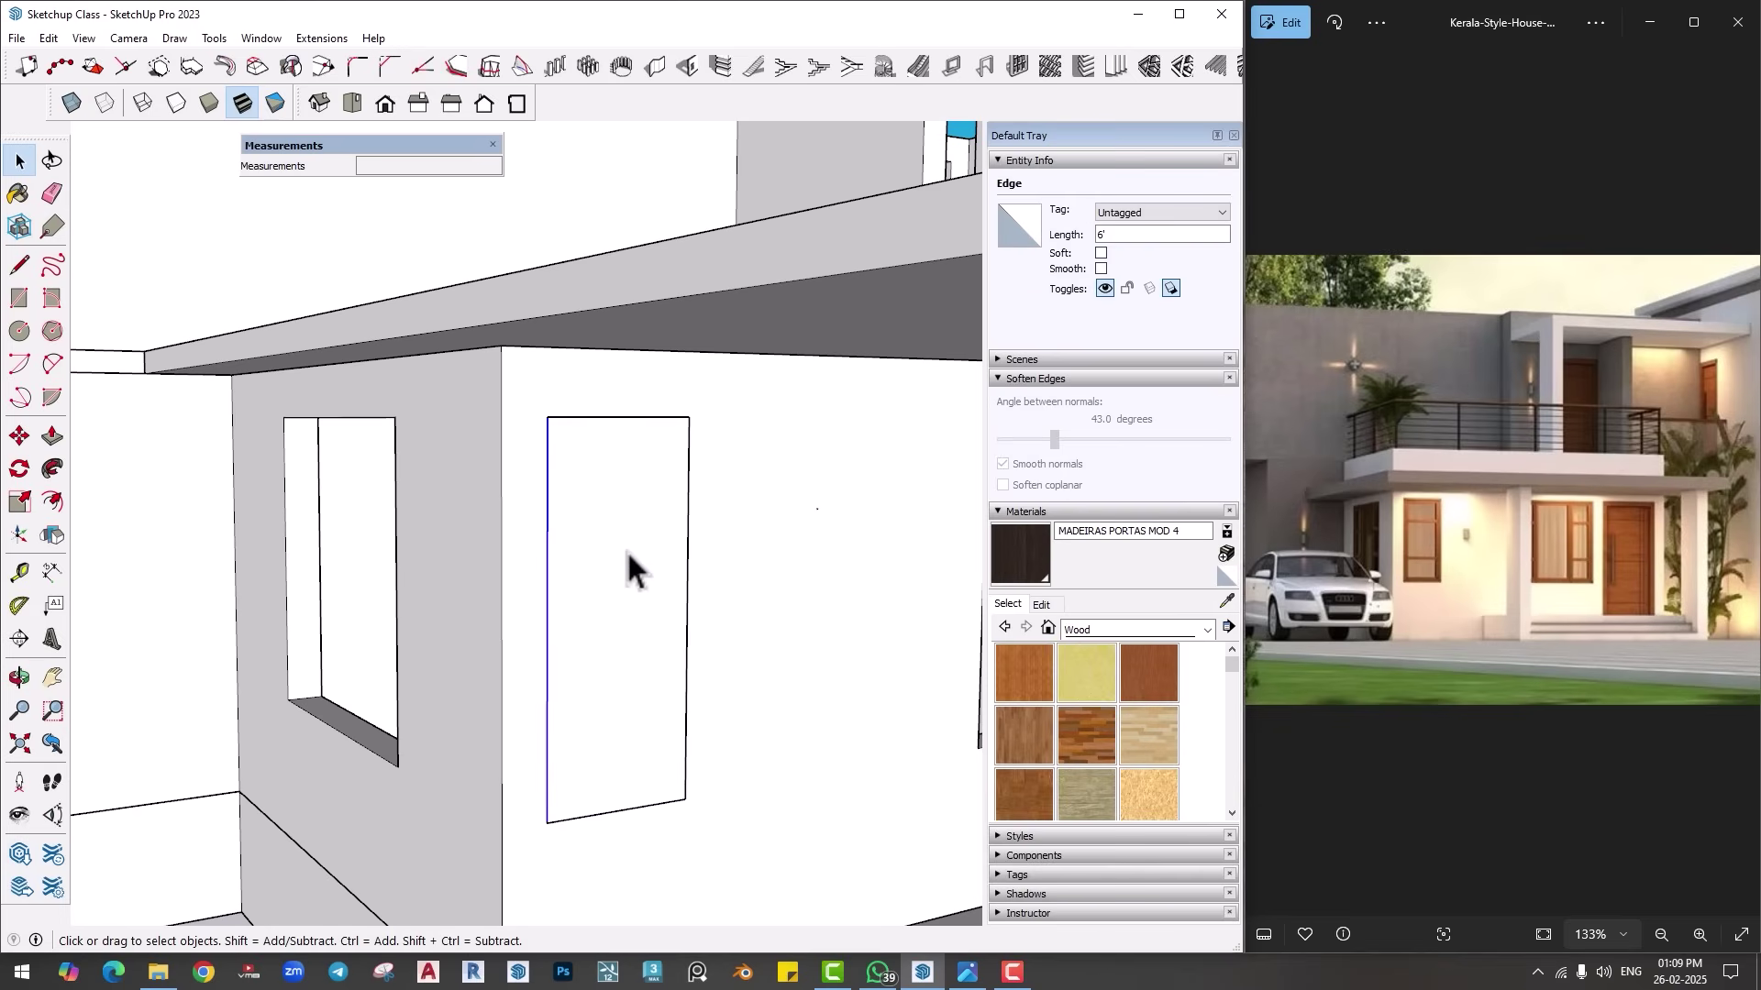
{"action": "scroll", "coordinate": [626, 550], "scroll_direction": "down", "scroll_amount": 2}
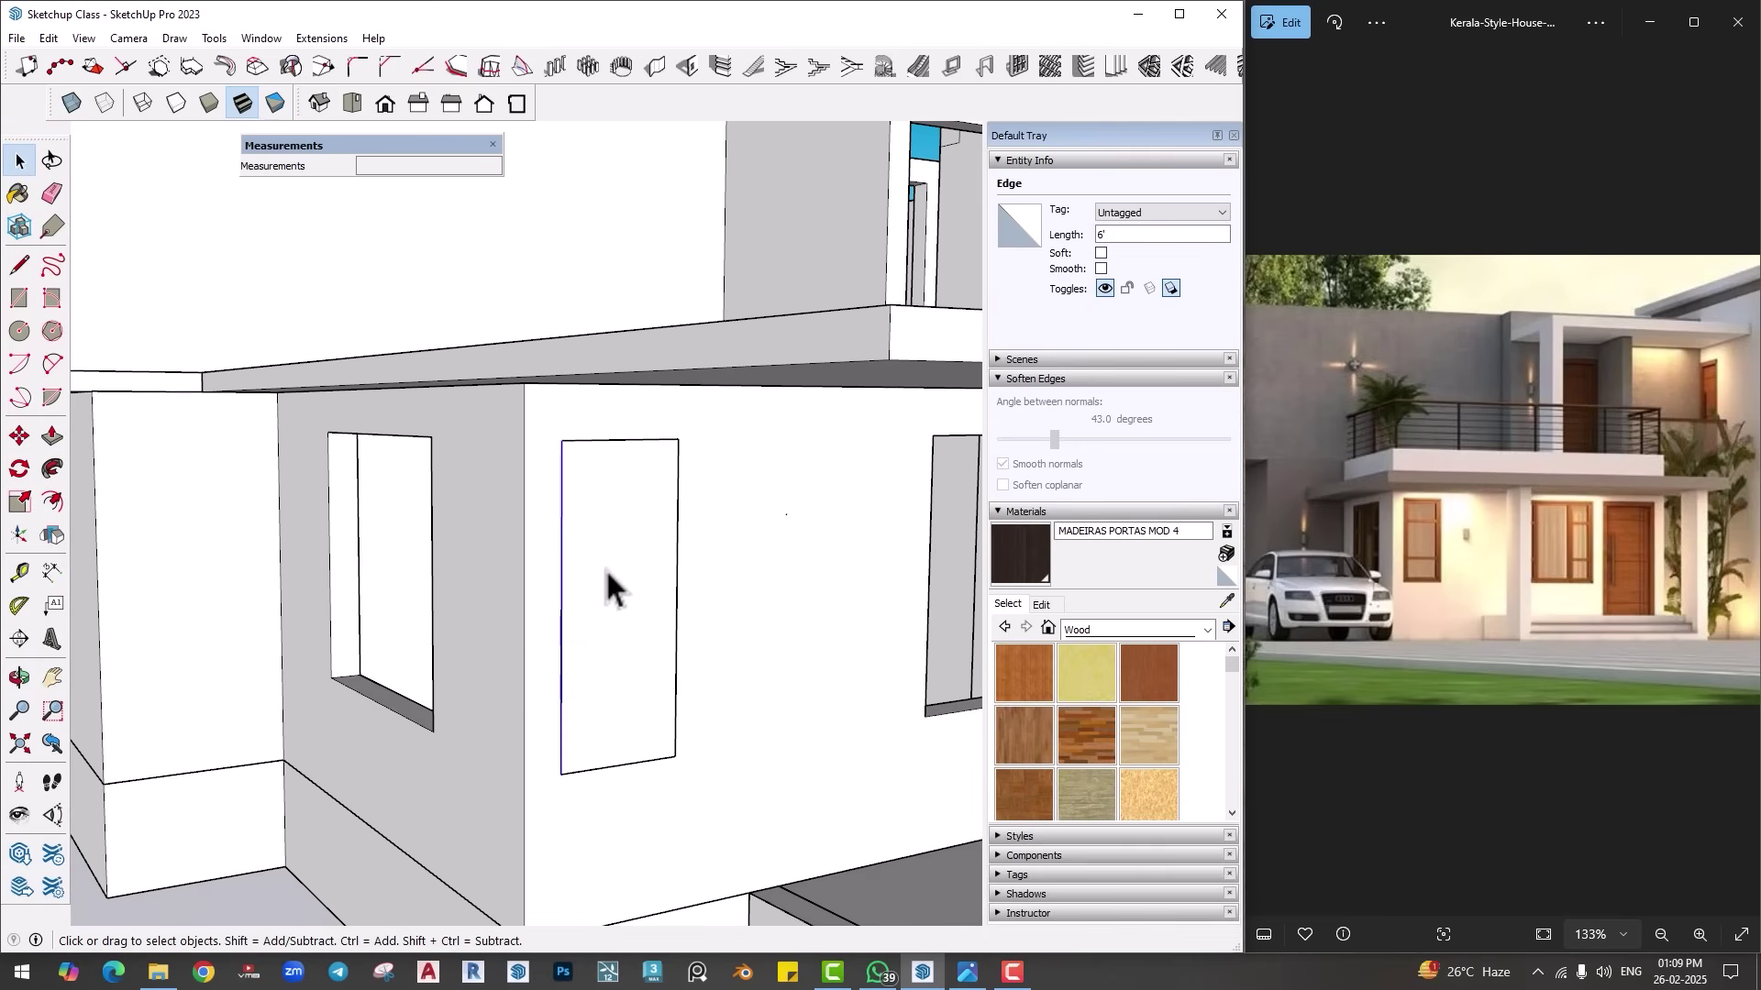
{"action": "middle_click_drag", "start_coordinate": [609, 589], "coordinate": [550, 538]}
{"action": "left_click", "coordinate": [544, 536]}
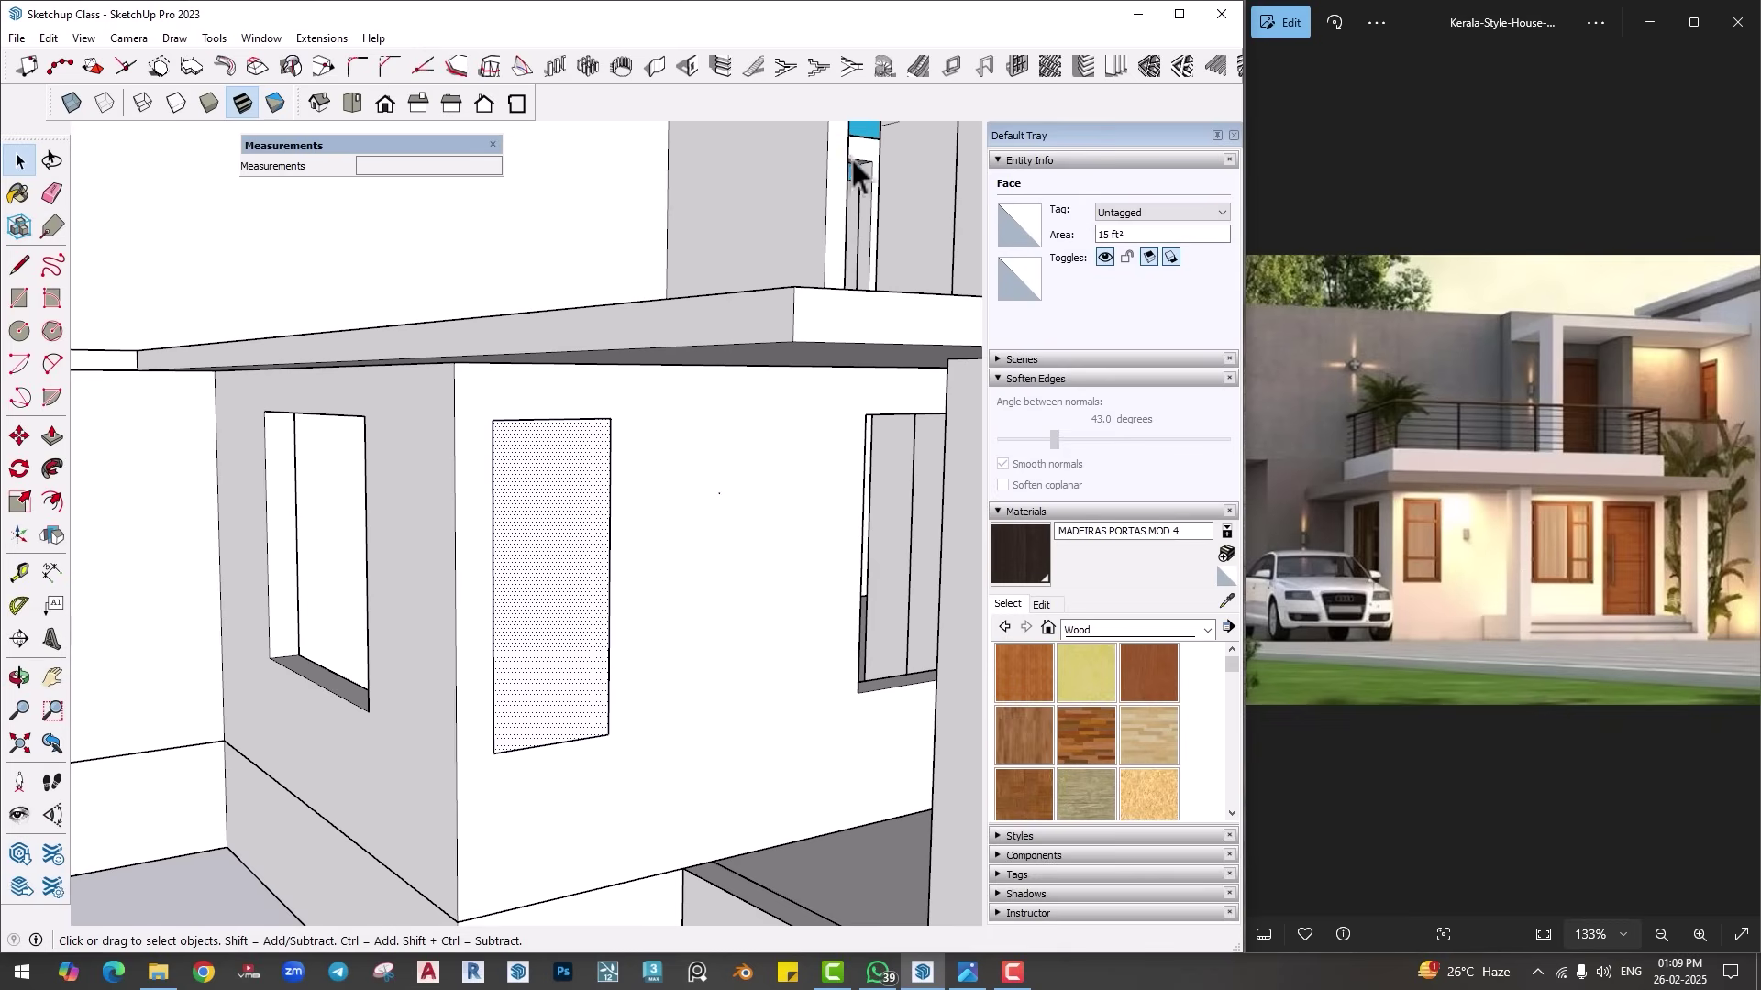
{"action": "left_click", "coordinate": [1025, 69]}
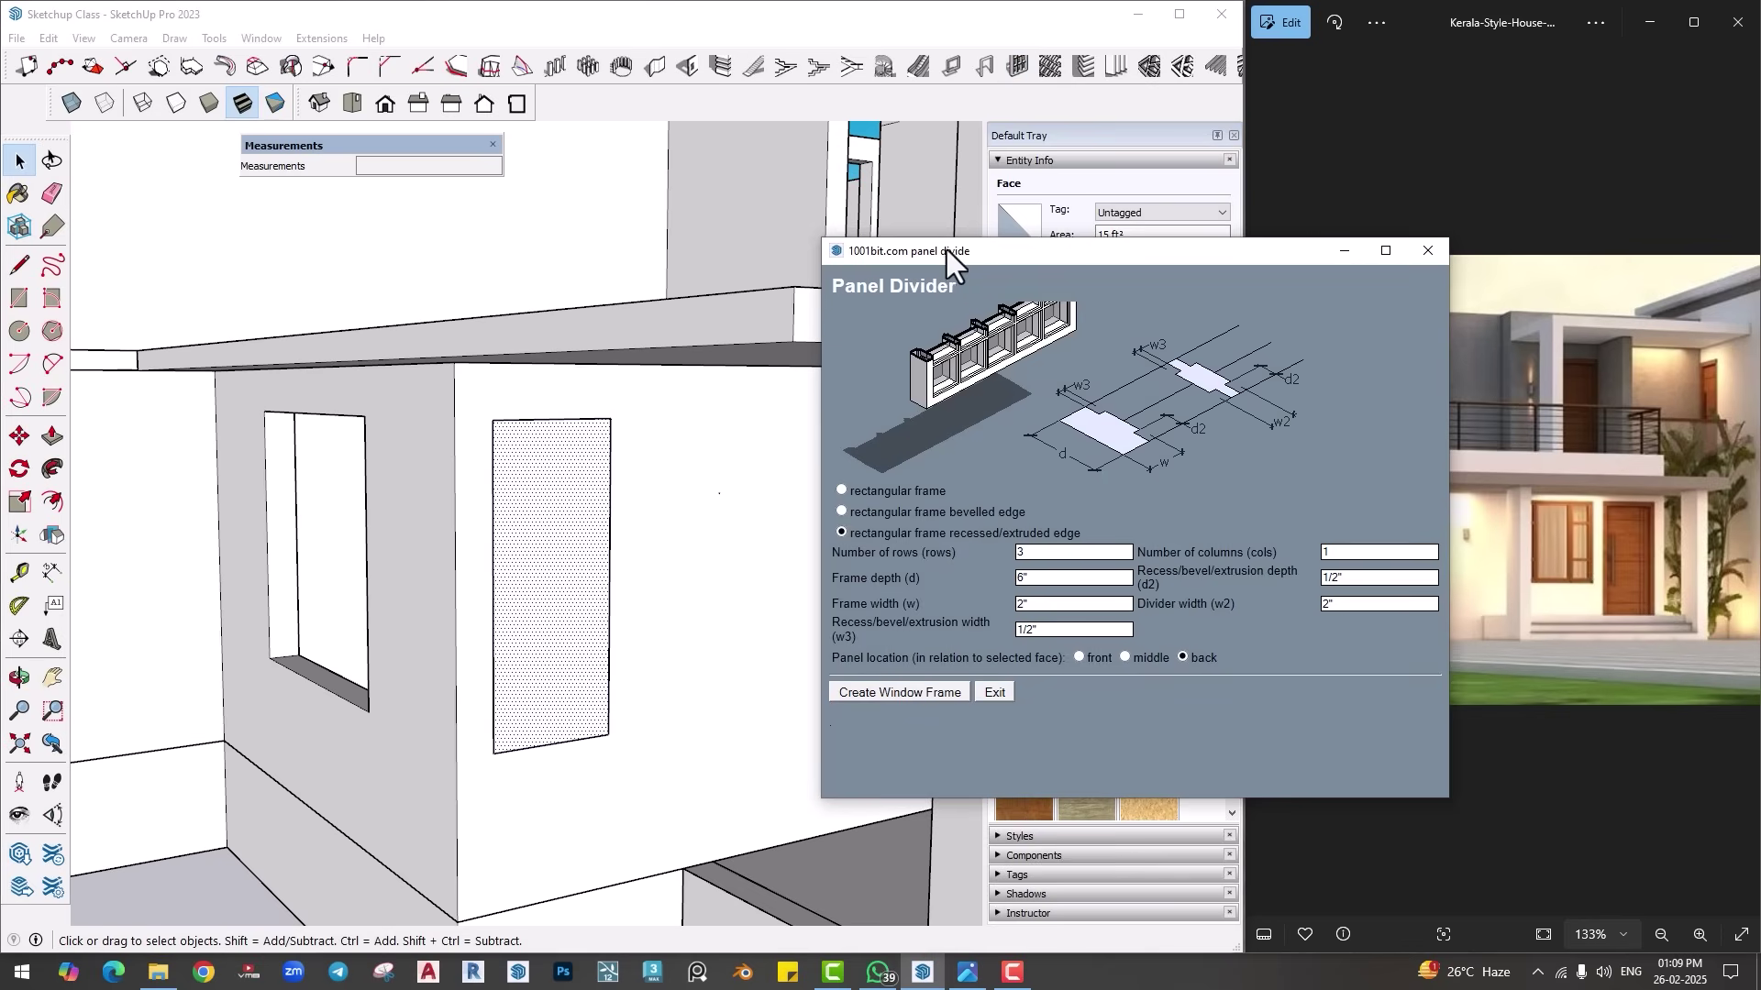
{"action": "left_click_drag", "start_coordinate": [946, 249], "coordinate": [761, 239]}
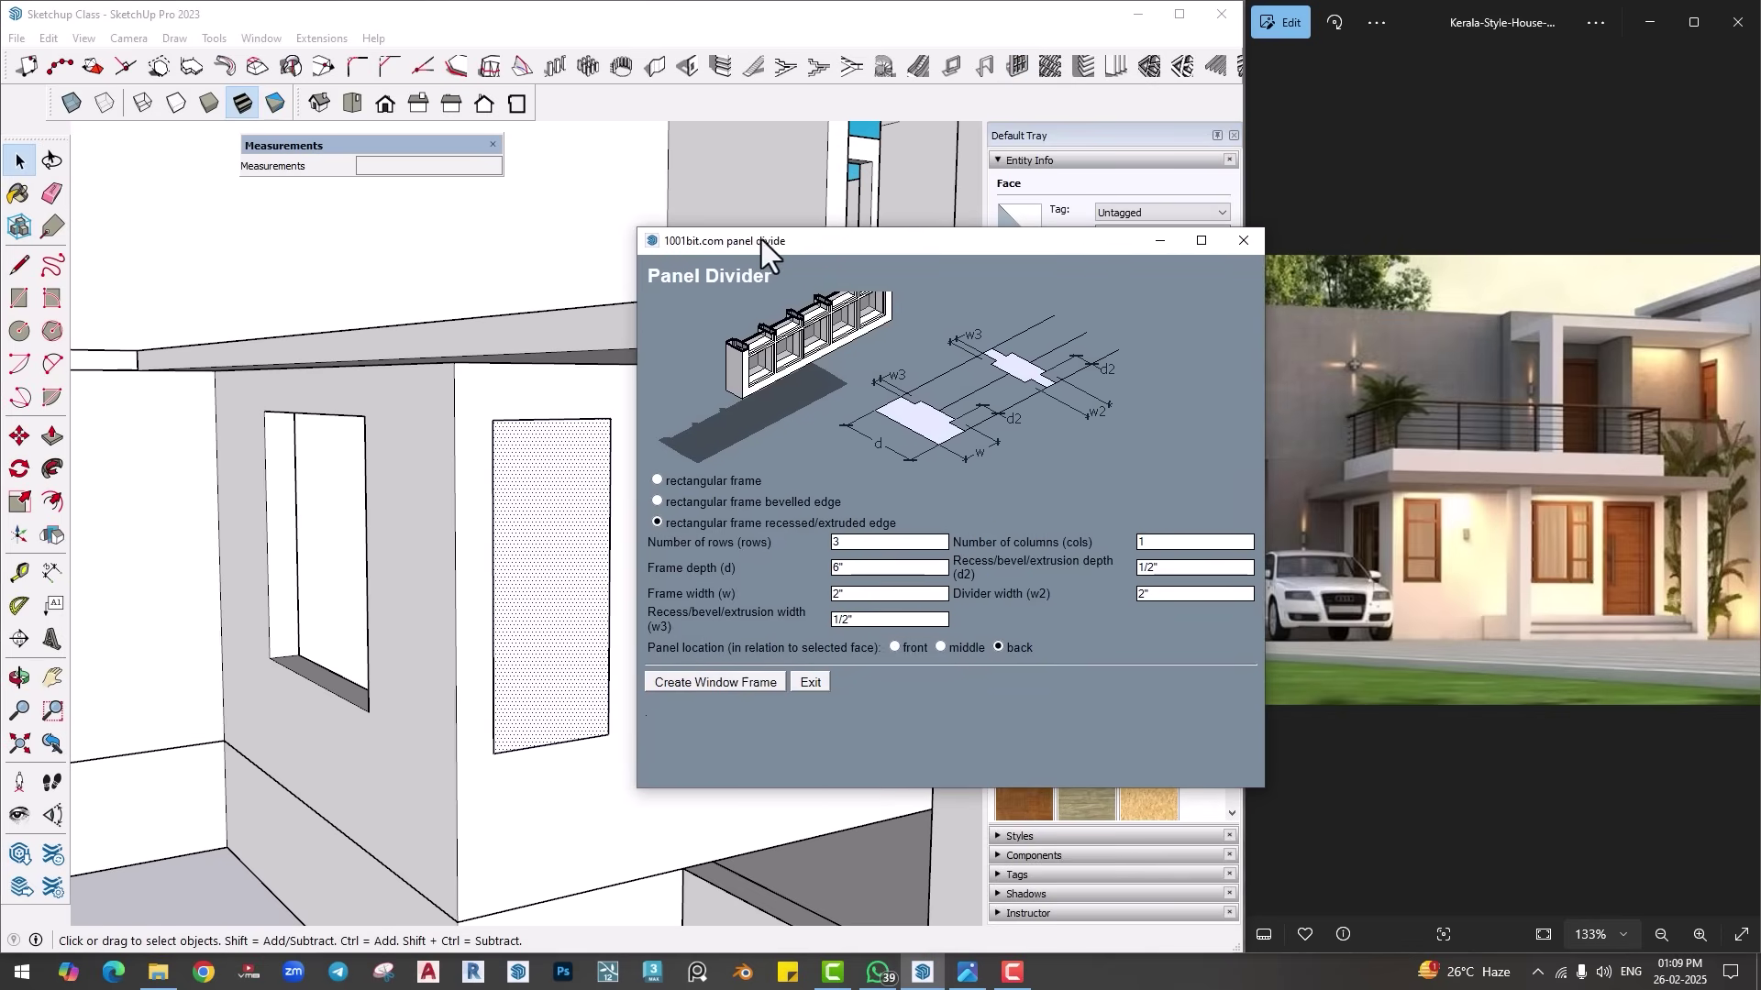
{"action": "left_click", "coordinate": [655, 522]}
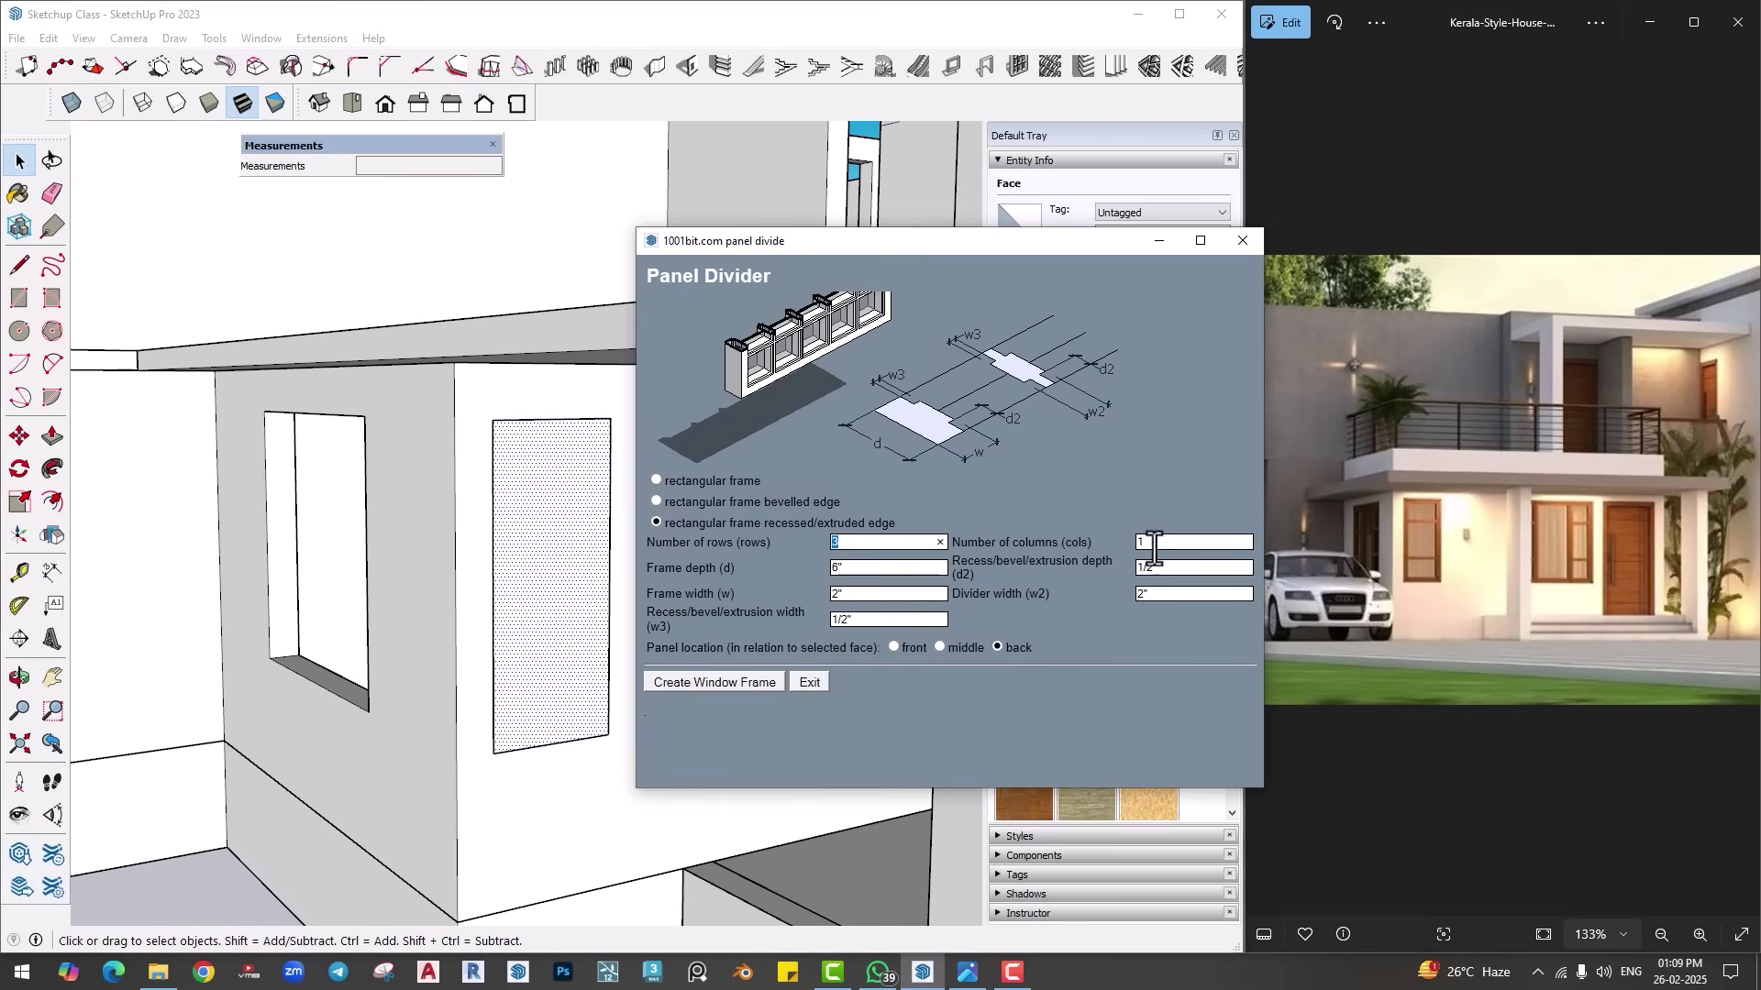
{"action": "left_click_drag", "start_coordinate": [893, 245], "coordinate": [803, 252]}
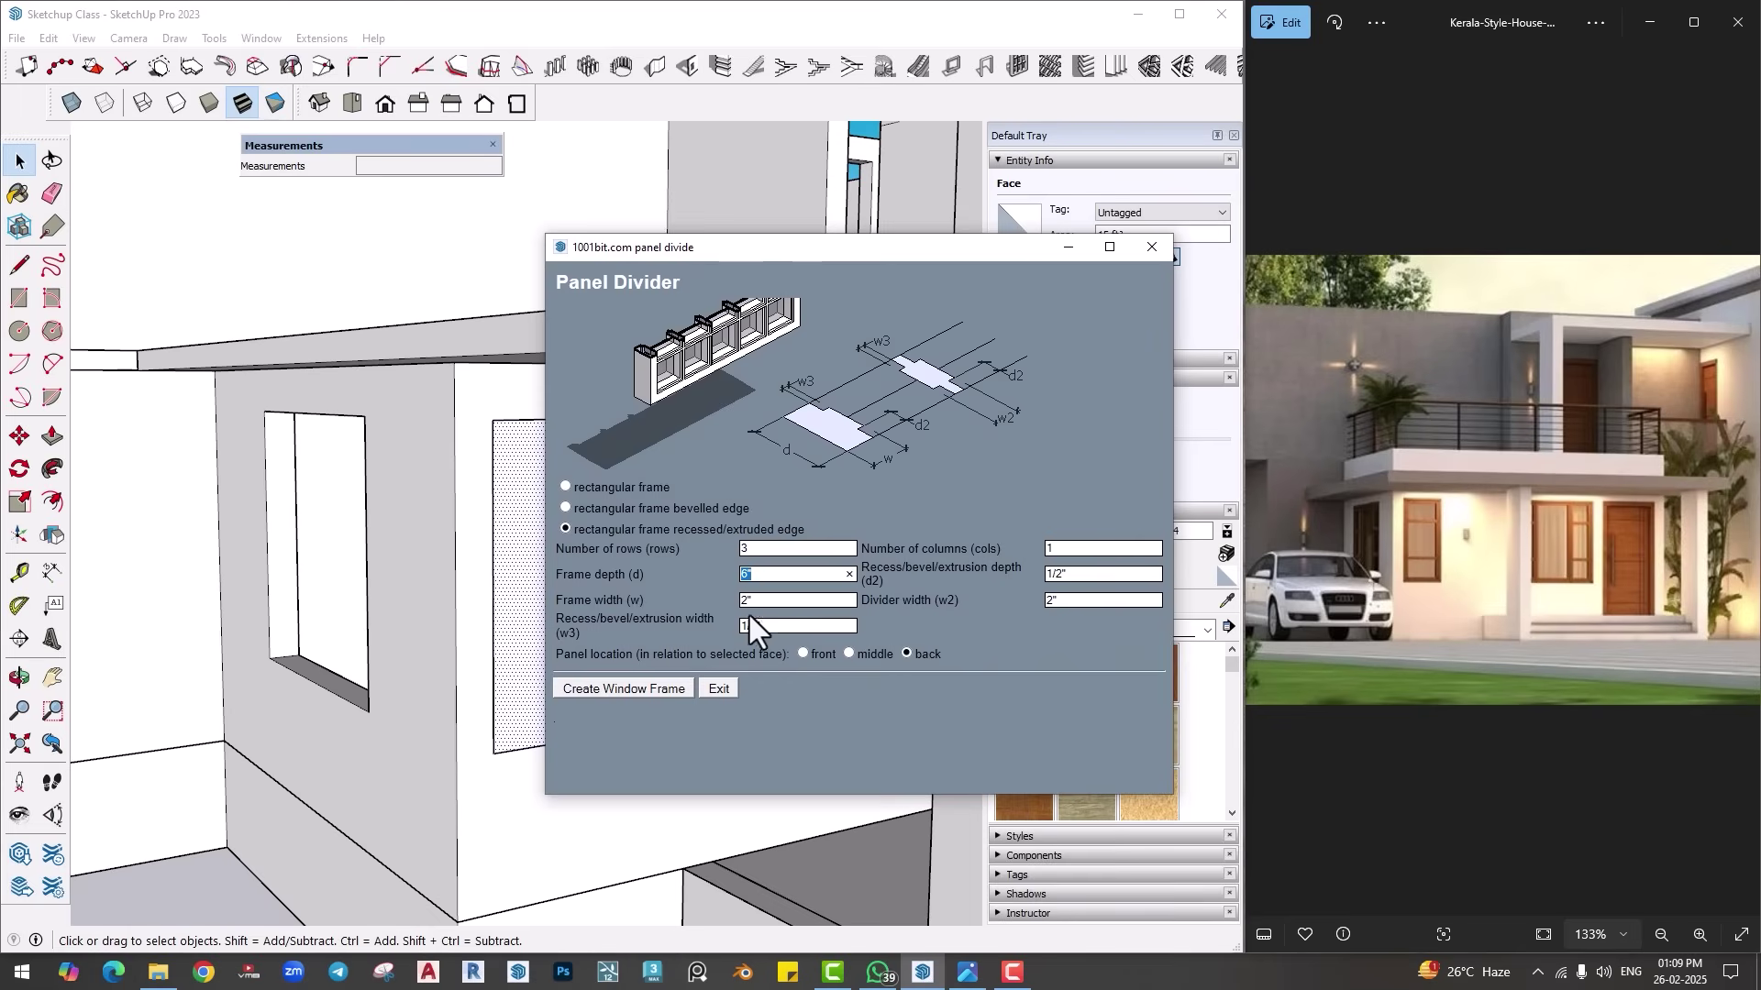
{"action": "key", "text": "Tab"}
{"action": "left_click", "coordinate": [633, 688]}
Step: Inside the narrow front window's group, paint the selected panes with Translucent_Glass_Gray from the Glass and Mirrors materials
{"action": "scroll", "coordinate": [646, 691], "scroll_direction": "up", "scroll_amount": 3}
{"action": "middle_click_drag", "start_coordinate": [542, 633], "coordinate": [582, 662]}
{"action": "double_click", "coordinate": [561, 547]}
{"action": "left_click", "coordinate": [549, 528]}
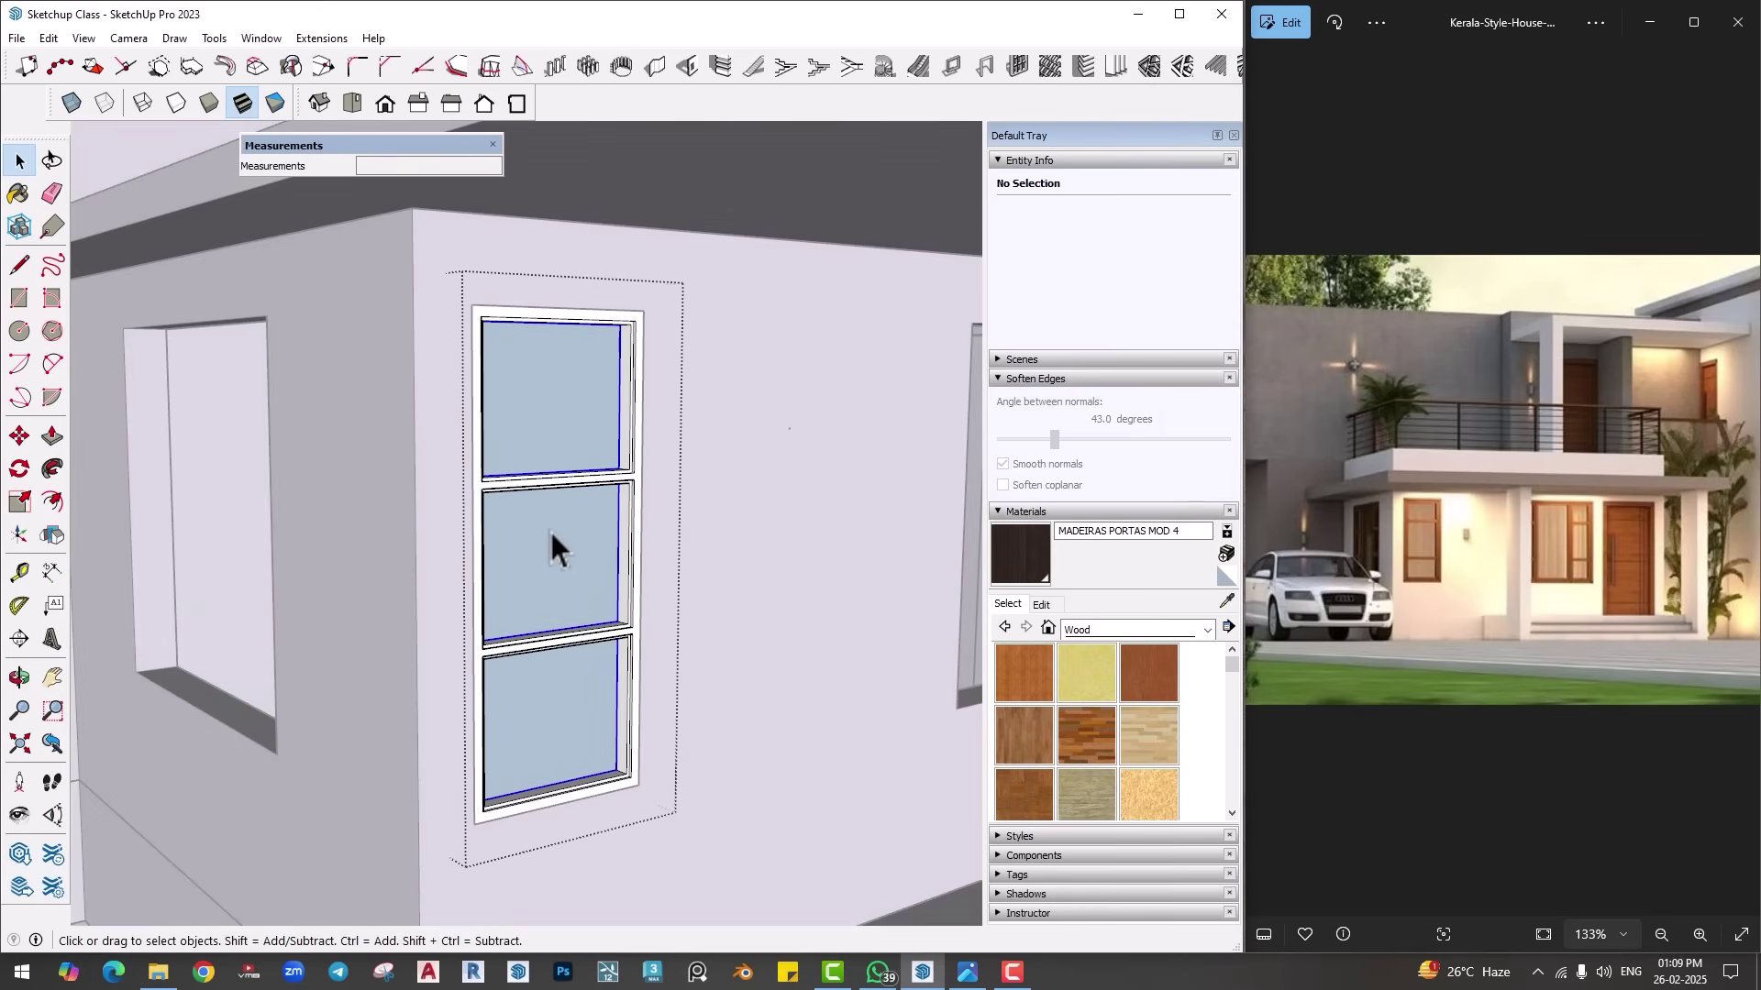
{"action": "left_click", "coordinate": [1091, 631]}
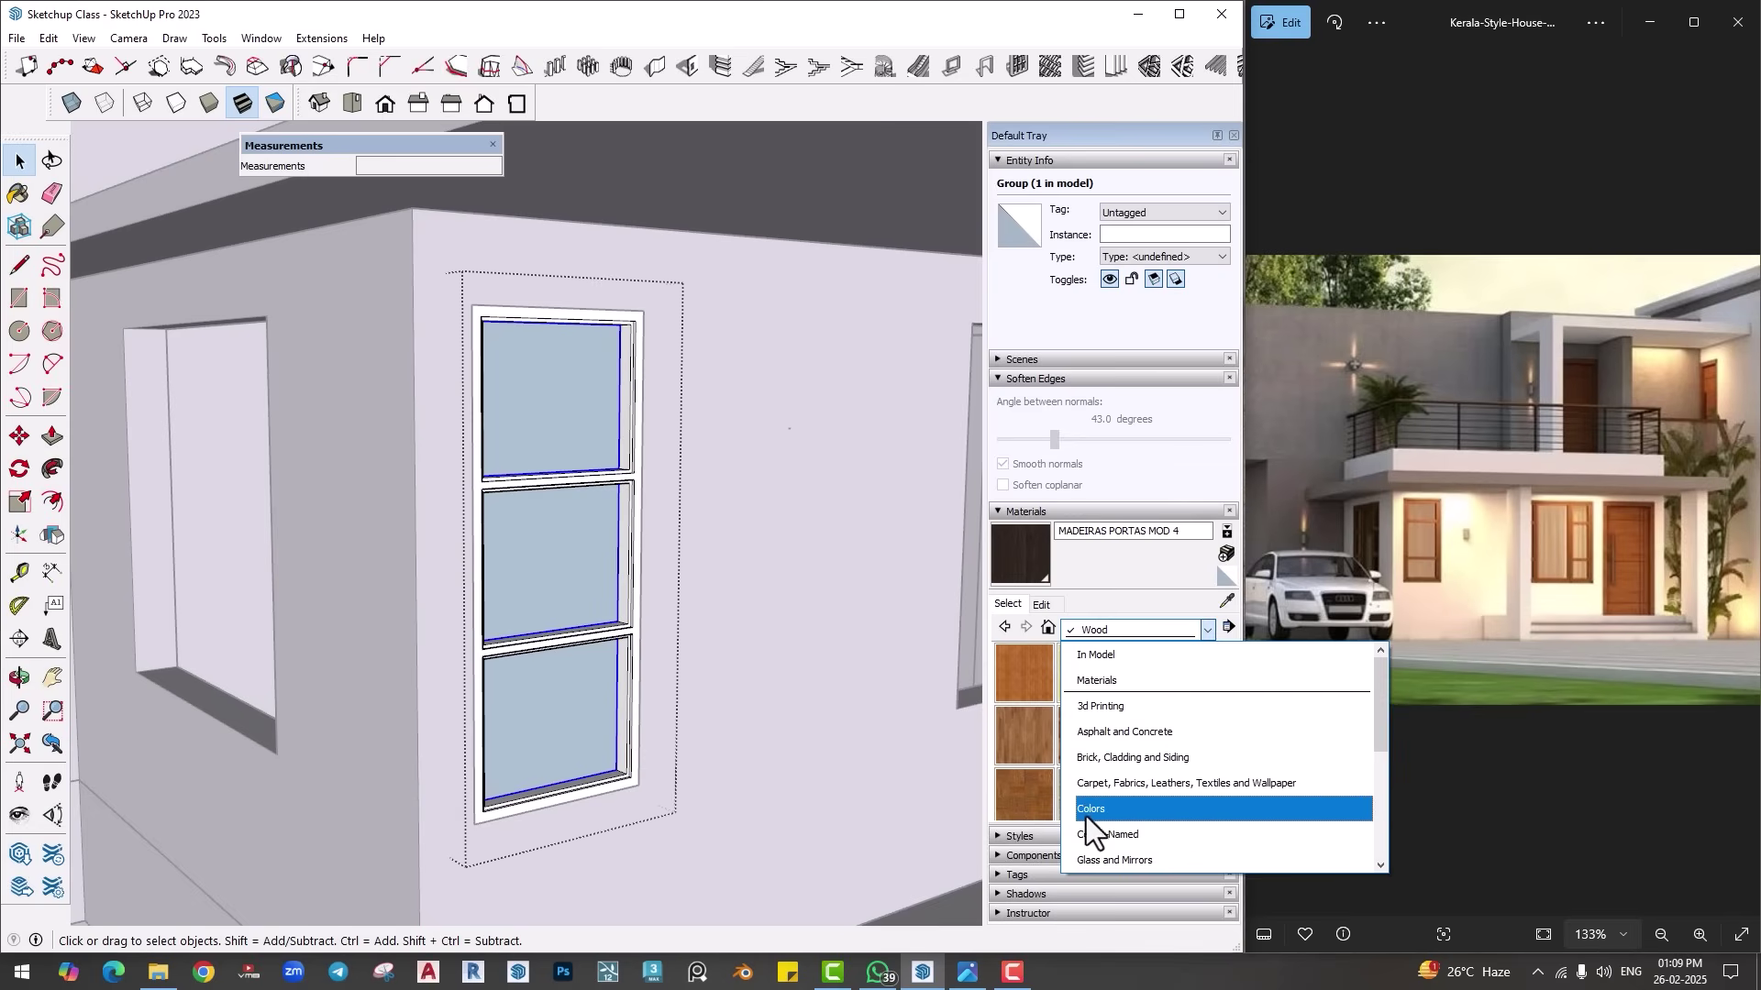
{"action": "left_click", "coordinate": [1097, 861]}
{"action": "left_click", "coordinate": [1085, 798]}
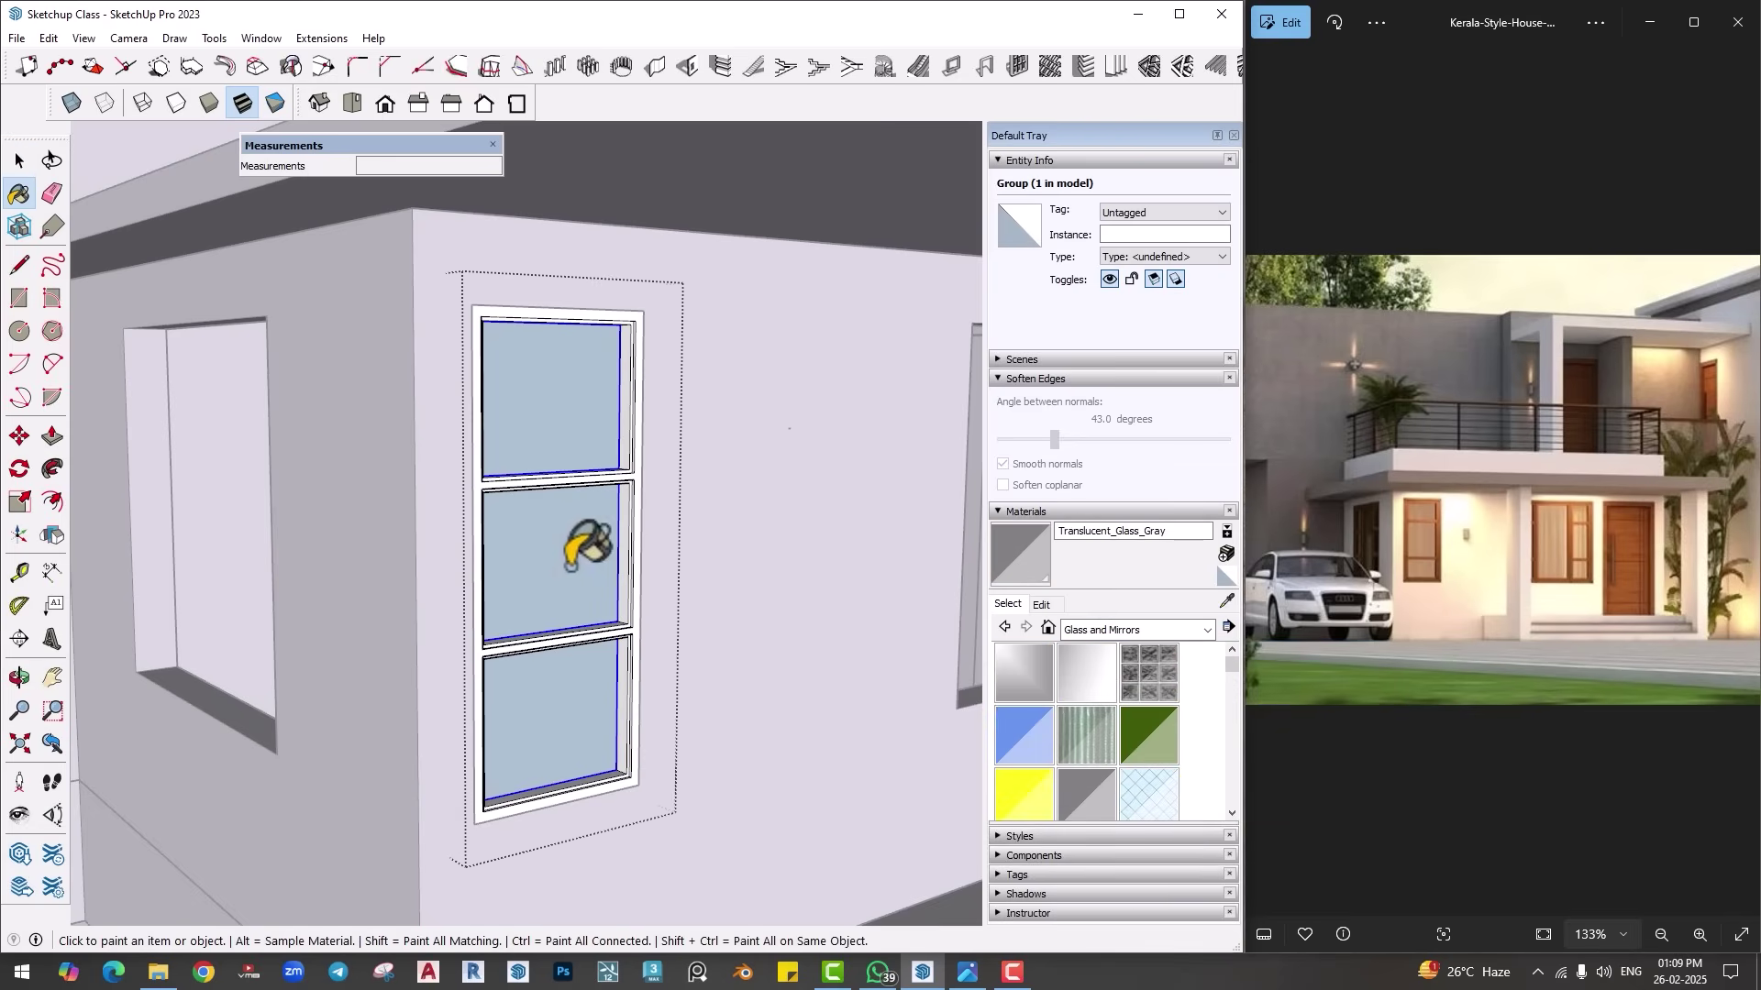
{"action": "left_click", "coordinate": [577, 551]}
{"action": "key", "text": "space"}
{"action": "left_click", "coordinate": [697, 585]}
{"action": "scroll", "coordinate": [697, 585], "scroll_direction": "down", "scroll_amount": 2}
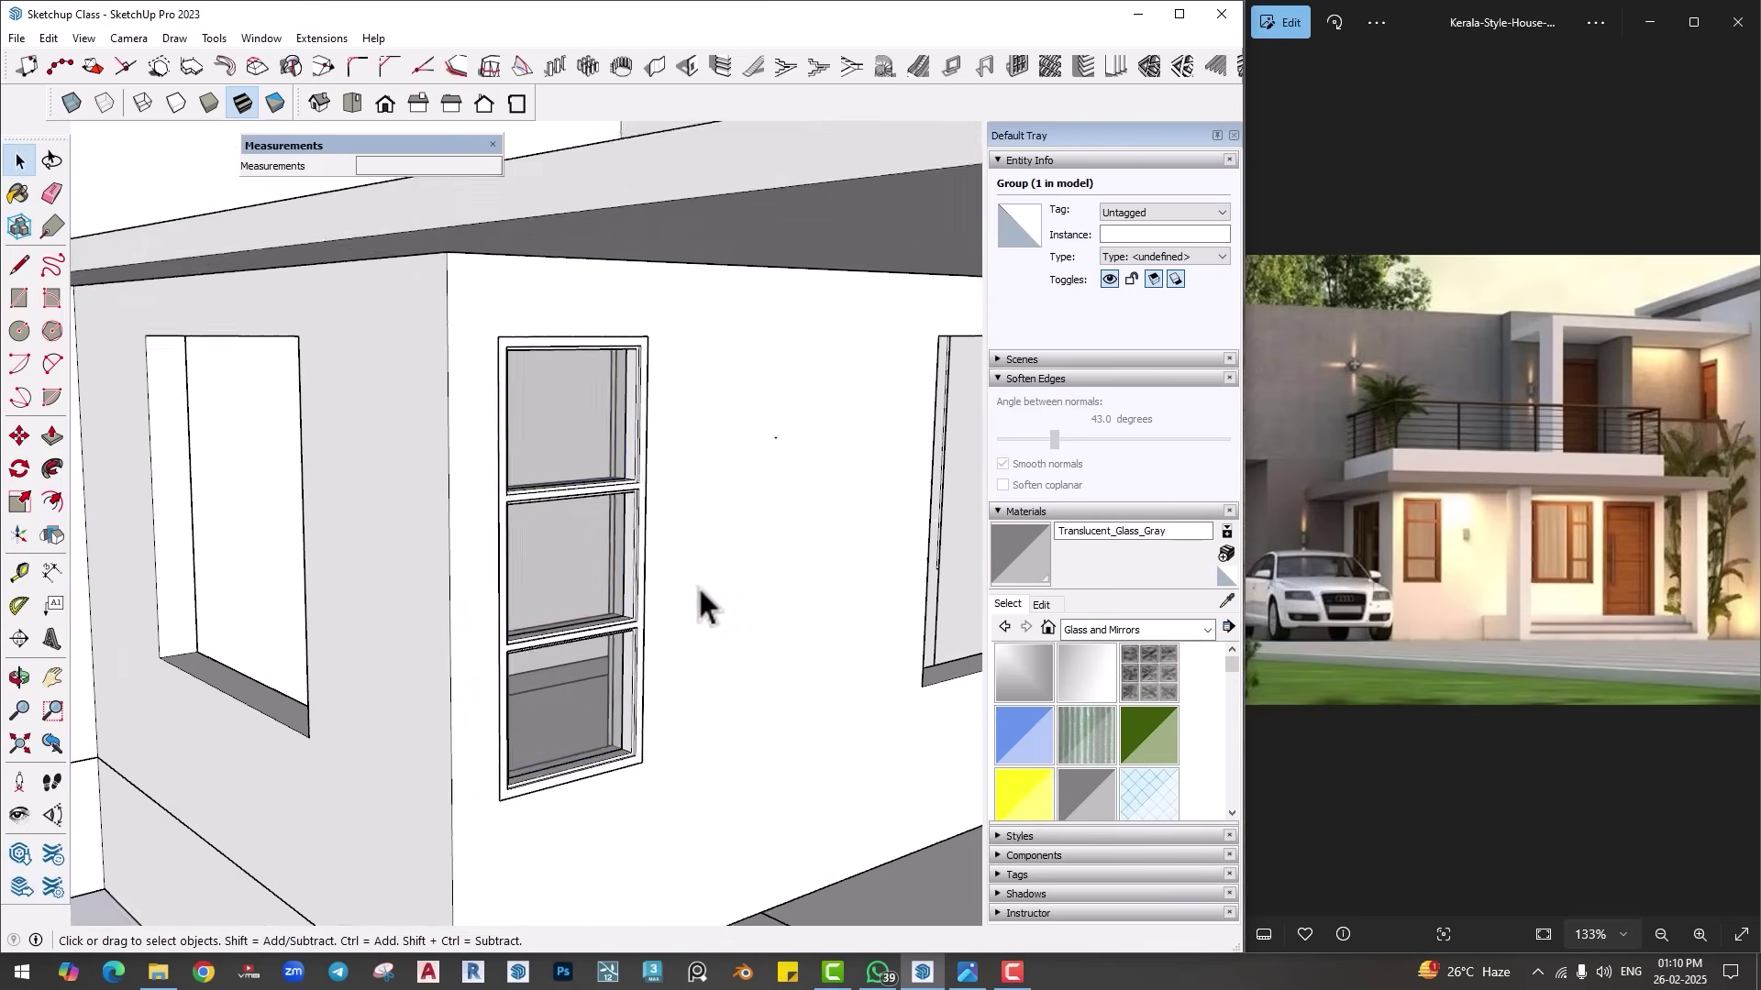
Step: Sample the entrance door's dark wood material, MADEIRAS PORTAS MOD 4, and paint the narrow window's frame with it
{"action": "middle_click_drag", "start_coordinate": [697, 585], "coordinate": [376, 598]}
{"action": "scroll", "coordinate": [376, 598], "scroll_direction": "down", "scroll_amount": 2}
{"action": "key", "text": "b"}
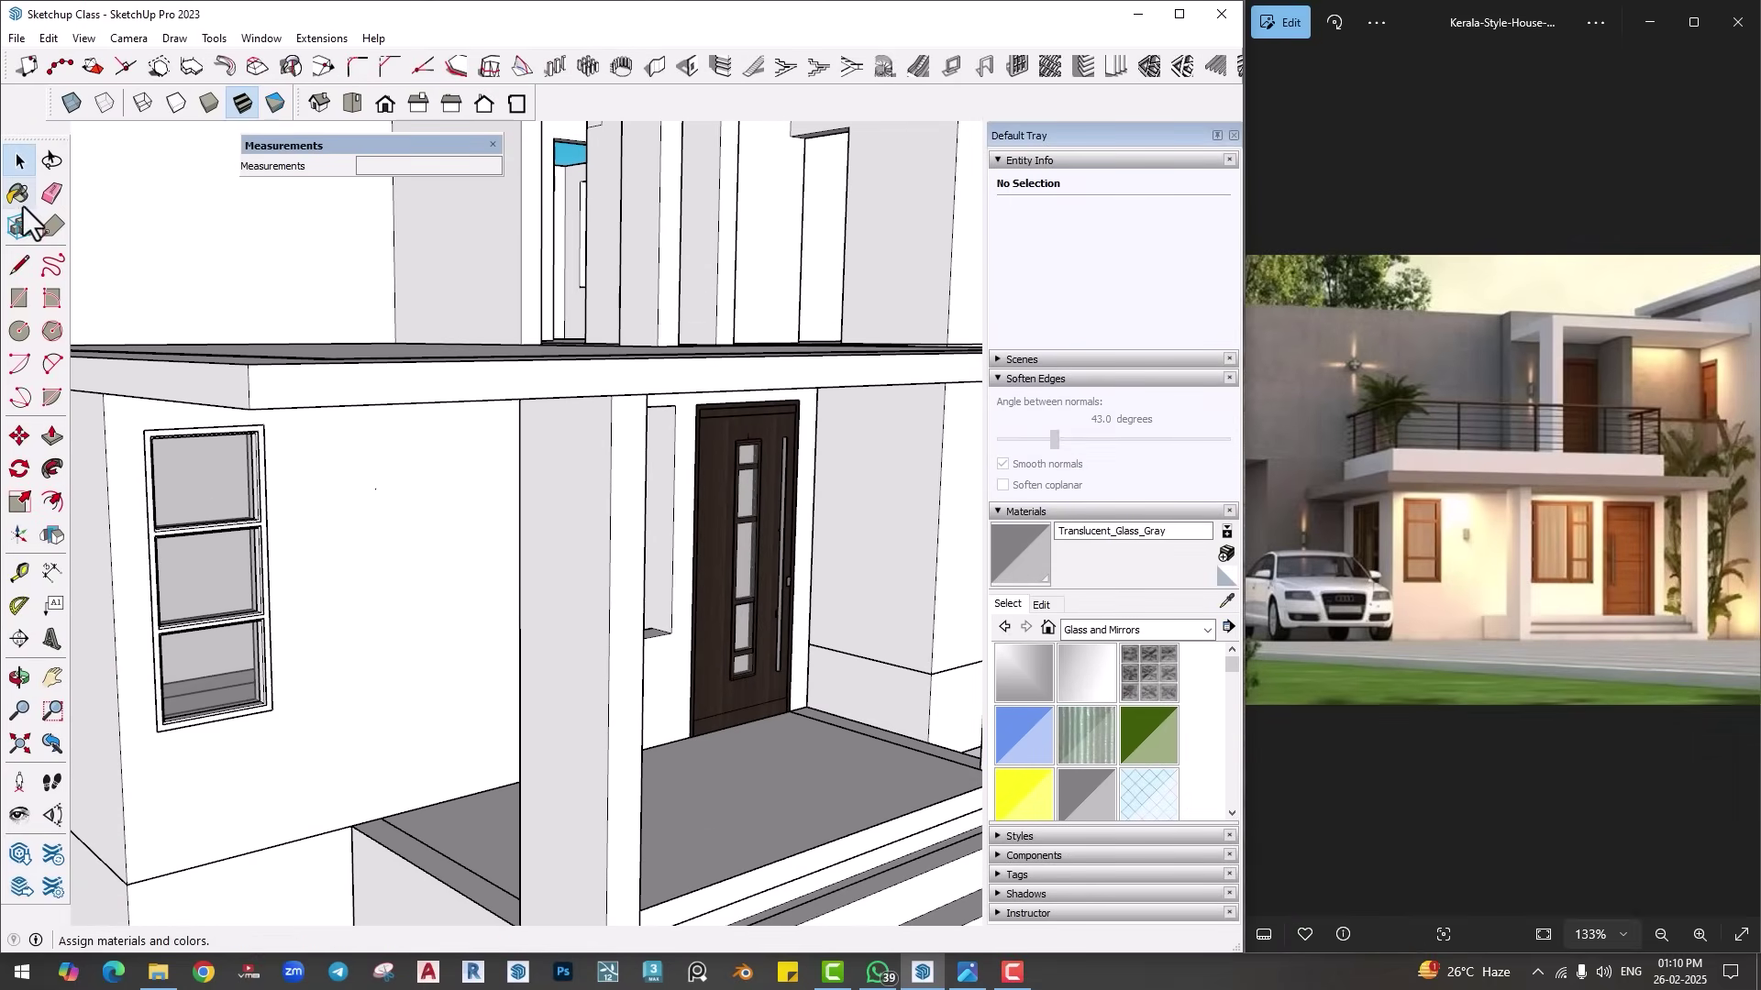
{"action": "left_click", "coordinate": [734, 500], "text": "alt"}
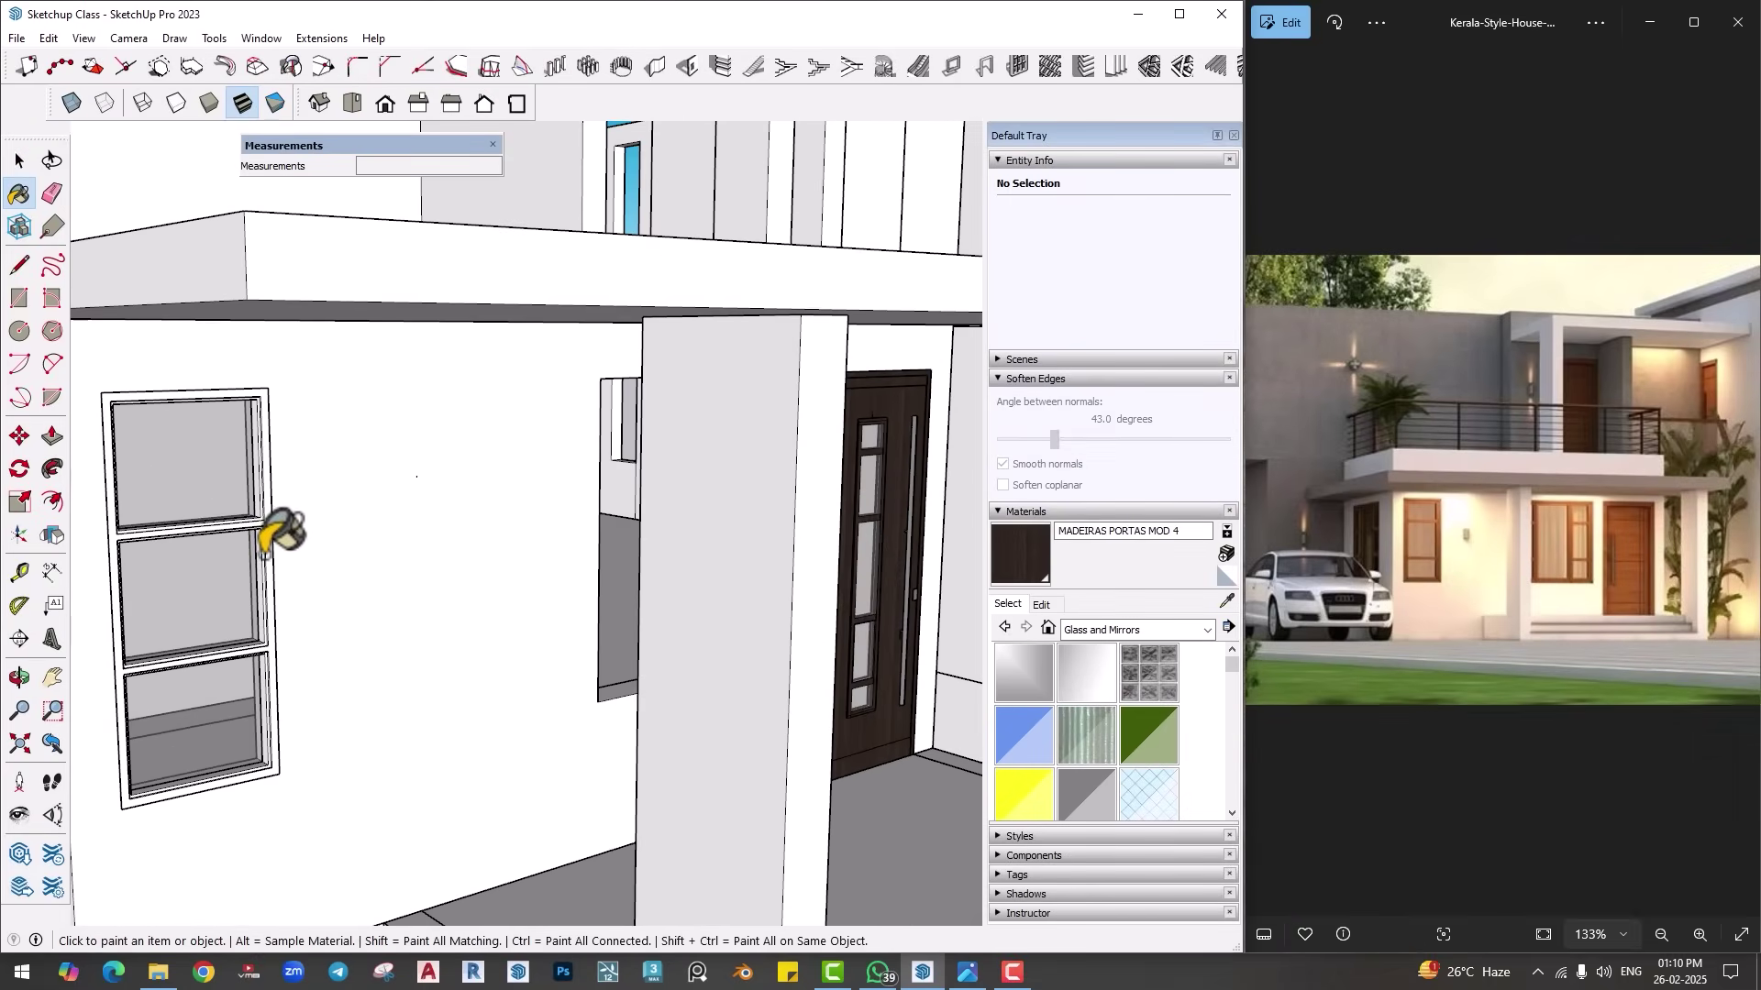
{"action": "left_click", "coordinate": [259, 513]}
{"action": "mouse_move", "coordinate": [315, 562]}
{"action": "middle_mouse_down"}
{"action": "mouse_move", "coordinate": [413, 648]}
{"action": "mouse_move", "coordinate": [509, 588]}
{"action": "mouse_move", "coordinate": [621, 582]}
{"action": "mouse_move", "coordinate": [409, 586]}
{"action": "mouse_move", "coordinate": [416, 617]}
{"action": "mouse_move", "coordinate": [456, 626]}
{"action": "middle_mouse_up"}
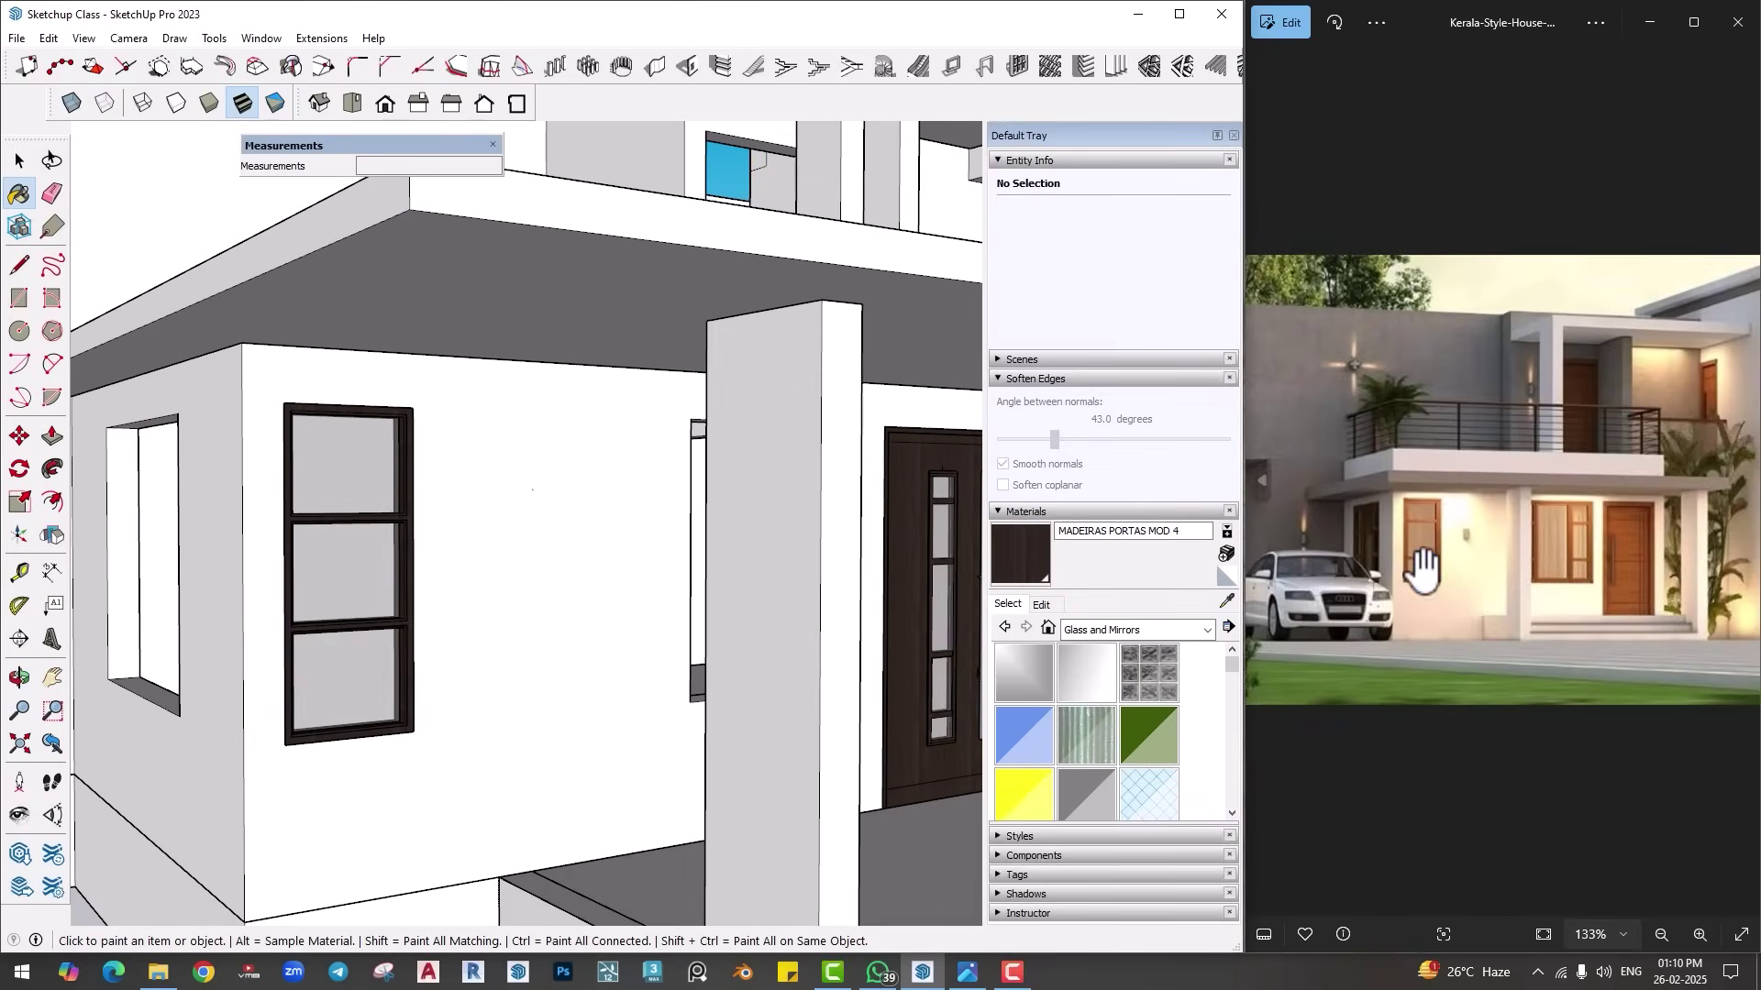
Step: Draw a rectangle filling the wide window opening beside the entrance door, from its upper corner to the opposite lower corner
{"action": "mouse_move", "coordinate": [669, 610]}
{"action": "middle_mouse_down"}
{"action": "mouse_move", "coordinate": [707, 617]}
{"action": "mouse_move", "coordinate": [511, 617]}
{"action": "middle_mouse_up"}
{"action": "scroll", "coordinate": [734, 605], "scroll_direction": "down", "scroll_amount": 3}
{"action": "scroll", "coordinate": [550, 587], "scroll_direction": "up", "scroll_amount": 5}
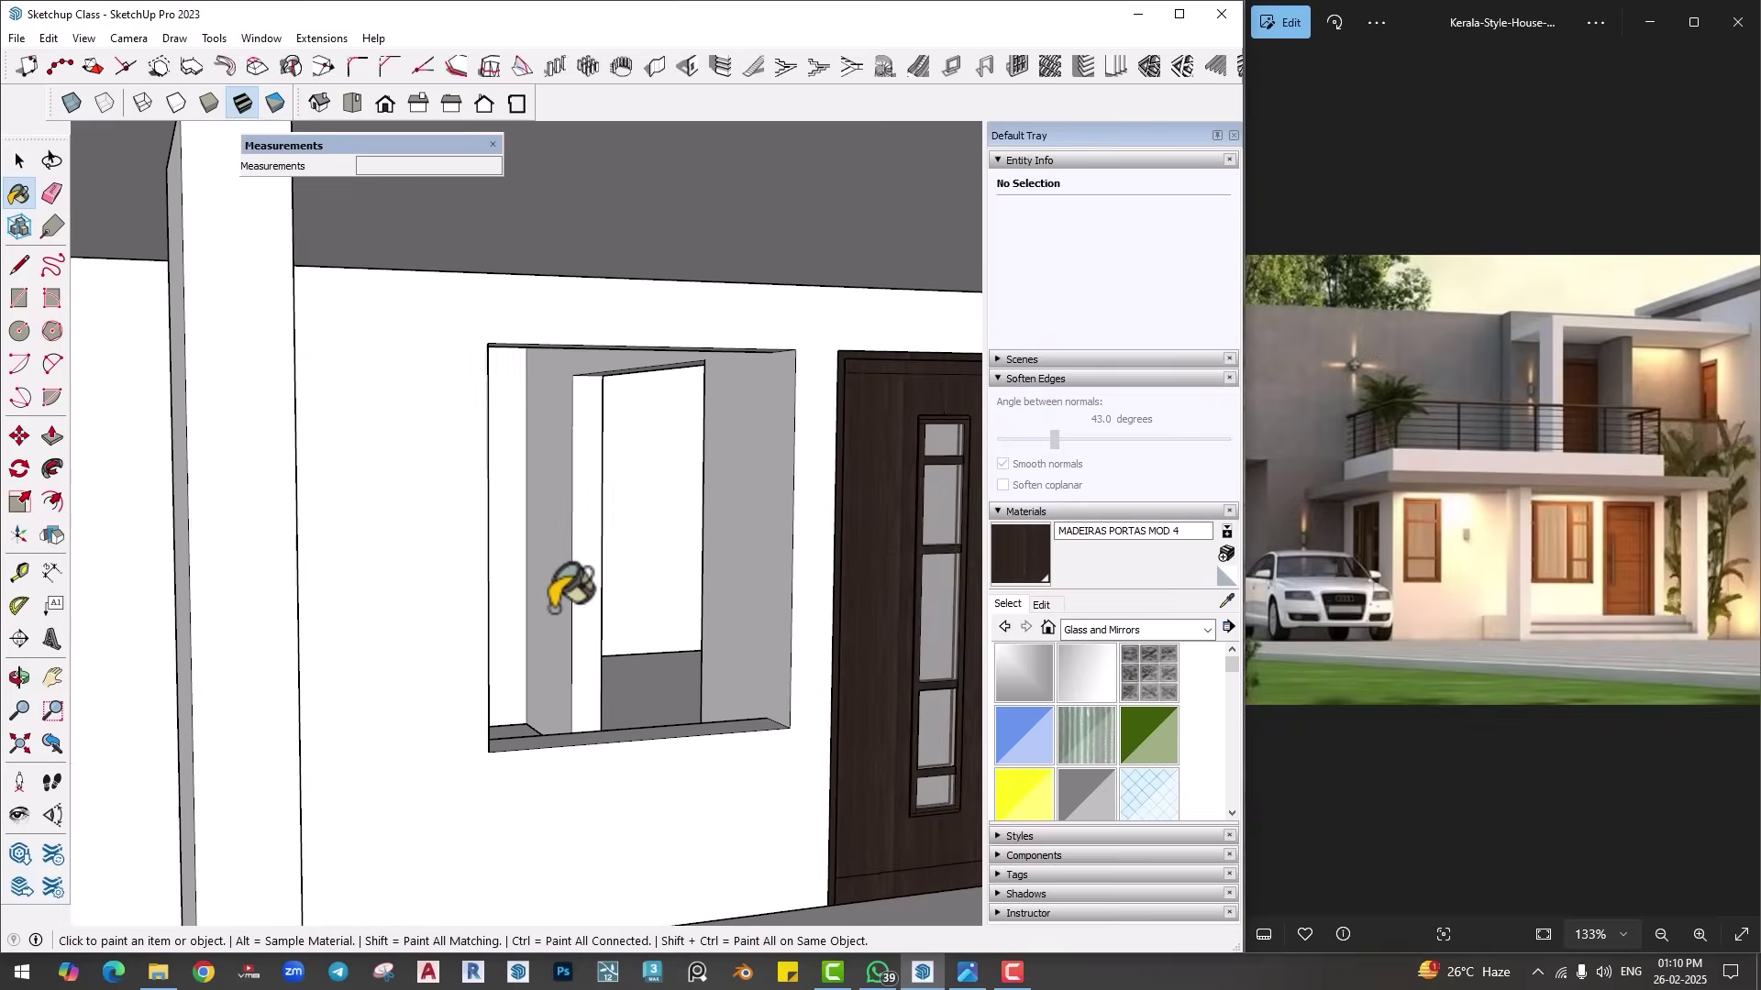
{"action": "key", "text": "r"}
{"action": "left_click", "coordinate": [488, 343]}
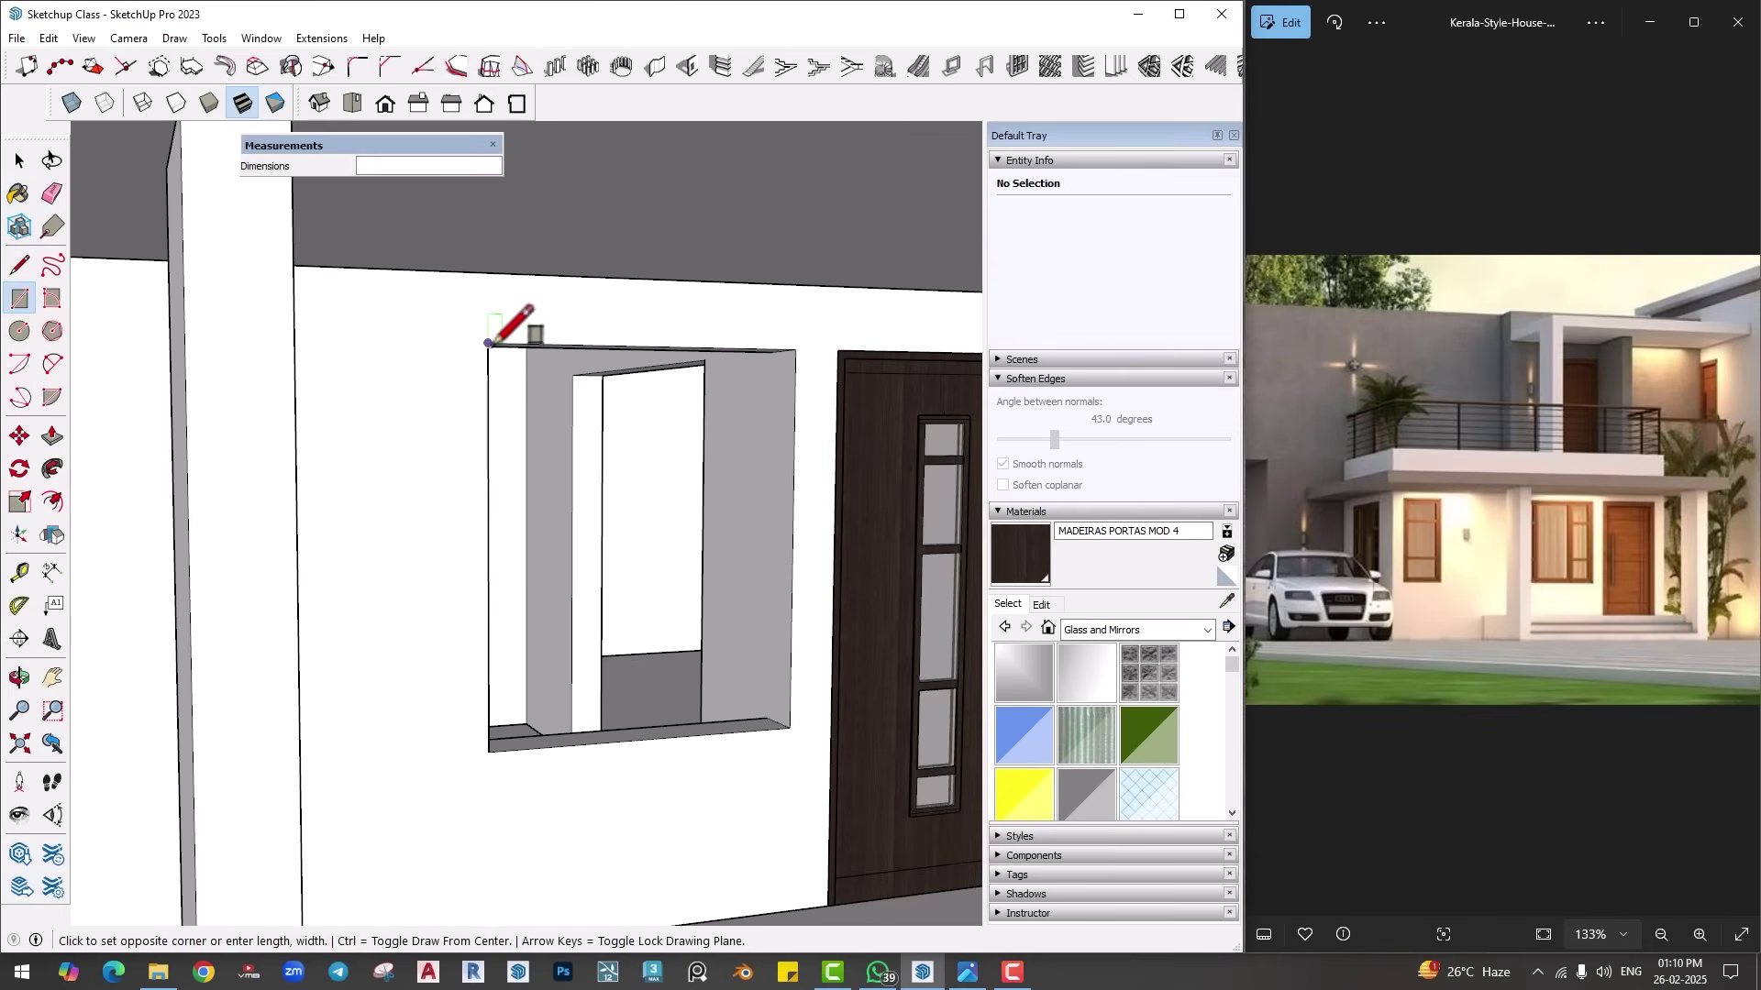
{"action": "left_click", "coordinate": [769, 731]}
{"action": "middle_click_drag", "start_coordinate": [807, 715], "coordinate": [629, 708]}
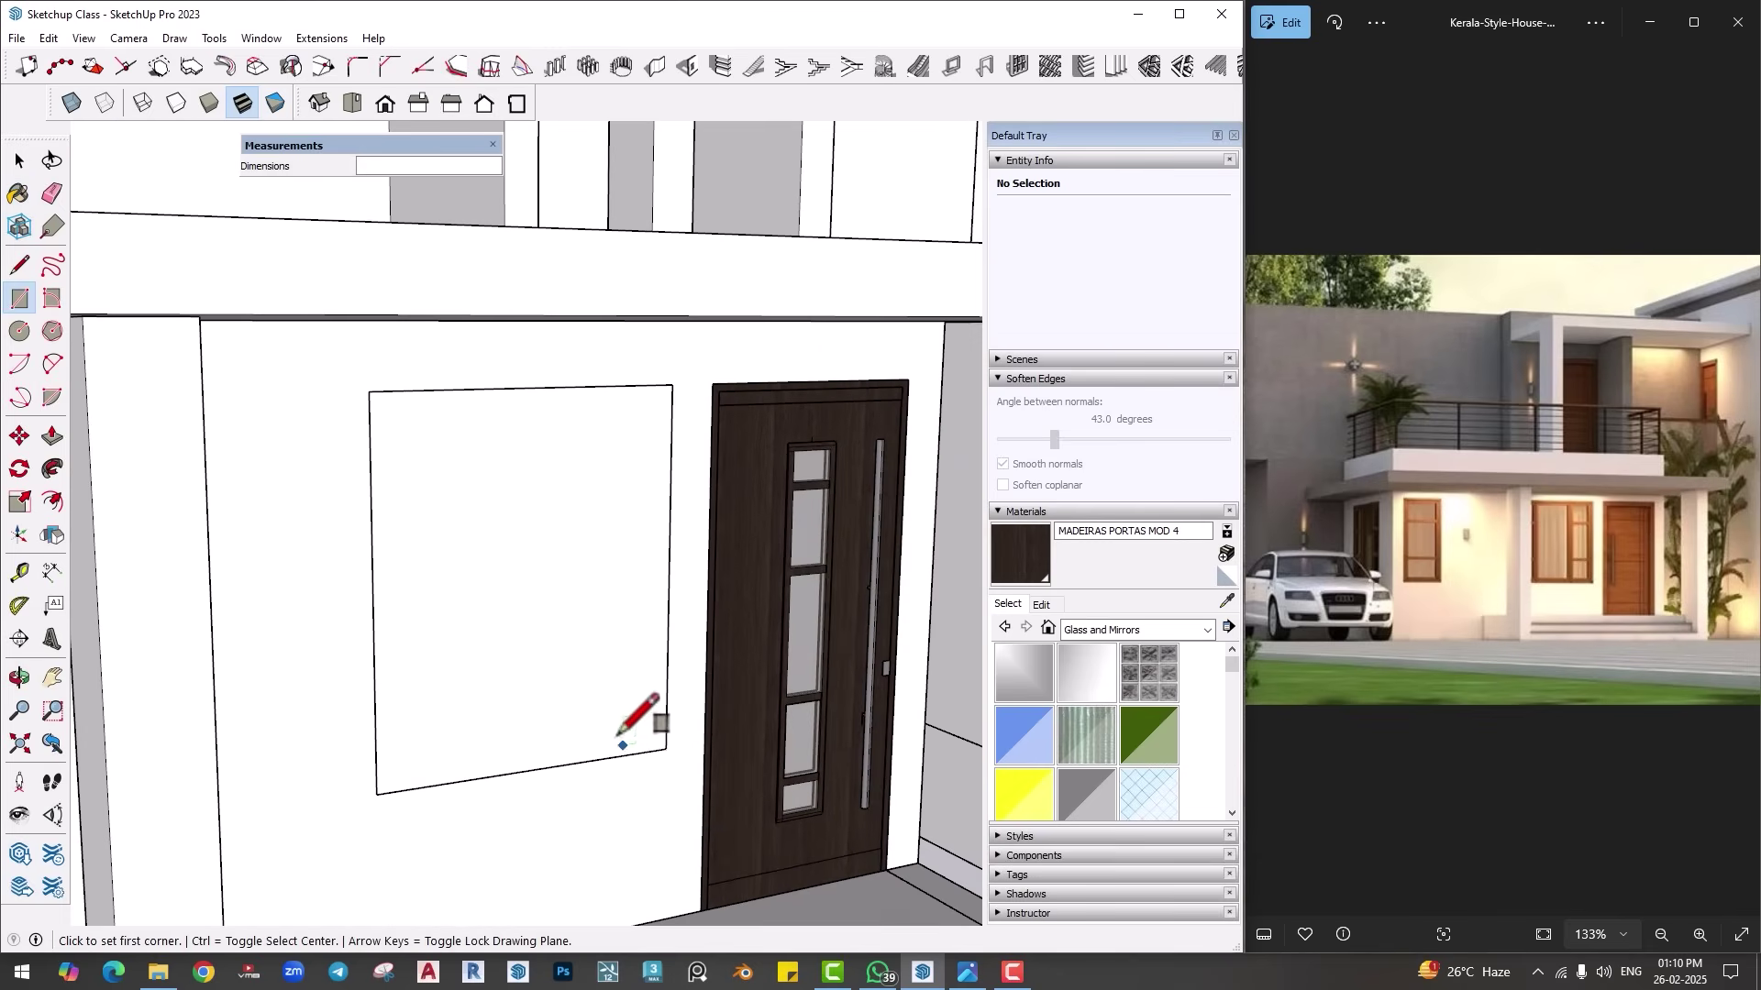
Step: Place guides 2' inward from the door-side, upper and lower edges of the new window face
{"action": "left_click", "coordinate": [19, 572]}
{"action": "scroll", "coordinate": [476, 550], "scroll_direction": "up", "scroll_amount": 2}
{"action": "left_click", "coordinate": [714, 552]}
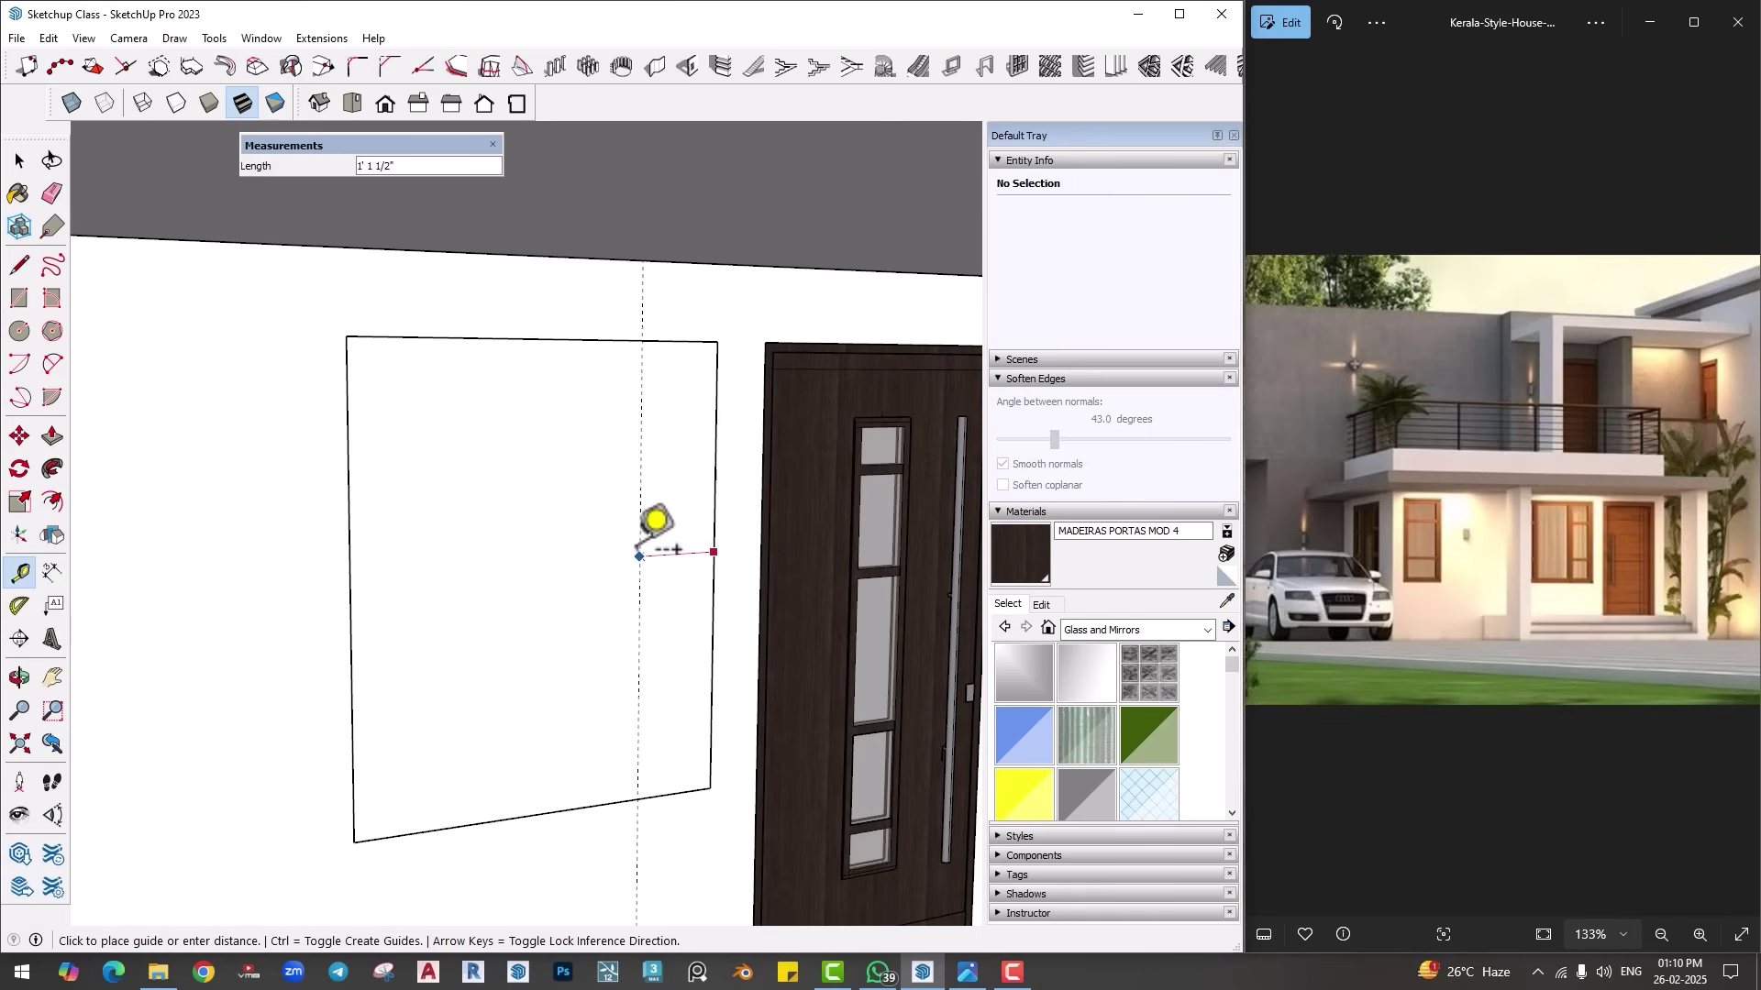
{"action": "key", "text": "Return"}
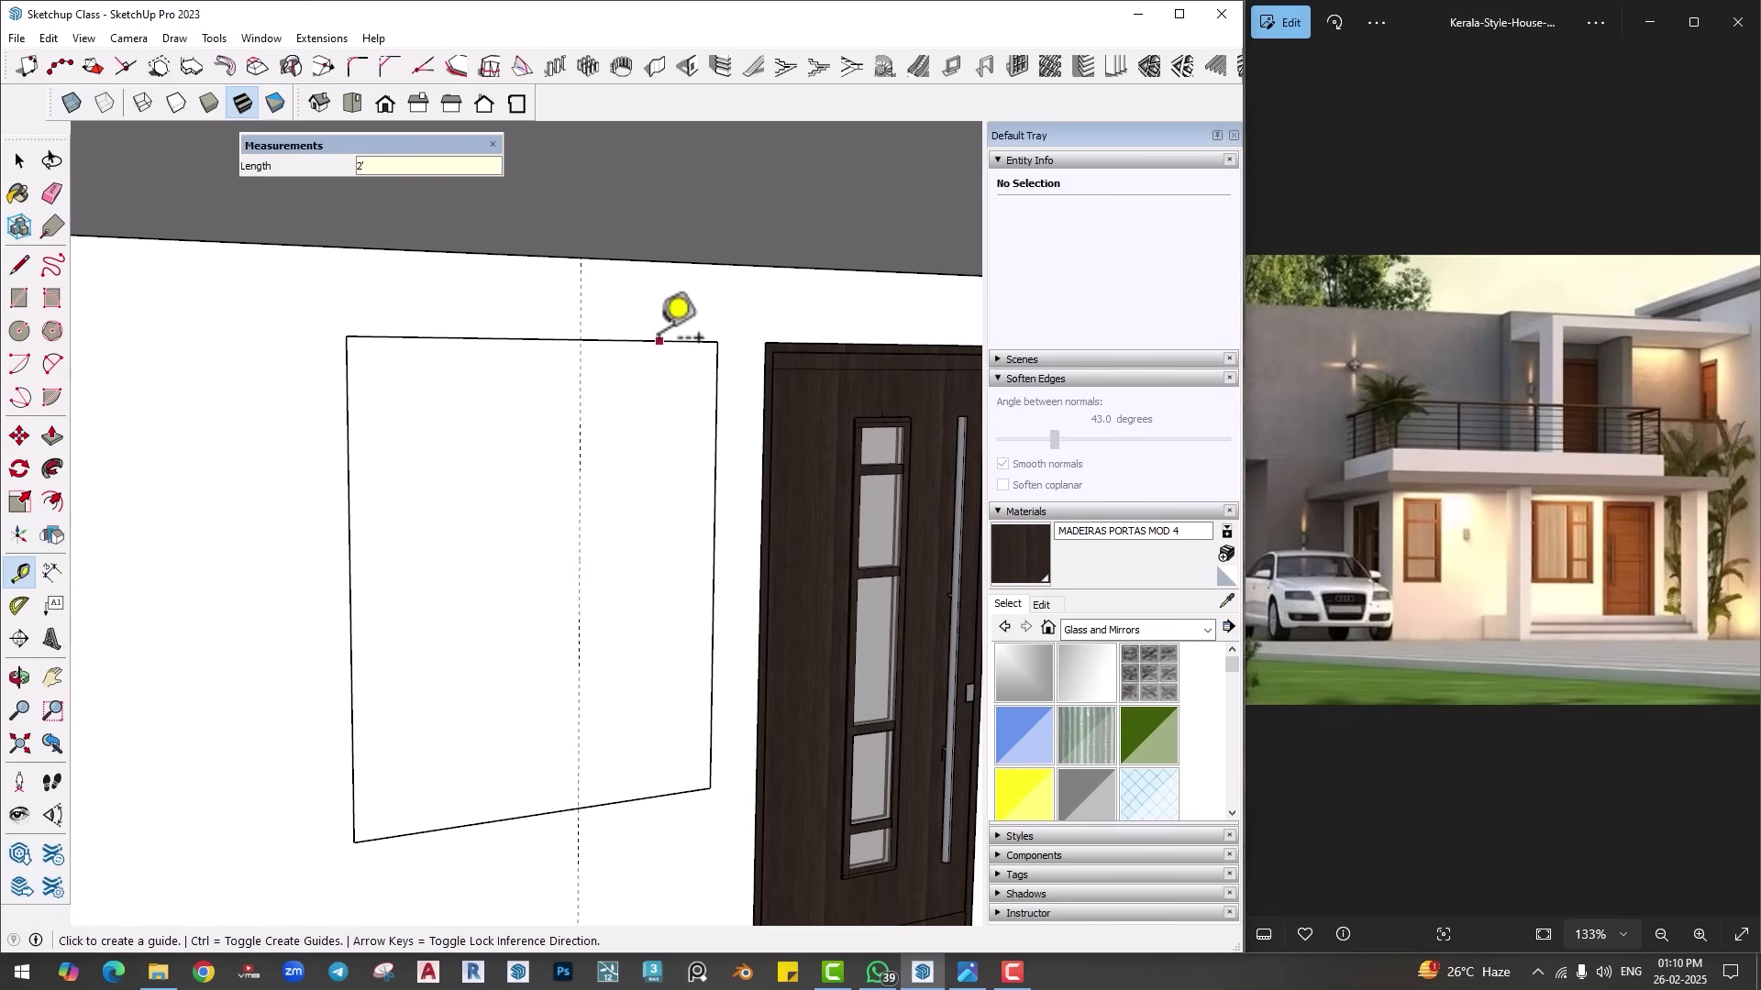
{"action": "left_click", "coordinate": [658, 341]}
{"action": "type", "text": "2'"}
{"action": "key", "text": "Return"}
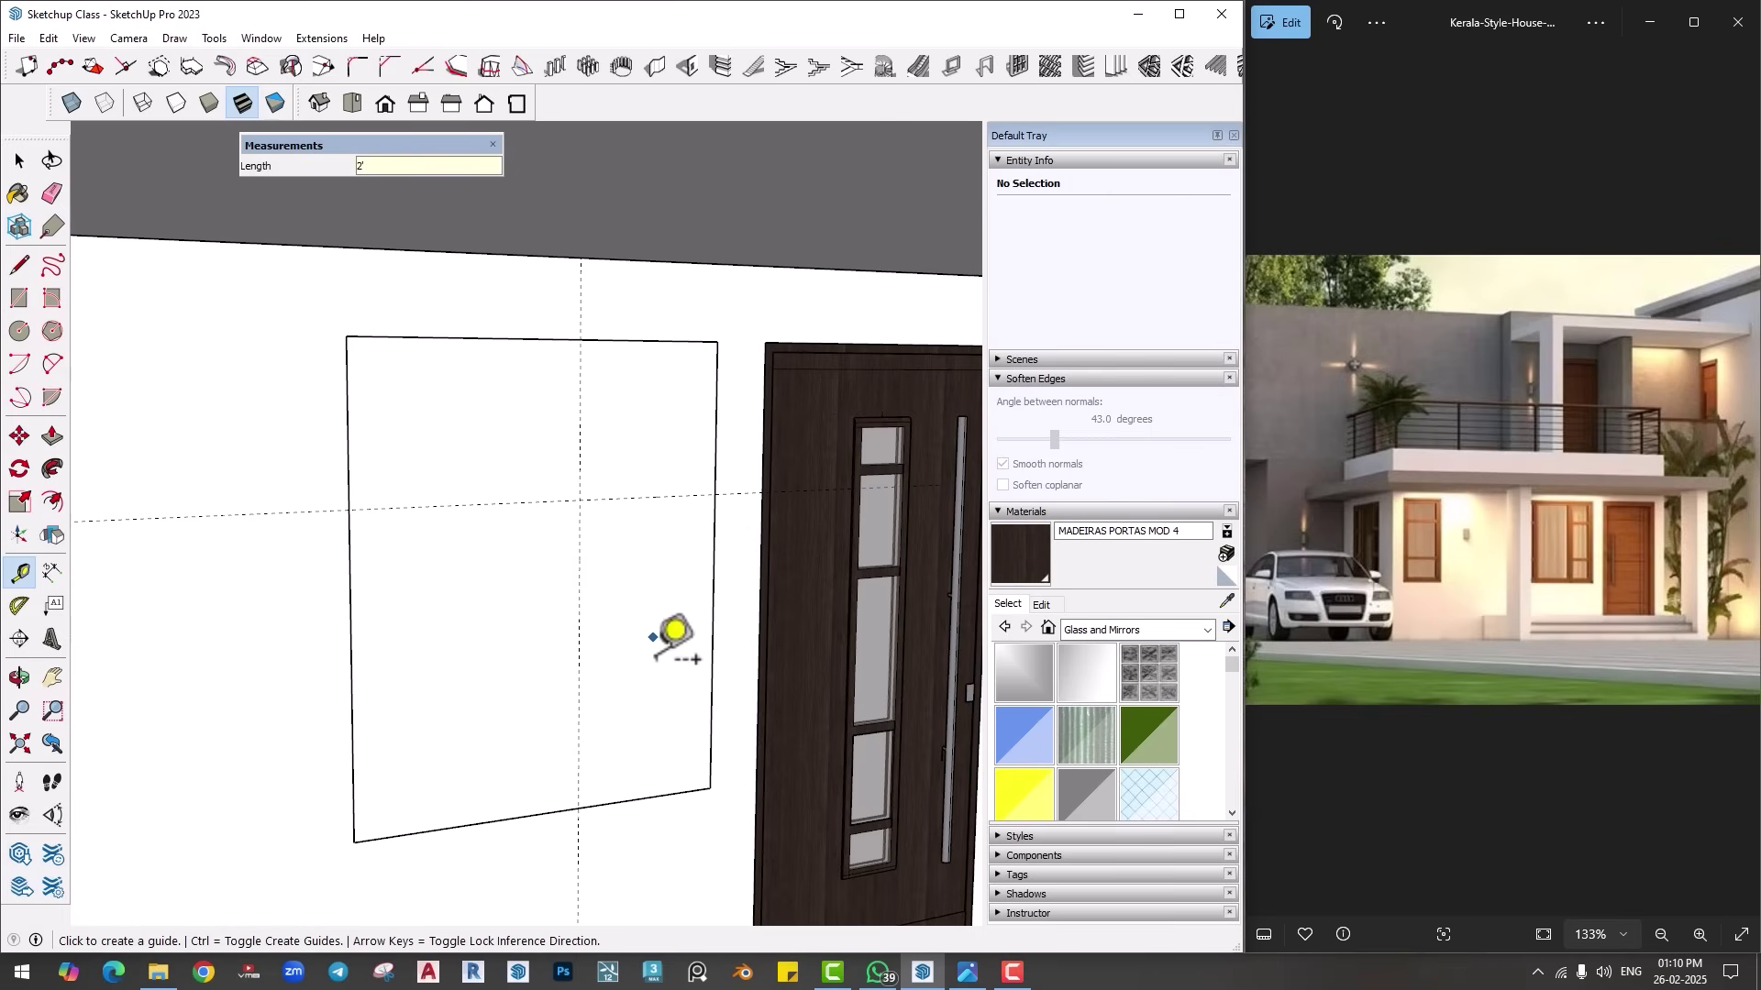
{"action": "left_click", "coordinate": [657, 796]}
{"action": "type", "text": "2'"}
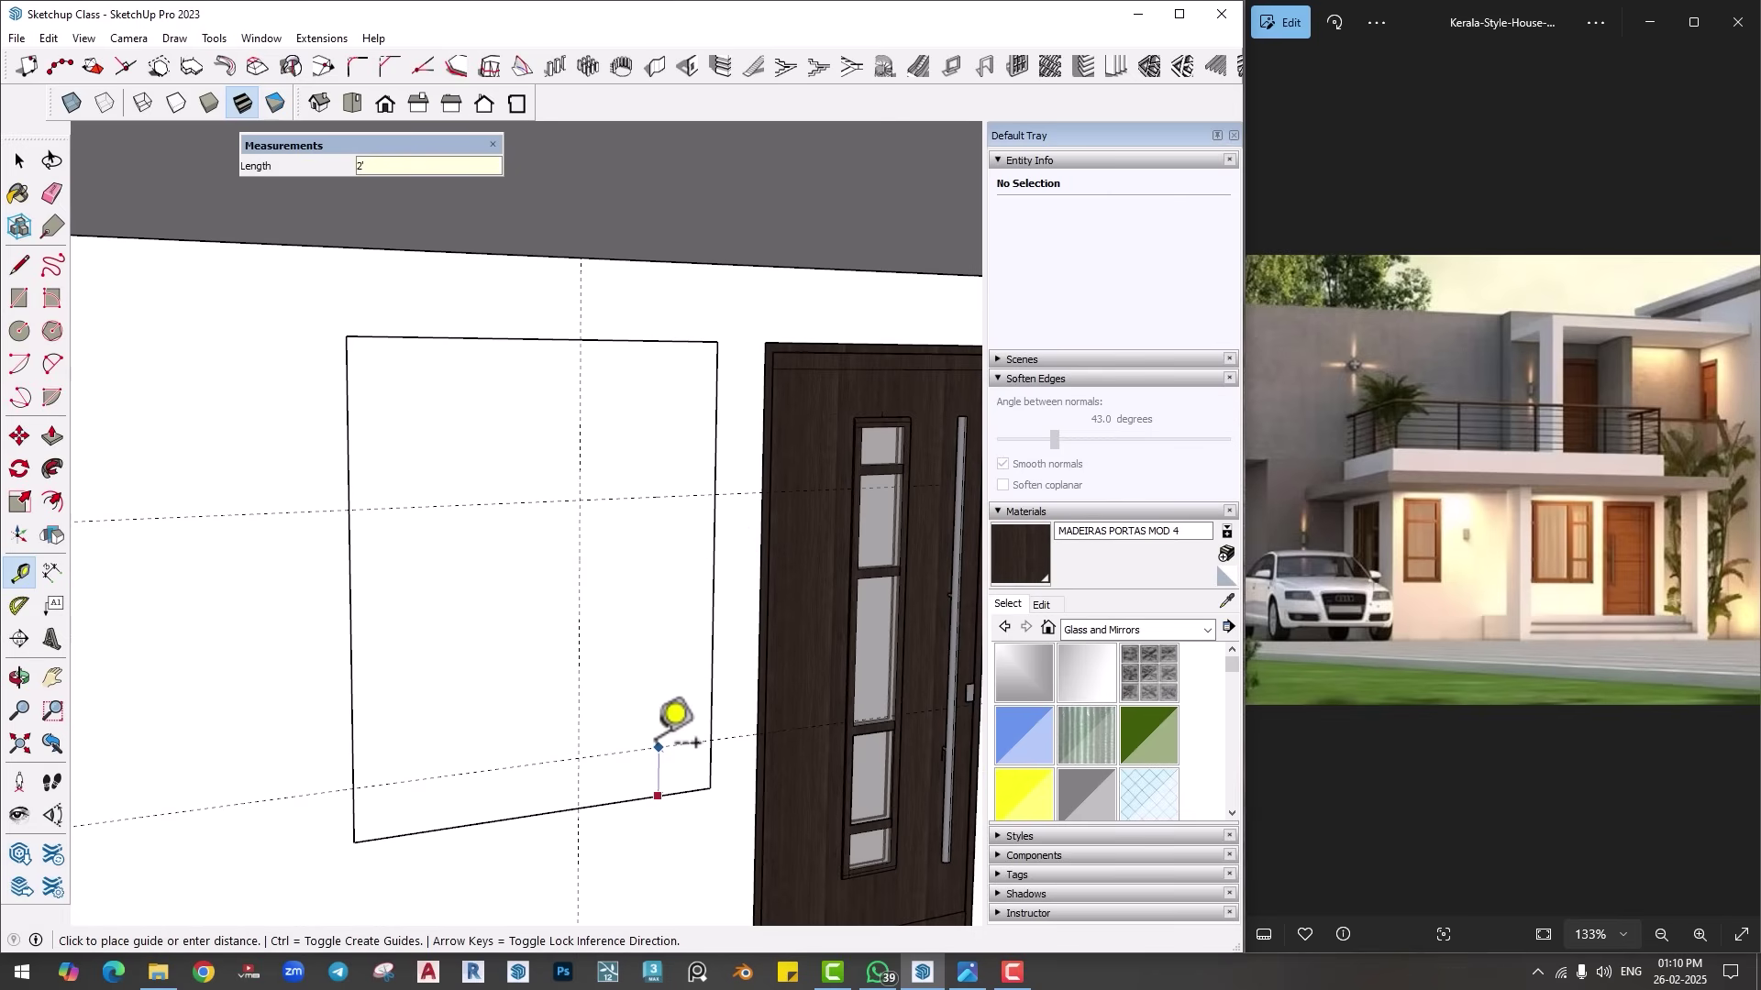
{"action": "key", "text": "Return"}
Step: Draw a vertical line along the guide and two horizontal lines to the door-side edge, splitting that strip into three panes
{"action": "key", "text": "l"}
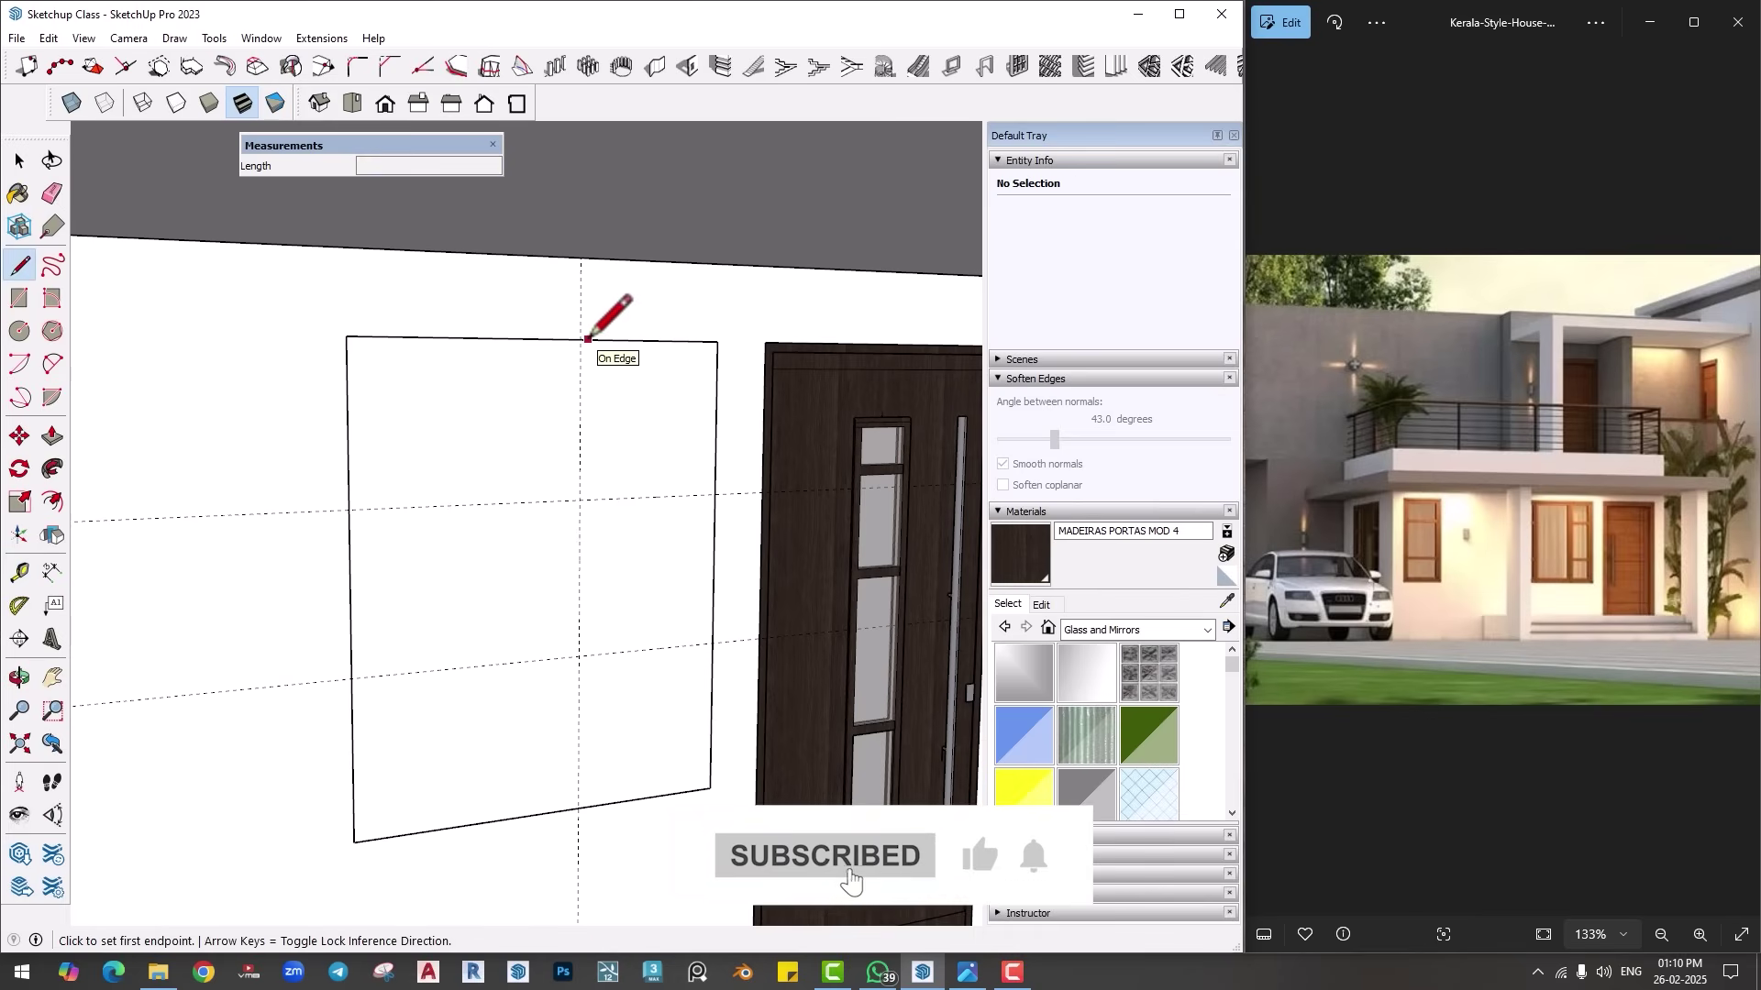
{"action": "left_click", "coordinate": [581, 340]}
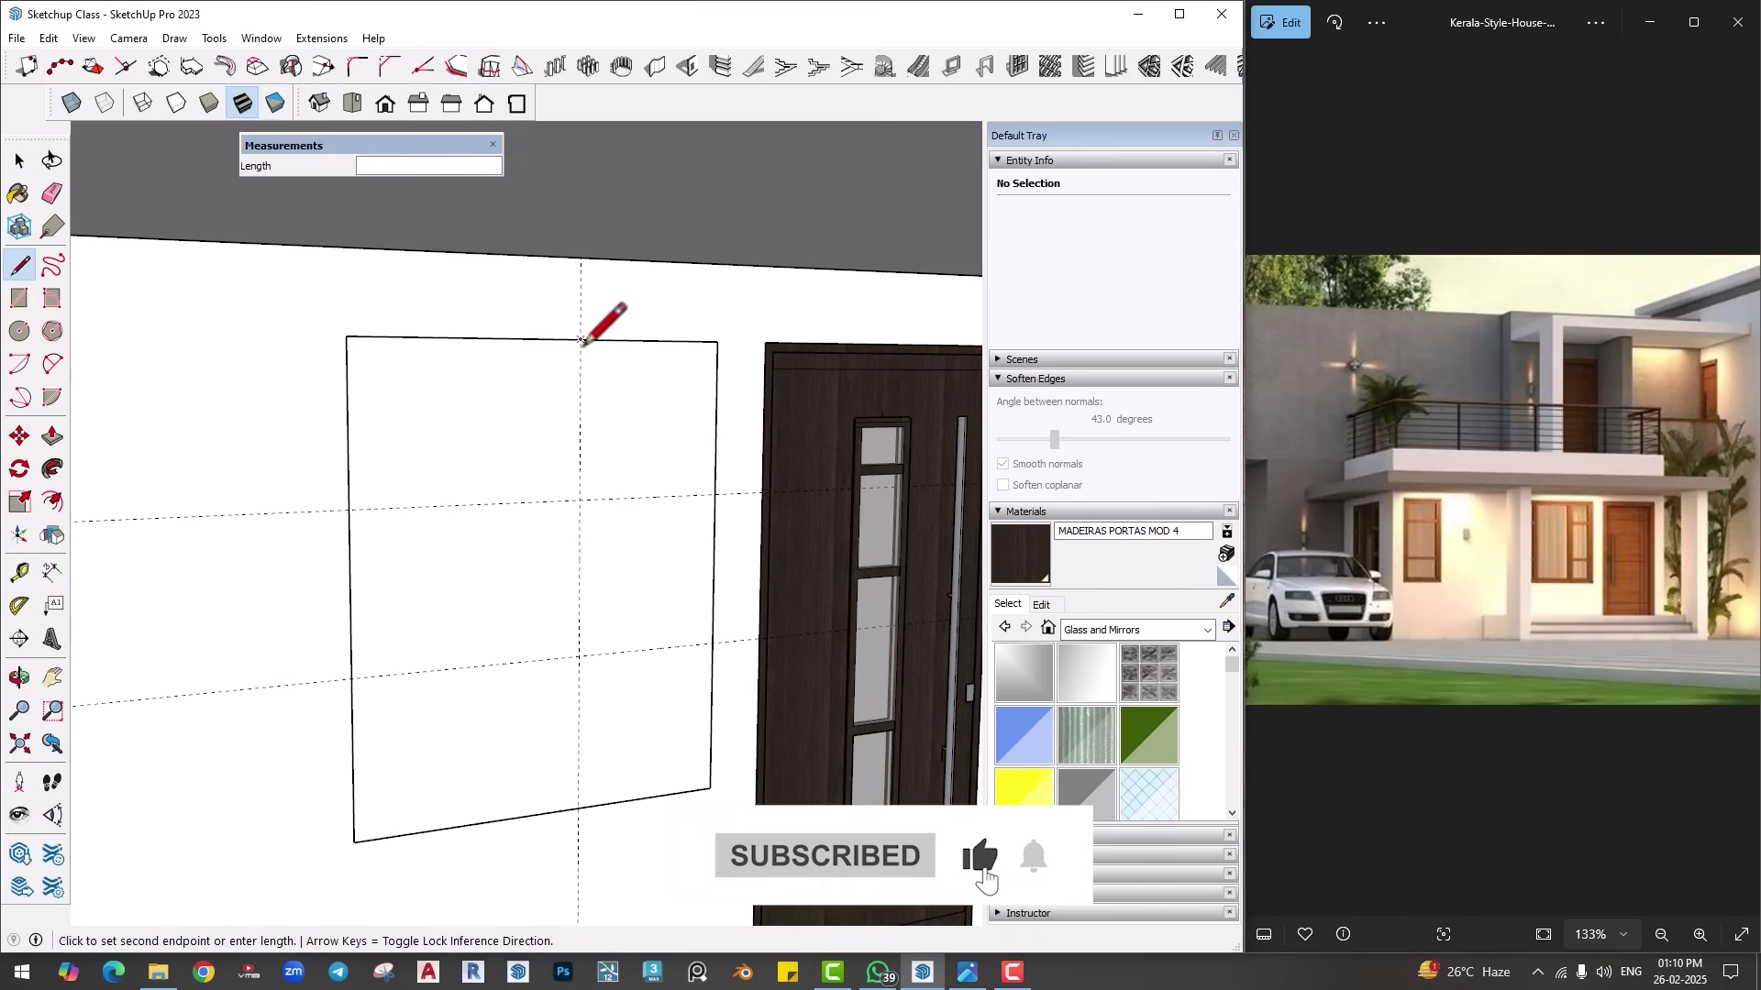
{"action": "left_click", "coordinate": [578, 808]}
{"action": "scroll", "coordinate": [610, 609], "scroll_direction": "down", "scroll_amount": 2}
{"action": "scroll", "coordinate": [576, 608], "scroll_direction": "up", "scroll_amount": 2}
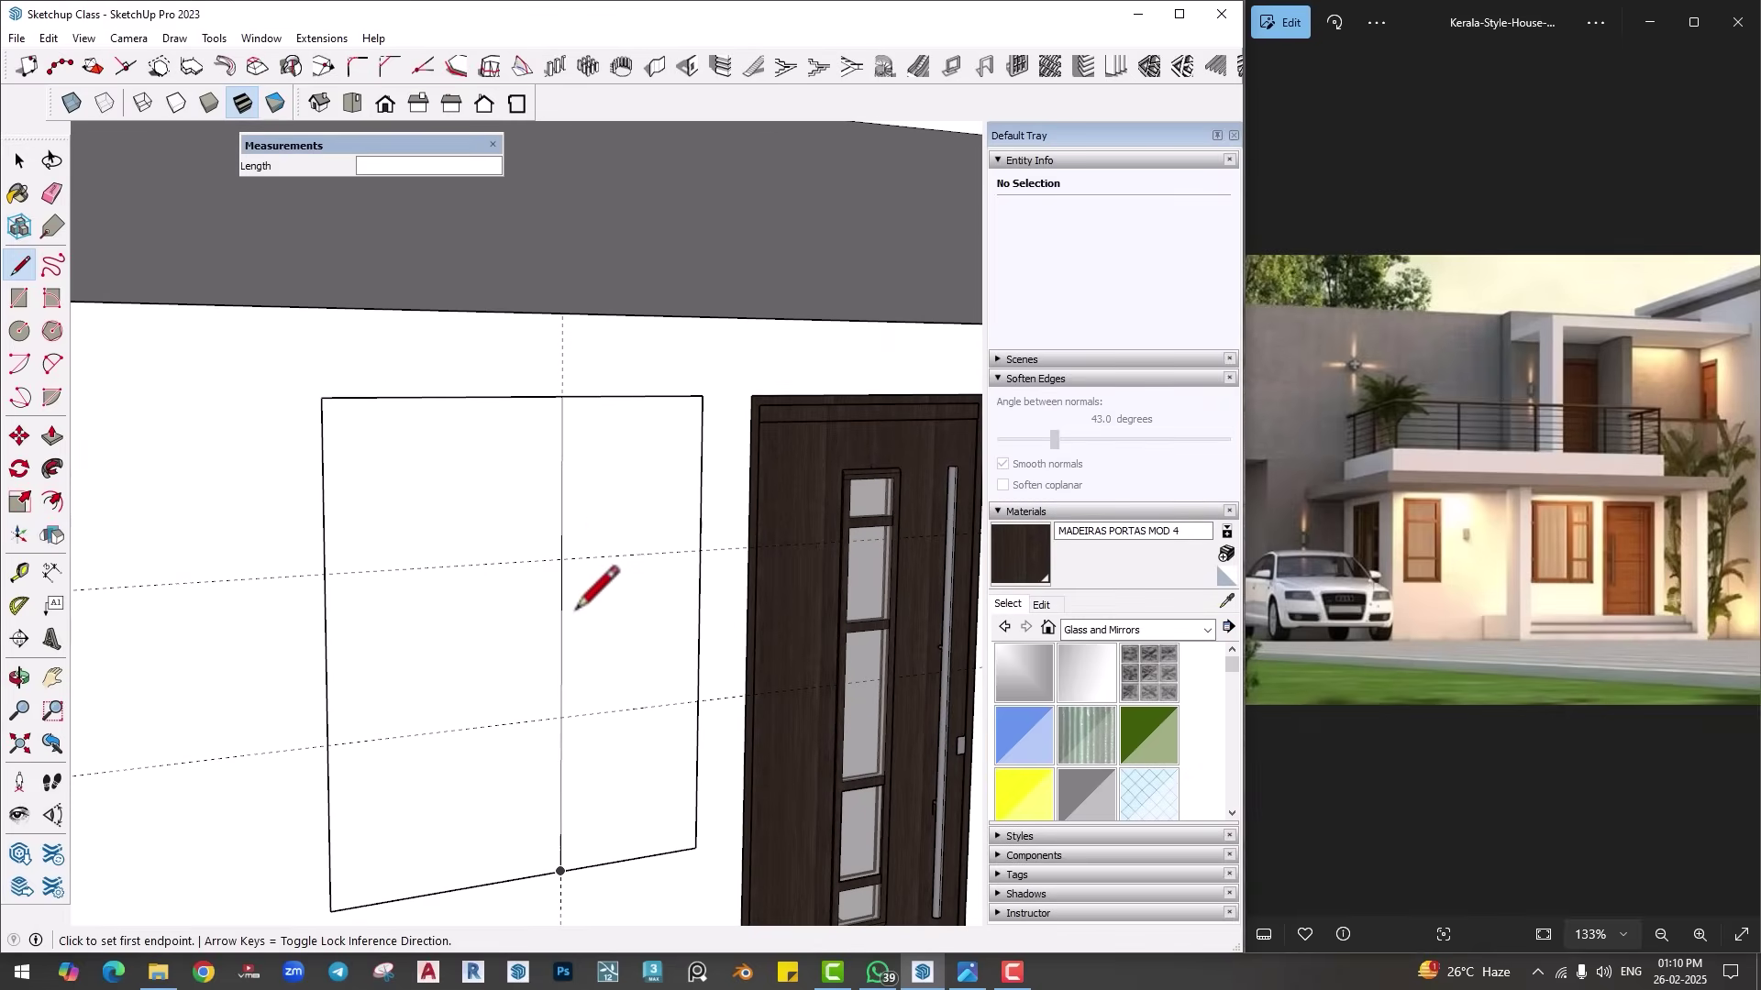
{"action": "left_click", "coordinate": [561, 562]}
{"action": "left_click", "coordinate": [701, 550]}
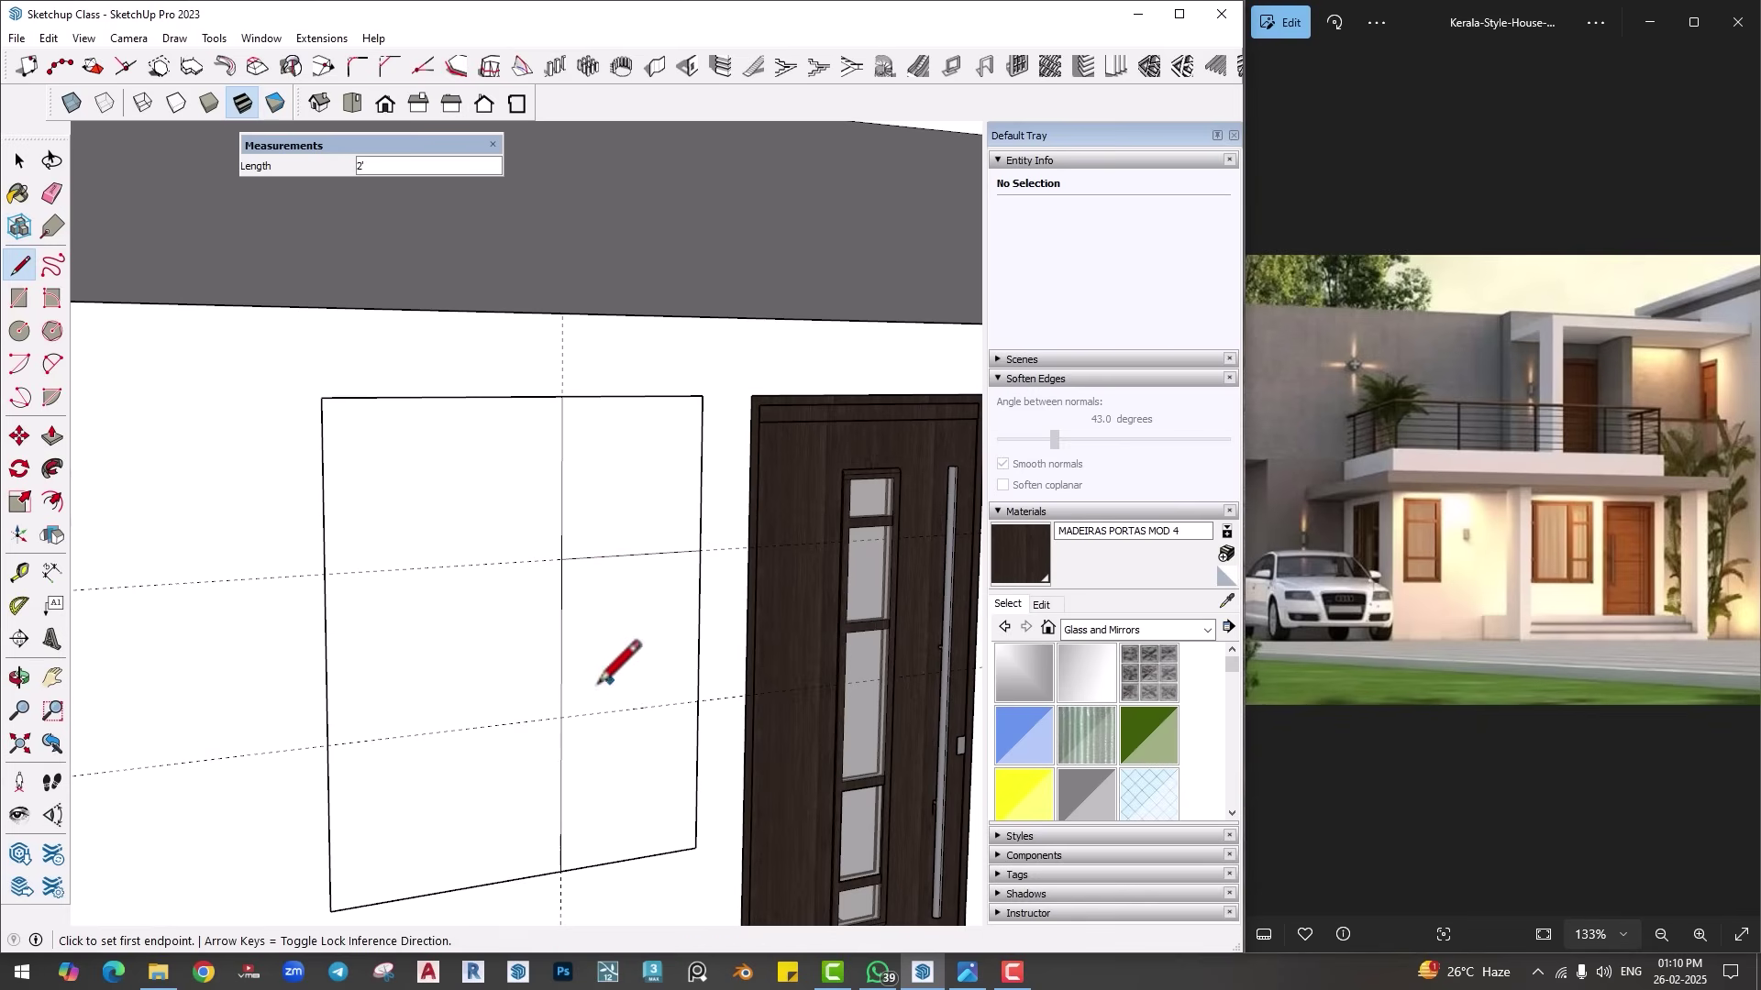
{"action": "left_click", "coordinate": [562, 718]}
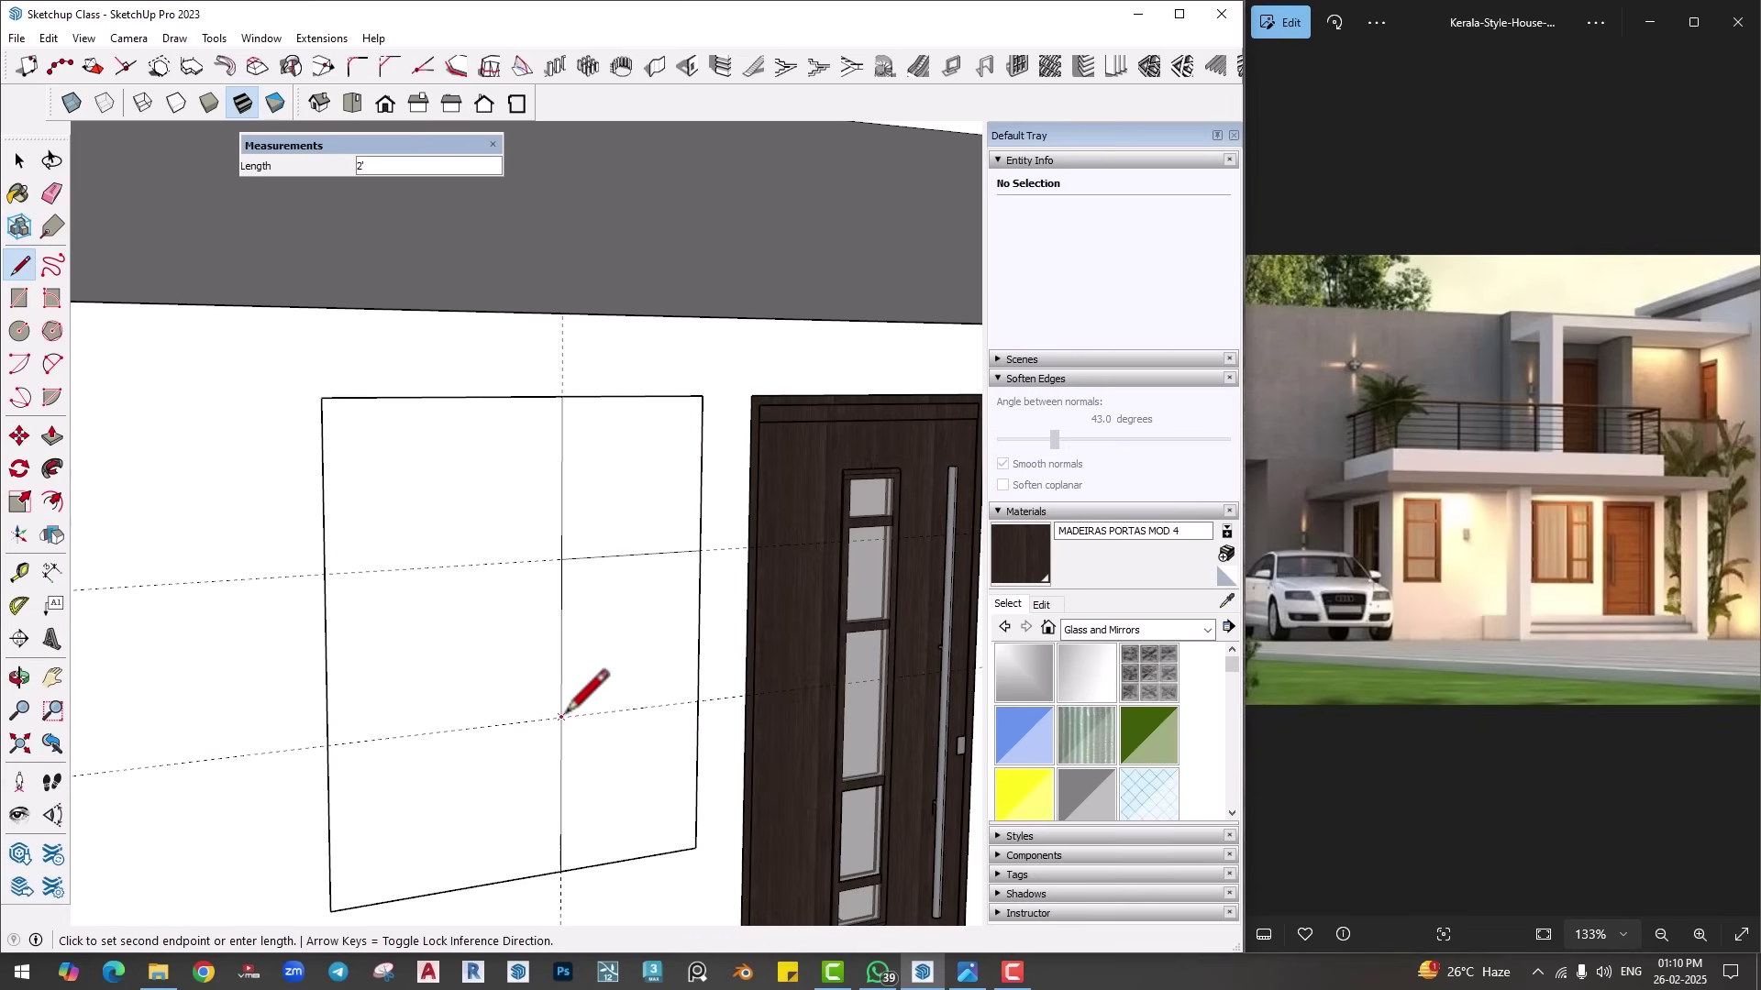
{"action": "left_click", "coordinate": [697, 702]}
Step: Select the whole divided window face and build a 1001bit Grille along its edges with a 2" wide, 4" high rectangular section
{"action": "key", "text": "space"}
{"action": "triple_click", "coordinate": [574, 624]}
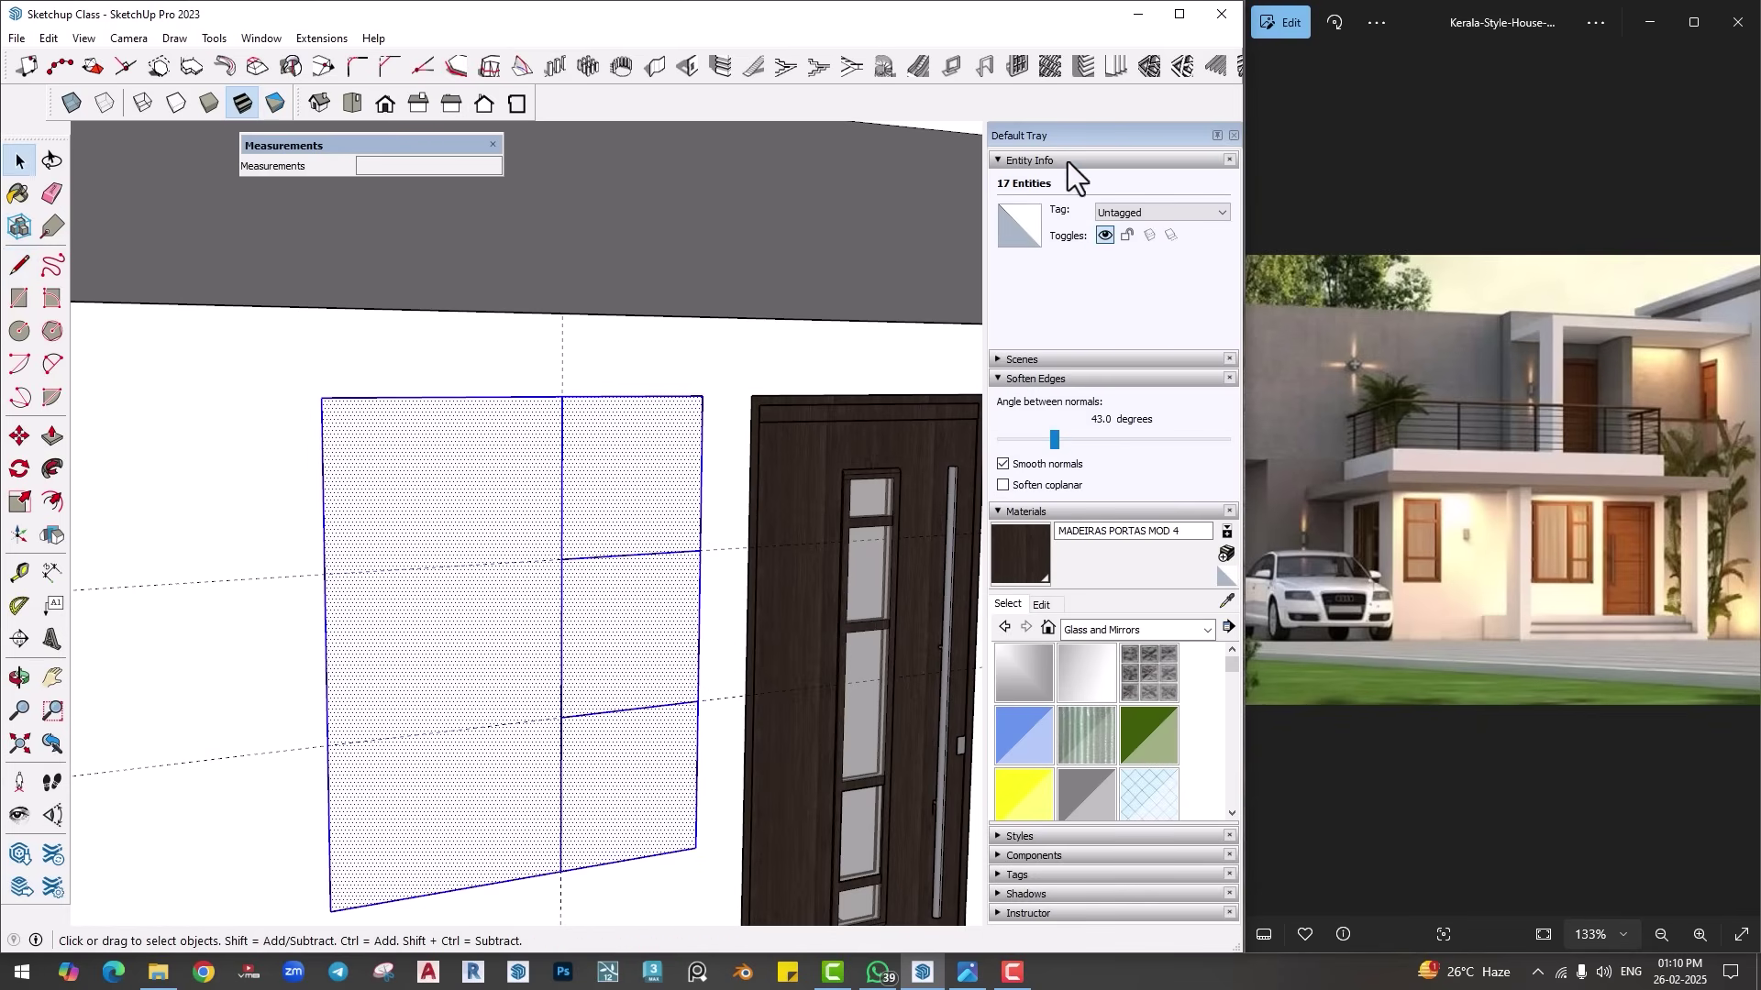
{"action": "left_click", "coordinate": [1149, 67]}
{"action": "left_click_drag", "start_coordinate": [675, 437], "coordinate": [992, 232]}
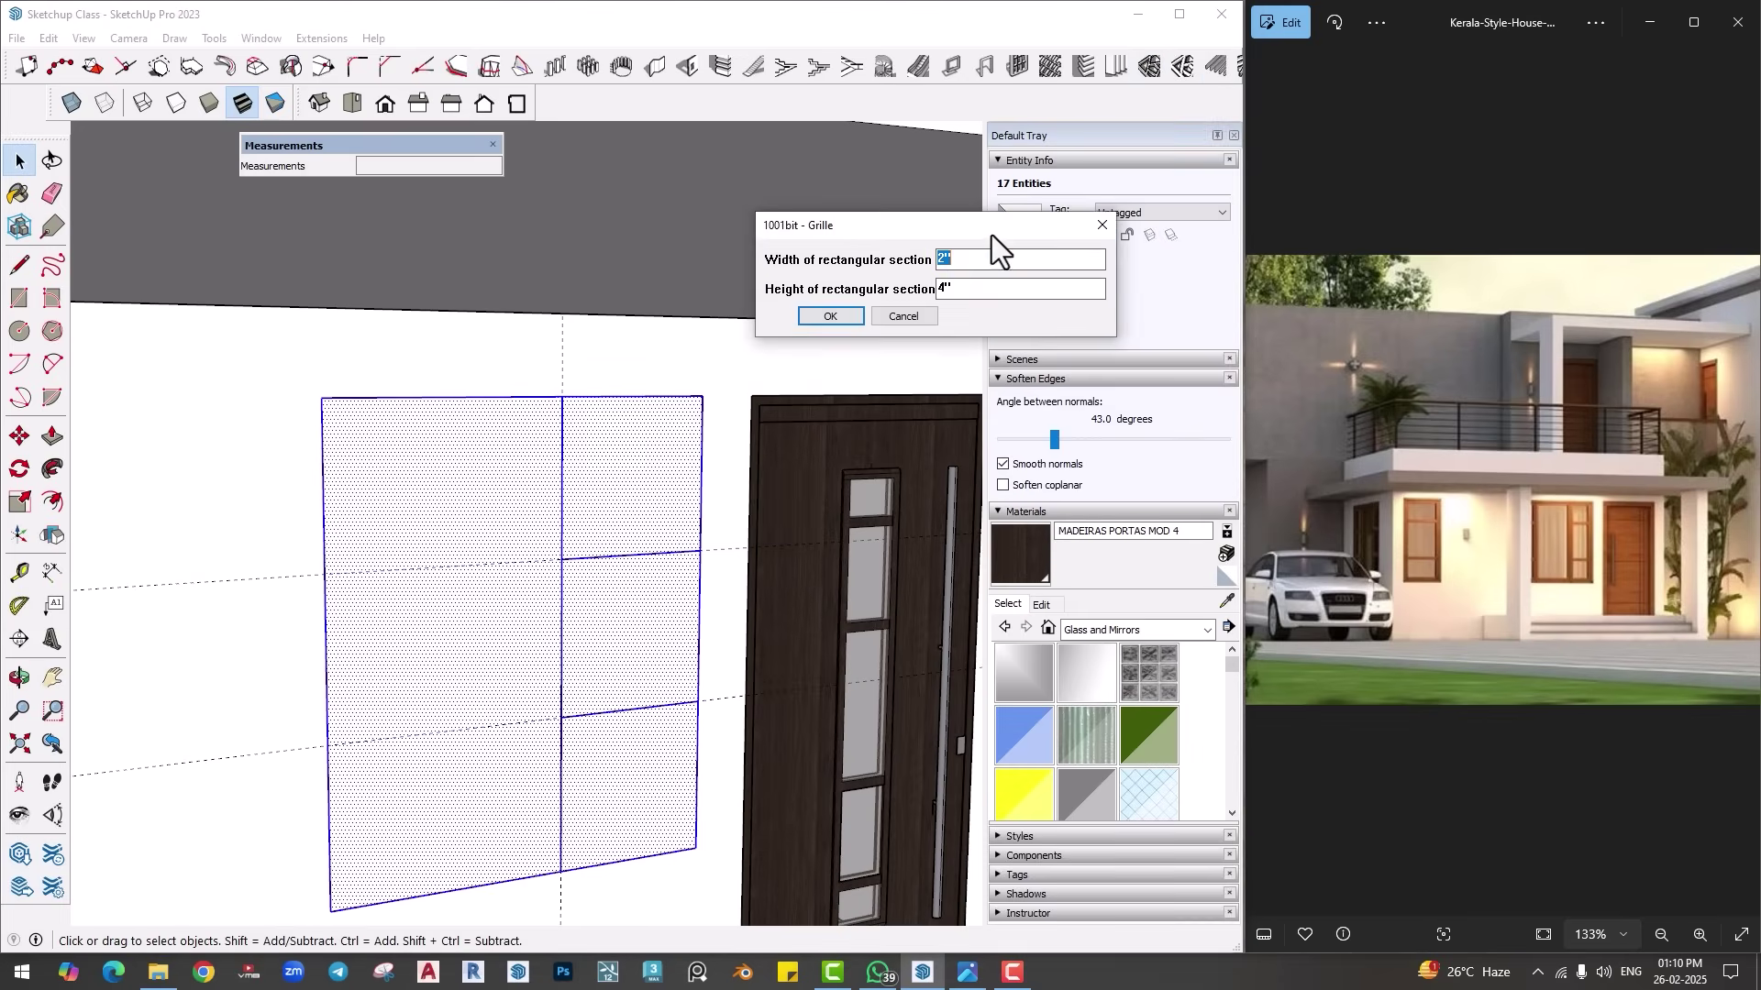
{"action": "left_click", "coordinate": [965, 258]}
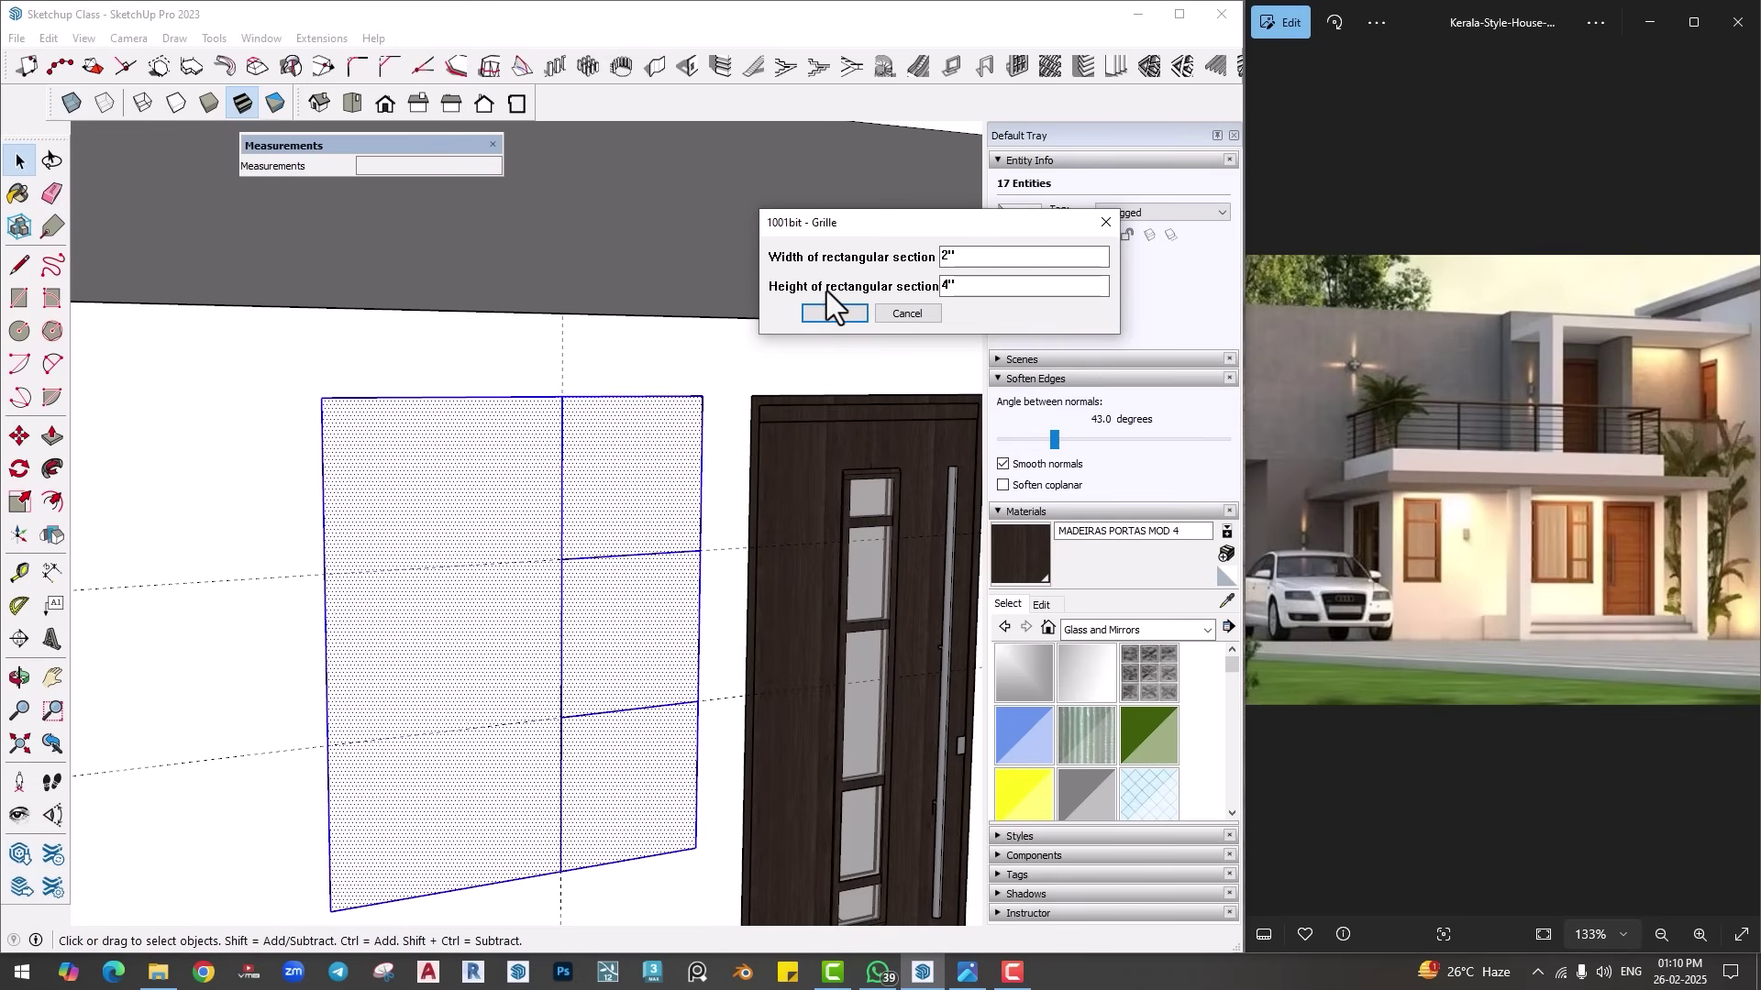
{"action": "left_click", "coordinate": [969, 287]}
{"action": "left_click", "coordinate": [833, 315]}
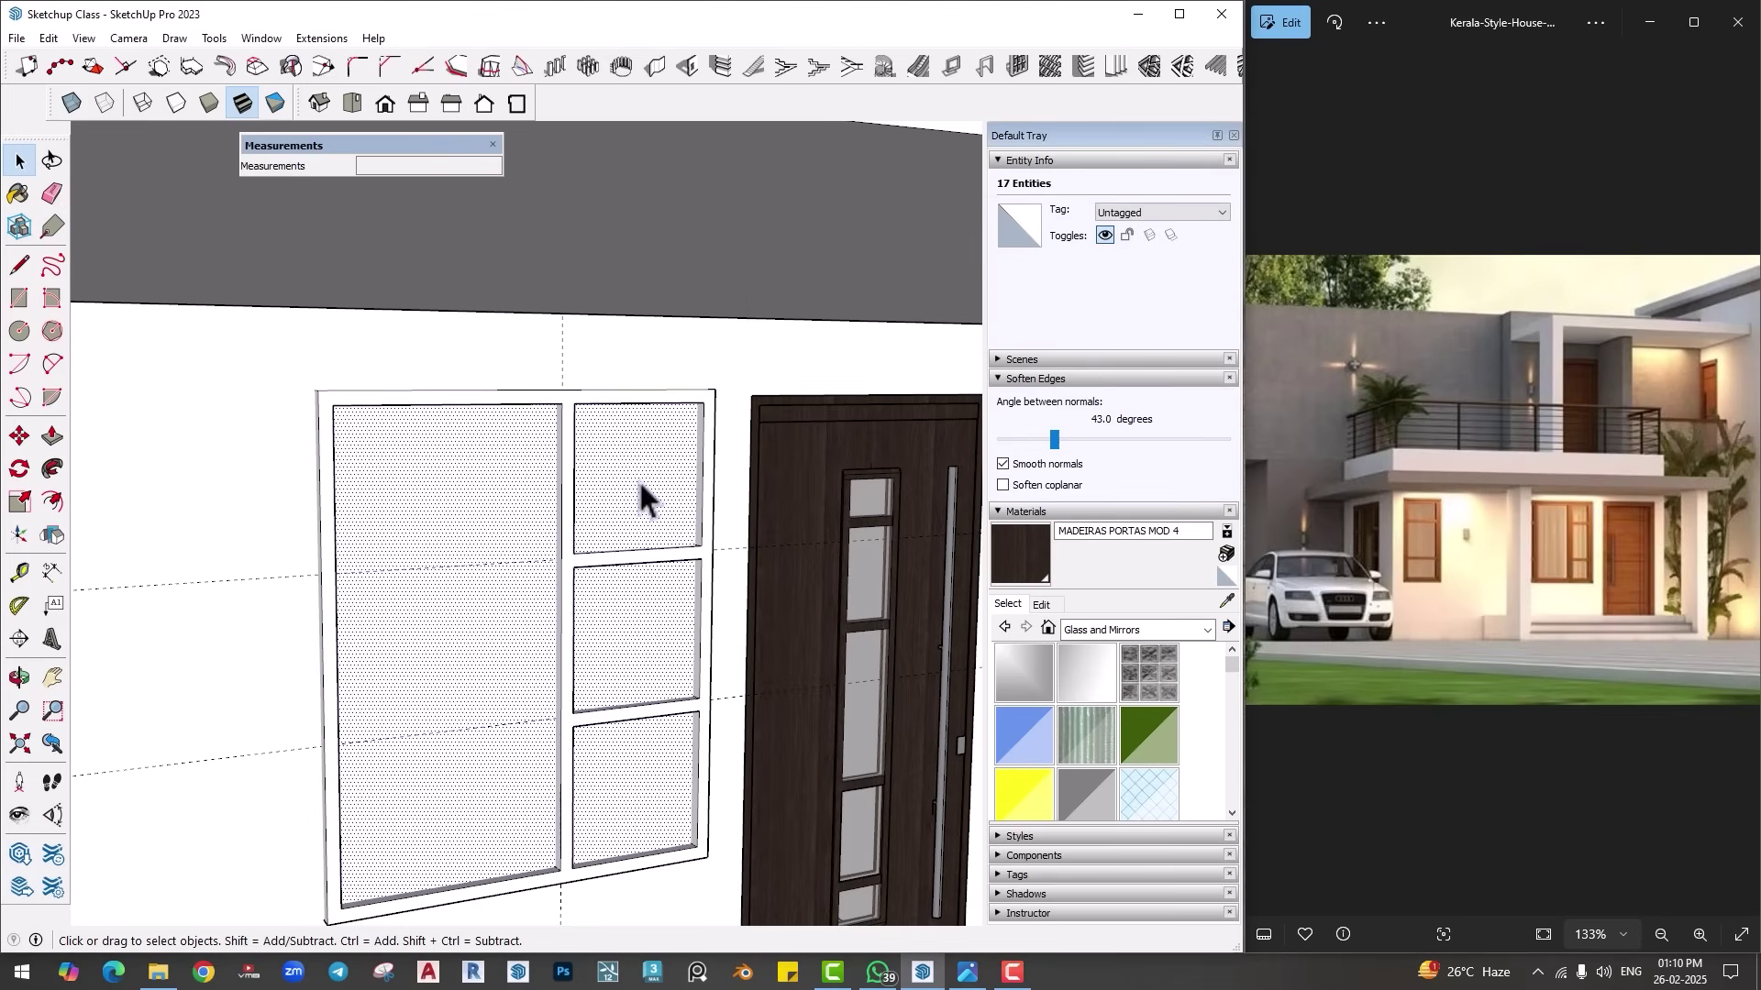
Step: Paint all the selected panes of the wide window with Translucent_Glass_Gray
{"action": "middle_click_drag", "start_coordinate": [639, 523], "coordinate": [738, 633]}
{"action": "left_click", "coordinate": [1086, 795]}
{"action": "left_click", "coordinate": [503, 499]}
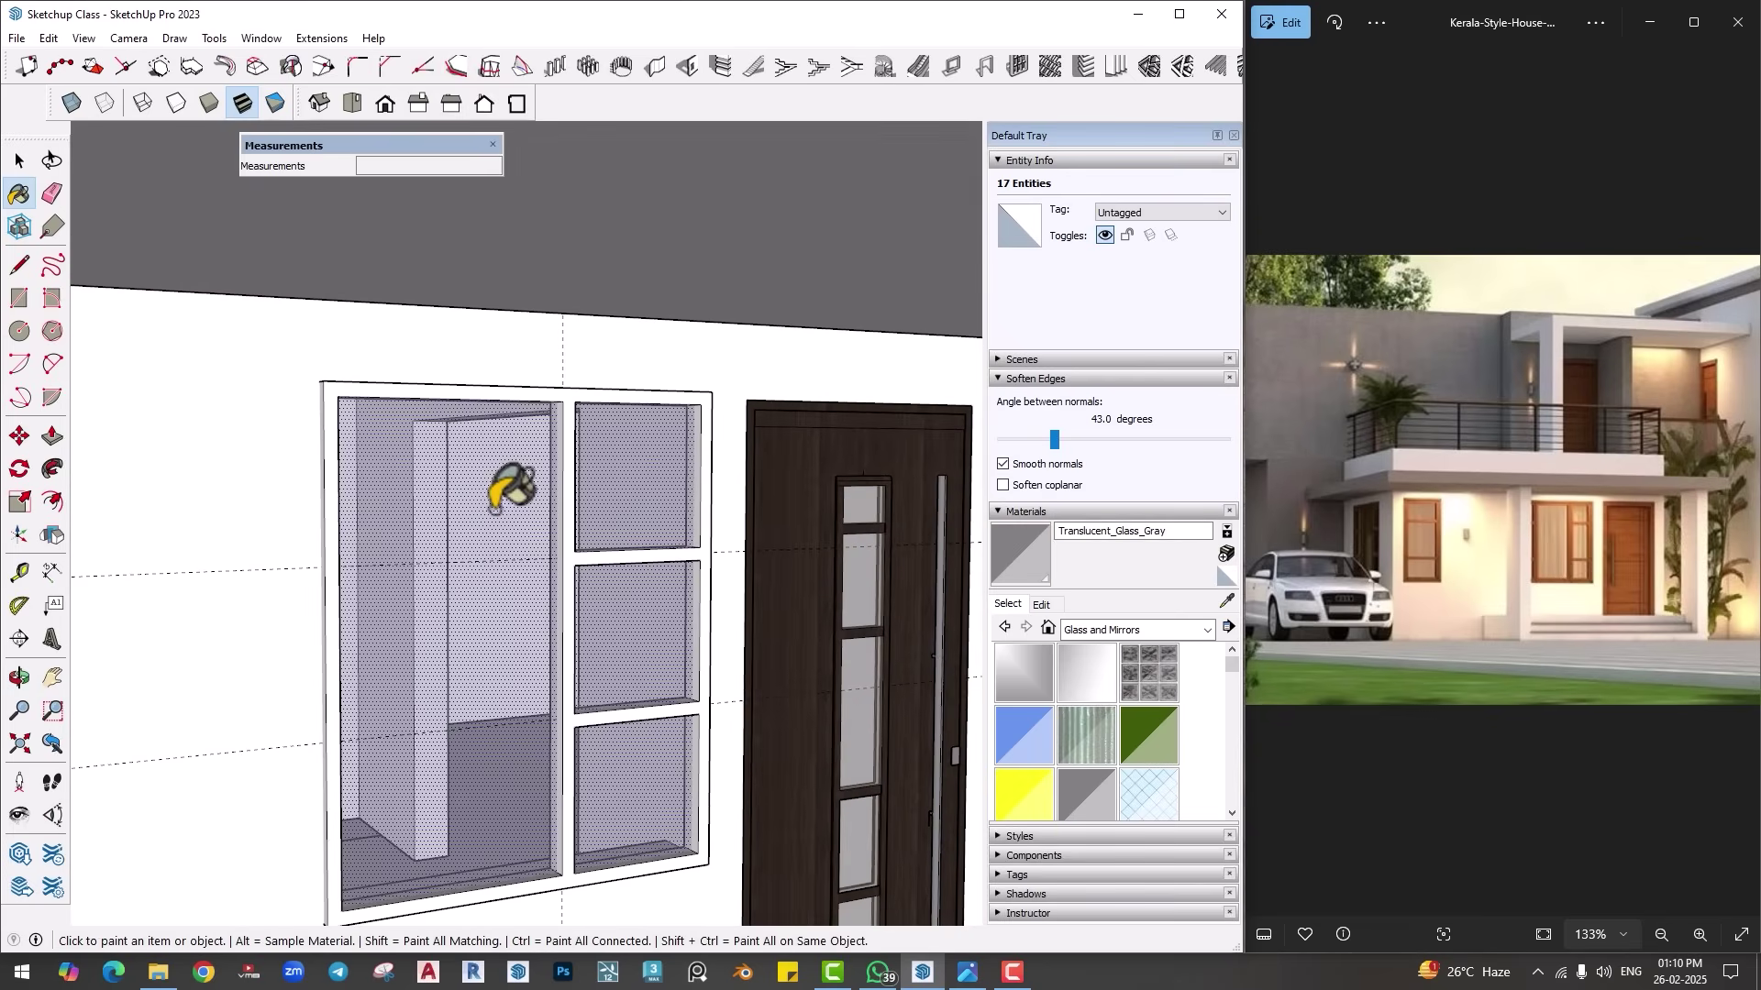
{"action": "scroll", "coordinate": [503, 499], "scroll_direction": "down", "scroll_amount": 4}
{"action": "key", "text": "space"}
{"action": "middle_click_drag", "start_coordinate": [472, 550], "coordinate": [426, 526]}
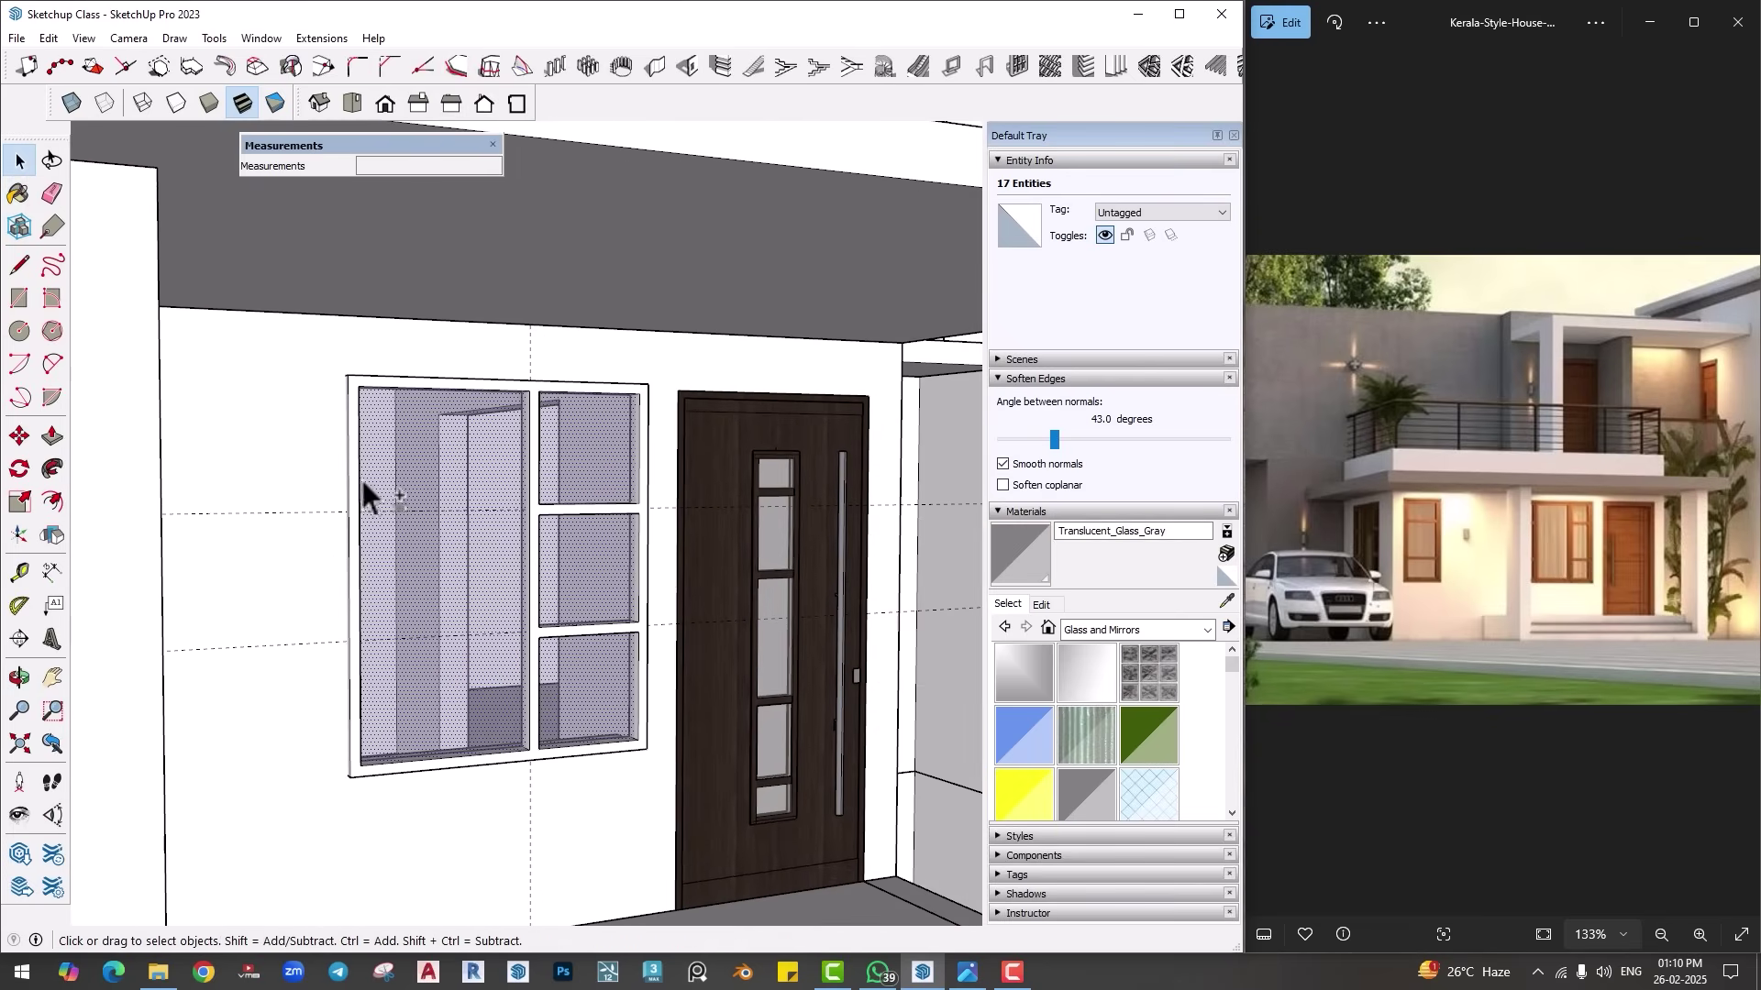
Step: Add the grille frame to the selected panes and move the window by its lower corner onto the wall opening's corner
{"action": "left_click", "coordinate": [355, 473]}
{"action": "key", "text": "m"}
{"action": "scroll", "coordinate": [345, 761], "scroll_direction": "up", "scroll_amount": 6}
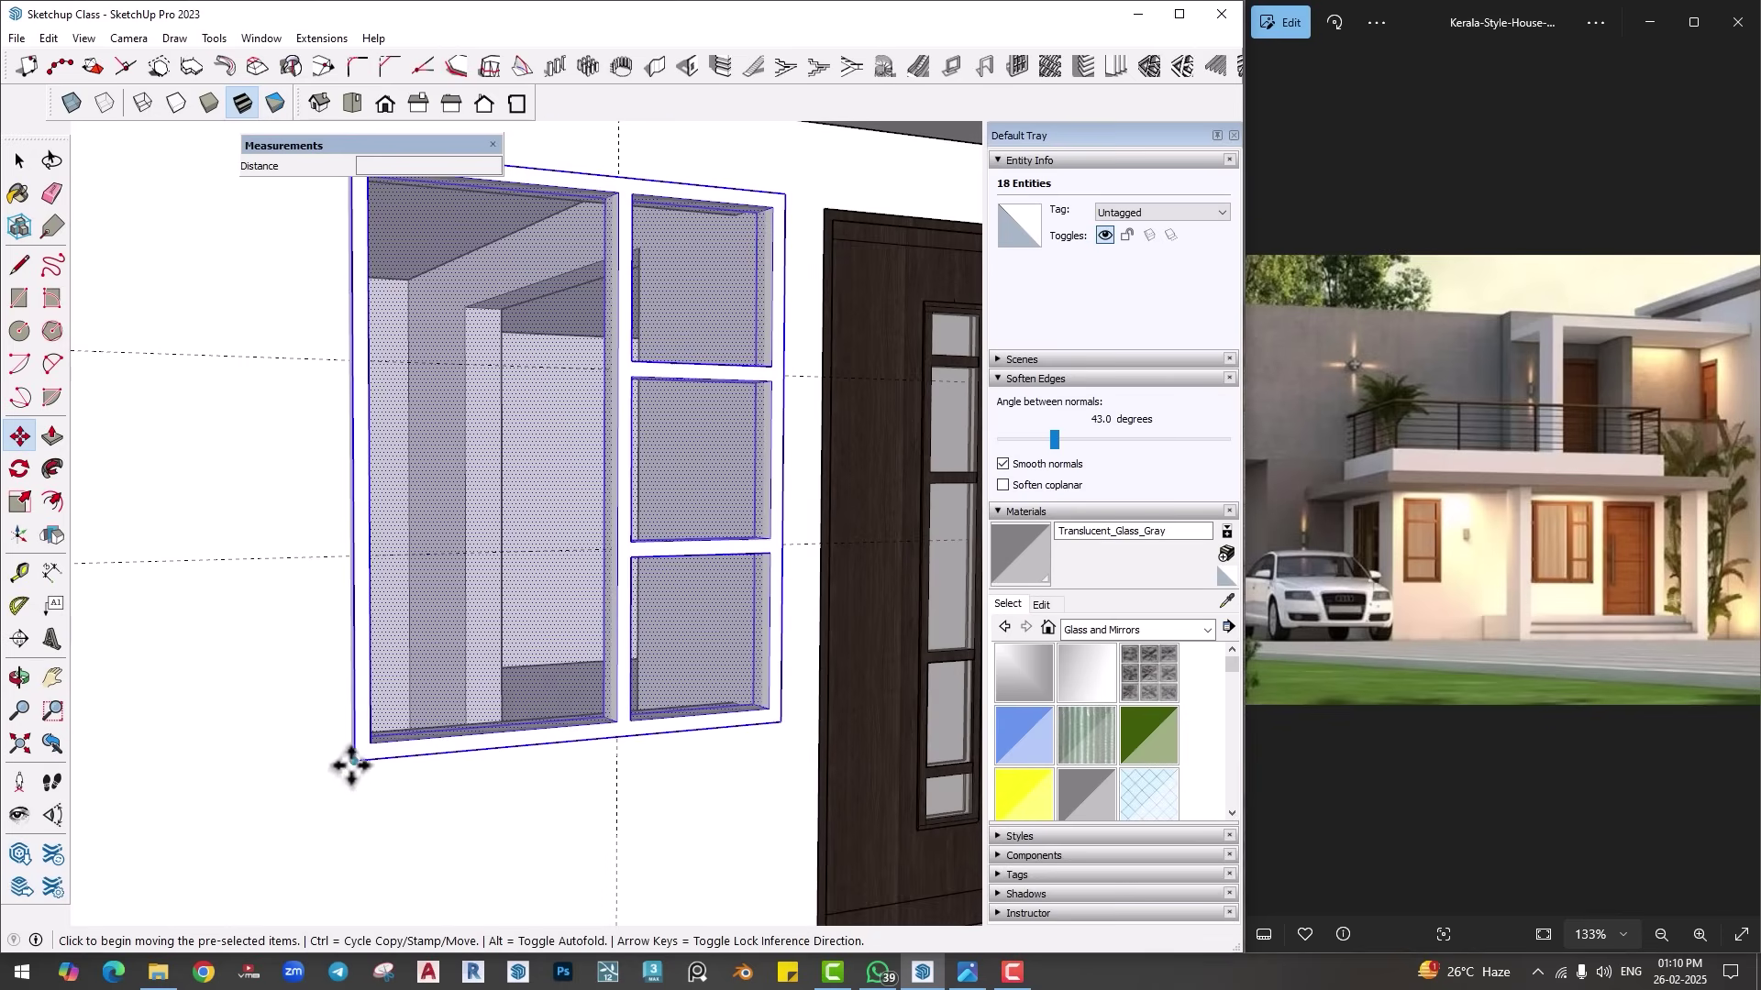
{"action": "left_click", "coordinate": [385, 729]}
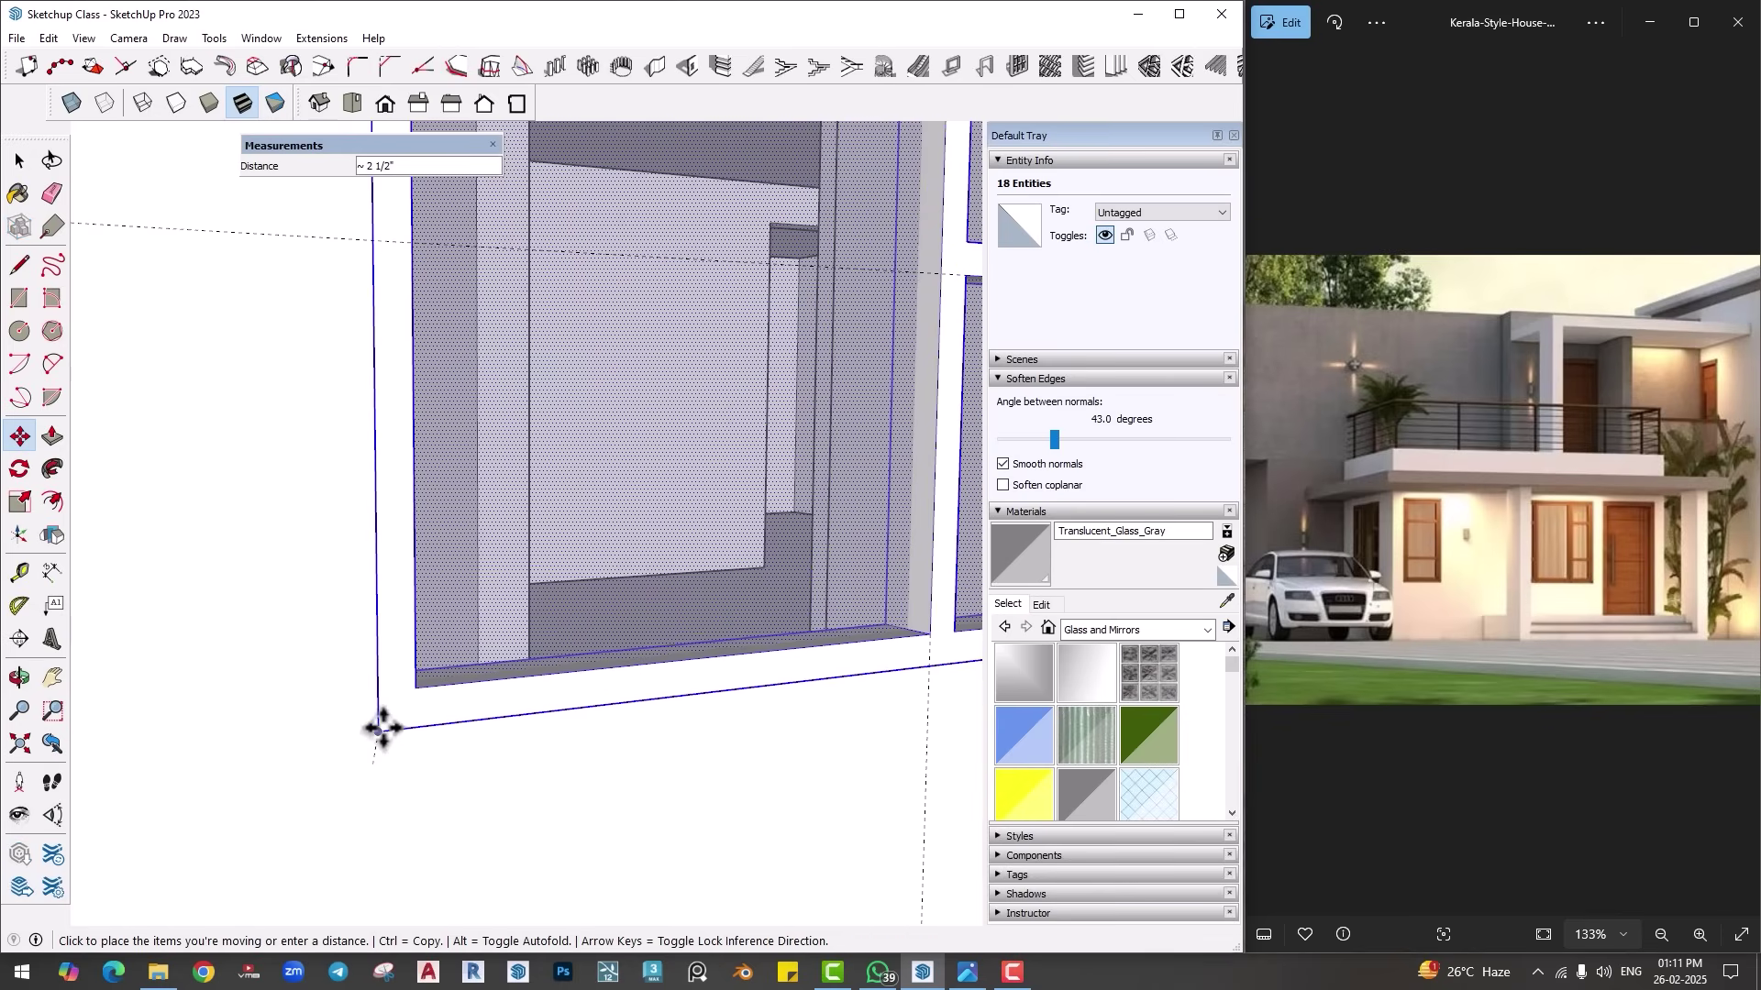
{"action": "left_click", "coordinate": [381, 719]}
{"action": "scroll", "coordinate": [550, 699], "scroll_direction": "down", "scroll_amount": 3}
{"action": "middle_click_drag", "start_coordinate": [609, 700], "coordinate": [399, 803]}
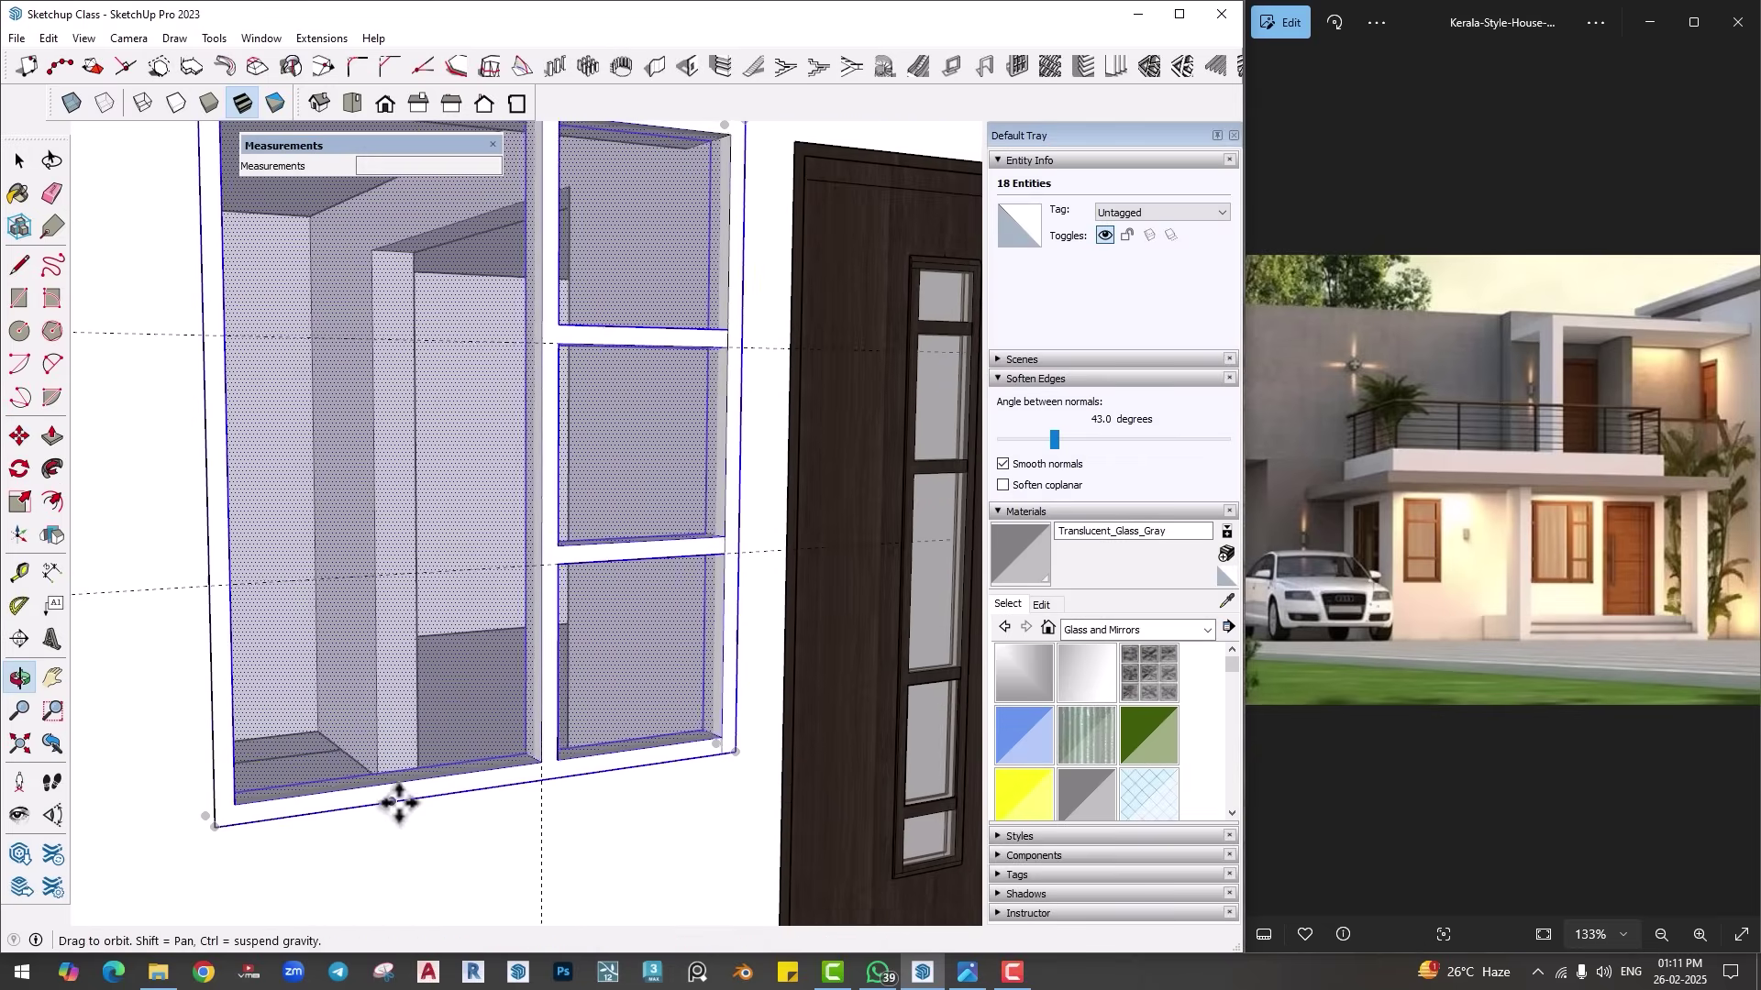
Step: Scale the window along the red axis to the opening's width and along the blue axis to its height
{"action": "left_click", "coordinate": [19, 501]}
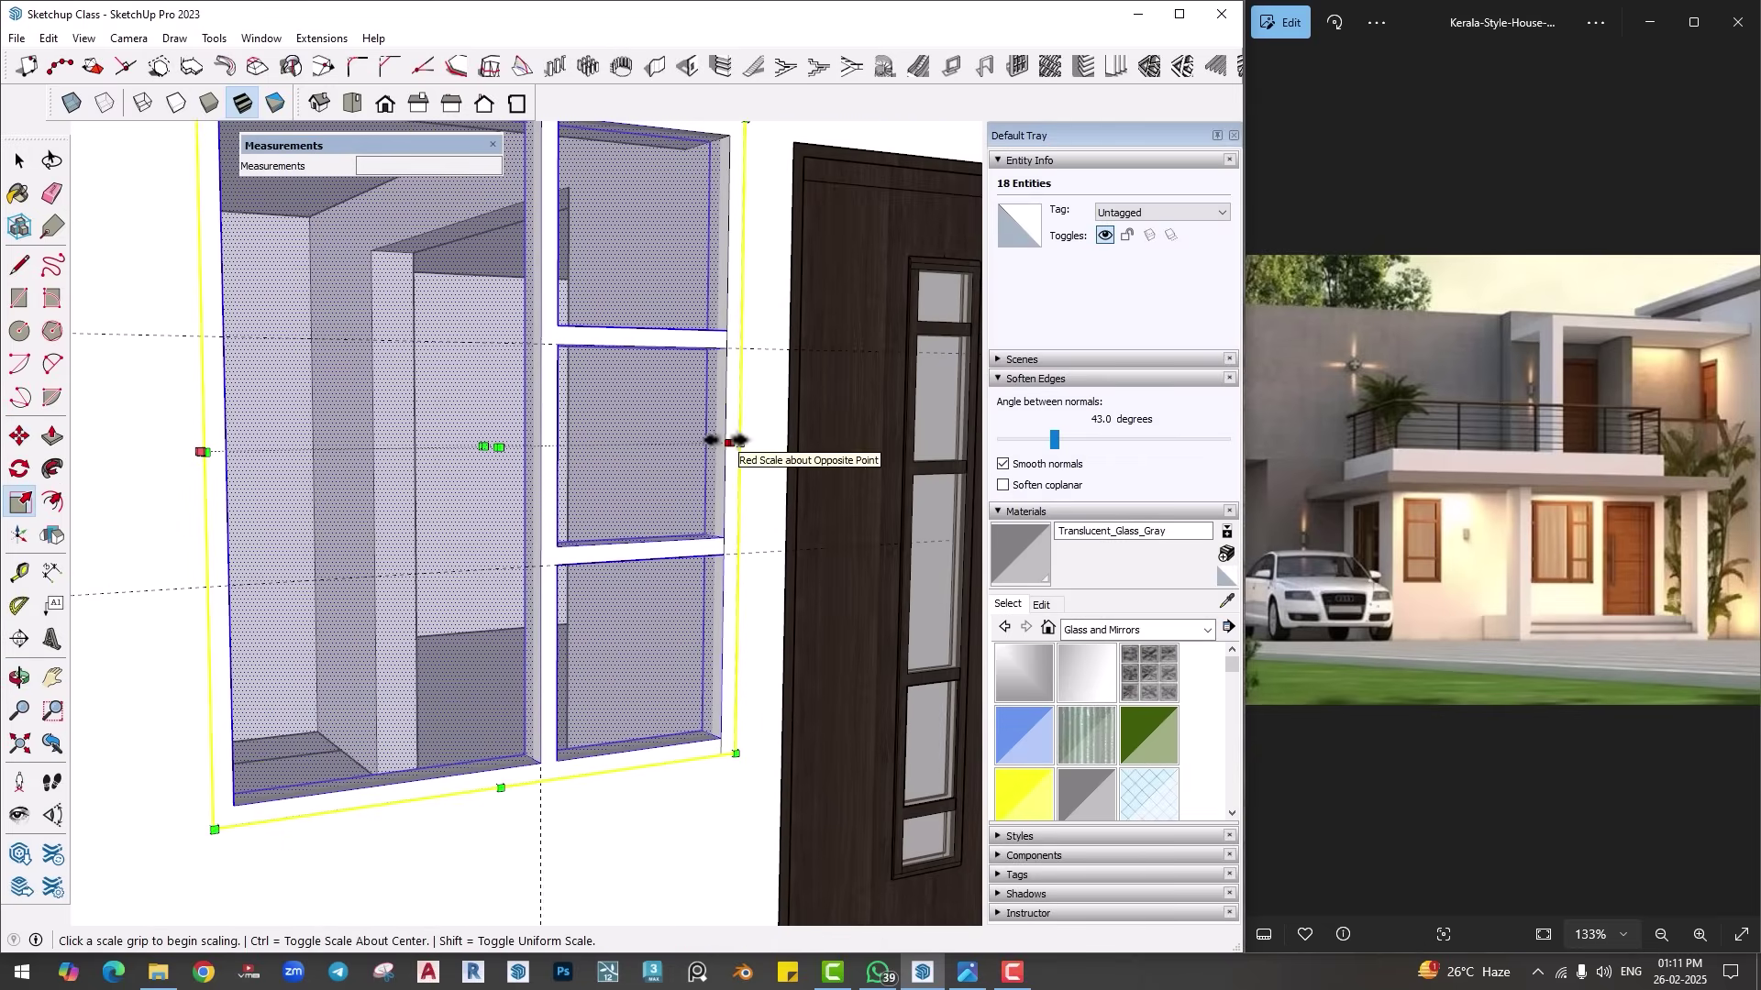
{"action": "left_click", "coordinate": [739, 447]}
{"action": "left_click", "coordinate": [722, 447]}
{"action": "middle_click_drag", "start_coordinate": [675, 480], "coordinate": [559, 458]}
{"action": "key", "text": "s"}
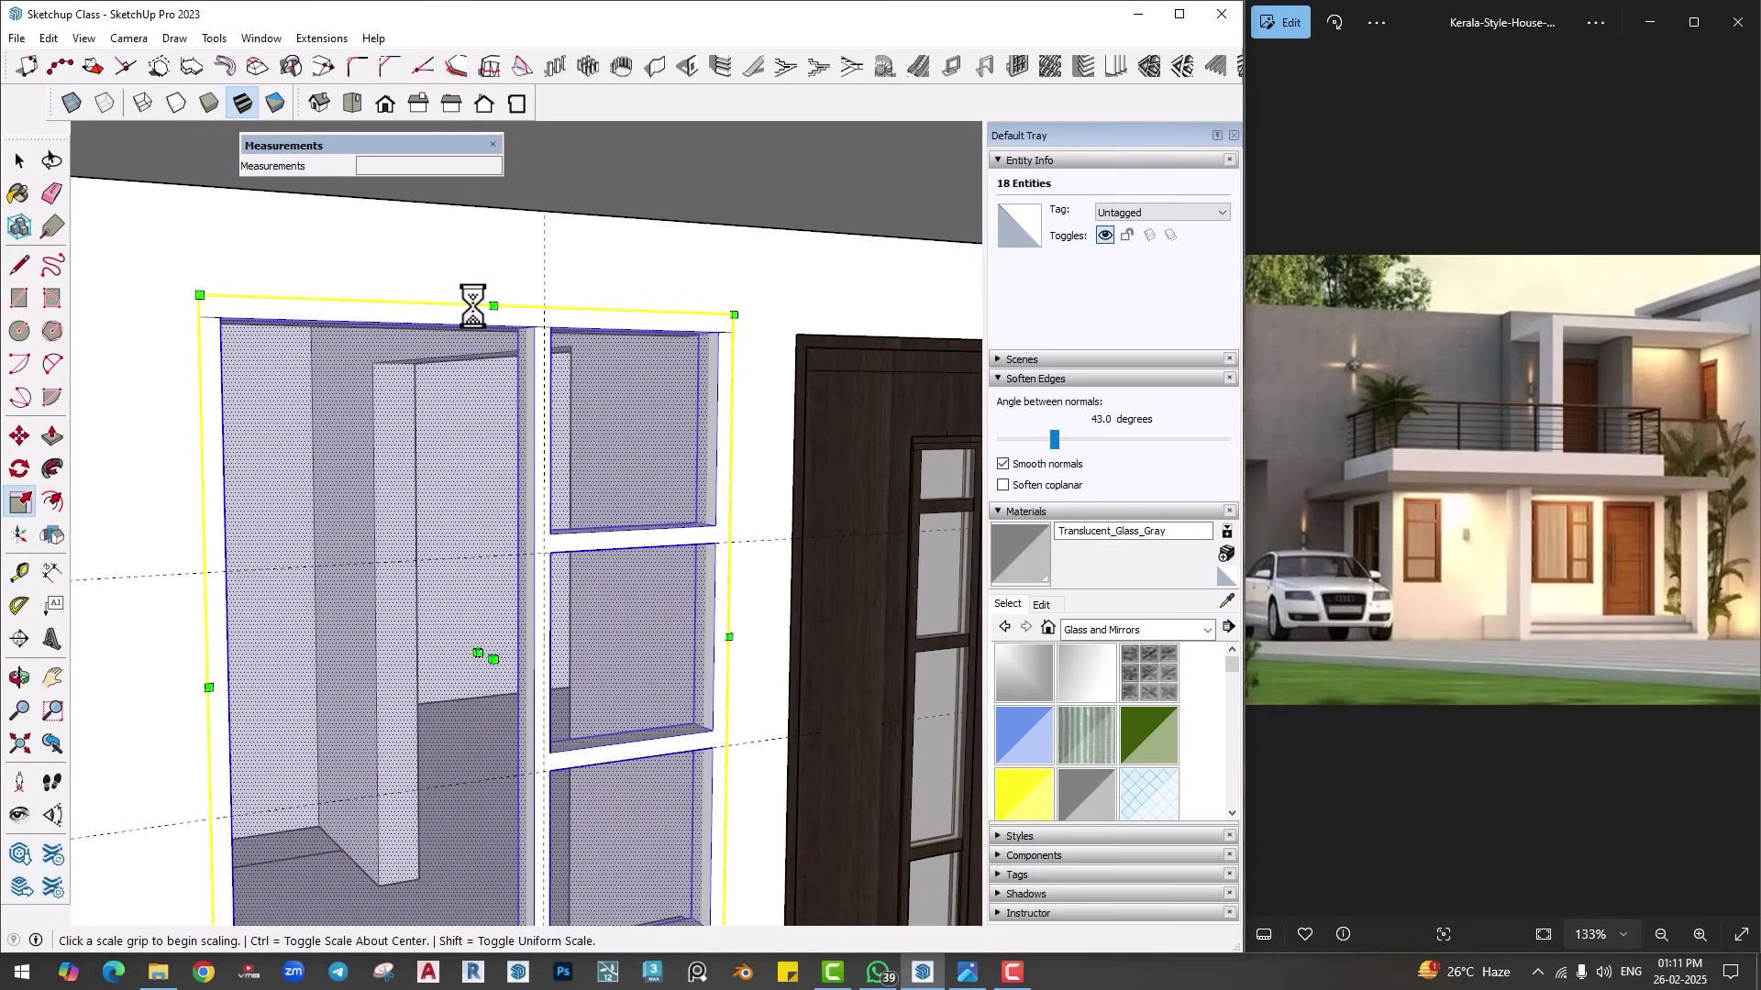
{"action": "left_click", "coordinate": [492, 306]}
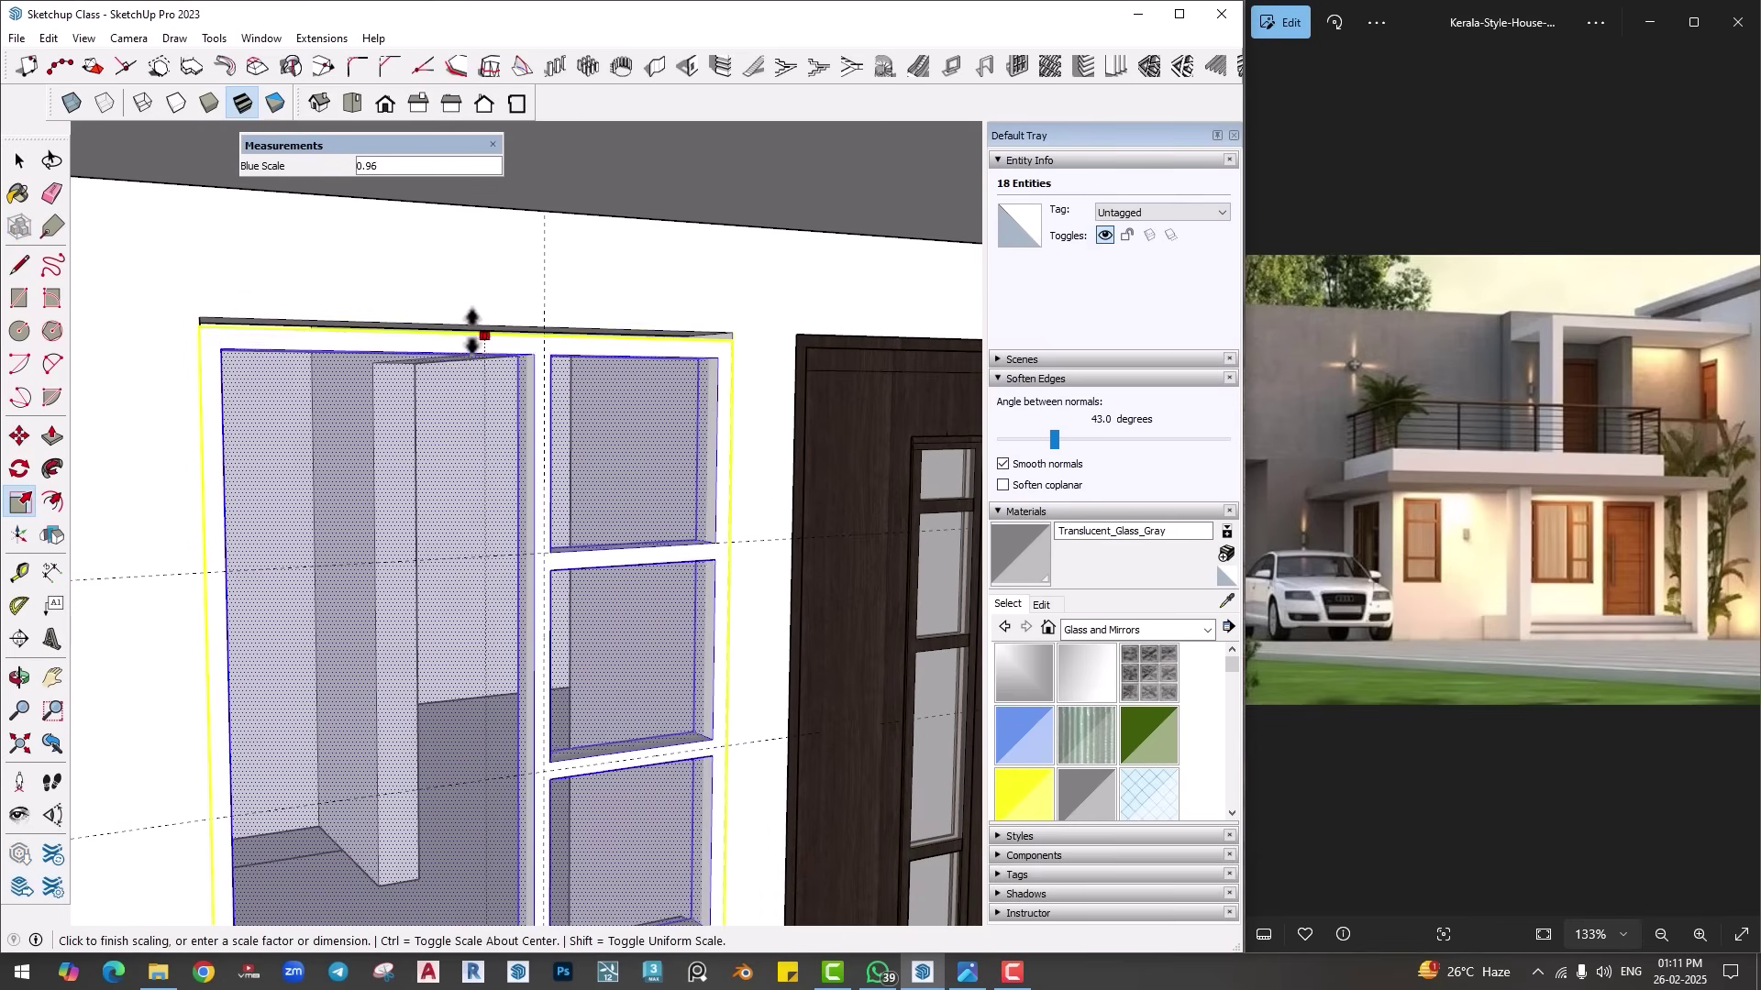
{"action": "left_click", "coordinate": [483, 327]}
{"action": "scroll", "coordinate": [609, 578], "scroll_direction": "down", "scroll_amount": 3}
{"action": "scroll", "coordinate": [611, 549], "scroll_direction": "up", "scroll_amount": 1}
{"action": "key", "text": "space"}
{"action": "middle_click_drag", "start_coordinate": [611, 548], "coordinate": [772, 557]}
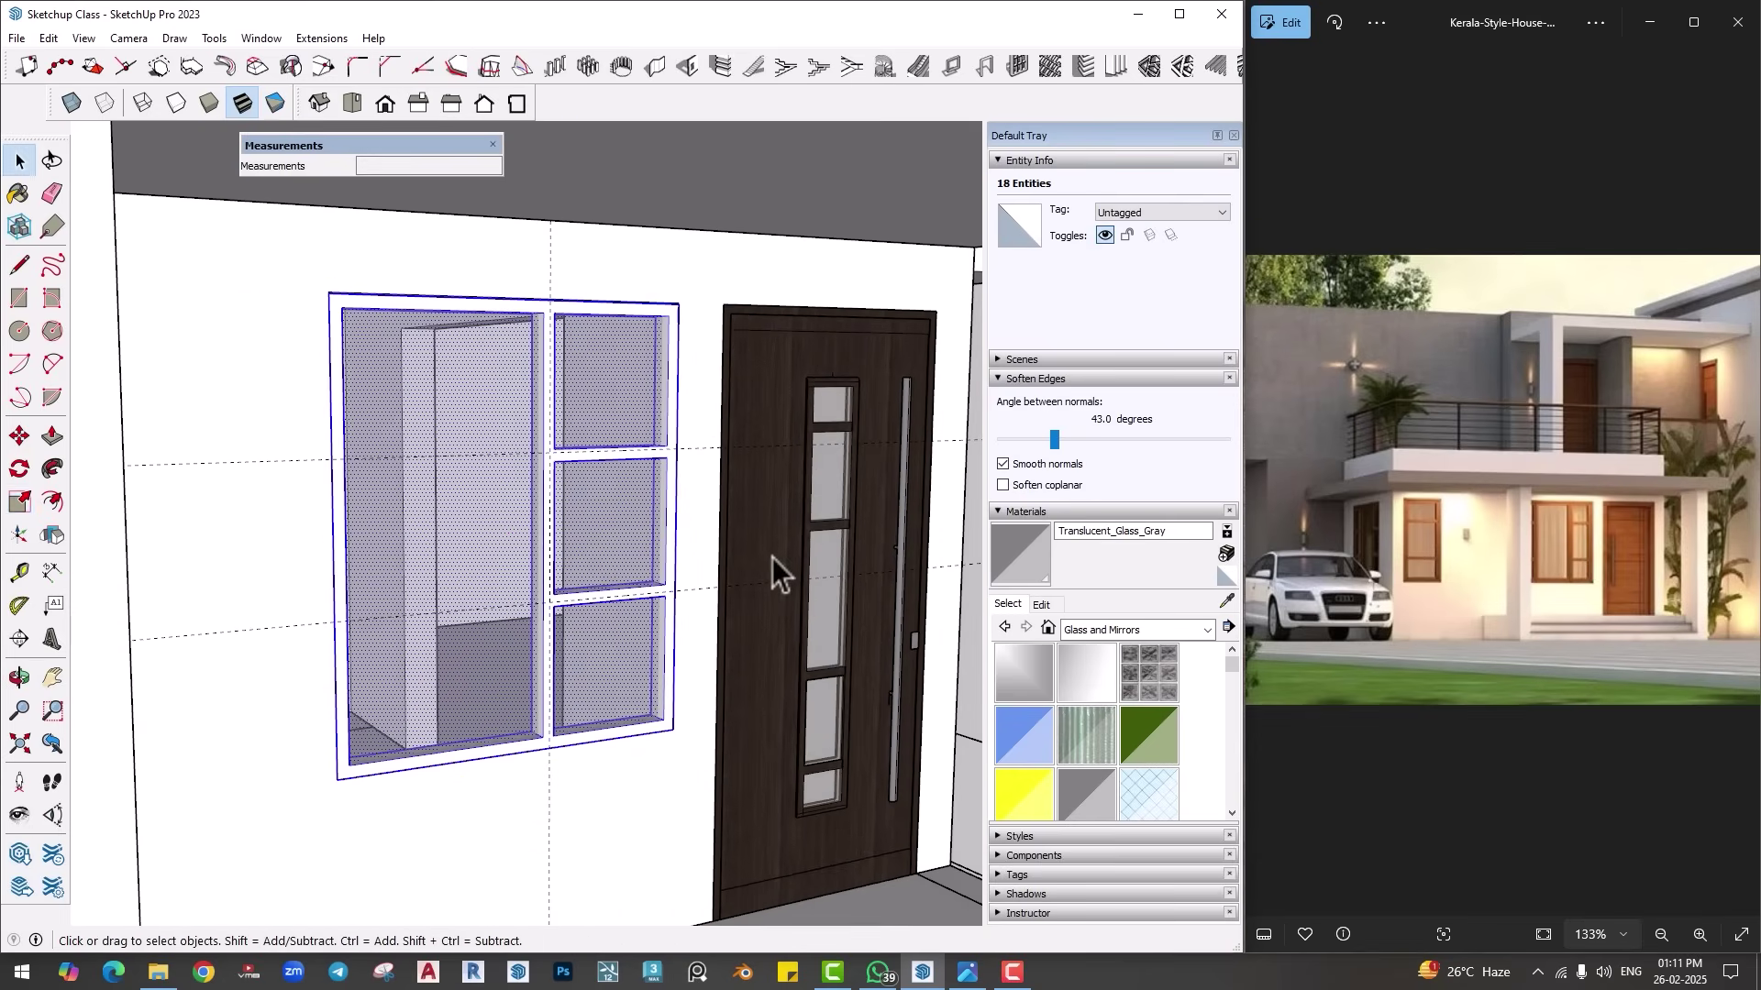
Step: Sample MADEIRAS PORTAS MOD 4 from the entrance door and paint the wide window's grille frame with it
{"action": "left_click", "coordinate": [773, 557]}
{"action": "left_click", "coordinate": [18, 193]}
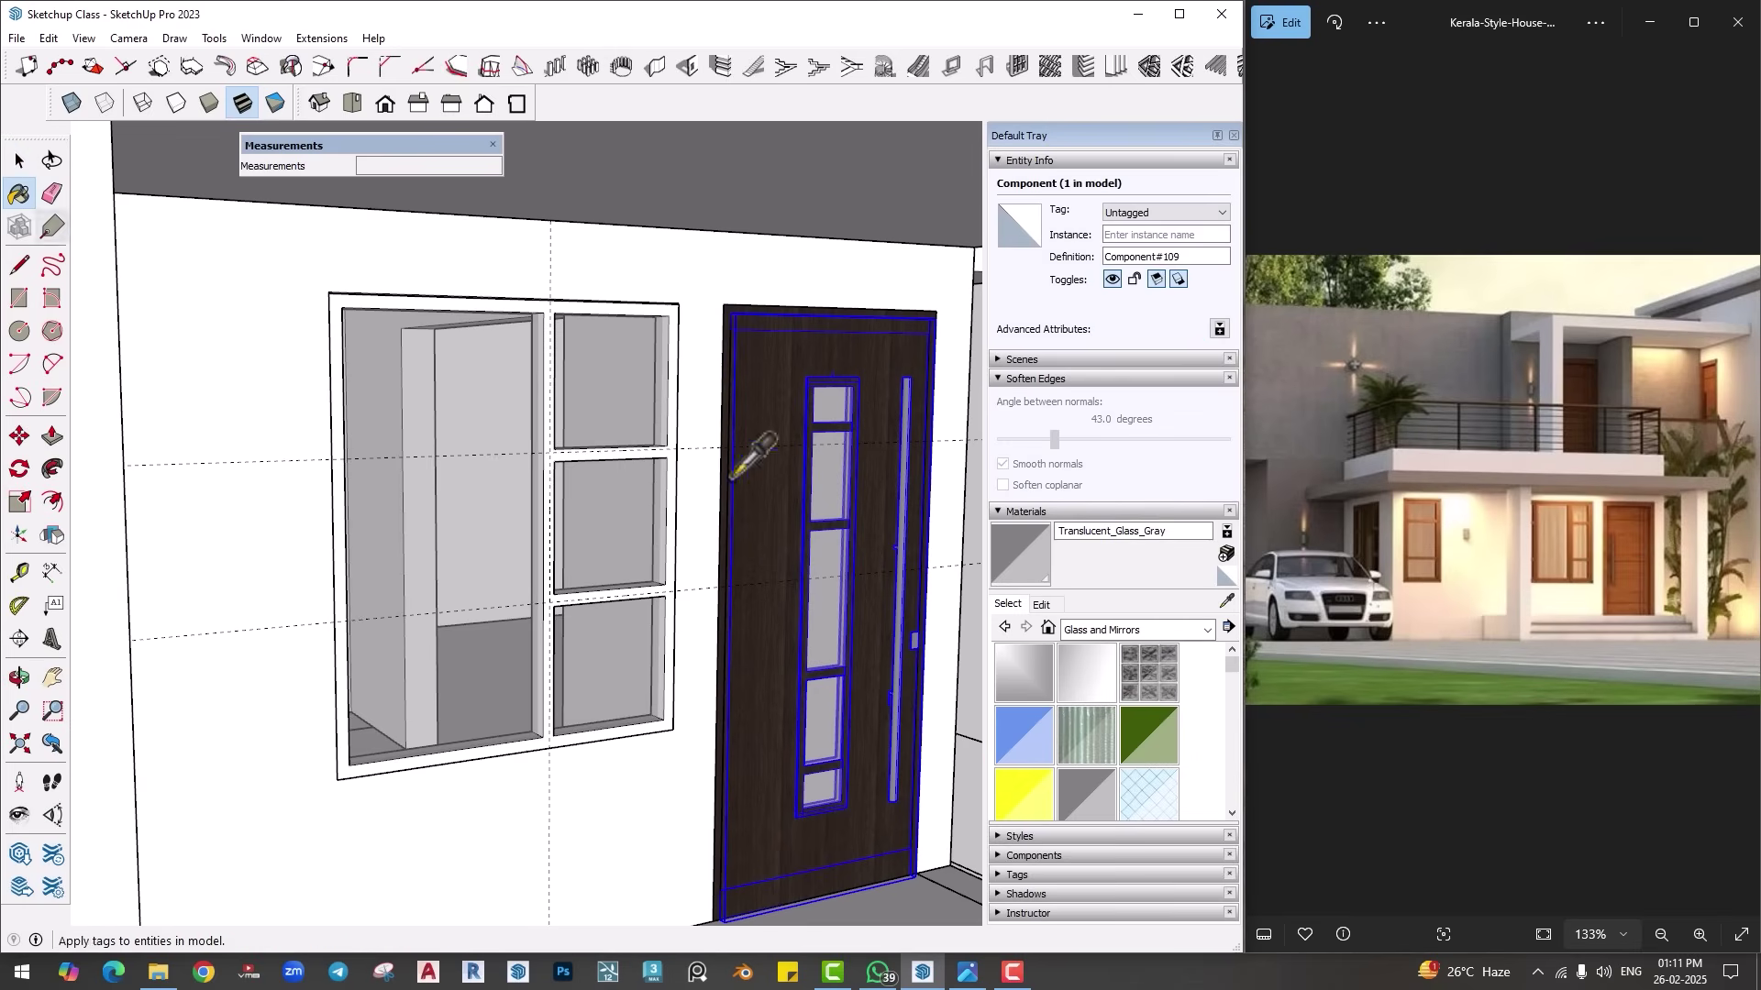
{"action": "left_click", "coordinate": [839, 441], "text": "alt"}
{"action": "scroll", "coordinate": [692, 451], "scroll_direction": "up", "scroll_amount": 2}
{"action": "left_click", "coordinate": [699, 456]}
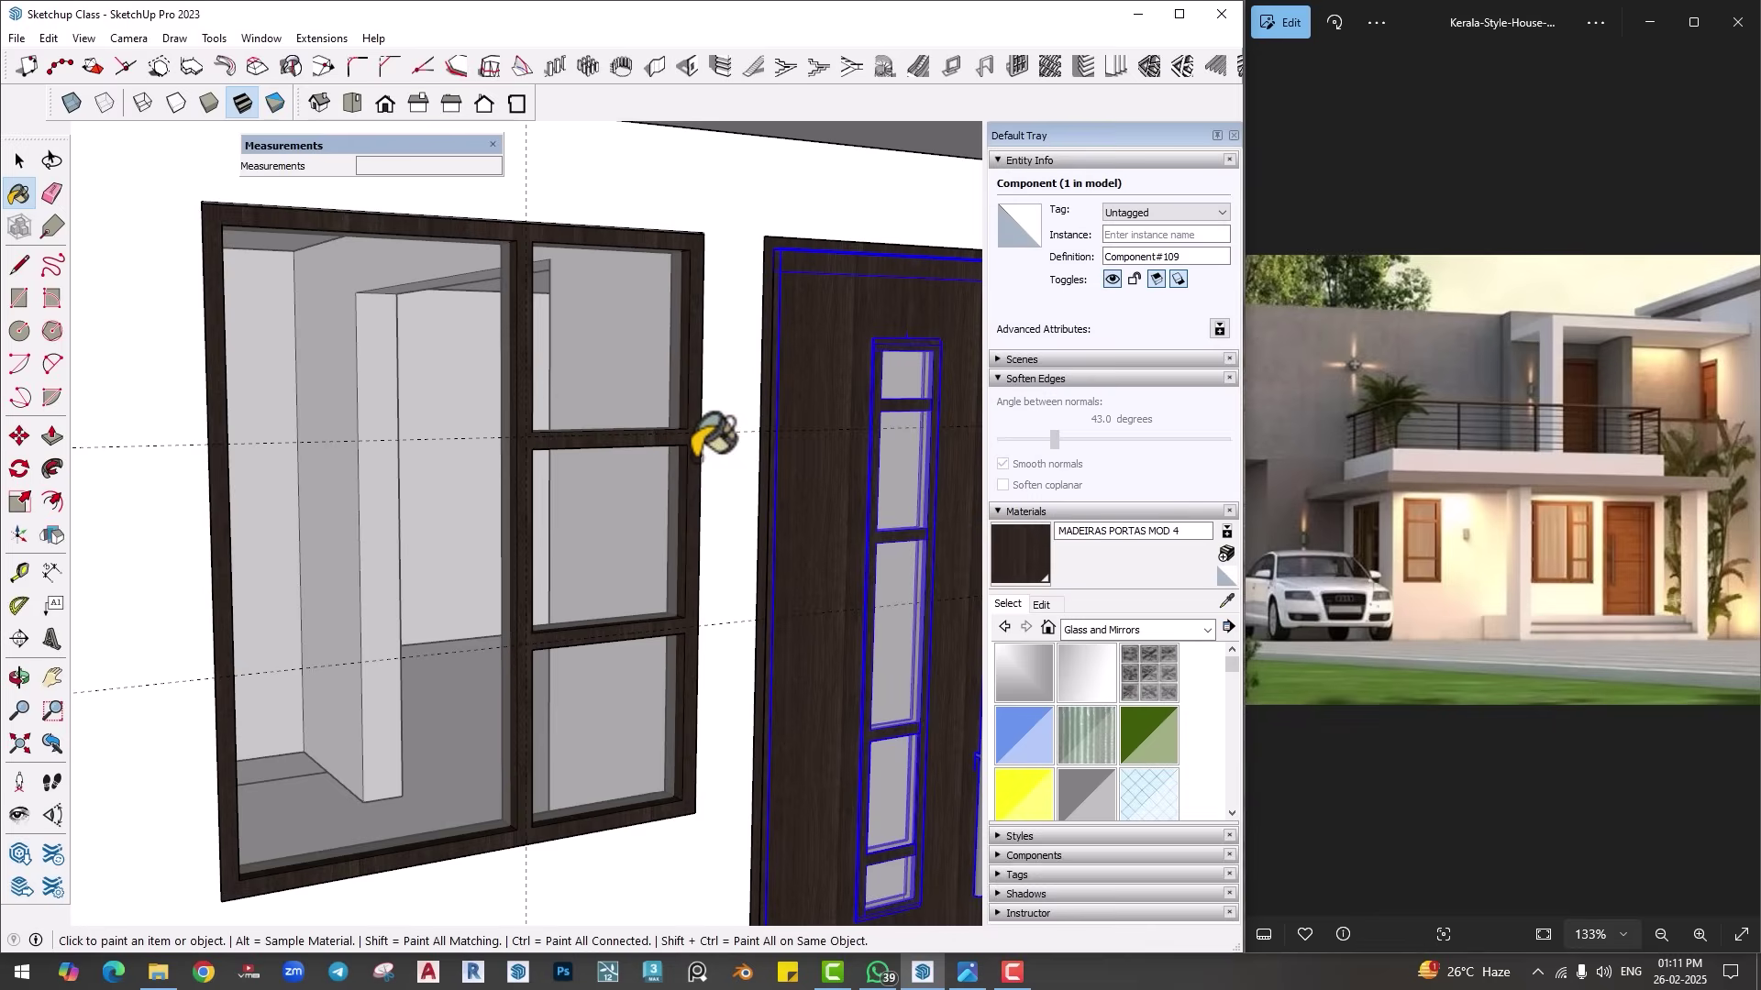
{"action": "scroll", "coordinate": [668, 602], "scroll_direction": "down", "scroll_amount": 3}
{"action": "mouse_move", "coordinate": [669, 602]}
{"action": "middle_mouse_down"}
{"action": "mouse_move", "coordinate": [597, 590]}
{"action": "mouse_move", "coordinate": [475, 612]}
{"action": "mouse_move", "coordinate": [550, 596]}
{"action": "middle_mouse_up"}
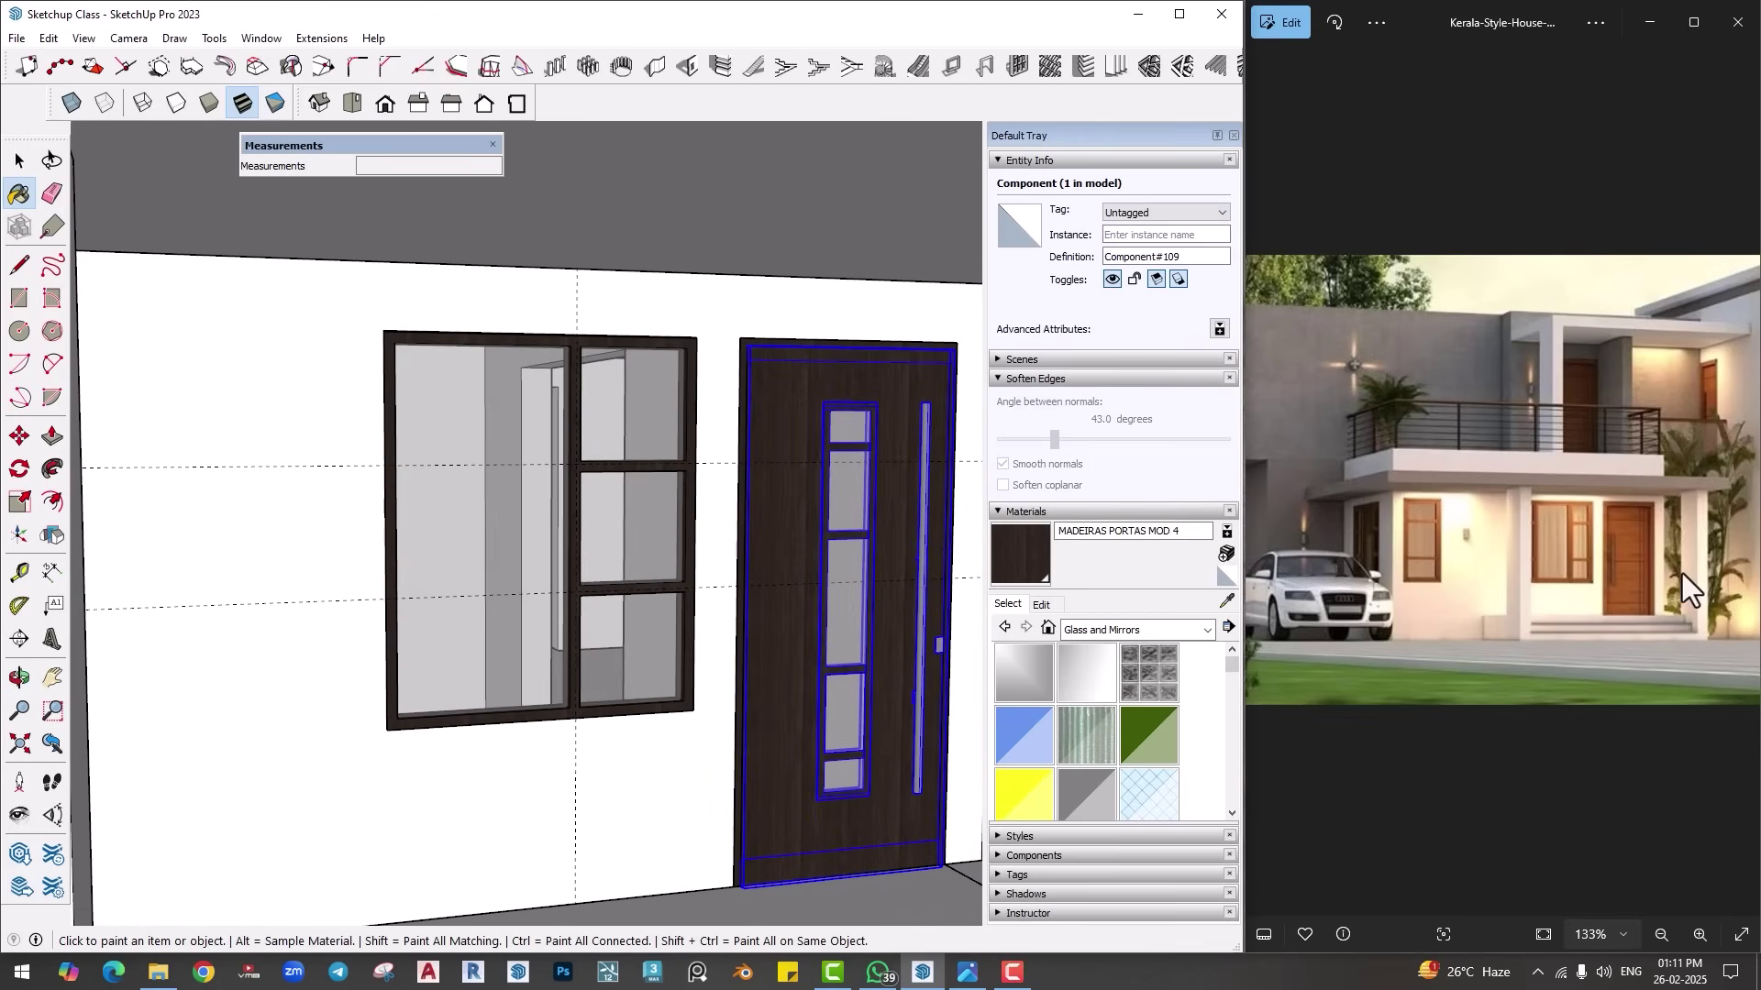
Step: Clear the selection and delete all the construction guides left from the wide window
{"action": "scroll", "coordinate": [683, 528], "scroll_direction": "down", "scroll_amount": 2}
{"action": "scroll", "coordinate": [666, 546], "scroll_direction": "down", "scroll_amount": 4}
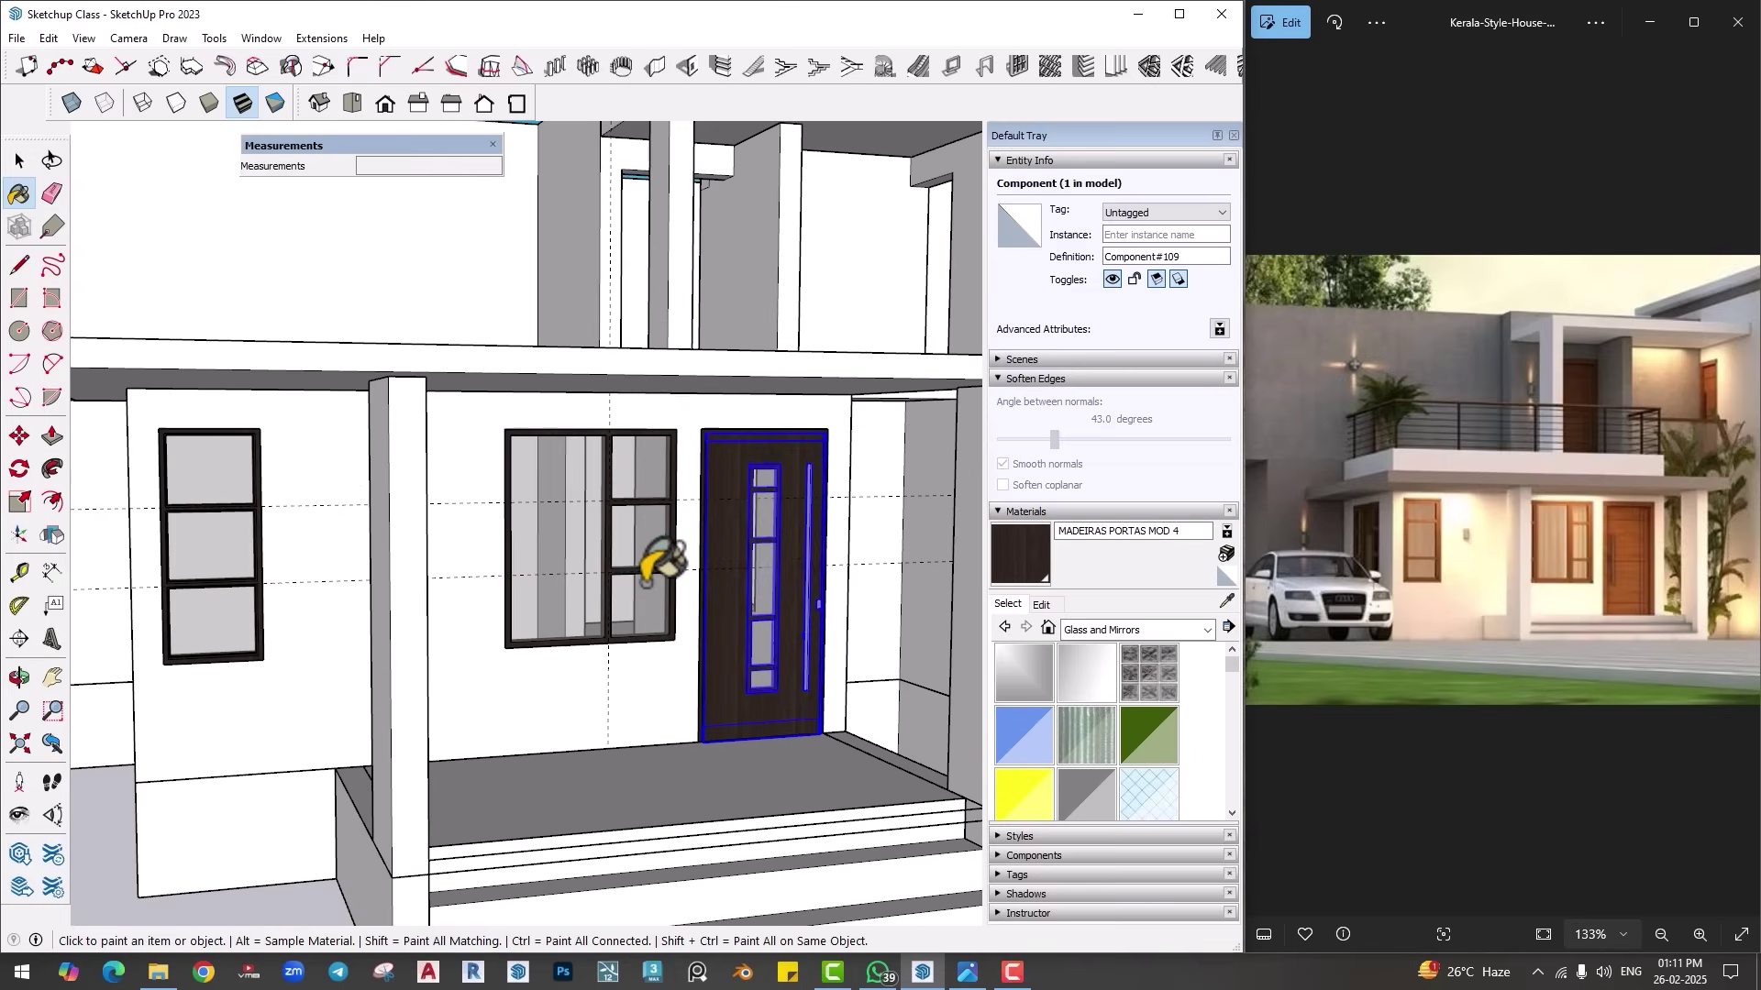
{"action": "middle_click_drag", "start_coordinate": [719, 562], "coordinate": [531, 570]}
{"action": "key", "text": "space"}
{"action": "left_click", "coordinate": [802, 812]}
{"action": "middle_click_drag", "start_coordinate": [801, 812], "coordinate": [550, 633]}
{"action": "left_click", "coordinate": [49, 38]}
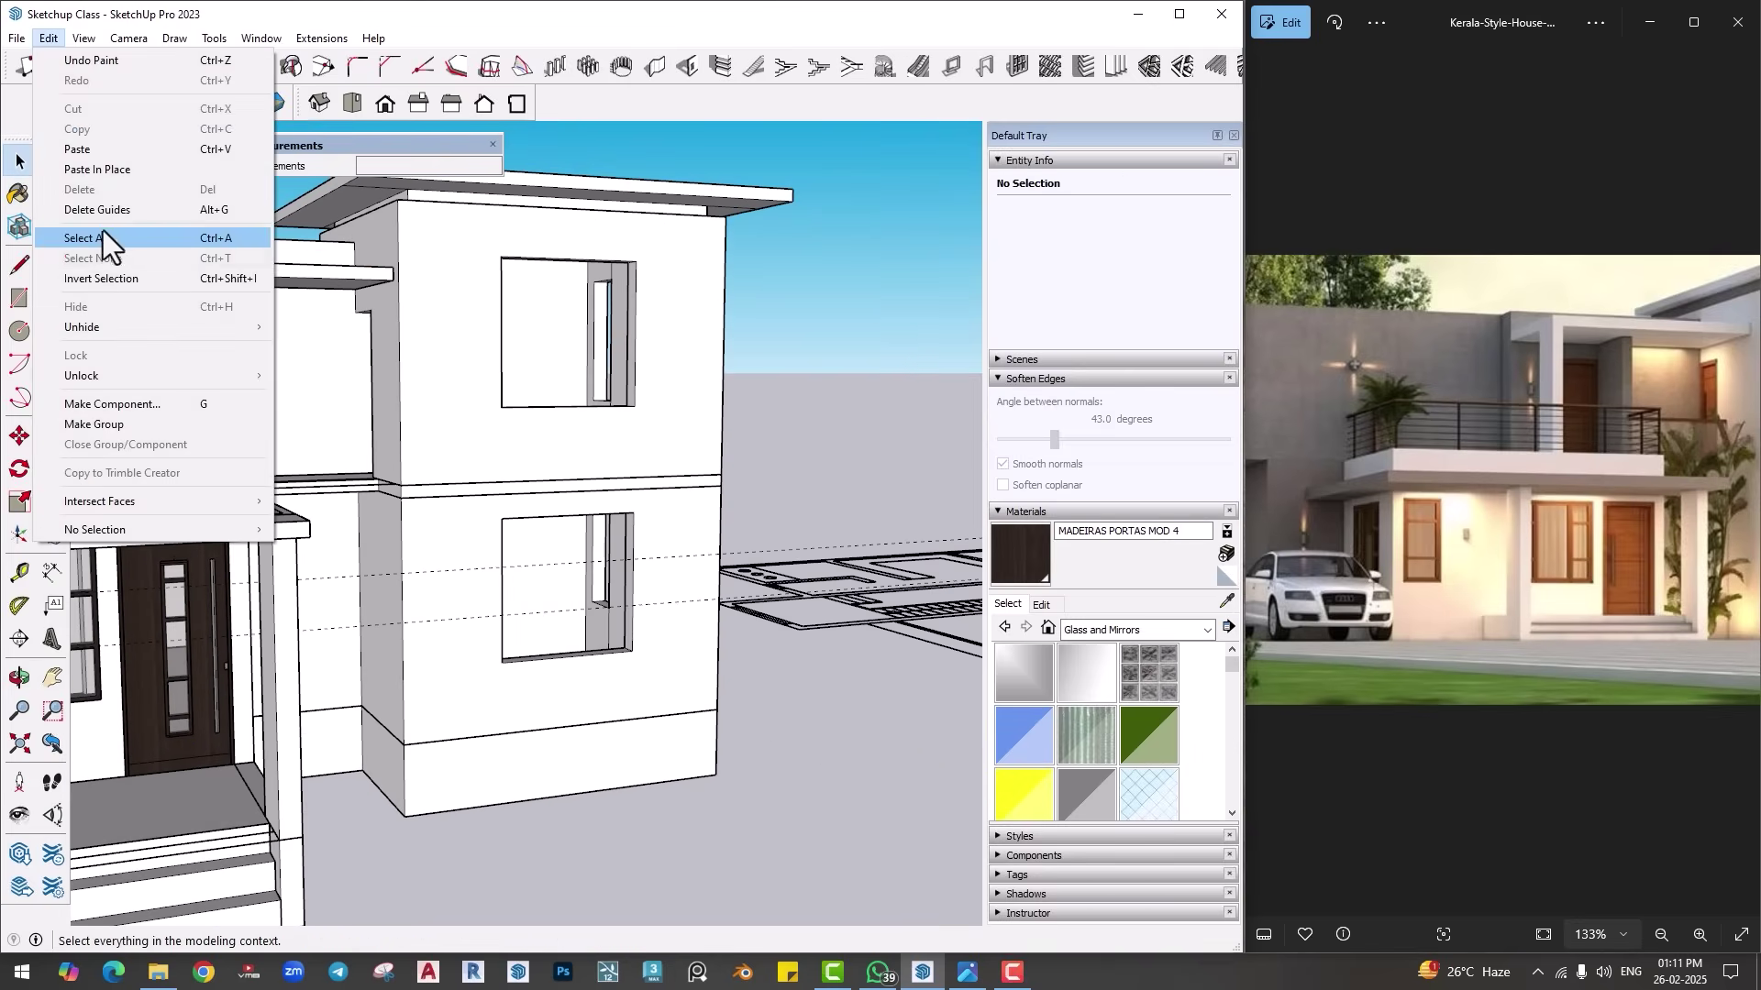
{"action": "left_click", "coordinate": [103, 209]}
Step: Bring the right wing into view in the reference photo and draw a rectangle filling the wing's ground-floor front window opening
{"action": "scroll", "coordinate": [530, 572], "scroll_direction": "up", "scroll_amount": 3}
{"action": "middle_click_drag", "start_coordinate": [530, 572], "coordinate": [569, 578]}
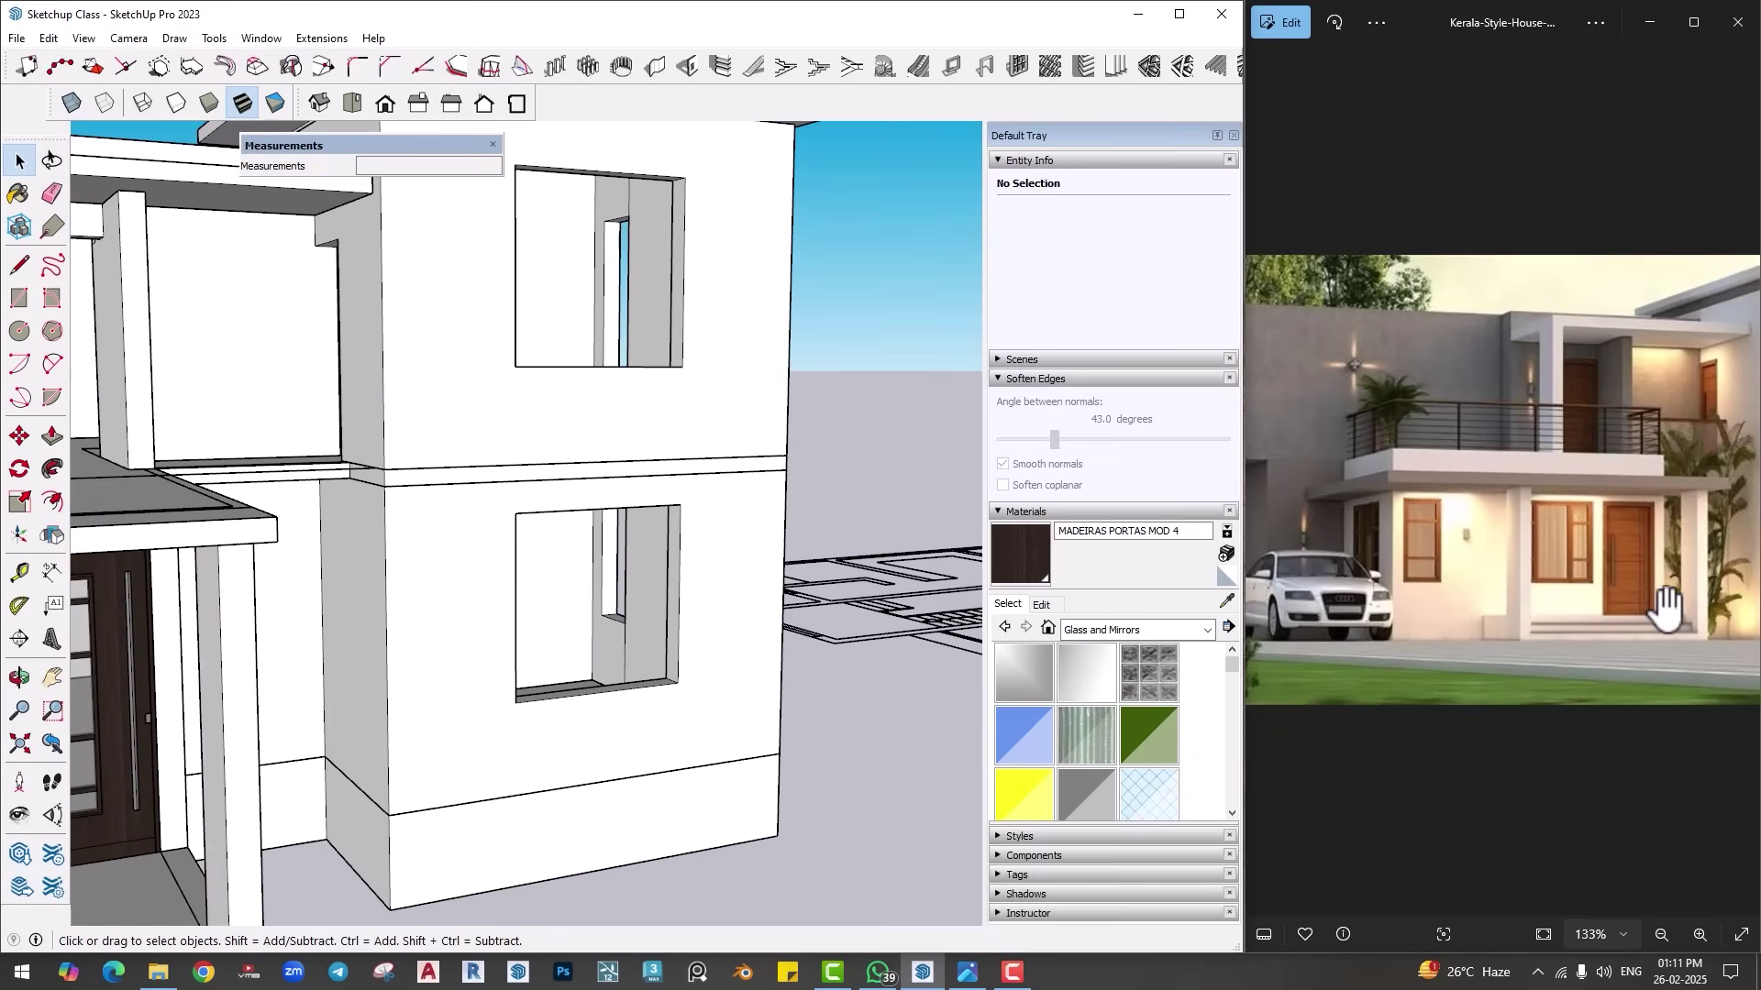
{"action": "left_click_drag", "start_coordinate": [1660, 610], "coordinate": [1403, 642]}
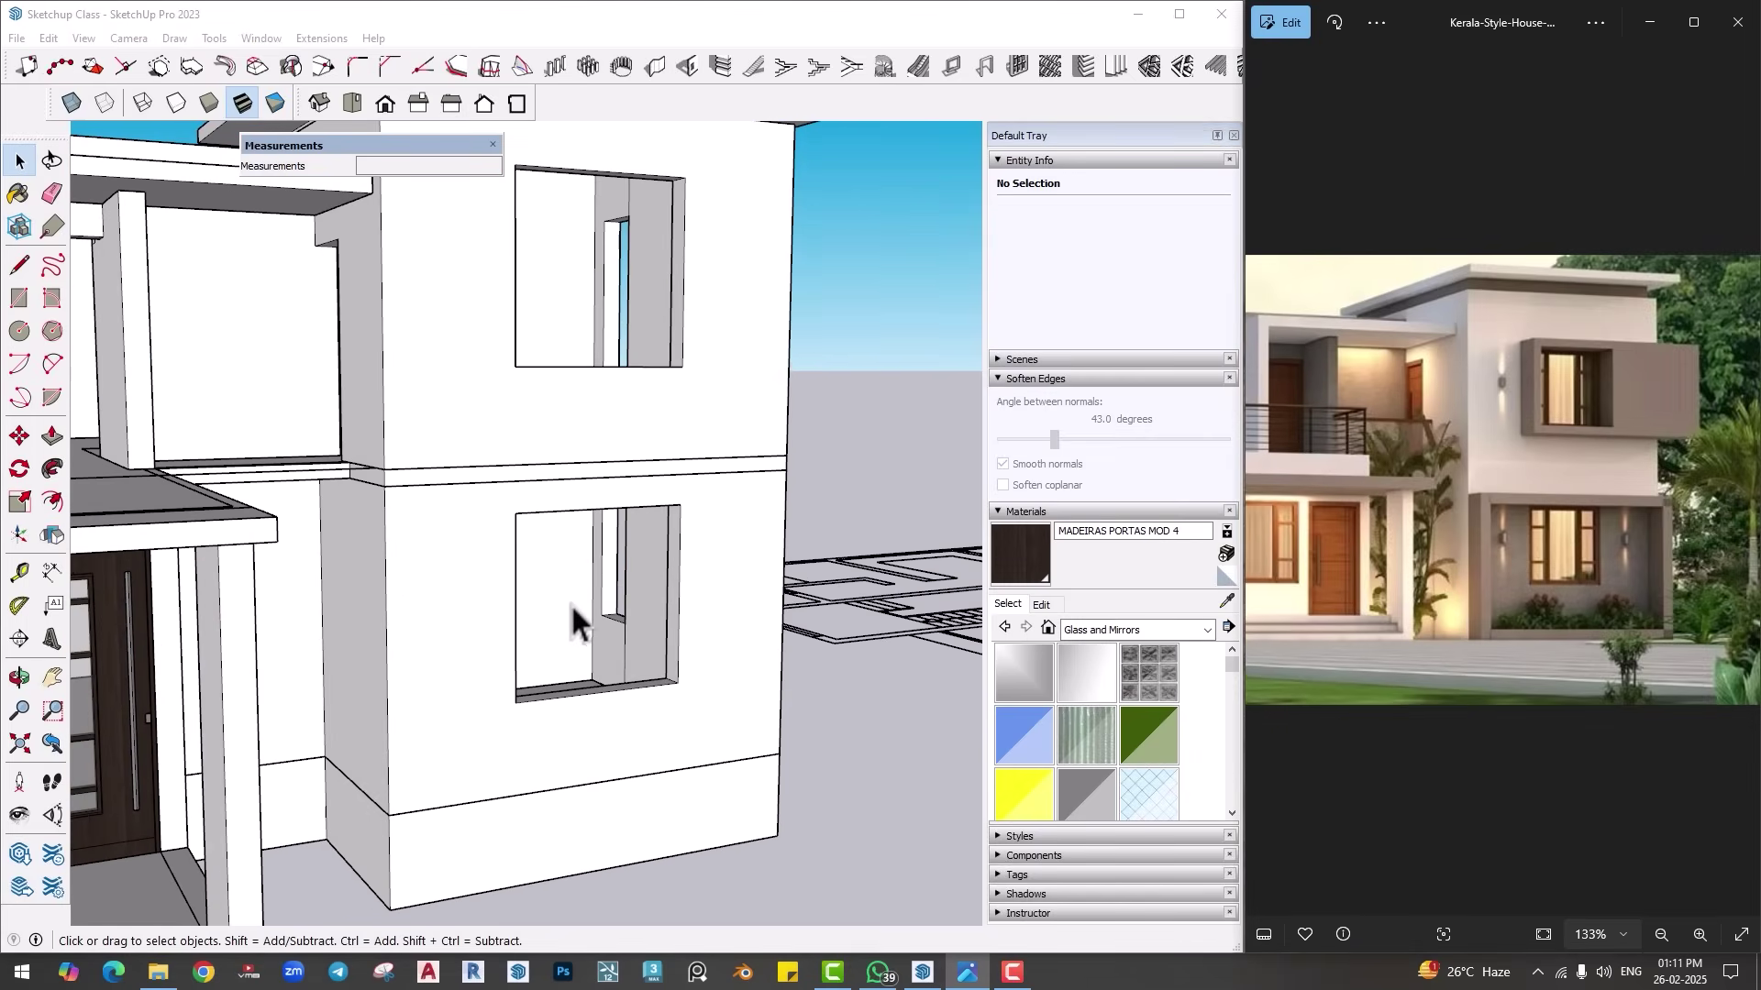
{"action": "middle_click_drag", "start_coordinate": [531, 523], "coordinate": [537, 587]}
{"action": "key", "text": "r"}
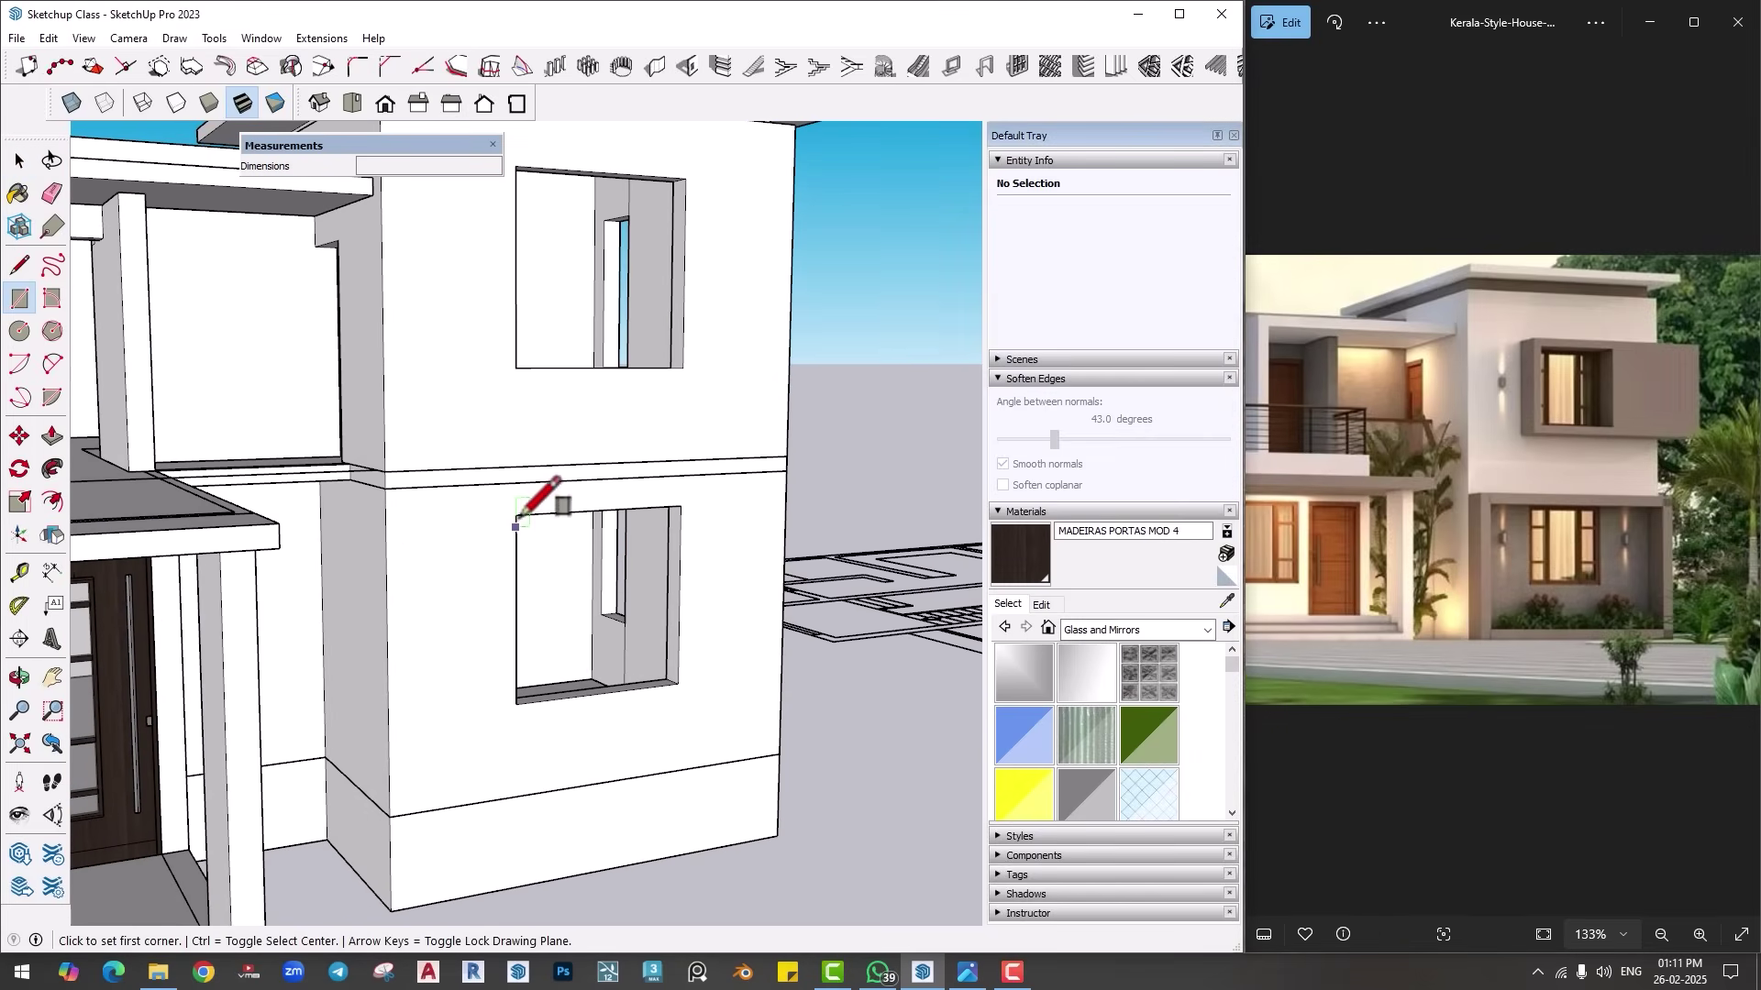
{"action": "left_click", "coordinate": [515, 526]}
{"action": "left_click", "coordinate": [679, 683]}
Step: Check the length of the new window rectangle's upper edge with the Dimension tool, without placing a dimension
{"action": "scroll", "coordinate": [616, 569], "scroll_direction": "up", "scroll_amount": 2}
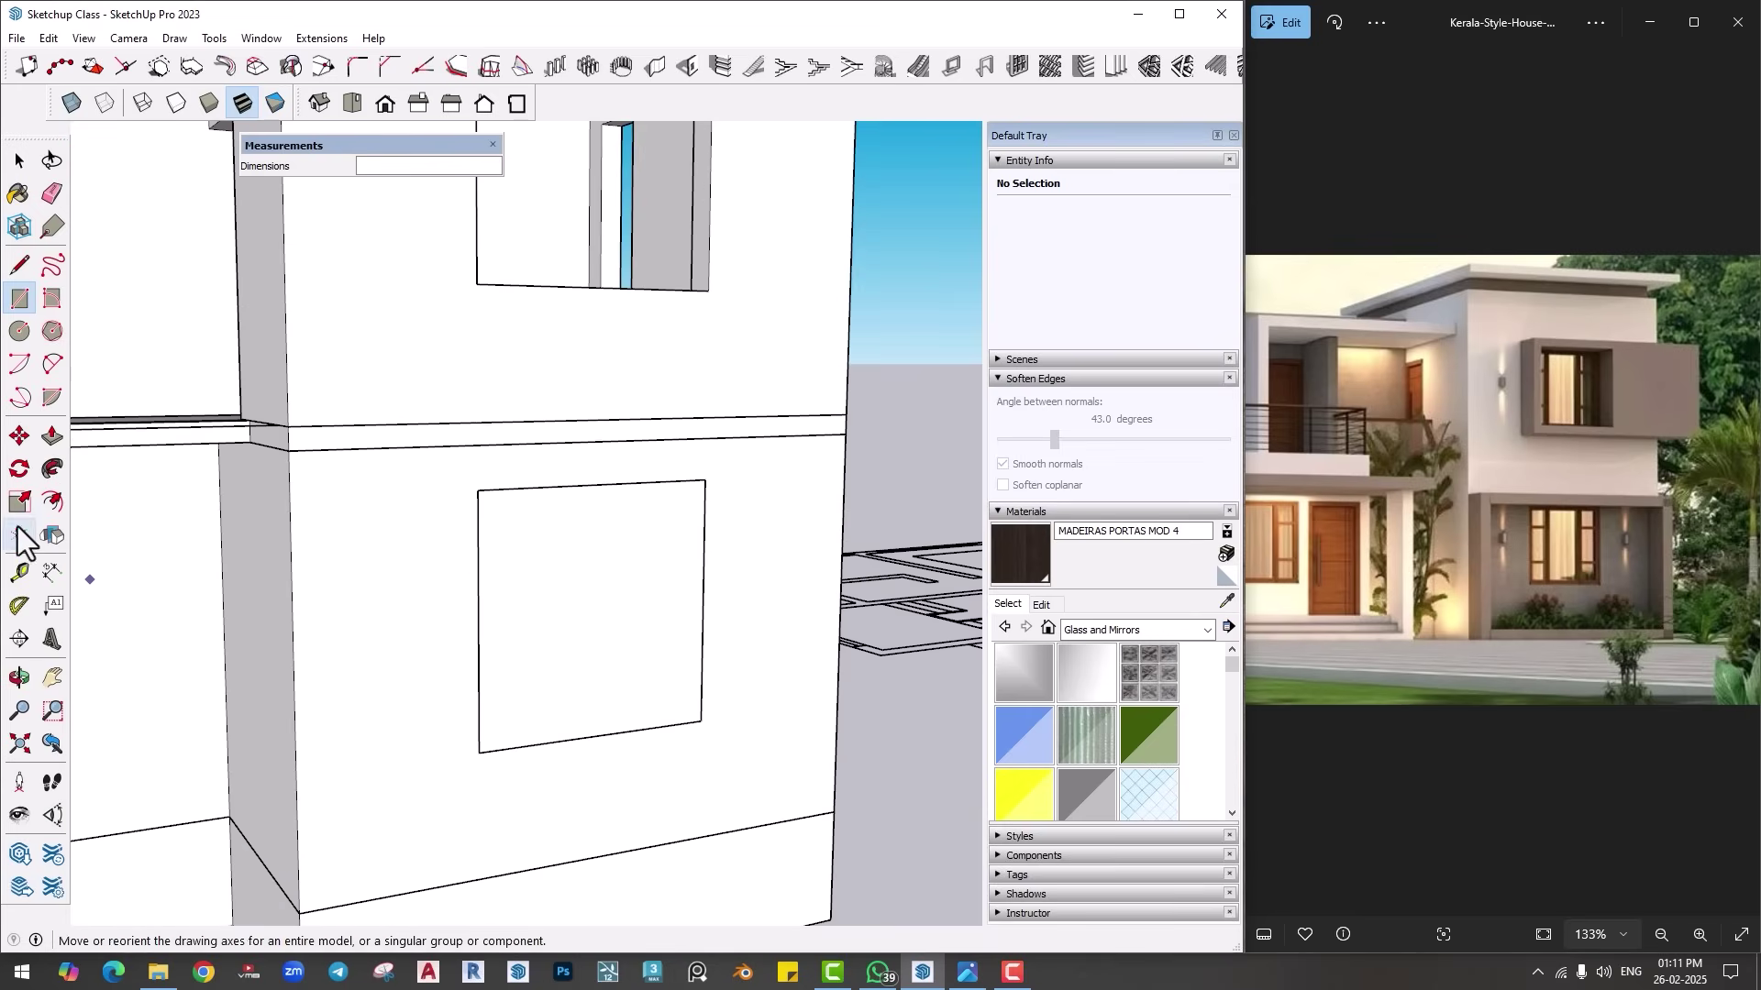
{"action": "left_click", "coordinate": [52, 572]}
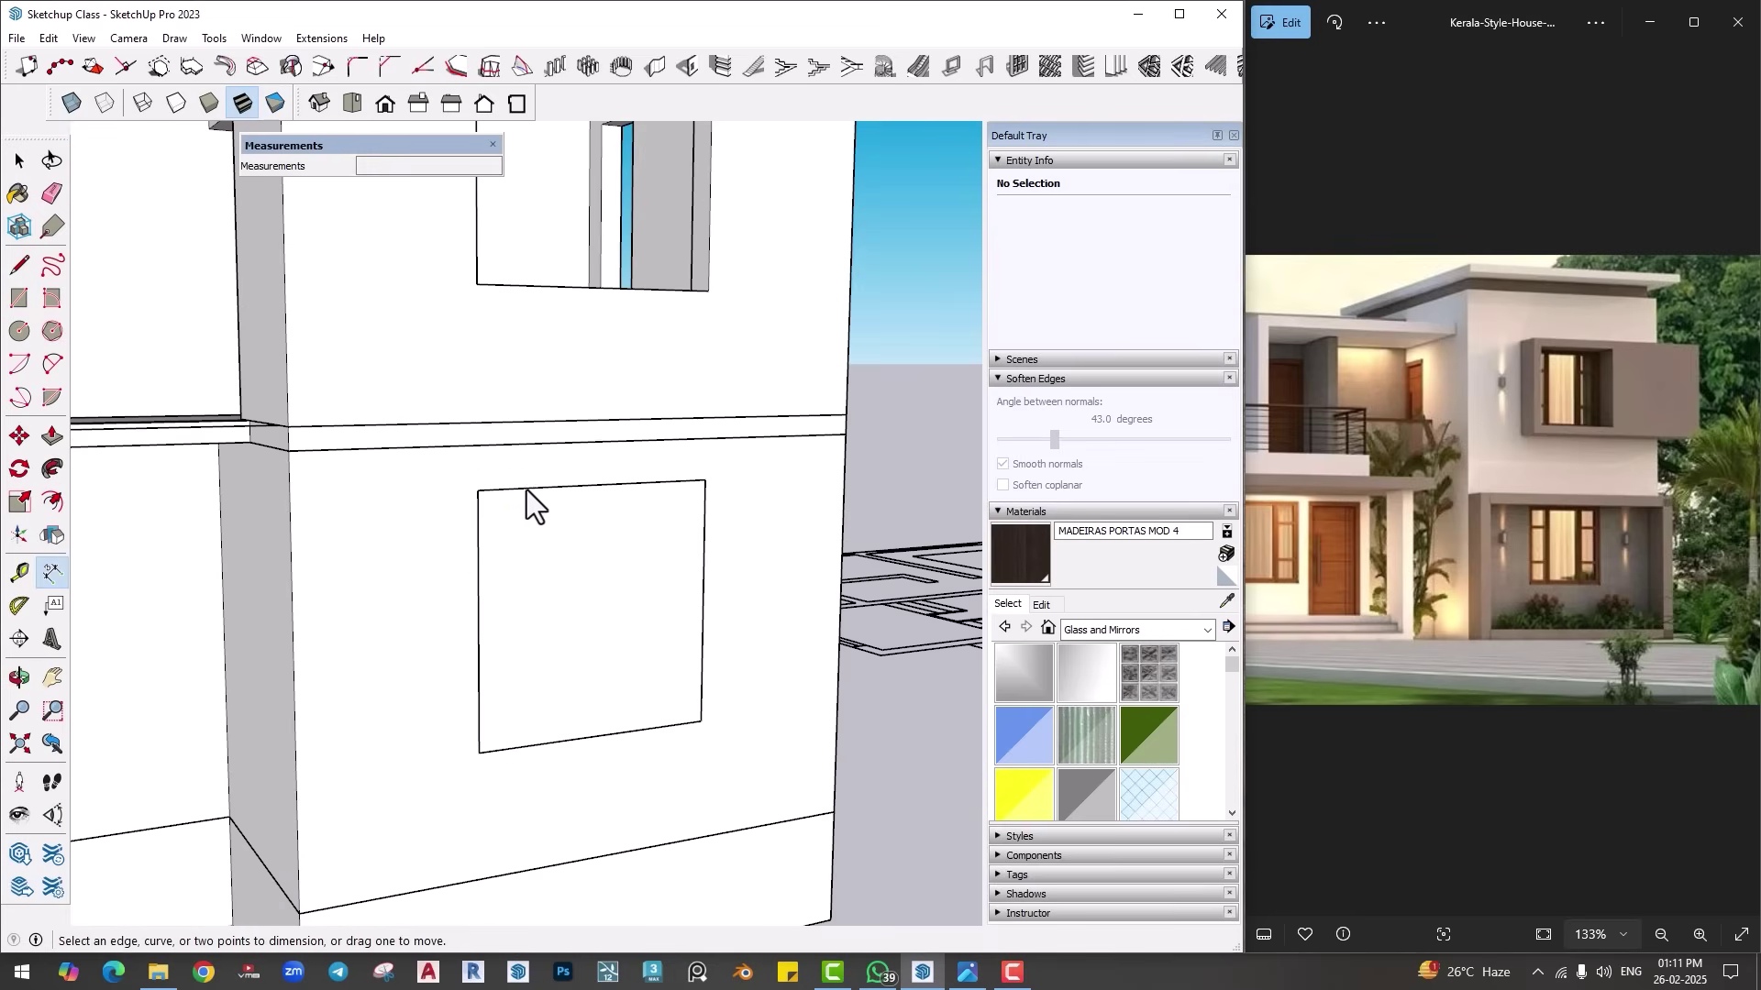
{"action": "left_click", "coordinate": [526, 490]}
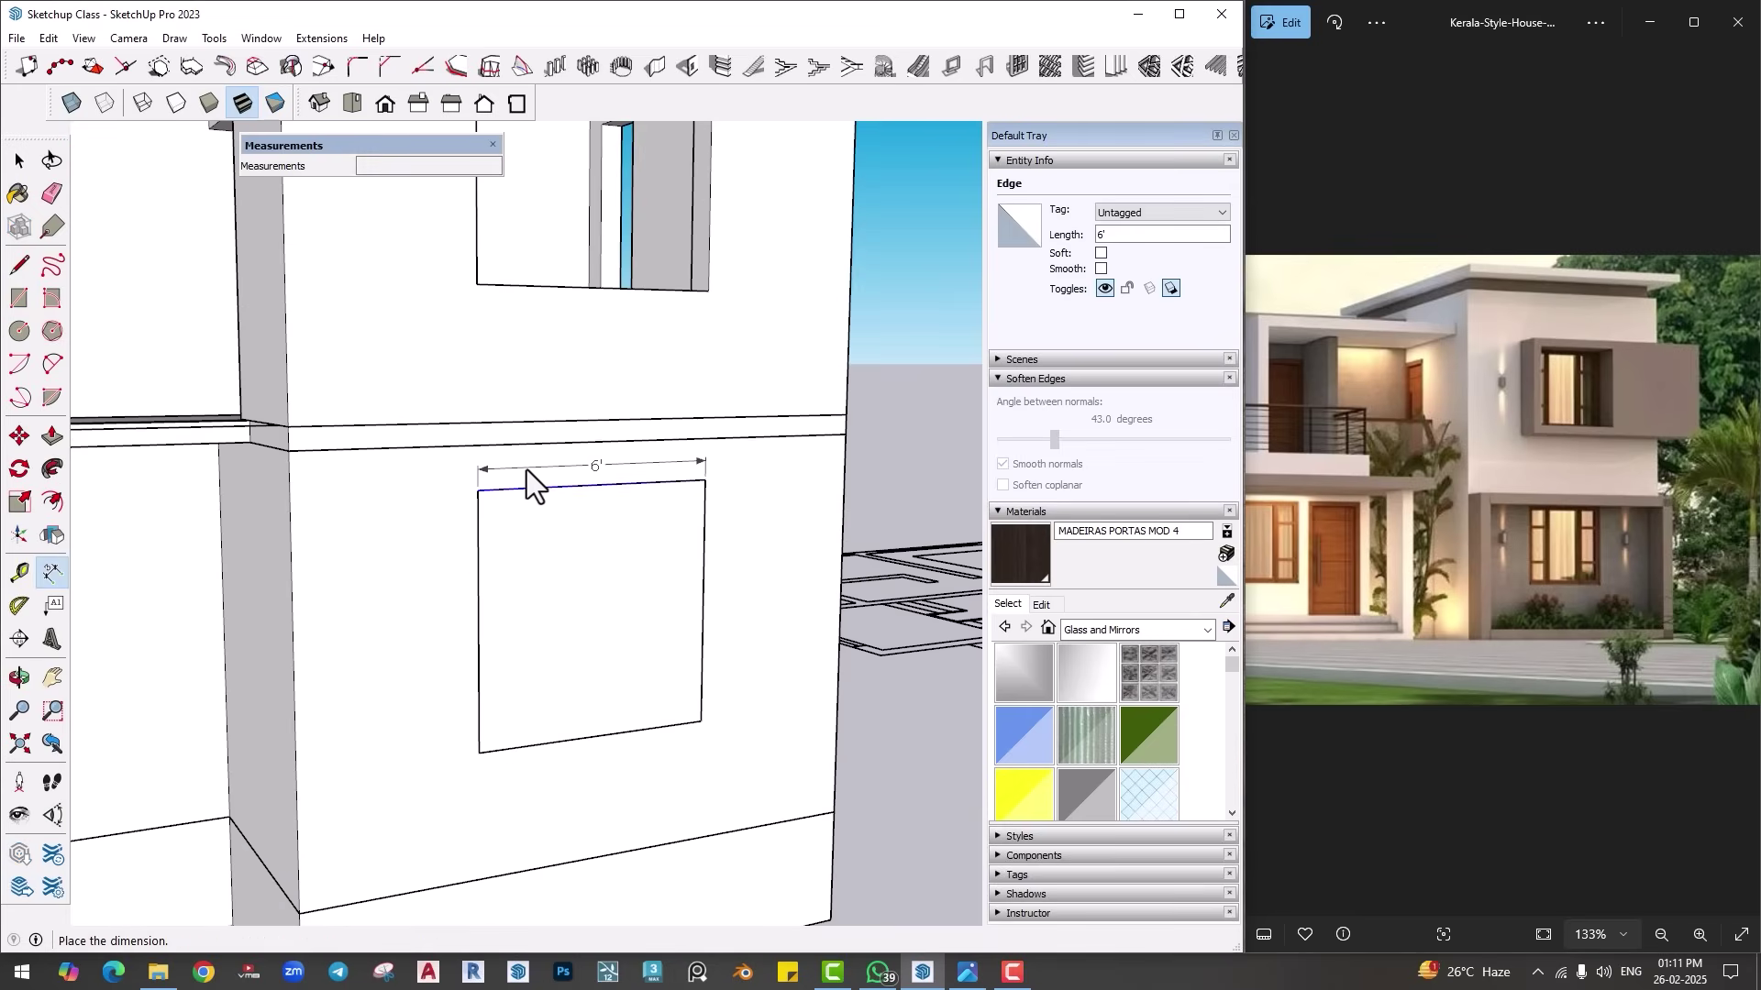
{"action": "key", "text": "Escape"}
{"action": "key", "text": "Escape"}
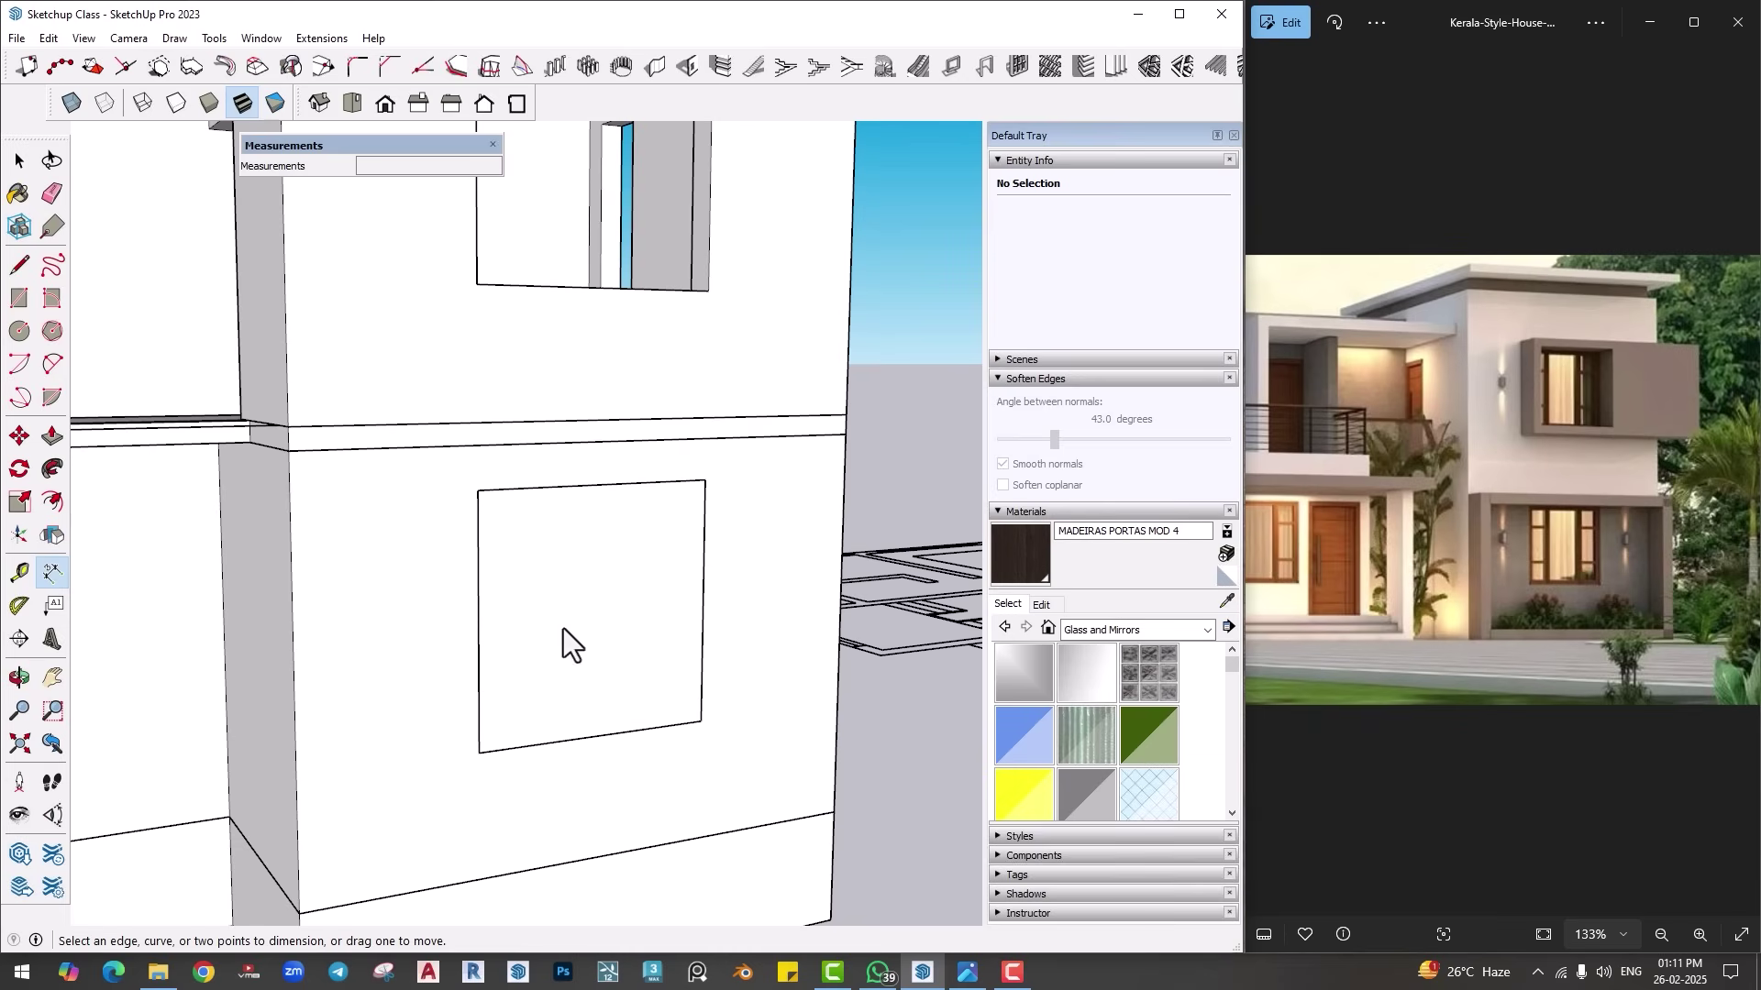
Step: Place vertical guides 16 inches inside both side edges of the window rectangle
{"action": "left_click", "coordinate": [20, 573]}
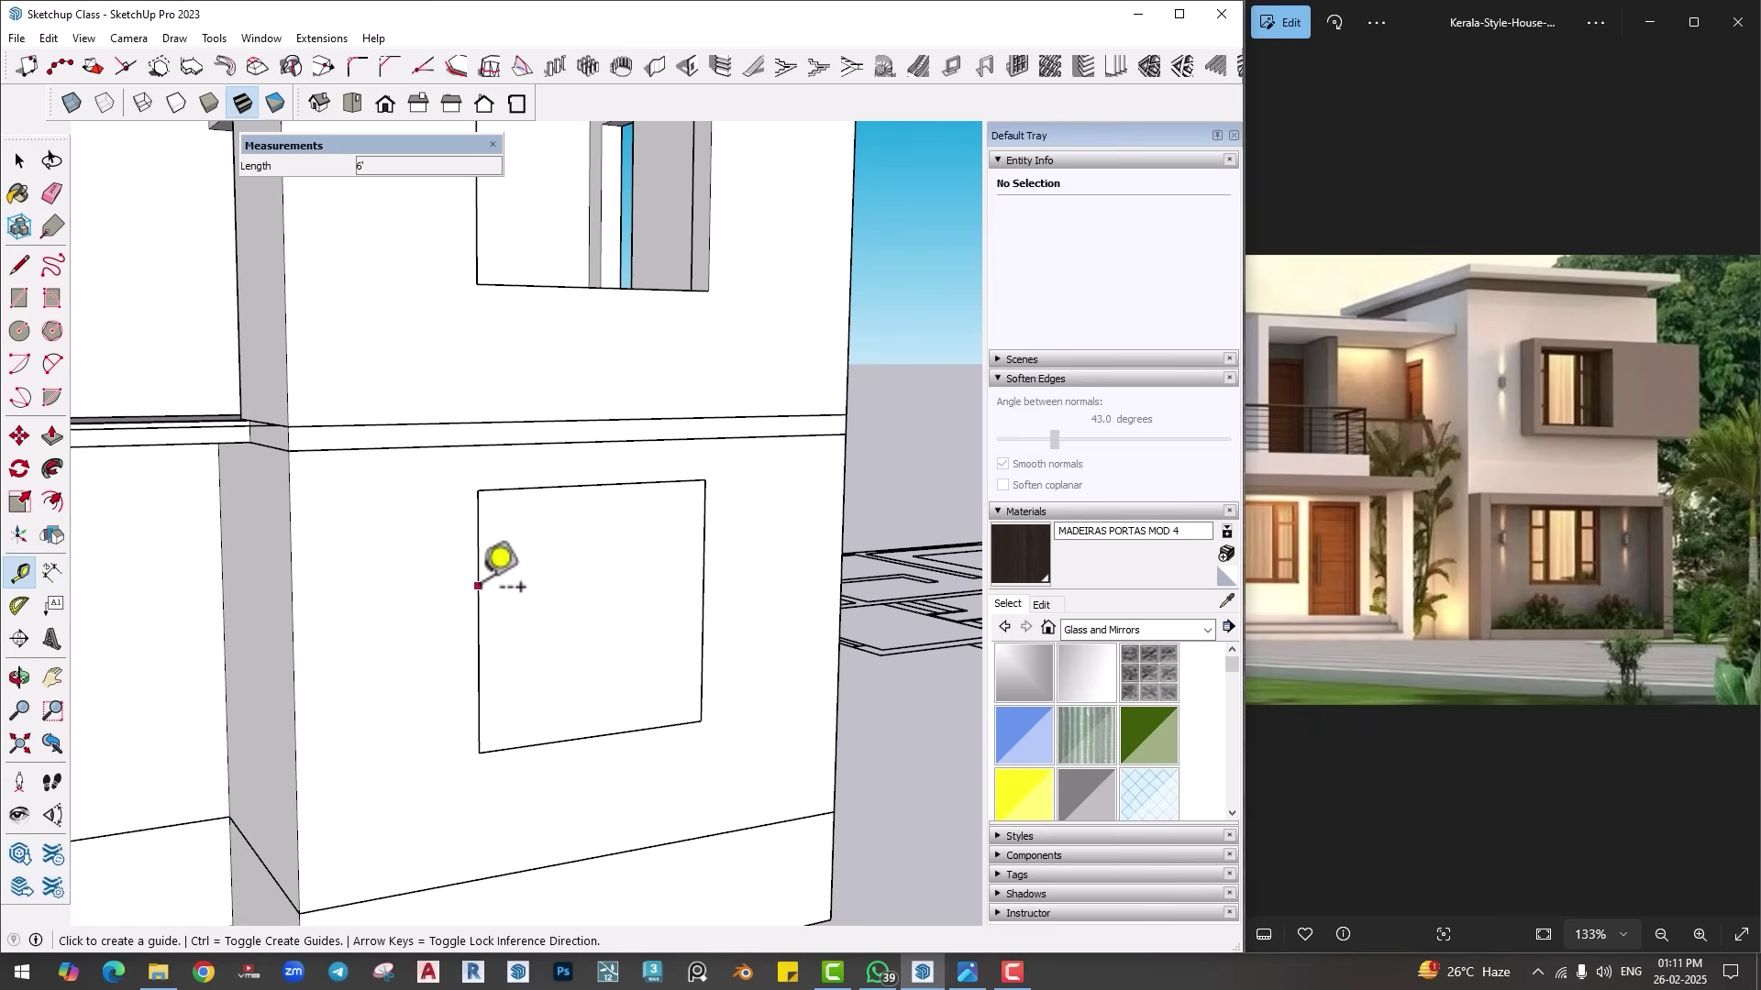
{"action": "left_click", "coordinate": [478, 597]}
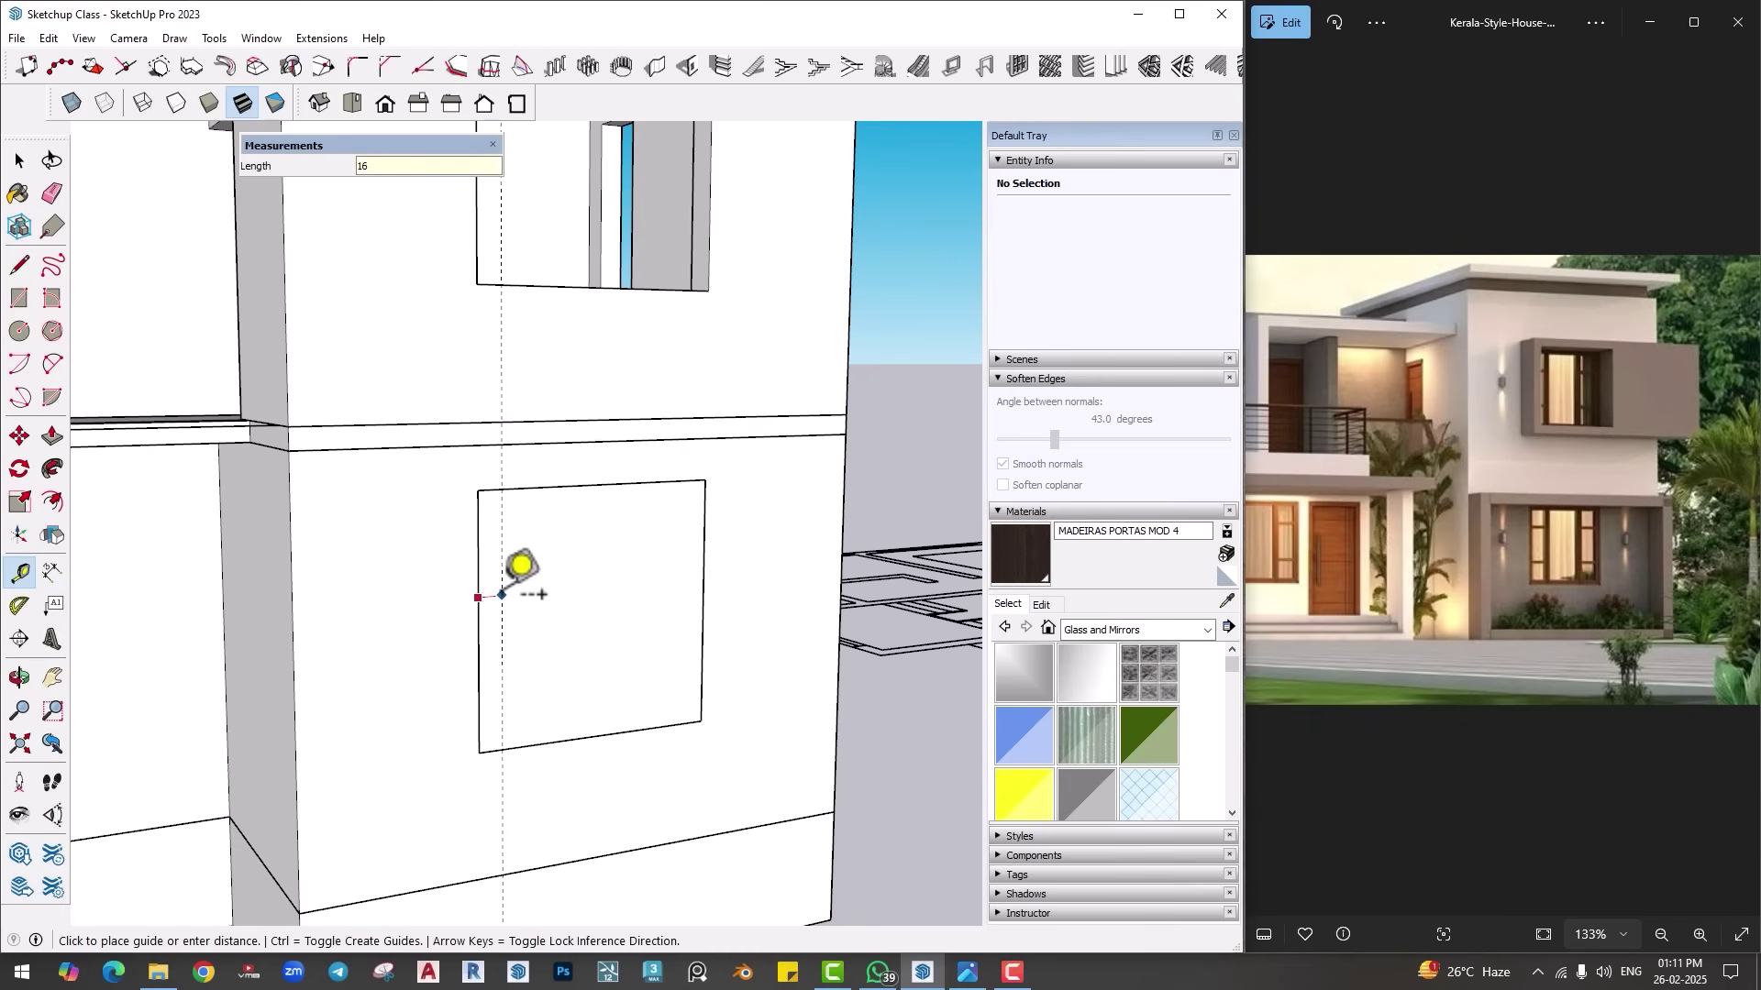
{"action": "key", "text": "Return"}
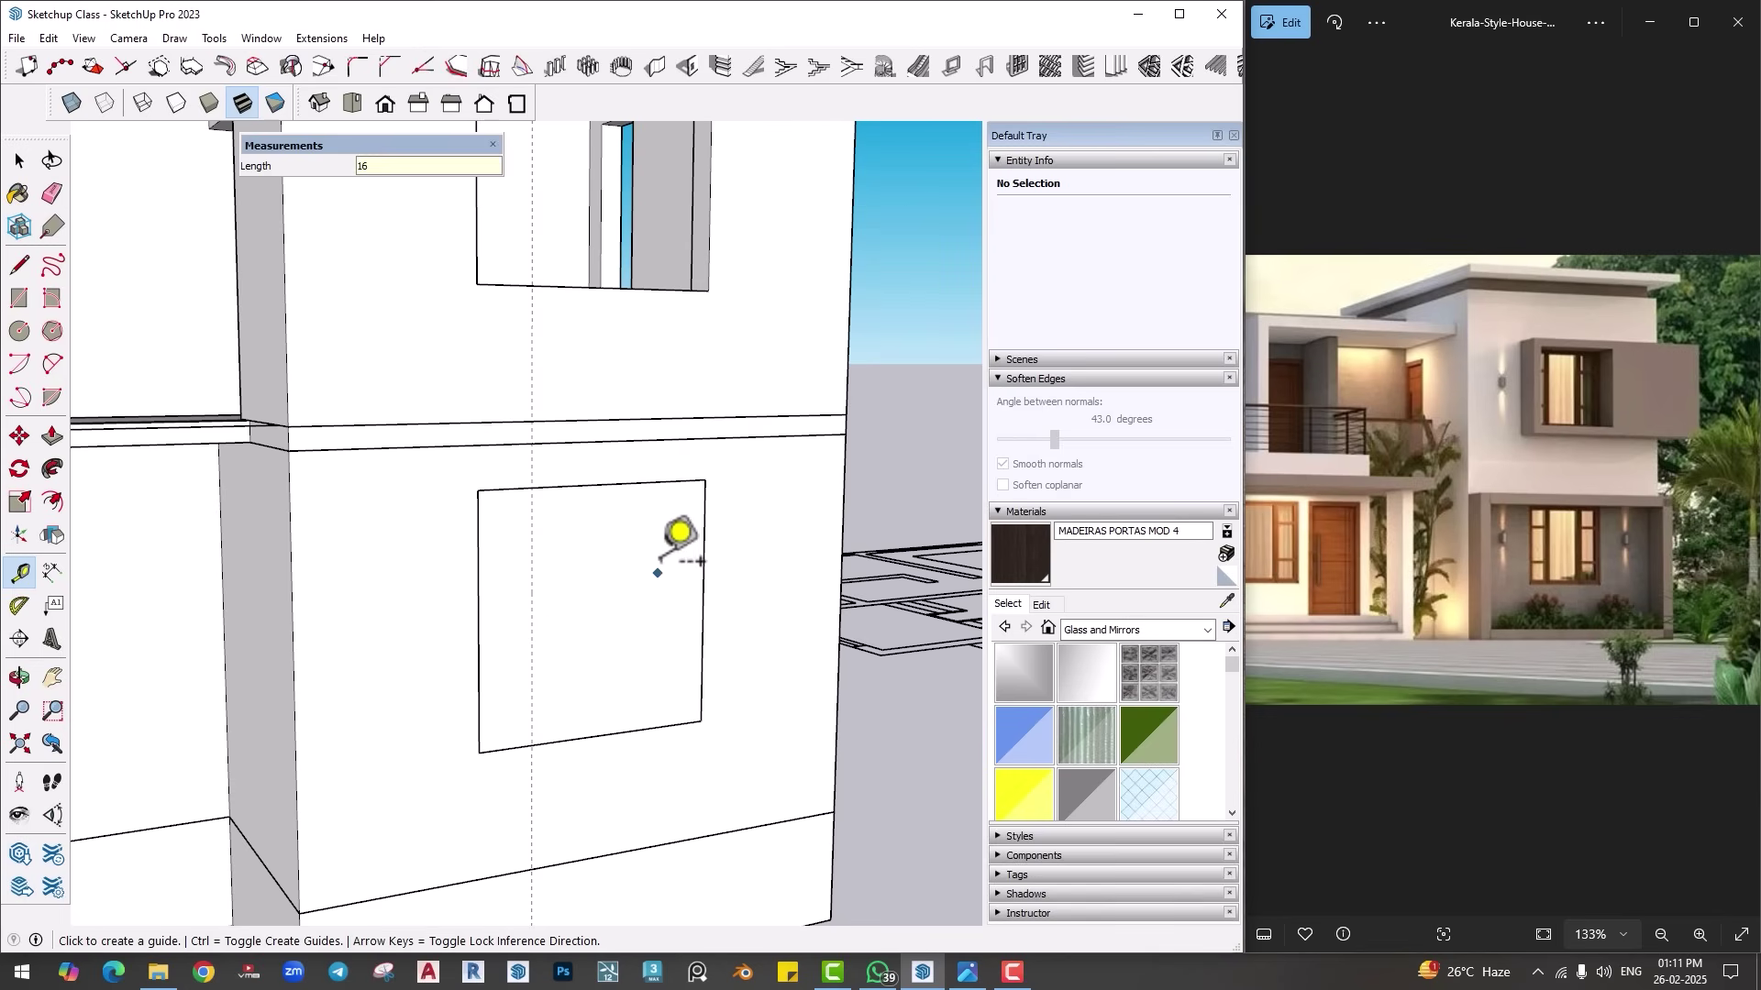
{"action": "left_click", "coordinate": [703, 564]}
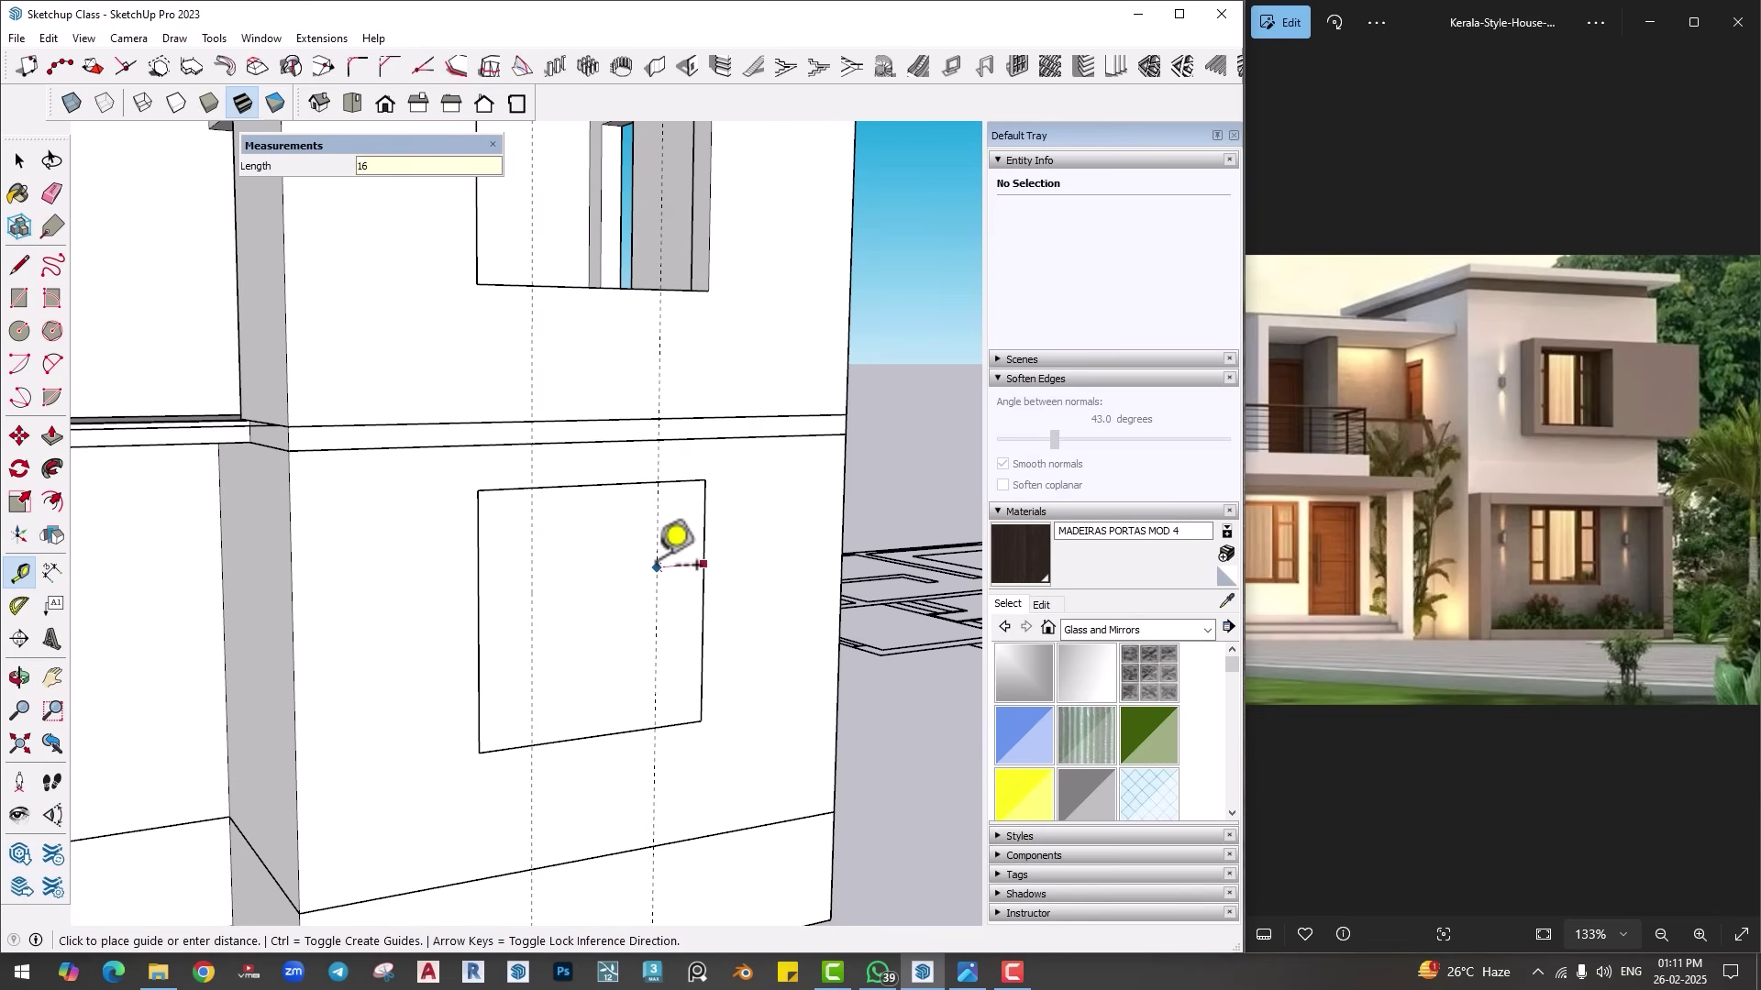
{"action": "key", "text": "Return"}
Step: Place horizontal guides 16 inches inside the upper and lower edges of the window rectangle
{"action": "scroll", "coordinate": [586, 561], "scroll_direction": "up", "scroll_amount": 1}
{"action": "left_click", "coordinate": [506, 490]}
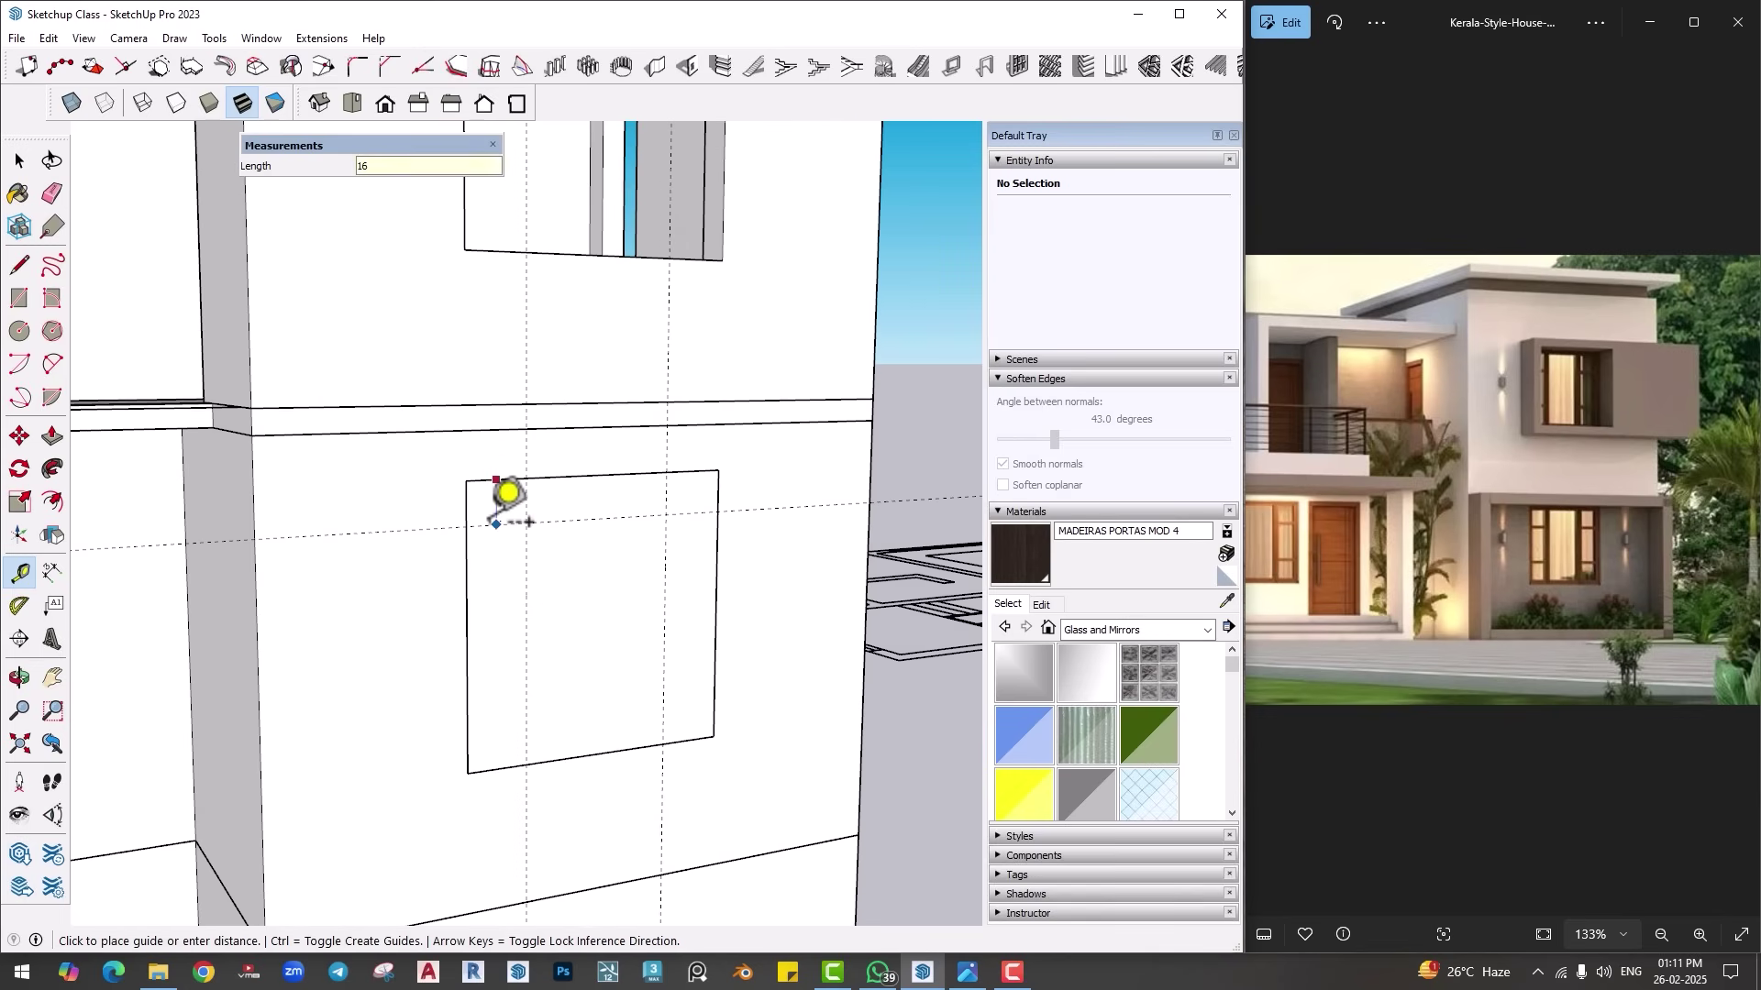
{"action": "key", "text": "Return"}
{"action": "left_click", "coordinate": [510, 768]}
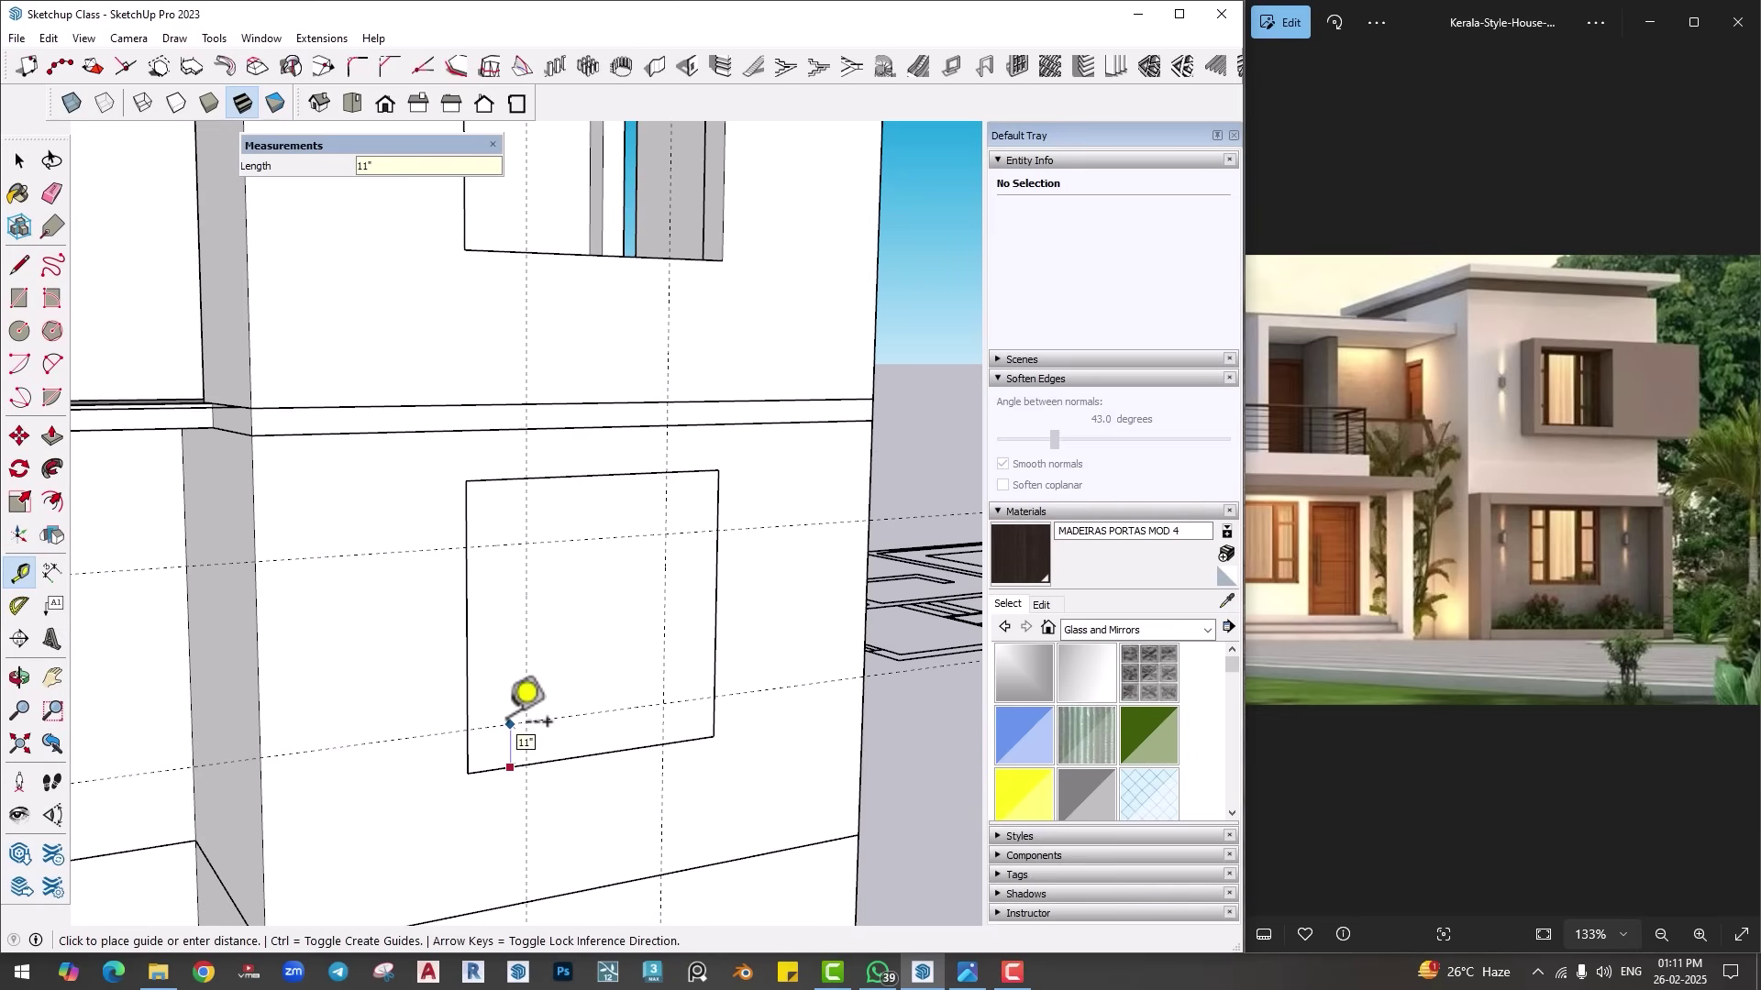
{"action": "key", "text": "Return"}
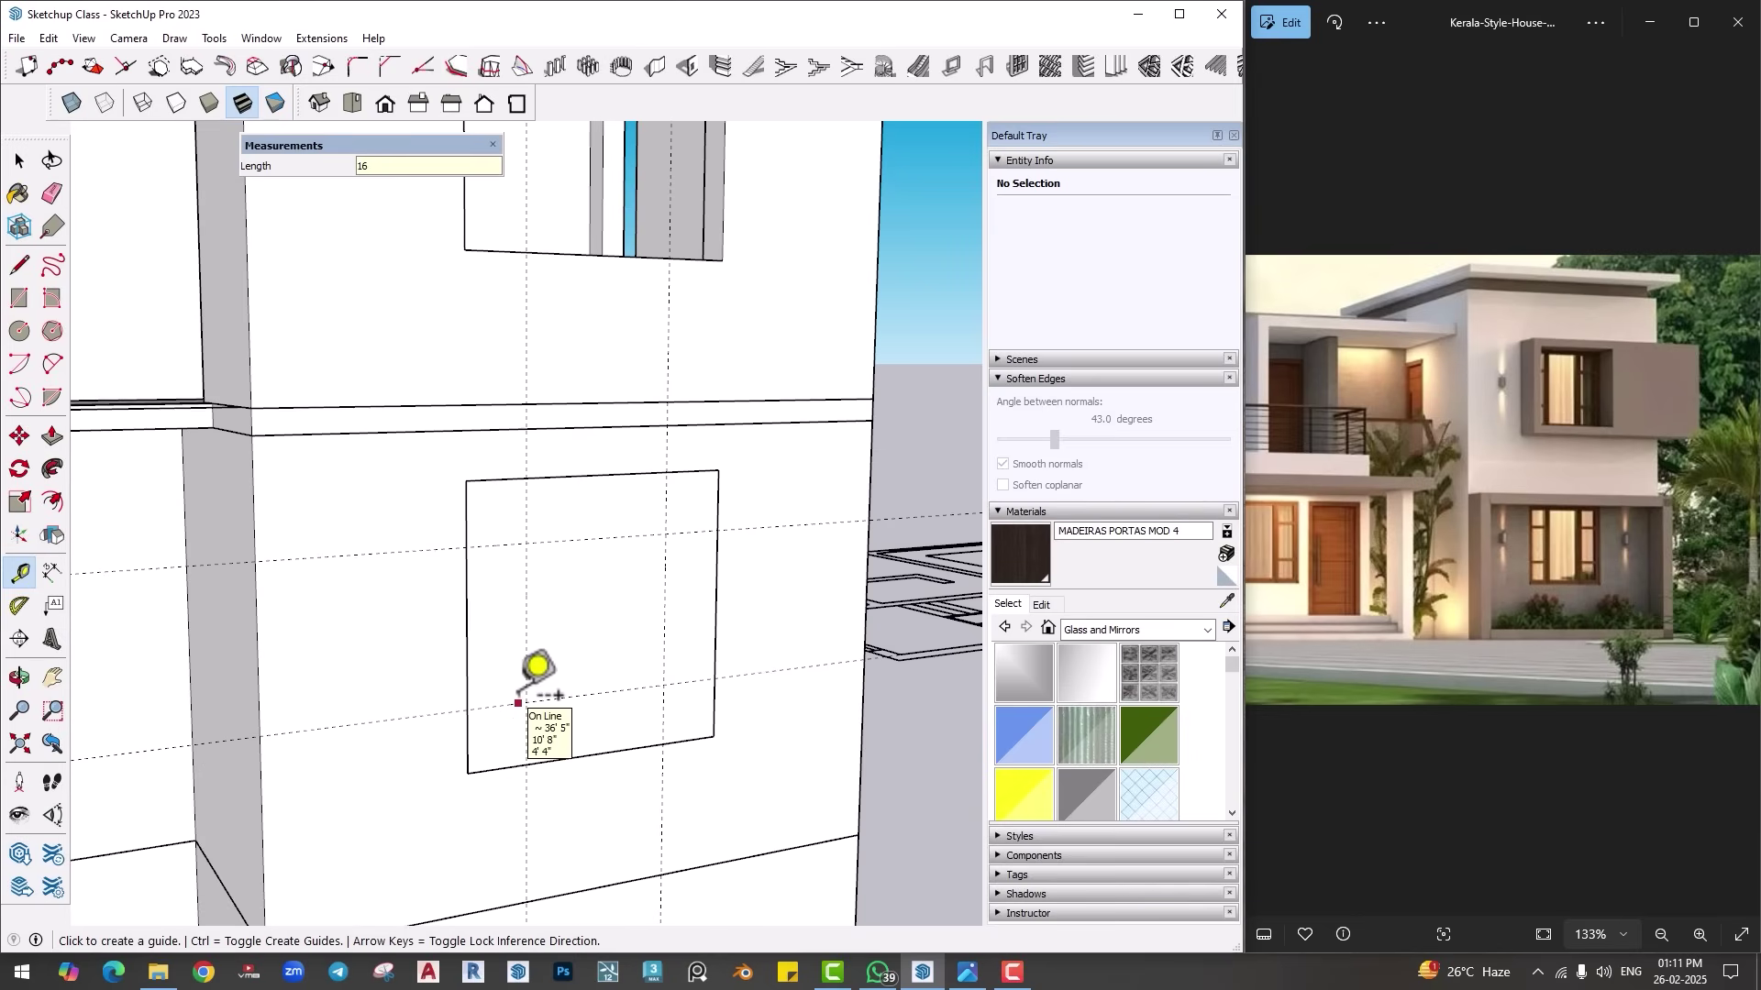
Step: Draw two vertical lines along the guides across the full height of the window rectangle
{"action": "key", "text": "r"}
{"action": "key", "text": "l"}
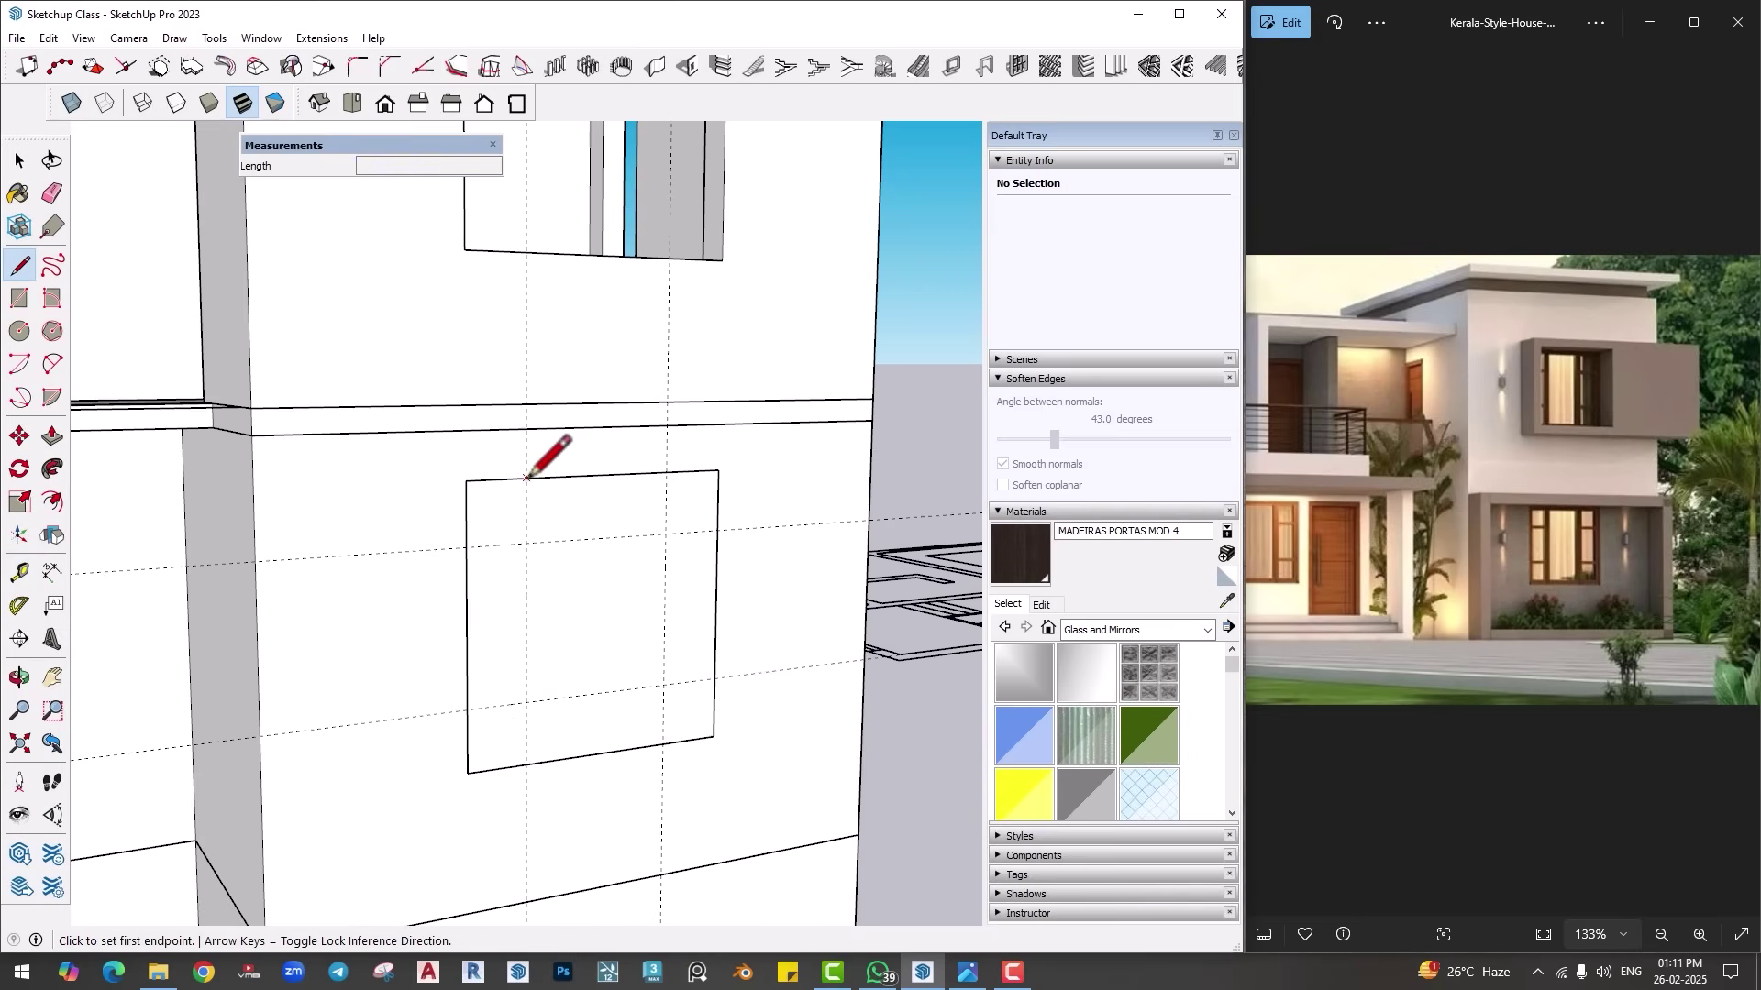
{"action": "left_click", "coordinate": [525, 478]}
{"action": "left_click", "coordinate": [526, 765]}
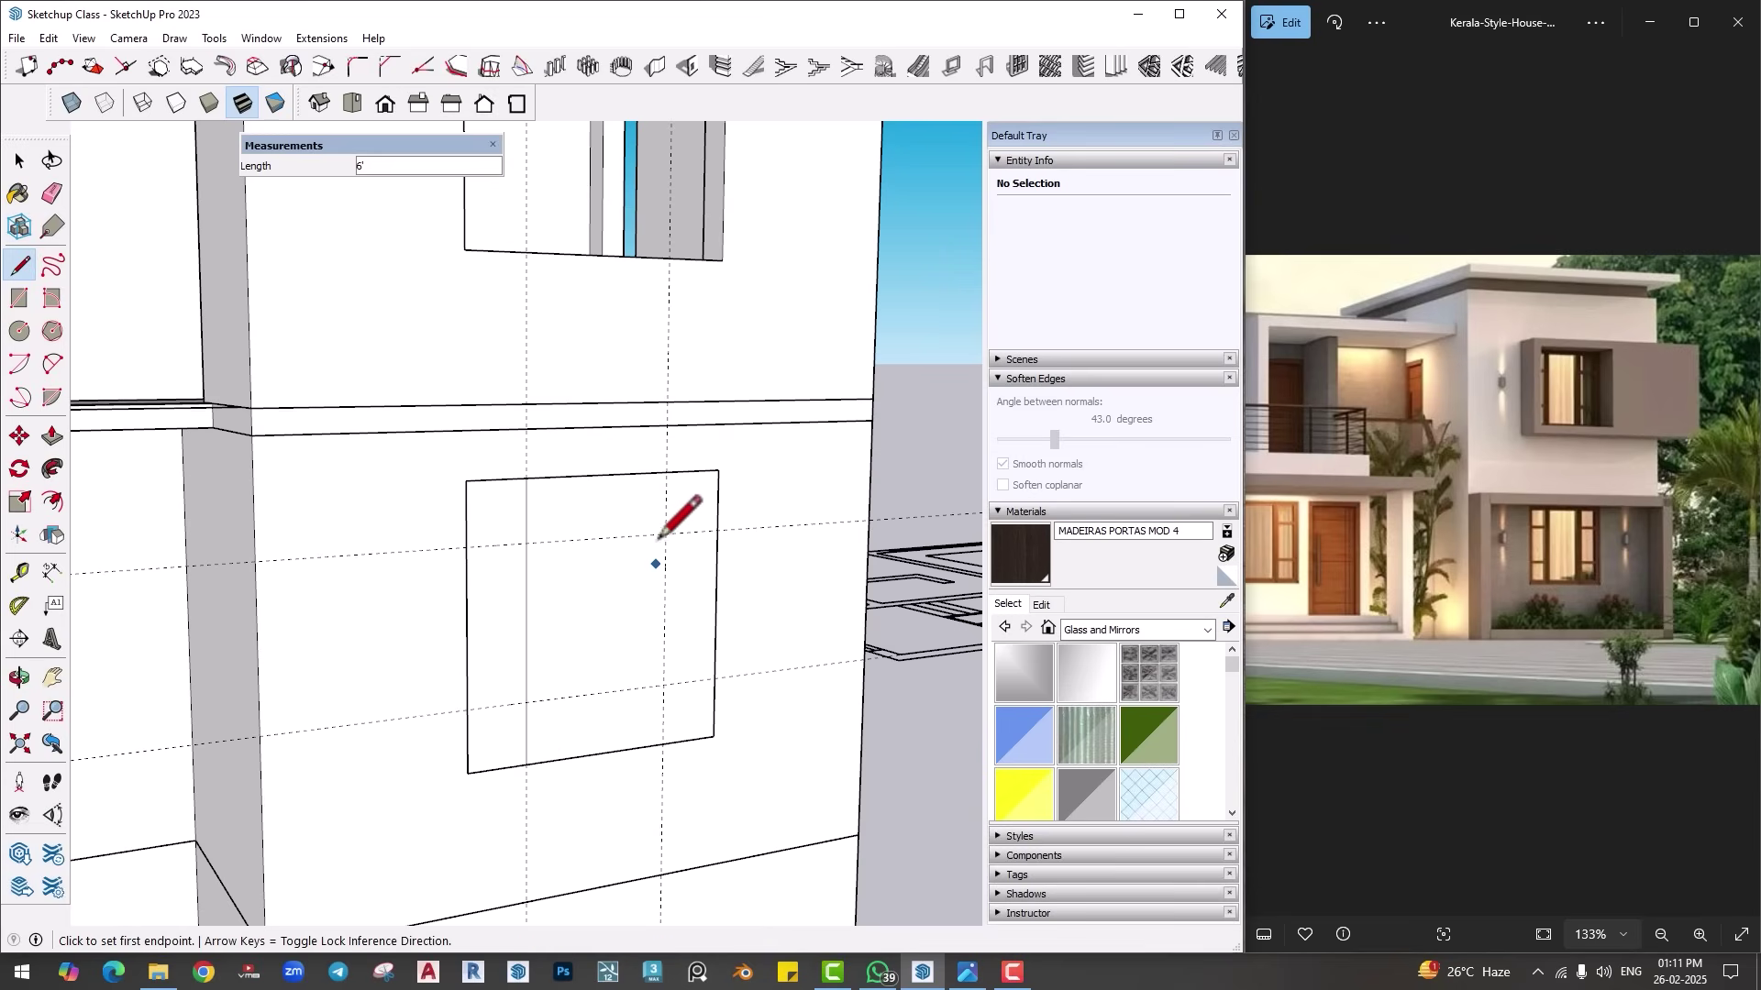
{"action": "left_click", "coordinate": [667, 474]}
{"action": "left_click", "coordinate": [663, 742]}
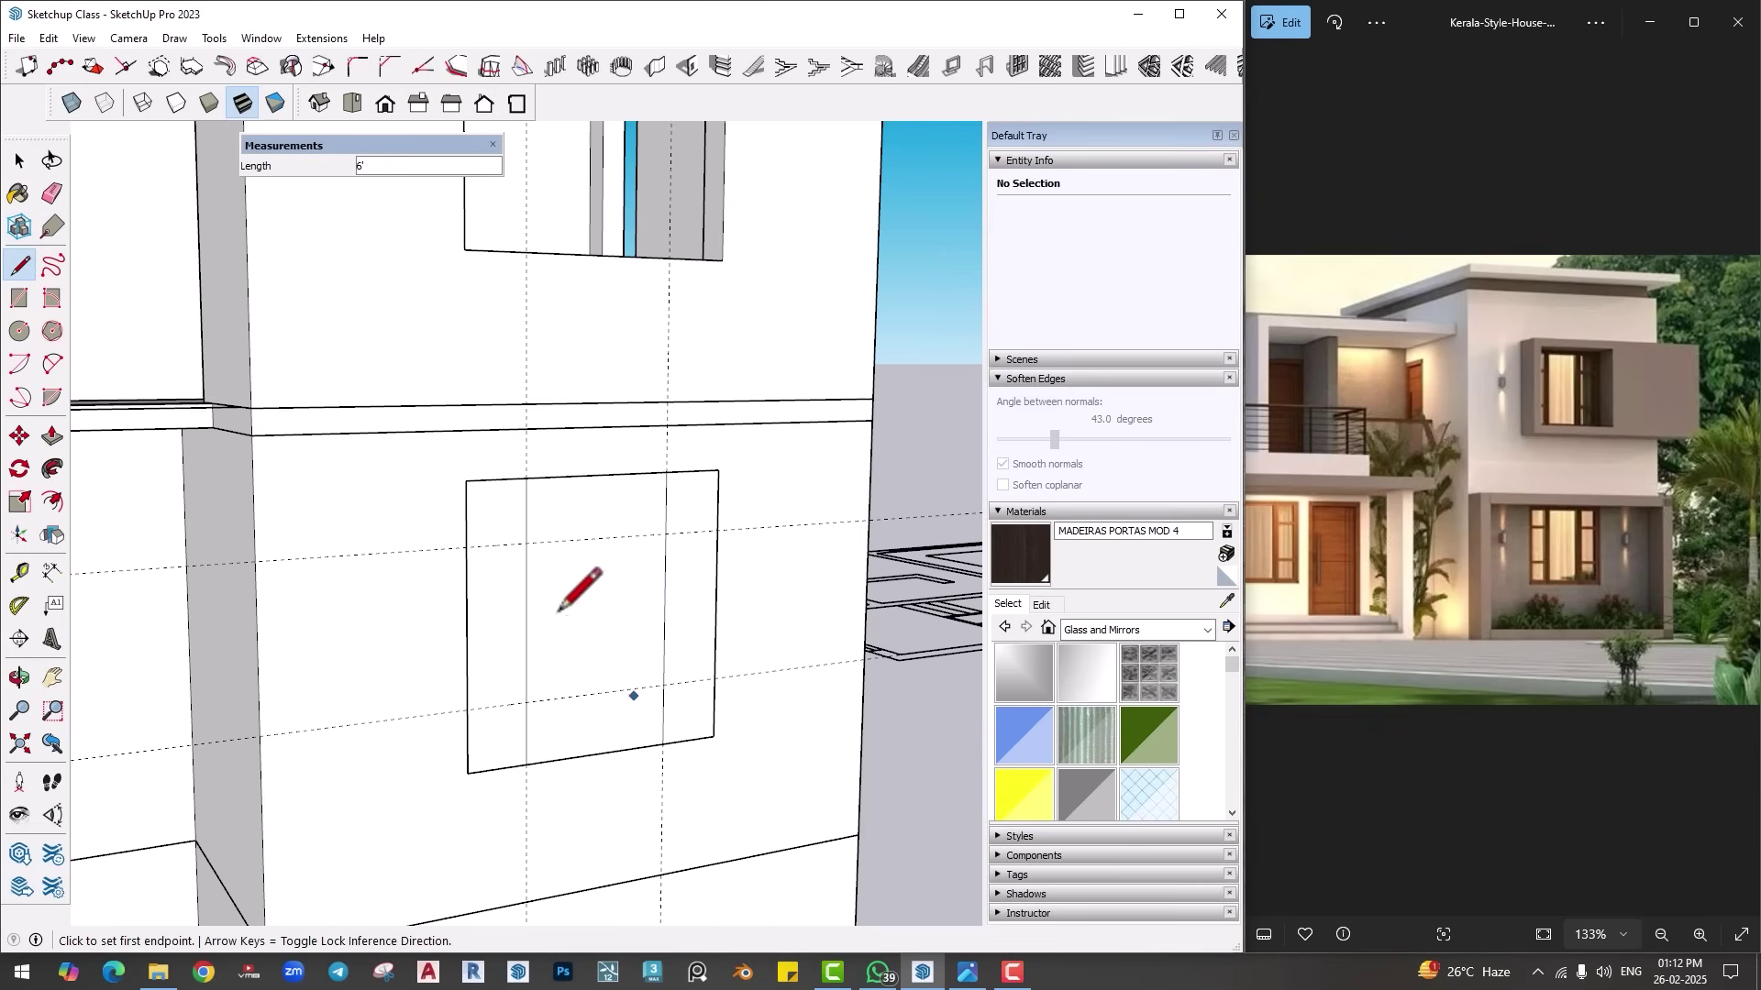
Step: Draw two horizontal lines along the guides across the full width of the window rectangle
{"action": "left_click", "coordinate": [466, 548]}
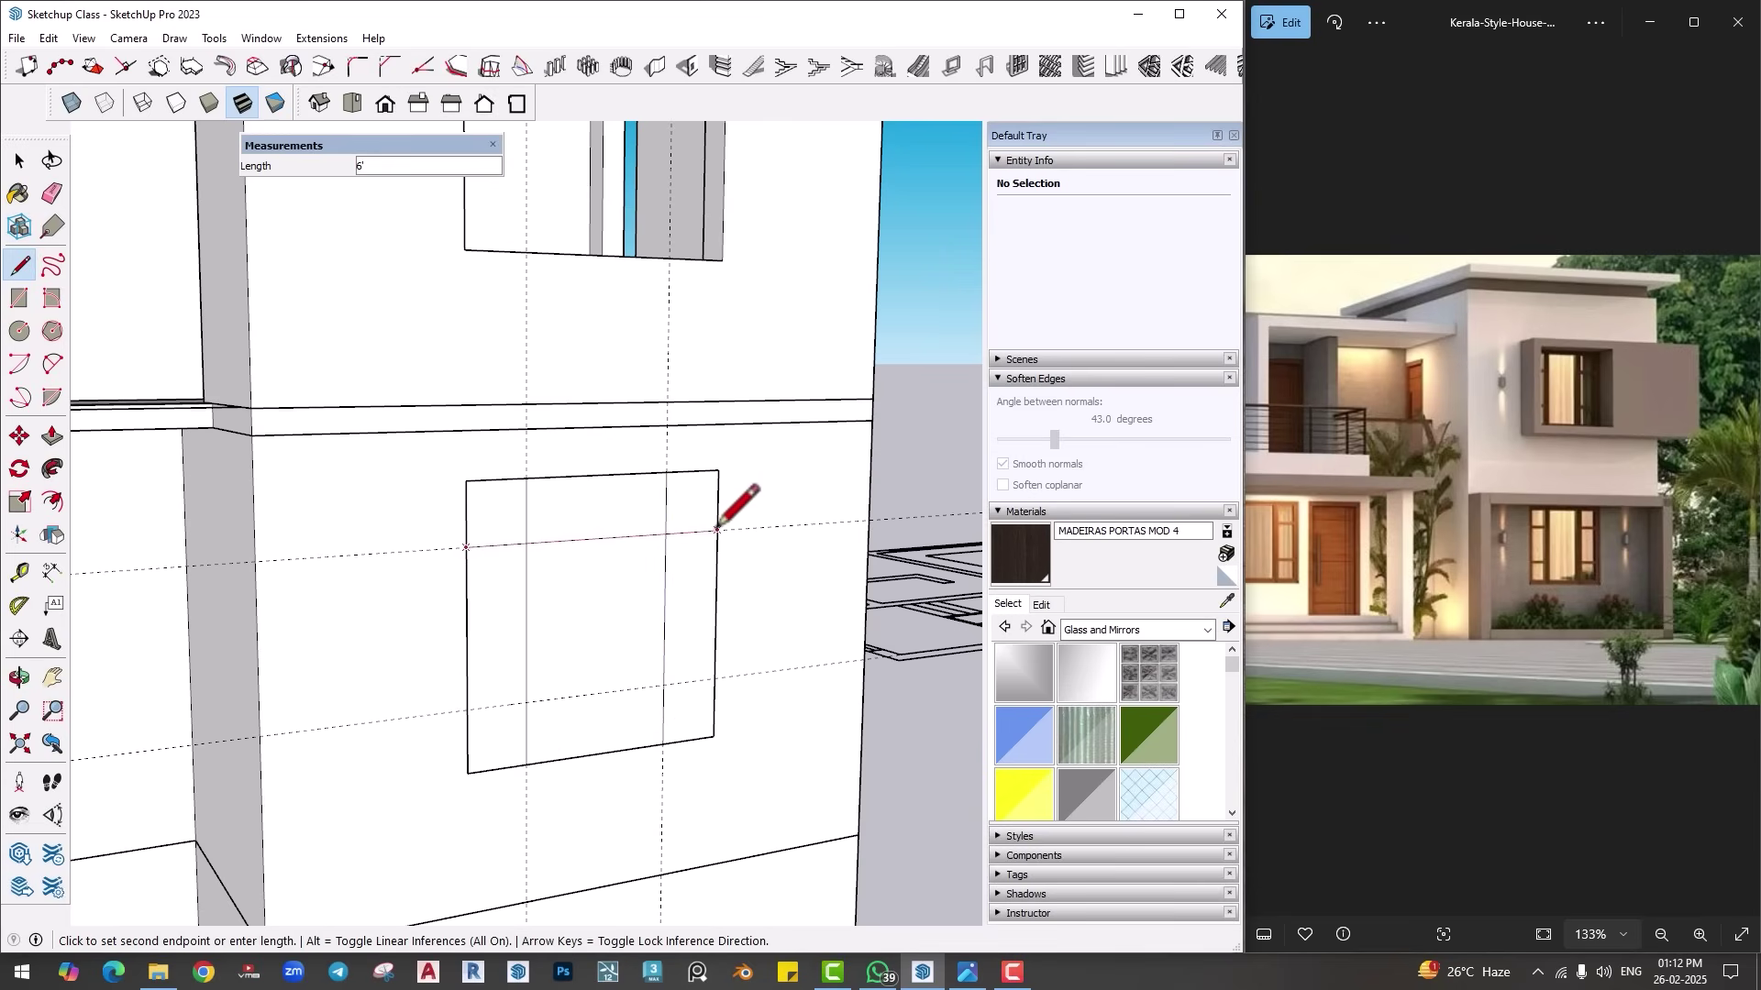
{"action": "left_click", "coordinate": [716, 530]}
{"action": "left_click", "coordinate": [467, 709]}
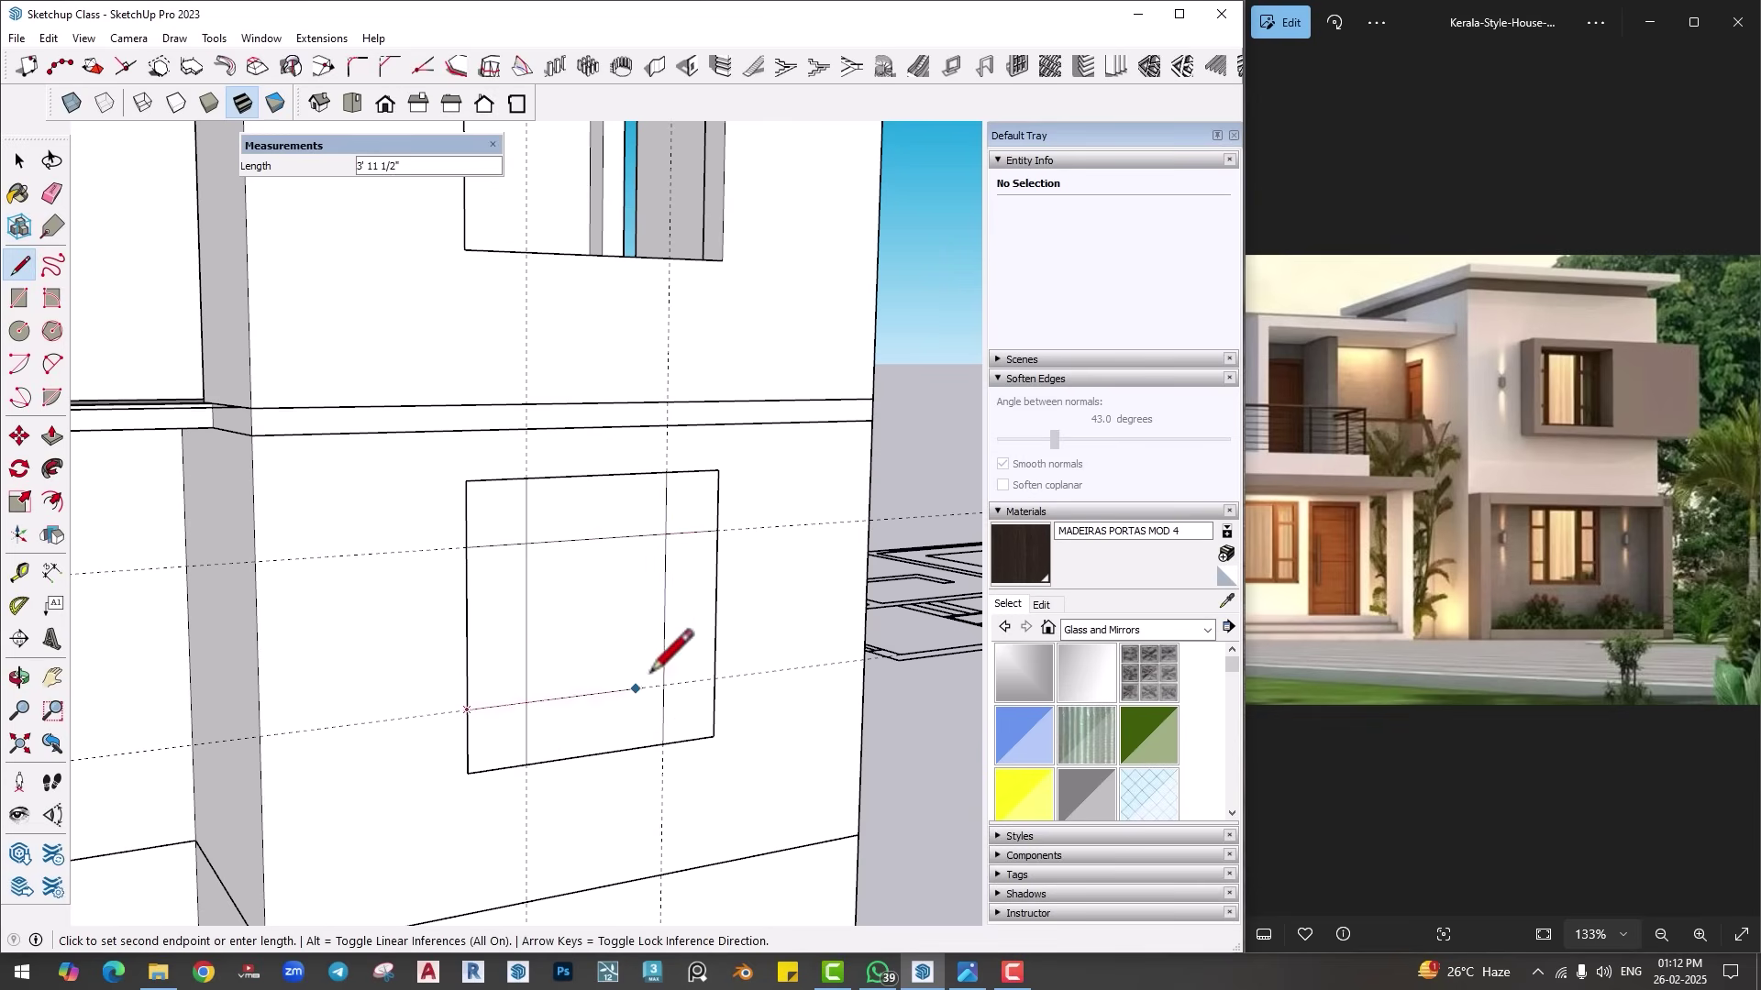
{"action": "left_click", "coordinate": [715, 677]}
Step: Select all the connected faces and edges of the divided window rectangle
{"action": "key", "text": "space"}
{"action": "middle_click_drag", "start_coordinate": [541, 655], "coordinate": [505, 632], "text": "shift"}
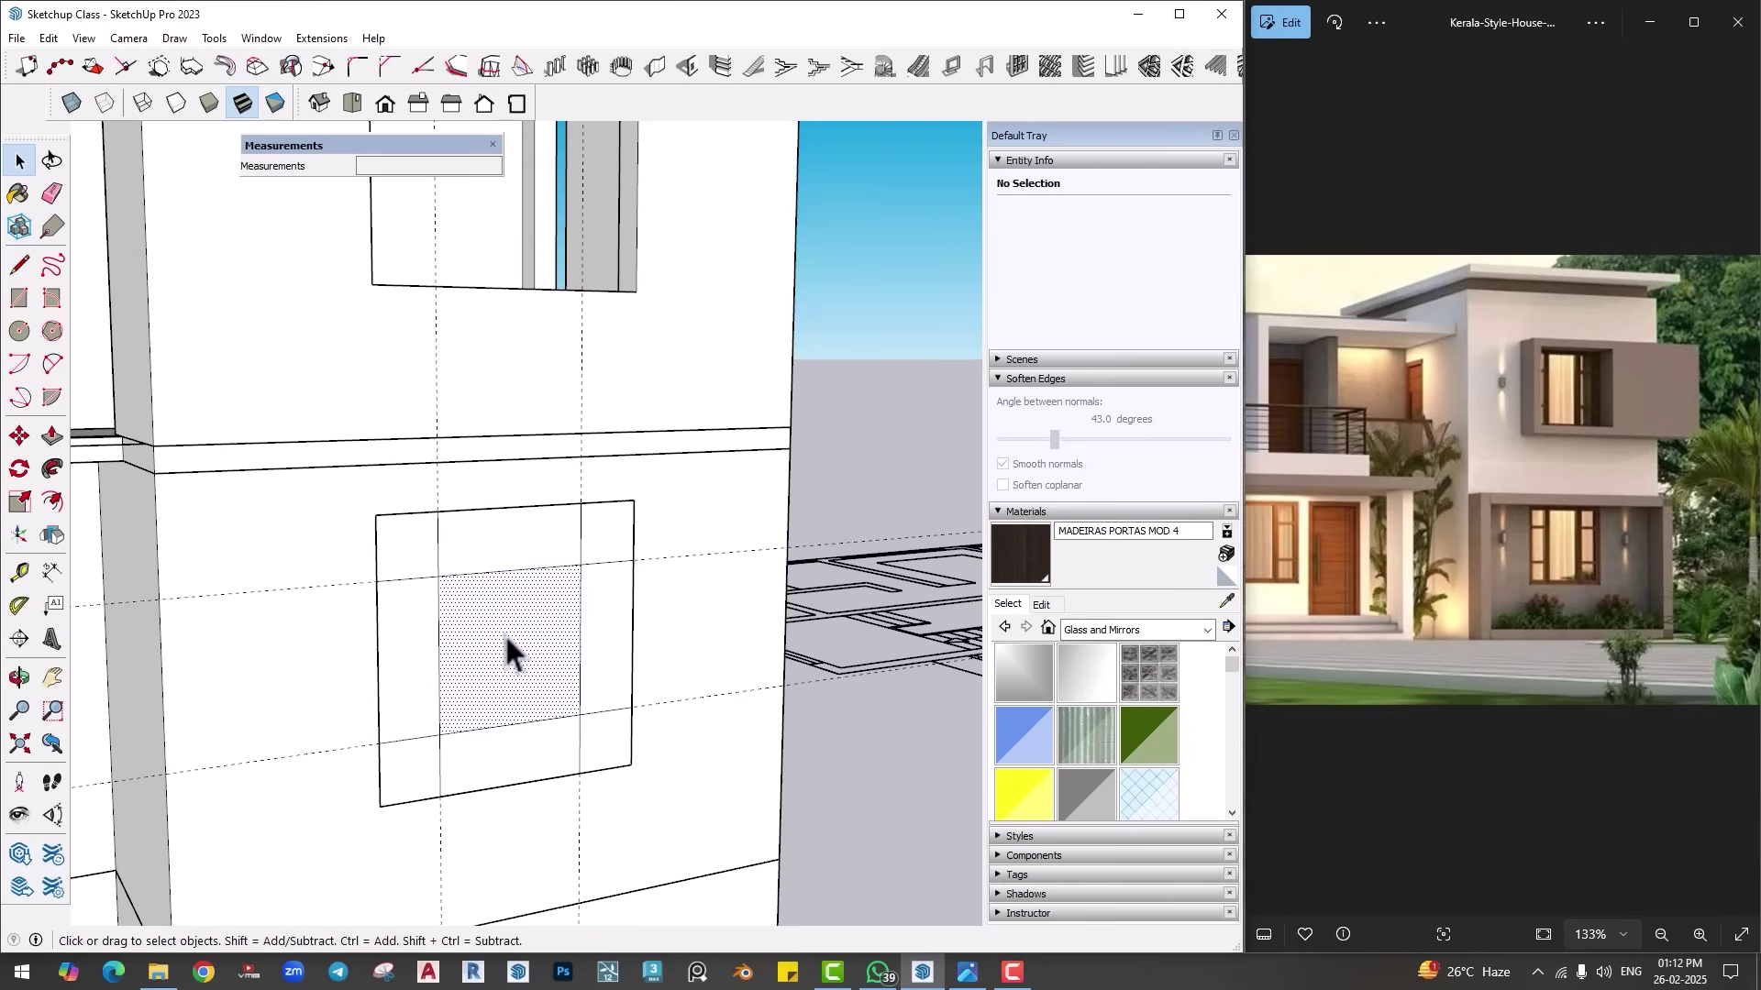
{"action": "left_click", "coordinate": [505, 633]}
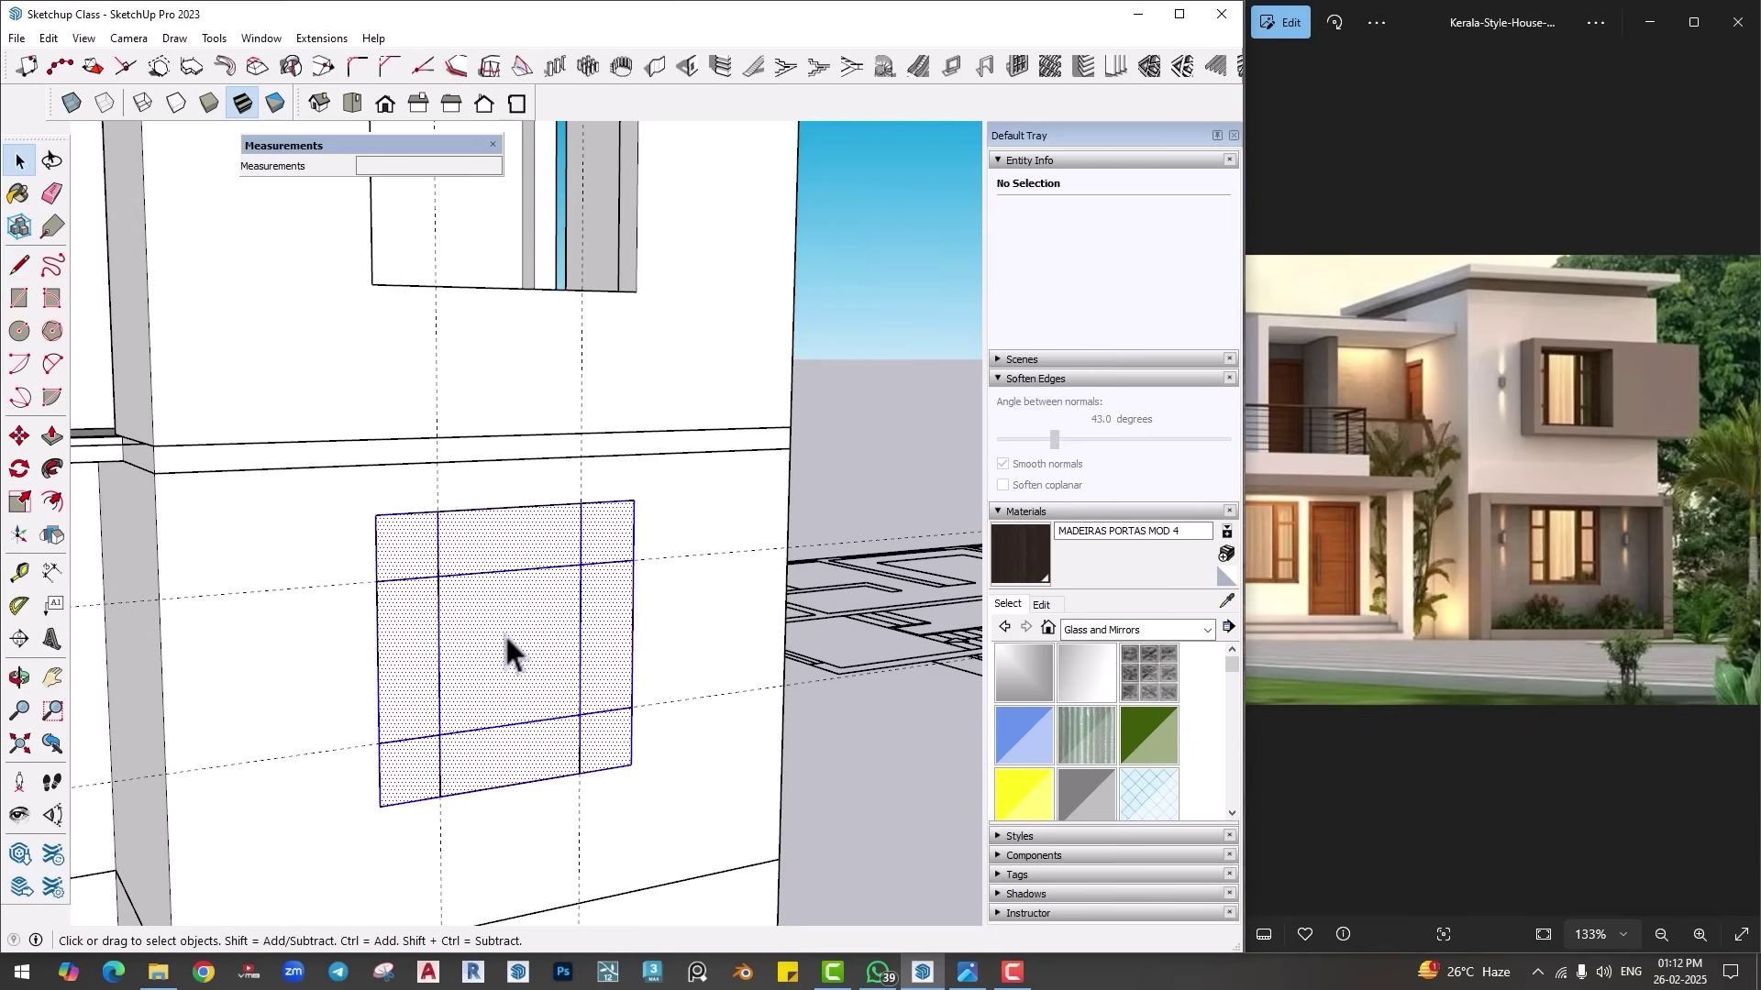
Step: Create a grille with a 2" by 4" rectangular section along the divided lines of the front ground-floor window face
{"action": "left_click", "coordinate": [1146, 66]}
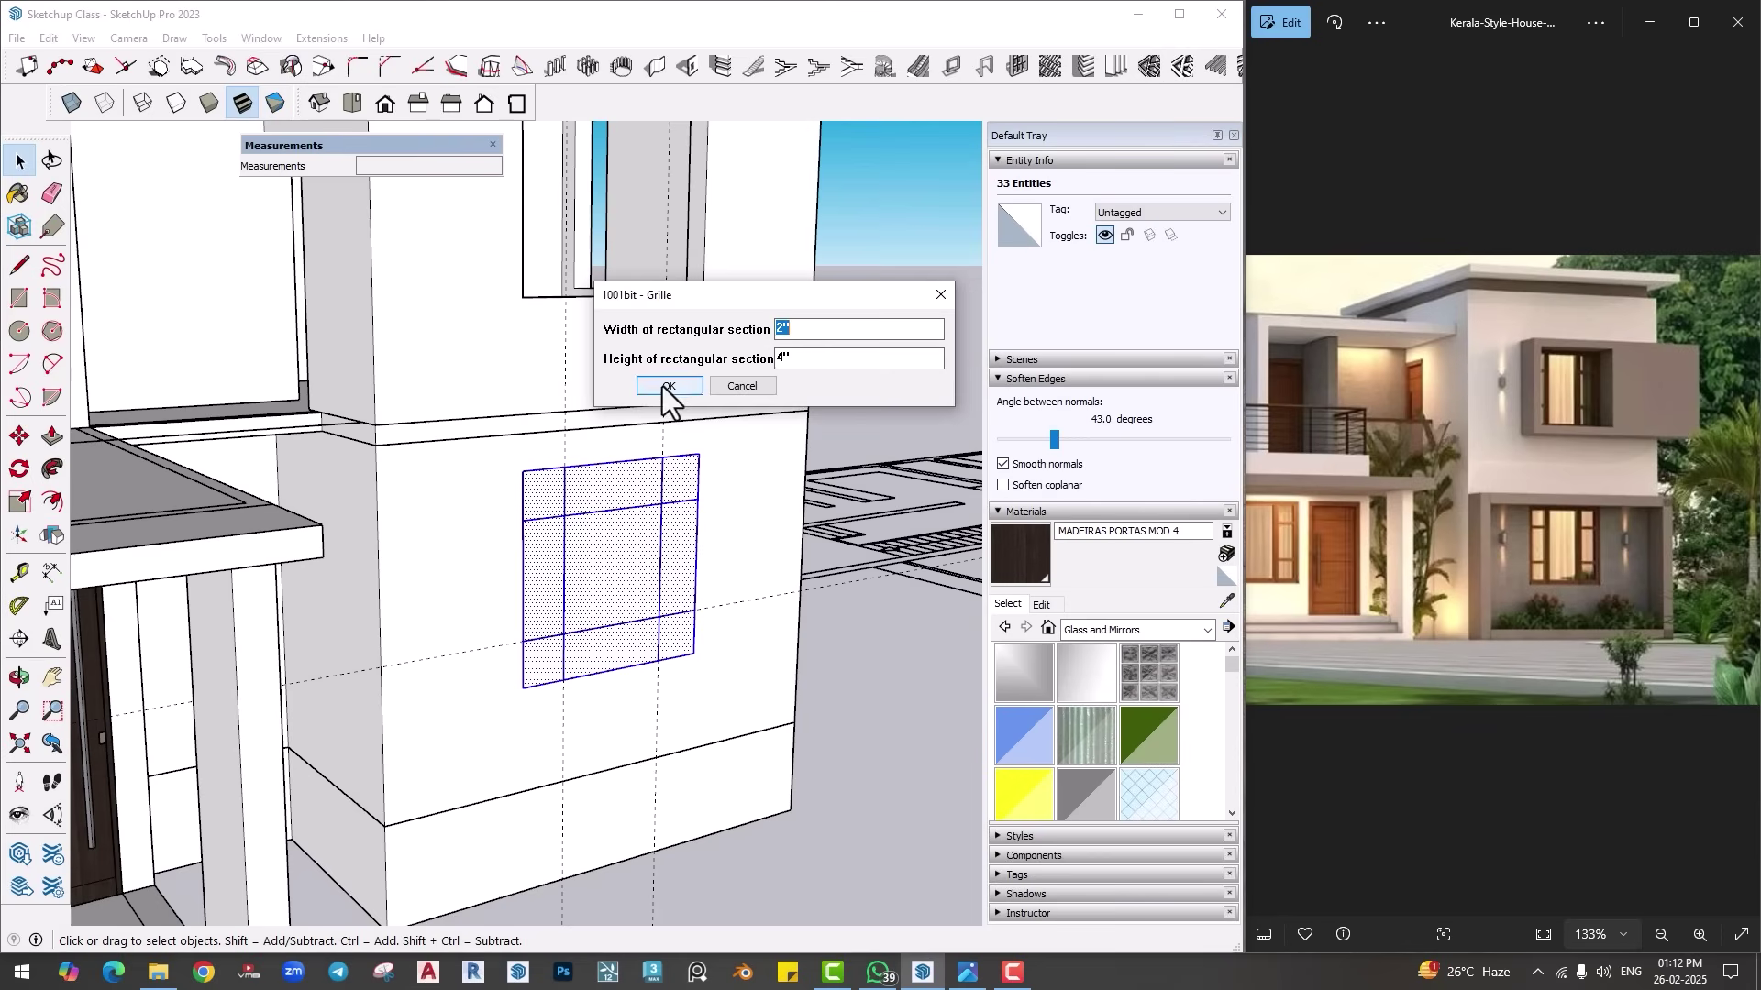
{"action": "left_click", "coordinate": [667, 386]}
{"action": "scroll", "coordinate": [637, 605], "scroll_direction": "up", "scroll_amount": 2}
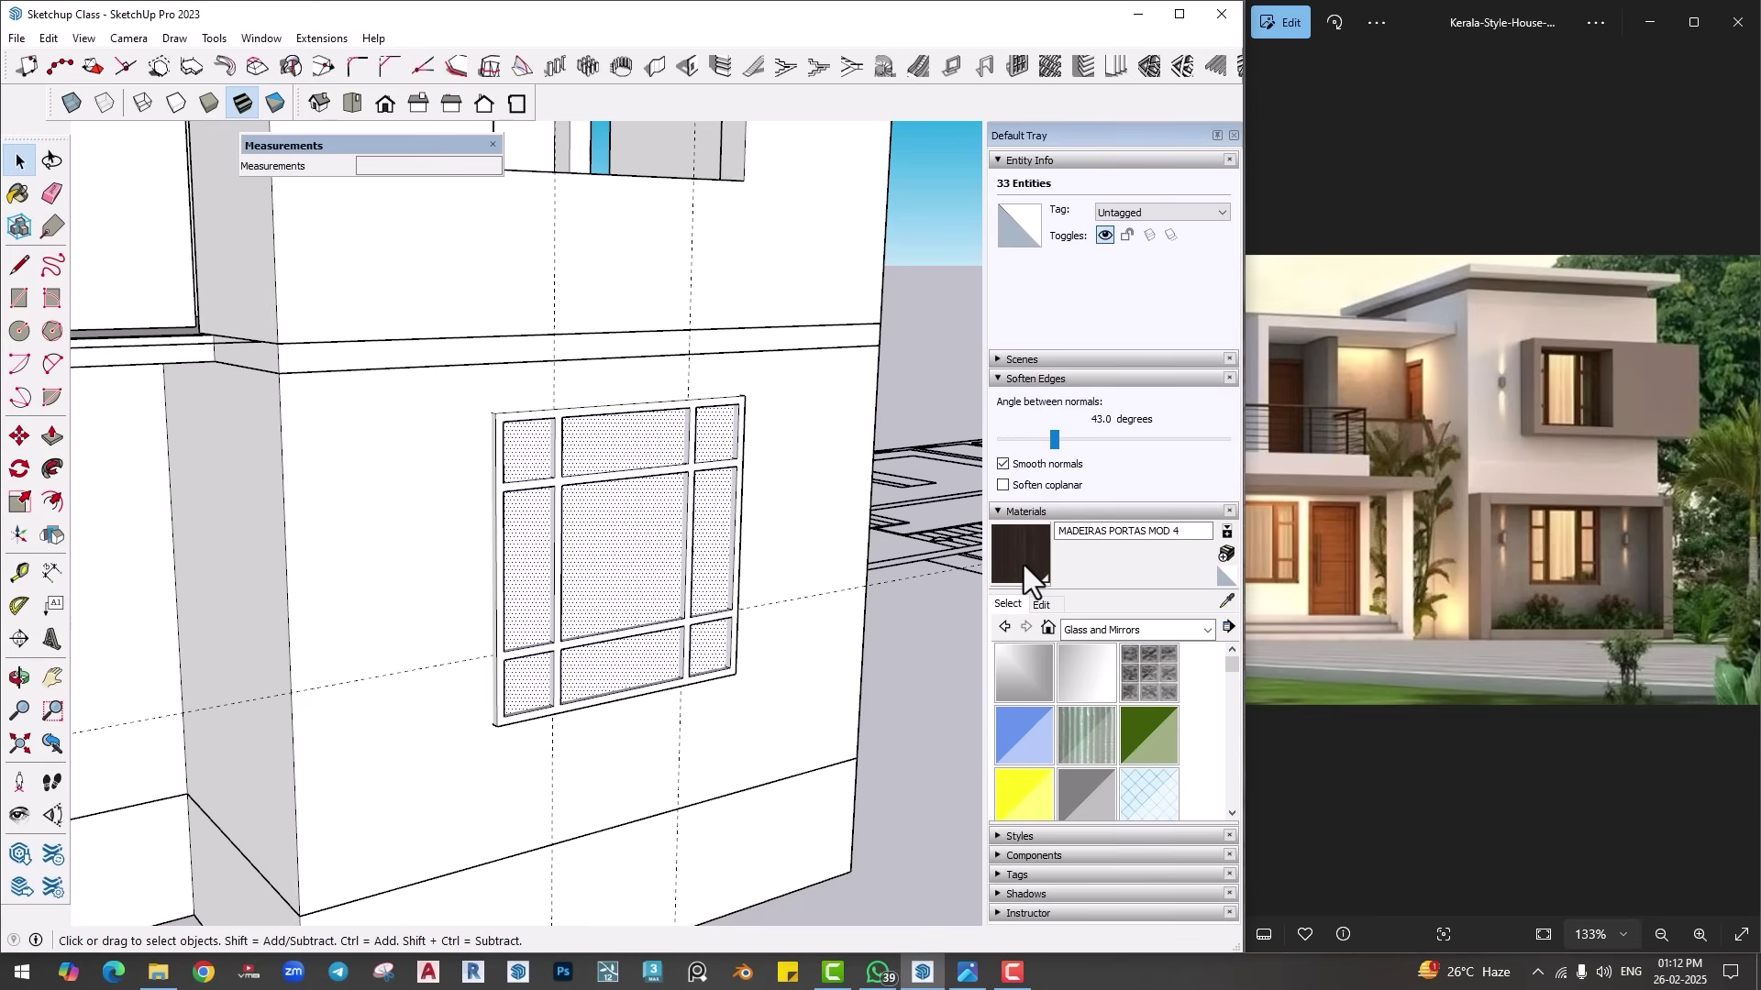
{"action": "scroll", "coordinate": [500, 706], "scroll_direction": "up", "scroll_amount": 1}
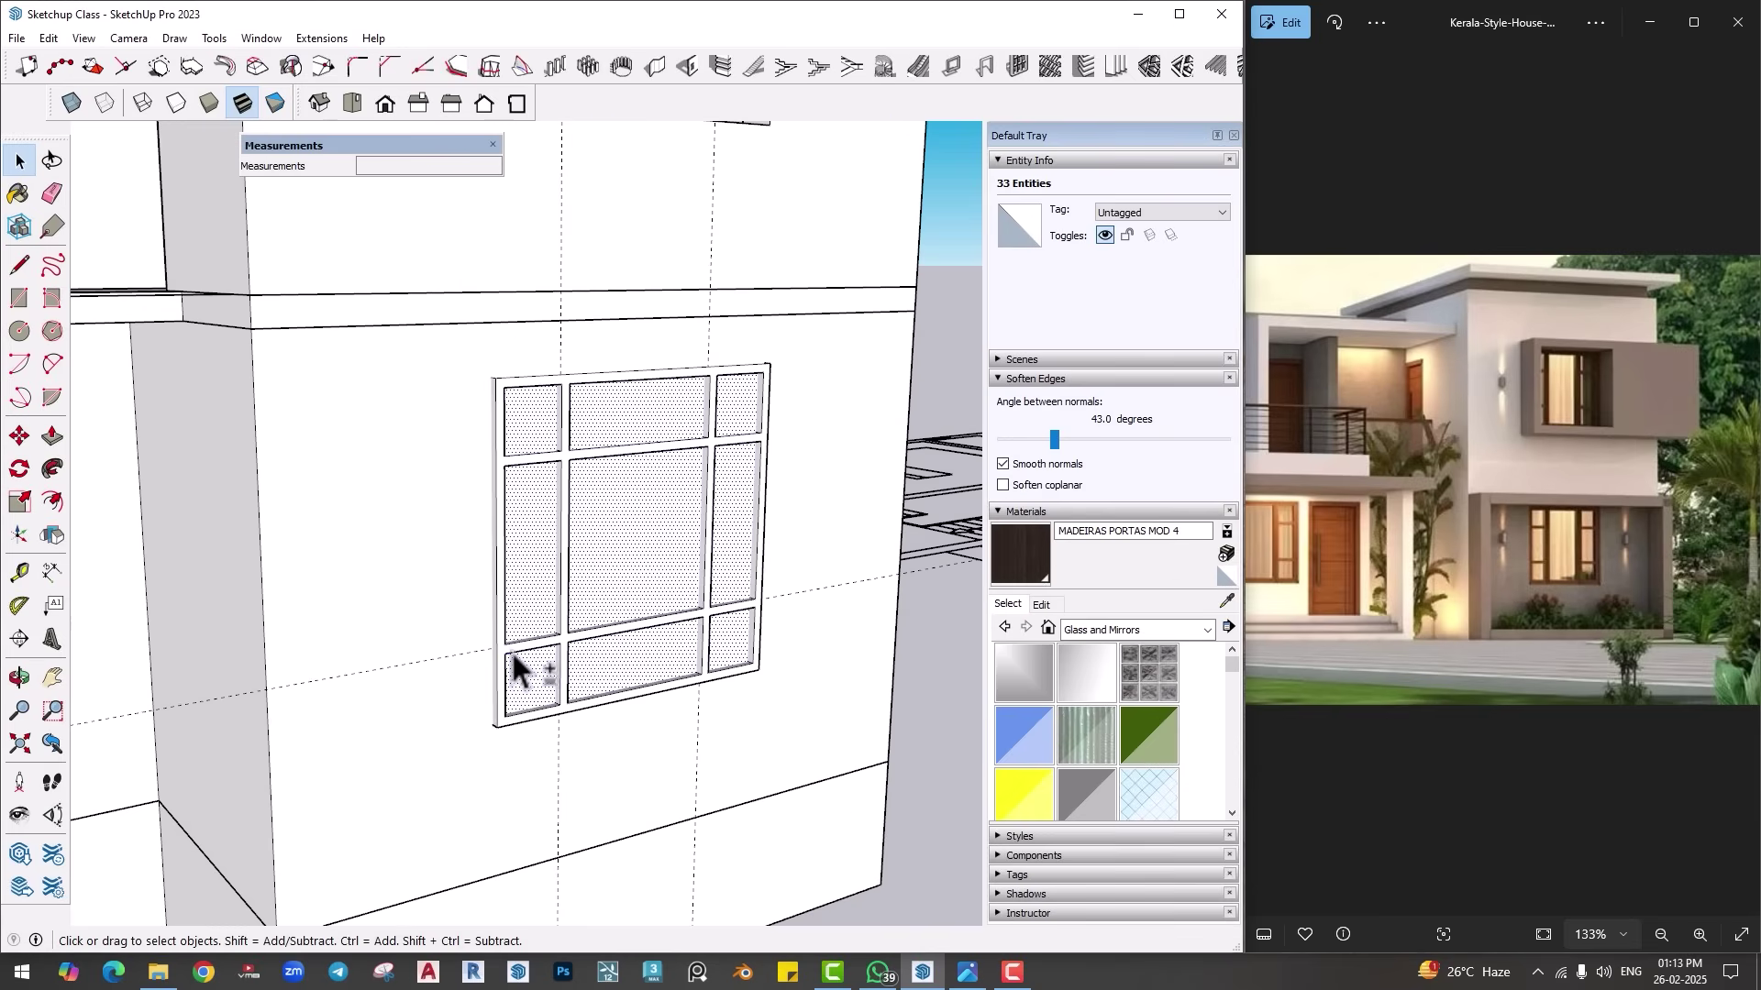
Step: Move the window grille by its lower corner into the window opening, aligned with the opening's lower corner
{"action": "left_click", "coordinate": [512, 653]}
{"action": "key", "text": "m"}
{"action": "scroll", "coordinate": [491, 724], "scroll_direction": "up", "scroll_amount": 4}
{"action": "left_click", "coordinate": [506, 714]}
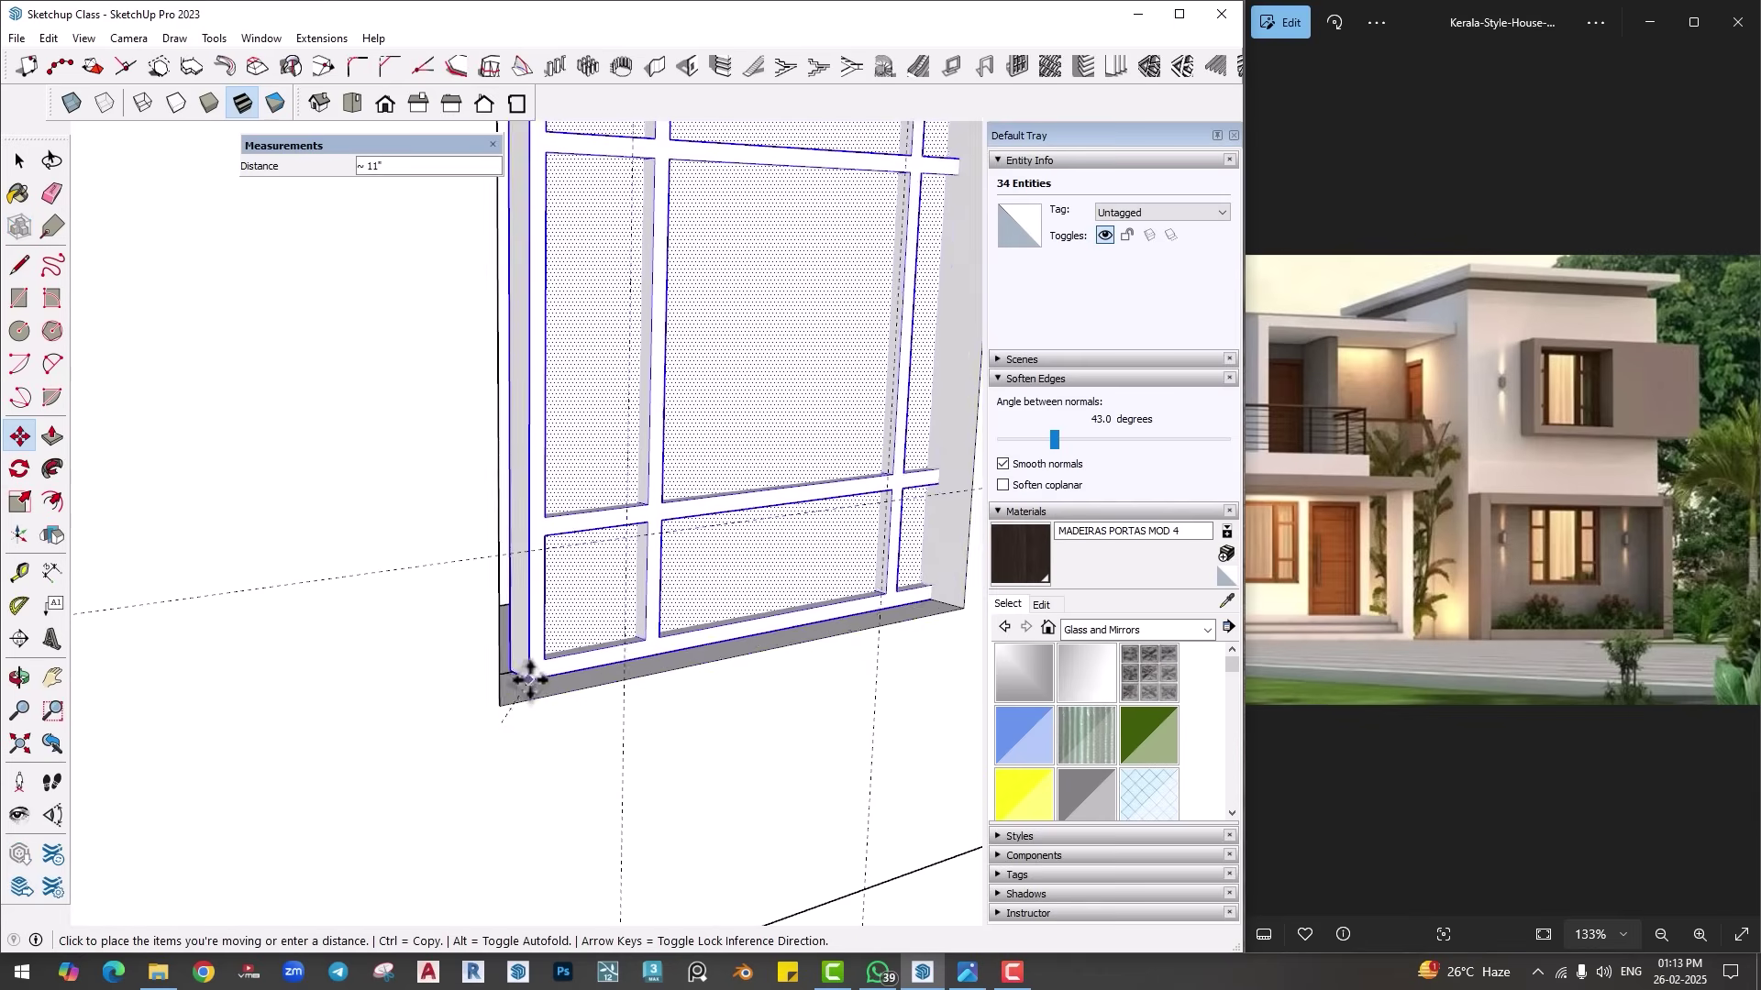
{"action": "left_click", "coordinate": [495, 702]}
{"action": "scroll", "coordinate": [510, 706], "scroll_direction": "up", "scroll_amount": 2}
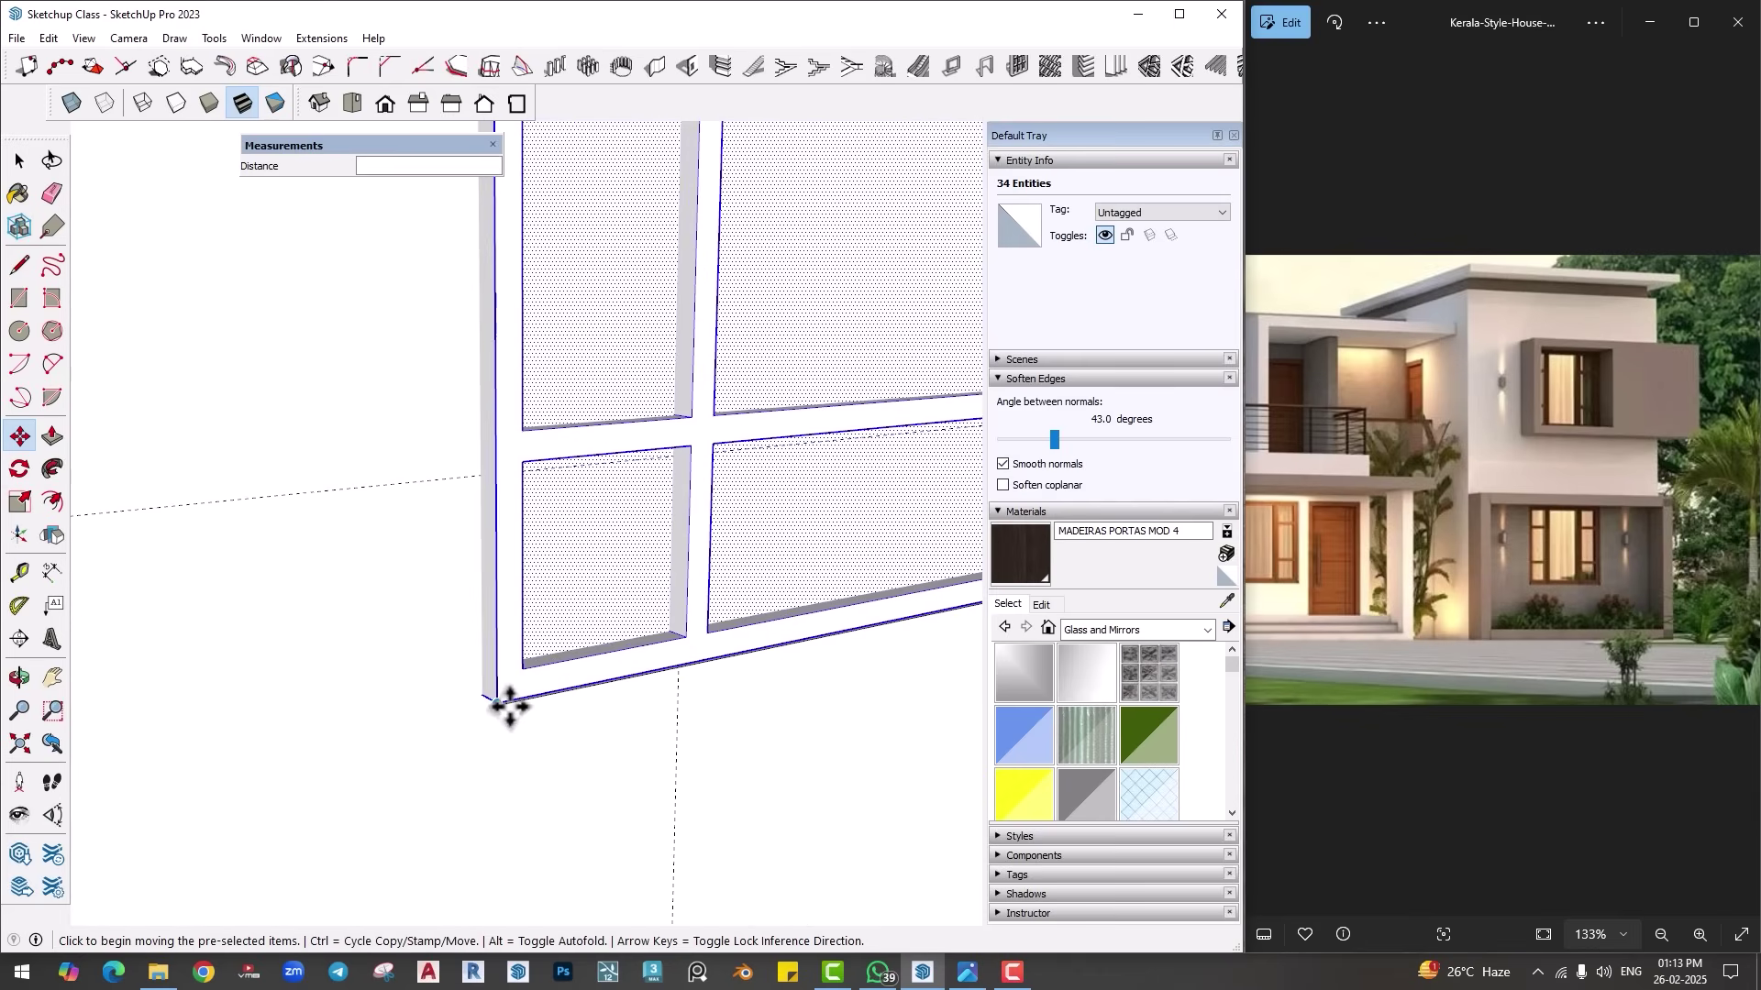
{"action": "left_click", "coordinate": [510, 706]}
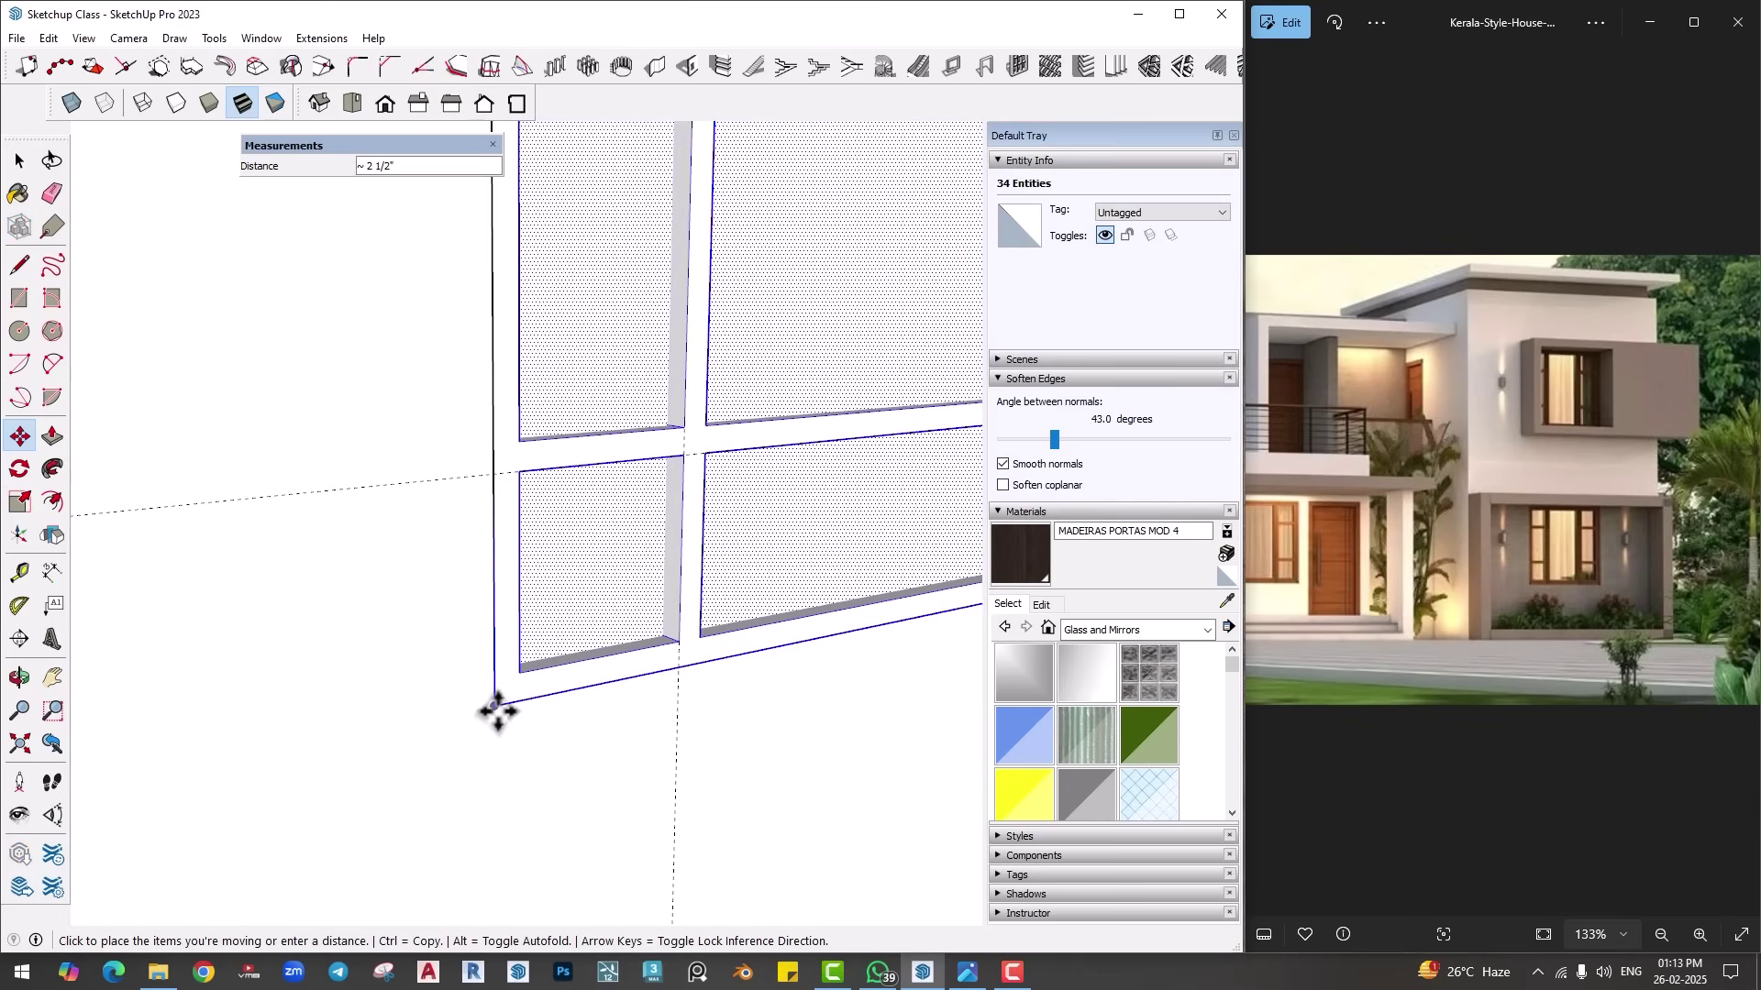
{"action": "left_click", "coordinate": [496, 706]}
{"action": "scroll", "coordinate": [636, 649], "scroll_direction": "down", "scroll_amount": 2}
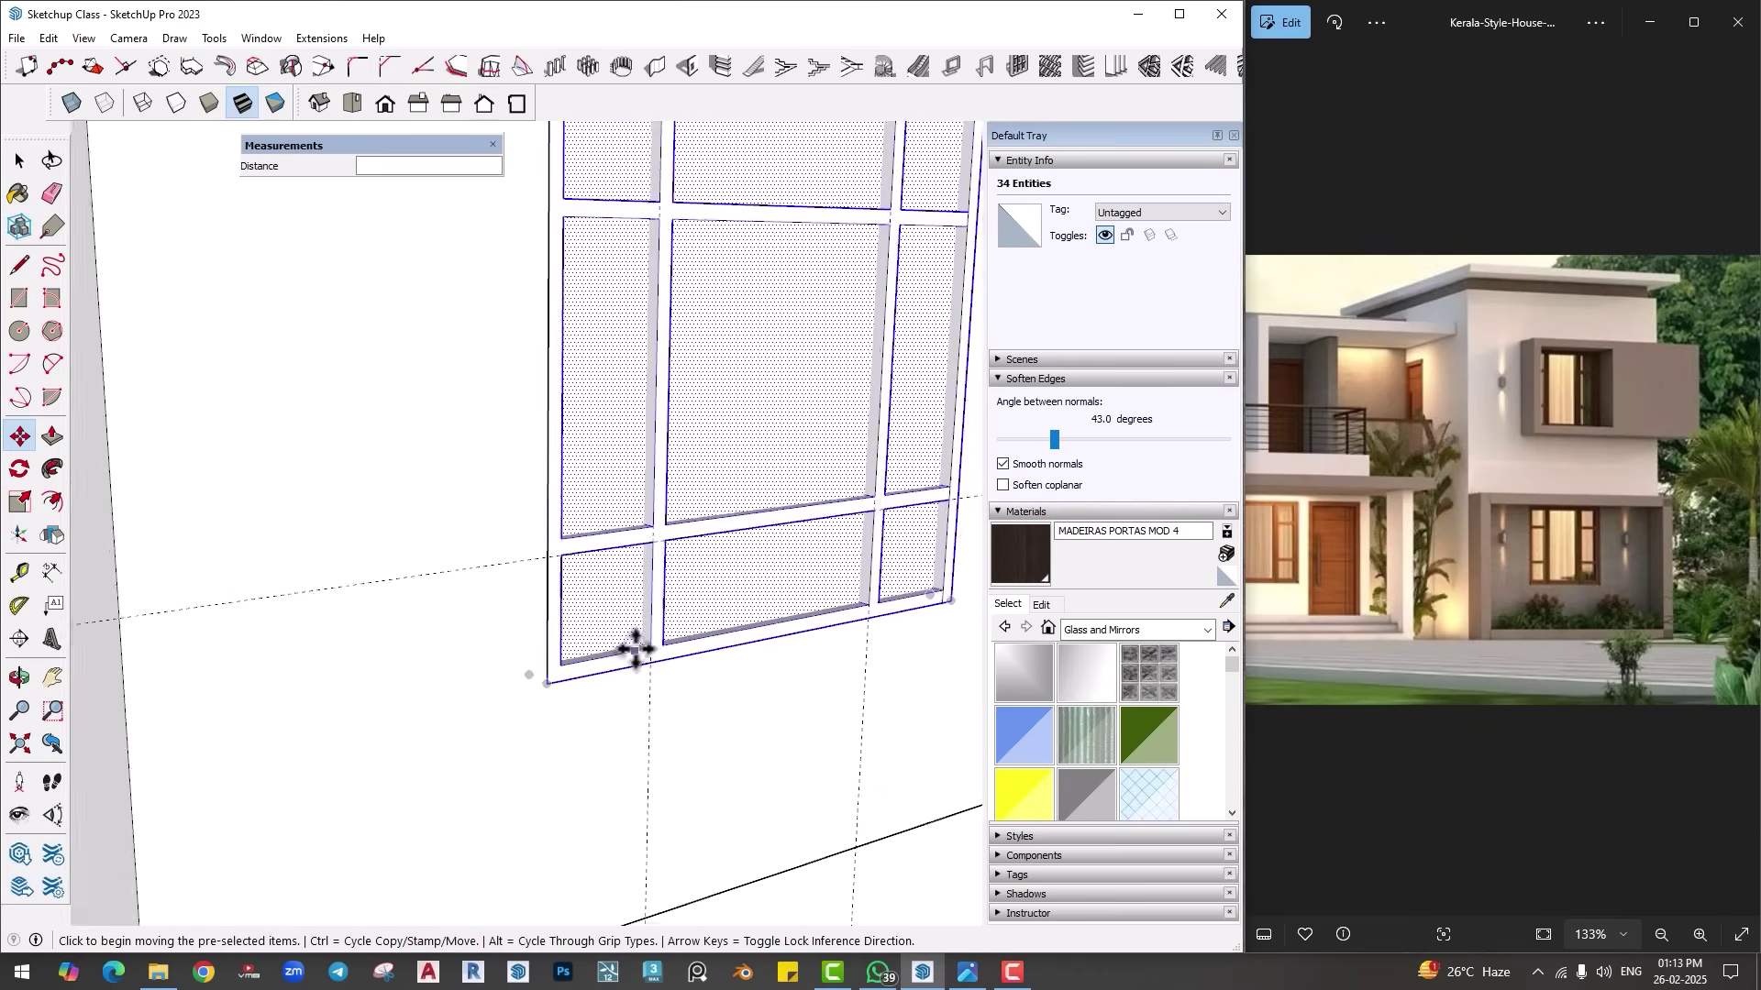
Step: Scale the grille to about 0.97 in height and about 0.97 in width to fit the window opening
{"action": "scroll", "coordinate": [636, 649], "scroll_direction": "down", "scroll_amount": 2}
{"action": "key", "text": "s"}
{"action": "scroll", "coordinate": [629, 339], "scroll_direction": "up", "scroll_amount": 2}
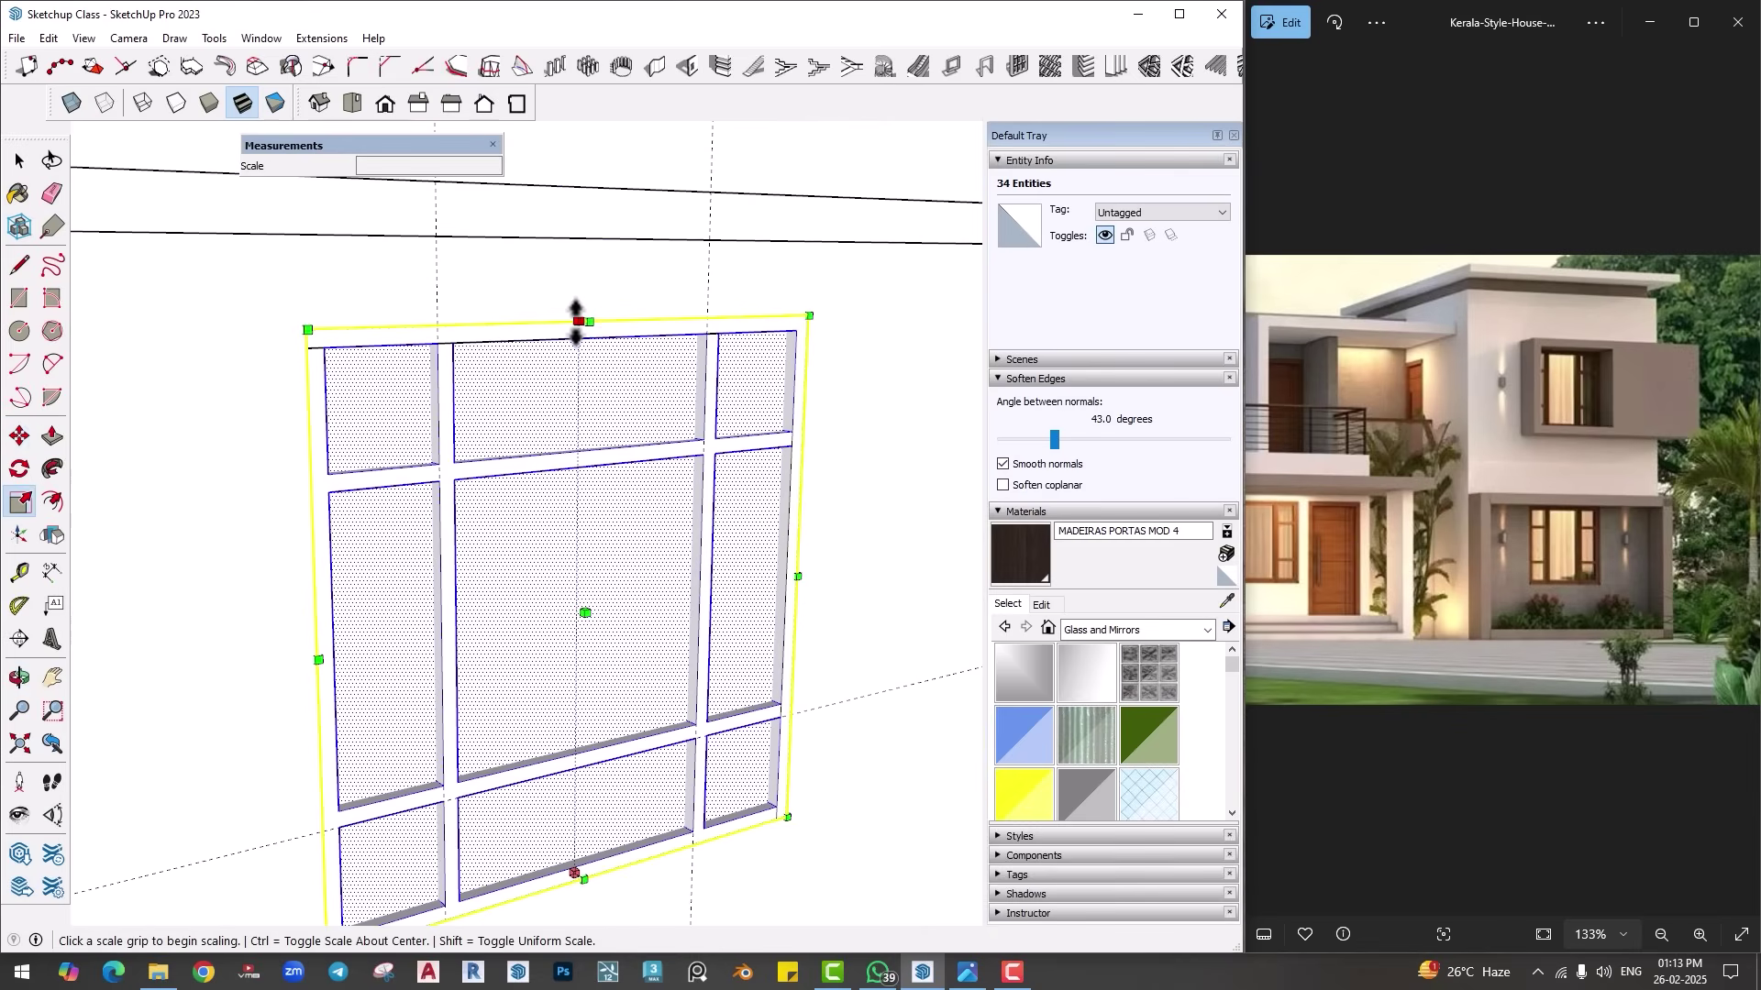
{"action": "left_click", "coordinate": [576, 321]}
{"action": "left_click", "coordinate": [578, 338]}
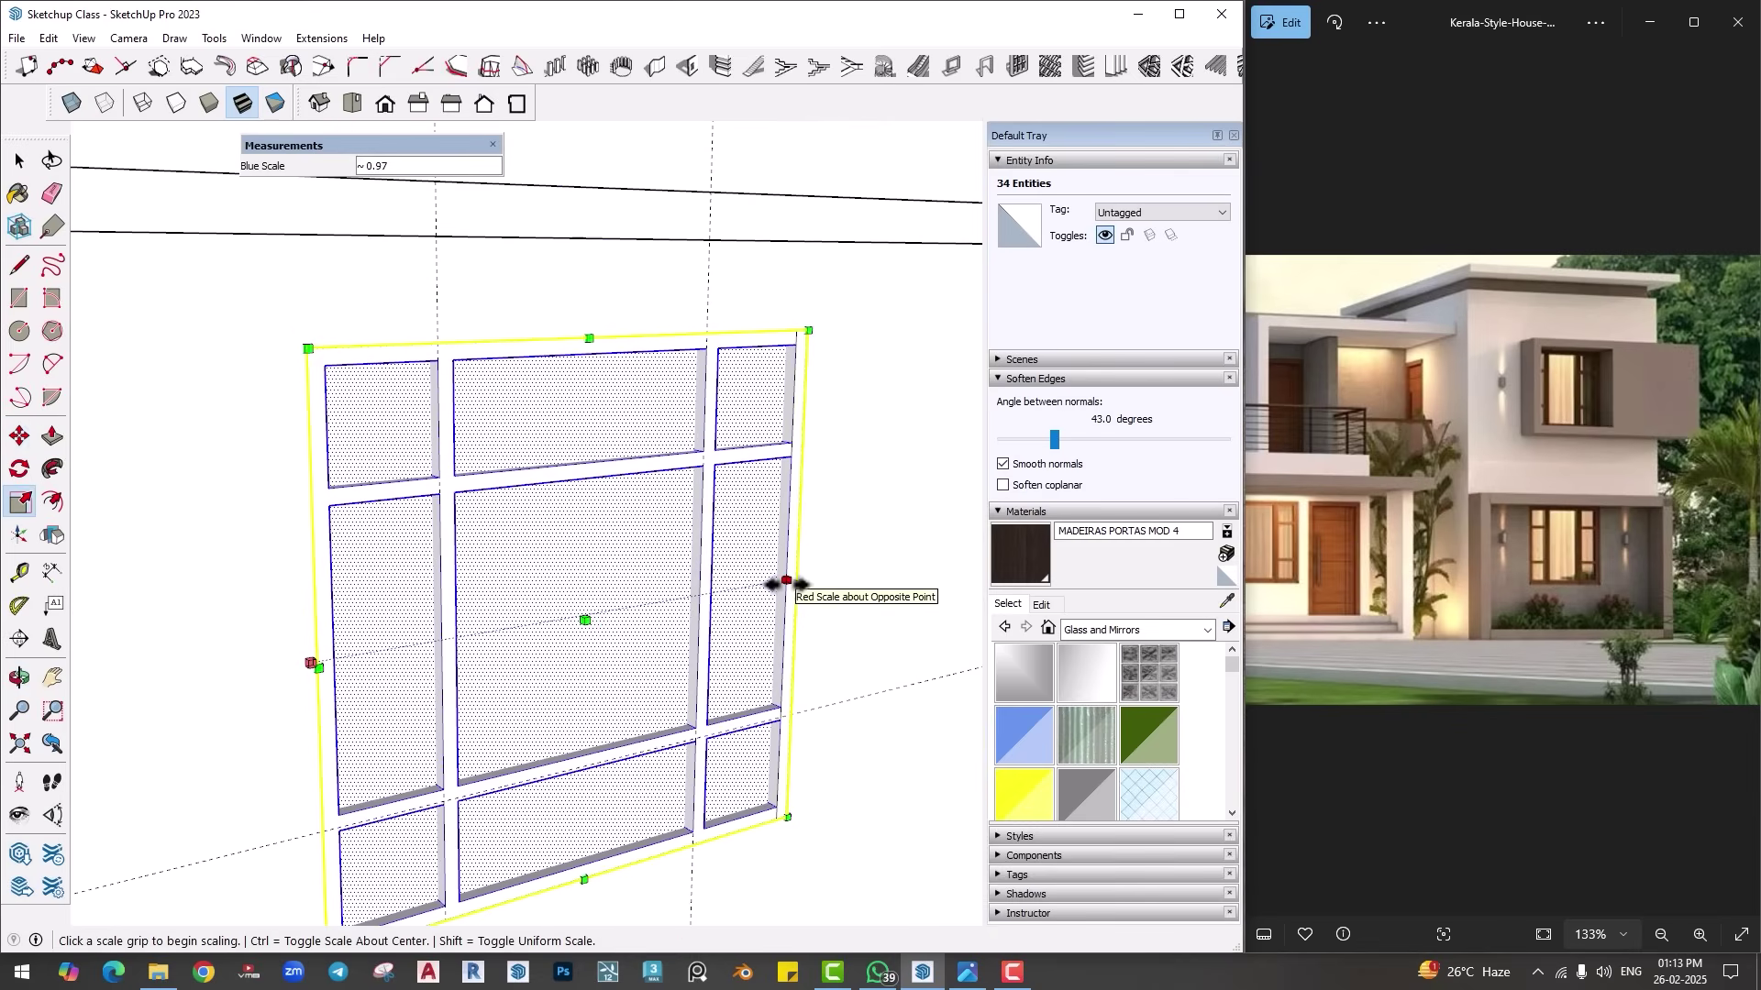
{"action": "left_click", "coordinate": [786, 582]}
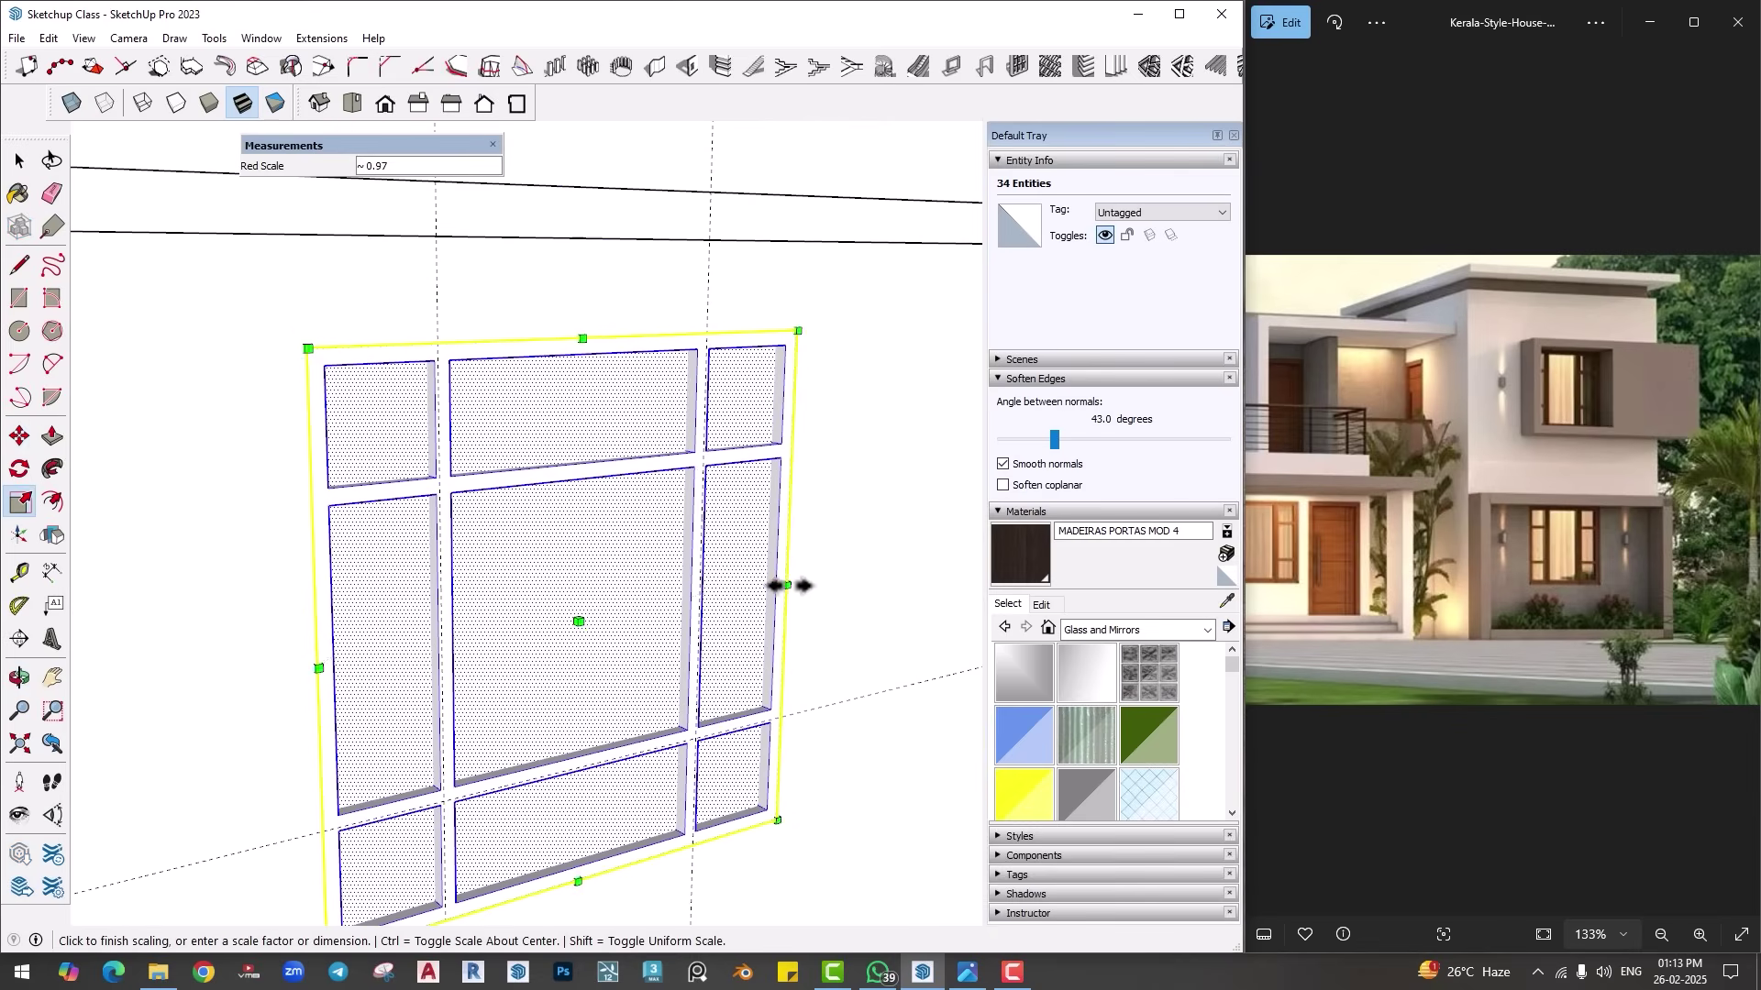
{"action": "left_click", "coordinate": [786, 585]}
{"action": "scroll", "coordinate": [752, 605], "scroll_direction": "down", "scroll_amount": 3}
{"action": "key", "text": "b"}
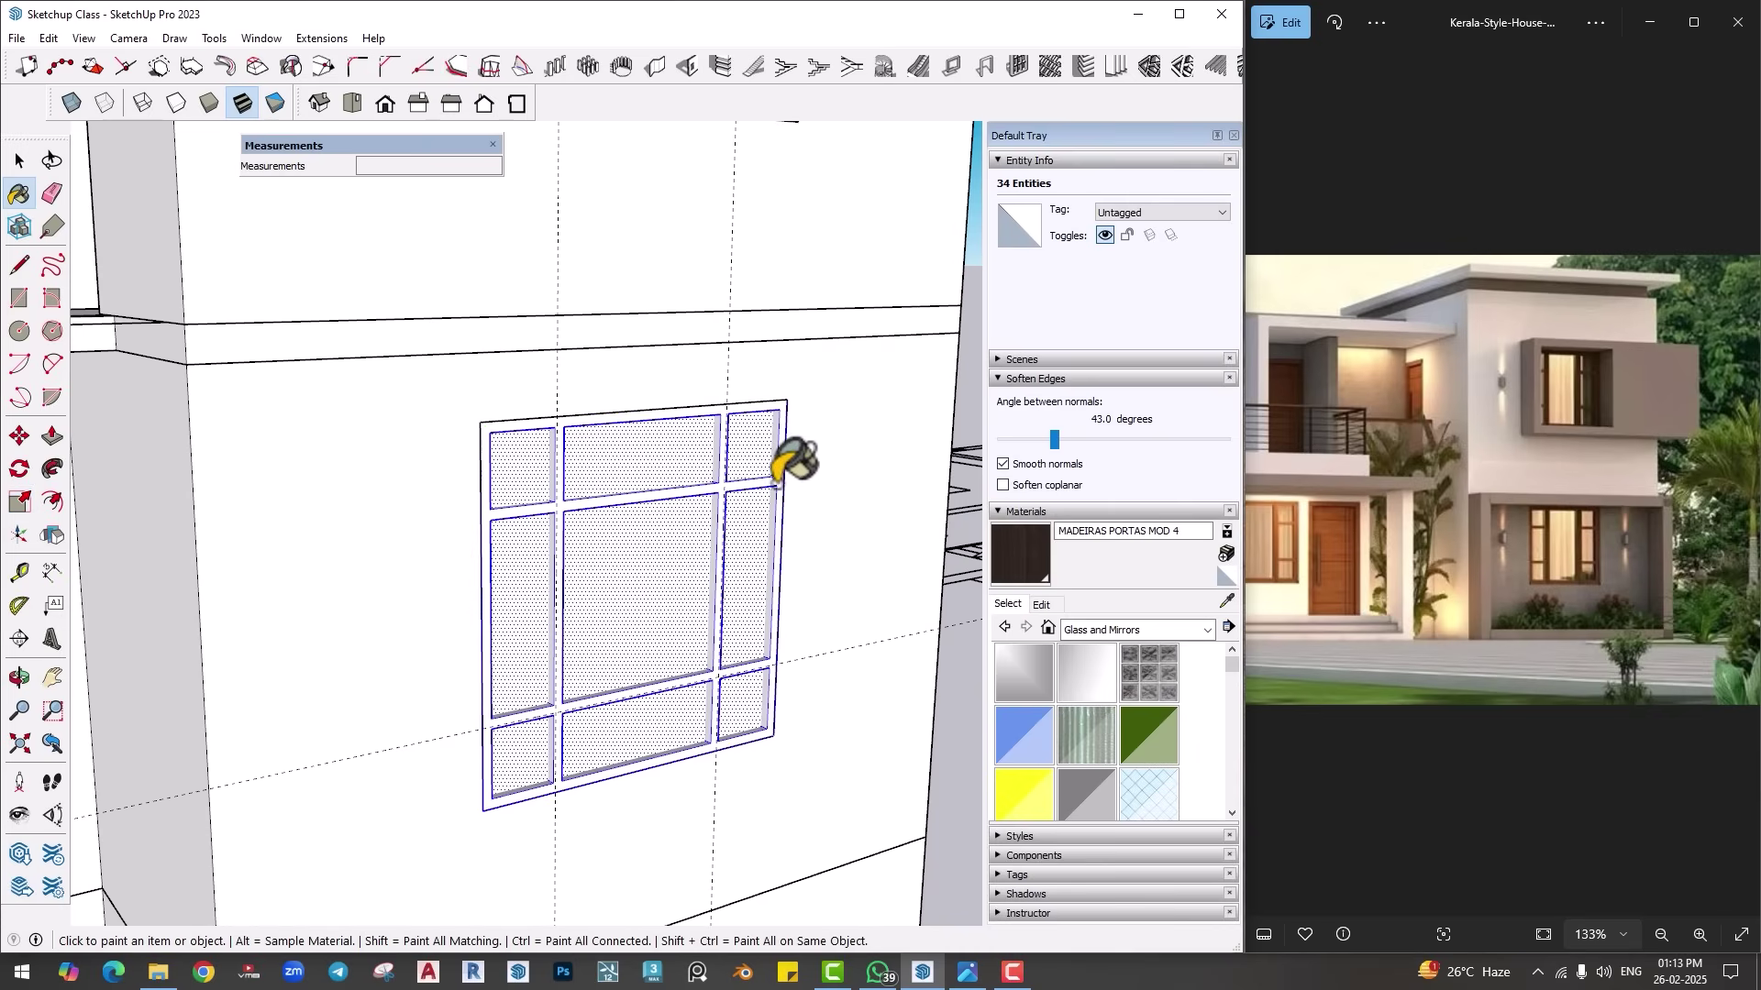
{"action": "left_click", "coordinate": [775, 481]}
{"action": "key", "text": "ctrl+z"}
{"action": "key", "text": "space"}
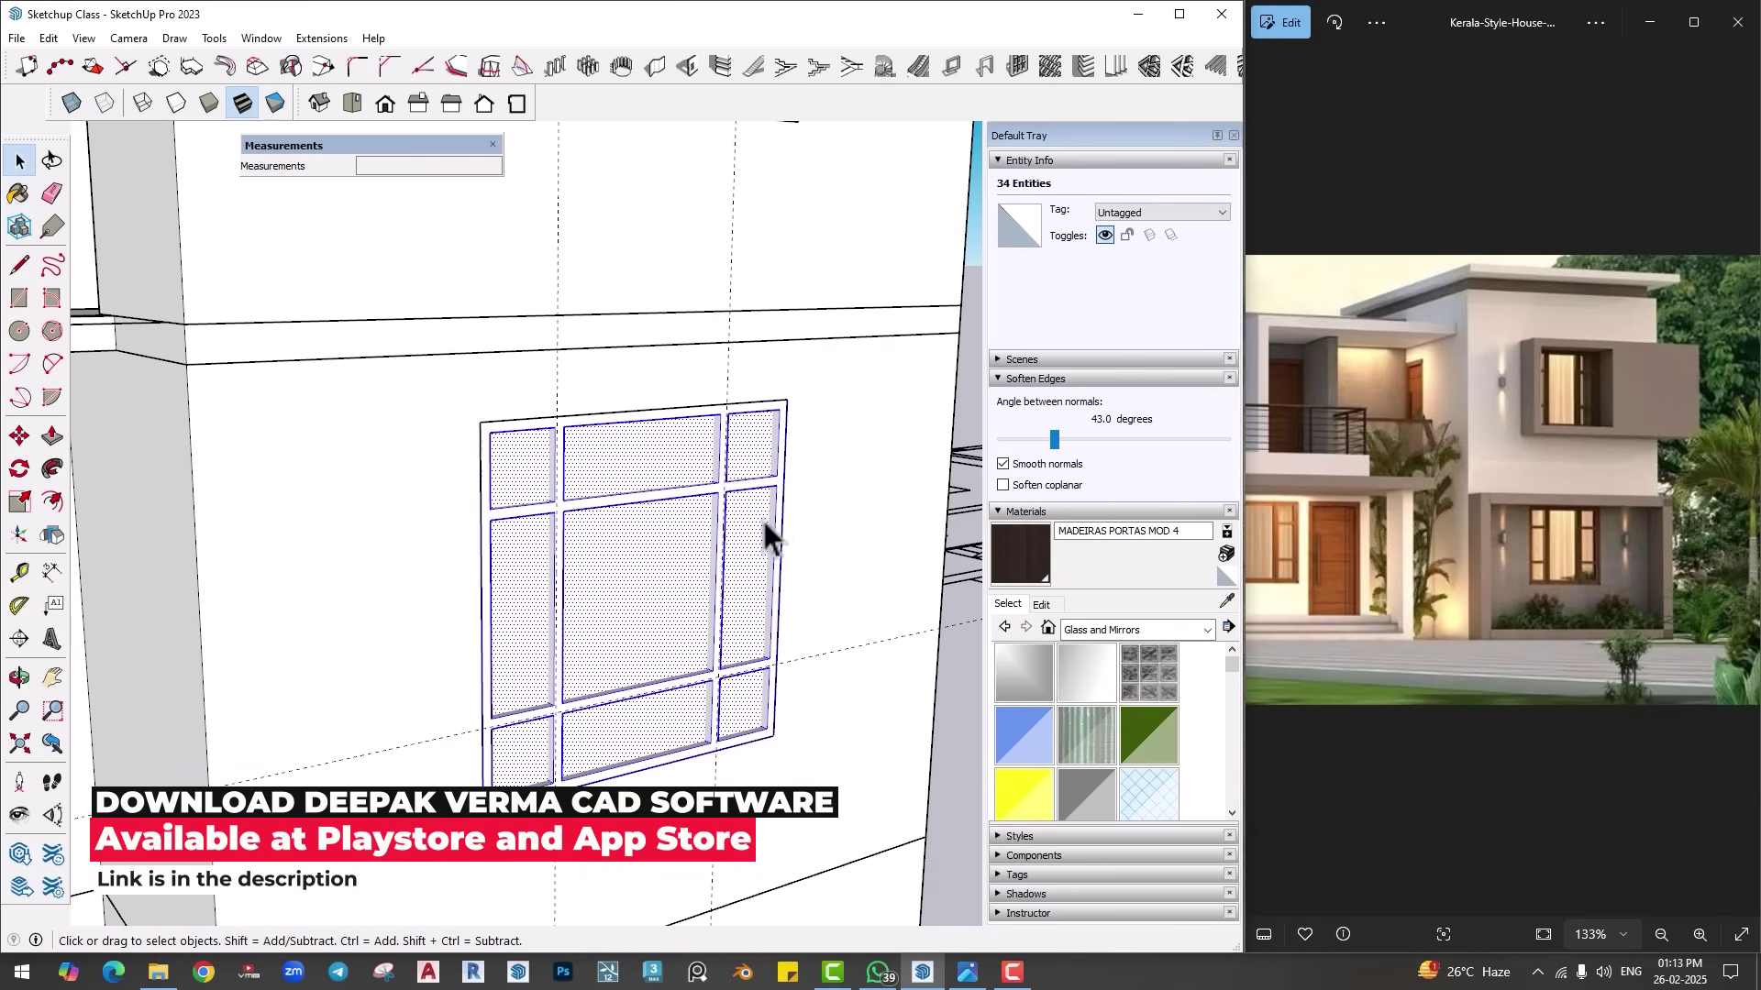
Step: Paint the window grille with the MADEIRAS PORTAS MOD 4 material
{"action": "left_click", "coordinate": [1018, 555]}
{"action": "left_click", "coordinate": [797, 489]}
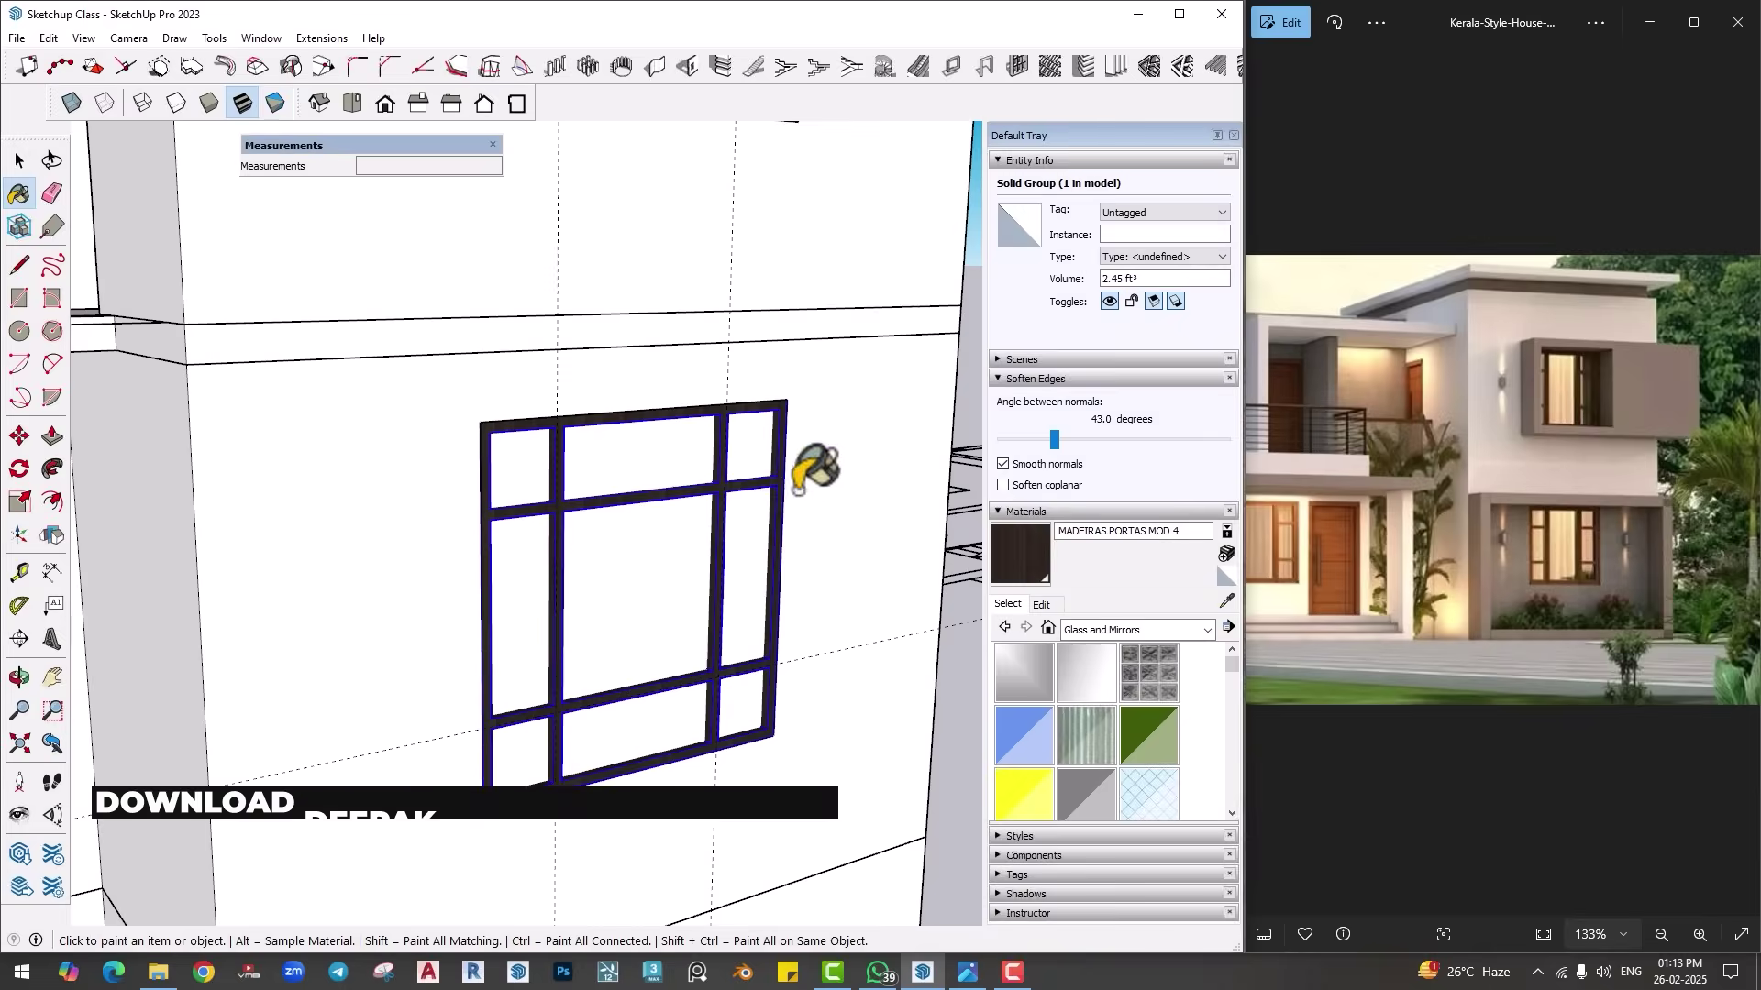
{"action": "key", "text": "space"}
Step: Paint all the panes behind the grille with Translucent_Glass_Gray from the Glass and Mirrors collection
{"action": "triple_click", "coordinate": [640, 554]}
{"action": "left_click", "coordinate": [1114, 630]}
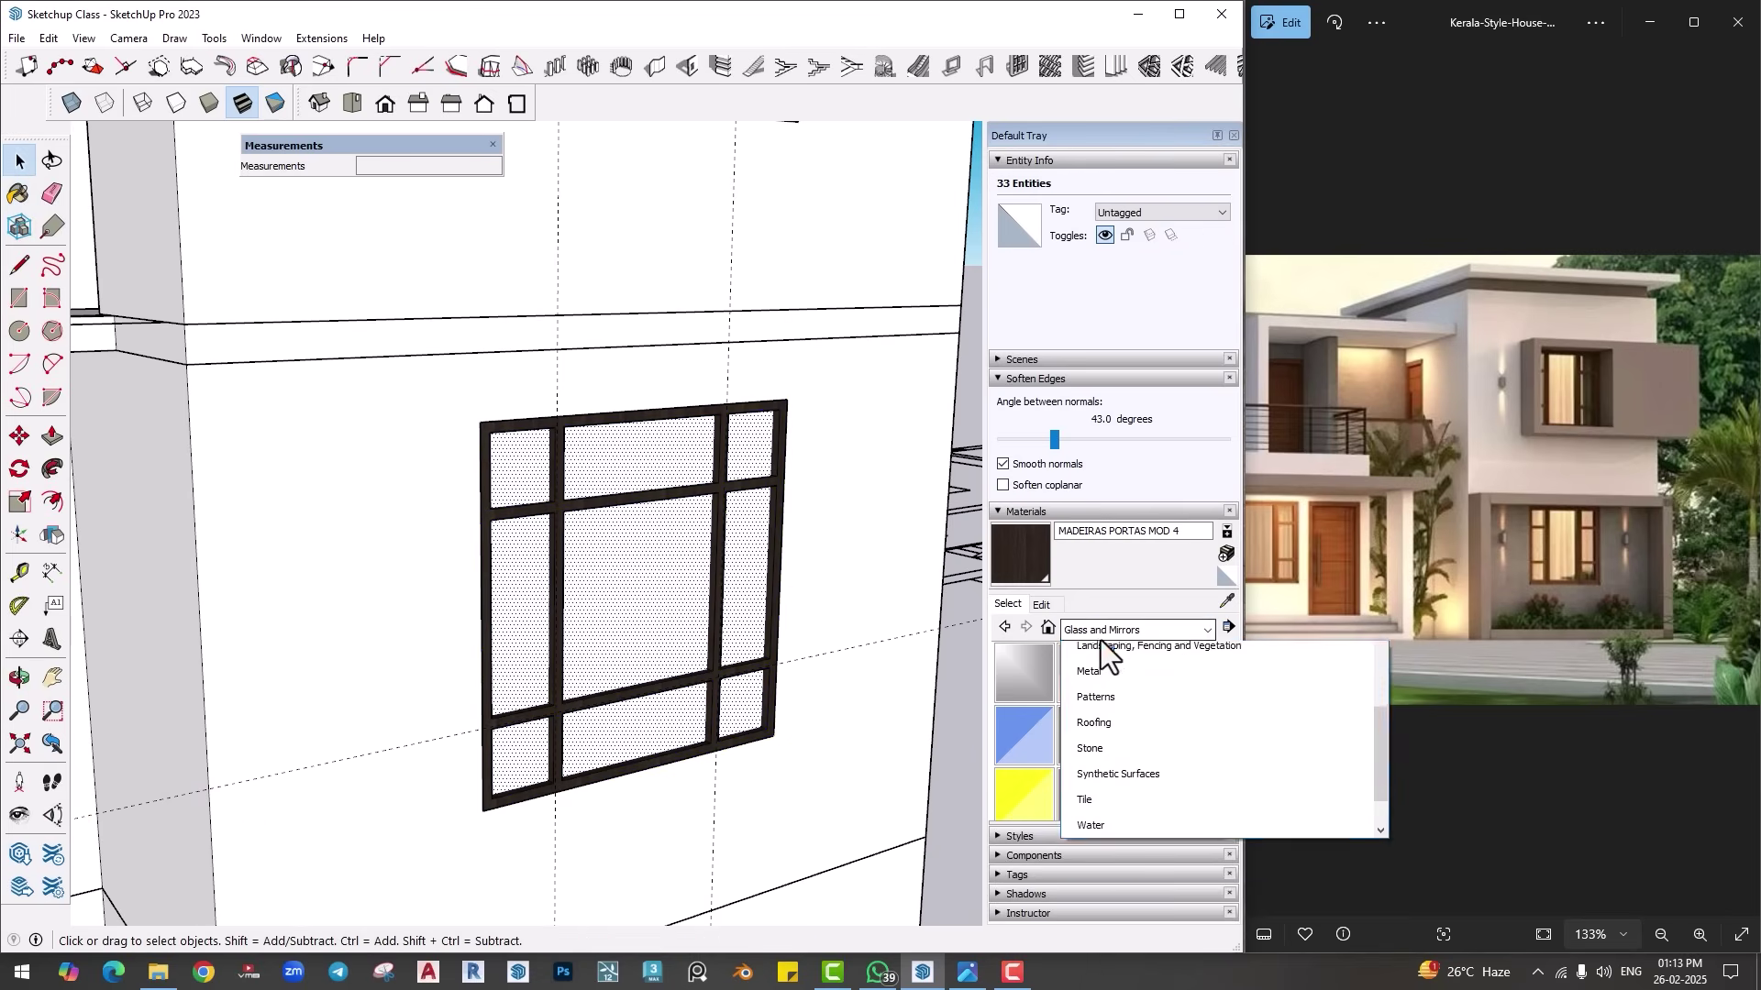
{"action": "left_click", "coordinate": [1100, 633]}
{"action": "left_click", "coordinate": [1087, 794]}
{"action": "left_click", "coordinate": [676, 569]}
{"action": "key", "text": "space"}
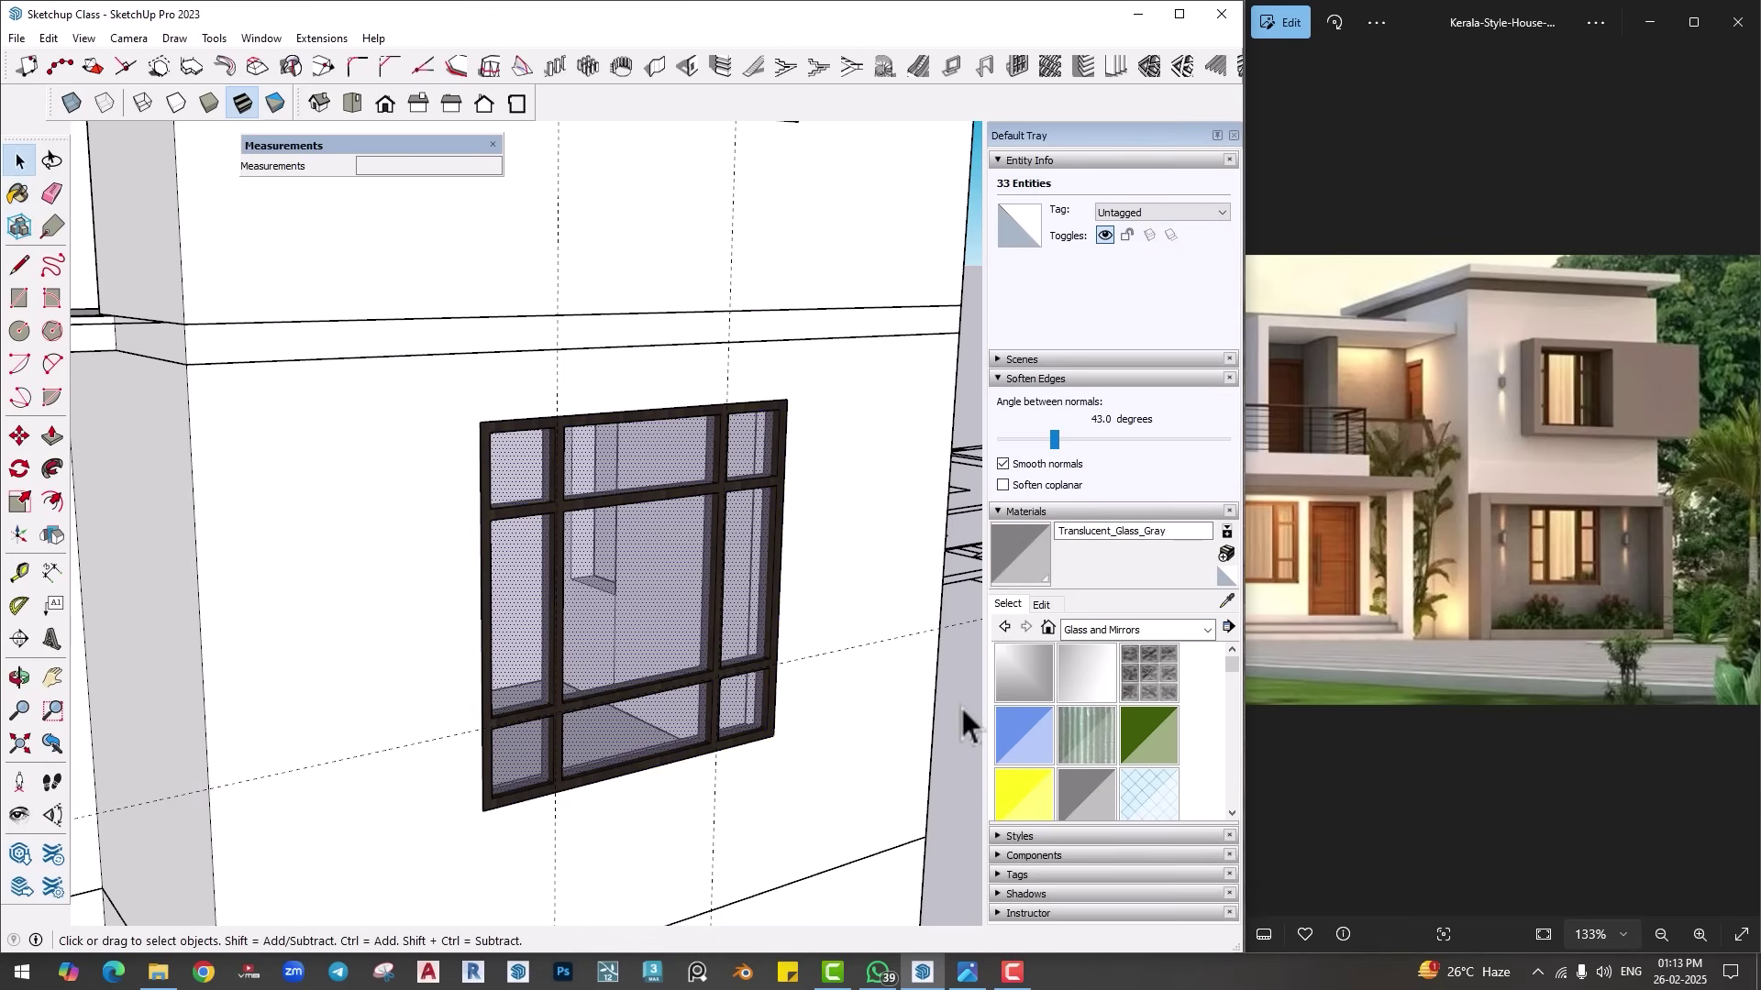
Step: Make the whole window, grille and glass together, into a component named Window
{"action": "scroll", "coordinate": [959, 704], "scroll_direction": "down", "scroll_amount": 3}
{"action": "key", "text": "Escape"}
{"action": "scroll", "coordinate": [625, 664], "scroll_direction": "up", "scroll_amount": 3}
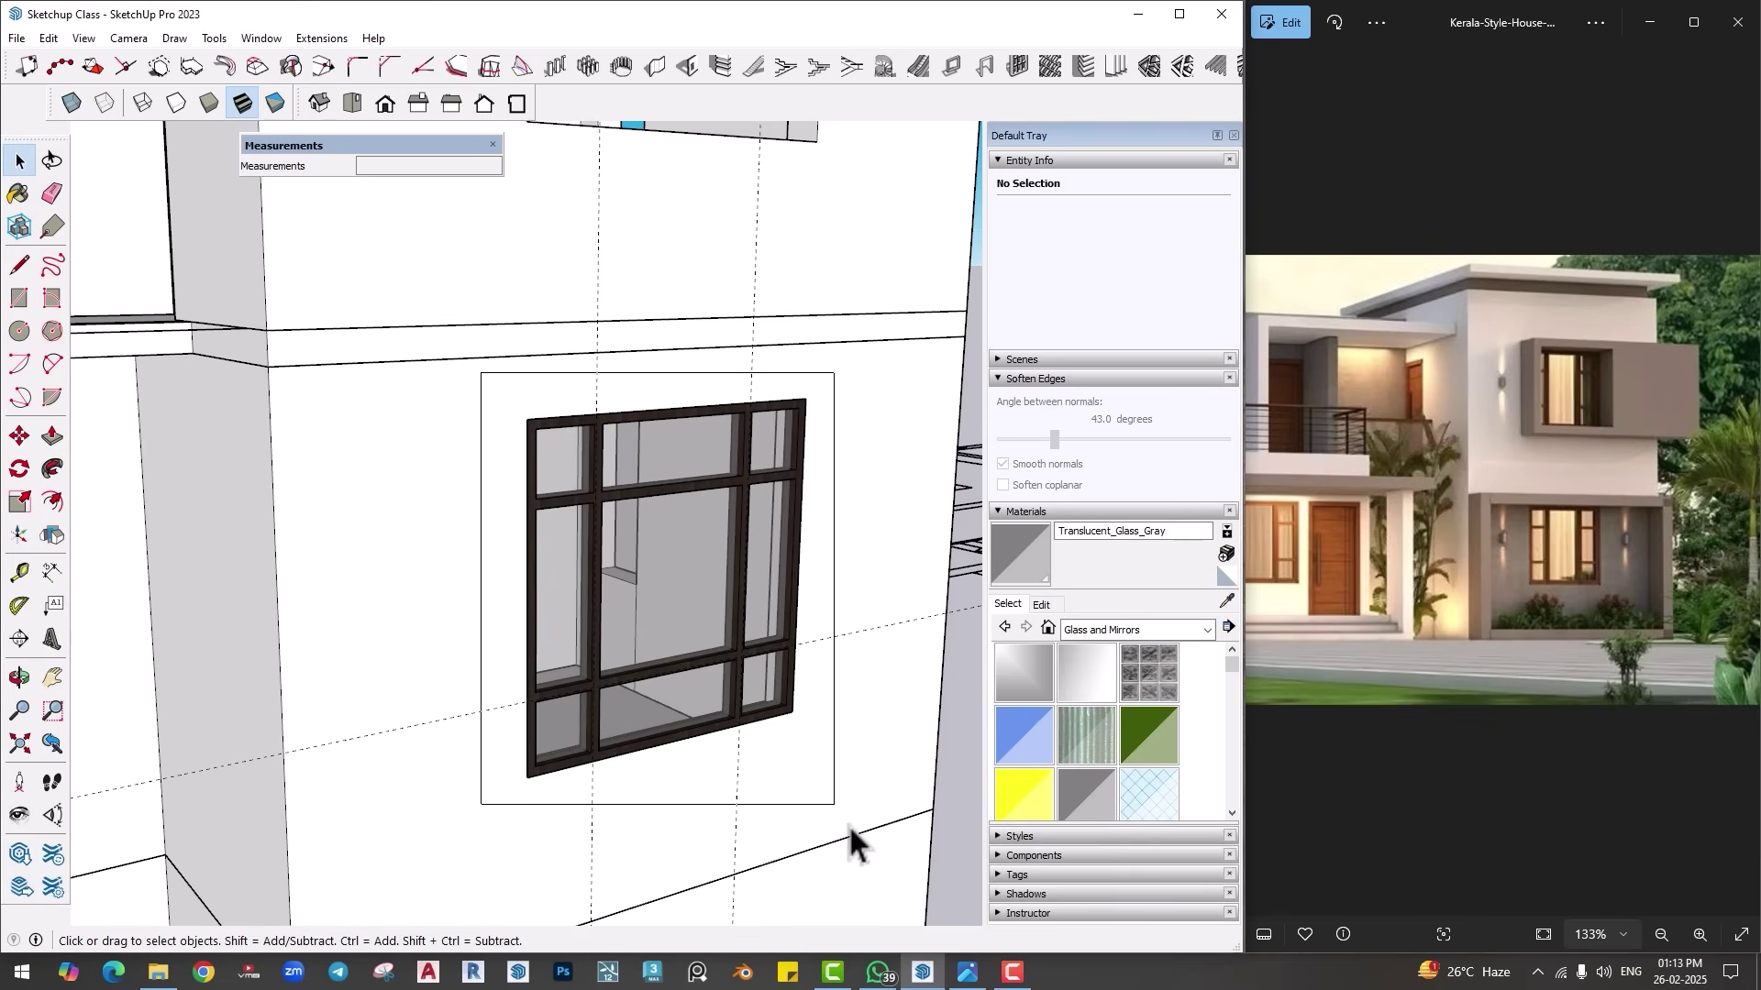
{"action": "left_click", "coordinate": [670, 640]}
{"action": "right_click", "coordinate": [653, 616]}
{"action": "left_click", "coordinate": [747, 200]}
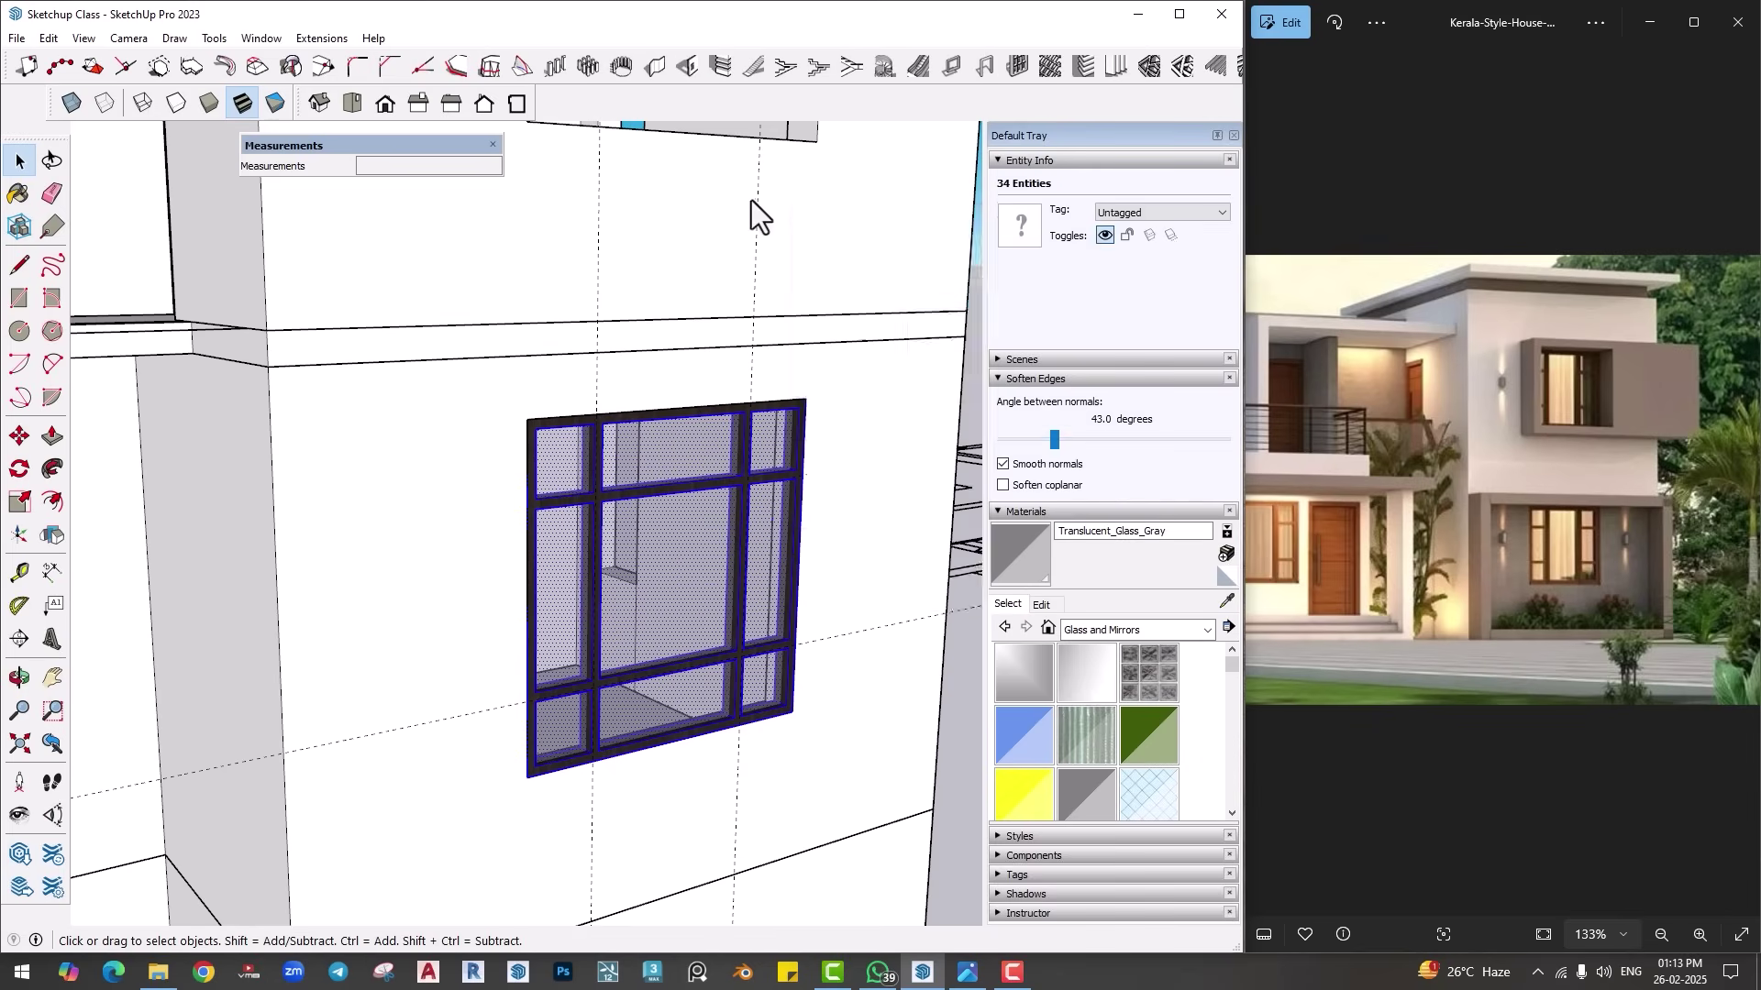
{"action": "type", "text": "ndow"}
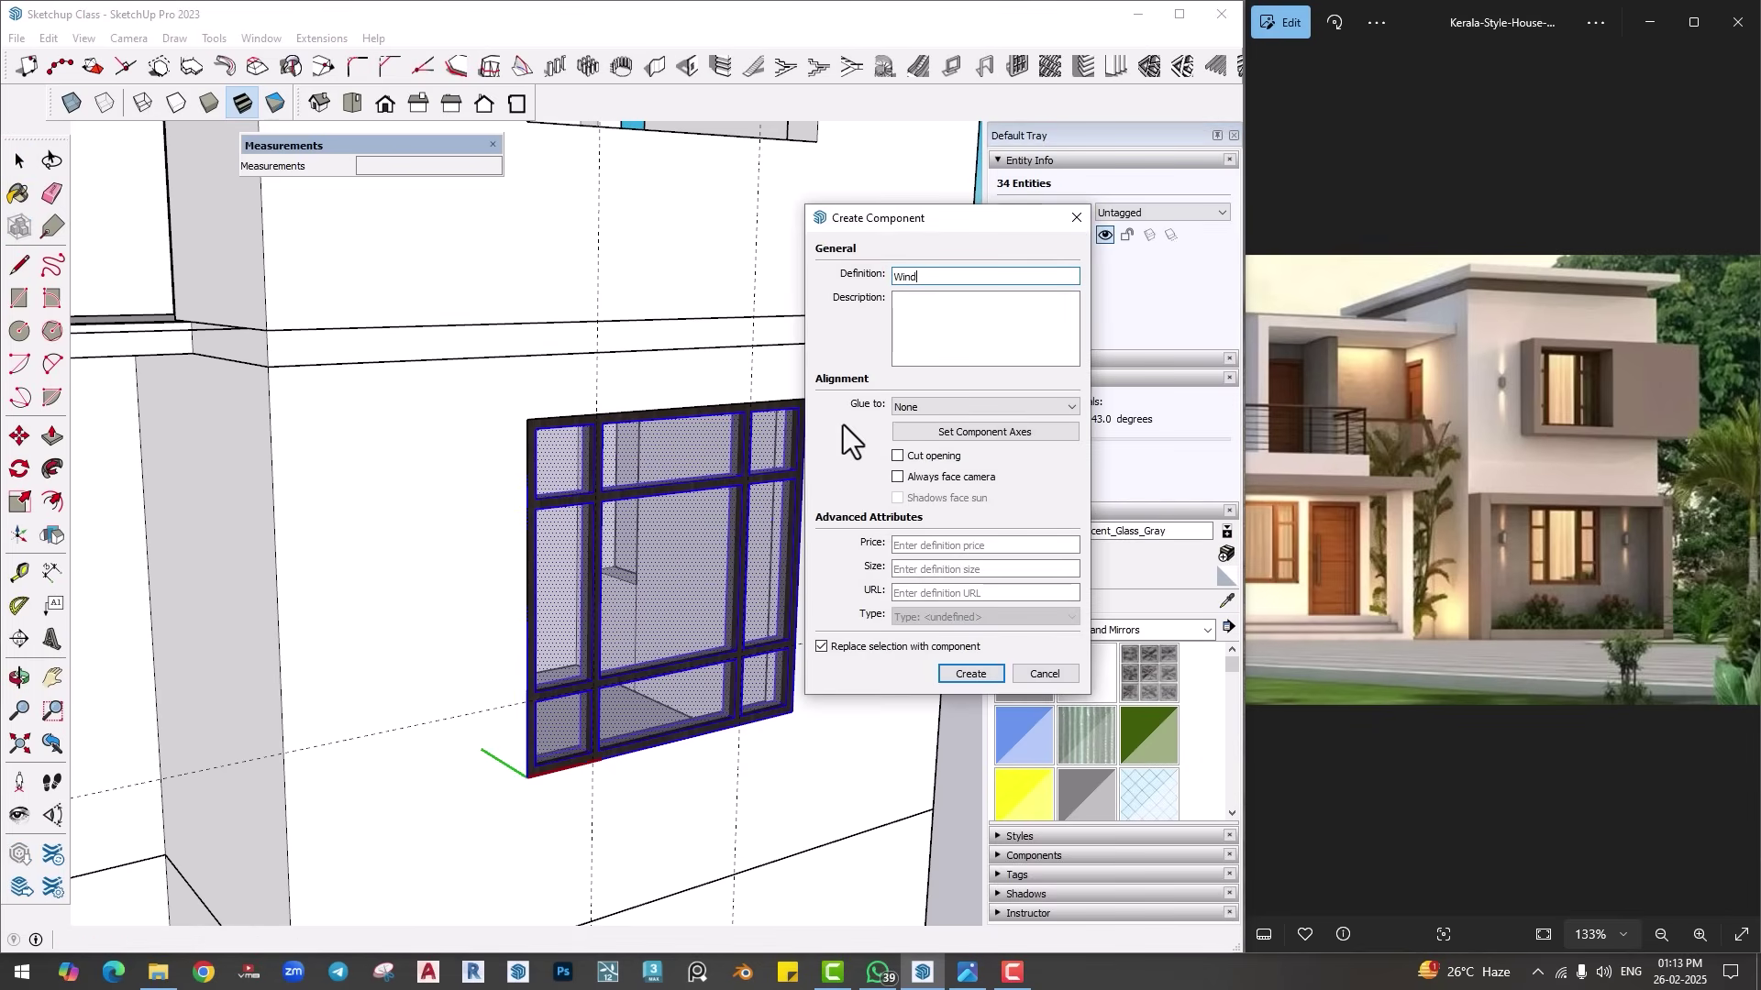
{"action": "key", "text": "Return"}
Step: Copy the Window component up 10' into the upper-floor opening directly above it
{"action": "key", "text": "m"}
{"action": "key", "text": "ctrl"}
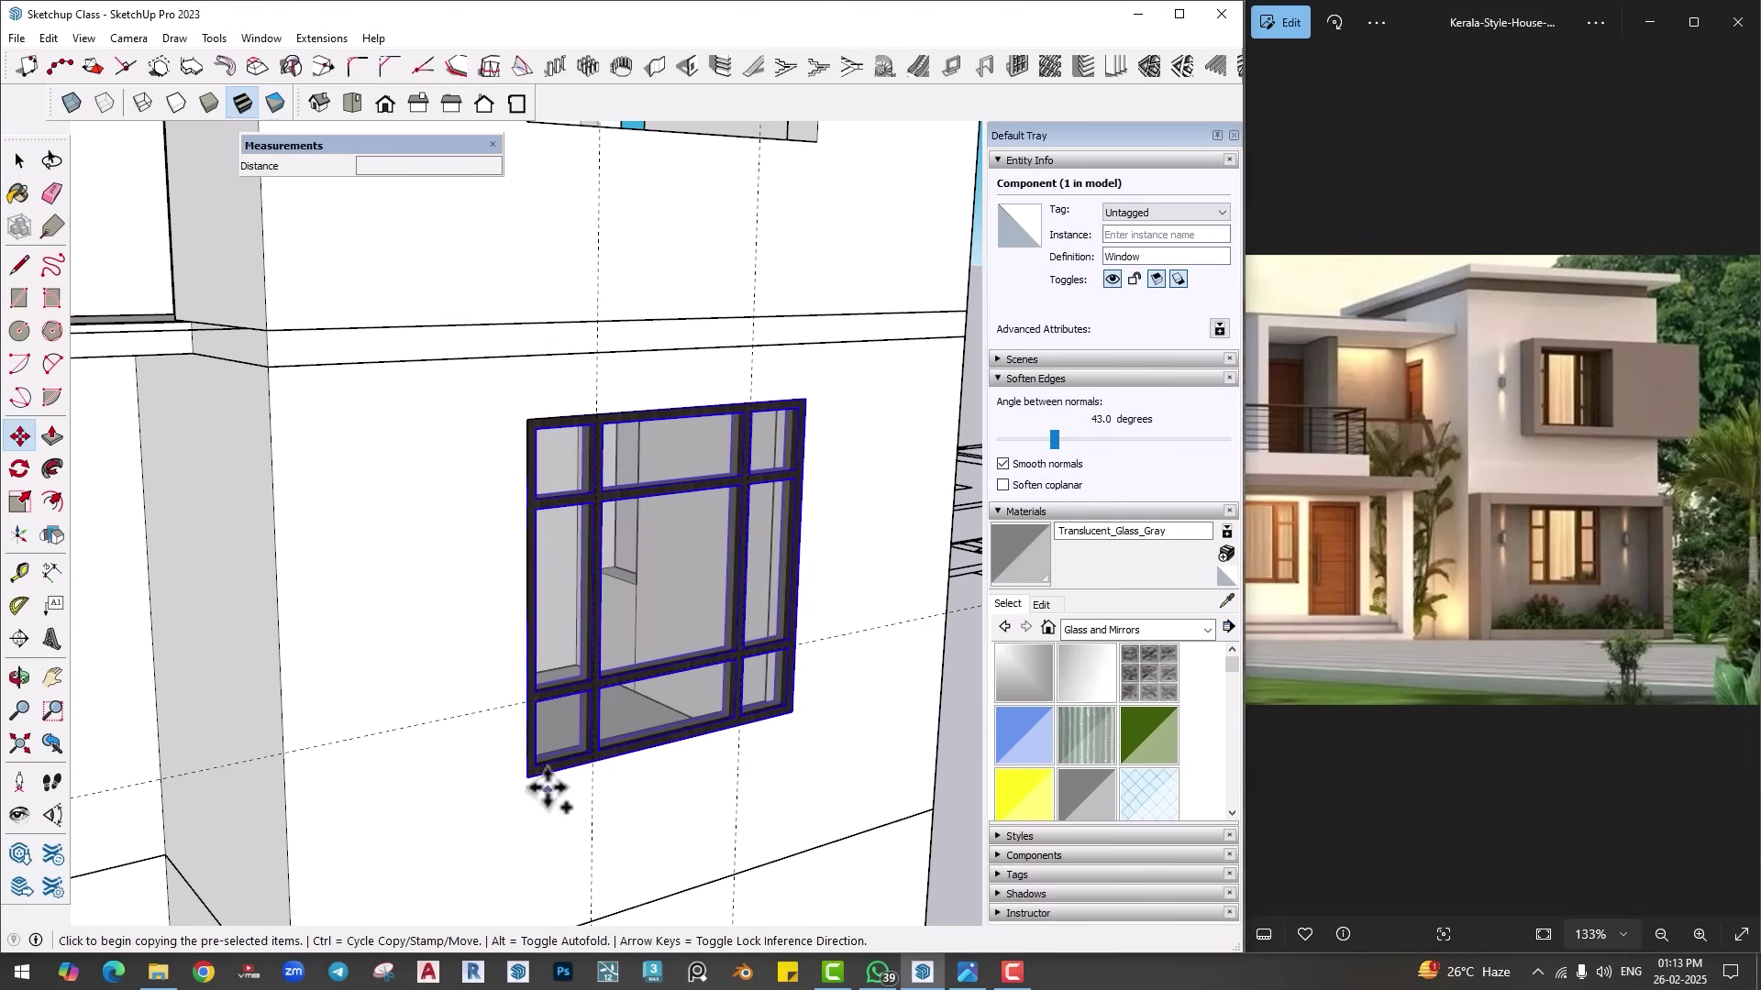
{"action": "left_click", "coordinate": [527, 774]}
{"action": "middle_click_drag", "start_coordinate": [541, 587], "coordinate": [569, 531]}
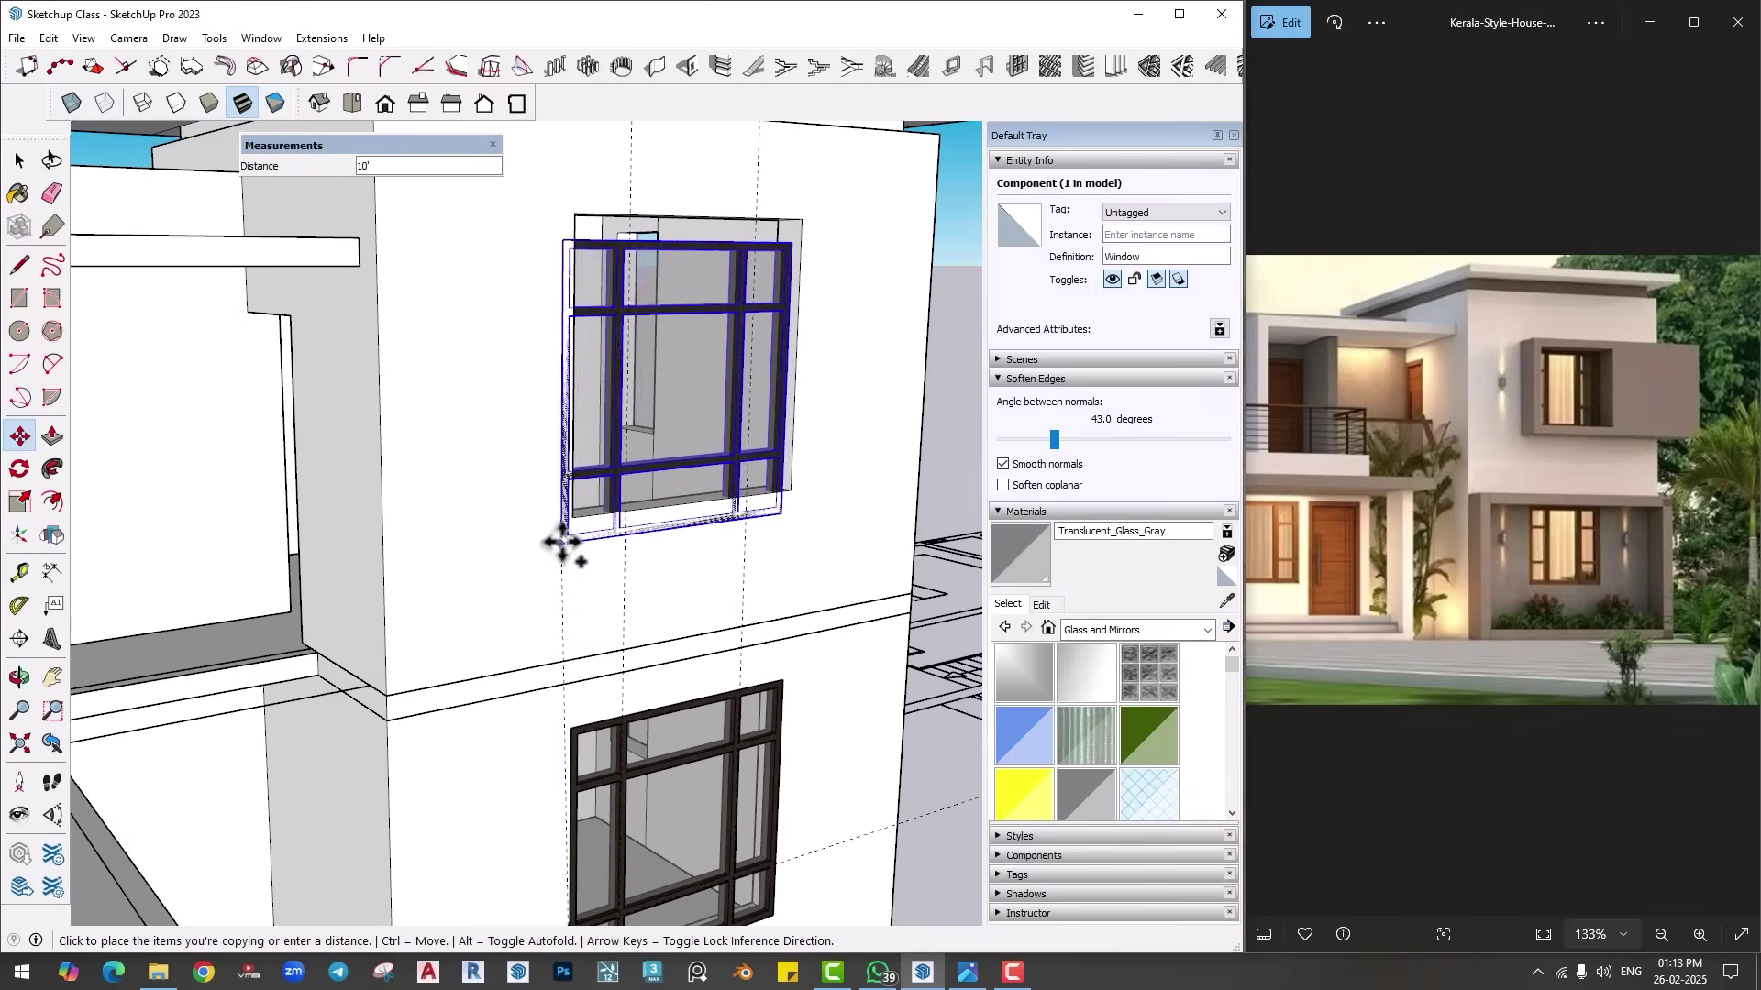
{"action": "left_click", "coordinate": [573, 518]}
{"action": "scroll", "coordinate": [715, 432], "scroll_direction": "down", "scroll_amount": 3}
{"action": "middle_click_drag", "start_coordinate": [730, 431], "coordinate": [790, 606]}
{"action": "key", "text": "space"}
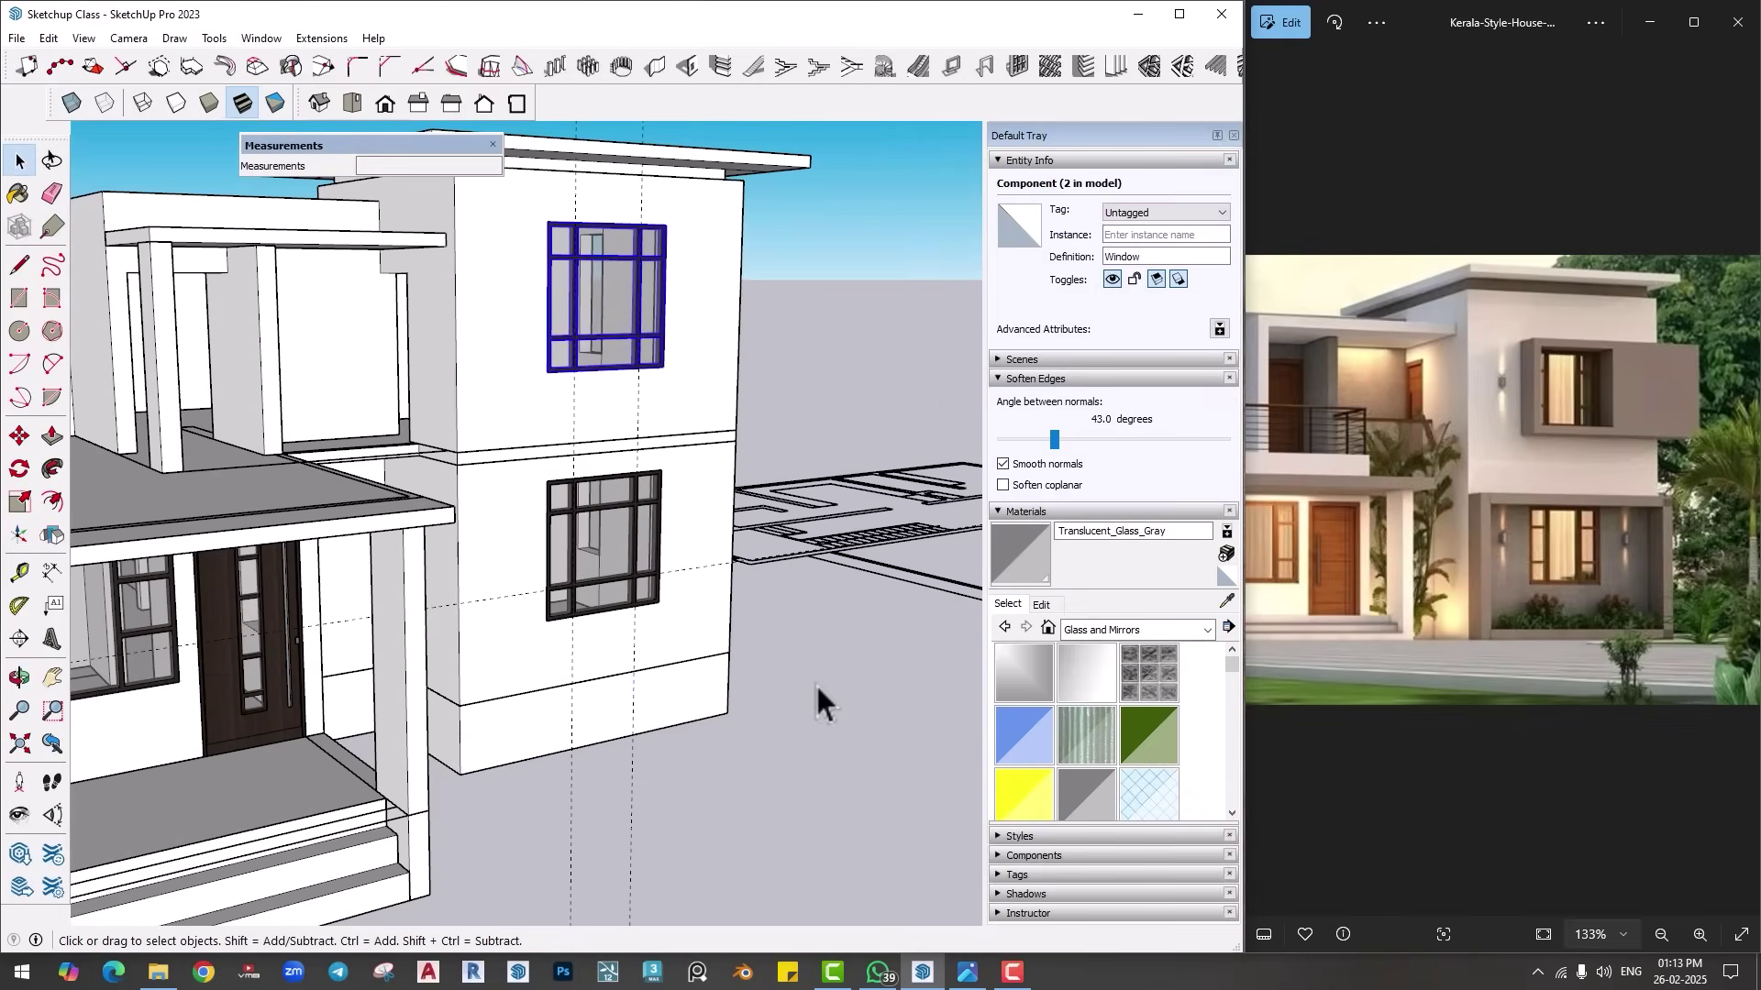
{"action": "left_click", "coordinate": [816, 682]}
Step: Fit the whole house in the reference image, and copy a front Window component to open ground beside the side wall
{"action": "middle_click_drag", "start_coordinate": [811, 679], "coordinate": [758, 660]}
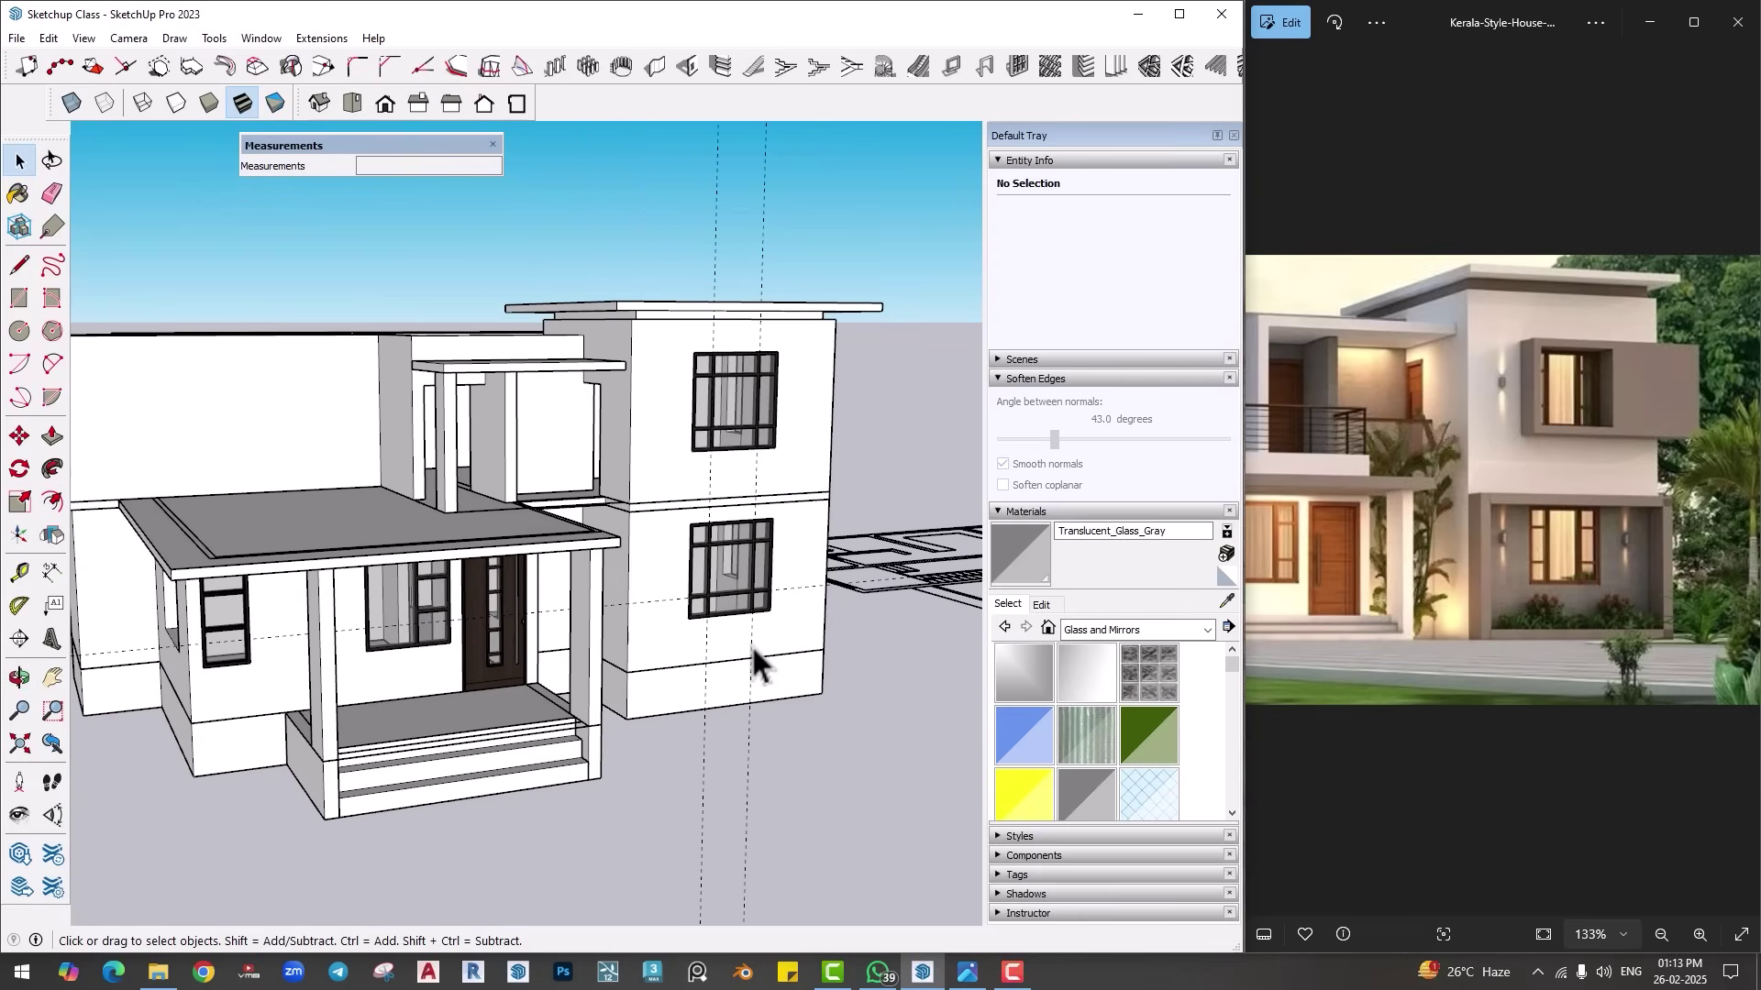
{"action": "middle_click_drag", "start_coordinate": [513, 653], "coordinate": [649, 683]}
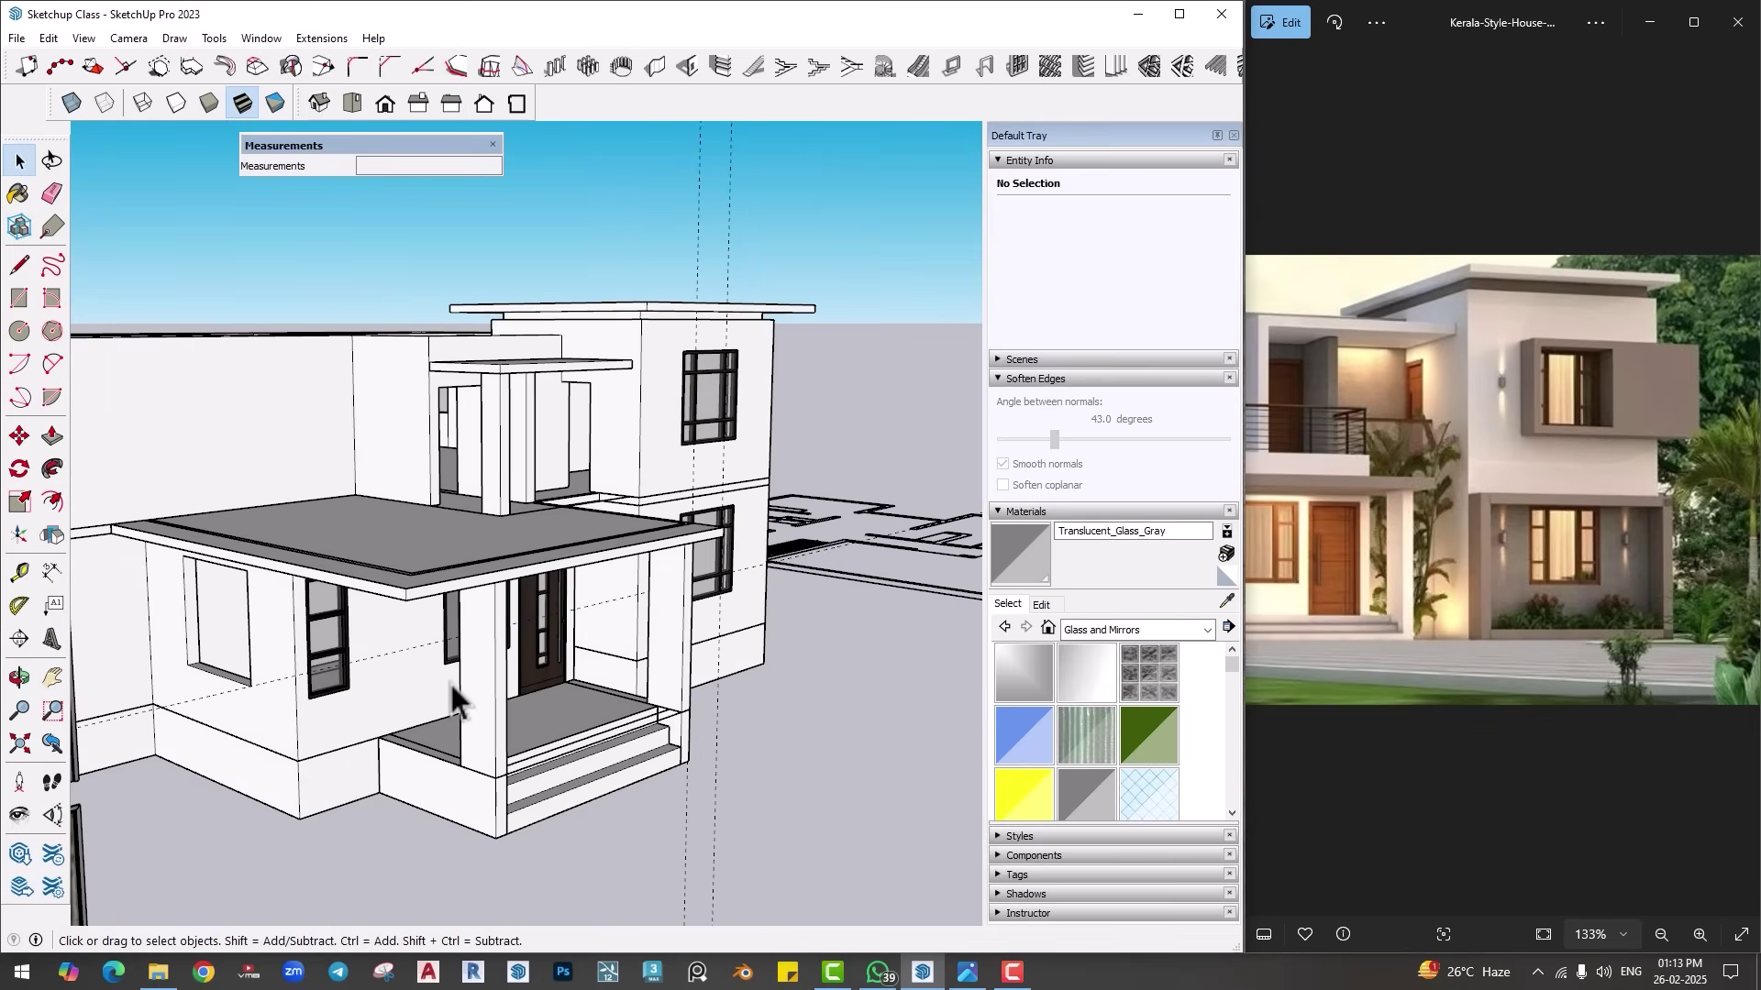
{"action": "double_click", "coordinate": [1358, 491]}
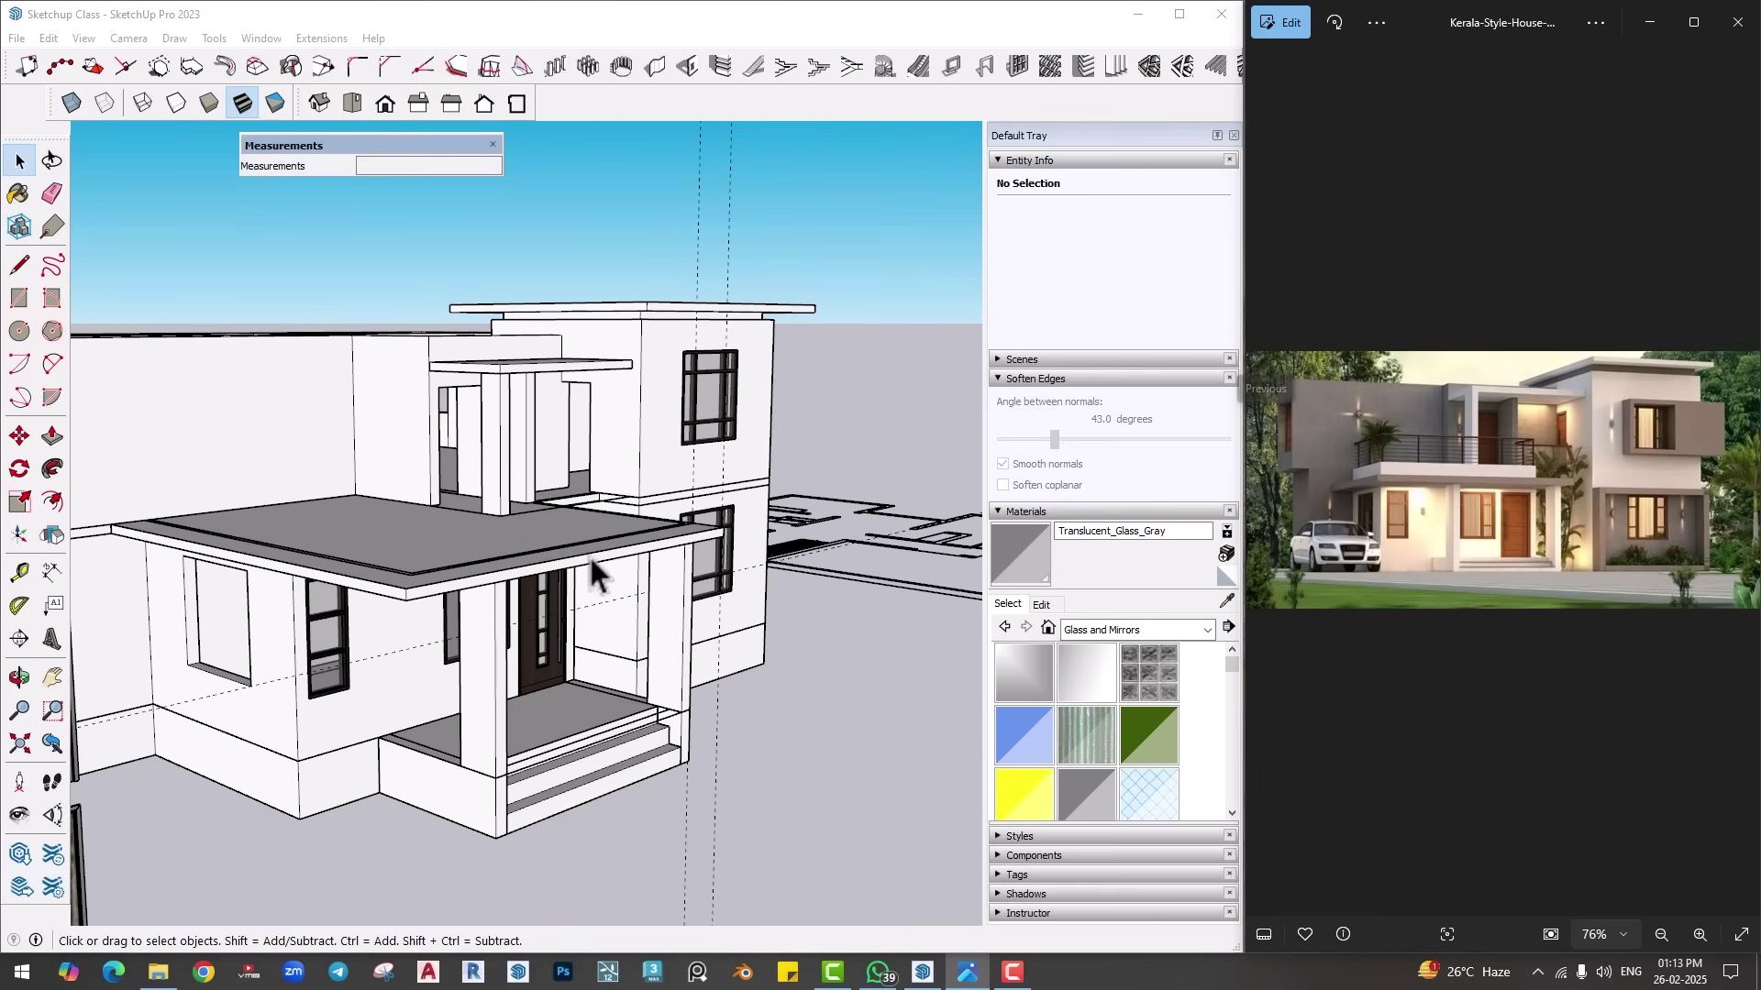
{"action": "middle_click_drag", "start_coordinate": [531, 611], "coordinate": [420, 782]}
{"action": "left_click", "coordinate": [737, 581]}
{"action": "key", "text": "m"}
{"action": "key", "text": "ctrl"}
{"action": "left_click", "coordinate": [710, 633]}
{"action": "left_click", "coordinate": [440, 832]}
Step: Rotate the copied window parallel to the side wall and move it into the ground-floor side opening
{"action": "key", "text": "q"}
{"action": "left_click", "coordinate": [436, 848]}
{"action": "left_click", "coordinate": [498, 883]}
{"action": "key", "text": "m"}
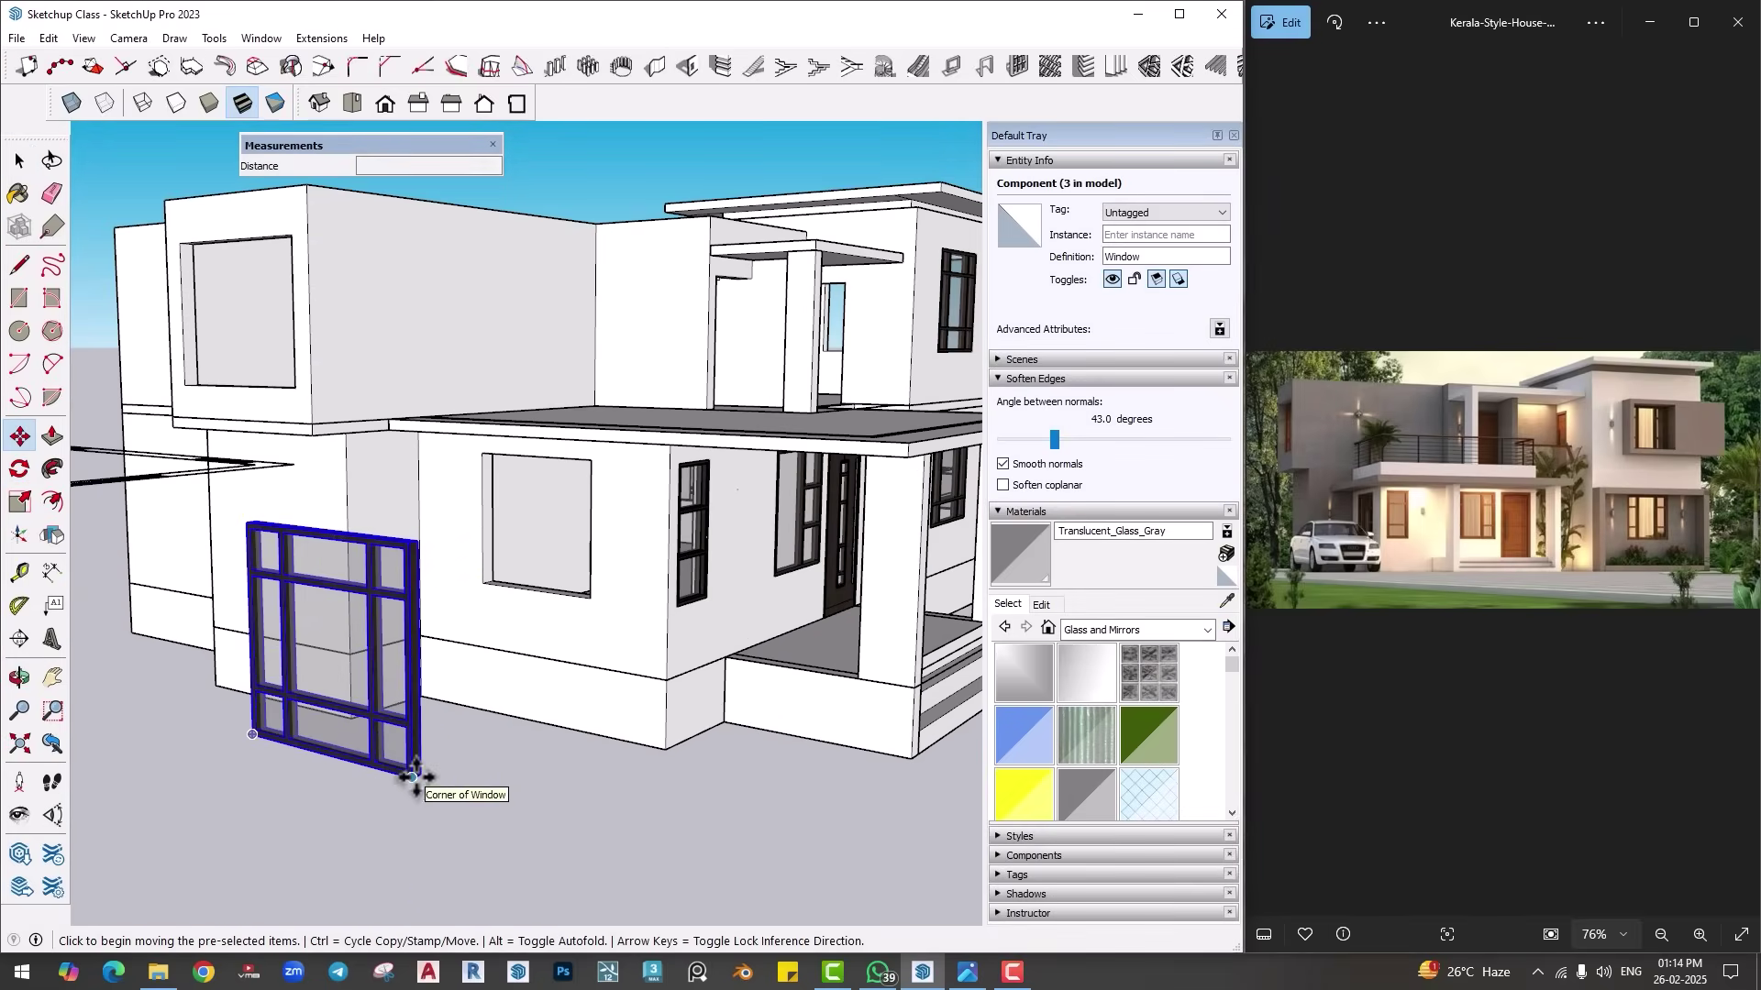
{"action": "left_click", "coordinate": [414, 780]}
{"action": "left_click", "coordinate": [588, 598]}
{"action": "scroll", "coordinate": [591, 600], "scroll_direction": "up", "scroll_amount": 2}
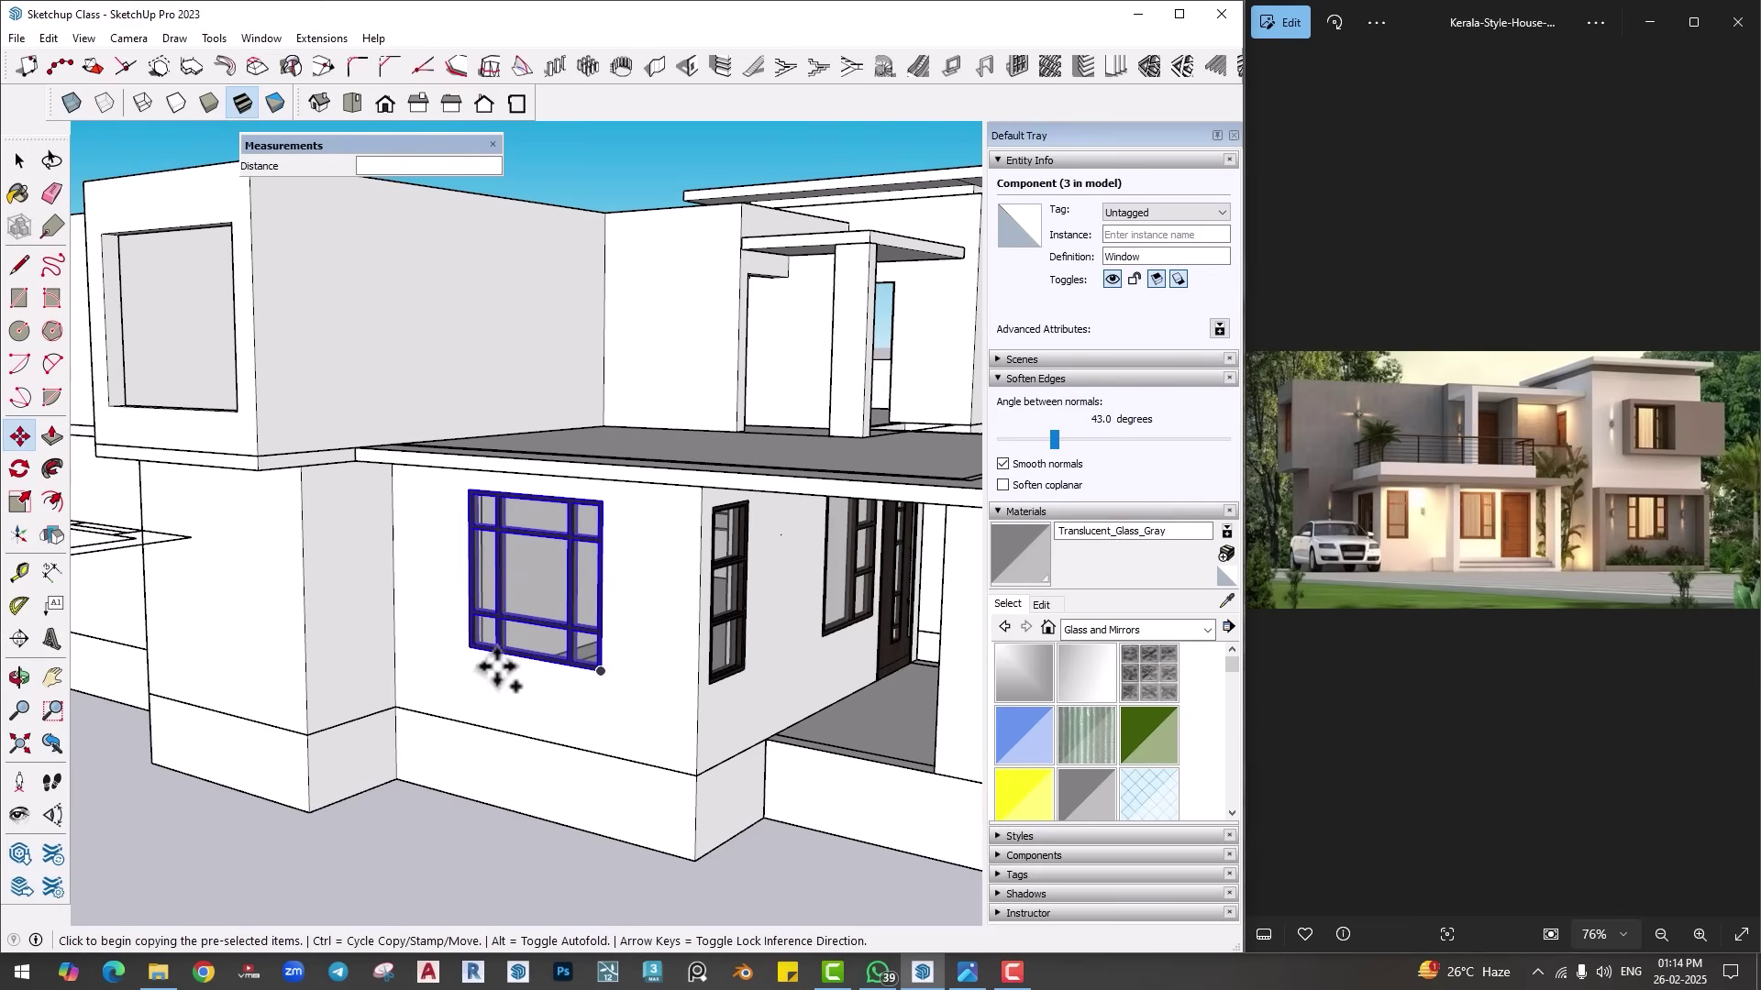
Step: Draw a 7' 6" by 6' 6" rectangle covering the upper-floor side window opening
{"action": "mouse_move", "coordinate": [504, 664]}
{"action": "middle_mouse_down"}
{"action": "mouse_move", "coordinate": [578, 770]}
{"action": "mouse_move", "coordinate": [561, 753]}
{"action": "middle_mouse_up"}
{"action": "key", "text": "r"}
{"action": "left_click", "coordinate": [272, 396]}
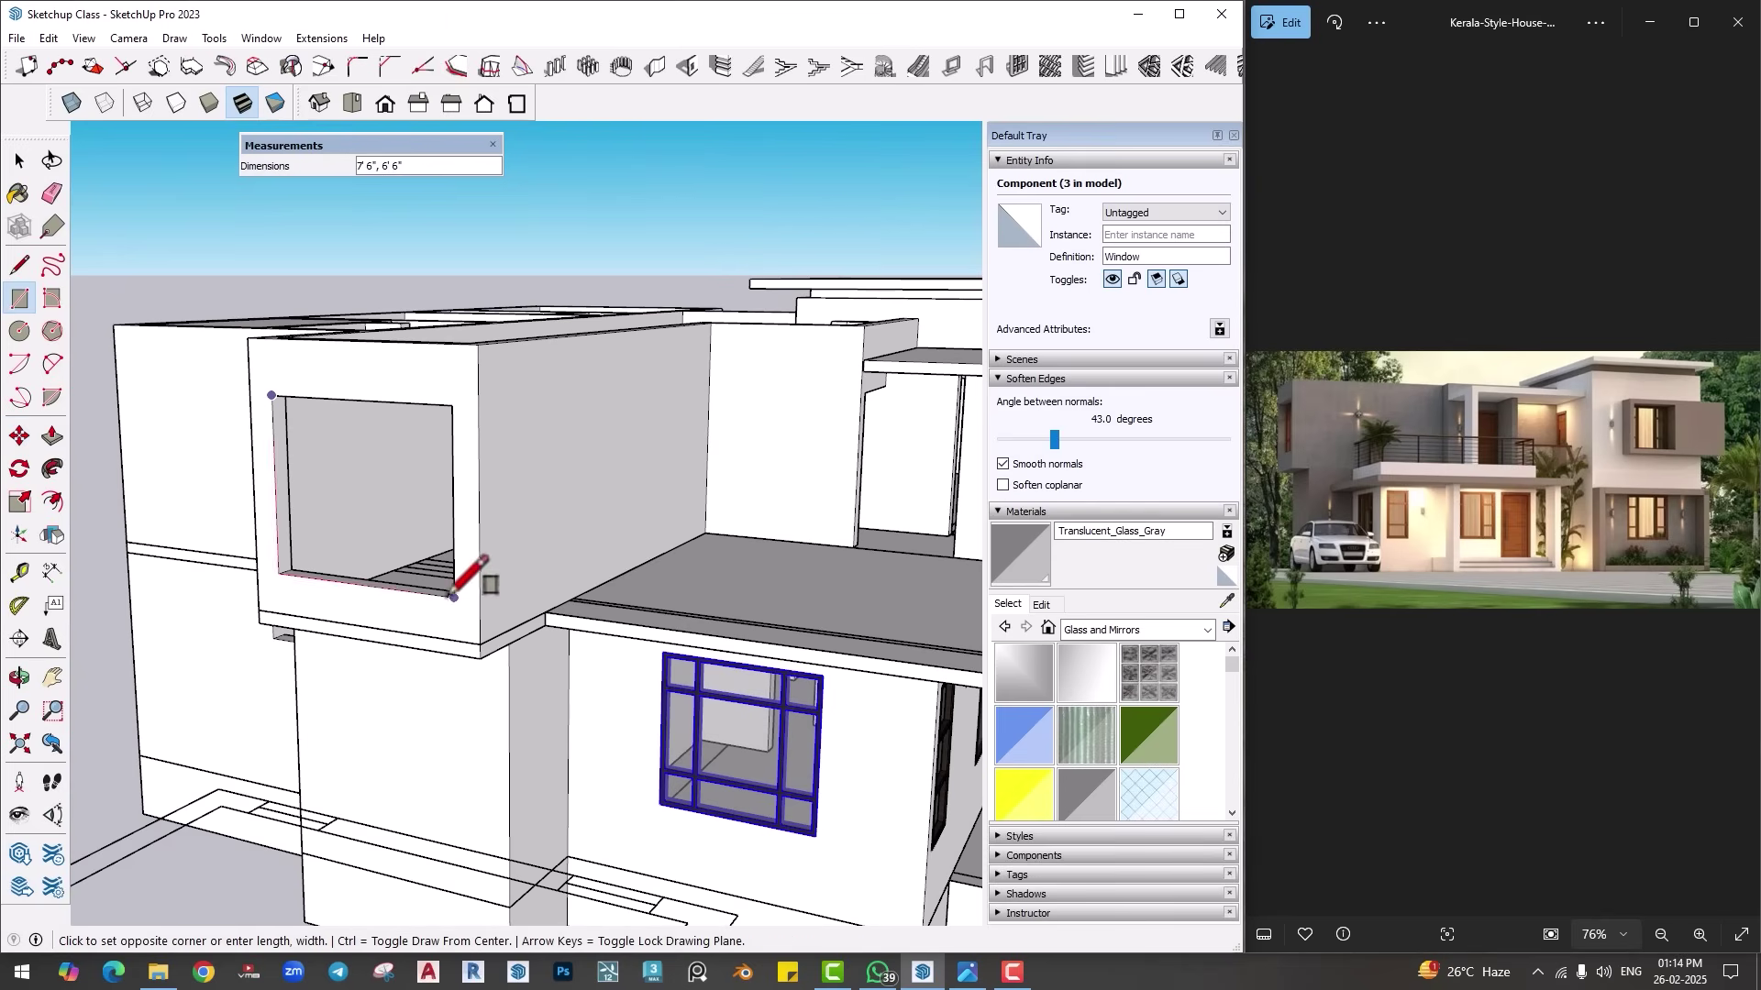
{"action": "left_click", "coordinate": [453, 597]}
{"action": "key", "text": "space"}
Step: Divide the new rectangle into a window frame of 3 rows and 3 columns with recessed/extruded edges and 6" frame depth
{"action": "middle_click_drag", "start_coordinate": [344, 521], "coordinate": [339, 587]}
{"action": "double_click", "coordinate": [339, 587]}
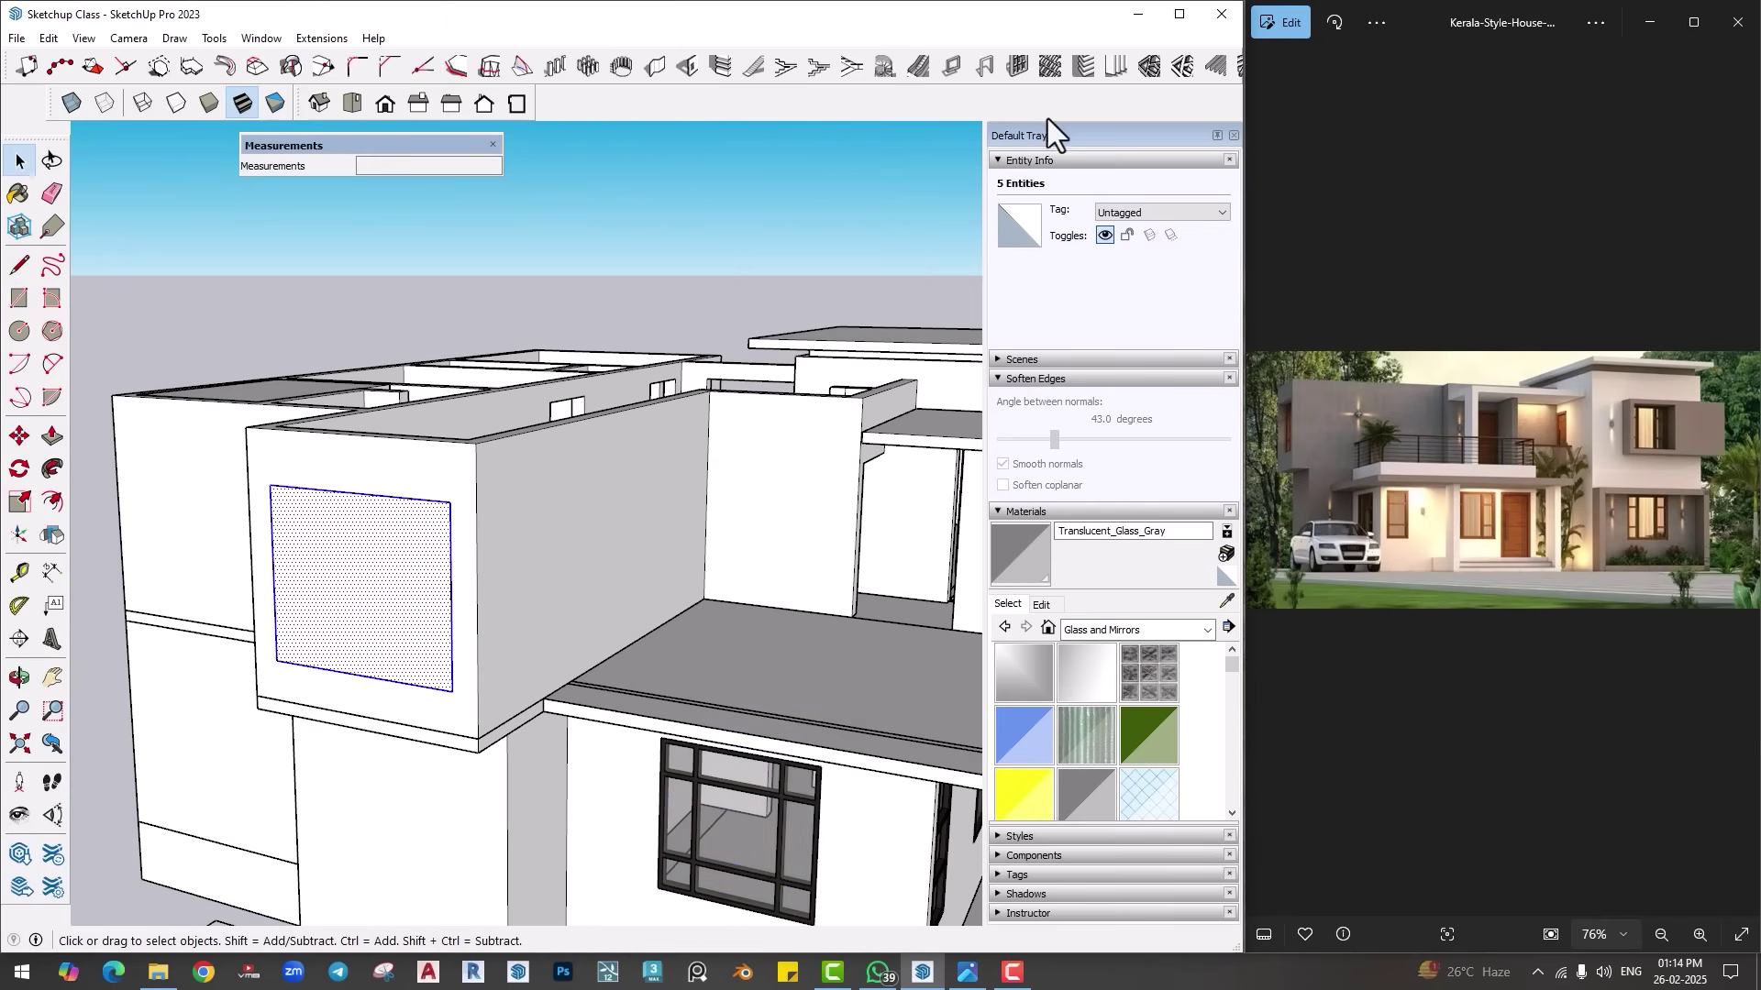
{"action": "left_click", "coordinate": [1019, 65]}
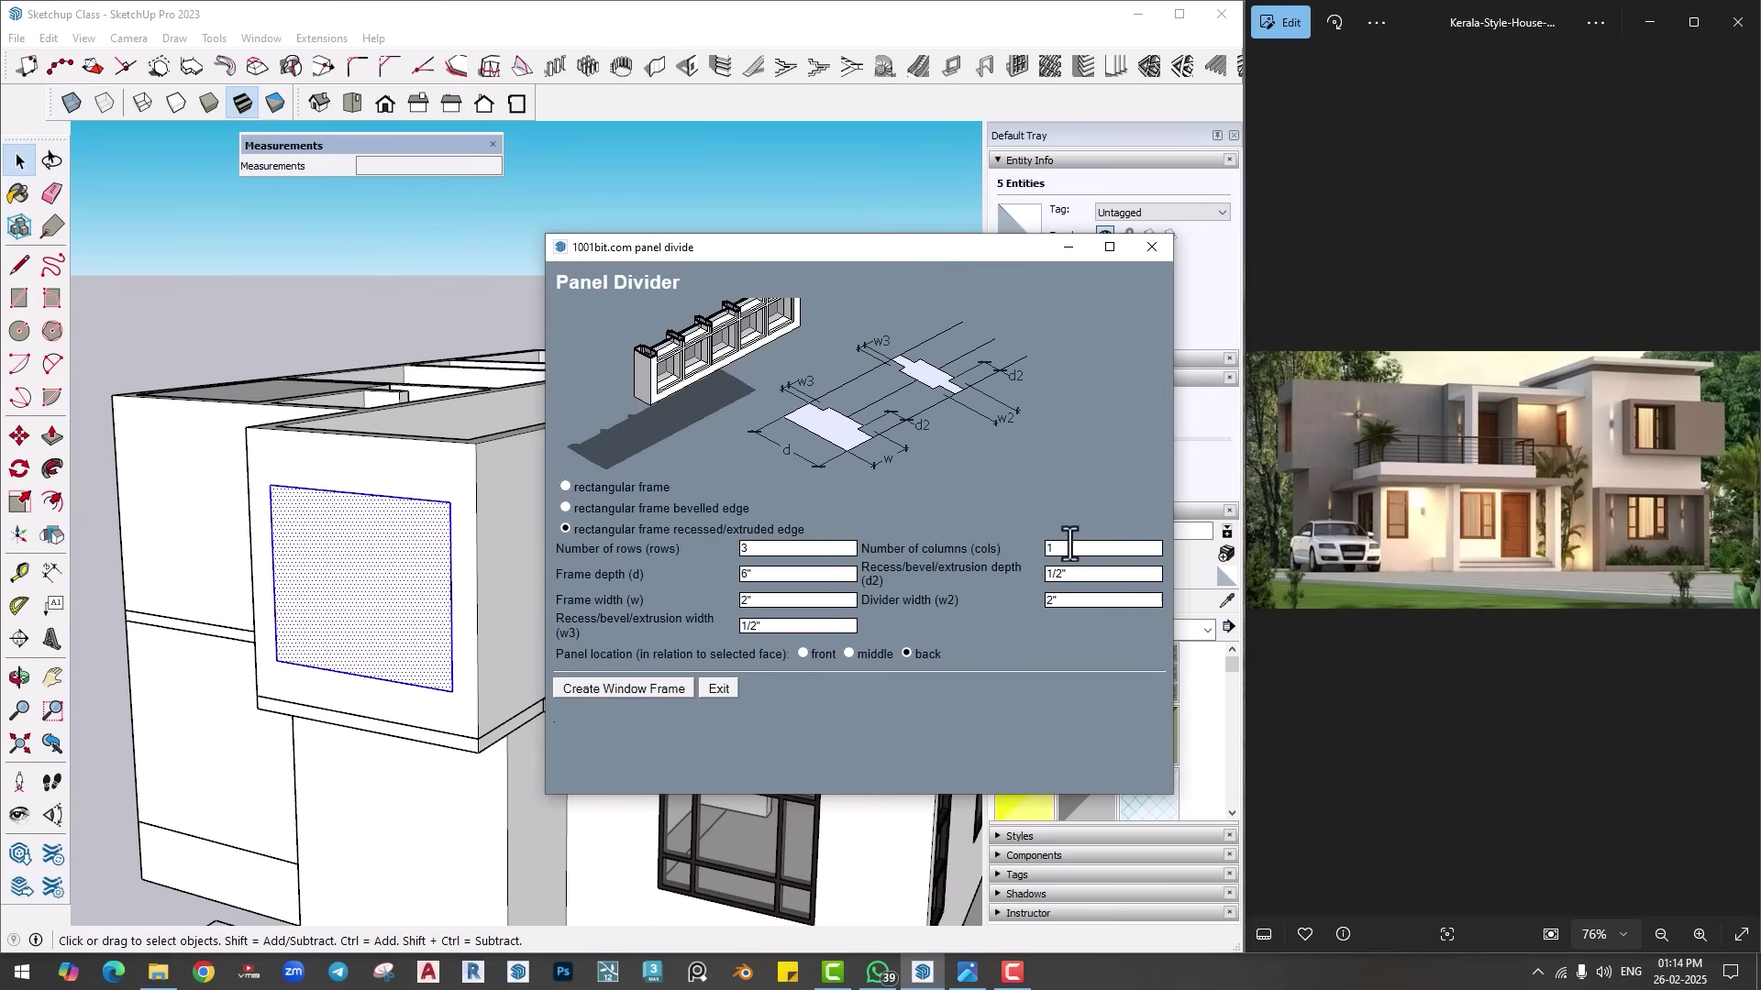
{"action": "left_click", "coordinate": [653, 690]}
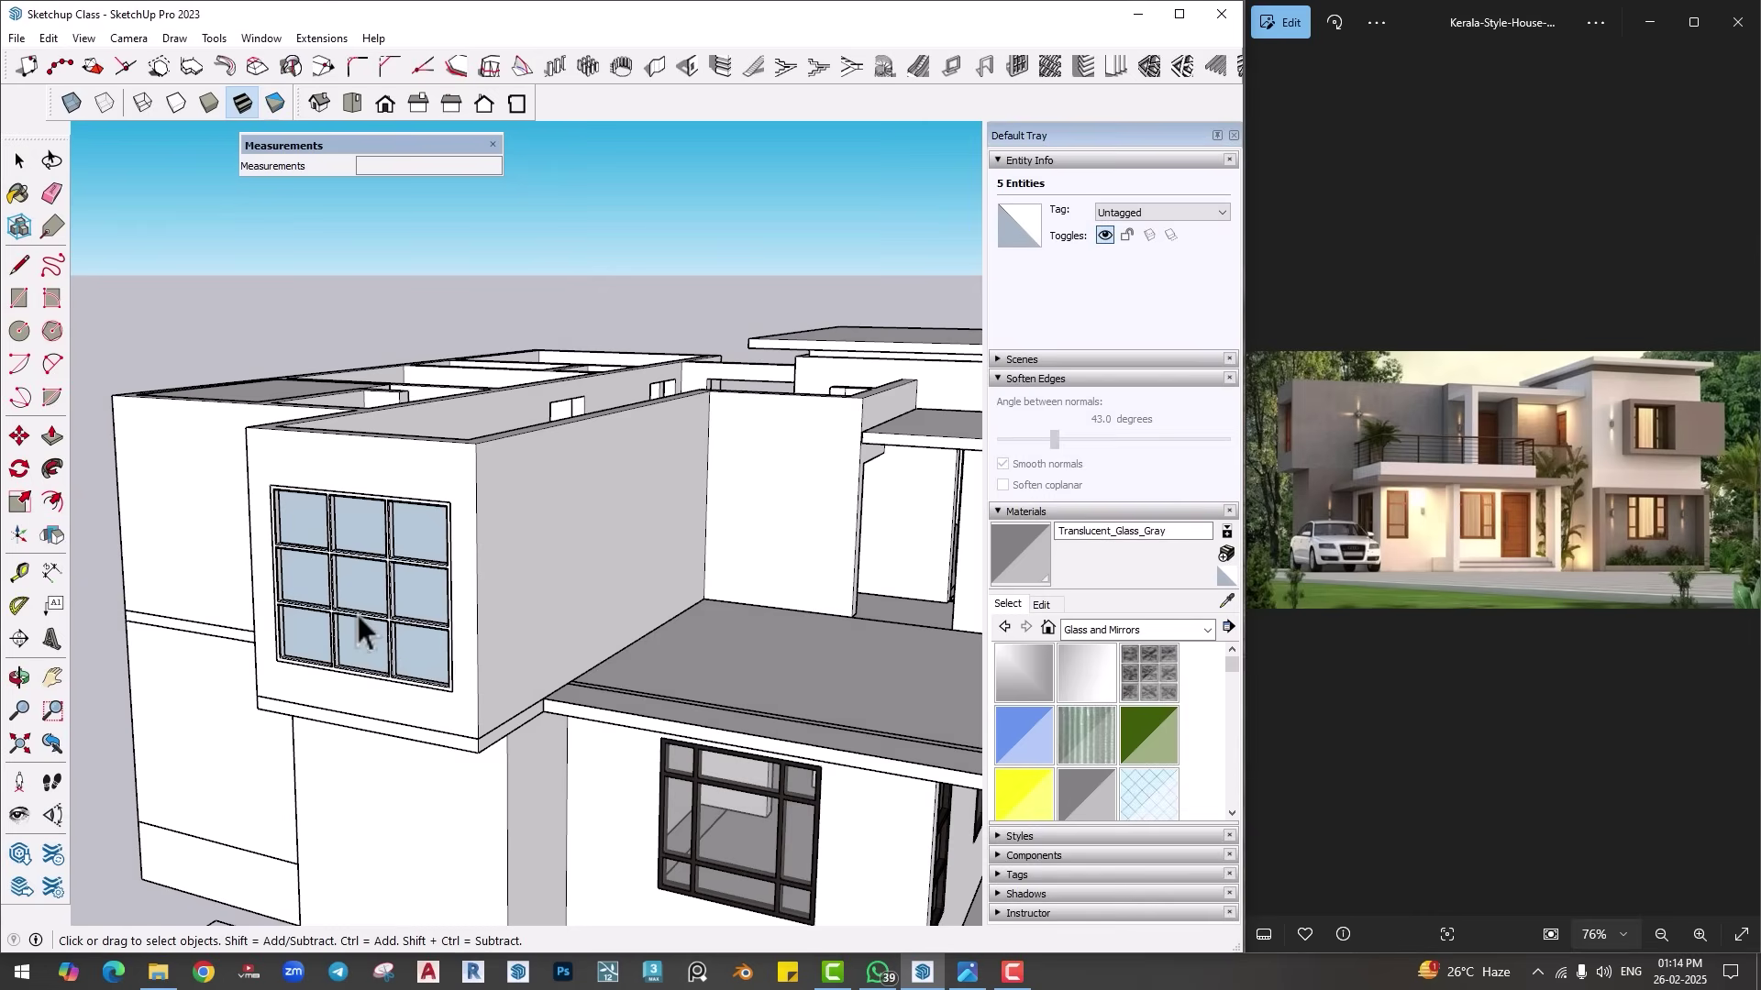
Step: Paint the glass panes inside the upper-floor side window group with Translucent_Glass_Gray
{"action": "scroll", "coordinate": [356, 608], "scroll_direction": "up", "scroll_amount": 3}
{"action": "double_click", "coordinate": [369, 563]}
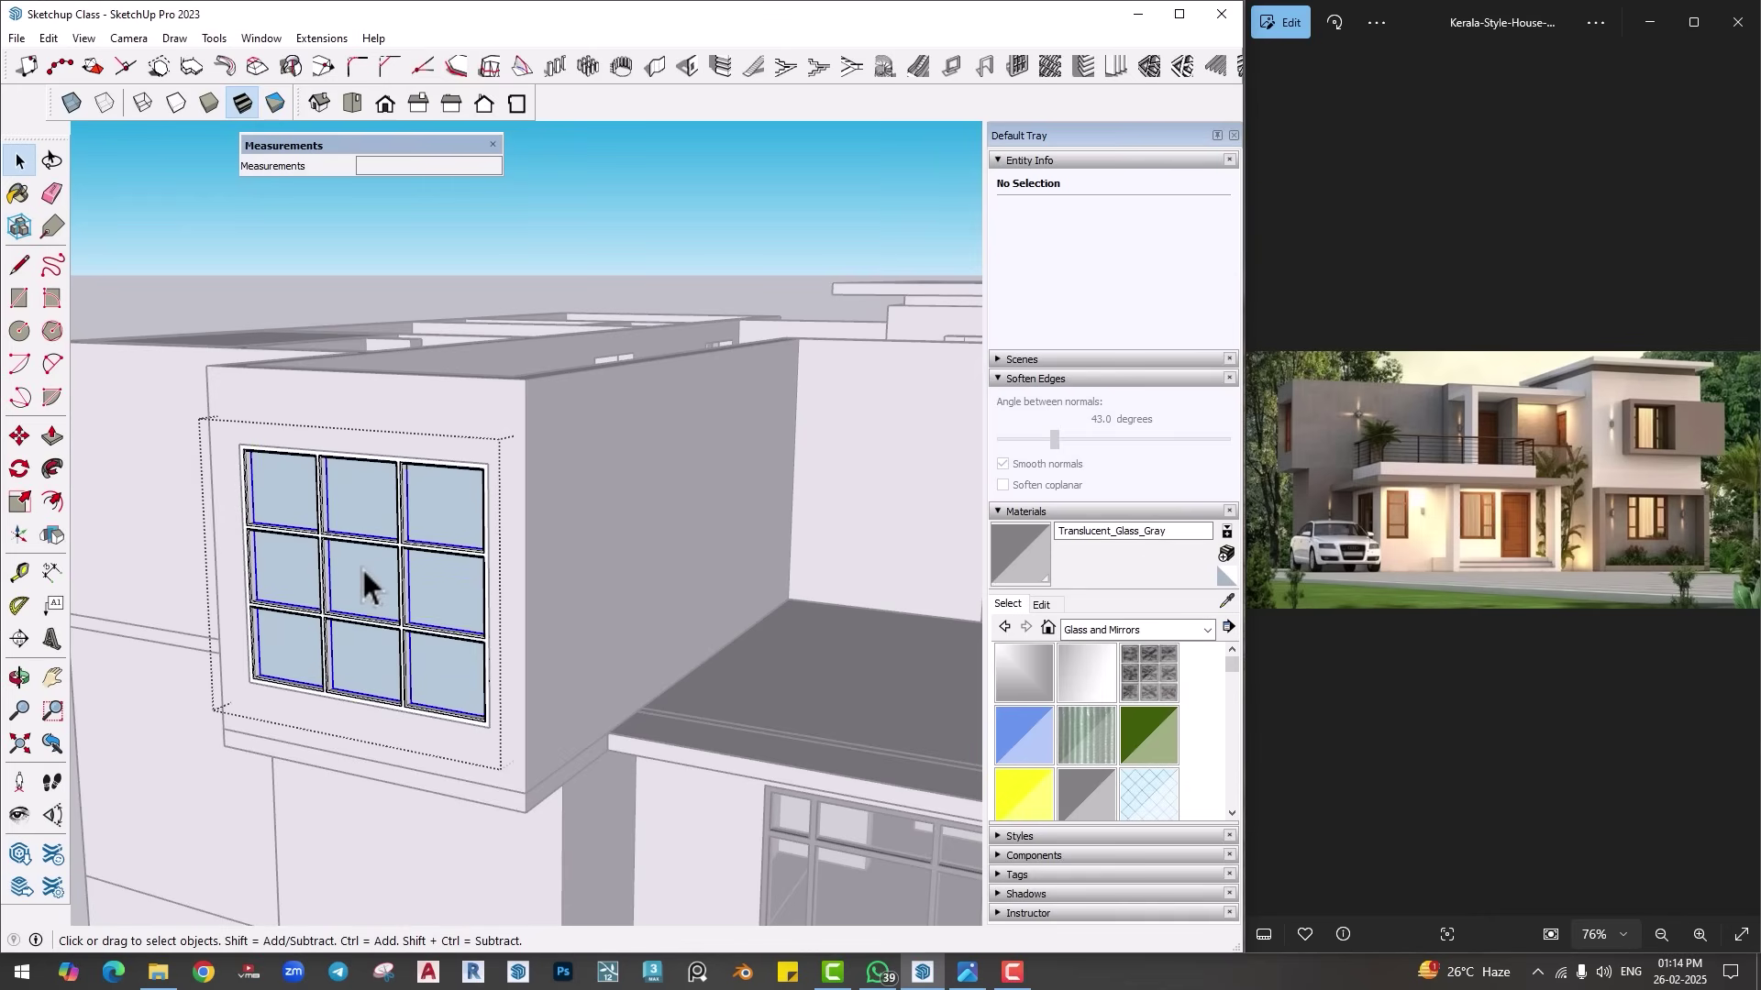
{"action": "left_click", "coordinate": [362, 565]}
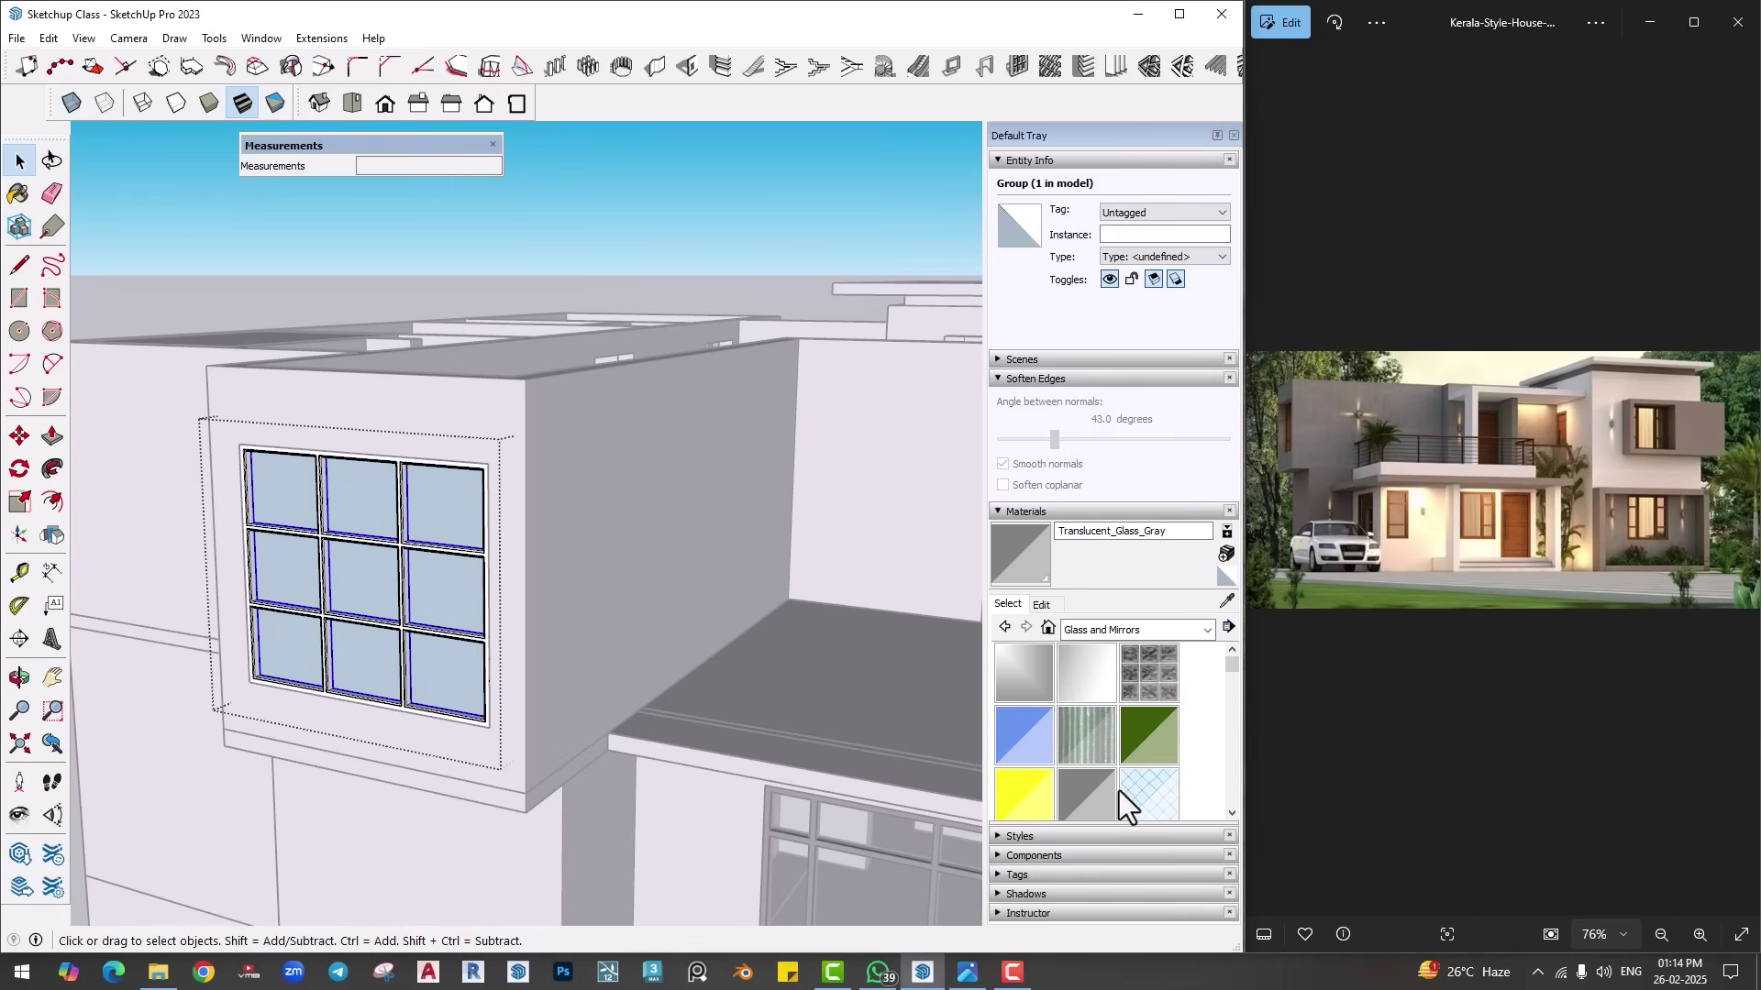
{"action": "left_click", "coordinate": [1117, 790]}
{"action": "left_click", "coordinate": [359, 558]}
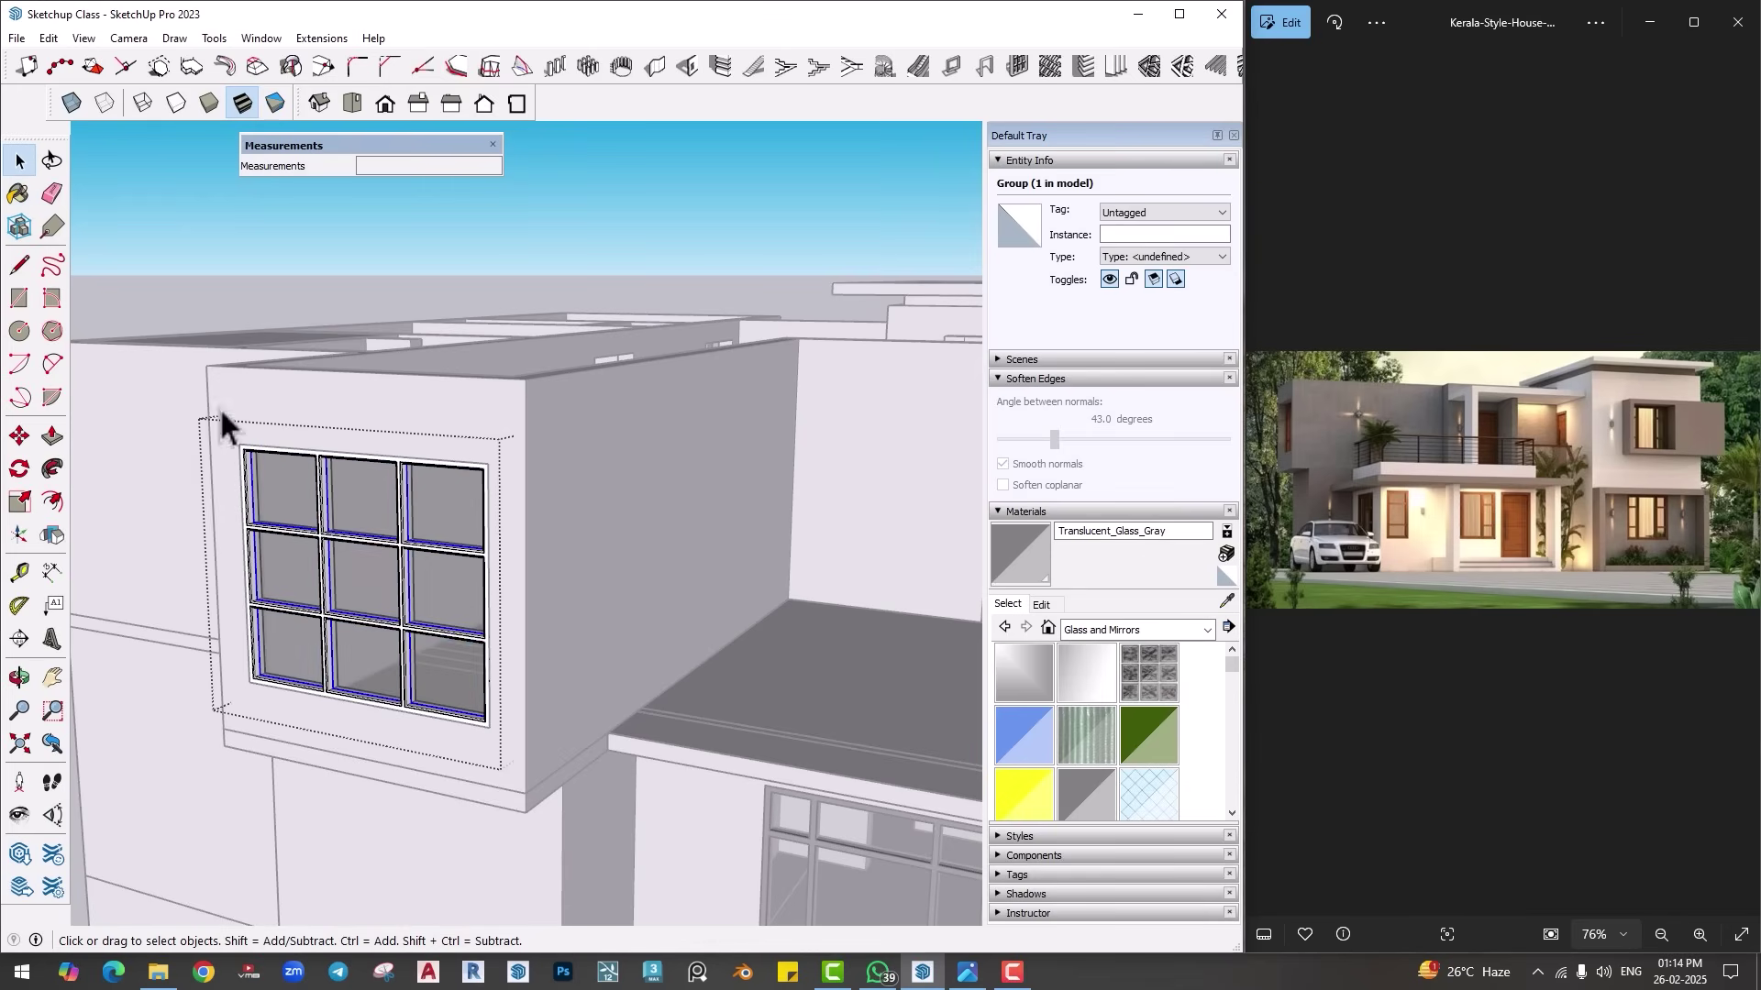
{"action": "key", "text": "Escape"}
Step: Sample MADEIRAS PORTAS MOD 4 from the ground-floor window and paint the upper-floor side window frame with it
{"action": "scroll", "coordinate": [692, 622], "scroll_direction": "down", "scroll_amount": 3}
{"action": "left_click", "coordinate": [18, 193]}
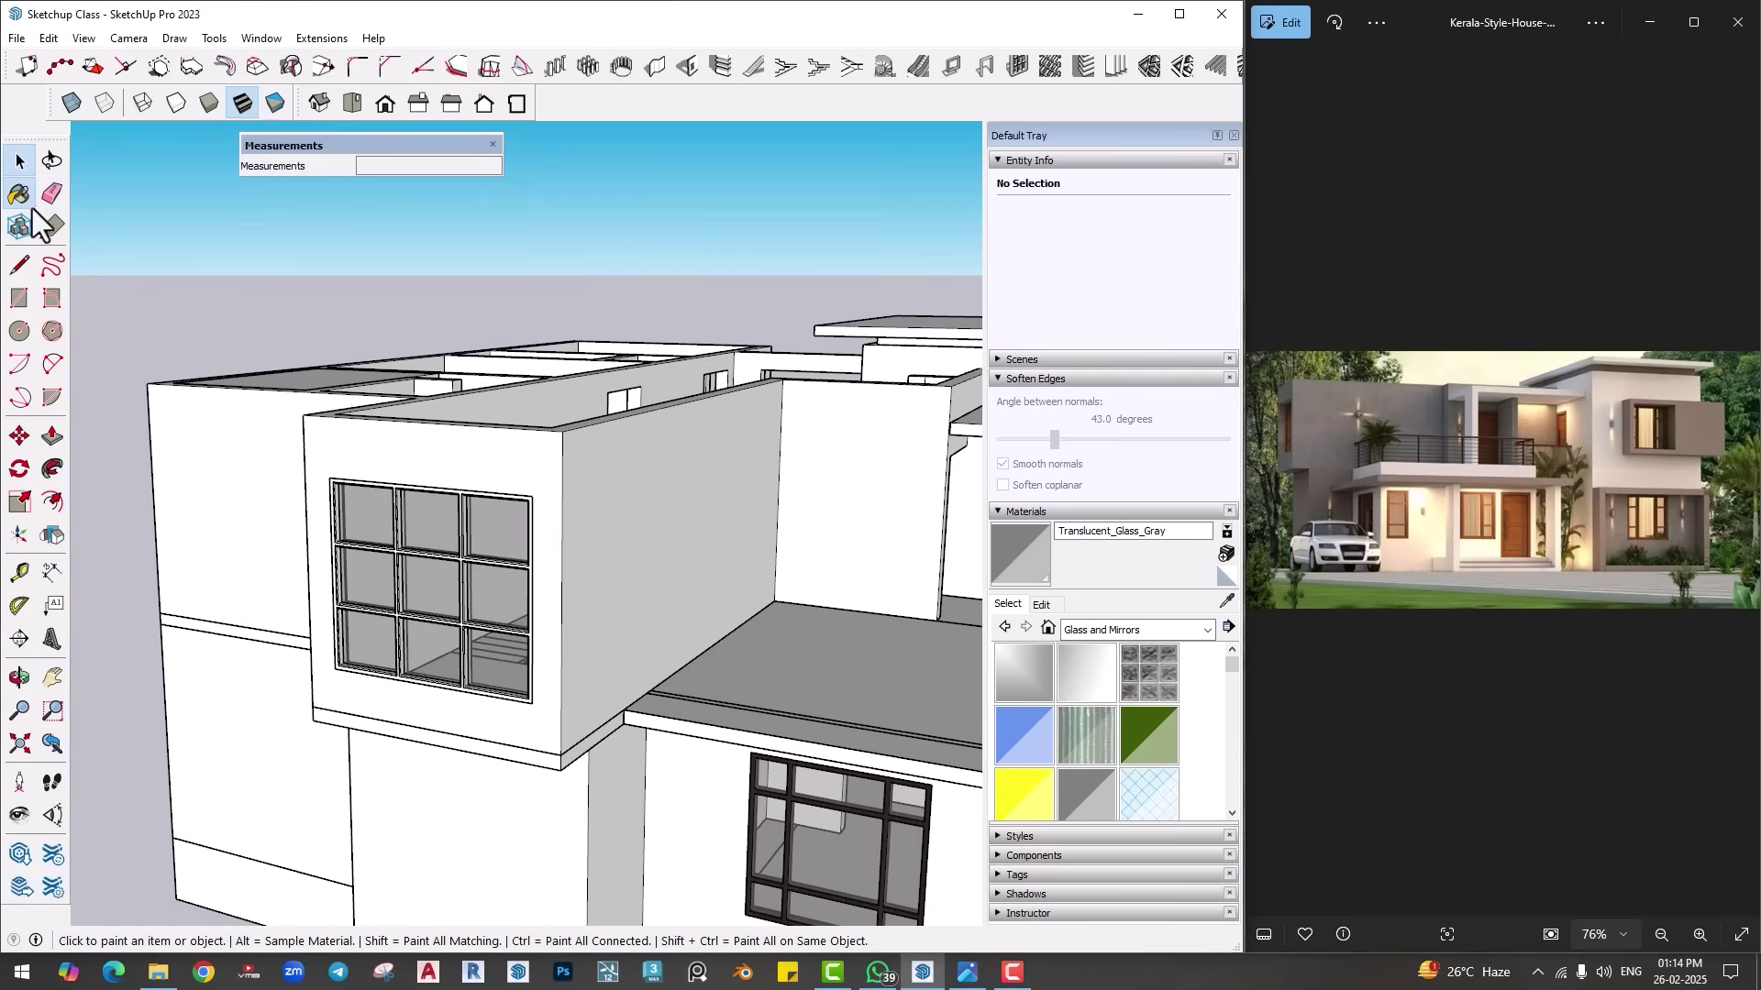
{"action": "scroll", "coordinate": [550, 697], "scroll_direction": "up", "scroll_amount": 5}
{"action": "left_click", "coordinate": [783, 782], "text": "alt"}
{"action": "scroll", "coordinate": [444, 511], "scroll_direction": "up", "scroll_amount": 3}
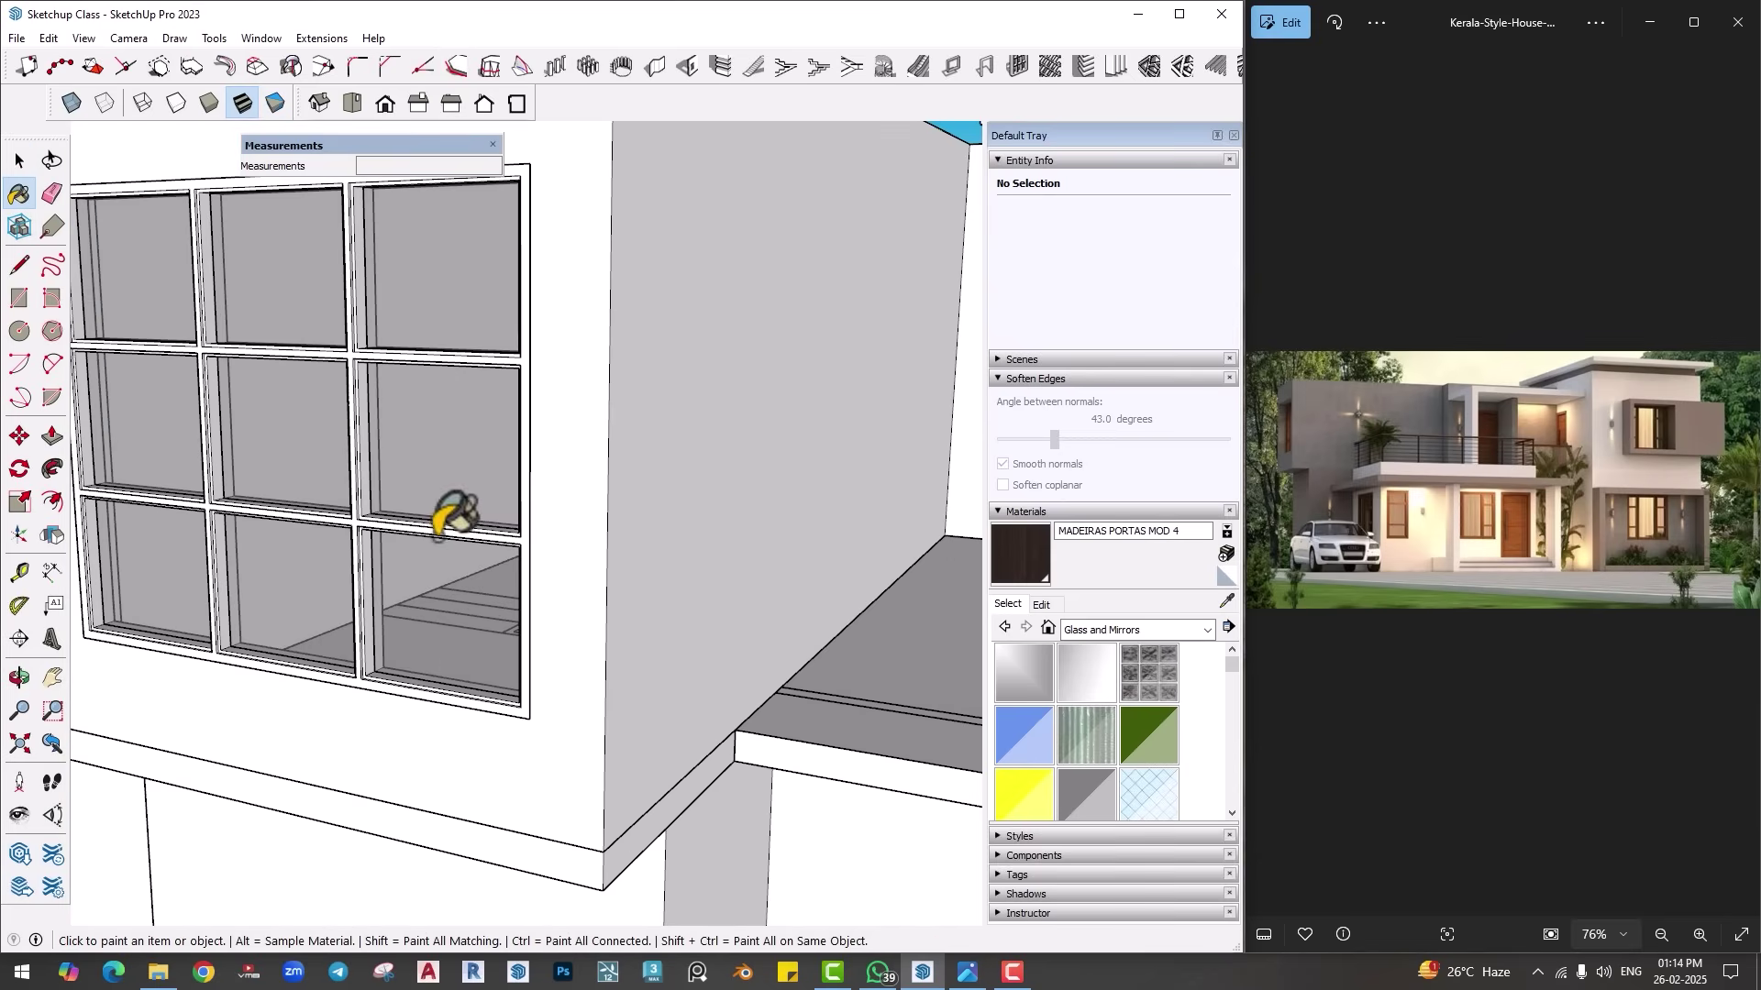
{"action": "left_click", "coordinate": [515, 520]}
{"action": "scroll", "coordinate": [523, 514], "scroll_direction": "down", "scroll_amount": 5}
{"action": "key", "text": "space"}
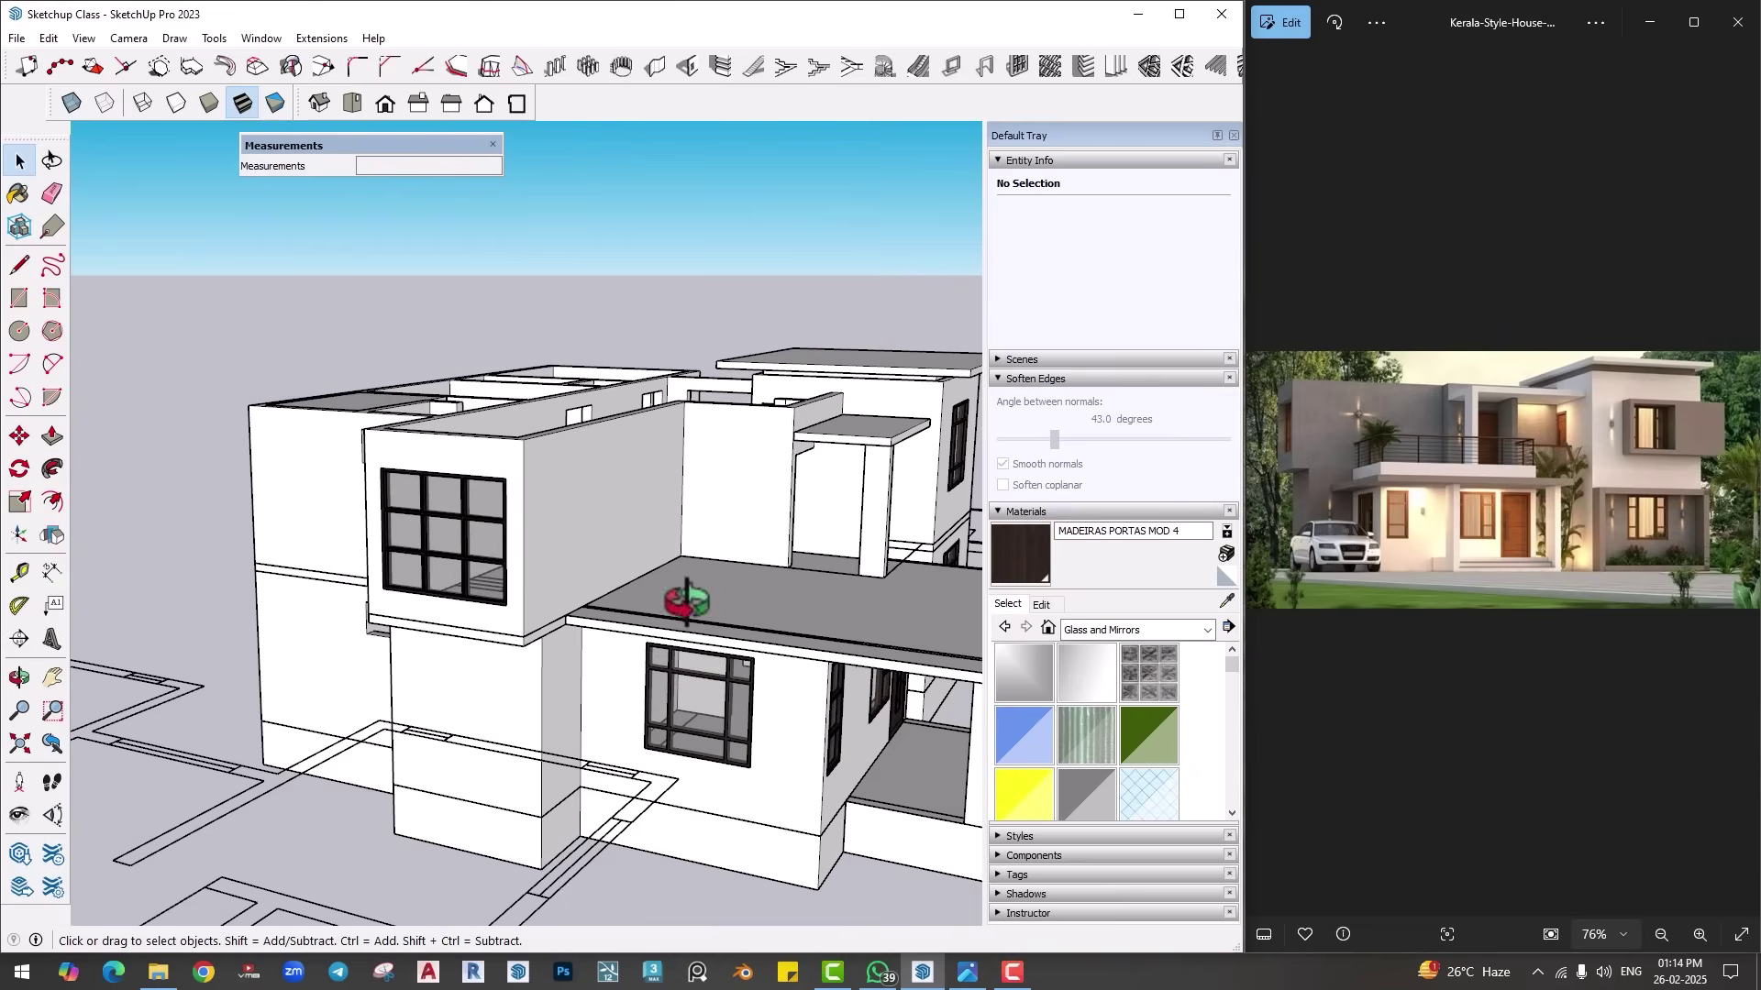
Step: Copy the dark wooden entrance door from the ground floor up to the doorway on the upper-floor balcony beside the window tower
{"action": "middle_click_drag", "start_coordinate": [686, 601], "coordinate": [294, 629]}
{"action": "scroll", "coordinate": [613, 495], "scroll_direction": "up", "scroll_amount": 3}
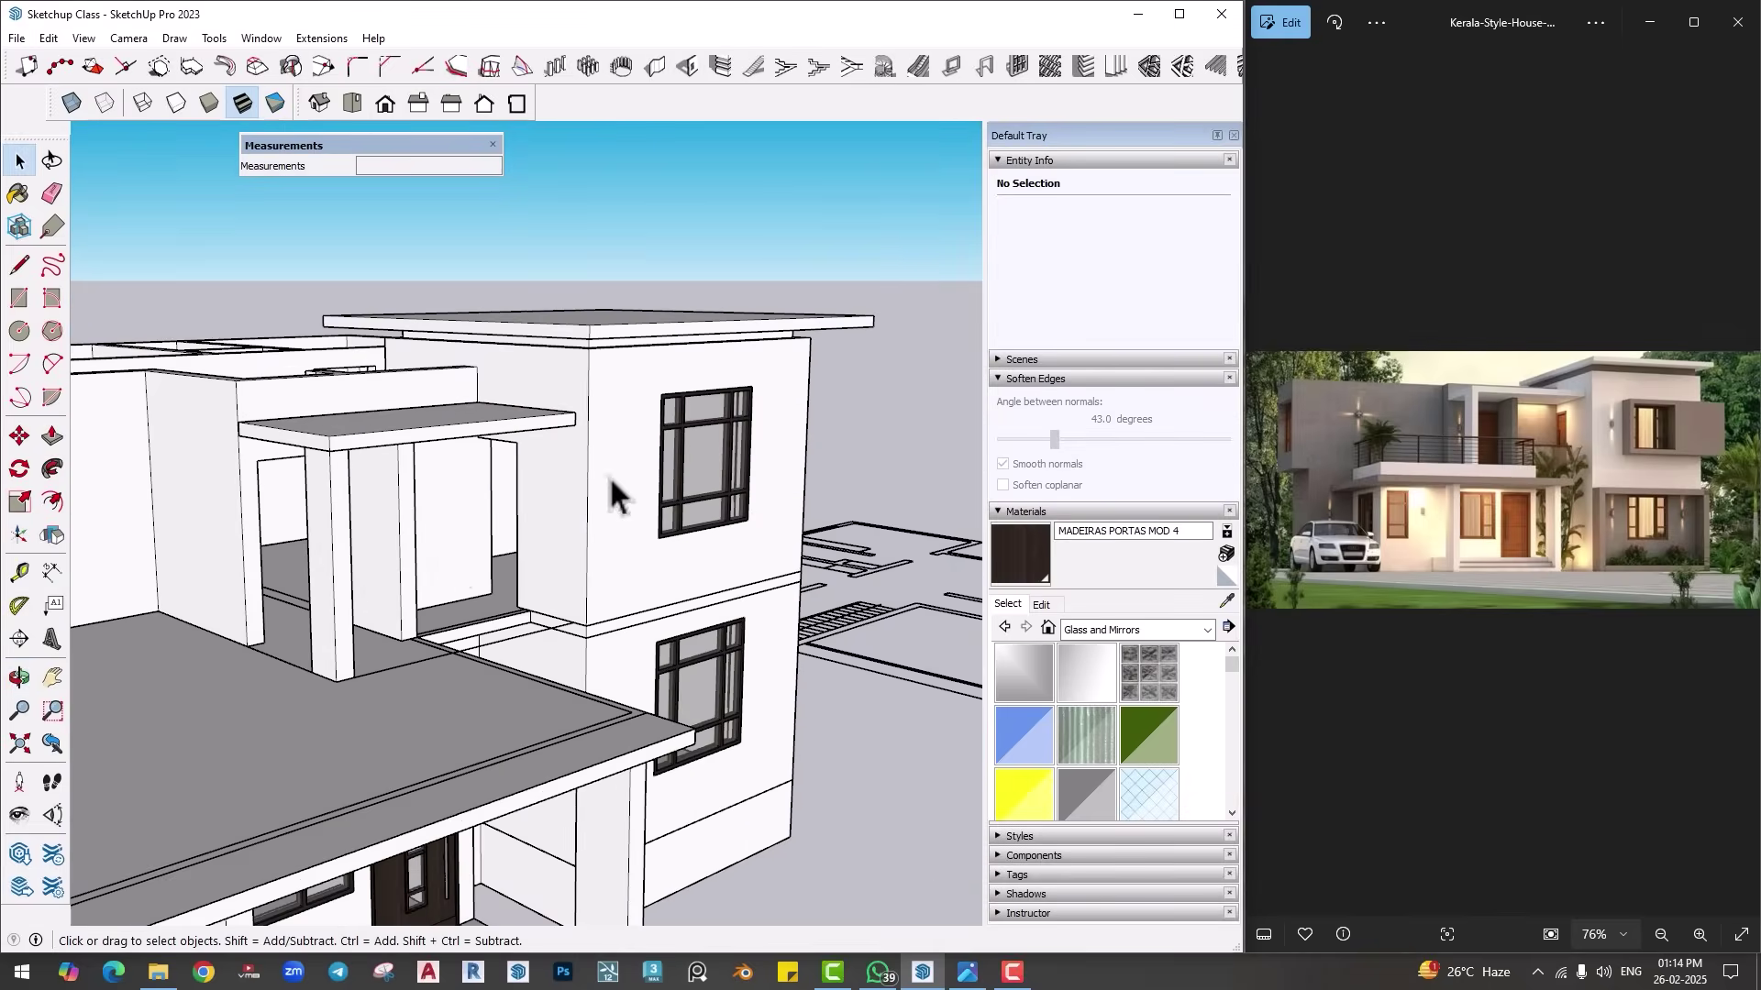
{"action": "scroll", "coordinate": [613, 495], "scroll_direction": "up", "scroll_amount": 6}
{"action": "middle_click_drag", "start_coordinate": [535, 416], "coordinate": [511, 601]}
{"action": "scroll", "coordinate": [503, 424], "scroll_direction": "down", "scroll_amount": 3}
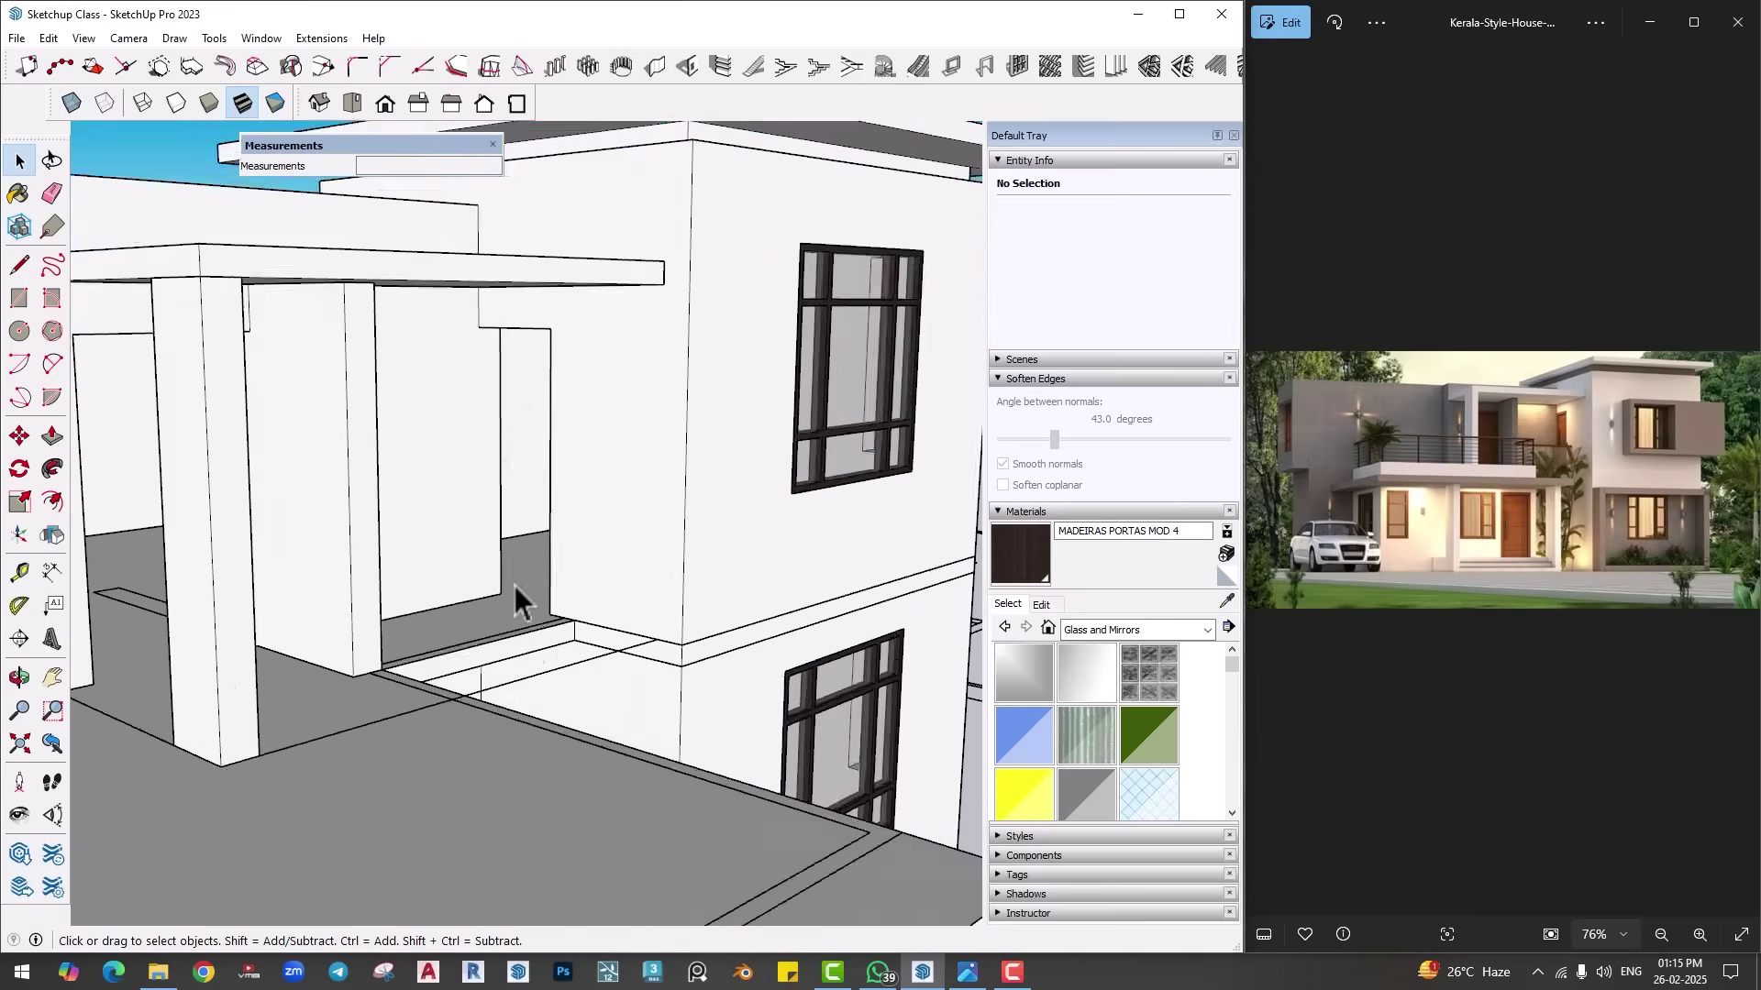
{"action": "key", "text": "m"}
{"action": "left_click", "coordinate": [593, 465]}
{"action": "scroll", "coordinate": [603, 452], "scroll_direction": "up", "scroll_amount": 2}
{"action": "scroll", "coordinate": [604, 452], "scroll_direction": "down", "scroll_amount": 3}
{"action": "key", "text": "ctrl"}
{"action": "middle_click_drag", "start_coordinate": [609, 459], "coordinate": [590, 787]}
{"action": "scroll", "coordinate": [590, 787], "scroll_direction": "up", "scroll_amount": 5}
{"action": "left_click", "coordinate": [597, 819]}
{"action": "scroll", "coordinate": [571, 817], "scroll_direction": "down", "scroll_amount": 3}
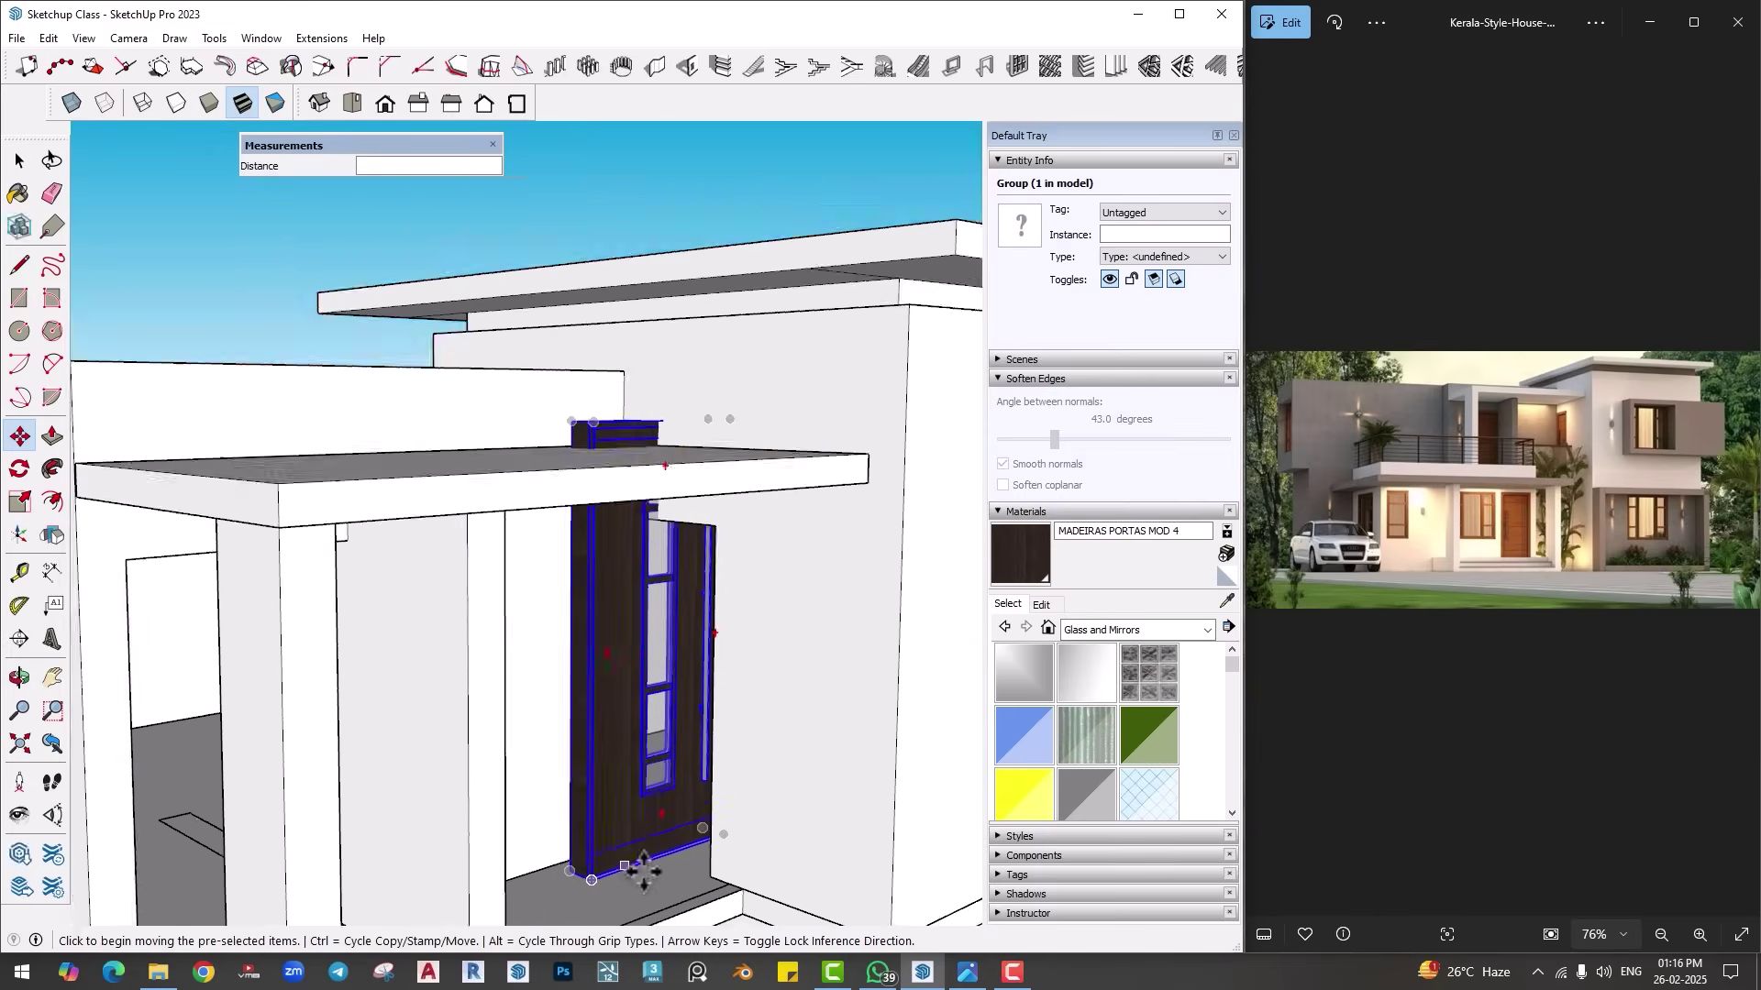
Step: Rotate the copied balcony door 90 degrees so it lies parallel to its doorway
{"action": "left_click", "coordinate": [20, 469]}
{"action": "left_click", "coordinate": [556, 736]}
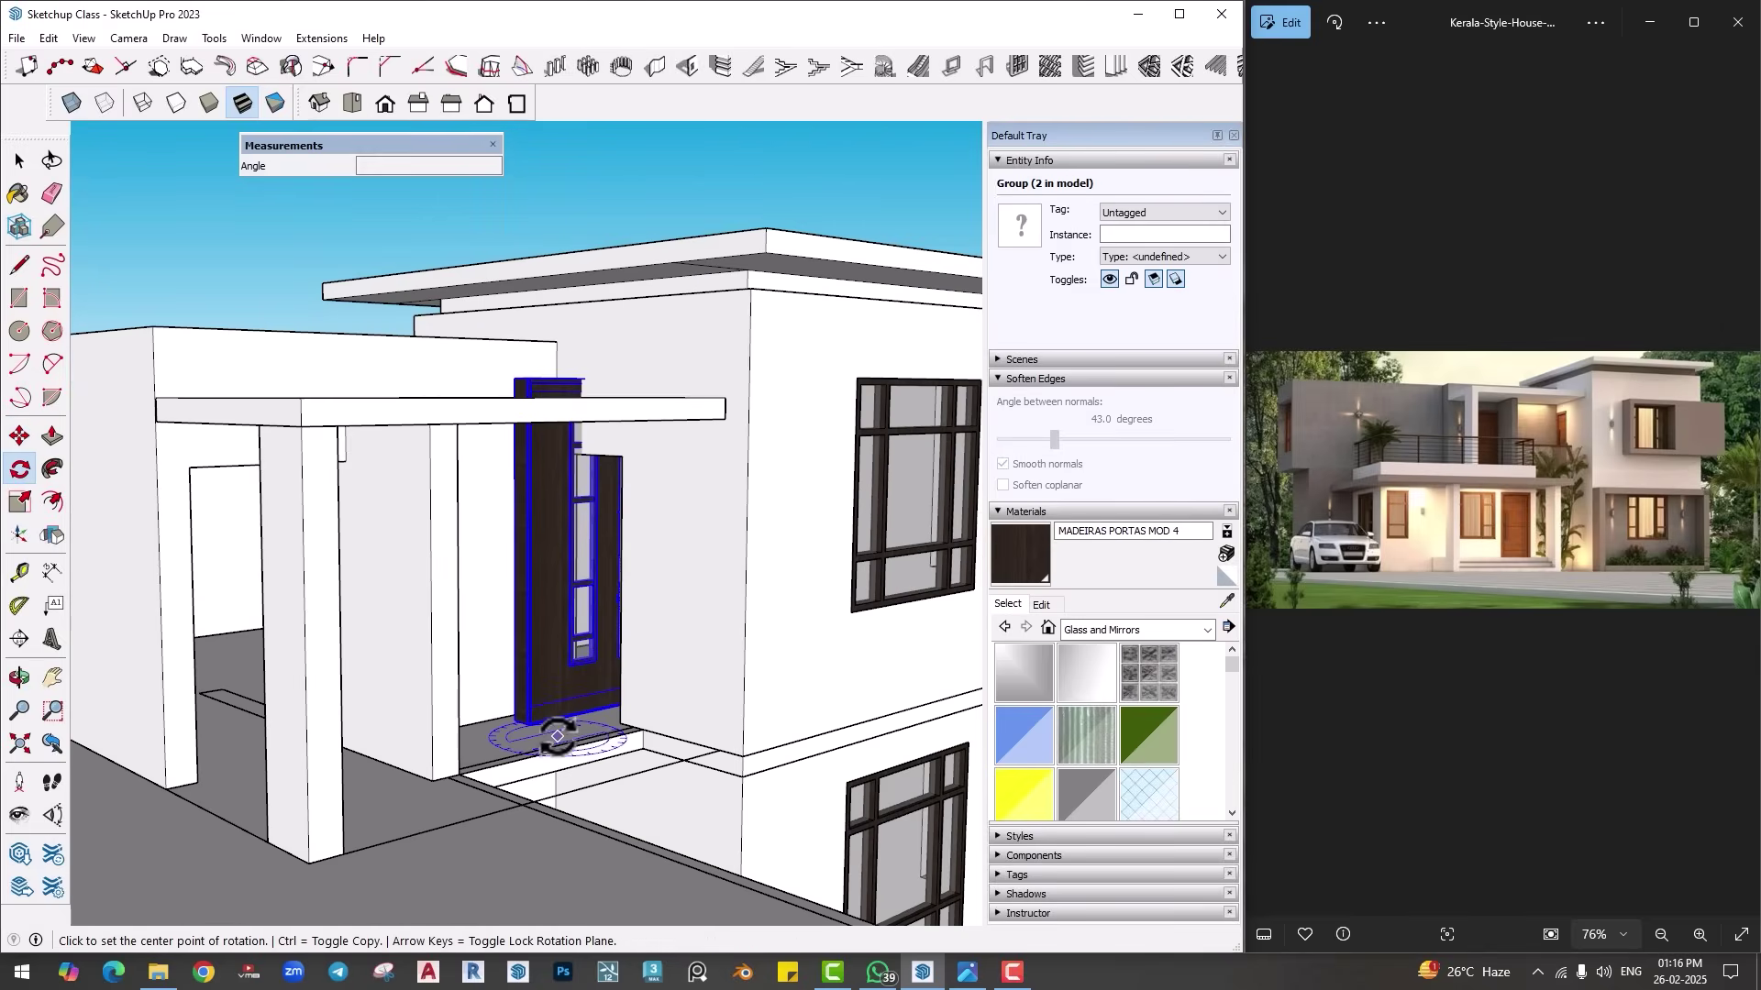
{"action": "left_click", "coordinate": [578, 739]}
{"action": "left_click", "coordinate": [584, 744]}
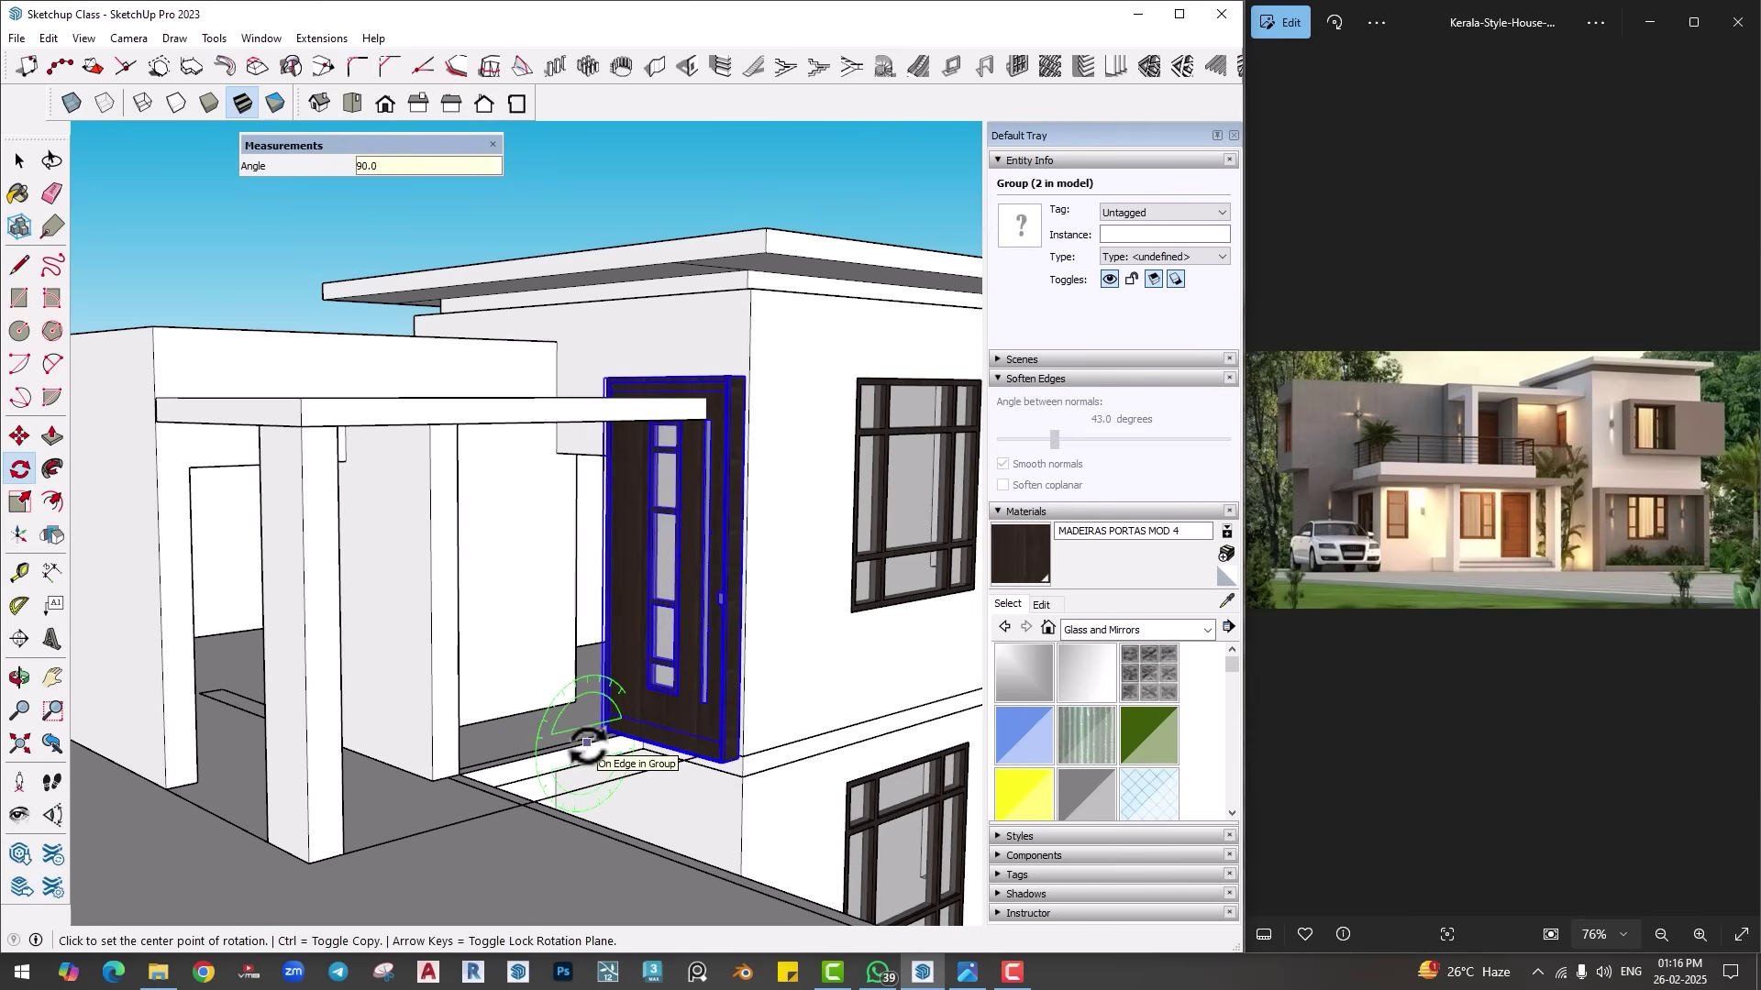
Step: Move the rotated door by its lower corner into the inner floor corner of the balcony doorway
{"action": "key", "text": "m"}
{"action": "scroll", "coordinate": [550, 715], "scroll_direction": "up", "scroll_amount": 5}
{"action": "left_click", "coordinate": [544, 668]}
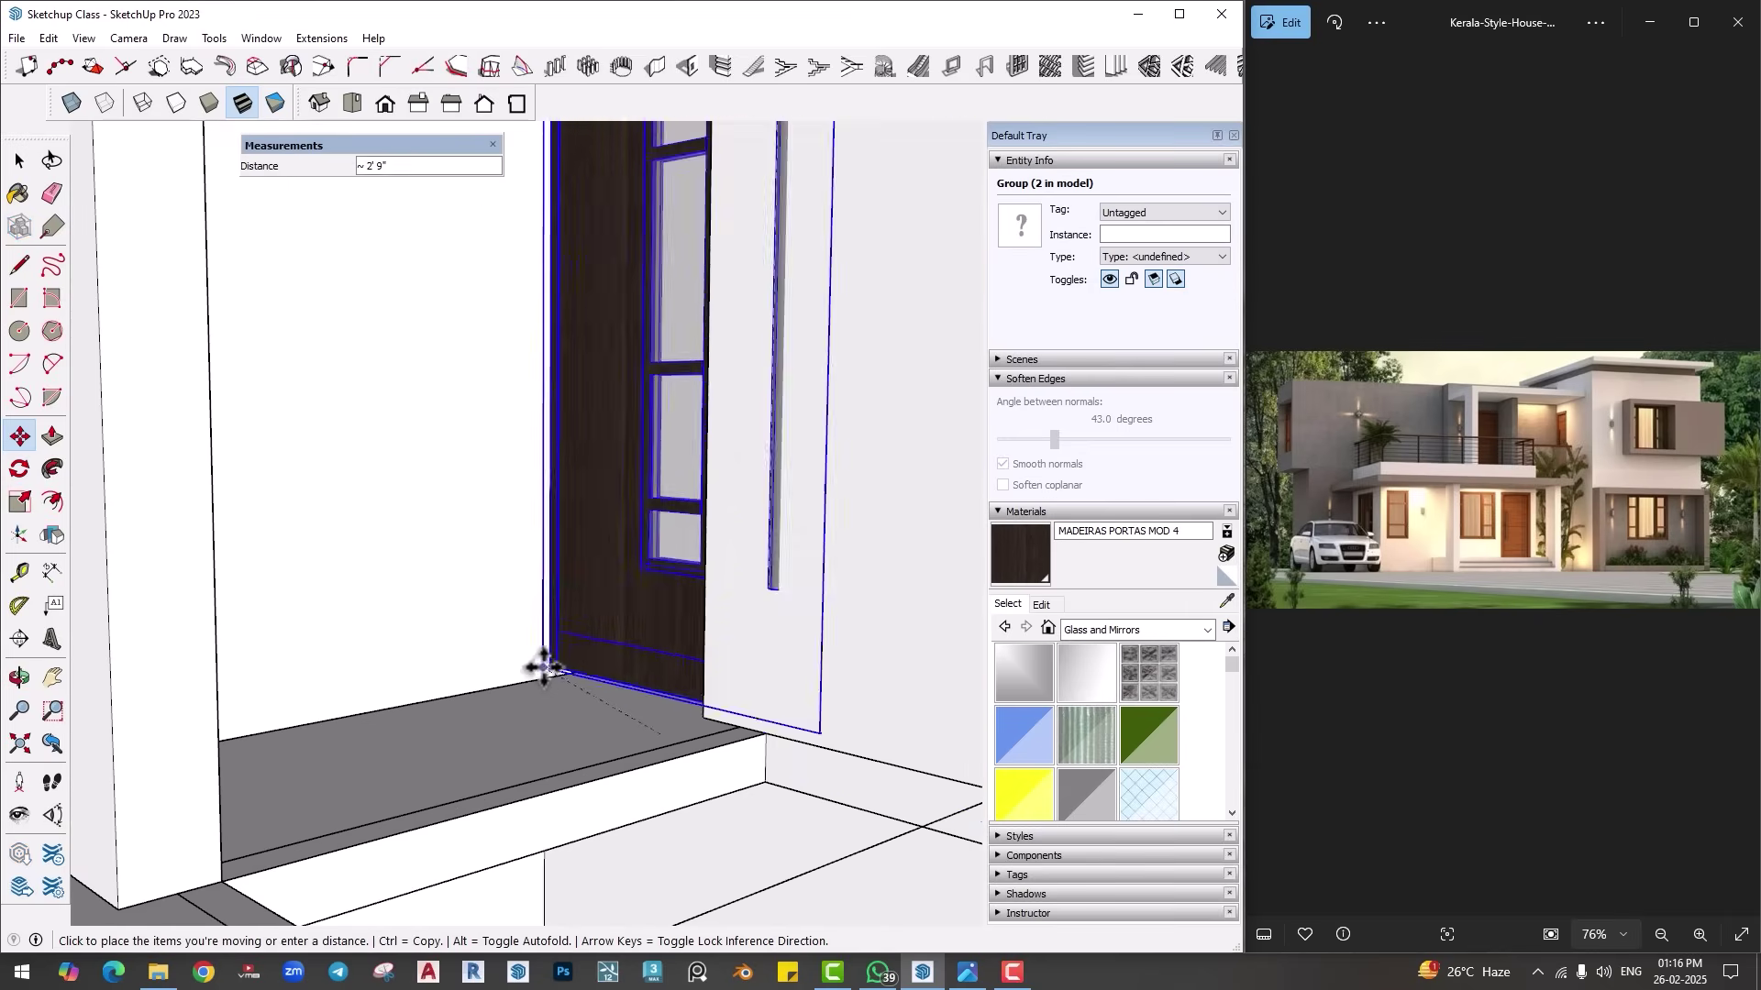
{"action": "scroll", "coordinate": [543, 668], "scroll_direction": "up", "scroll_amount": 3}
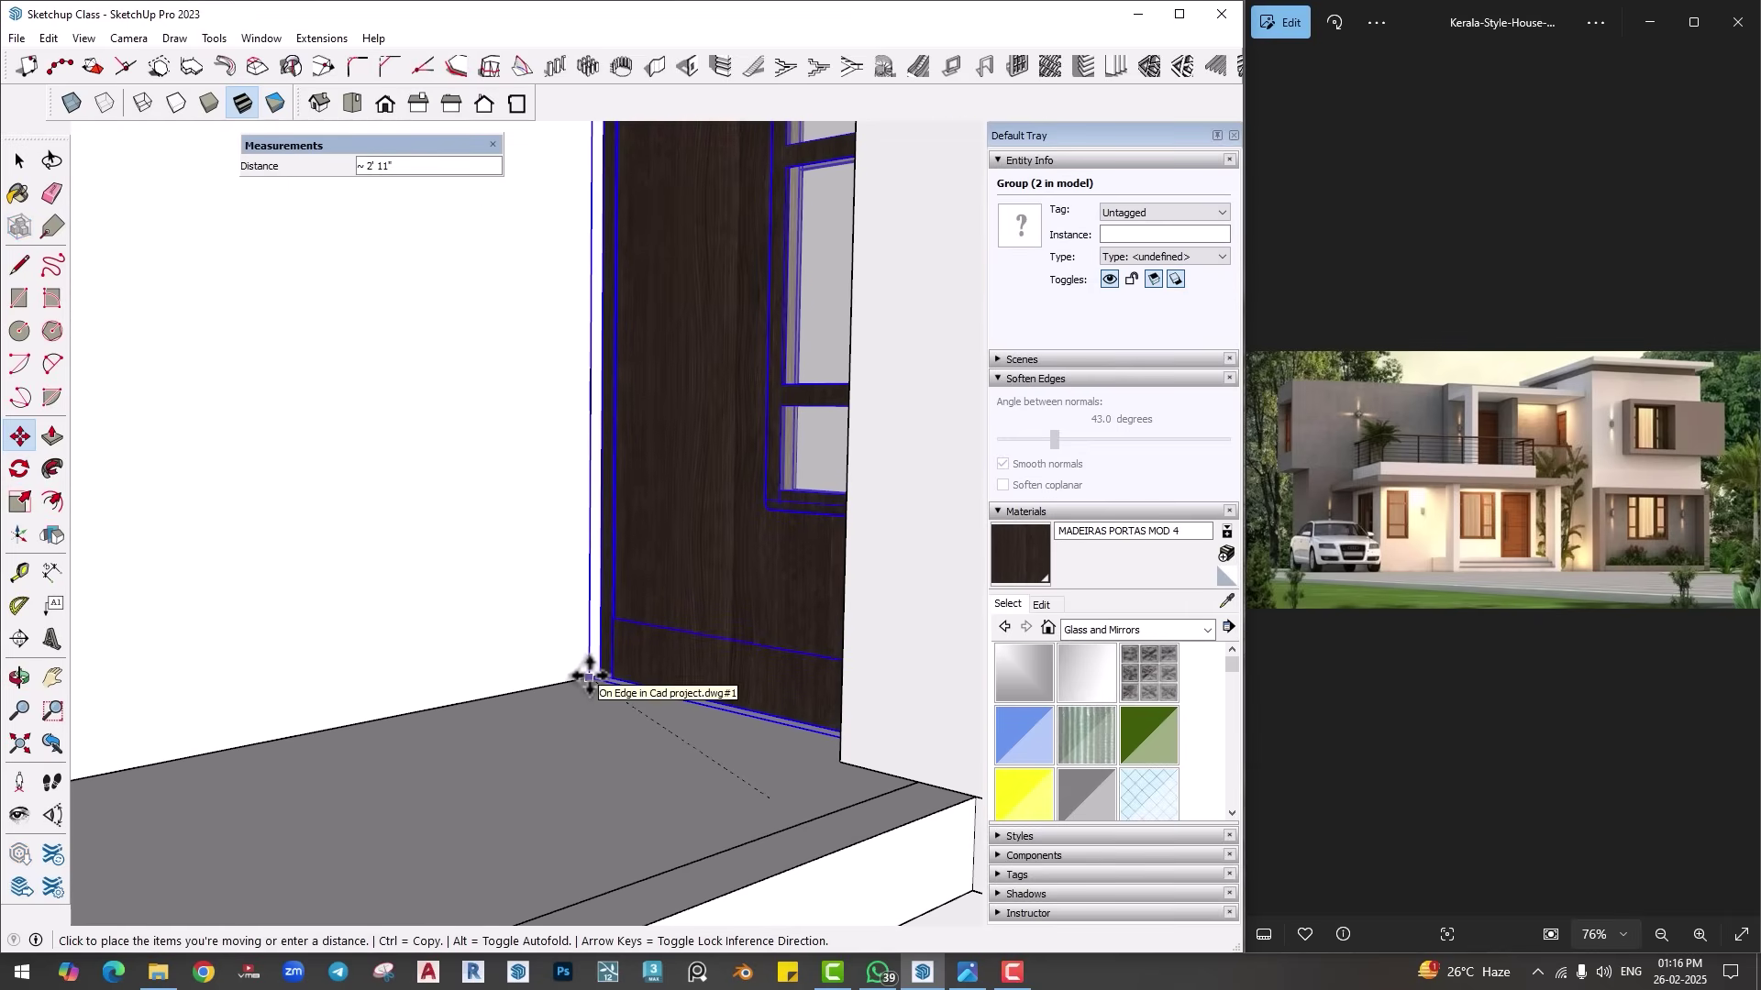
{"action": "left_click", "coordinate": [587, 678]}
{"action": "scroll", "coordinate": [617, 669], "scroll_direction": "down", "scroll_amount": 4}
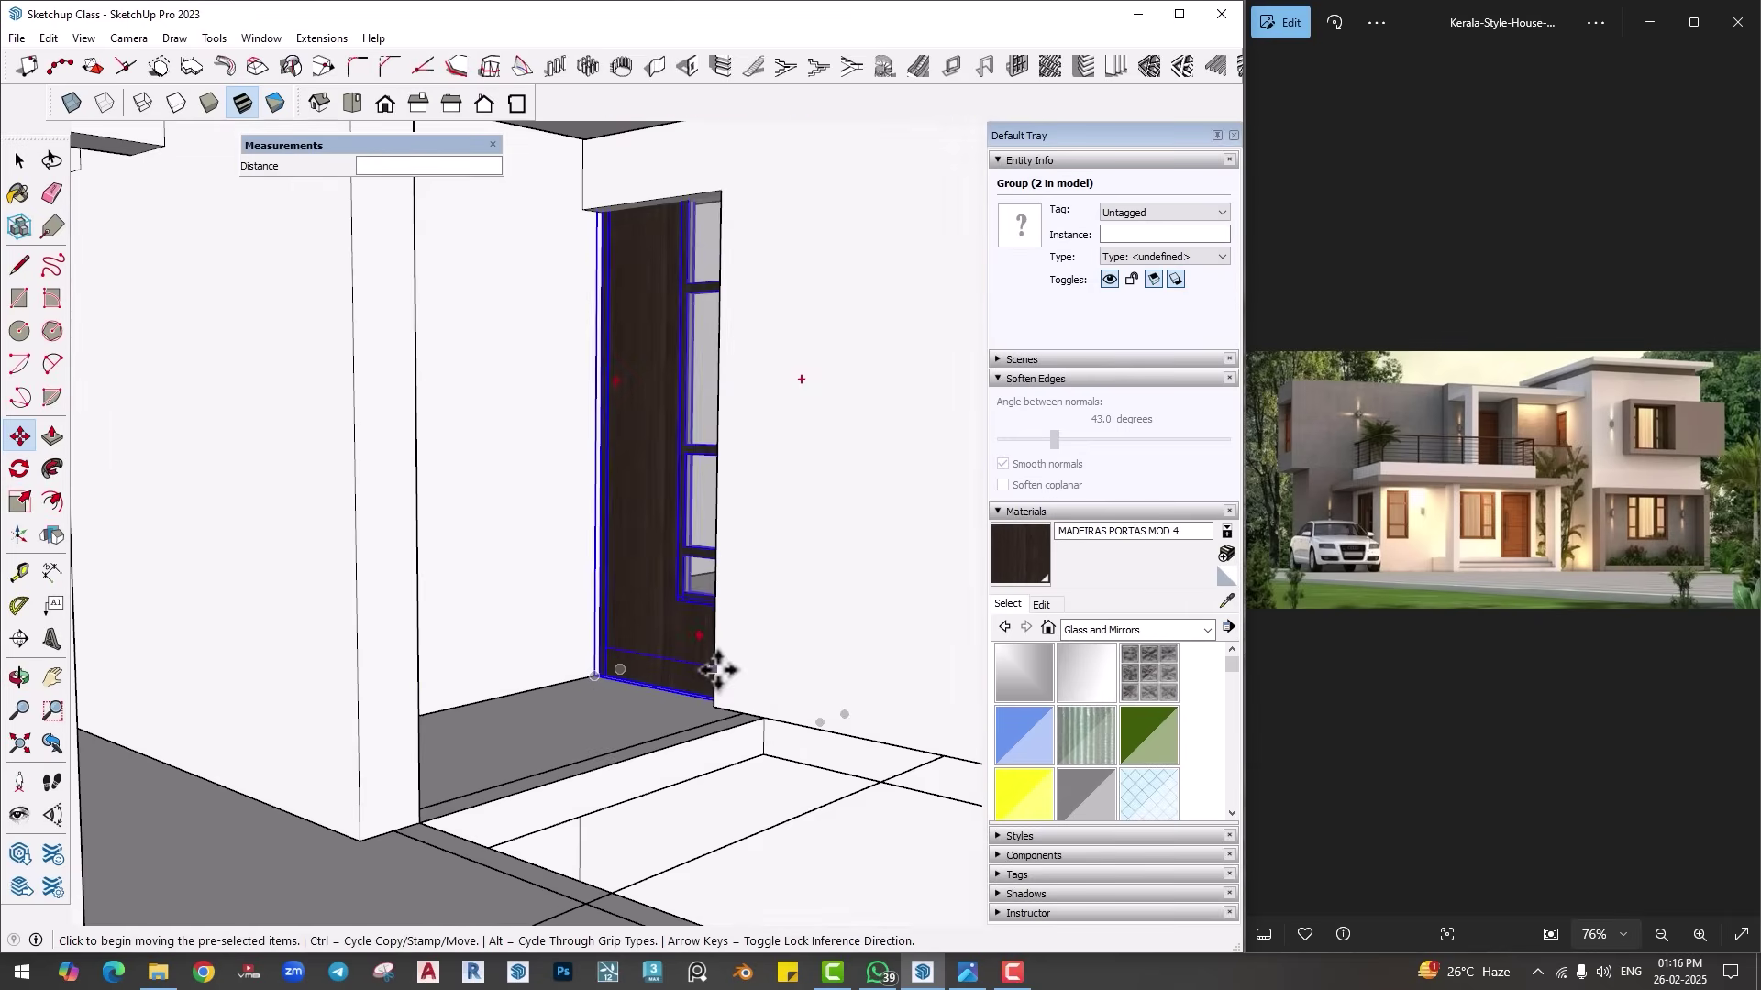
Step: Scale the balcony door to about 0.78 of its height and 0.63 of its width to fit the opening, using X-ray view
{"action": "scroll", "coordinate": [717, 669], "scroll_direction": "down", "scroll_amount": 5}
{"action": "middle_click_drag", "start_coordinate": [786, 597], "coordinate": [523, 724]}
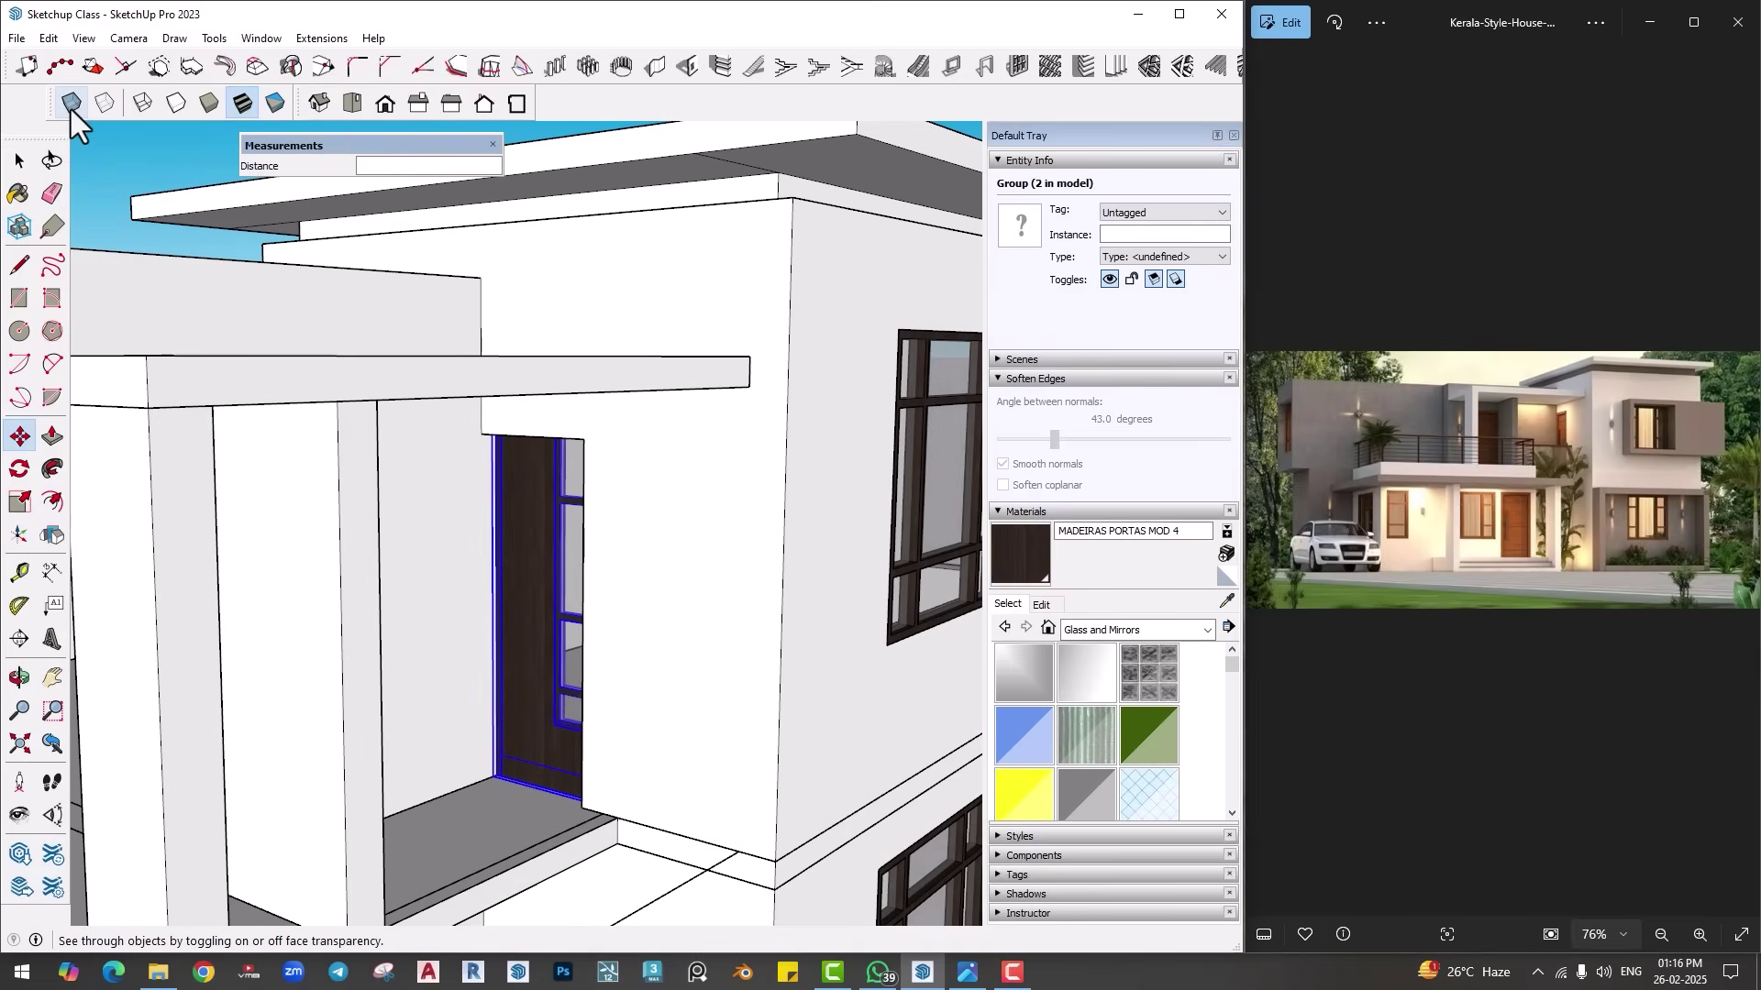
{"action": "left_click", "coordinate": [71, 105]}
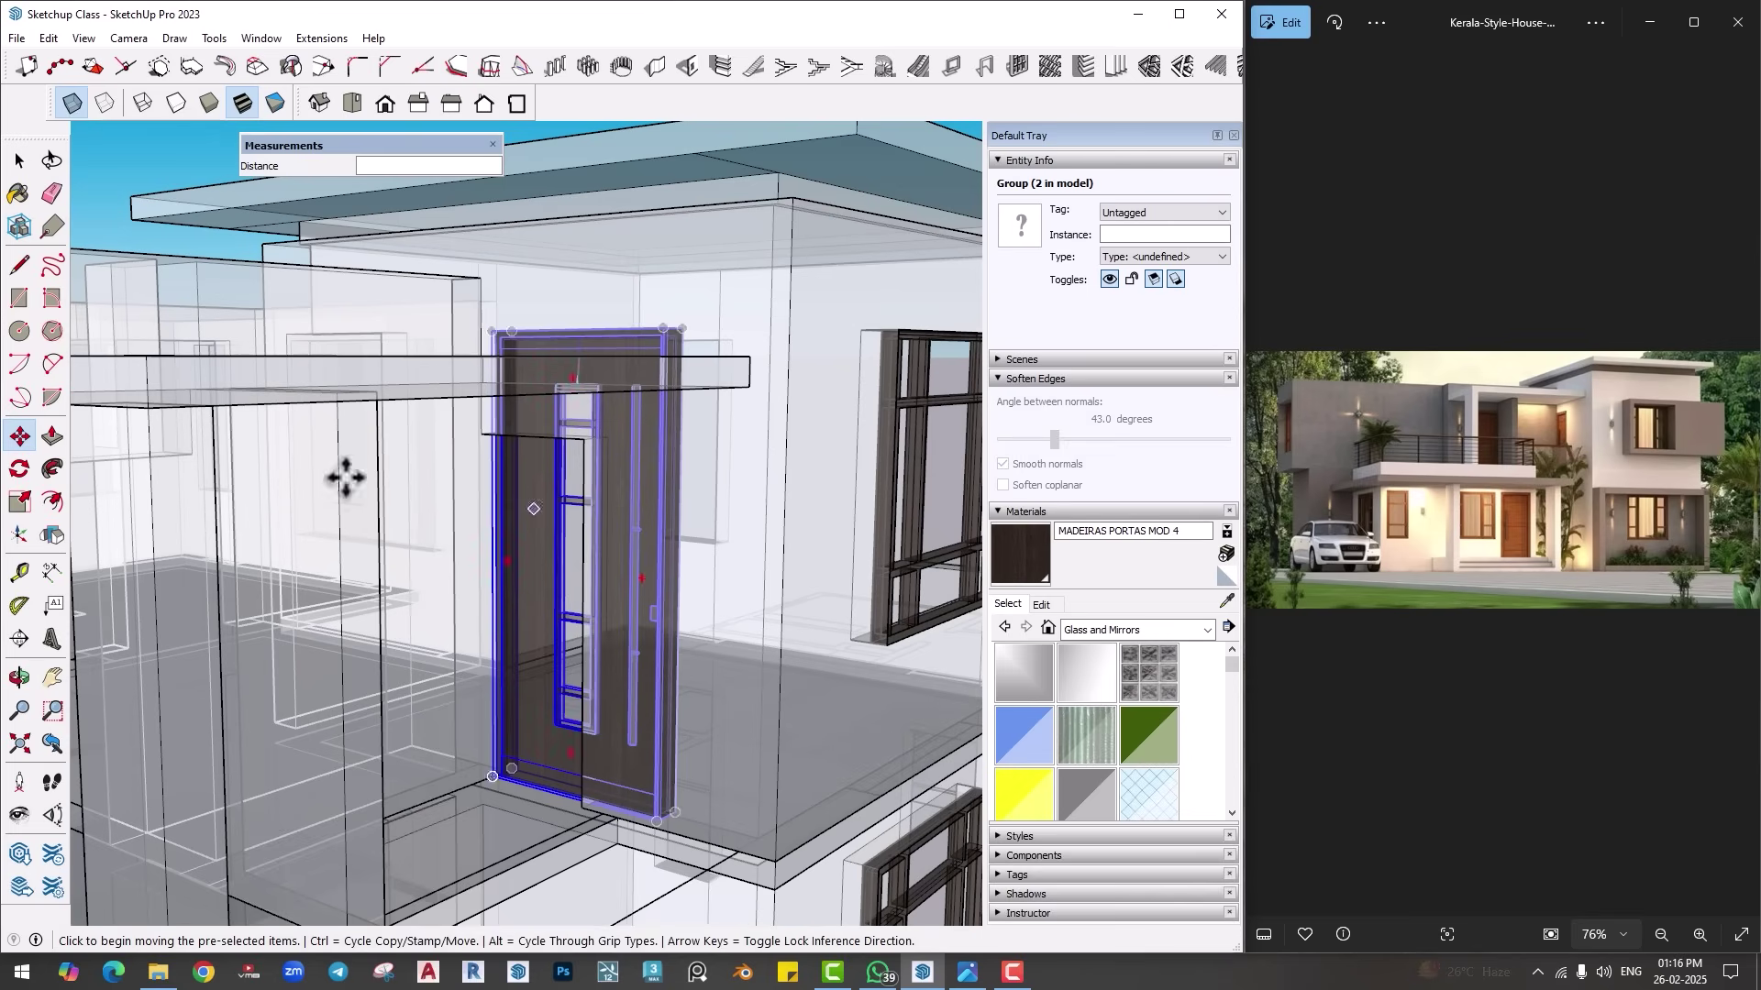
{"action": "left_click", "coordinate": [20, 501]}
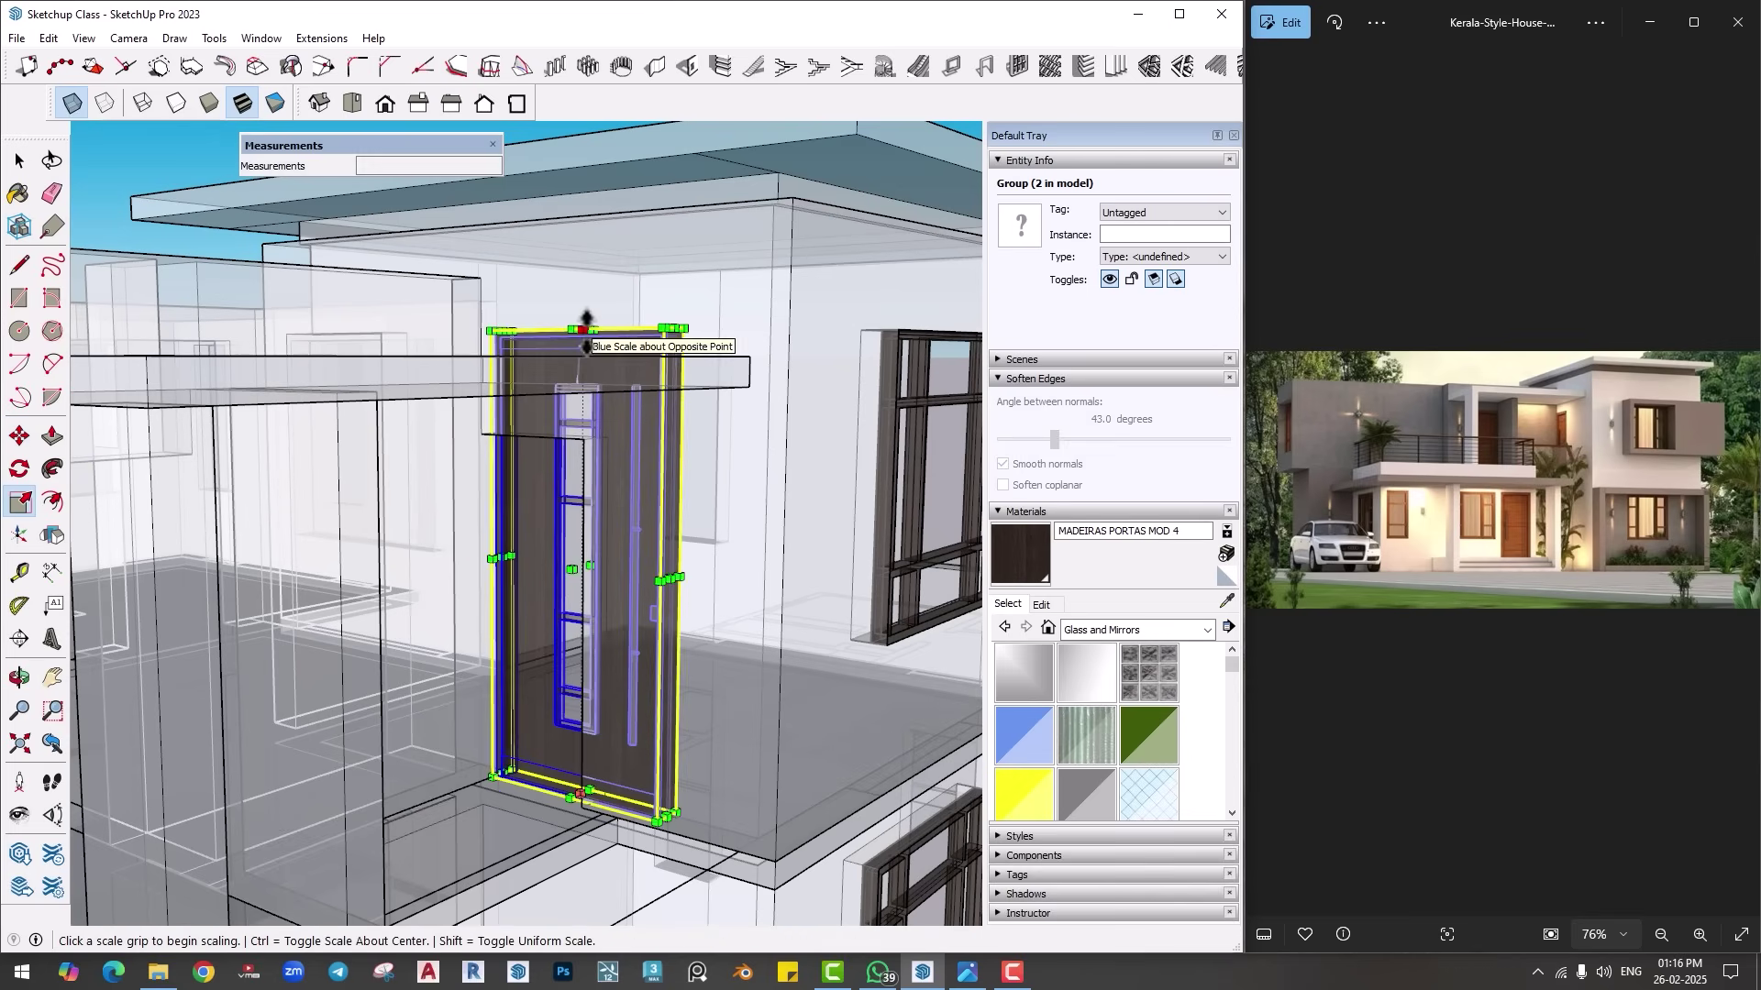
{"action": "left_click_drag", "start_coordinate": [587, 321], "coordinate": [584, 438]}
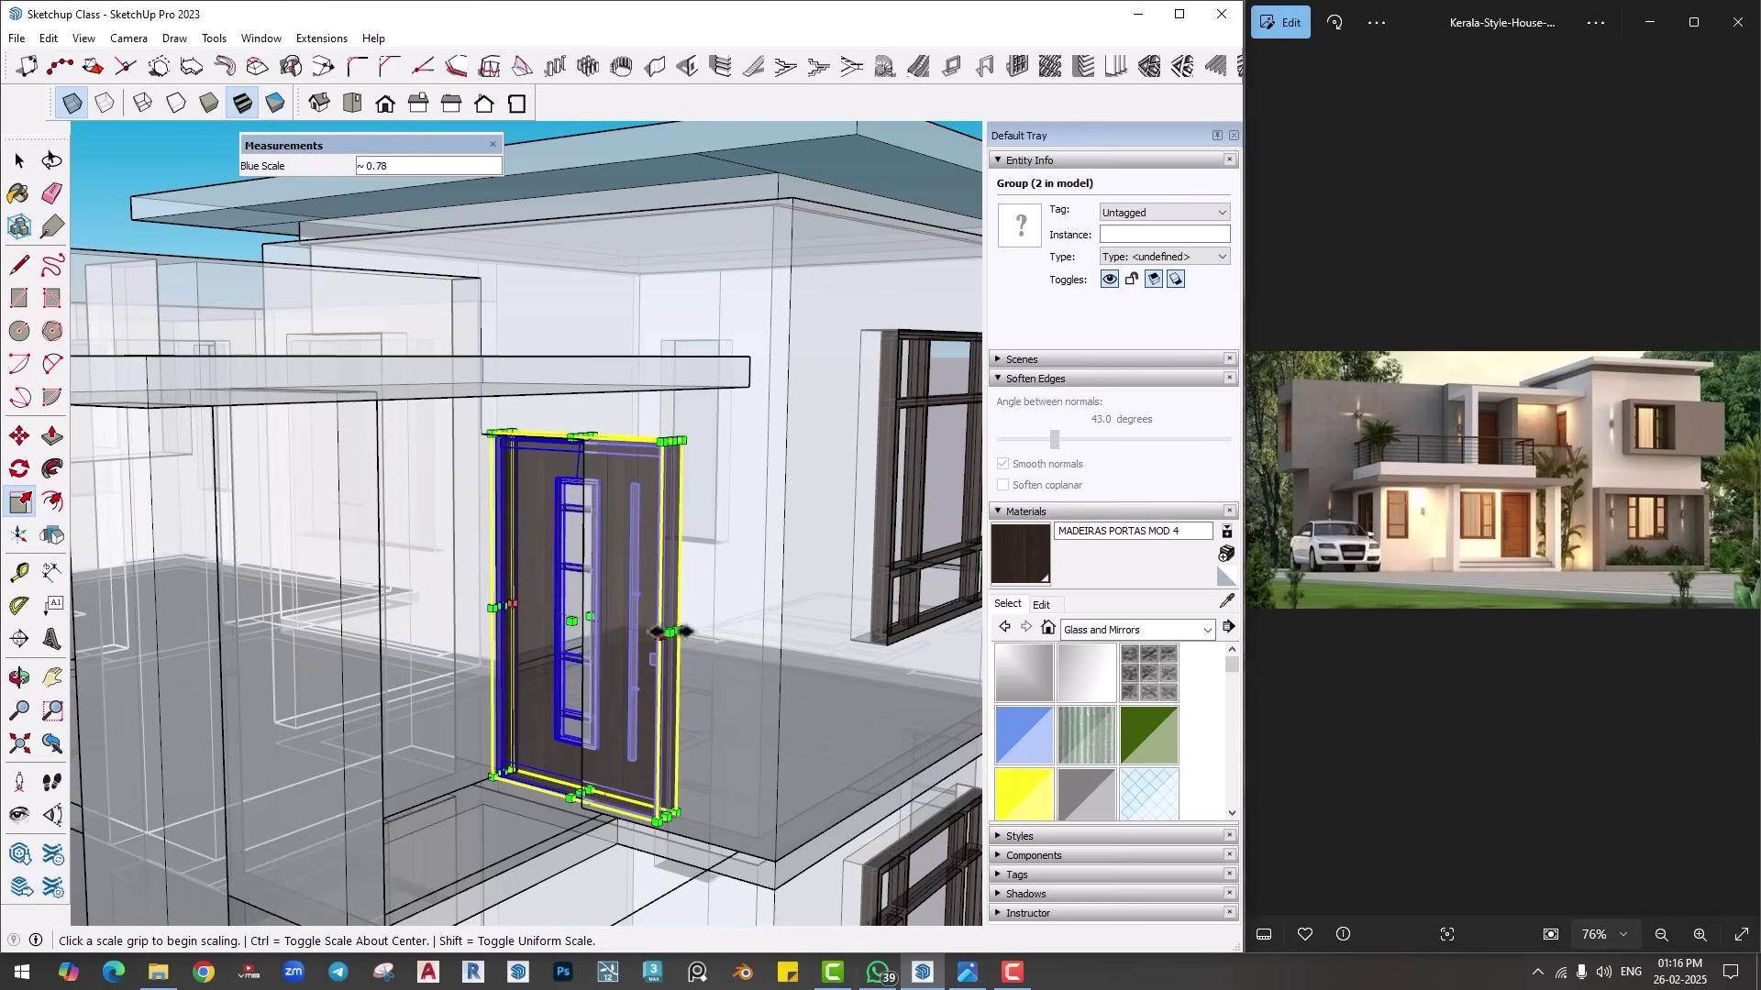
{"action": "left_click", "coordinate": [670, 632]}
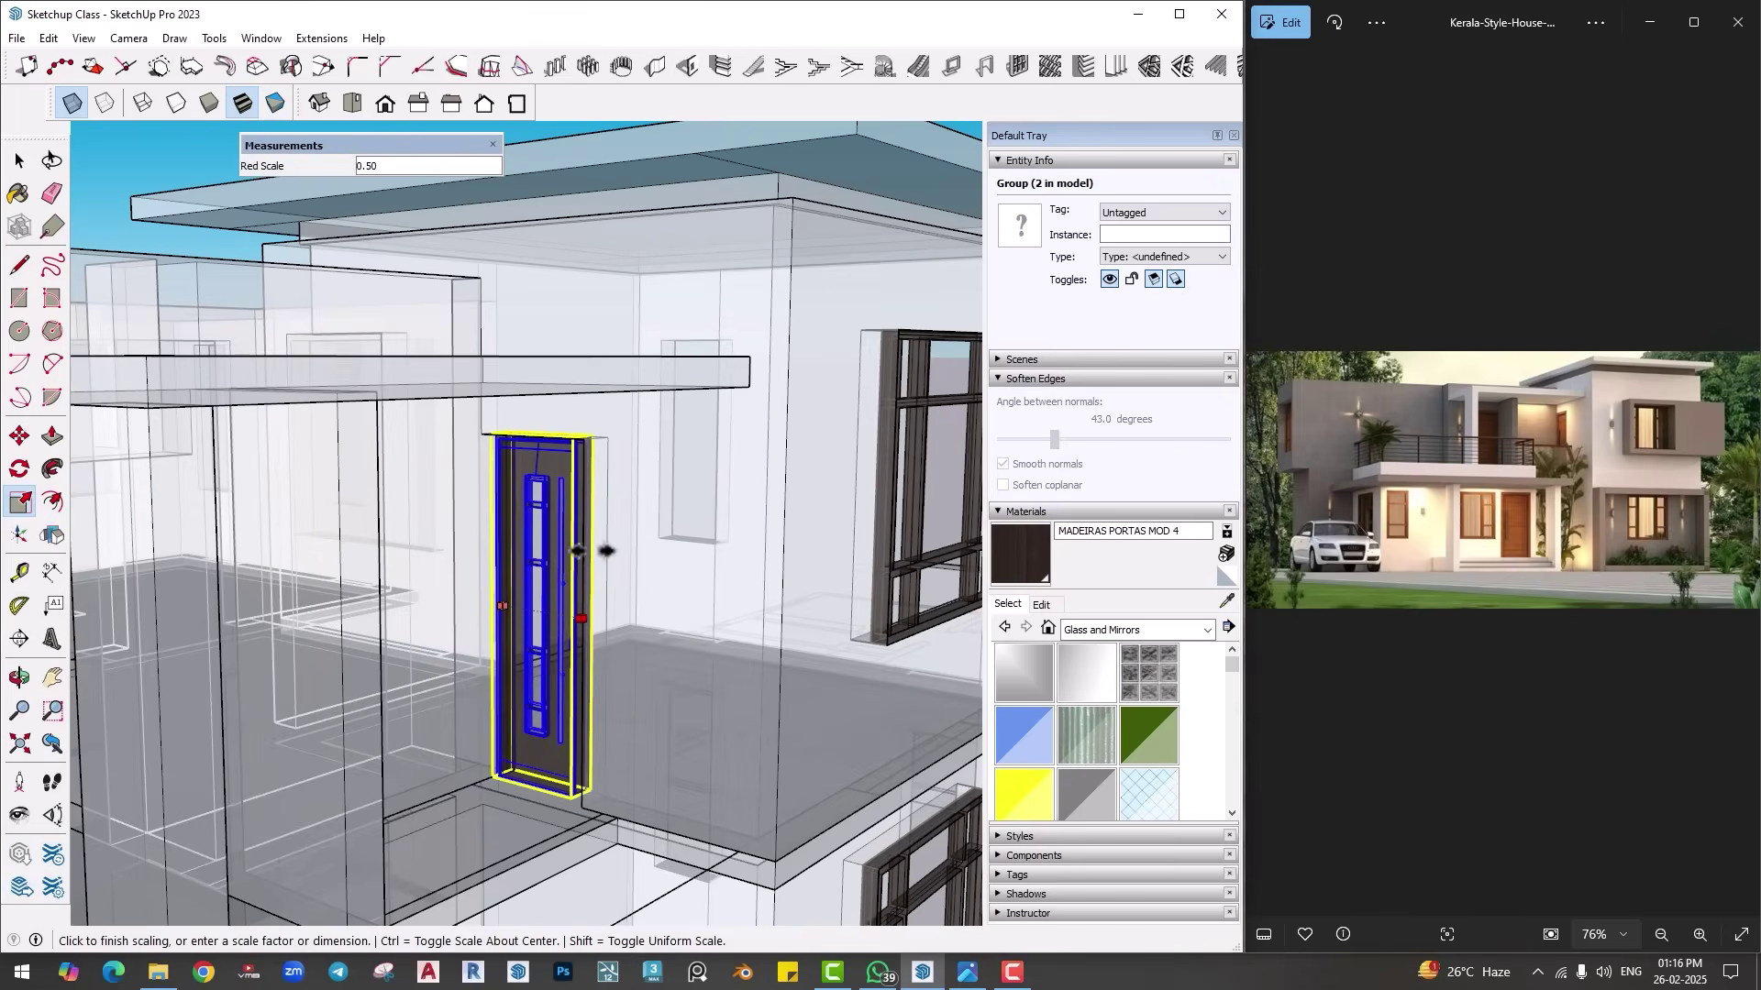
{"action": "left_click", "coordinate": [600, 466]}
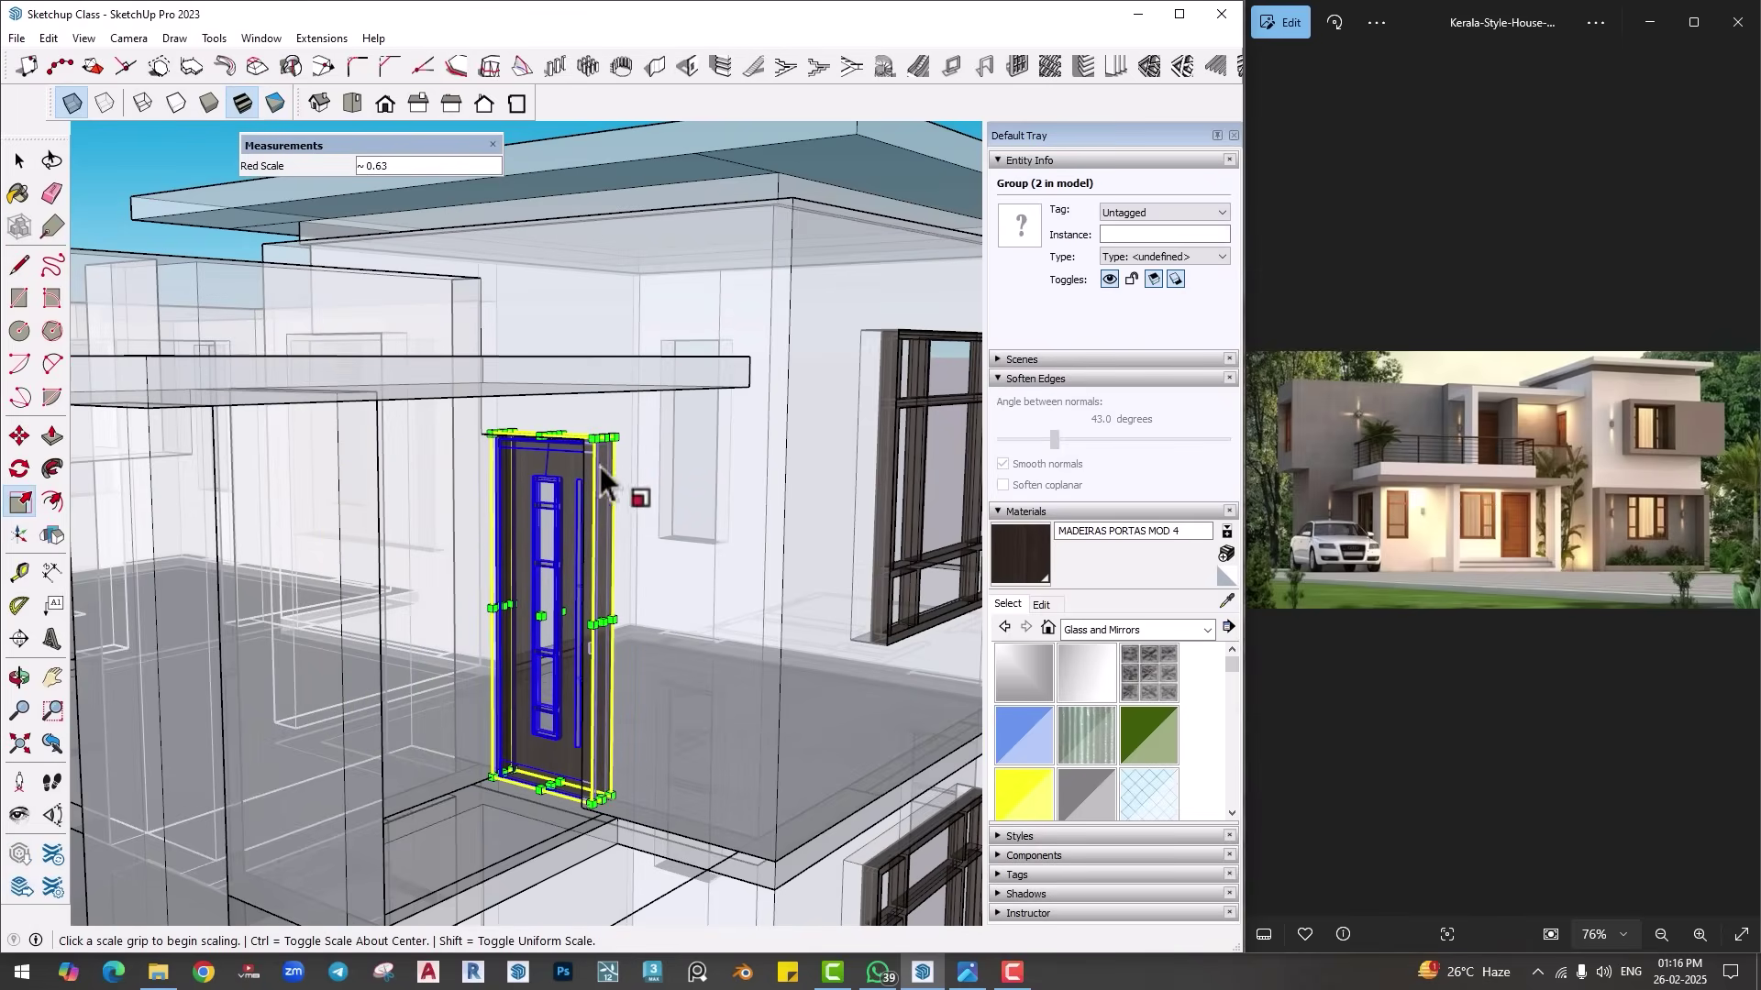
{"action": "middle_click_drag", "start_coordinate": [684, 526], "coordinate": [692, 504], "text": "shift"}
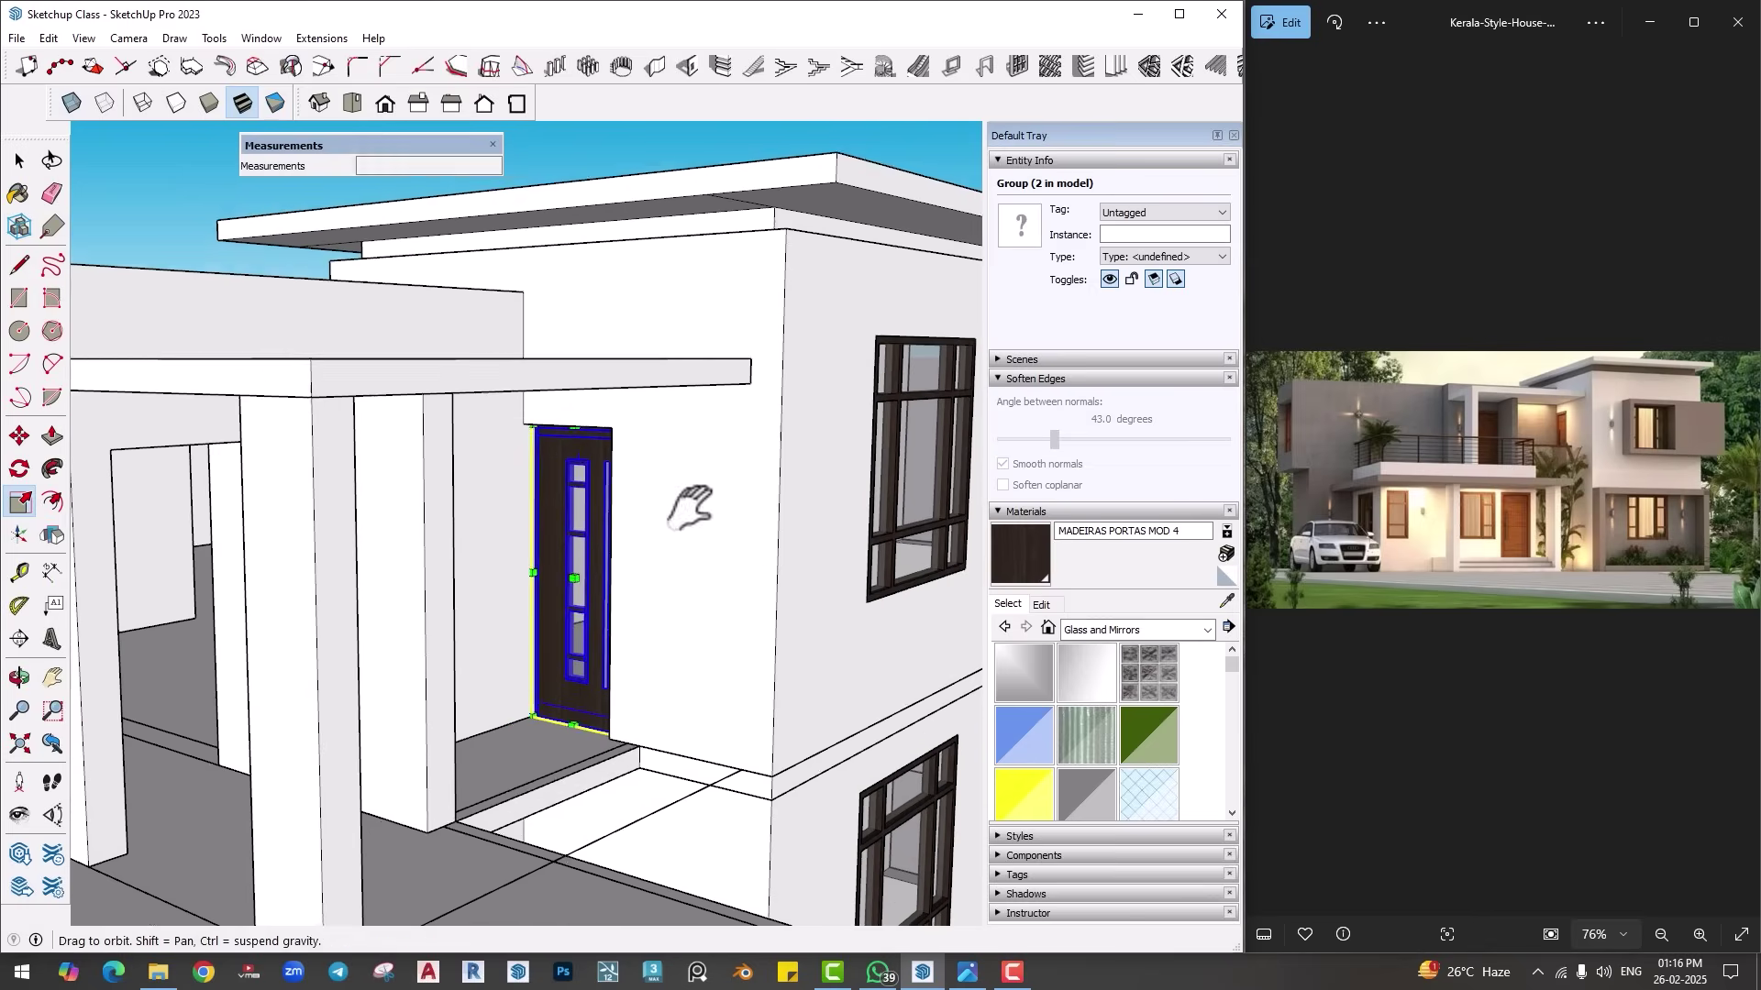
{"action": "key", "text": "space"}
{"action": "left_click", "coordinate": [633, 514]}
Step: Copy the ground-floor entrance door up into the second balcony doorway behind the columns
{"action": "scroll", "coordinate": [577, 521], "scroll_direction": "up", "scroll_amount": 2}
{"action": "middle_click_drag", "start_coordinate": [579, 530], "coordinate": [642, 596]}
{"action": "scroll", "coordinate": [578, 621], "scroll_direction": "down", "scroll_amount": 3}
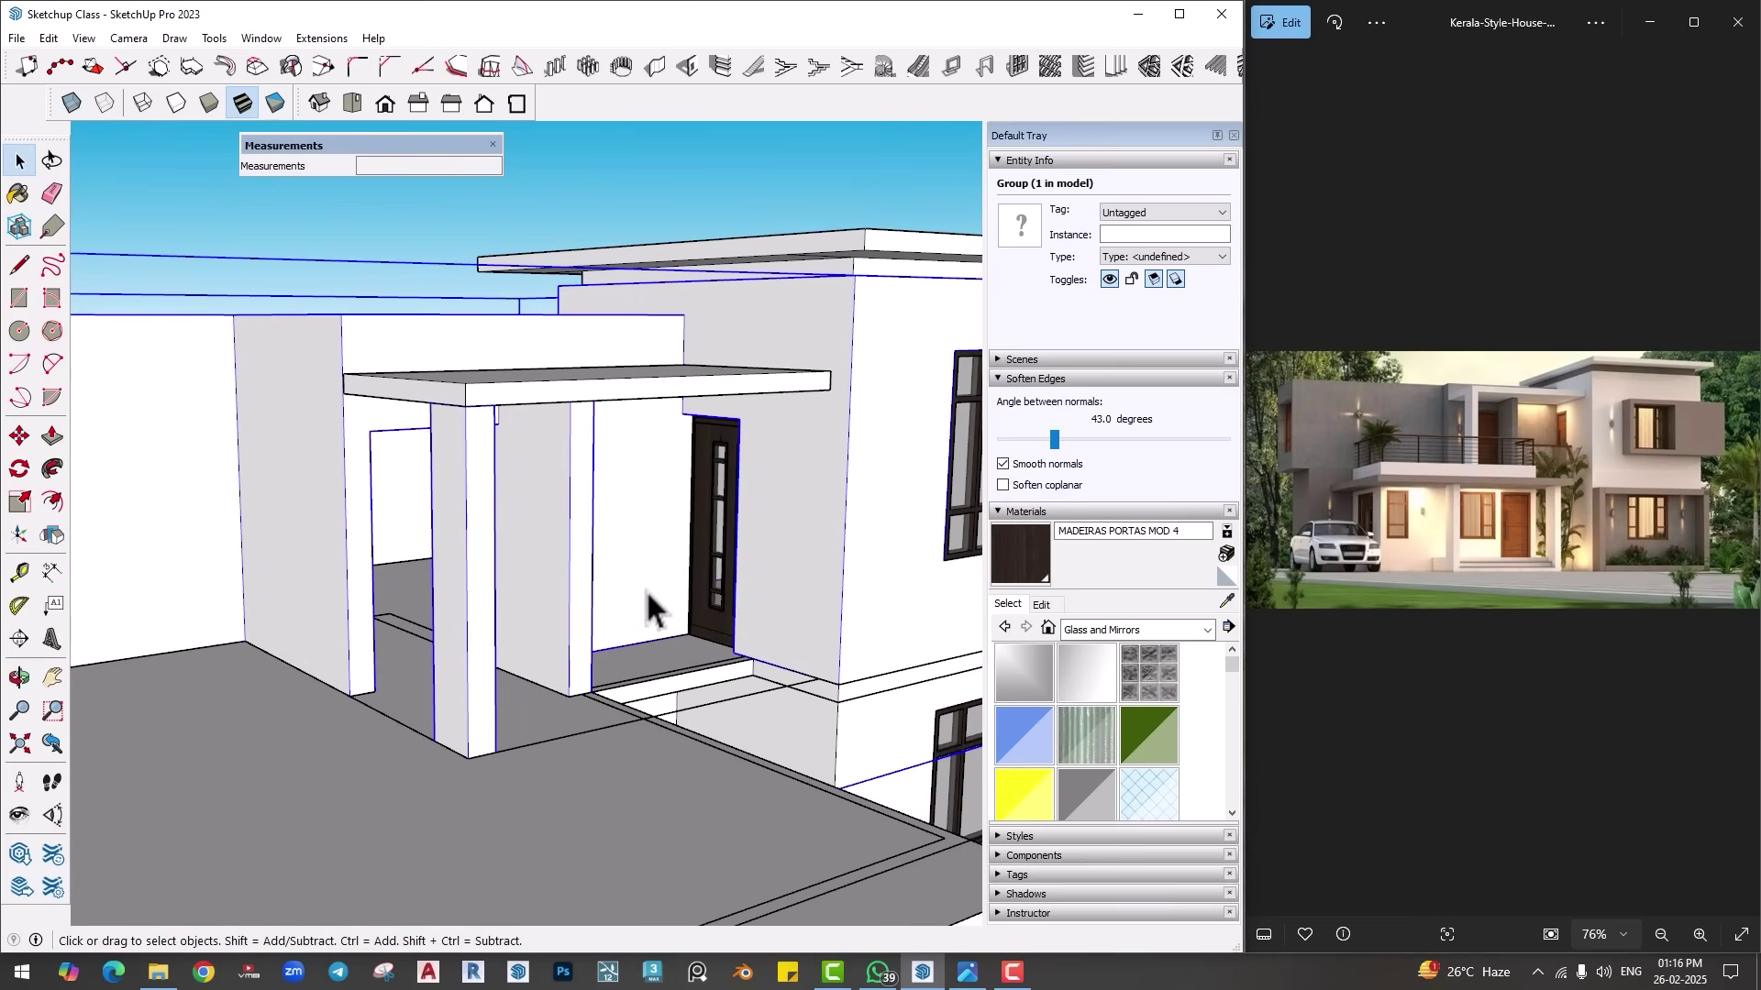
{"action": "scroll", "coordinate": [585, 581], "scroll_direction": "down", "scroll_amount": 5}
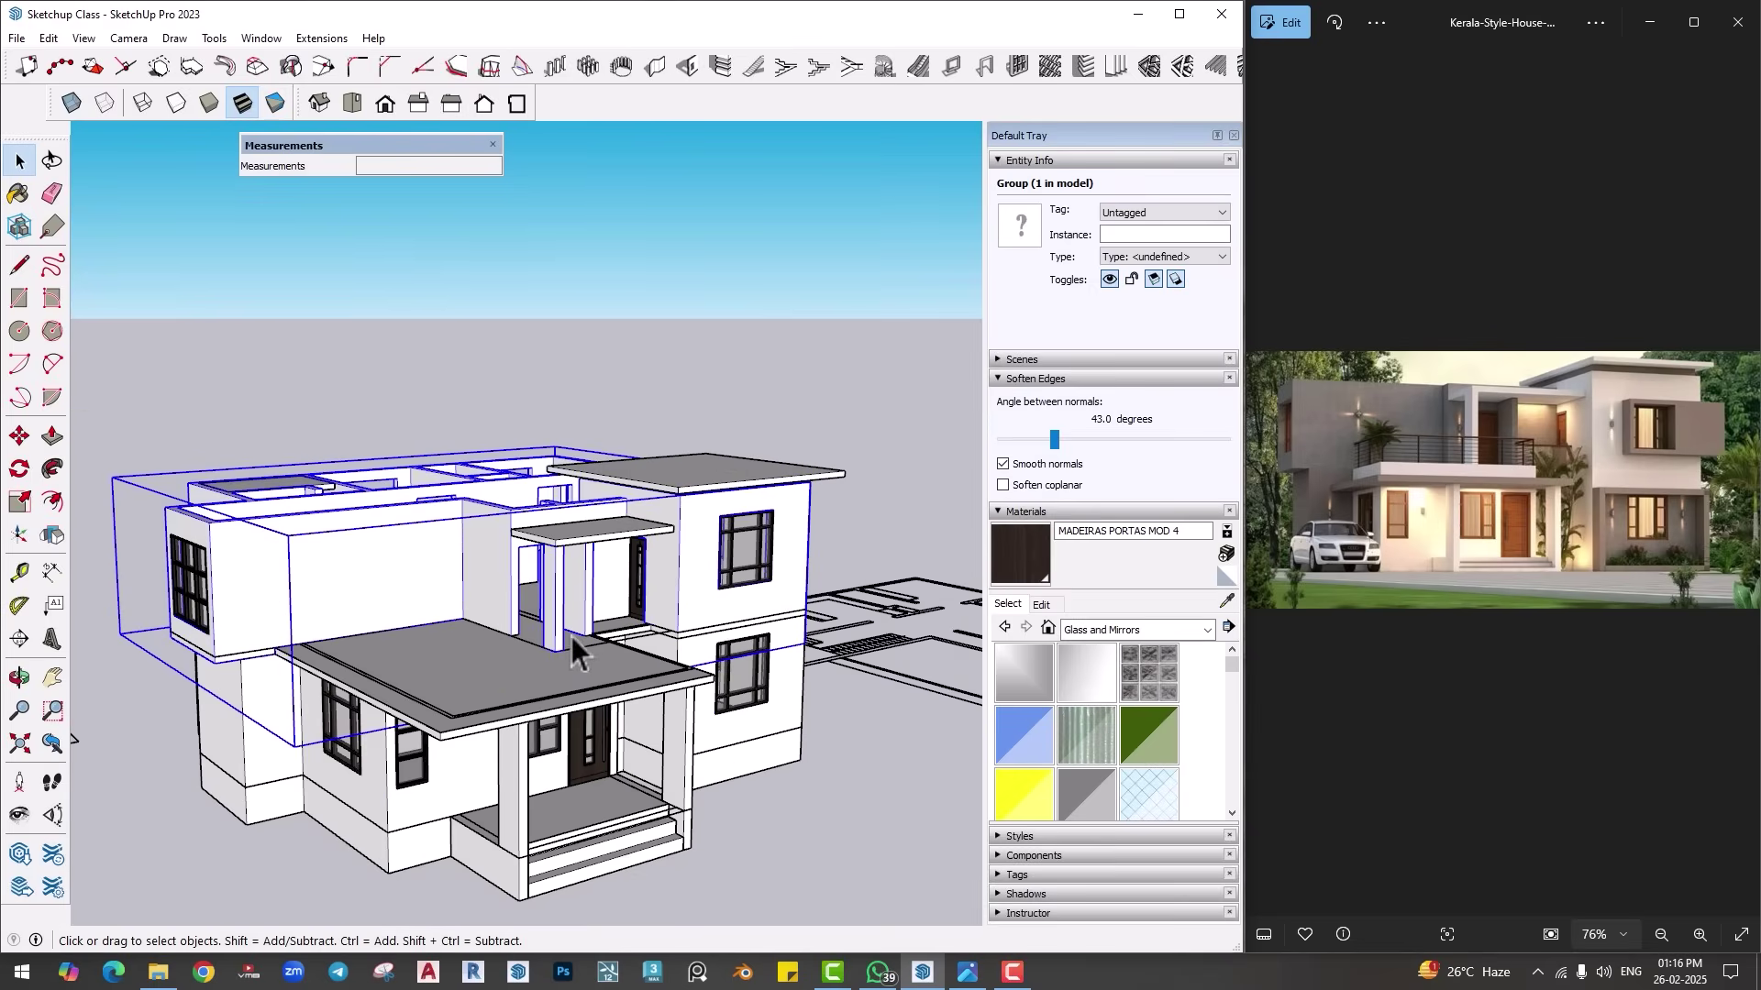
{"action": "middle_click_drag", "start_coordinate": [570, 636], "coordinate": [517, 575]}
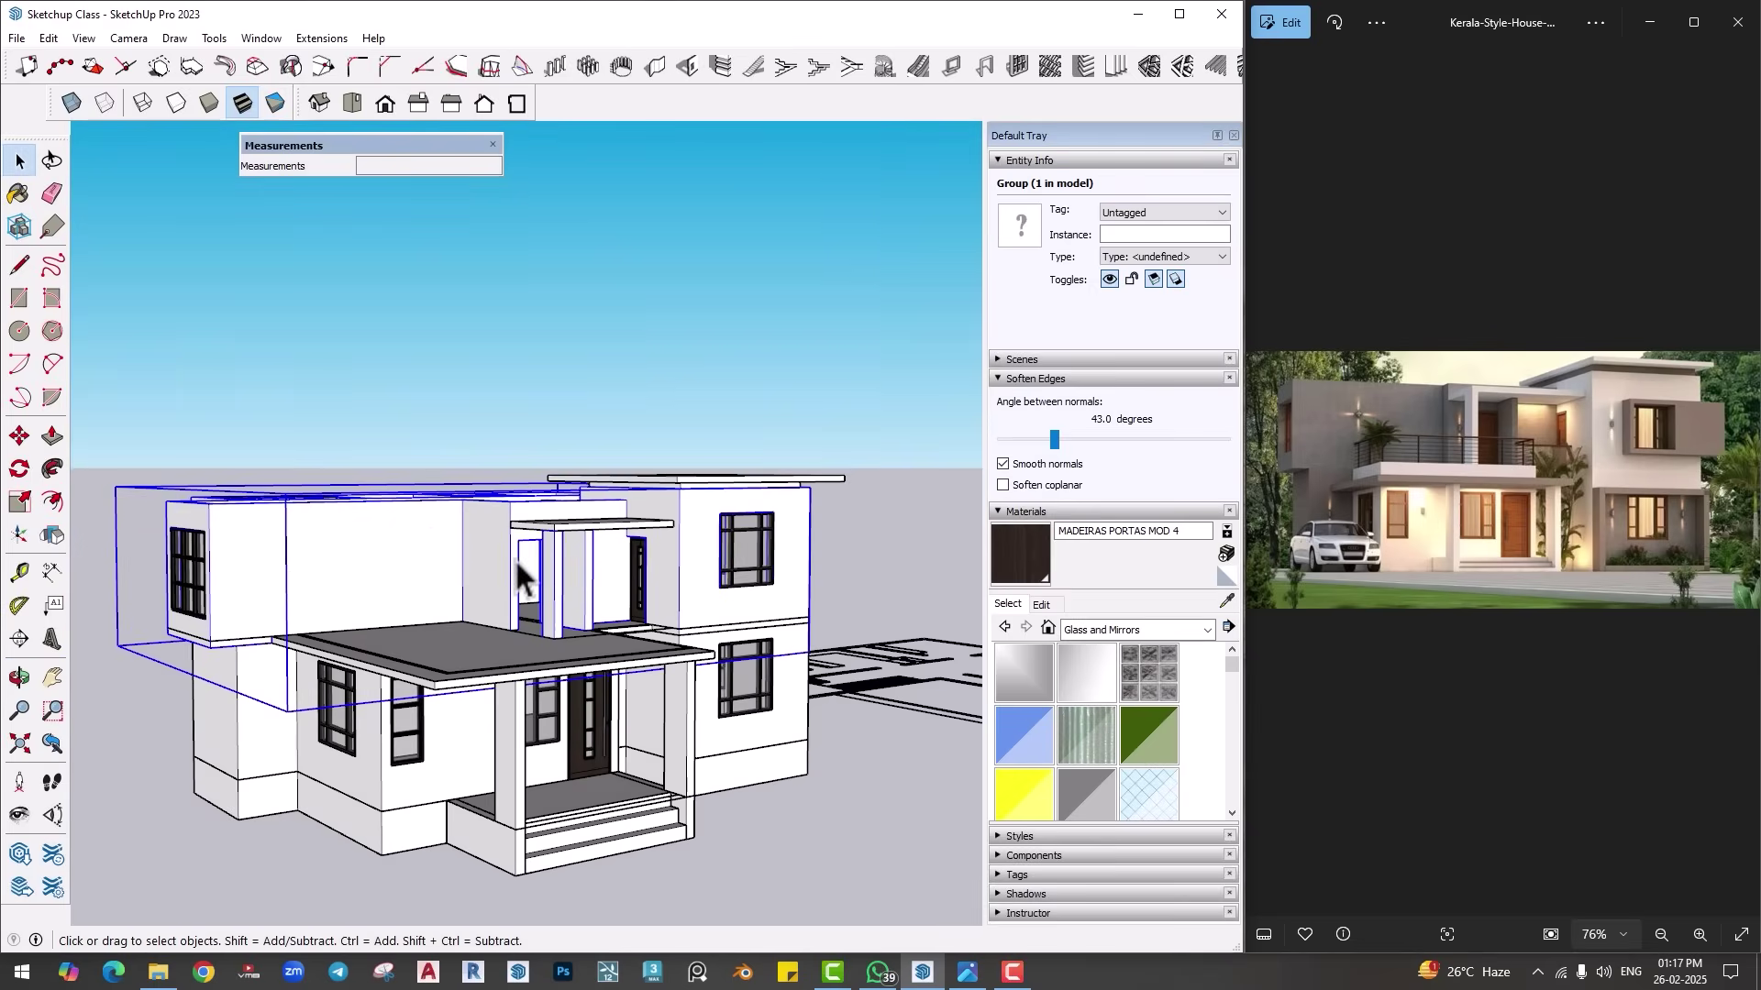
{"action": "scroll", "coordinate": [536, 673], "scroll_direction": "up", "scroll_amount": 10}
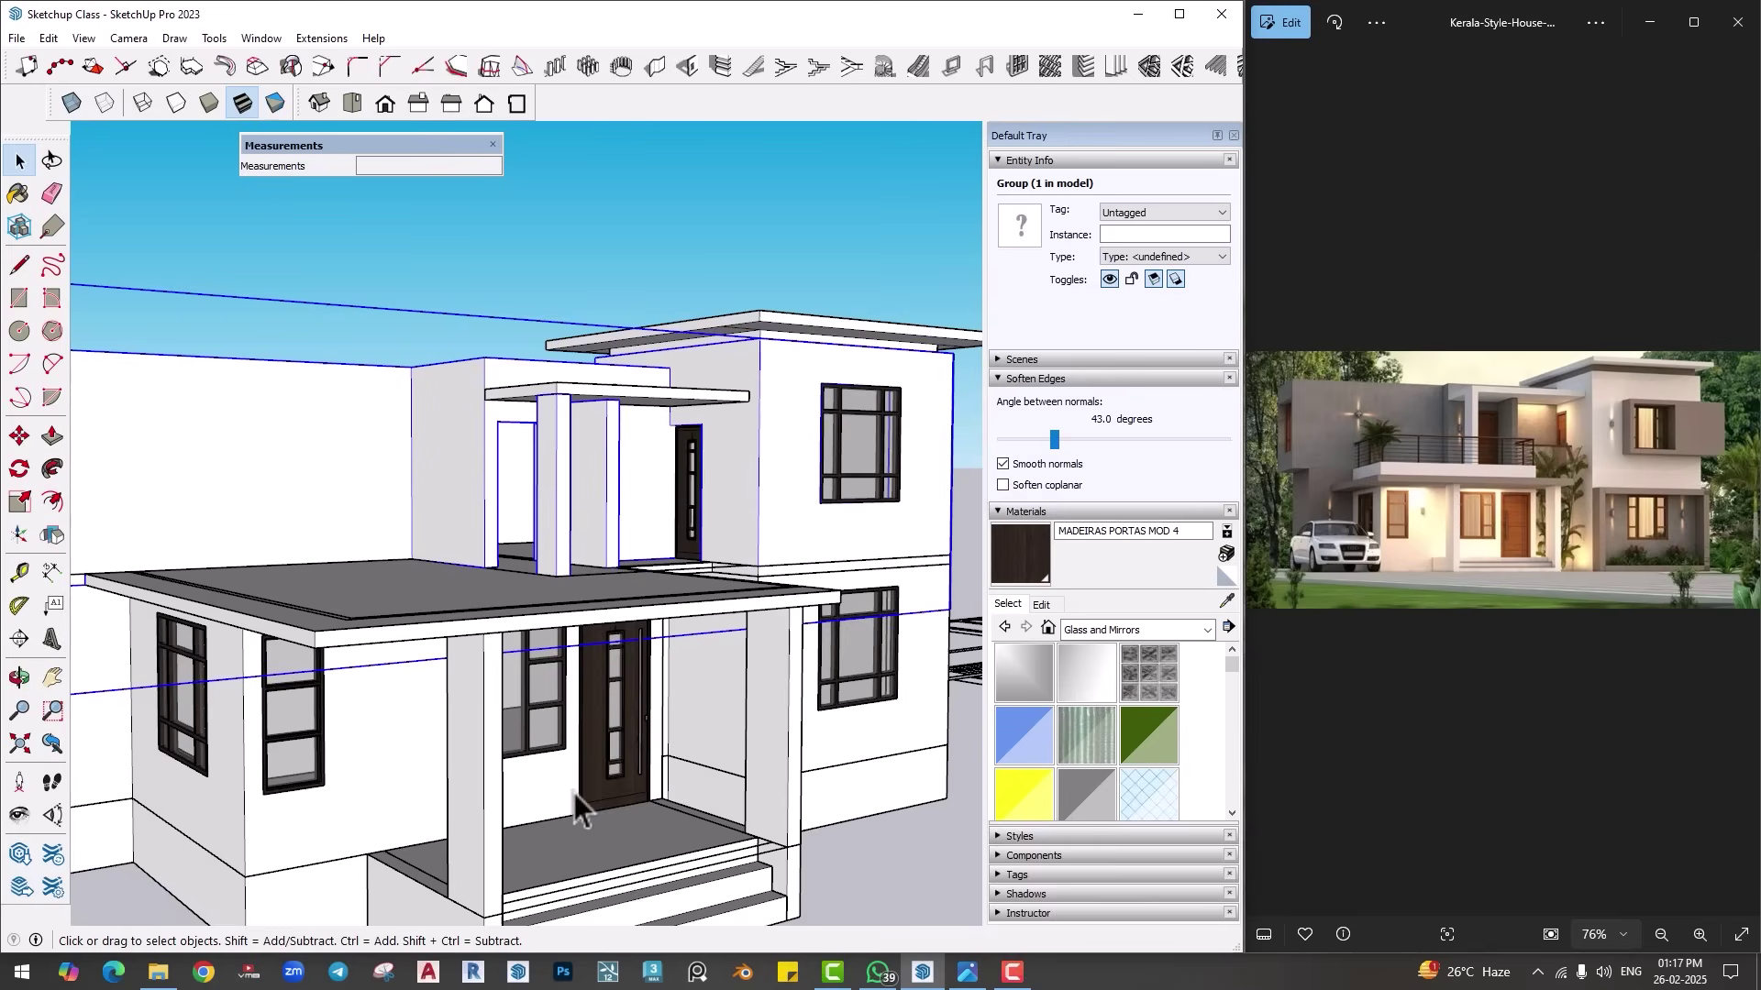
{"action": "left_click", "coordinate": [598, 793]}
{"action": "scroll", "coordinate": [587, 825], "scroll_direction": "up", "scroll_amount": 3}
{"action": "key", "text": "m"}
{"action": "left_click", "coordinate": [569, 817]}
{"action": "scroll", "coordinate": [581, 504], "scroll_direction": "down", "scroll_amount": 5}
{"action": "middle_click_drag", "start_coordinate": [581, 504], "coordinate": [432, 648]}
{"action": "scroll", "coordinate": [432, 648], "scroll_direction": "up", "scroll_amount": 5}
{"action": "scroll", "coordinate": [652, 612], "scroll_direction": "down", "scroll_amount": 3}
{"action": "middle_click_drag", "start_coordinate": [609, 589], "coordinate": [600, 715]}
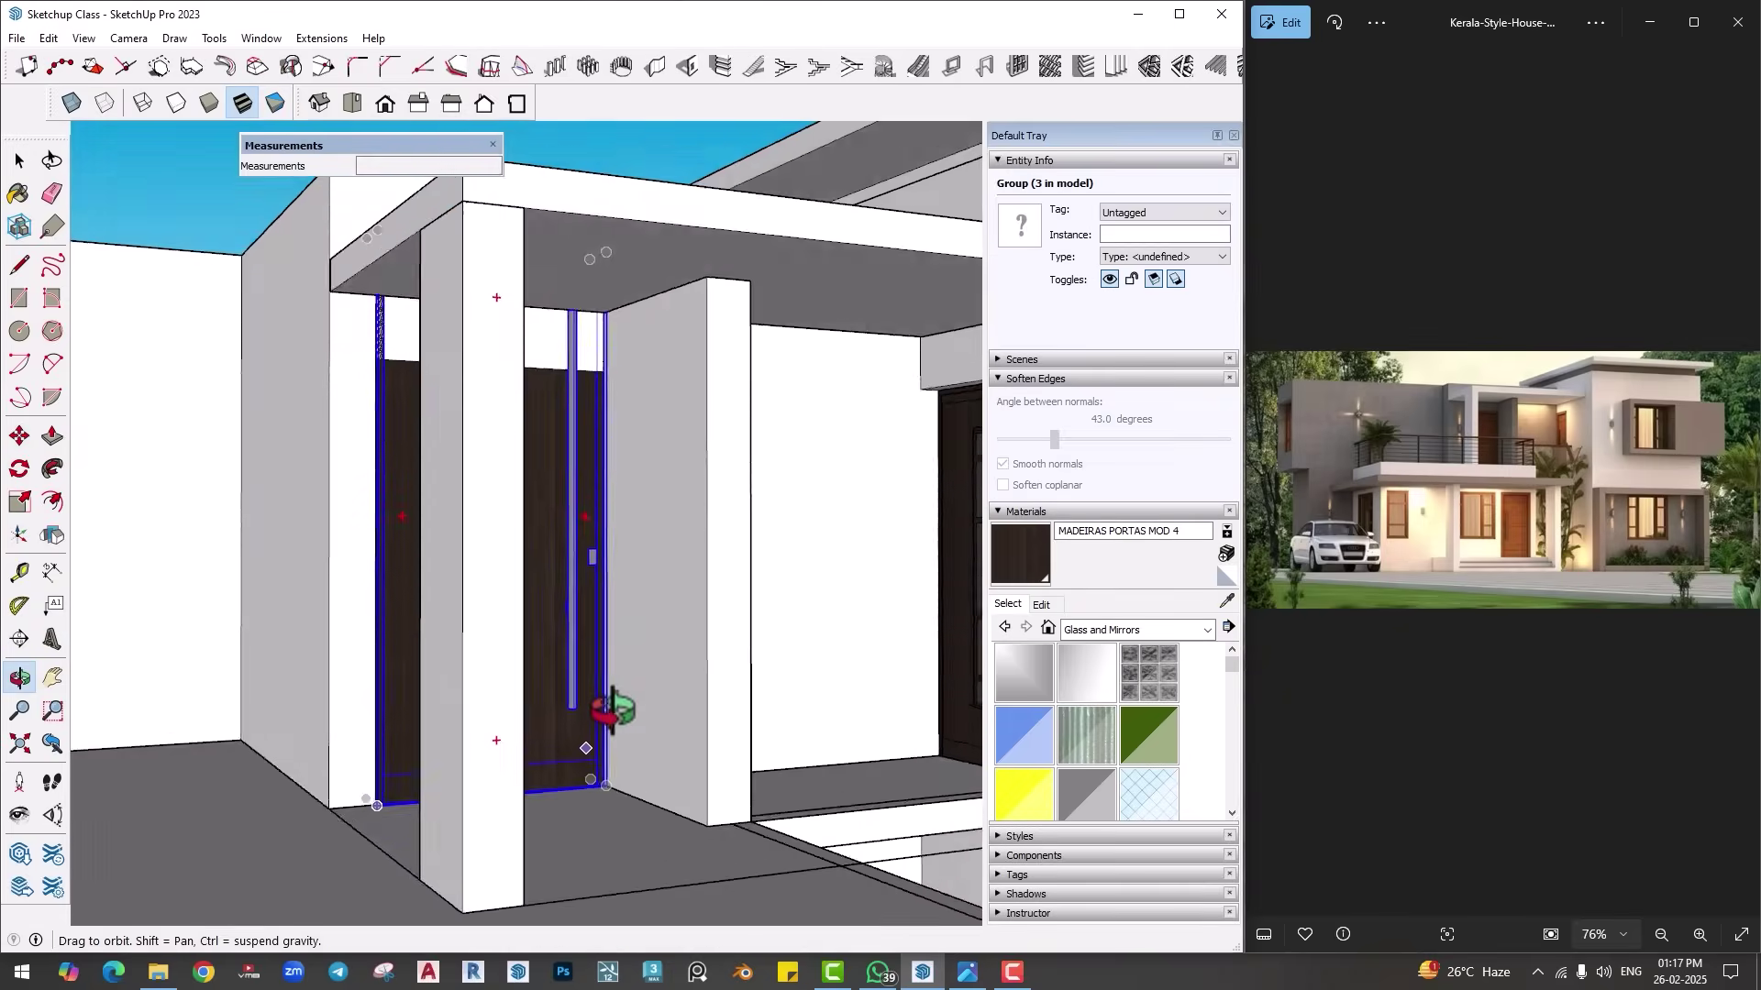
Step: Scale the second balcony door's height to about 0.78 and adjust its position in the doorway
{"action": "scroll", "coordinate": [601, 716], "scroll_direction": "down", "scroll_amount": 3}
{"action": "key", "text": "s"}
{"action": "left_click", "coordinate": [504, 278]}
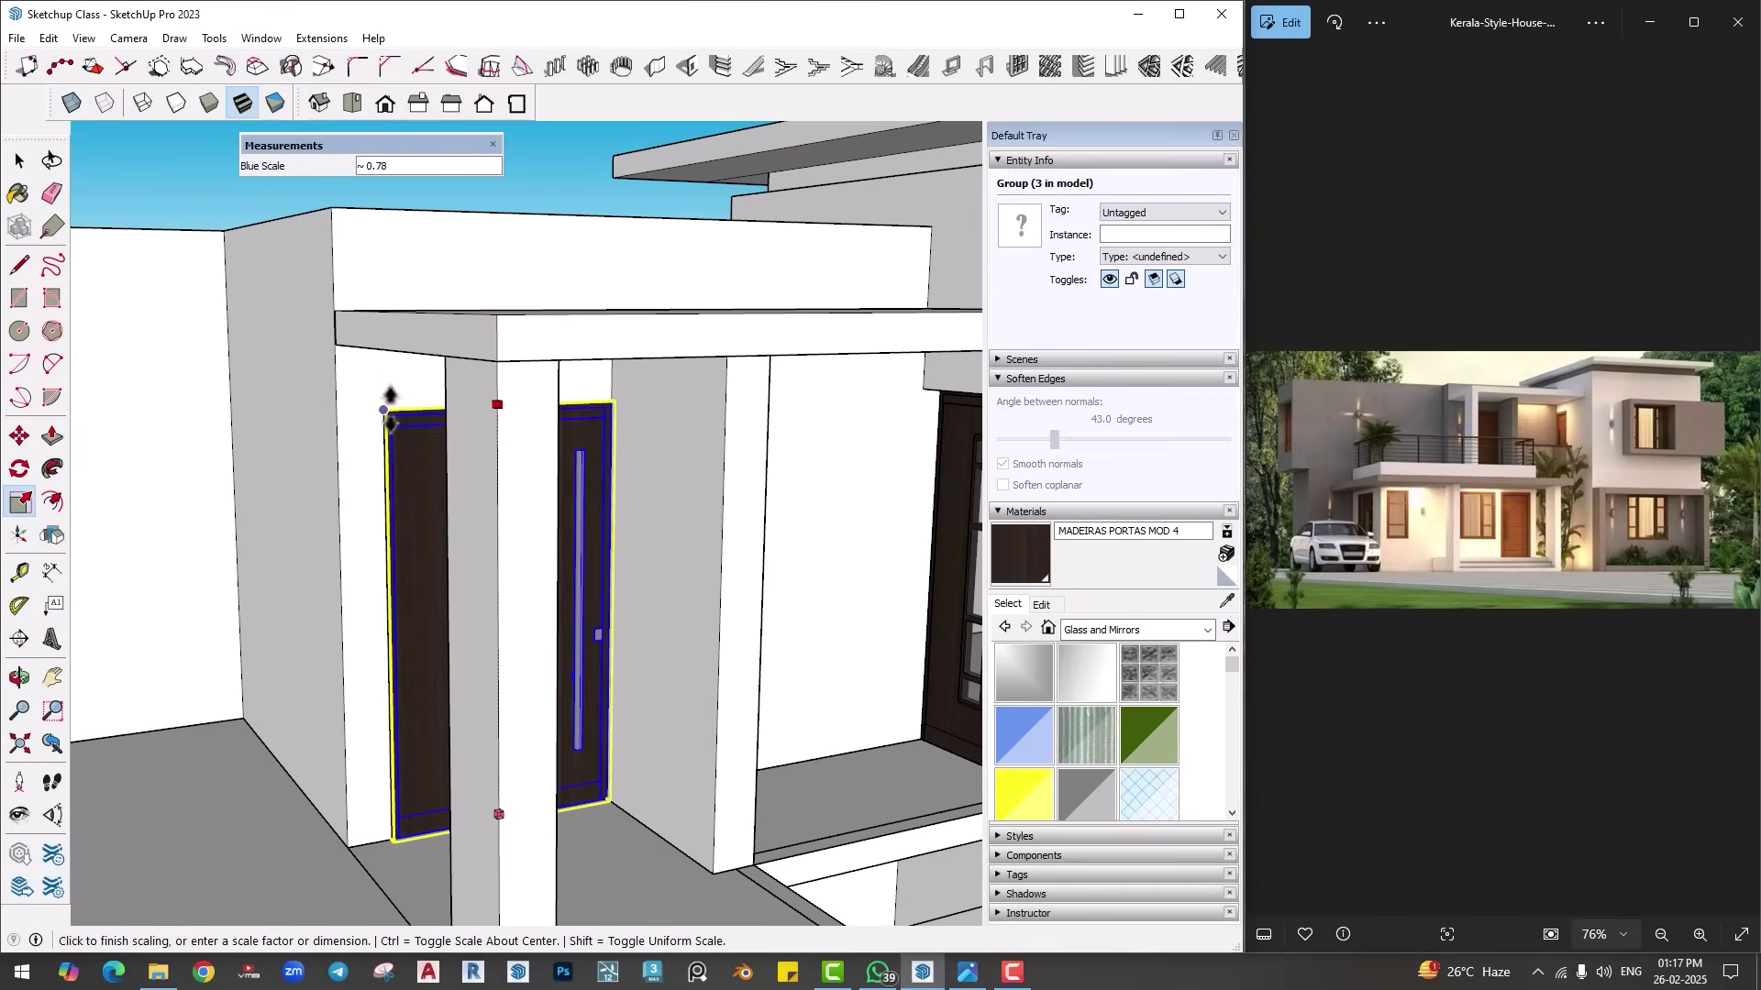
{"action": "left_click", "coordinate": [500, 406]}
{"action": "key", "text": "m"}
{"action": "scroll", "coordinate": [464, 617], "scroll_direction": "up", "scroll_amount": 4}
{"action": "middle_click_drag", "start_coordinate": [464, 617], "coordinate": [699, 641]}
{"action": "left_click", "coordinate": [460, 855]}
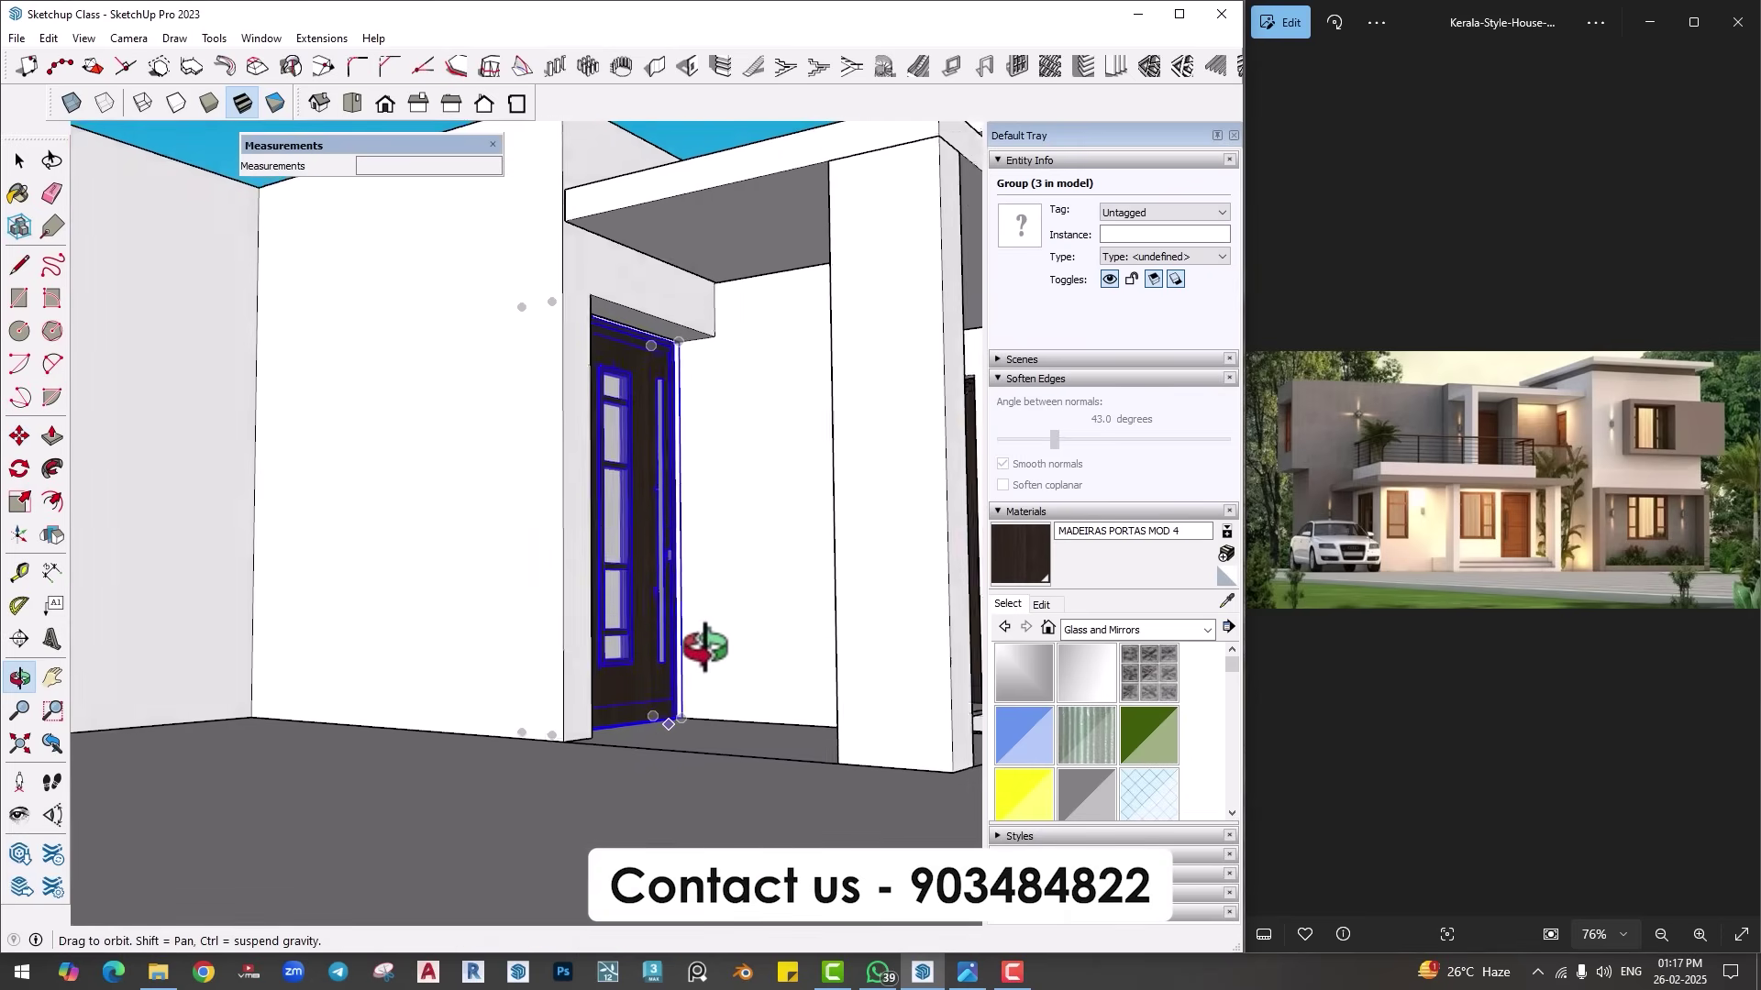
Step: Draw a rectangle covering the narrow ground-floor window opening nearest the front corner on the side wall
{"action": "scroll", "coordinate": [699, 641], "scroll_direction": "down", "scroll_amount": 5}
{"action": "key", "text": "space"}
{"action": "left_click", "coordinate": [437, 648]}
{"action": "key", "text": "o"}
{"action": "middle_click_drag", "start_coordinate": [605, 606], "coordinate": [520, 597]}
{"action": "key", "text": "space"}
{"action": "key", "text": "r"}
{"action": "left_click", "coordinate": [509, 545]}
{"action": "left_click", "coordinate": [566, 745]}
{"action": "key", "text": "space"}
Step: Divide the narrow rectangle into a window frame of 3 rows and 1 column with recessed/extruded edges and 6" frame depth
{"action": "scroll", "coordinate": [555, 697], "scroll_direction": "up", "scroll_amount": 3}
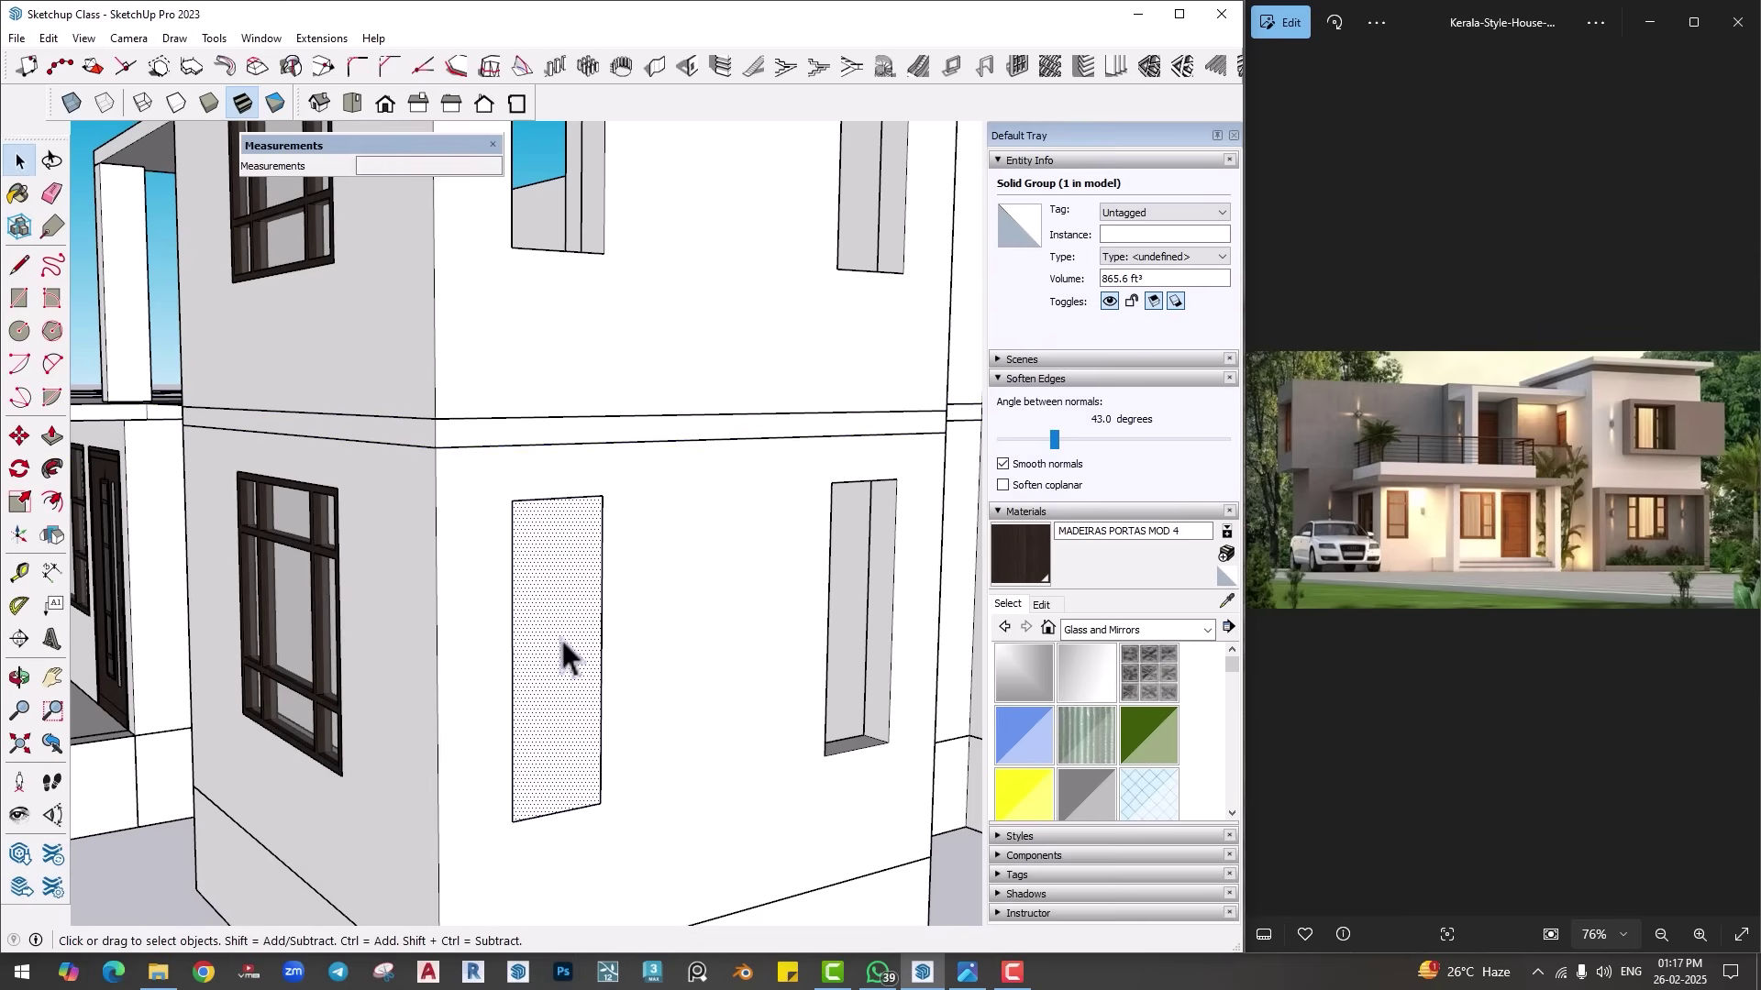
{"action": "left_click", "coordinate": [563, 657]}
{"action": "left_click", "coordinate": [1015, 66]}
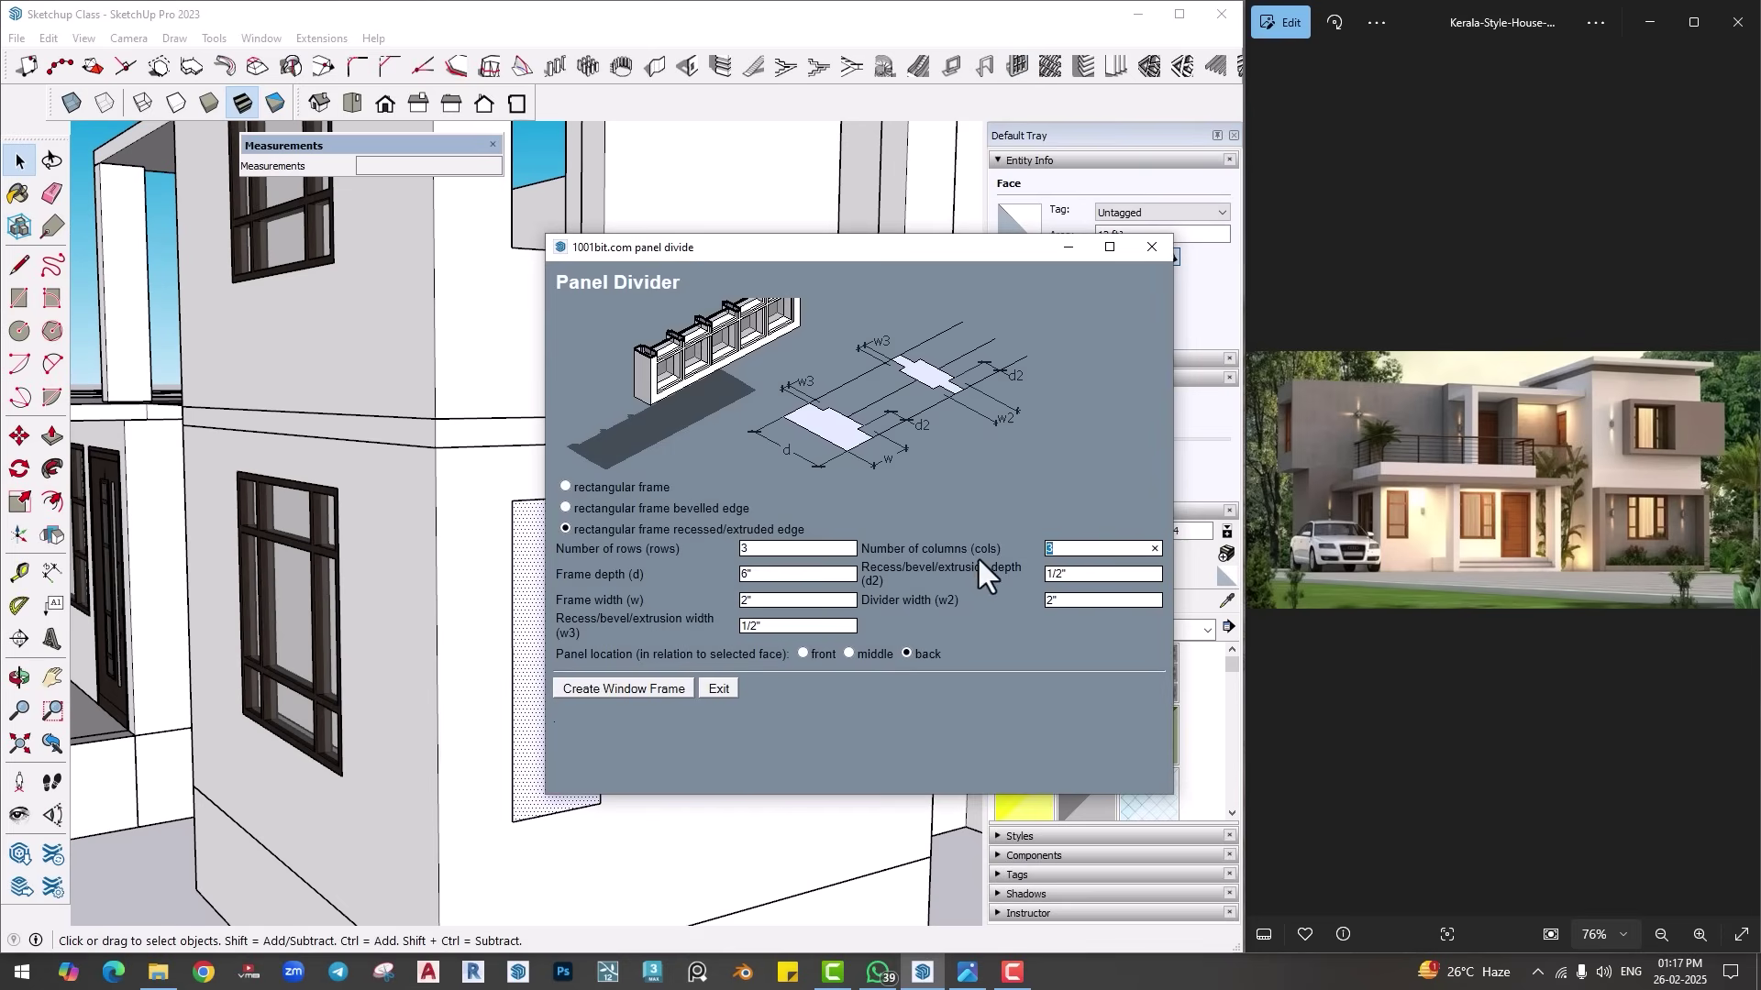
{"action": "left_click", "coordinate": [636, 688]}
Step: Paint the narrow window's panes with Translucent_Glass_Gray and its frame with MADEIRAS PORTAS MOD 4 sampled from the adjacent window
{"action": "left_click", "coordinate": [1097, 805]}
{"action": "left_click", "coordinate": [555, 665]}
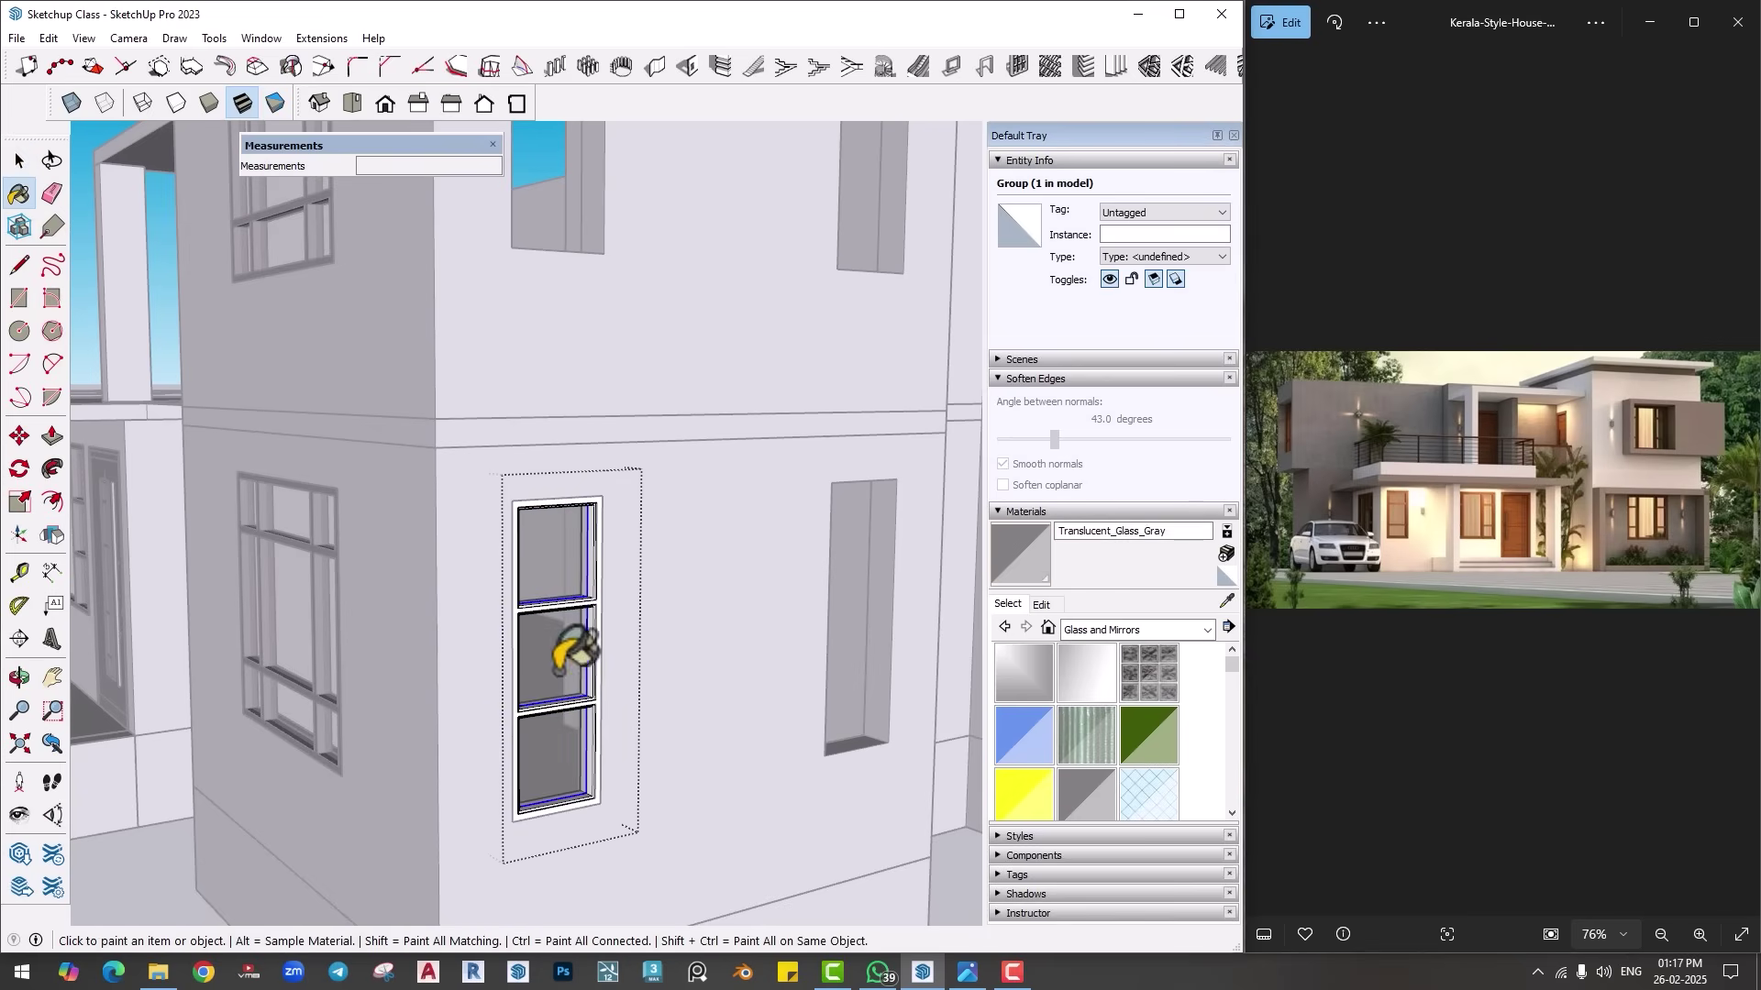
{"action": "key", "text": "space"}
{"action": "left_click", "coordinate": [396, 486]}
{"action": "left_click", "coordinate": [19, 195]}
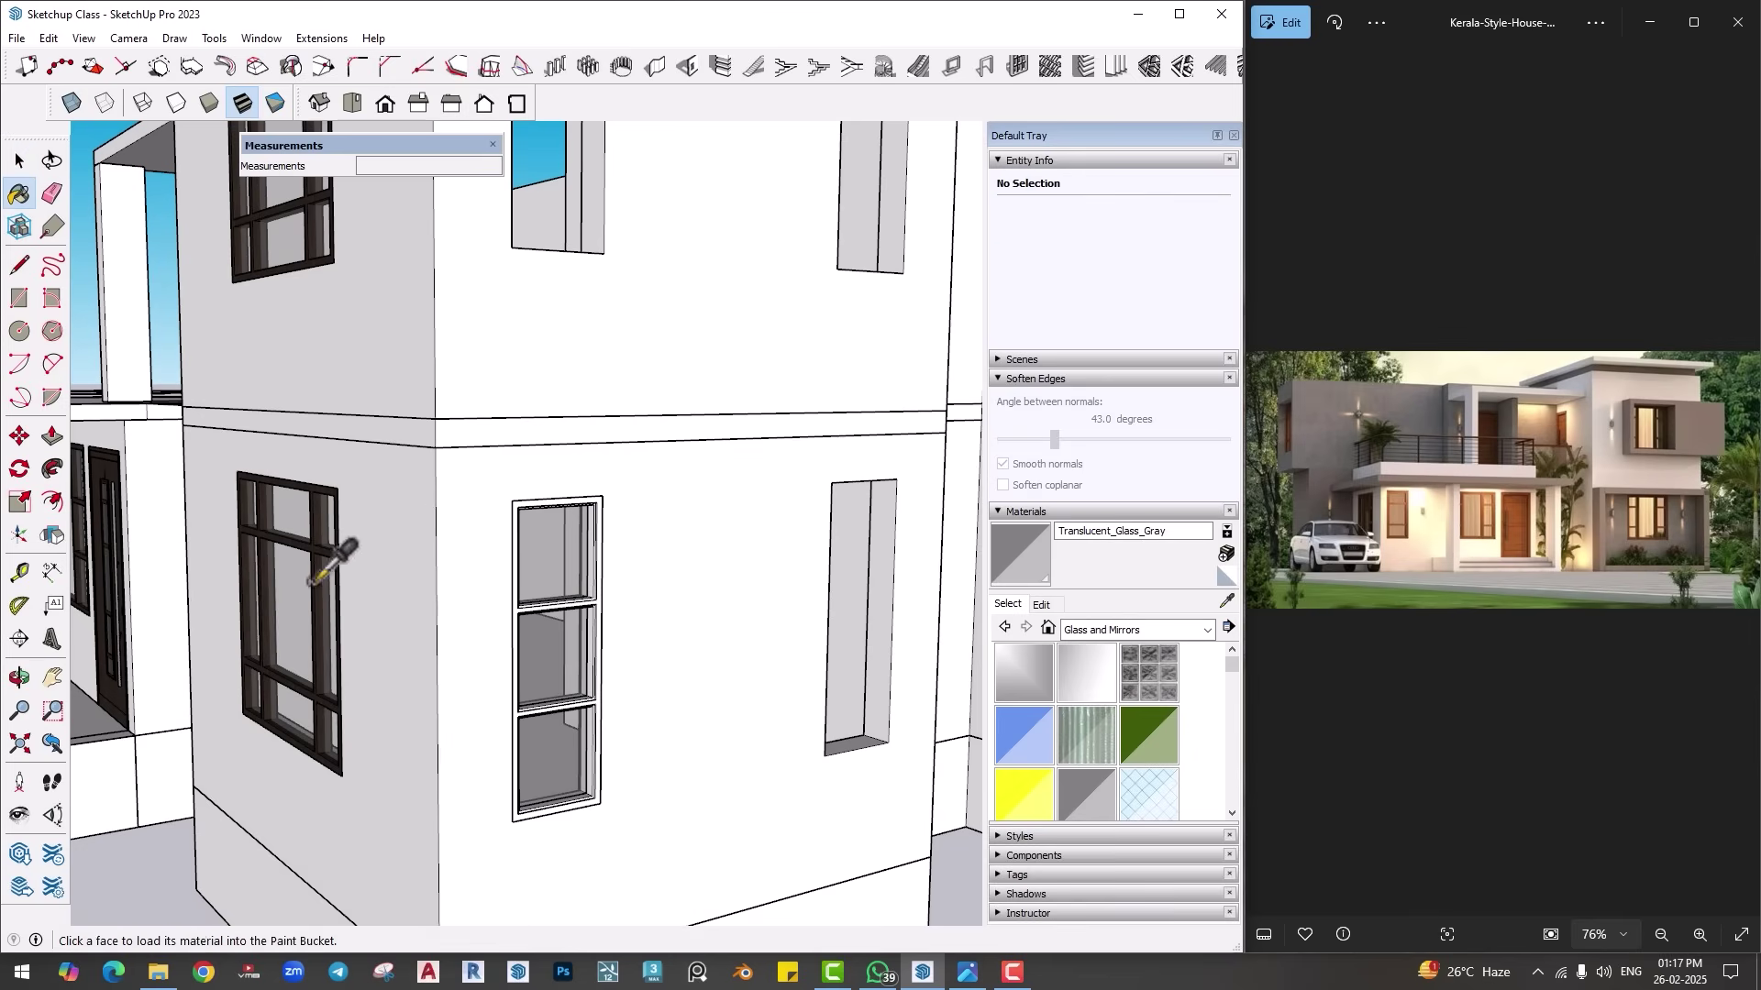
{"action": "left_click", "coordinate": [312, 584], "text": "alt"}
{"action": "left_click", "coordinate": [599, 513]}
Step: Copy the narrow three-pane window into the neighbouring ground-floor opening on the same wall
{"action": "key", "text": "space"}
{"action": "left_click", "coordinate": [565, 625]}
{"action": "key", "text": "m"}
{"action": "key", "text": "ctrl"}
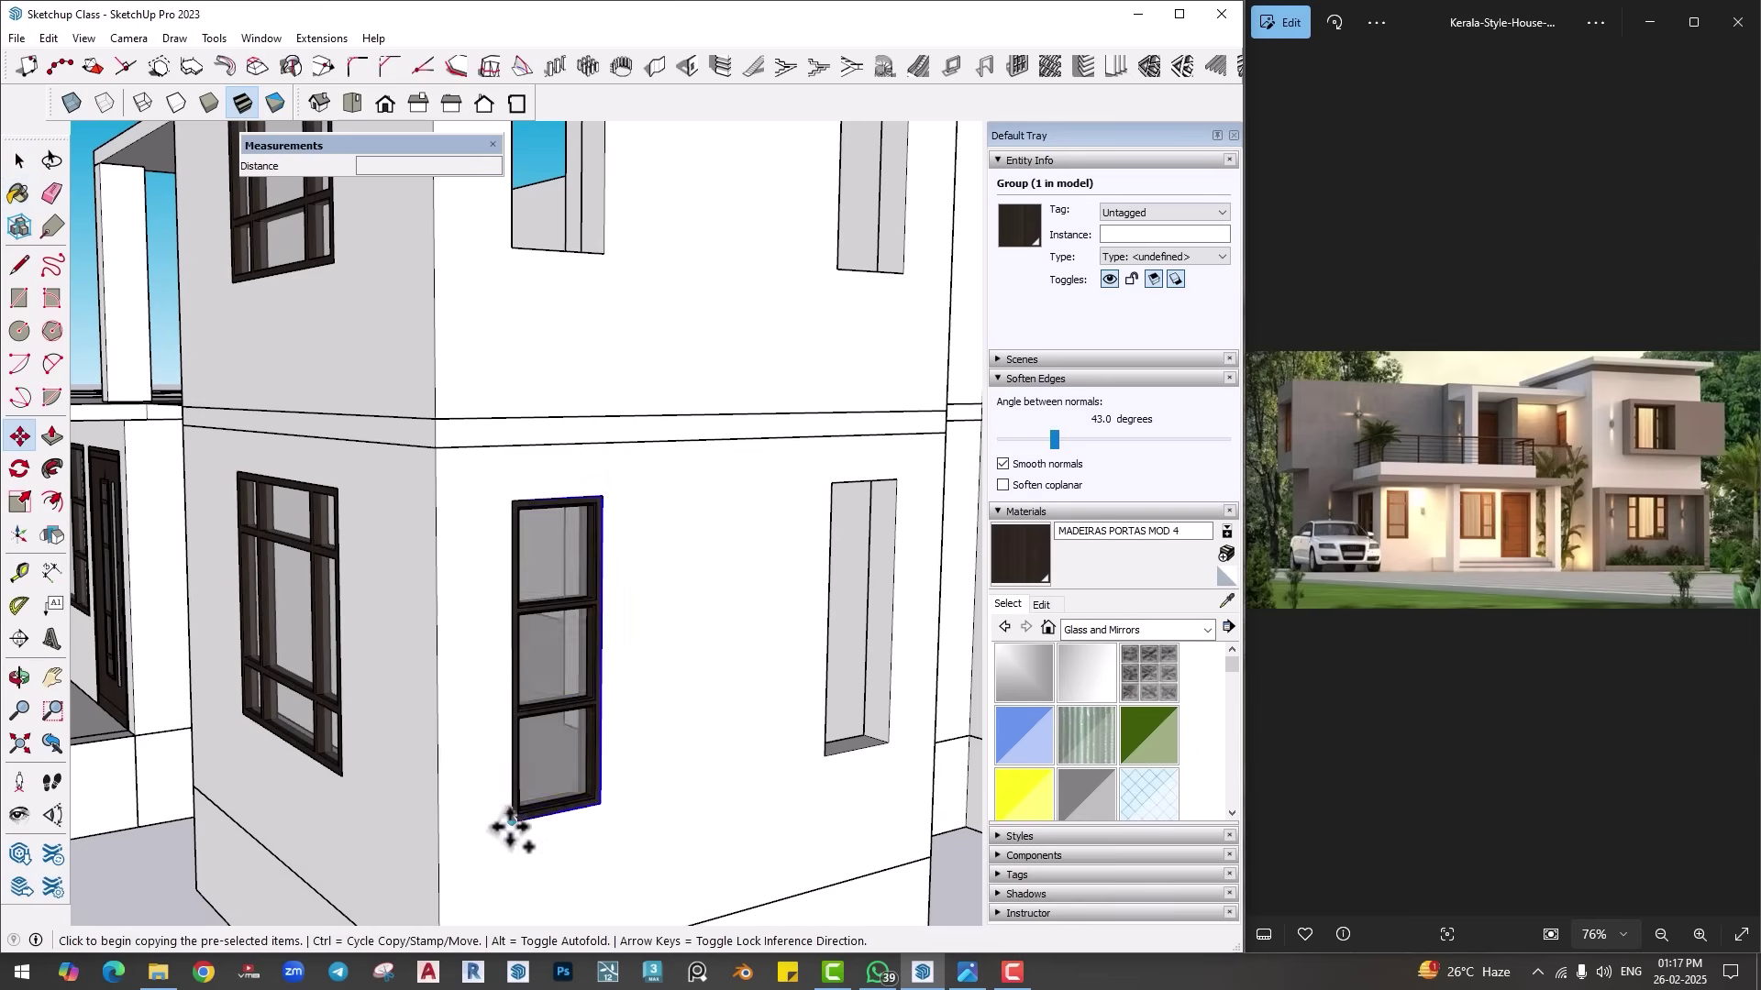
{"action": "left_click", "coordinate": [511, 820]}
{"action": "left_click", "coordinate": [828, 757]}
Step: Copy the narrow window 10' 6" up and into both upper-floor openings of the same wall
{"action": "middle_click_drag", "start_coordinate": [829, 758], "coordinate": [617, 857]}
{"action": "left_click", "coordinate": [629, 747]}
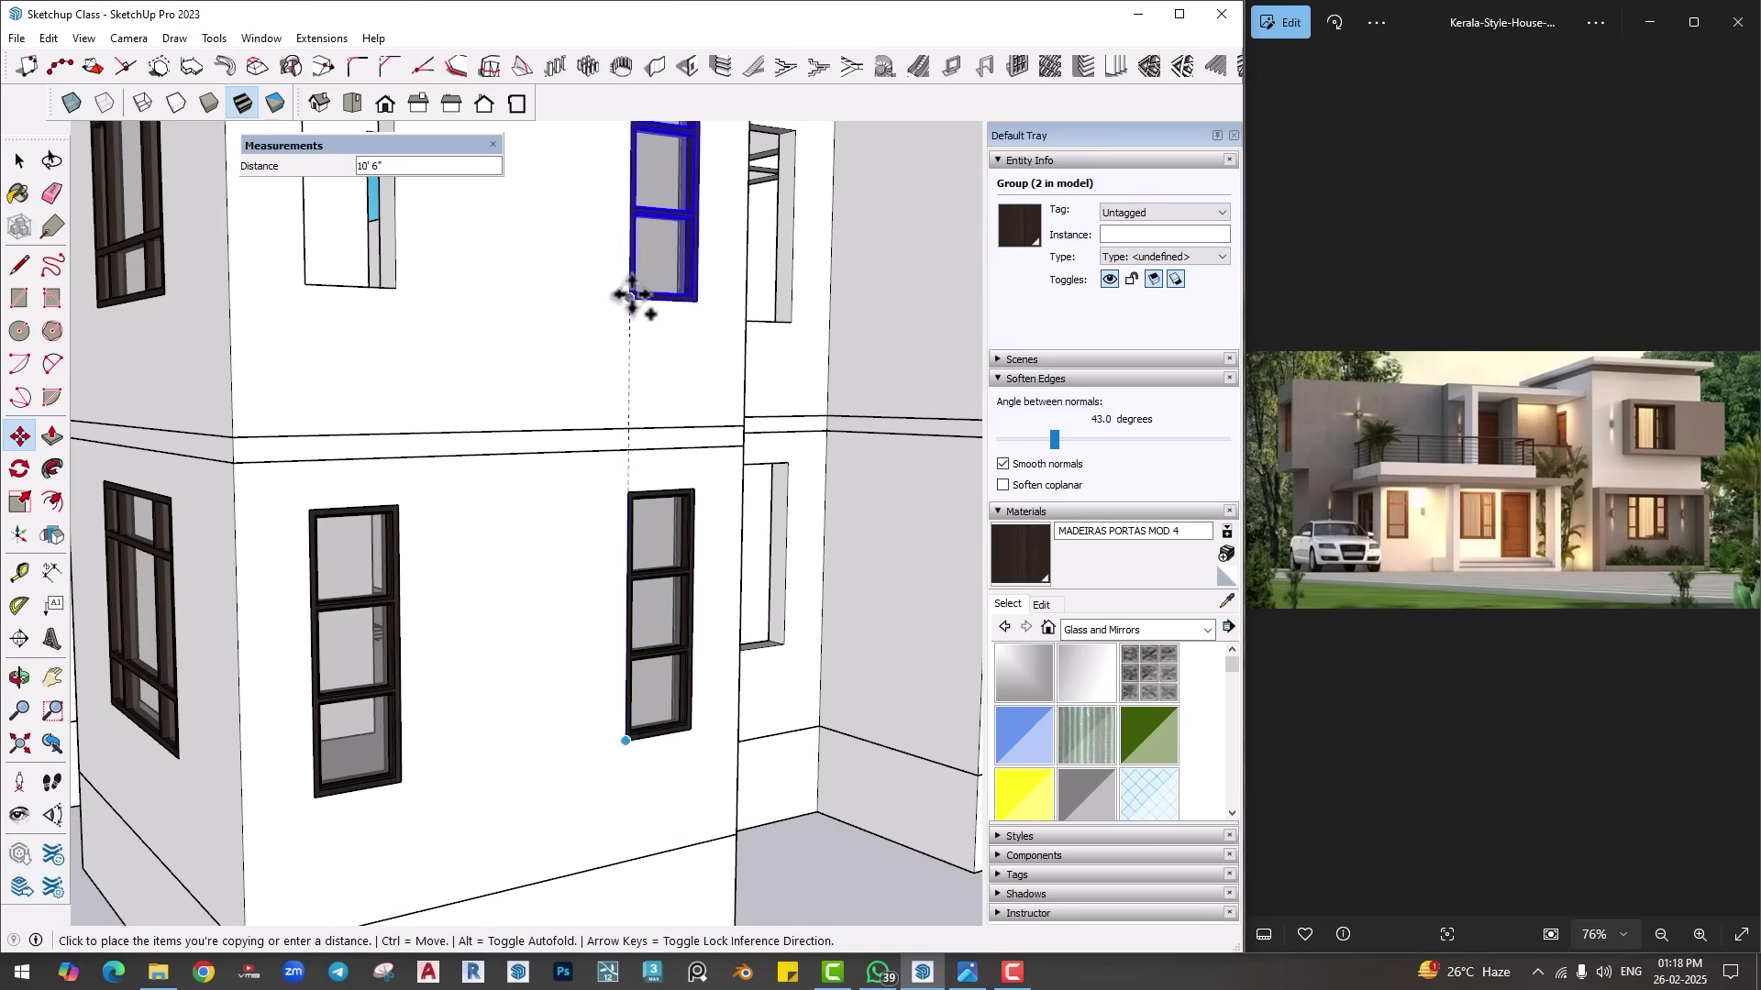
{"action": "left_click", "coordinate": [307, 286]}
{"action": "key", "text": "space"}
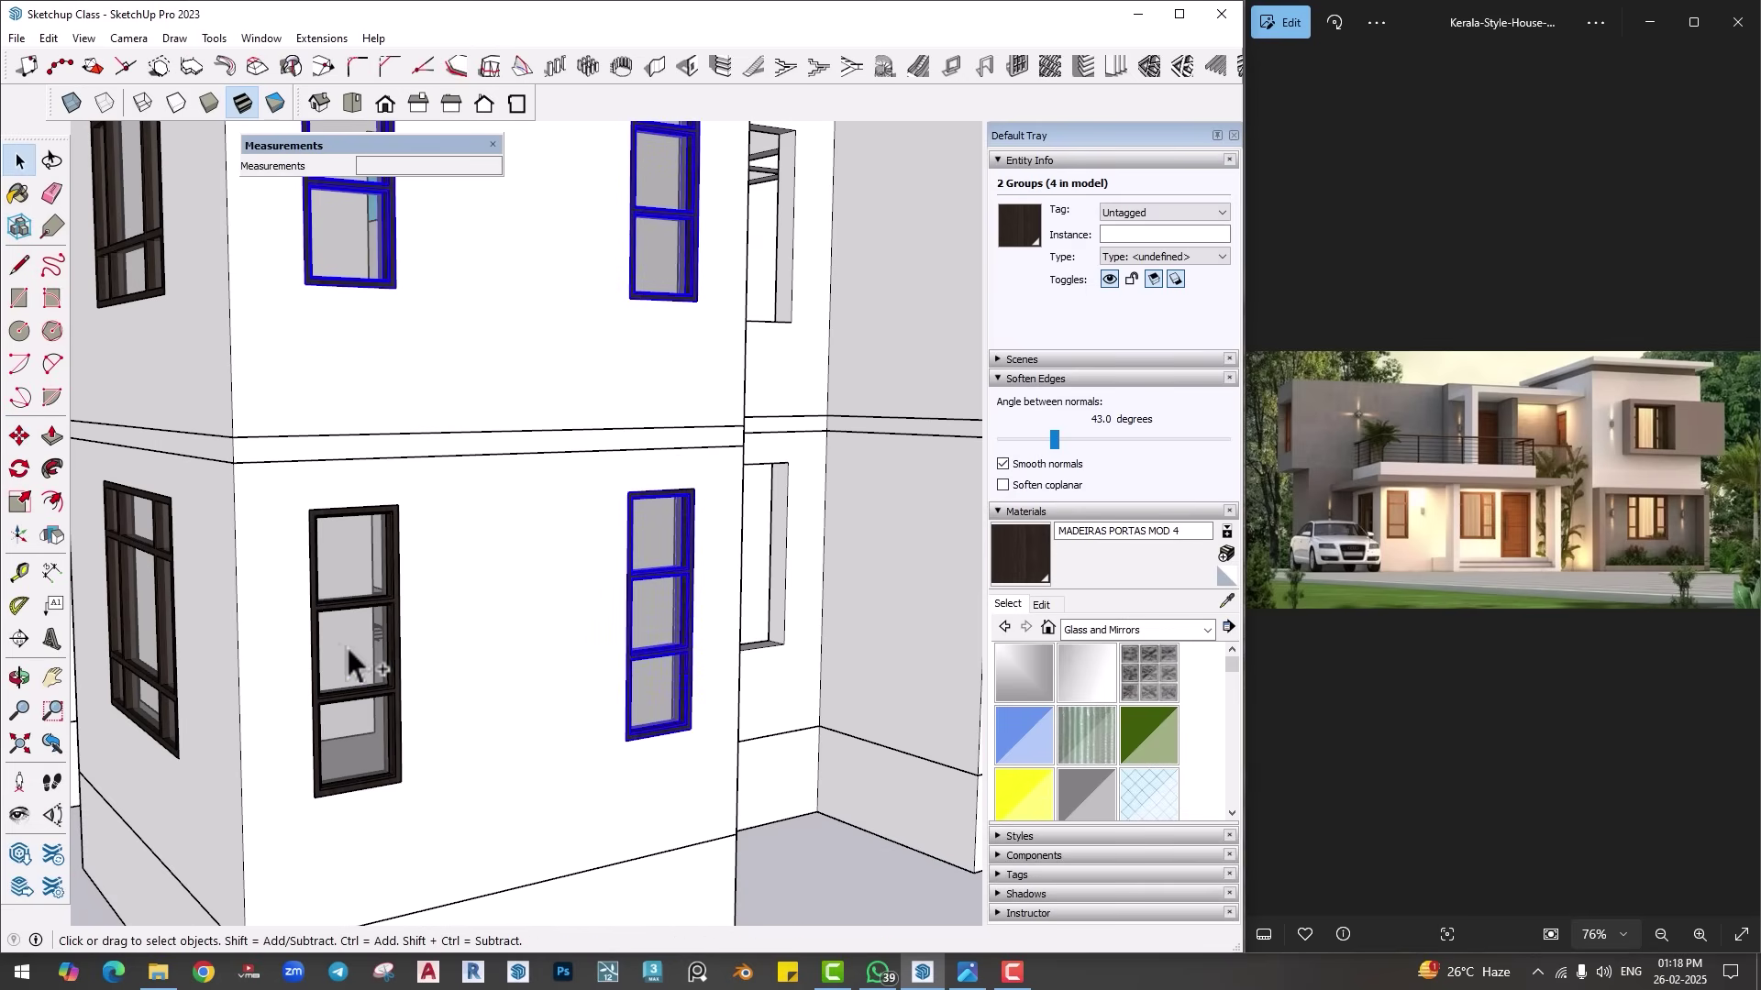
Step: Select all four narrow windows and copy them into the matching openings of the far wall section
{"action": "left_click", "coordinate": [347, 648], "text": "ctrl"}
{"action": "key", "text": "m"}
{"action": "key", "text": "ctrl"}
{"action": "left_click", "coordinate": [312, 794]}
{"action": "middle_click_drag", "start_coordinate": [550, 691], "coordinate": [394, 755]}
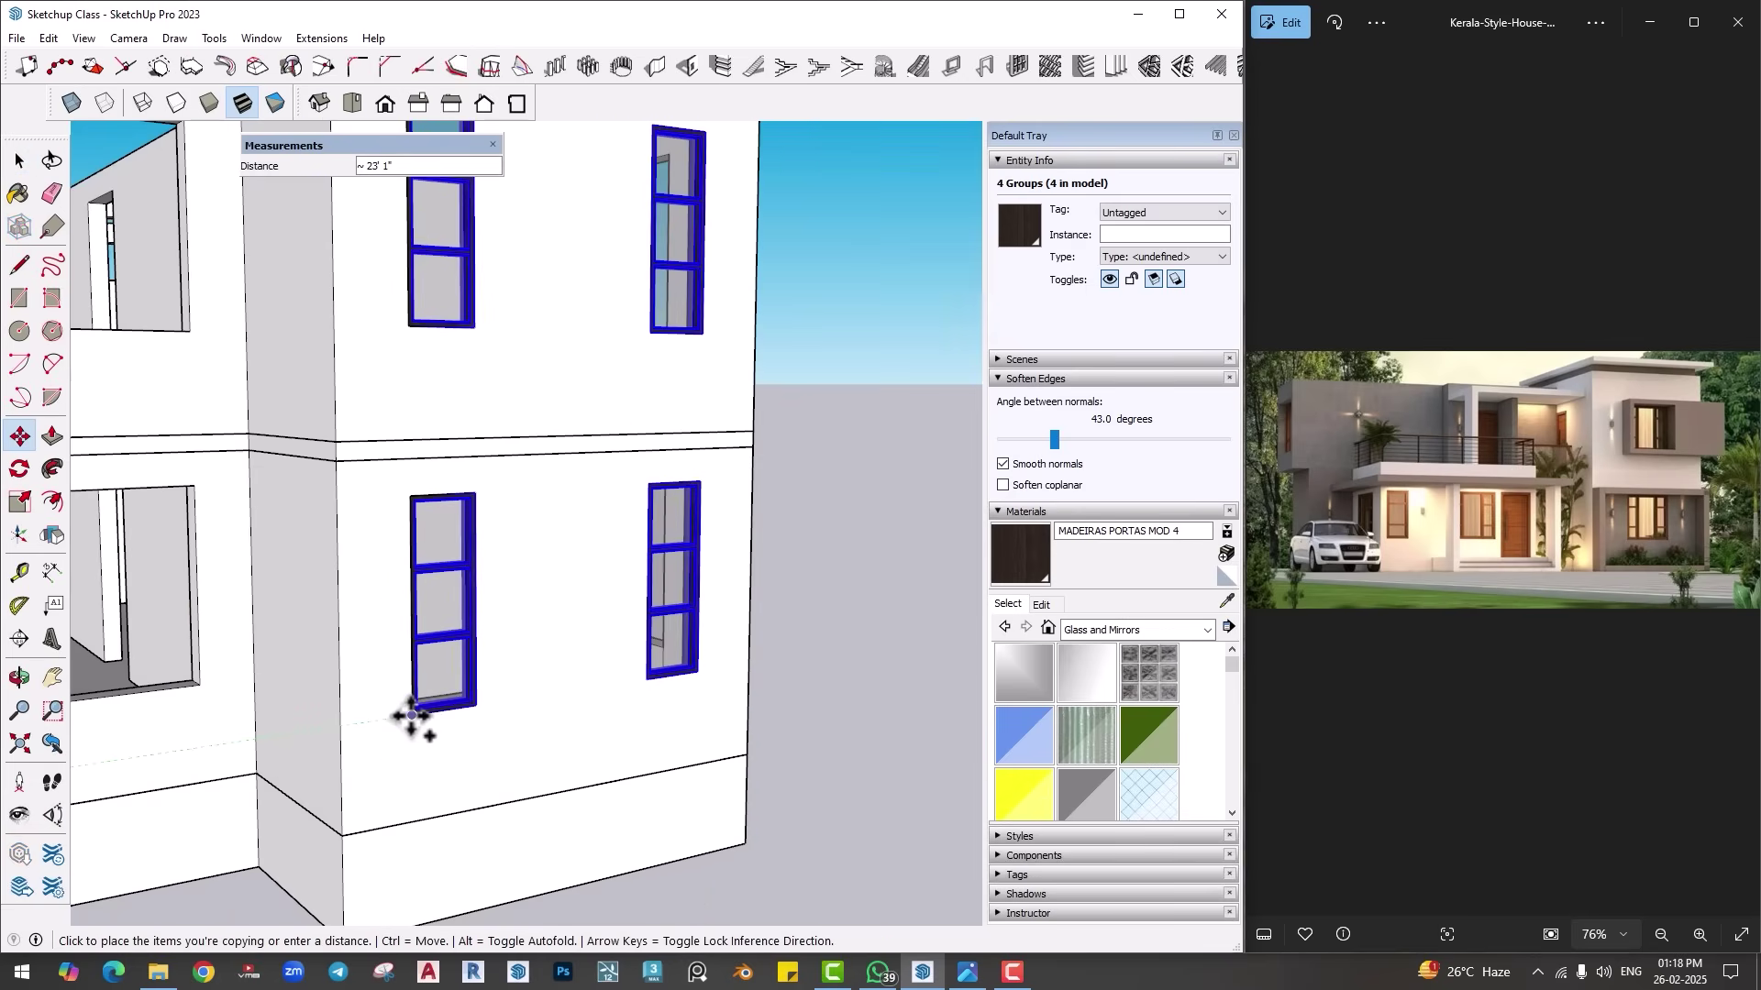
{"action": "left_click", "coordinate": [412, 715]}
Step: Draw a rectangle covering the wide ground-floor window opening between the two sets of narrow windows
{"action": "scroll", "coordinate": [232, 711], "scroll_direction": "down", "scroll_amount": 3}
{"action": "middle_click_drag", "start_coordinate": [232, 711], "coordinate": [252, 589]}
{"action": "key", "text": "r"}
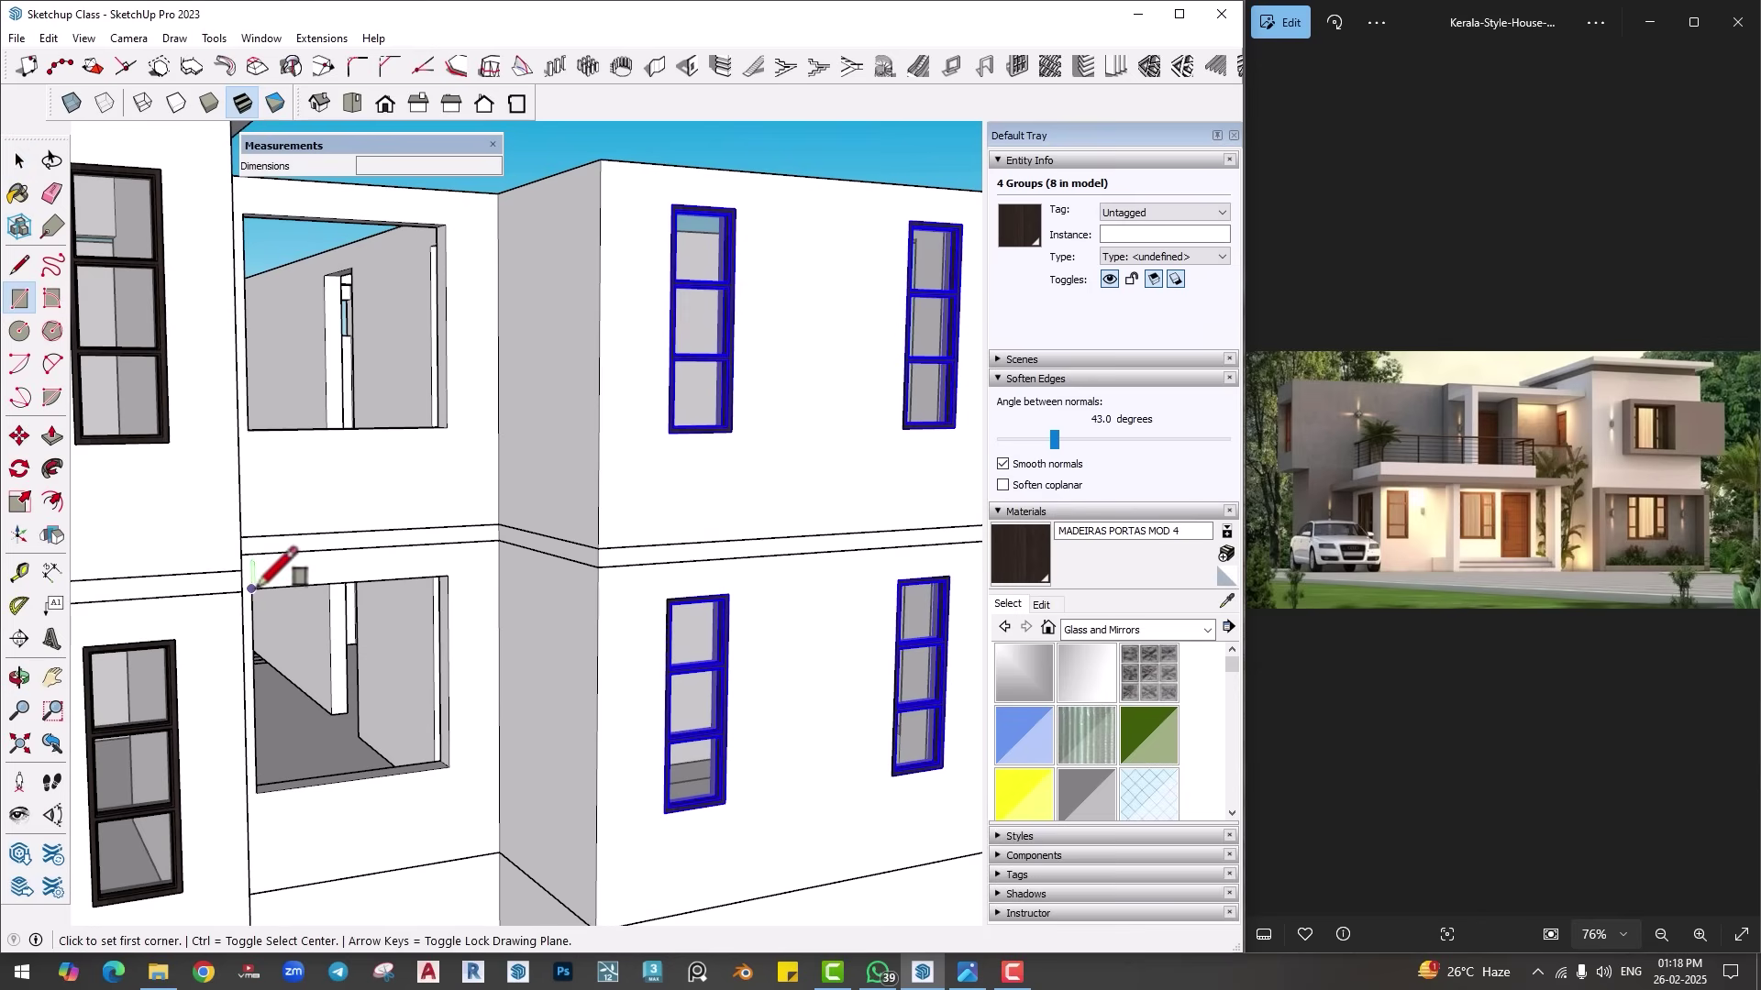
{"action": "left_click", "coordinate": [252, 589]}
{"action": "left_click", "coordinate": [448, 767]}
{"action": "key", "text": "space"}
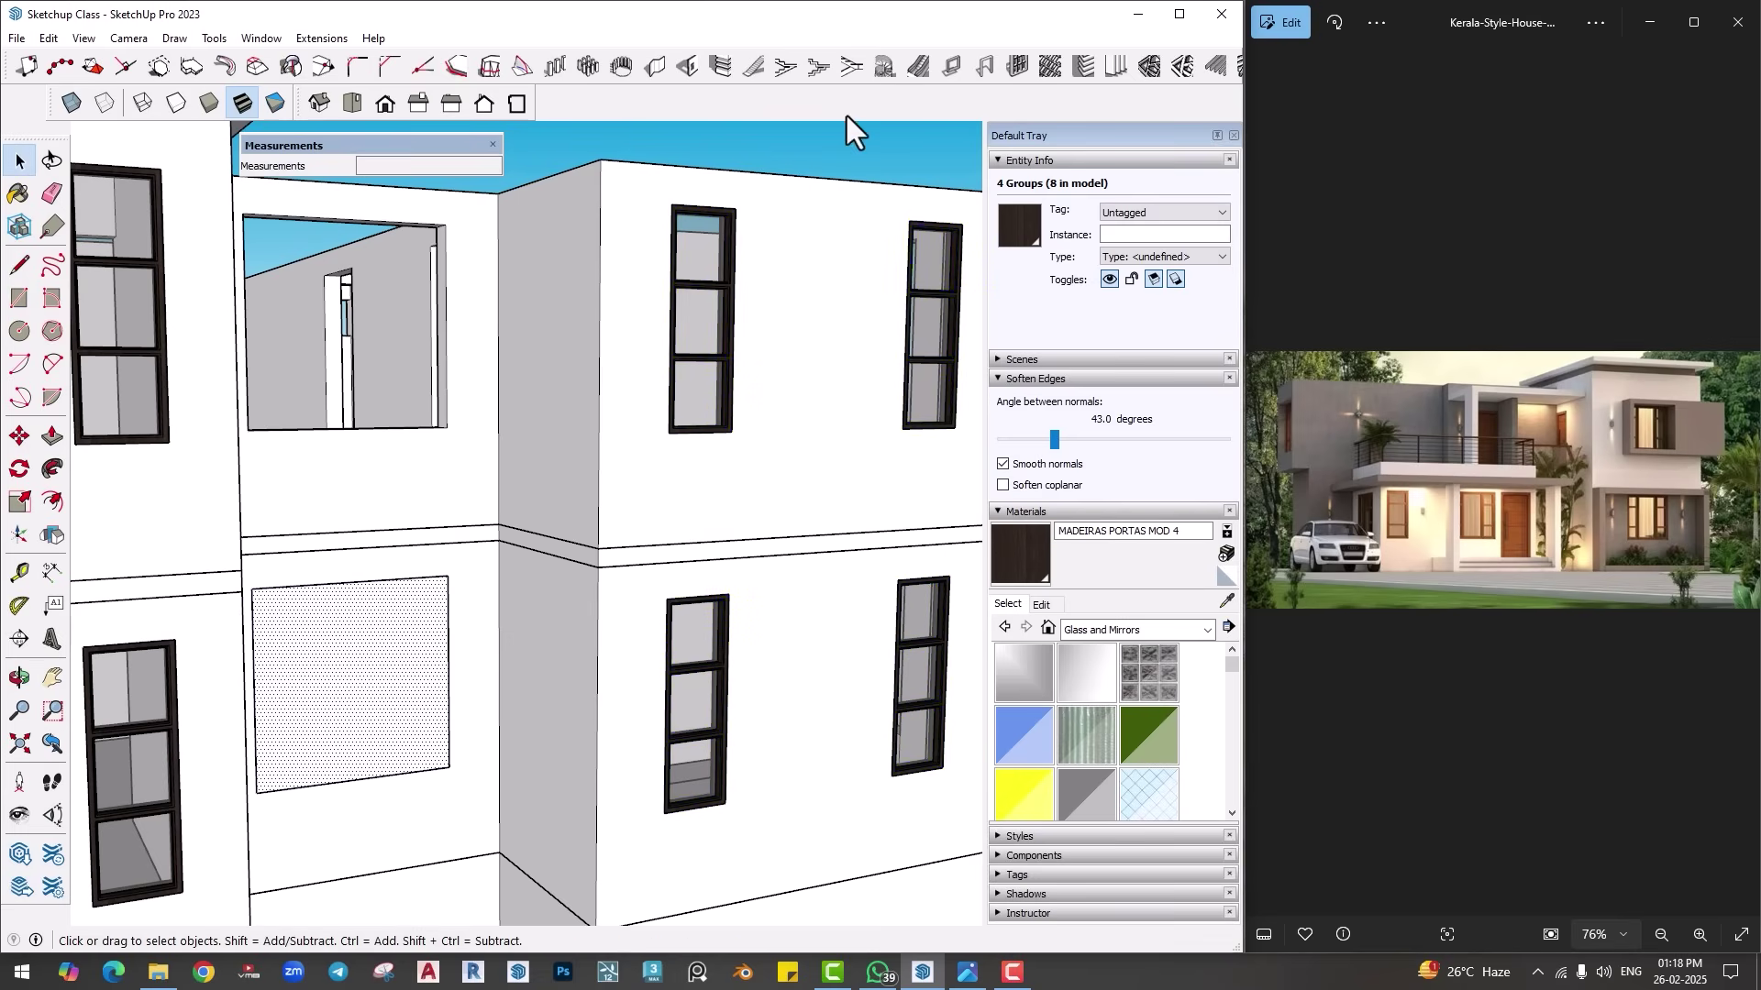
Step: Convert the rectangle in the wide ground-floor opening into a framed window with three columns and three rows of panes
{"action": "left_click", "coordinate": [989, 68]}
{"action": "type", "text": "3"}
{"action": "left_click", "coordinate": [623, 688]}
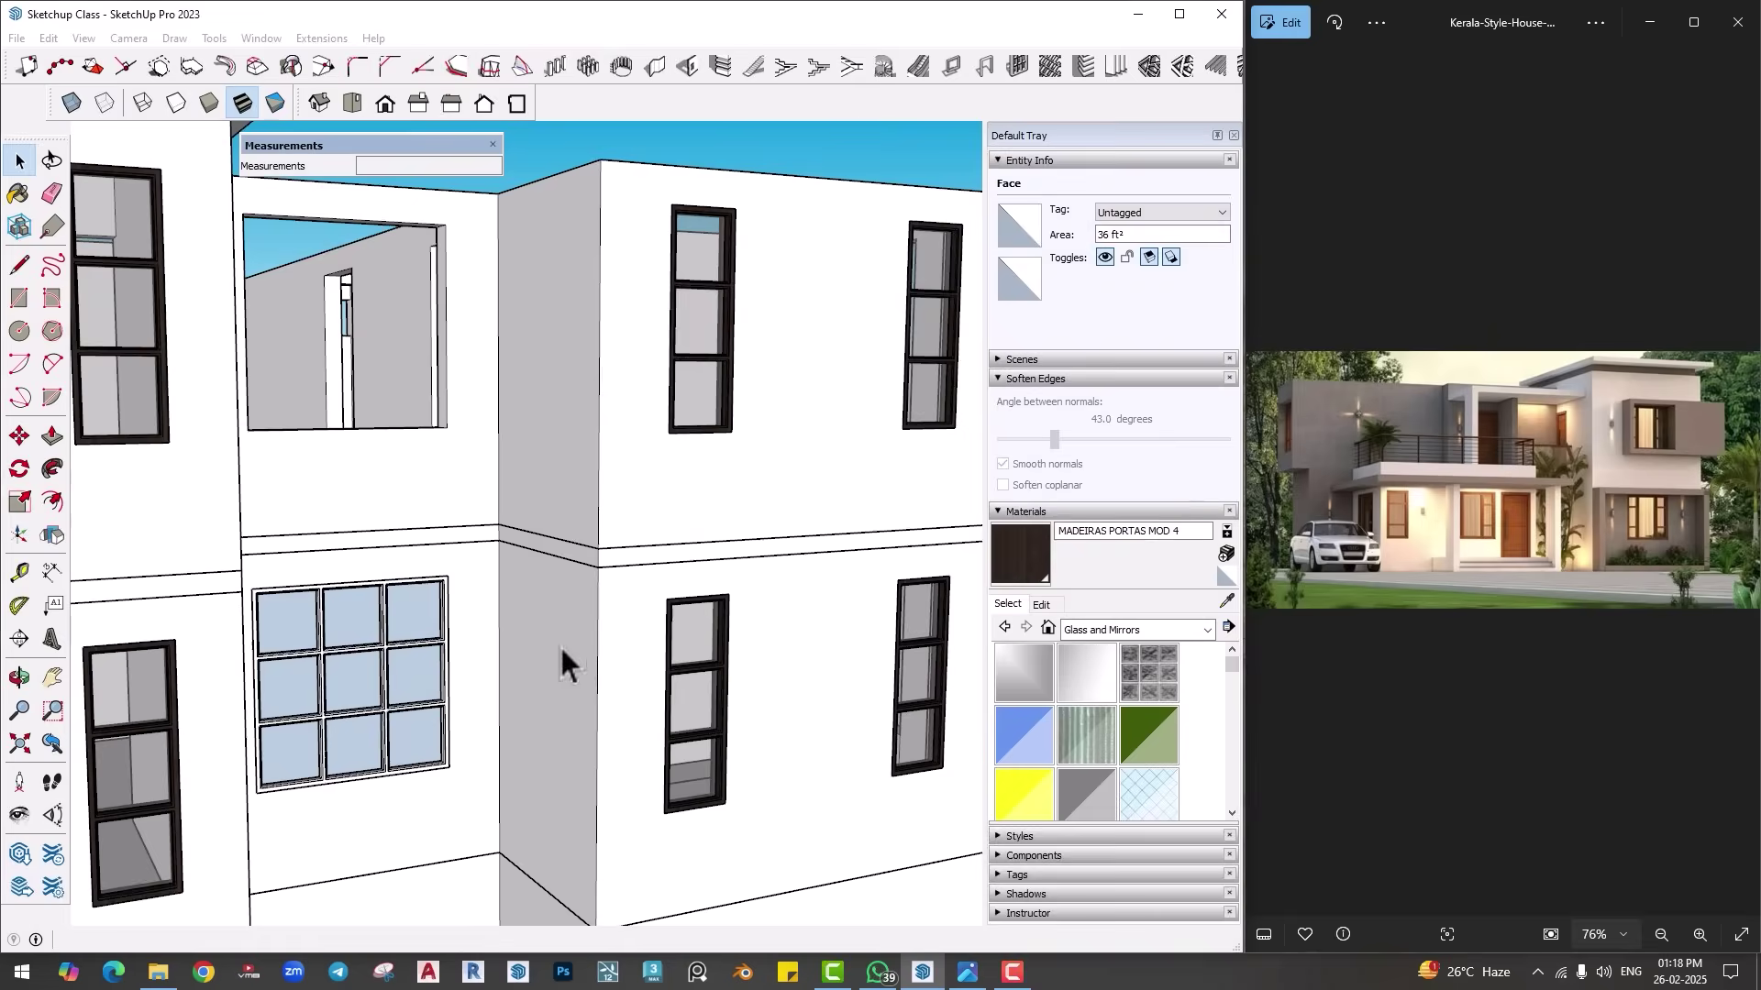
Step: Paint the nine-pane window's frame with MADEIRAS PORTAS MOD 4 and its panes with Translucent_Glass_Gray
{"action": "scroll", "coordinate": [563, 660], "scroll_direction": "up", "scroll_amount": 3}
{"action": "left_click", "coordinate": [1027, 543]}
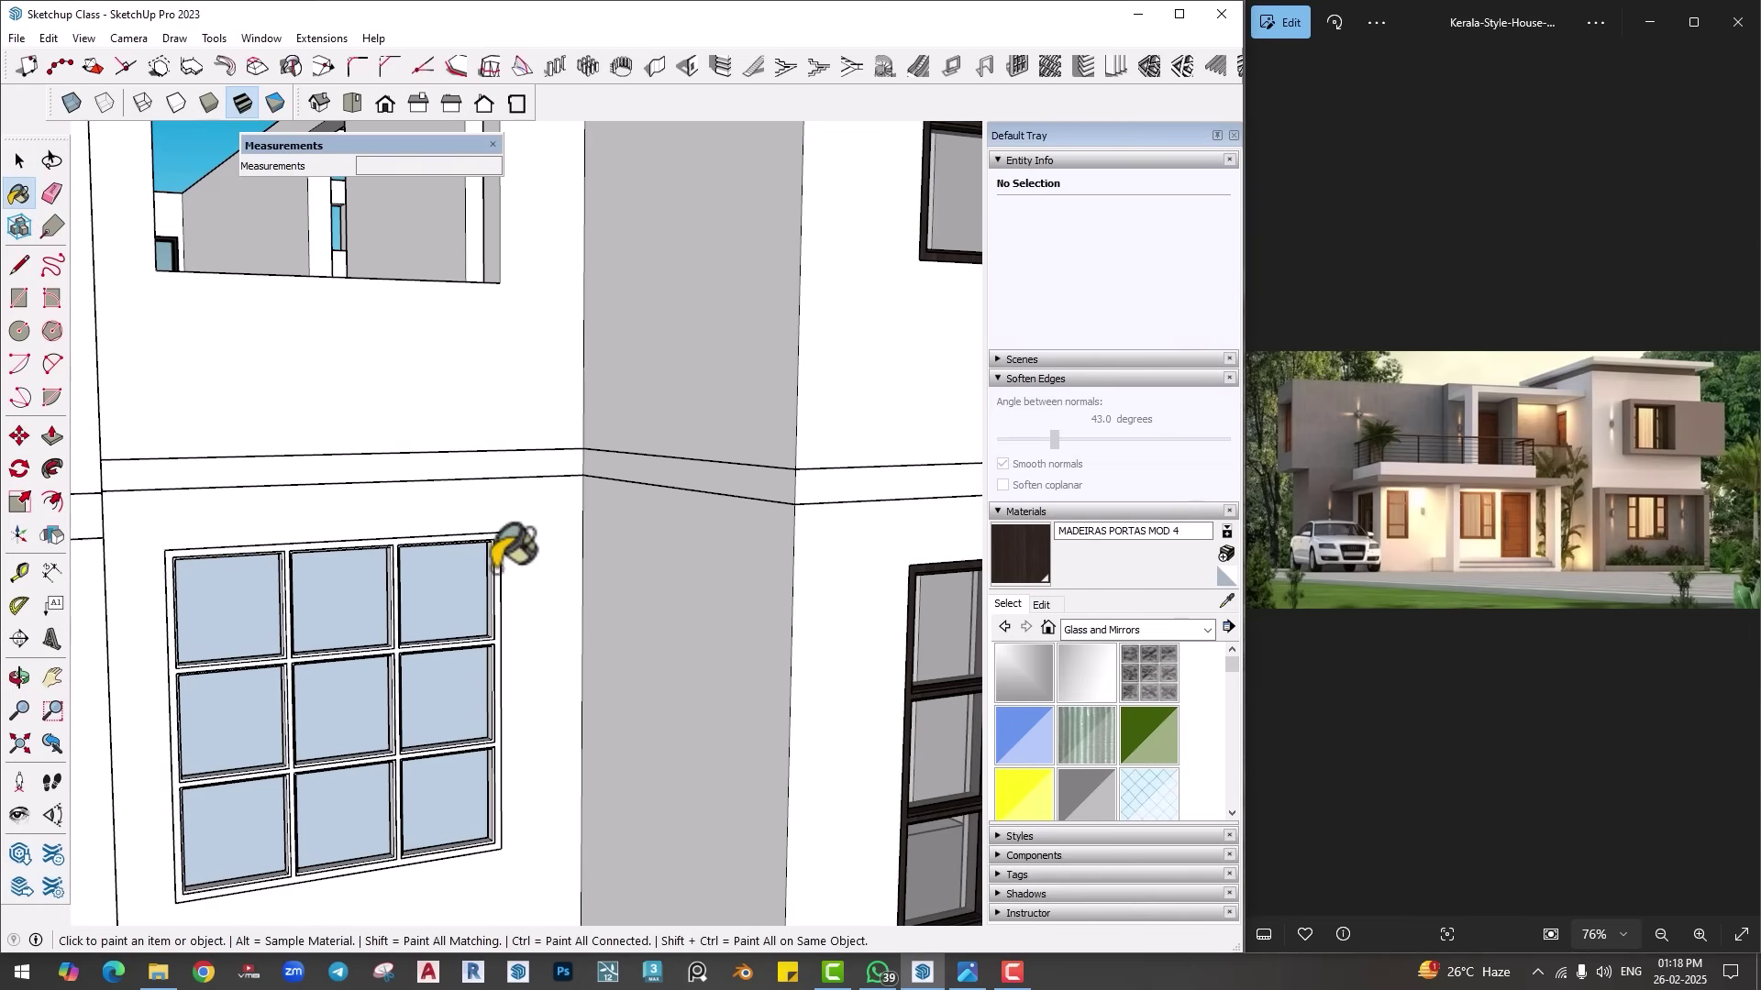
{"action": "left_click", "coordinate": [497, 566]}
{"action": "key", "text": "space"}
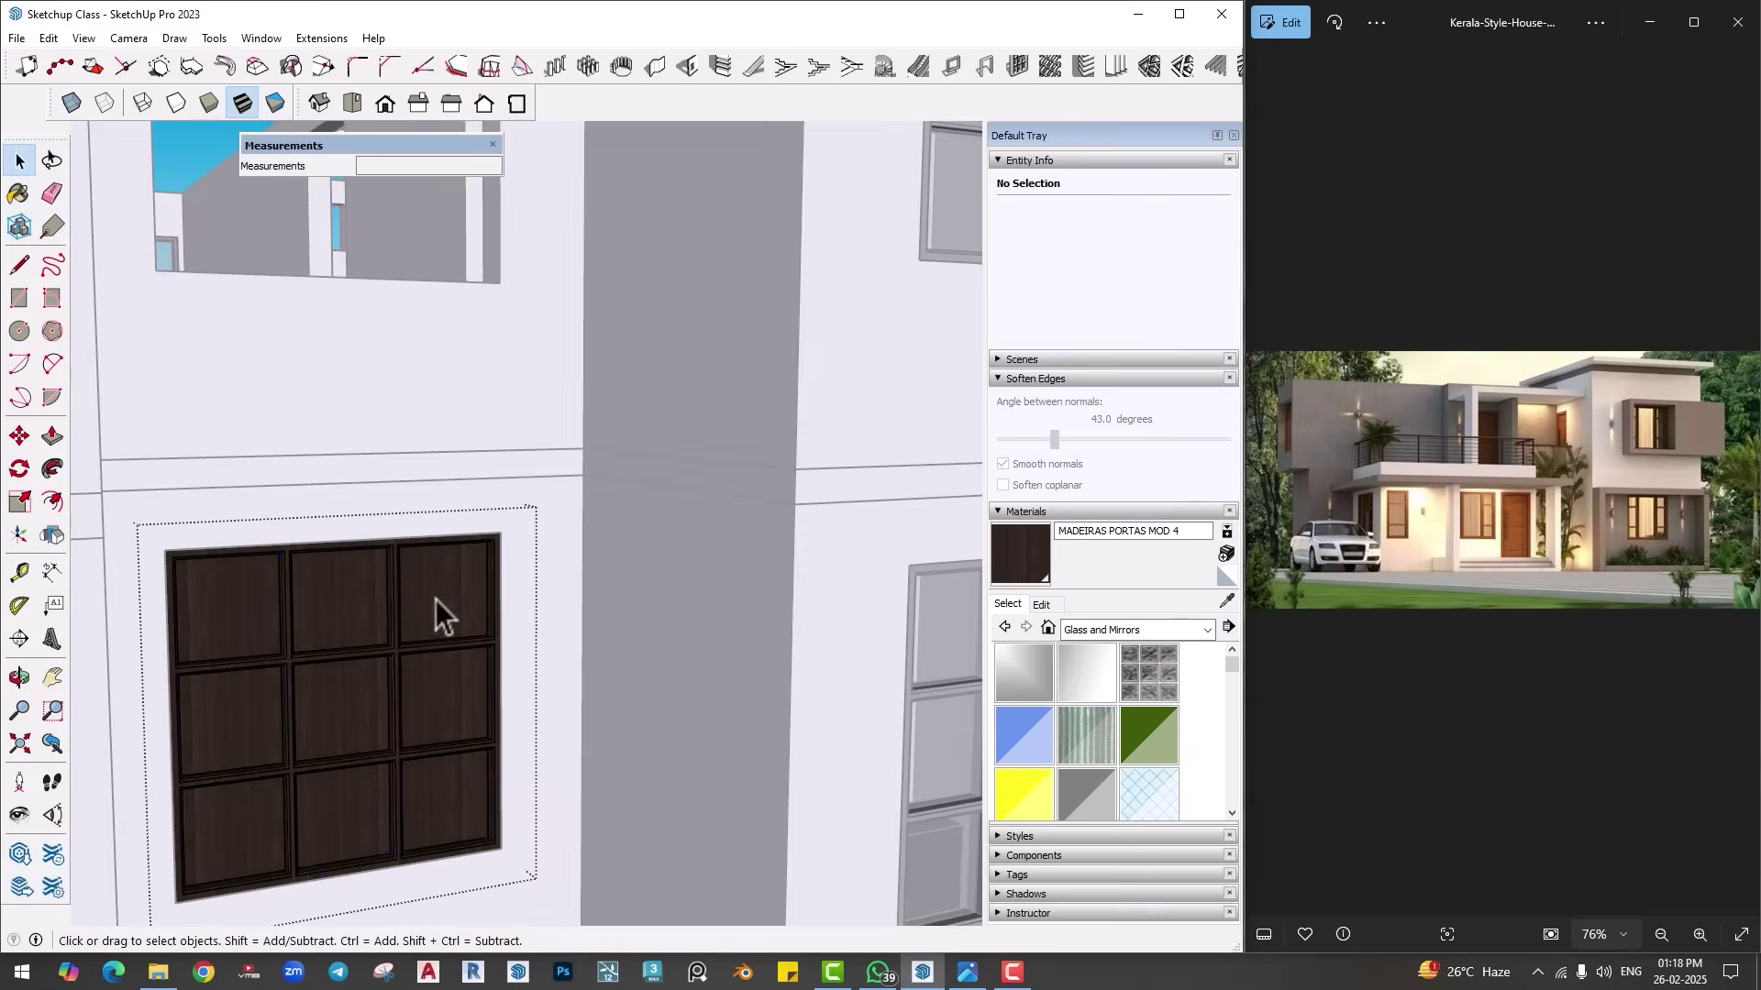
{"action": "left_click", "coordinate": [436, 600]}
{"action": "left_click", "coordinate": [1085, 798]}
{"action": "left_click", "coordinate": [460, 587]}
{"action": "key", "text": "space"}
Step: Copy the nine-pane window straight up into the wide upper-floor opening on the same wall
{"action": "left_click", "coordinate": [463, 680]}
{"action": "key", "text": "m"}
{"action": "key", "text": "ctrl"}
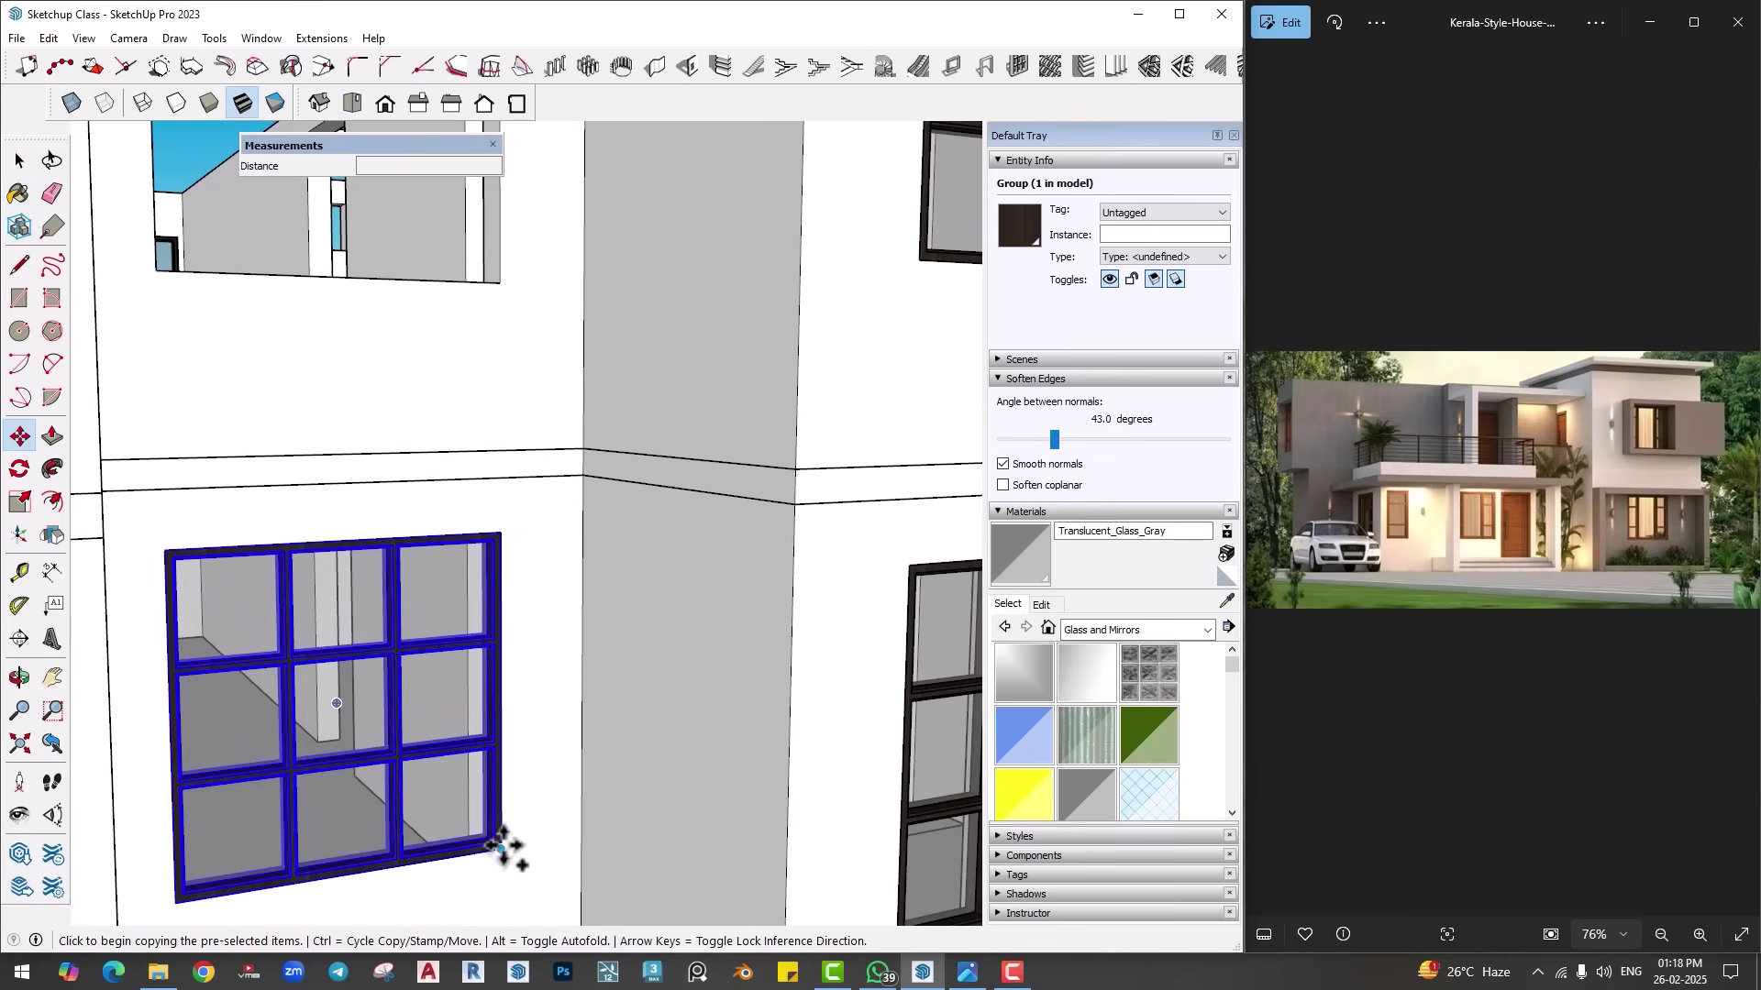
{"action": "left_click", "coordinate": [504, 841]}
{"action": "left_click", "coordinate": [511, 283]}
Step: Set up a MajRail railing for the front balcony with a 3' height, rail type B and zero offsets
{"action": "scroll", "coordinate": [542, 511], "scroll_direction": "down", "scroll_amount": 3}
{"action": "middle_click_drag", "start_coordinate": [542, 511], "coordinate": [446, 578]}
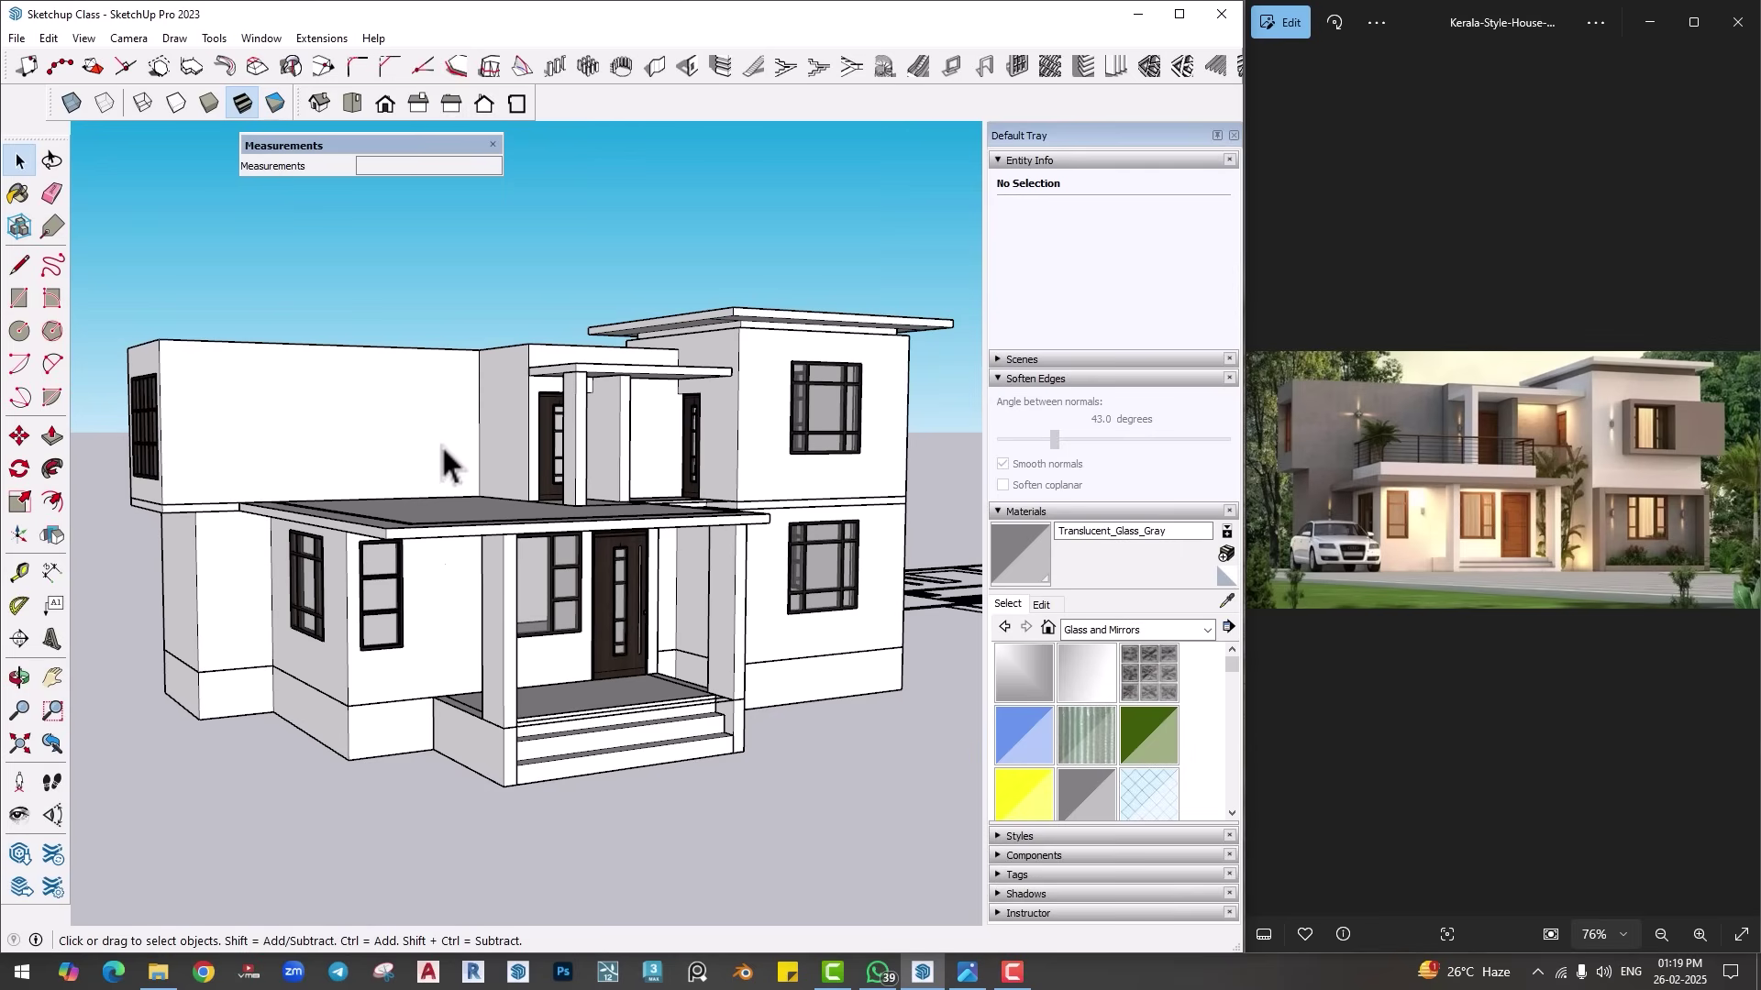
{"action": "middle_click_drag", "start_coordinate": [421, 624], "coordinate": [275, 609]}
{"action": "scroll", "coordinate": [385, 582], "scroll_direction": "up", "scroll_amount": 5}
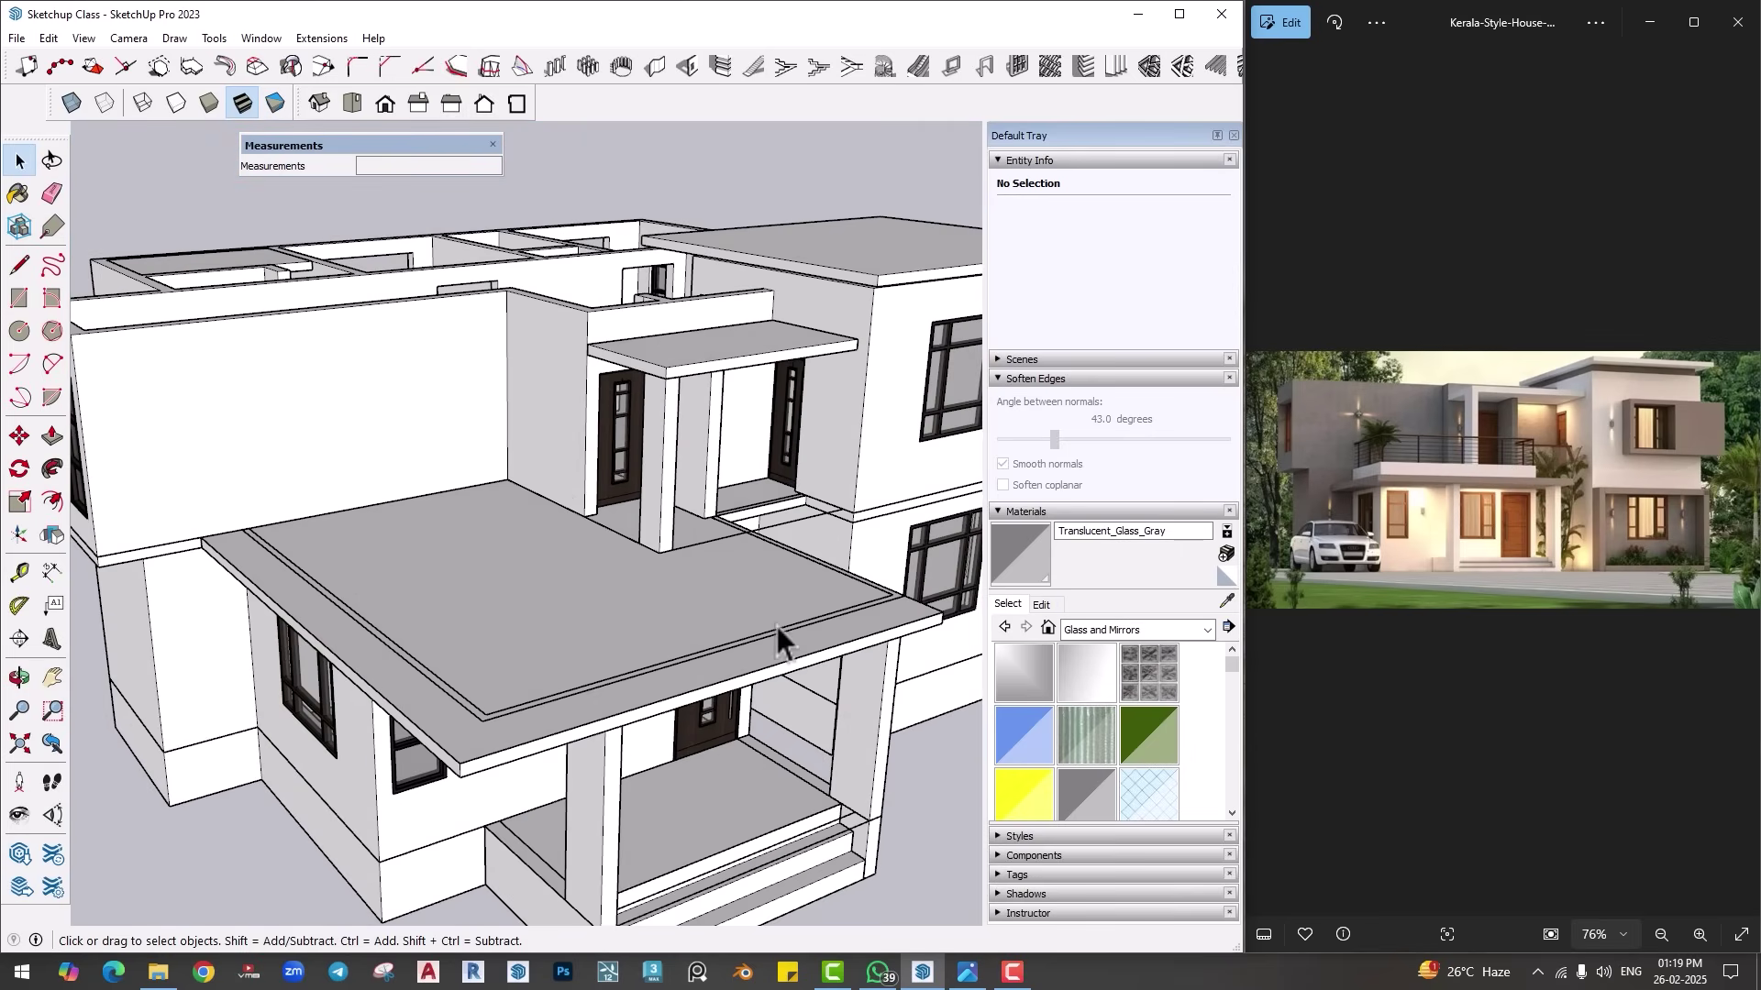
{"action": "middle_click_drag", "start_coordinate": [776, 626], "coordinate": [642, 683]}
{"action": "left_click", "coordinate": [303, 37]}
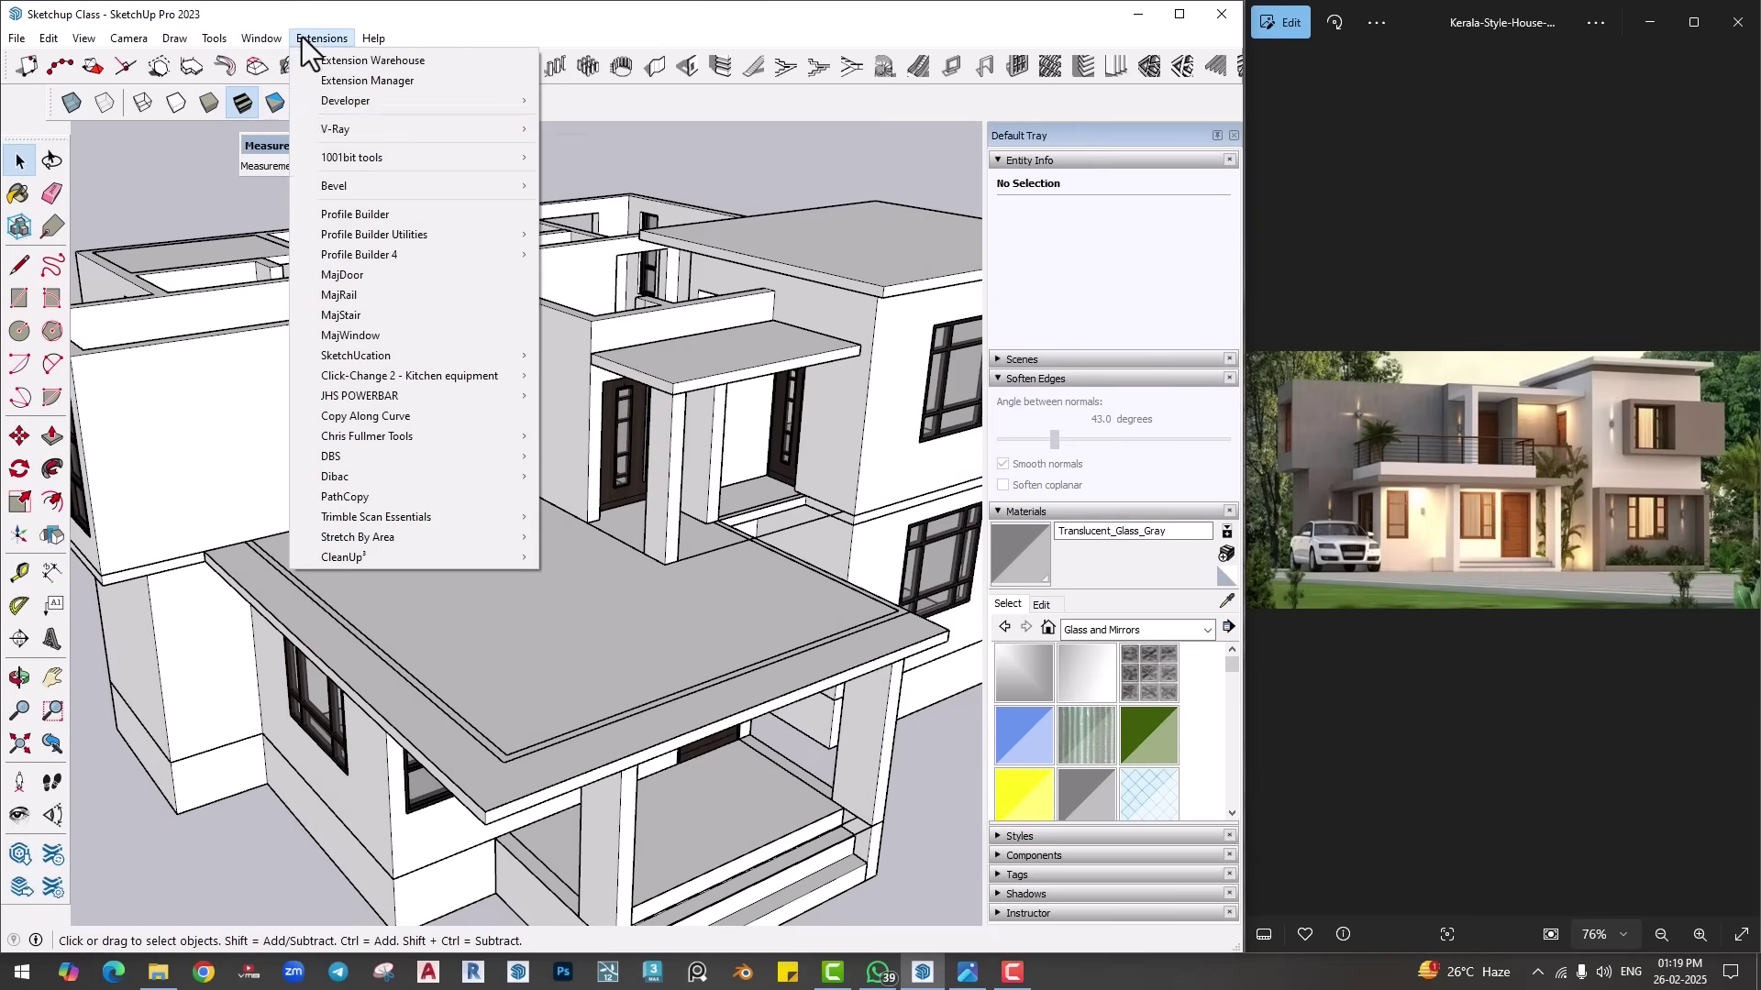
{"action": "left_click", "coordinate": [343, 294]}
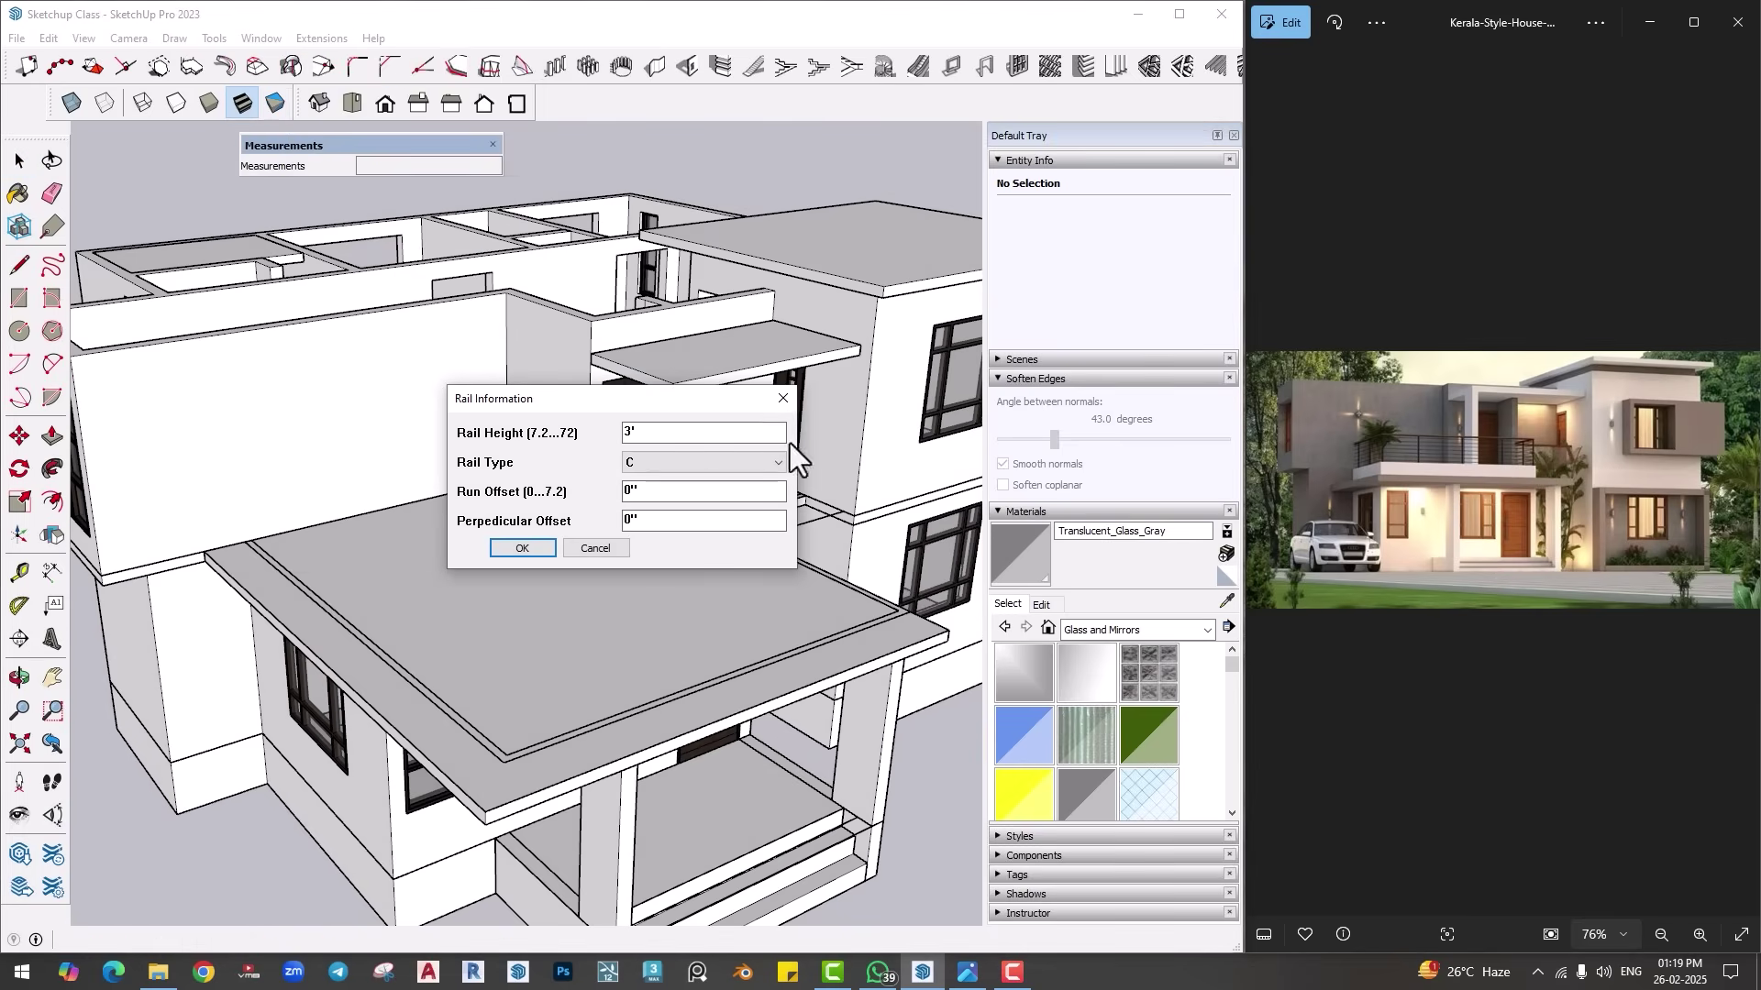
{"action": "left_click", "coordinate": [649, 471]}
{"action": "left_click", "coordinate": [640, 498]}
{"action": "left_click", "coordinate": [520, 550]}
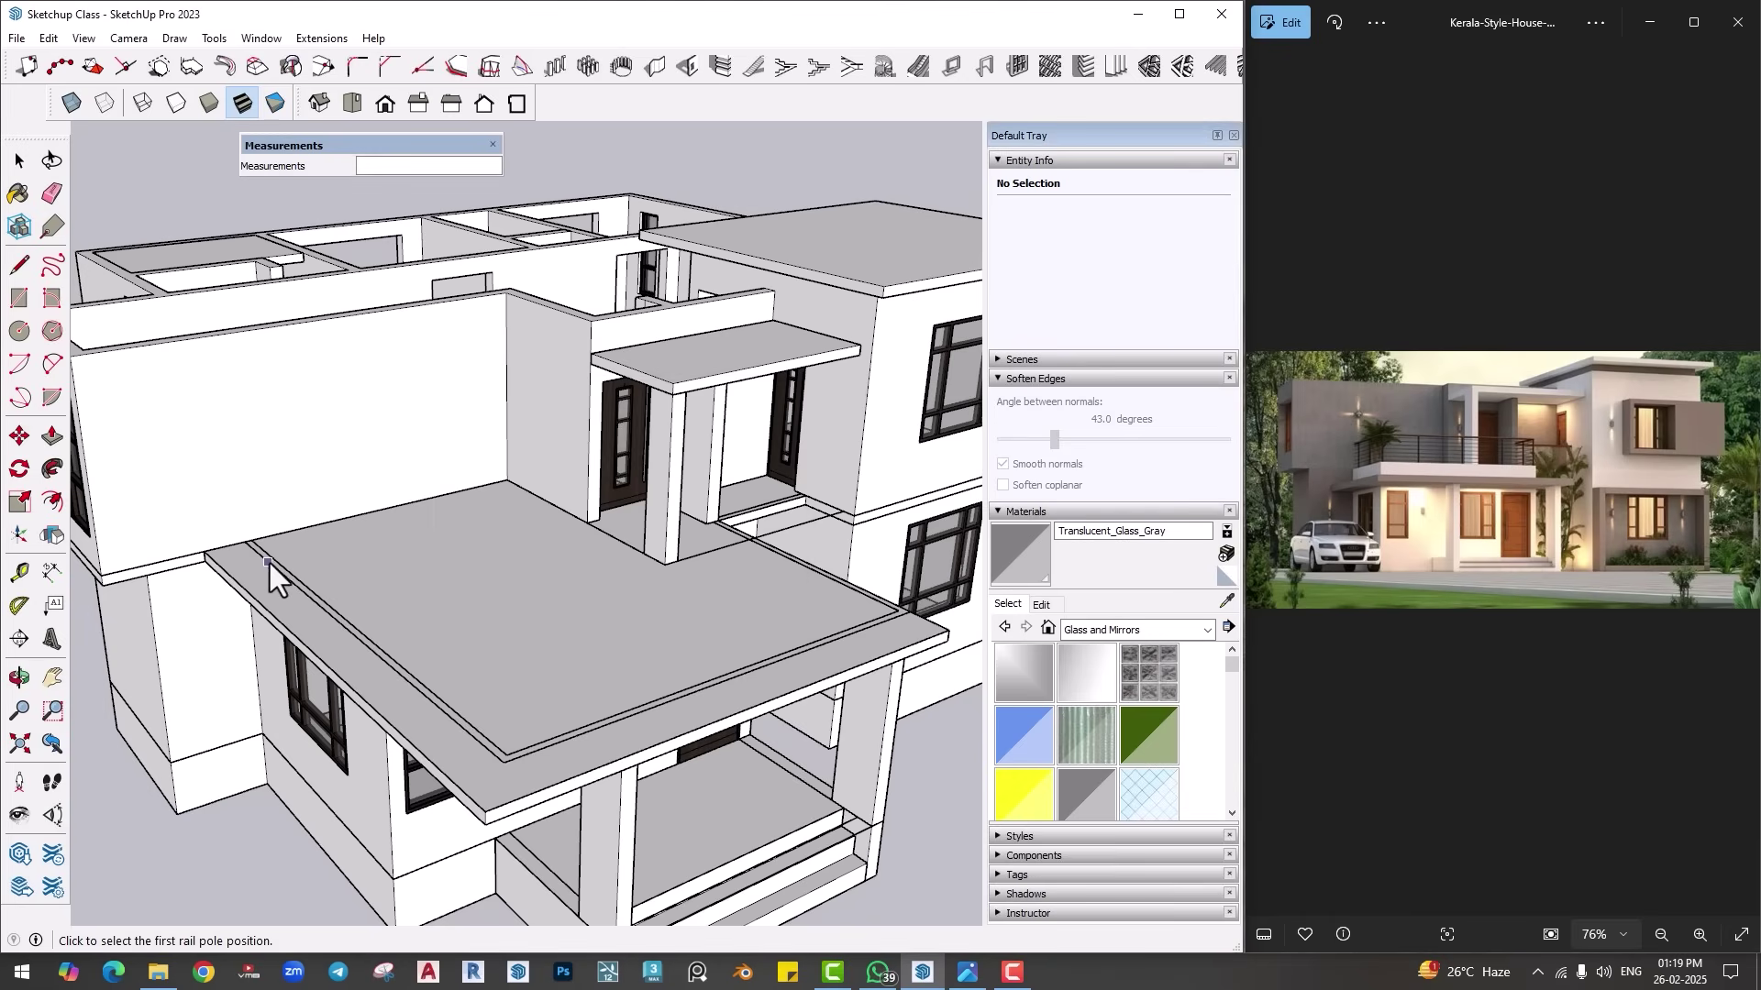
Step: Place railing posts from the wall to the front corner and along the balcony's front edge, using 5x for each run
{"action": "scroll", "coordinate": [252, 555], "scroll_direction": "up", "scroll_amount": 6}
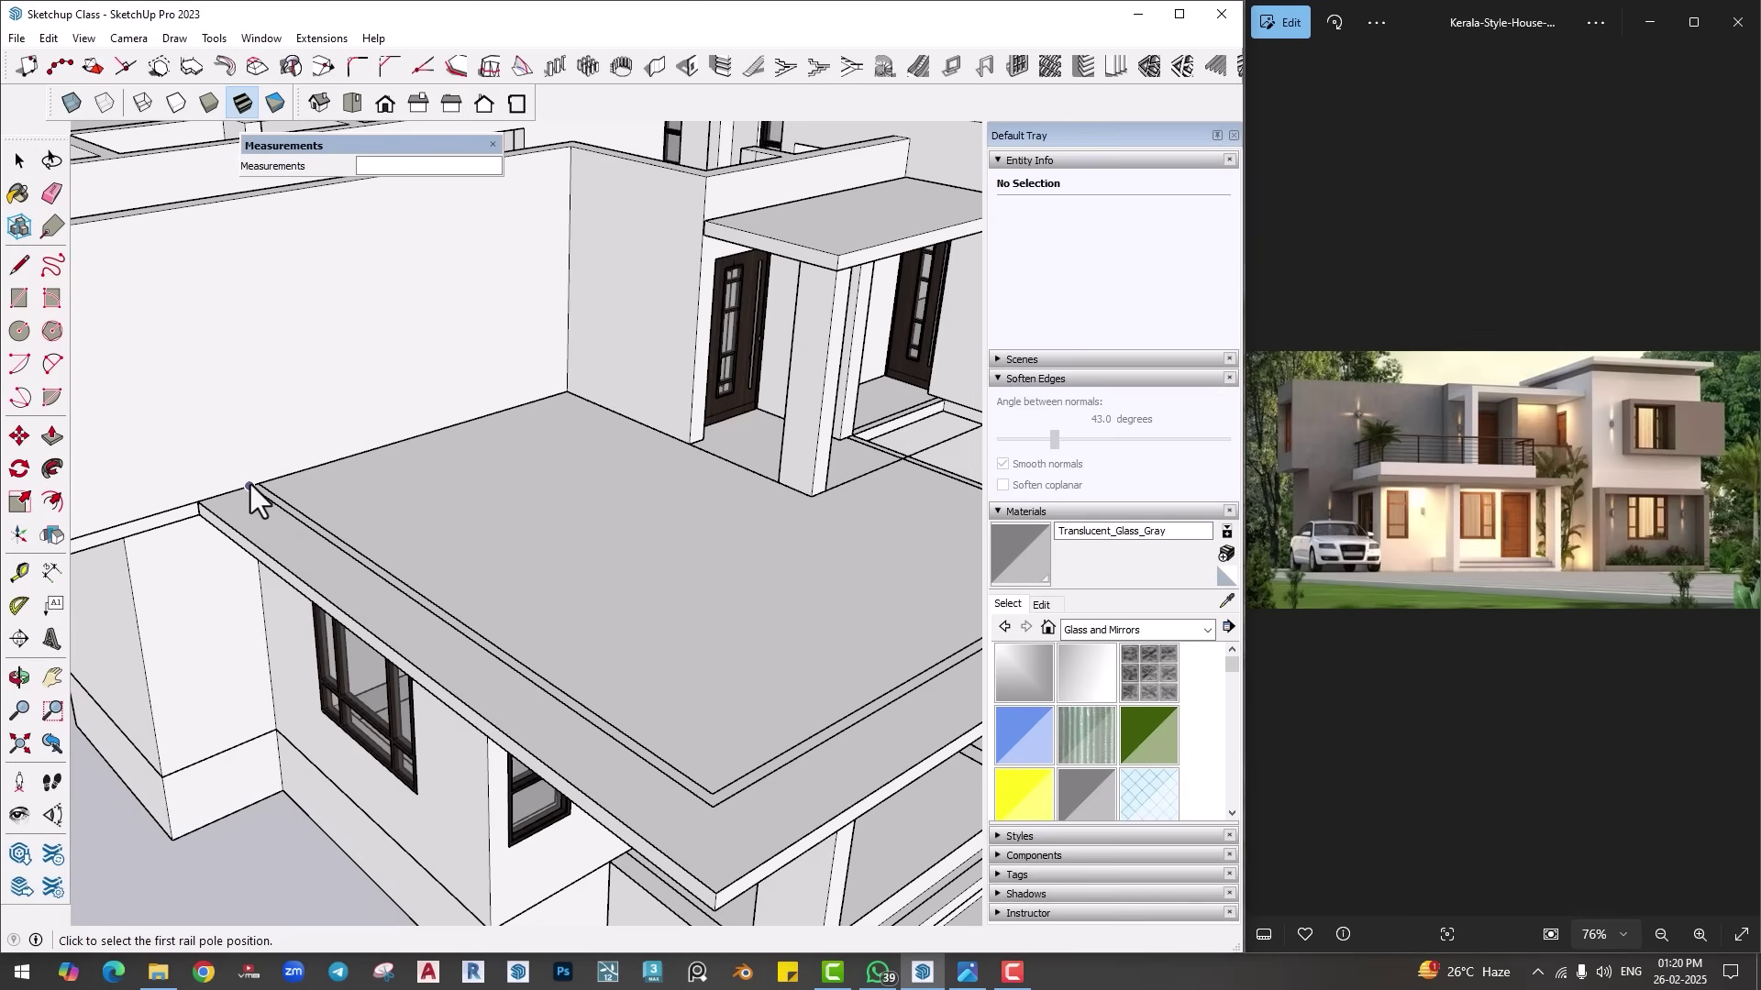
{"action": "left_click", "coordinate": [250, 484]}
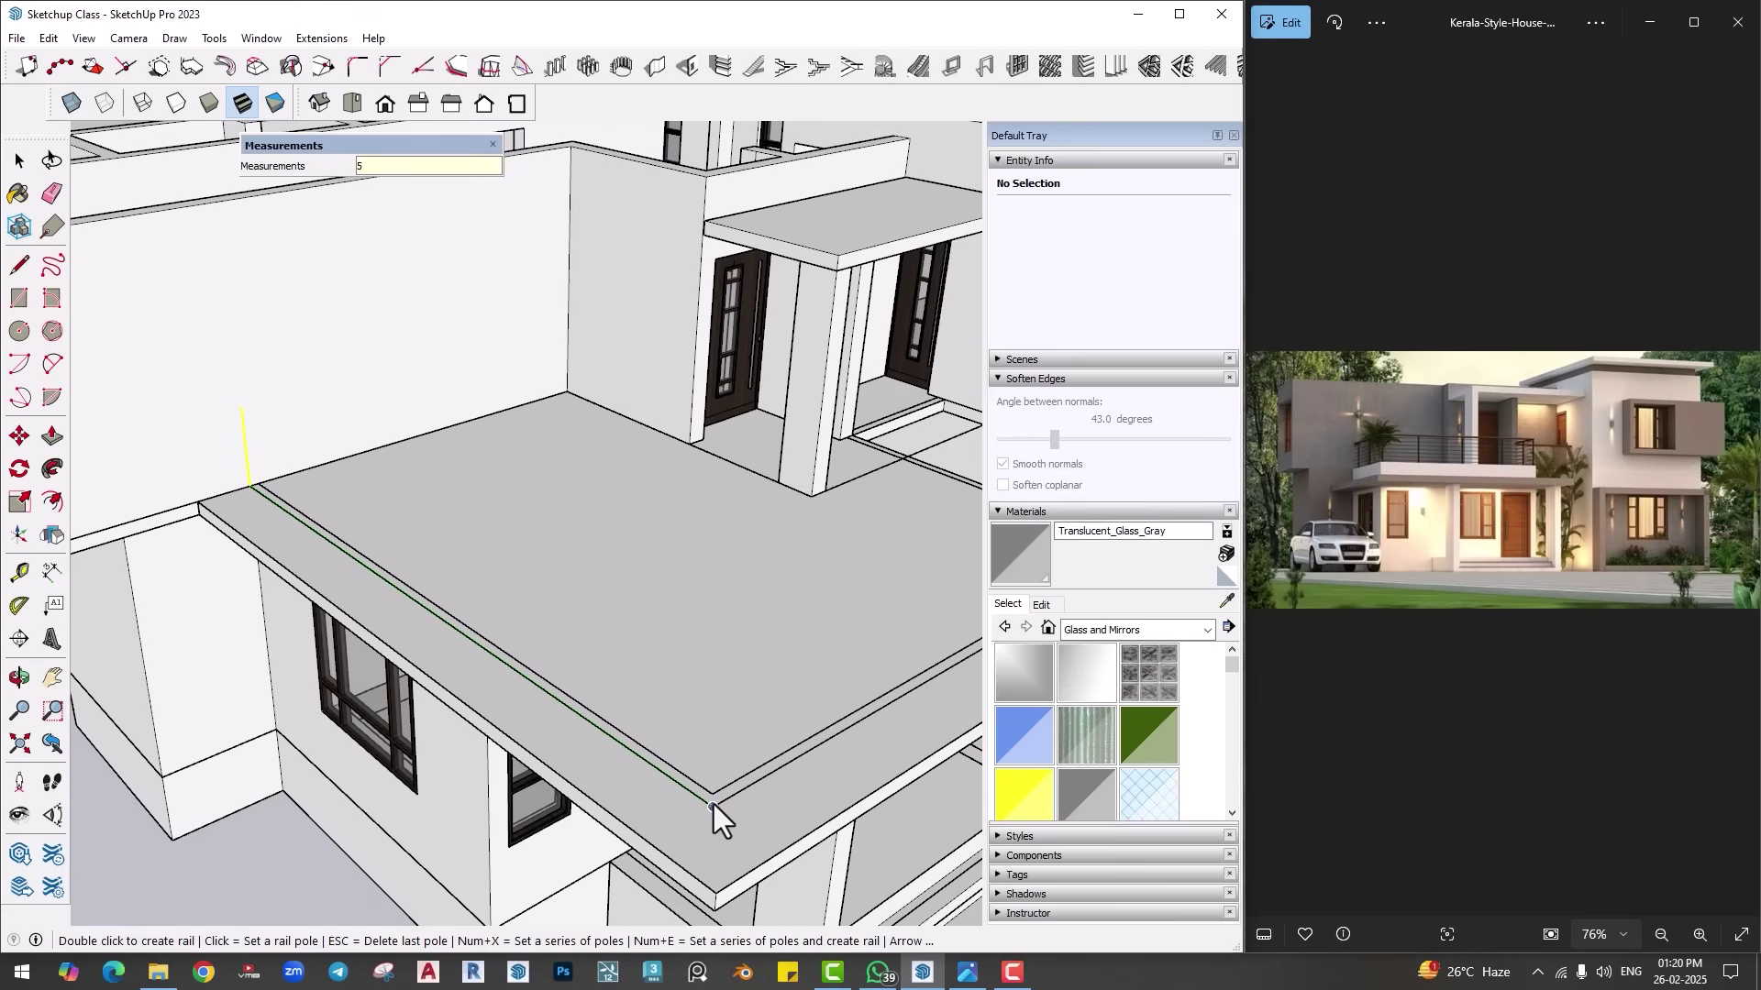
{"action": "key", "text": "Return"}
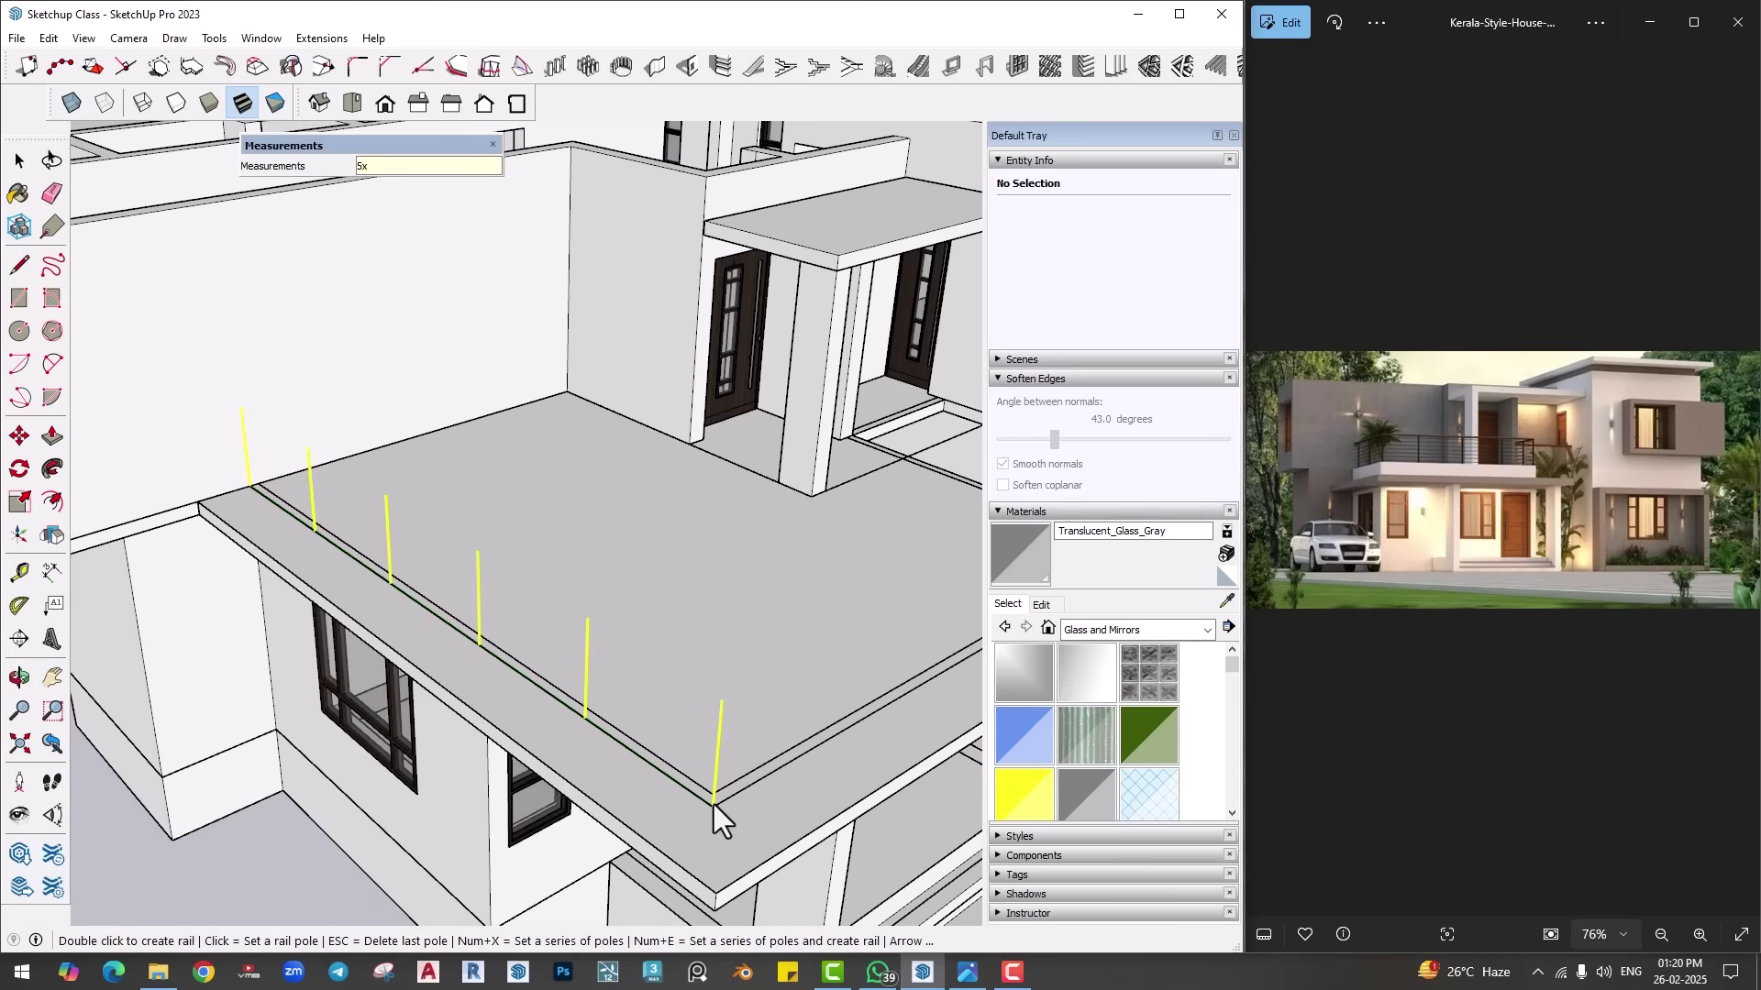
{"action": "mouse_move", "coordinate": [713, 805]}
{"action": "middle_mouse_down"}
{"action": "mouse_move", "coordinate": [733, 808]}
{"action": "mouse_move", "coordinate": [499, 796]}
{"action": "mouse_move", "coordinate": [720, 780]}
{"action": "middle_mouse_up"}
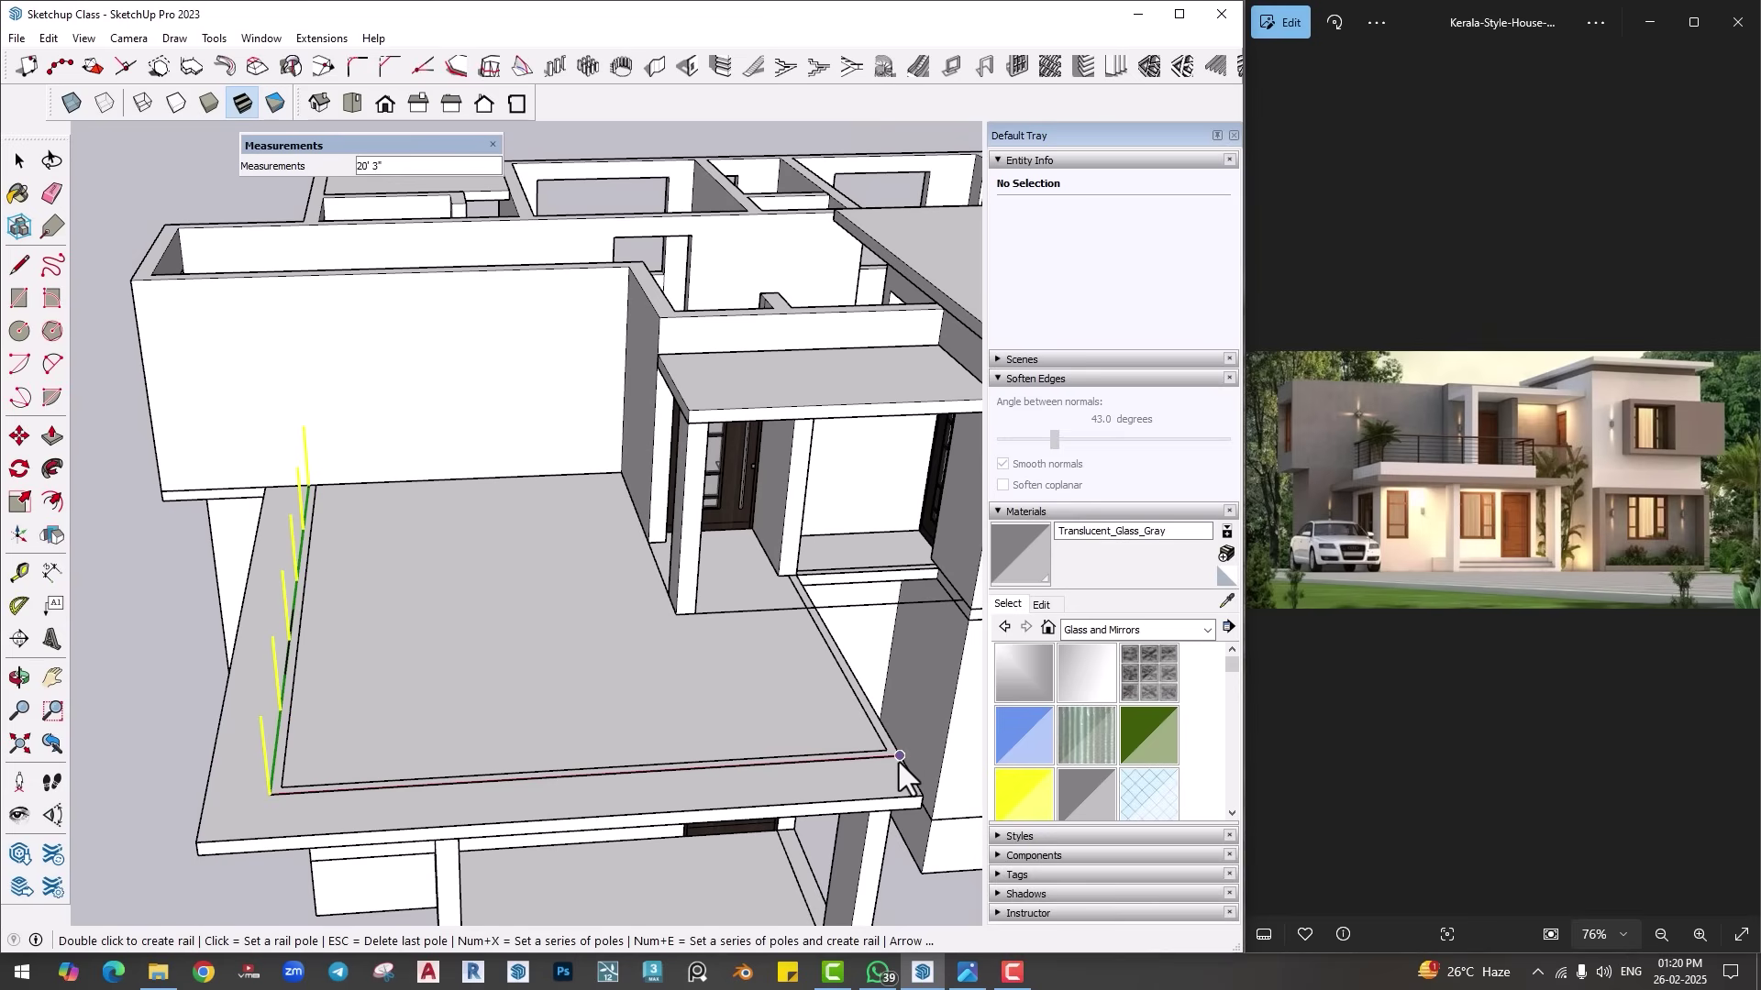
{"action": "type", "text": "5x"}
{"action": "key", "text": "Return"}
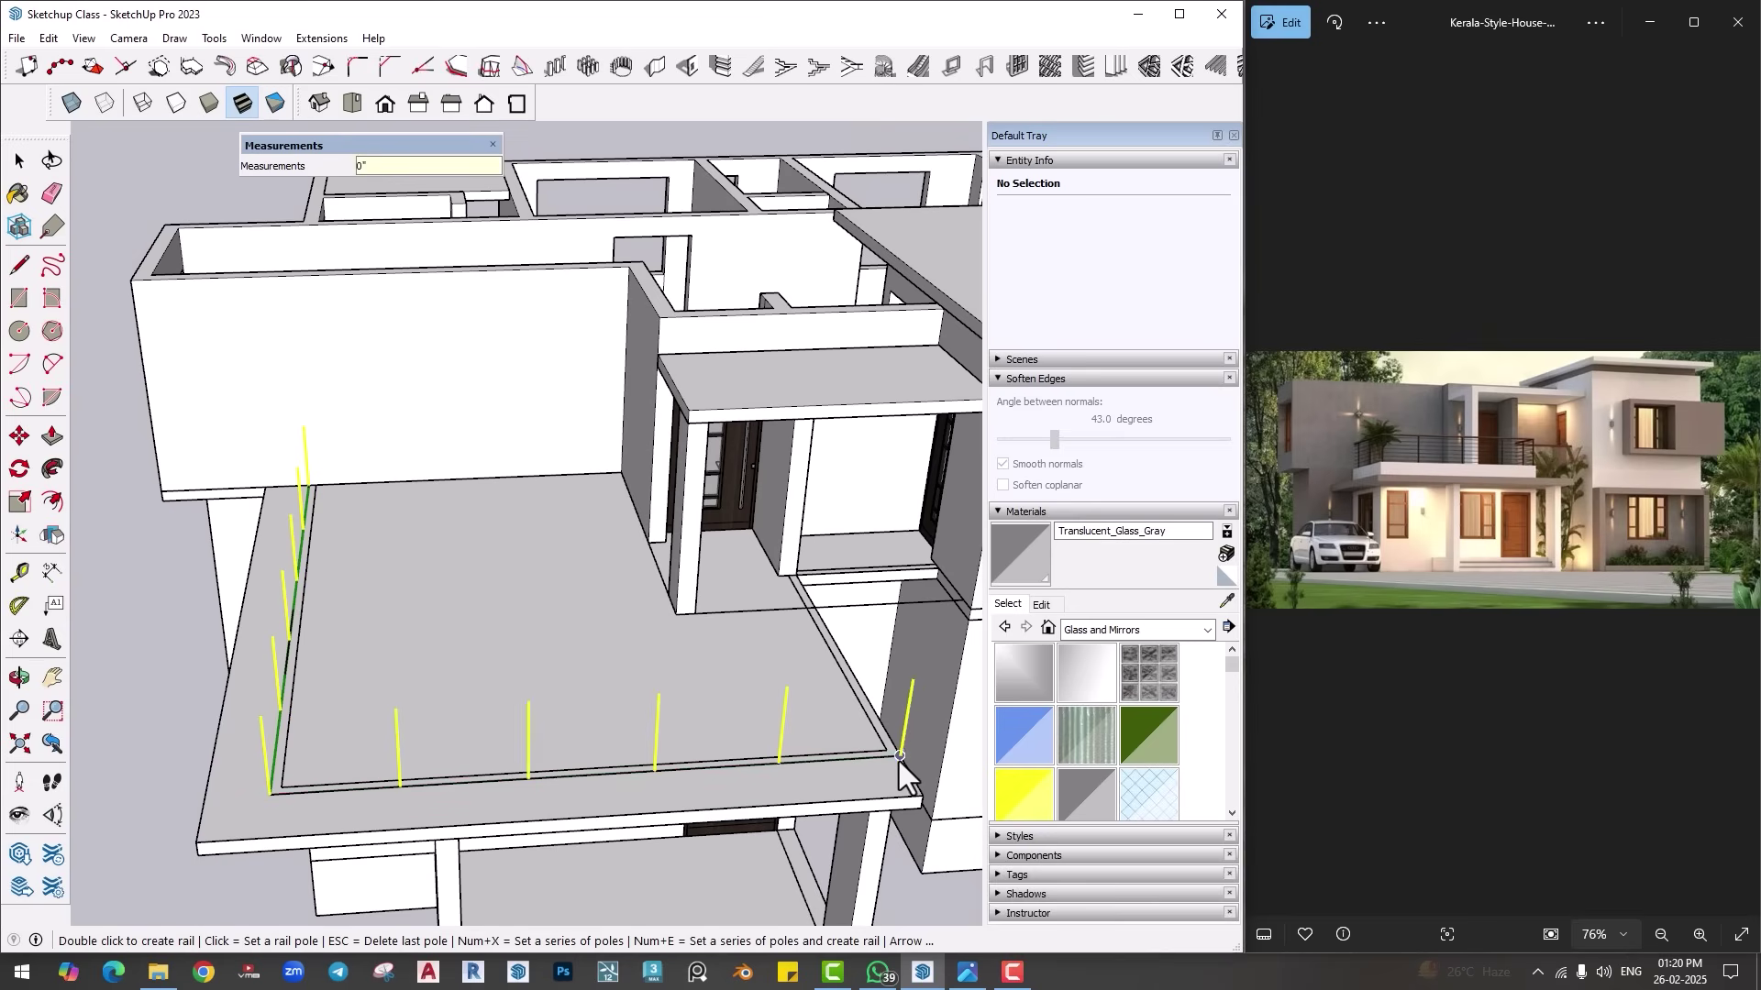
Step: Place posts along the balcony's remaining side edge using 3x, remove the last post, and finish the run to create the railing
{"action": "middle_click_drag", "start_coordinate": [899, 761], "coordinate": [558, 688]}
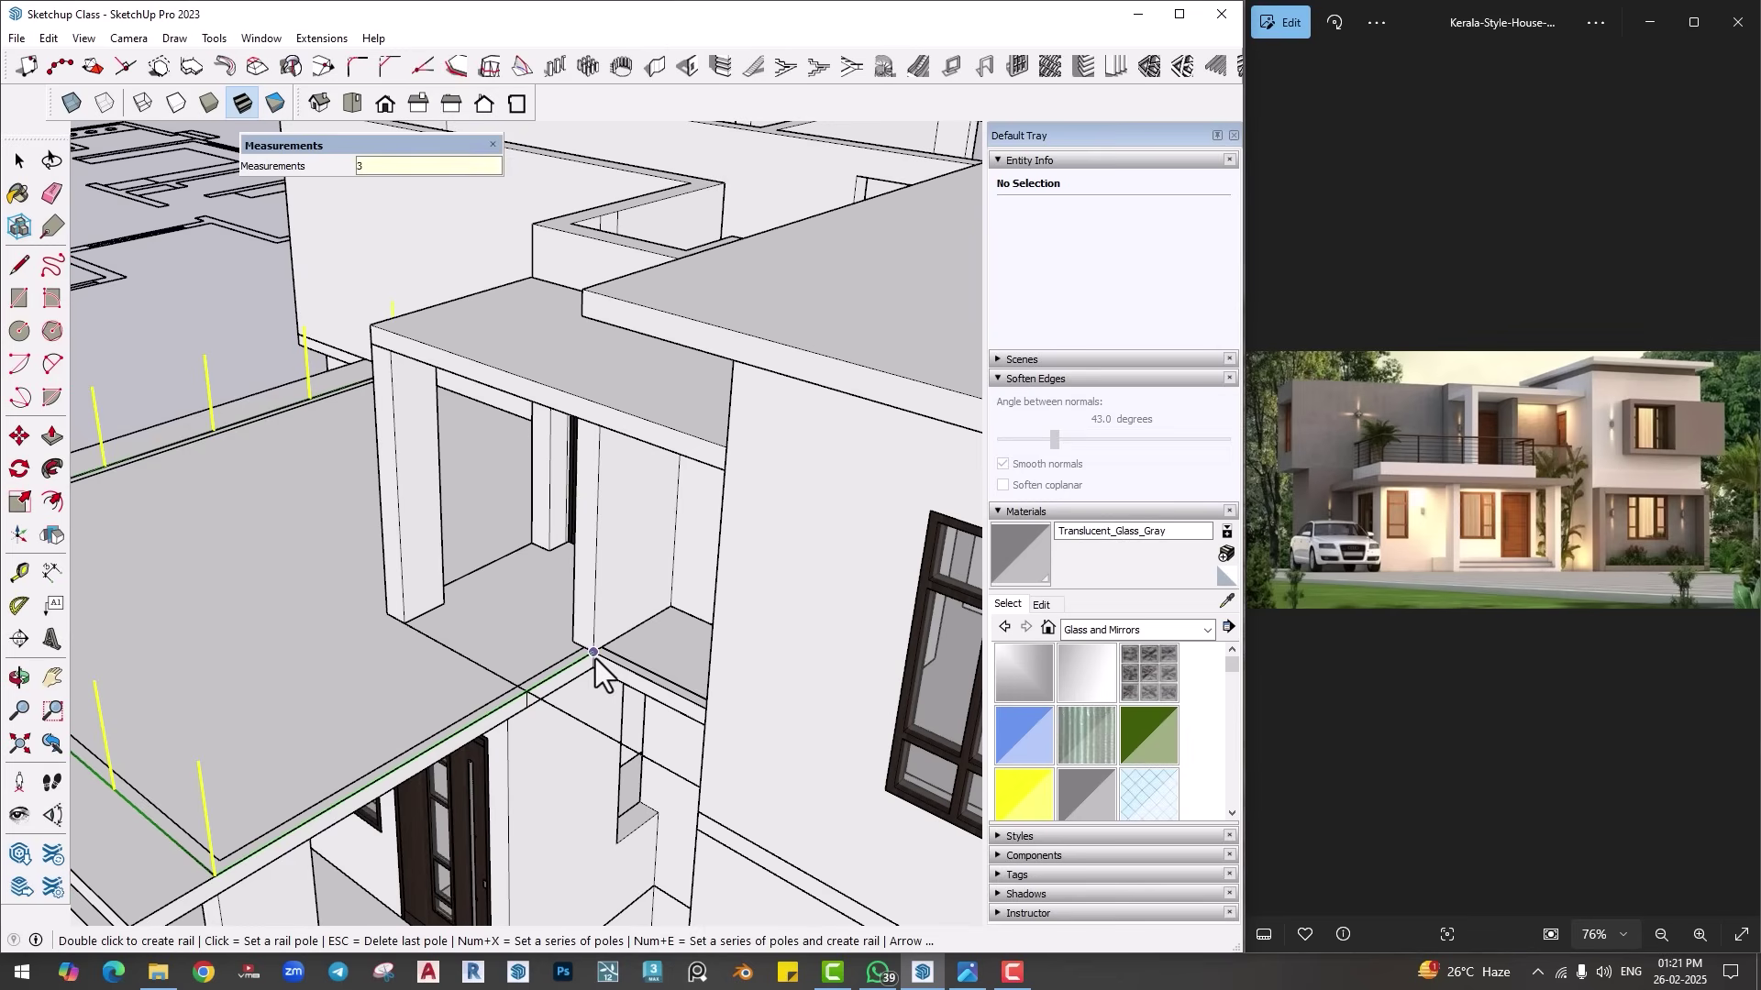
{"action": "key", "text": "Return"}
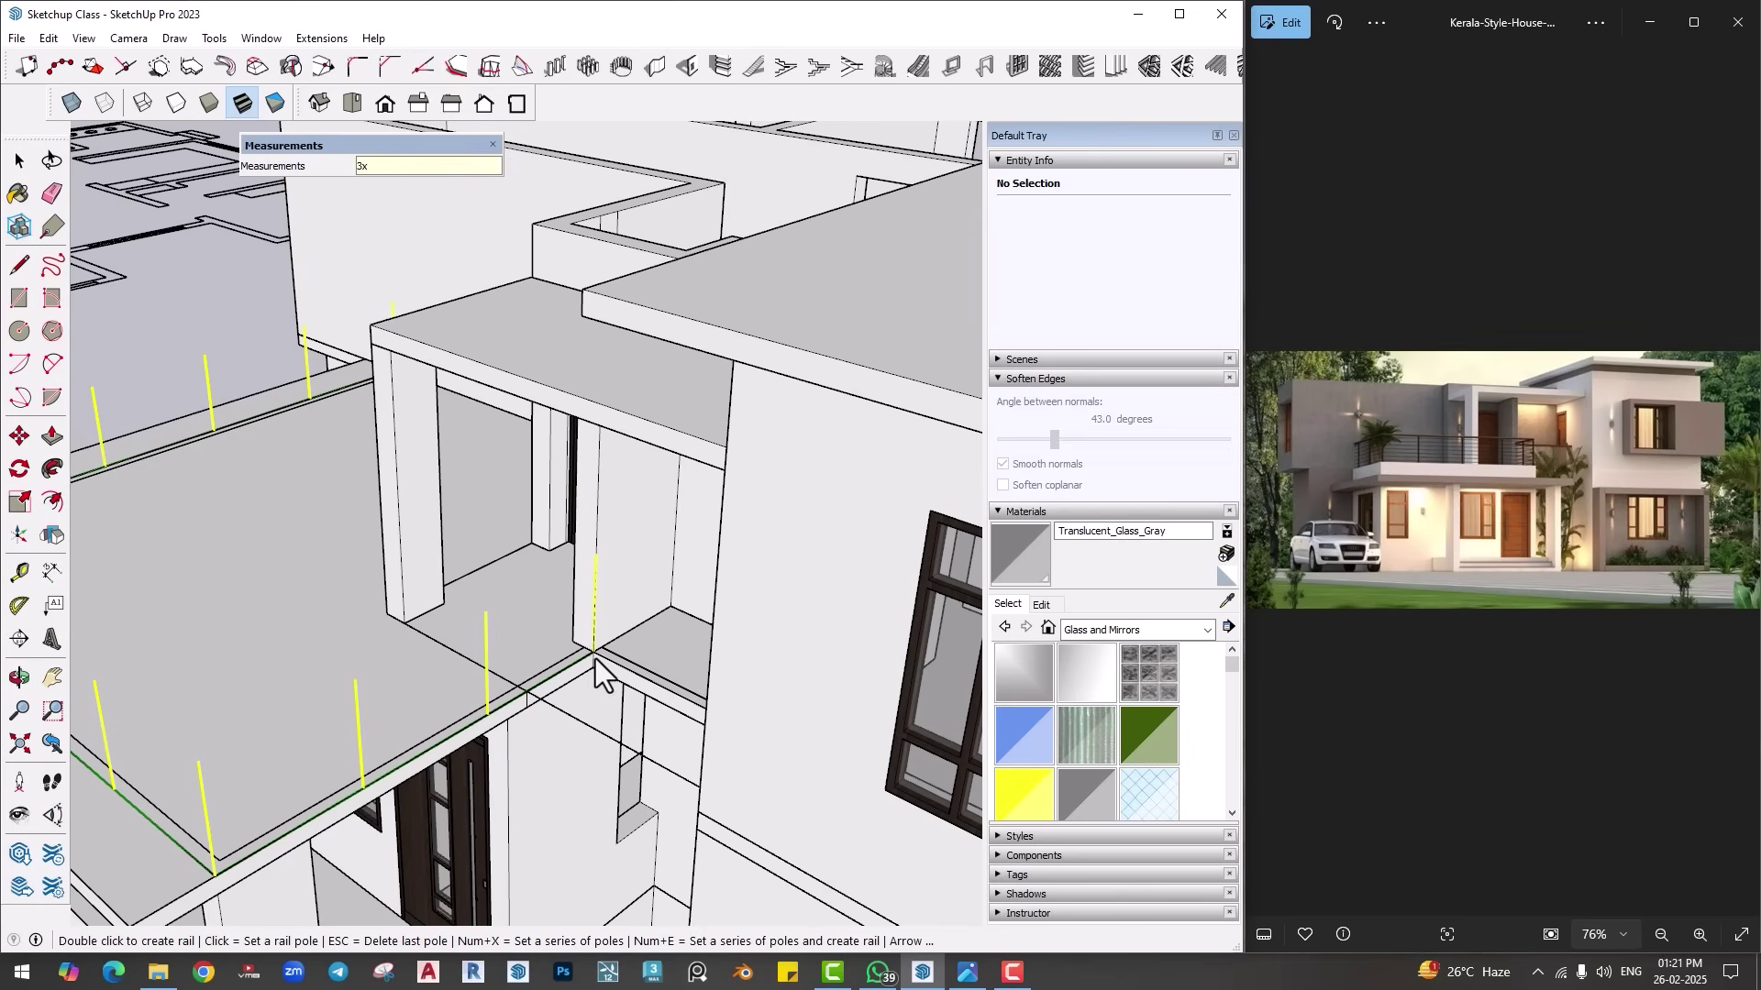
{"action": "key", "text": "Escape"}
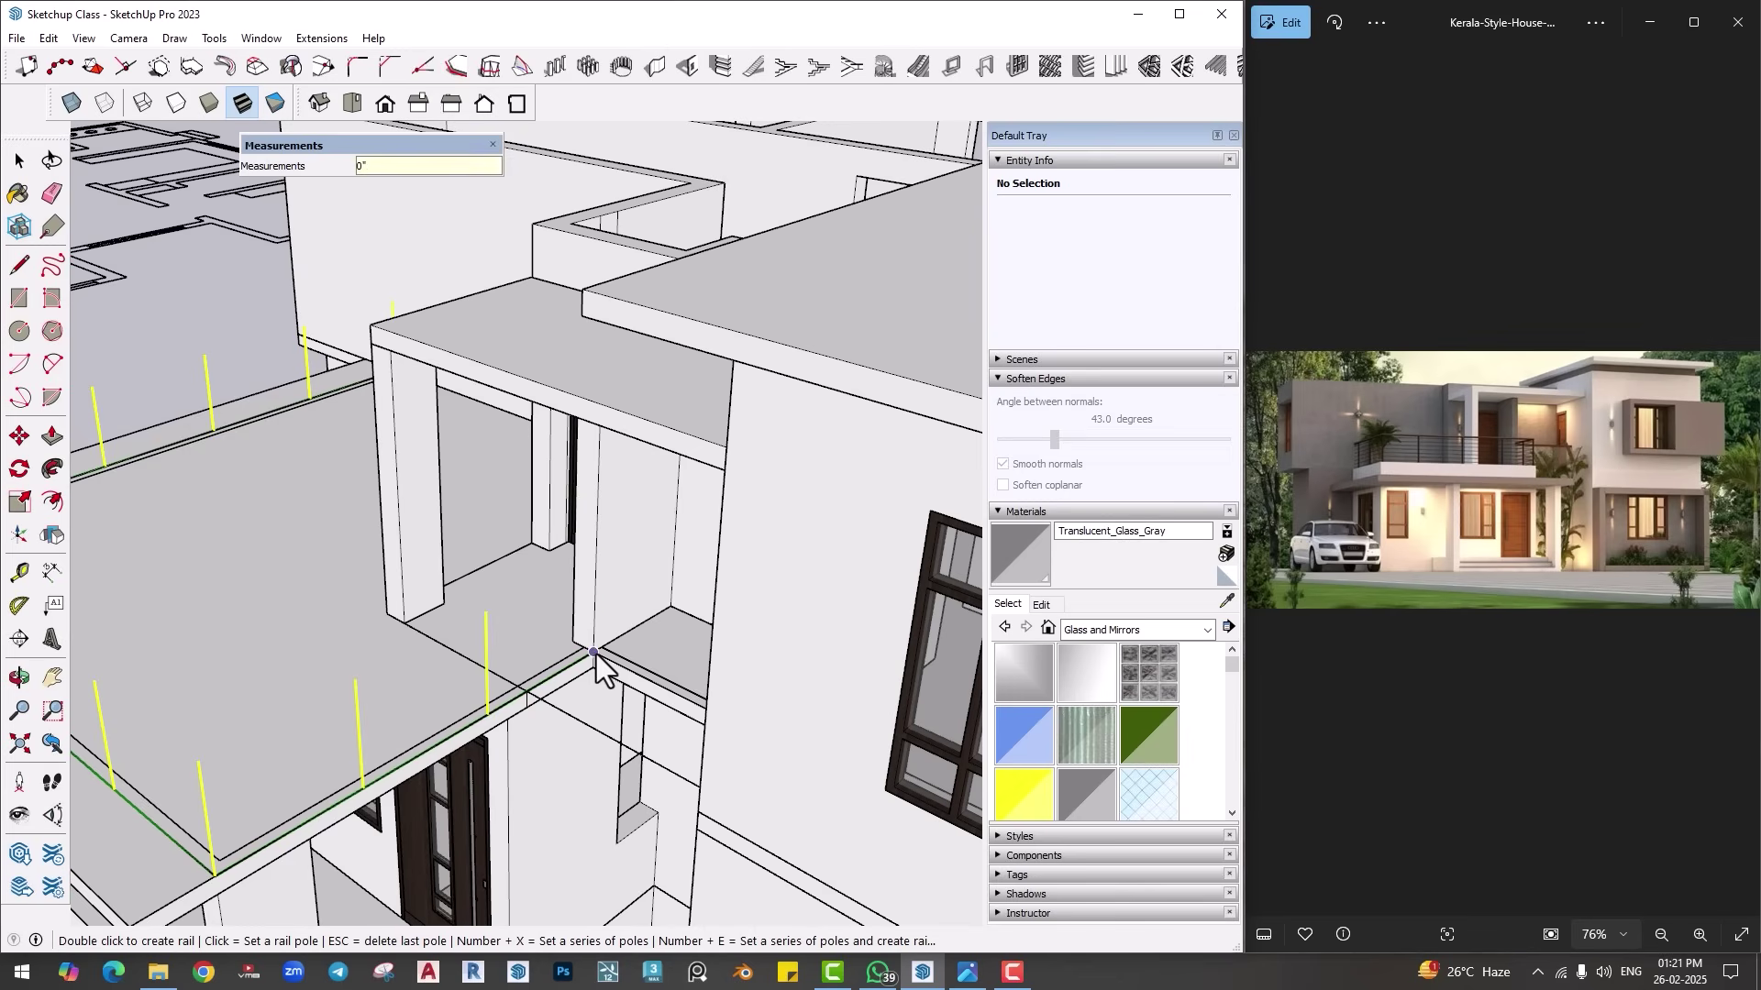
{"action": "double_click", "coordinate": [628, 653]}
Step: Move the balcony railing about 3" so its front corner post sits on the corner endpoint of the balcony outline
{"action": "scroll", "coordinate": [628, 653], "scroll_direction": "down", "scroll_amount": 3}
{"action": "middle_click_drag", "start_coordinate": [628, 653], "coordinate": [439, 780]}
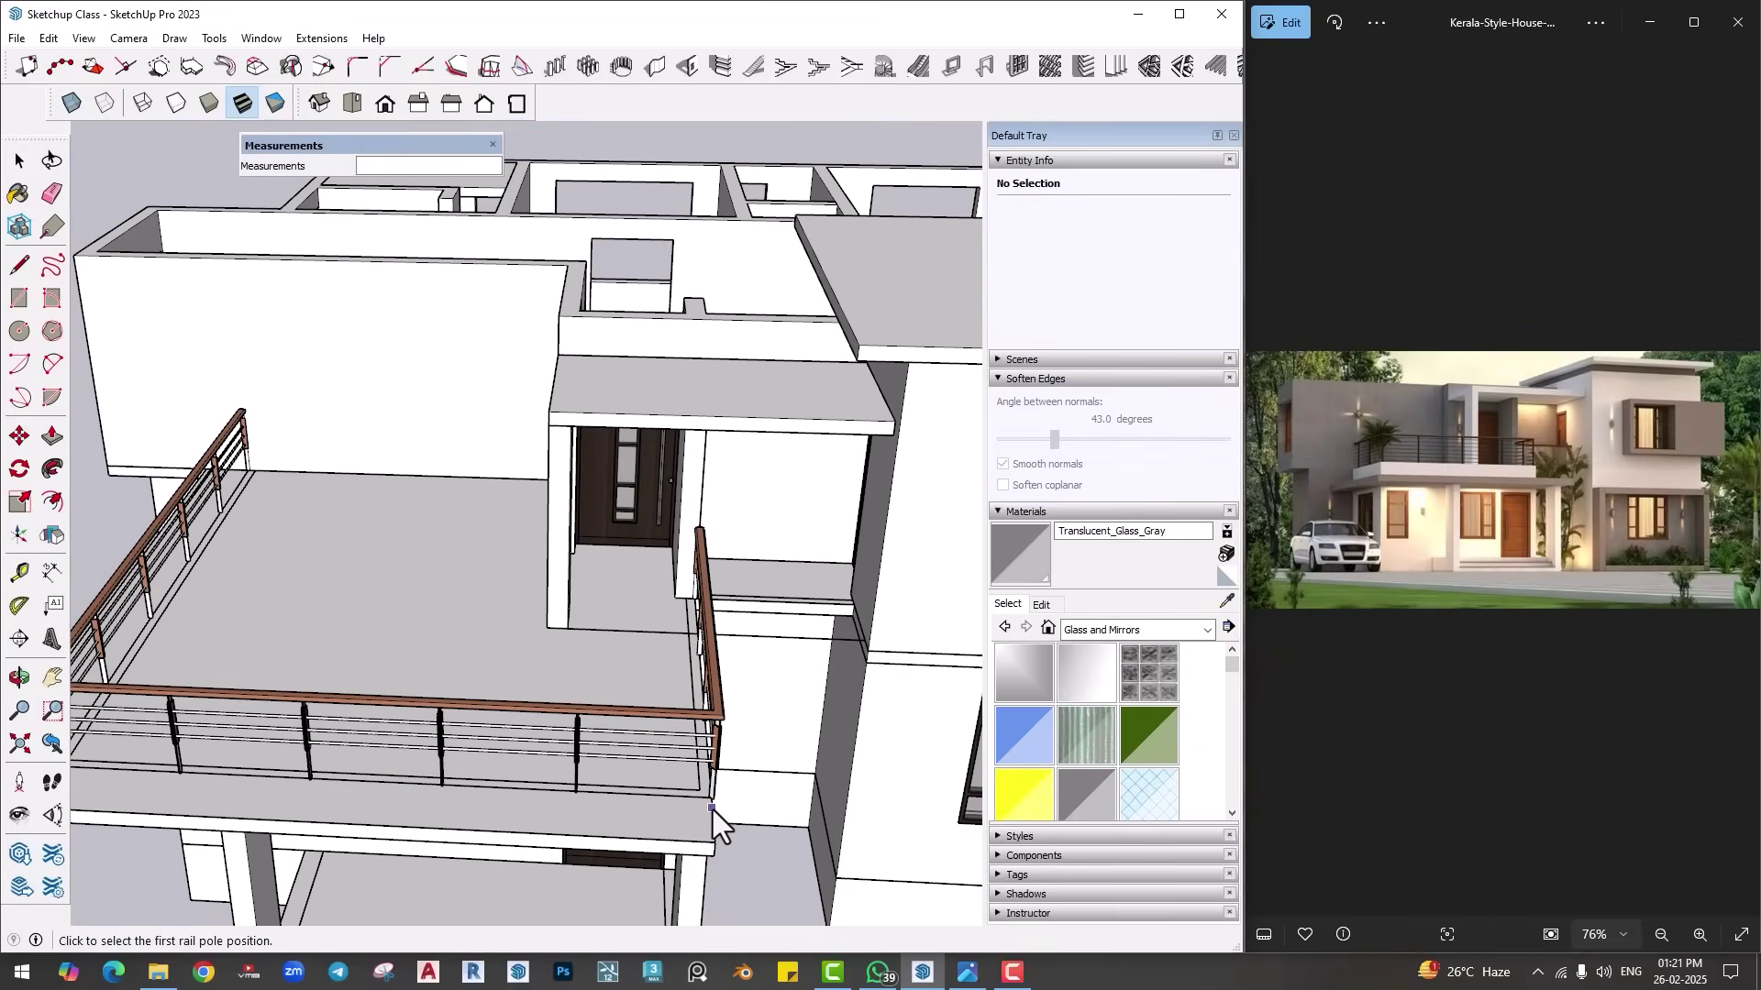
{"action": "key", "text": "space"}
{"action": "left_click", "coordinate": [717, 807]}
{"action": "scroll", "coordinate": [717, 807], "scroll_direction": "up", "scroll_amount": 1}
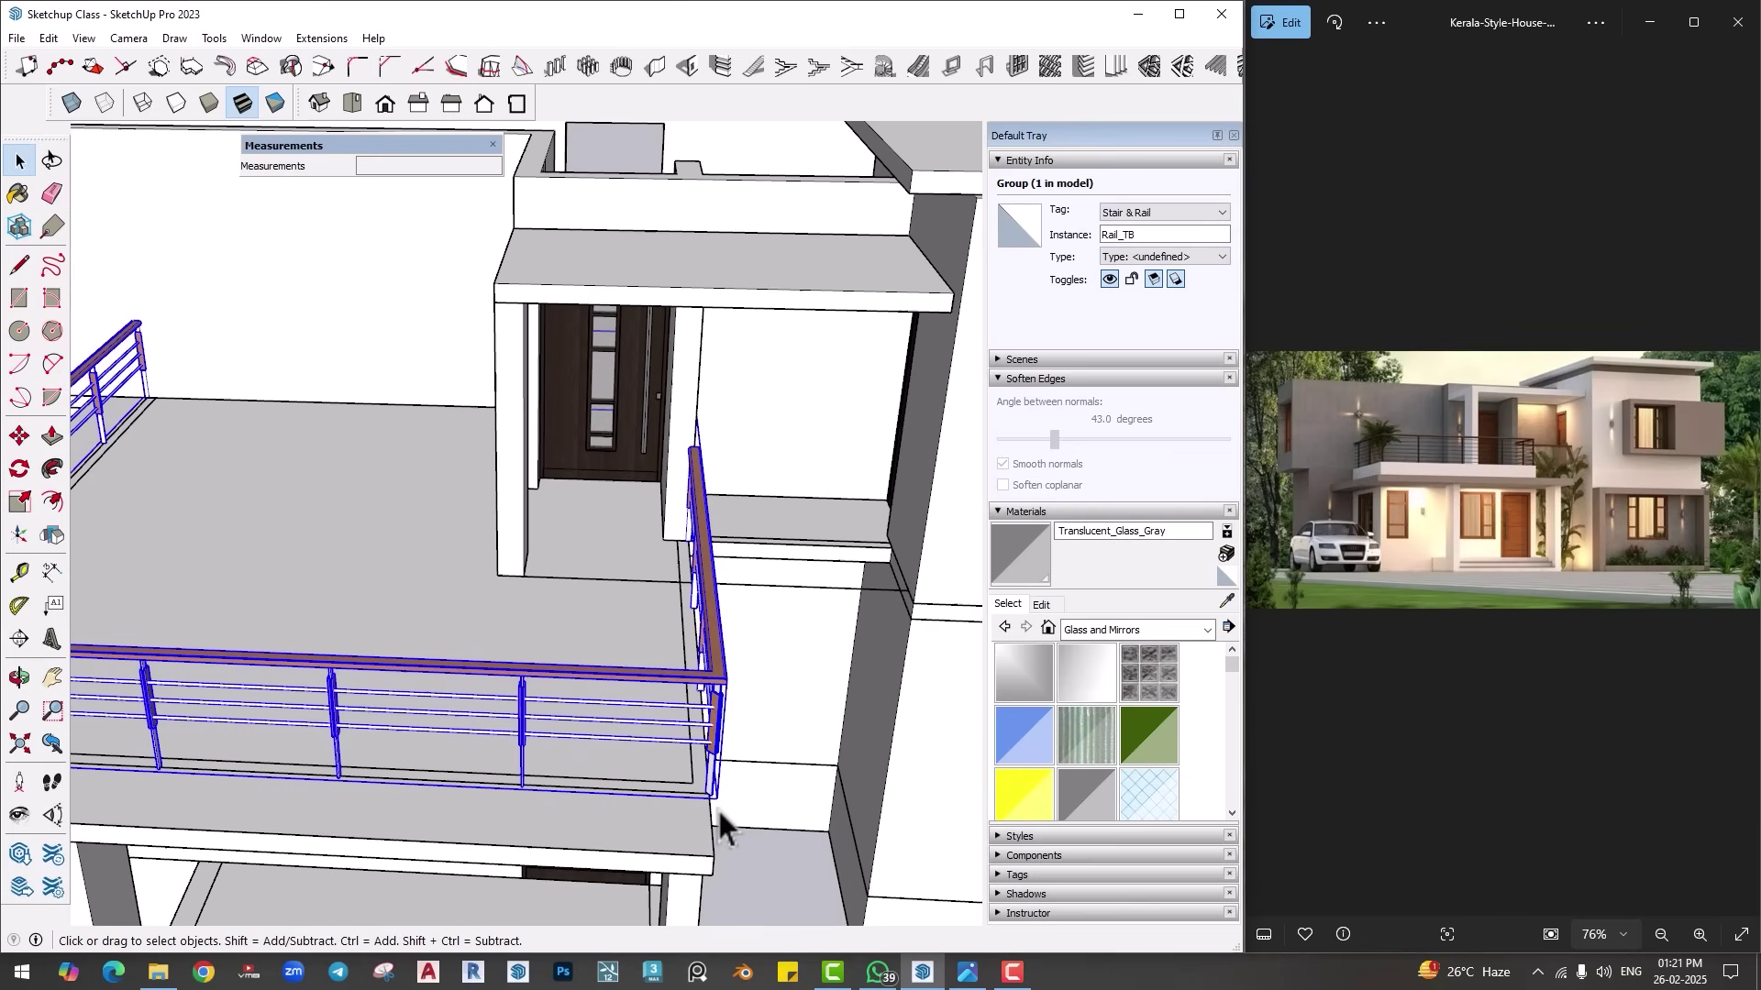
{"action": "key", "text": "m"}
{"action": "left_click", "coordinate": [708, 800]}
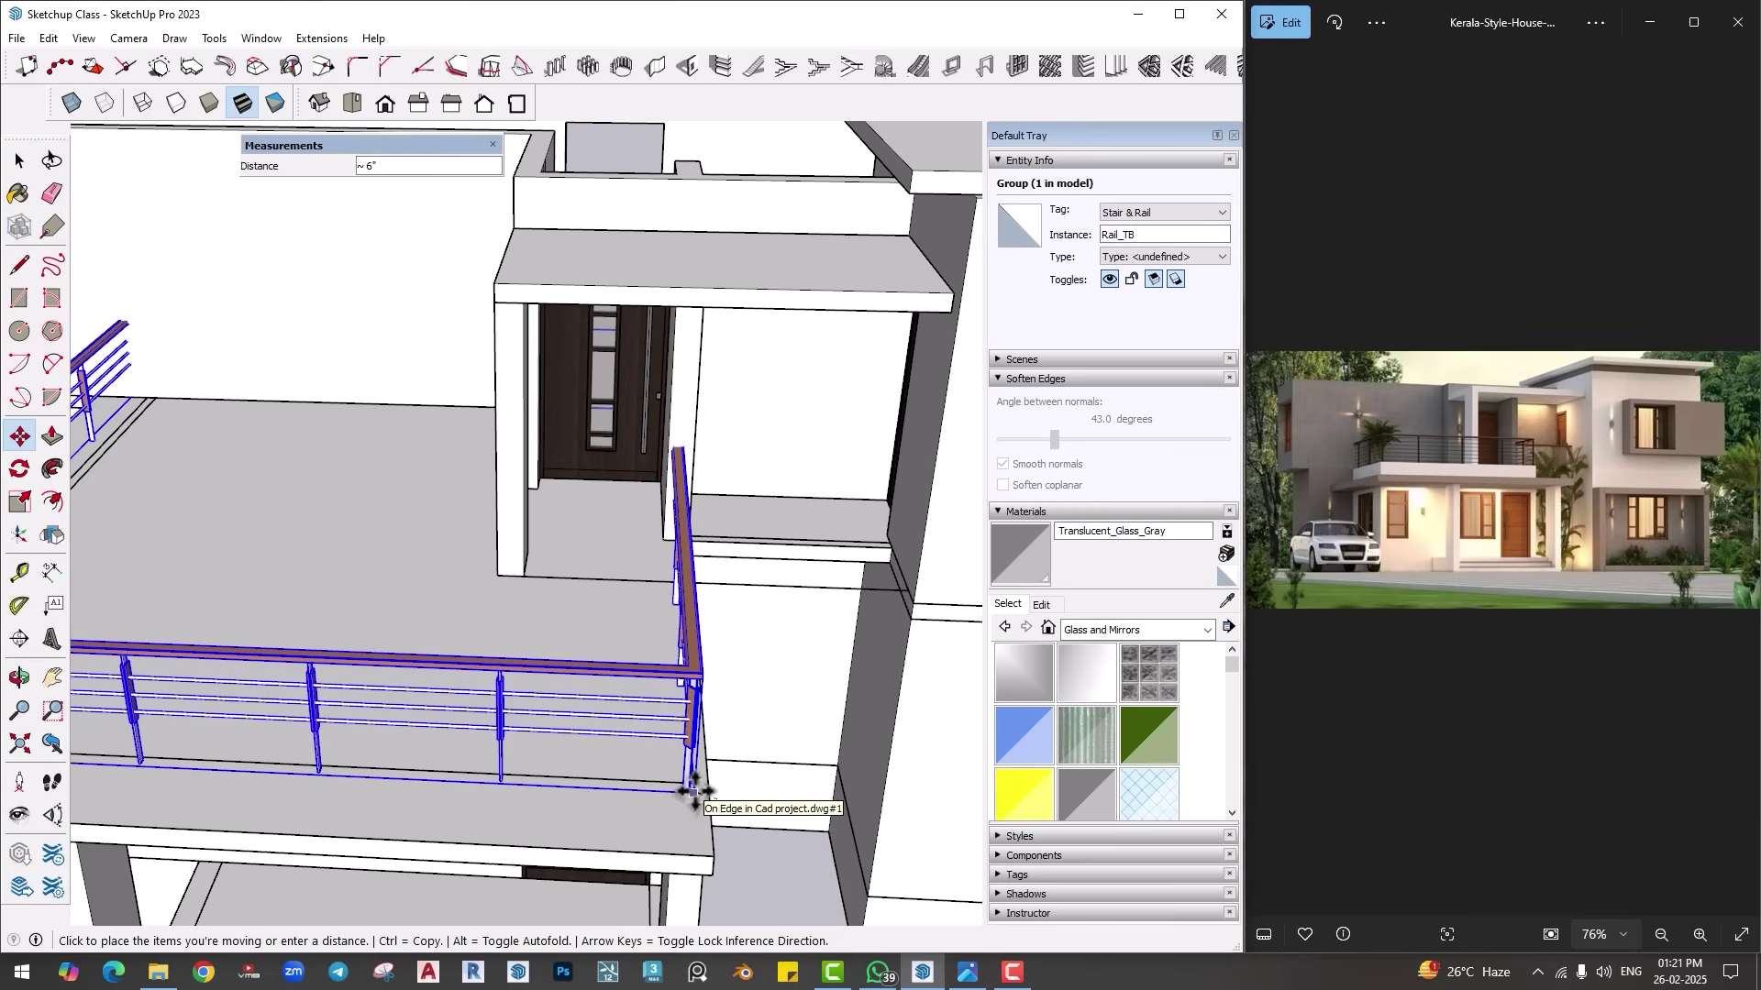
{"action": "scroll", "coordinate": [706, 796], "scroll_direction": "up", "scroll_amount": 3}
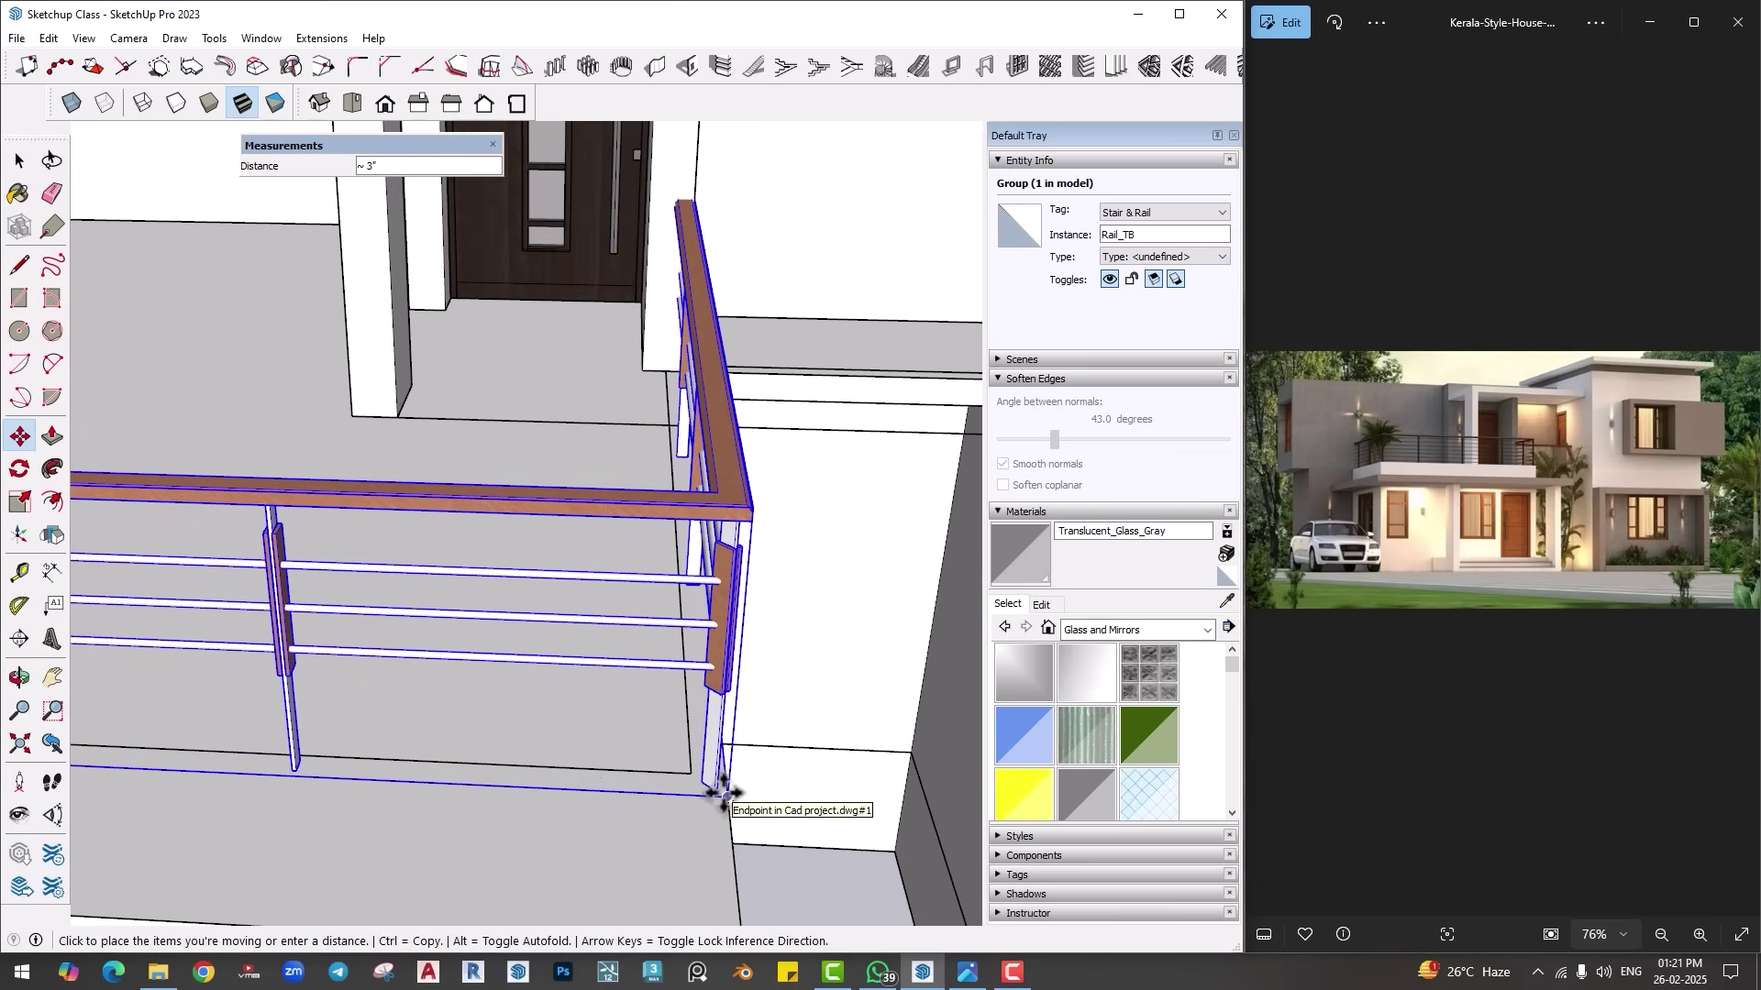
{"action": "left_click", "coordinate": [724, 796]}
{"action": "scroll", "coordinate": [707, 779], "scroll_direction": "down", "scroll_amount": 6}
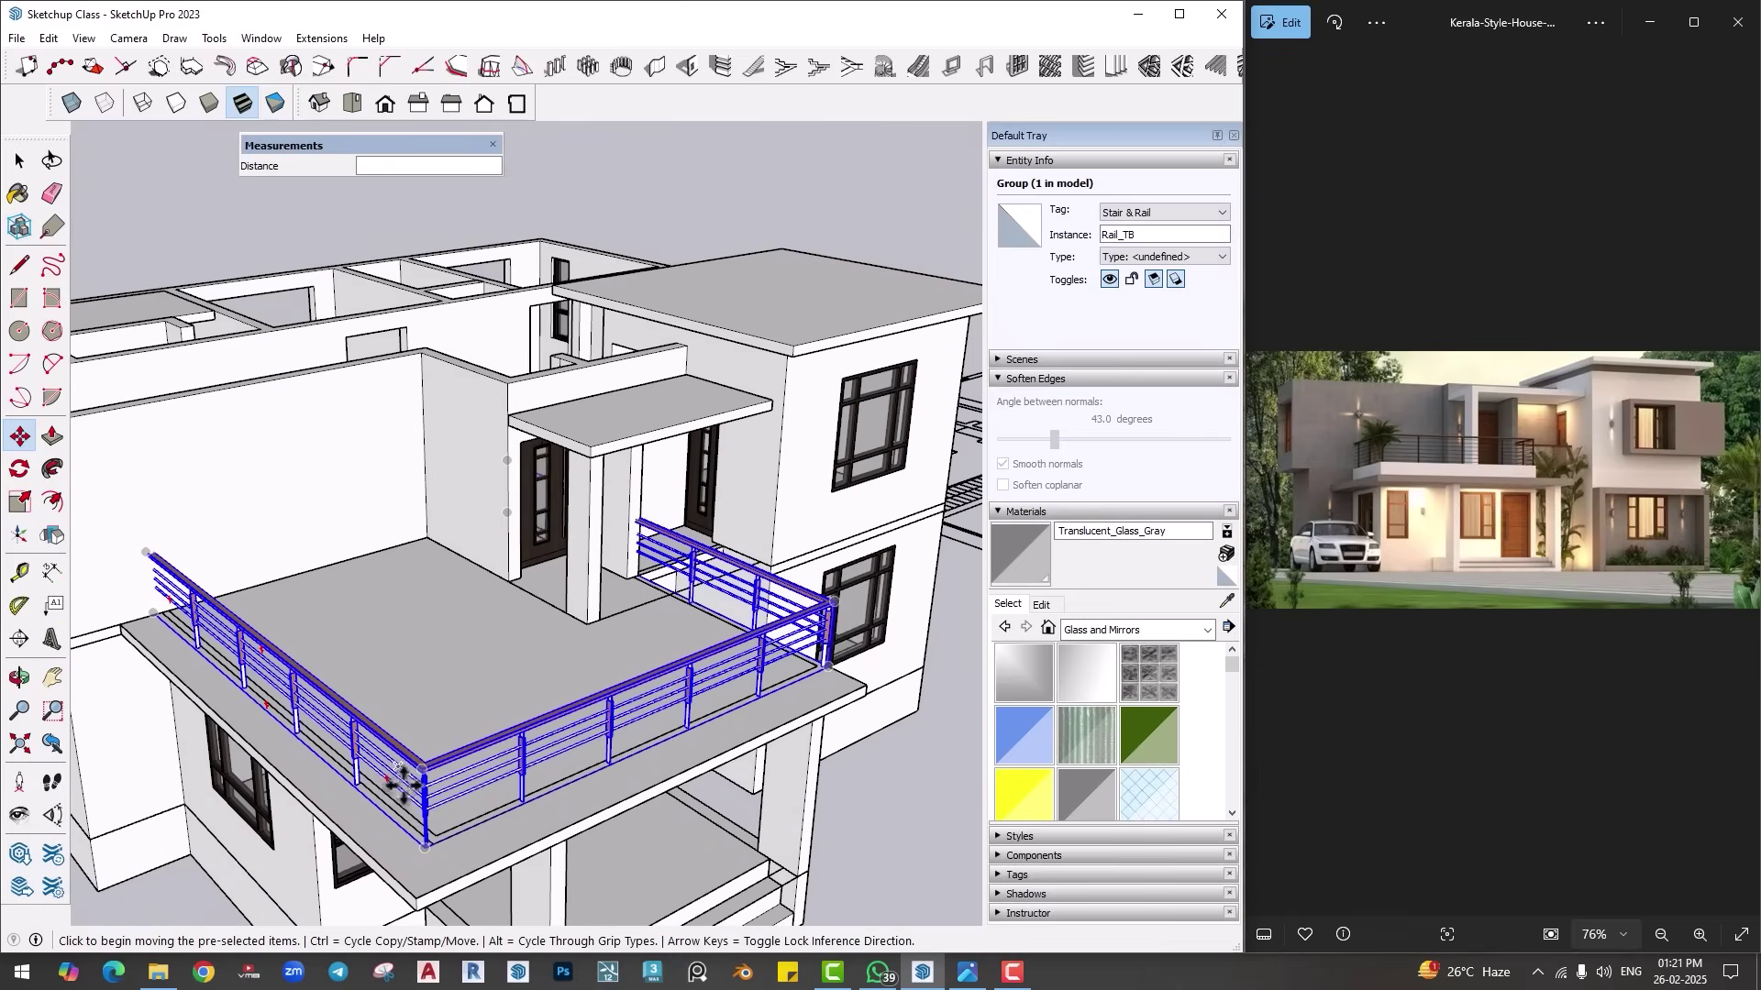
{"action": "middle_click_drag", "start_coordinate": [404, 785], "coordinate": [421, 766]}
{"action": "left_click", "coordinate": [638, 817]}
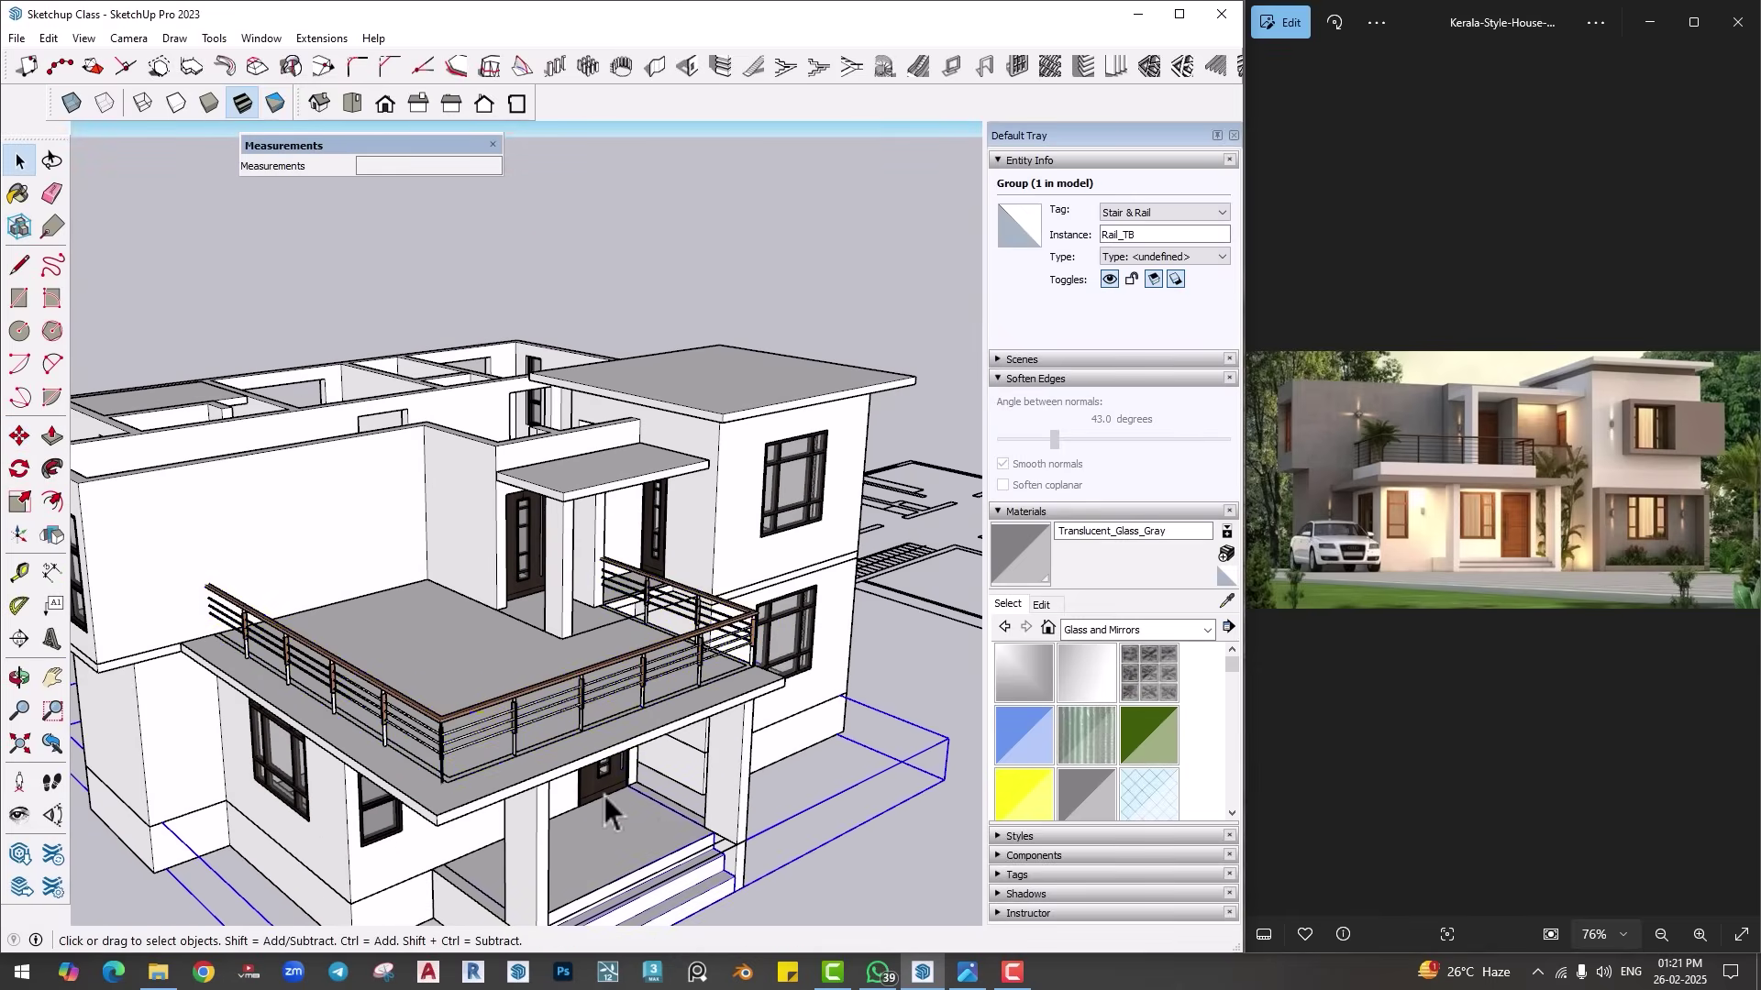
Step: Create a second MajRail railing with the same settings across the front edge of the small recessed balcony, using 2x posts
{"action": "middle_click_drag", "start_coordinate": [603, 795], "coordinate": [615, 615]}
{"action": "scroll", "coordinate": [478, 583], "scroll_direction": "up", "scroll_amount": 5}
{"action": "scroll", "coordinate": [441, 585], "scroll_direction": "up", "scroll_amount": 4}
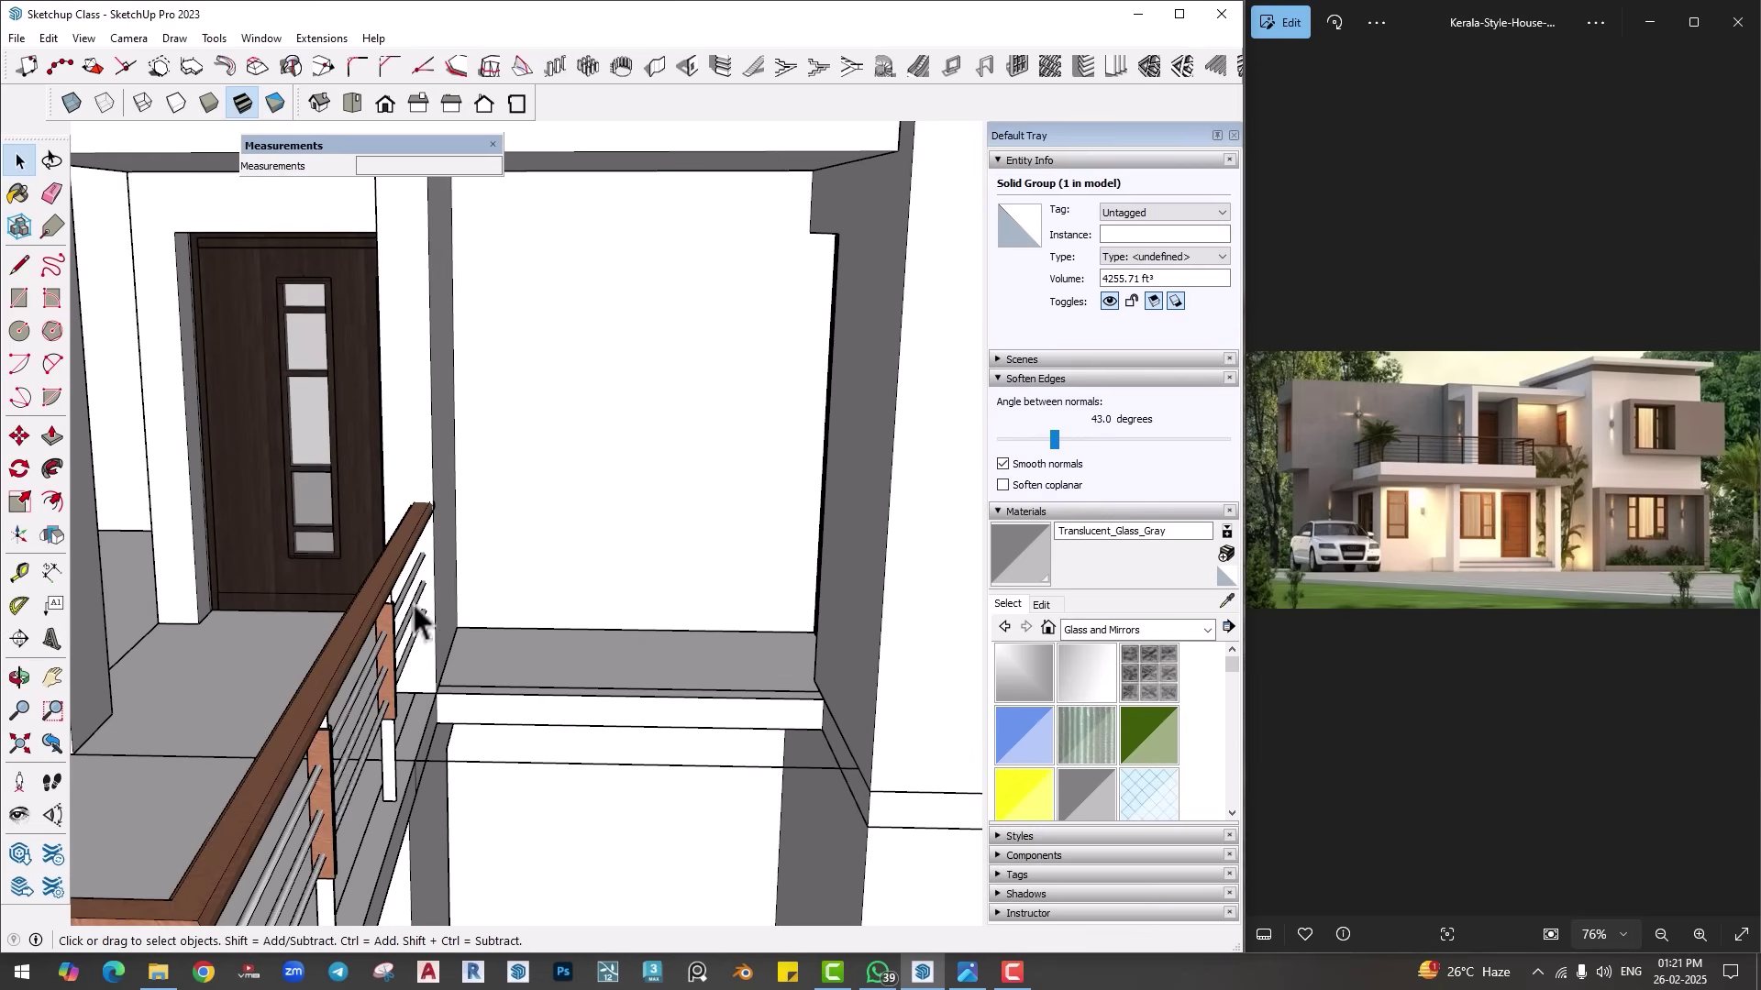
{"action": "scroll", "coordinate": [527, 677], "scroll_direction": "up", "scroll_amount": 3}
{"action": "middle_click_drag", "start_coordinate": [521, 684], "coordinate": [381, 128]}
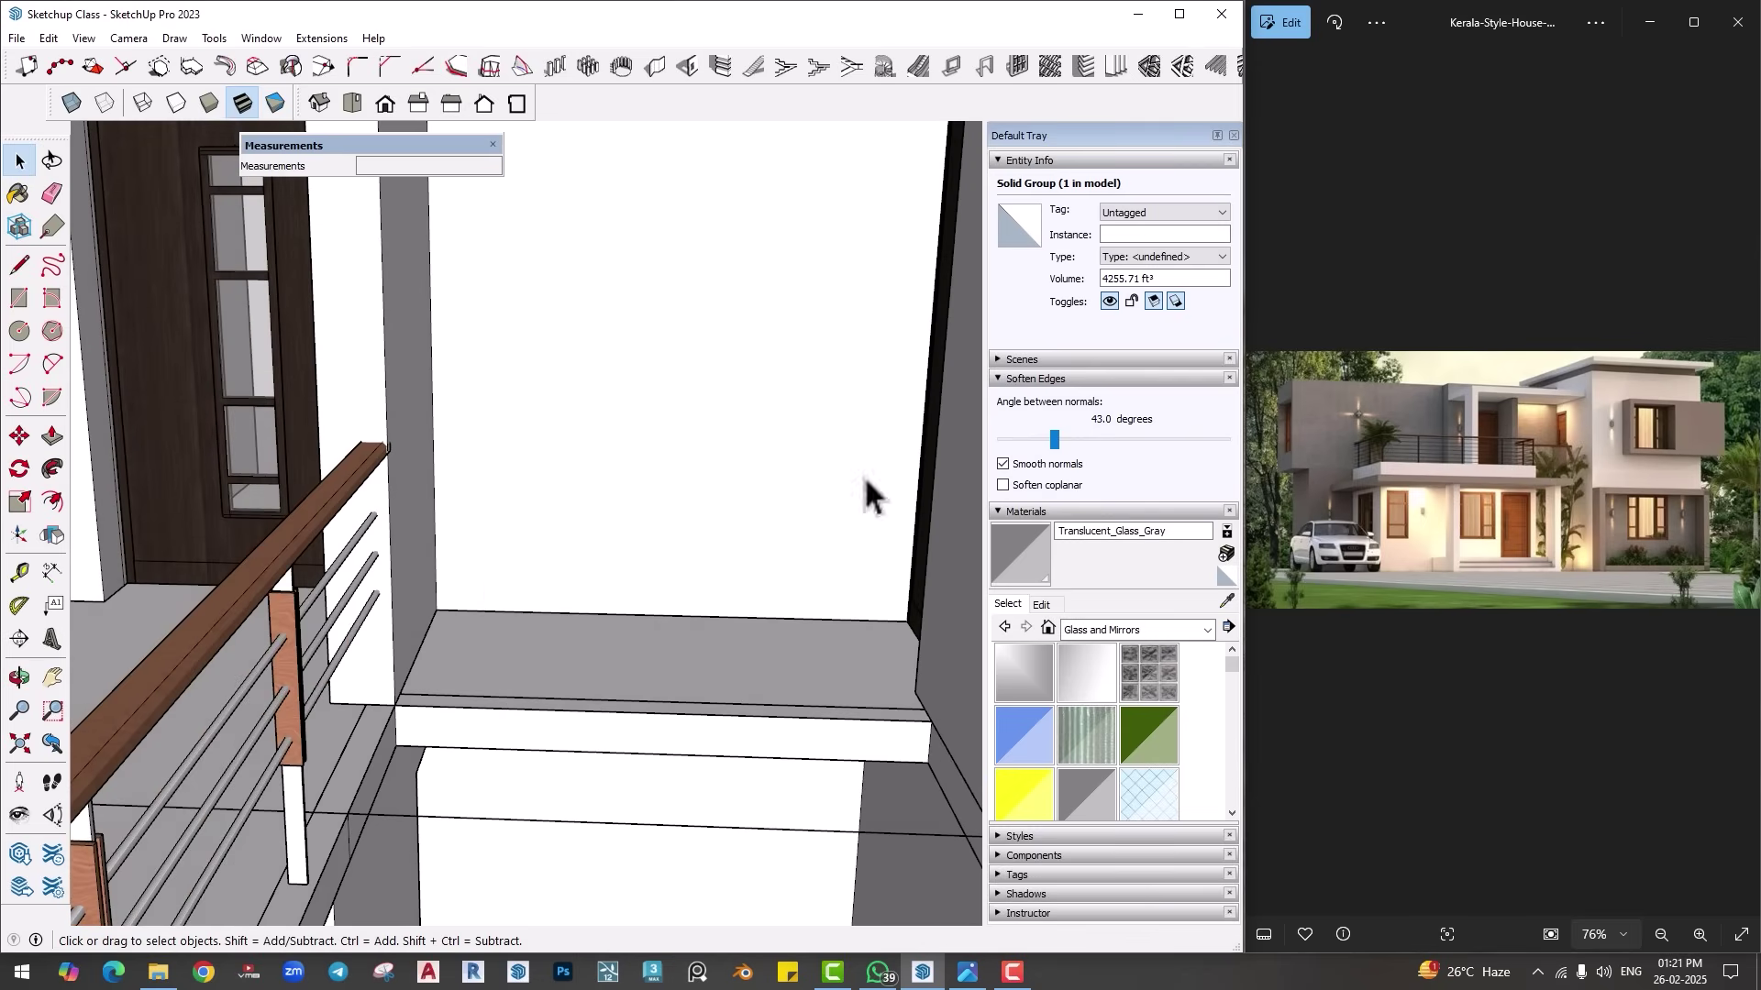
{"action": "left_click", "coordinate": [277, 41]}
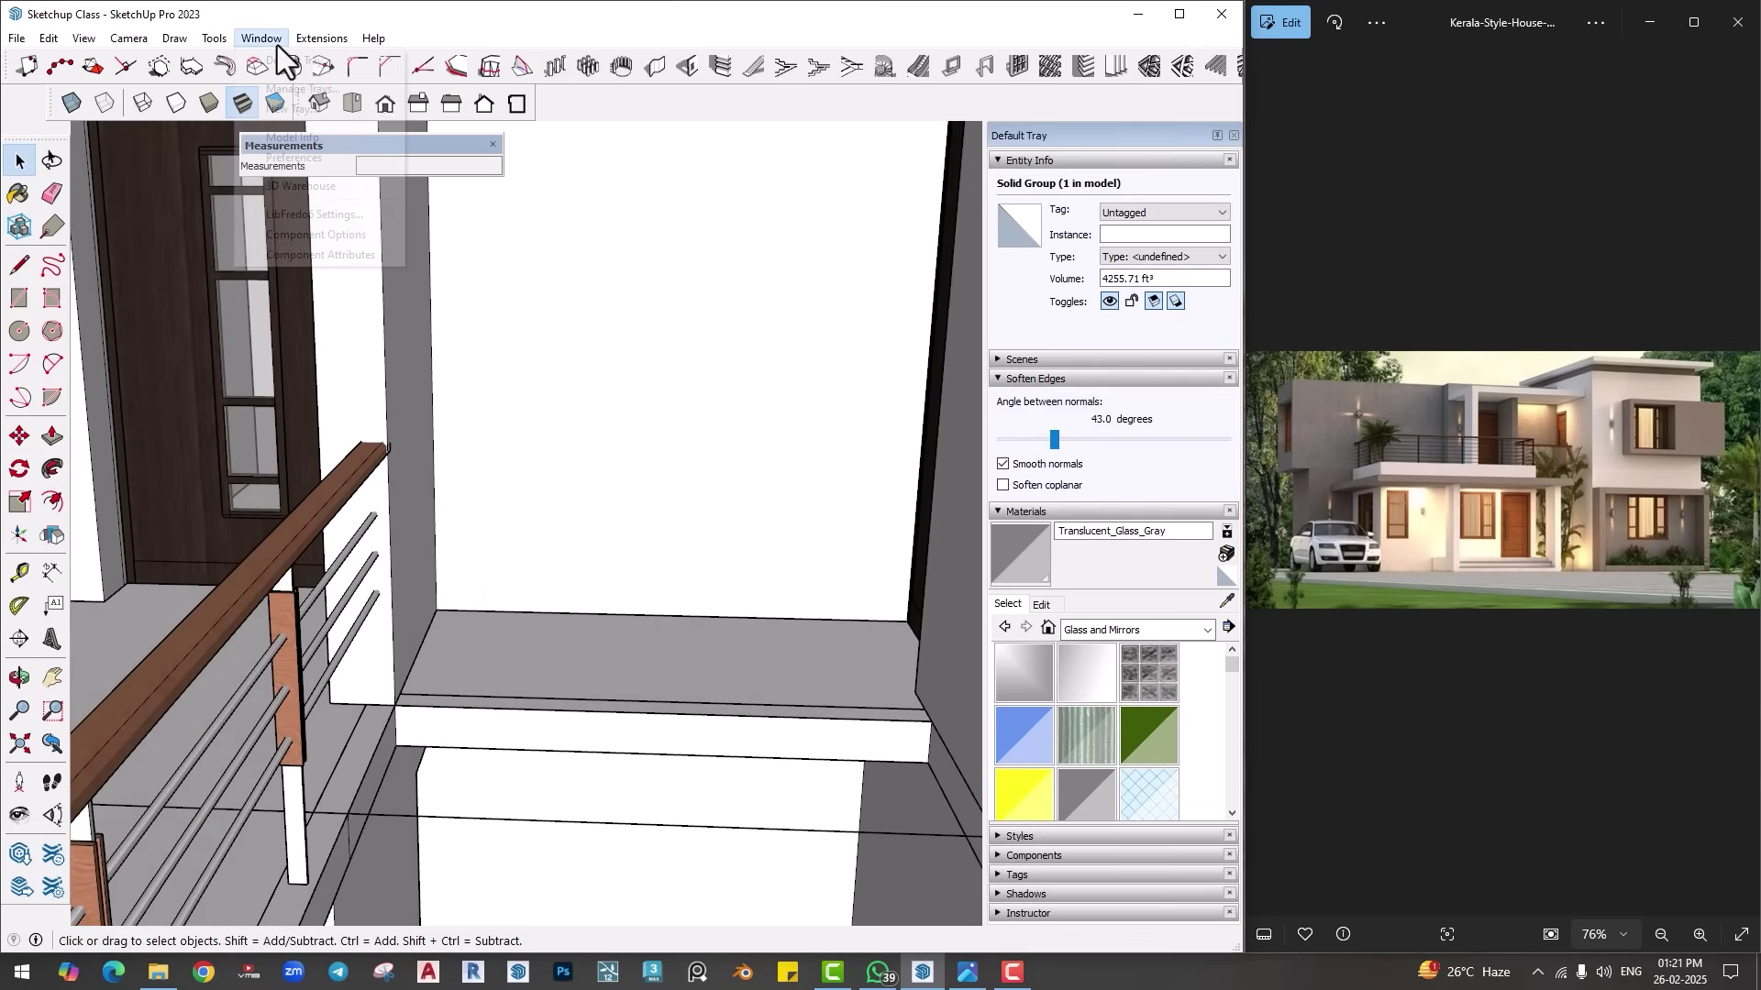
{"action": "mouse_move", "coordinate": [321, 37]}
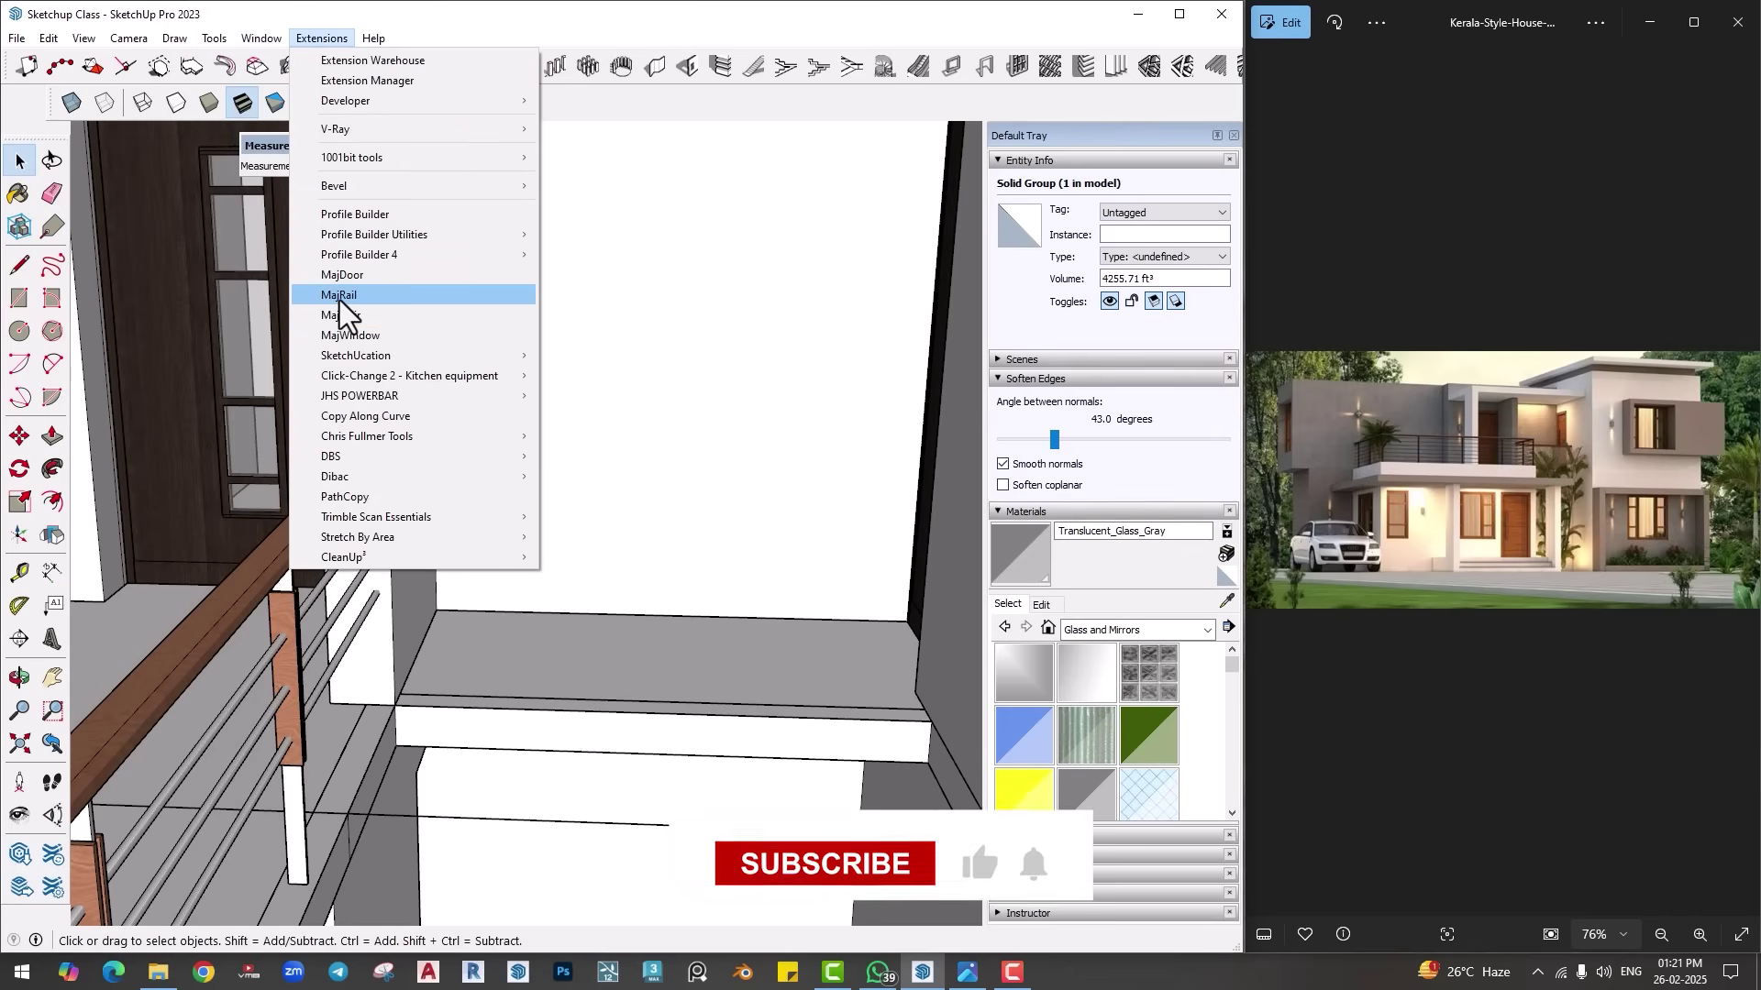
{"action": "left_click", "coordinate": [339, 298]}
{"action": "left_click", "coordinate": [523, 549]}
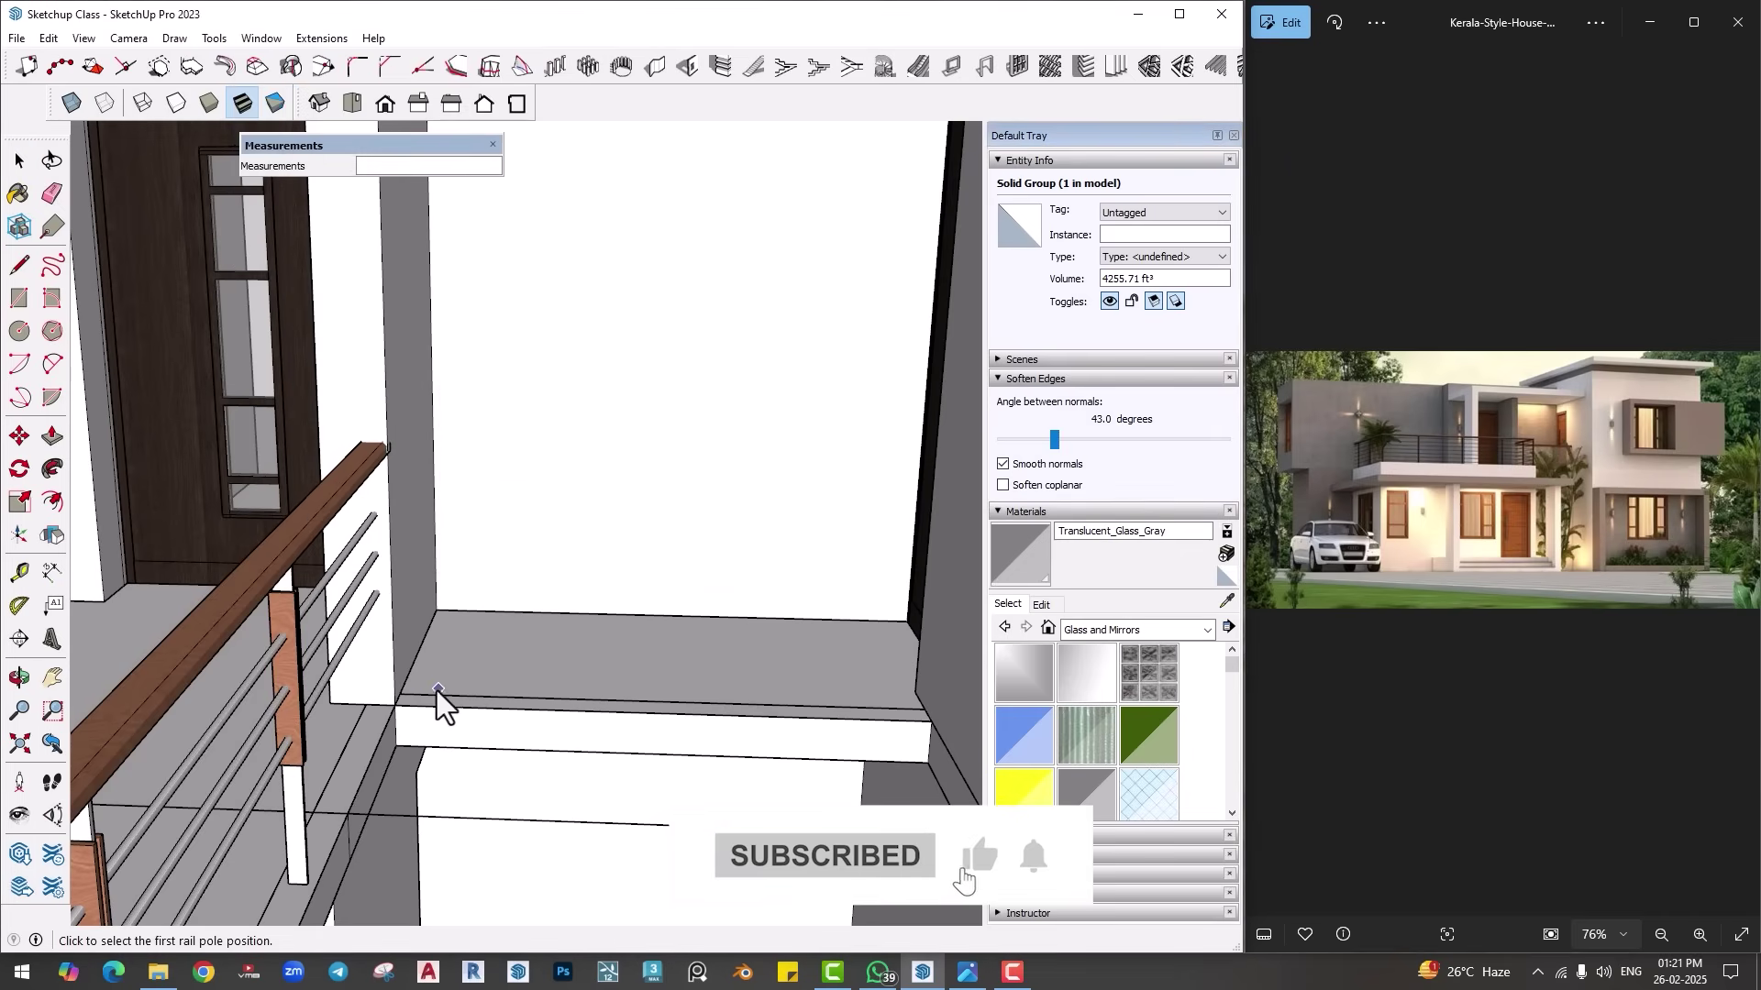
{"action": "left_click", "coordinate": [407, 695]}
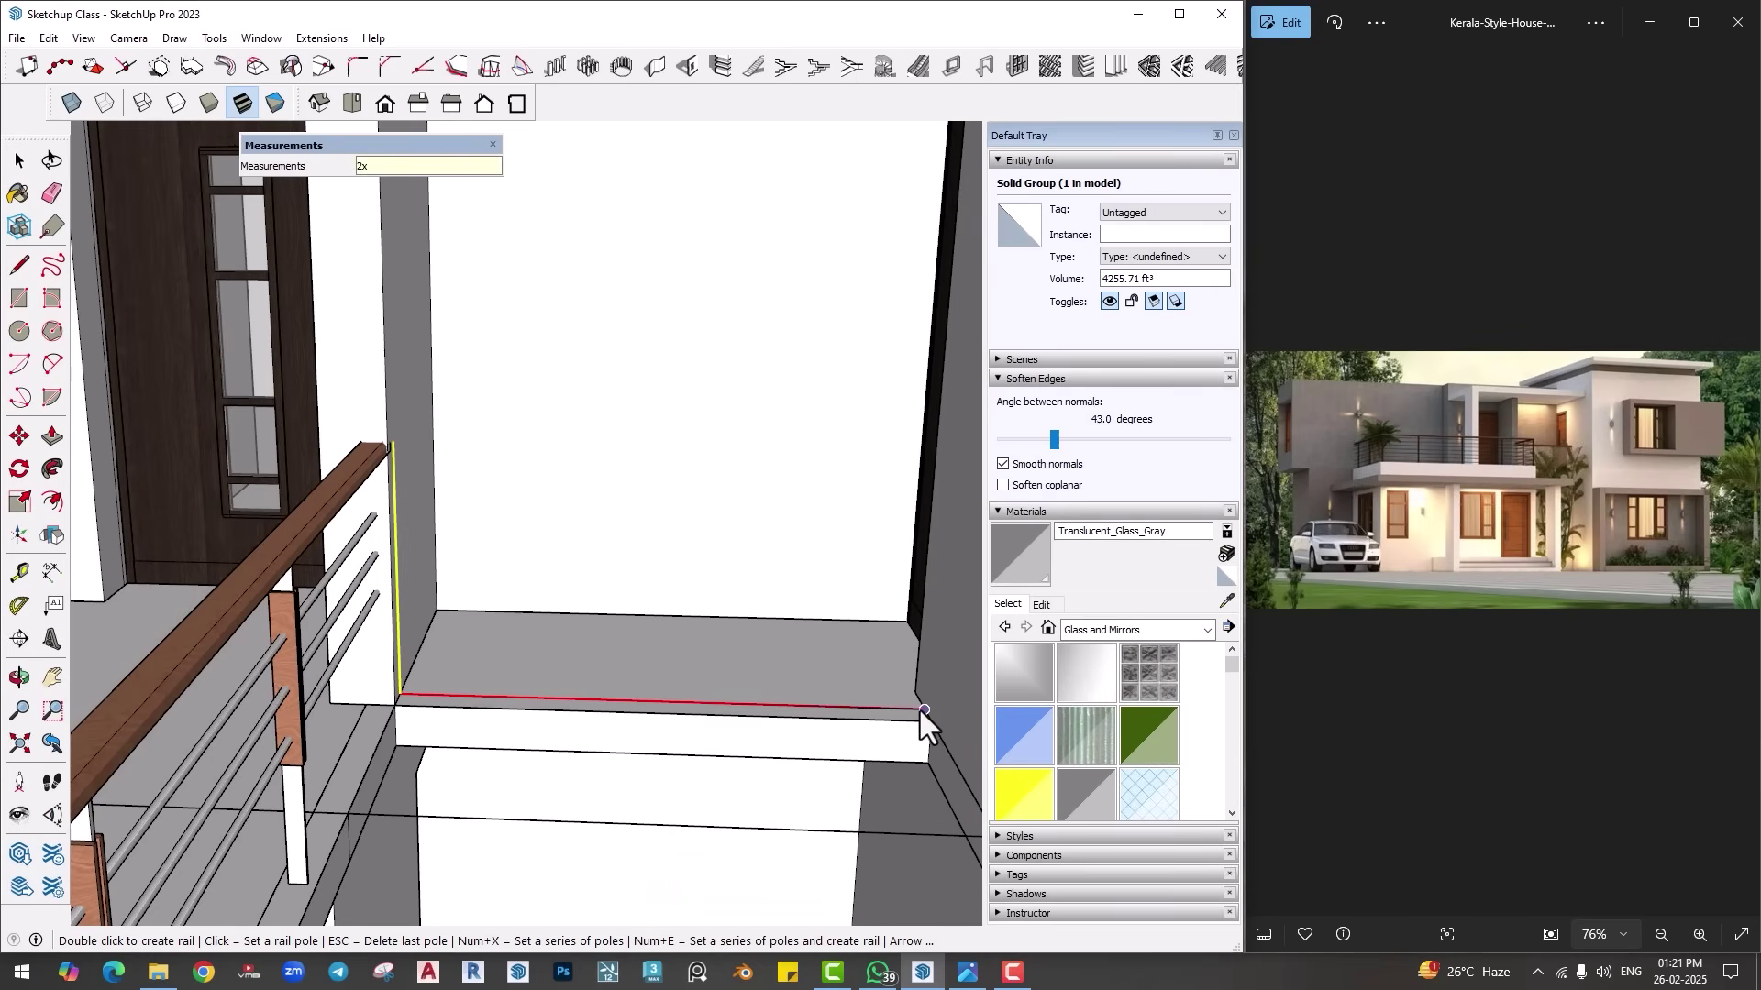
{"action": "key", "text": "Return"}
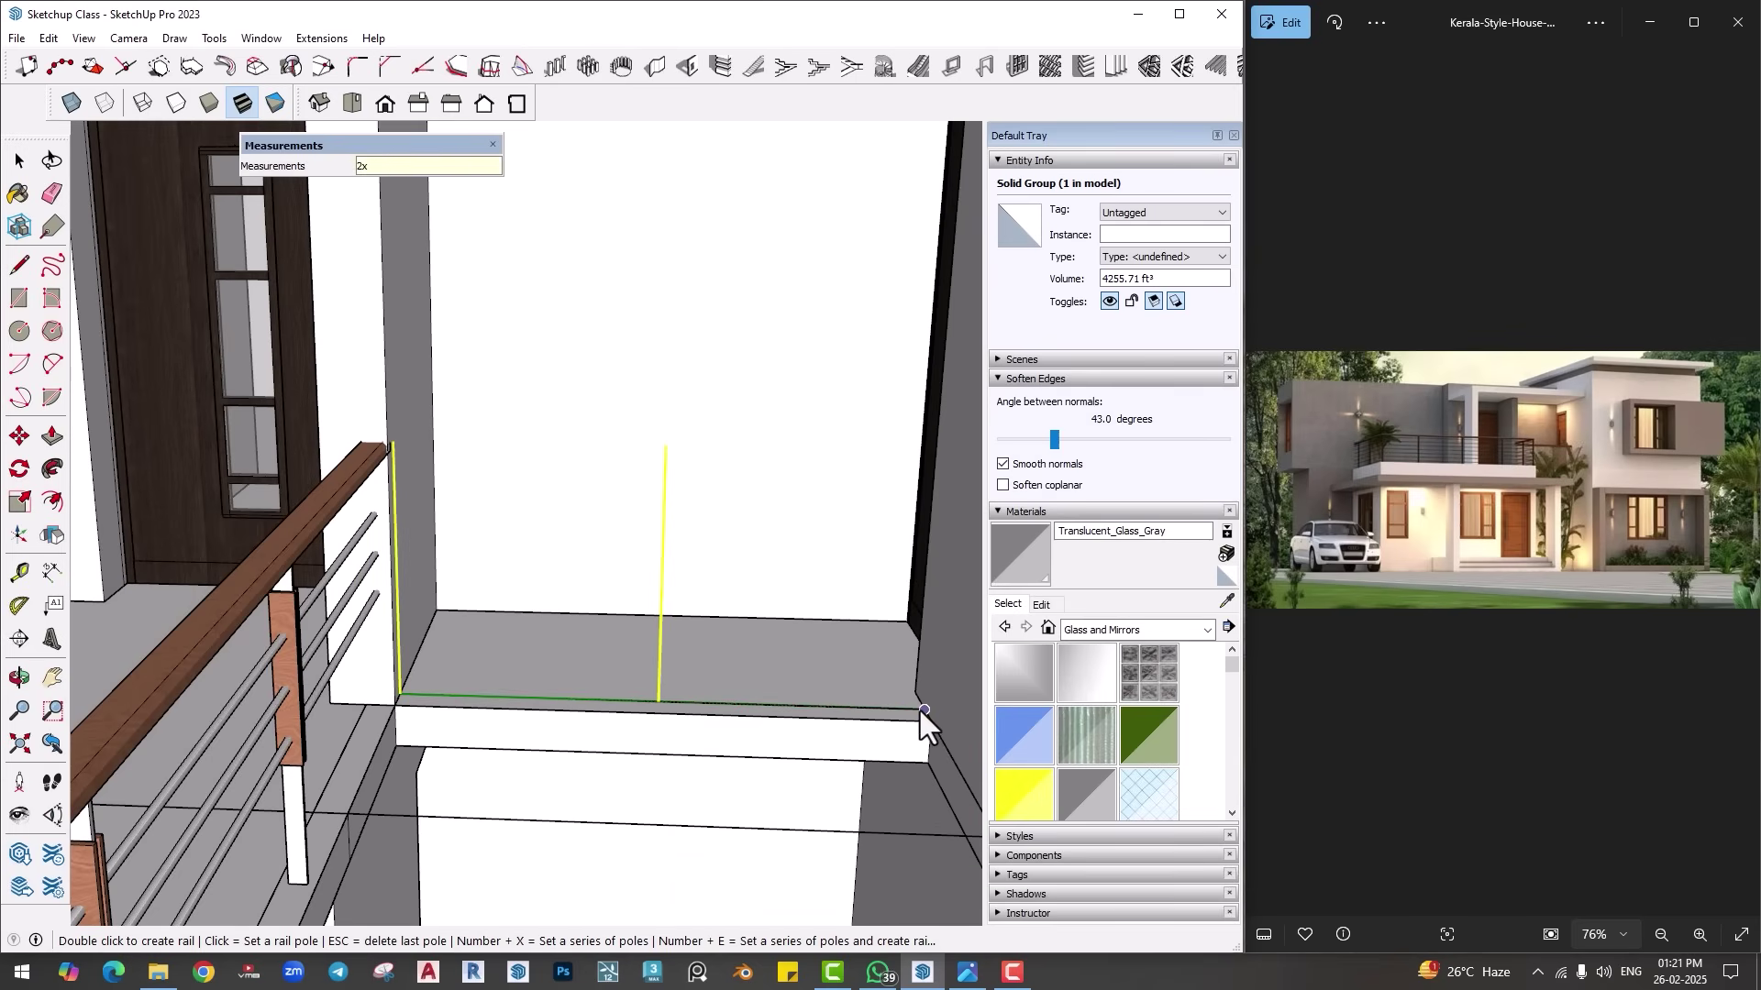
{"action": "double_click", "coordinate": [921, 712]}
{"action": "middle_click_drag", "start_coordinate": [921, 712], "coordinate": [761, 748]}
{"action": "key", "text": "space"}
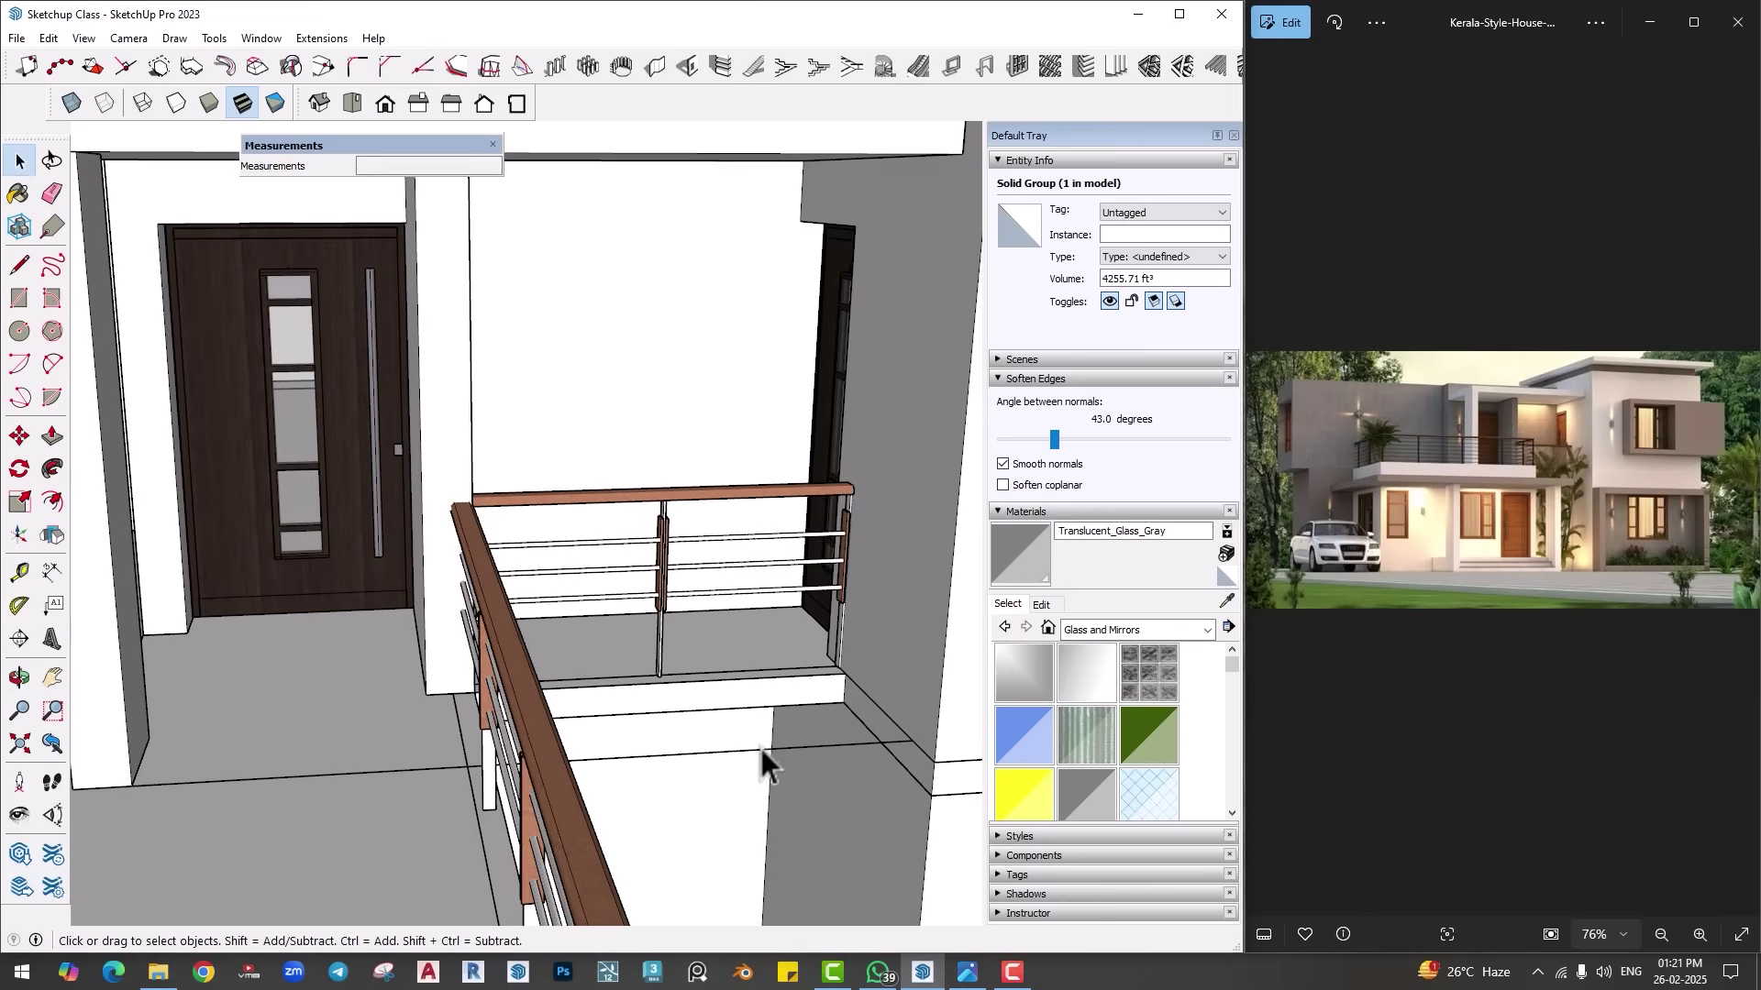
Step: Compare the wall around the two stacked windows beside the balcony with the reference image
{"action": "scroll", "coordinate": [761, 748], "scroll_direction": "down", "scroll_amount": 8}
{"action": "middle_click_drag", "start_coordinate": [491, 772], "coordinate": [446, 689]}
{"action": "scroll", "coordinate": [633, 674], "scroll_direction": "down", "scroll_amount": 4}
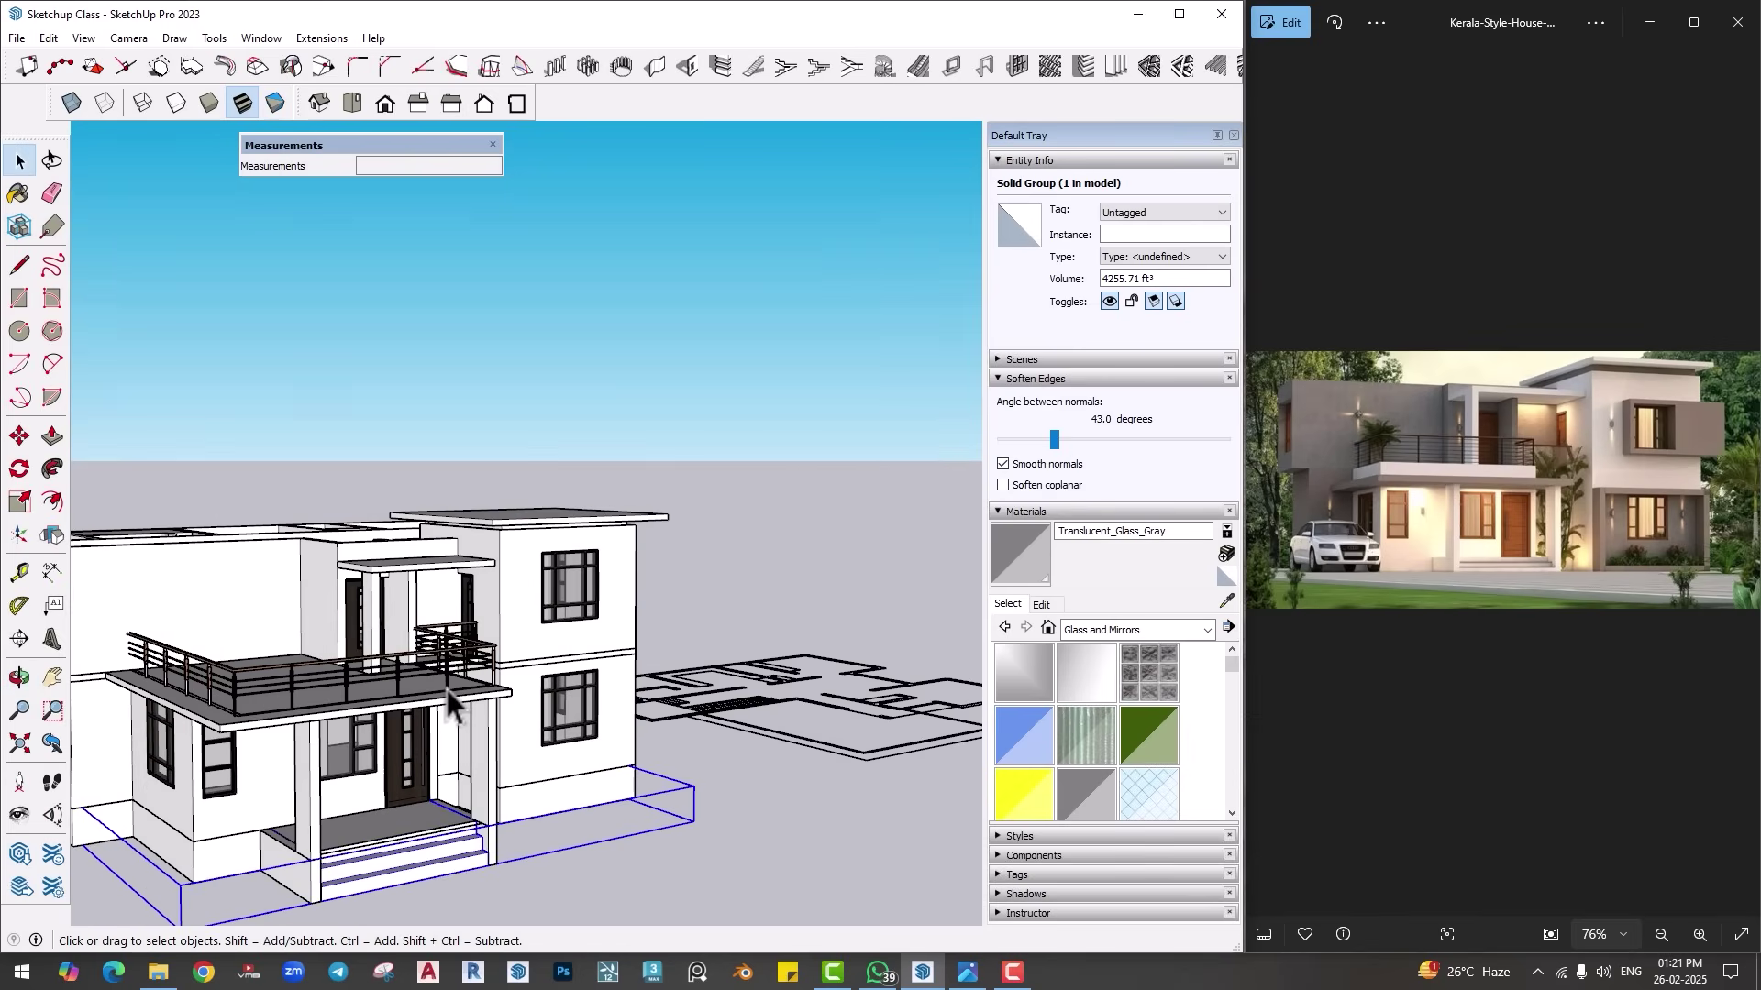
{"action": "scroll", "coordinate": [619, 642], "scroll_direction": "up", "scroll_amount": 10}
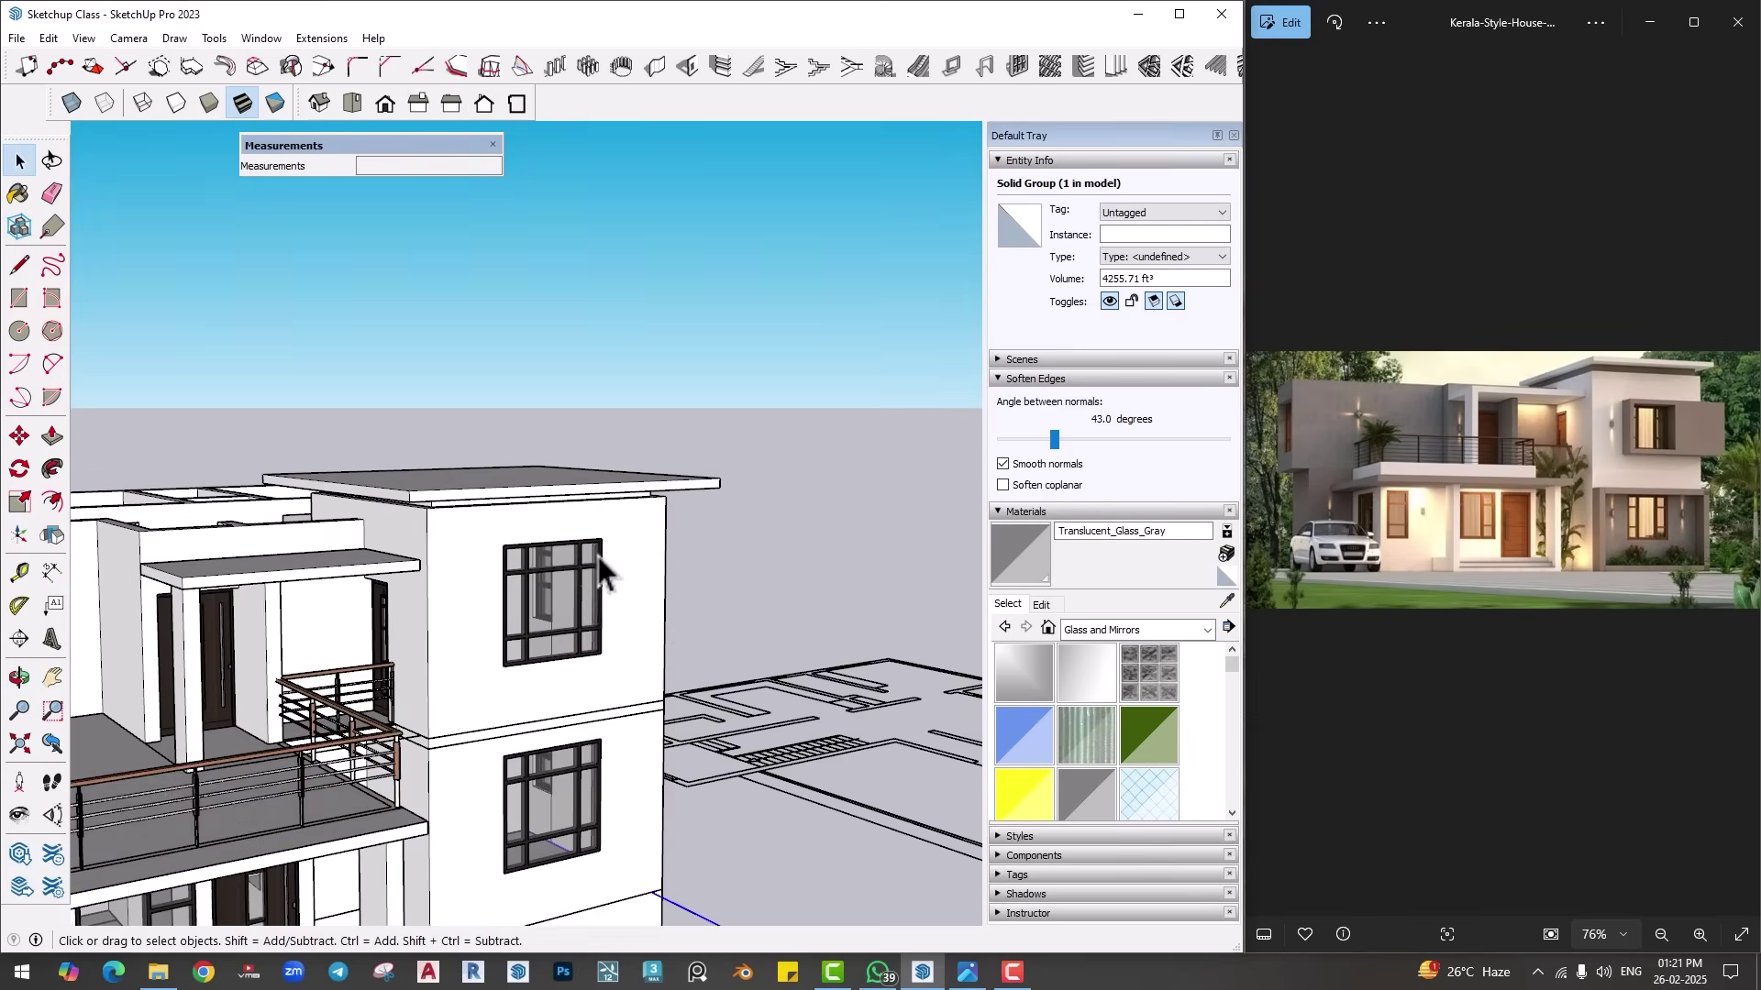
{"action": "middle_click_drag", "start_coordinate": [606, 642], "coordinate": [591, 625]}
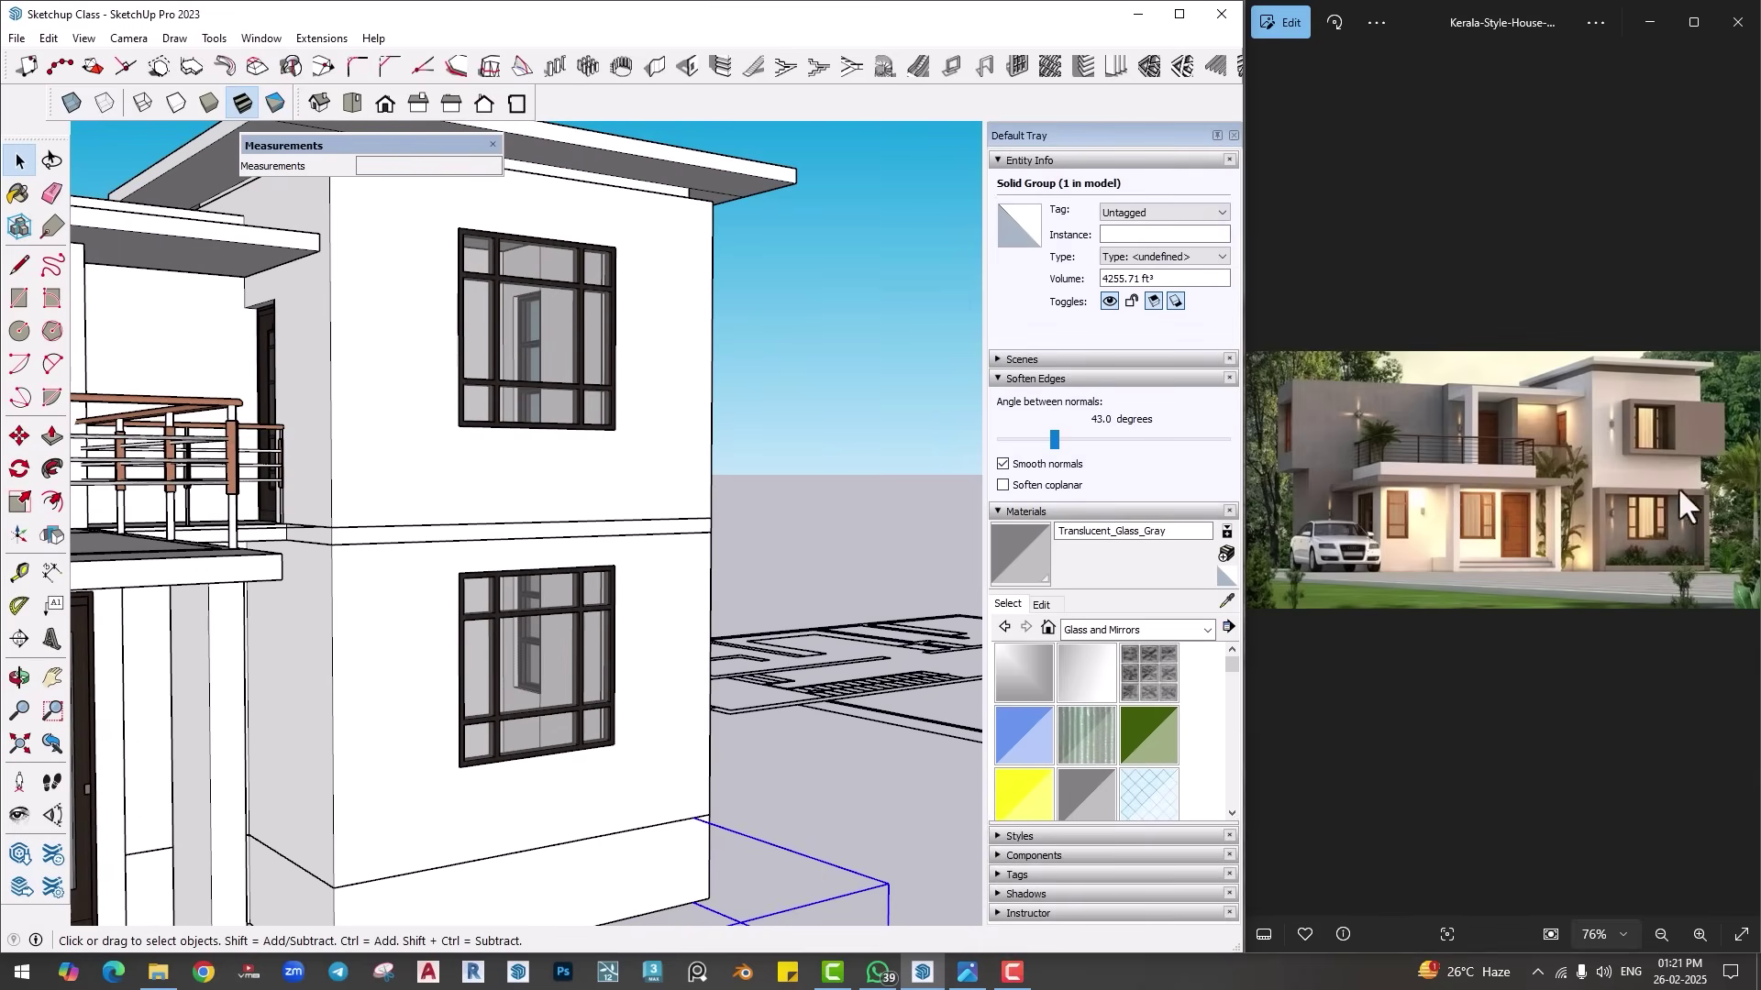
{"action": "middle_click_drag", "start_coordinate": [645, 683], "coordinate": [721, 558]}
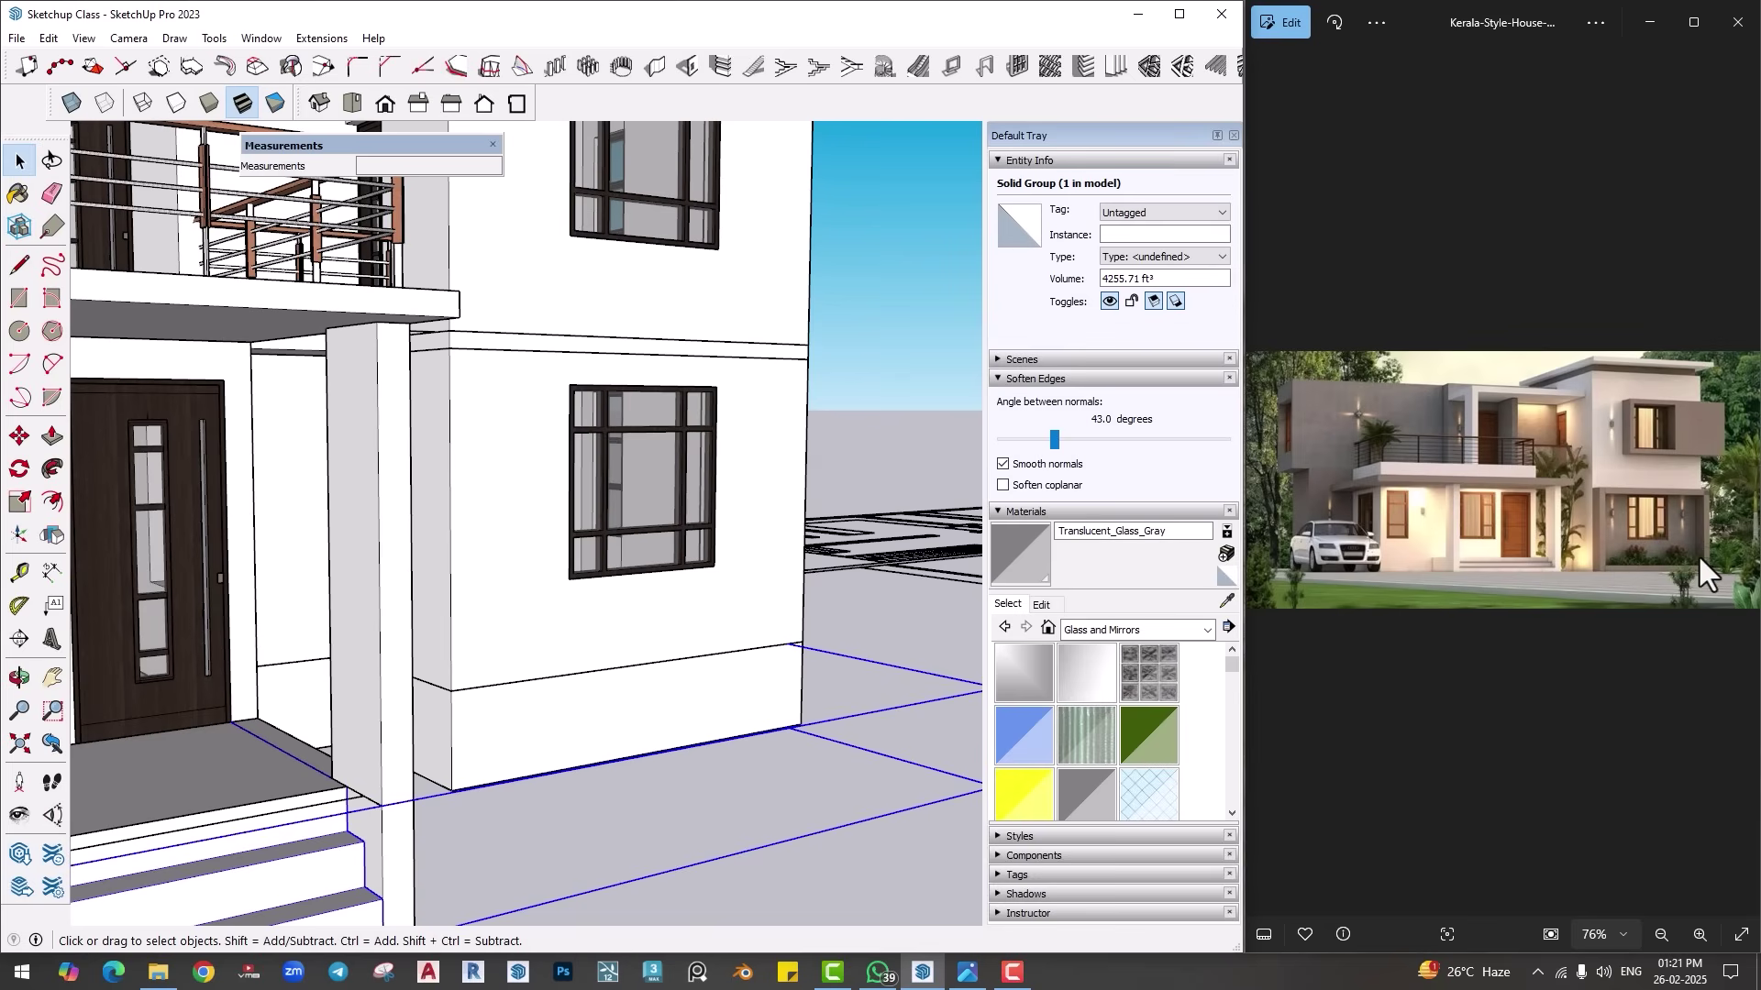
Step: Draw a 14' 6" by 13' rectangle over the ground-floor wall around the lower window, from its upper corner to the opposite base corner
{"action": "middle_click_drag", "start_coordinate": [596, 551], "coordinate": [588, 553]}
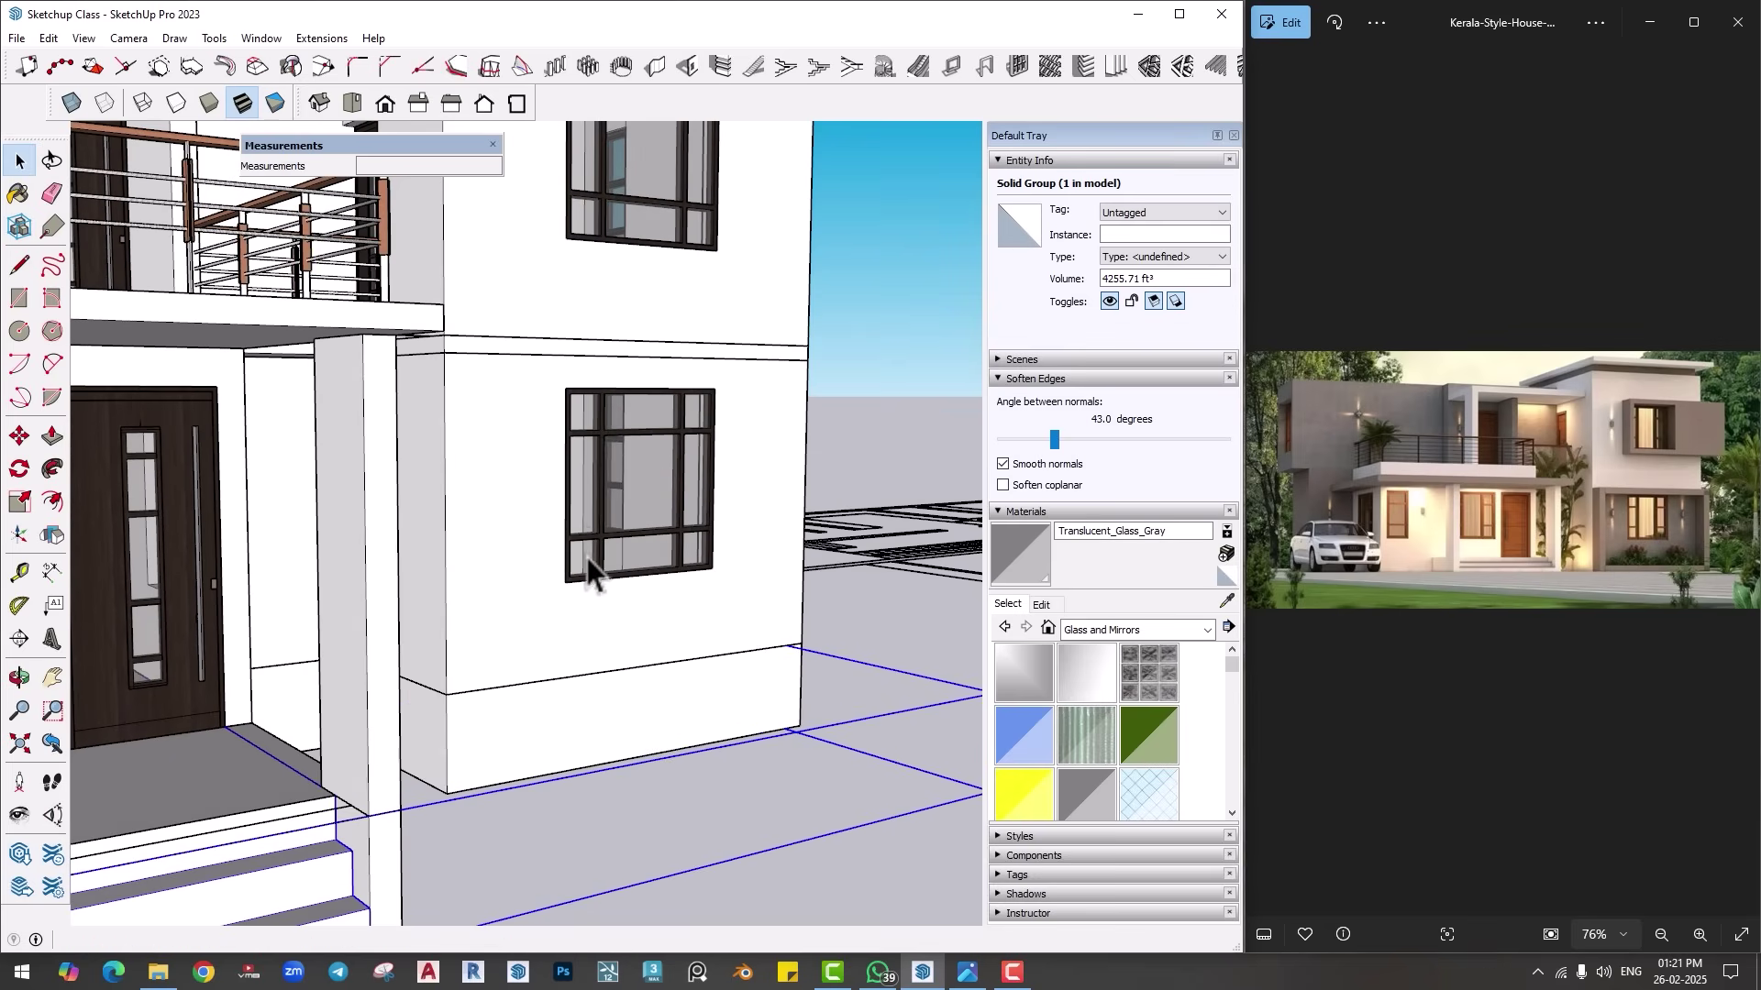
{"action": "key", "text": "r"}
{"action": "left_click", "coordinate": [443, 353]}
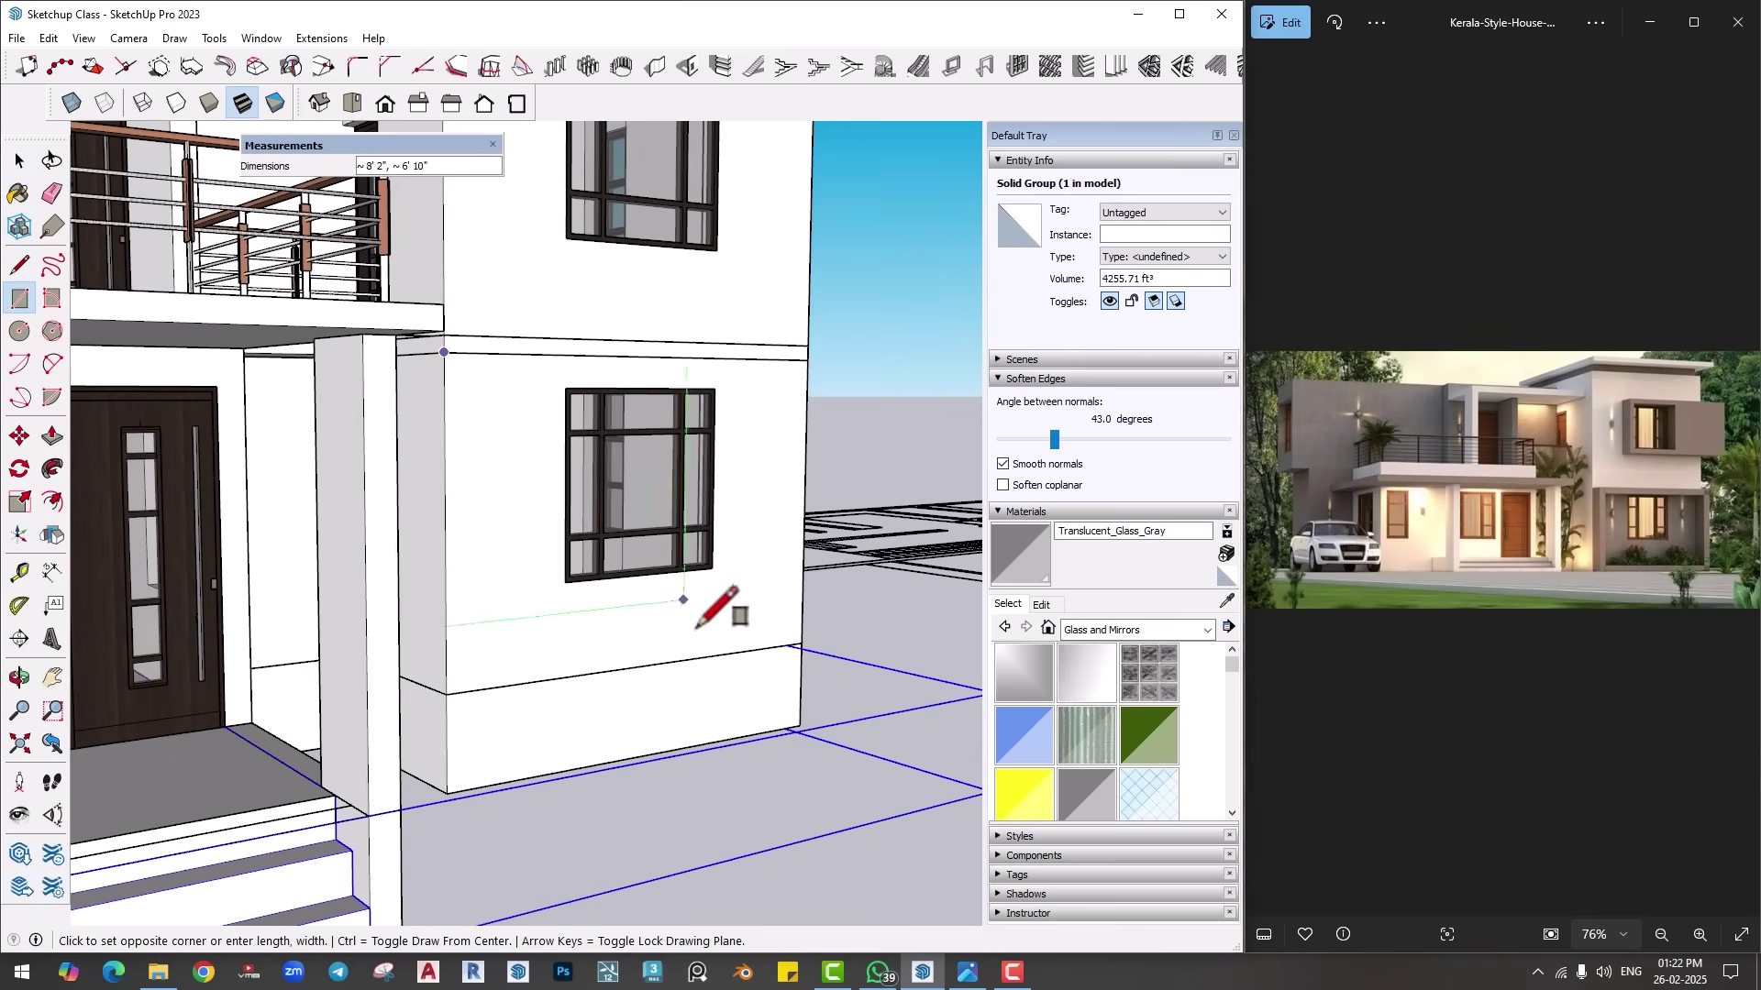
{"action": "left_click", "coordinate": [800, 712]}
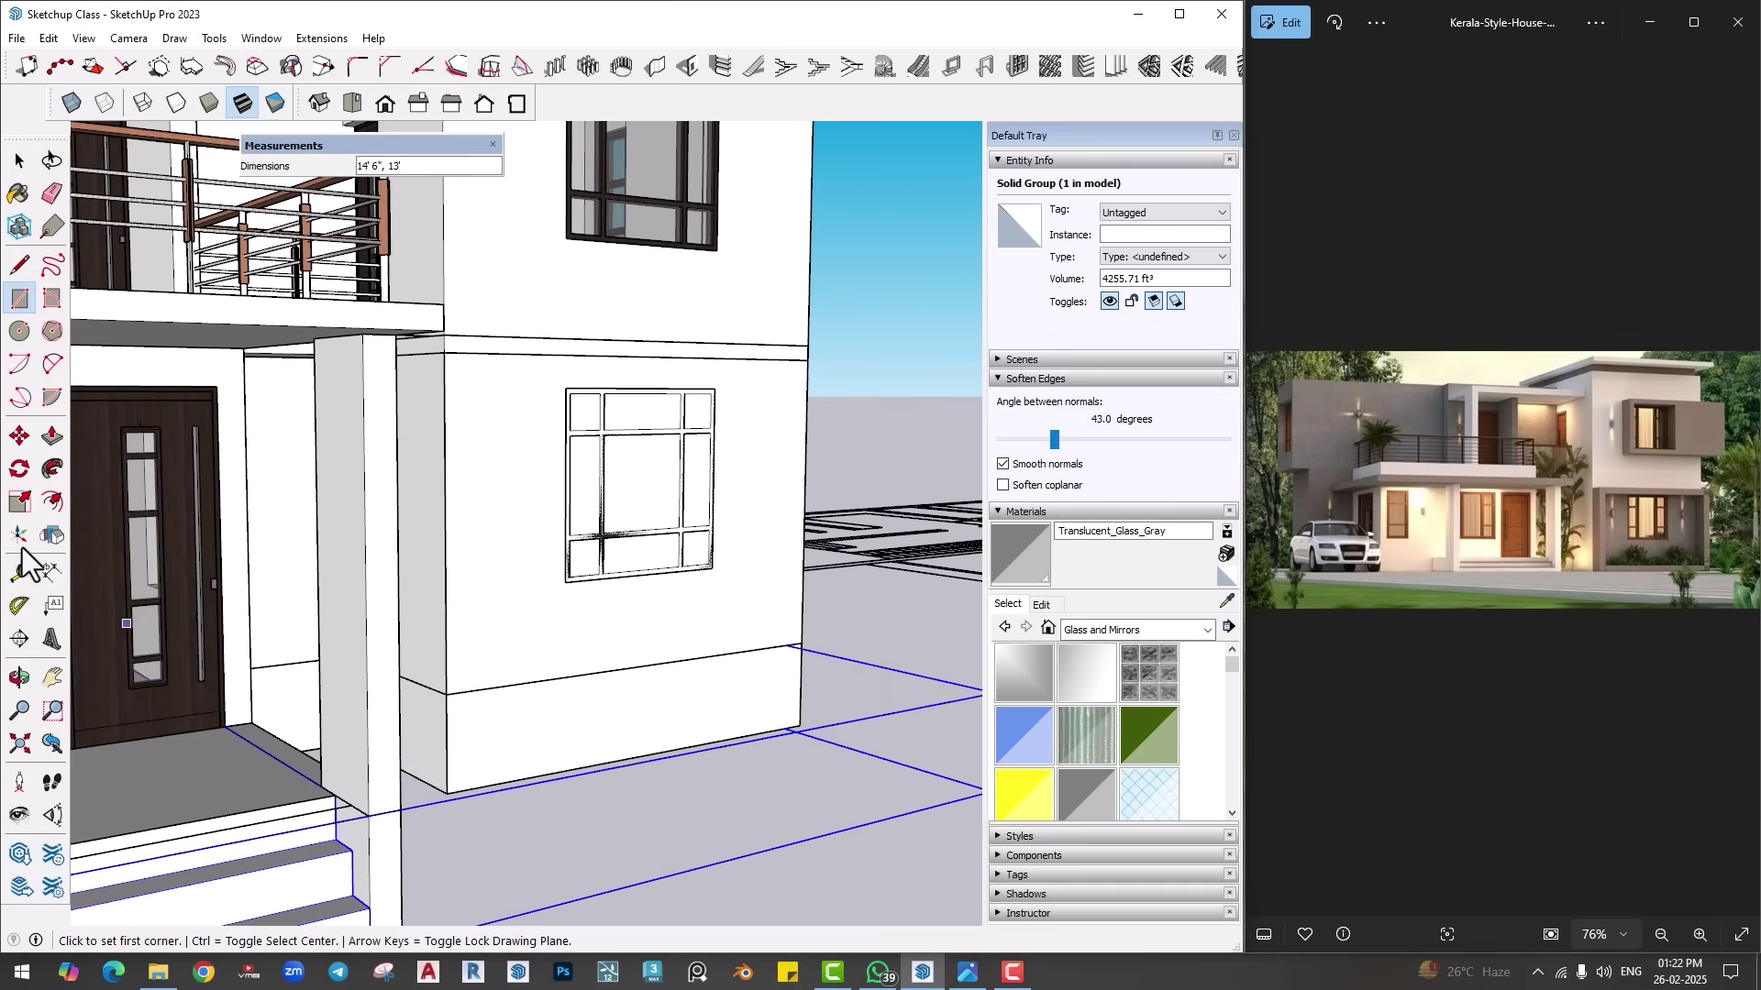
Step: Offset the ground-floor wall rectangle inward by 6" and delete the inner face to leave only a border
{"action": "left_click", "coordinate": [52, 499]}
{"action": "left_click", "coordinate": [449, 530]}
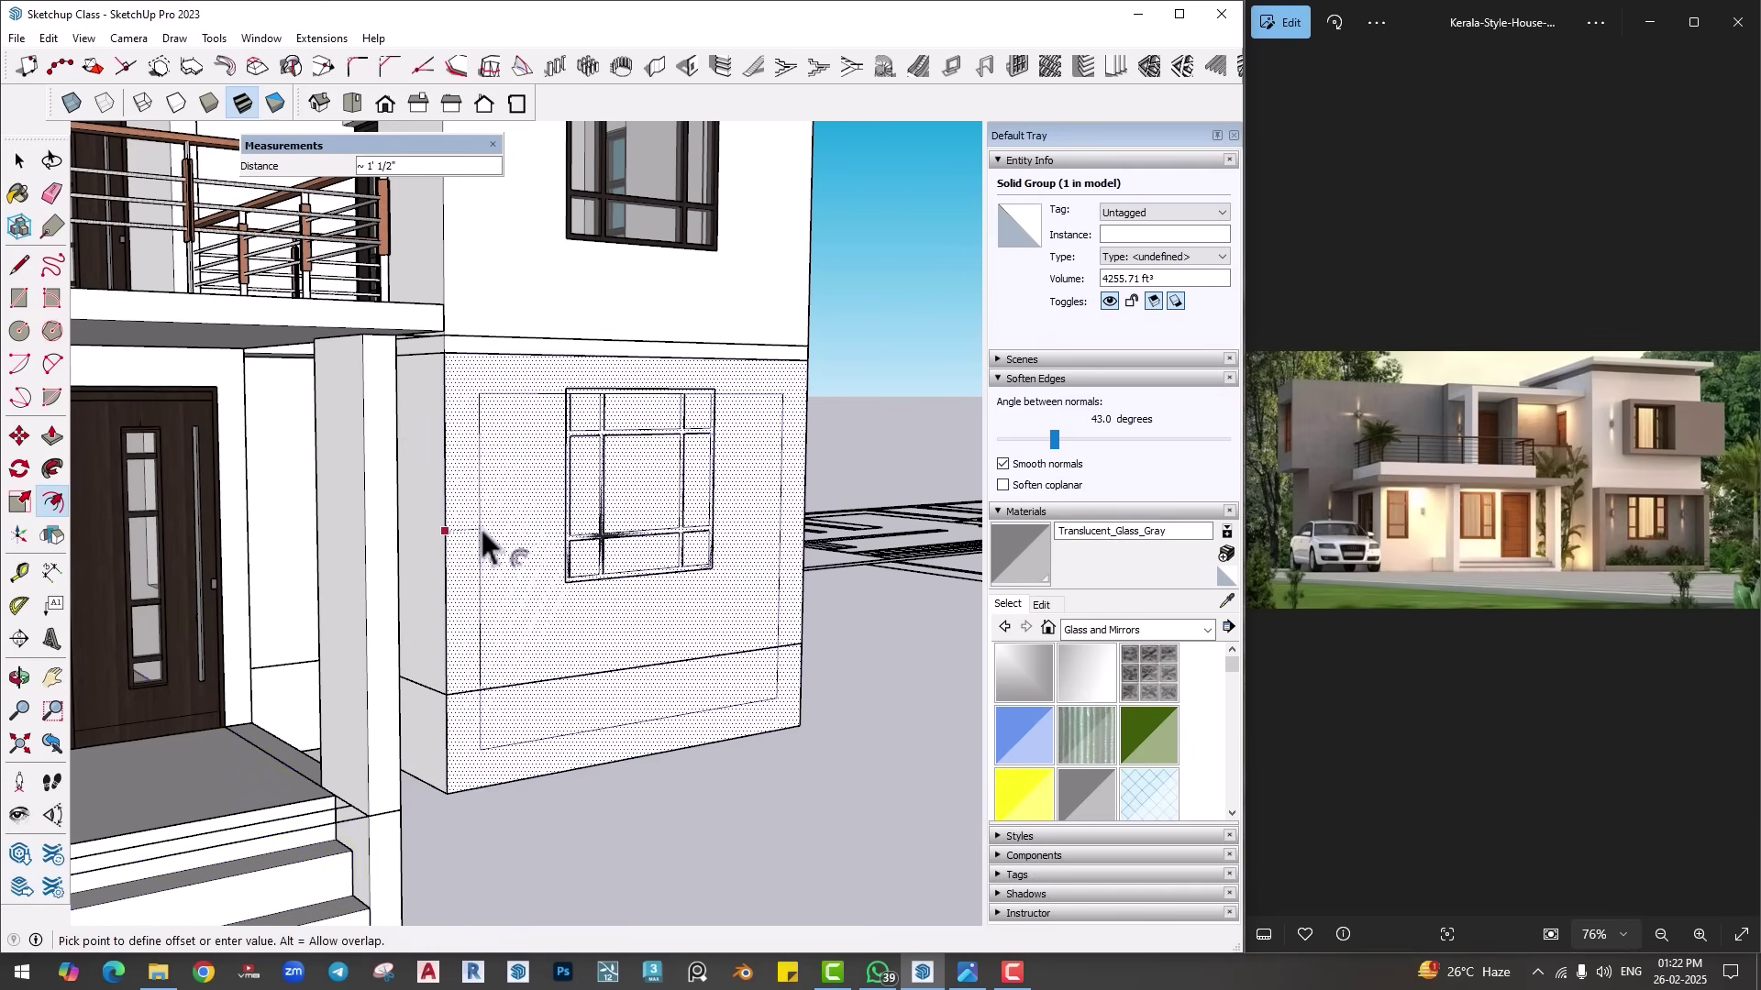
{"action": "type", "text": "6"}
{"action": "key", "text": "Return"}
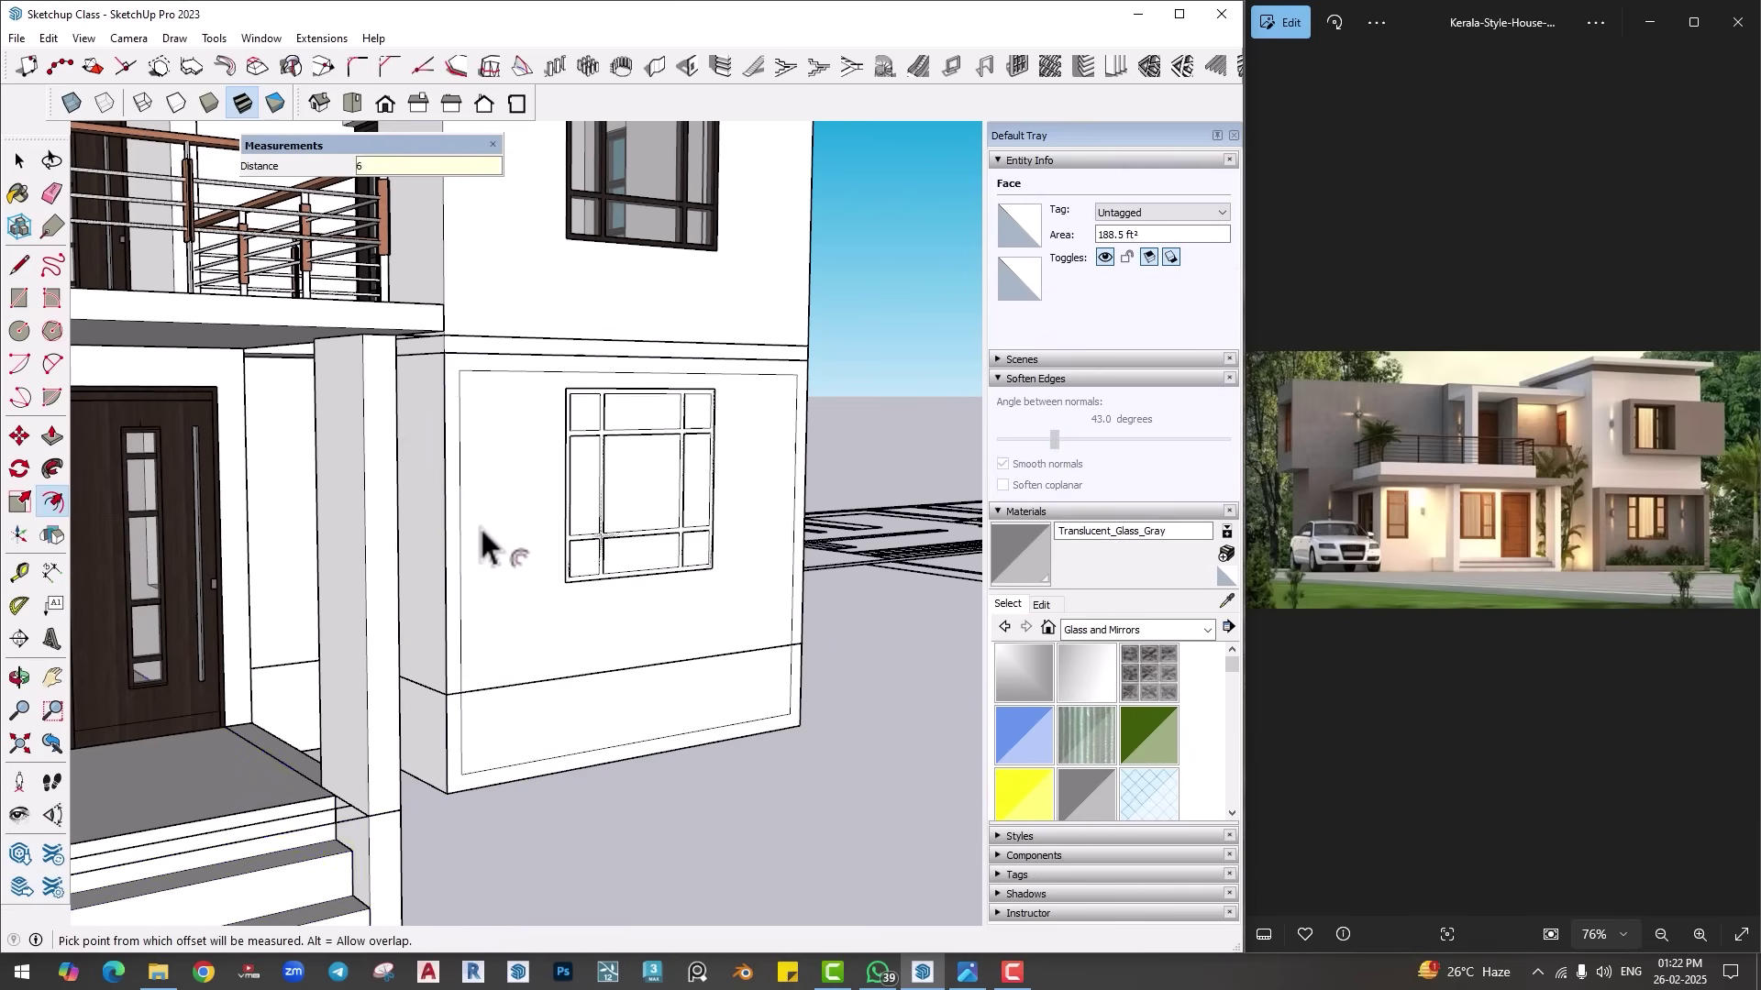
{"action": "key", "text": "space"}
{"action": "left_click", "coordinate": [496, 529]}
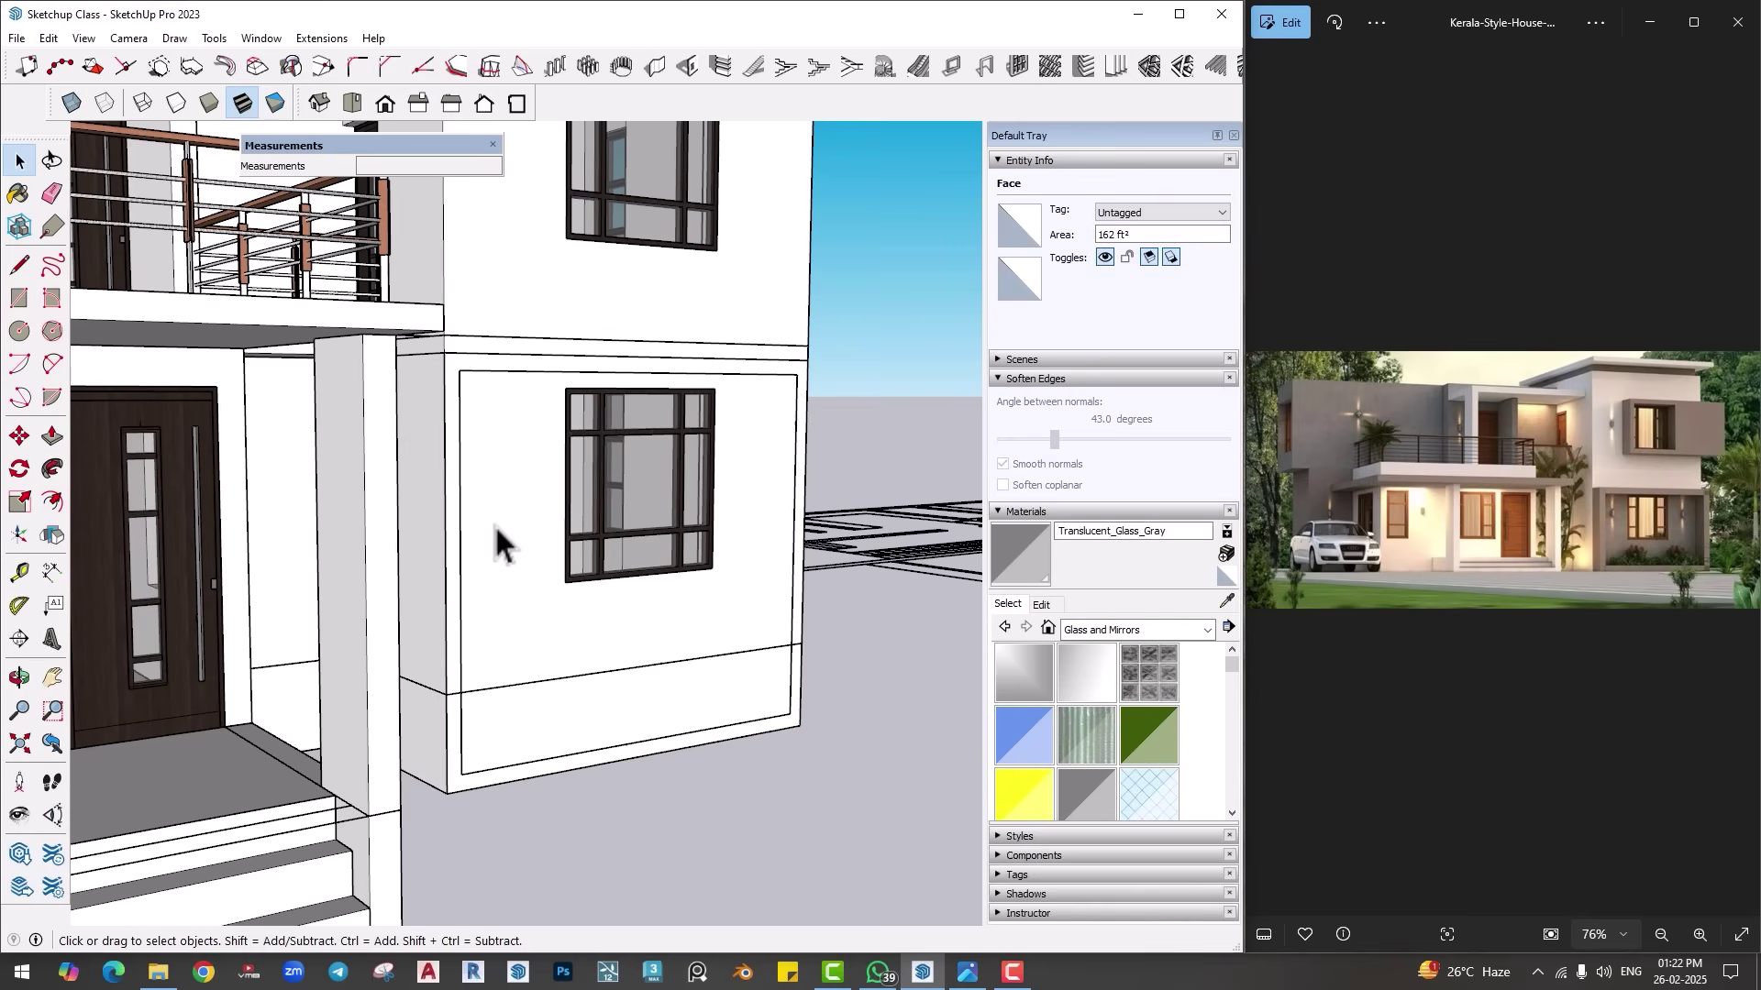
{"action": "key", "text": "Delete"}
Step: Extrude the border around the ground-floor wall outward by 2' and make the resulting frame a group
{"action": "key", "text": "p"}
{"action": "left_click", "coordinate": [702, 761]}
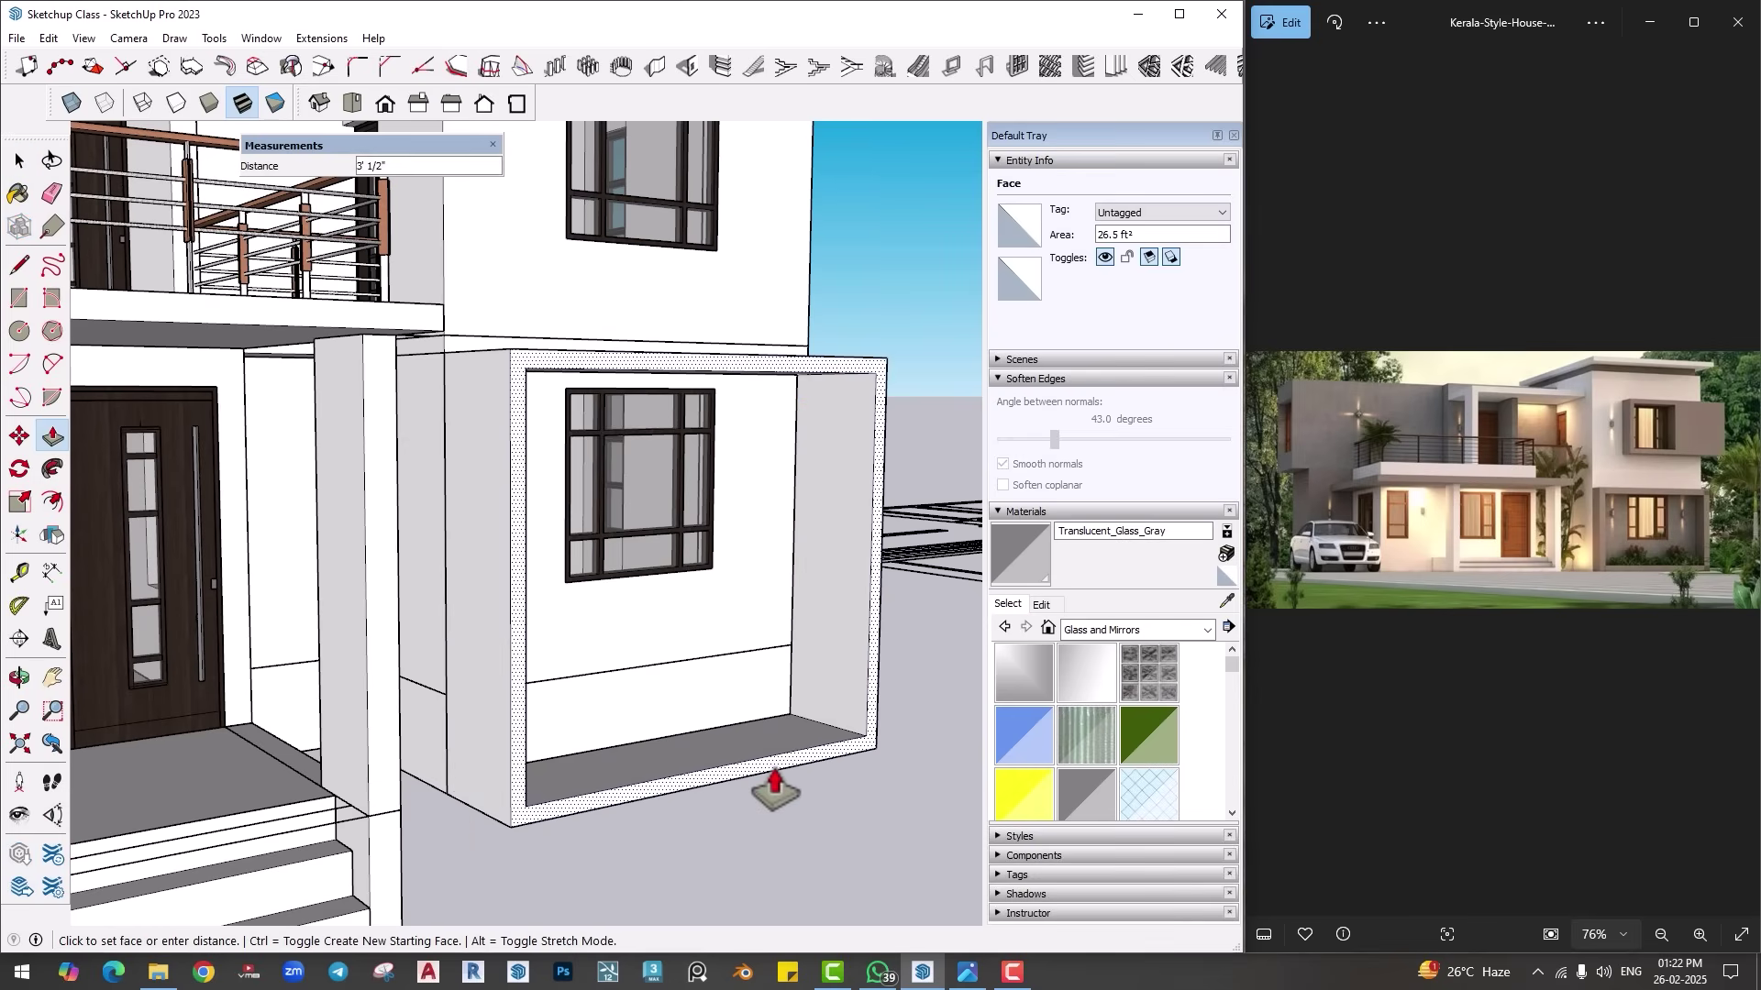
{"action": "left_click", "coordinate": [752, 734]}
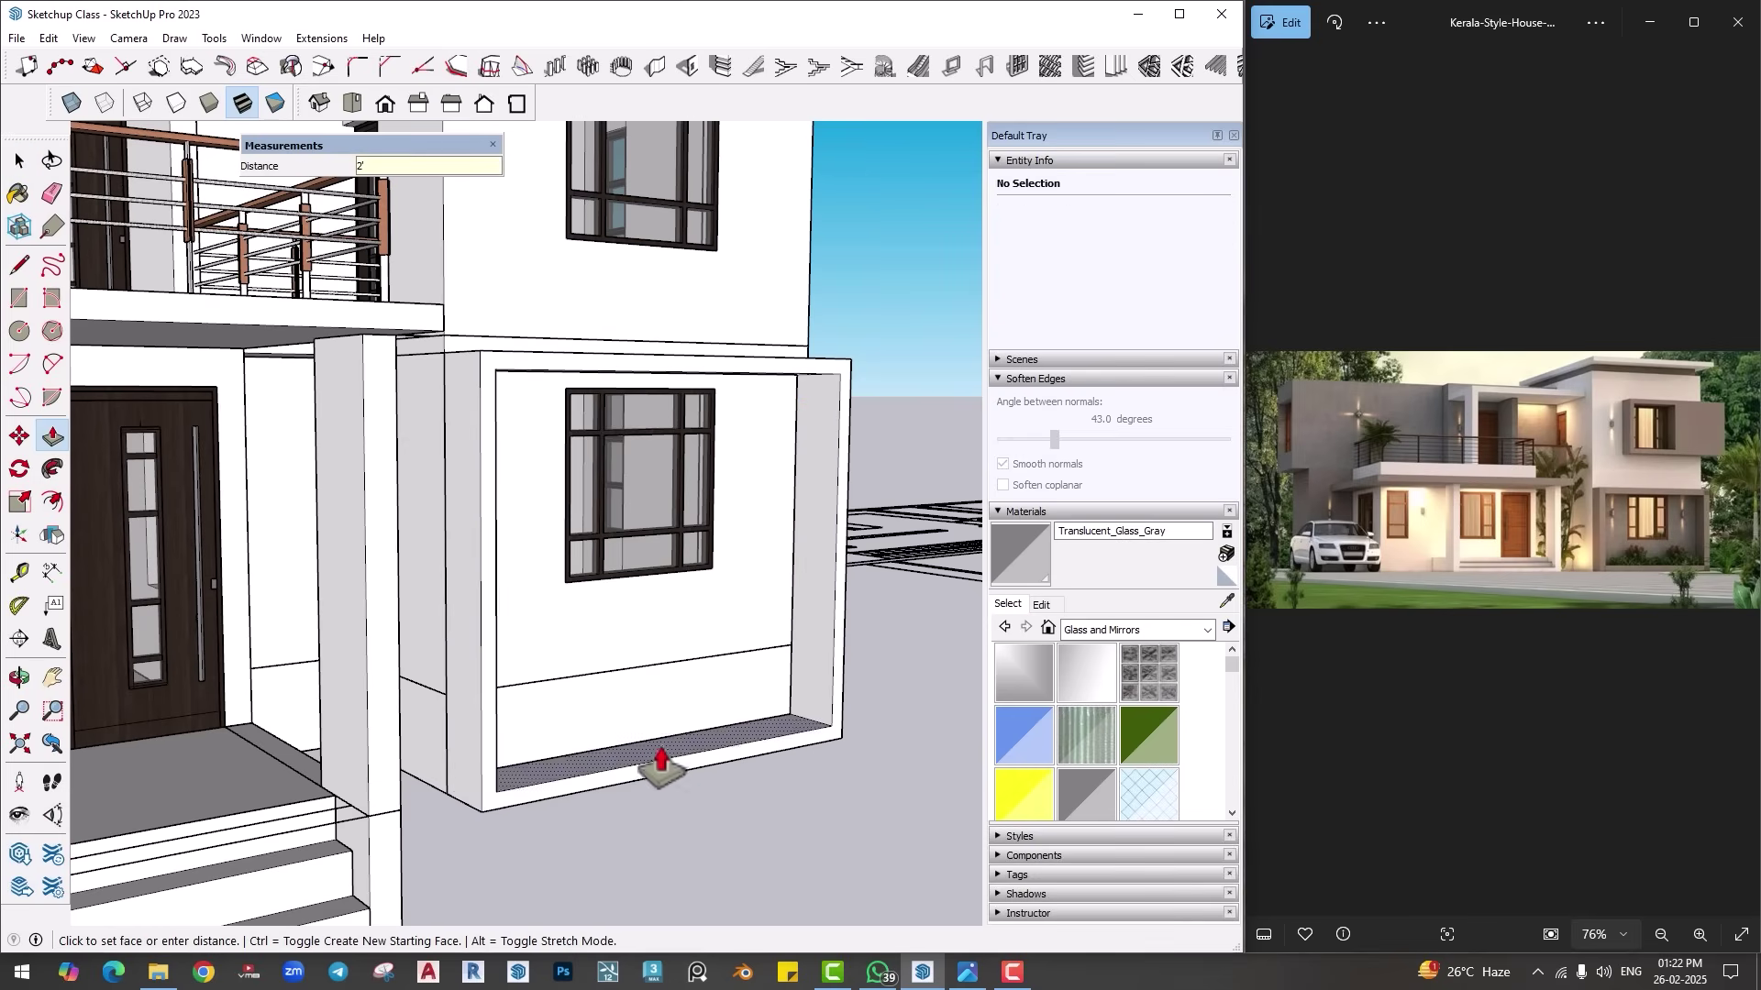
{"action": "middle_click_drag", "start_coordinate": [661, 770], "coordinate": [632, 748]}
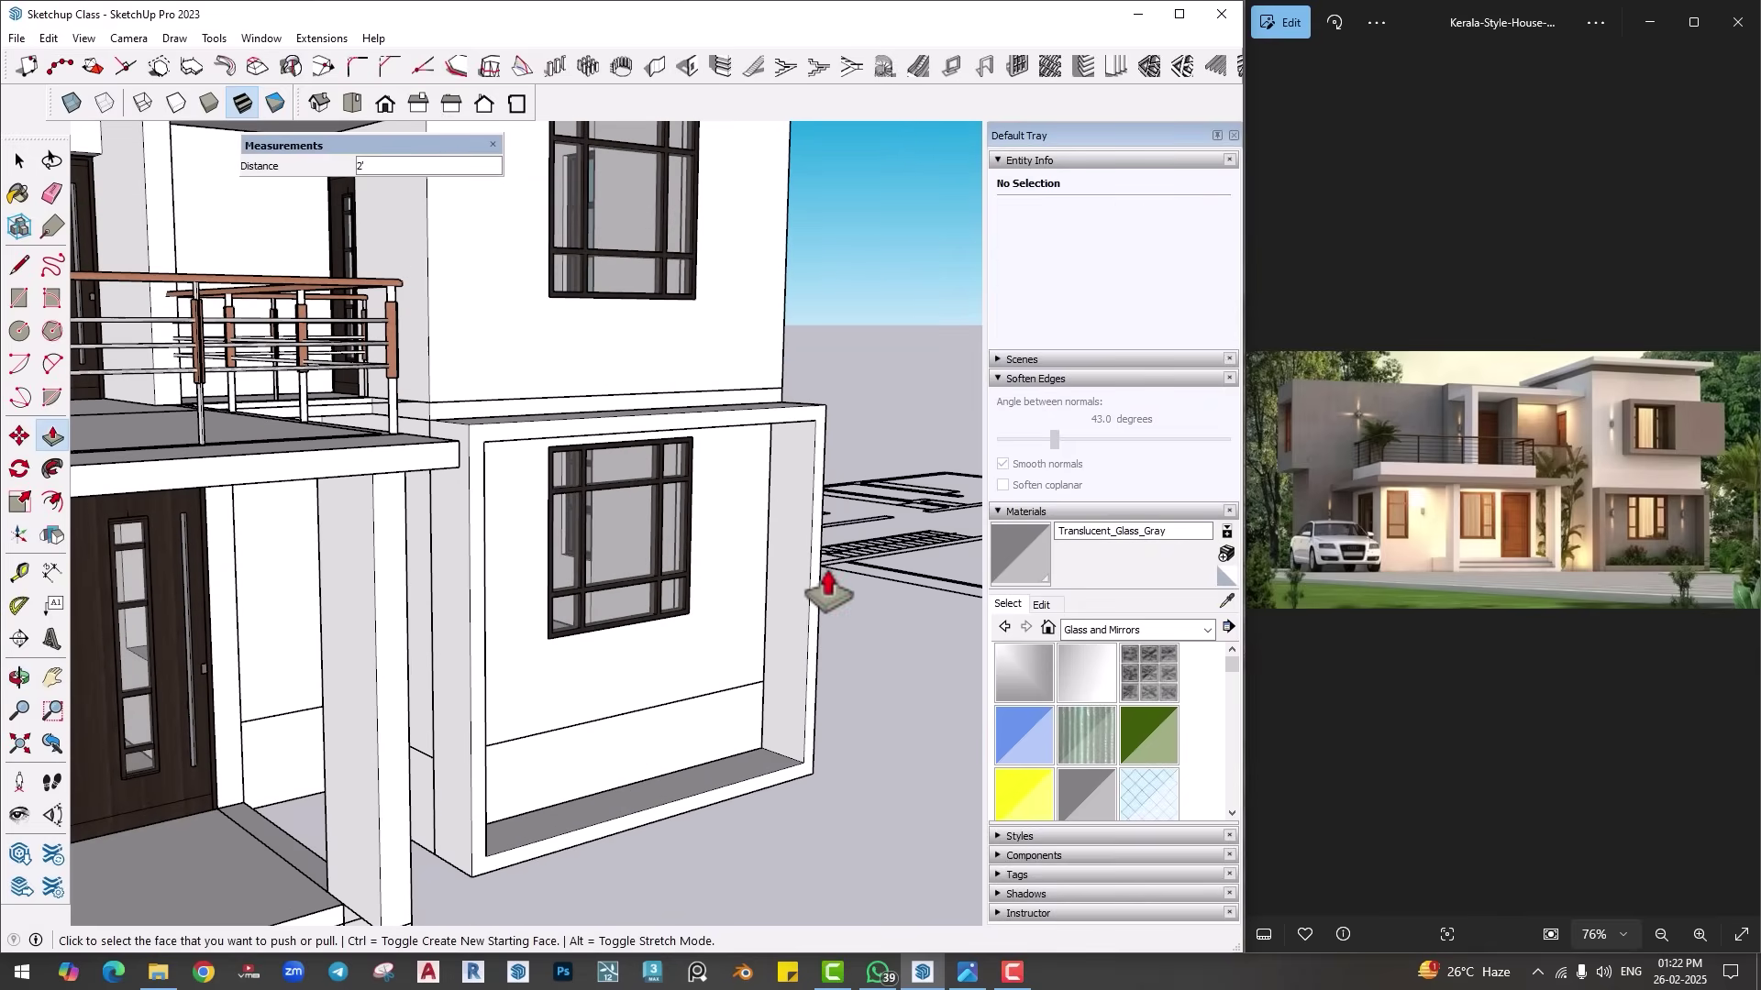
{"action": "key", "text": "space"}
{"action": "triple_click", "coordinate": [791, 561]}
{"action": "right_click", "coordinate": [790, 563]}
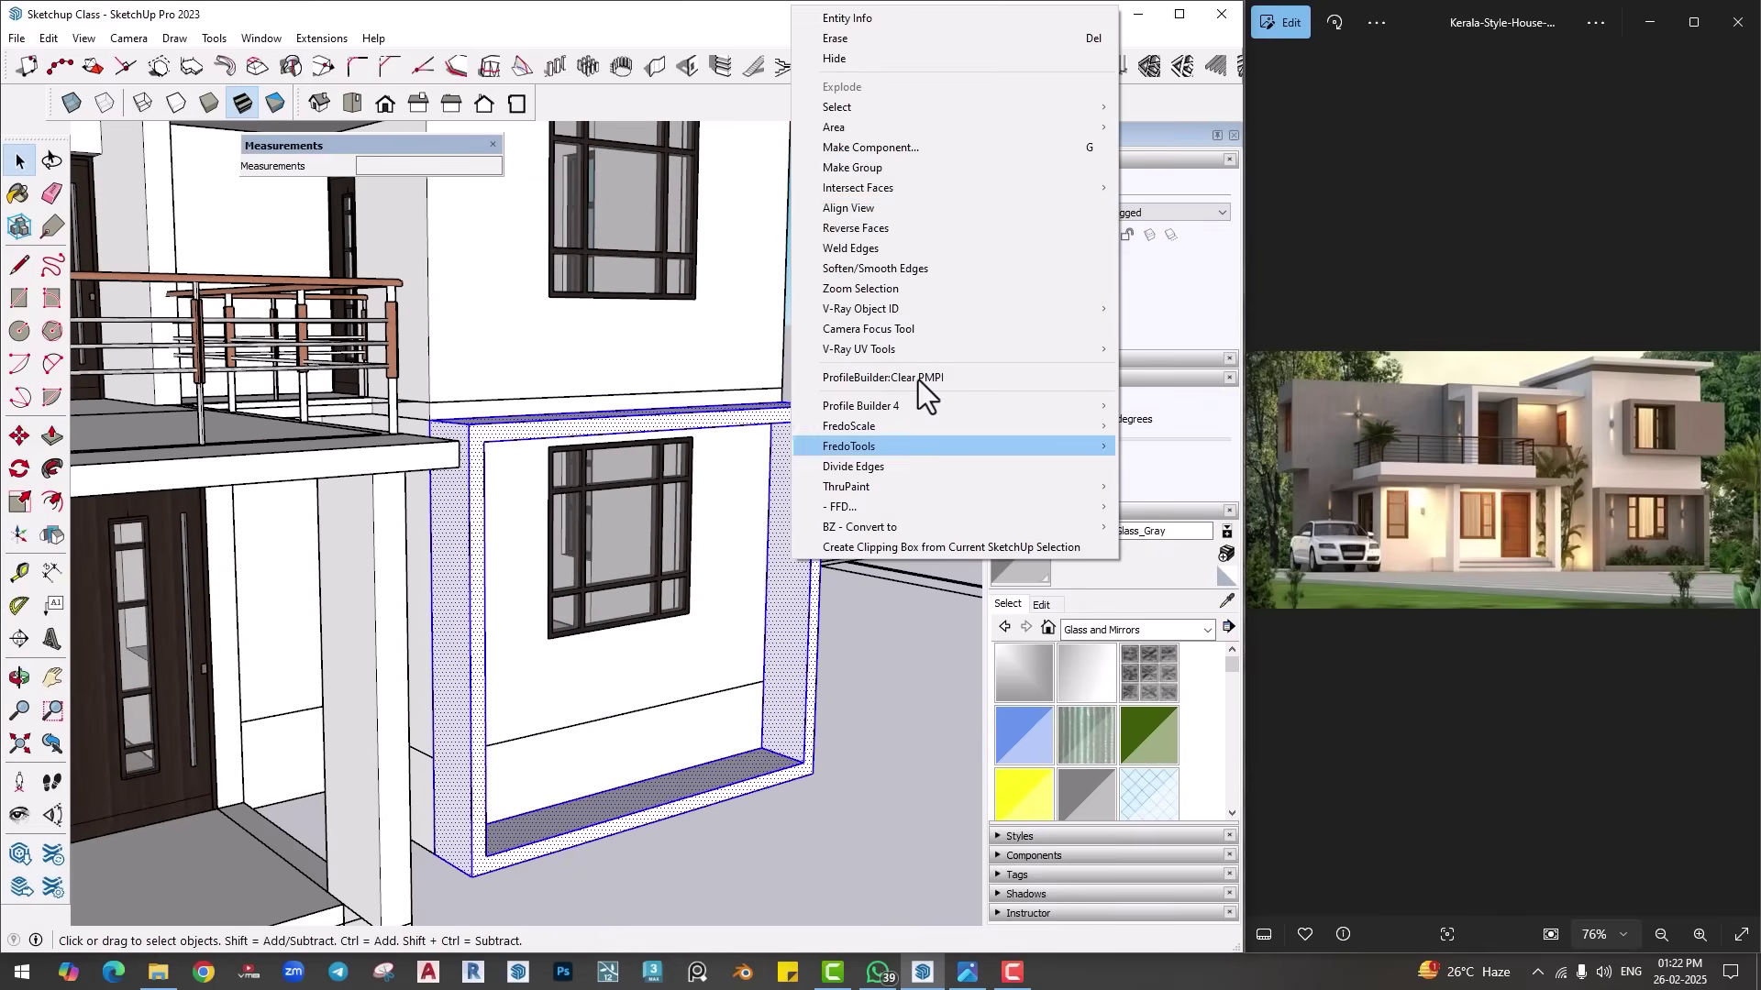
{"action": "left_click", "coordinate": [873, 168]}
Step: Paint the ground-floor frame group with the dark gray Color M05 from the Colors material collection
{"action": "left_click", "coordinate": [1128, 630]}
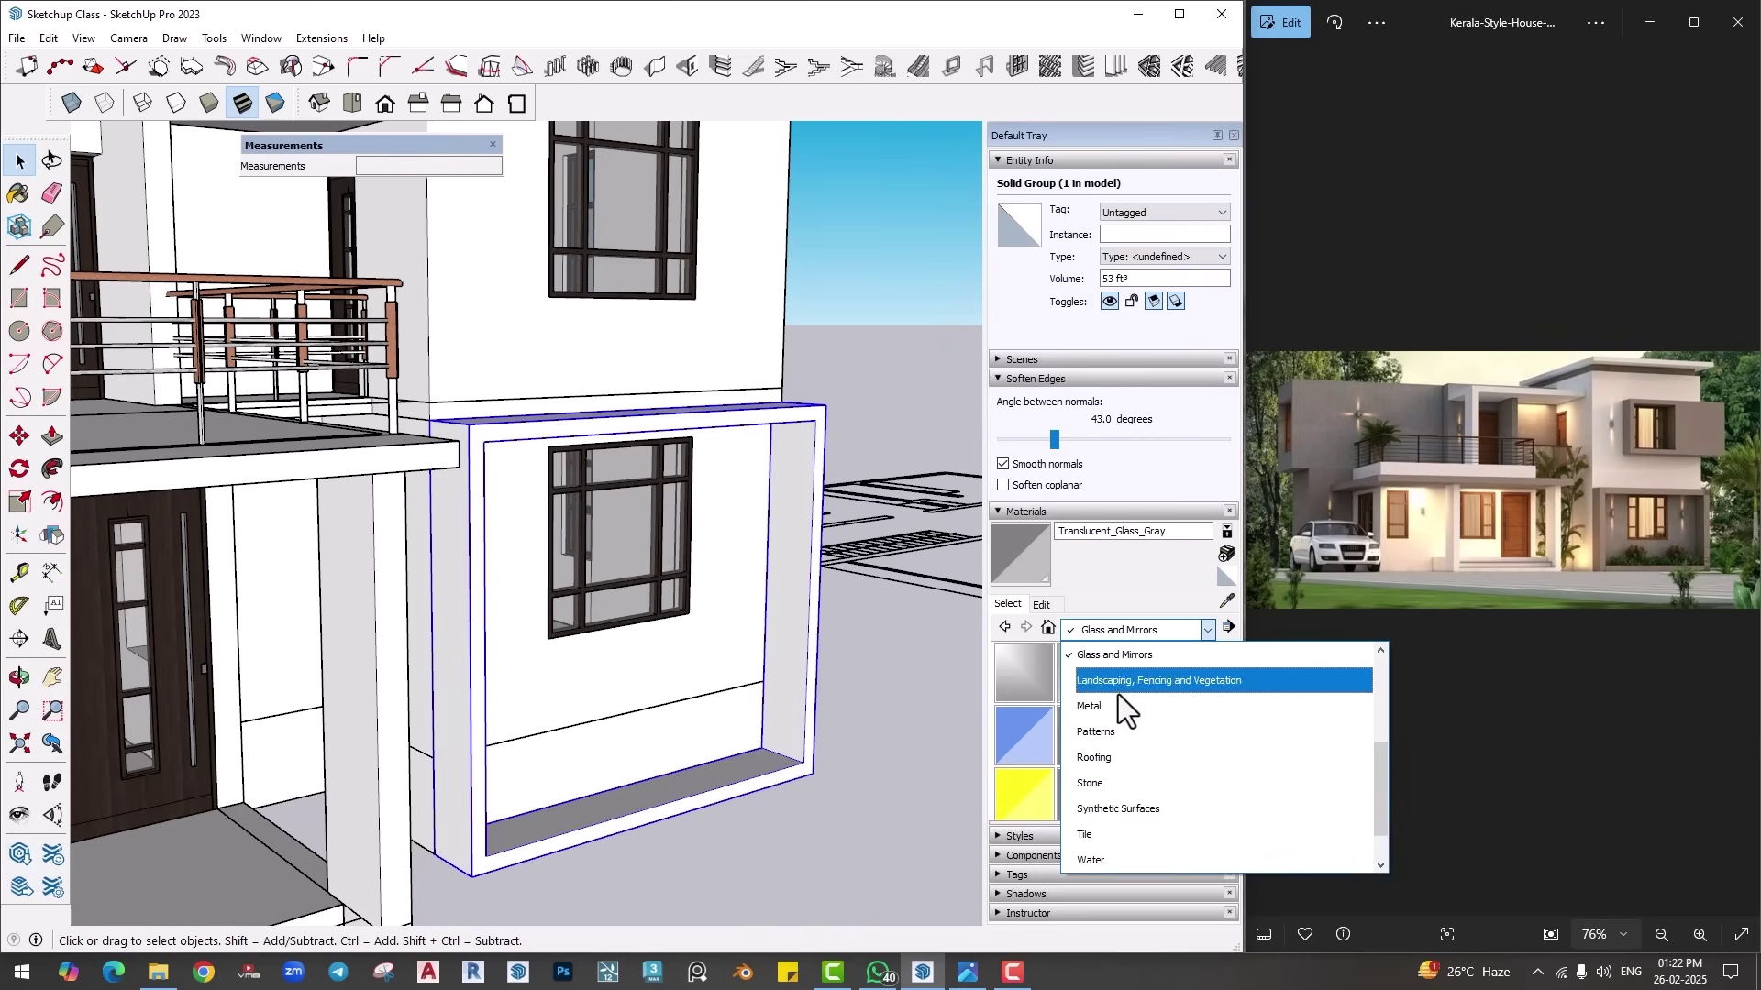
{"action": "scroll", "coordinate": [1124, 763], "scroll_direction": "up", "scroll_amount": 3}
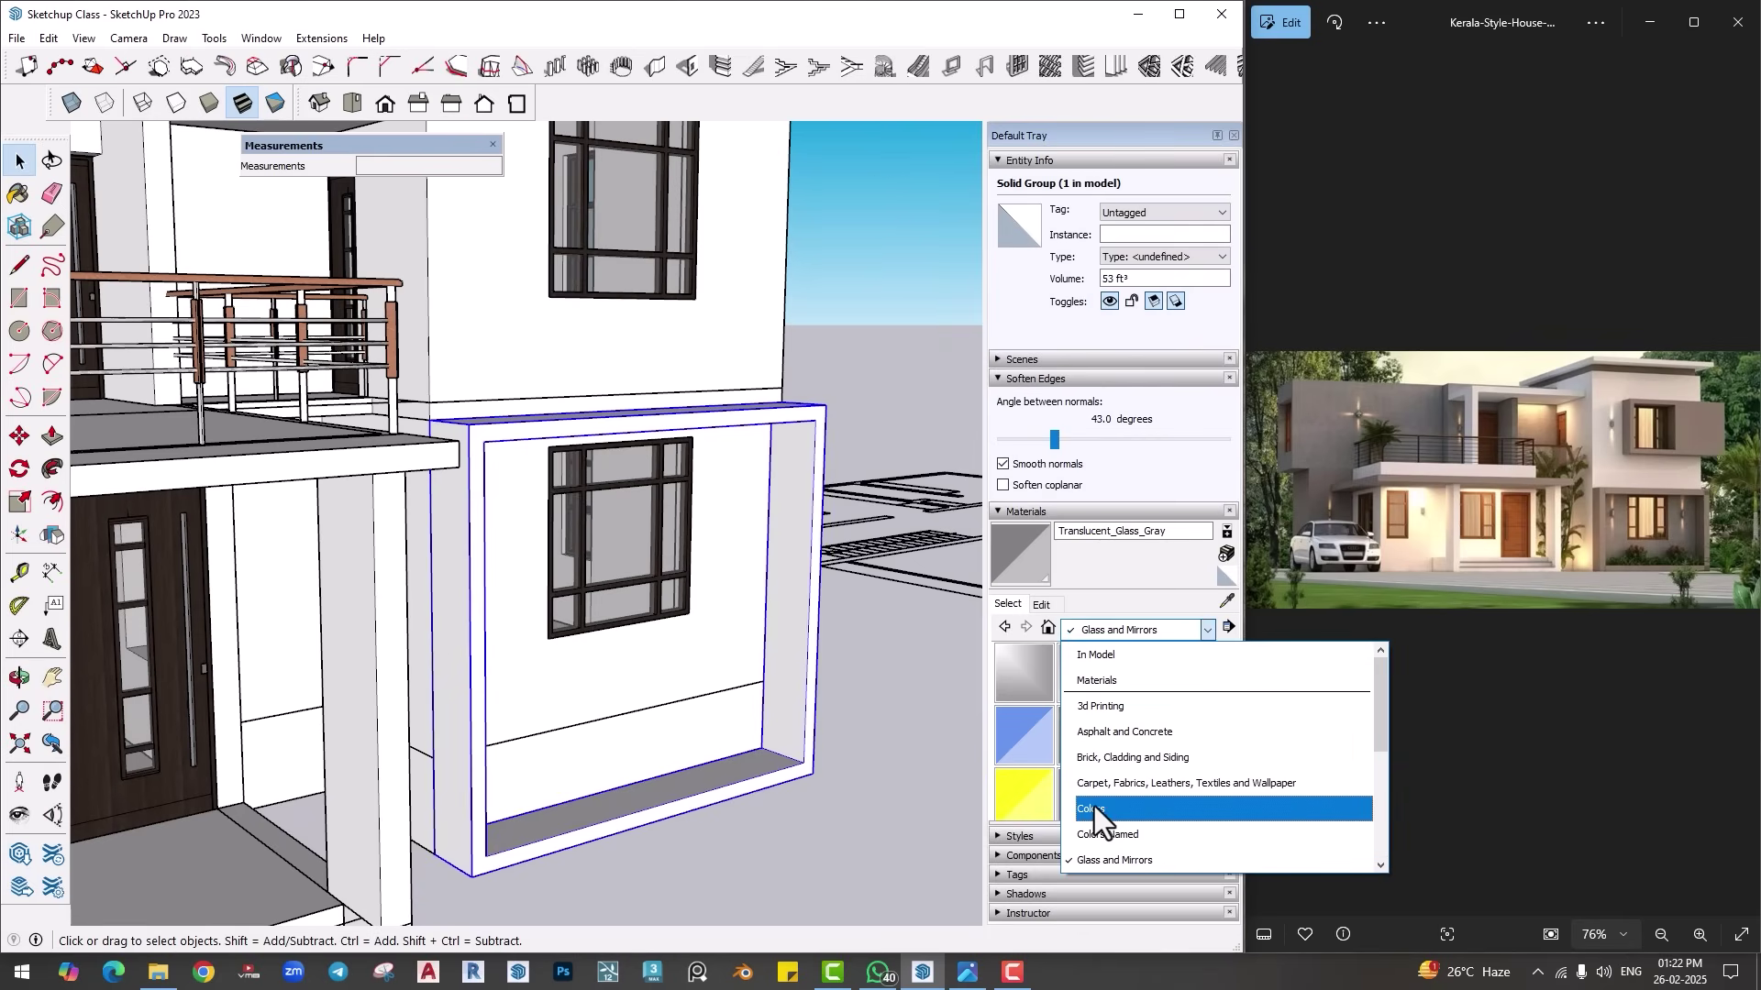
{"action": "left_click", "coordinate": [1094, 808]}
{"action": "scroll", "coordinate": [1100, 725], "scroll_direction": "down", "scroll_amount": 10}
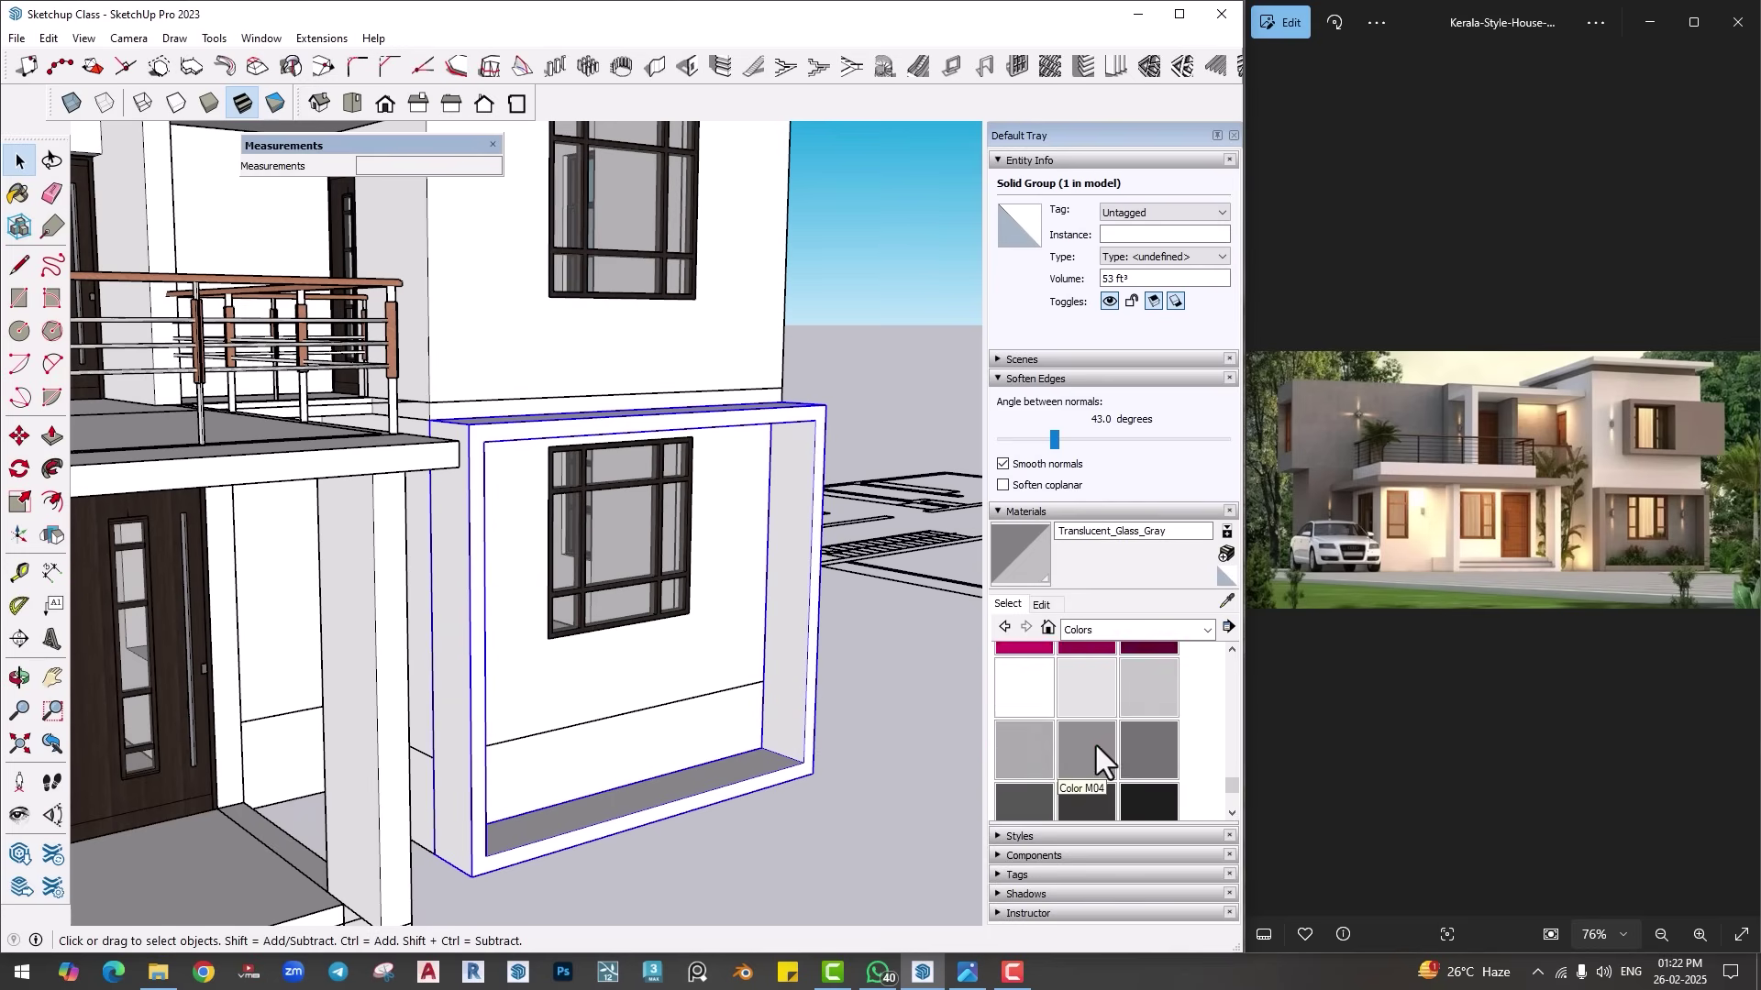
{"action": "scroll", "coordinate": [1097, 746], "scroll_direction": "down", "scroll_amount": 2}
{"action": "scroll", "coordinate": [1097, 746], "scroll_direction": "up", "scroll_amount": 2}
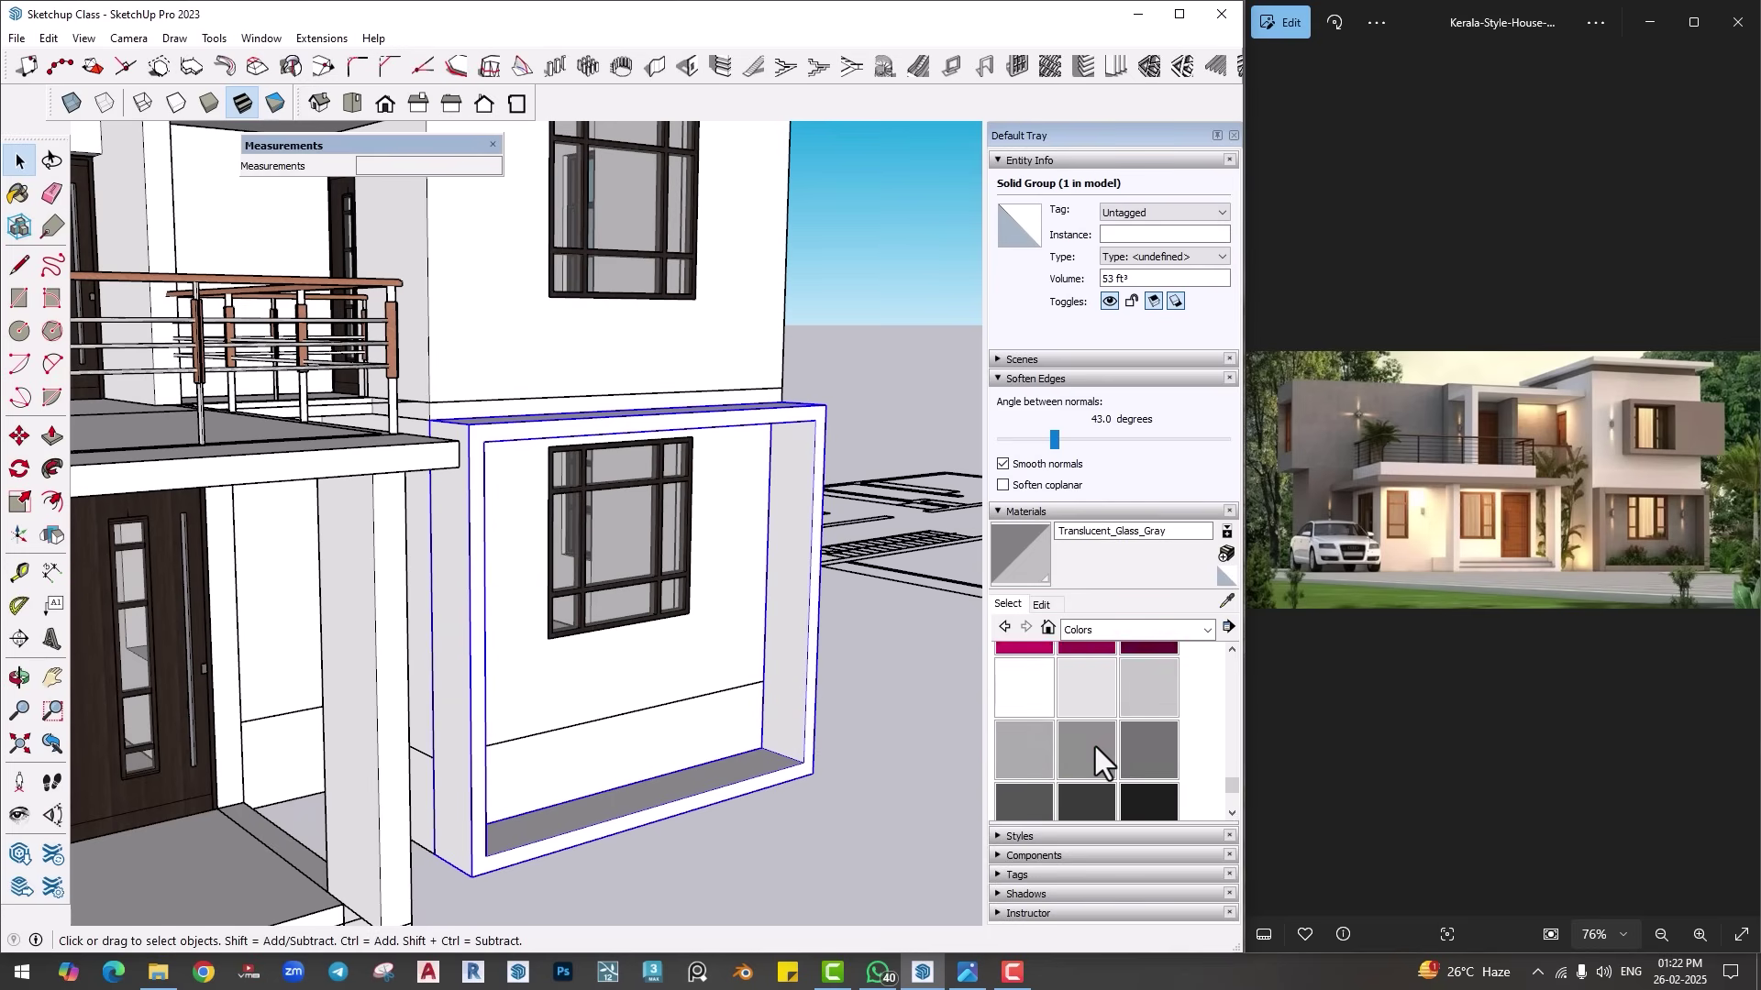
{"action": "left_click", "coordinate": [1141, 751]}
{"action": "left_click", "coordinate": [812, 596]}
{"action": "mouse_move", "coordinate": [873, 729]}
{"action": "middle_mouse_down"}
{"action": "mouse_move", "coordinate": [574, 630]}
{"action": "mouse_move", "coordinate": [623, 683]}
{"action": "mouse_move", "coordinate": [807, 690]}
{"action": "middle_mouse_up"}
{"action": "scroll", "coordinate": [706, 718], "scroll_direction": "up", "scroll_amount": 3}
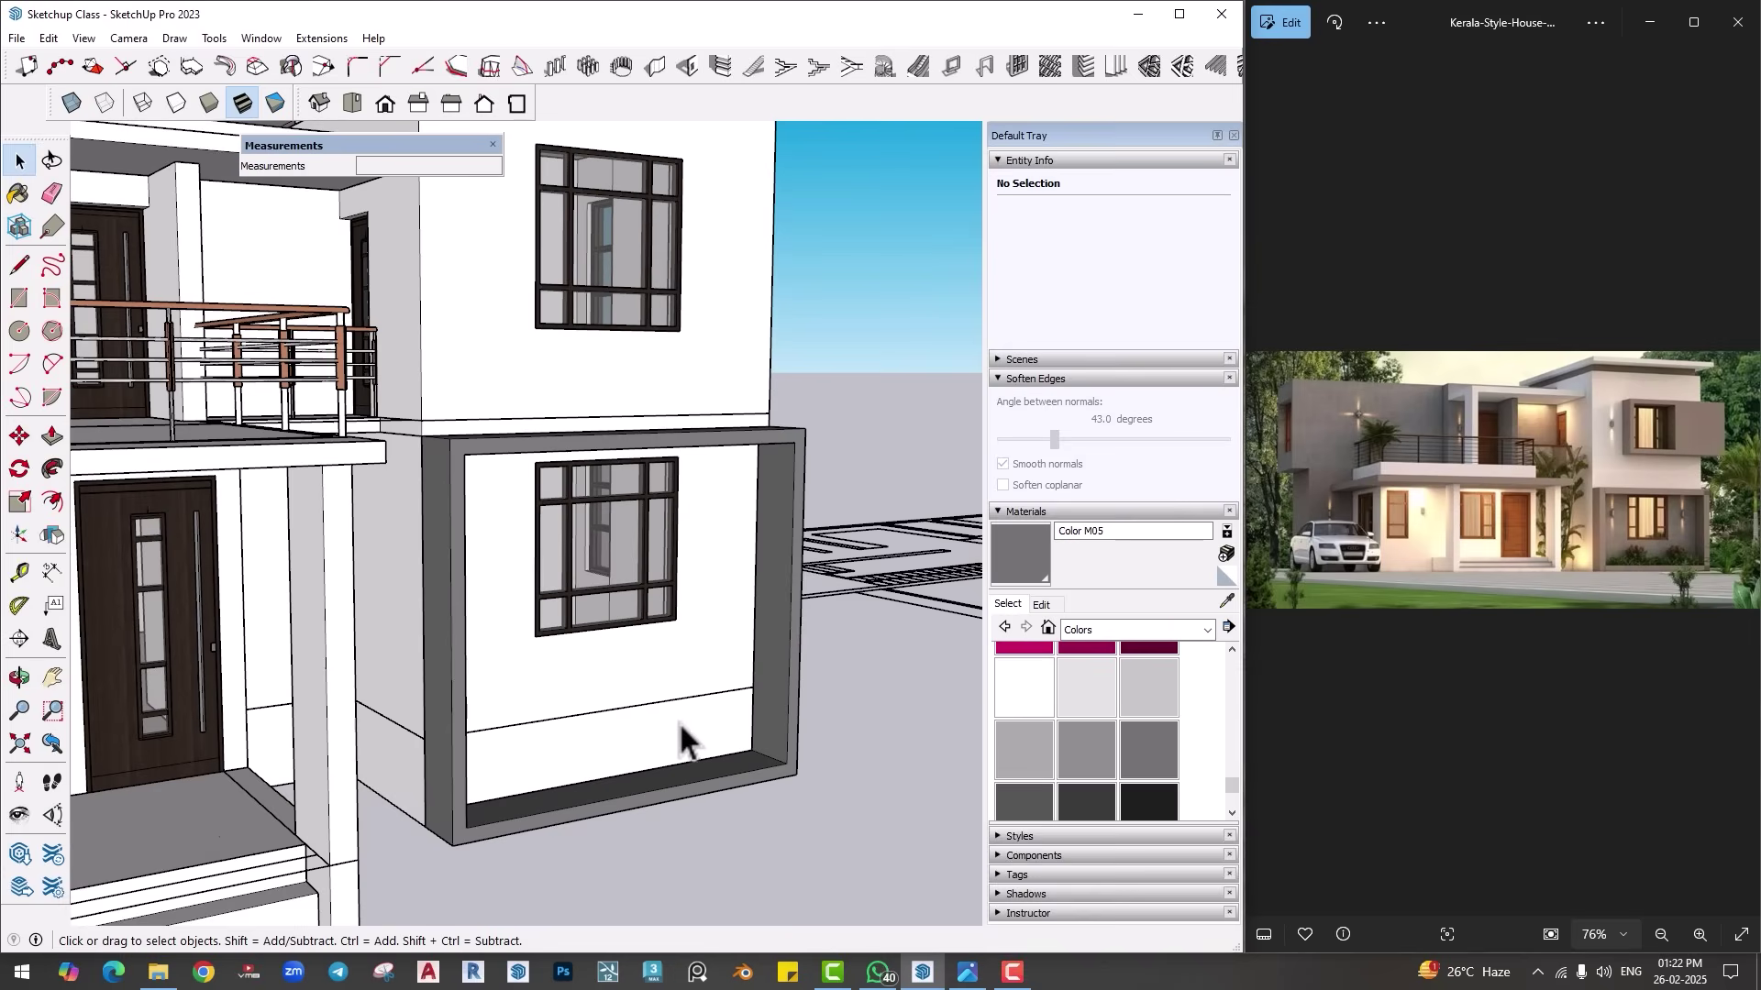
Step: Draw a 6' by 6' rectangle over the upper-floor window directly above the gray frame, corner to corner
{"action": "mouse_move", "coordinate": [678, 721]}
{"action": "middle_mouse_down"}
{"action": "mouse_move", "coordinate": [762, 707]}
{"action": "mouse_move", "coordinate": [691, 715]}
{"action": "middle_mouse_up"}
{"action": "scroll", "coordinate": [690, 715], "scroll_direction": "down", "scroll_amount": 1}
{"action": "middle_click_drag", "start_coordinate": [676, 609], "coordinate": [669, 726], "text": "shift"}
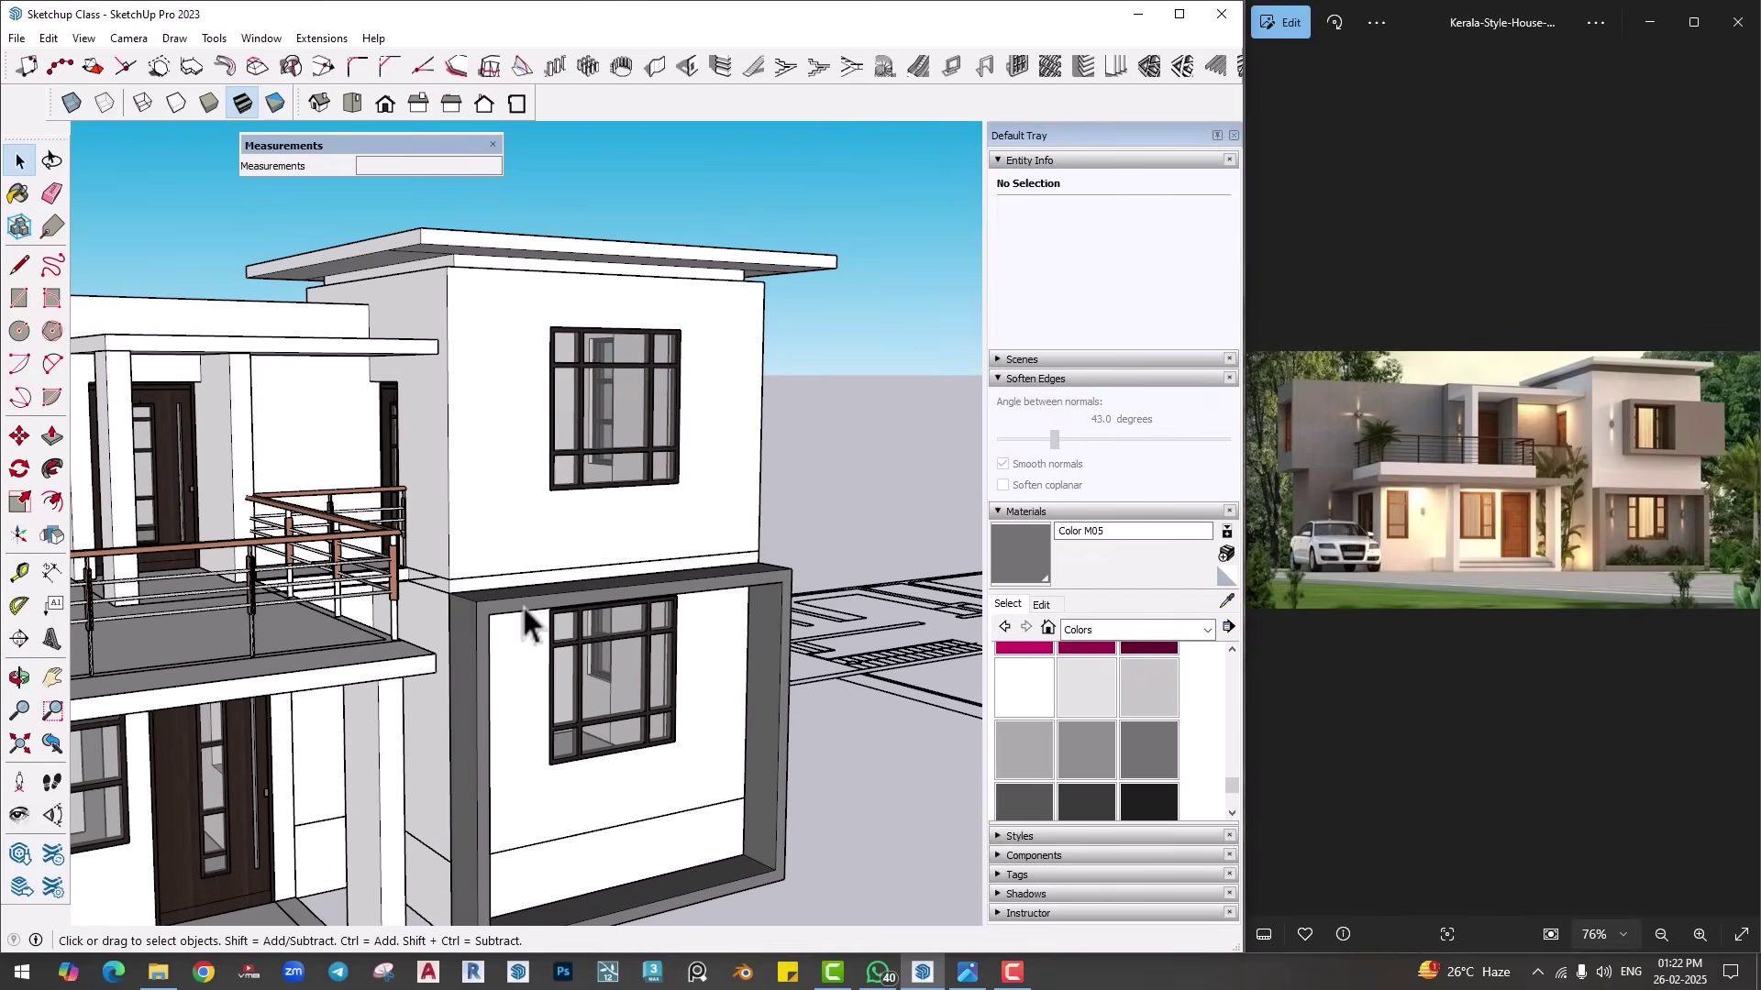
{"action": "middle_click_drag", "start_coordinate": [580, 370], "coordinate": [542, 453], "text": "shift"}
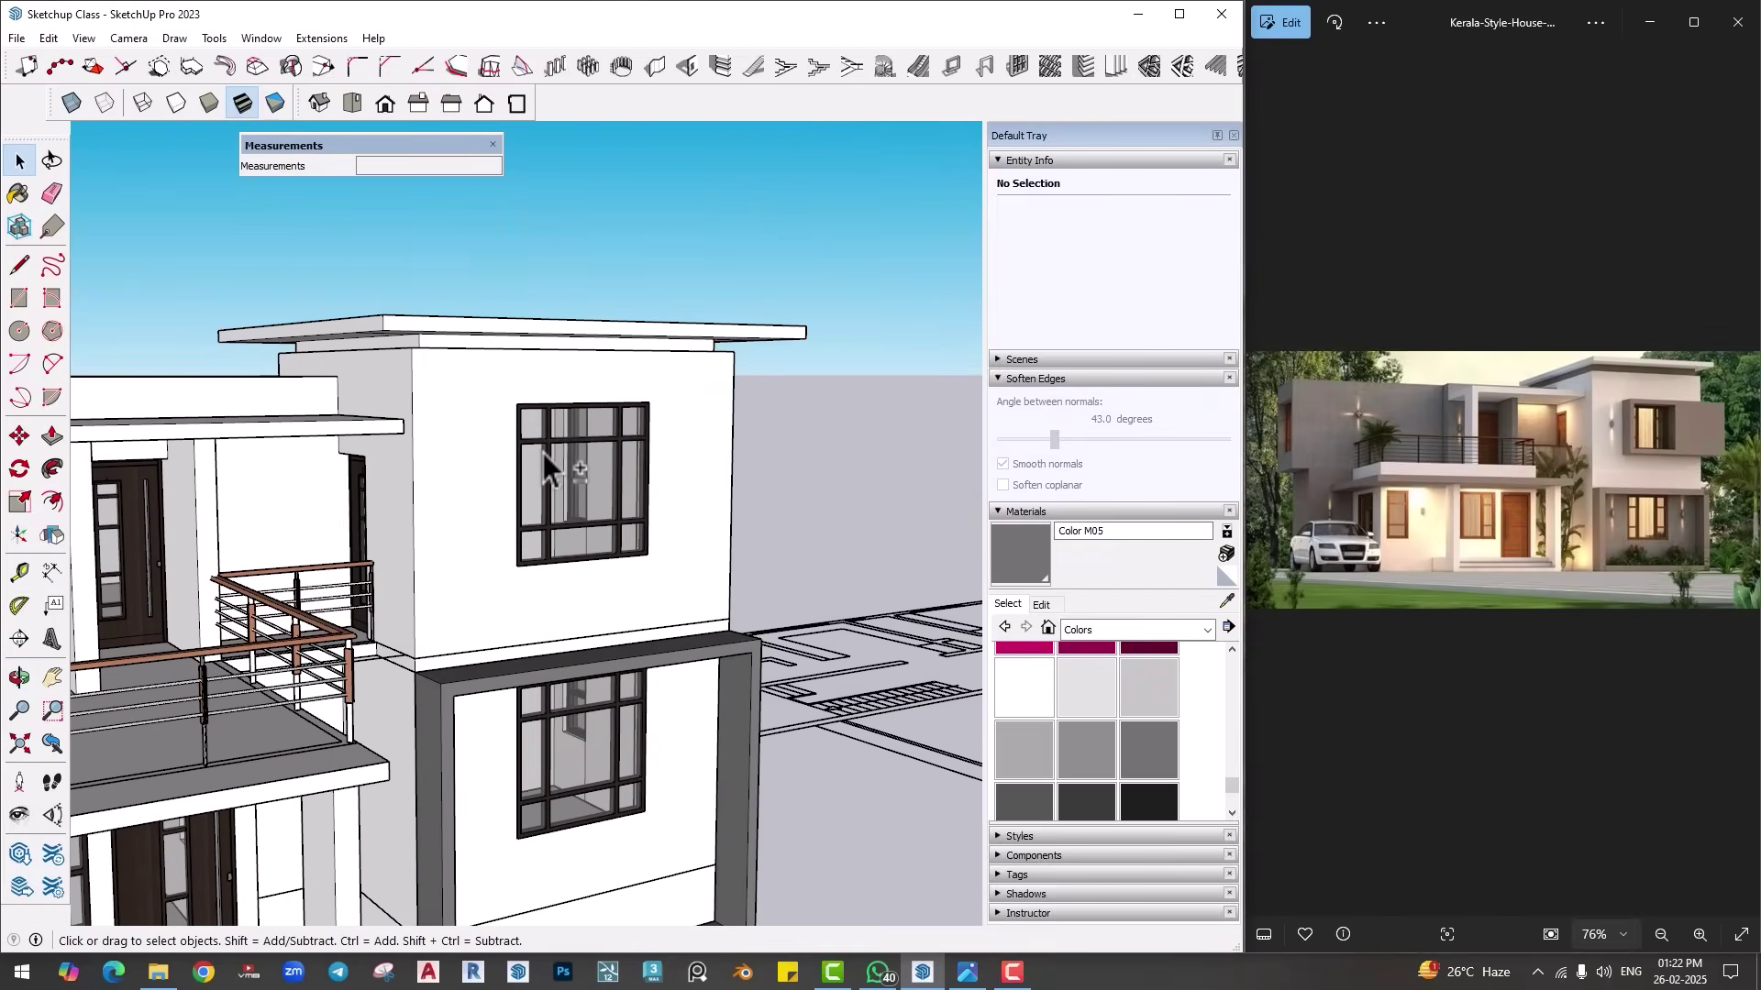
{"action": "key", "text": "r"}
{"action": "scroll", "coordinate": [526, 415], "scroll_direction": "up", "scroll_amount": 2}
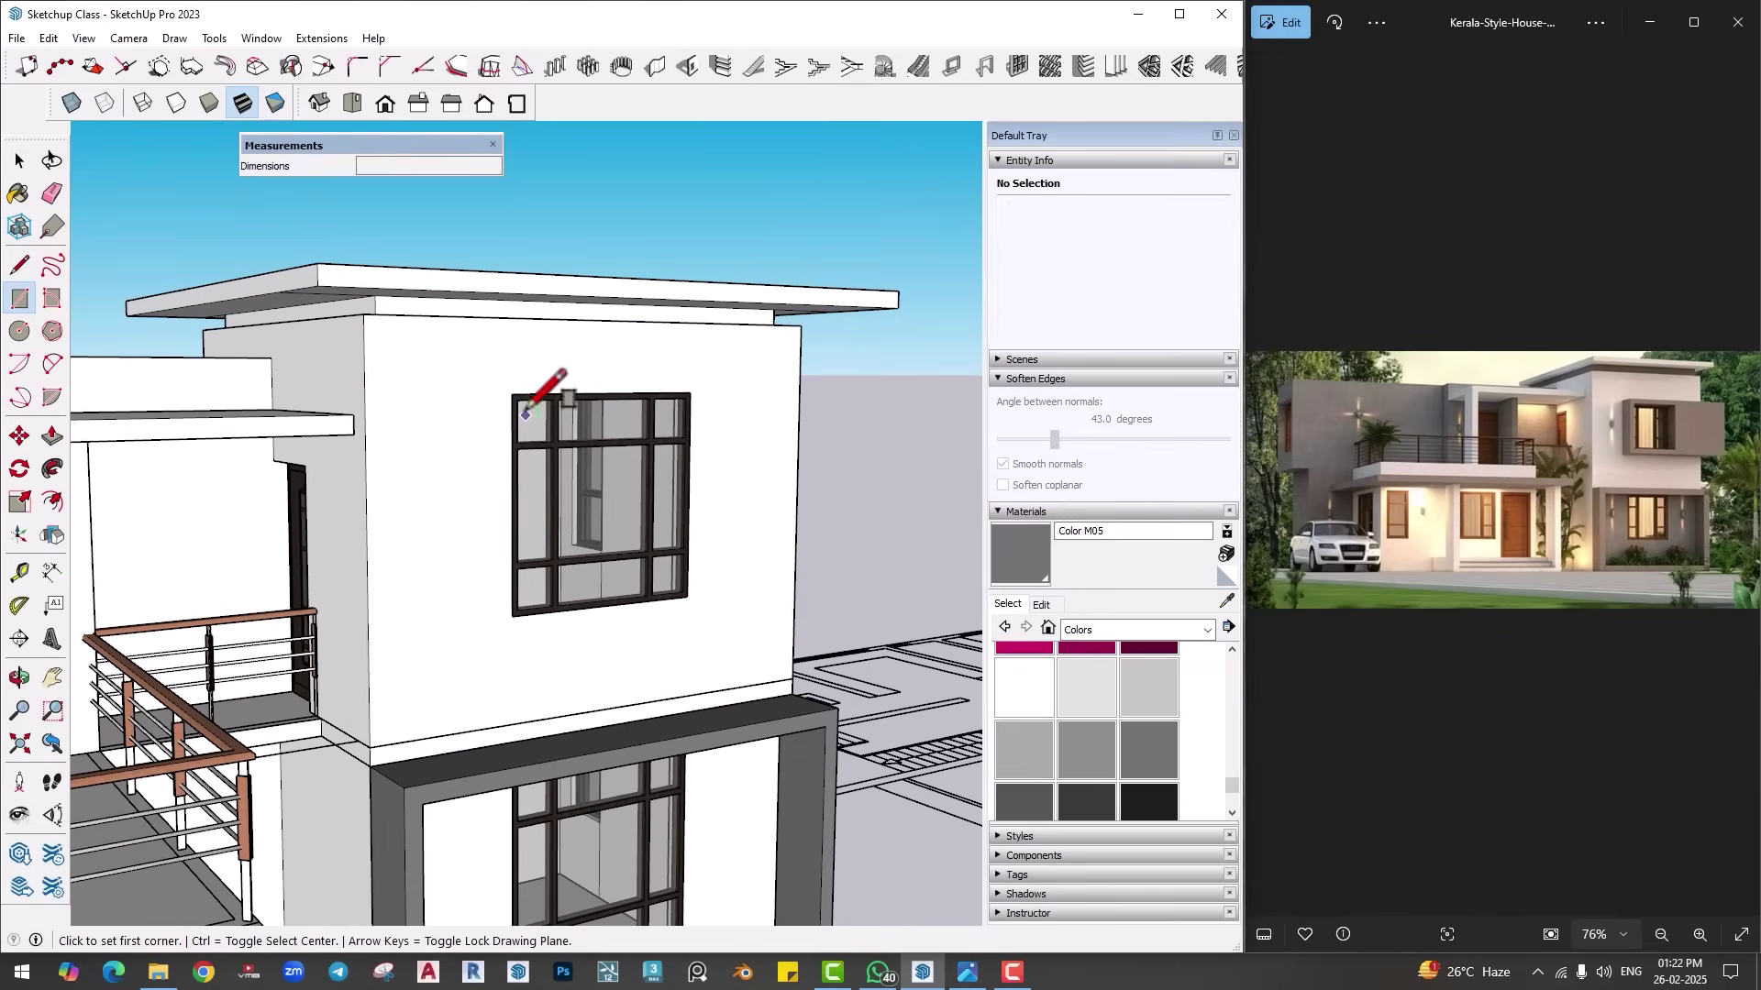
{"action": "left_click", "coordinate": [511, 394]}
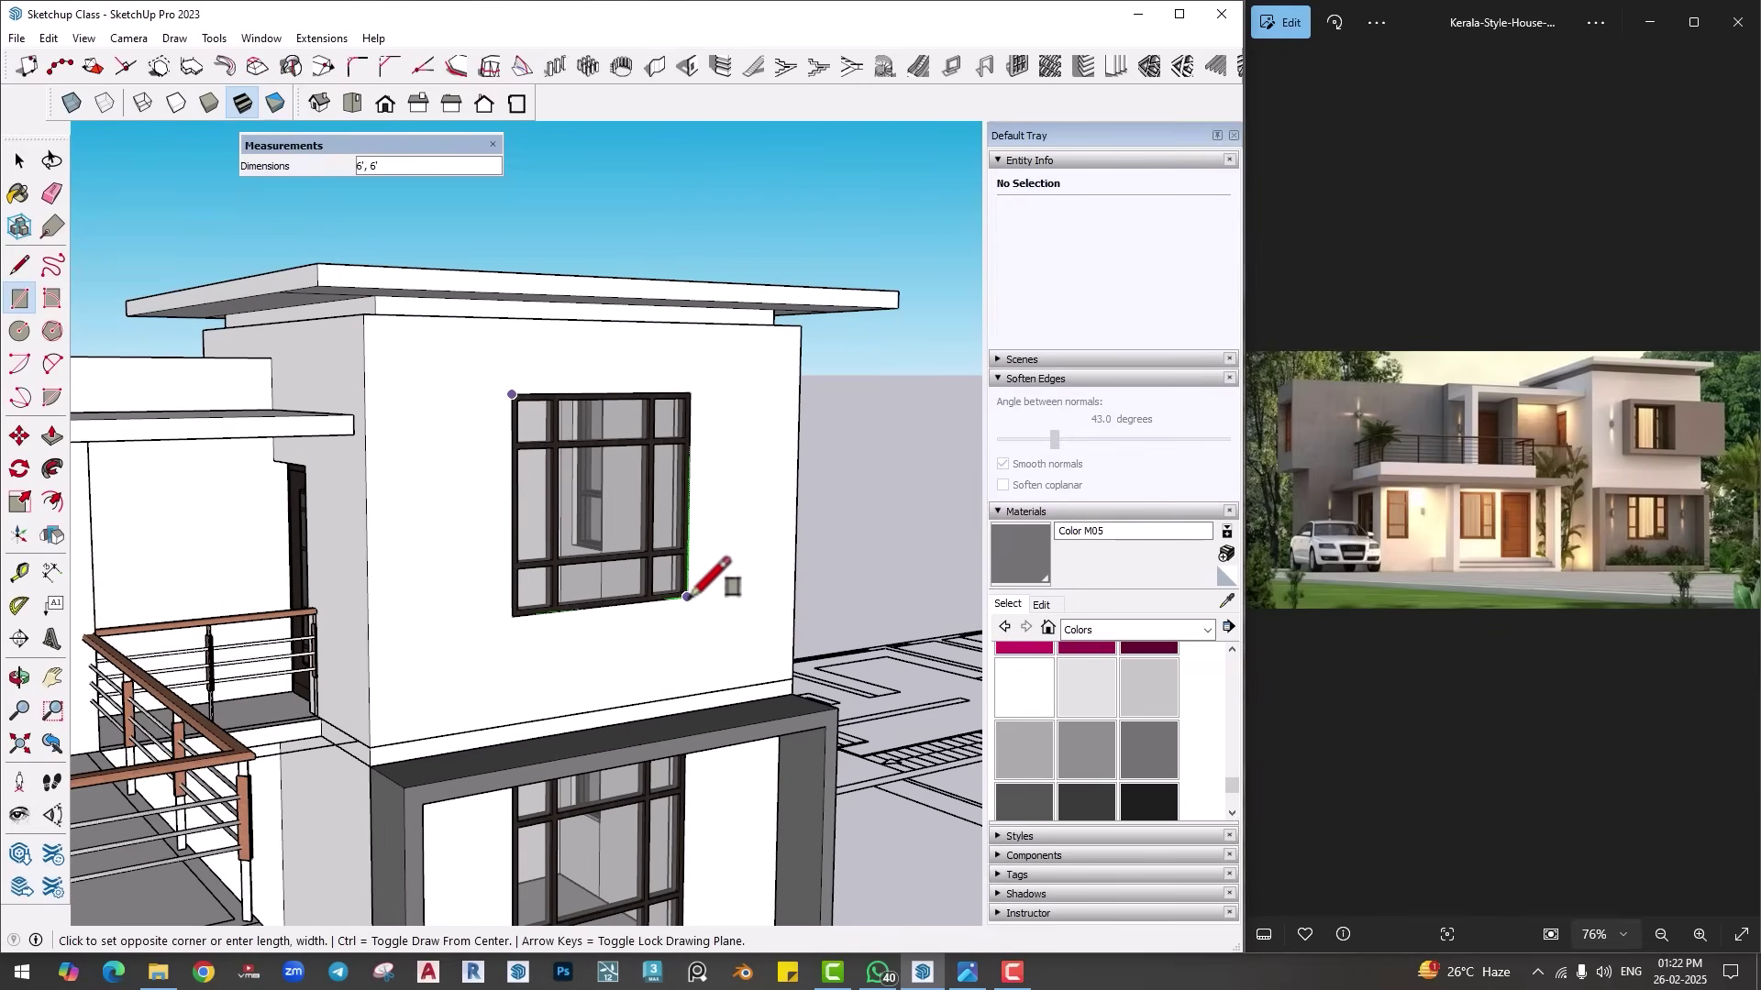
{"action": "left_click", "coordinate": [686, 597]}
Step: Offset the upper window rectangle outward by 6" to outline a border around the window
{"action": "left_click", "coordinate": [53, 502]}
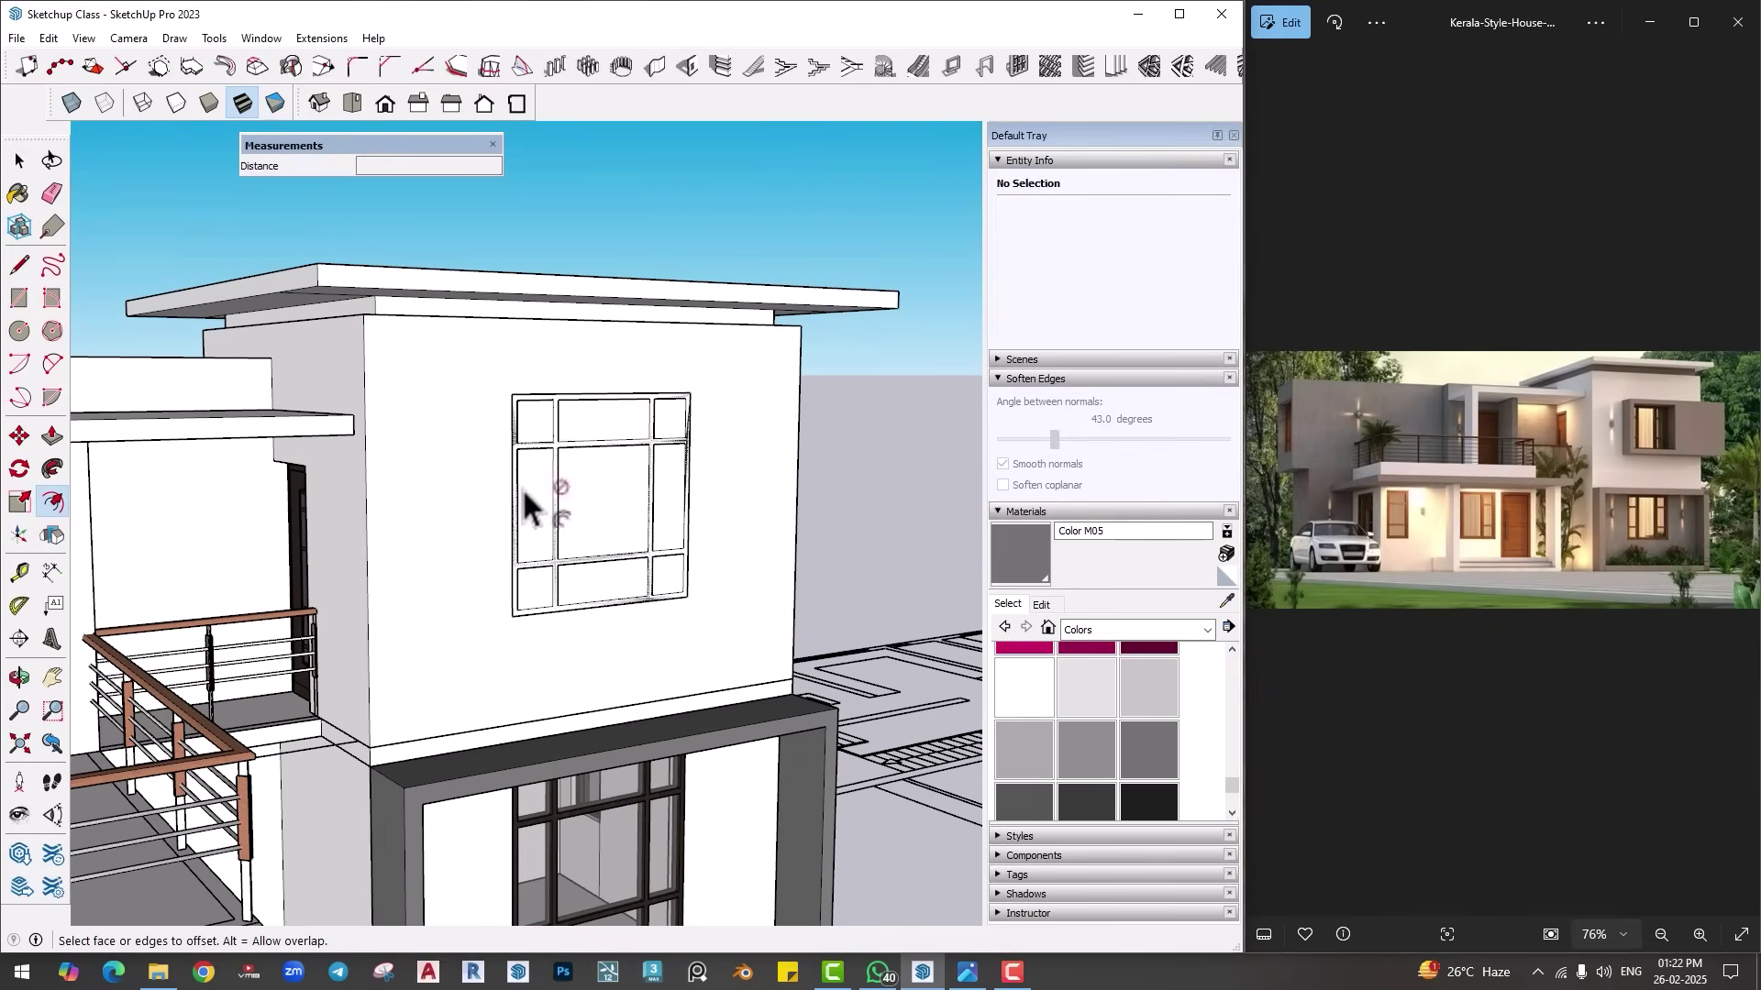
{"action": "left_click", "coordinate": [534, 462]}
{"action": "type", "text": "6"}
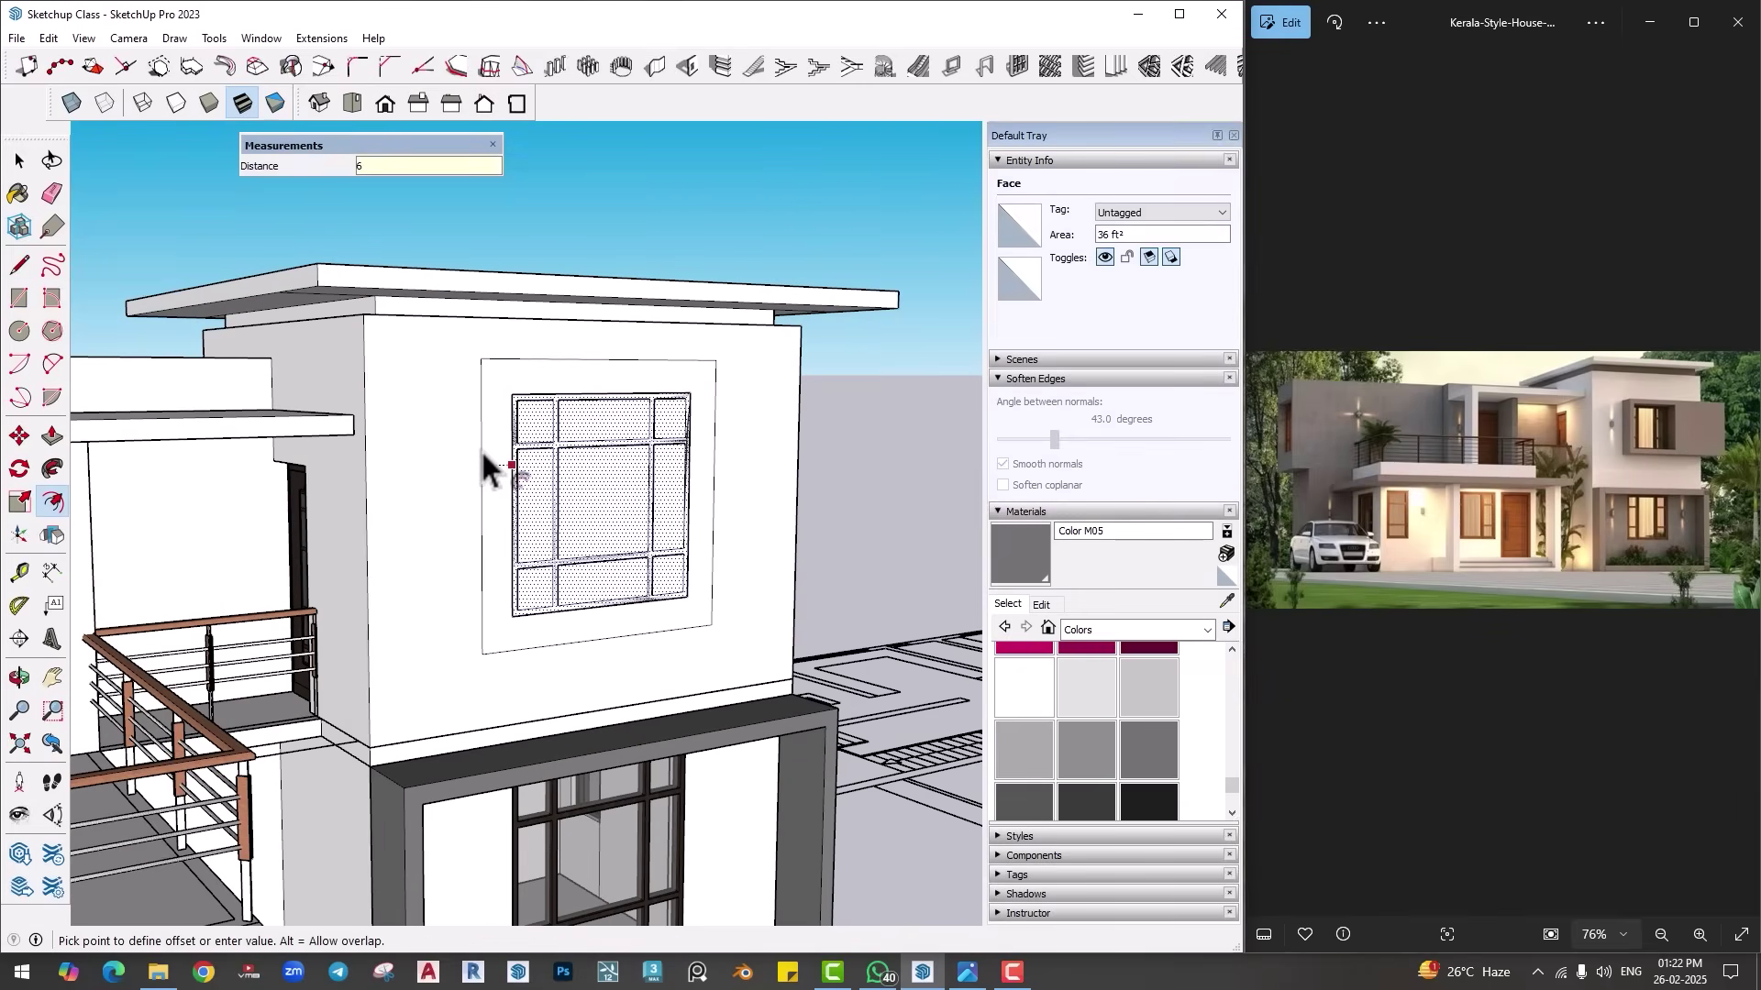
{"action": "key", "text": "Return"}
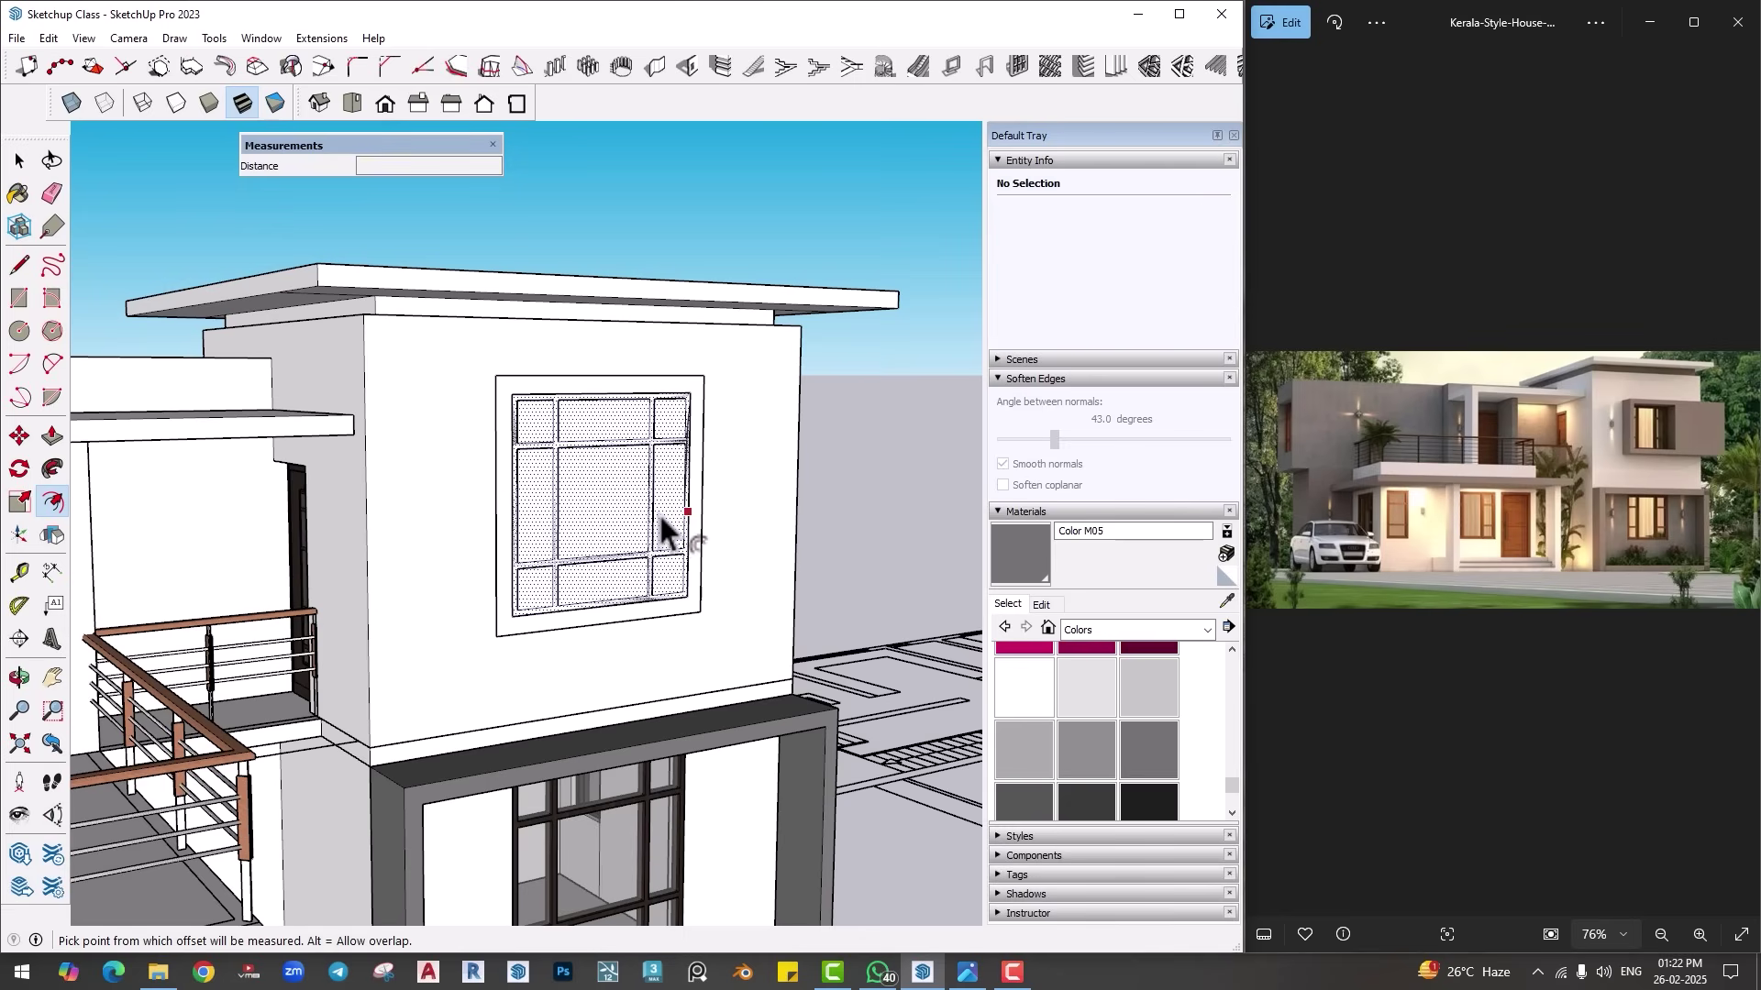
{"action": "left_click", "coordinate": [658, 515]}
{"action": "key", "text": "p"}
{"action": "left_click", "coordinate": [699, 515]}
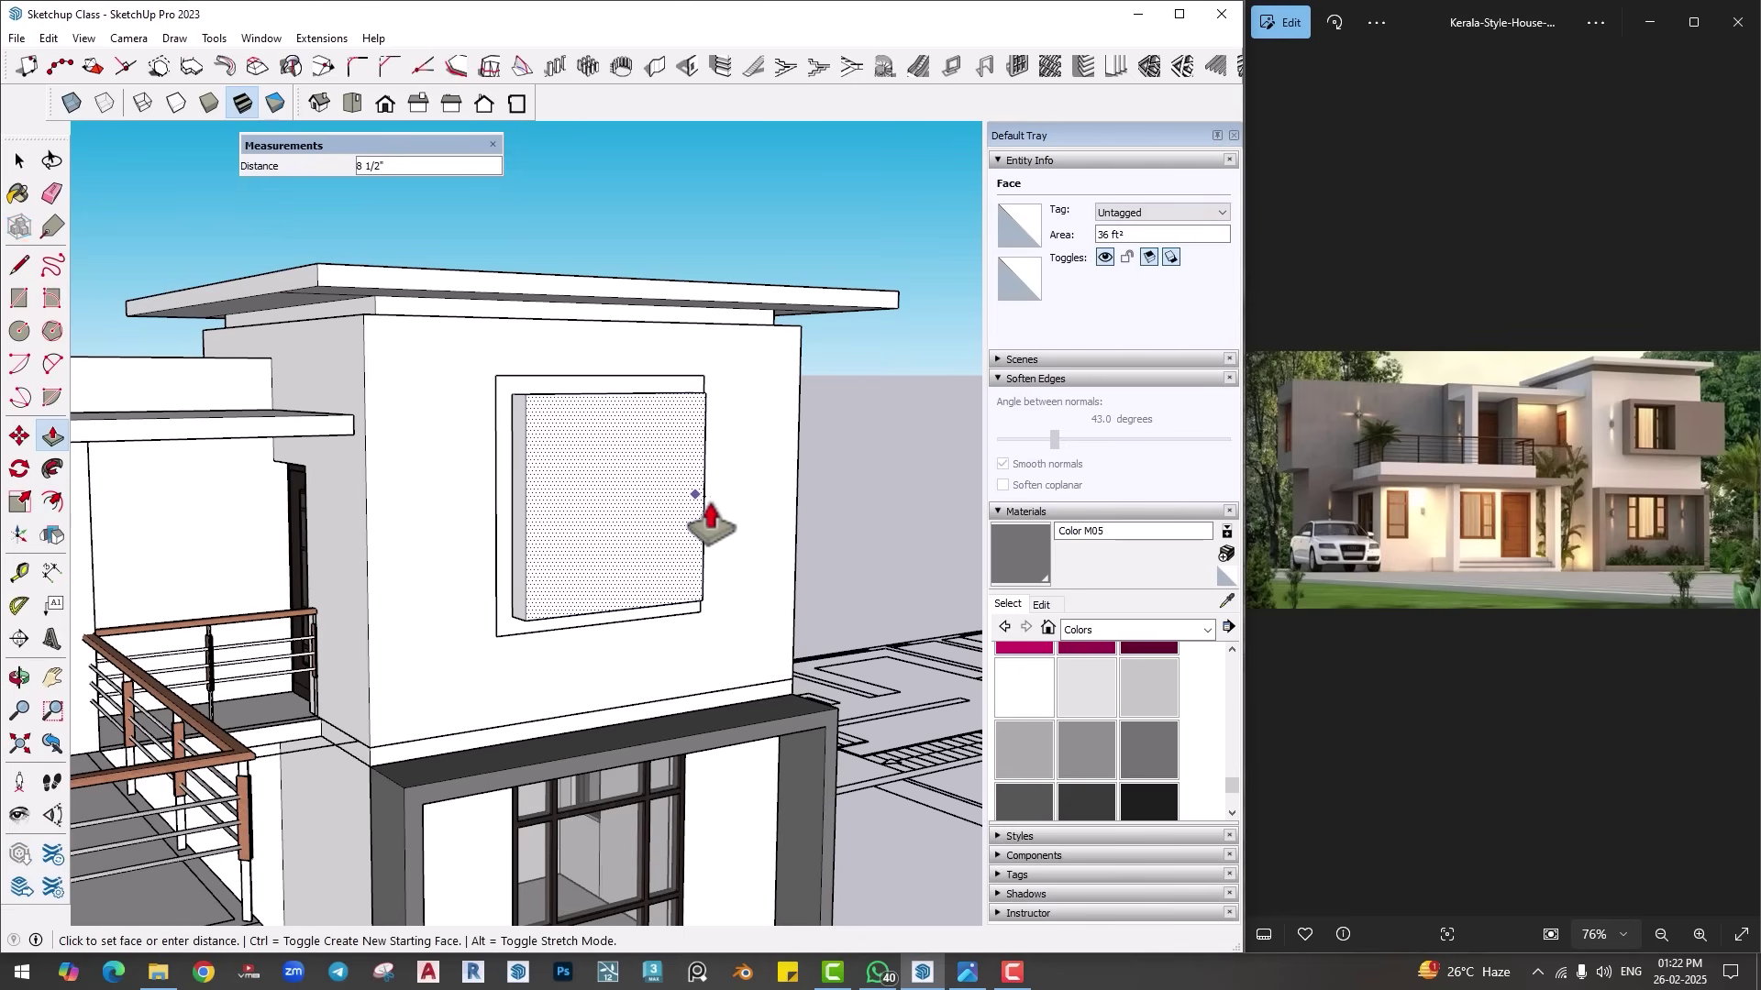
{"action": "key", "text": "space"}
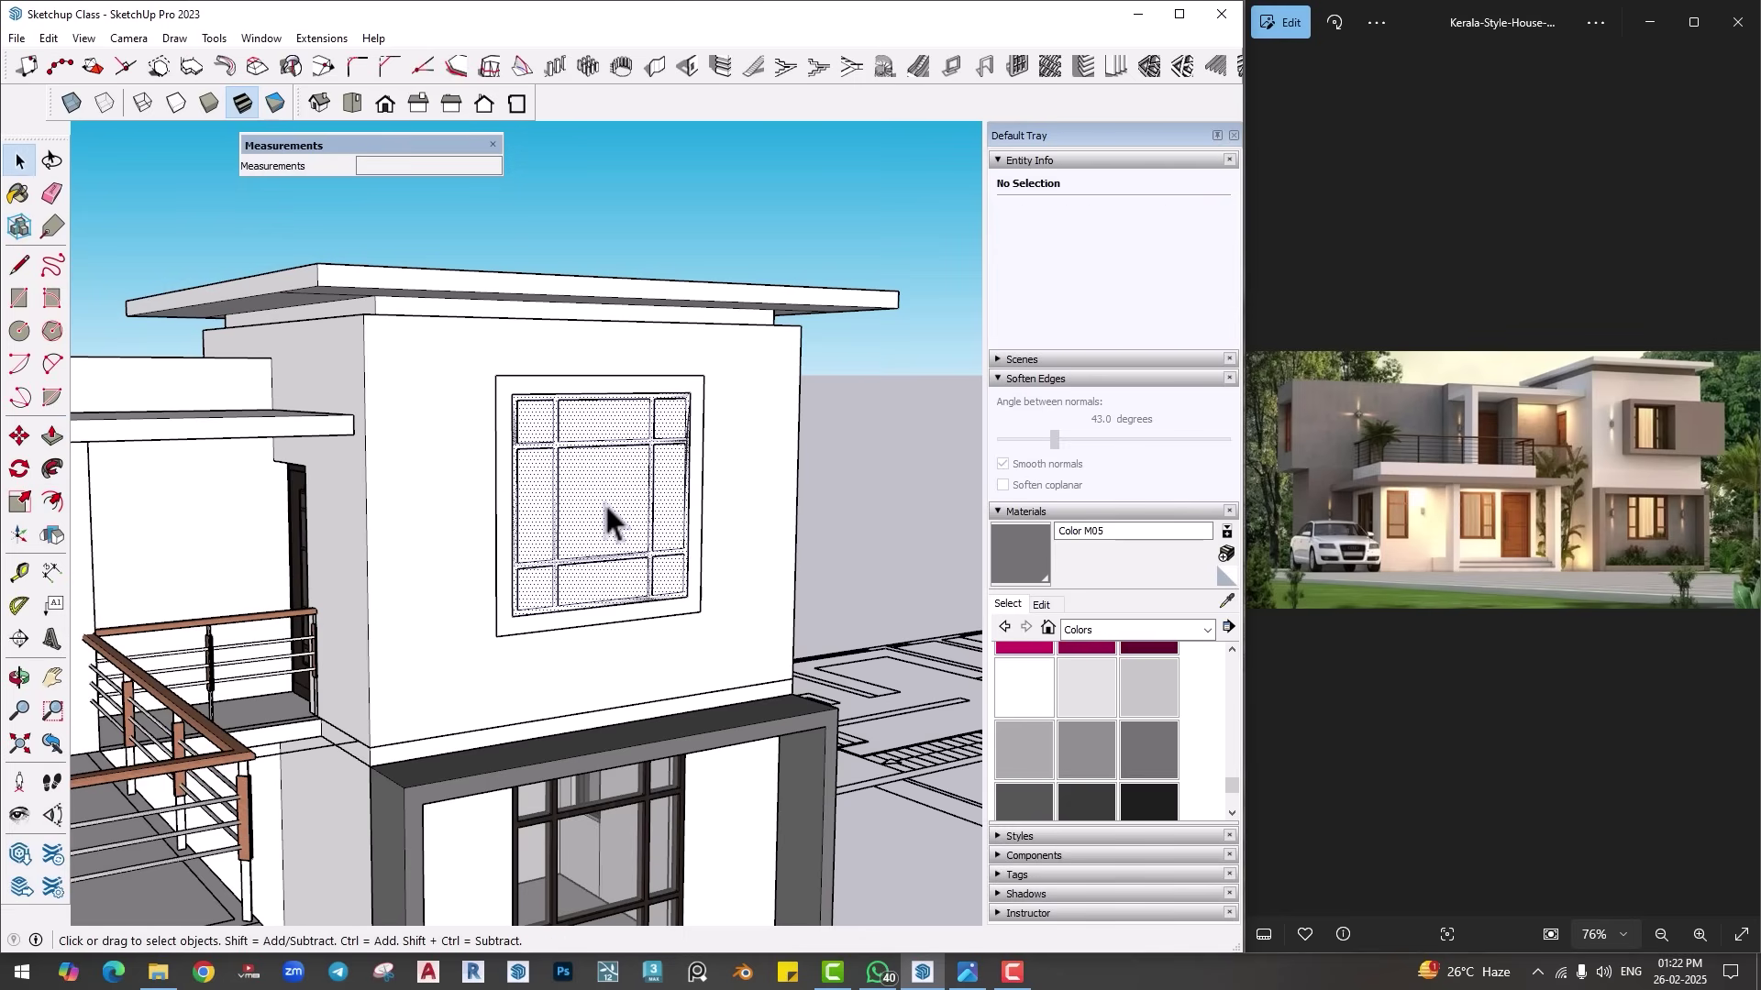
Step: Delete the face covering the upper window and extrude the surrounding border outward by 2'
{"action": "left_click", "coordinate": [603, 503]}
{"action": "key", "text": "p"}
{"action": "left_click", "coordinate": [700, 505]}
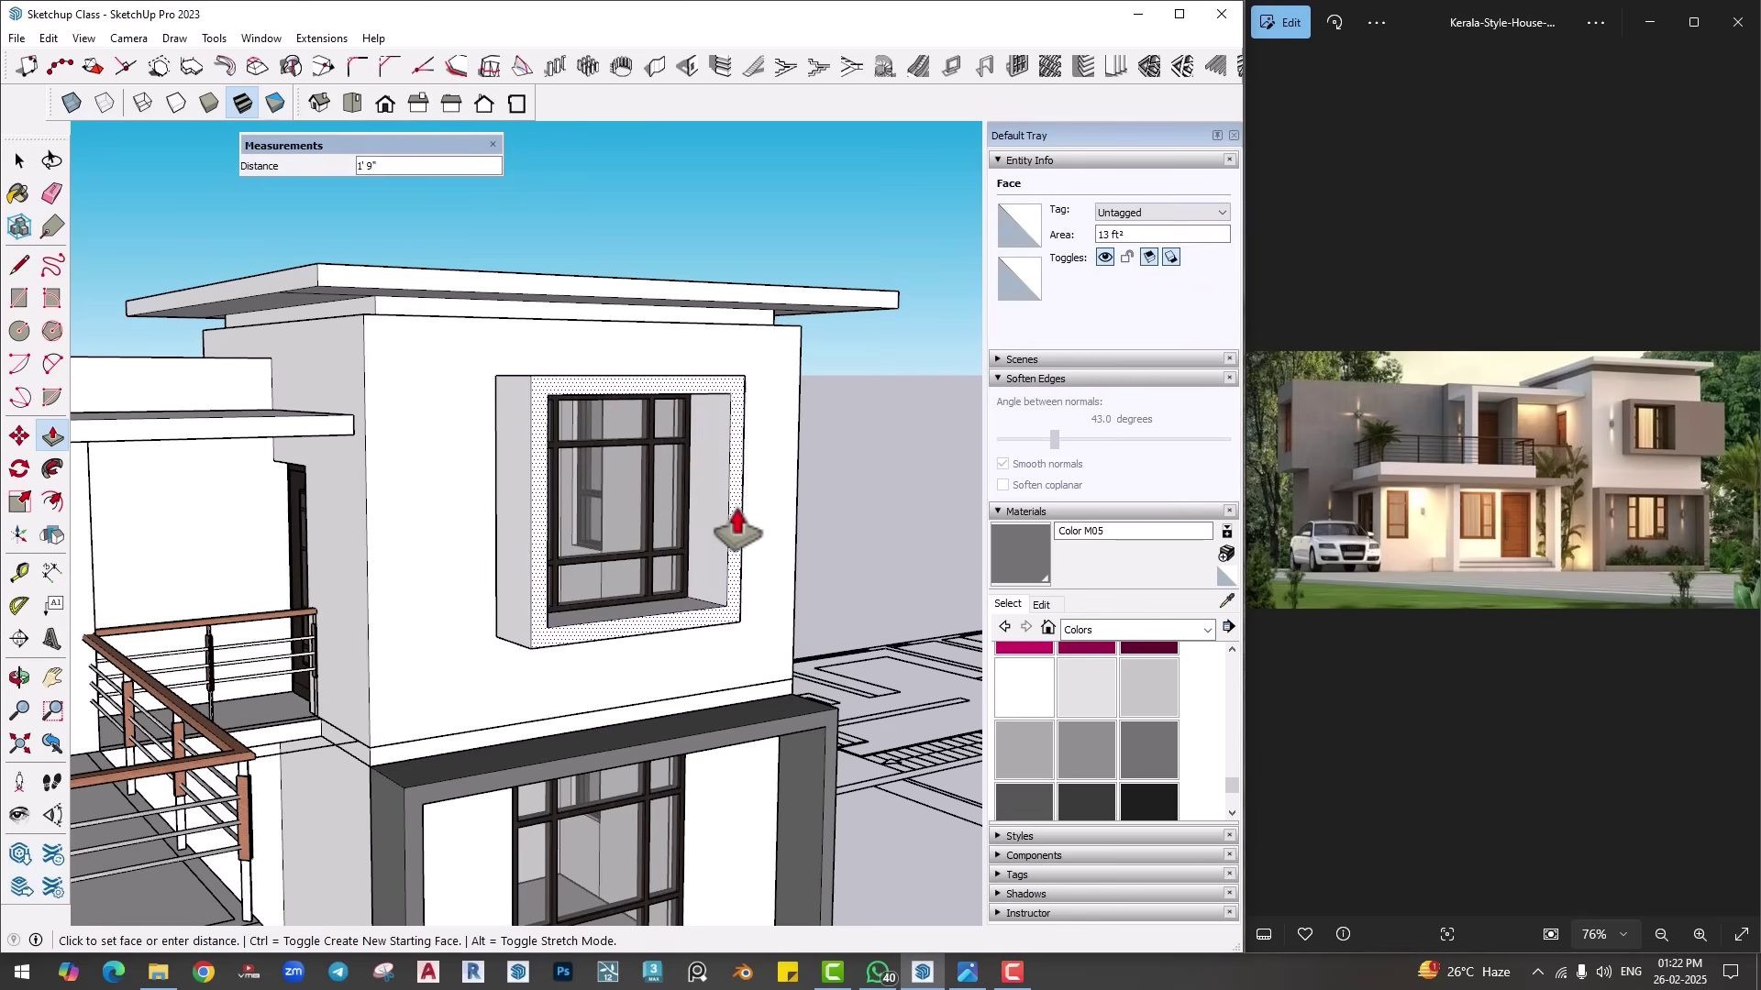
{"action": "type", "text": "2'"}
{"action": "key", "text": "Return"}
Step: Extend the side face of the upper window frame to the house's outer wall corner and a further 6" past it
{"action": "middle_click_drag", "start_coordinate": [767, 550], "coordinate": [334, 558]}
{"action": "left_click", "coordinate": [390, 527]}
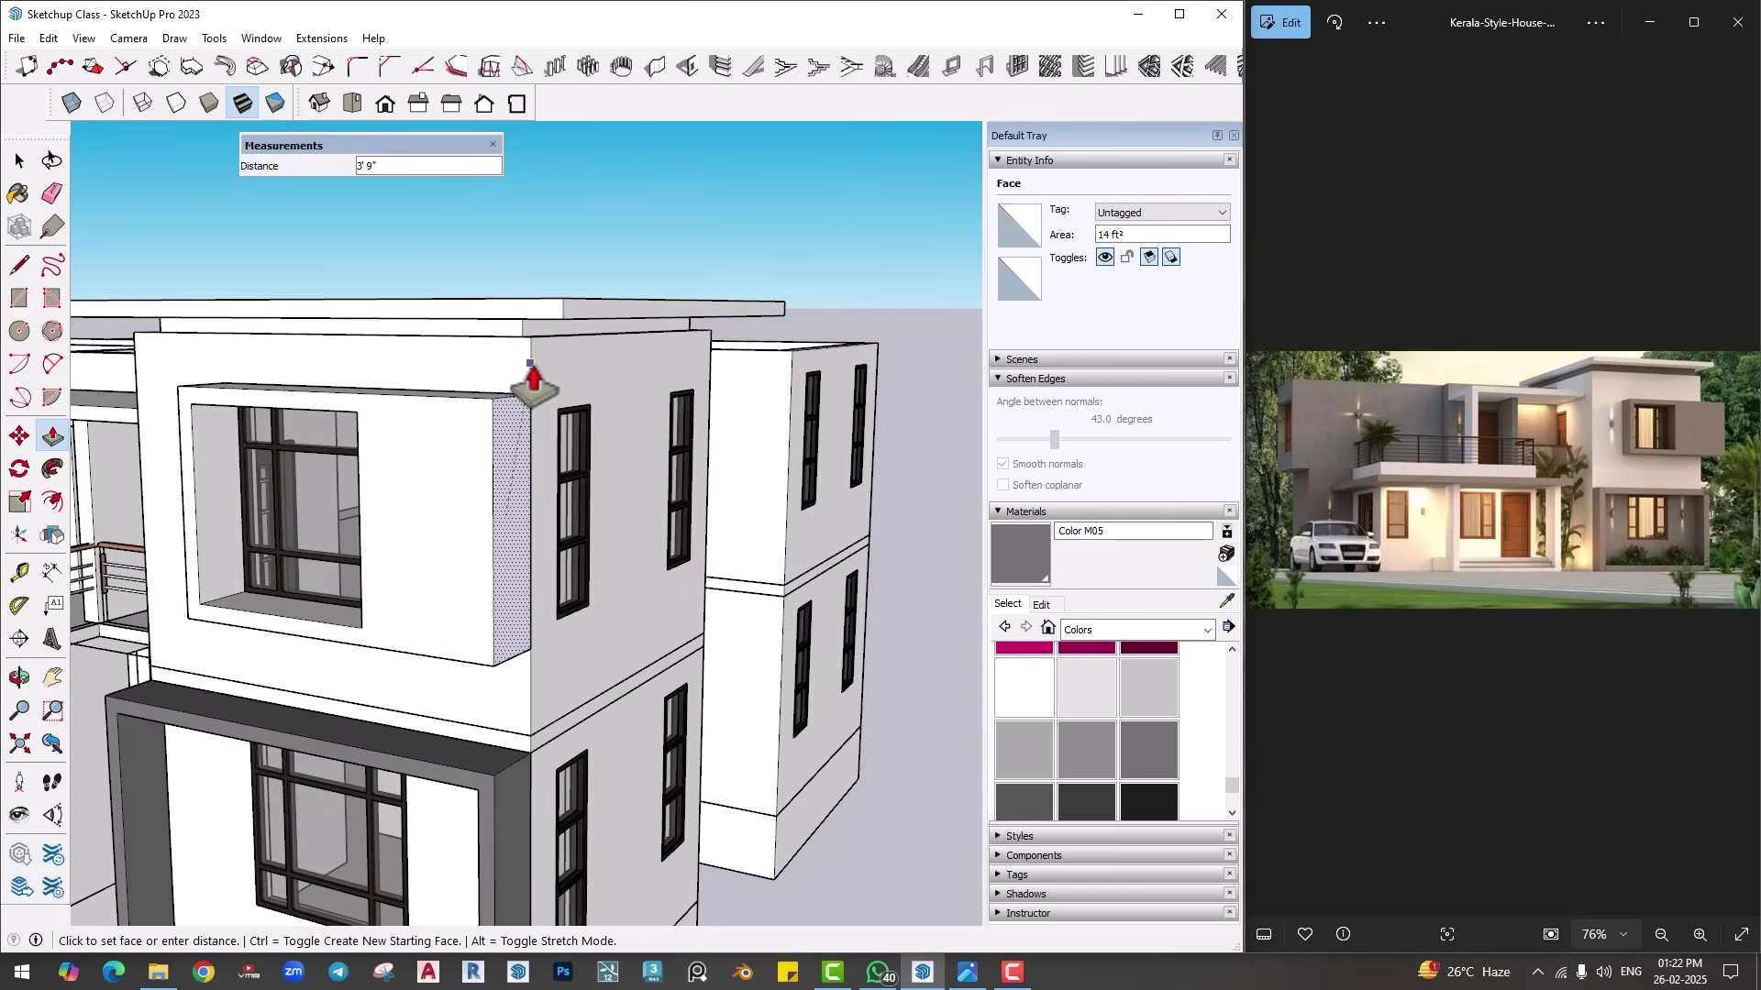
{"action": "left_click", "coordinate": [547, 380]}
{"action": "middle_click_drag", "start_coordinate": [515, 515], "coordinate": [406, 555]}
{"action": "left_click", "coordinate": [427, 550]}
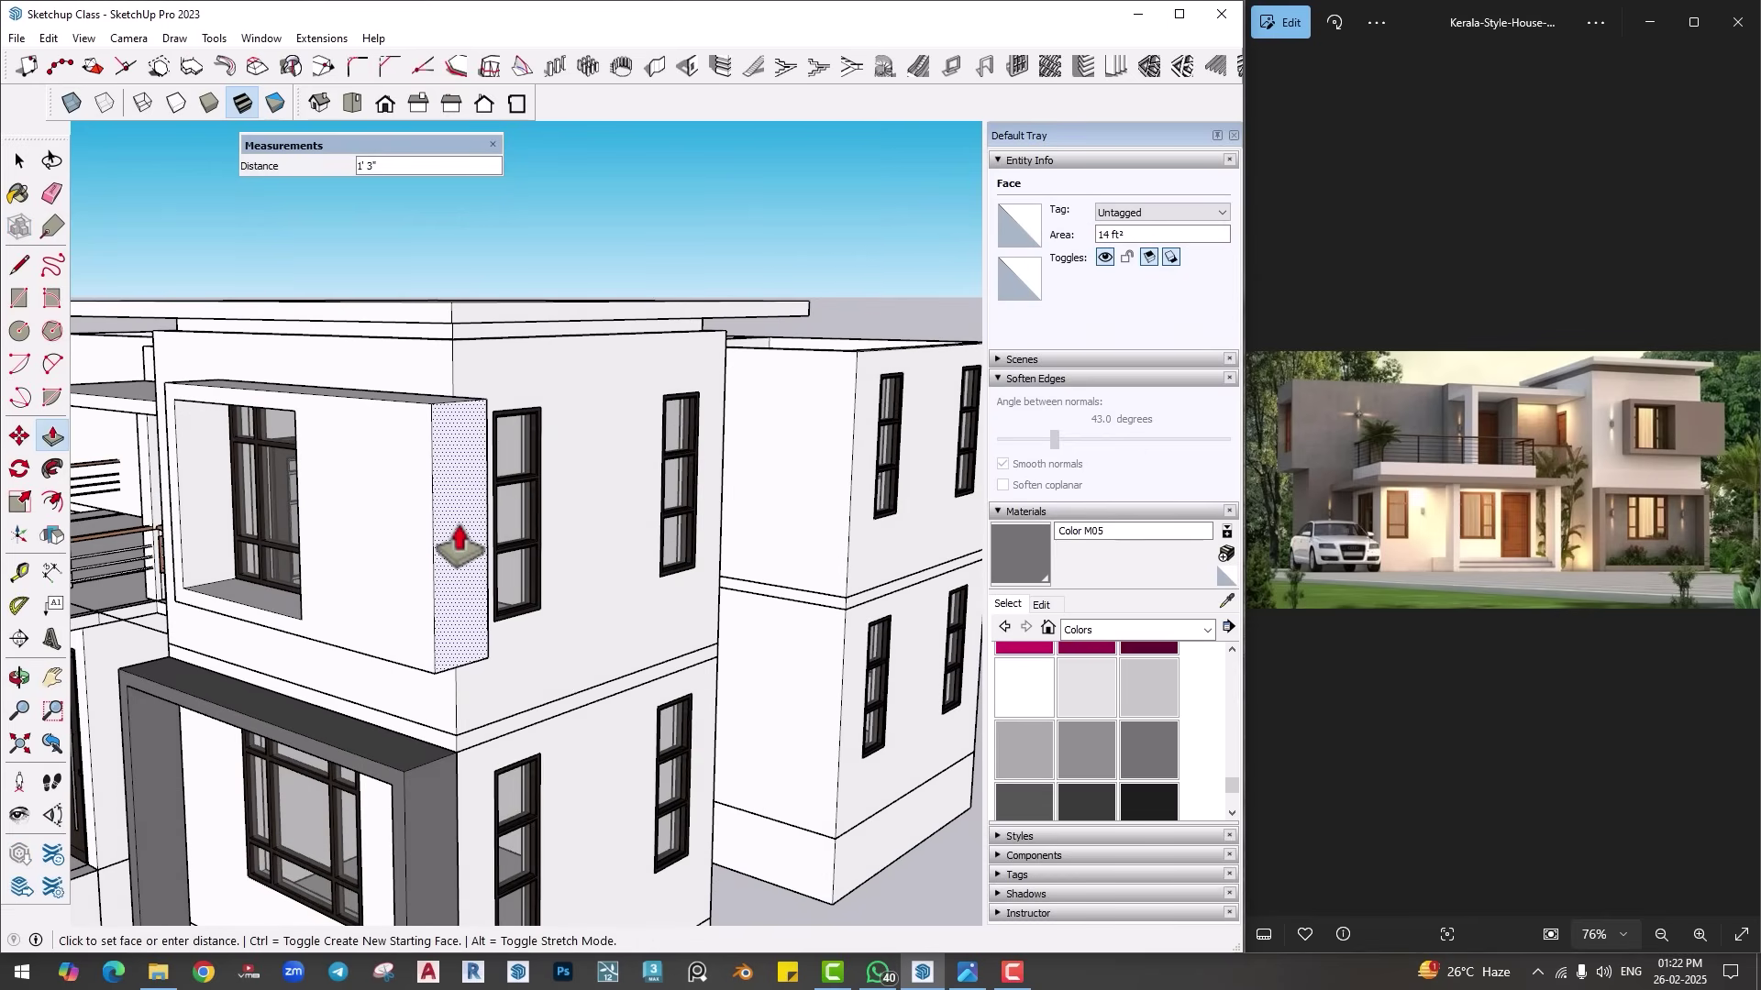
{"action": "type", "text": "6"}
{"action": "key", "text": "Return"}
Step: Draw a vertical edge behind the frame's overhang at the wall corner and extend the back face along the side wall to the nearest window
{"action": "middle_click_drag", "start_coordinate": [456, 542], "coordinate": [79, 510]}
{"action": "key", "text": "l"}
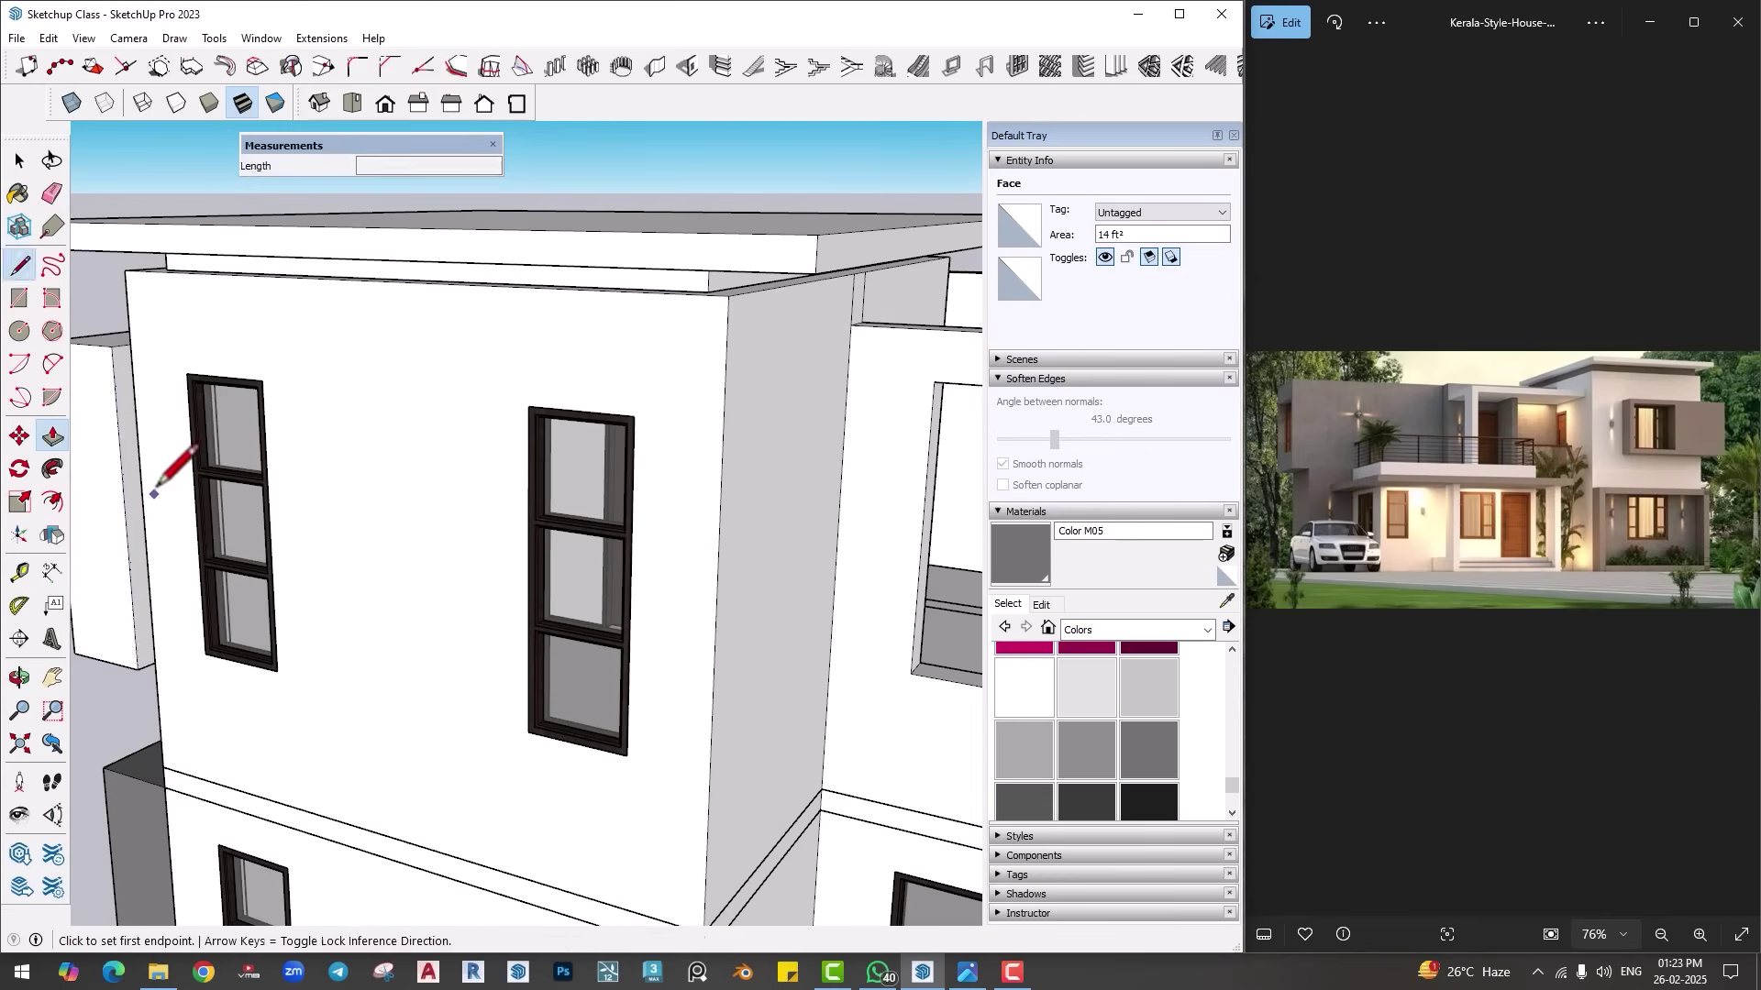
{"action": "scroll", "coordinate": [153, 495], "scroll_direction": "up", "scroll_amount": 3}
{"action": "left_click", "coordinate": [120, 294]}
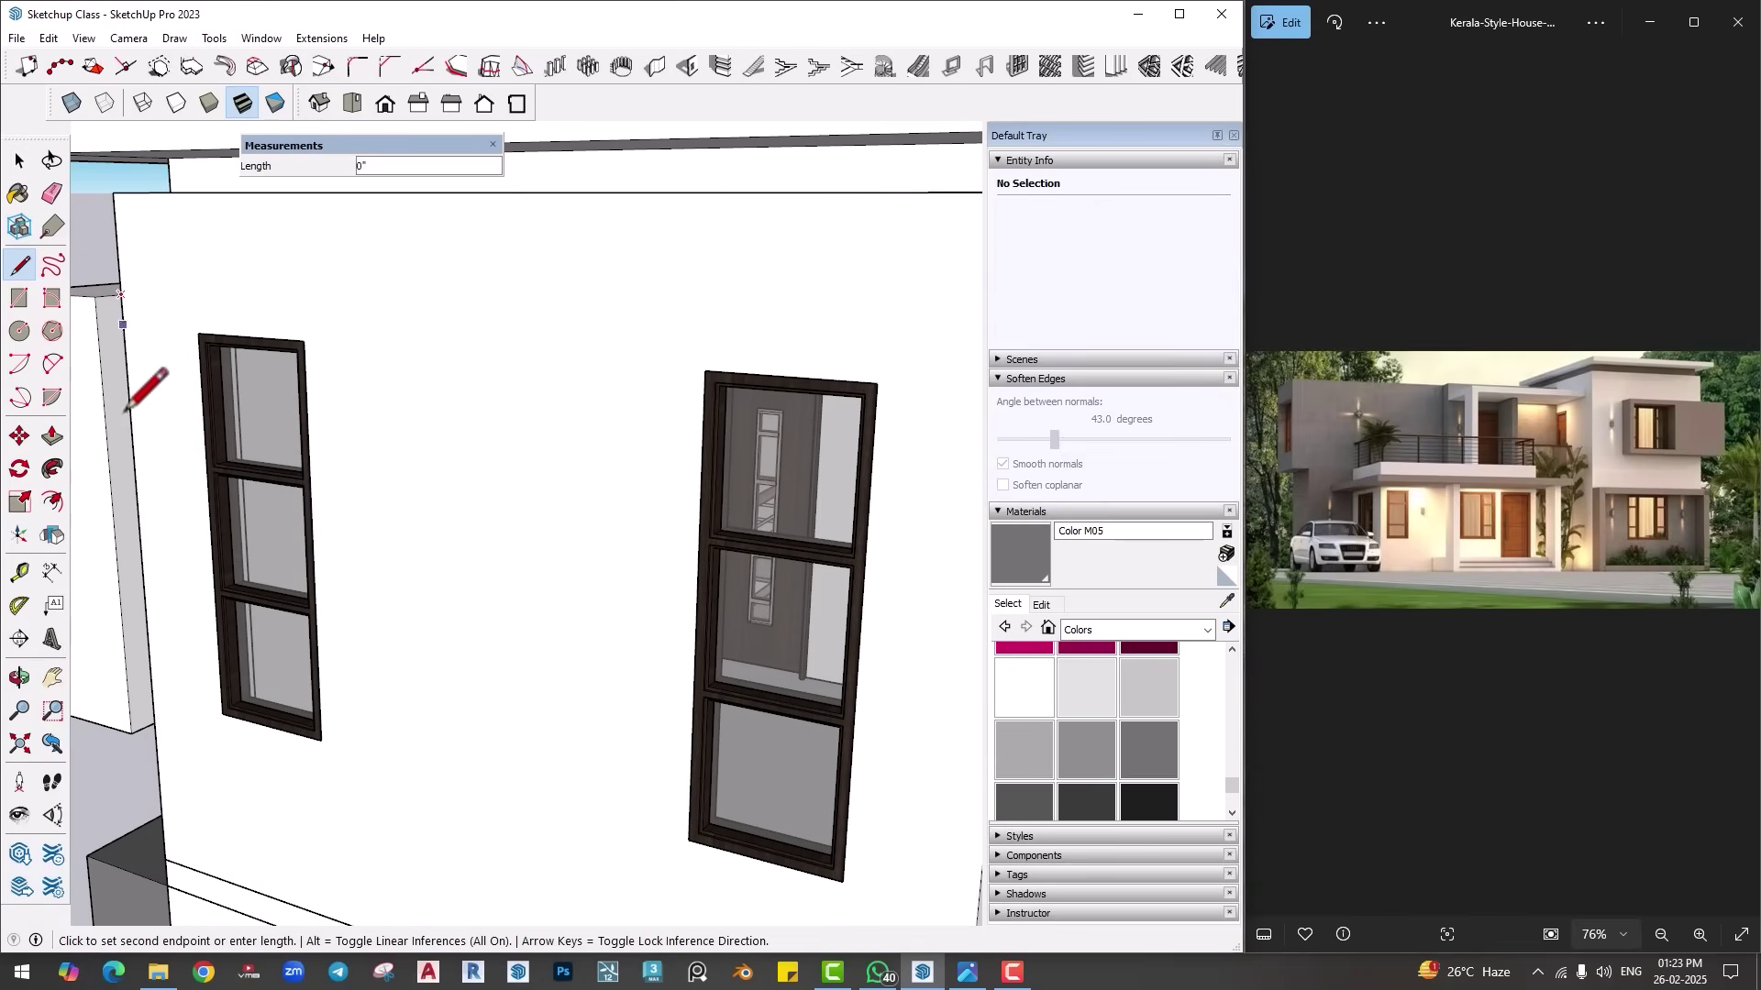
{"action": "left_click", "coordinate": [153, 724]}
{"action": "key", "text": "p"}
{"action": "left_click", "coordinate": [170, 674]}
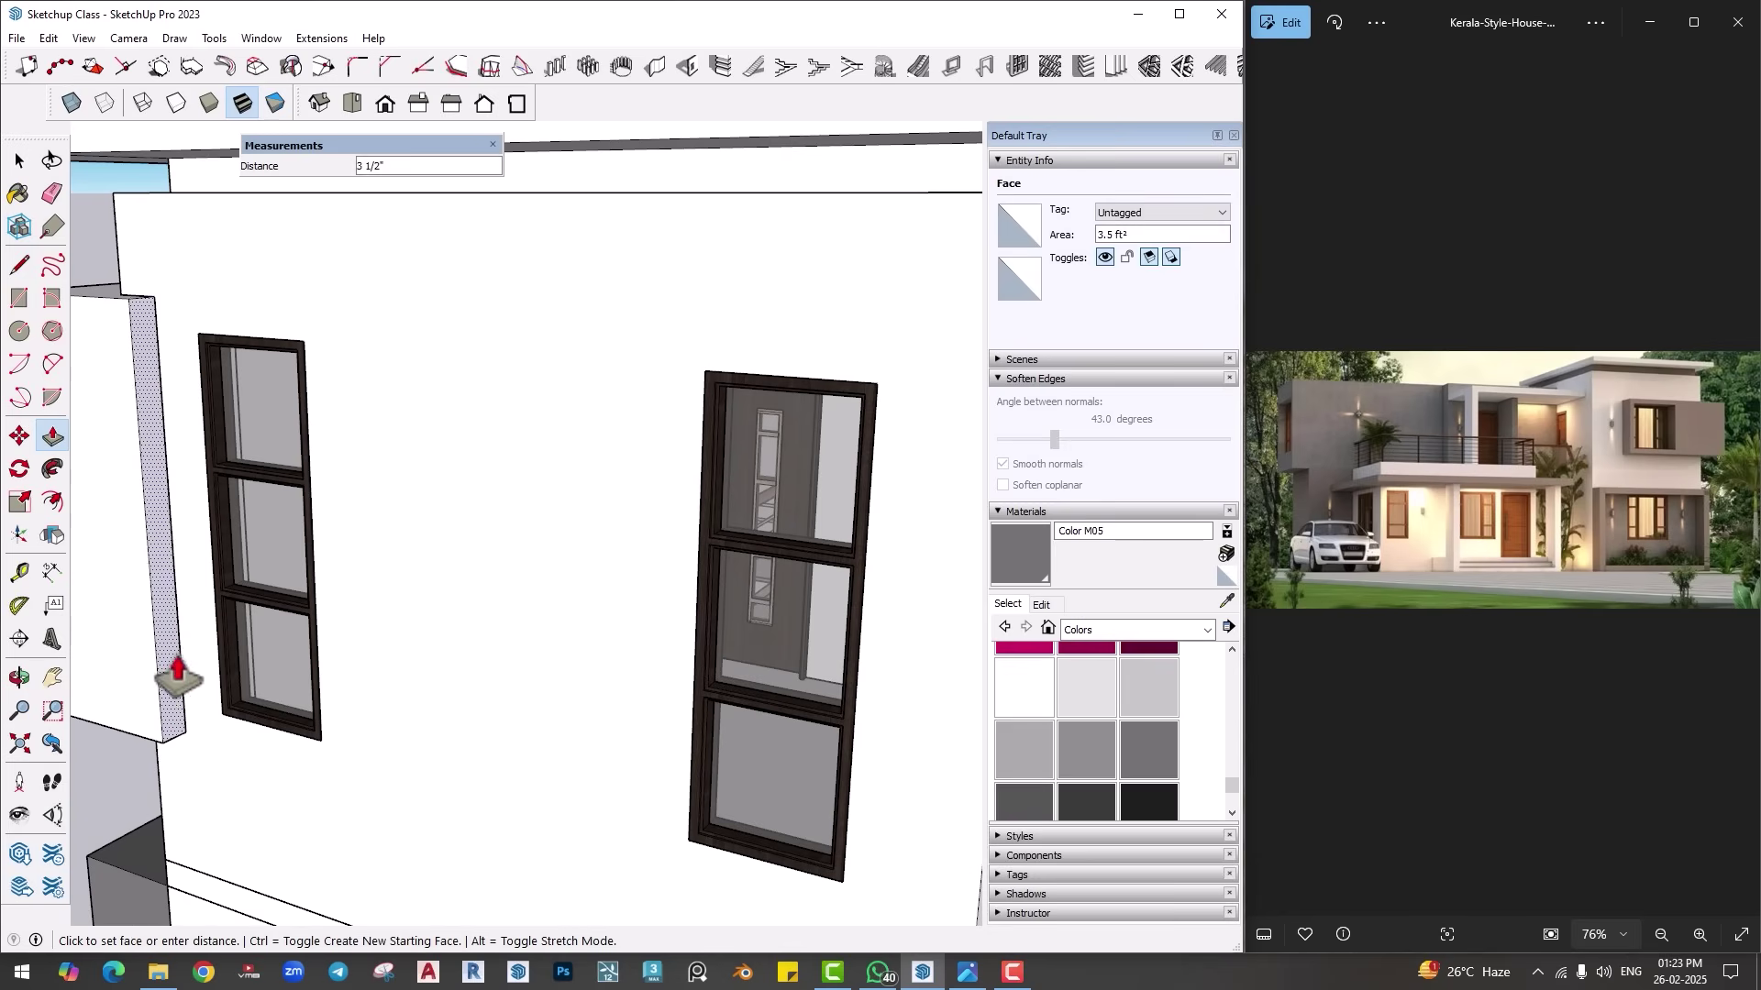
{"action": "left_click", "coordinate": [202, 341]}
Step: Select all the connected geometry of the upper window's wraparound frame and make it a group
{"action": "scroll", "coordinate": [475, 514], "scroll_direction": "down", "scroll_amount": 10}
{"action": "middle_click_drag", "start_coordinate": [475, 515], "coordinate": [800, 647]}
{"action": "key", "text": "space"}
{"action": "scroll", "coordinate": [681, 629], "scroll_direction": "up", "scroll_amount": 3}
{"action": "middle_click_drag", "start_coordinate": [681, 629], "coordinate": [729, 453]}
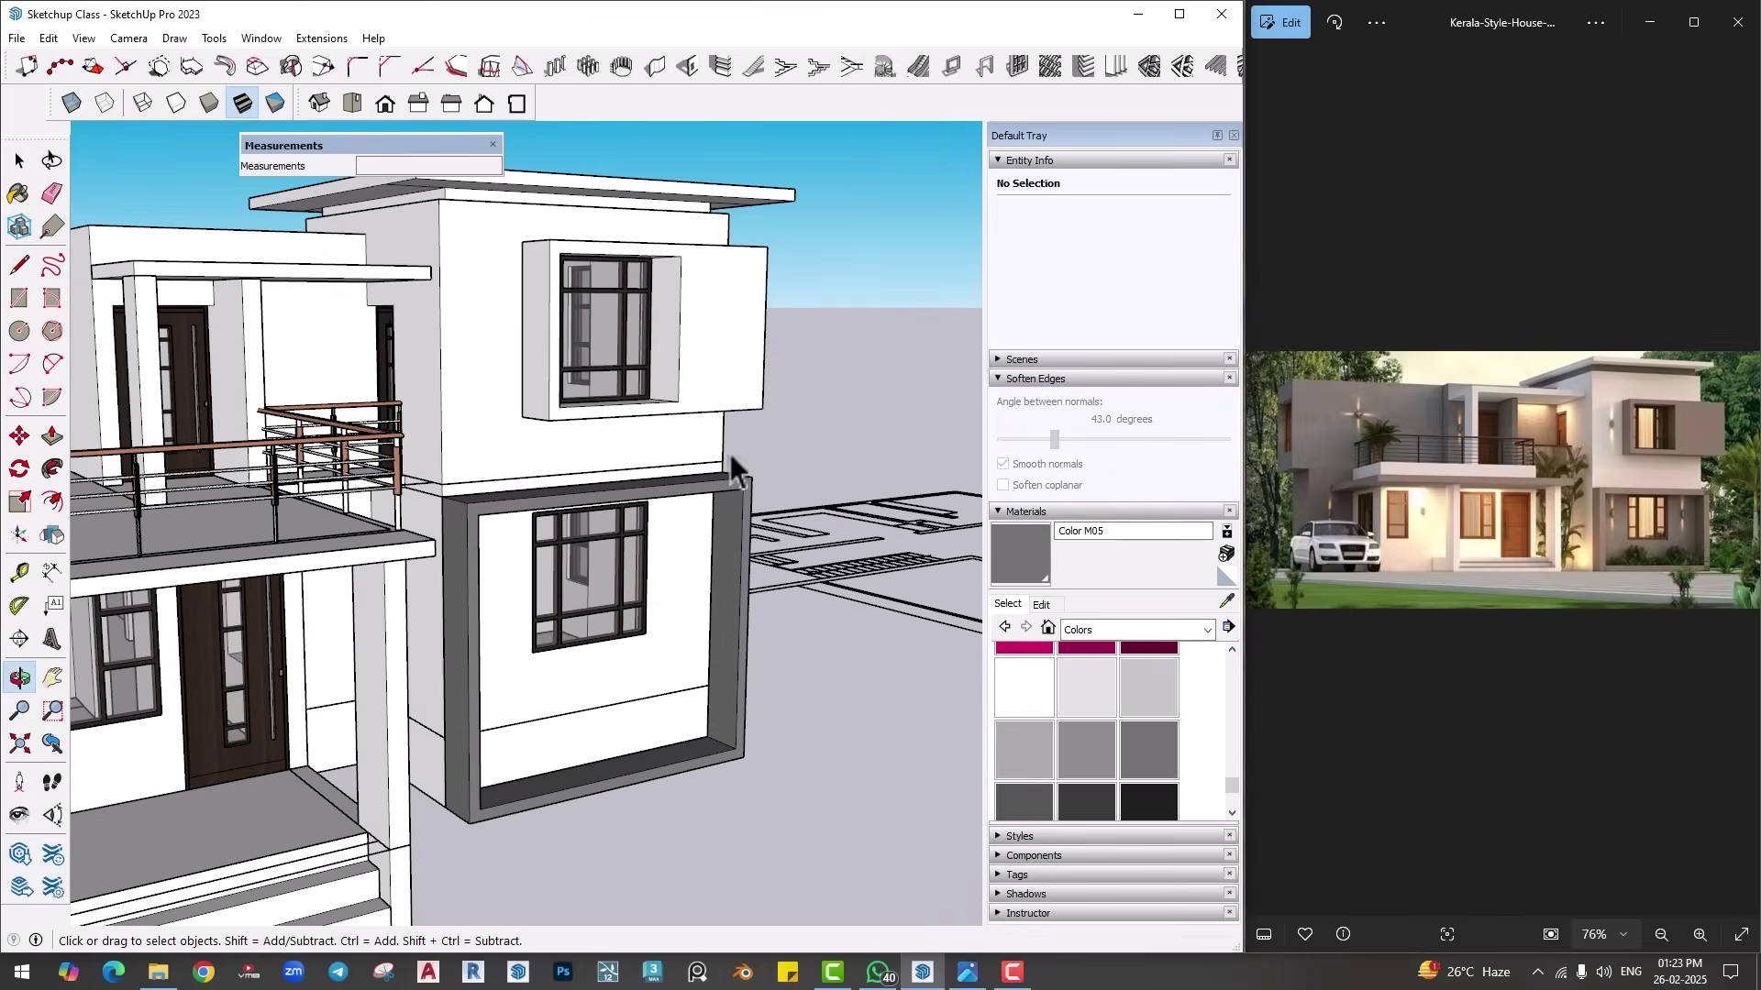
{"action": "left_click", "coordinate": [706, 341]}
{"action": "double_click", "coordinate": [706, 339]}
{"action": "right_click", "coordinate": [706, 340]}
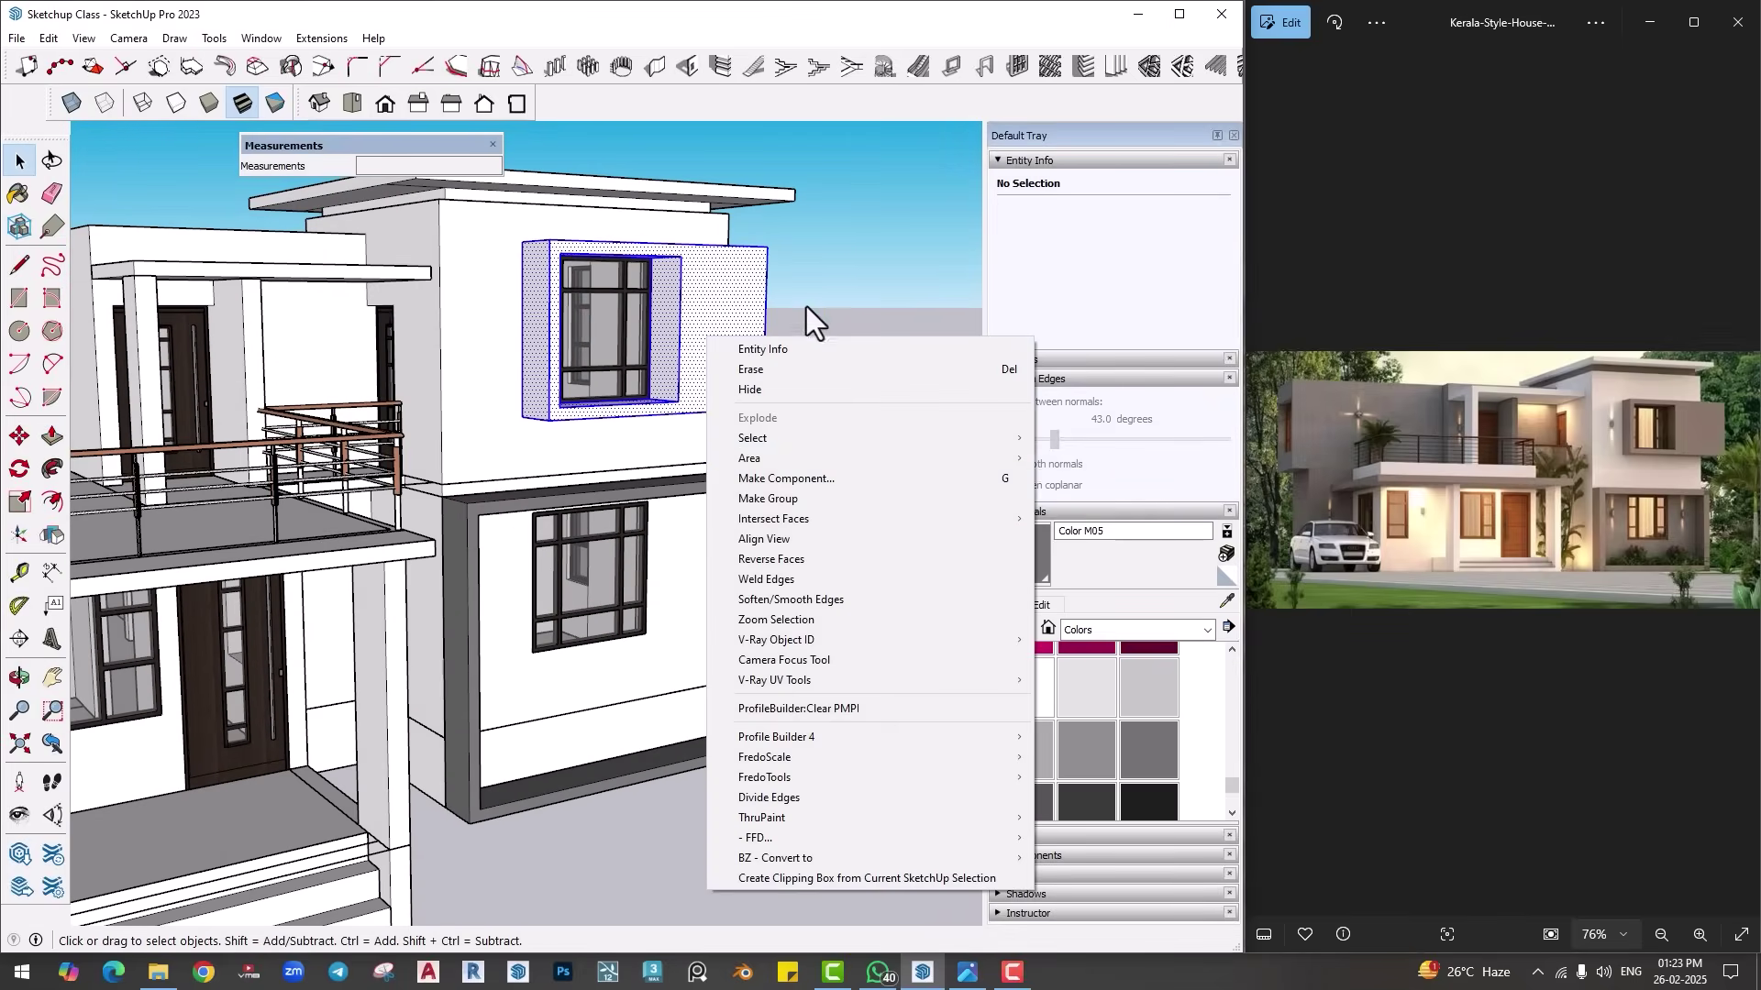
{"action": "left_click", "coordinate": [770, 503]}
Step: Paint the upper window frame group with Color M05 to match the ground-floor frame
{"action": "left_click", "coordinate": [1138, 757]}
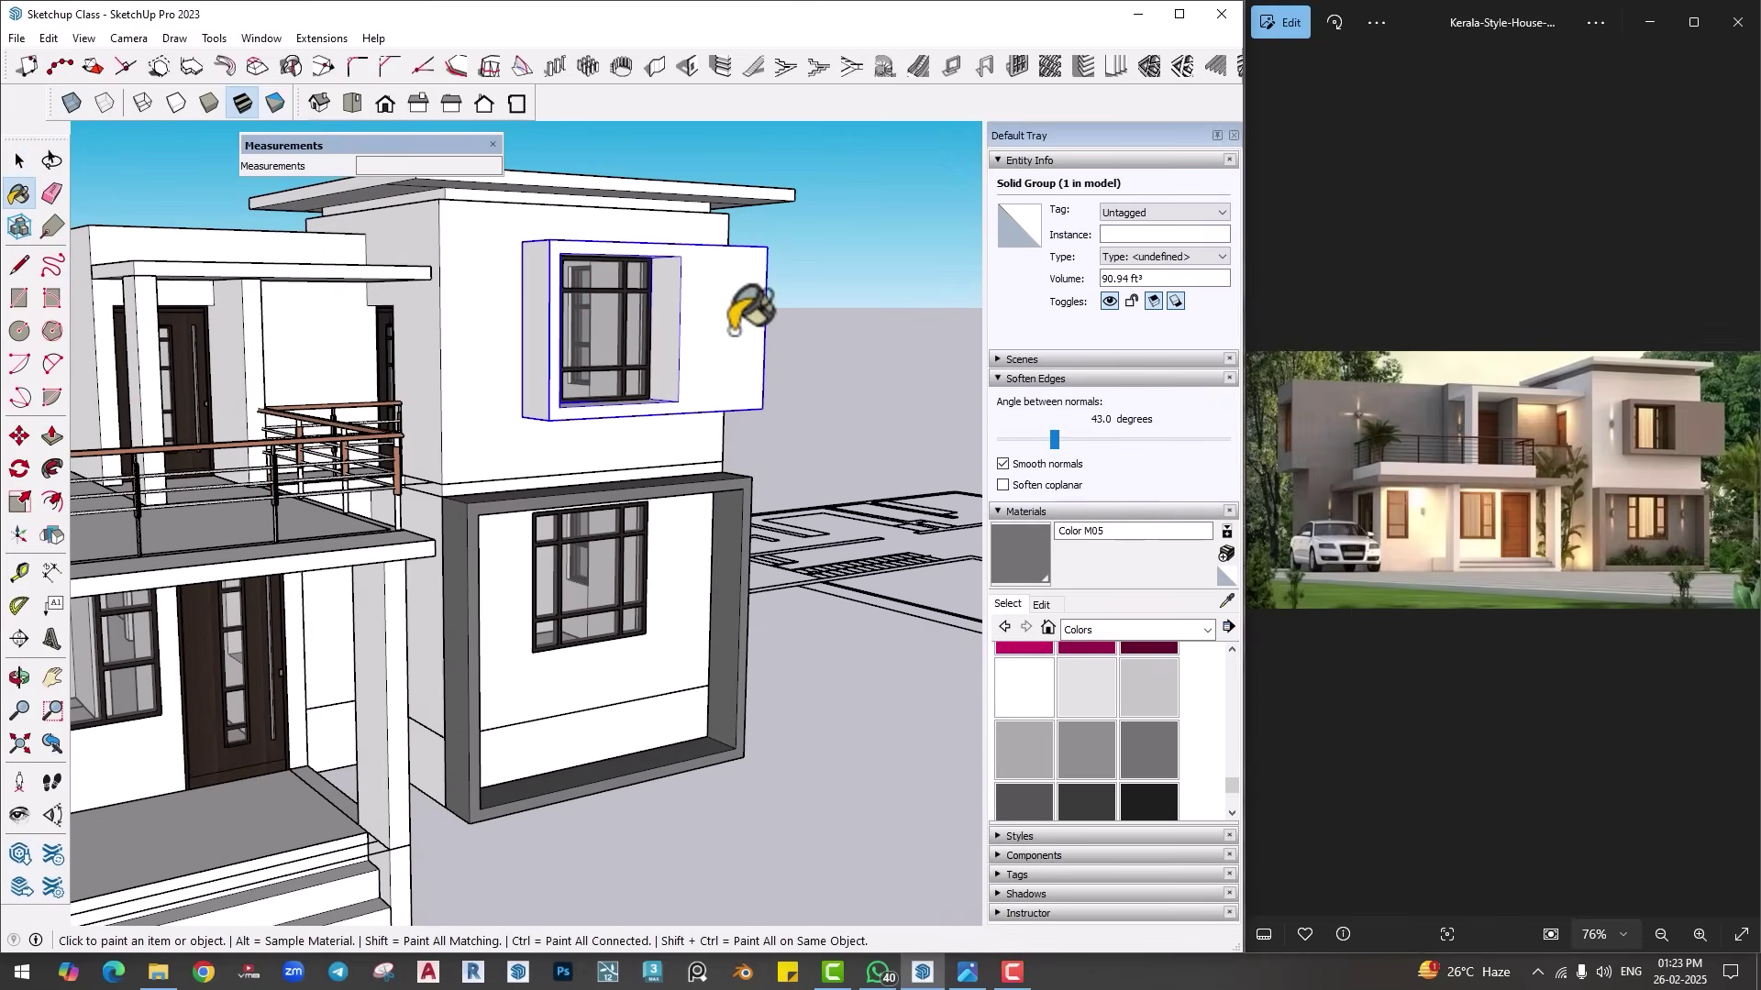
{"action": "left_click", "coordinate": [734, 330]}
{"action": "key", "text": "space"}
{"action": "scroll", "coordinate": [807, 695], "scroll_direction": "down", "scroll_amount": 3}
{"action": "left_click", "coordinate": [807, 697]}
{"action": "middle_click_drag", "start_coordinate": [807, 697], "coordinate": [718, 708]}
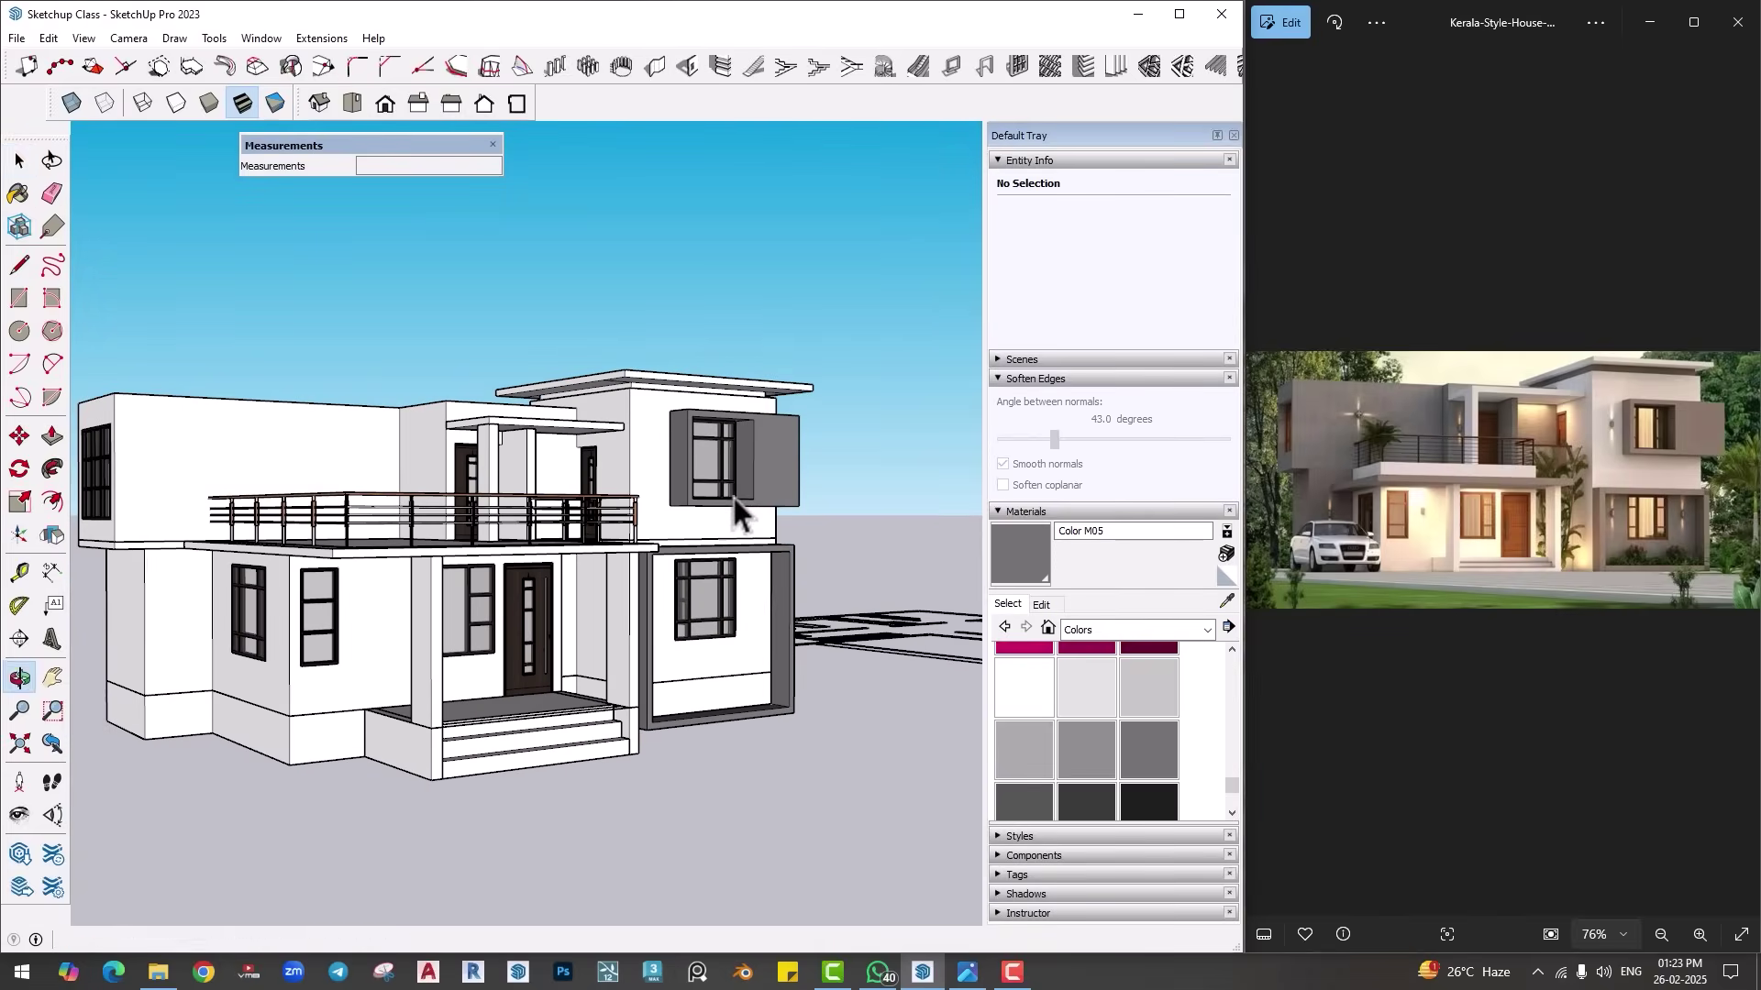
{"action": "scroll", "coordinate": [734, 497], "scroll_direction": "up", "scroll_amount": 8}
{"action": "scroll", "coordinate": [647, 401], "scroll_direction": "up", "scroll_amount": 3}
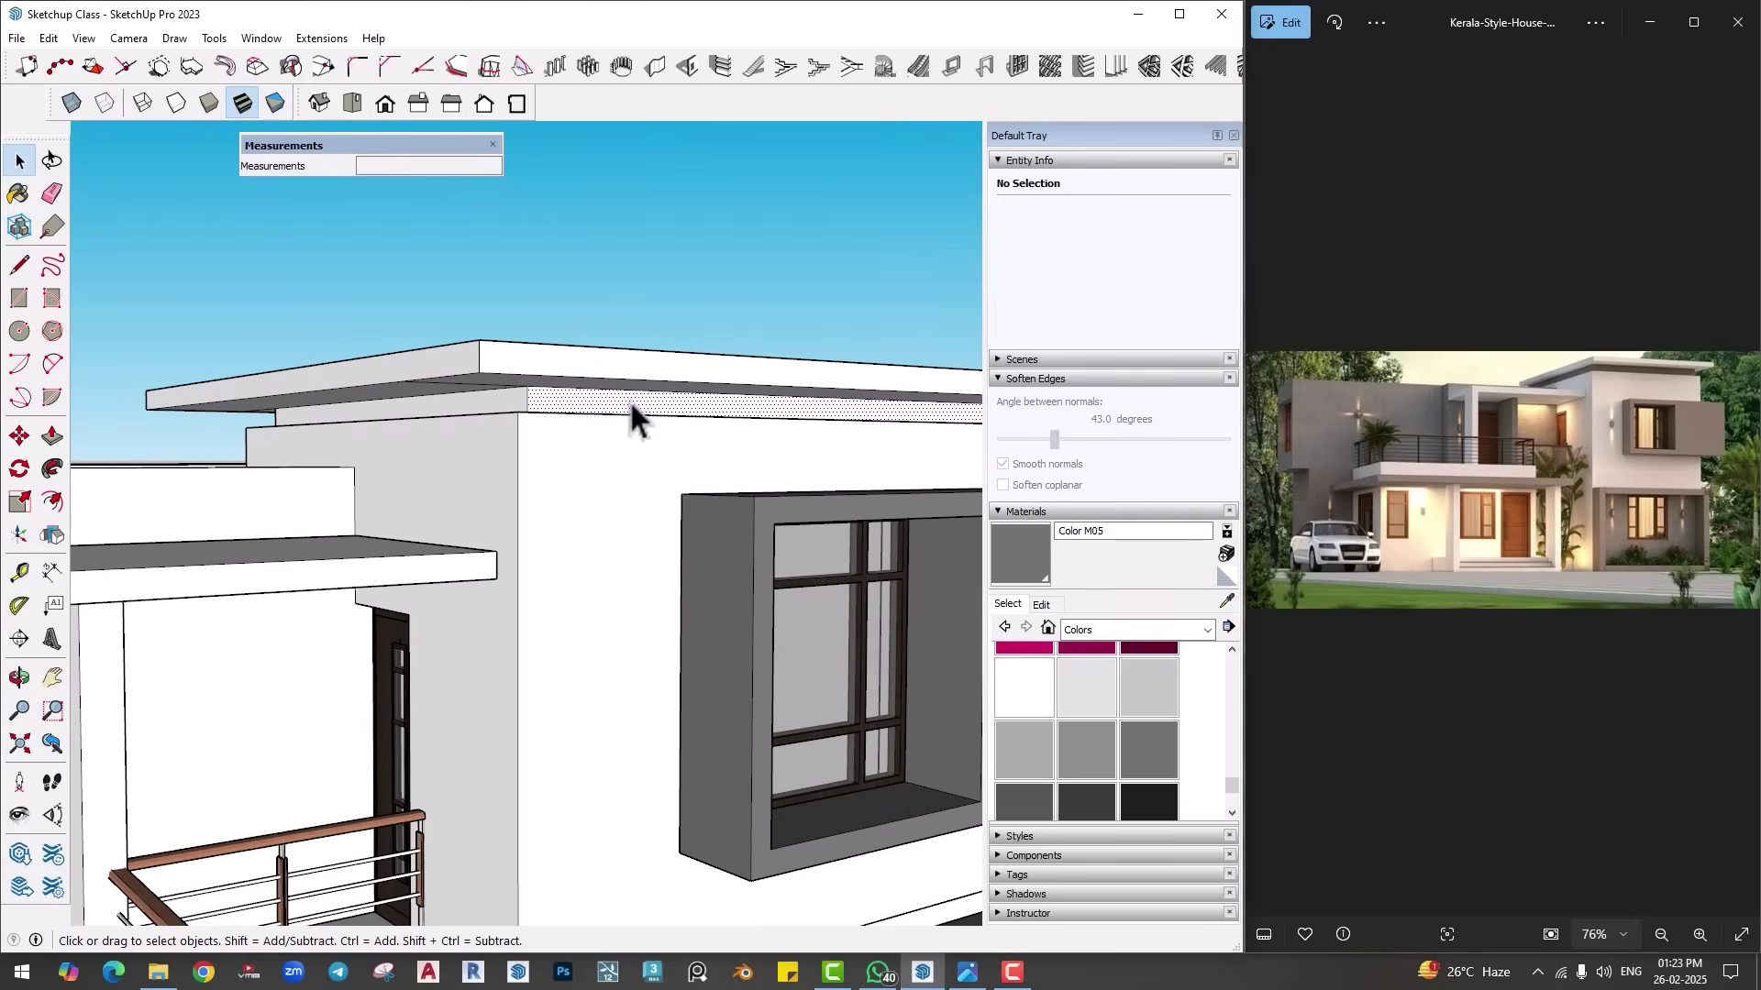
Step: Paint the narrow wall band directly beneath the upper roof slab with Color M05
{"action": "left_click", "coordinate": [629, 399]}
{"action": "left_click", "coordinate": [656, 394]}
{"action": "left_click", "coordinate": [657, 395]}
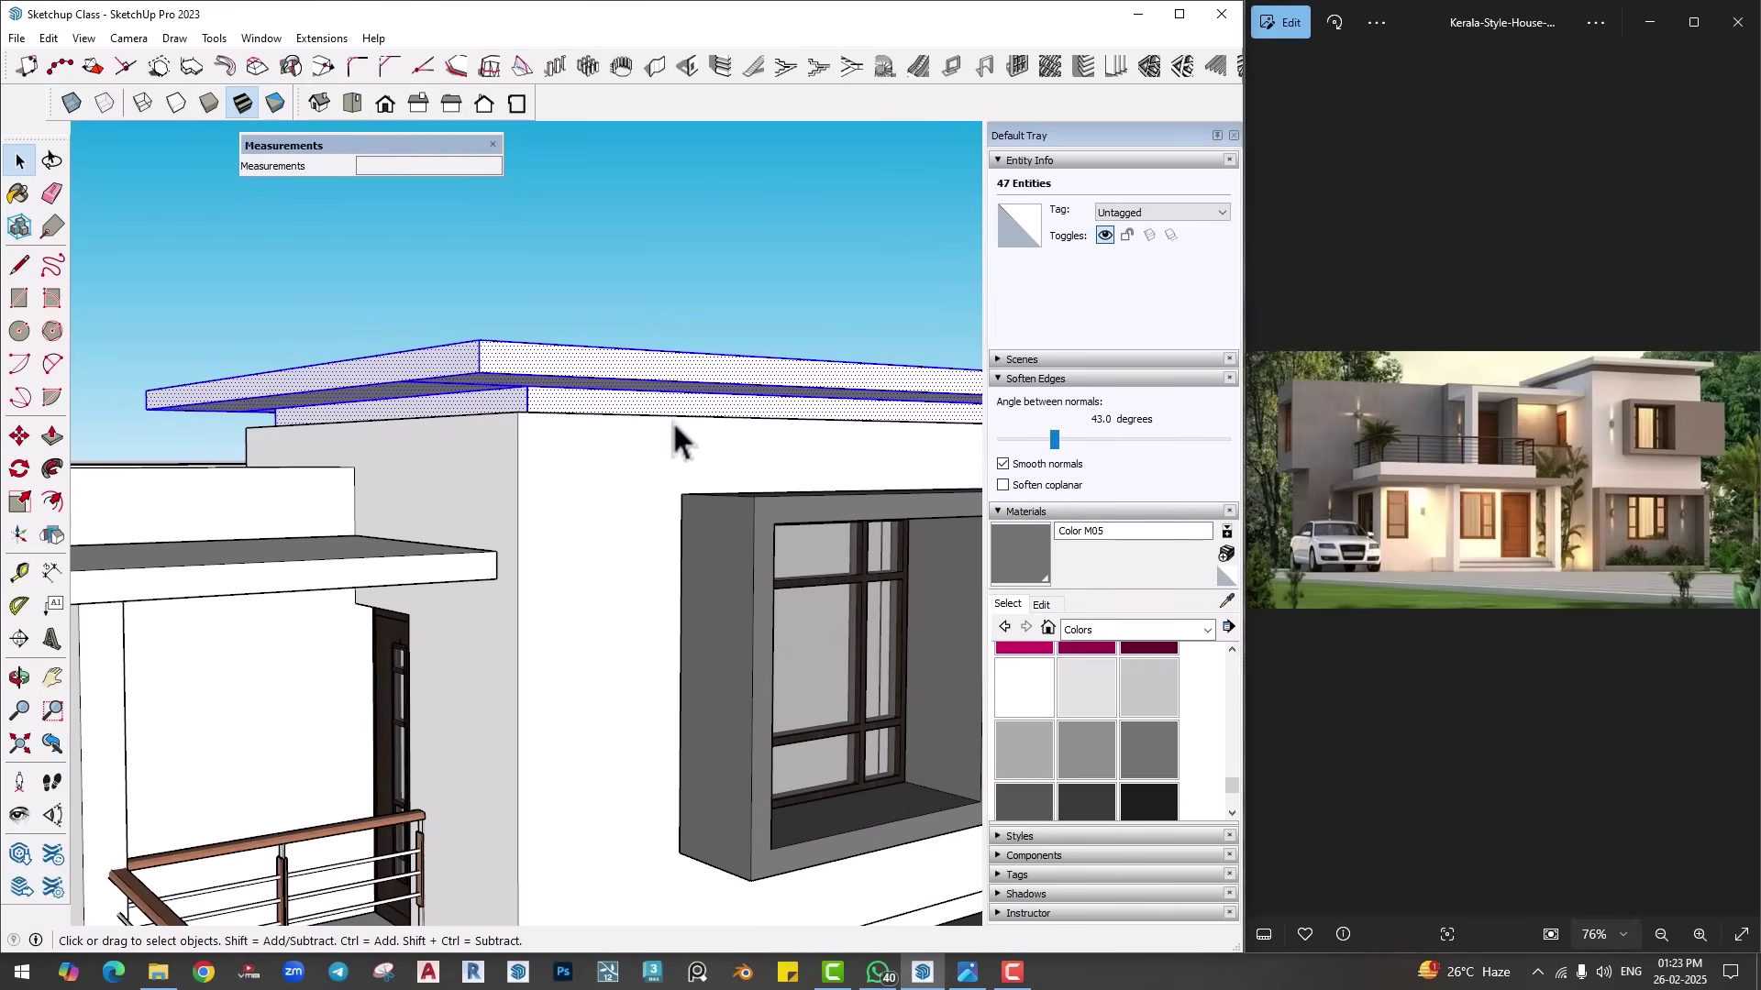
{"action": "left_click", "coordinate": [674, 419]}
{"action": "left_click", "coordinate": [1139, 772]}
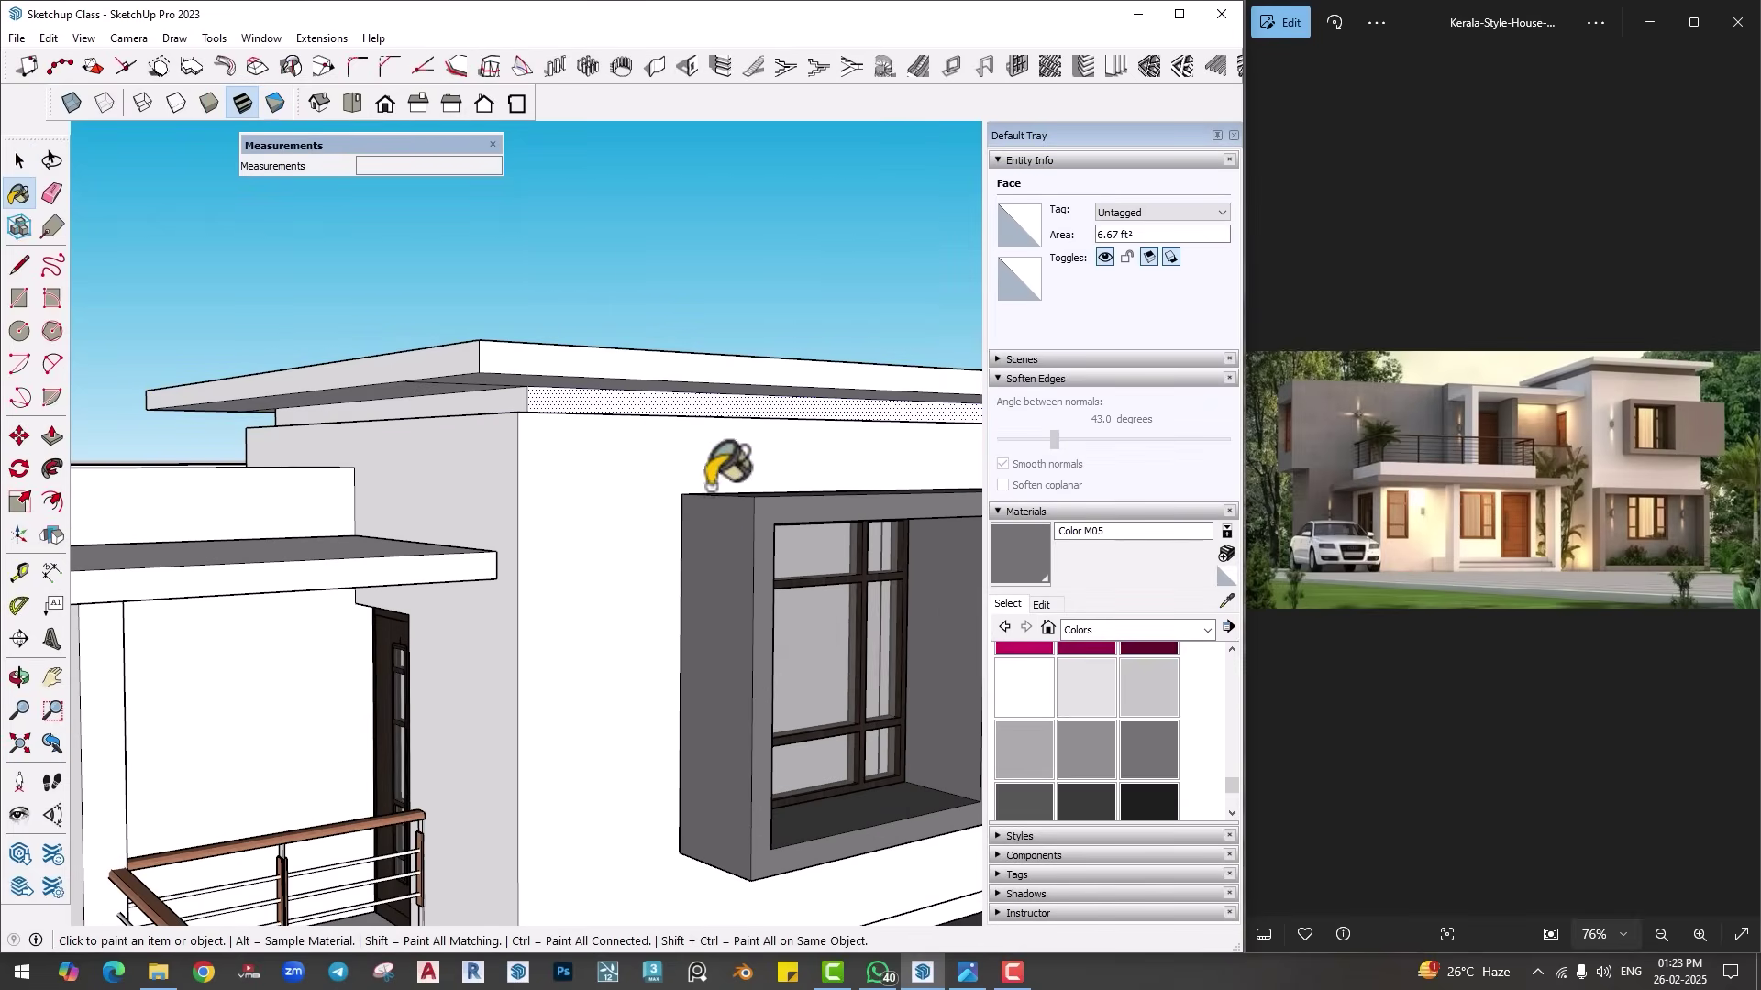
{"action": "left_click", "coordinate": [644, 408]}
{"action": "mouse_move", "coordinate": [500, 392]}
{"action": "middle_mouse_down"}
{"action": "mouse_move", "coordinate": [608, 554]}
{"action": "mouse_move", "coordinate": [683, 438]}
{"action": "mouse_move", "coordinate": [664, 464]}
{"action": "mouse_move", "coordinate": [559, 424]}
{"action": "mouse_move", "coordinate": [956, 600]}
{"action": "mouse_move", "coordinate": [700, 660]}
{"action": "mouse_move", "coordinate": [752, 697]}
{"action": "mouse_move", "coordinate": [773, 642]}
{"action": "mouse_move", "coordinate": [728, 565]}
{"action": "mouse_move", "coordinate": [492, 570]}
{"action": "mouse_move", "coordinate": [507, 509]}
{"action": "mouse_move", "coordinate": [433, 439]}
{"action": "middle_mouse_up"}
{"action": "left_click", "coordinate": [673, 436]}
{"action": "key", "text": "space"}
Step: Hide the imported CAD floor plan lying on the ground beside the gray-framed windows
{"action": "left_click", "coordinate": [415, 440]}
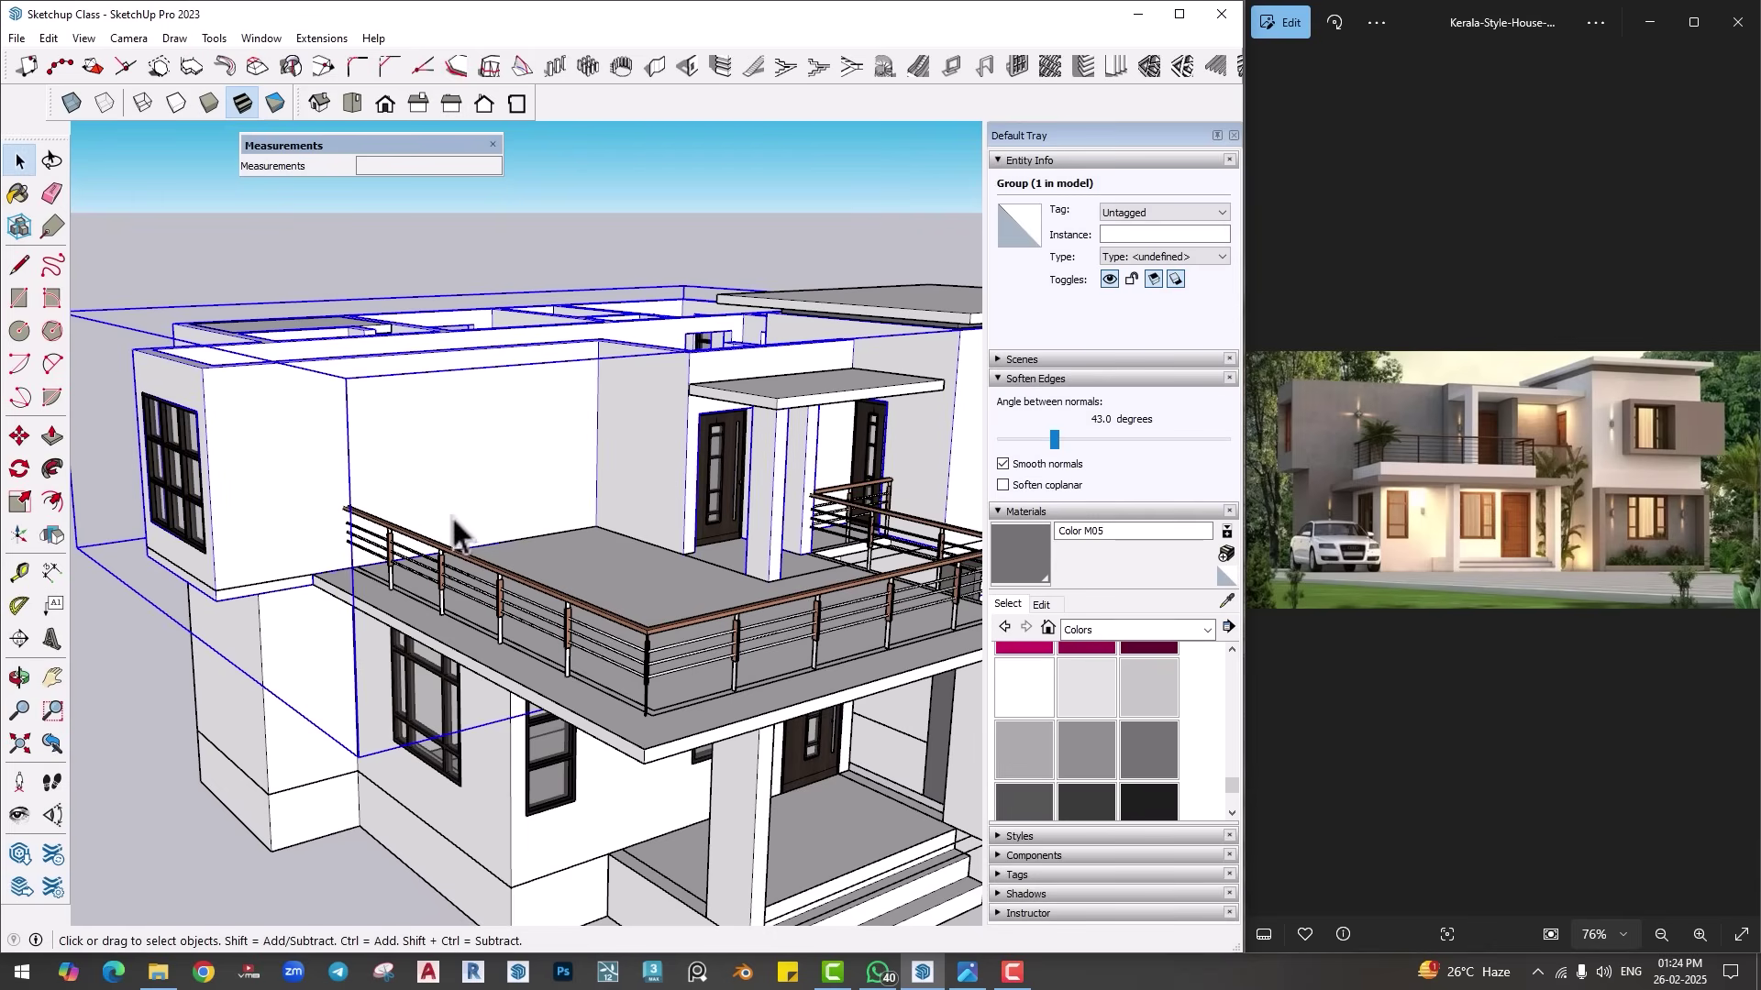
{"action": "mouse_move", "coordinate": [454, 532]}
{"action": "middle_mouse_down"}
{"action": "mouse_move", "coordinate": [667, 634]}
{"action": "mouse_move", "coordinate": [601, 527]}
{"action": "mouse_move", "coordinate": [719, 806]}
{"action": "middle_mouse_up"}
{"action": "left_click", "coordinate": [719, 806]}
{"action": "key", "text": "o"}
{"action": "left_click_drag", "start_coordinate": [719, 806], "coordinate": [530, 620]}
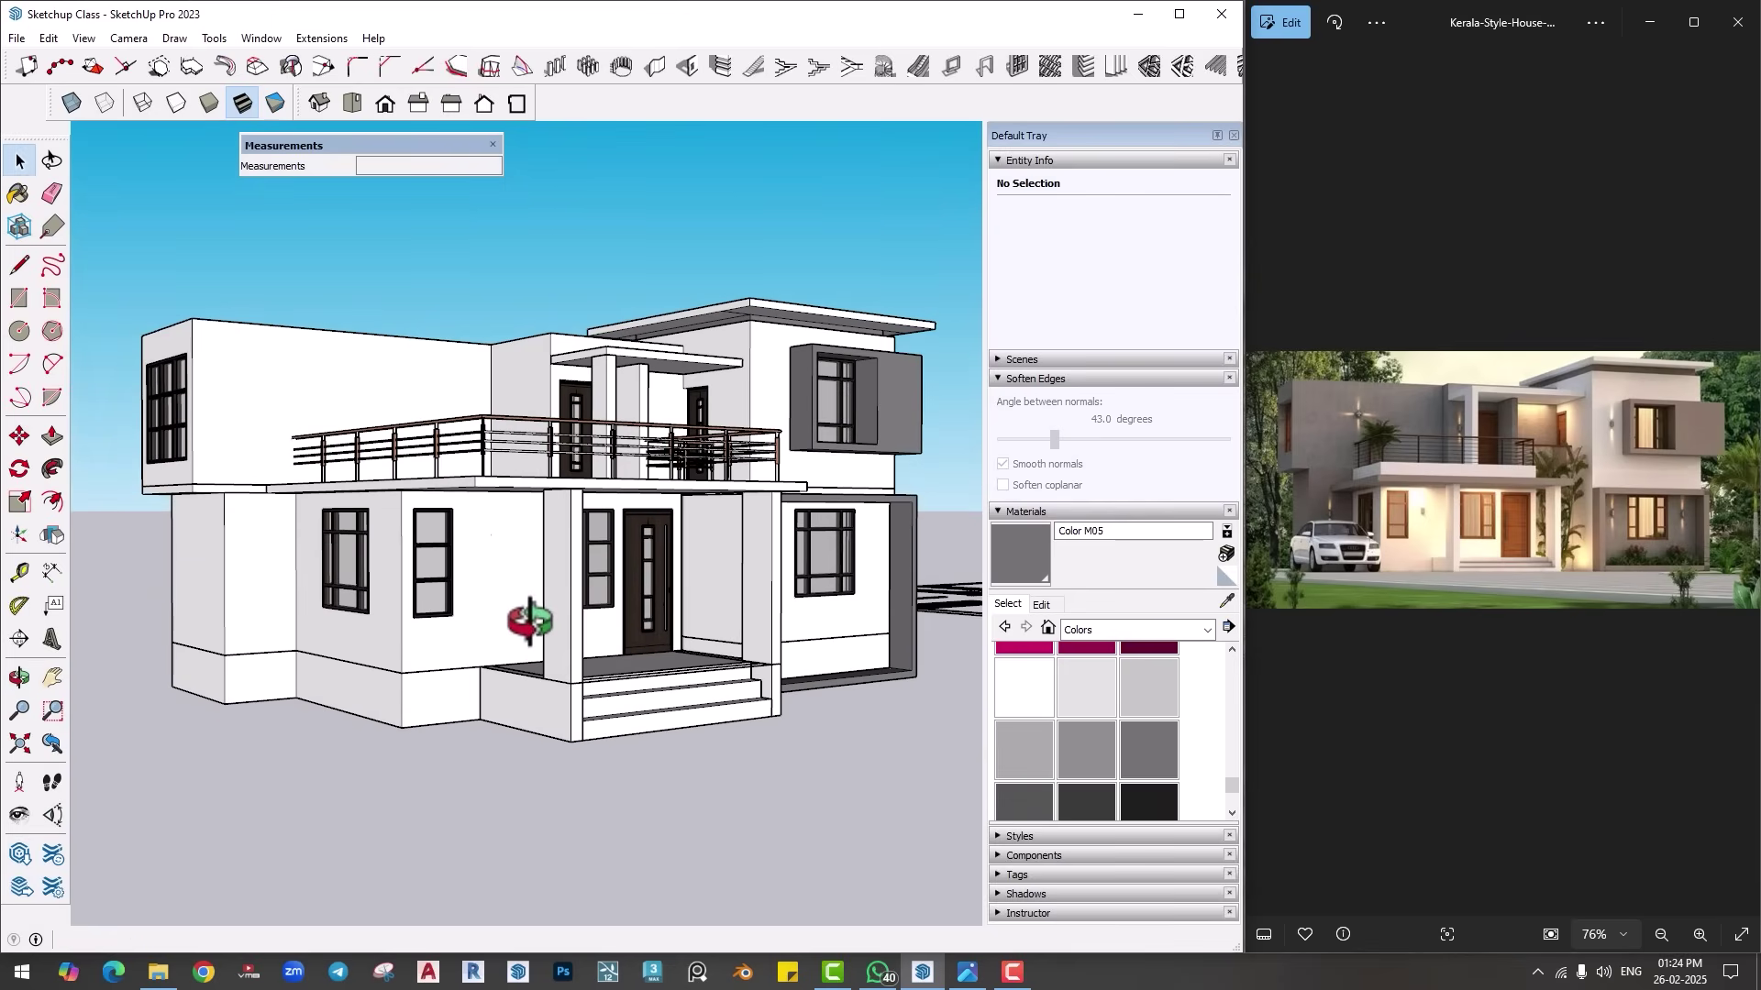
{"action": "left_click_drag", "start_coordinate": [669, 714], "coordinate": [746, 581]}
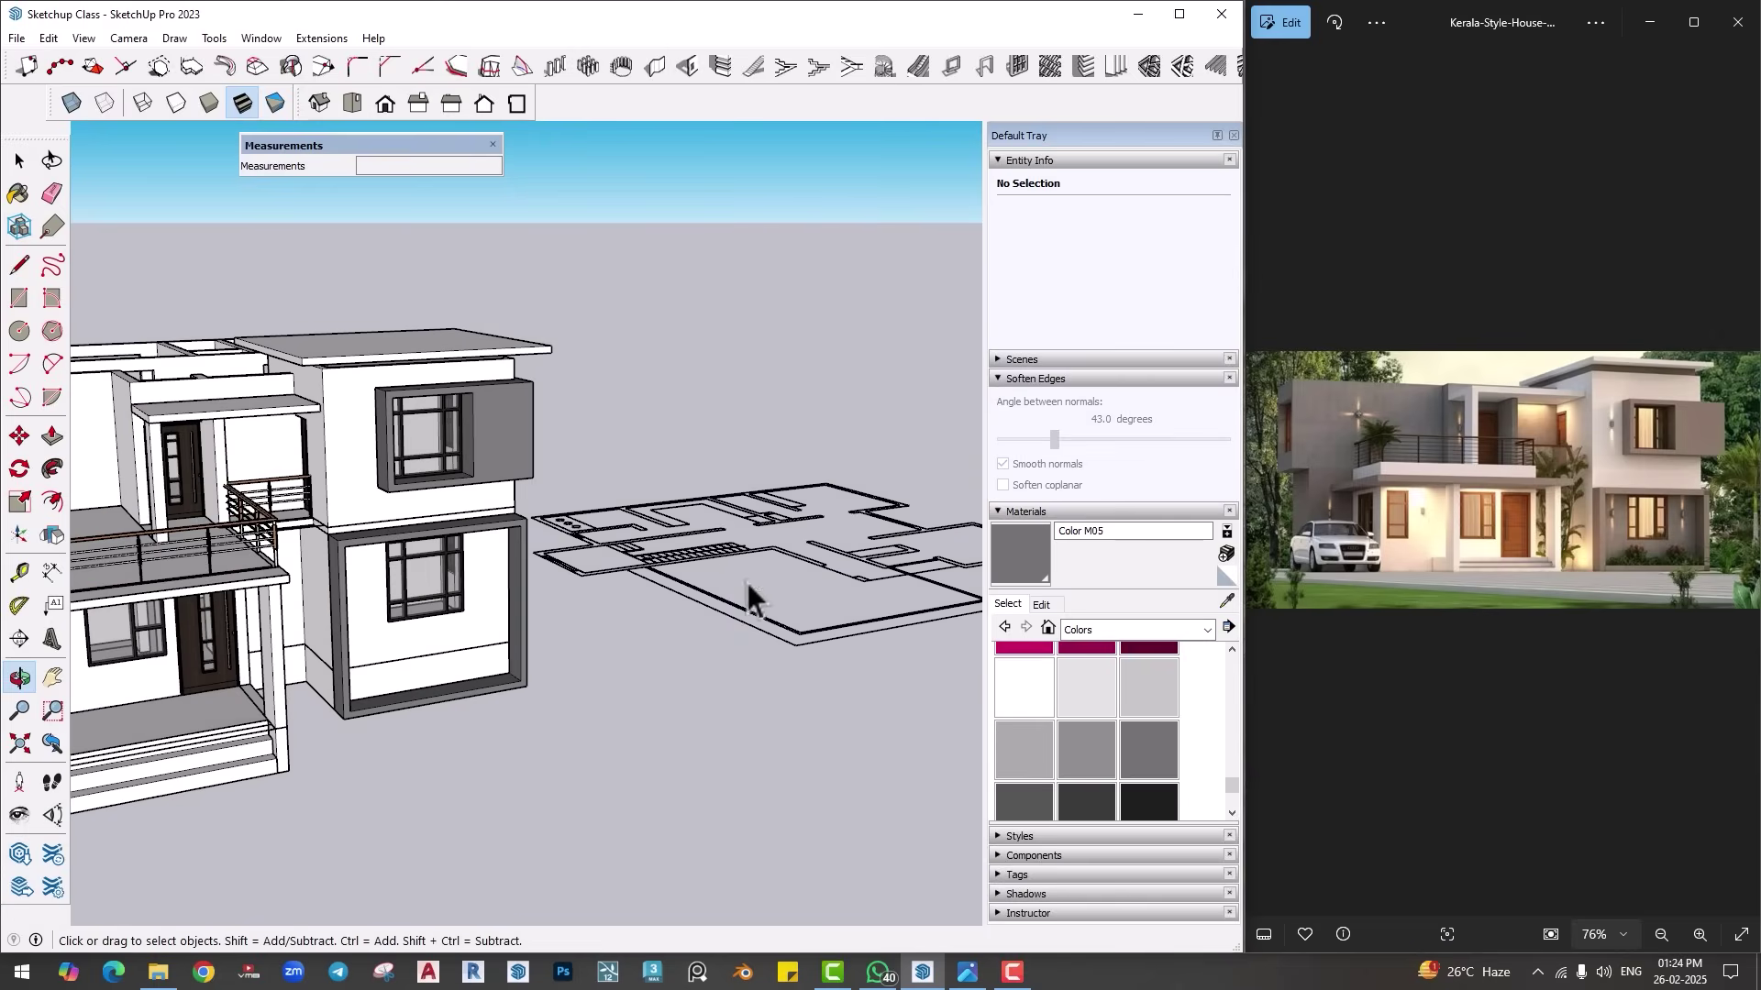
{"action": "key", "text": "space"}
{"action": "right_click", "coordinate": [726, 547]}
{"action": "left_click", "coordinate": [780, 52]}
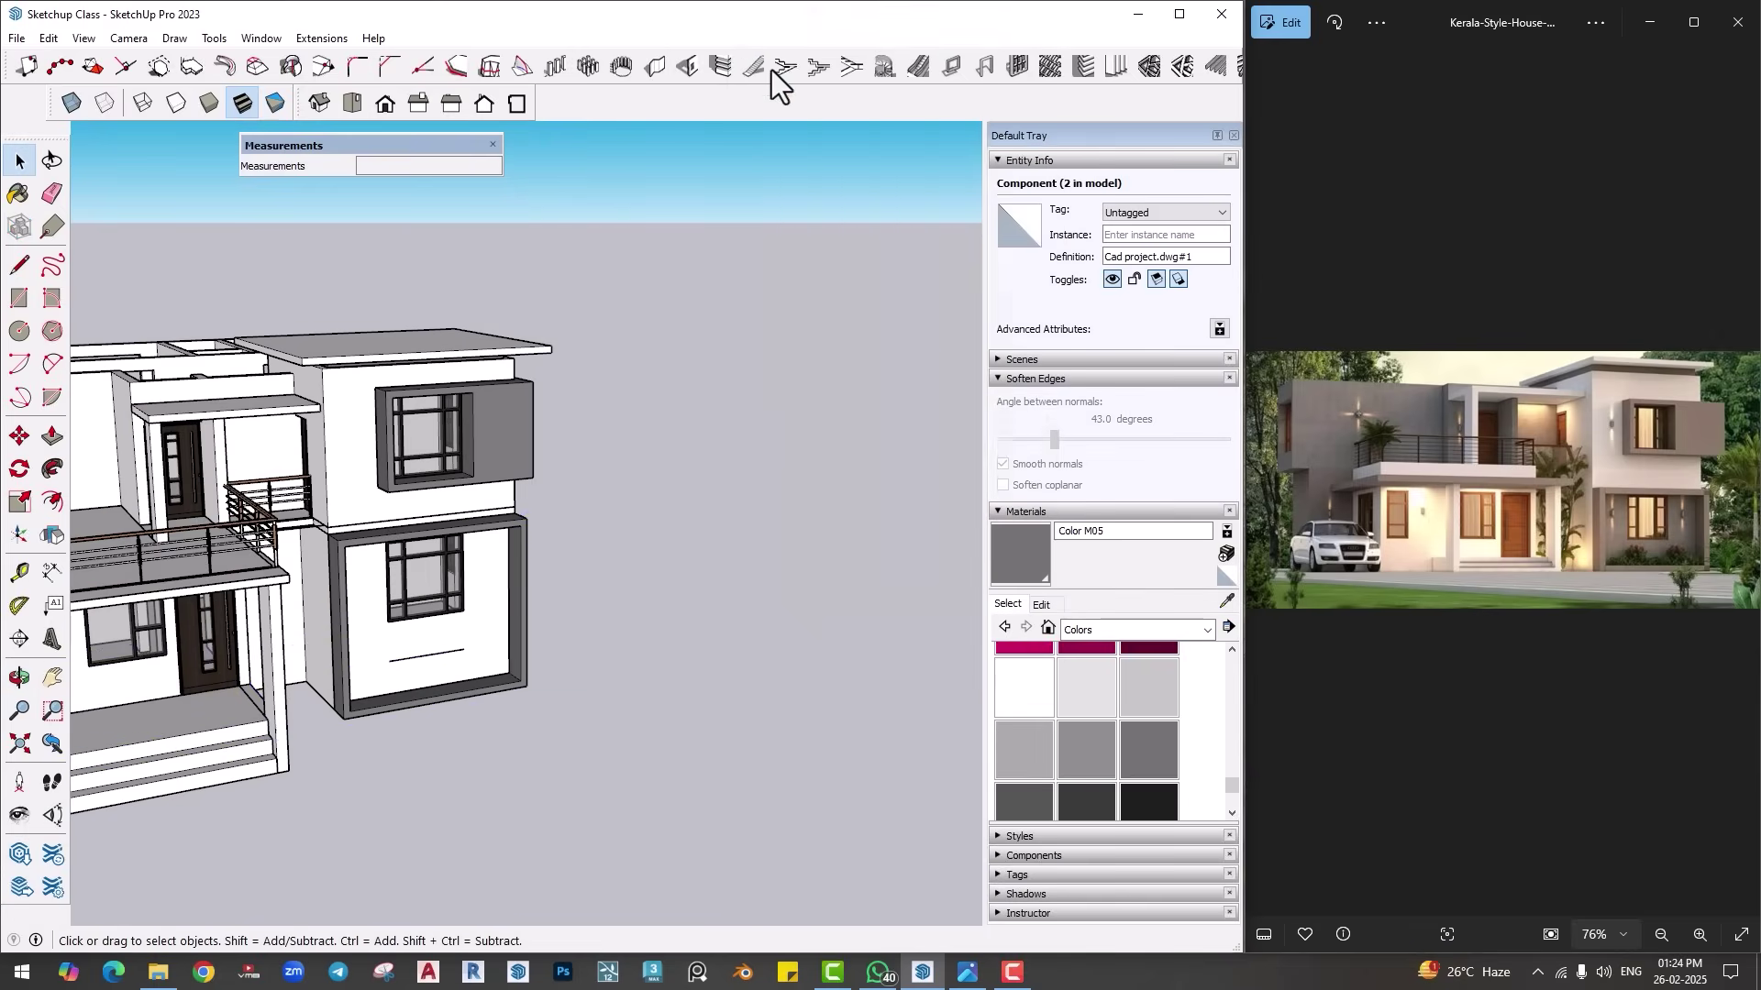
{"action": "mouse_move", "coordinate": [550, 569]}
{"action": "middle_mouse_down"}
{"action": "mouse_move", "coordinate": [477, 610]}
{"action": "mouse_move", "coordinate": [574, 621]}
{"action": "mouse_move", "coordinate": [562, 596]}
{"action": "middle_mouse_up"}
{"action": "scroll", "coordinate": [551, 597], "scroll_direction": "up", "scroll_amount": 3}
{"action": "left_click", "coordinate": [537, 594]}
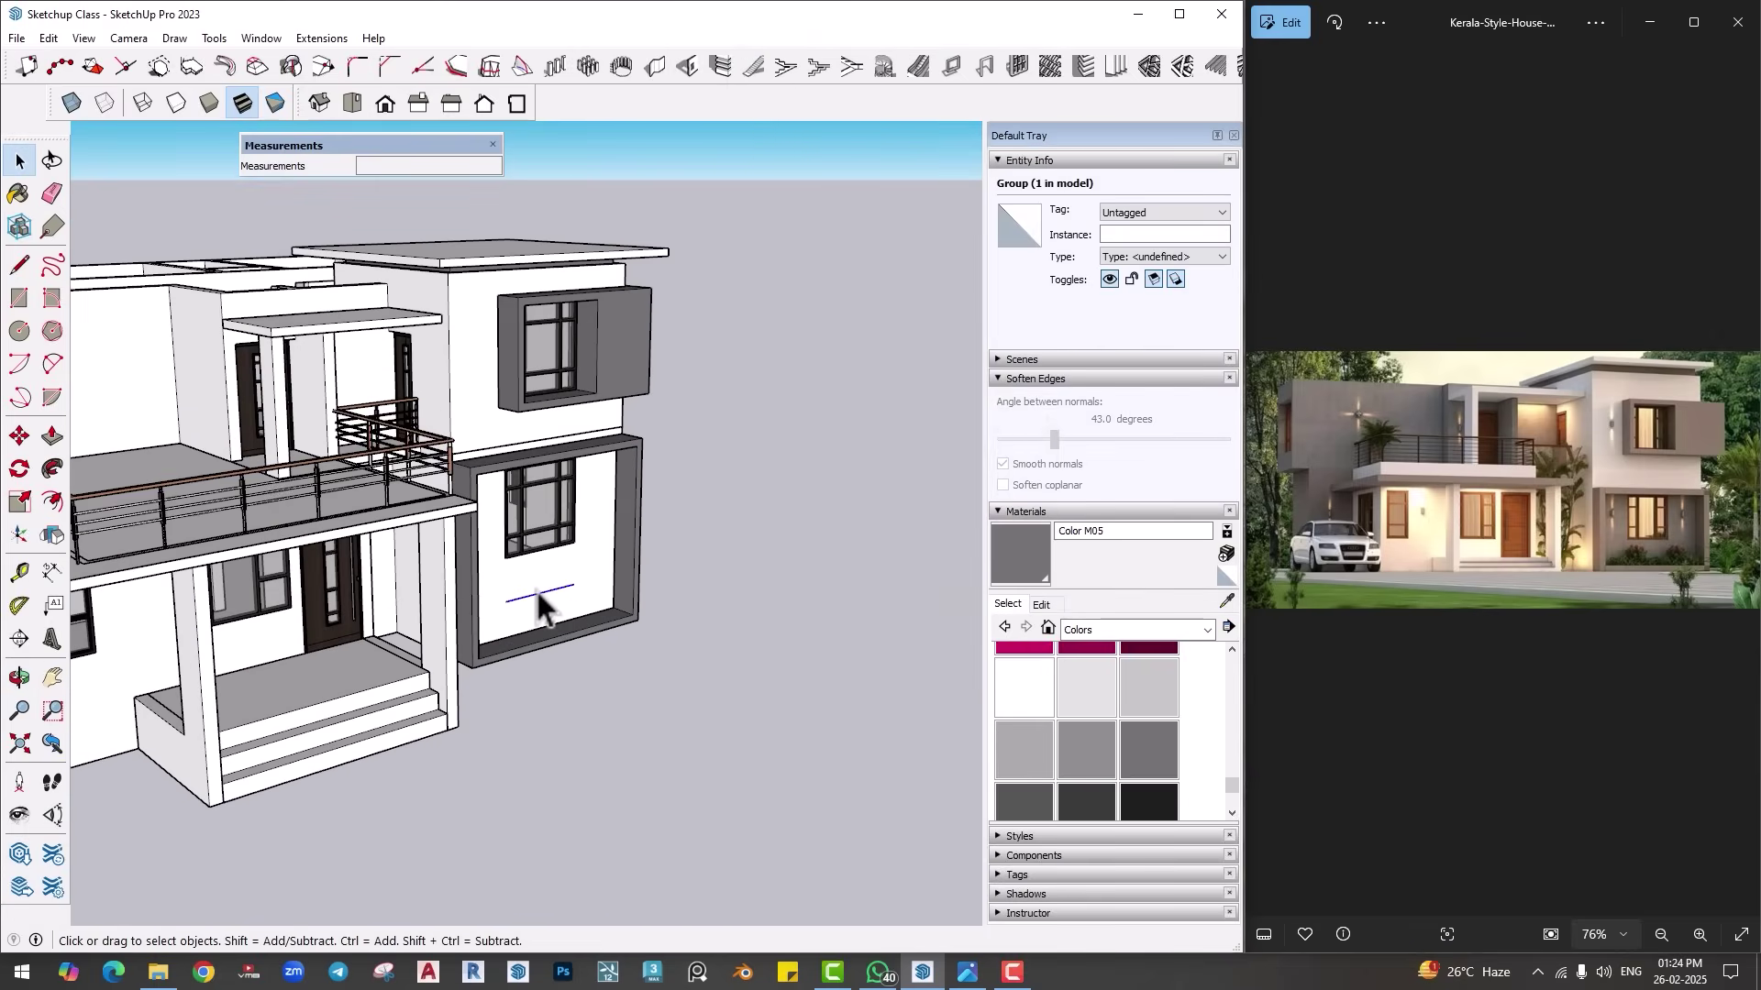
{"action": "key", "text": "Escape"}
{"action": "scroll", "coordinate": [513, 642], "scroll_direction": "down", "scroll_amount": 2}
{"action": "scroll", "coordinate": [534, 613], "scroll_direction": "up", "scroll_amount": 3}
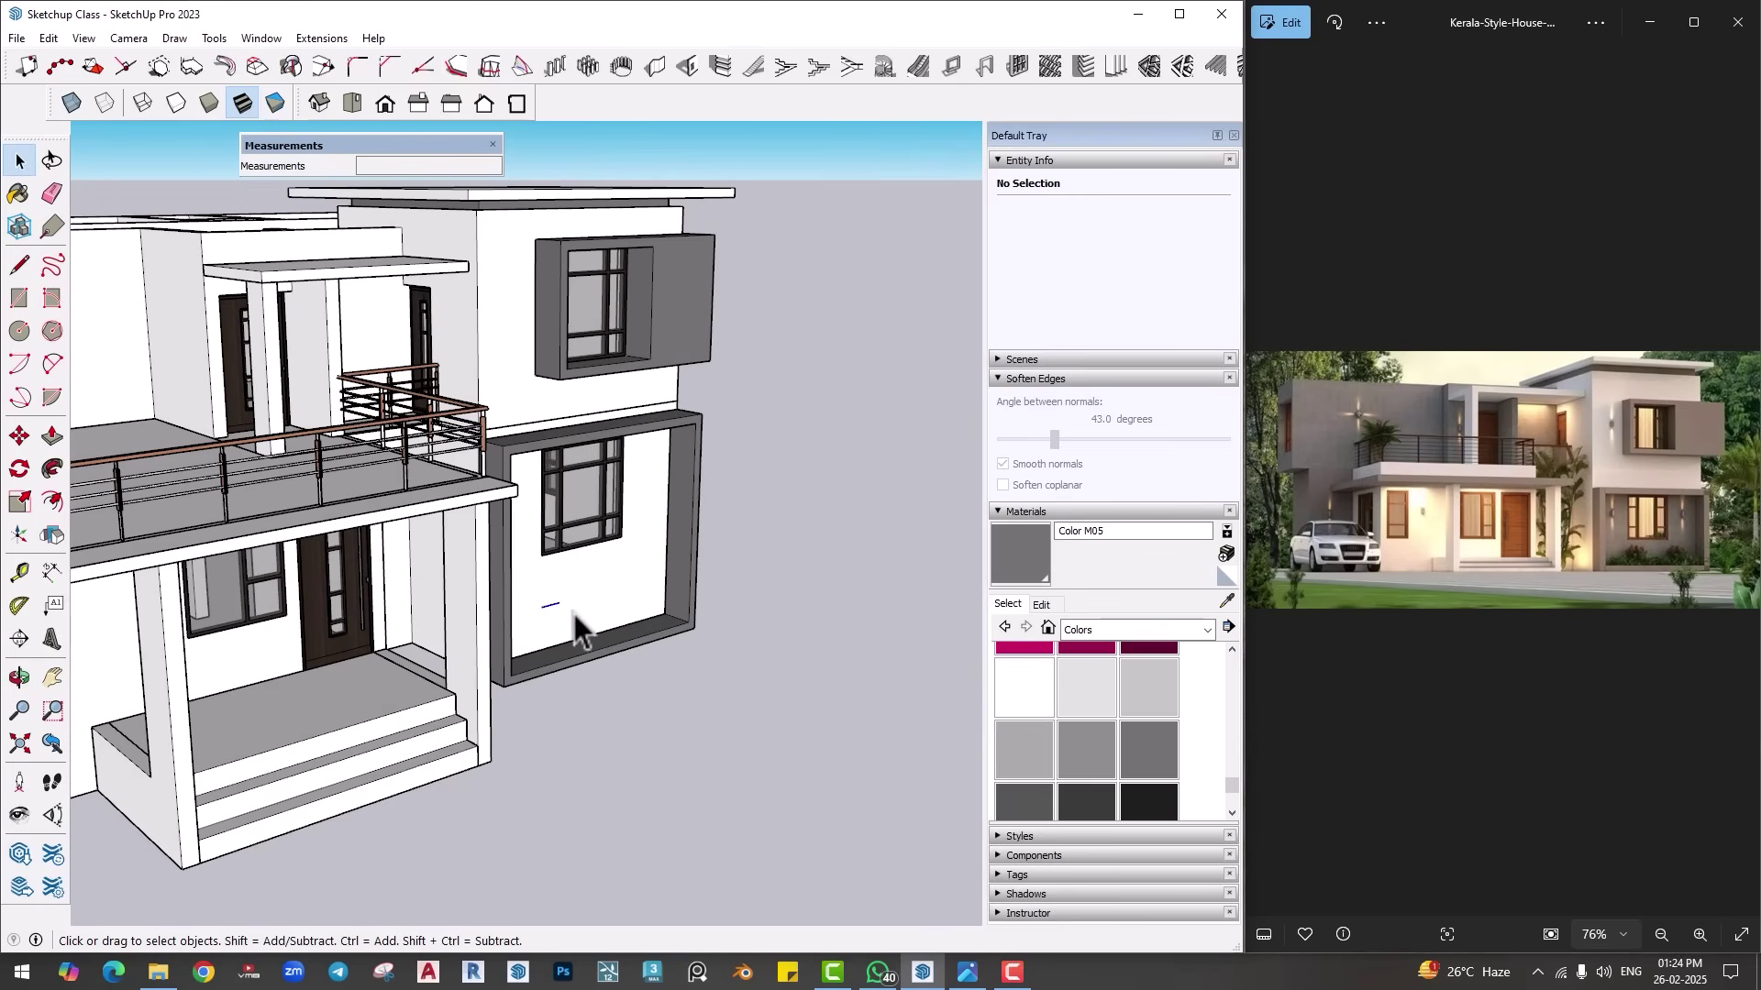
{"action": "left_click", "coordinate": [575, 613]}
{"action": "key", "text": "Escape"}
{"action": "scroll", "coordinate": [550, 642], "scroll_direction": "down", "scroll_amount": 3}
Step: Hide the remaining CAD floor plan component on the opposite side of the house
{"action": "middle_click_drag", "start_coordinate": [492, 679], "coordinate": [640, 631]}
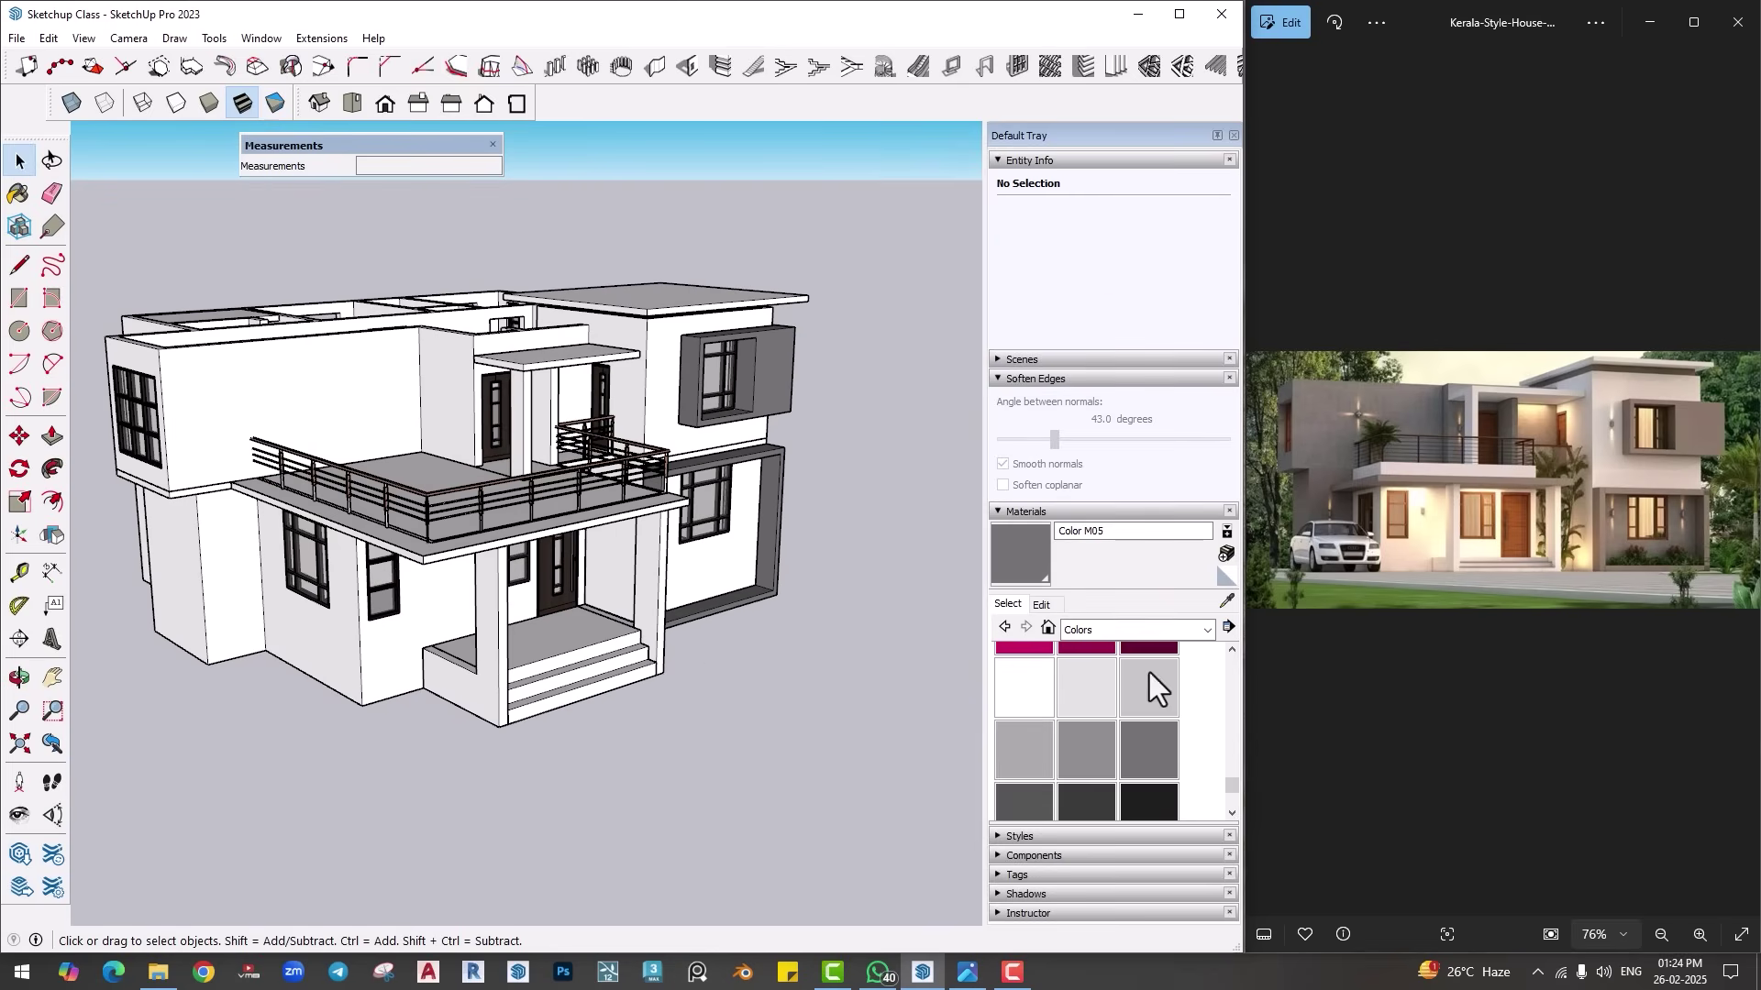
{"action": "mouse_move", "coordinate": [376, 640]}
{"action": "middle_mouse_down"}
{"action": "mouse_move", "coordinate": [388, 674]}
{"action": "mouse_move", "coordinate": [437, 633]}
{"action": "mouse_move", "coordinate": [399, 592]}
{"action": "mouse_move", "coordinate": [271, 660]}
{"action": "middle_mouse_up"}
{"action": "left_click", "coordinate": [269, 658]}
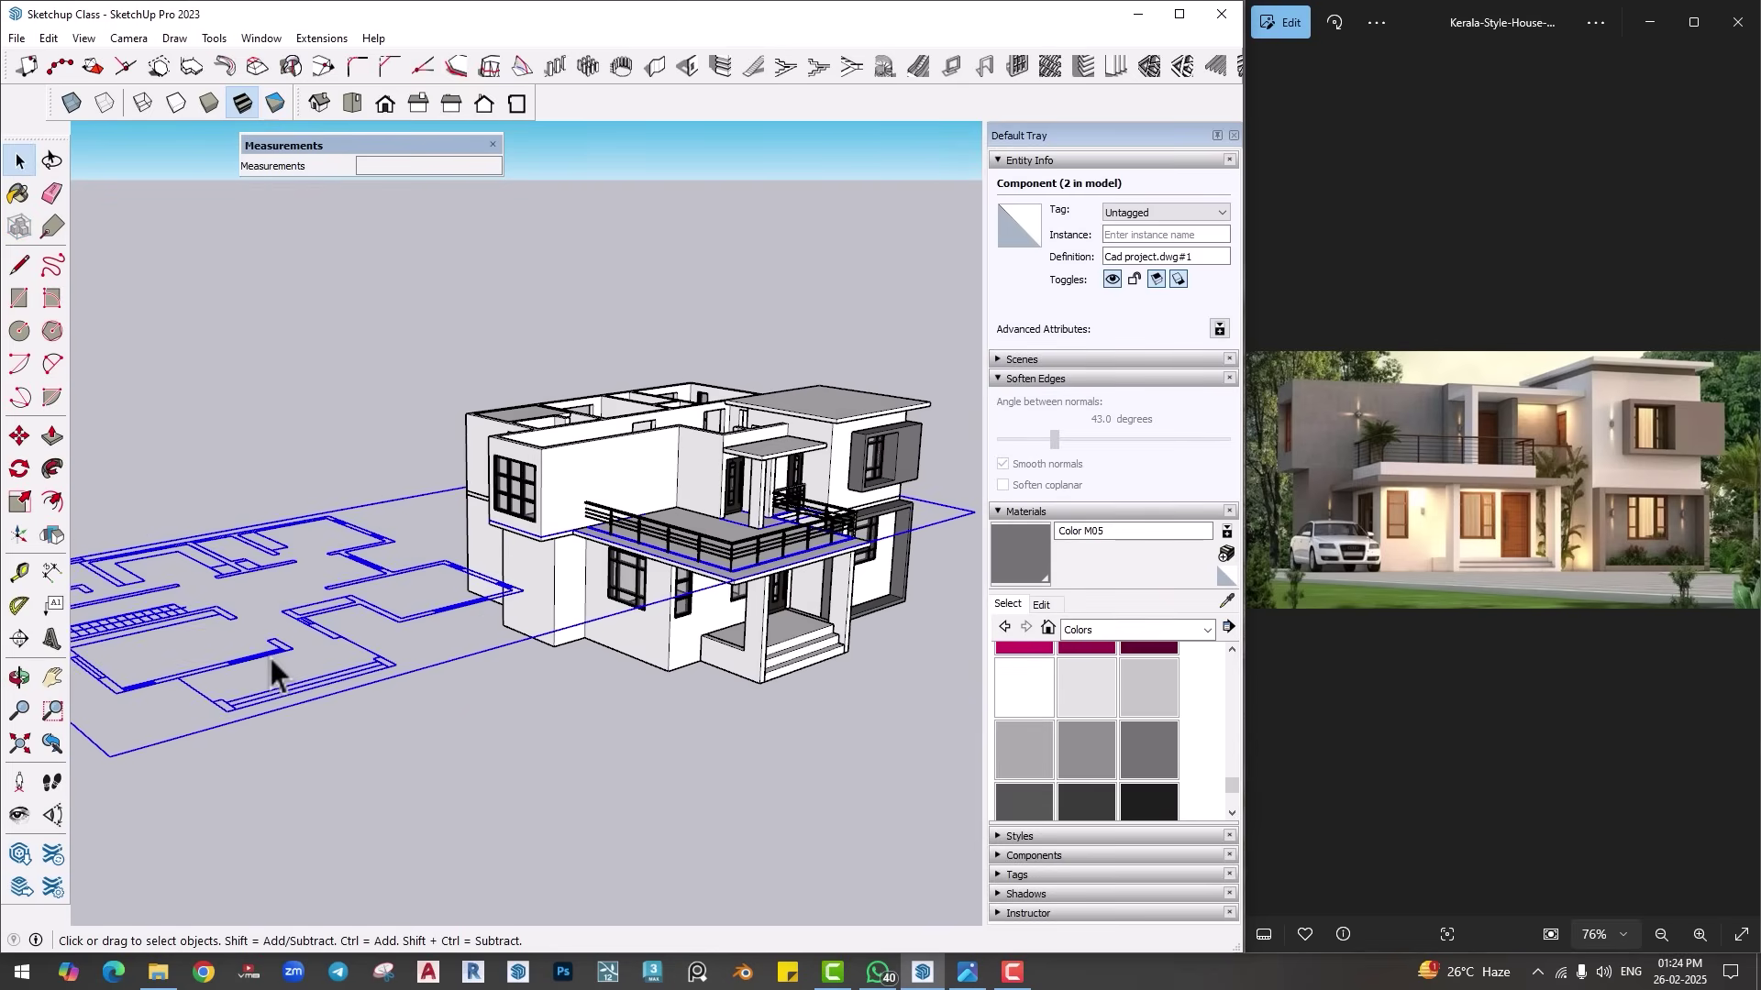
{"action": "right_click", "coordinate": [280, 554]}
{"action": "left_click", "coordinate": [326, 54]}
{"action": "key", "text": "Escape"}
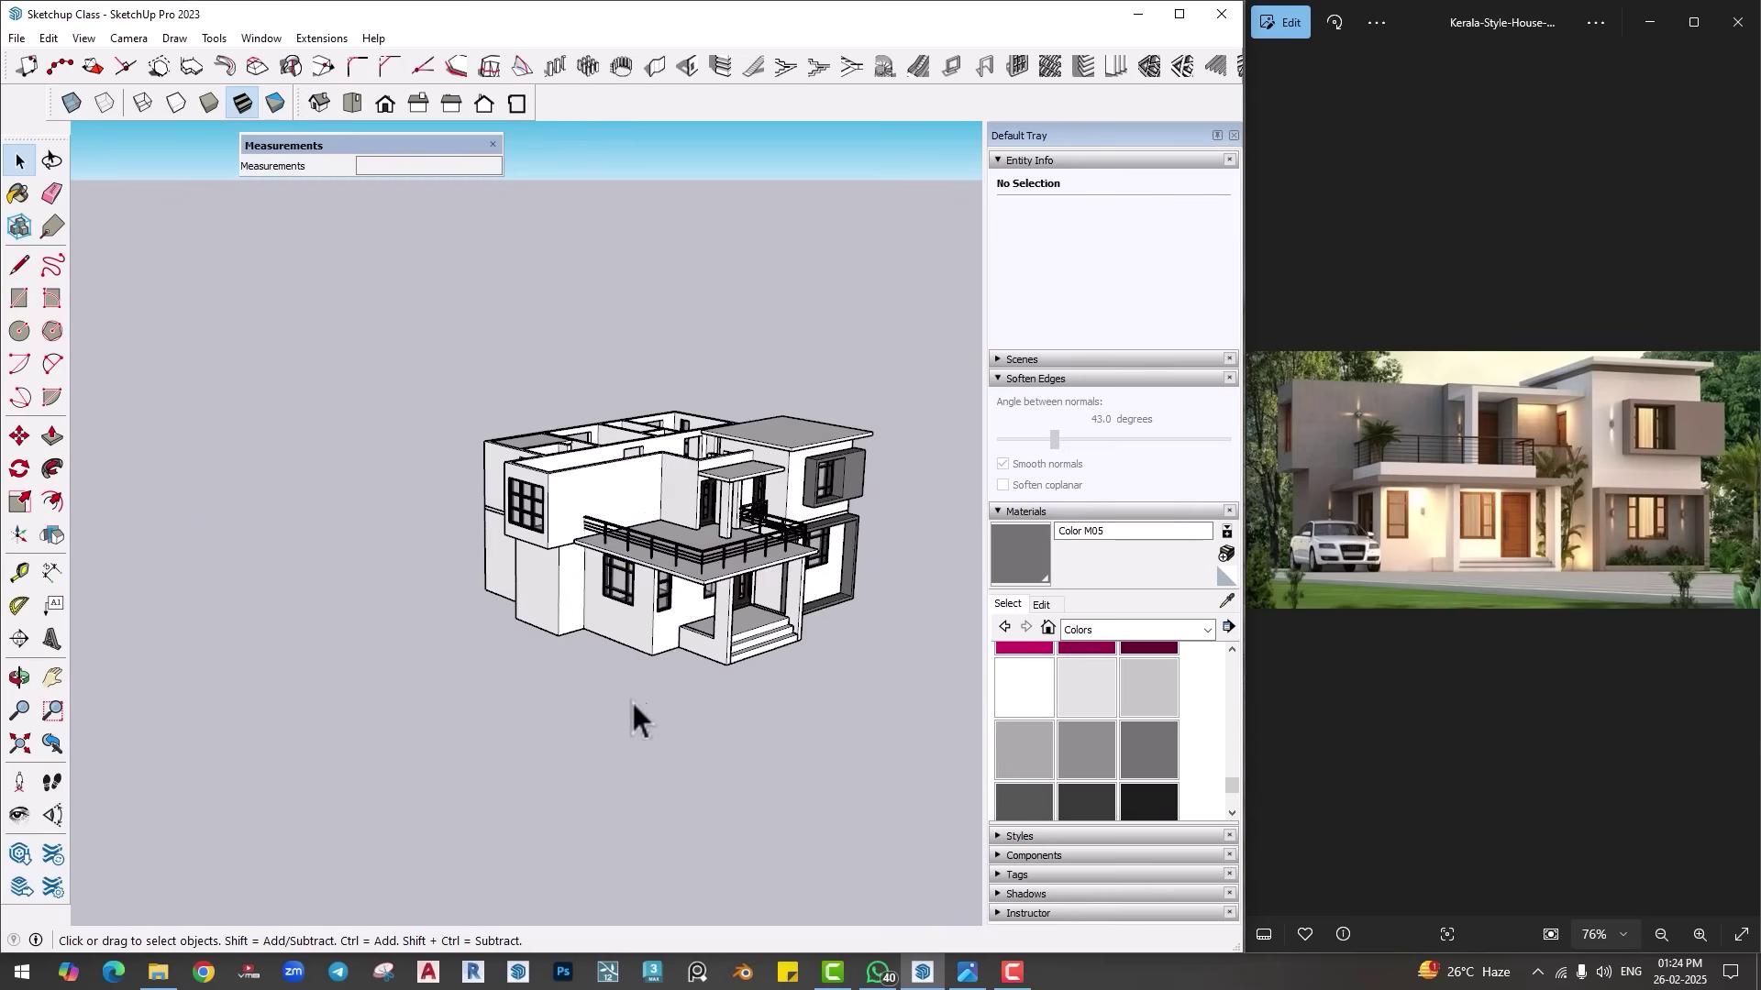
Step: Draw a ground rectangle about 83' 2" by 57' 1 1/2" from the house's rear base corner out past its front
{"action": "middle_click_drag", "start_coordinate": [632, 715], "coordinate": [496, 665]}
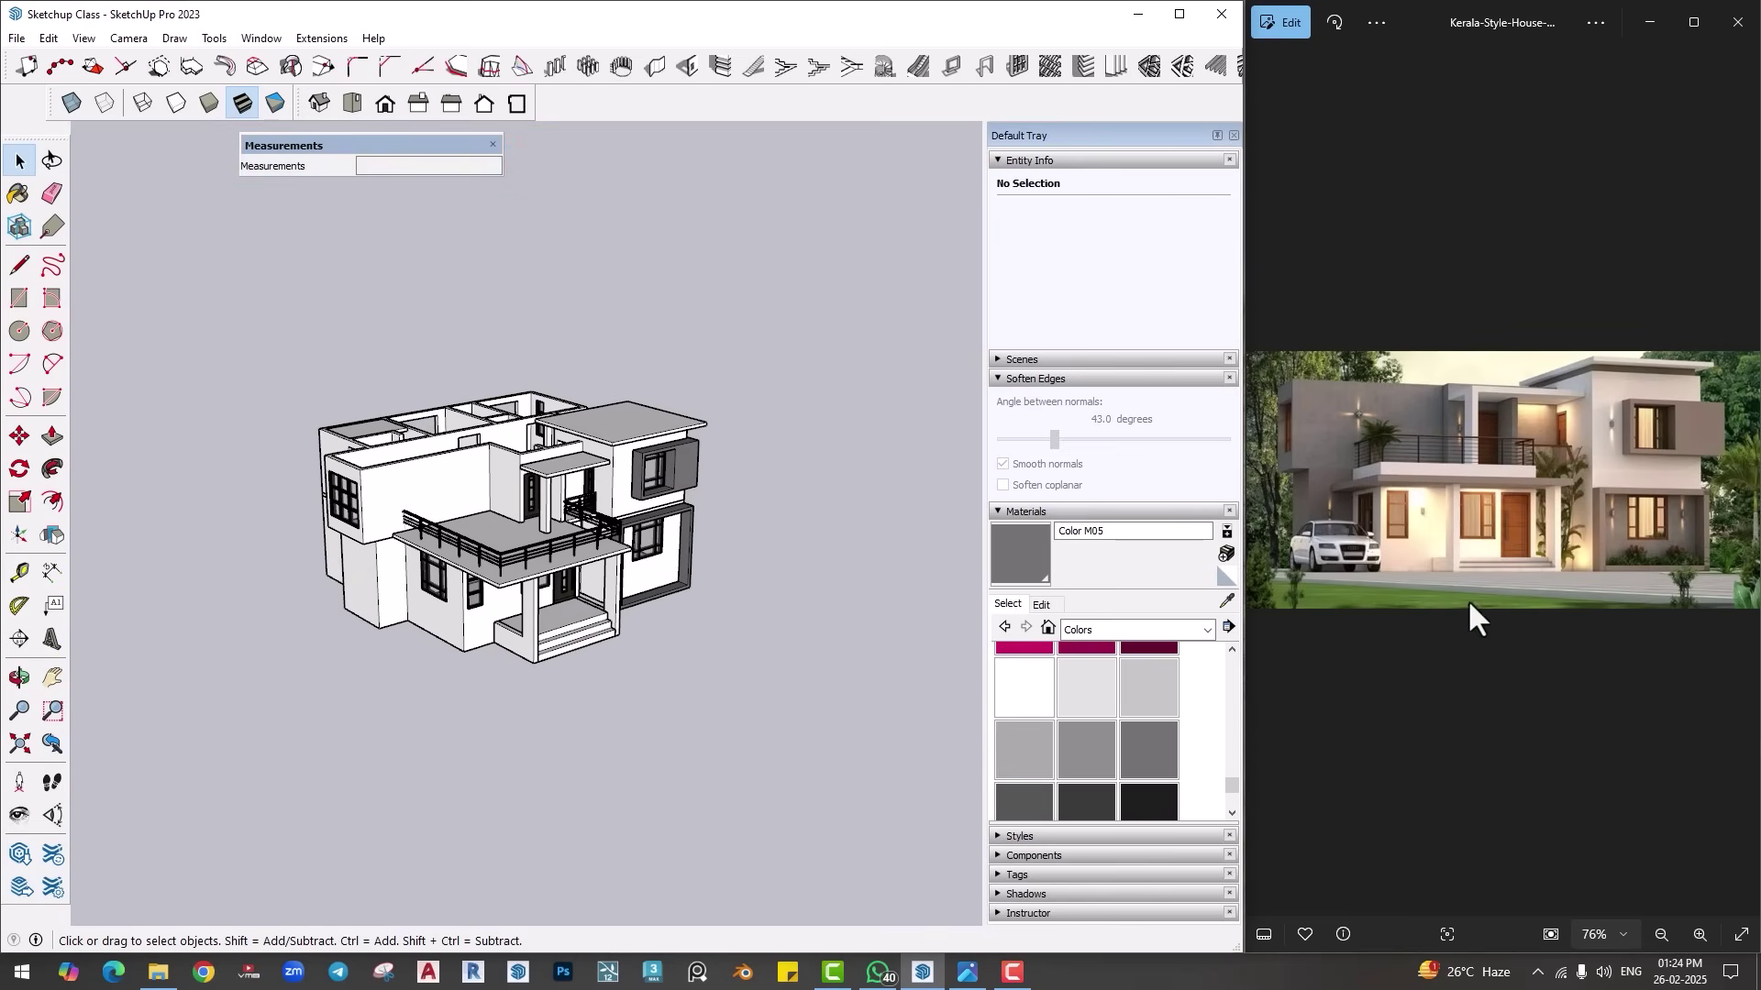
{"action": "key", "text": "r"}
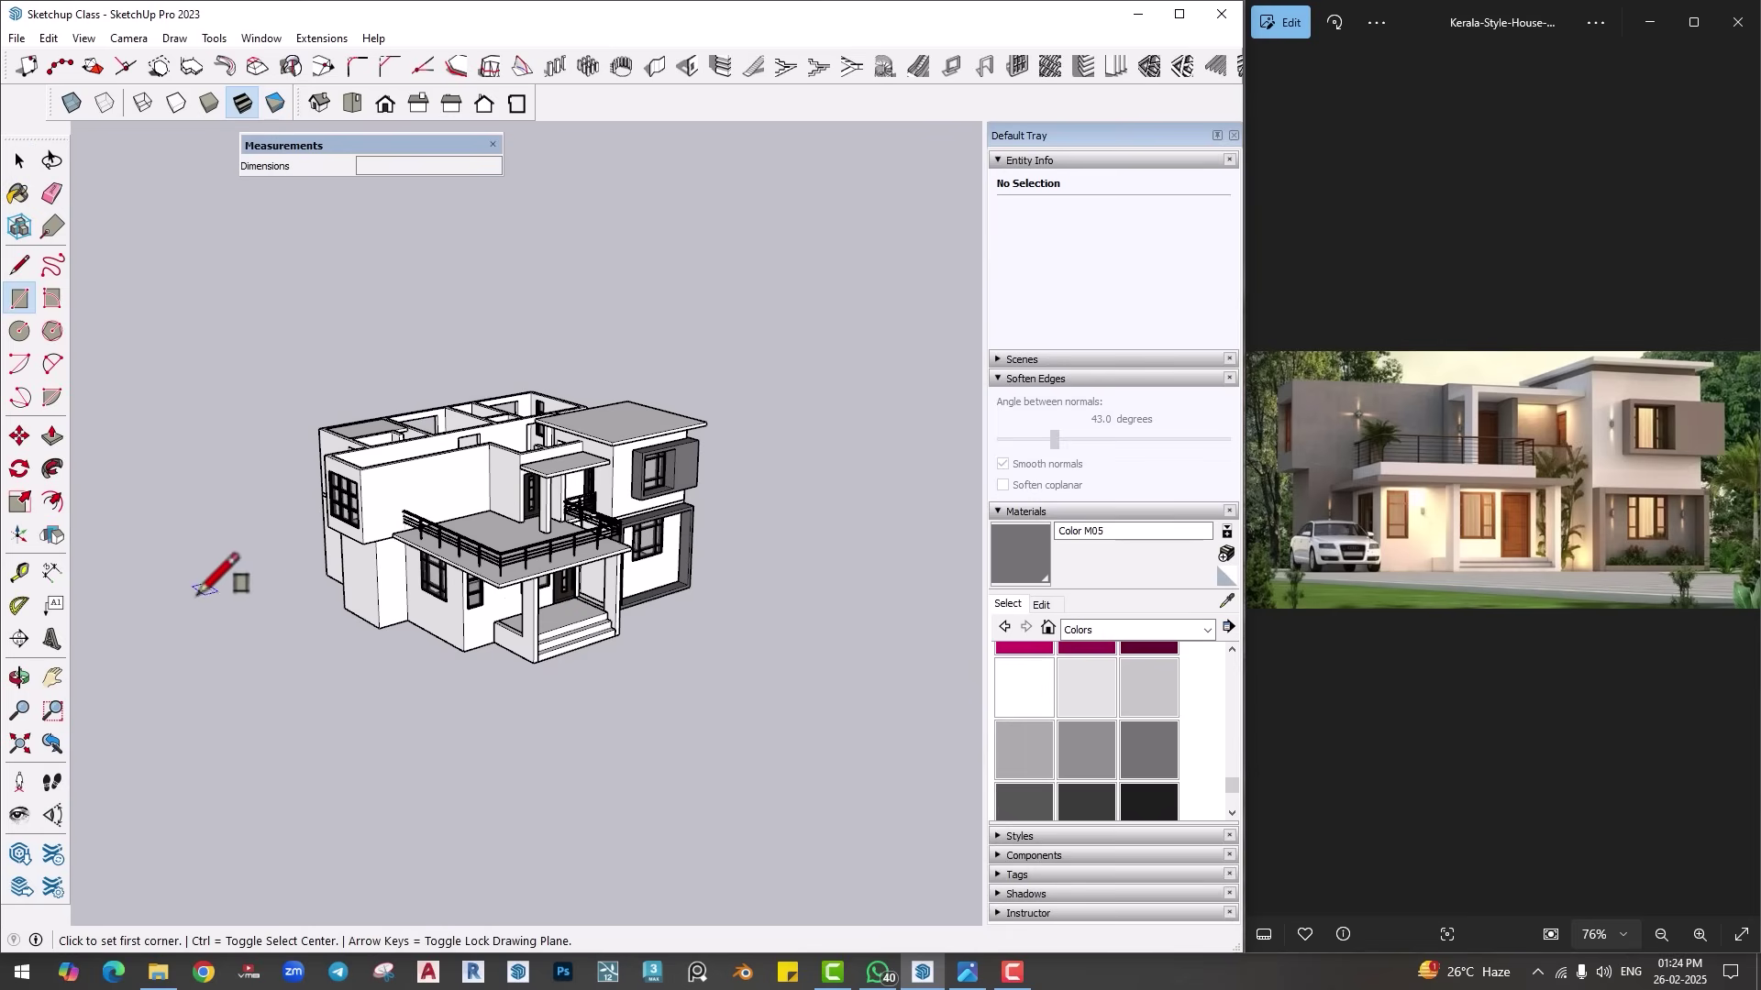
{"action": "scroll", "coordinate": [257, 590], "scroll_direction": "down", "scroll_amount": 3}
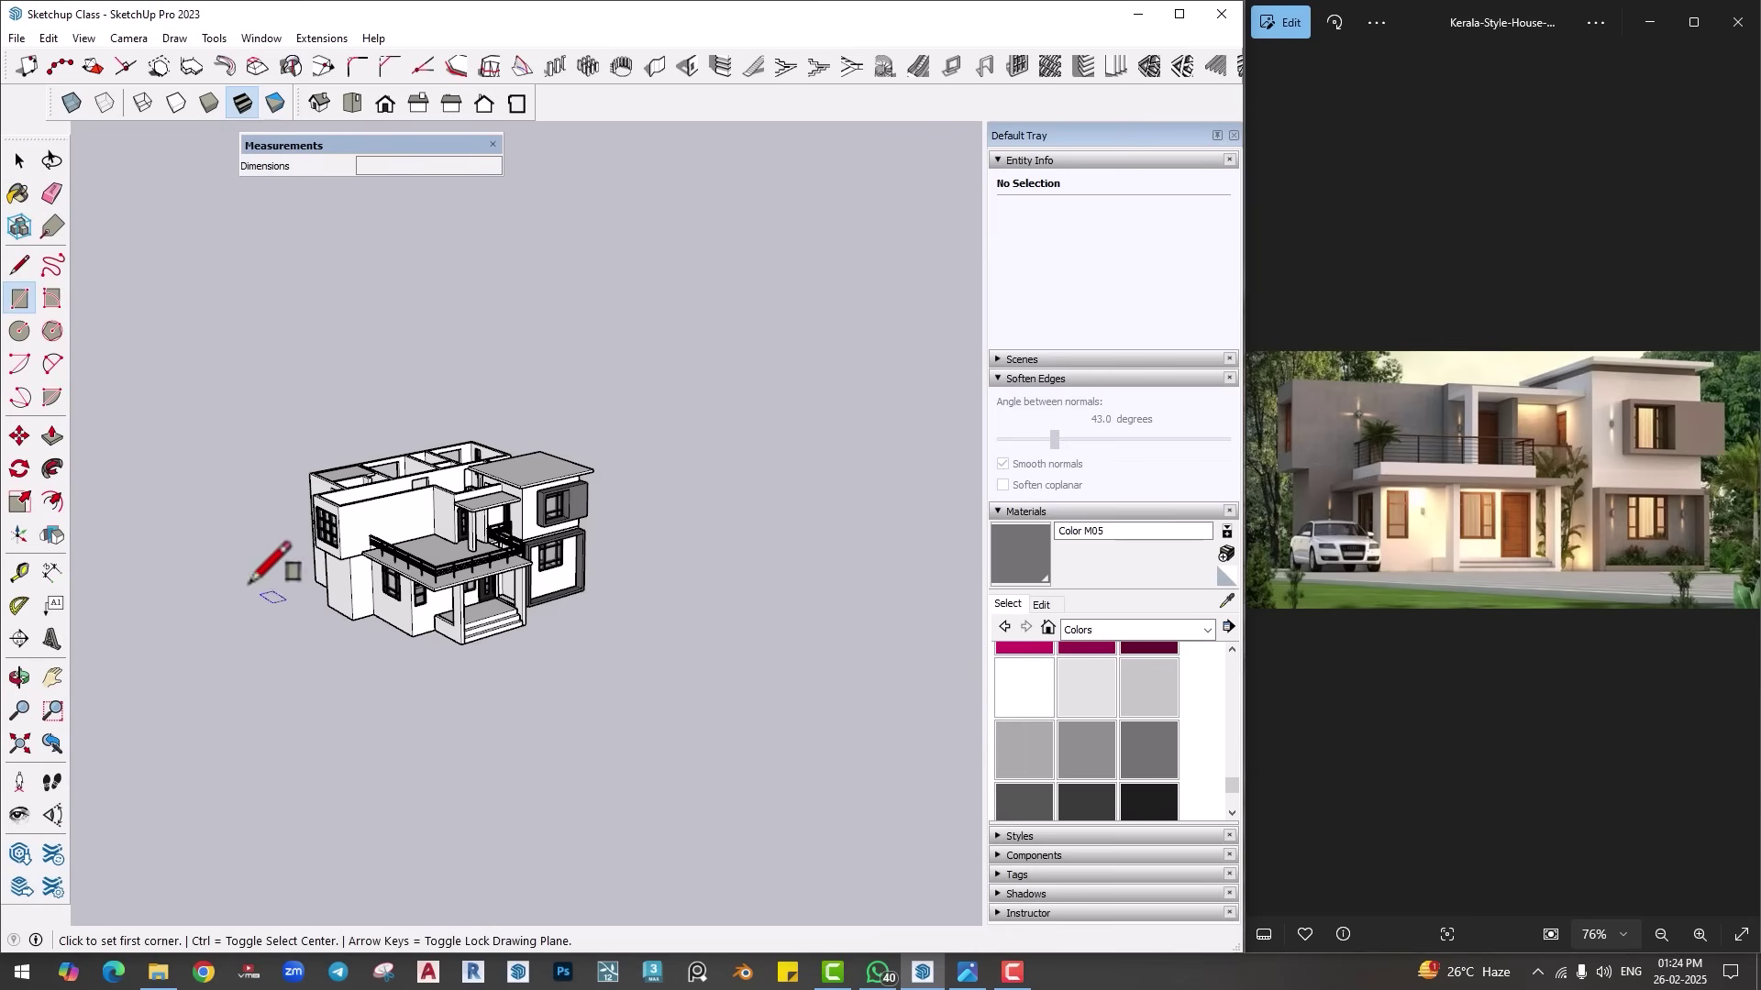
{"action": "scroll", "coordinate": [413, 620], "scroll_direction": "up", "scroll_amount": 2}
{"action": "middle_click_drag", "start_coordinate": [412, 622], "coordinate": [435, 562], "text": "shift"}
{"action": "key", "text": "space"}
{"action": "key", "text": "r"}
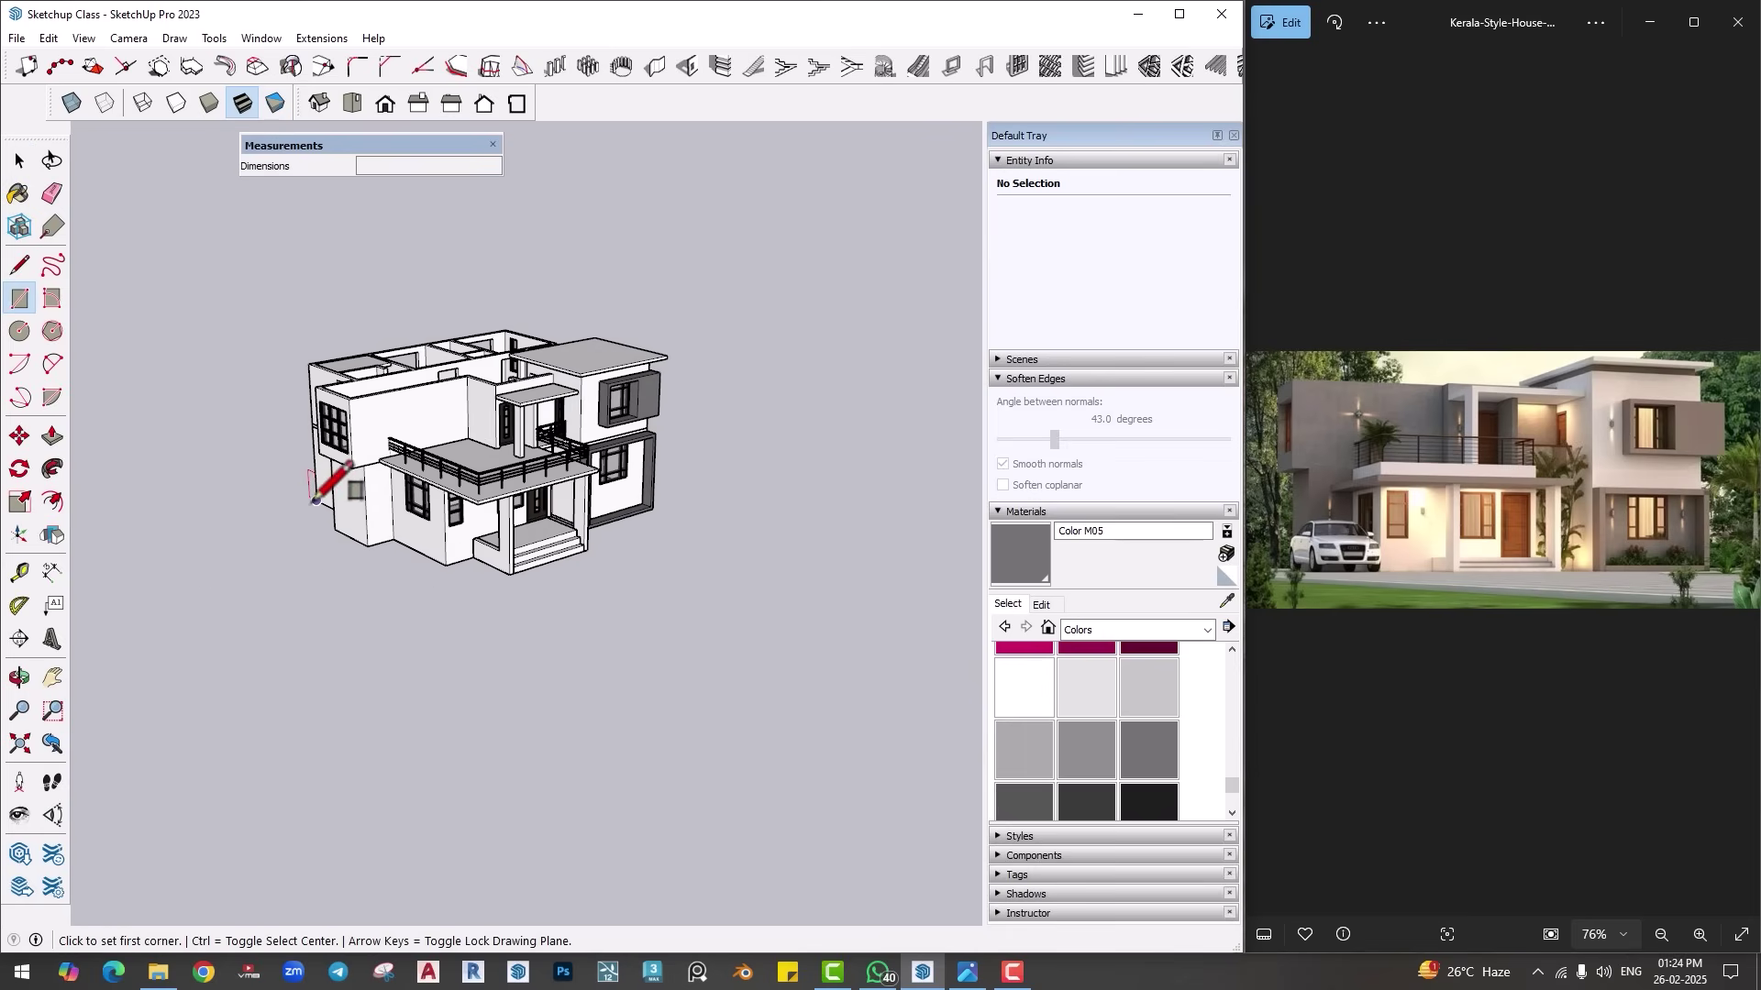
{"action": "left_click", "coordinate": [314, 500]}
{"action": "left_click", "coordinate": [945, 564]}
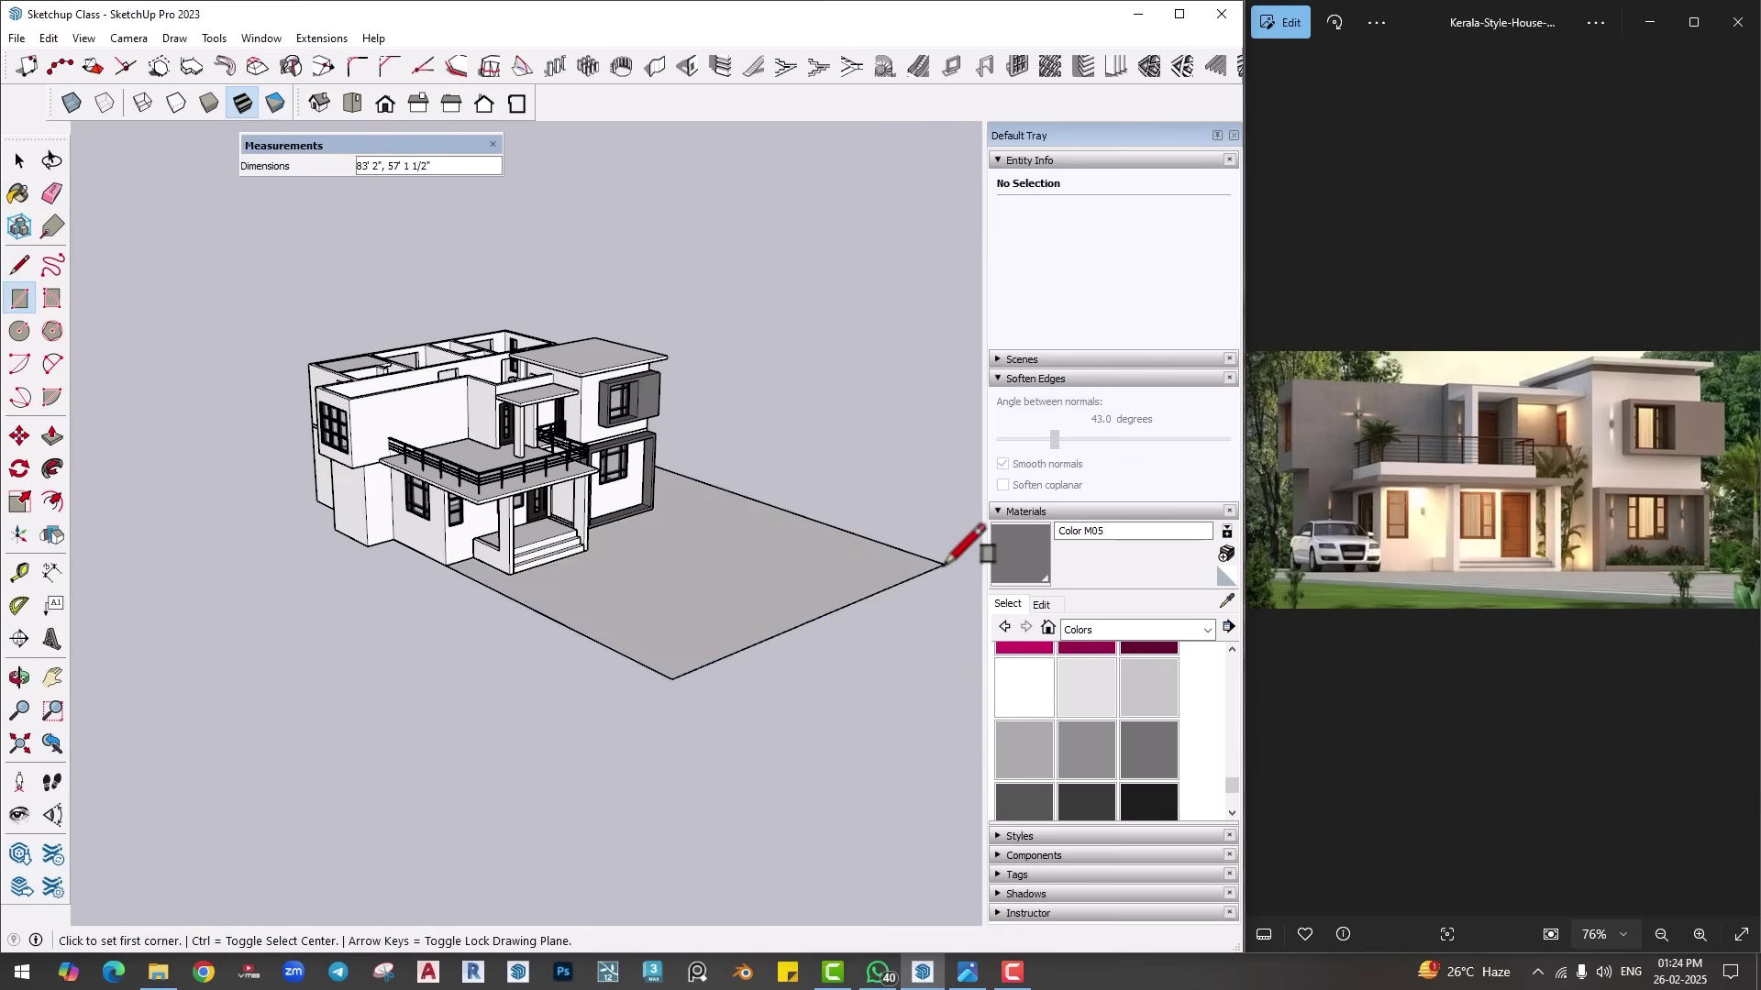
Step: Push/Pull the ground rectangle downward into a thin slab
{"action": "key", "text": "p"}
{"action": "left_click", "coordinate": [825, 597]}
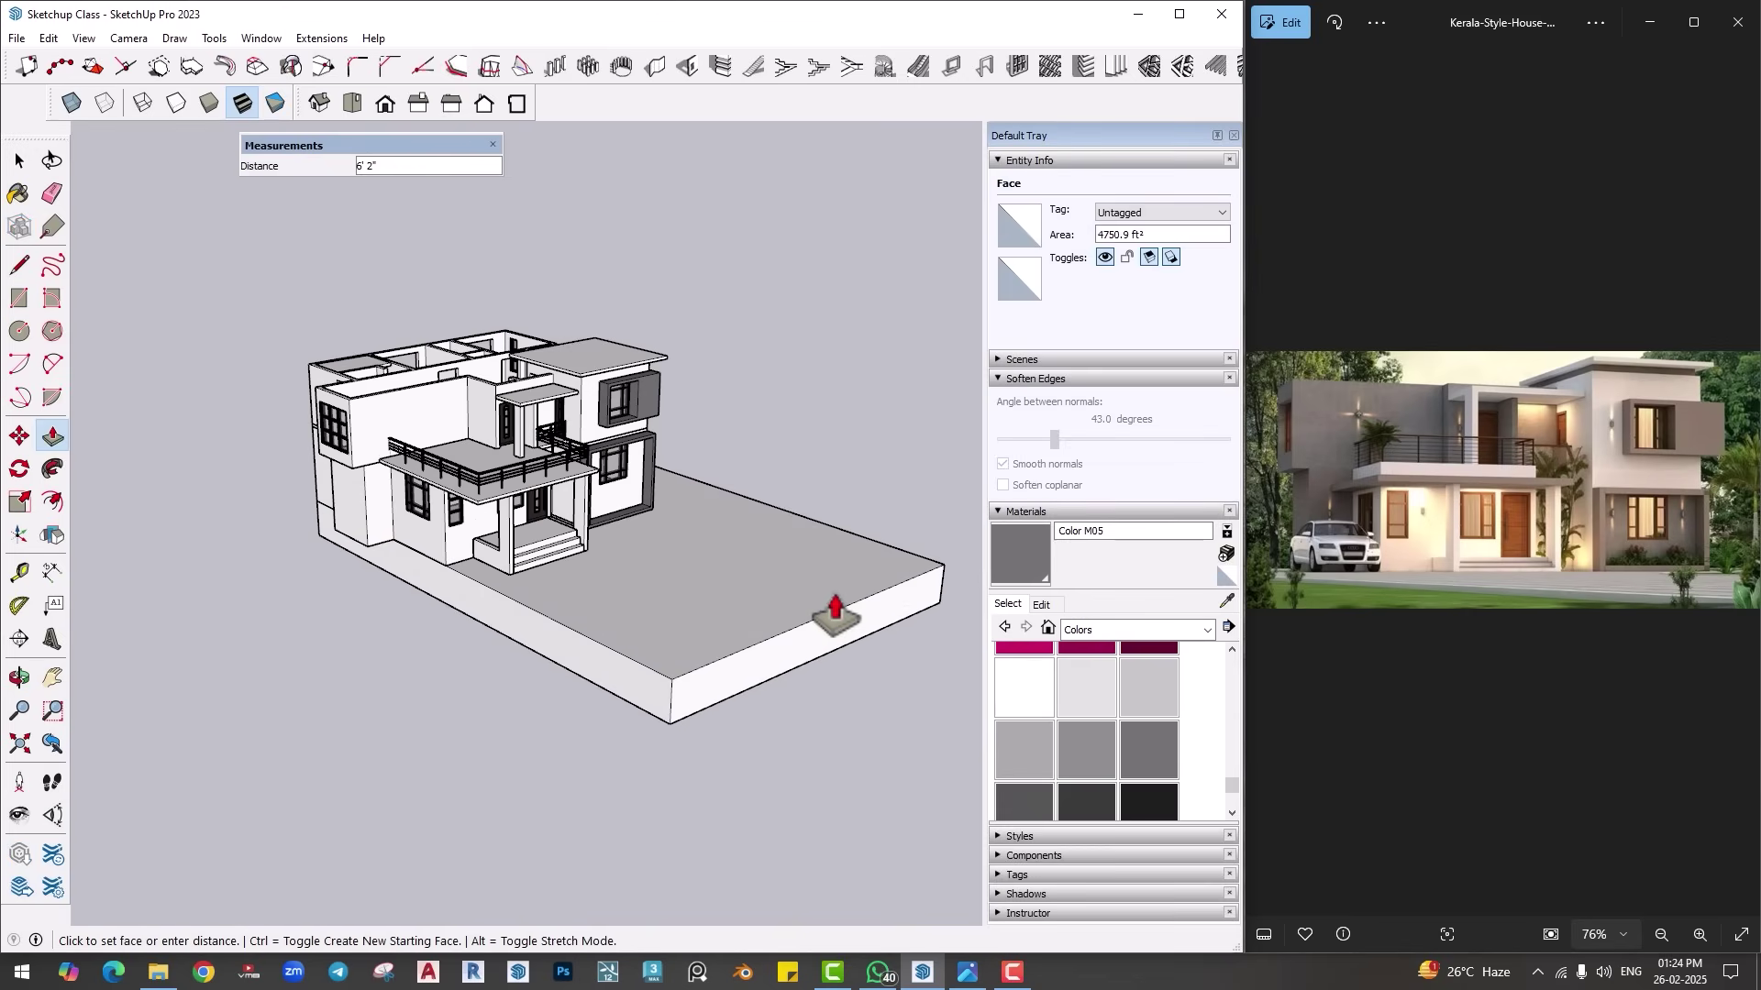
{"action": "key", "text": "Return"}
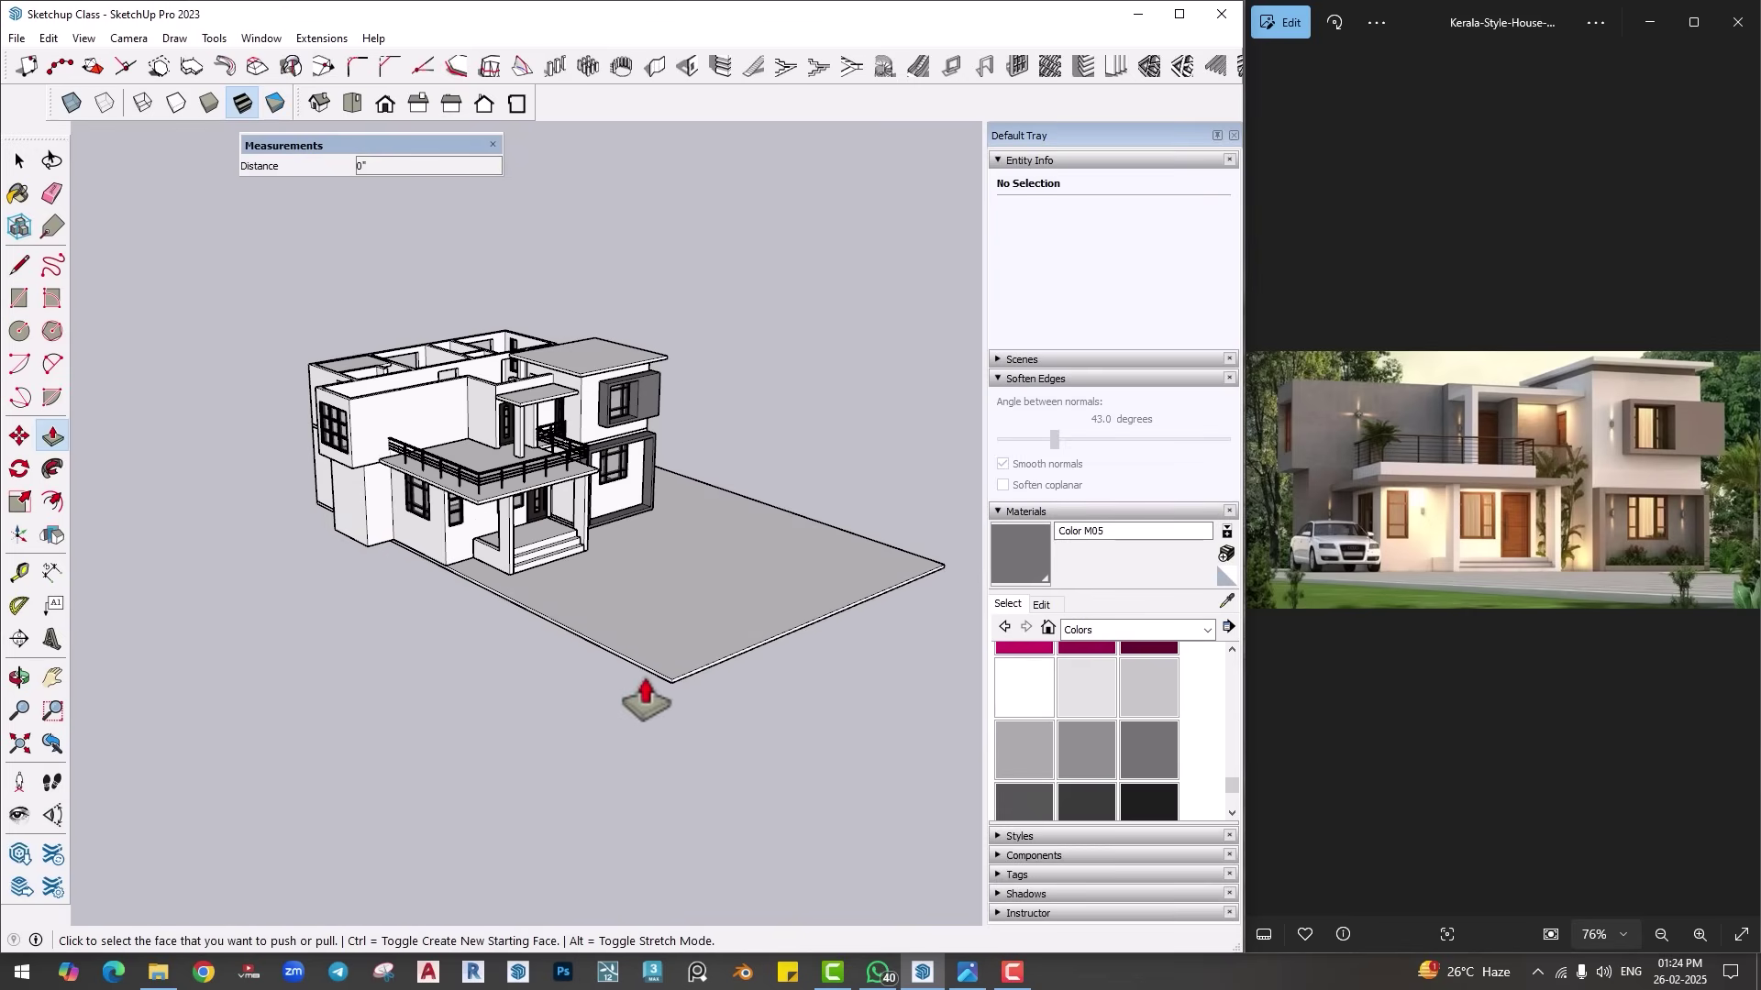
Step: Extend the ground slab outward beyond the house's left side, and extend its front edge by 37'
{"action": "left_click", "coordinate": [657, 694]}
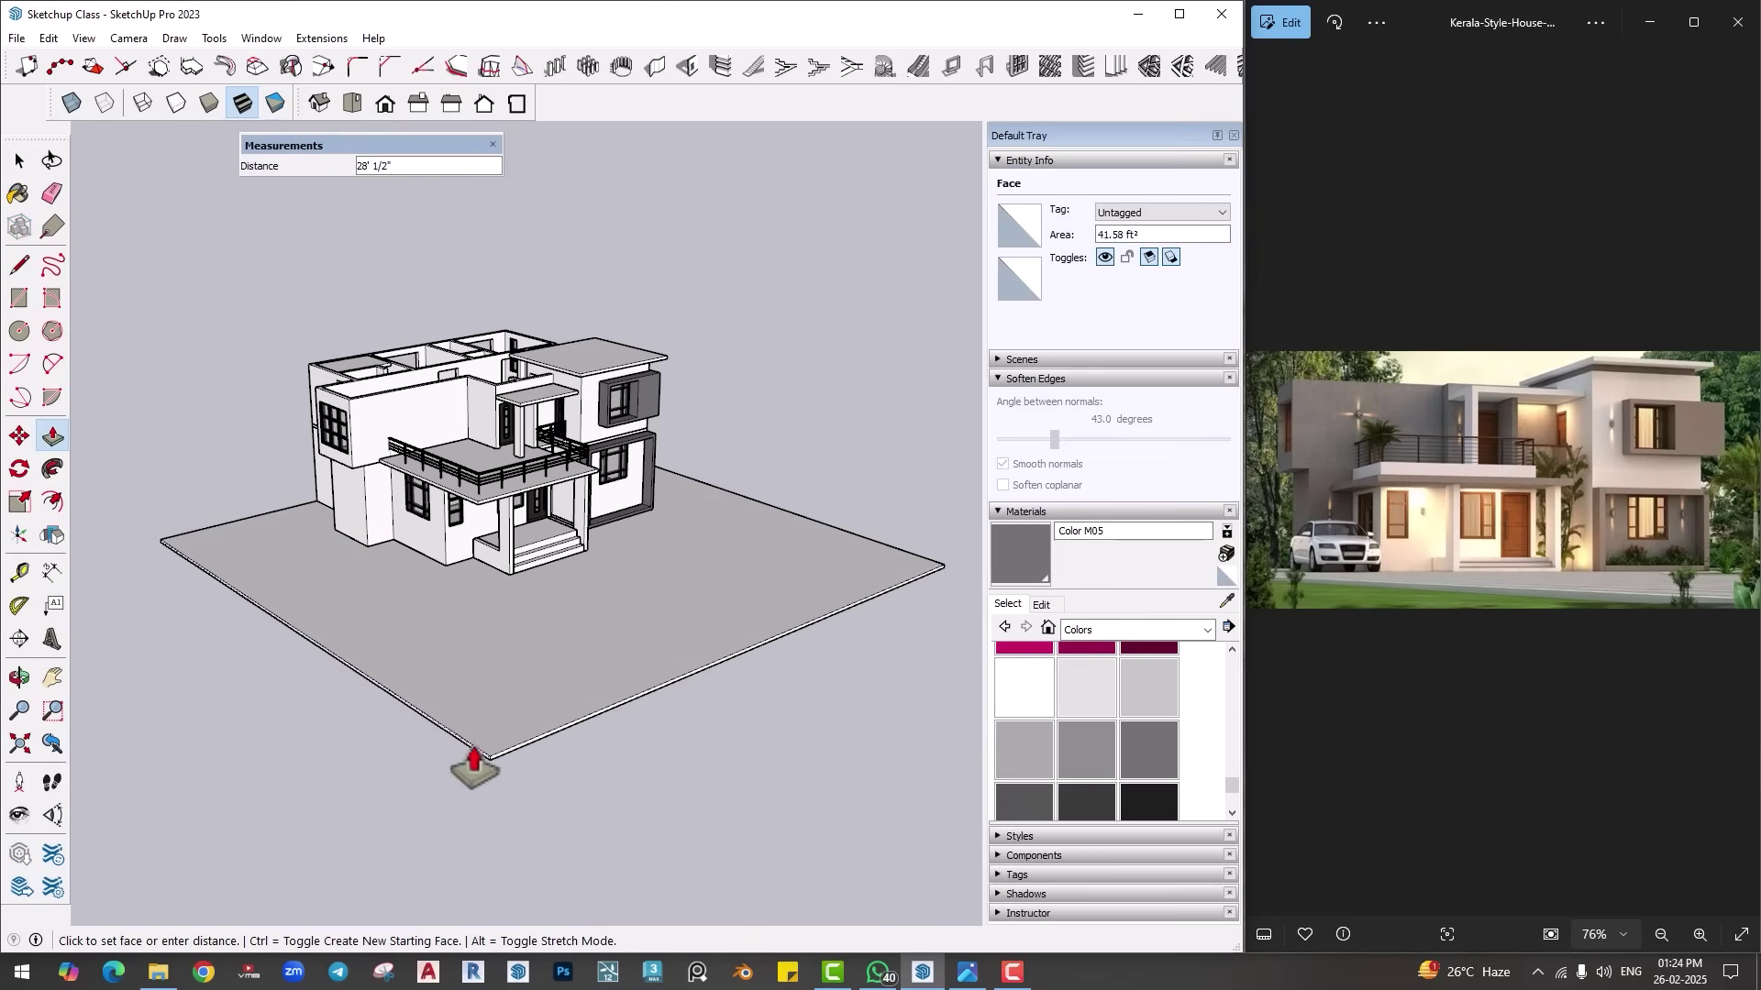
{"action": "left_click", "coordinate": [496, 757]}
{"action": "left_click", "coordinate": [642, 706]}
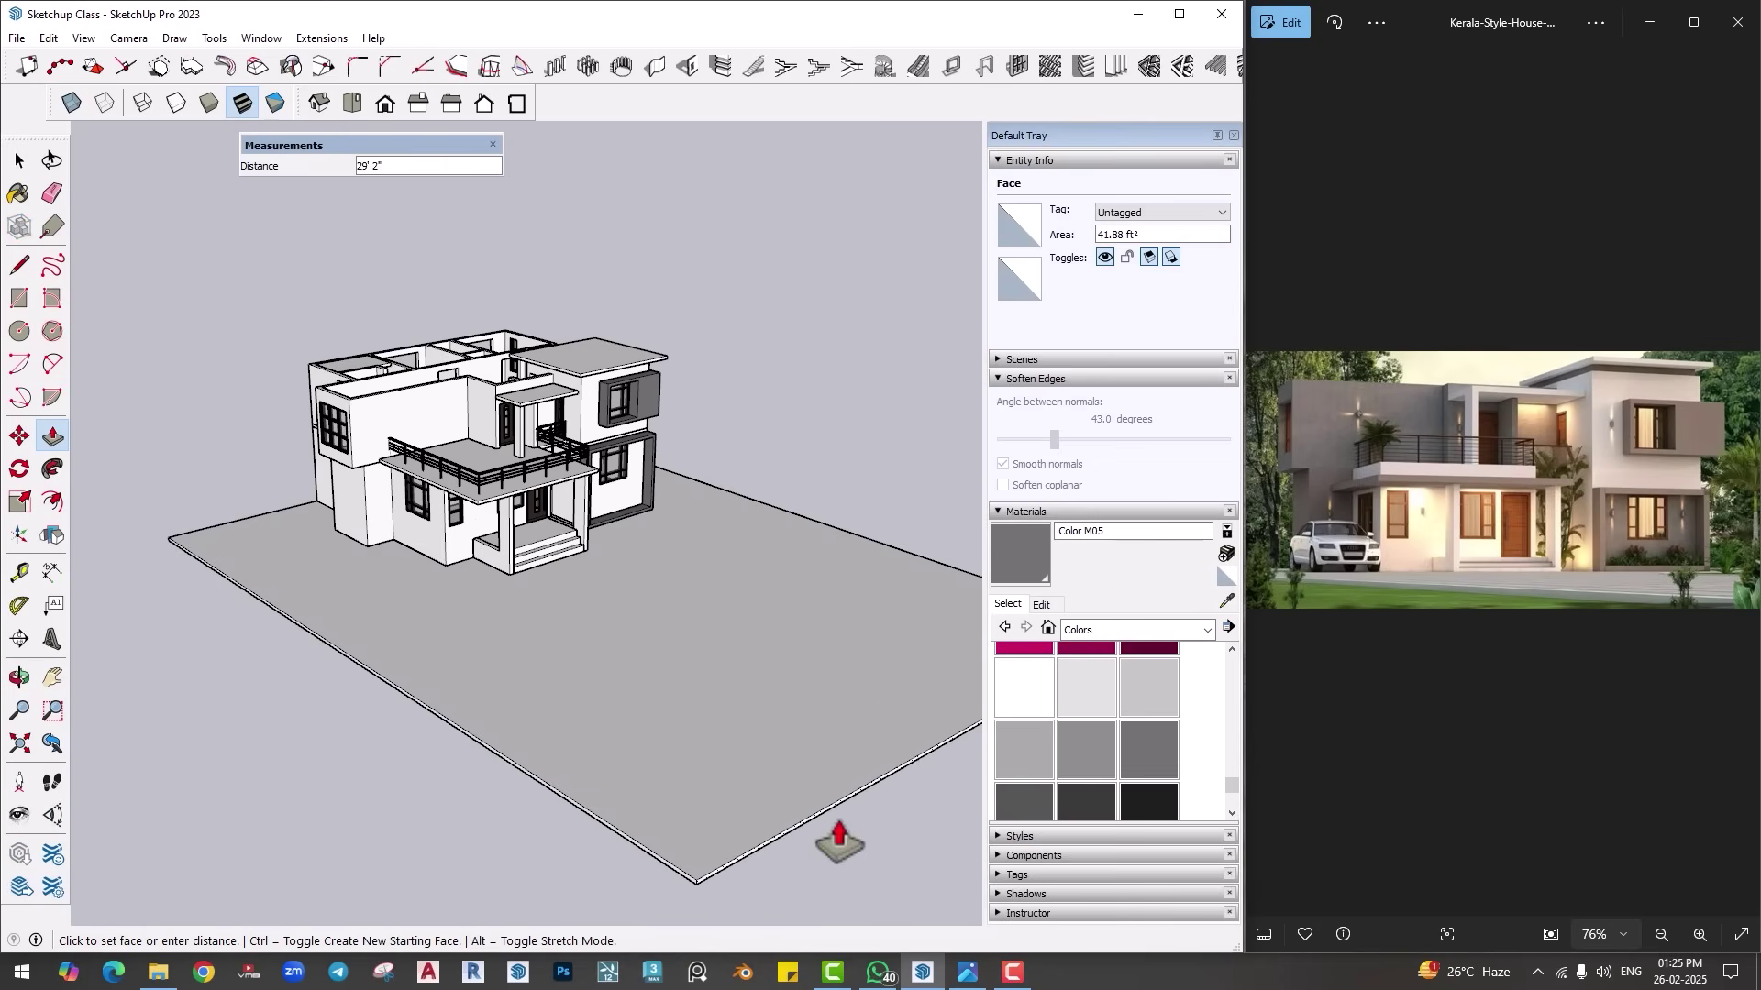
{"action": "type", "text": "37"}
{"action": "key", "text": "Return"}
Step: Extend the rear edge of the ground slab about 16' behind the house
{"action": "middle_click_drag", "start_coordinate": [475, 660], "coordinate": [409, 694]}
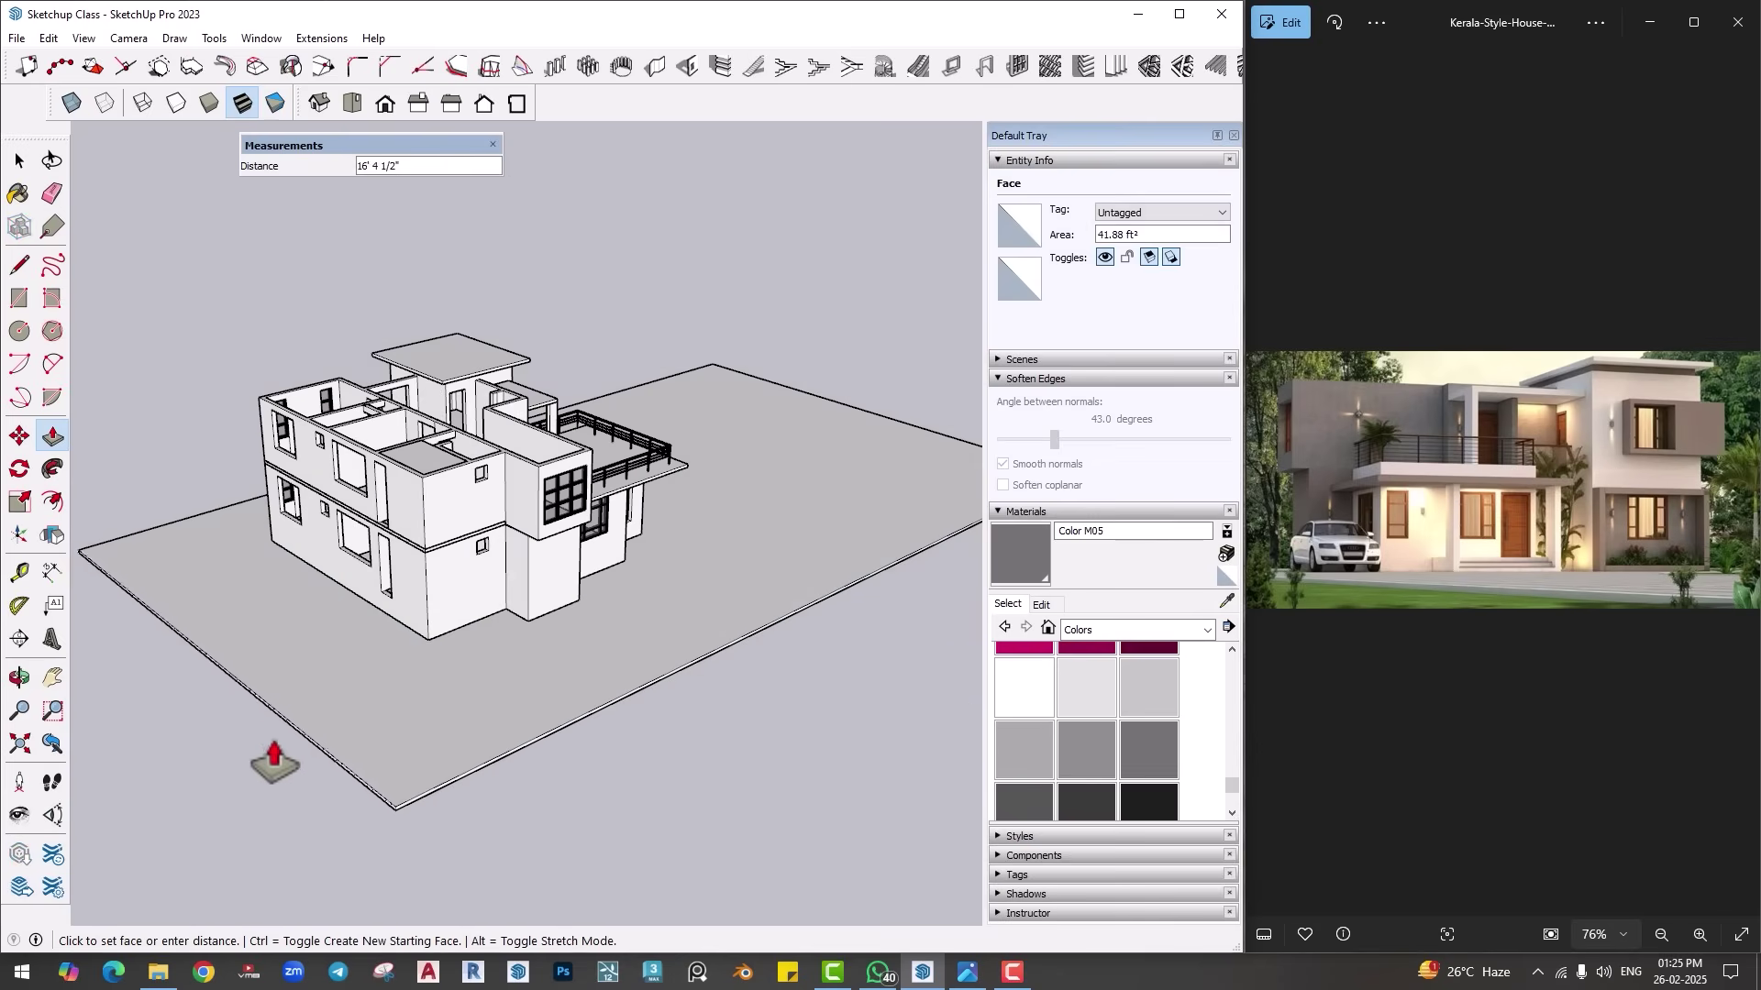
{"action": "middle_click_drag", "start_coordinate": [652, 660], "coordinate": [606, 679]}
{"action": "left_click", "coordinate": [807, 603]}
Step: Select all the connected geometry of the ground slab and make it a group
{"action": "key", "text": "space"}
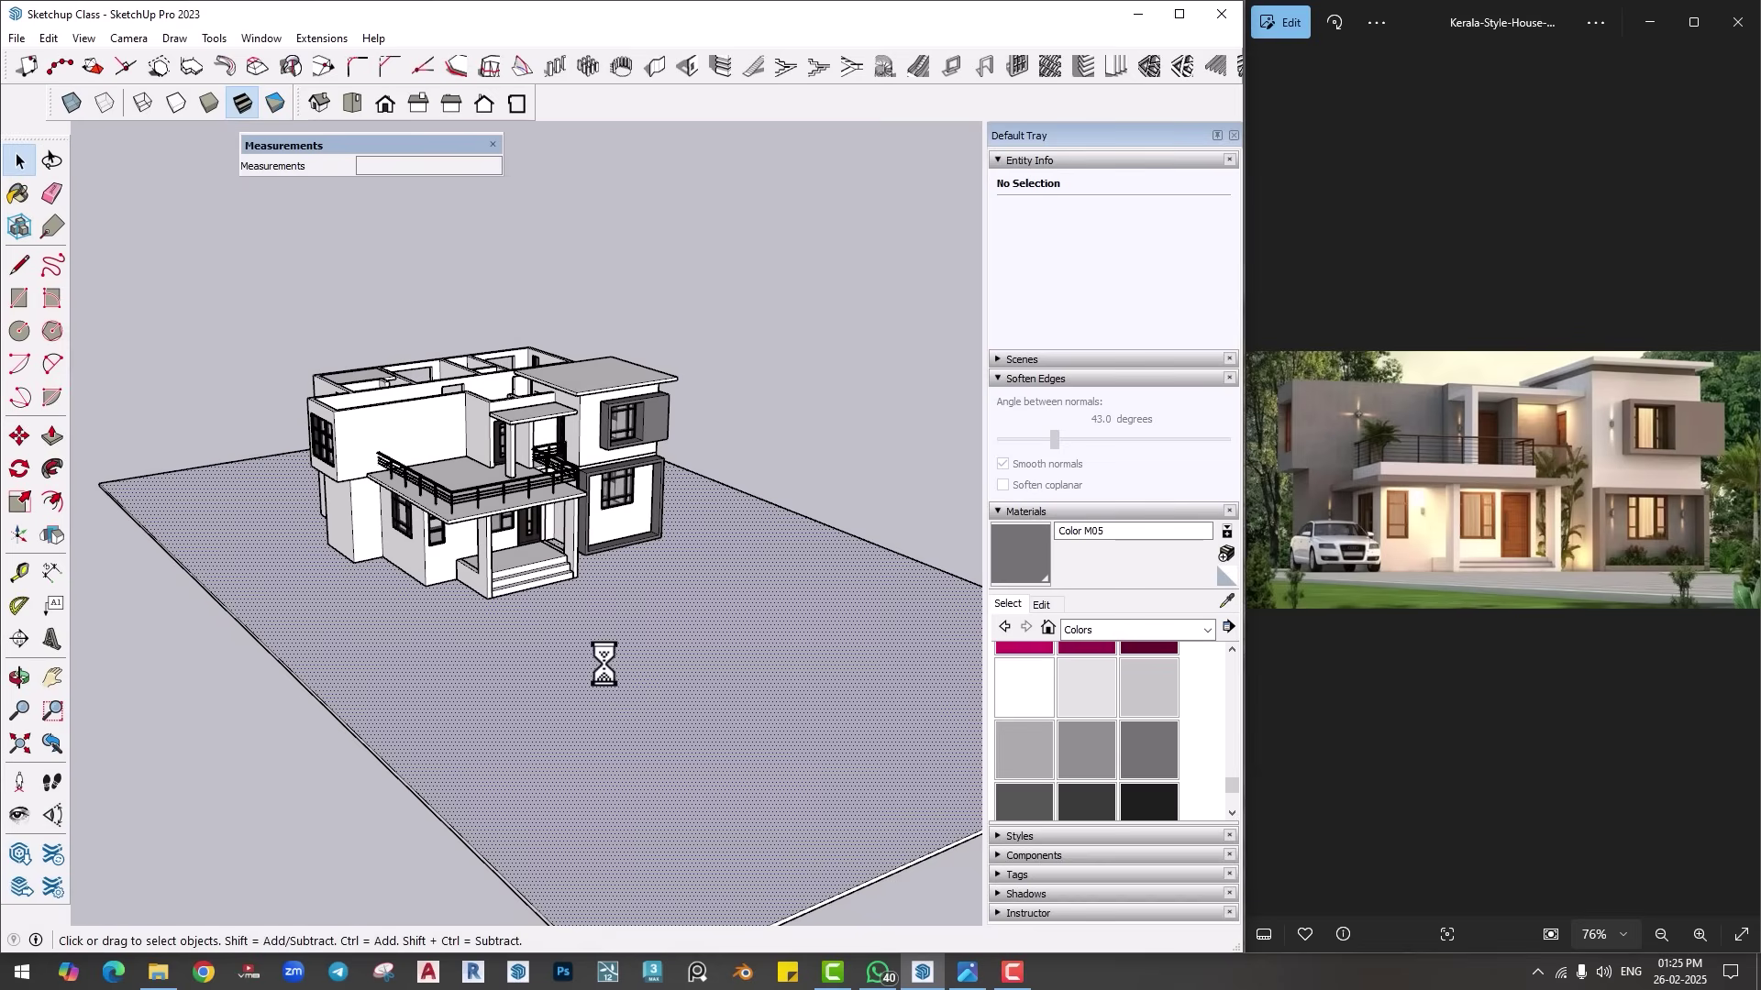
{"action": "double_click", "coordinate": [604, 664]}
{"action": "right_click", "coordinate": [604, 664]}
{"action": "left_click", "coordinate": [716, 271]}
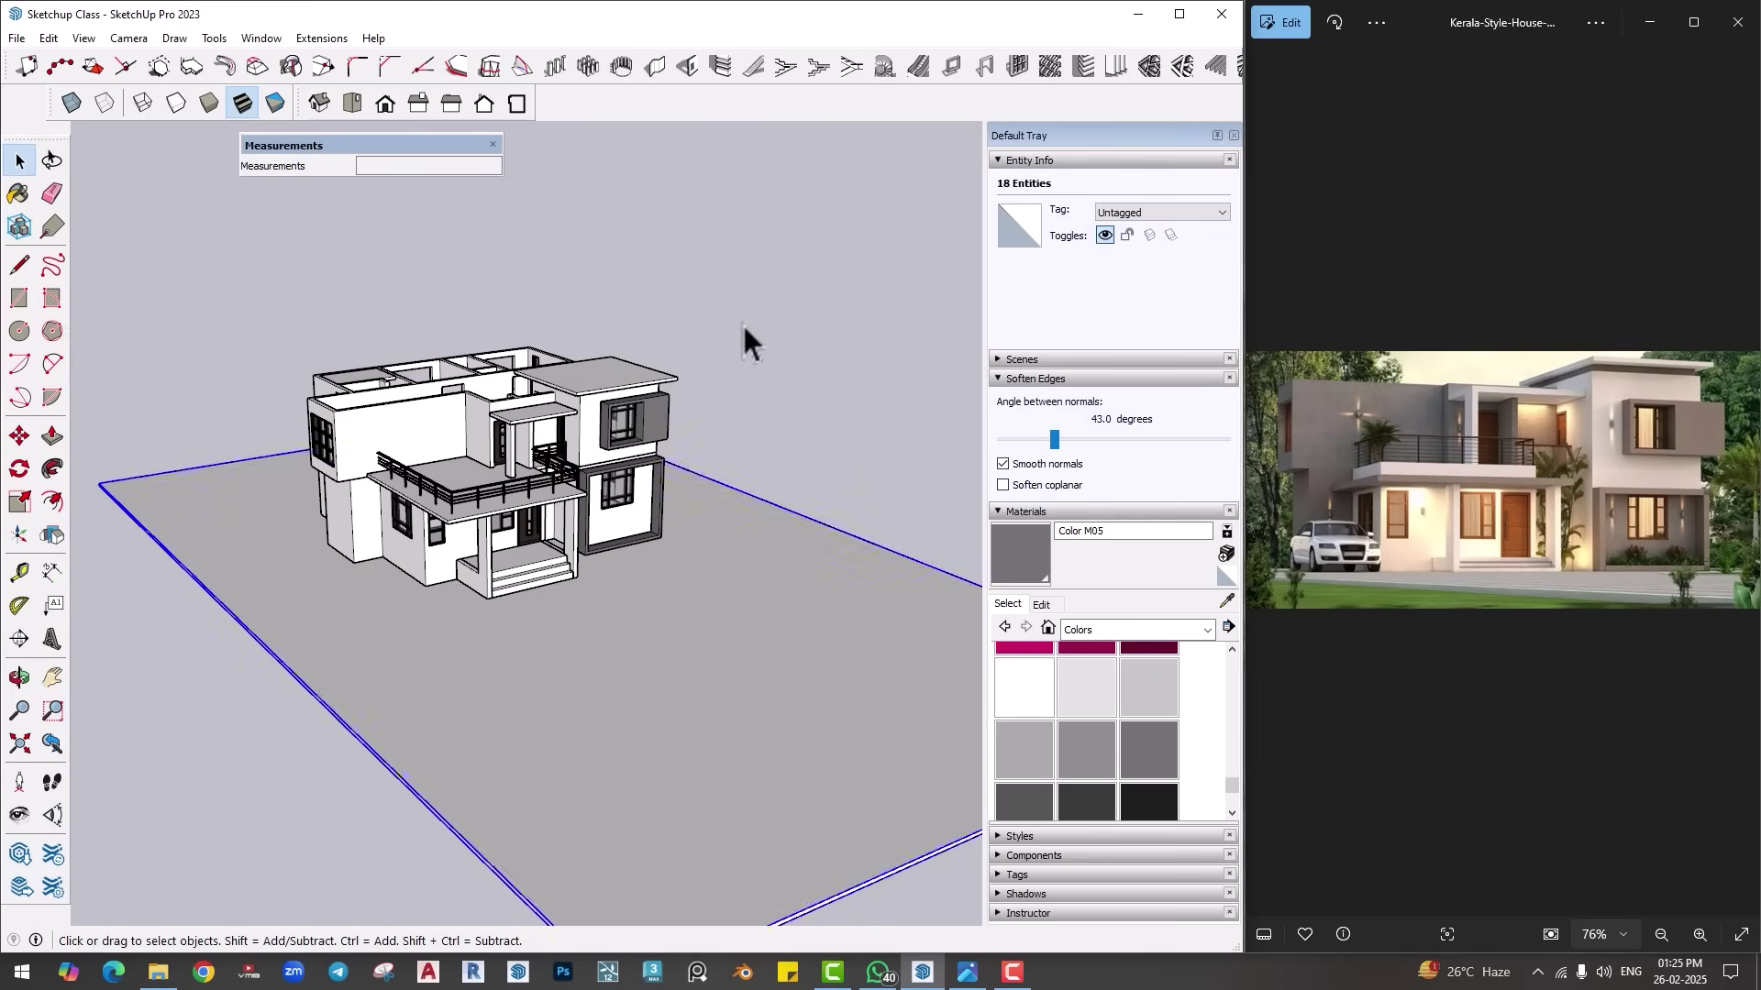
{"action": "left_click", "coordinate": [697, 404]}
Step: Show the V-Ray for SketchUp toolbar and place it floating over the model view
{"action": "scroll", "coordinate": [470, 598], "scroll_direction": "down", "scroll_amount": 1}
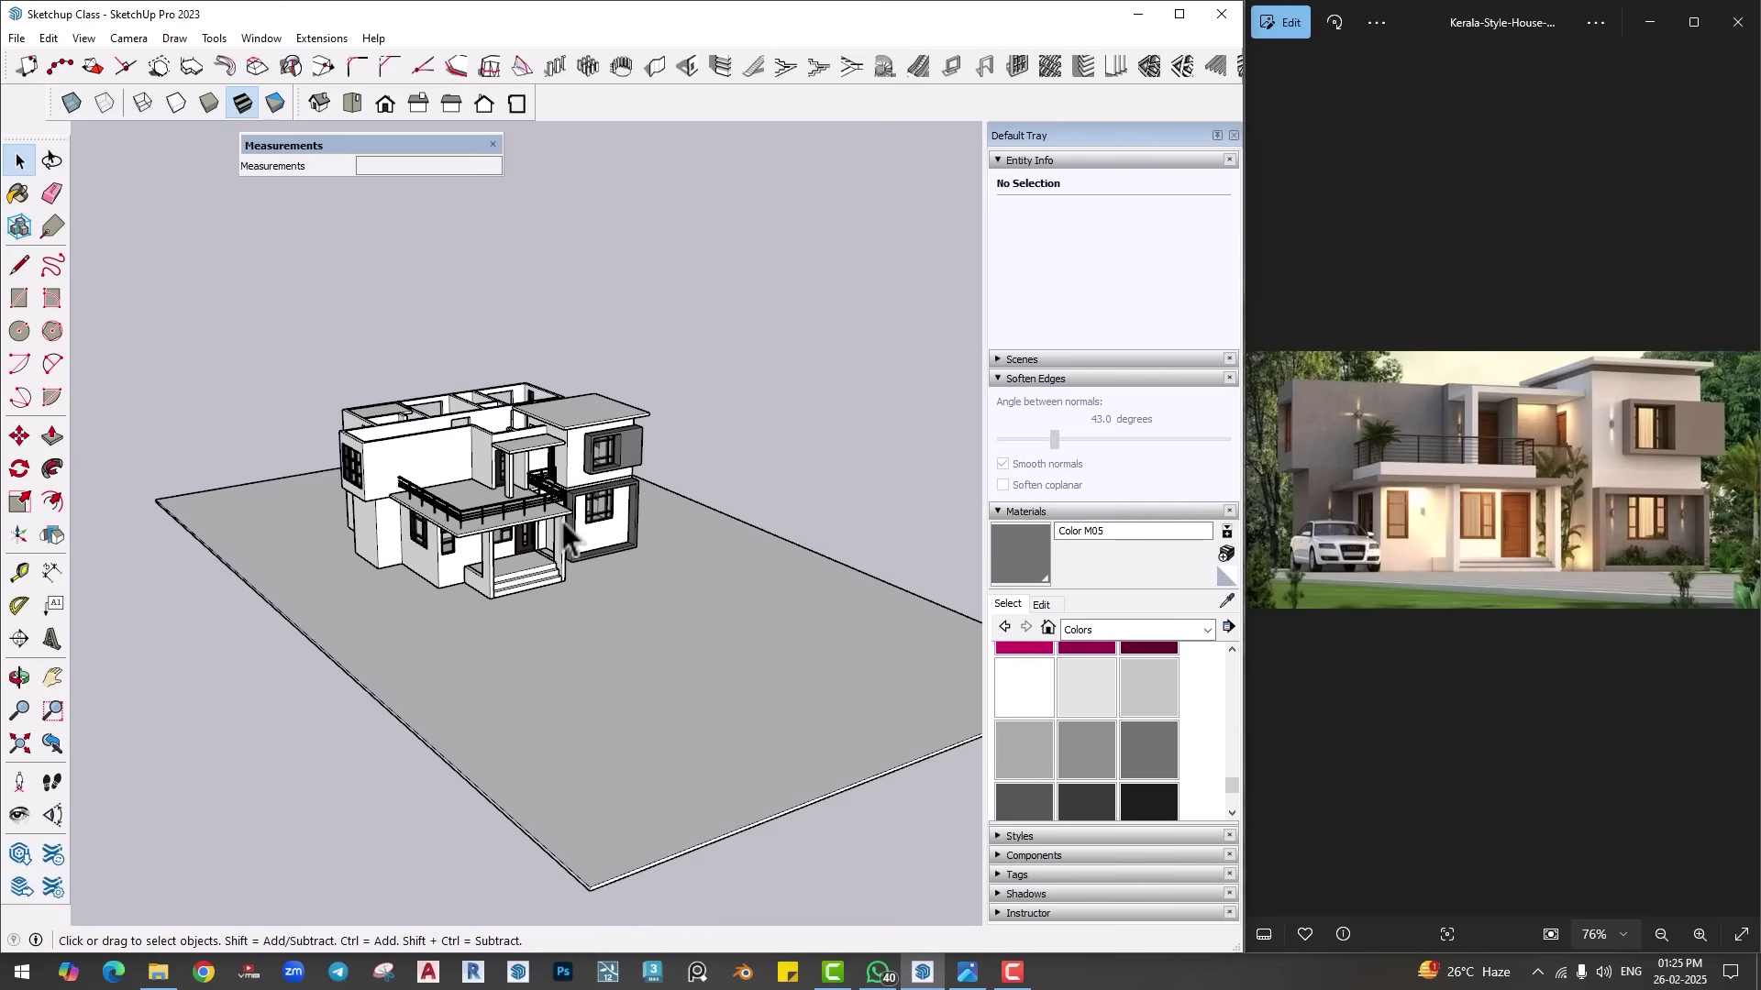
{"action": "scroll", "coordinate": [624, 574], "scroll_direction": "up", "scroll_amount": 3}
{"action": "middle_click_drag", "start_coordinate": [624, 574], "coordinate": [869, 305]}
{"action": "right_click", "coordinate": [739, 106]}
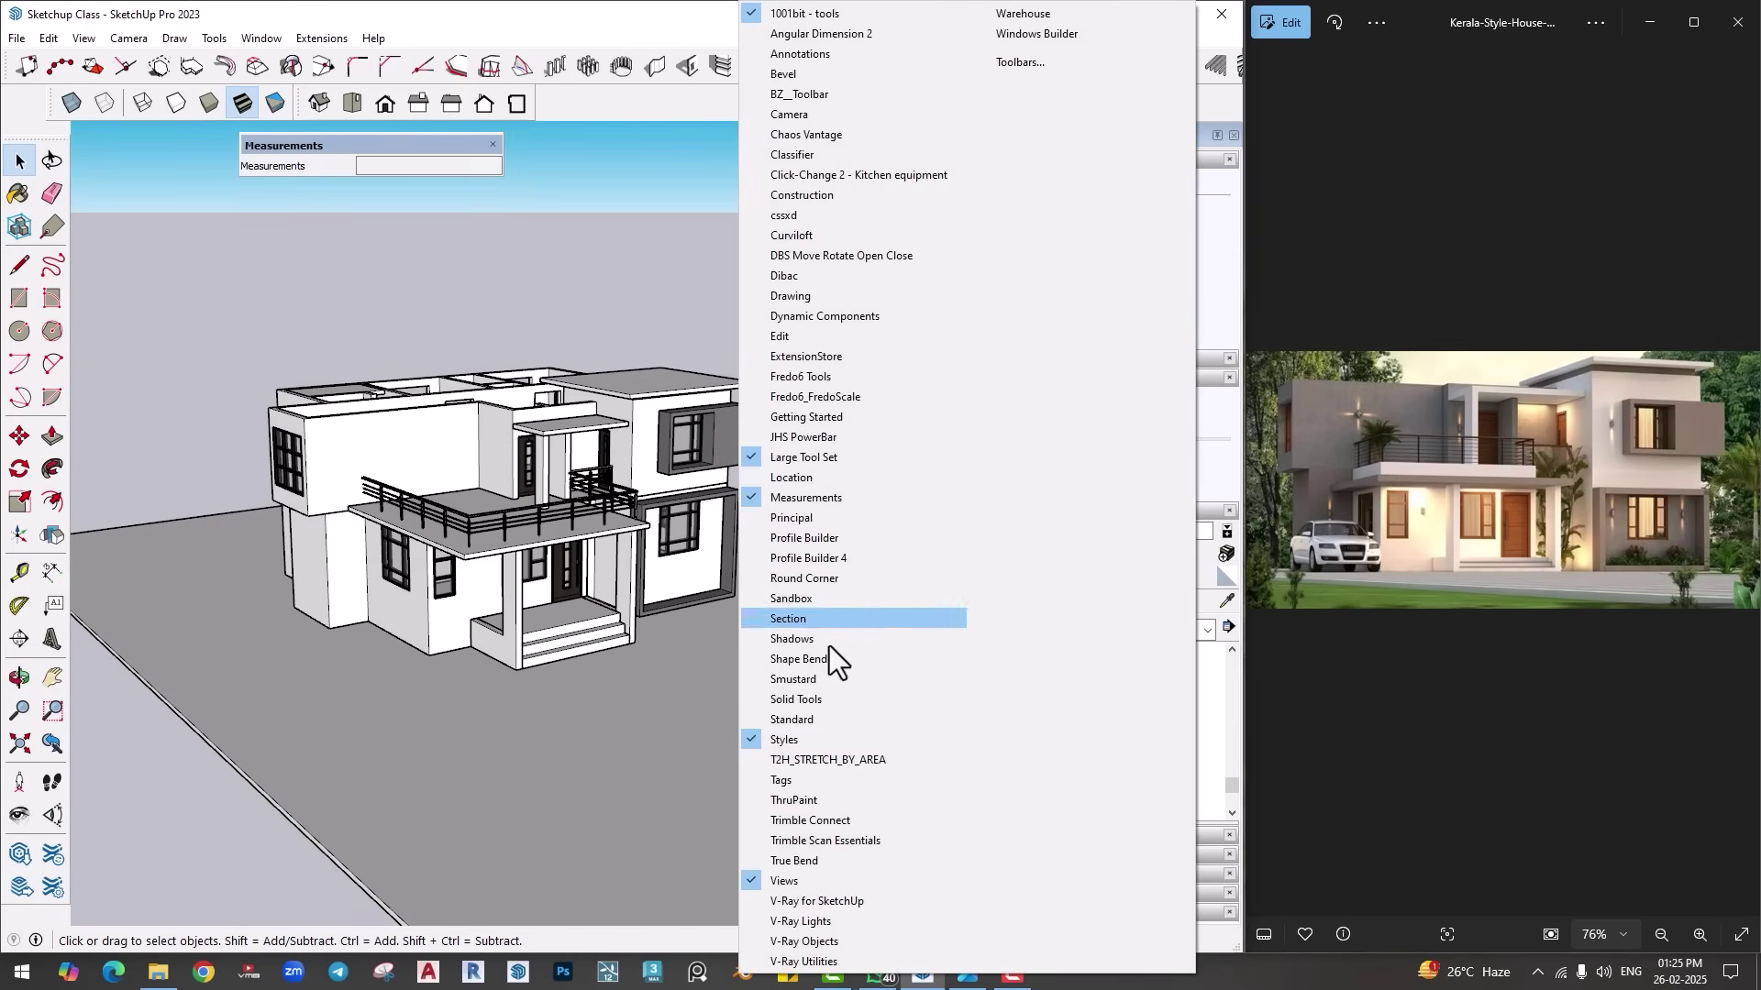
{"action": "left_click", "coordinate": [818, 901]}
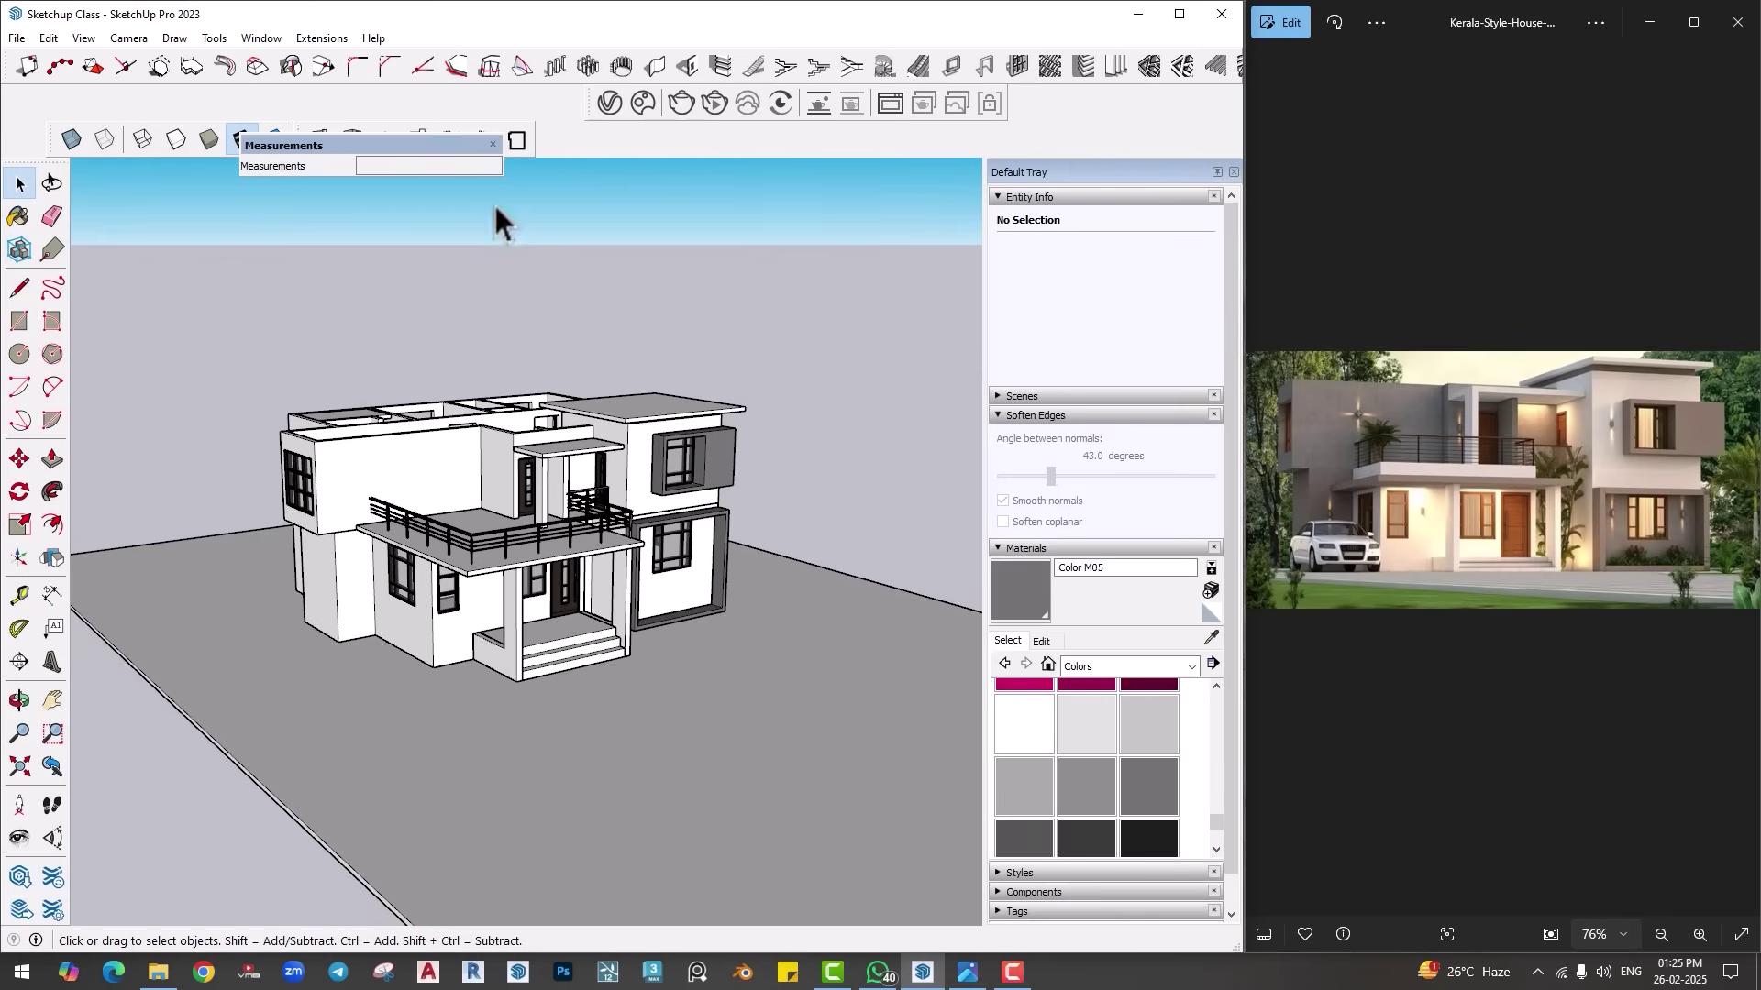
{"action": "mouse_move", "coordinate": [50, 140]}
{"action": "left_mouse_down"}
{"action": "mouse_move", "coordinate": [620, 310]}
{"action": "mouse_move", "coordinate": [43, 133]}
{"action": "left_mouse_up"}
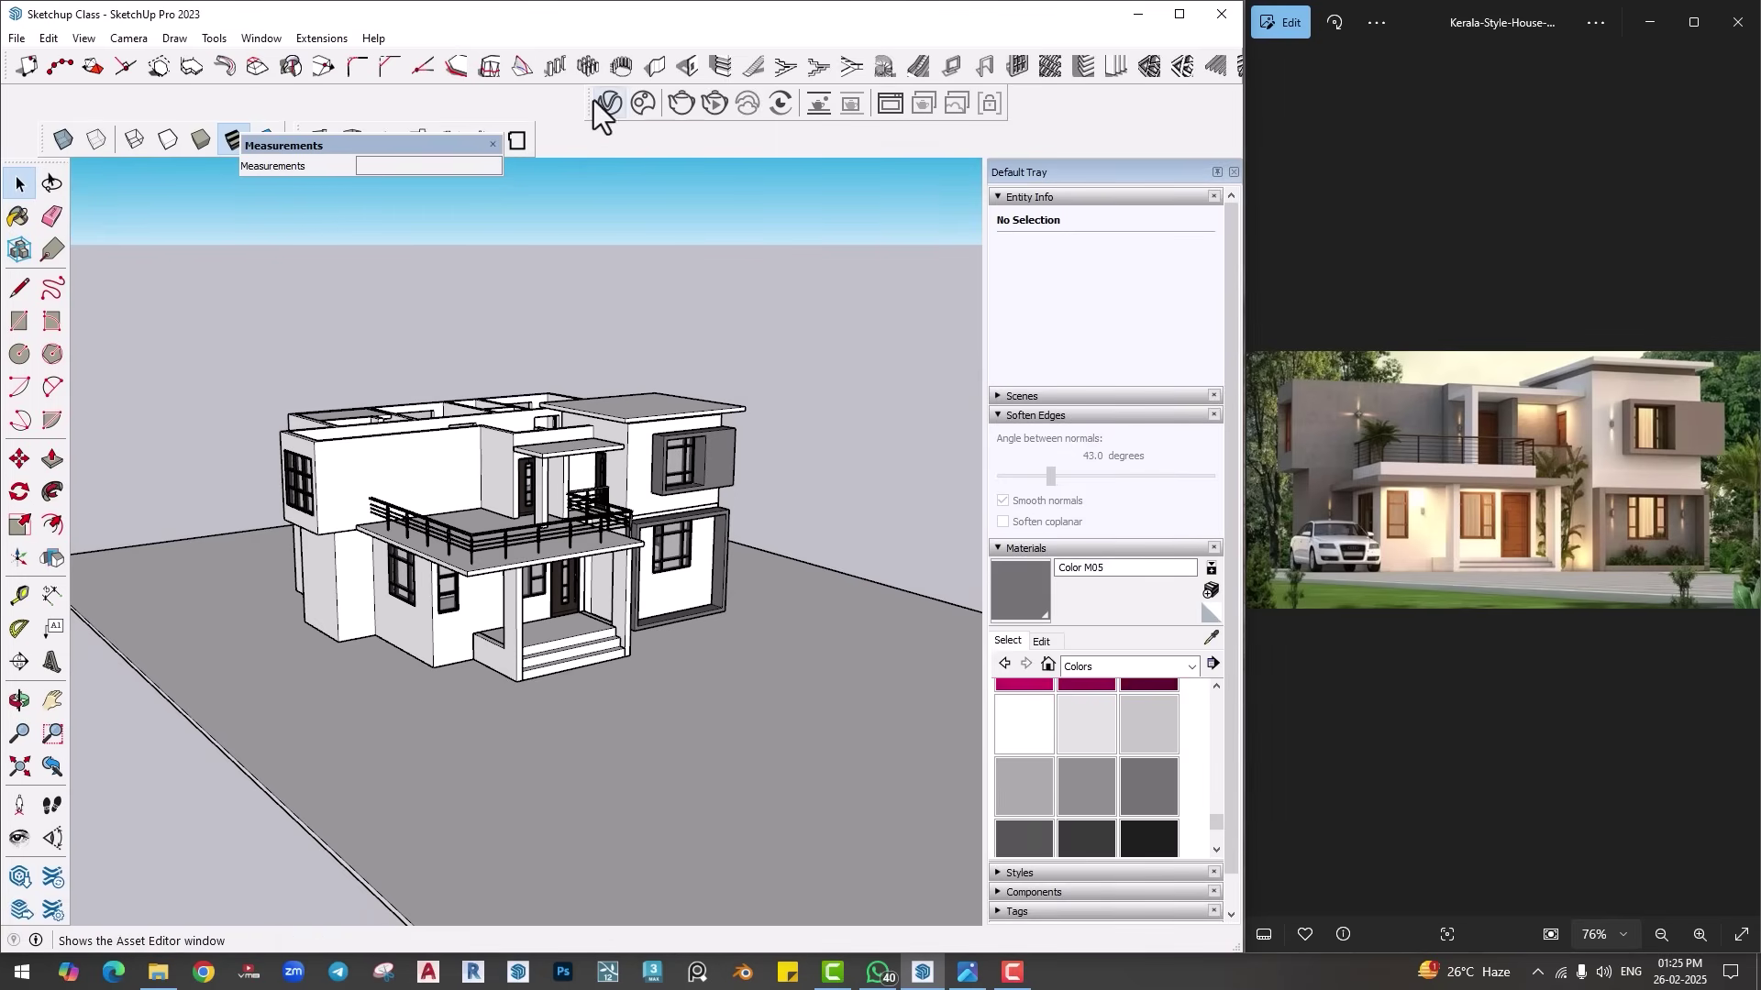
{"action": "left_click_drag", "start_coordinate": [592, 103], "coordinate": [640, 227]}
{"action": "scroll", "coordinate": [584, 606], "scroll_direction": "up", "scroll_amount": 3}
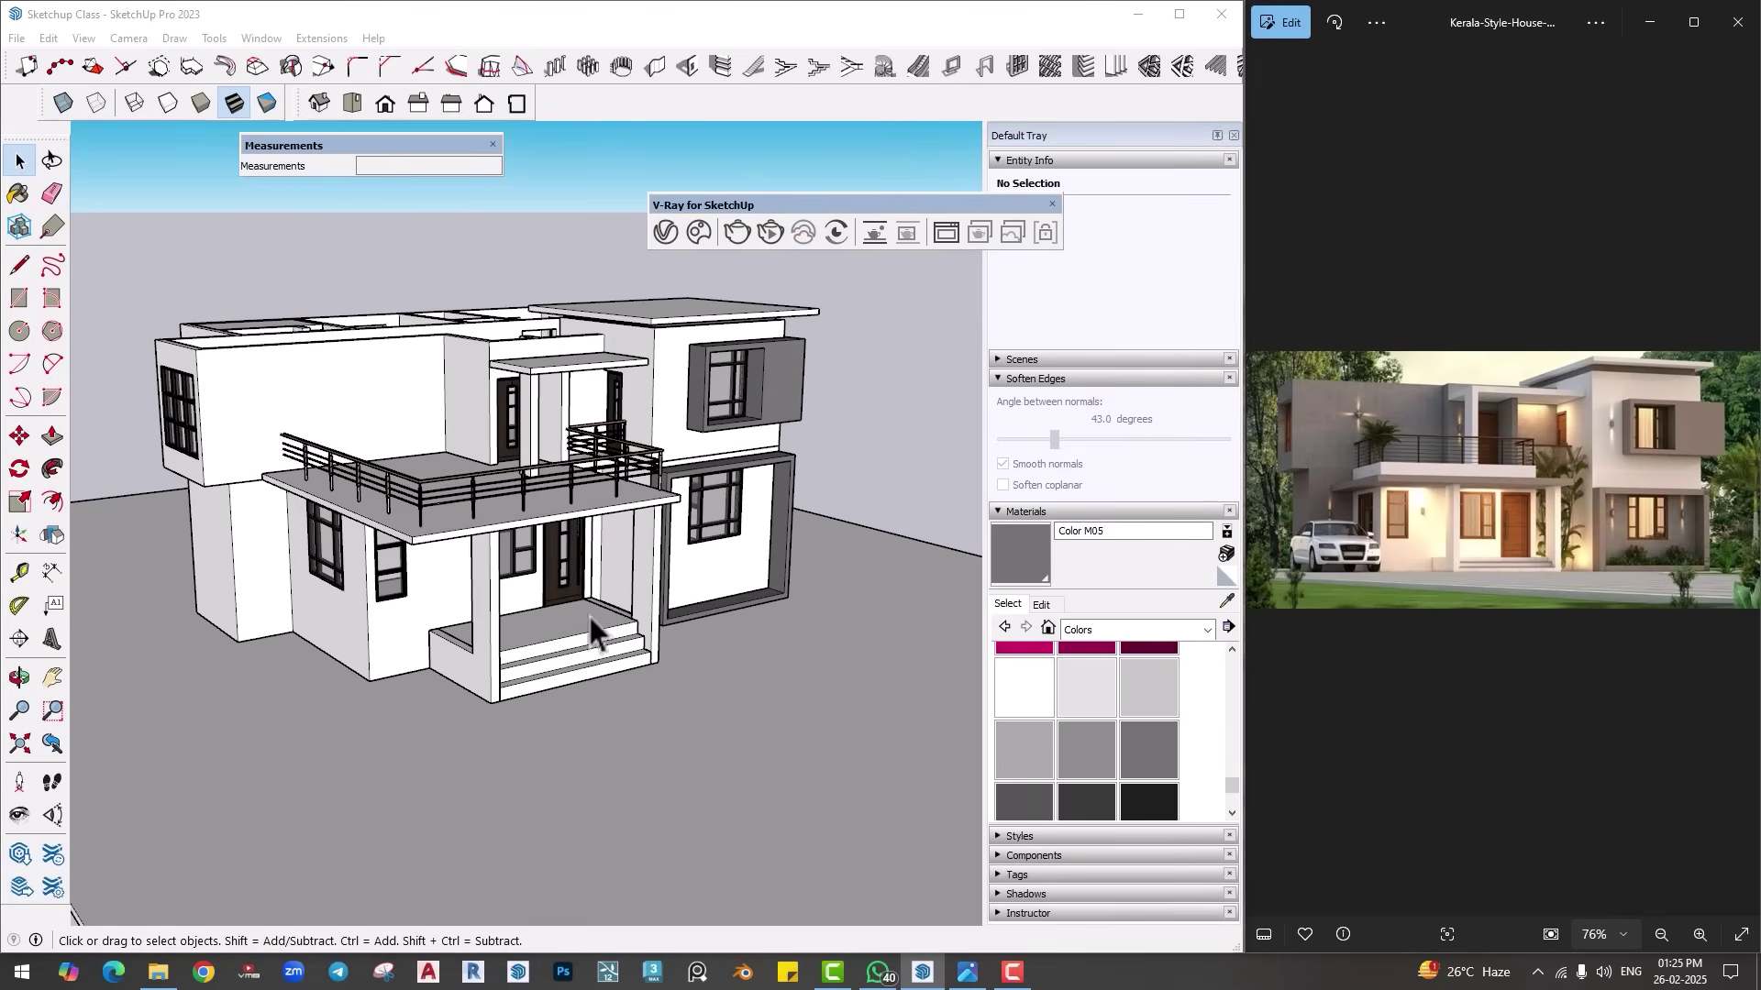
Step: Frame the house from the front corner and open the V-Ray Asset Editor, placing it beside the model
{"action": "middle_click_drag", "start_coordinate": [589, 616], "coordinate": [663, 600]}
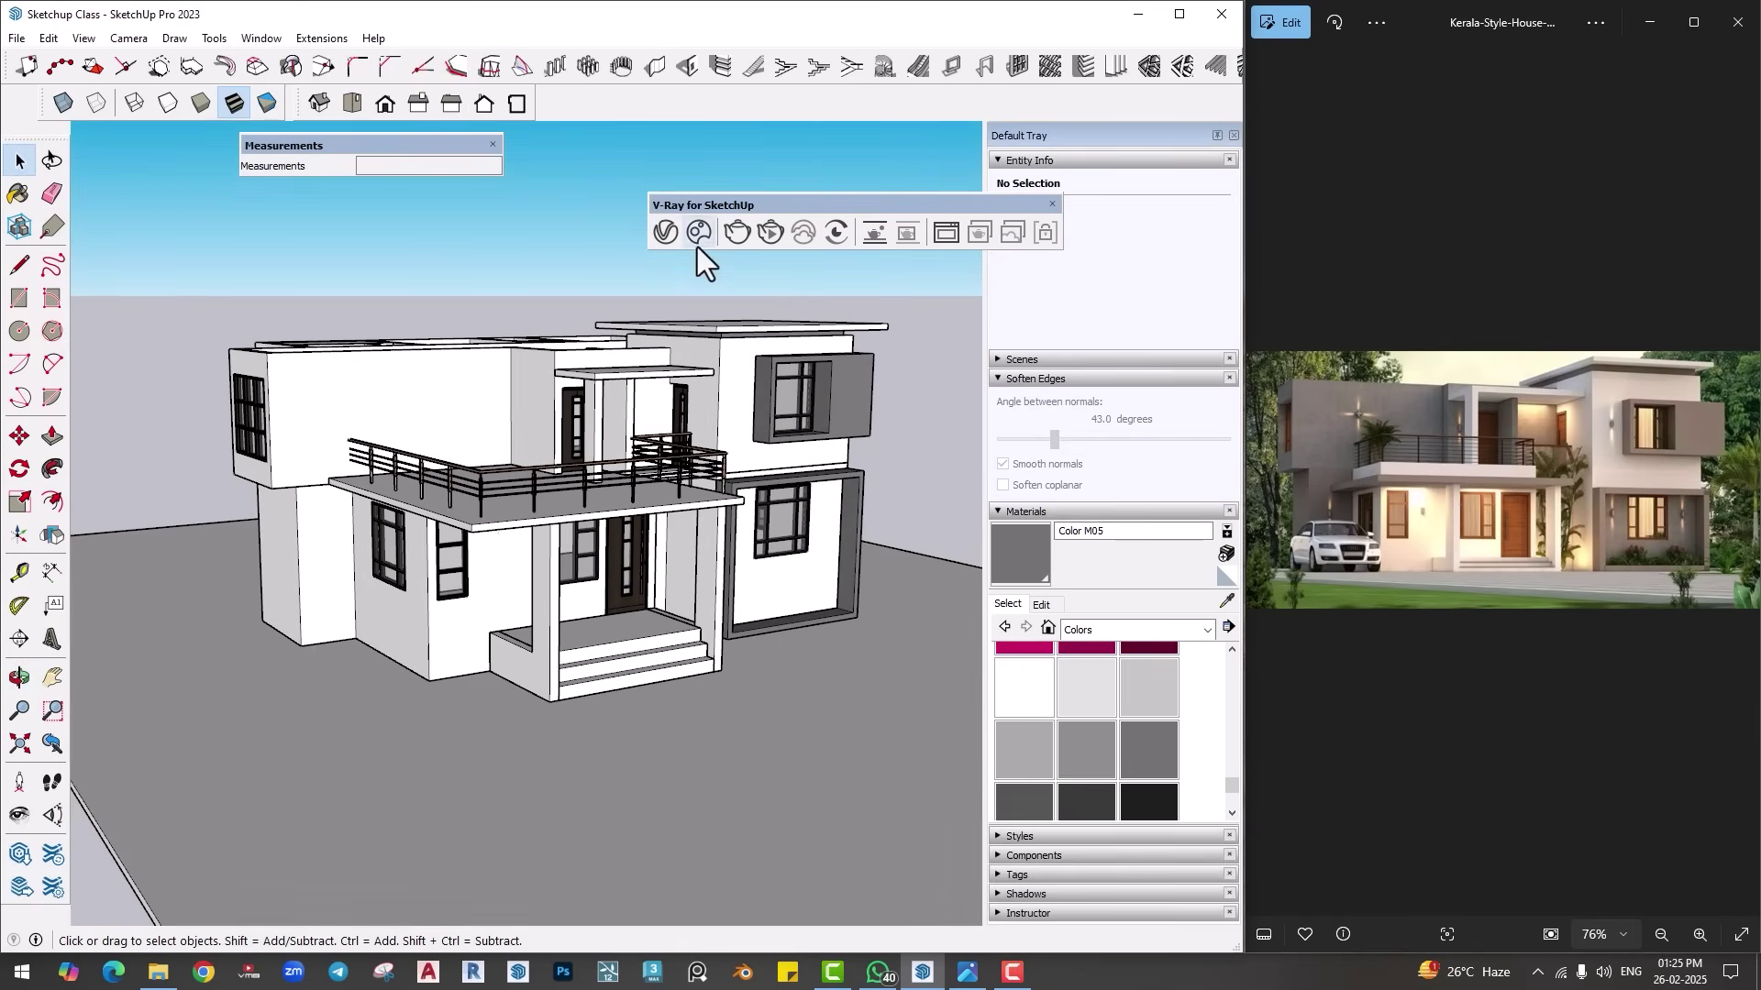
{"action": "left_click", "coordinate": [660, 232]}
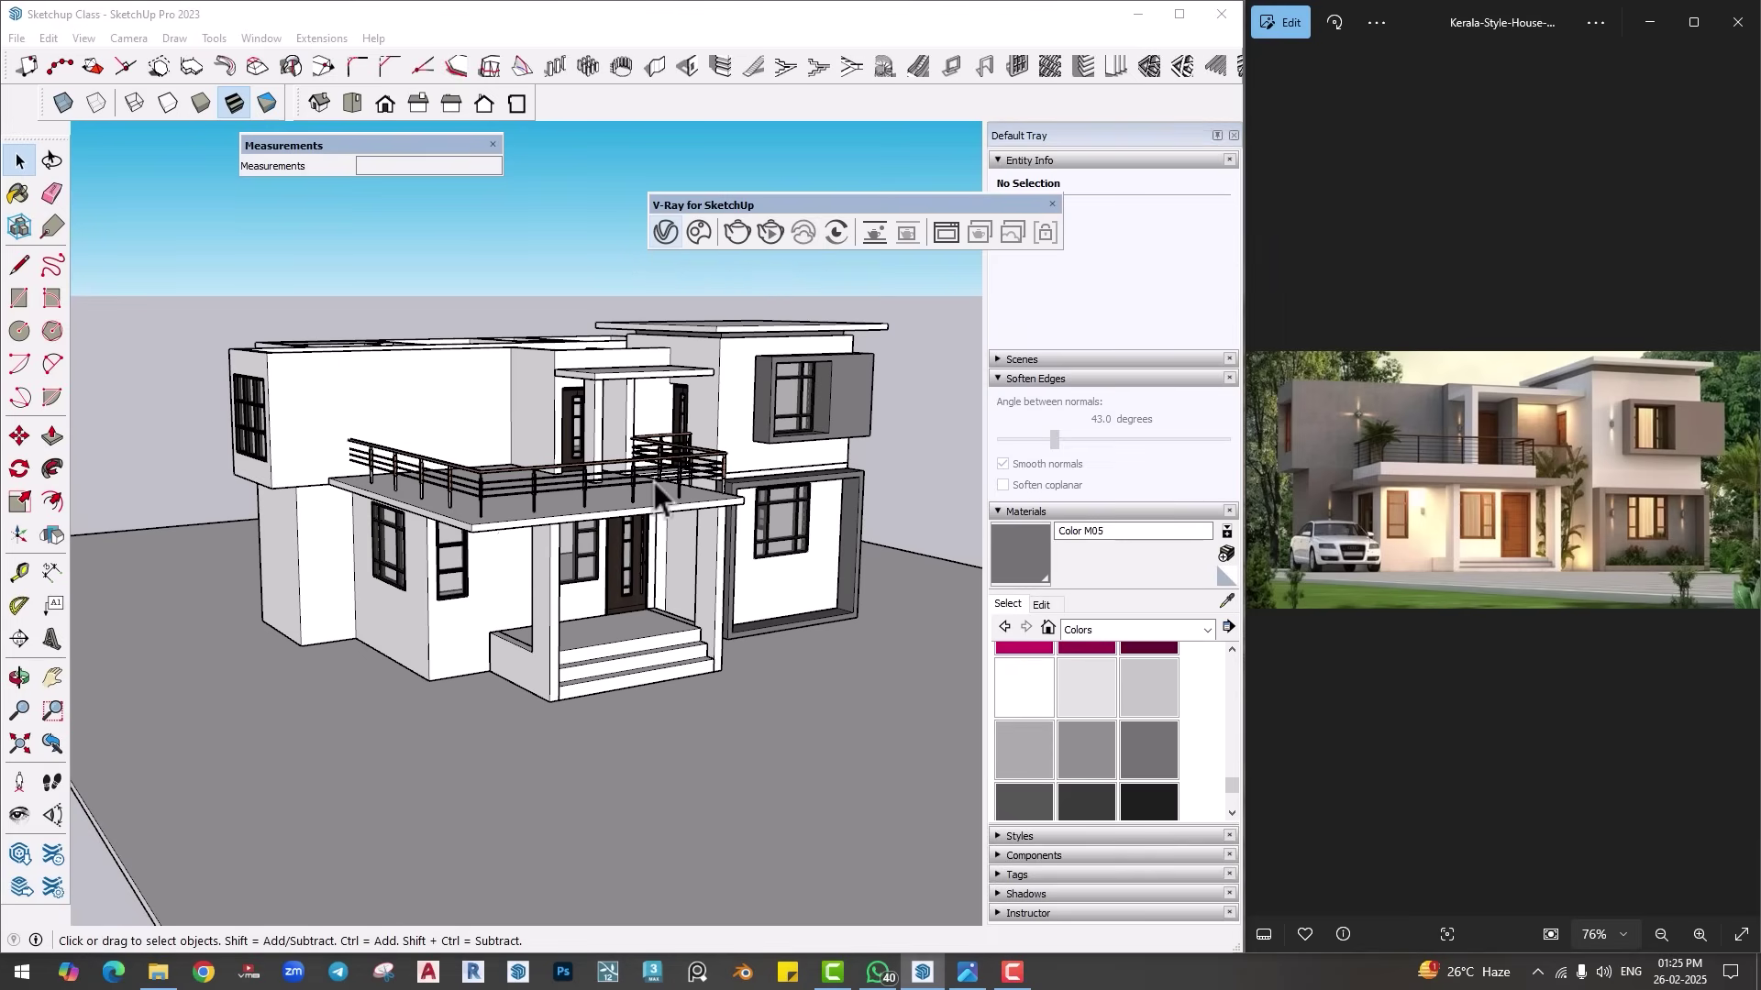
{"action": "left_click_drag", "start_coordinate": [820, 176], "coordinate": [768, 171]}
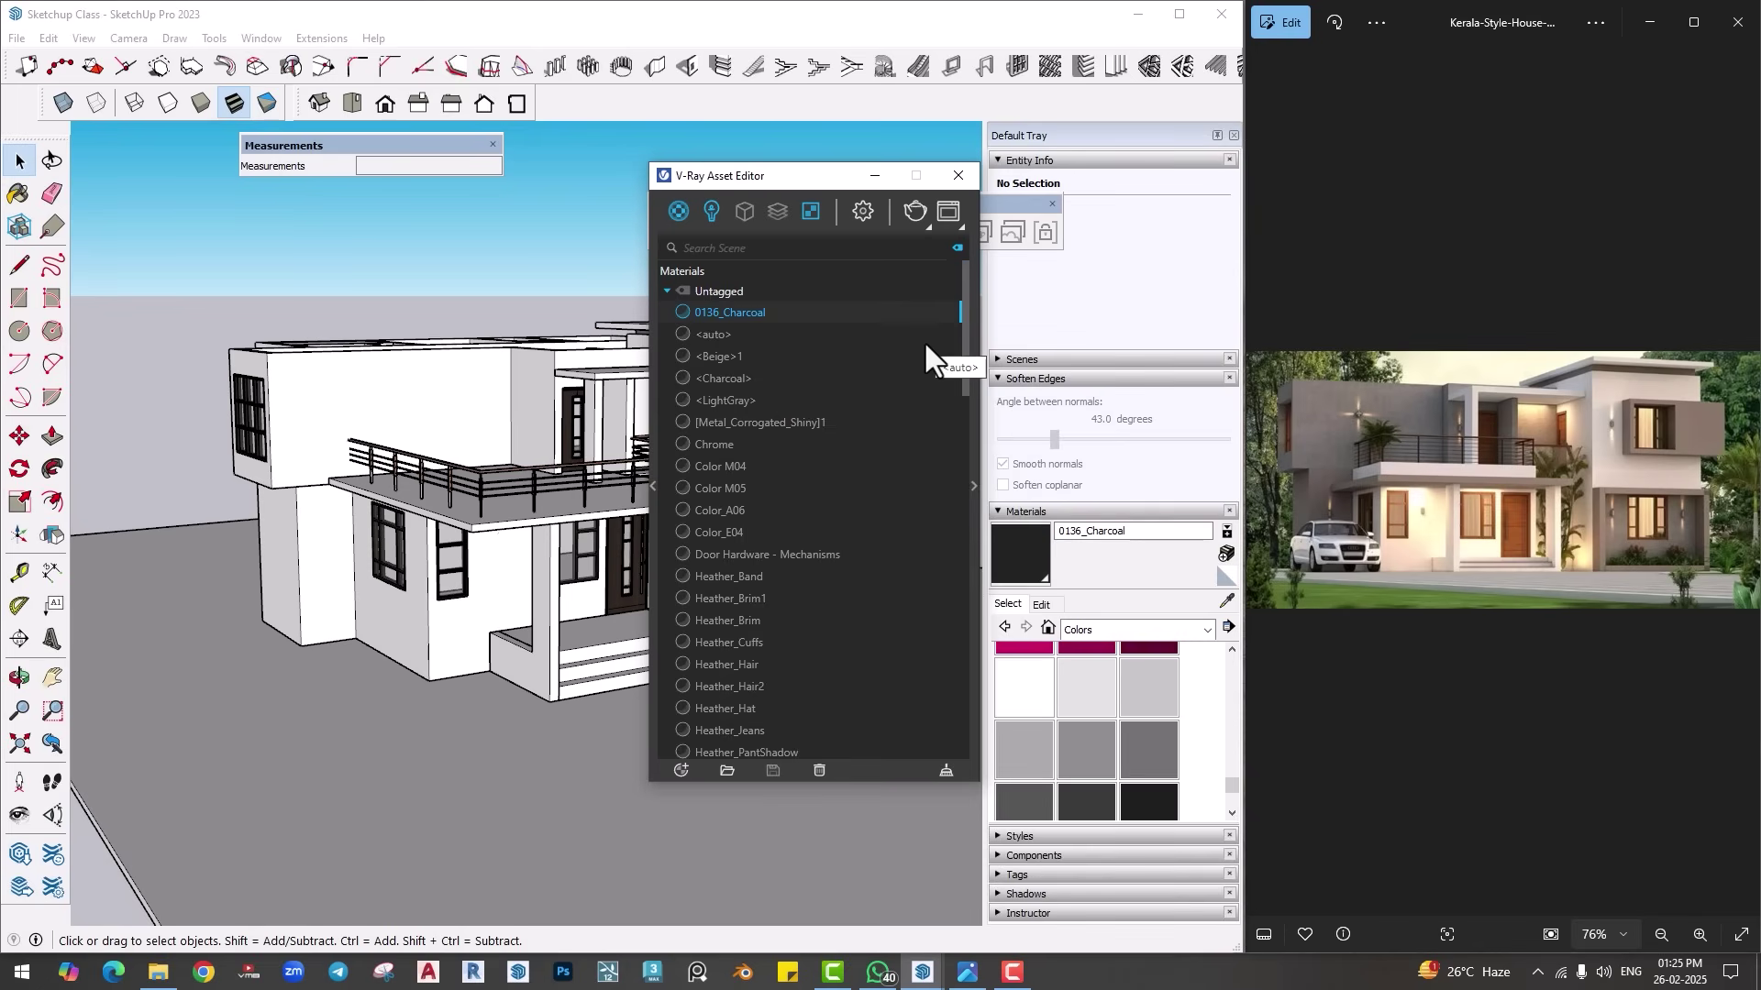
{"action": "left_click_drag", "start_coordinate": [815, 179], "coordinate": [920, 153]}
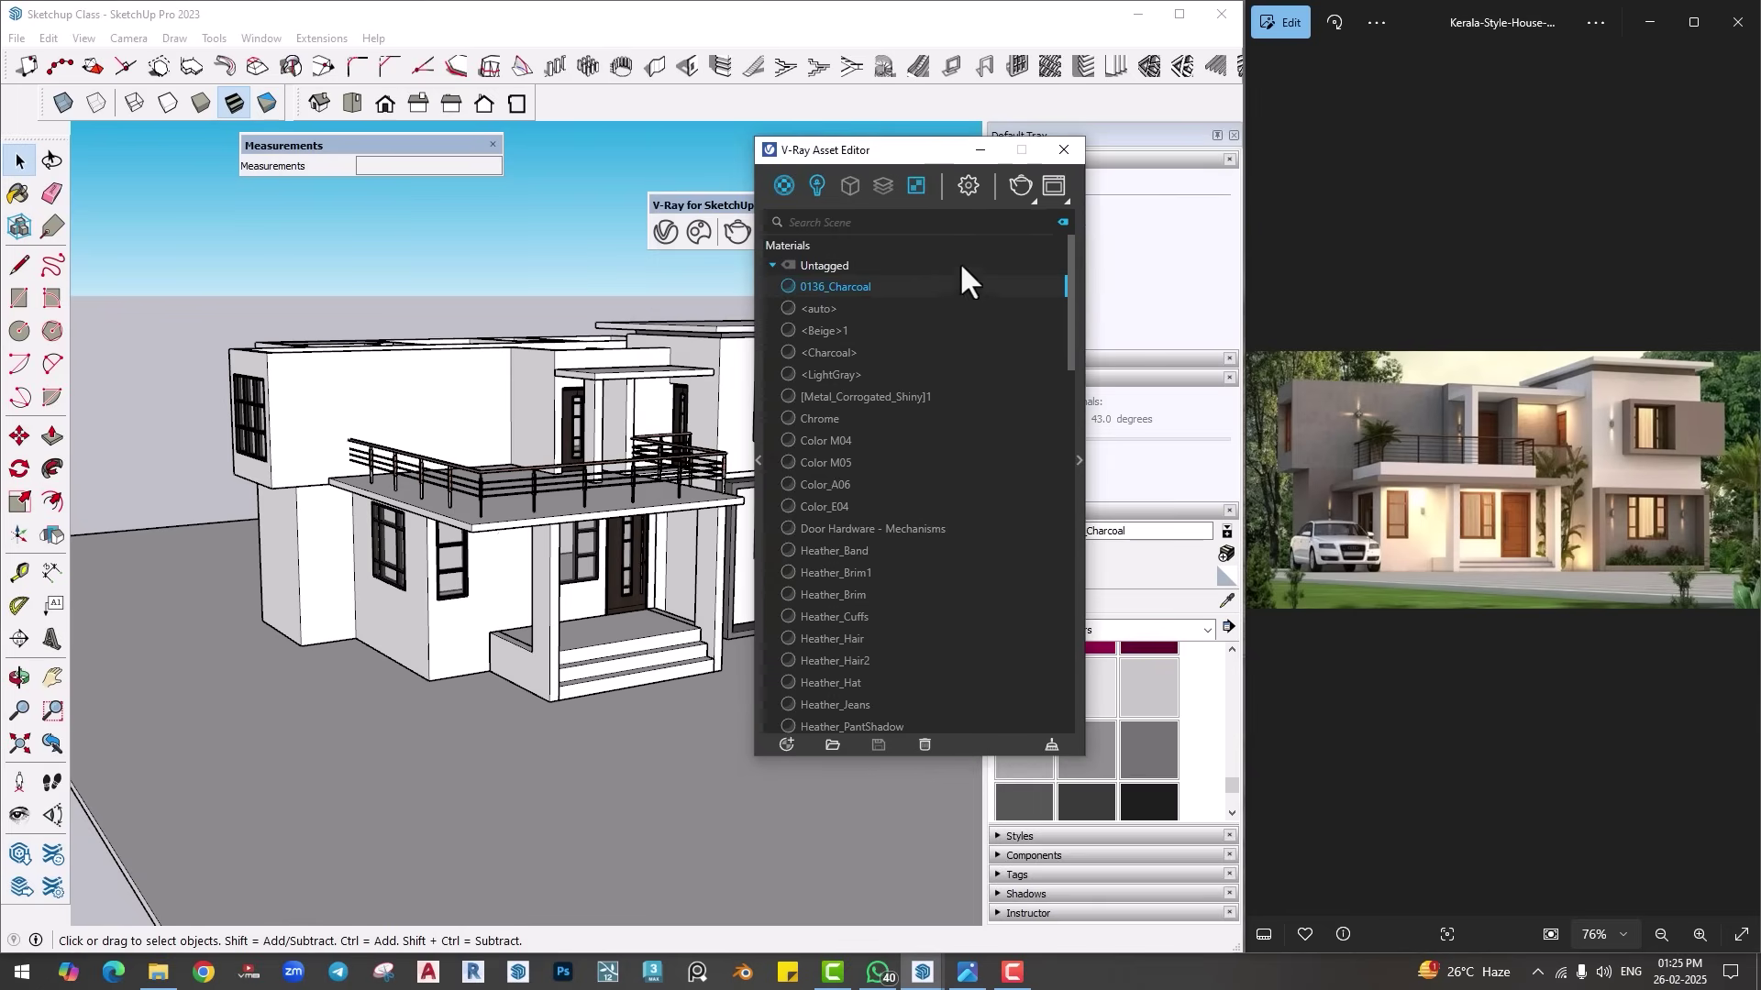
Step: Turn on Safe Frame in V-Ray's render output settings
{"action": "left_click", "coordinate": [969, 187]}
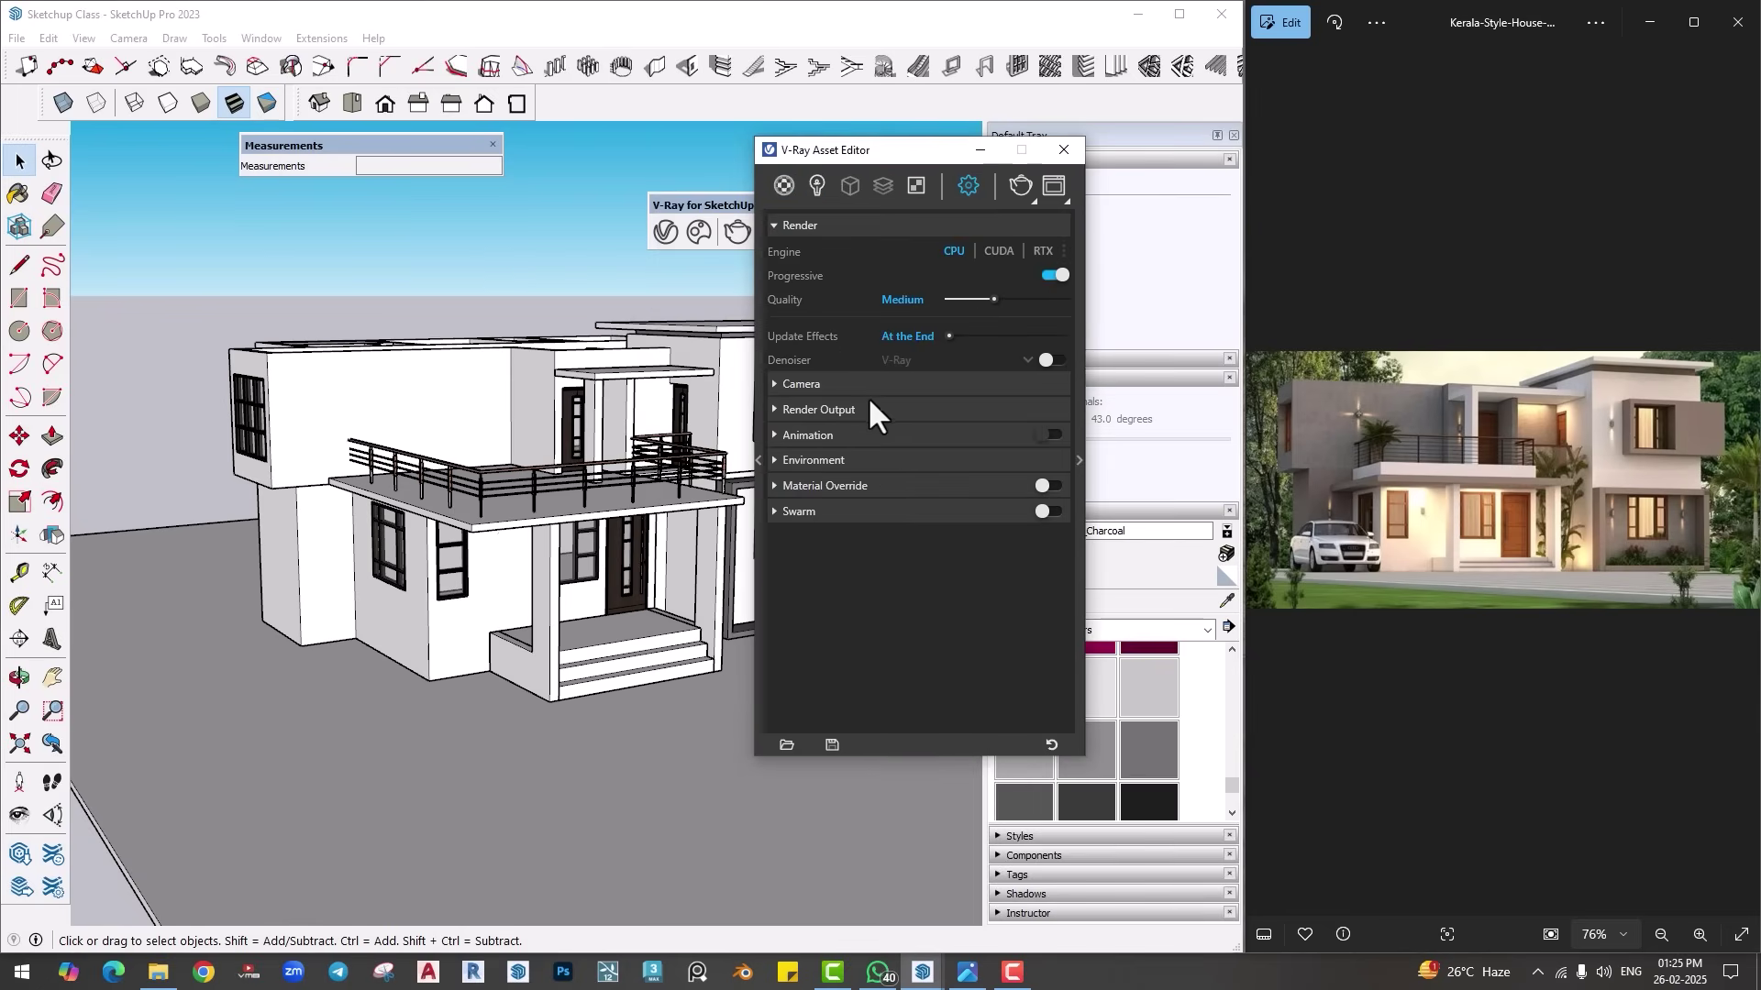
{"action": "left_click", "coordinate": [819, 410]}
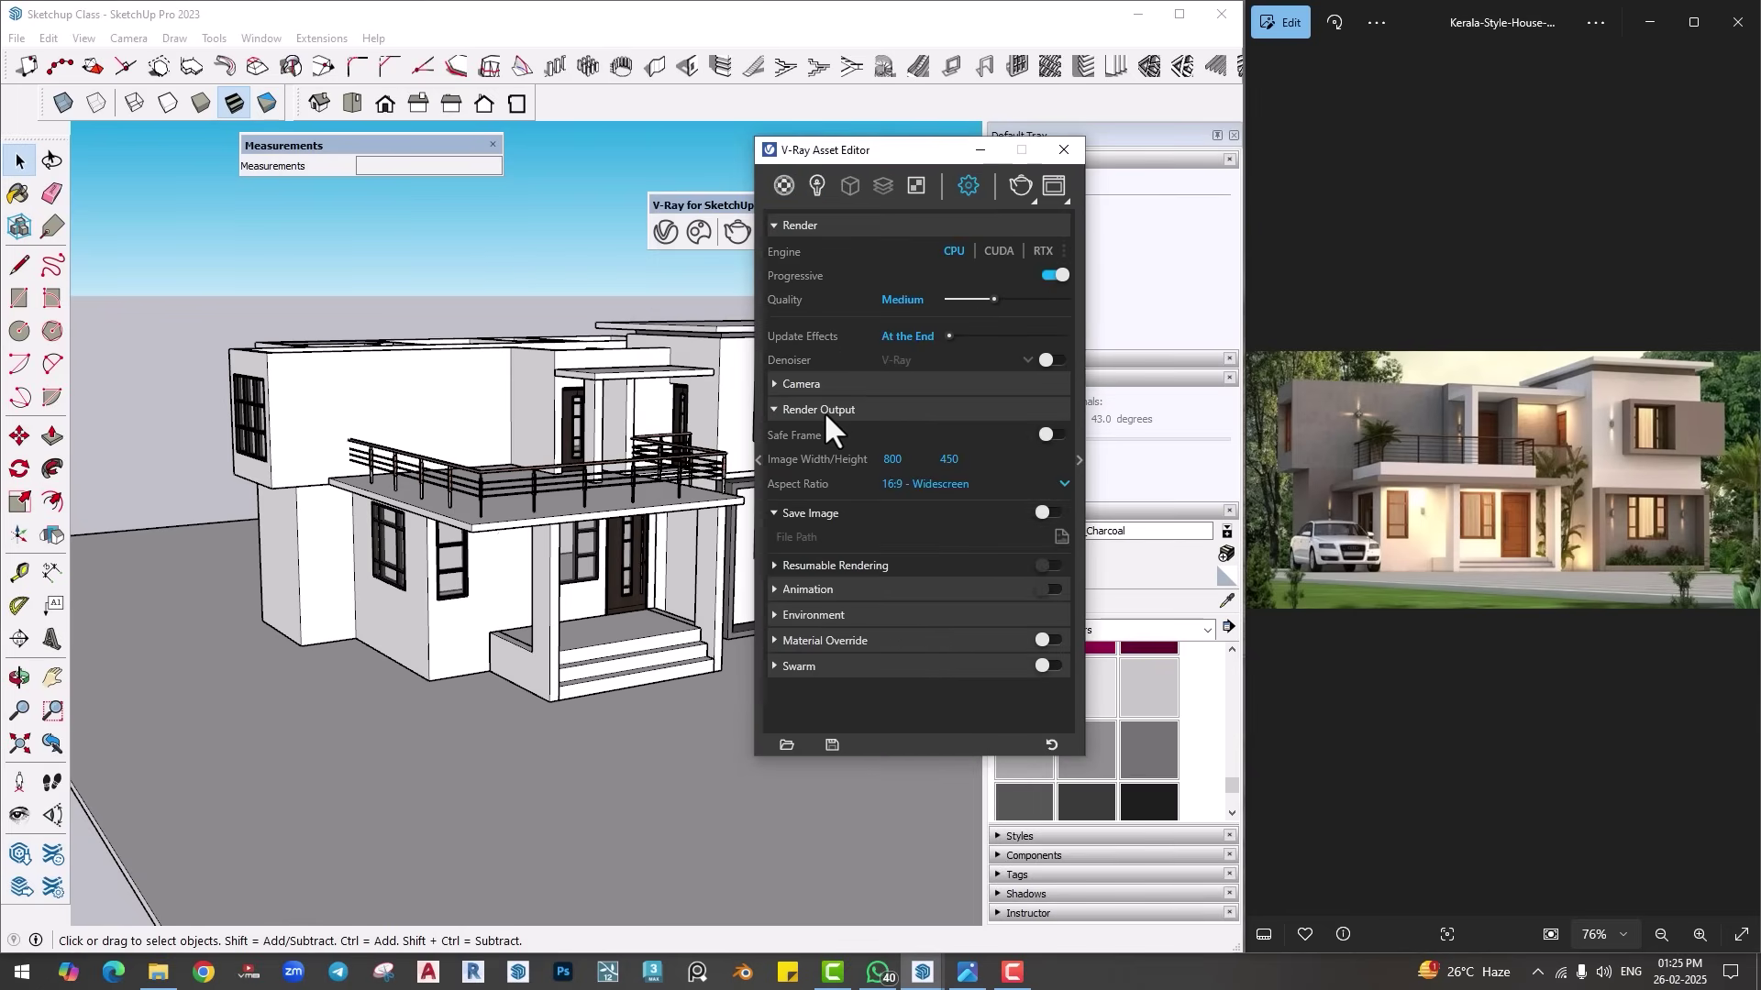
{"action": "left_click", "coordinate": [1058, 433]}
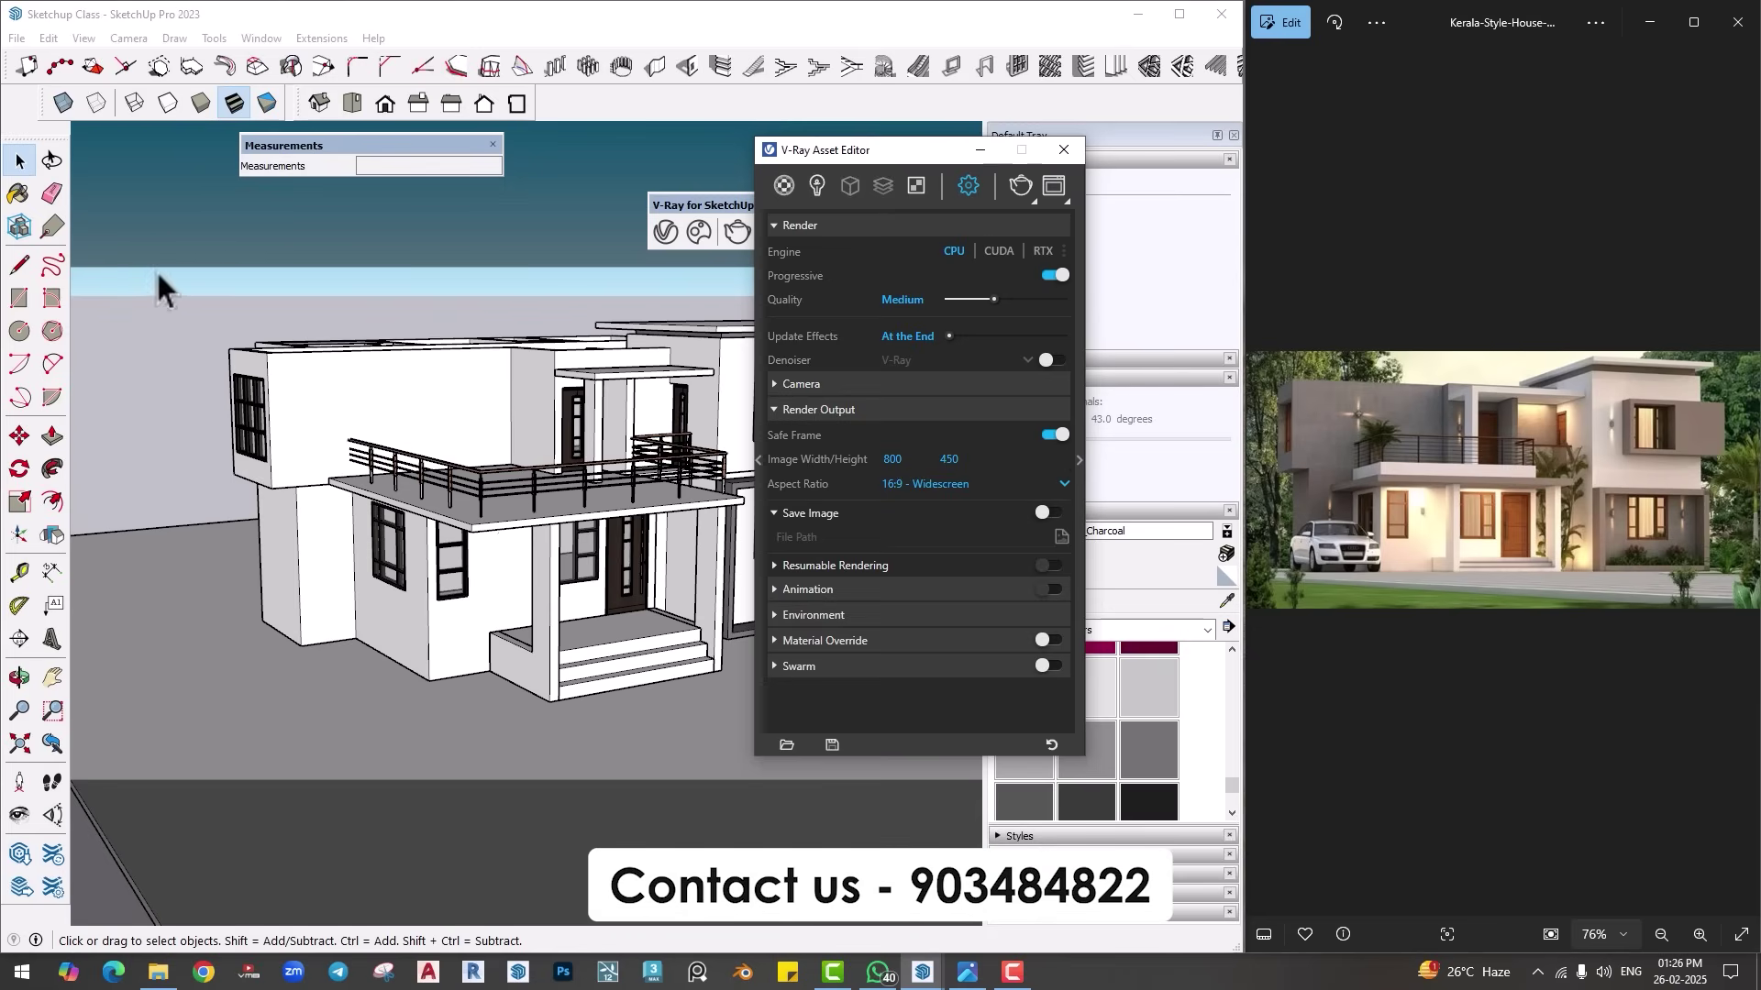
Step: Frame the whole house front from a low corner angle inside the safe frame and switch the camera to two-point perspective
{"action": "left_click_drag", "start_coordinate": [861, 156], "coordinate": [988, 153]}
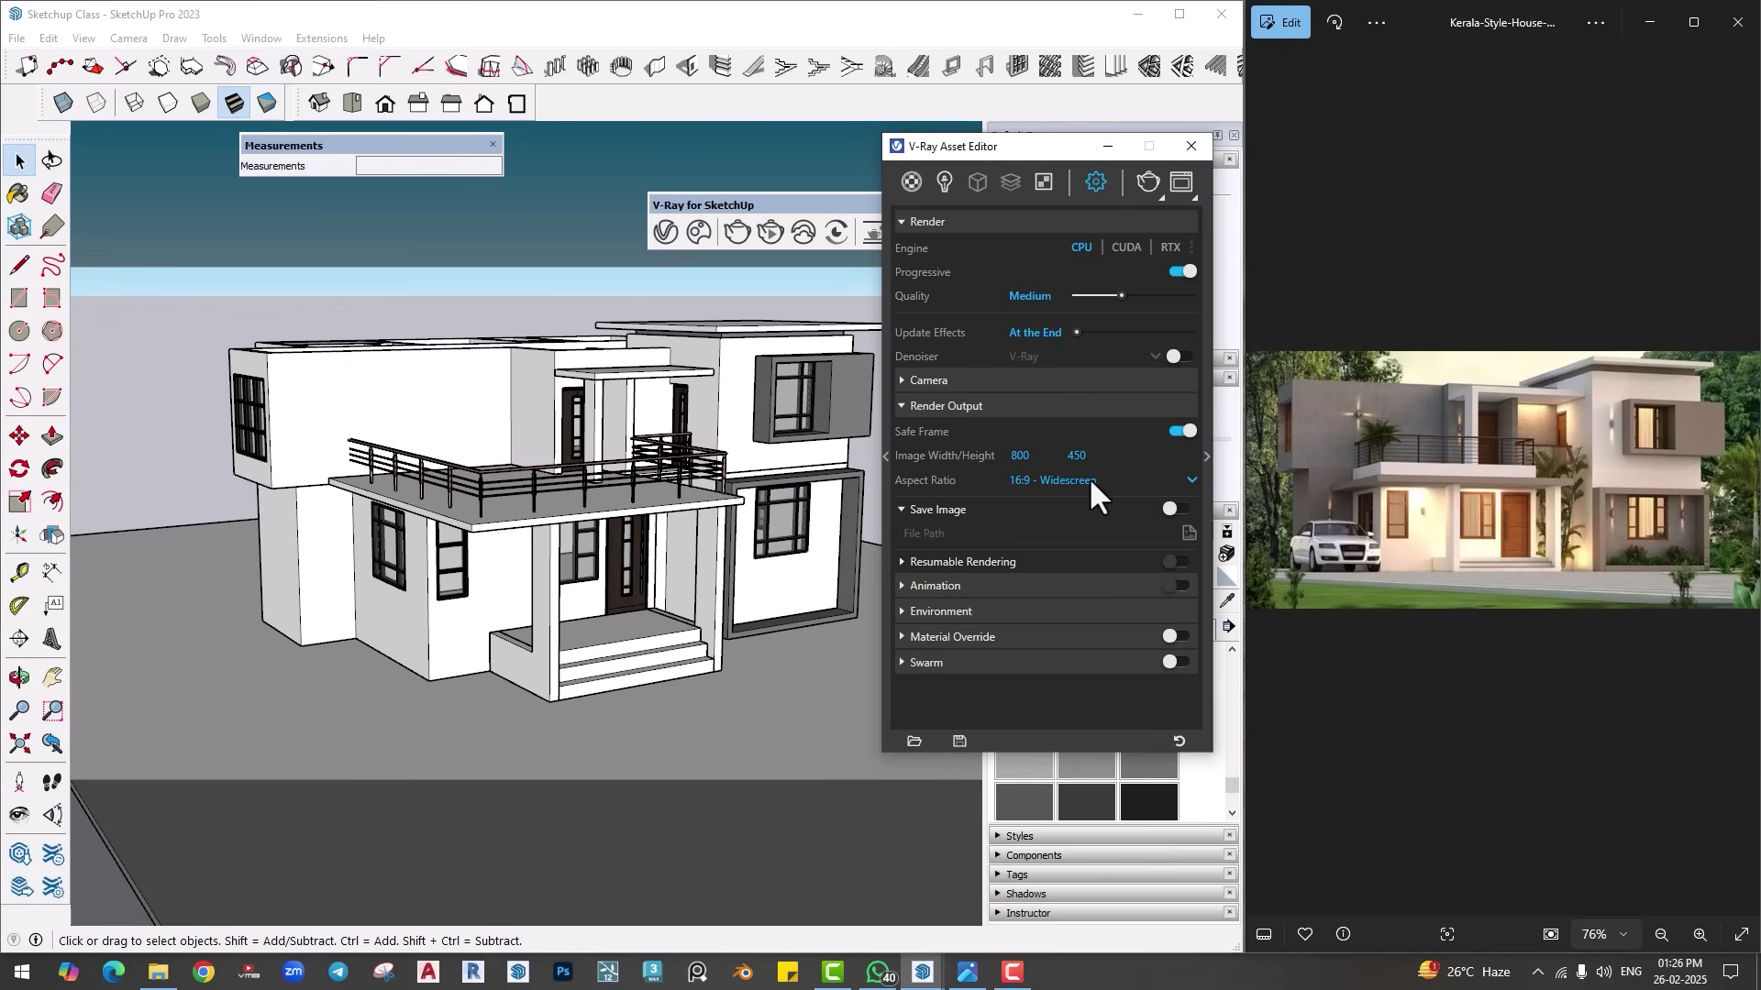
{"action": "scroll", "coordinate": [587, 605], "scroll_direction": "up", "scroll_amount": 5}
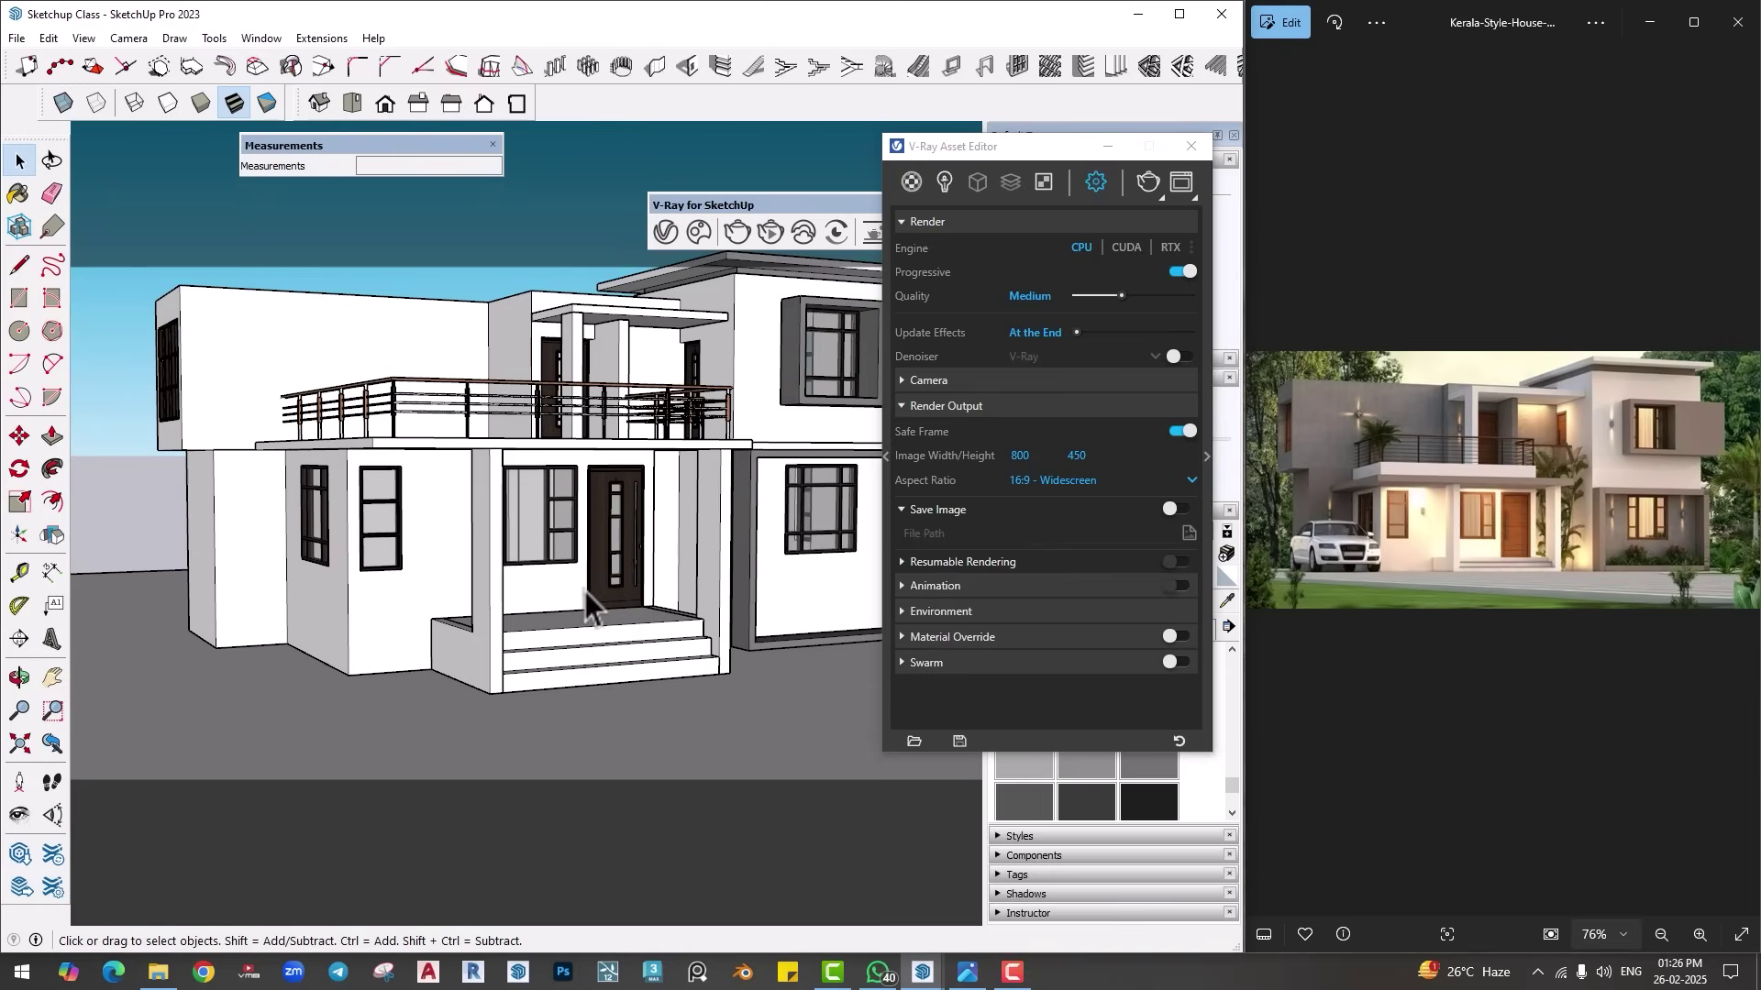
{"action": "middle_click_drag", "start_coordinate": [587, 605], "coordinate": [568, 633], "text": "shift"}
{"action": "left_click_drag", "start_coordinate": [955, 154], "coordinate": [1224, 168]}
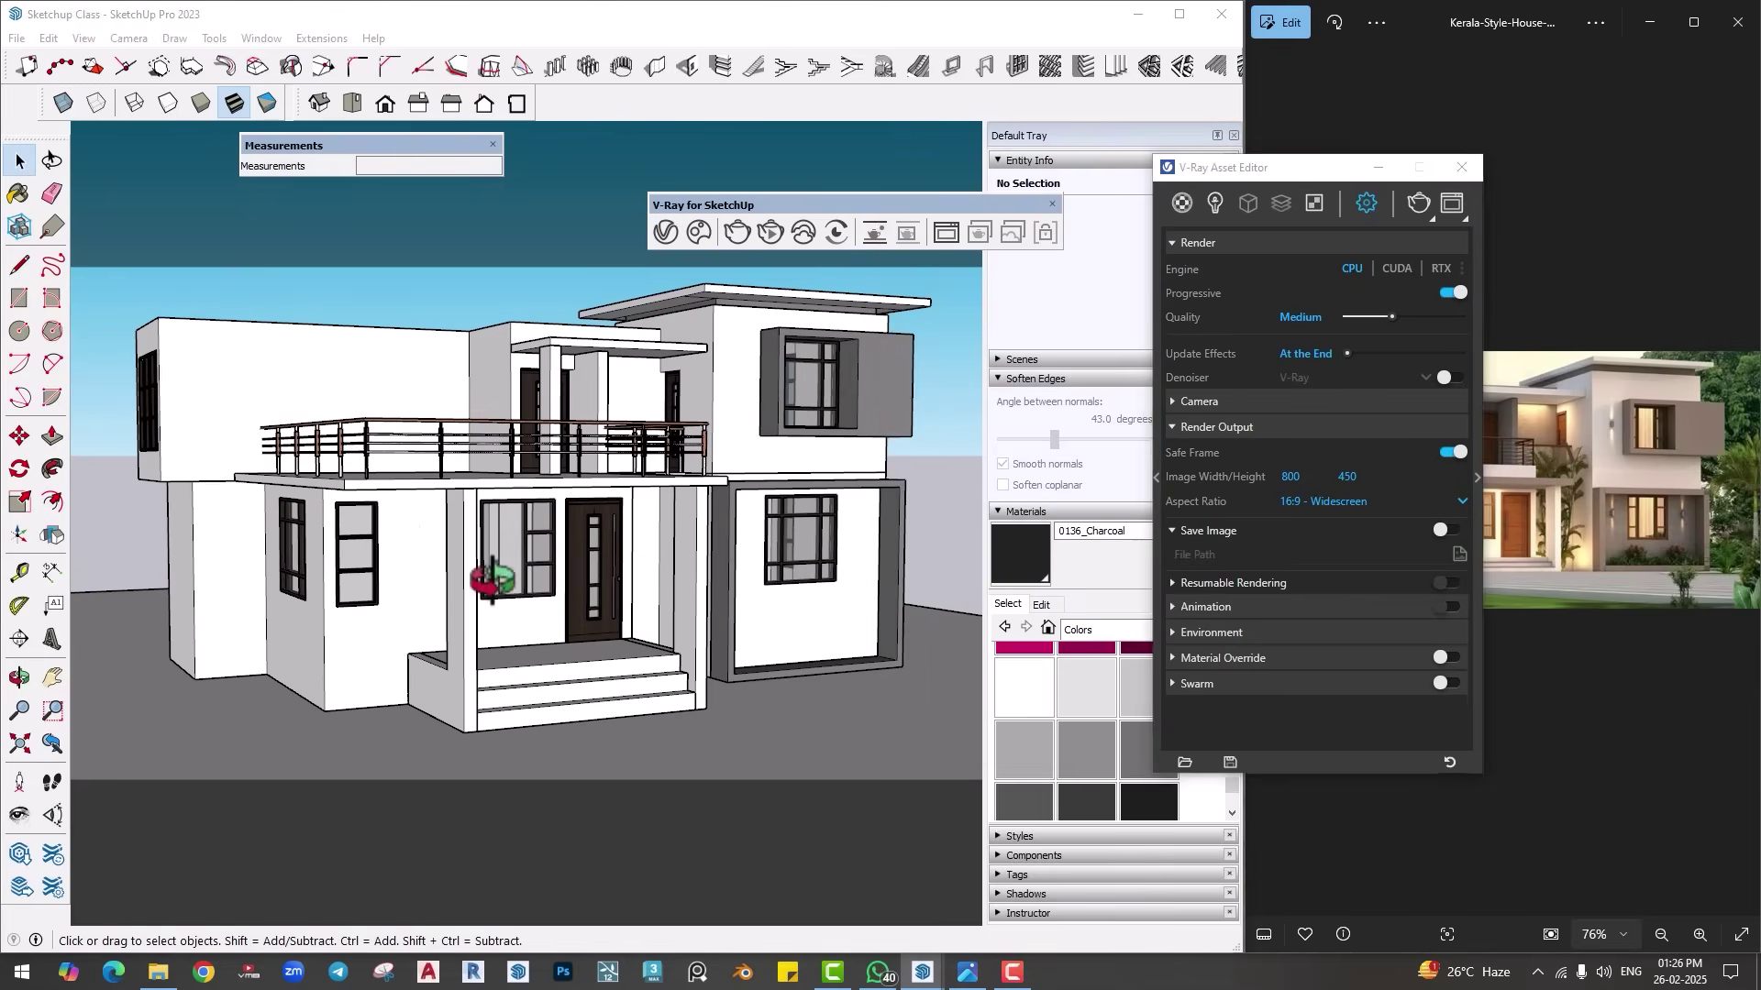
{"action": "mouse_move", "coordinate": [492, 577]}
{"action": "middle_mouse_down"}
{"action": "mouse_move", "coordinate": [477, 558]}
{"action": "mouse_move", "coordinate": [526, 567]}
{"action": "mouse_move", "coordinate": [480, 562]}
{"action": "mouse_move", "coordinate": [499, 562]}
{"action": "mouse_move", "coordinate": [487, 591]}
{"action": "middle_mouse_up"}
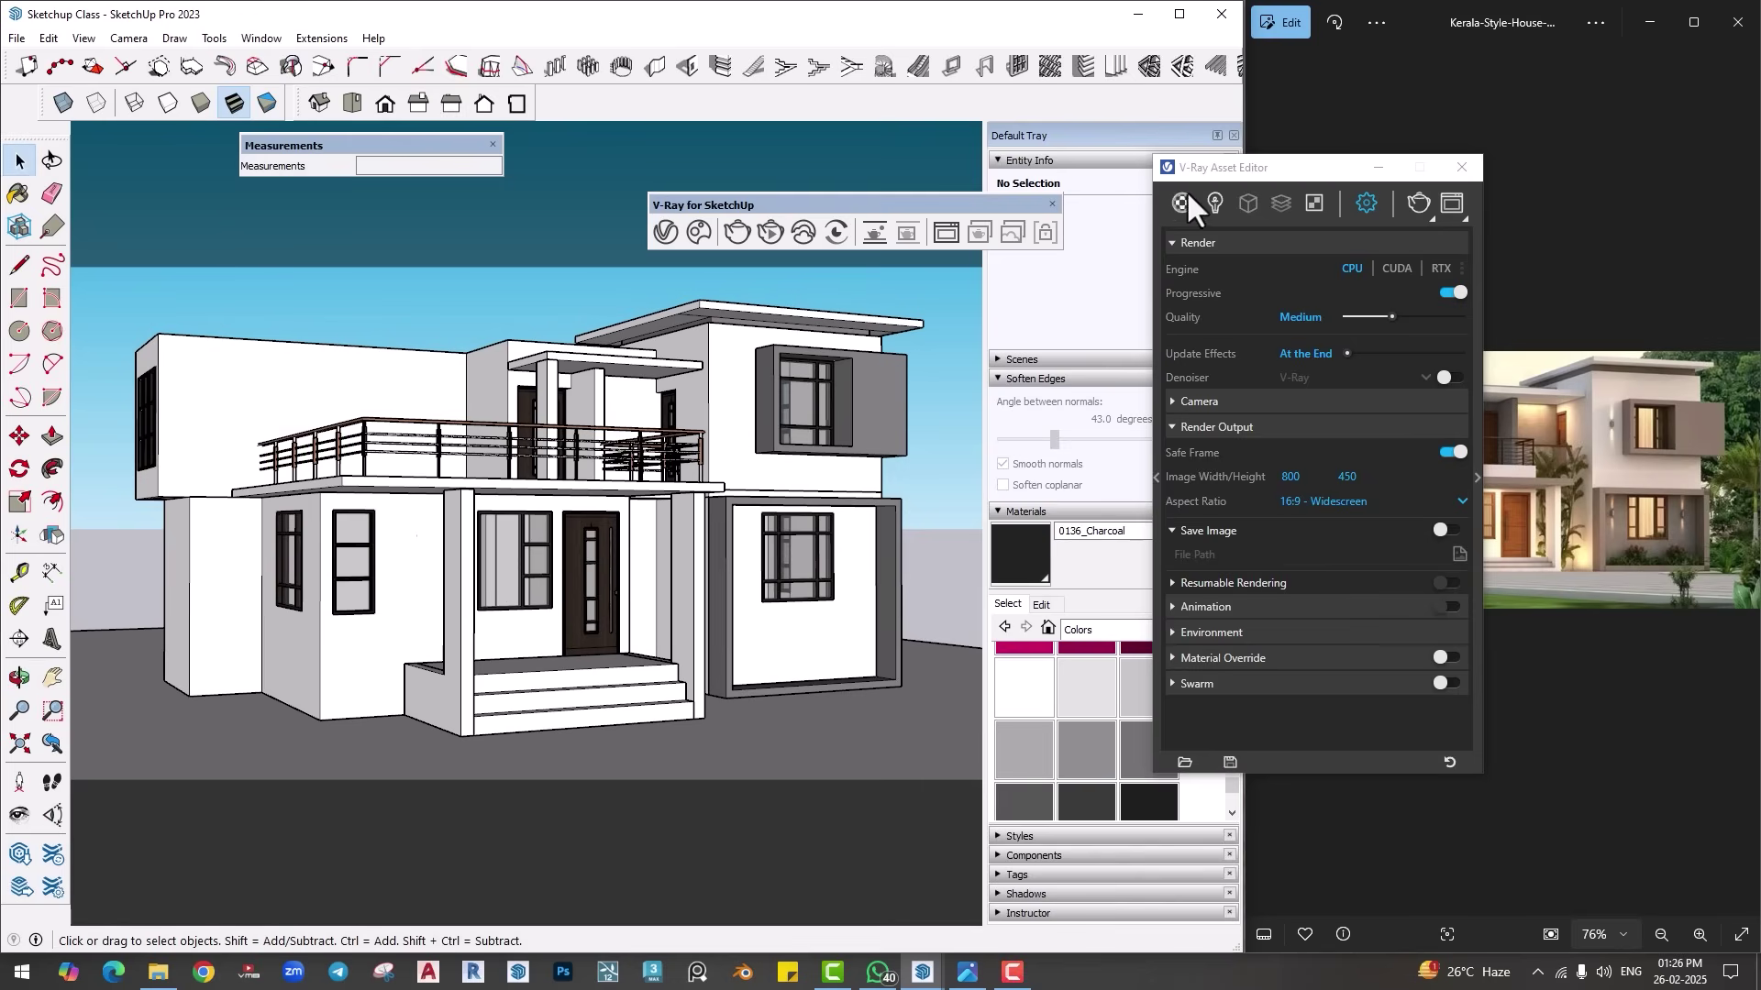
{"action": "left_click_drag", "start_coordinate": [1183, 169], "coordinate": [989, 164]}
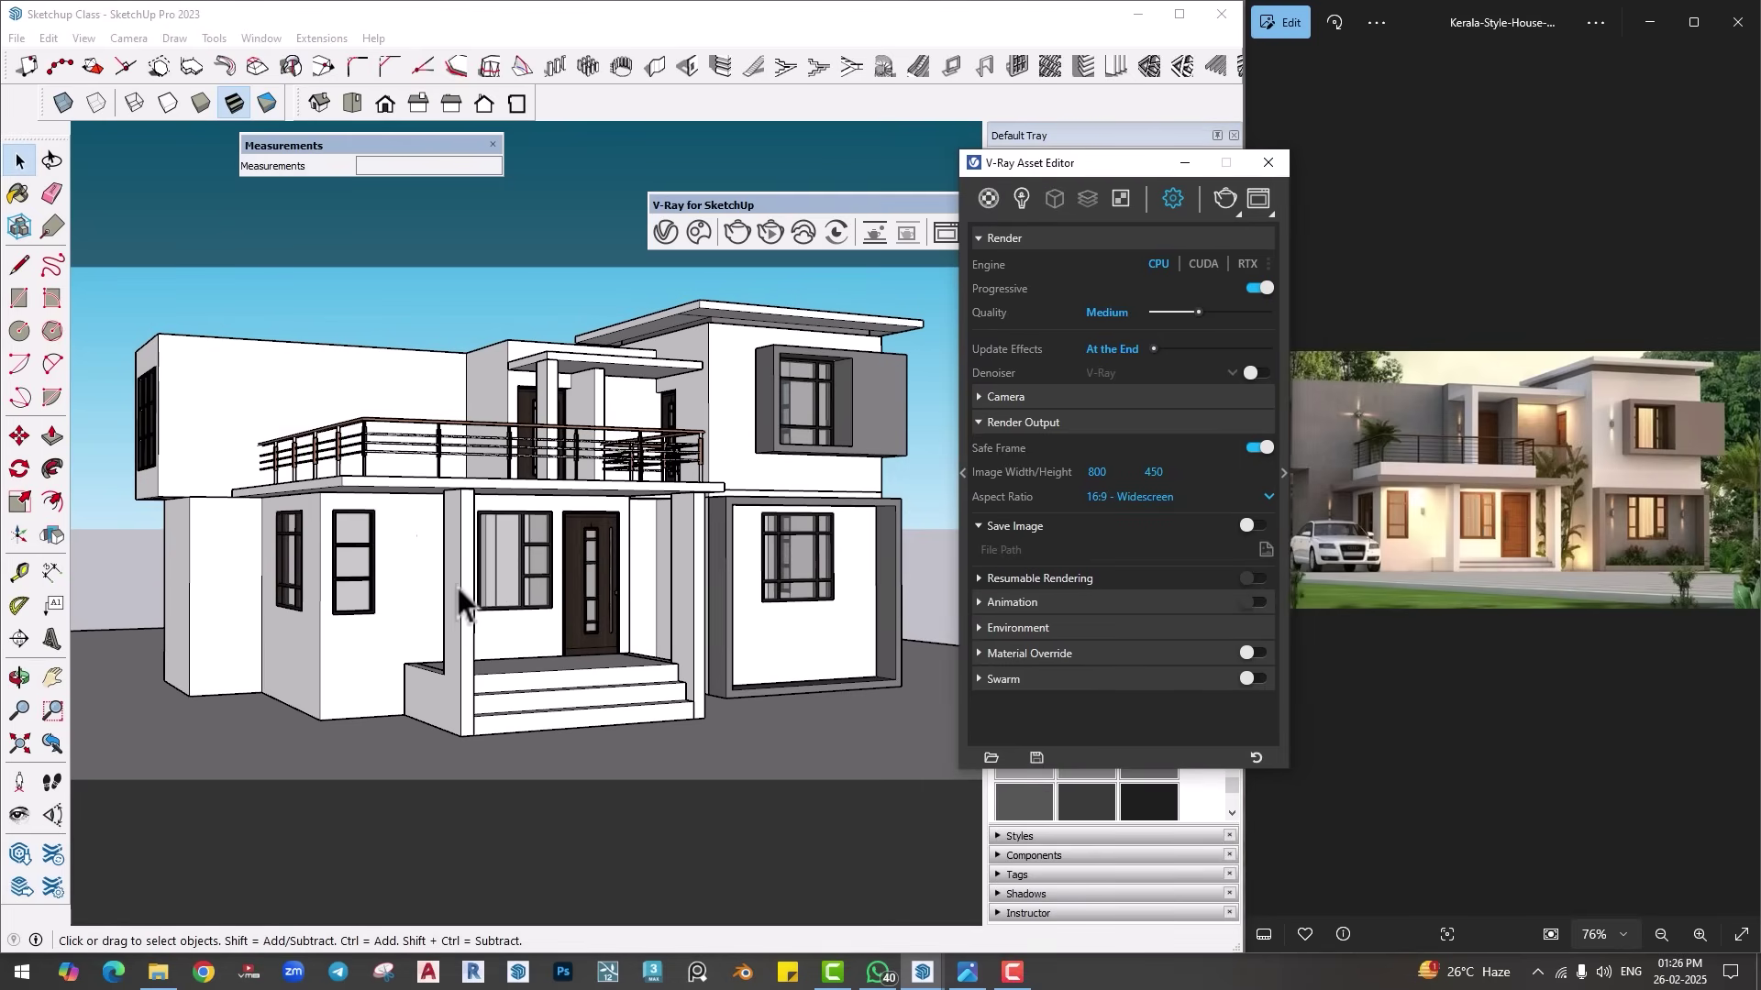
{"action": "middle_click_drag", "start_coordinate": [457, 587], "coordinate": [465, 589]}
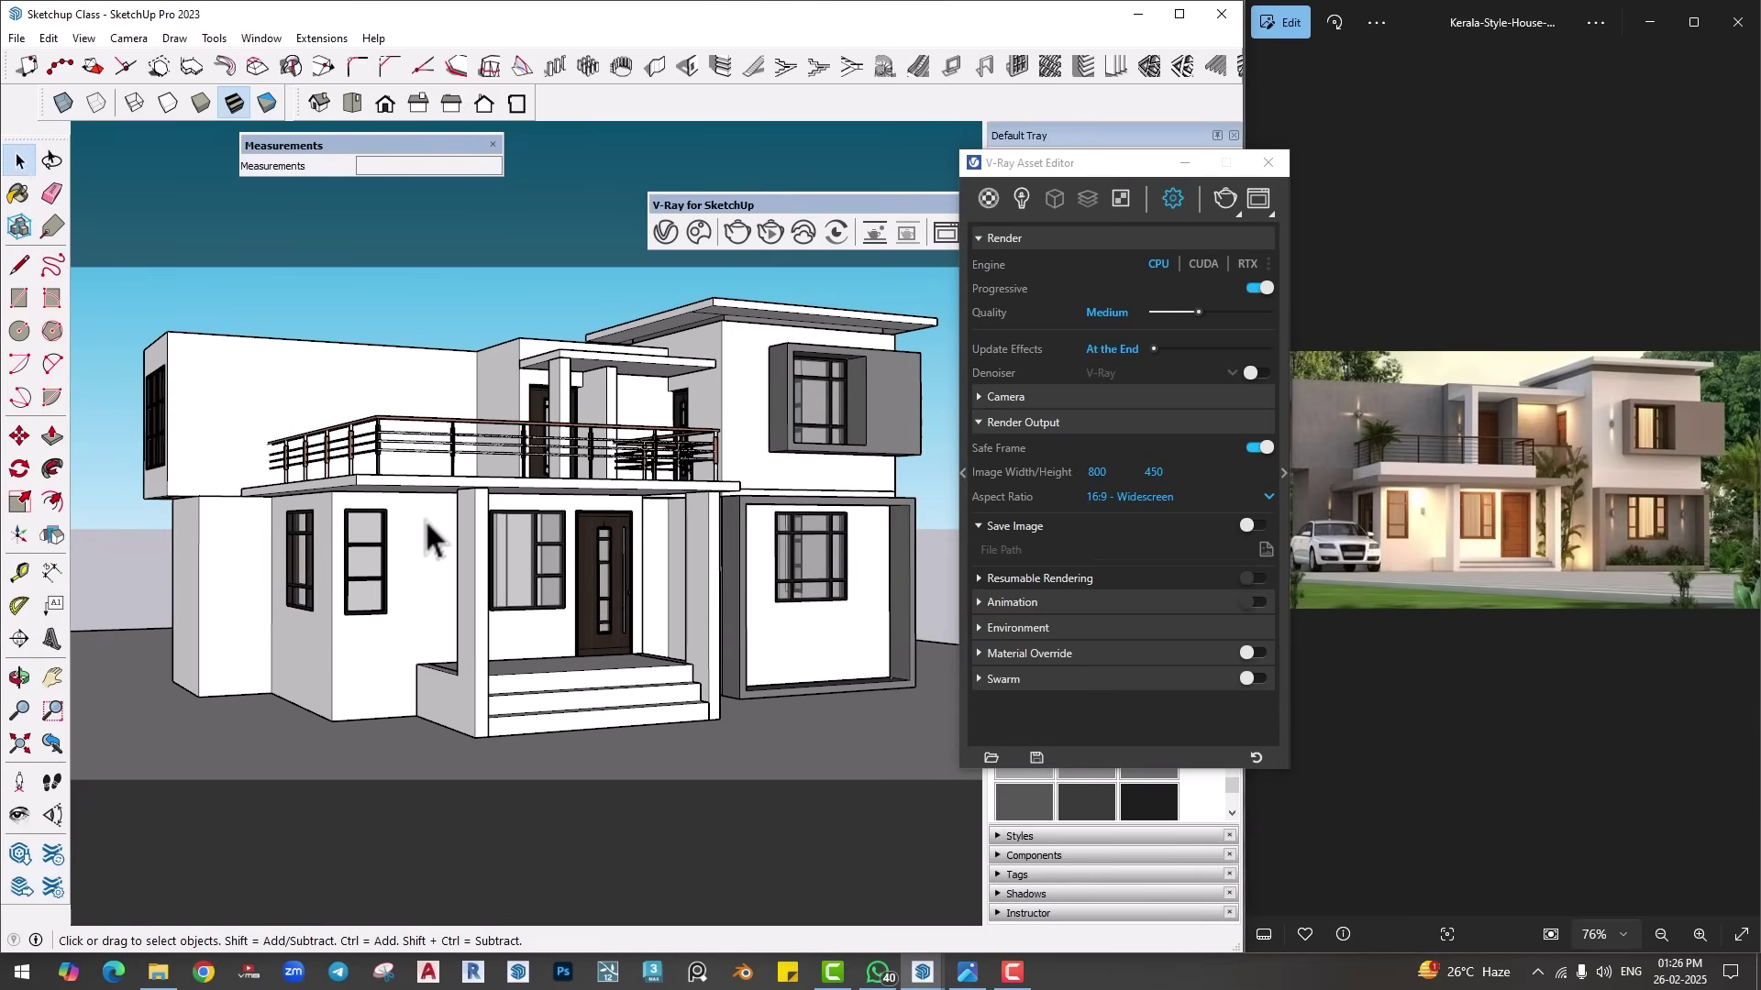
{"action": "left_click", "coordinate": [114, 39]}
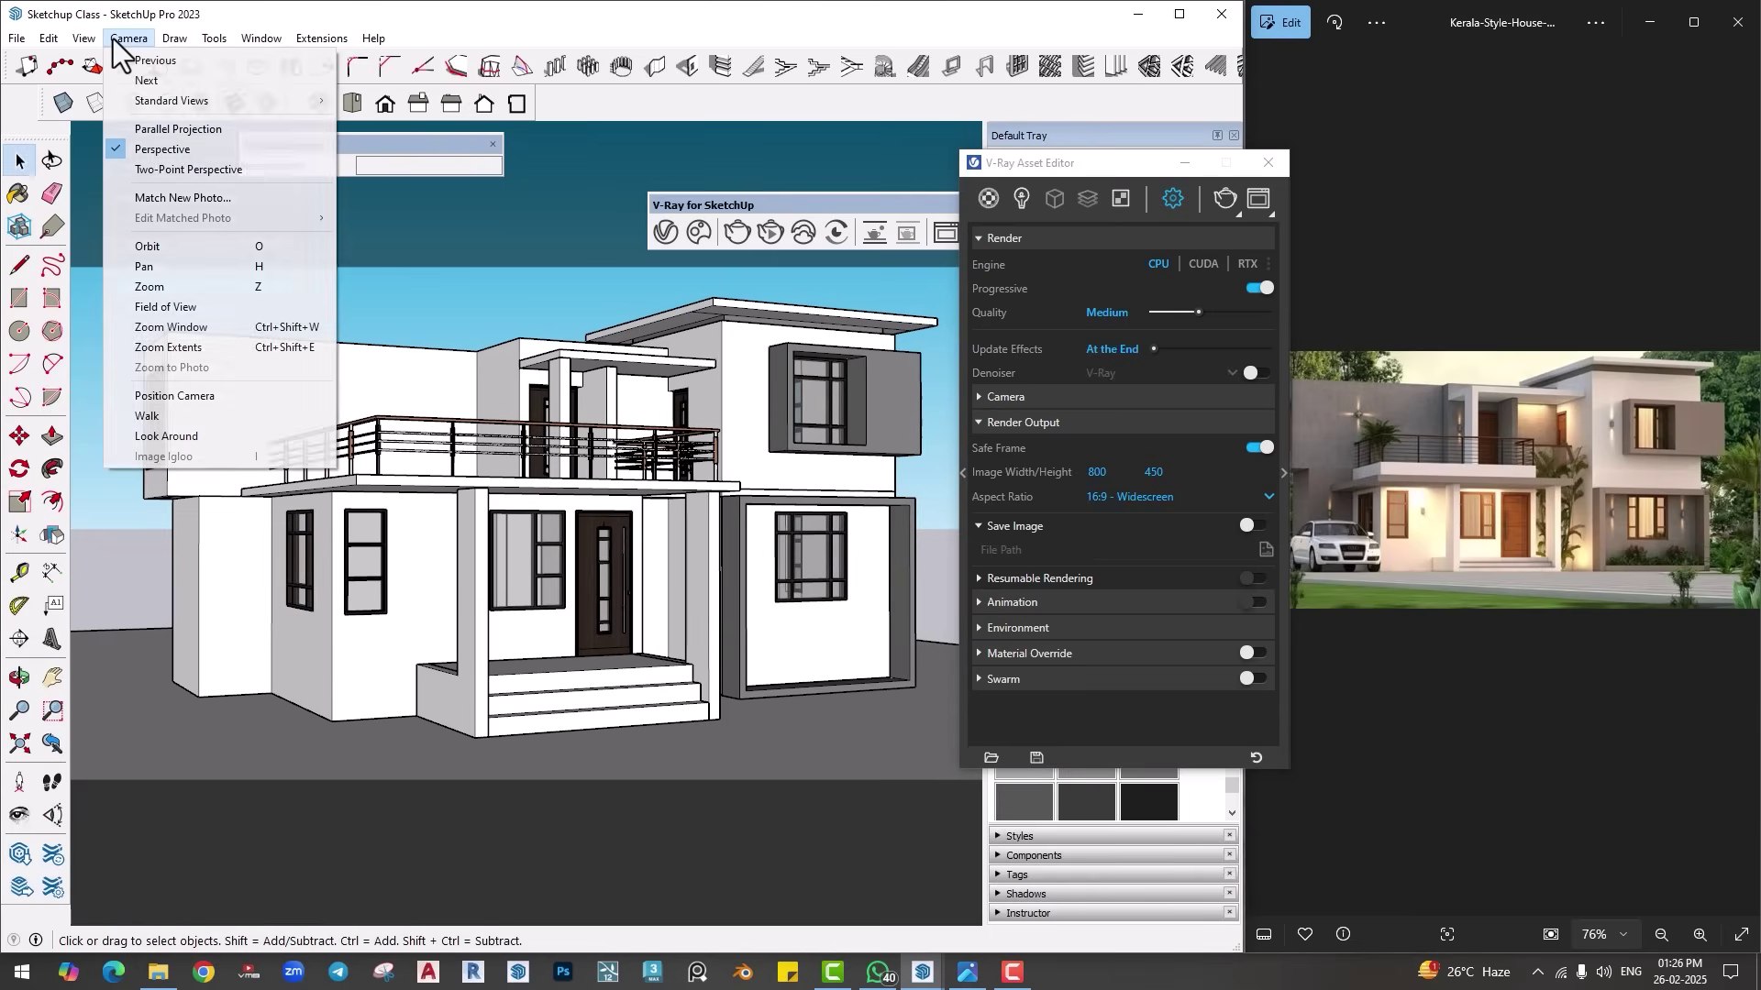
{"action": "left_click", "coordinate": [151, 171]}
{"action": "left_click_drag", "start_coordinate": [444, 417], "coordinate": [441, 419]}
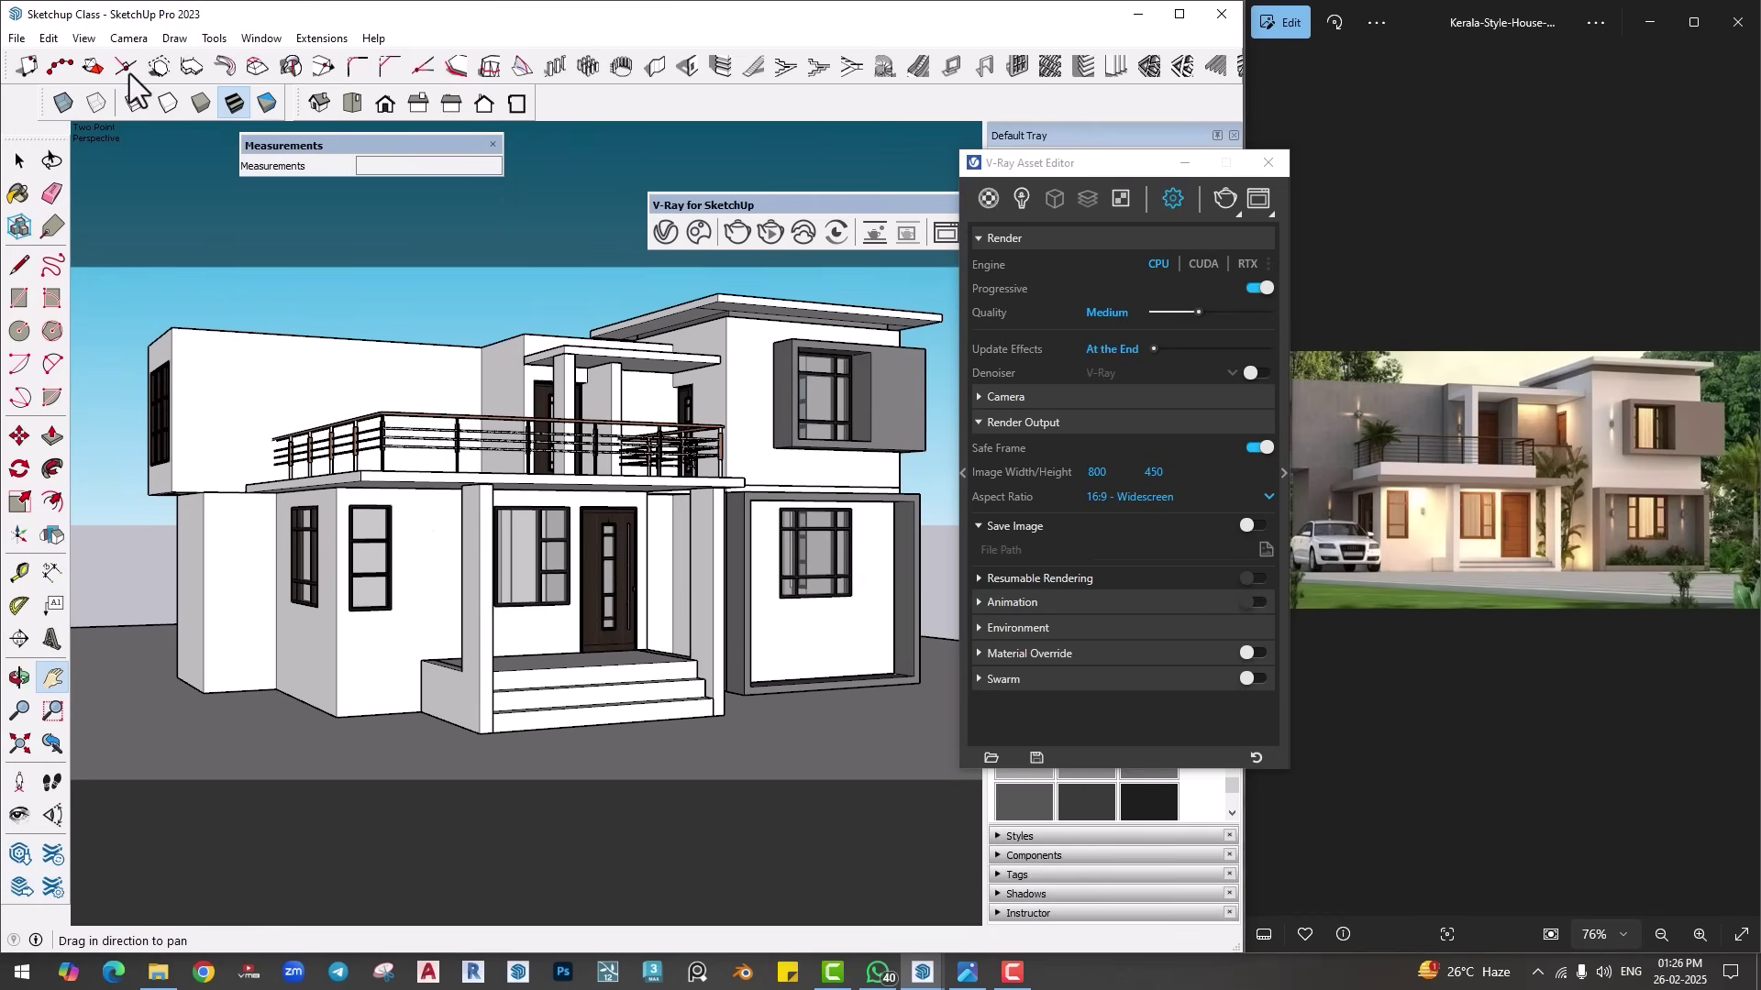
Step: Save the framed view as a new scene, orbit away from it and recall the scene to check it
{"action": "left_click", "coordinate": [84, 39]}
{"action": "mouse_move", "coordinate": [138, 374]}
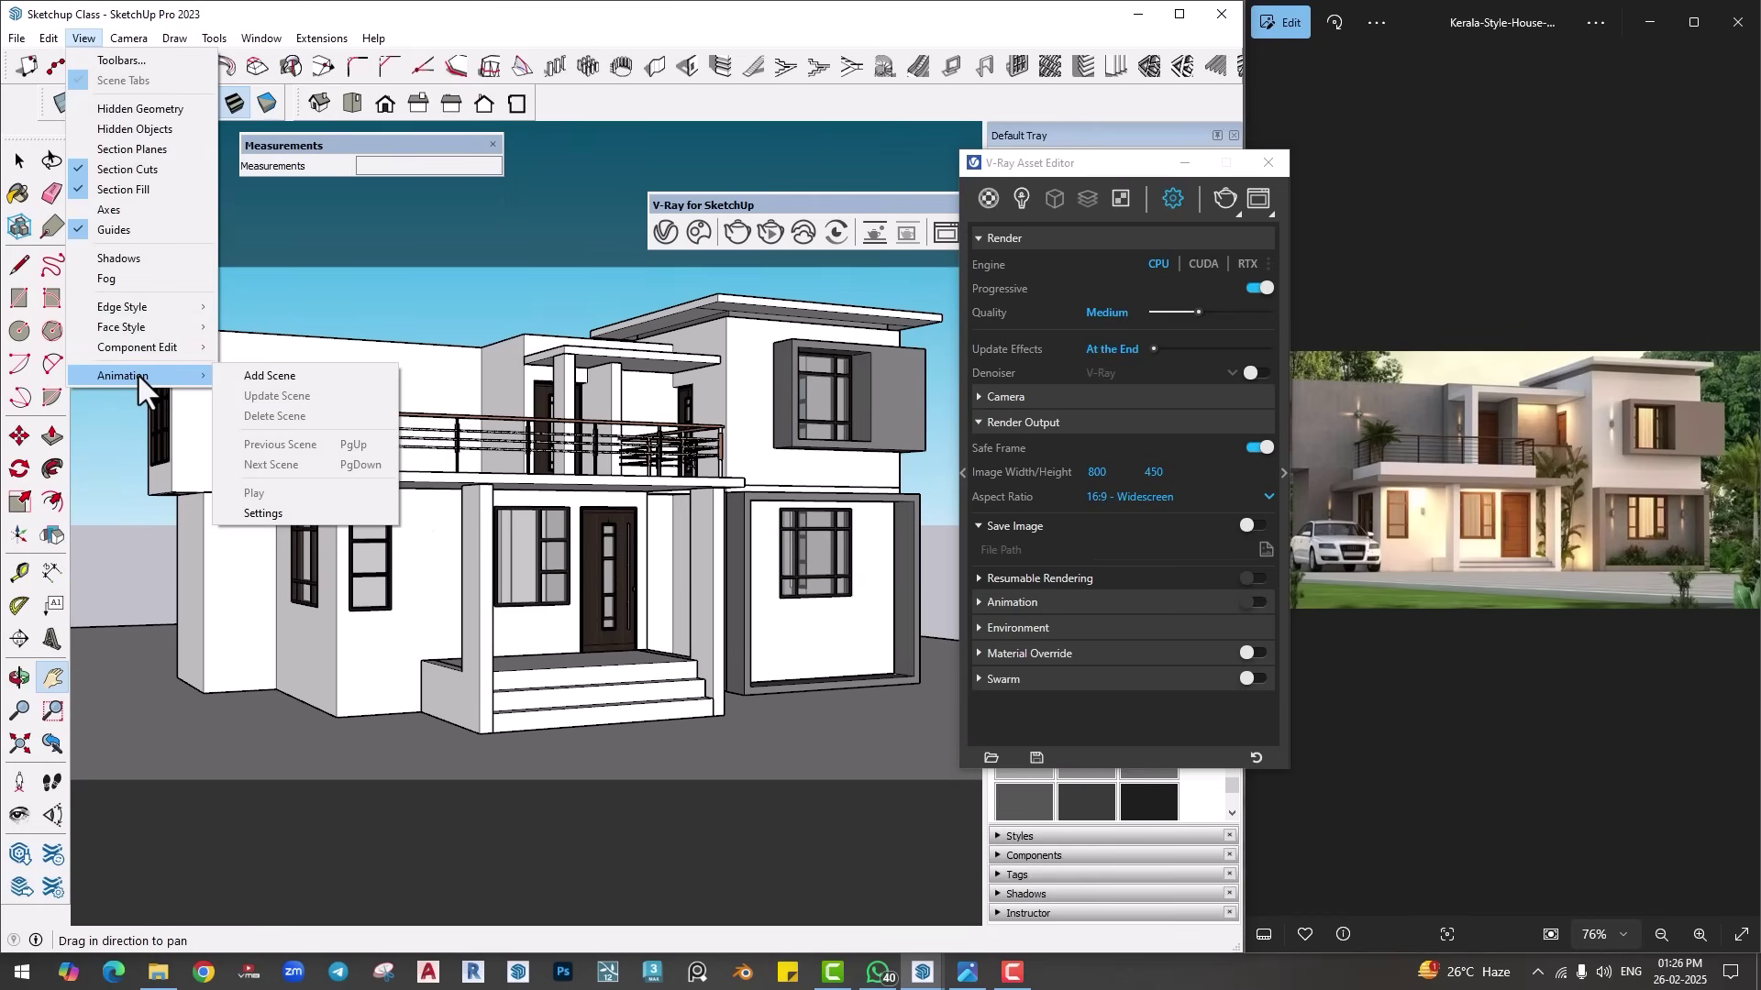
{"action": "left_click", "coordinate": [238, 378]}
{"action": "left_click", "coordinate": [639, 568]}
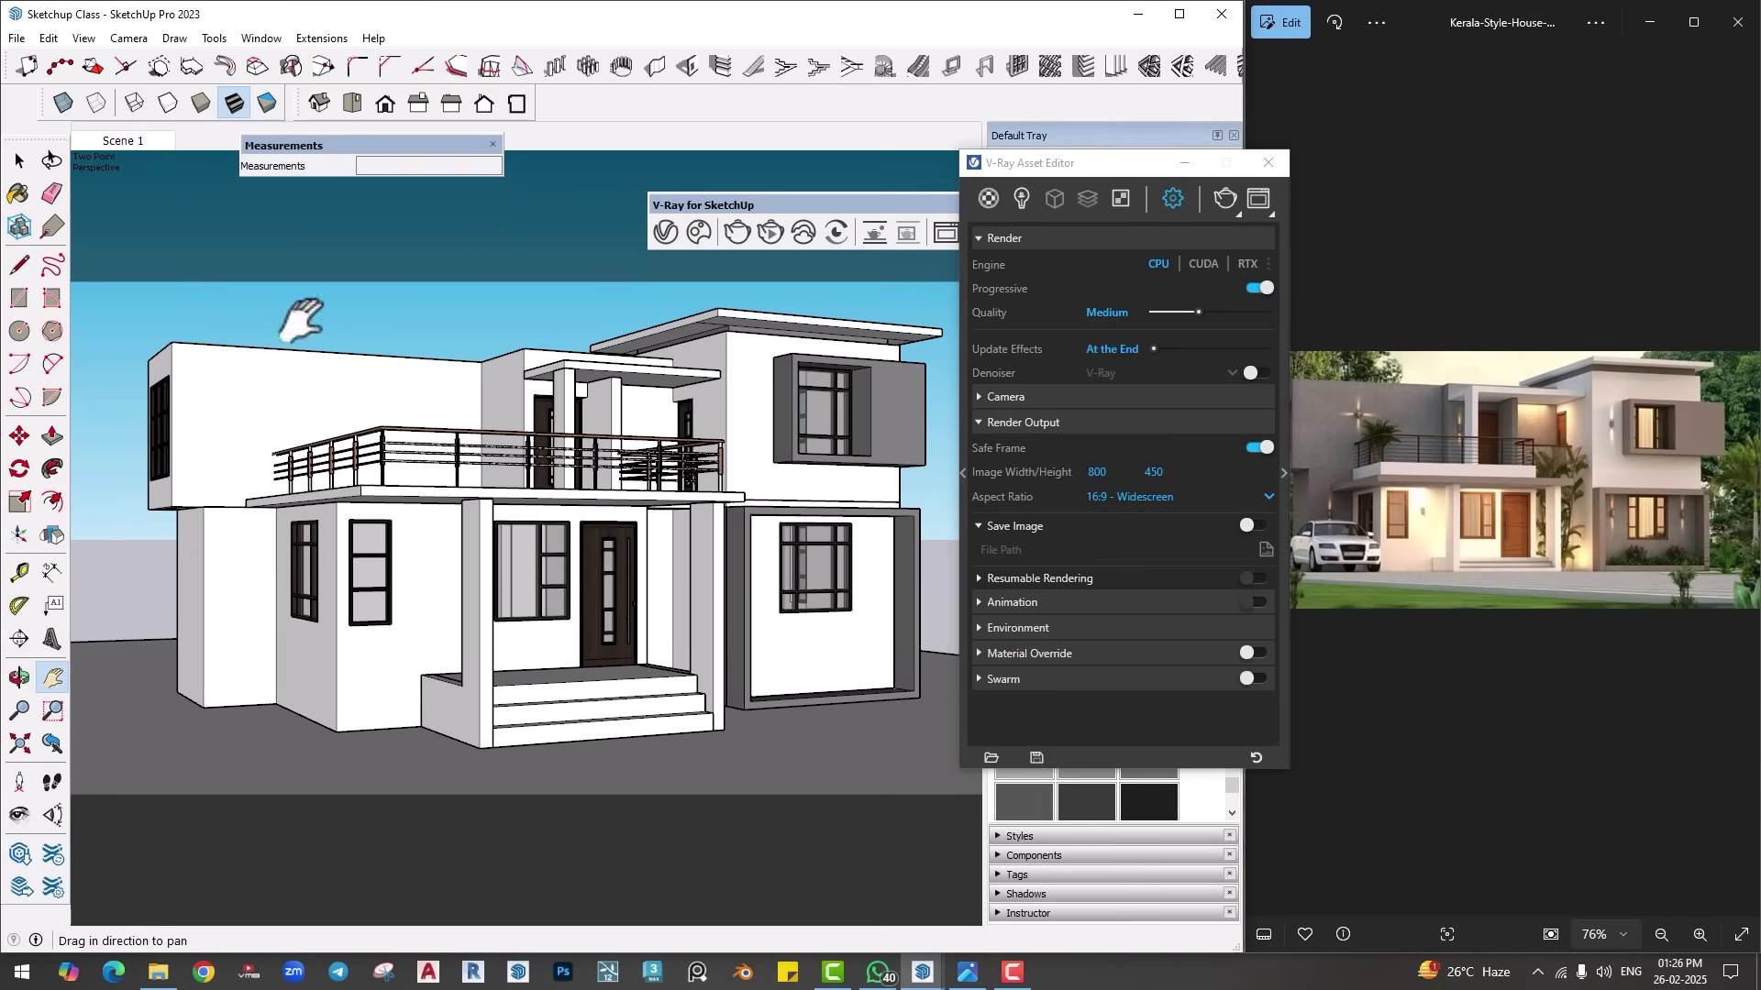
{"action": "left_click_drag", "start_coordinate": [1046, 165], "coordinate": [1148, 193]}
{"action": "middle_click_drag", "start_coordinate": [468, 513], "coordinate": [665, 649]}
{"action": "left_click", "coordinate": [115, 145]}
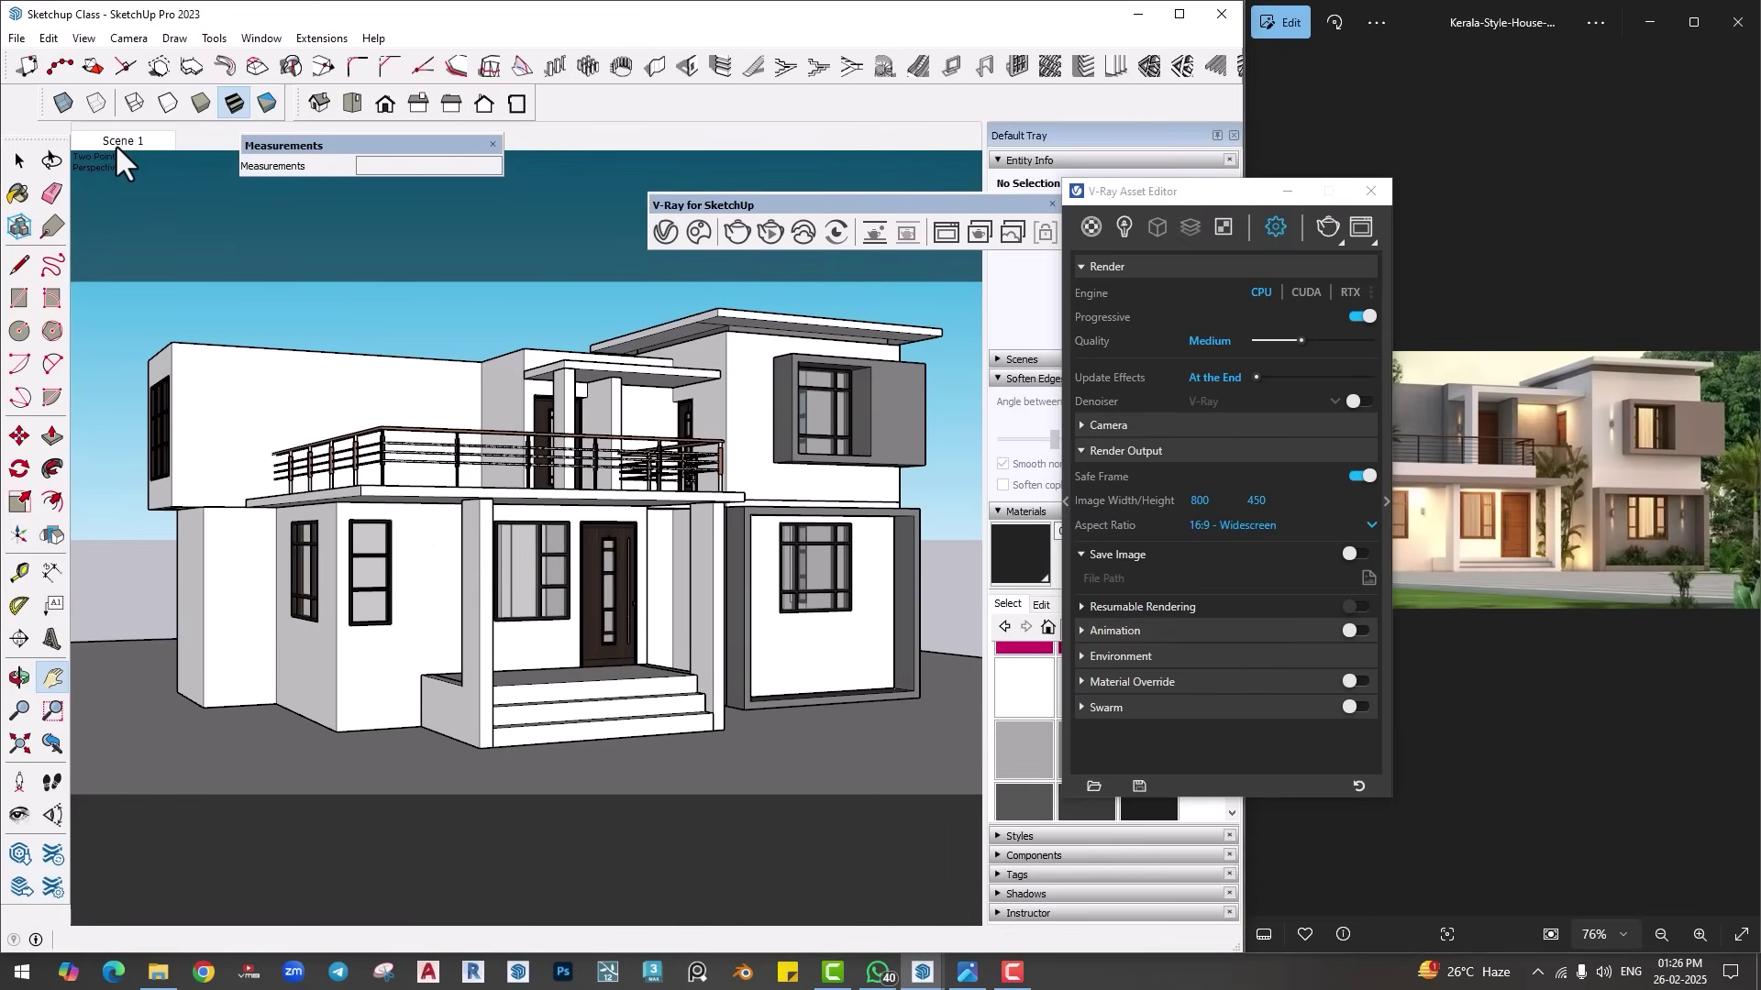
Step: Turn off scene transitions in the model's animation settings and close the settings dialog
{"action": "left_click", "coordinate": [51, 36]}
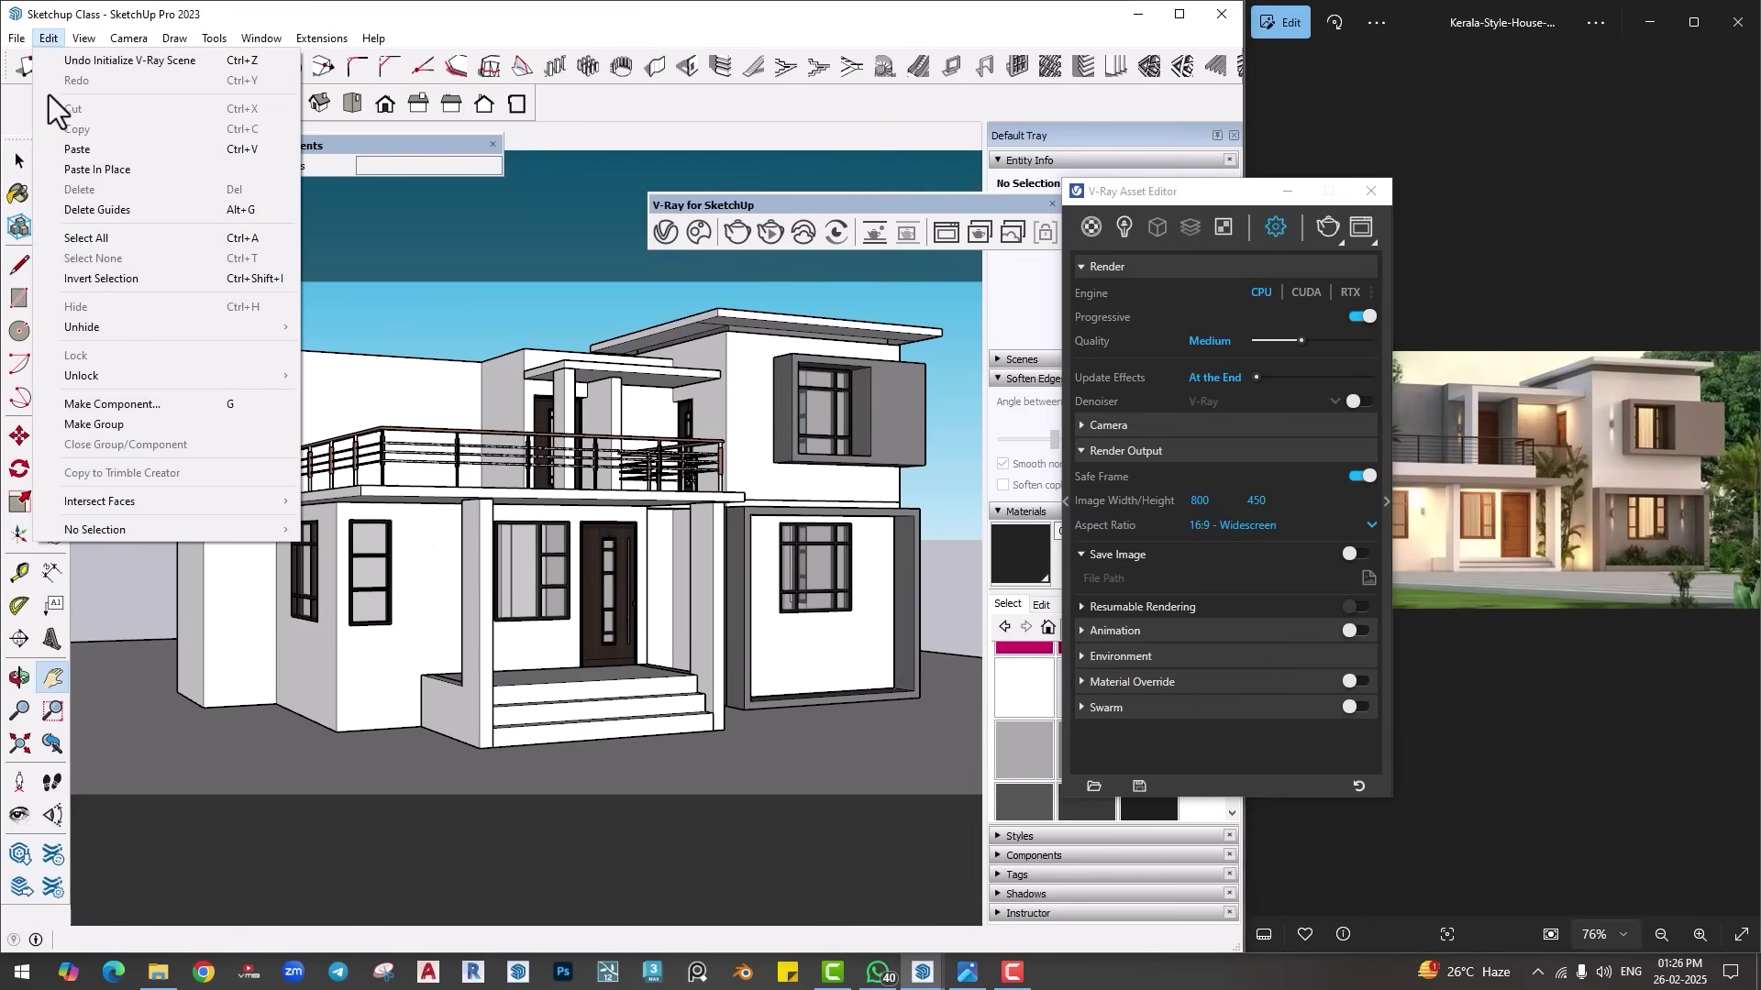
{"action": "left_click", "coordinate": [48, 38]}
{"action": "left_click", "coordinate": [83, 37]}
{"action": "mouse_move", "coordinate": [148, 378]}
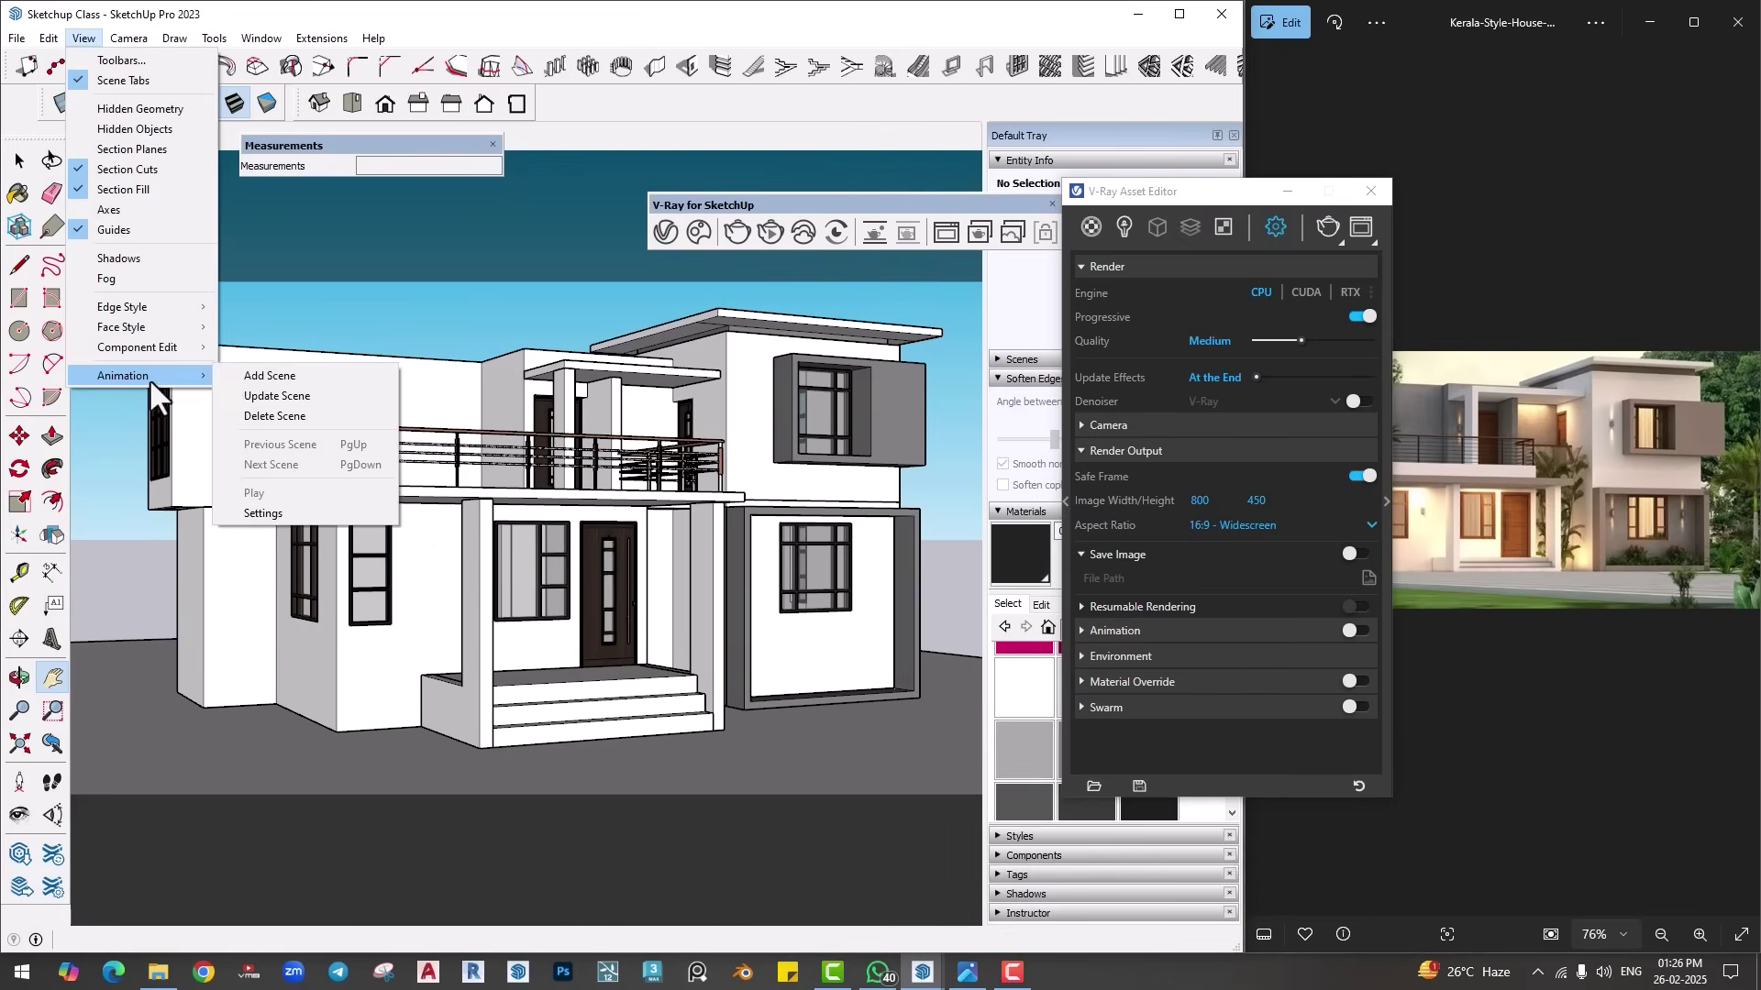
{"action": "left_click", "coordinate": [243, 510]}
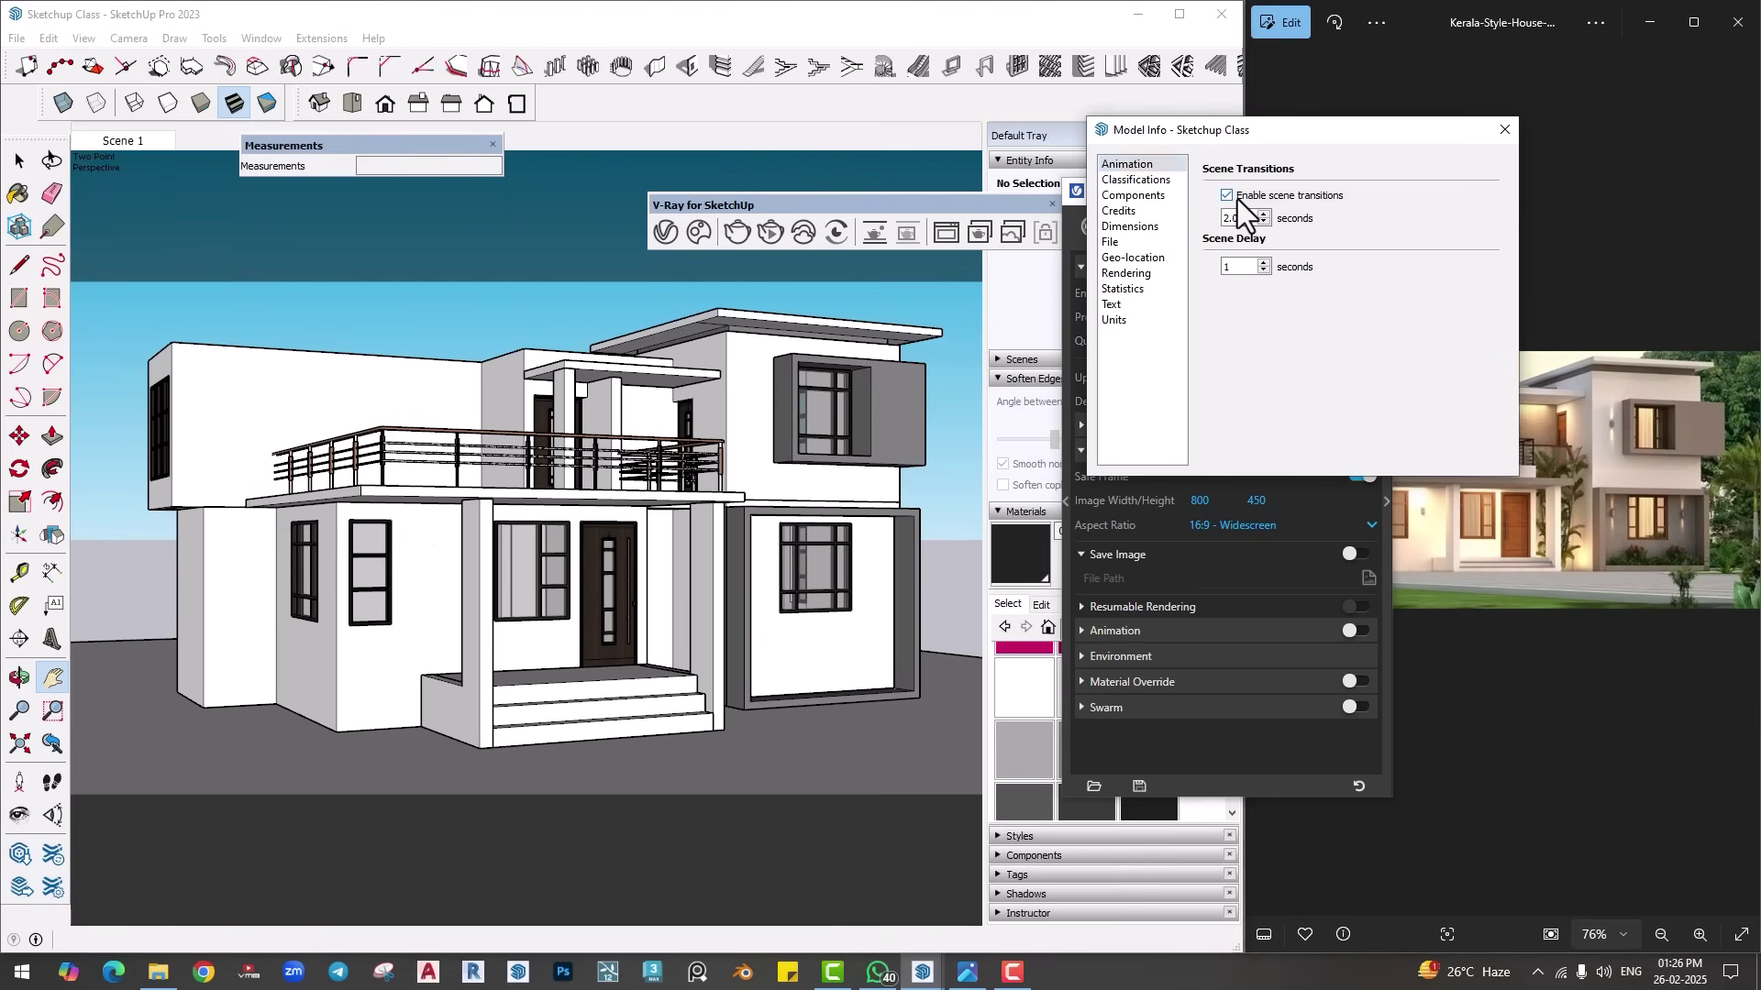
{"action": "left_click", "coordinate": [1237, 198]}
{"action": "left_click", "coordinate": [1505, 131]}
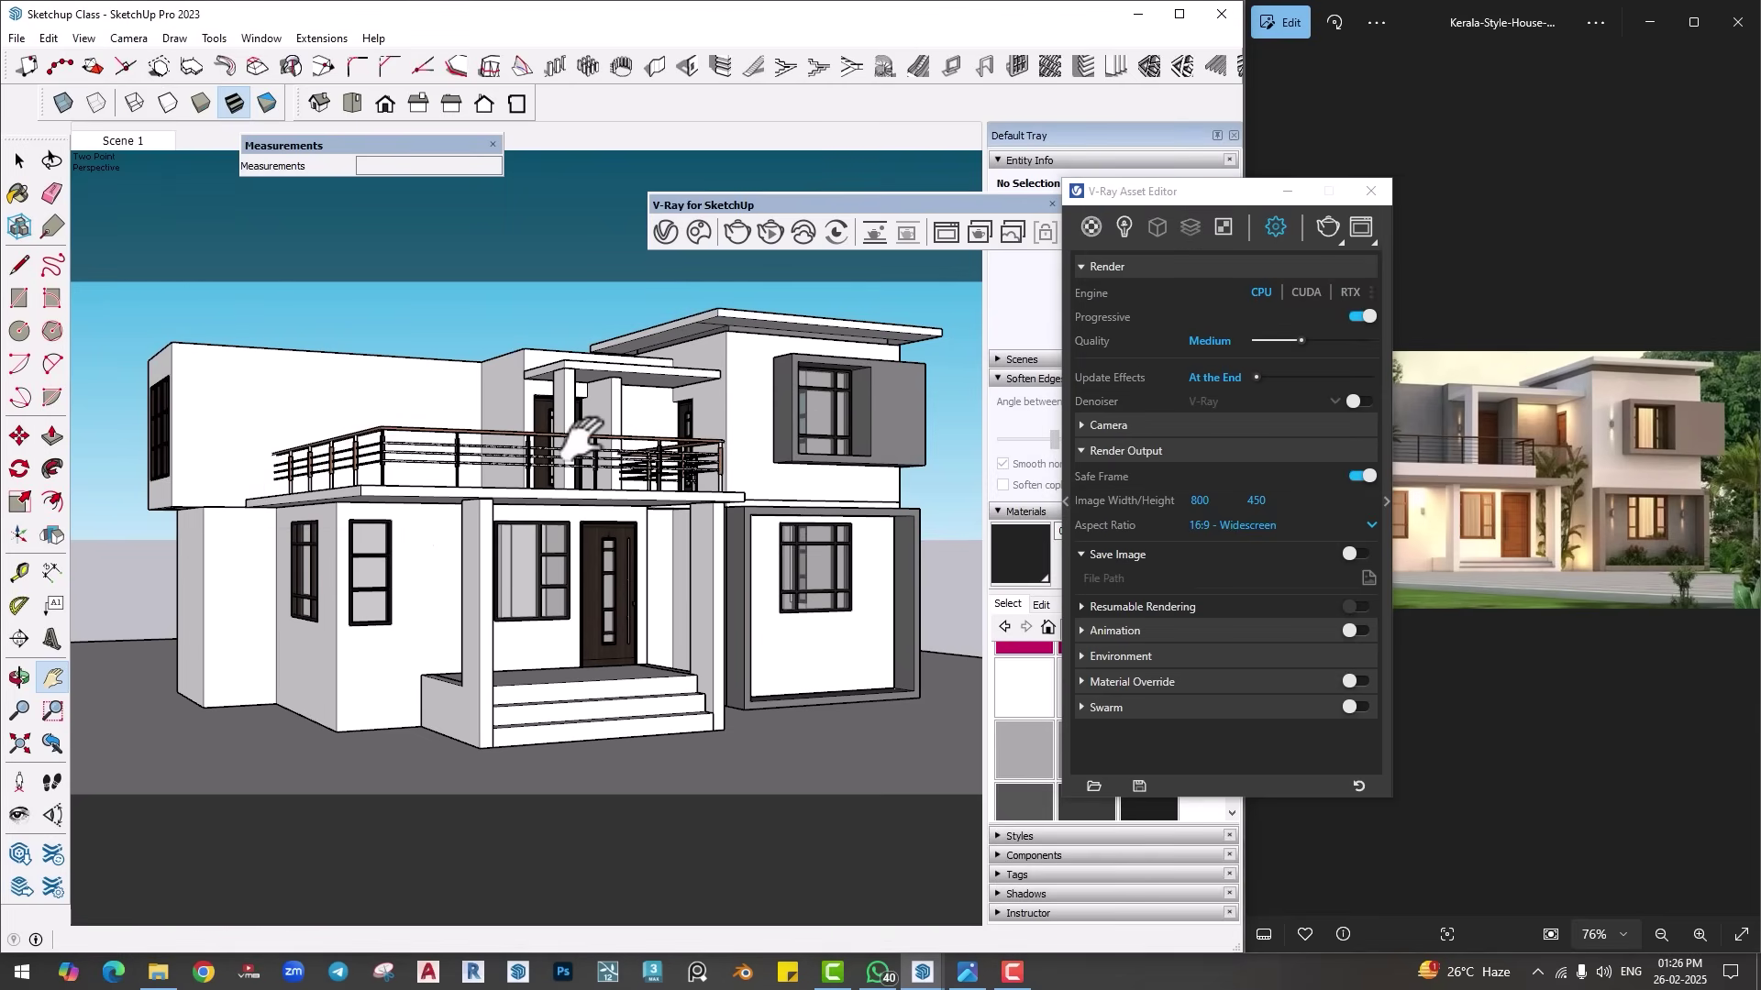
Step: Zoom in on the first-floor balcony, close the V-Ray Asset Editor and open the Chaos Cosmos Browser beside the model
{"action": "left_click_drag", "start_coordinate": [1196, 196], "coordinate": [1057, 195]}
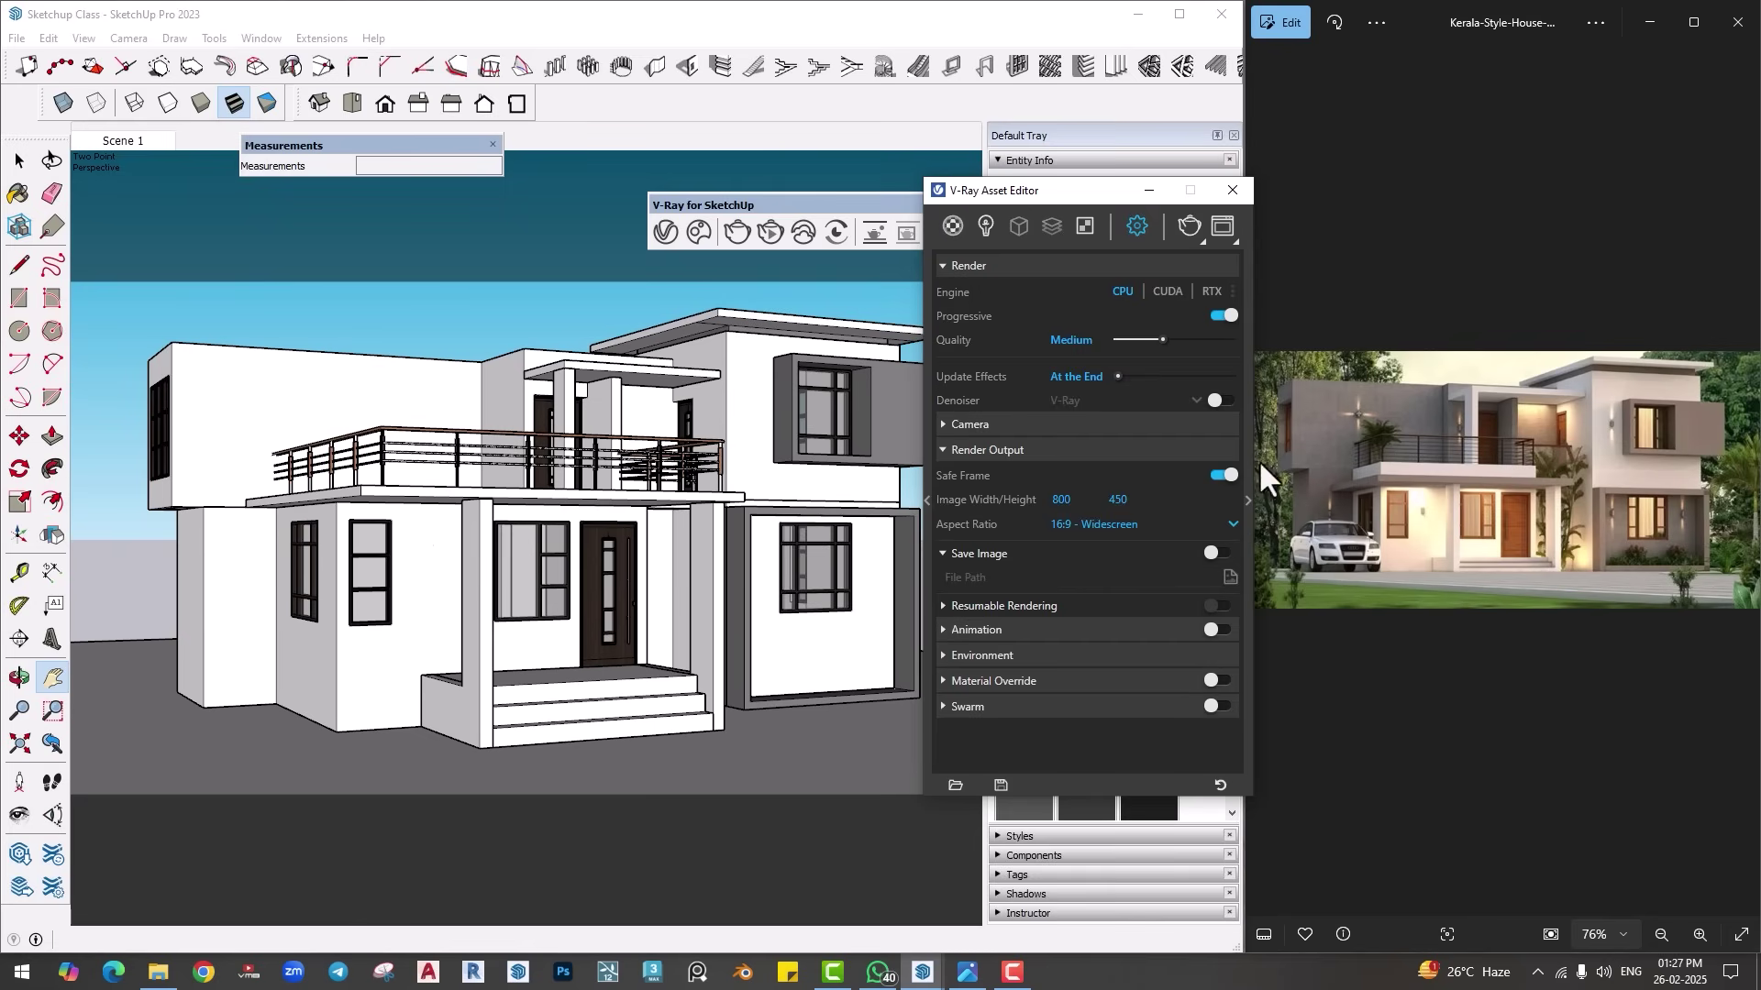
{"action": "middle_click_drag", "start_coordinate": [284, 551], "coordinate": [298, 550]}
{"action": "scroll", "coordinate": [302, 551], "scroll_direction": "up", "scroll_amount": 6}
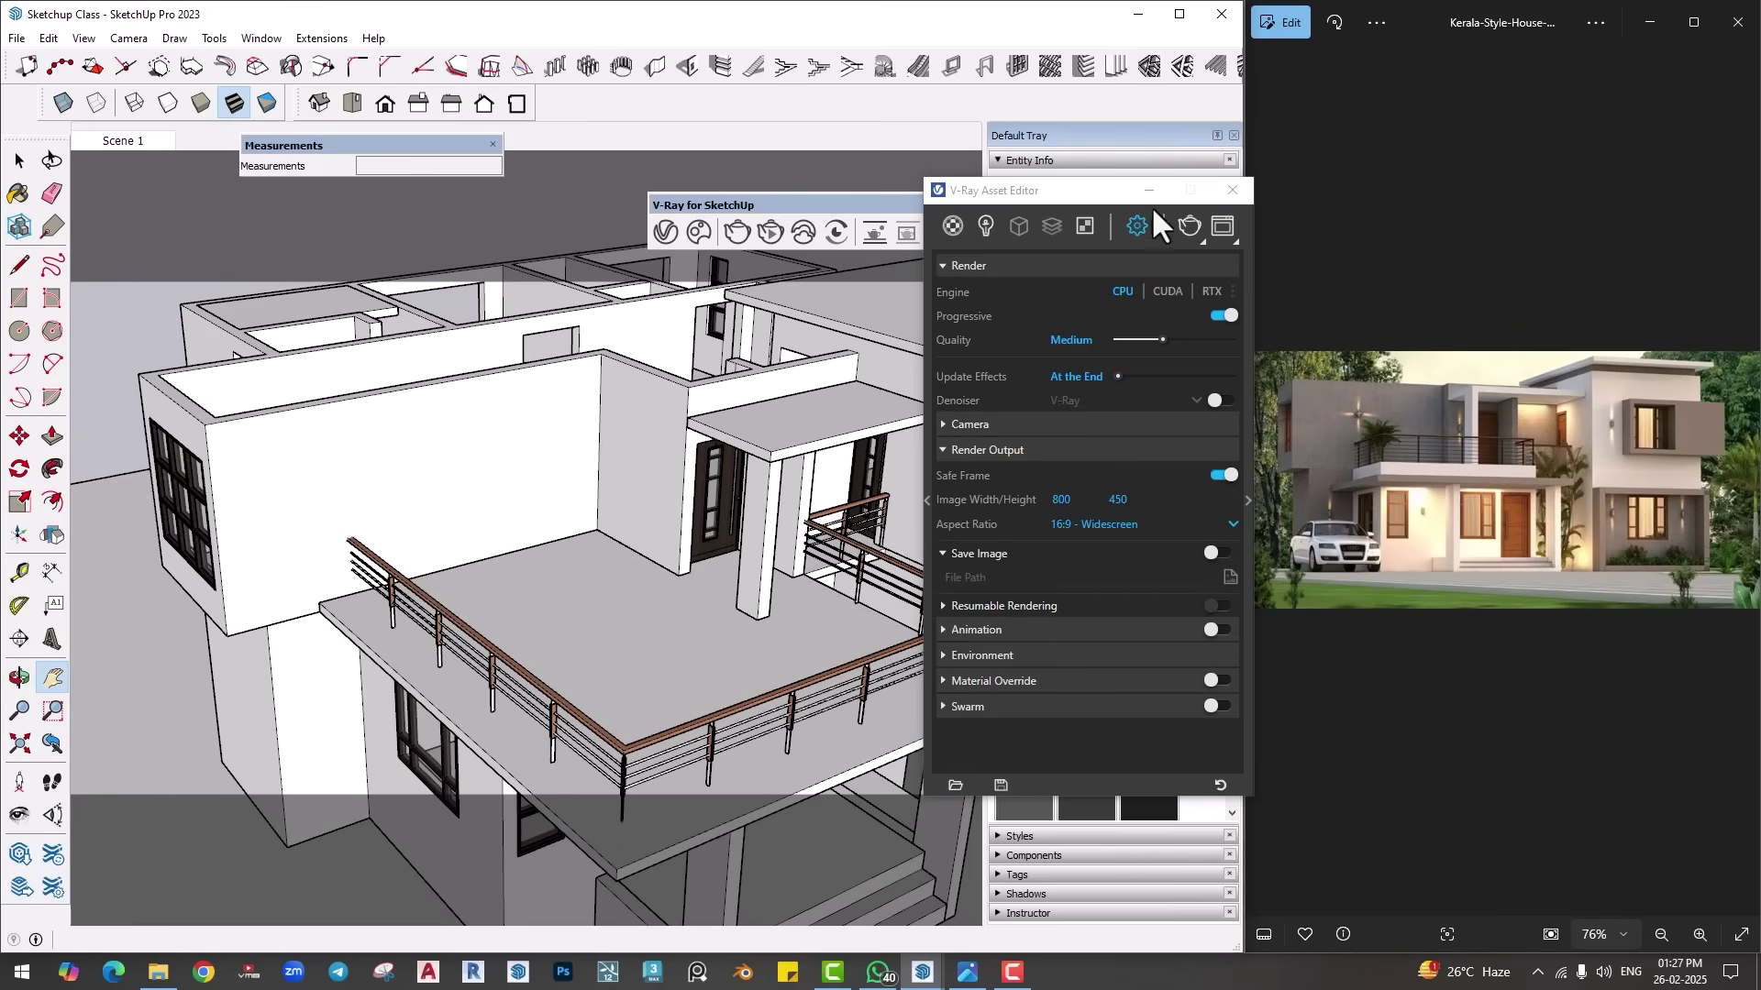
{"action": "left_click", "coordinate": [1230, 190]}
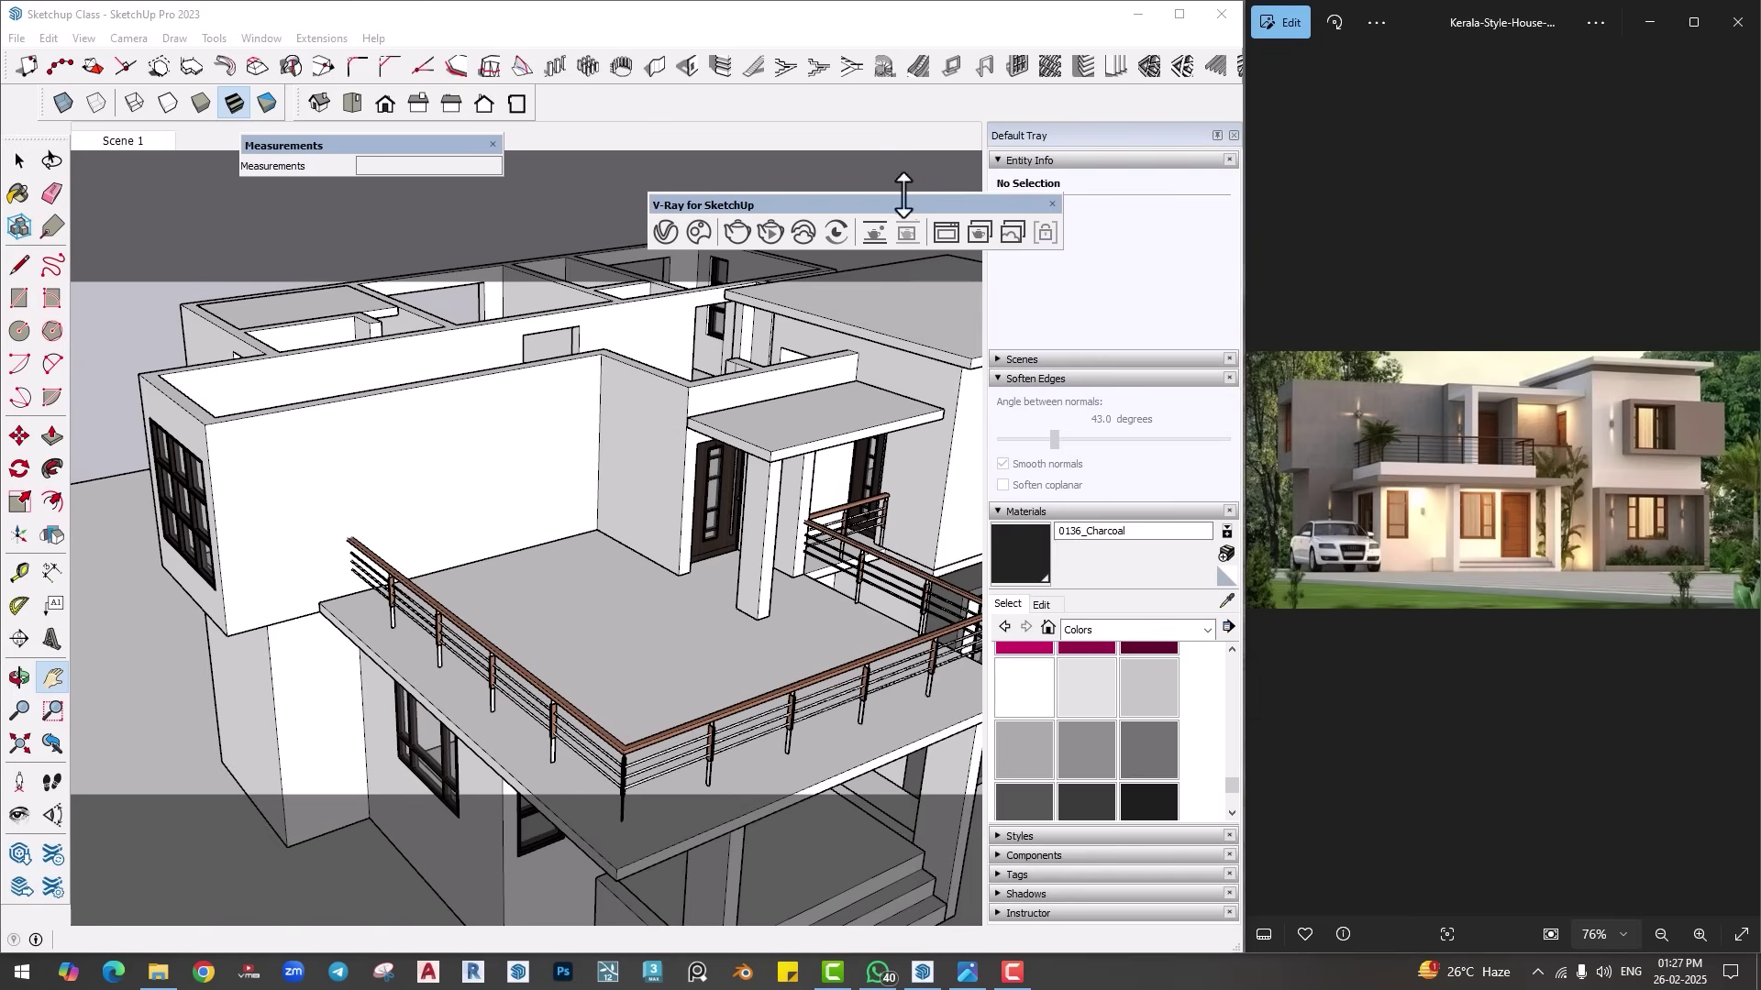
{"action": "left_click", "coordinate": [693, 229]}
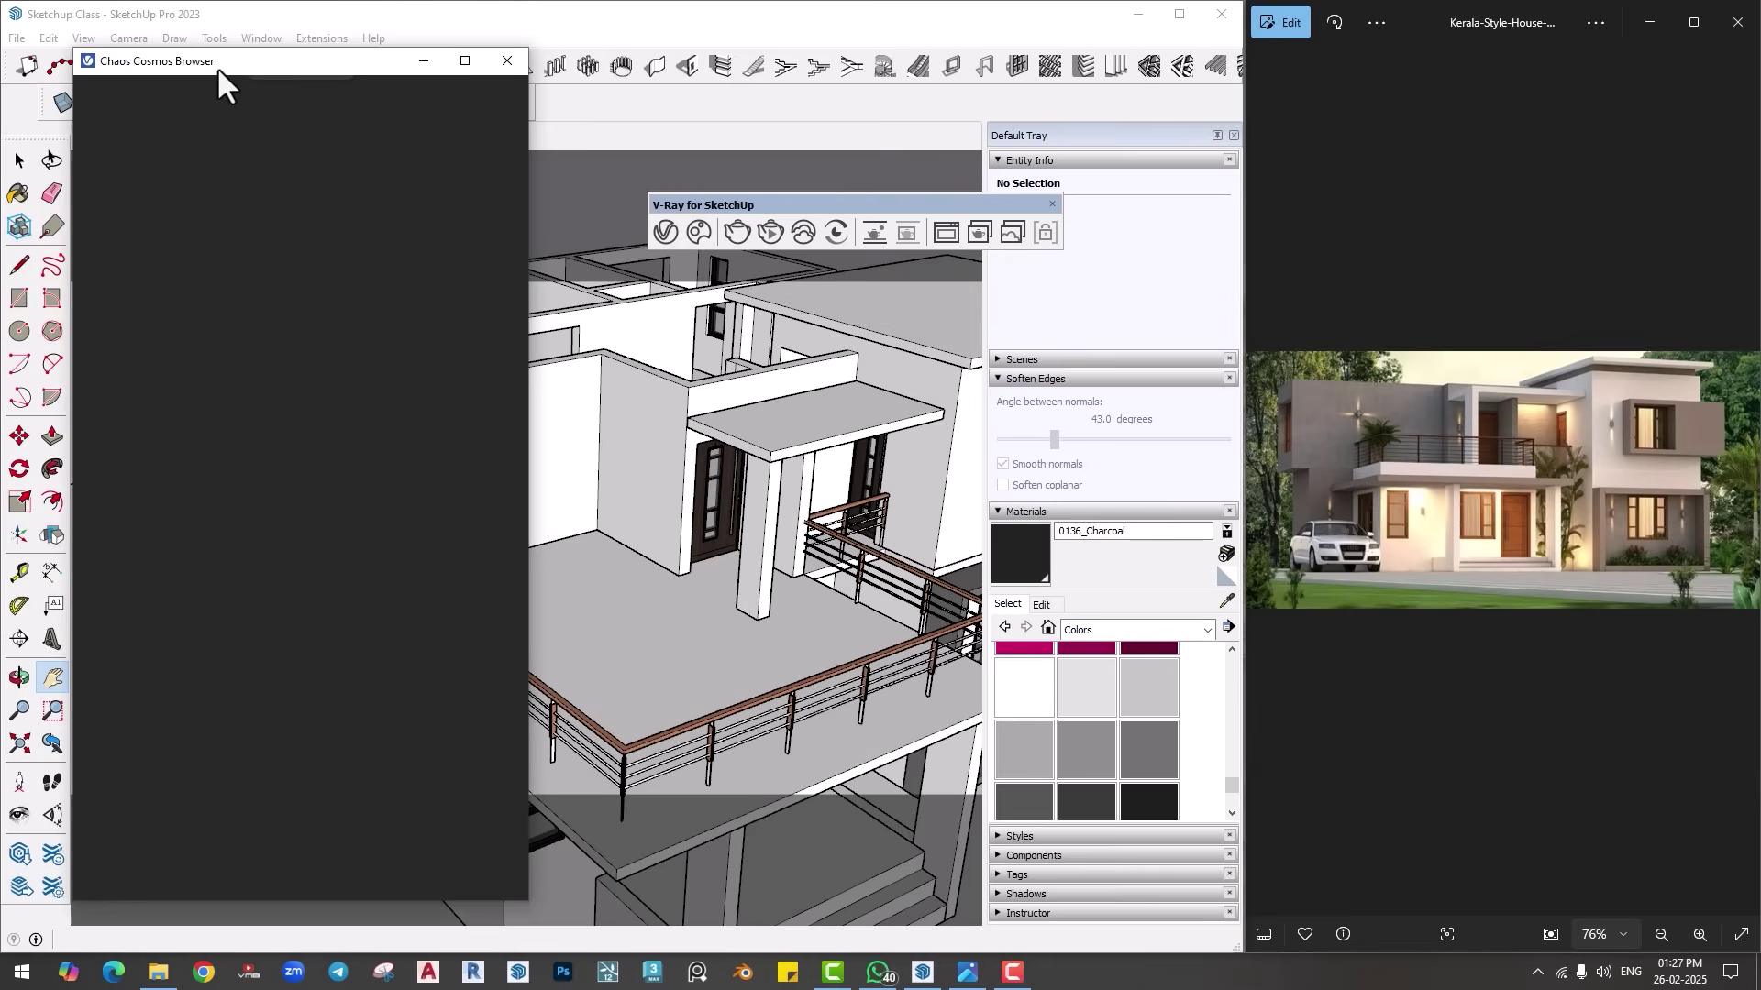
{"action": "left_click_drag", "start_coordinate": [189, 61], "coordinate": [961, 79]}
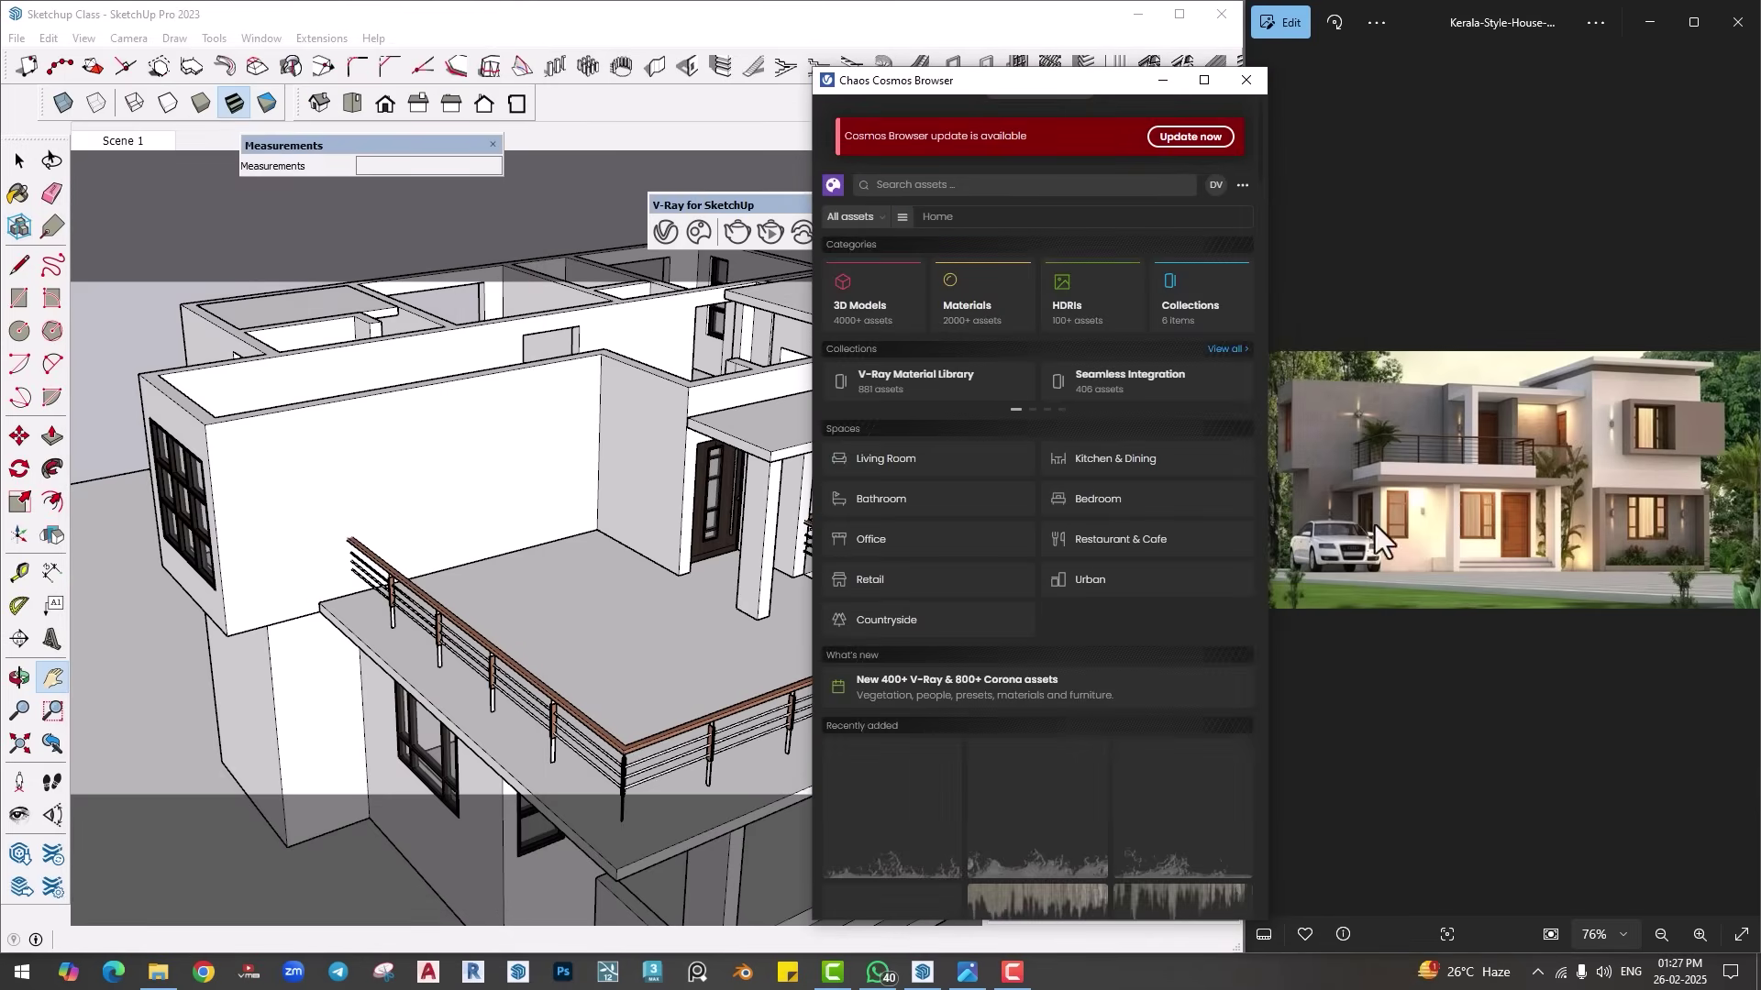
Step: Search the Cosmos assets for "plant", browse the potted plants and download Indoor Plant 009 into the model
{"action": "left_click", "coordinate": [928, 188]}
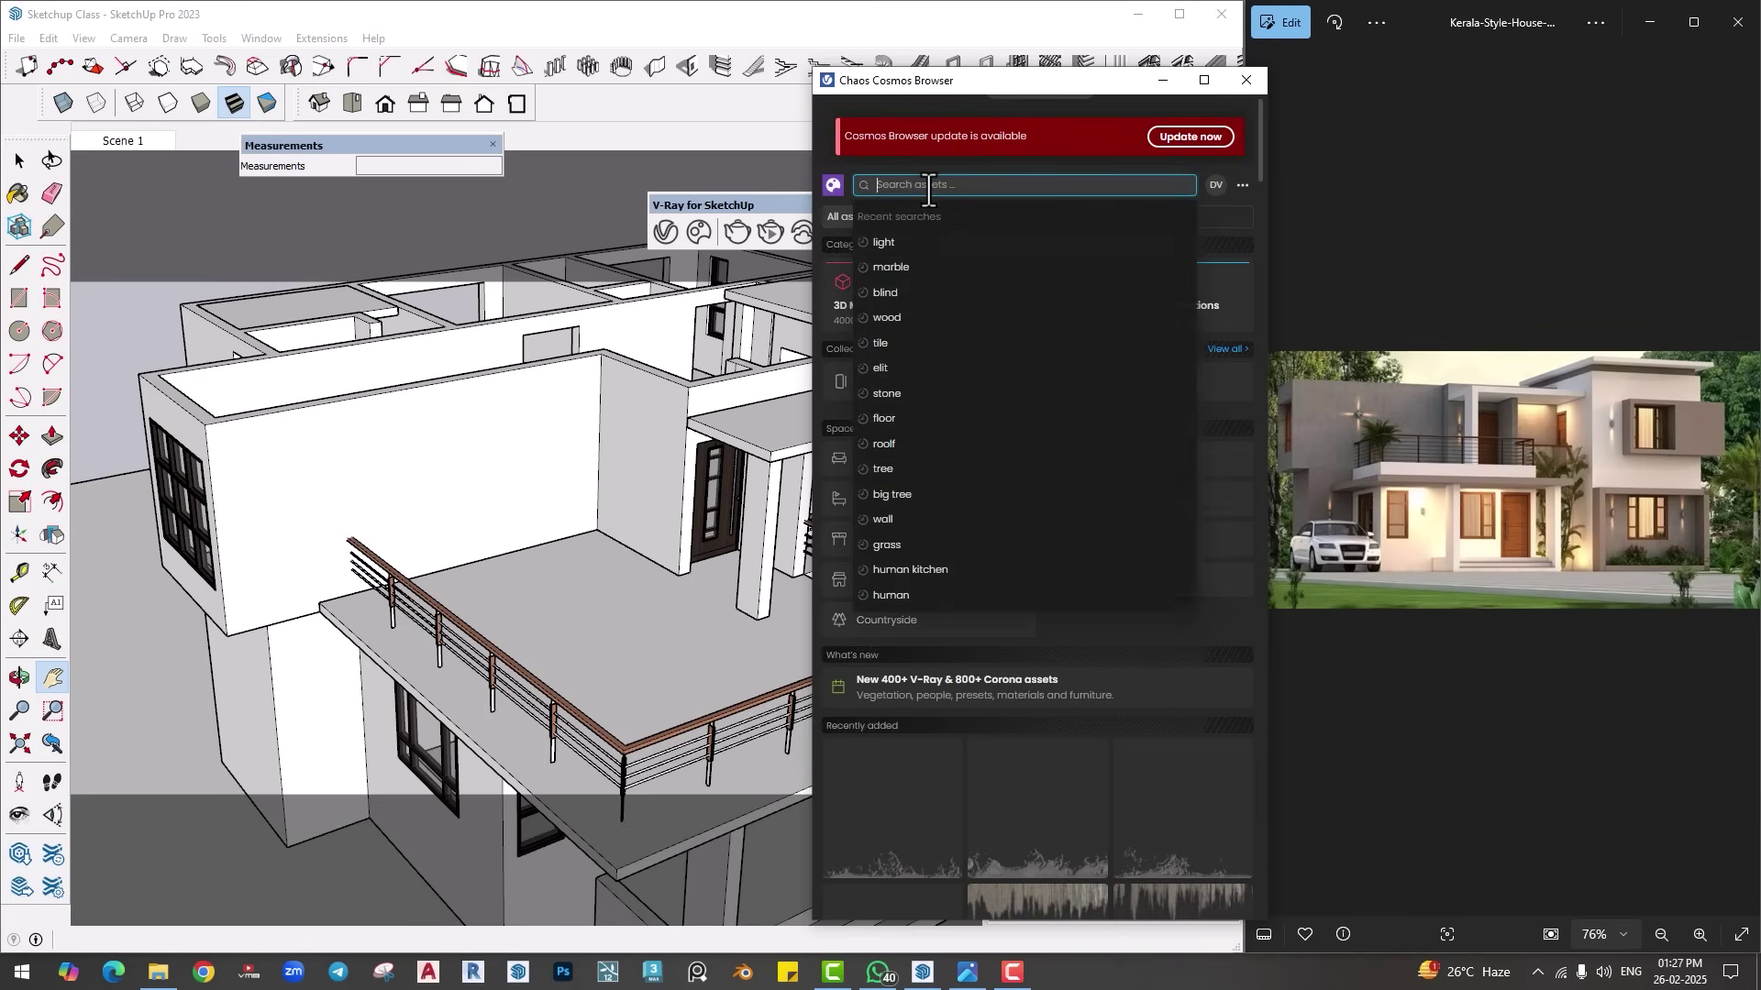
{"action": "type", "text": "plant"}
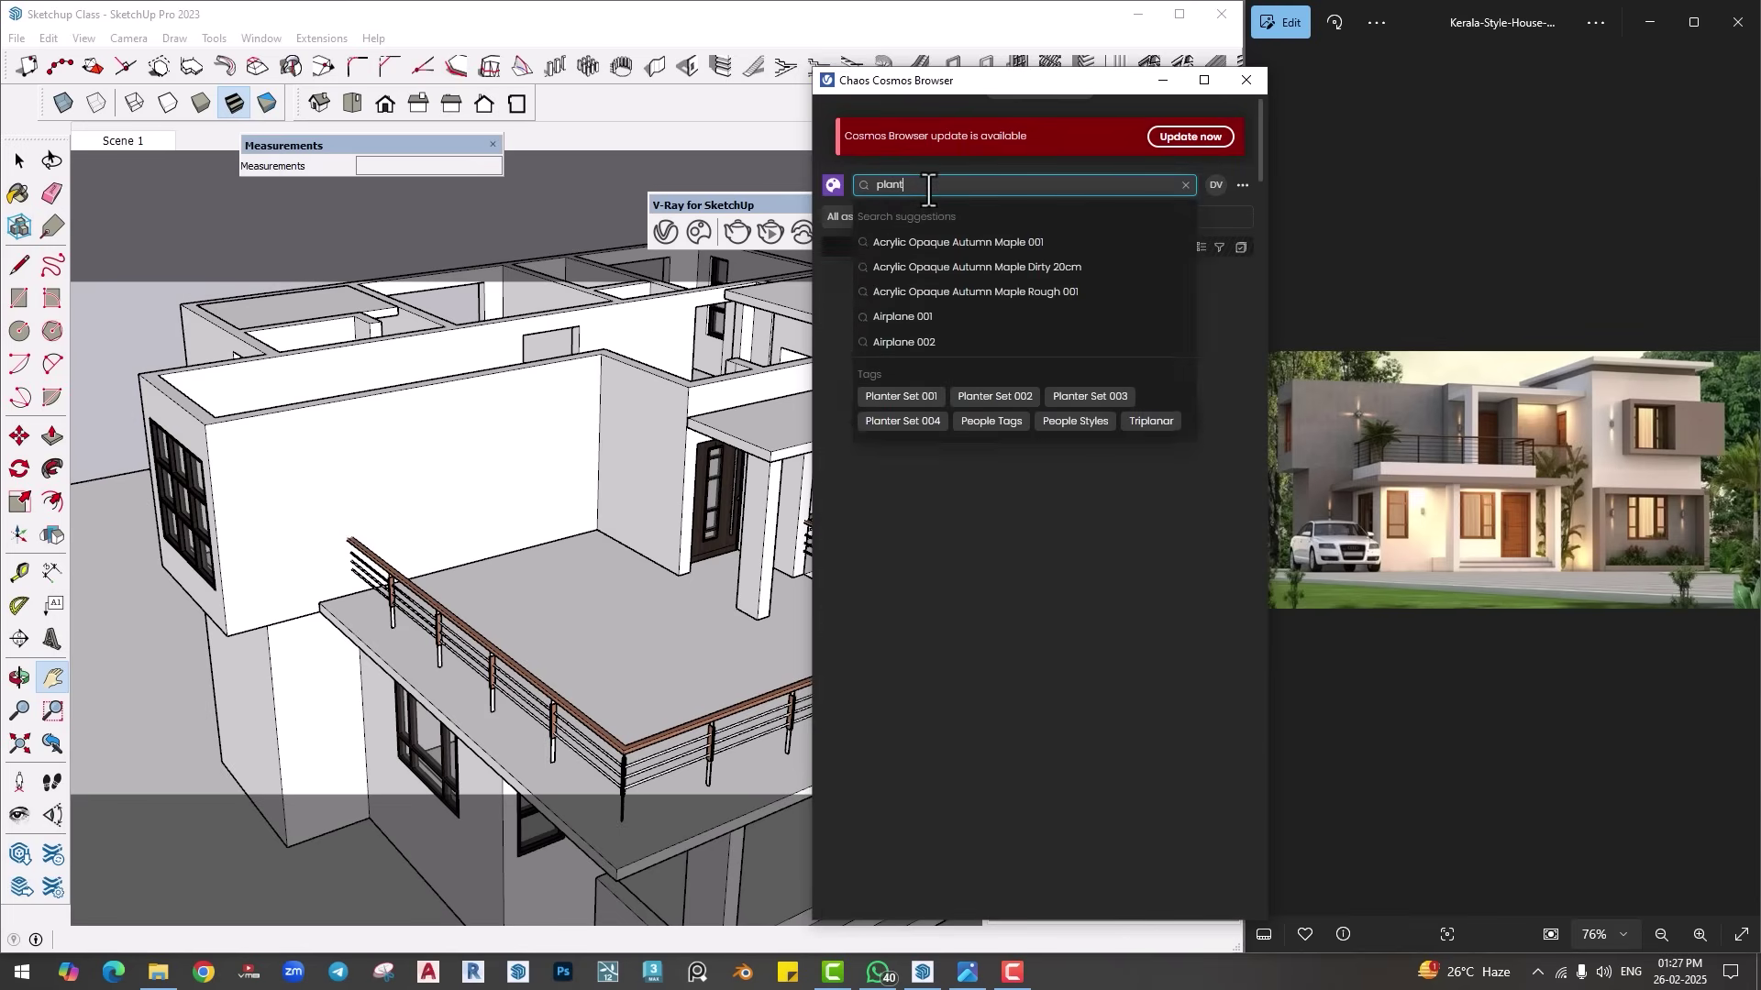
{"action": "key", "text": "Return"}
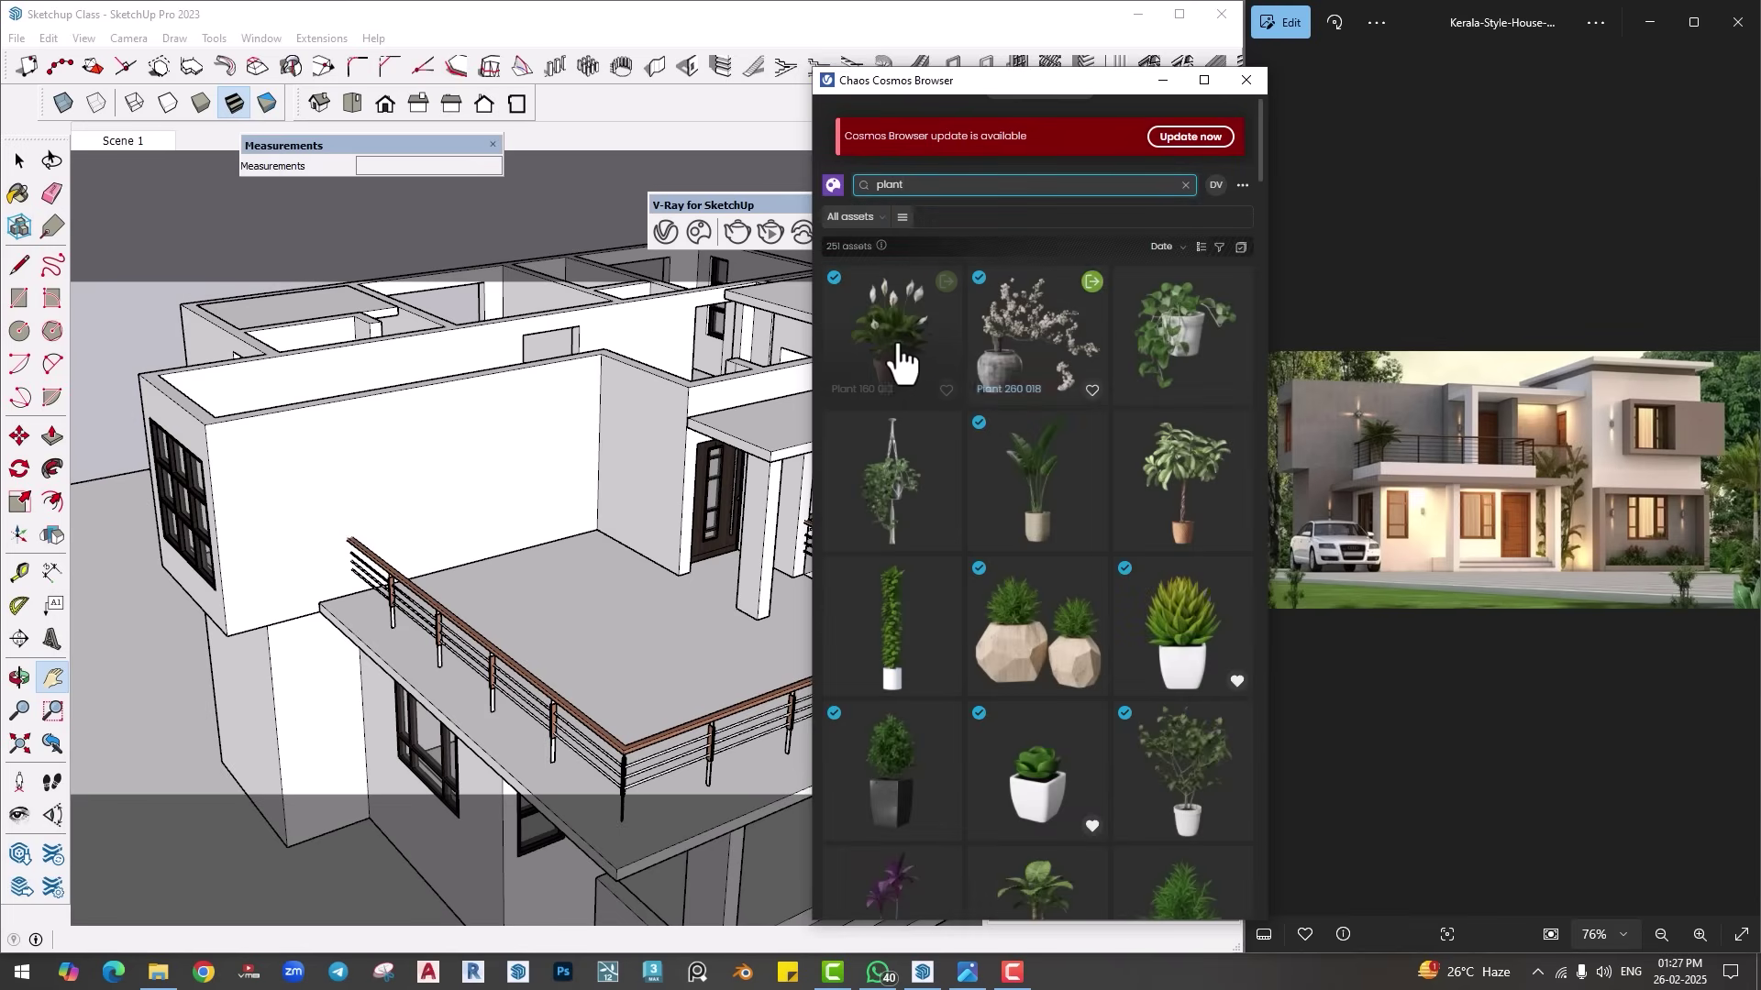
{"action": "mouse_move", "coordinate": [898, 357]}
{"action": "mouse_move", "coordinate": [1037, 481]}
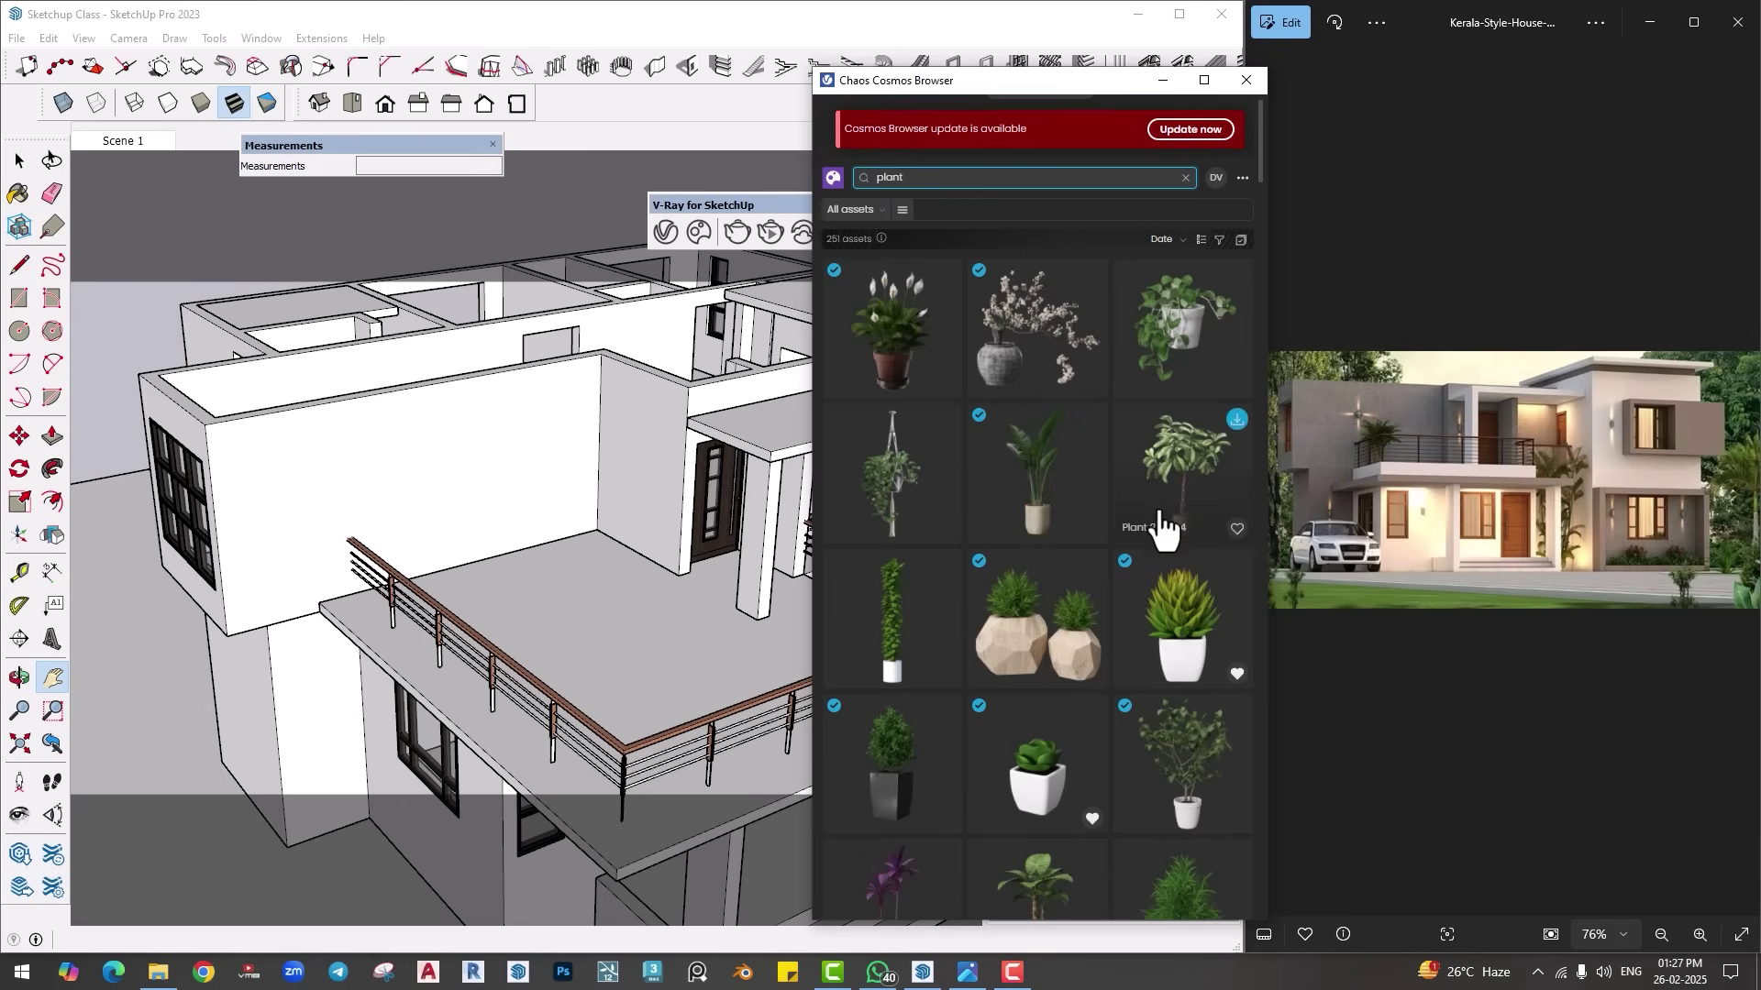
{"action": "scroll", "coordinate": [1153, 527], "scroll_direction": "down", "scroll_amount": 6}
{"action": "scroll", "coordinate": [1109, 502], "scroll_direction": "down", "scroll_amount": 5}
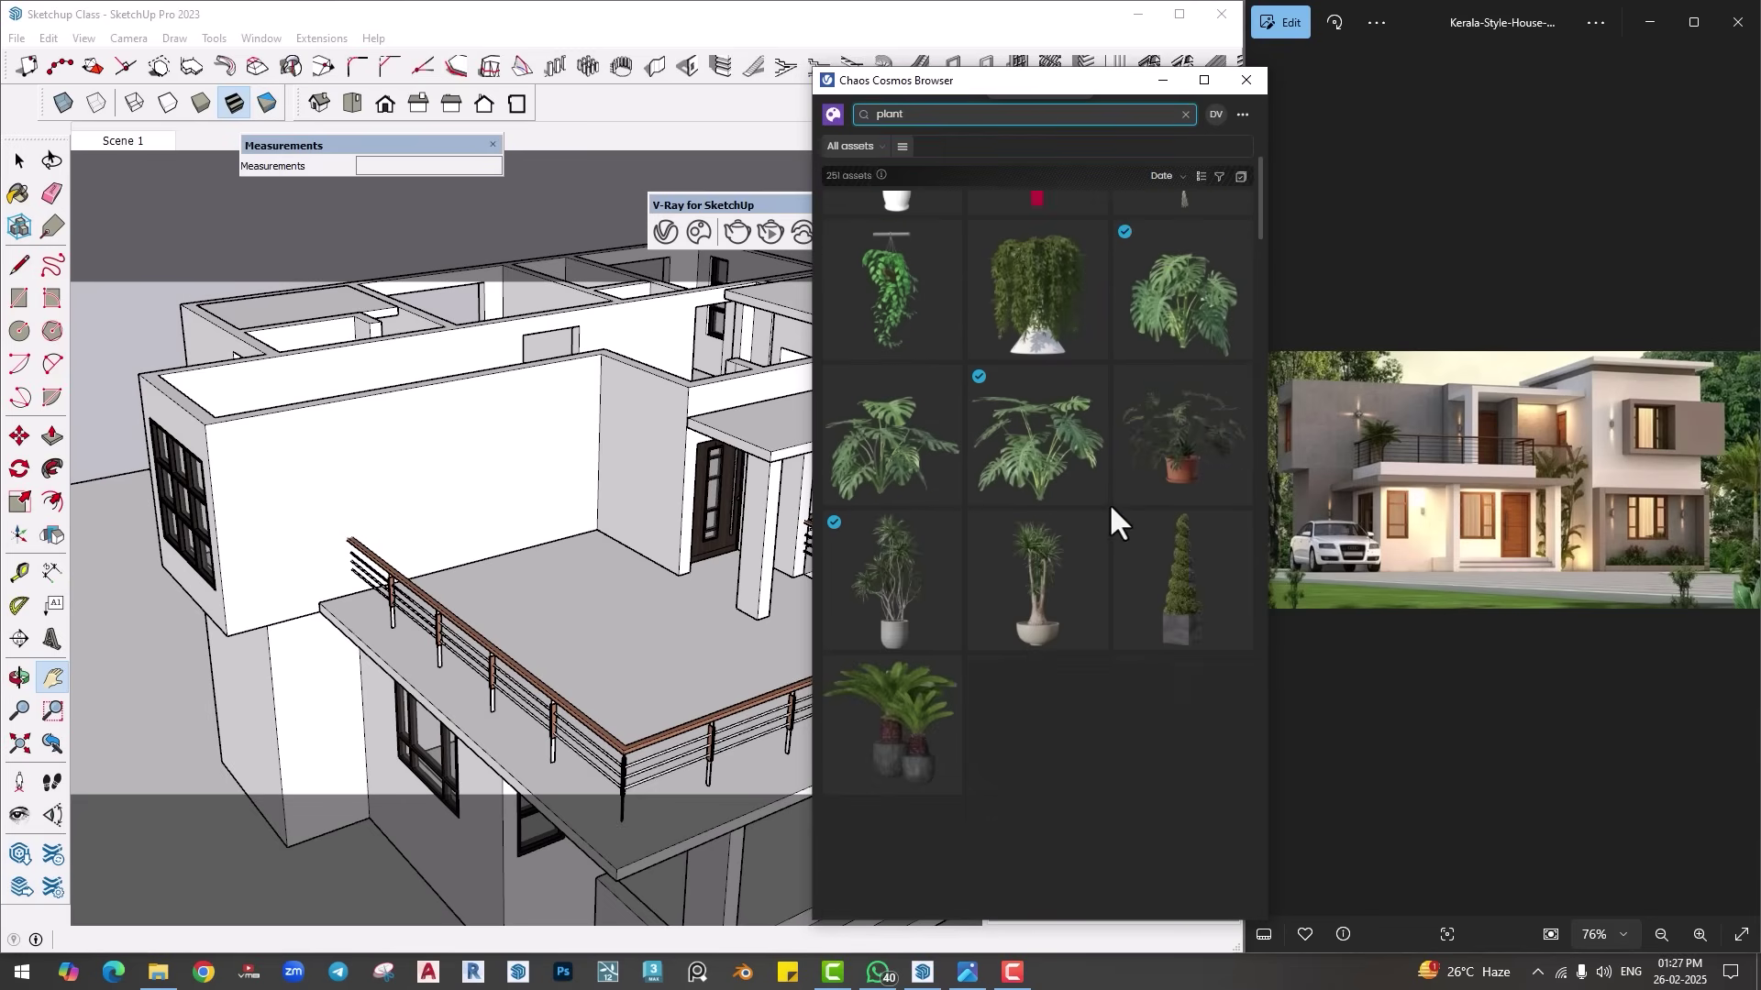
{"action": "mouse_move", "coordinate": [981, 541]}
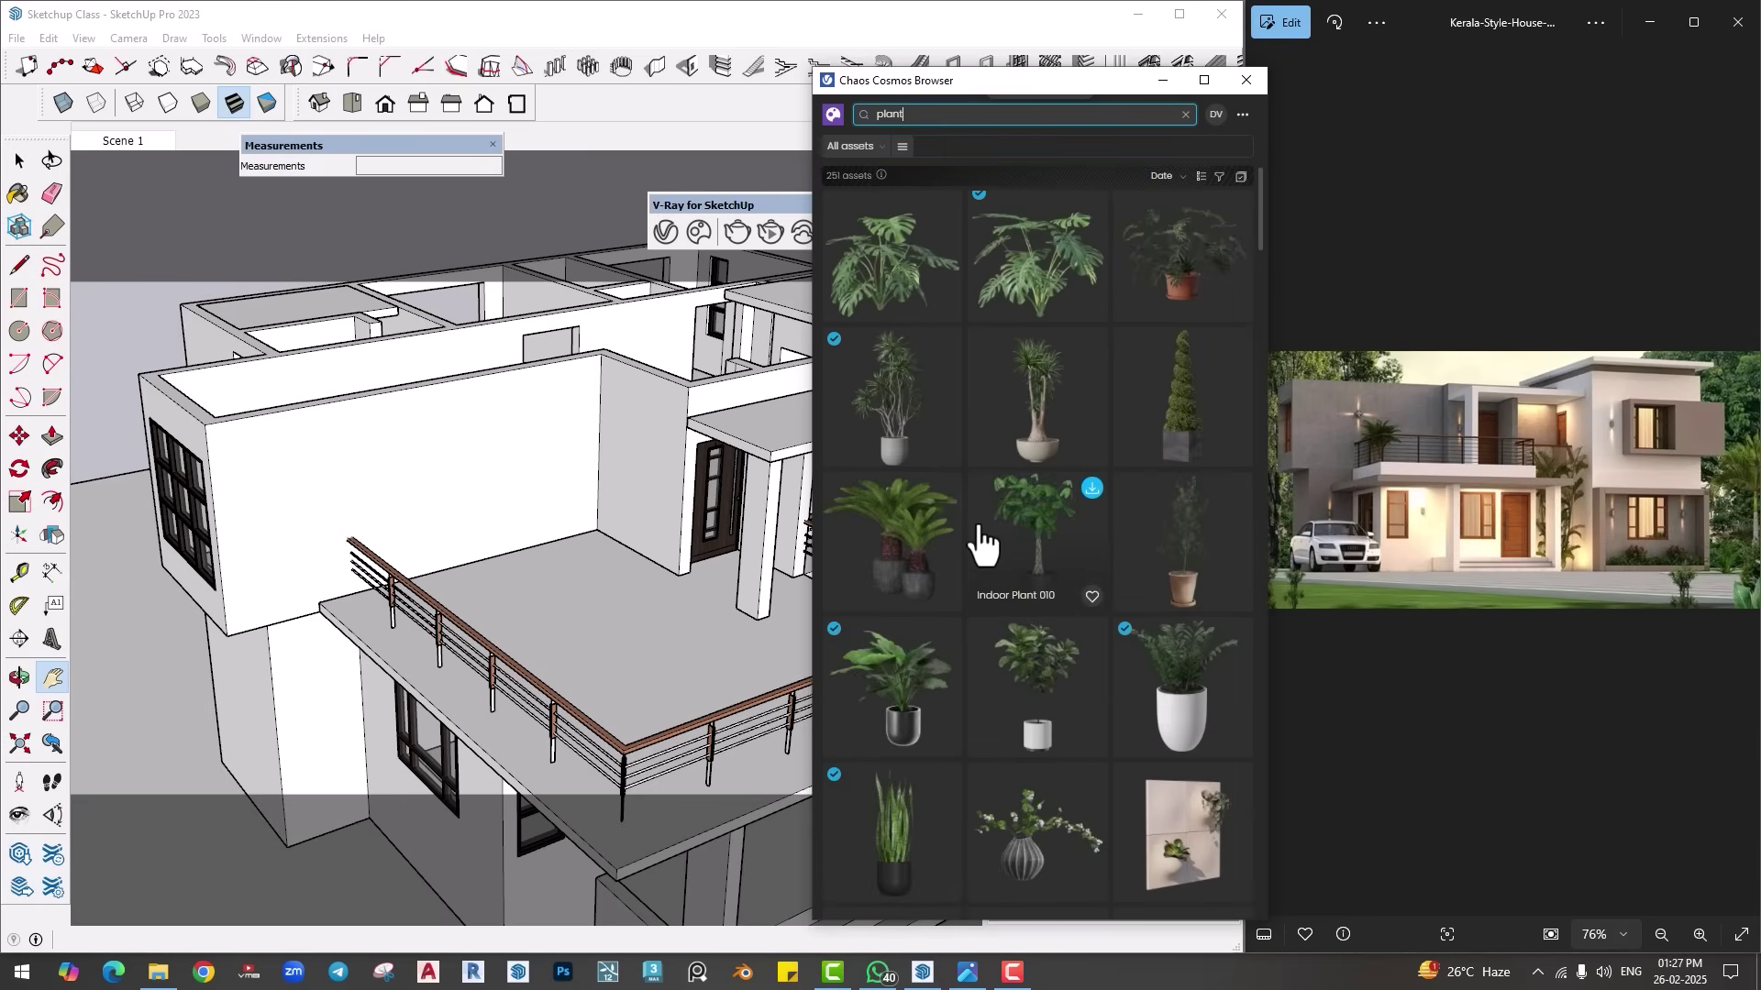
{"action": "scroll", "coordinate": [981, 541], "scroll_direction": "down", "scroll_amount": 10}
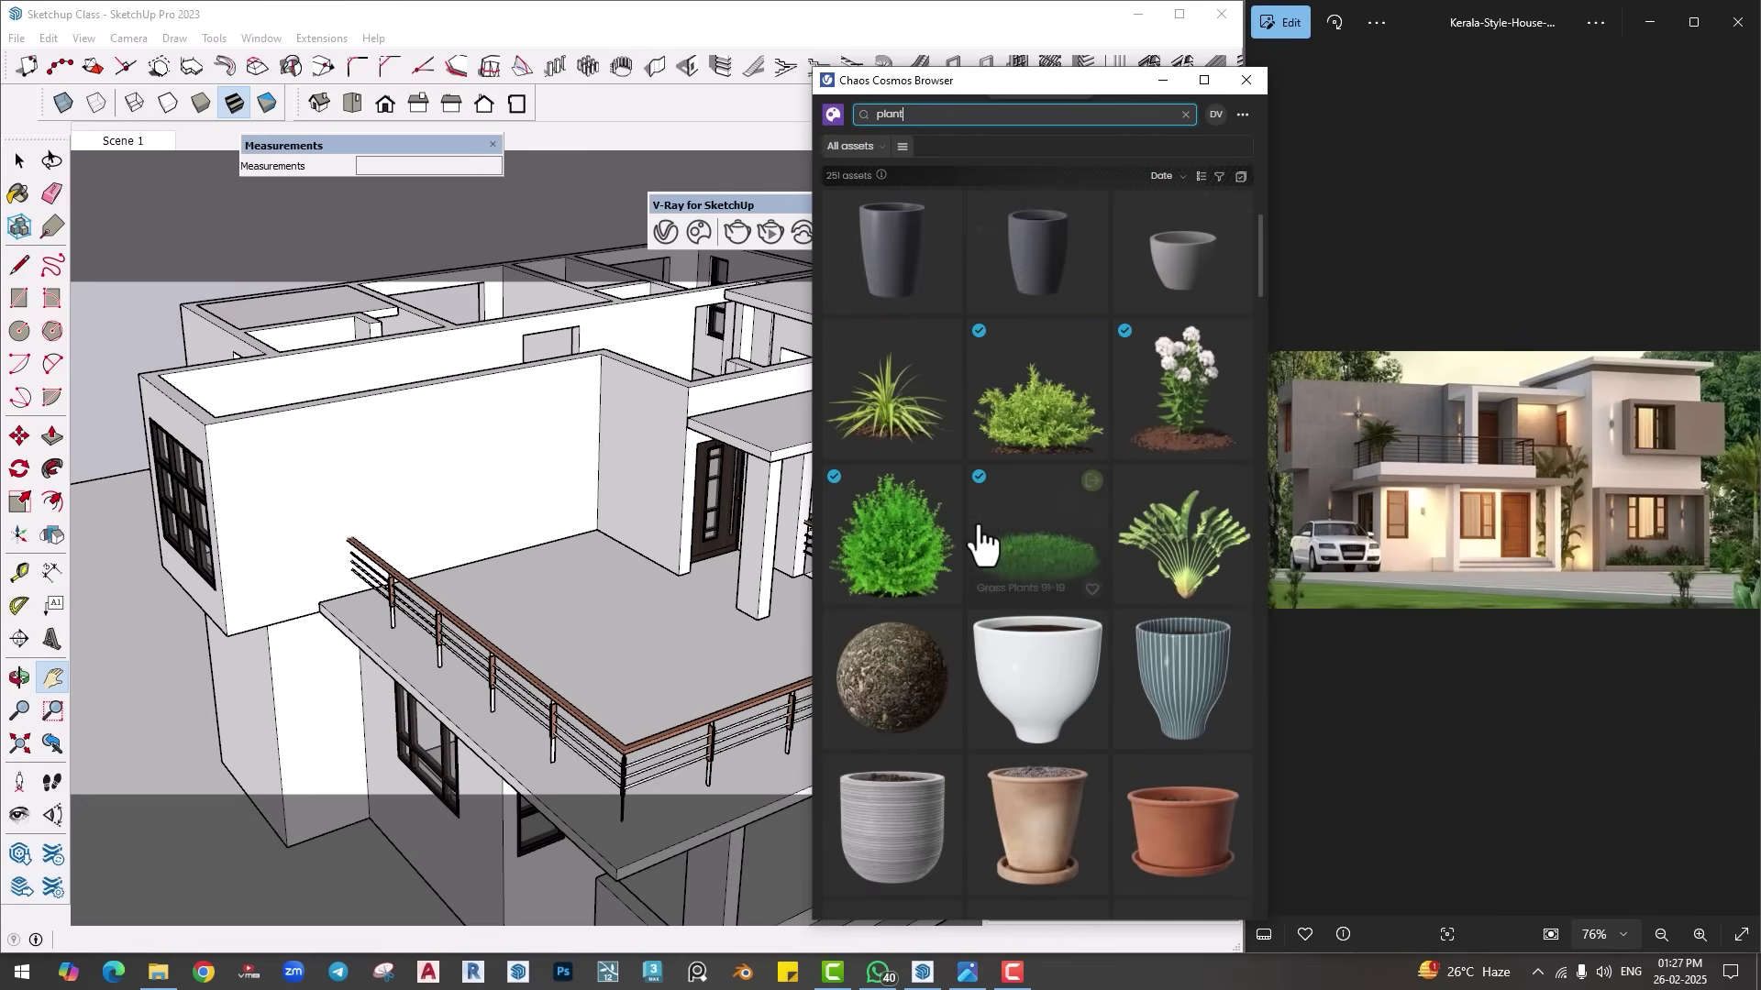
{"action": "scroll", "coordinate": [981, 541], "scroll_direction": "up", "scroll_amount": 10}
{"action": "mouse_move", "coordinate": [945, 500]}
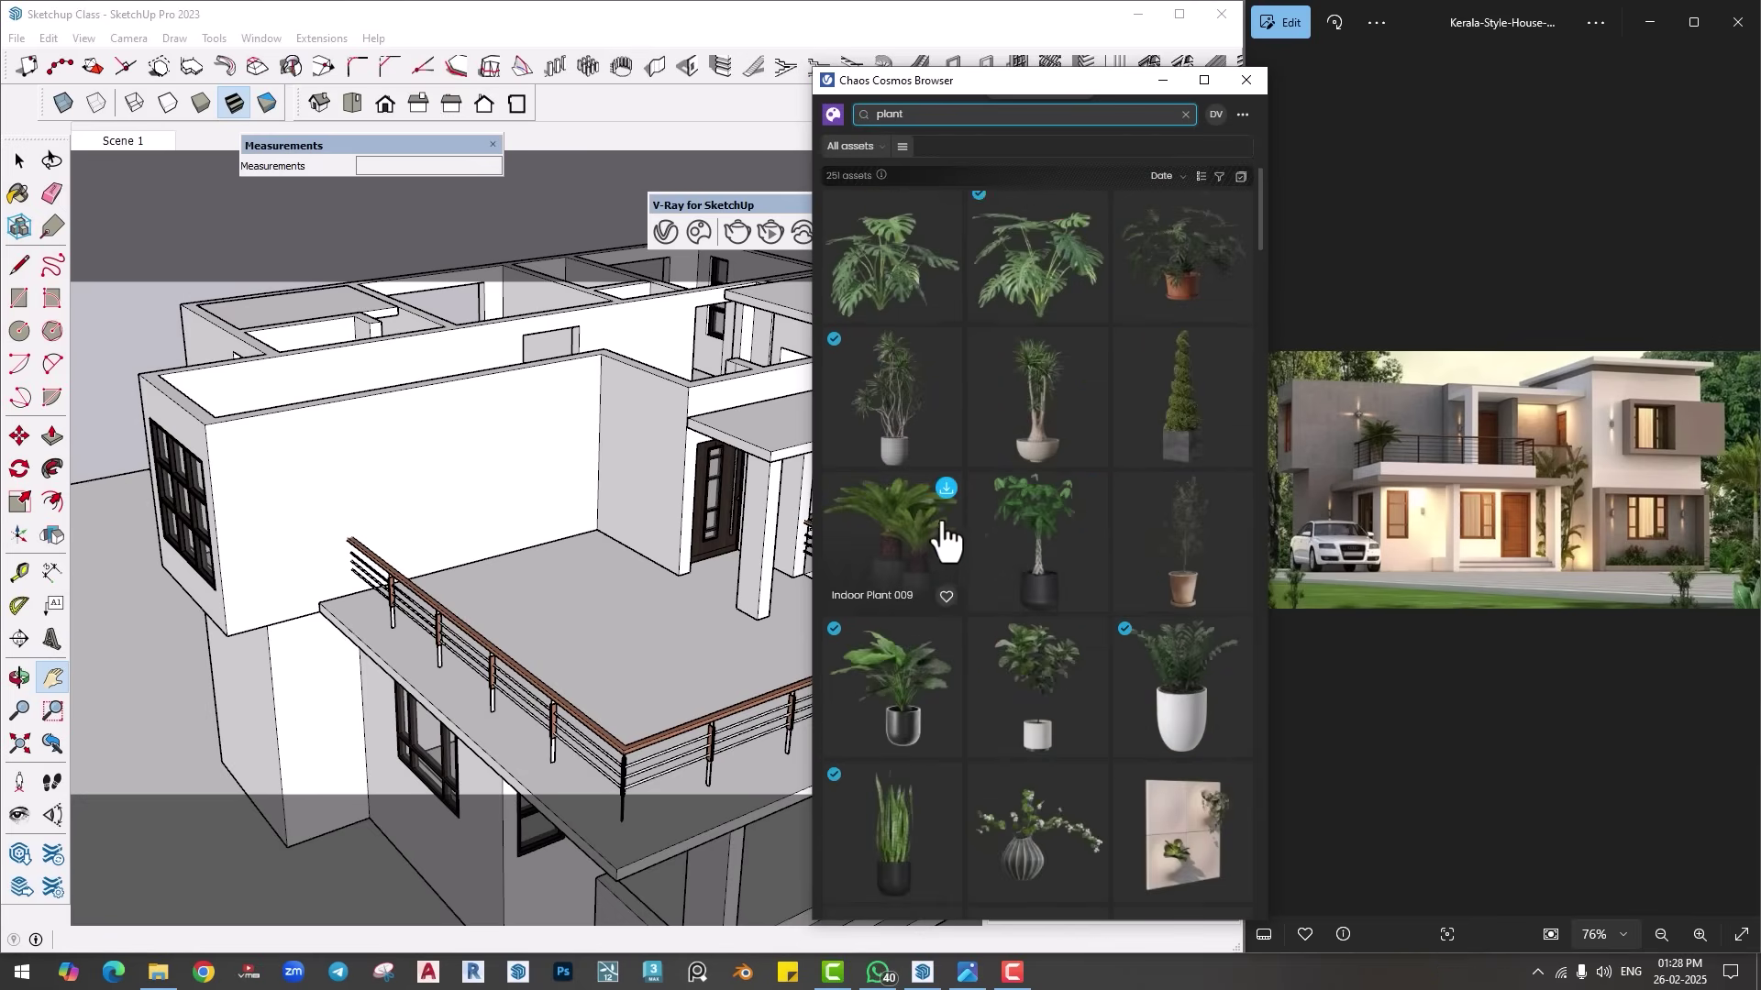
{"action": "left_click", "coordinate": [945, 489]}
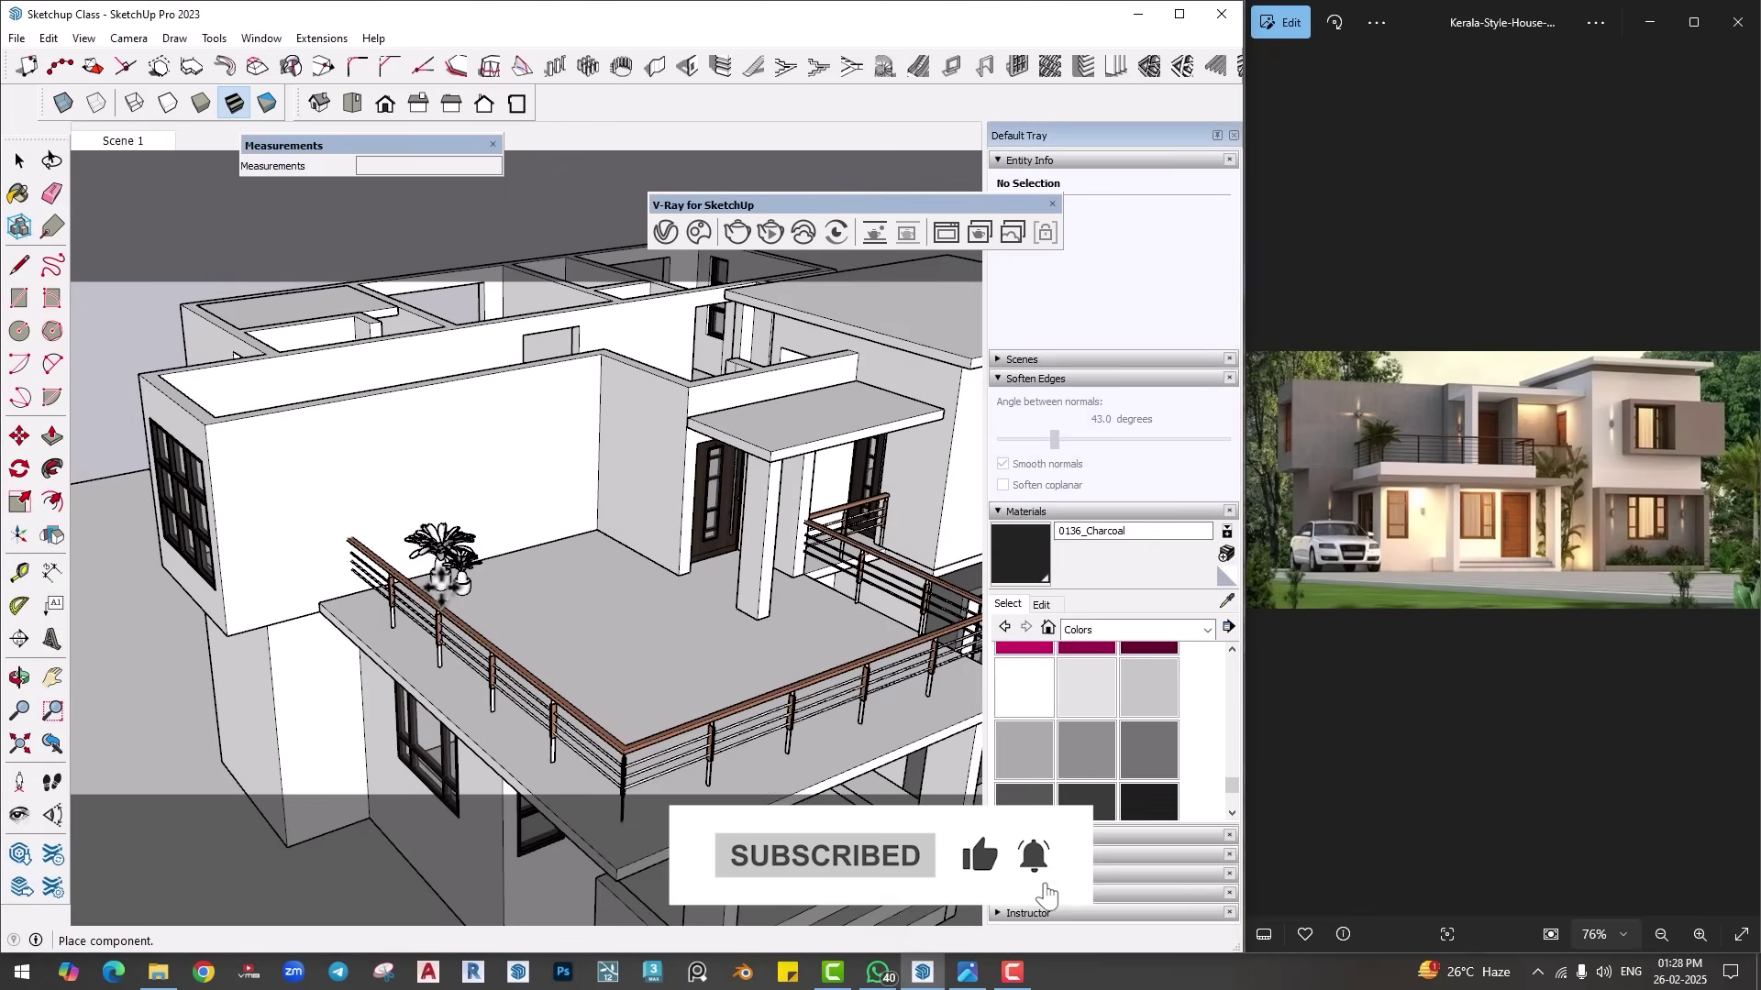
Step: Place the potted plants on the balcony floor beside the side railing and scale them up uniformly by about 1.5
{"action": "scroll", "coordinate": [642, 568], "scroll_direction": "up", "scroll_amount": 6}
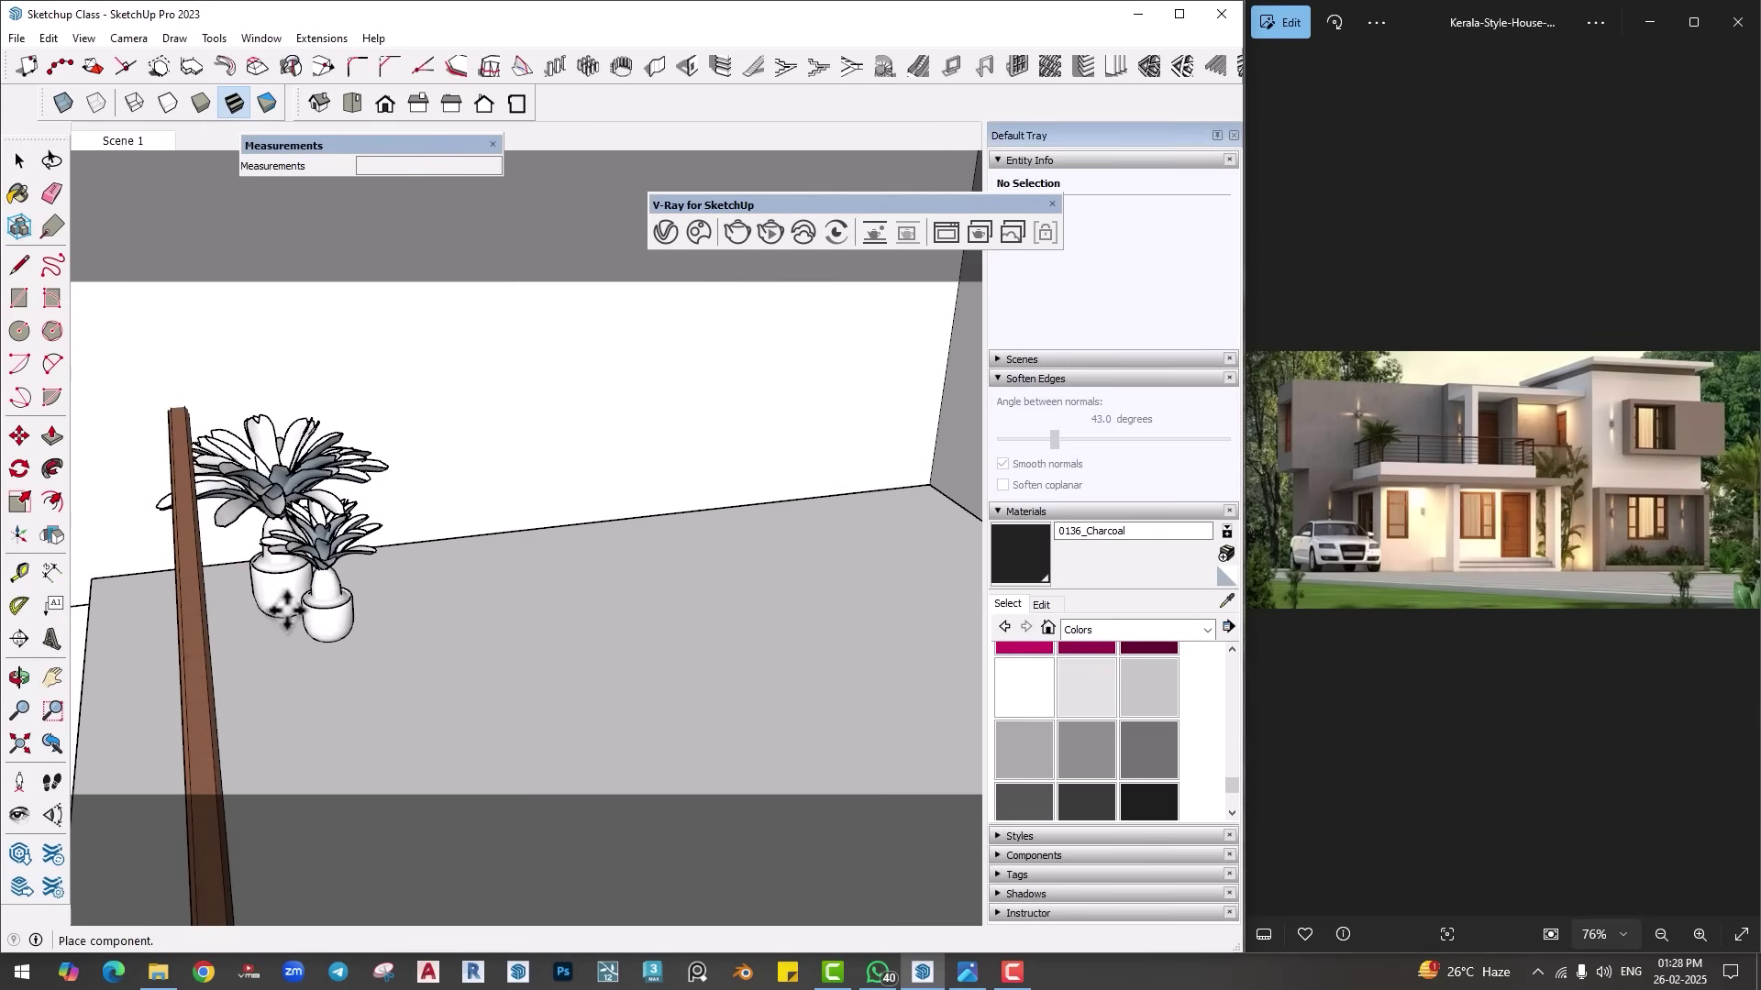
{"action": "left_click", "coordinate": [294, 610]}
{"action": "left_click", "coordinate": [21, 503]}
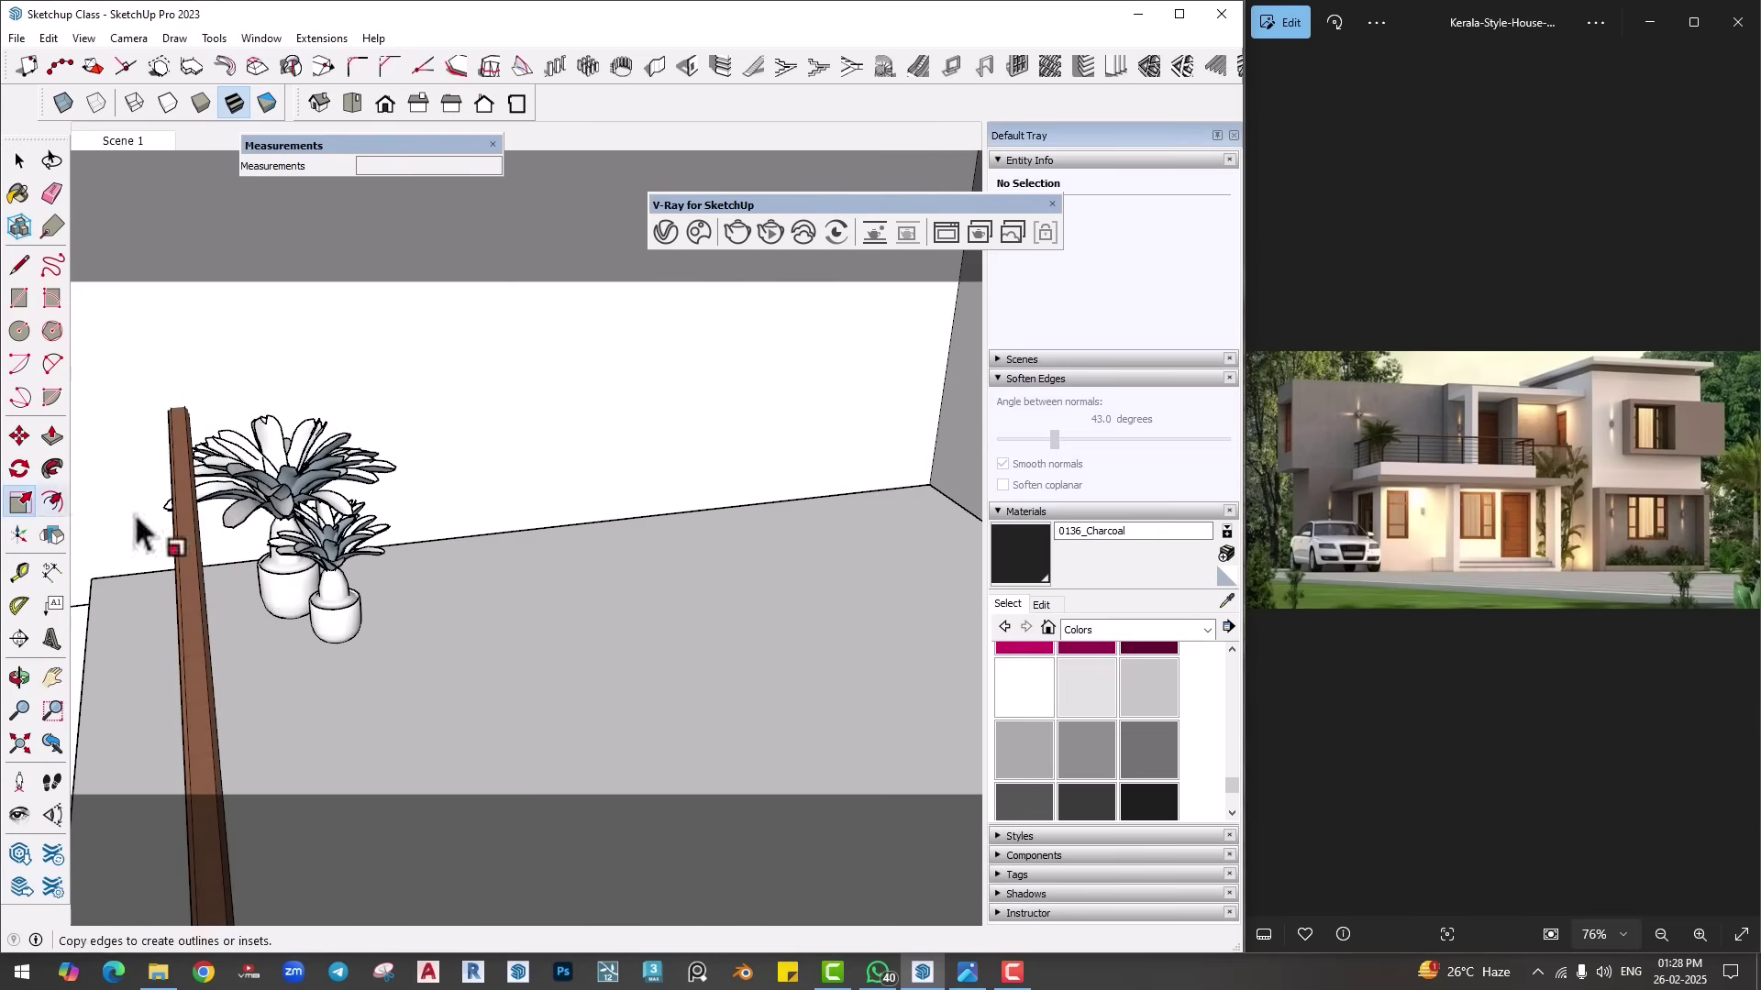
{"action": "left_click", "coordinate": [416, 471]}
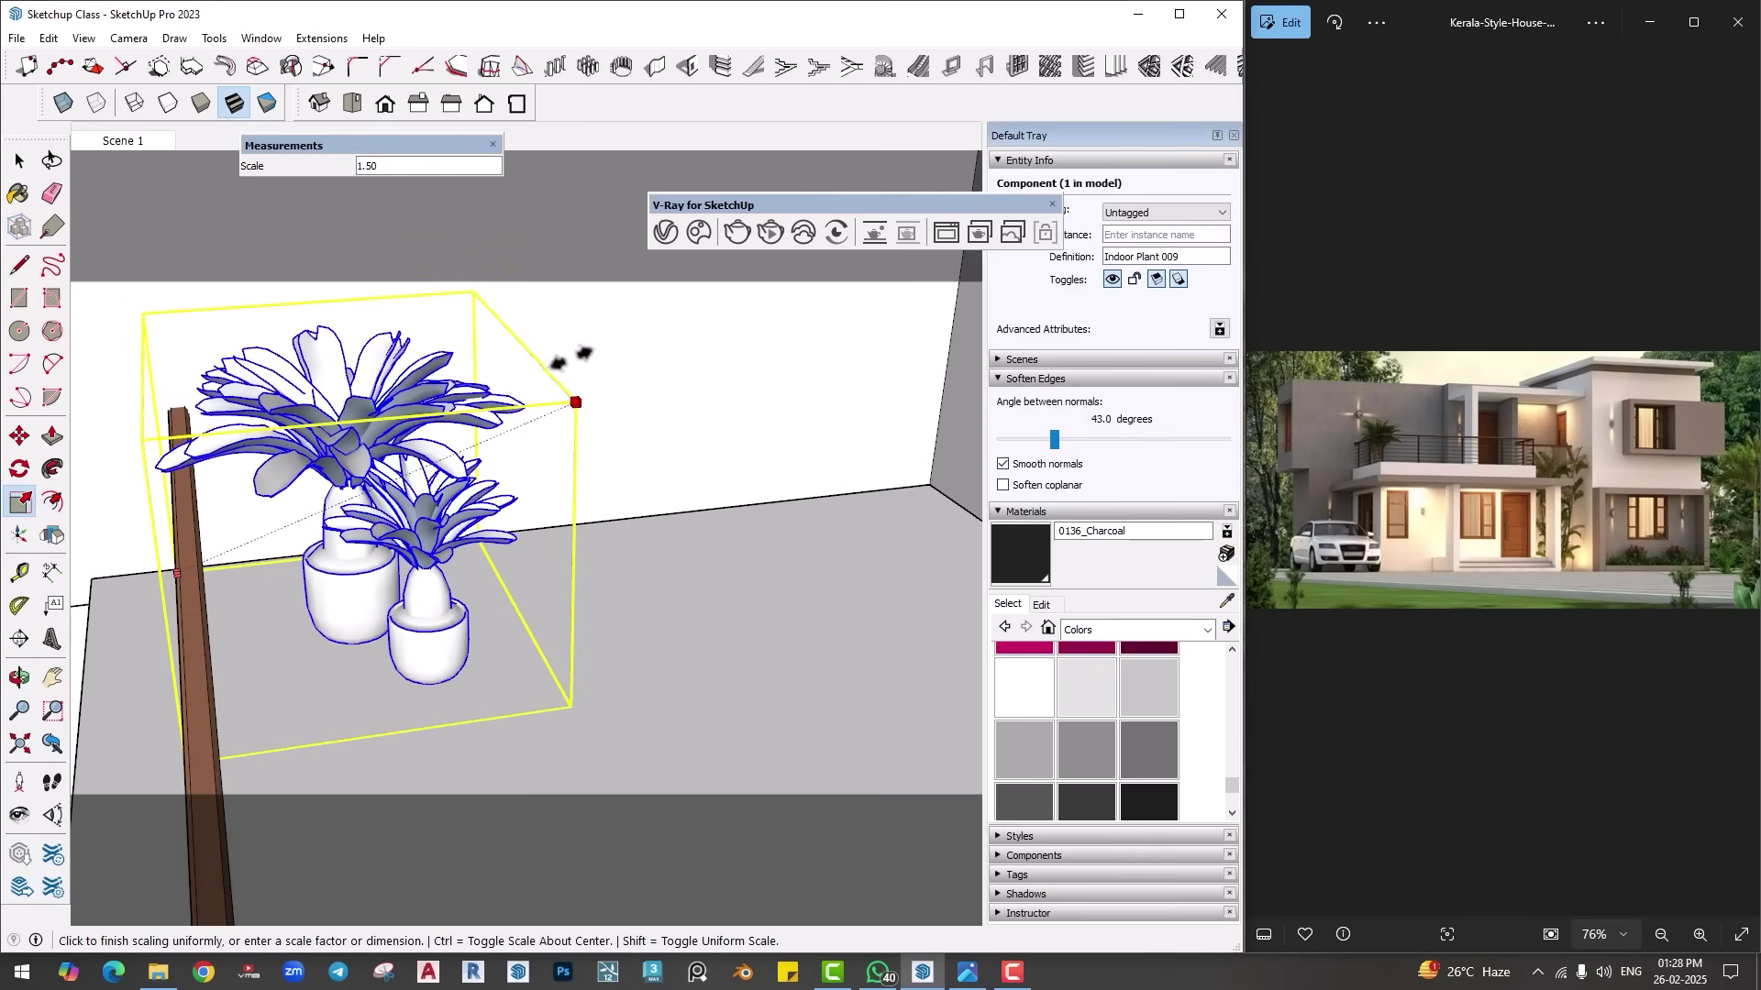
{"action": "left_click", "coordinate": [562, 358]}
Step: Move the enlarged potted plants closer to the side railing, into the balcony corner by the wall
{"action": "middle_click_drag", "start_coordinate": [519, 471], "coordinate": [450, 665]}
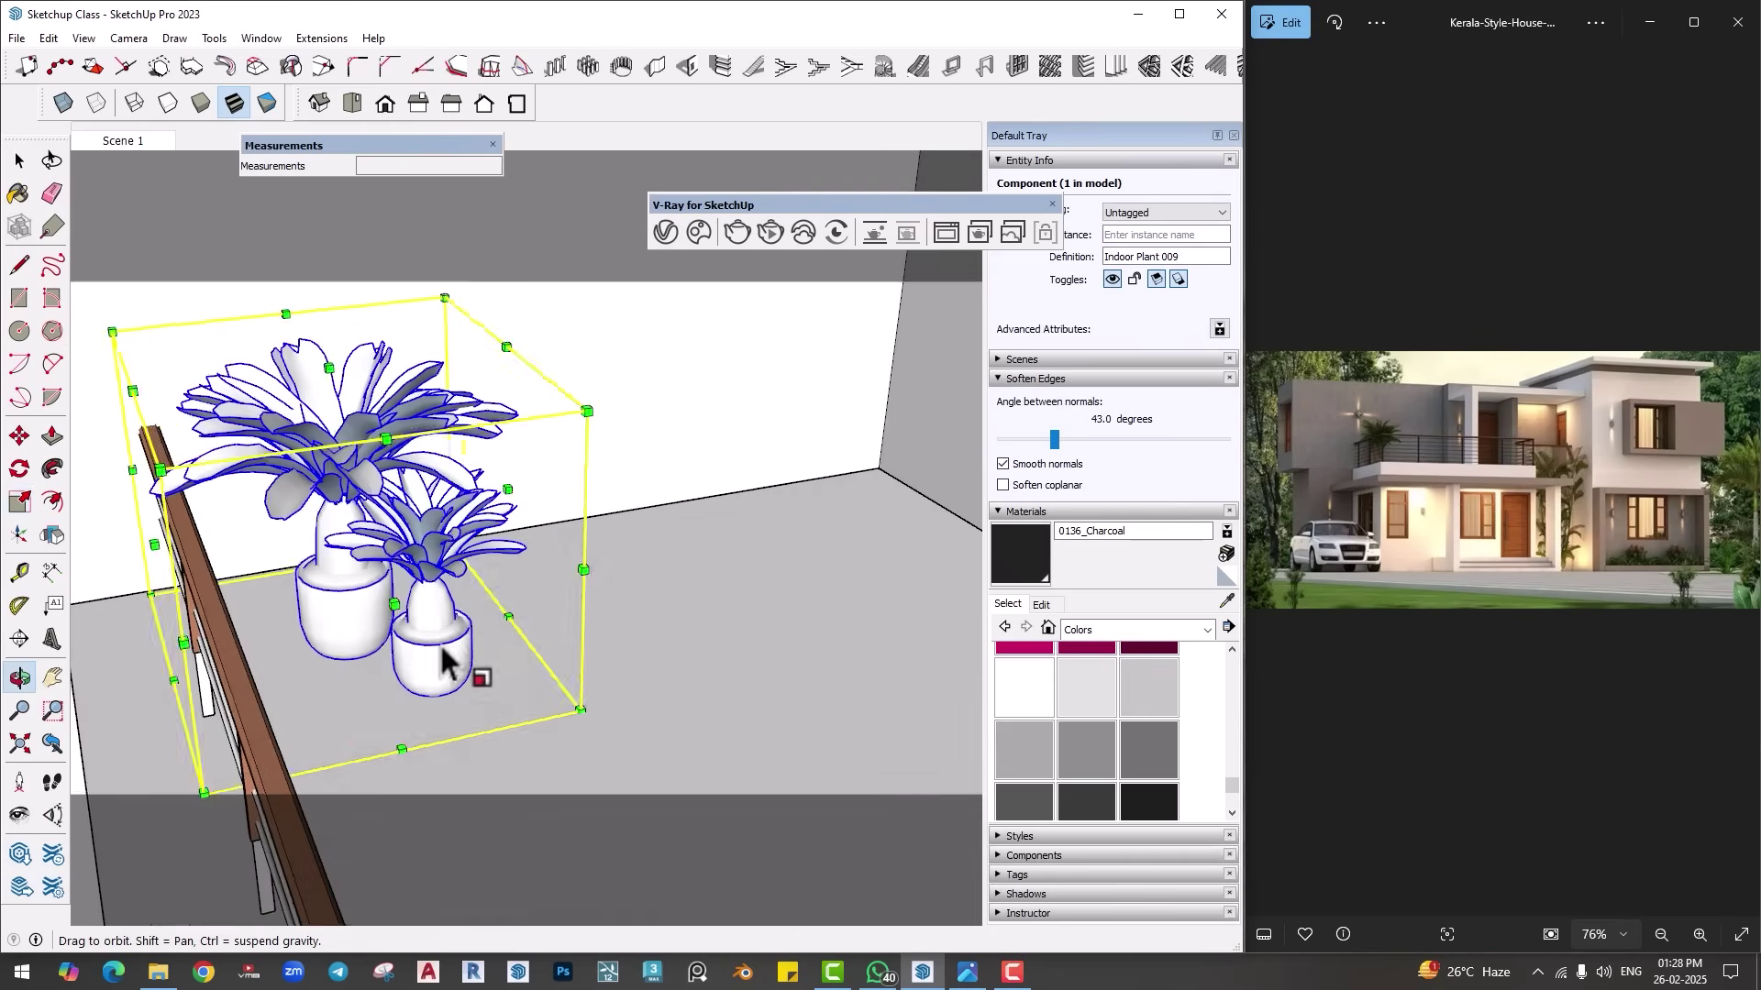
{"action": "key", "text": "m"}
{"action": "left_click", "coordinate": [645, 712]}
{"action": "left_click", "coordinate": [613, 731]}
{"action": "left_click", "coordinate": [613, 731]}
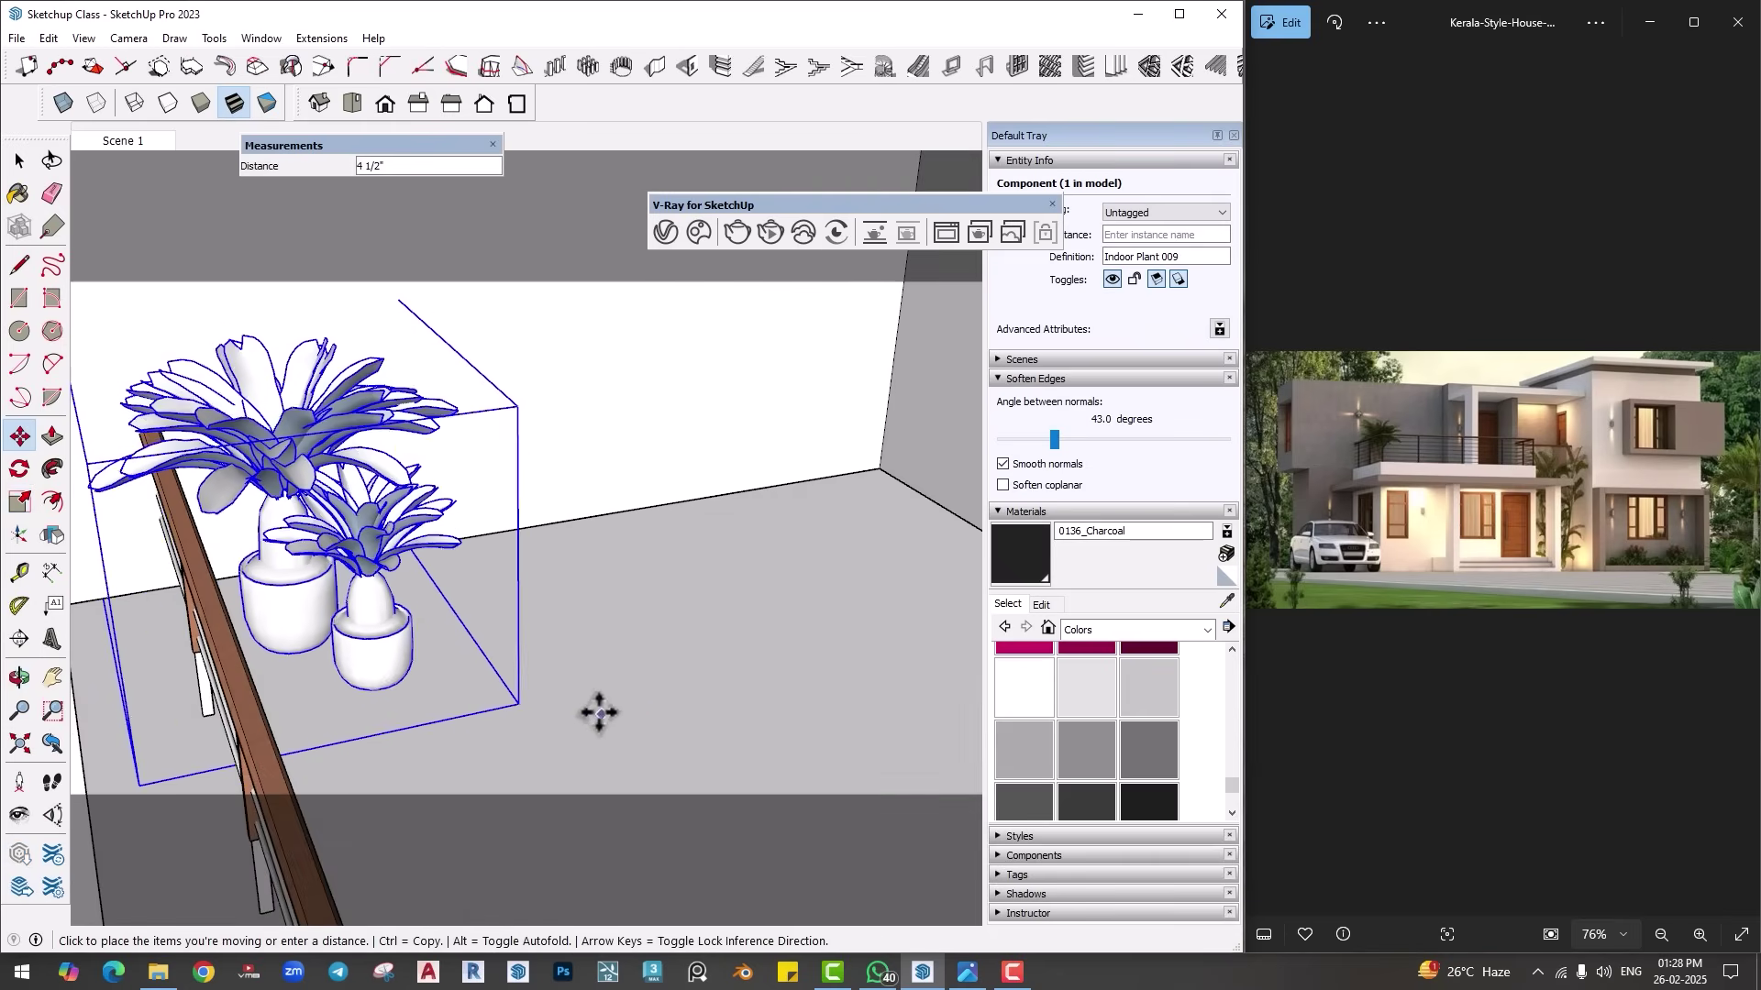
{"action": "left_click", "coordinate": [570, 656]}
{"action": "scroll", "coordinate": [570, 657], "scroll_direction": "down", "scroll_amount": 6}
{"action": "key", "text": "space"}
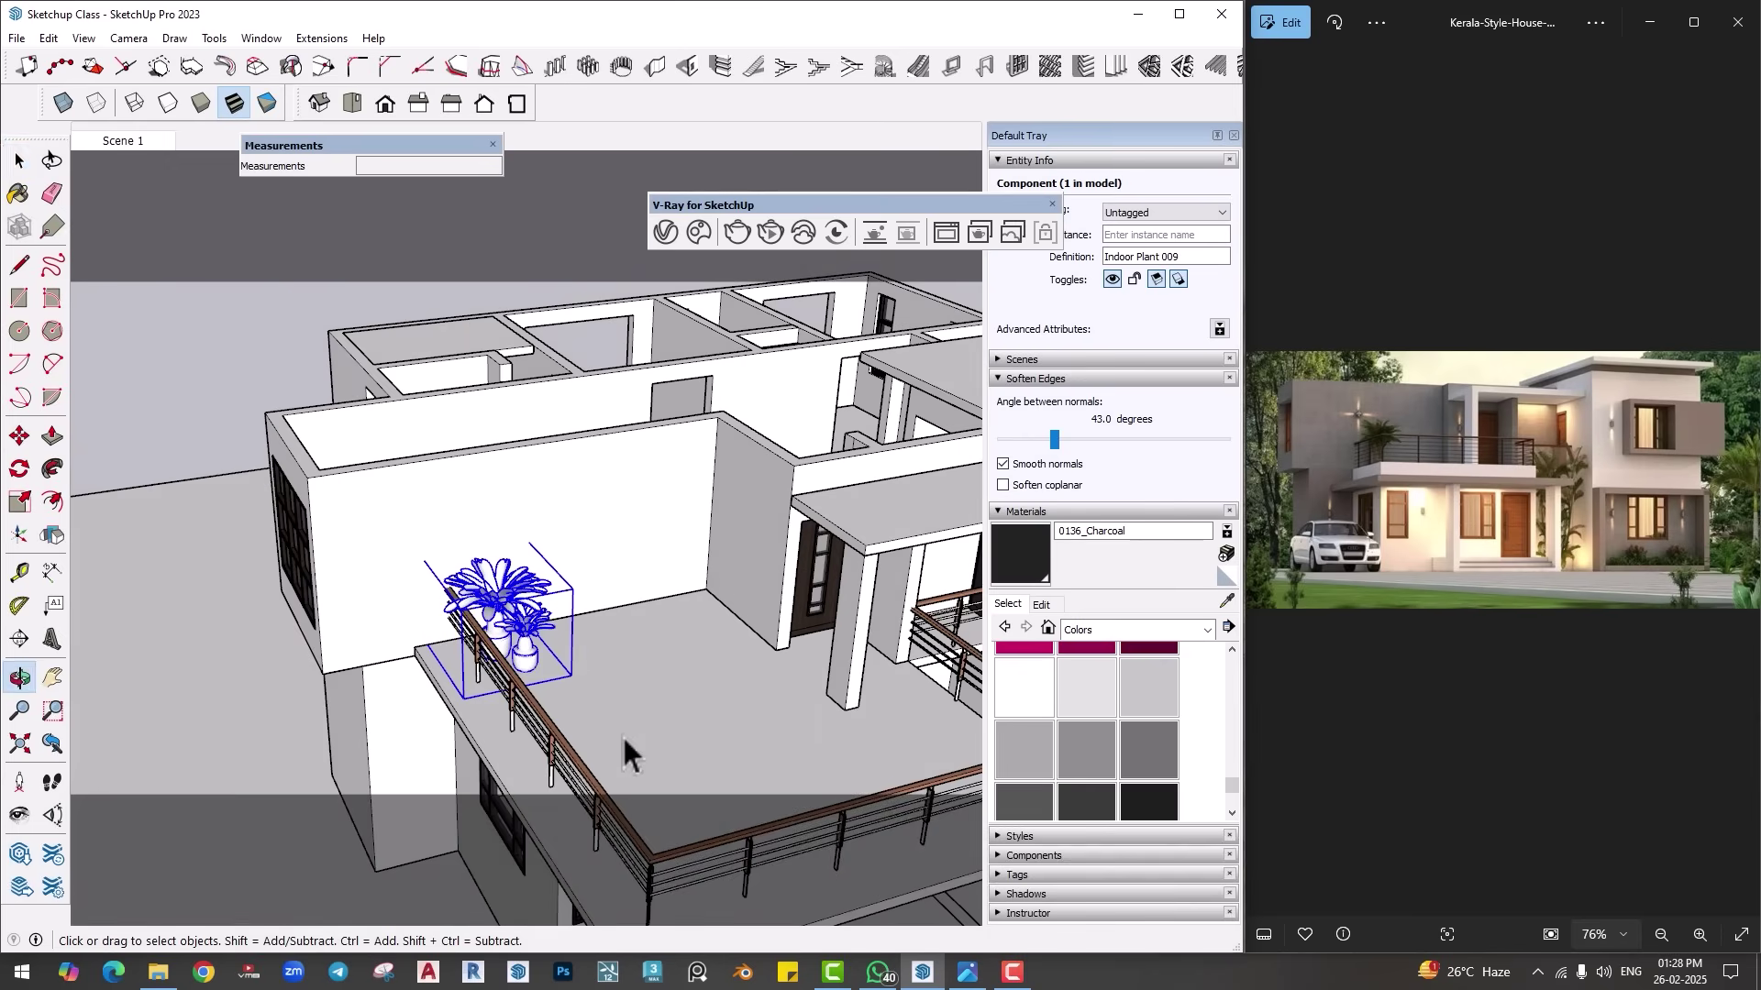
Step: Reopen the Chaos Cosmos Browser and search the assets for "tree"
{"action": "middle_click_drag", "start_coordinate": [621, 746], "coordinate": [303, 596]}
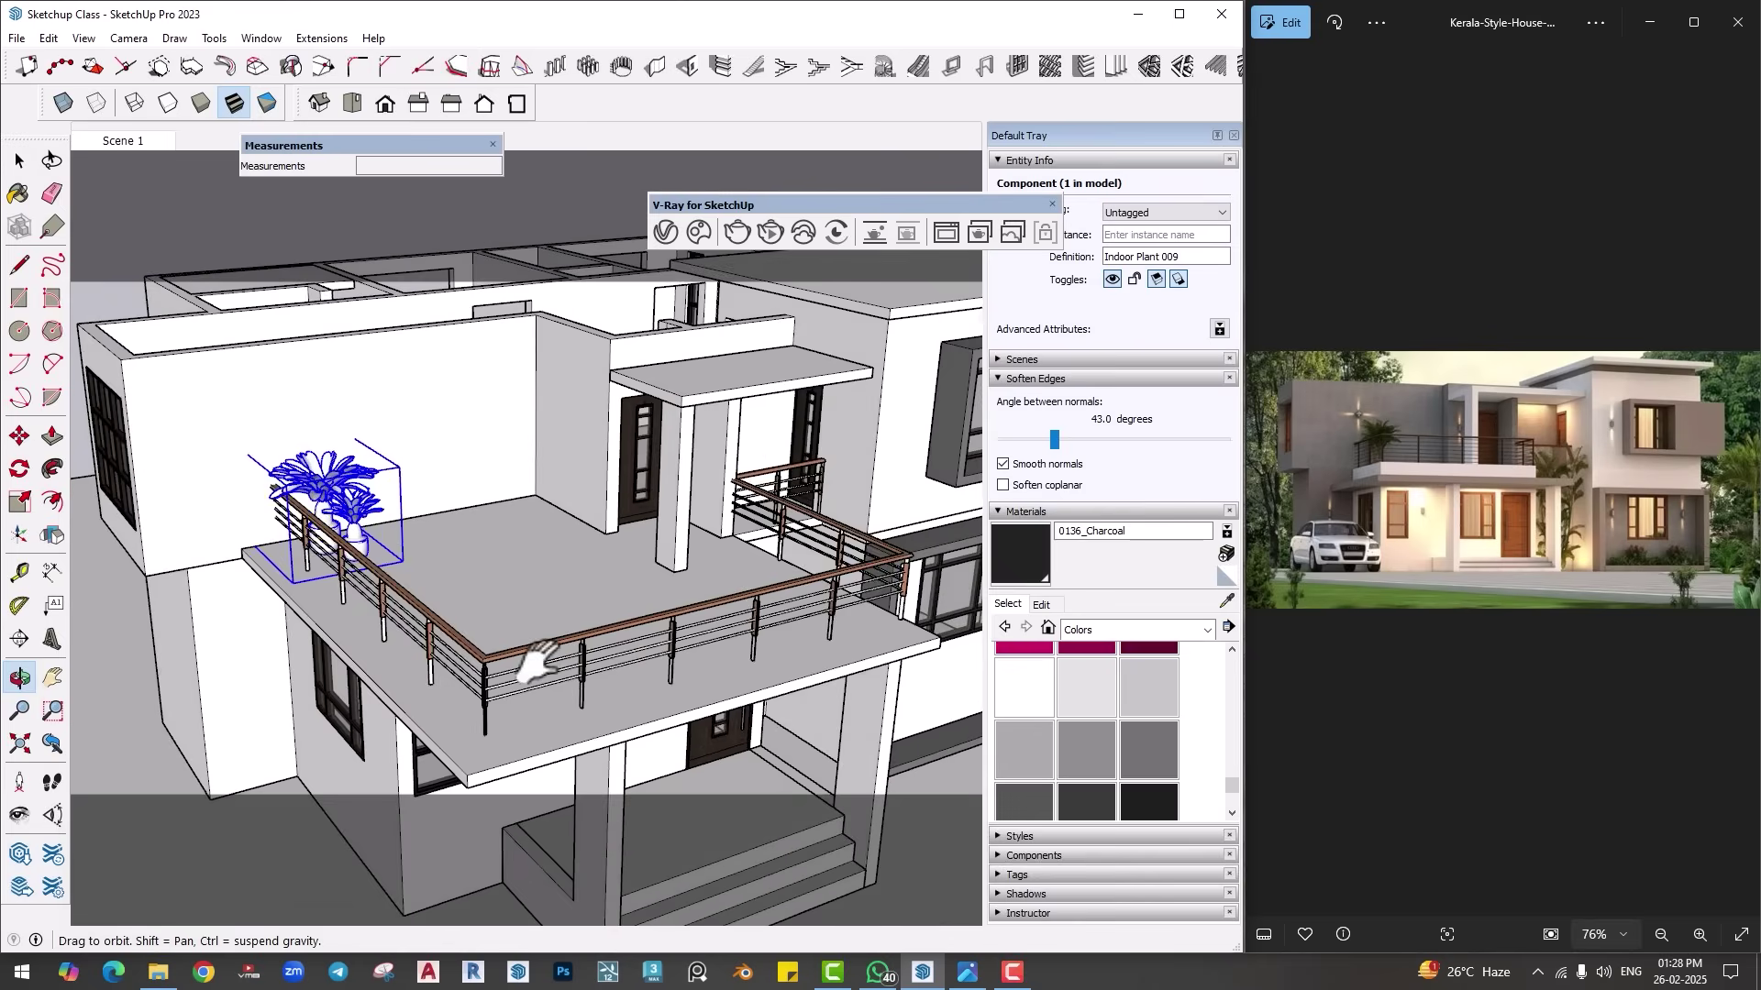
{"action": "scroll", "coordinate": [278, 602], "scroll_direction": "up", "scroll_amount": 3}
{"action": "left_click", "coordinate": [699, 232]}
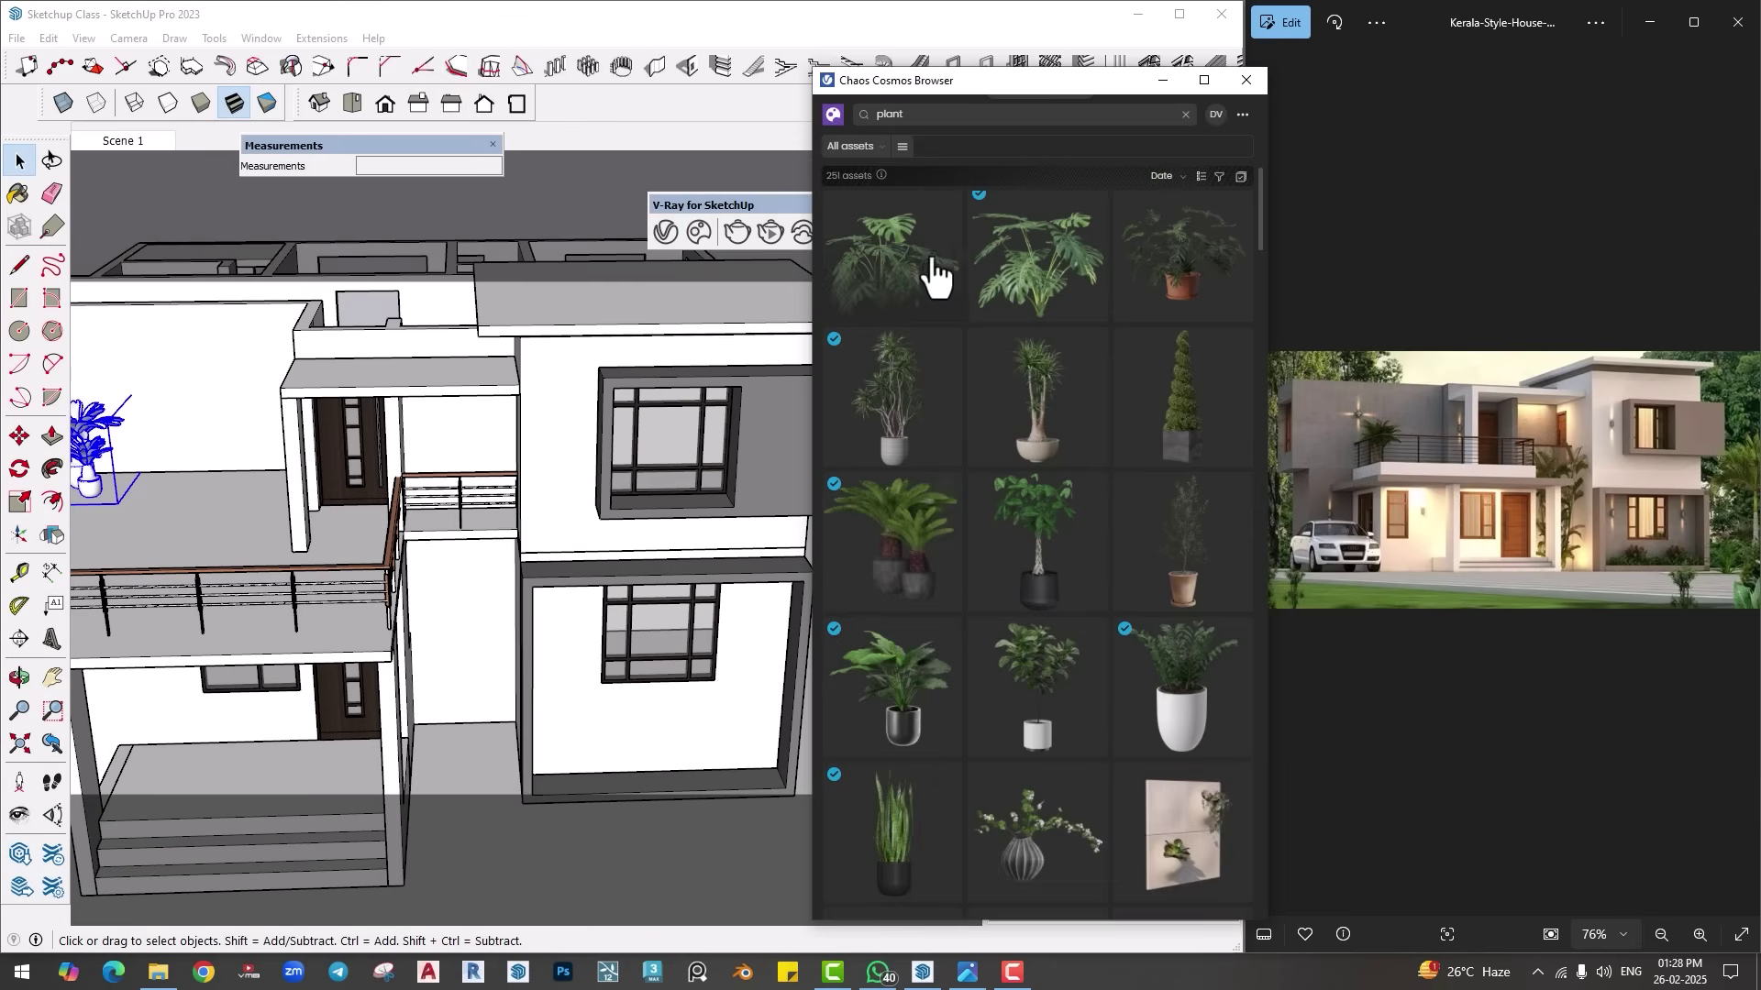
{"action": "left_click_drag", "start_coordinate": [920, 115], "coordinate": [822, 117]}
{"action": "type", "text": "tre"}
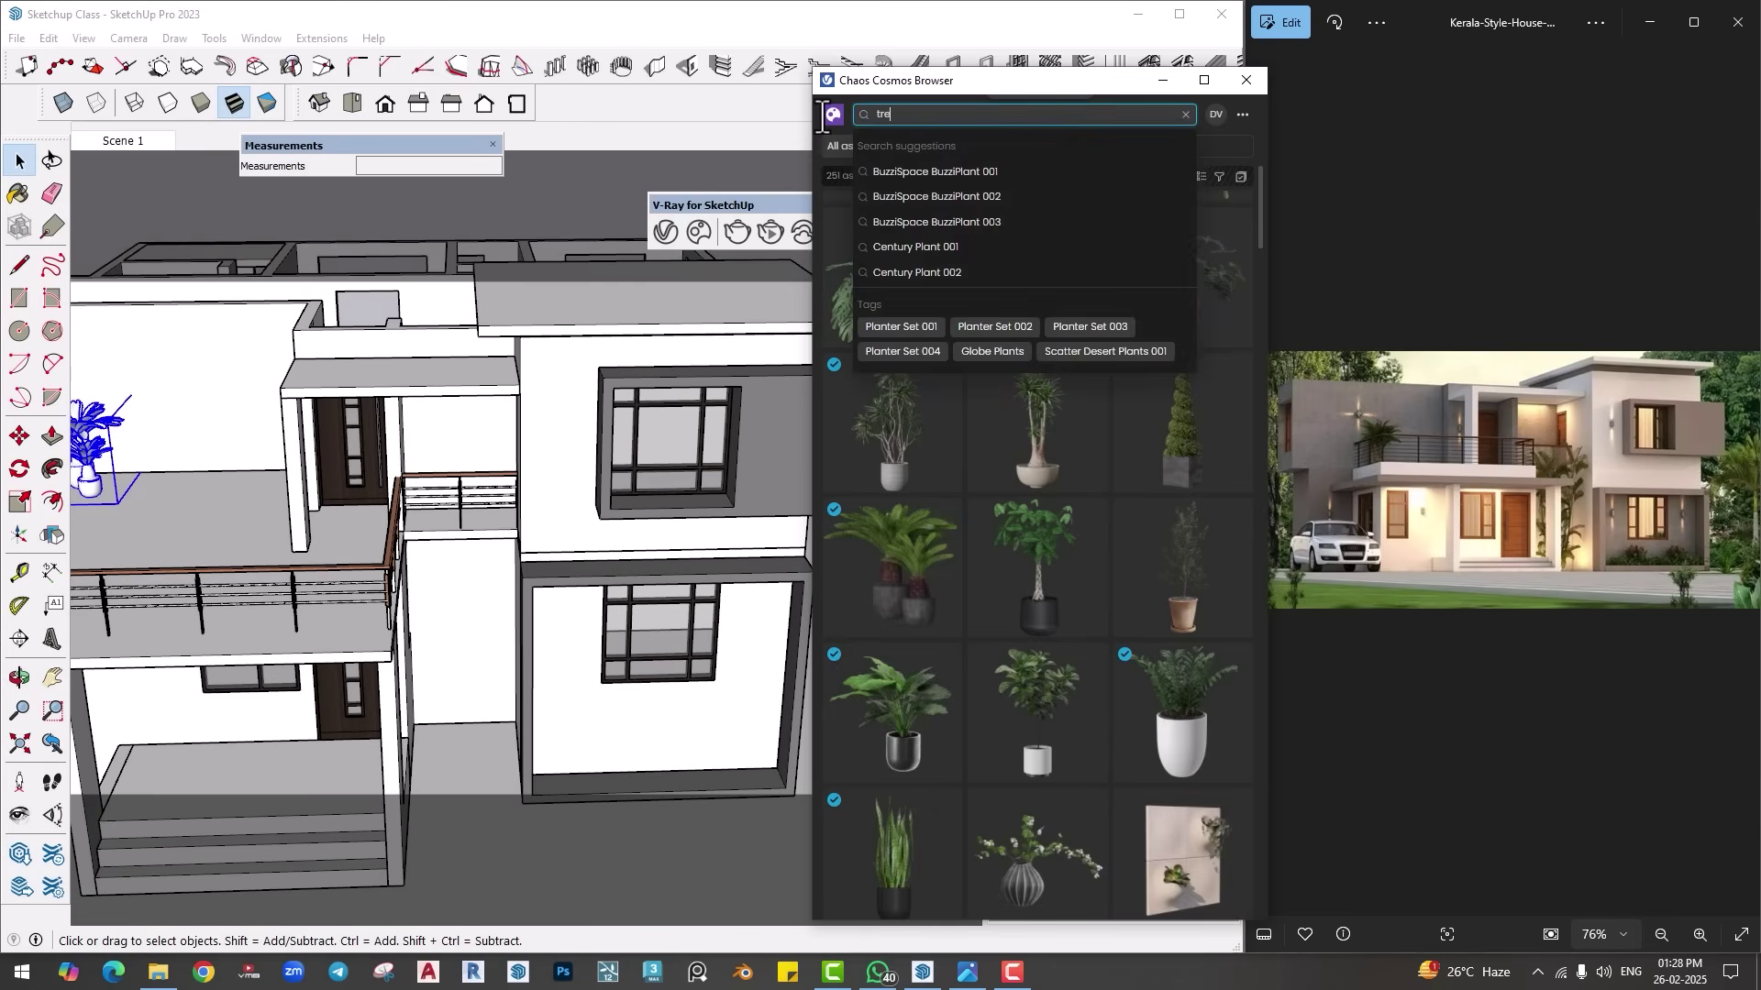
{"action": "type", "text": "e"}
{"action": "key", "text": "Return"}
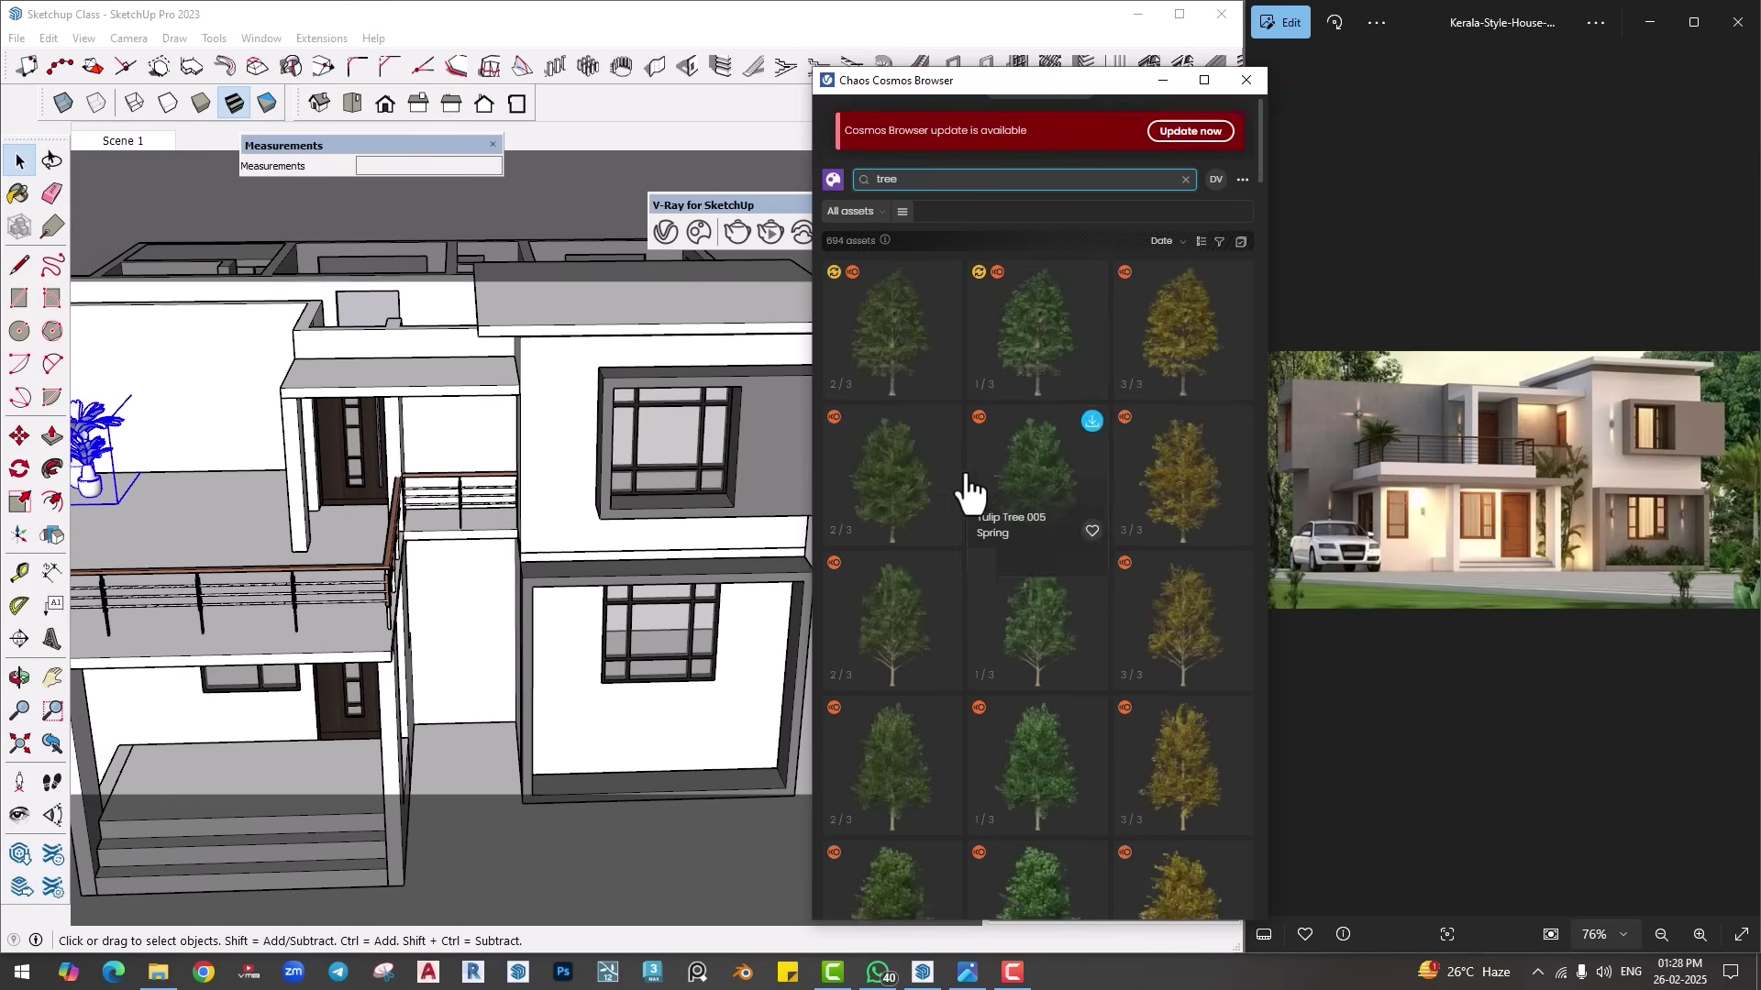
Step: Import Coconut Palm Tree 110-14 from the tree assets and place it on the ground between the entrance porch and the ground-floor frame
{"action": "scroll", "coordinate": [963, 495], "scroll_direction": "down", "scroll_amount": 10}
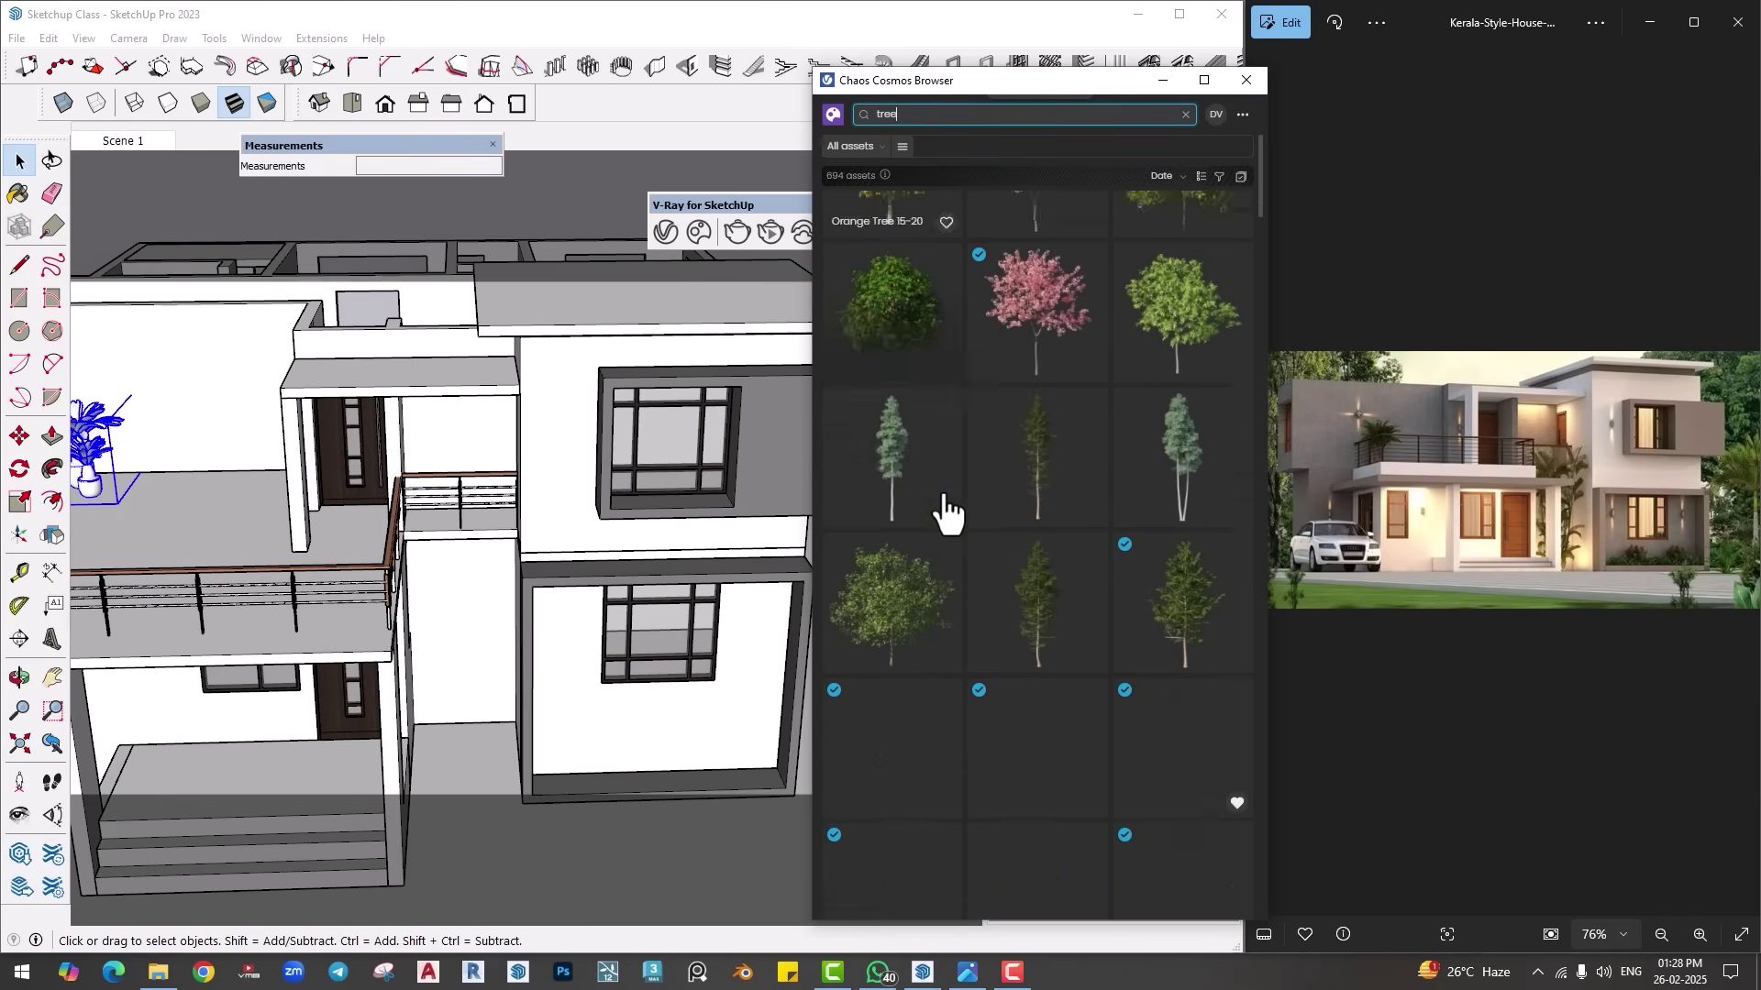
{"action": "scroll", "coordinate": [947, 511], "scroll_direction": "down", "scroll_amount": 1}
{"action": "scroll", "coordinate": [948, 511], "scroll_direction": "down", "scroll_amount": 2}
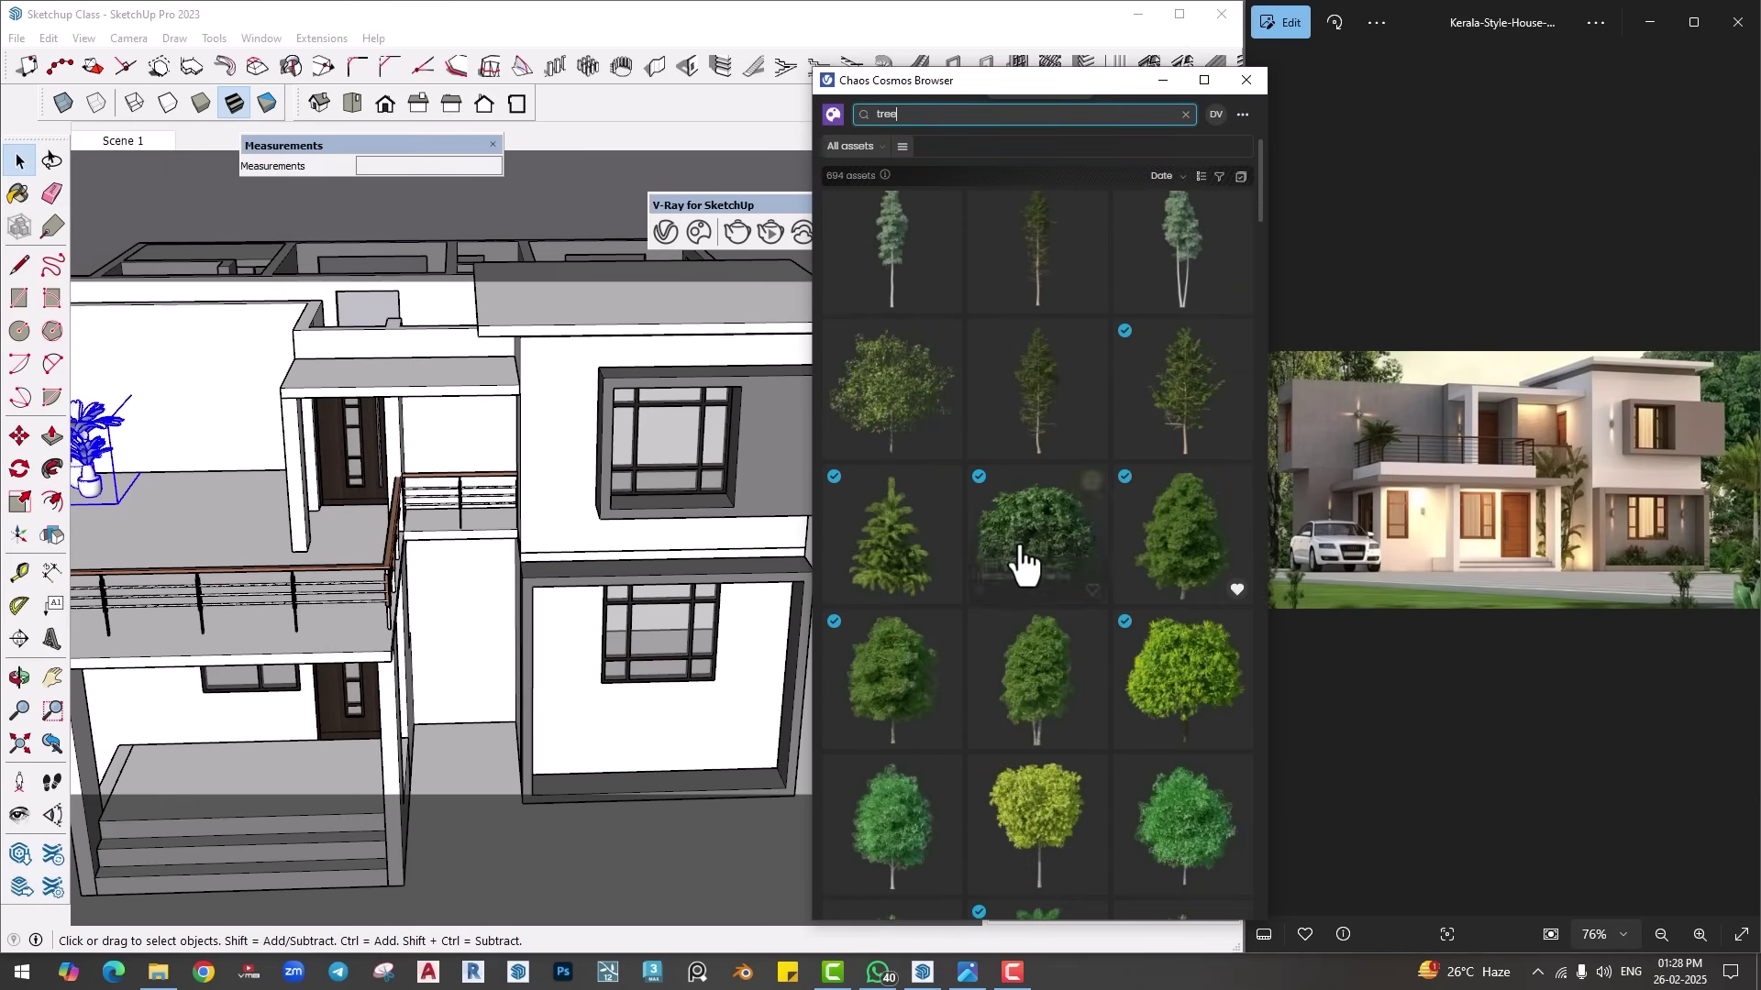
{"action": "scroll", "coordinate": [1018, 562], "scroll_direction": "down", "scroll_amount": 6}
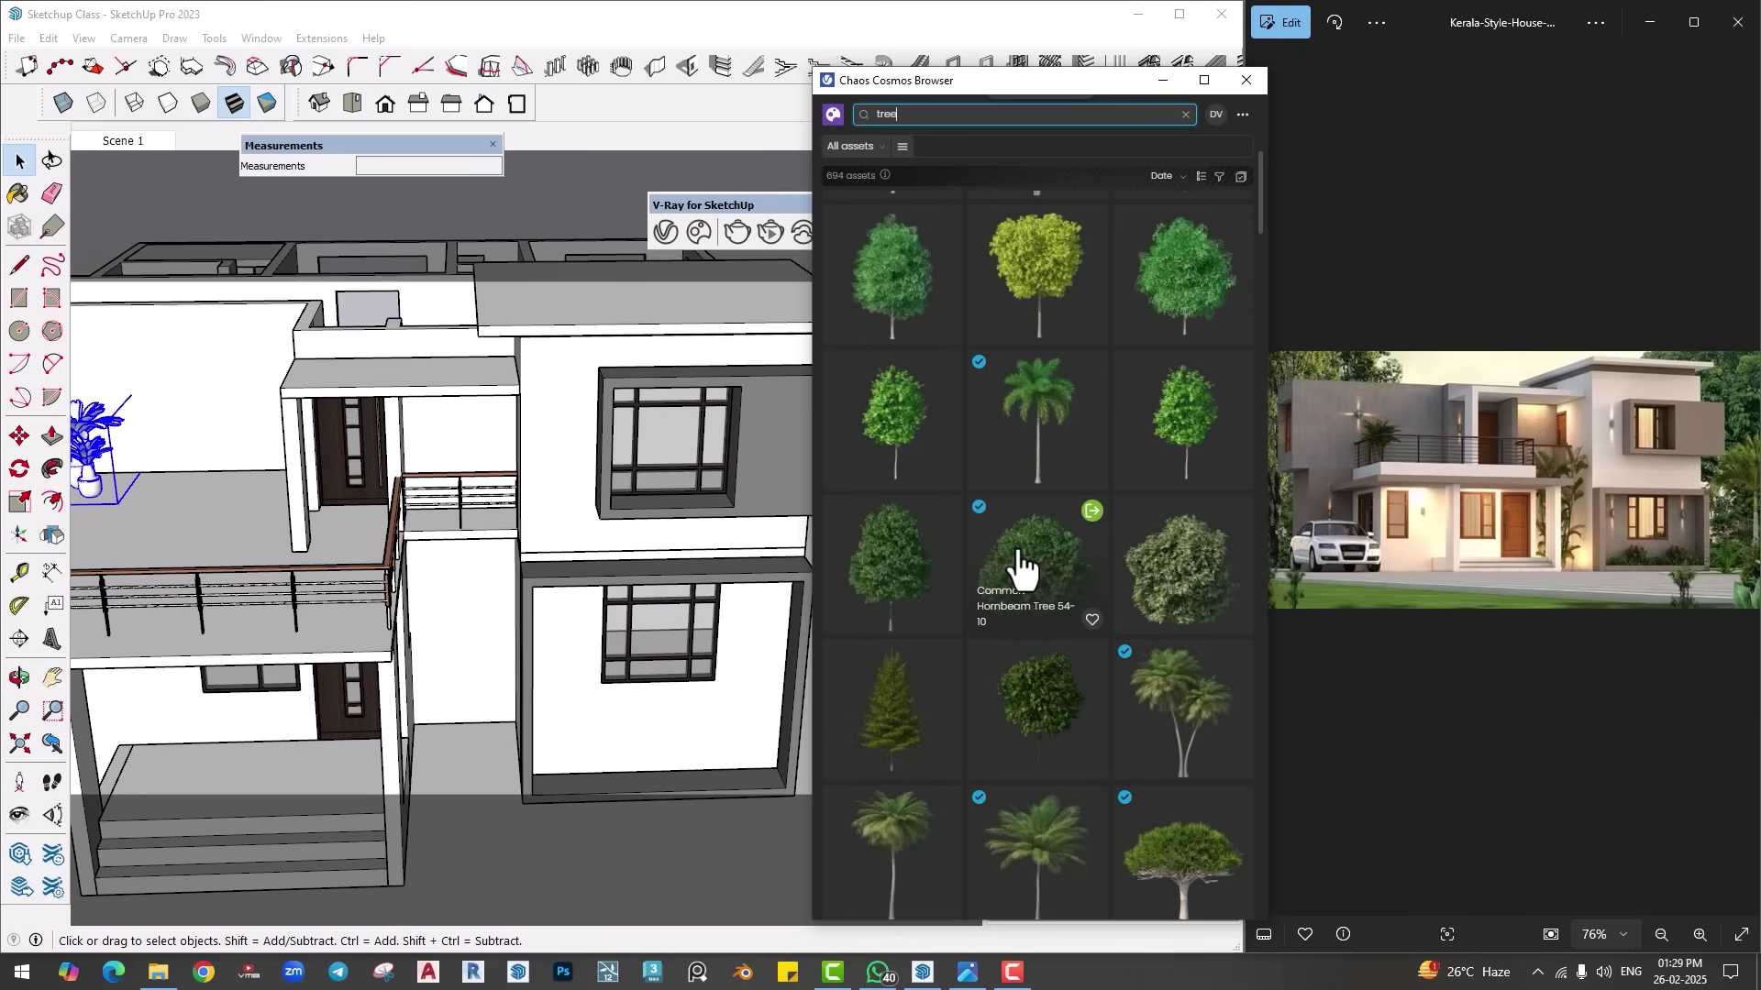
{"action": "left_click", "coordinate": [1238, 656]}
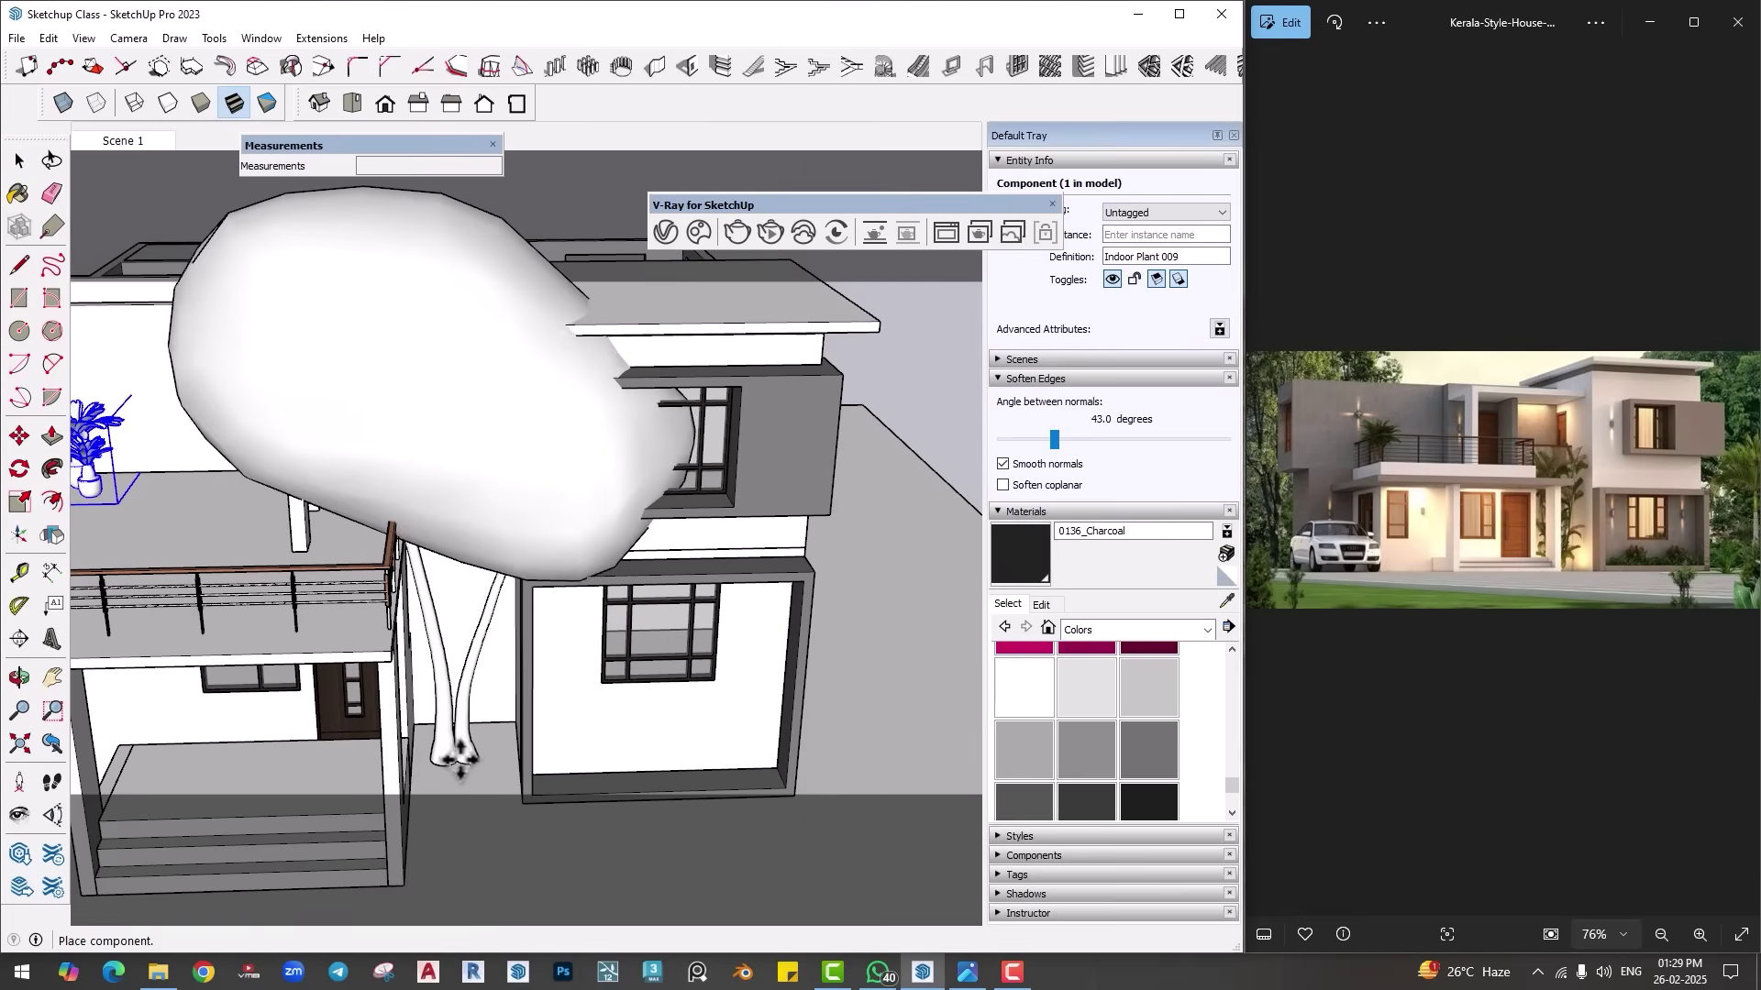
{"action": "left_click", "coordinate": [463, 766]}
{"action": "middle_click_drag", "start_coordinate": [463, 766], "coordinate": [633, 642]}
{"action": "left_click", "coordinate": [18, 161]}
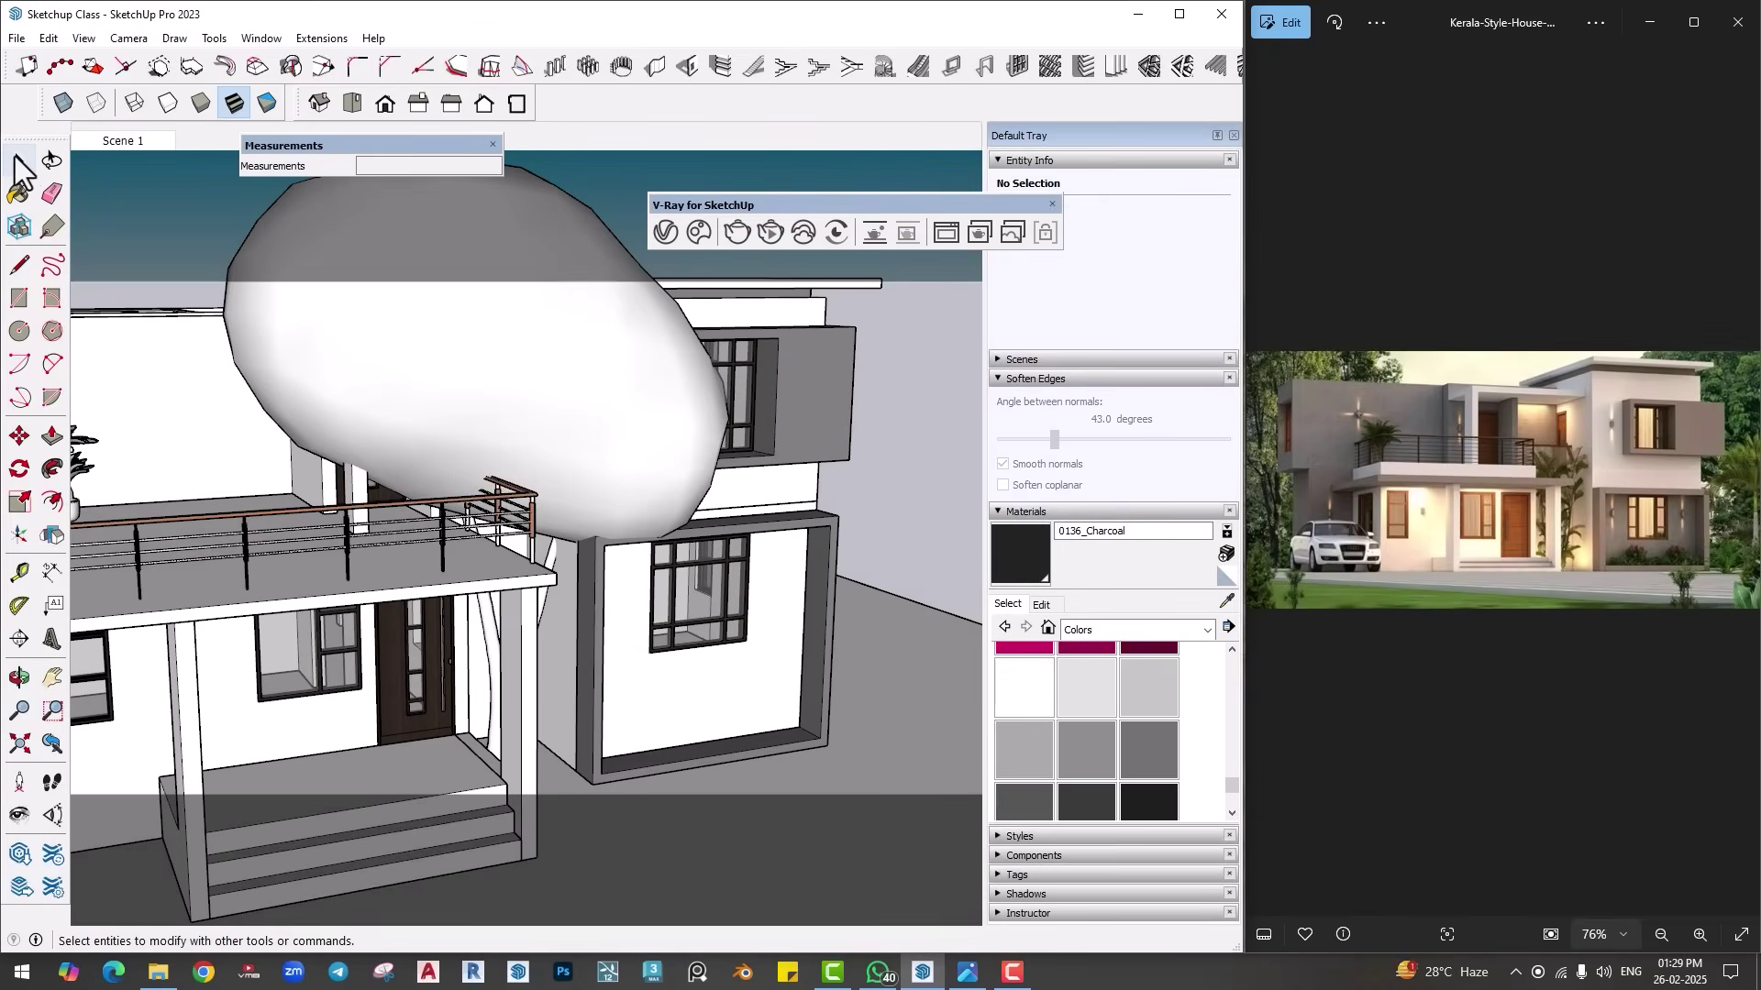
Step: Select the palm tree, preview the front of the house with a V-Ray interactive render and close the frame buffer
{"action": "left_click", "coordinate": [569, 382]}
{"action": "scroll", "coordinate": [569, 381], "scroll_direction": "down", "scroll_amount": 5}
{"action": "middle_click_drag", "start_coordinate": [569, 381], "coordinate": [777, 244]}
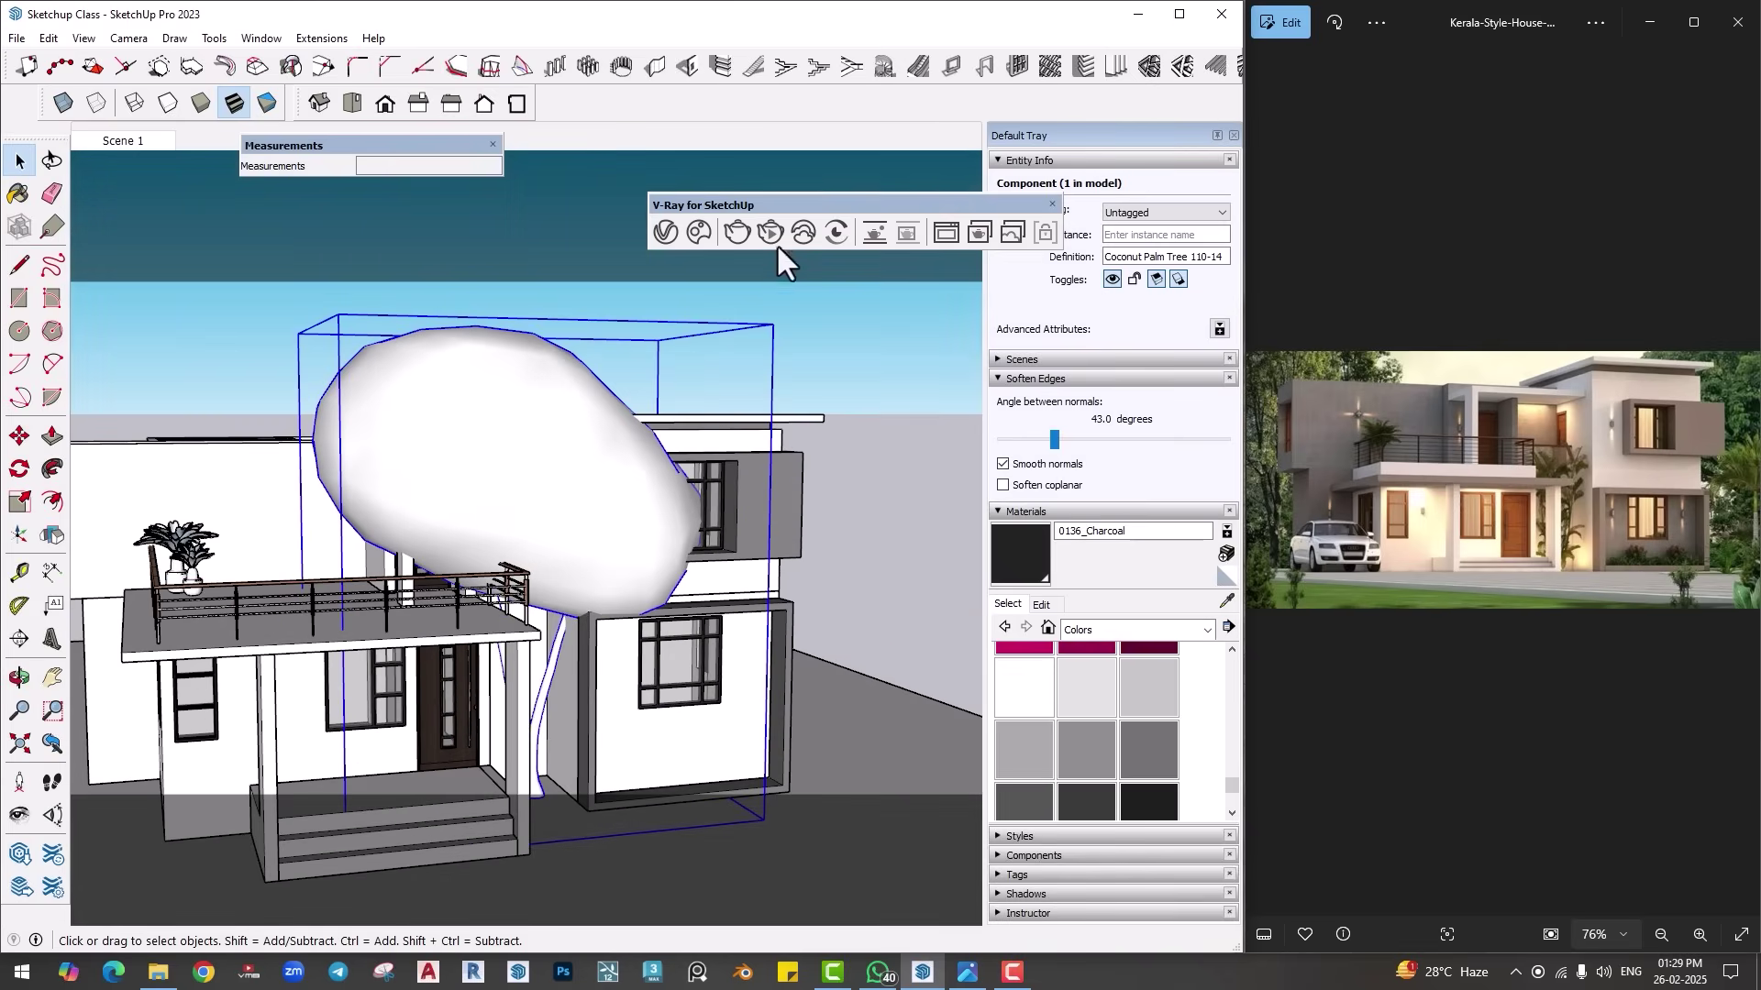
{"action": "left_click", "coordinate": [773, 233]}
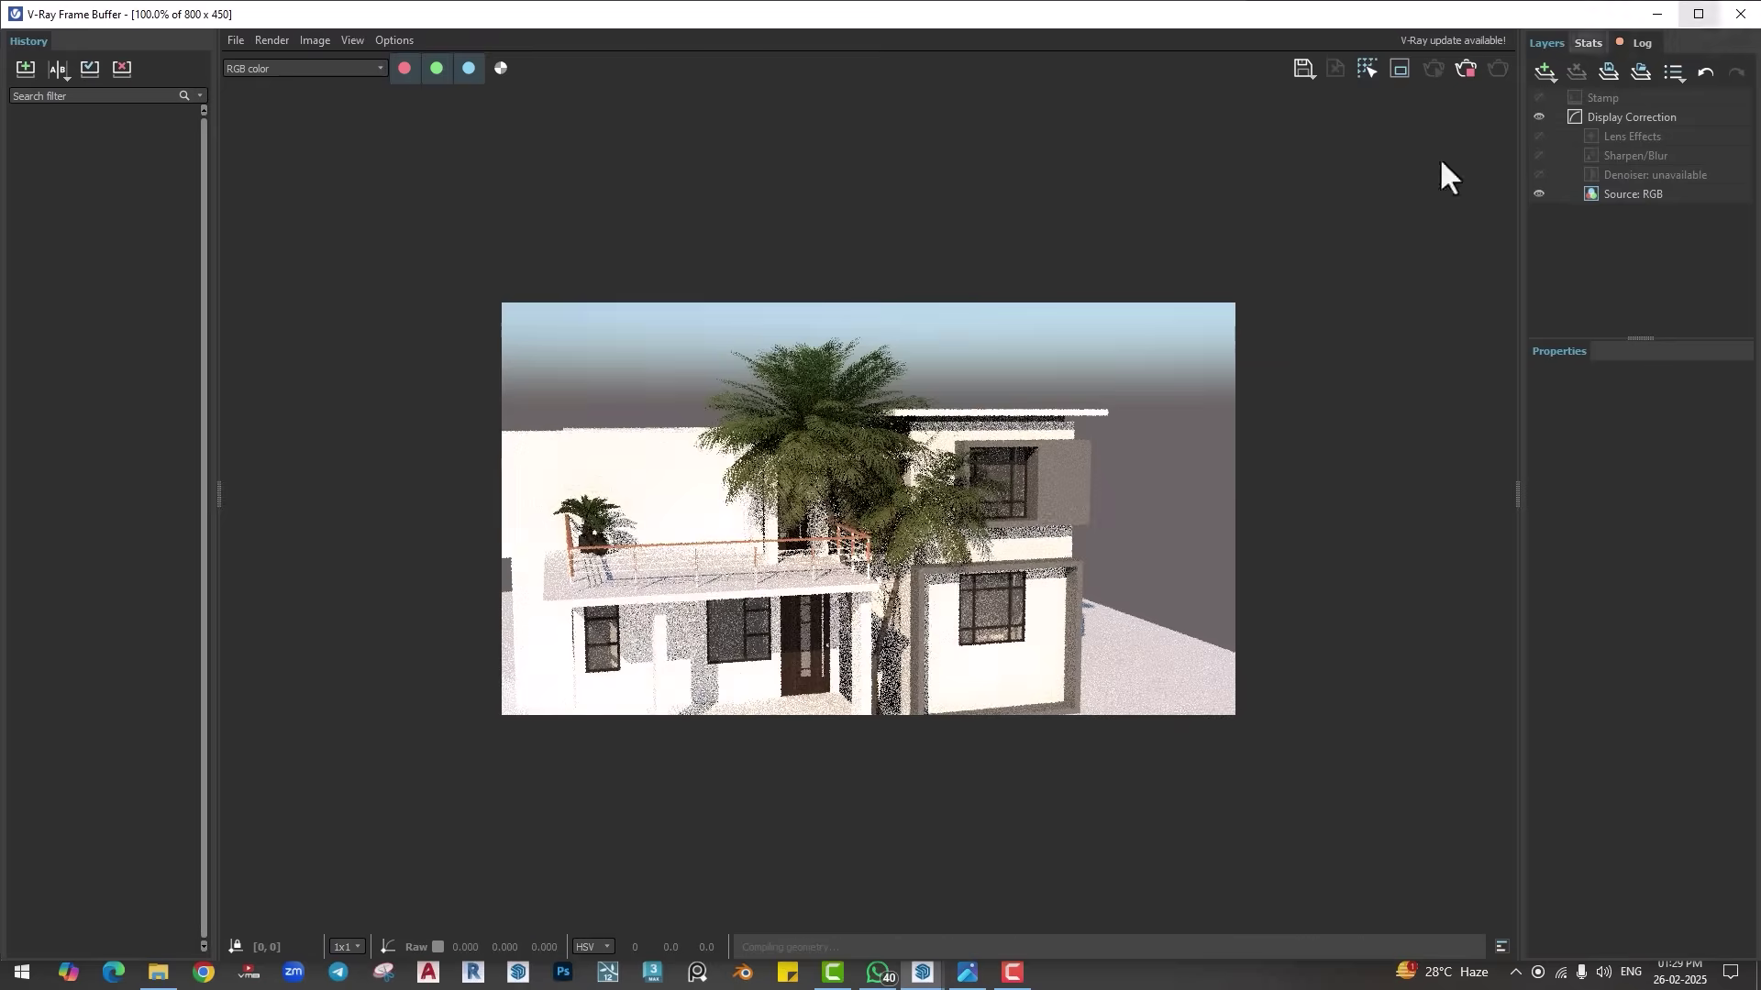
{"action": "left_click", "coordinate": [1740, 15]}
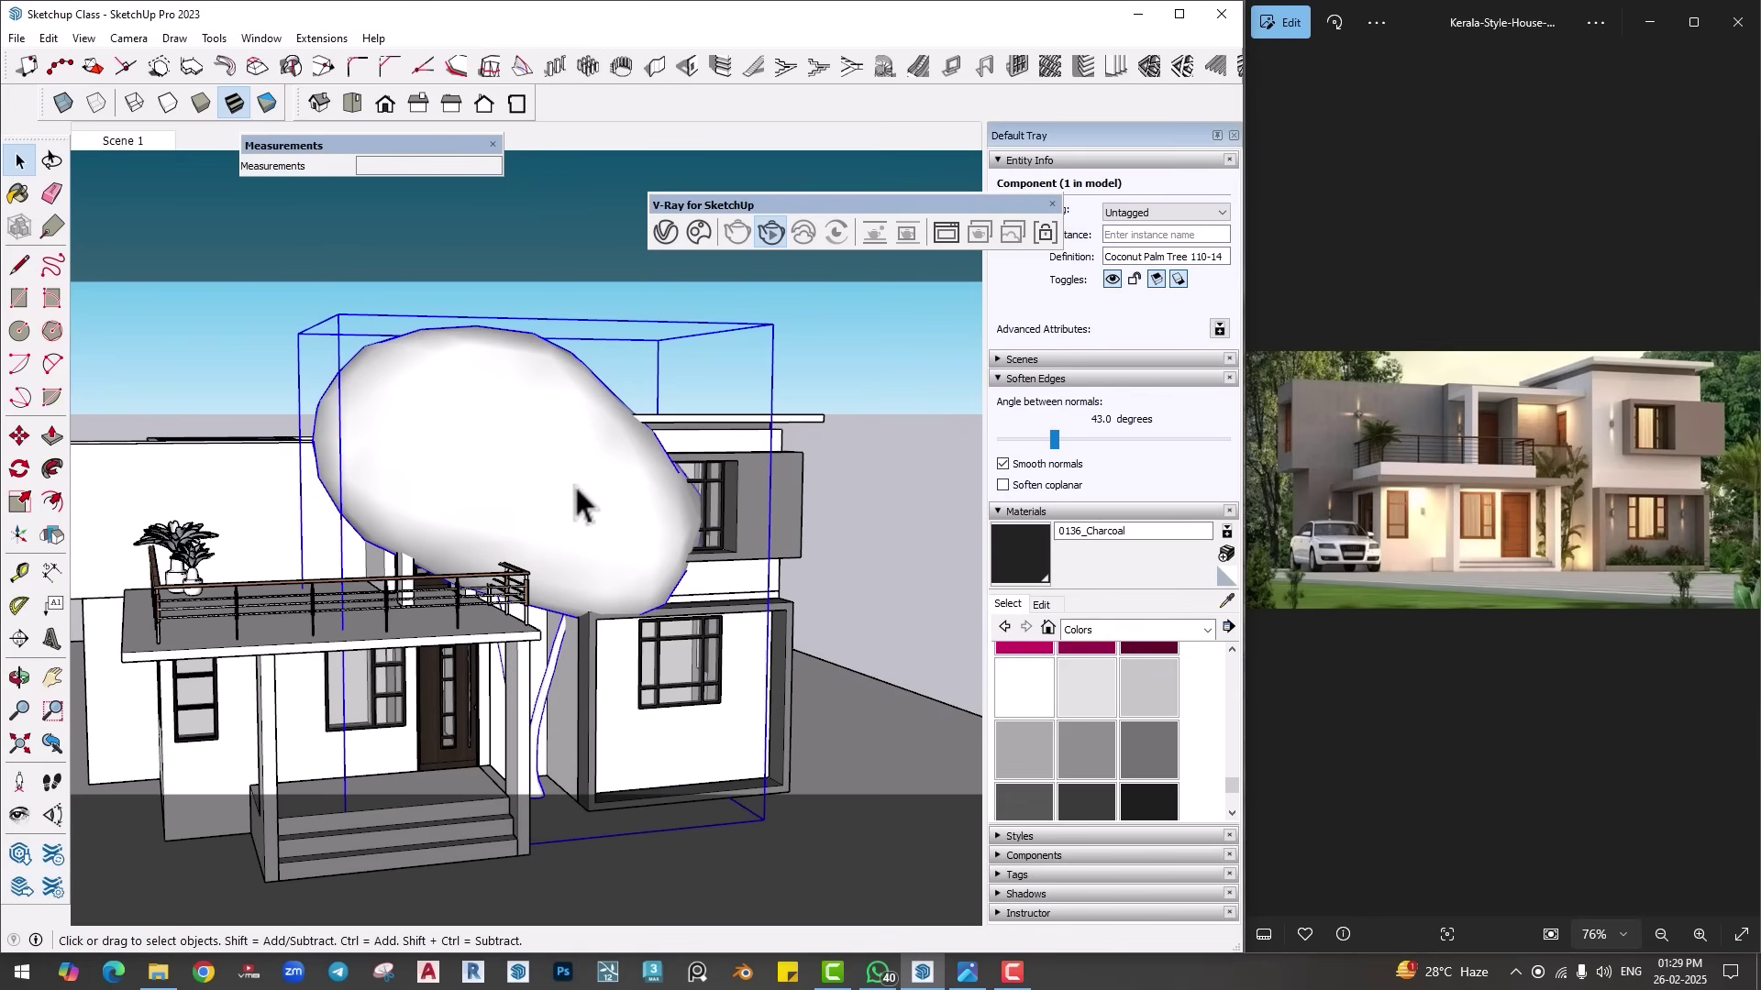
Step: Scale the palm tree down uniformly and move it down about 6' onto the ground beside the entrance porch
{"action": "key", "text": "s"}
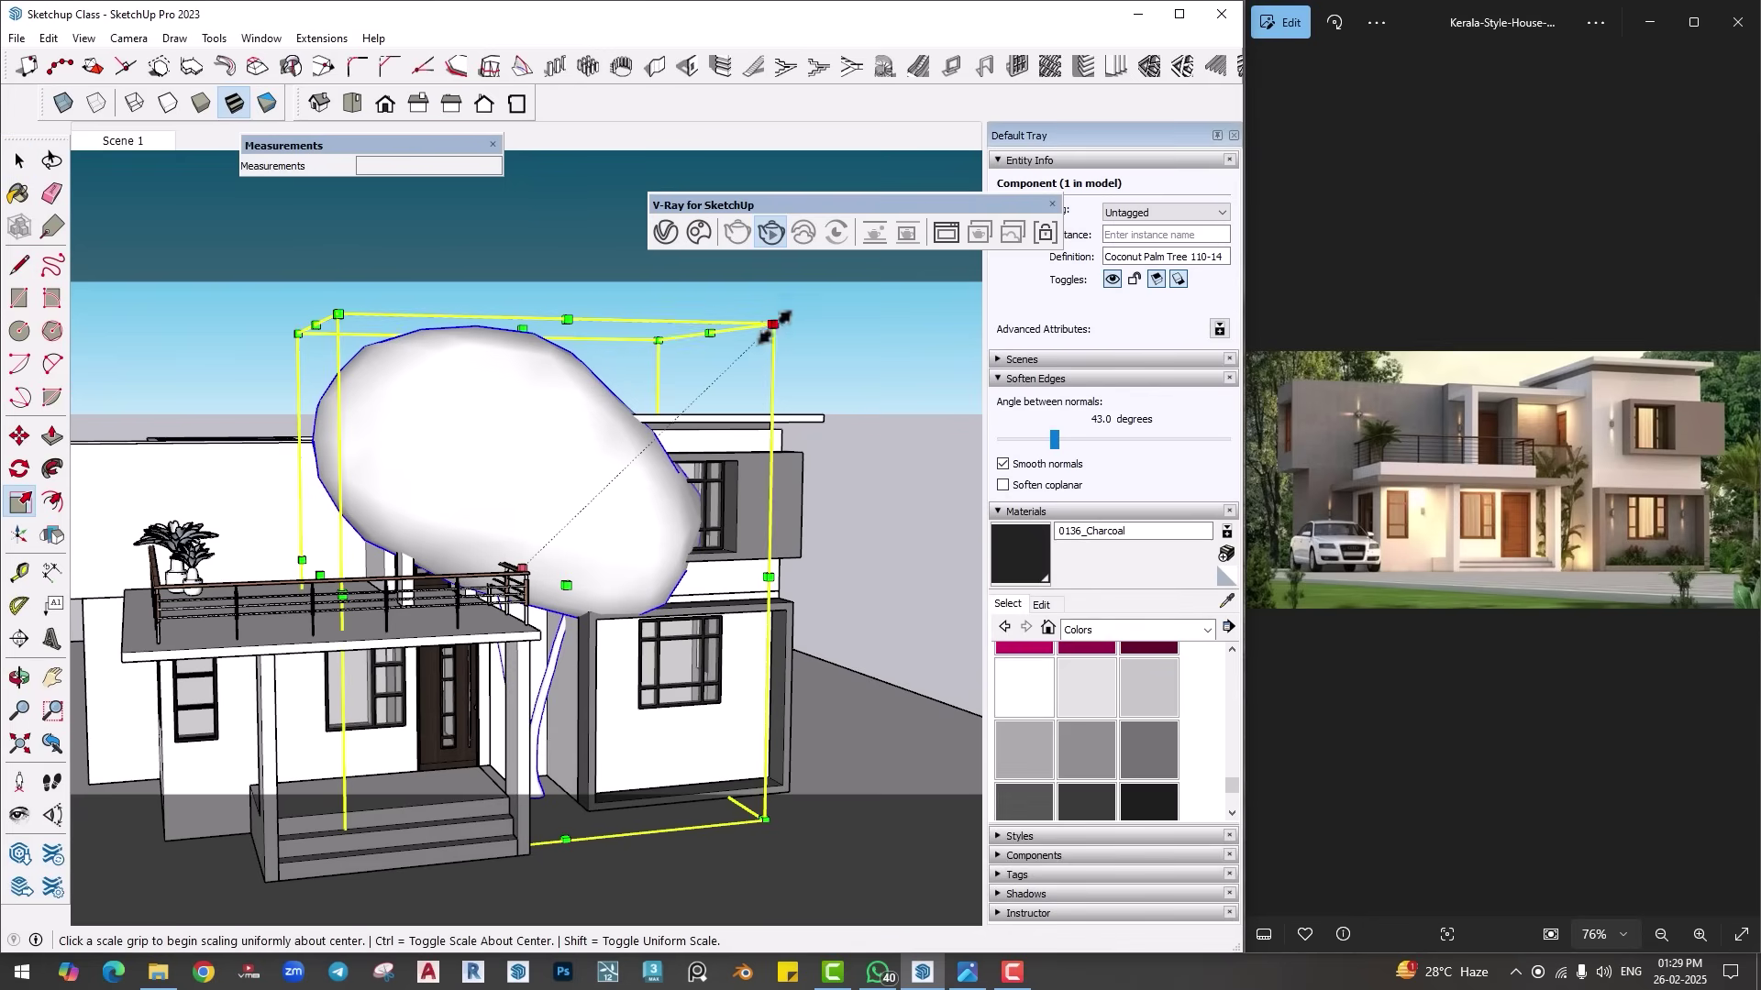
{"action": "left_click_drag", "start_coordinate": [777, 321], "coordinate": [670, 435]}
{"action": "middle_click_drag", "start_coordinate": [669, 436], "coordinate": [433, 746]}
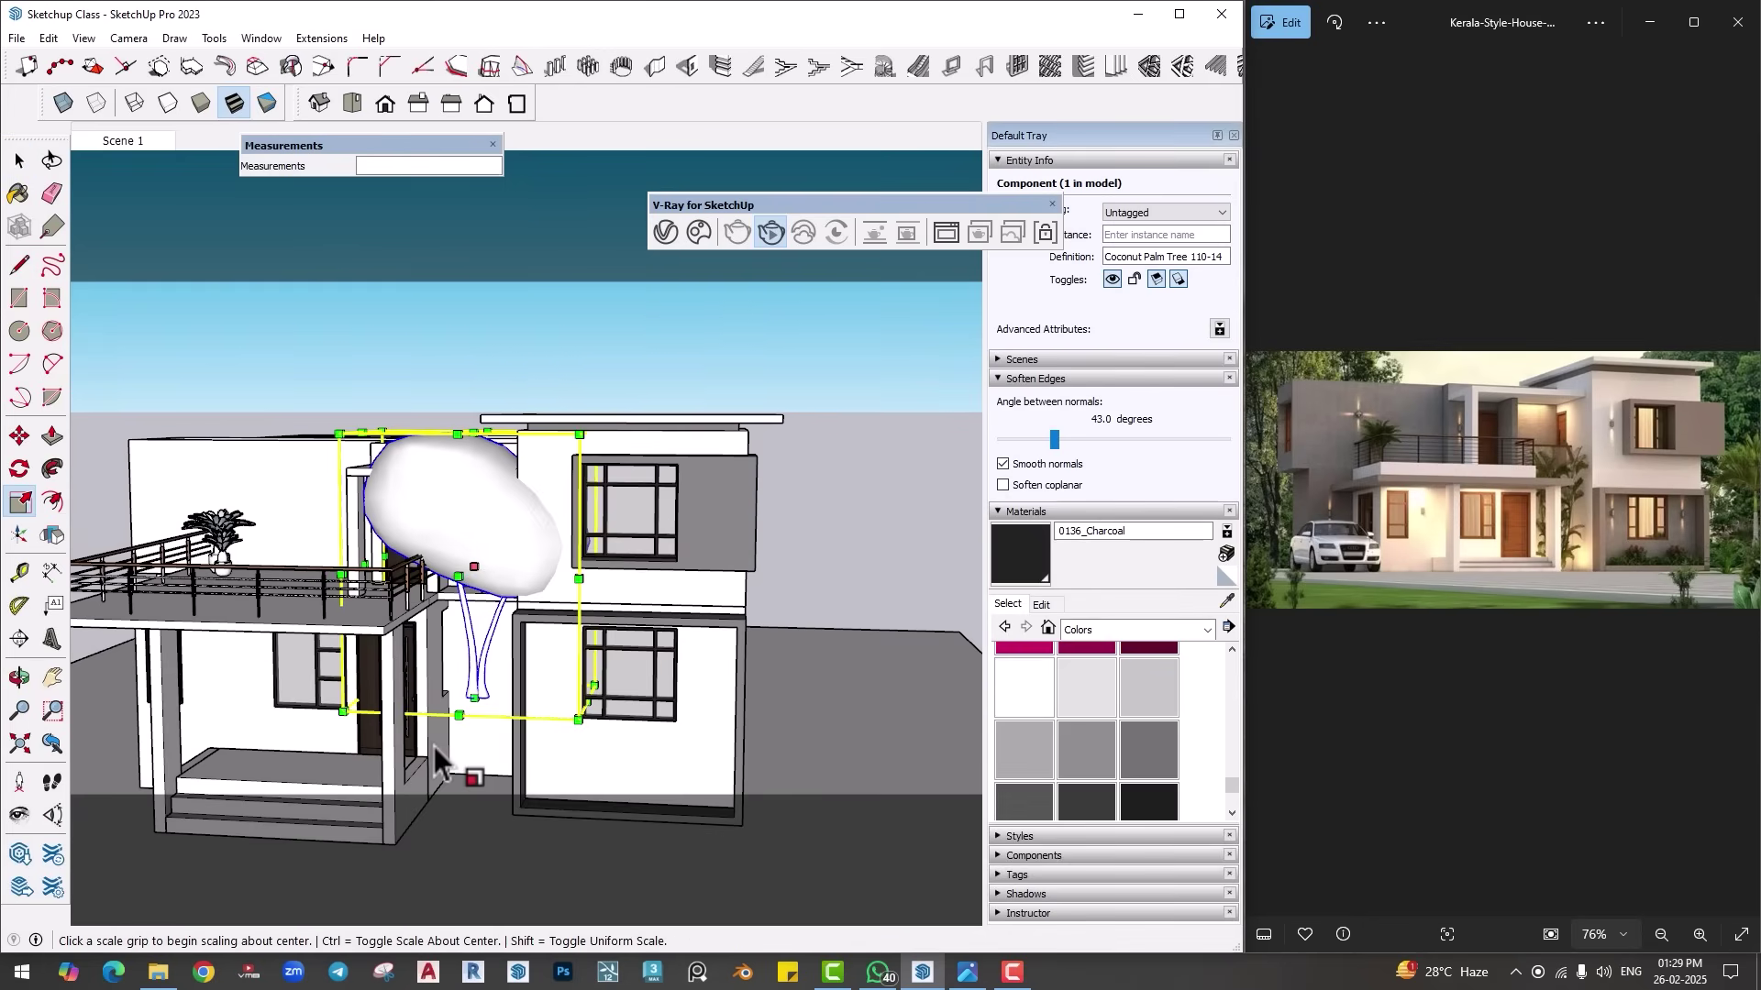
{"action": "key", "text": "m"}
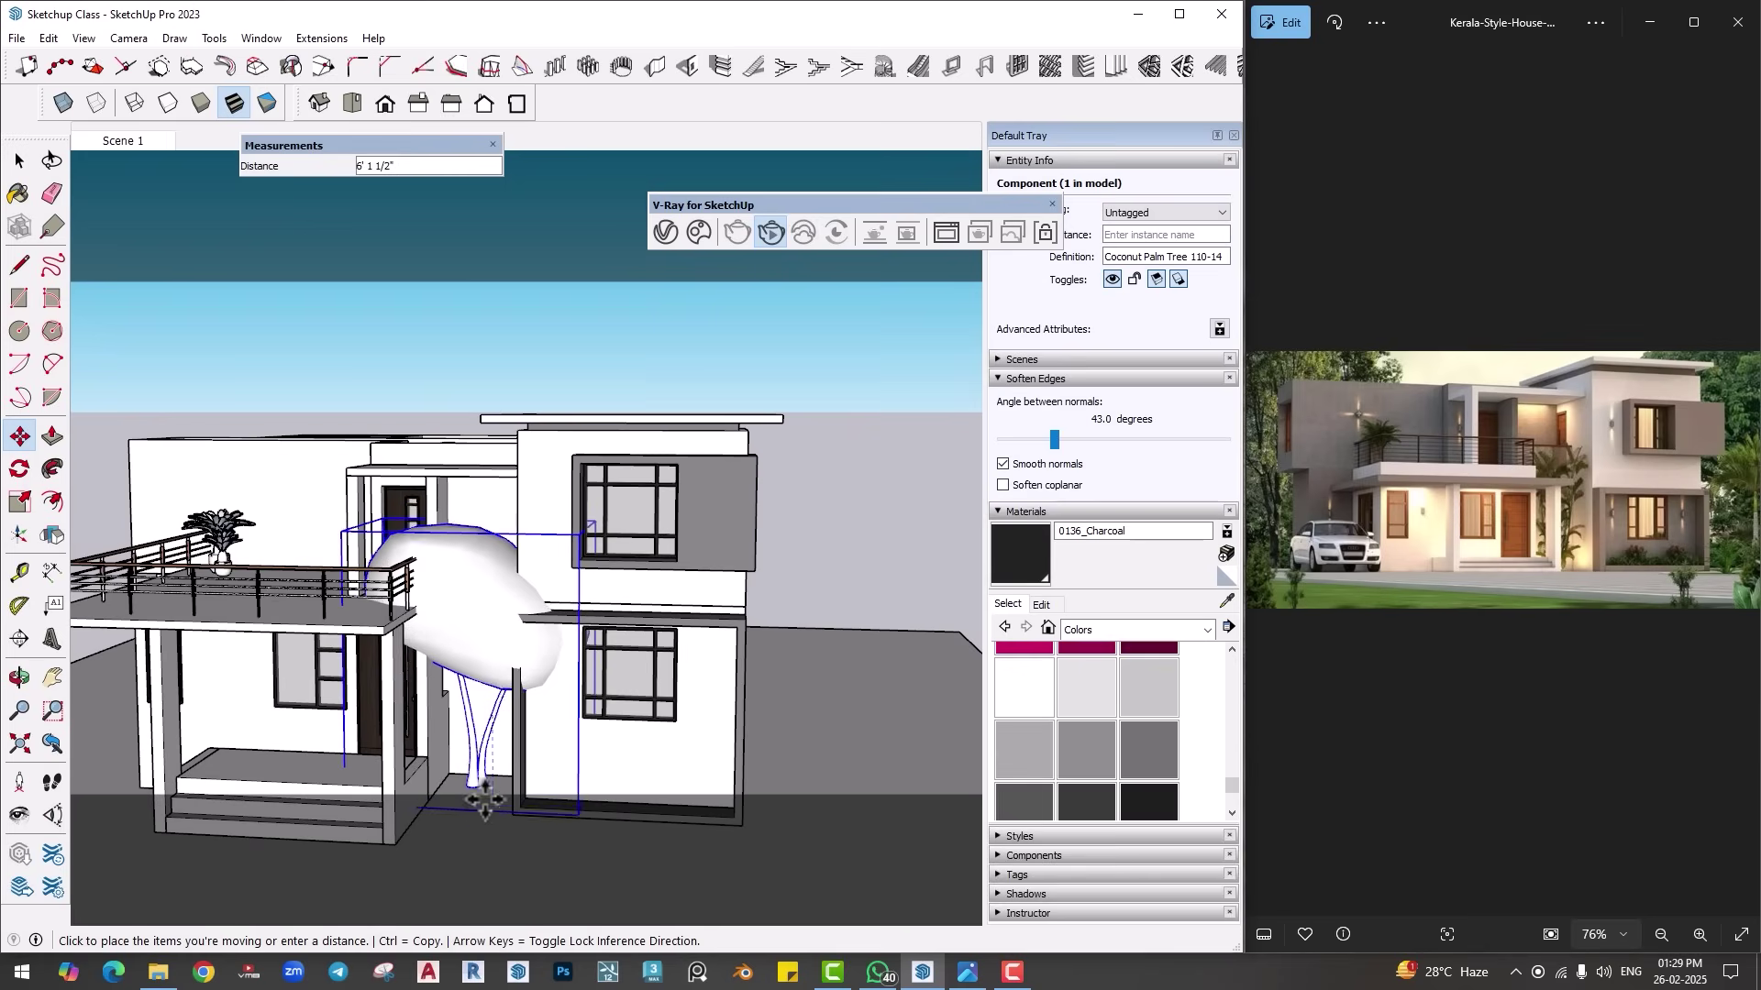
{"action": "left_click", "coordinate": [515, 775]}
Step: Render the front view interactively again to check the reduced palm tree, and close the frame buffer
{"action": "middle_click_drag", "start_coordinate": [514, 775], "coordinate": [748, 321]}
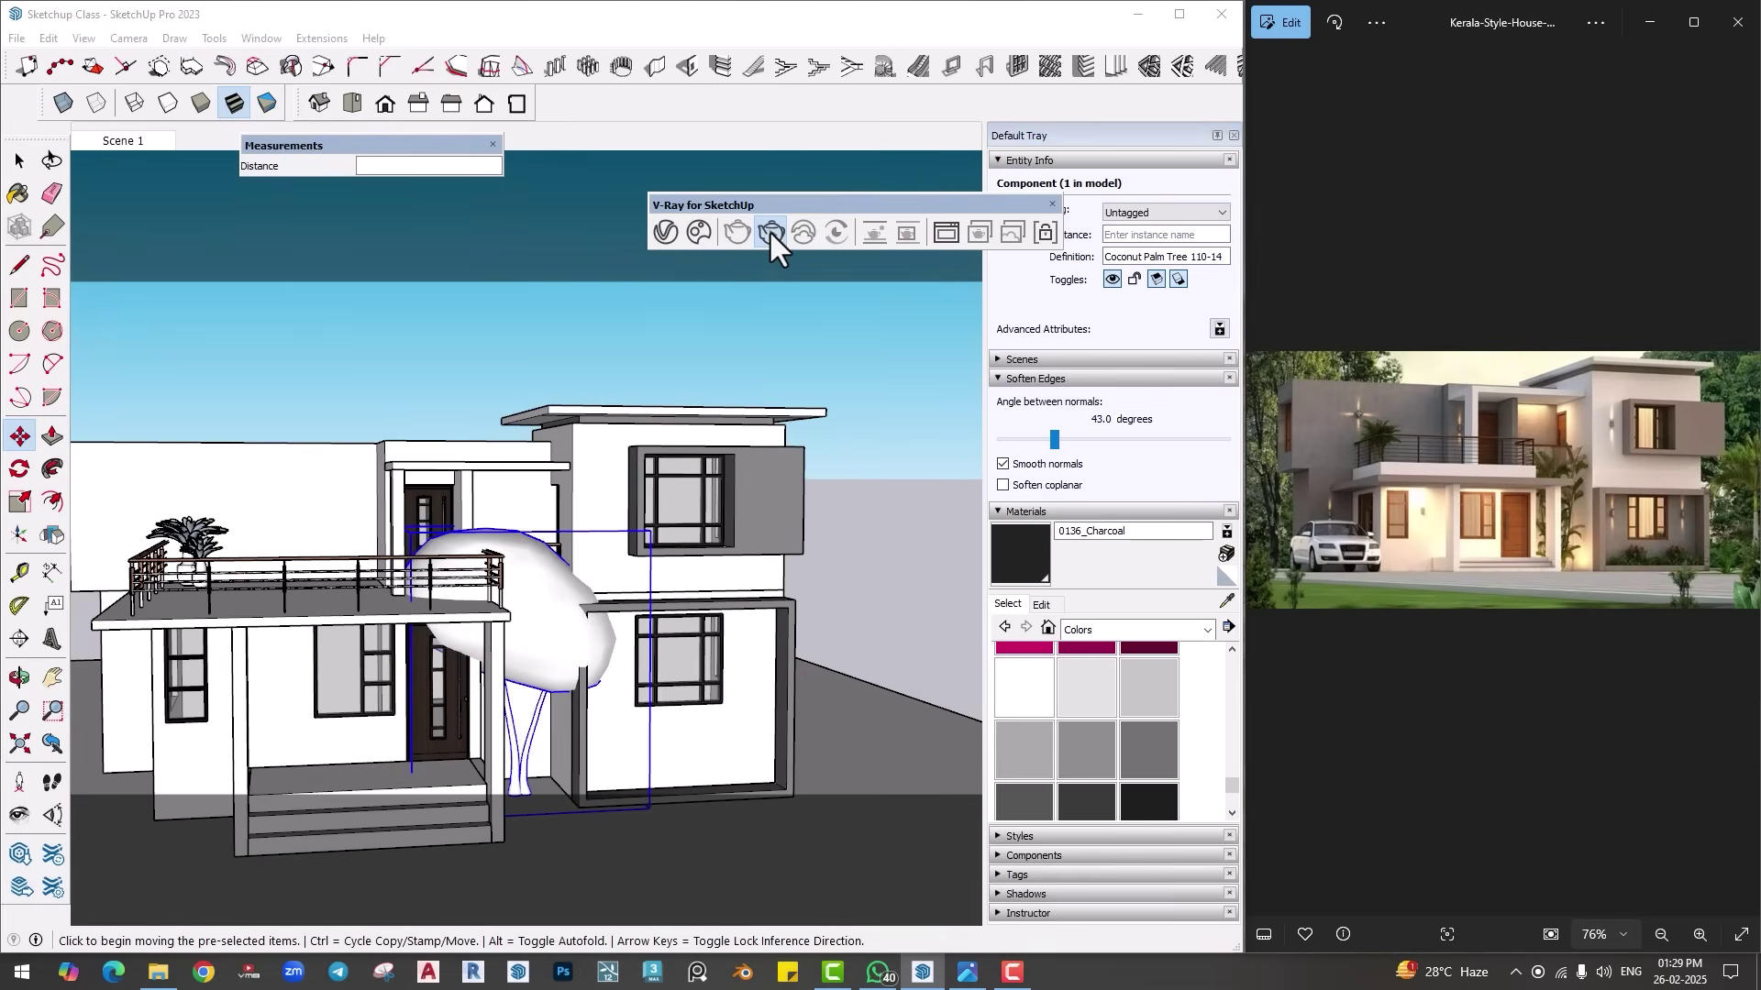
{"action": "left_click", "coordinate": [769, 229]}
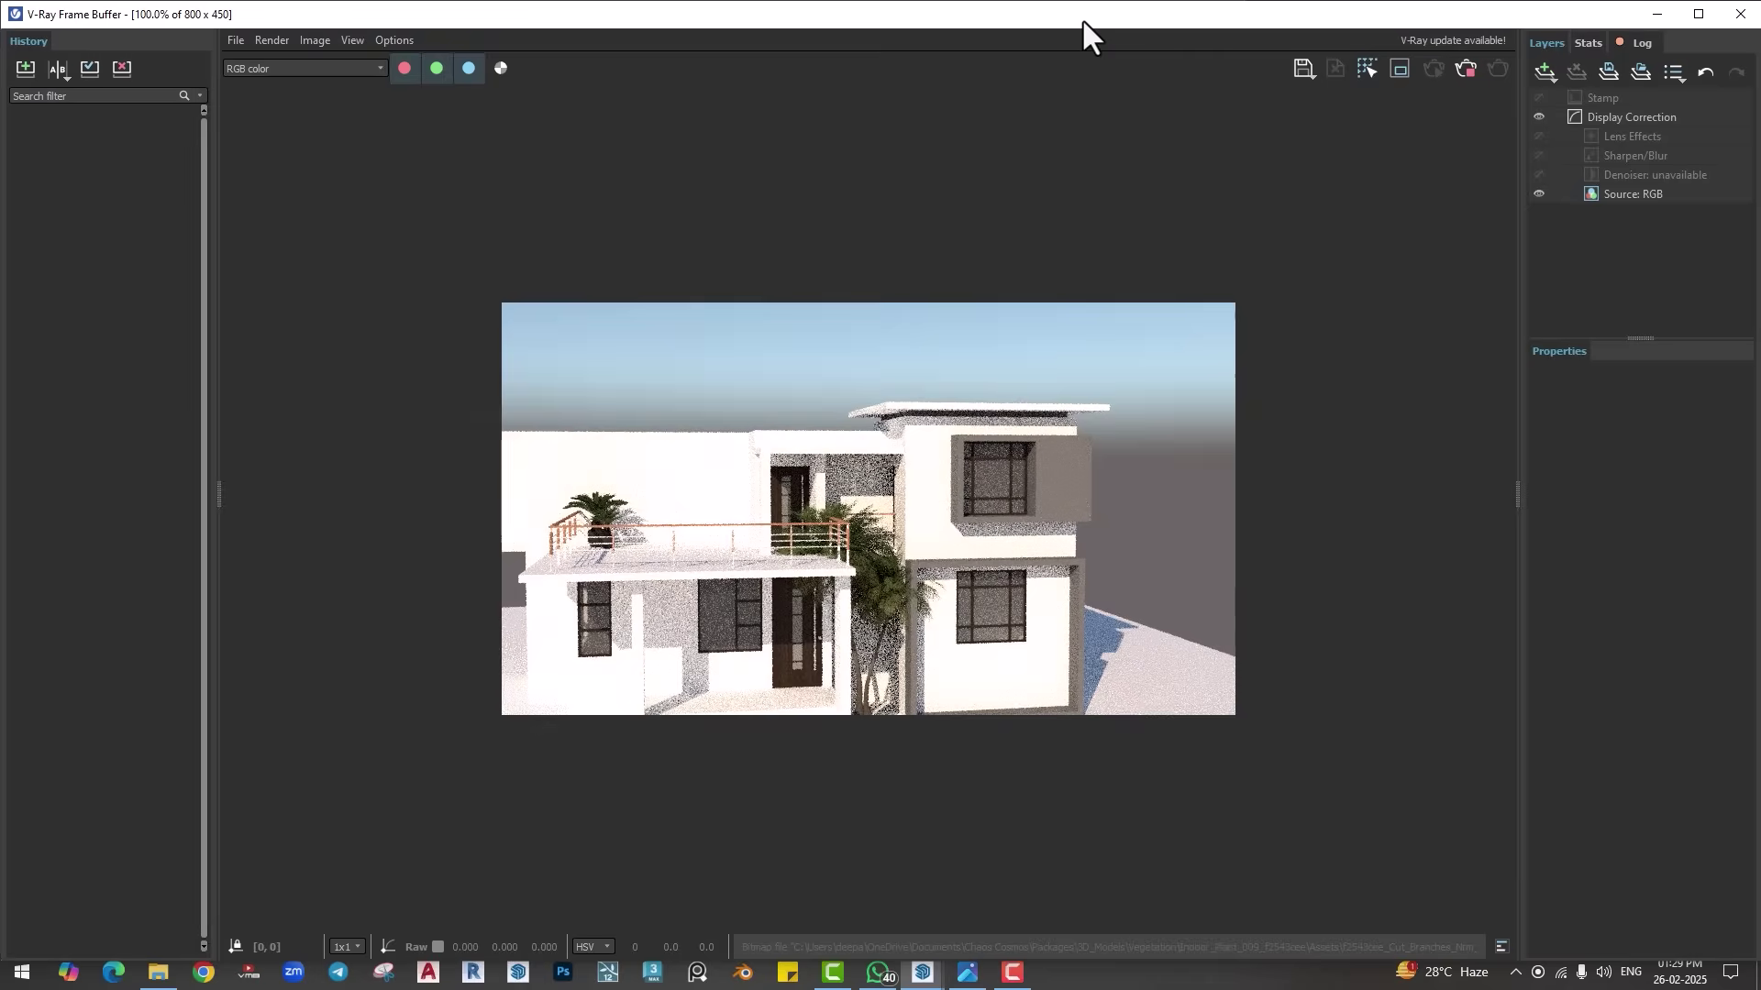
{"action": "left_click_drag", "start_coordinate": [1082, 20], "coordinate": [908, 40]}
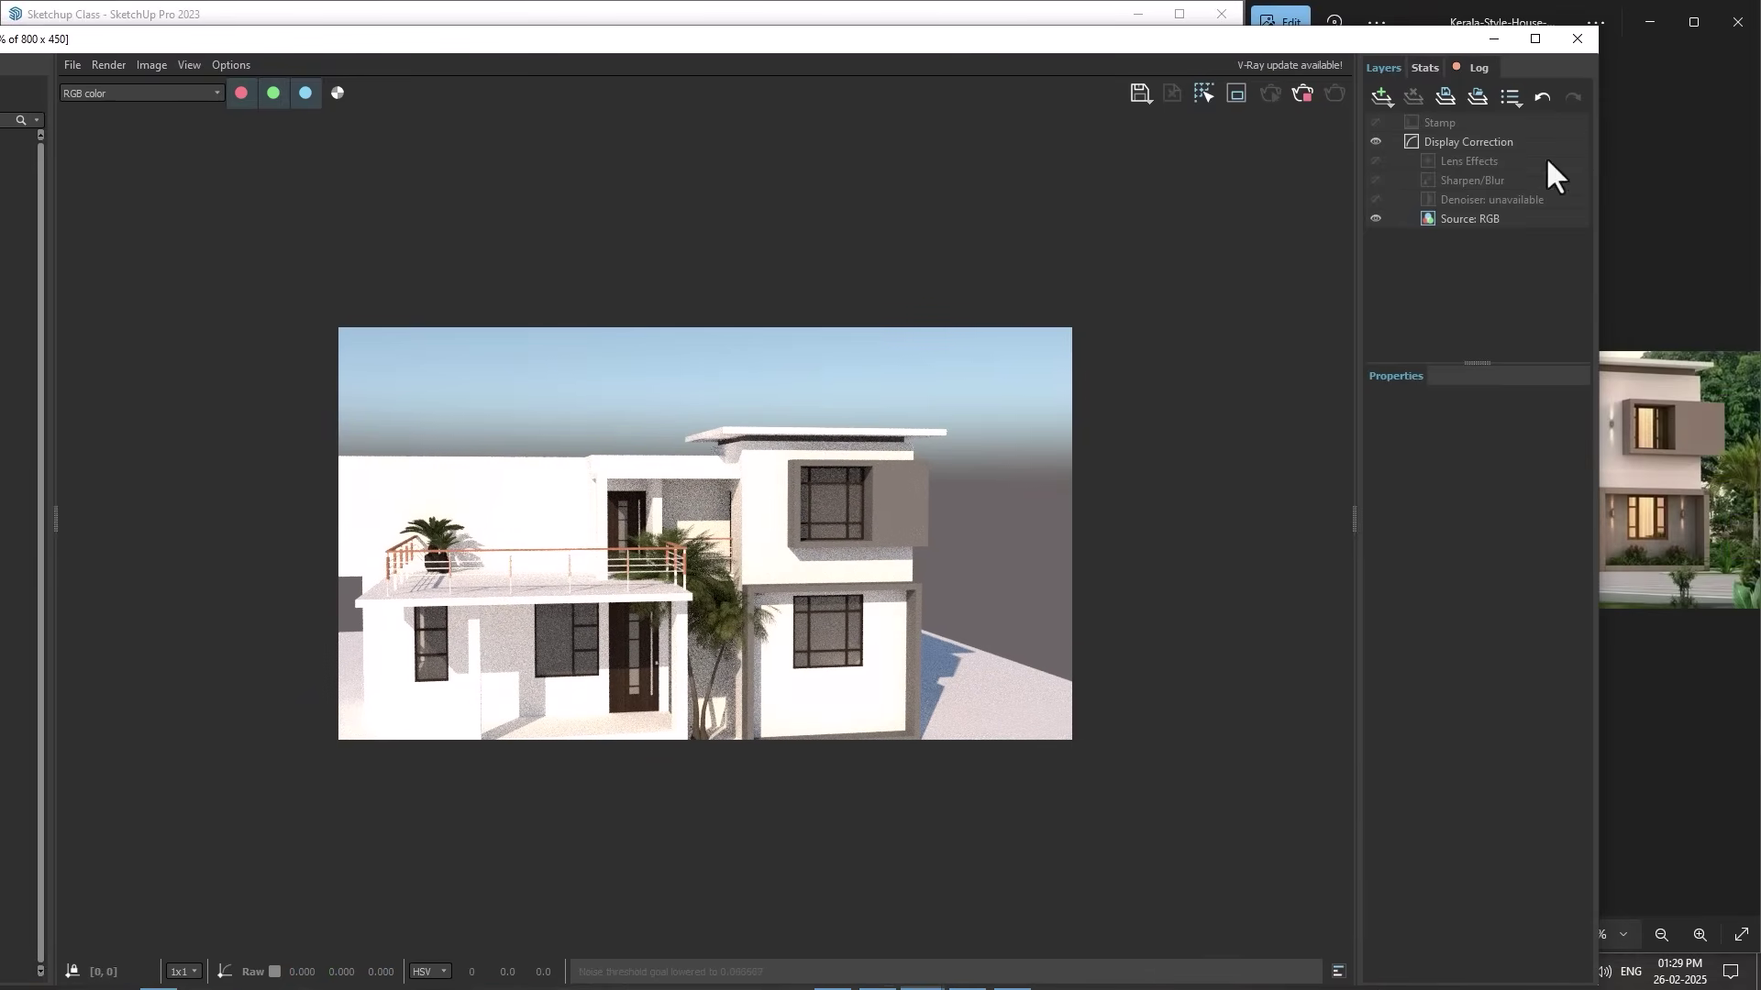
{"action": "left_click", "coordinate": [1578, 39]}
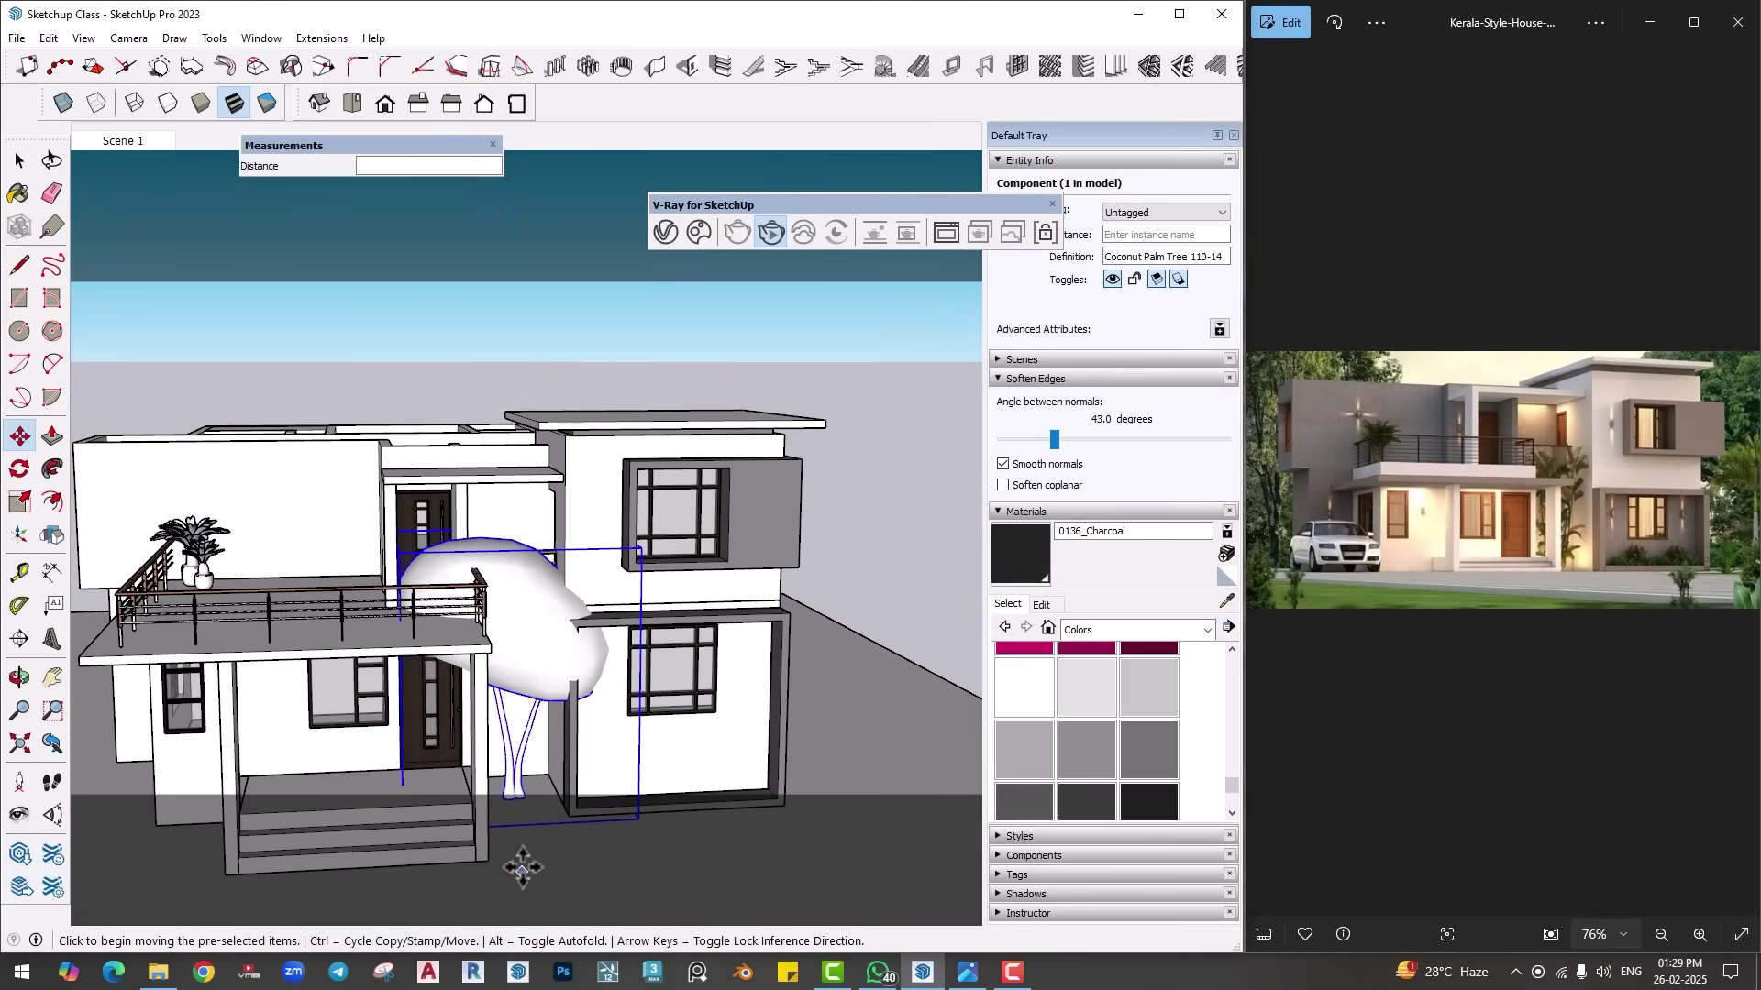
Step: Shift the palm tree slightly away from the porch steps towards the ground-floor window frame and deselect it
{"action": "left_click", "coordinate": [527, 851]}
{"action": "left_click", "coordinate": [547, 851]}
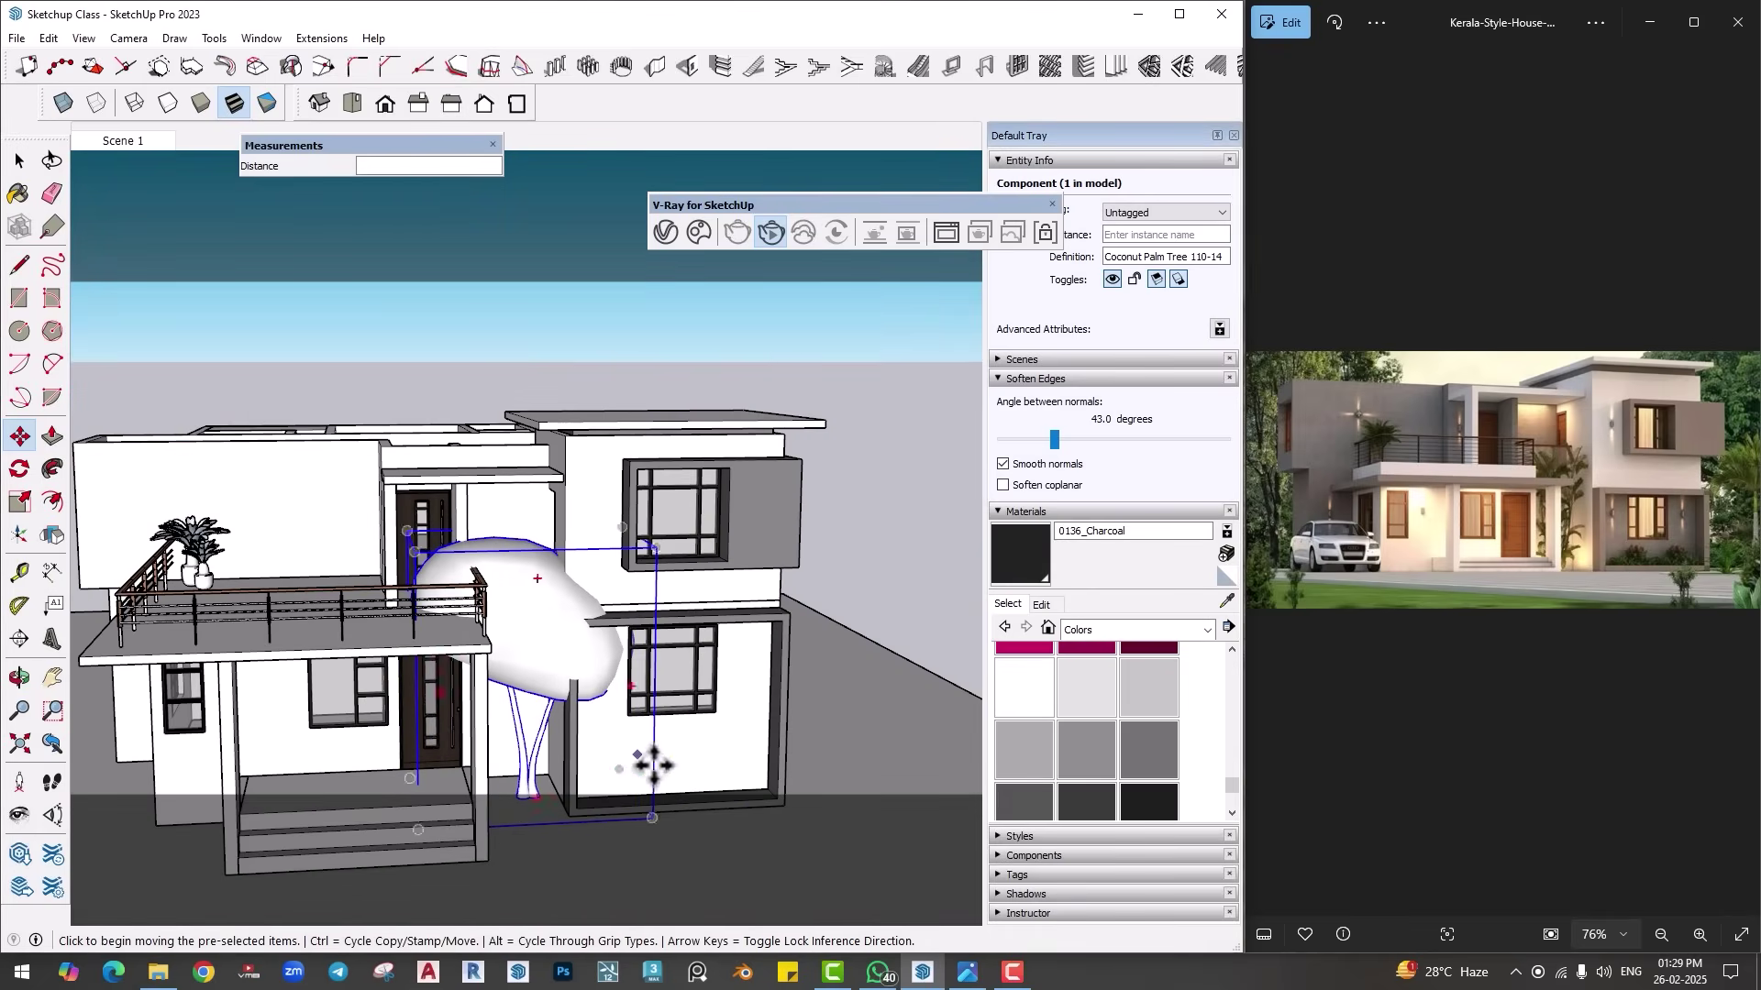
{"action": "scroll", "coordinate": [652, 767], "scroll_direction": "down", "scroll_amount": 2}
{"action": "key", "text": "space"}
{"action": "left_click", "coordinate": [868, 526]}
Step: Draw a 13' 6" by 2' rectangle on the inner bottom ledge of the projecting frame around the ground-floor window
{"action": "middle_click_drag", "start_coordinate": [418, 726], "coordinate": [601, 679]}
{"action": "scroll", "coordinate": [667, 747], "scroll_direction": "up", "scroll_amount": 6}
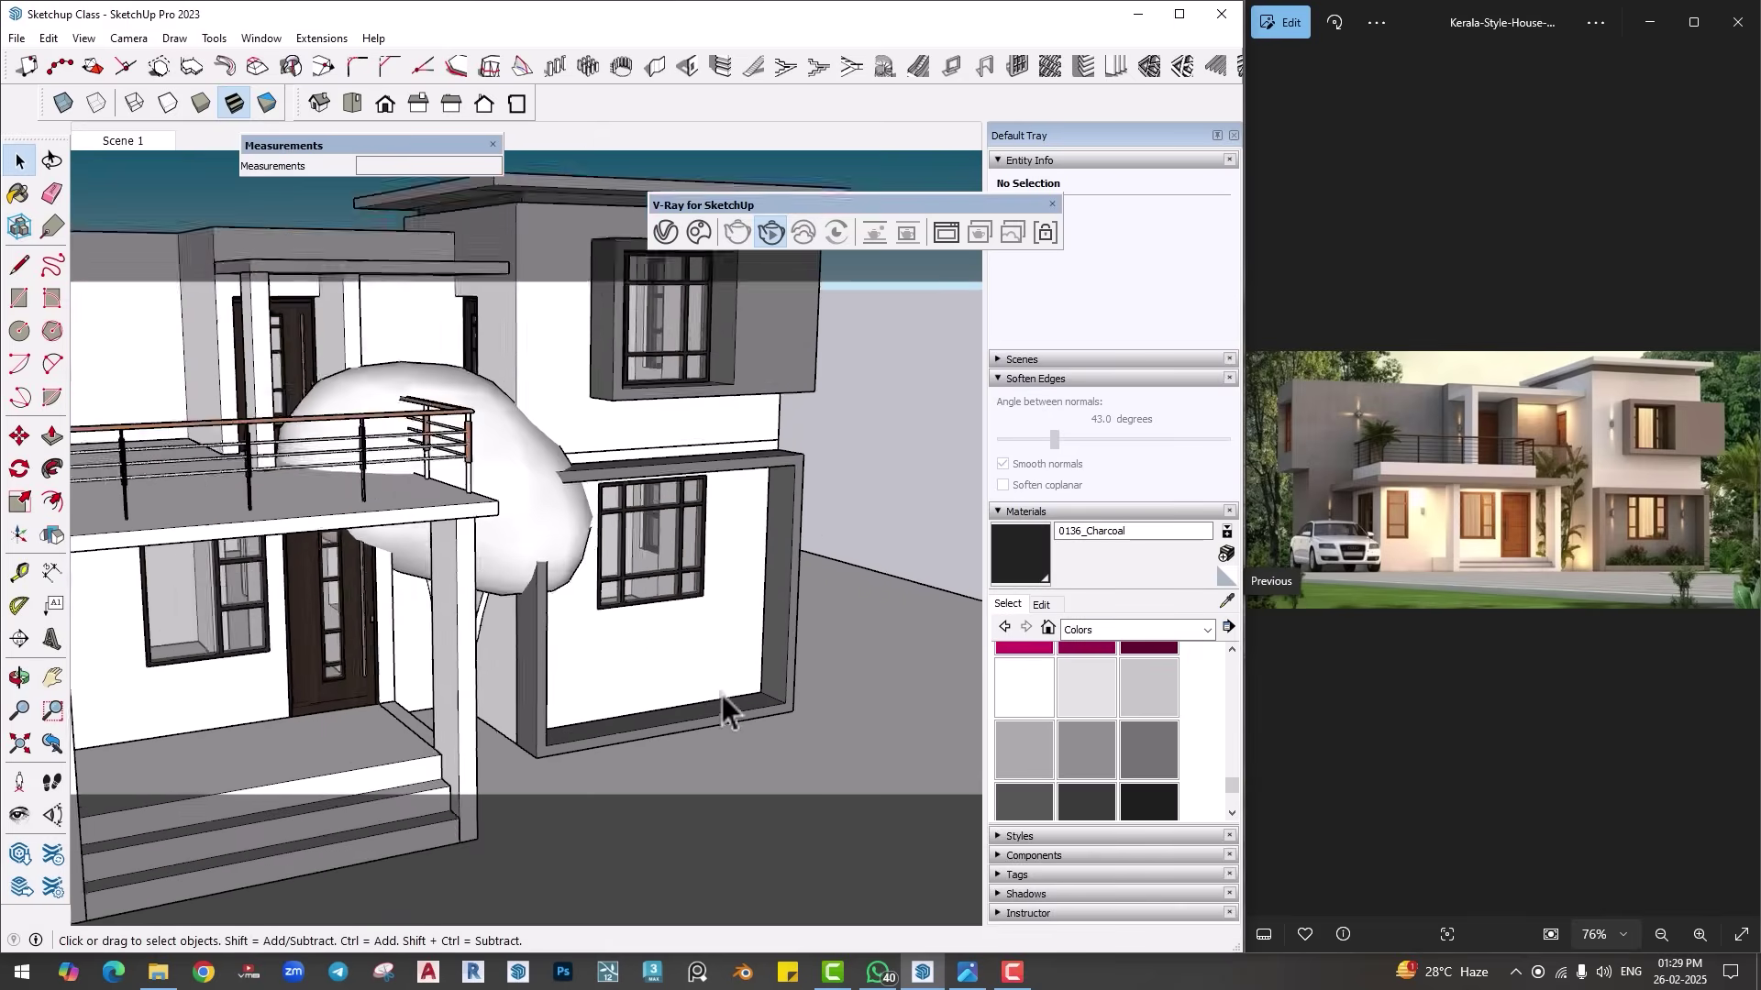
{"action": "middle_click_drag", "start_coordinate": [642, 716], "coordinate": [669, 707]}
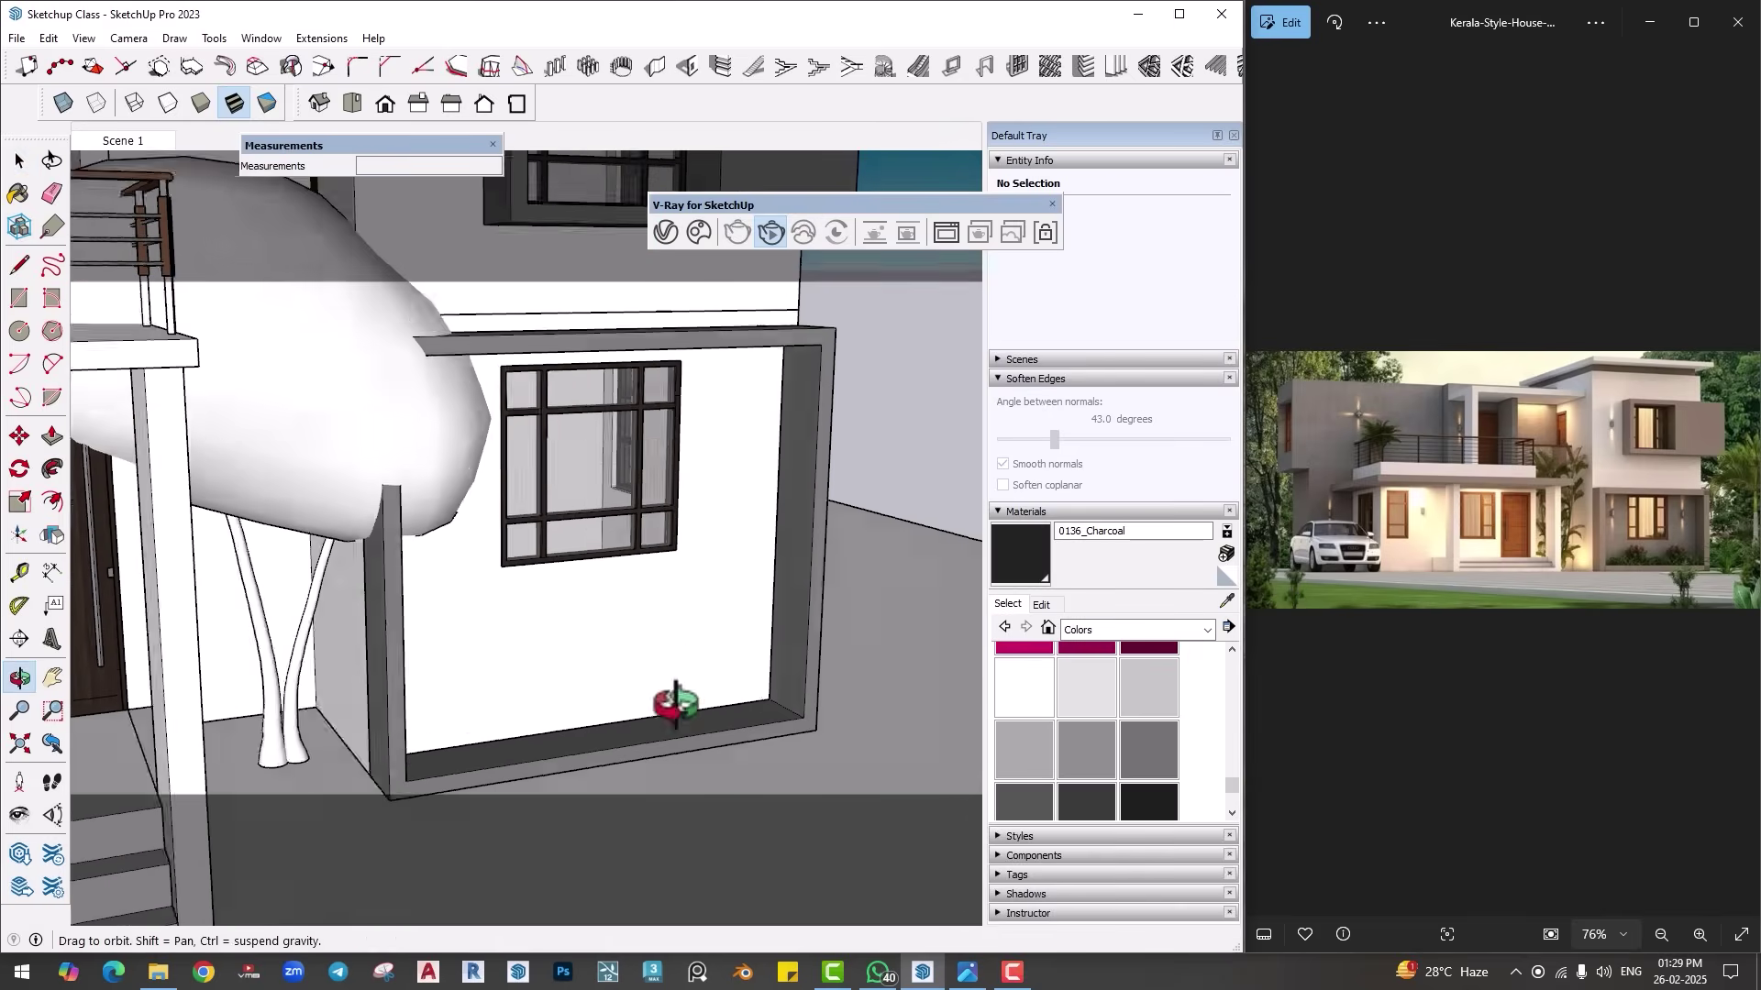
{"action": "scroll", "coordinate": [433, 748], "scroll_direction": "up", "scroll_amount": 3}
{"action": "middle_click_drag", "start_coordinate": [417, 743], "coordinate": [277, 722], "text": "shift"}
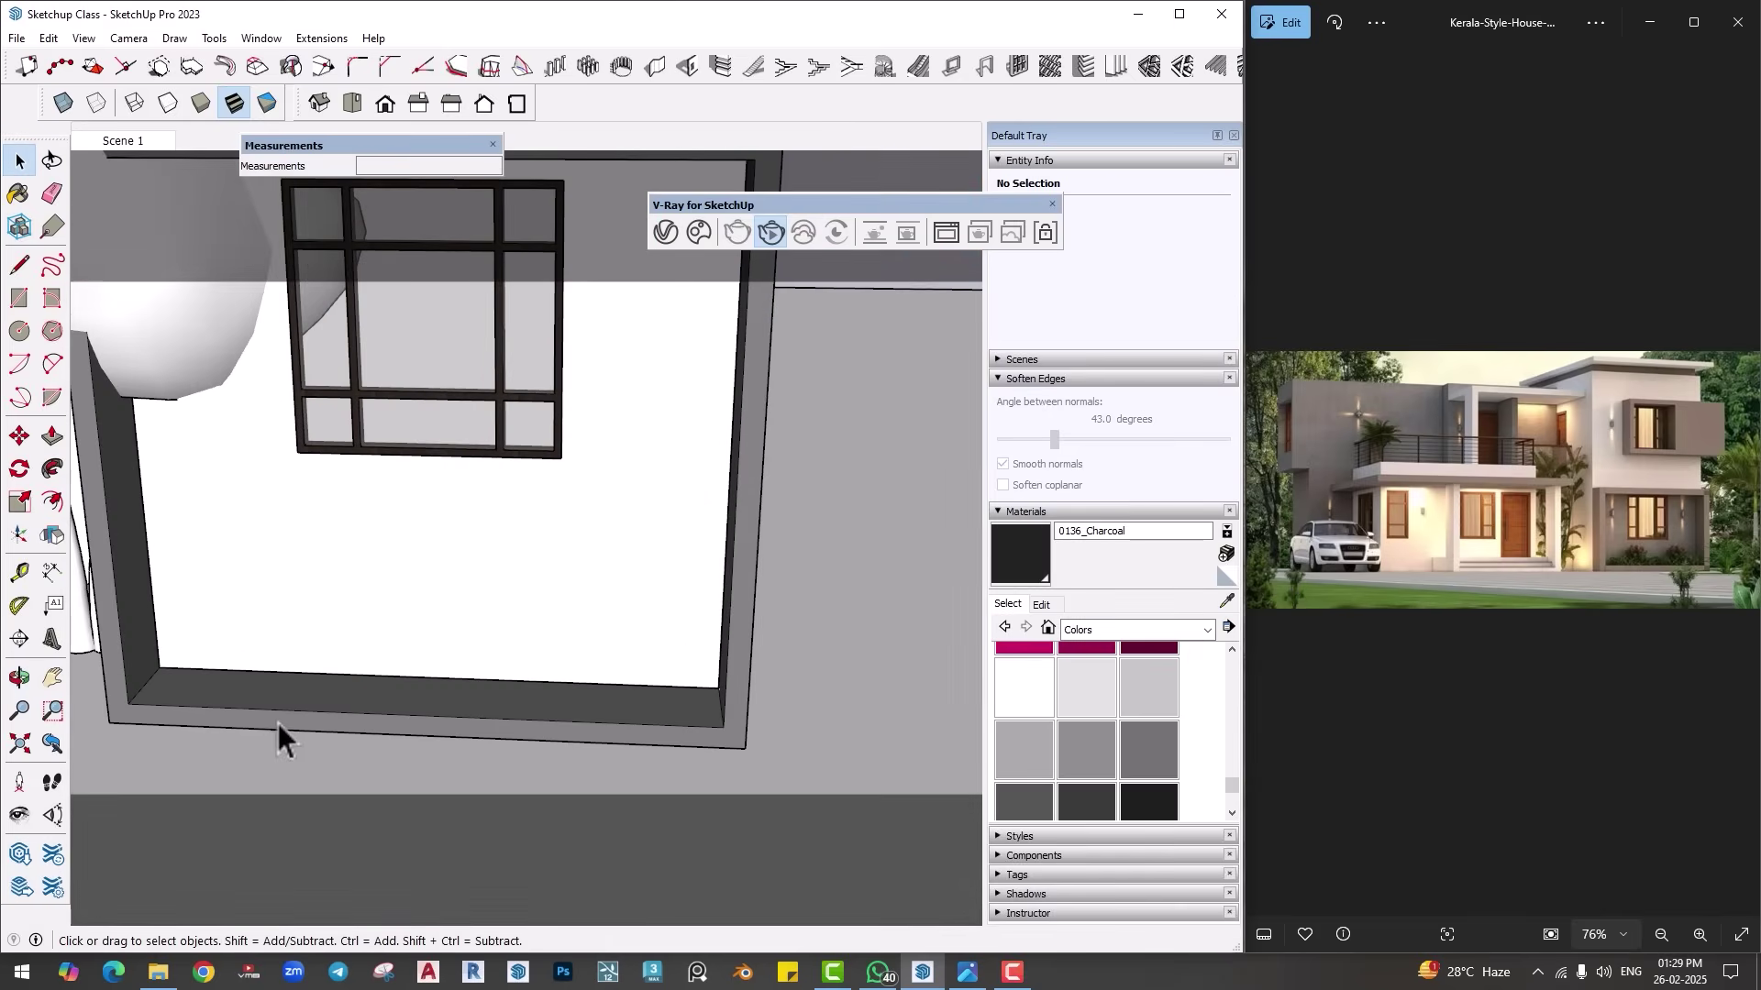
{"action": "left_click", "coordinate": [232, 702]}
{"action": "key", "text": "r"}
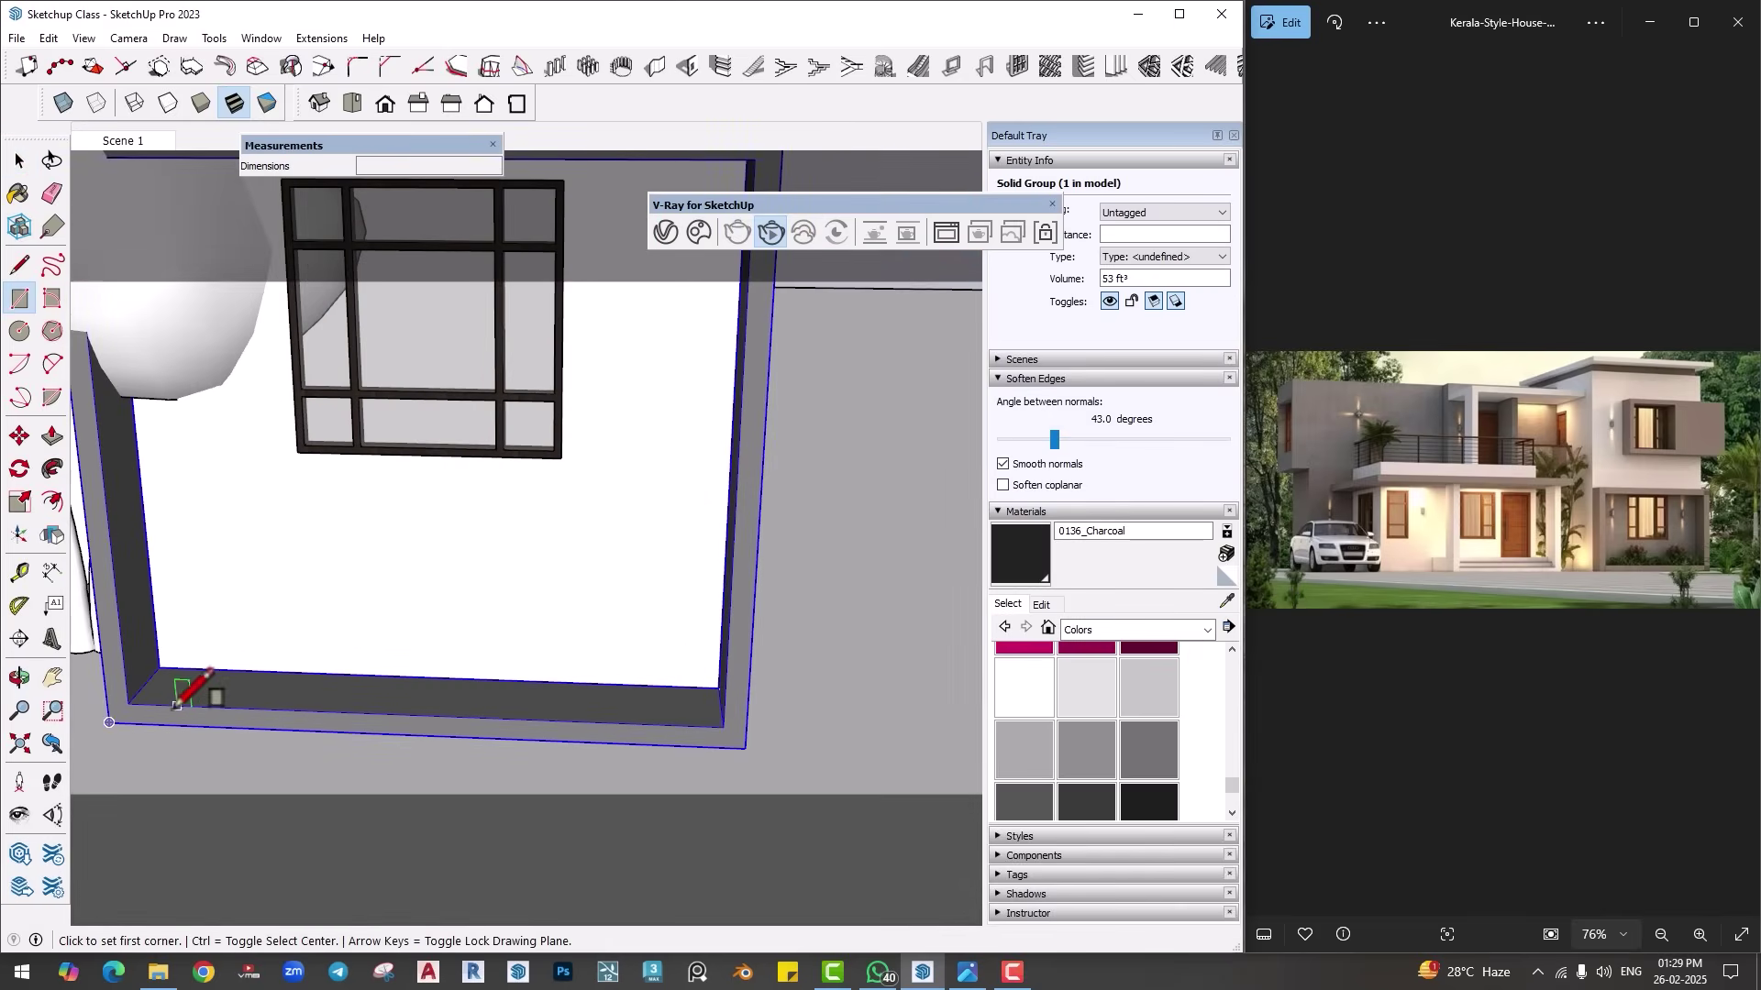
{"action": "left_click", "coordinate": [127, 703]}
{"action": "middle_click_drag", "start_coordinate": [591, 715], "coordinate": [822, 641]}
{"action": "key", "text": "Escape"}
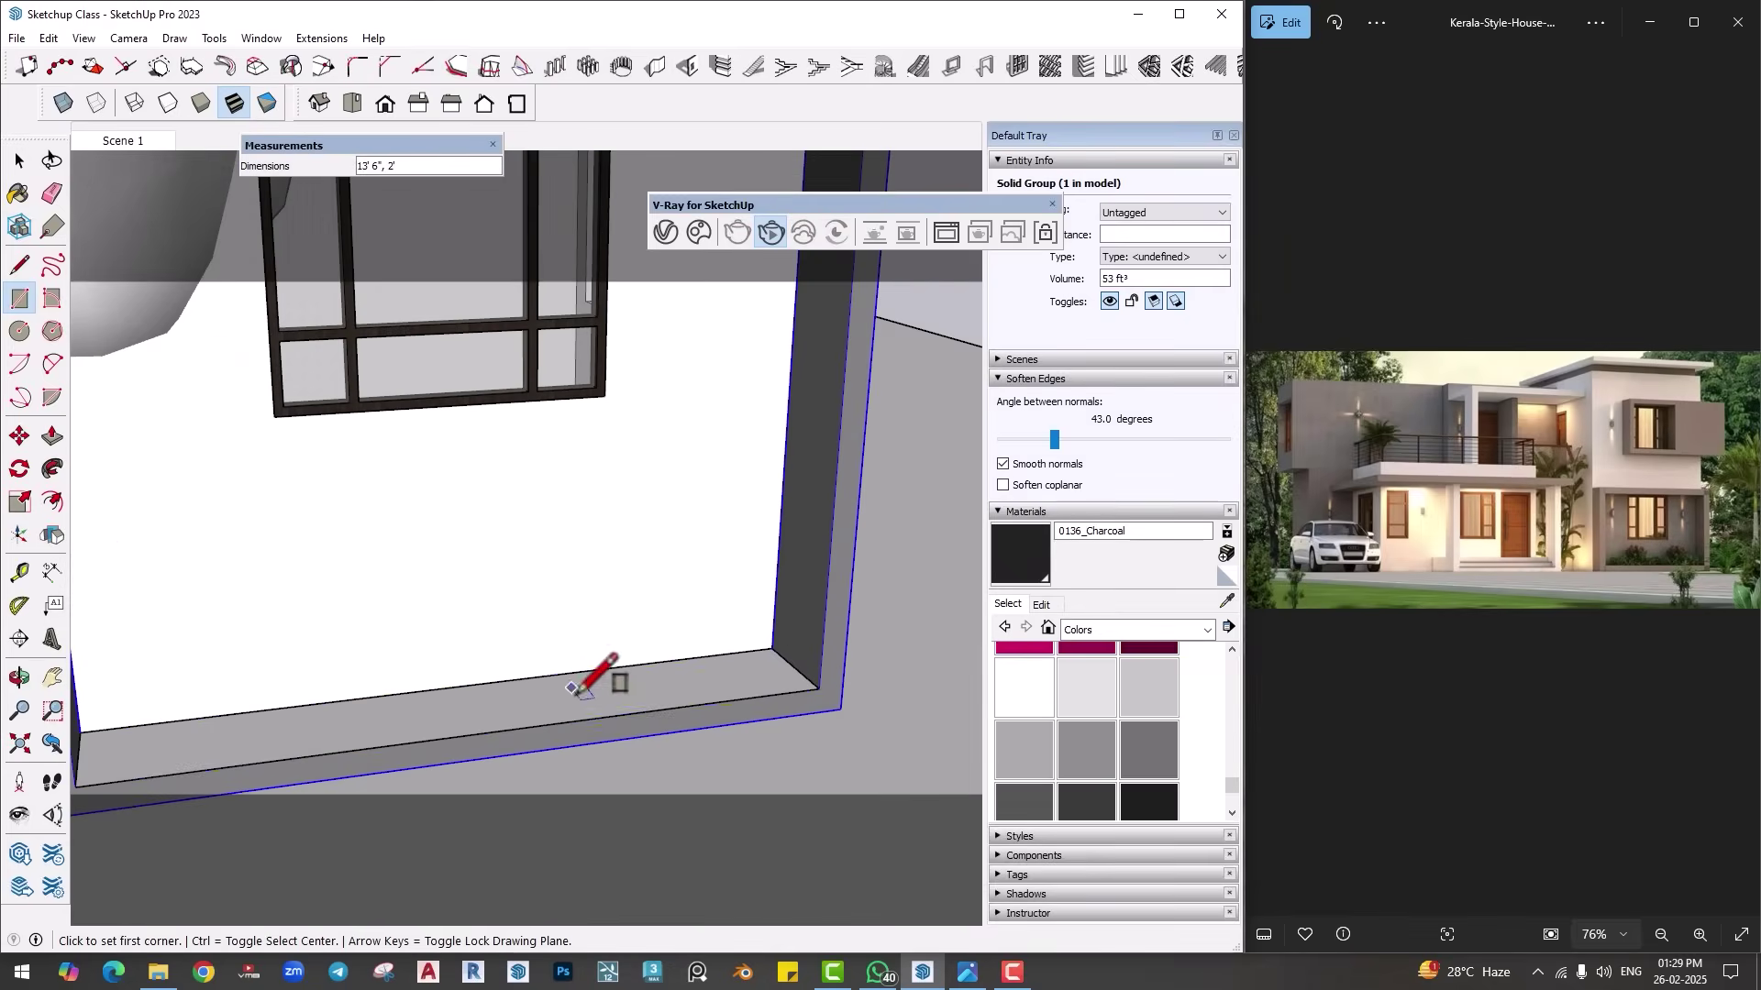
Step: Make a group of the ledge rectangle's face and edges, and display the V-Ray Objects tools
{"action": "key", "text": "space"}
{"action": "middle_click_drag", "start_coordinate": [597, 677], "coordinate": [630, 684]}
{"action": "double_click", "coordinate": [630, 684]}
{"action": "right_click", "coordinate": [628, 684]}
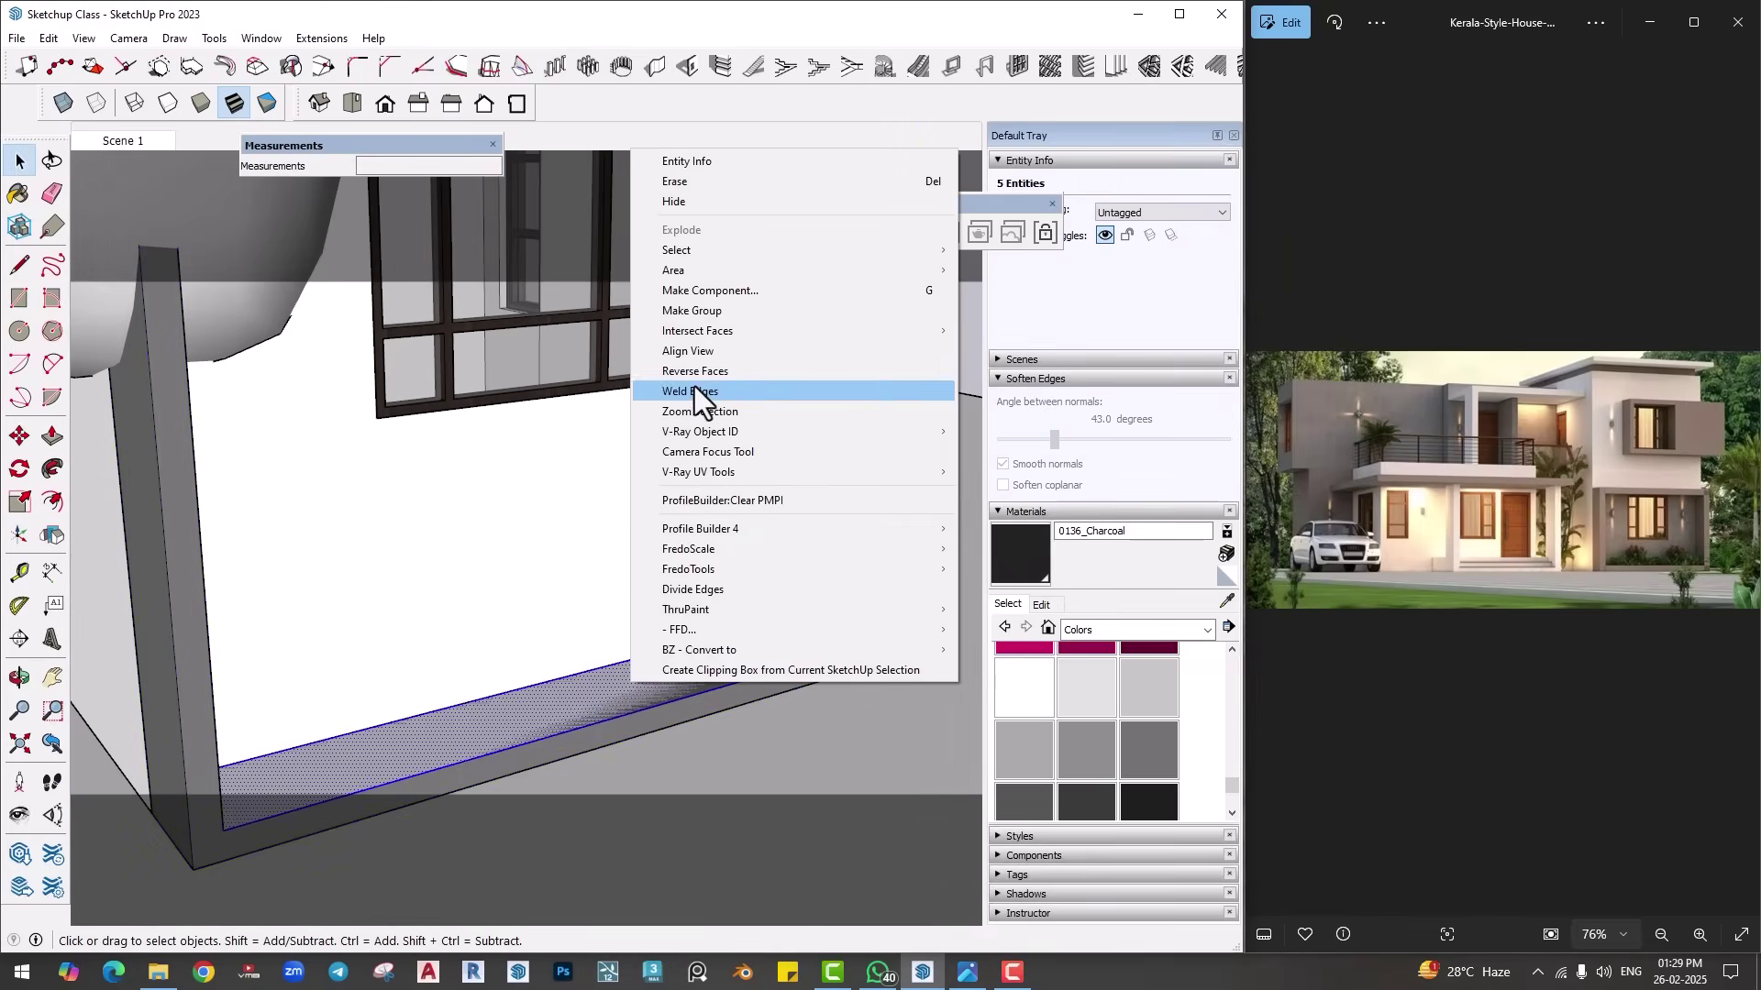
{"action": "left_click", "coordinate": [694, 311]}
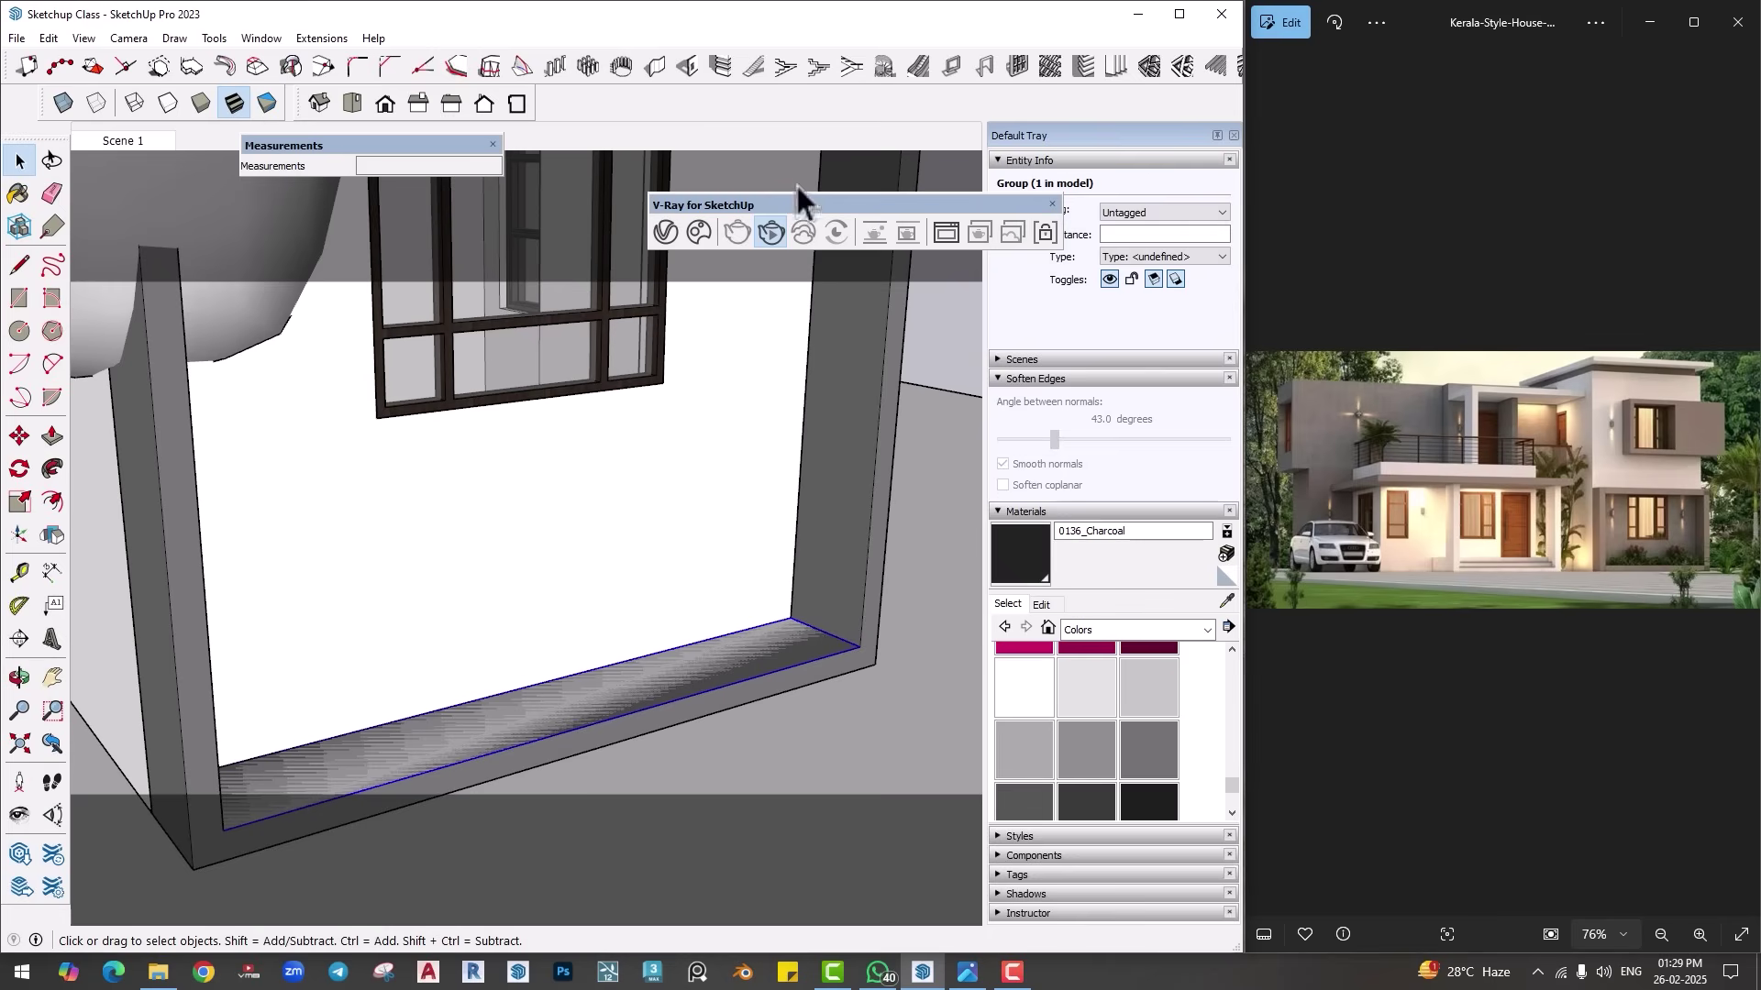
{"action": "right_click", "coordinate": [792, 101]}
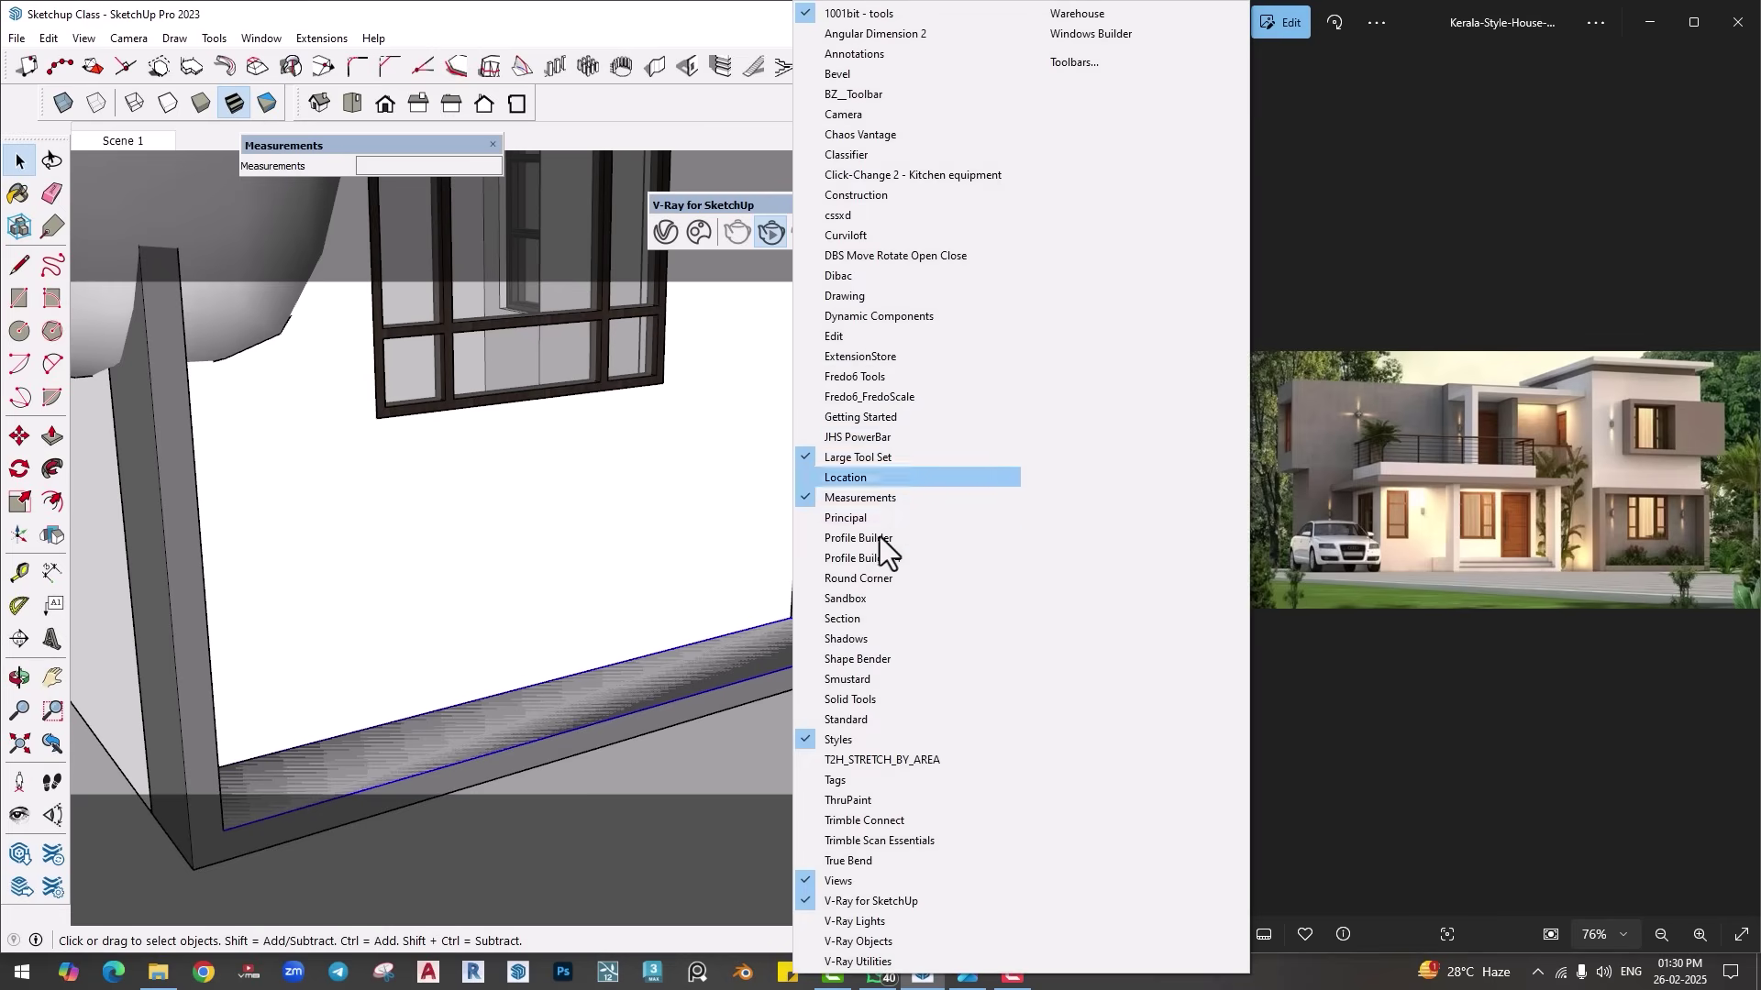
{"action": "left_click", "coordinate": [859, 941]}
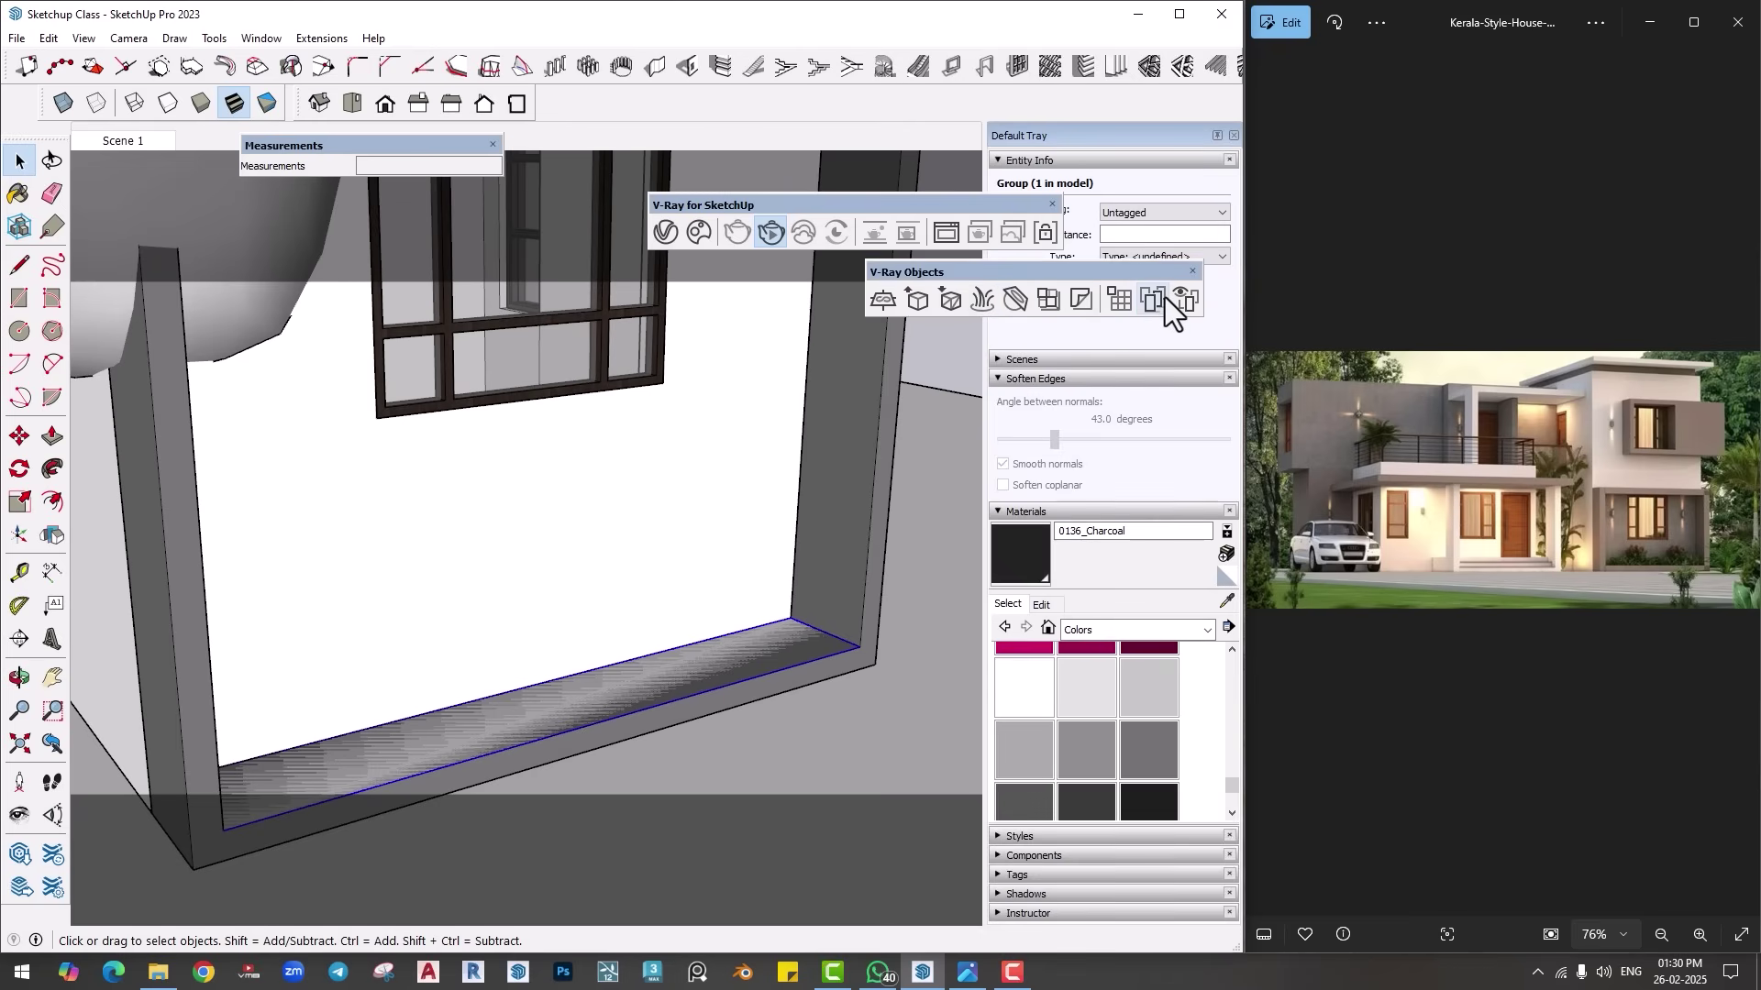
Step: Search the Chaos Cosmos library for flowers and place Rio Grande Globe Amaranth 001 on the ground before the window-frame ledge
{"action": "scroll", "coordinate": [411, 625], "scroll_direction": "down", "scroll_amount": 5}
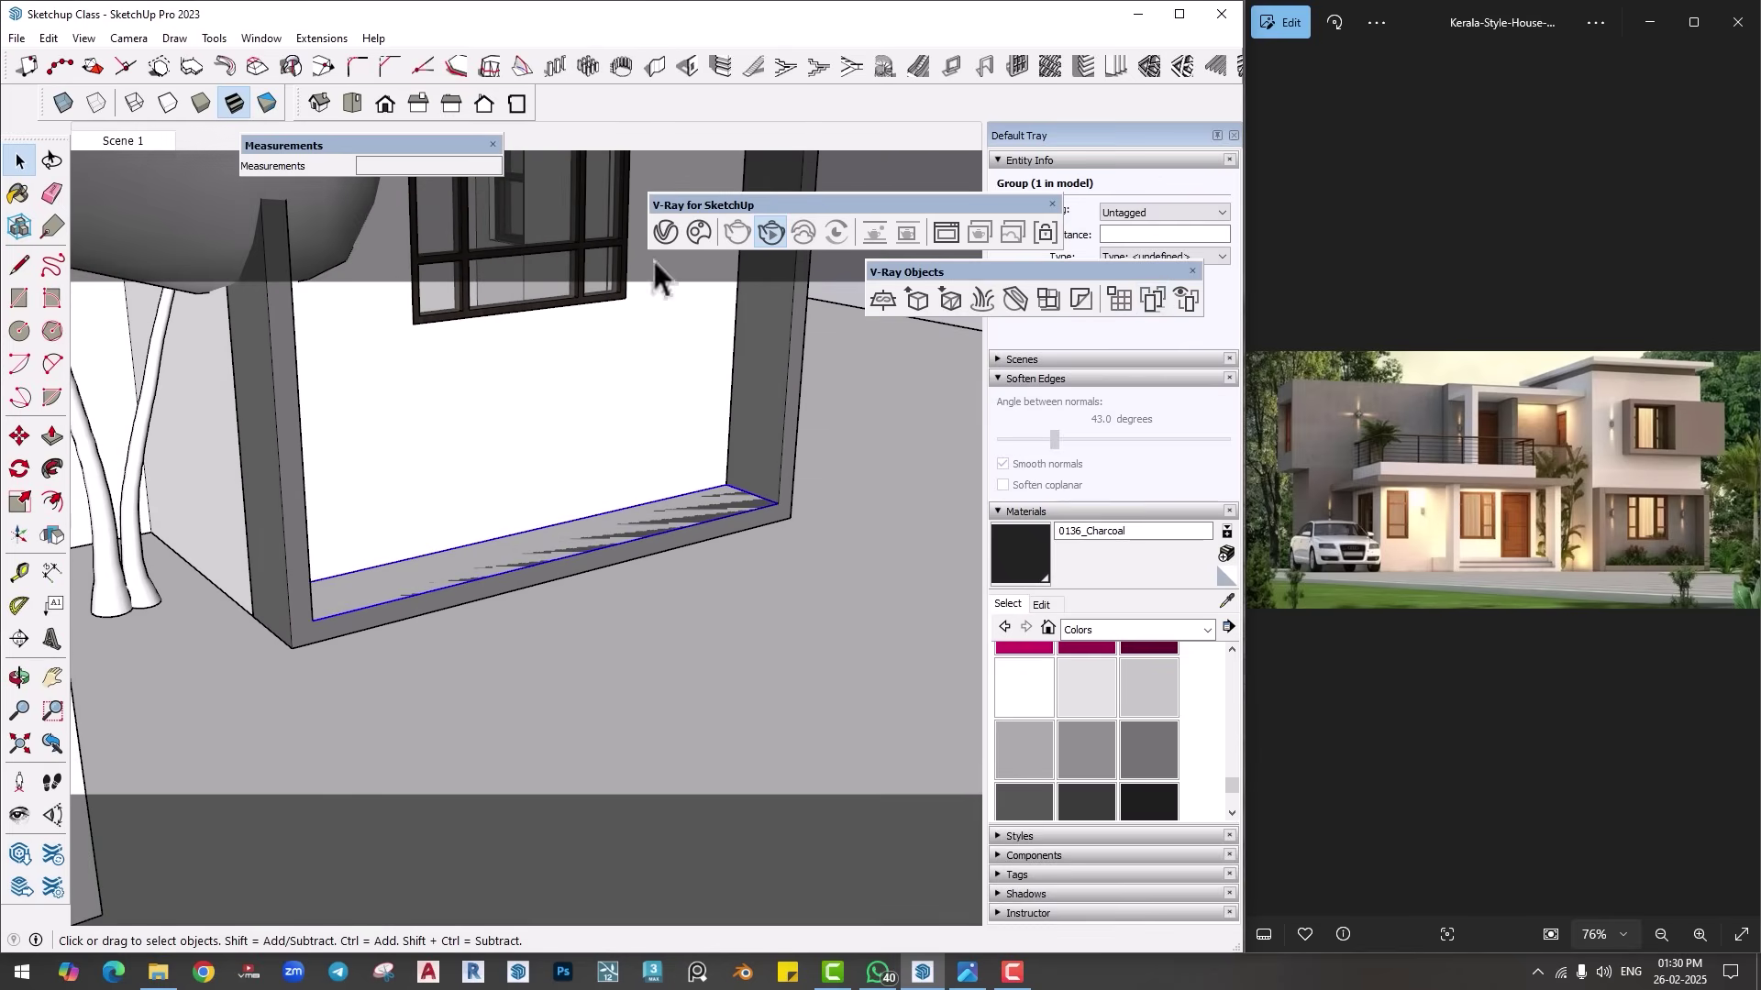
{"action": "left_click", "coordinate": [697, 232]}
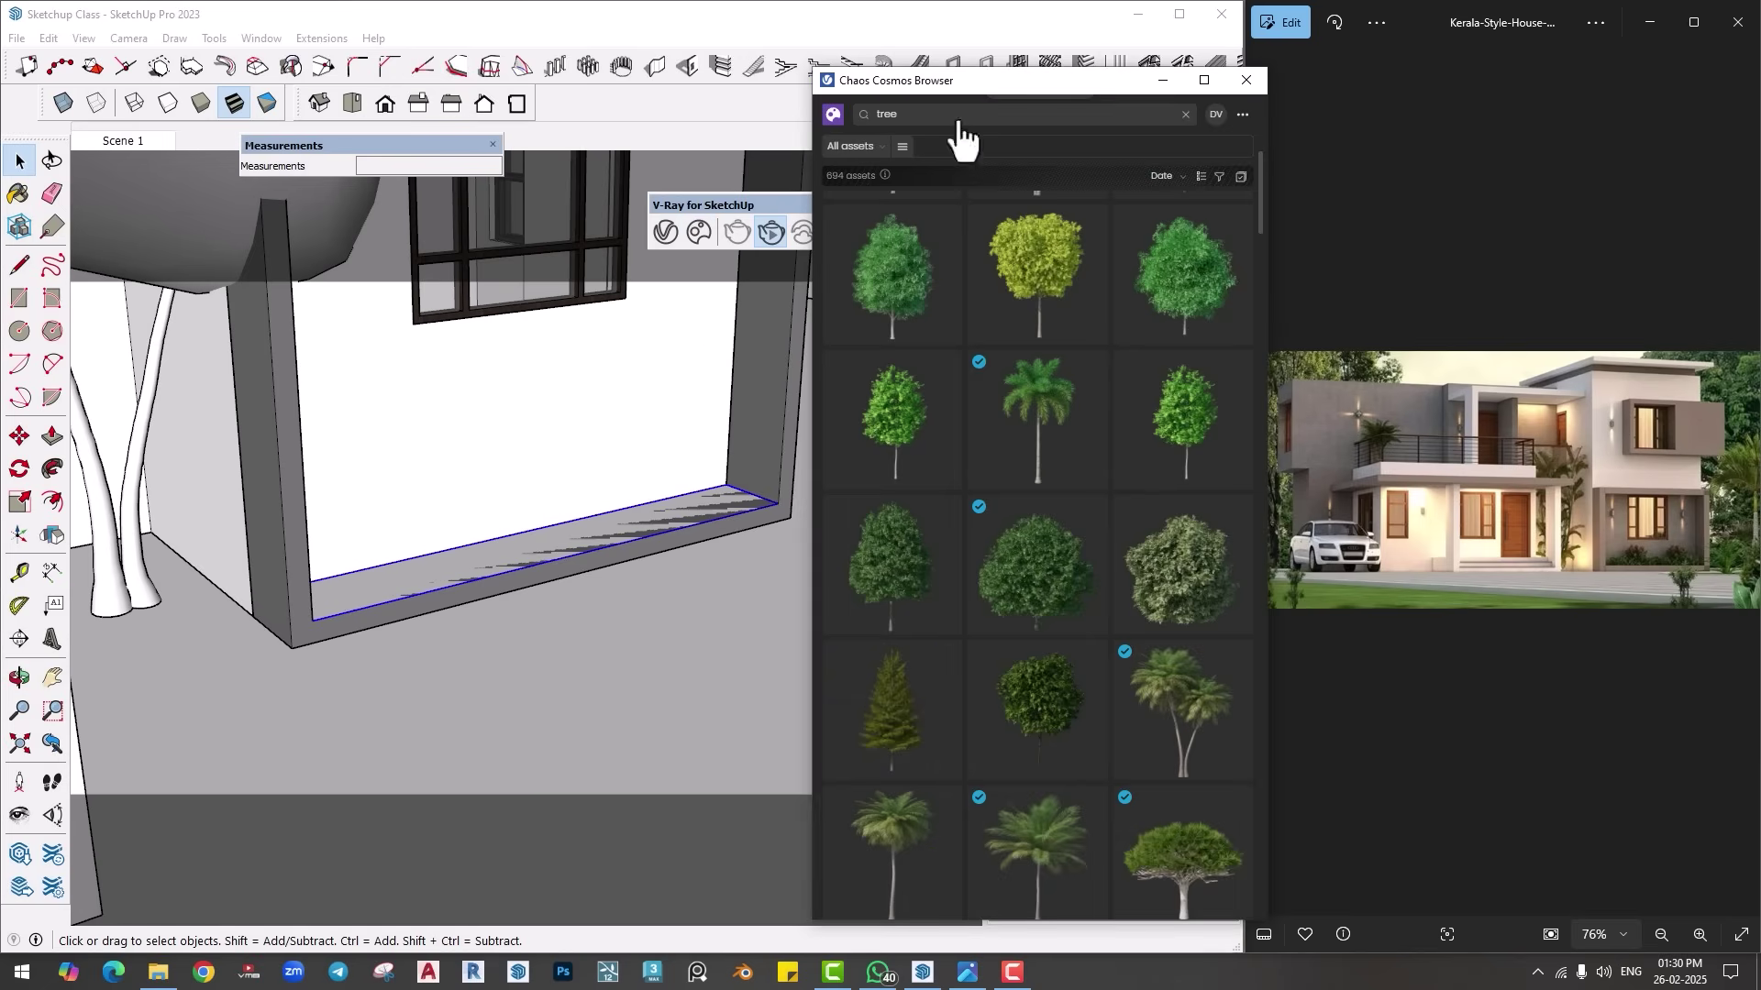
{"action": "left_click_drag", "start_coordinate": [917, 81], "coordinate": [764, 81]}
{"action": "left_click", "coordinate": [752, 113]}
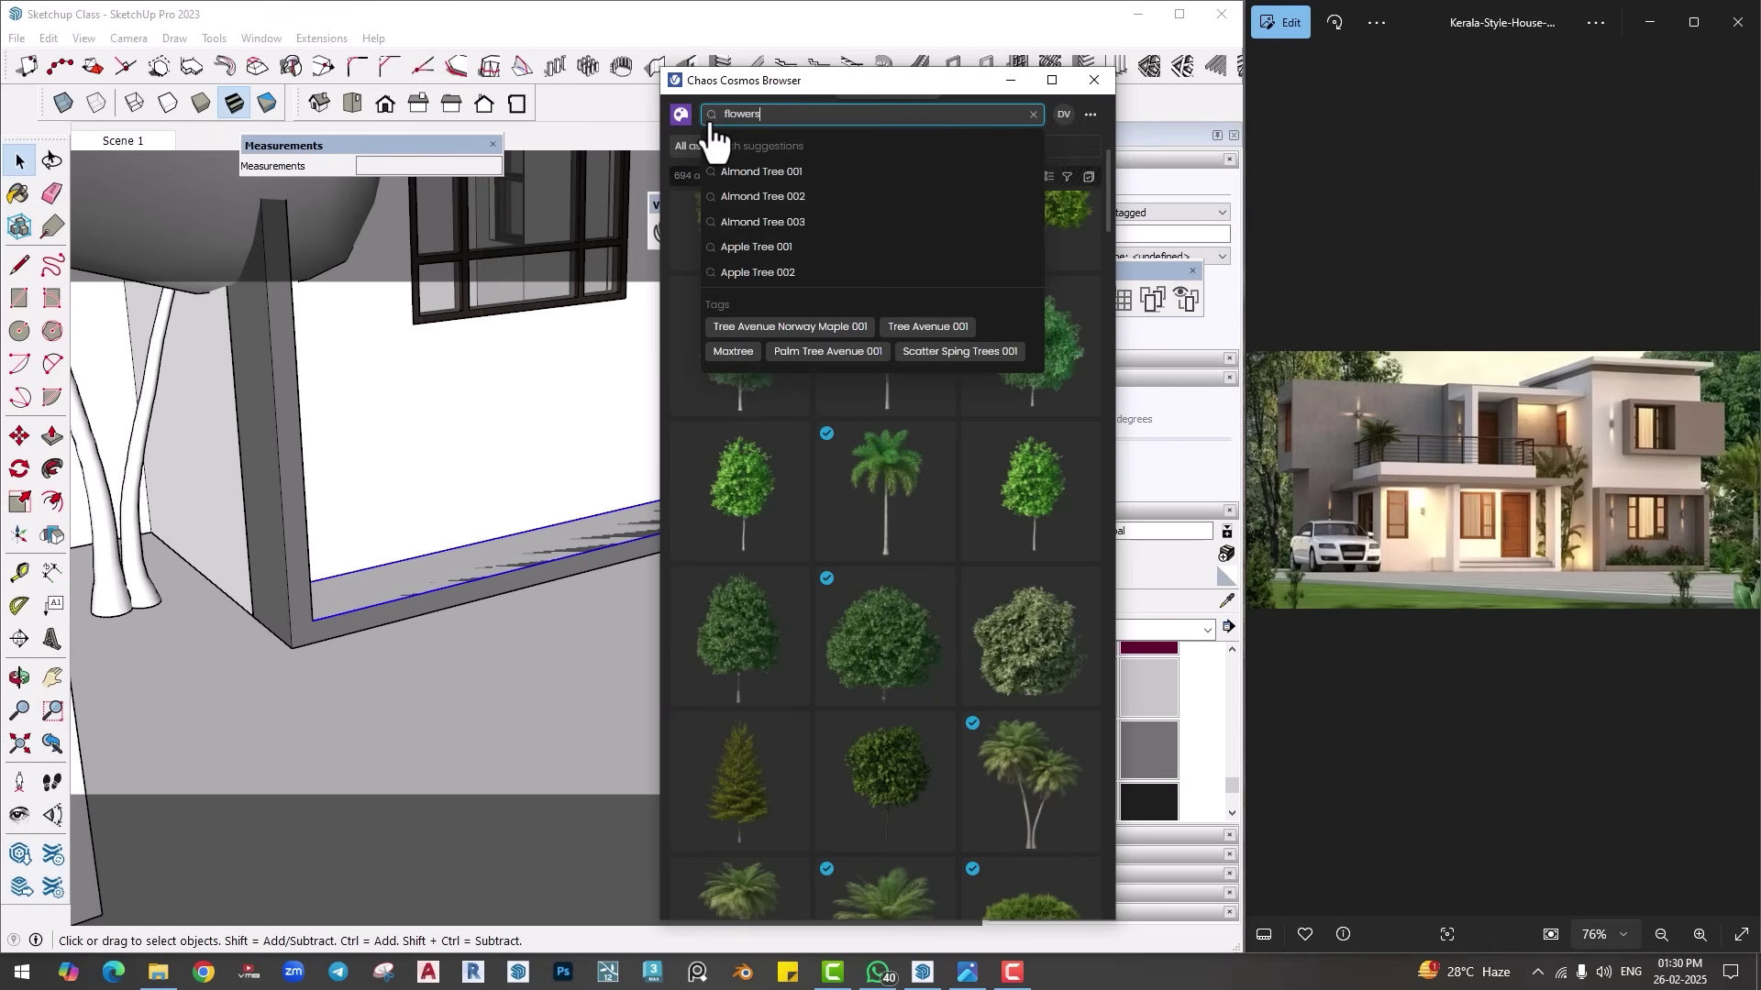
{"action": "key", "text": "Return"}
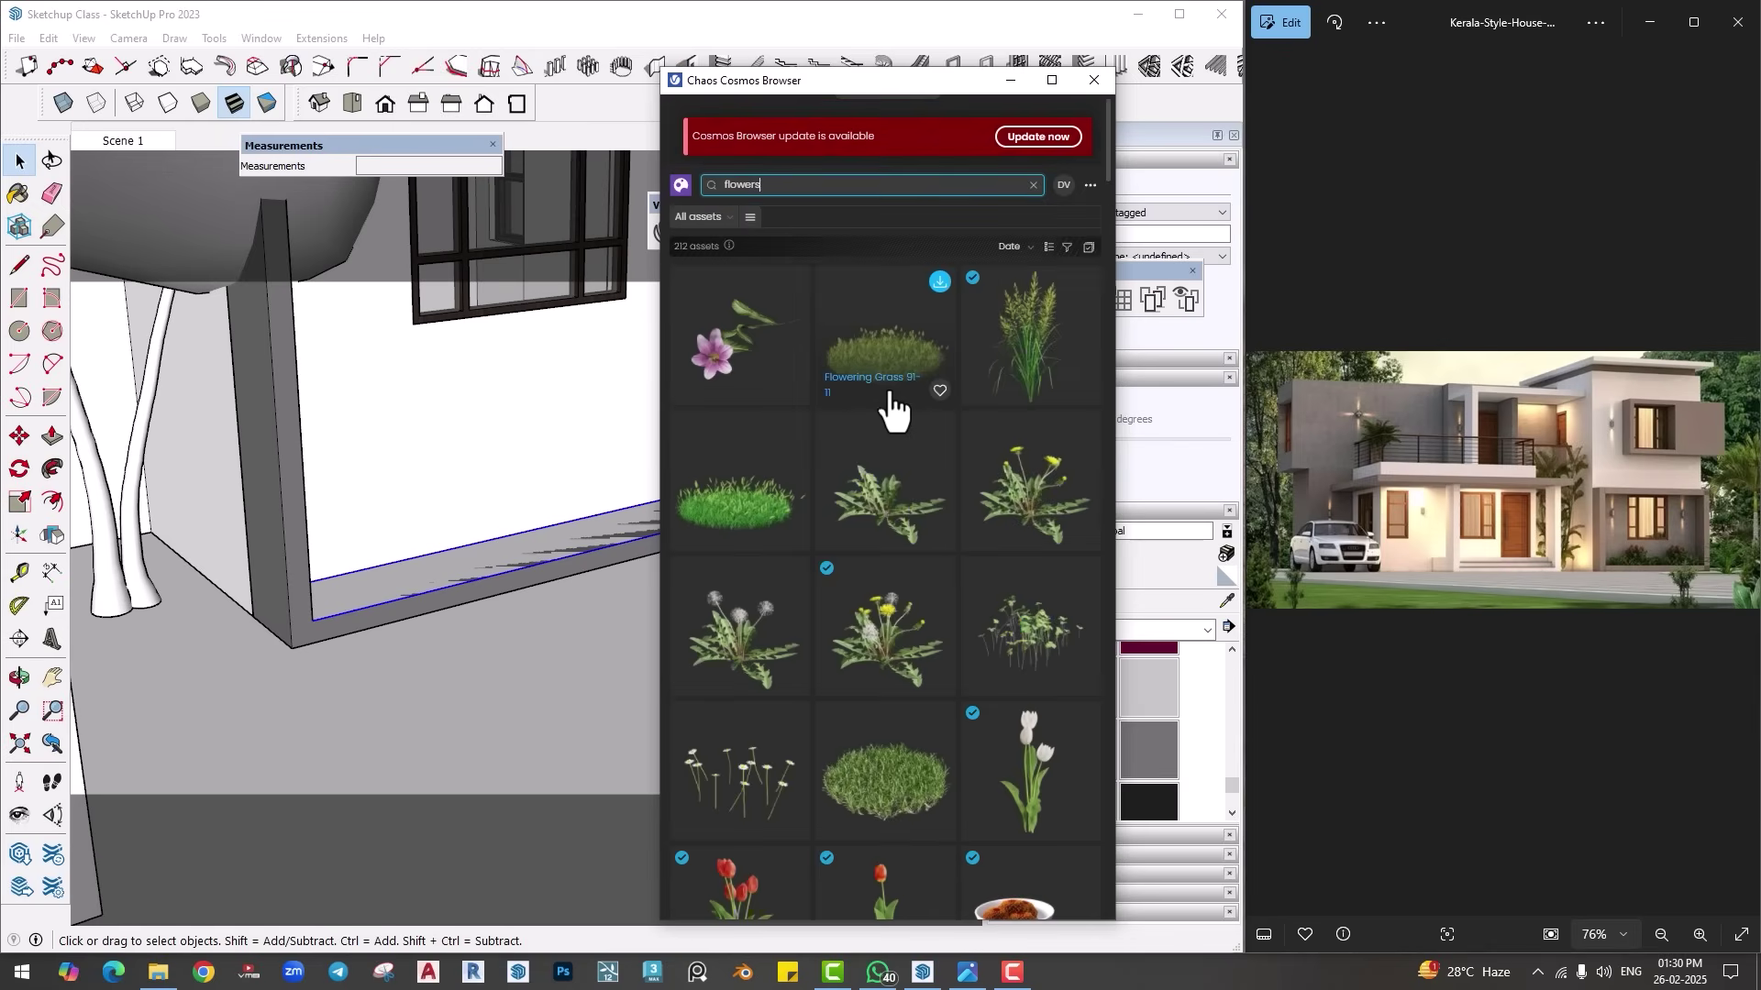
{"action": "scroll", "coordinate": [858, 413], "scroll_direction": "down", "scroll_amount": 2}
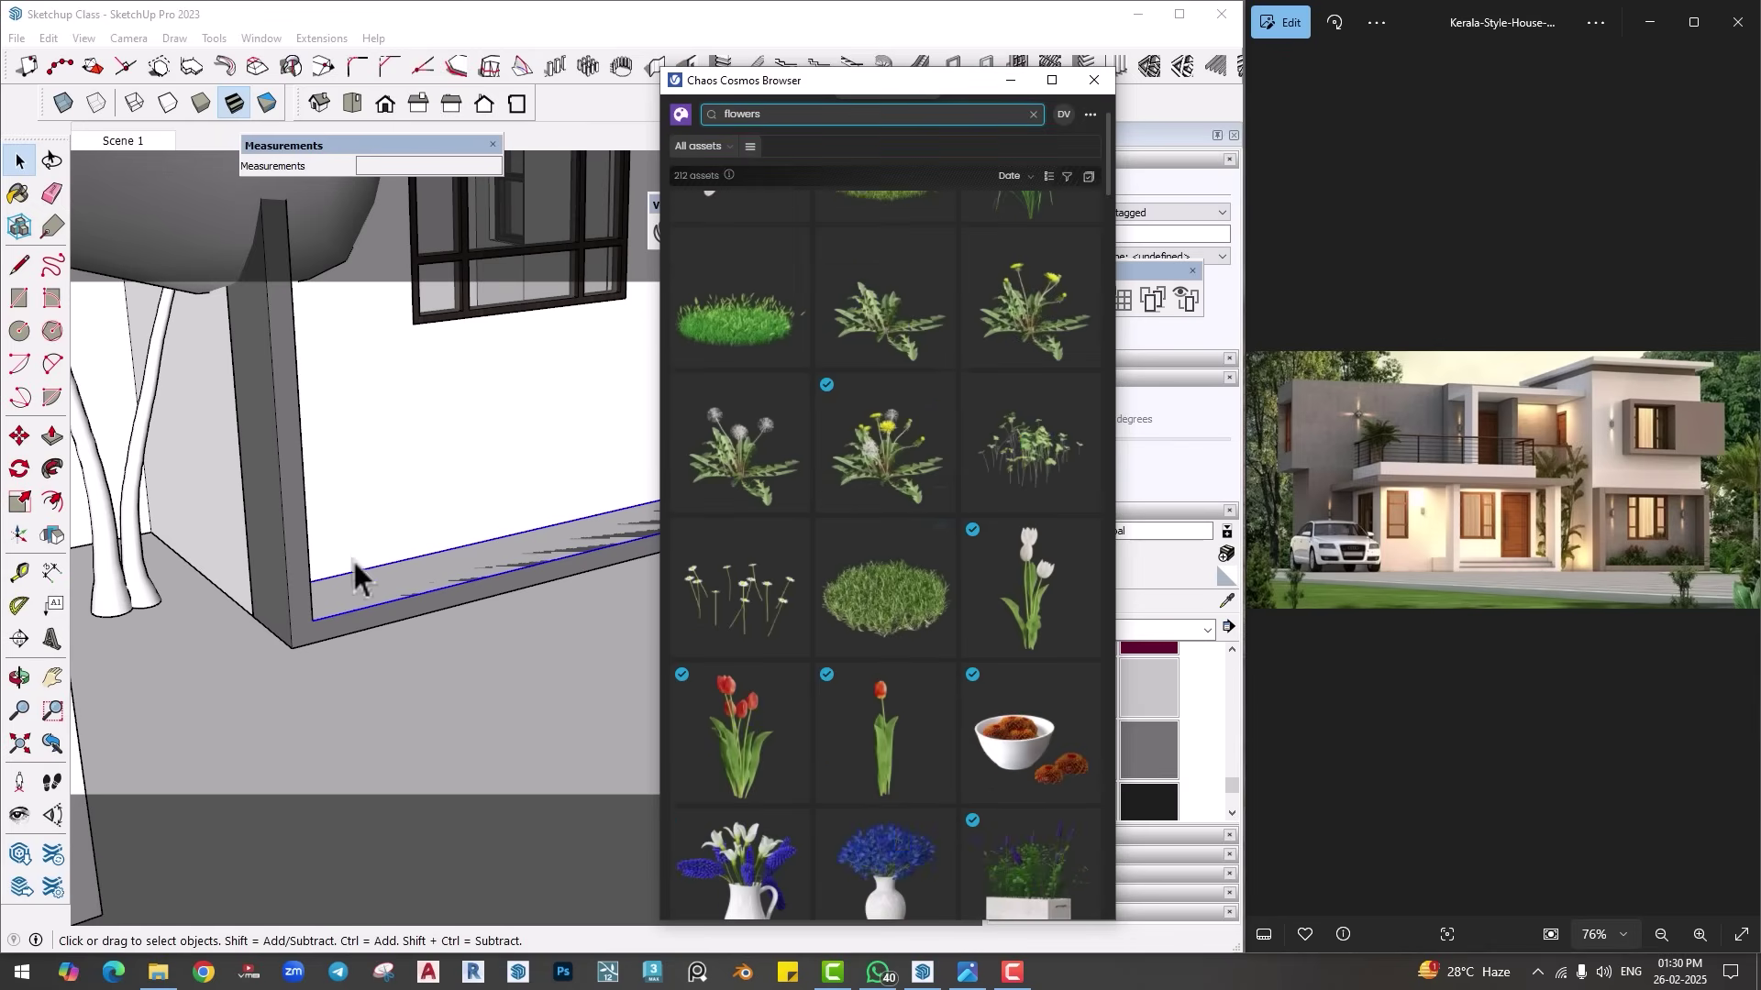
{"action": "scroll", "coordinate": [915, 587], "scroll_direction": "down", "scroll_amount": 15}
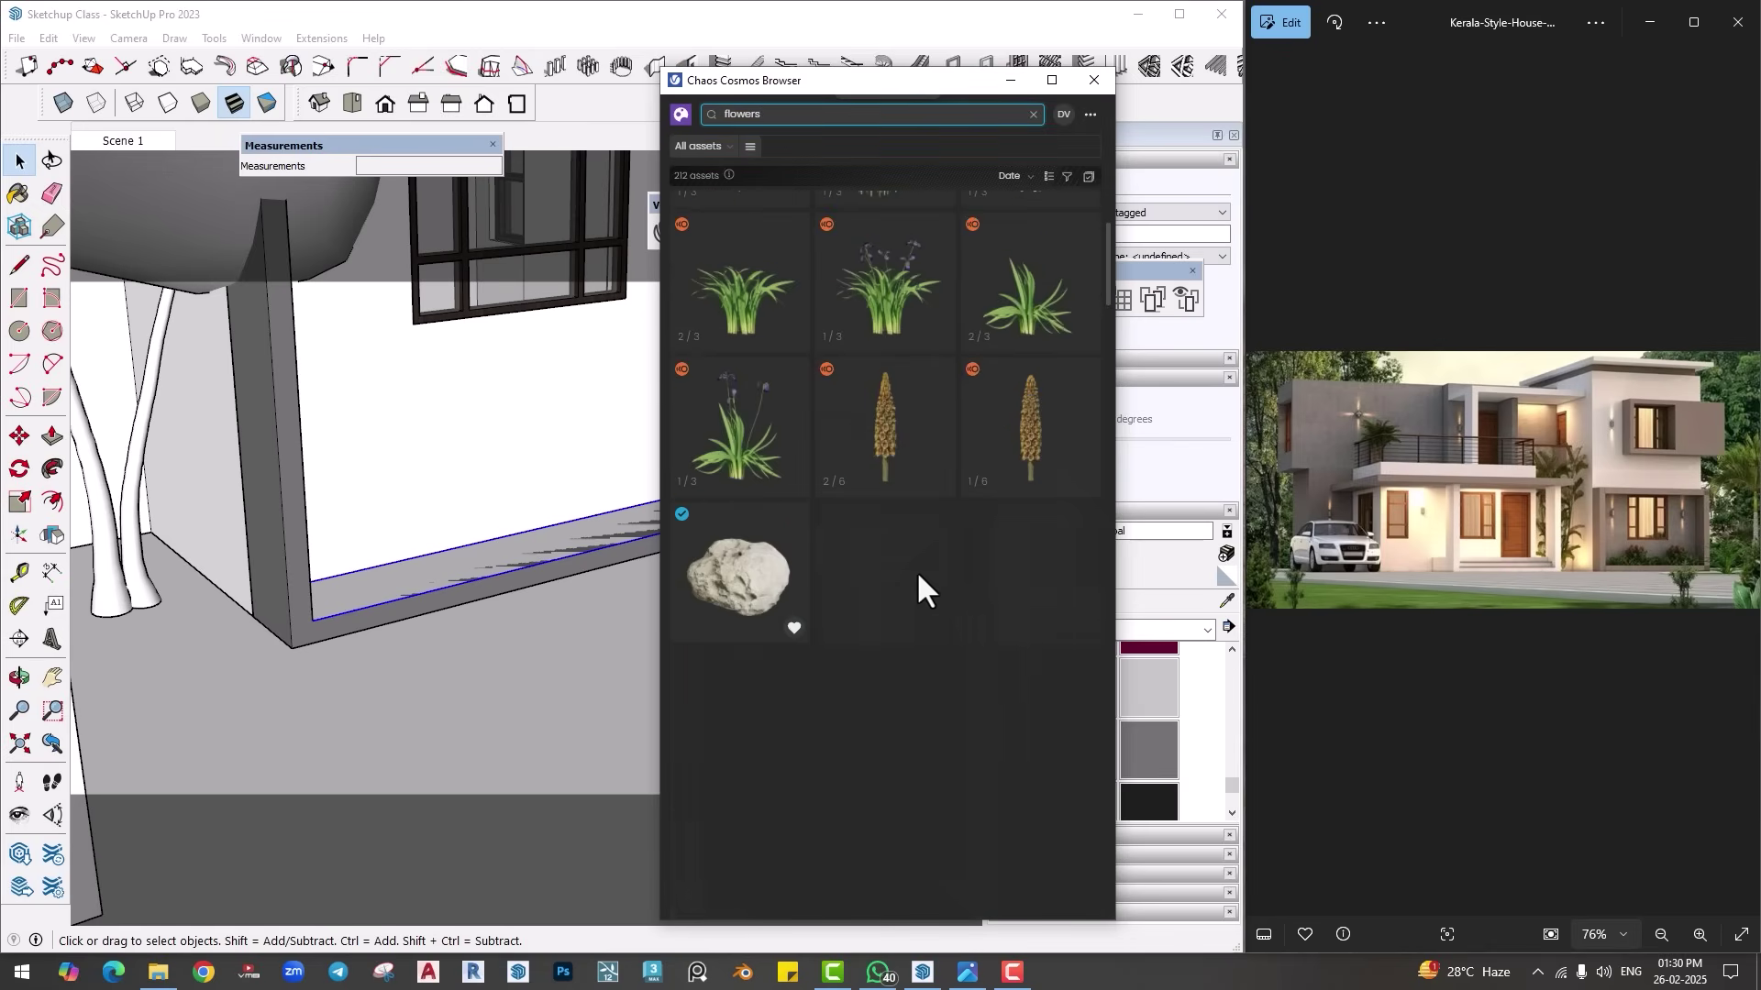
{"action": "scroll", "coordinate": [920, 580], "scroll_direction": "down", "scroll_amount": 8}
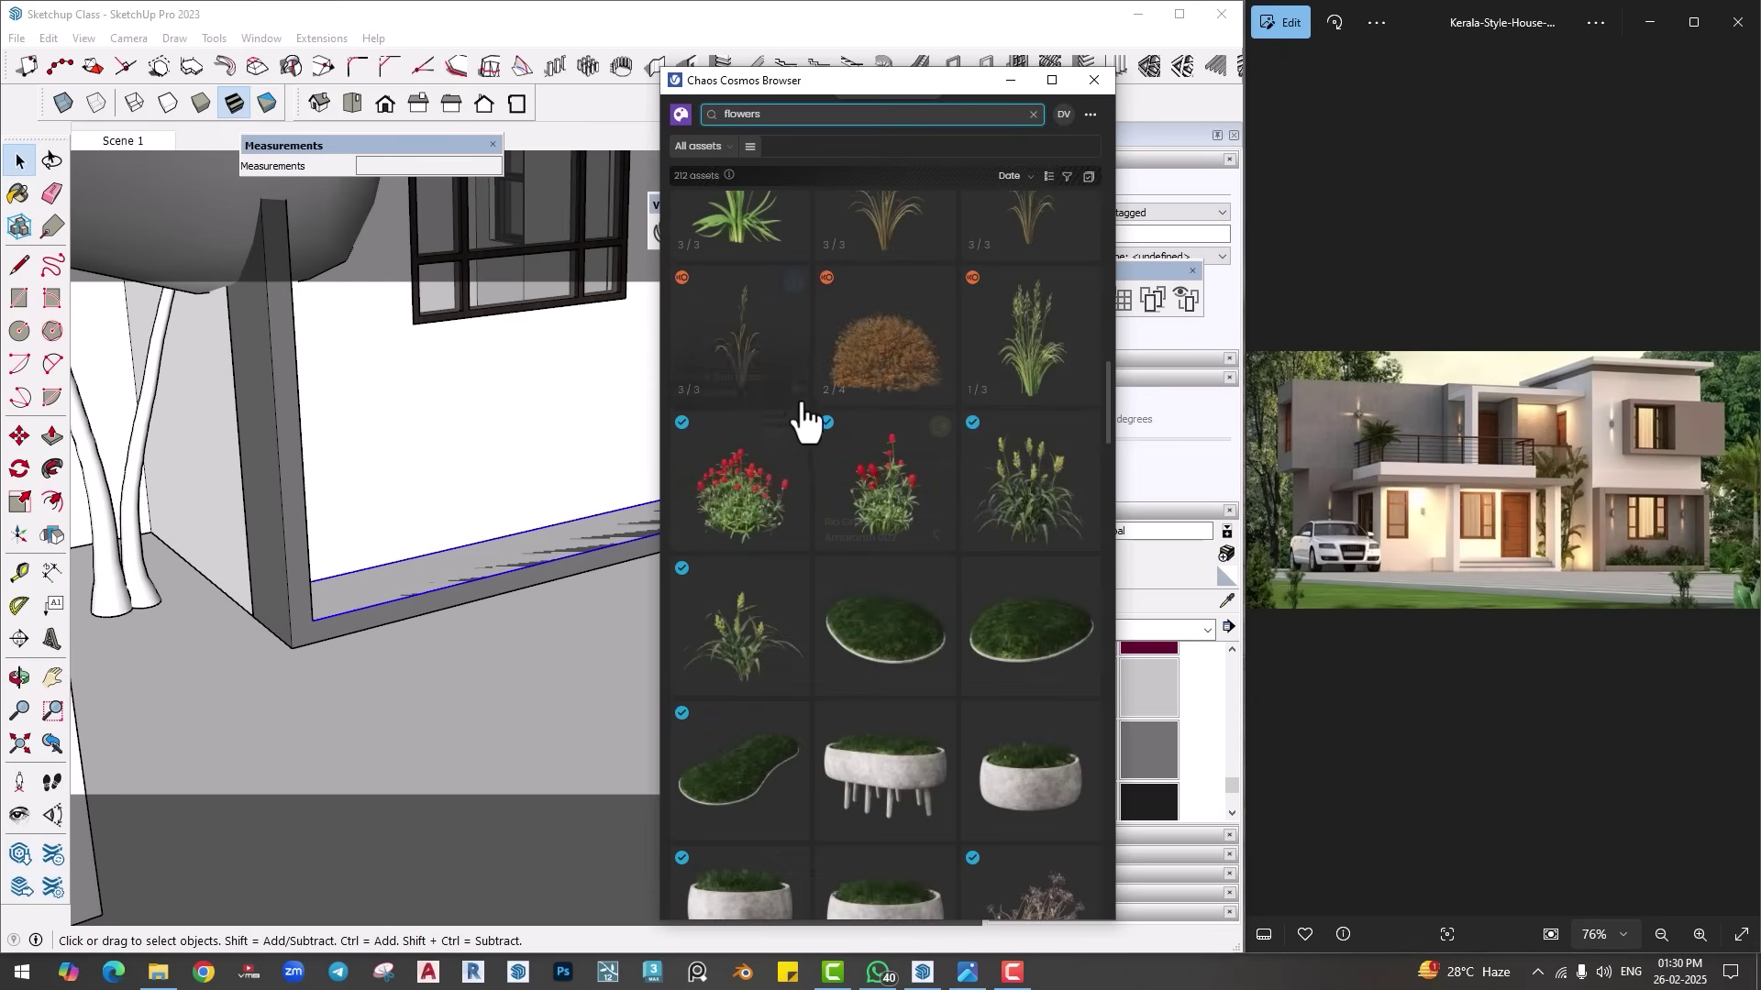
{"action": "left_click", "coordinate": [794, 427]}
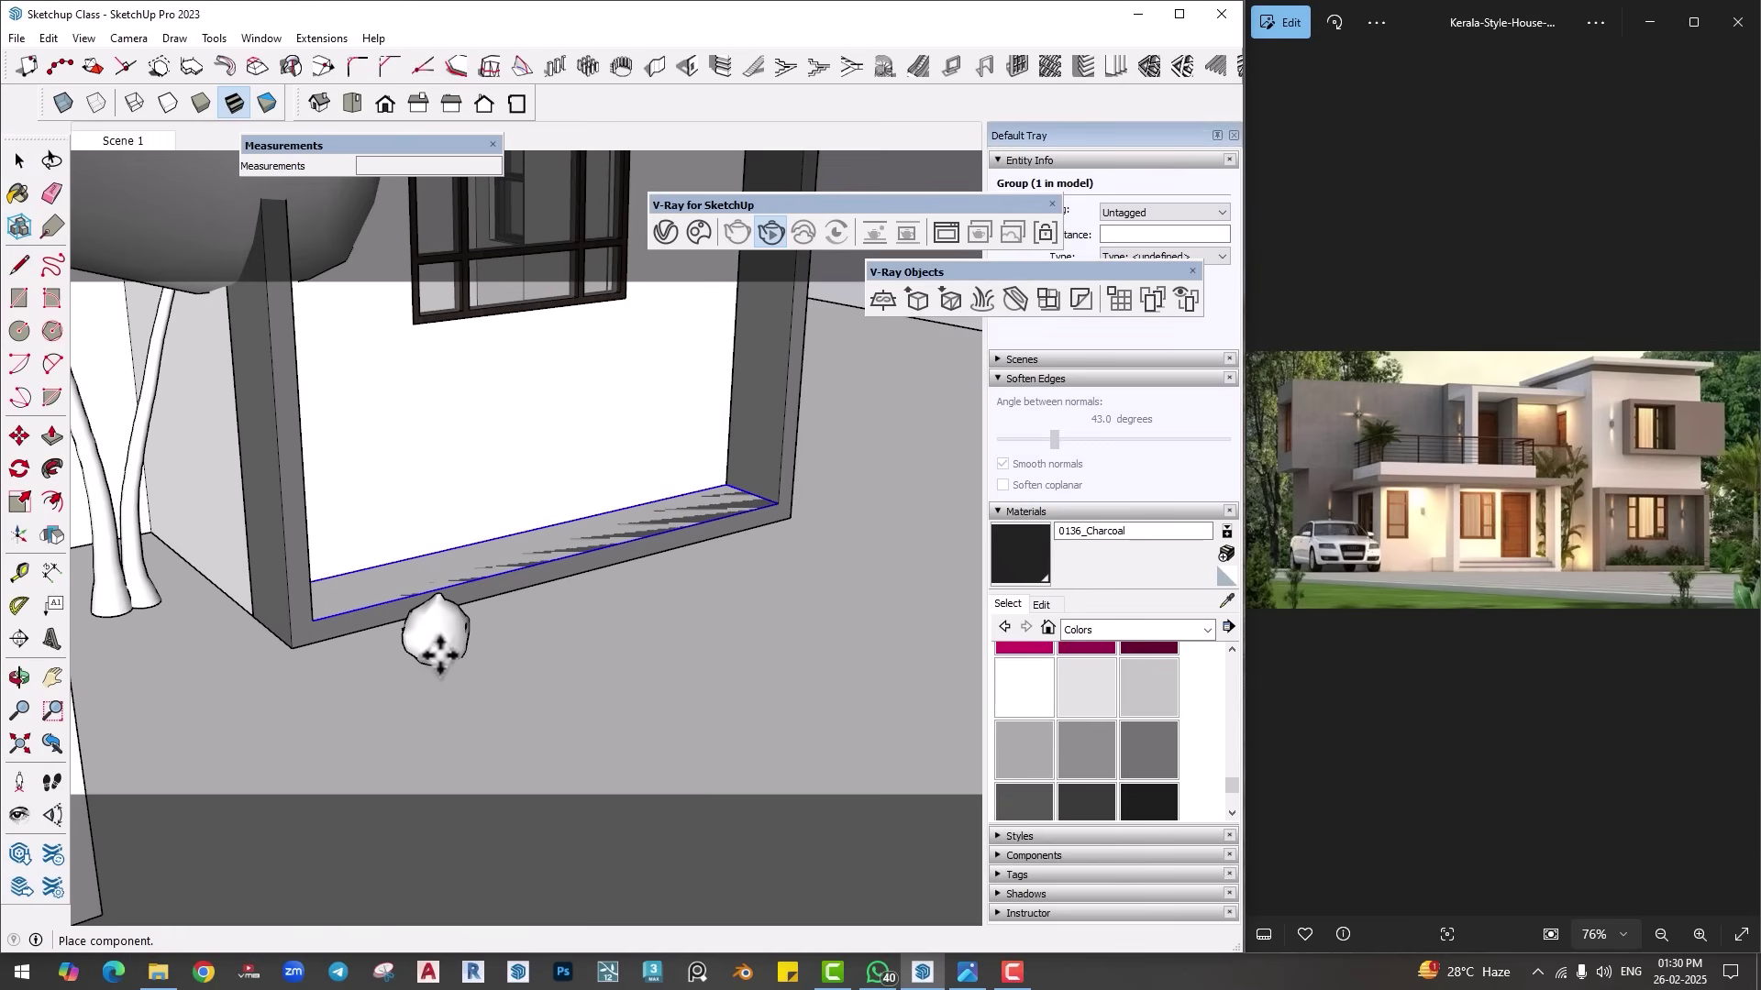
Step: Import Woodland Forget-me-not 91-50 and Yarrow 91-33 from Cosmos, placing them beside the amaranth before the ledge
{"action": "left_click", "coordinate": [697, 232]}
{"action": "scroll", "coordinate": [917, 472], "scroll_direction": "down", "scroll_amount": 5}
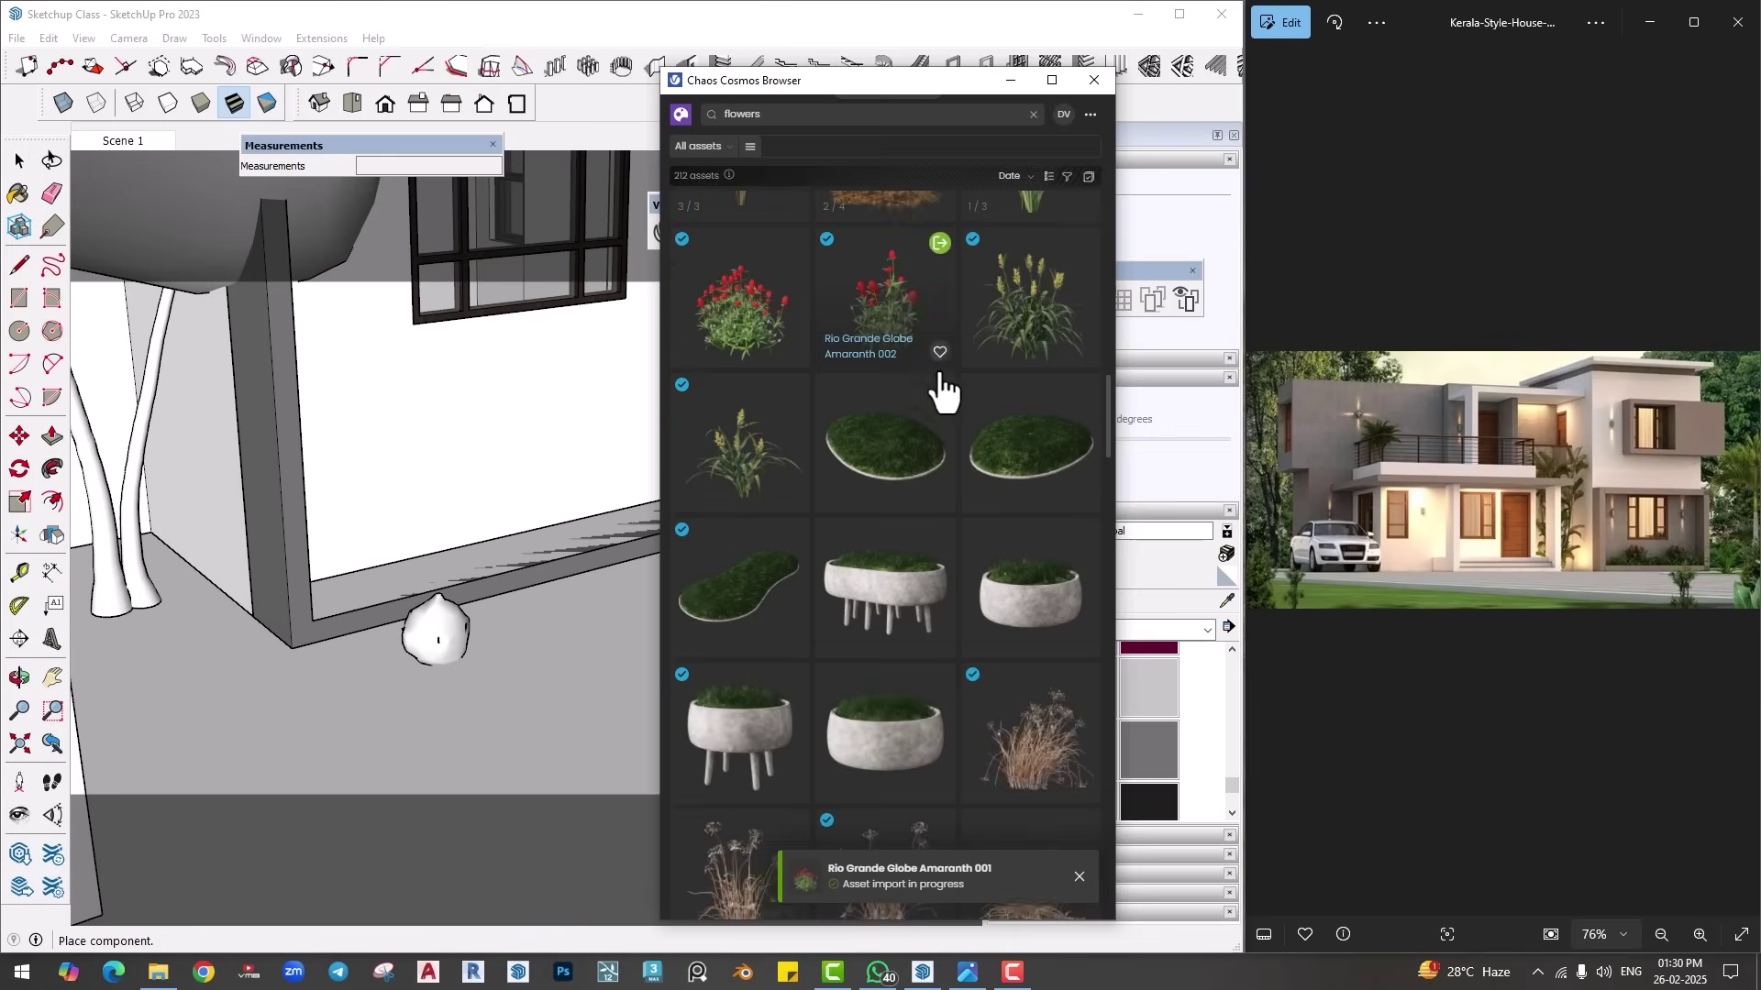
{"action": "left_click", "coordinate": [941, 321]}
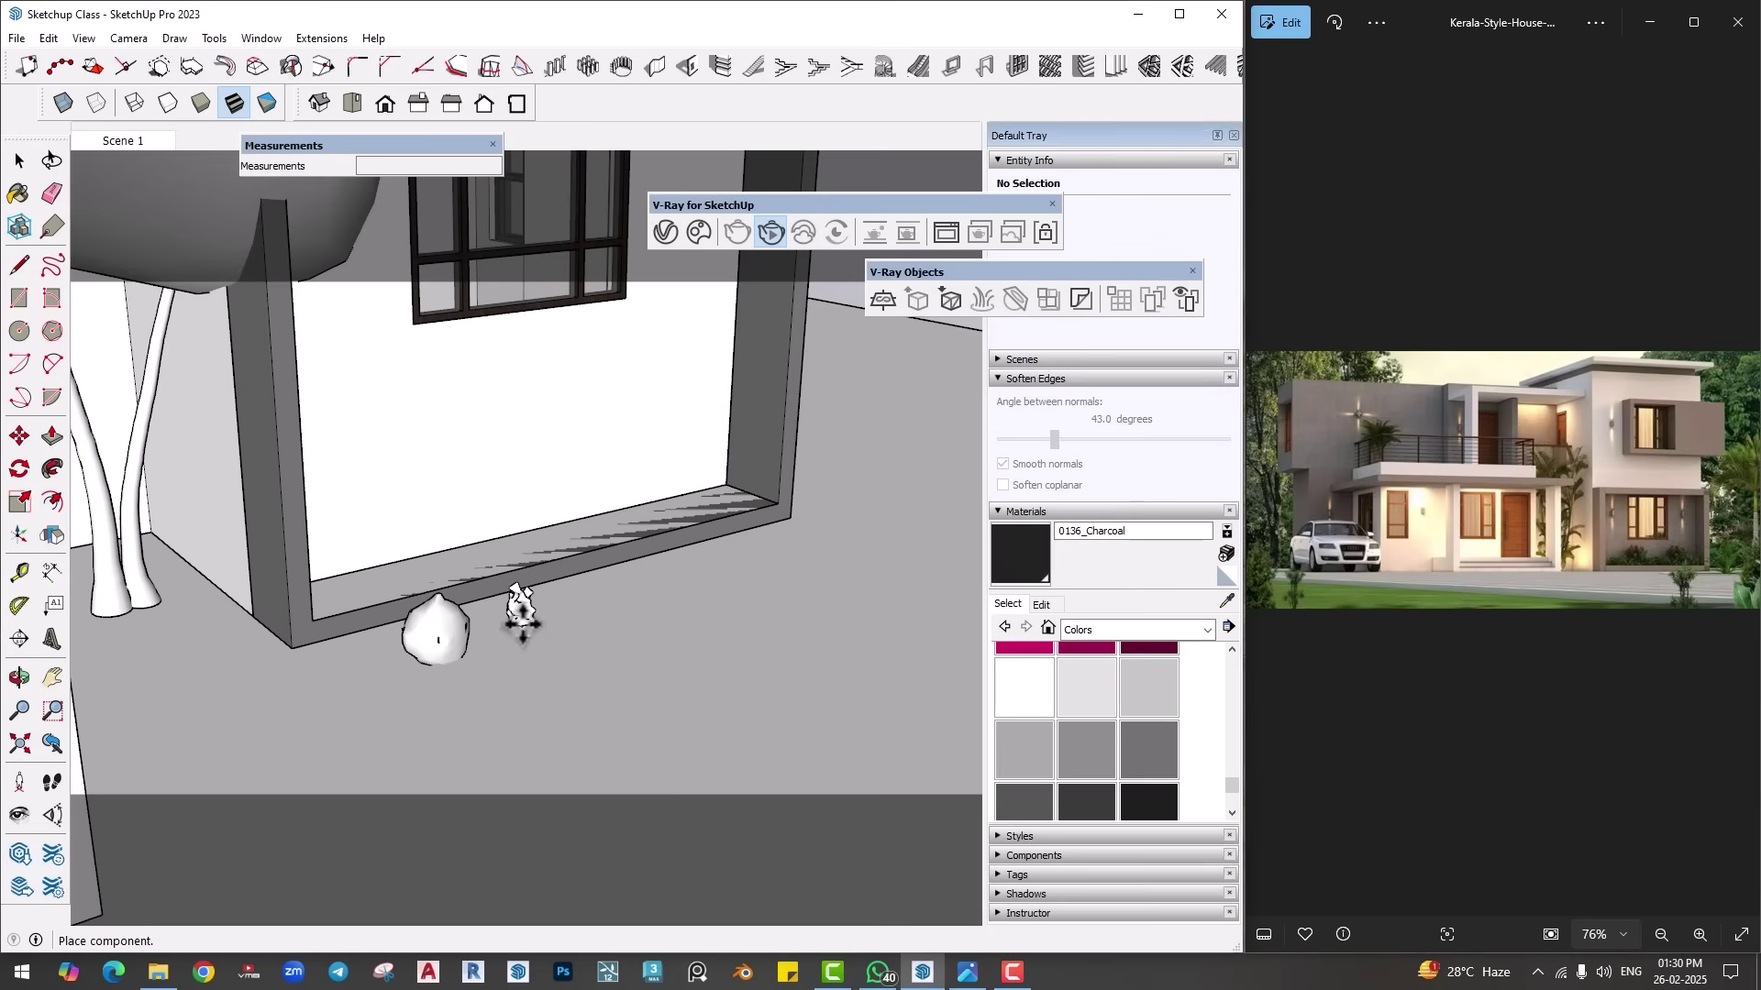
{"action": "left_click", "coordinate": [697, 232]}
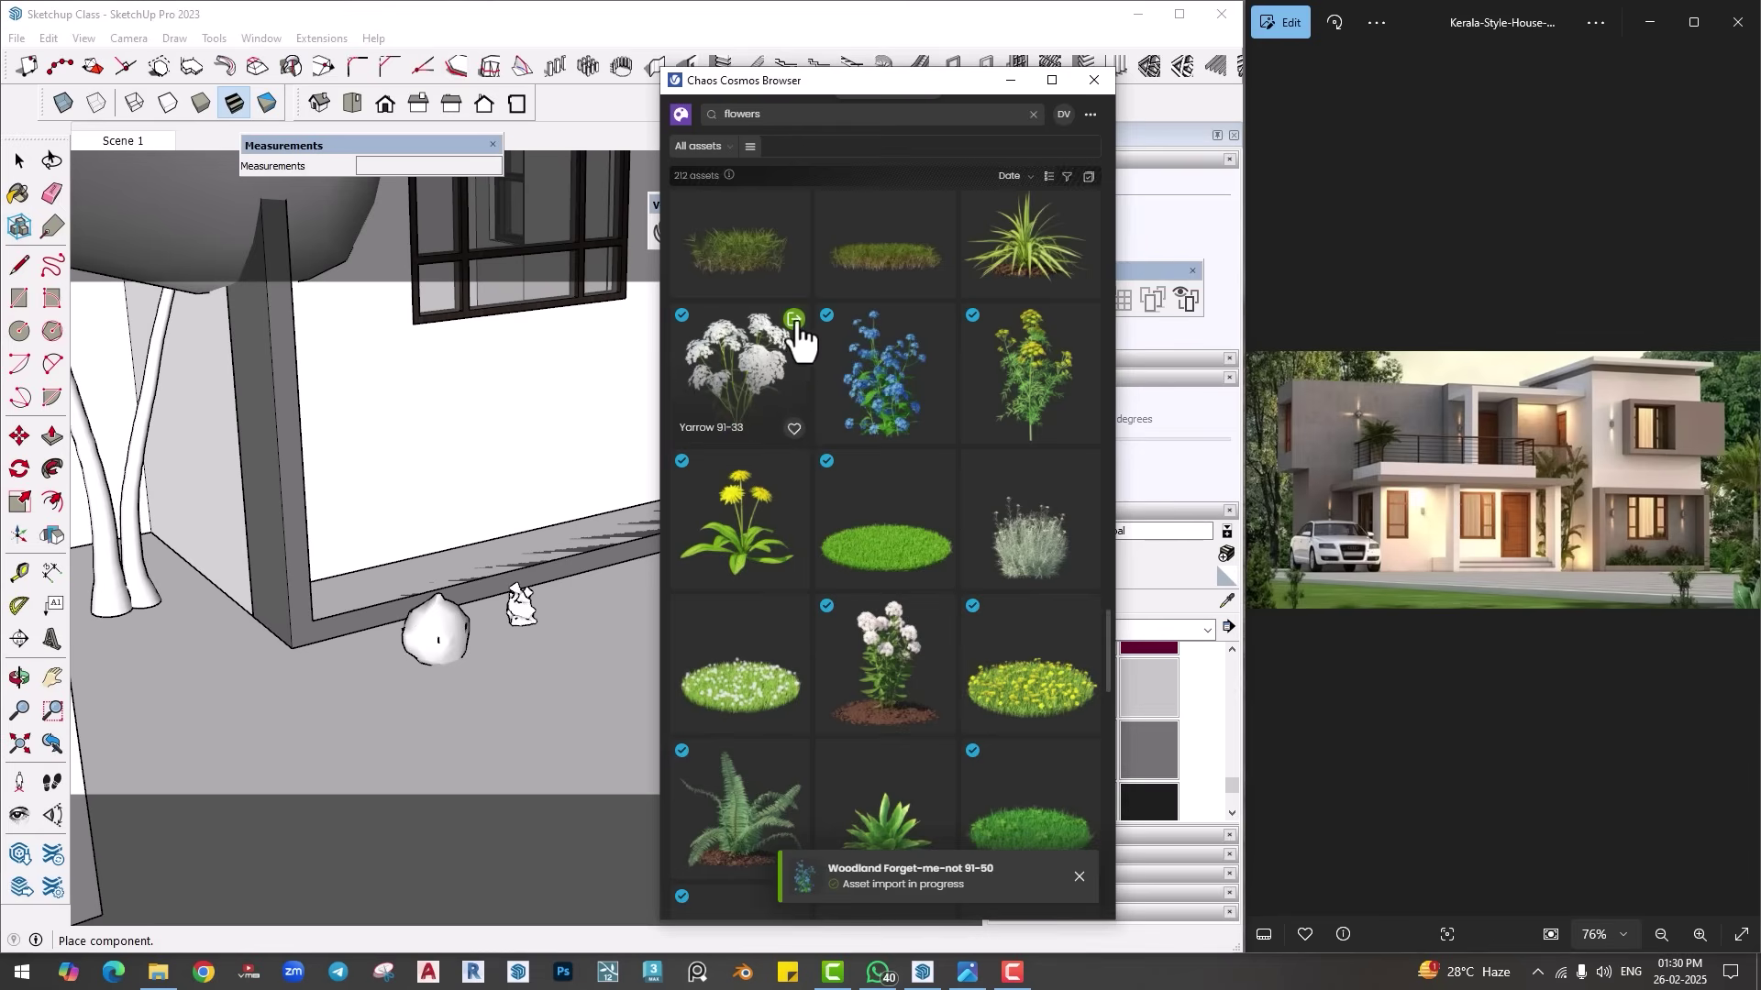
{"action": "left_click", "coordinate": [794, 321]}
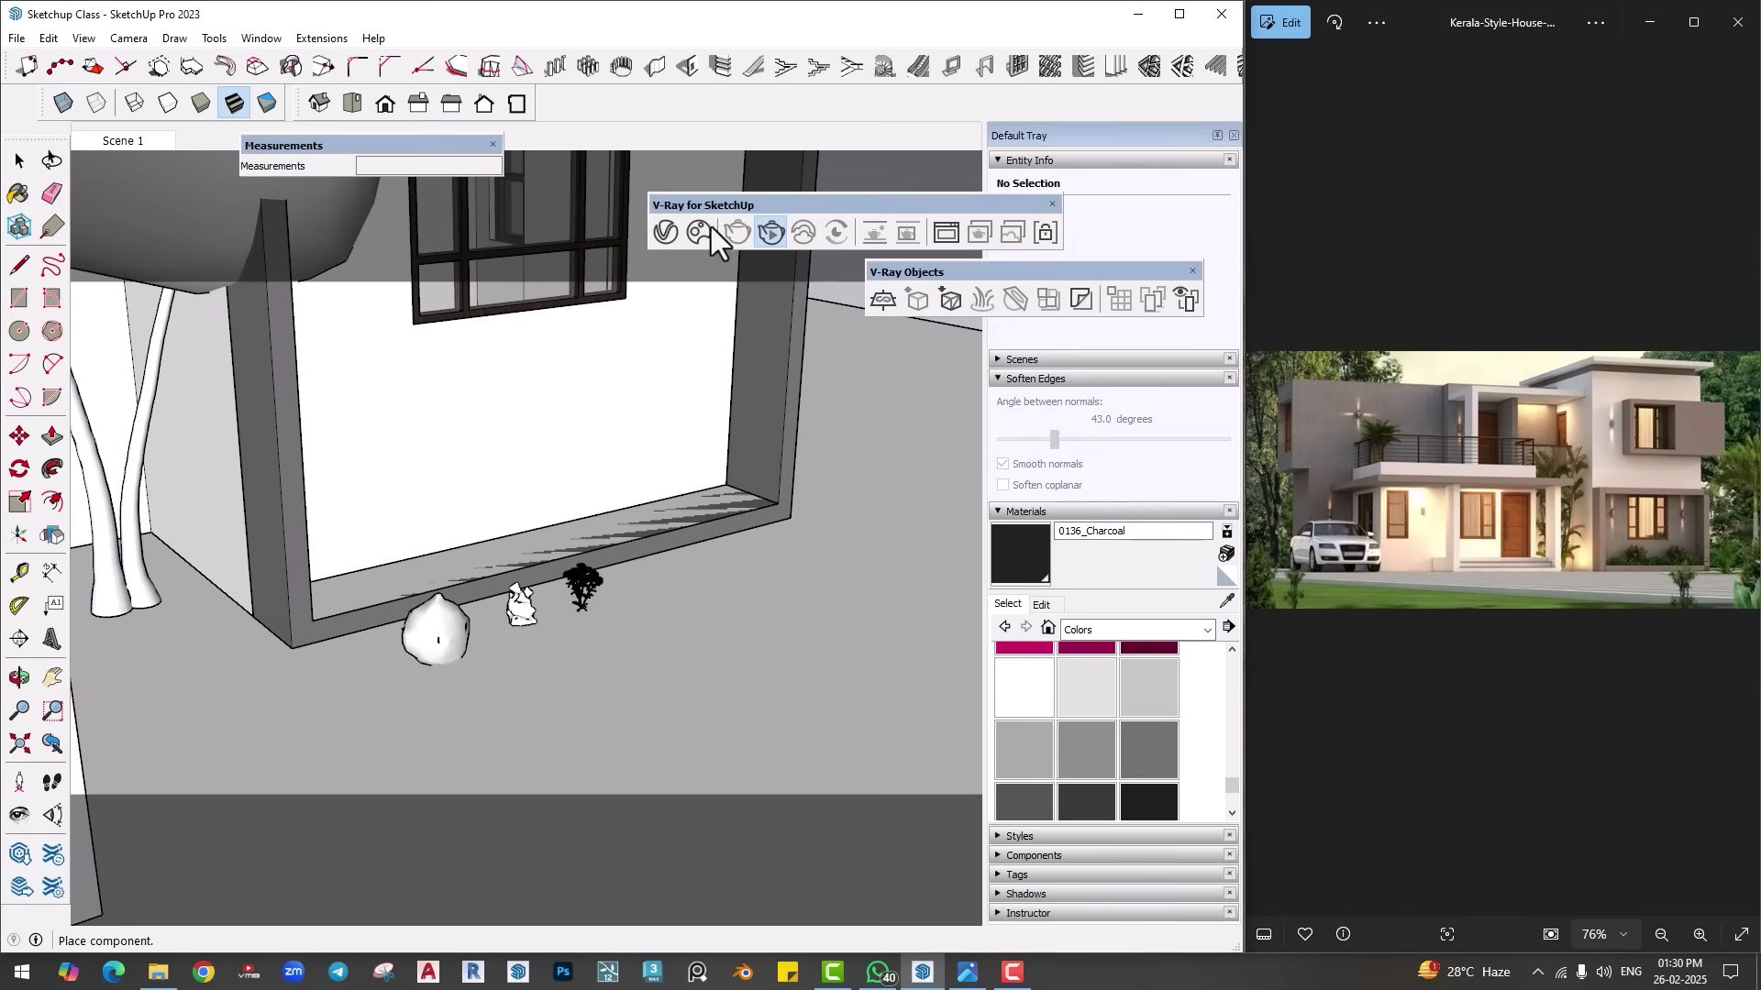
Step: Import Sow Thistle 91-29 and Ornamental Grass 66-17 beside the other flowers, and close the Cosmos browser
{"action": "left_click", "coordinate": [708, 230]}
{"action": "scroll", "coordinate": [798, 477], "scroll_direction": "down", "scroll_amount": 2}
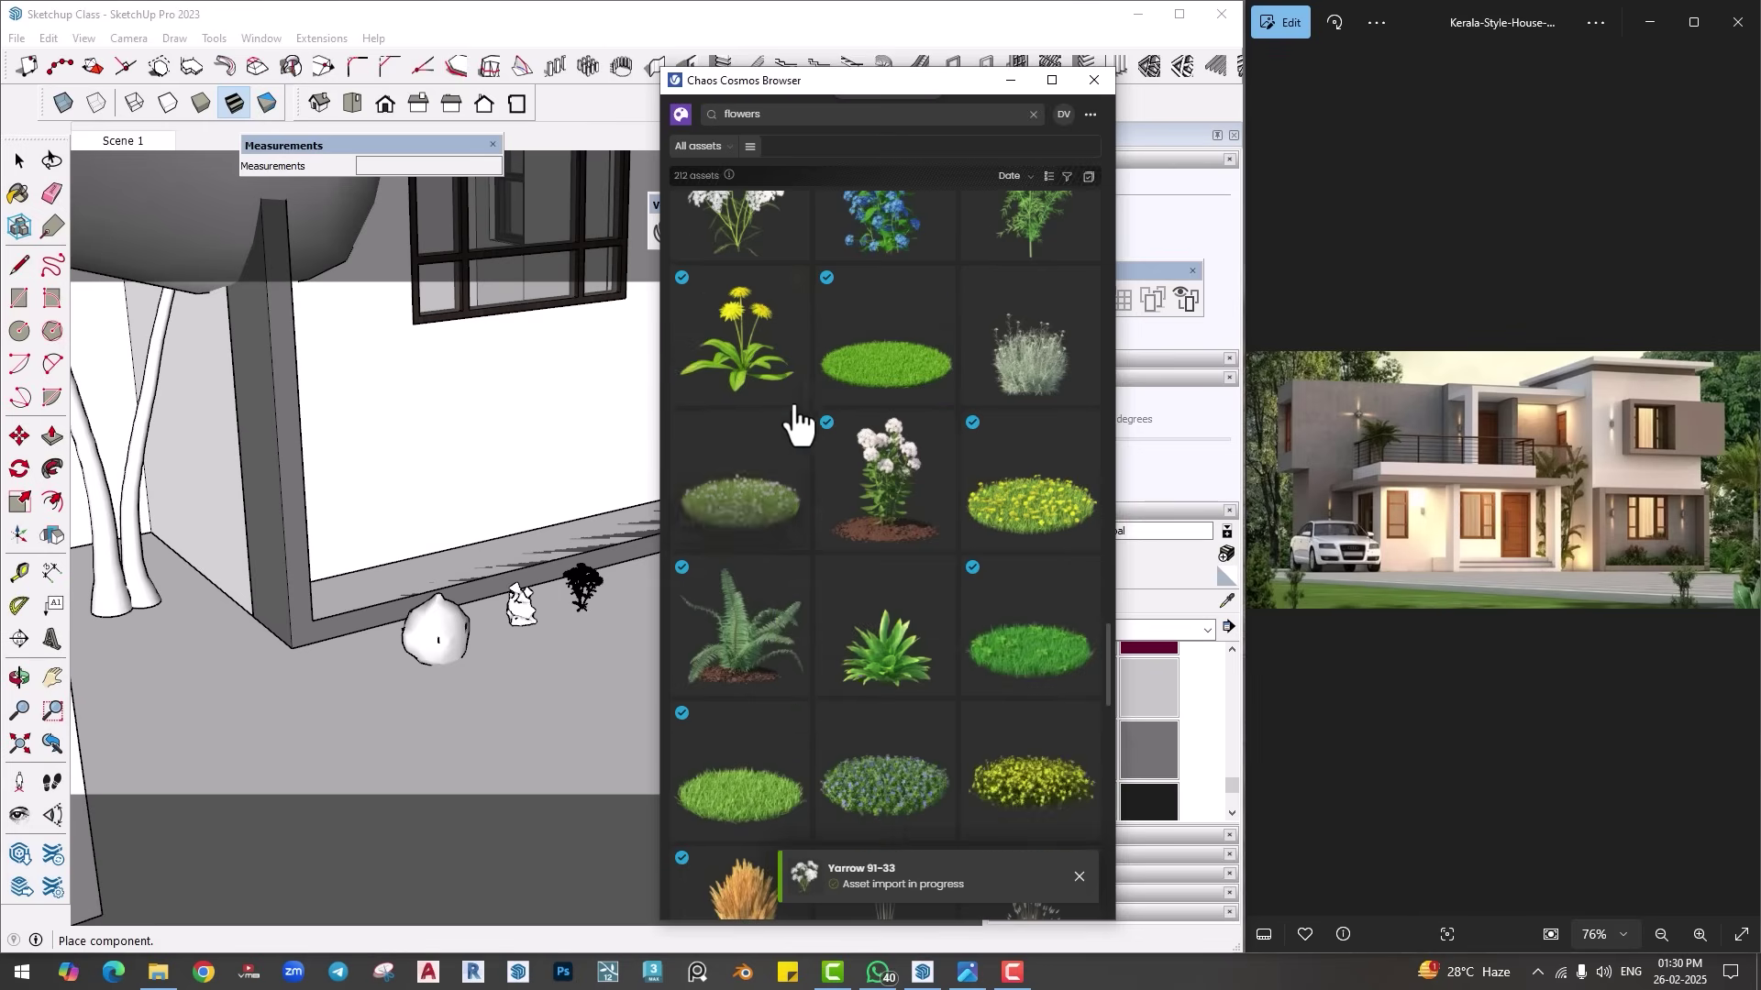
{"action": "left_click", "coordinate": [794, 307]}
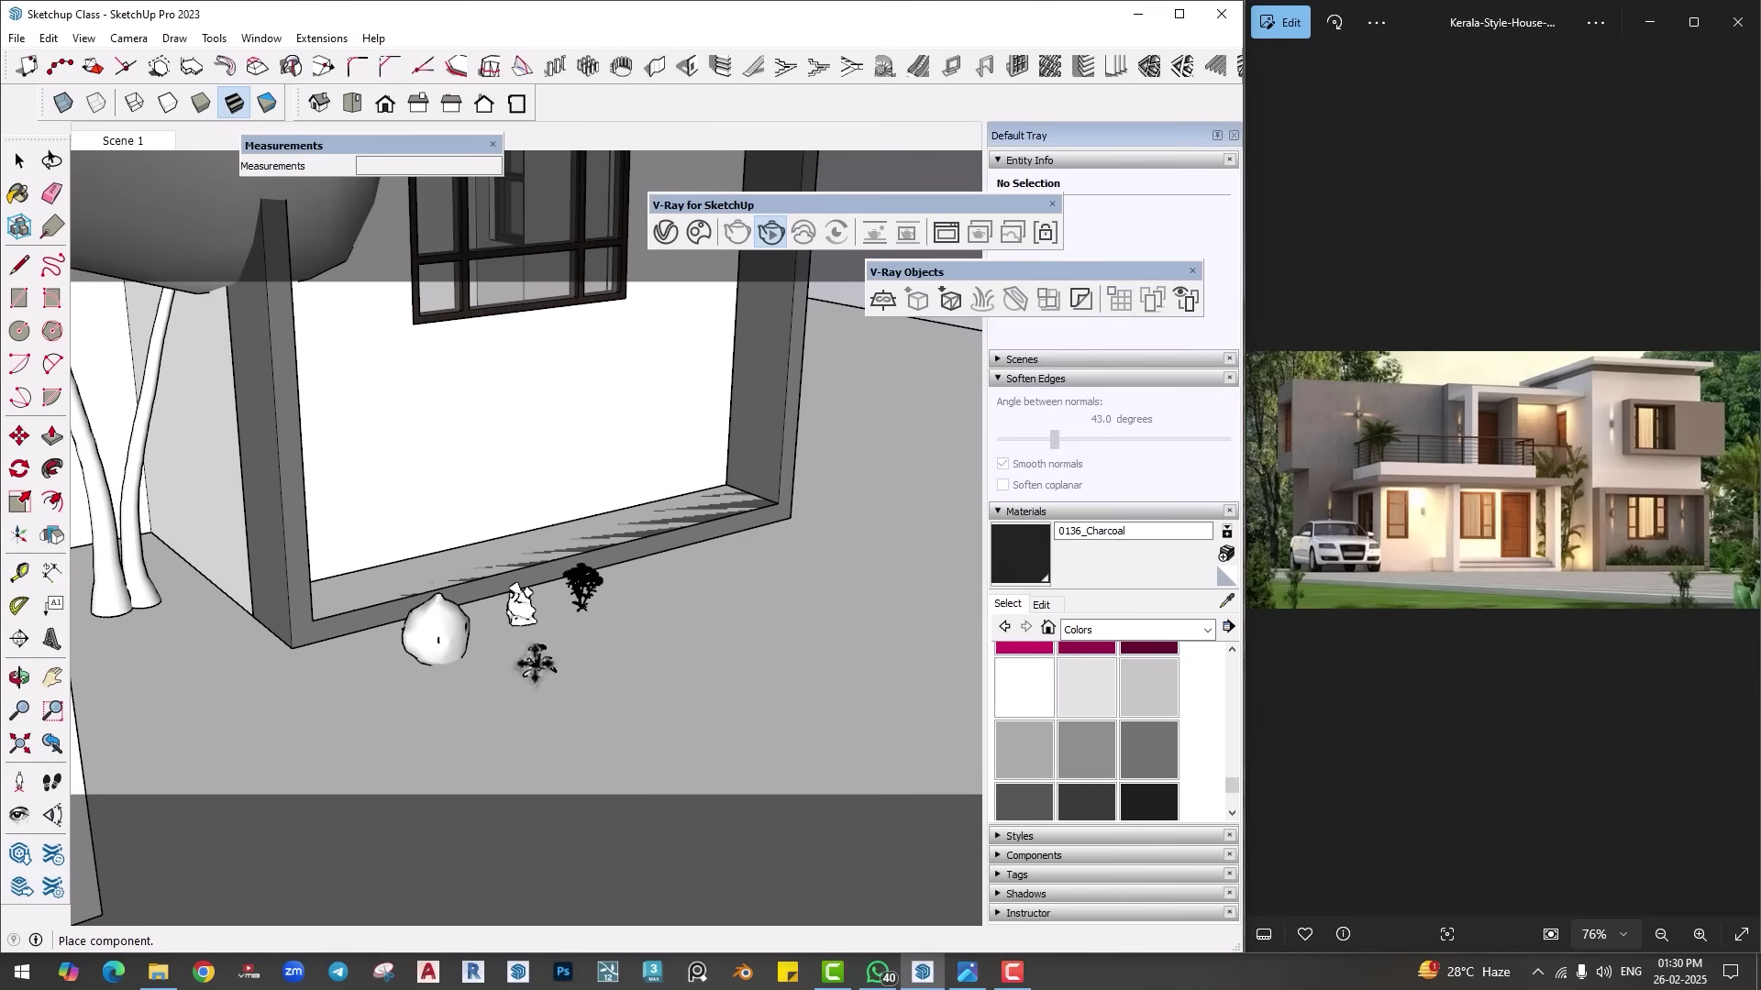
{"action": "left_click", "coordinate": [697, 233]}
{"action": "scroll", "coordinate": [904, 598], "scroll_direction": "down", "scroll_amount": 3}
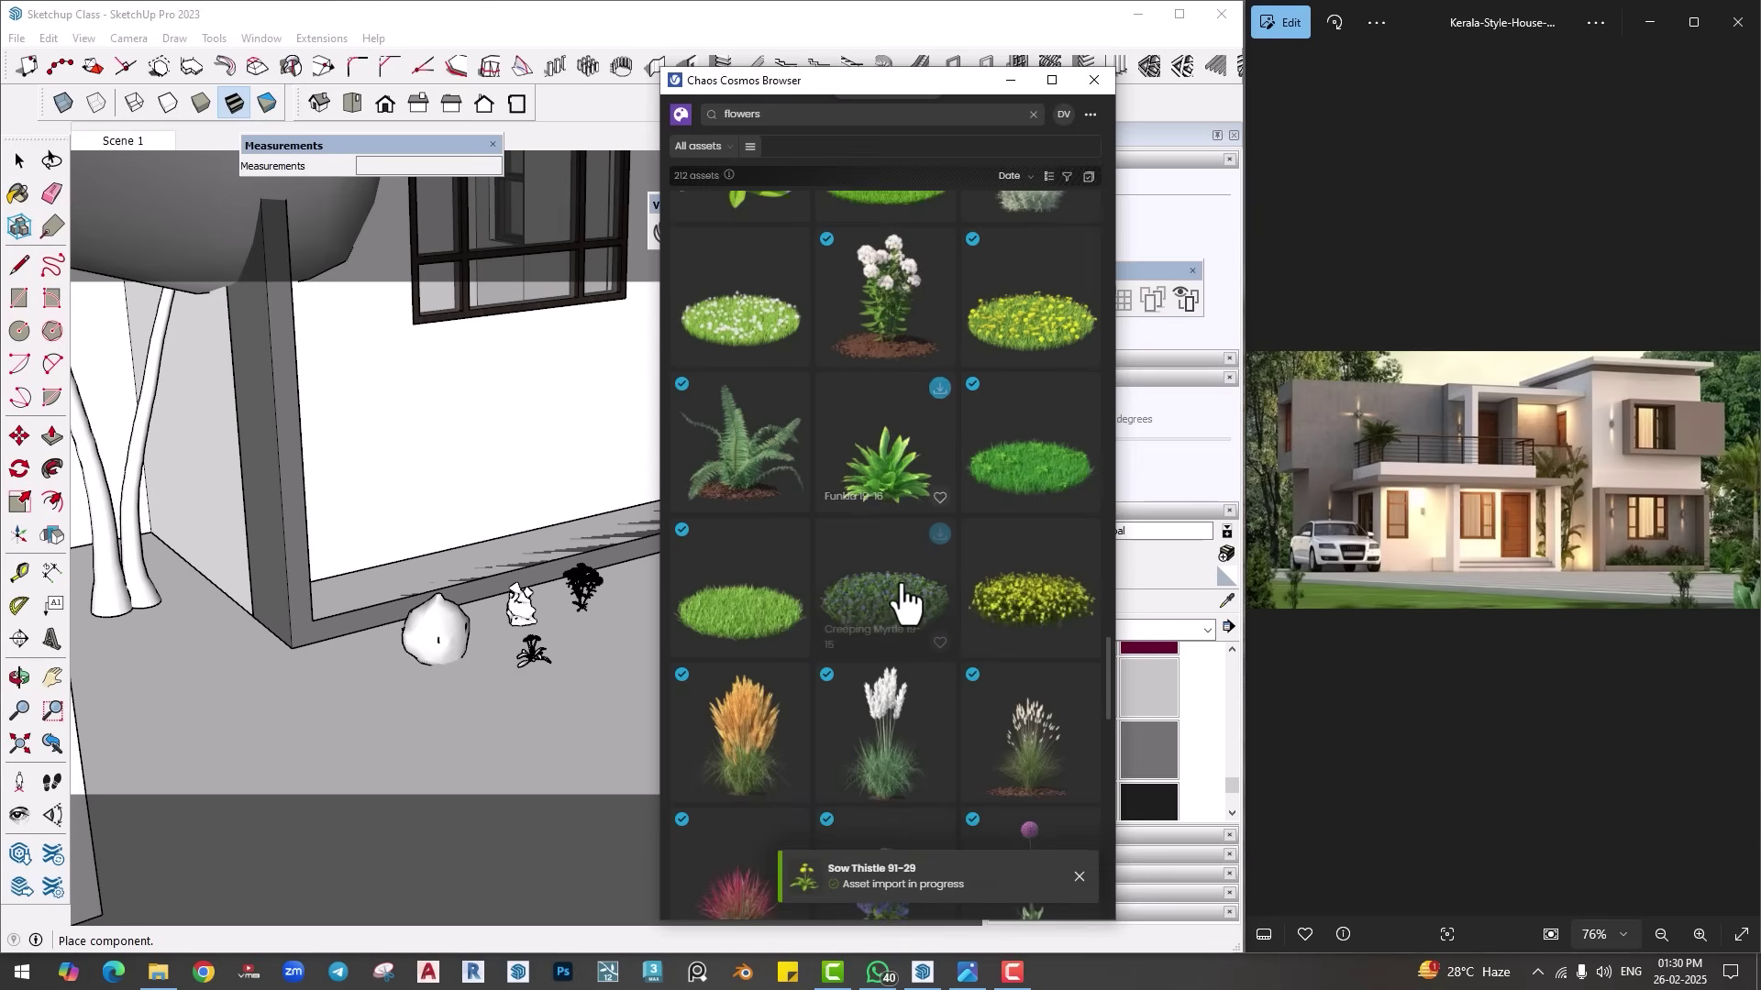
{"action": "scroll", "coordinate": [926, 584], "scroll_direction": "down", "scroll_amount": 2}
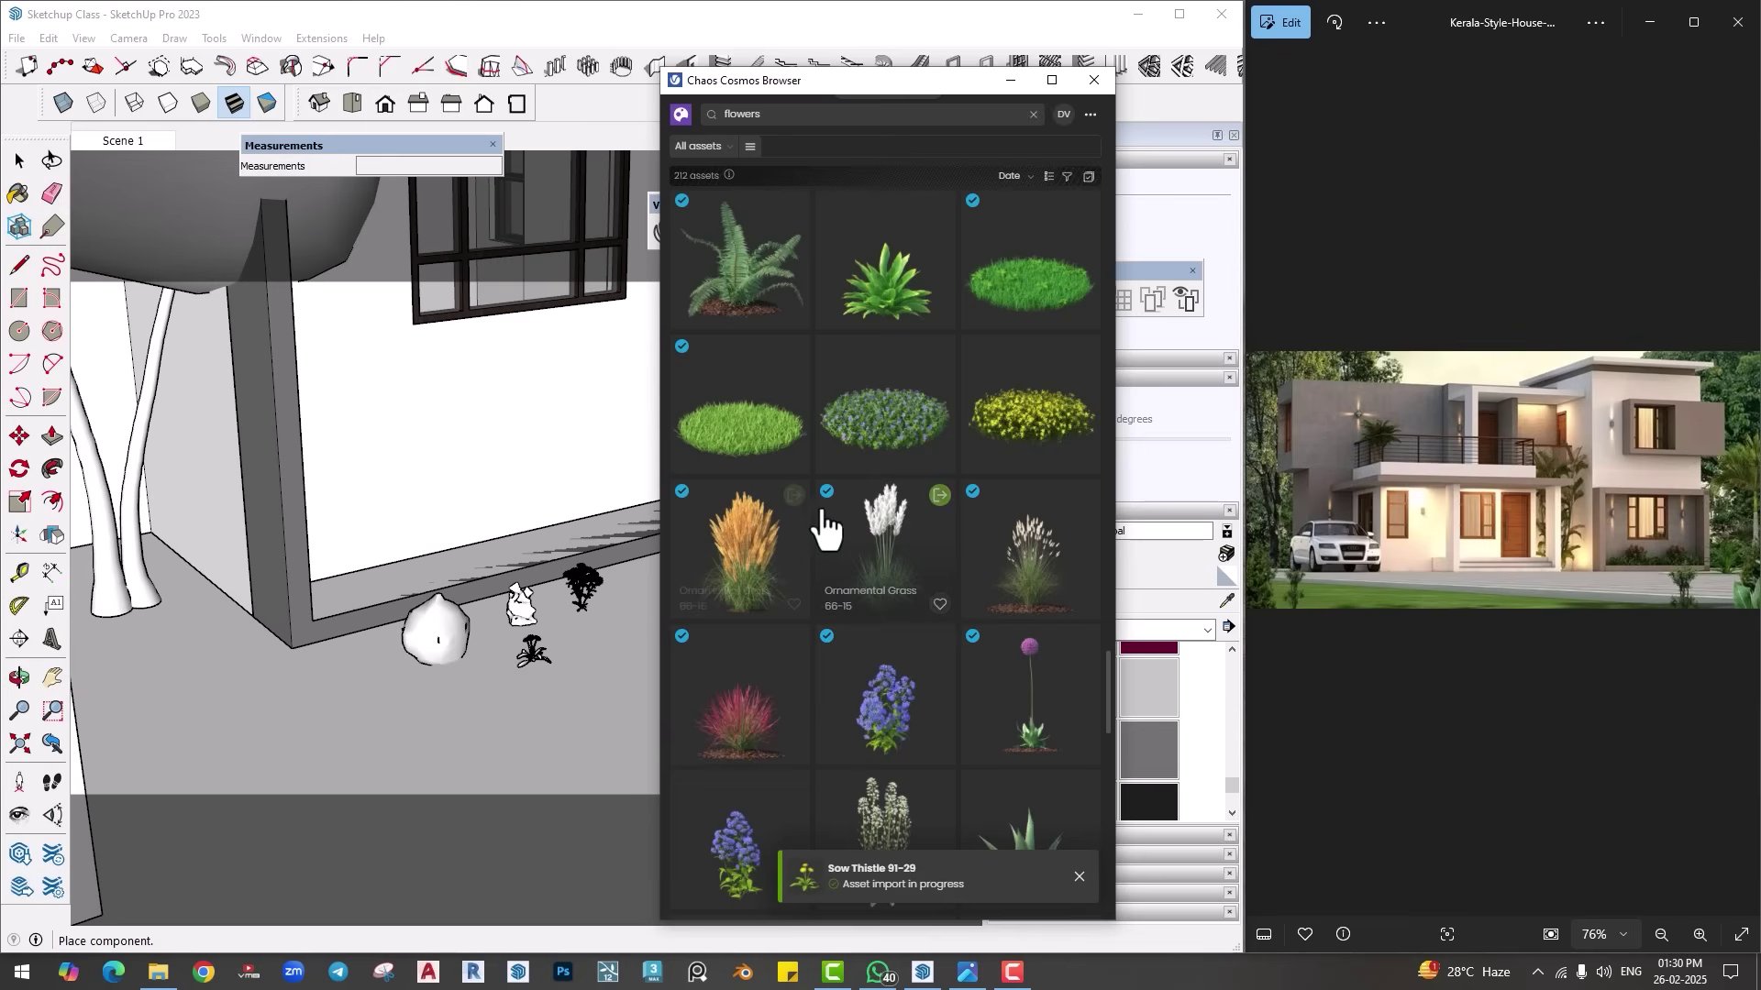
{"action": "left_click", "coordinate": [1085, 496]}
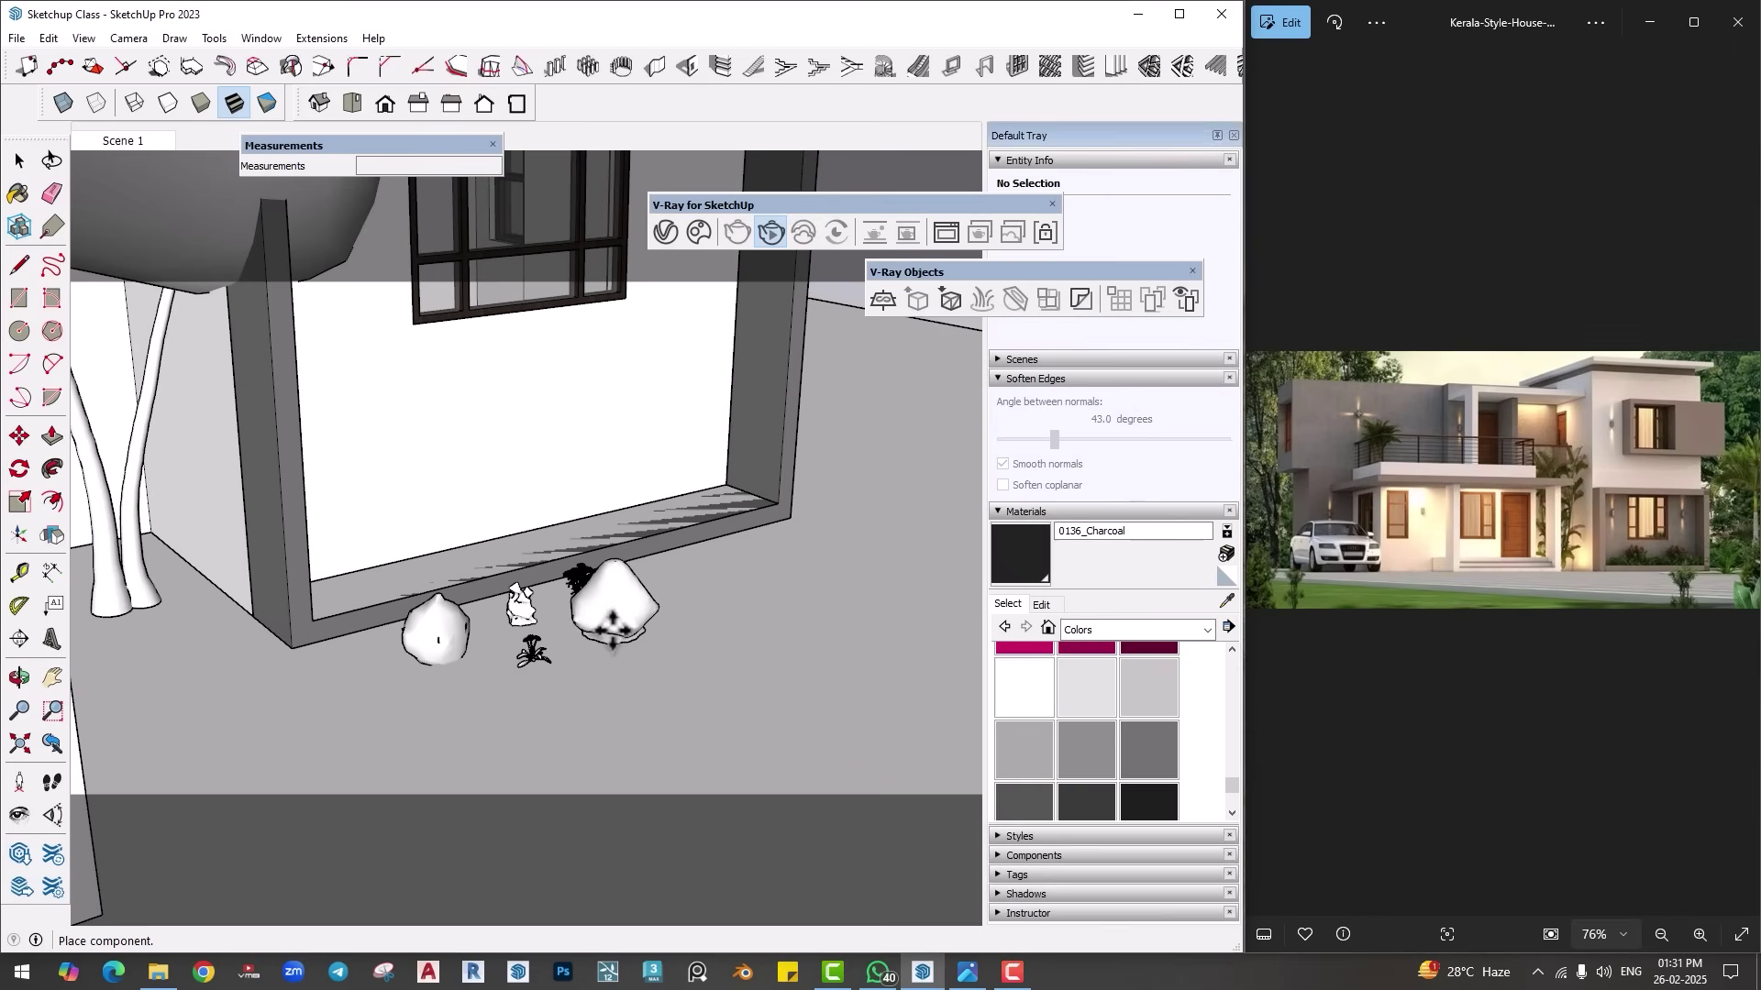
{"action": "left_click", "coordinate": [638, 591]}
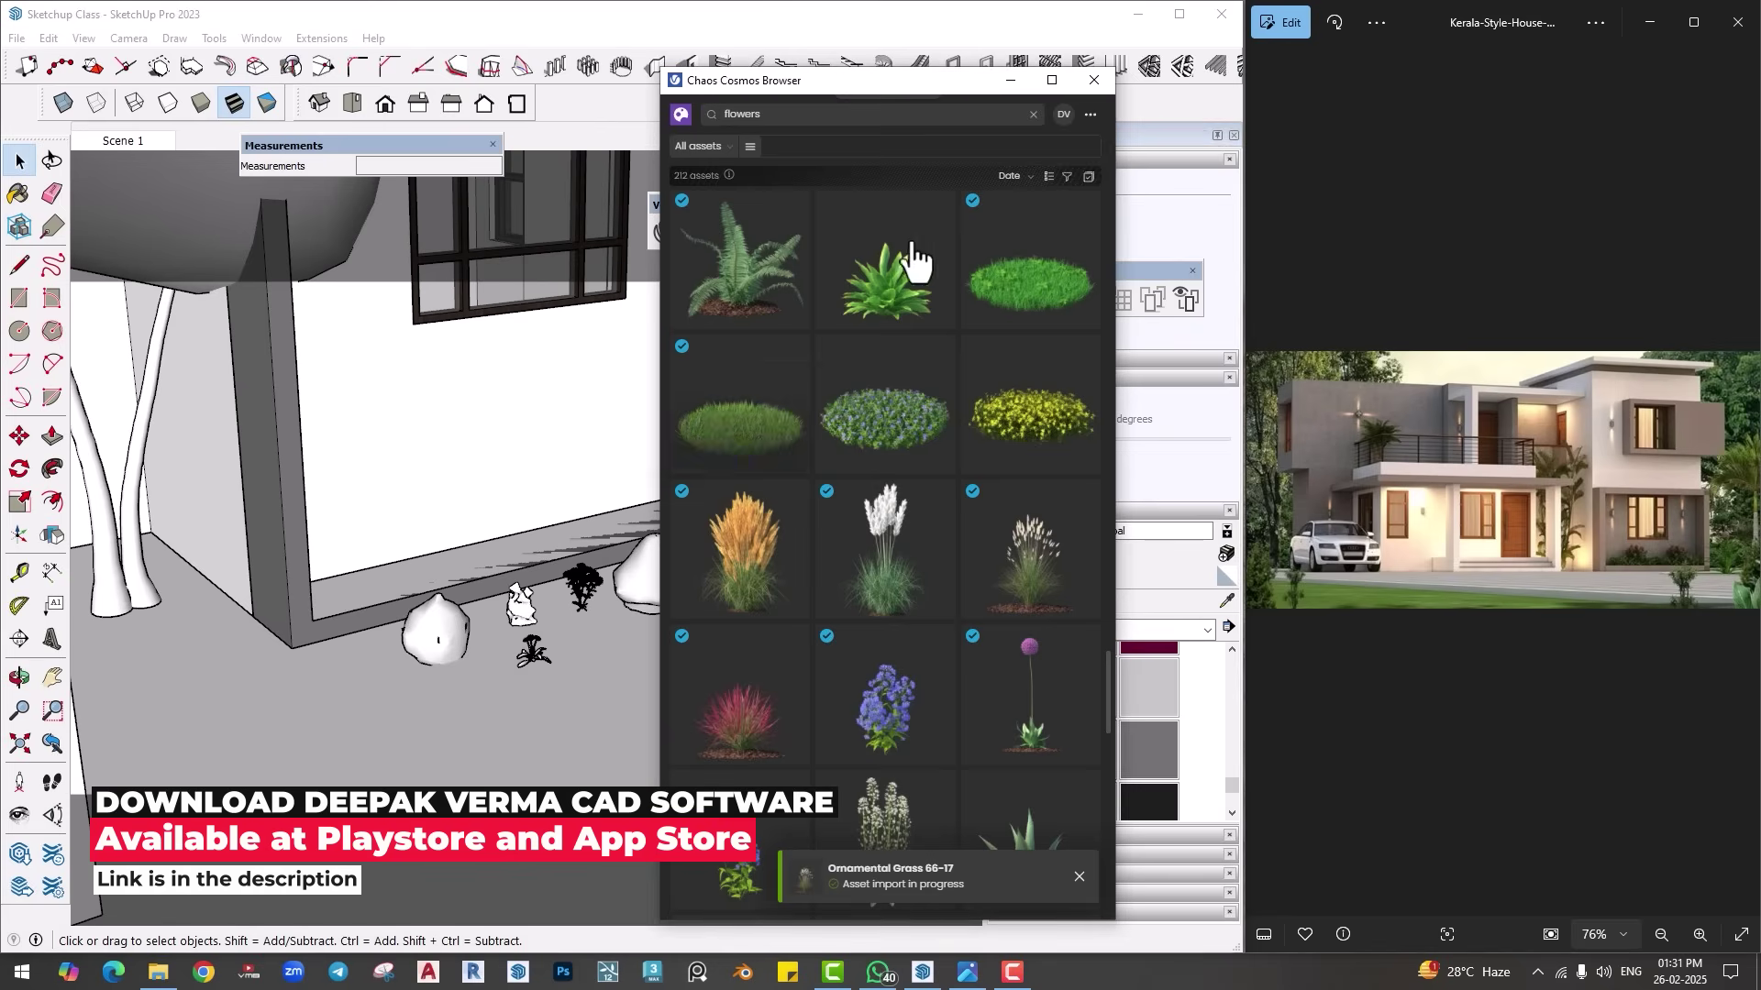
{"action": "left_click", "coordinate": [1094, 79]}
Step: Create a V-Ray Scatter on the grouped ledge rectangle and show its parameters in the Asset Editor
{"action": "left_click", "coordinate": [535, 549]}
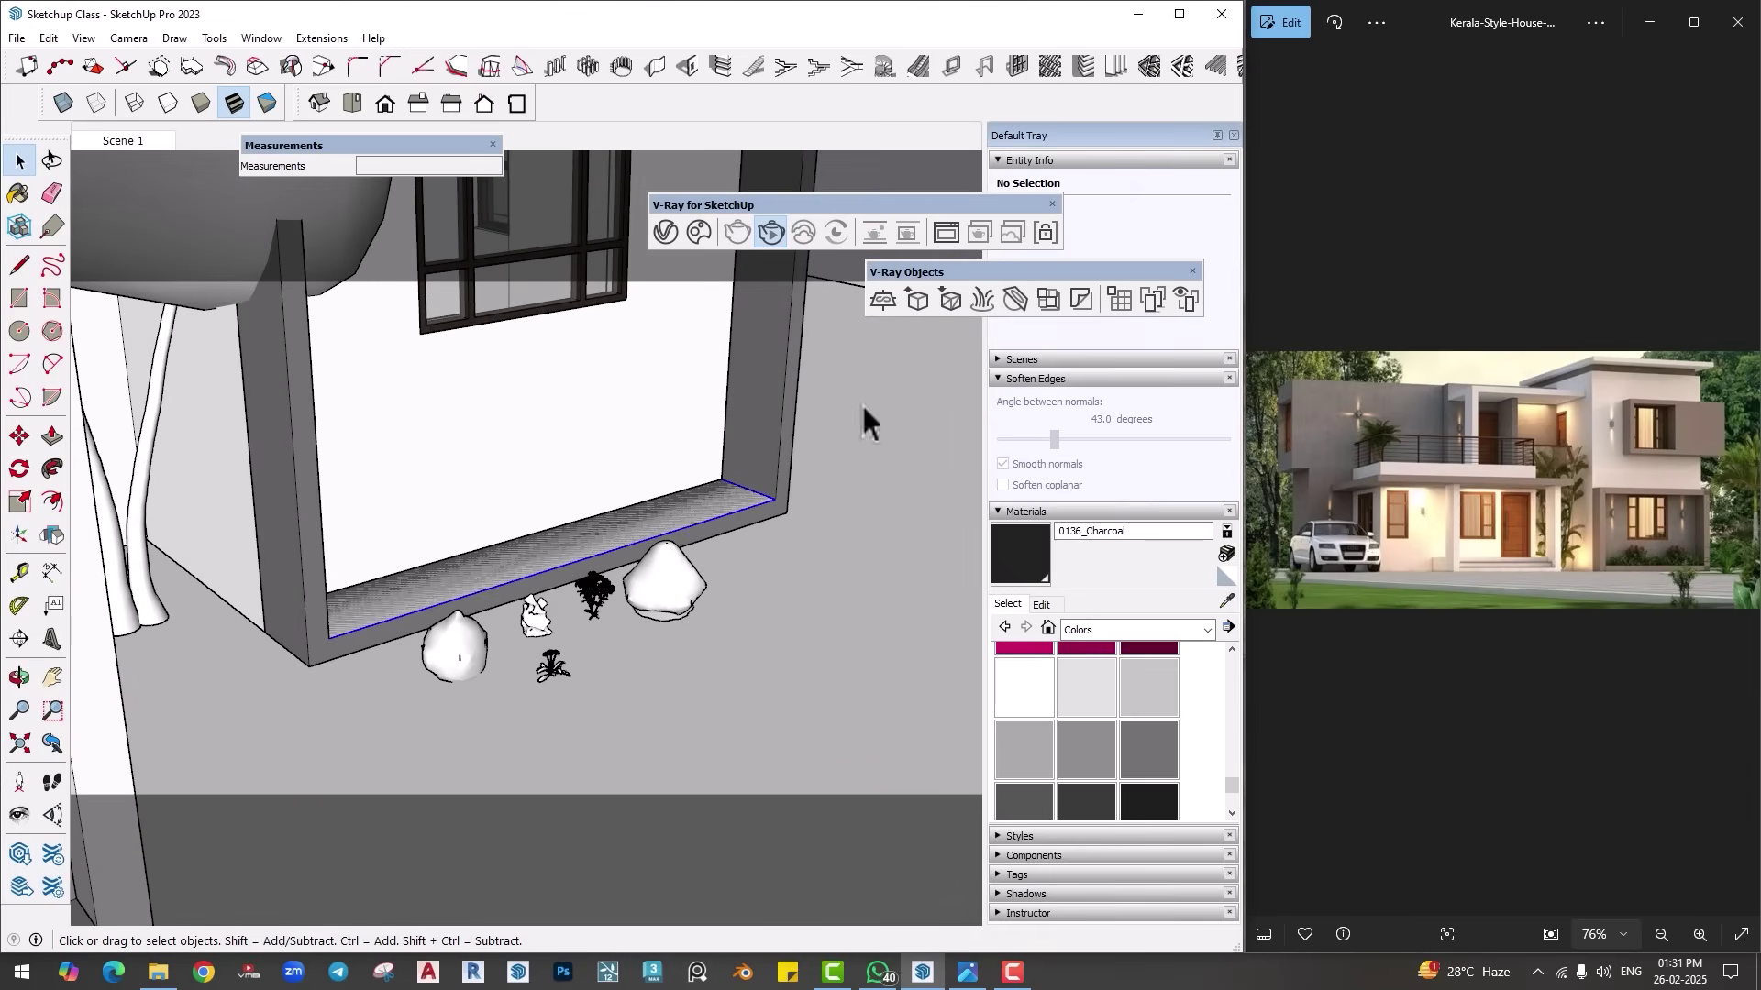
{"action": "left_click", "coordinate": [1153, 300]}
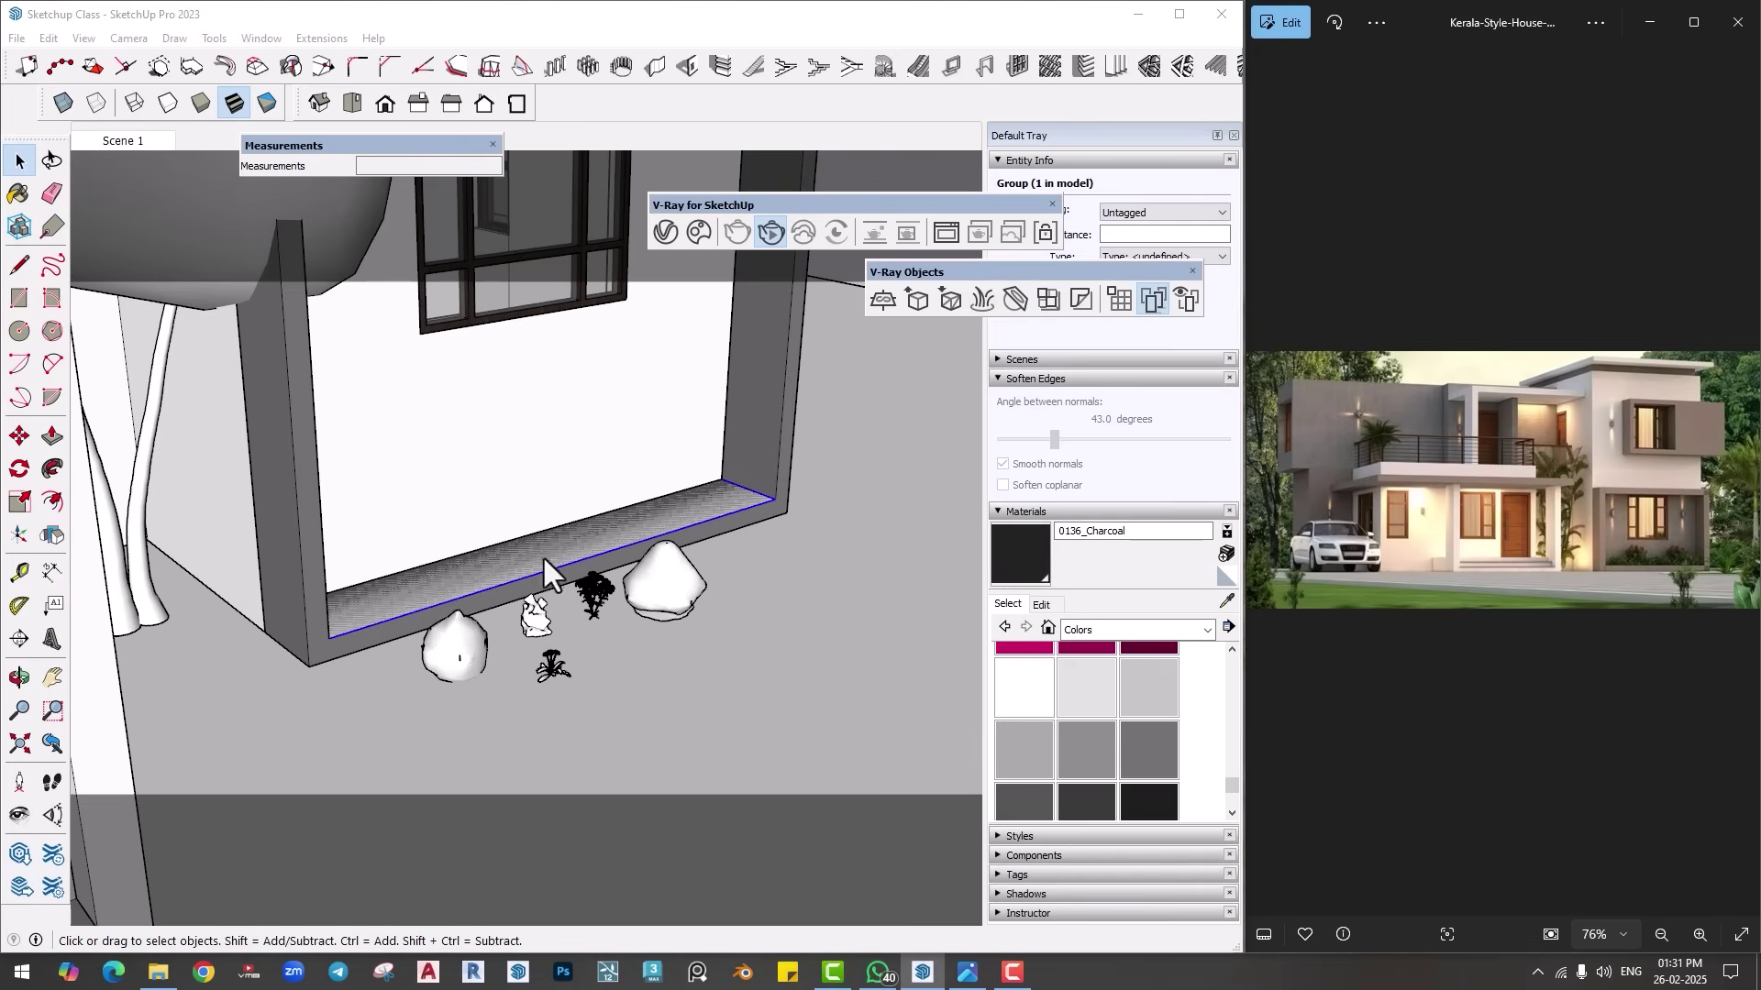
{"action": "left_click", "coordinate": [666, 232]}
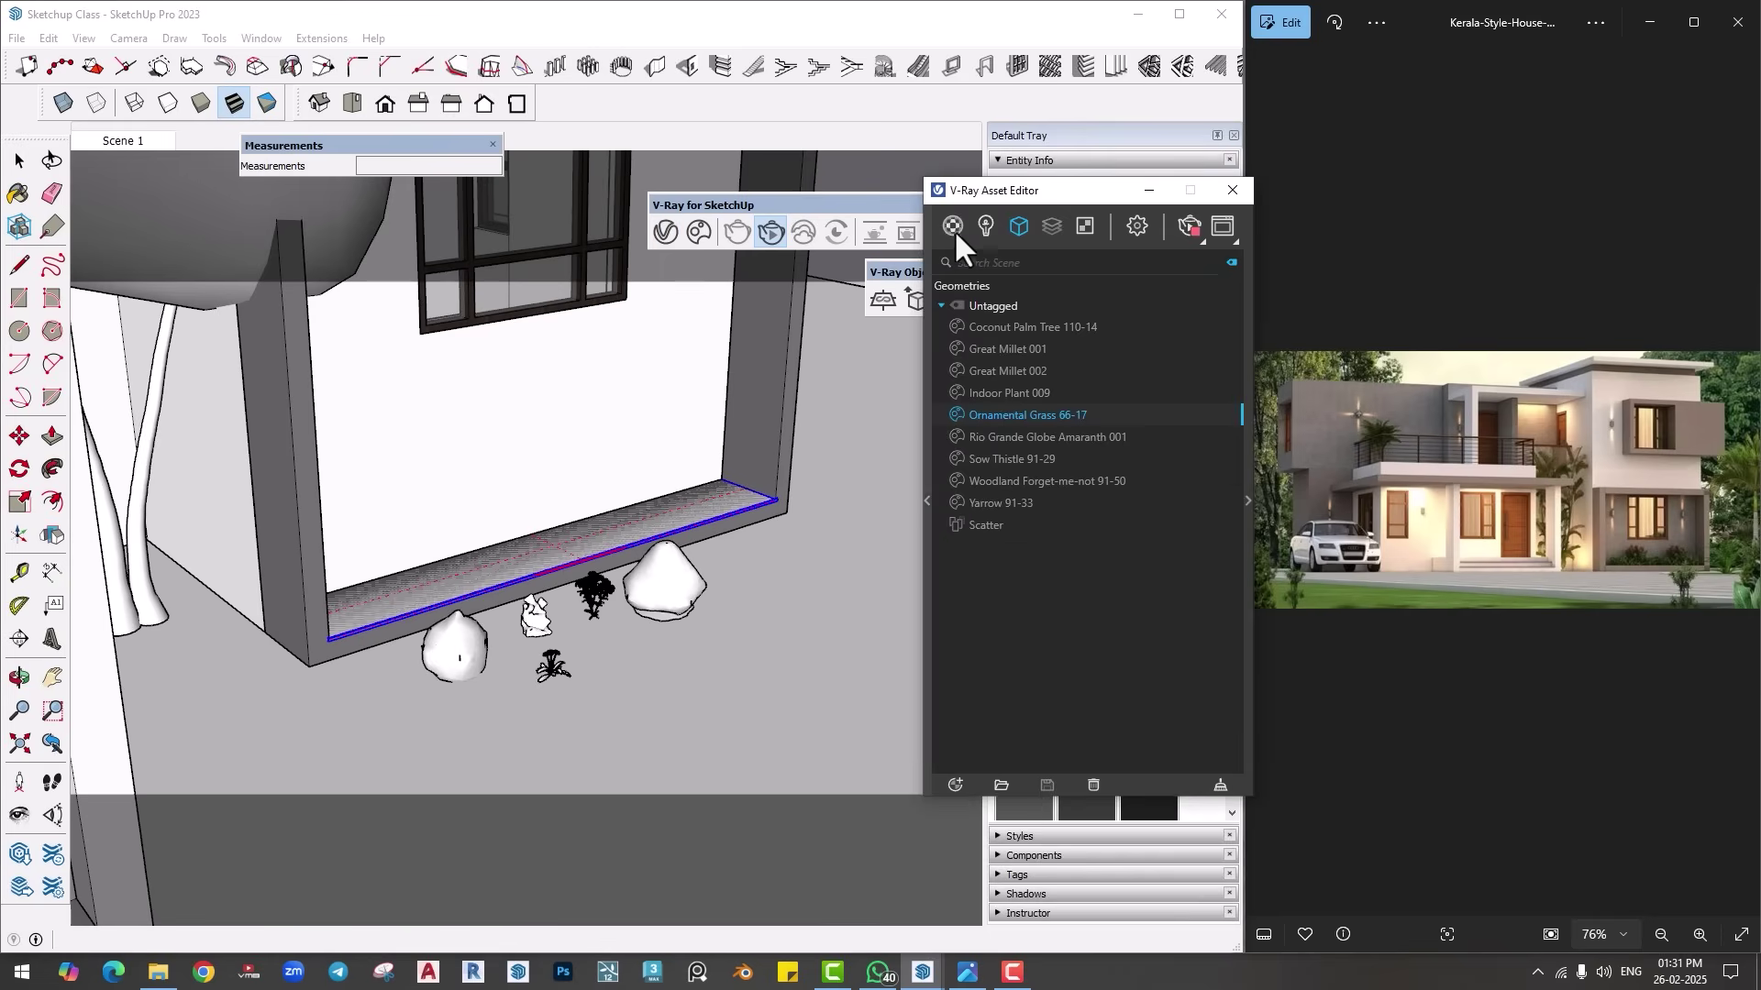
{"action": "left_click_drag", "start_coordinate": [990, 186], "coordinate": [912, 187]}
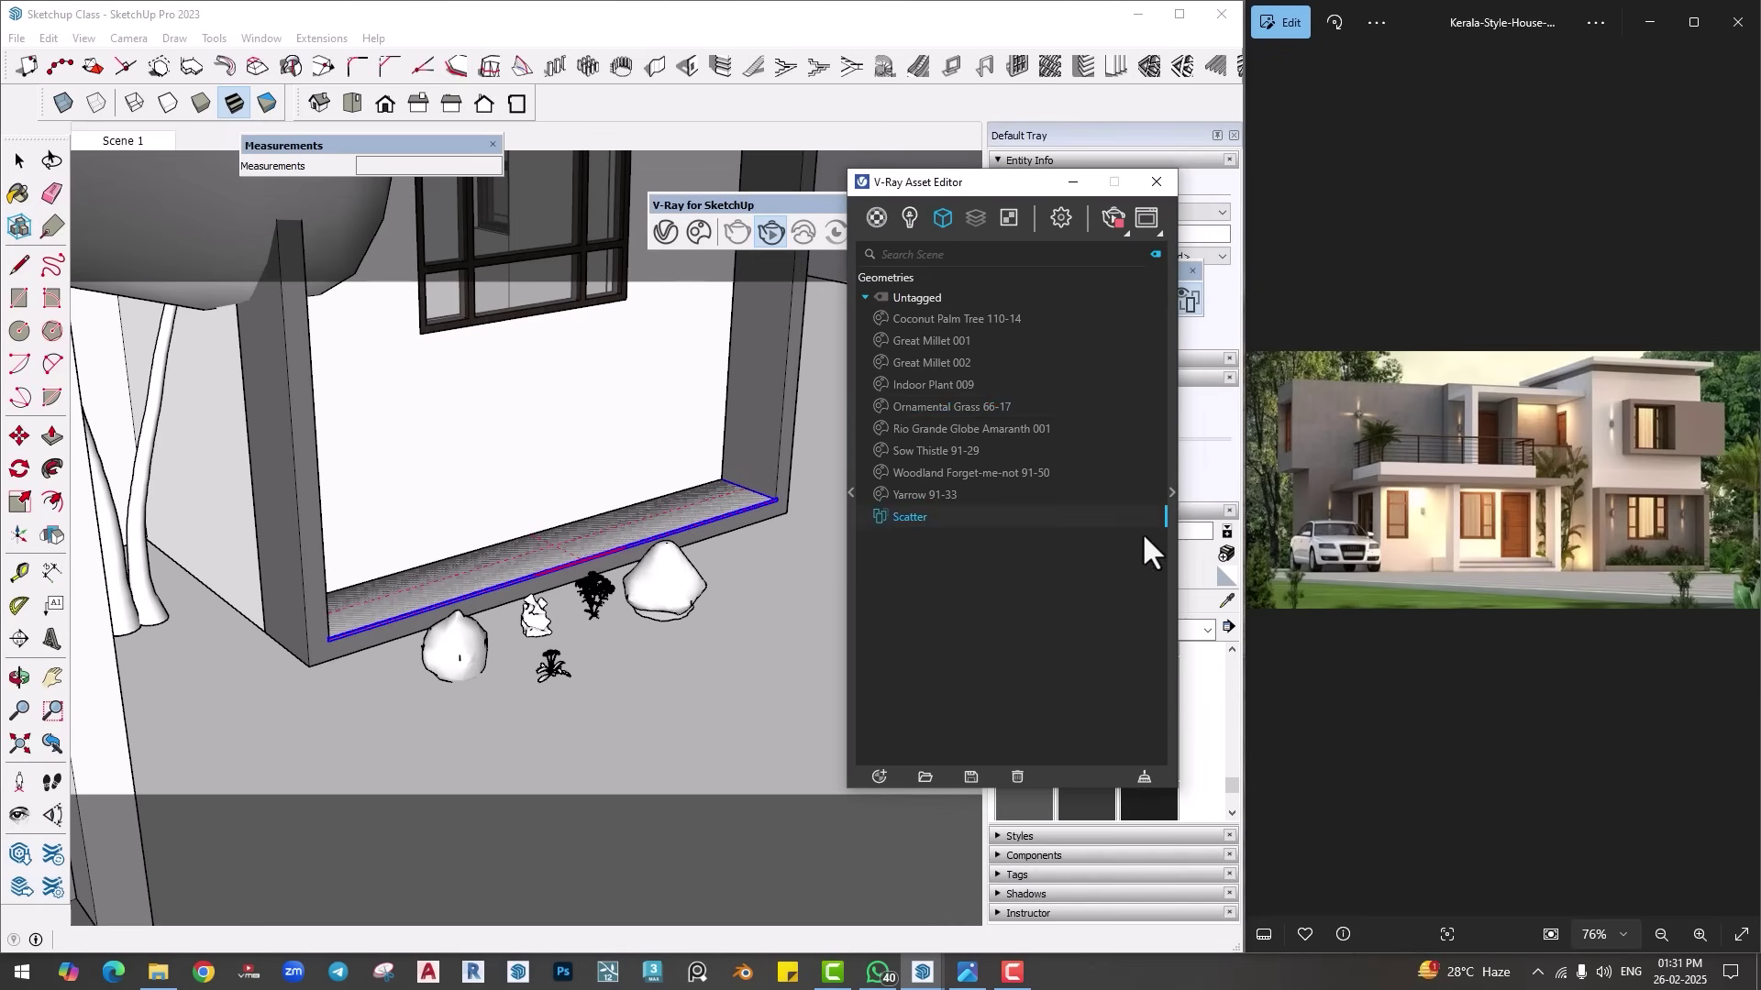
{"action": "left_click", "coordinate": [1172, 492]}
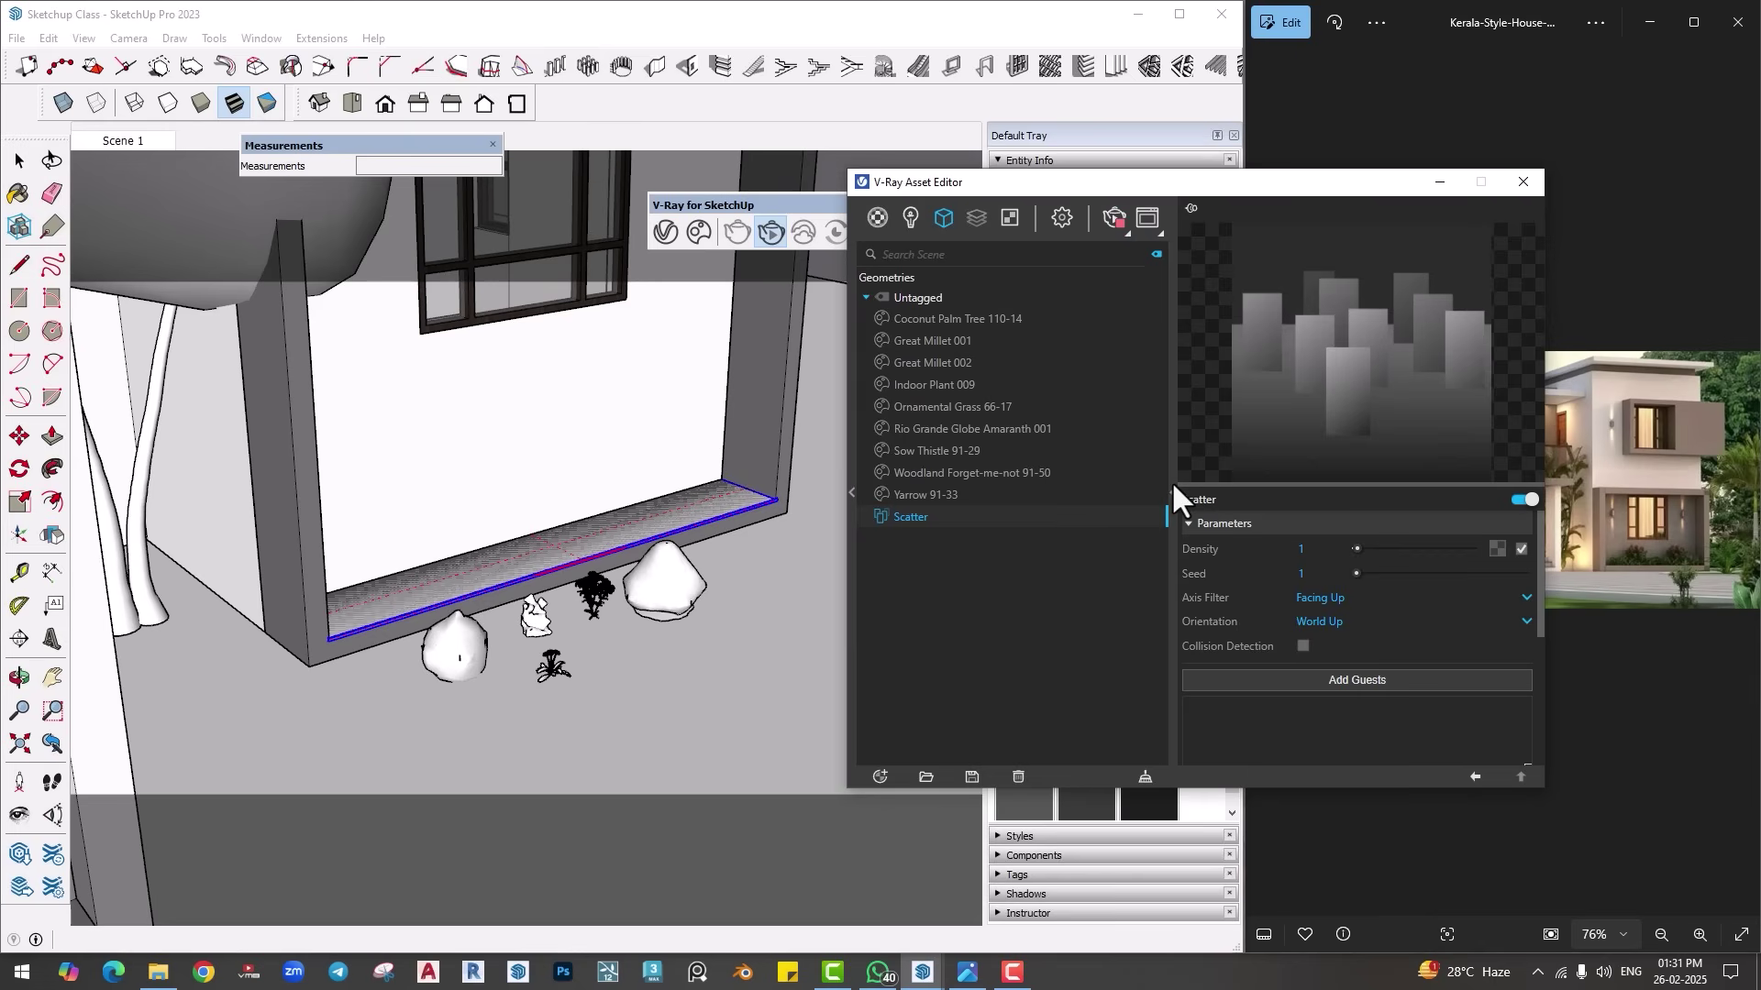
Step: Add the five imported flower and grass plants as guests of the ledge scatter
{"action": "left_click", "coordinate": [1335, 677]}
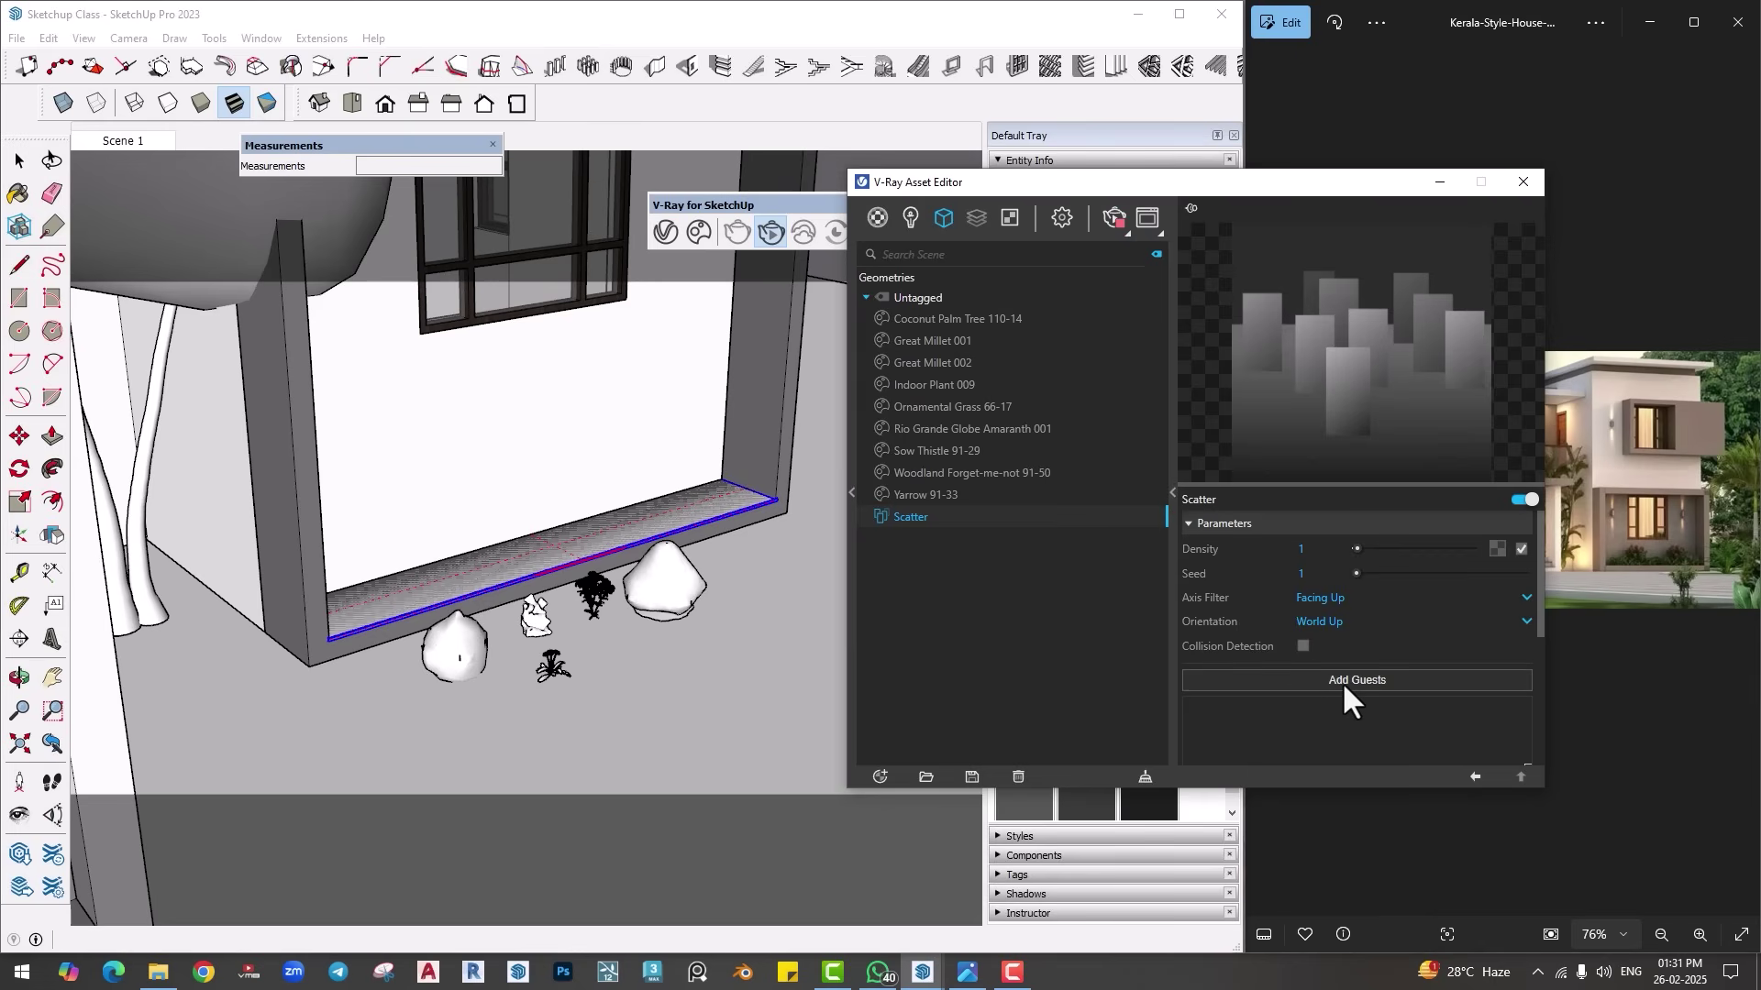
{"action": "left_click", "coordinate": [595, 594]}
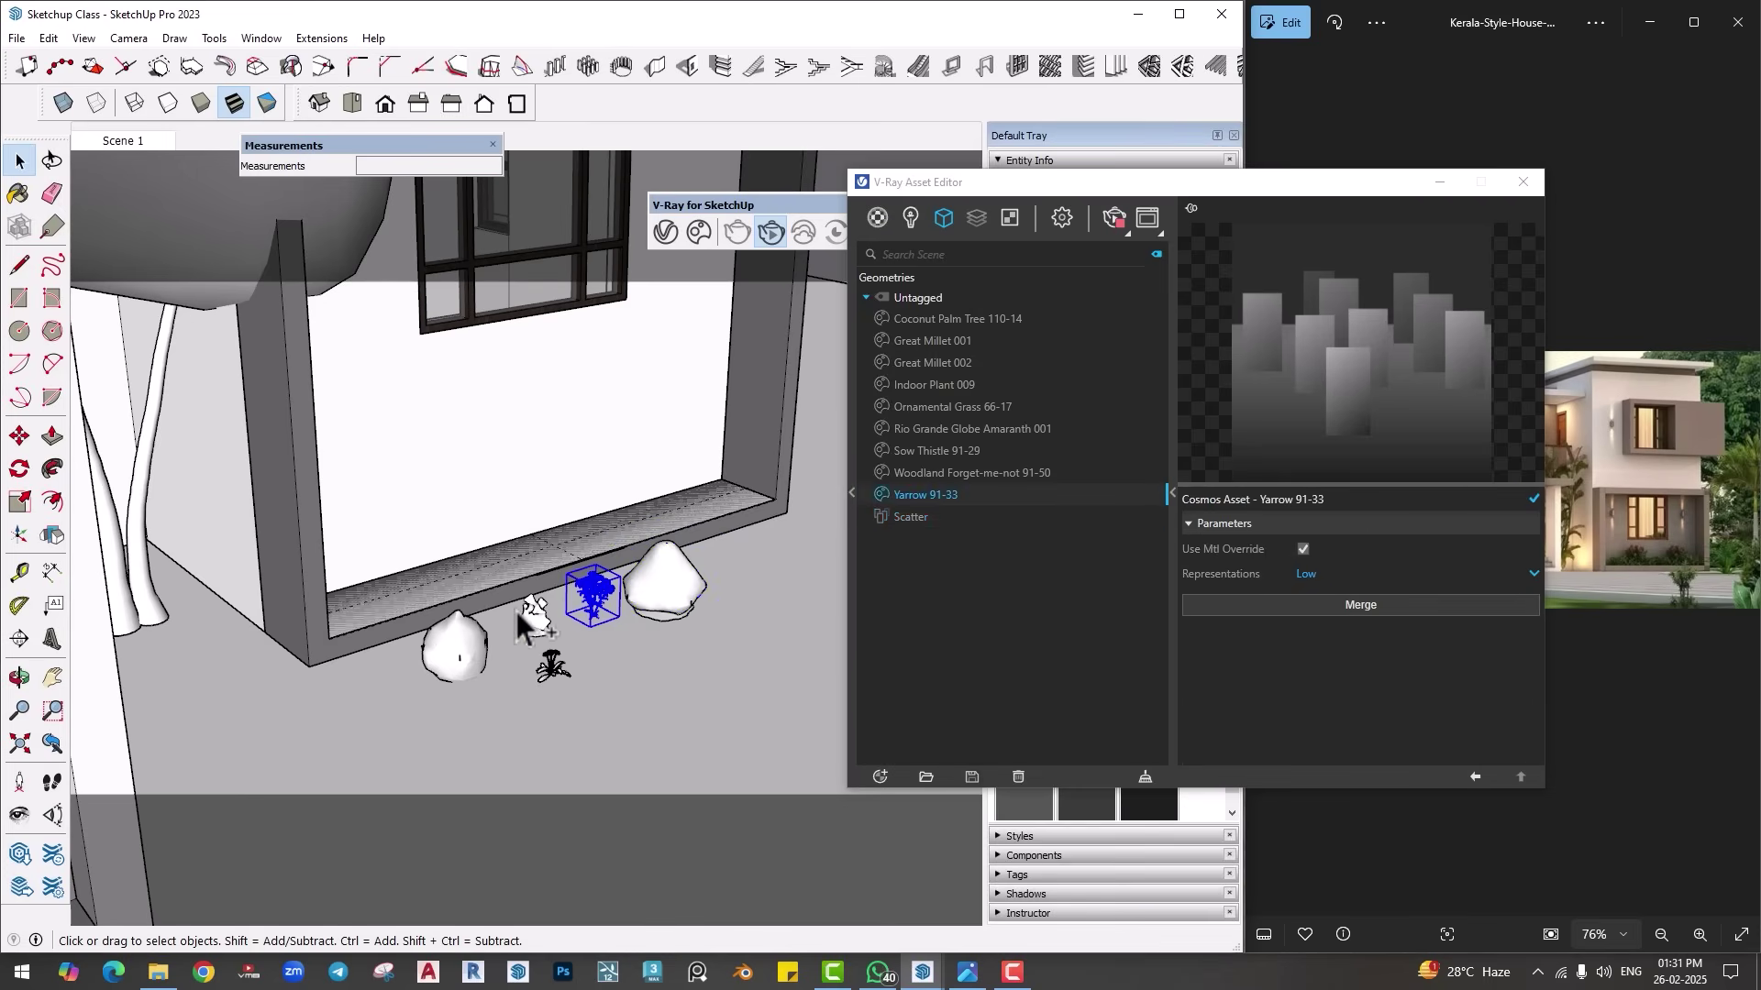
{"action": "left_click", "coordinate": [475, 660], "text": "ctrl"}
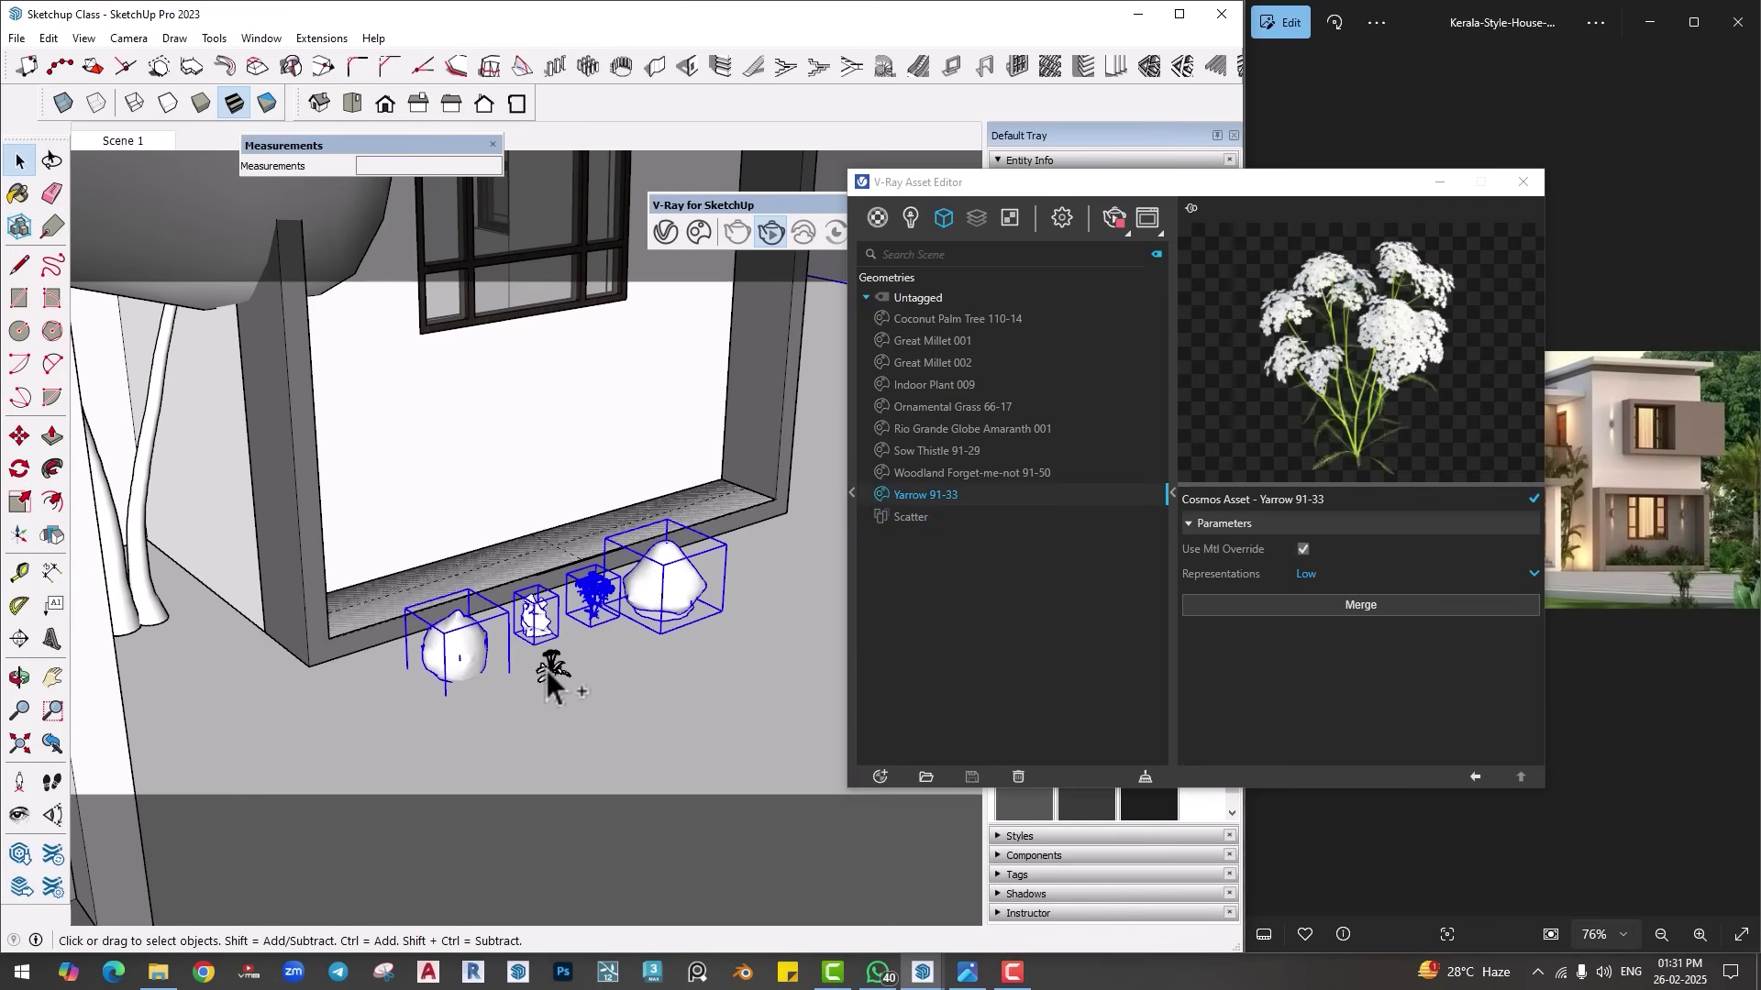
{"action": "left_click", "coordinate": [908, 516]}
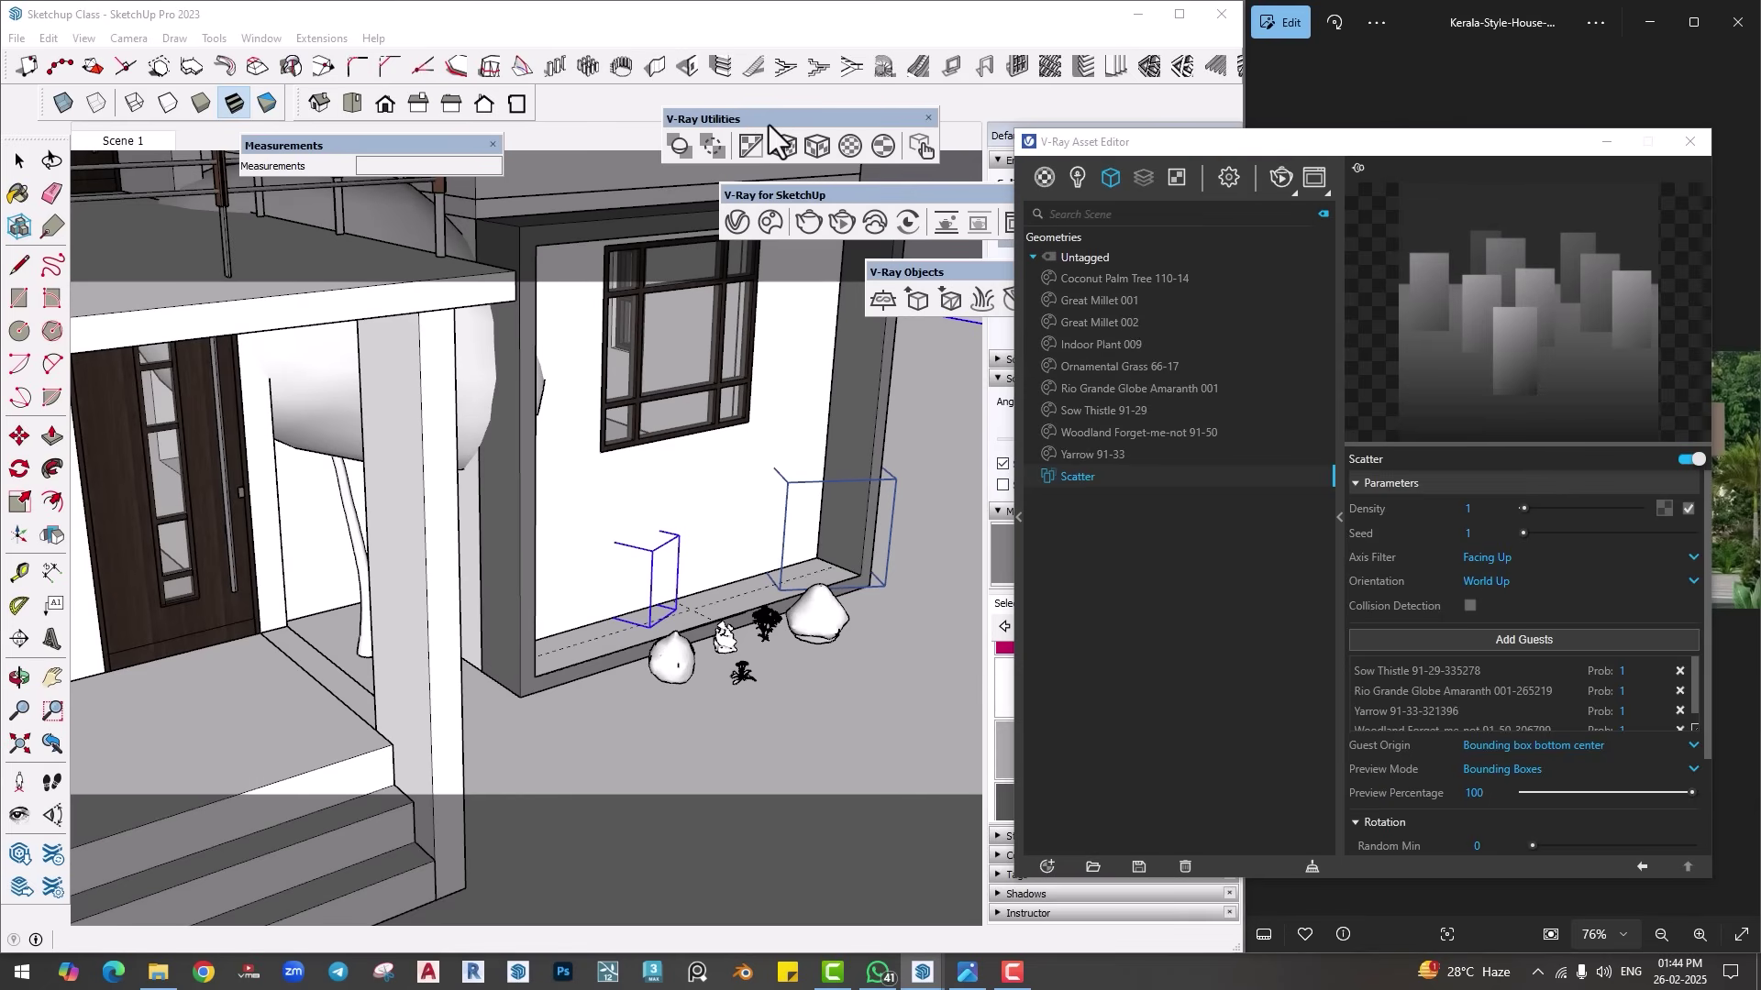
Step: Render the window area interactively, set the scatter density to 8, and stop the render and close the frame buffer
{"action": "left_click", "coordinate": [841, 224]}
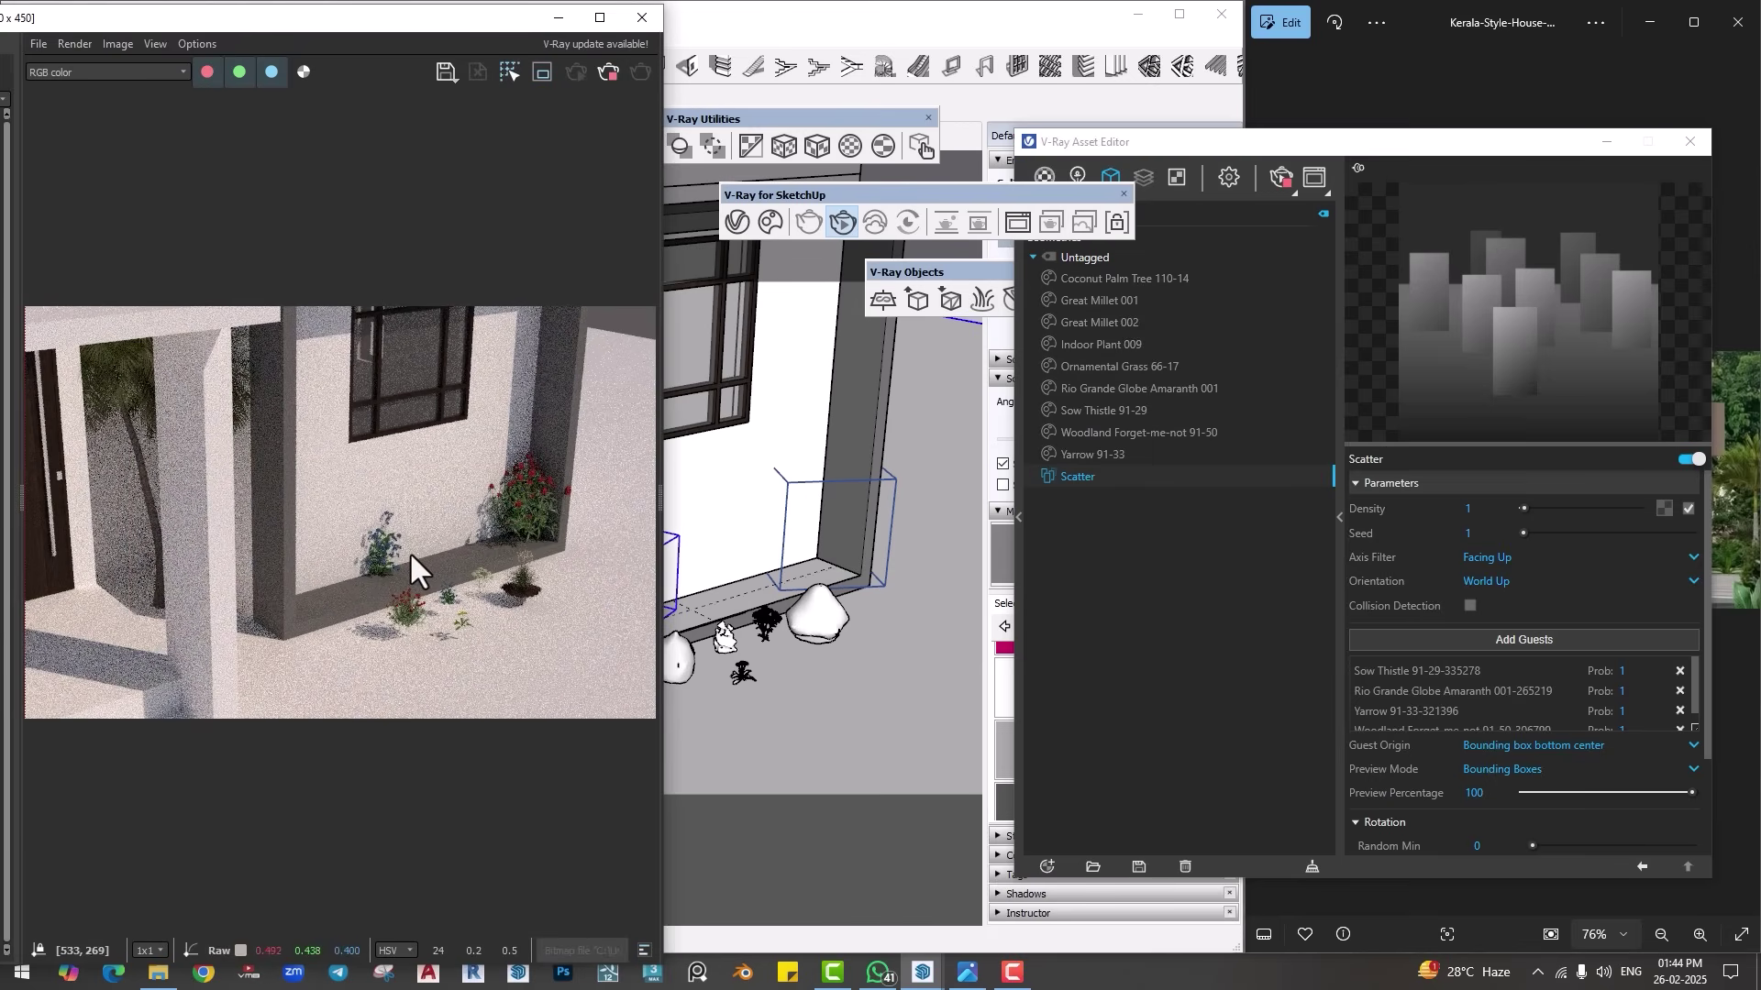
{"action": "left_click", "coordinate": [1469, 509]}
{"action": "type", "text": "8"}
{"action": "key", "text": "Return"}
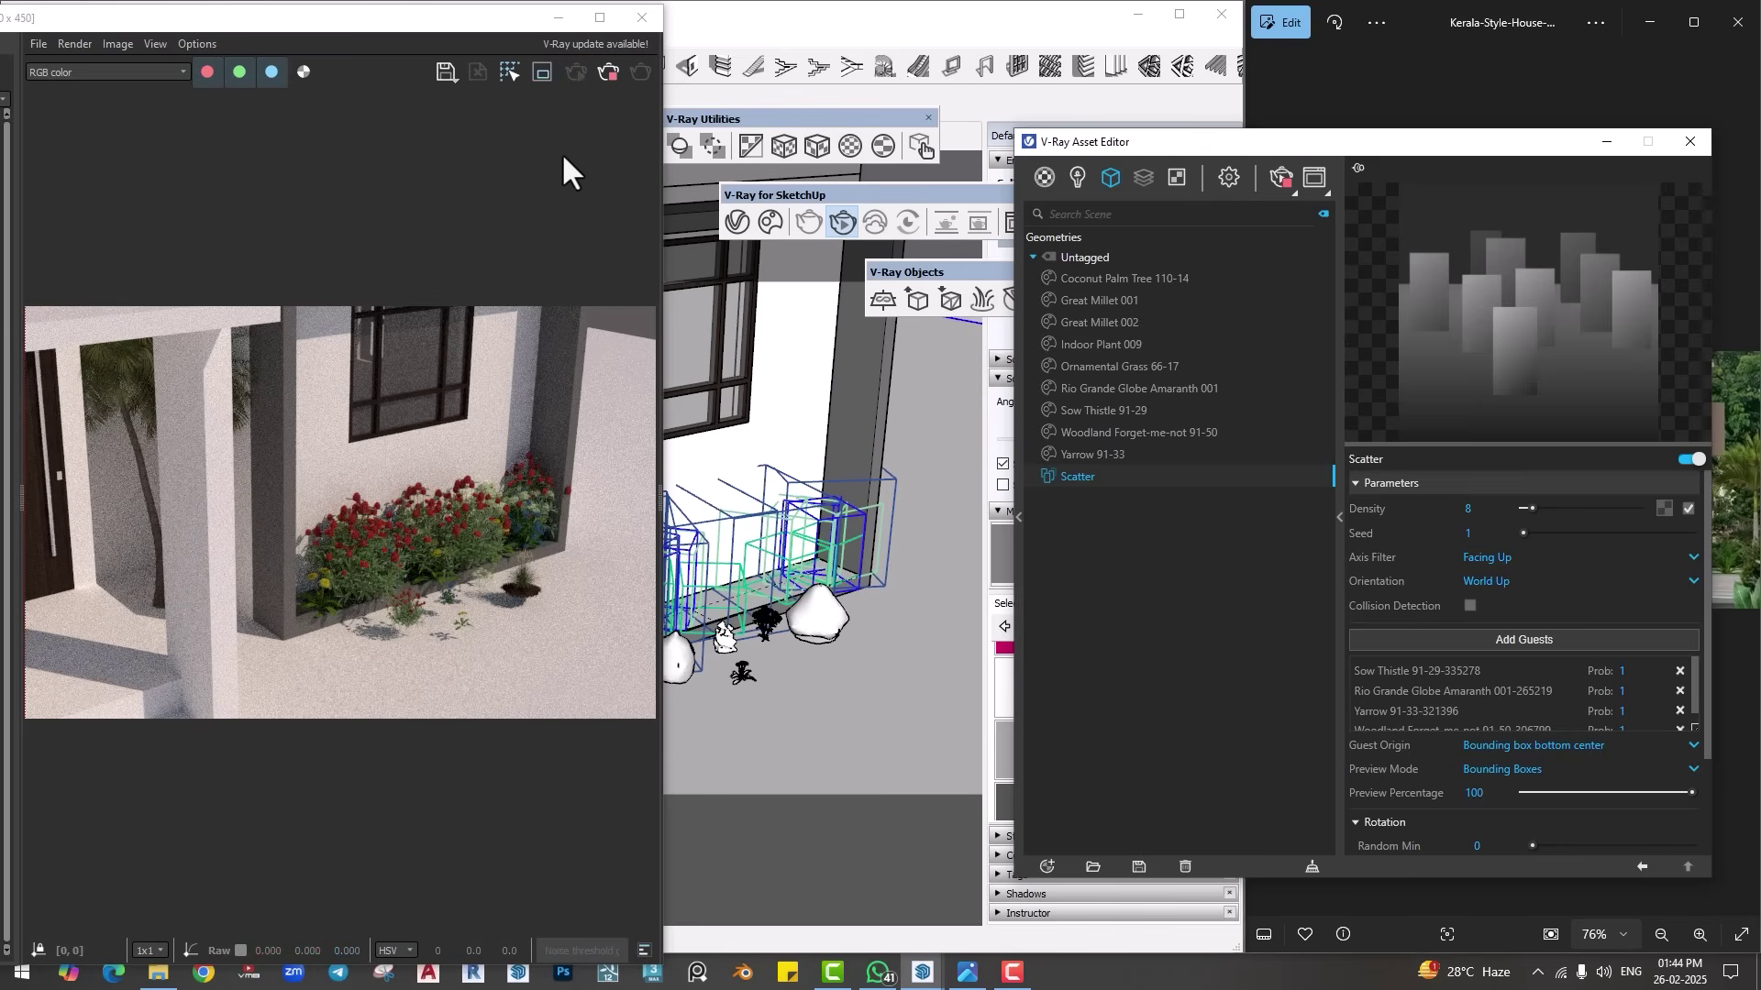
{"action": "left_click", "coordinate": [603, 78]}
{"action": "left_click", "coordinate": [642, 20]}
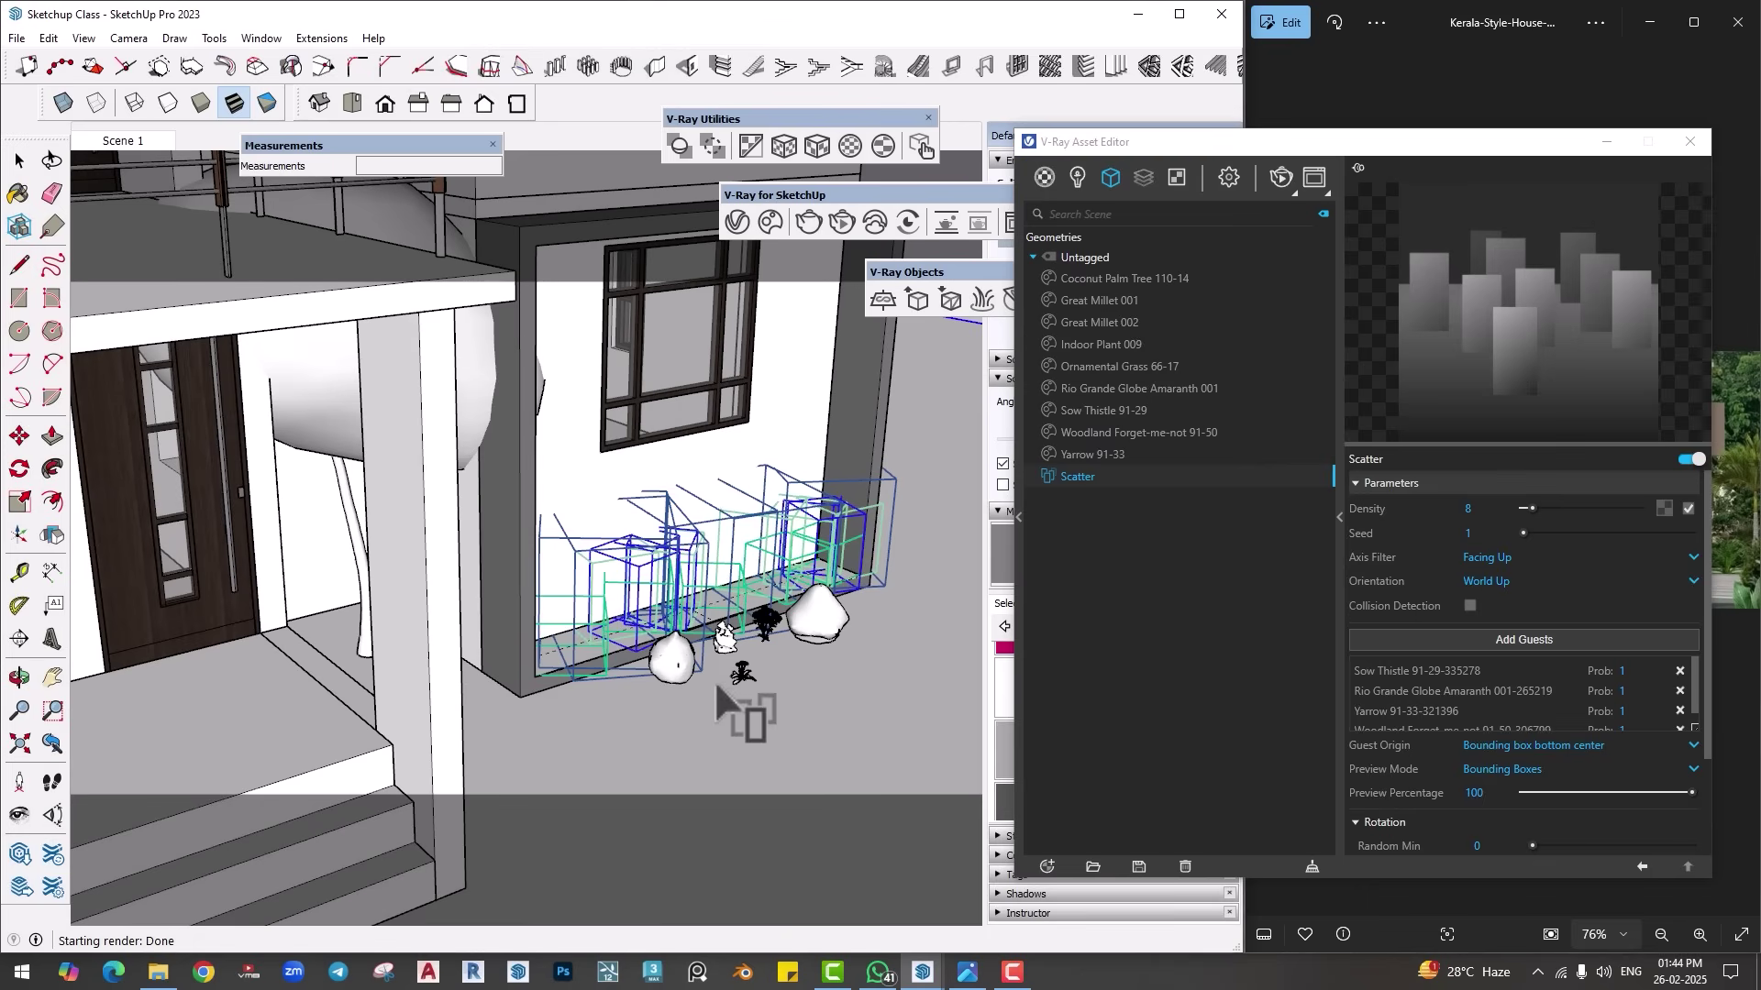
Step: Move the five source plants together from the ground onto the ledge of the window frame
{"action": "key", "text": "space"}
{"action": "left_click", "coordinate": [674, 665]}
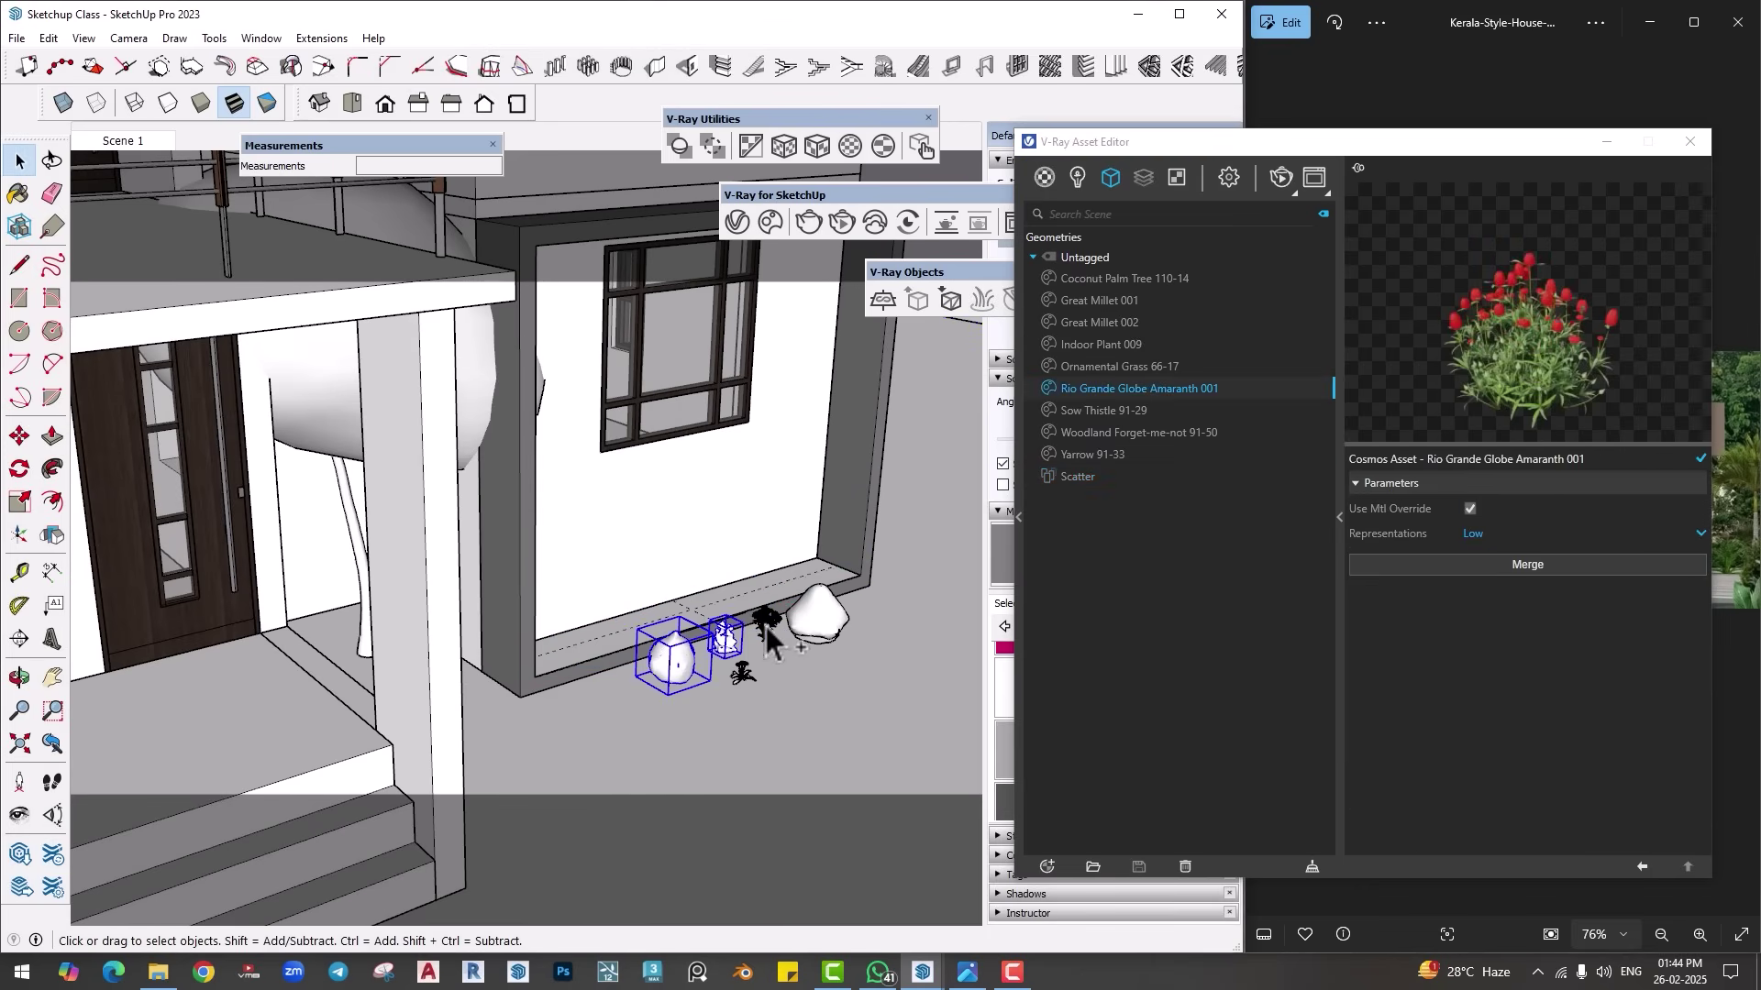
{"action": "left_click", "coordinate": [819, 632], "text": "ctrl"}
{"action": "key", "text": "m"}
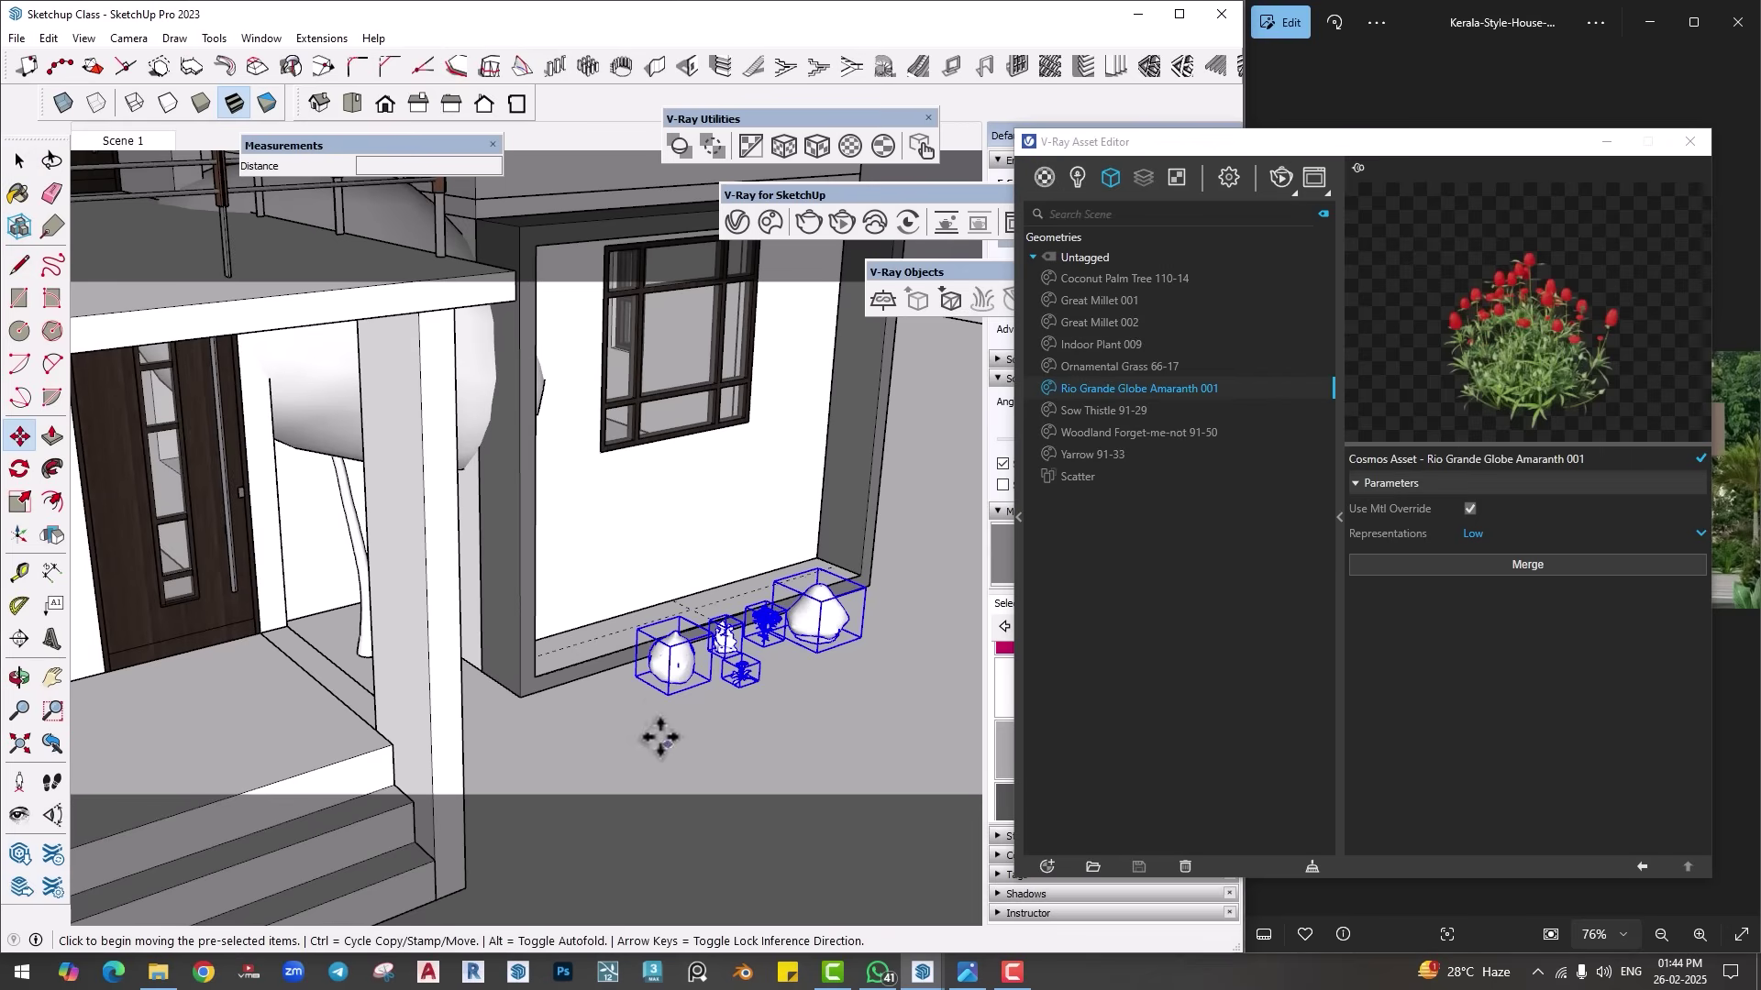
{"action": "left_click", "coordinate": [662, 697]}
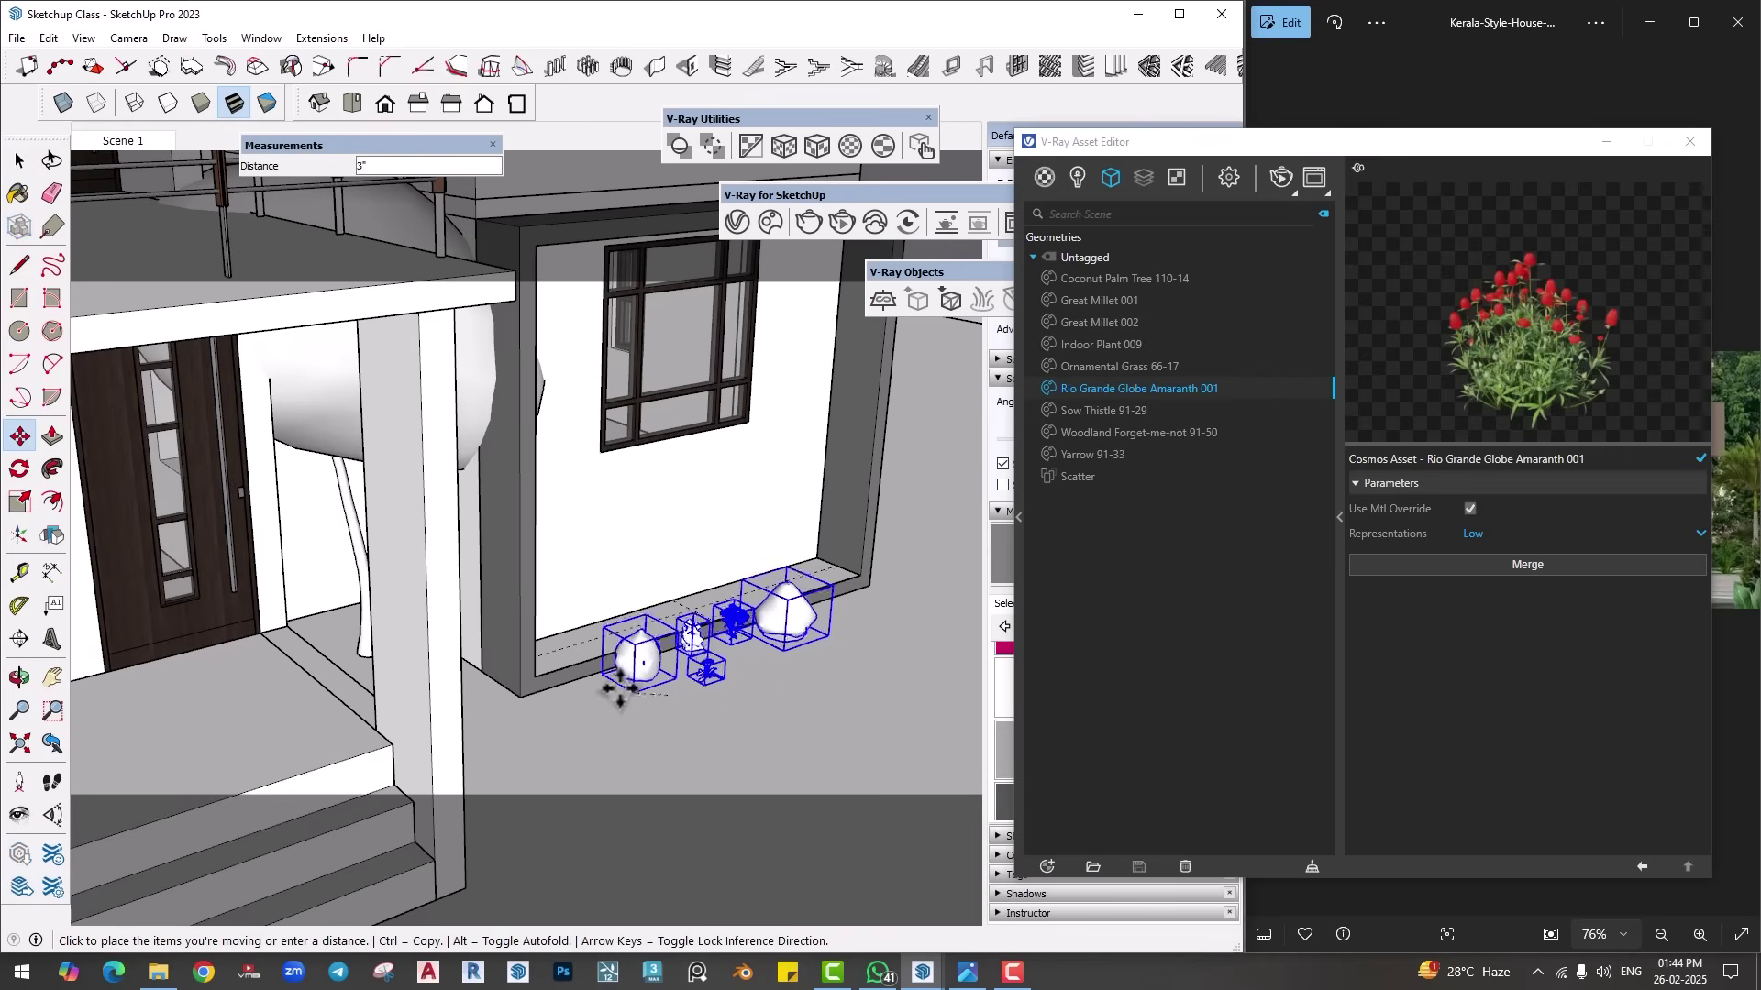
{"action": "left_click", "coordinate": [561, 665]}
Step: Move the Sow Thistle 91-29 plant along the window ledge to its far end
{"action": "key", "text": "space"}
{"action": "left_click", "coordinate": [633, 649]}
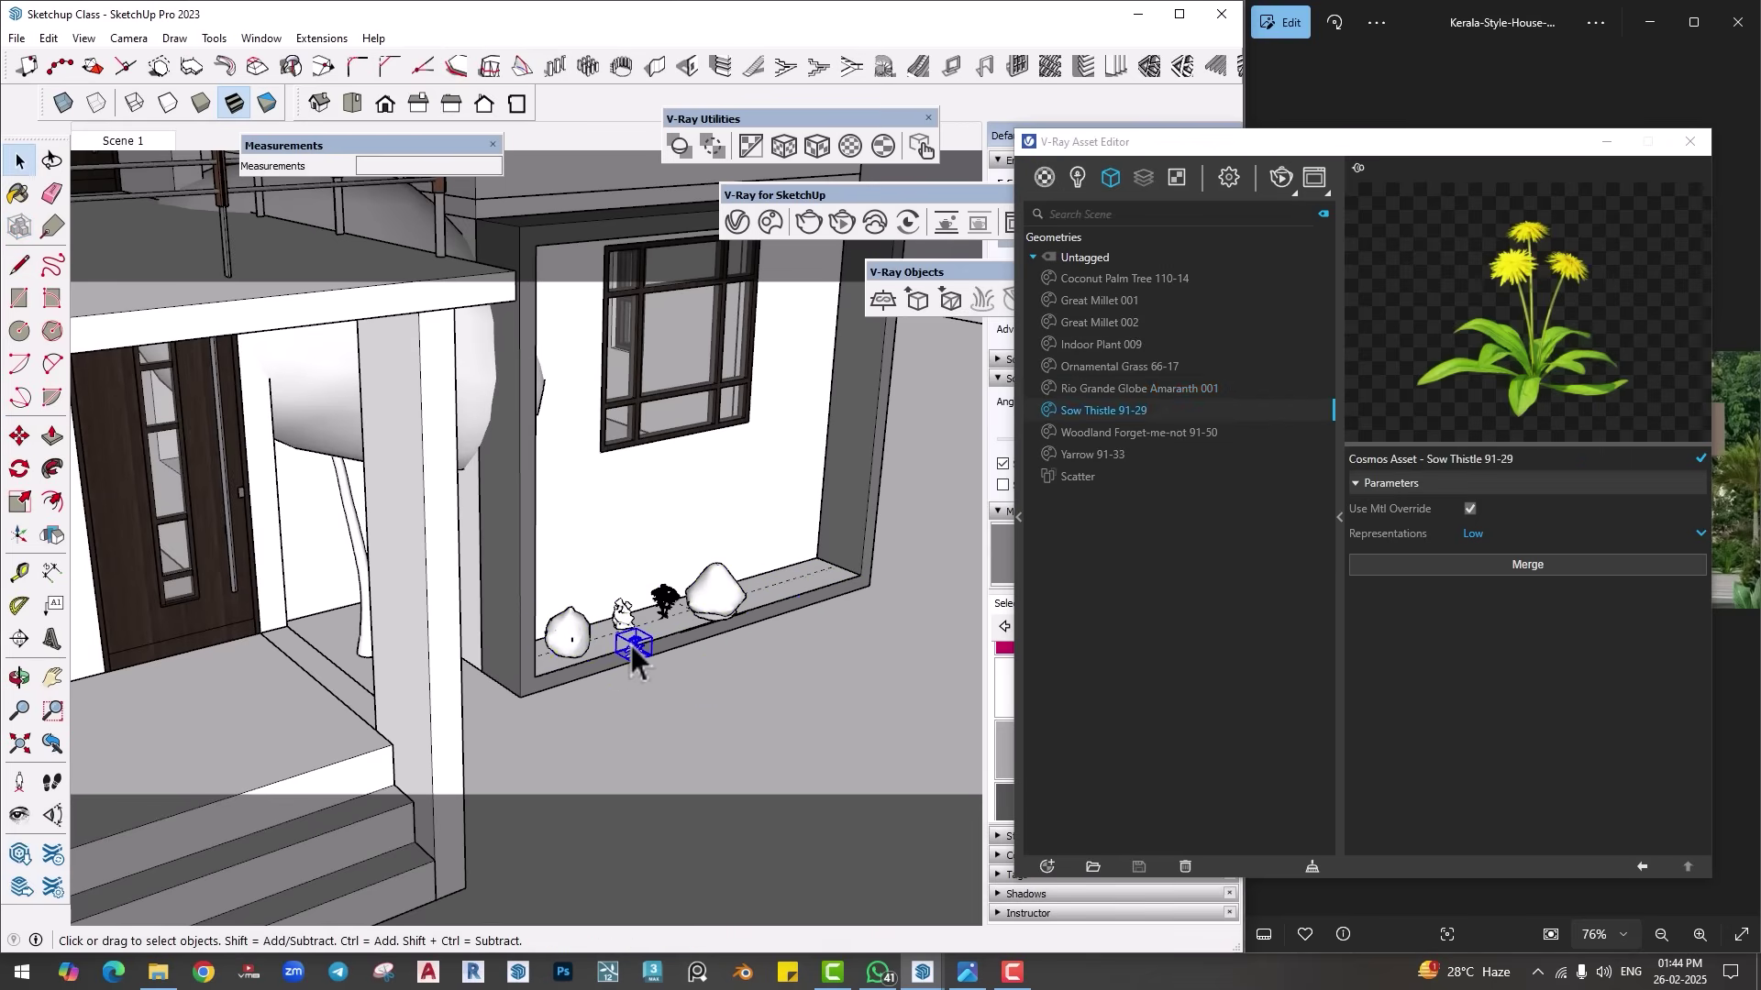
{"action": "key", "text": "m"}
{"action": "left_click", "coordinate": [631, 644]}
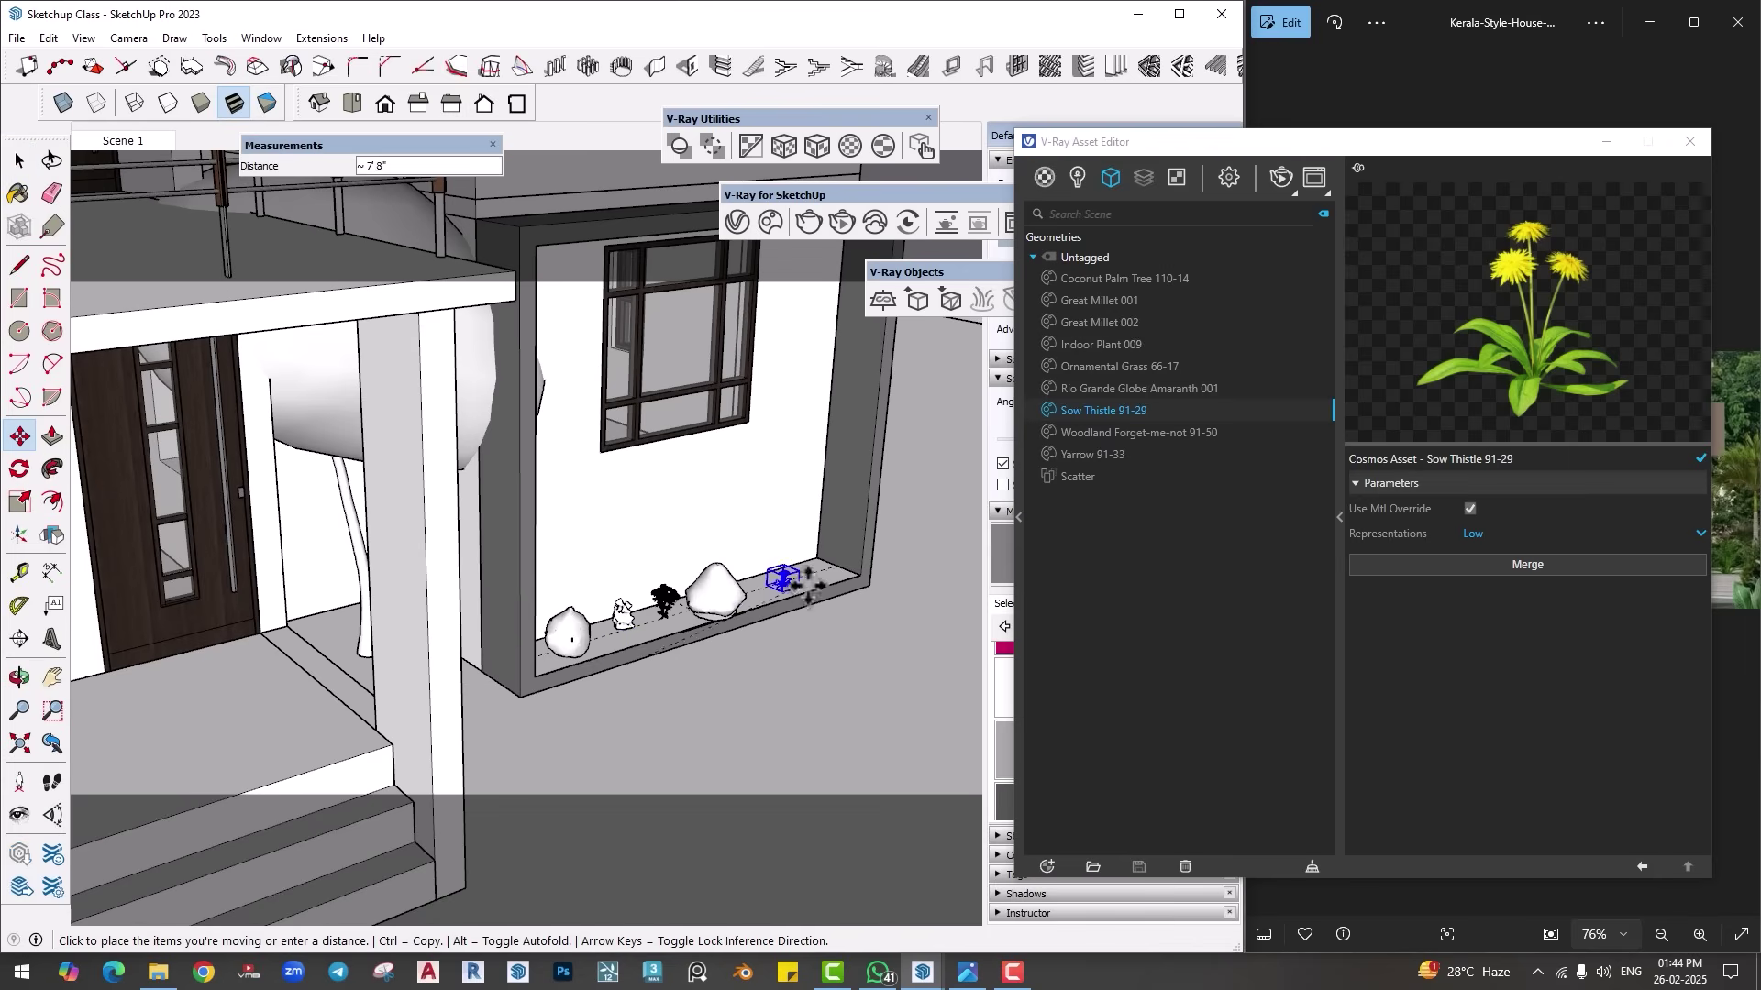
{"action": "left_click", "coordinate": [825, 573]}
{"action": "key", "text": "space"}
Step: Move the Ornamental Grass 66-17 plant back from the front edge so that it sits within the window ledge
{"action": "scroll", "coordinate": [731, 614], "scroll_direction": "up", "scroll_amount": 4}
{"action": "left_click", "coordinate": [679, 564]}
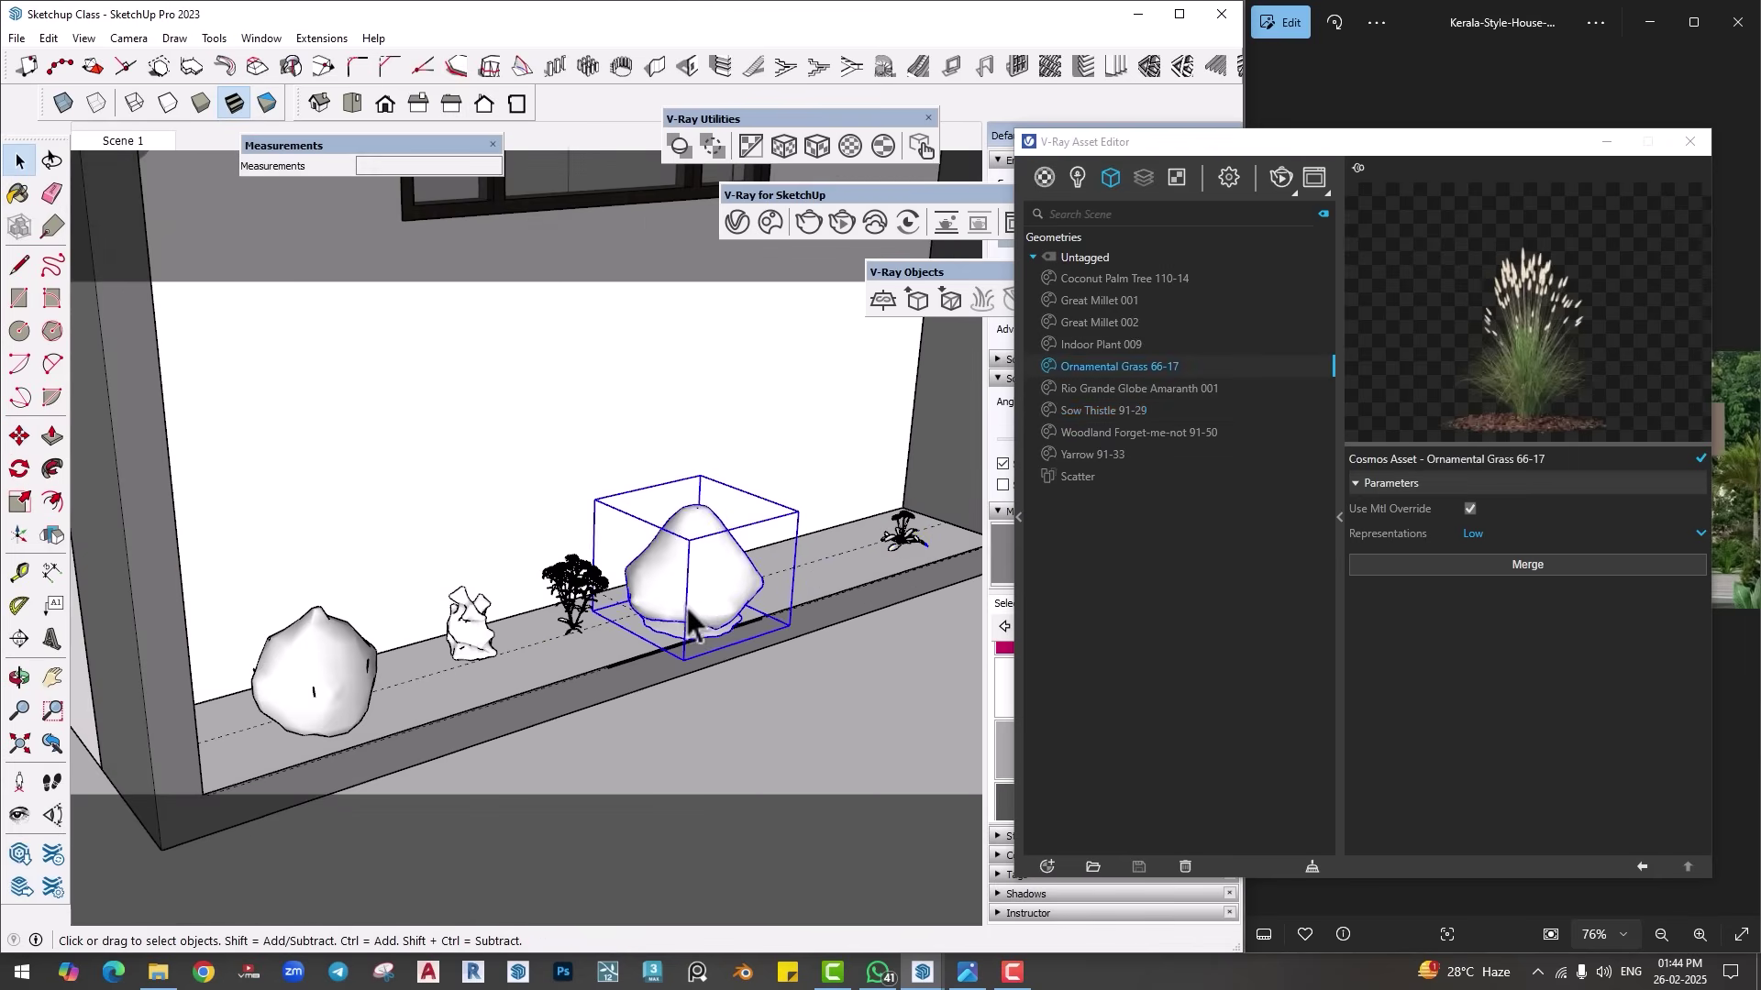
{"action": "scroll", "coordinate": [750, 702], "scroll_direction": "up", "scroll_amount": 2}
{"action": "key", "text": "m"}
{"action": "left_click", "coordinate": [801, 616]}
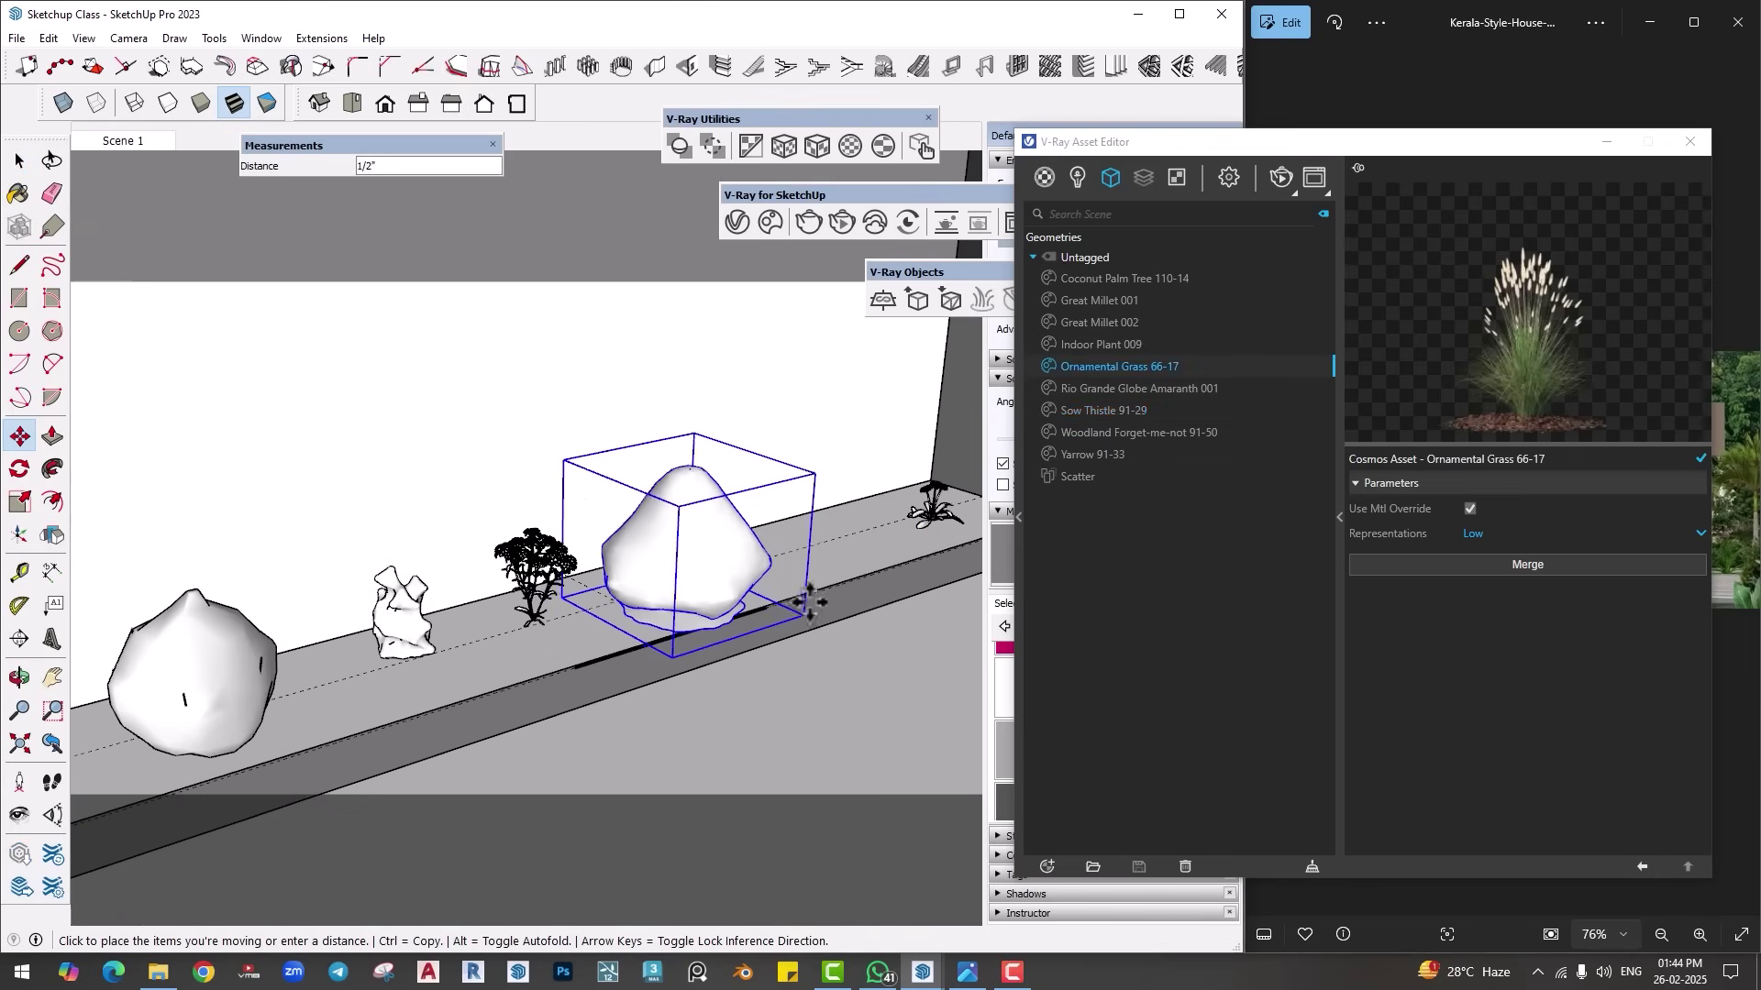
{"action": "left_click", "coordinate": [853, 578]}
Step: Render the window ledge planting interactively, then close the frame buffer
{"action": "scroll", "coordinate": [786, 630], "scroll_direction": "down", "scroll_amount": 3}
{"action": "middle_click_drag", "start_coordinate": [786, 630], "coordinate": [433, 188]}
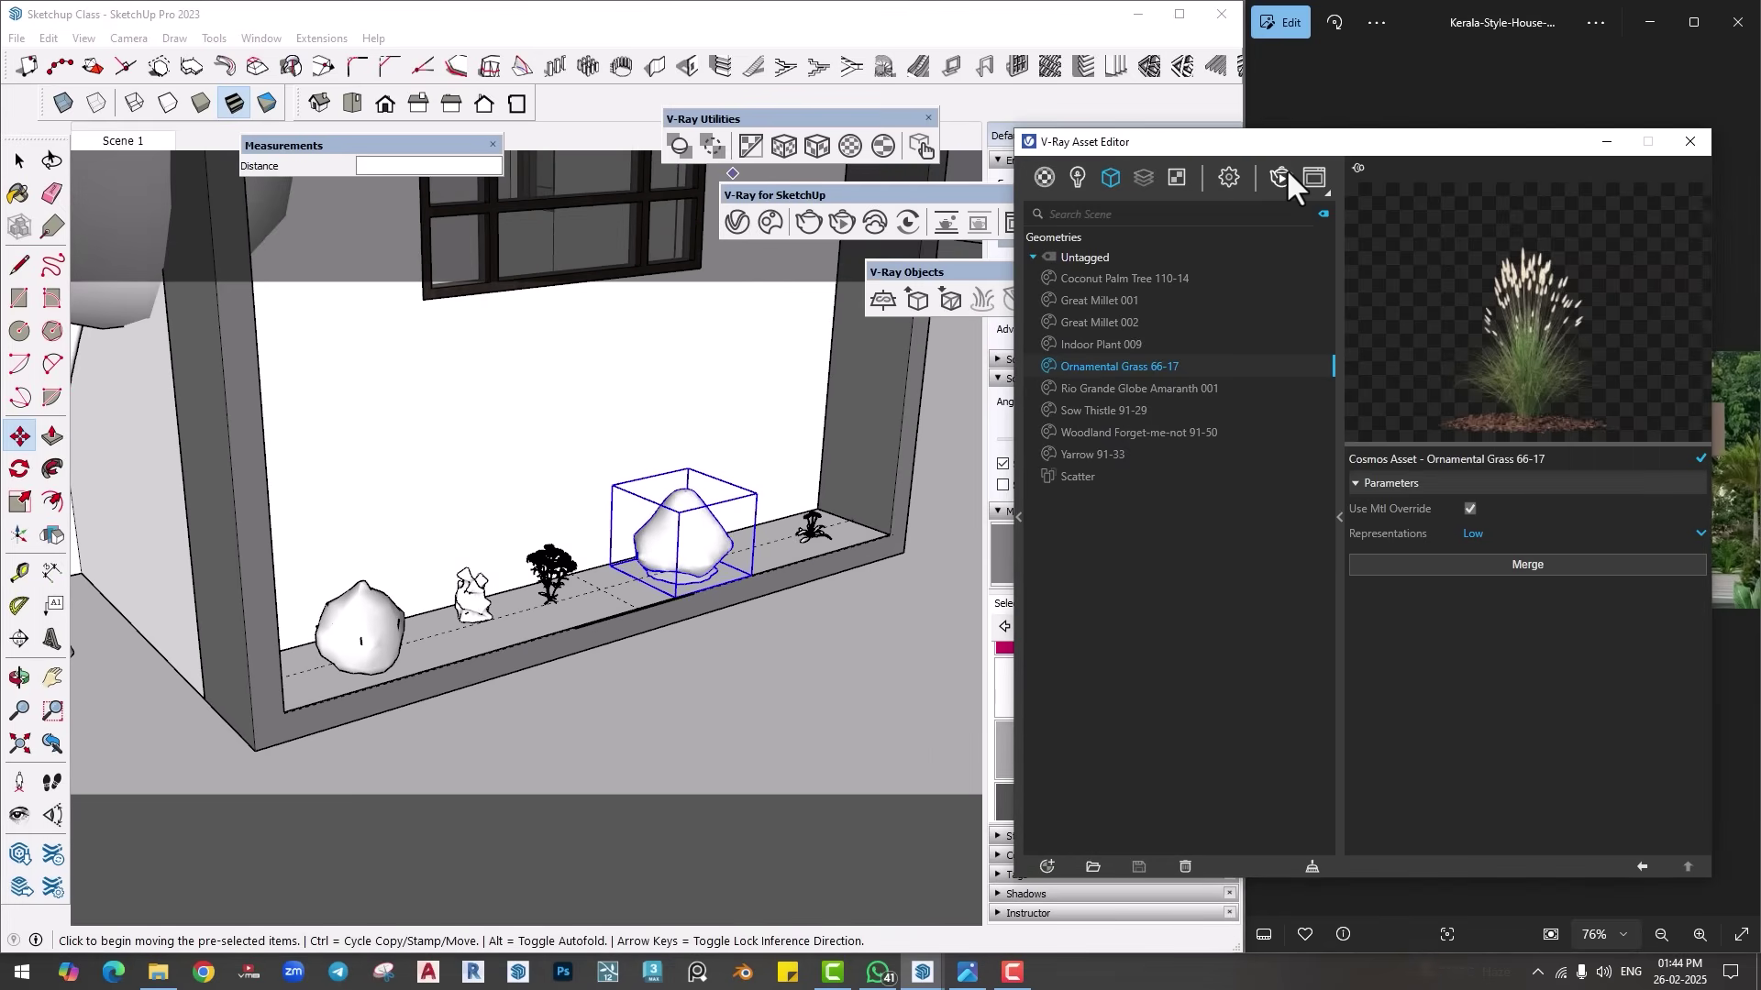
{"action": "left_click", "coordinate": [1285, 170]}
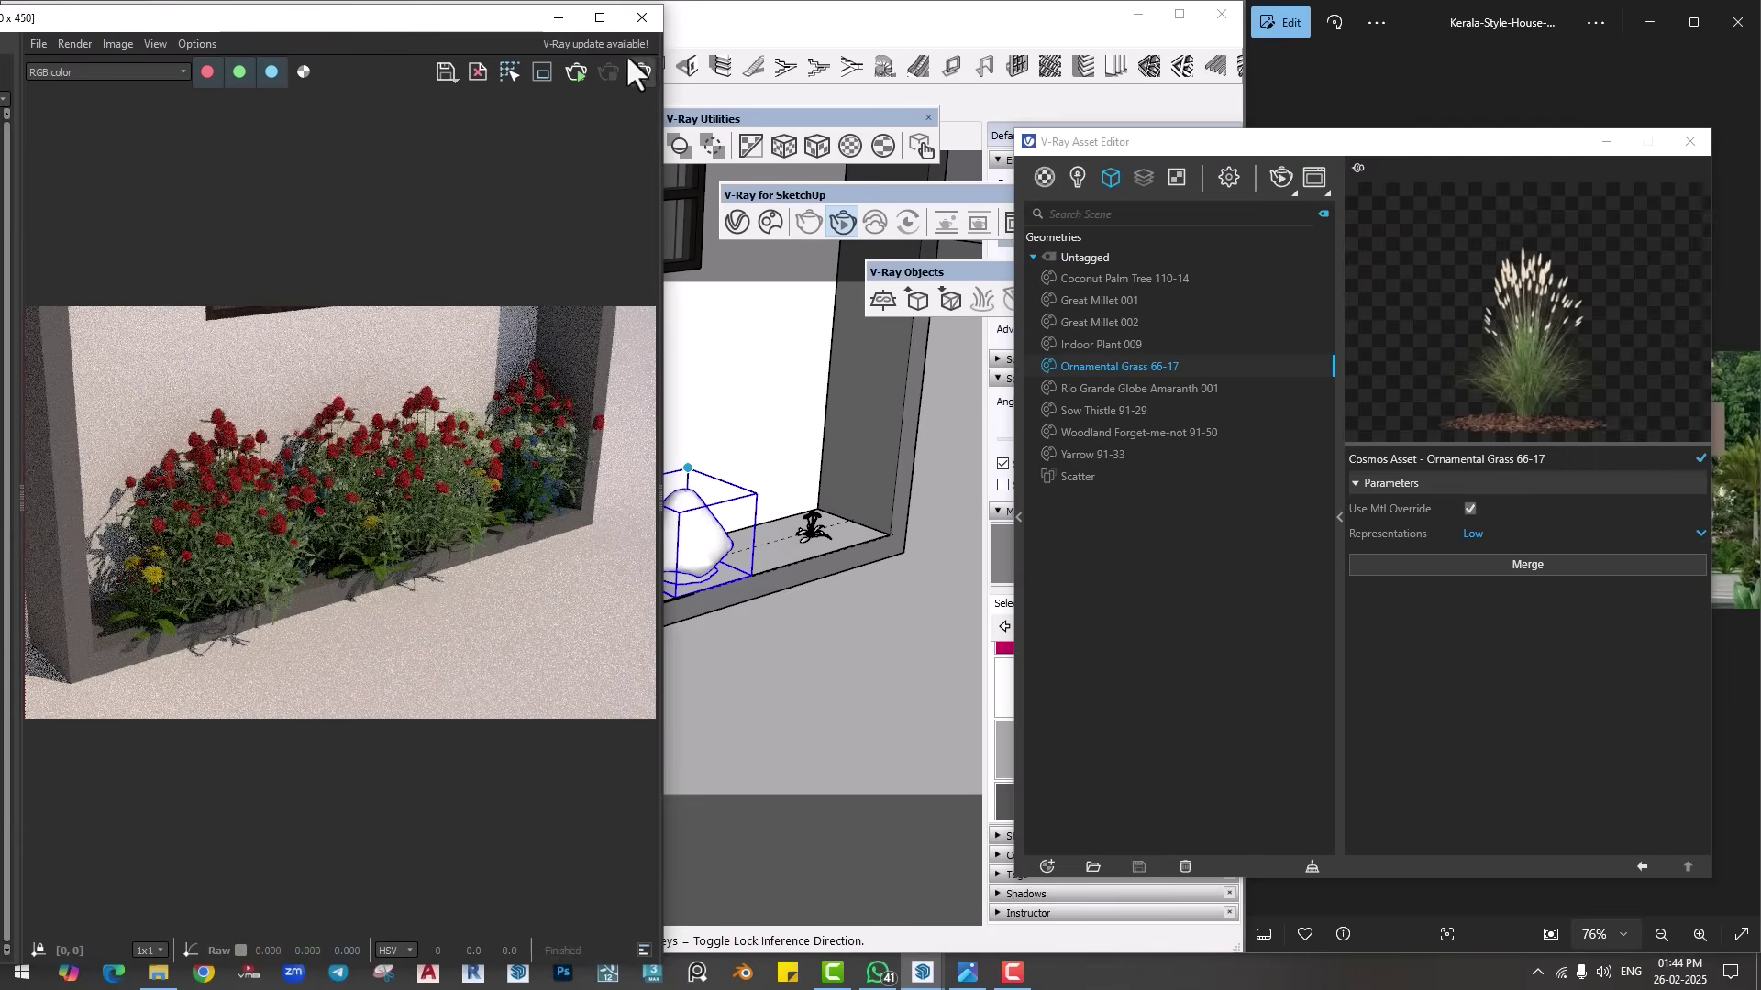
{"action": "left_click", "coordinate": [641, 17]}
Step: Return to the saved Scene 1 view of the whole house and close the V-Ray Asset Editor
{"action": "scroll", "coordinate": [725, 527], "scroll_direction": "up", "scroll_amount": 2}
{"action": "scroll", "coordinate": [736, 581], "scroll_direction": "down", "scroll_amount": 6}
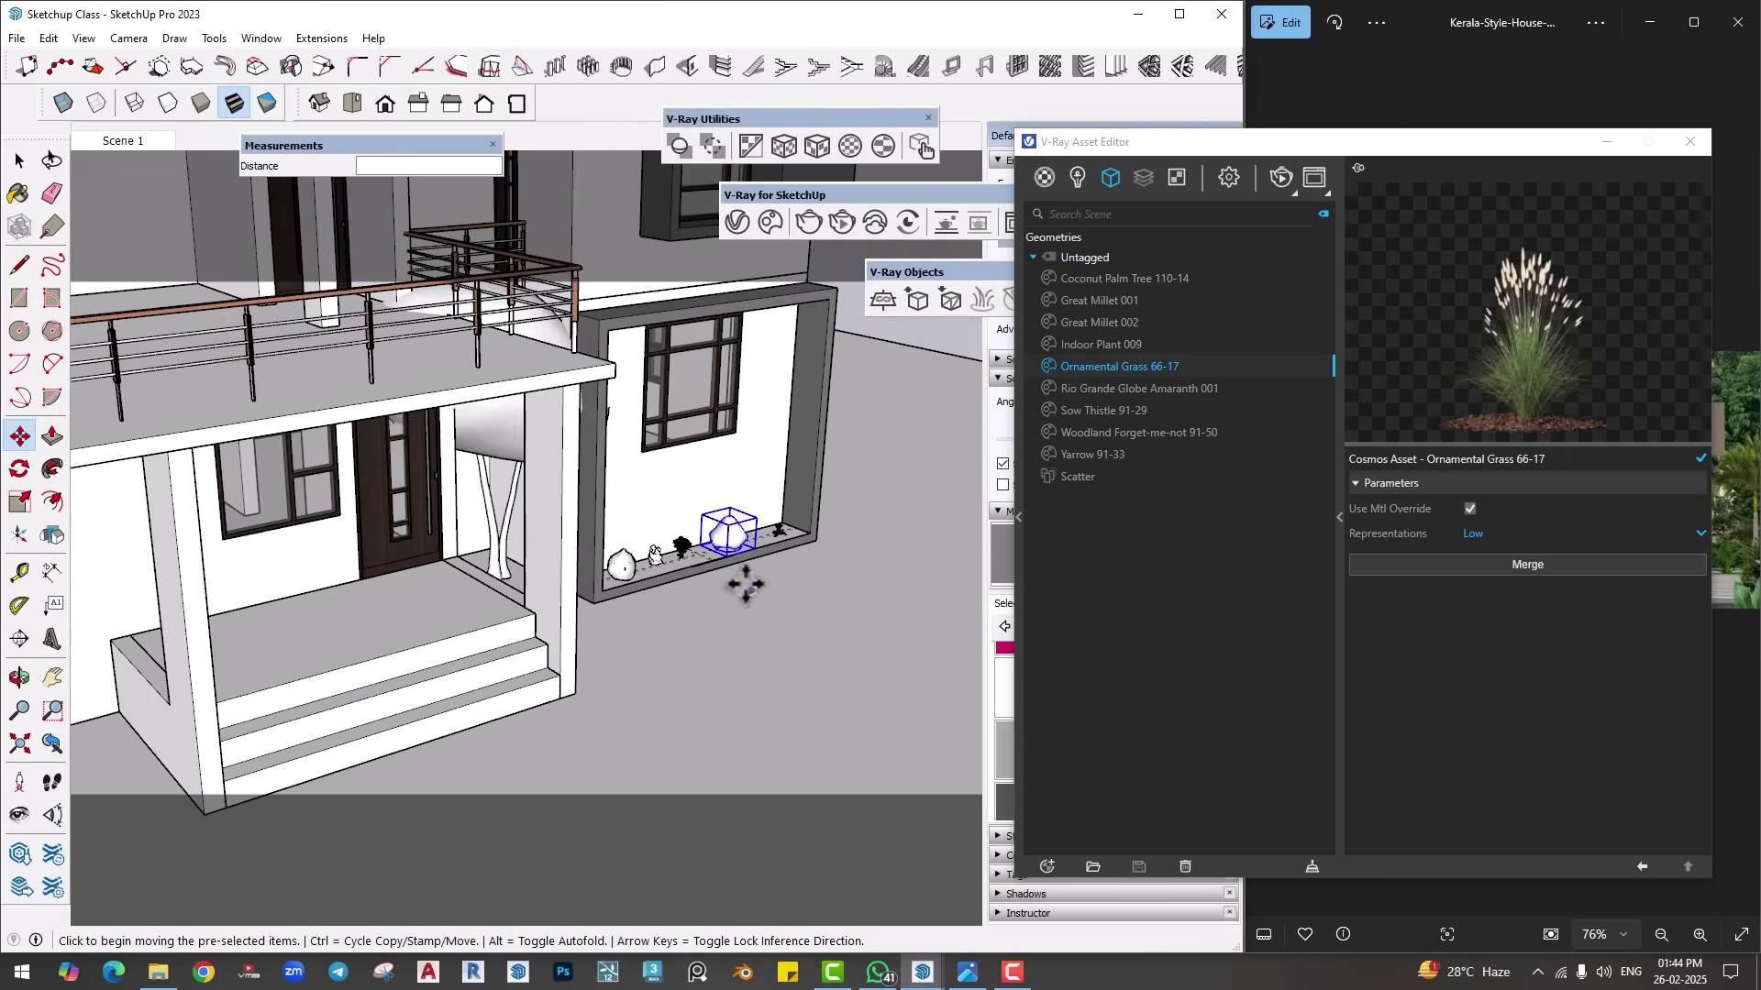
{"action": "middle_click_drag", "start_coordinate": [748, 593], "coordinate": [703, 502]}
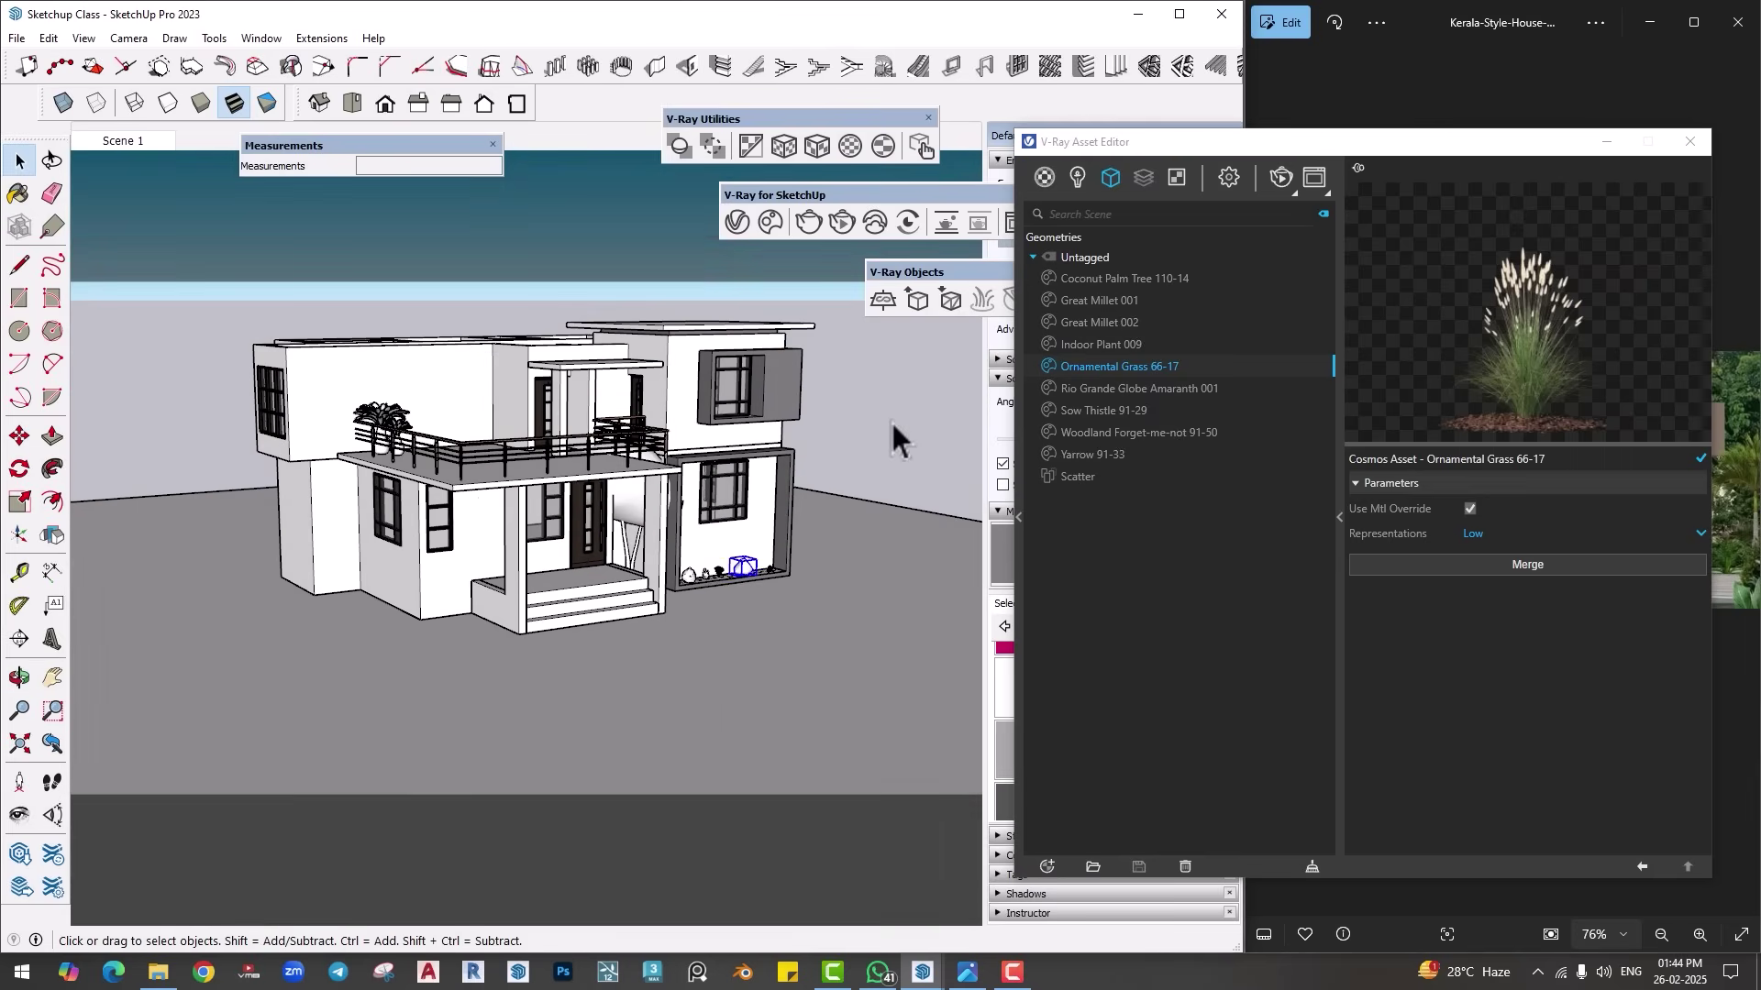
{"action": "left_click", "coordinate": [123, 142]}
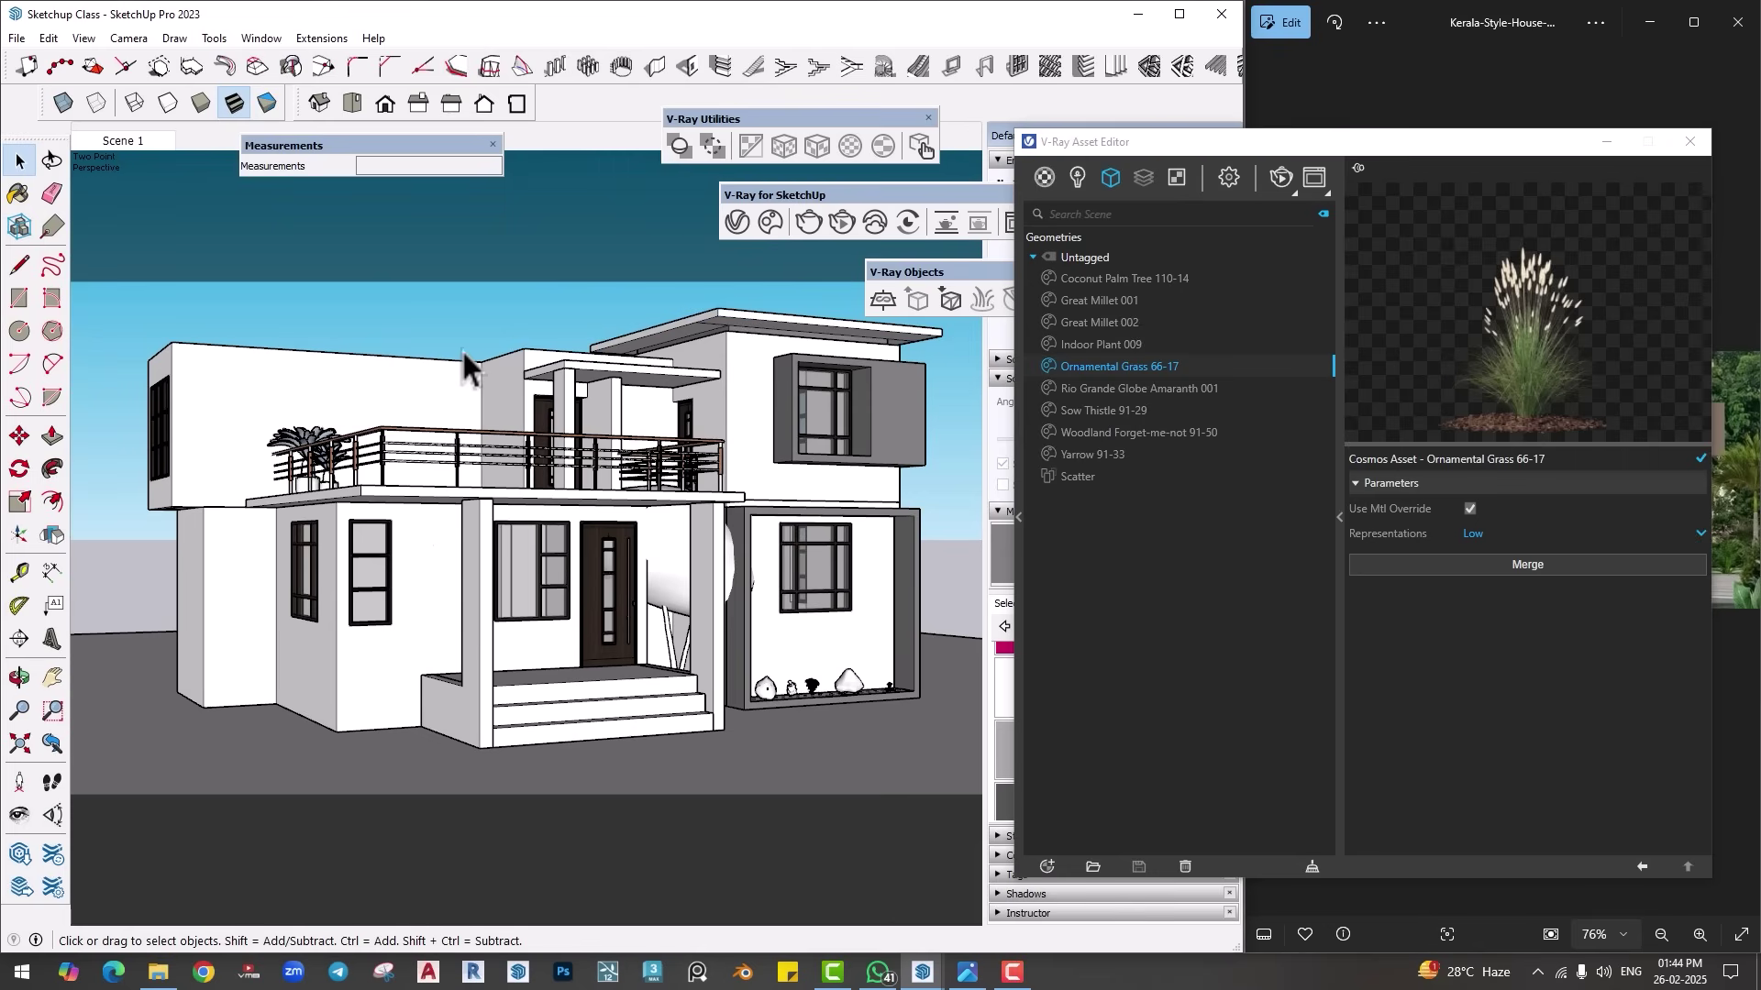
{"action": "left_click_drag", "start_coordinate": [1245, 142], "coordinate": [602, 156]}
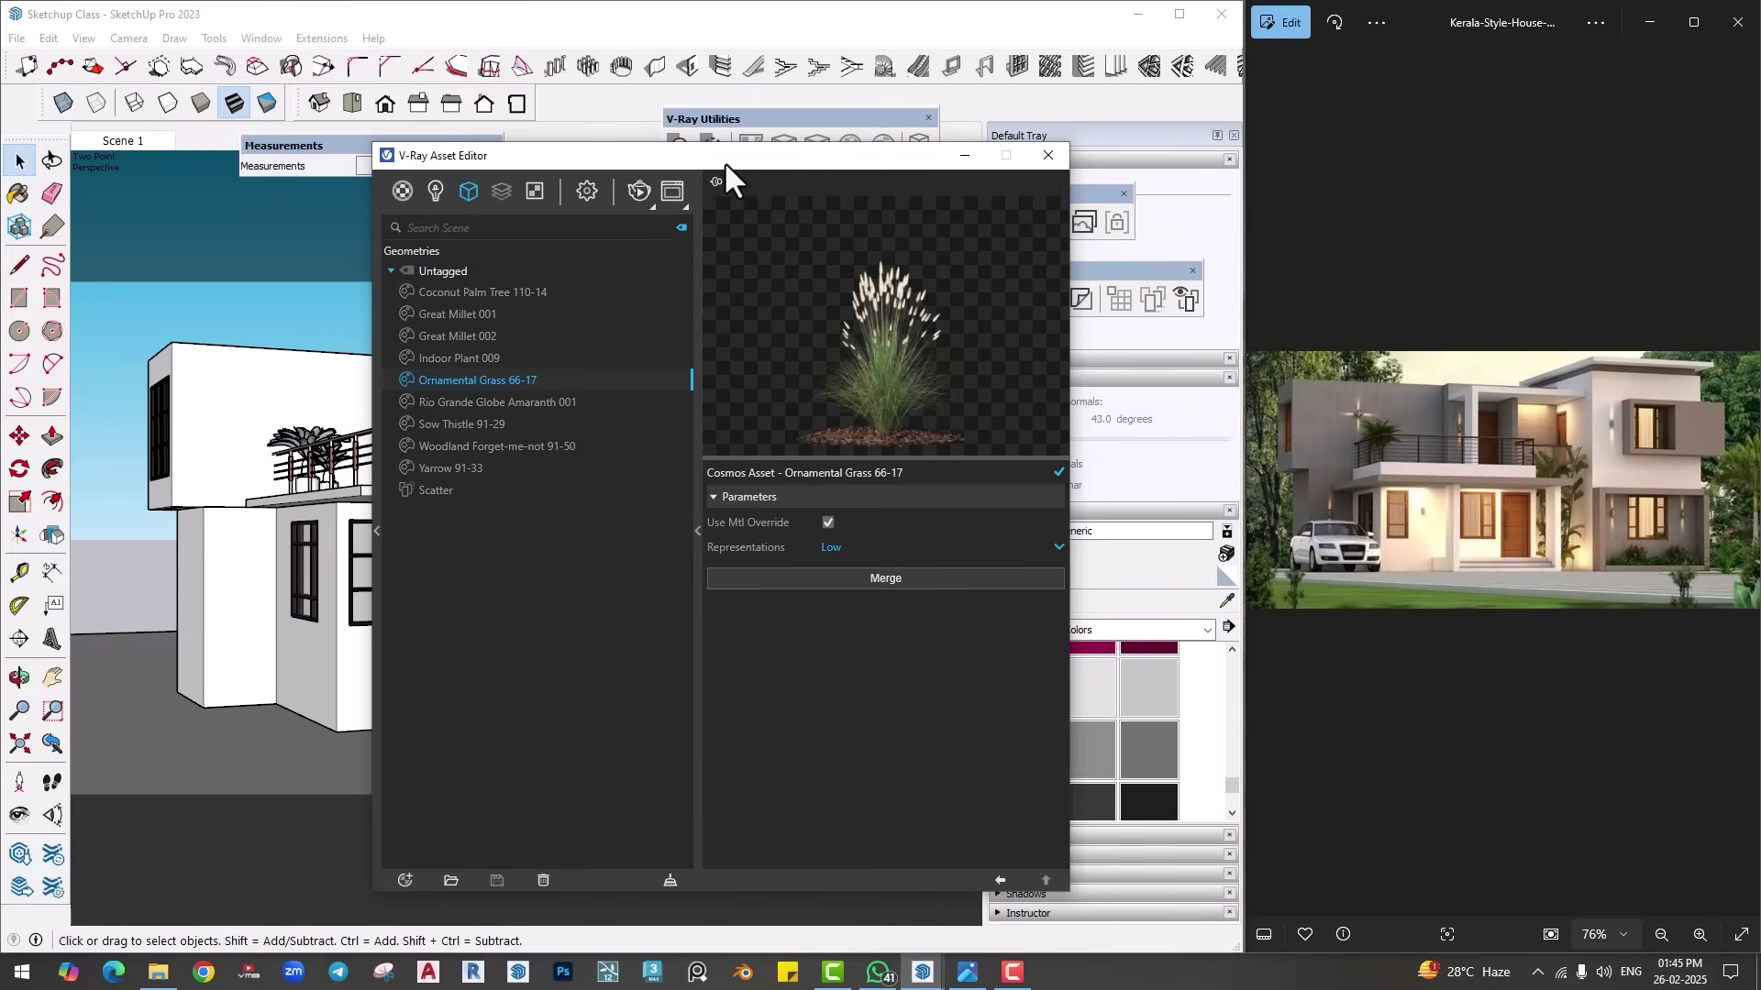
{"action": "left_click_drag", "start_coordinate": [725, 161], "coordinate": [961, 174]}
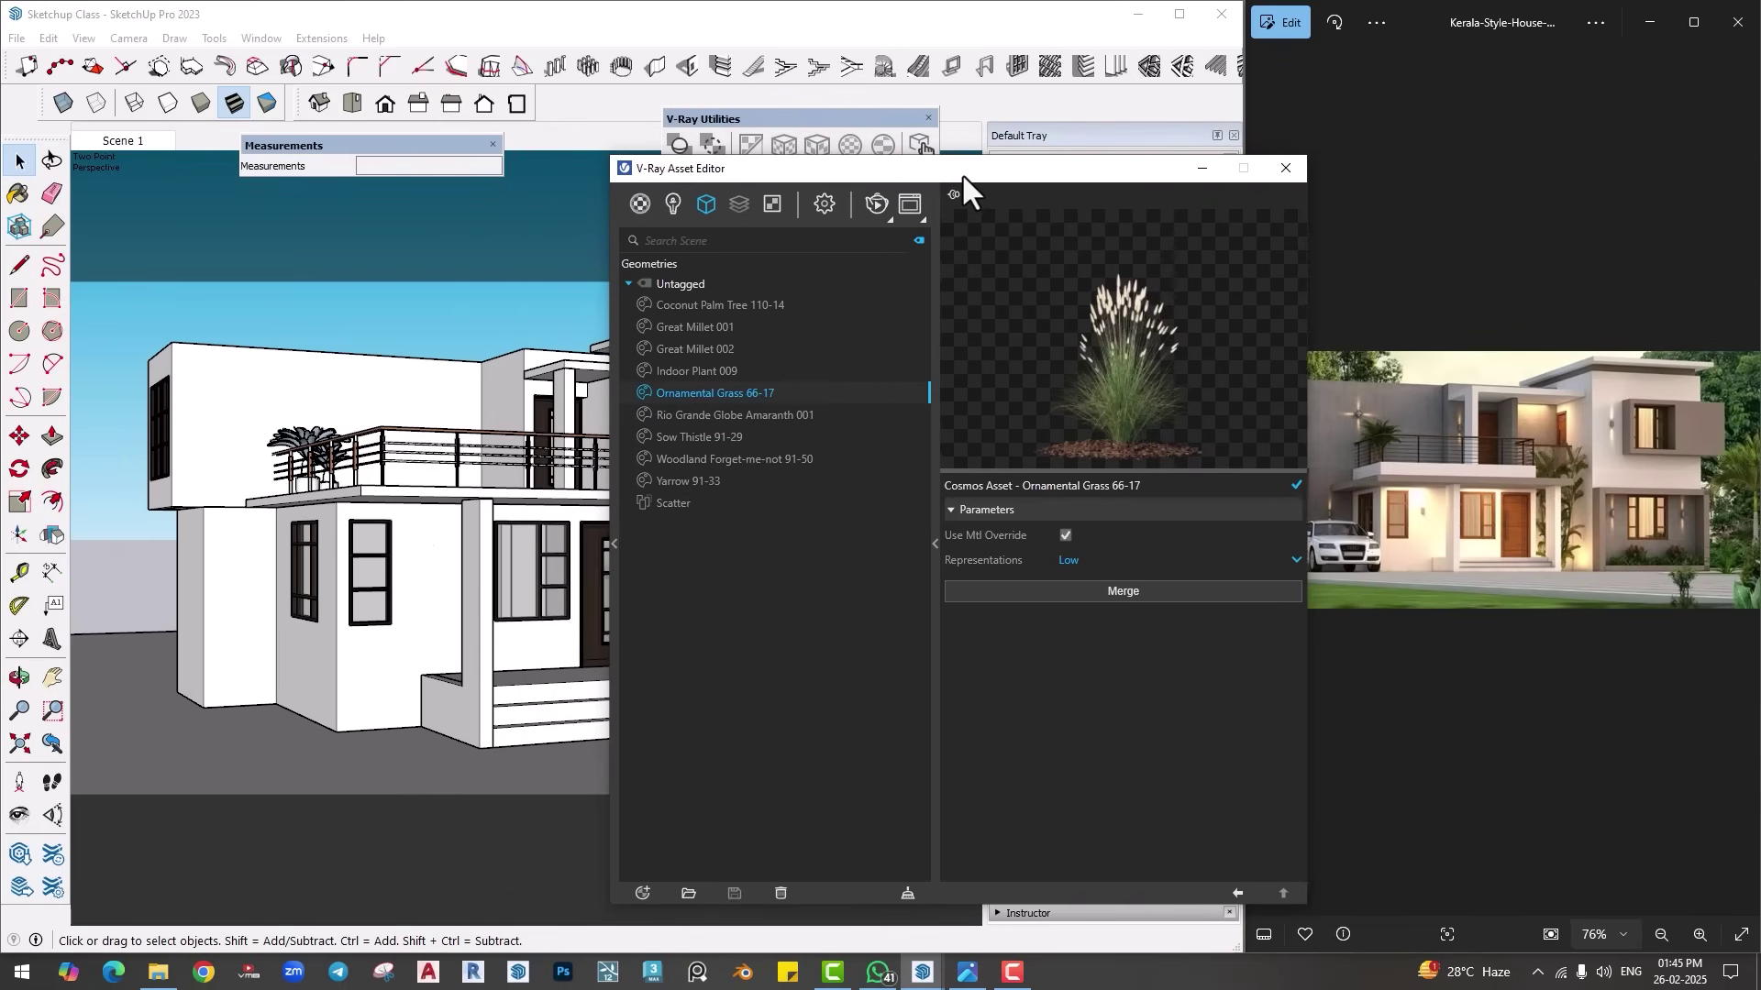
{"action": "left_click", "coordinate": [1284, 168]}
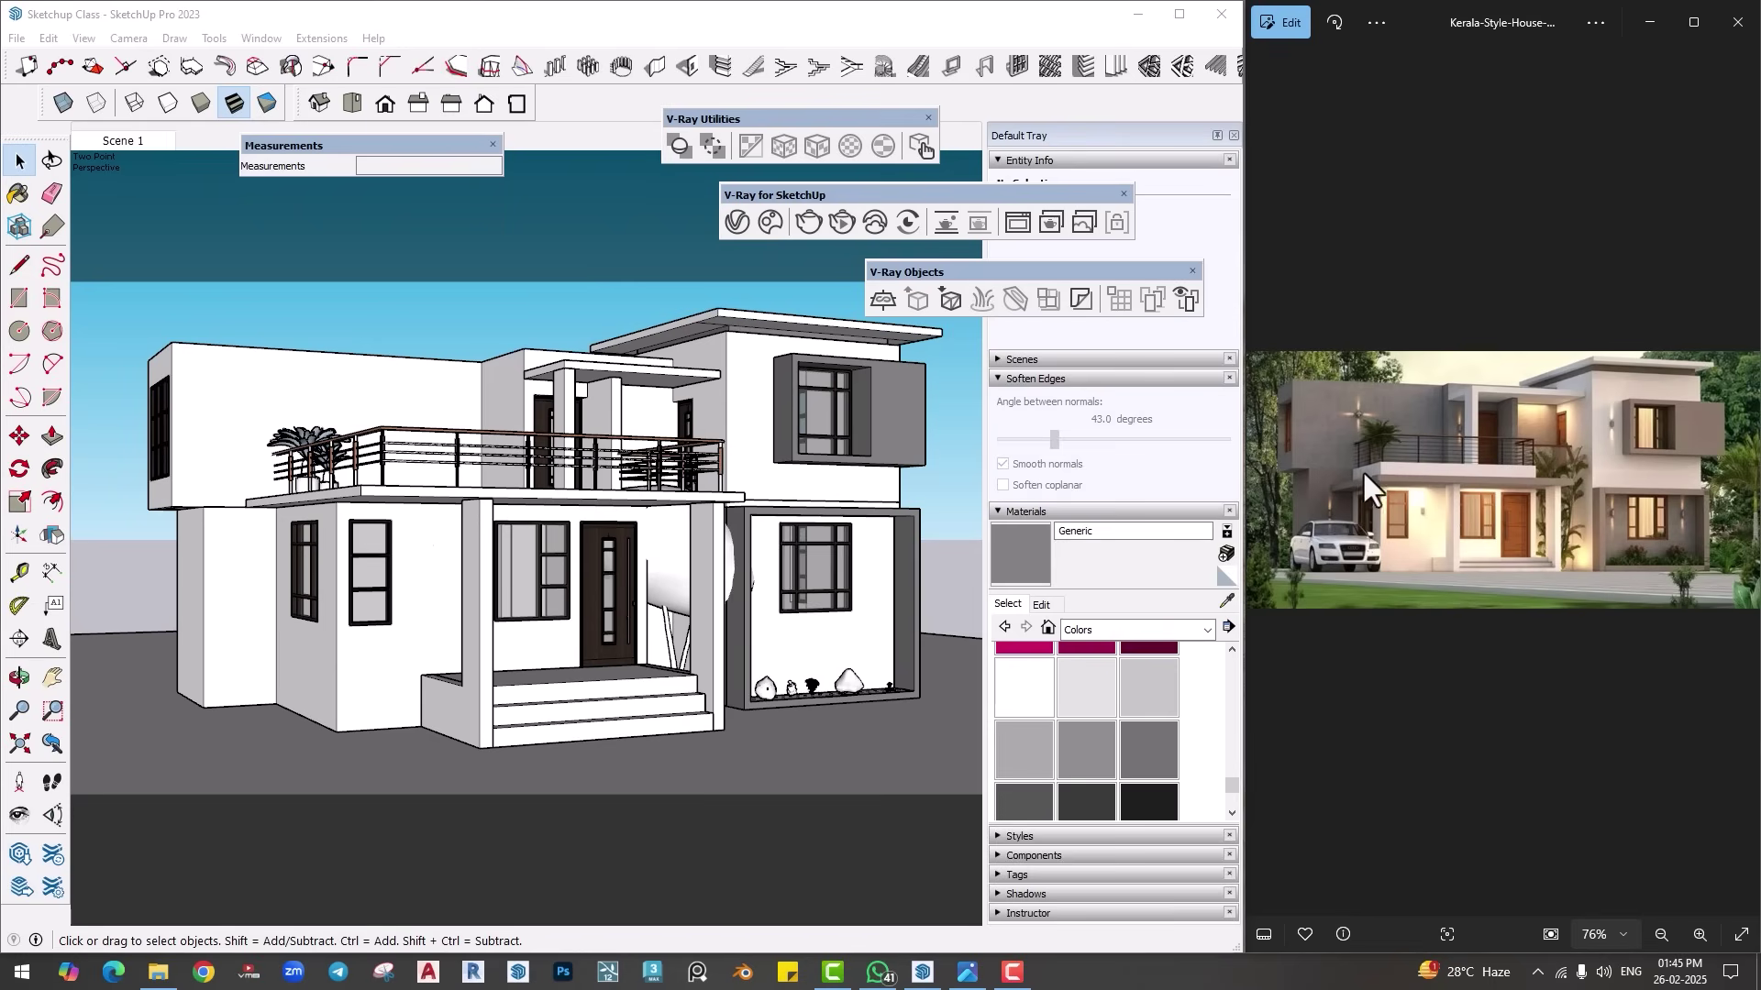
Step: Raise the front balcony railing vertically by 16 inches
{"action": "middle_click_drag", "start_coordinate": [695, 538], "coordinate": [459, 667]}
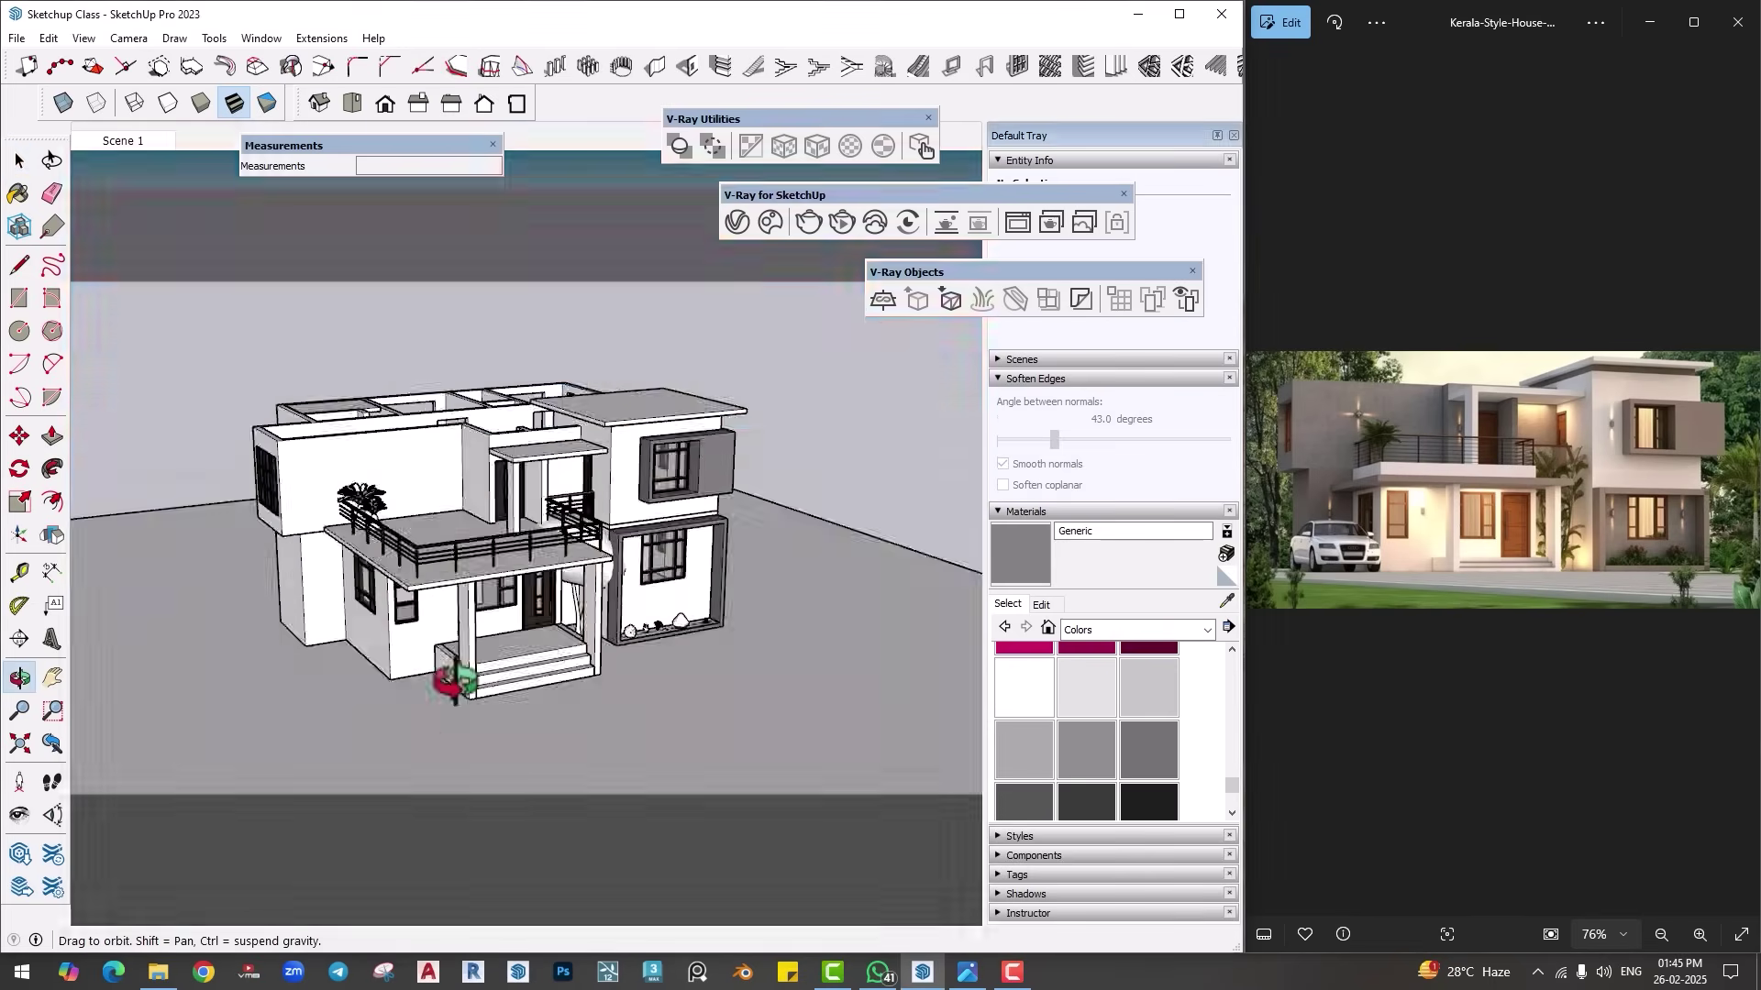
{"action": "scroll", "coordinate": [459, 641], "scroll_direction": "up", "scroll_amount": 8}
{"action": "left_click", "coordinate": [461, 620]}
{"action": "scroll", "coordinate": [486, 605], "scroll_direction": "up", "scroll_amount": 3}
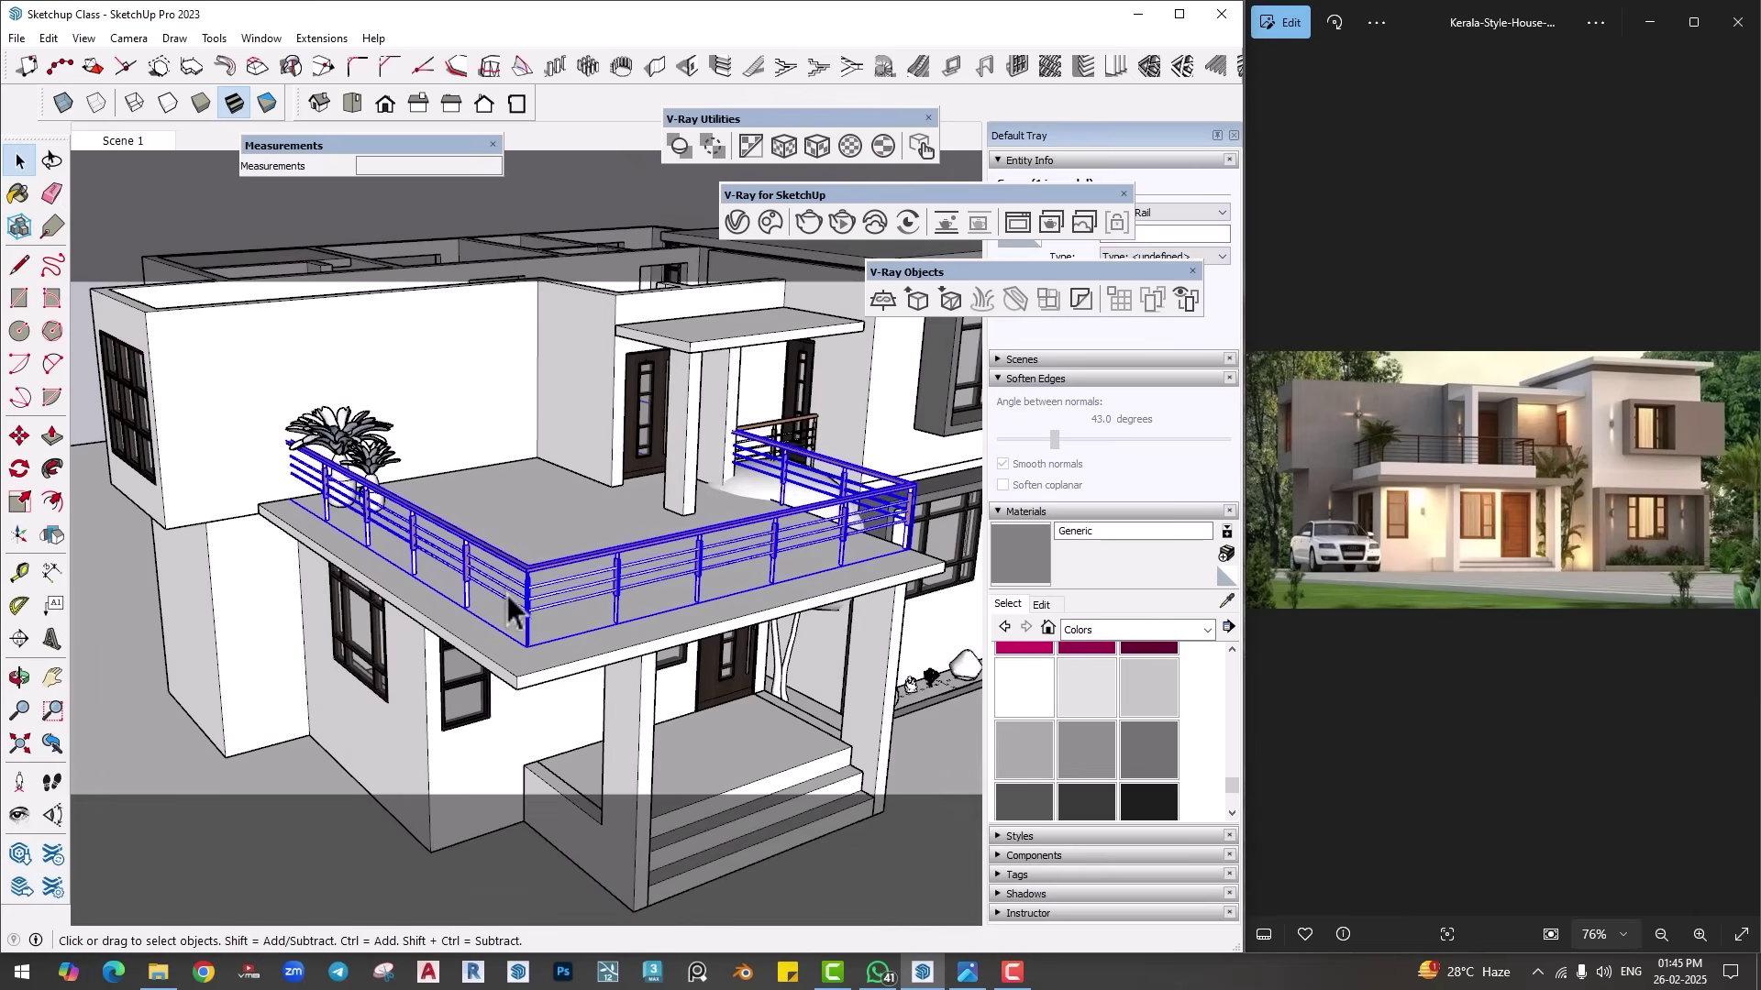
{"action": "middle_click_drag", "start_coordinate": [506, 594], "coordinate": [523, 564]}
{"action": "scroll", "coordinate": [537, 570], "scroll_direction": "up", "scroll_amount": 3}
{"action": "key", "text": "m"}
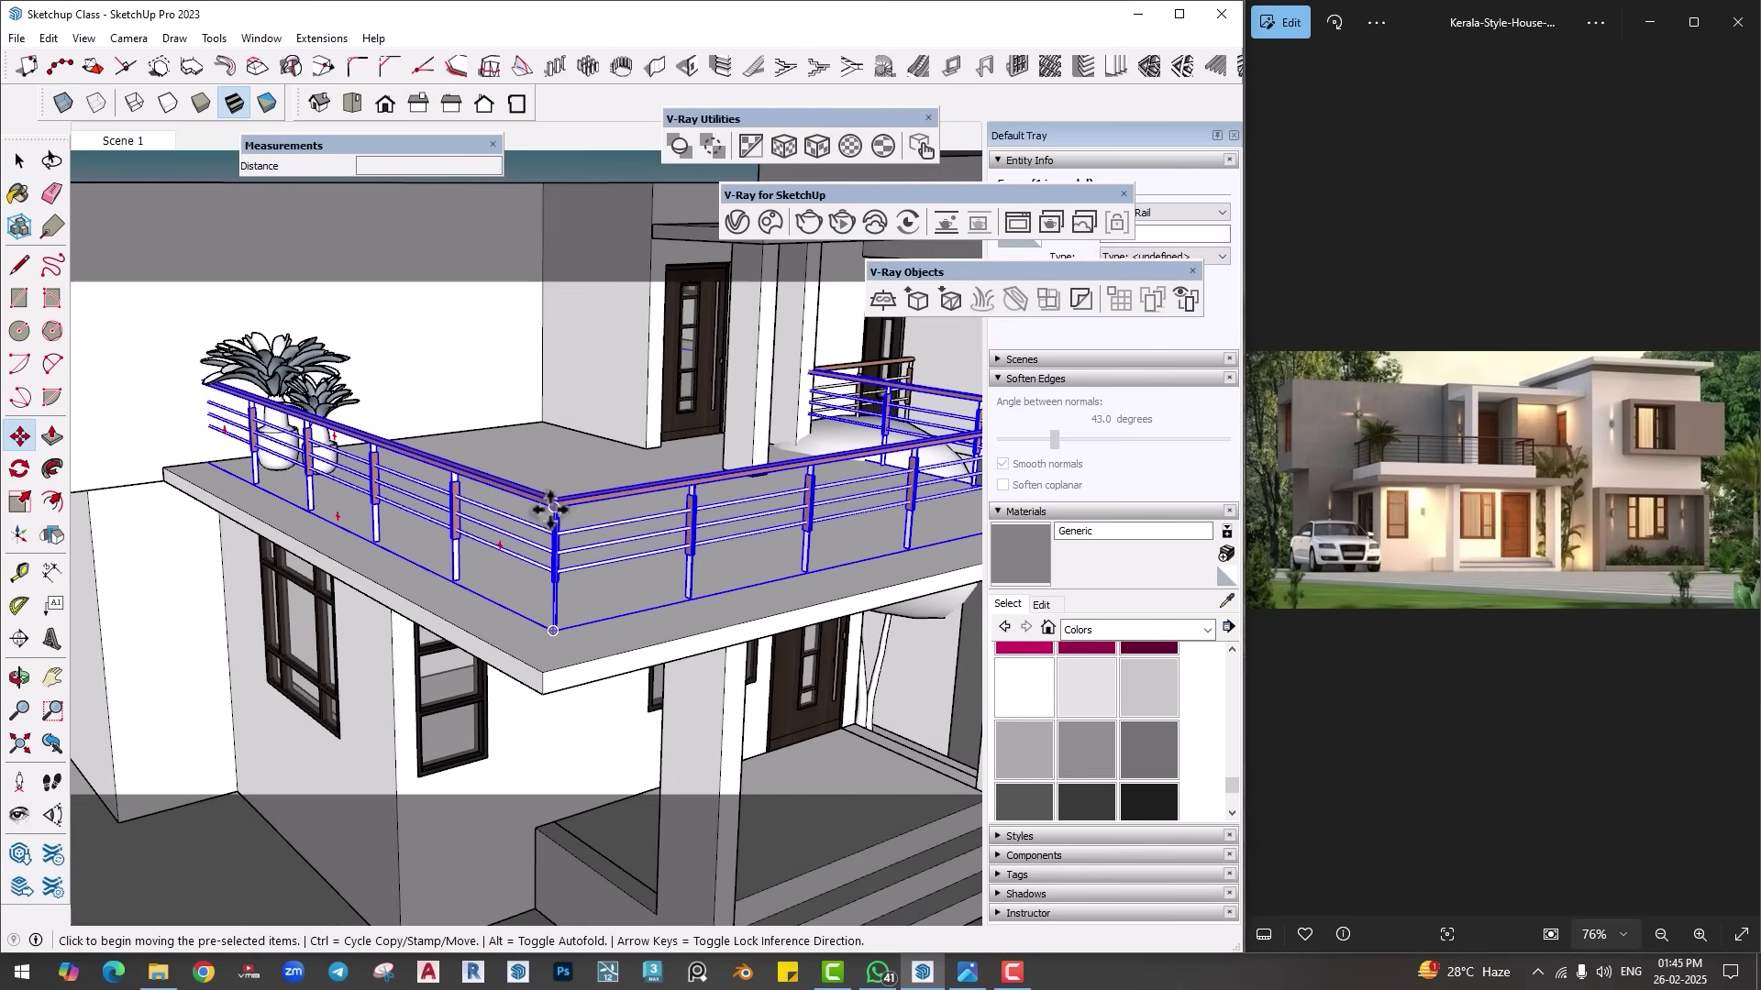
{"action": "left_click", "coordinate": [554, 503]}
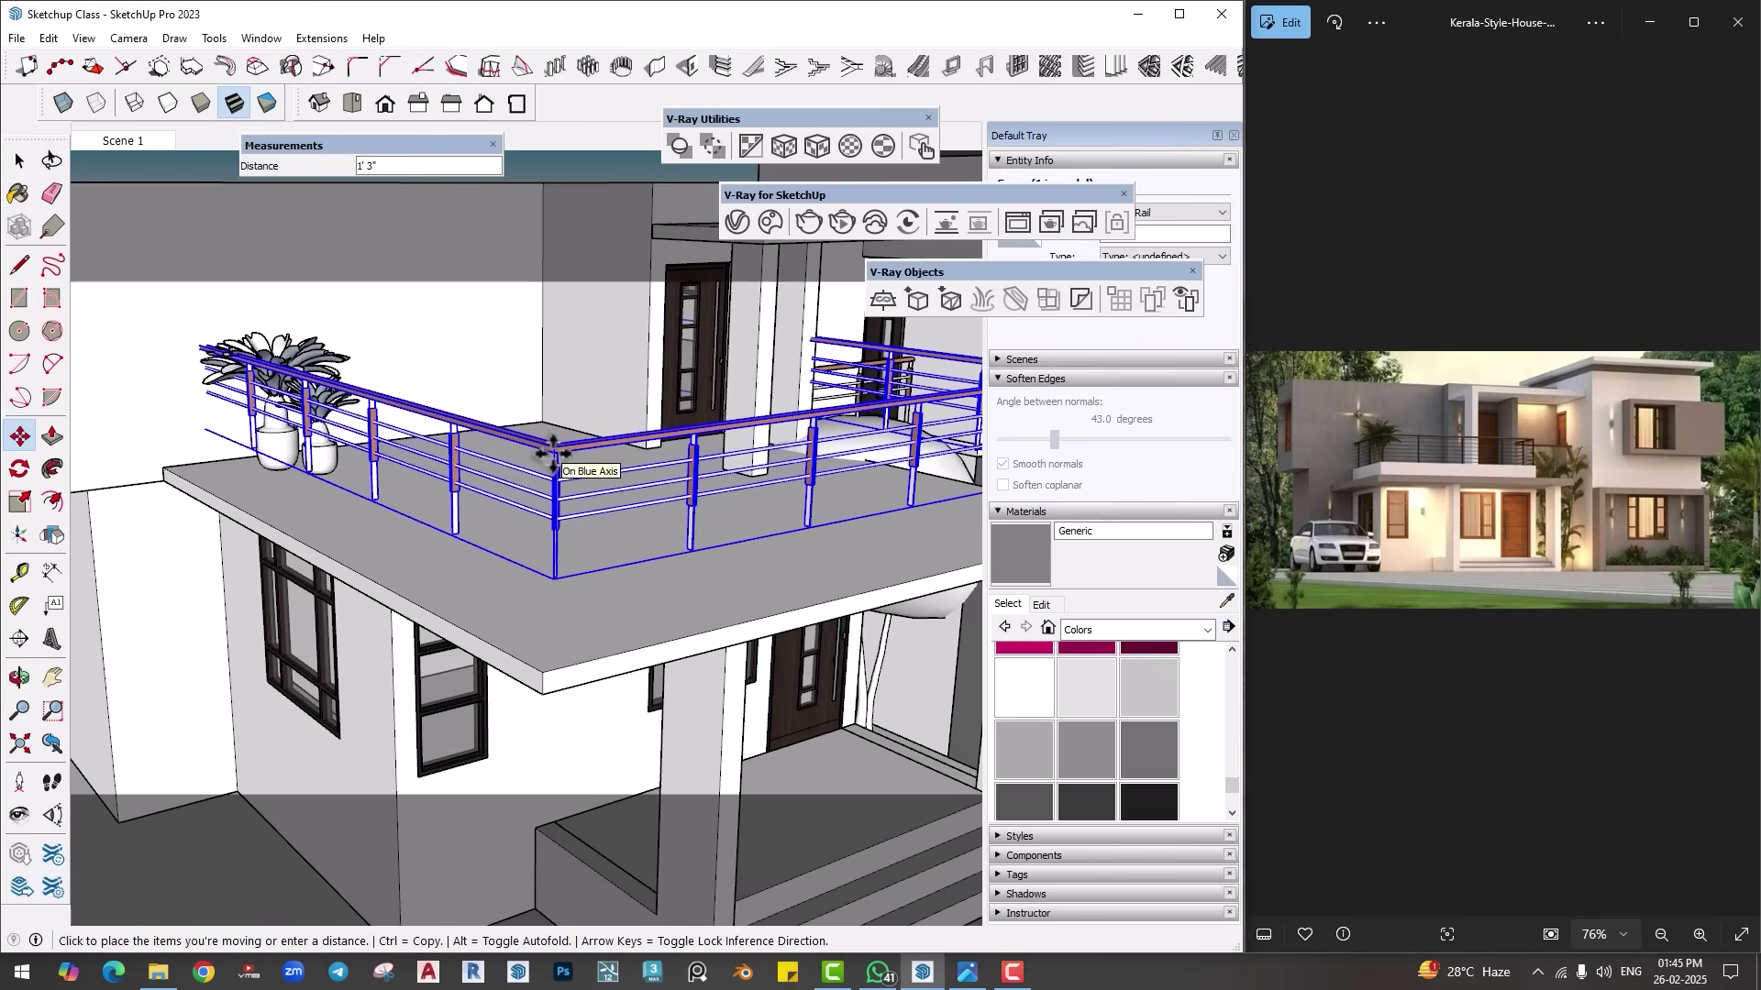
{"action": "key", "text": "Return"}
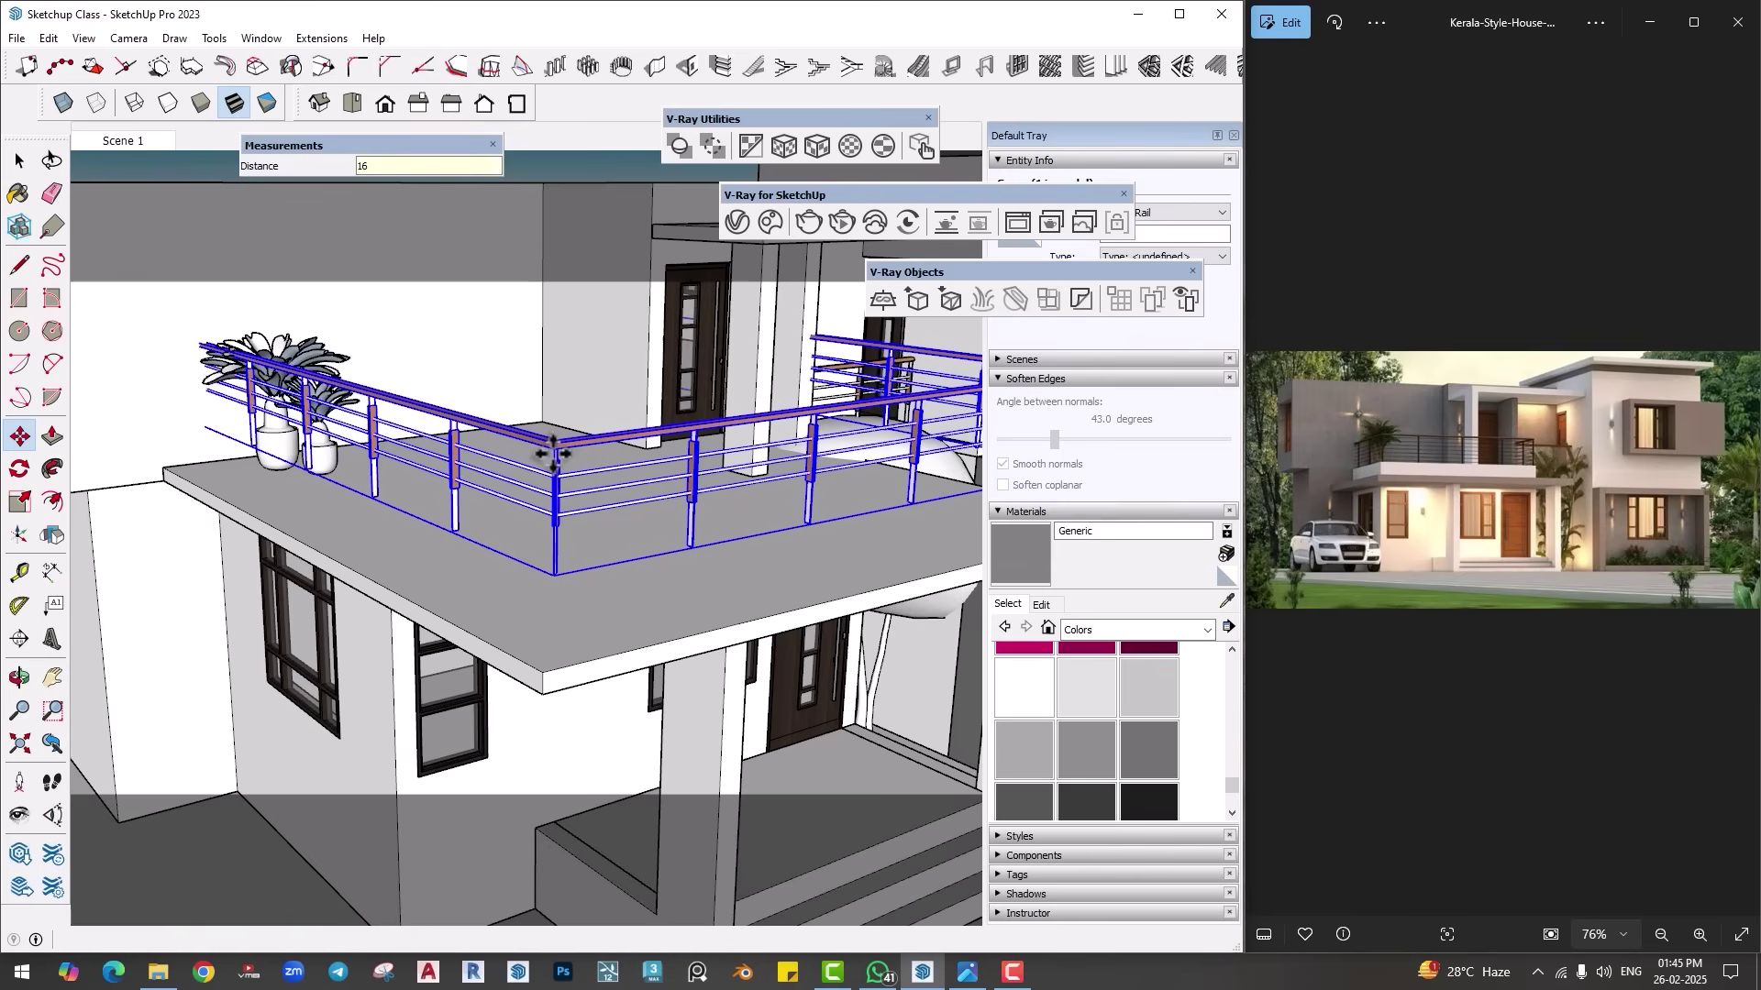
Step: Unhide all hidden geometry in the model
{"action": "middle_click_drag", "start_coordinate": [307, 502], "coordinate": [406, 580]}
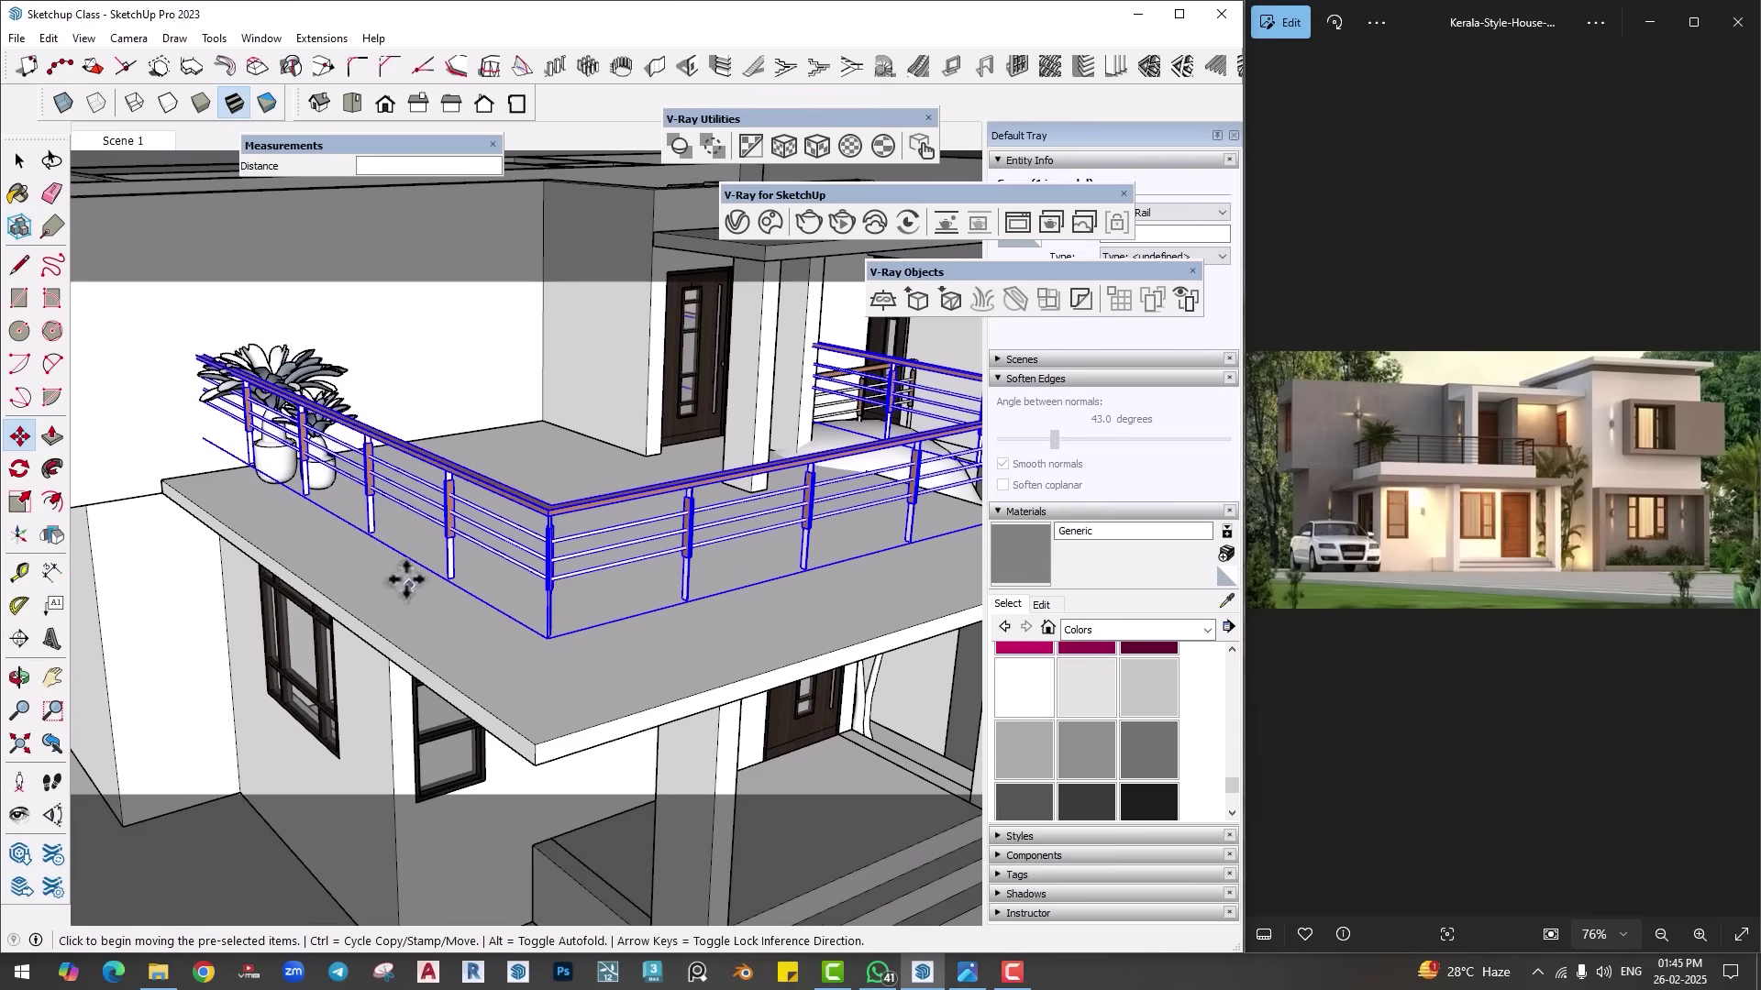
{"action": "left_click", "coordinate": [49, 42]}
{"action": "mouse_move", "coordinate": [113, 323]}
{"action": "left_click", "coordinate": [297, 368]}
Step: Draw a 4" by 22' 1" rectangle on the balcony slab beneath the side run of the railing and pull it up 1' 4"
{"action": "scroll", "coordinate": [372, 586], "scroll_direction": "up", "scroll_amount": 3}
{"action": "middle_click_drag", "start_coordinate": [356, 574], "coordinate": [196, 472]}
{"action": "key", "text": "r"}
{"action": "left_click", "coordinate": [181, 440]}
{"action": "middle_click_drag", "start_coordinate": [362, 522], "coordinate": [551, 757]}
{"action": "left_click", "coordinate": [552, 731]}
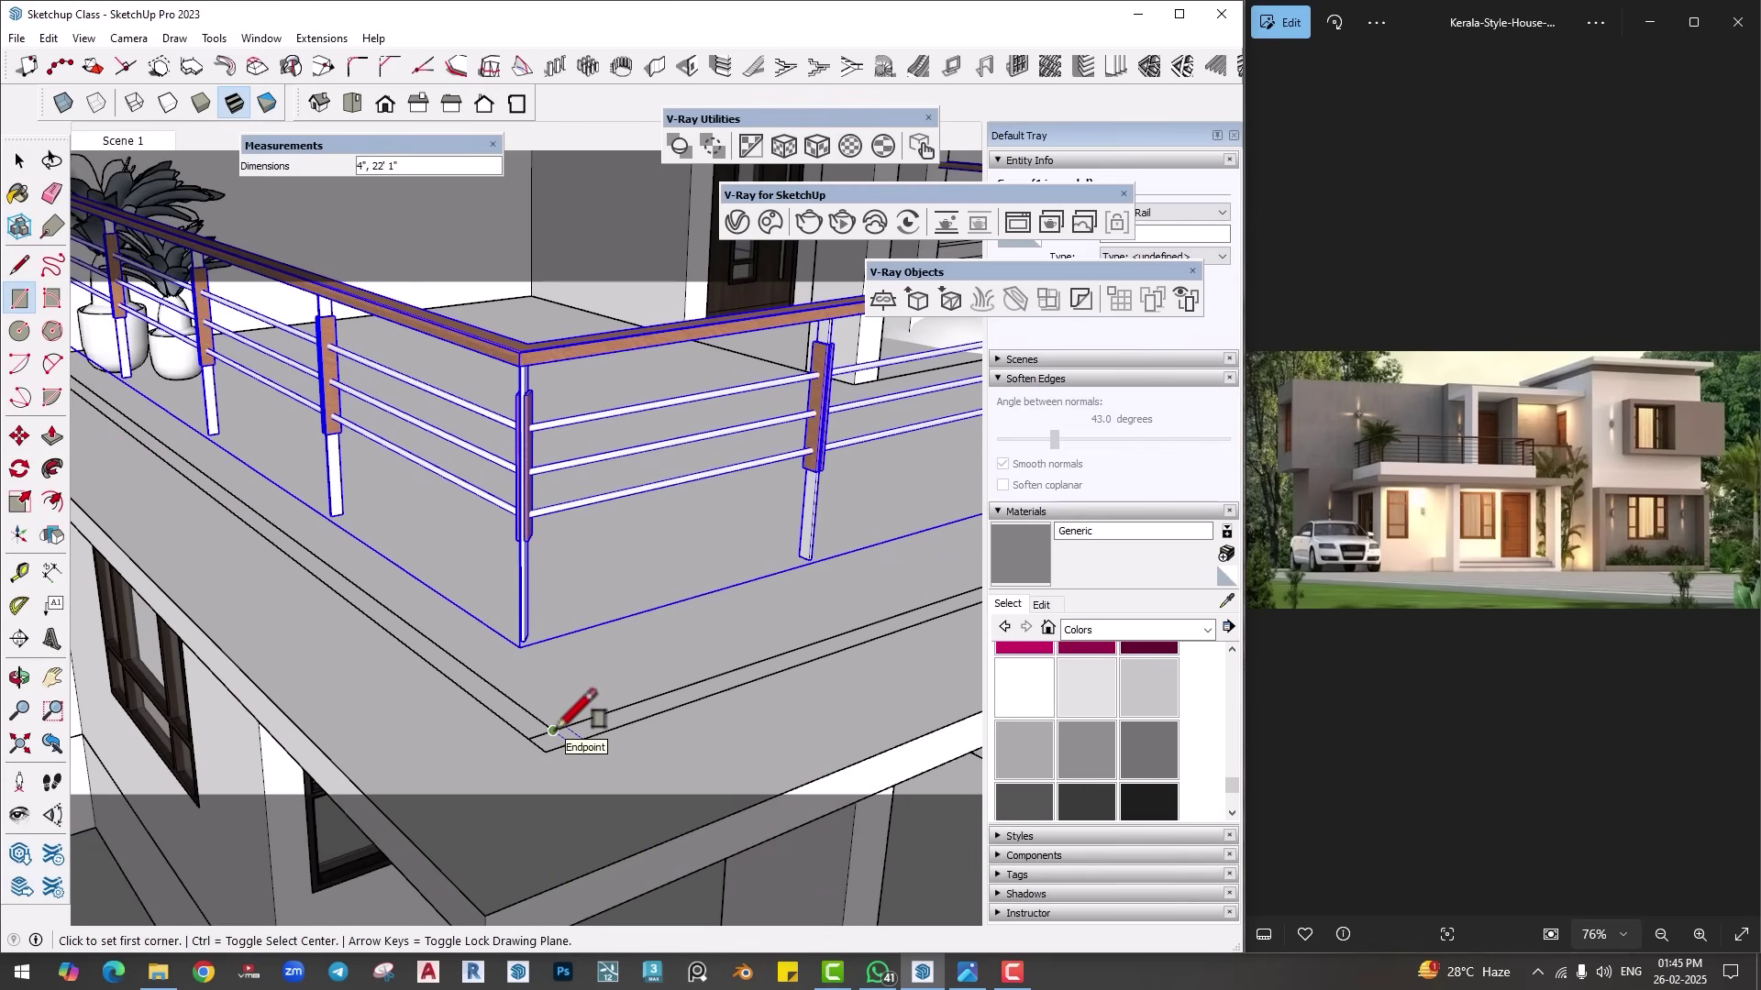
{"action": "key", "text": "p"}
{"action": "left_click", "coordinate": [515, 737]}
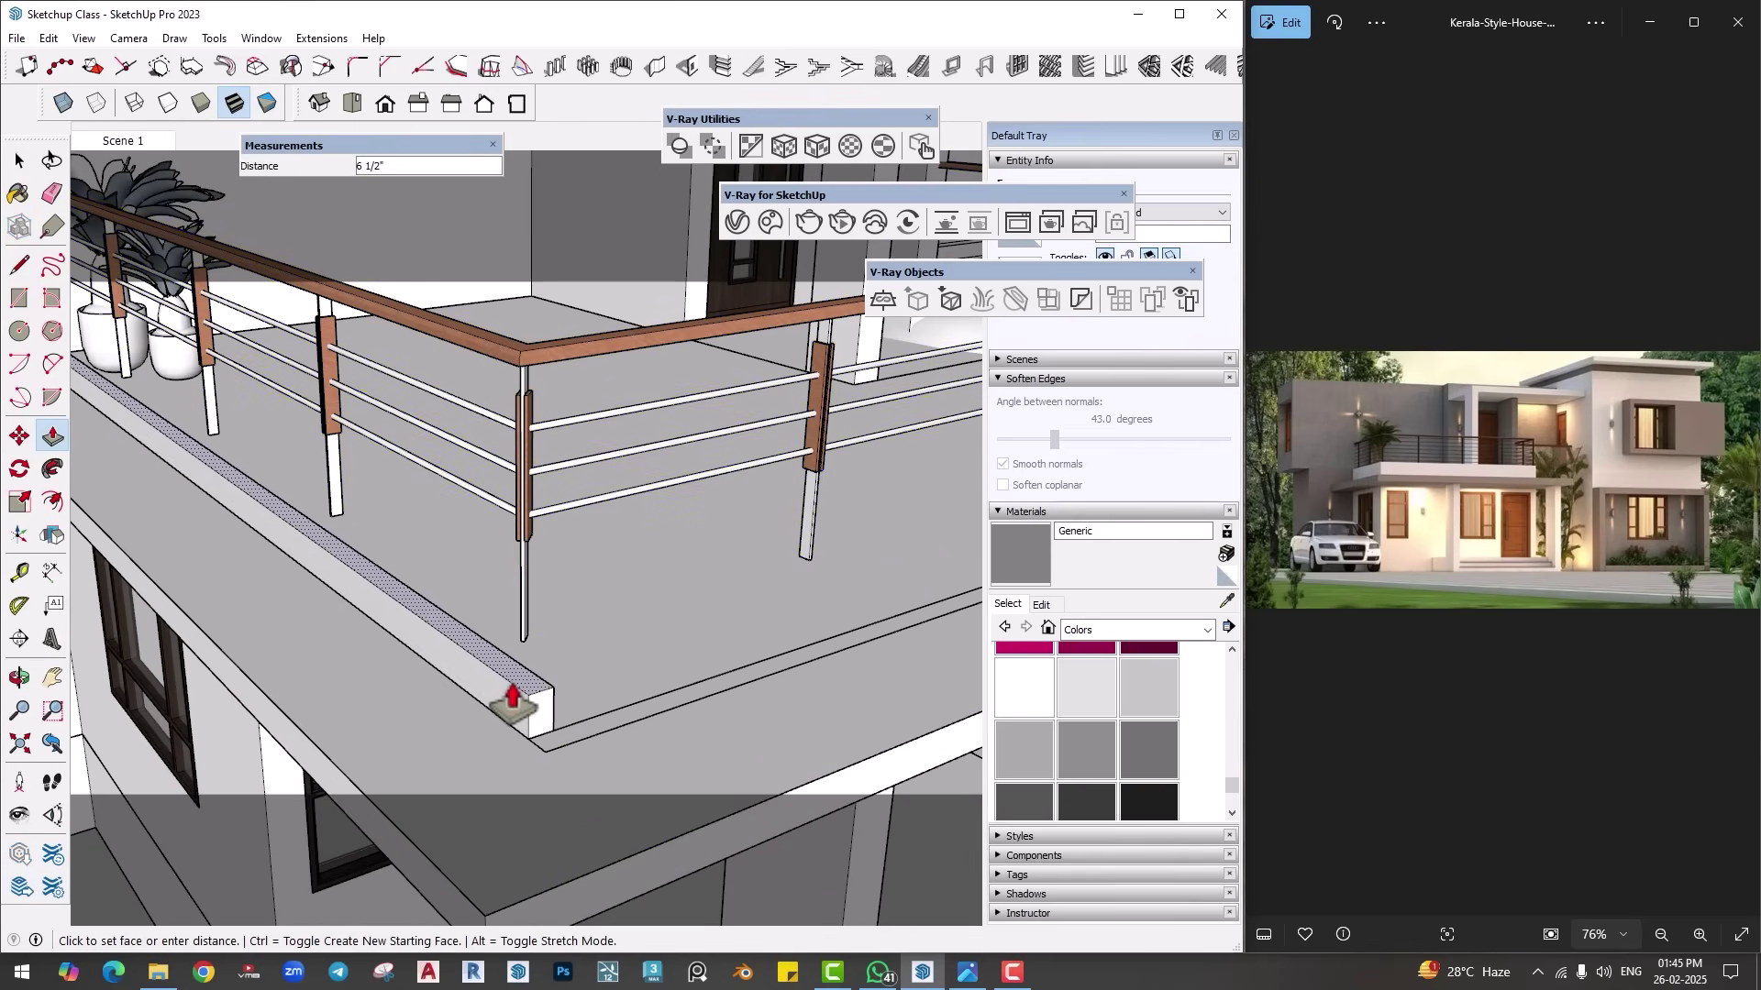
{"action": "left_click", "coordinate": [514, 702]}
Step: Extend the new parapet's end face 4" toward the front edge of the balcony
{"action": "middle_click_drag", "start_coordinate": [514, 702], "coordinate": [304, 716]}
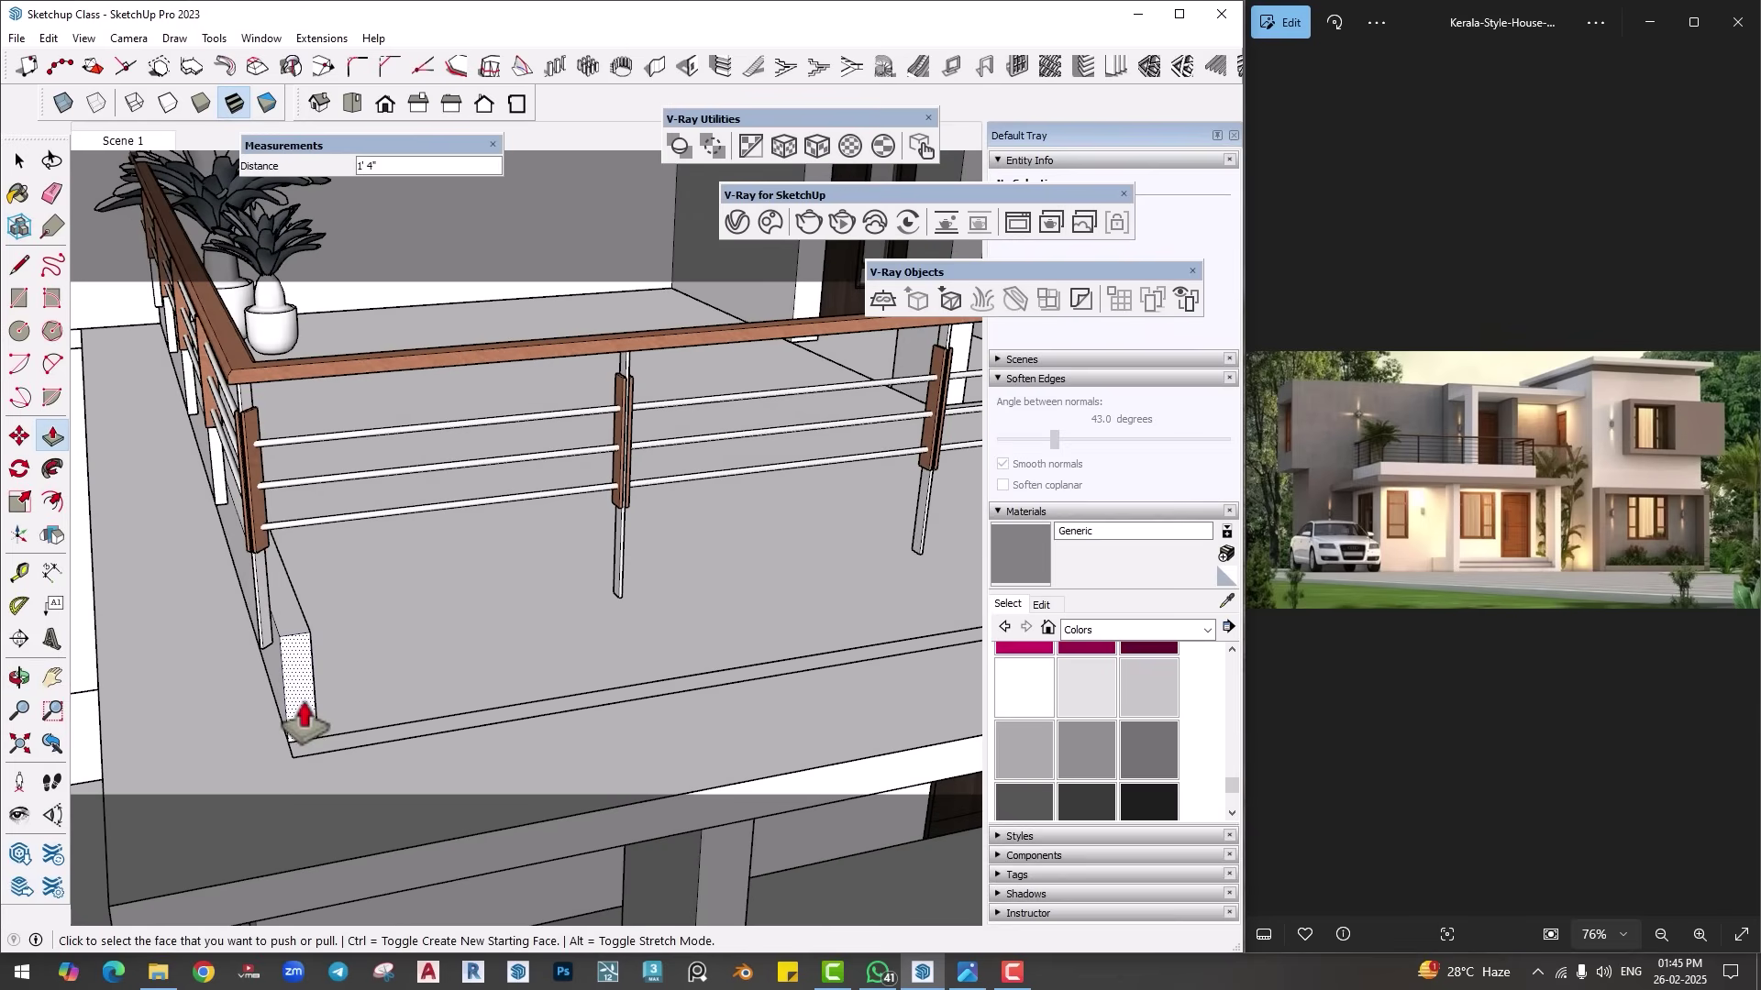
{"action": "left_click", "coordinate": [303, 718]}
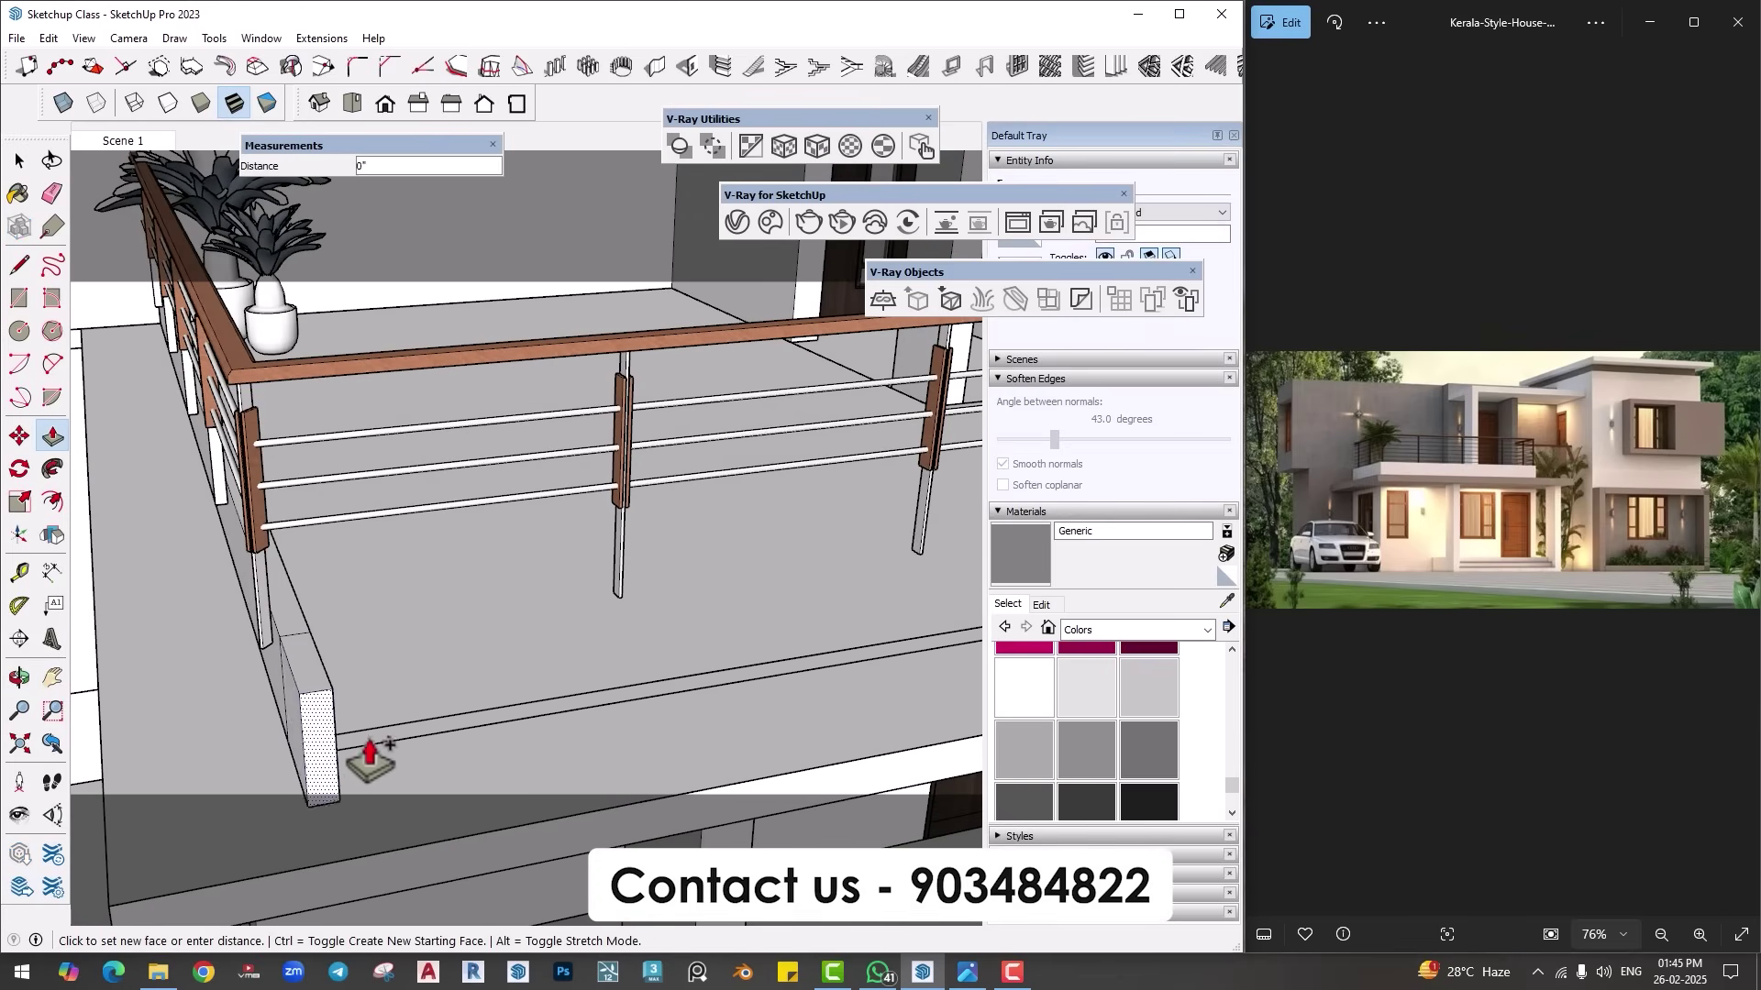
{"action": "left_click", "coordinate": [376, 754]}
{"action": "middle_click_drag", "start_coordinate": [376, 754], "coordinate": [397, 587]}
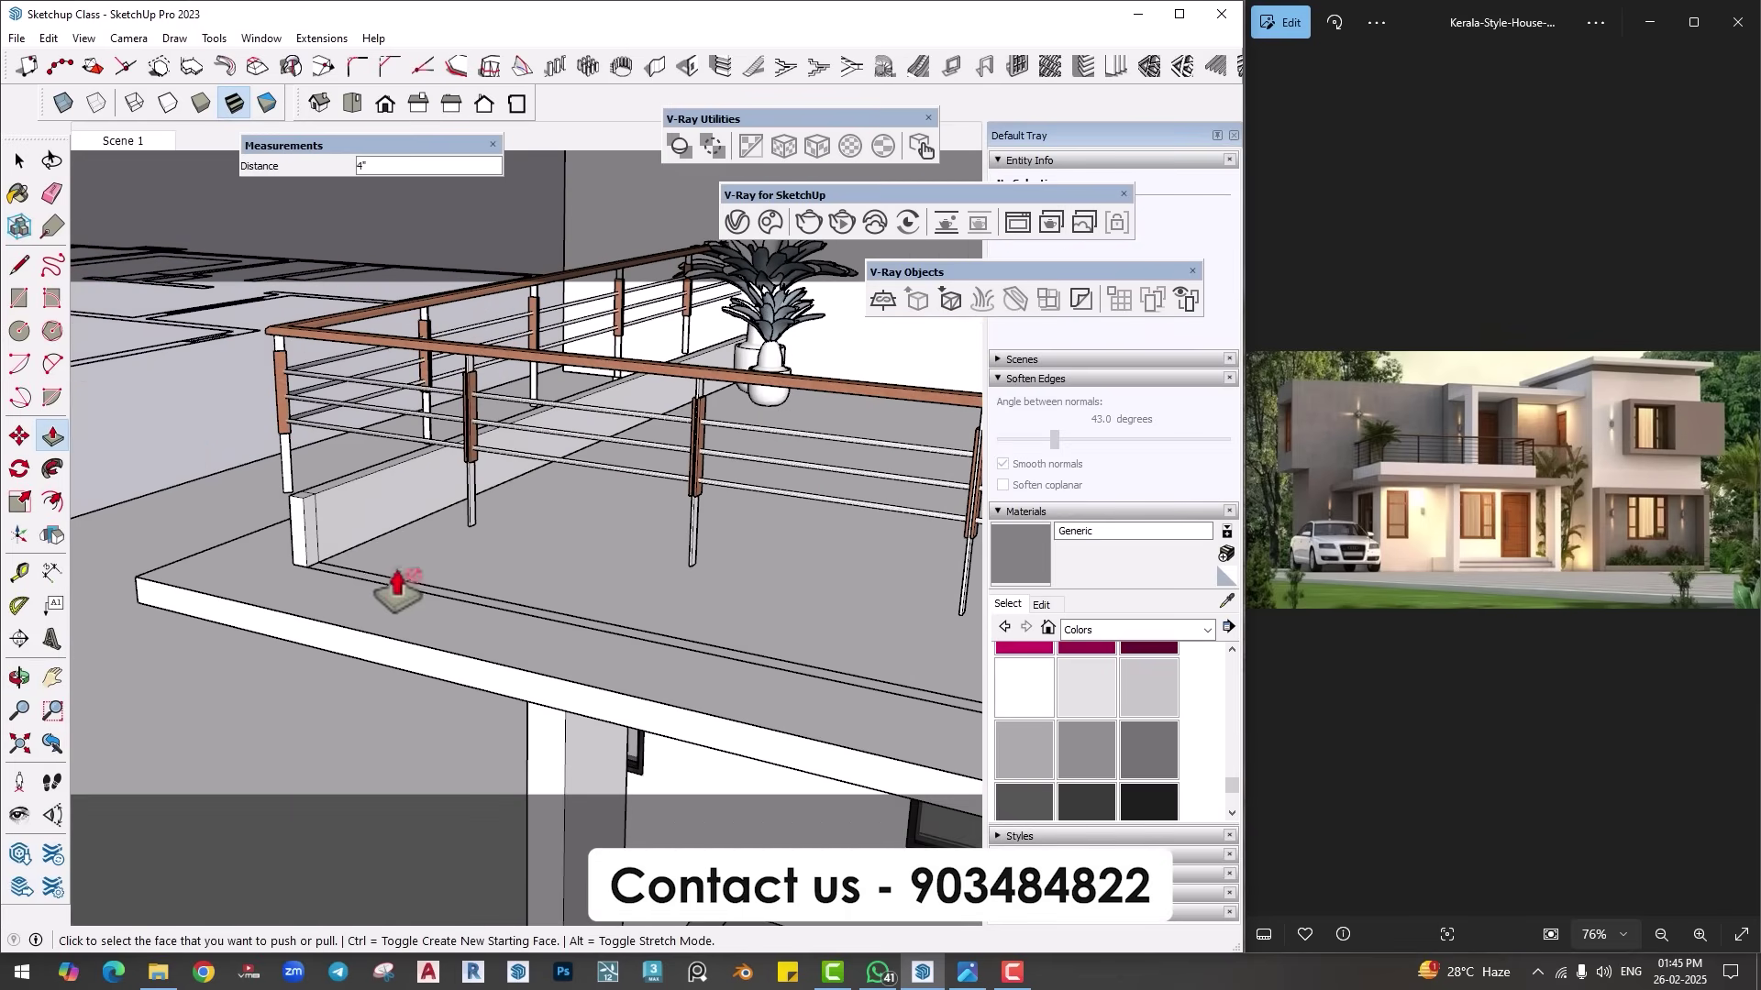
Step: Try to copy the parapet's vertical corner edge, cancel it, and push the end face back 4"
{"action": "middle_click_drag", "start_coordinate": [315, 531], "coordinate": [393, 668]}
{"action": "scroll", "coordinate": [405, 574], "scroll_direction": "up", "scroll_amount": 5}
{"action": "key", "text": "space"}
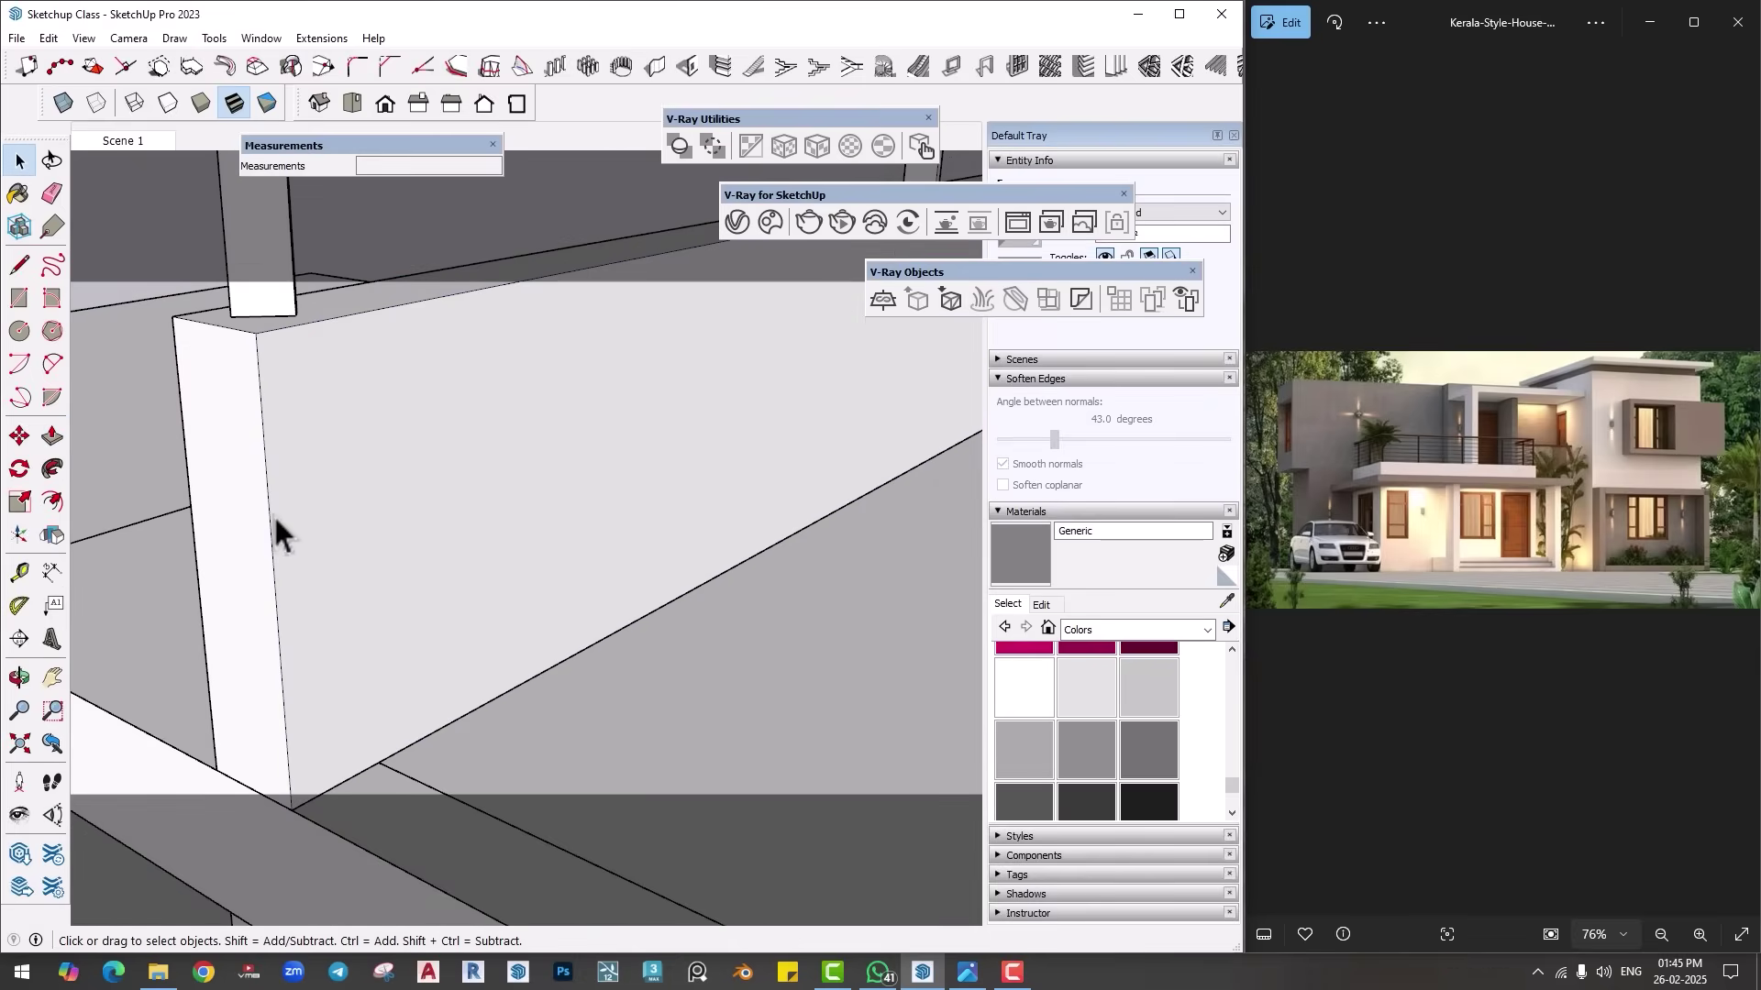
{"action": "left_click", "coordinate": [268, 512]}
{"action": "key", "text": "m"}
{"action": "key", "text": "ctrl"}
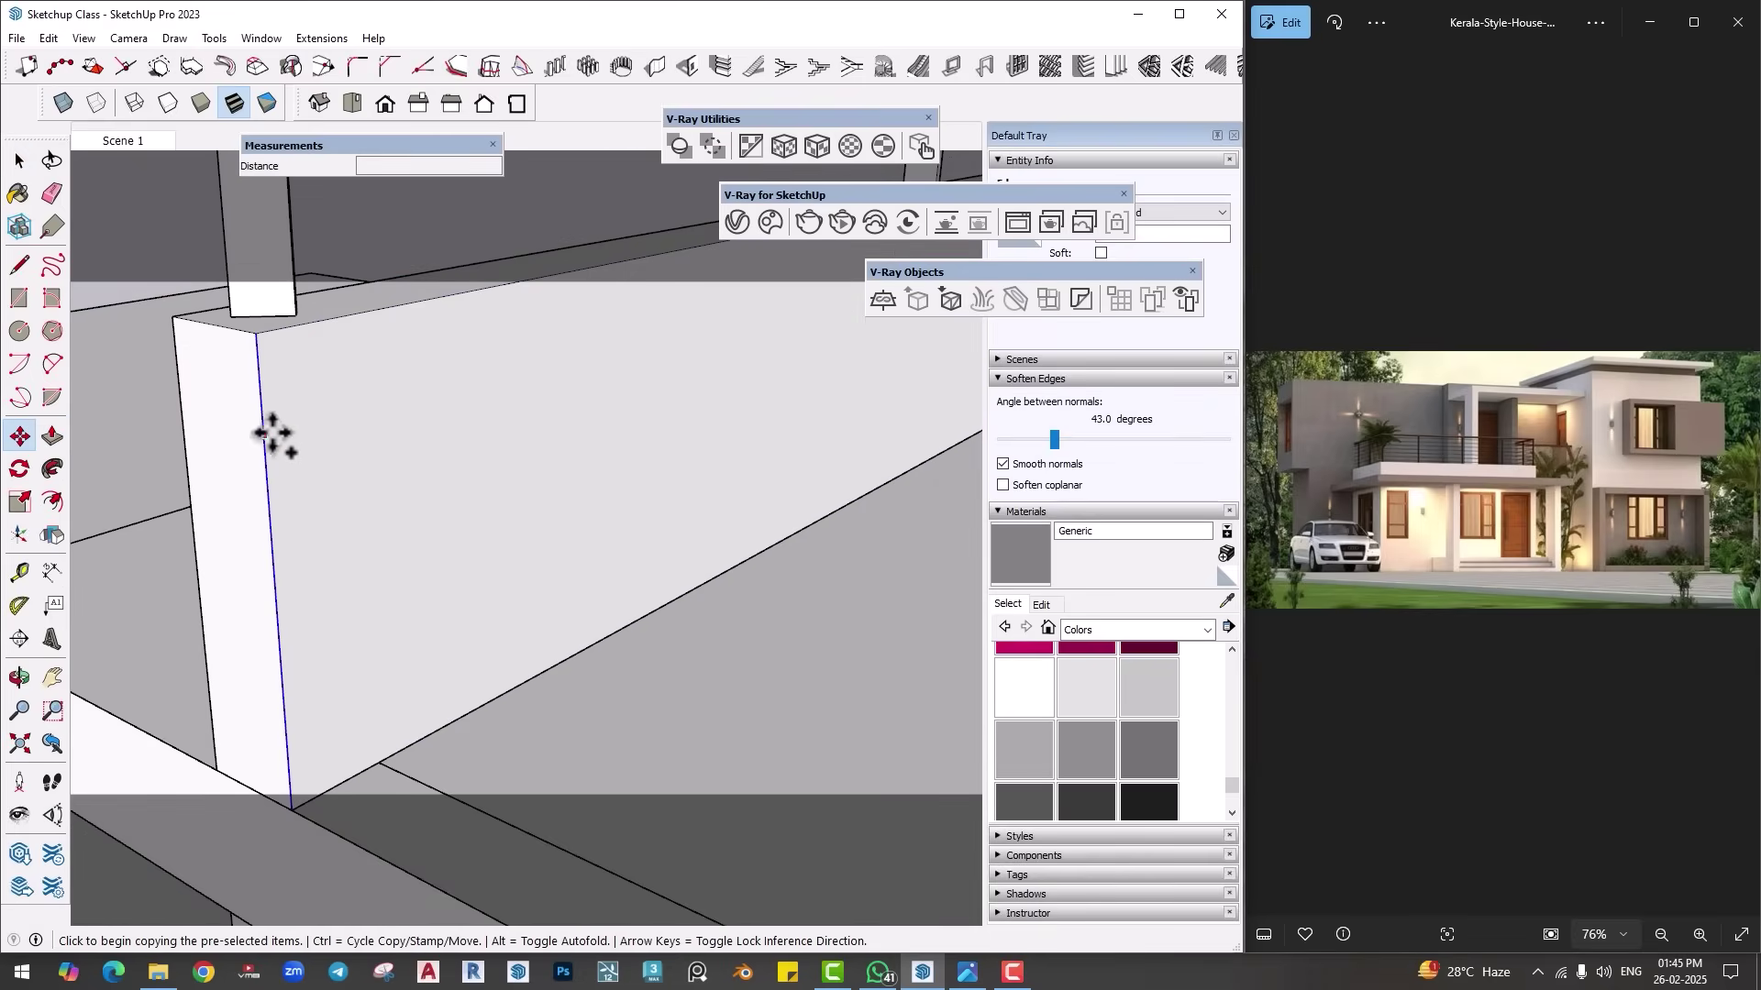
{"action": "left_click", "coordinate": [272, 434]}
{"action": "key", "text": "Escape"}
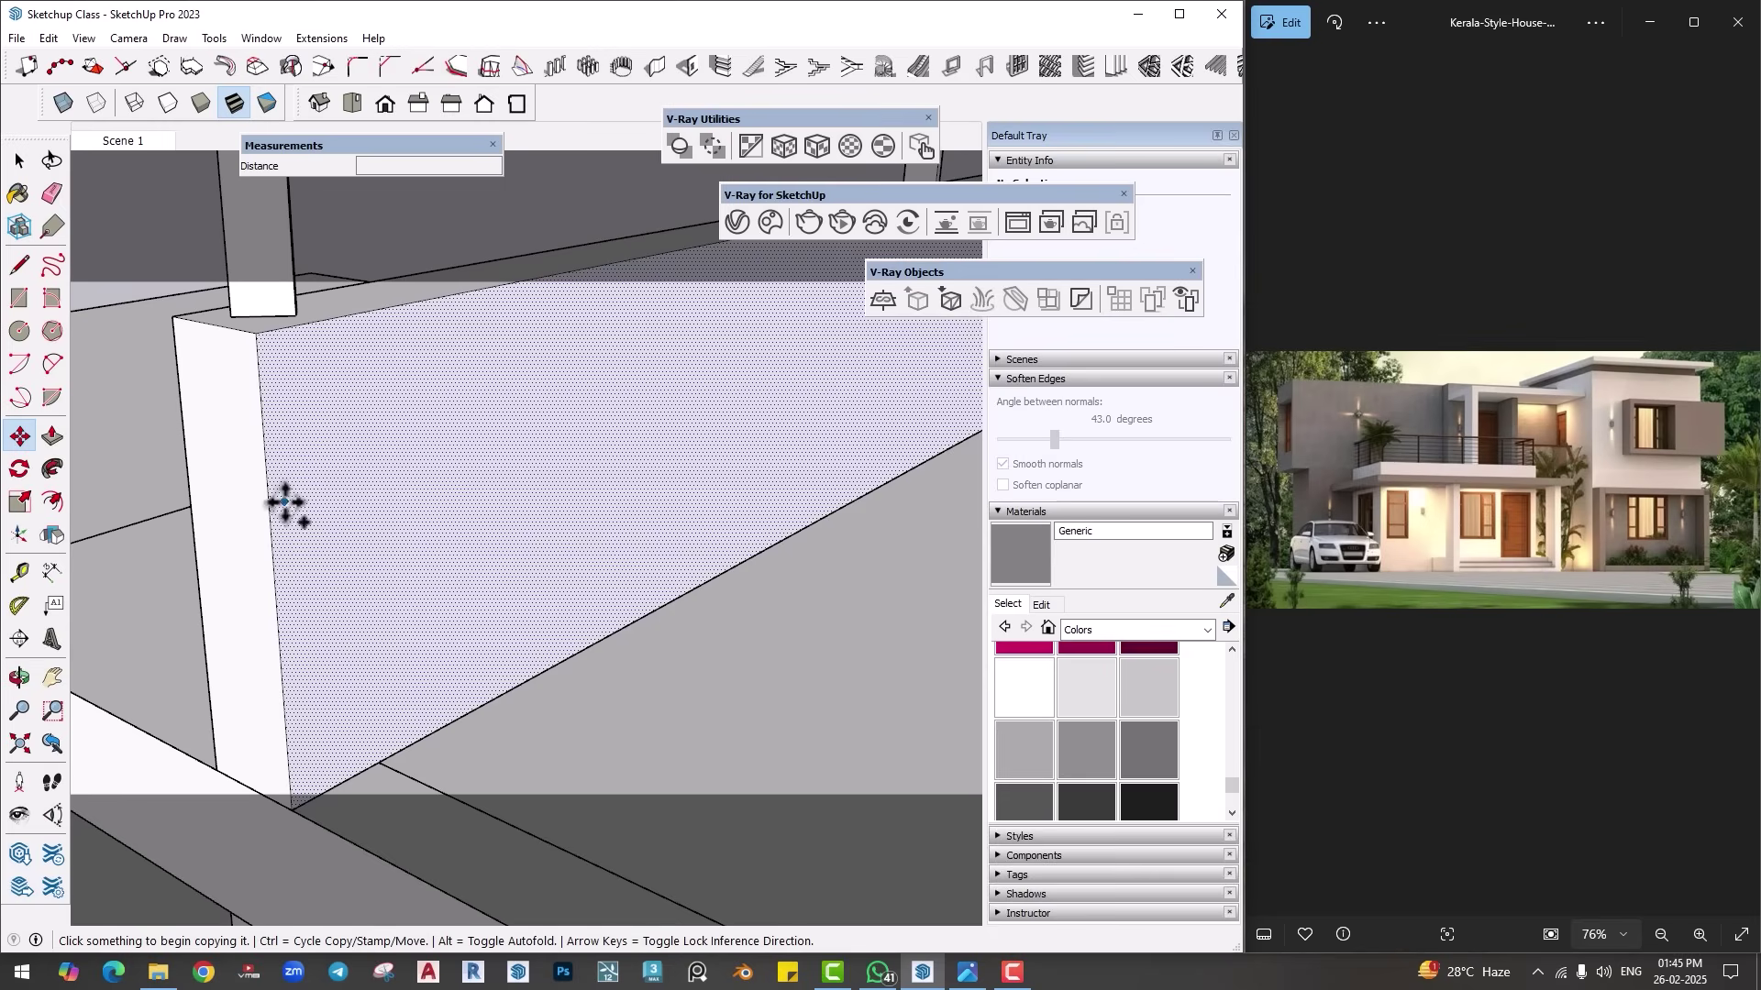
{"action": "key", "text": "p"}
{"action": "left_click", "coordinate": [244, 629]}
{"action": "left_click", "coordinate": [409, 786]}
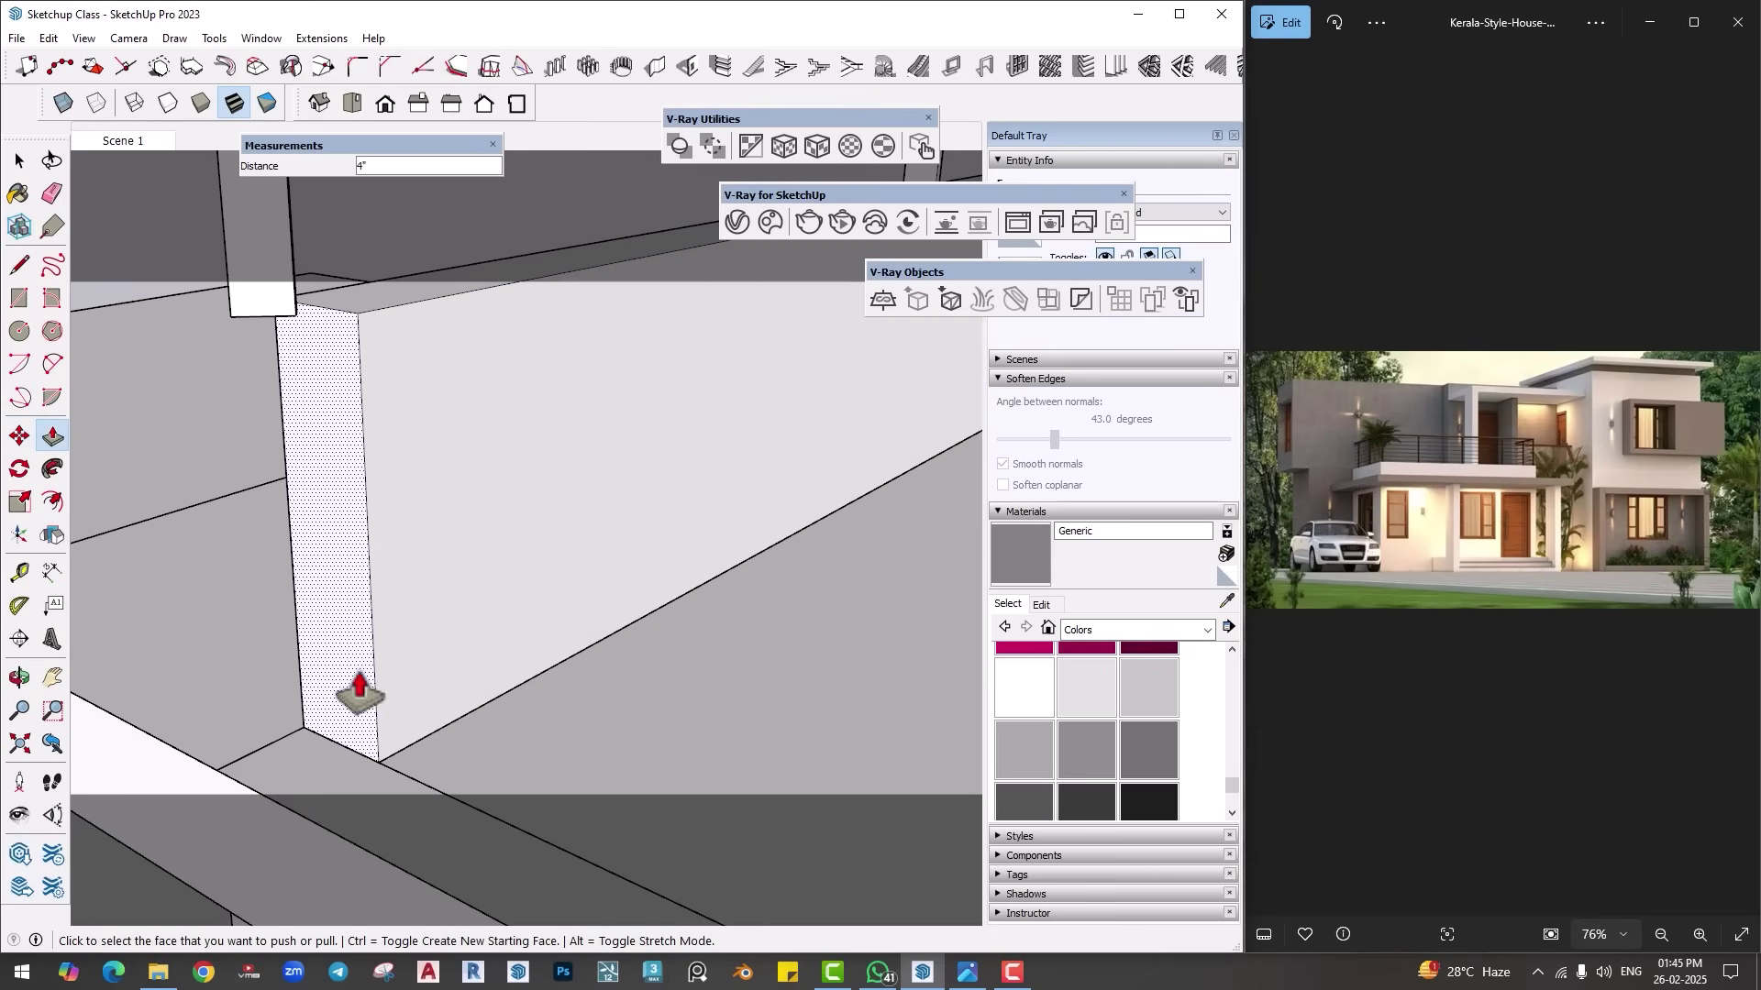
Step: Pull the parapet's end out 4" as a separate corner segment and extend its side face along the balcony's front edge
{"action": "left_click", "coordinate": [358, 679]}
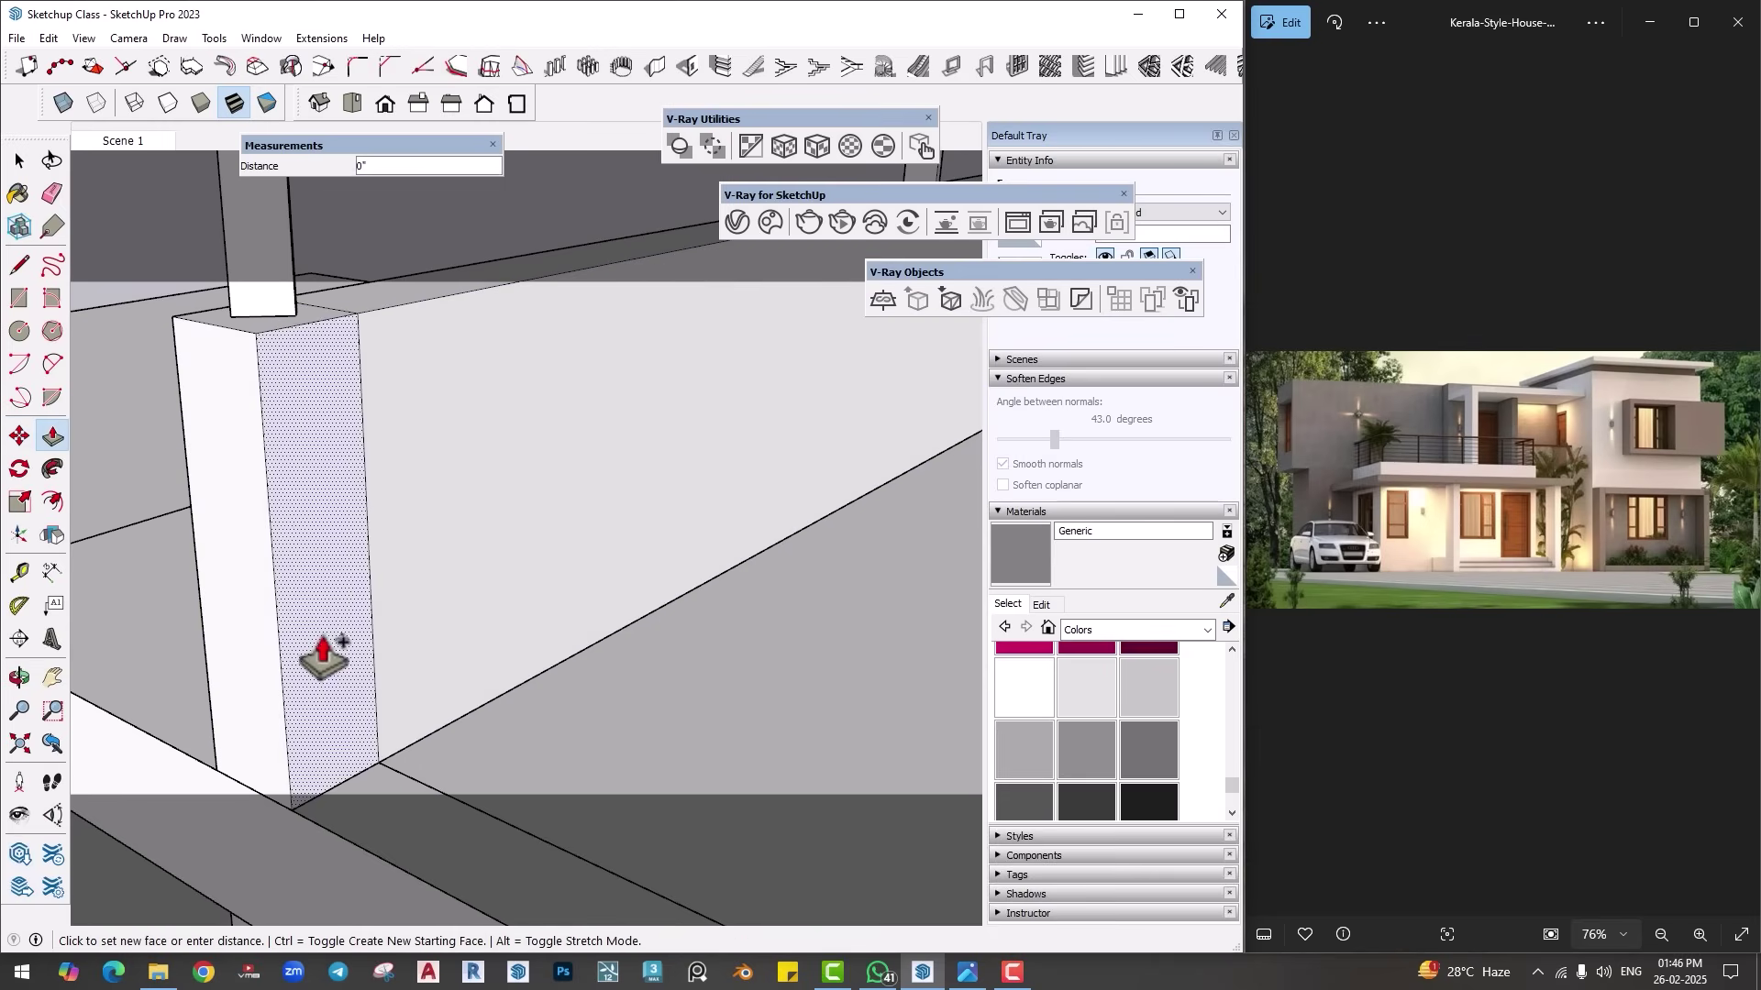
{"action": "middle_click_drag", "start_coordinate": [511, 668], "coordinate": [550, 715]}
{"action": "middle_click_drag", "start_coordinate": [552, 640], "coordinate": [267, 621]}
{"action": "middle_click_drag", "start_coordinate": [523, 570], "coordinate": [637, 591]}
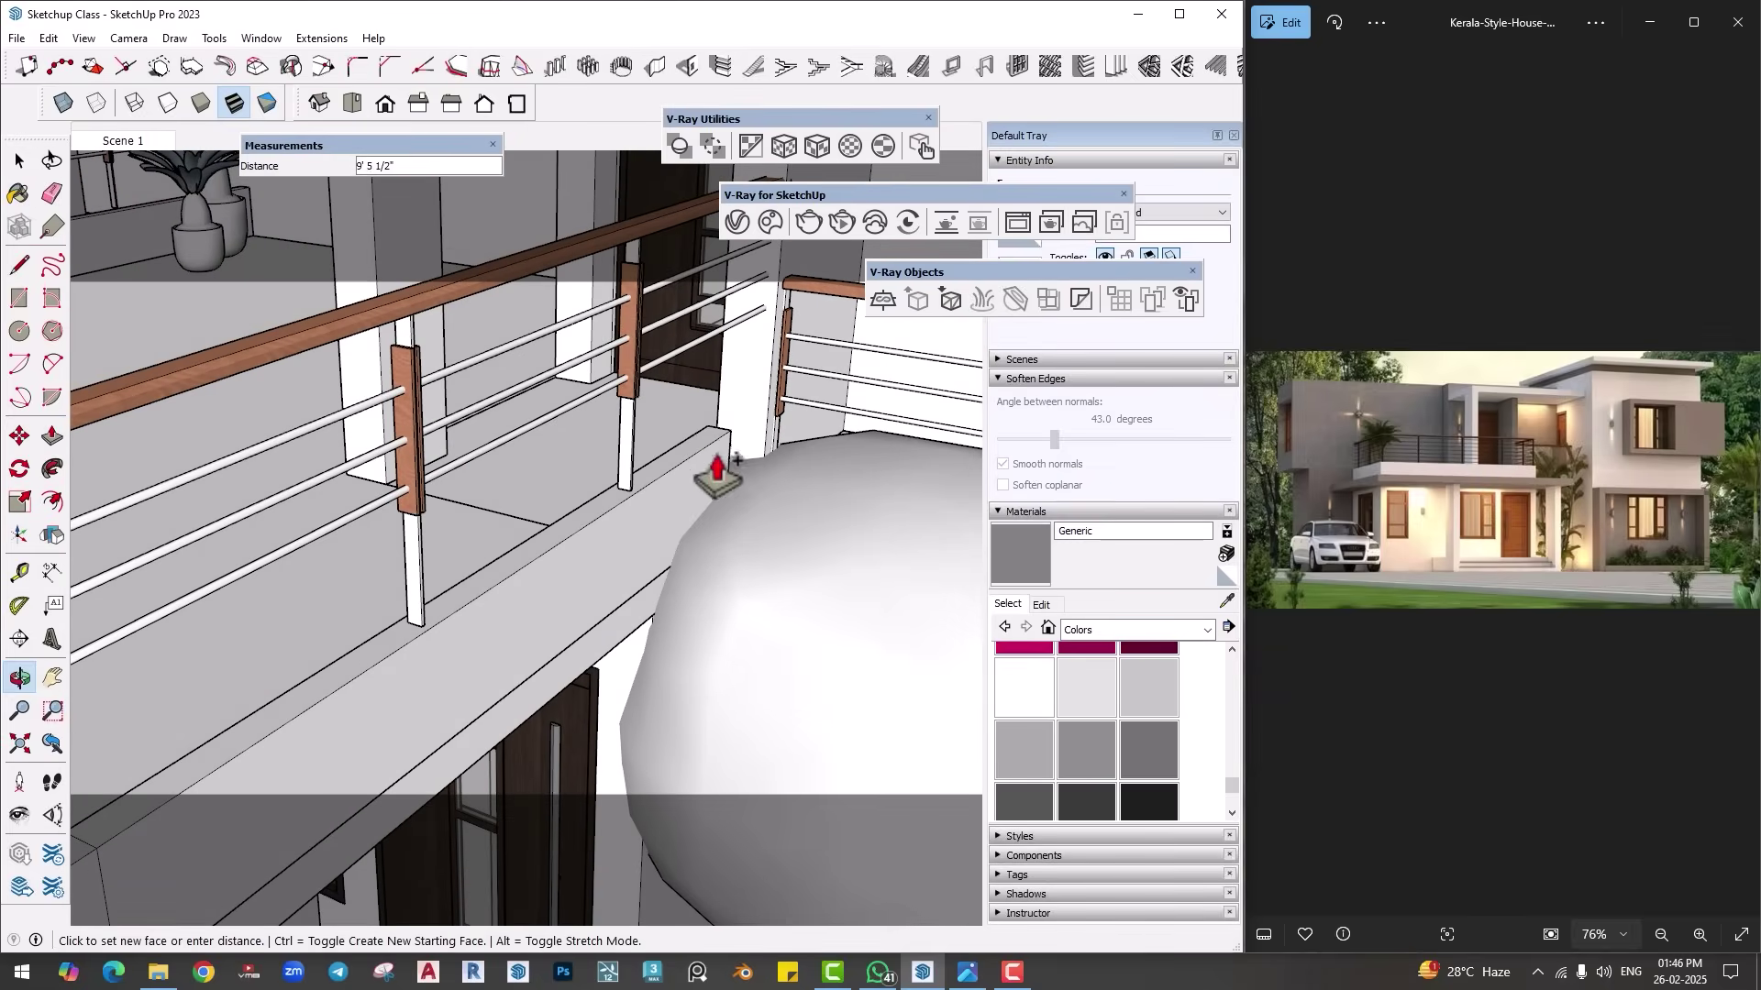
{"action": "left_click", "coordinate": [721, 360]}
Step: Hide the Coconut Palm Tree 110-14 that blocks the view of the neighbouring small balcony
{"action": "scroll", "coordinate": [513, 587], "scroll_direction": "down", "scroll_amount": 3}
{"action": "middle_click_drag", "start_coordinate": [513, 587], "coordinate": [462, 571]}
{"action": "key", "text": "space"}
{"action": "left_click", "coordinate": [462, 570]}
{"action": "right_click", "coordinate": [463, 570]}
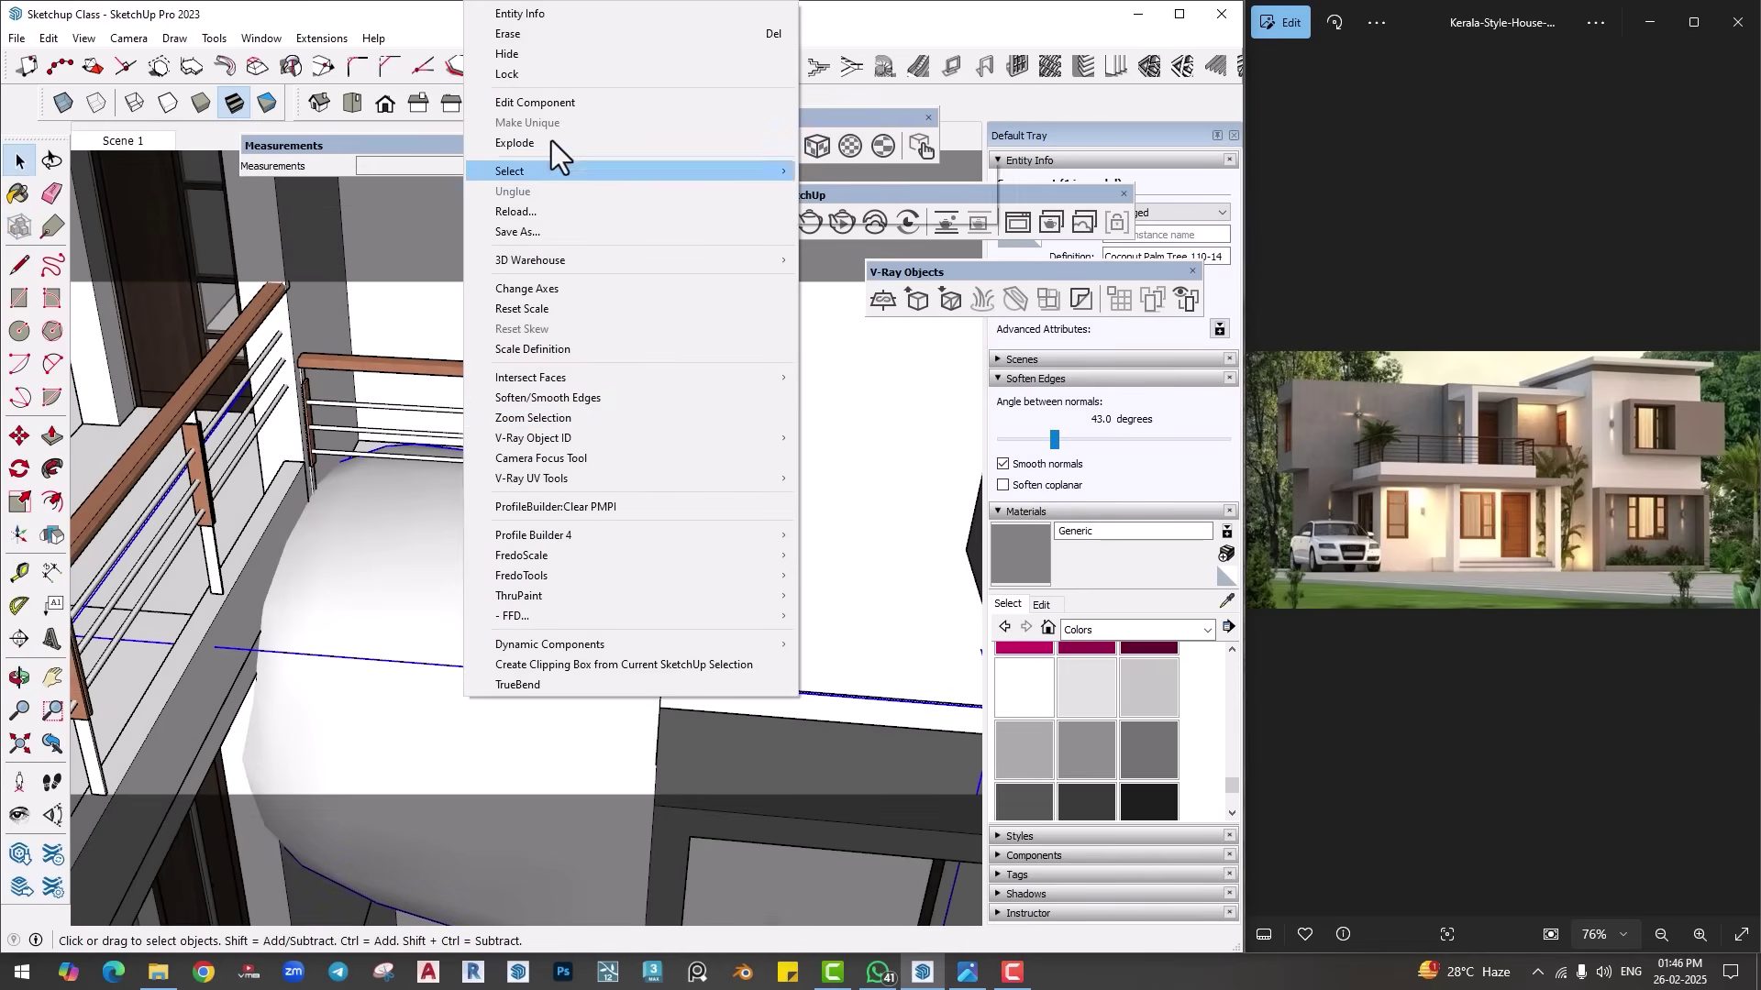
{"action": "left_click", "coordinate": [511, 53]}
Step: Draw a 6' by 4" rectangle beneath the small balcony's railing and pull it up 1' 4" to the adjoining parapet's height
{"action": "scroll", "coordinate": [262, 580], "scroll_direction": "up", "scroll_amount": 3}
{"action": "scroll", "coordinate": [290, 576], "scroll_direction": "up", "scroll_amount": 2}
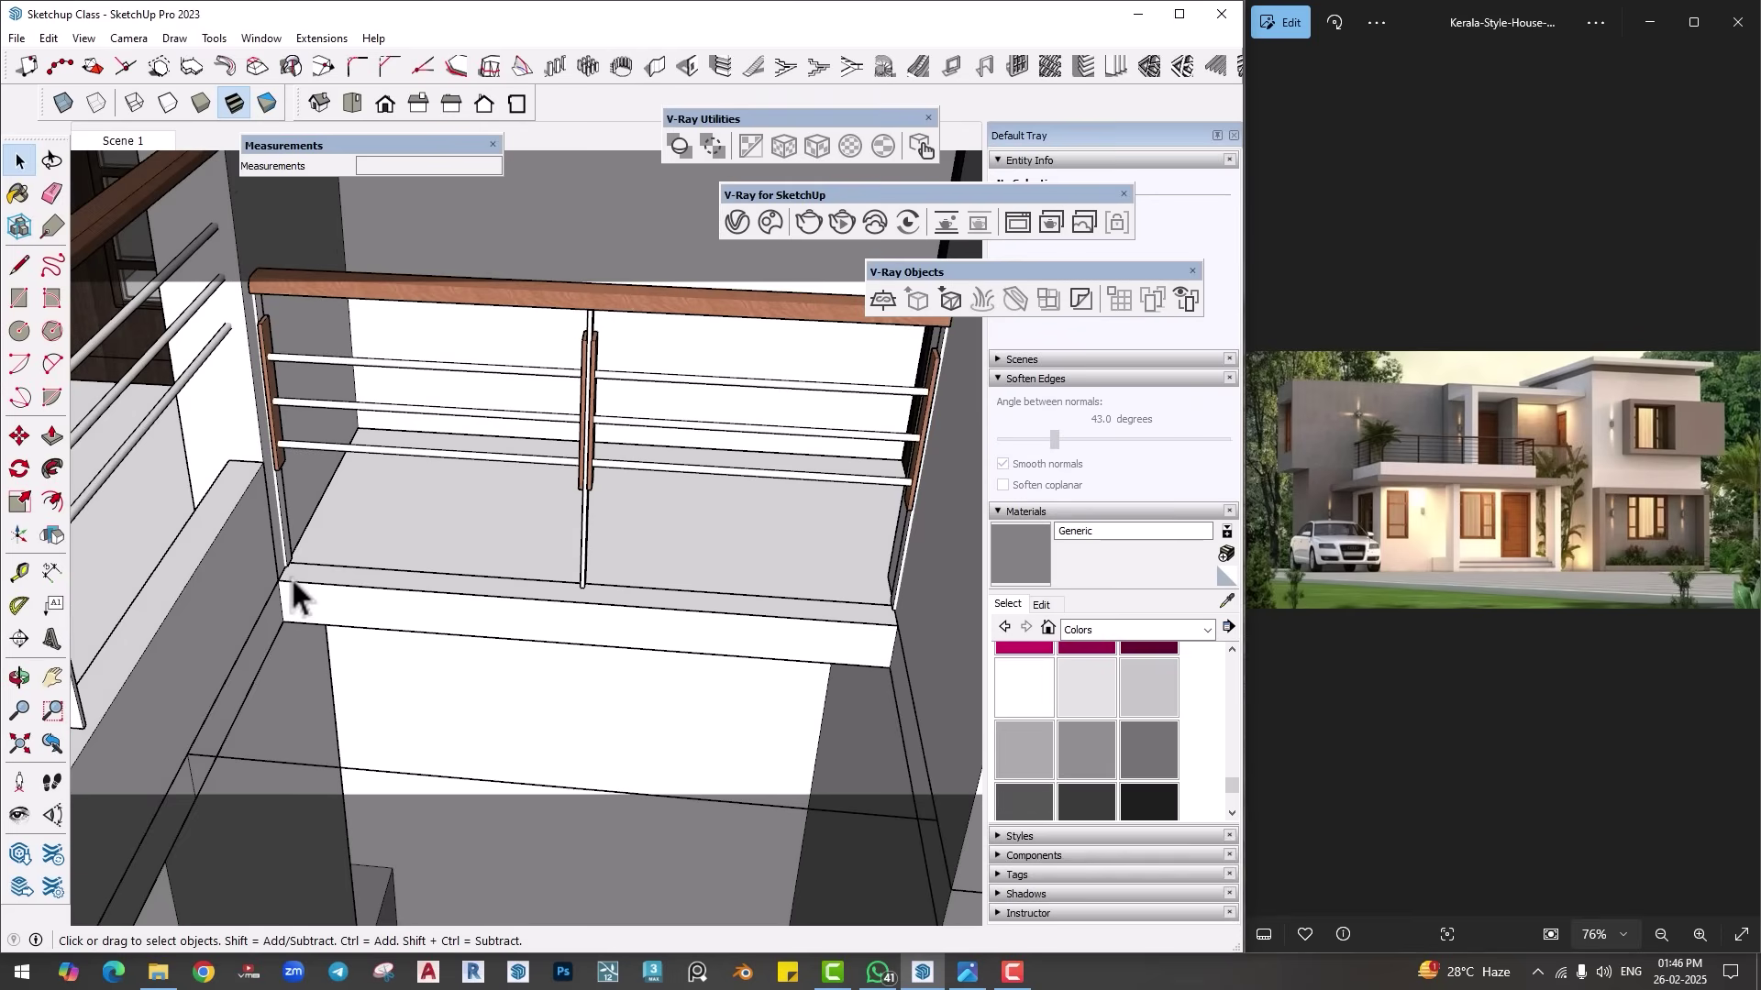
{"action": "middle_click_drag", "start_coordinate": [290, 576], "coordinate": [266, 594]}
{"action": "key", "text": "r"}
{"action": "left_click", "coordinate": [279, 570]}
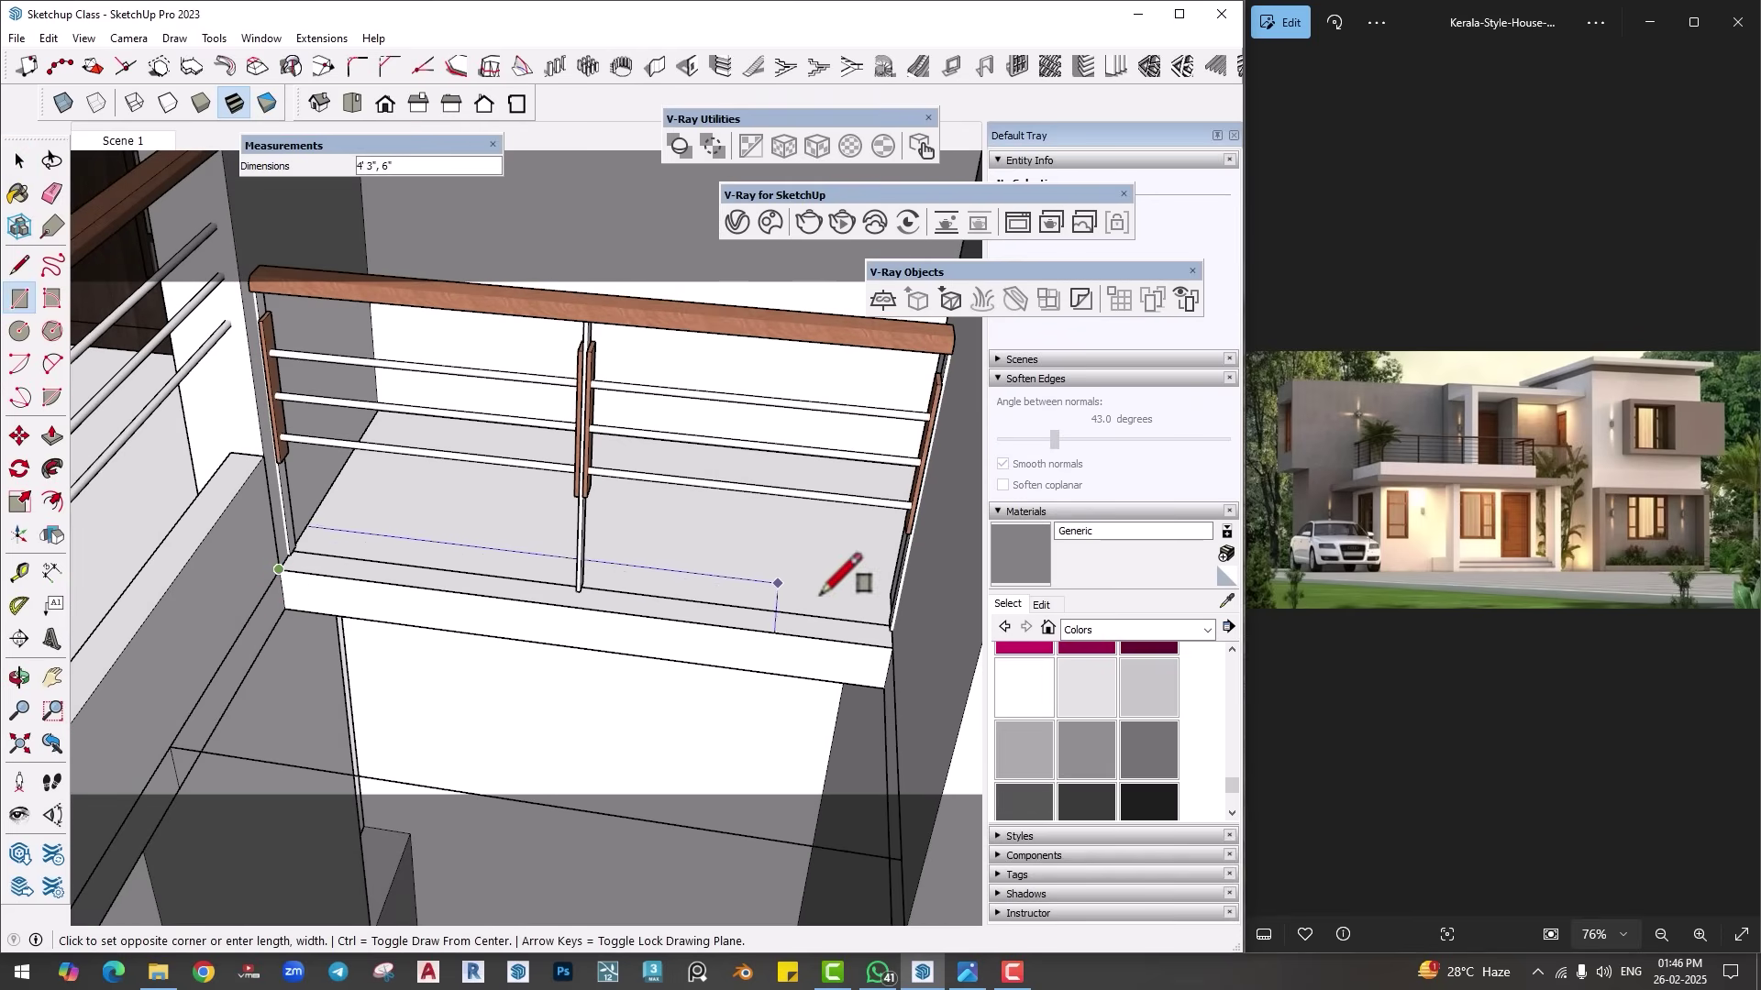
{"action": "left_click", "coordinate": [891, 624]}
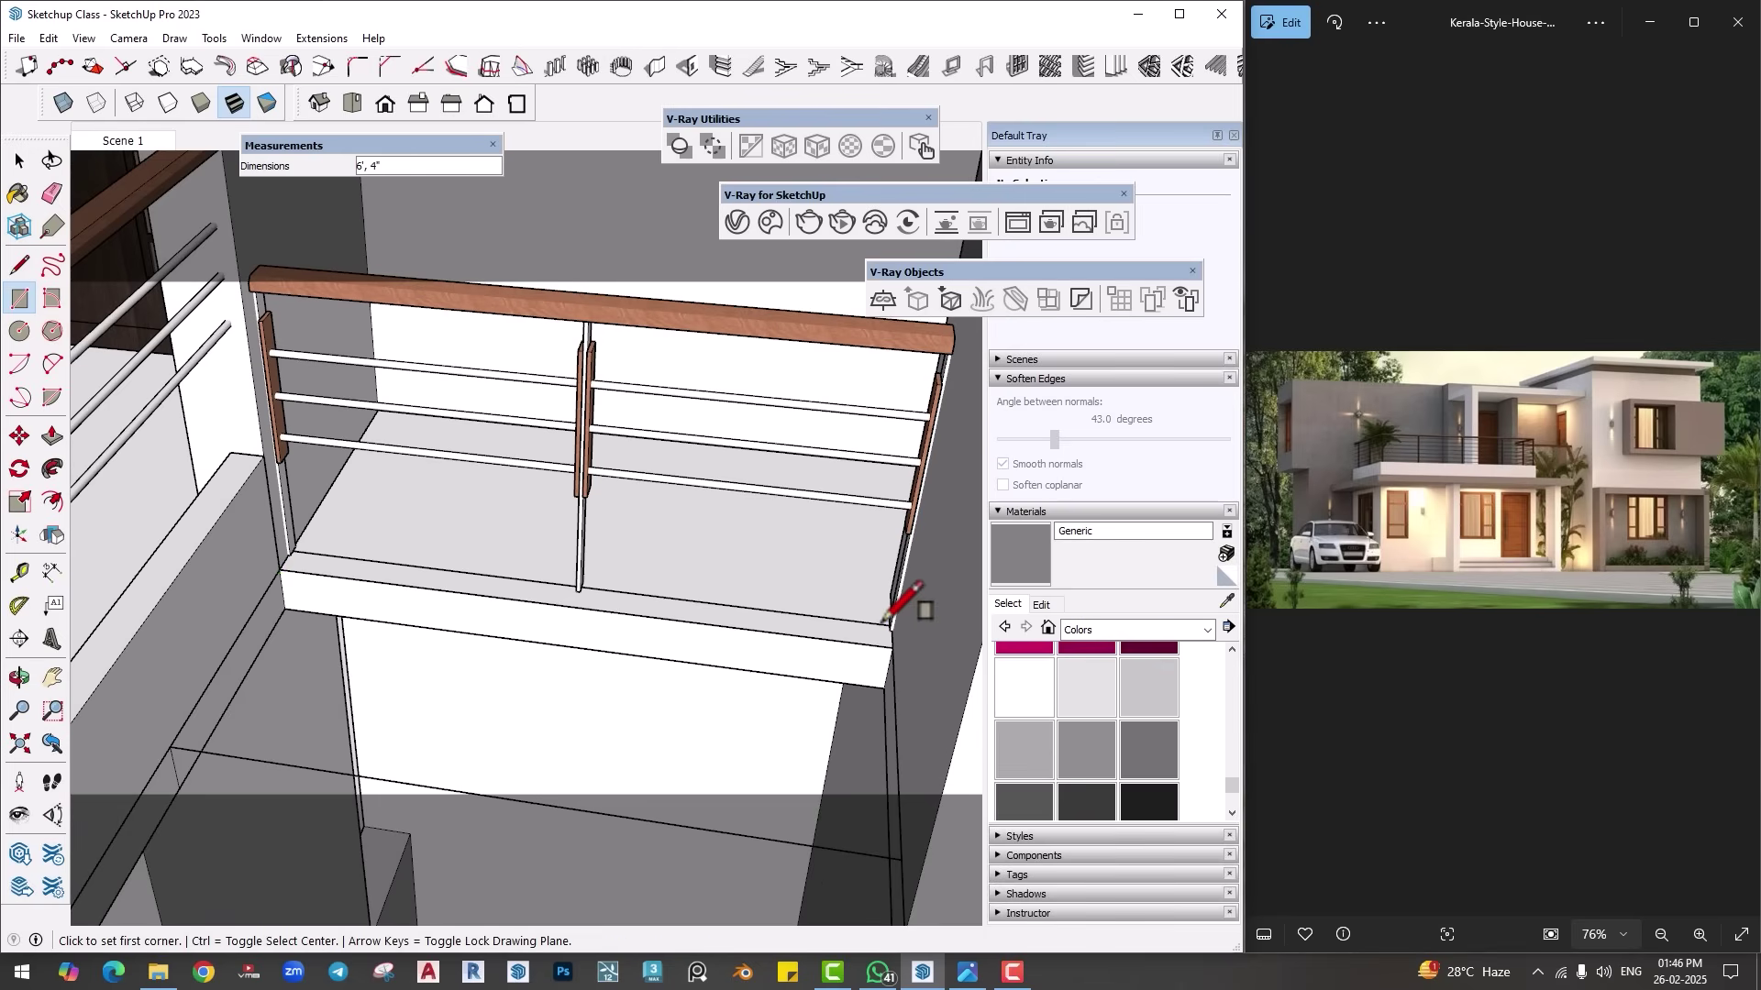
{"action": "key", "text": "p"}
{"action": "left_click", "coordinate": [798, 656]}
{"action": "left_click", "coordinate": [188, 607]}
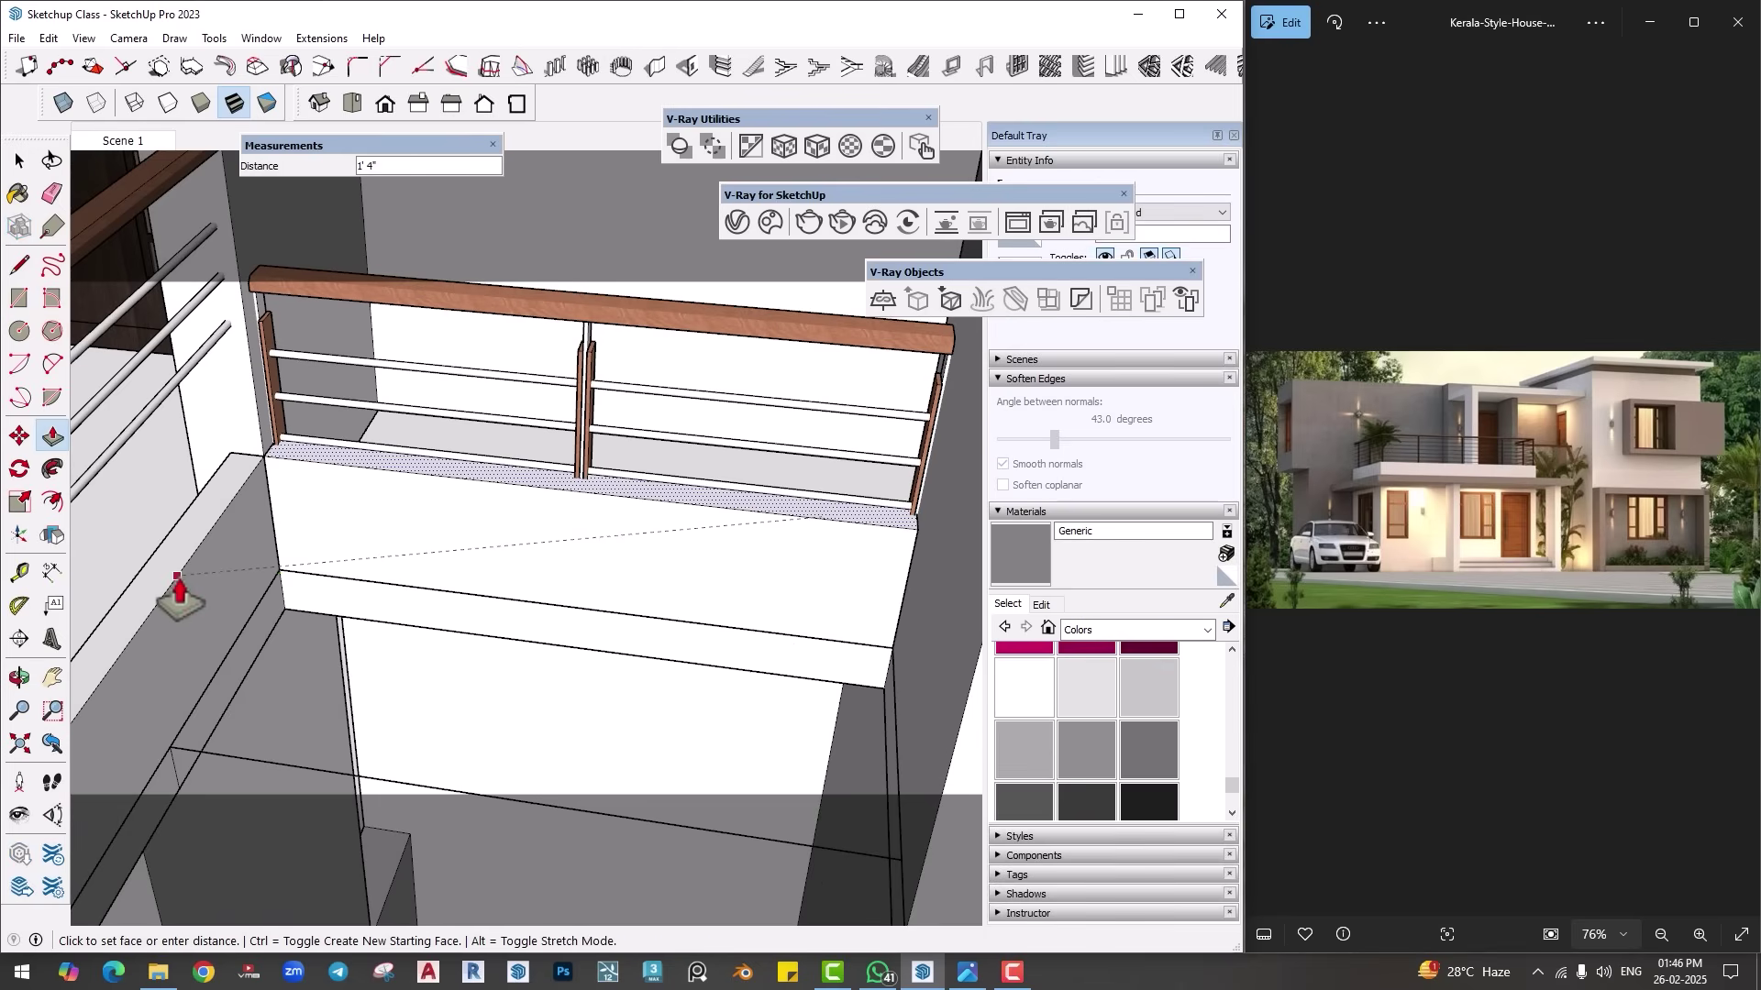
Step: Select the connected parapet geometry around both balconies and make it a group
{"action": "key", "text": "space"}
{"action": "left_click", "coordinate": [431, 531]}
{"action": "right_click", "coordinate": [430, 530]}
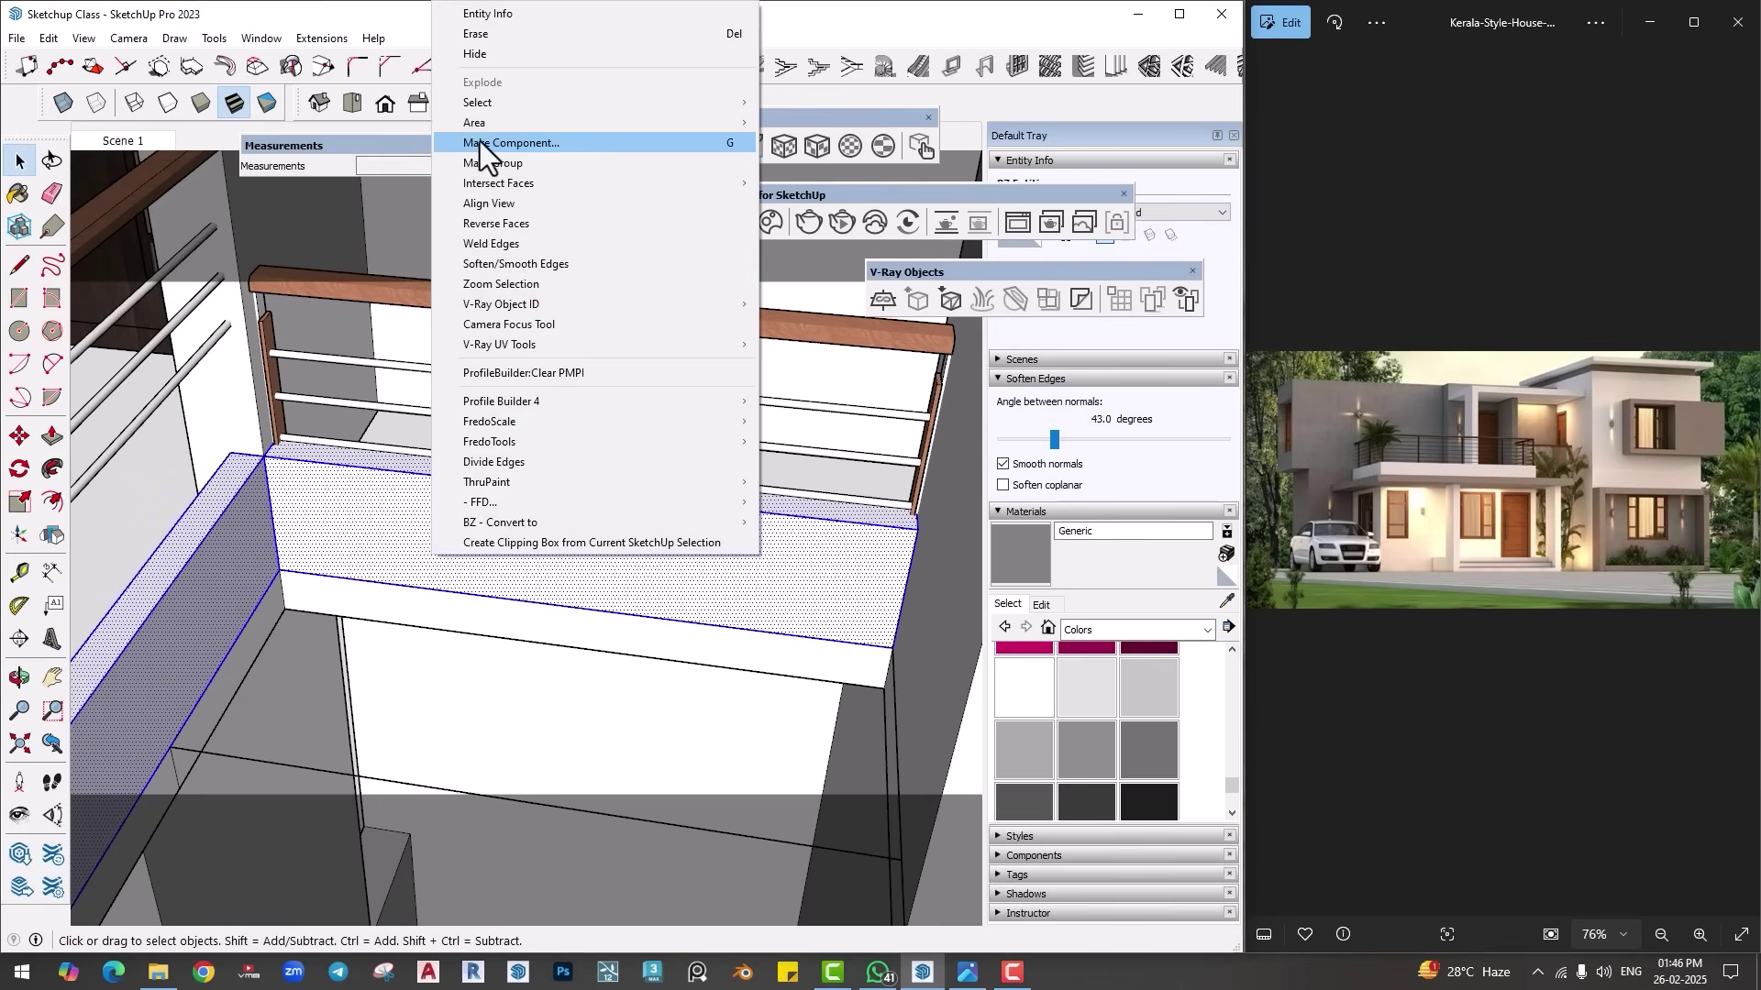
{"action": "left_click", "coordinate": [503, 163]}
Step: Raise the small balcony's railing vertically to line up with the adjoining balcony's railing
{"action": "middle_click_drag", "start_coordinate": [476, 476], "coordinate": [608, 596]}
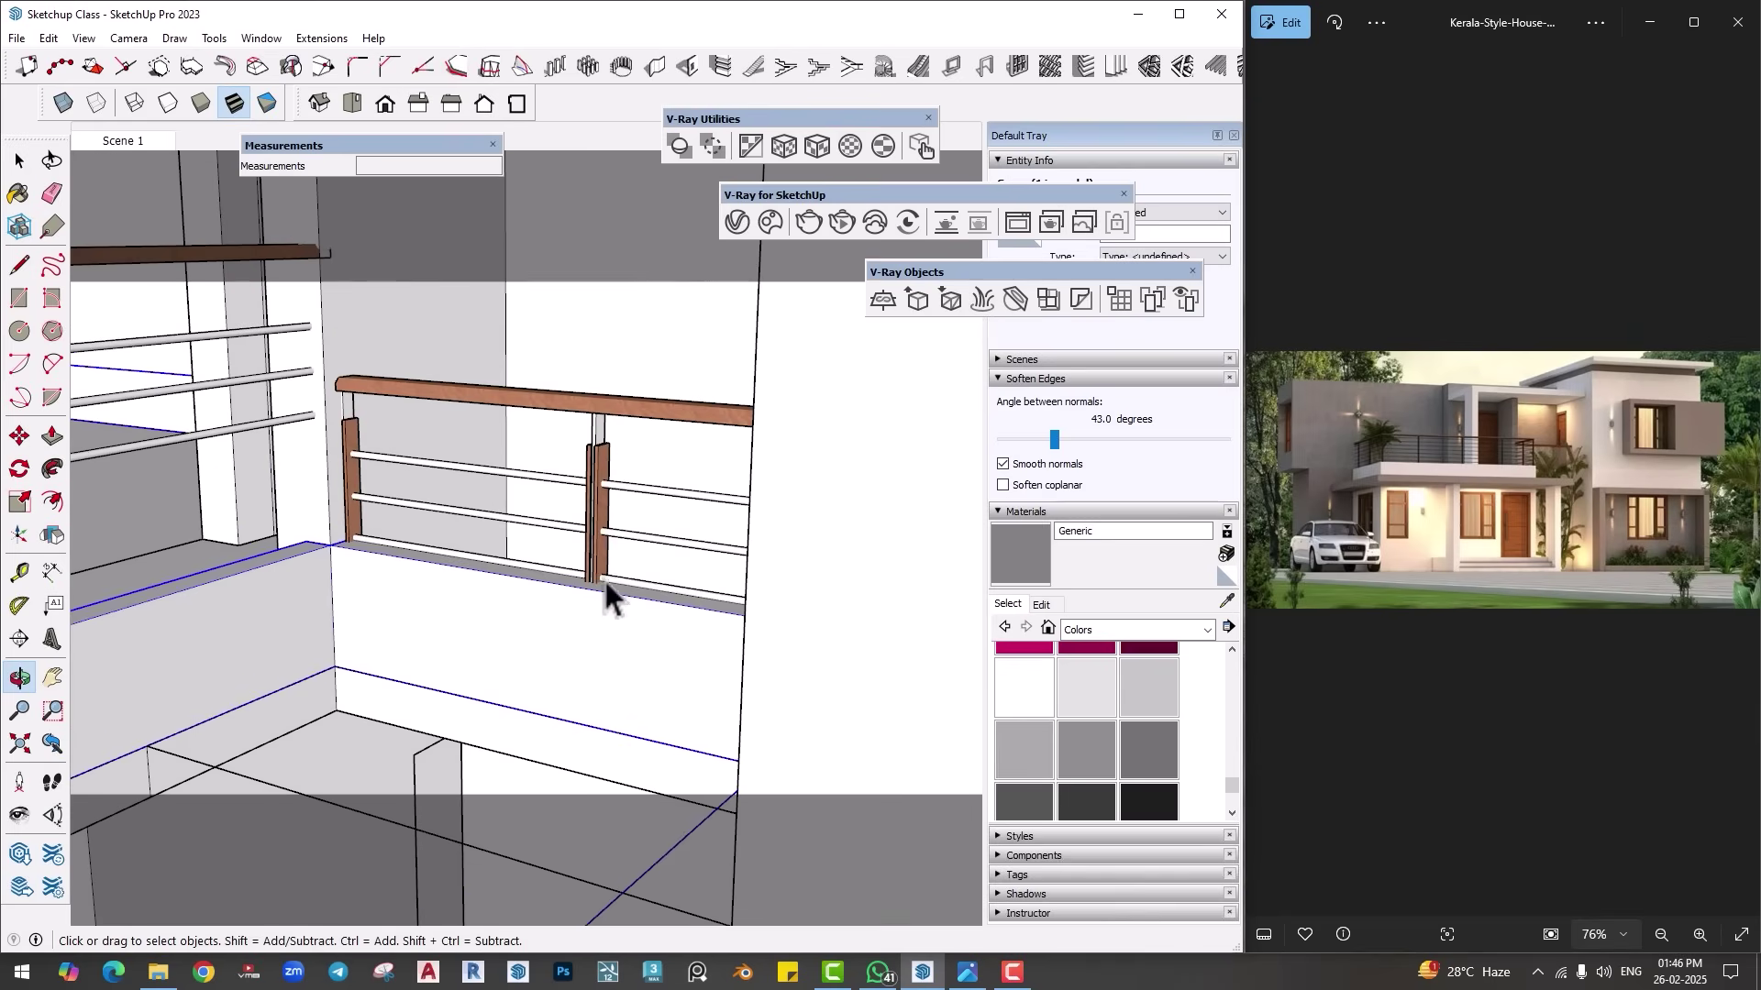
{"action": "left_click", "coordinate": [591, 550]}
{"action": "key", "text": "m"}
{"action": "left_click", "coordinate": [587, 524]}
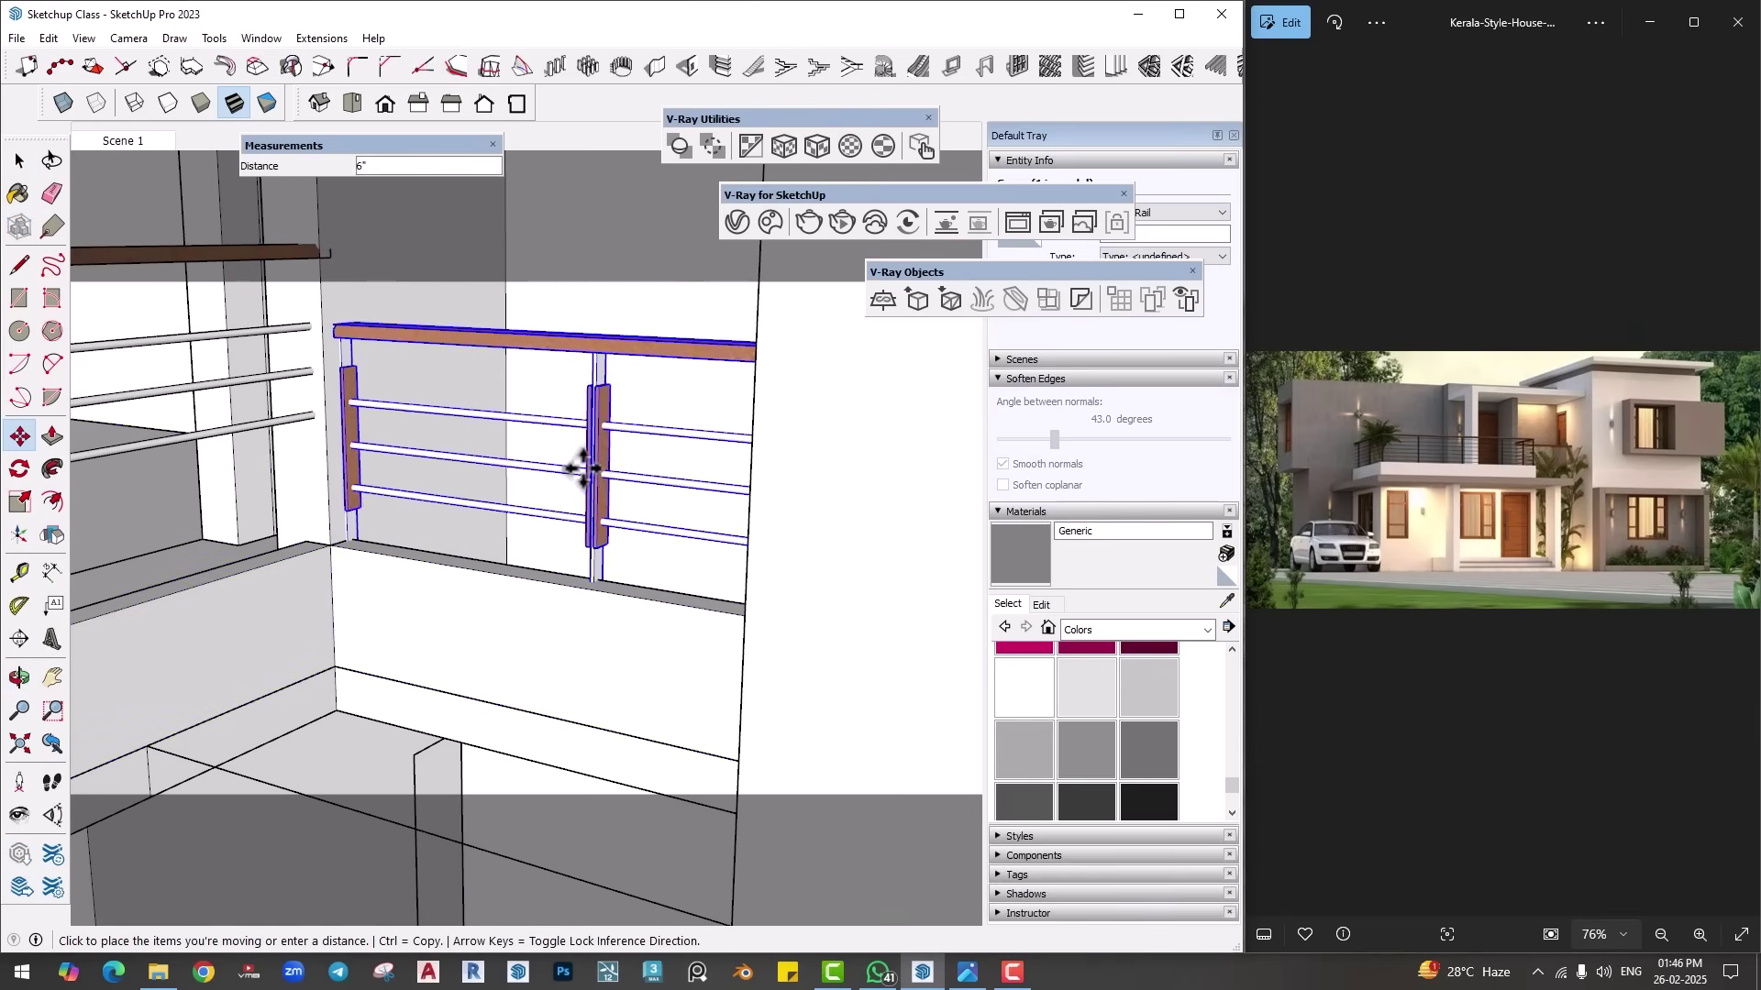
{"action": "type", "text": "16"}
{"action": "key", "text": "Return"}
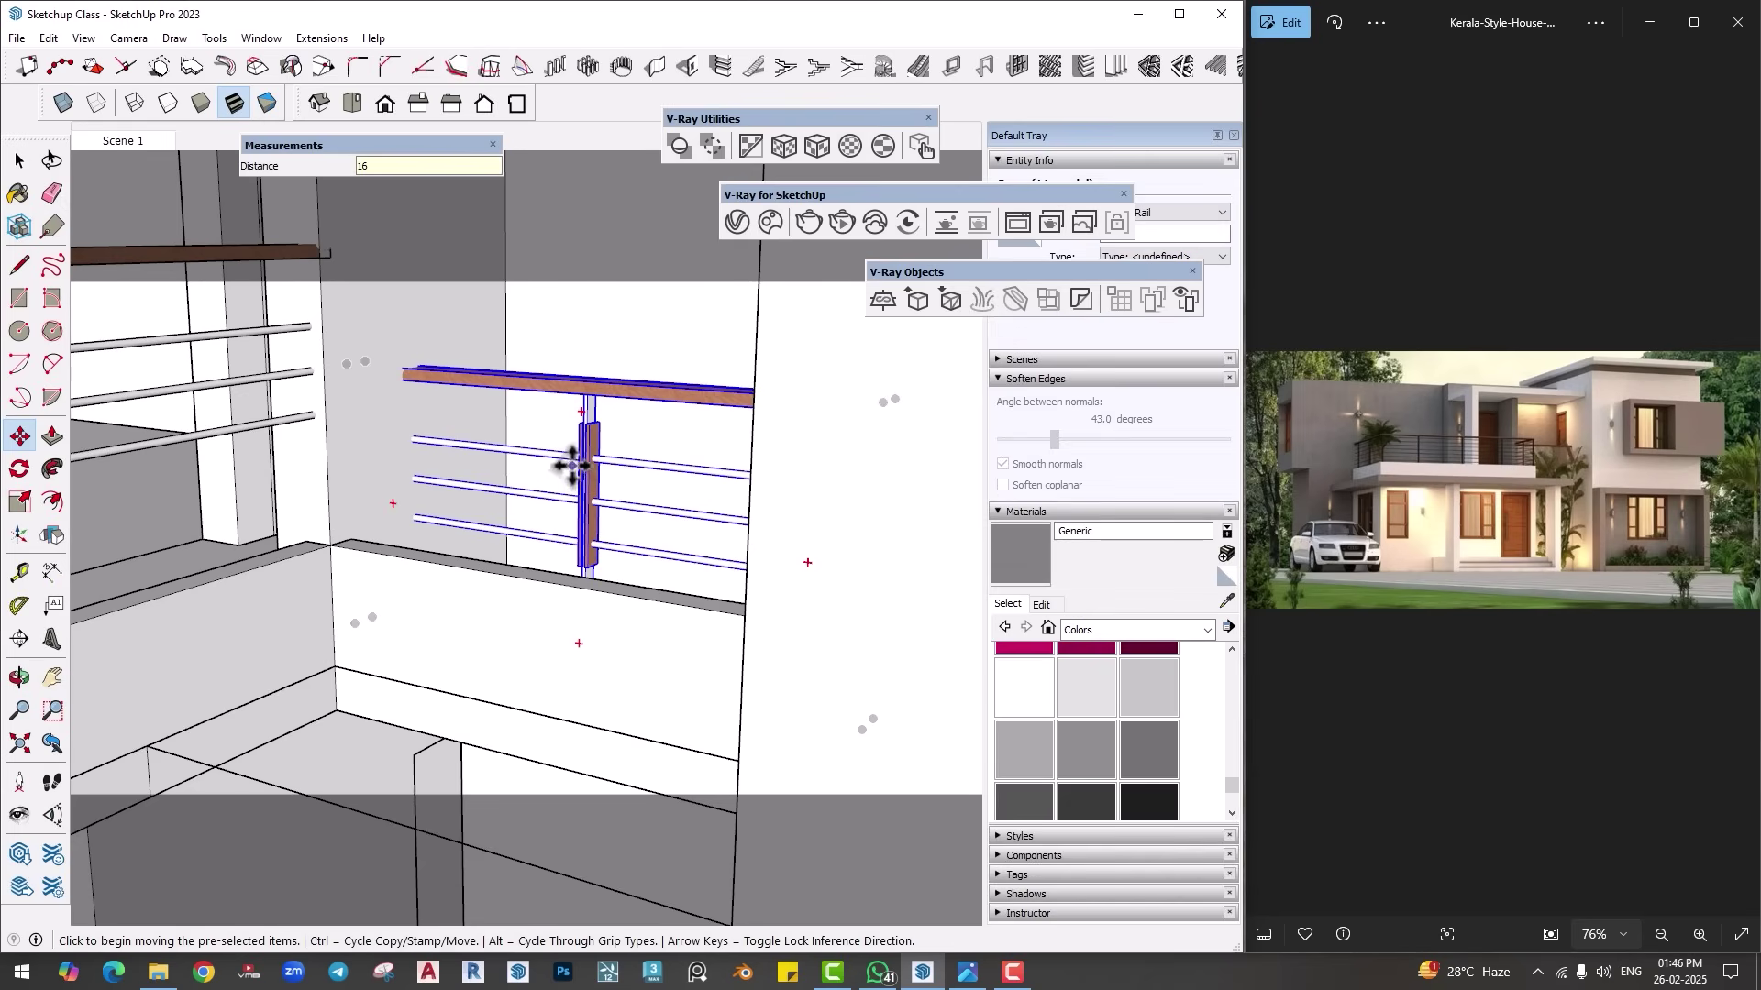
{"action": "key", "text": "ctrl+z"}
{"action": "left_click", "coordinate": [601, 492]}
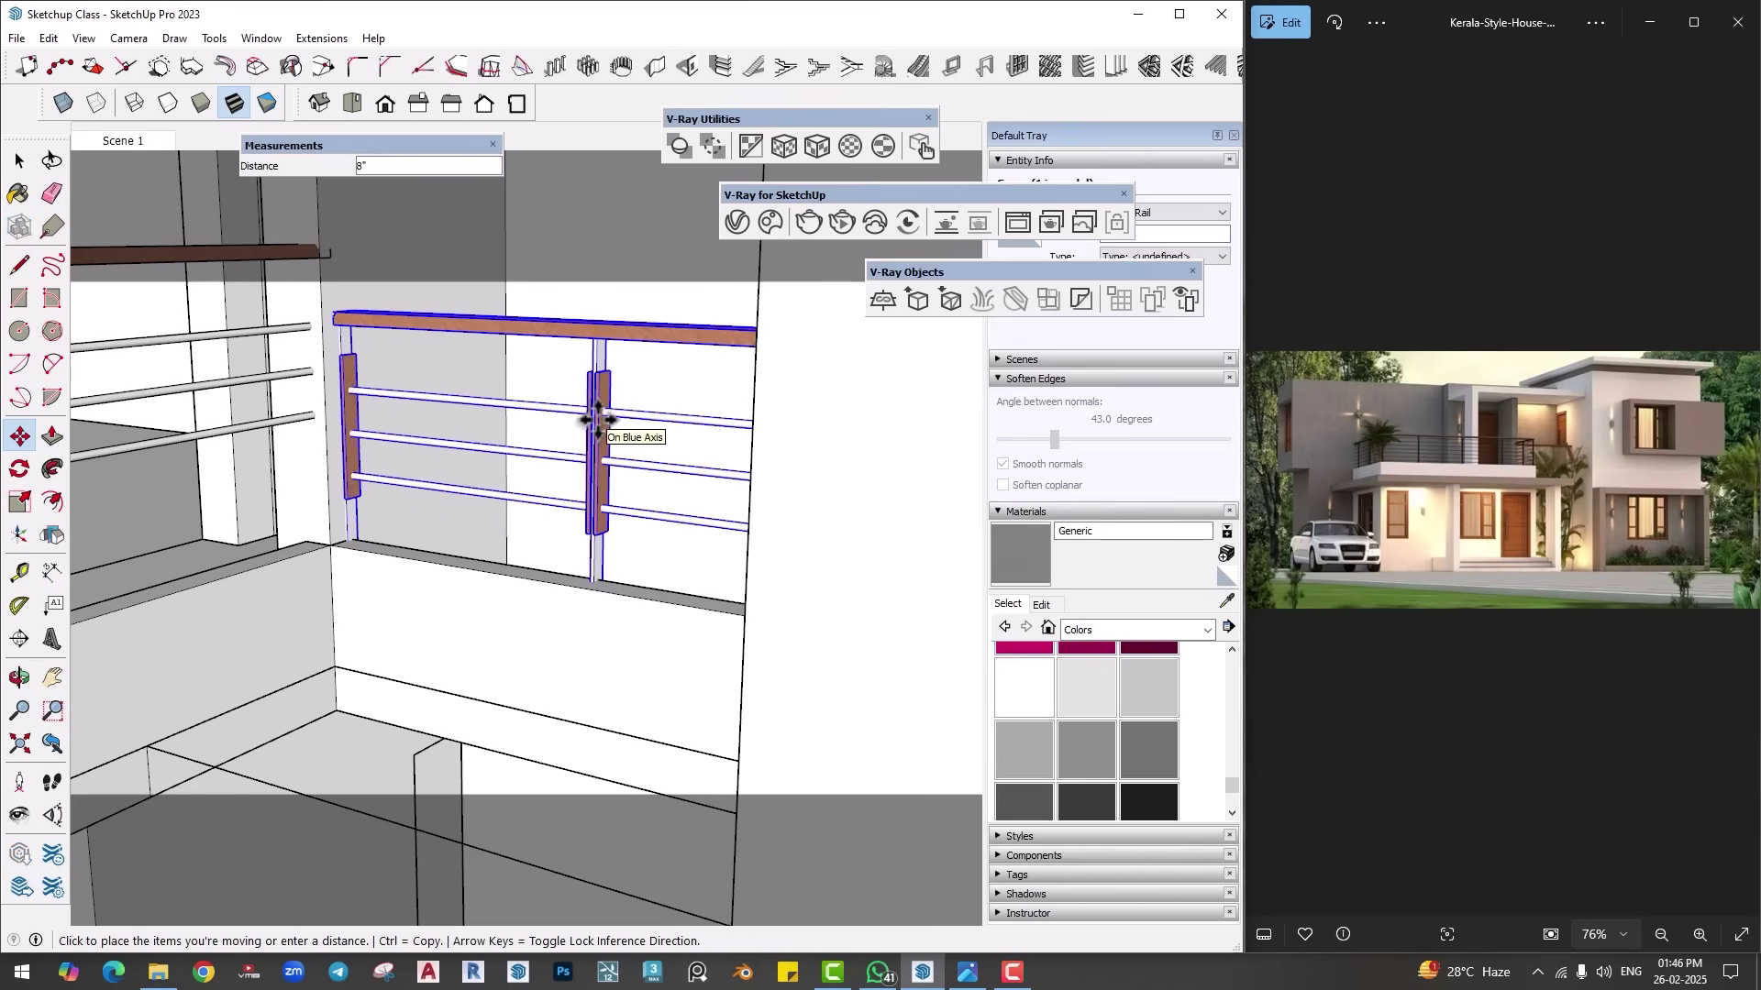
{"action": "key", "text": "Return"}
{"action": "scroll", "coordinate": [600, 431], "scroll_direction": "down", "scroll_amount": 8}
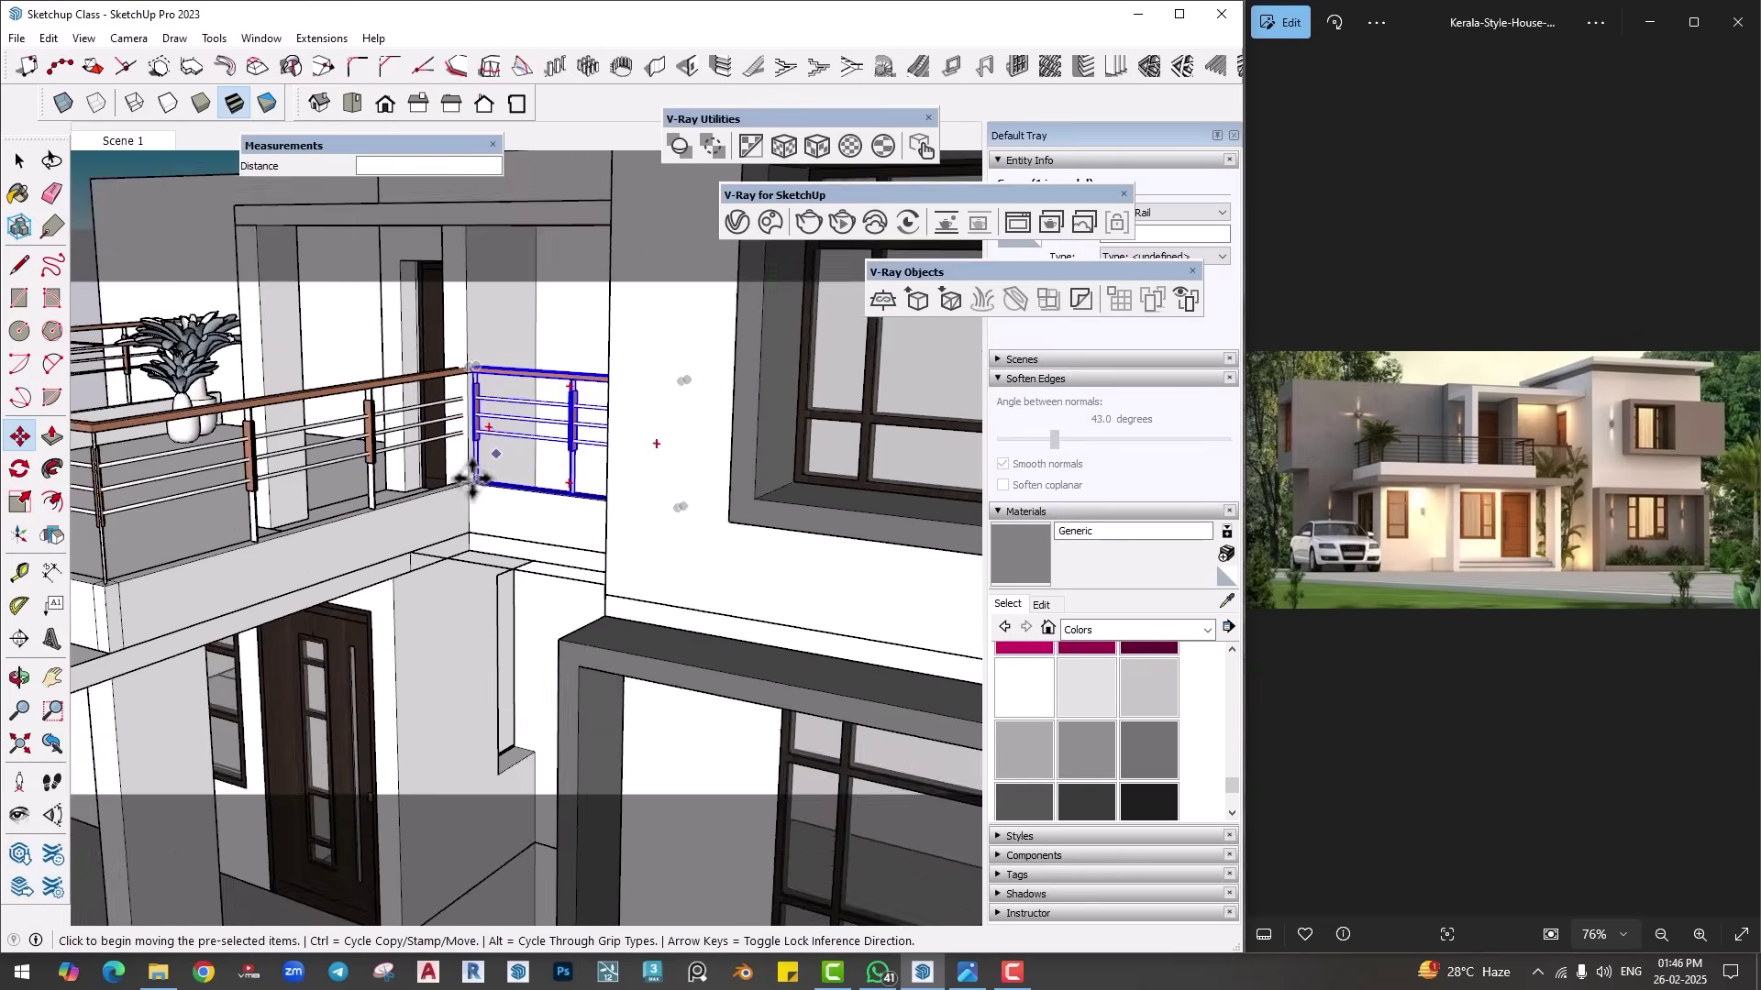
Step: Examine the balcony parapet and railing from the front and restore the Scene 1 view
{"action": "key", "text": "space"}
{"action": "left_click", "coordinate": [477, 495]}
{"action": "middle_click_drag", "start_coordinate": [476, 495], "coordinate": [431, 660]}
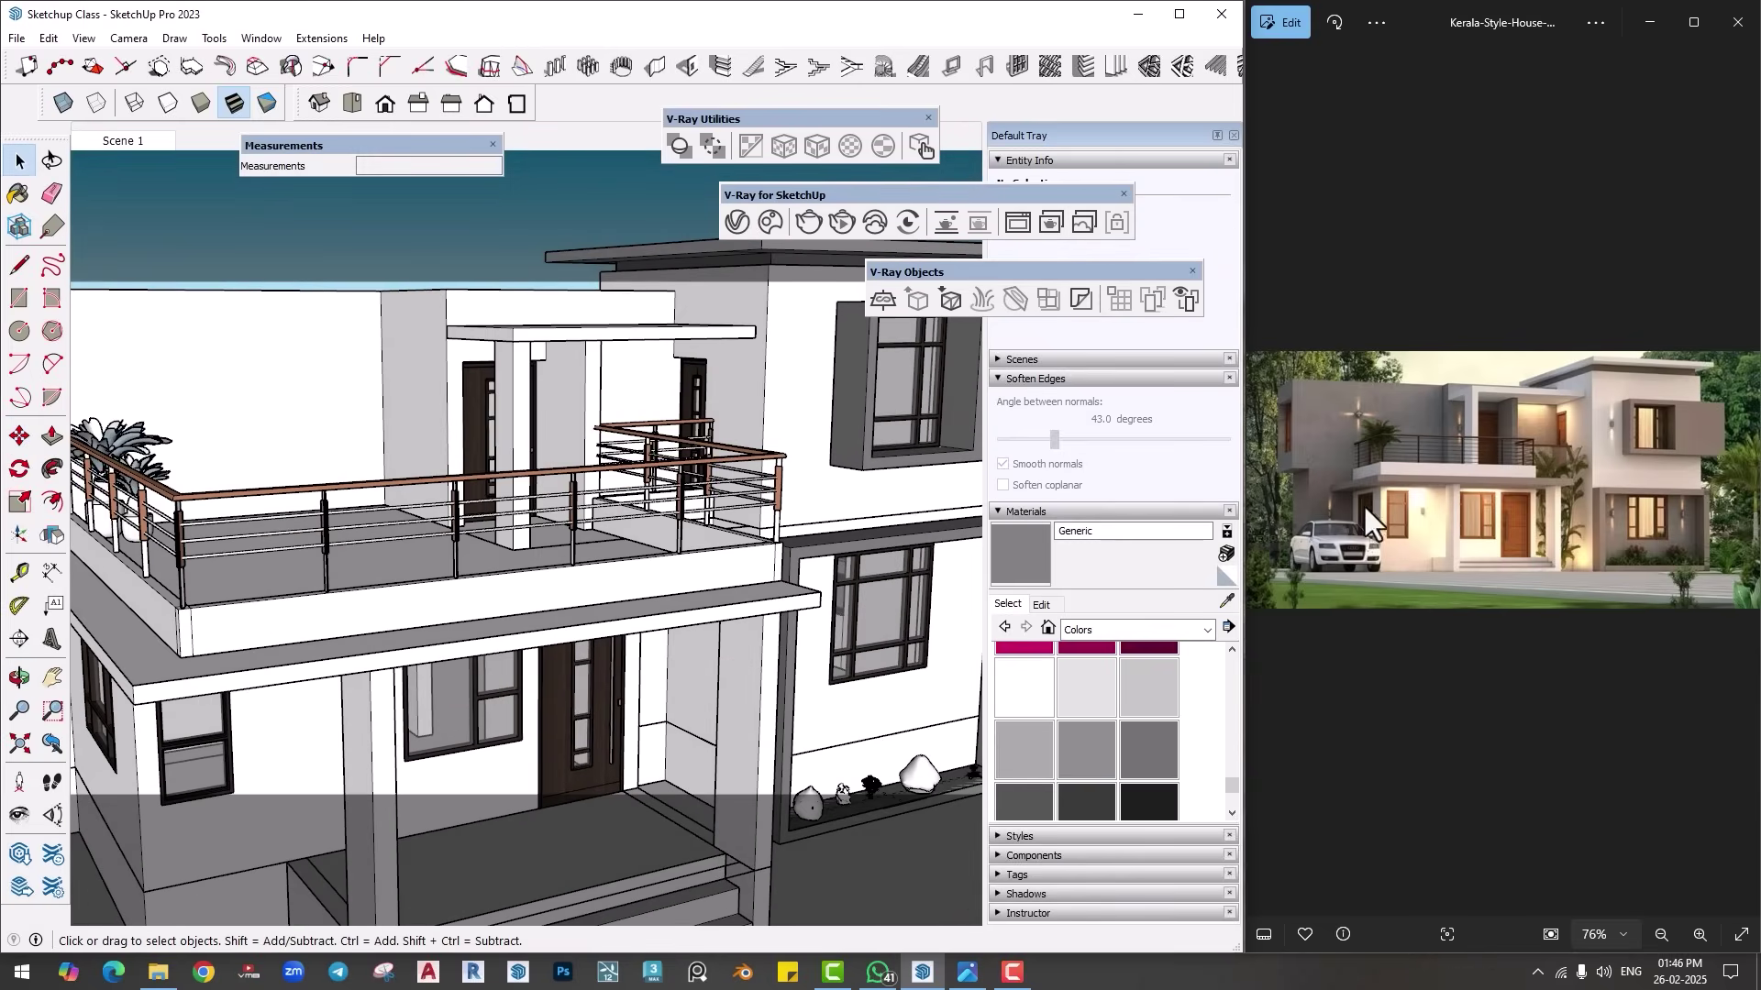
{"action": "left_click", "coordinate": [635, 585]}
{"action": "scroll", "coordinate": [637, 585], "scroll_direction": "down", "scroll_amount": 5}
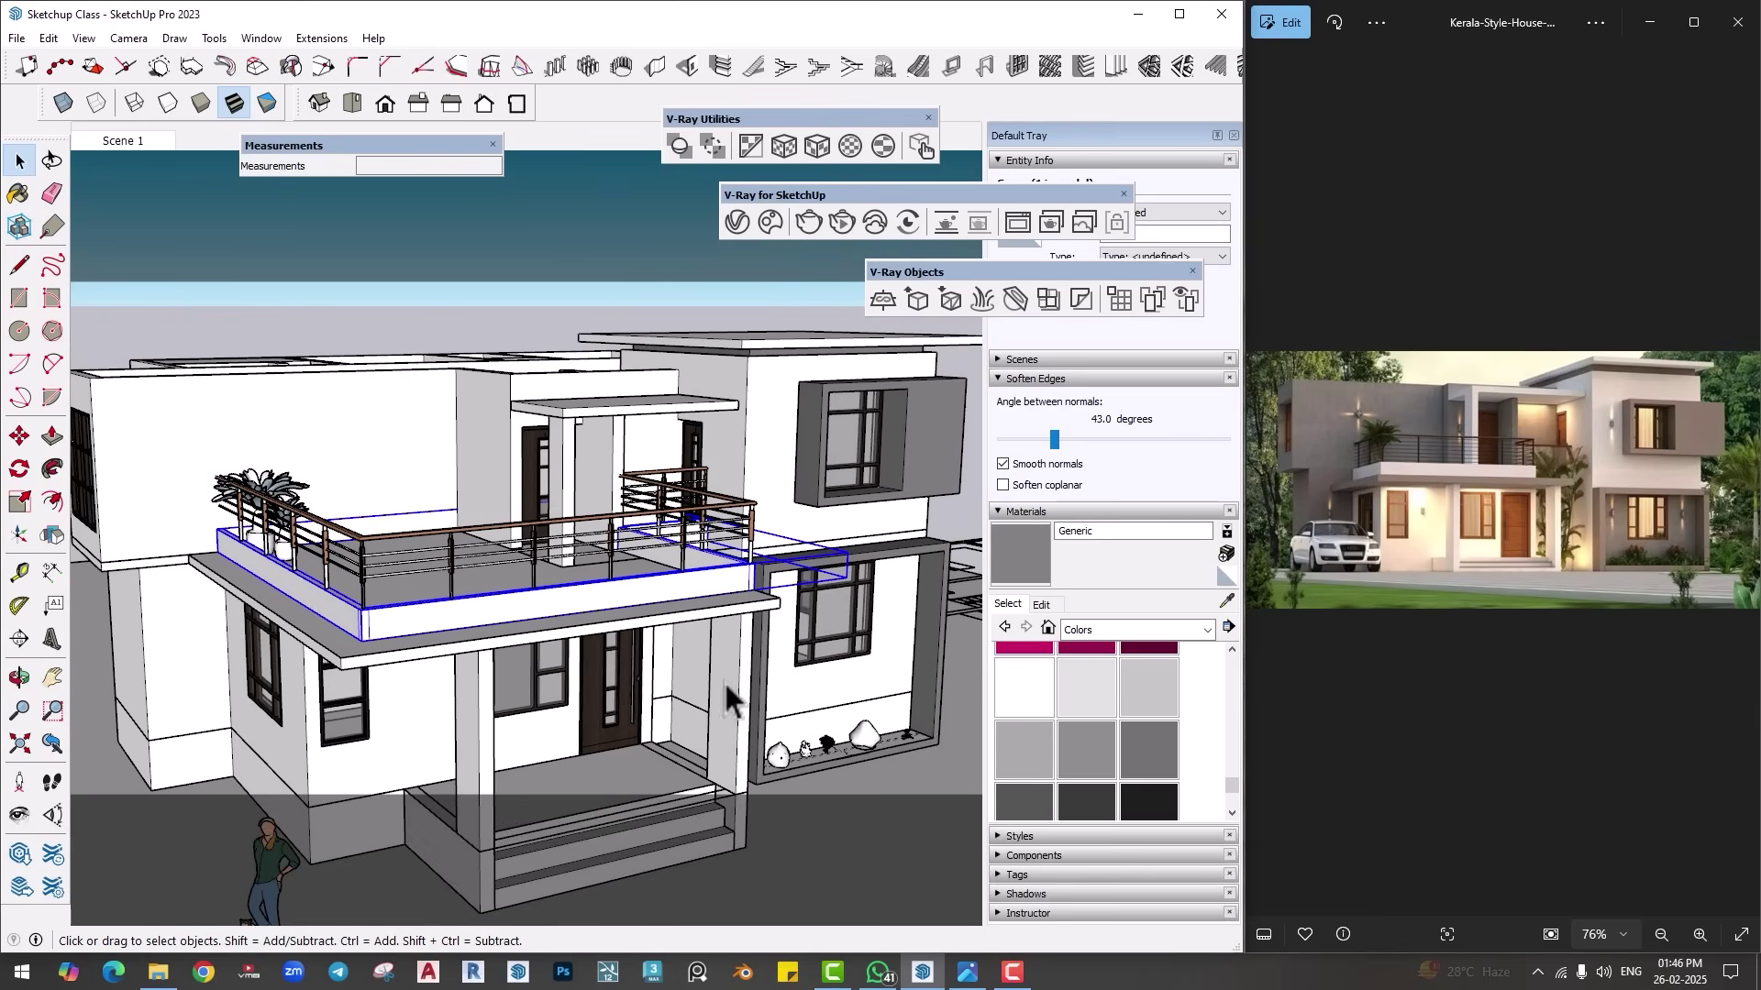
{"action": "left_click", "coordinate": [123, 140]}
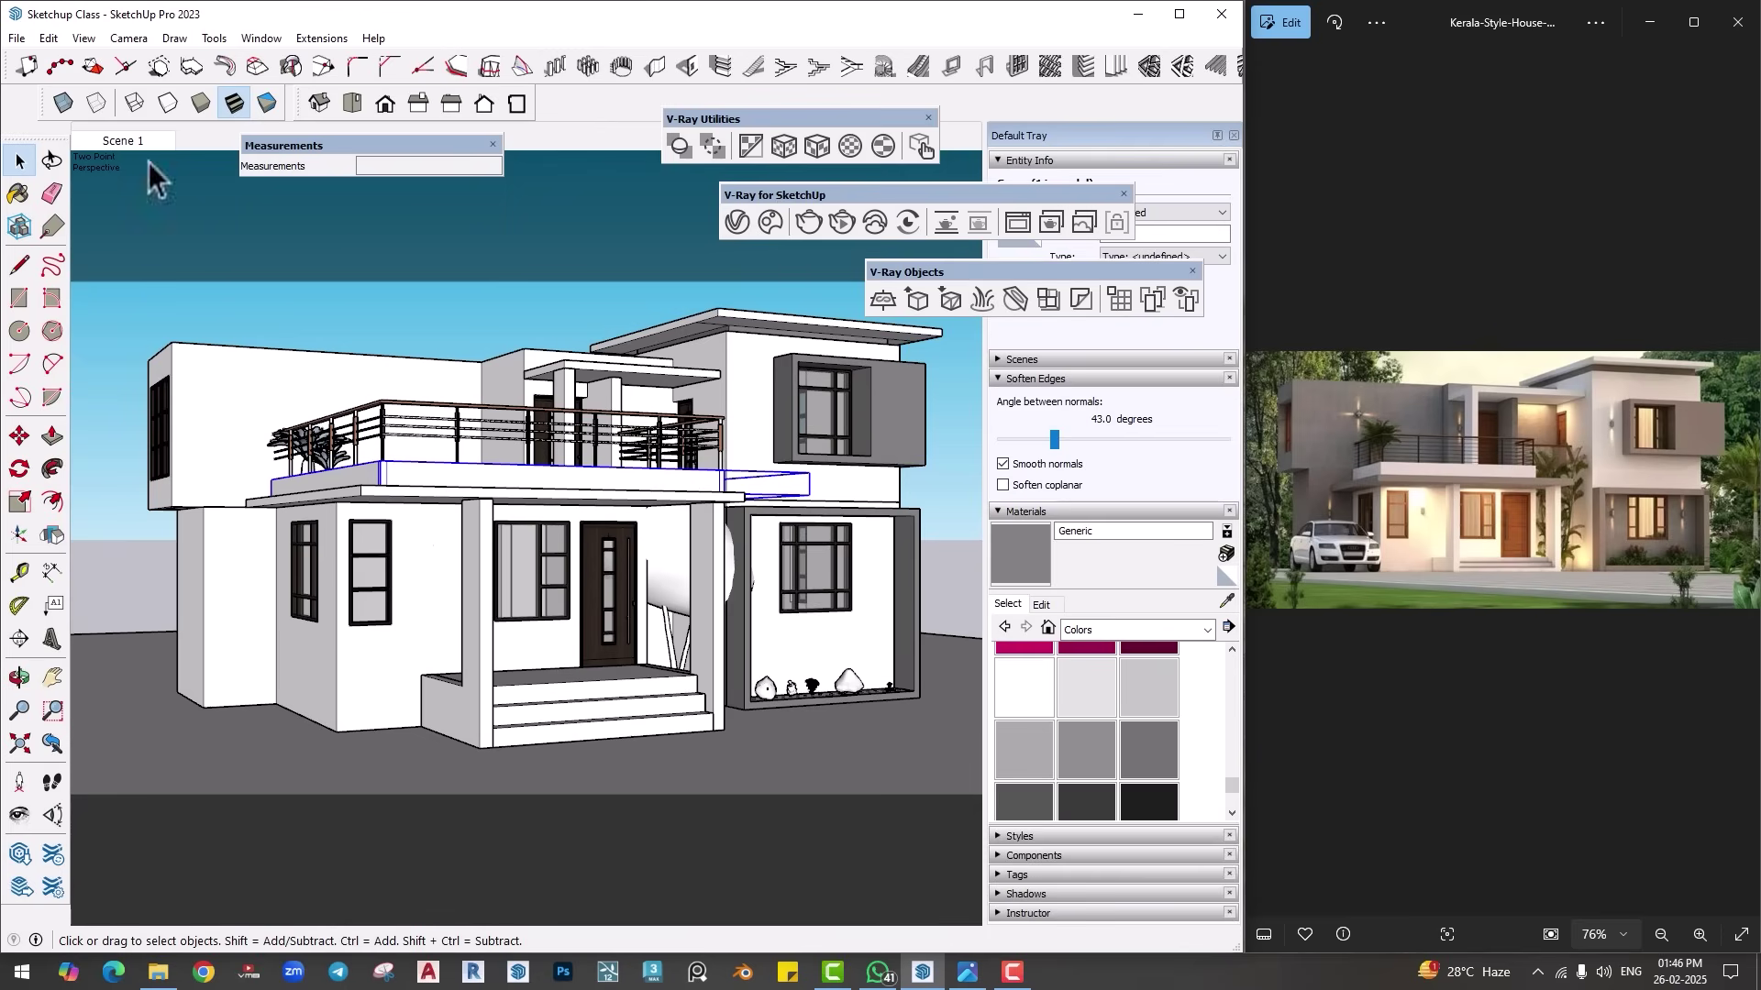
{"action": "left_click", "coordinate": [457, 314]}
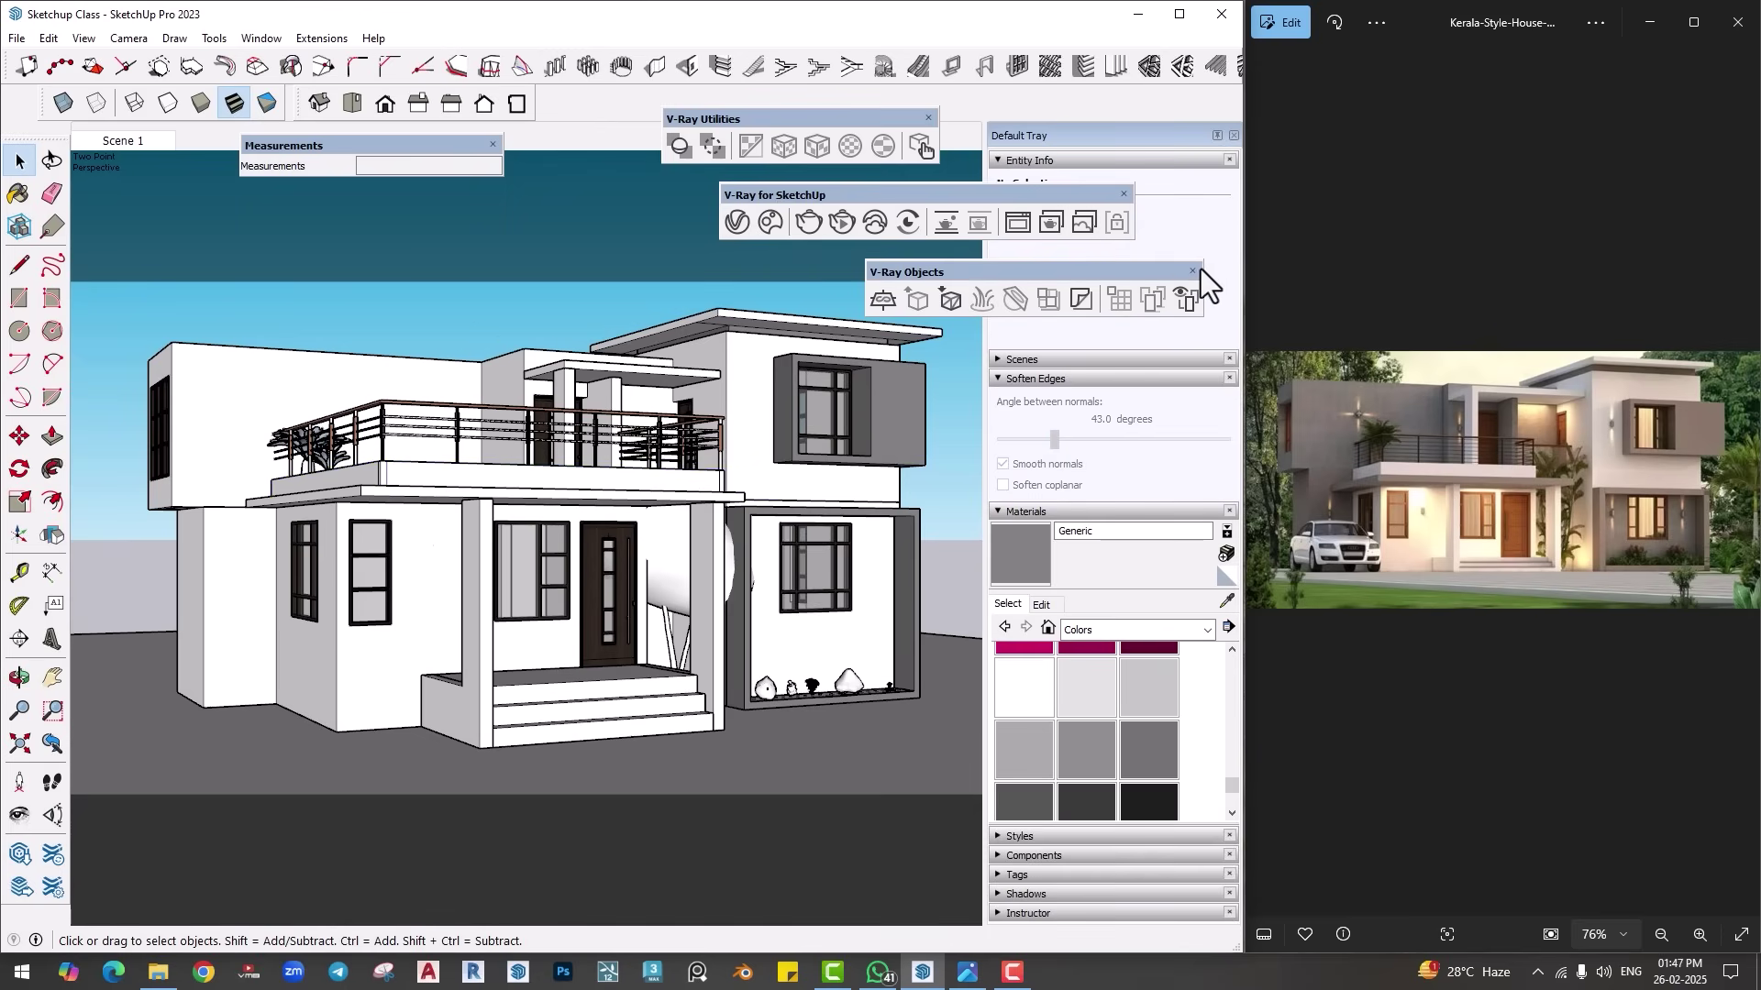
Step: Create a generic V-Ray material named Wall and lighten its diffuse colour to near white
{"action": "left_click", "coordinate": [739, 222]}
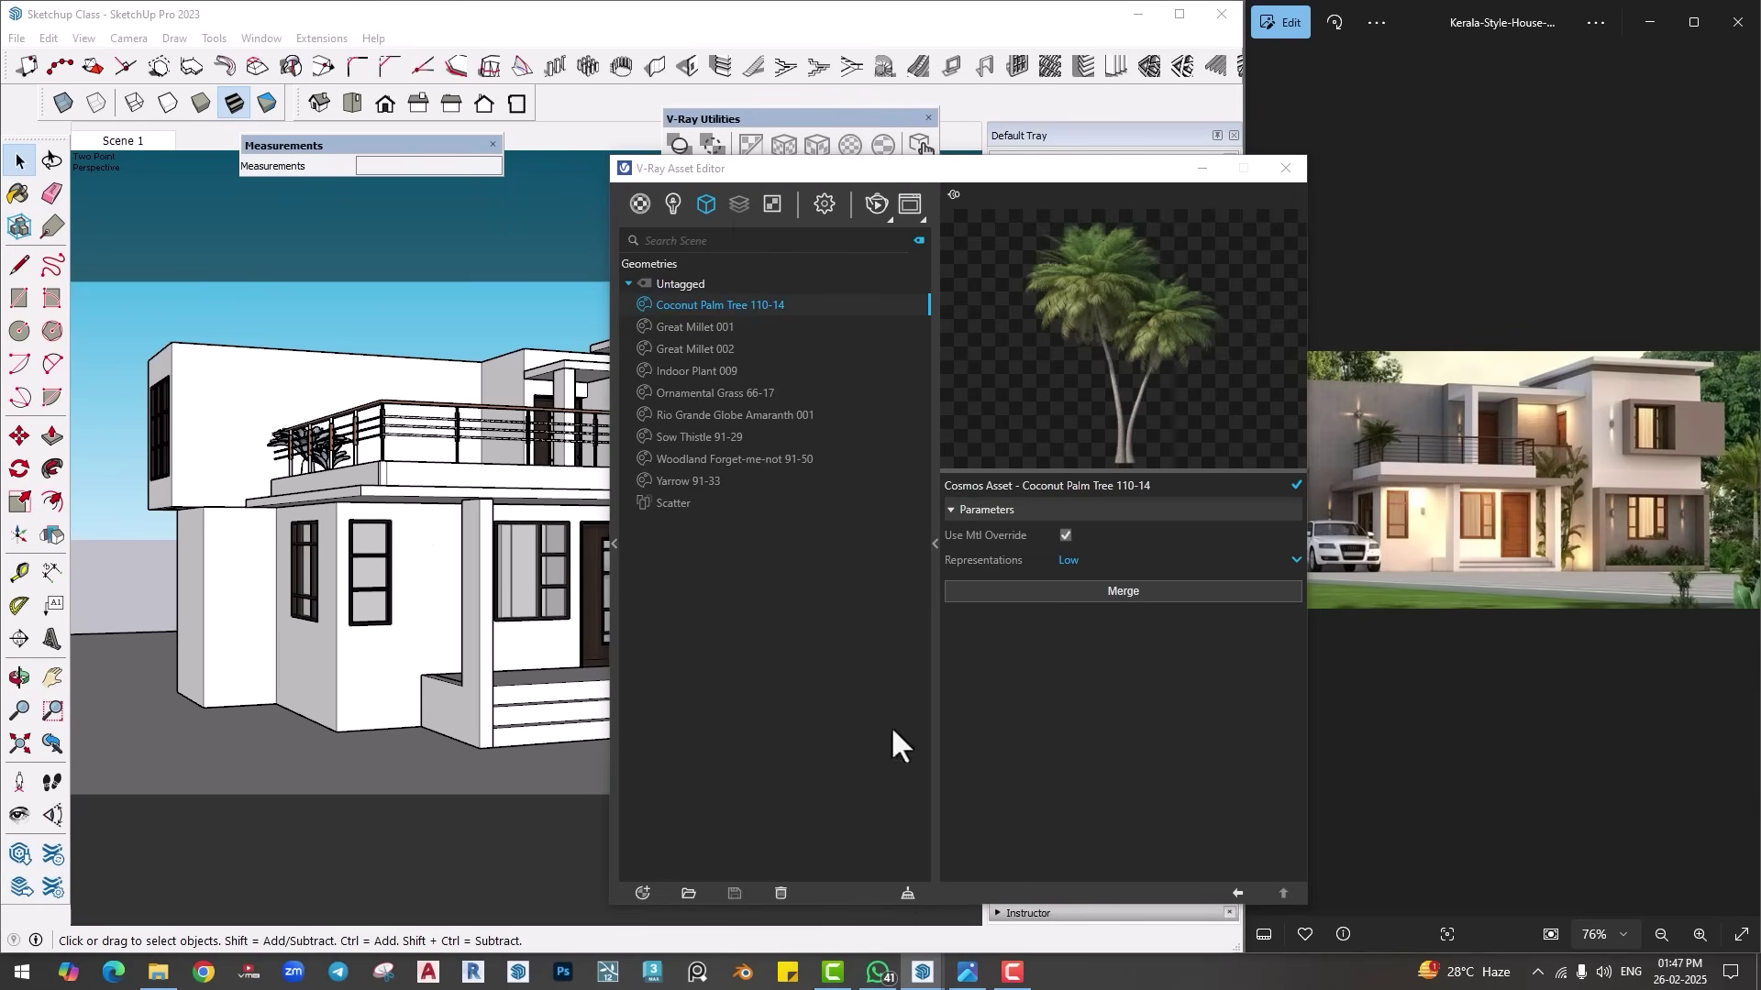
{"action": "left_click_drag", "start_coordinate": [757, 165], "coordinate": [687, 146]}
{"action": "left_click", "coordinate": [722, 200]}
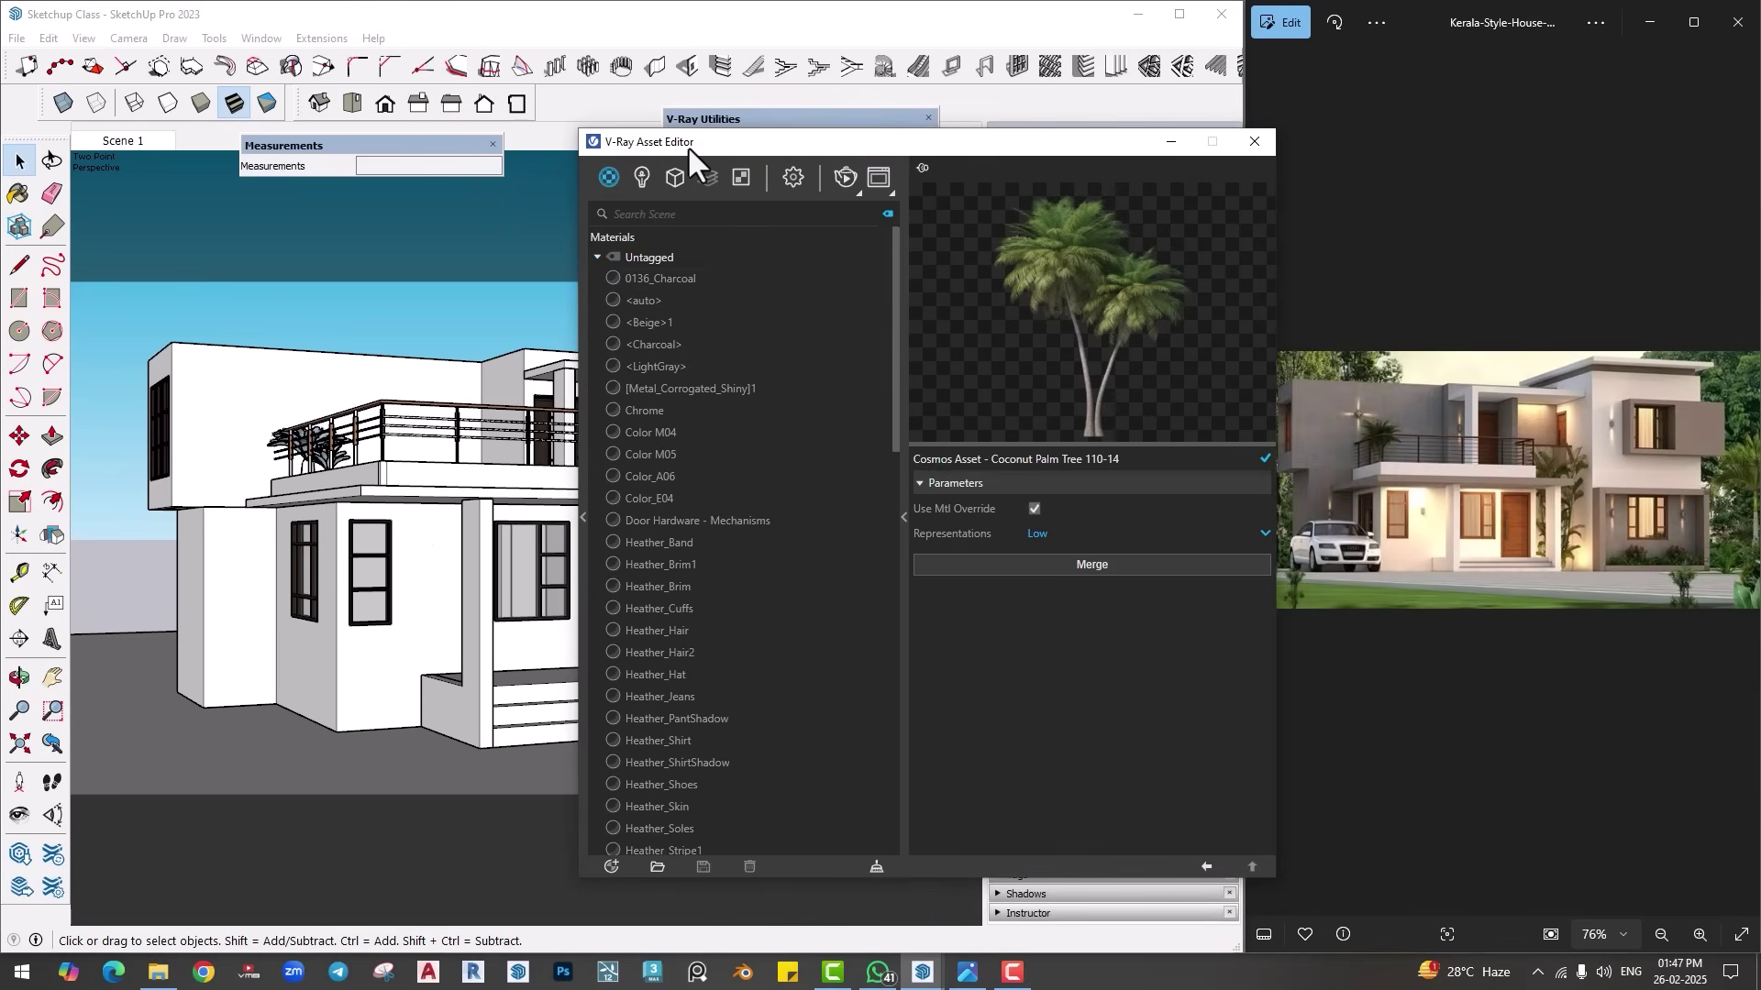
{"action": "mouse_move", "coordinate": [604, 191]}
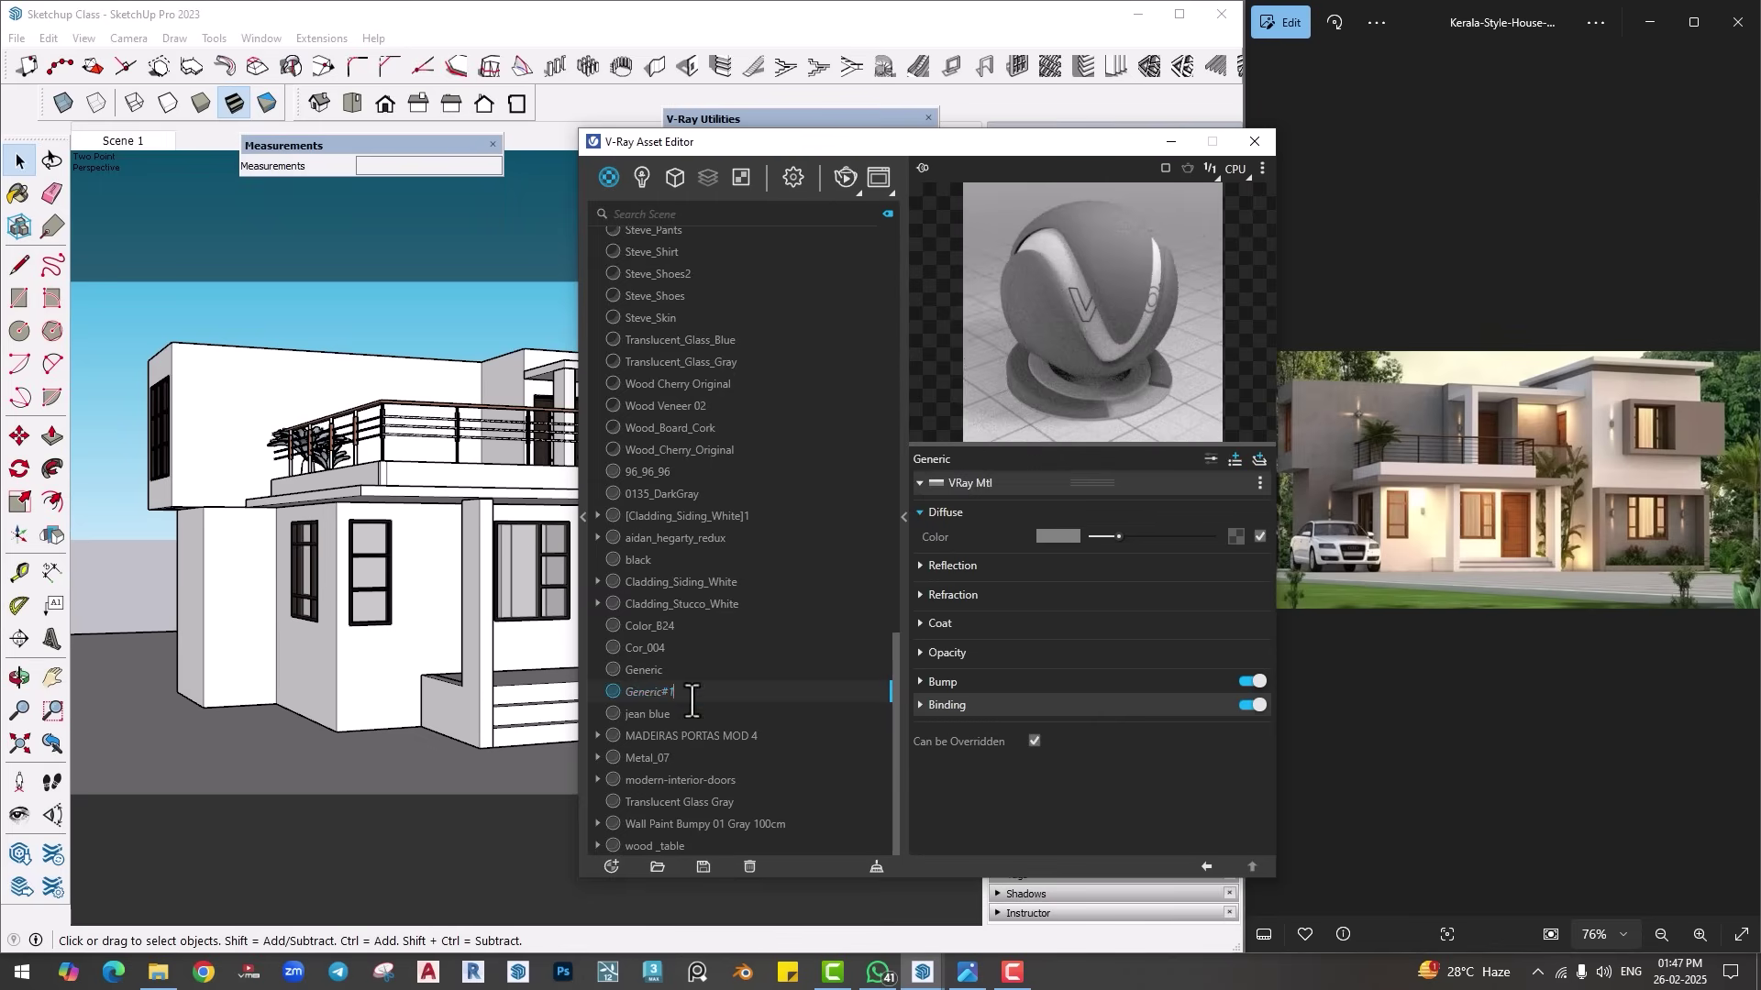
{"action": "type", "text": "Wall"}
{"action": "key", "text": "Return"}
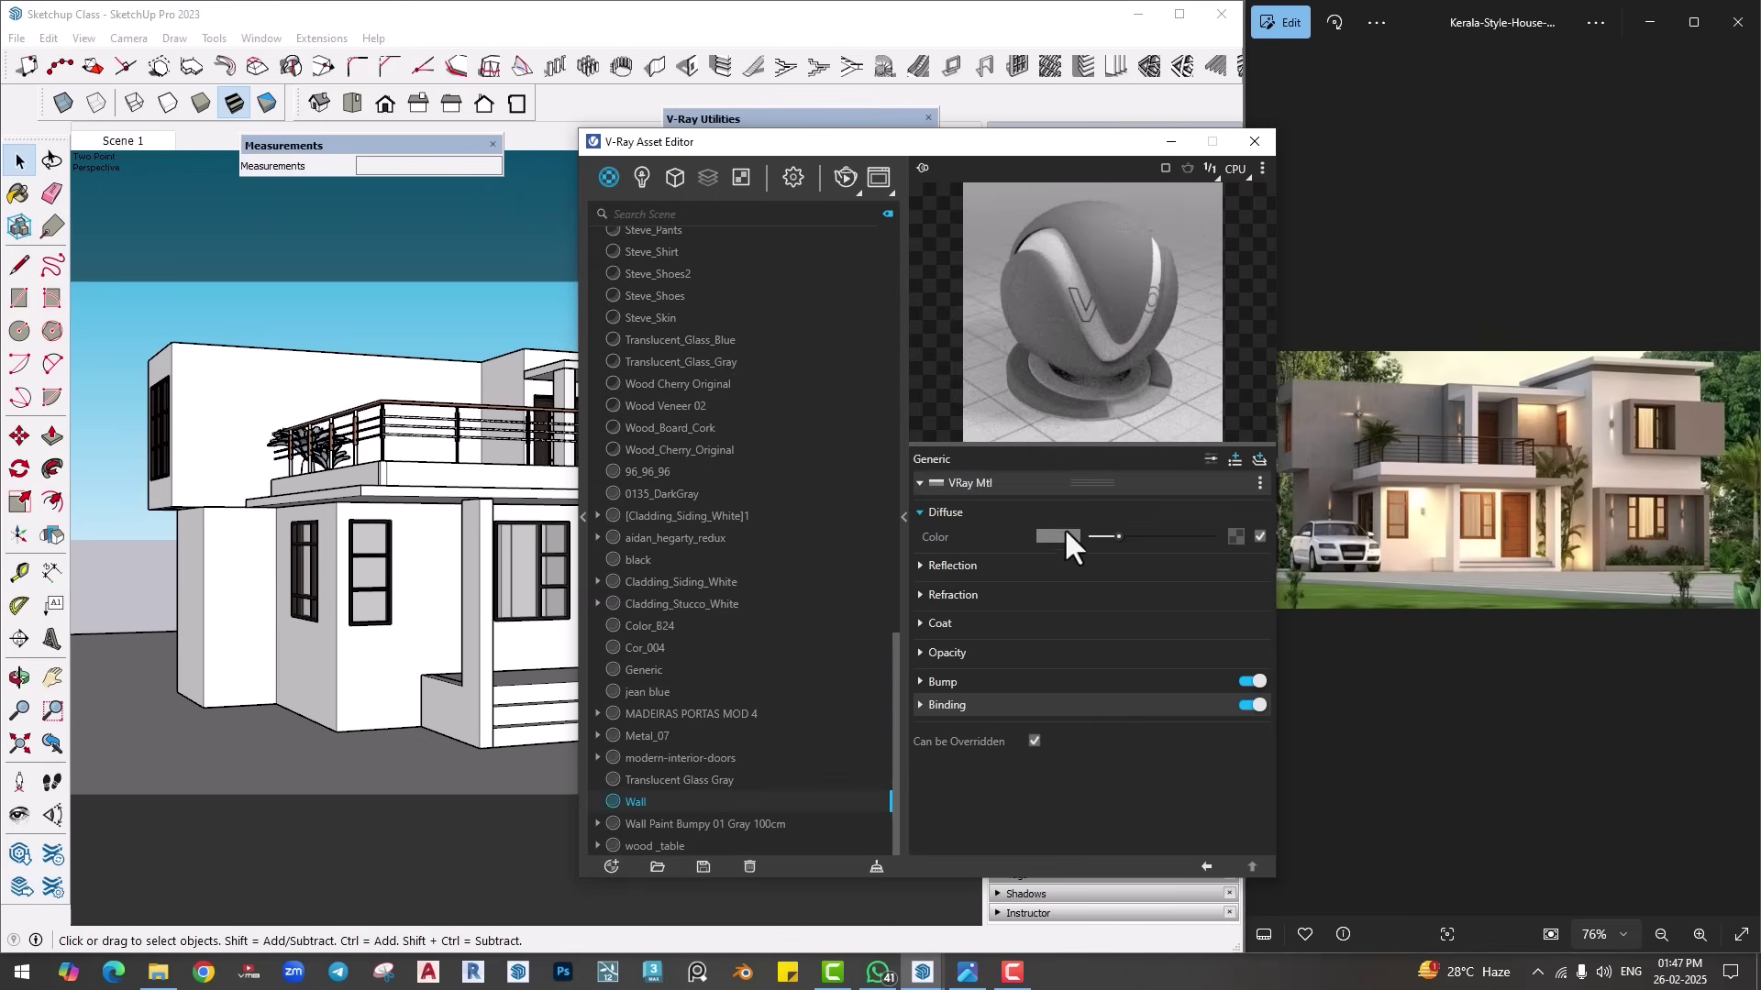
{"action": "left_click_drag", "start_coordinate": [1163, 537], "coordinate": [1172, 537]}
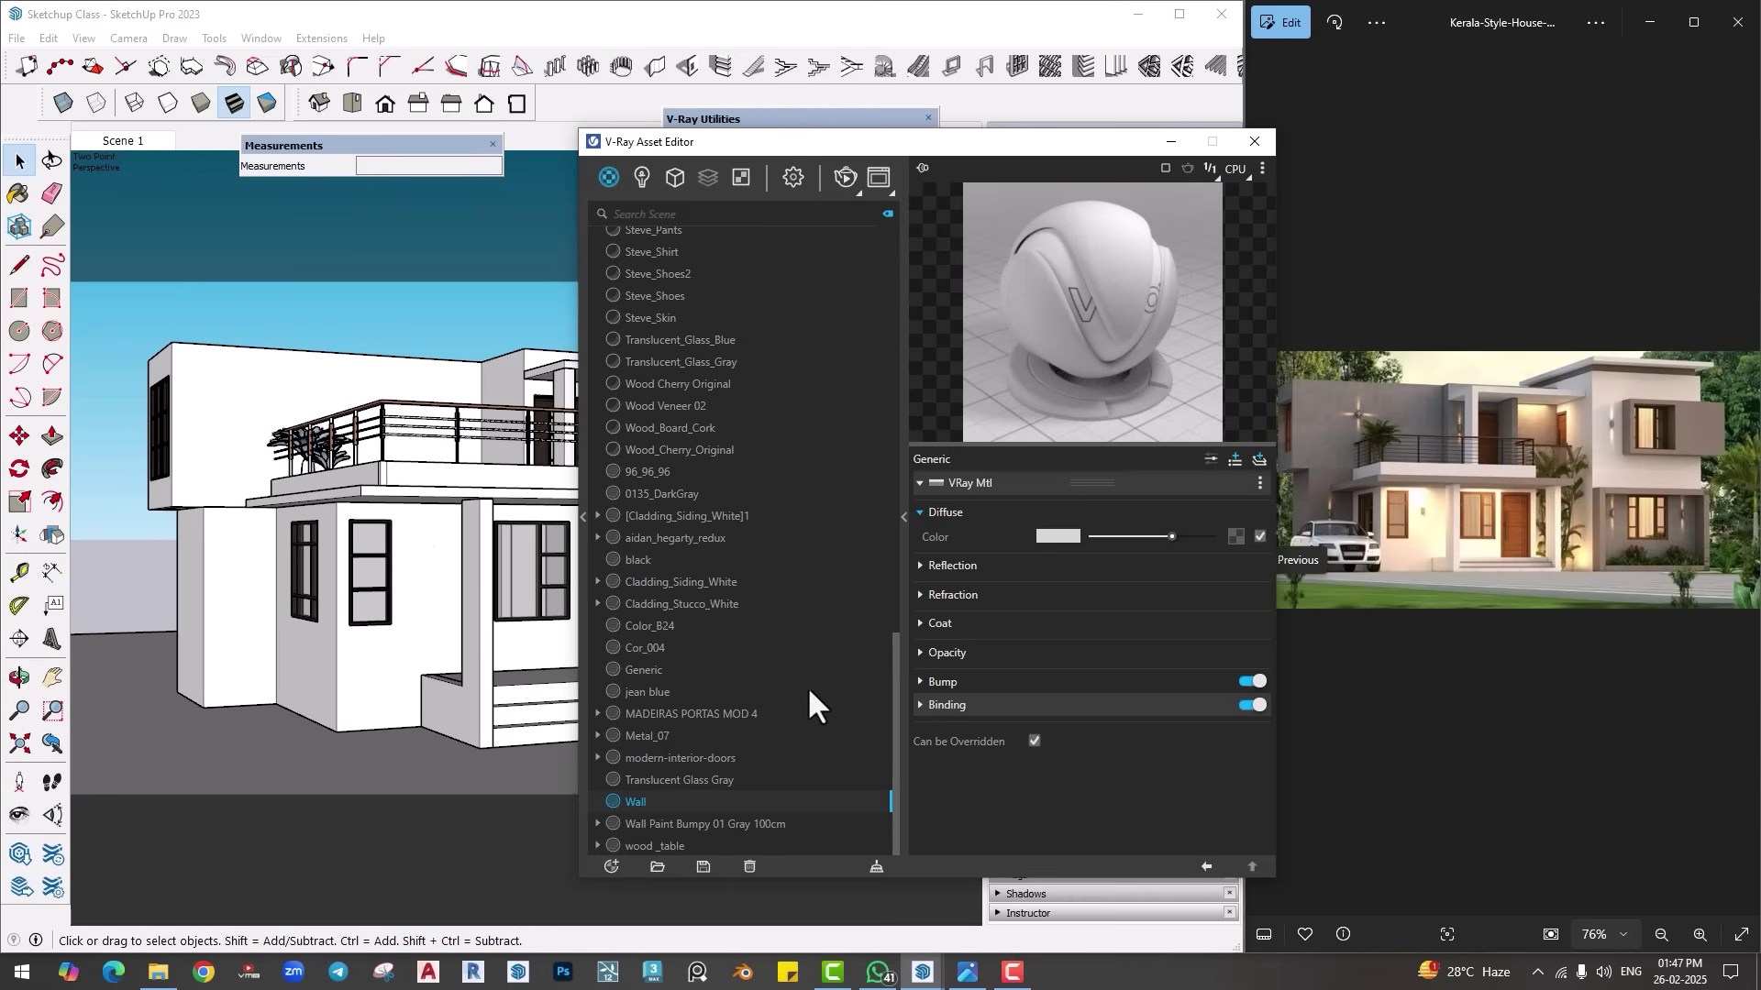
Step: Apply the Wall material to the upper-floor wall group and the ground-floor wall group
{"action": "left_click", "coordinate": [240, 400]}
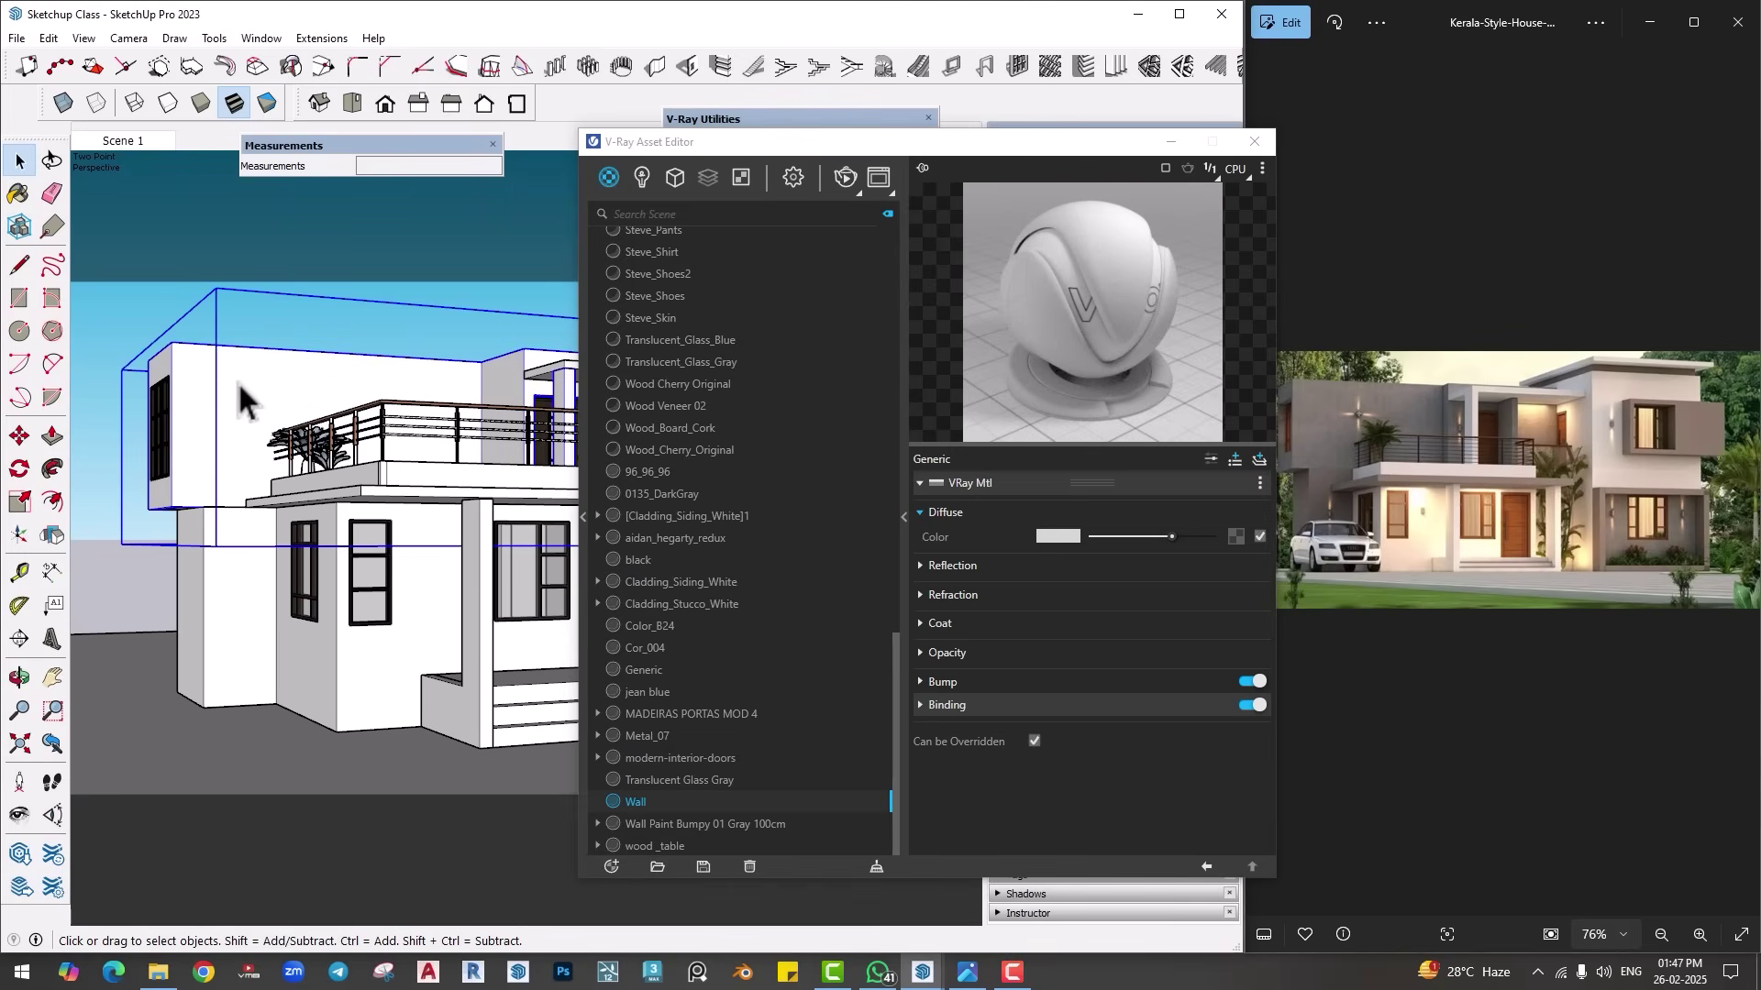
{"action": "right_click", "coordinate": [637, 800]}
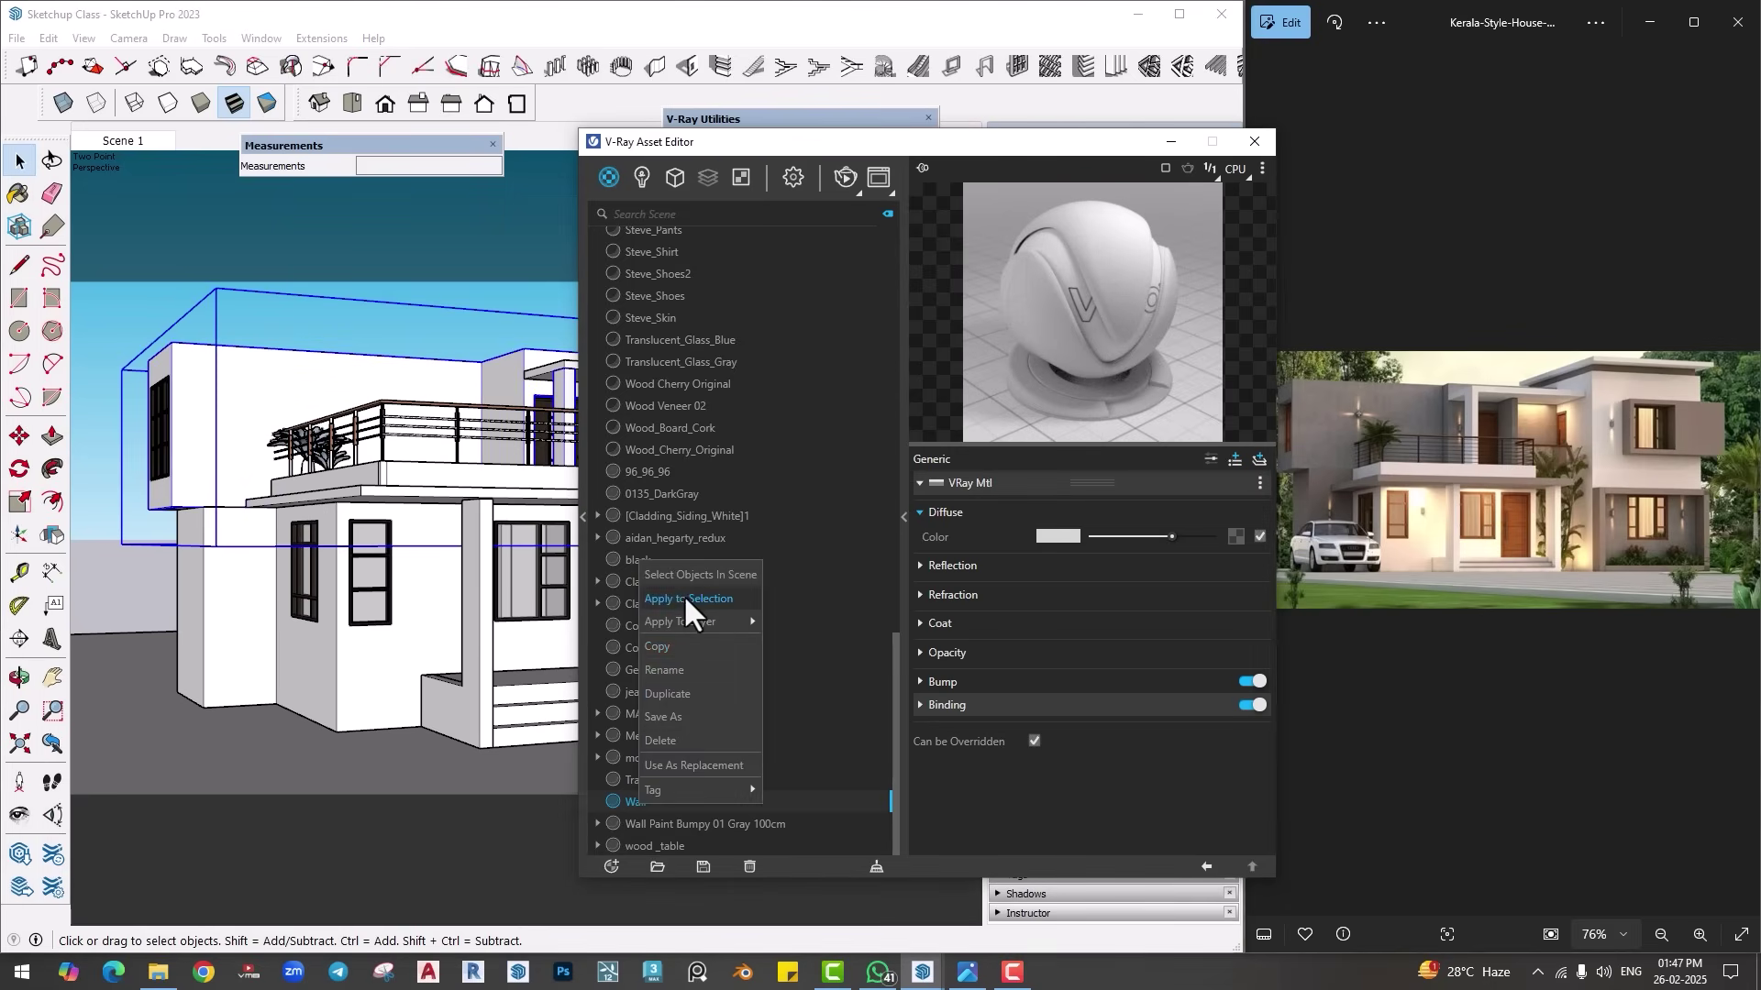
{"action": "left_click", "coordinate": [684, 594]}
{"action": "left_click", "coordinate": [229, 610]}
{"action": "right_click", "coordinate": [640, 805]}
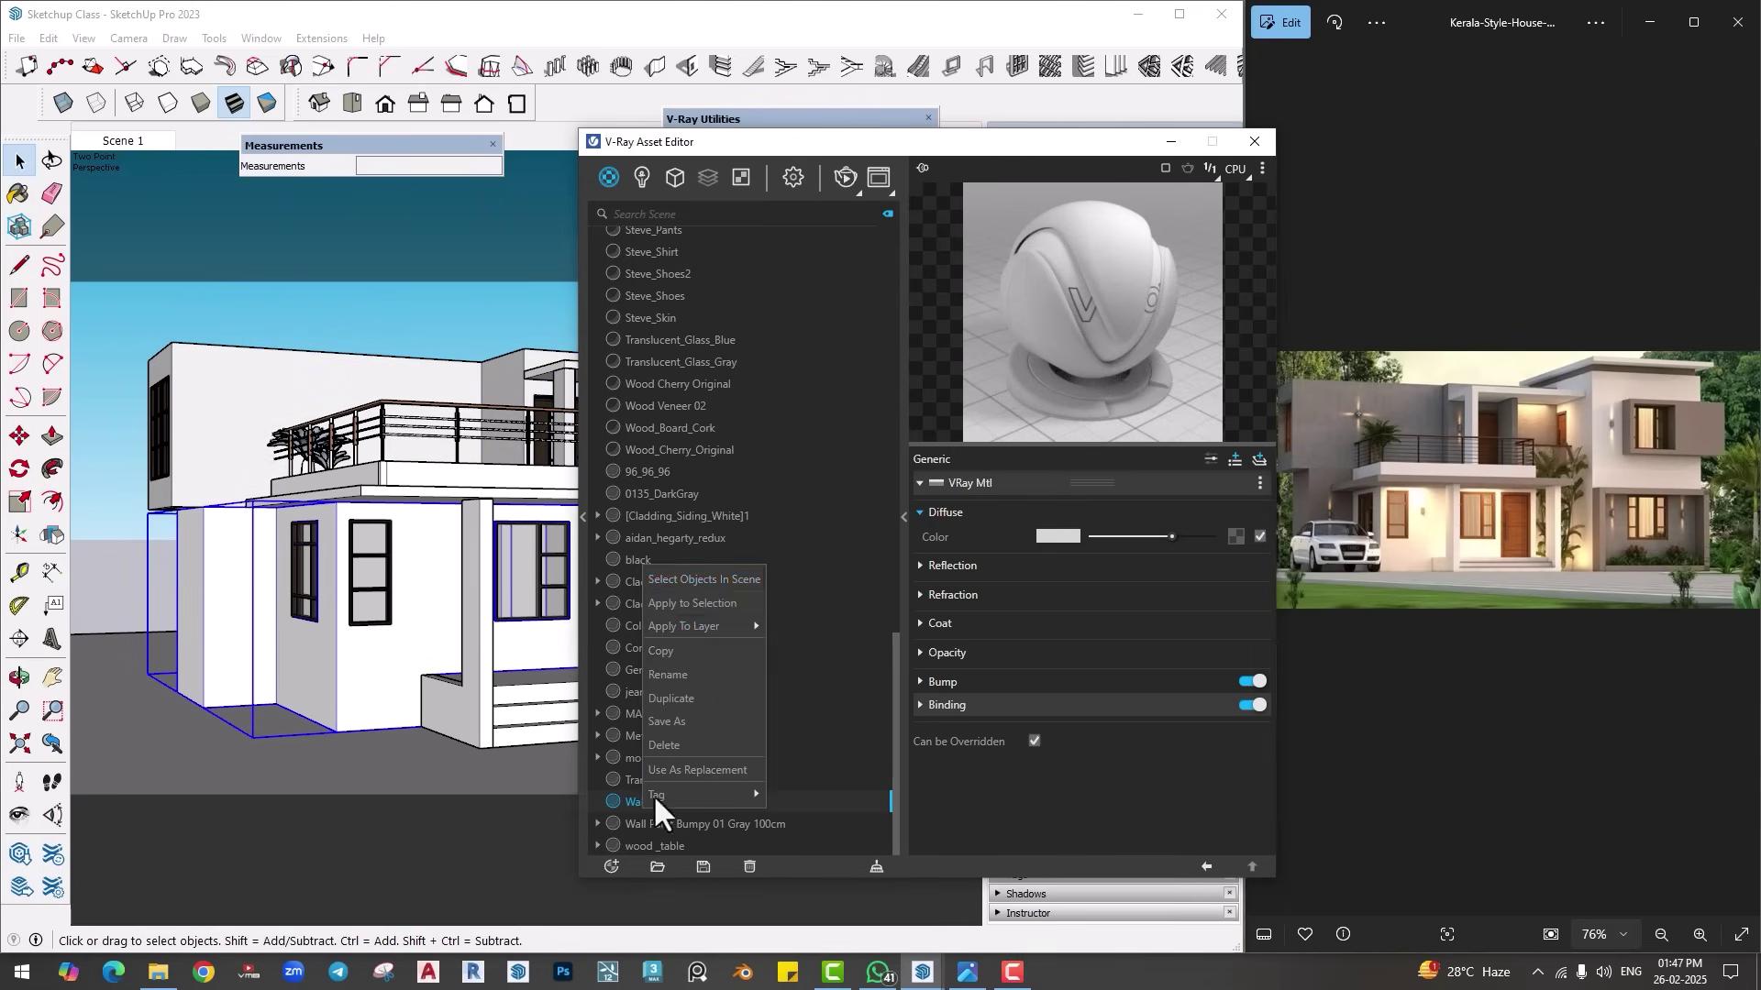
{"action": "left_click", "coordinate": [683, 603]}
Step: Paint the balcony parapet and the porch base with the Wall material
{"action": "mouse_move", "coordinate": [691, 145]}
{"action": "left_mouse_down"}
{"action": "mouse_move", "coordinate": [899, 185]}
{"action": "mouse_move", "coordinate": [1071, 177]}
{"action": "left_mouse_up"}
{"action": "left_click", "coordinate": [20, 192]}
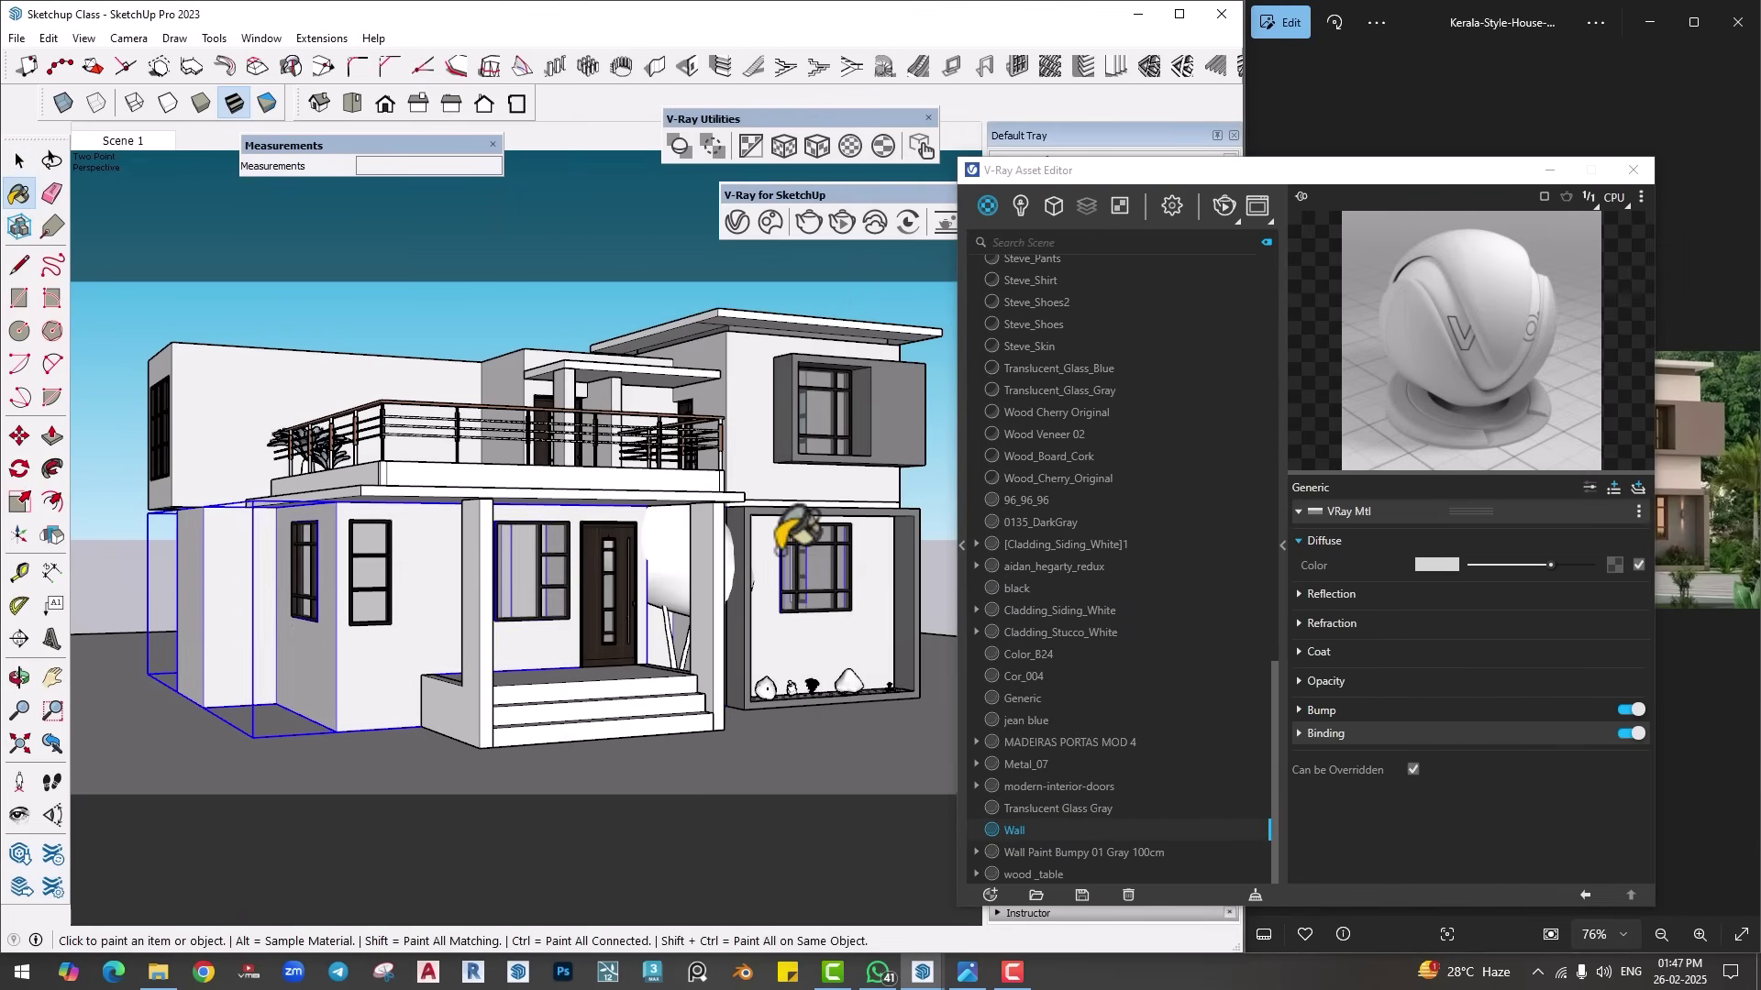
{"action": "left_click", "coordinate": [647, 482]}
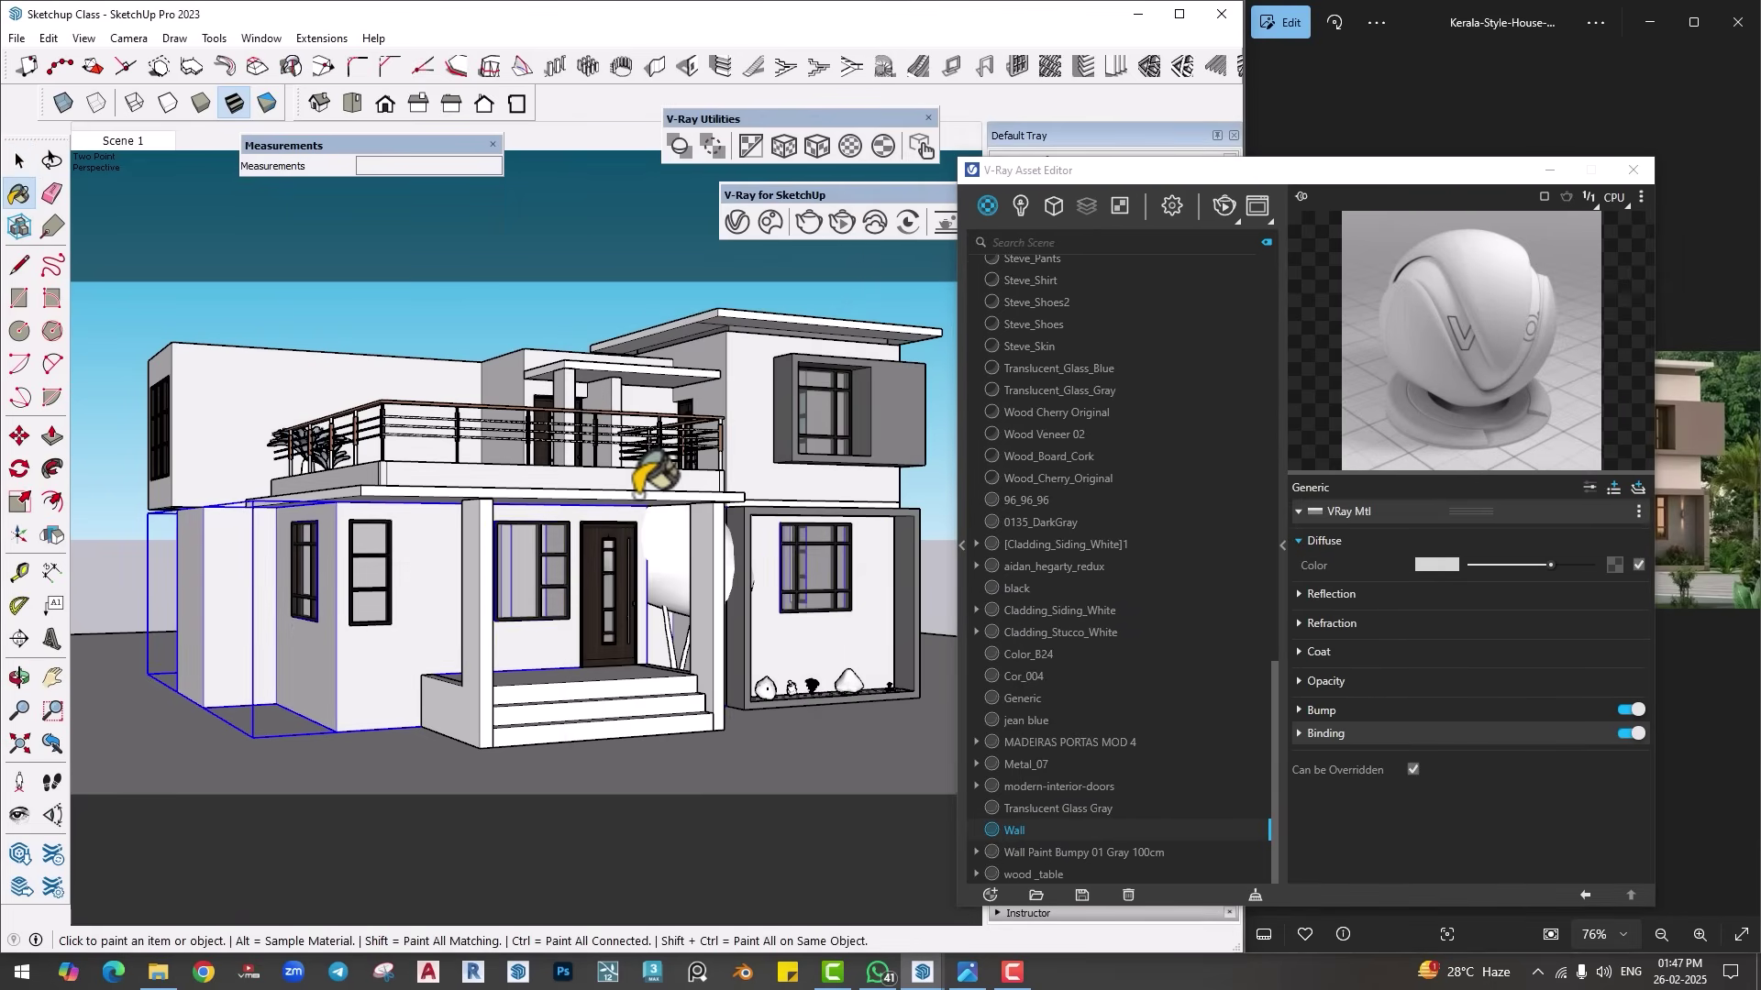
{"action": "left_click", "coordinate": [467, 700]}
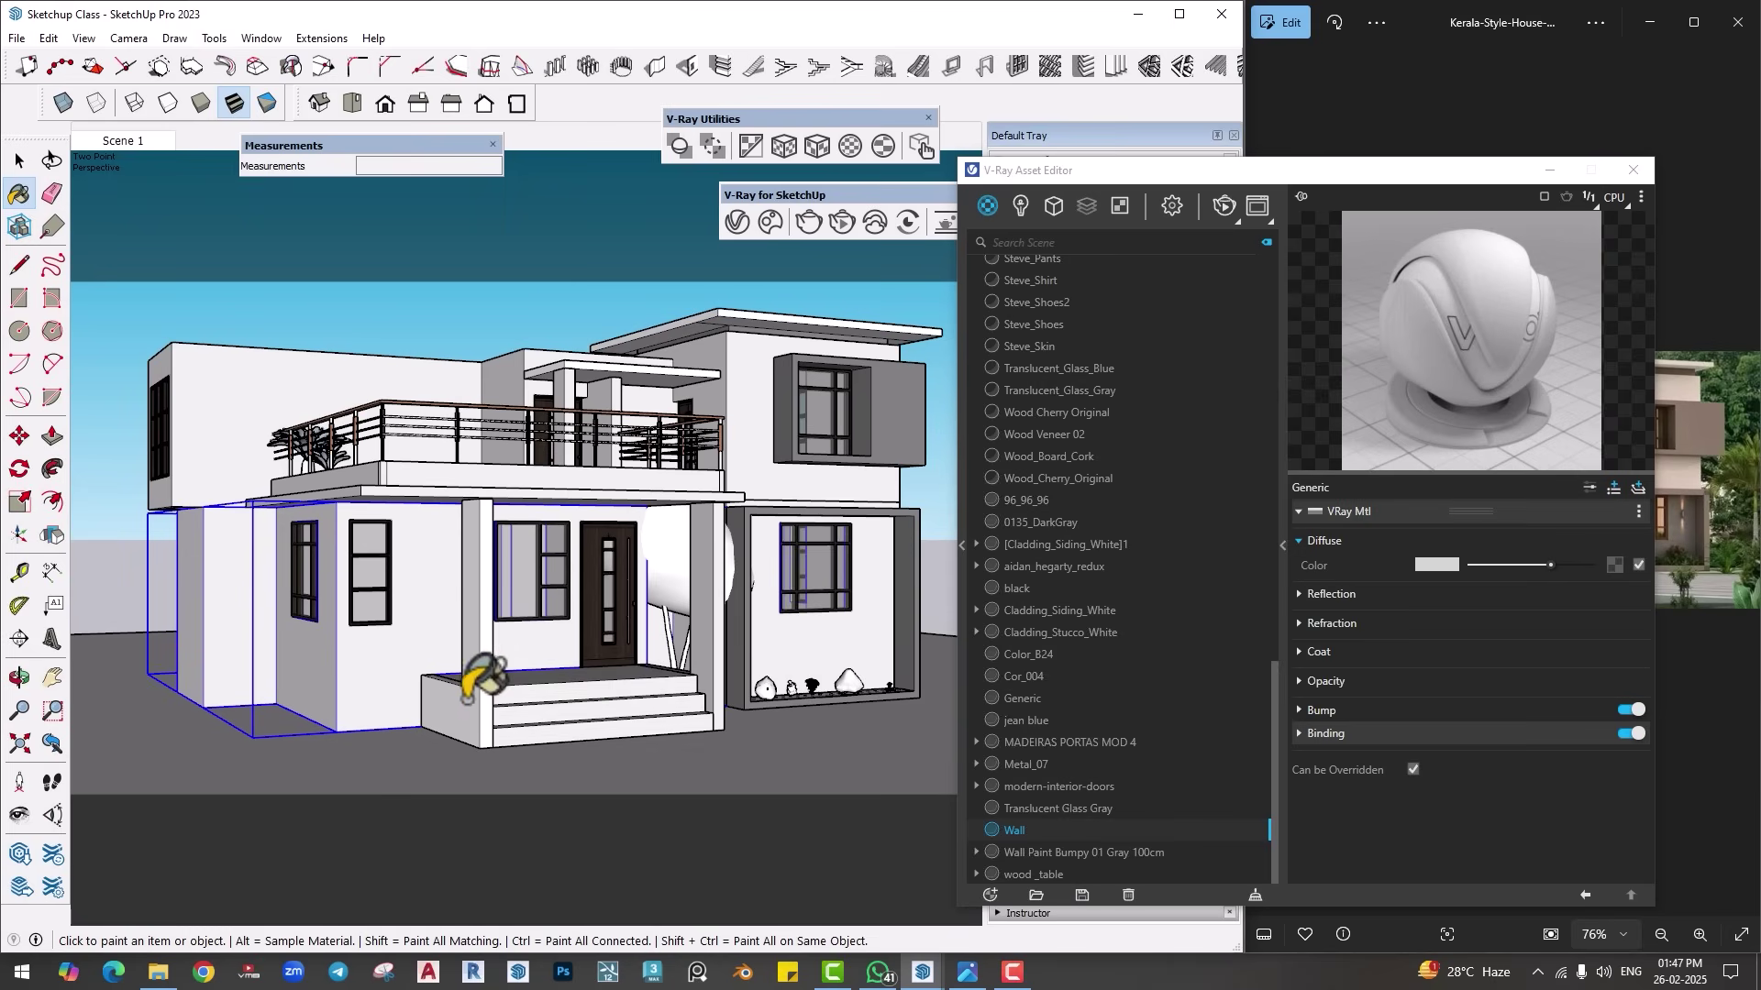
{"action": "left_click", "coordinate": [468, 692]}
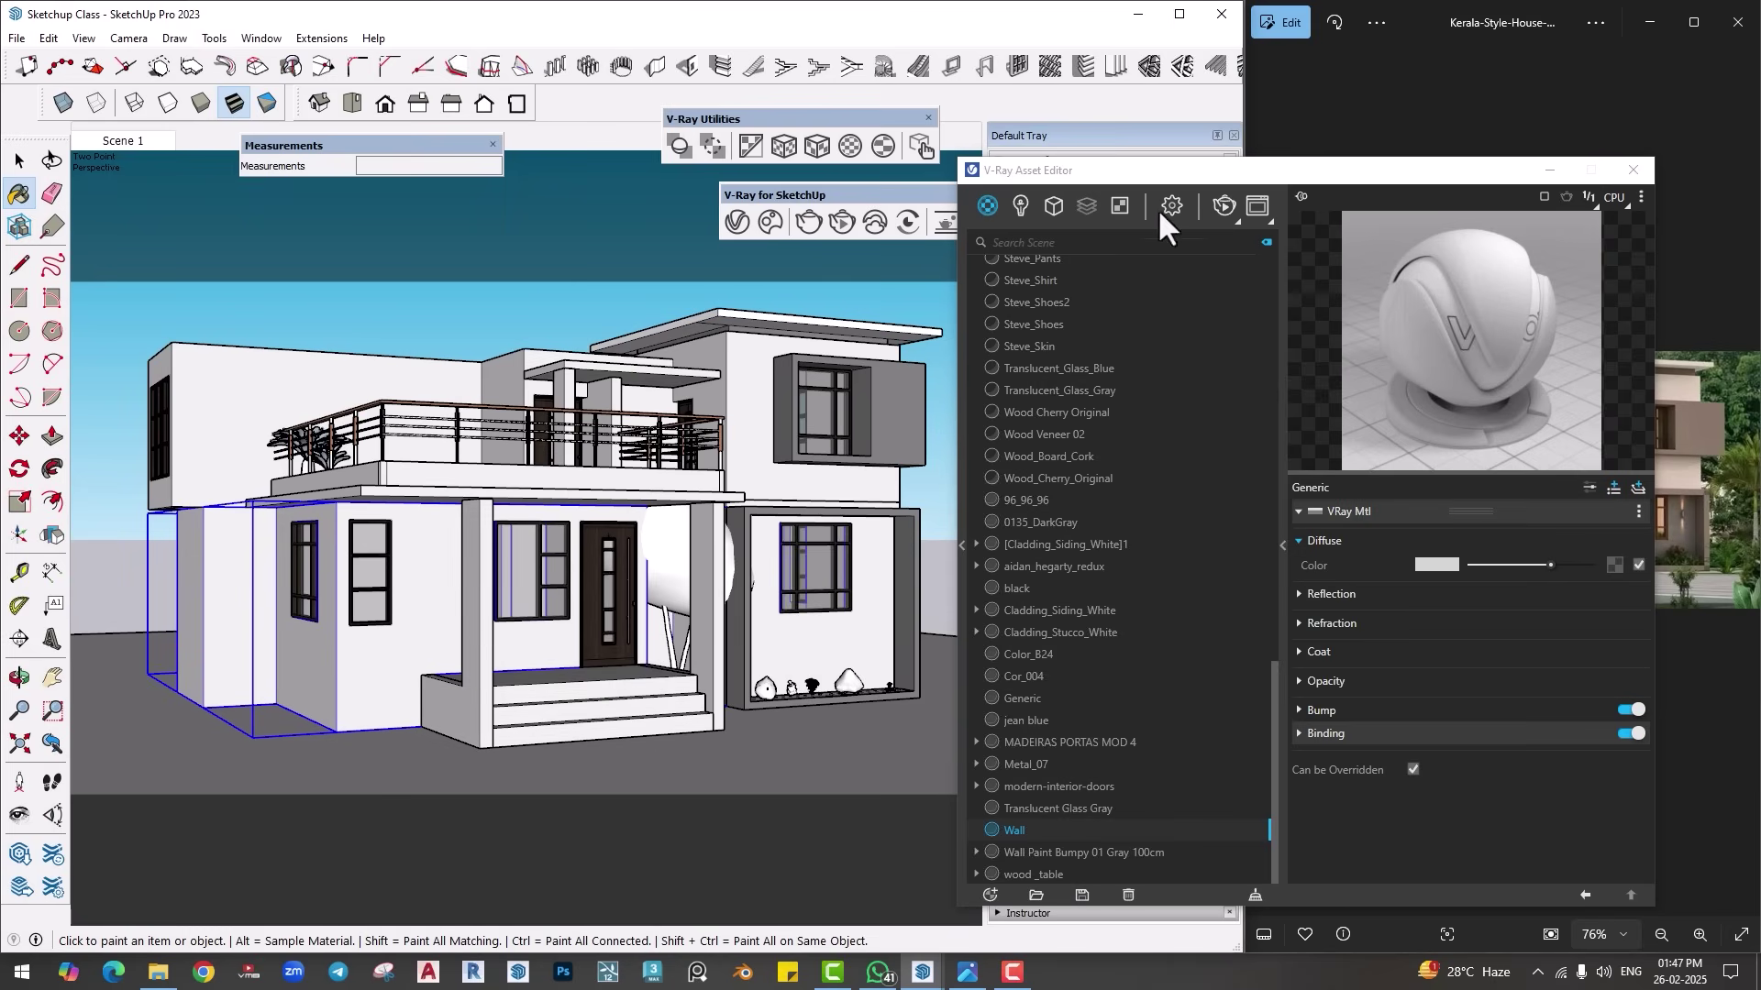
Step: Give the Wall material a mid-grey reflection colour and set its reflection glossiness to 0.61
{"action": "left_click_drag", "start_coordinate": [1157, 170], "coordinate": [489, 75]}
{"action": "left_click", "coordinate": [642, 498]}
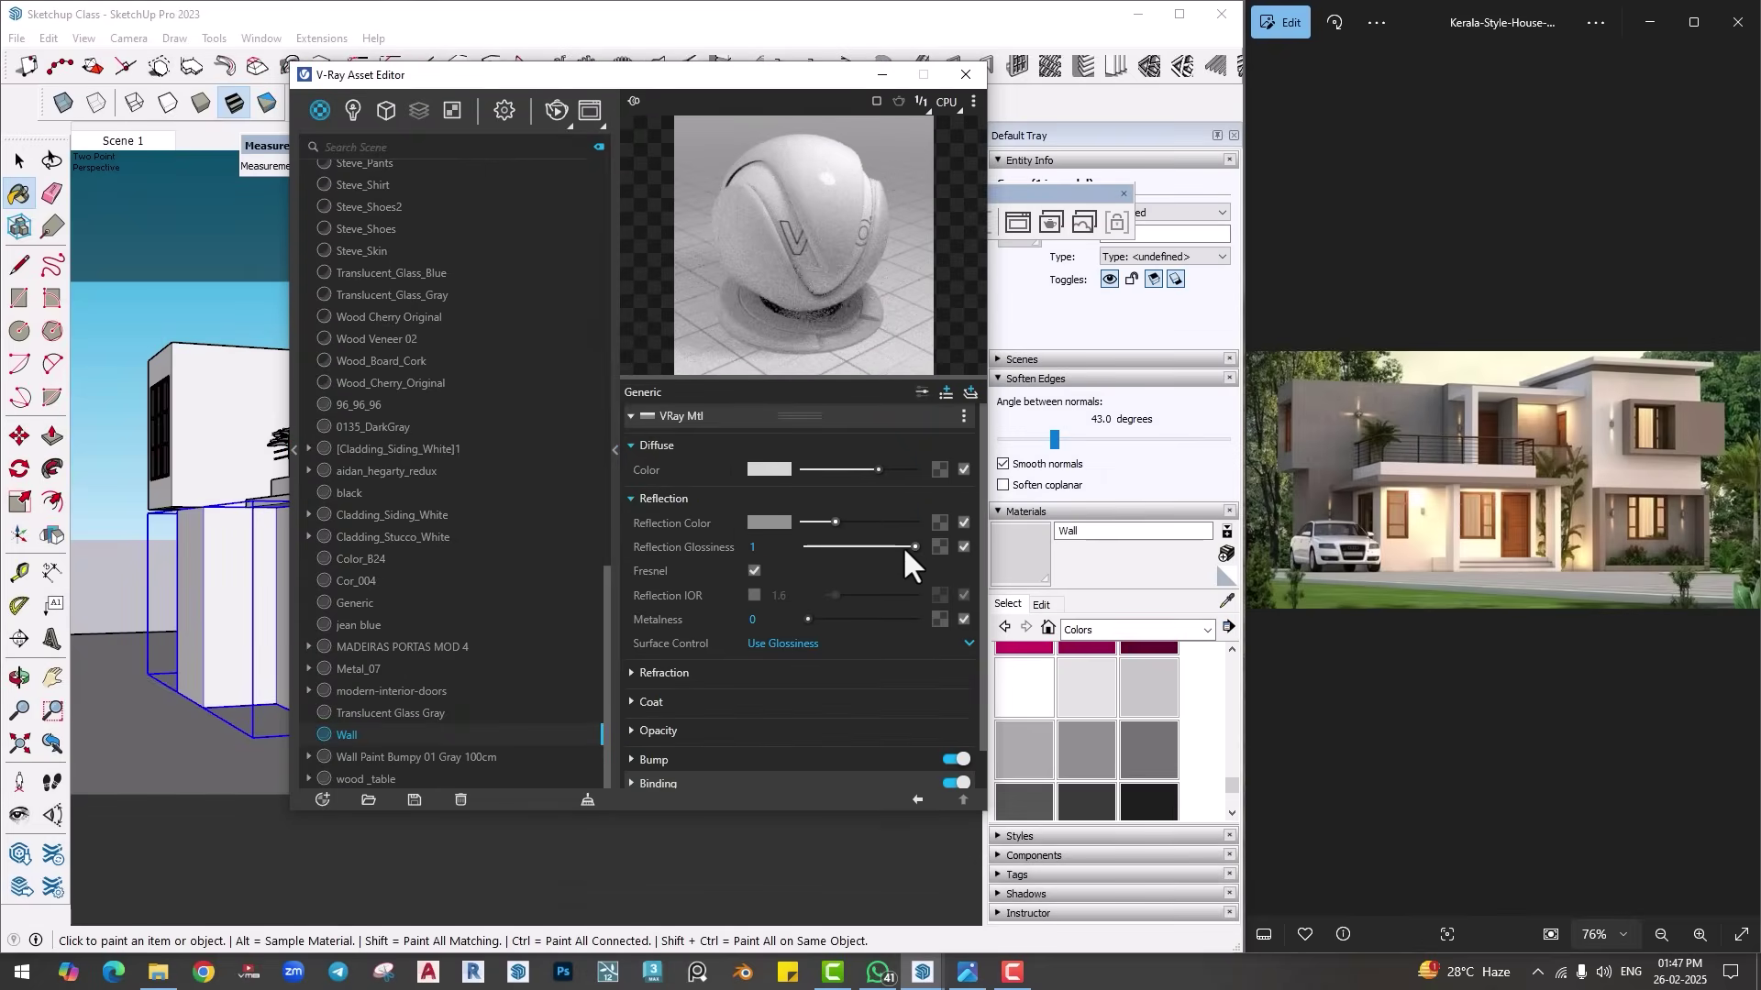
{"action": "left_click_drag", "start_coordinate": [914, 547], "coordinate": [872, 547]}
{"action": "left_click_drag", "start_coordinate": [811, 80], "coordinate": [837, 81]}
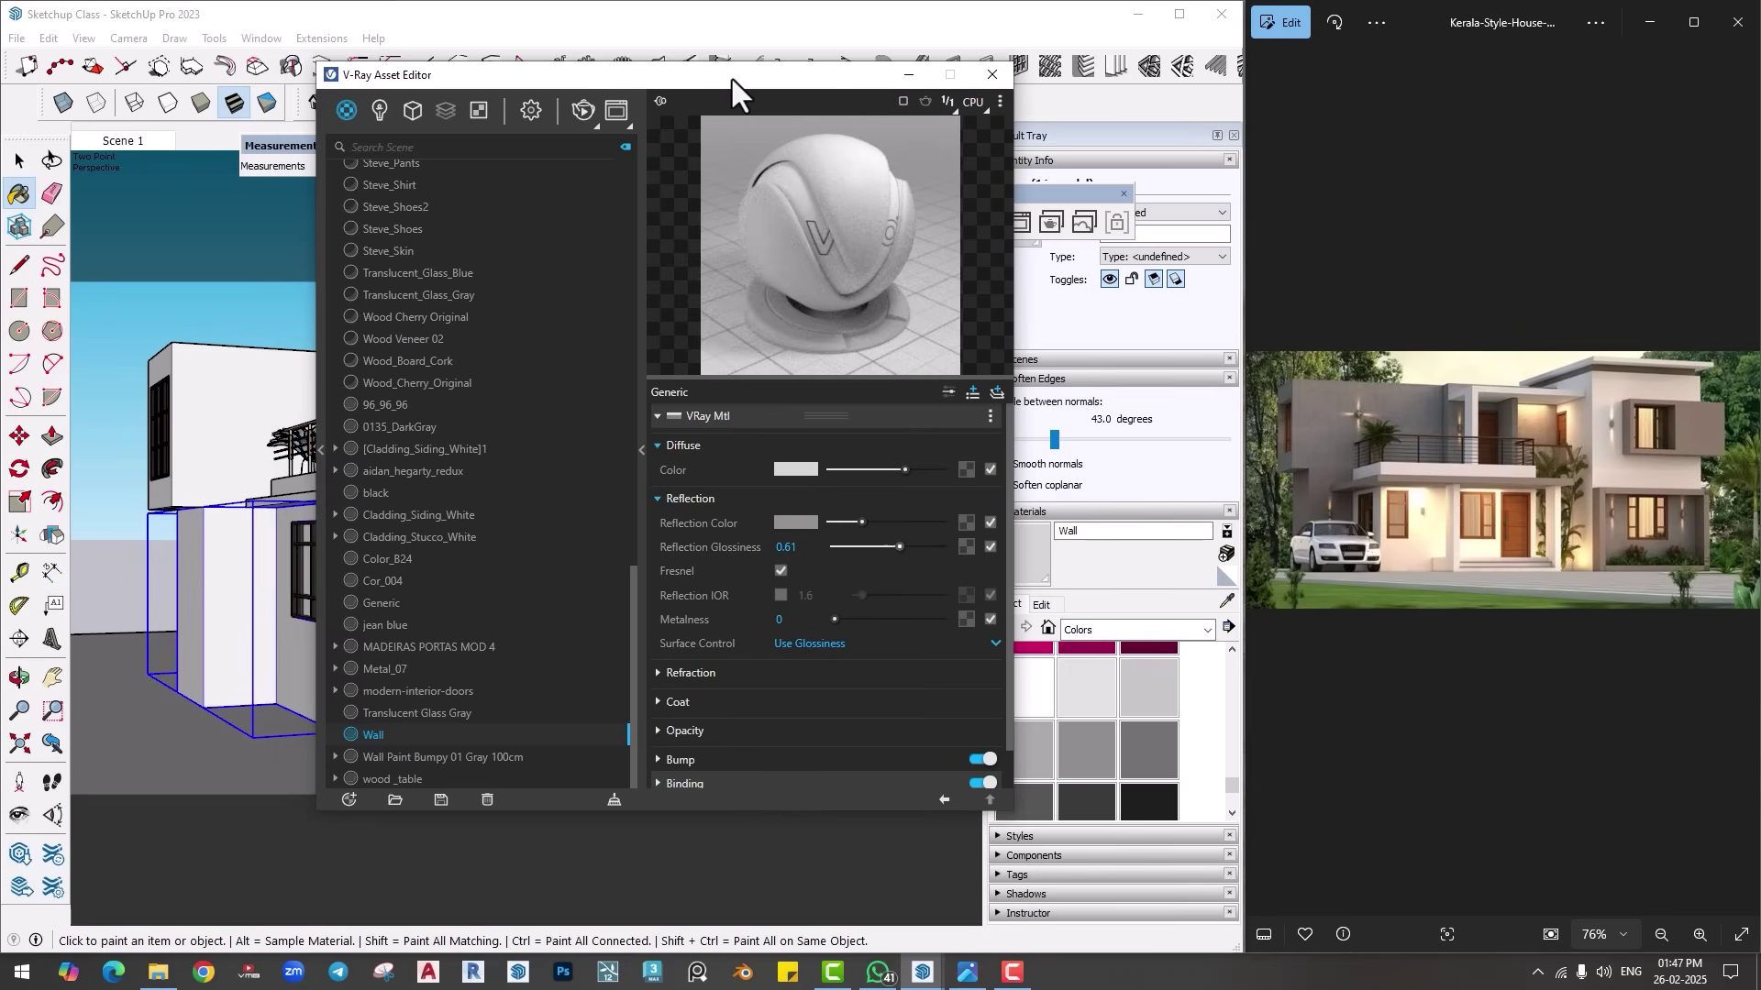
Step: Search Chaos Cosmos materials for "wall" and import Stucco Poised Taupe 300cm, Wall Paint Poised Taupe Matte 300cm and Concrete Grey 06 100cm
{"action": "mouse_move", "coordinate": [730, 76]}
{"action": "left_mouse_down"}
{"action": "mouse_move", "coordinate": [823, 173]}
{"action": "mouse_move", "coordinate": [799, 336]}
{"action": "left_mouse_up"}
{"action": "left_click", "coordinate": [764, 228]}
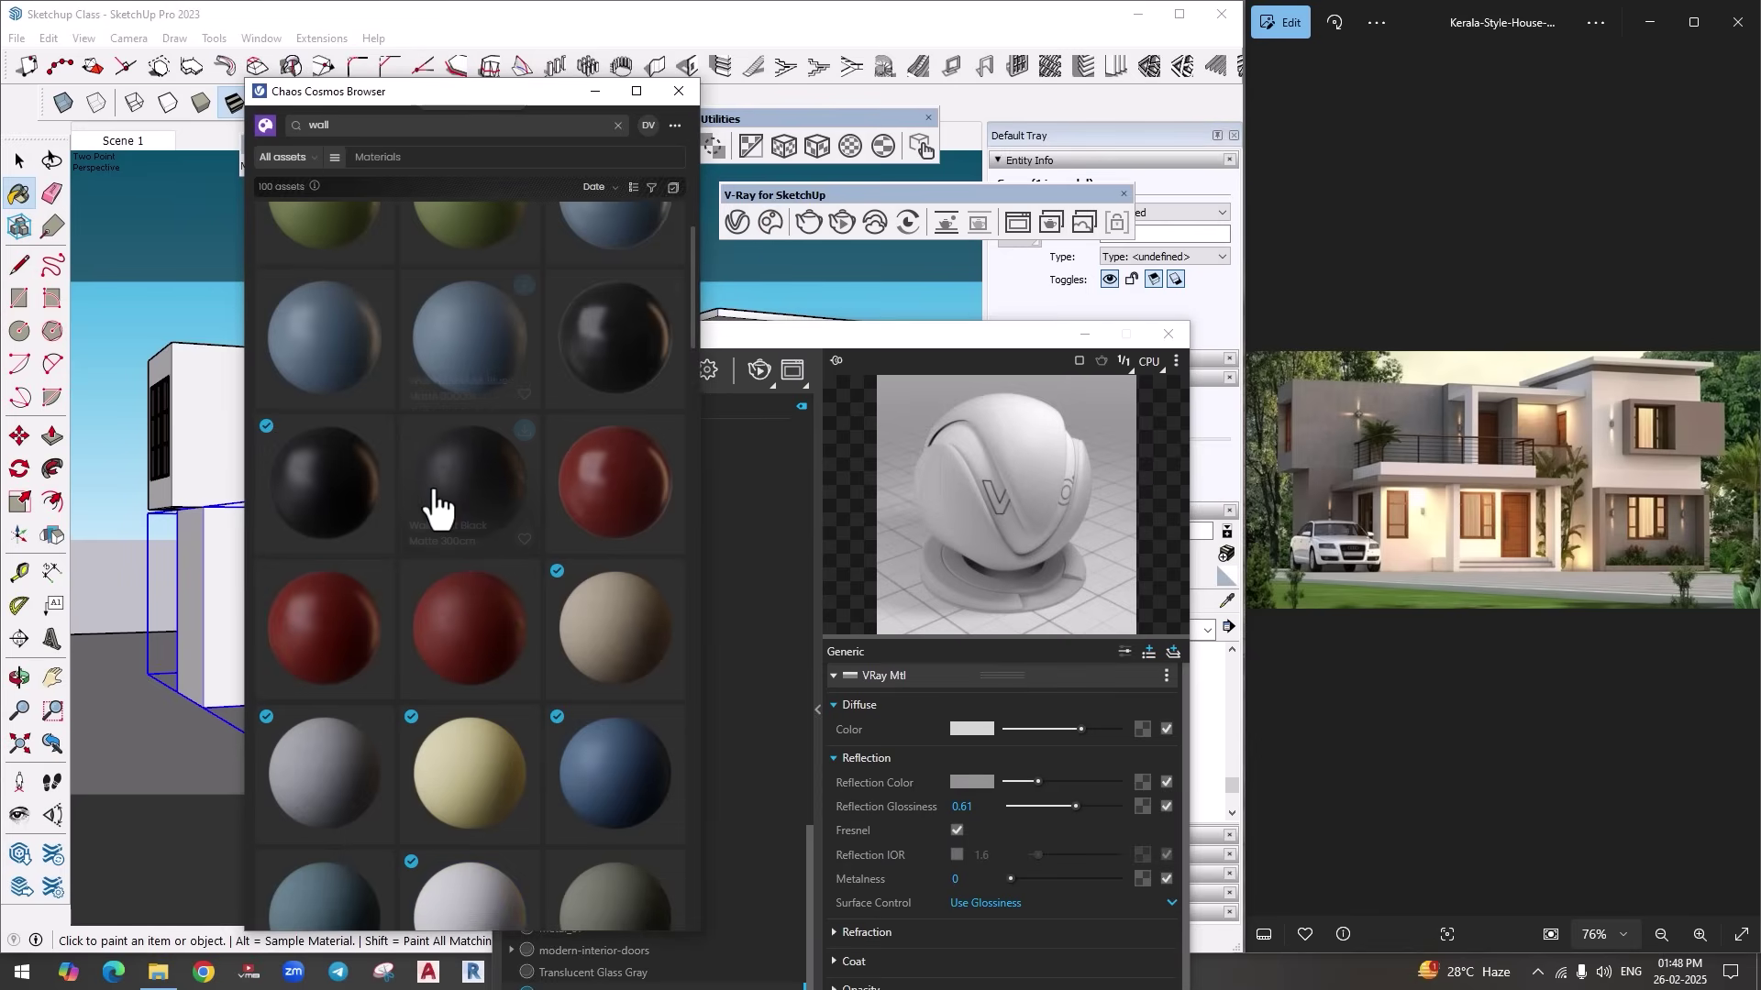
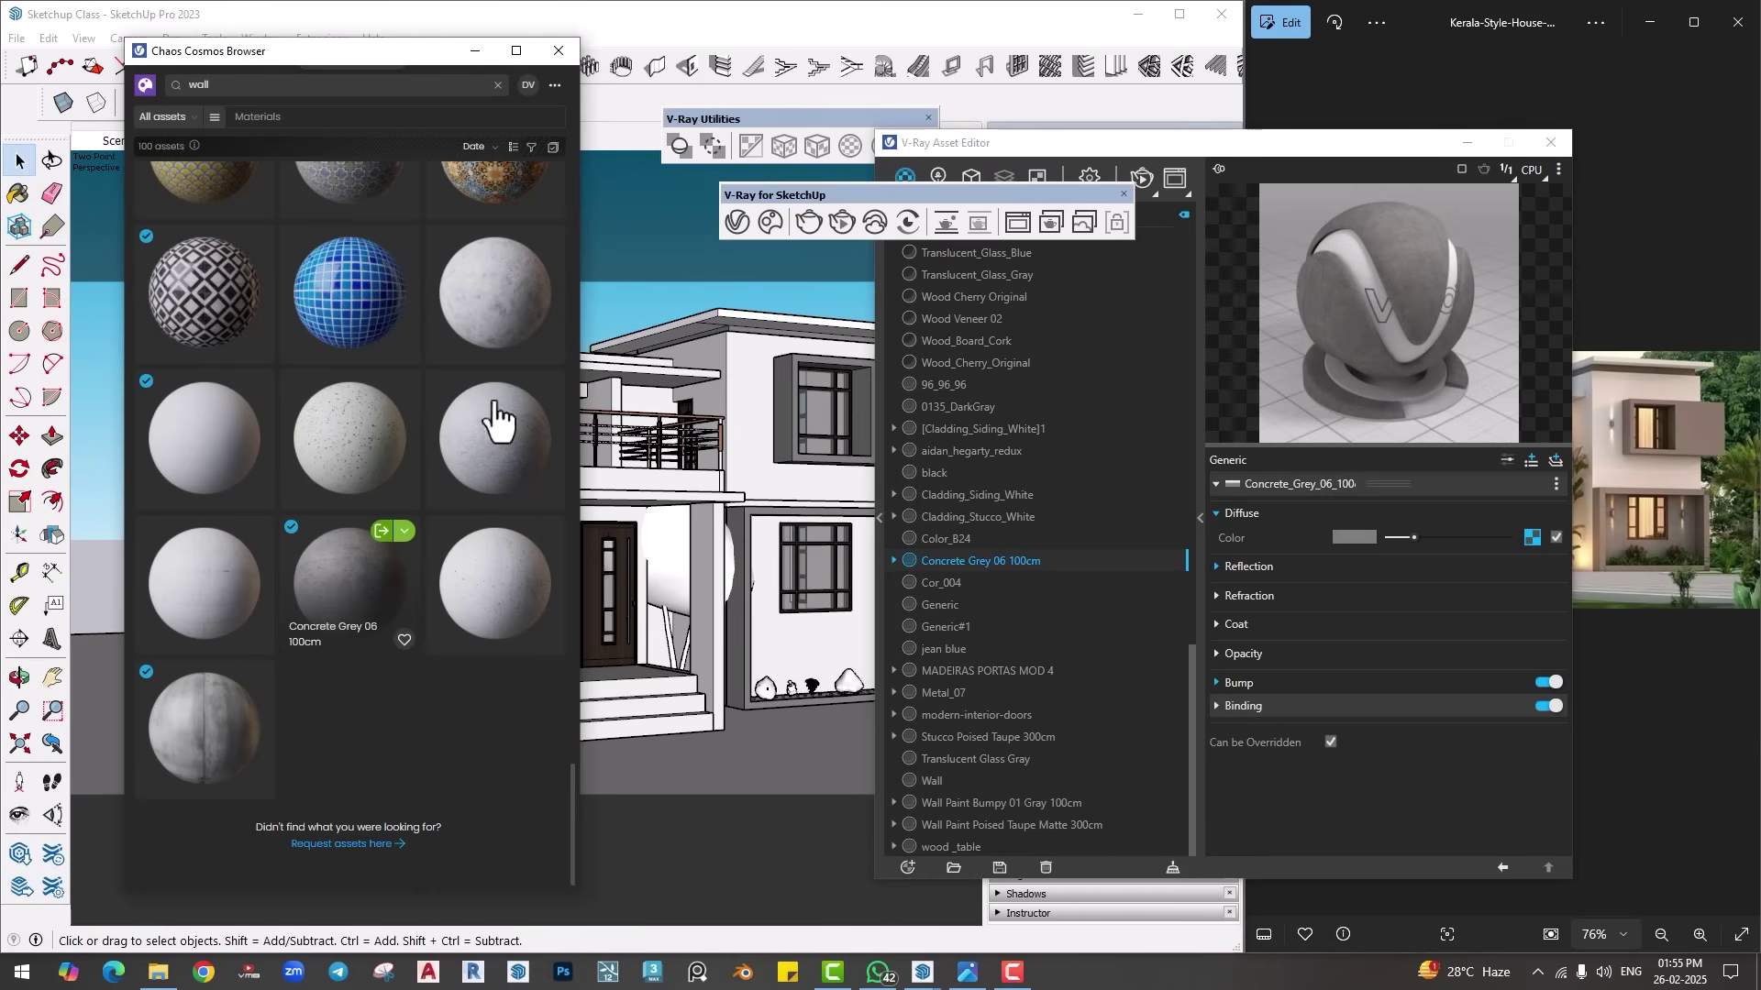
{"action": "left_click", "coordinate": [486, 48]}
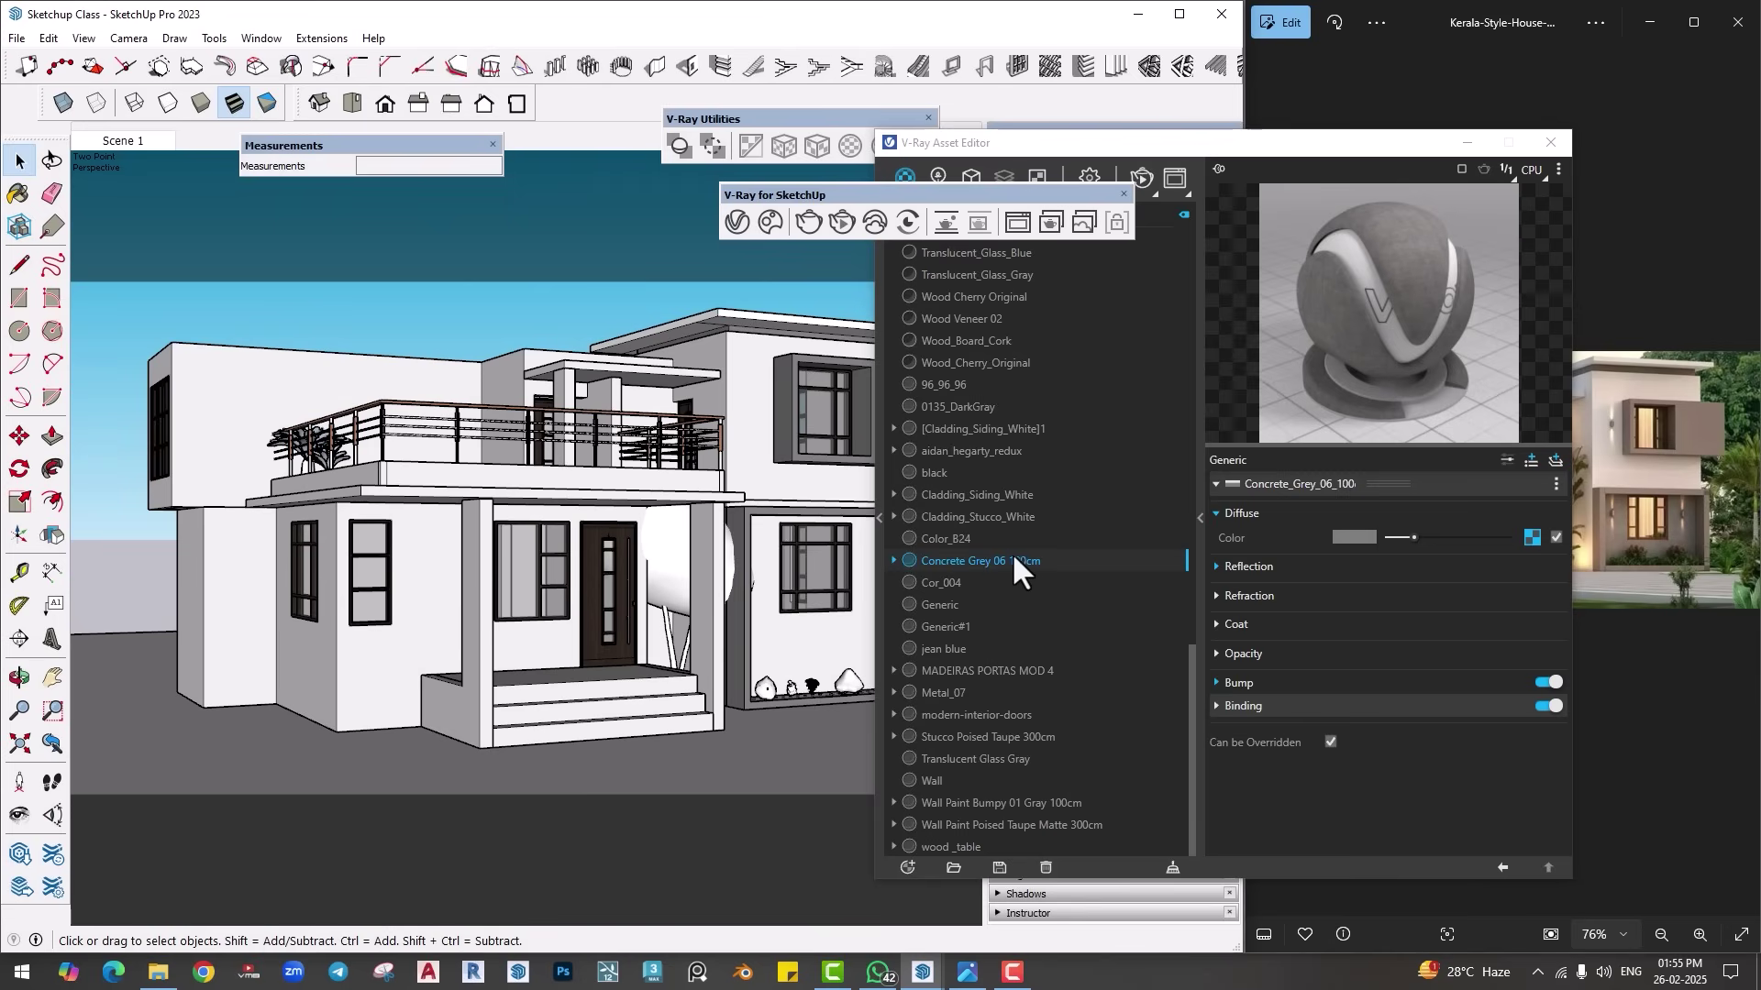
Step: Apply Concrete Grey 06 100cm to the upper floor's long front wall face behind the balcony
{"action": "left_click", "coordinate": [272, 403]}
{"action": "left_click", "coordinate": [237, 392]}
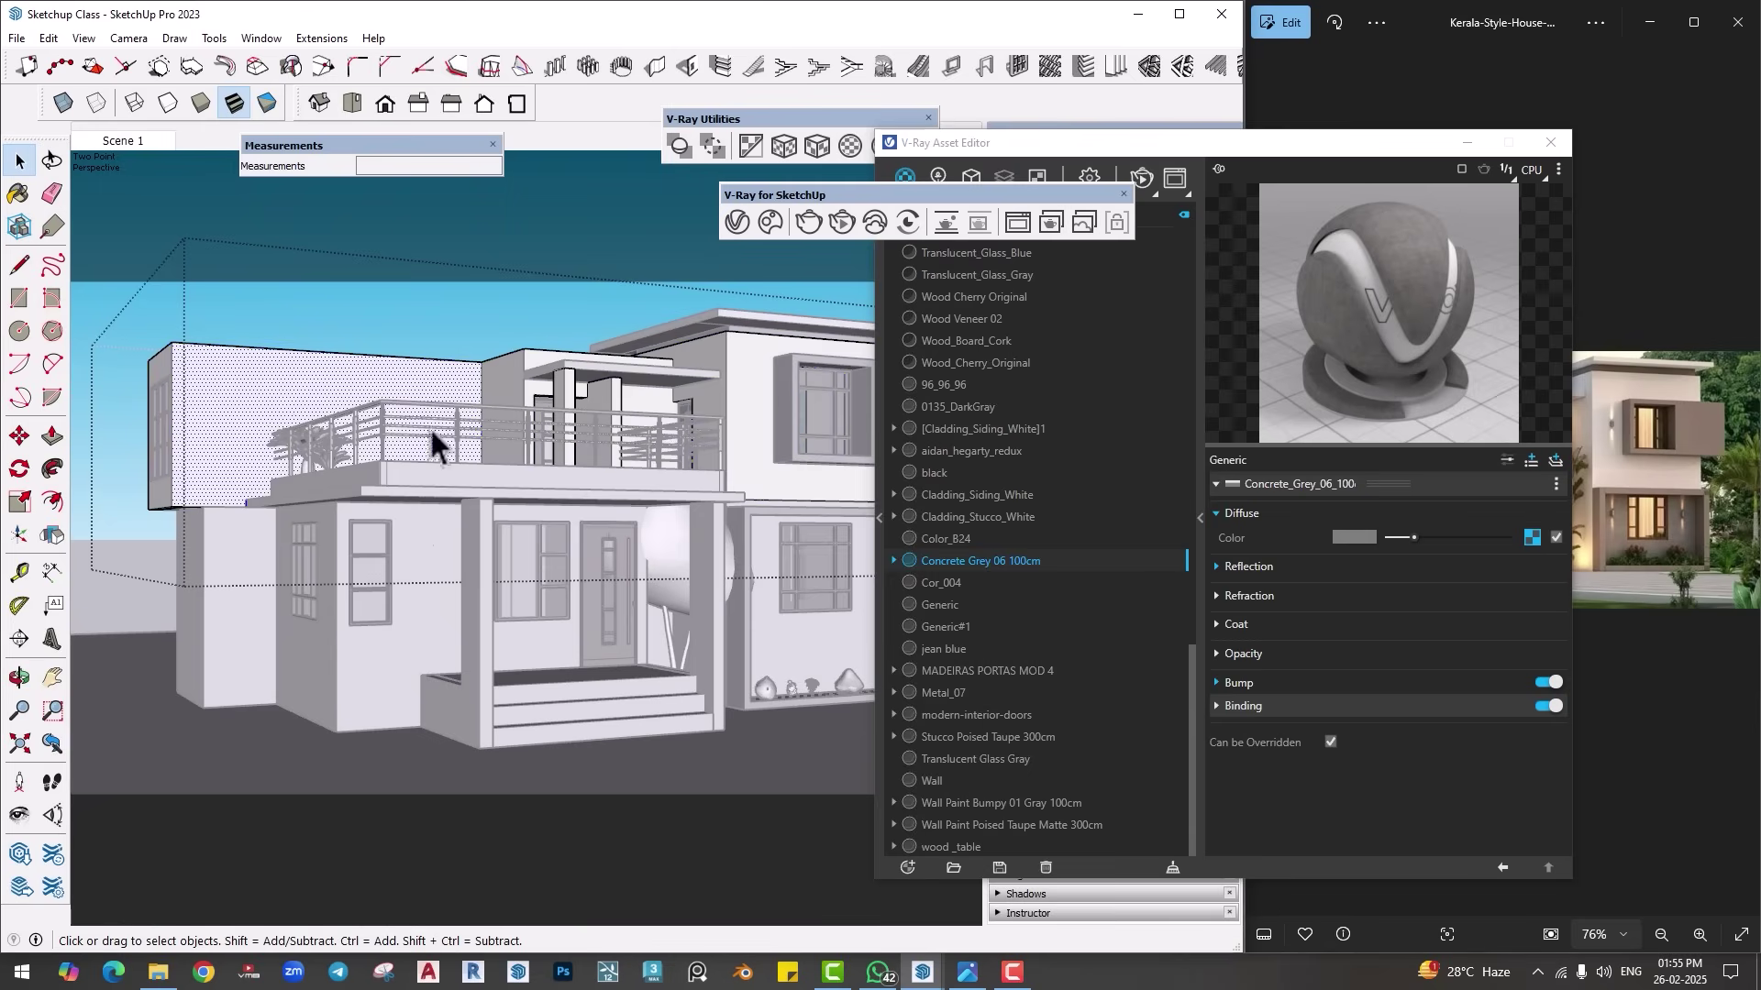
{"action": "right_click", "coordinate": [975, 561]}
{"action": "left_click", "coordinate": [1005, 576]}
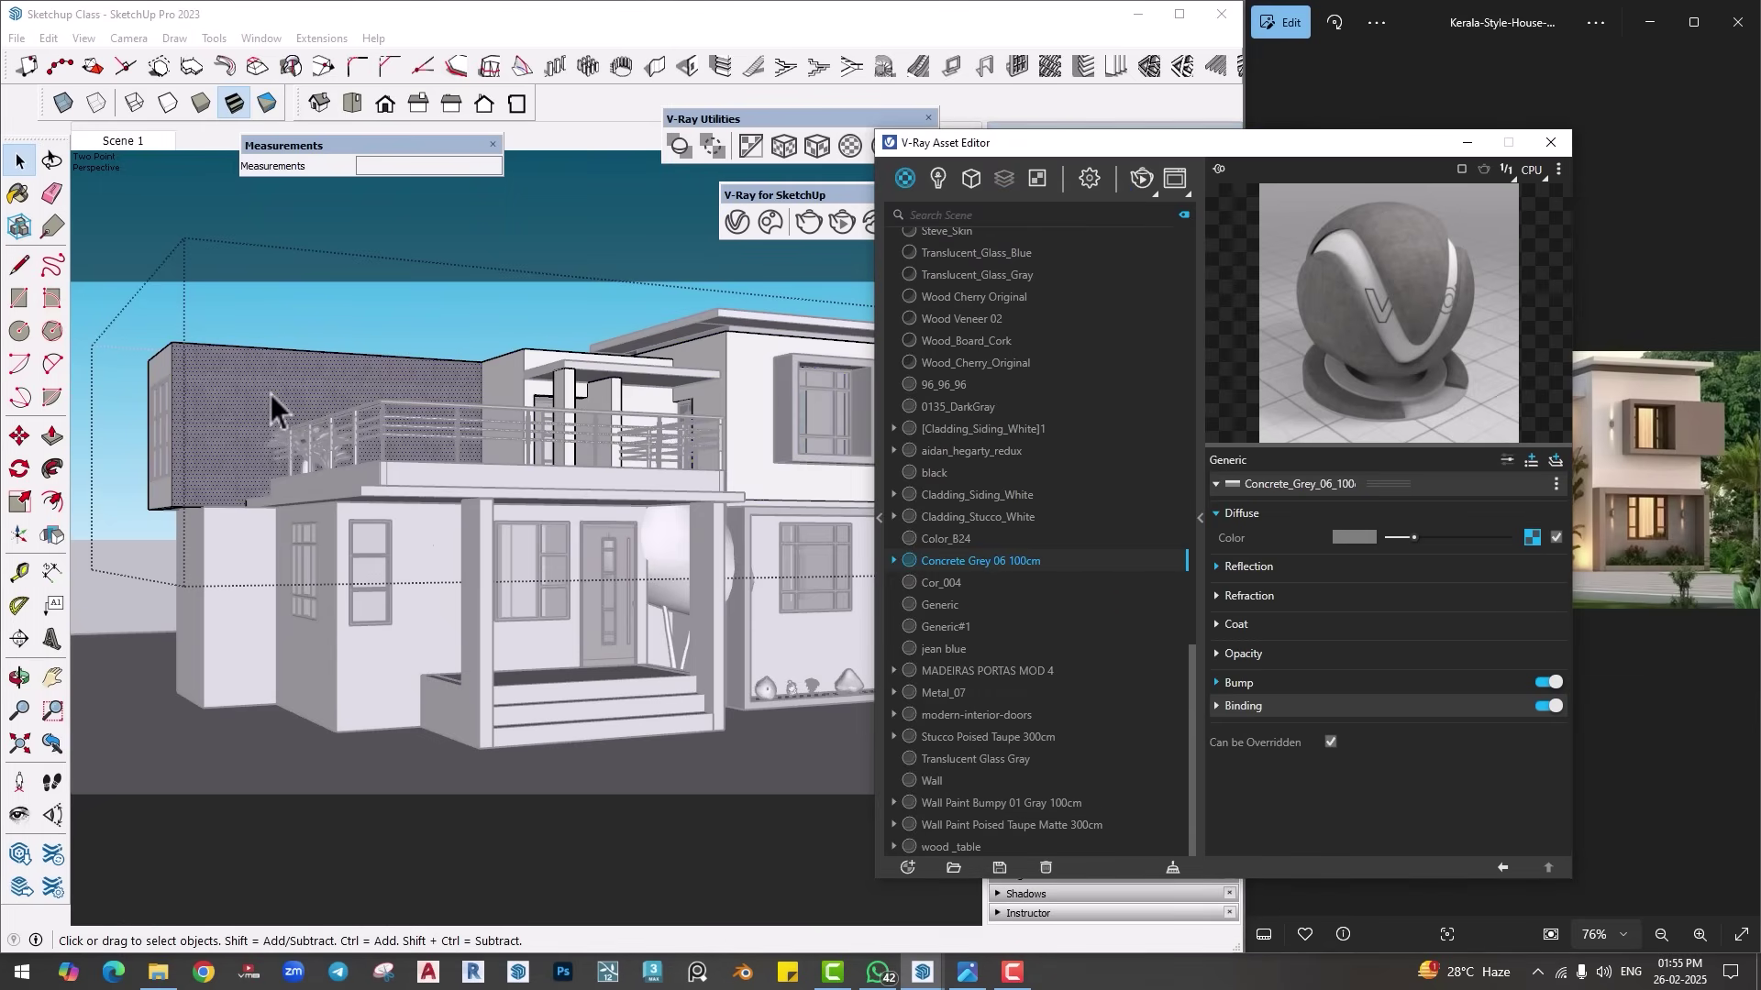
Step: Apply Concrete Grey 06 100cm to the upper floor's adjoining side wall face around the window
{"action": "middle_click_drag", "start_coordinate": [263, 454], "coordinate": [330, 479]}
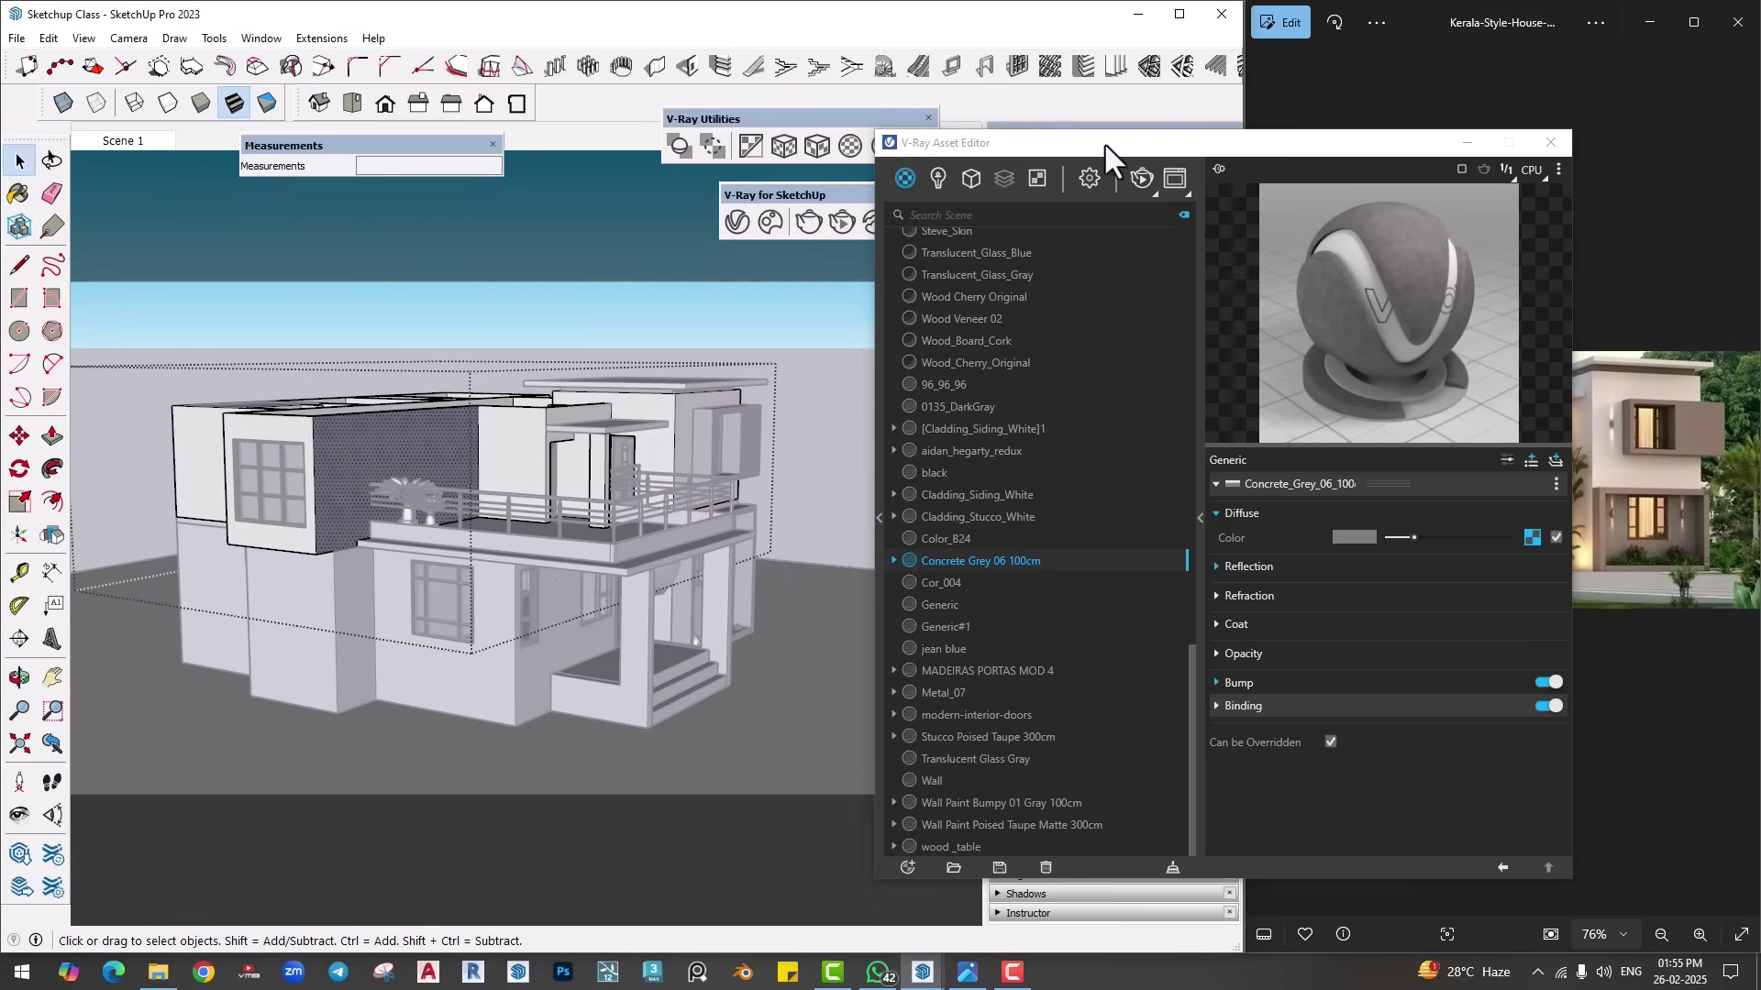
{"action": "left_click", "coordinate": [1198, 240]}
{"action": "left_click_drag", "start_coordinate": [1031, 150], "coordinate": [963, 151]}
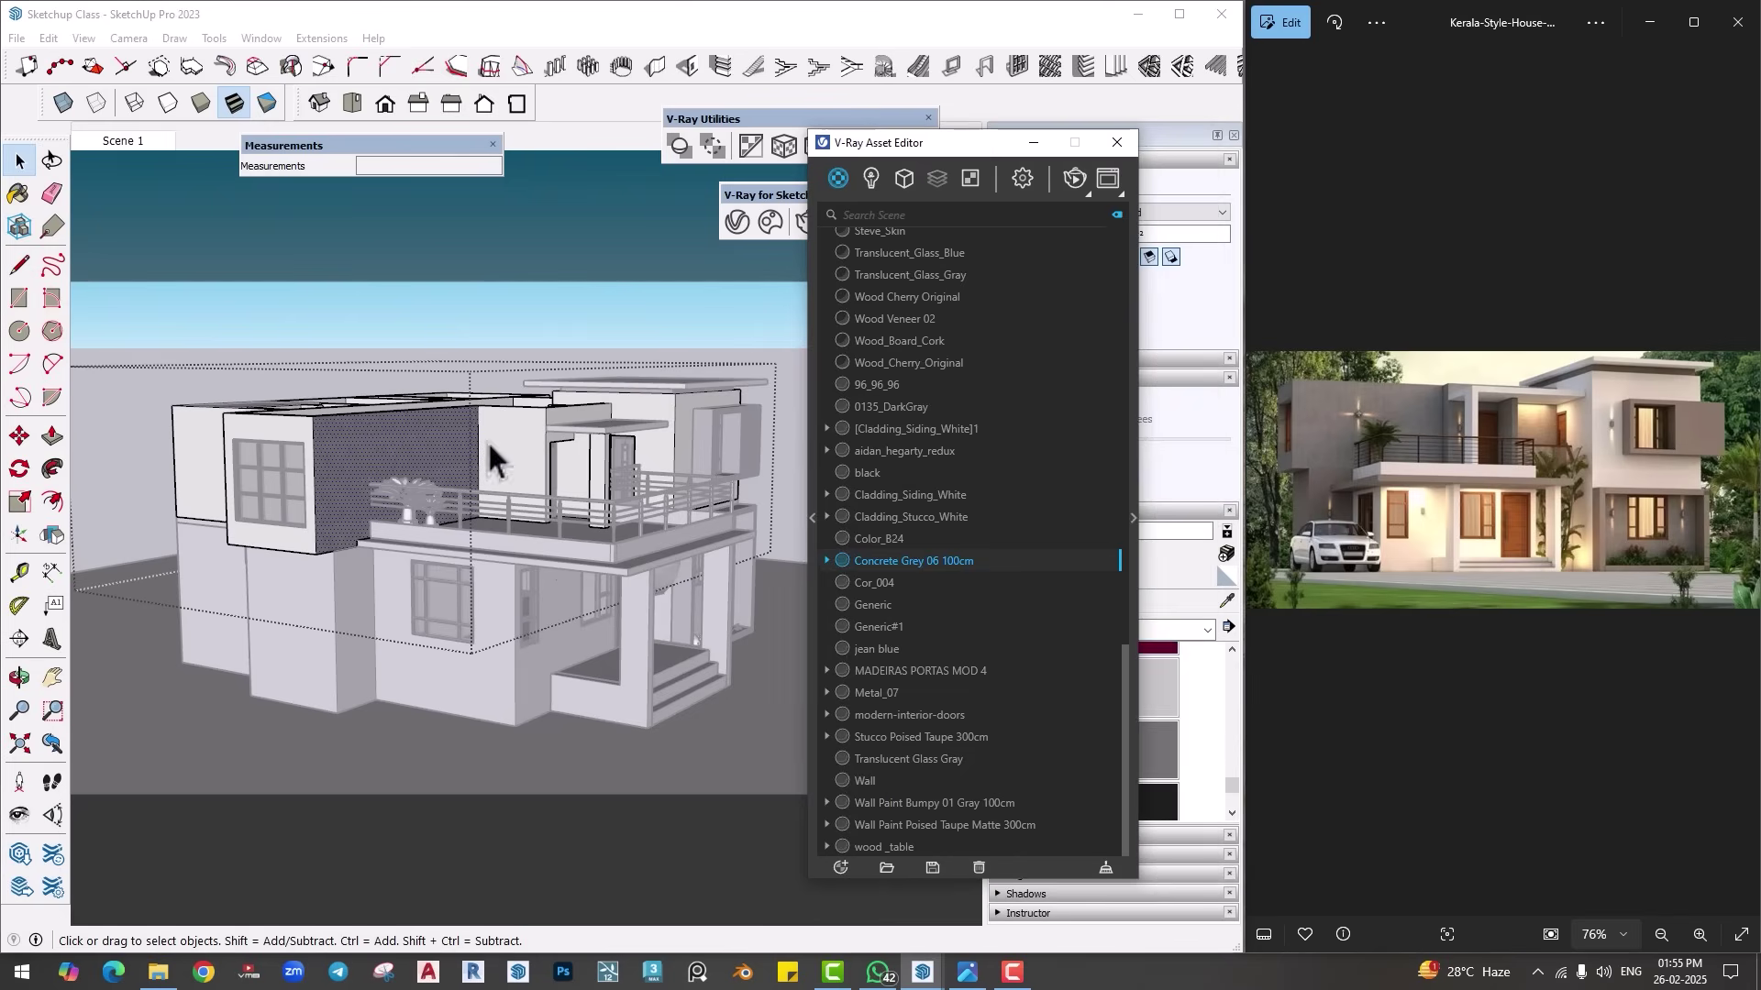
{"action": "scroll", "coordinate": [267, 449], "scroll_direction": "up", "scroll_amount": 2}
{"action": "right_click", "coordinate": [911, 569]}
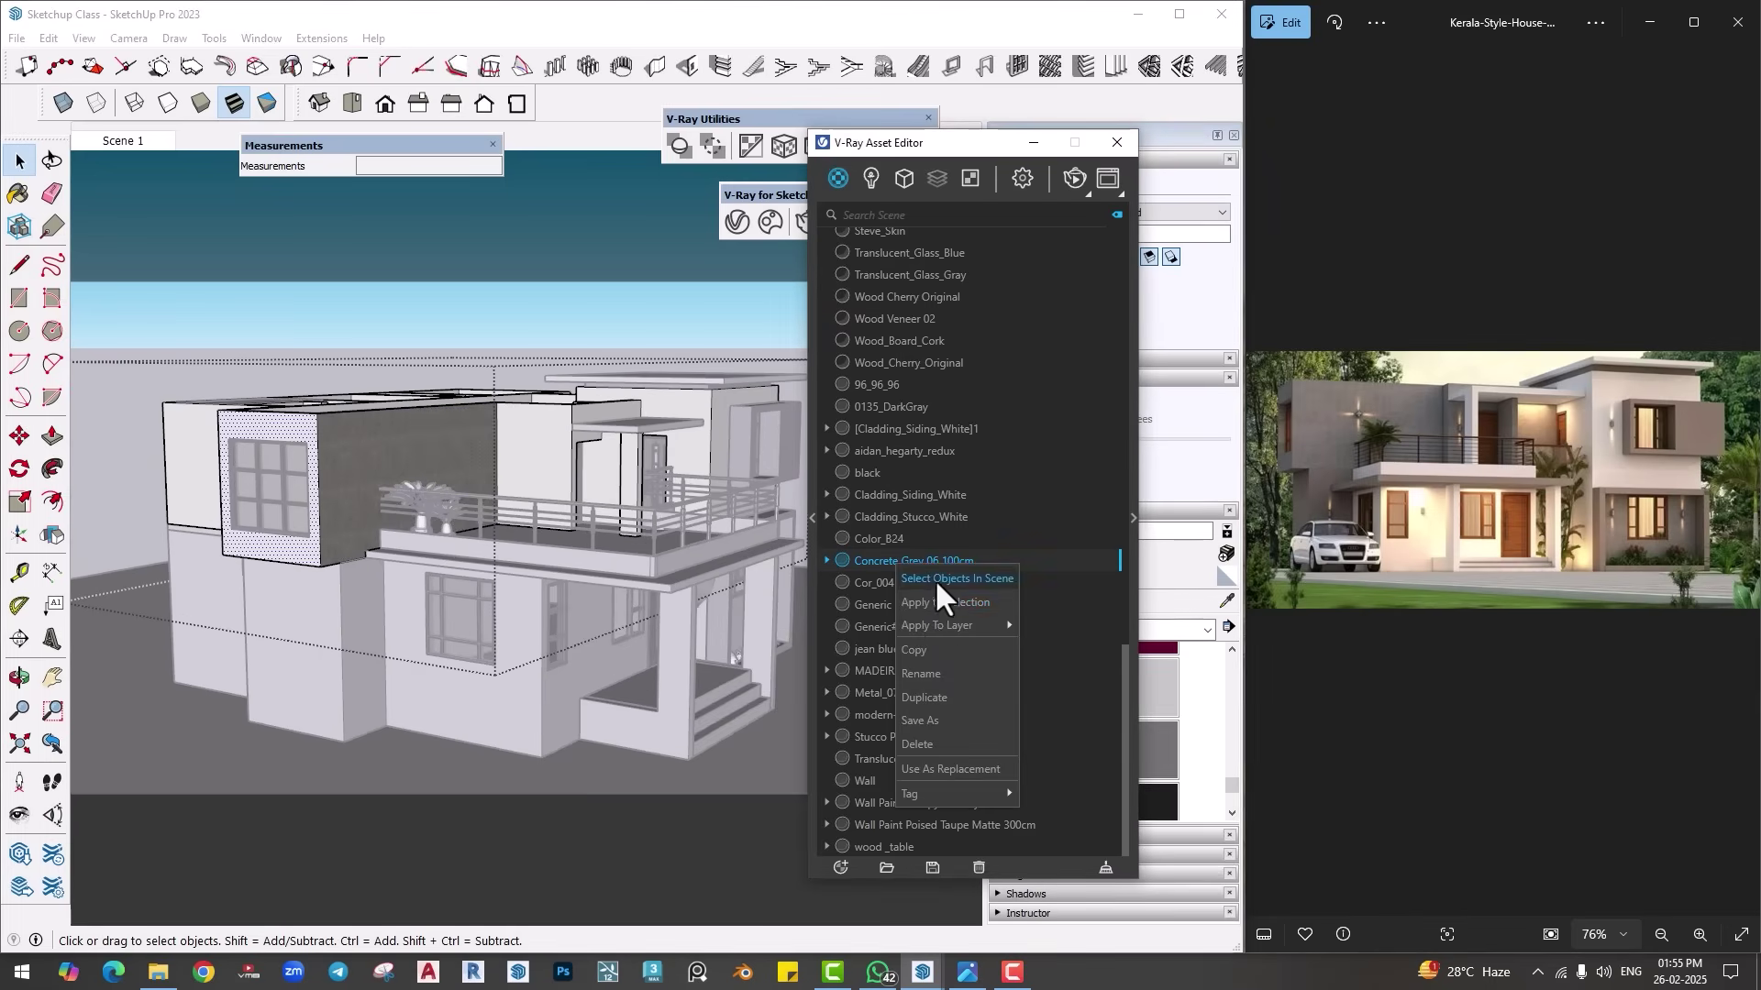
{"action": "left_click", "coordinate": [934, 578]}
Step: Paint the upper-floor return wall beside the balcony door with Concrete Grey 06 100cm
{"action": "left_click", "coordinate": [16, 194]}
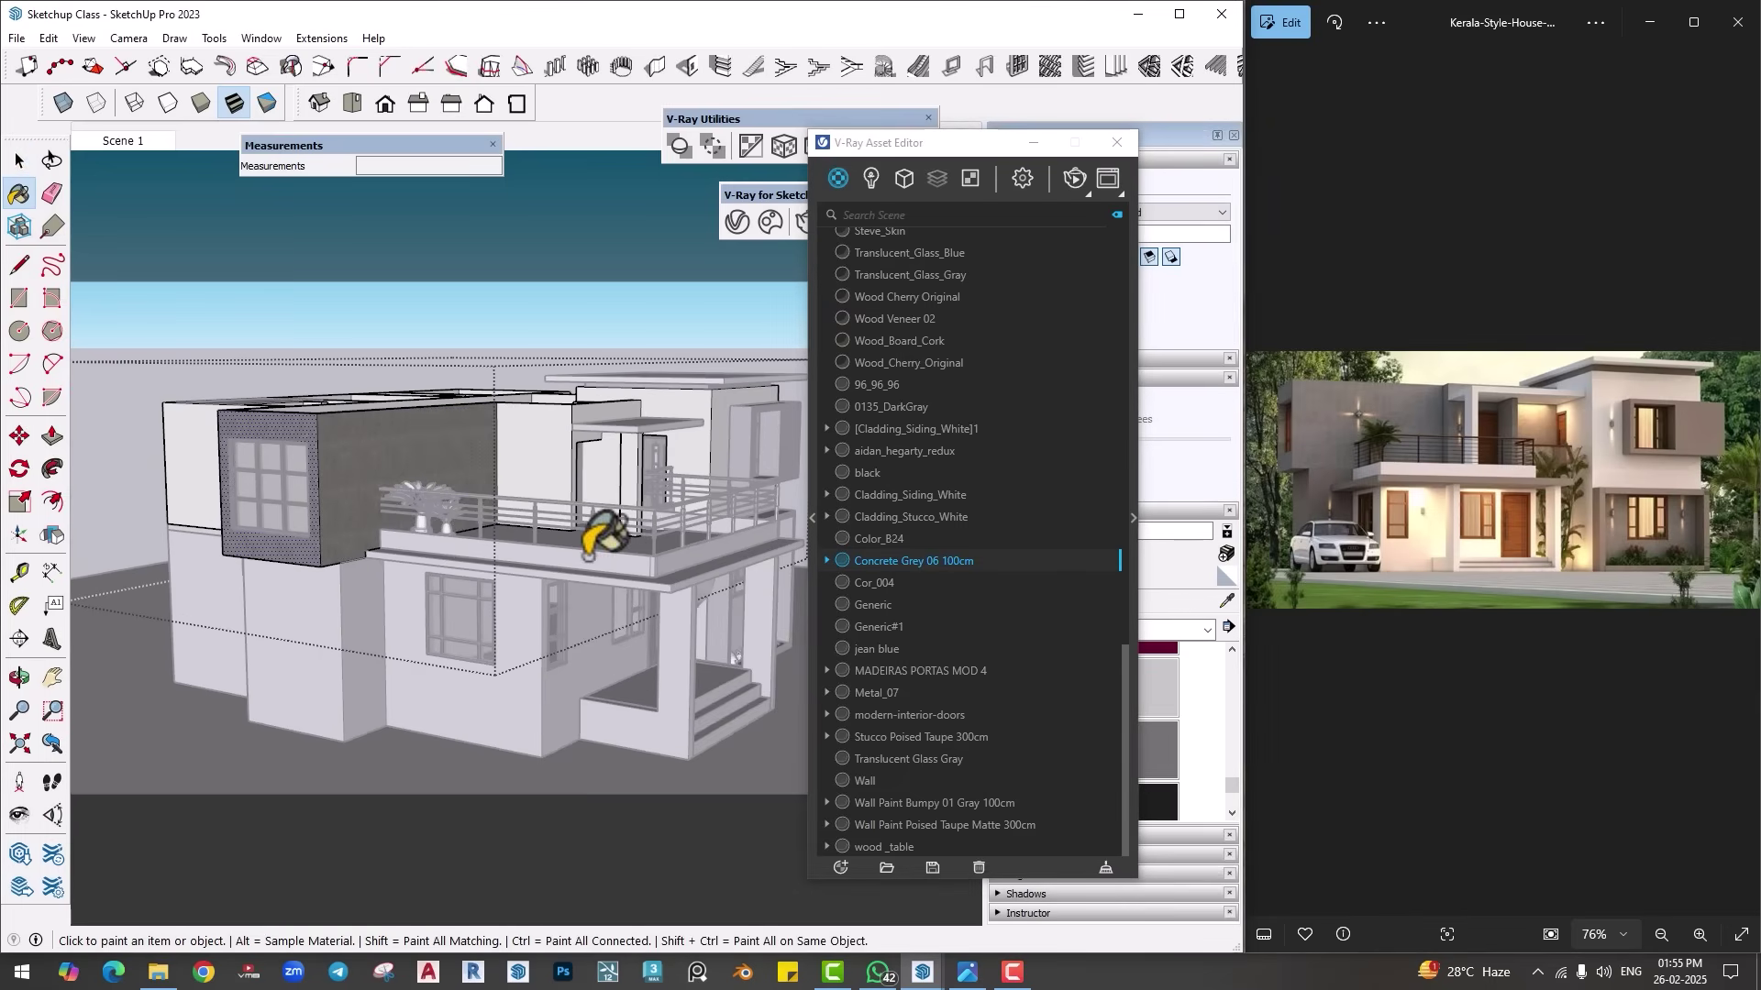
{"action": "scroll", "coordinate": [468, 504], "scroll_direction": "up", "scroll_amount": 4}
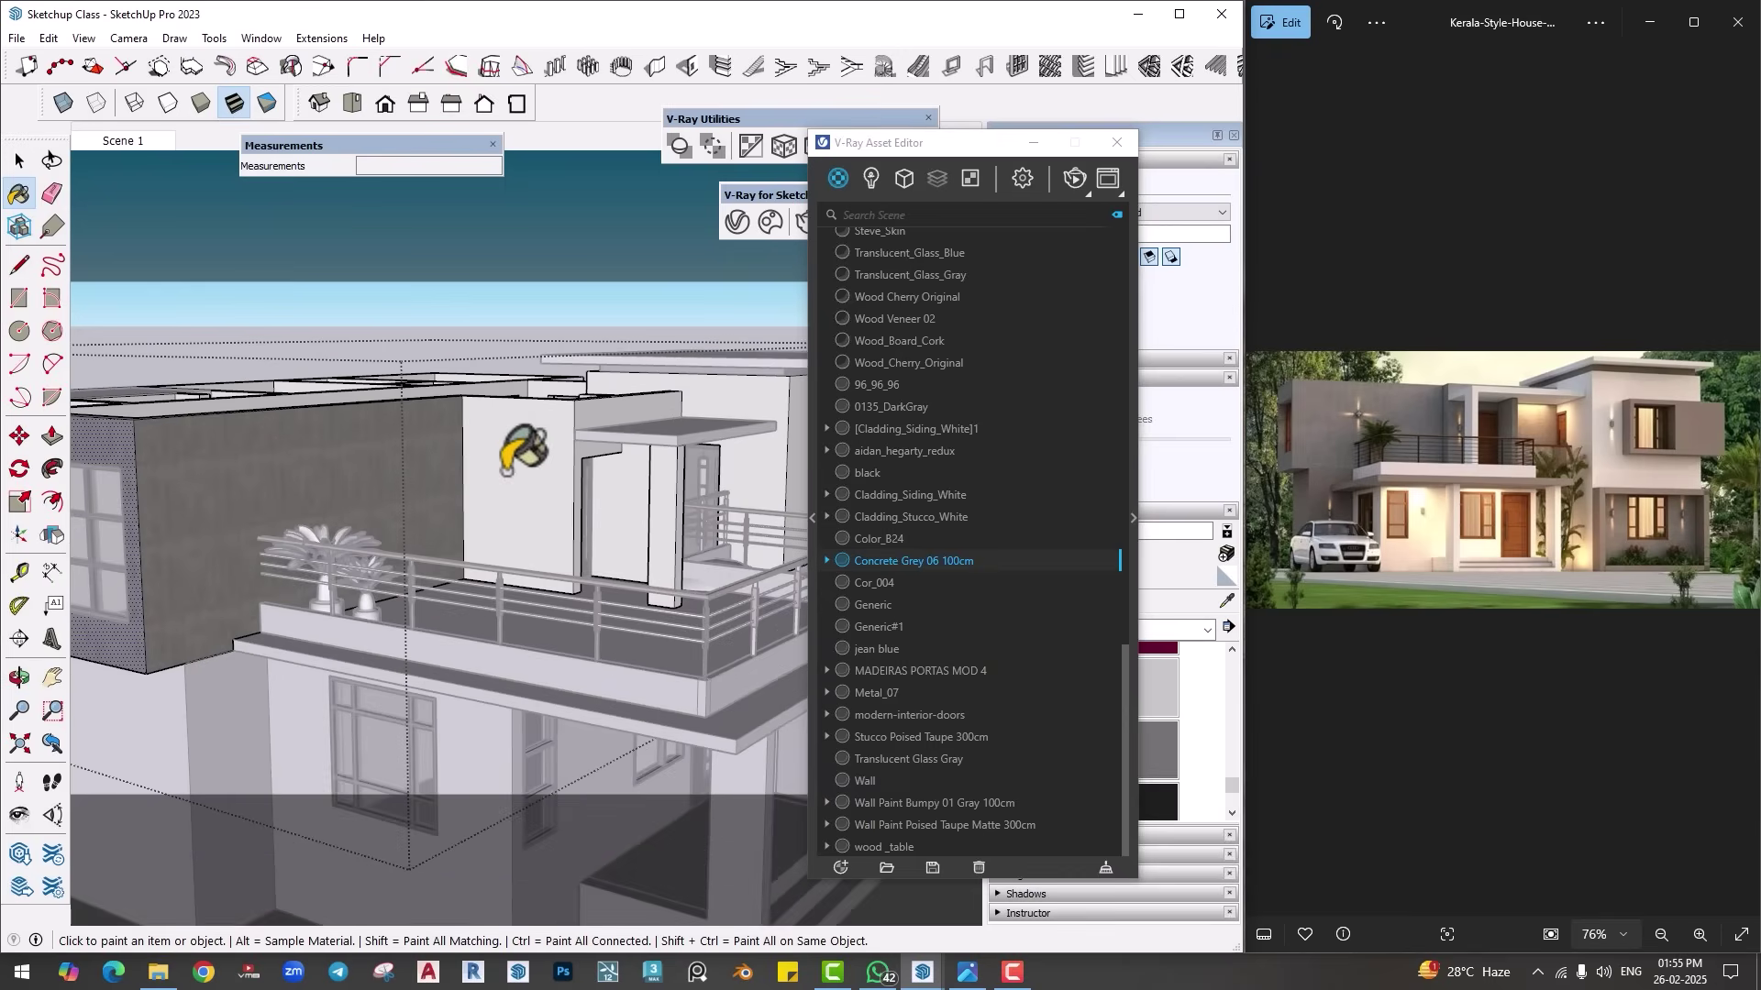
{"action": "left_click", "coordinate": [505, 472]}
{"action": "scroll", "coordinate": [551, 507], "scroll_direction": "up", "scroll_amount": 5}
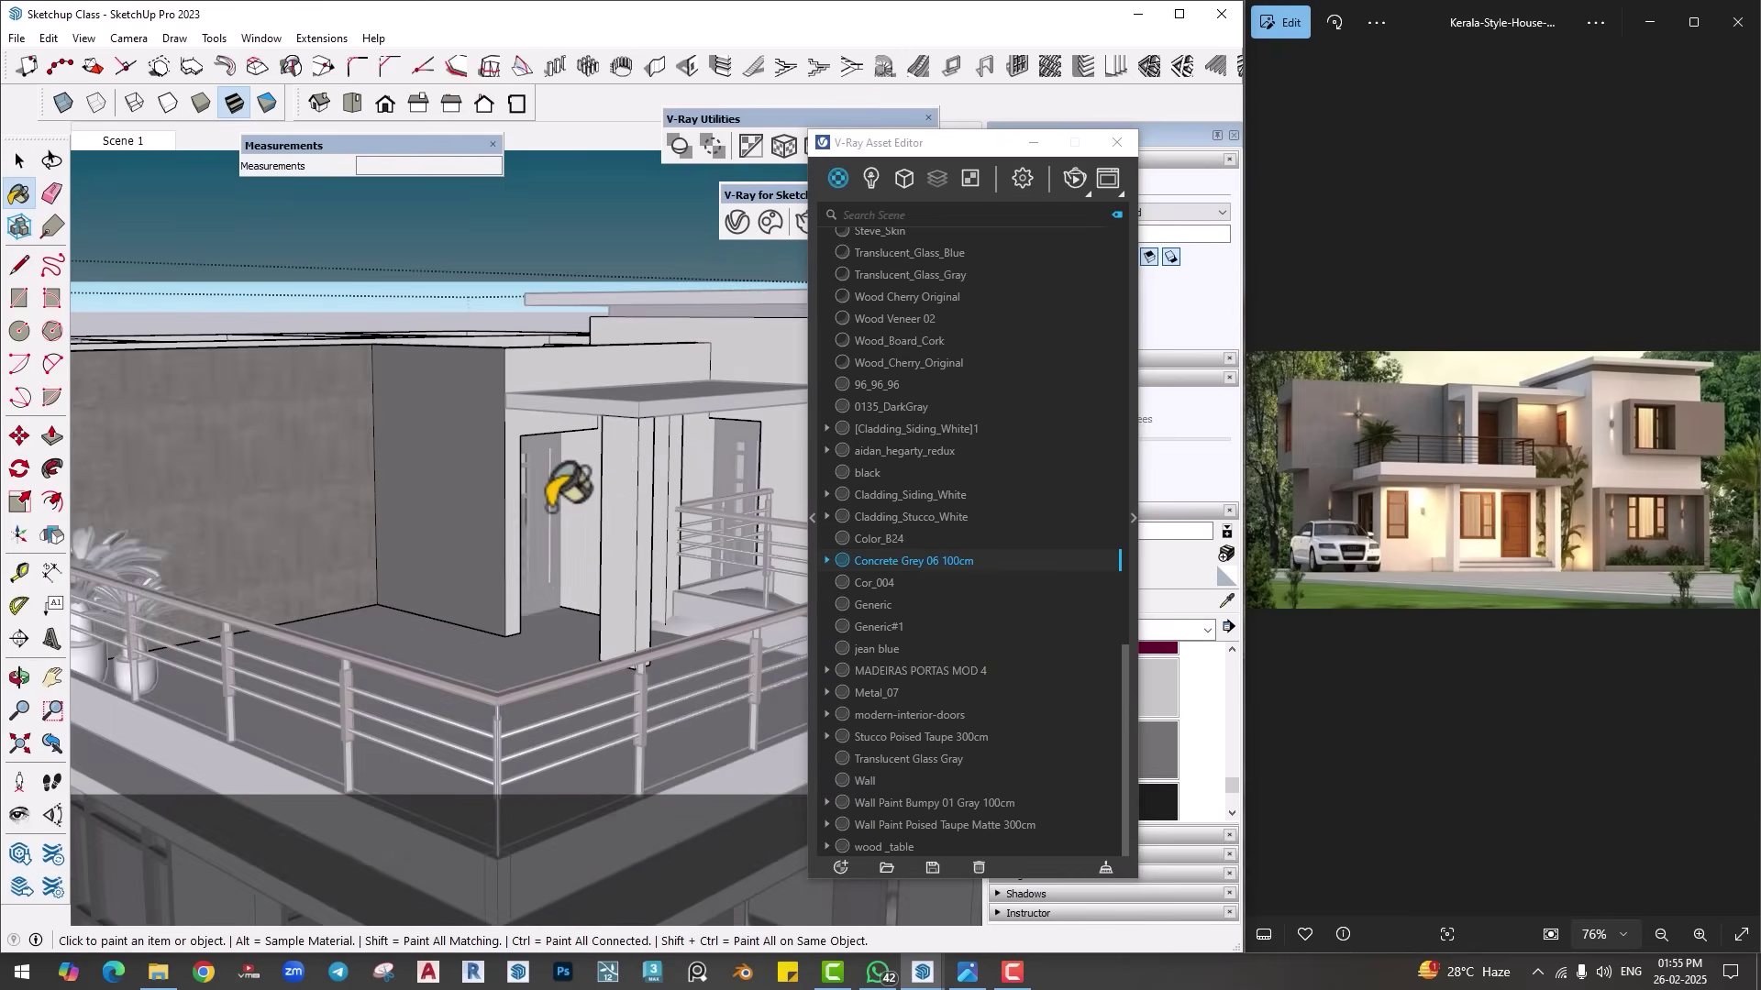
Step: Paint the recessed upper-floor wall faces behind the balcony canopy's pillars with Concrete Grey 06 100cm
{"action": "scroll", "coordinate": [564, 486], "scroll_direction": "up", "scroll_amount": 5}
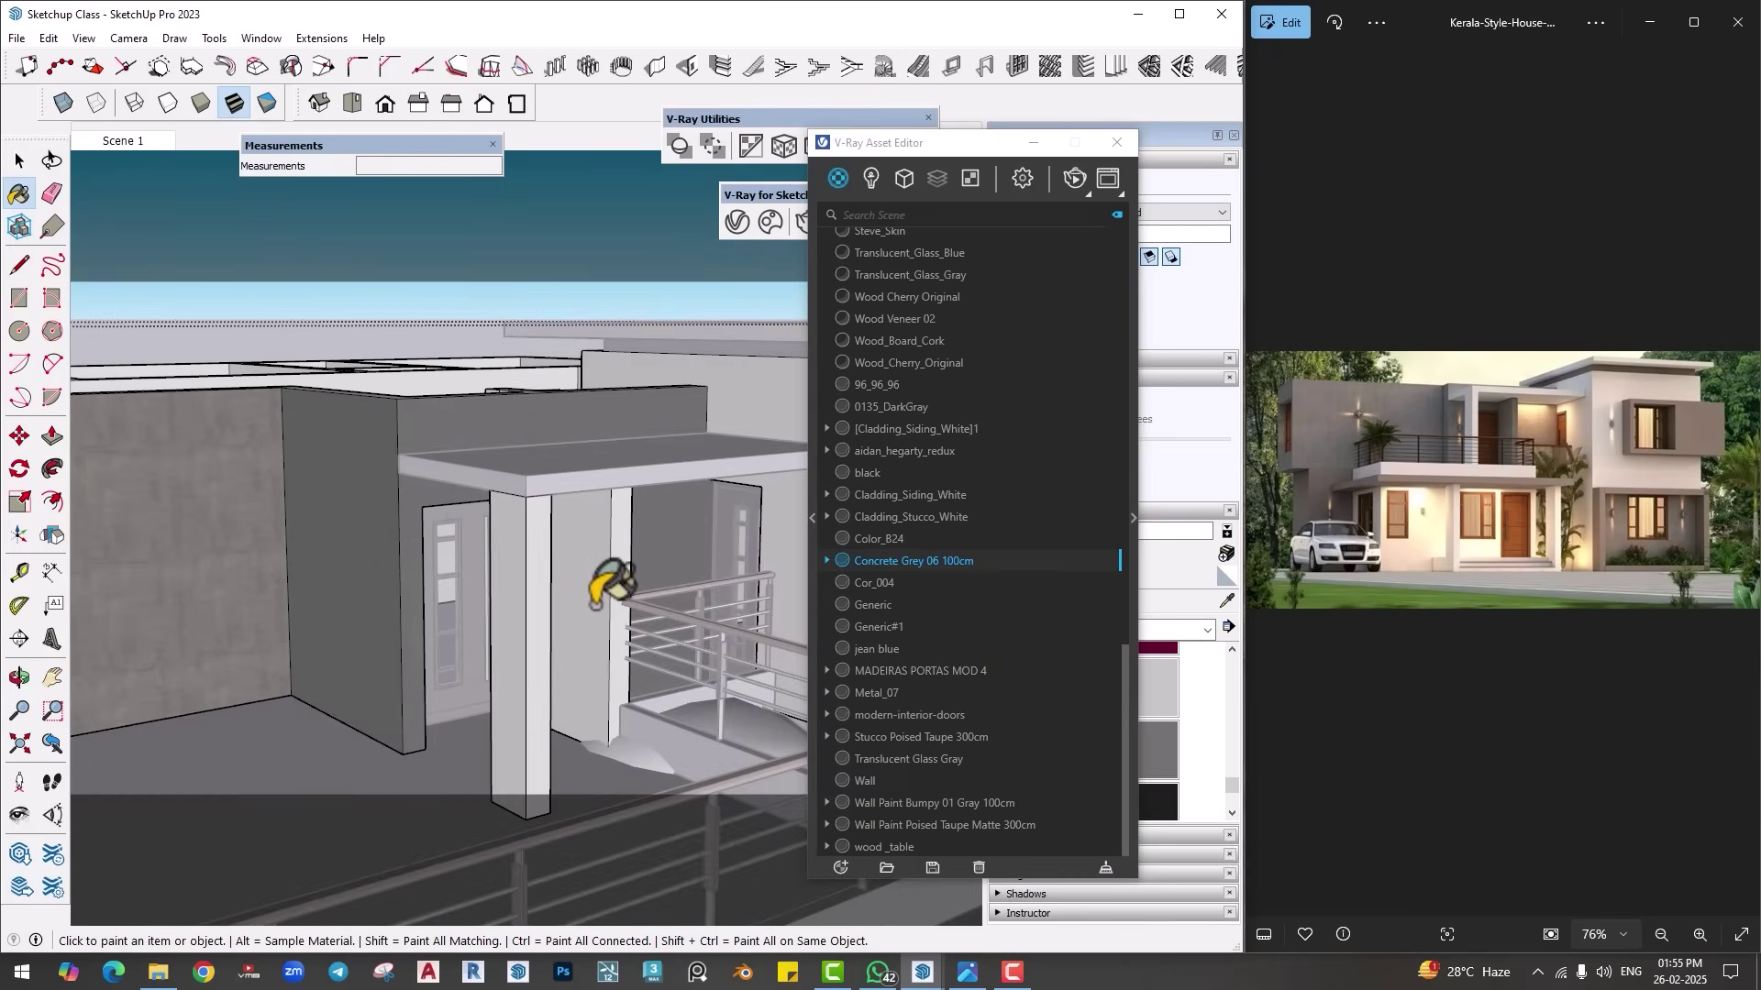
{"action": "mouse_move", "coordinate": [597, 607]}
{"action": "middle_mouse_down", "text": "shift"}
{"action": "mouse_move", "coordinate": [617, 597]}
{"action": "mouse_move", "coordinate": [587, 533]}
{"action": "mouse_move", "coordinate": [376, 518]}
{"action": "mouse_move", "coordinate": [464, 590]}
{"action": "mouse_move", "coordinate": [371, 579]}
{"action": "middle_mouse_up", "text": "shift"}
{"action": "left_click", "coordinate": [593, 531]}
{"action": "left_click", "coordinate": [604, 542]}
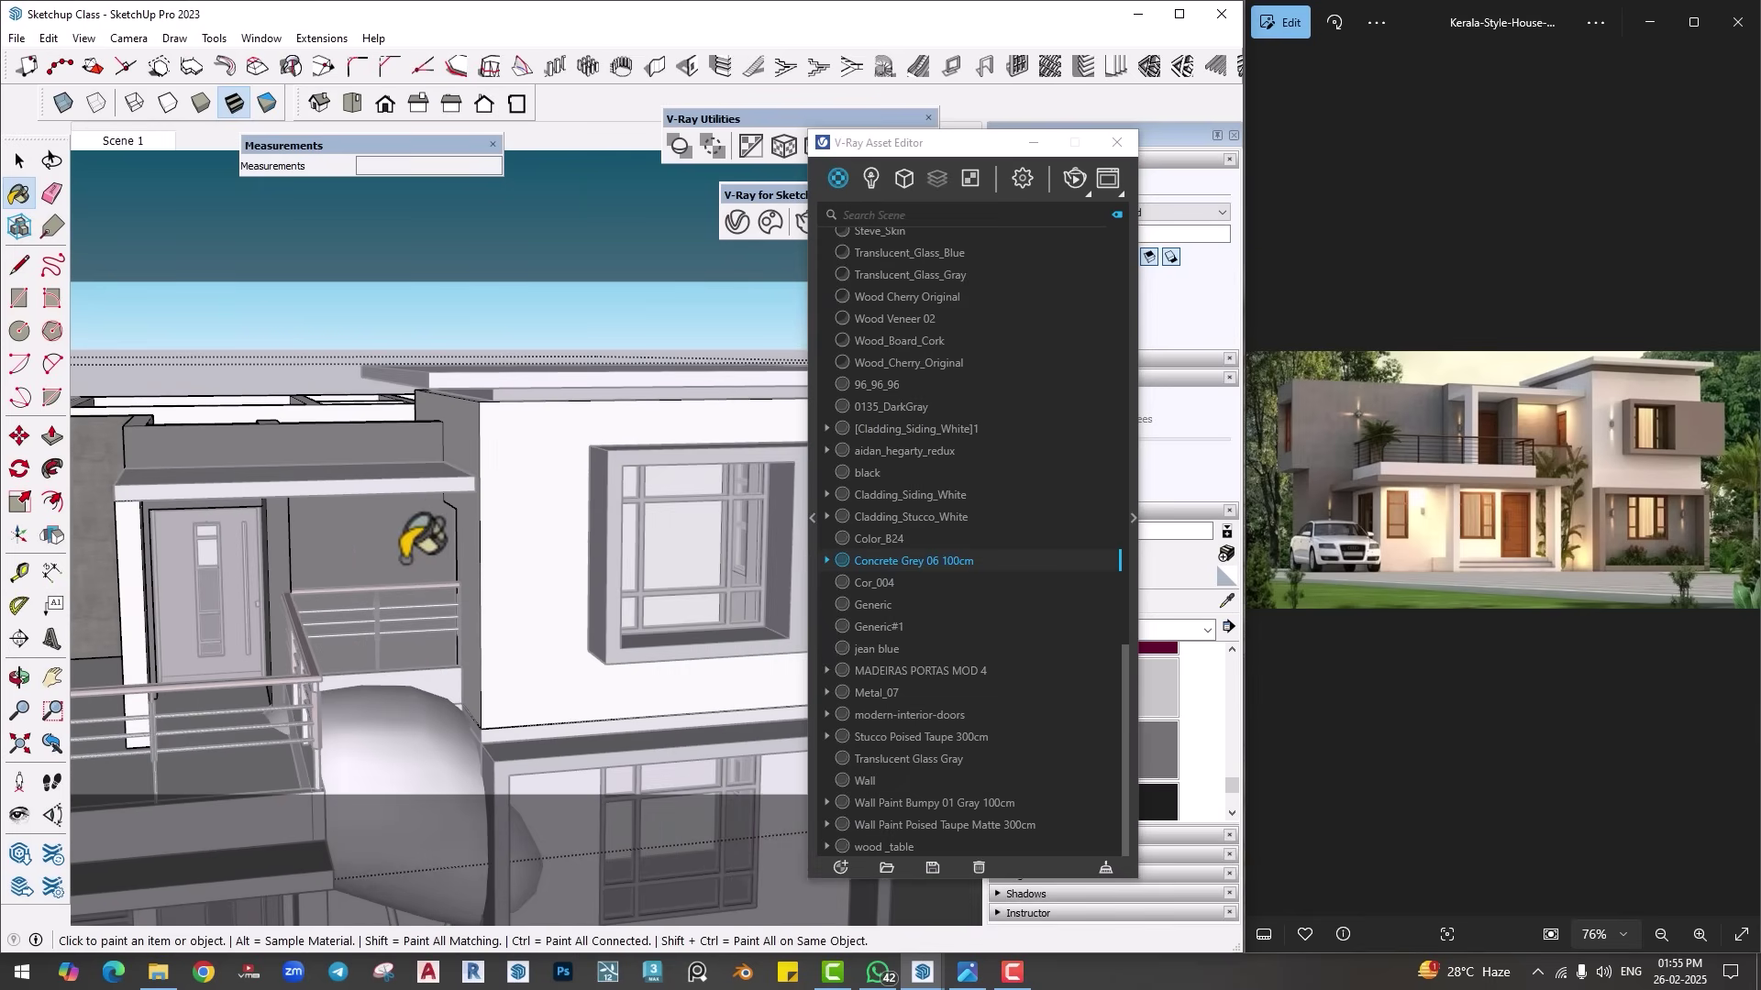
Step: Apply Concrete Grey 06 100cm to the projecting slab running below the balcony parapet
{"action": "mouse_move", "coordinate": [422, 537]}
{"action": "middle_mouse_down"}
{"action": "mouse_move", "coordinate": [609, 558]}
{"action": "mouse_move", "coordinate": [492, 715]}
{"action": "mouse_move", "coordinate": [548, 544]}
{"action": "middle_mouse_up"}
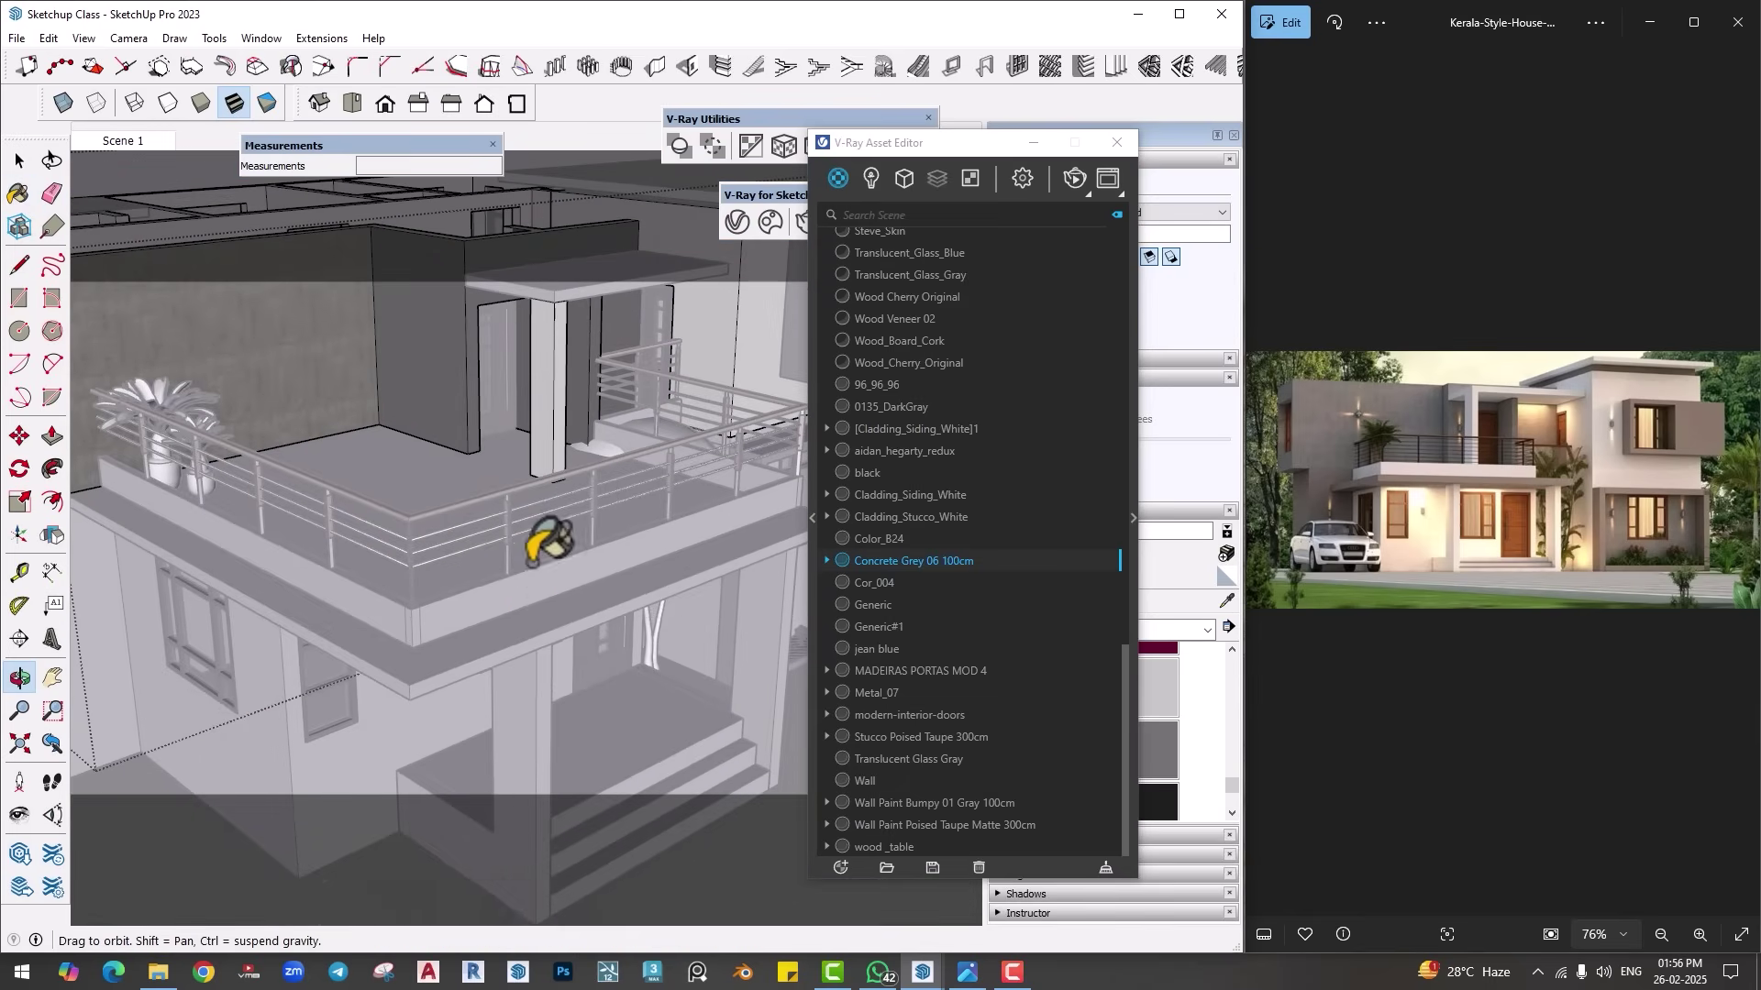
{"action": "middle_click_drag", "start_coordinate": [489, 639], "coordinate": [486, 601]}
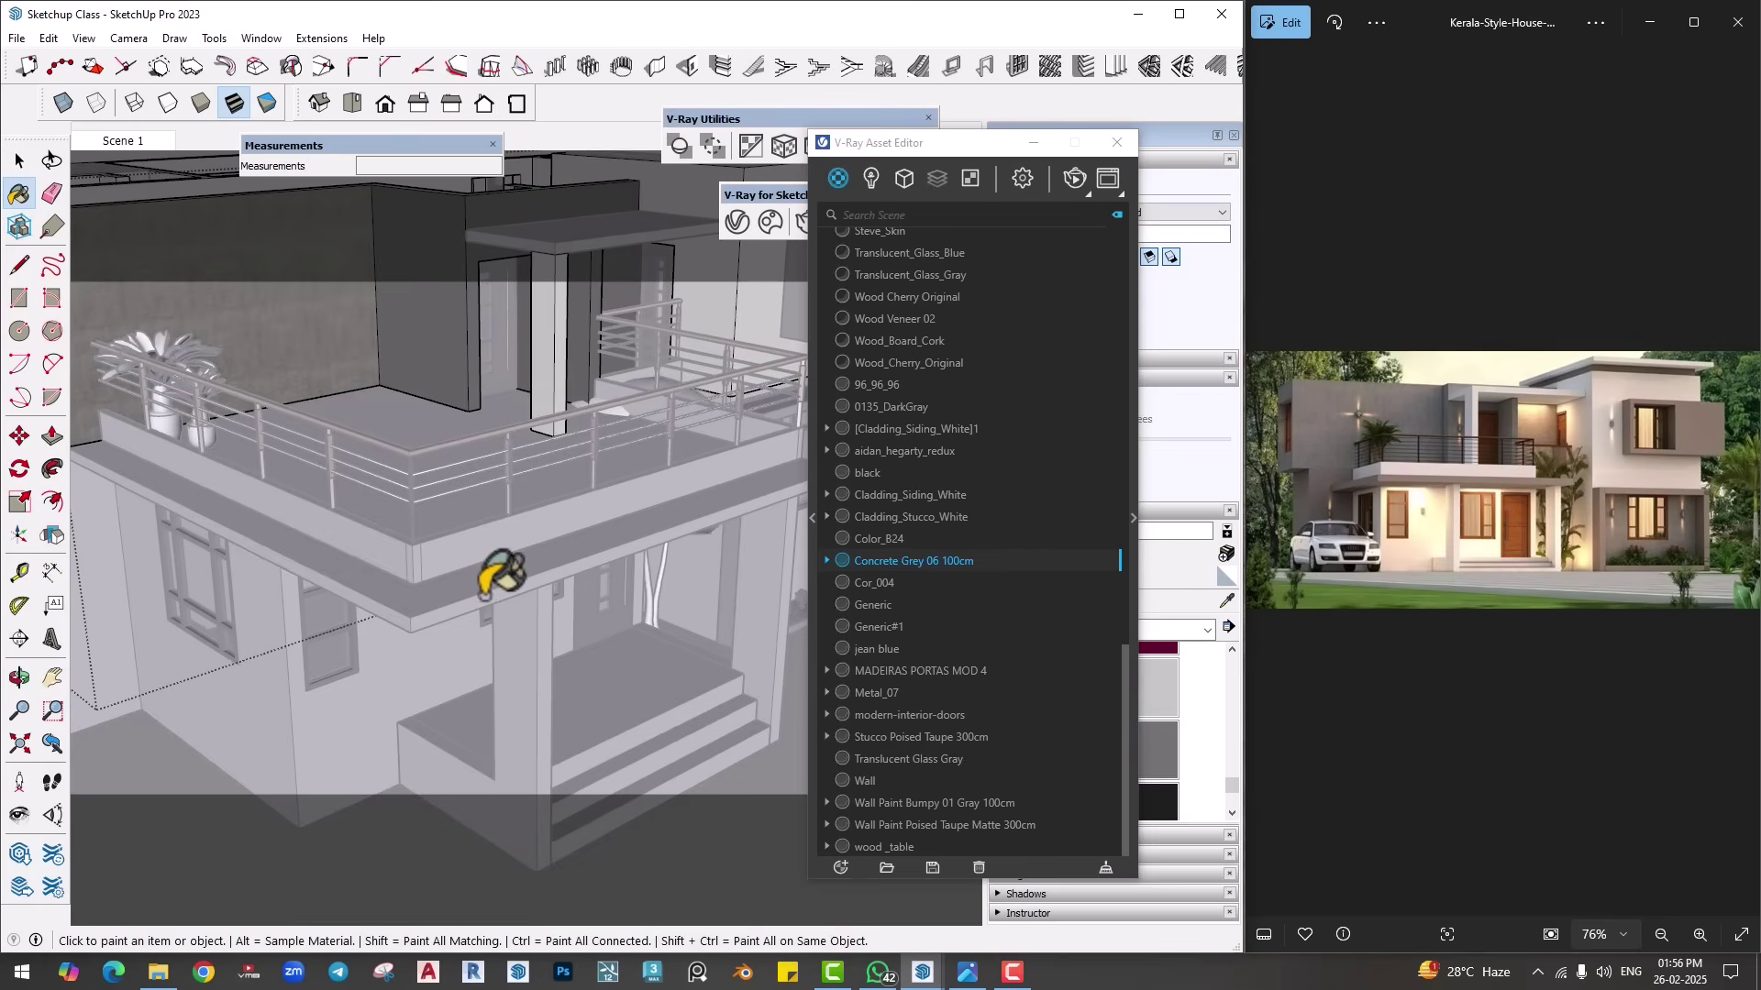
{"action": "key", "text": "space"}
{"action": "left_click", "coordinate": [471, 596]}
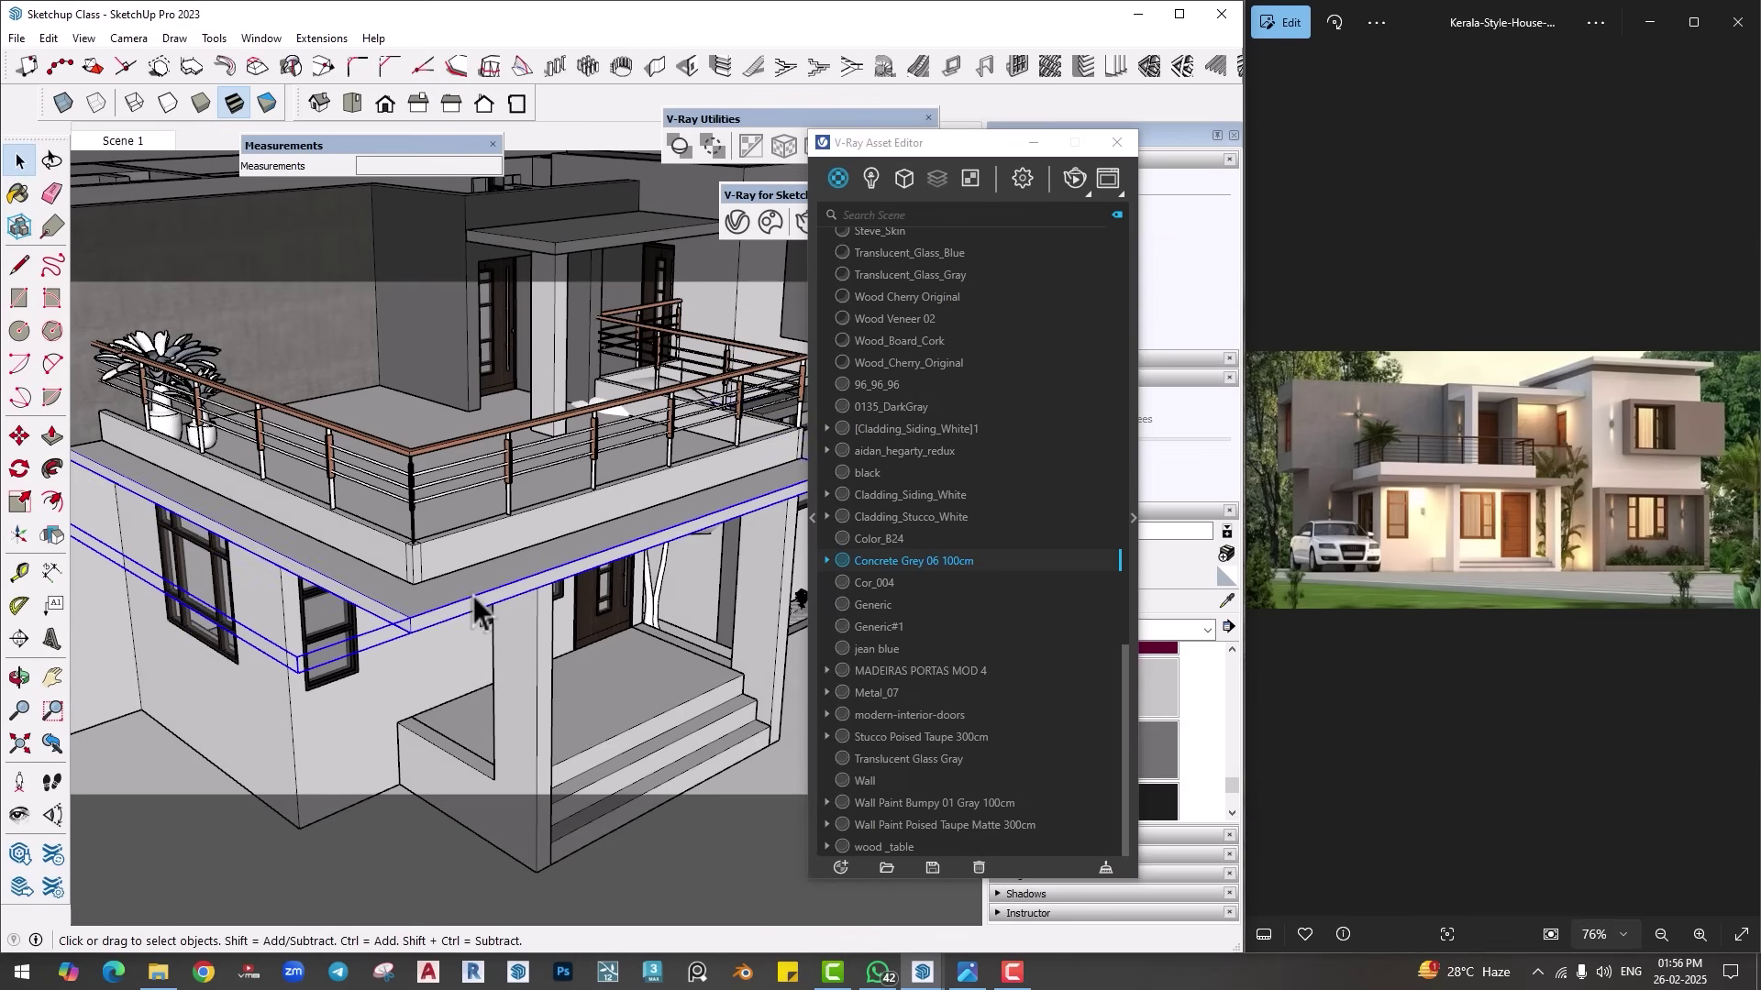
{"action": "left_click", "coordinate": [876, 559]}
{"action": "right_click", "coordinate": [873, 552]}
{"action": "left_click", "coordinate": [907, 572]}
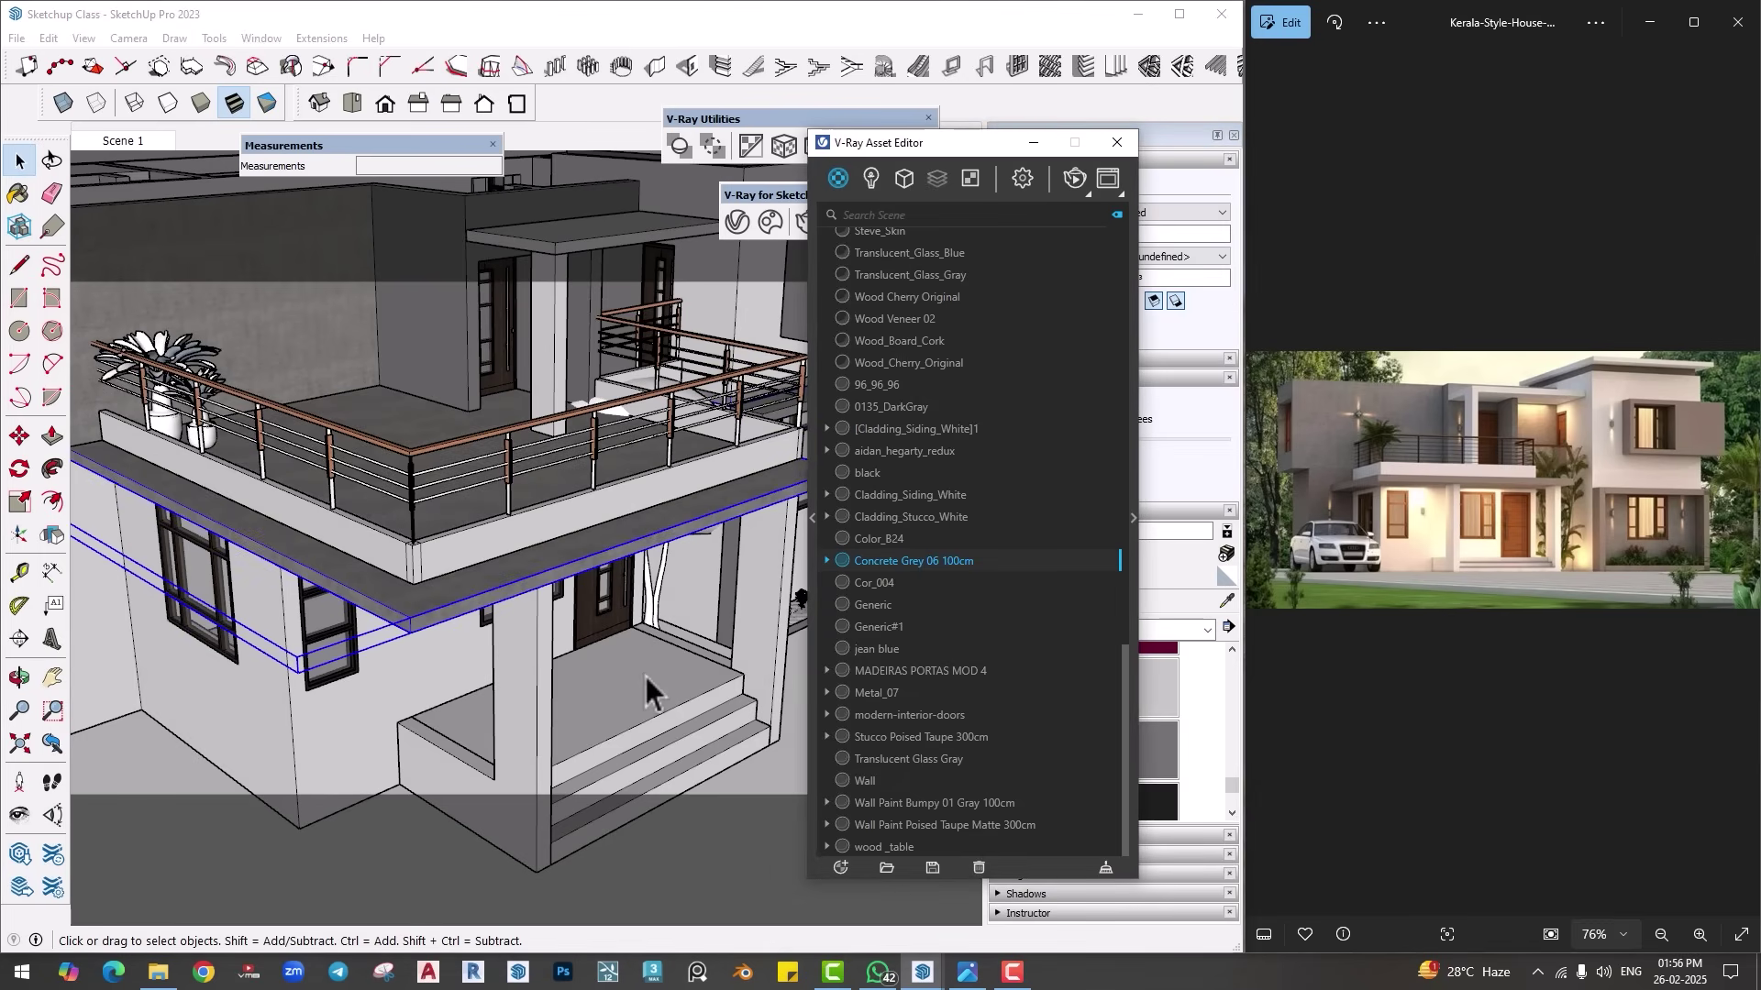
Step: Apply Concrete Grey 06 100cm to the box frames around the ground-floor and upper-floor windows of the front wing
{"action": "middle_click_drag", "start_coordinate": [644, 680], "coordinate": [318, 413]}
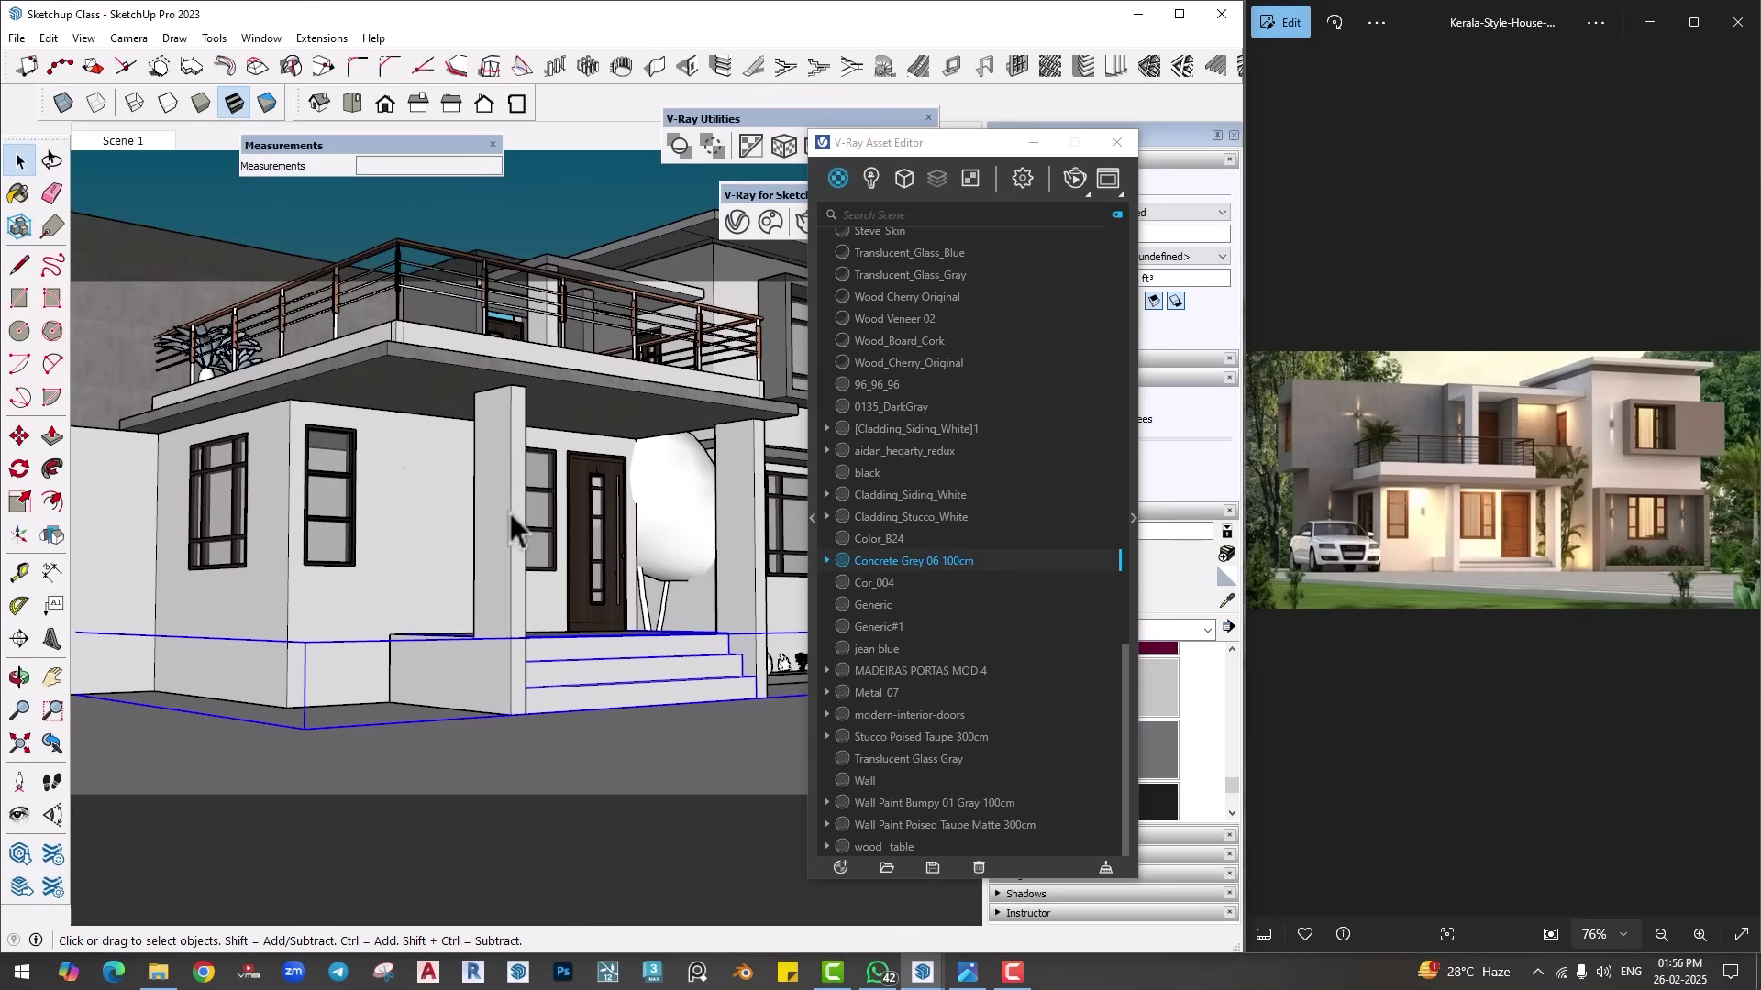
{"action": "middle_click_drag", "start_coordinate": [523, 523], "coordinate": [833, 581]}
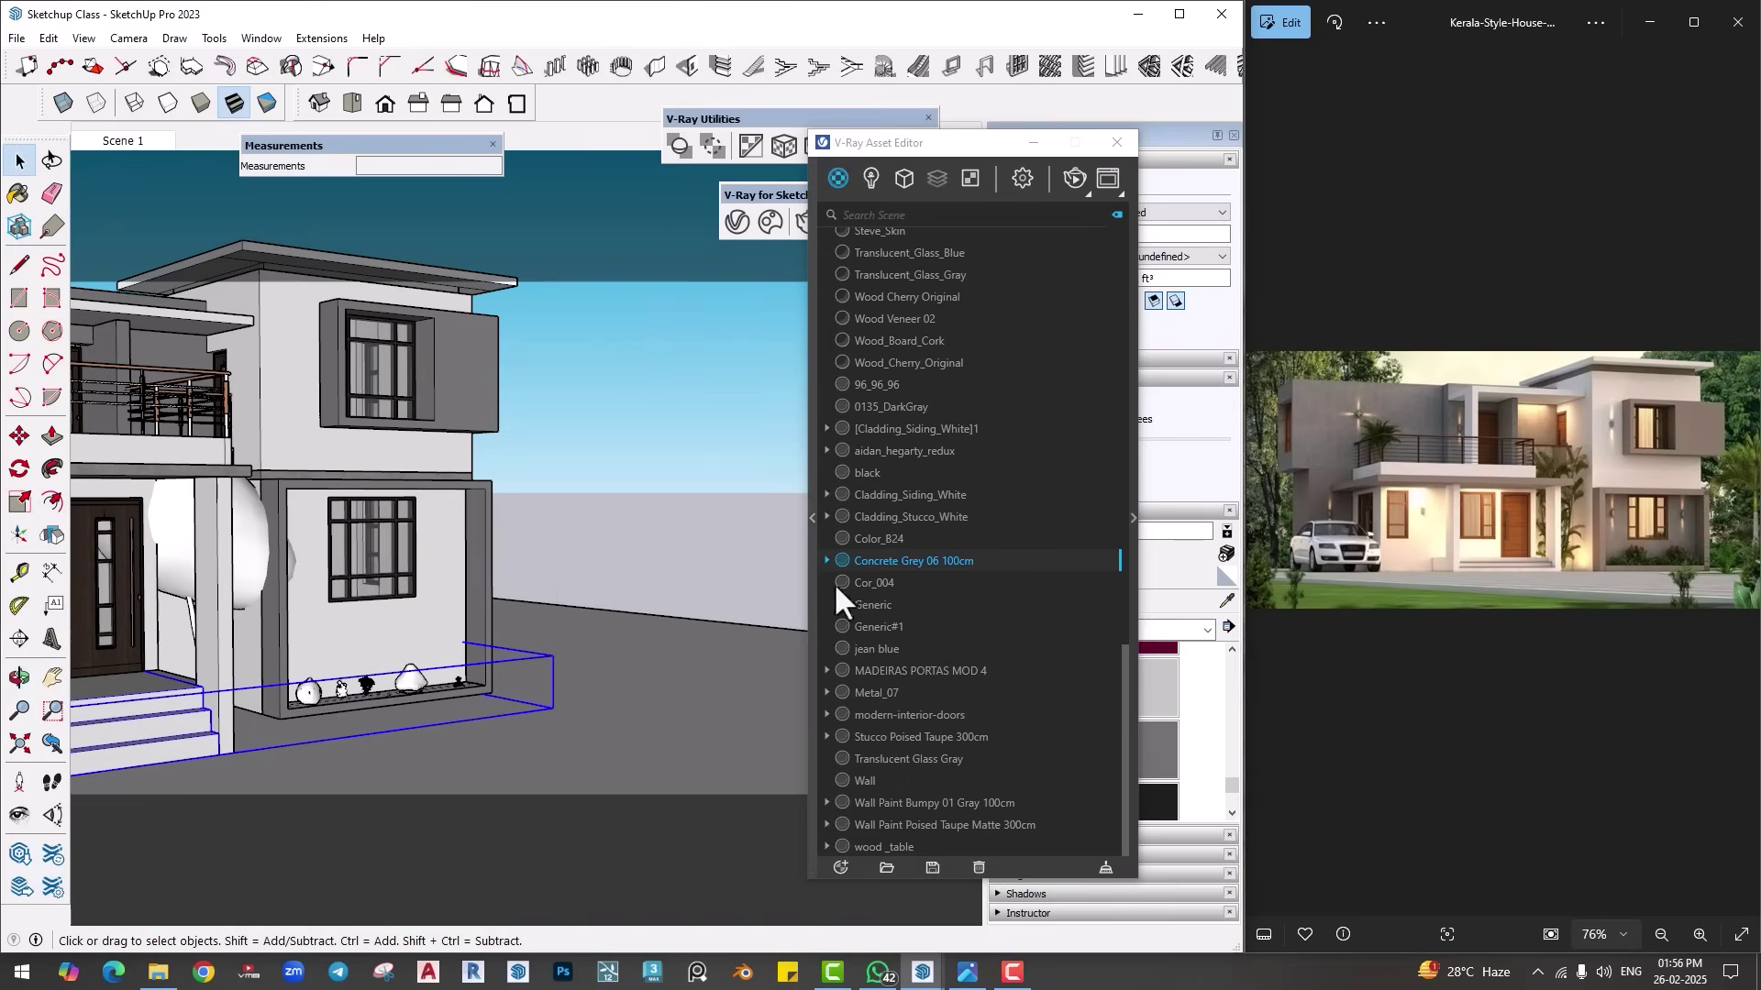
{"action": "left_click", "coordinate": [500, 560]}
{"action": "right_click", "coordinate": [895, 565]}
{"action": "left_click", "coordinate": [908, 591]}
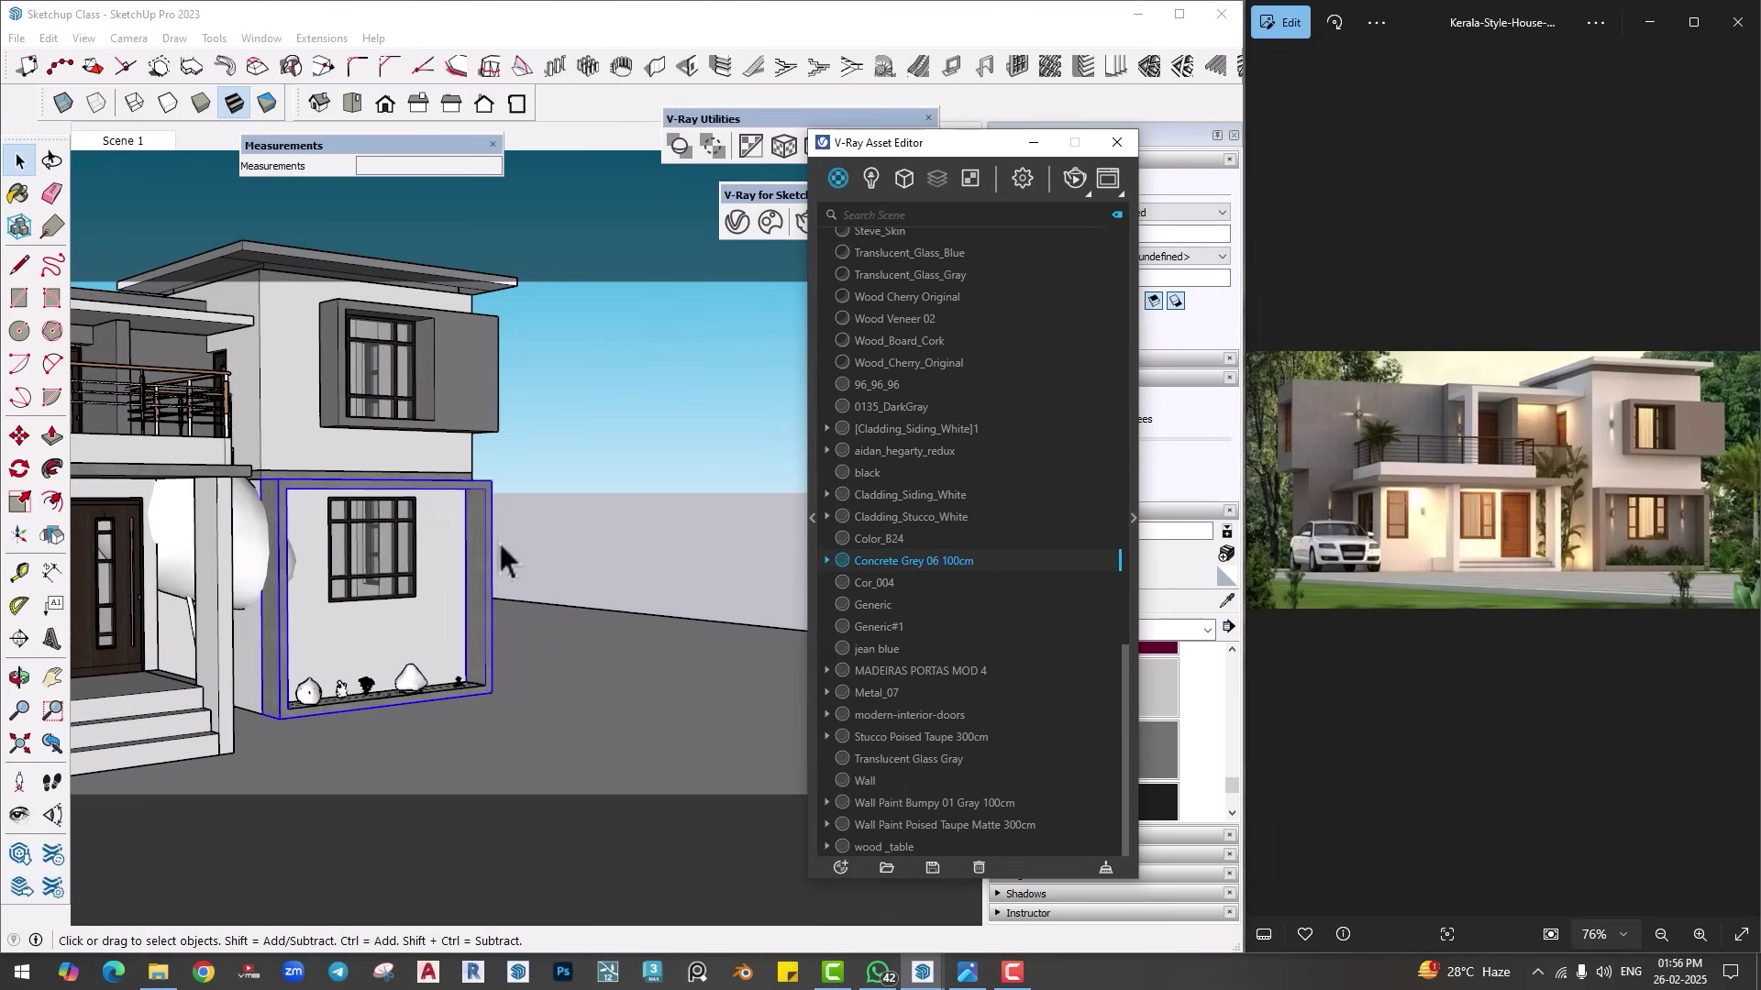
{"action": "left_click", "coordinate": [466, 385]}
{"action": "right_click", "coordinate": [915, 568]}
{"action": "left_click", "coordinate": [948, 601]}
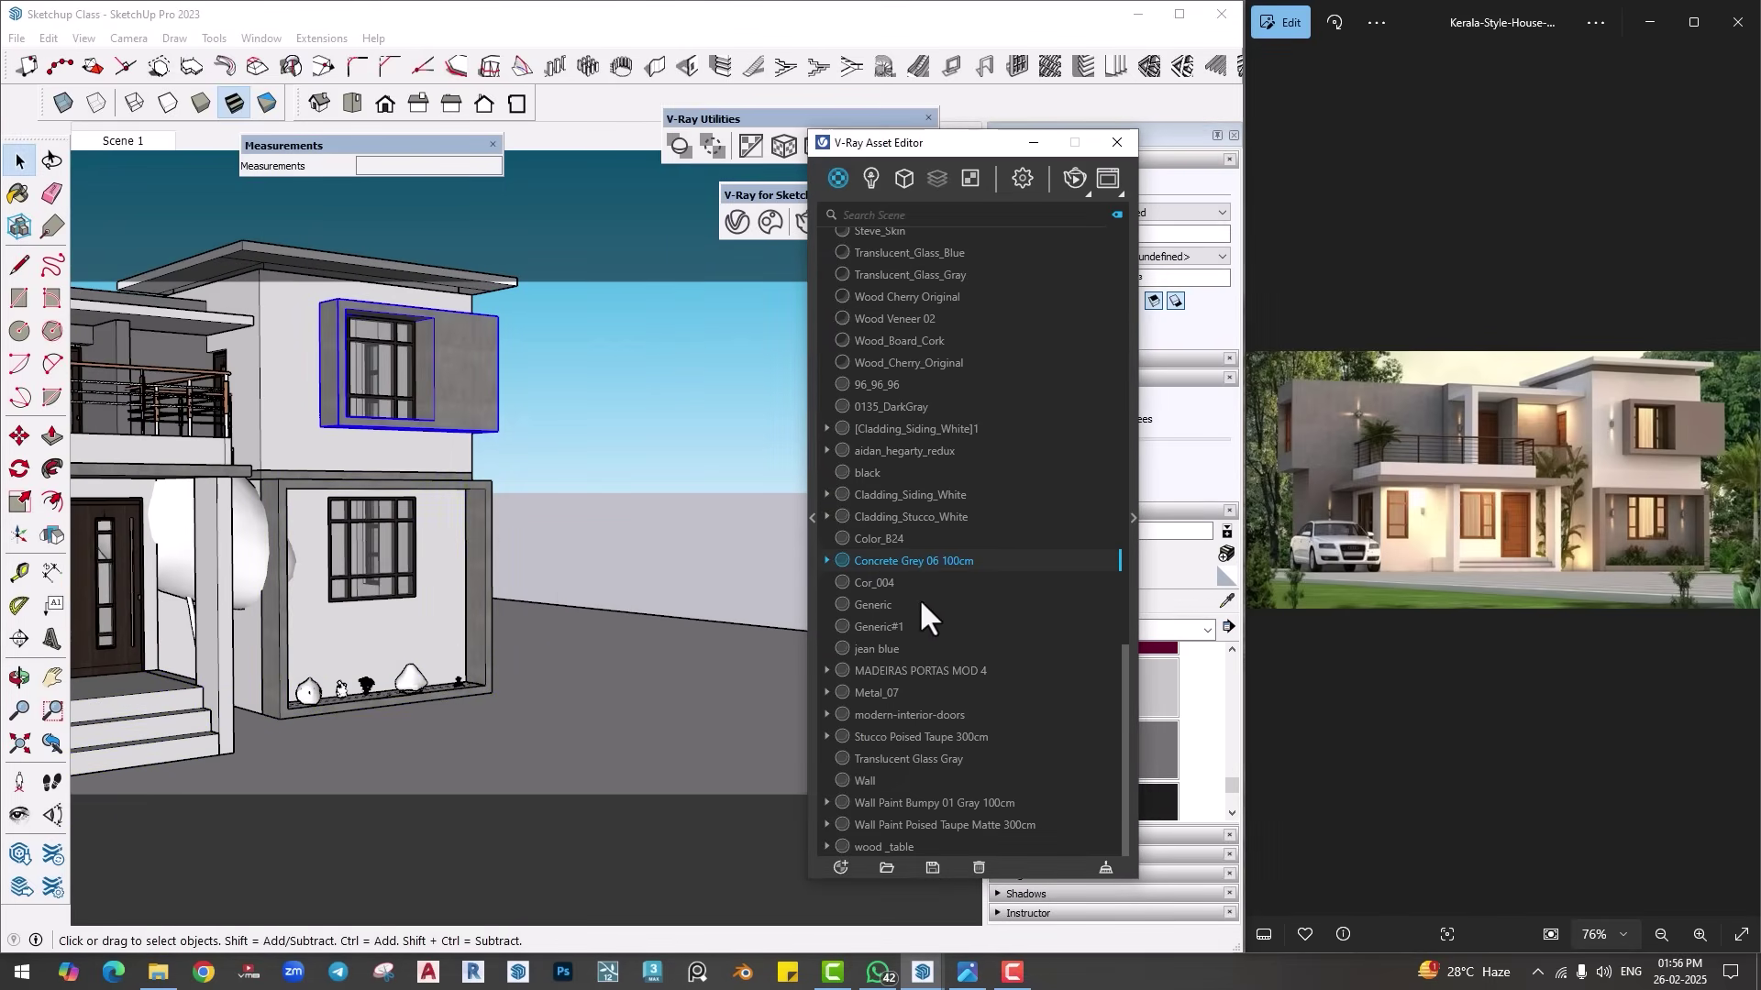
Step: Search the Chaos Cosmos materials for "tile" and browse the results for a suitable wall finish
{"action": "middle_click_drag", "start_coordinate": [642, 587], "coordinate": [569, 587]}
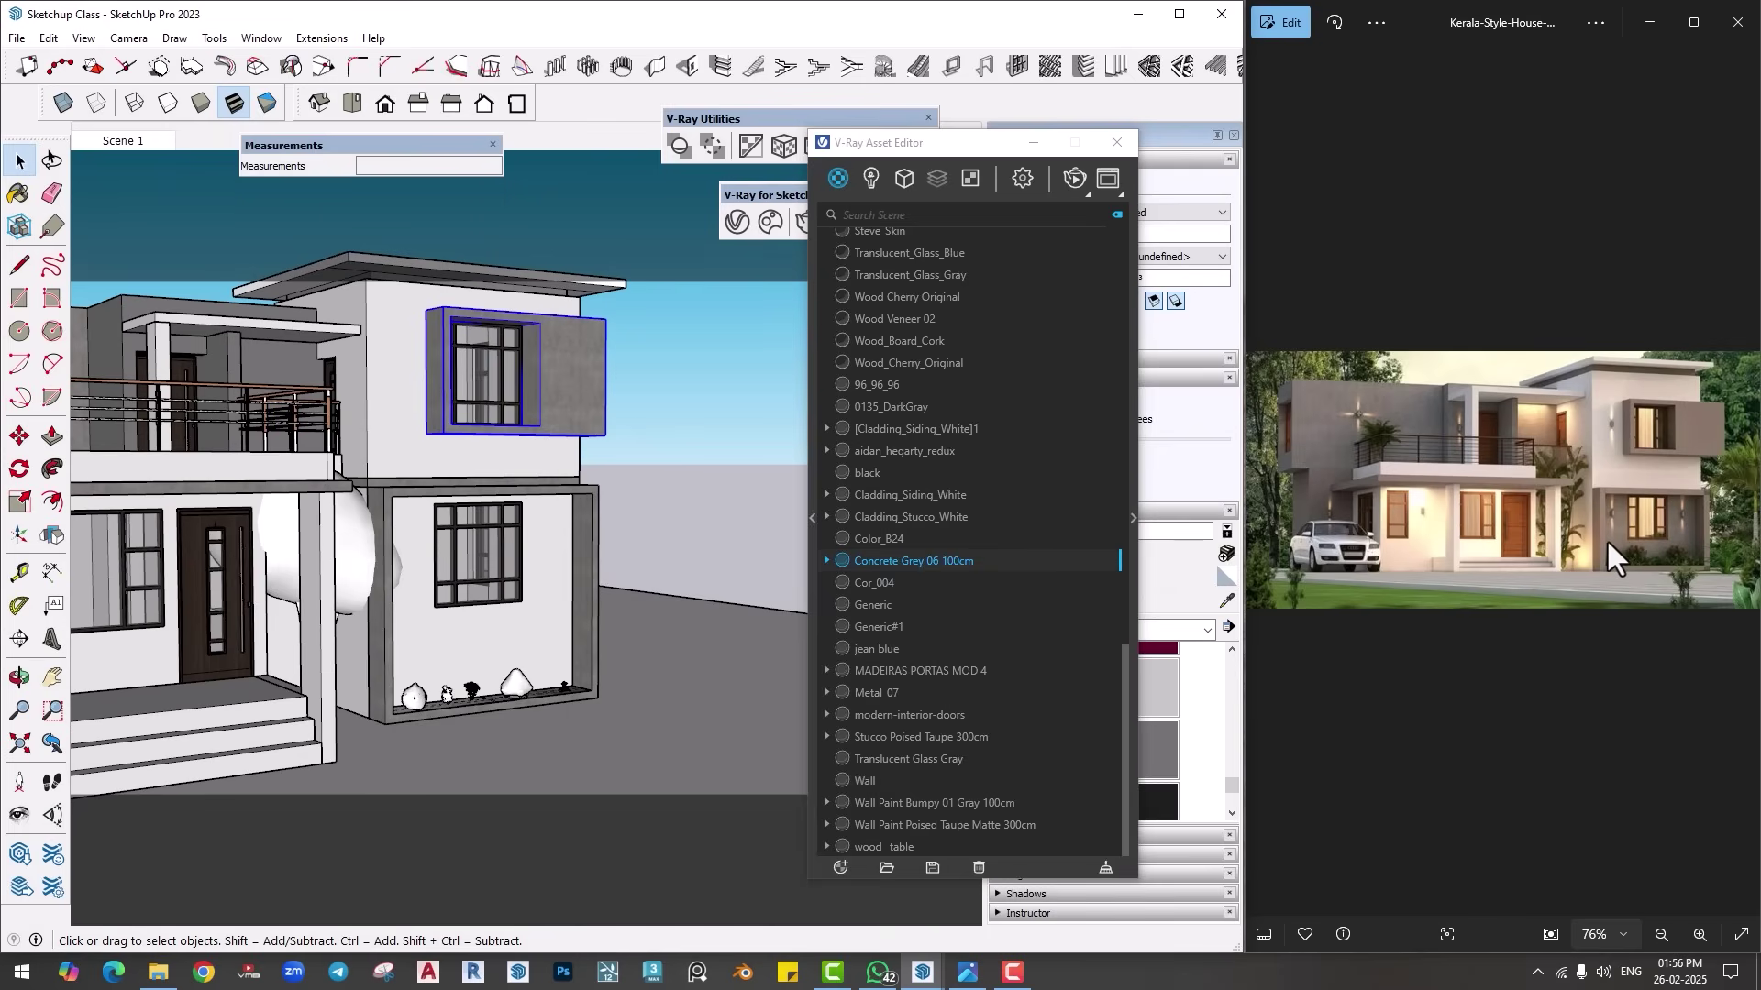
{"action": "left_click", "coordinate": [771, 224]}
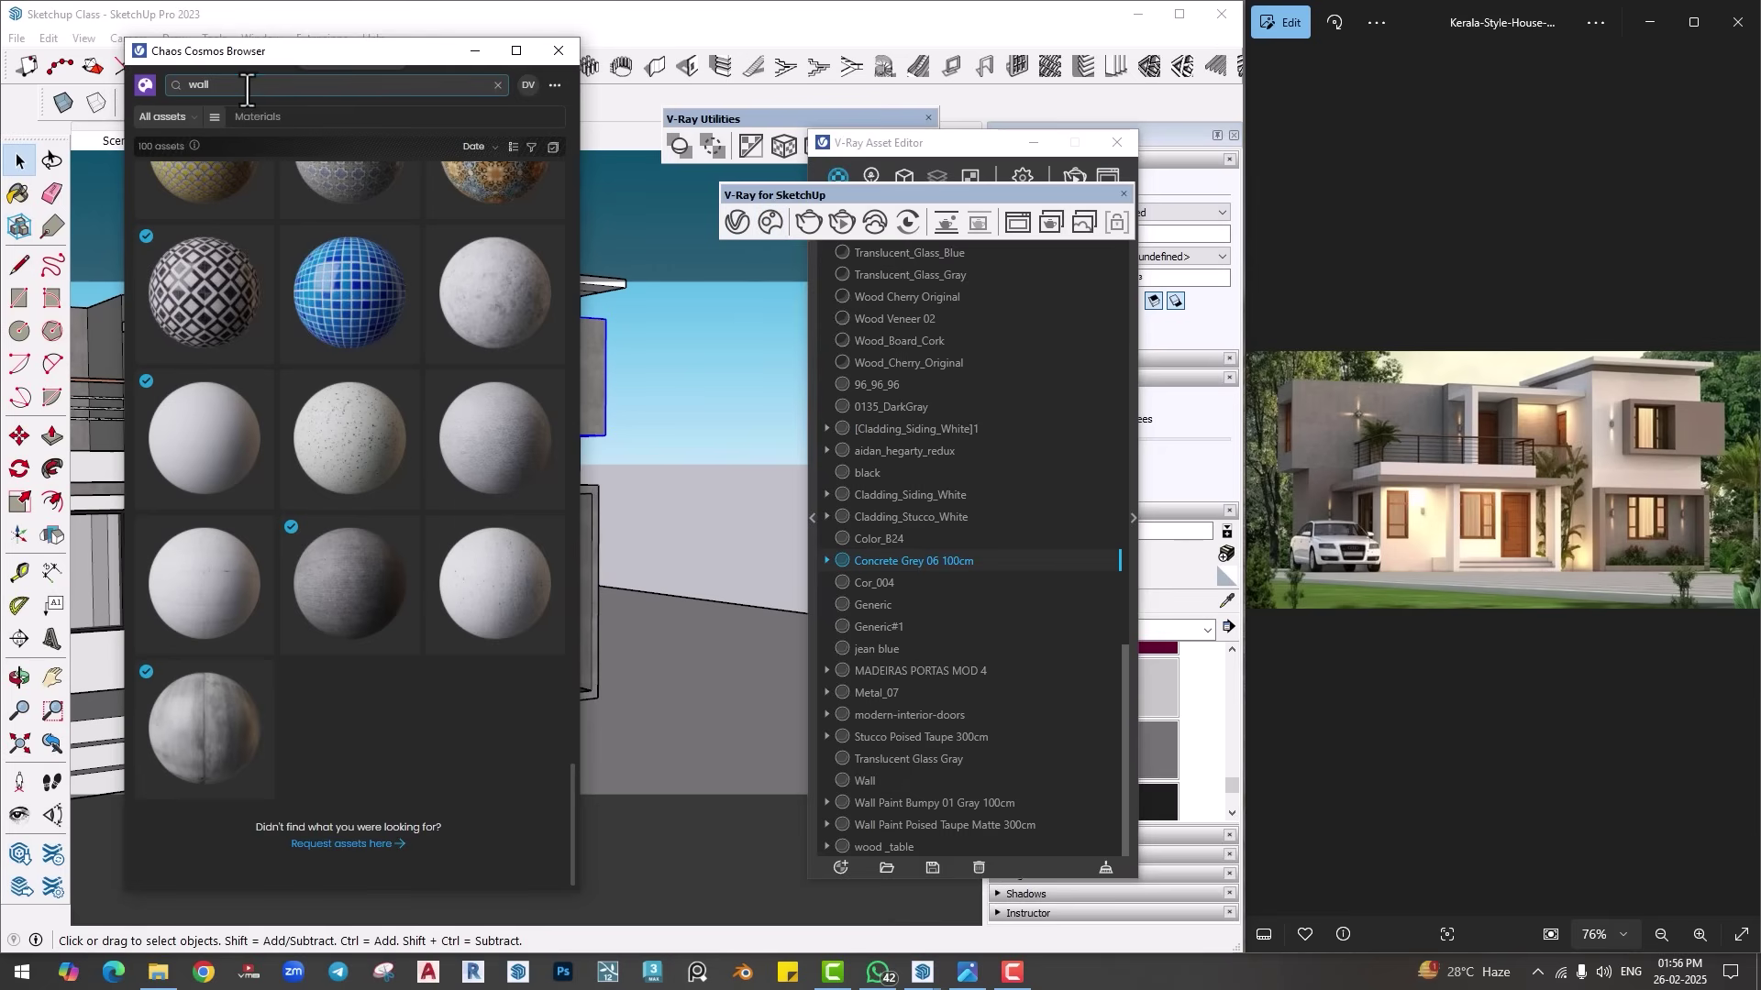
{"action": "left_click", "coordinate": [246, 86]}
{"action": "type", "text": "tile"}
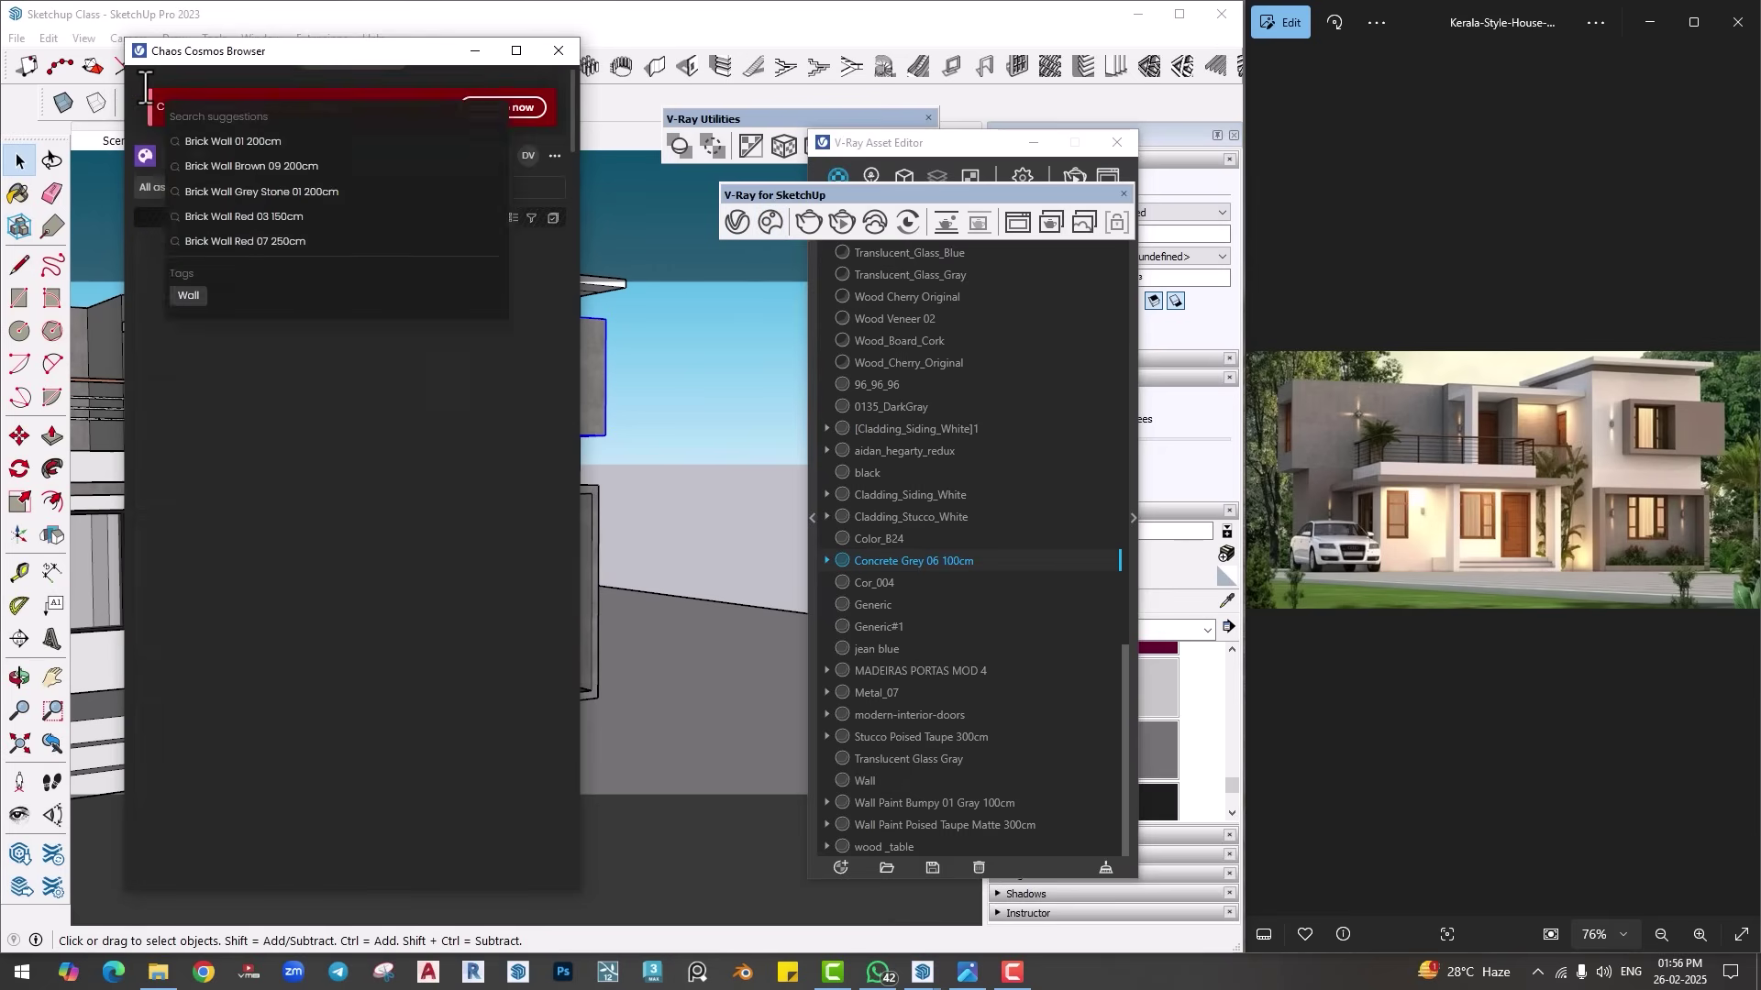
{"action": "key", "text": "Return"}
{"action": "scroll", "coordinate": [223, 420], "scroll_direction": "down", "scroll_amount": 8}
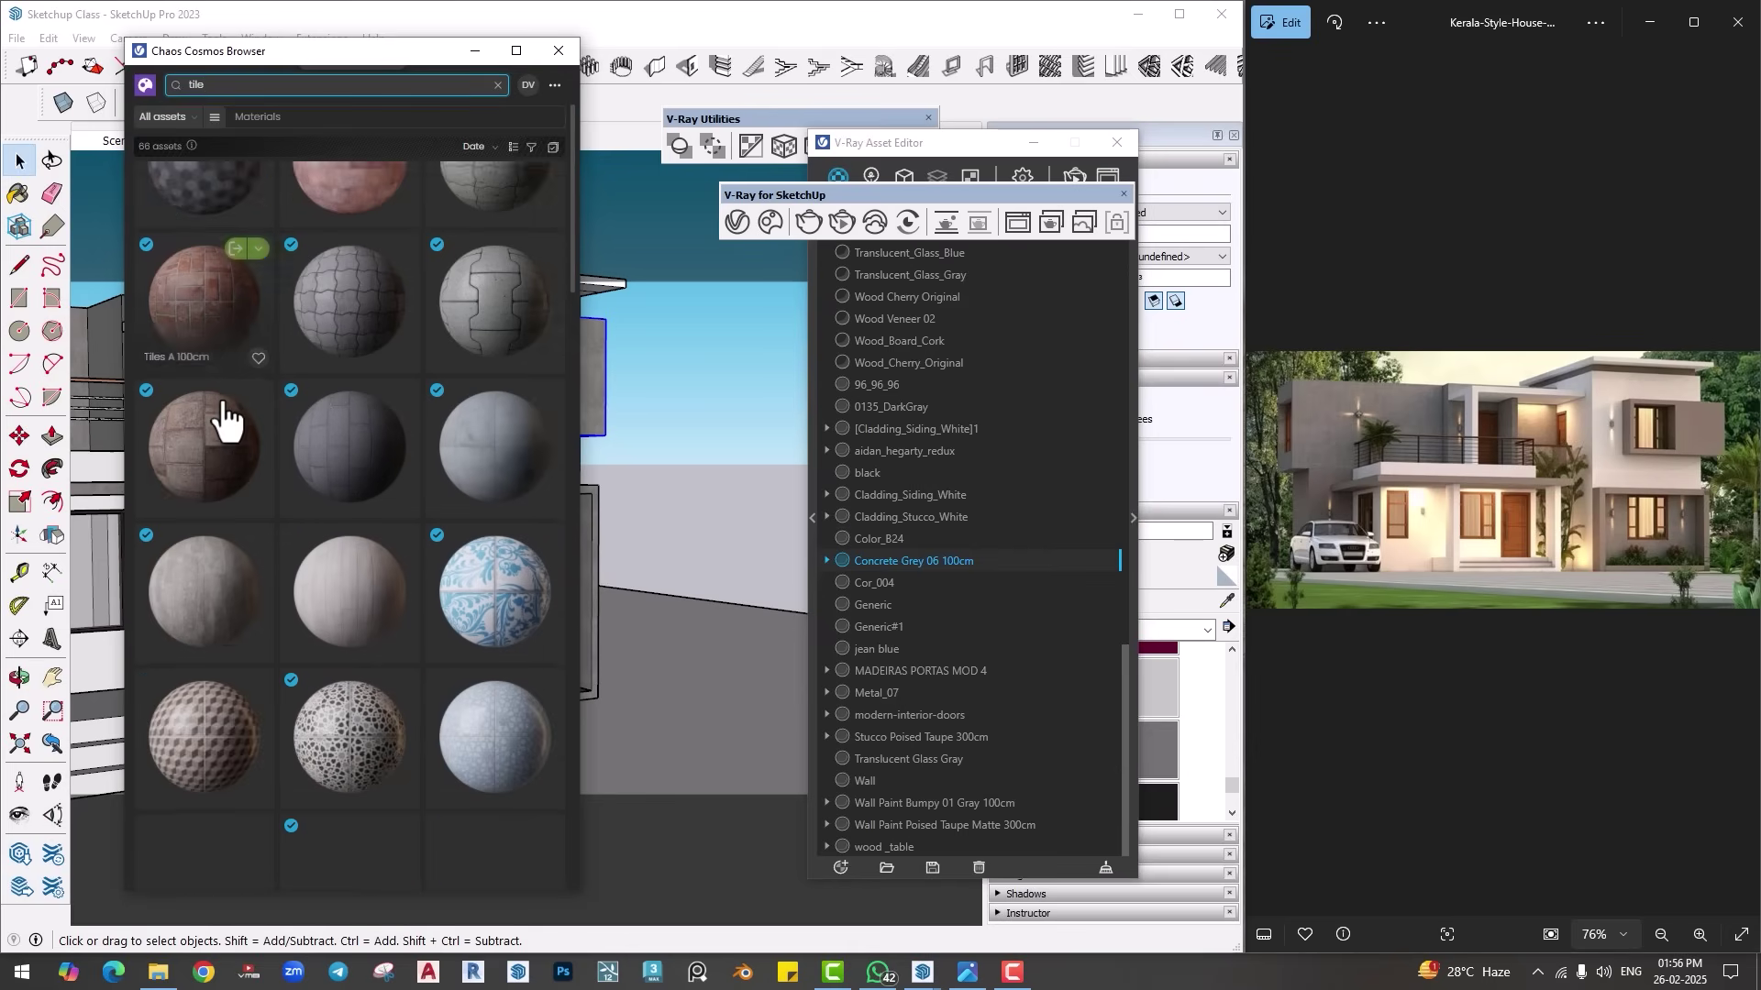
{"action": "scroll", "coordinate": [224, 421], "scroll_direction": "down", "scroll_amount": 12}
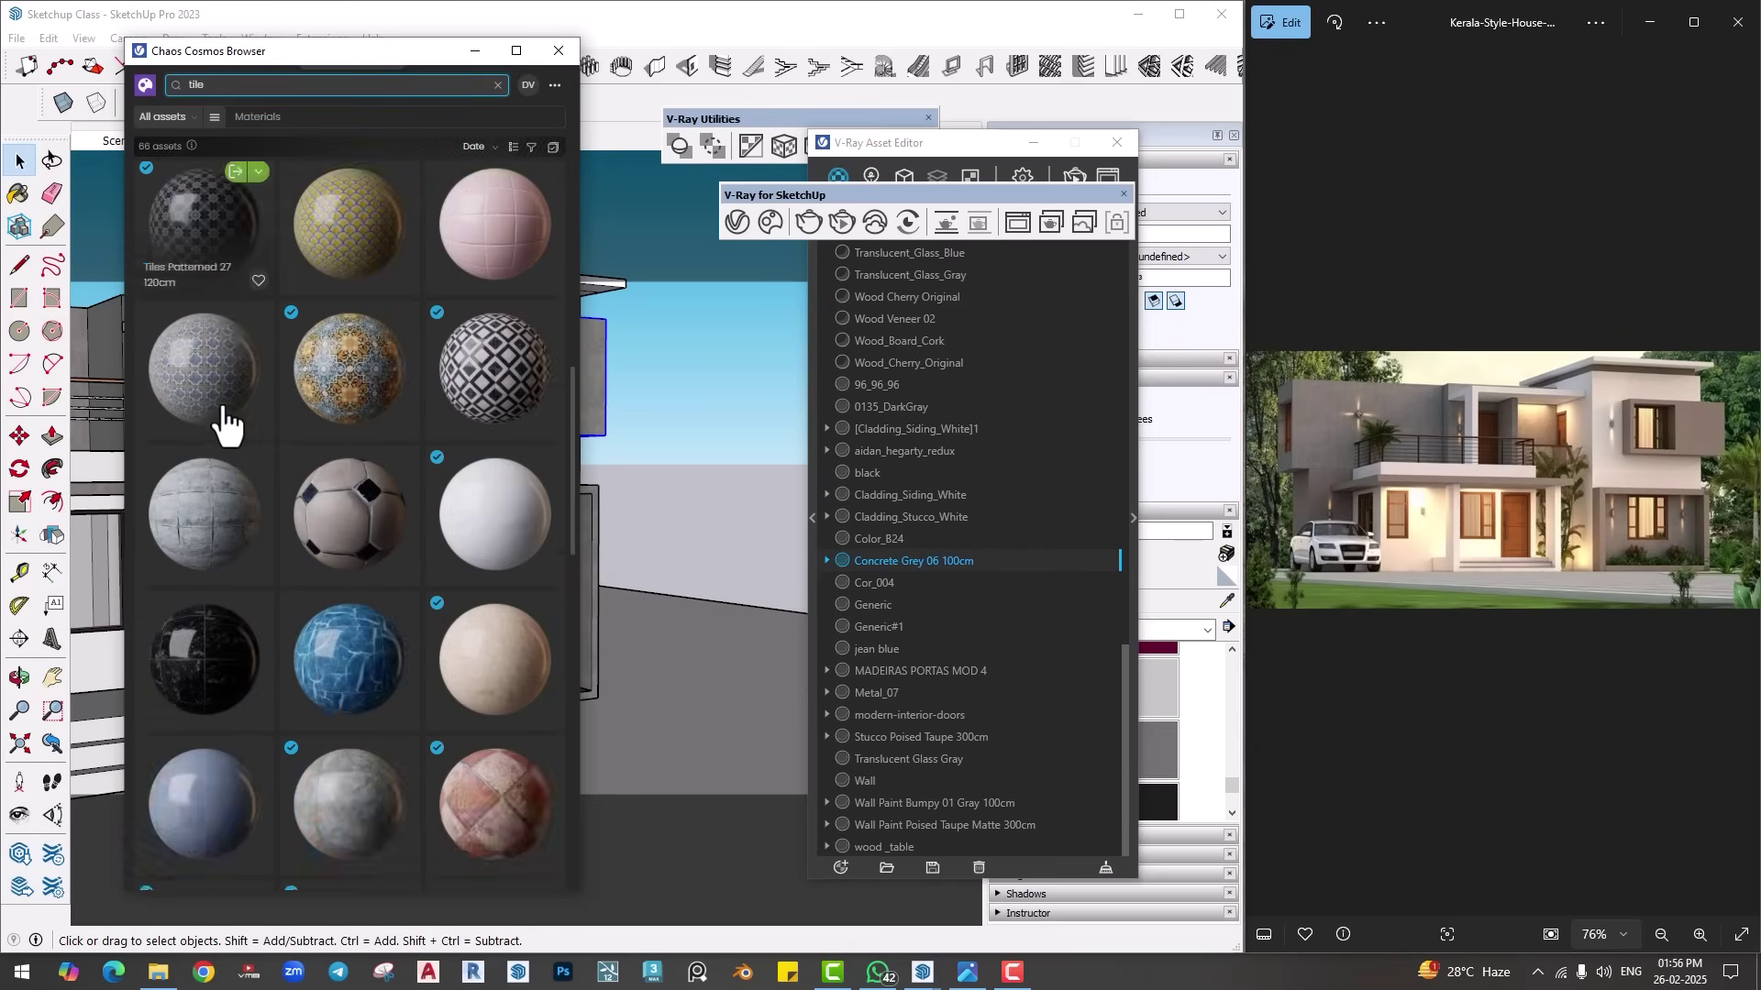
{"action": "scroll", "coordinate": [223, 421], "scroll_direction": "down", "scroll_amount": 1}
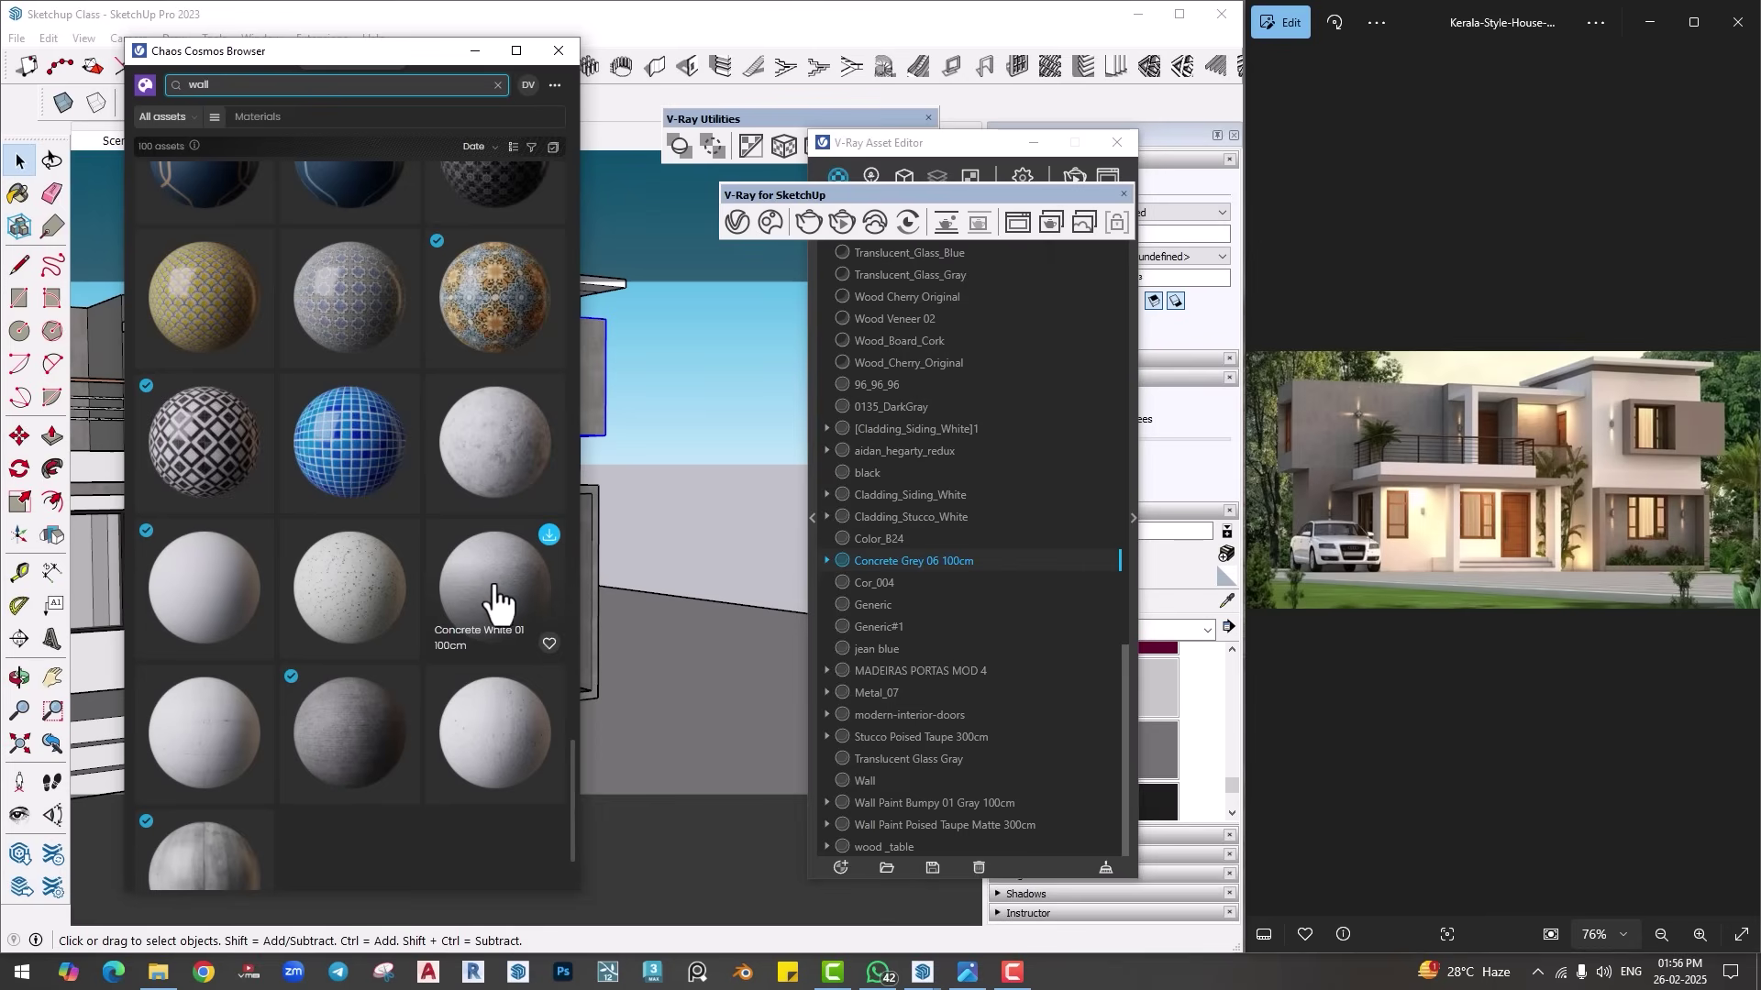
Step: Download and import Concrete White 01 100cm and apply it to the ground-floor wall face inside the window's box frame
{"action": "left_click", "coordinate": [548, 535]}
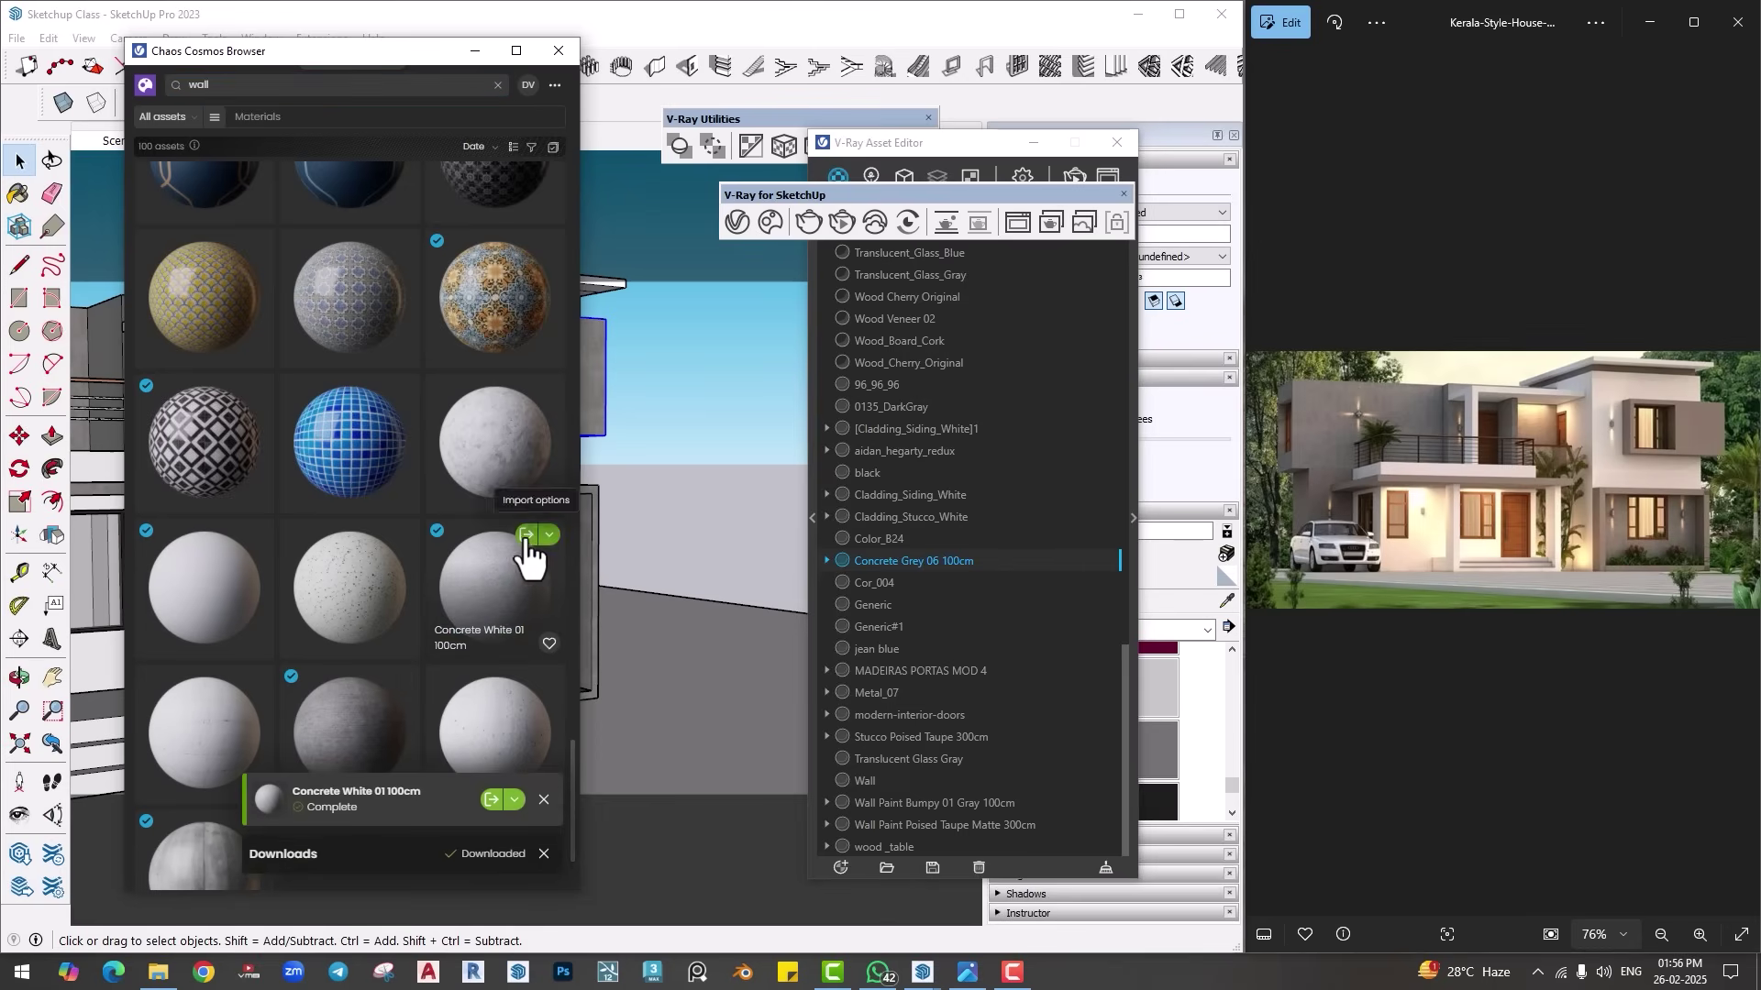
{"action": "left_click", "coordinate": [556, 51]}
{"action": "left_click", "coordinate": [893, 583]}
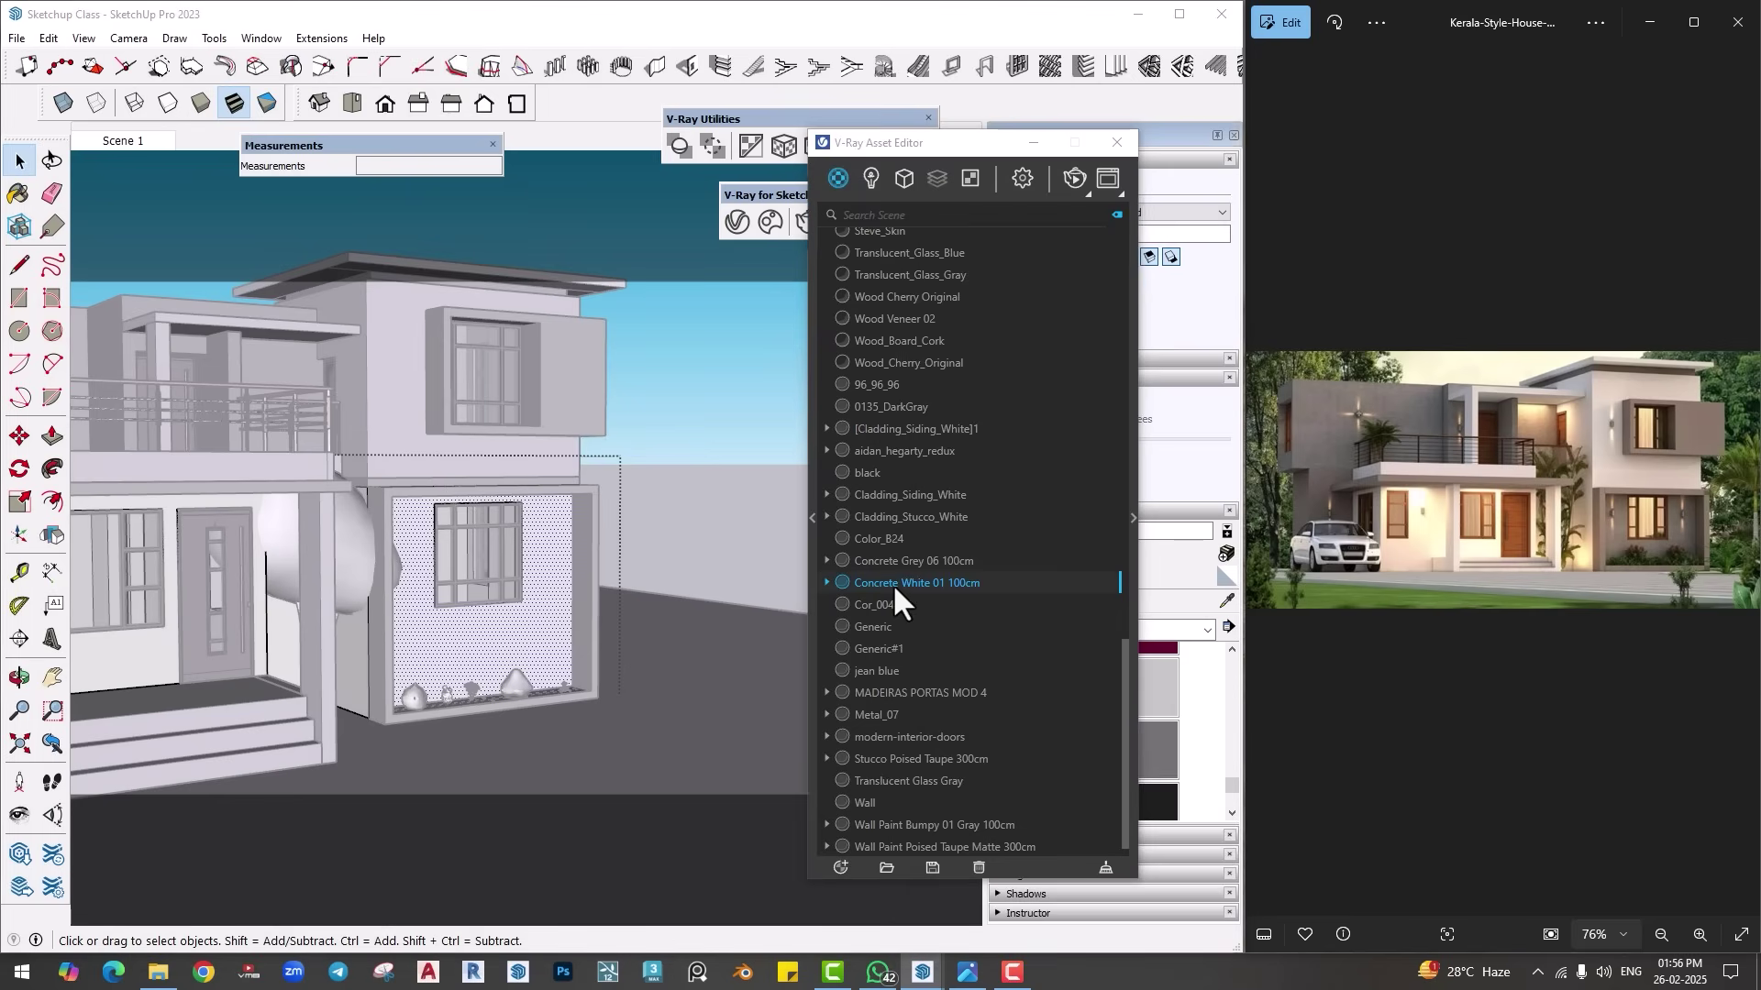
{"action": "right_click", "coordinate": [893, 584]}
{"action": "left_click", "coordinate": [933, 625]}
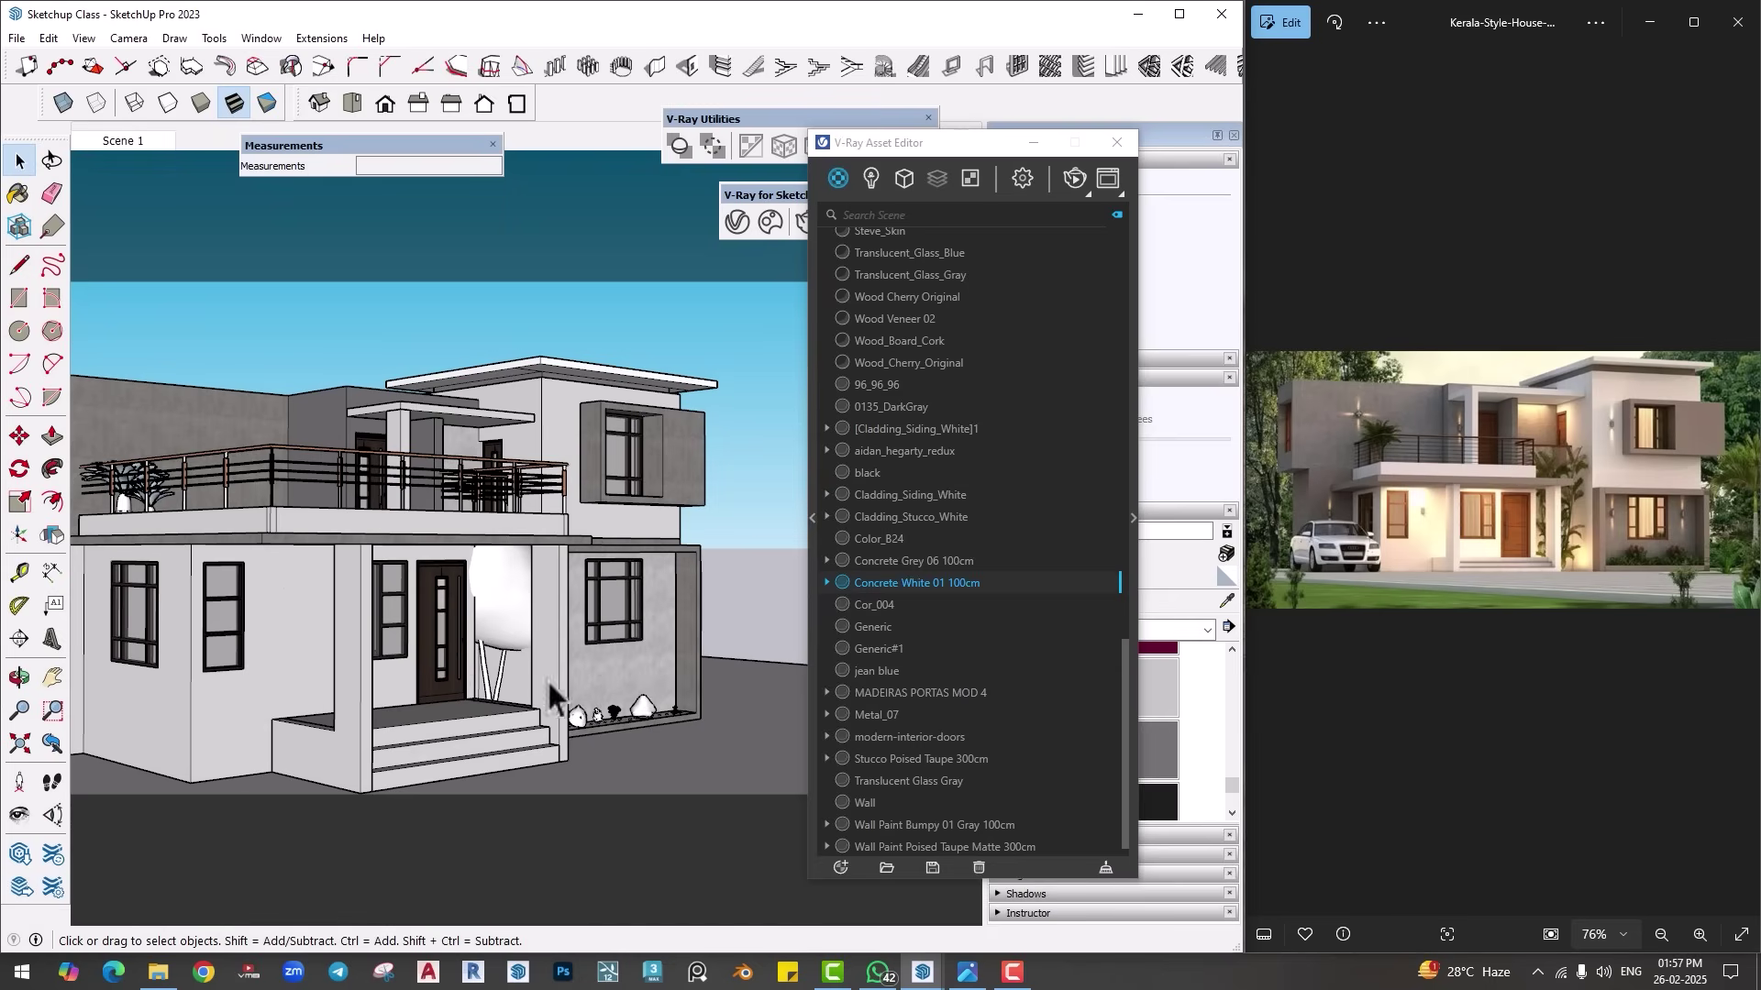
Step: Draw a rectangle over the lowest entrance step's tread and pull it up 1"
{"action": "mouse_move", "coordinate": [546, 679]}
{"action": "middle_mouse_down"}
{"action": "mouse_move", "coordinate": [439, 817]}
{"action": "mouse_move", "coordinate": [576, 559]}
{"action": "middle_mouse_up"}
{"action": "scroll", "coordinate": [367, 642], "scroll_direction": "up", "scroll_amount": 5}
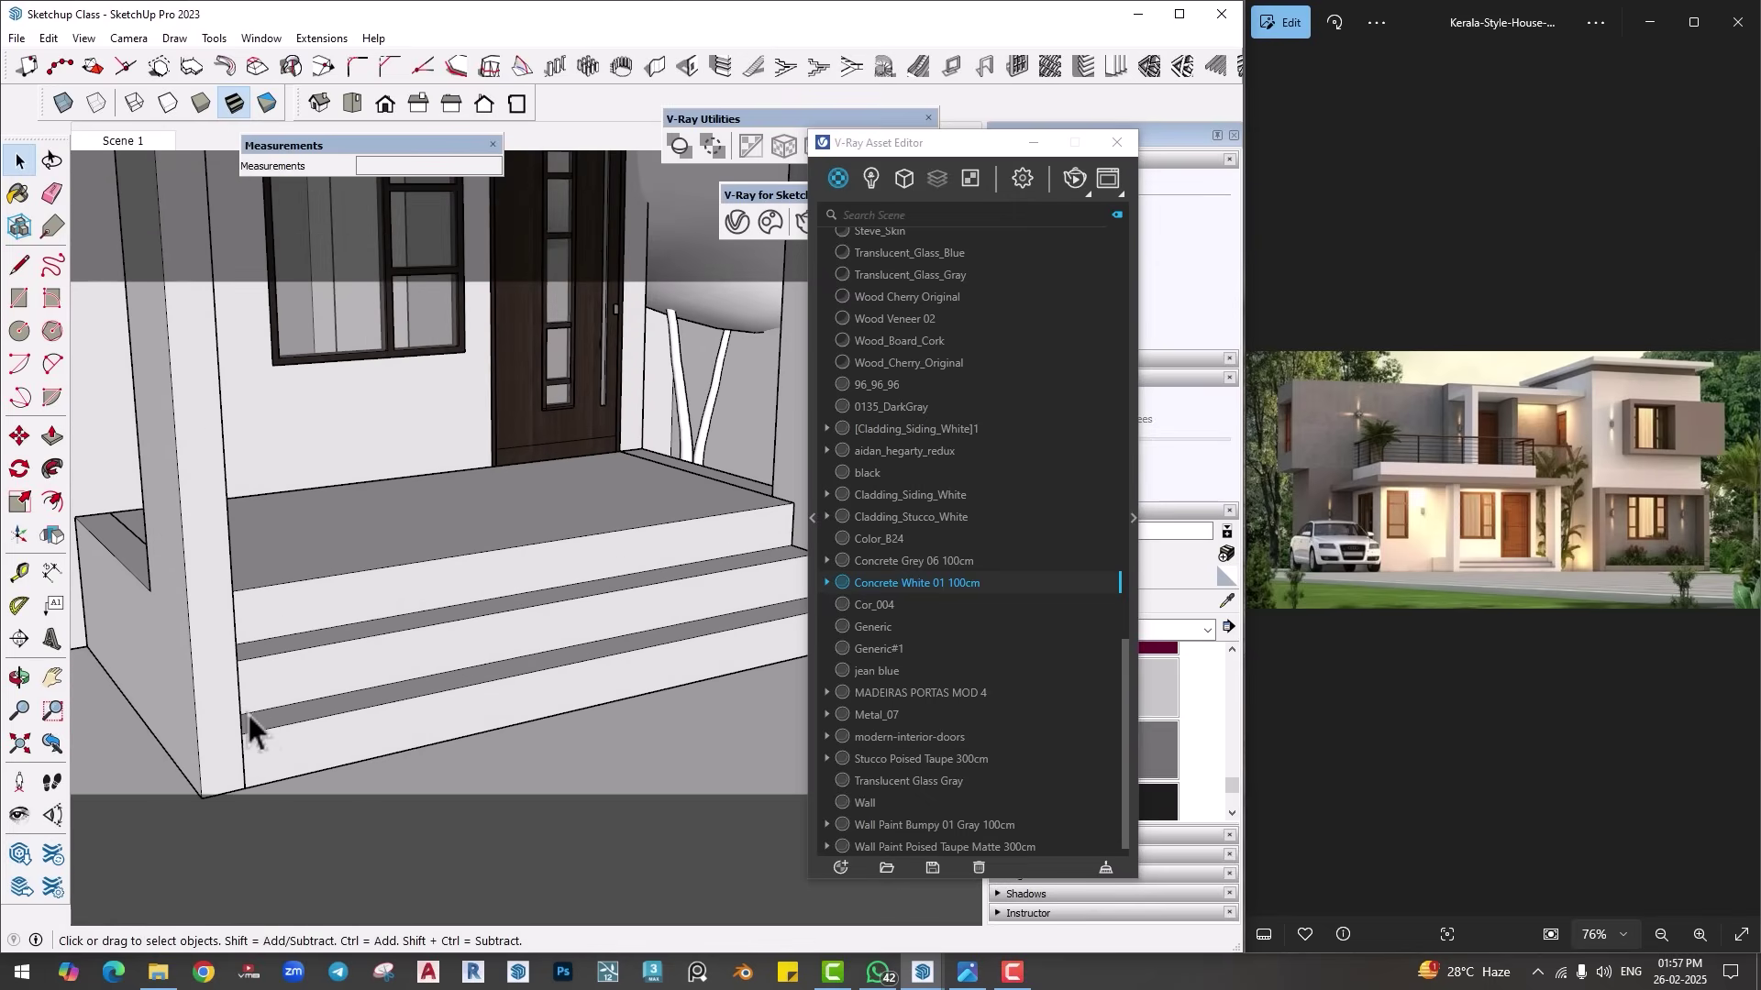
{"action": "key", "text": "r"}
{"action": "left_click", "coordinate": [244, 716]}
{"action": "middle_click_drag", "start_coordinate": [244, 716], "coordinate": [645, 645]}
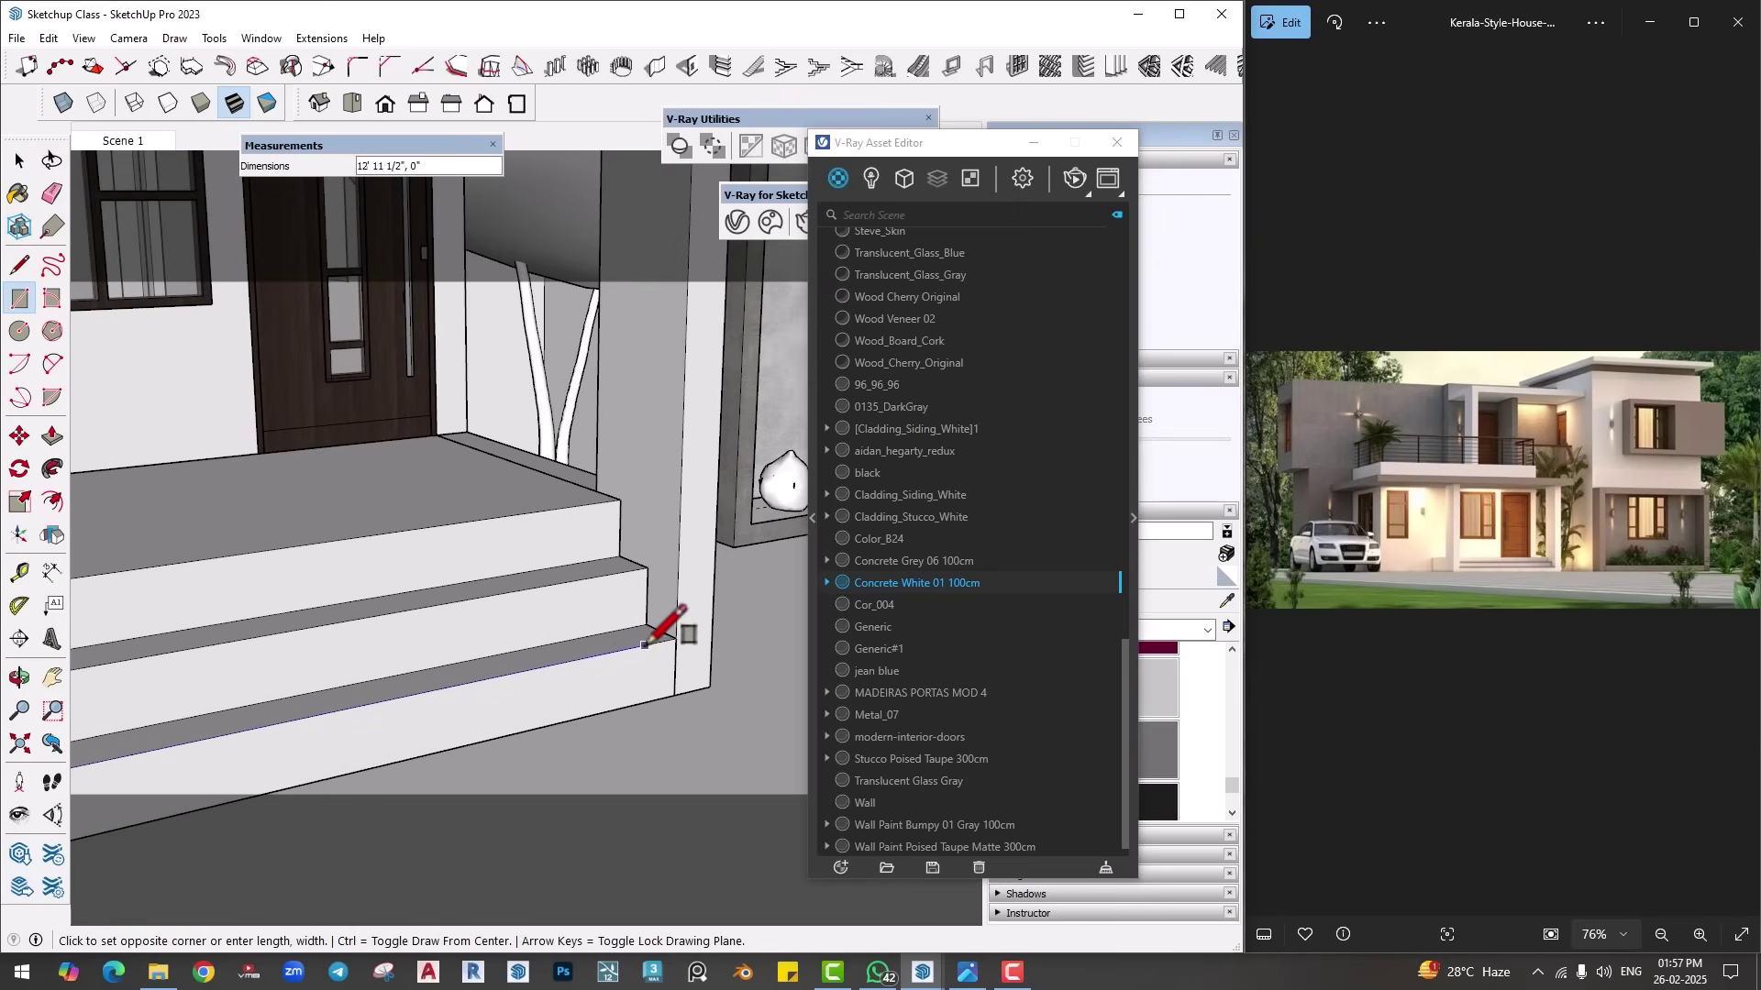
{"action": "left_click", "coordinate": [645, 624]}
{"action": "key", "text": "p"}
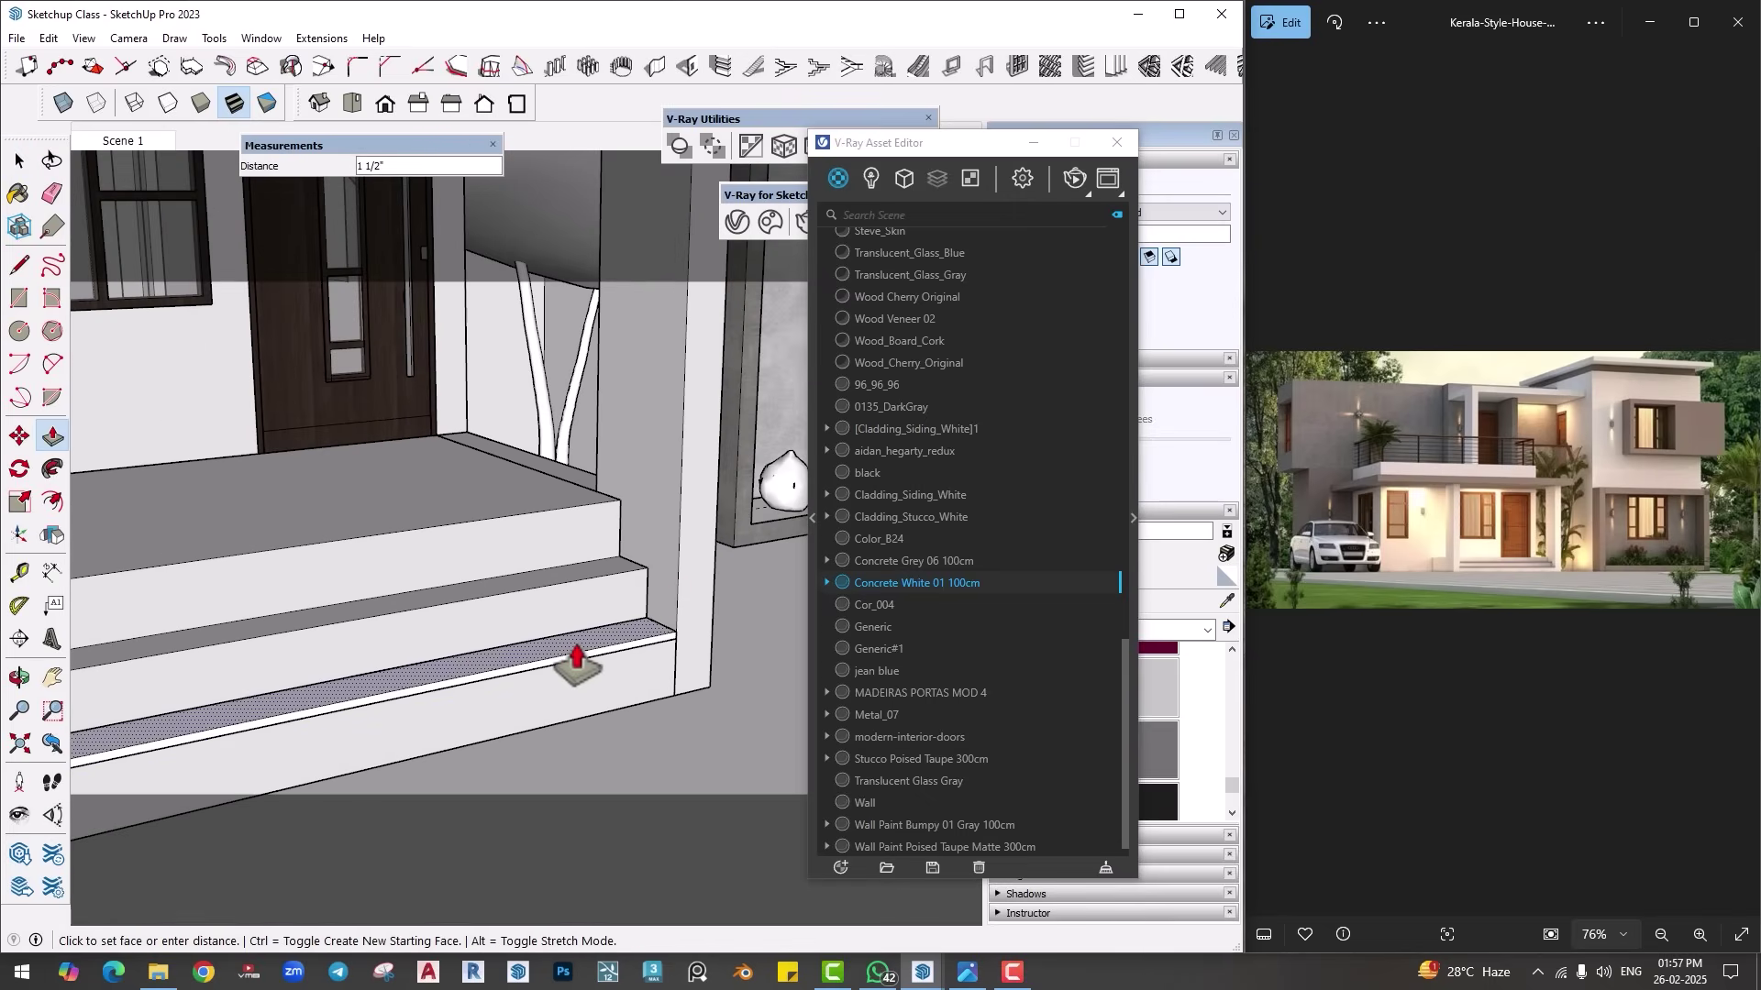
{"action": "key", "text": "Return"}
Step: Extend the tread slab's front face beyond the riser and raise its top face another 1"
{"action": "scroll", "coordinate": [586, 665], "scroll_direction": "up", "scroll_amount": 2}
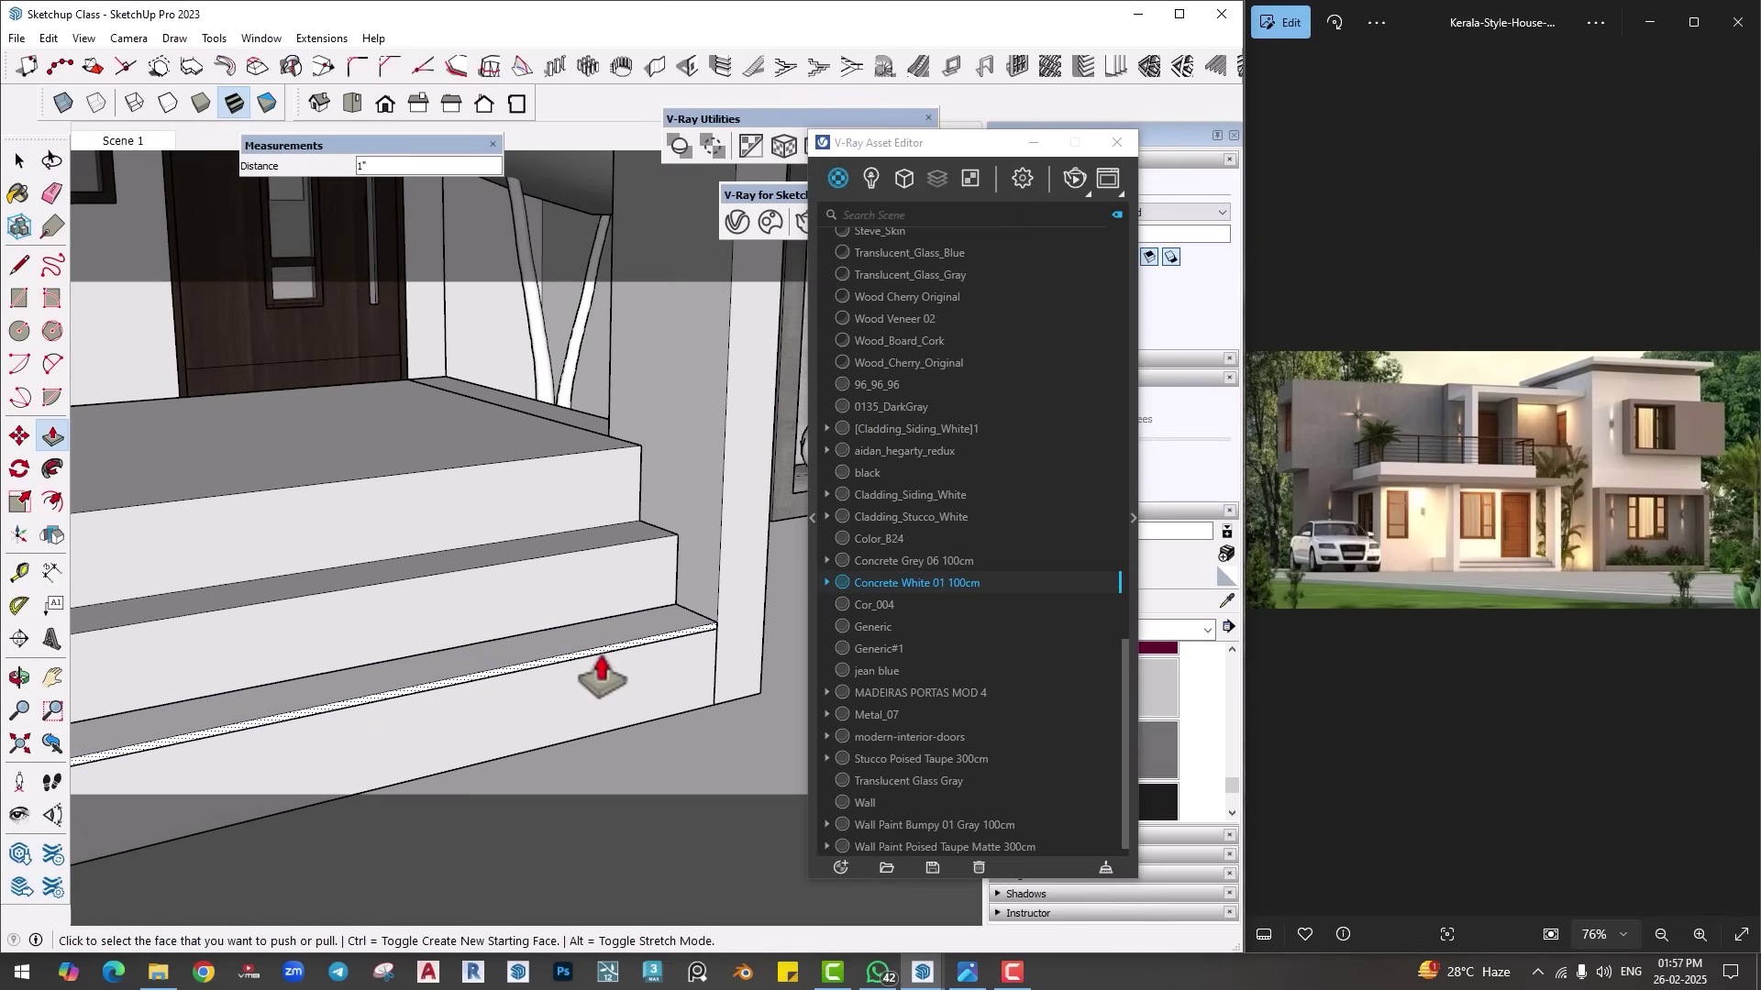
{"action": "middle_click_drag", "start_coordinate": [603, 677], "coordinate": [669, 714]}
{"action": "key", "text": "space"}
{"action": "scroll", "coordinate": [561, 724], "scroll_direction": "up", "scroll_amount": 2}
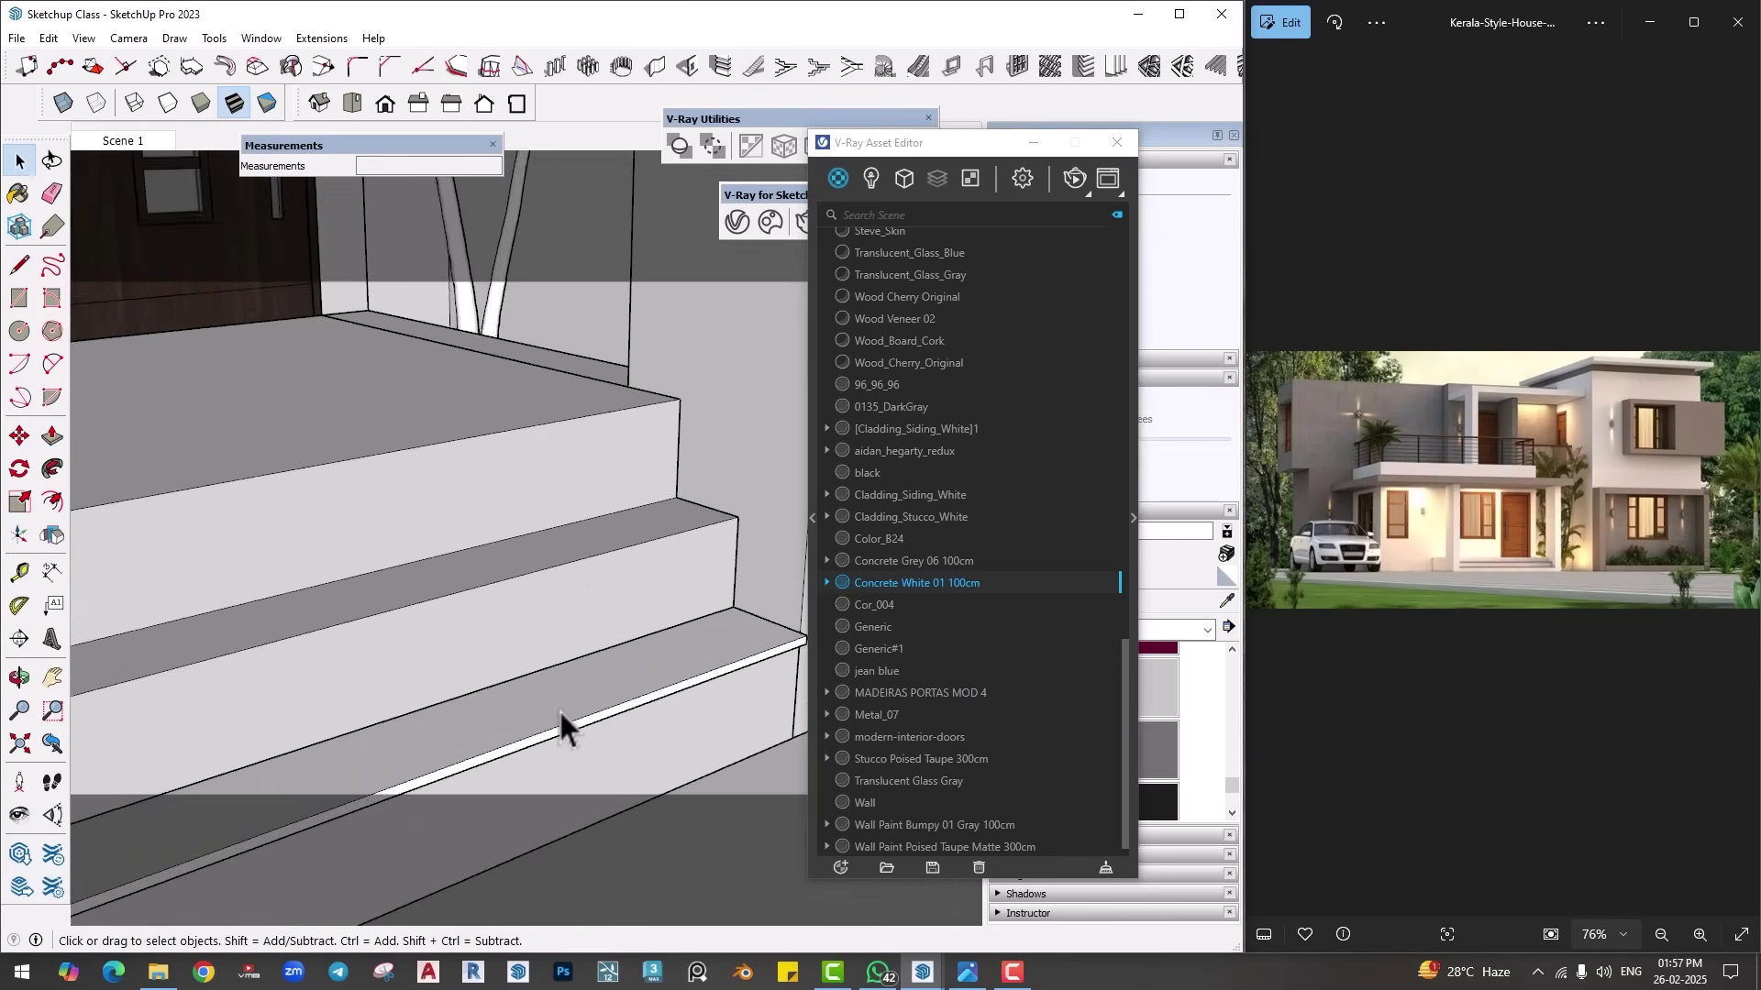
{"action": "scroll", "coordinate": [629, 432], "scroll_direction": "up", "scroll_amount": 2}
{"action": "middle_click_drag", "start_coordinate": [629, 432], "coordinate": [512, 531]}
{"action": "scroll", "coordinate": [711, 553], "scroll_direction": "up", "scroll_amount": 3}
{"action": "scroll", "coordinate": [512, 531], "scroll_direction": "up", "scroll_amount": 2}
{"action": "key", "text": "p"}
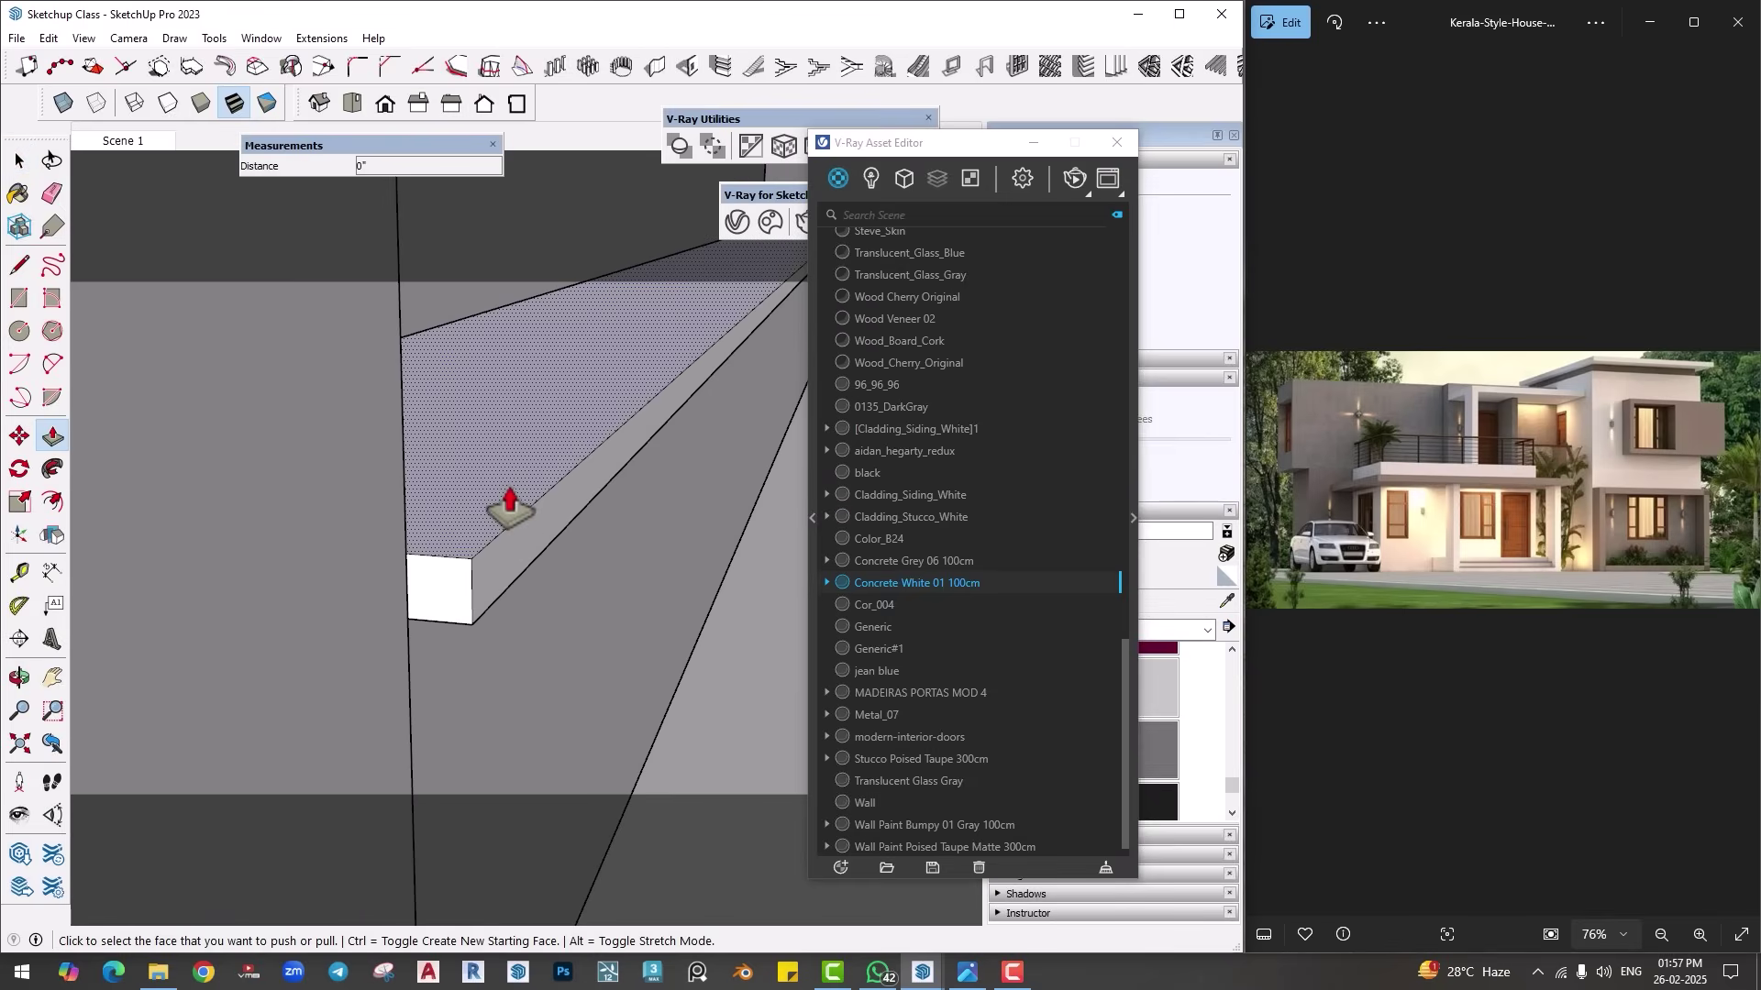
{"action": "left_click", "coordinate": [504, 504]}
{"action": "key", "text": "Return"}
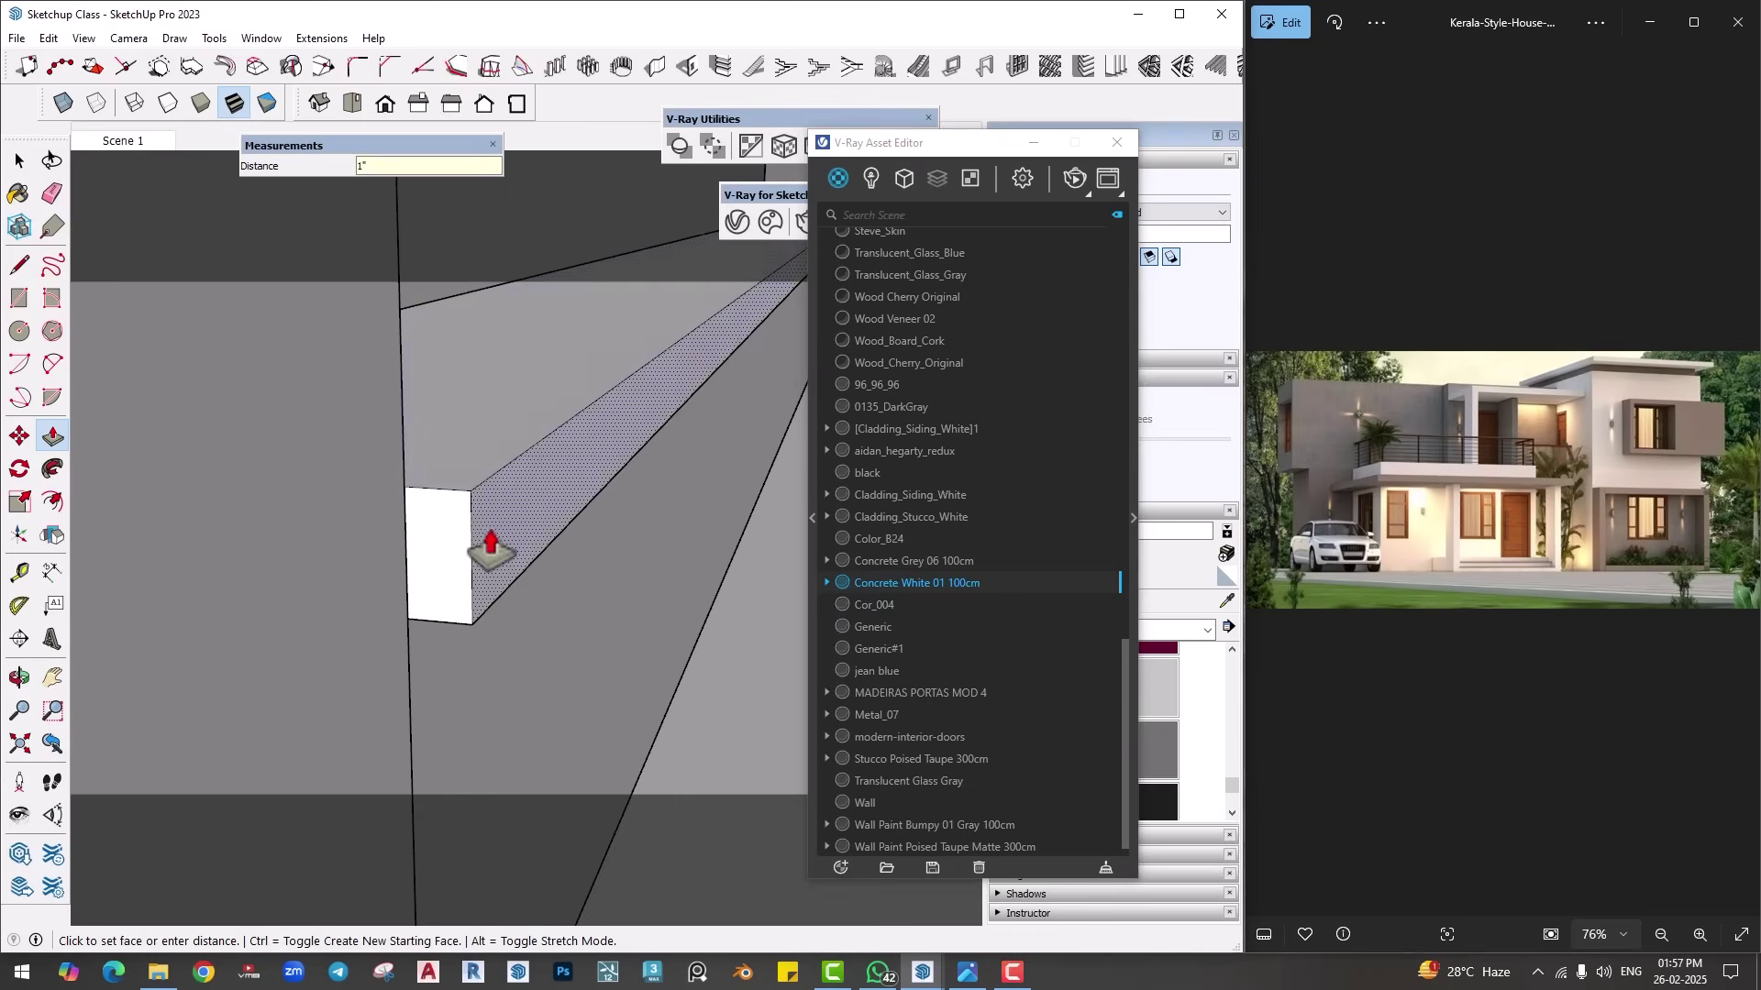
Step: Draw fillet arcs across the upper and lower front corners of the tread nosing's end face
{"action": "middle_click_drag", "start_coordinate": [492, 549], "coordinate": [138, 413]}
{"action": "left_click", "coordinate": [53, 364]}
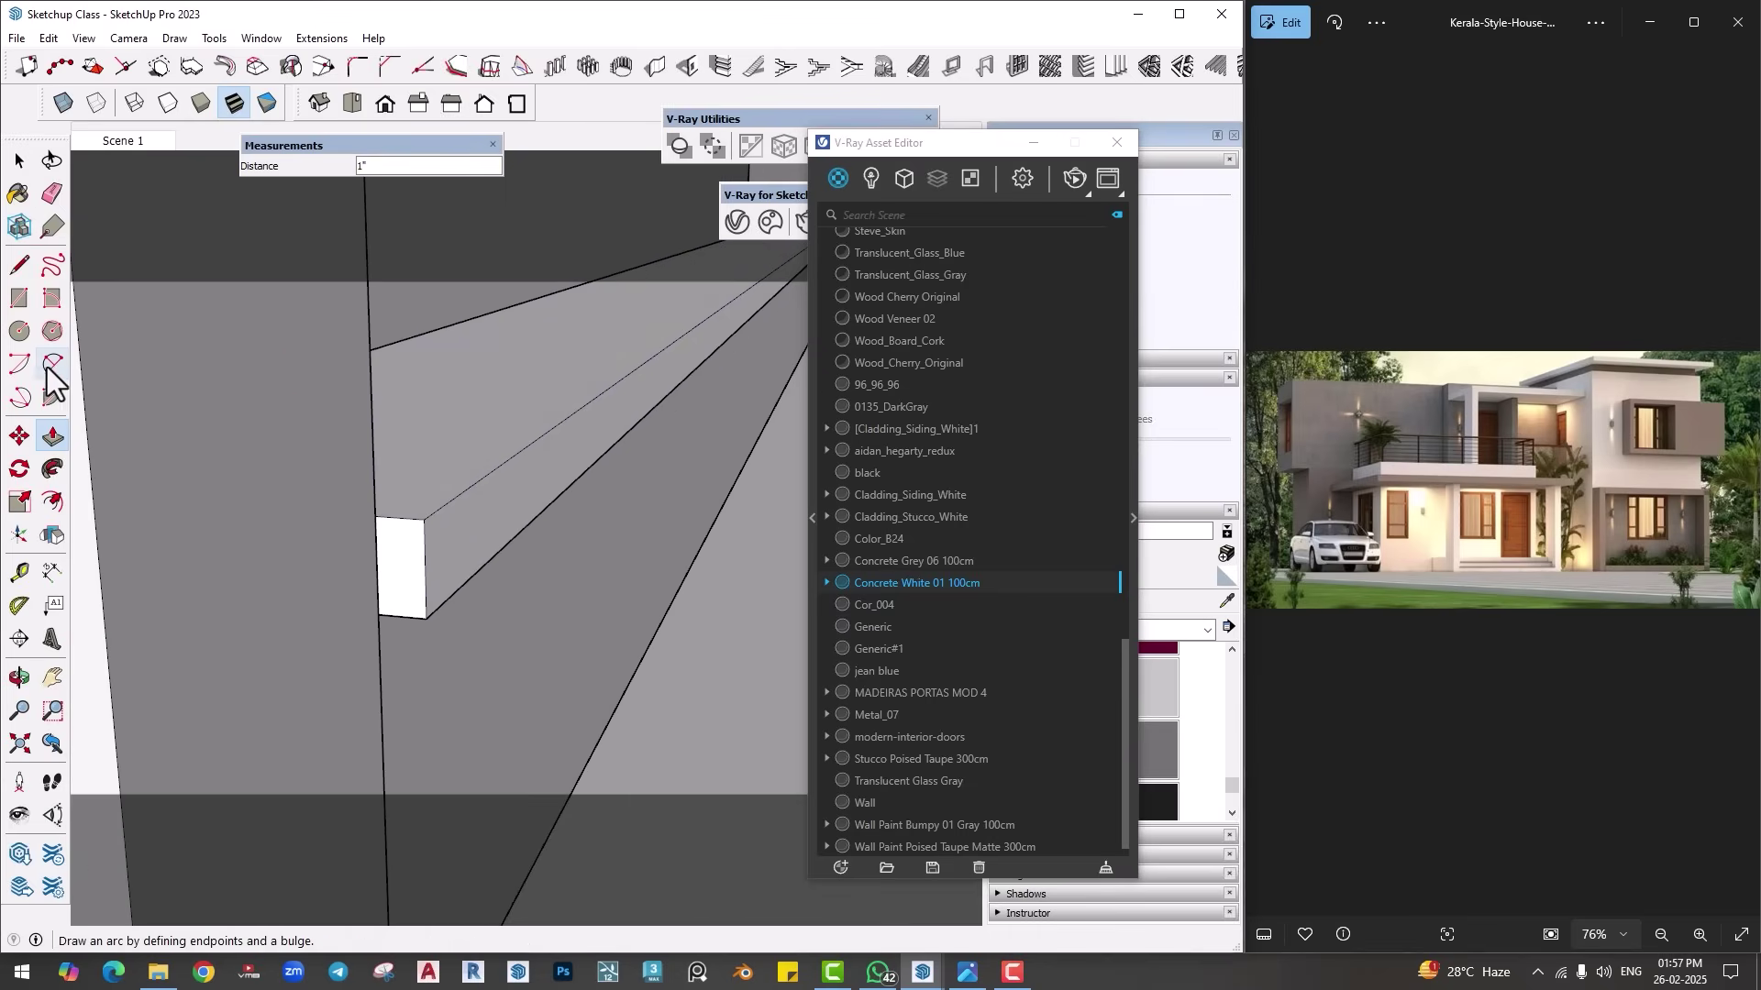
{"action": "scroll", "coordinate": [425, 541], "scroll_direction": "up", "scroll_amount": 1}
{"action": "left_click", "coordinate": [376, 501]}
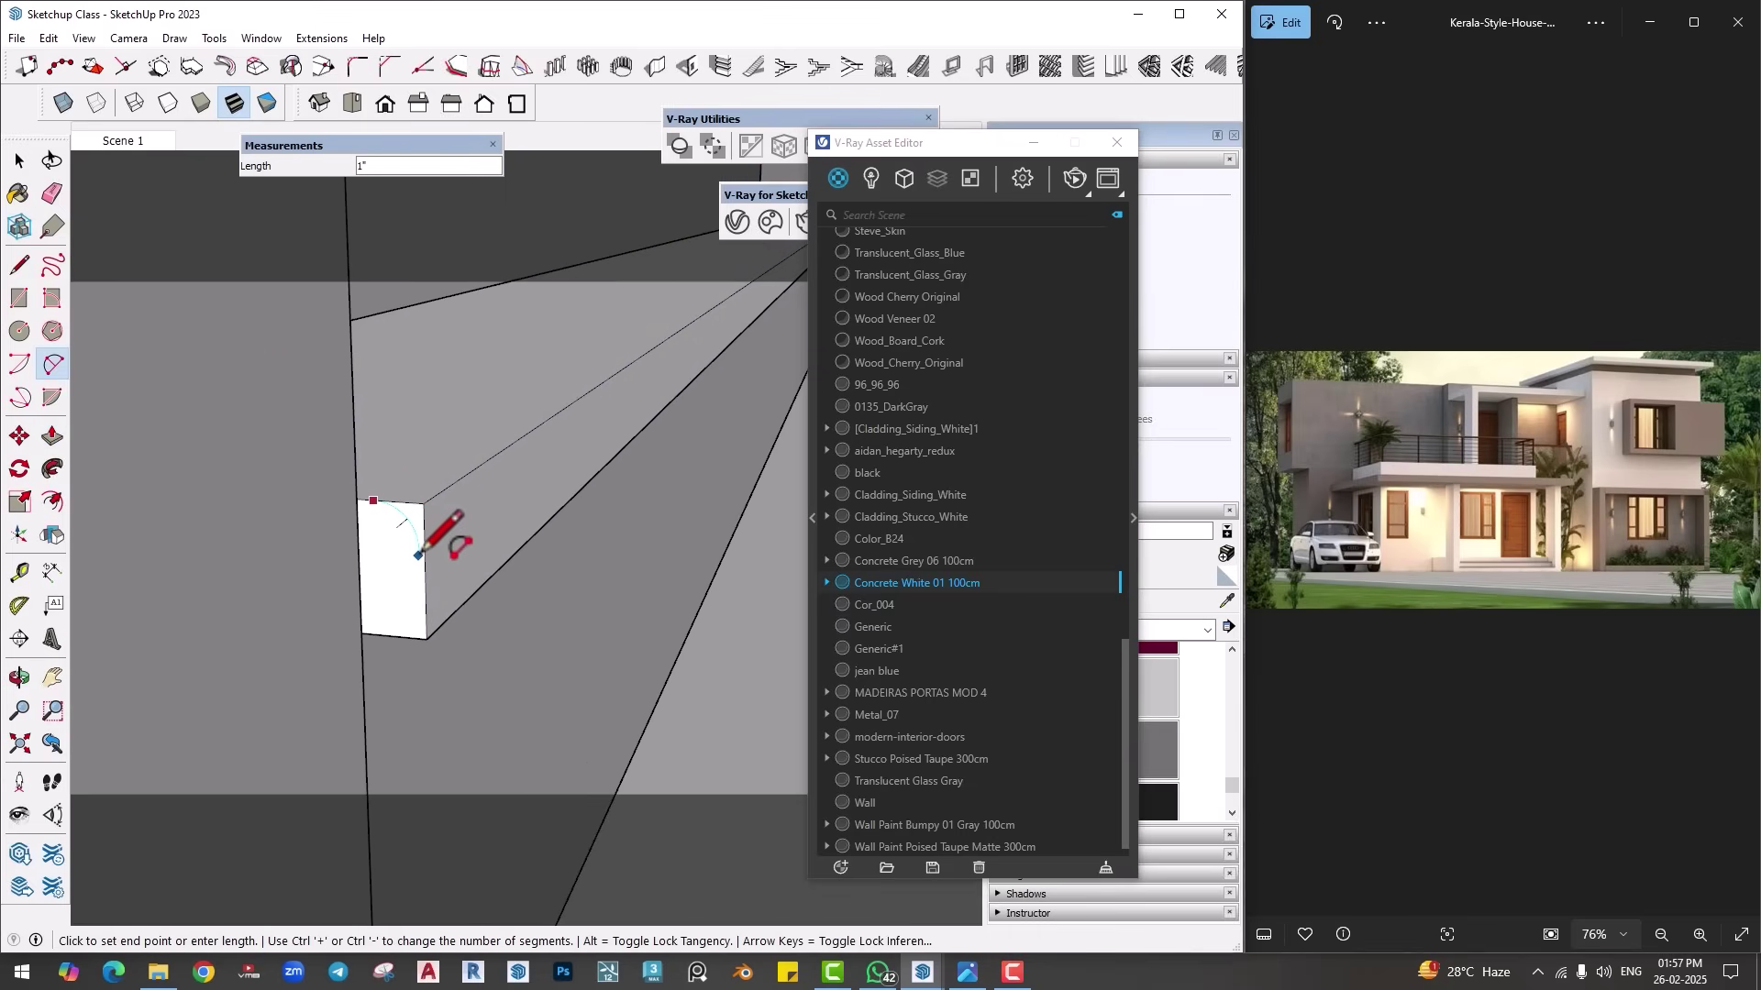
{"action": "left_click", "coordinate": [424, 552]}
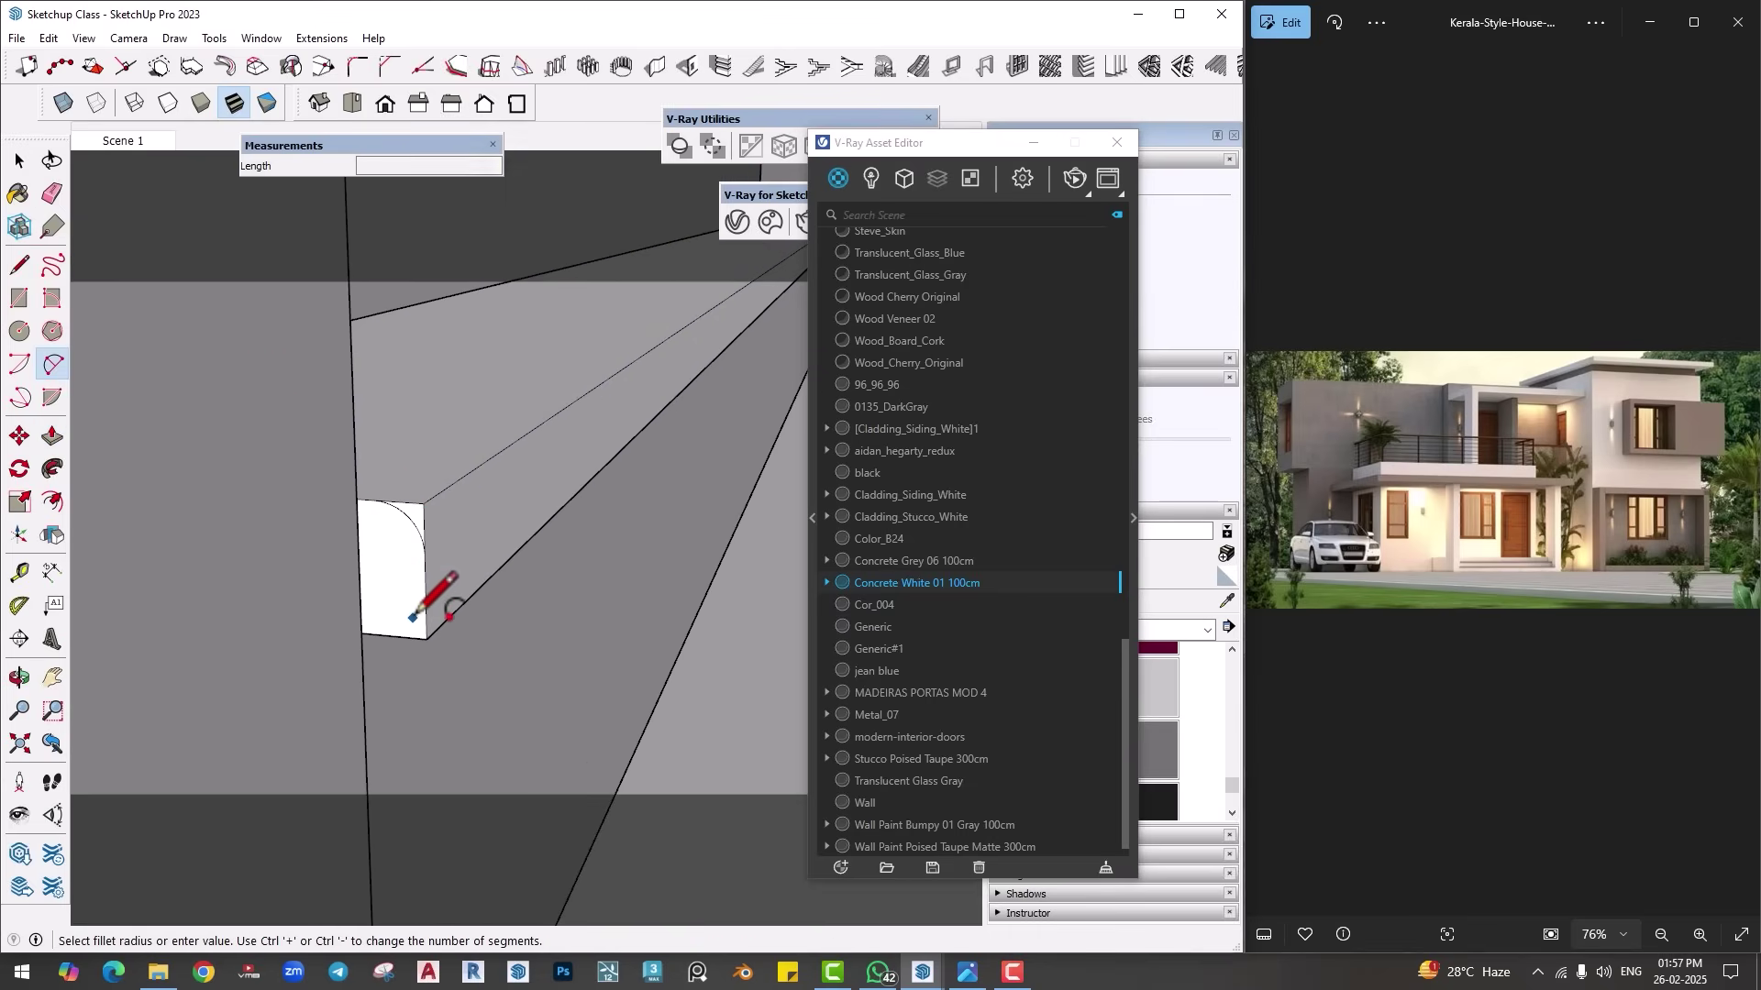
Step: Push the corner pieces outside the arcs along the tread's full length to round the nosing
{"action": "key", "text": "p"}
{"action": "left_click", "coordinate": [416, 533]}
{"action": "scroll", "coordinate": [530, 445], "scroll_direction": "down", "scroll_amount": 3}
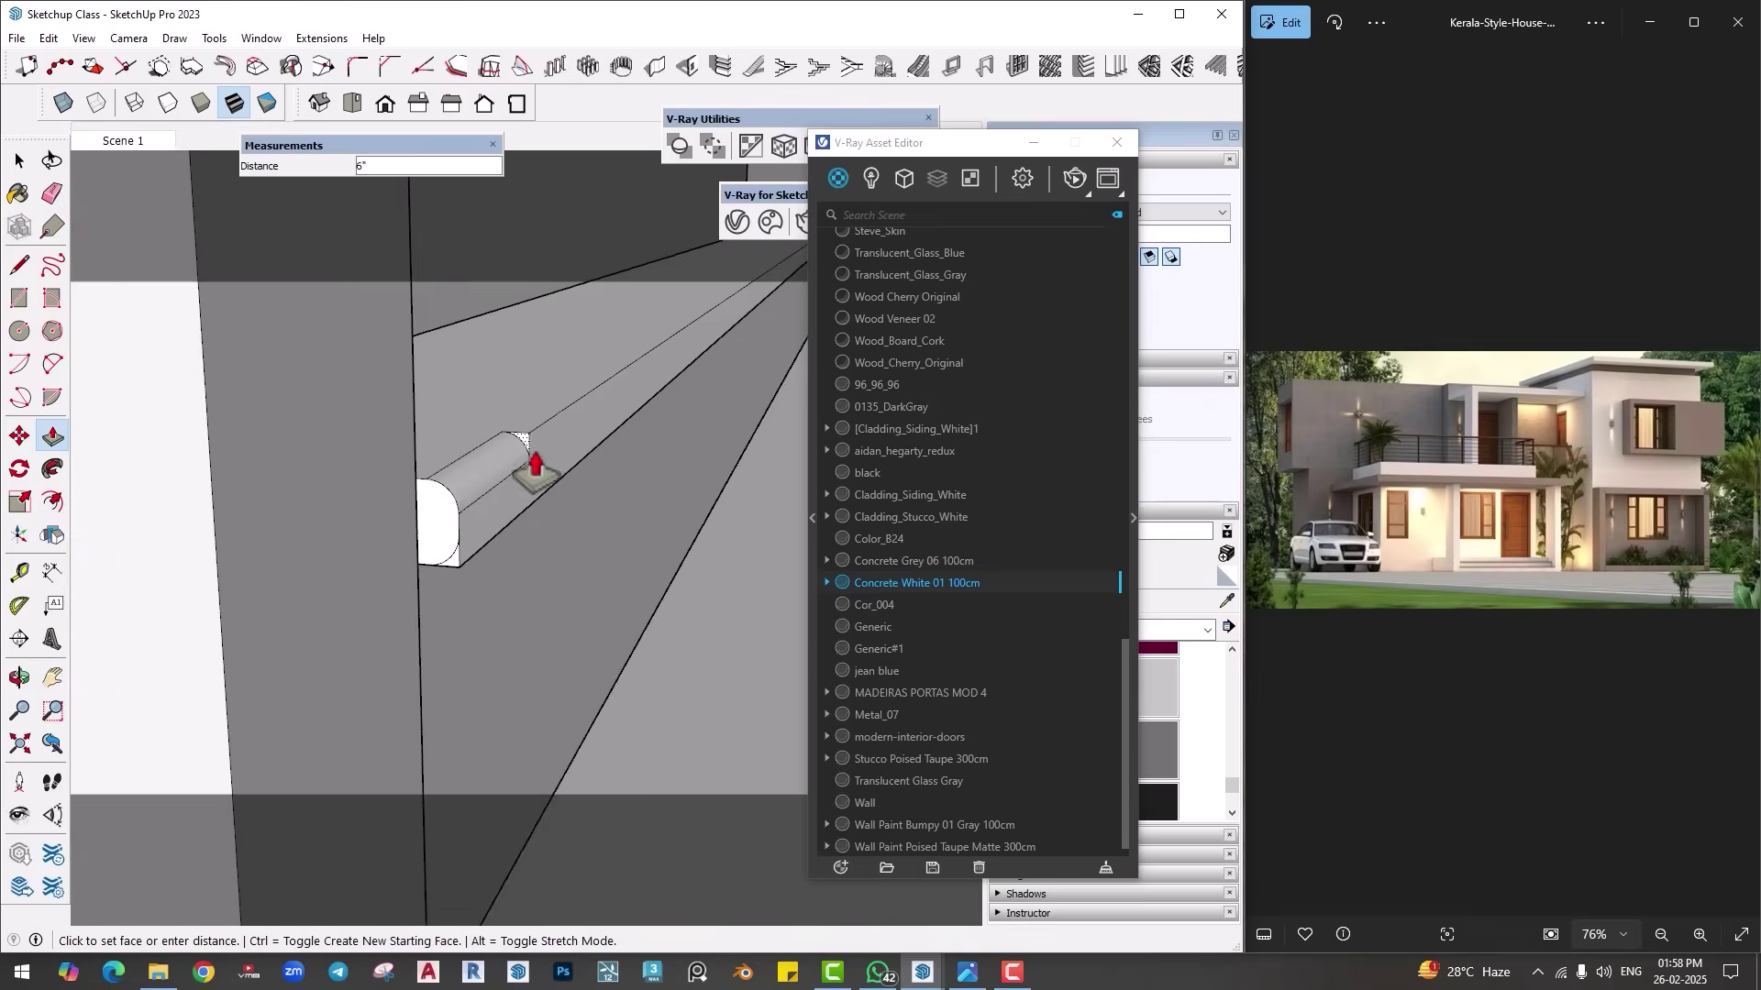
{"action": "middle_click_drag", "start_coordinate": [532, 445], "coordinate": [459, 440]}
{"action": "scroll", "coordinate": [456, 438], "scroll_direction": "up", "scroll_amount": 3}
{"action": "left_click", "coordinate": [456, 438]}
{"action": "scroll", "coordinate": [504, 539], "scroll_direction": "down", "scroll_amount": 3}
{"action": "middle_click_drag", "start_coordinate": [504, 539], "coordinate": [473, 570]}
{"action": "scroll", "coordinate": [554, 464], "scroll_direction": "up", "scroll_amount": 3}
{"action": "left_click", "coordinate": [557, 450]}
{"action": "key", "text": "Escape"}
{"action": "scroll", "coordinate": [557, 458], "scroll_direction": "down", "scroll_amount": 3}
Step: Select the whole rounded tread of the lowest step and make it a component
{"action": "key", "text": "space"}
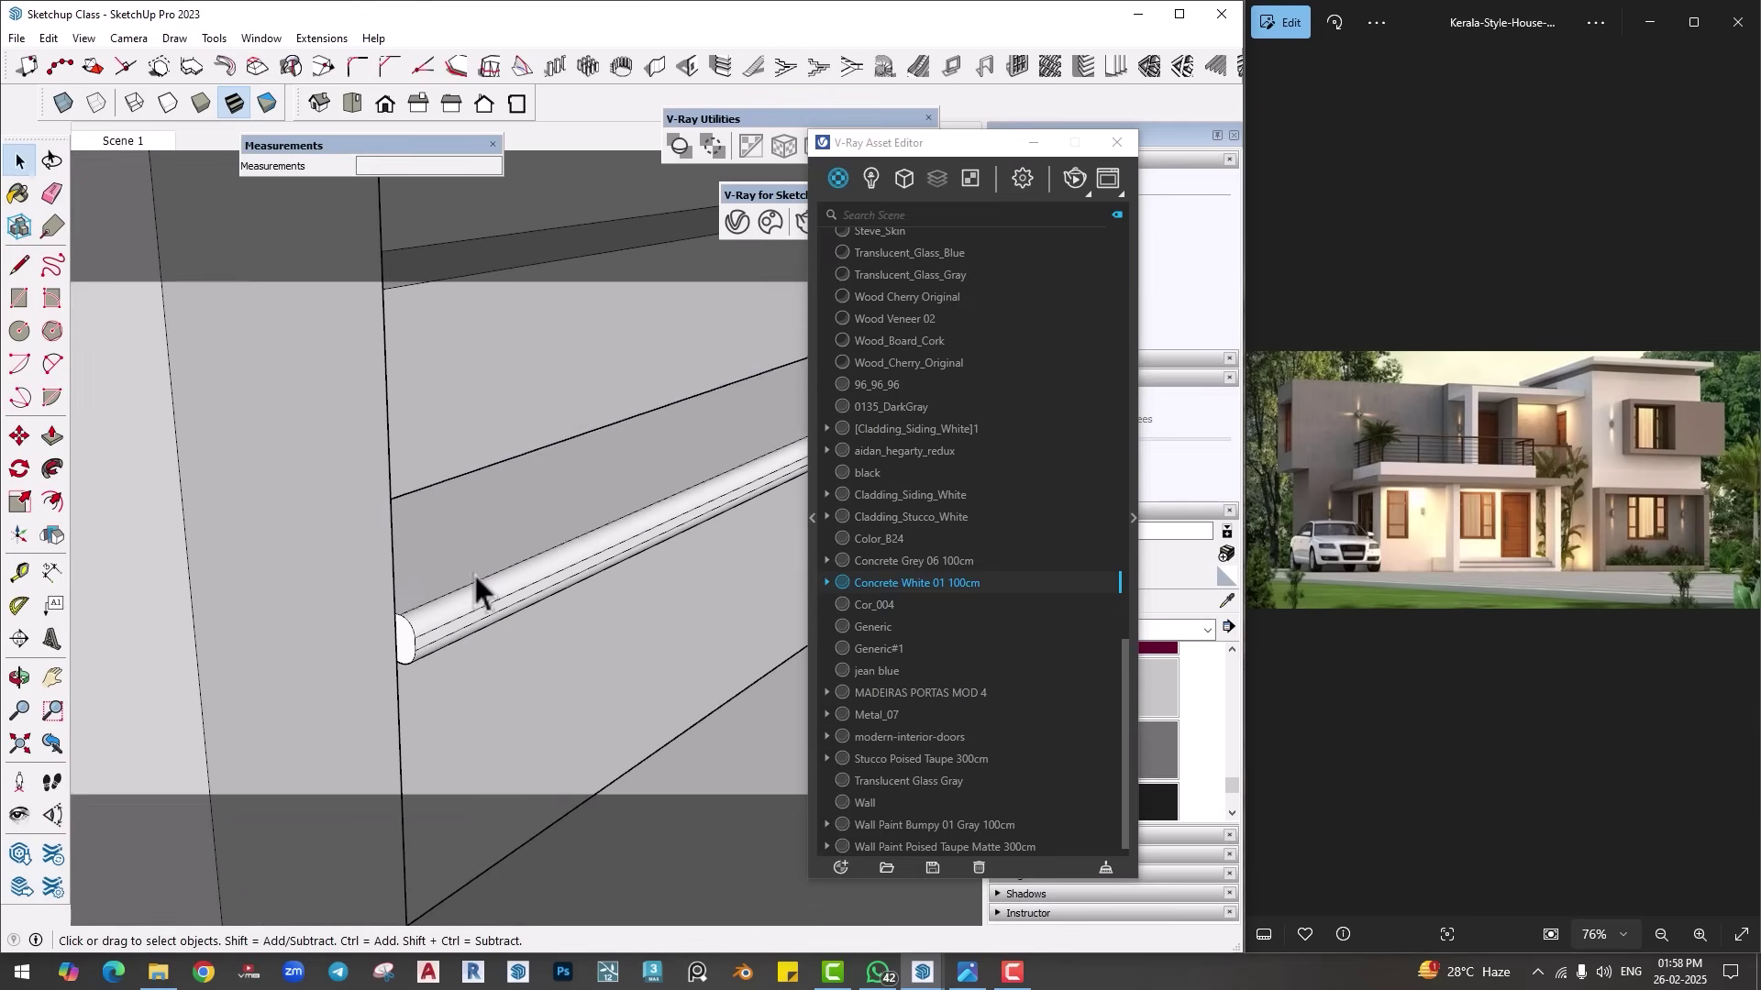
{"action": "triple_click", "coordinate": [474, 573]}
{"action": "right_click", "coordinate": [475, 575]}
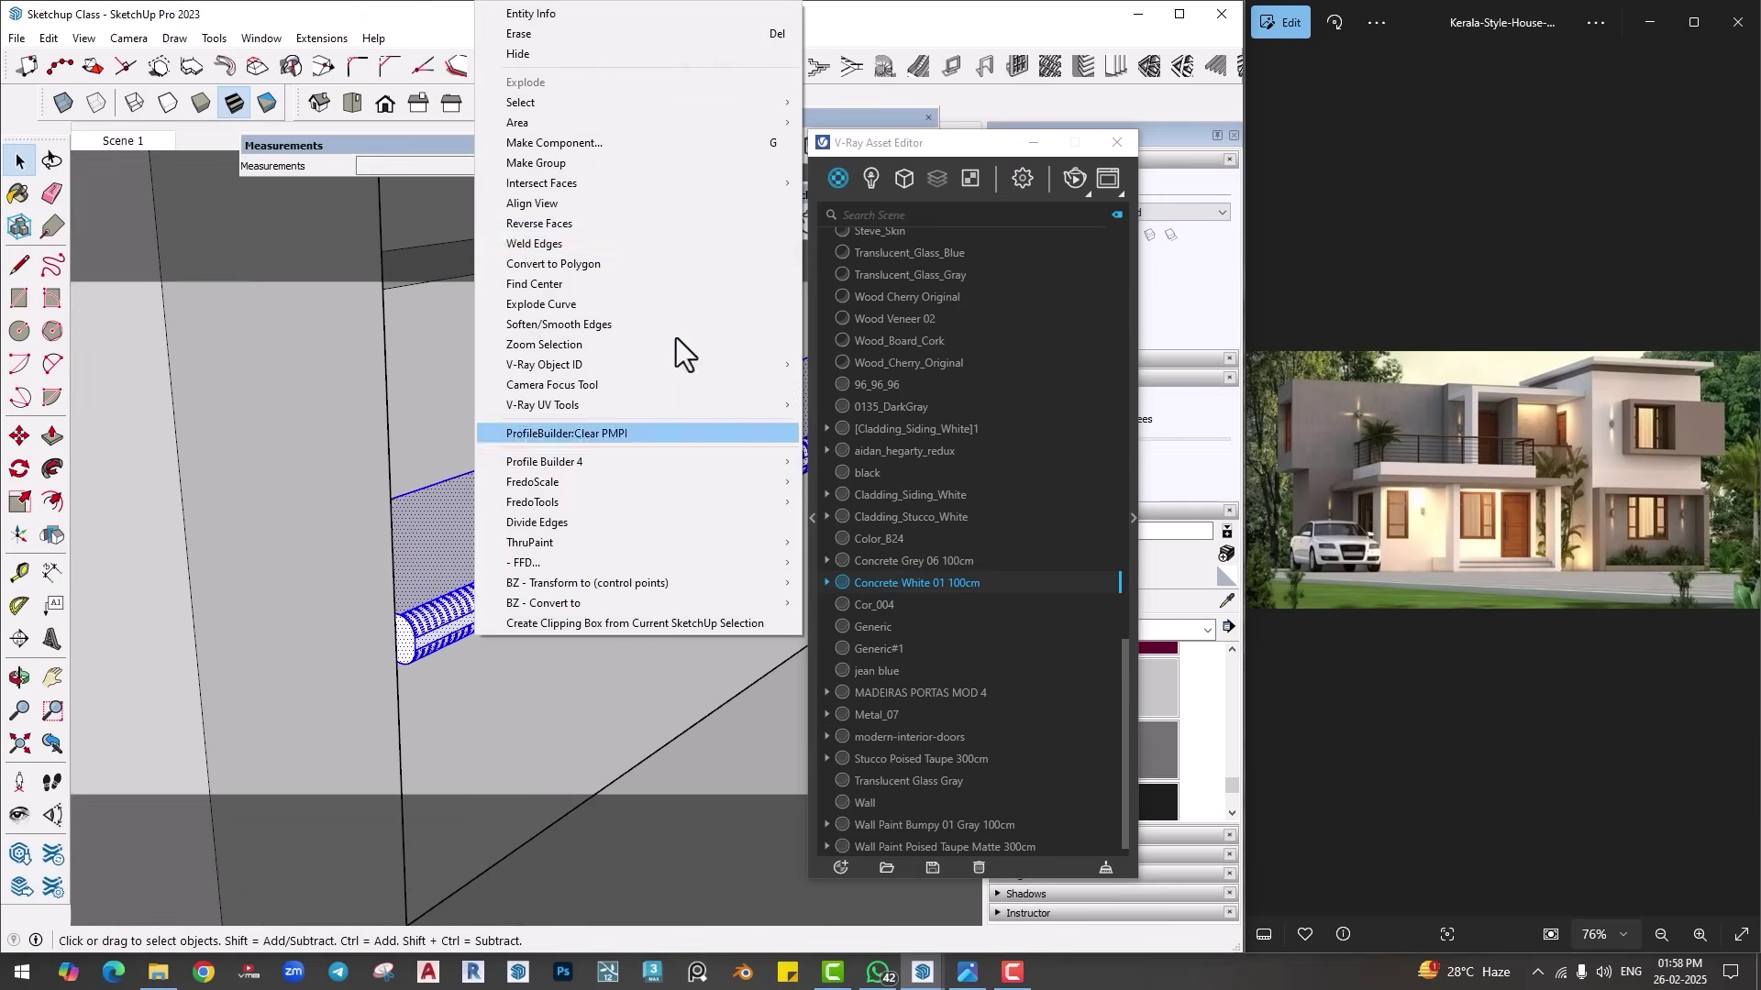
{"action": "left_click", "coordinate": [555, 162]}
{"action": "left_click", "coordinate": [970, 673]}
{"action": "scroll", "coordinate": [550, 568], "scroll_direction": "up", "scroll_amount": 2}
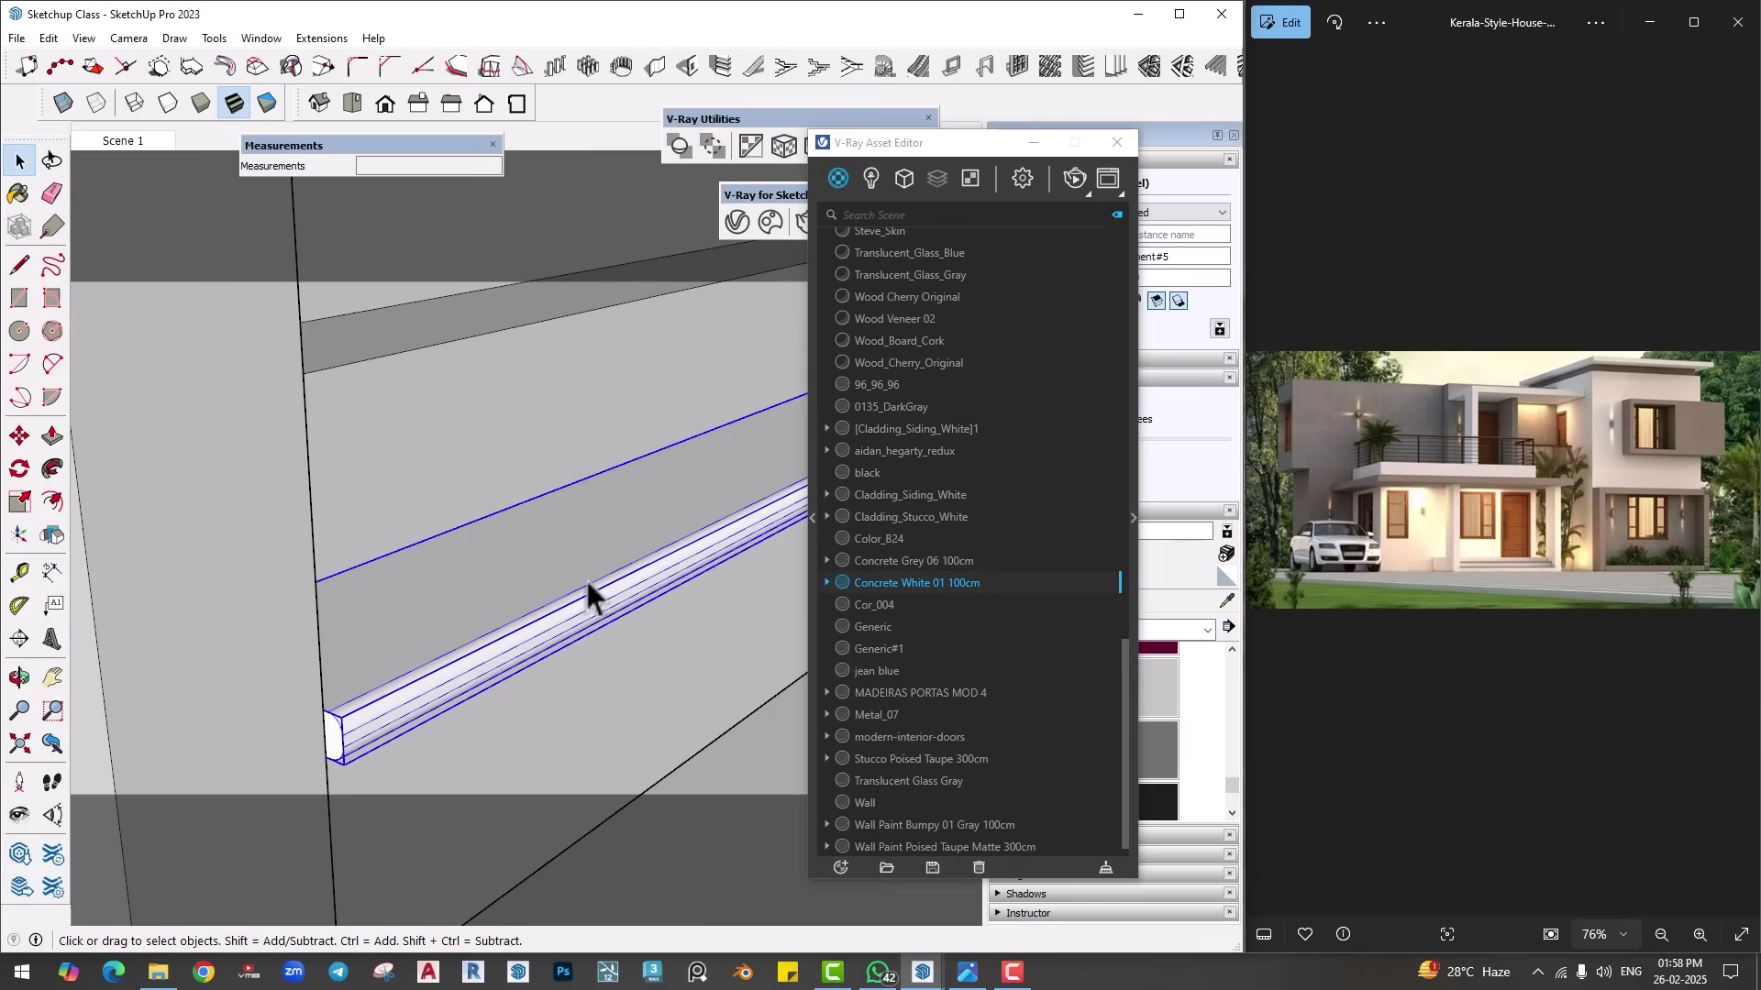
Step: Apply Concrete Grey 06 100cm to the lowest step's tread component
{"action": "left_click", "coordinate": [905, 559]}
{"action": "right_click", "coordinate": [904, 559]}
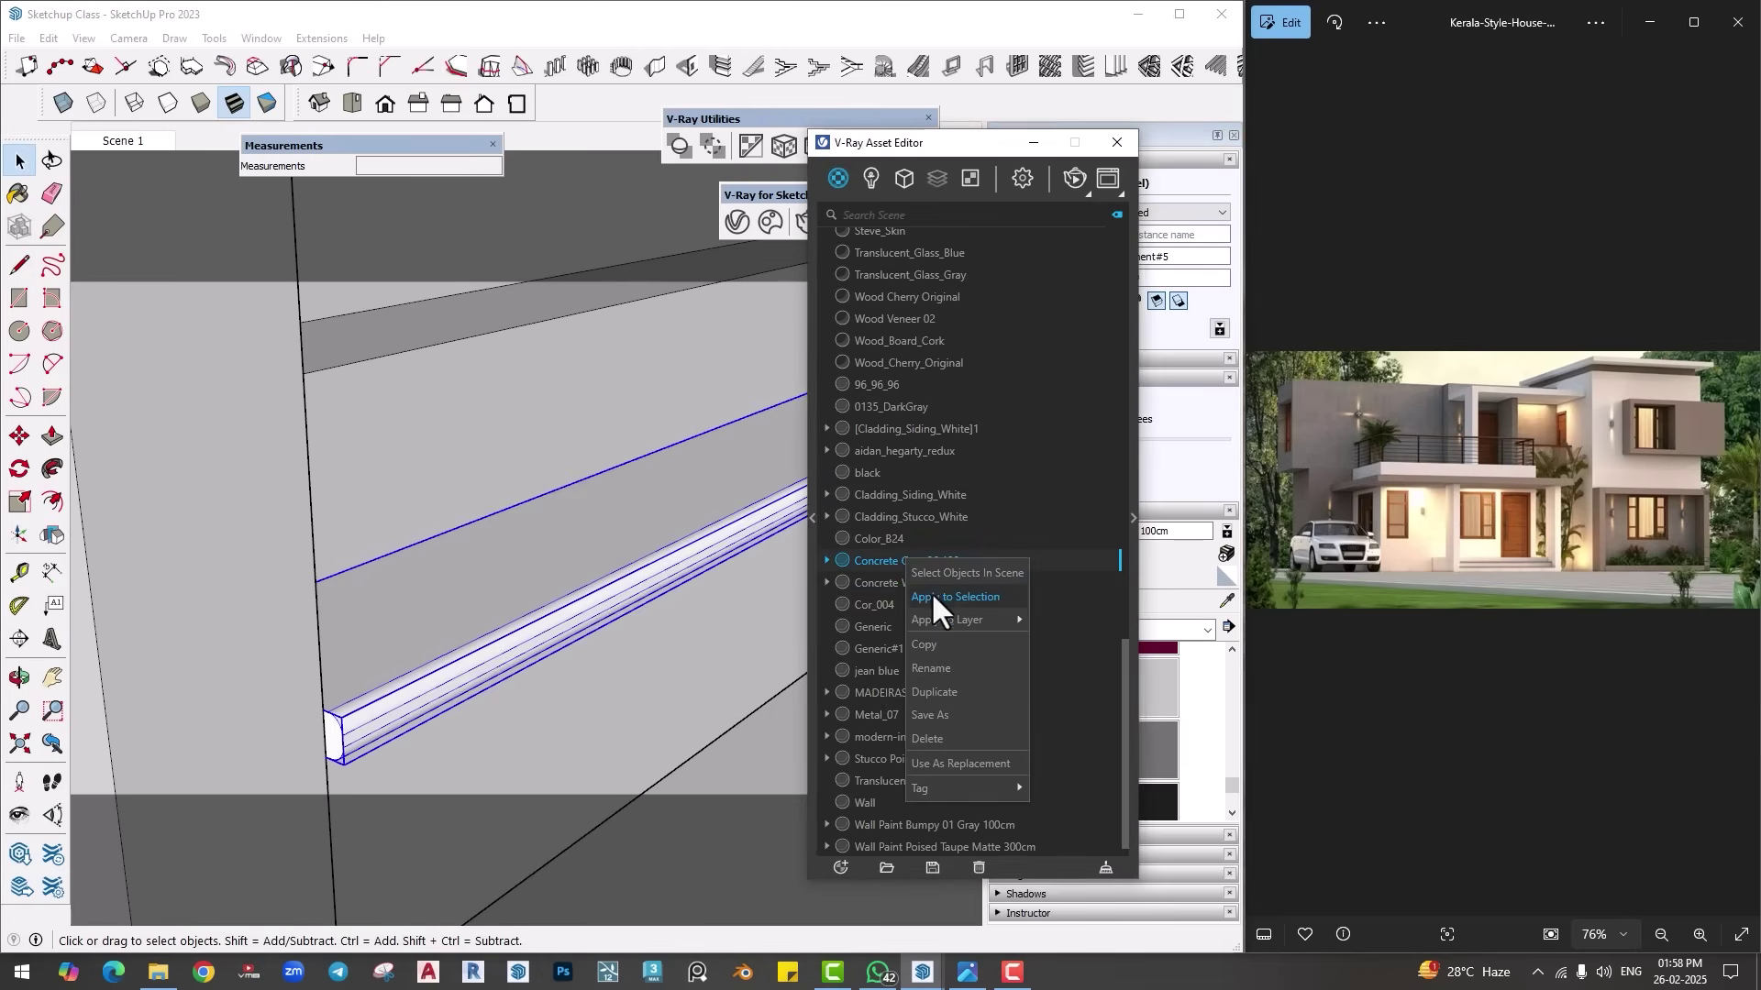
{"action": "left_click", "coordinate": [933, 595]}
Step: Copy the lowest step's tread component onto the middle step, matching its inner back corner to that step's back corner
{"action": "middle_click_drag", "start_coordinate": [659, 594], "coordinate": [612, 587]}
{"action": "key", "text": "m"}
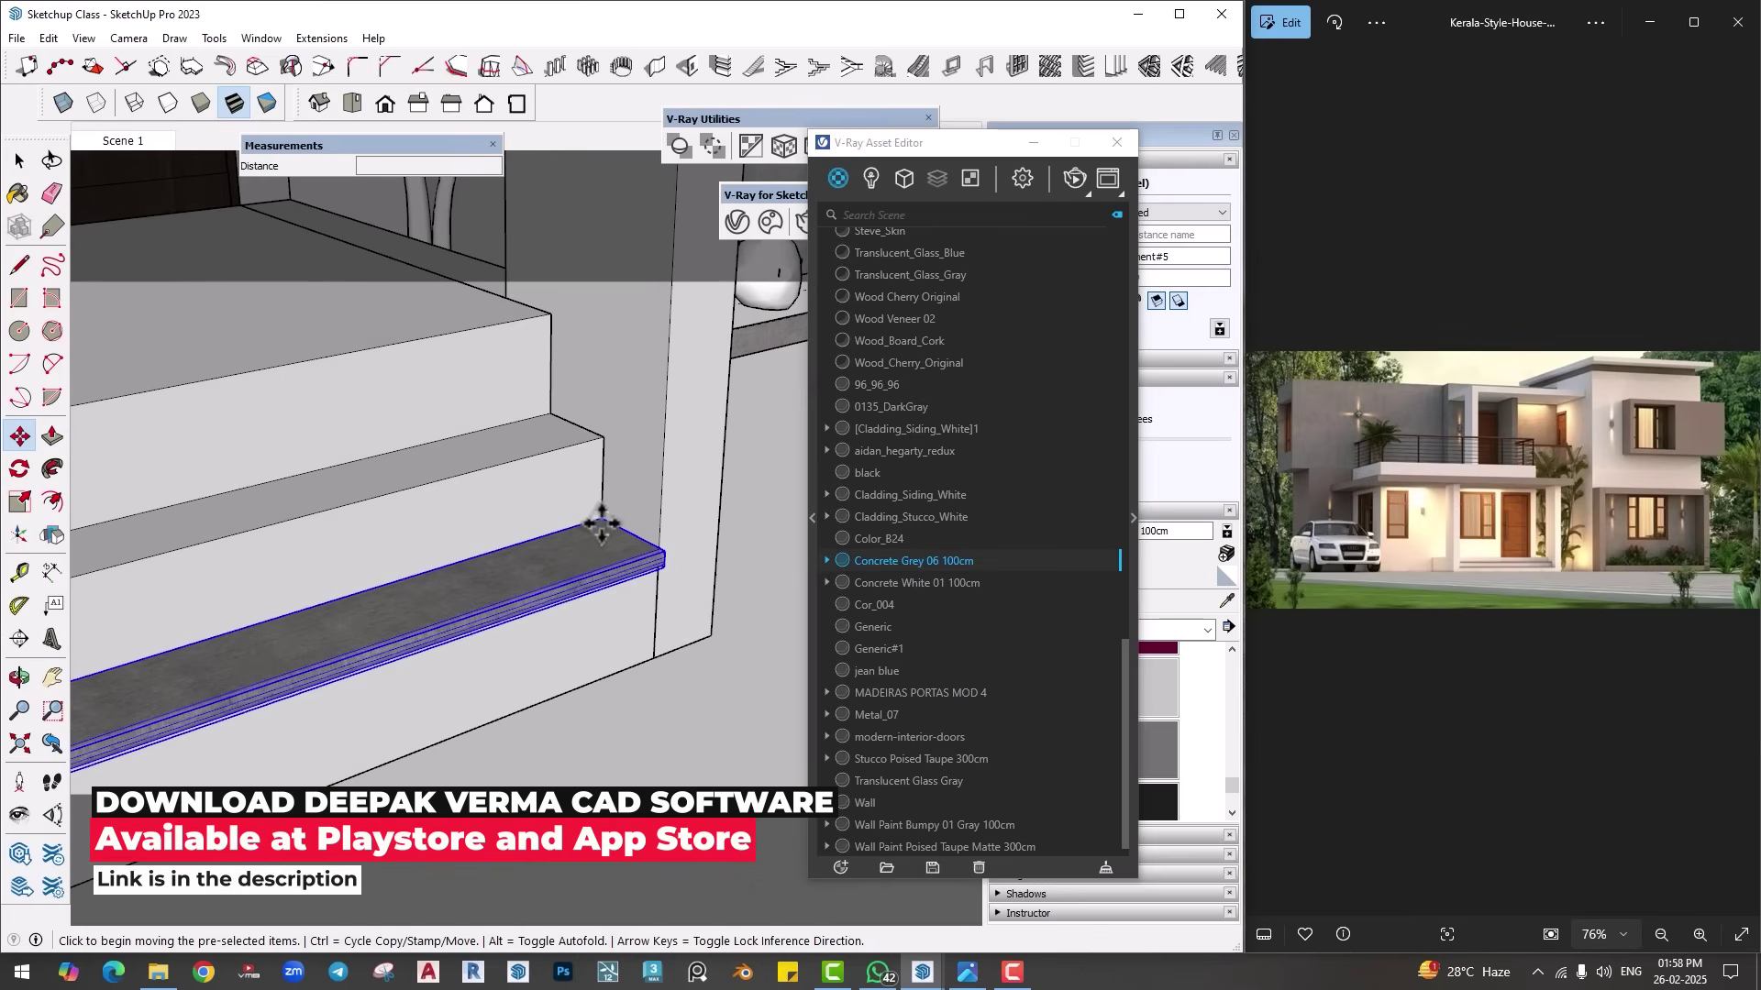
{"action": "left_click", "coordinate": [601, 520]}
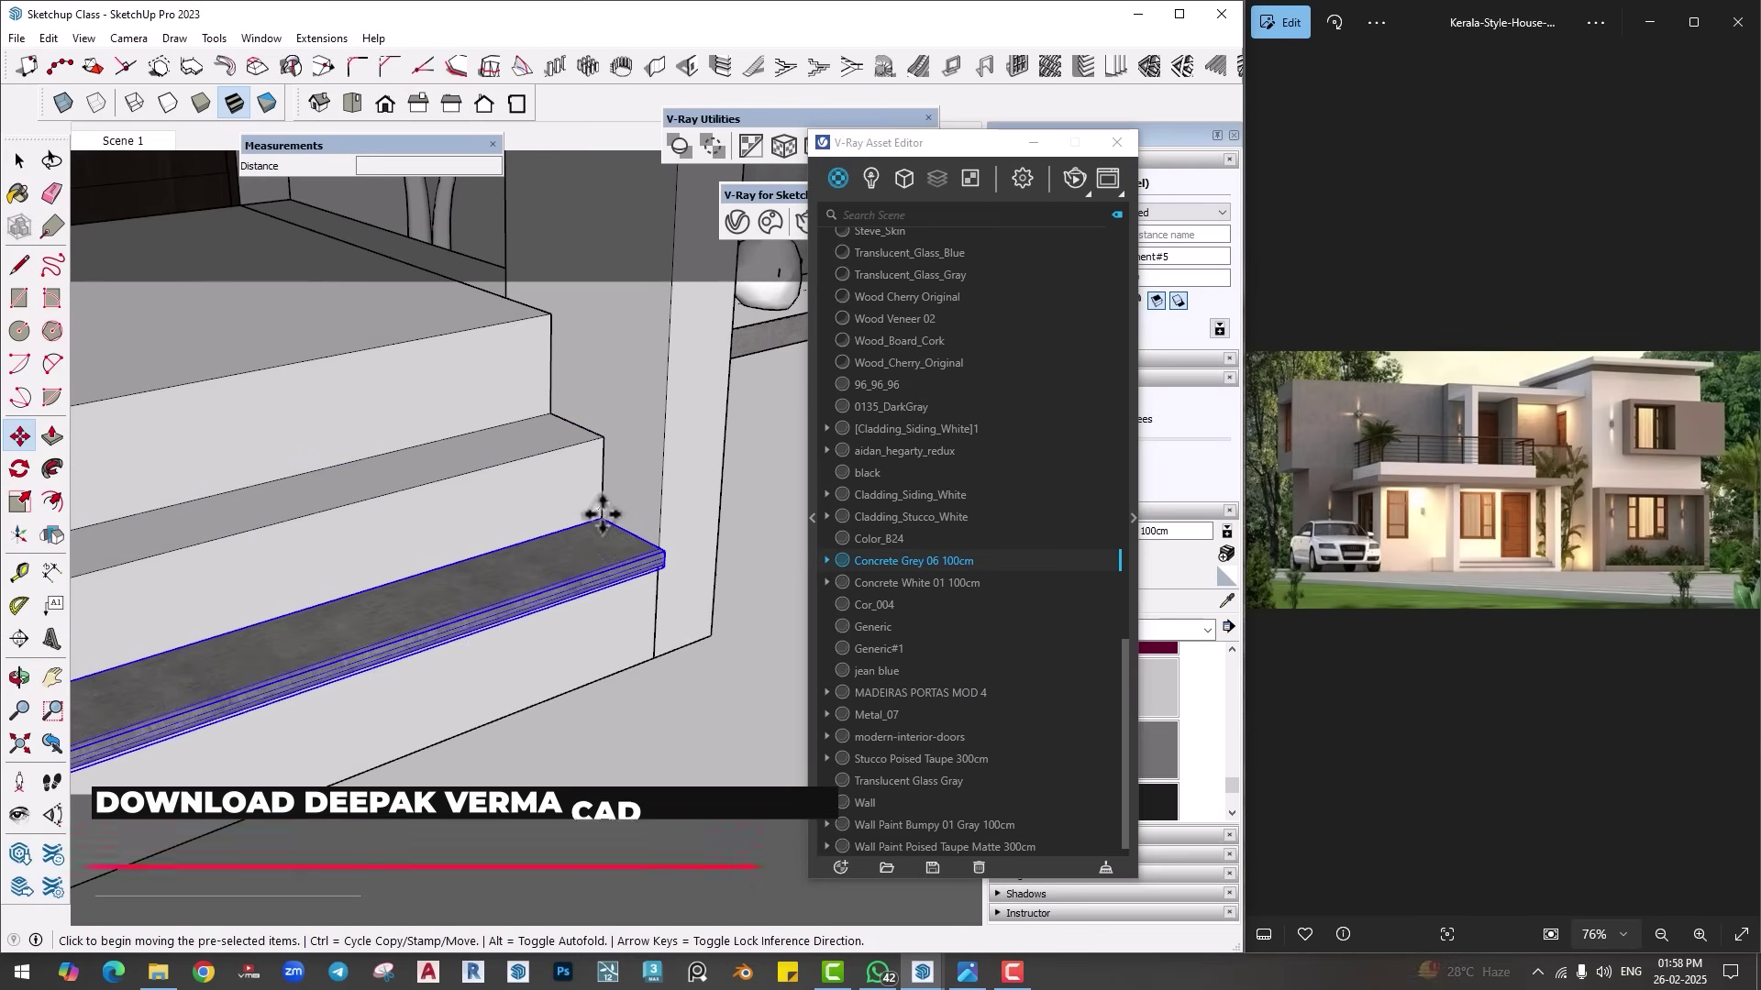
{"action": "key", "text": "ctrl"}
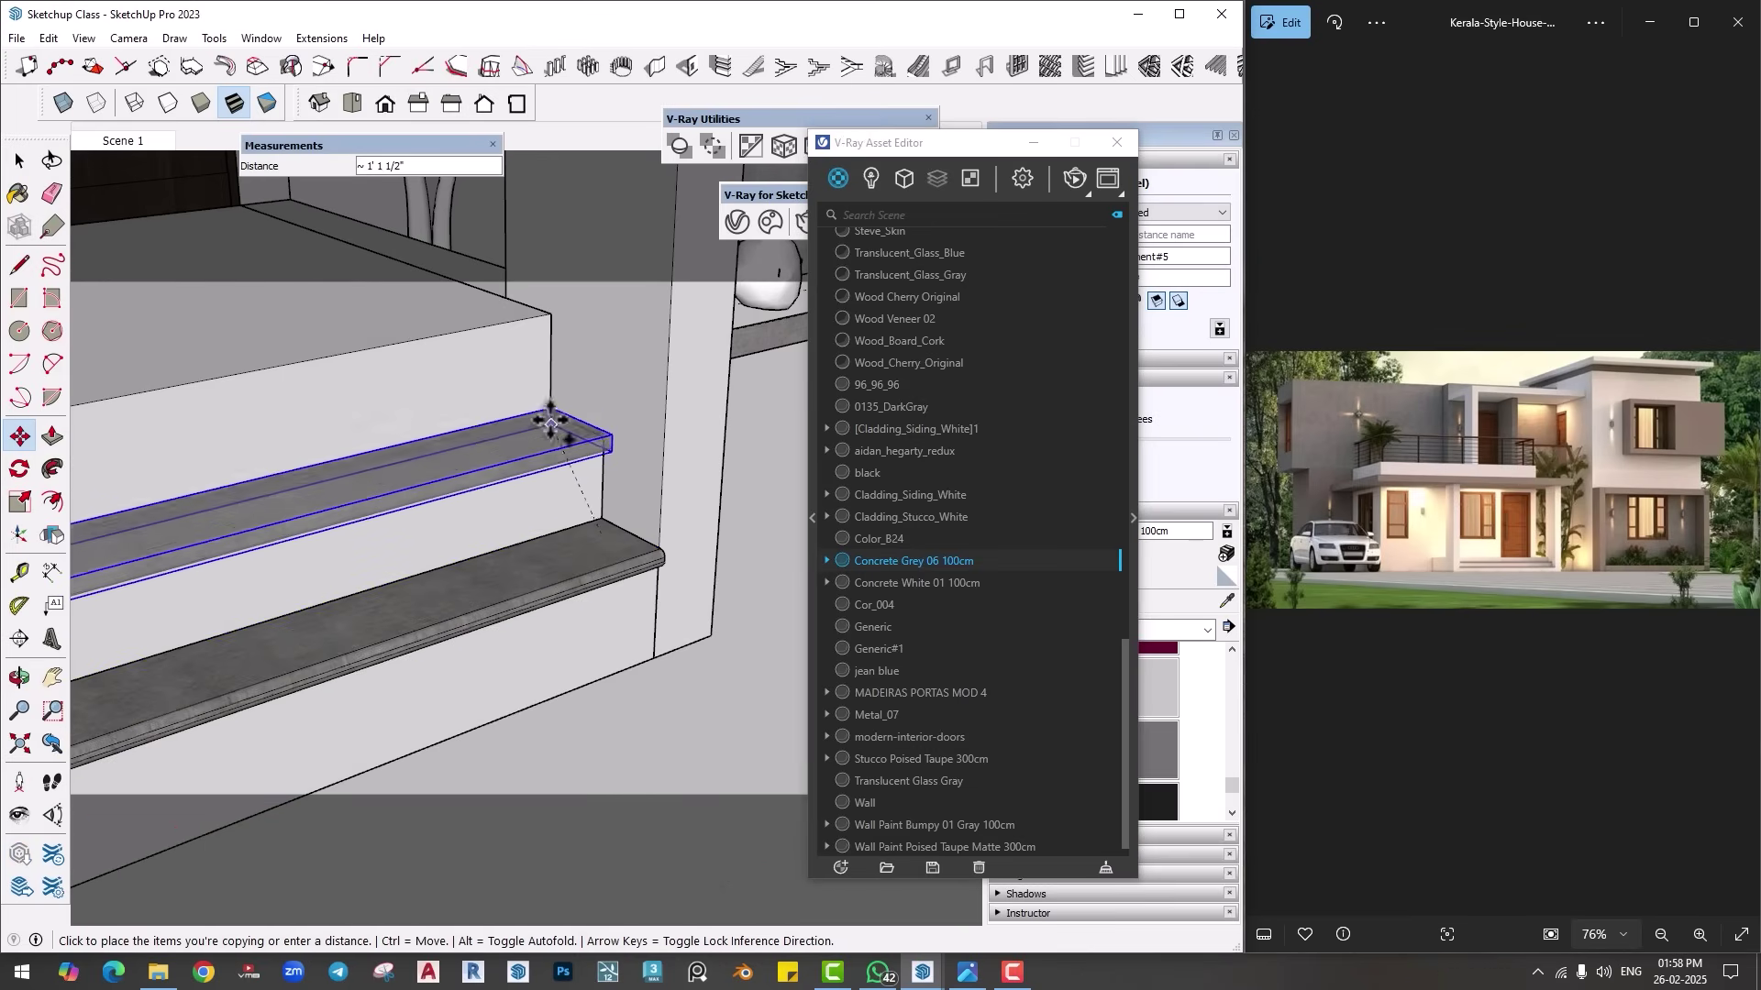
{"action": "left_click", "coordinate": [551, 414]}
Step: Copy the middle step's tread 1' 3" up and back onto the front edge of the porch floor
{"action": "middle_click_drag", "start_coordinate": [569, 421], "coordinate": [666, 451]}
{"action": "scroll", "coordinate": [683, 458], "scroll_direction": "up", "scroll_amount": 2}
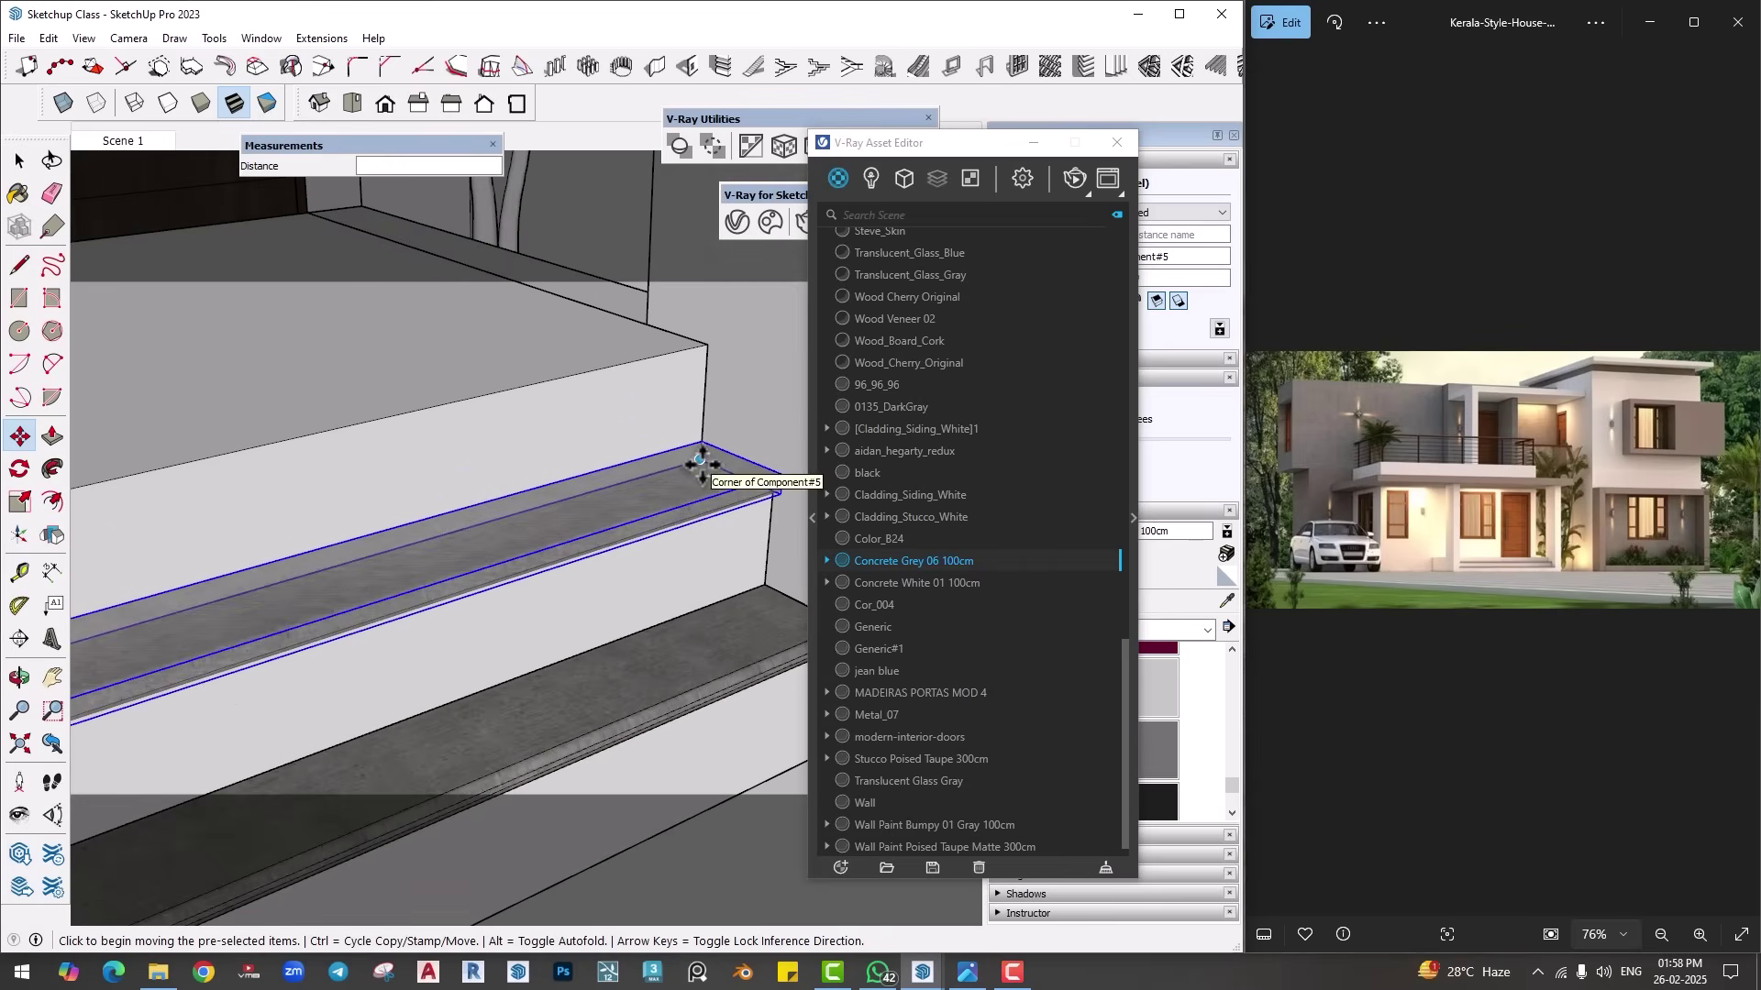
{"action": "left_click", "coordinate": [700, 461]}
{"action": "key", "text": "ctrl"}
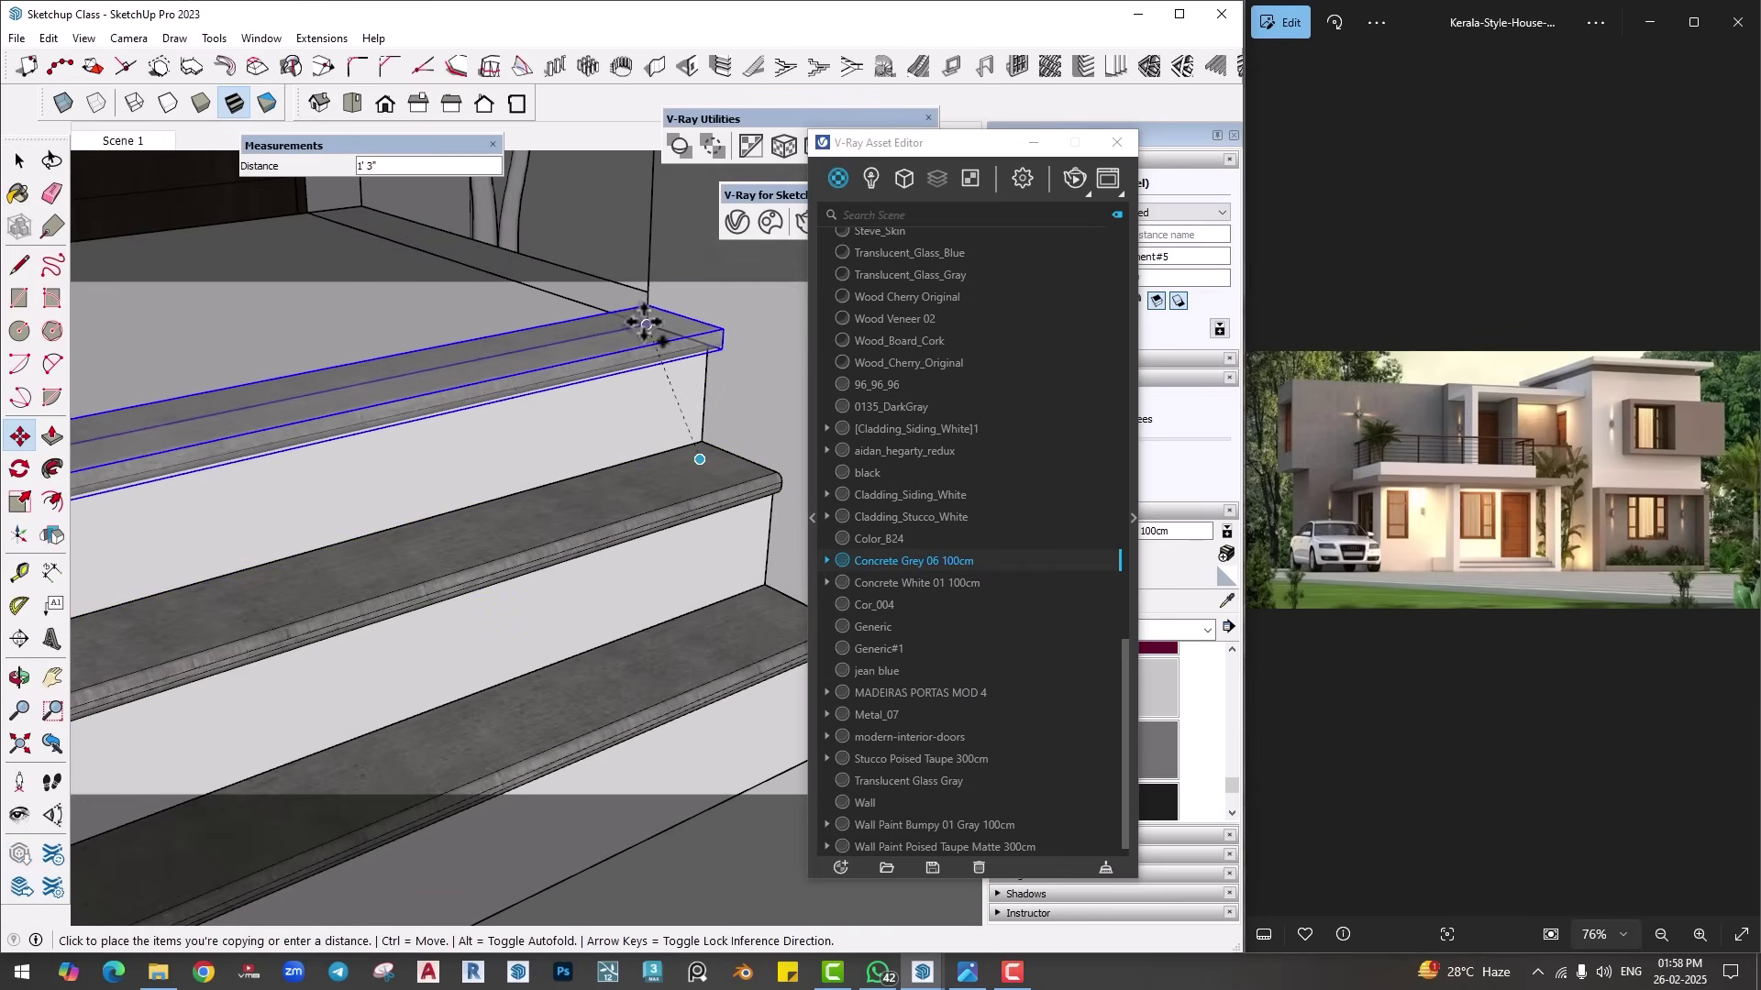
{"action": "left_click", "coordinate": [646, 323]}
{"action": "scroll", "coordinate": [582, 472], "scroll_direction": "down", "scroll_amount": 2}
{"action": "middle_click_drag", "start_coordinate": [581, 472], "coordinate": [302, 569]}
{"action": "scroll", "coordinate": [653, 541], "scroll_direction": "up", "scroll_amount": 4}
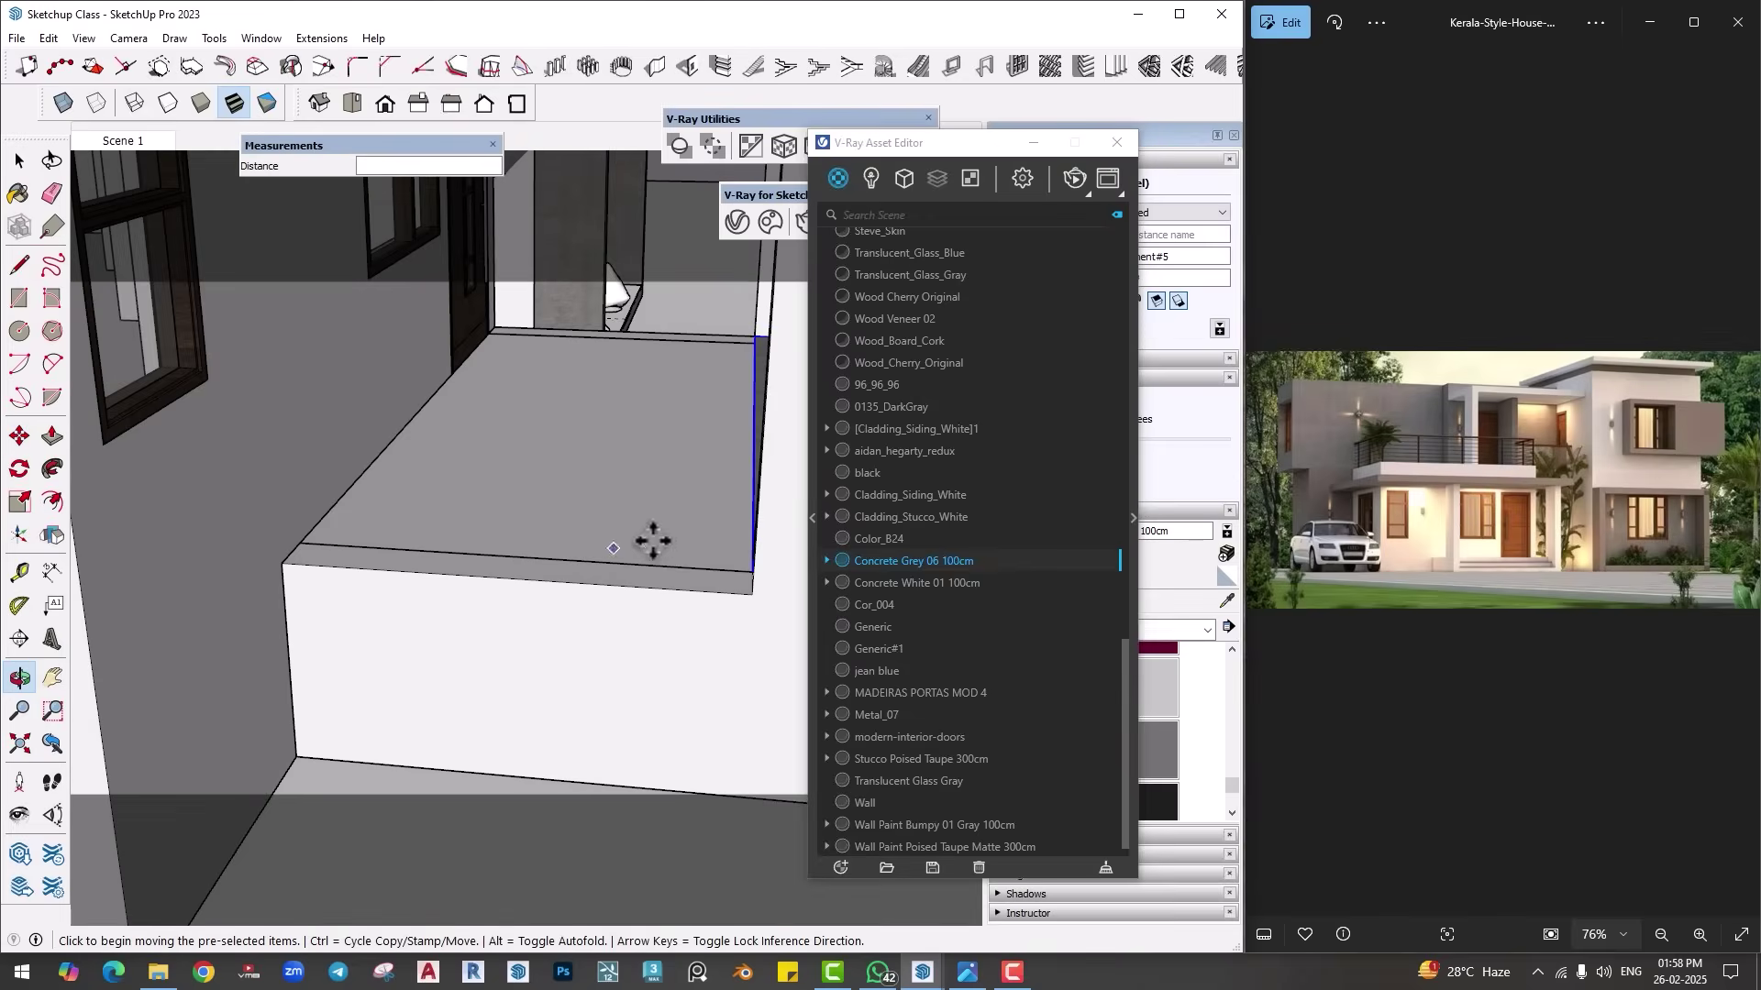
{"action": "scroll", "coordinate": [653, 541], "scroll_direction": "down", "scroll_amount": 2}
{"action": "middle_click_drag", "start_coordinate": [707, 515], "coordinate": [619, 532]}
{"action": "key", "text": "space"}
{"action": "key", "text": "p"}
{"action": "left_click", "coordinate": [680, 561]}
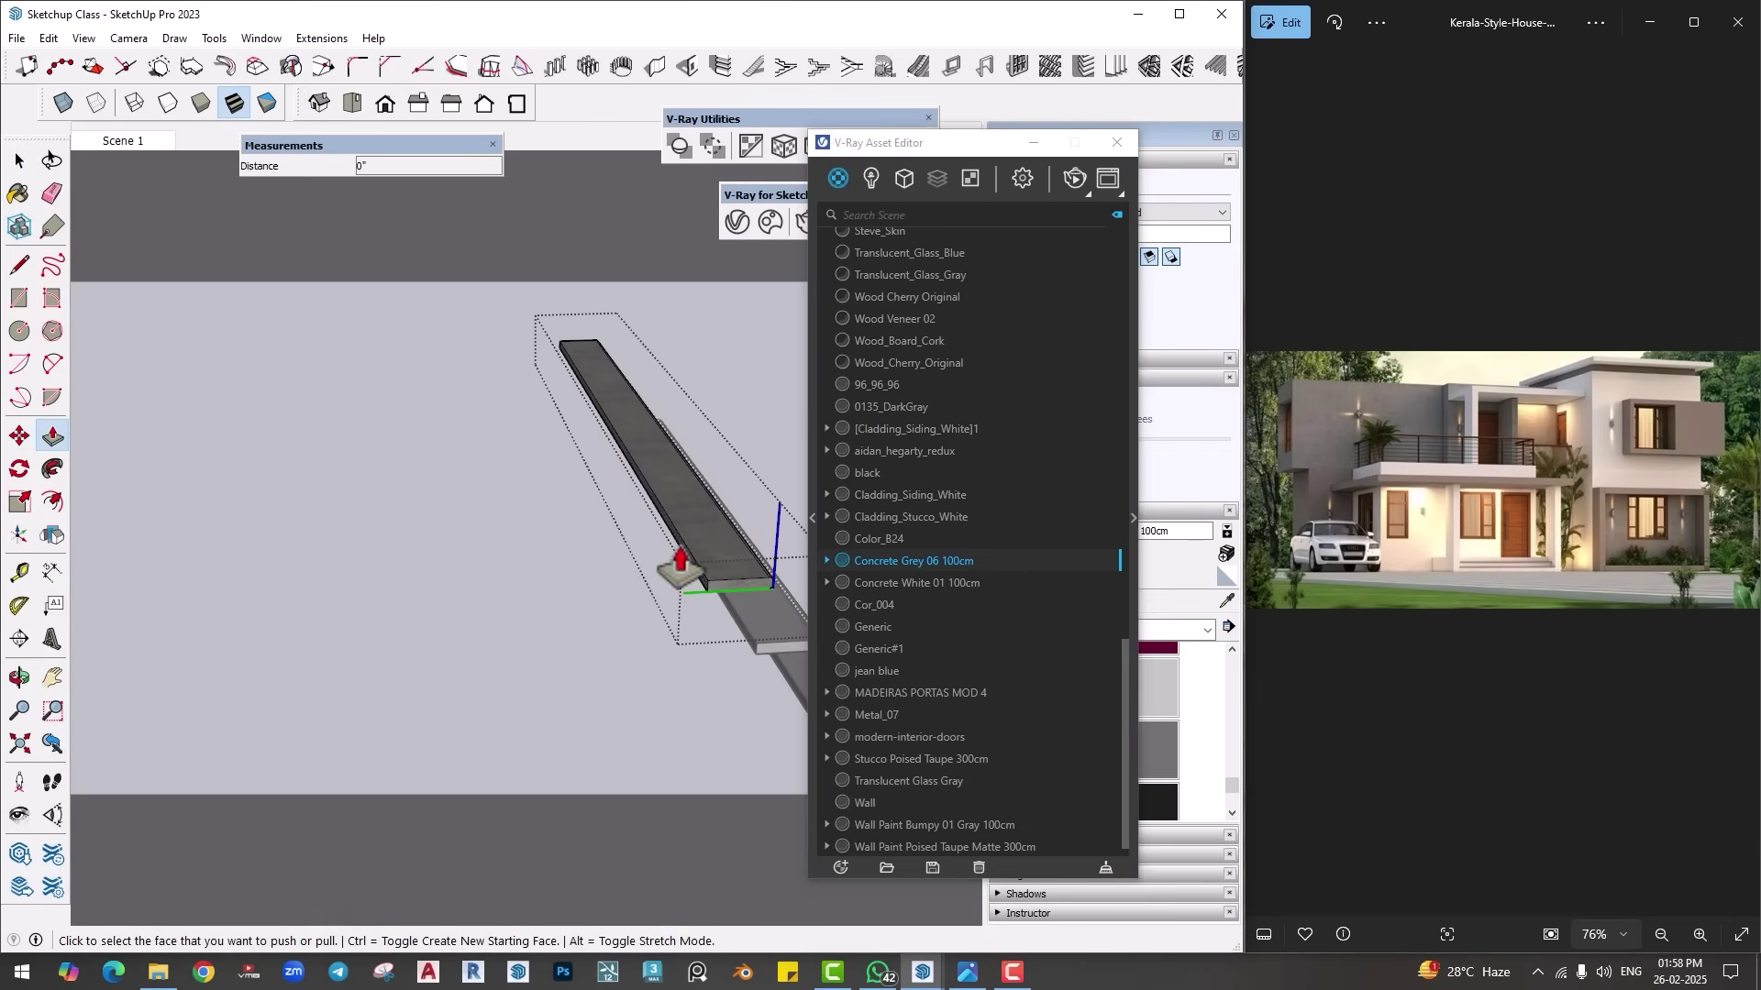
{"action": "key", "text": "Escape"}
{"action": "key", "text": "space"}
{"action": "key", "text": "Escape"}
Step: Make the porch-edge tread component unique and extend its back face 6' 3" to cover the porch floor
{"action": "right_click", "coordinate": [681, 502]}
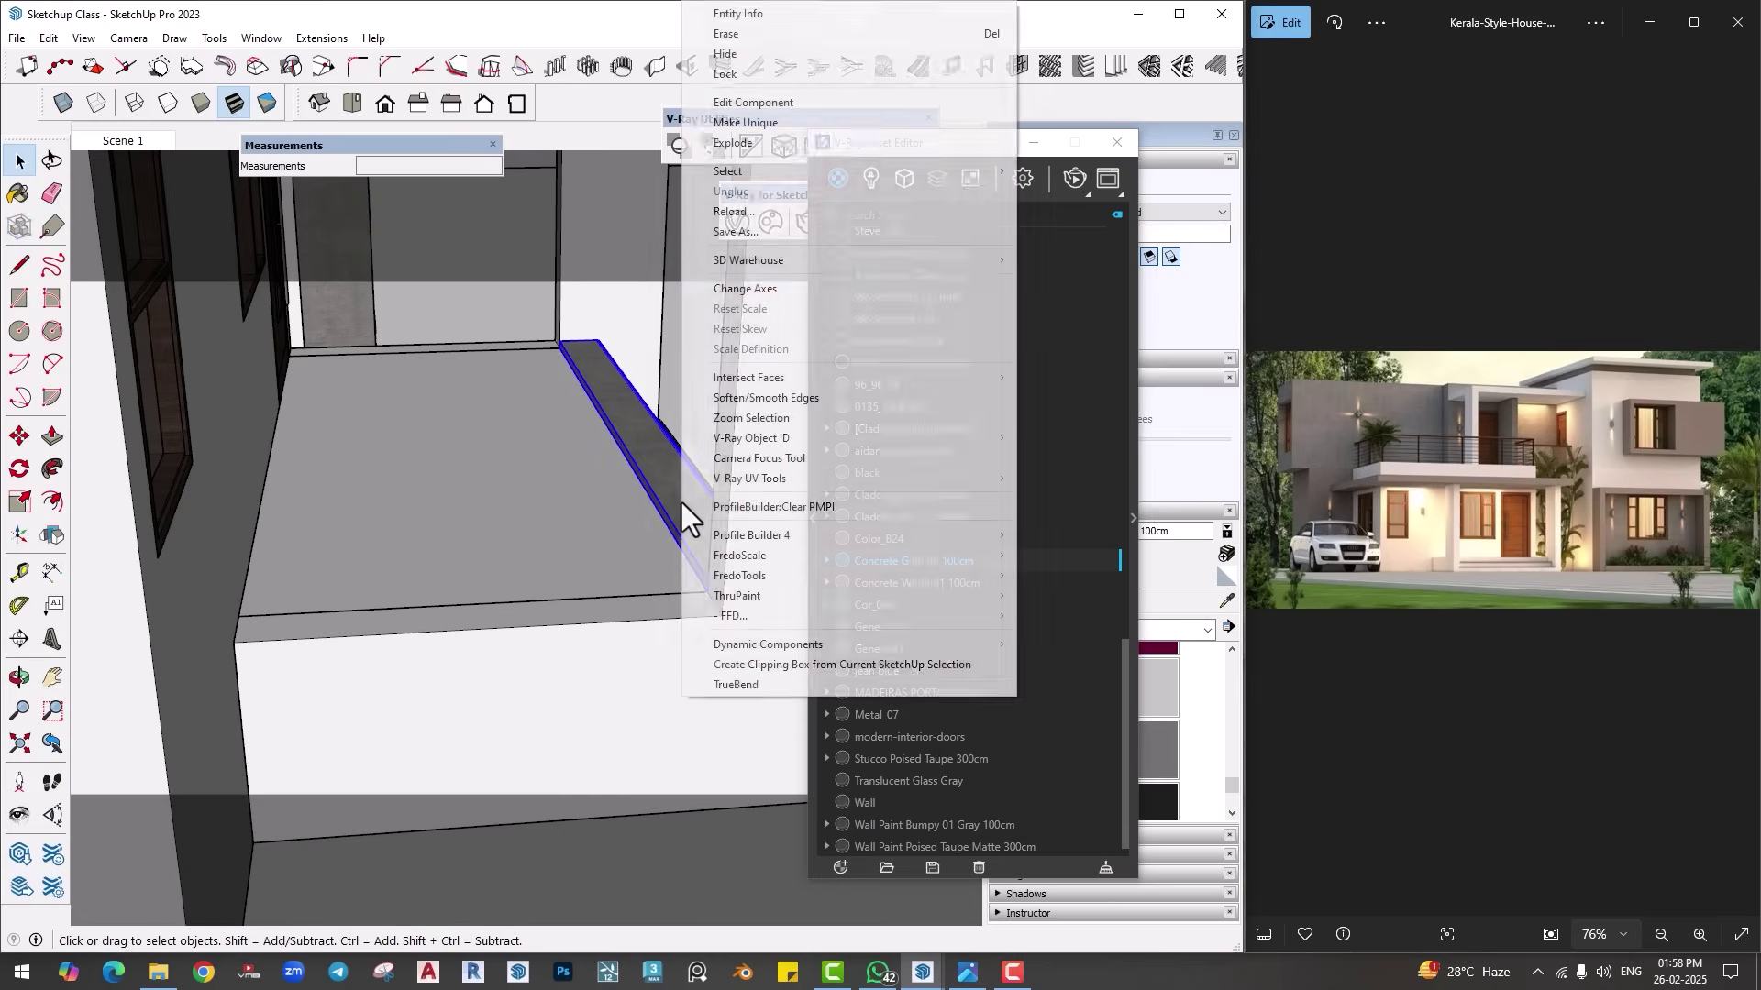
{"action": "left_click", "coordinate": [745, 130]}
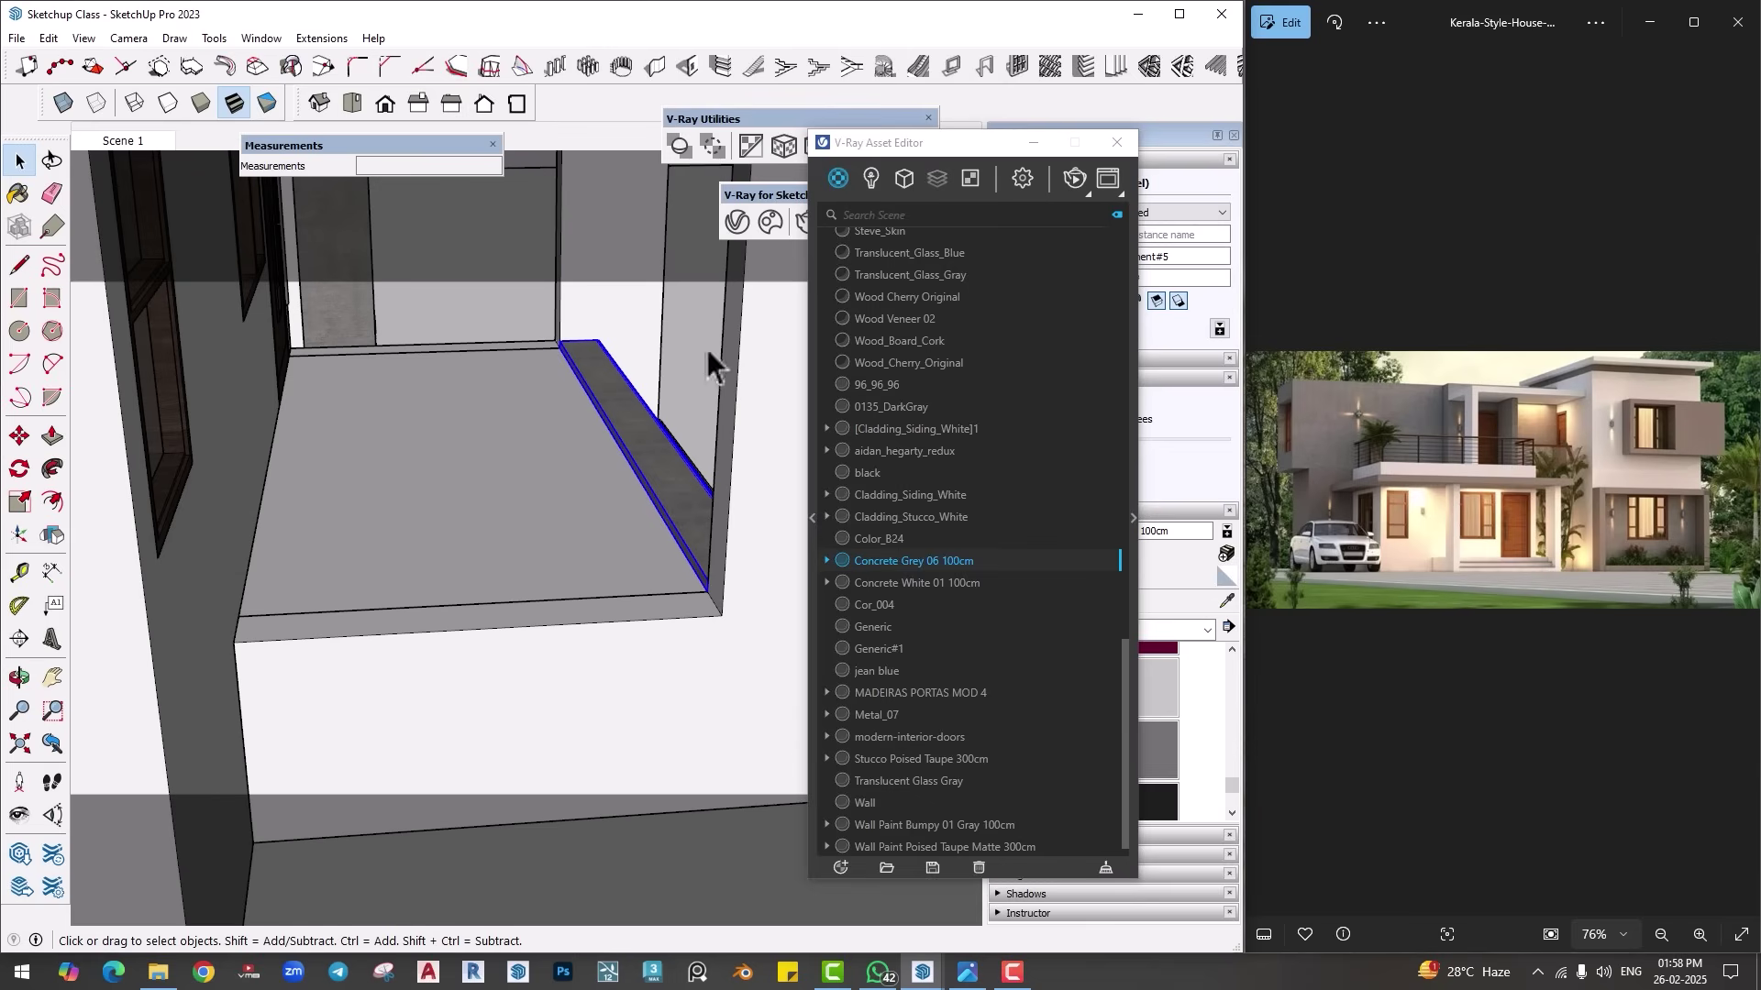
{"action": "double_click", "coordinate": [655, 481]}
{"action": "key", "text": "p"}
{"action": "left_click", "coordinate": [655, 514]}
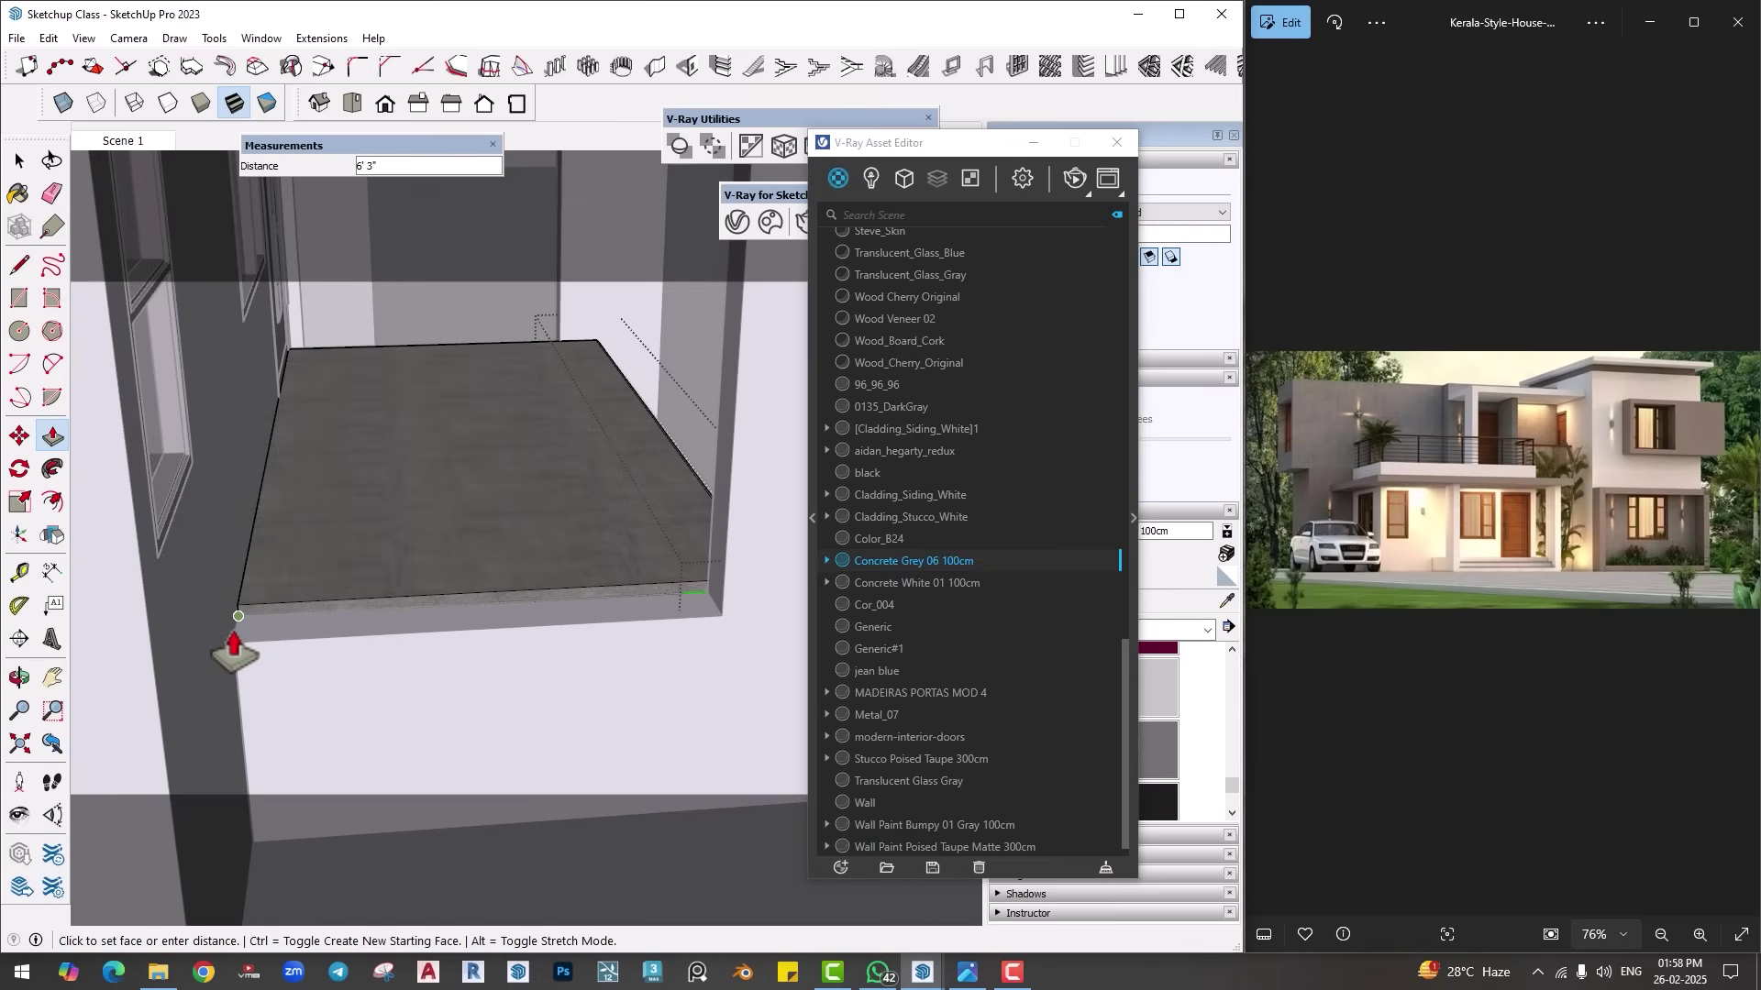
{"action": "left_click", "coordinate": [233, 653]}
Step: Extend the porch slab's open side face outward by 9" and draw a 3" vertical line on it at the pillar corner
{"action": "type", "text": "9"}
{"action": "key", "text": "Return"}
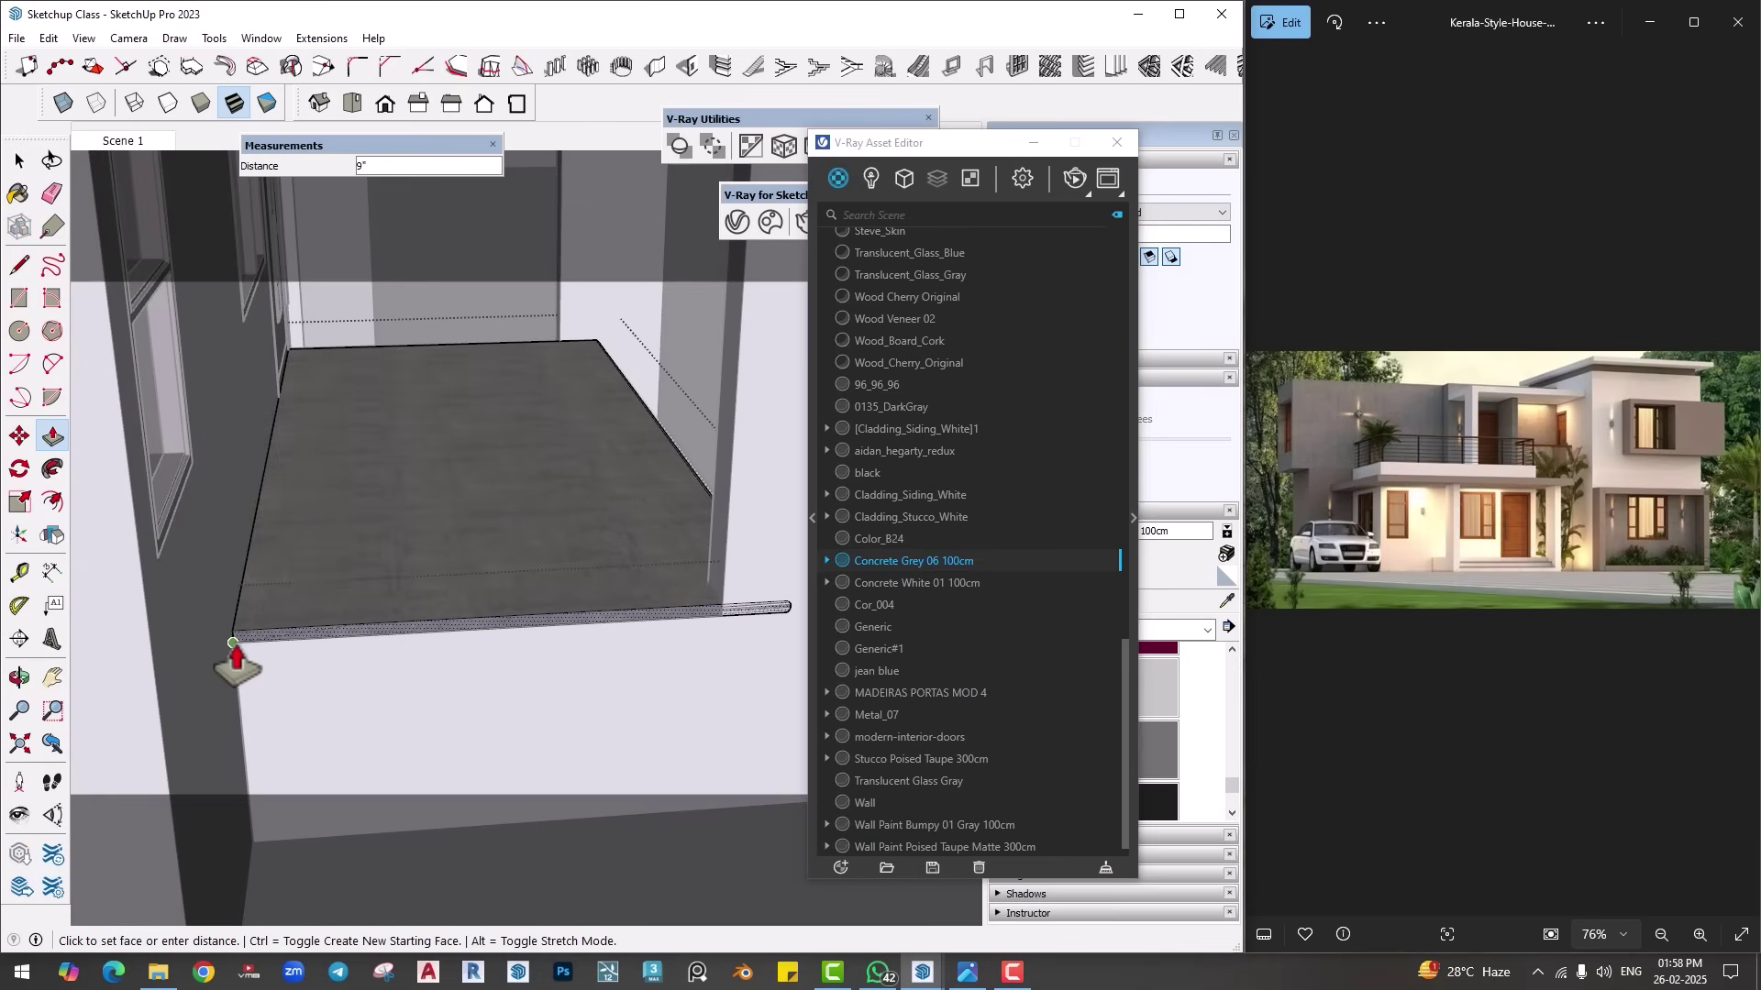
{"action": "scroll", "coordinate": [669, 641], "scroll_direction": "up", "scroll_amount": 5}
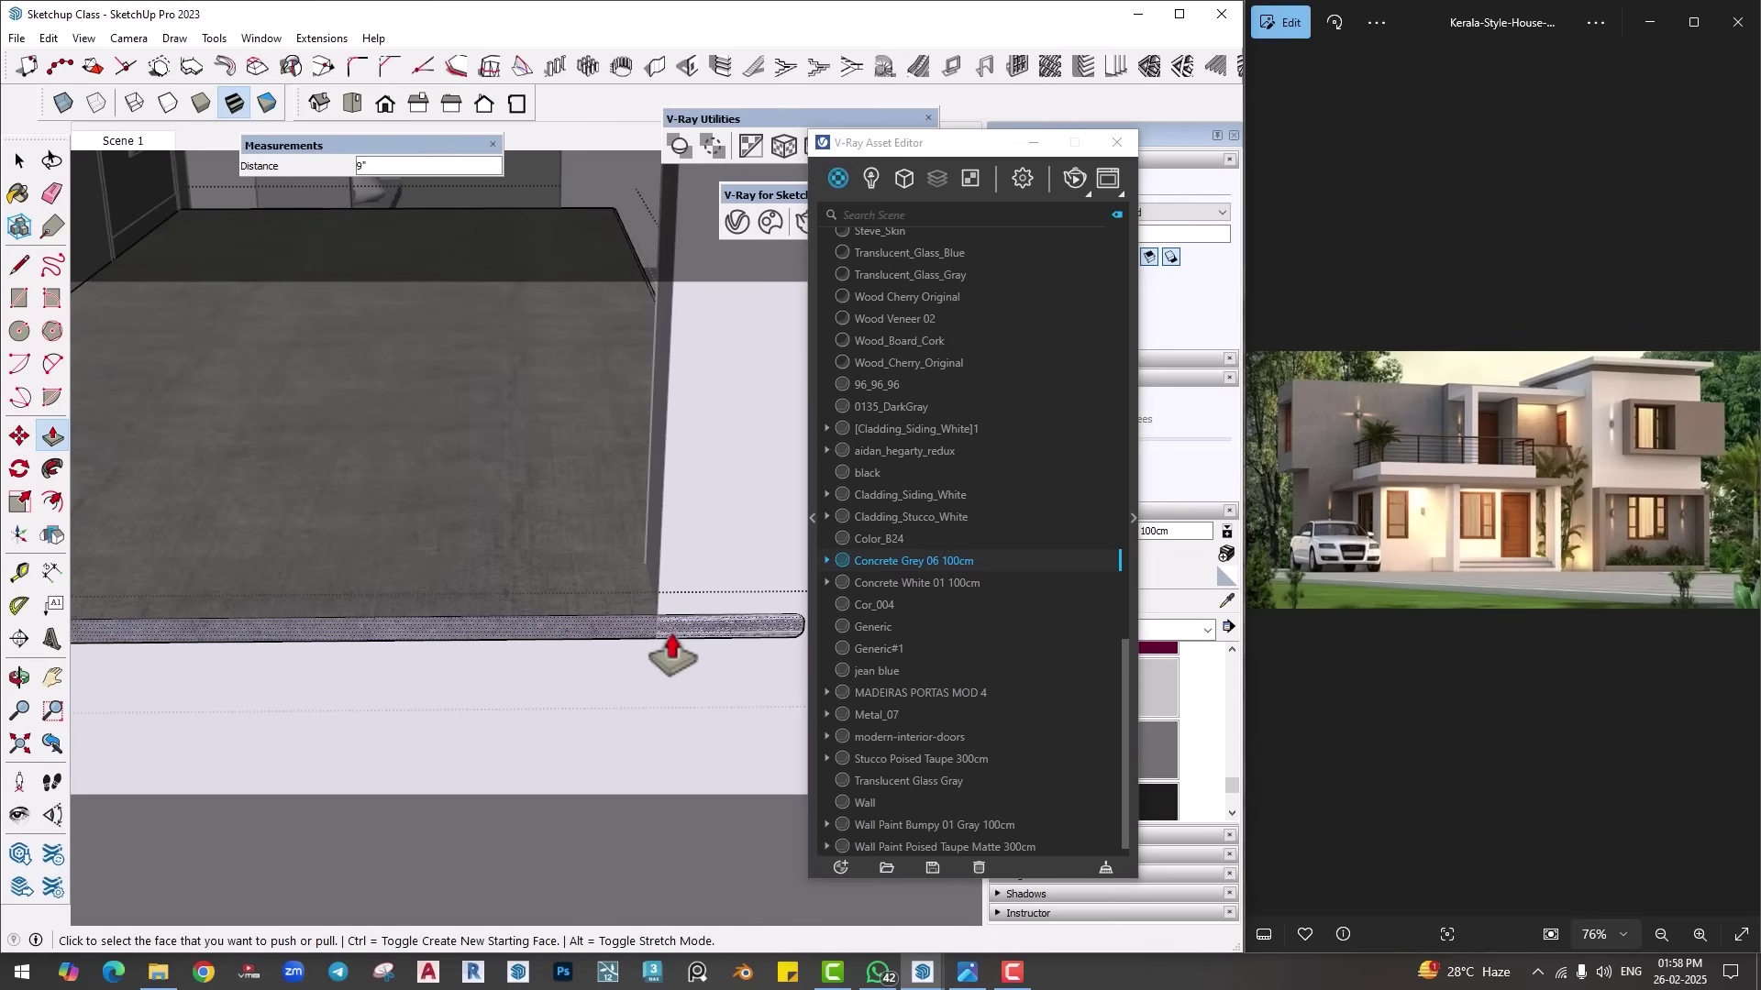
{"action": "key", "text": "l"}
{"action": "left_click", "coordinate": [654, 637]}
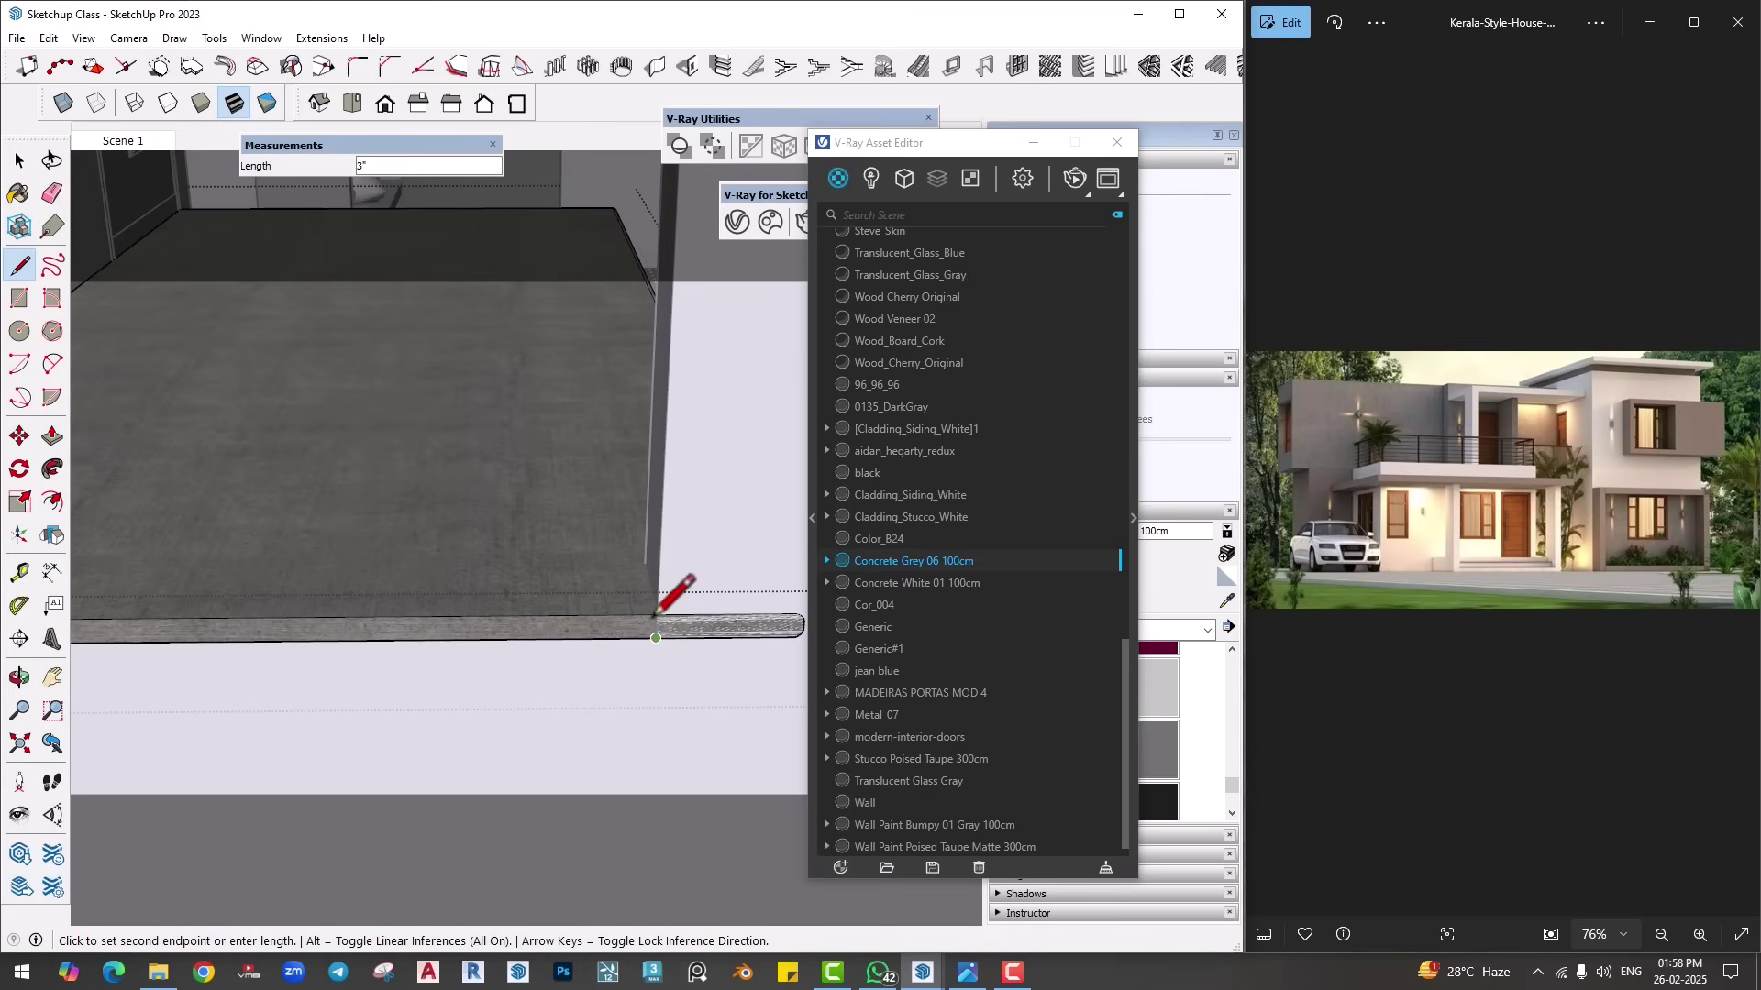
{"action": "middle_click_drag", "start_coordinate": [676, 636], "coordinate": [283, 630]}
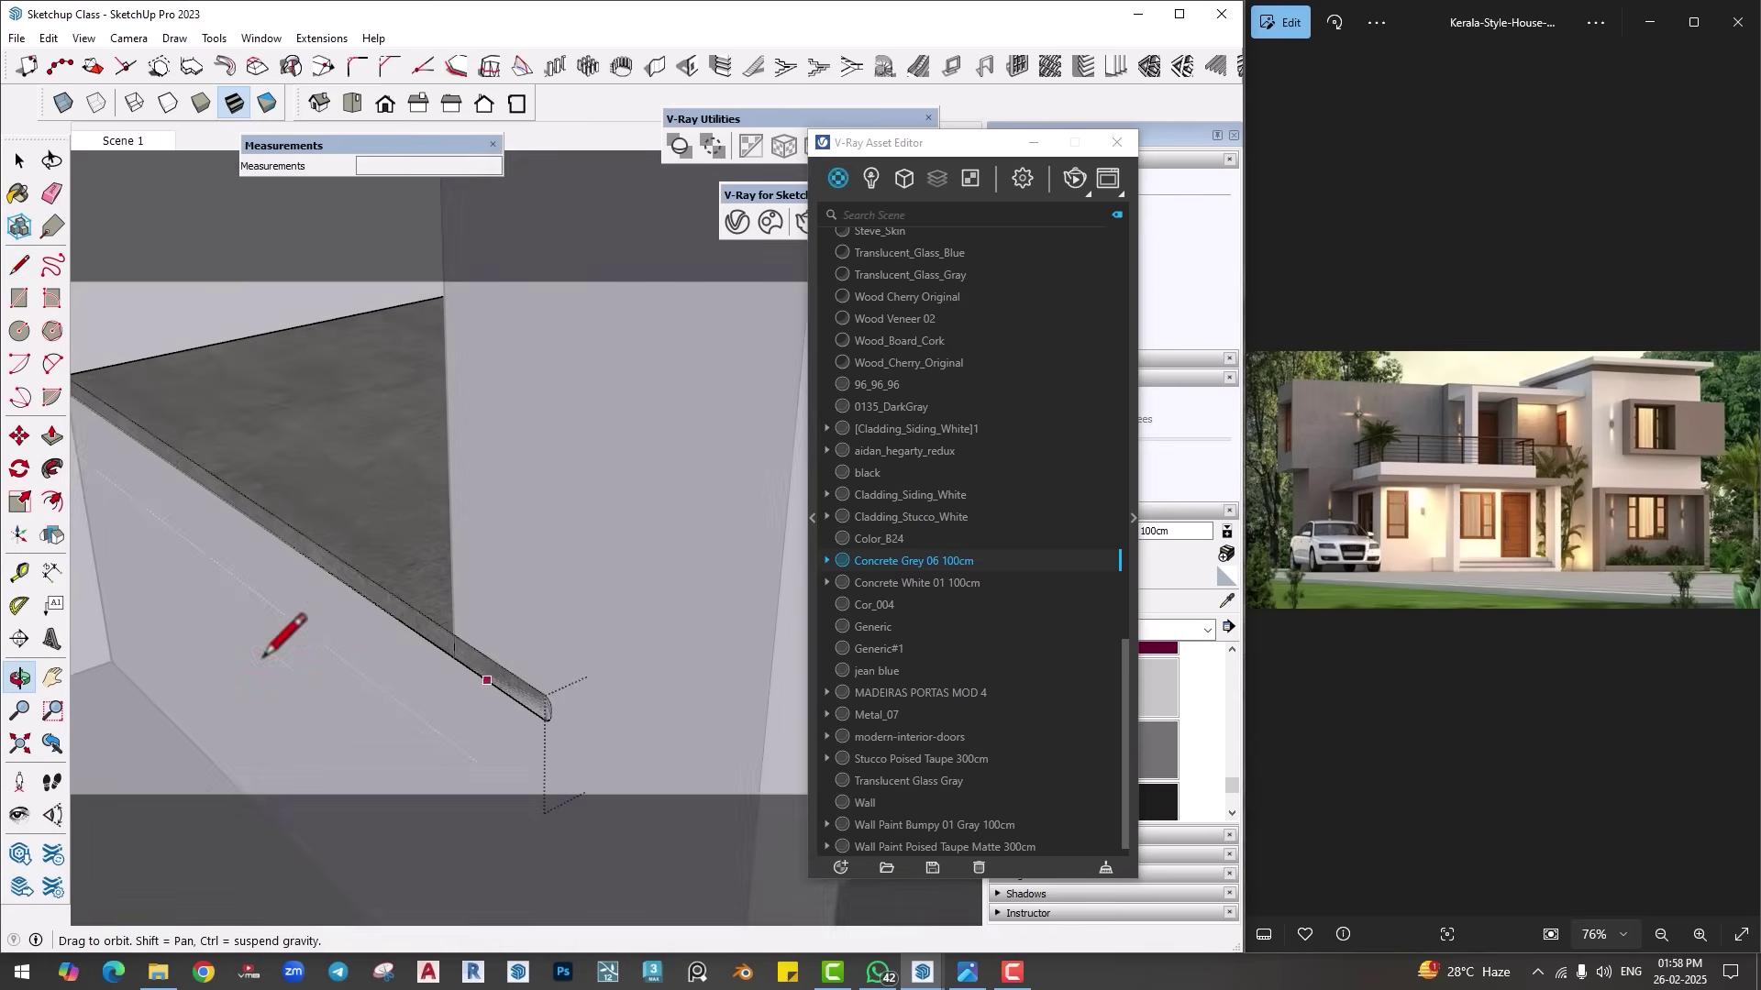
Step: Push the slab's protruding nosing end back 1' 2" to the pillar's inner face
{"action": "key", "text": "p"}
{"action": "left_click", "coordinate": [489, 697]}
{"action": "middle_click_drag", "start_coordinate": [490, 697], "coordinate": [295, 700]}
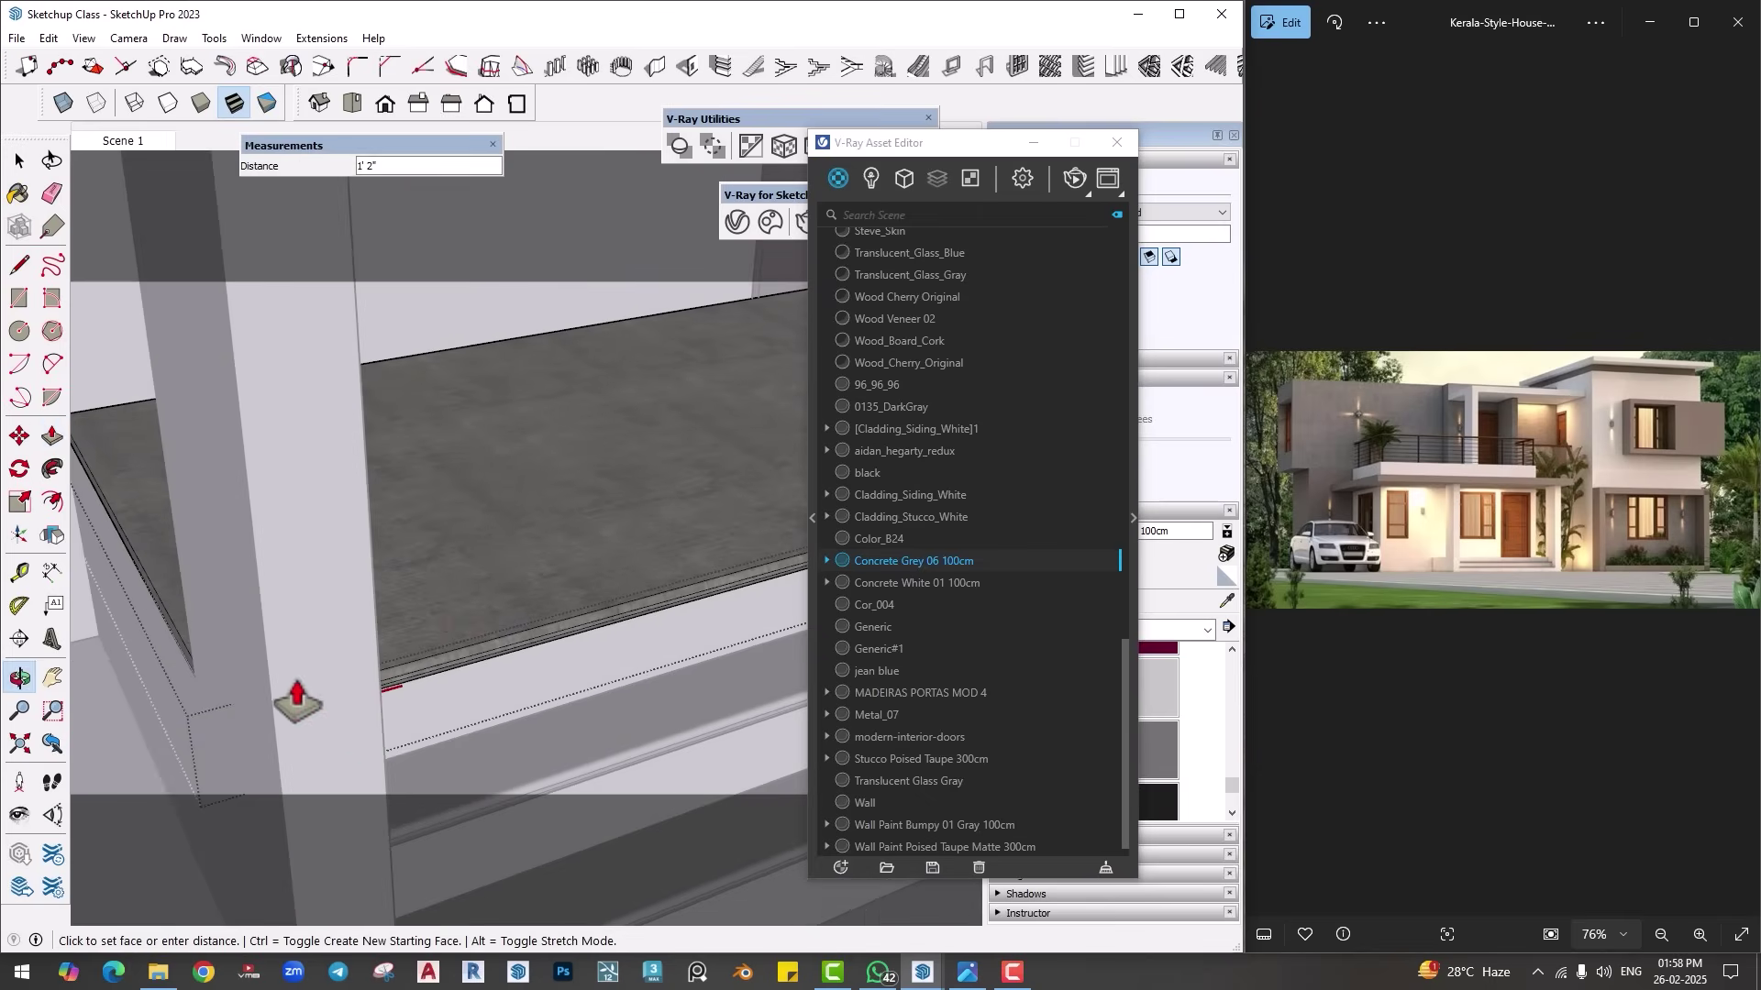
{"action": "left_click", "coordinate": [381, 725]}
{"action": "key", "text": "space"}
Step: Return to Scene 1 and paint both visible faces of the ground floor's recessed side block with Concrete Grey 06 100cm
{"action": "middle_click_drag", "start_coordinate": [483, 517], "coordinate": [546, 675]}
{"action": "left_click", "coordinate": [127, 140]}
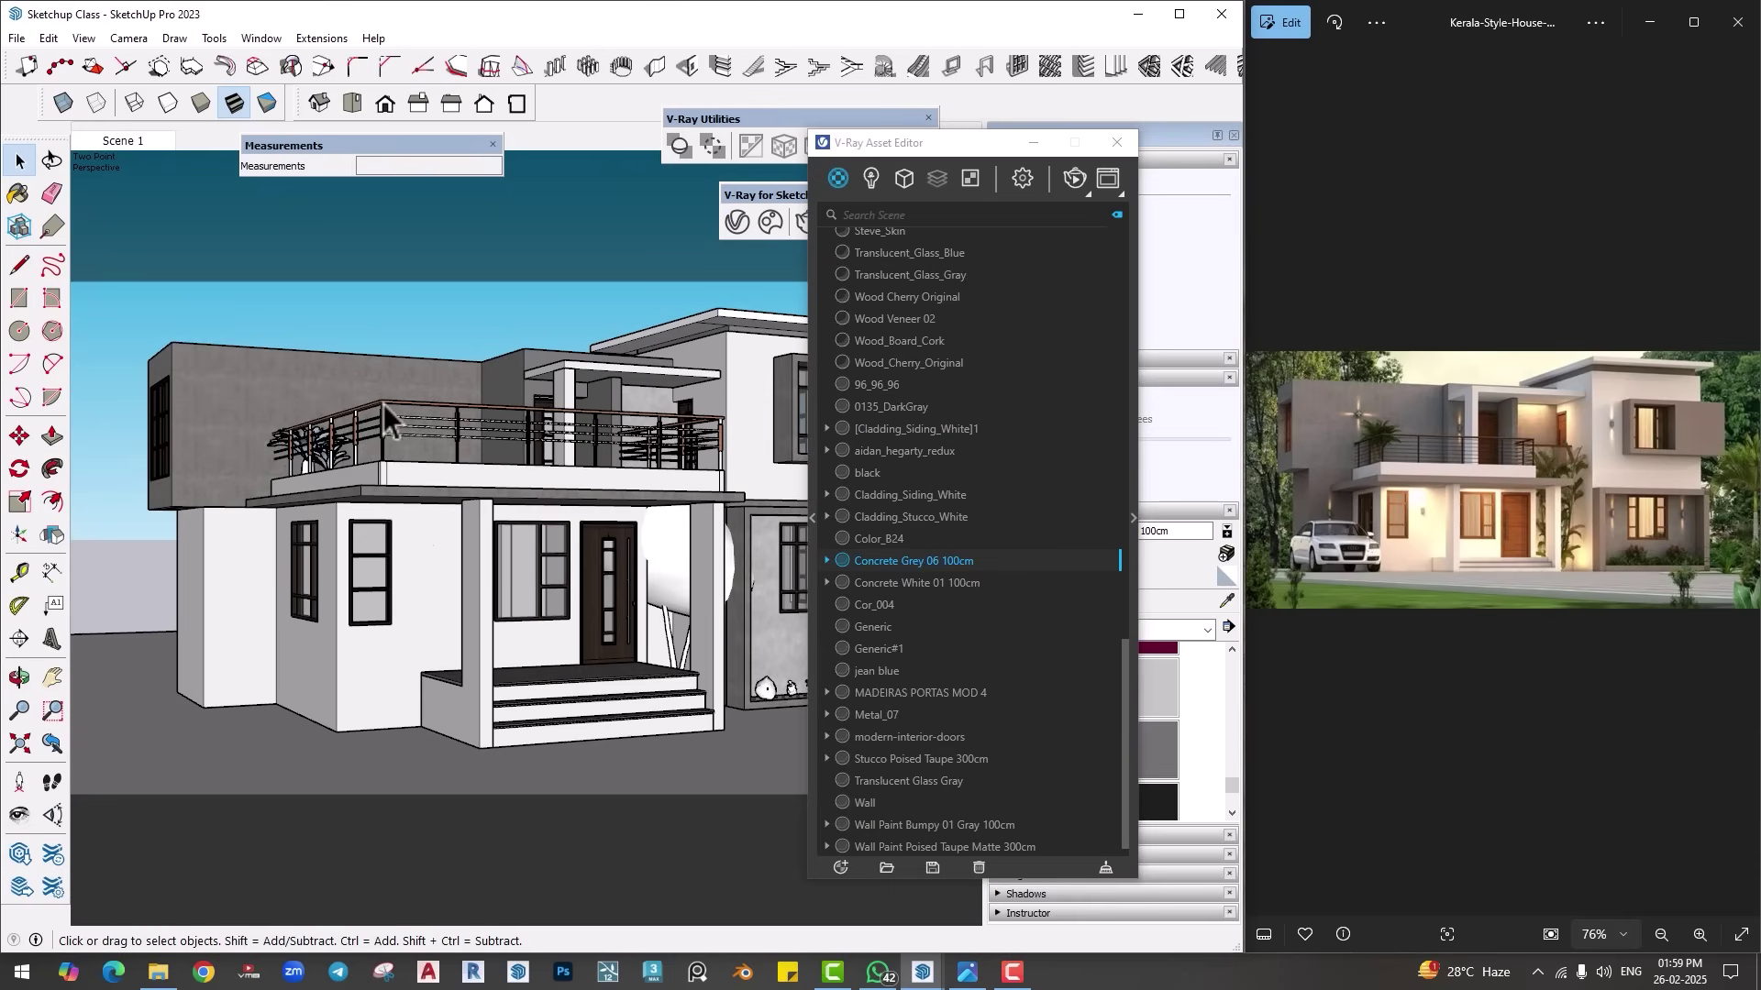
{"action": "left_click_drag", "start_coordinate": [873, 139], "coordinate": [938, 165]}
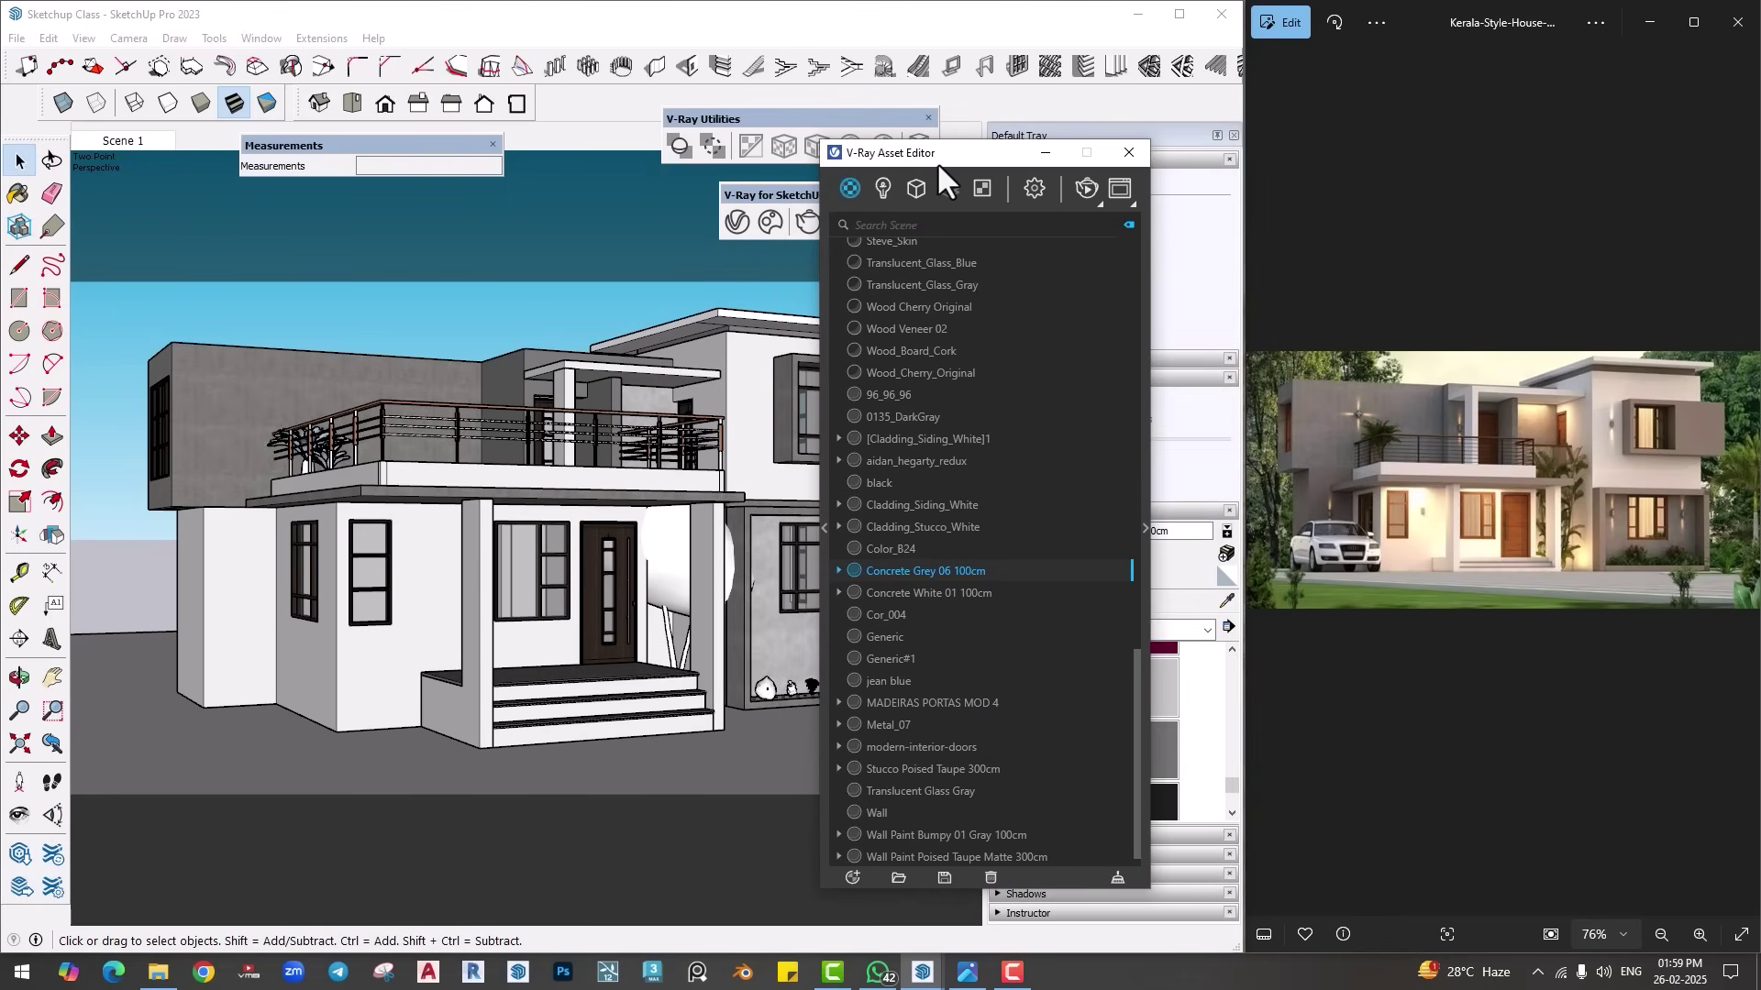
{"action": "double_click", "coordinate": [223, 553]}
{"action": "left_click", "coordinate": [223, 552]}
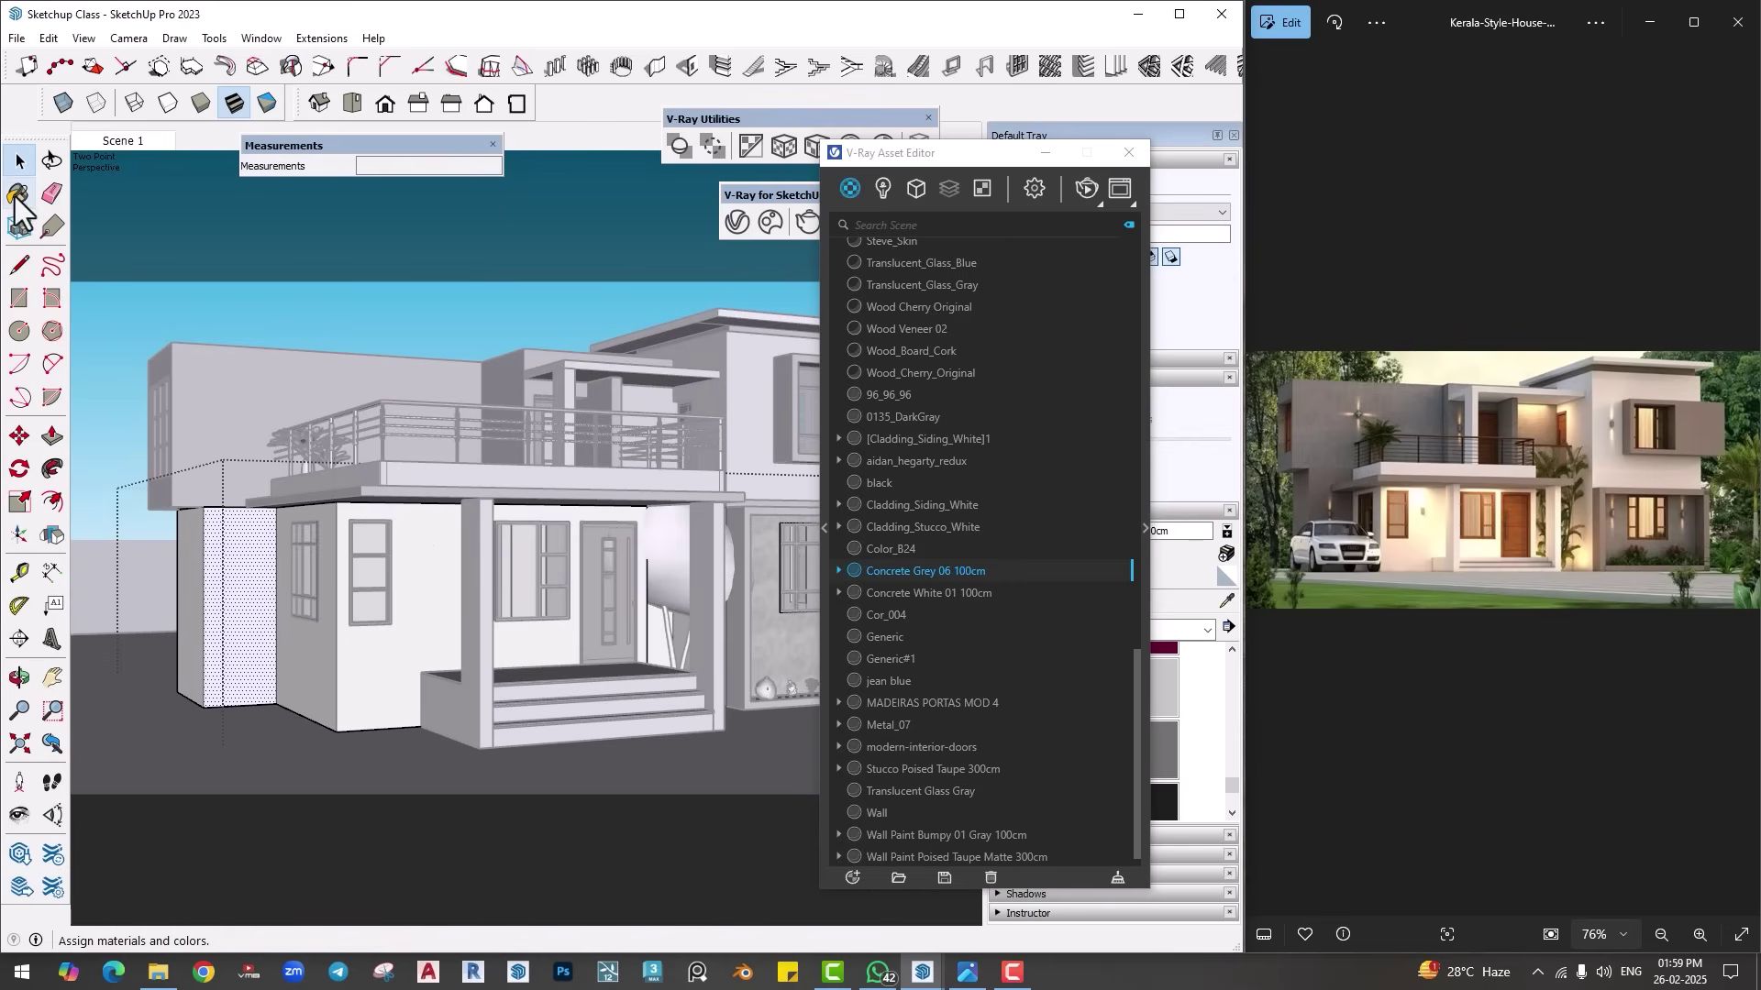
{"action": "left_click", "coordinate": [19, 196]}
{"action": "left_click", "coordinate": [231, 564]}
{"action": "left_click", "coordinate": [190, 561]}
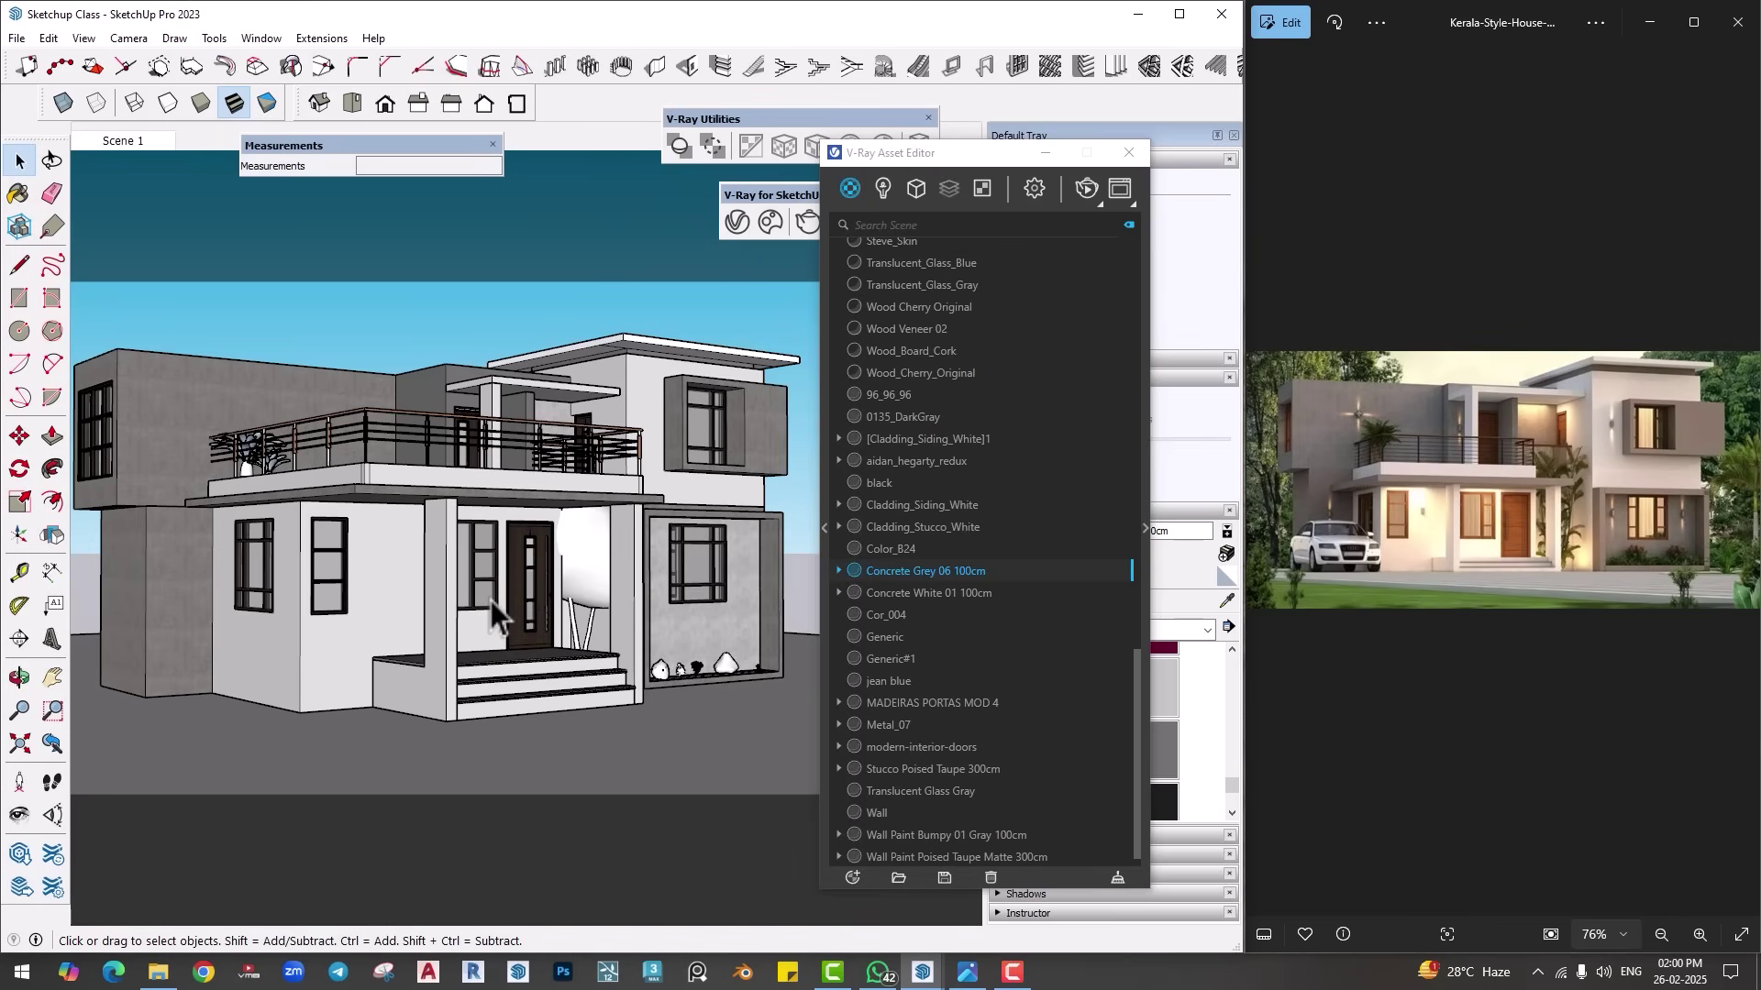
Step: Restore the Scene 1 view and start an interactive V-Ray render of the house
{"action": "middle_click_drag", "start_coordinate": [476, 585], "coordinate": [472, 614]}
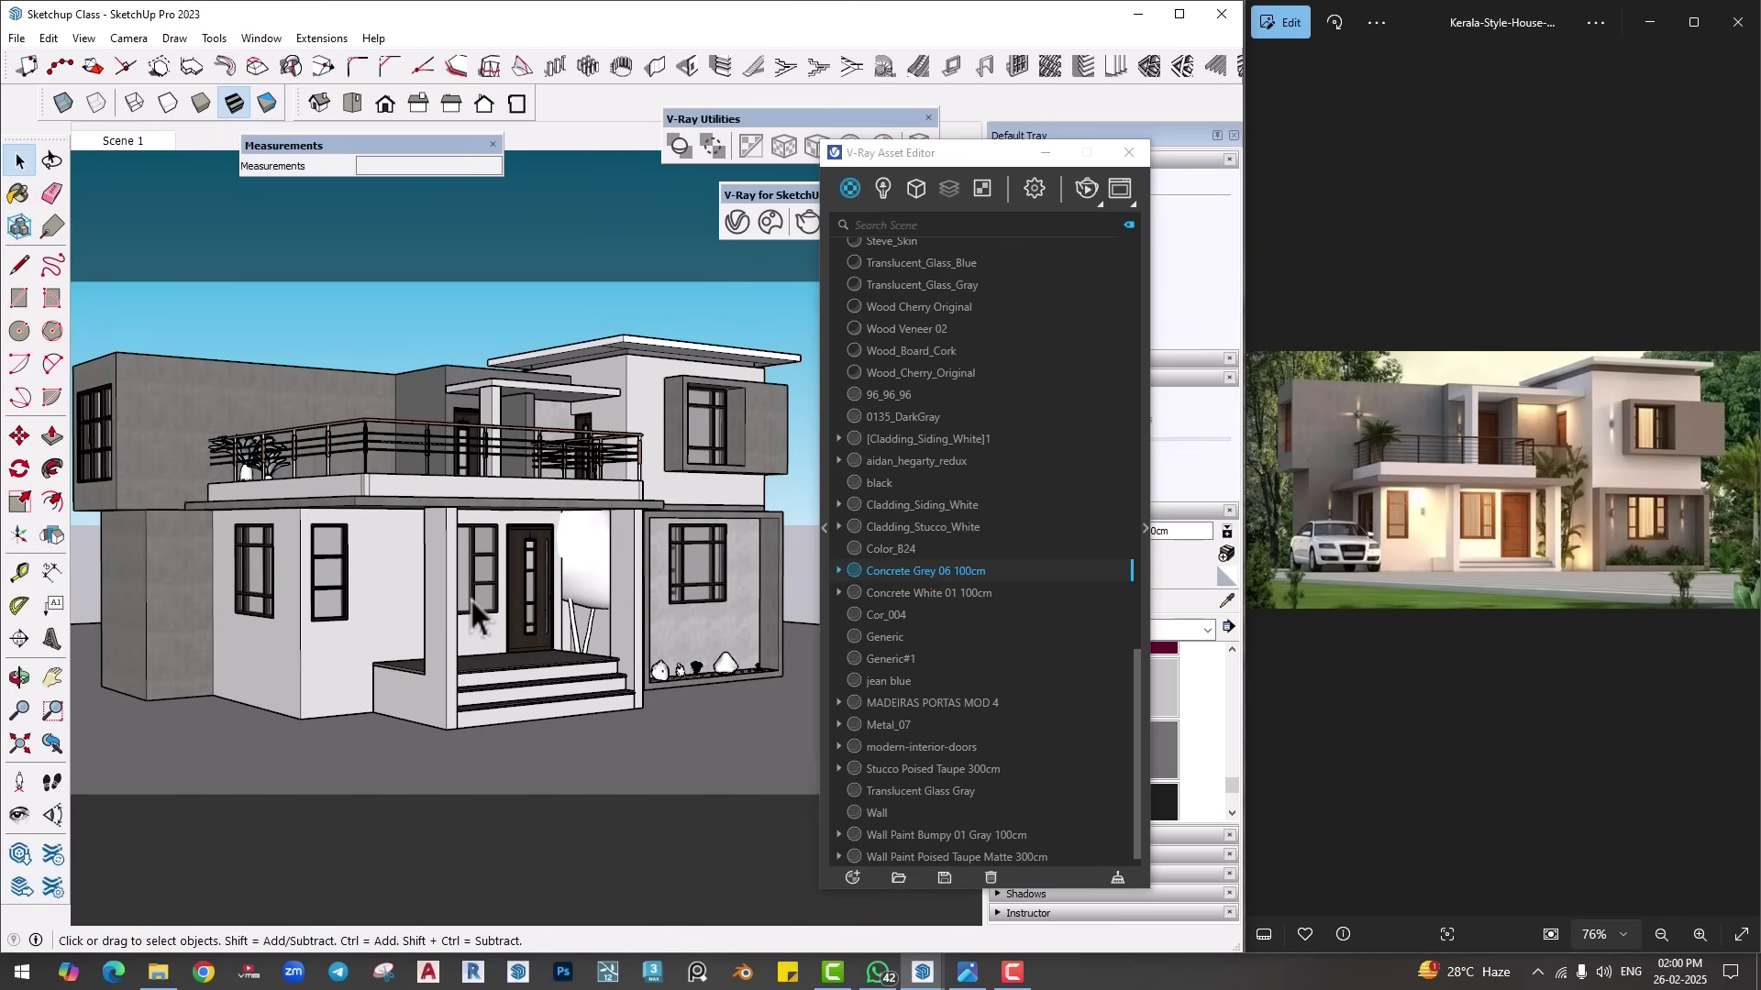
{"action": "left_click", "coordinate": [117, 141]}
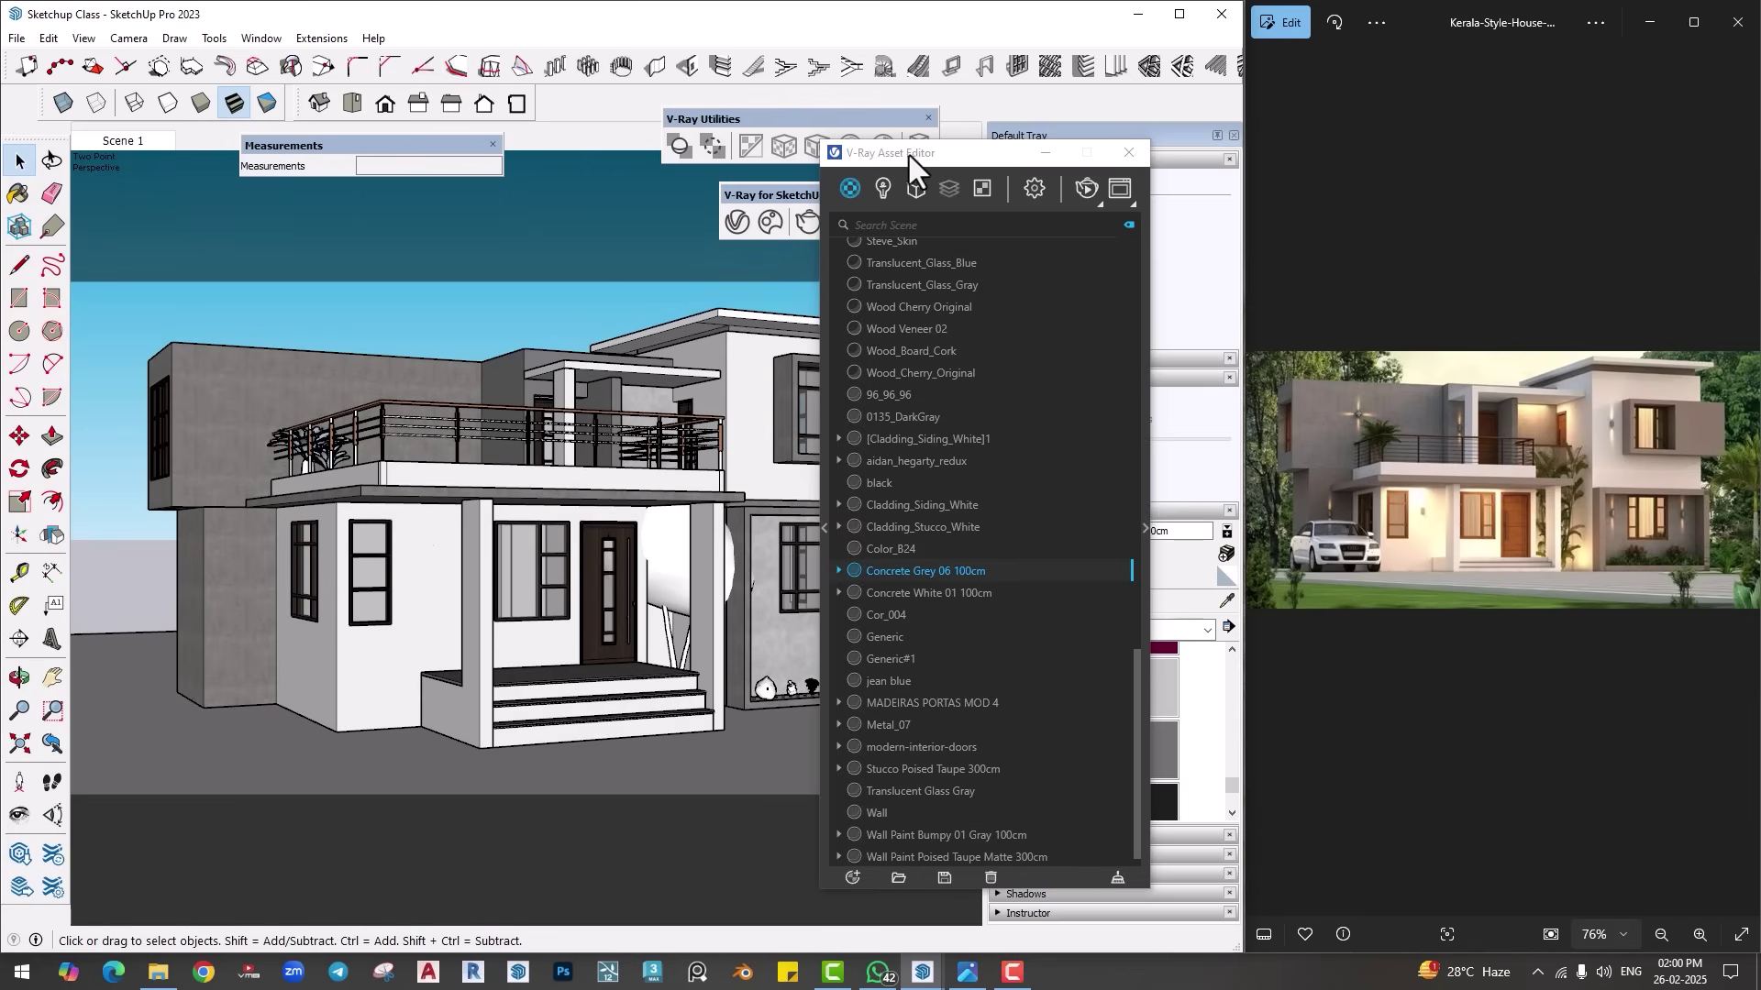
{"action": "left_click_drag", "start_coordinate": [906, 156], "coordinate": [996, 191]}
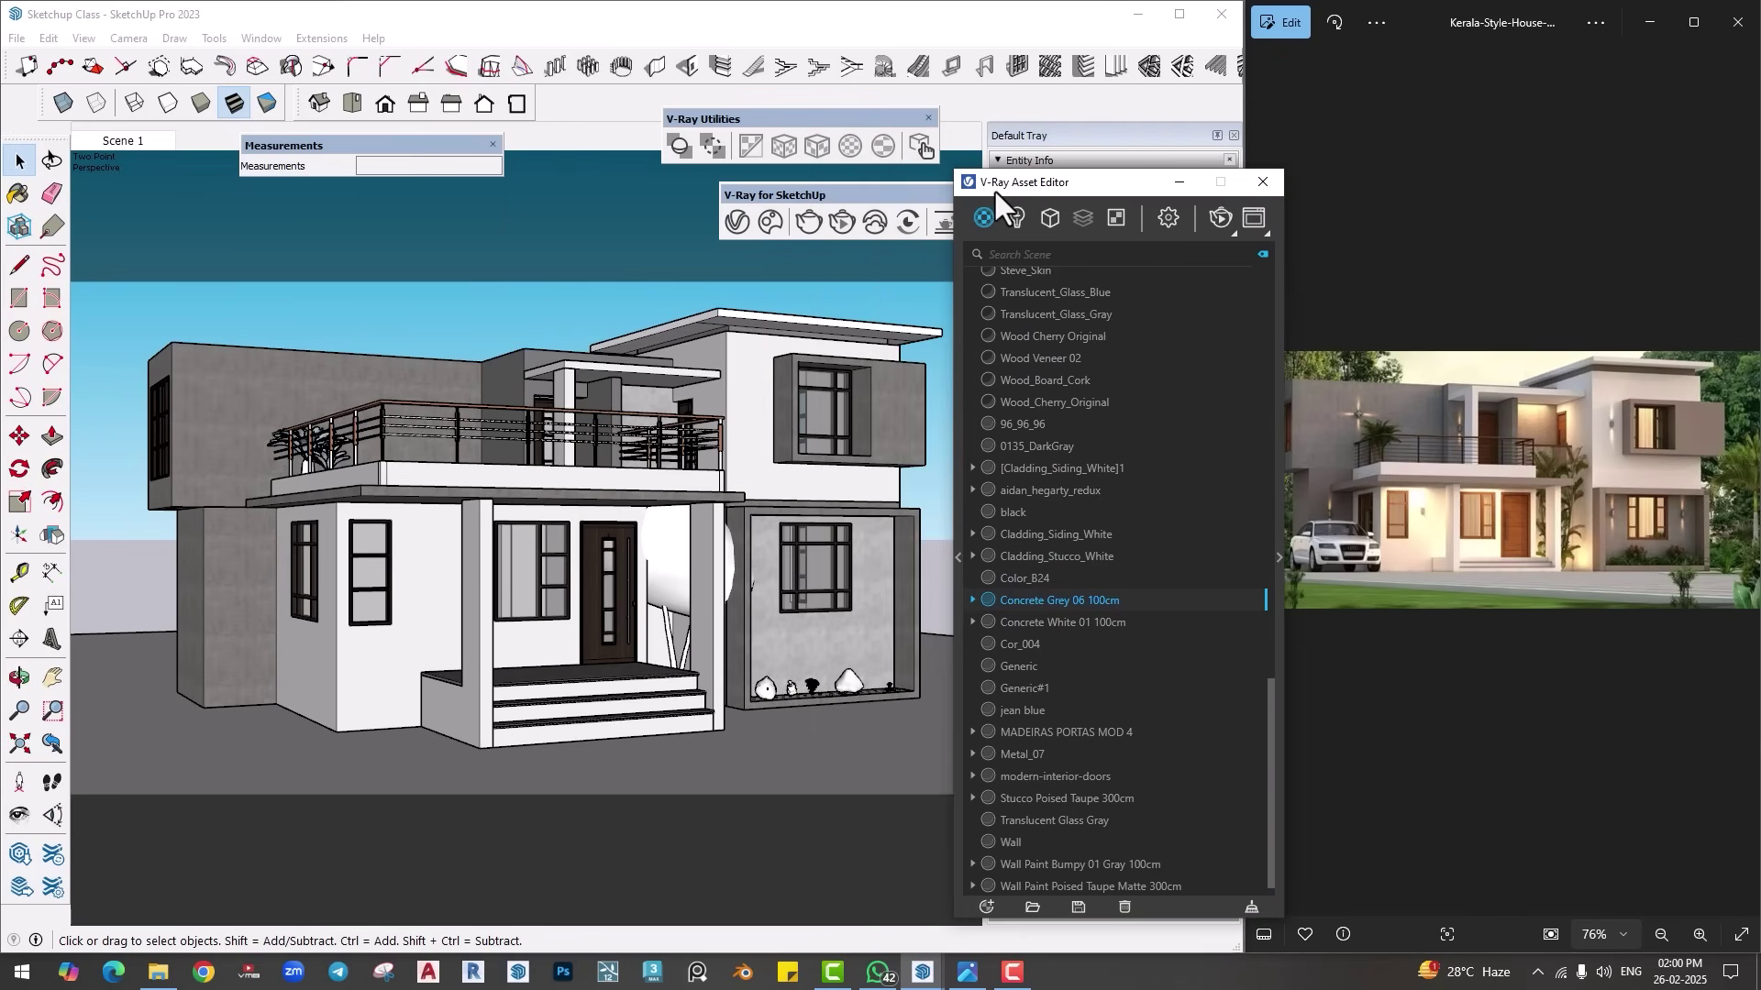
{"action": "left_click", "coordinate": [840, 223]}
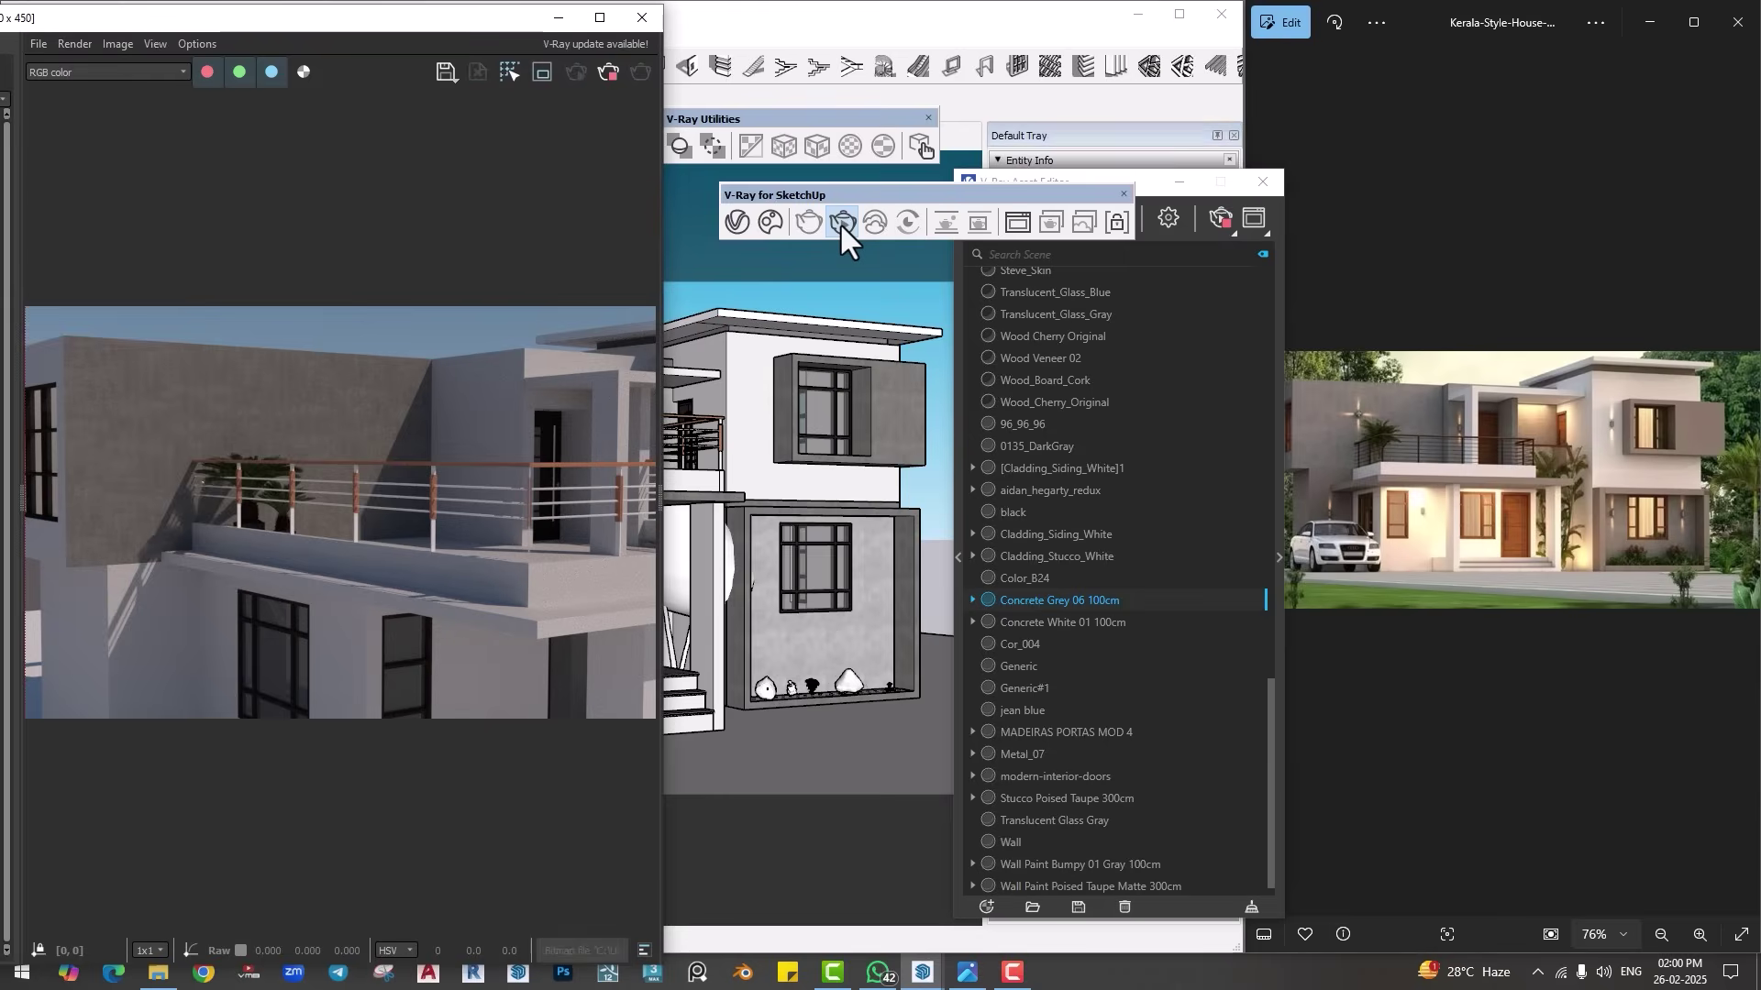
{"action": "scroll", "coordinate": [366, 473], "scroll_direction": "down", "scroll_amount": 2}
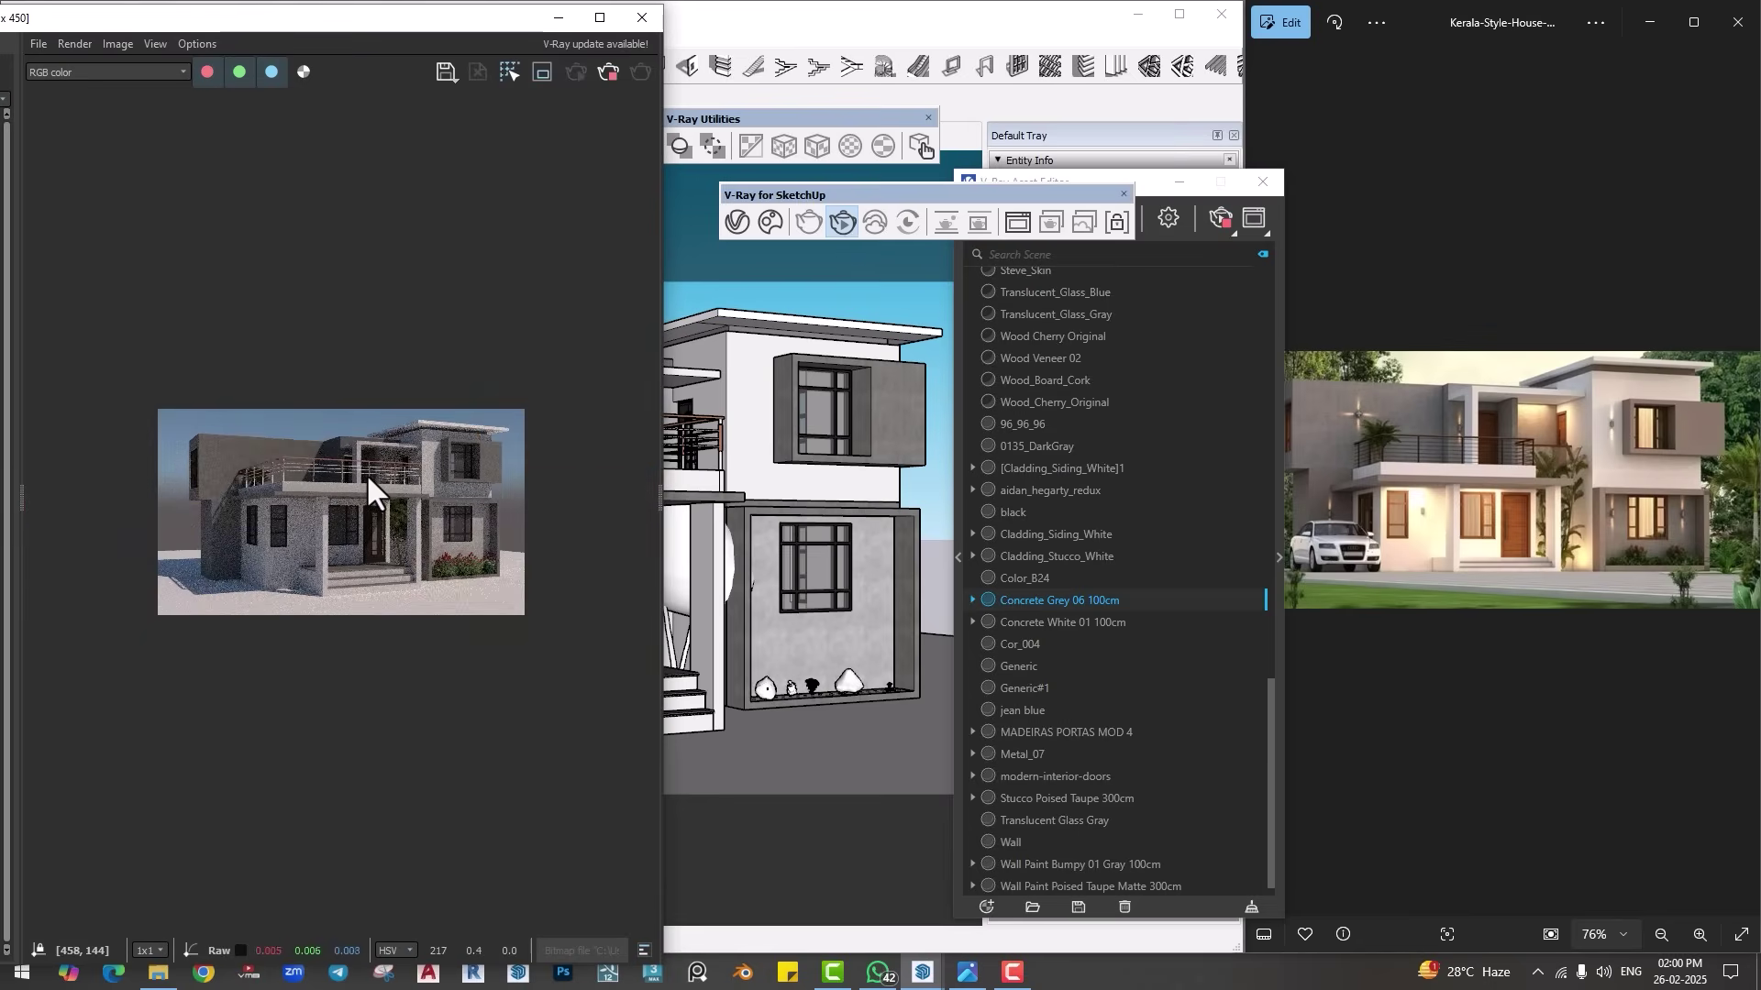
Step: Lock the V-Ray render camera to the Scene 1 view and check the house front in the frame buffer
{"action": "left_click", "coordinate": [1119, 228]}
{"action": "middle_click_drag", "start_coordinate": [798, 471], "coordinate": [716, 417]}
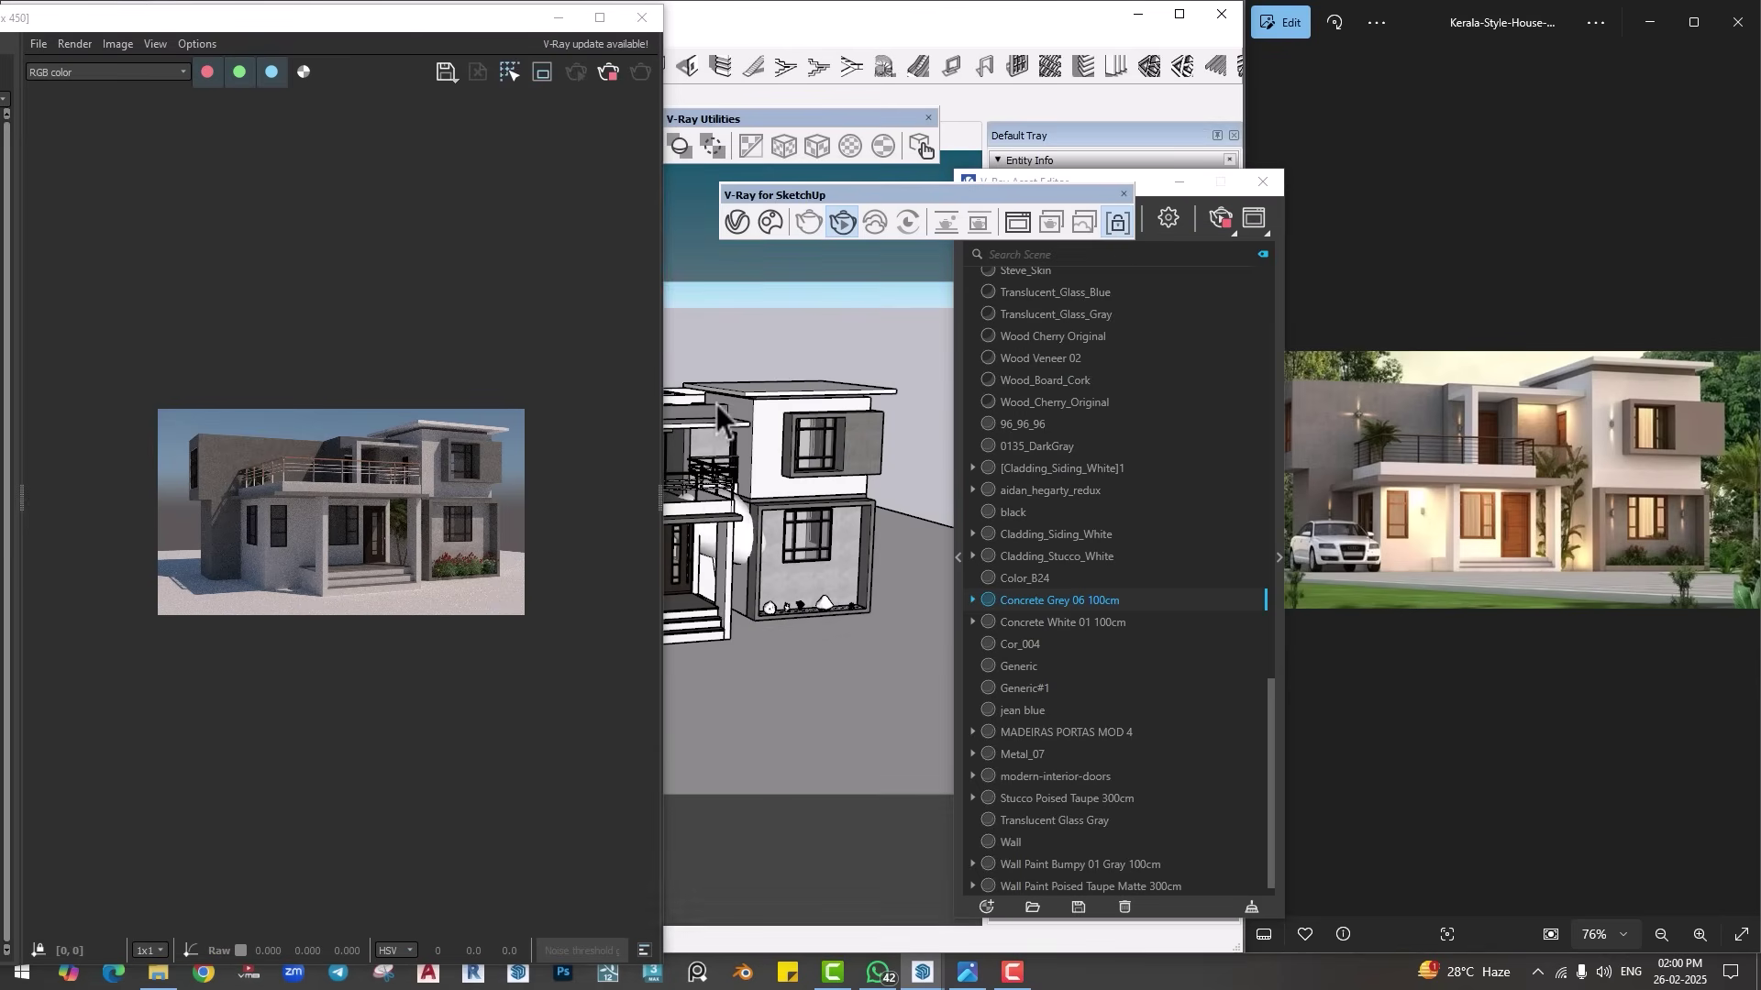
{"action": "left_click_drag", "start_coordinate": [464, 26], "coordinate": [508, 29]}
{"action": "scroll", "coordinate": [244, 508], "scroll_direction": "up", "scroll_amount": 2}
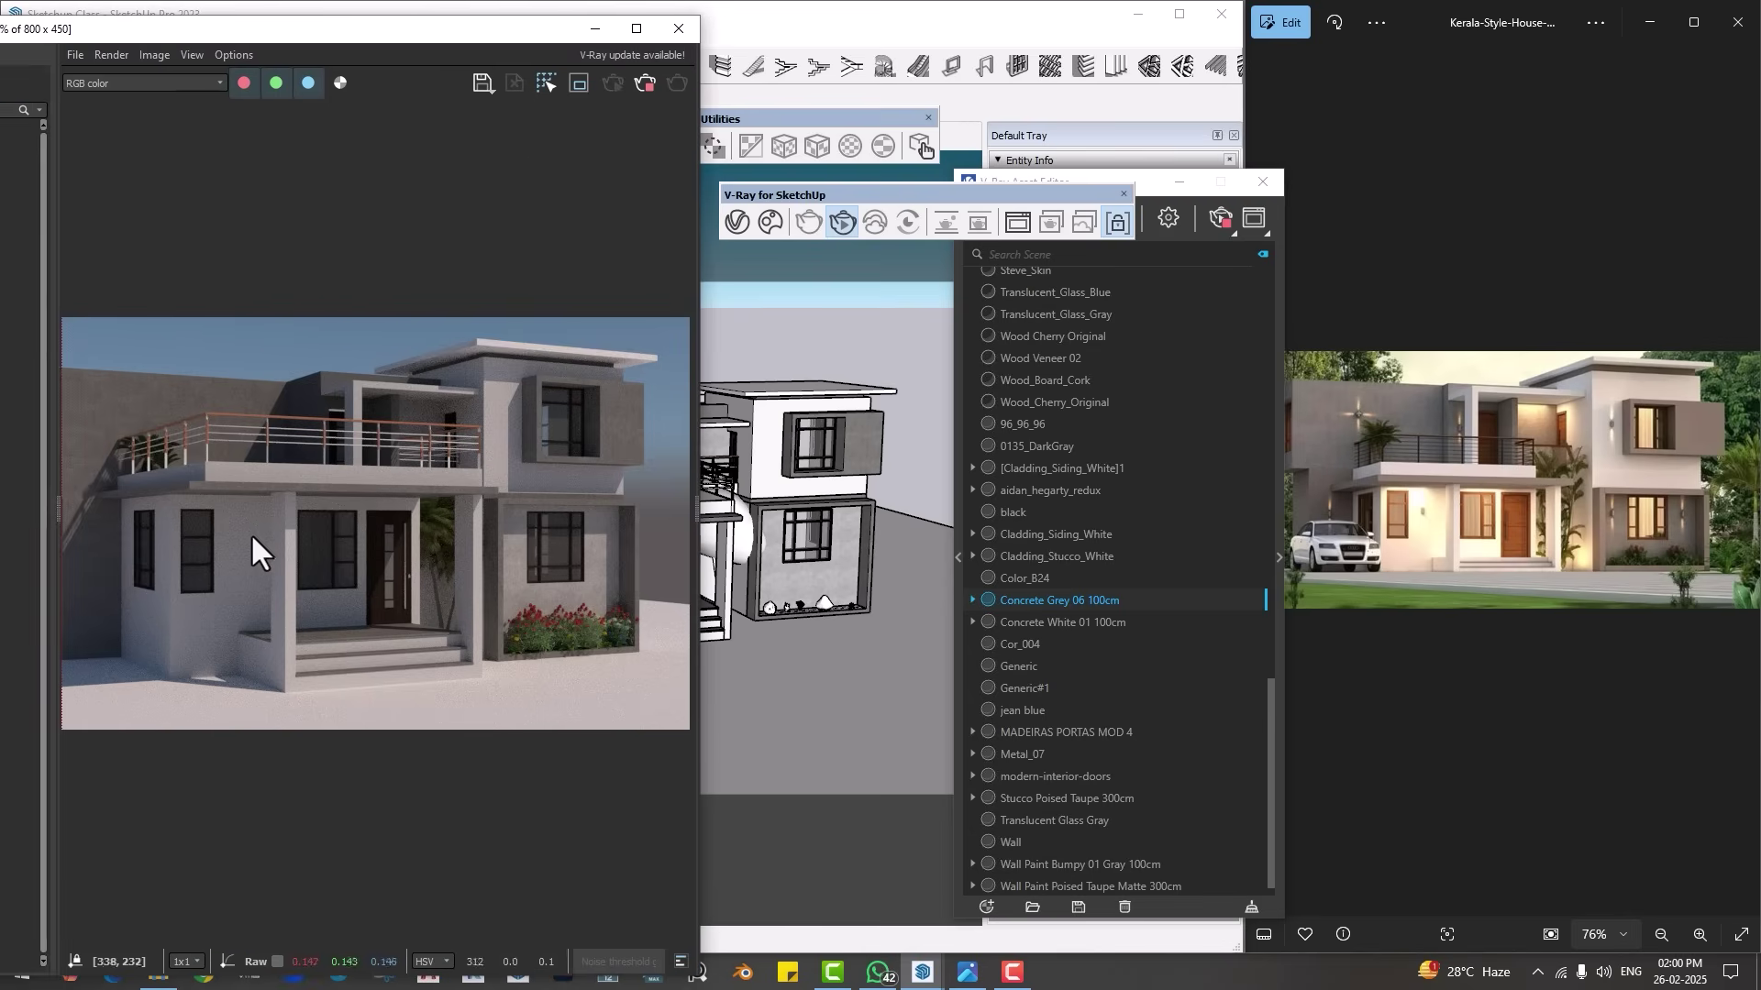
Step: Shrink and reposition the V-Ray render window beside the model and clear the Asset Editor from the workspace
{"action": "scroll", "coordinate": [250, 531], "scroll_direction": "up", "scroll_amount": 1}
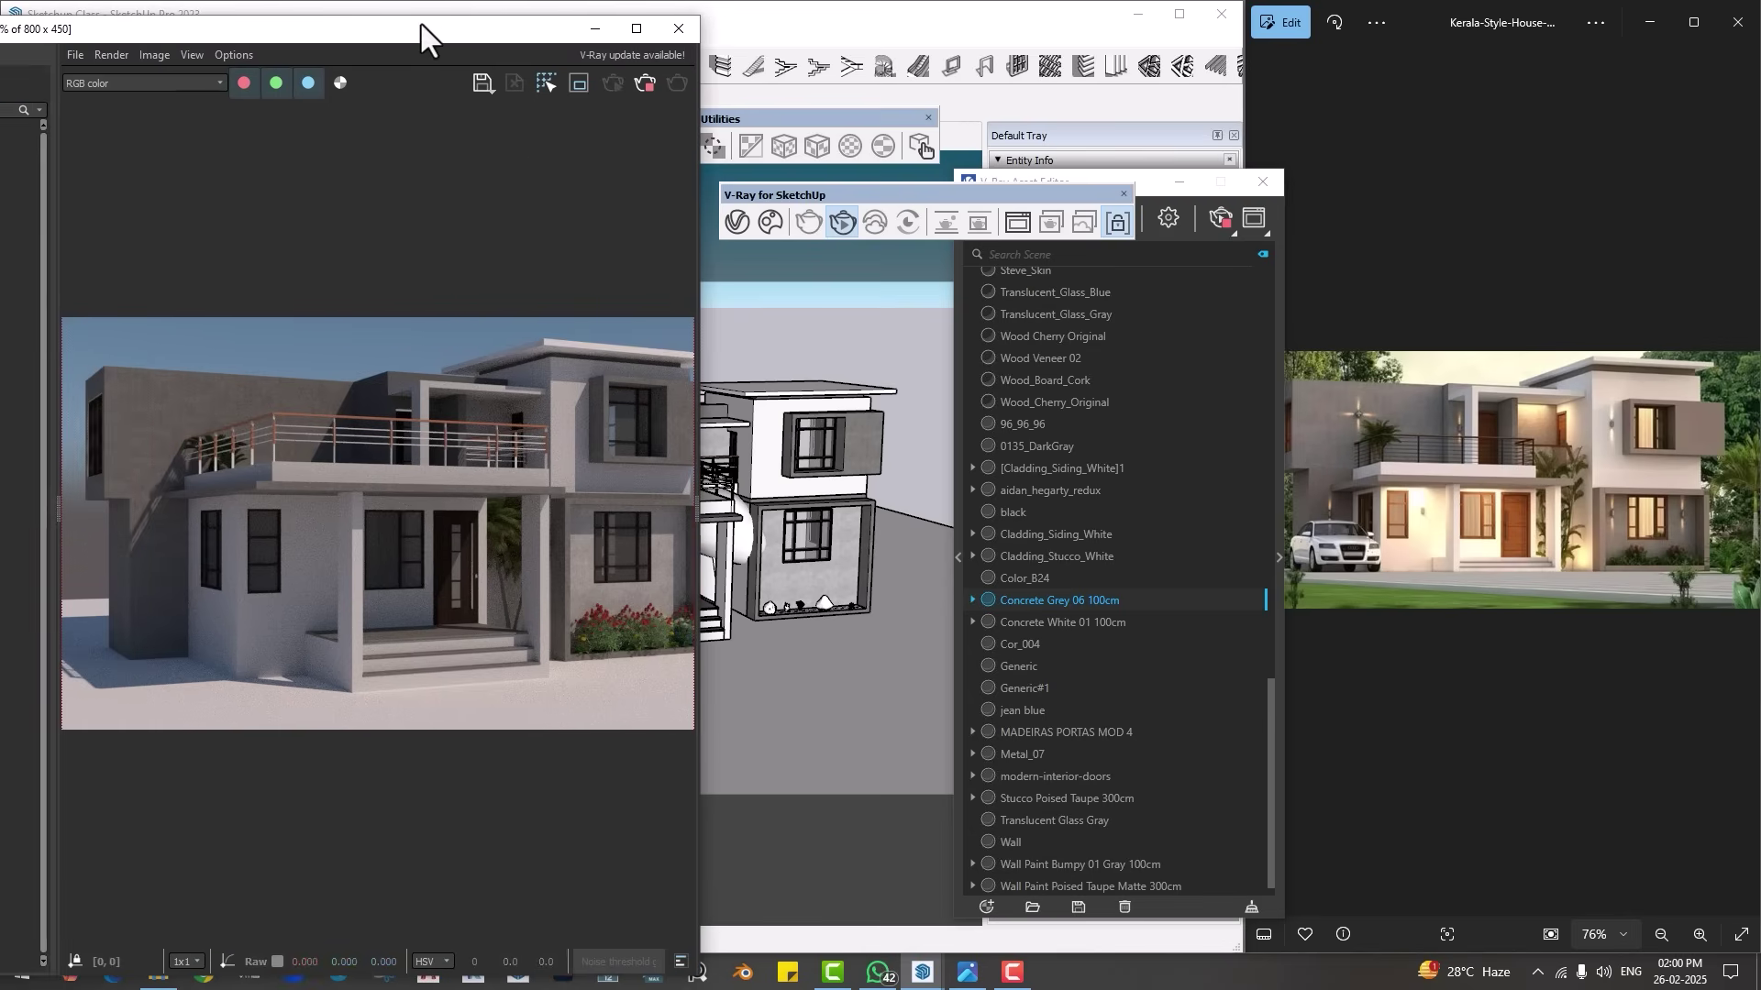
{"action": "left_click_drag", "start_coordinate": [426, 25], "coordinate": [385, 285]}
{"action": "scroll", "coordinate": [378, 478], "scroll_direction": "down", "scroll_amount": 3}
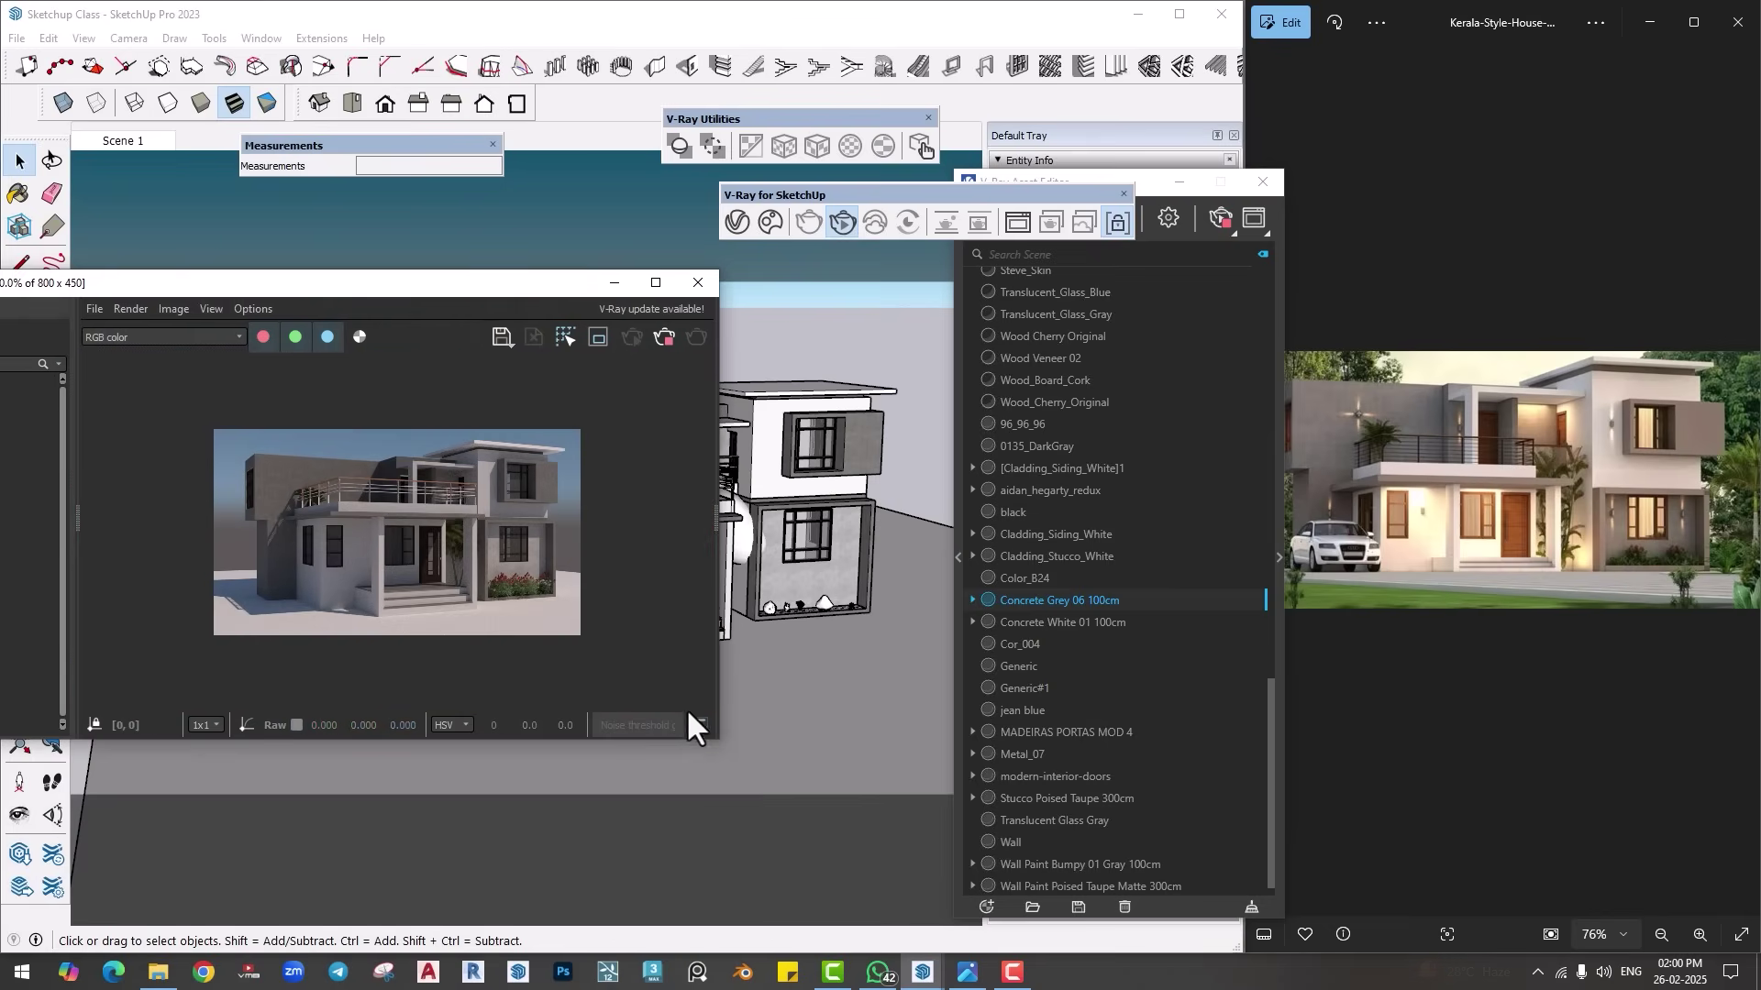
{"action": "left_click_drag", "start_coordinate": [706, 733], "coordinate": [552, 712]}
{"action": "left_click_drag", "start_coordinate": [1145, 187], "coordinate": [1358, 208]}
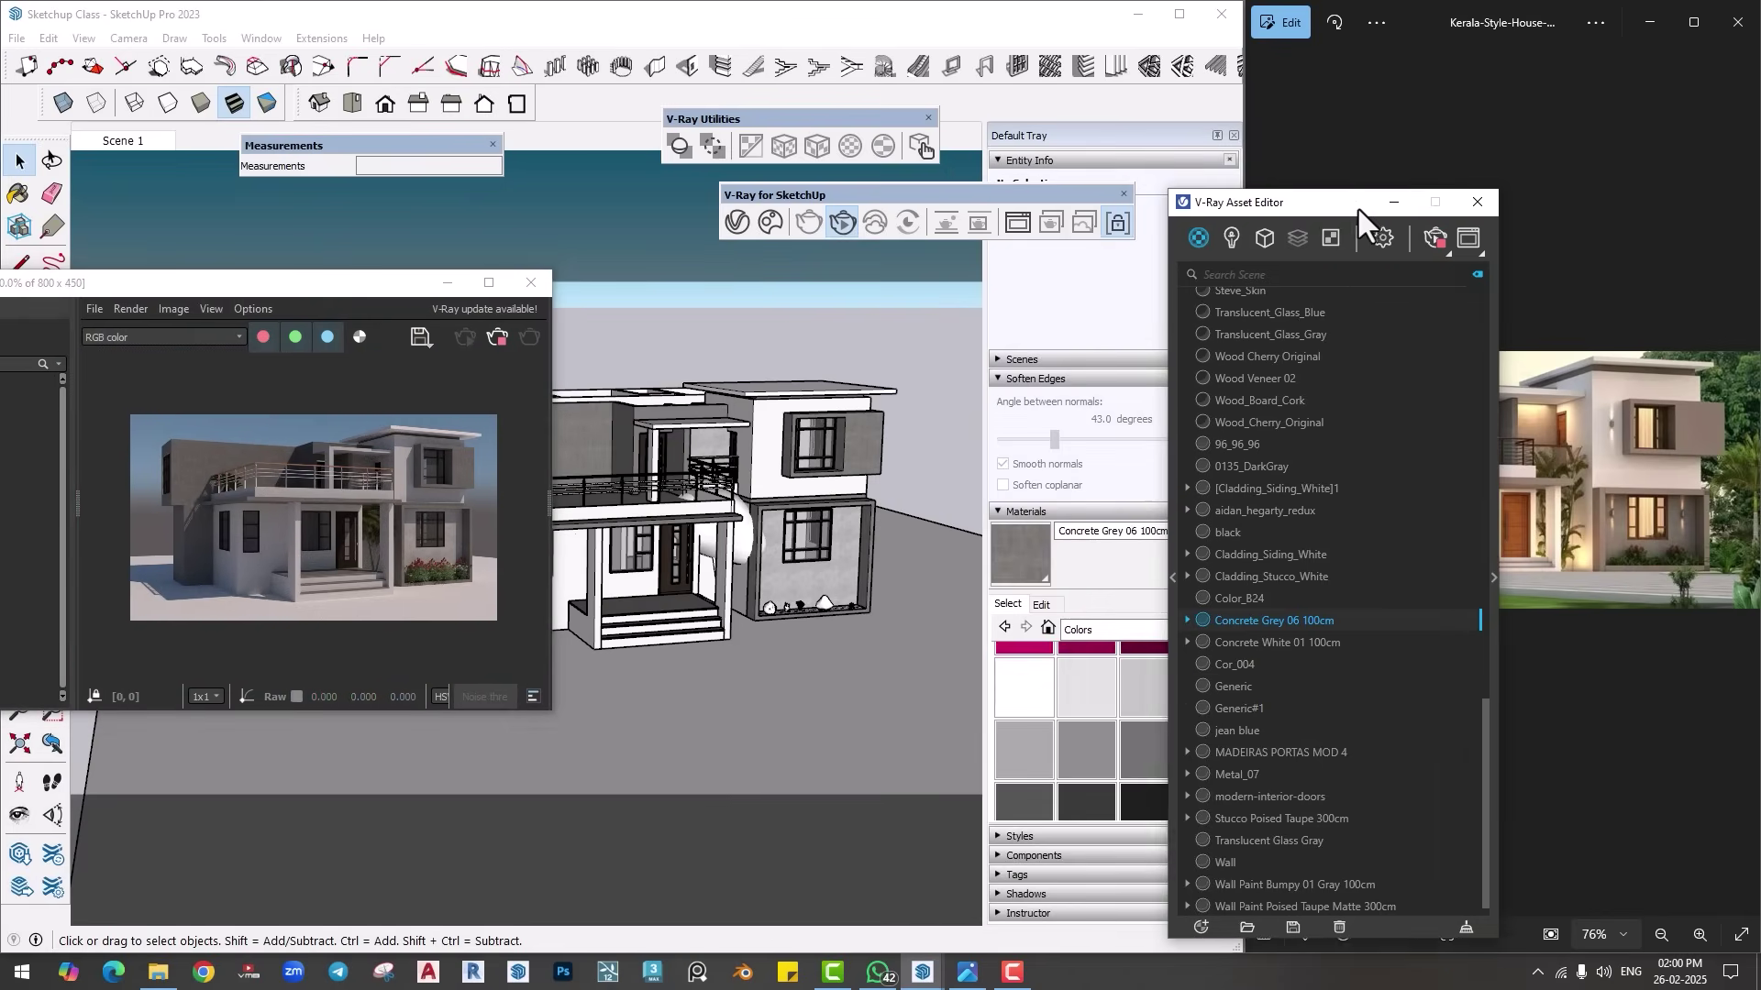
{"action": "middle_click_drag", "start_coordinate": [825, 596], "coordinate": [569, 559]}
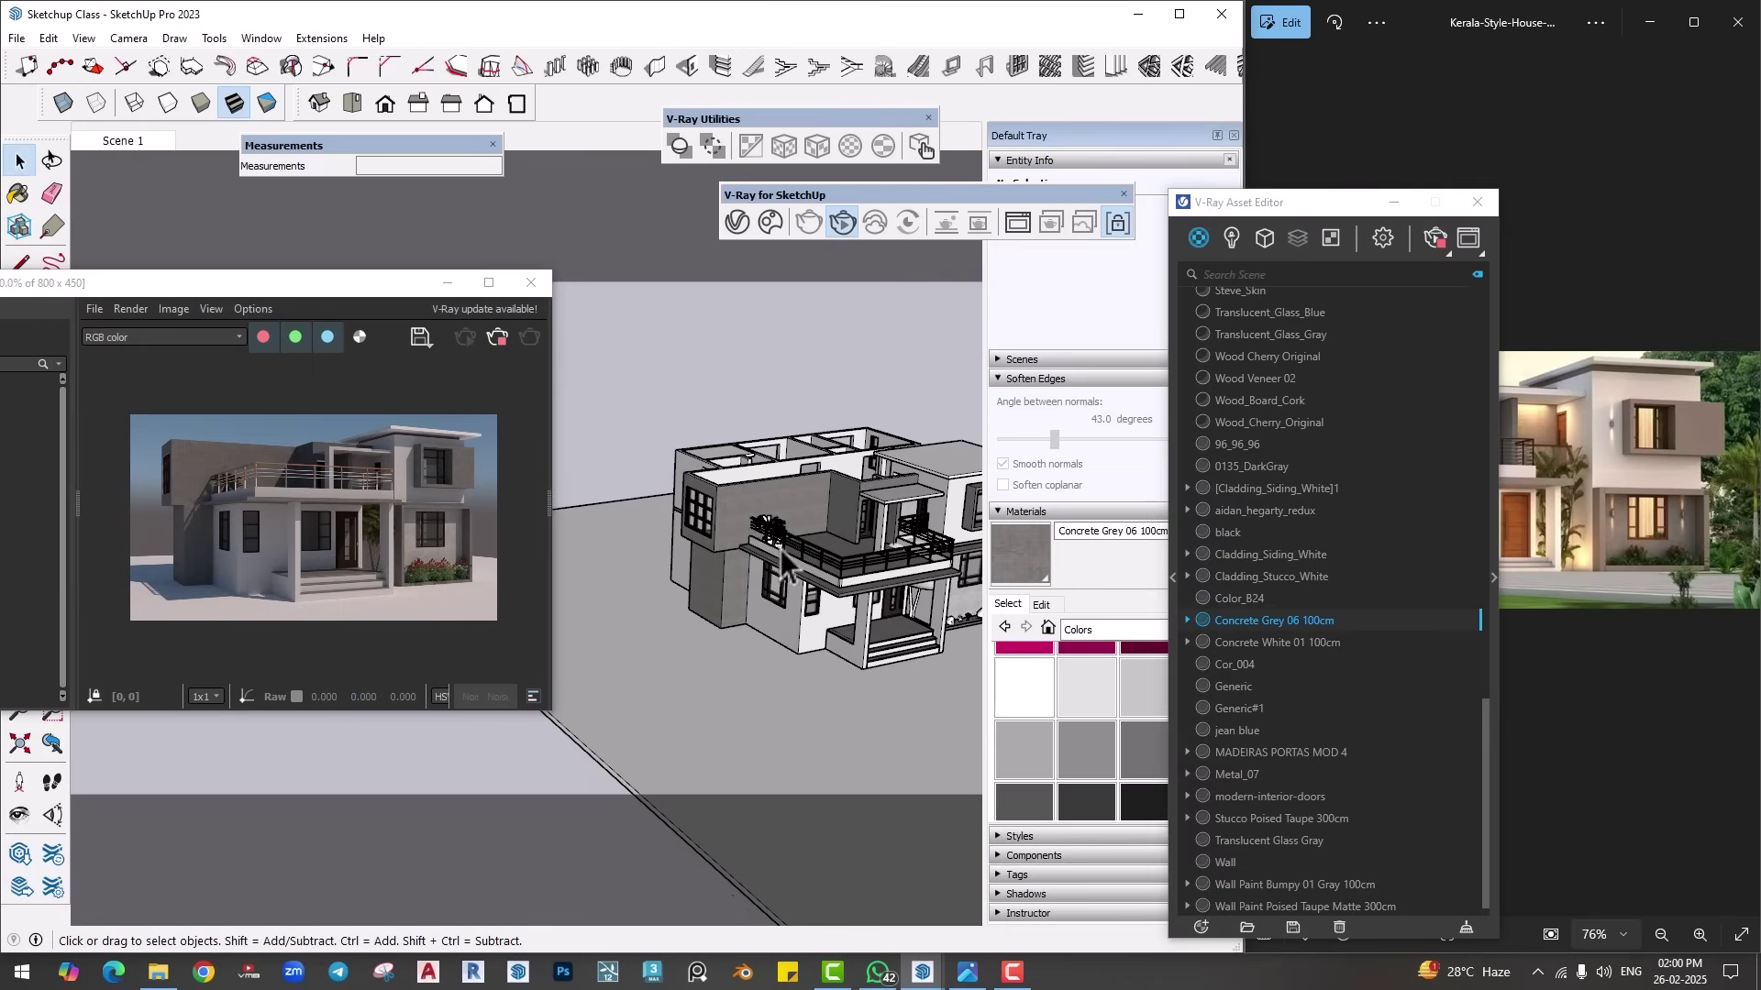
{"action": "scroll", "coordinate": [783, 561], "scroll_direction": "up", "scroll_amount": 2}
{"action": "left_click_drag", "start_coordinate": [1374, 202], "coordinate": [1053, 198]}
{"action": "left_click", "coordinate": [1186, 202]}
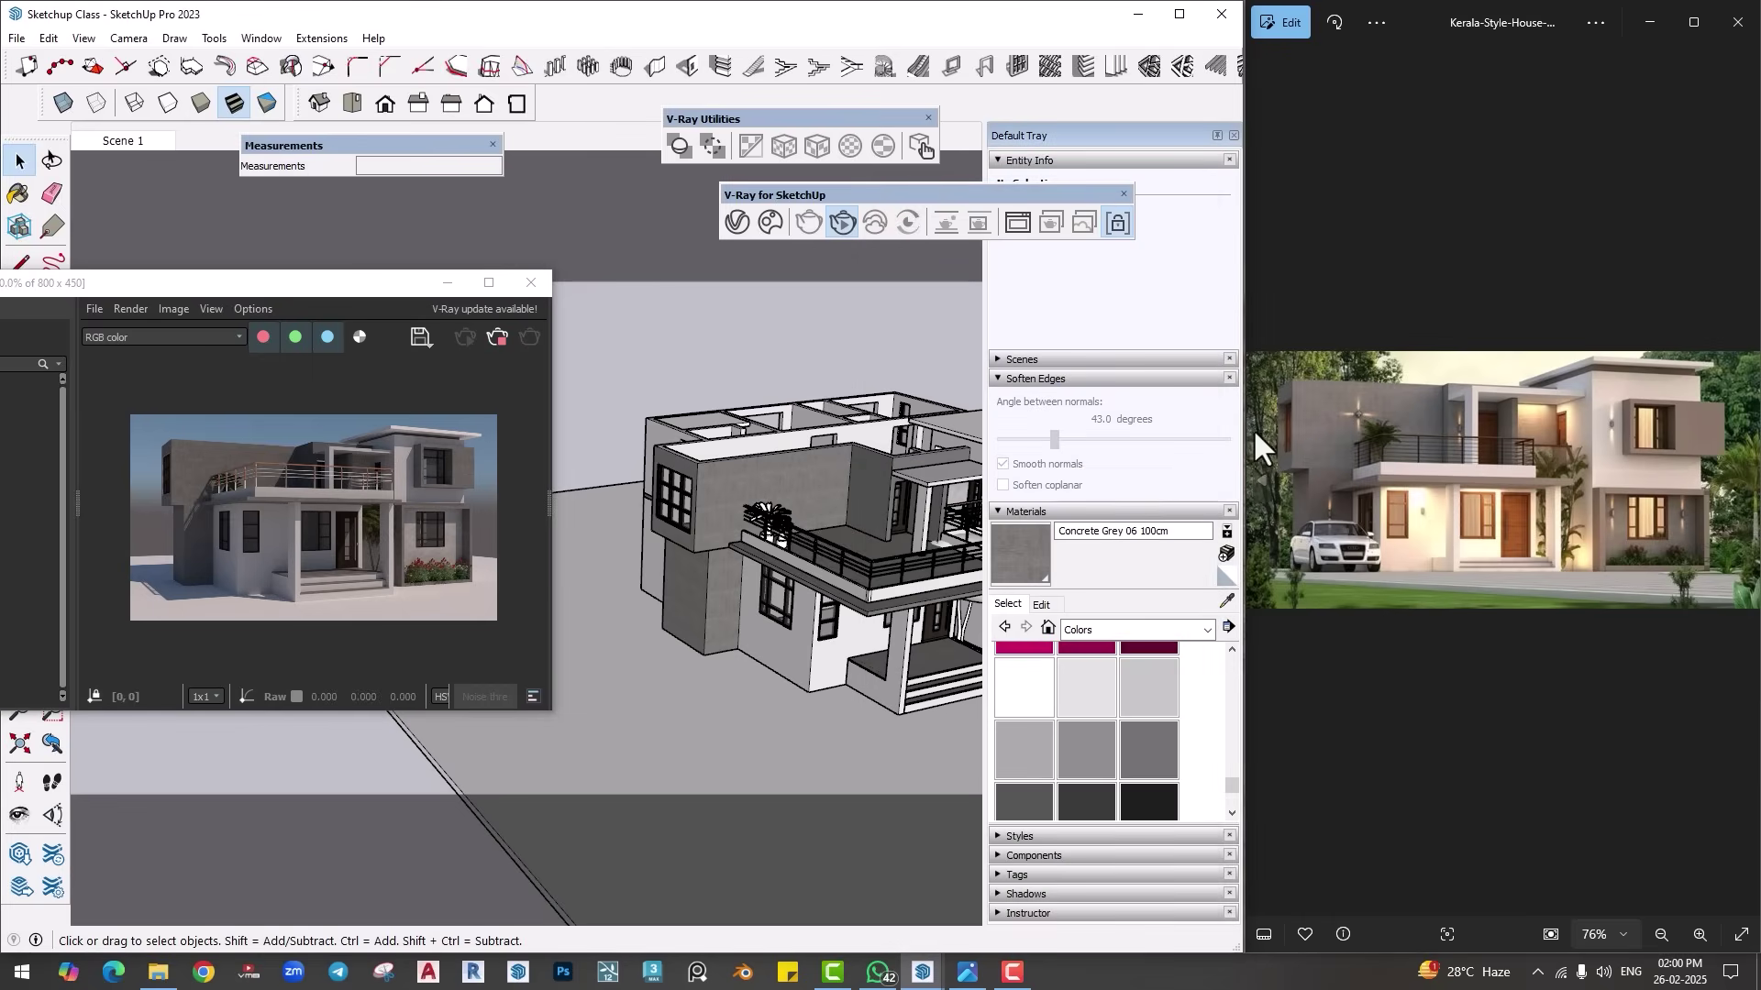
Step: Search the Chaos Cosmos library for "tree" and move the library window clear of the render preview
{"action": "left_click", "coordinate": [770, 222]}
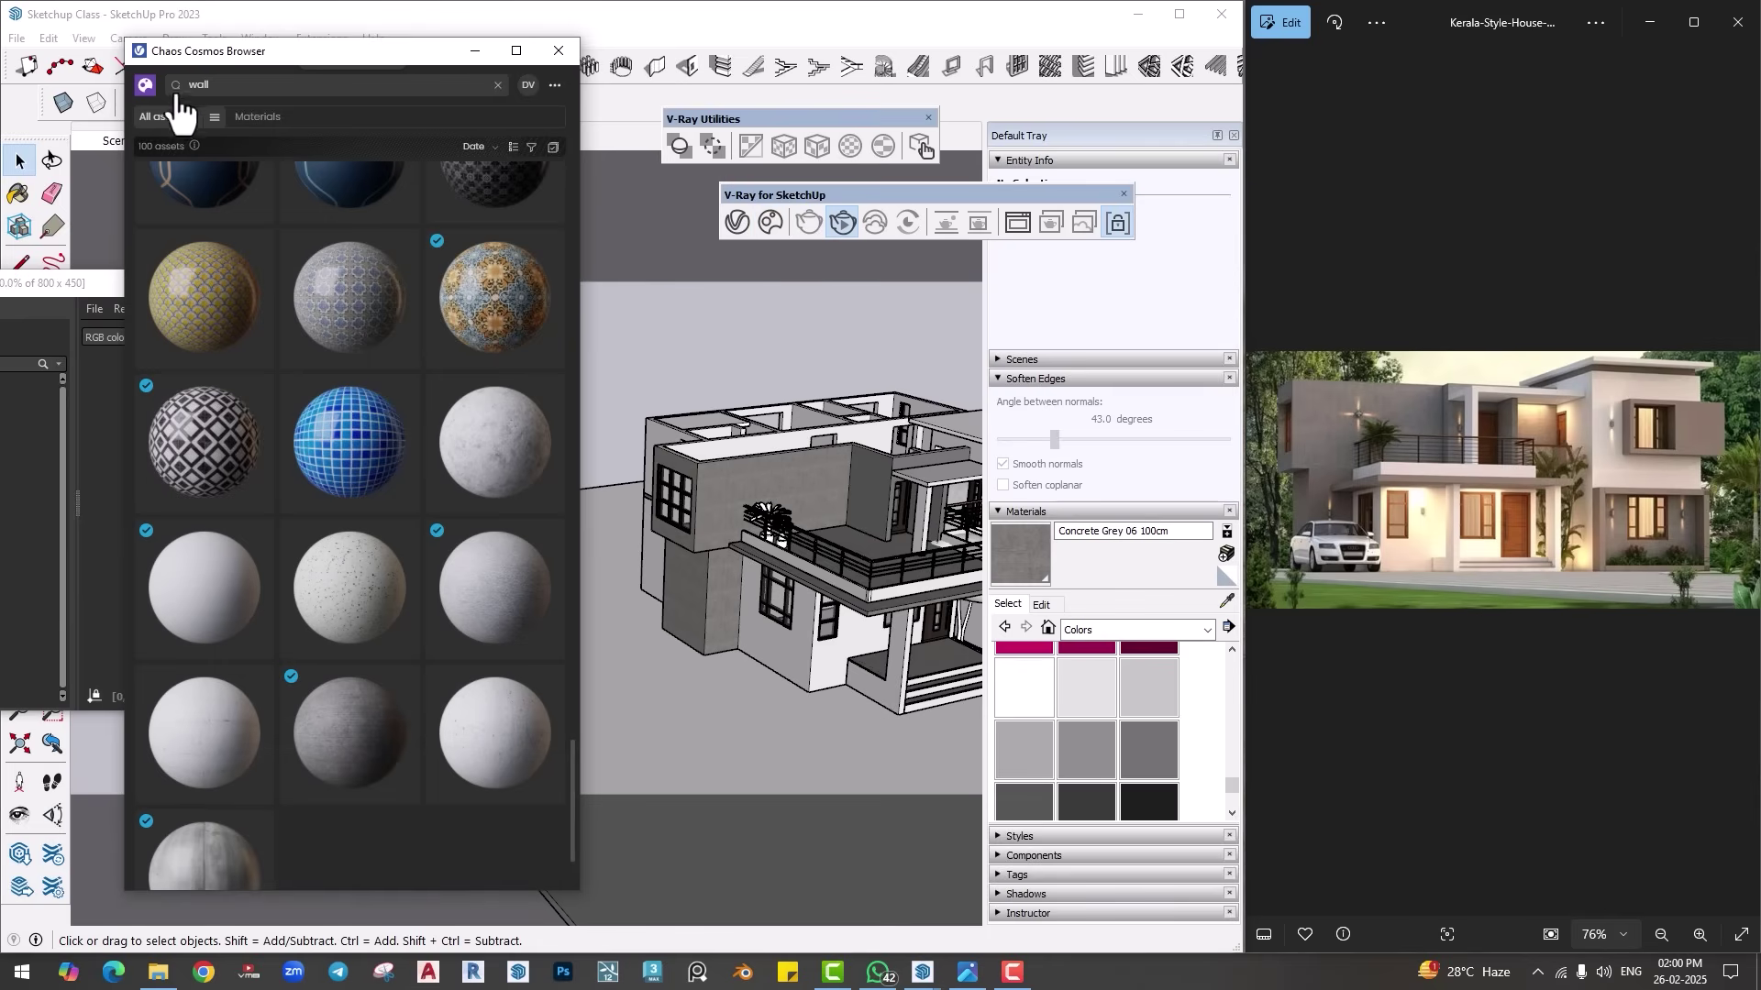
{"action": "left_click", "coordinate": [225, 155]}
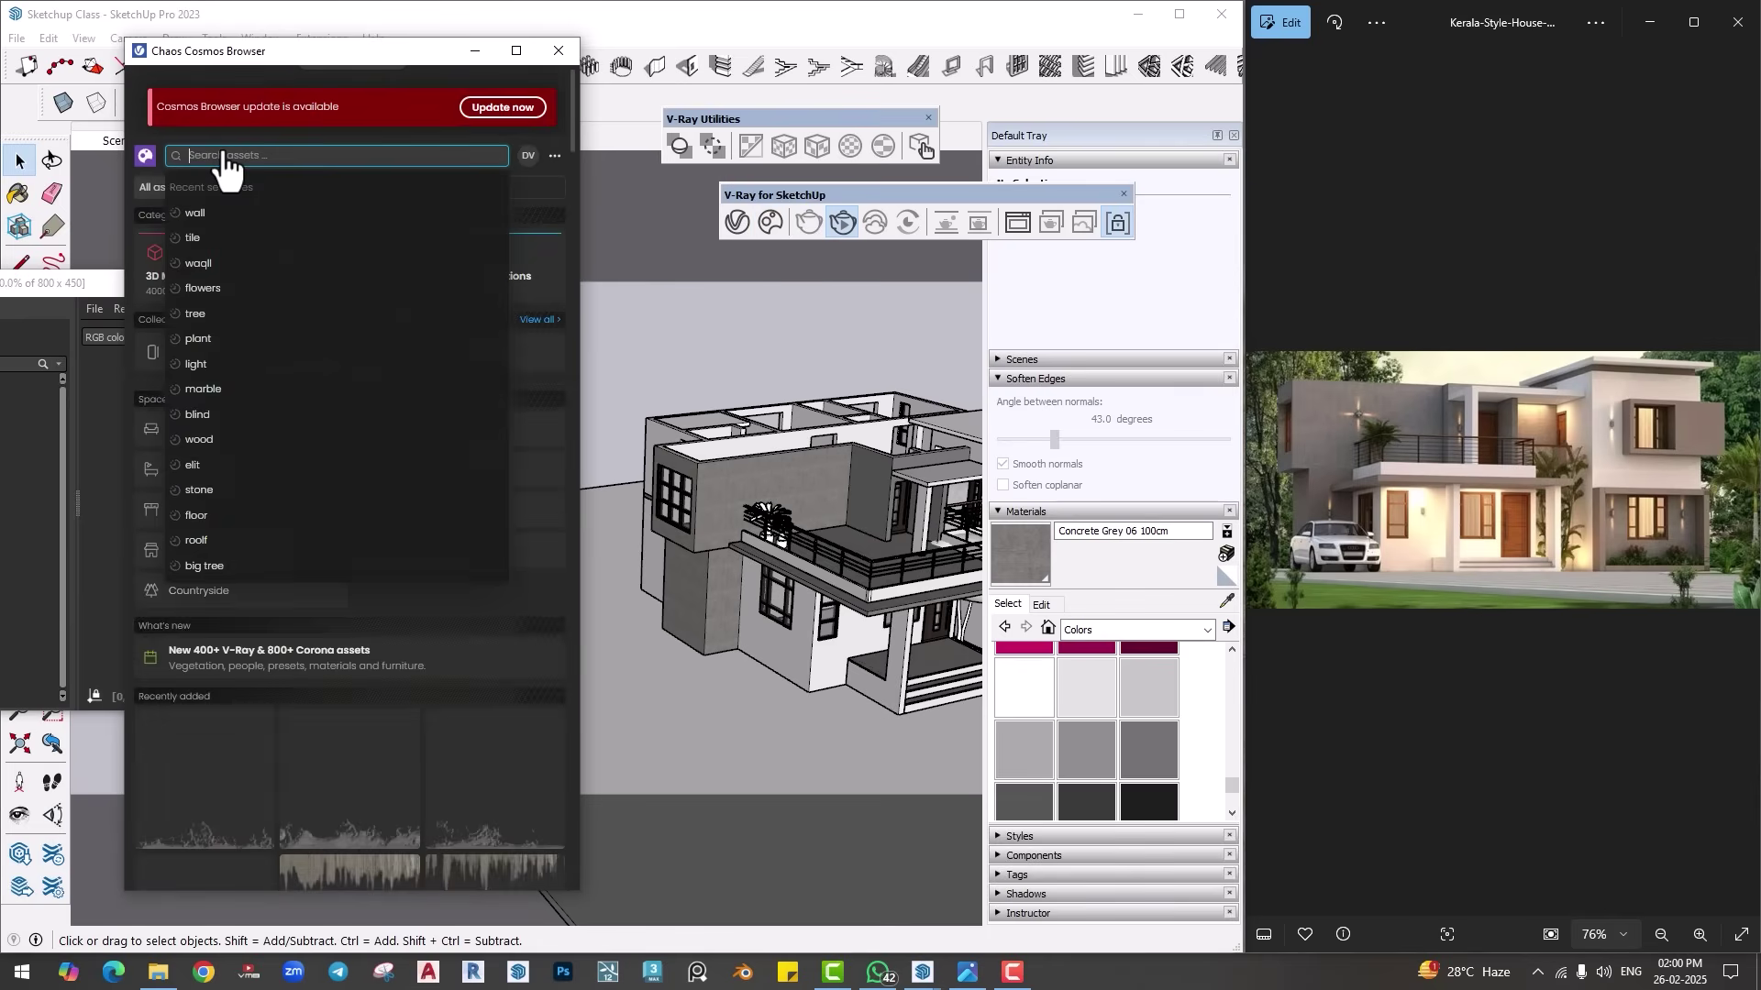
{"action": "type", "text": "tree"}
{"action": "key", "text": "Return"}
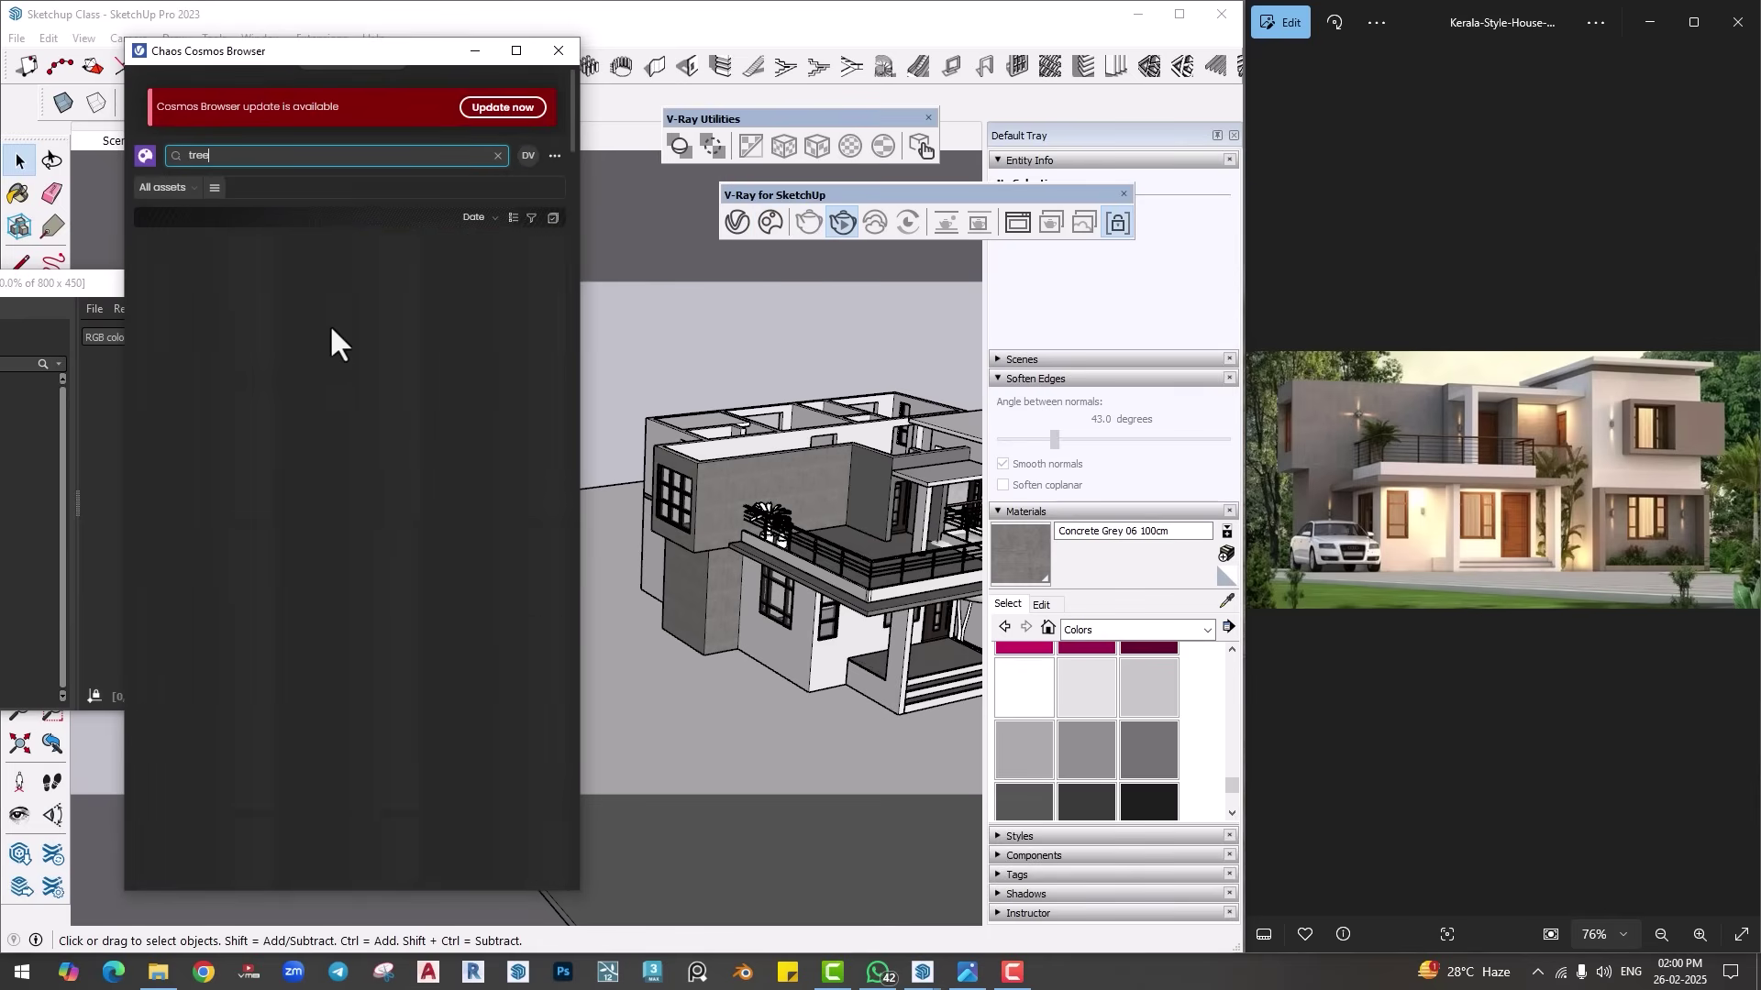
{"action": "left_click_drag", "start_coordinate": [350, 63], "coordinate": [1025, 96]}
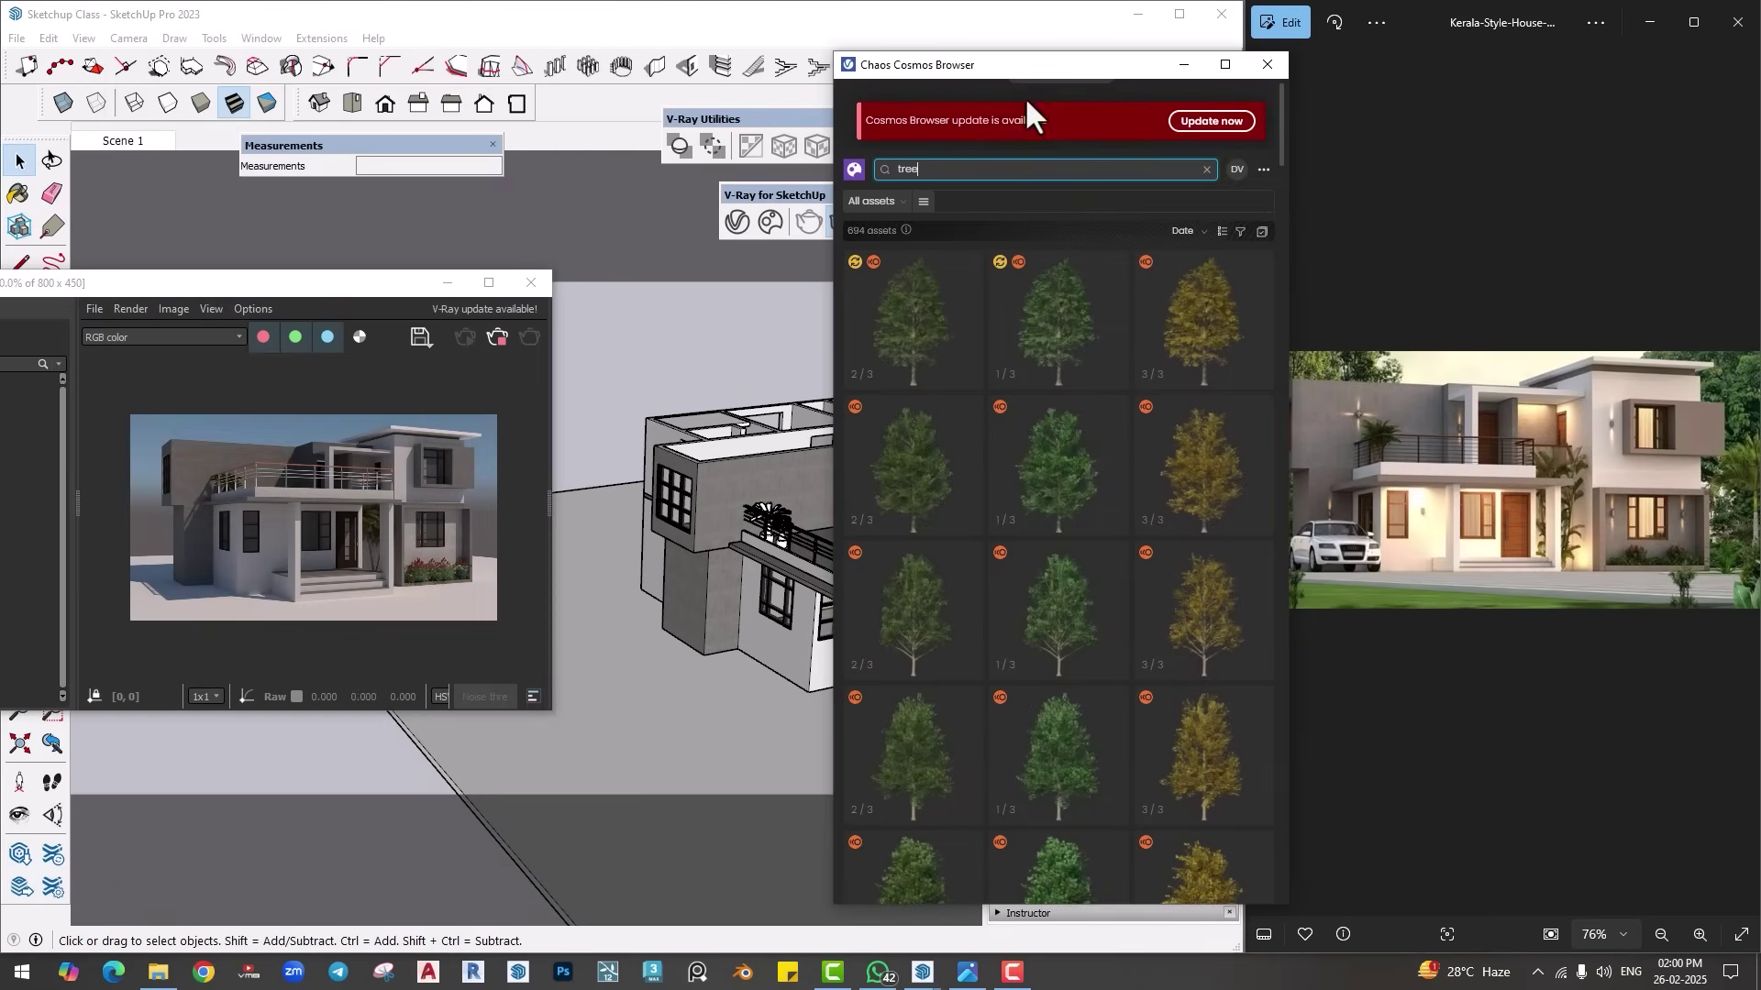
Step: Place two tall trees from the Cosmos library on the ground beside the house's grey side walls
{"action": "scroll", "coordinate": [1064, 518], "scroll_direction": "down", "scroll_amount": 2}
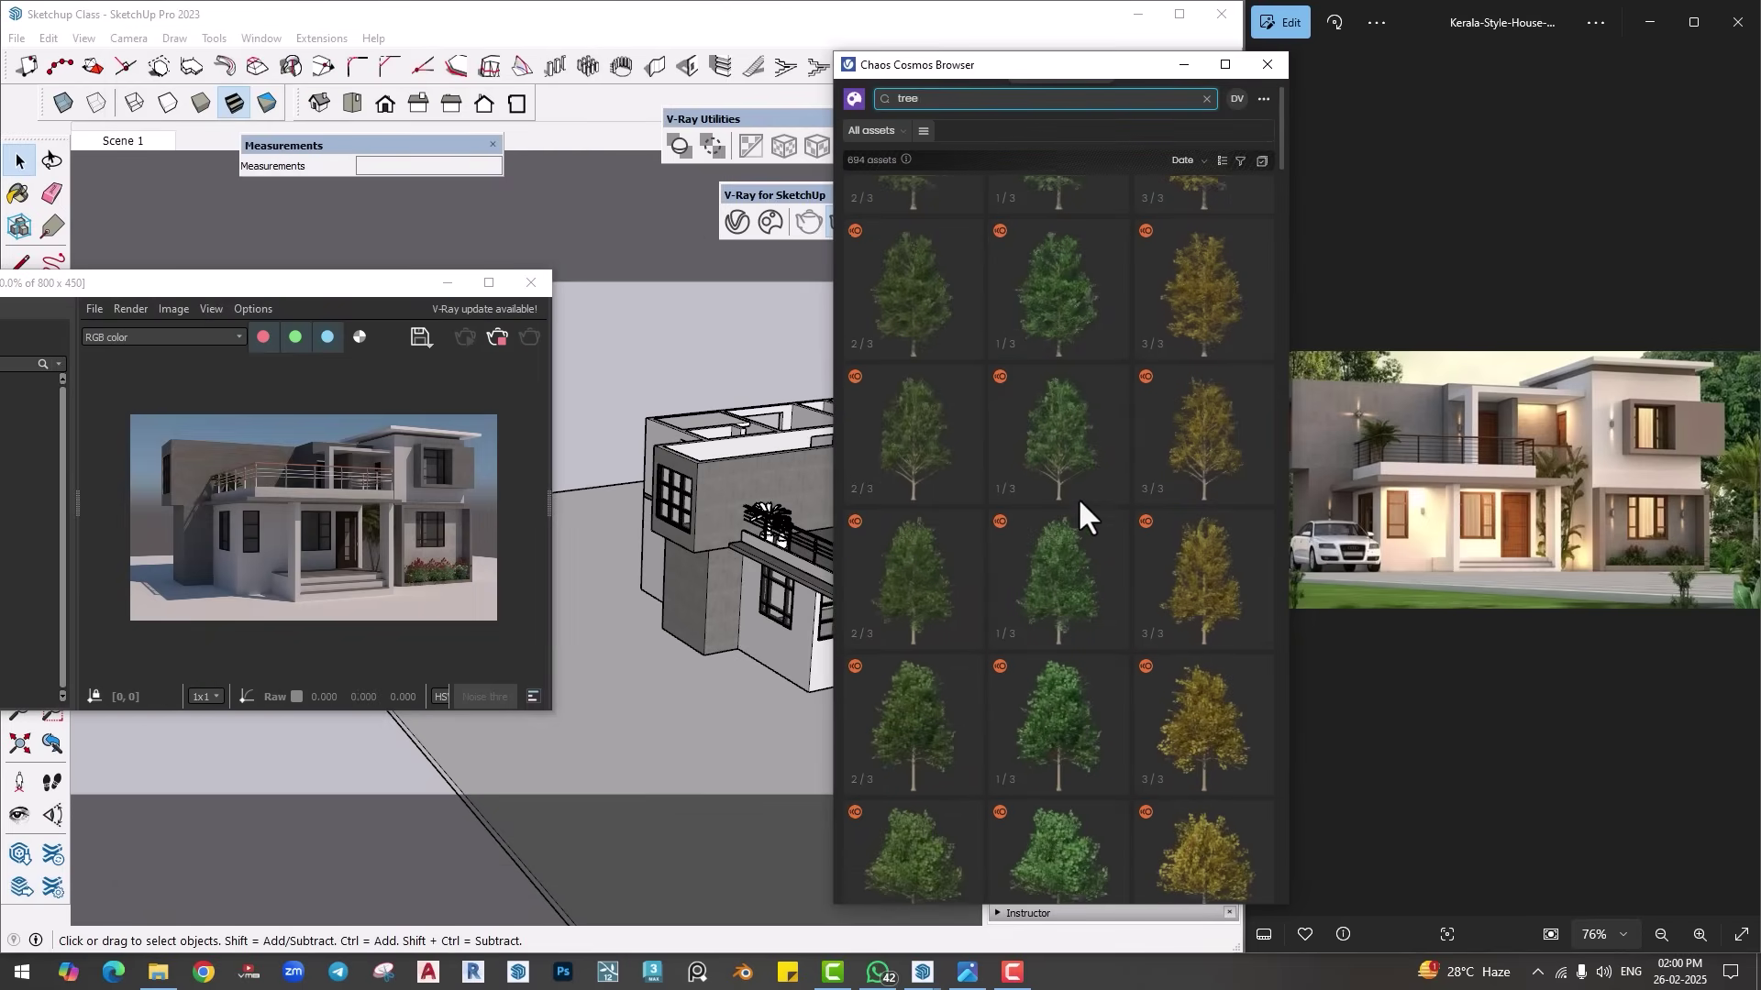
{"action": "scroll", "coordinate": [1076, 497], "scroll_direction": "up", "scroll_amount": 2}
{"action": "left_click", "coordinate": [1115, 267]}
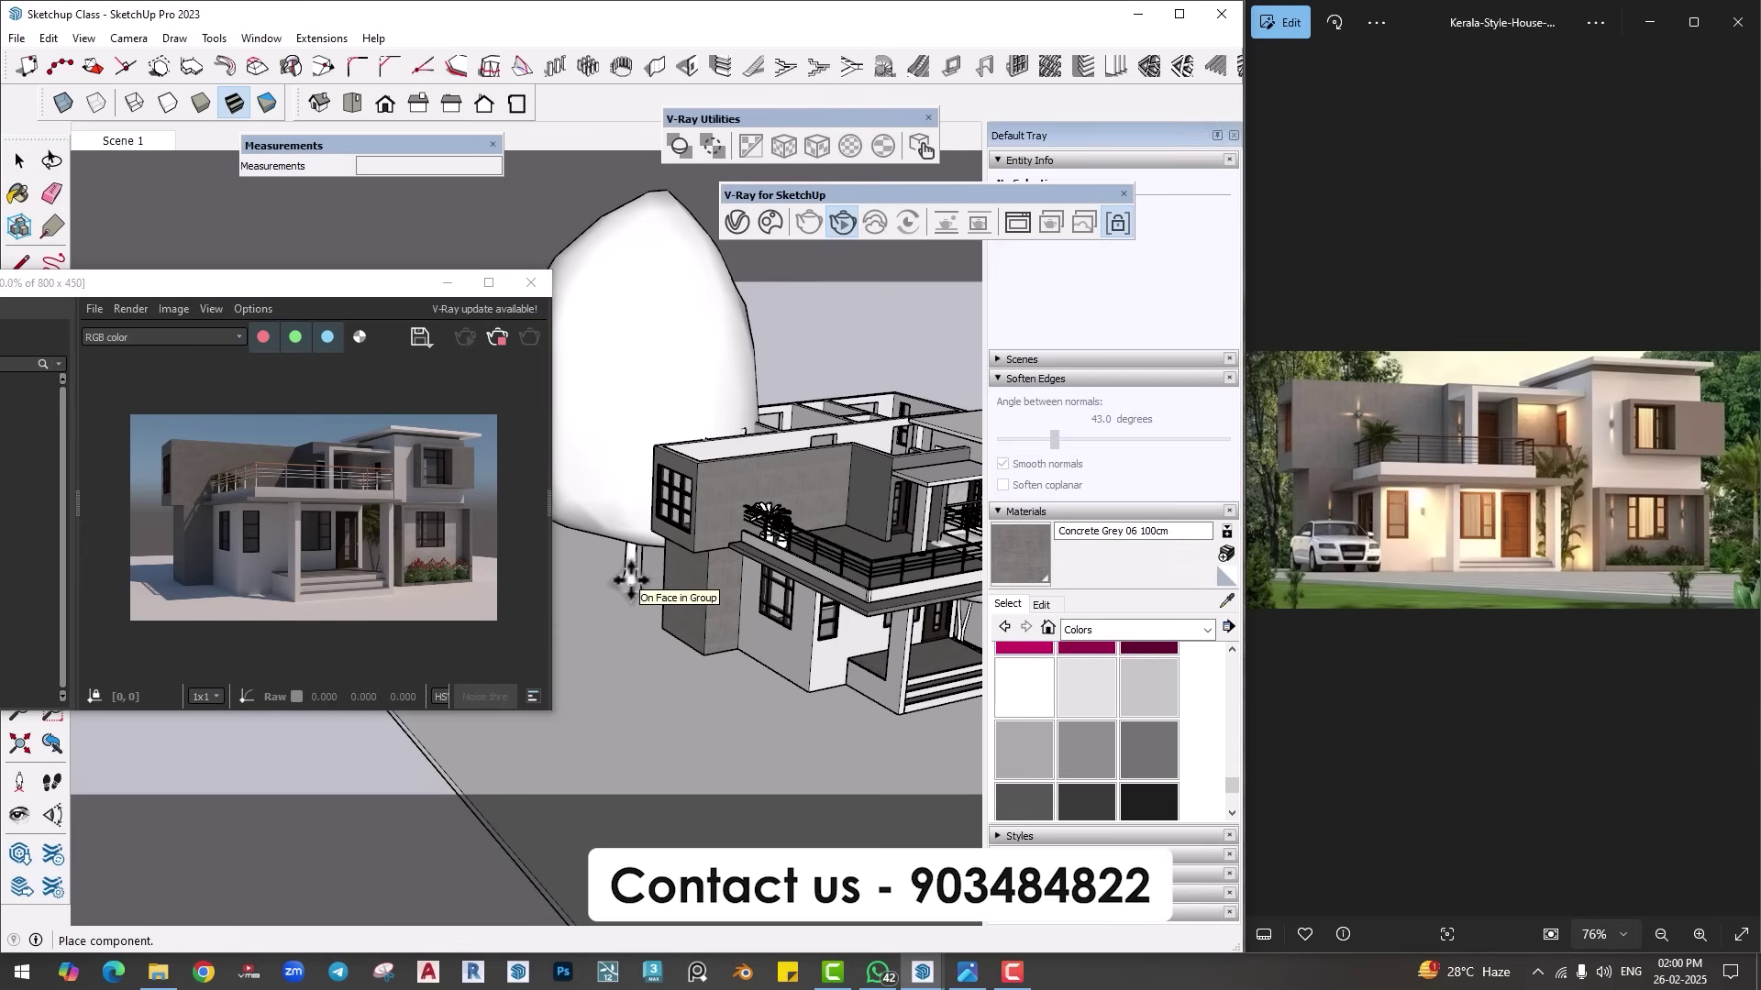
{"action": "left_click", "coordinate": [631, 580]}
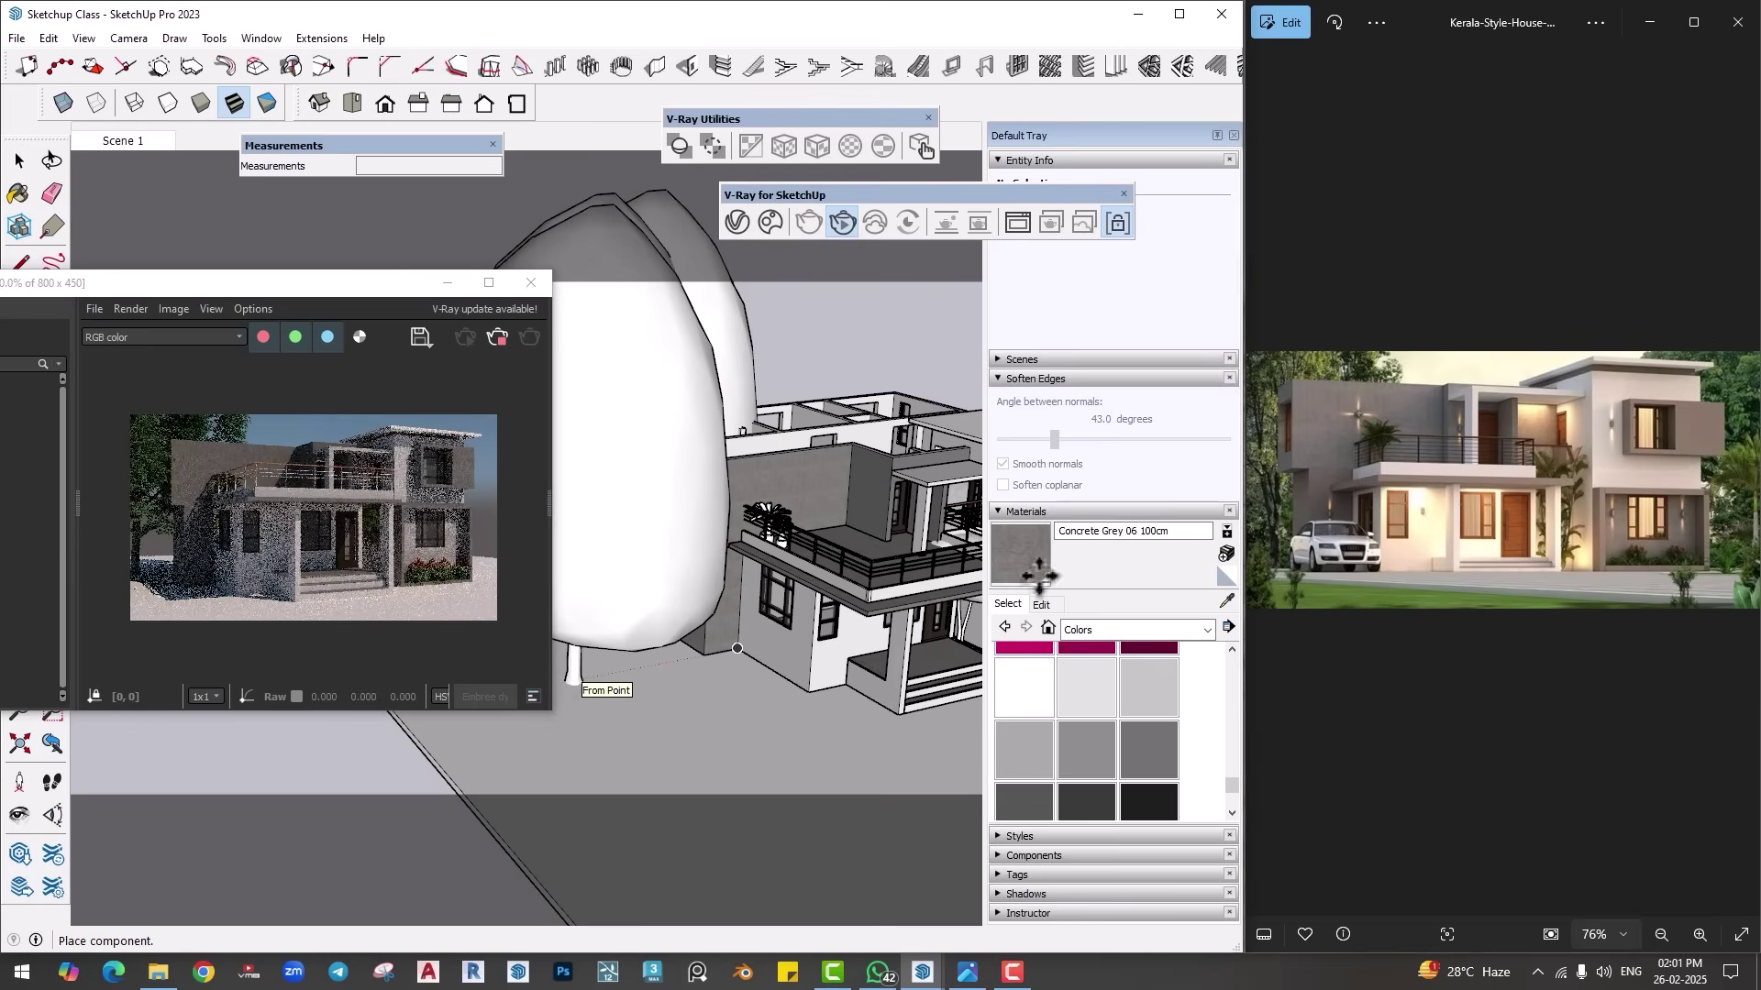
{"action": "left_click", "coordinate": [573, 673]}
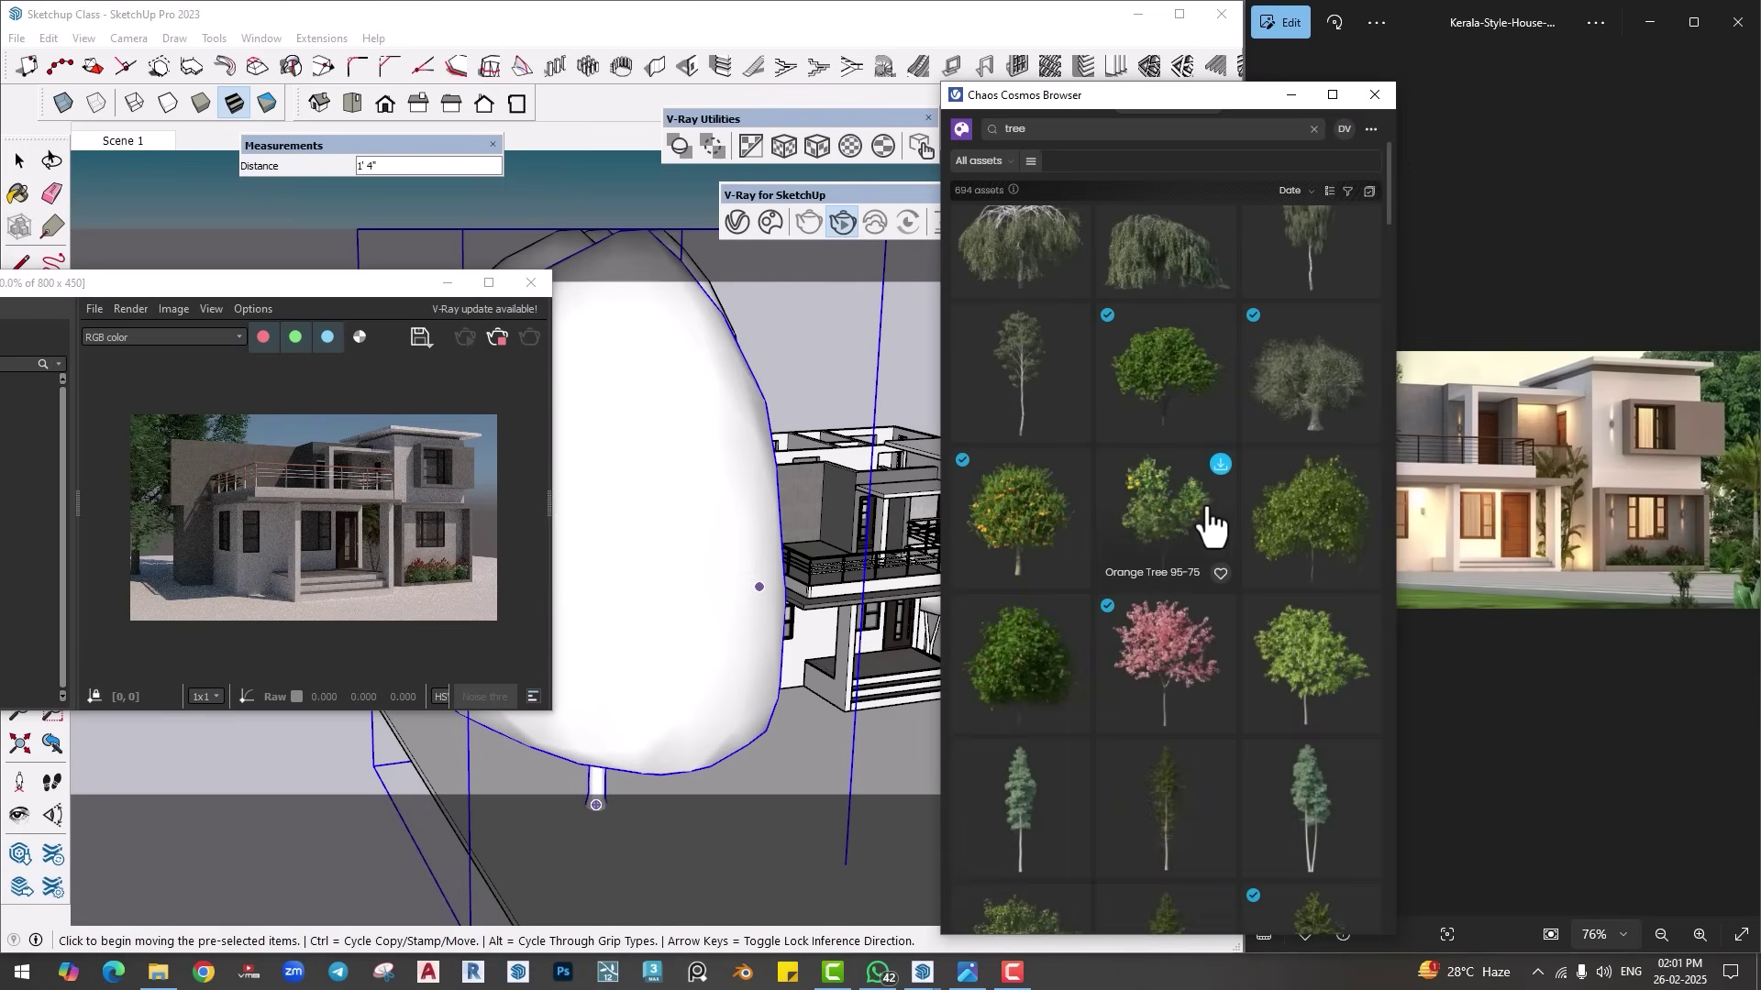
Step: Download the Orange Tree 95-75 asset and place a small tree on the ground below the tall trees
{"action": "left_click", "coordinate": [1218, 468]}
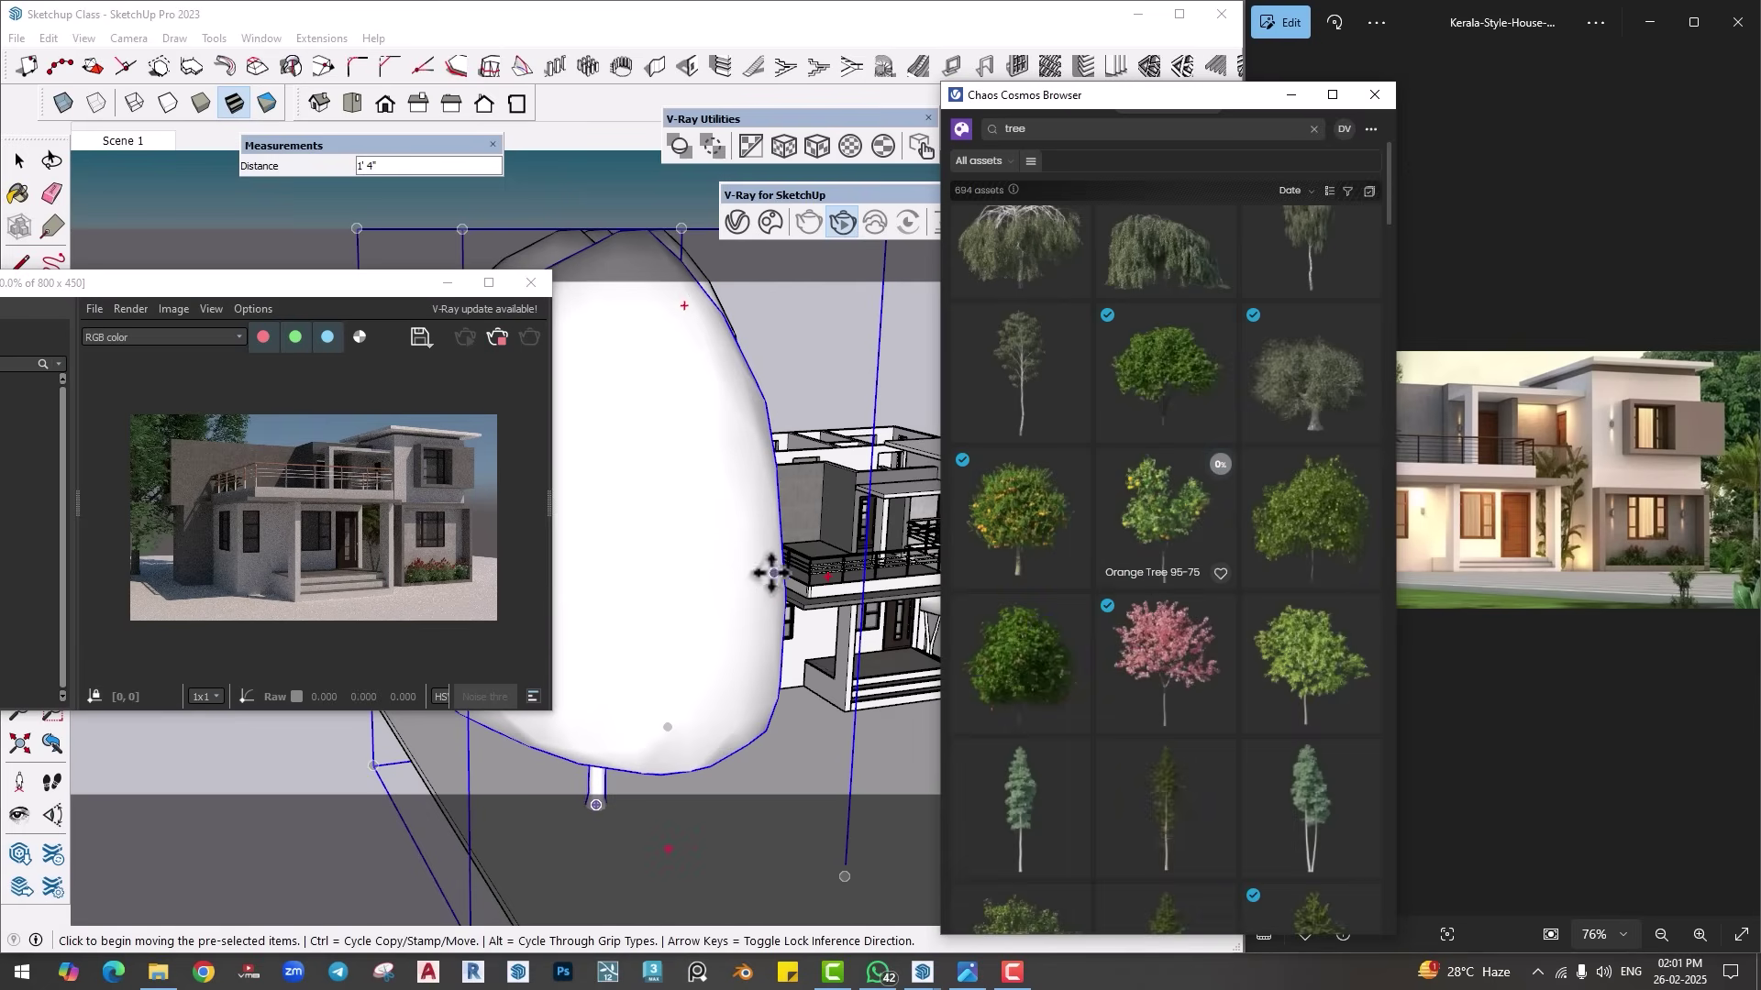
{"action": "scroll", "coordinate": [699, 669], "scroll_direction": "down", "scroll_amount": 3}
{"action": "mouse_move", "coordinate": [679, 800]}
{"action": "middle_mouse_down"}
{"action": "mouse_move", "coordinate": [675, 719]}
{"action": "mouse_move", "coordinate": [707, 621]}
{"action": "middle_mouse_up"}
{"action": "scroll", "coordinate": [759, 699], "scroll_direction": "up", "scroll_amount": 4}
{"action": "scroll", "coordinate": [814, 700], "scroll_direction": "up", "scroll_amount": 6}
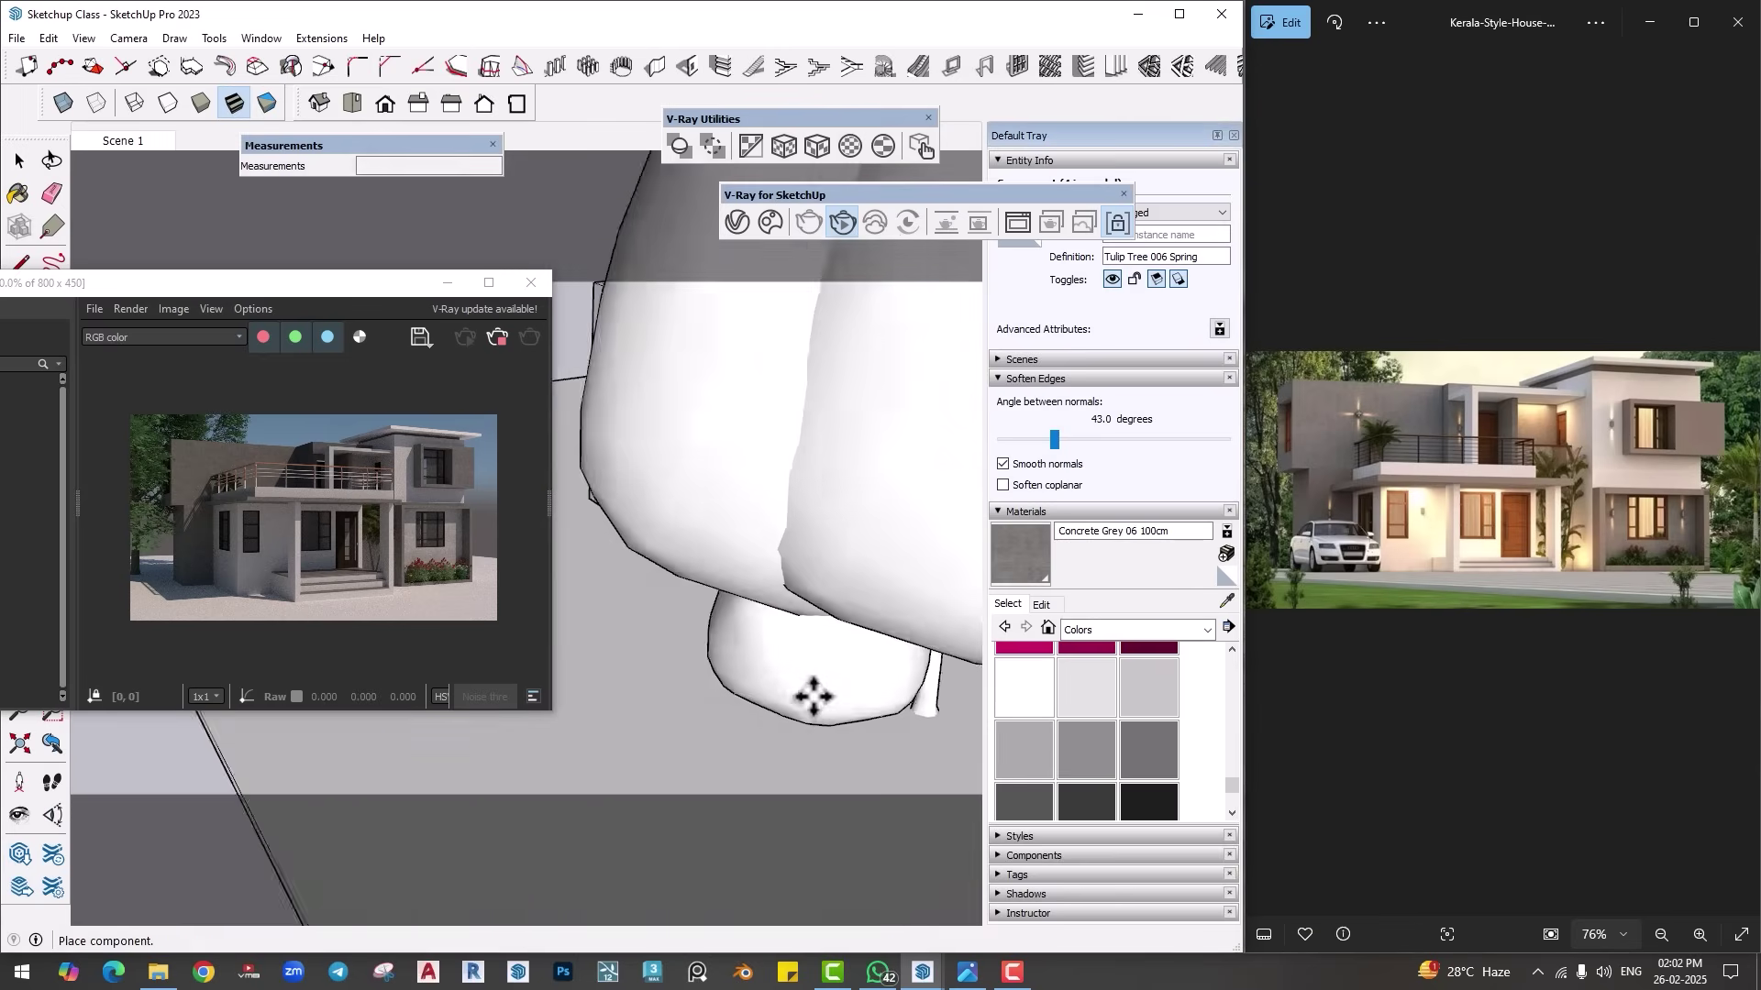
{"action": "left_click", "coordinate": [751, 719]}
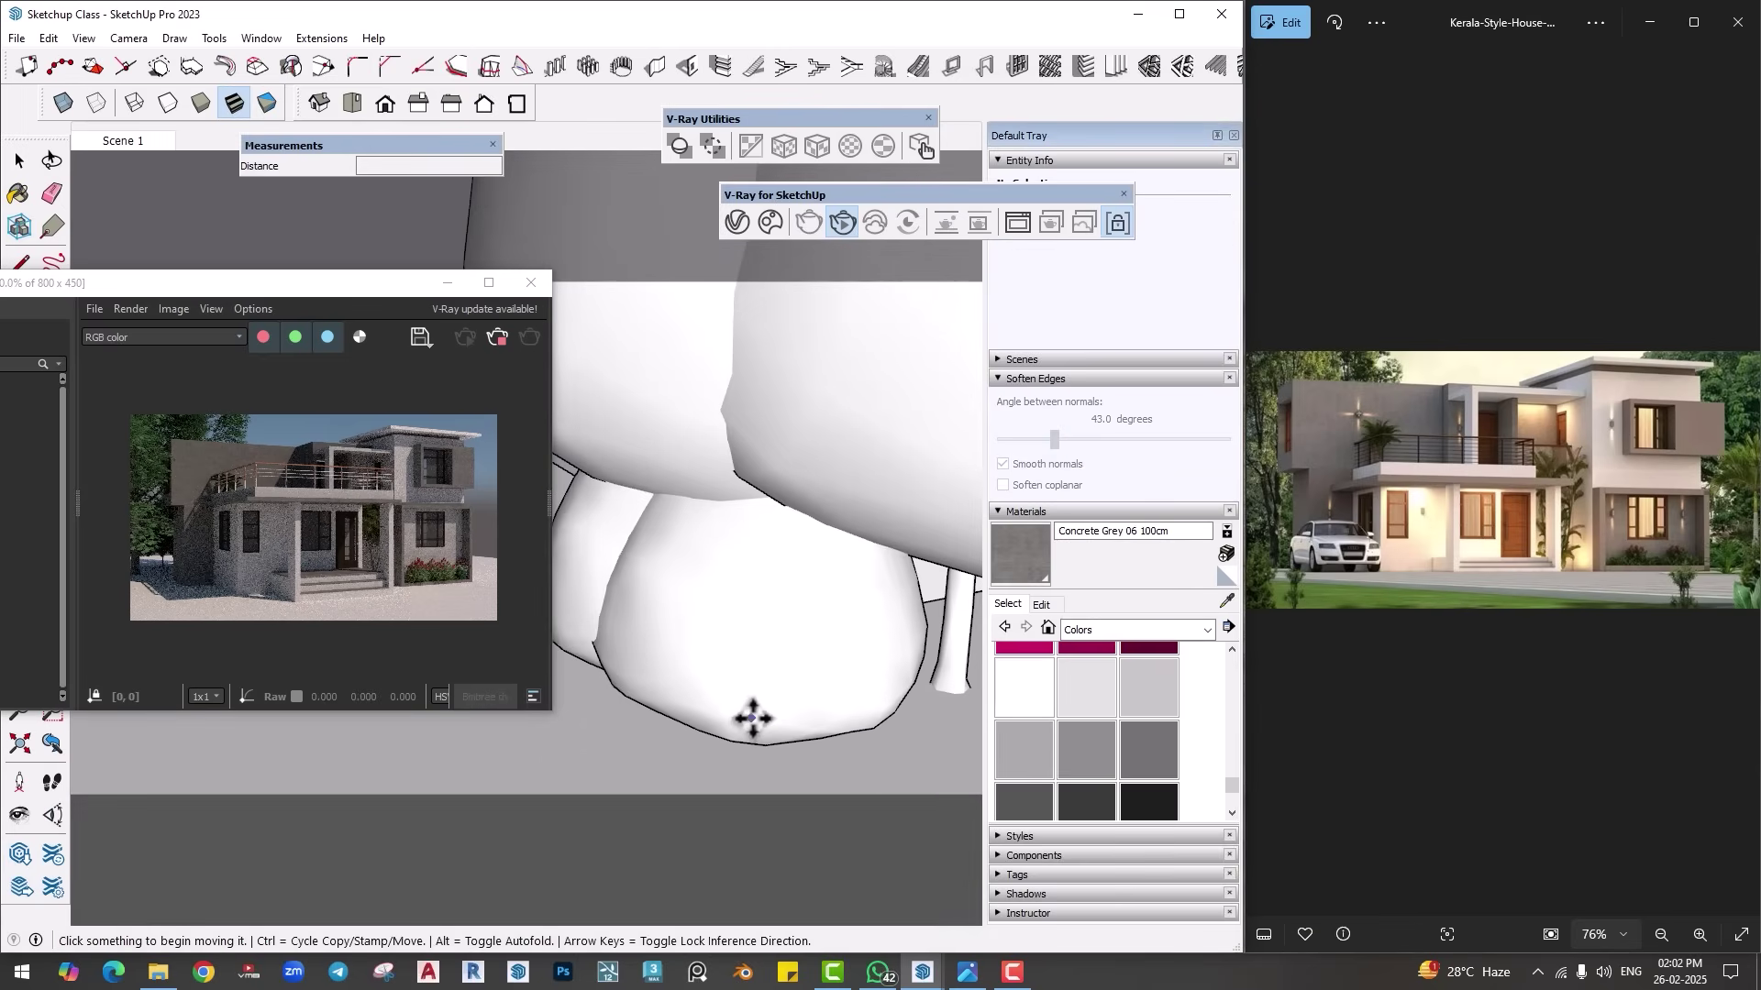
Step: Copy a Tulip Tree 006 Spring to the opposite side of the house and adjust the copy's position on the ground
{"action": "scroll", "coordinate": [767, 696], "scroll_direction": "down", "scroll_amount": 3}
{"action": "middle_click_drag", "start_coordinate": [767, 696], "coordinate": [486, 734]}
{"action": "scroll", "coordinate": [579, 715], "scroll_direction": "down", "scroll_amount": 4}
{"action": "left_click_drag", "start_coordinate": [410, 289], "coordinate": [408, 80]}
{"action": "scroll", "coordinate": [507, 574], "scroll_direction": "down", "scroll_amount": 3}
{"action": "key", "text": "Escape"}
{"action": "left_click", "coordinate": [384, 667]}
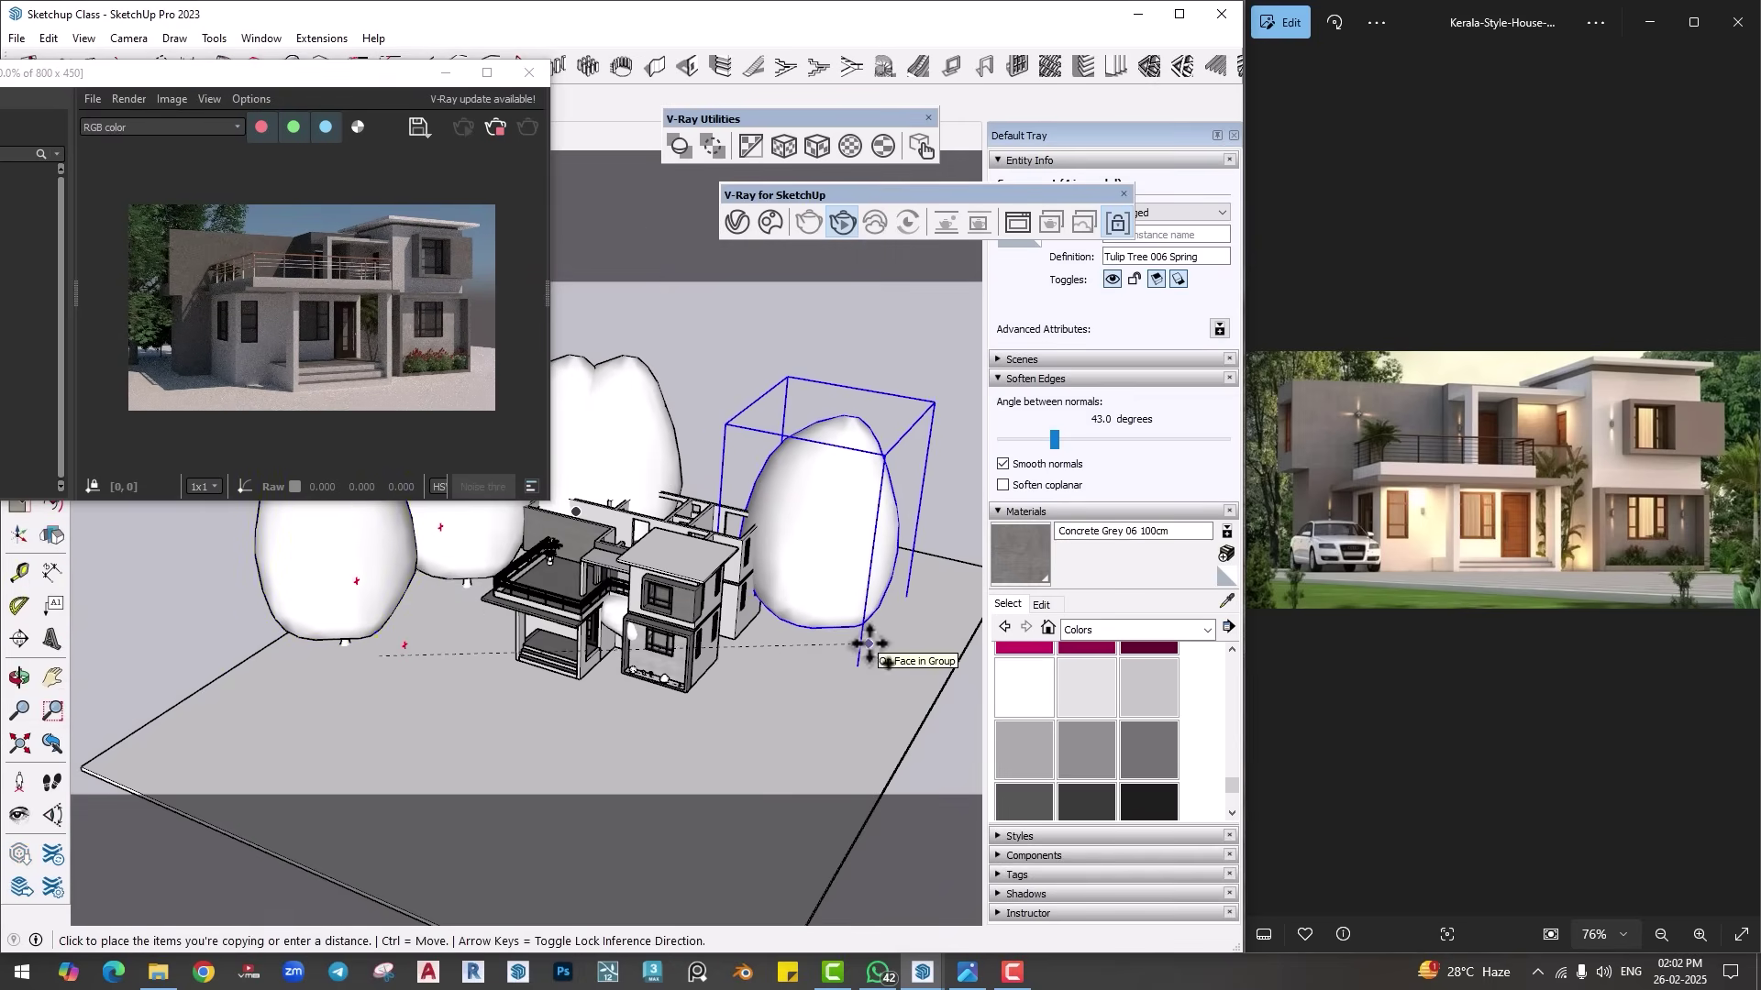
{"action": "left_click", "coordinate": [857, 629]}
{"action": "left_click_drag", "start_coordinate": [877, 675], "coordinate": [822, 698]}
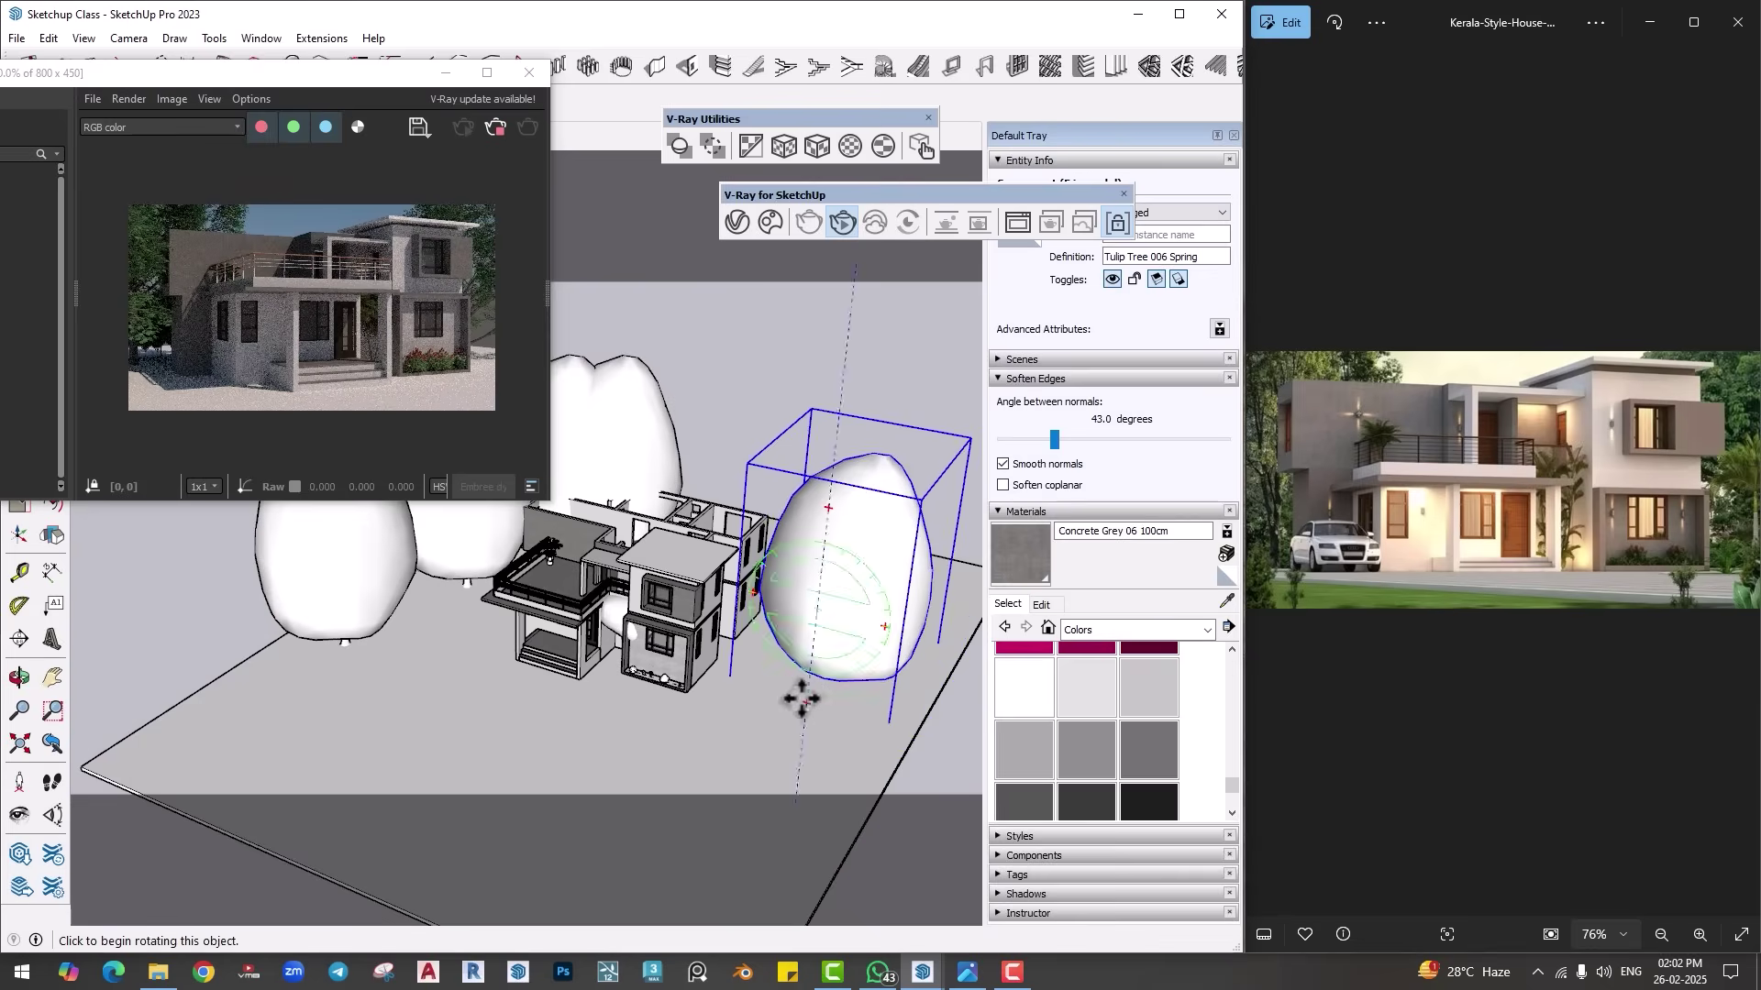
Step: Make a further copy of the relocated Tulip Tree 006 Spring near the house
{"action": "key", "text": "ctrl"}
{"action": "left_click", "coordinate": [814, 707]}
{"action": "mouse_move", "coordinate": [840, 705]}
{"action": "middle_mouse_down"}
{"action": "mouse_move", "coordinate": [354, 609]}
{"action": "mouse_move", "coordinate": [770, 593]}
{"action": "mouse_move", "coordinate": [609, 661]}
{"action": "mouse_move", "coordinate": [631, 561]}
{"action": "mouse_move", "coordinate": [642, 623]}
{"action": "mouse_move", "coordinate": [676, 630]}
{"action": "middle_mouse_up"}
{"action": "left_click", "coordinate": [631, 561]}
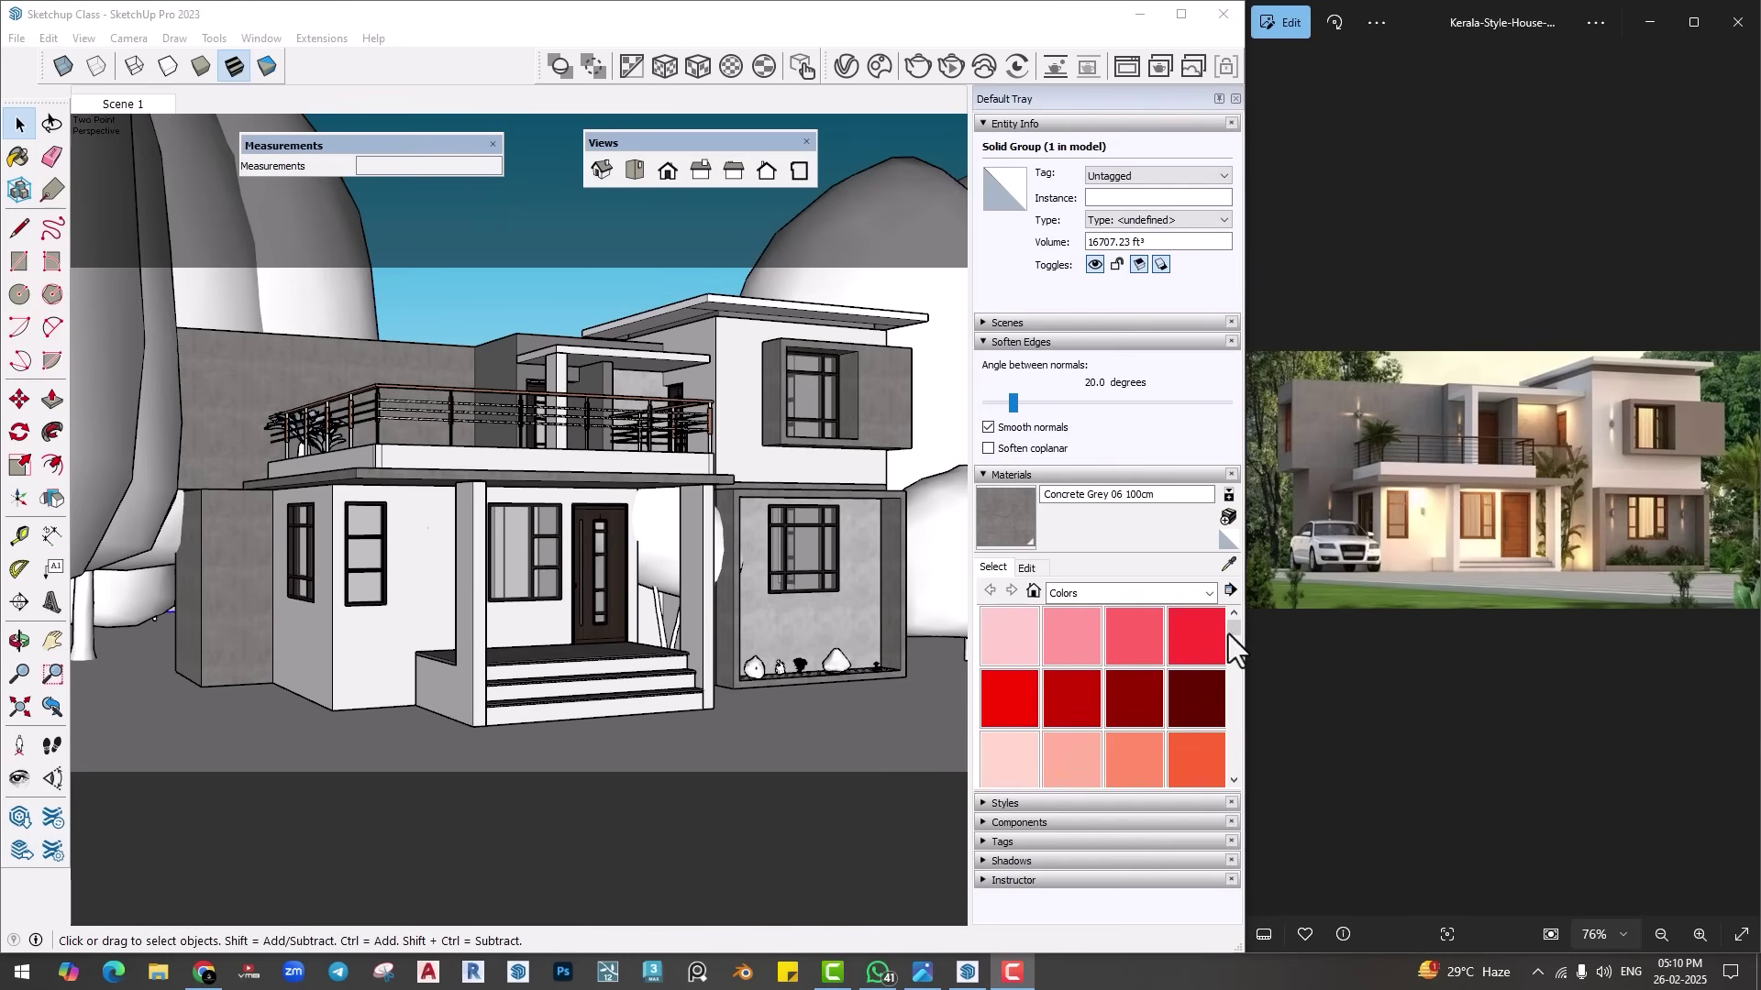
Step: Display the section tools and place a section plane aligned with the house's windowed outer wall, accepting its name and symbol
{"action": "scroll", "coordinate": [503, 649], "scroll_direction": "down", "scroll_amount": 5}
{"action": "scroll", "coordinate": [420, 613], "scroll_direction": "up", "scroll_amount": 8}
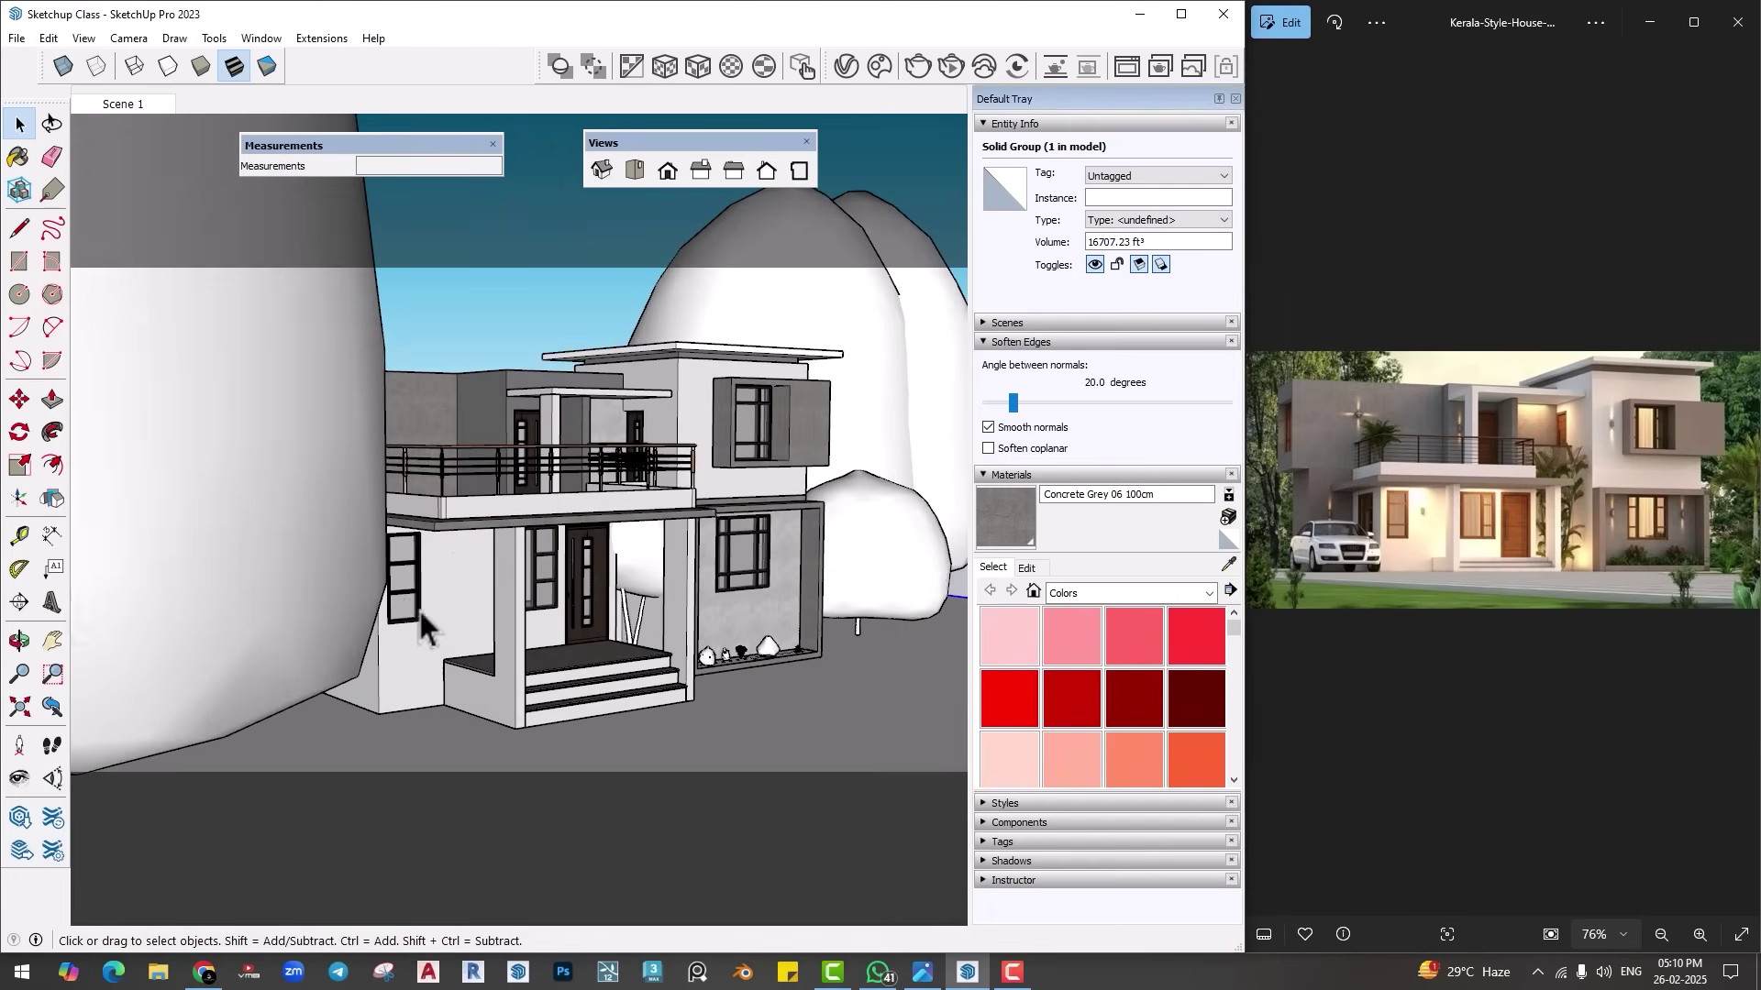
{"action": "scroll", "coordinate": [438, 609], "scroll_direction": "down", "scroll_amount": 4}
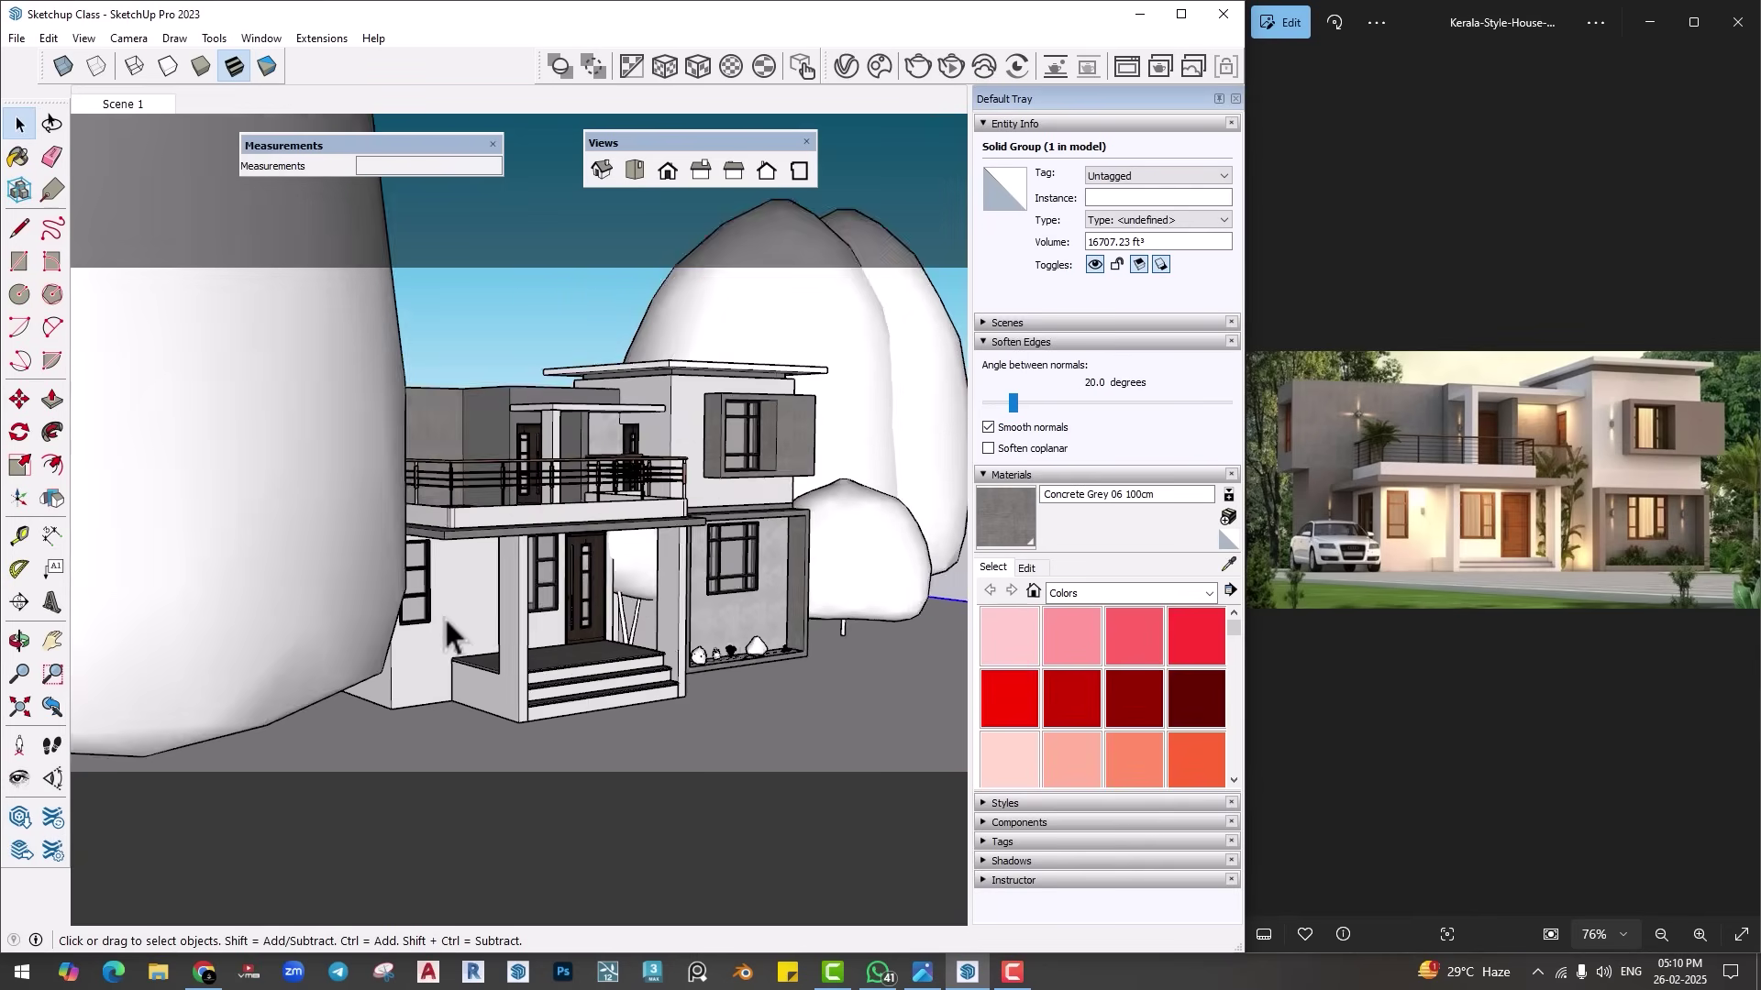
{"action": "mouse_move", "coordinate": [452, 629]}
{"action": "middle_mouse_down"}
{"action": "mouse_move", "coordinate": [256, 637]}
{"action": "mouse_move", "coordinate": [445, 657]}
{"action": "middle_mouse_up"}
{"action": "scroll", "coordinate": [542, 688], "scroll_direction": "down", "scroll_amount": 8}
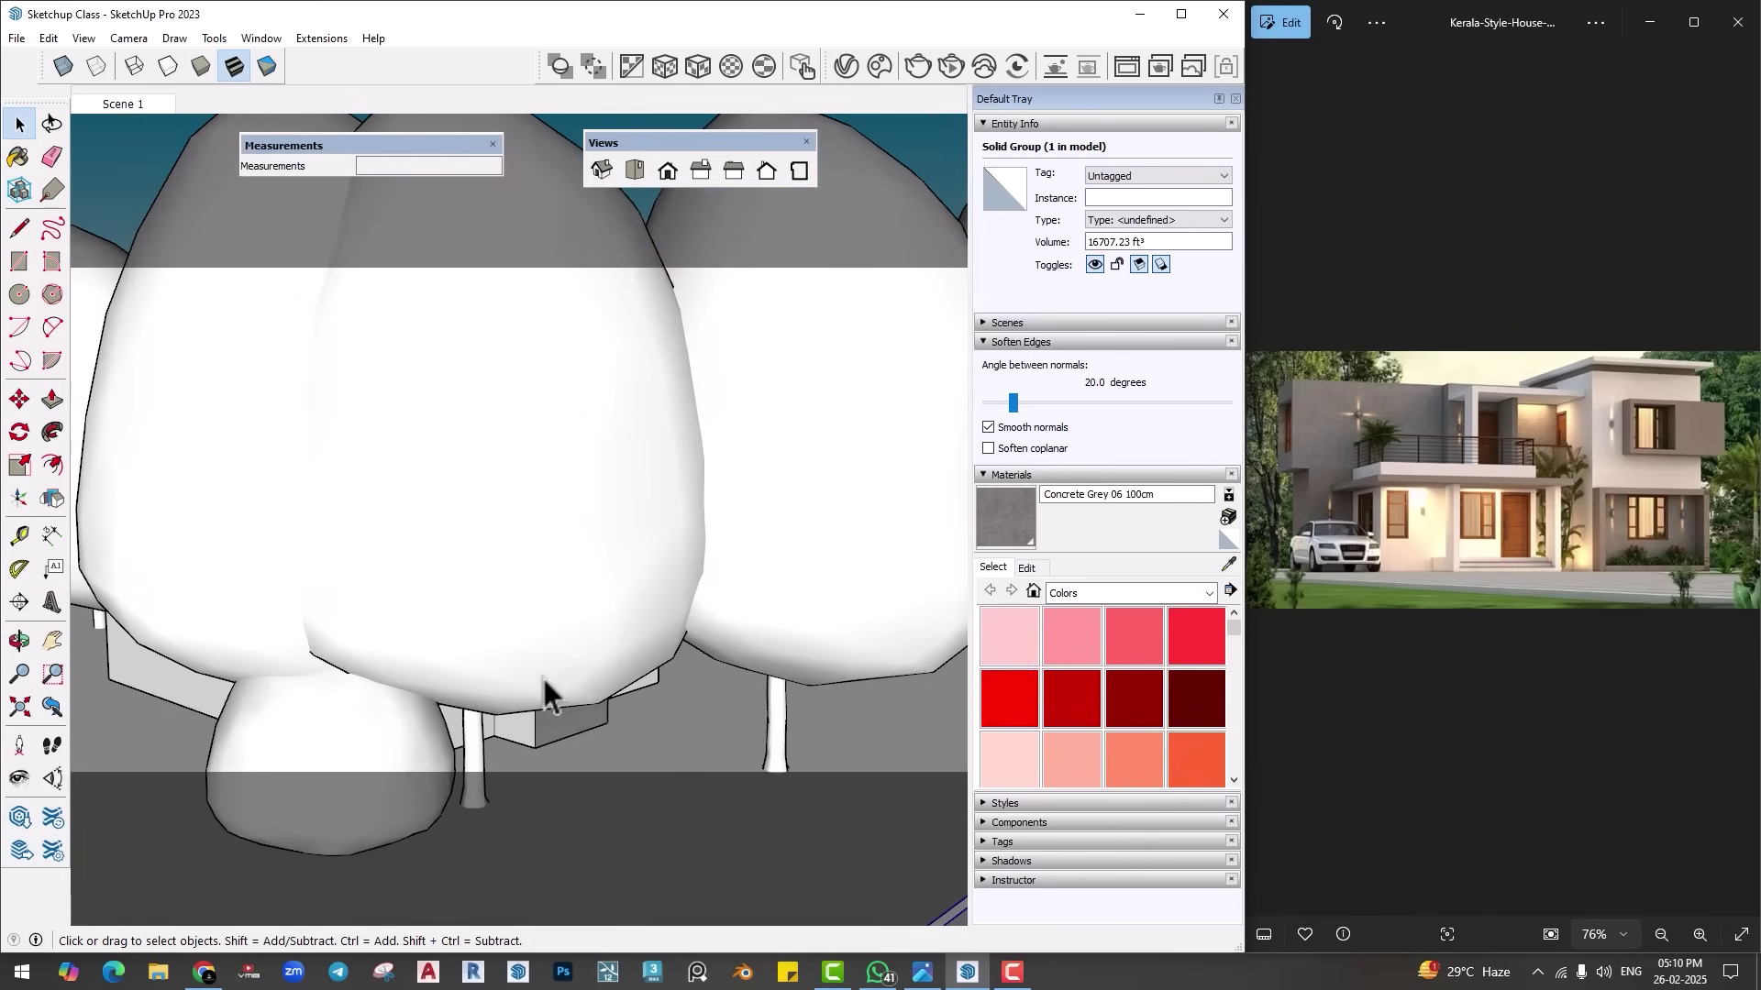
{"action": "middle_click_drag", "start_coordinate": [542, 687], "coordinate": [570, 476]}
{"action": "scroll", "coordinate": [303, 660], "scroll_direction": "up", "scroll_amount": 5}
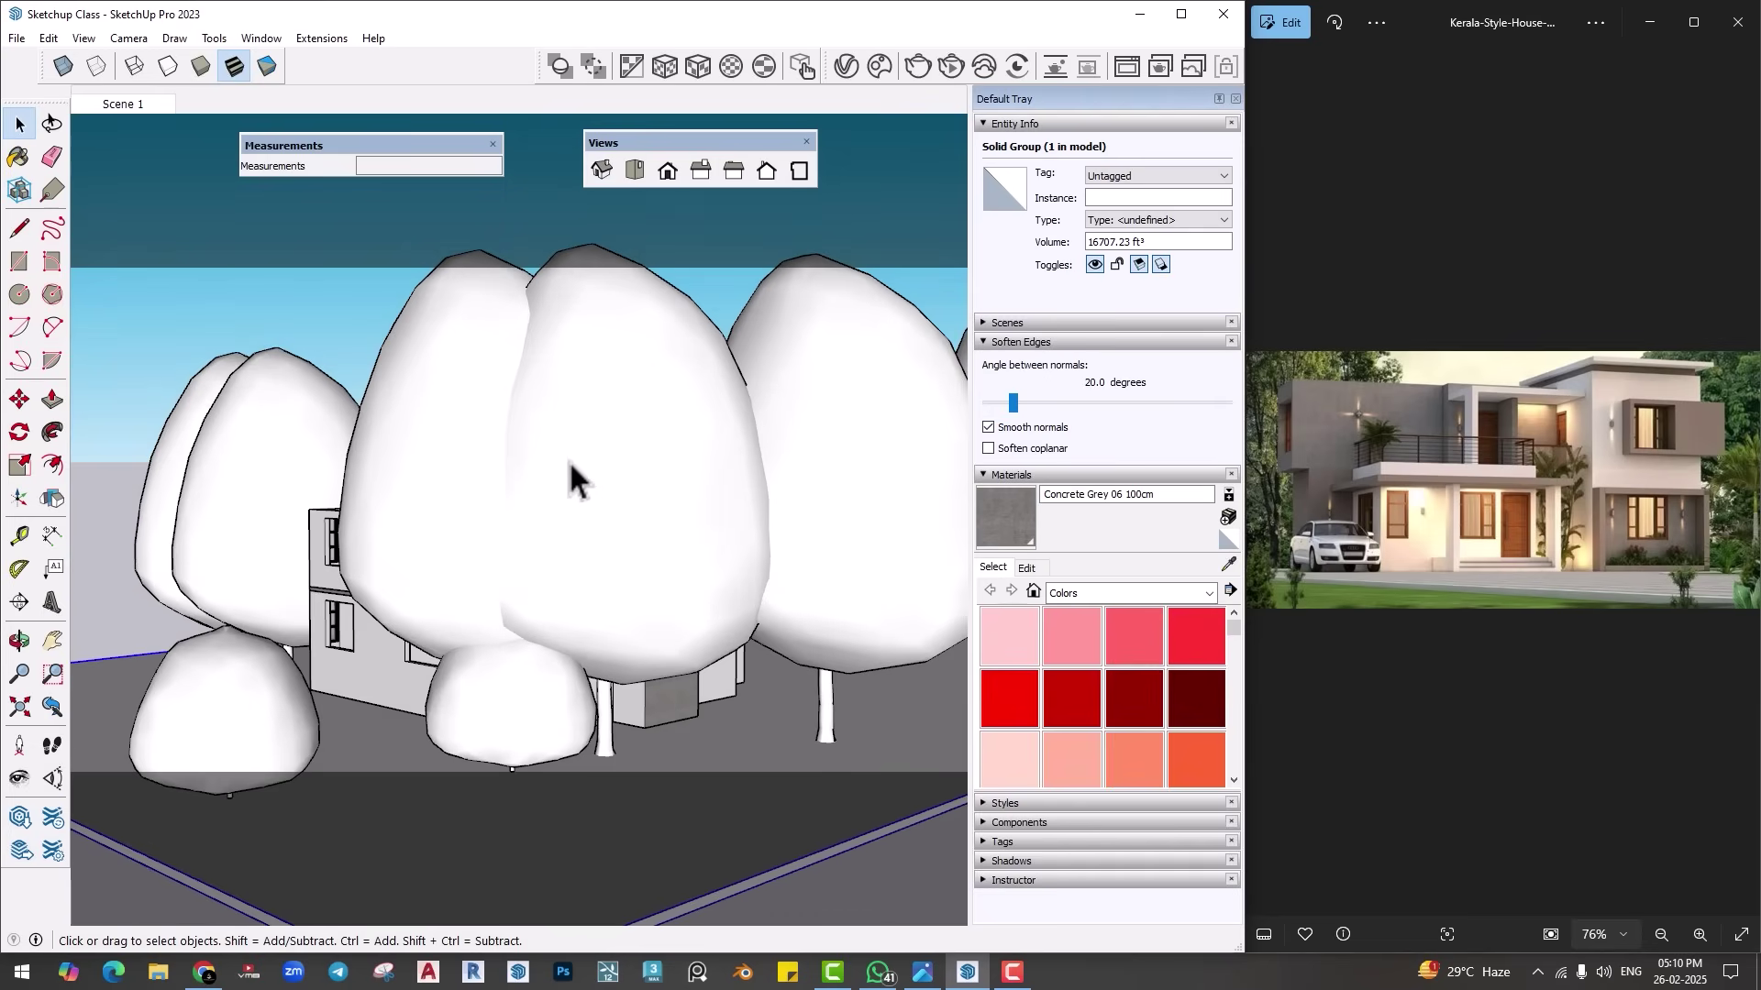
{"action": "right_click", "coordinate": [484, 73]}
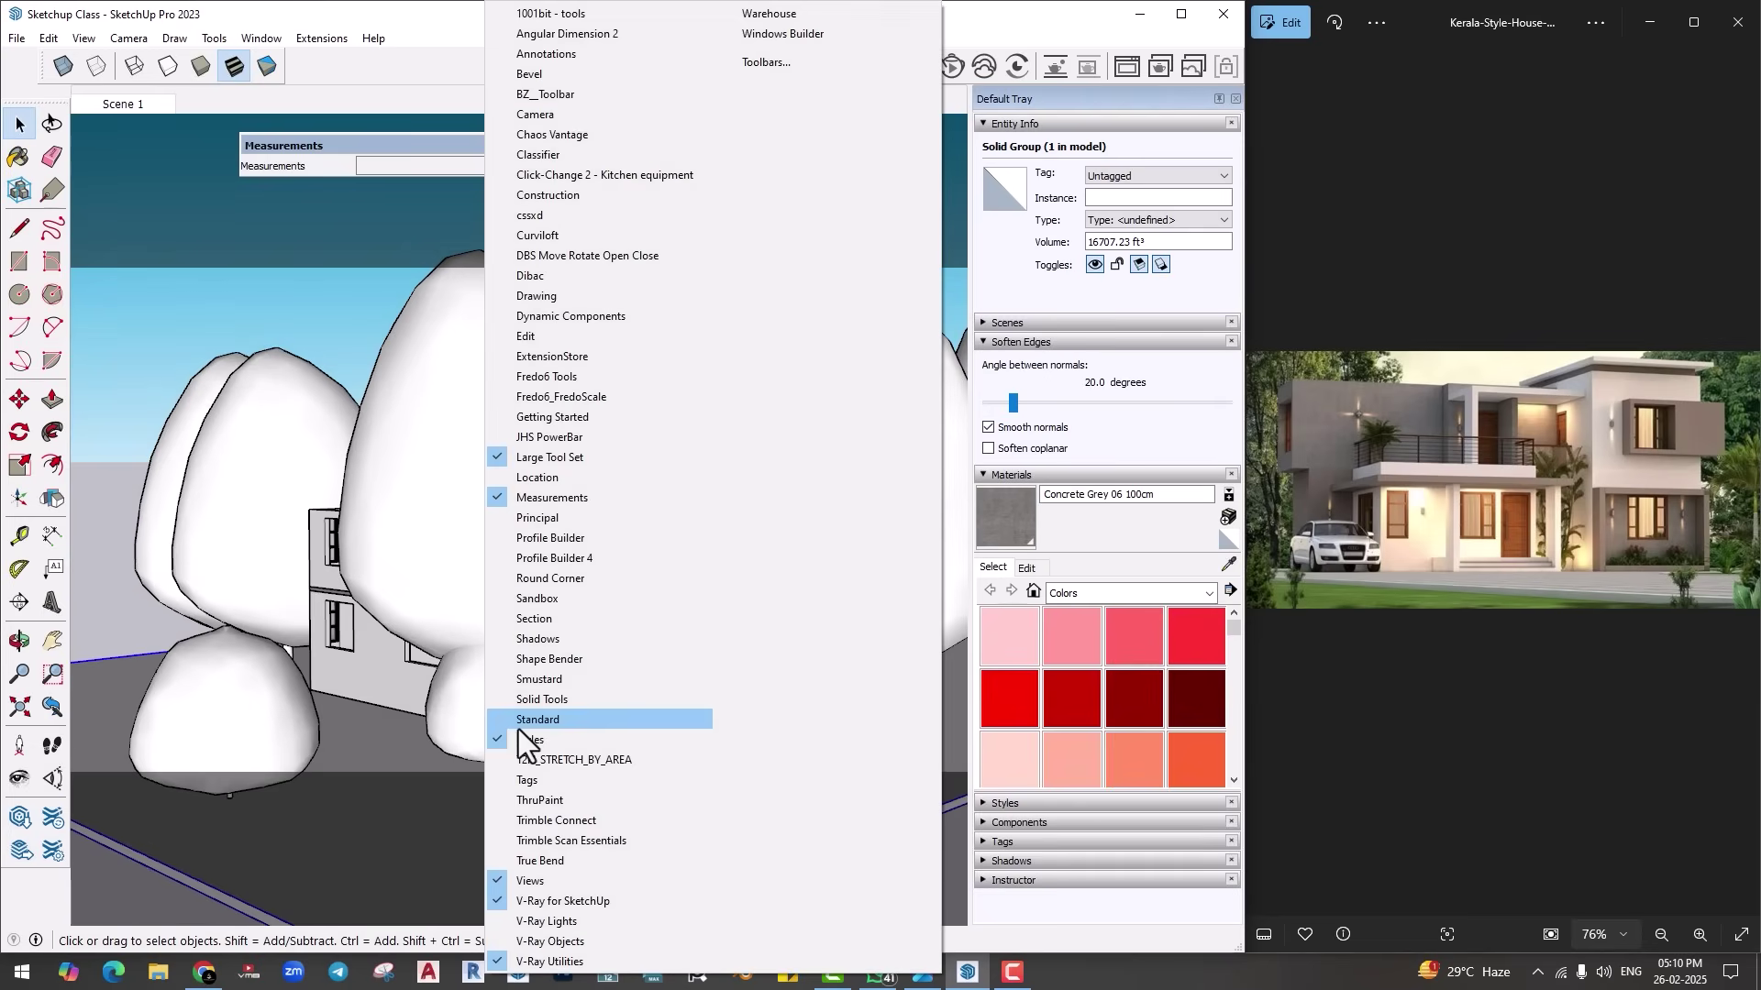
{"action": "left_click", "coordinate": [548, 623]}
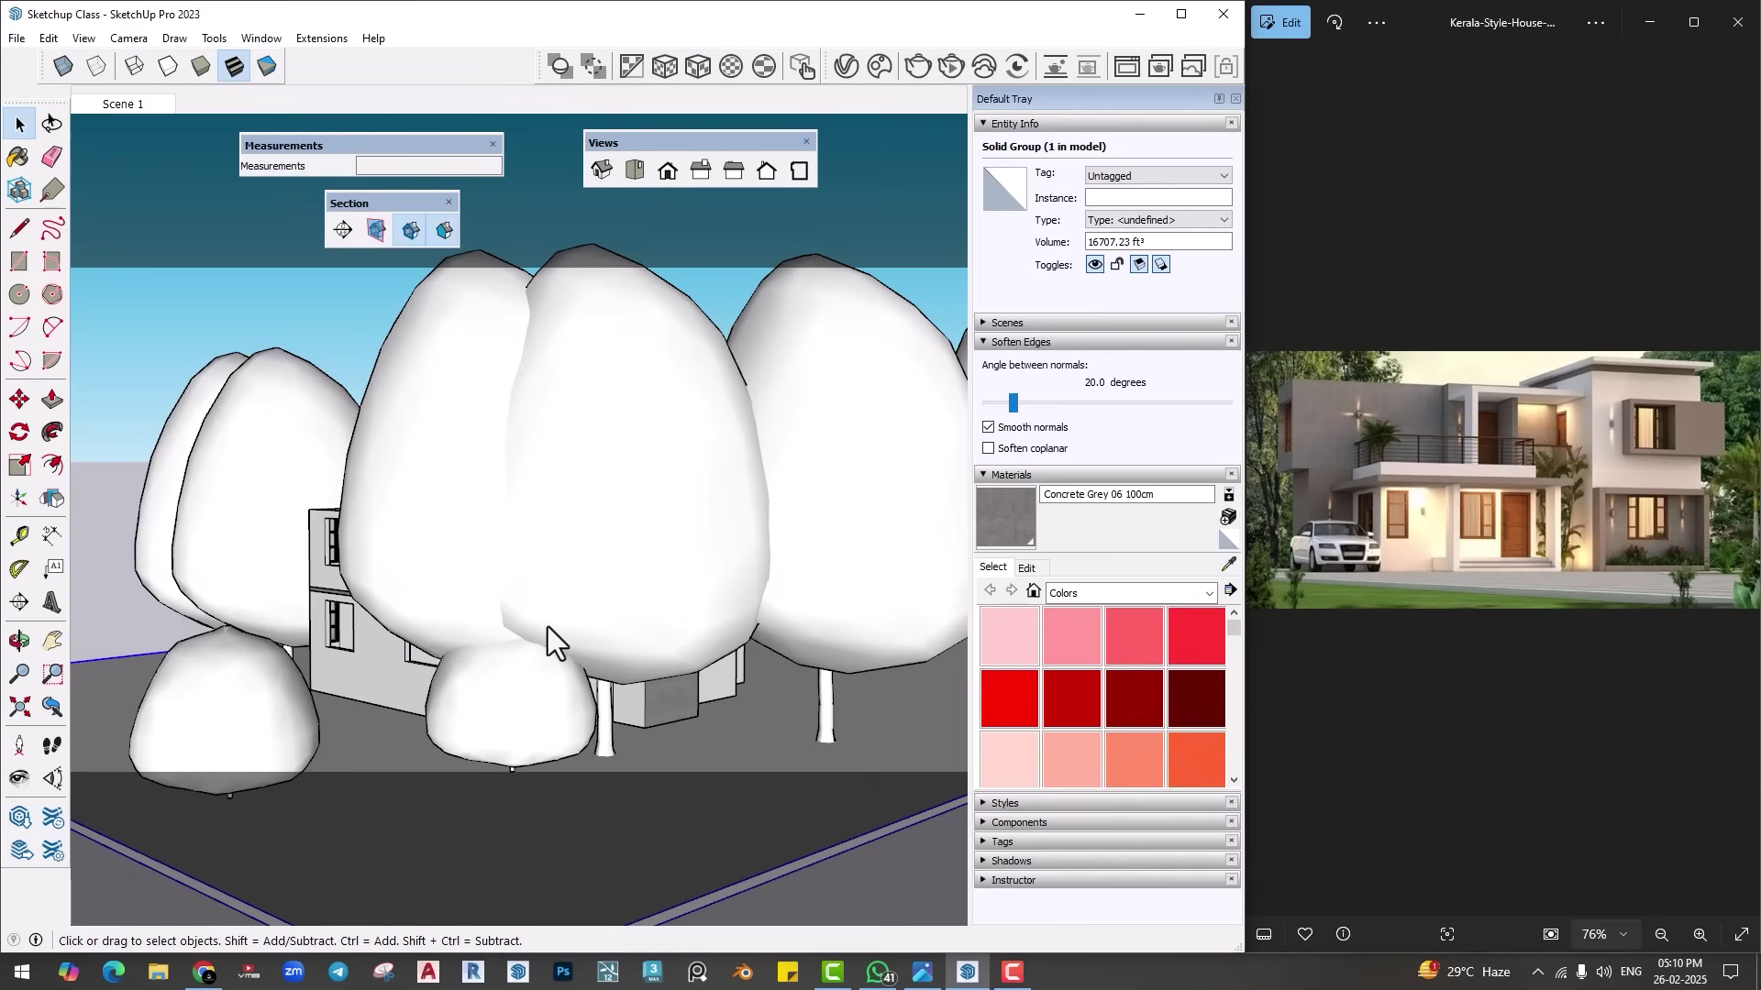
{"action": "left_click", "coordinate": [341, 230]}
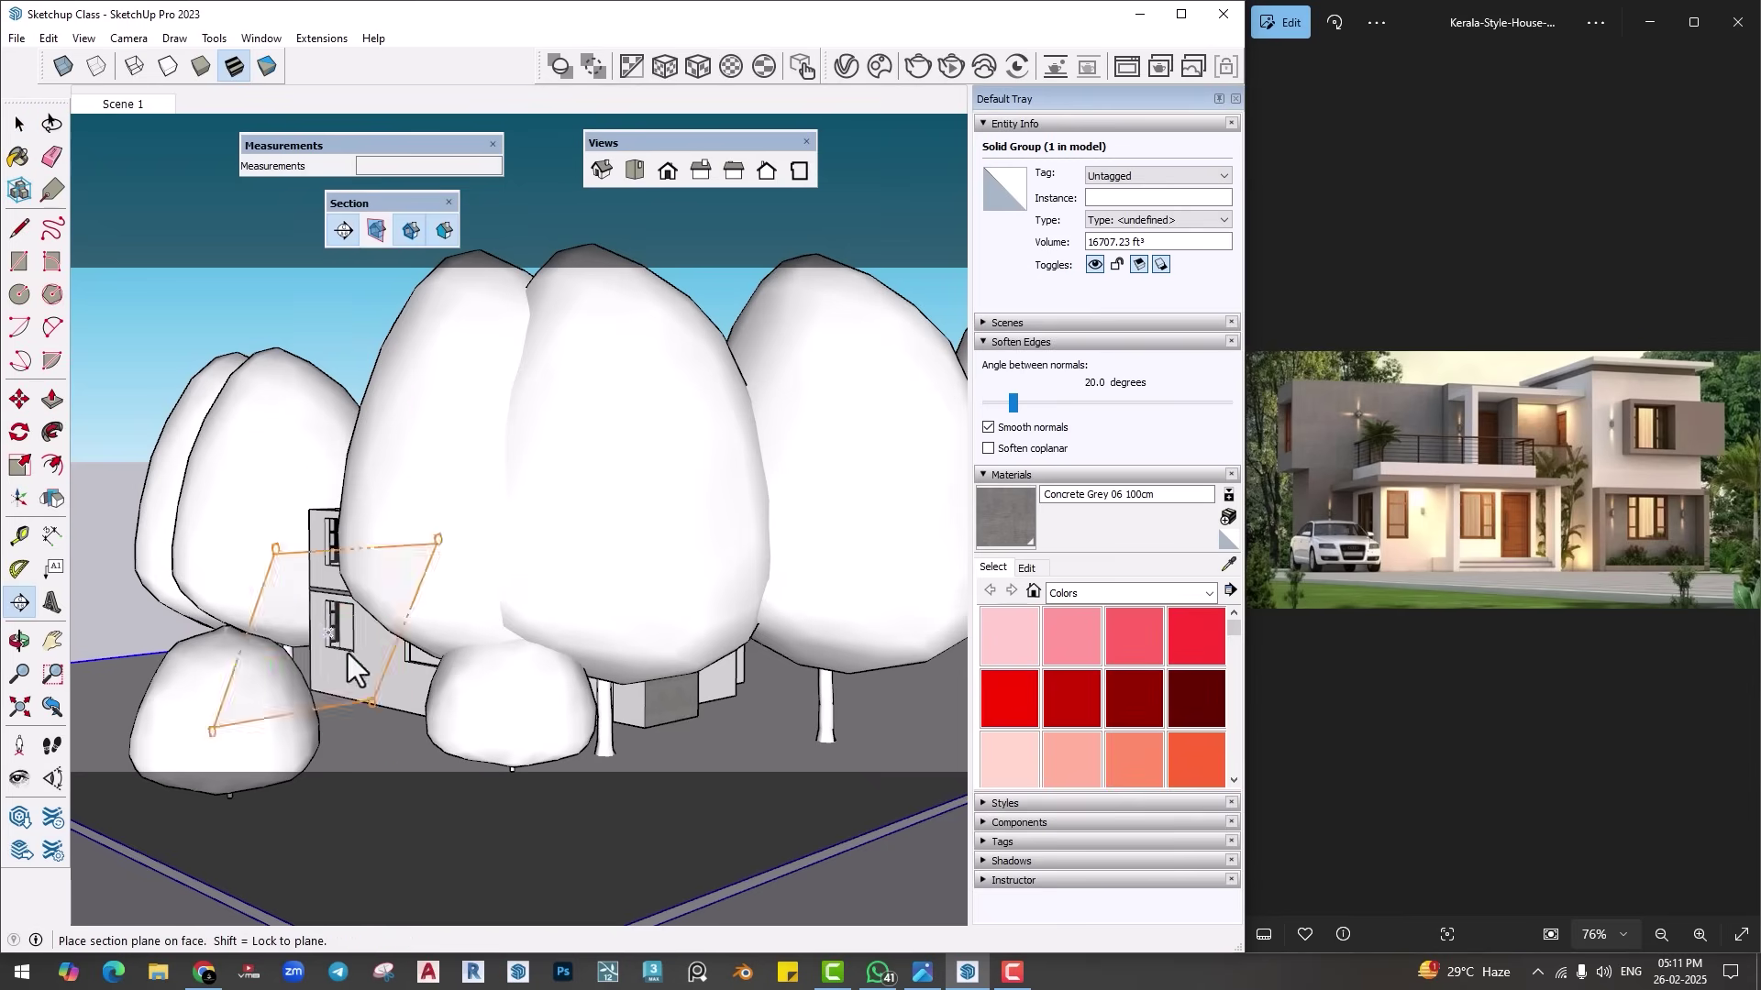
{"action": "left_click", "coordinate": [376, 656]}
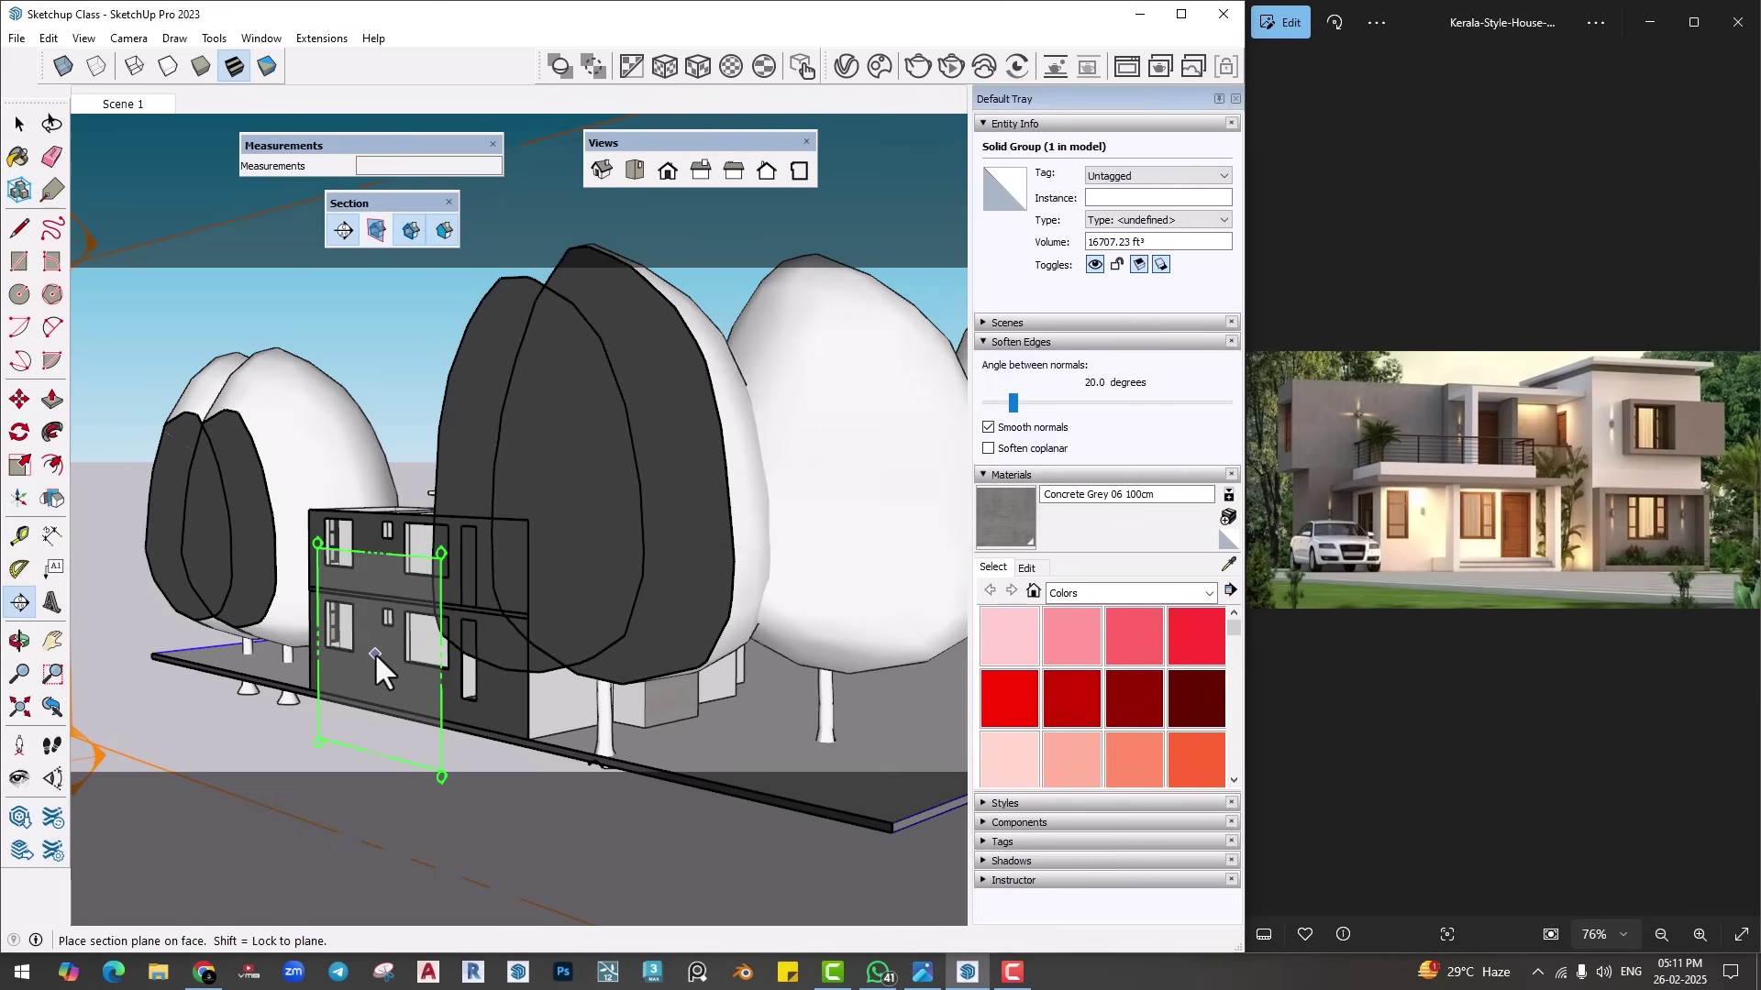
{"action": "left_click", "coordinate": [977, 514]}
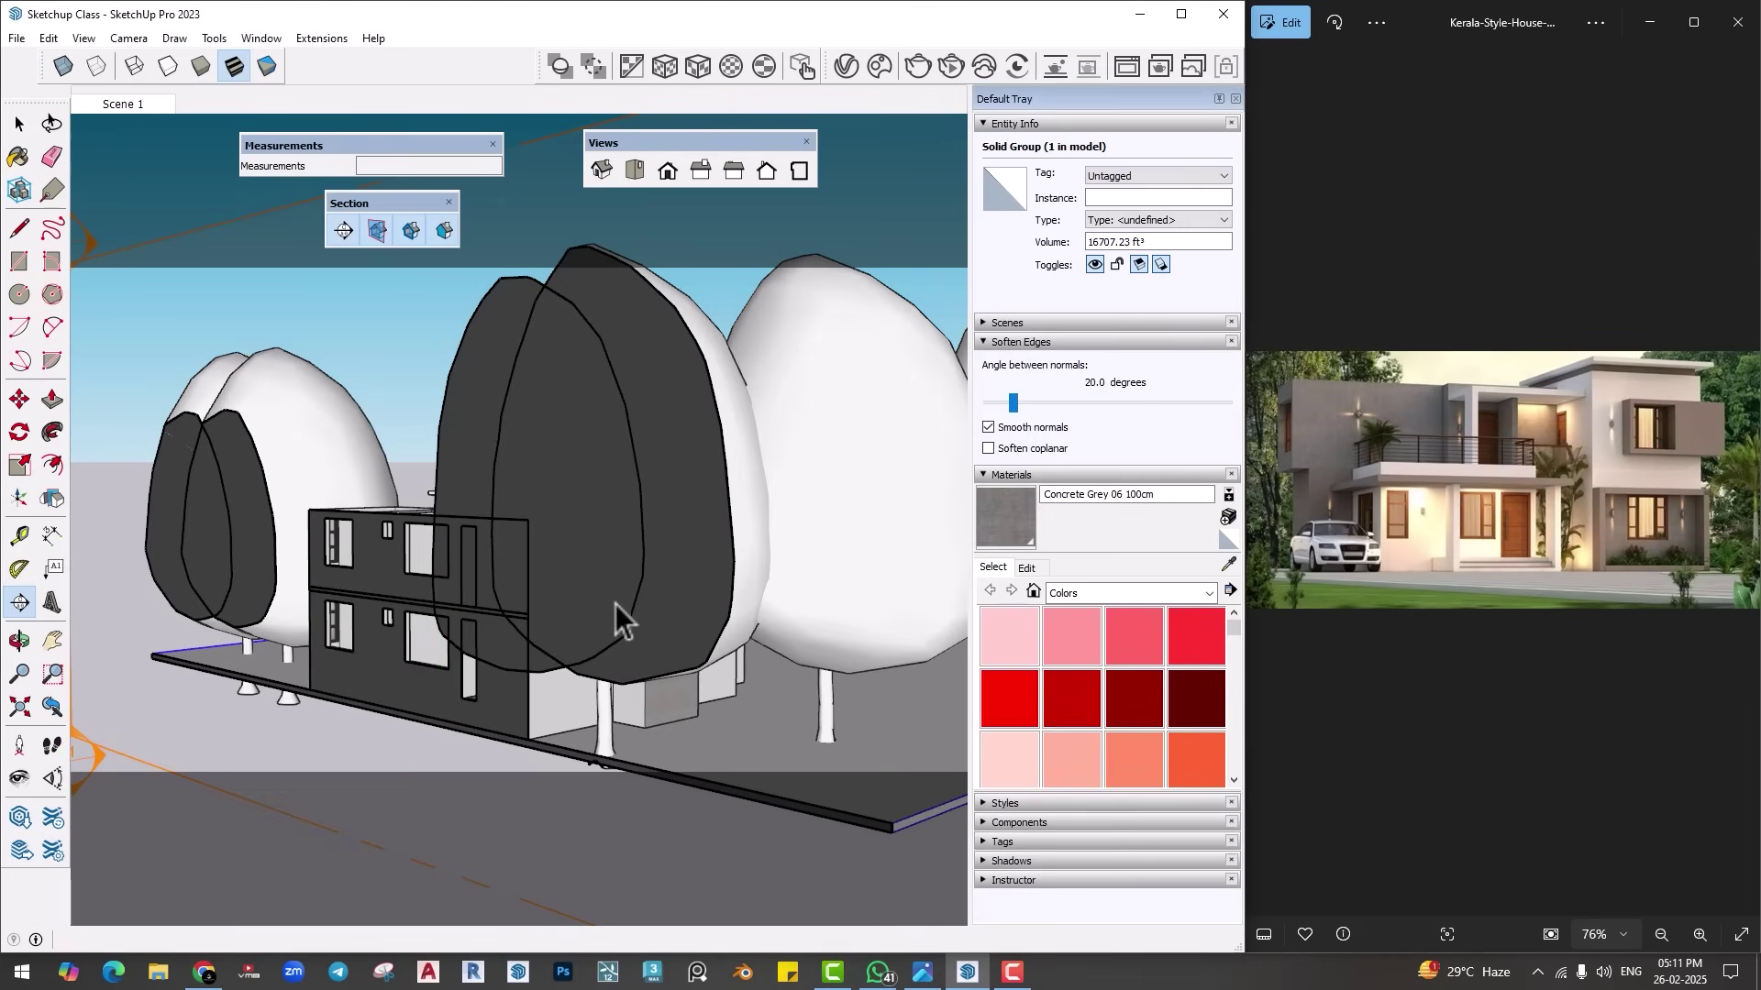
Step: Move the section plane over 31' through the model so it cuts the front part of the house
{"action": "scroll", "coordinate": [615, 615], "scroll_direction": "down", "scroll_amount": 5}
{"action": "left_click", "coordinate": [653, 451]}
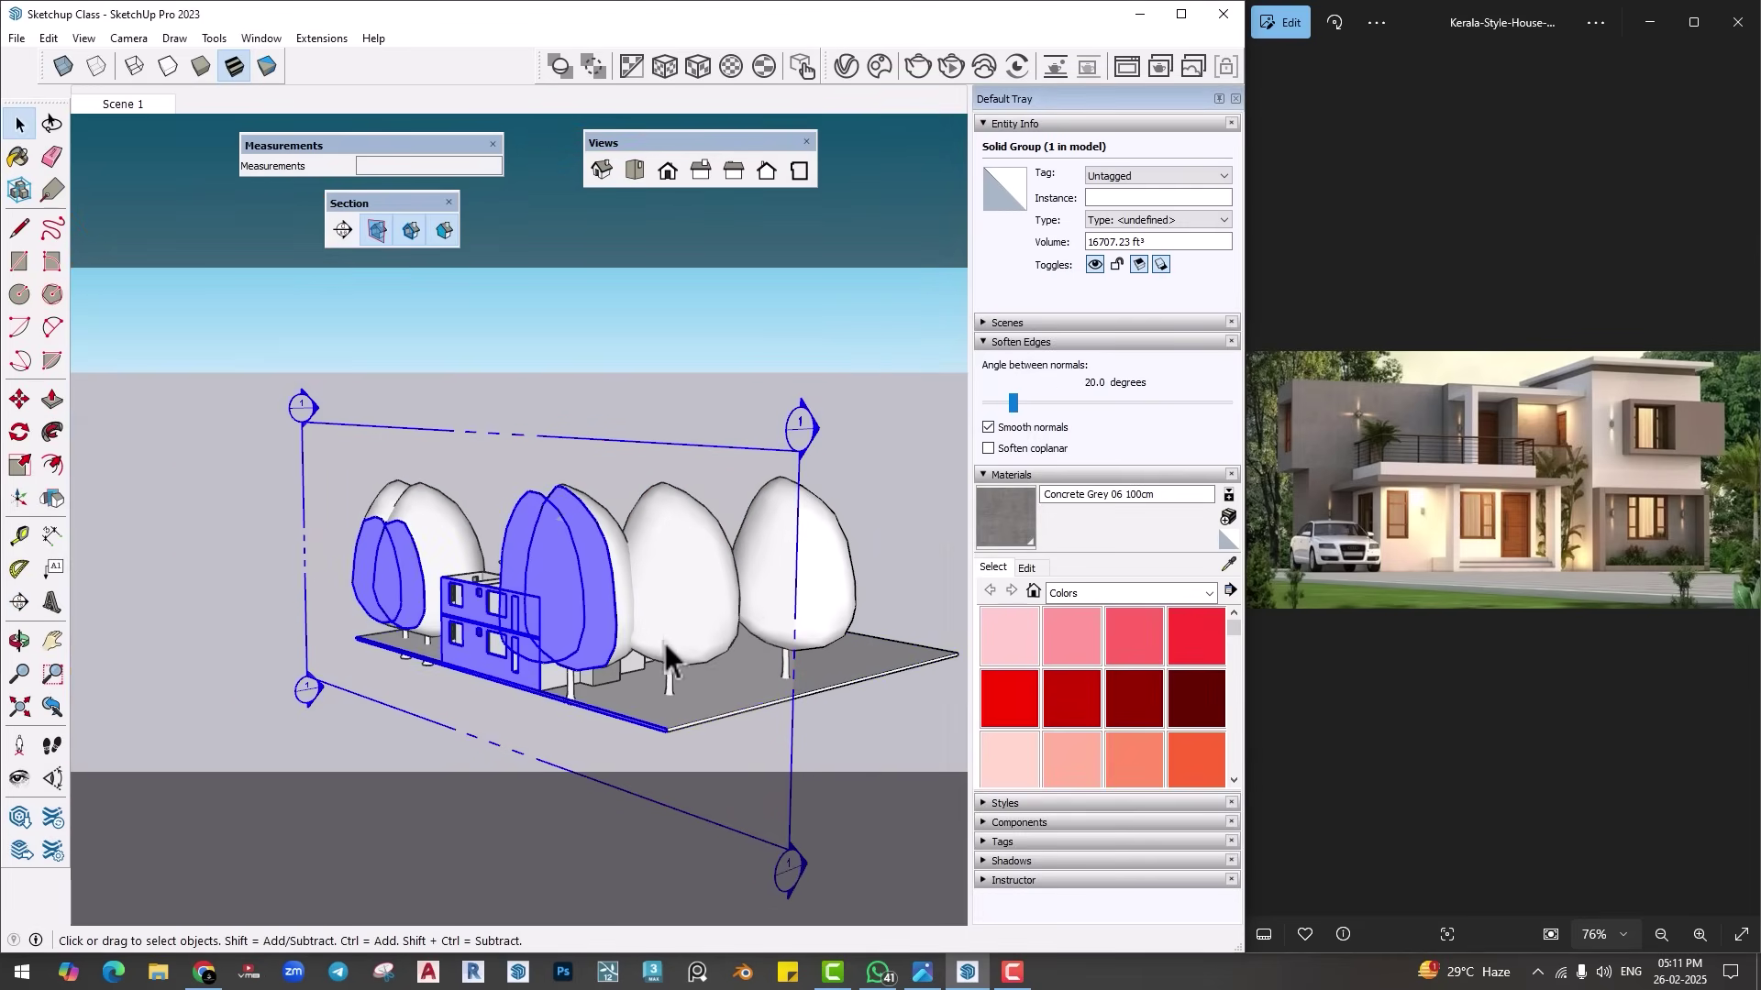
{"action": "key", "text": "m"}
{"action": "middle_click_drag", "start_coordinate": [633, 642], "coordinate": [521, 707]}
{"action": "left_click", "coordinate": [521, 707]}
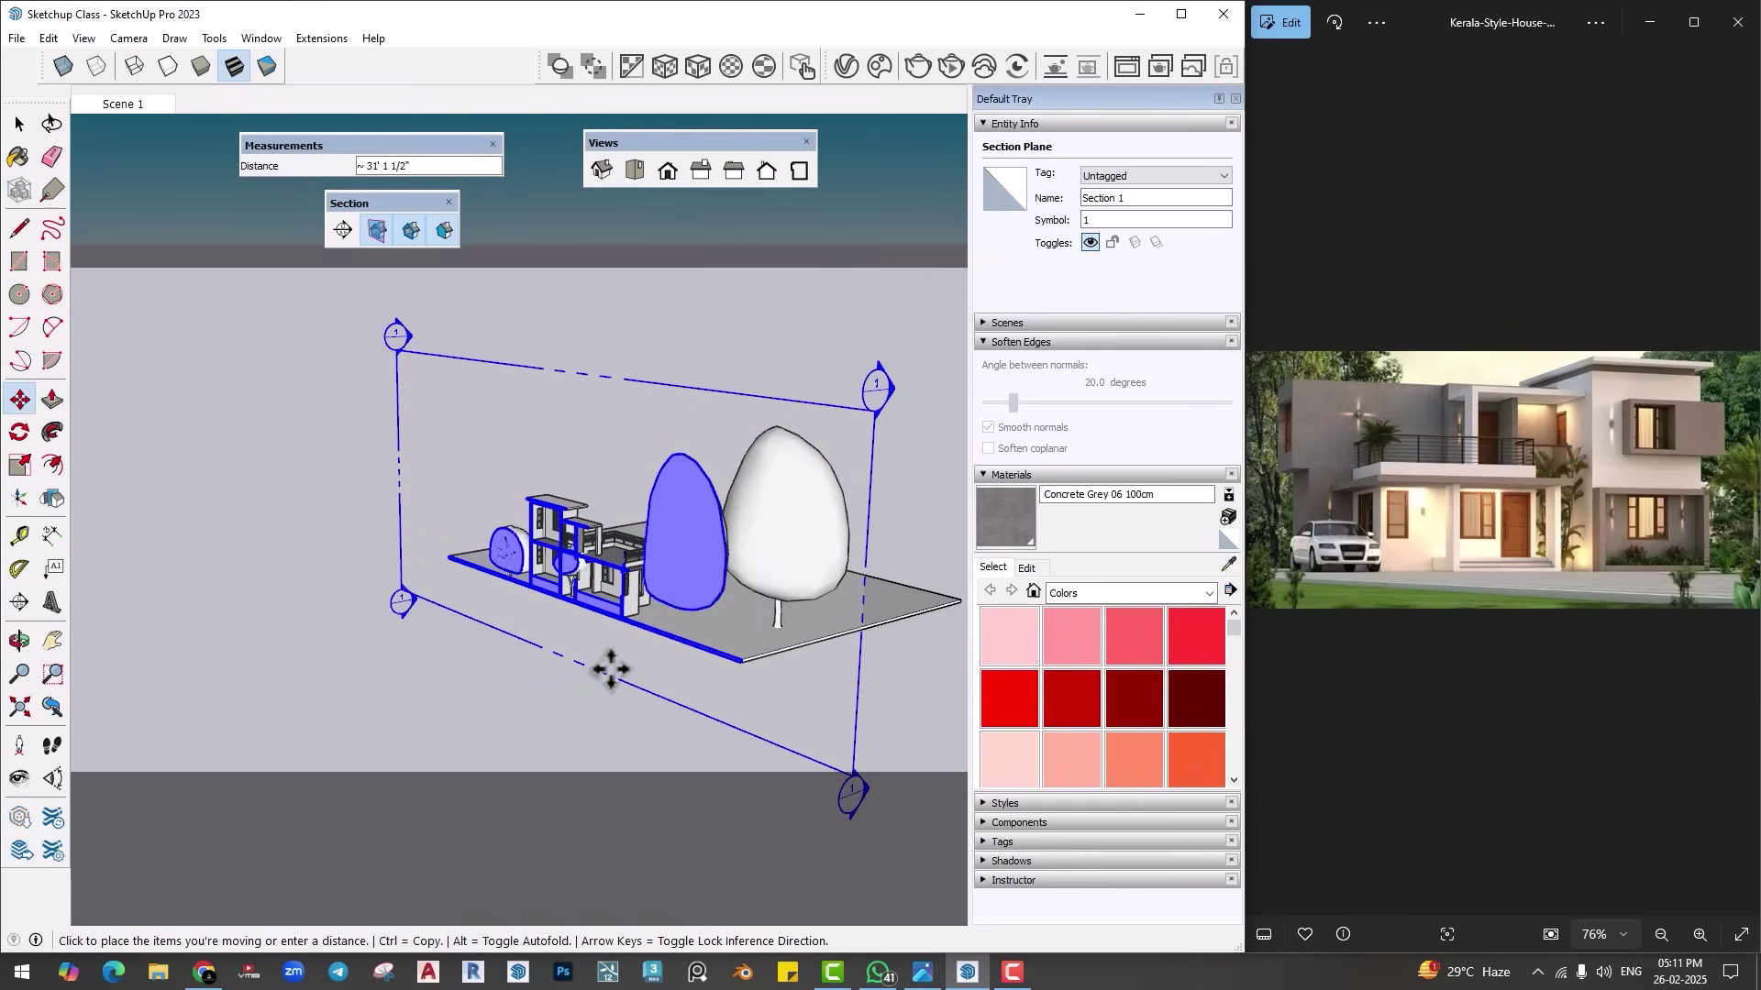
{"action": "left_click", "coordinate": [614, 669]}
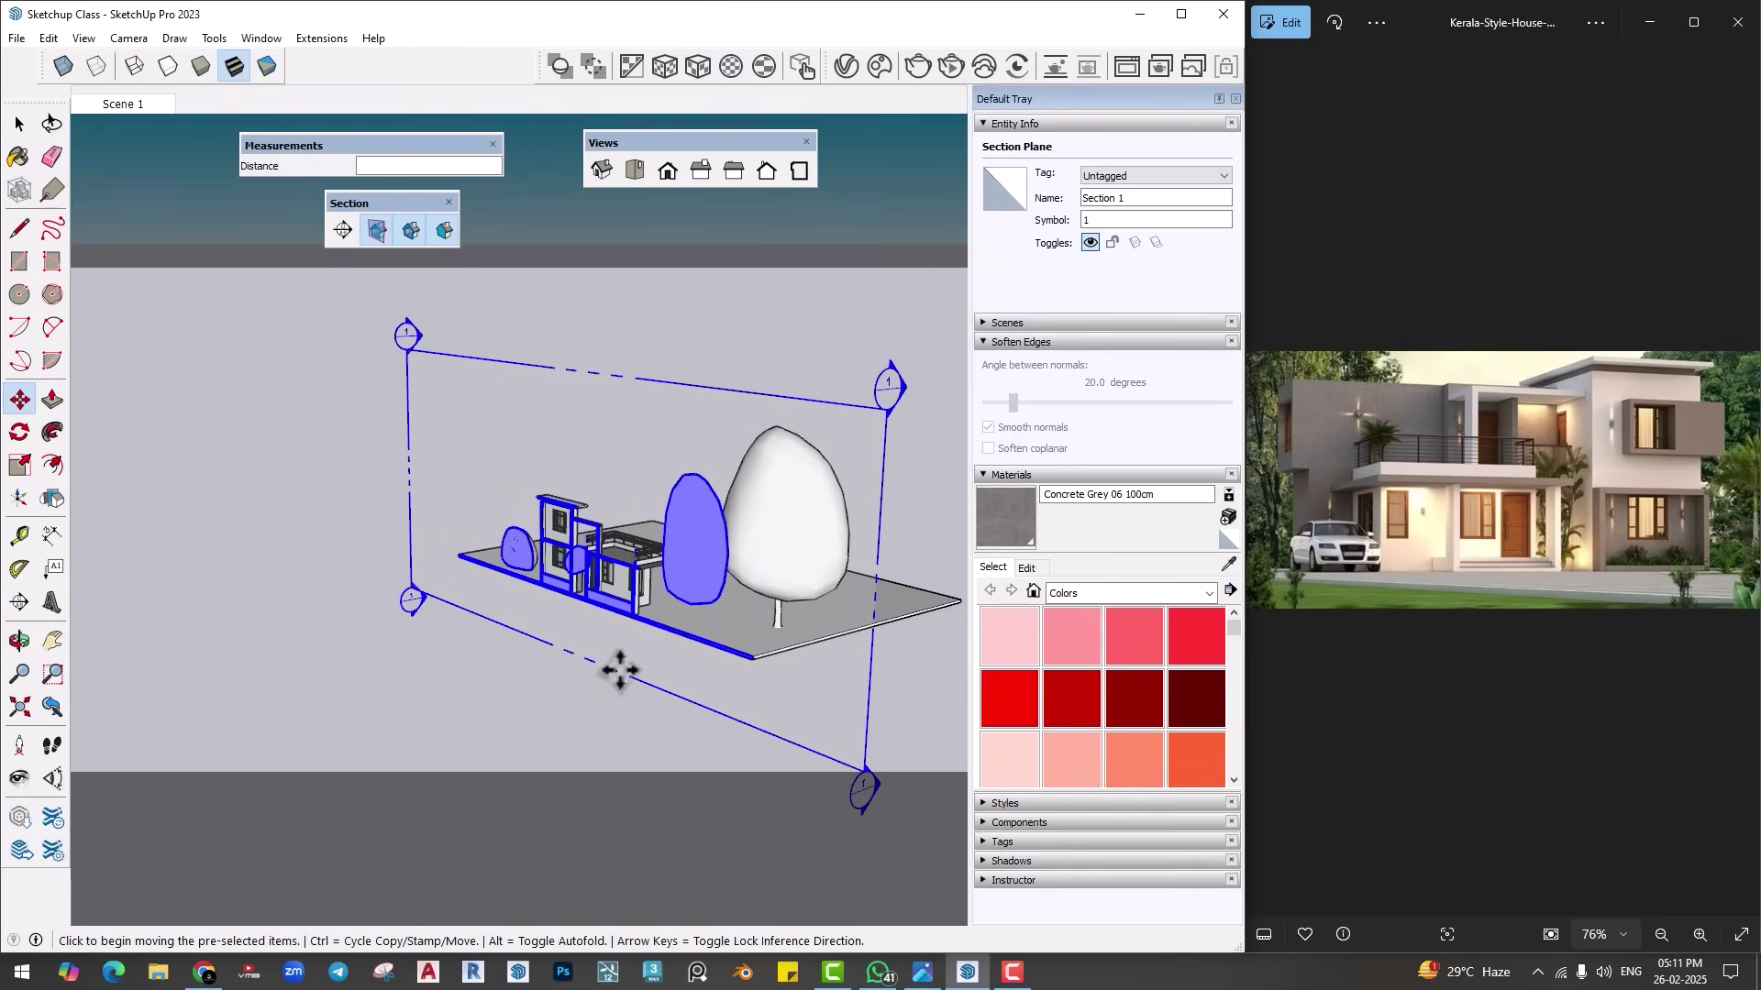
Step: Shift the section plane another 2' 3" to expose the front rooms behind the windows
{"action": "scroll", "coordinate": [615, 669], "scroll_direction": "up", "scroll_amount": 5}
{"action": "mouse_move", "coordinate": [539, 667]}
{"action": "middle_mouse_down"}
{"action": "mouse_move", "coordinate": [747, 629]}
{"action": "mouse_move", "coordinate": [589, 719]}
{"action": "mouse_move", "coordinate": [510, 492]}
{"action": "mouse_move", "coordinate": [306, 597]}
{"action": "mouse_move", "coordinate": [432, 609]}
{"action": "mouse_move", "coordinate": [573, 694]}
{"action": "mouse_move", "coordinate": [464, 834]}
{"action": "mouse_move", "coordinate": [387, 725]}
{"action": "middle_mouse_up"}
{"action": "scroll", "coordinate": [755, 660], "scroll_direction": "up", "scroll_amount": 2}
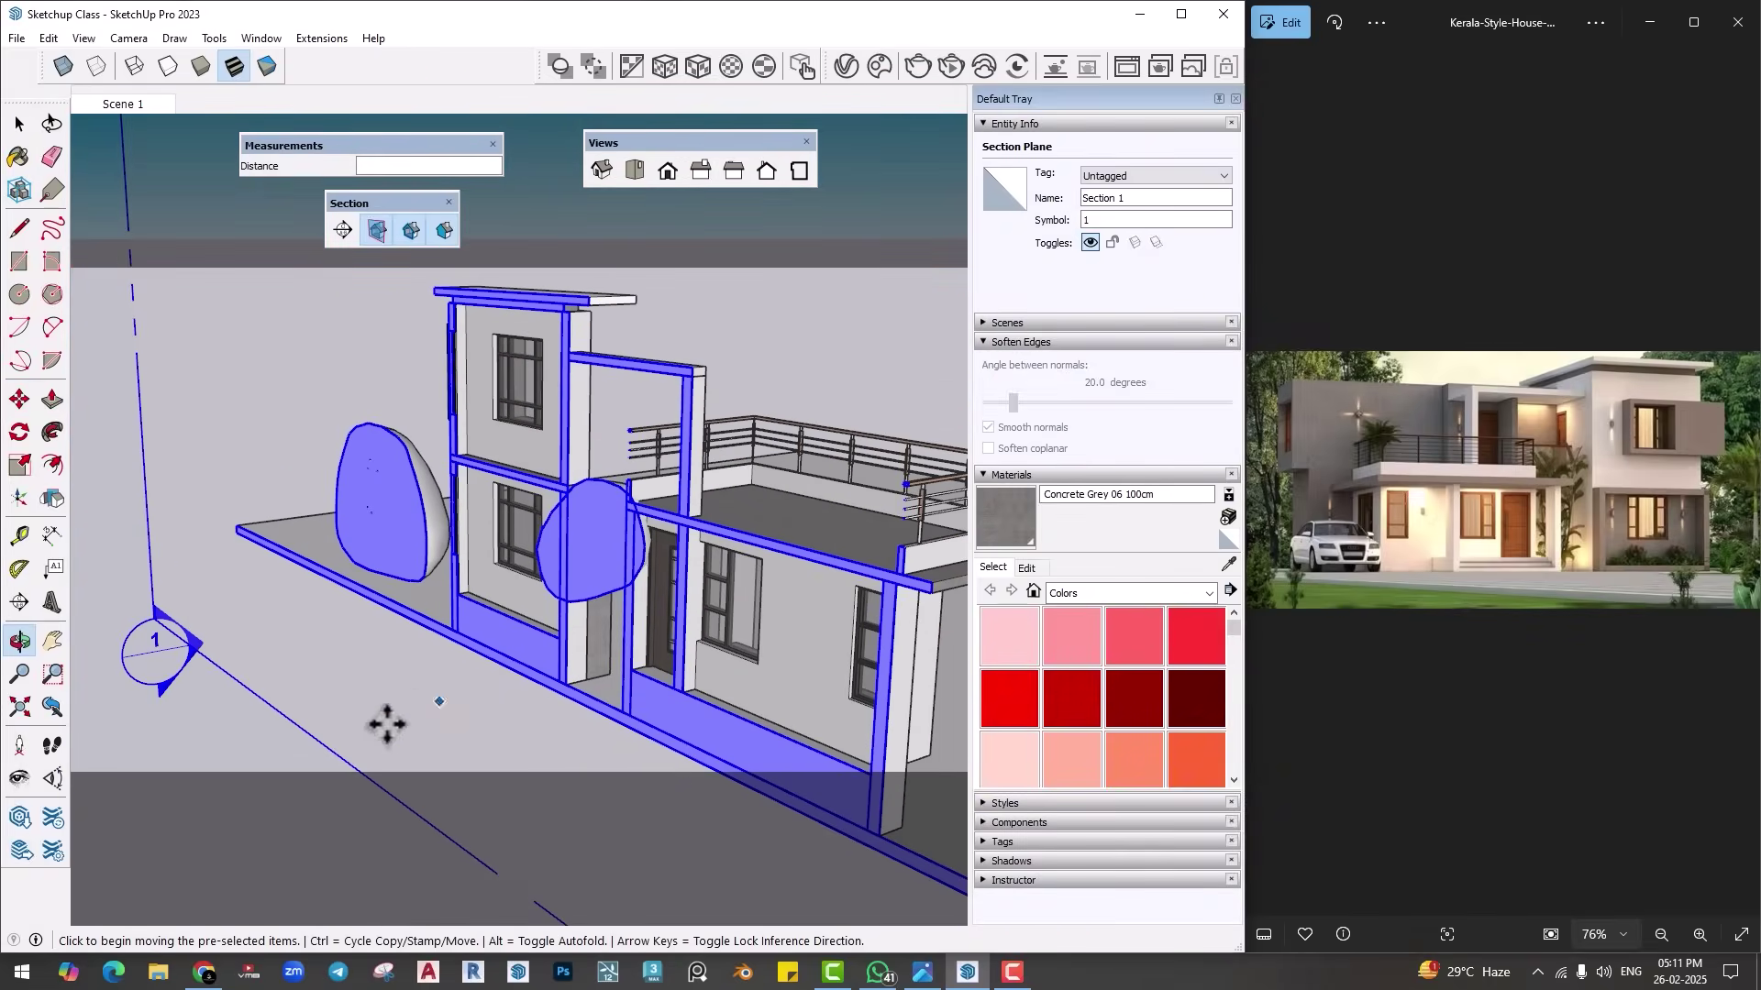
{"action": "left_click", "coordinate": [337, 754]}
{"action": "left_click", "coordinate": [314, 771]}
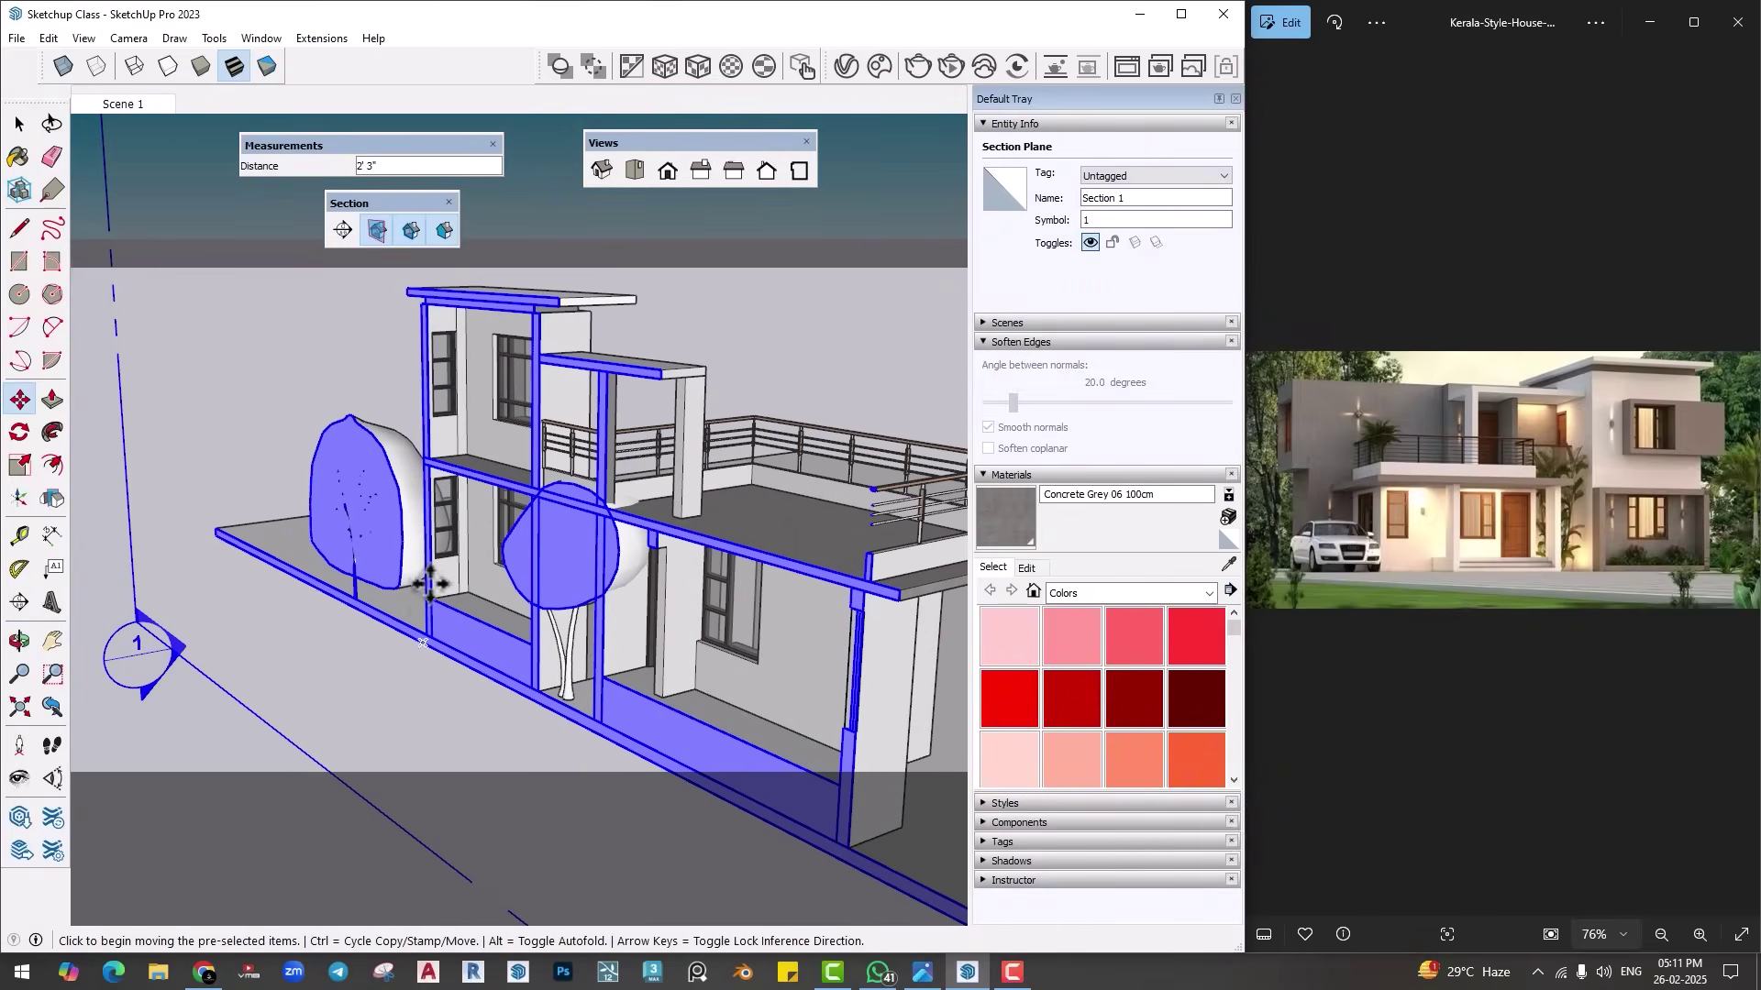
Step: Find Curtains 005 among the Chaos Cosmos curtain assets and place it on the floor of the upper front room
{"action": "middle_click_drag", "start_coordinate": [315, 770], "coordinate": [653, 515]}
{"action": "middle_click_drag", "start_coordinate": [463, 420], "coordinate": [484, 506]}
{"action": "scroll", "coordinate": [511, 464], "scroll_direction": "up", "scroll_amount": 4}
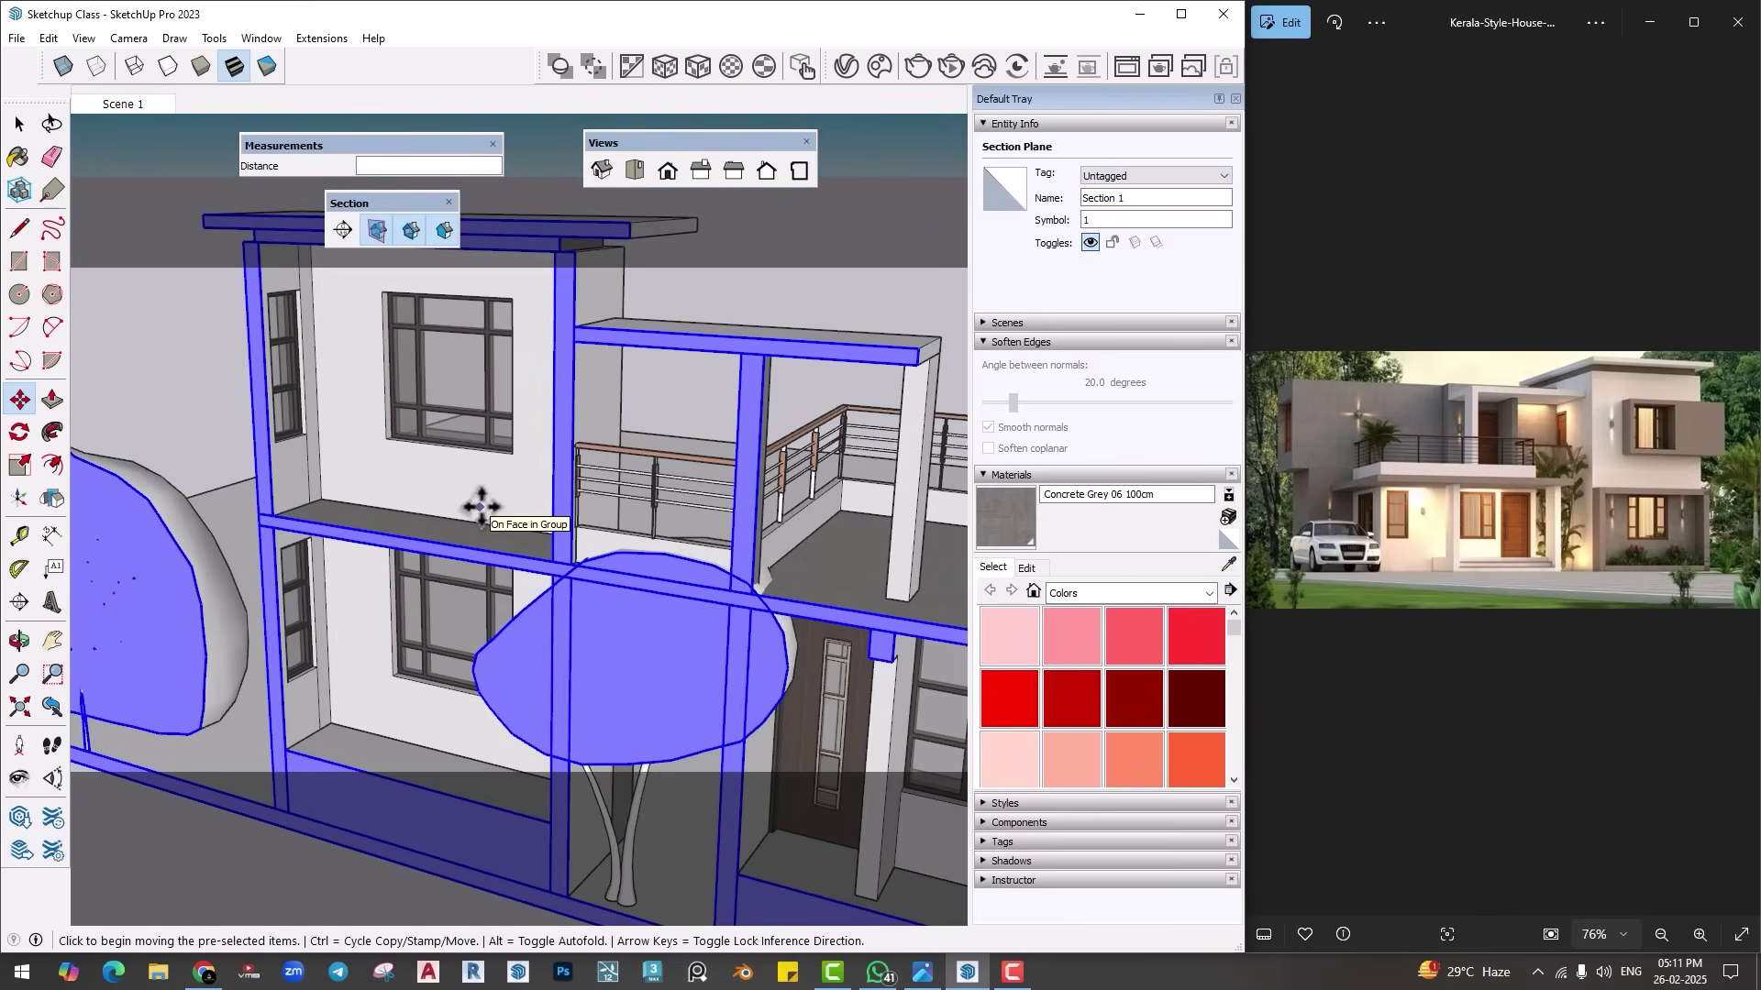
{"action": "left_click", "coordinate": [877, 70]}
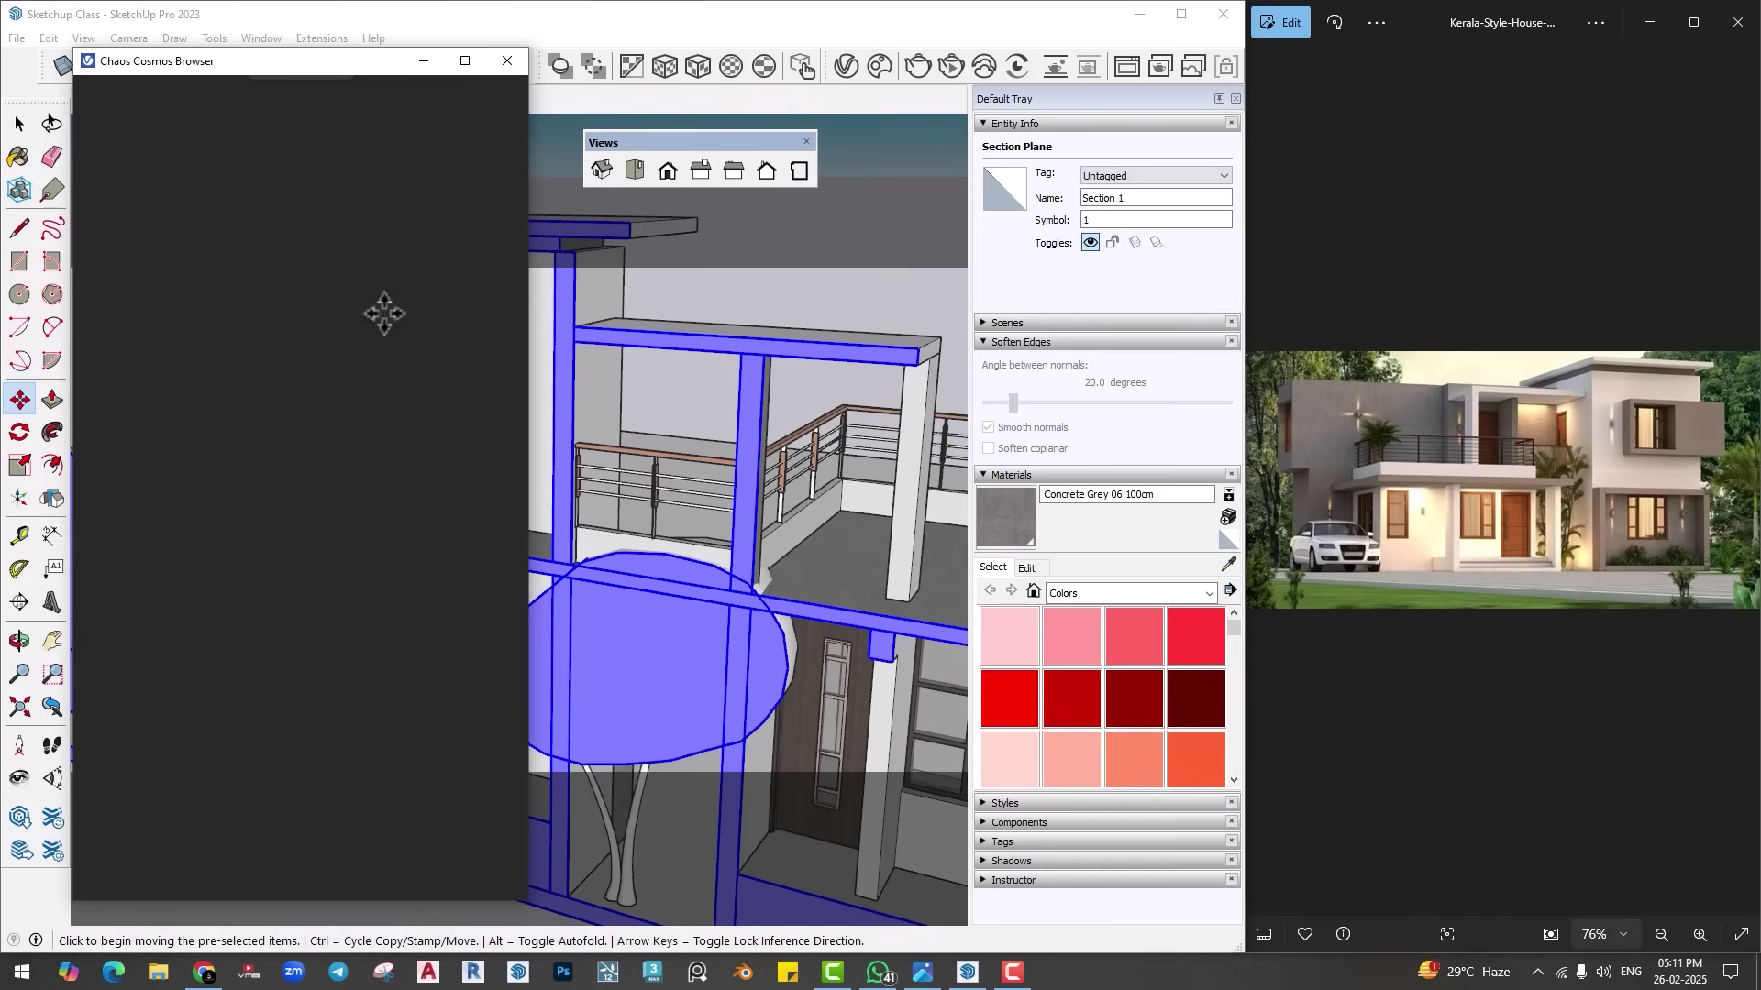
{"action": "left_click_drag", "start_coordinate": [284, 59], "coordinate": [383, 91]}
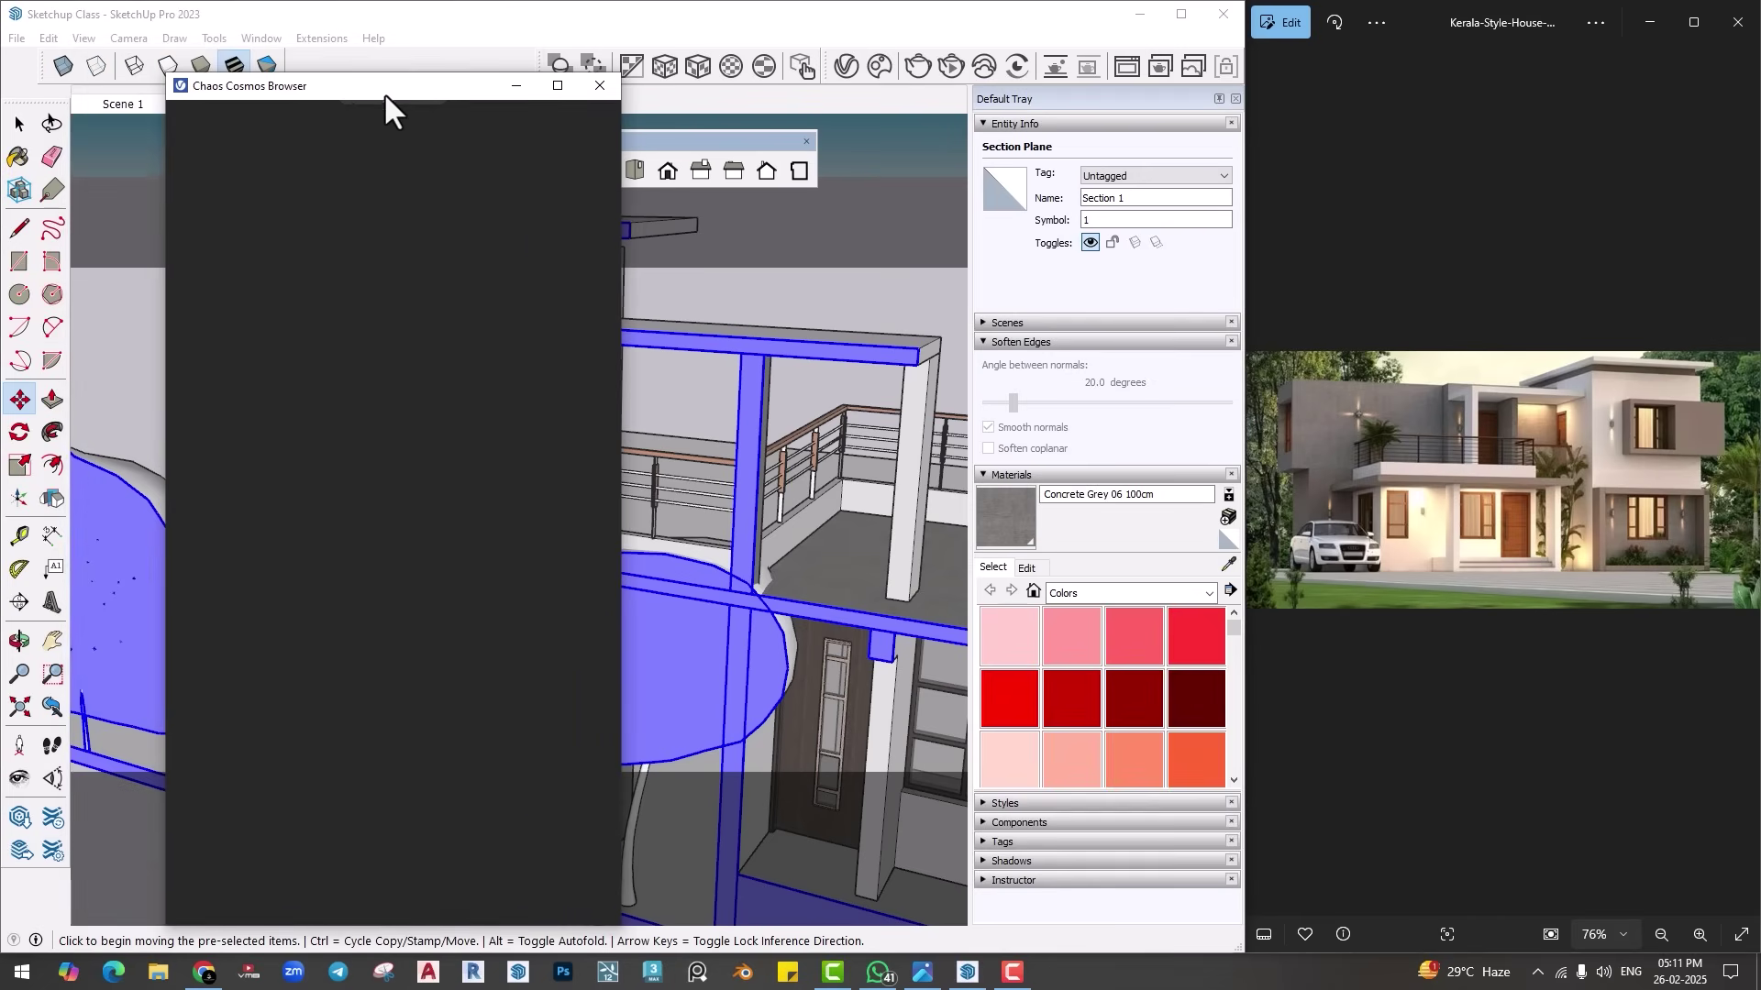
{"action": "scroll", "coordinate": [330, 431], "scroll_direction": "down", "scroll_amount": 3}
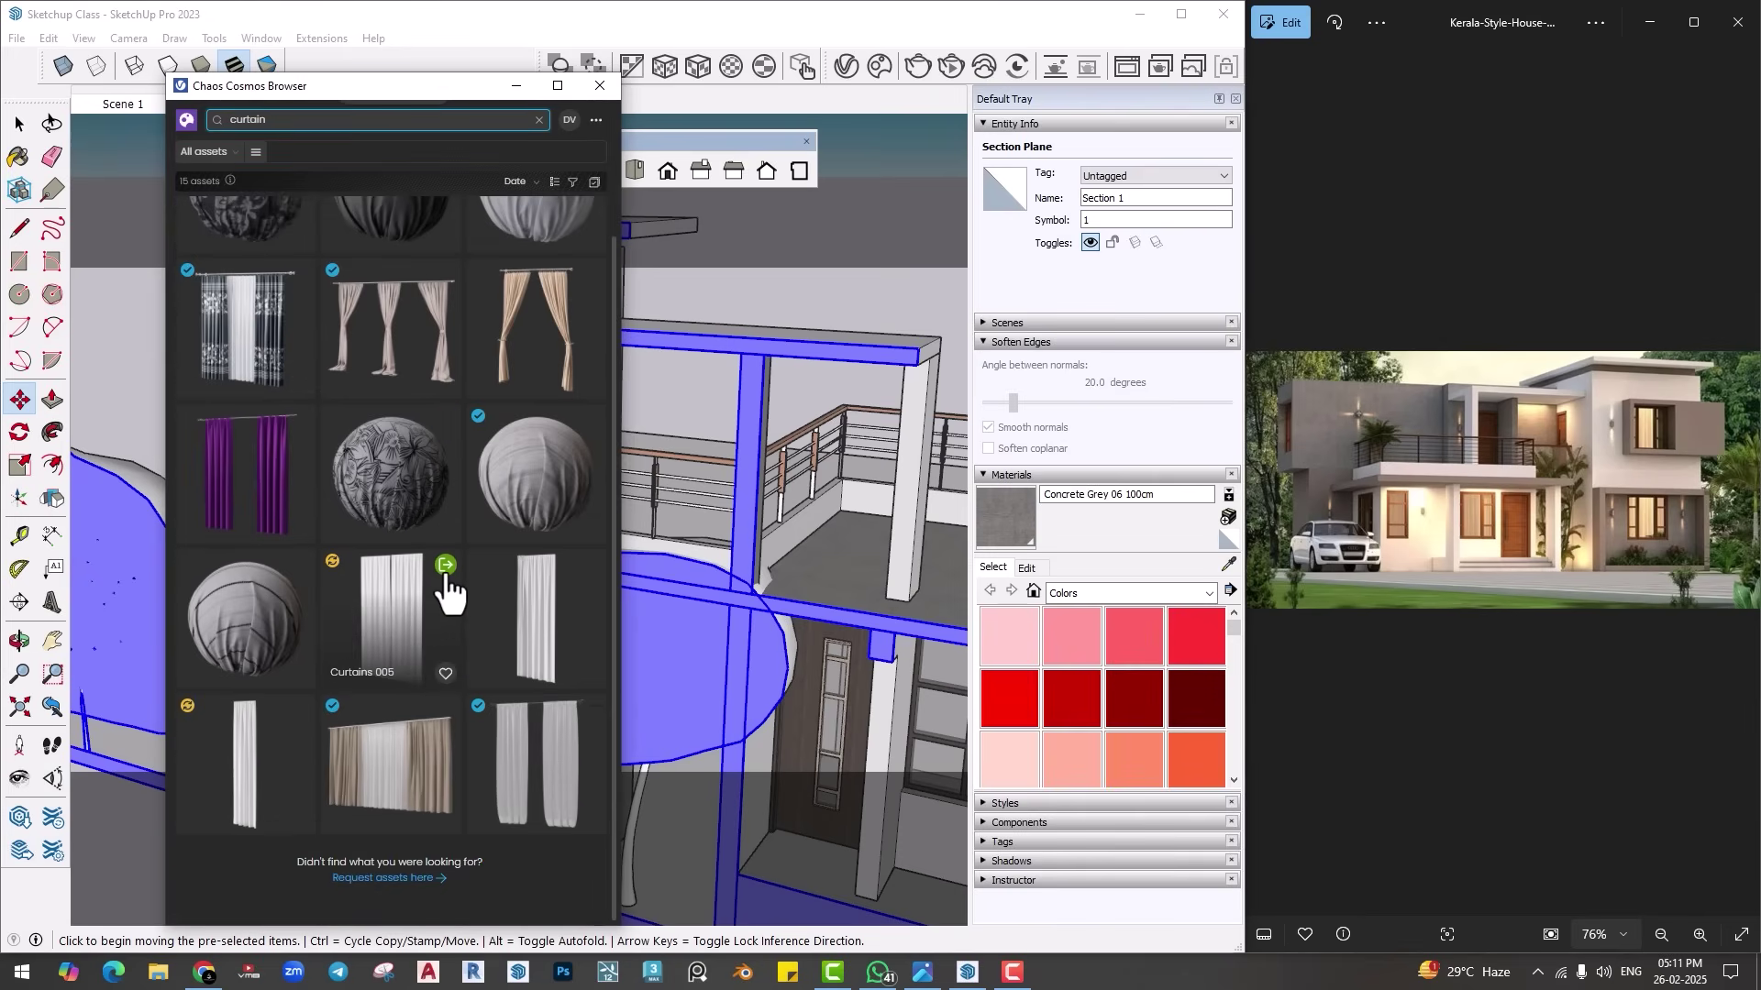
{"action": "left_click", "coordinate": [446, 566]}
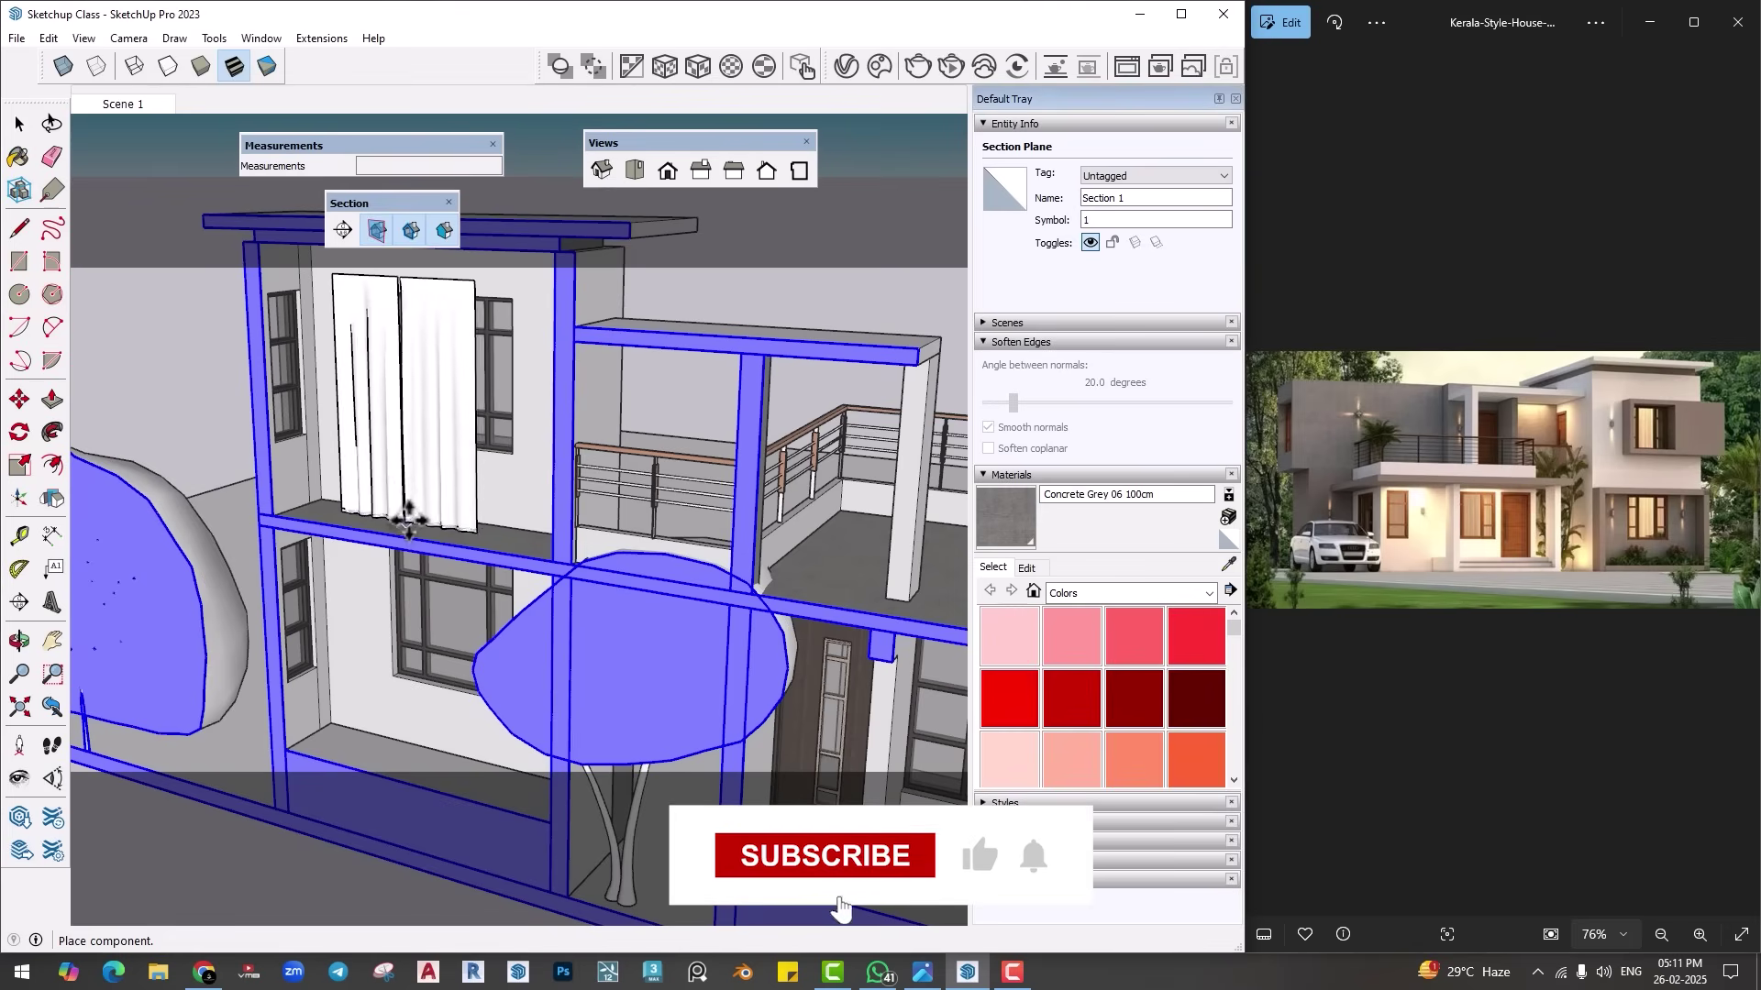
{"action": "left_click", "coordinate": [432, 518]}
{"action": "scroll", "coordinate": [444, 519], "scroll_direction": "up", "scroll_amount": 5}
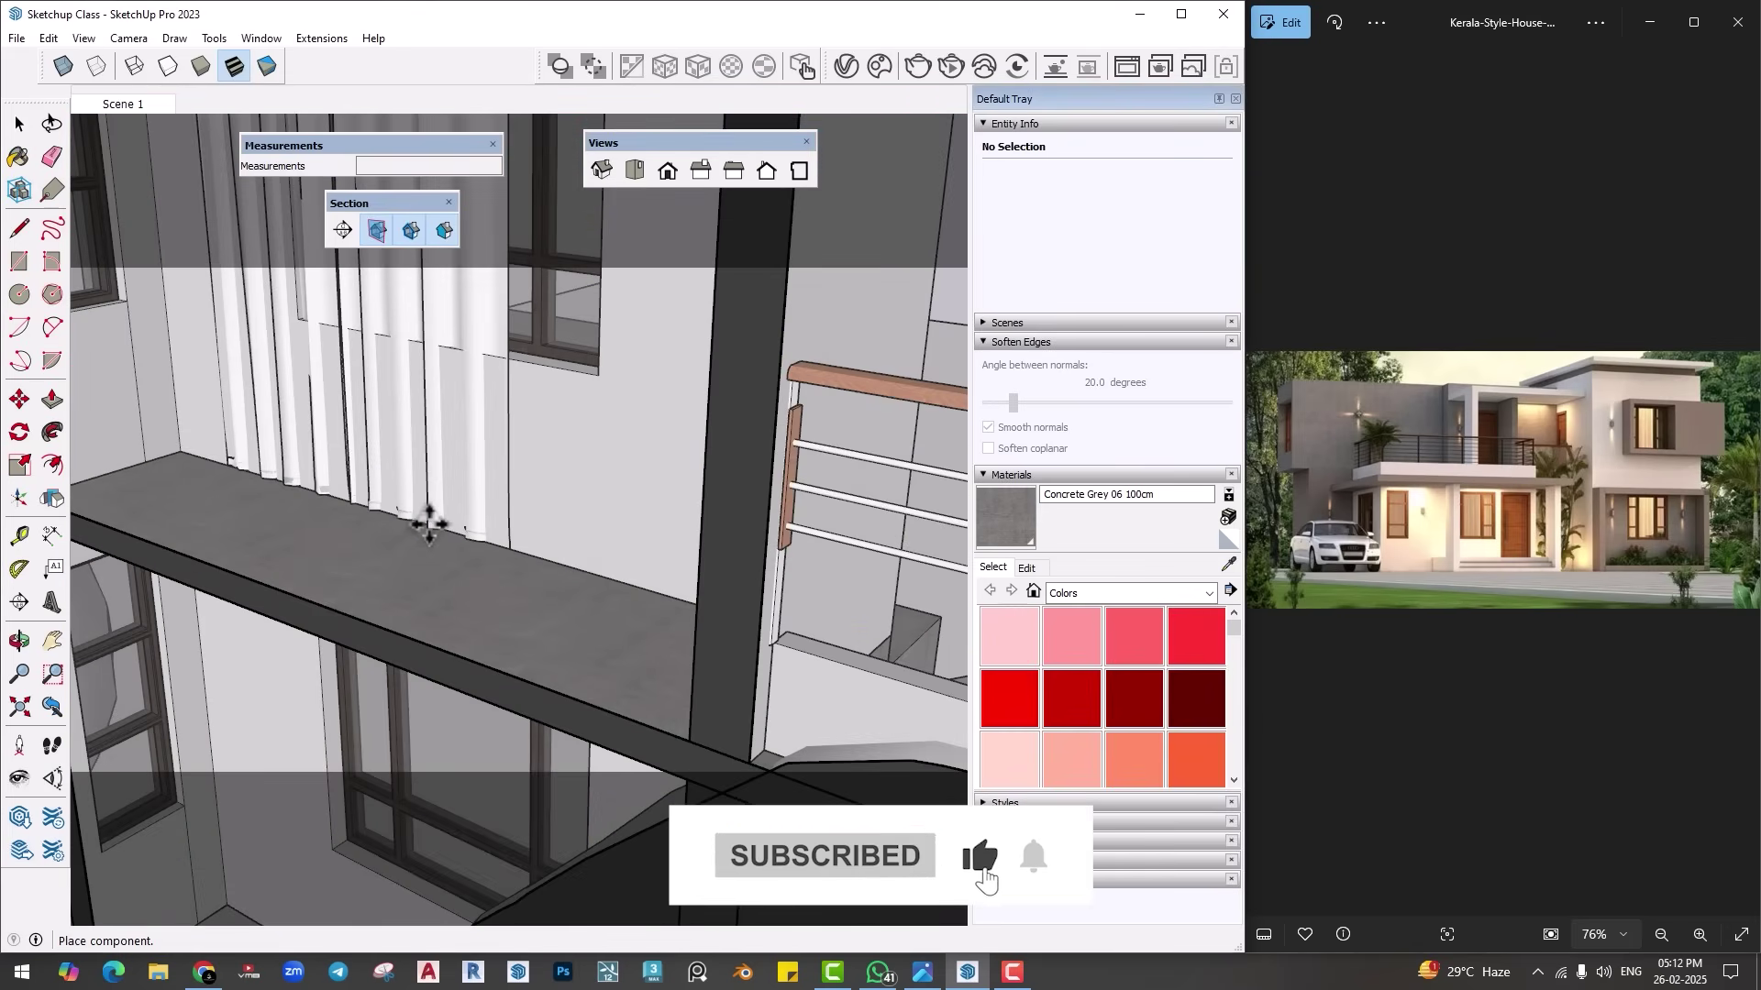
{"action": "left_click", "coordinate": [475, 543]}
Step: Move the placed curtain along the upper room's inner wall so it covers the window
{"action": "scroll", "coordinate": [486, 564], "scroll_direction": "up", "scroll_amount": 3}
{"action": "key", "text": "m"}
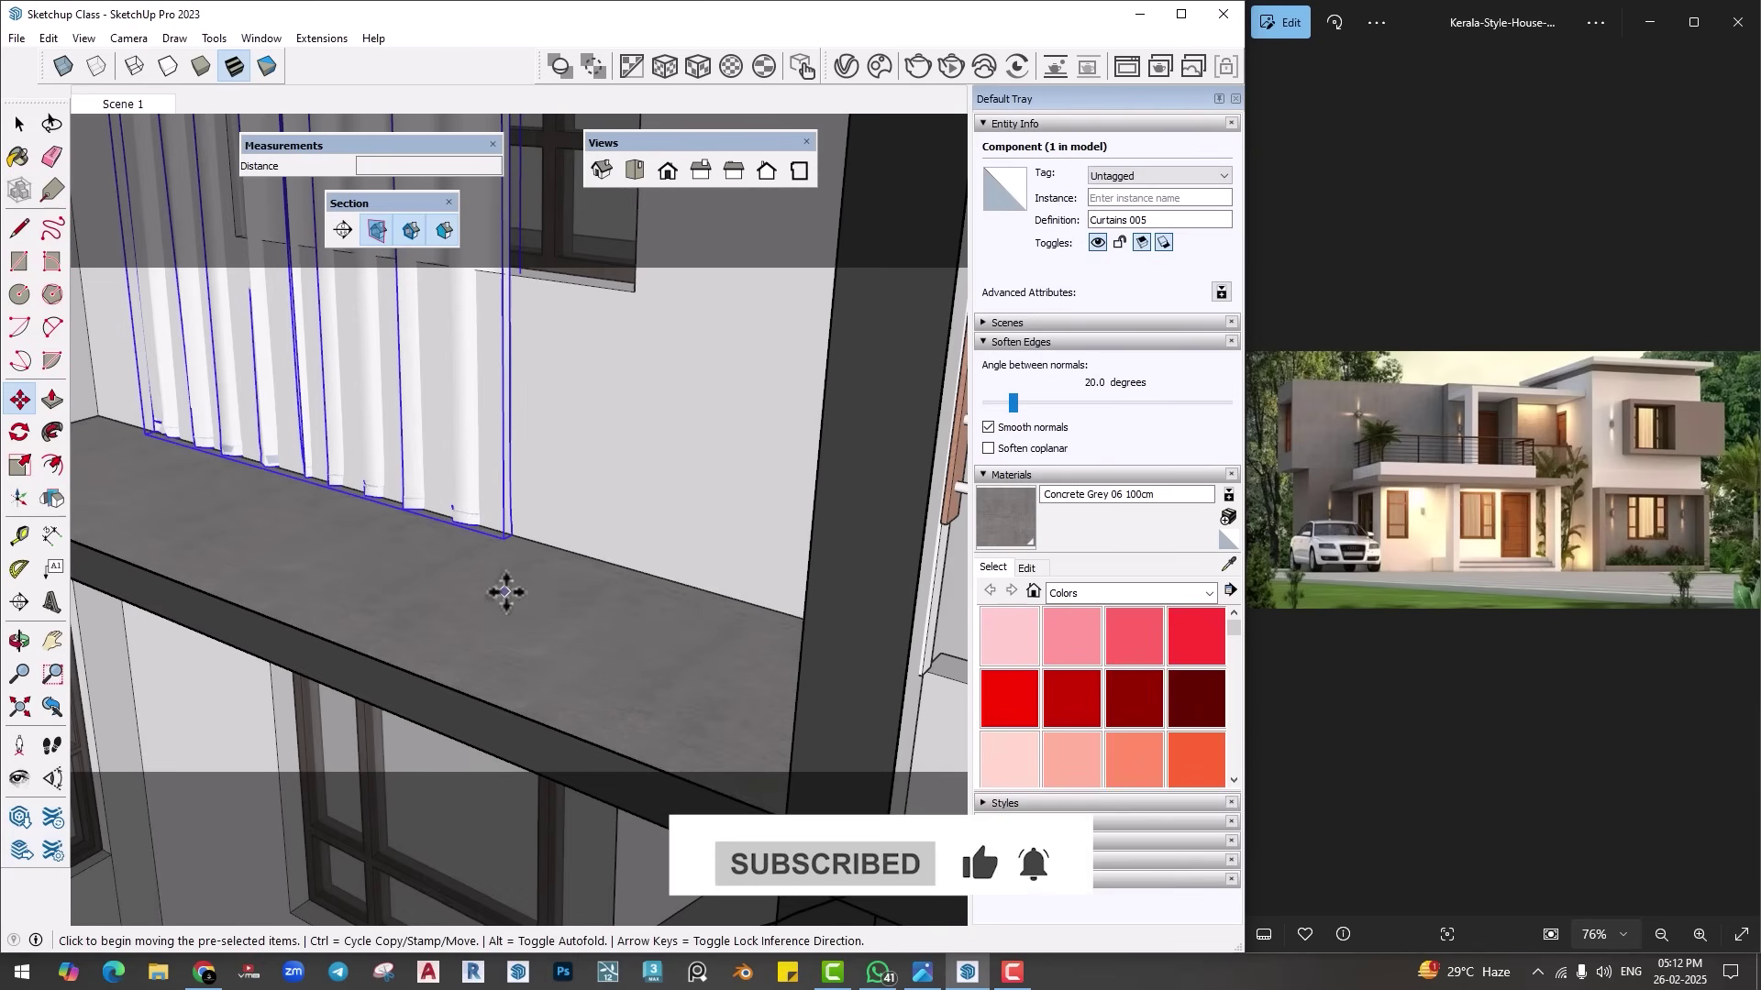
{"action": "left_click", "coordinate": [492, 561]}
{"action": "middle_click_drag", "start_coordinate": [478, 574], "coordinate": [577, 585]}
{"action": "left_click", "coordinate": [559, 578]}
{"action": "scroll", "coordinate": [385, 530], "scroll_direction": "down", "scroll_amount": 6}
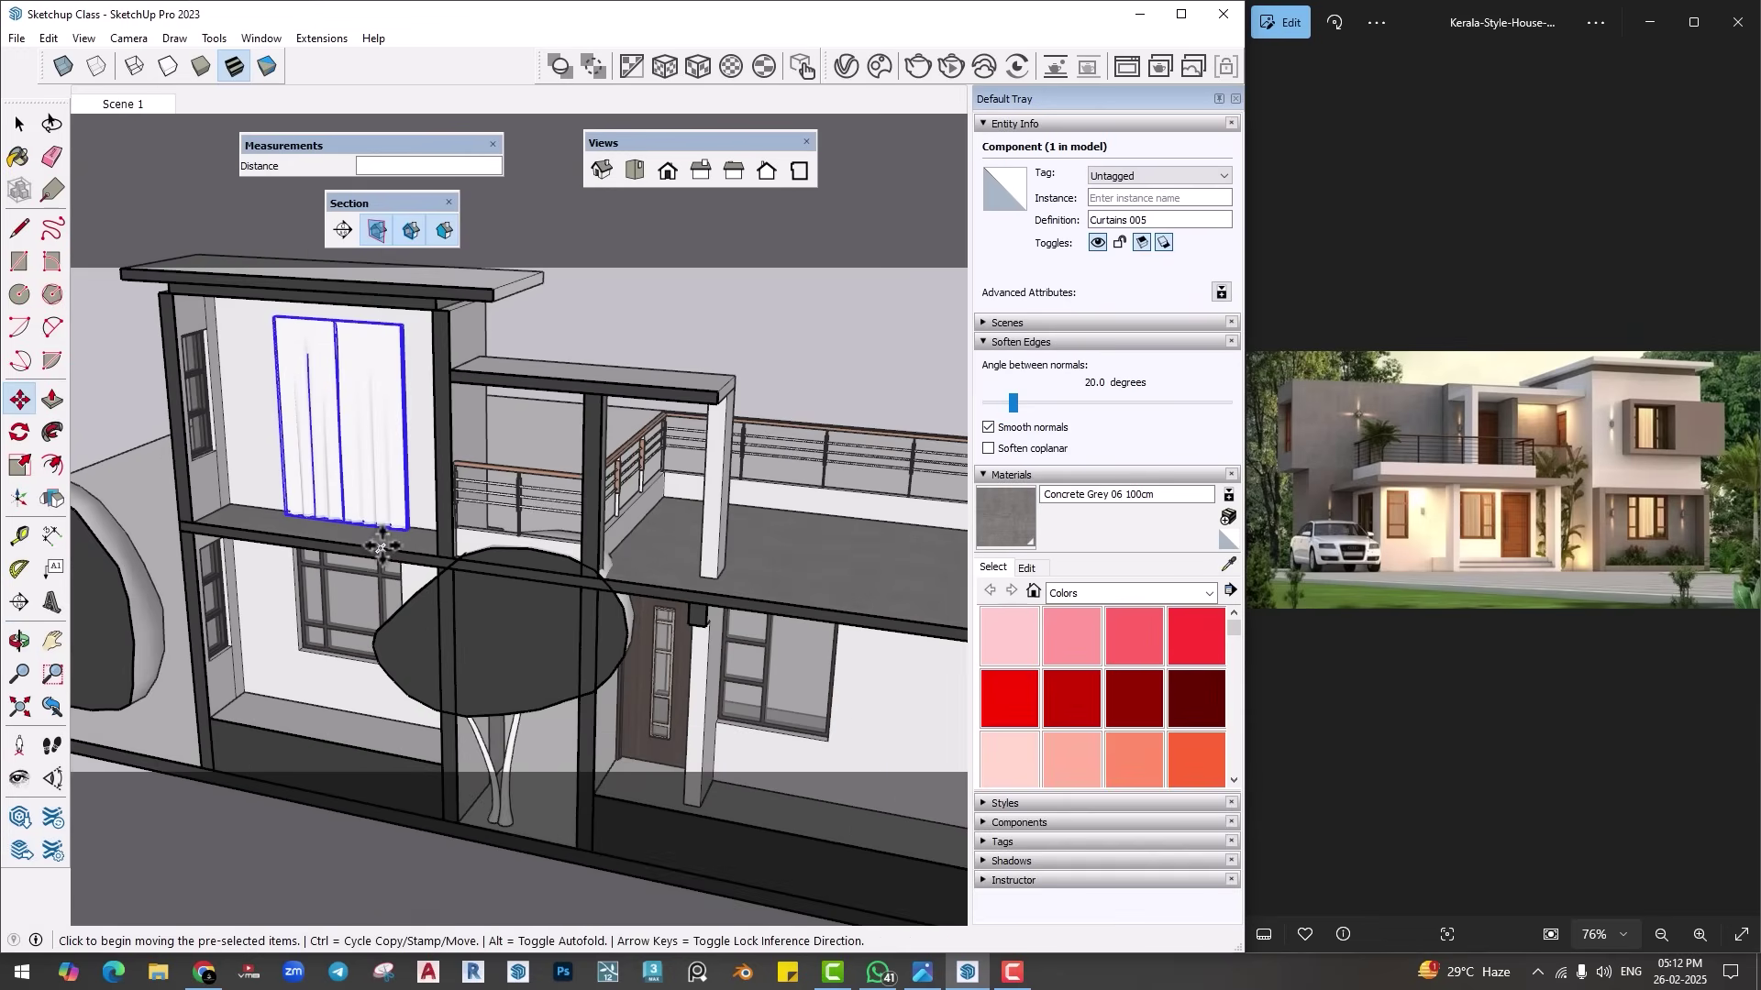
Step: Copy the curtain 10' 1" down to the ground-floor room and nudge the copy about 2 1/2" in front of the window
{"action": "key", "text": "ctrl"}
{"action": "left_click", "coordinate": [365, 550]}
{"action": "scroll", "coordinate": [367, 560], "scroll_direction": "down", "scroll_amount": 3}
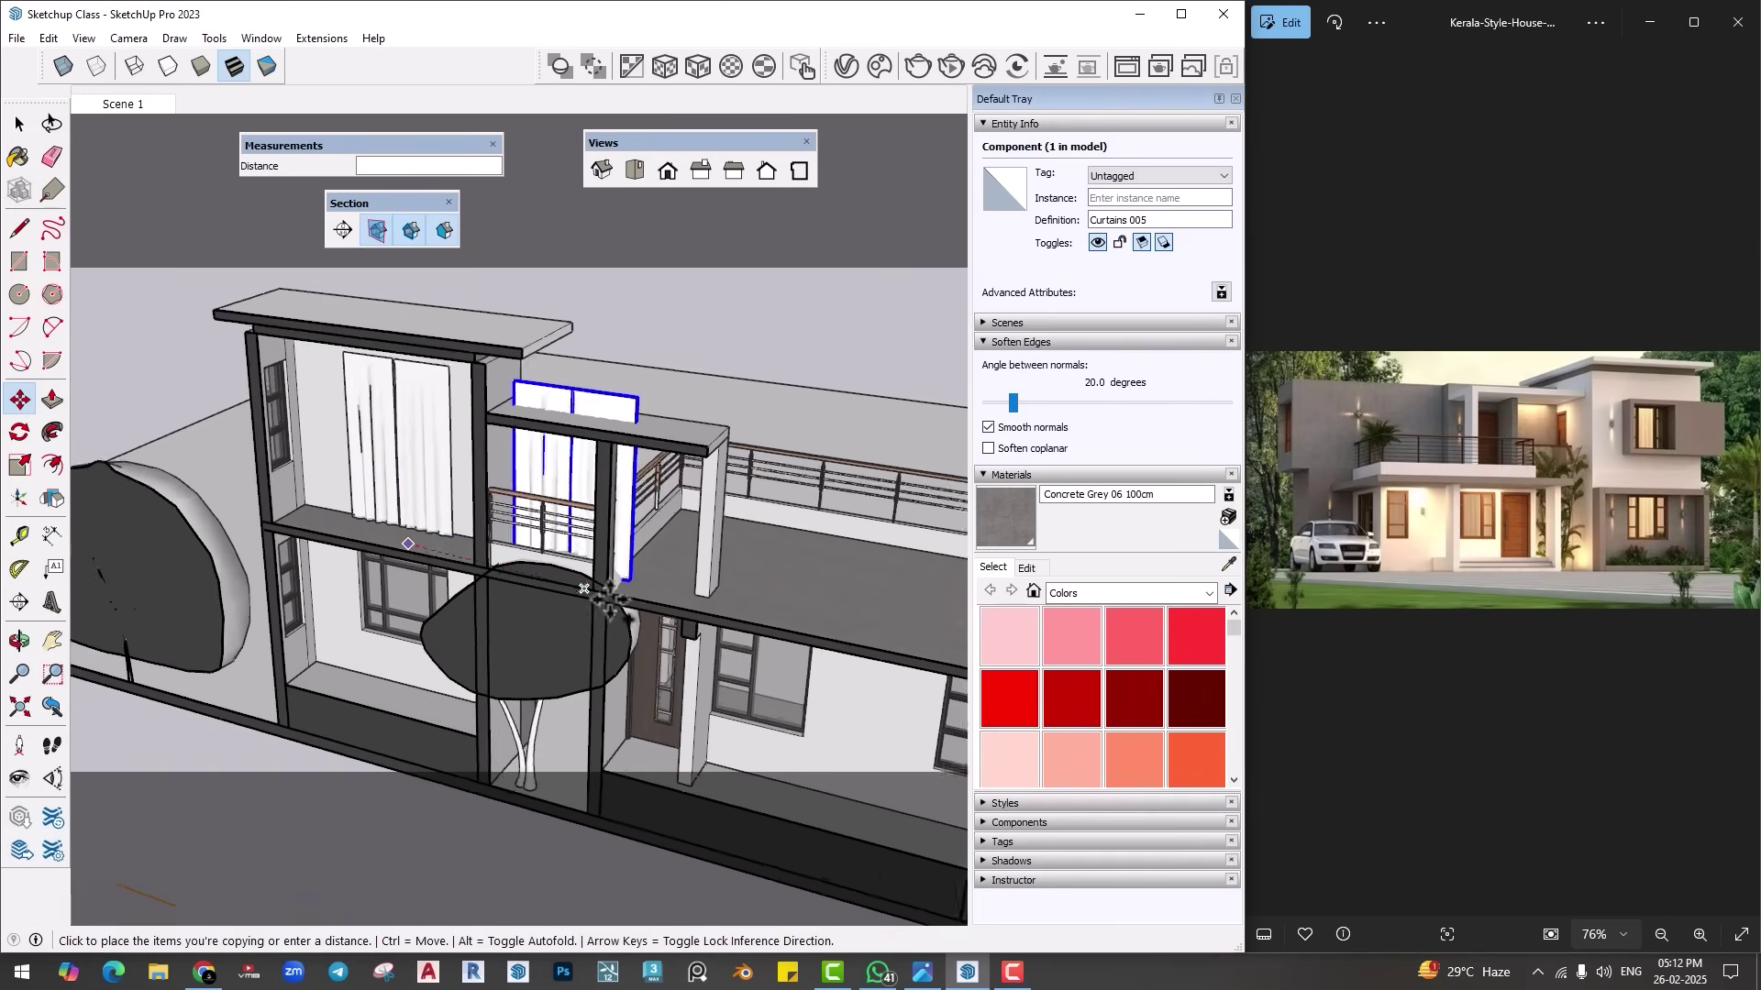
{"action": "scroll", "coordinate": [394, 660], "scroll_direction": "up", "scroll_amount": 4}
{"action": "scroll", "coordinate": [395, 661], "scroll_direction": "up", "scroll_amount": 3}
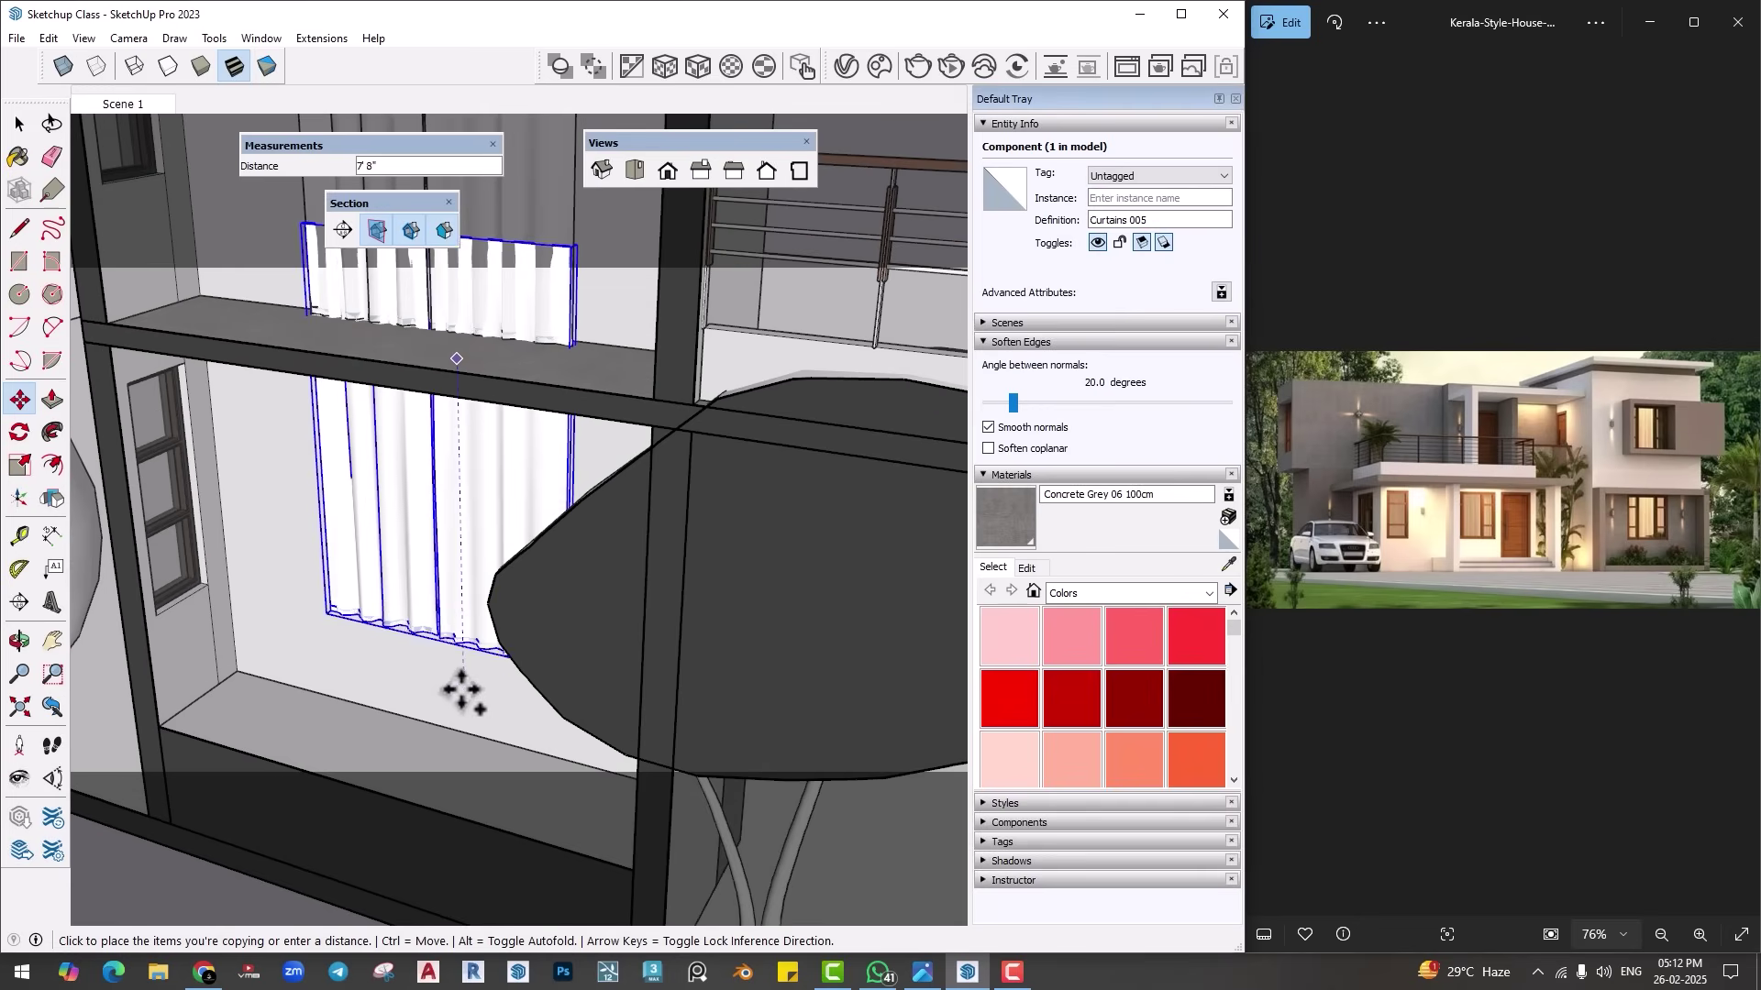
{"action": "left_click", "coordinate": [460, 758]}
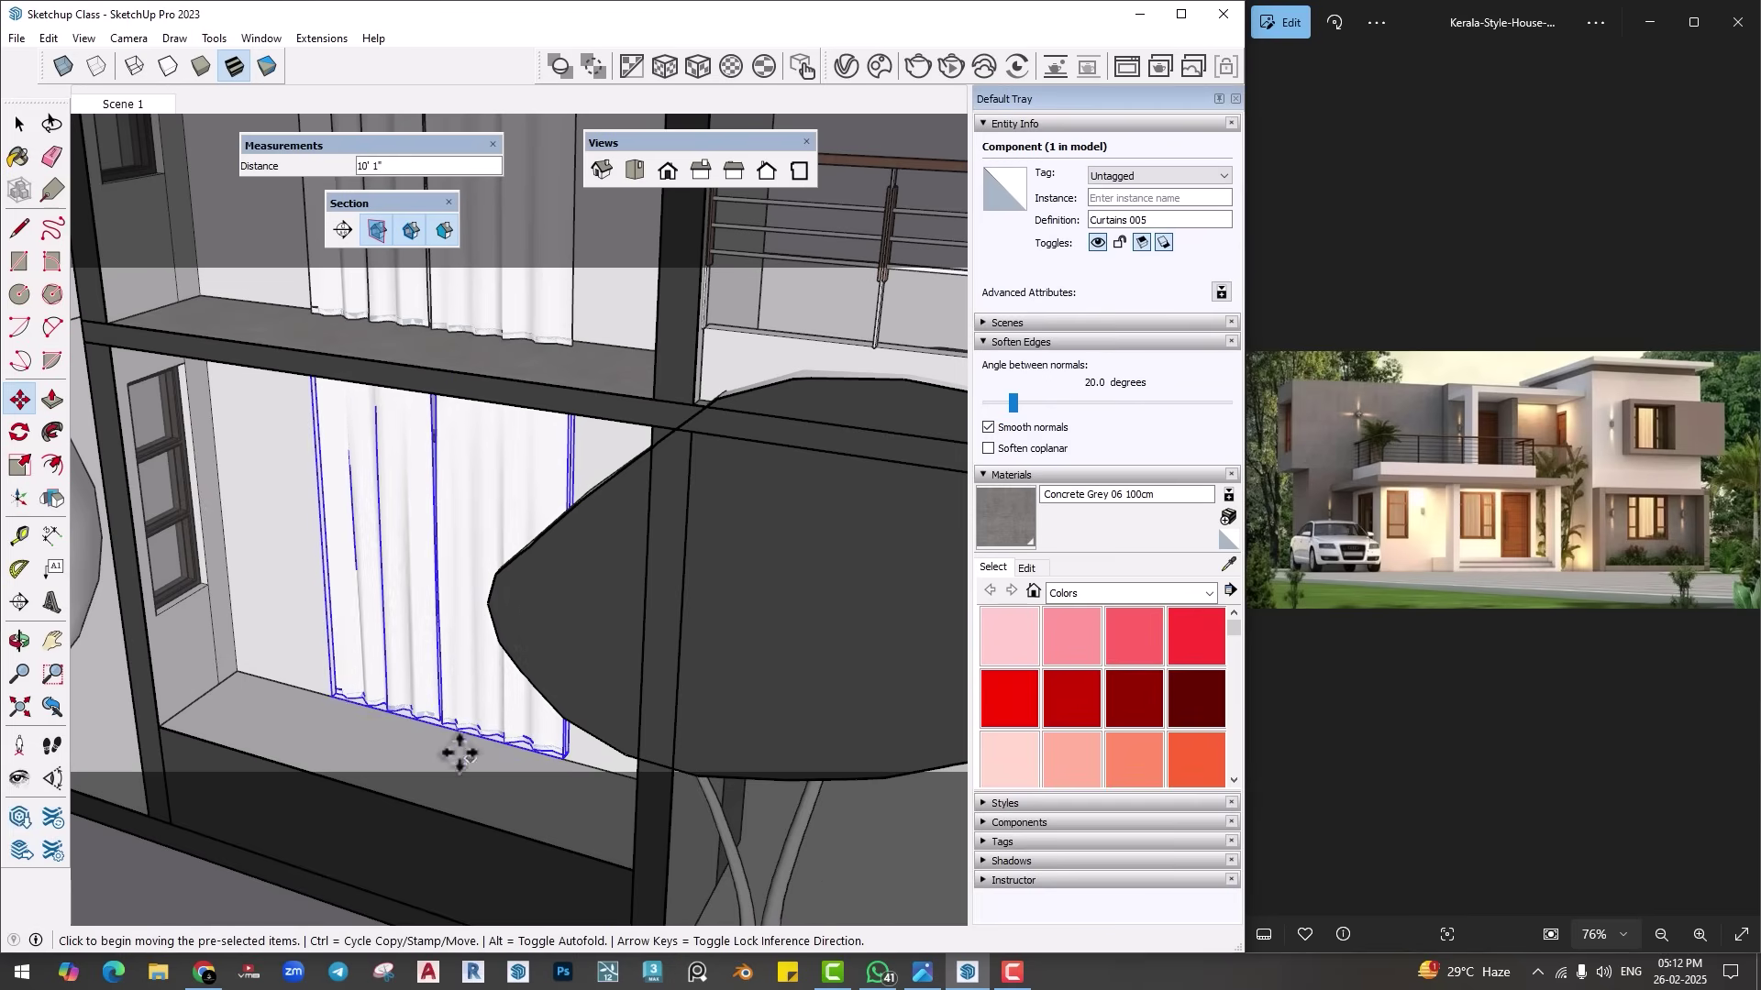
{"action": "left_click", "coordinate": [293, 581]}
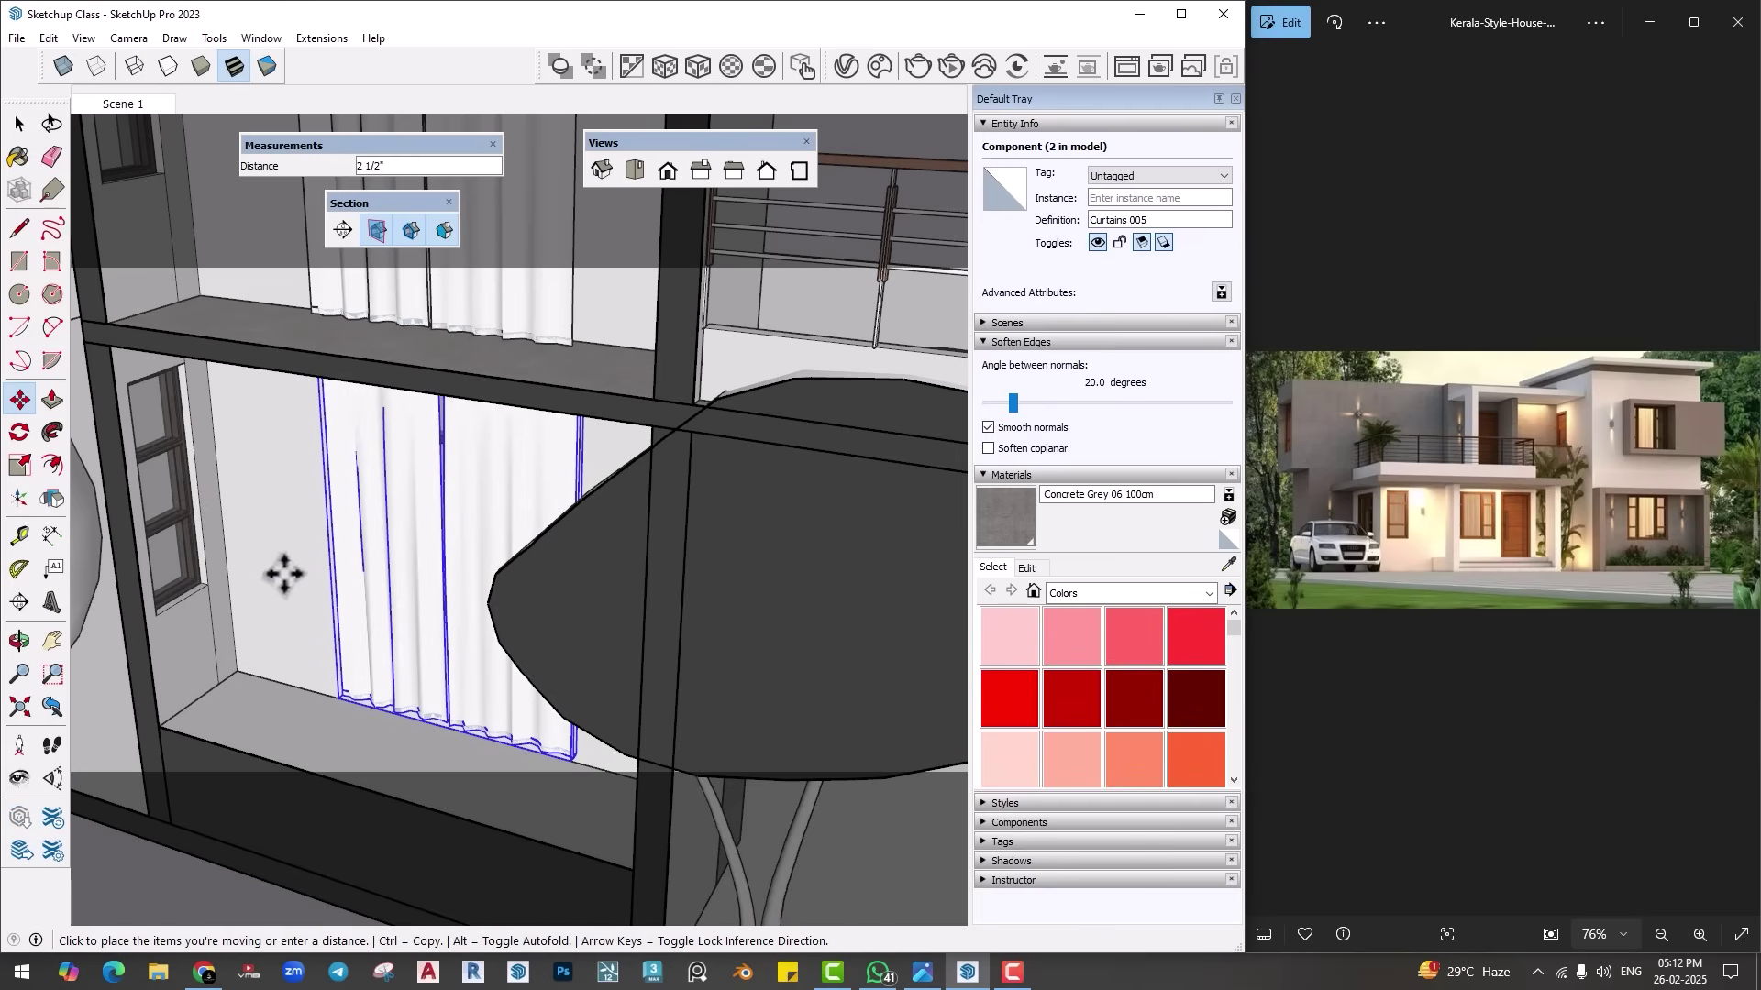
{"action": "left_click", "coordinate": [283, 572]}
{"action": "scroll", "coordinate": [293, 577], "scroll_direction": "down", "scroll_amount": 5}
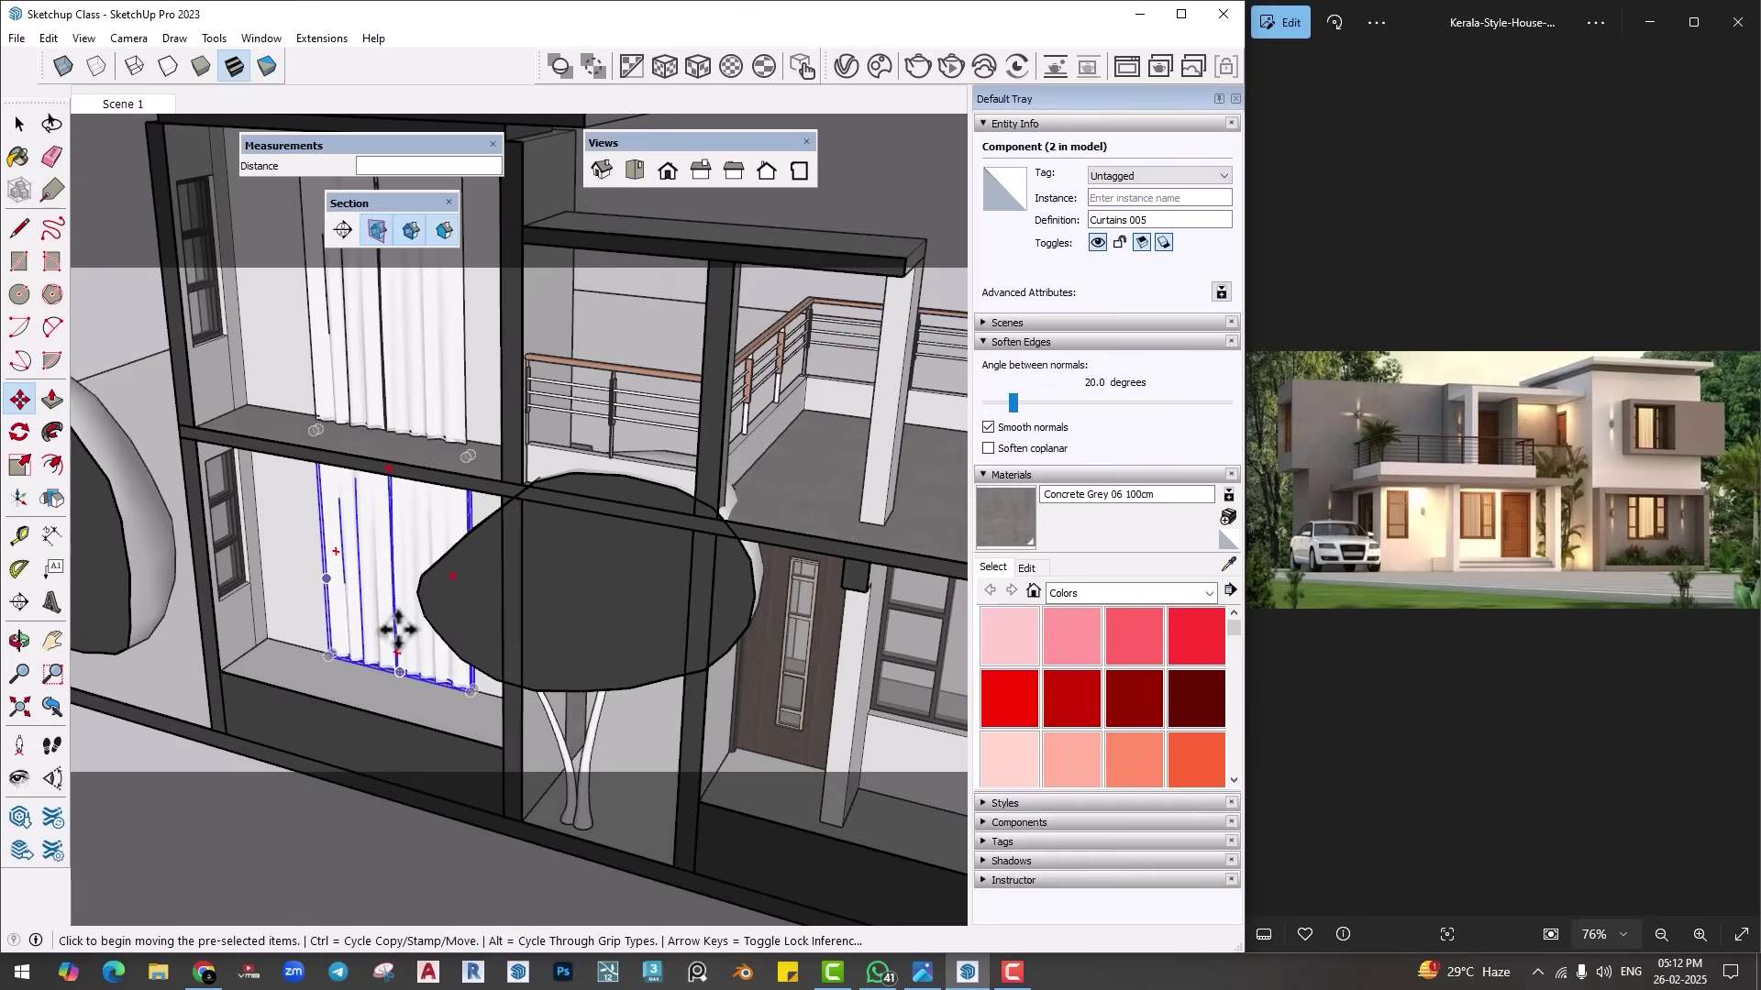
Step: Copy the ground-floor curtain 22' 1" across to the room beyond the entrance door
{"action": "left_click", "coordinate": [309, 633]}
{"action": "key", "text": "ctrl"}
{"action": "middle_click_drag", "start_coordinate": [312, 633], "coordinate": [464, 677]}
{"action": "left_click", "coordinate": [532, 708]}
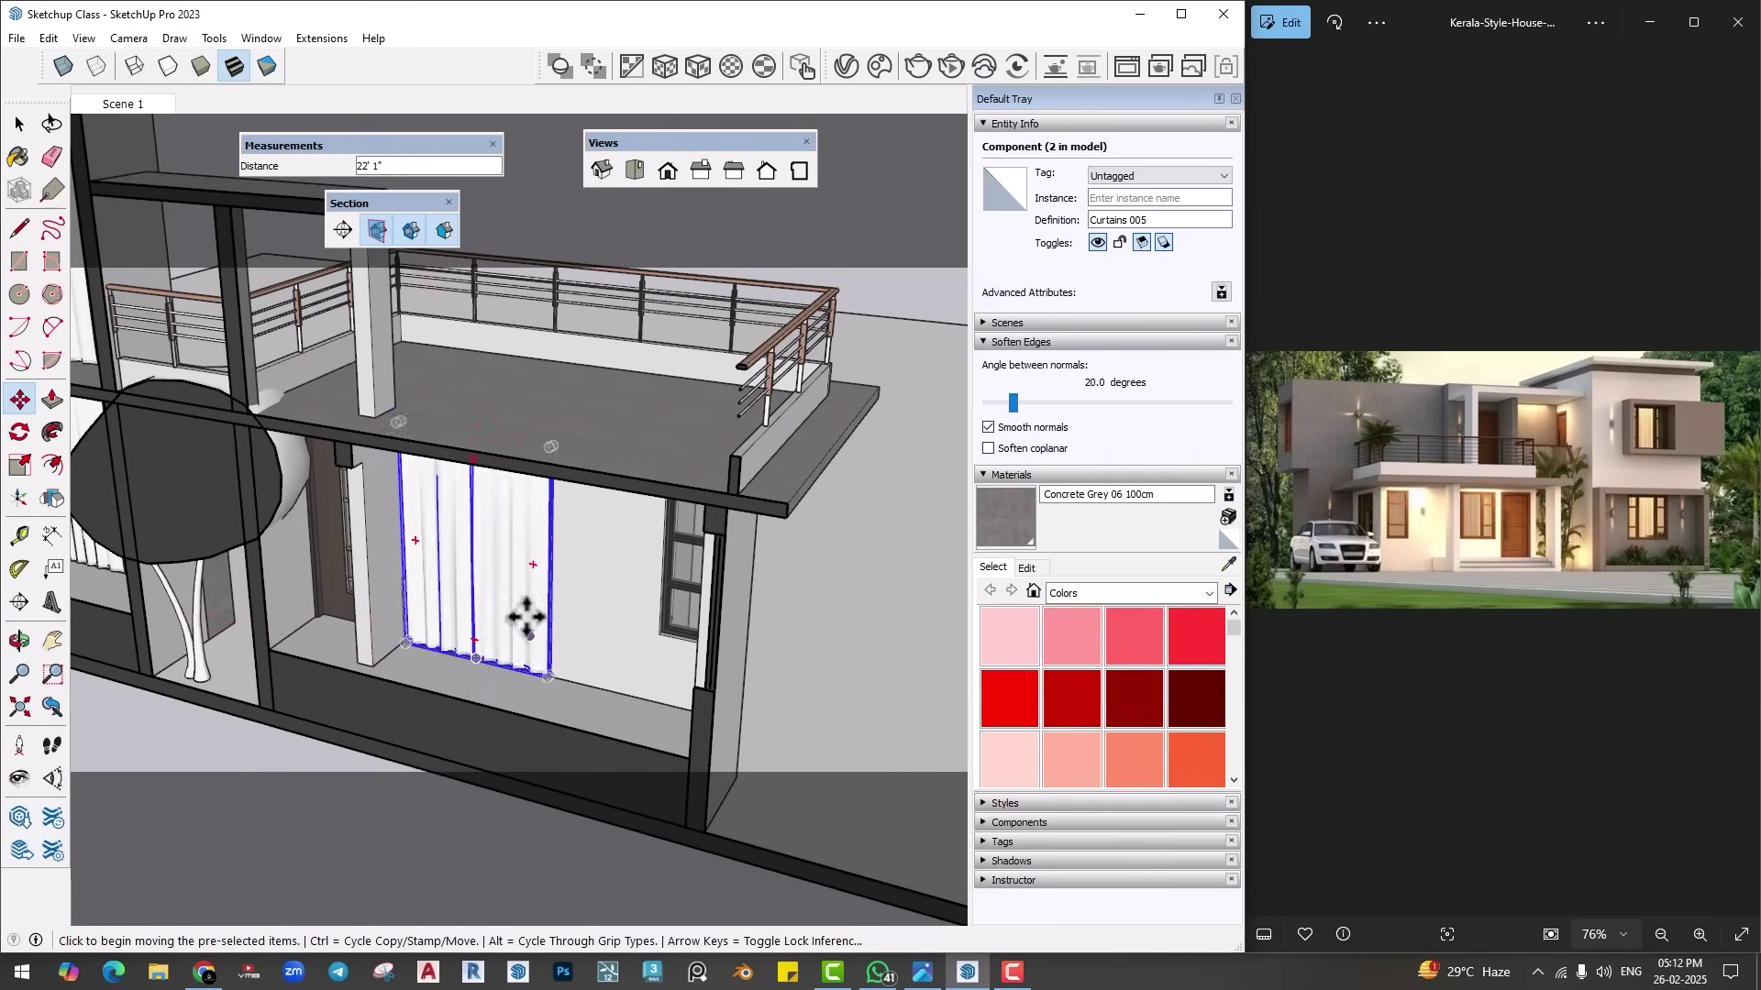
Step: Copy that curtain another 6' 6 1/2" along the same wall and shift the original 7 1/2" toward the entrance door
{"action": "middle_click_drag", "start_coordinate": [528, 725], "coordinate": [736, 676]}
{"action": "key", "text": "ctrl"}
{"action": "left_click", "coordinate": [541, 678]}
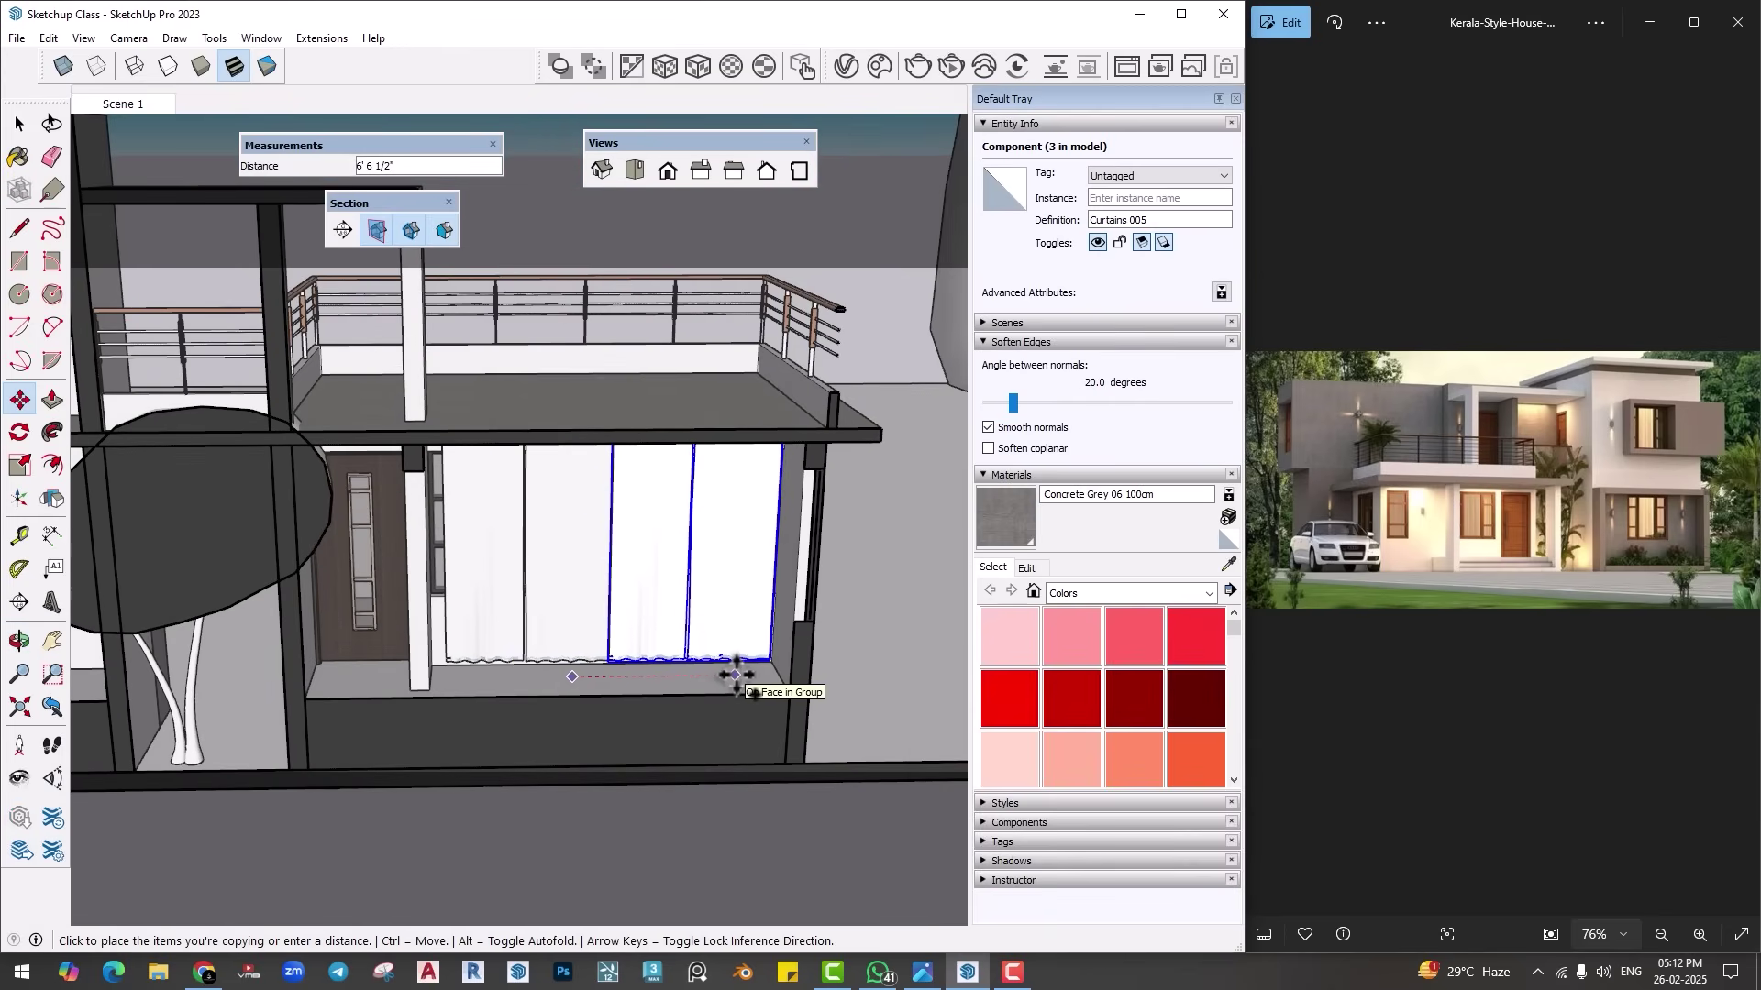
{"action": "left_click", "coordinate": [736, 676]}
{"action": "scroll", "coordinate": [546, 632], "scroll_direction": "up", "scroll_amount": 3}
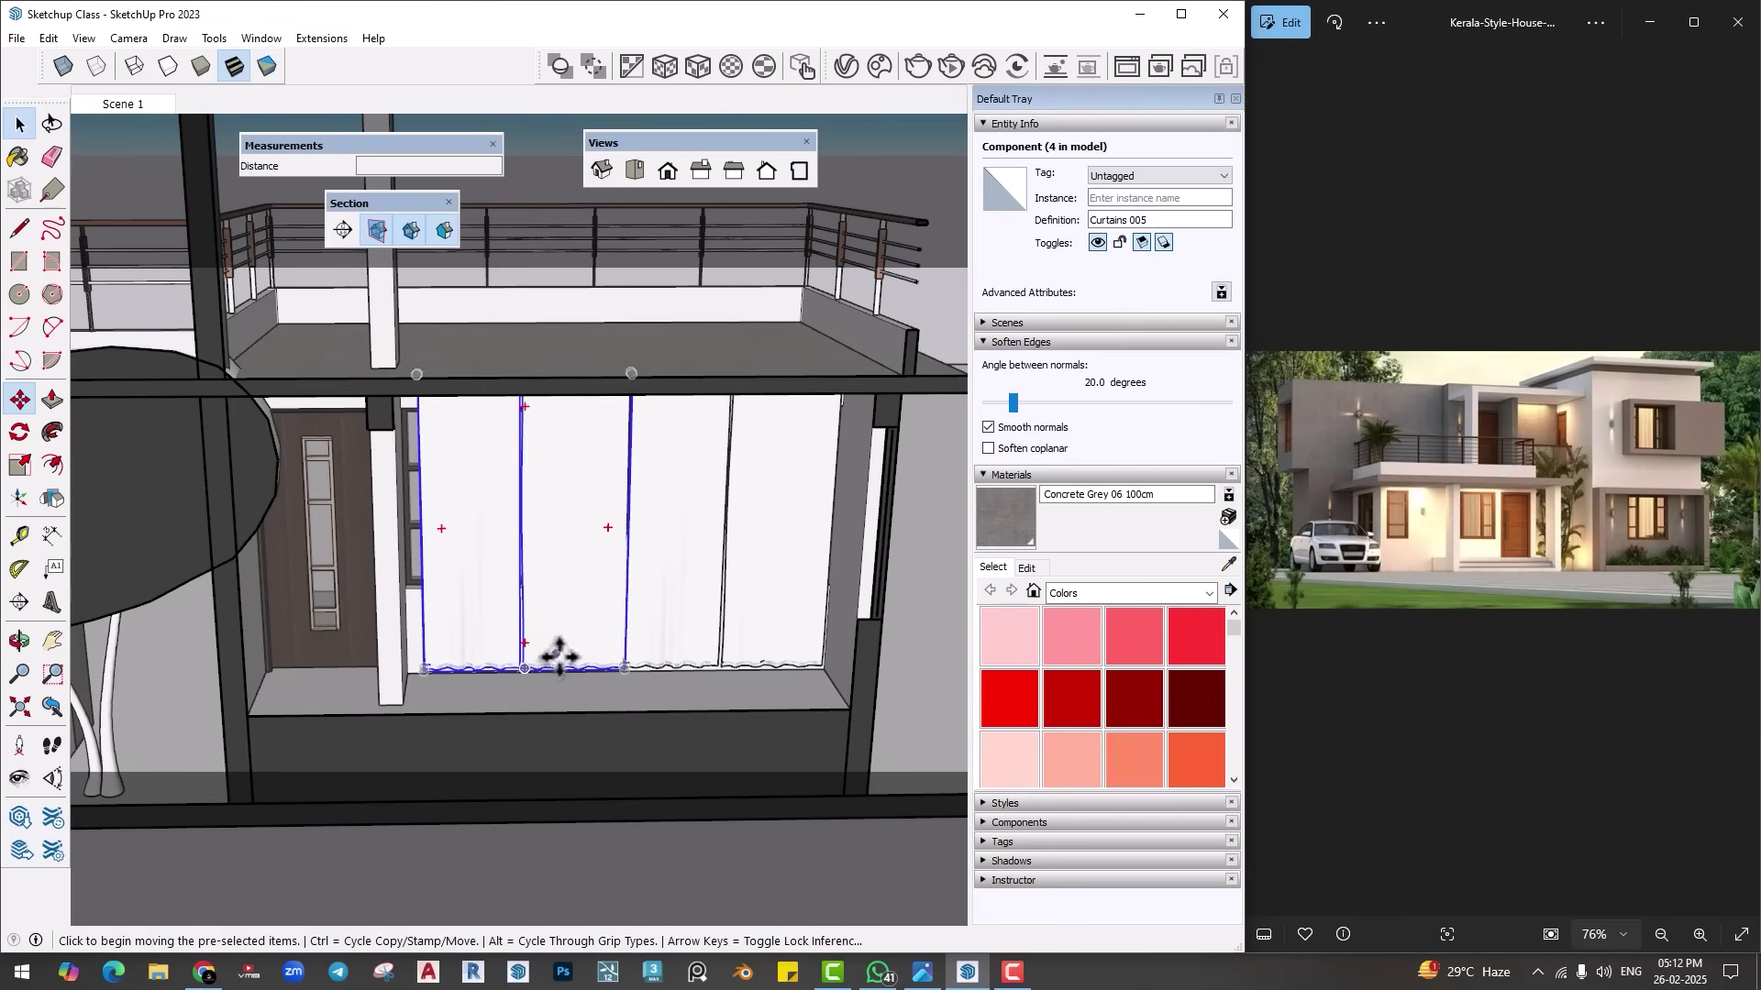
{"action": "left_click", "coordinate": [594, 693]}
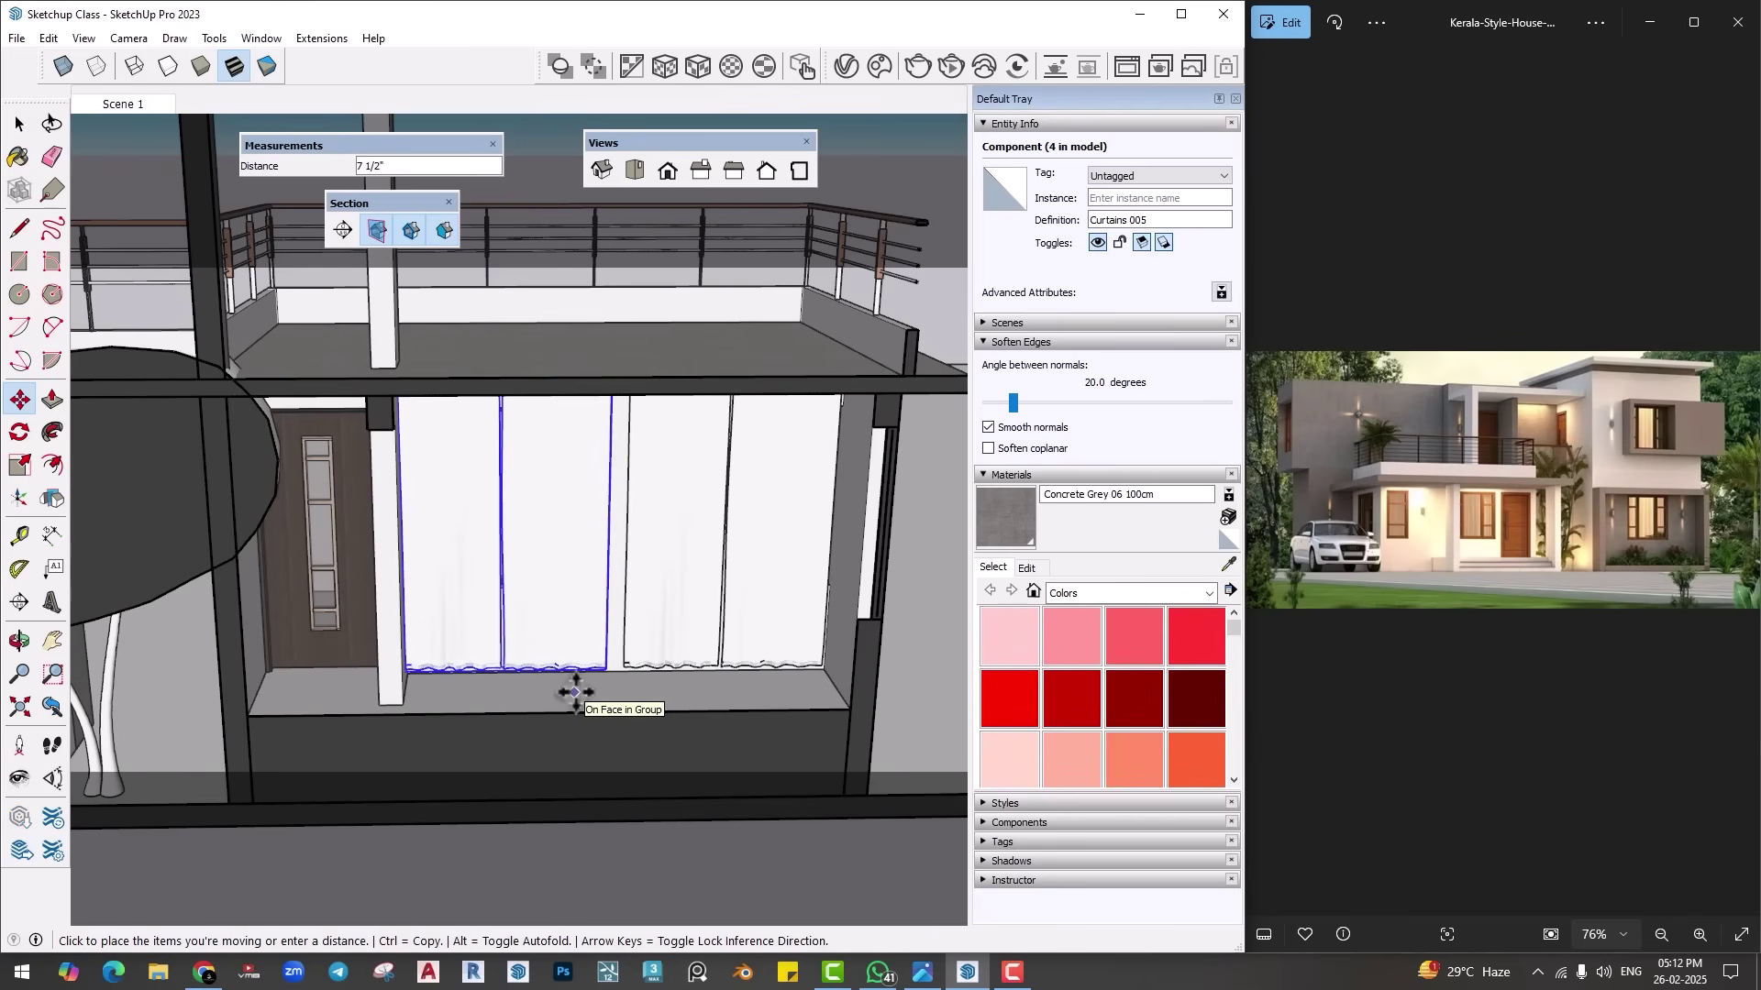
{"action": "left_click", "coordinate": [576, 693]}
Step: Move the section plane about 7' 2 1/2" away from the curtained wall to reveal more of the rooms
{"action": "scroll", "coordinate": [575, 598], "scroll_direction": "down", "scroll_amount": 2}
{"action": "mouse_move", "coordinate": [575, 598]}
{"action": "middle_mouse_down"}
{"action": "mouse_move", "coordinate": [497, 445]}
{"action": "mouse_move", "coordinate": [529, 510]}
{"action": "mouse_move", "coordinate": [469, 633]}
{"action": "mouse_move", "coordinate": [519, 390]}
{"action": "middle_mouse_up"}
{"action": "scroll", "coordinate": [529, 510], "scroll_direction": "down", "scroll_amount": 3}
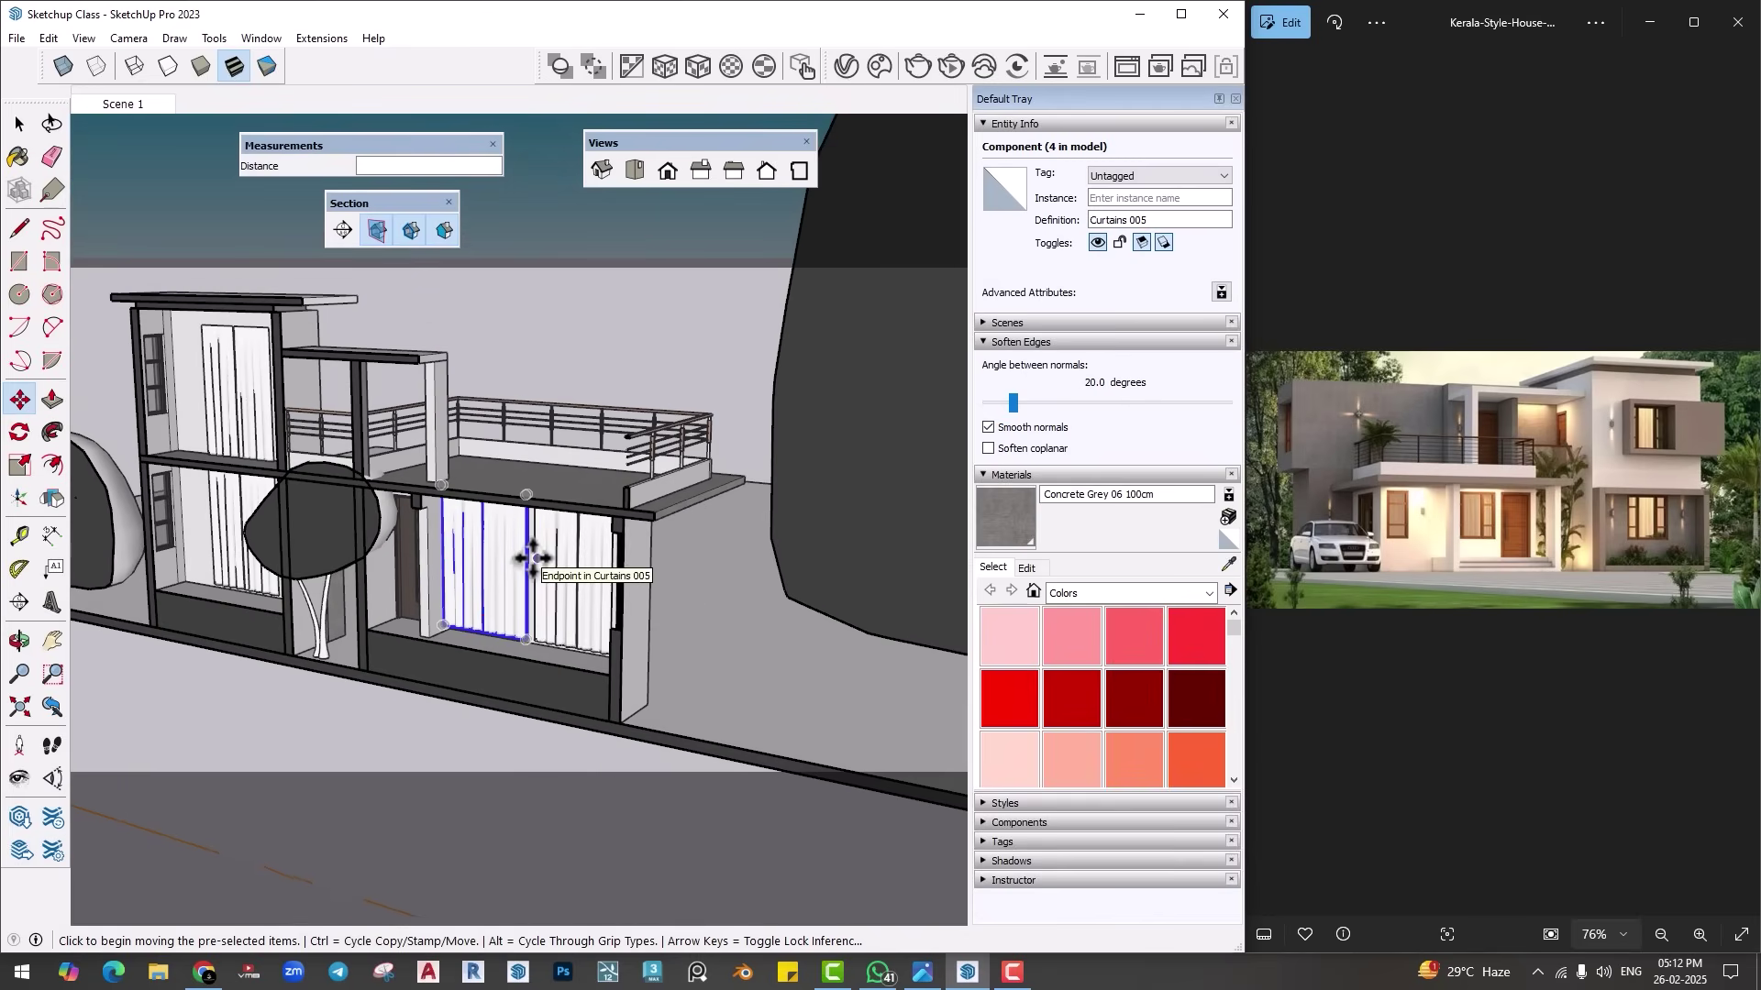
{"action": "scroll", "coordinate": [592, 532], "scroll_direction": "down", "scroll_amount": 3}
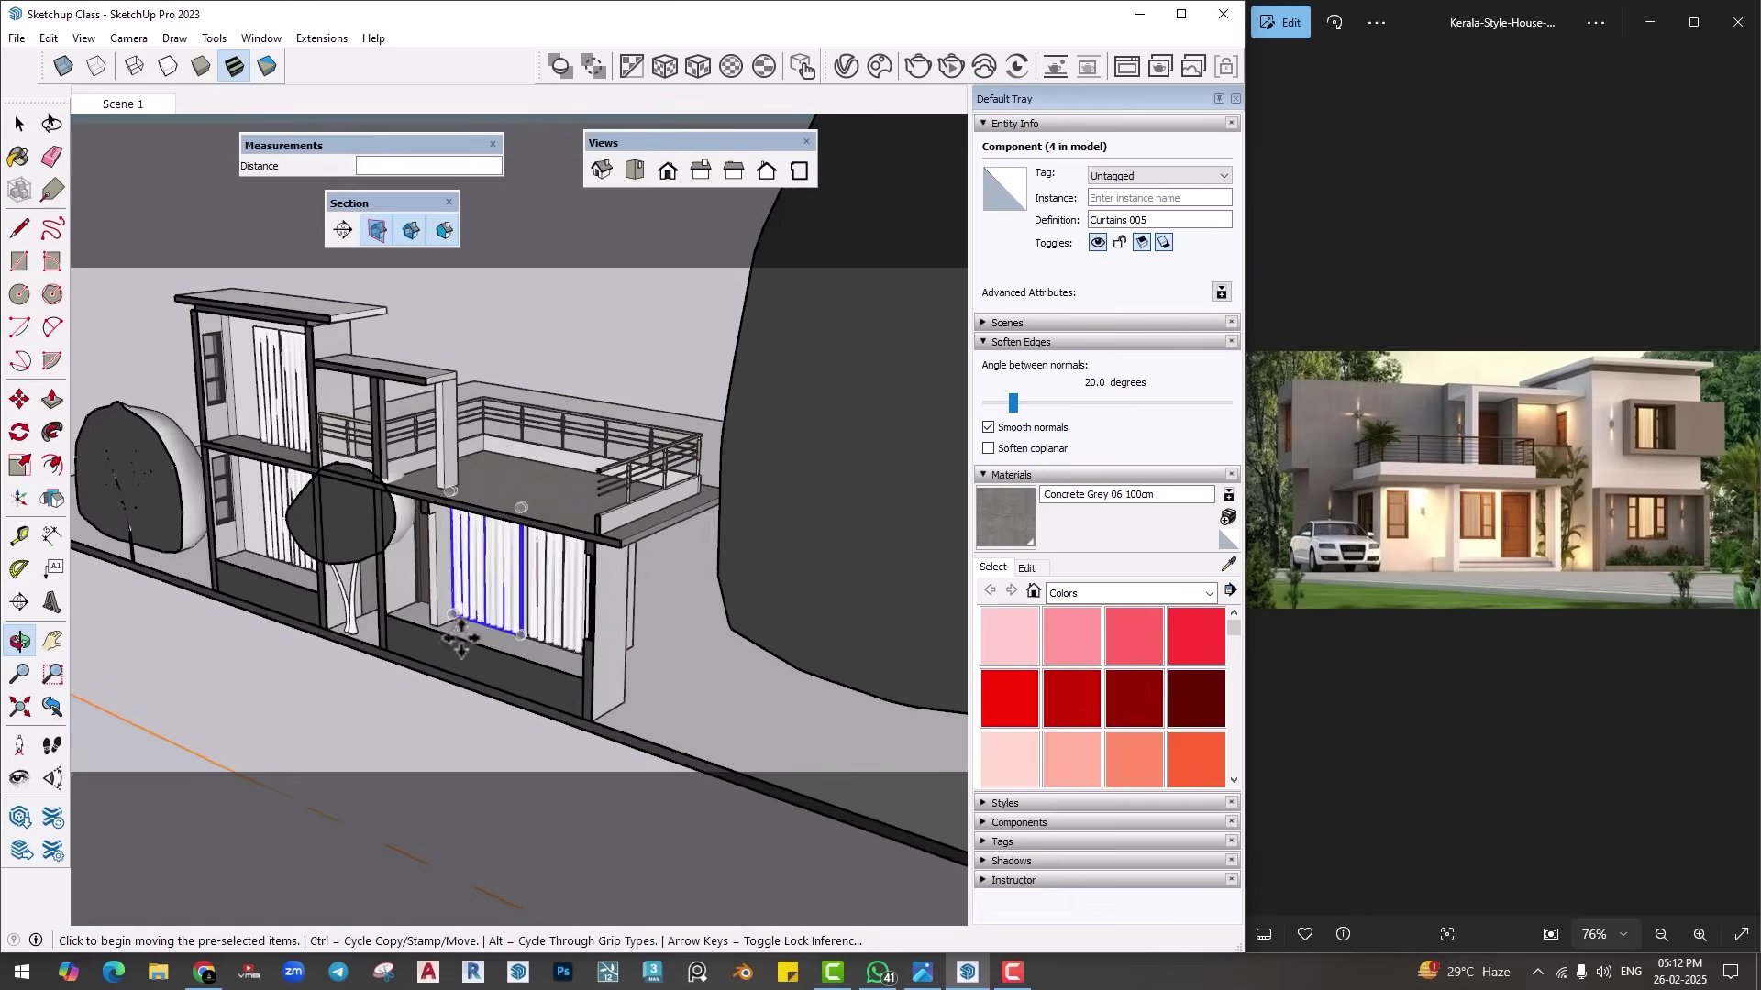
{"action": "middle_click_drag", "start_coordinate": [591, 532], "coordinate": [441, 617]}
{"action": "key", "text": "space"}
{"action": "key", "text": "ctrl+a"}
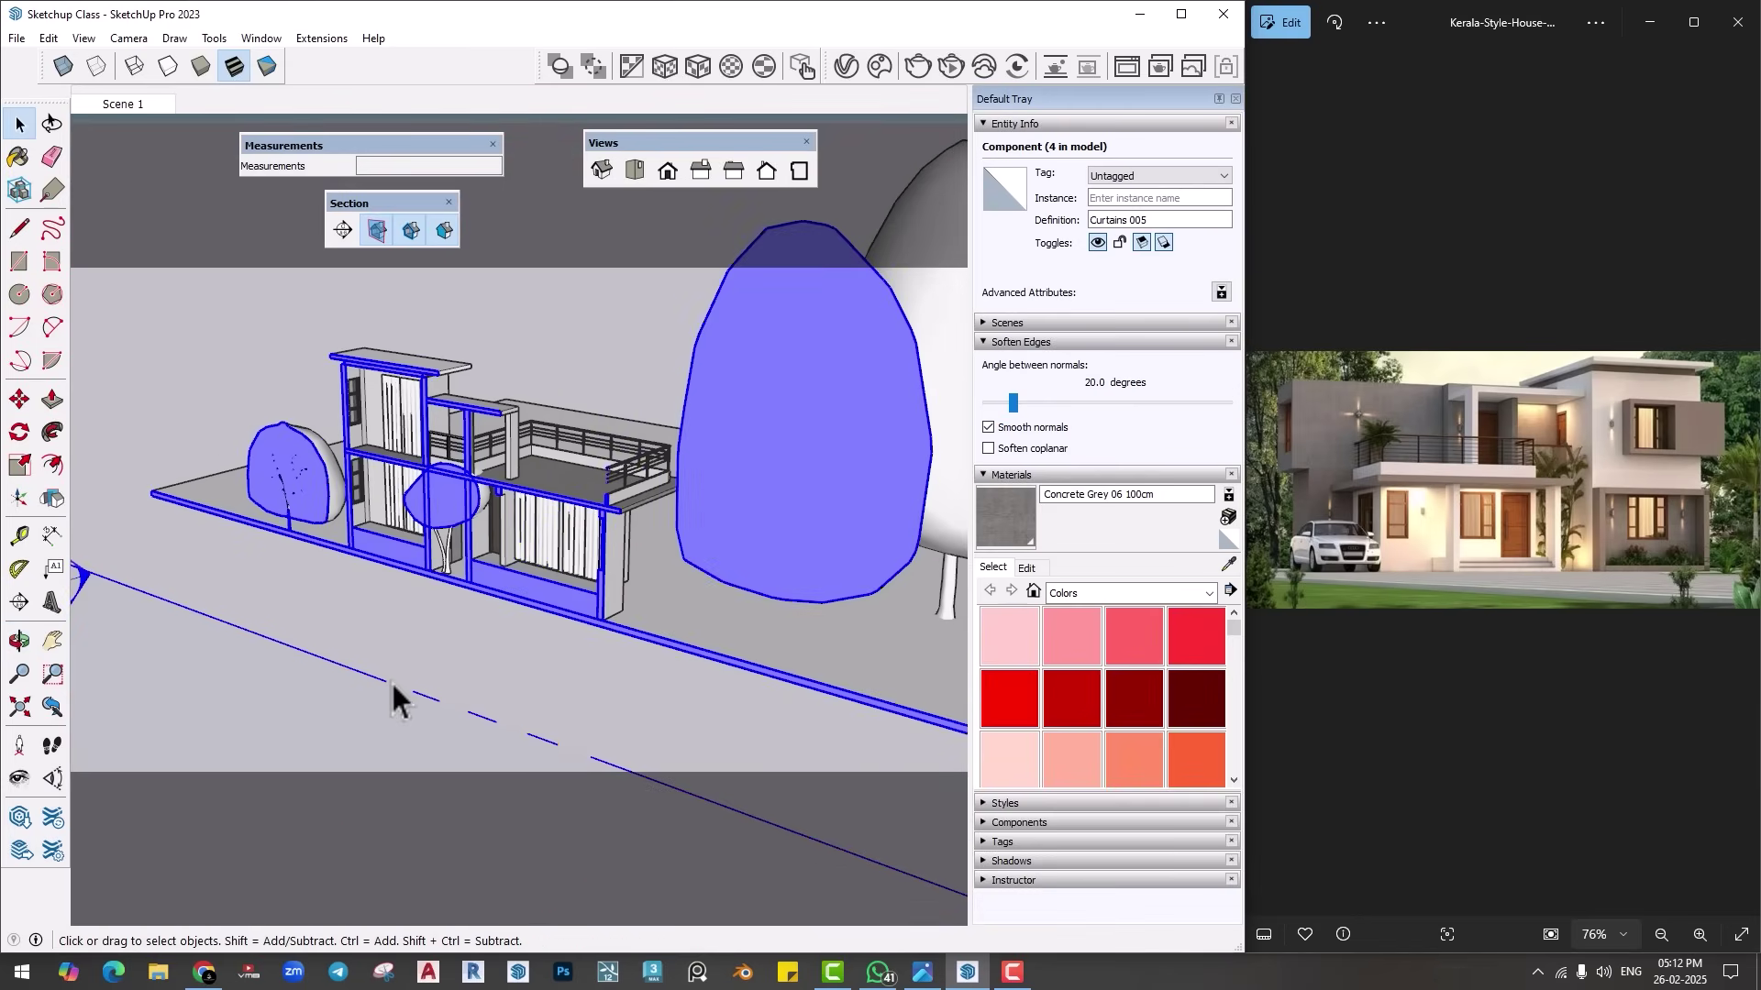
{"action": "middle_click_drag", "start_coordinate": [394, 699], "coordinate": [367, 699]}
{"action": "key", "text": "m"}
{"action": "left_click", "coordinate": [377, 676]}
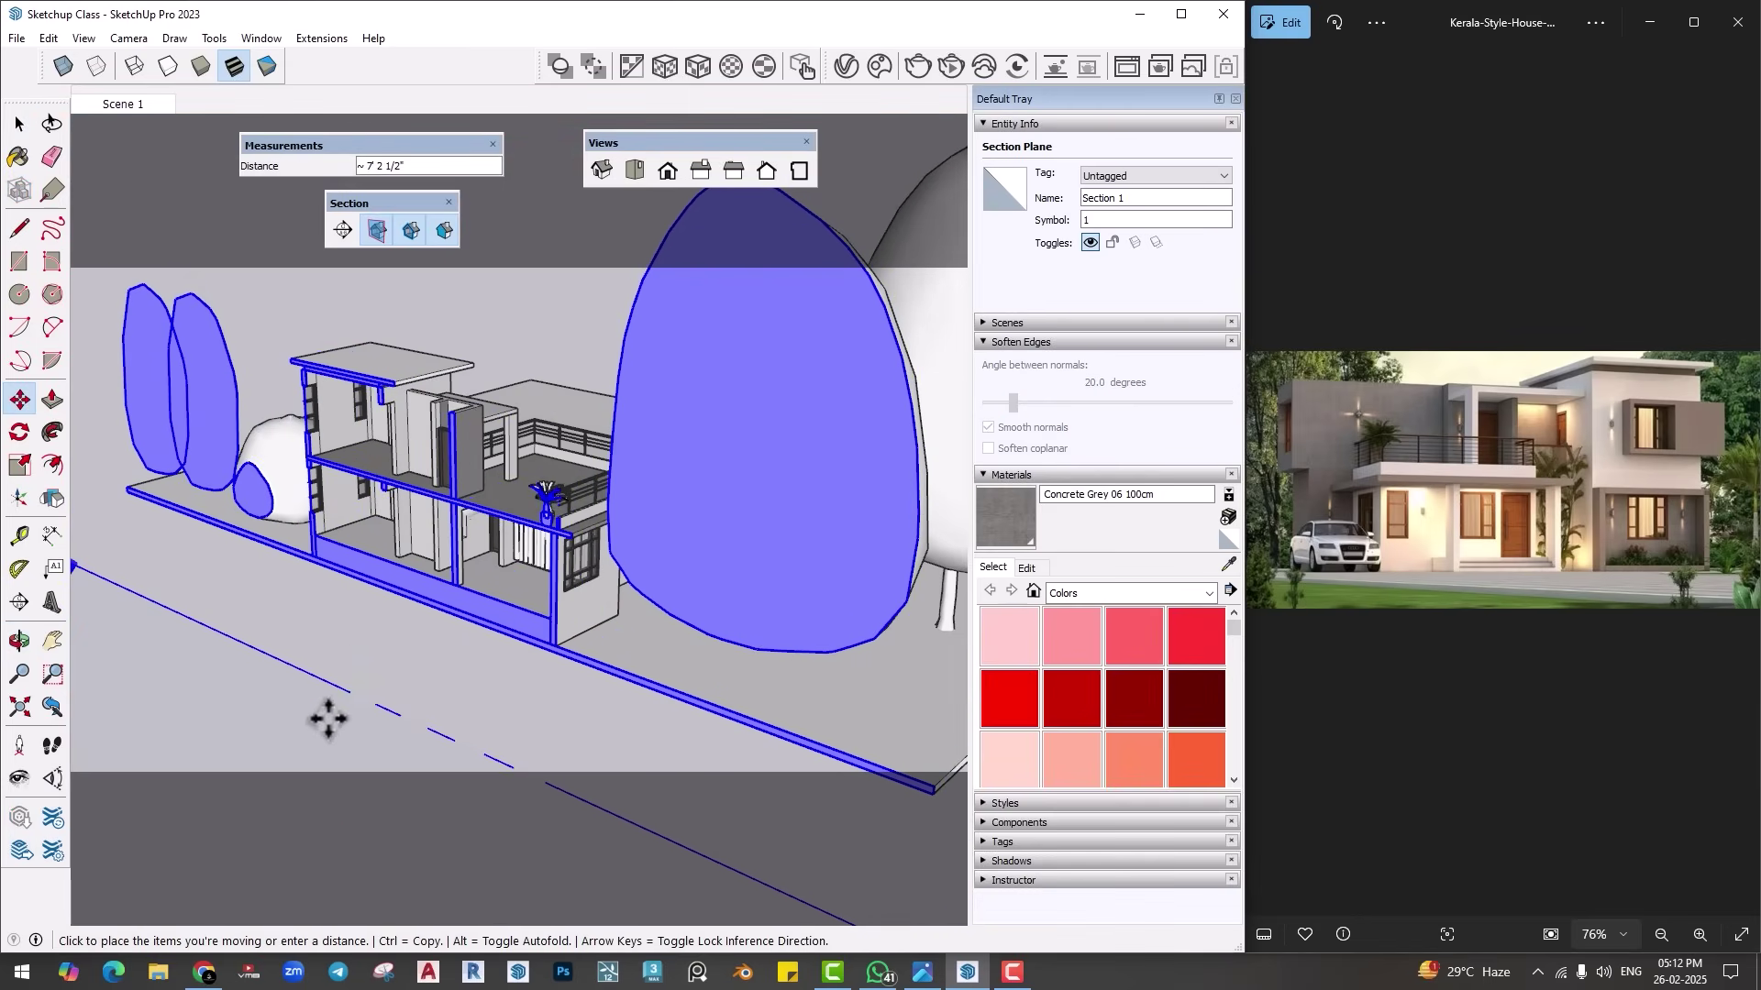
{"action": "left_click", "coordinate": [327, 715]}
{"action": "middle_click_drag", "start_coordinate": [327, 715], "coordinate": [358, 483]}
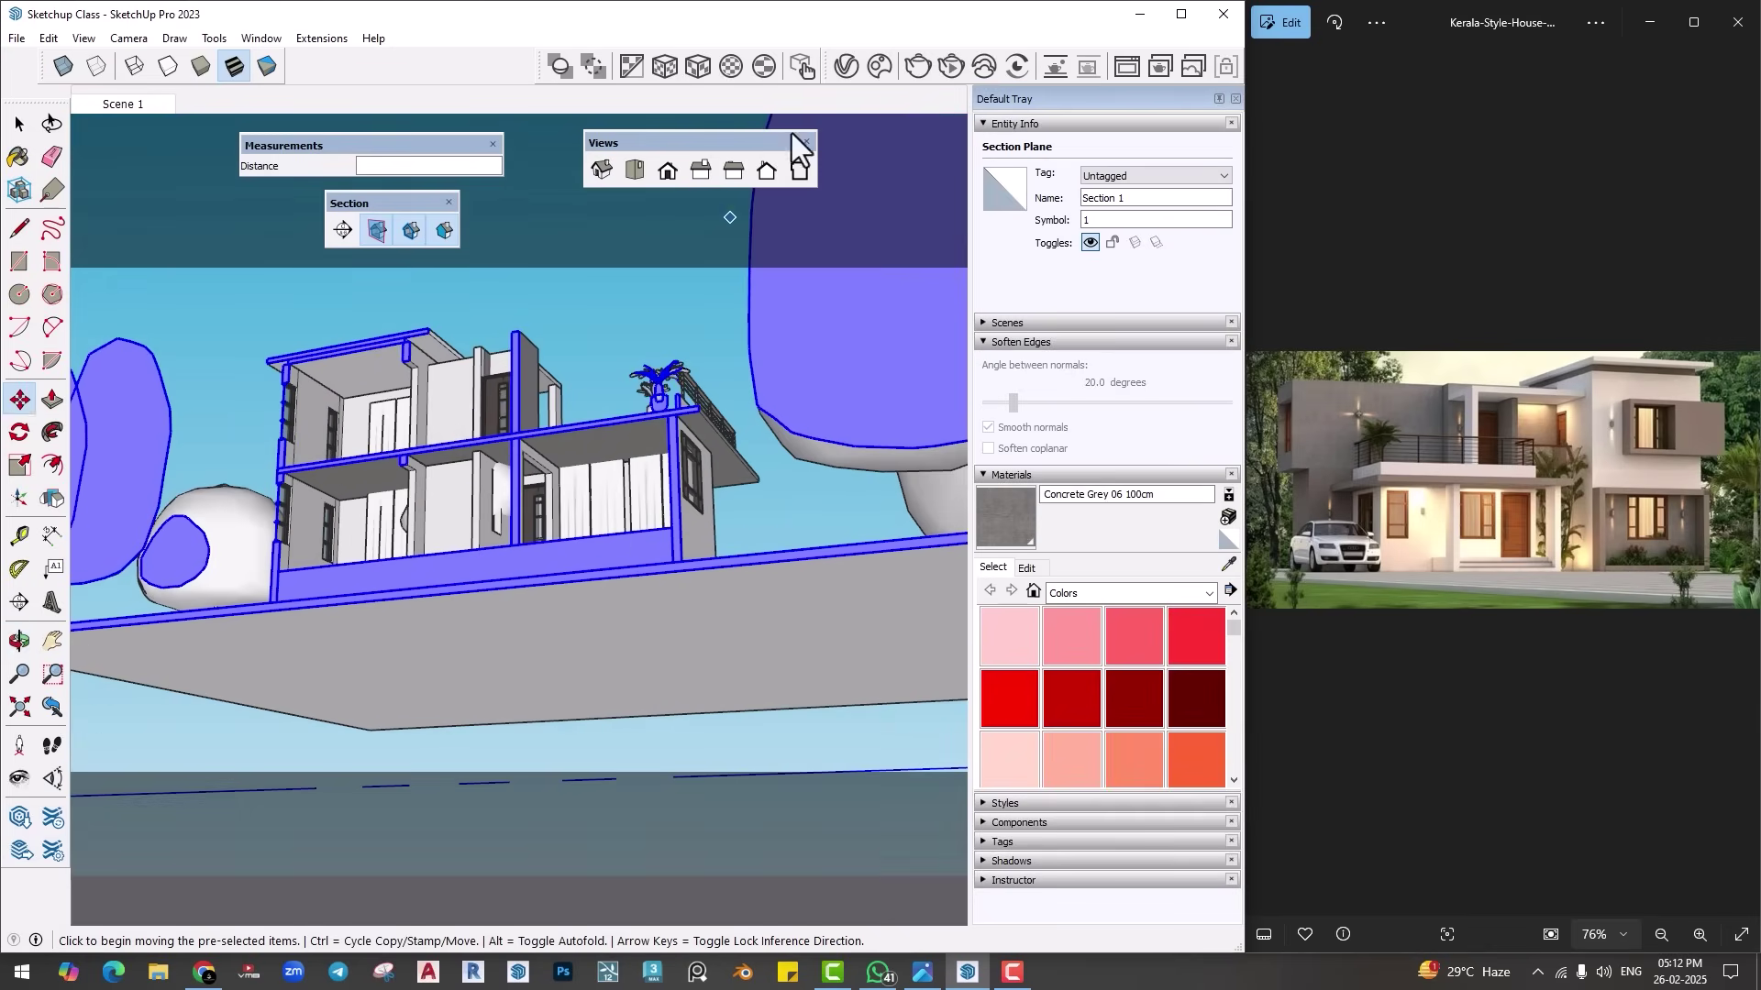
Step: Display the V-Ray Lights toolbar and dock it above the model together with the Section, Views and Measurements toolbars
{"action": "right_click", "coordinate": [487, 69]}
{"action": "left_click", "coordinate": [554, 922]}
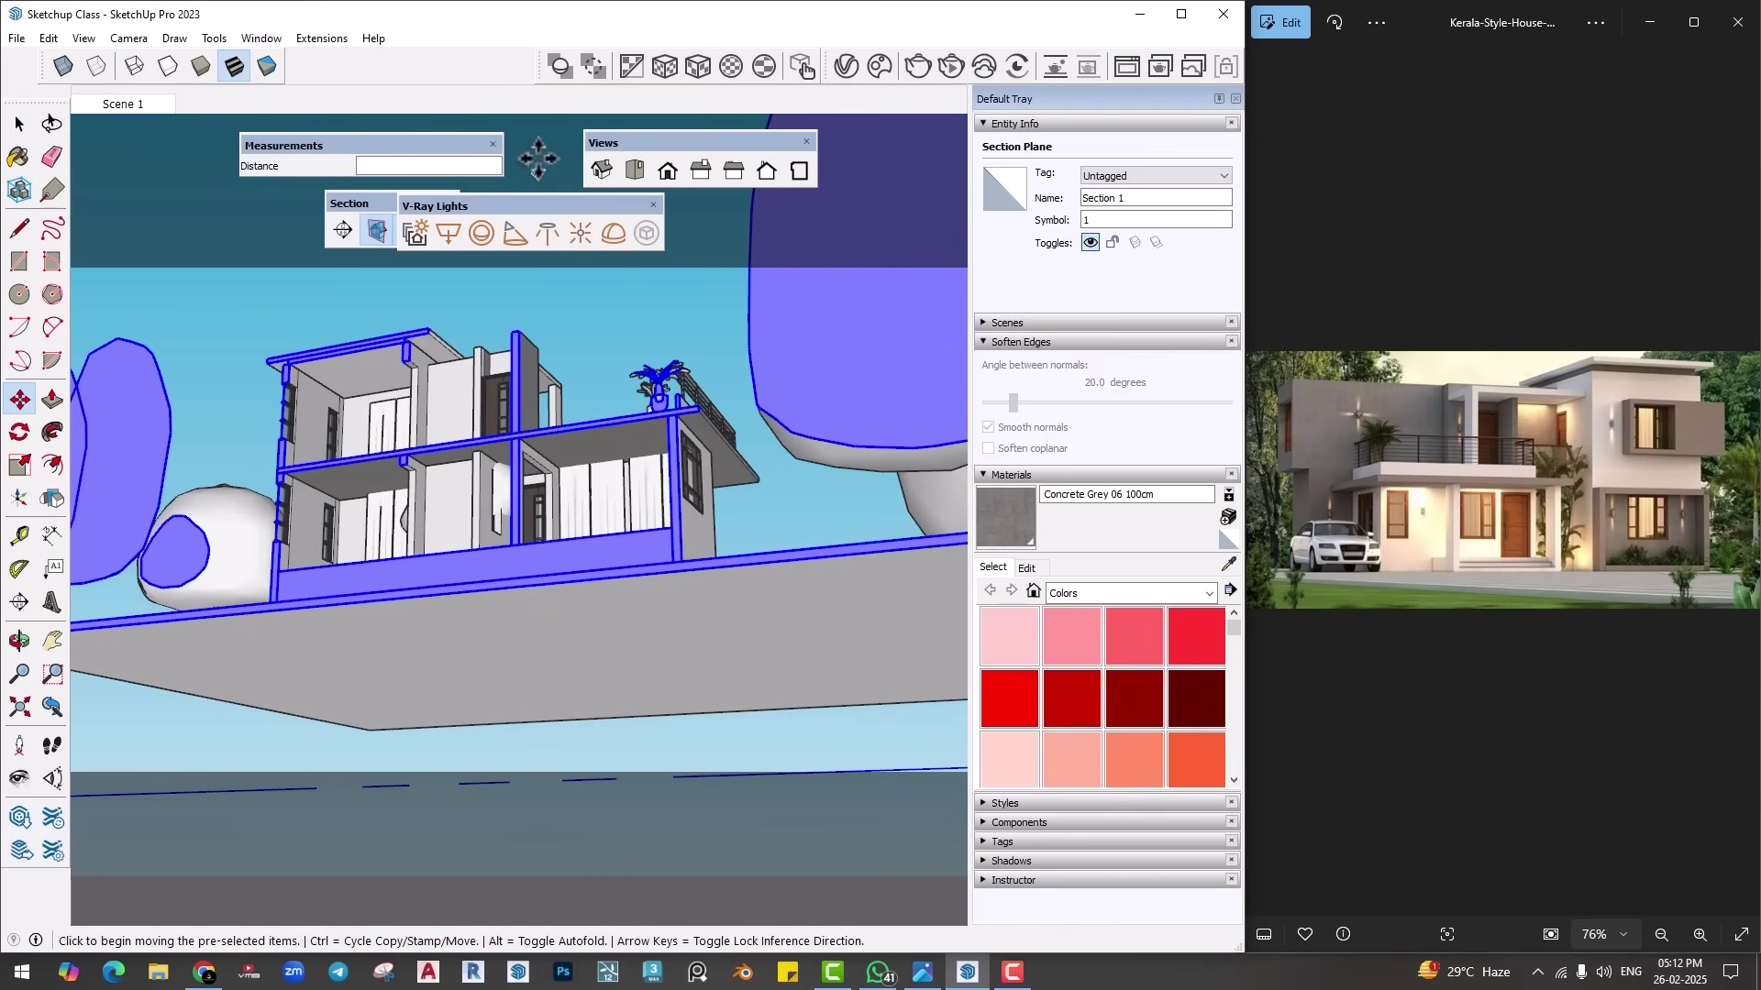
{"action": "left_click_drag", "start_coordinate": [537, 205], "coordinate": [474, 66]}
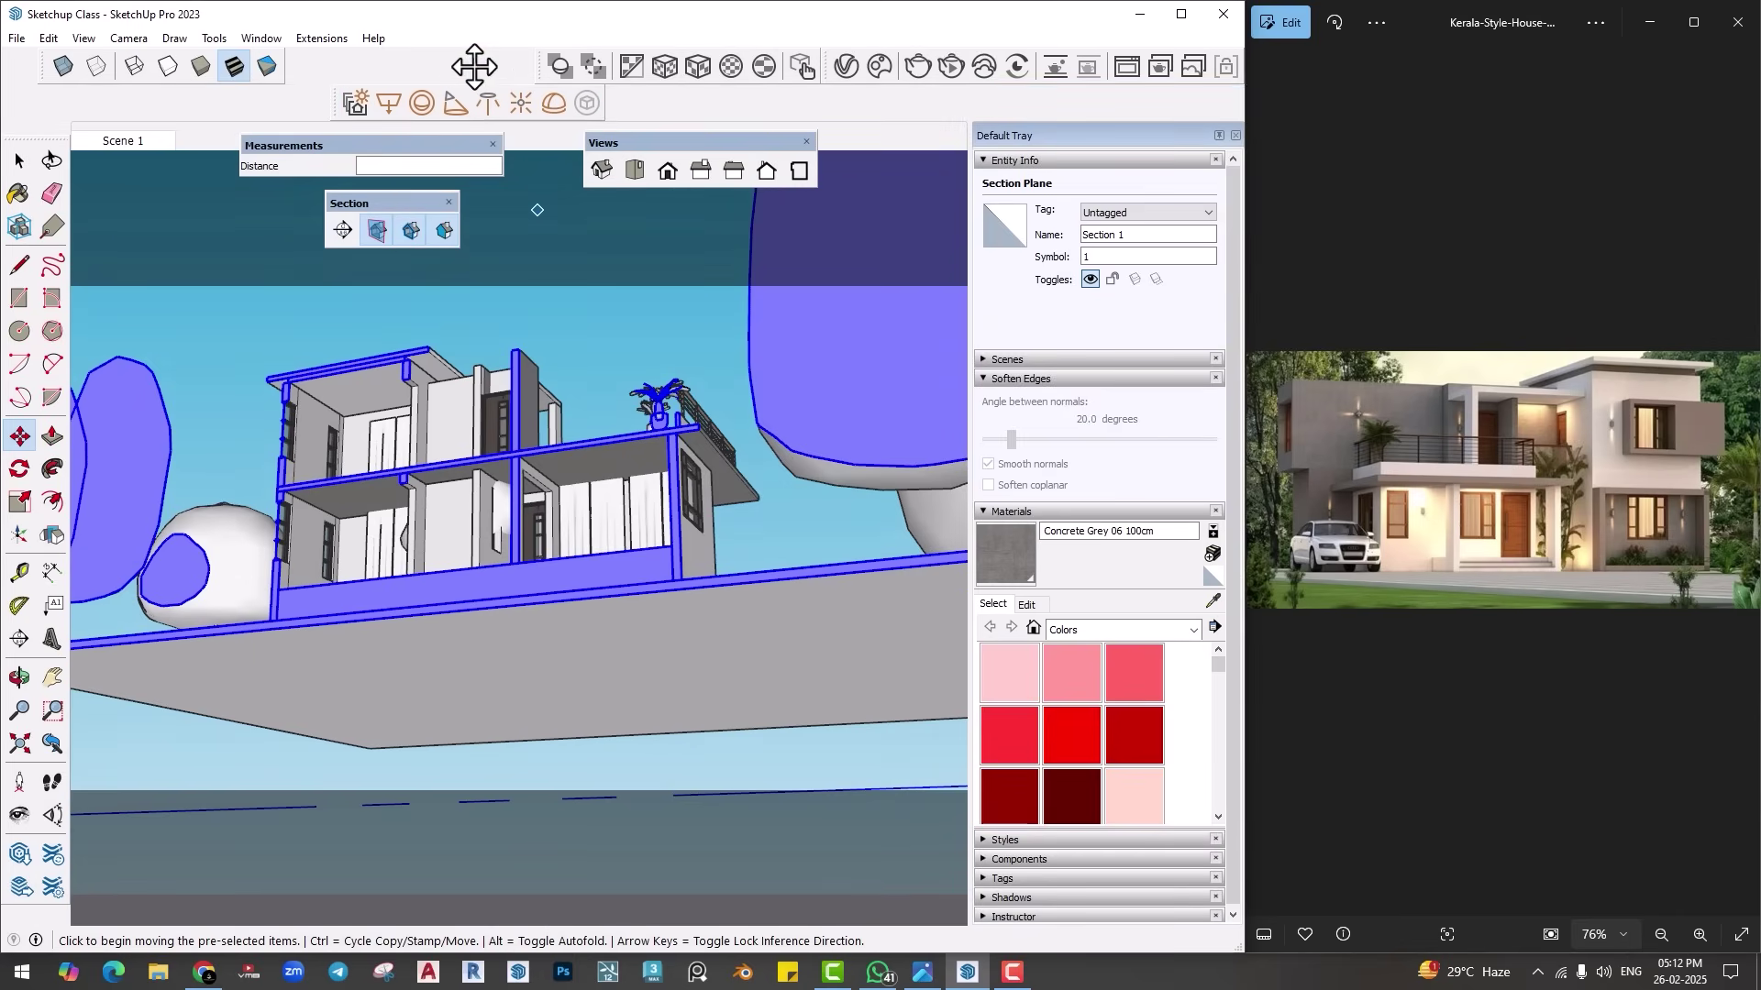
{"action": "left_click_drag", "start_coordinate": [410, 206], "coordinate": [263, 90]}
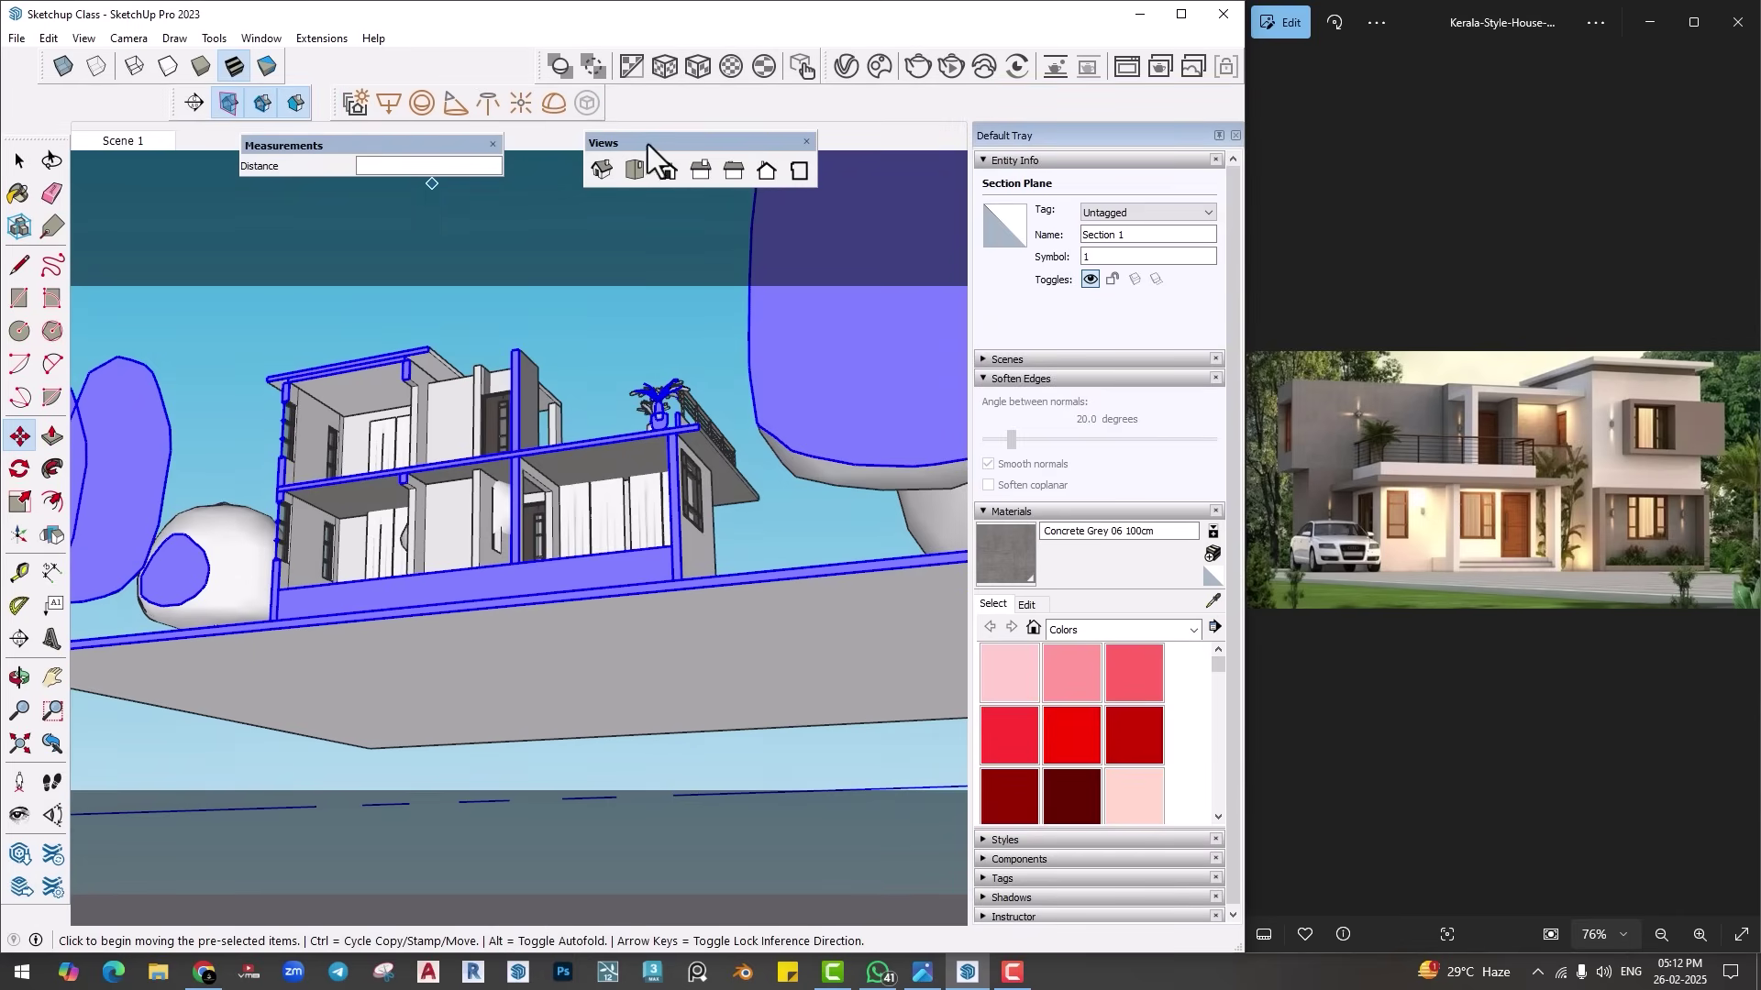
{"action": "left_click_drag", "start_coordinate": [648, 151], "coordinate": [692, 84]}
{"action": "left_click_drag", "start_coordinate": [412, 143], "coordinate": [427, 108]}
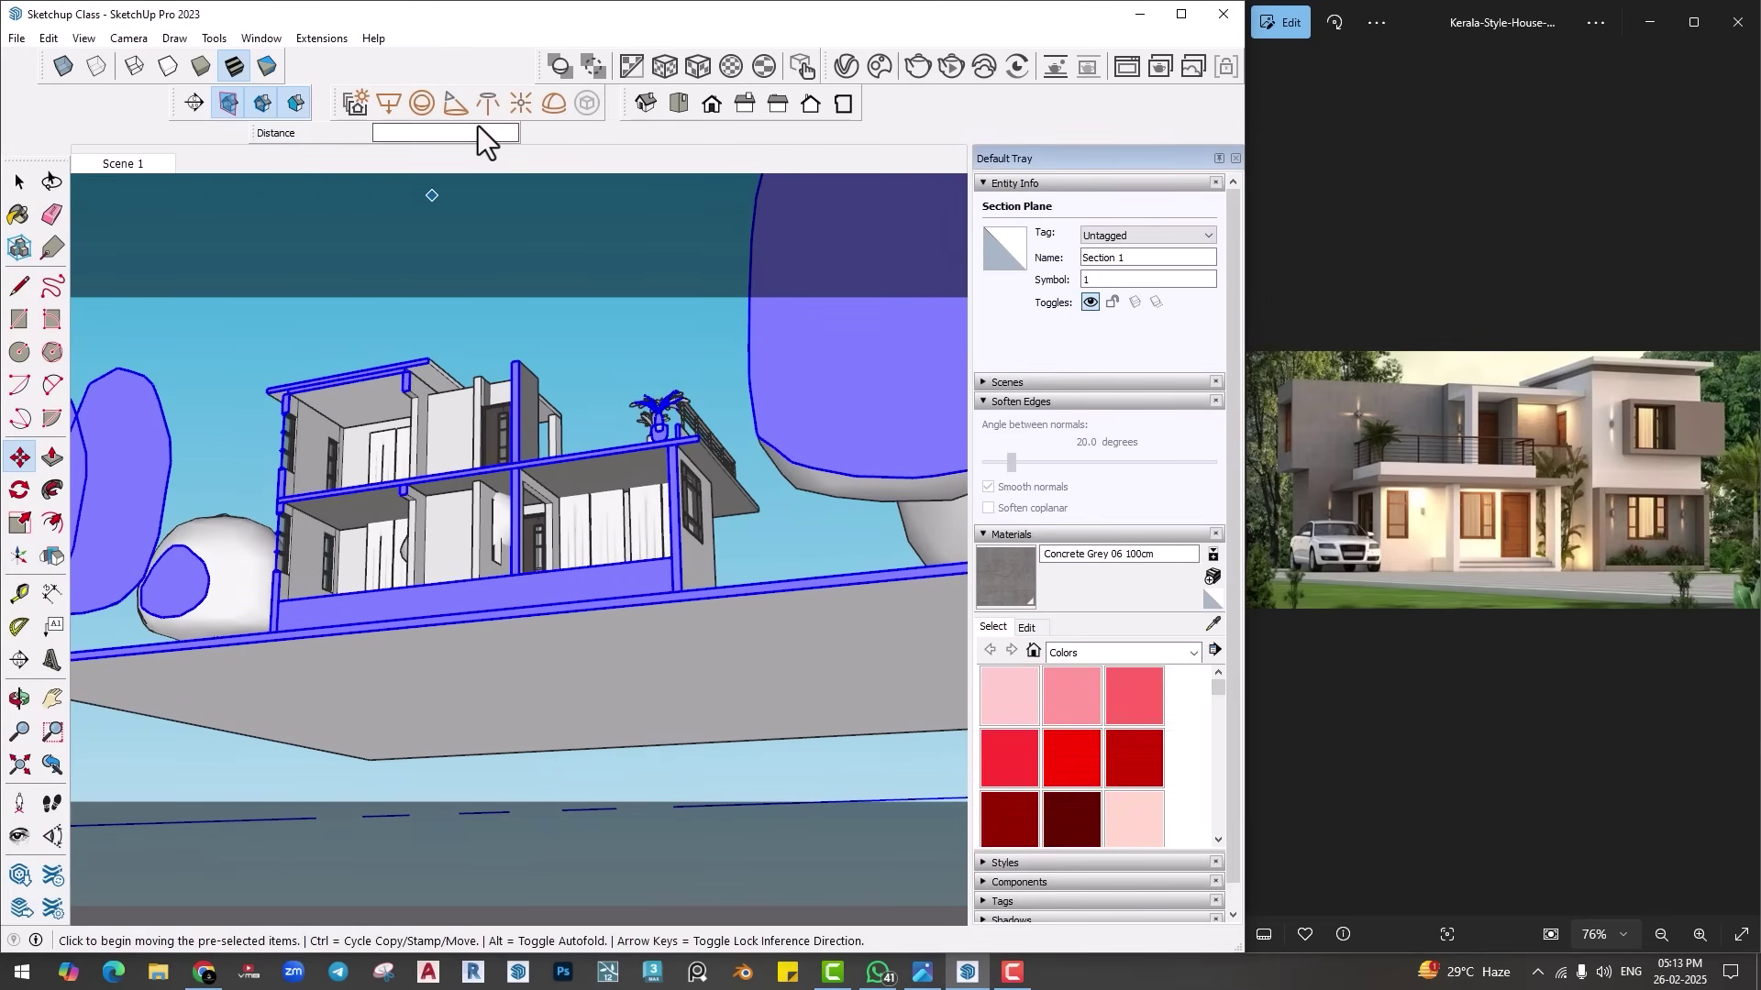
Step: Draw a V-Ray rectangle light across the ceiling of the ground-floor room at the windowed outer wall and select it
{"action": "left_click", "coordinate": [388, 103]}
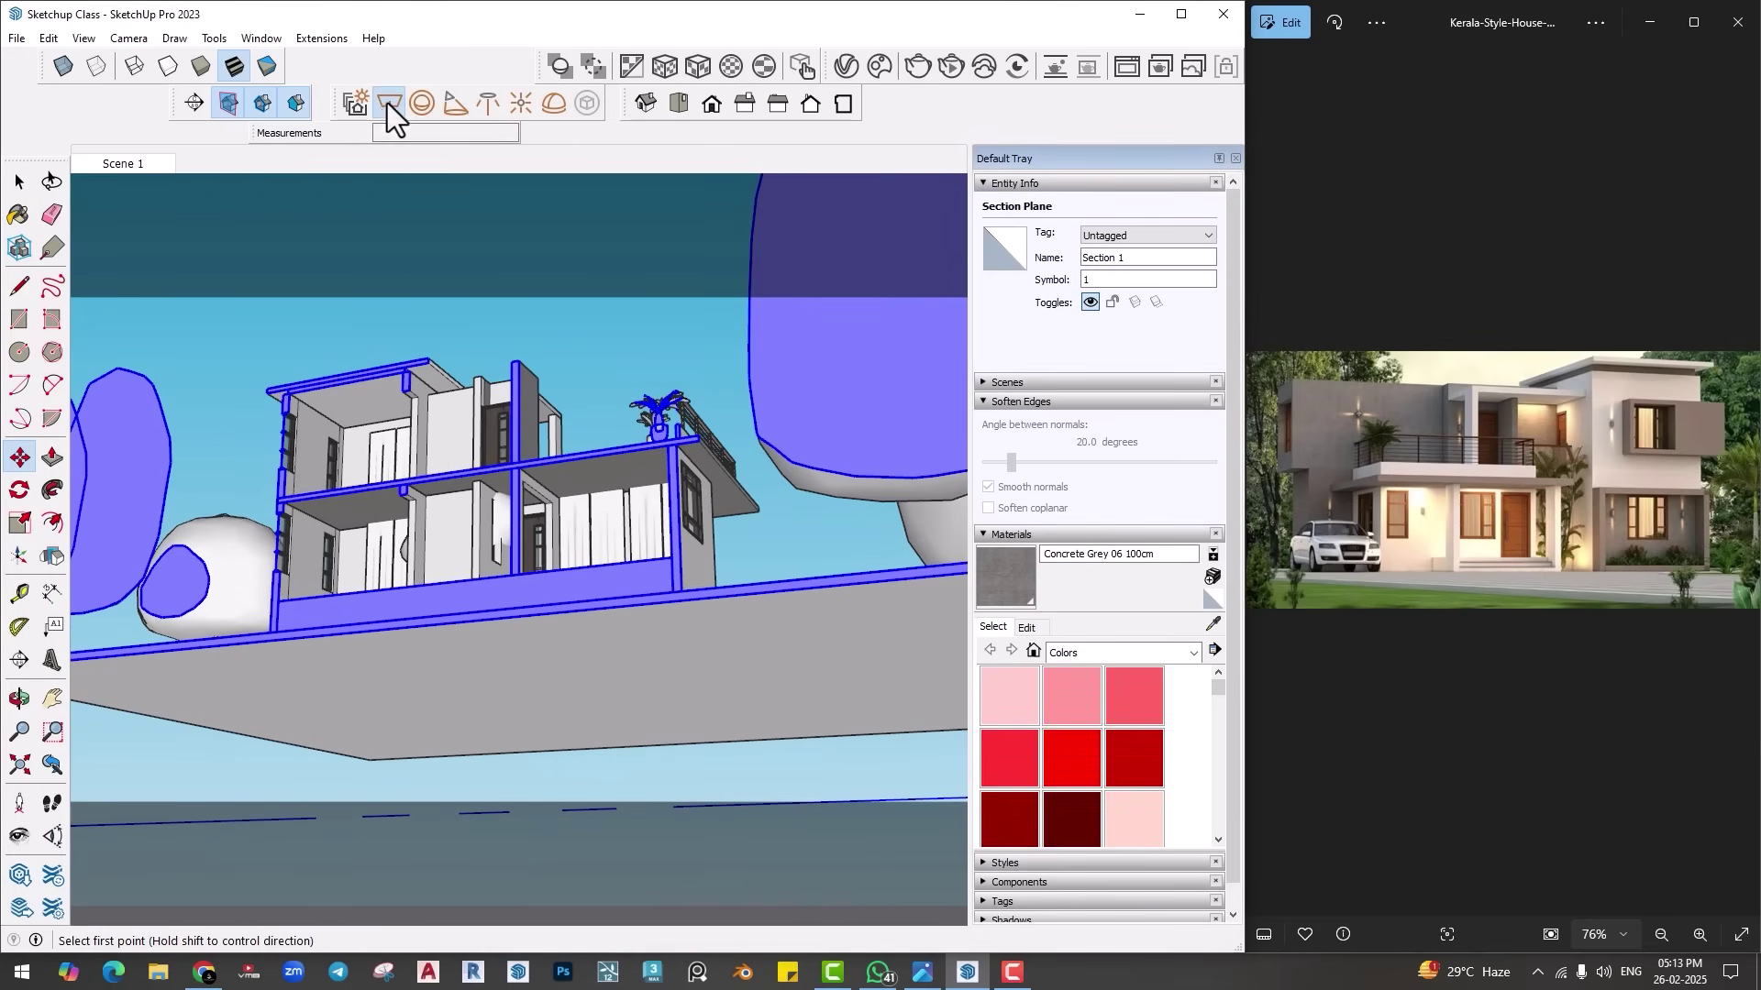
{"action": "scroll", "coordinate": [298, 532], "scroll_direction": "up", "scroll_amount": 2}
{"action": "scroll", "coordinate": [298, 532], "scroll_direction": "up", "scroll_amount": 3}
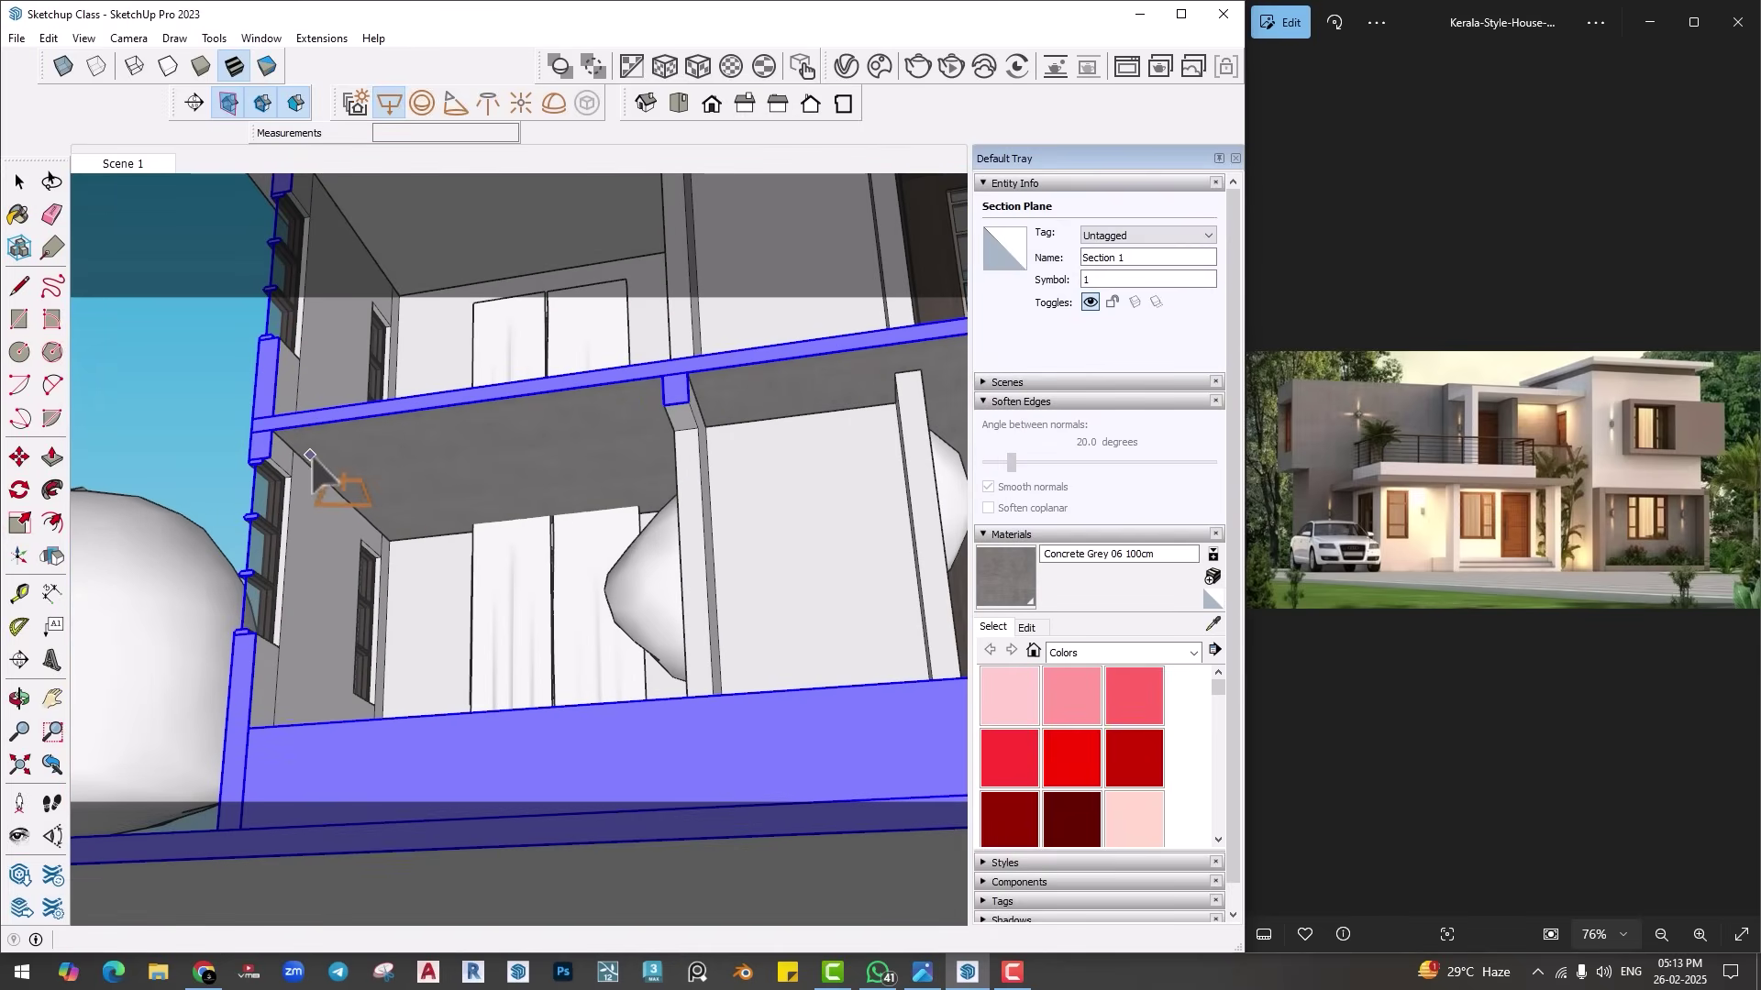
{"action": "middle_click_drag", "start_coordinate": [307, 468], "coordinate": [468, 549]}
{"action": "key", "text": "space"}
{"action": "left_click", "coordinate": [503, 519]}
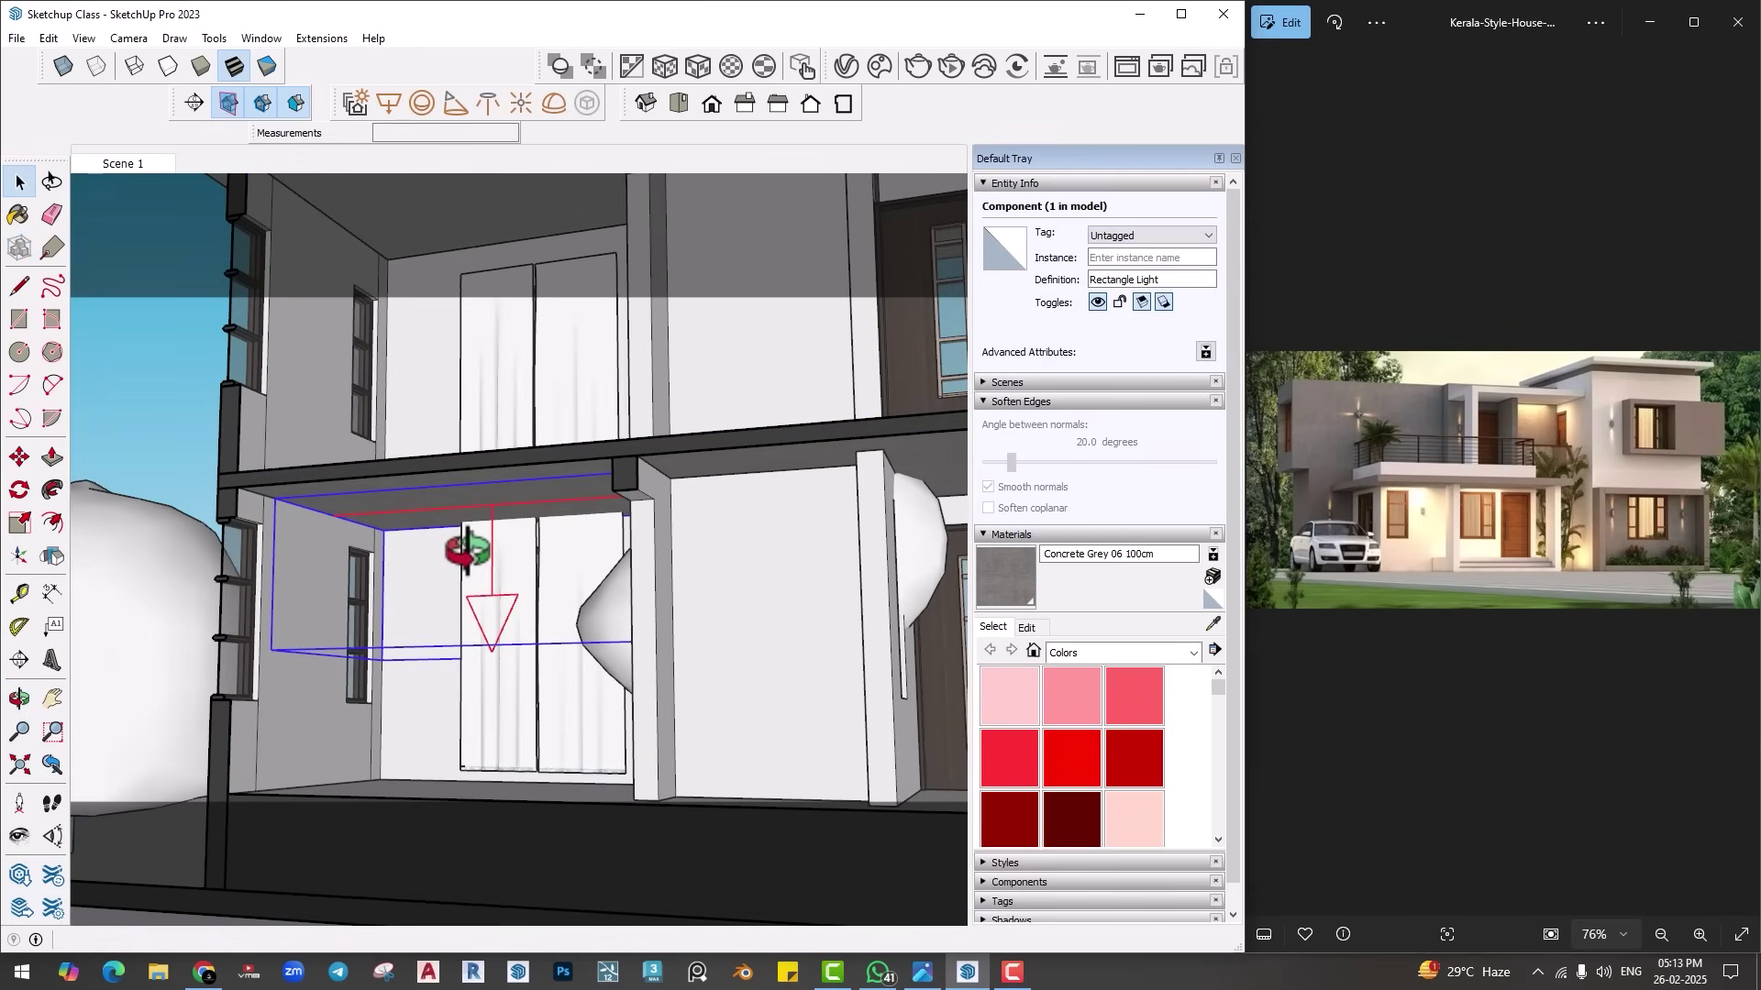
Step: Shift the rectangle light slightly so it sits just below the ground-floor ceiling
{"action": "scroll", "coordinate": [468, 548], "scroll_direction": "up", "scroll_amount": 3}
{"action": "key", "text": "m"}
{"action": "left_click", "coordinate": [258, 542]}
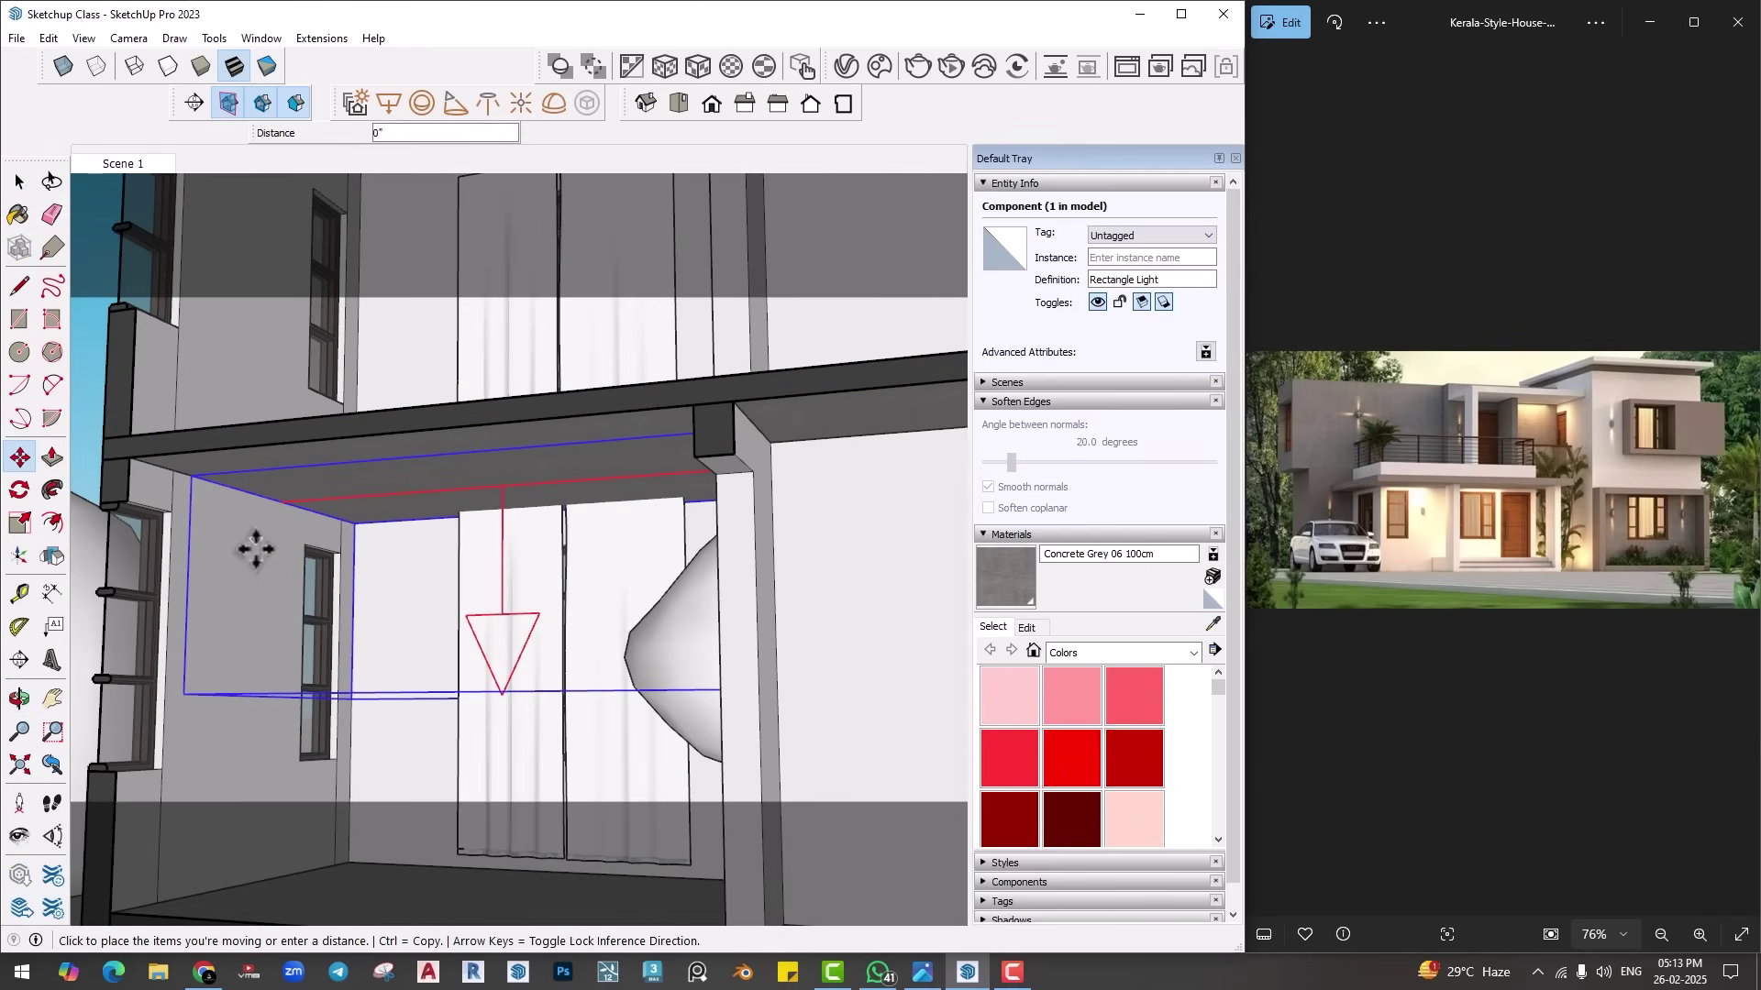
{"action": "left_click", "coordinate": [248, 553]}
{"action": "middle_click_drag", "start_coordinate": [247, 554], "coordinate": [367, 594]}
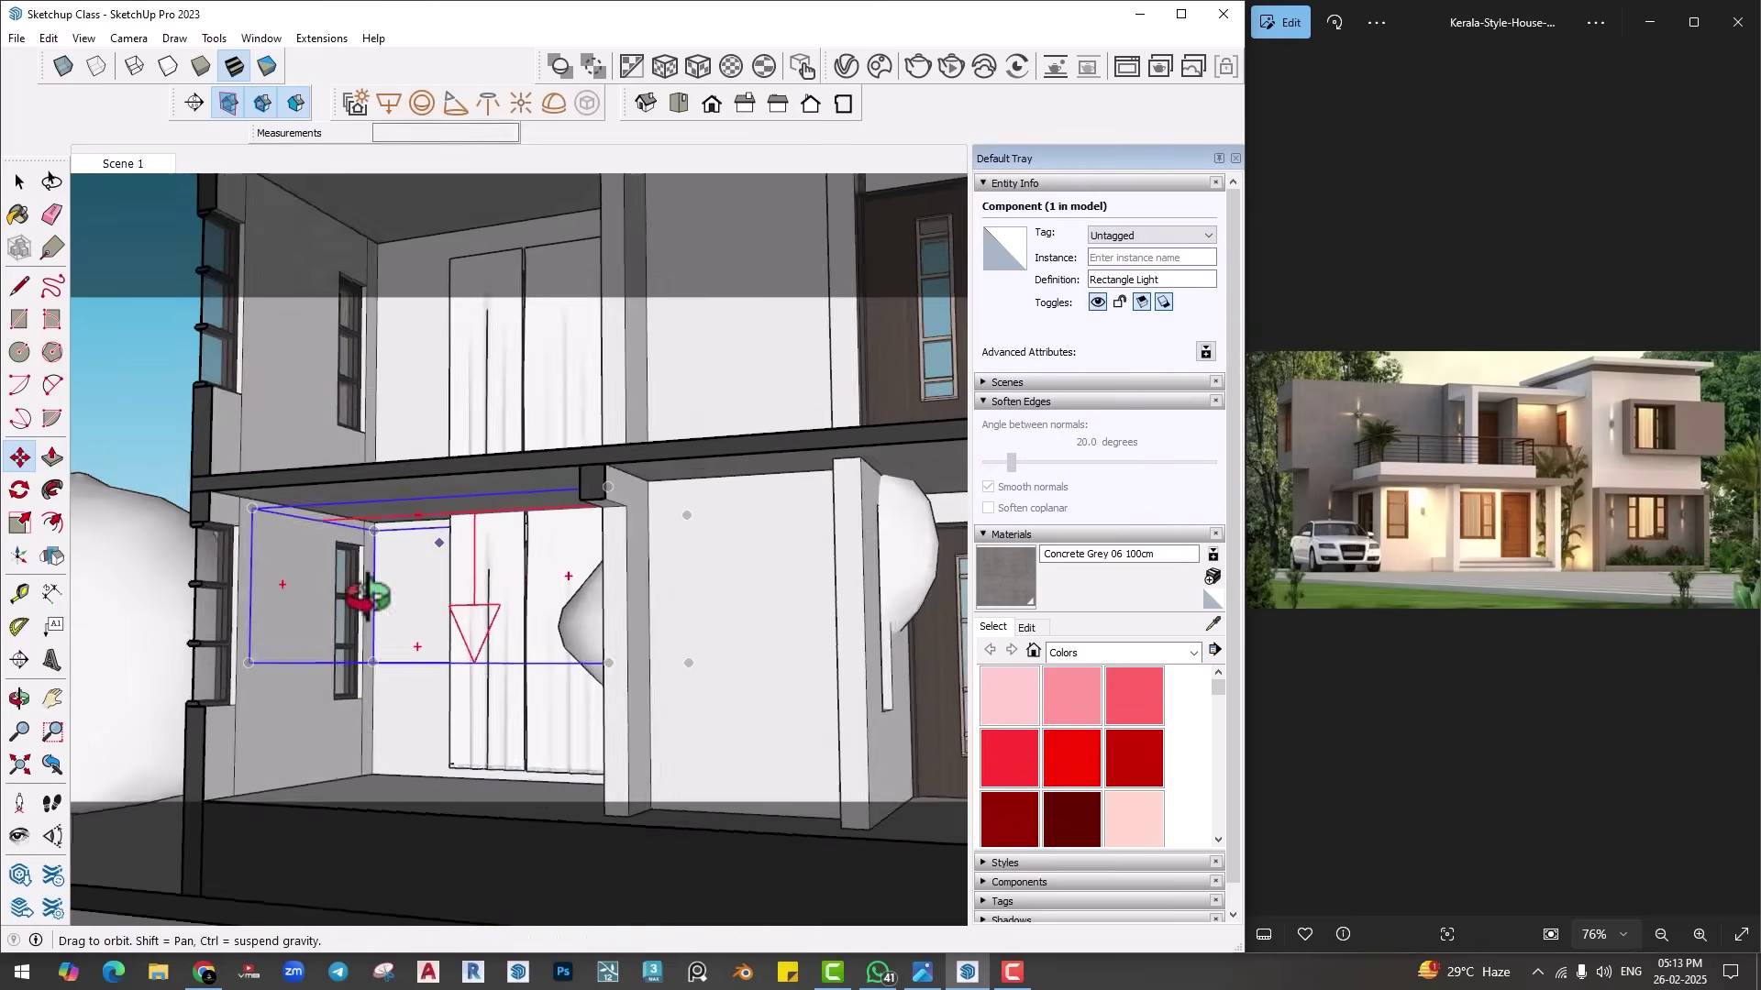
Step: Copy the rectangle light straight up into the upper-floor room above
{"action": "left_click", "coordinate": [312, 585]}
{"action": "key", "text": "ctrl"}
{"action": "middle_click_drag", "start_coordinate": [296, 177], "coordinate": [569, 401]}
{"action": "left_click", "coordinate": [312, 373]}
{"action": "key", "text": "space"}
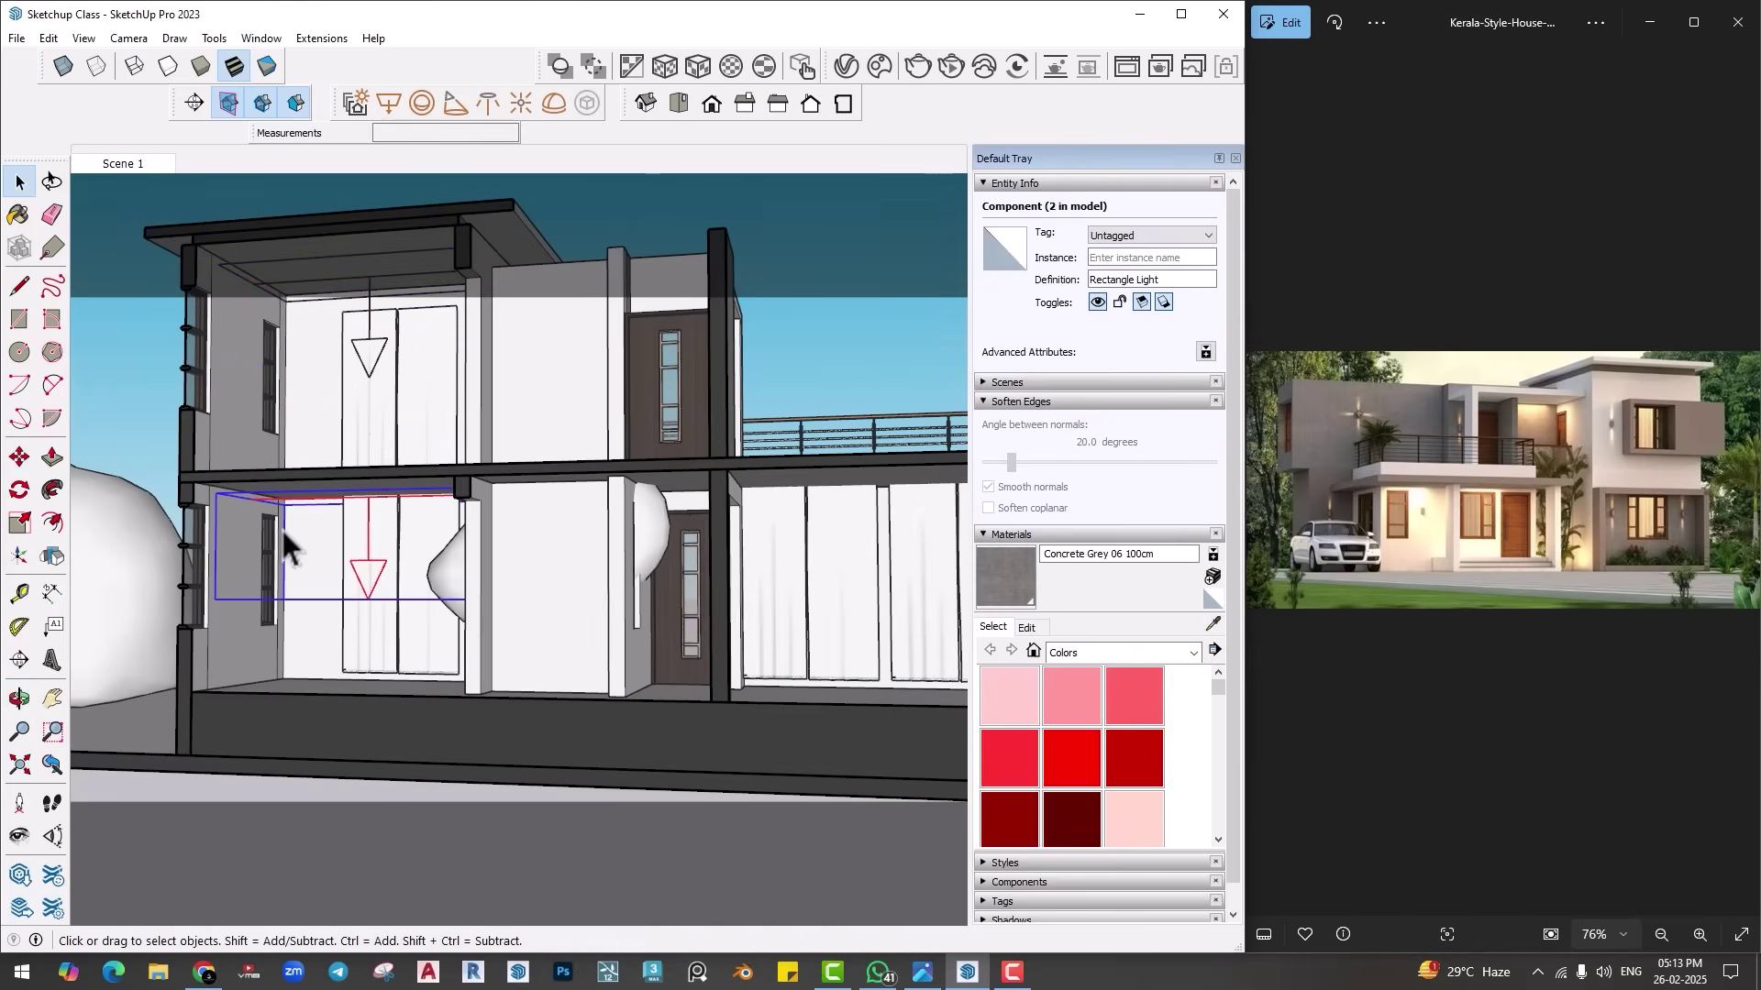
Step: Copy the ground-floor rectangle light 25' 3" across into the curtained room beyond the entrance door
{"action": "key", "text": "m"}
{"action": "left_click", "coordinate": [244, 537]}
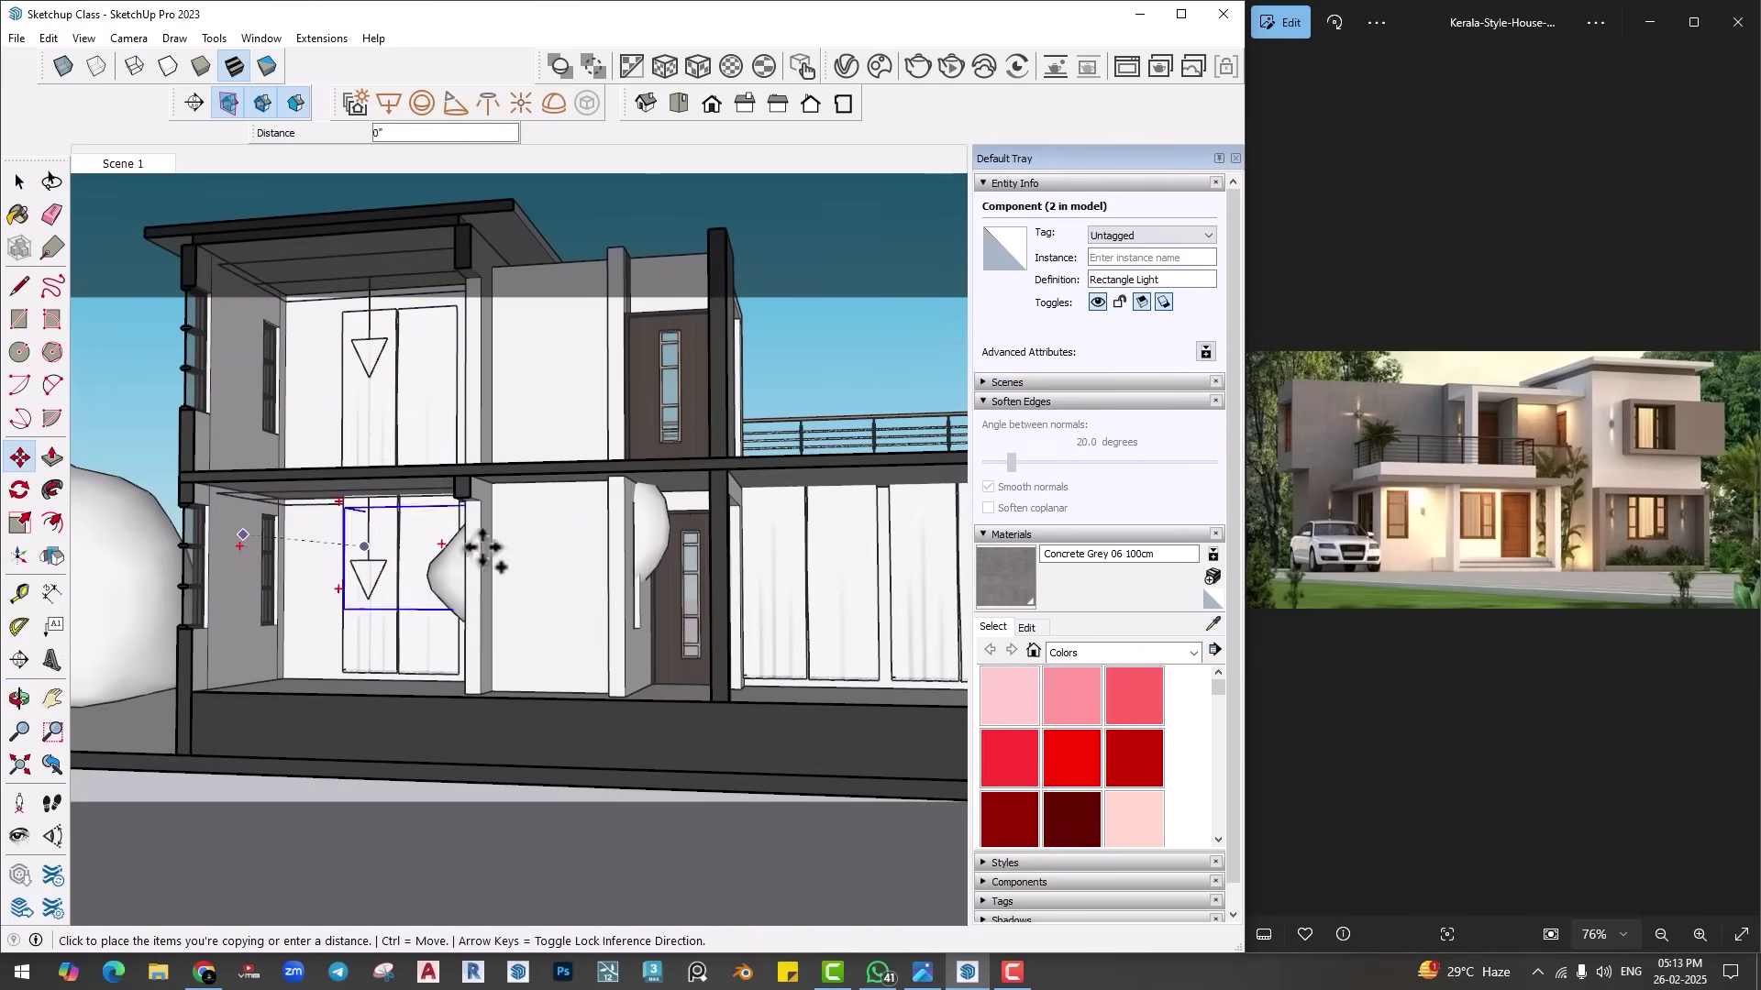
{"action": "middle_click_drag", "start_coordinate": [477, 550], "coordinate": [386, 498]}
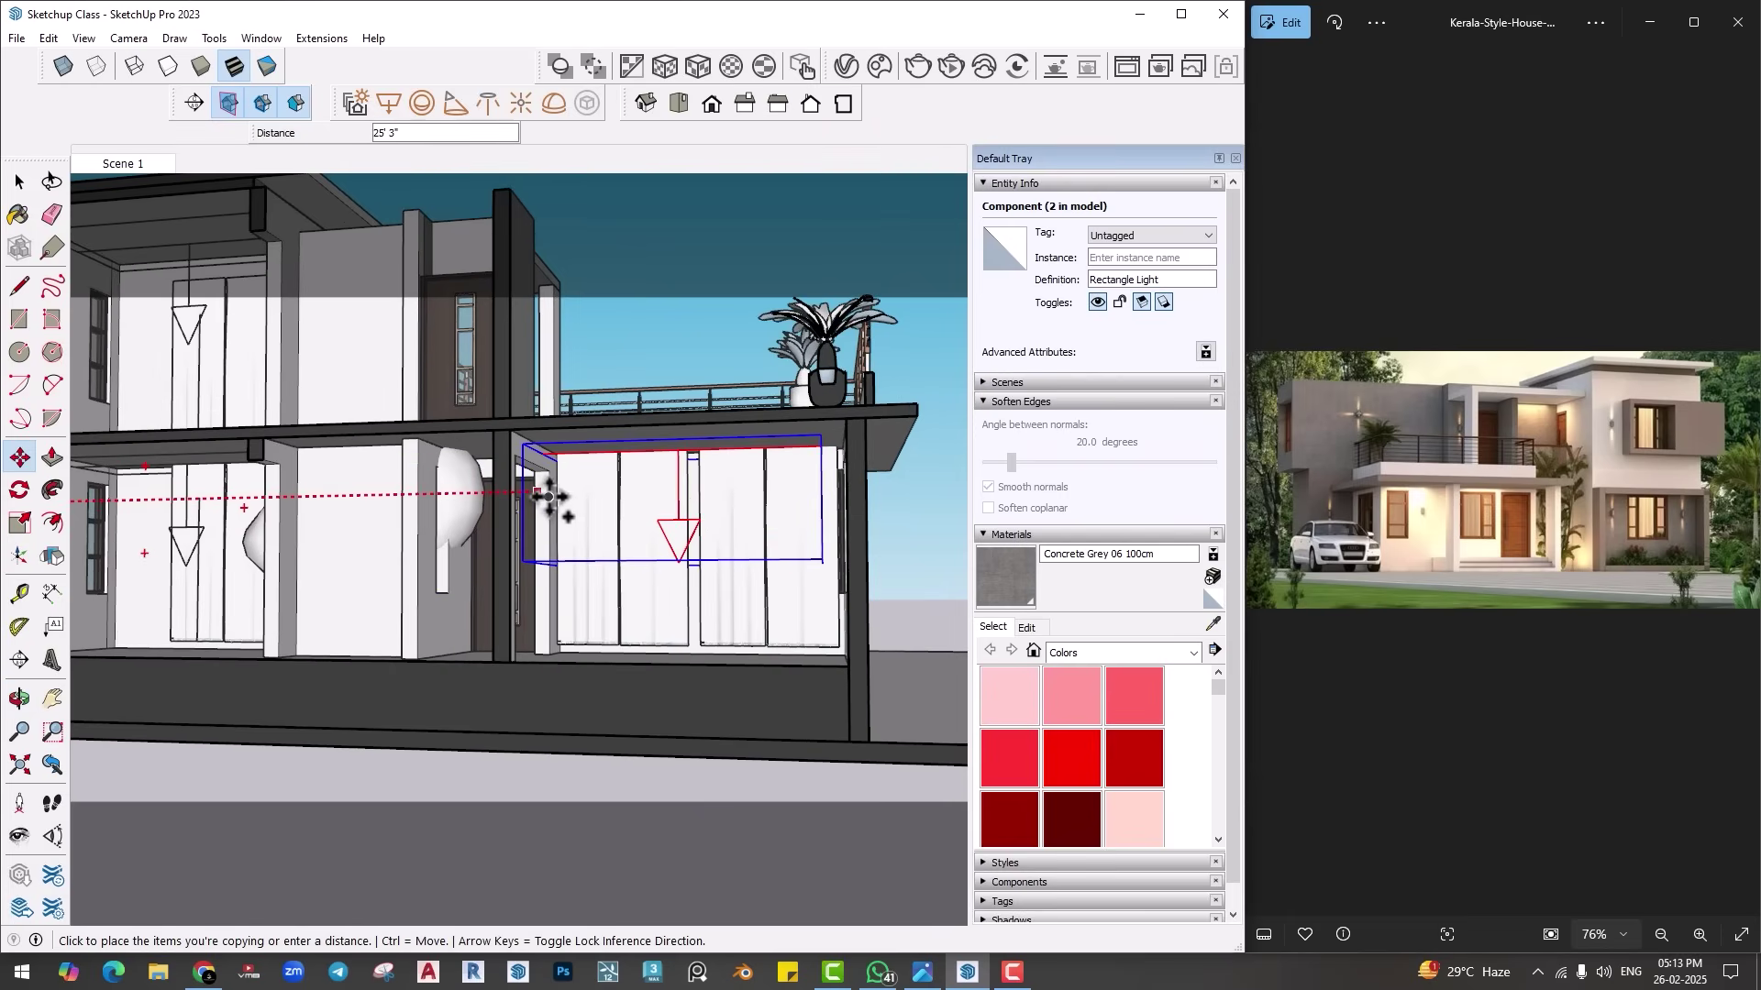
{"action": "left_click", "coordinate": [548, 496]}
{"action": "middle_click_drag", "start_coordinate": [549, 496], "coordinate": [845, 461]}
{"action": "scroll", "coordinate": [838, 452], "scroll_direction": "up", "scroll_amount": 5}
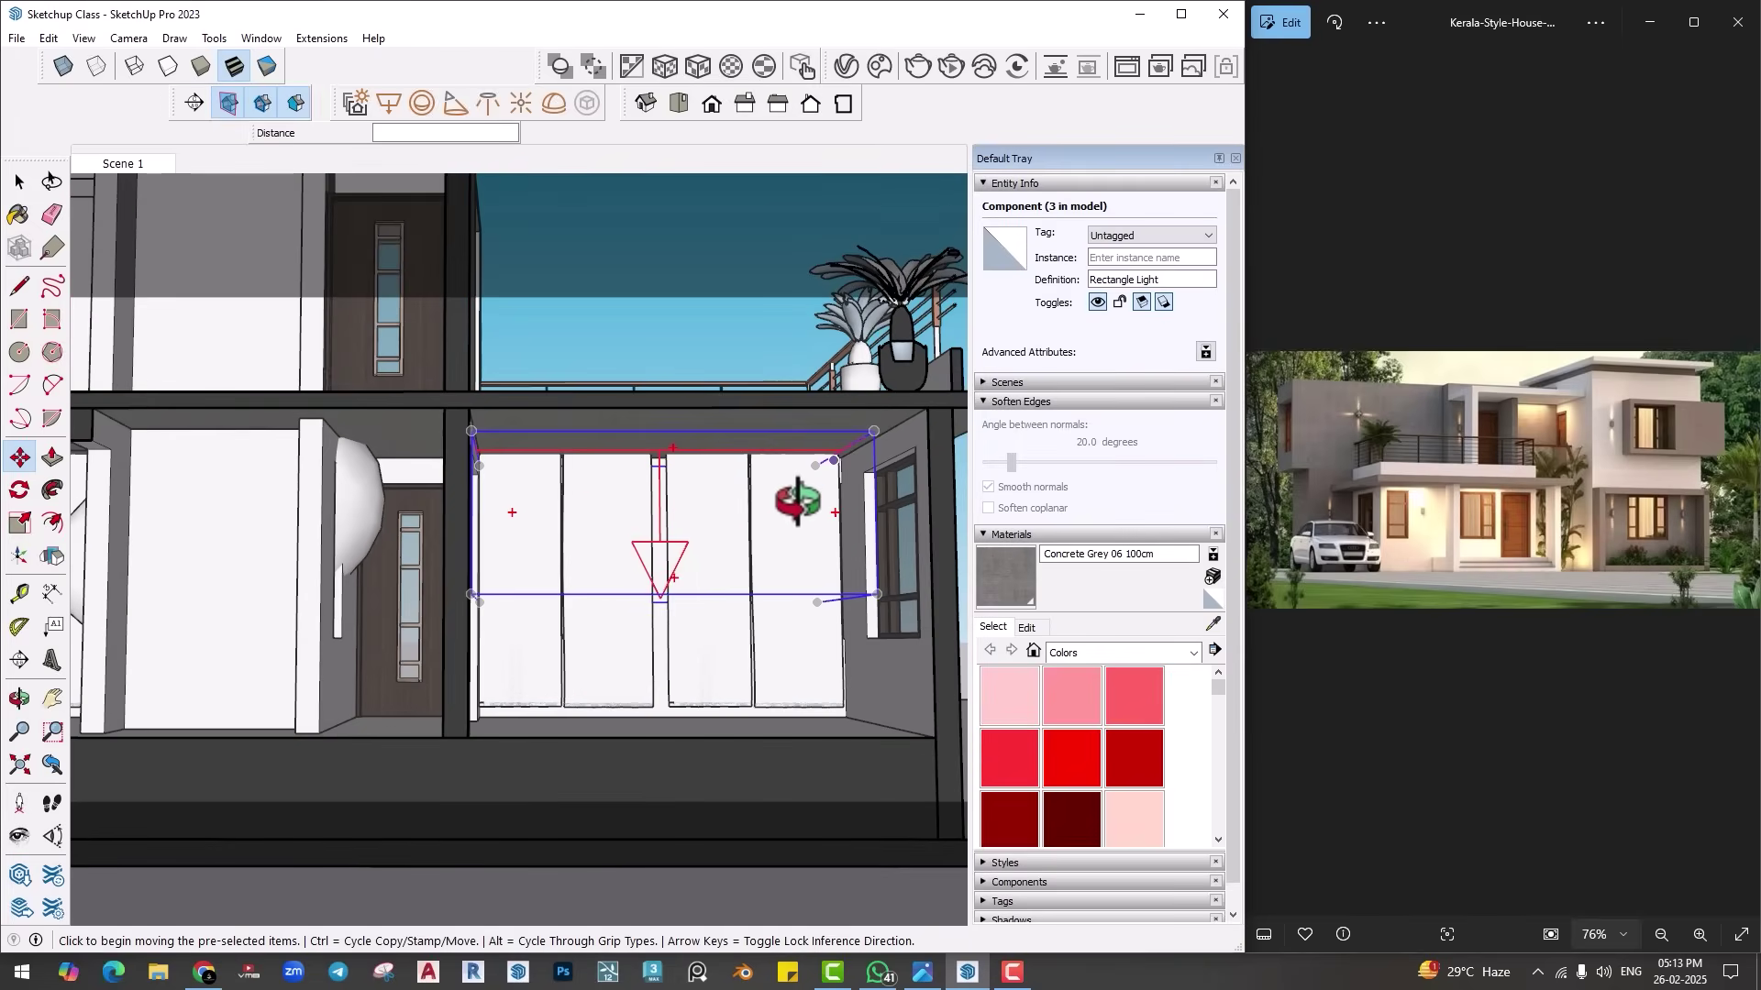
Step: Stretch the copied rectangle light to about 1.08 along the red axis in the curtained room
{"action": "key", "text": "s"}
{"action": "left_click", "coordinate": [868, 527]}
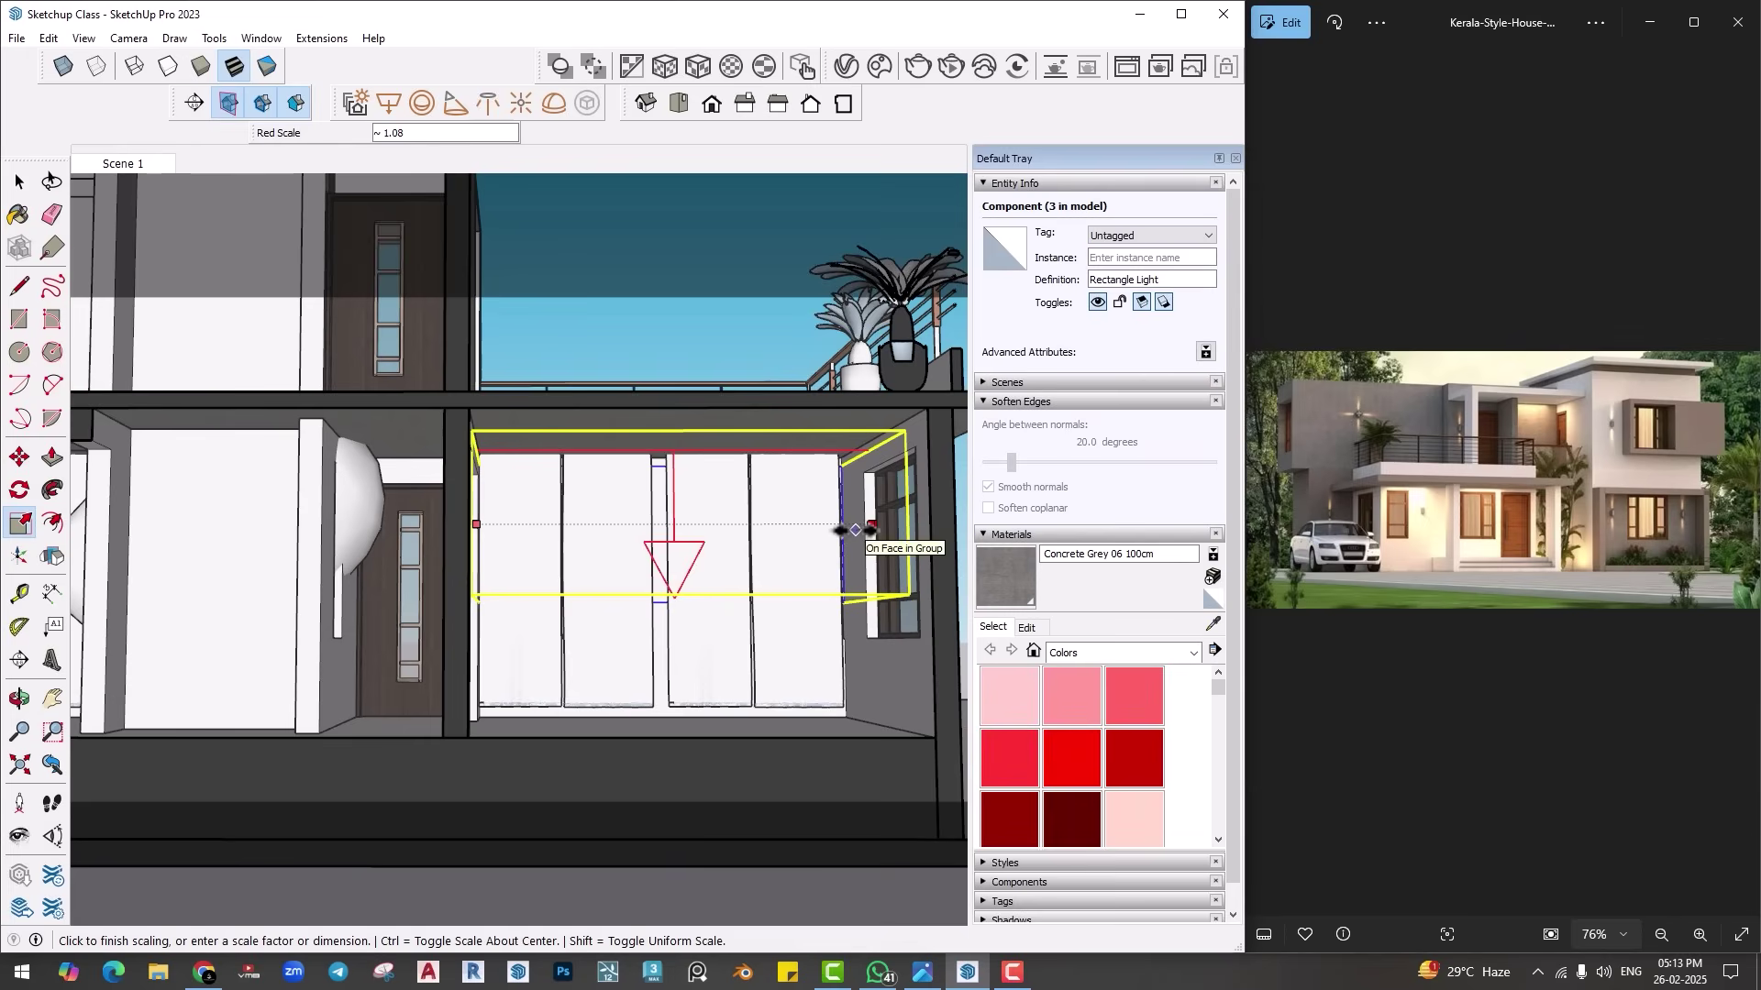
{"action": "left_click", "coordinate": [855, 530]}
{"action": "middle_click_drag", "start_coordinate": [735, 536], "coordinate": [610, 539]}
Step: Set the V-Ray rectangle light's colour temperature to 5000 K in the asset editor
{"action": "left_click", "coordinate": [846, 66]}
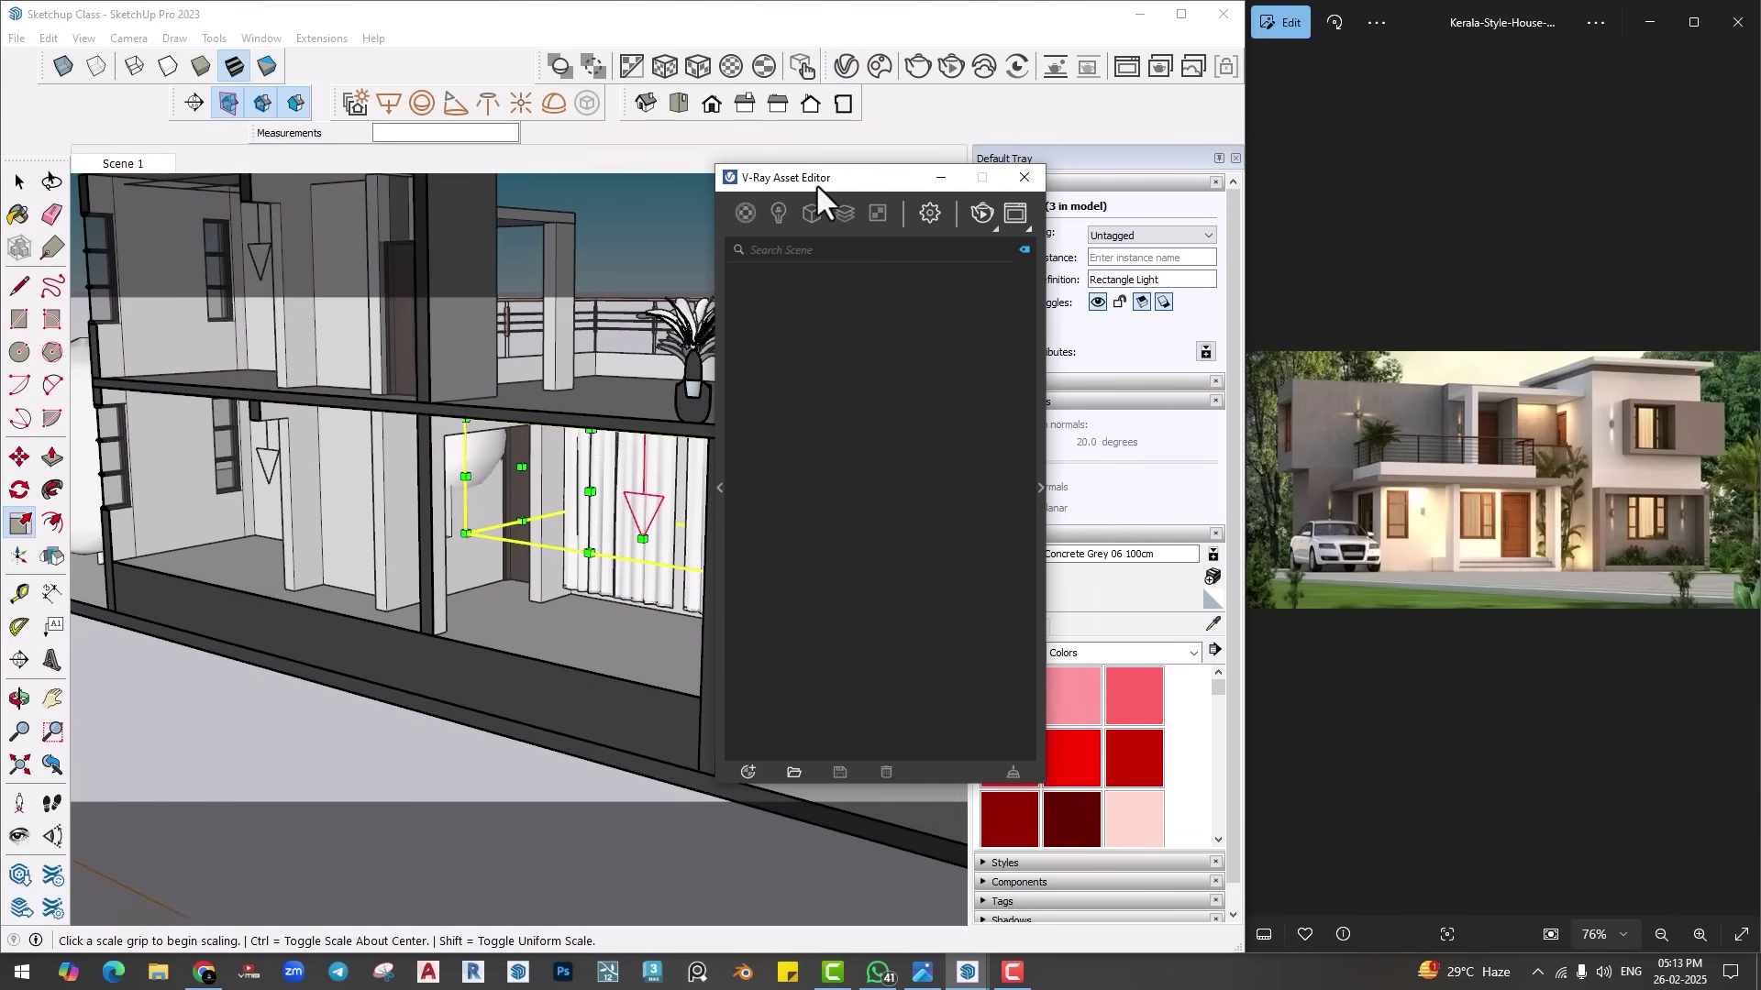
{"action": "left_click", "coordinate": [776, 213]}
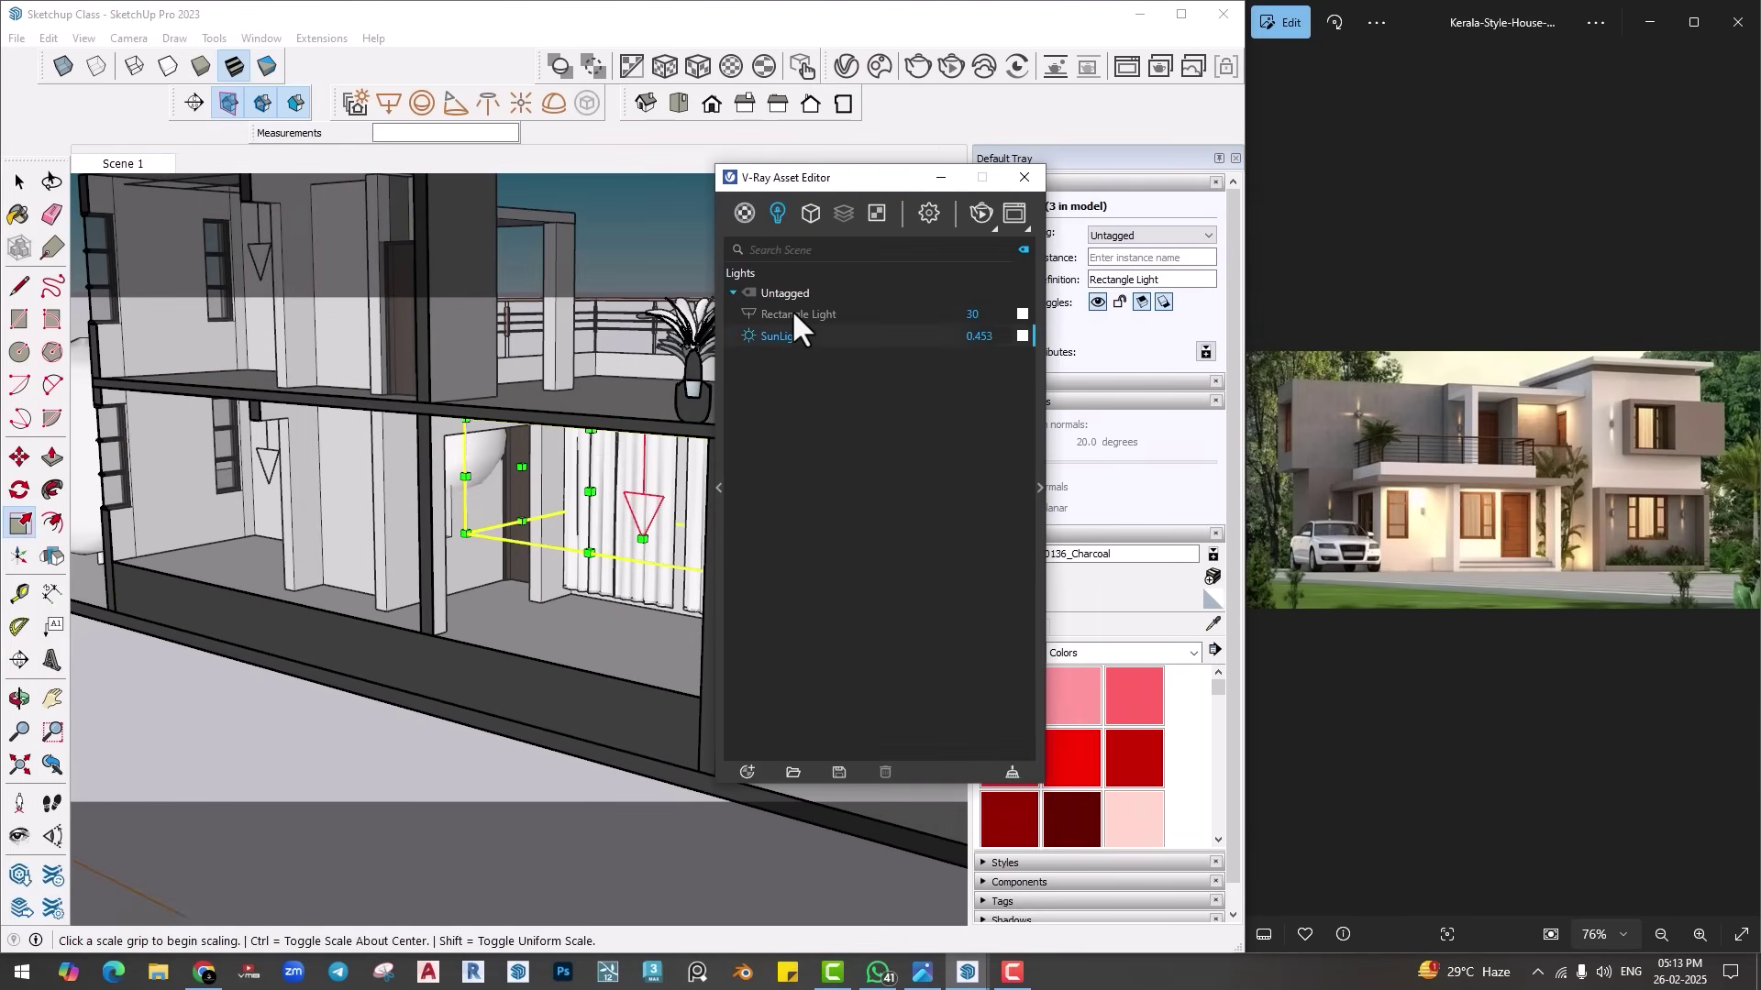
{"action": "left_click", "coordinate": [1040, 488]}
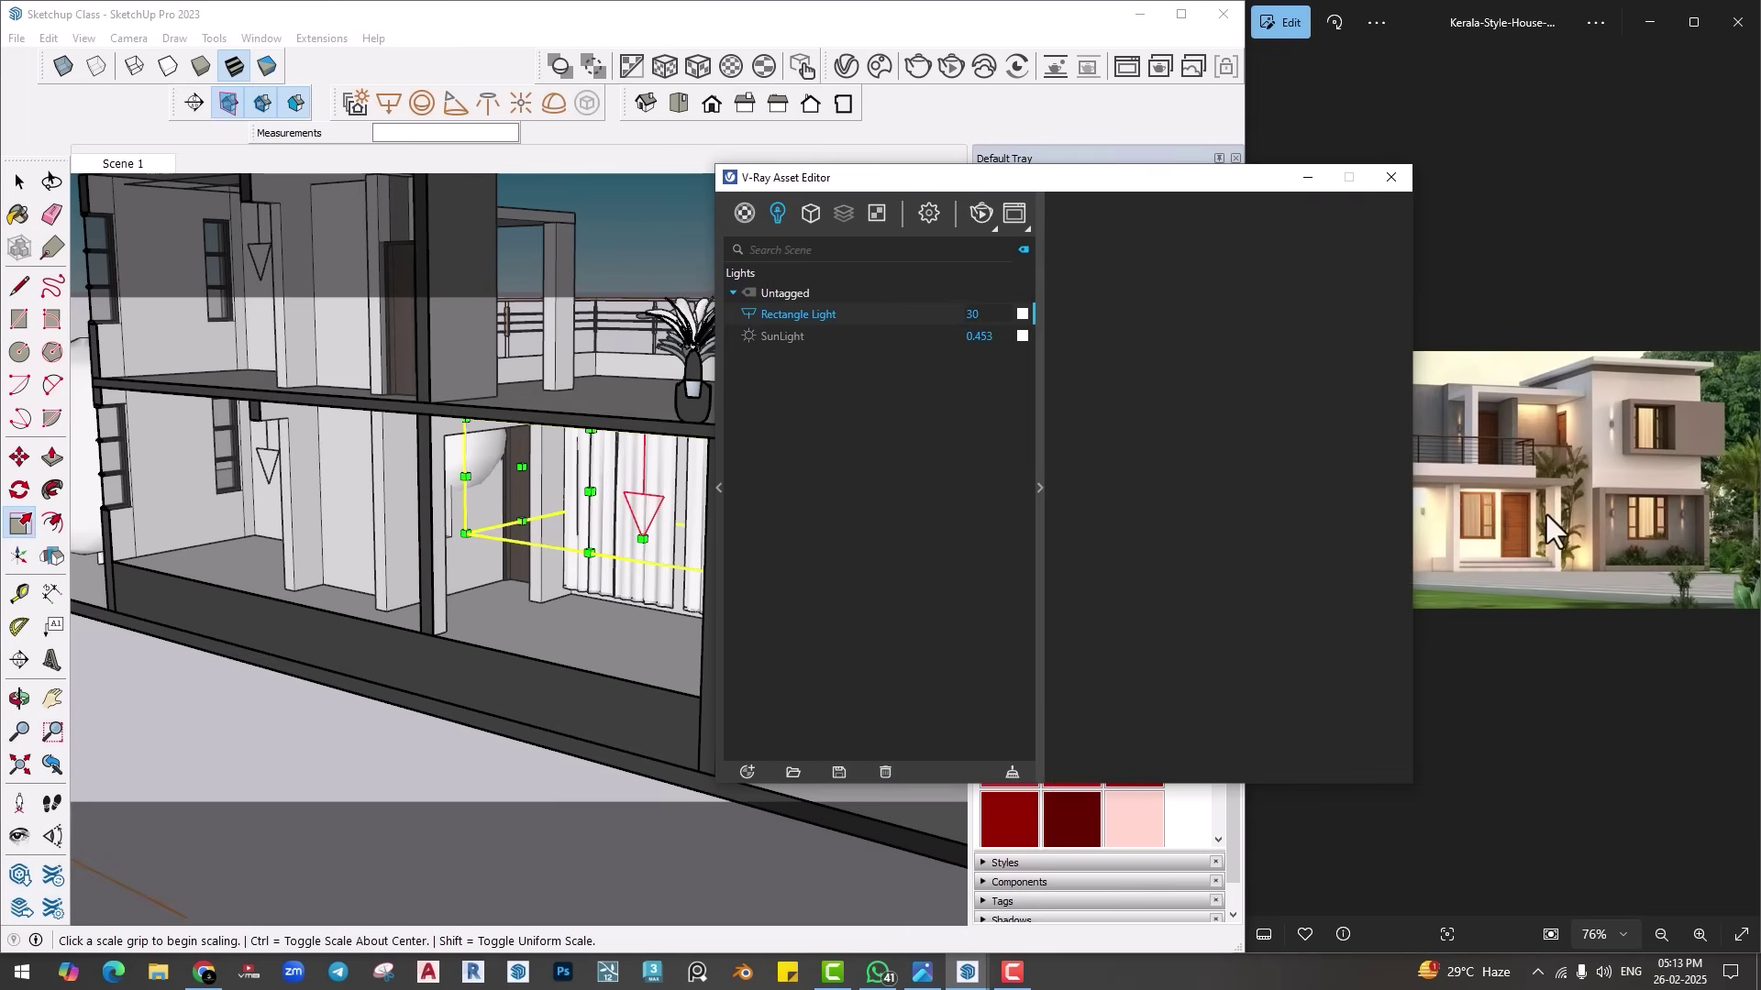
{"action": "left_click", "coordinate": [1183, 545]}
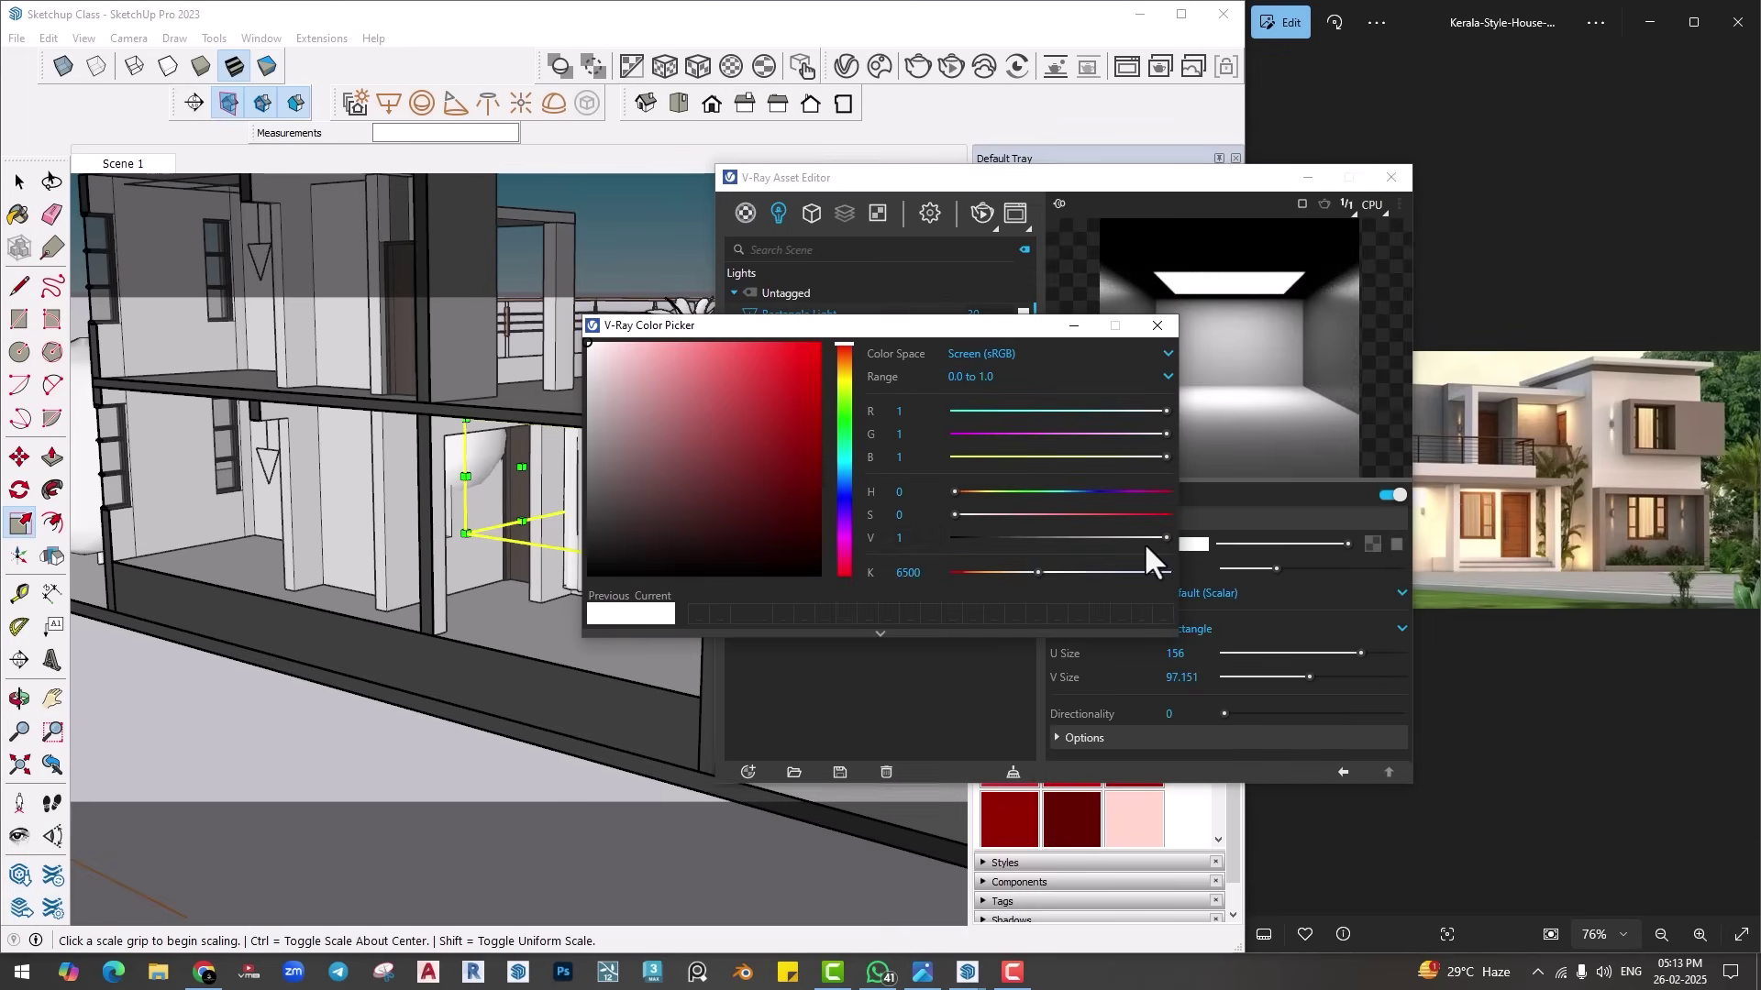
{"action": "double_click", "coordinate": [910, 572]}
{"action": "type", "text": "5000"}
{"action": "key", "text": "Return"}
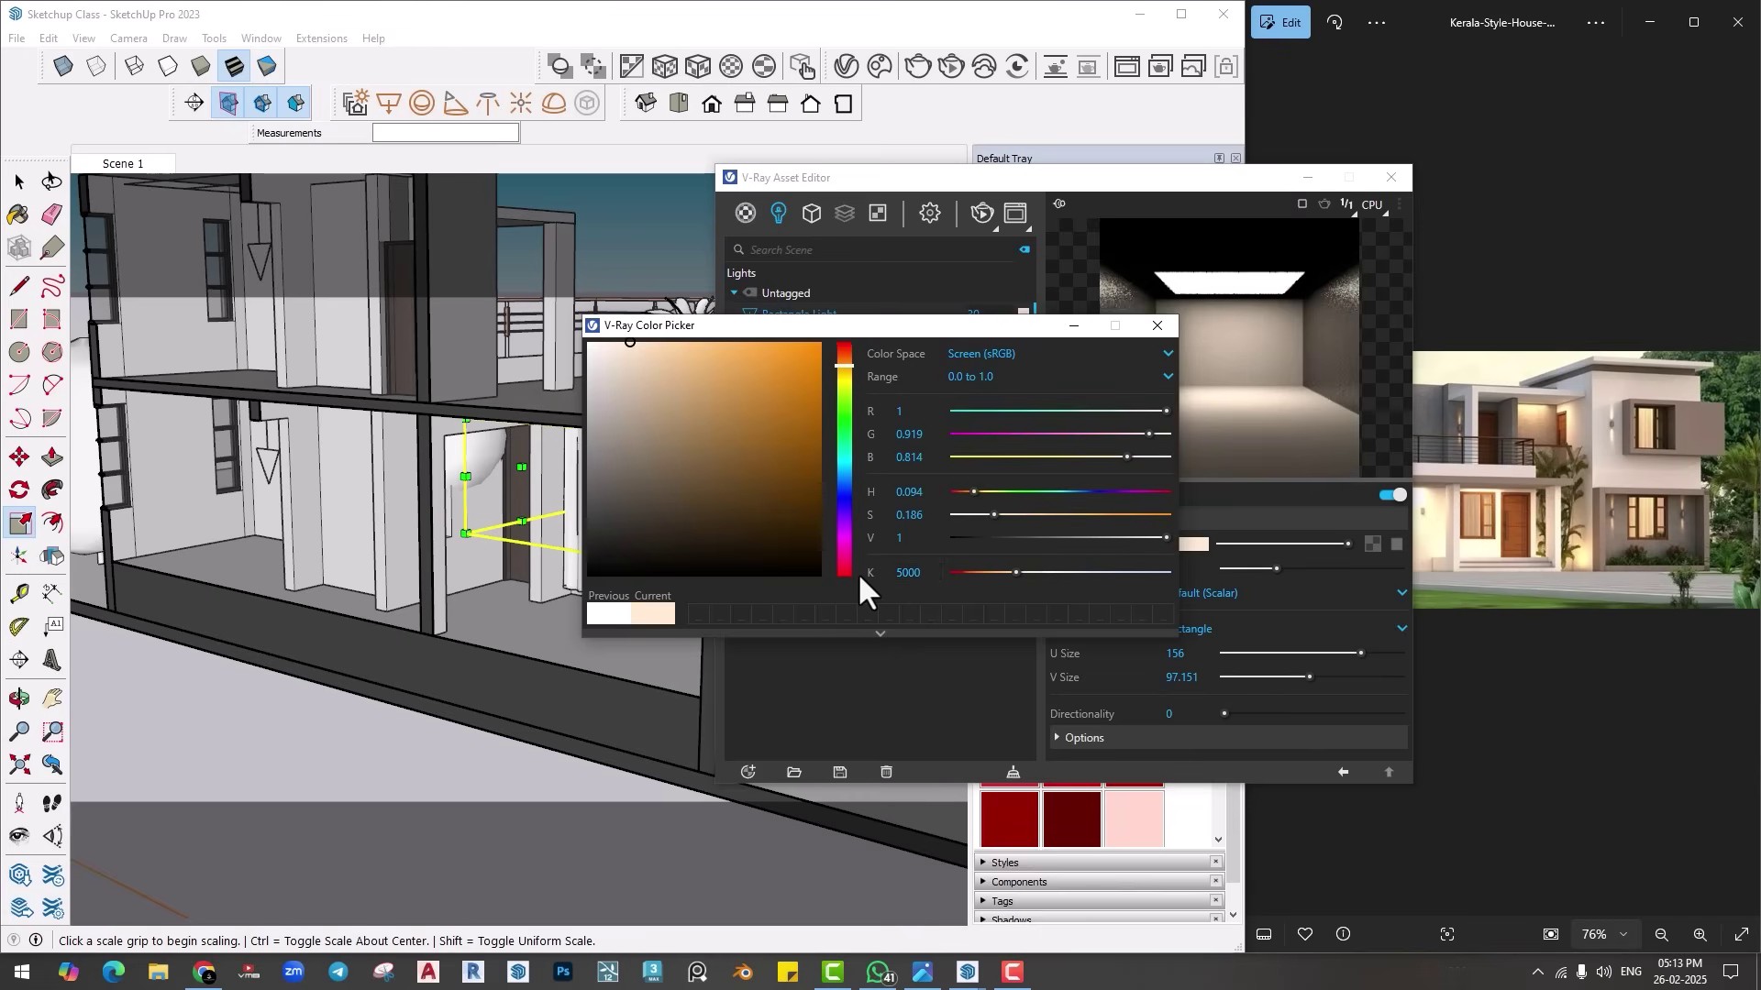
{"action": "left_click", "coordinate": [1158, 325]}
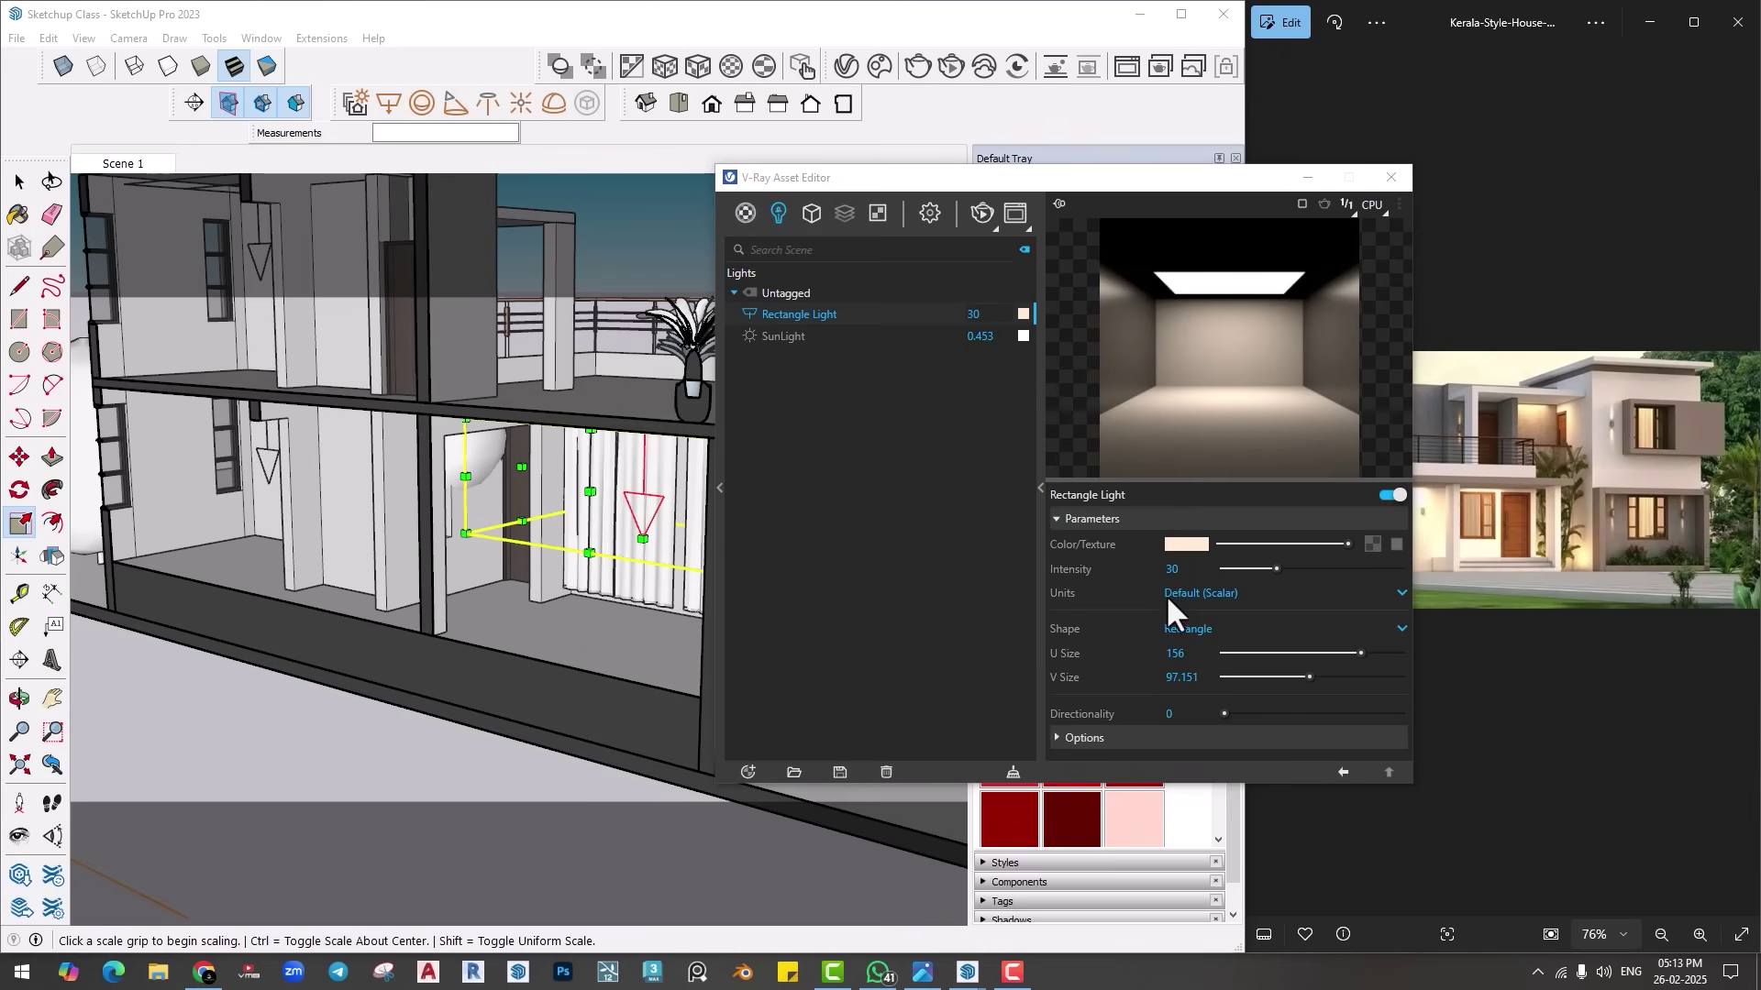
Step: Set the rectangle light's intensity to 100 and close the asset editor
{"action": "double_click", "coordinate": [1179, 569]}
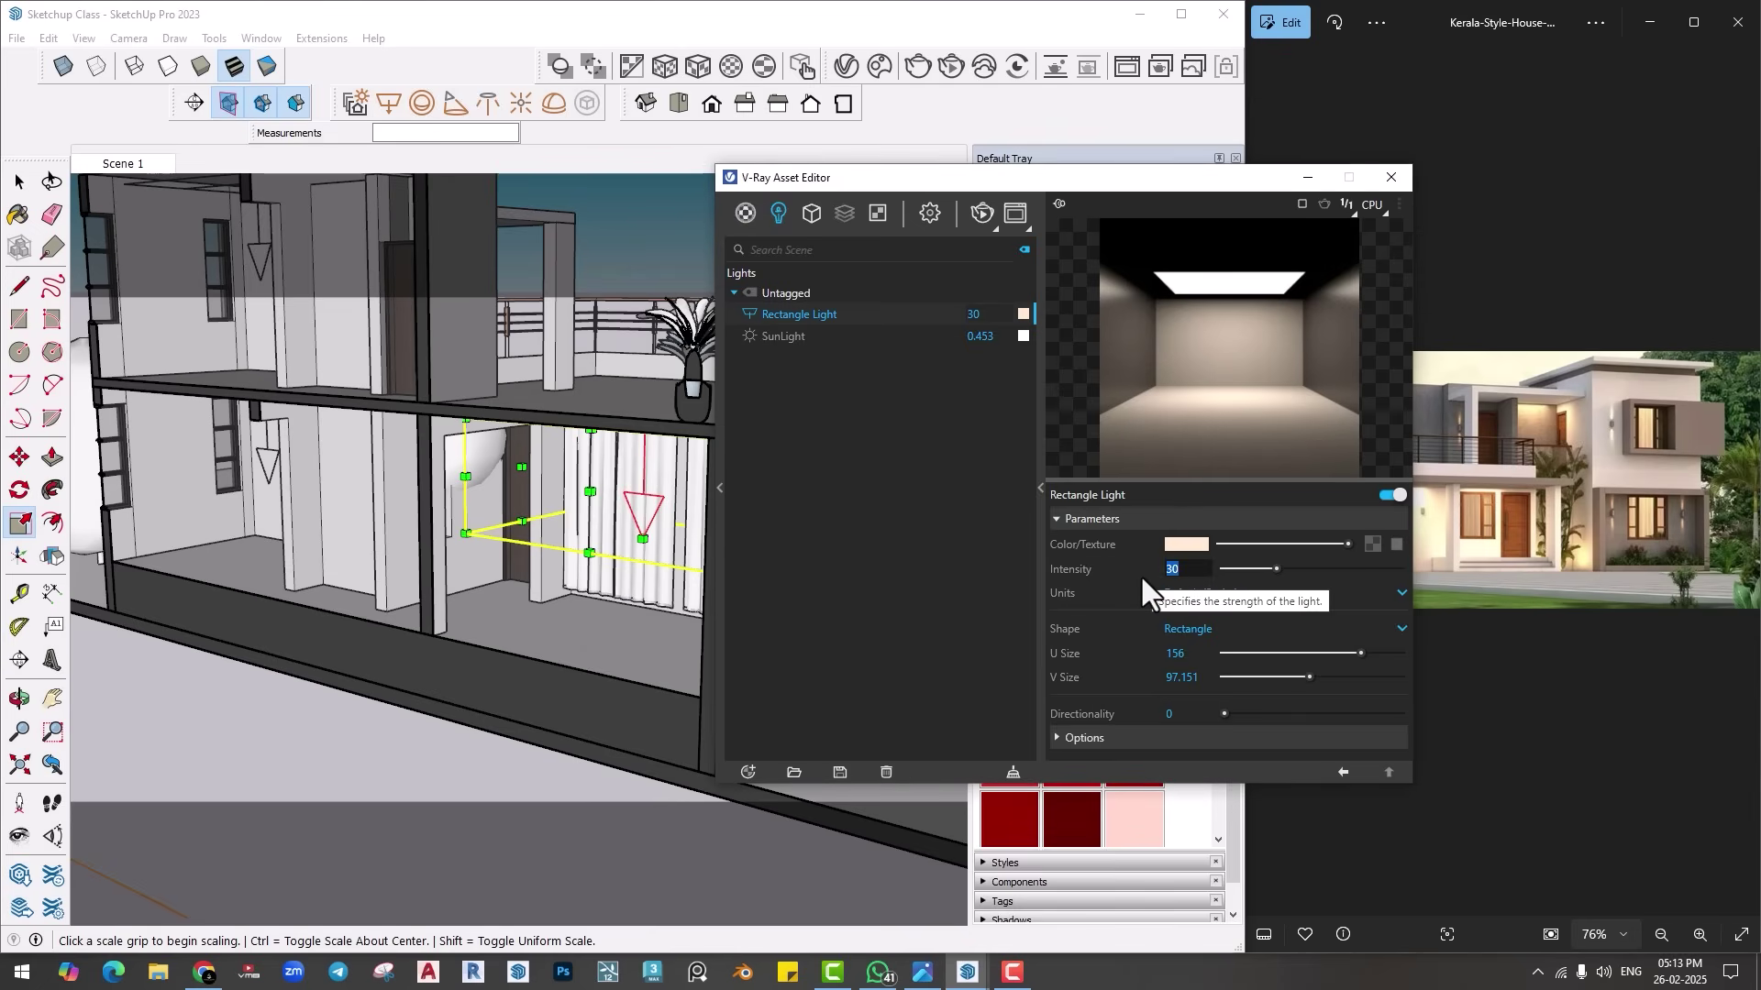
{"action": "type", "text": "100"}
{"action": "key", "text": "Return"}
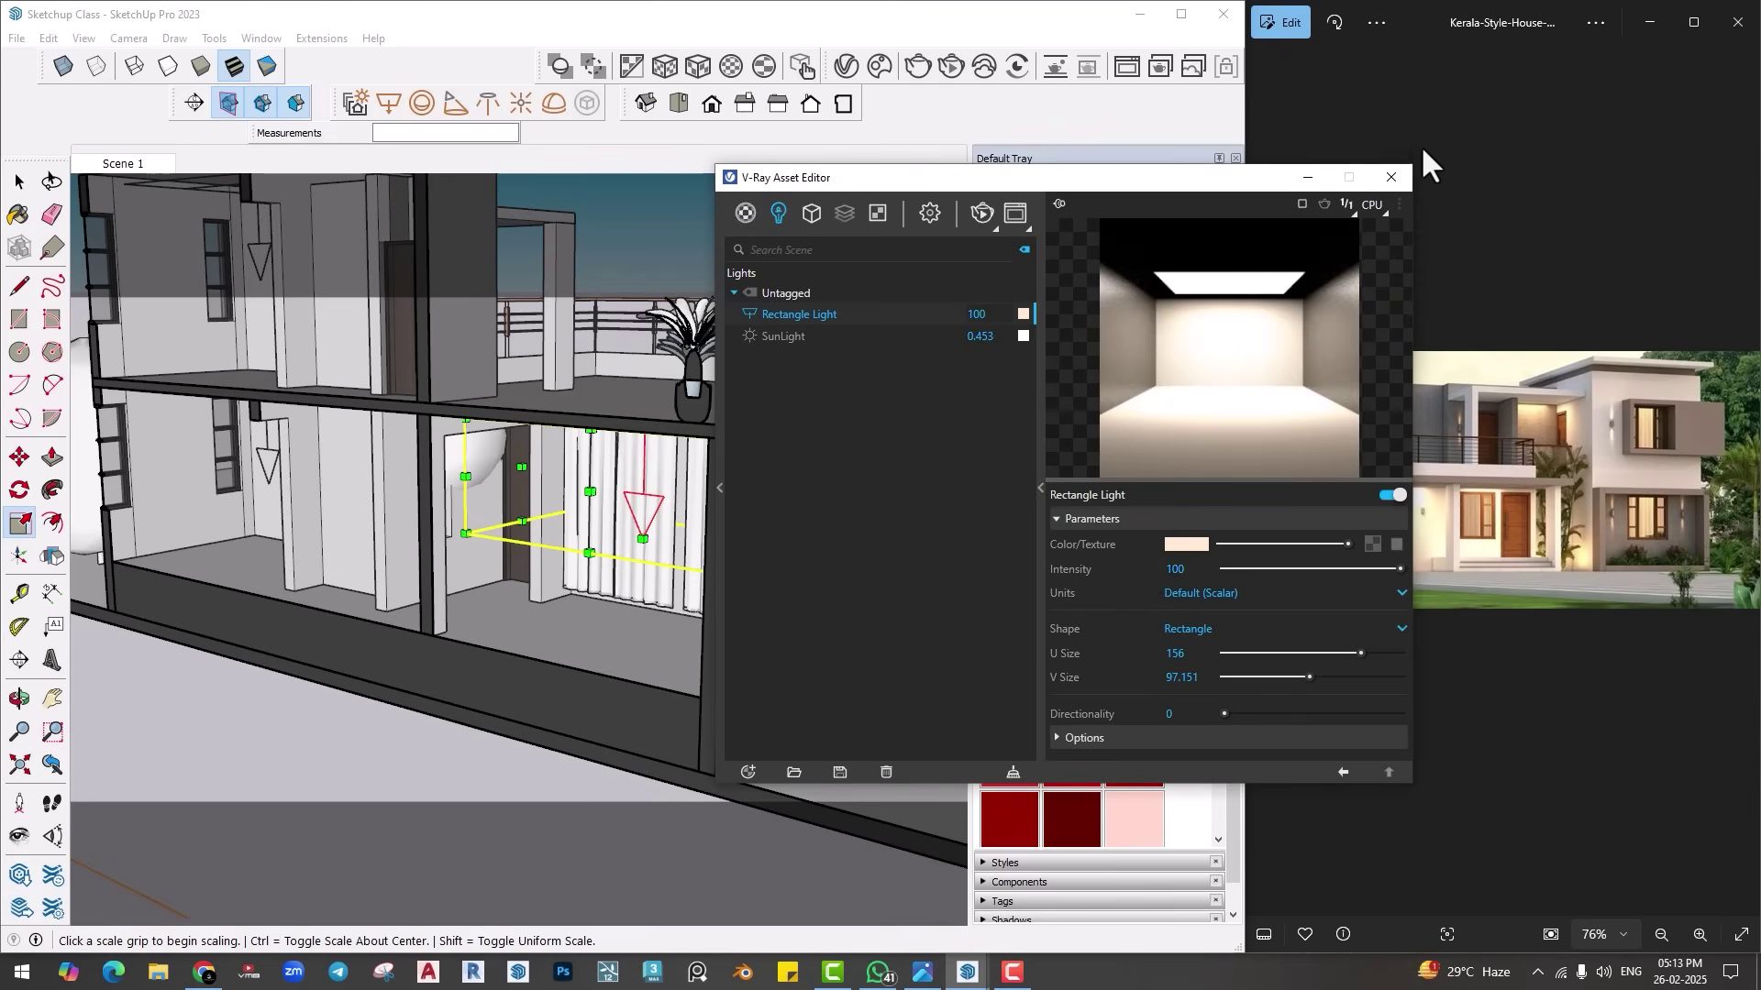
{"action": "left_click", "coordinate": [1391, 178]}
Step: Frame the sectioned house from the front corner and save that view as a new scene, Scene 2
{"action": "scroll", "coordinate": [684, 502], "scroll_direction": "down", "scroll_amount": 5}
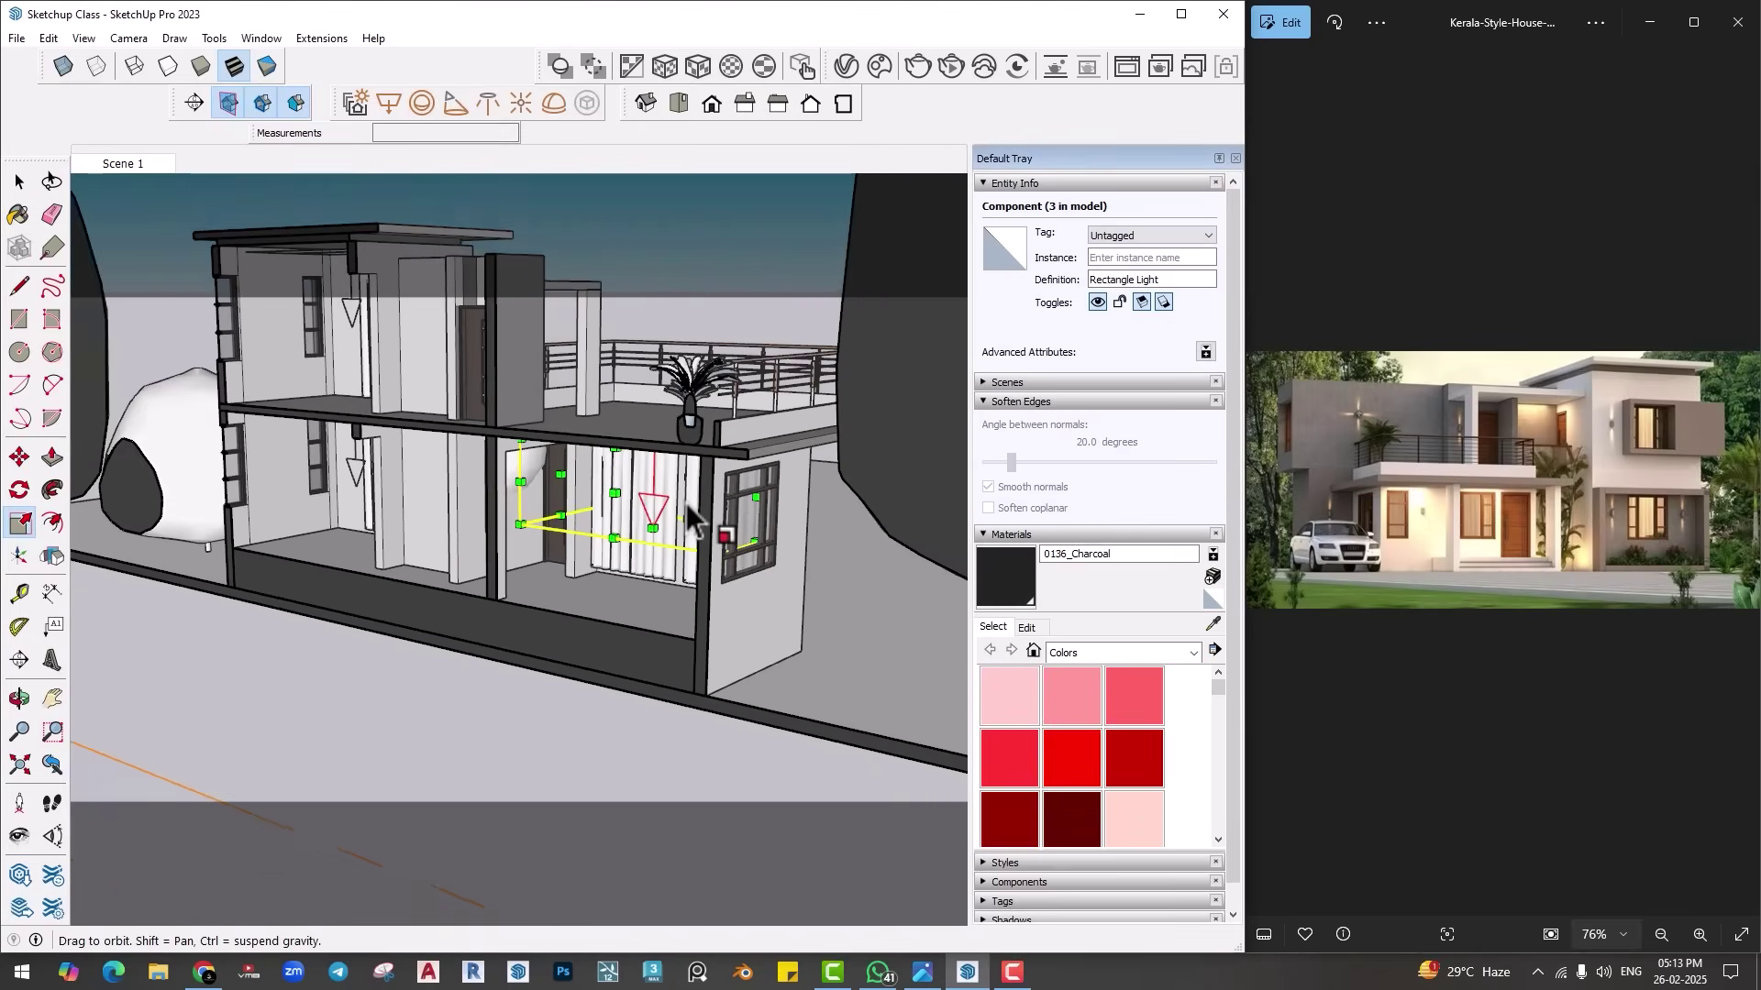
{"action": "middle_click_drag", "start_coordinate": [686, 504], "coordinate": [578, 371]}
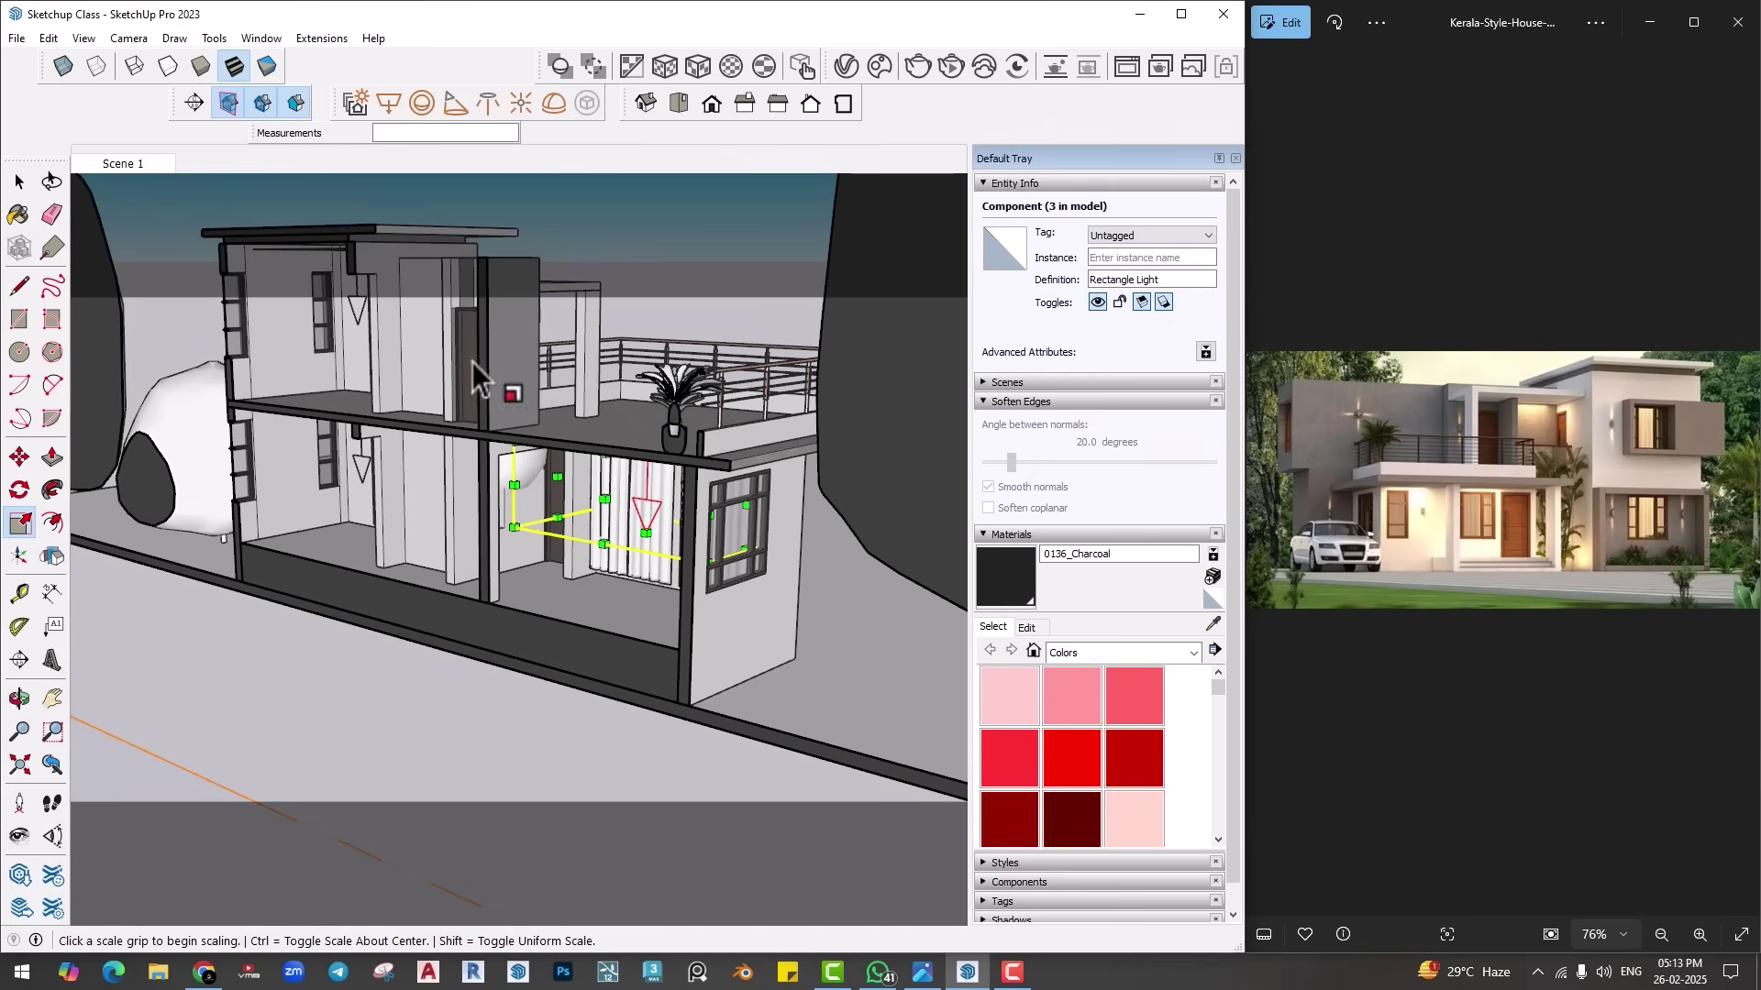
{"action": "right_click", "coordinate": [115, 162]}
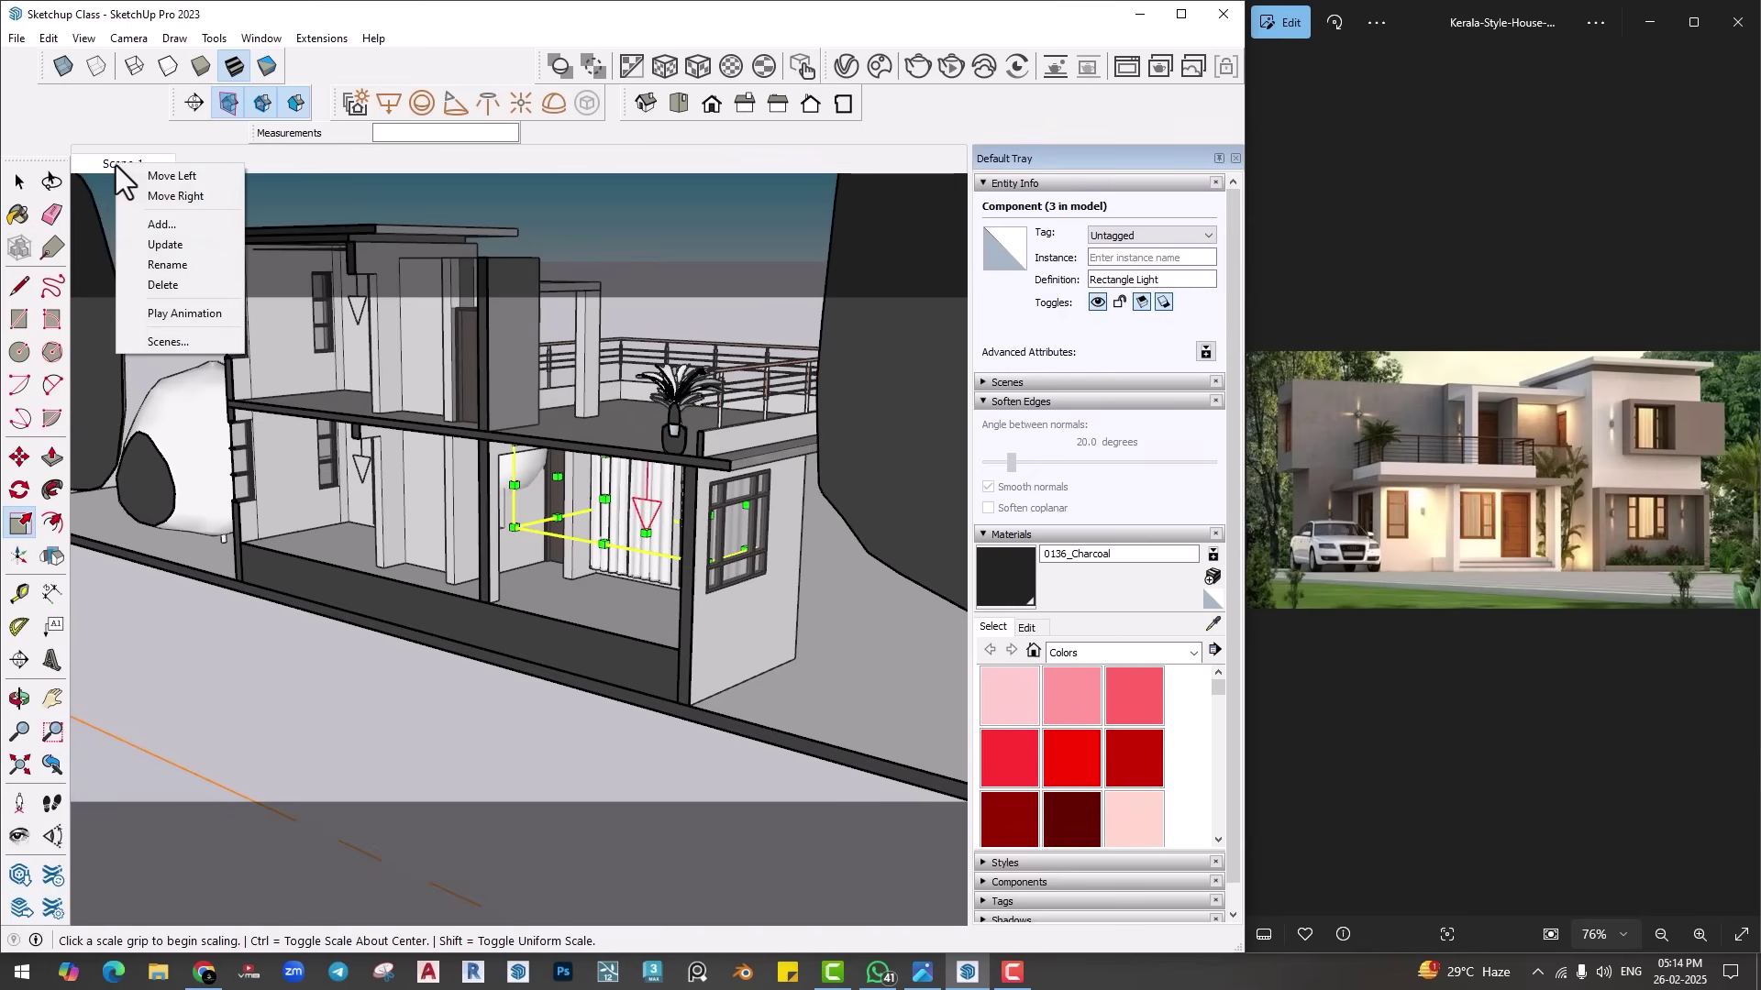
{"action": "left_click", "coordinate": [147, 222]}
{"action": "left_click", "coordinate": [629, 569]}
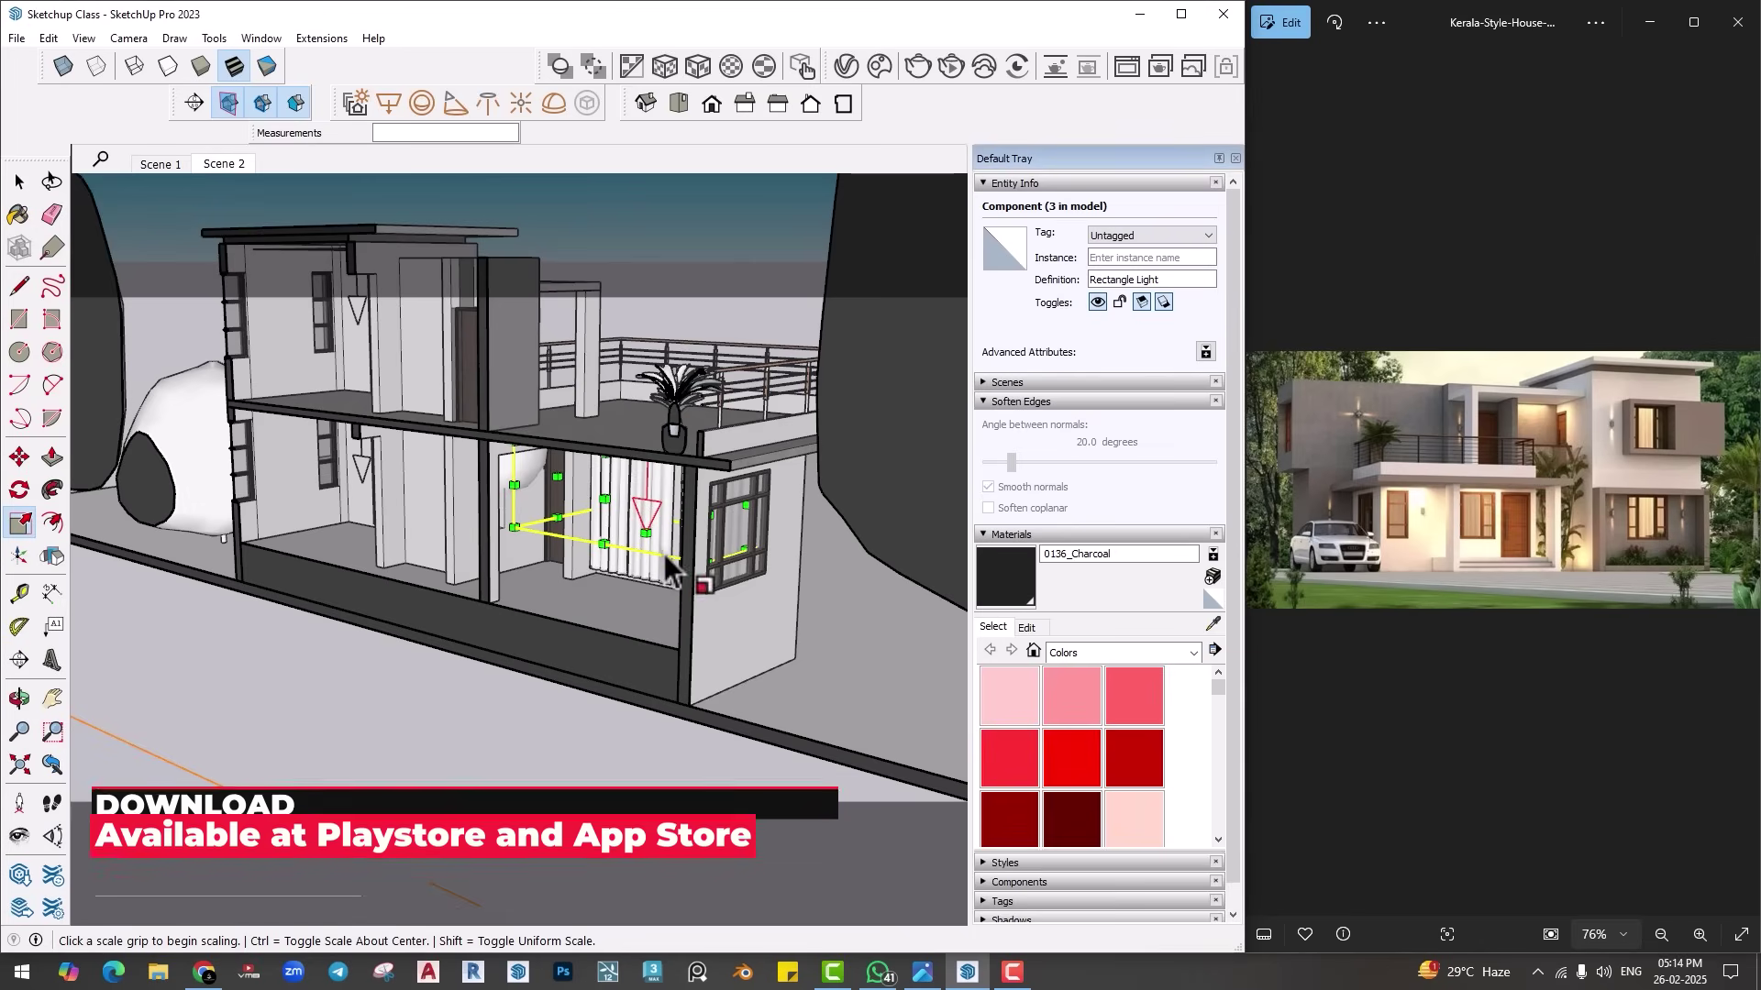
Step: Start an interactive V-Ray render of Scene 1 and set the rectangle light's intensity to 200
{"action": "left_click", "coordinate": [167, 163]}
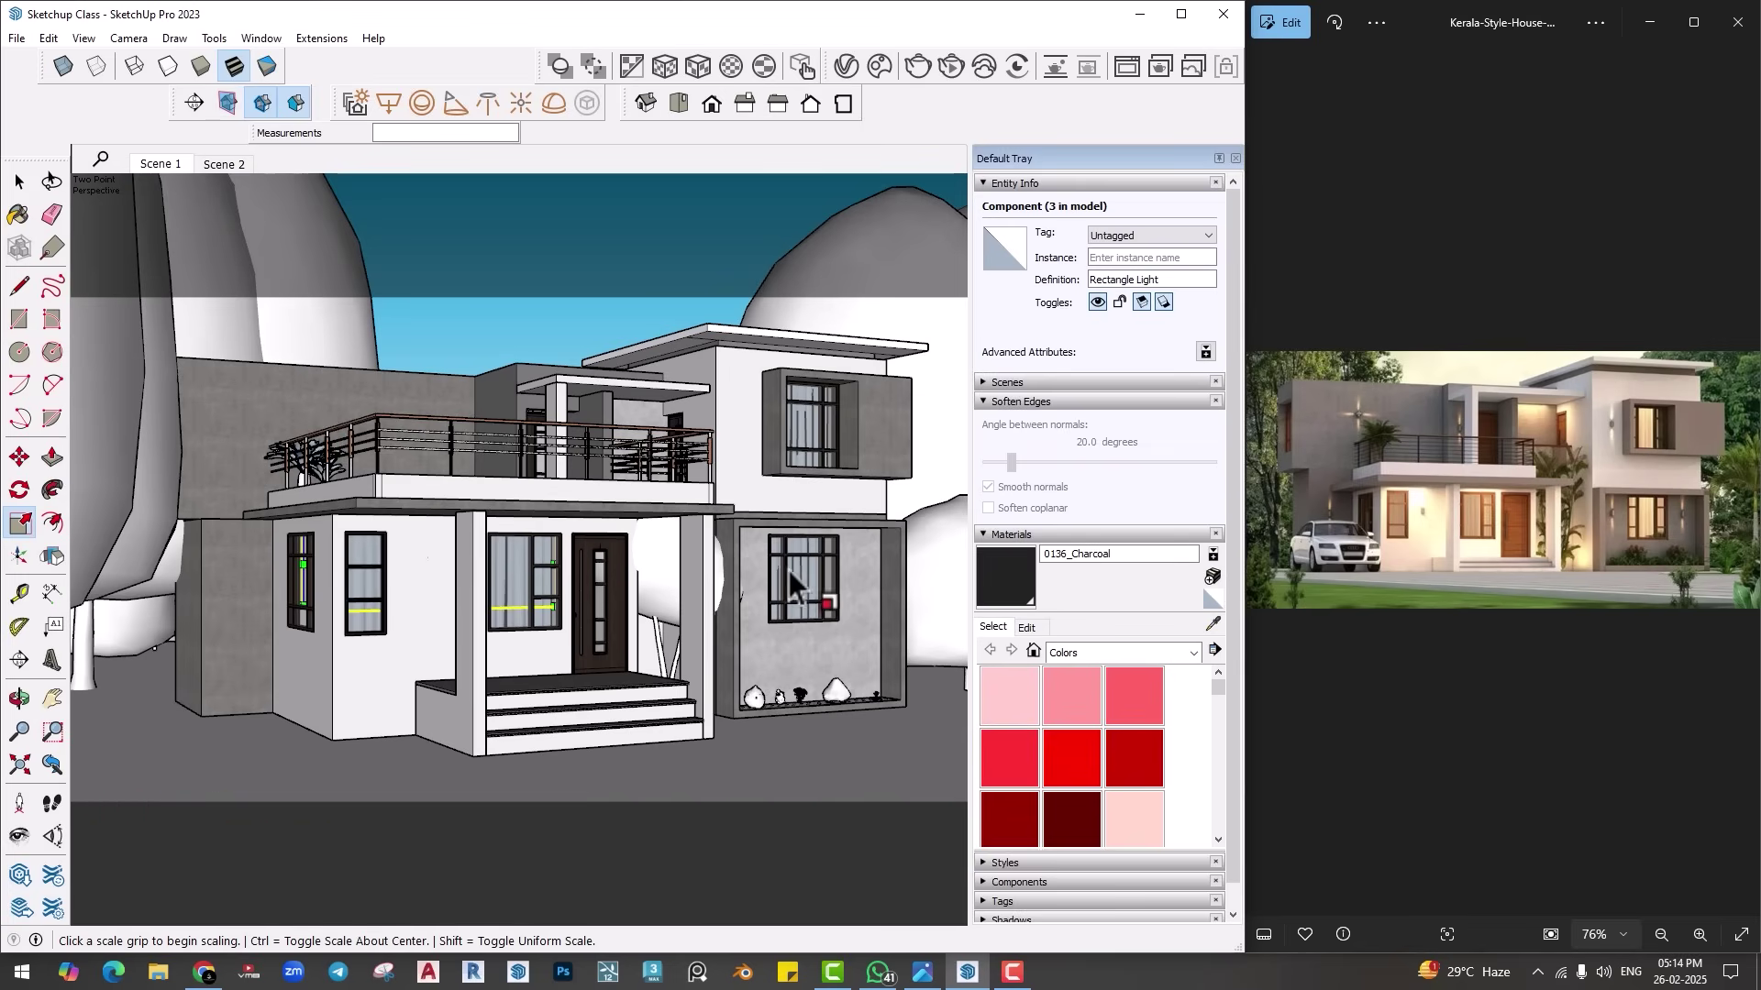
{"action": "left_click", "coordinate": [954, 69]}
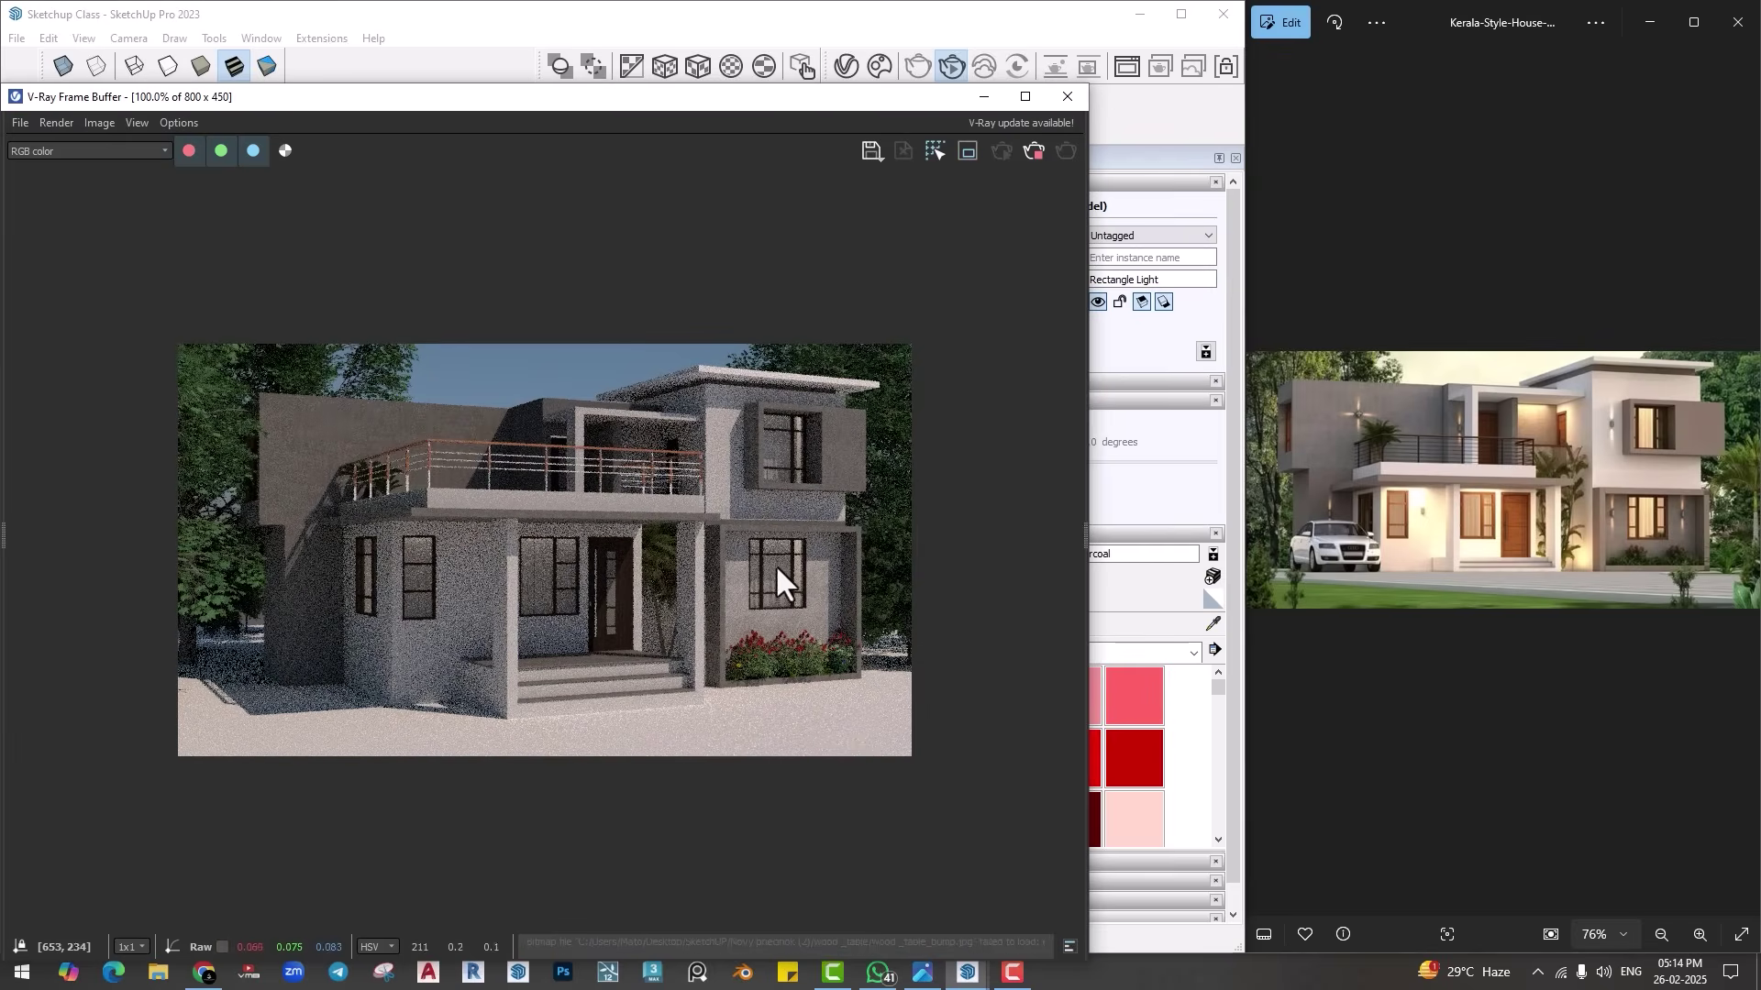
{"action": "left_click", "coordinate": [846, 66]}
{"action": "left_click_drag", "start_coordinate": [940, 183], "coordinate": [1011, 184]}
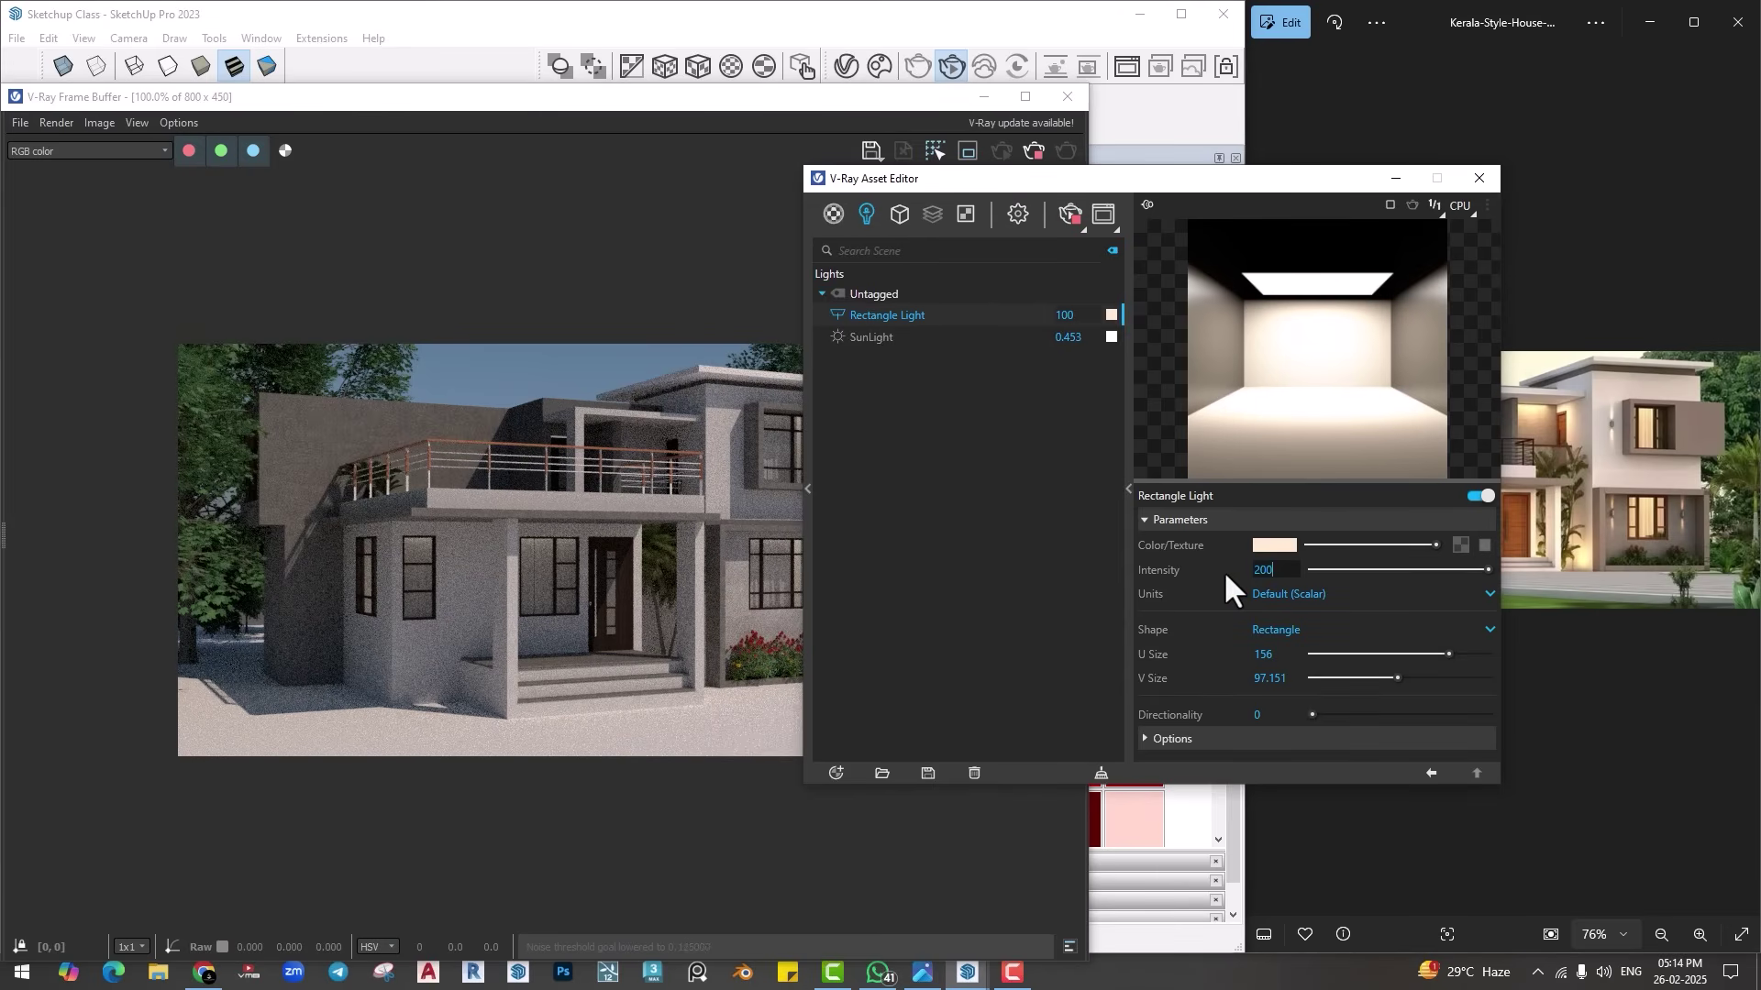
{"action": "type", "text": "200"}
{"action": "key", "text": "Return"}
Step: Set the rectangle light's colour temperature to 4000 K
{"action": "left_click", "coordinate": [1274, 545]}
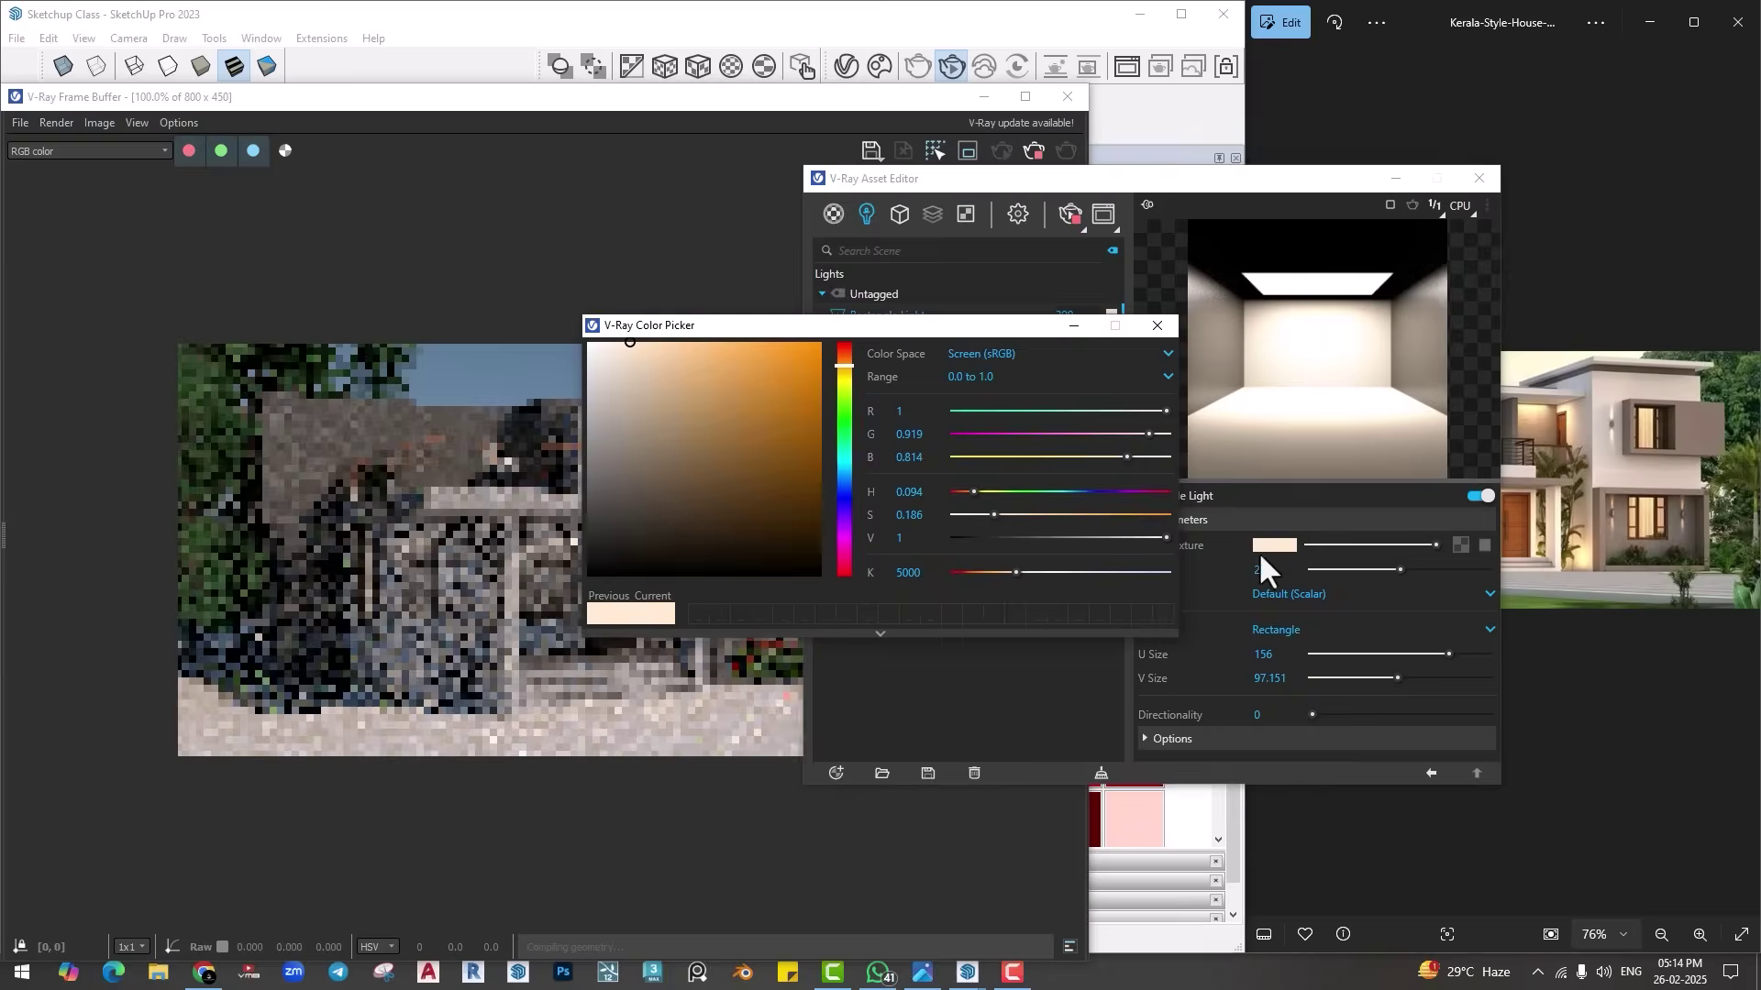
{"action": "double_click", "coordinate": [910, 574]}
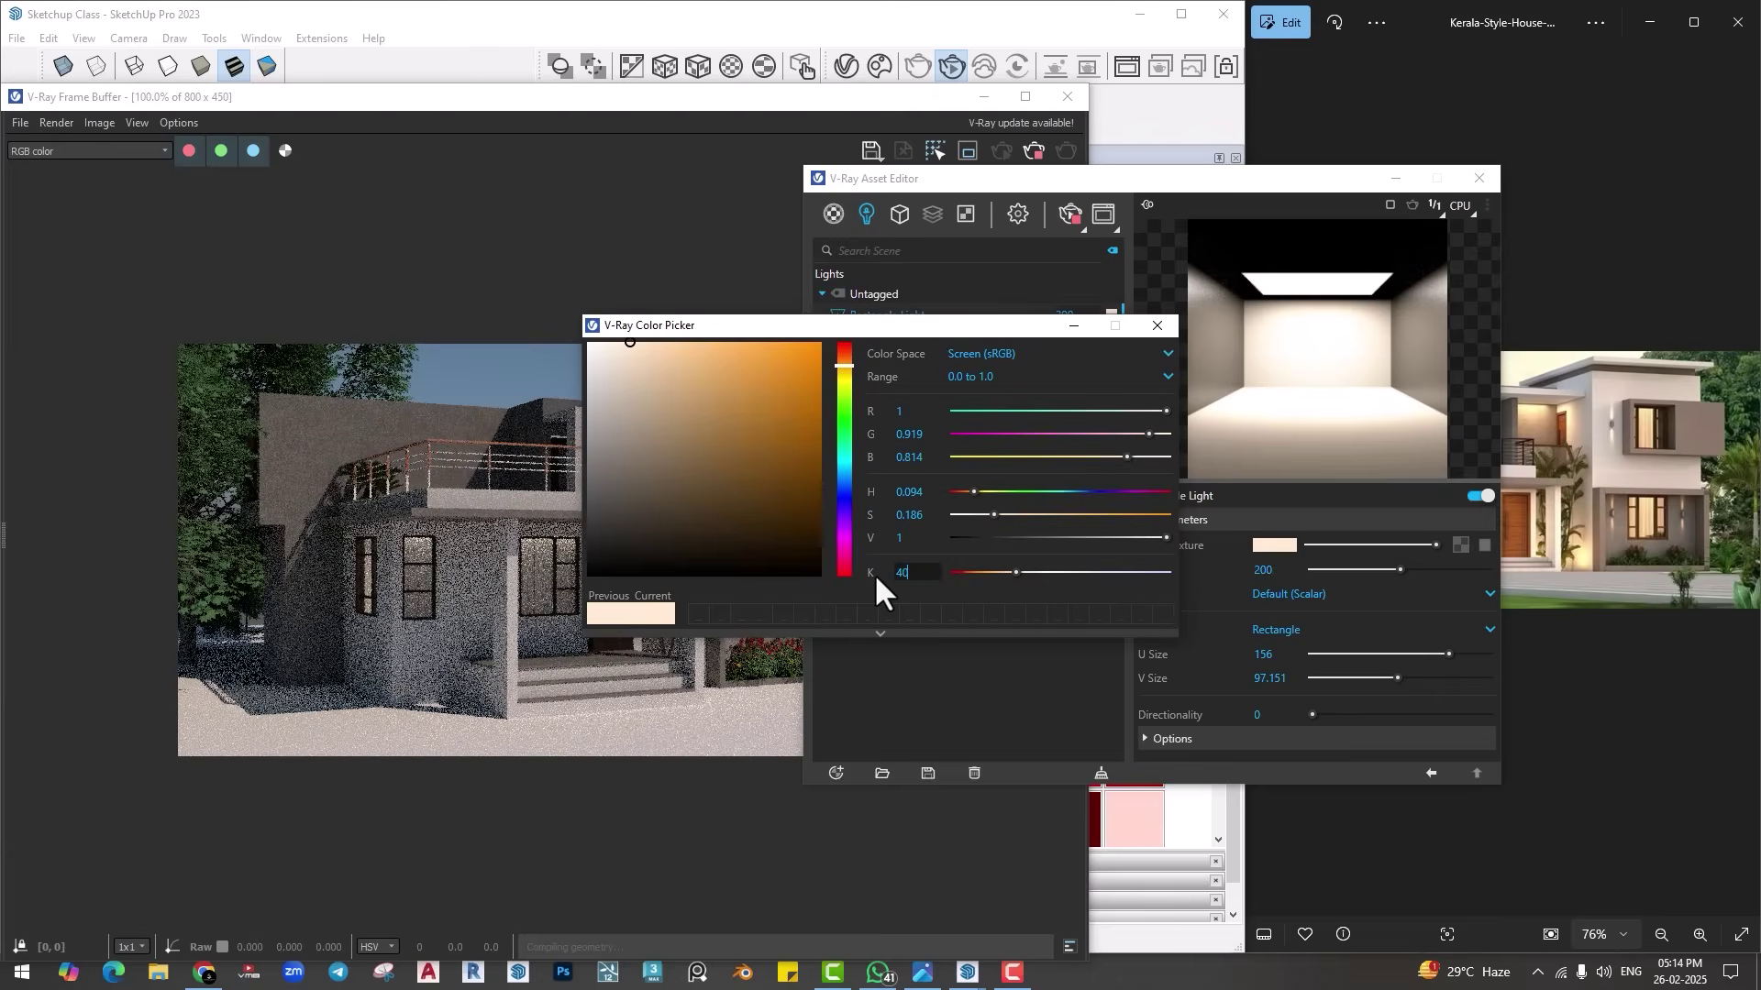
{"action": "type", "text": "4000"}
{"action": "key", "text": "Return"}
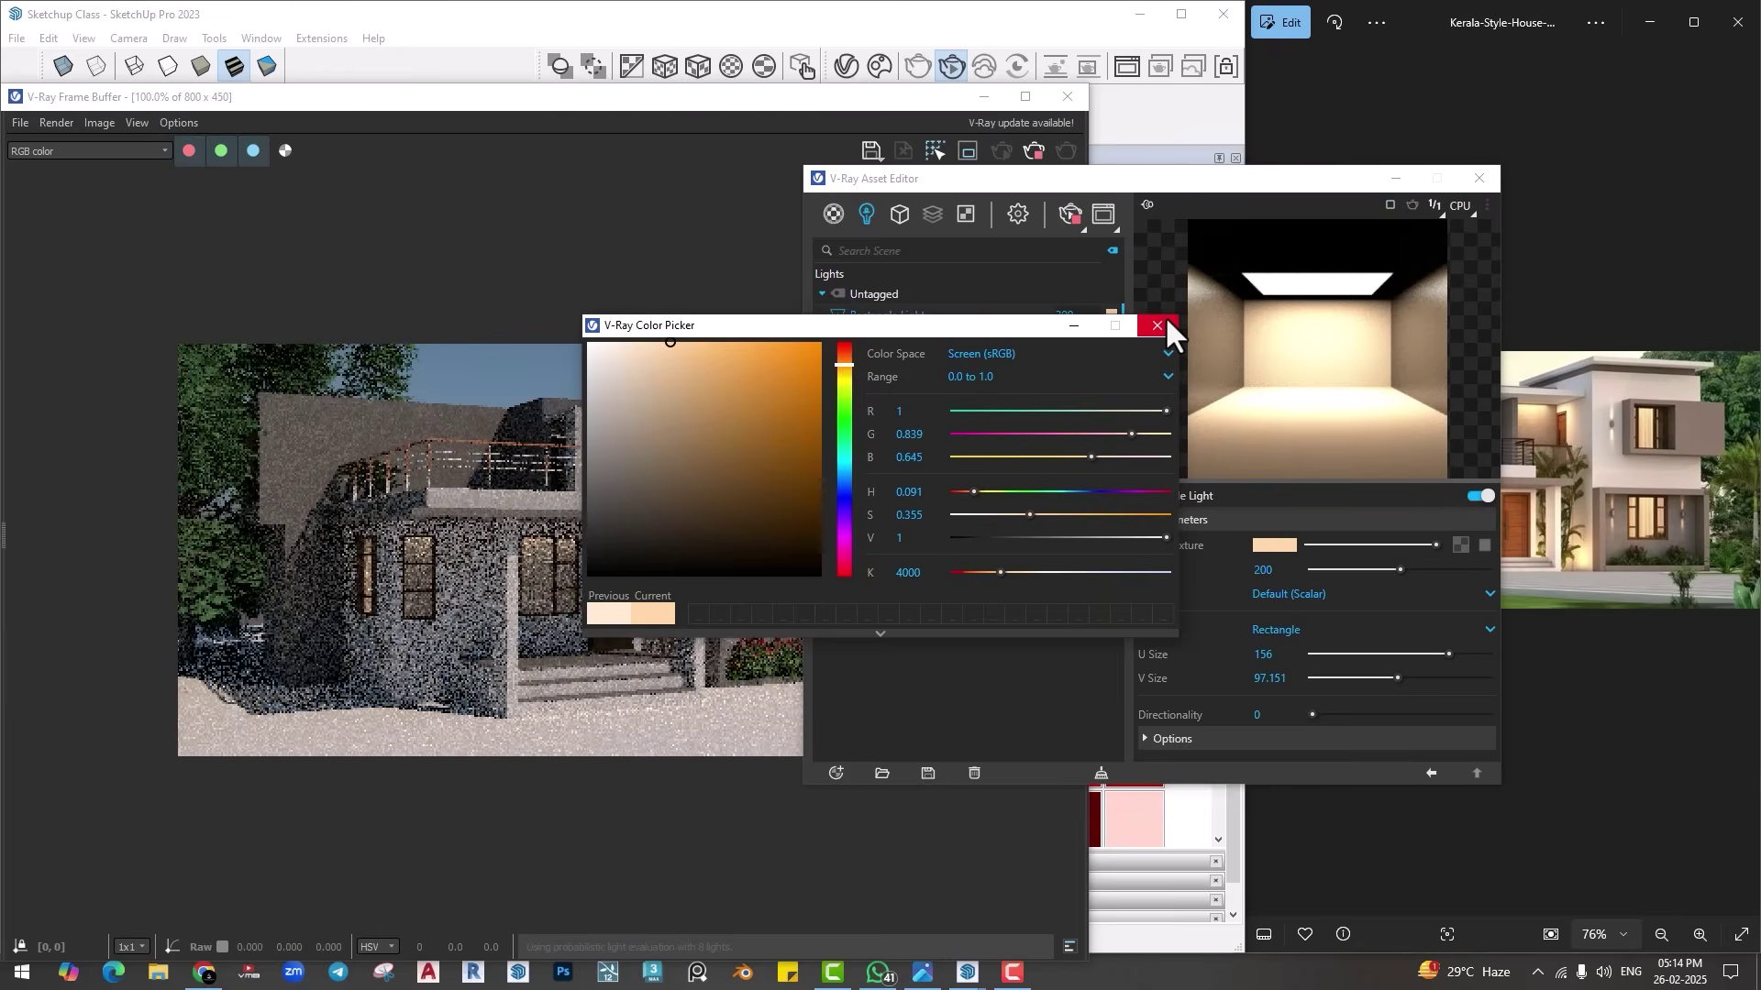
{"action": "left_click", "coordinate": [1157, 326]}
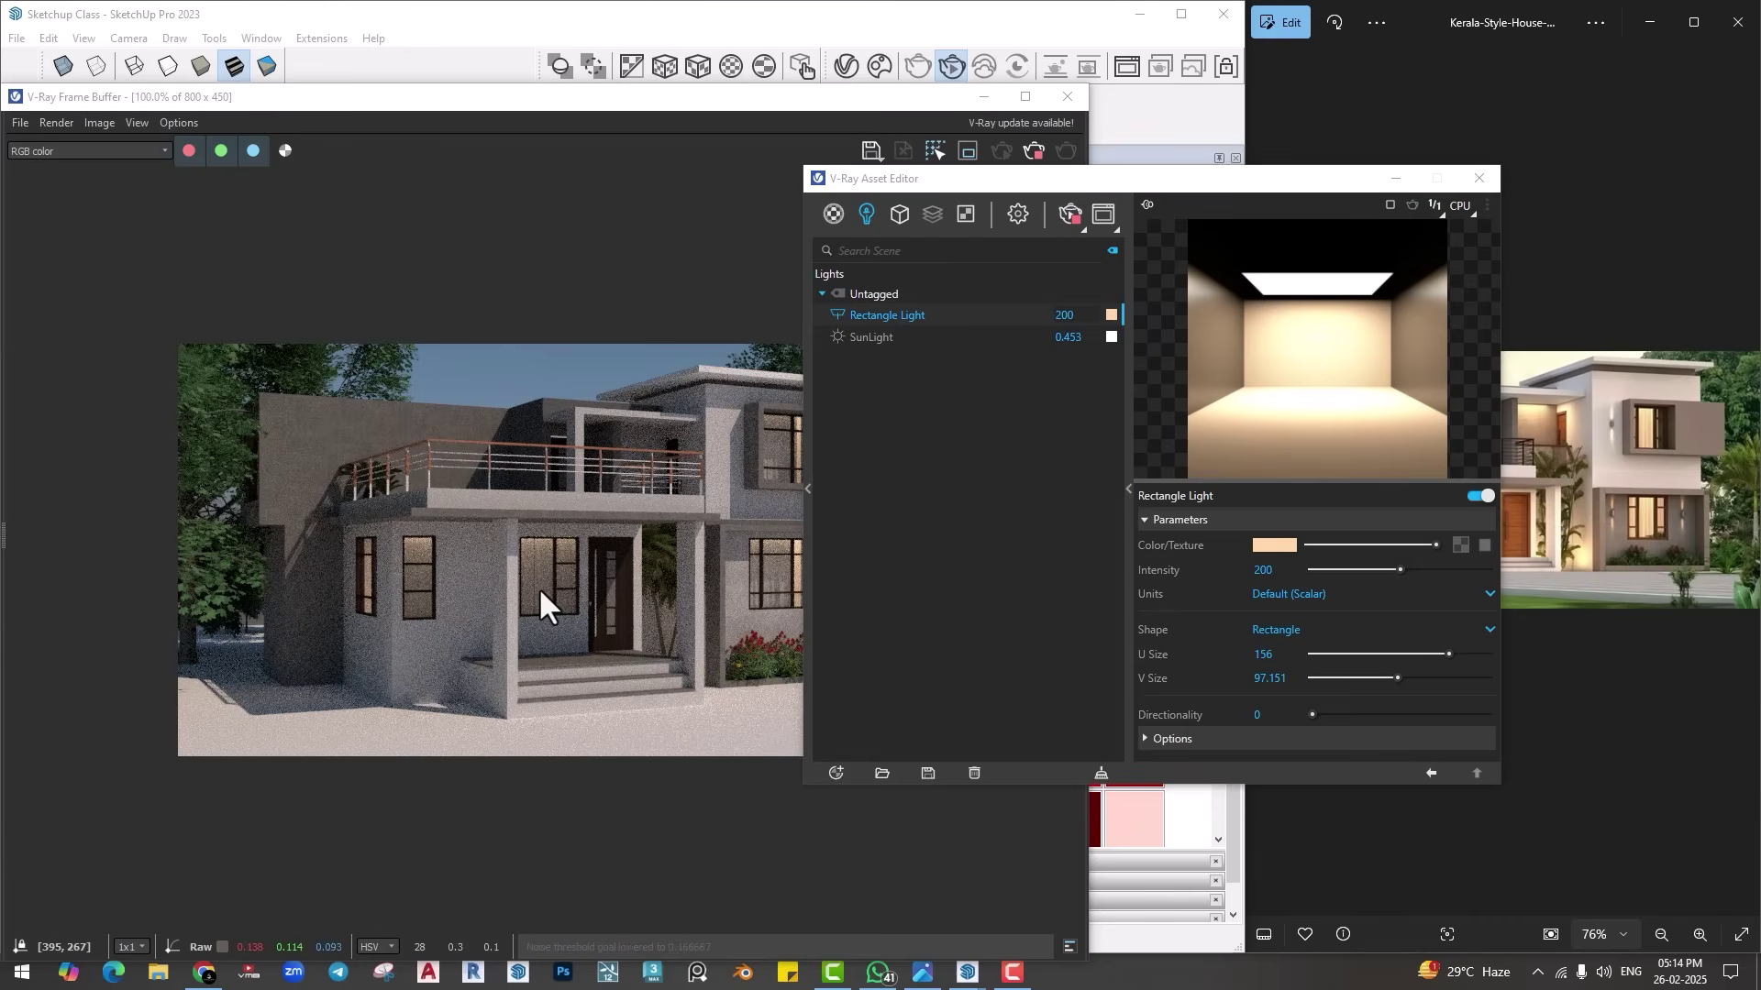
Step: Set the rectangle light's intensity to 300, then close the asset editor and the render window
{"action": "left_click_drag", "start_coordinate": [936, 184], "coordinate": [987, 185]}
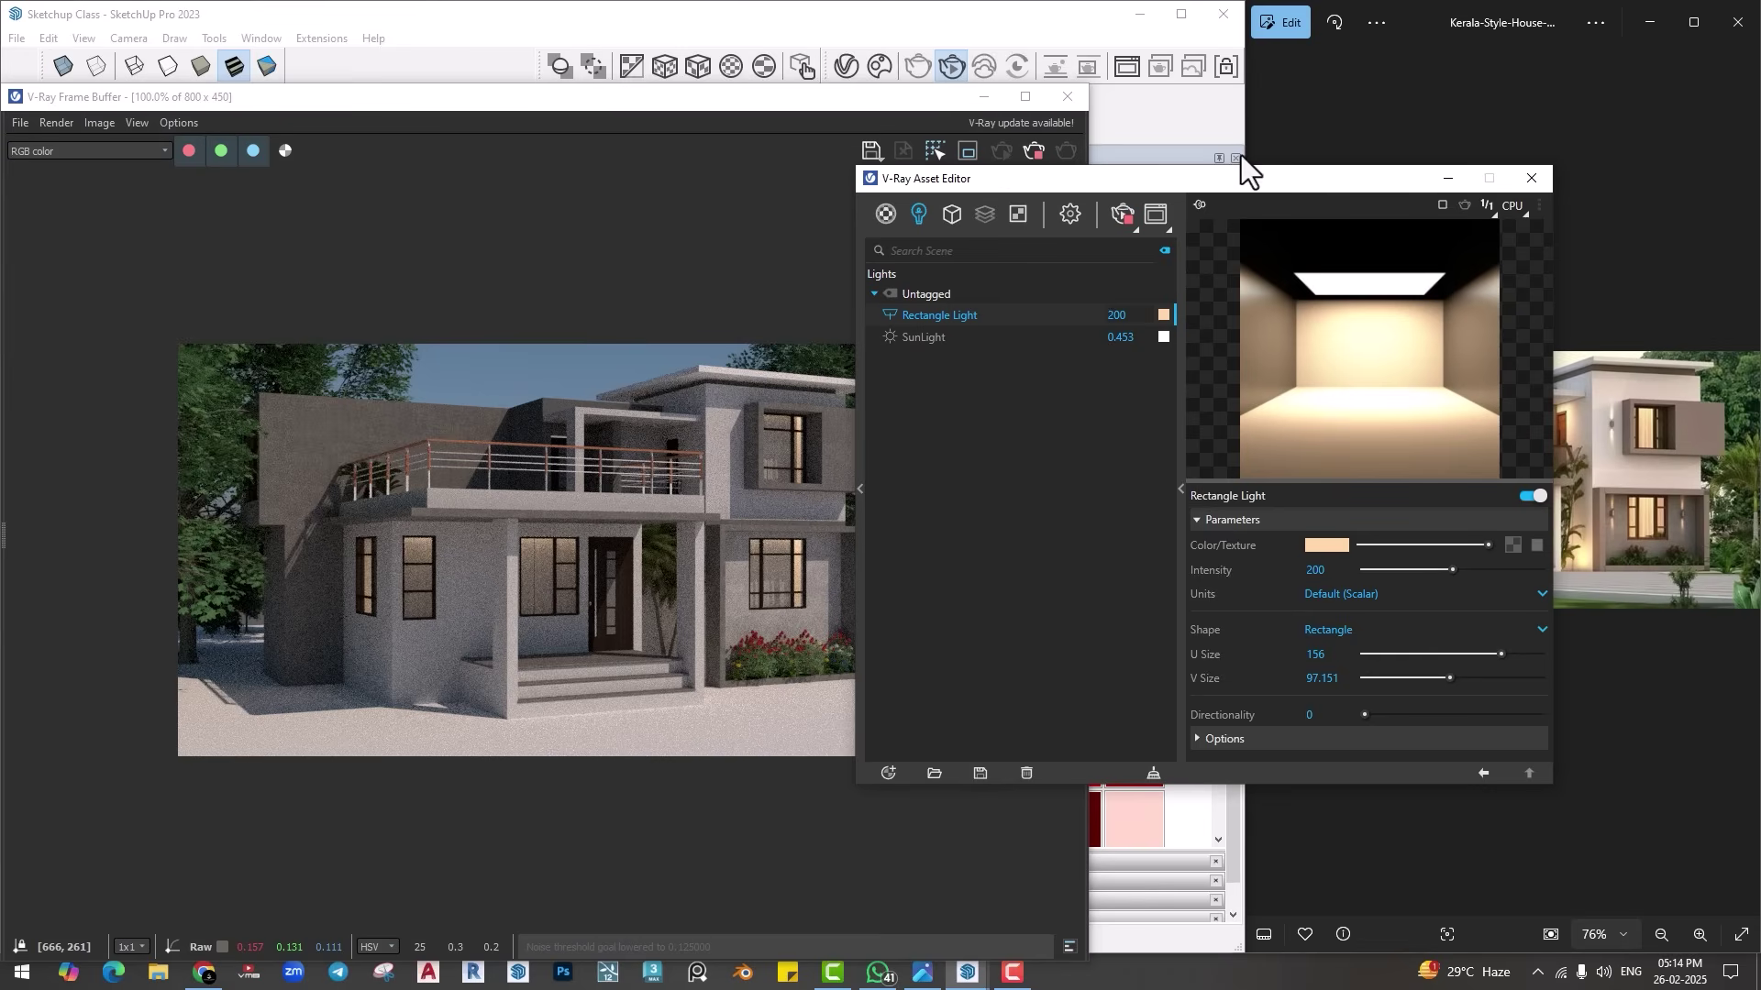
{"action": "left_click_drag", "start_coordinate": [1223, 179], "coordinate": [1213, 179]}
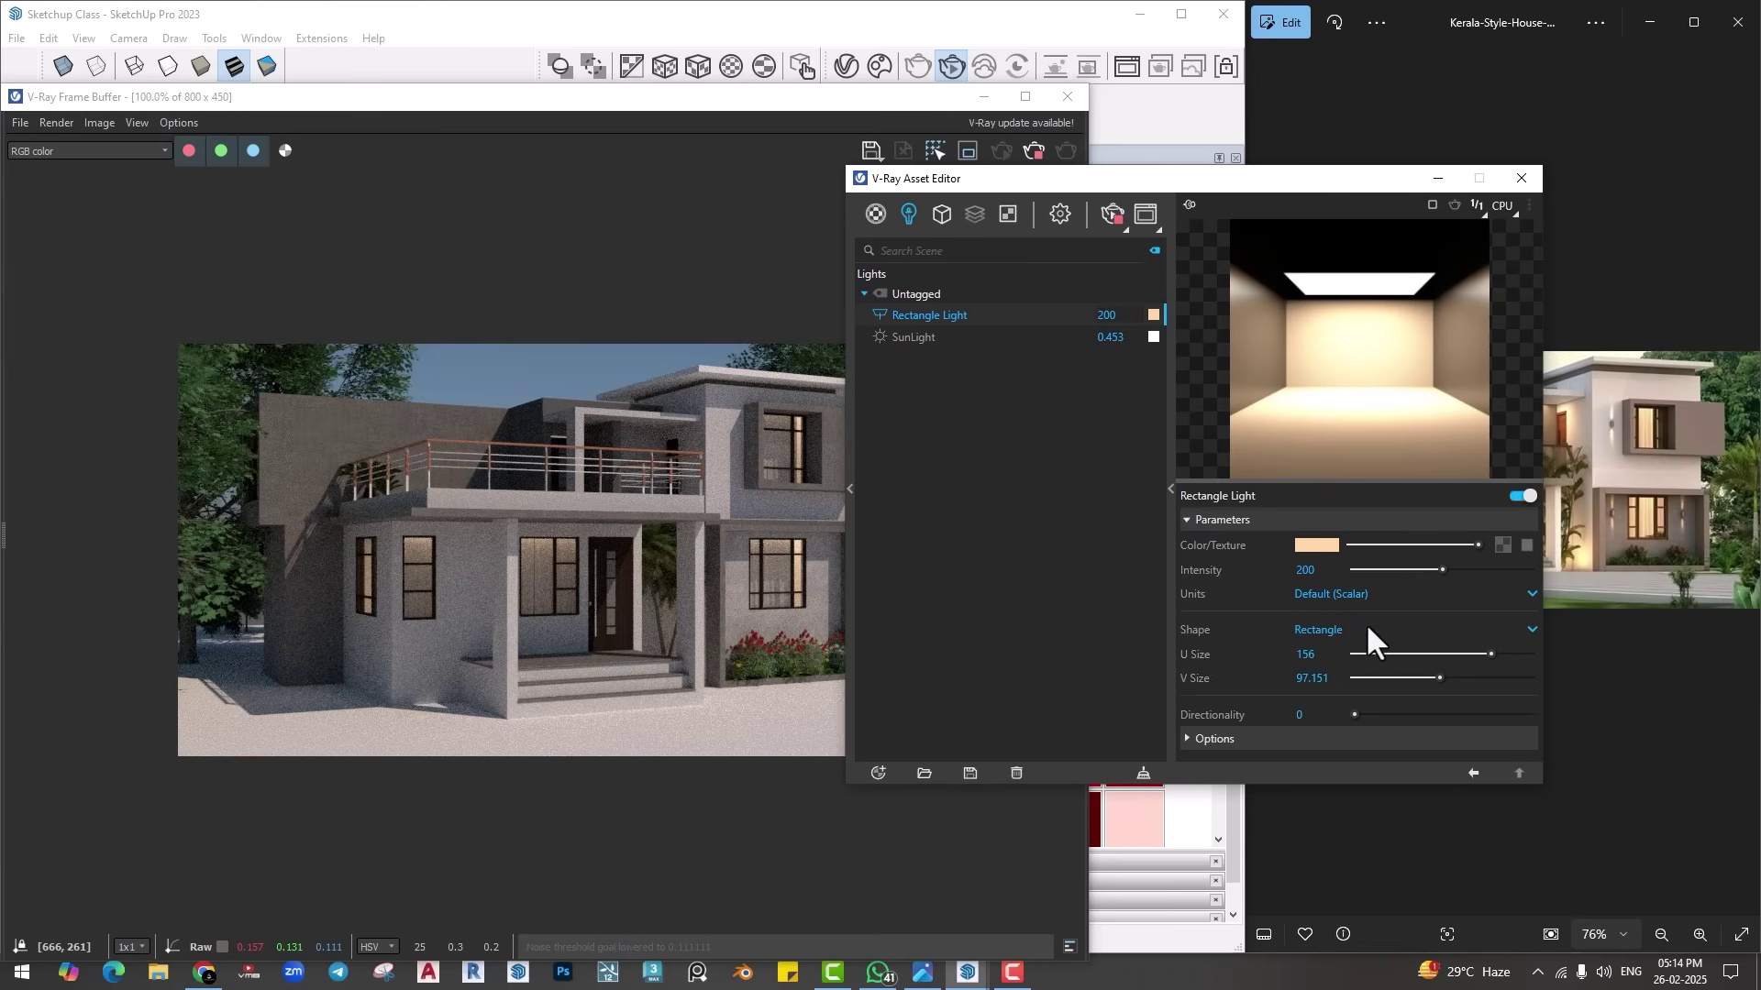
{"action": "type", "text": "300"}
{"action": "key", "text": "Return"}
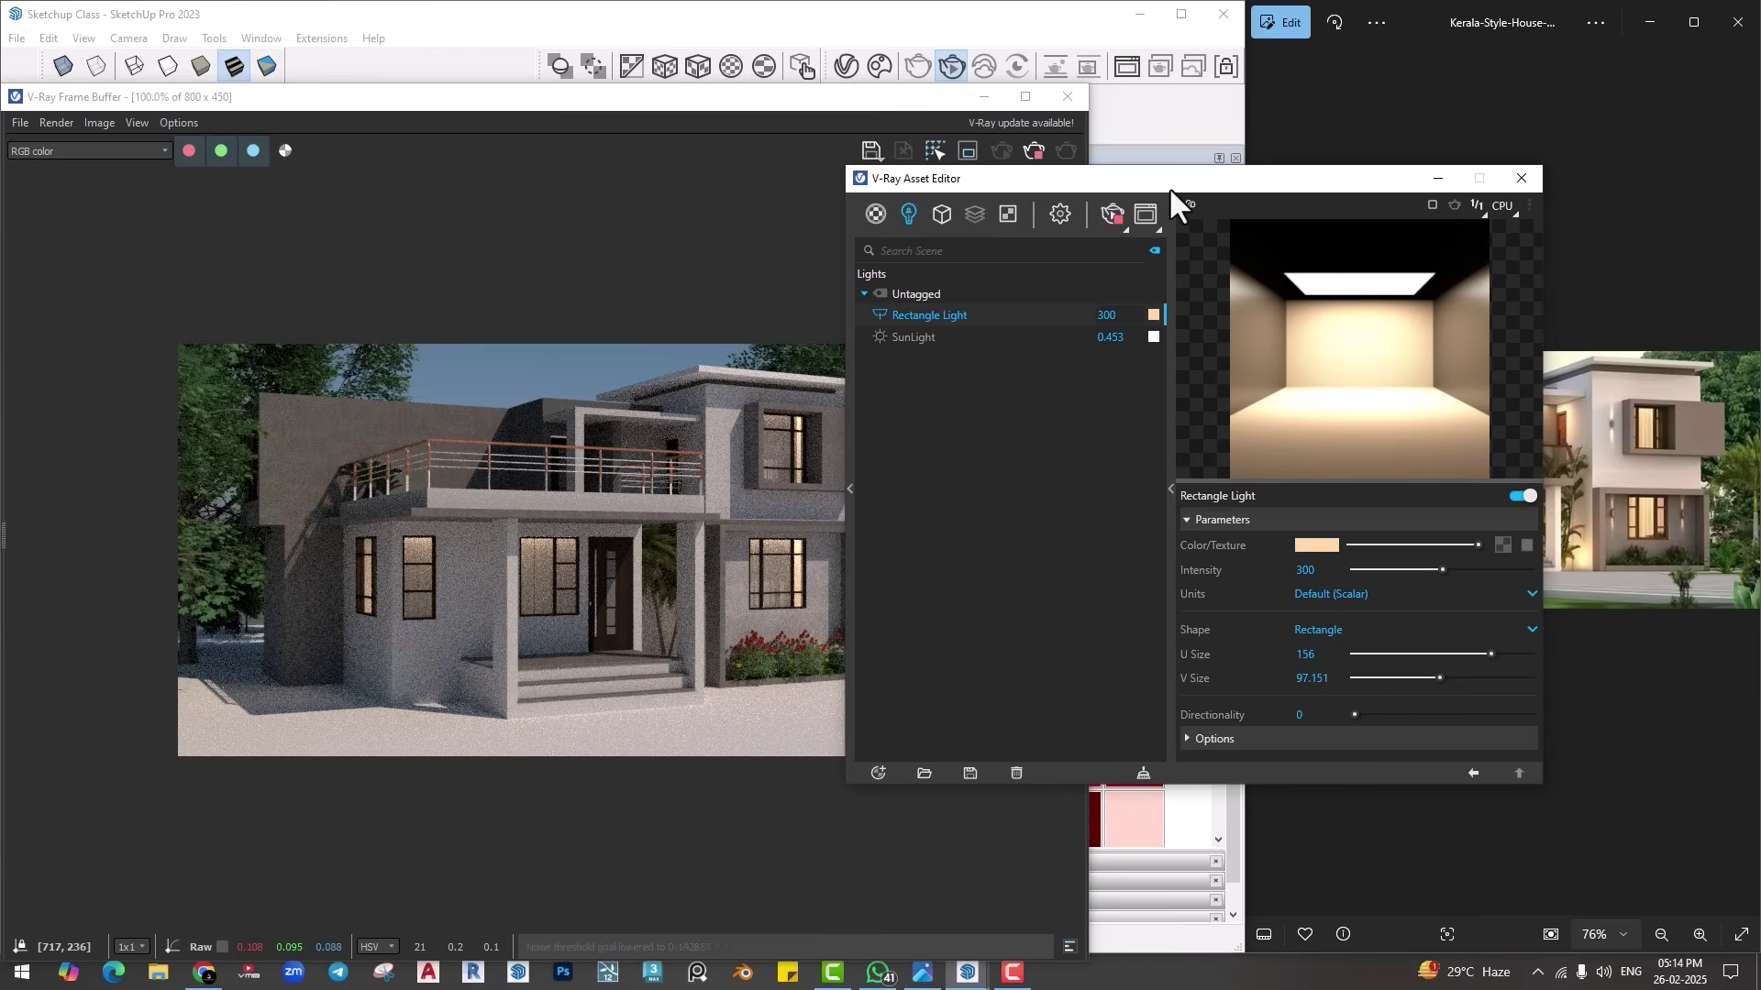
{"action": "mouse_move", "coordinate": [1169, 187]}
{"action": "left_mouse_down"}
{"action": "mouse_move", "coordinate": [767, 191]}
{"action": "mouse_move", "coordinate": [842, 226]}
{"action": "mouse_move", "coordinate": [945, 219]}
{"action": "left_mouse_up"}
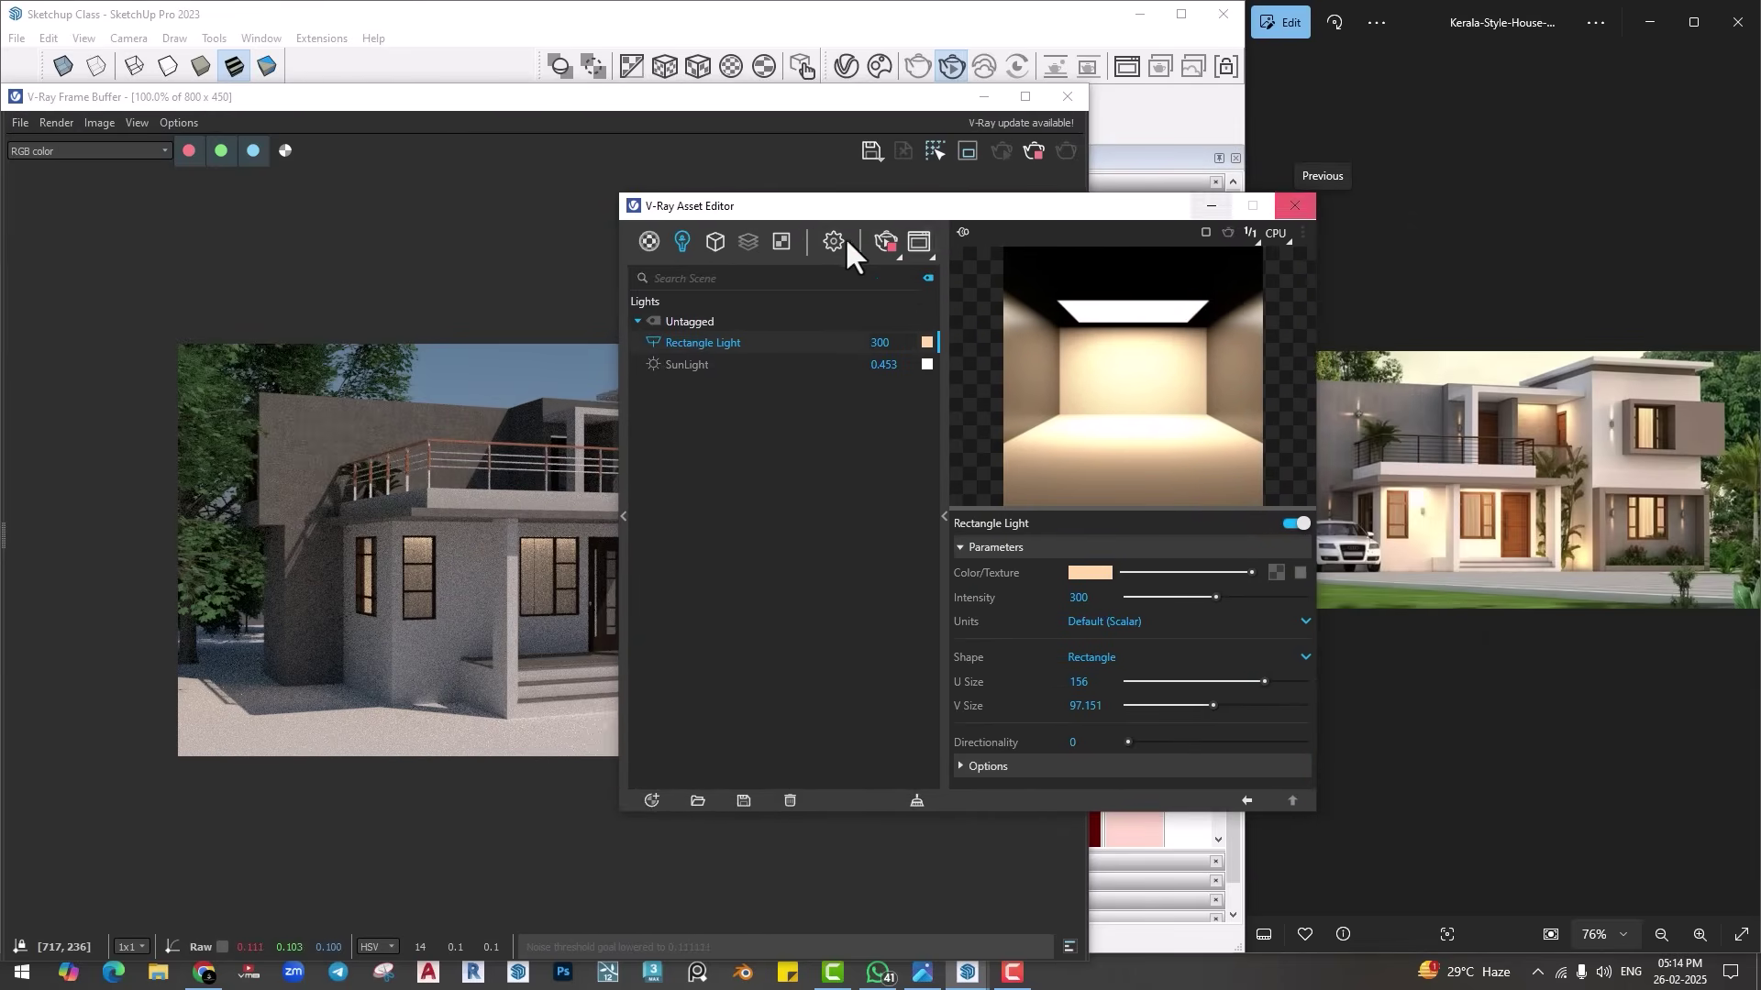
{"action": "left_click", "coordinate": [1294, 206]}
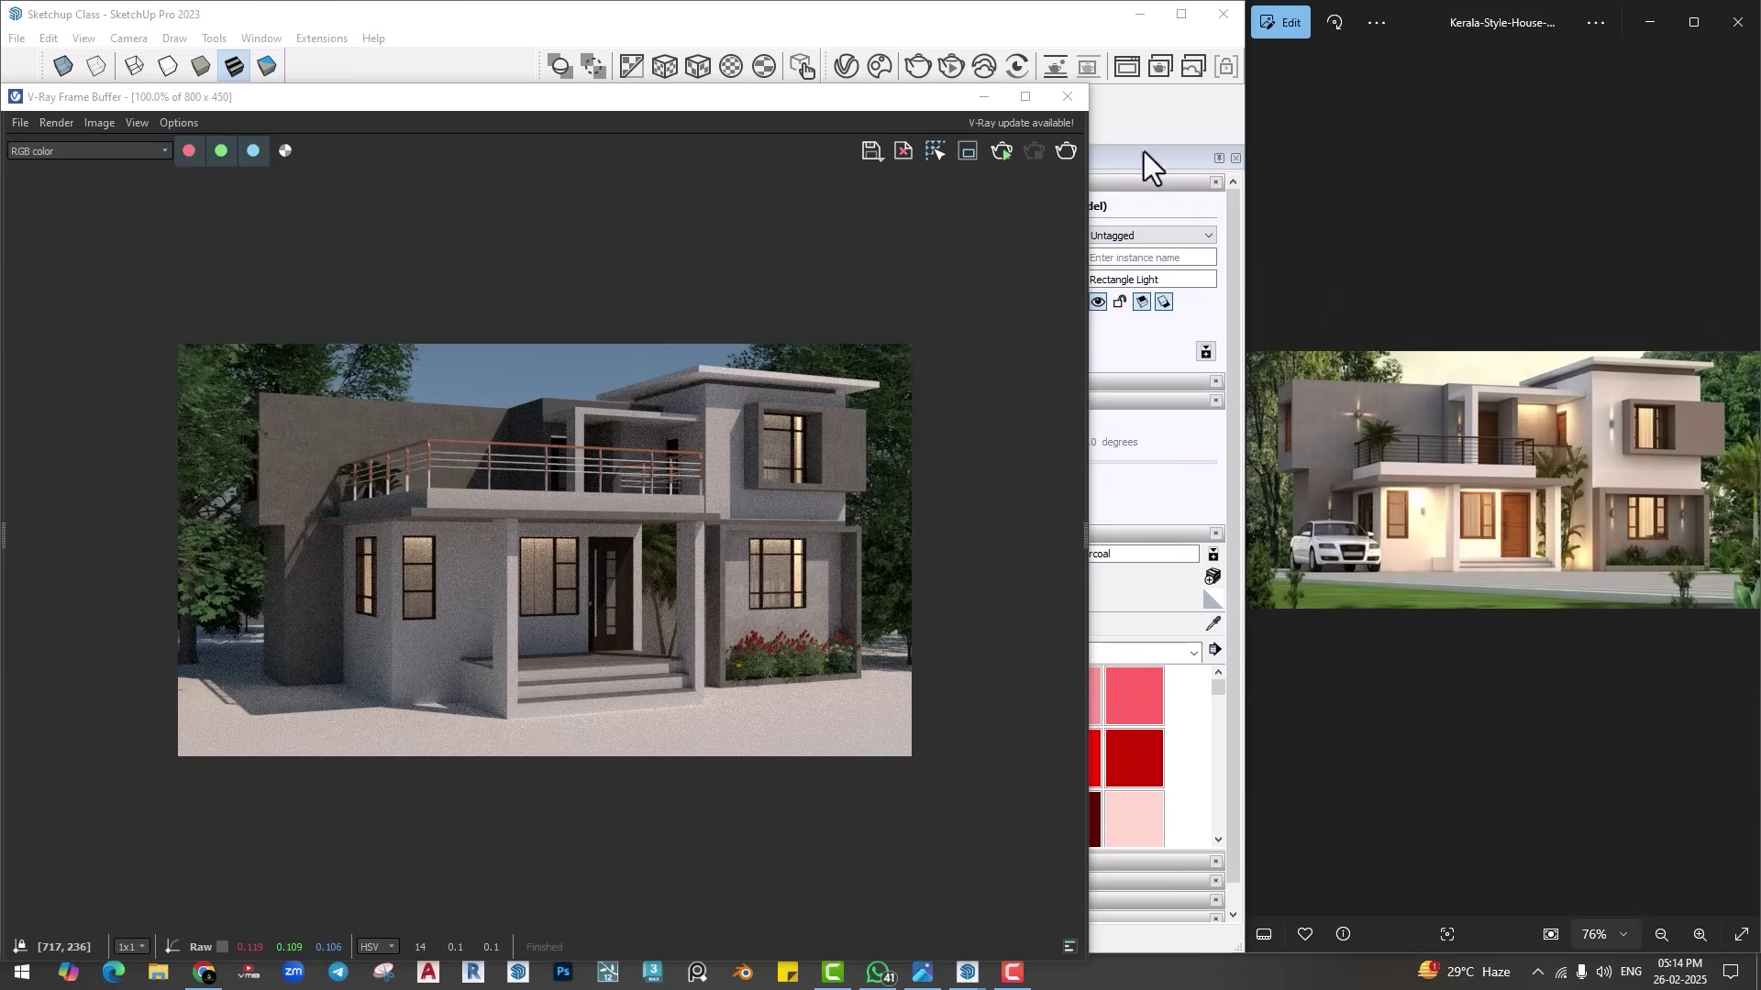
{"action": "left_click", "coordinate": [1066, 95]}
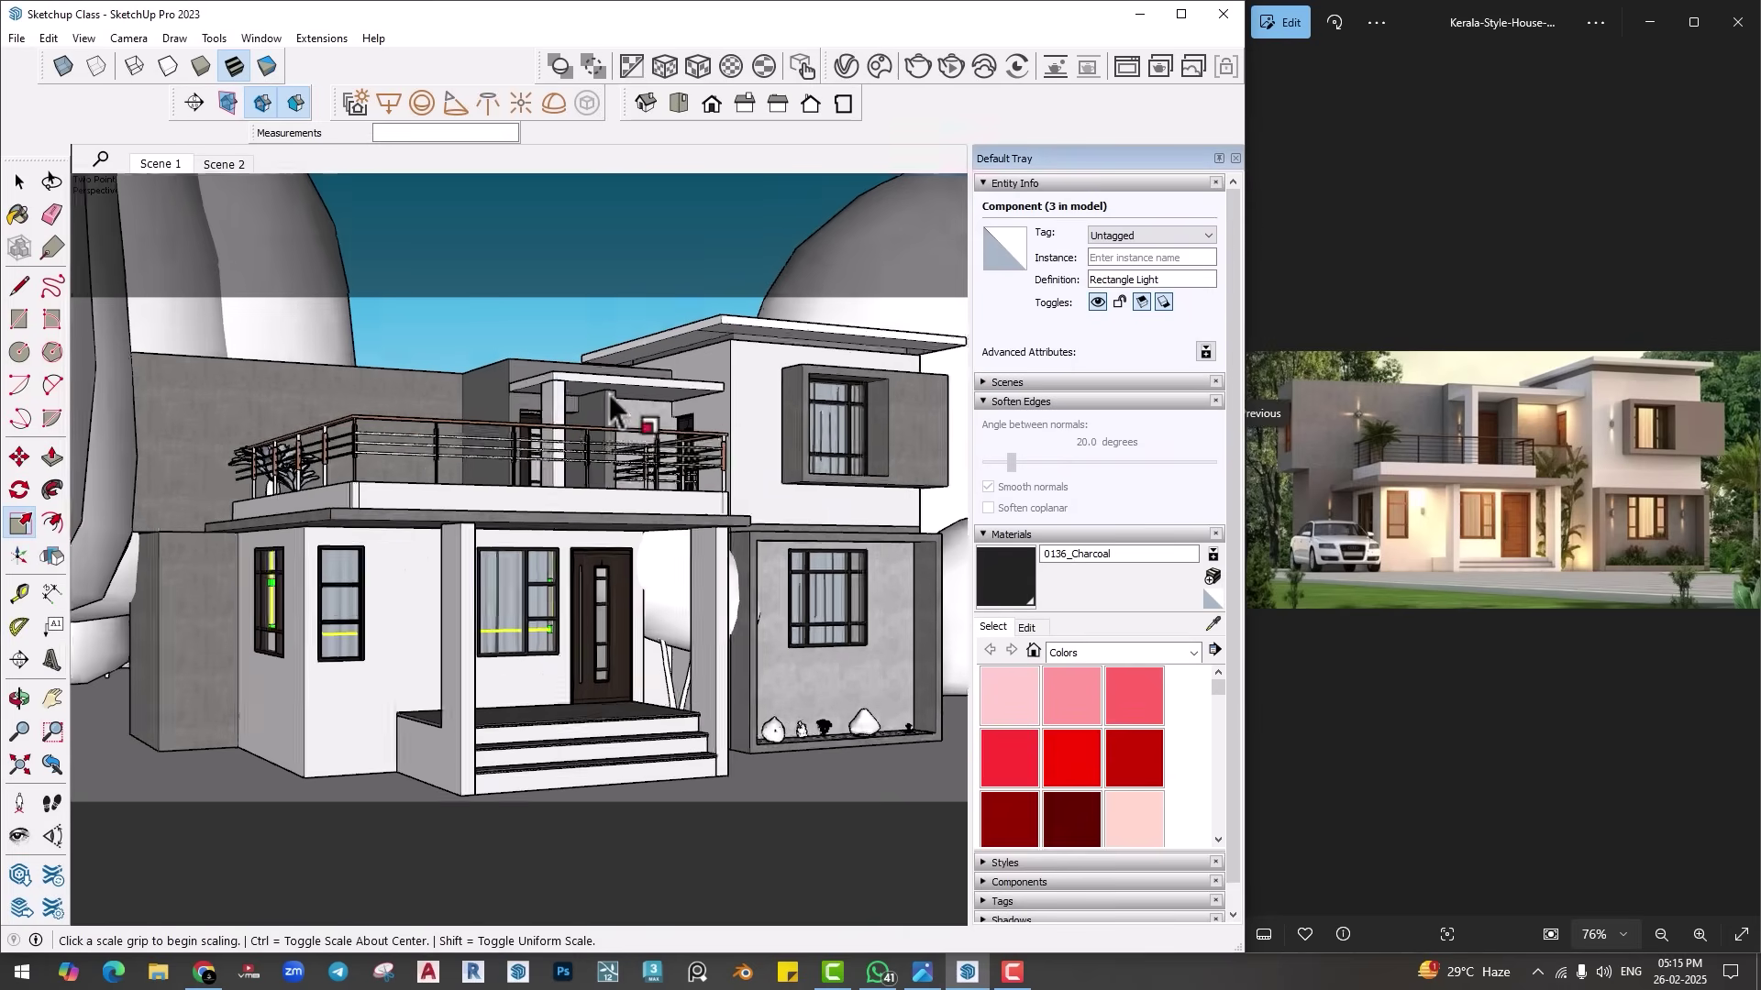
Step: Draw a narrow V-Ray rectangle light on the upper balcony ceiling along the full width of the textured back wall
{"action": "scroll", "coordinate": [609, 394], "scroll_direction": "up", "scroll_amount": 10}
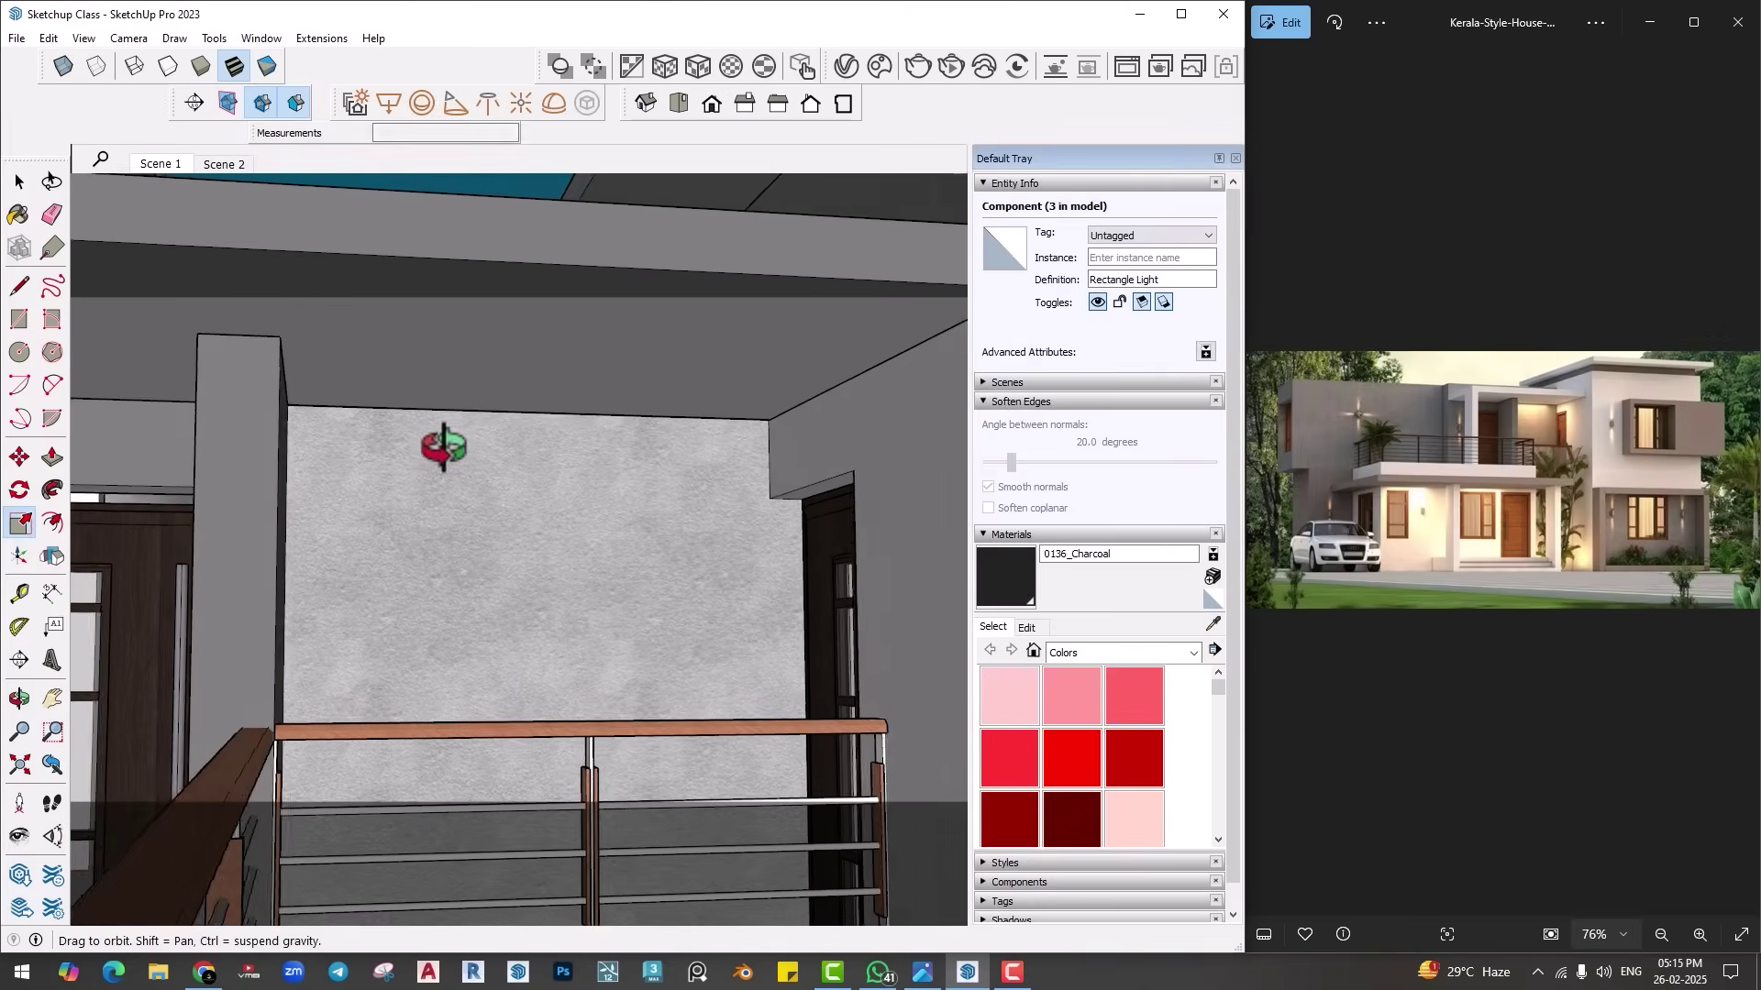
{"action": "middle_click_drag", "start_coordinate": [444, 448], "coordinate": [459, 431]}
{"action": "left_click", "coordinate": [389, 103]}
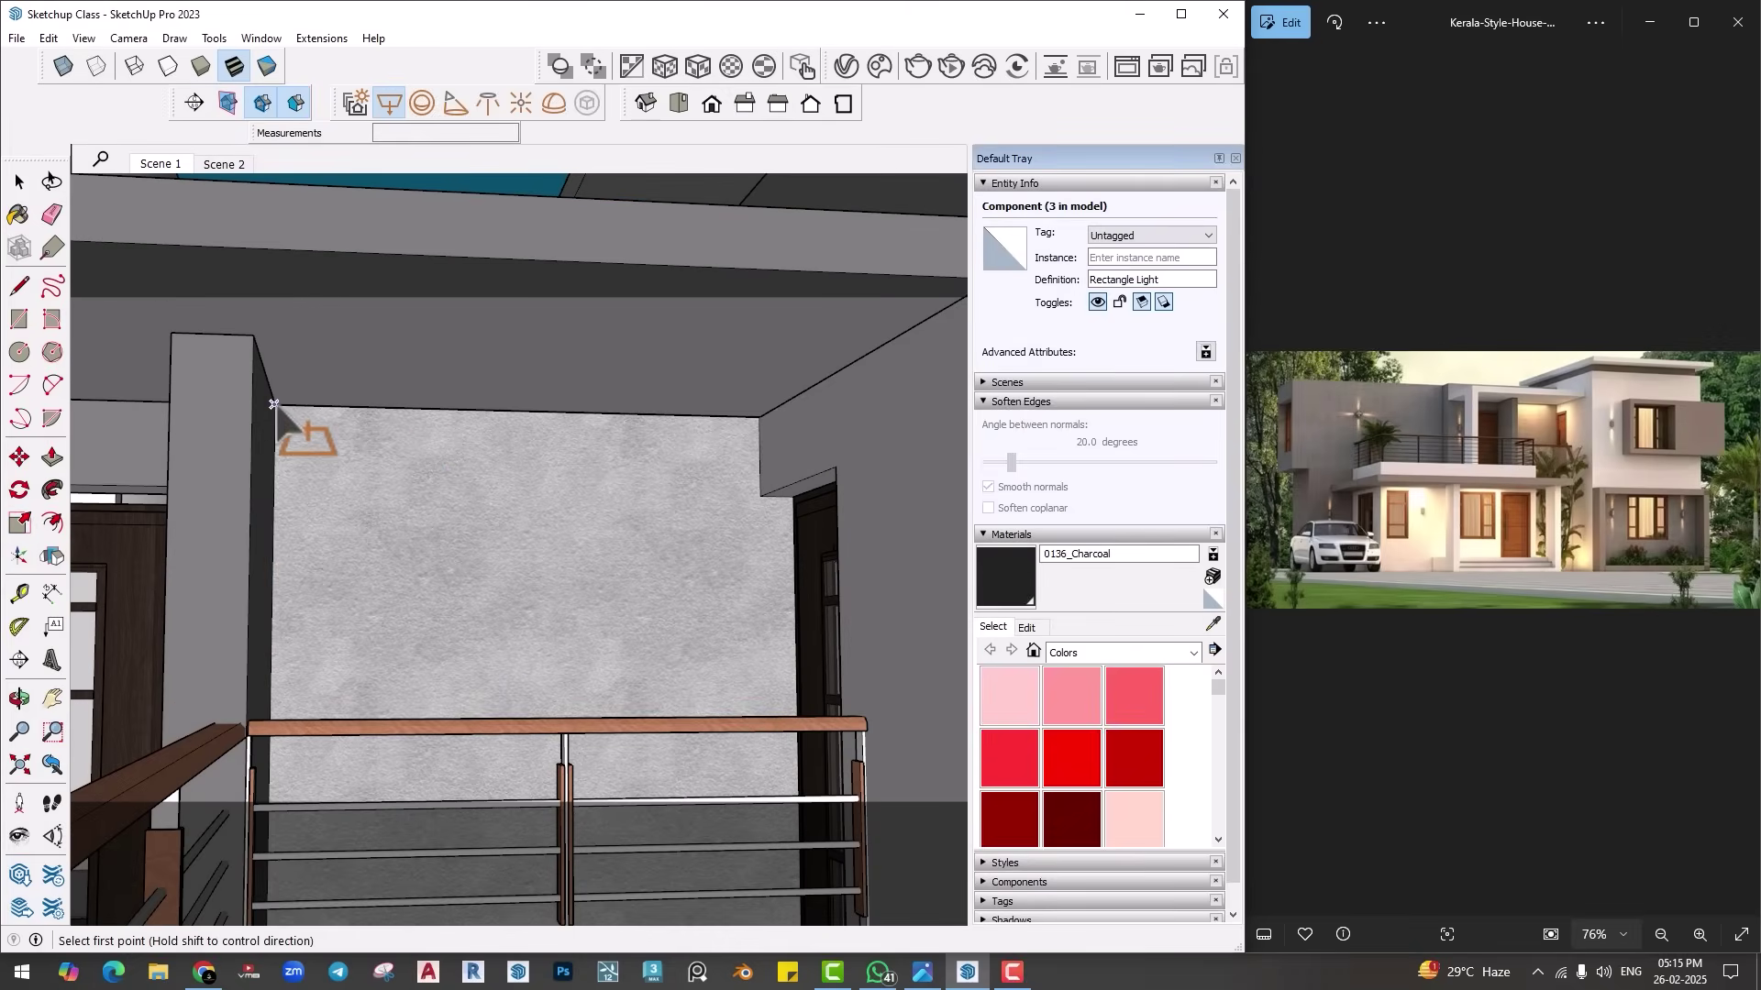
{"action": "left_click", "coordinate": [273, 404]}
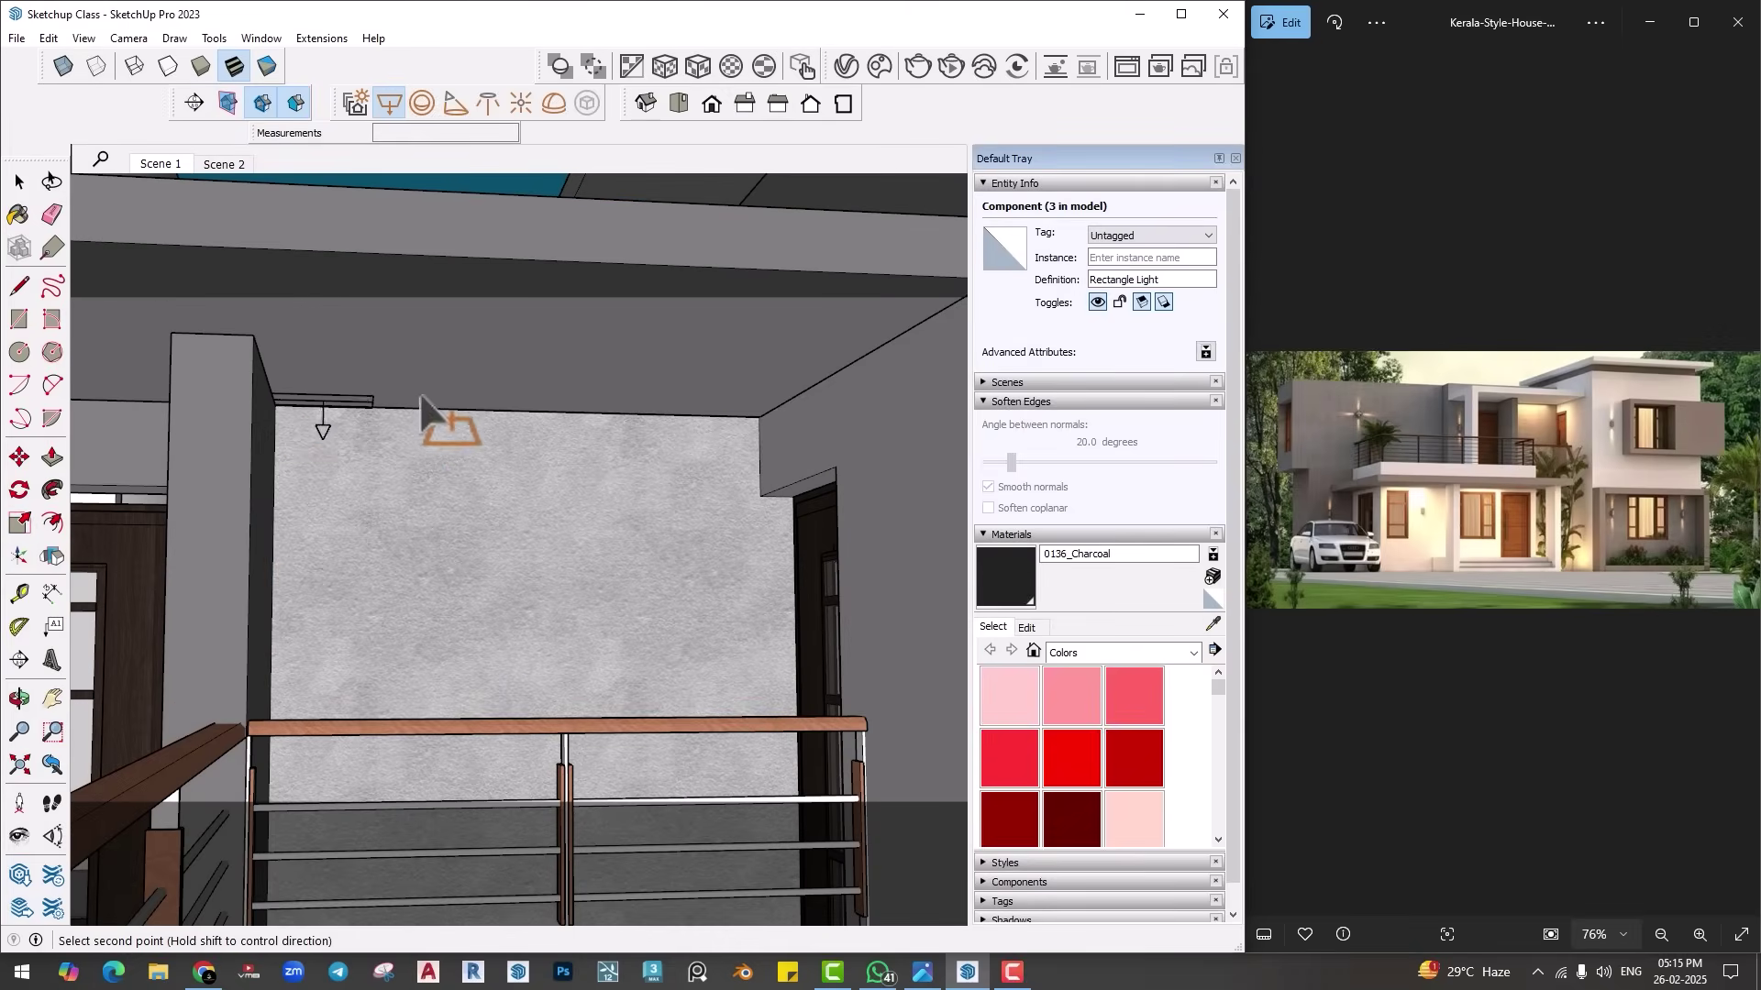
{"action": "left_click", "coordinate": [777, 423]}
Step: Start an interactive render of the balcony close-up, keeping the asset editor's light list beside the render
{"action": "middle_click_drag", "start_coordinate": [609, 452], "coordinate": [596, 339]}
{"action": "left_click", "coordinate": [844, 67]}
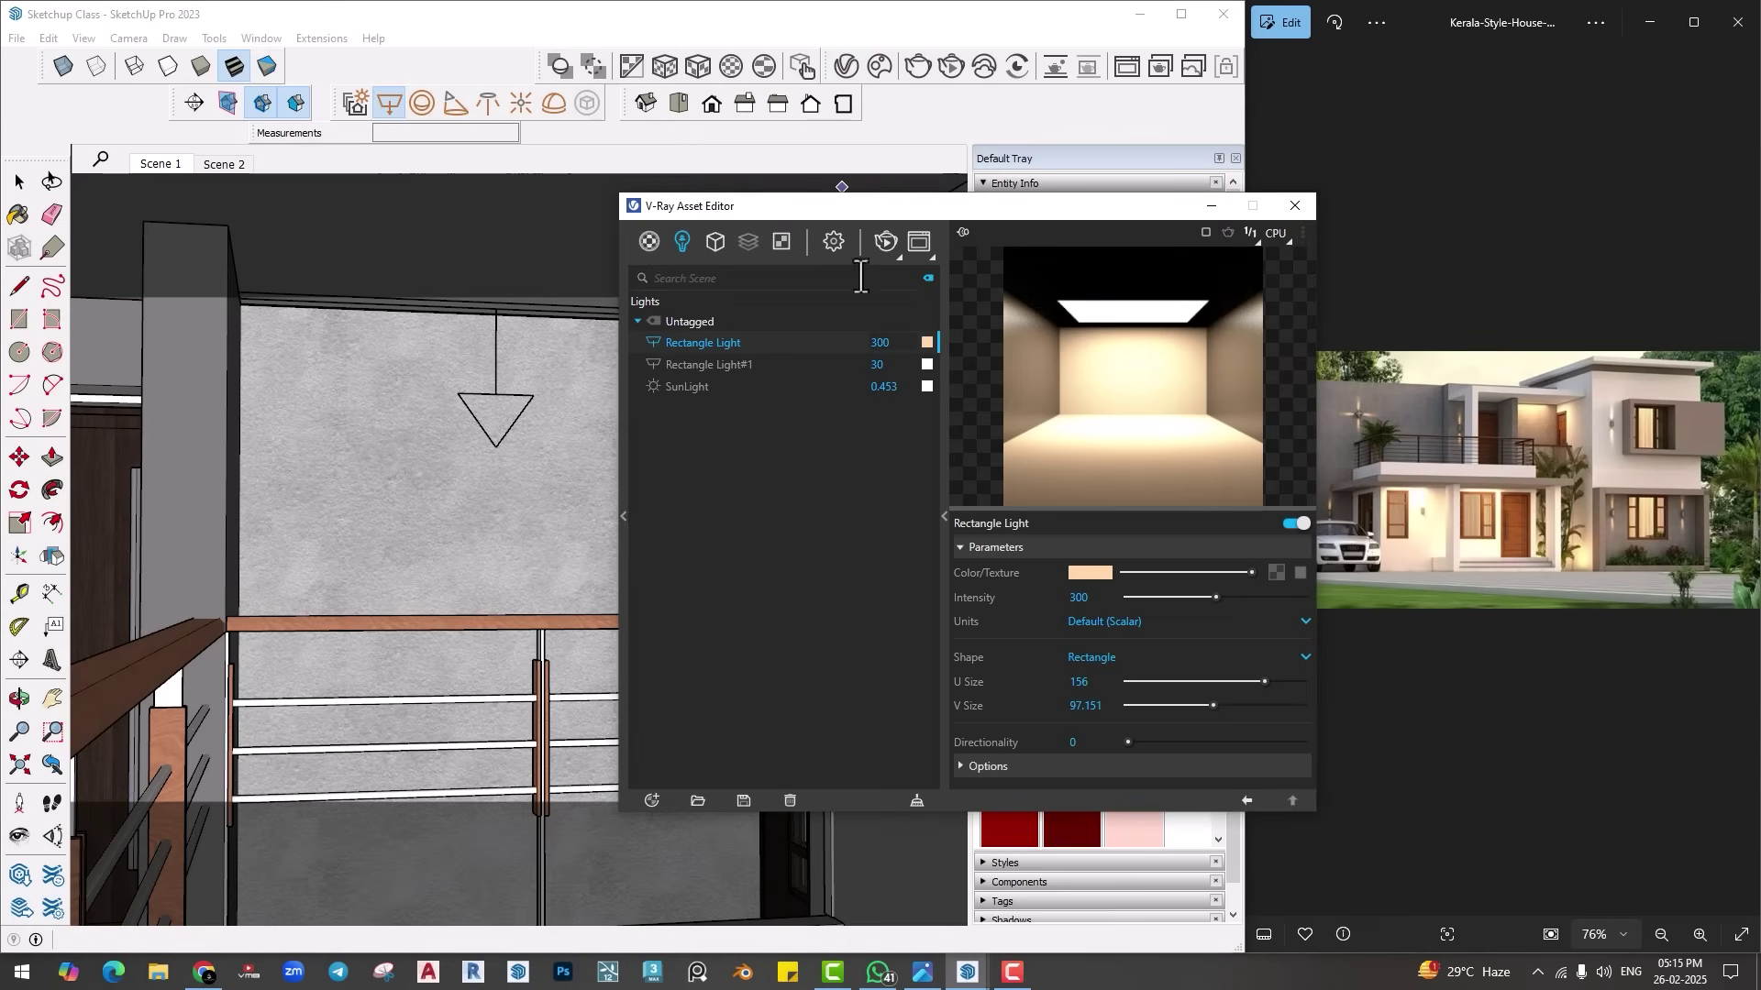
{"action": "left_click", "coordinate": [888, 241]}
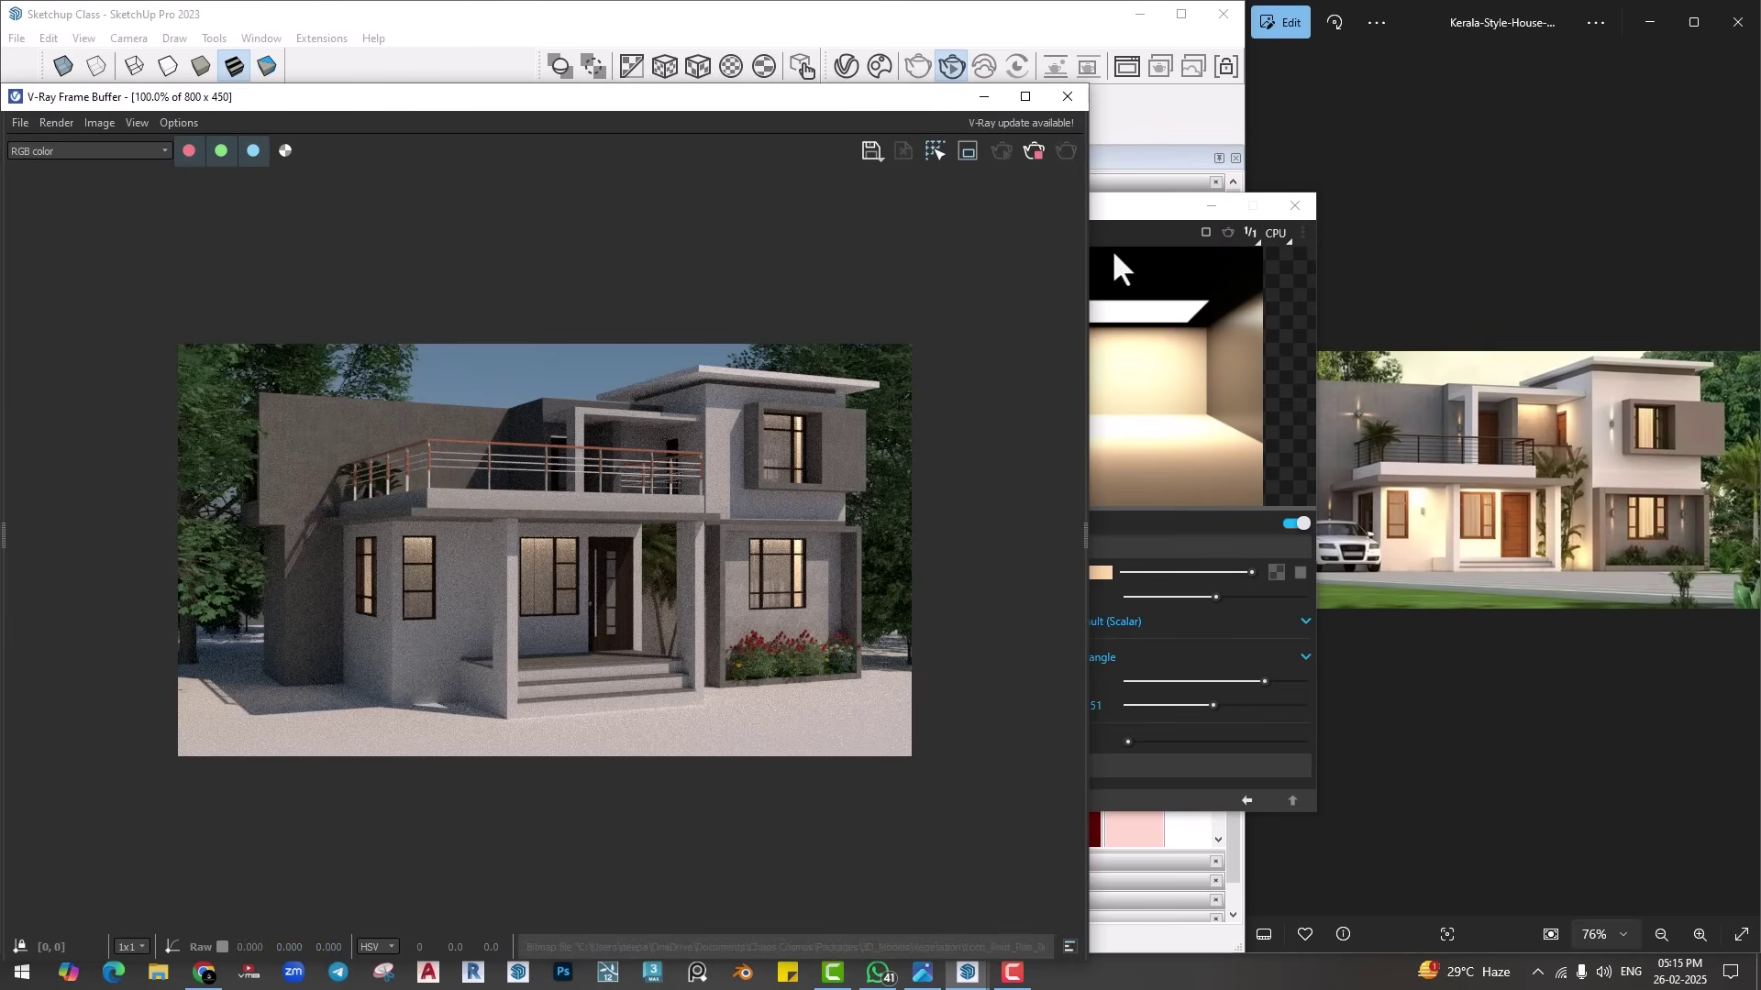
{"action": "left_click_drag", "start_coordinate": [1168, 212], "coordinate": [1222, 207]}
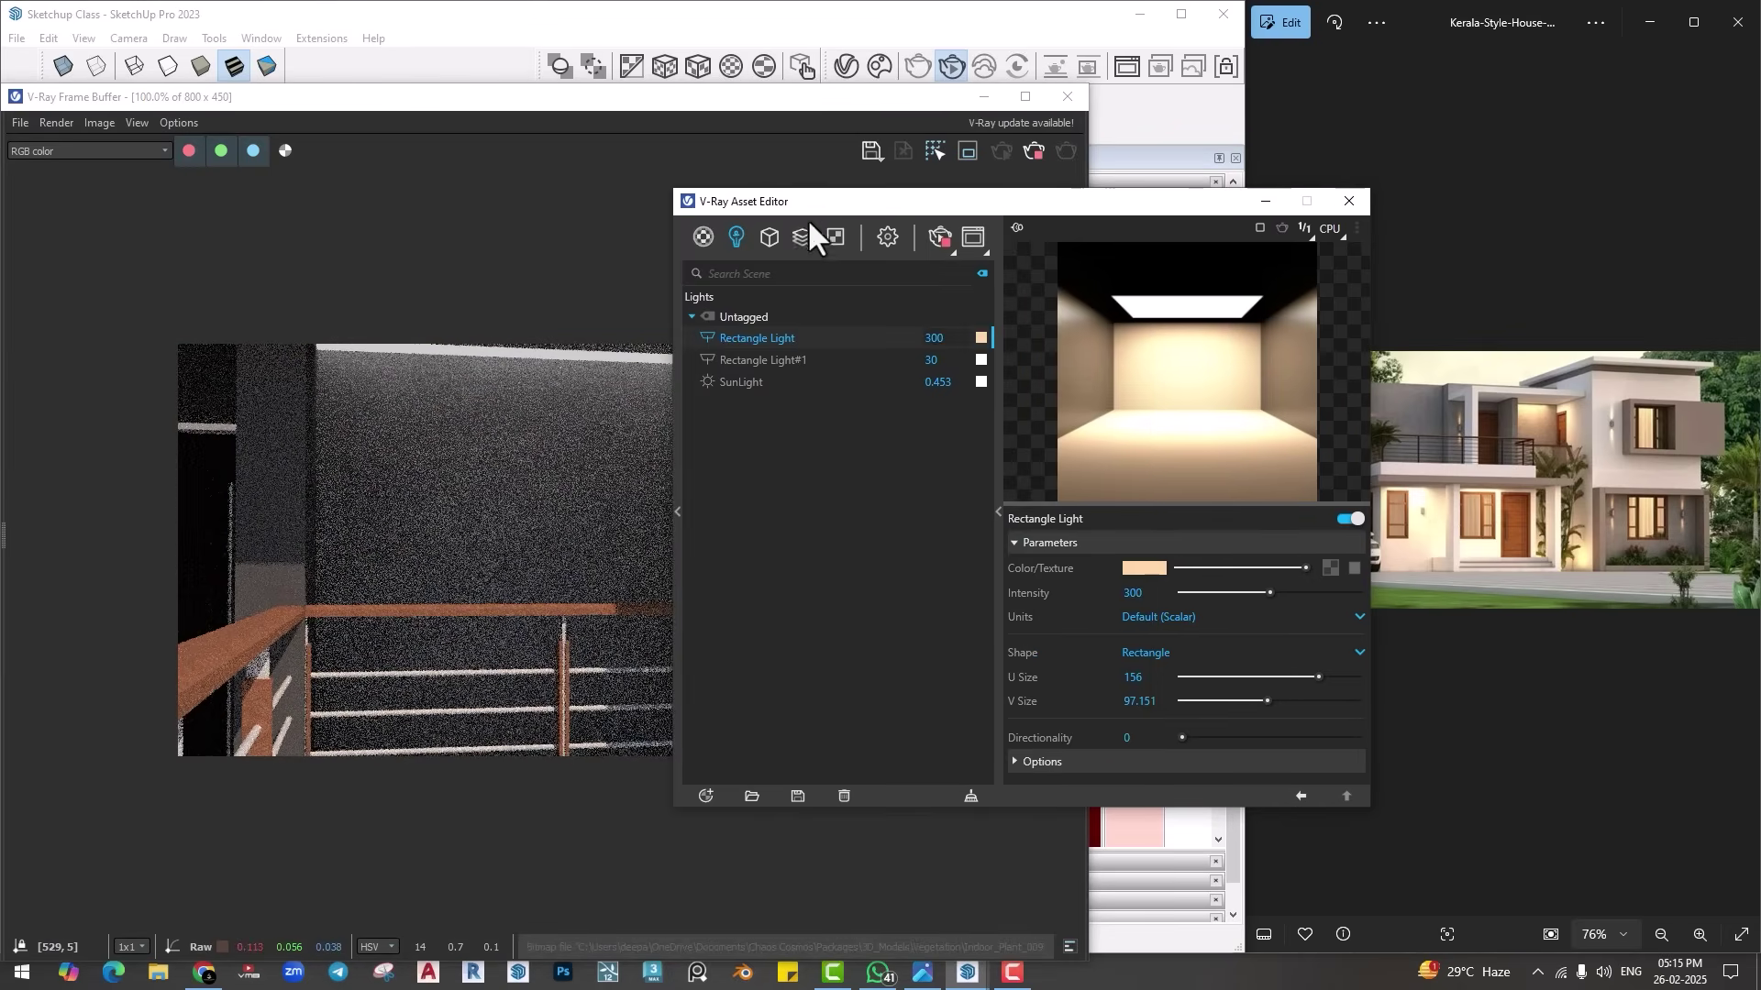
{"action": "left_click_drag", "start_coordinate": [812, 203], "coordinate": [877, 207]}
Step: Give the balcony ceiling light, Rectangle Light#1, a directionality of 0.62 and a colour temperature of 4000 K
{"action": "left_click", "coordinate": [826, 363]}
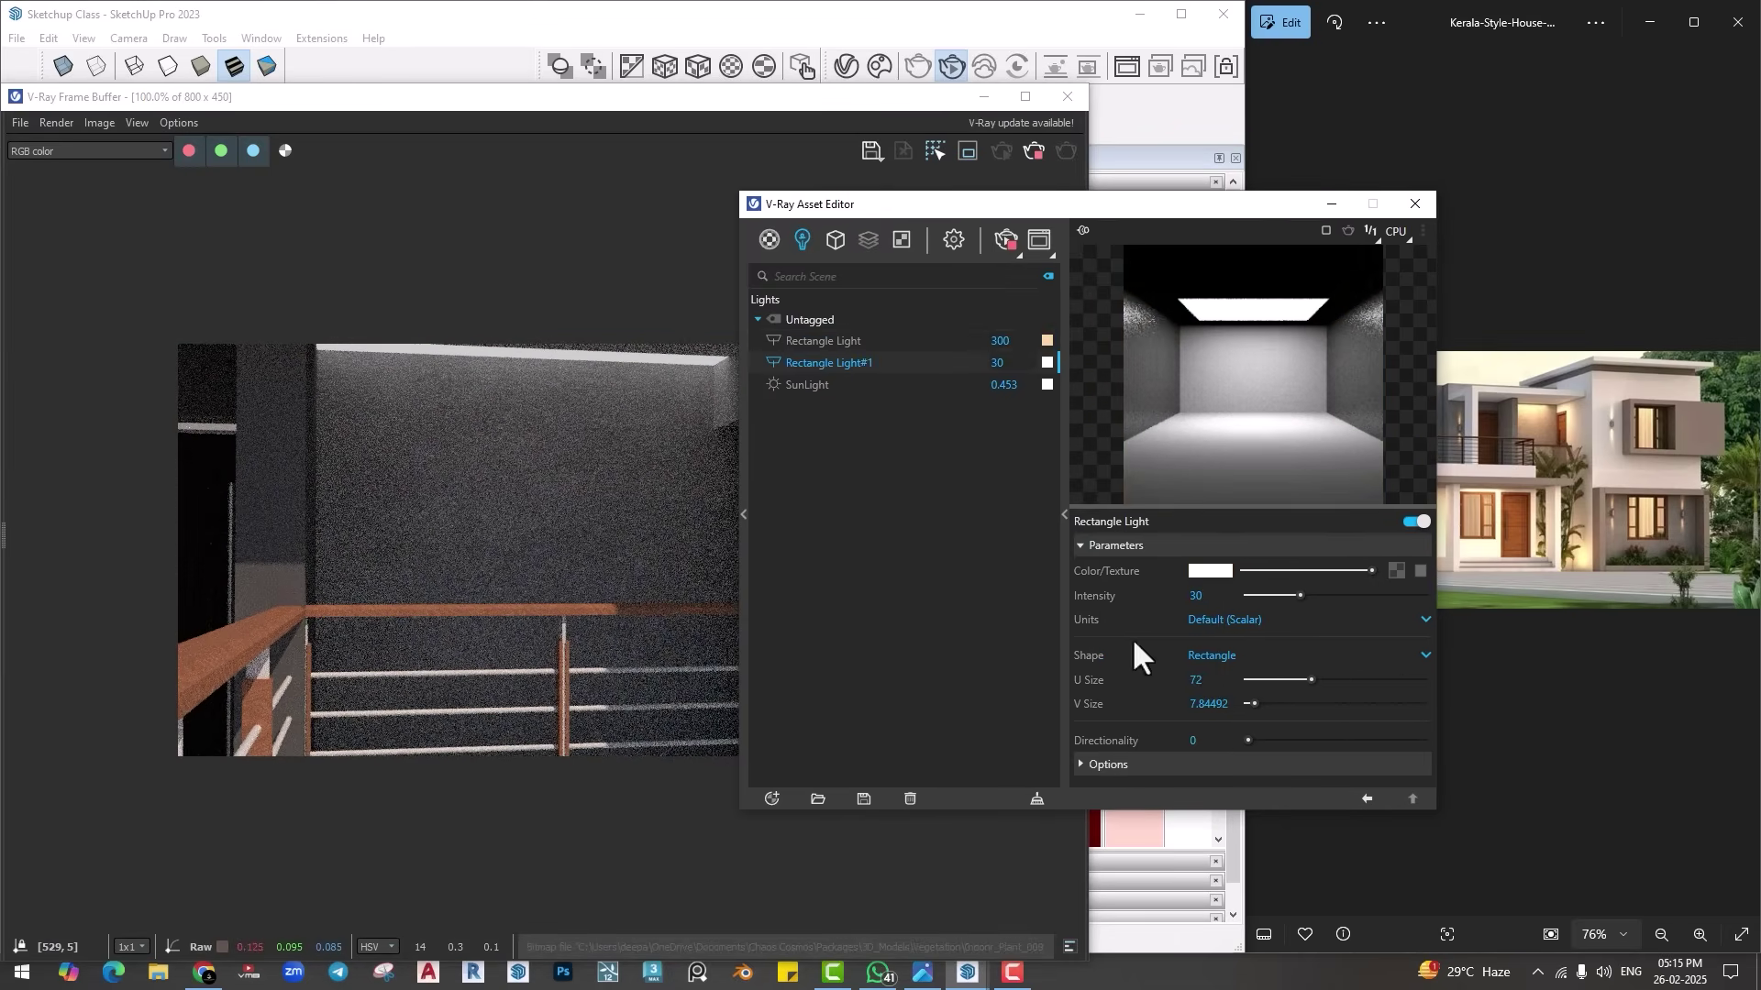
{"action": "left_click_drag", "start_coordinate": [1247, 740], "coordinate": [1355, 743]}
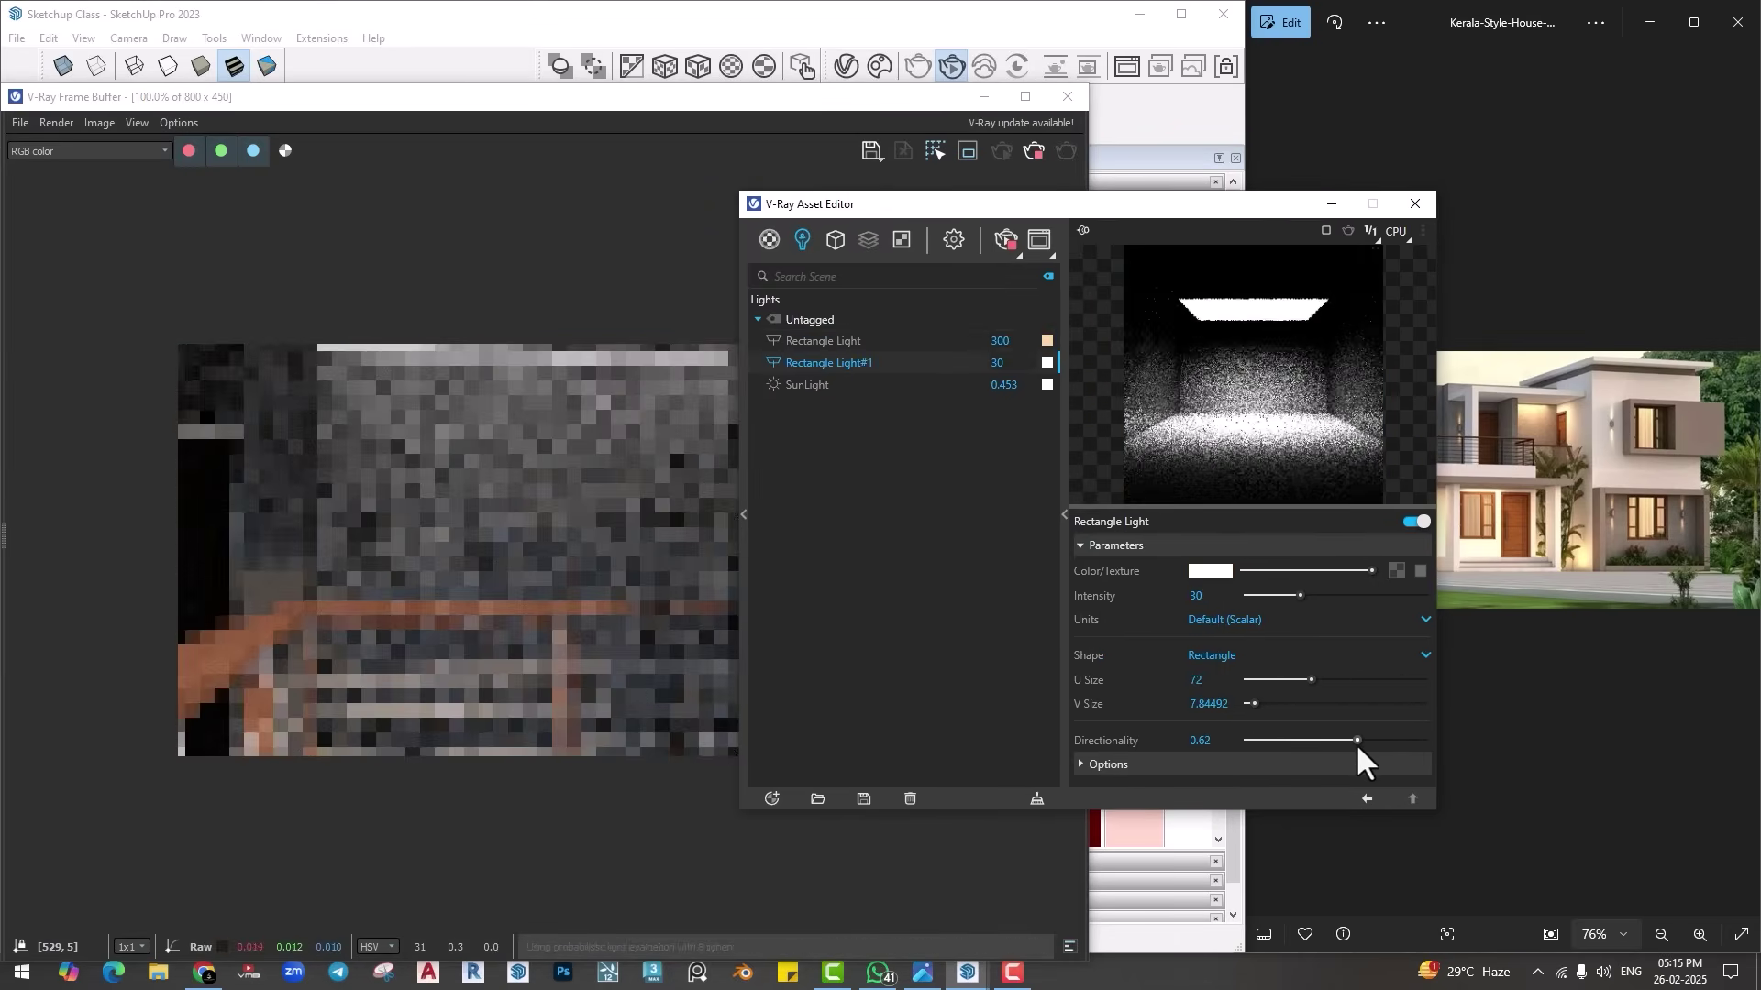
{"action": "left_click", "coordinate": [1211, 571]}
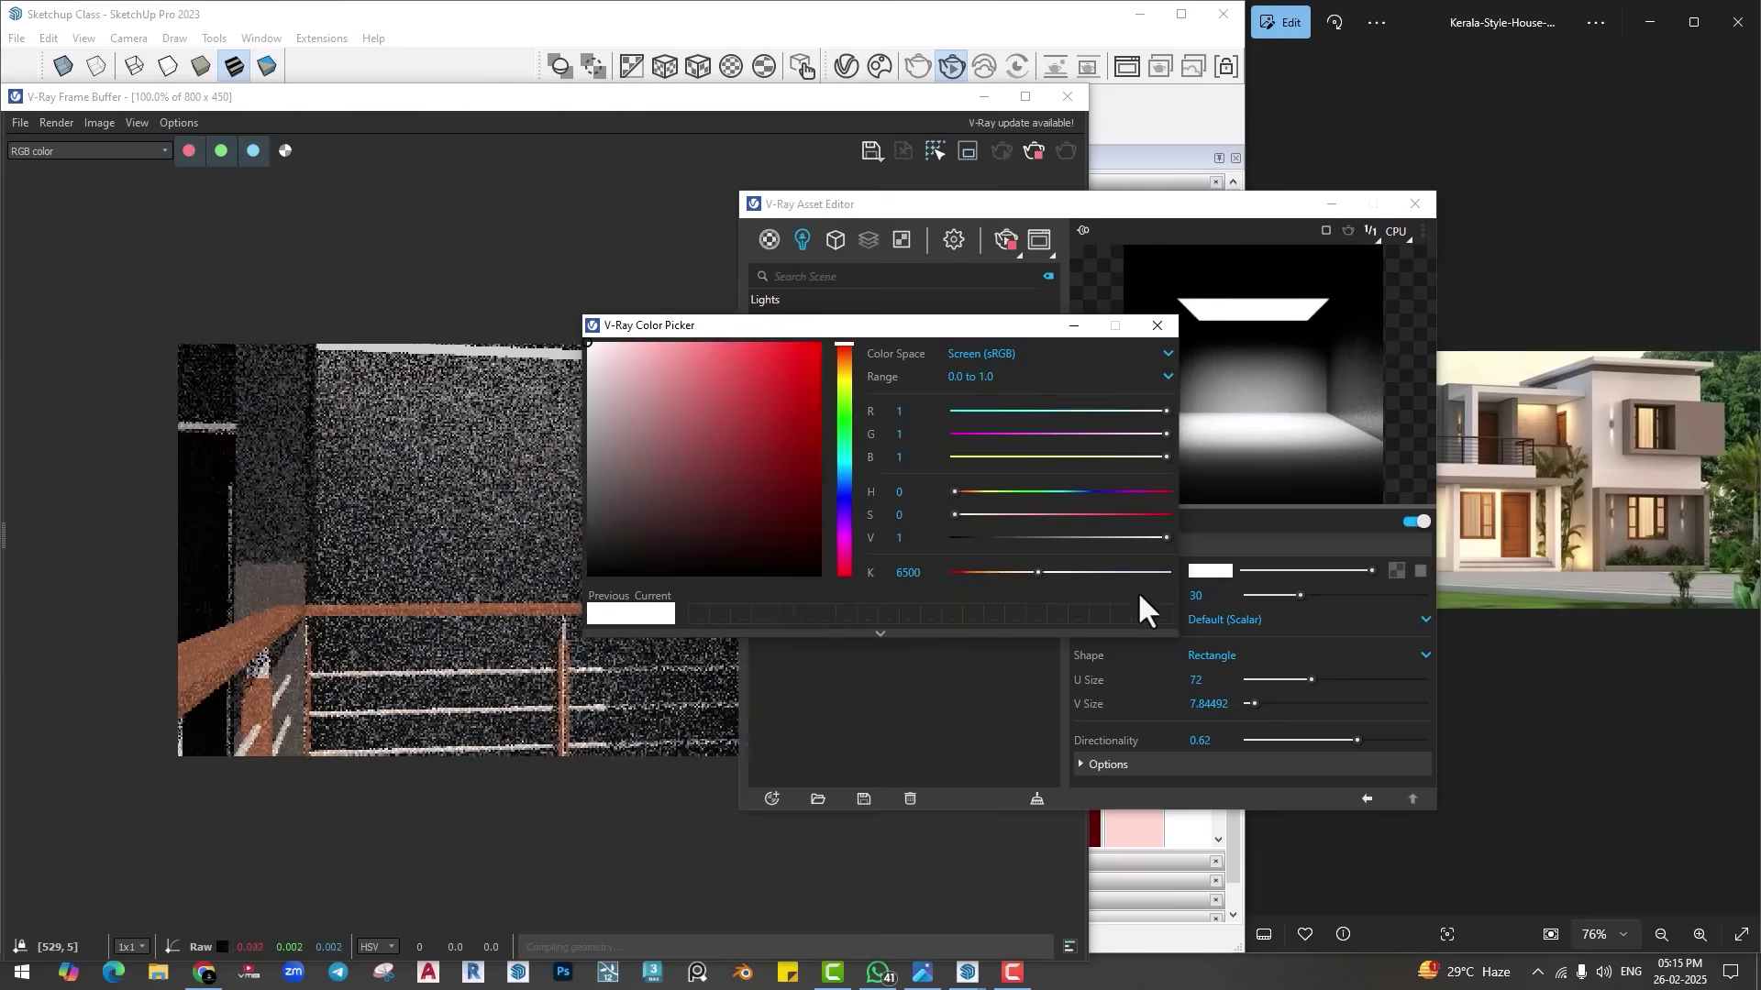
{"action": "type", "text": "400"}
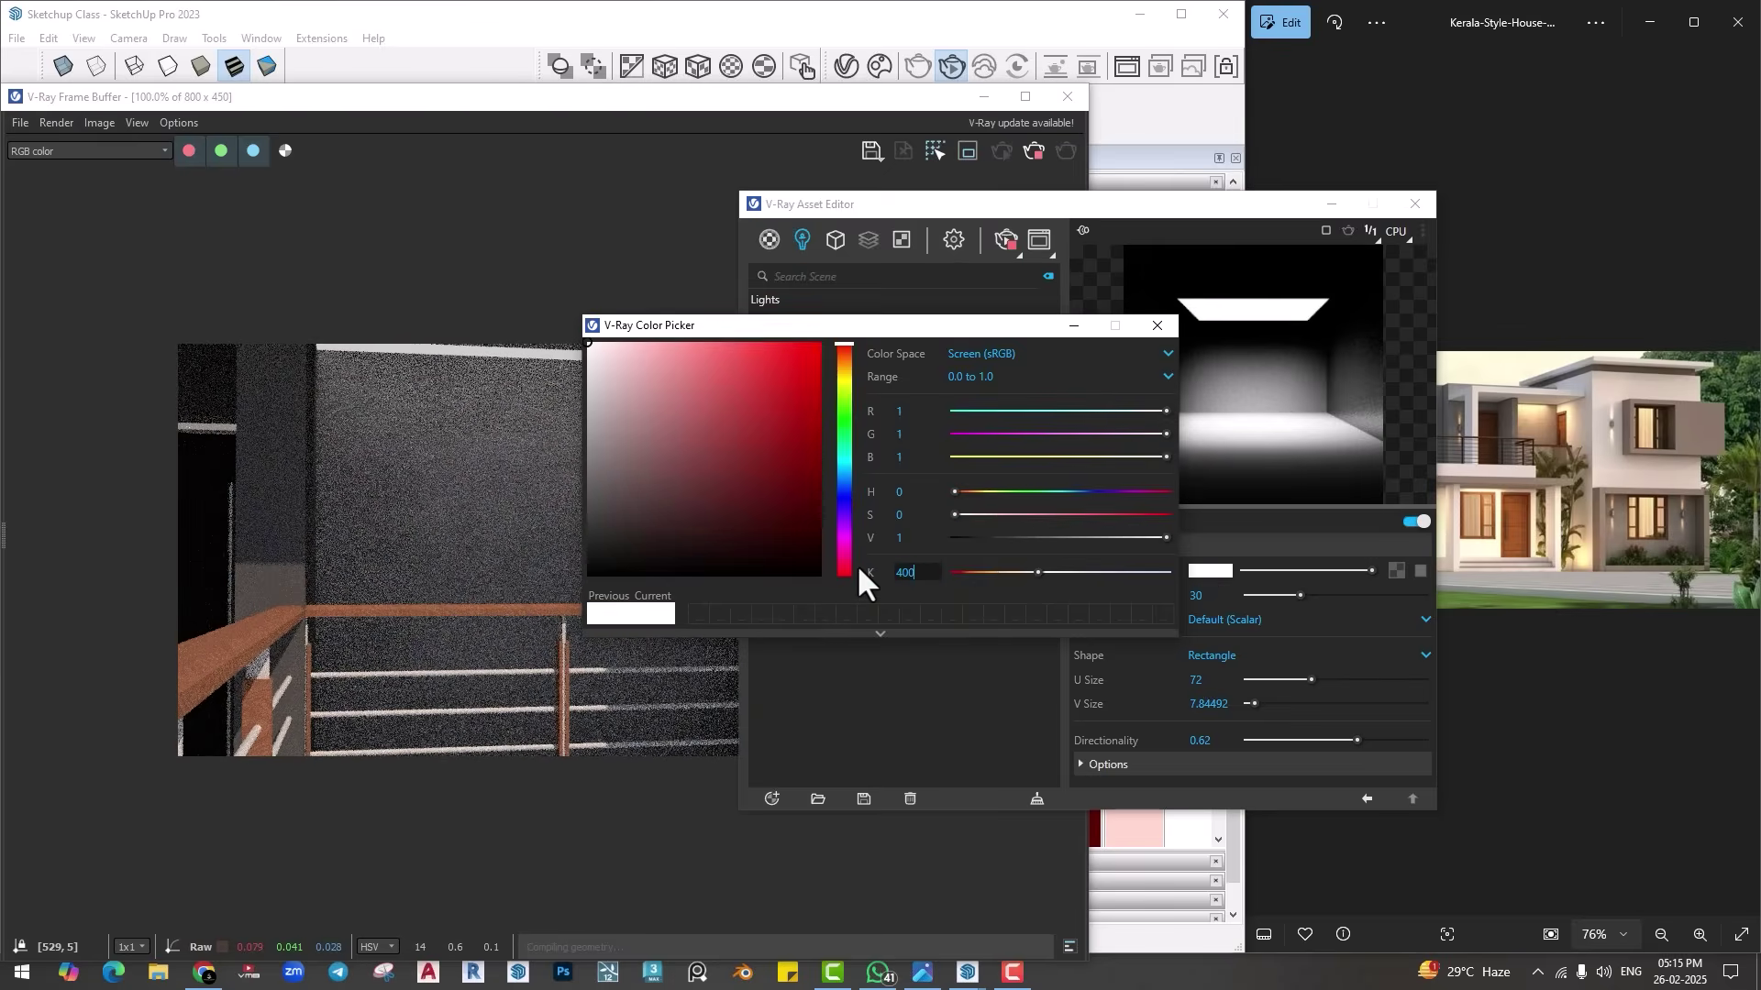
{"action": "type", "text": "0"}
{"action": "key", "text": "Return"}
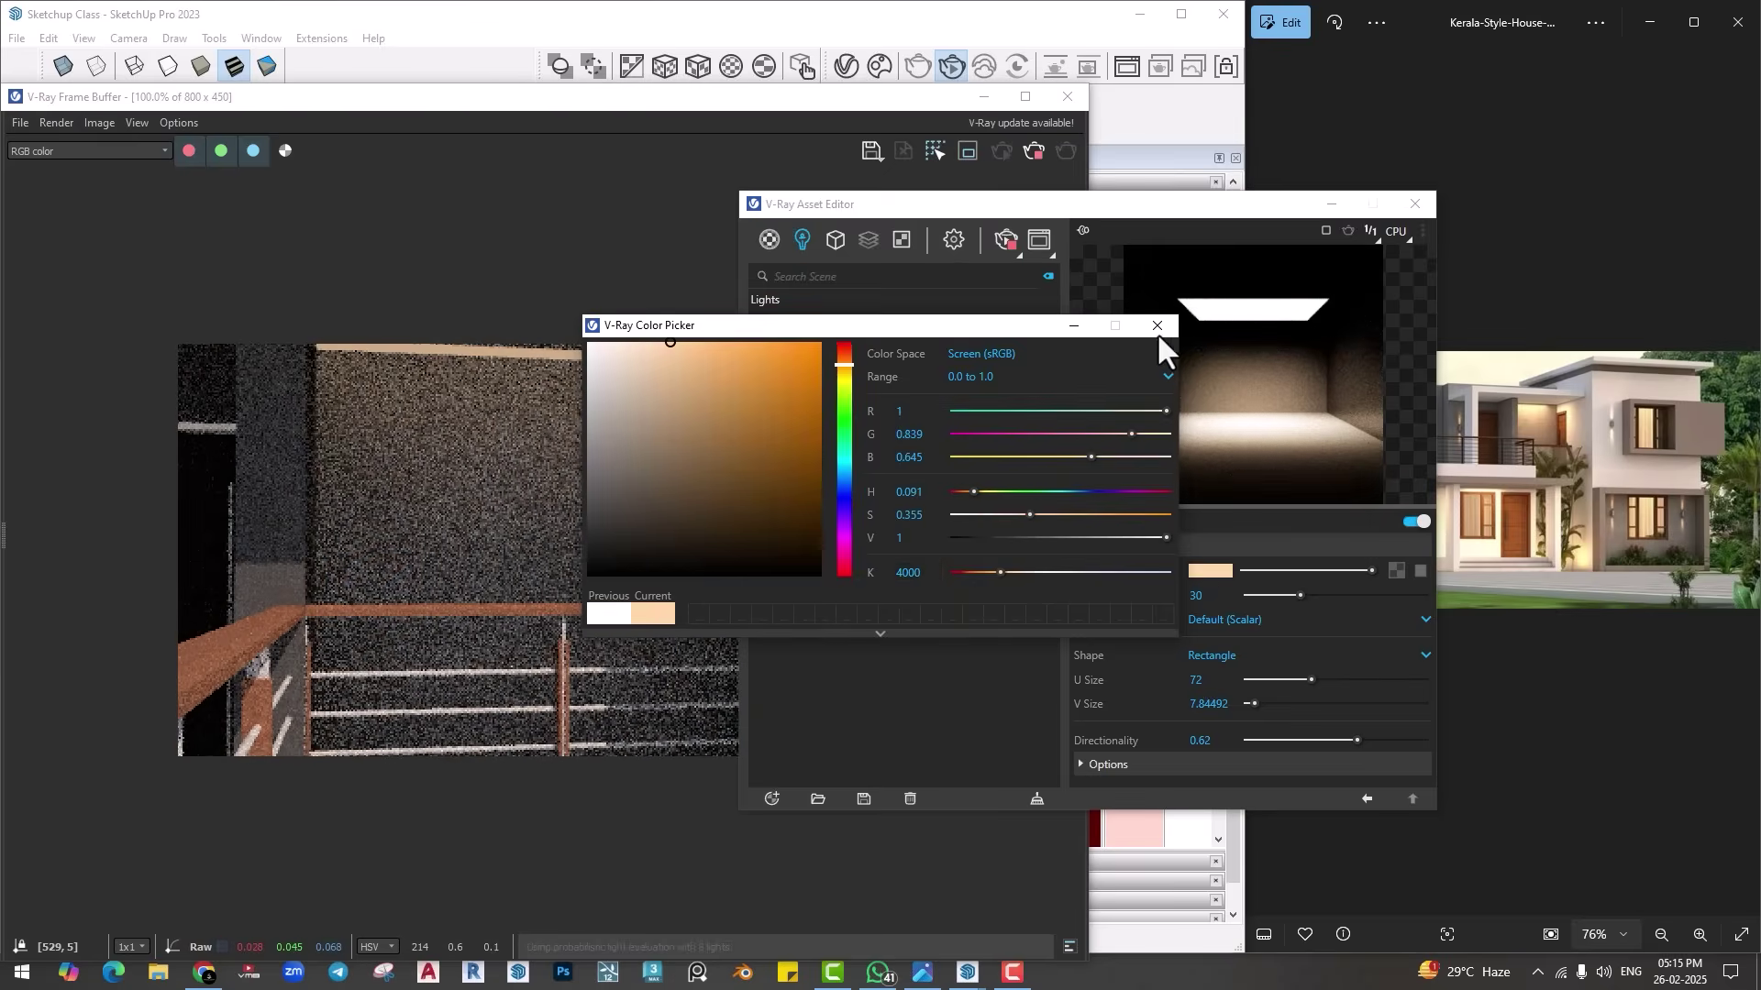
{"action": "left_click", "coordinate": [1158, 330]}
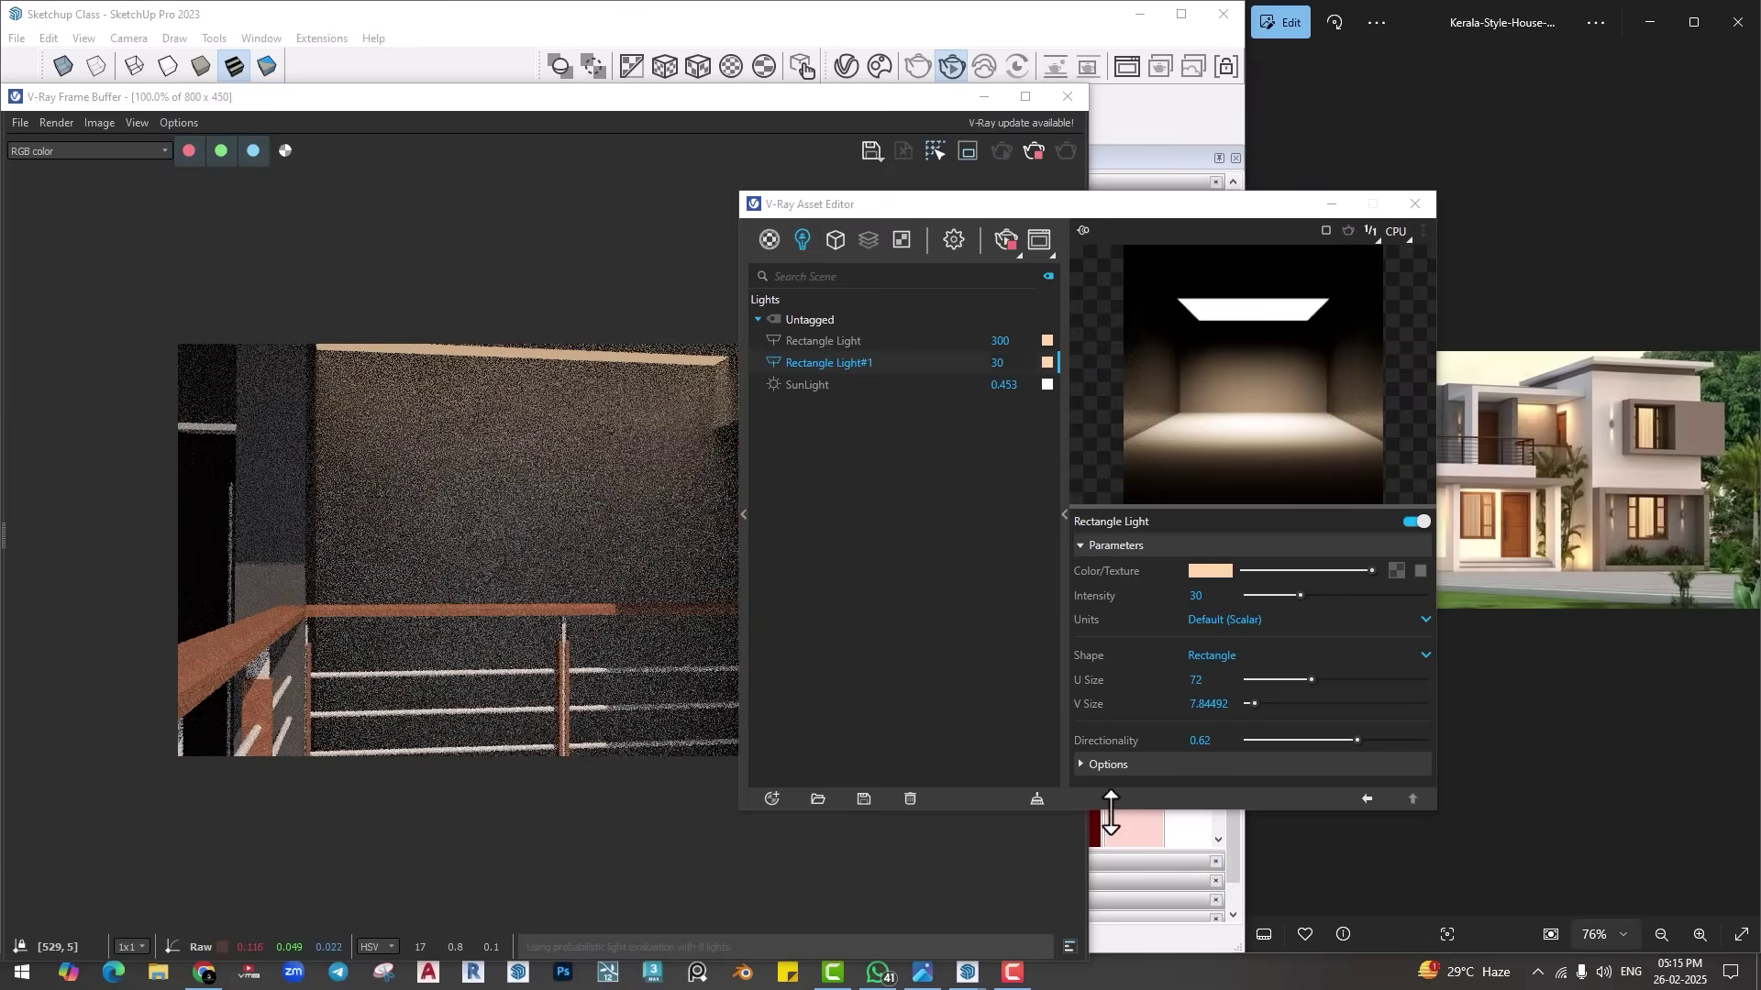
Step: Make the balcony ceiling light invisible in its options and set its intensity to 100
{"action": "left_click_drag", "start_coordinate": [1111, 811], "coordinate": [1118, 940]}
{"action": "left_click", "coordinate": [1115, 765]}
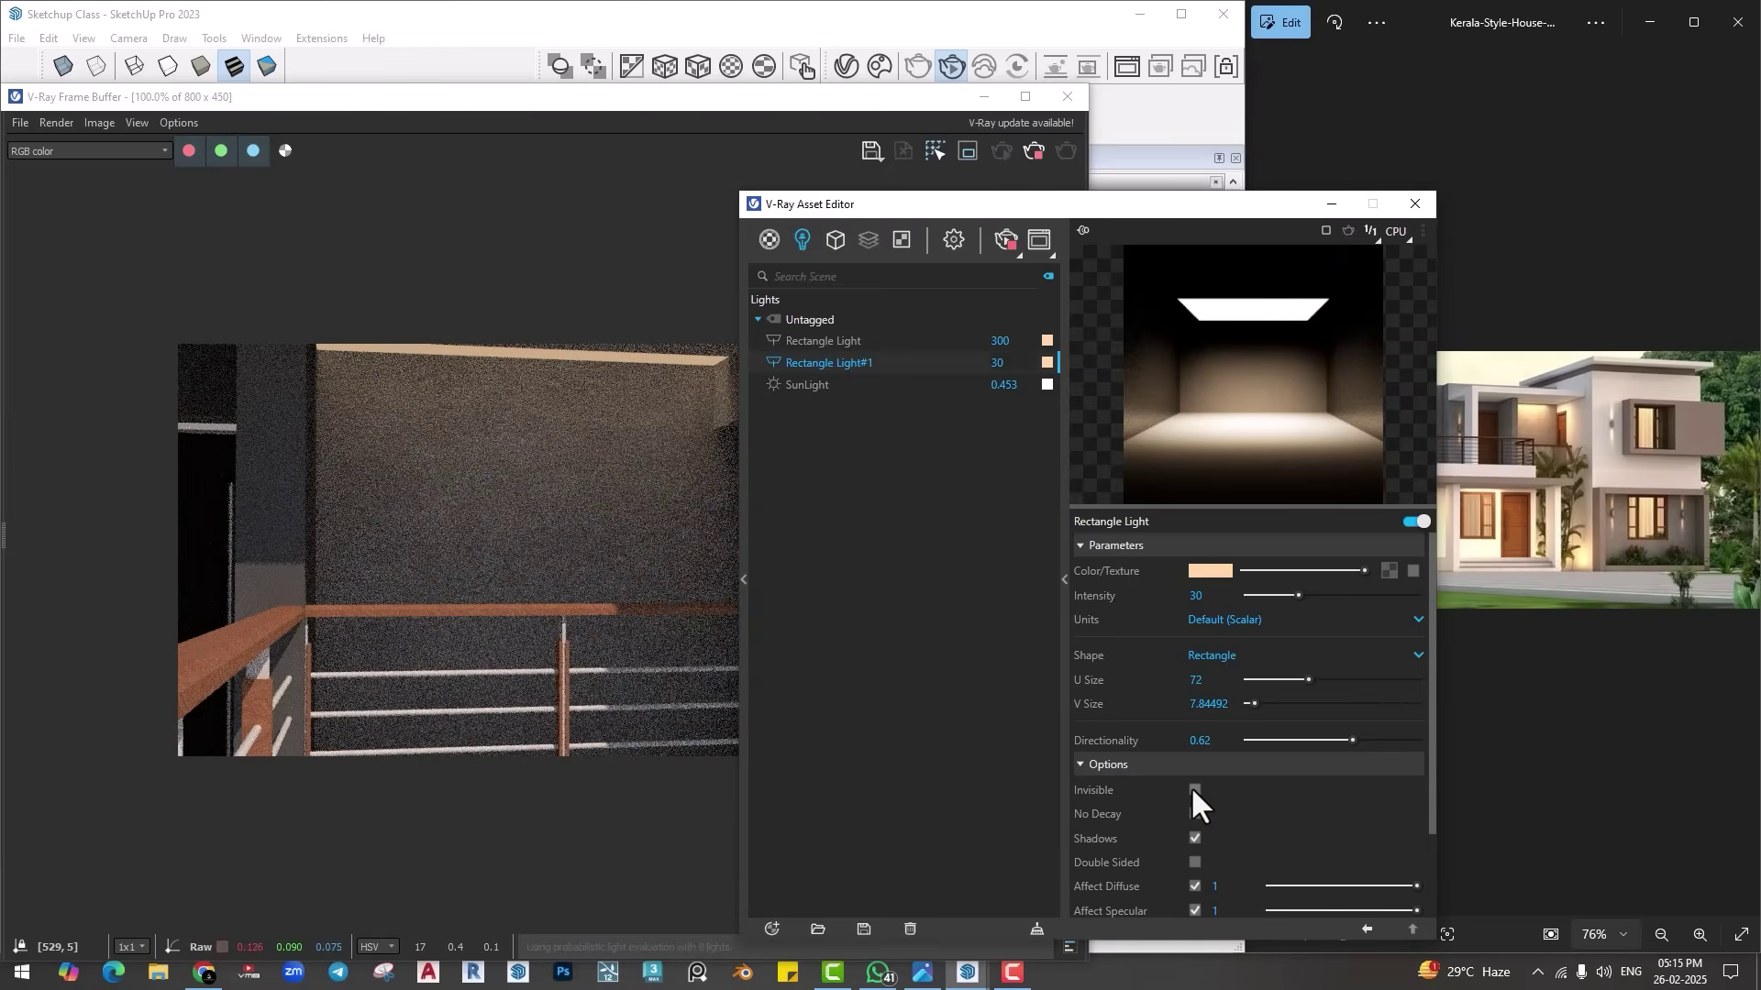
{"action": "left_click", "coordinate": [1194, 789]}
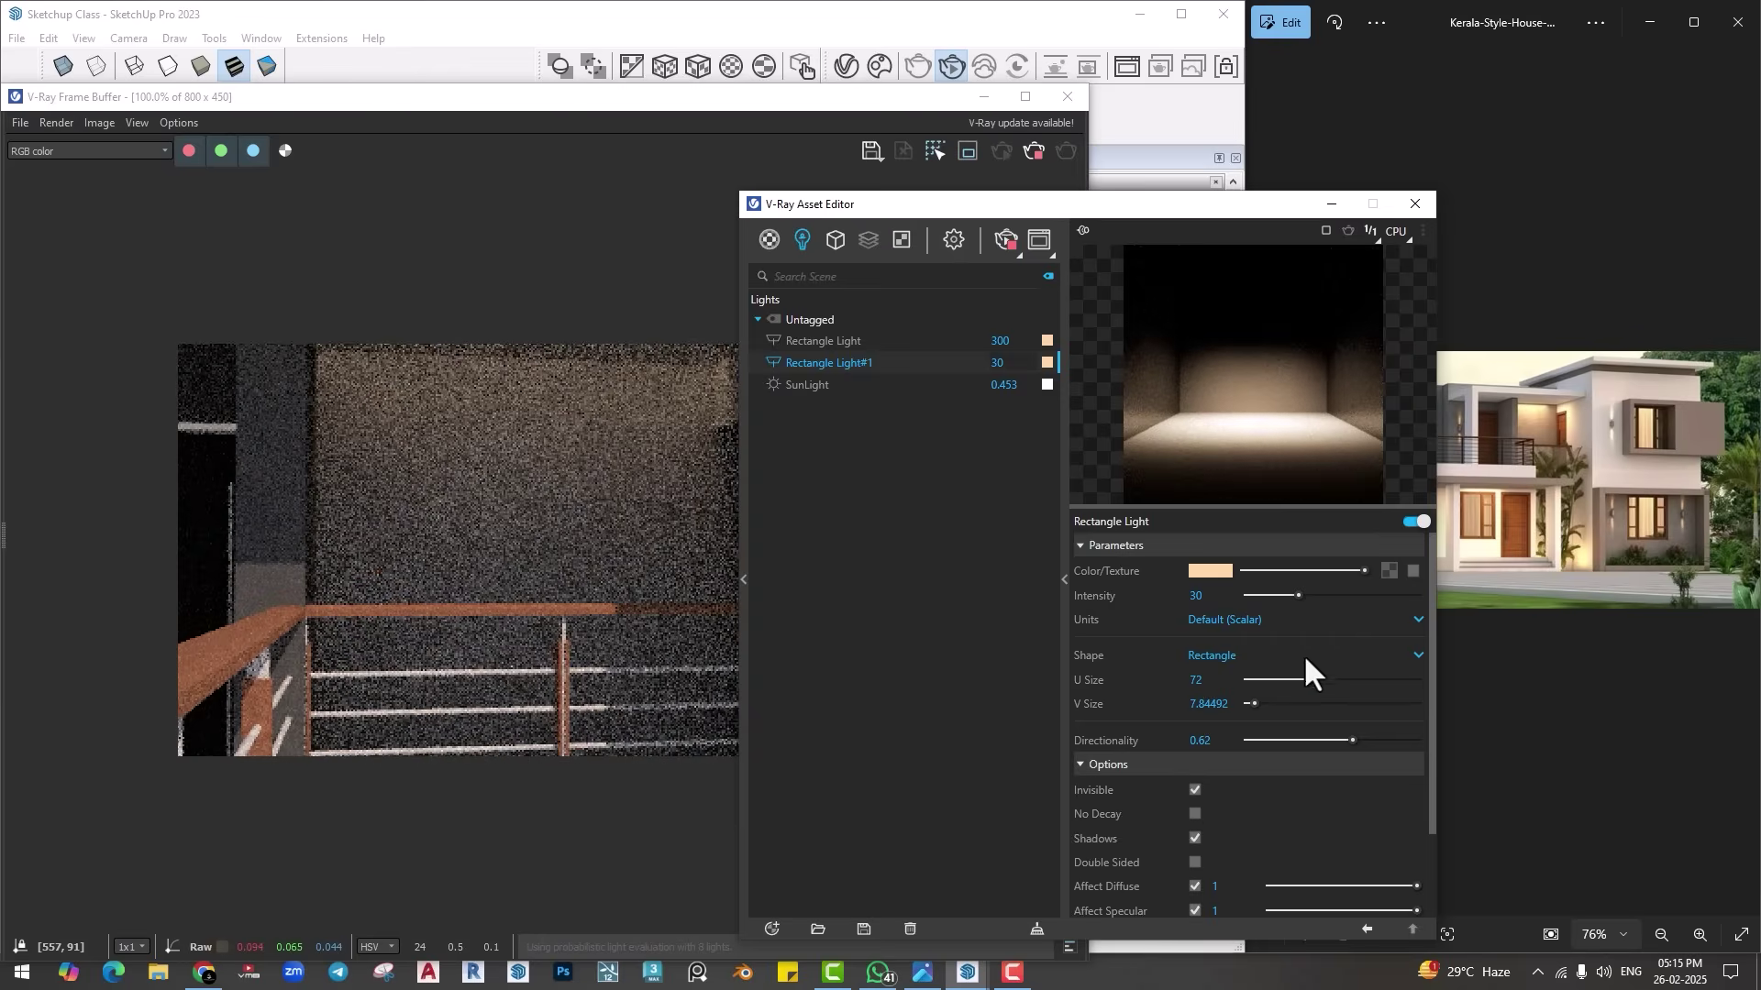
{"action": "double_click", "coordinate": [1197, 597]}
{"action": "type", "text": "100"}
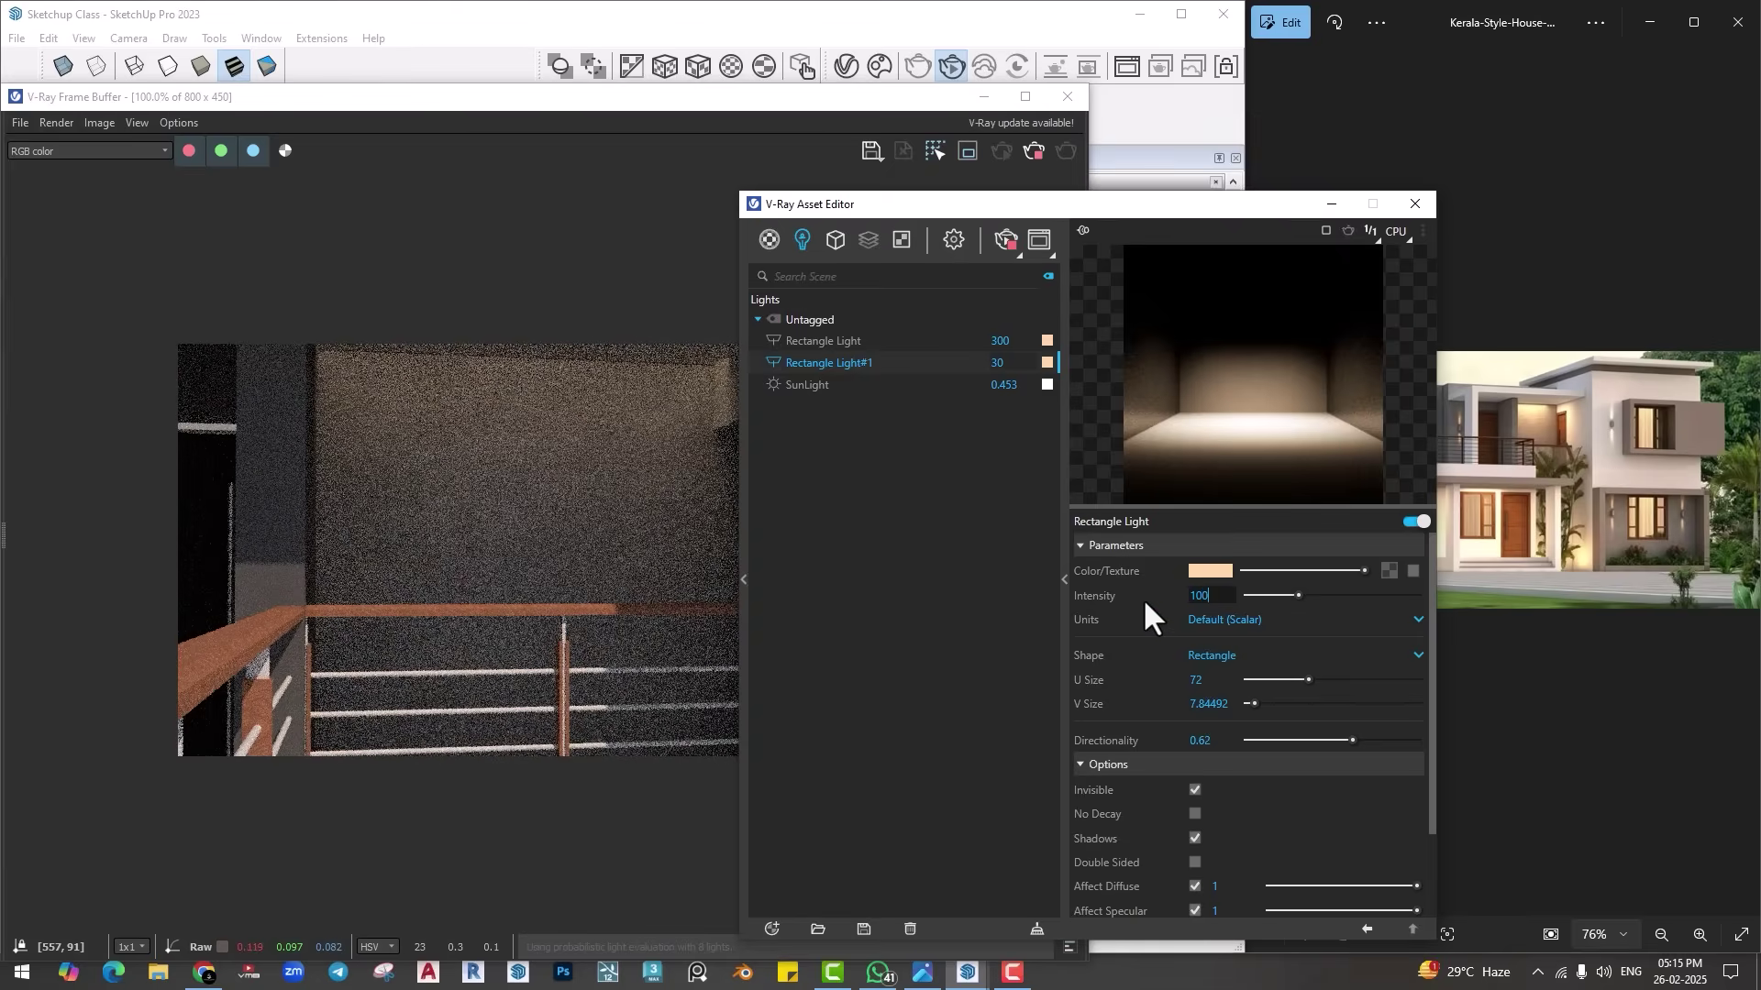
{"action": "key", "text": "Return"}
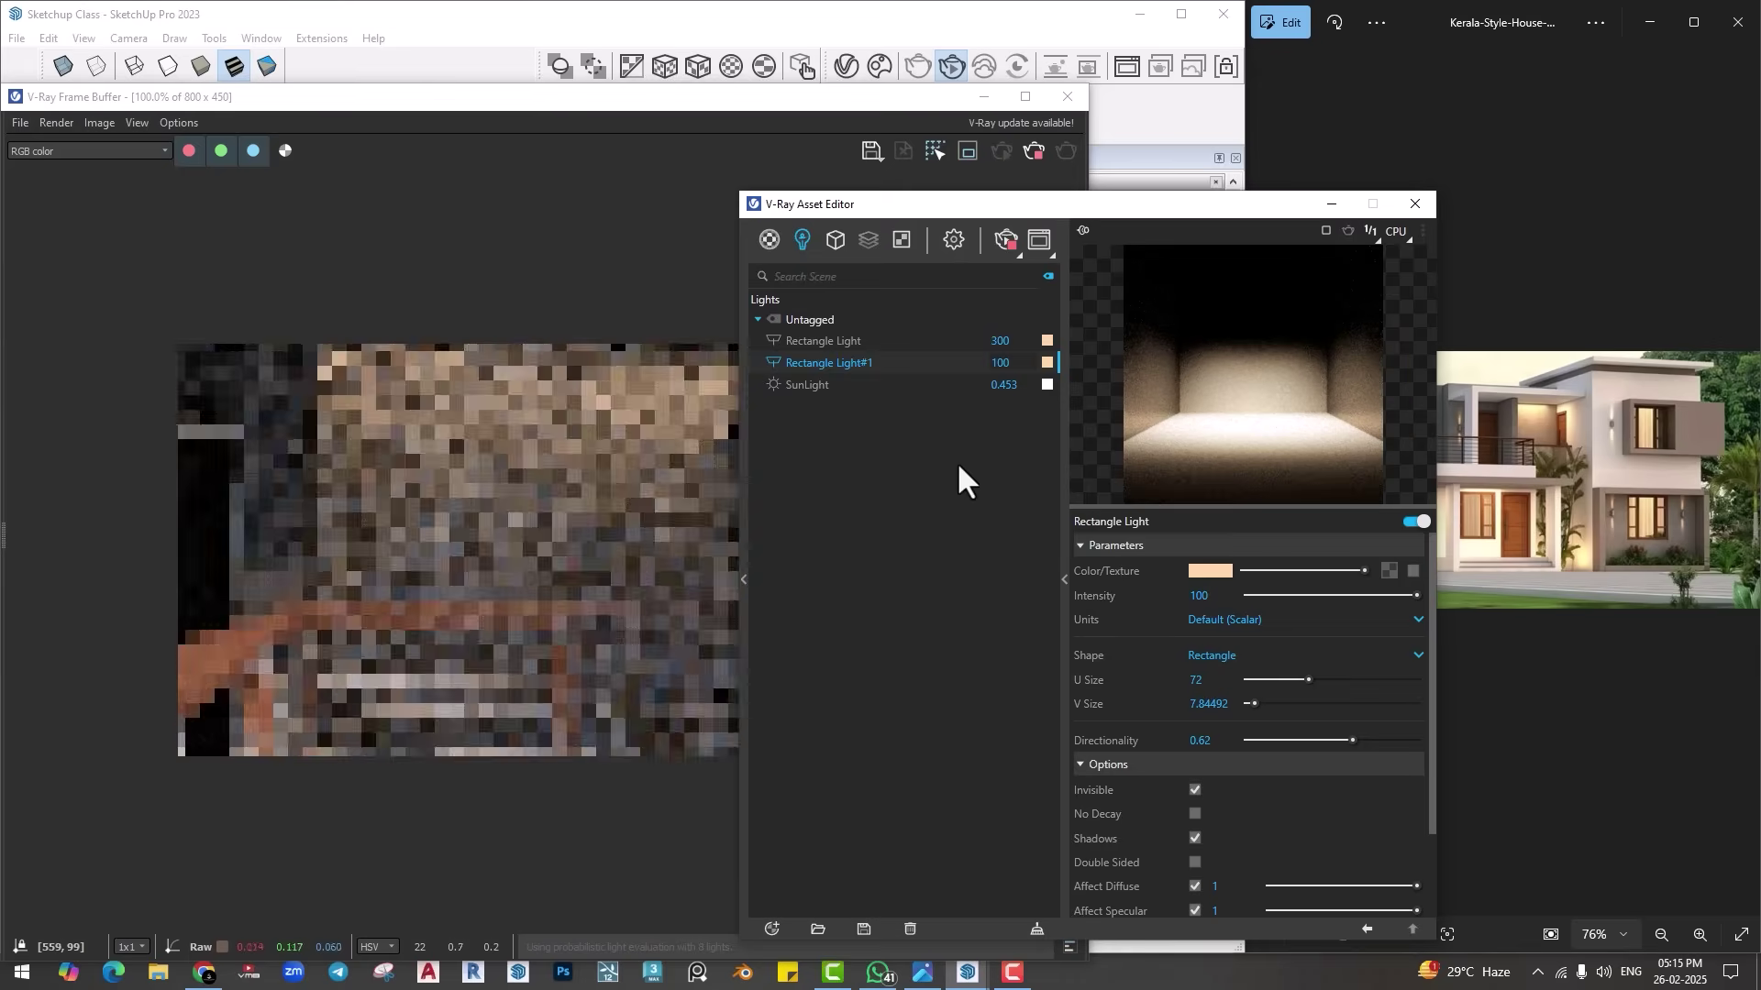
Step: Set the balcony ceiling light's directionality to 0.66 and its intensity to 150
{"action": "left_click", "coordinate": [1358, 739]}
{"action": "double_click", "coordinate": [1201, 597]}
{"action": "type", "text": "1"}
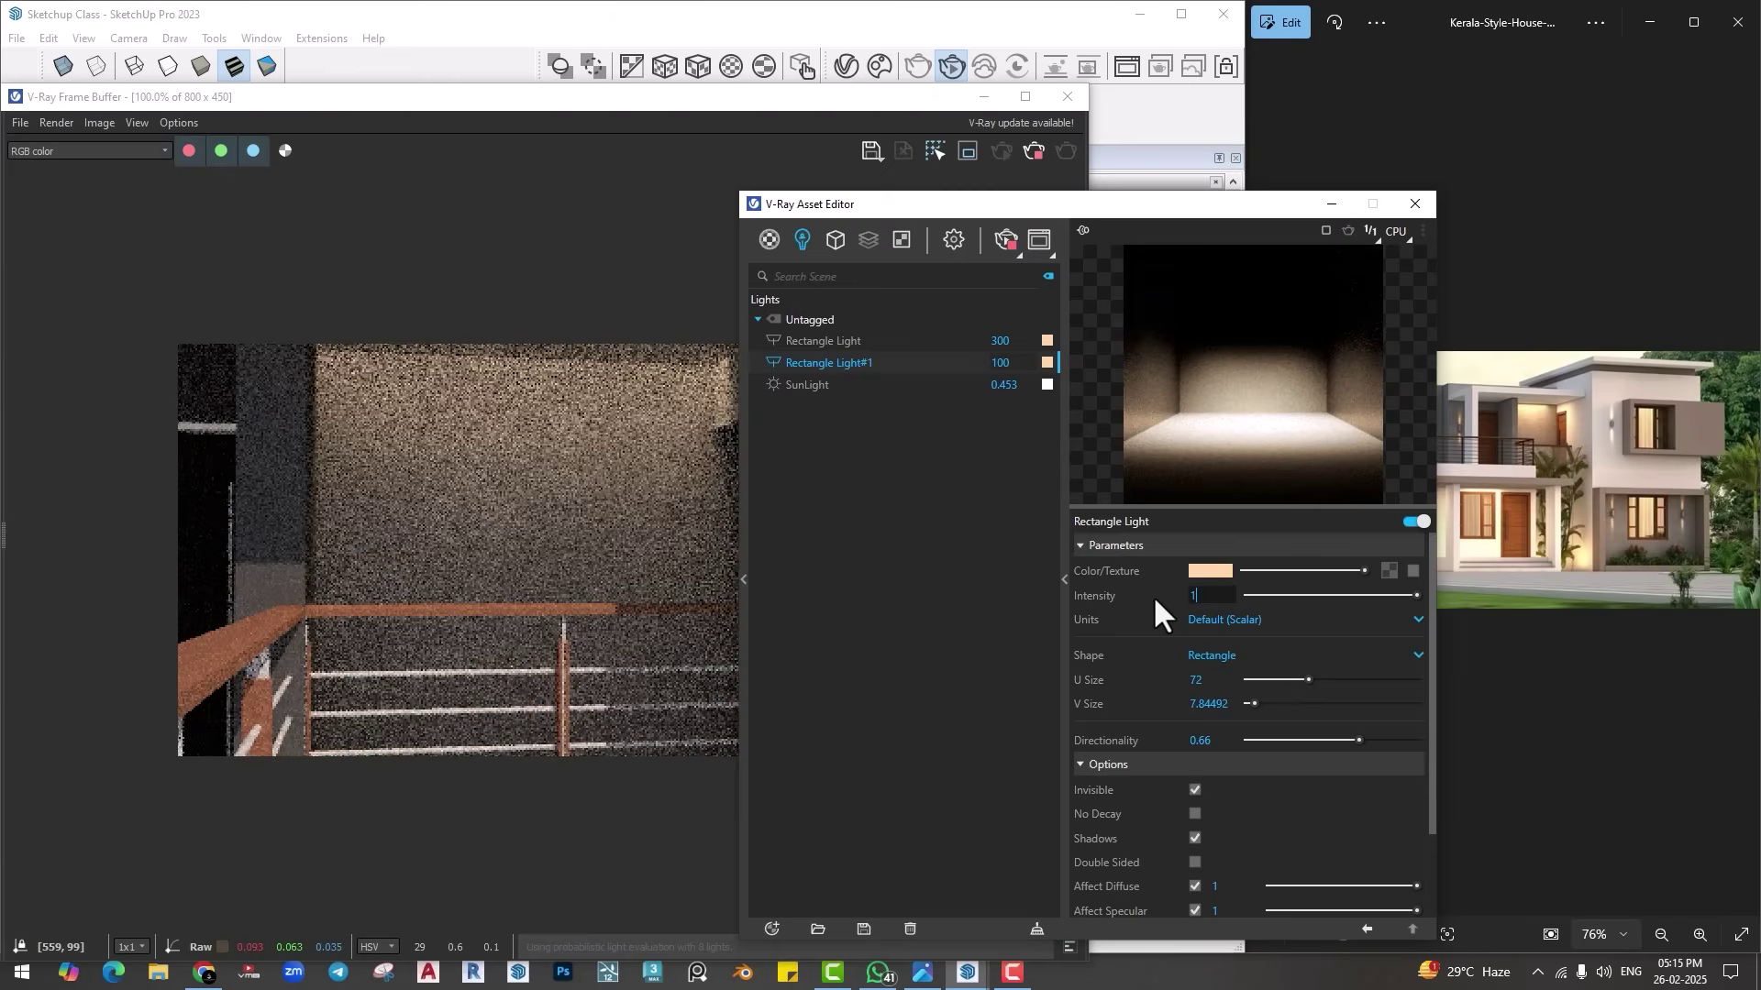
{"action": "type", "text": "50"}
{"action": "key", "text": "Return"}
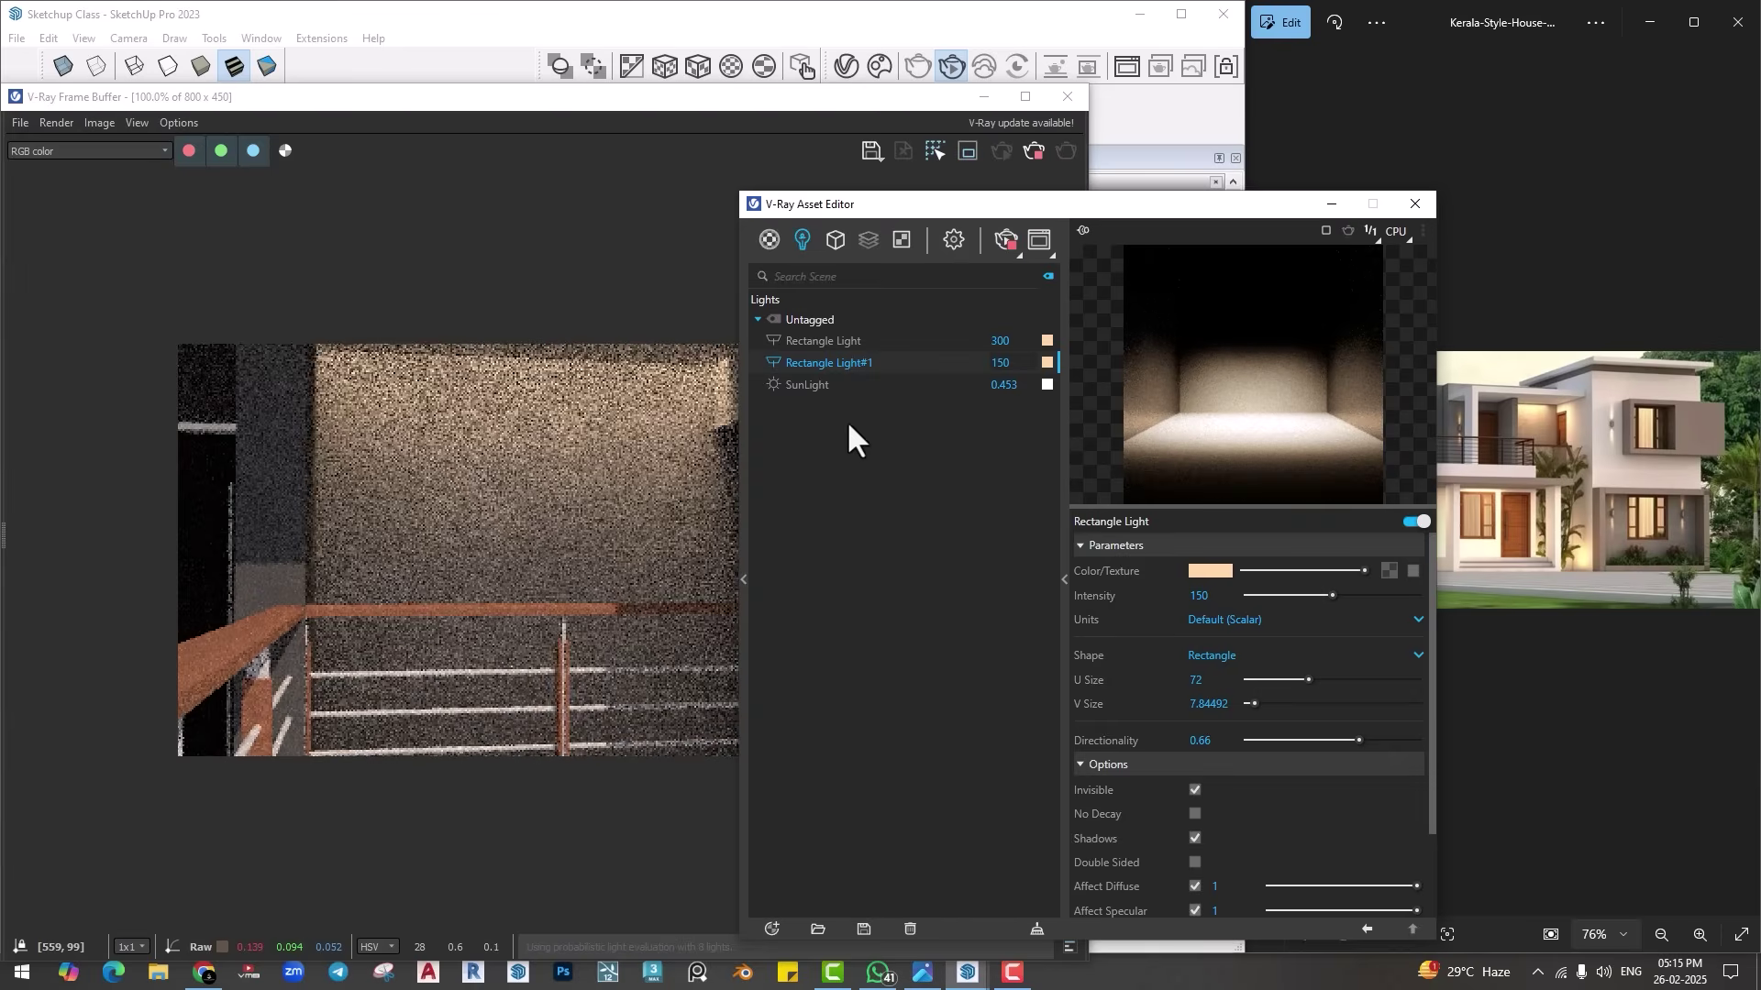
Step: Stop the interactive render of the balcony and close the asset editor and the render window
{"action": "left_click", "coordinate": [1012, 235]}
{"action": "left_click", "coordinate": [1414, 204]}
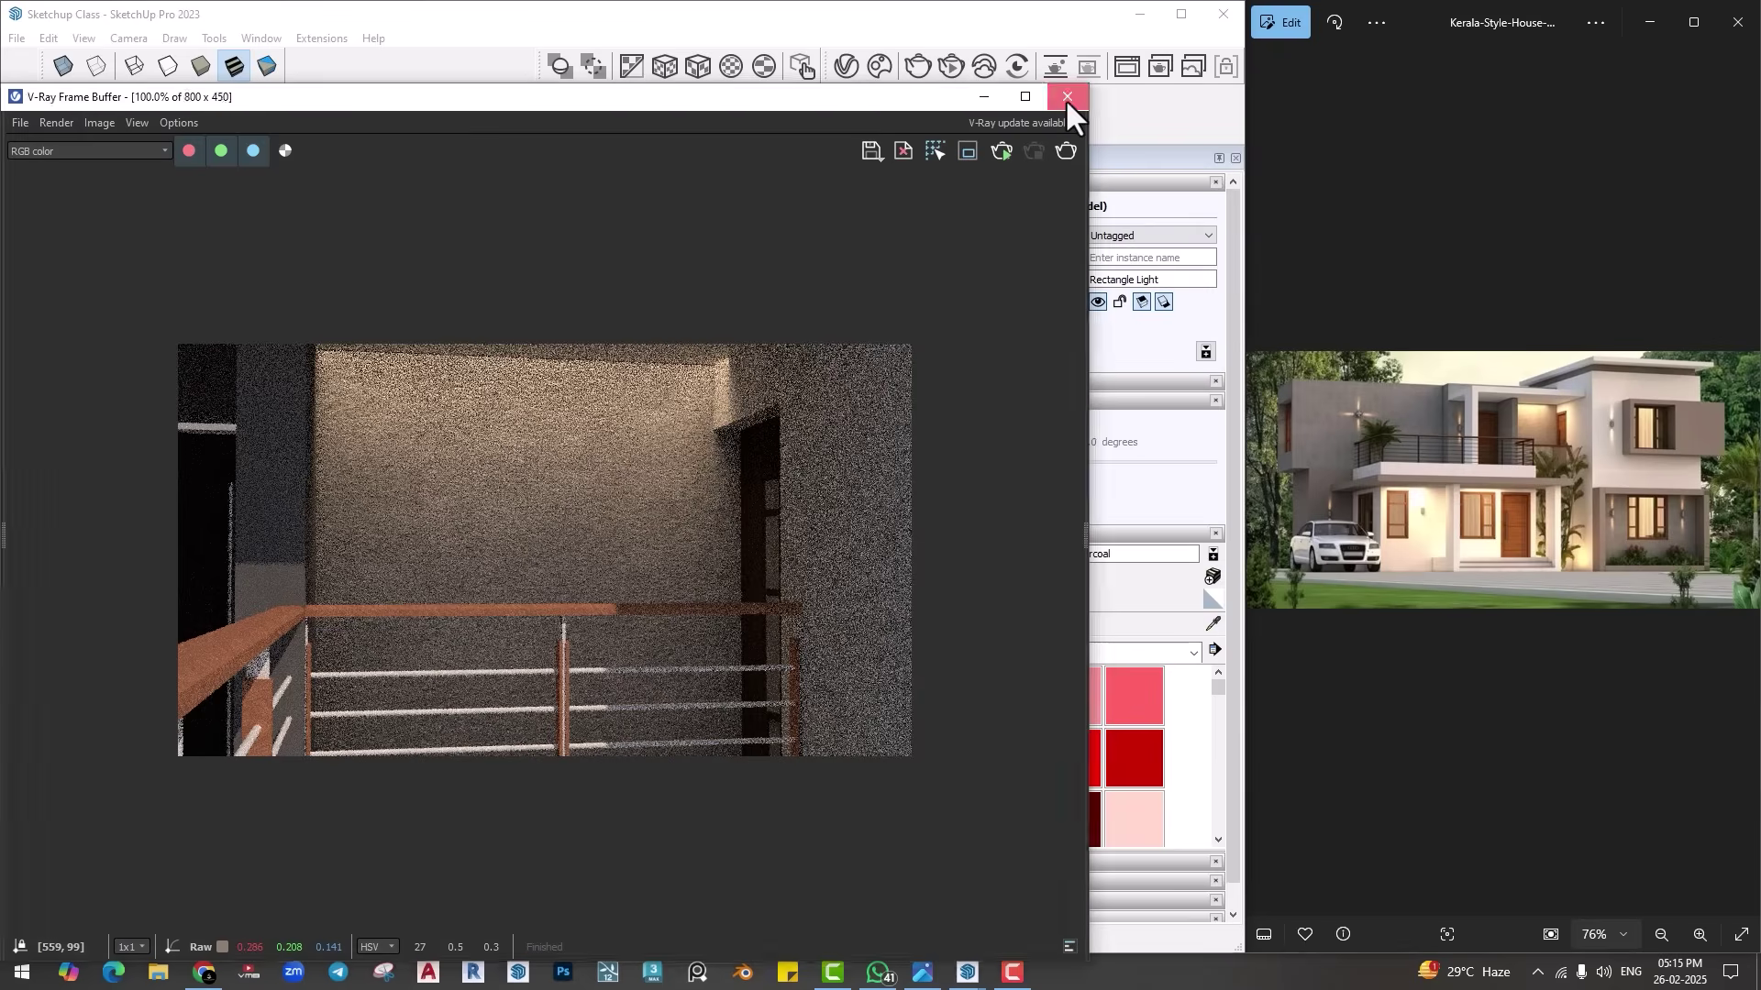
{"action": "left_click", "coordinate": [1067, 96]}
Step: Draw a V-Ray rectangle light, about 72 by 79, on the ground in the palm recess between the porch and the planter wall
{"action": "mouse_move", "coordinate": [633, 661]}
{"action": "middle_mouse_down"}
{"action": "mouse_move", "coordinate": [660, 807]}
{"action": "mouse_move", "coordinate": [596, 670]}
{"action": "mouse_move", "coordinate": [694, 442]}
{"action": "mouse_move", "coordinate": [669, 719]}
{"action": "mouse_move", "coordinate": [562, 617]}
{"action": "mouse_move", "coordinate": [580, 633]}
{"action": "middle_mouse_up"}
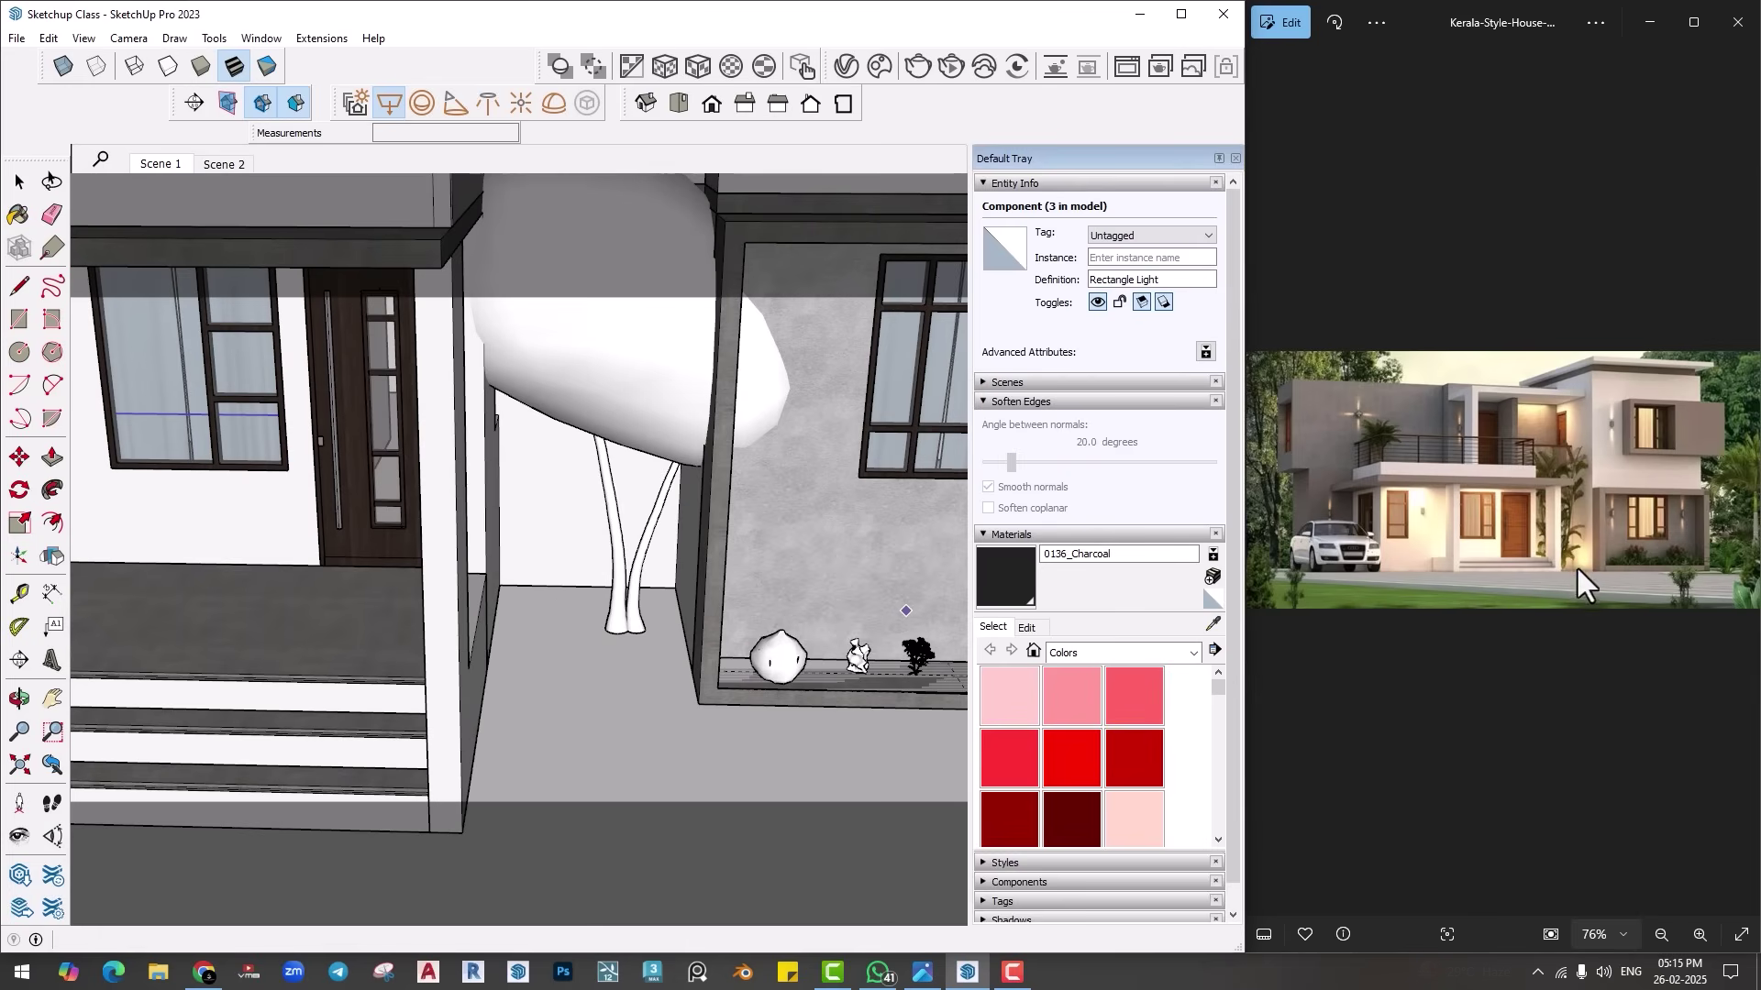
{"action": "left_click", "coordinate": [536, 620]}
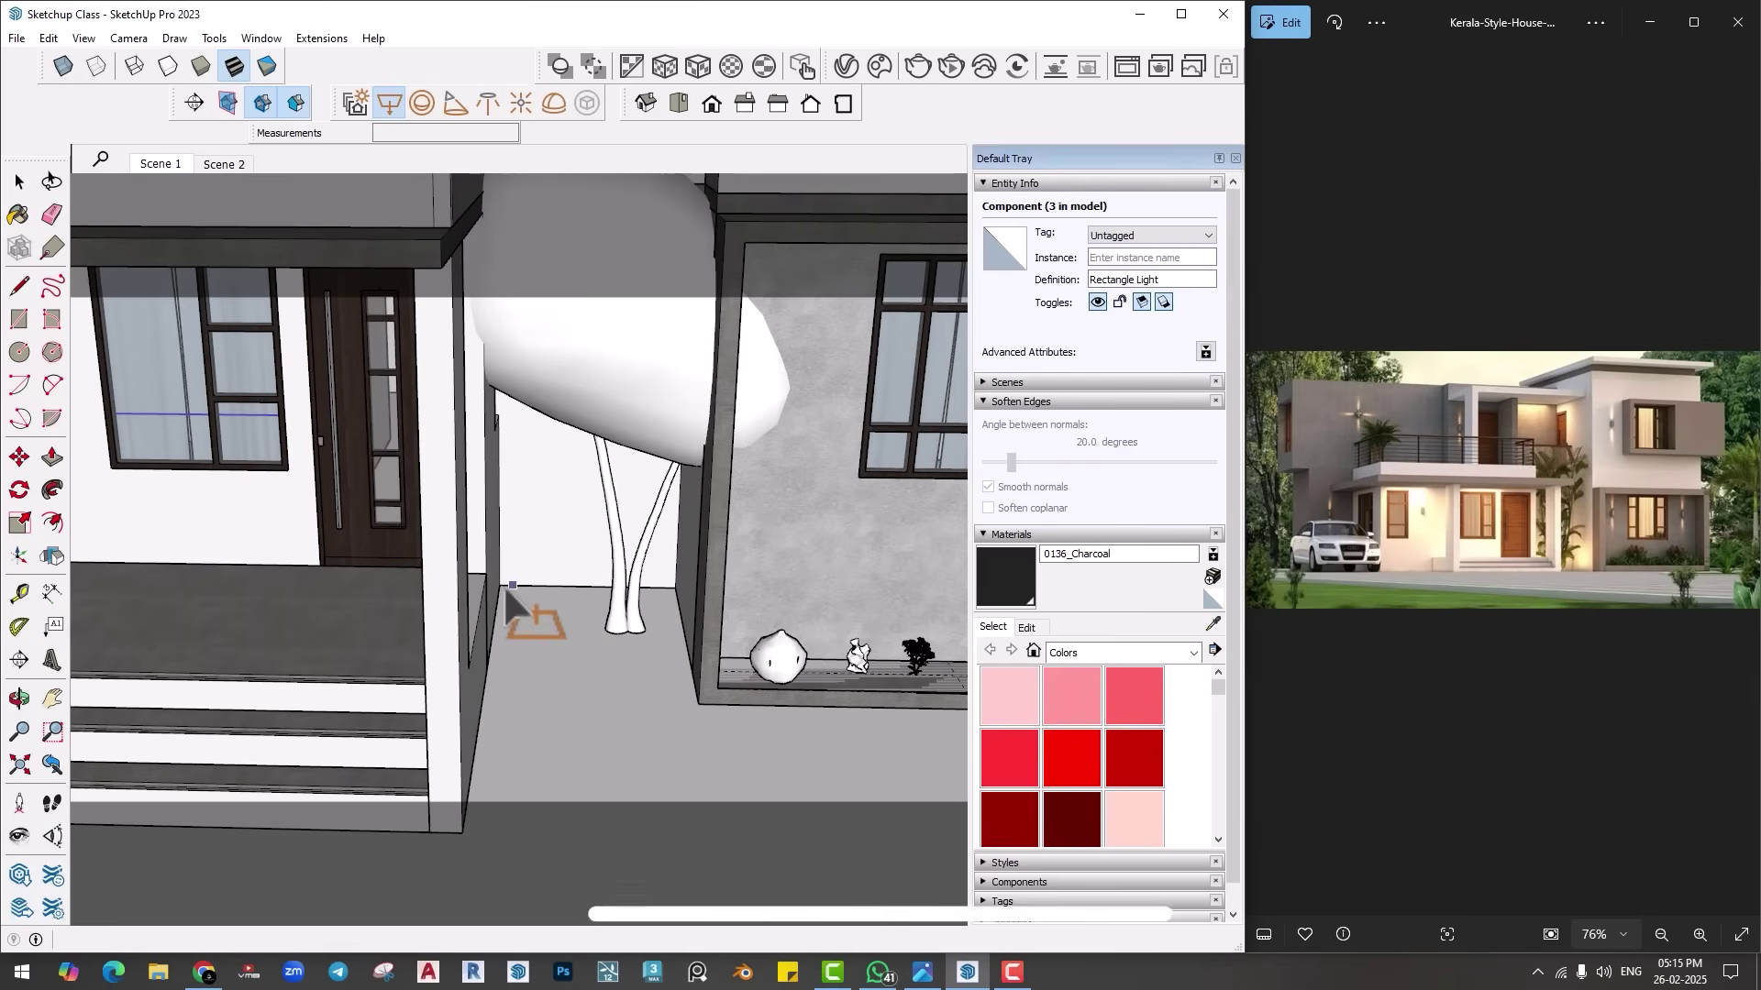
{"action": "mouse_move", "coordinate": [694, 679]}
{"action": "middle_mouse_down"}
{"action": "mouse_move", "coordinate": [609, 657]}
{"action": "mouse_move", "coordinate": [630, 668]}
{"action": "mouse_move", "coordinate": [646, 596]}
{"action": "middle_mouse_up"}
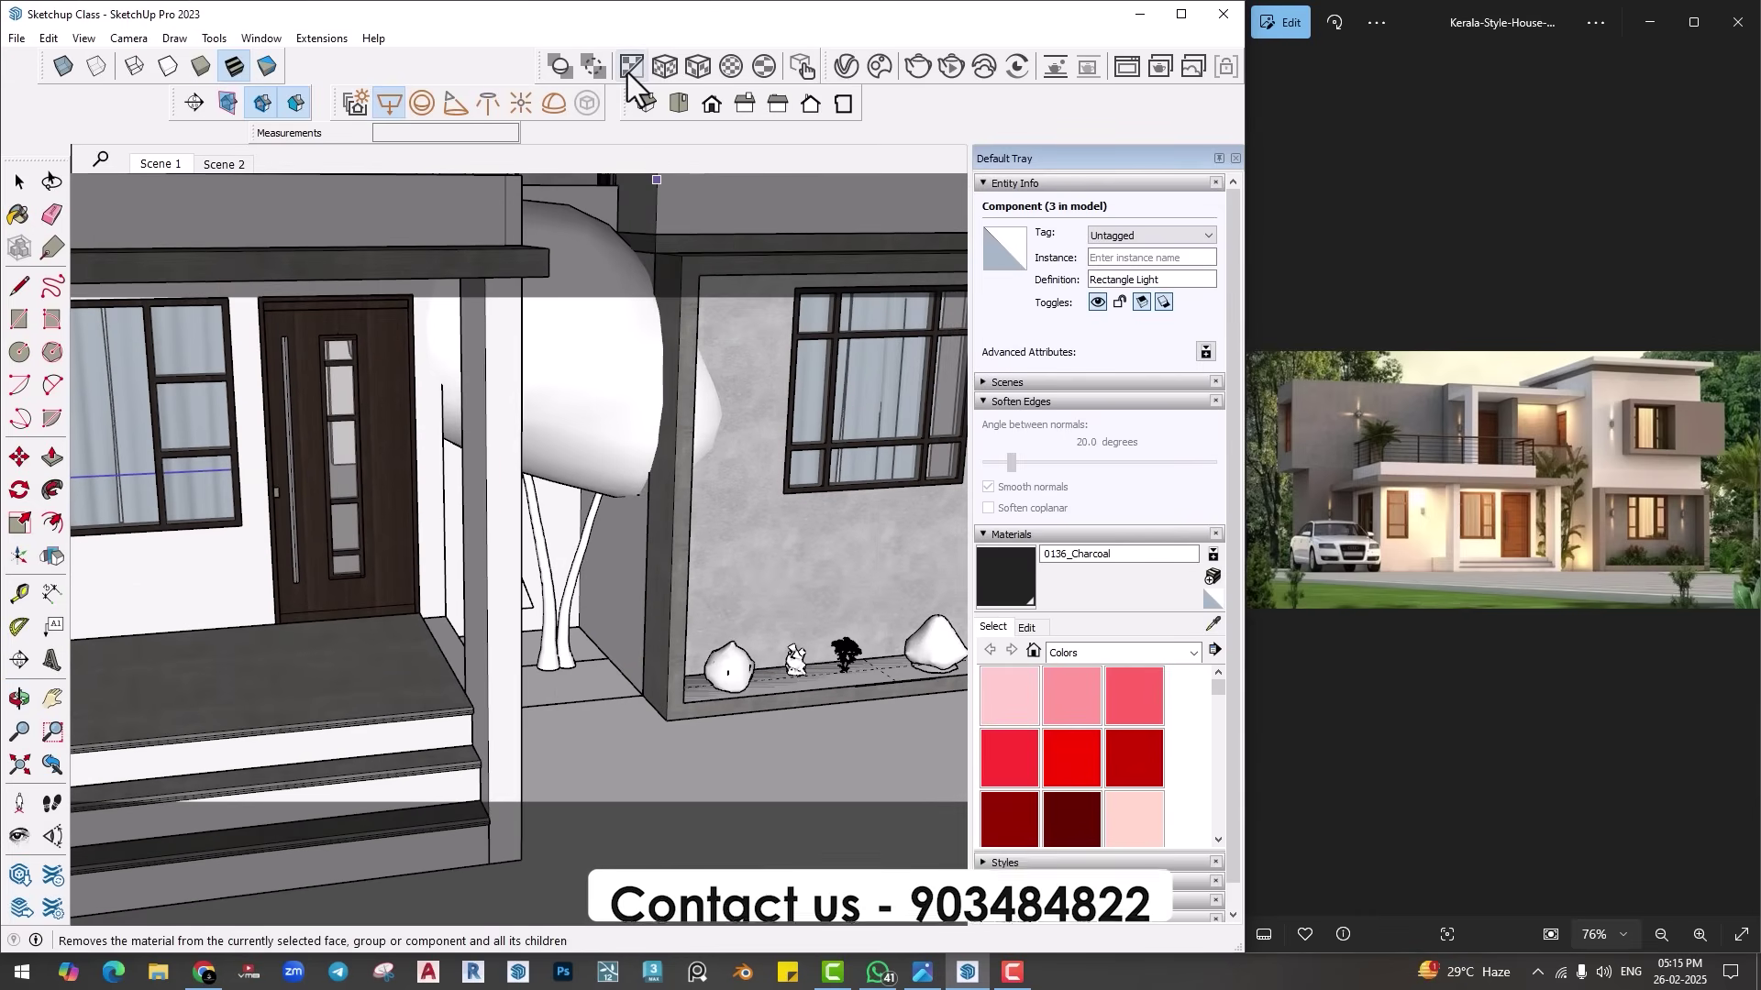
Step: Set the intensity of the palm recess light, Rectangle Light#2, to 100 and its colour temperature to 4000 K
{"action": "left_click", "coordinate": [846, 66]}
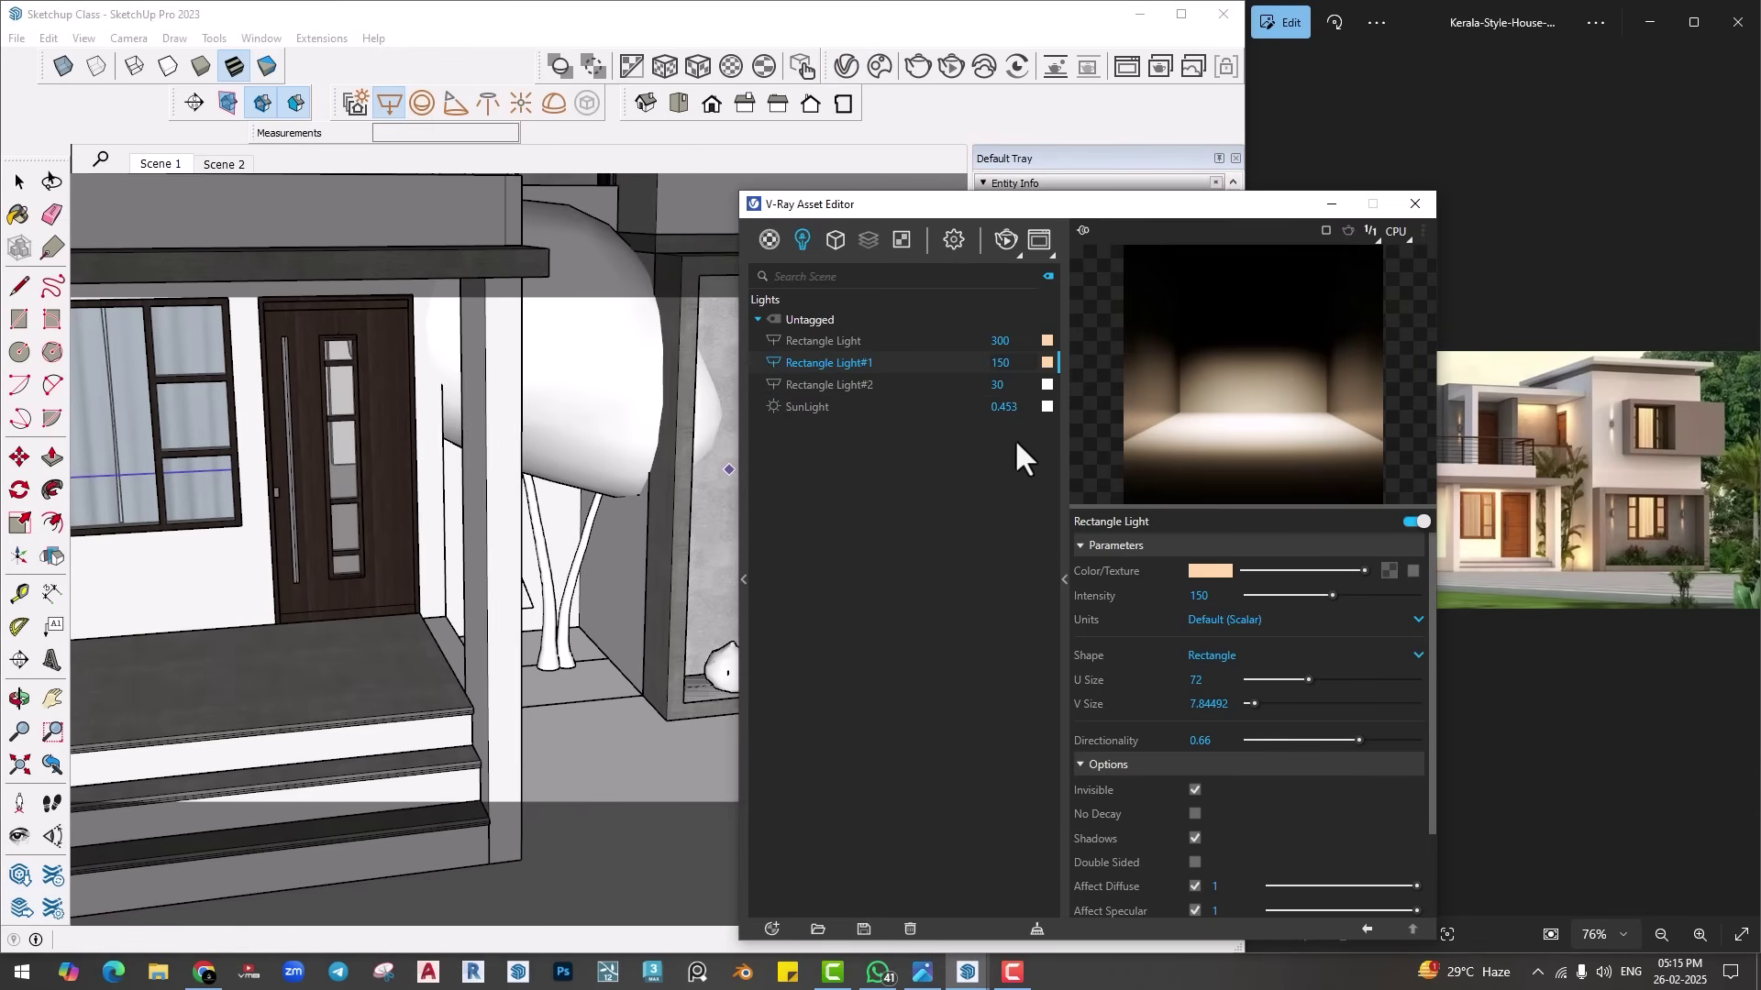
{"action": "left_click", "coordinate": [853, 385]}
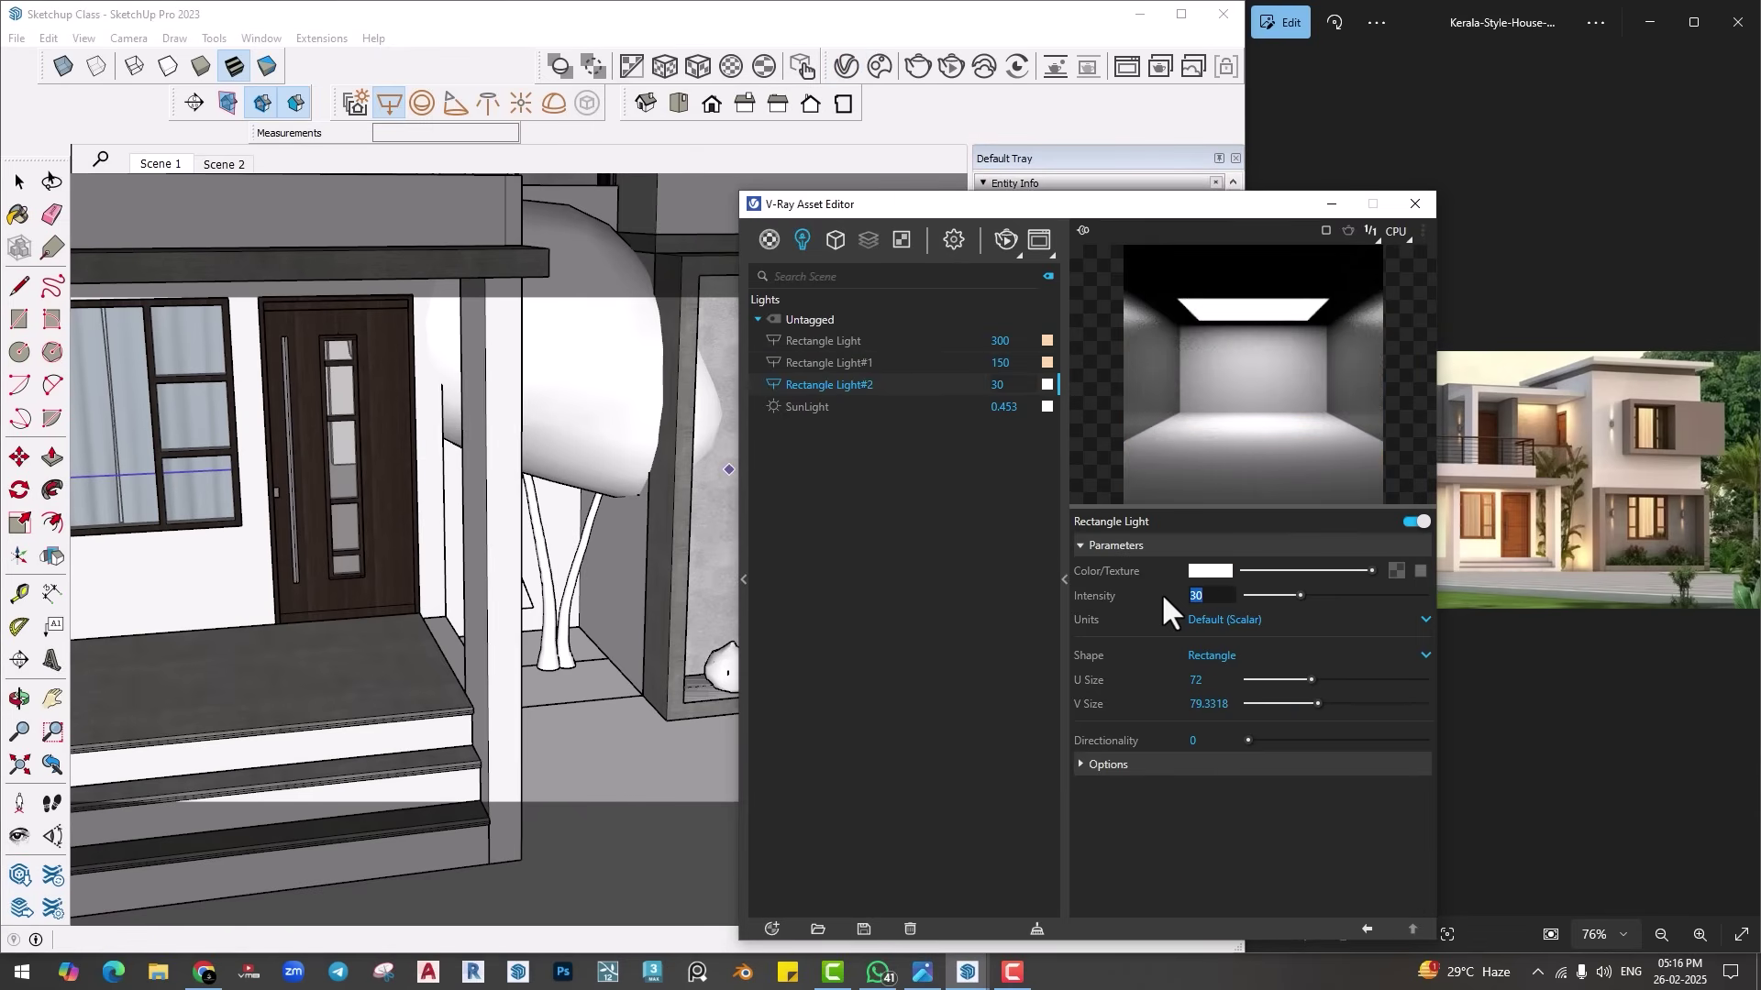
{"action": "type", "text": "1"}
{"action": "key", "text": "Return"}
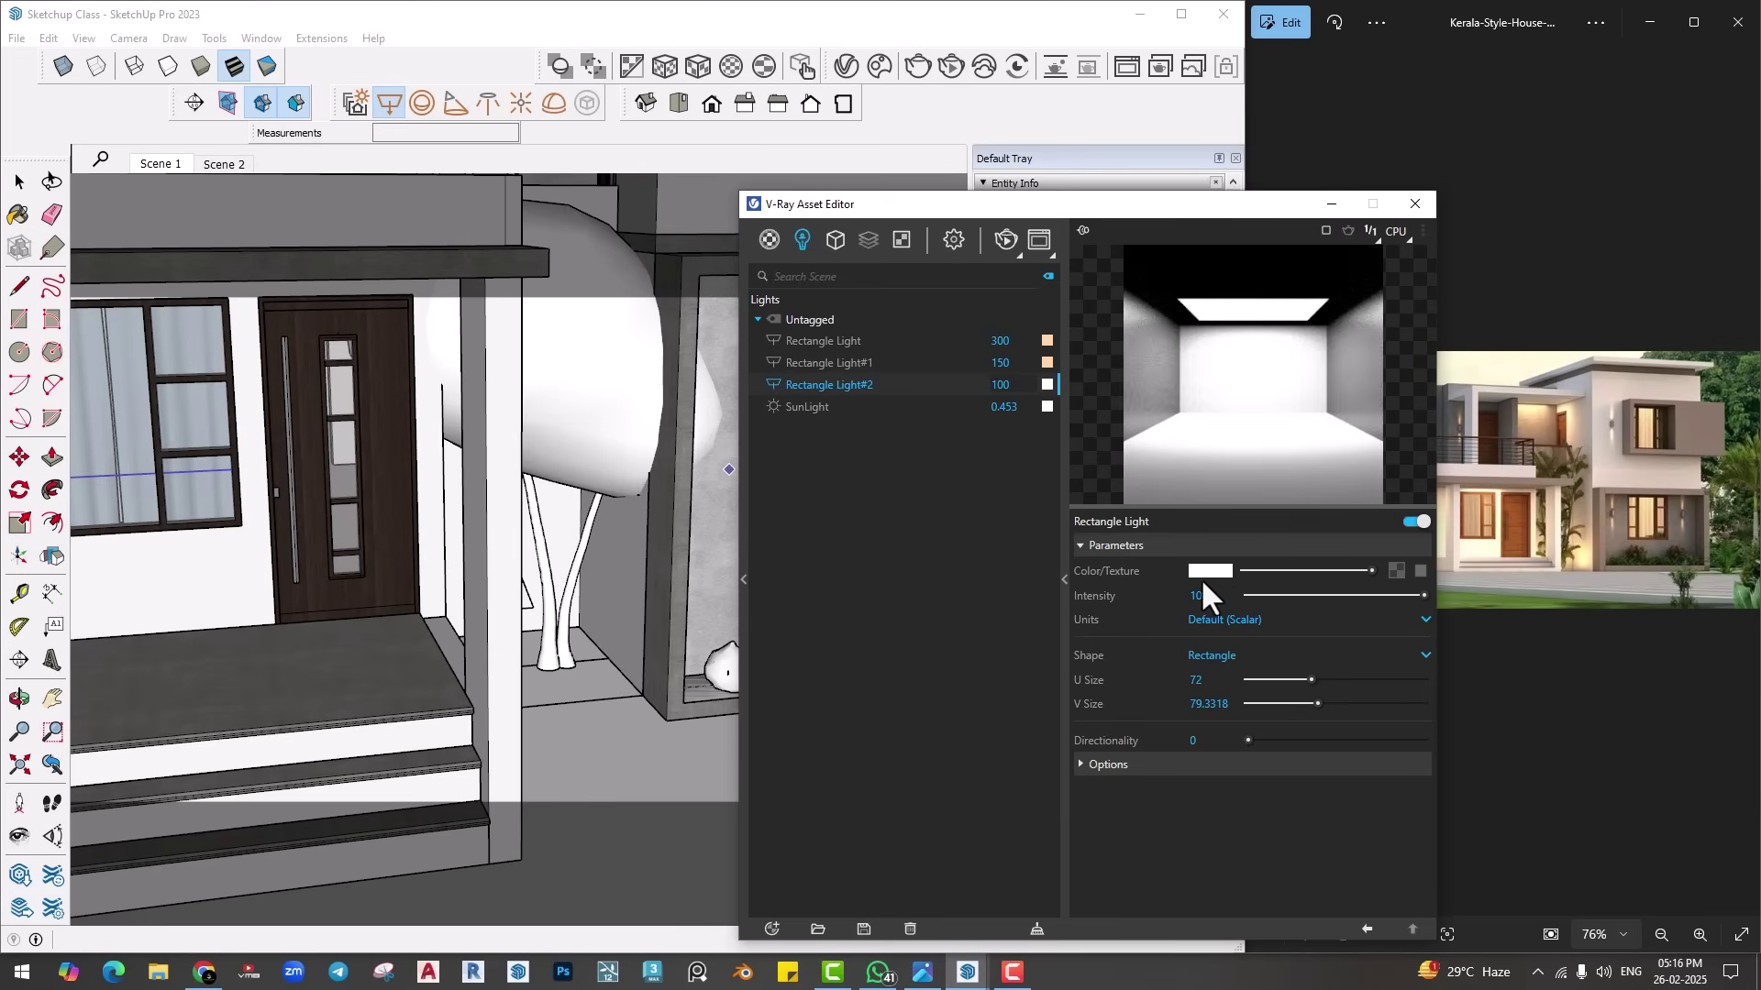
{"action": "left_click", "coordinate": [1194, 572]}
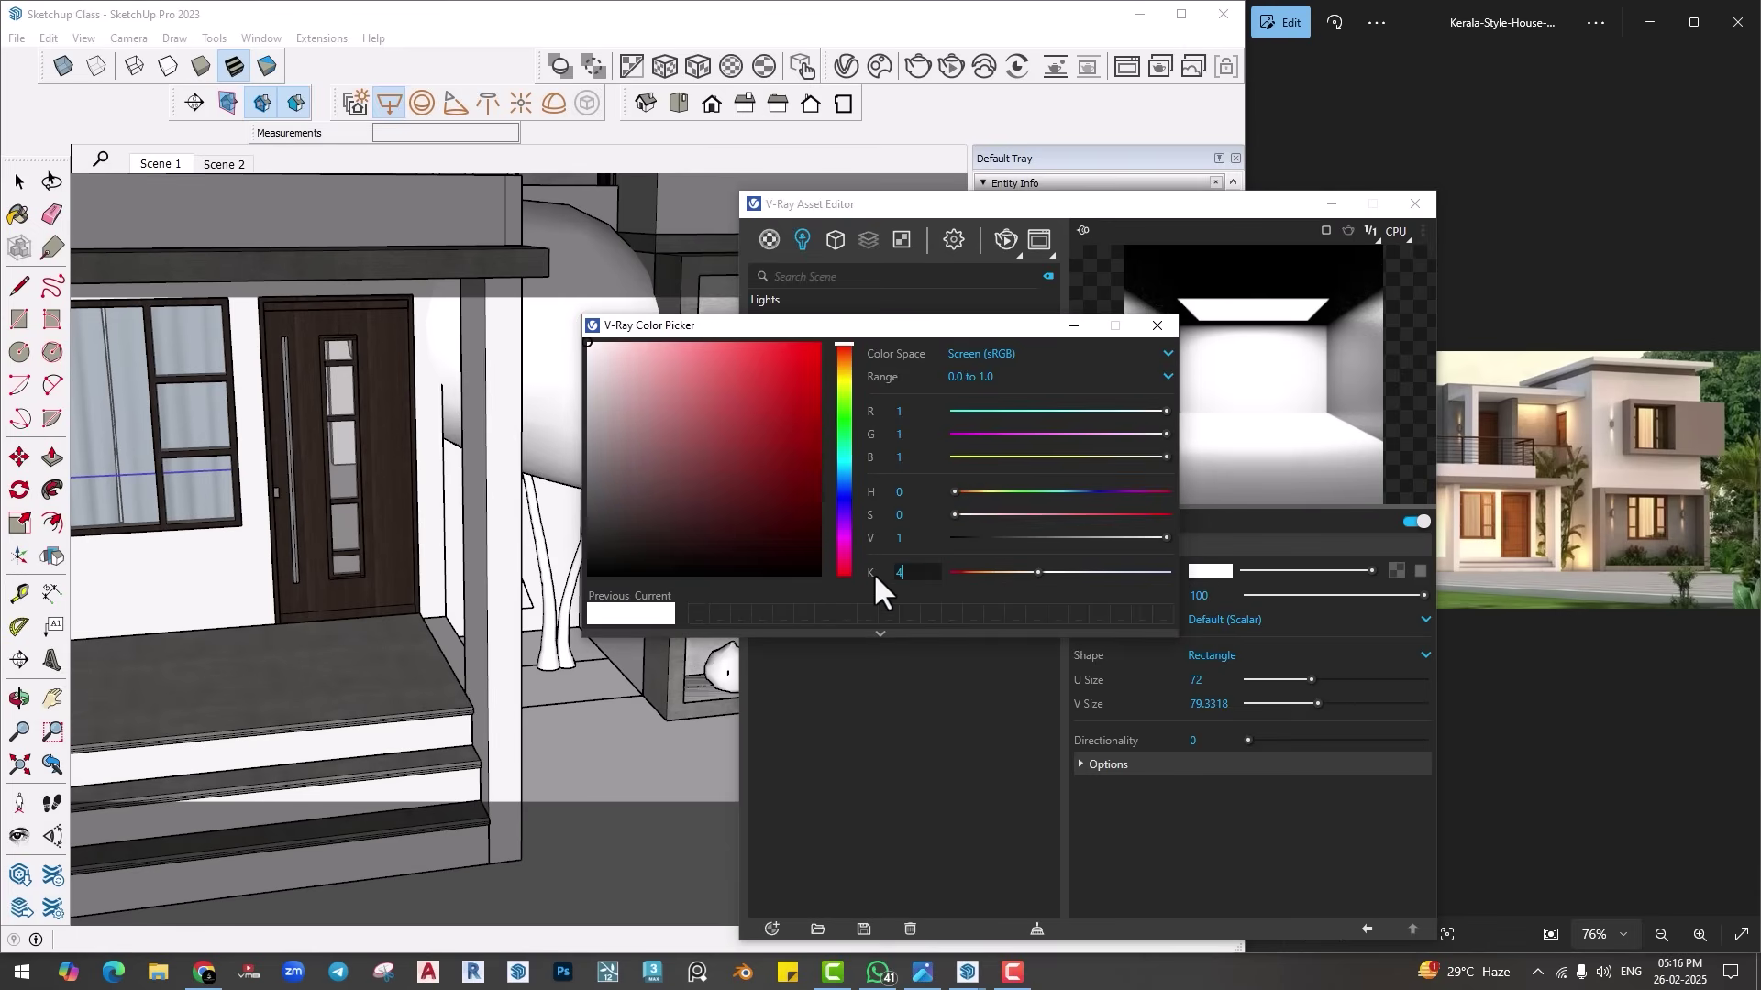
{"action": "type", "text": "4000"}
{"action": "key", "text": "Return"}
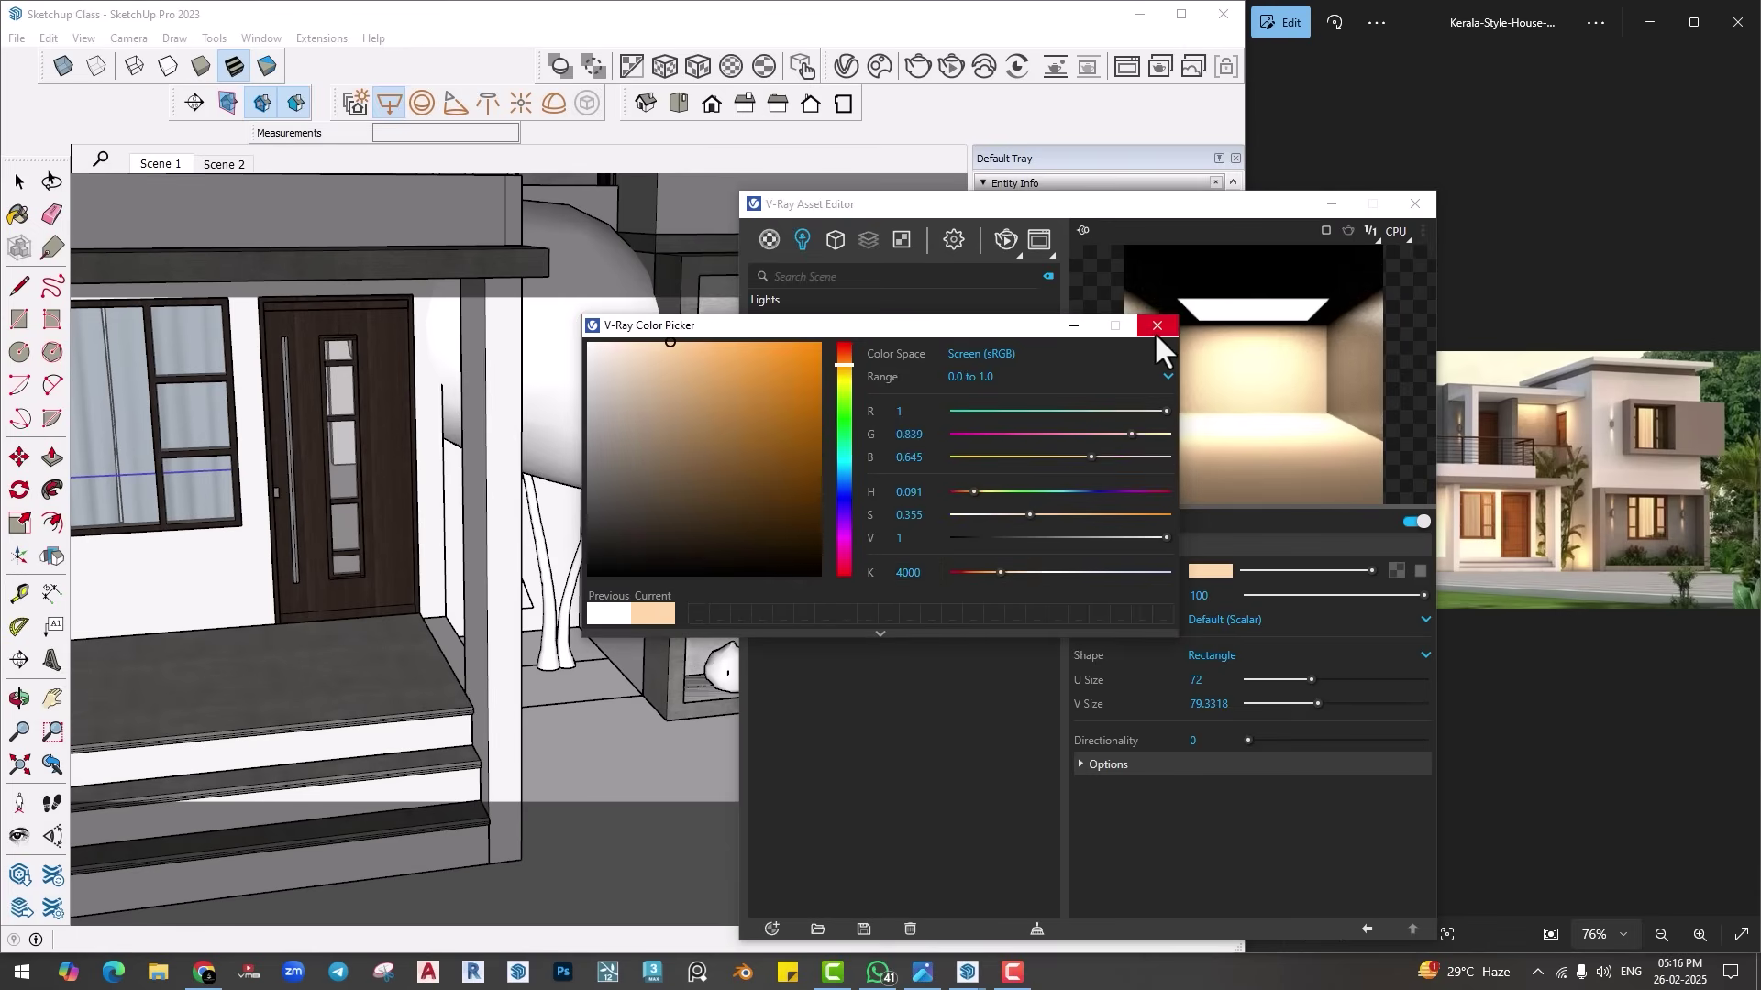
{"action": "left_click", "coordinate": [1157, 325]}
Step: Set the recess light's directionality to 0.61 and start an interactive render of a frontal close-up of the palm recess
{"action": "left_click_drag", "start_coordinate": [1246, 740], "coordinate": [1355, 740]}
{"action": "mouse_move", "coordinate": [432, 647]}
{"action": "middle_mouse_down"}
{"action": "mouse_move", "coordinate": [393, 629]}
{"action": "mouse_move", "coordinate": [463, 610]}
{"action": "middle_mouse_up"}
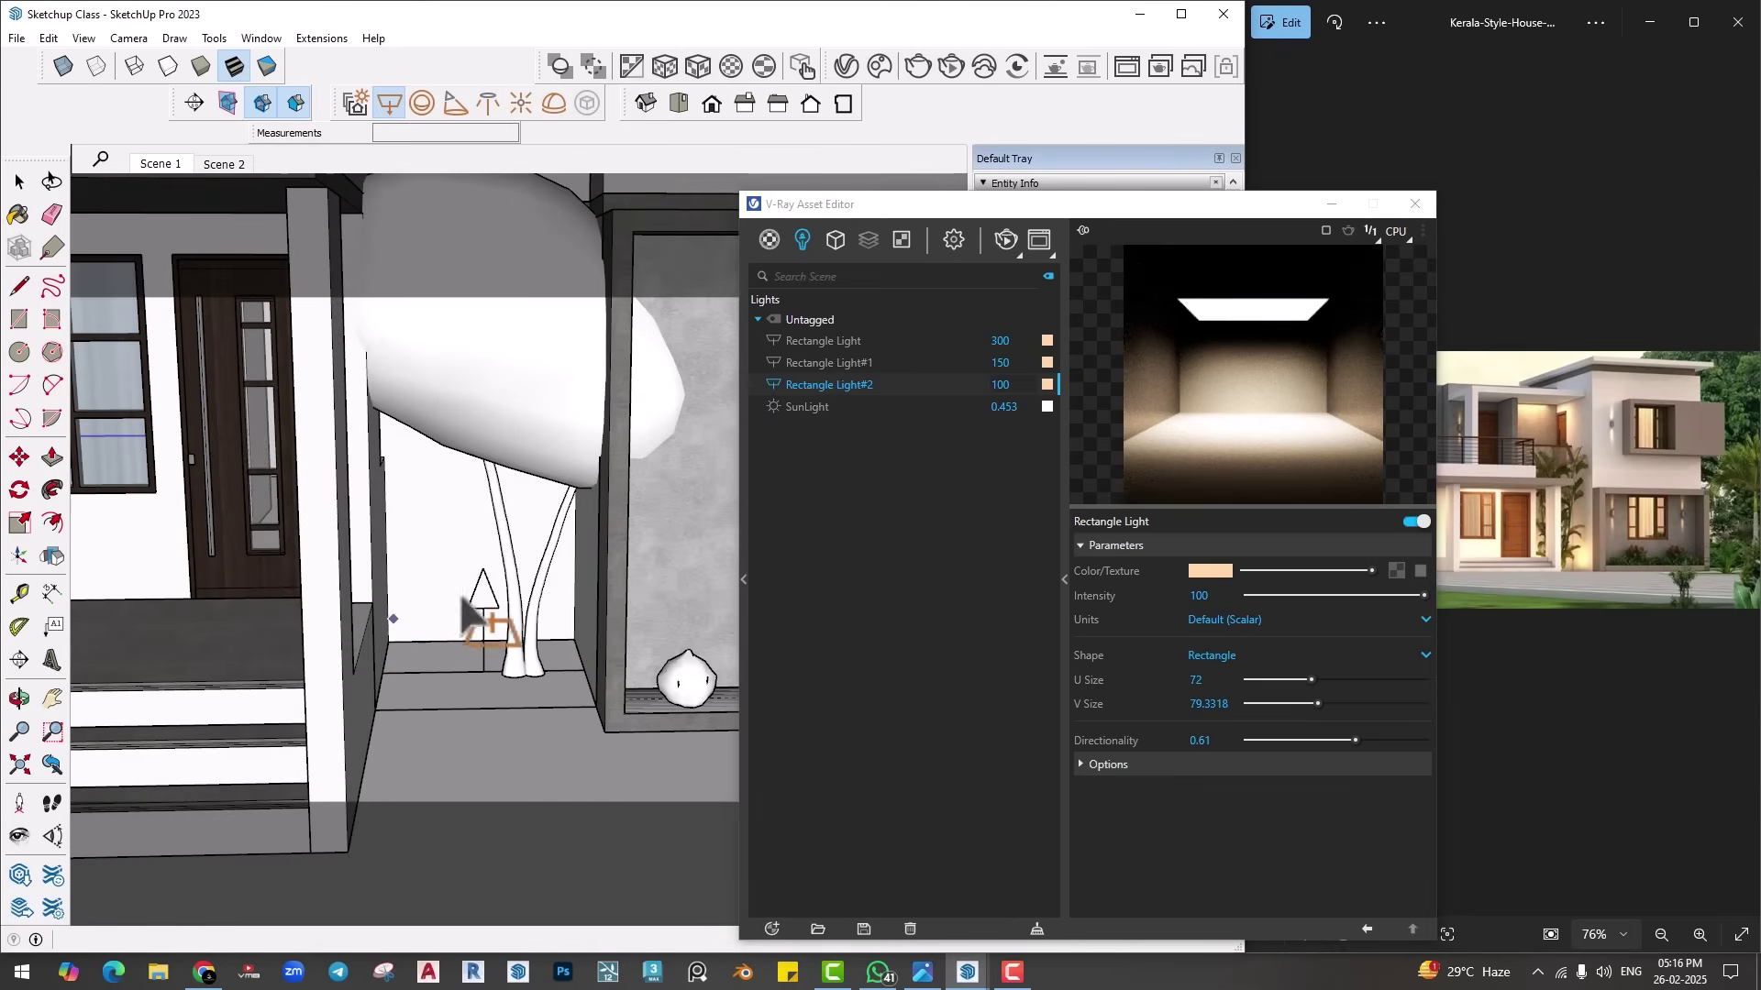
{"action": "mouse_move", "coordinate": [477, 550]}
{"action": "middle_mouse_down"}
{"action": "mouse_move", "coordinate": [471, 460]}
{"action": "mouse_move", "coordinate": [514, 440]}
{"action": "middle_mouse_up"}
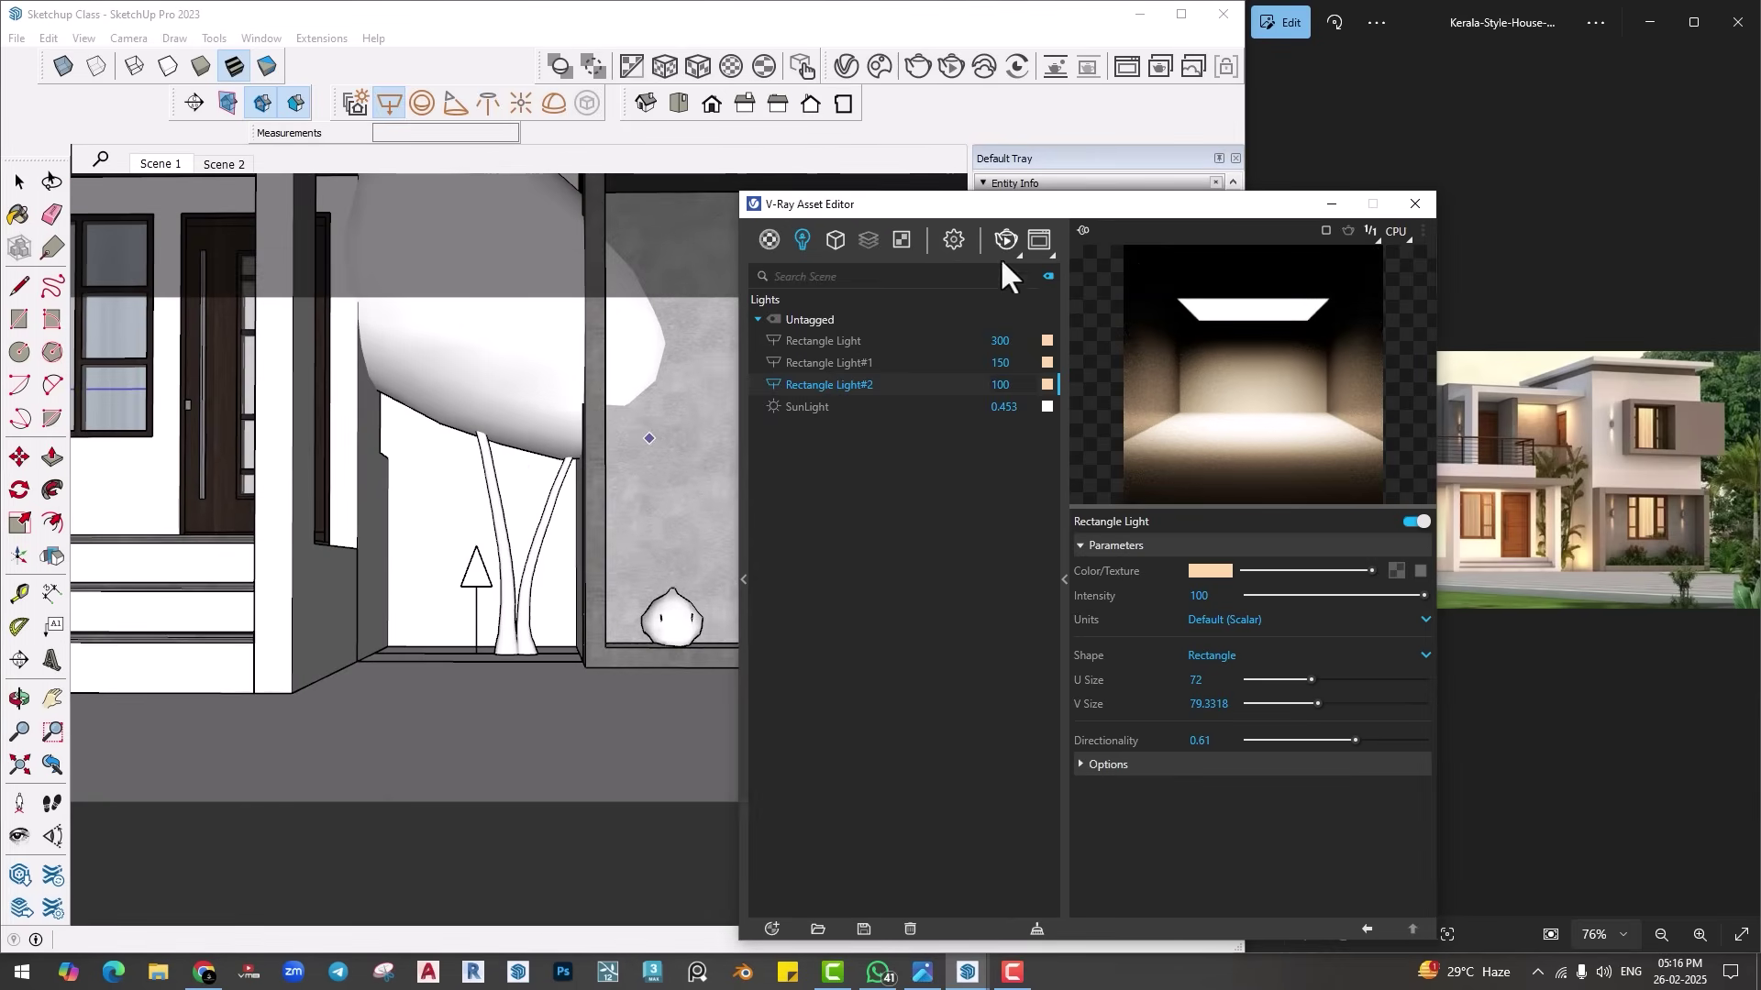
{"action": "left_click", "coordinate": [1006, 240]}
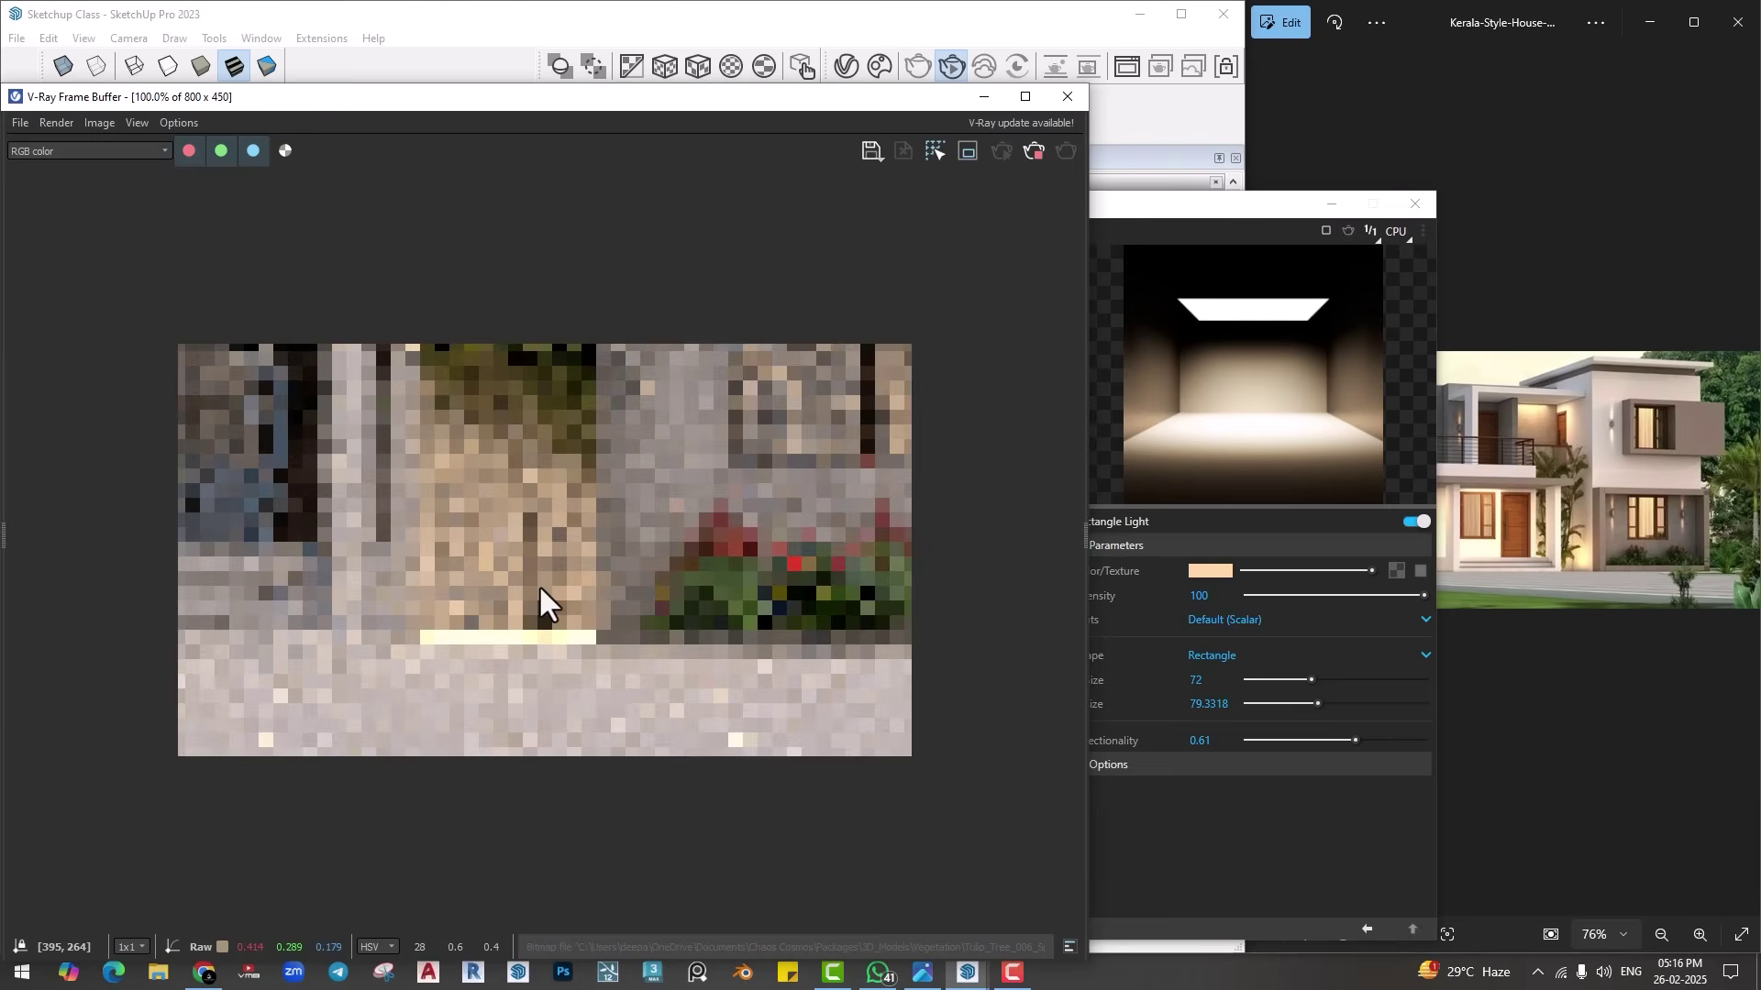
Step: Make the palm recess light invisible in its options and set its intensity to 200
{"action": "left_click", "coordinate": [1163, 768]}
{"action": "left_click", "coordinate": [1195, 789]}
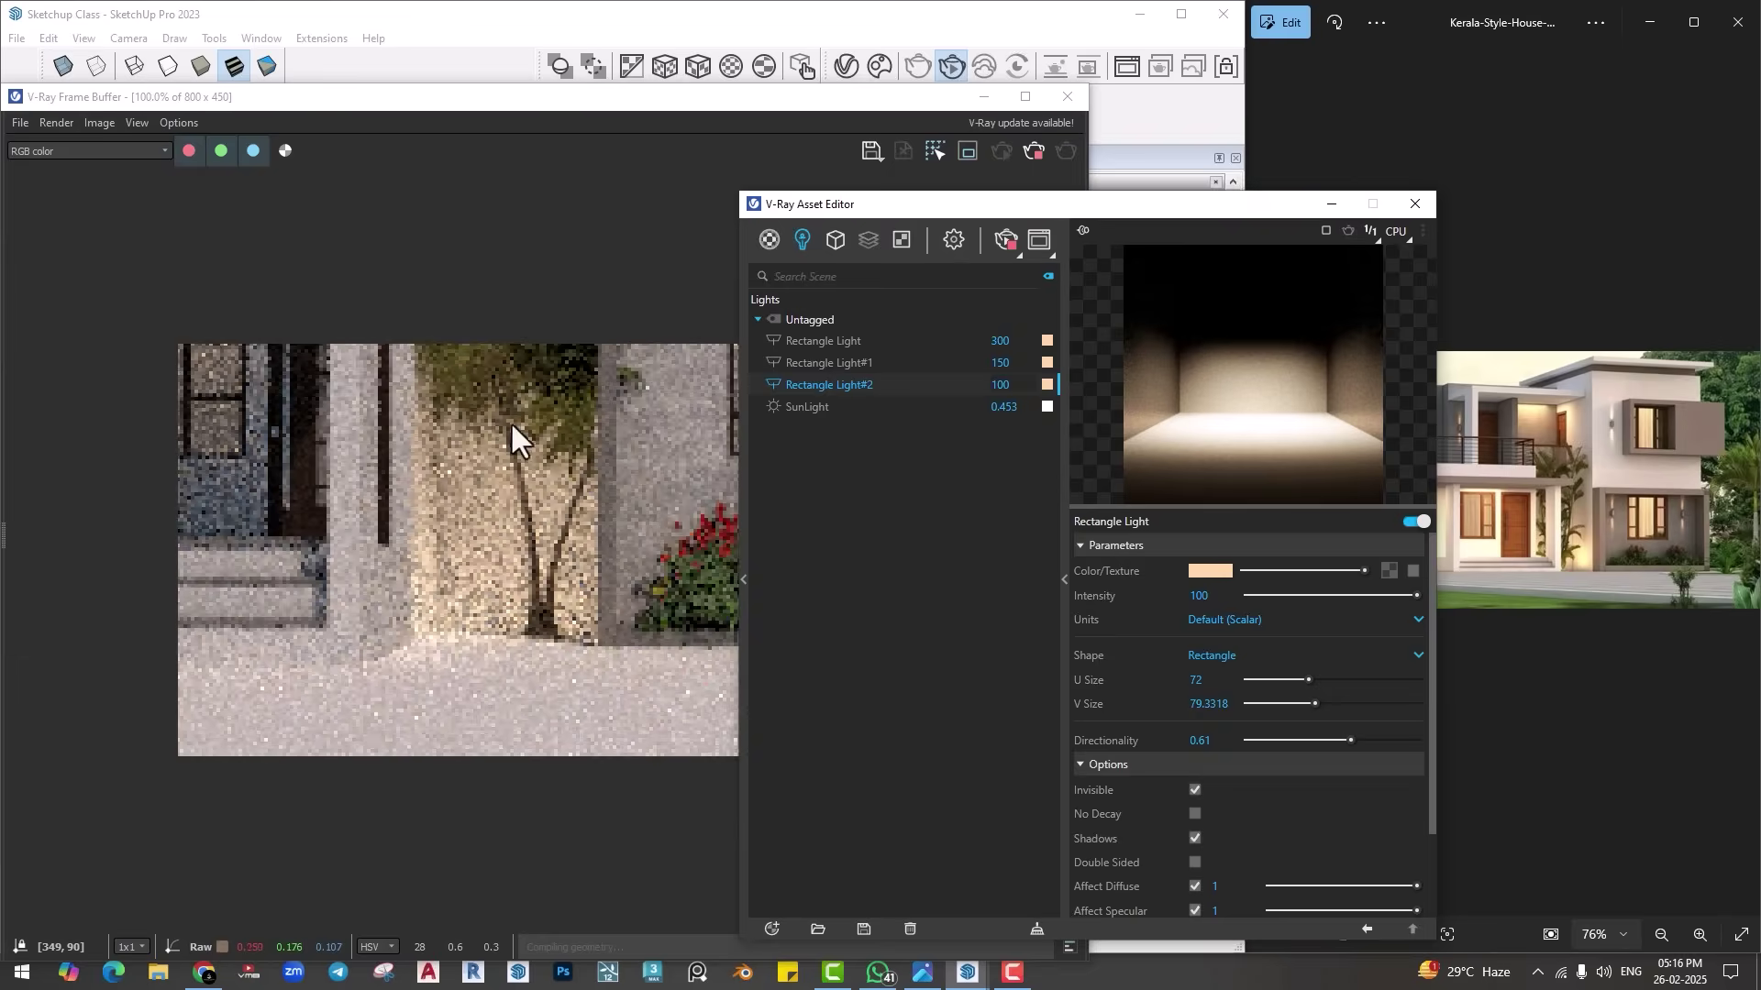
{"action": "left_click", "coordinate": [1198, 596]}
{"action": "type", "text": "200"}
{"action": "key", "text": "Return"}
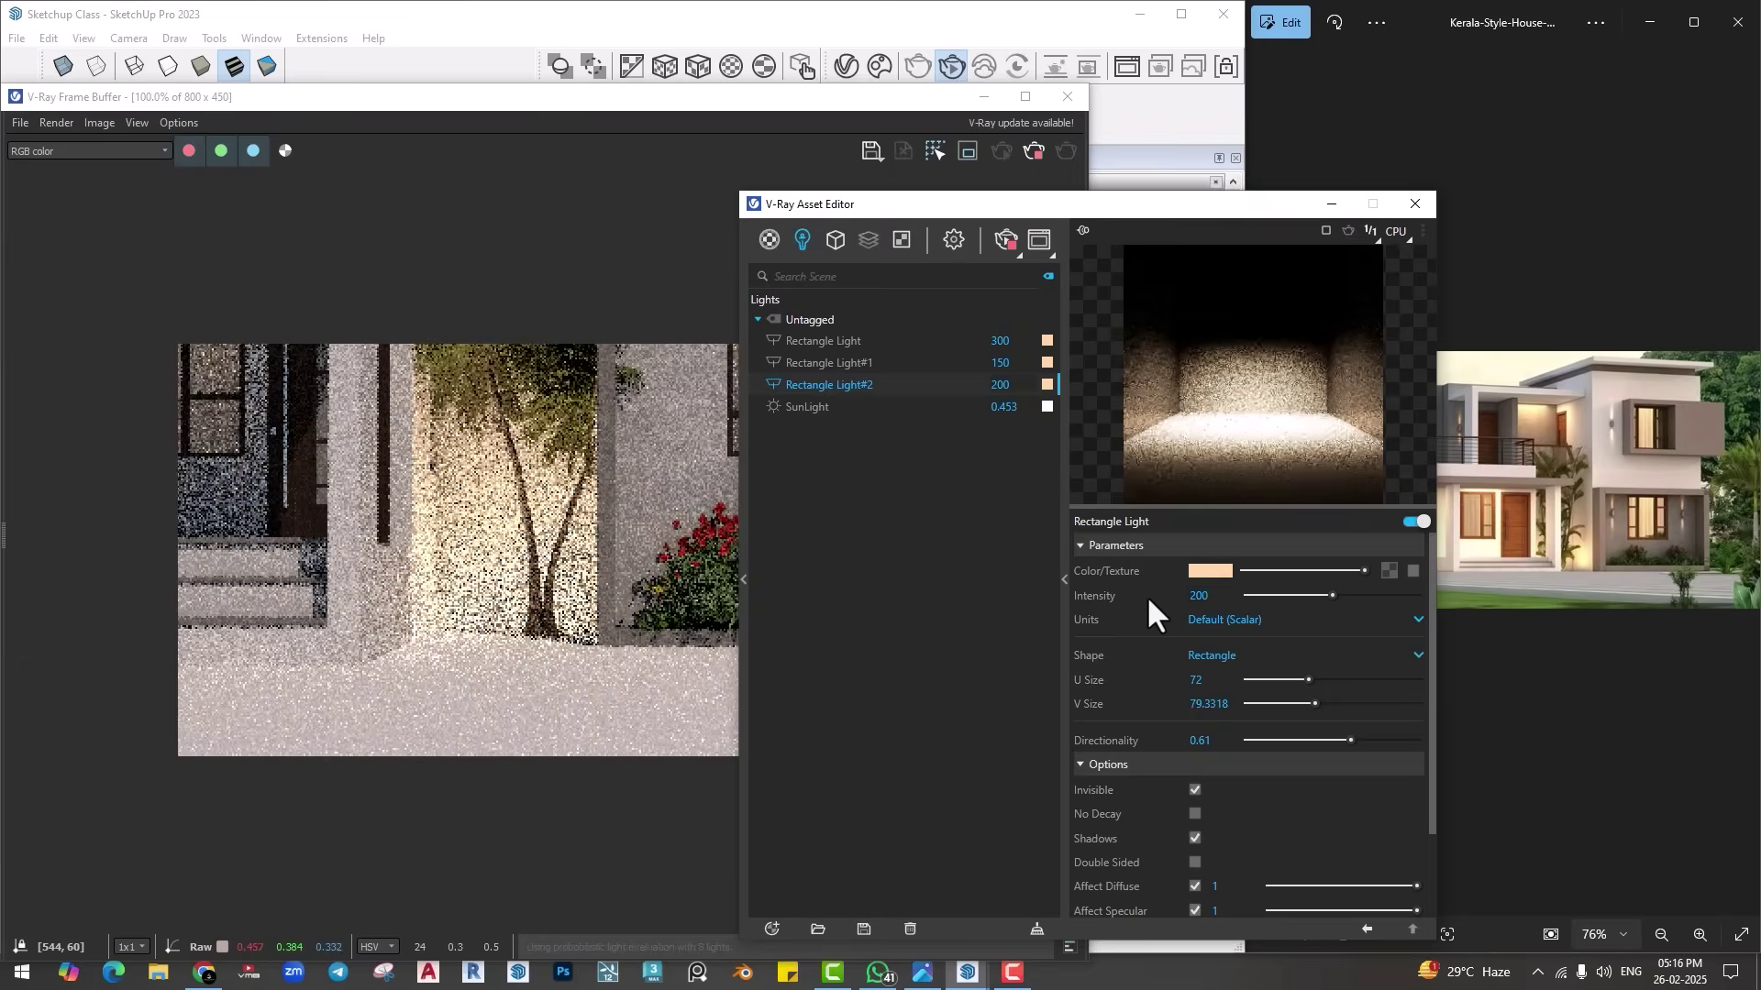
Step: End the close-up render, close the asset editor and start an interactive render of the whole house from Scene 1
{"action": "left_click", "coordinate": [1005, 239]}
{"action": "left_click", "coordinate": [1415, 204]}
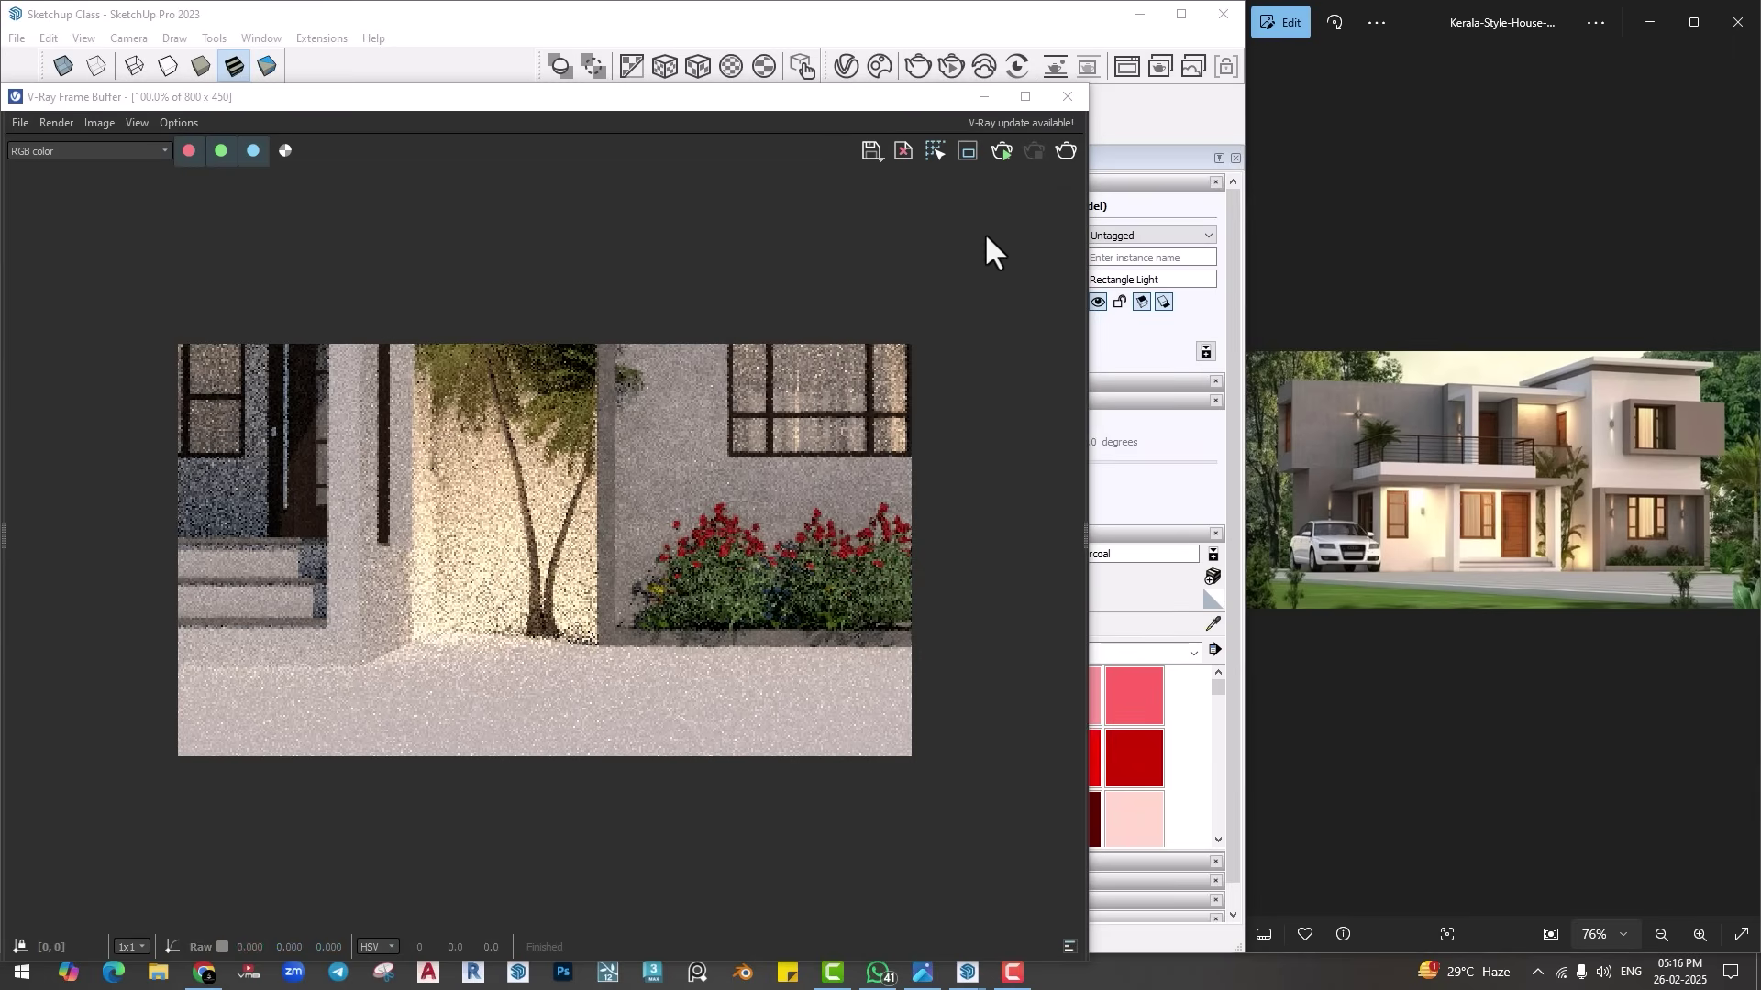
{"action": "left_click_drag", "start_coordinate": [855, 109], "coordinate": [878, 266]}
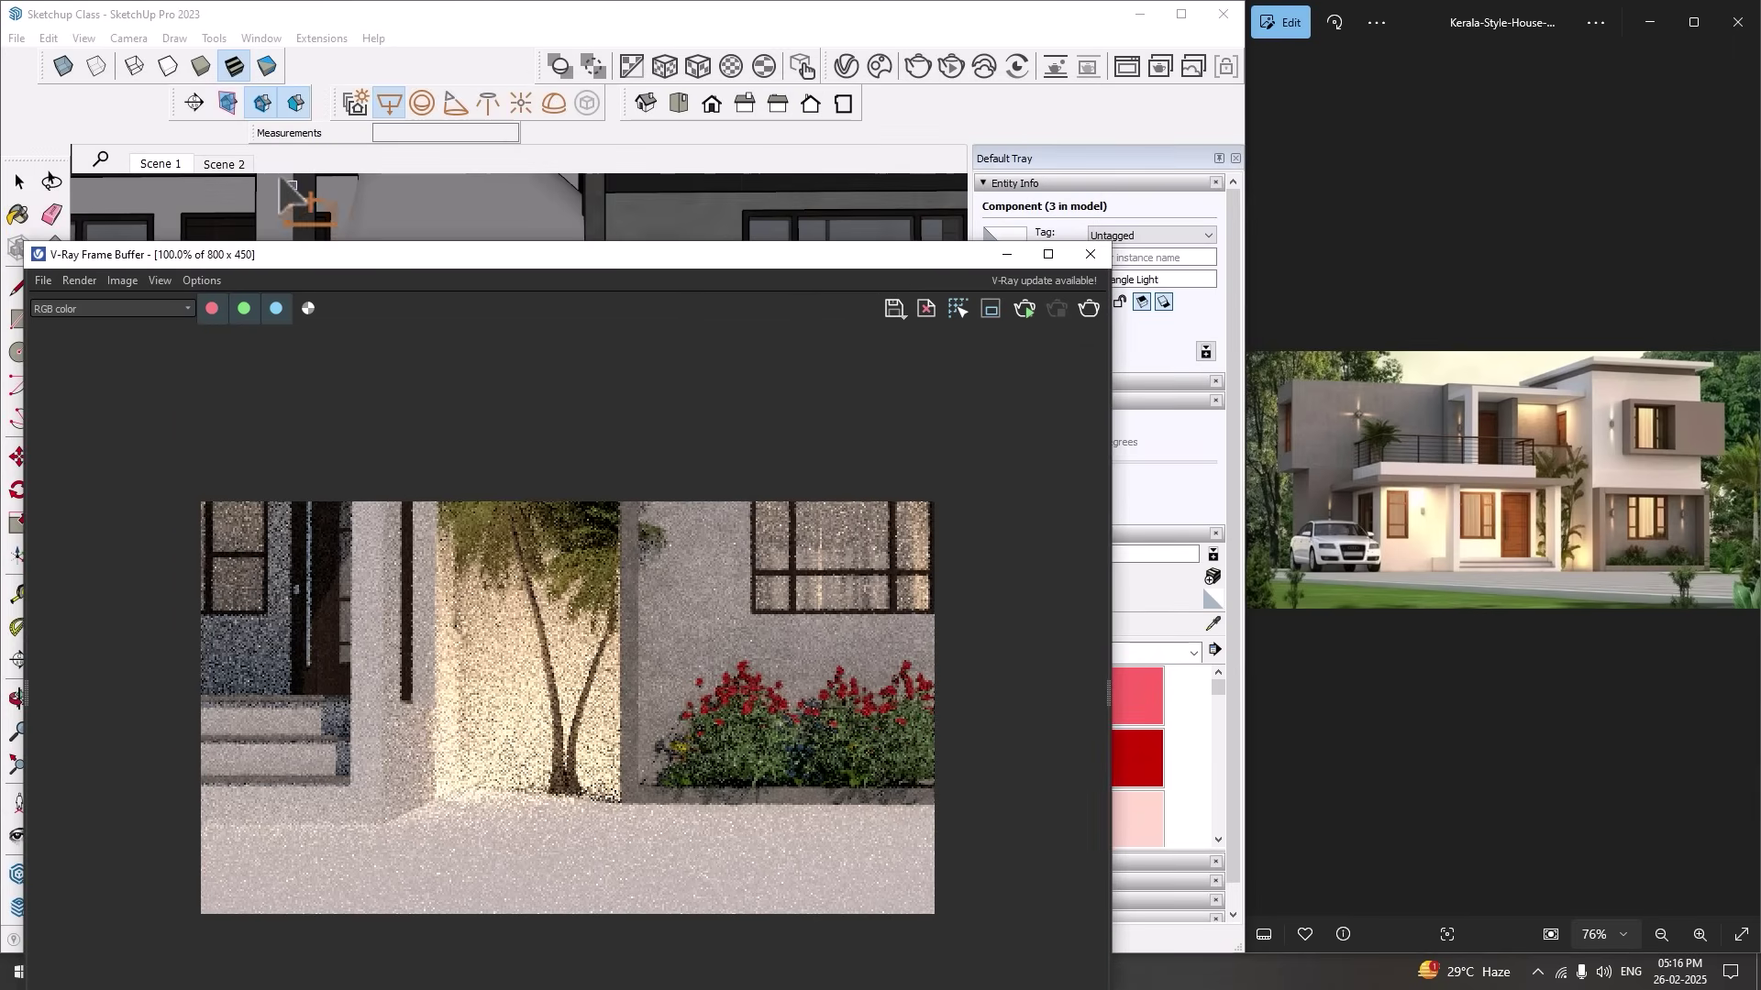
{"action": "left_click", "coordinate": [160, 164]}
{"action": "left_click", "coordinate": [1027, 308]}
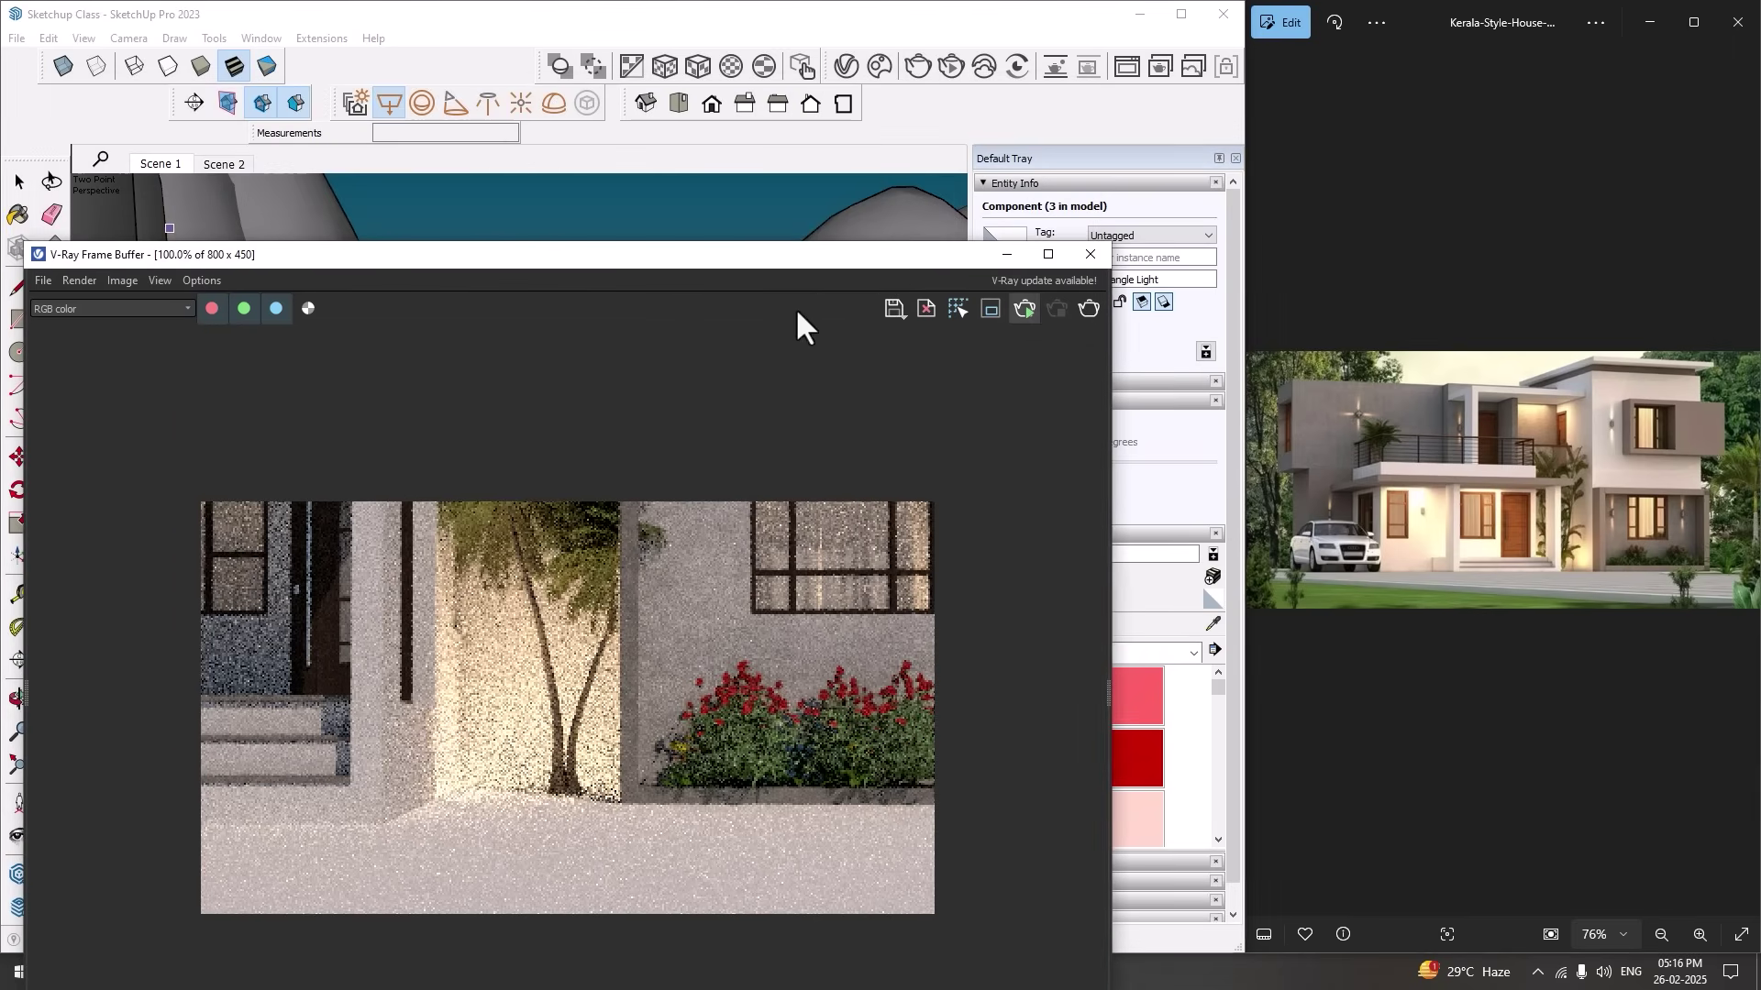
{"action": "left_click_drag", "start_coordinate": [653, 264], "coordinate": [673, 112]}
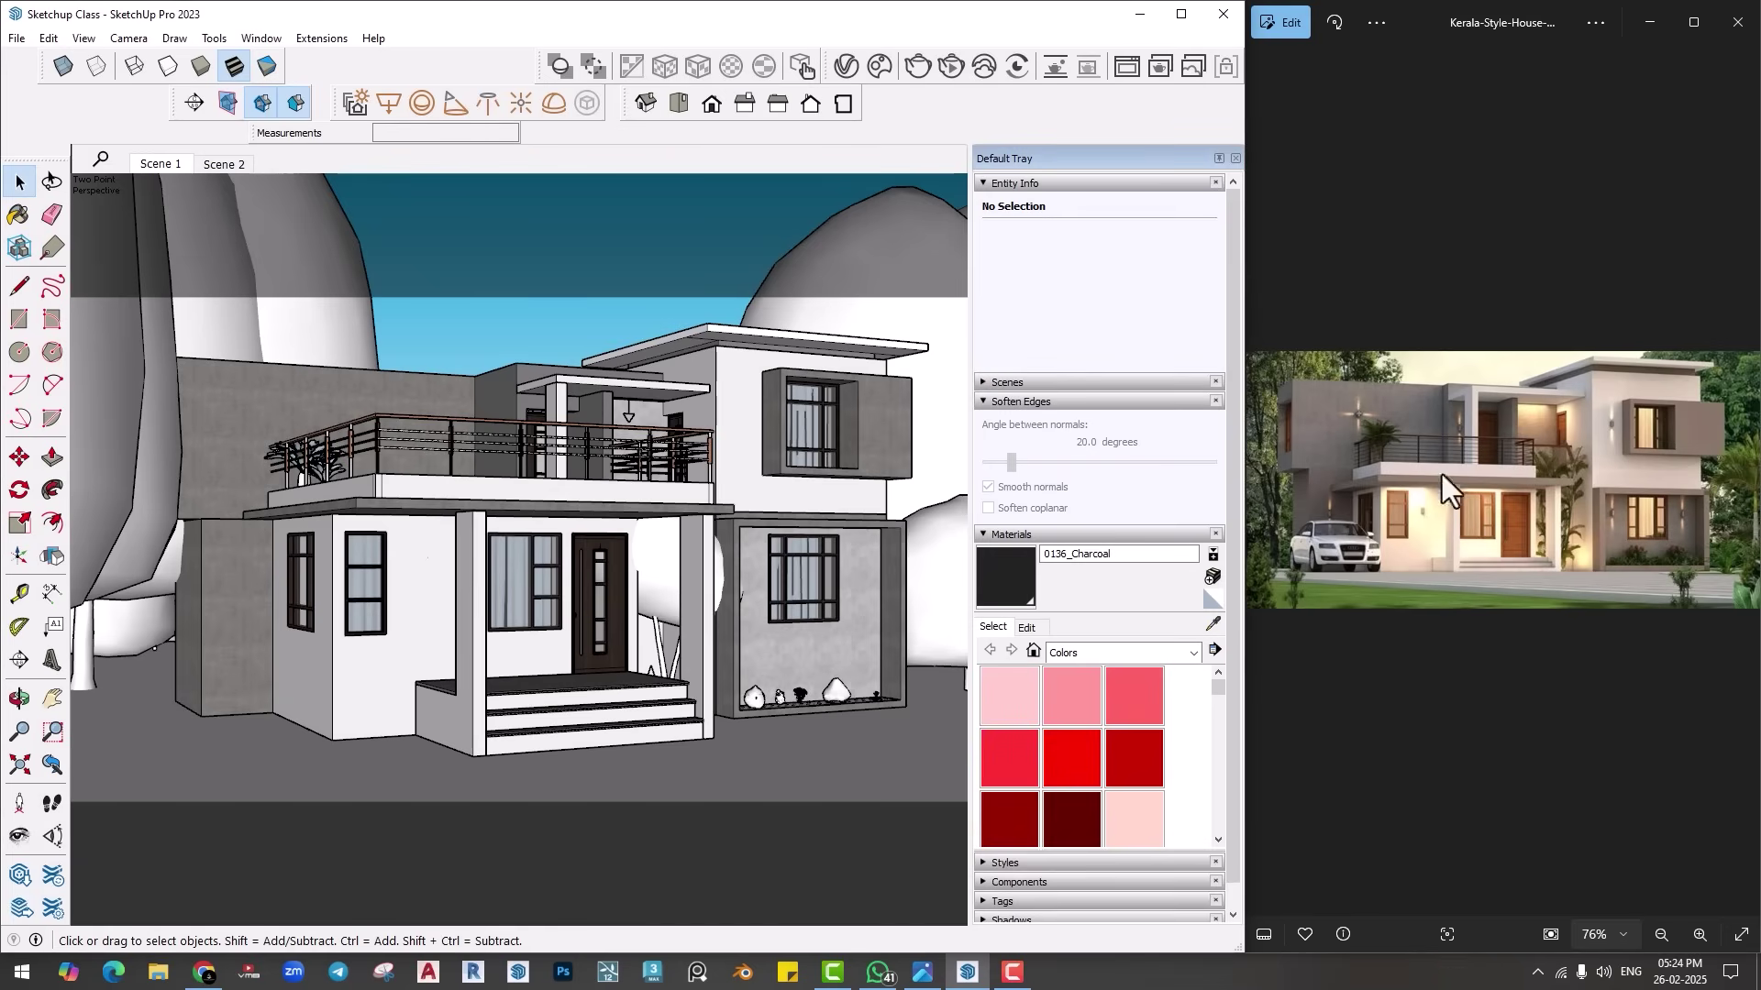
Step: Load the cylindrical WALL_LIGHT model from 3D Warehouse and place it on the ground-floor front wall between the windows
{"action": "left_click", "coordinate": [258, 39]}
{"action": "left_click", "coordinate": [292, 182]}
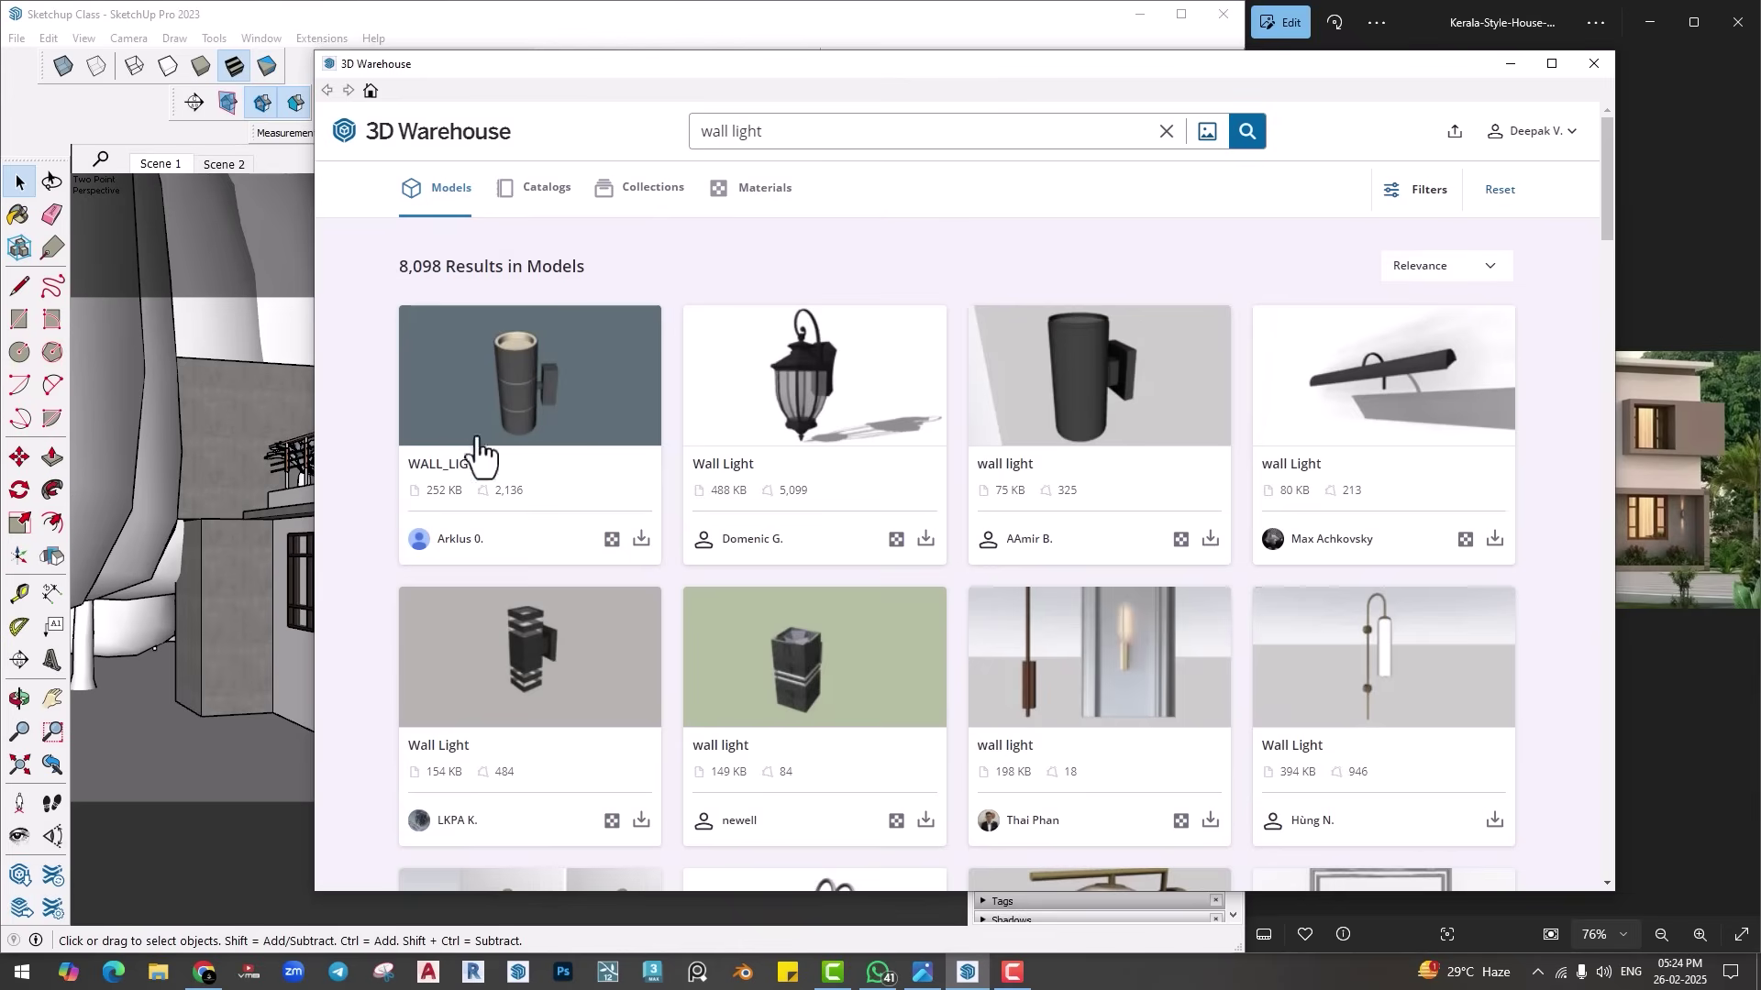
{"action": "left_click", "coordinate": [641, 541]}
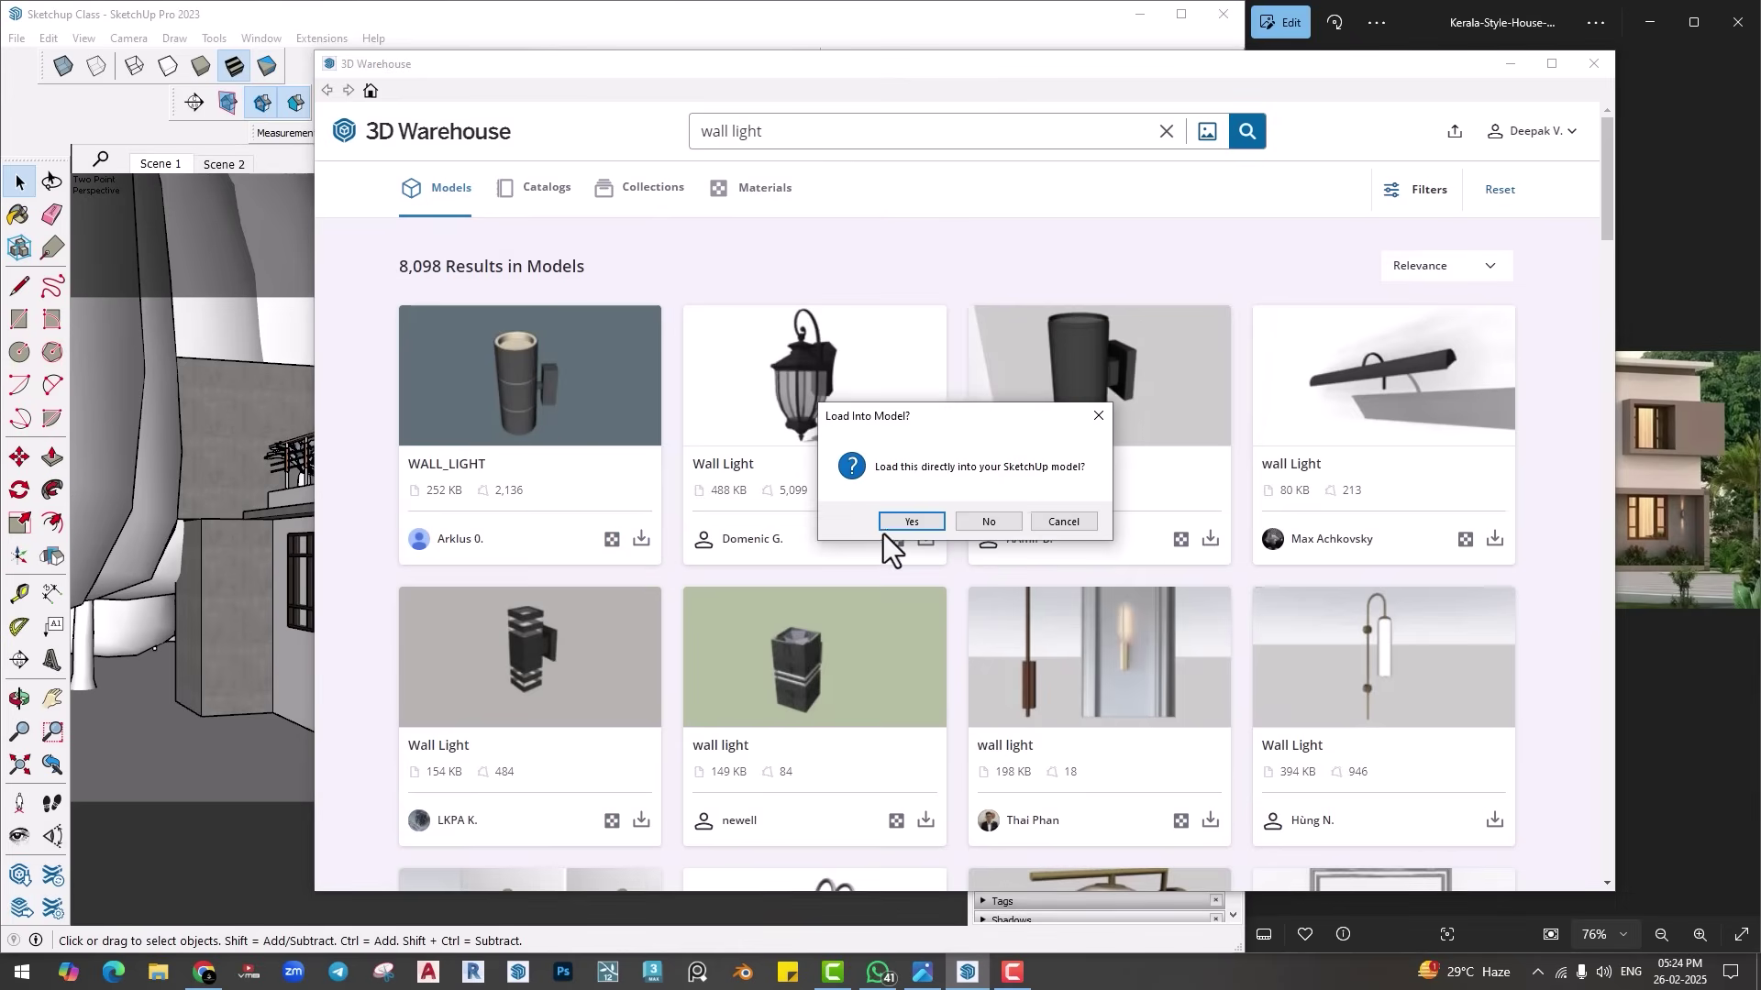
{"action": "left_click", "coordinate": [911, 519]}
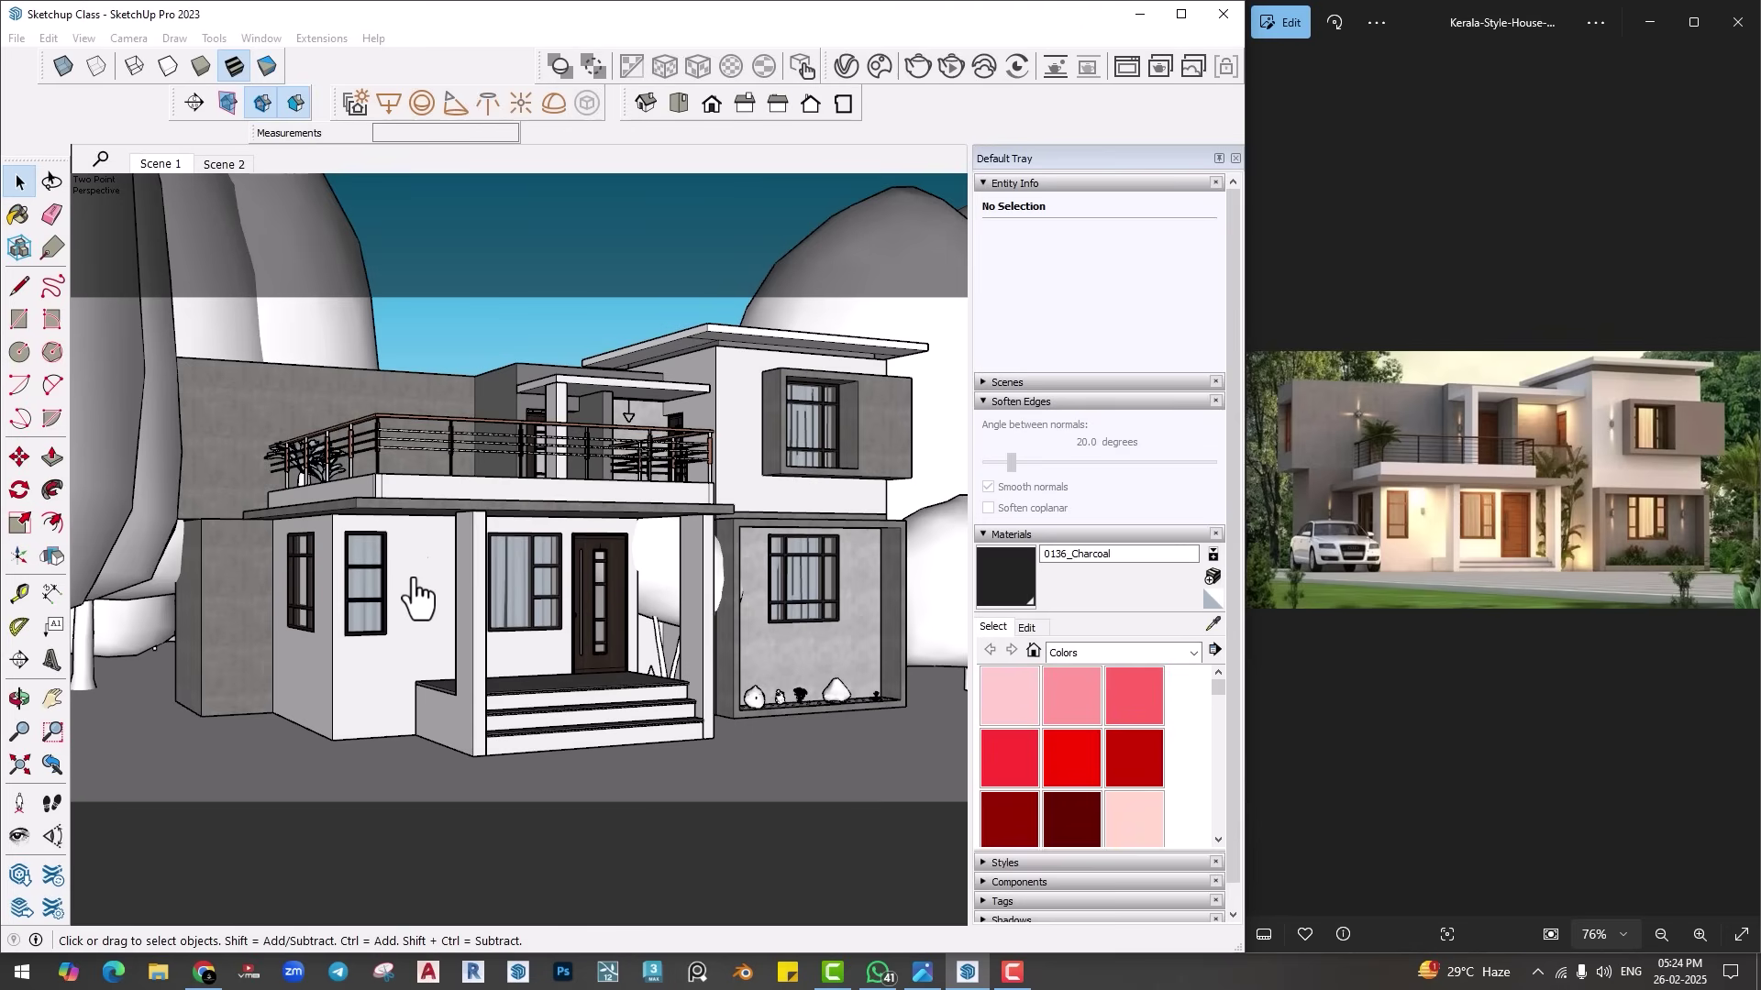
{"action": "left_click", "coordinate": [734, 544]}
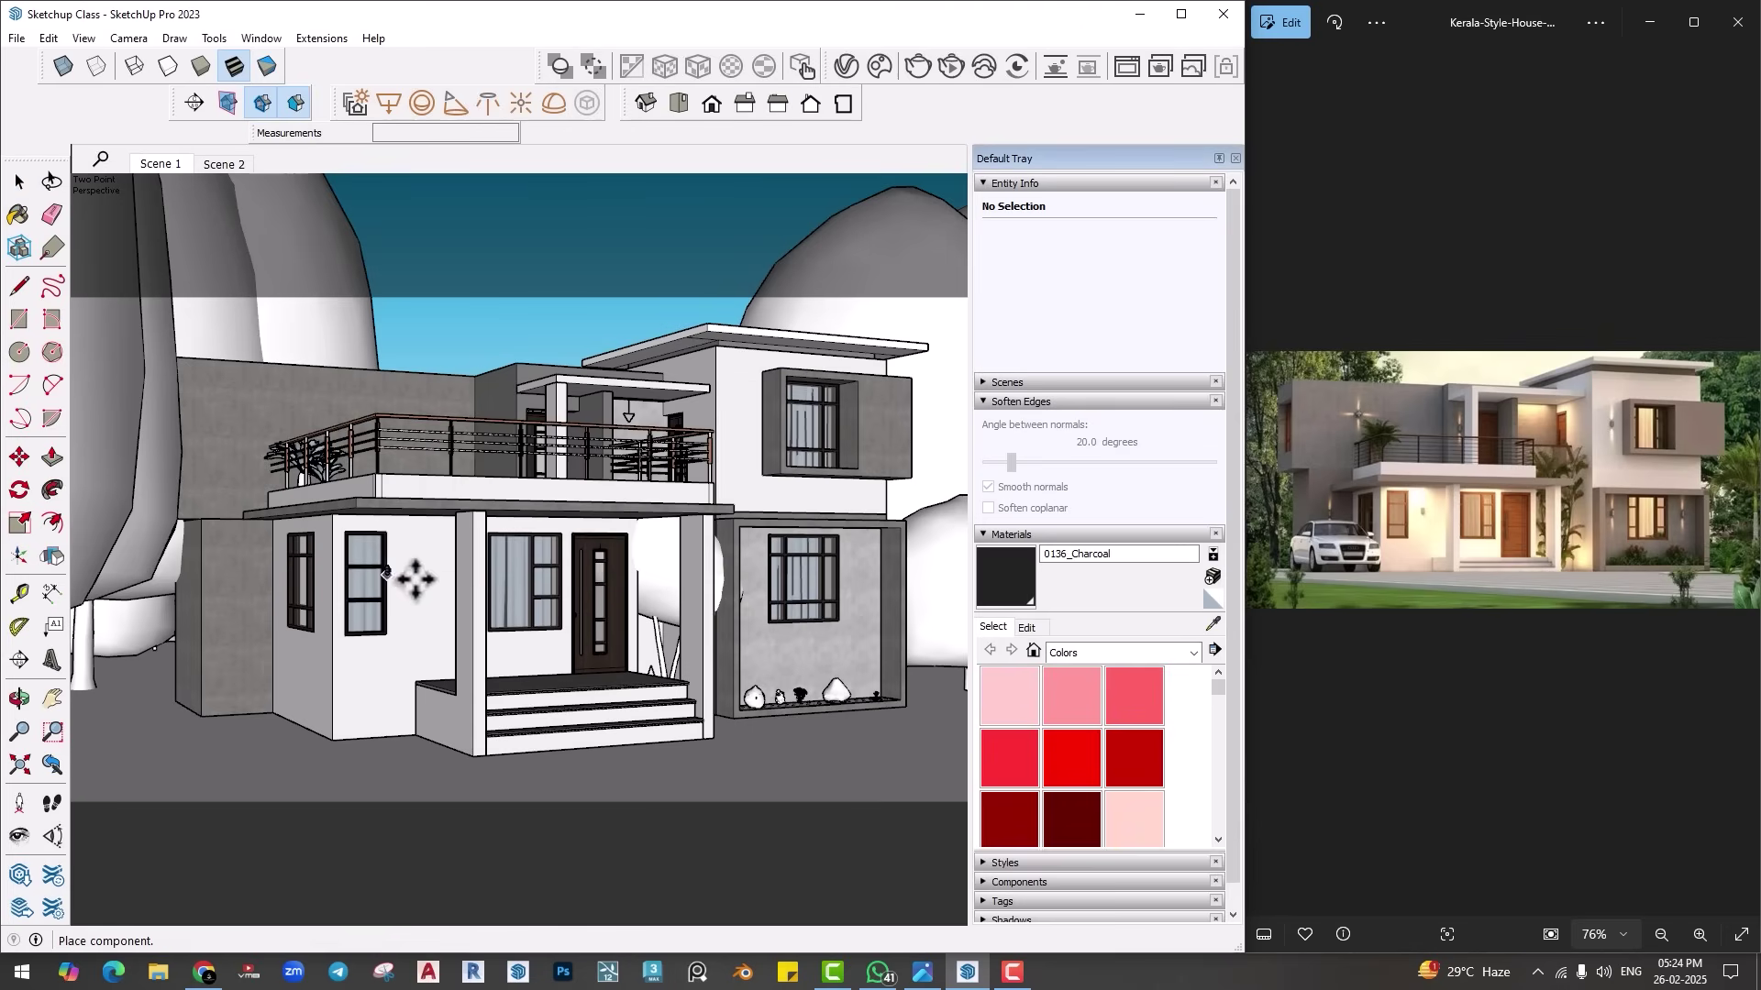
{"action": "scroll", "coordinate": [414, 579], "scroll_direction": "up", "scroll_amount": 10}
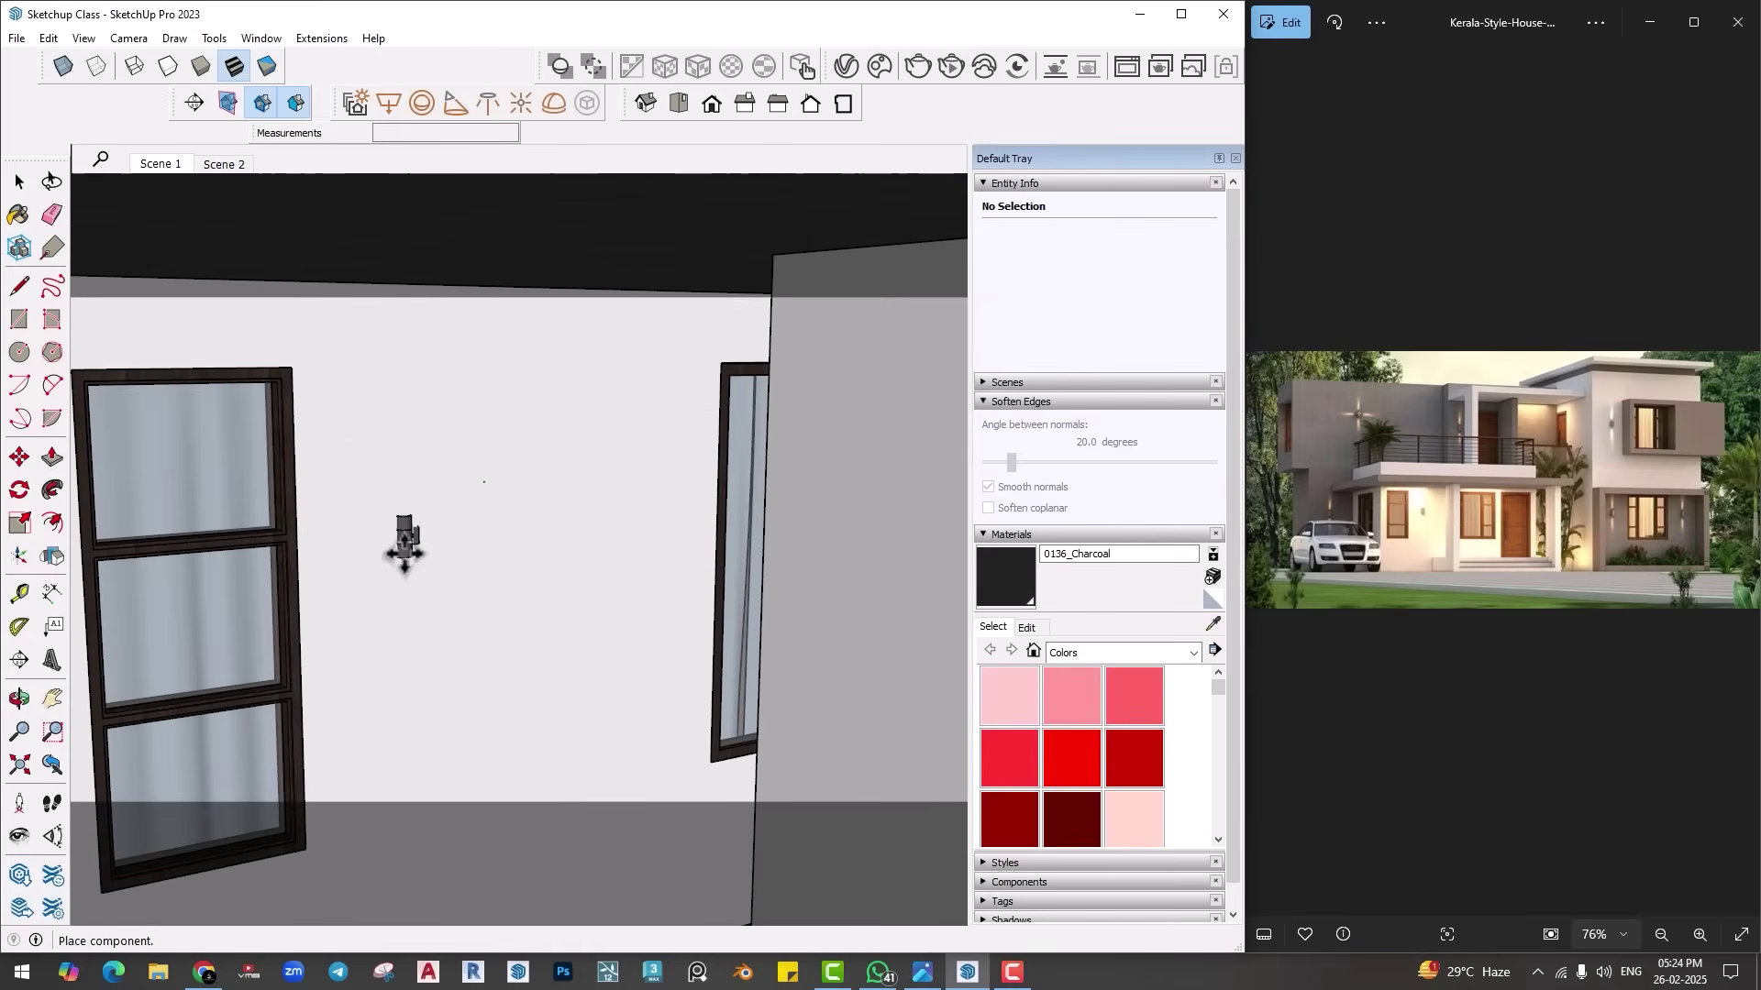
{"action": "left_click", "coordinate": [427, 541]}
Step: Rotate the wall light 90 degrees and move it back so its bracket meets the wall
{"action": "scroll", "coordinate": [404, 523], "scroll_direction": "up", "scroll_amount": 5}
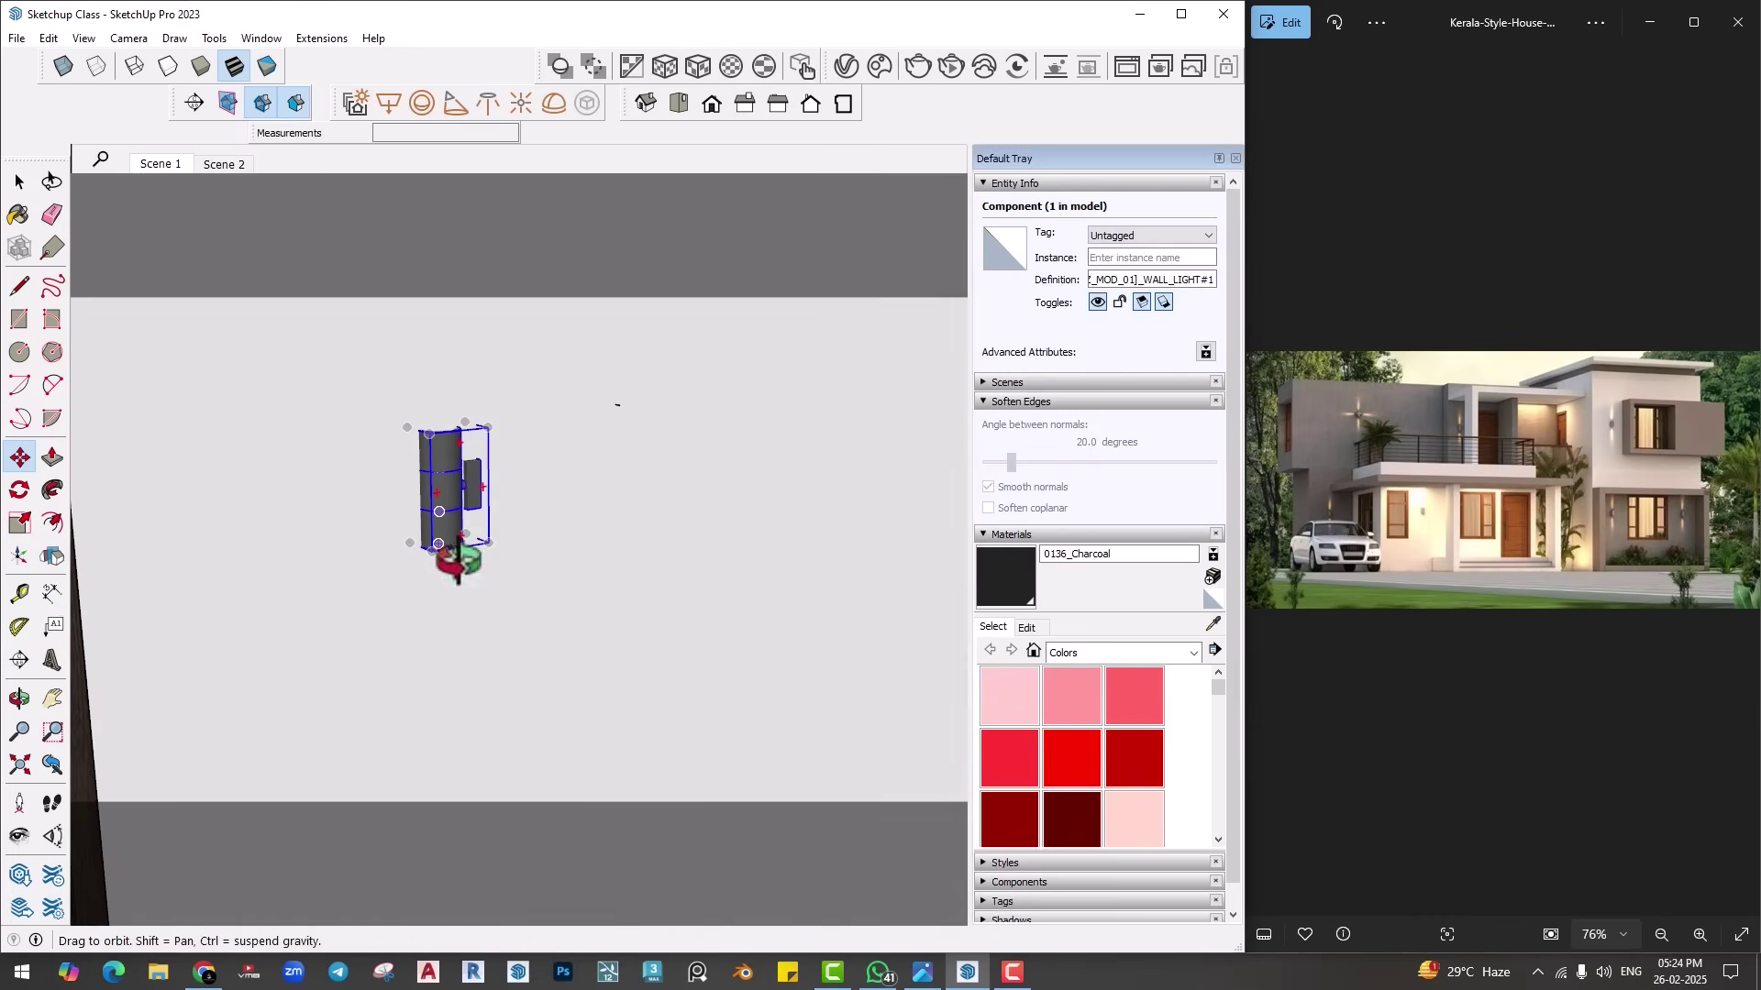
{"action": "left_click", "coordinate": [19, 490]}
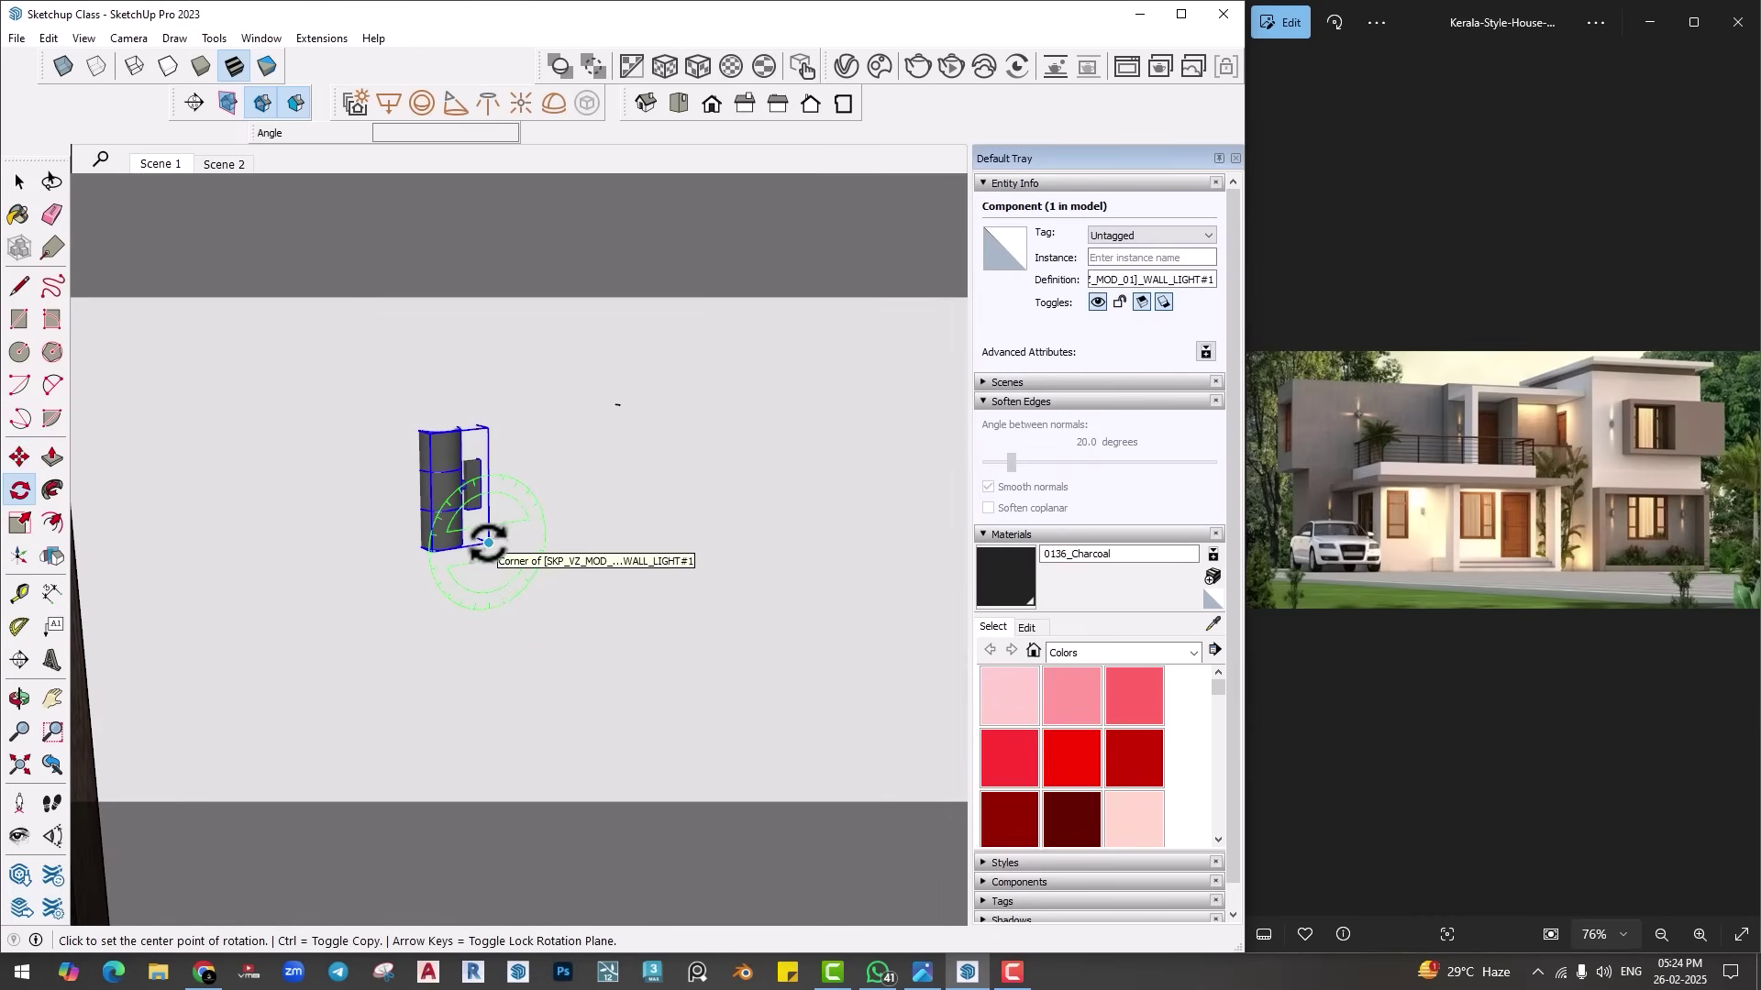
{"action": "left_click", "coordinate": [488, 542]}
{"action": "left_click", "coordinate": [641, 532]}
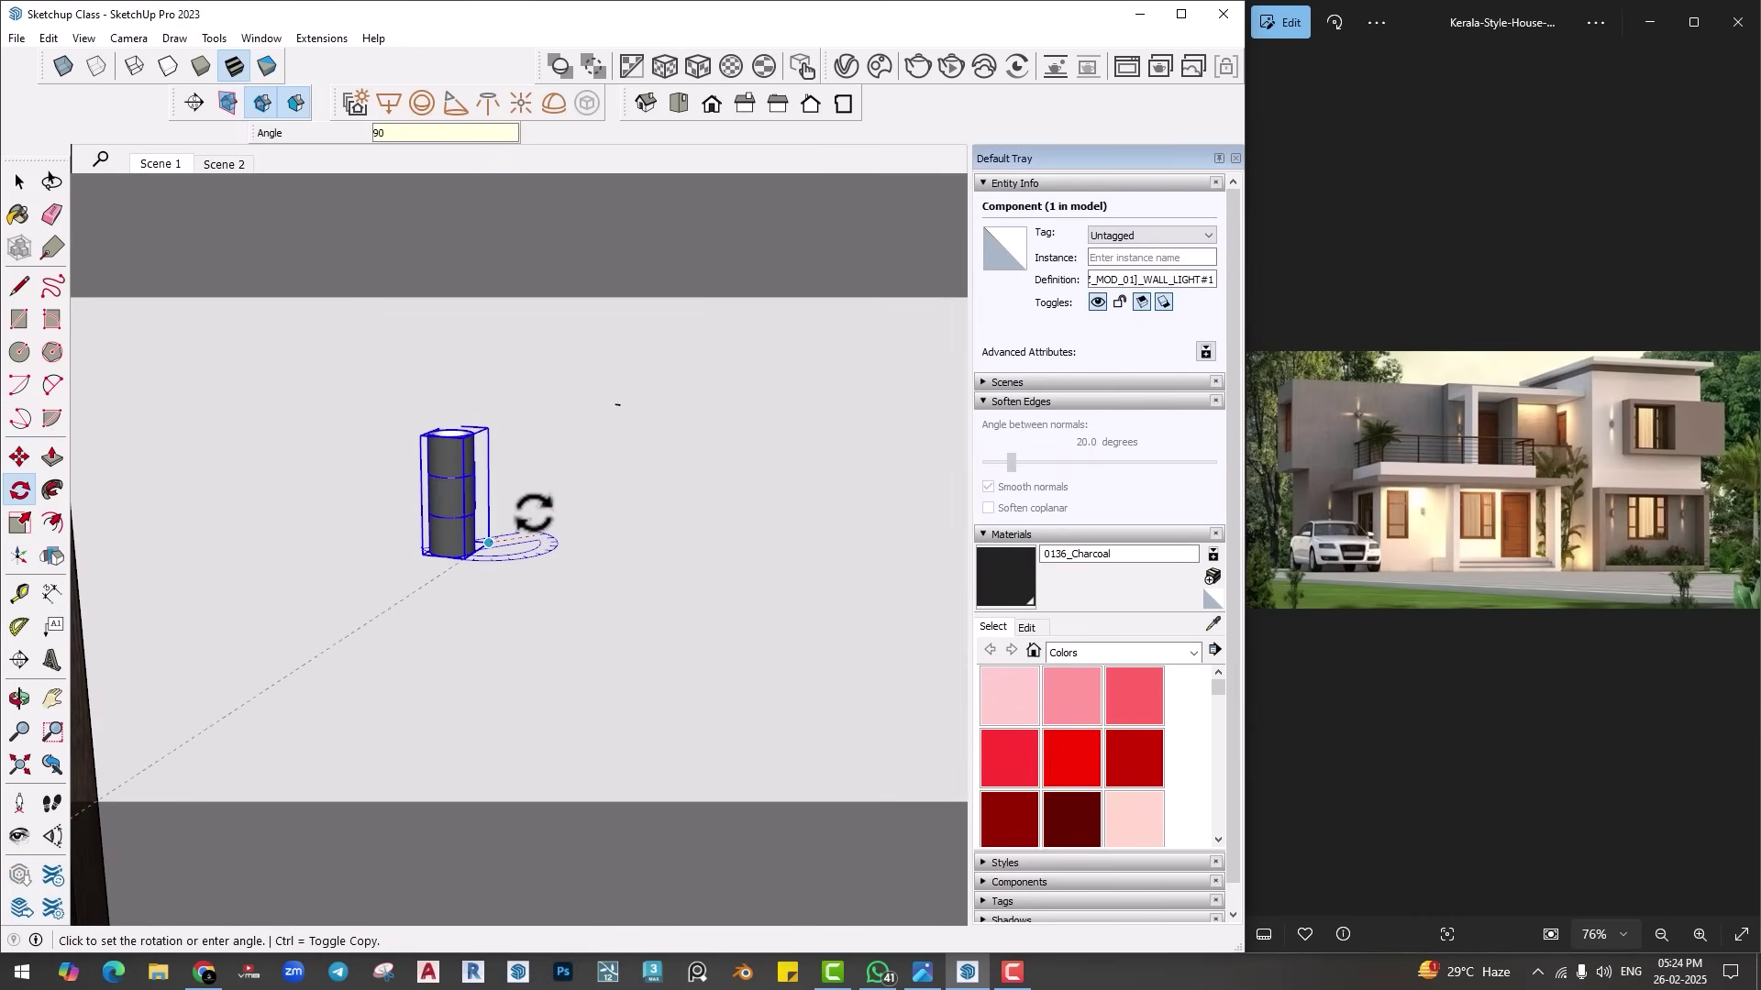
{"action": "key", "text": "Return"}
{"action": "scroll", "coordinate": [417, 546], "scroll_direction": "up", "scroll_amount": 3}
{"action": "key", "text": "m"}
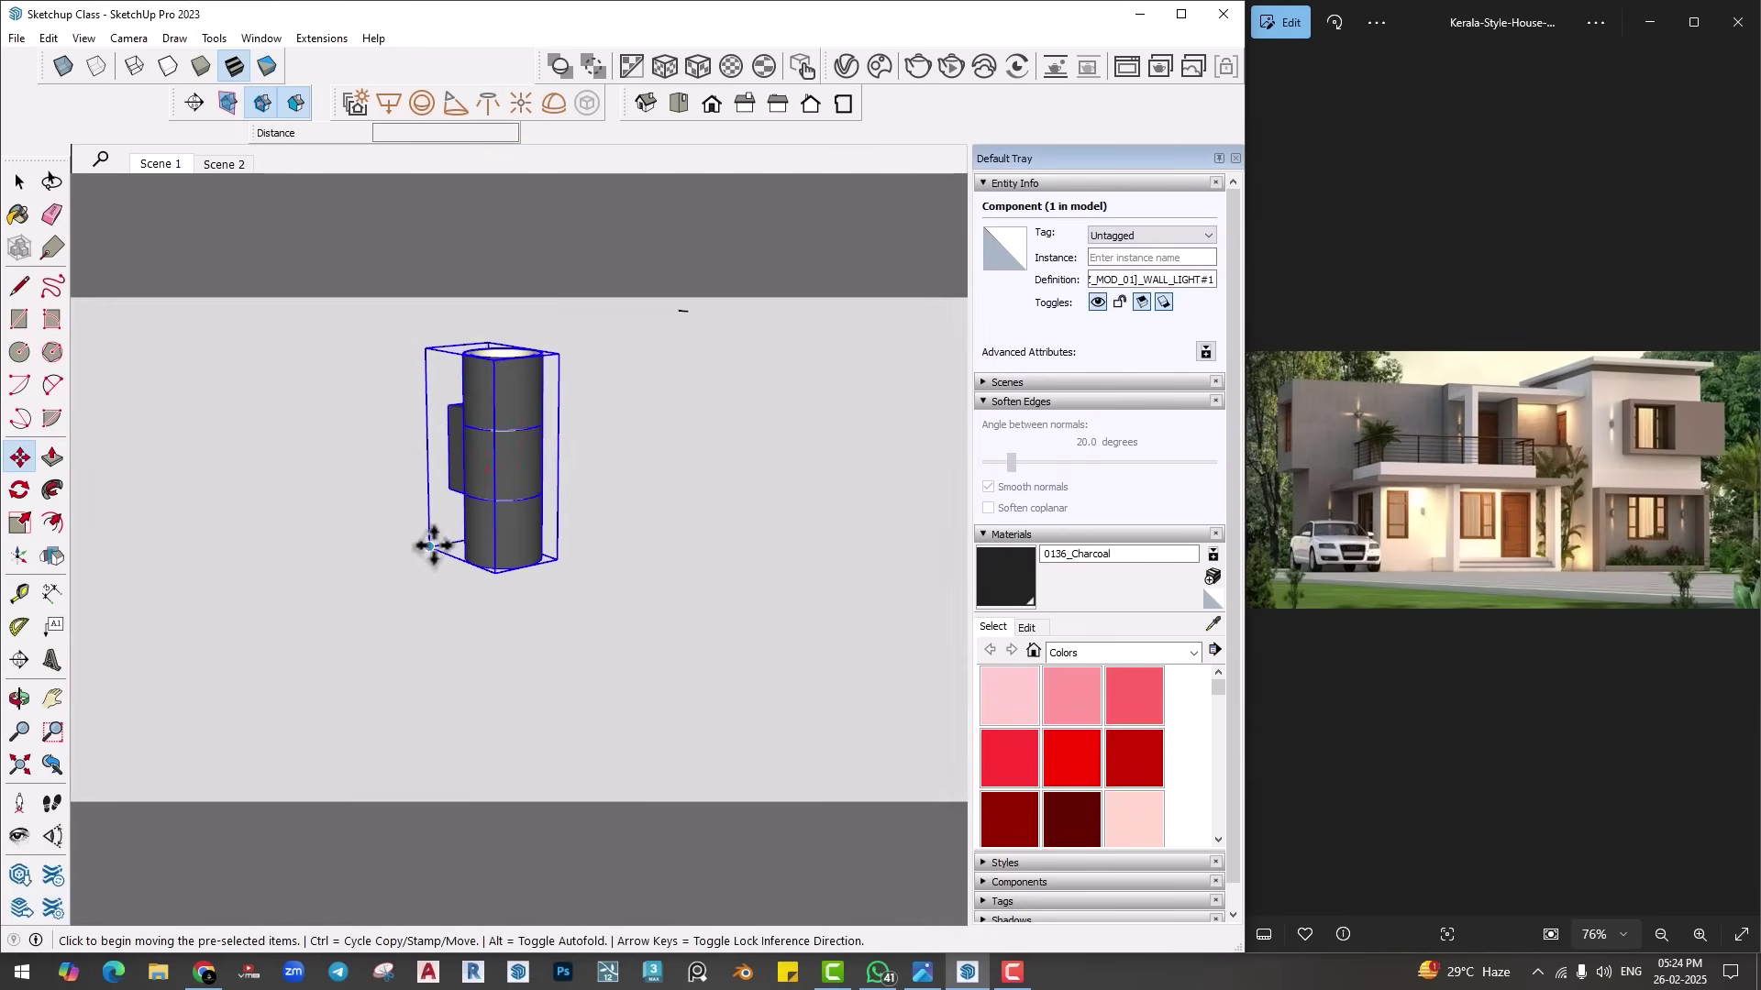
{"action": "left_click", "coordinate": [430, 546]}
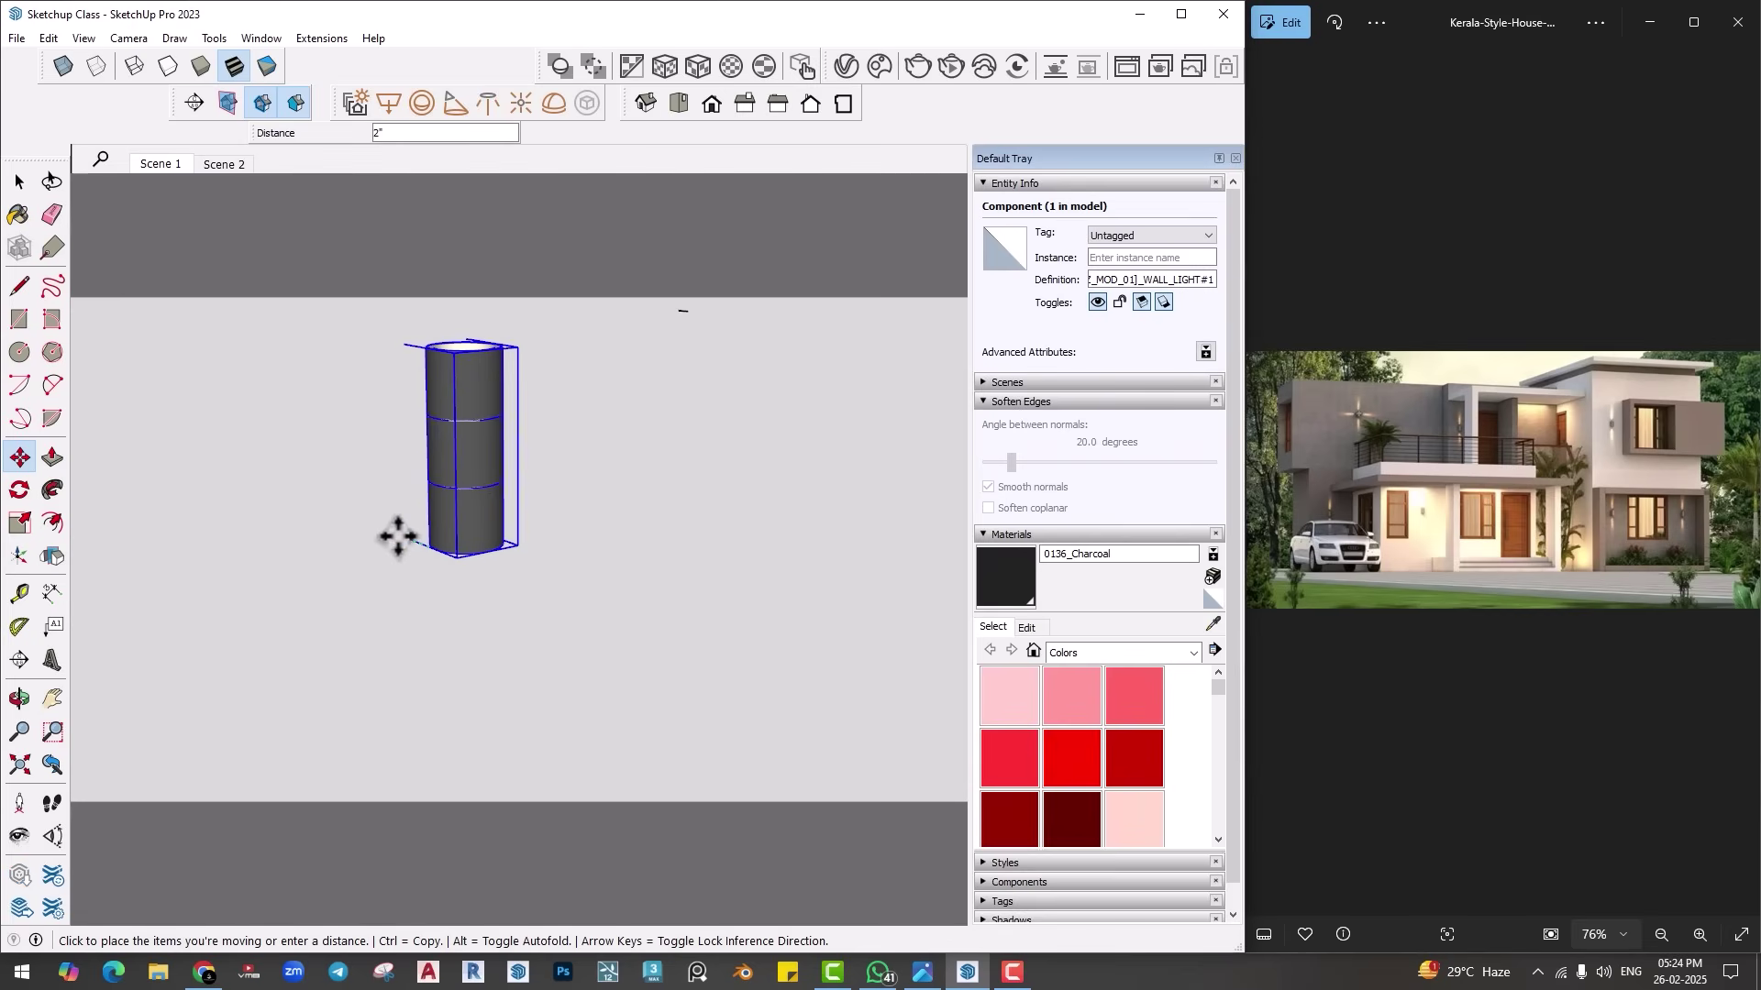
{"action": "left_click", "coordinate": [408, 541]}
Step: Open the wall light component for editing
{"action": "middle_click_drag", "start_coordinate": [523, 562], "coordinate": [453, 576]}
{"action": "key", "text": "space"}
{"action": "left_click", "coordinate": [756, 433]}
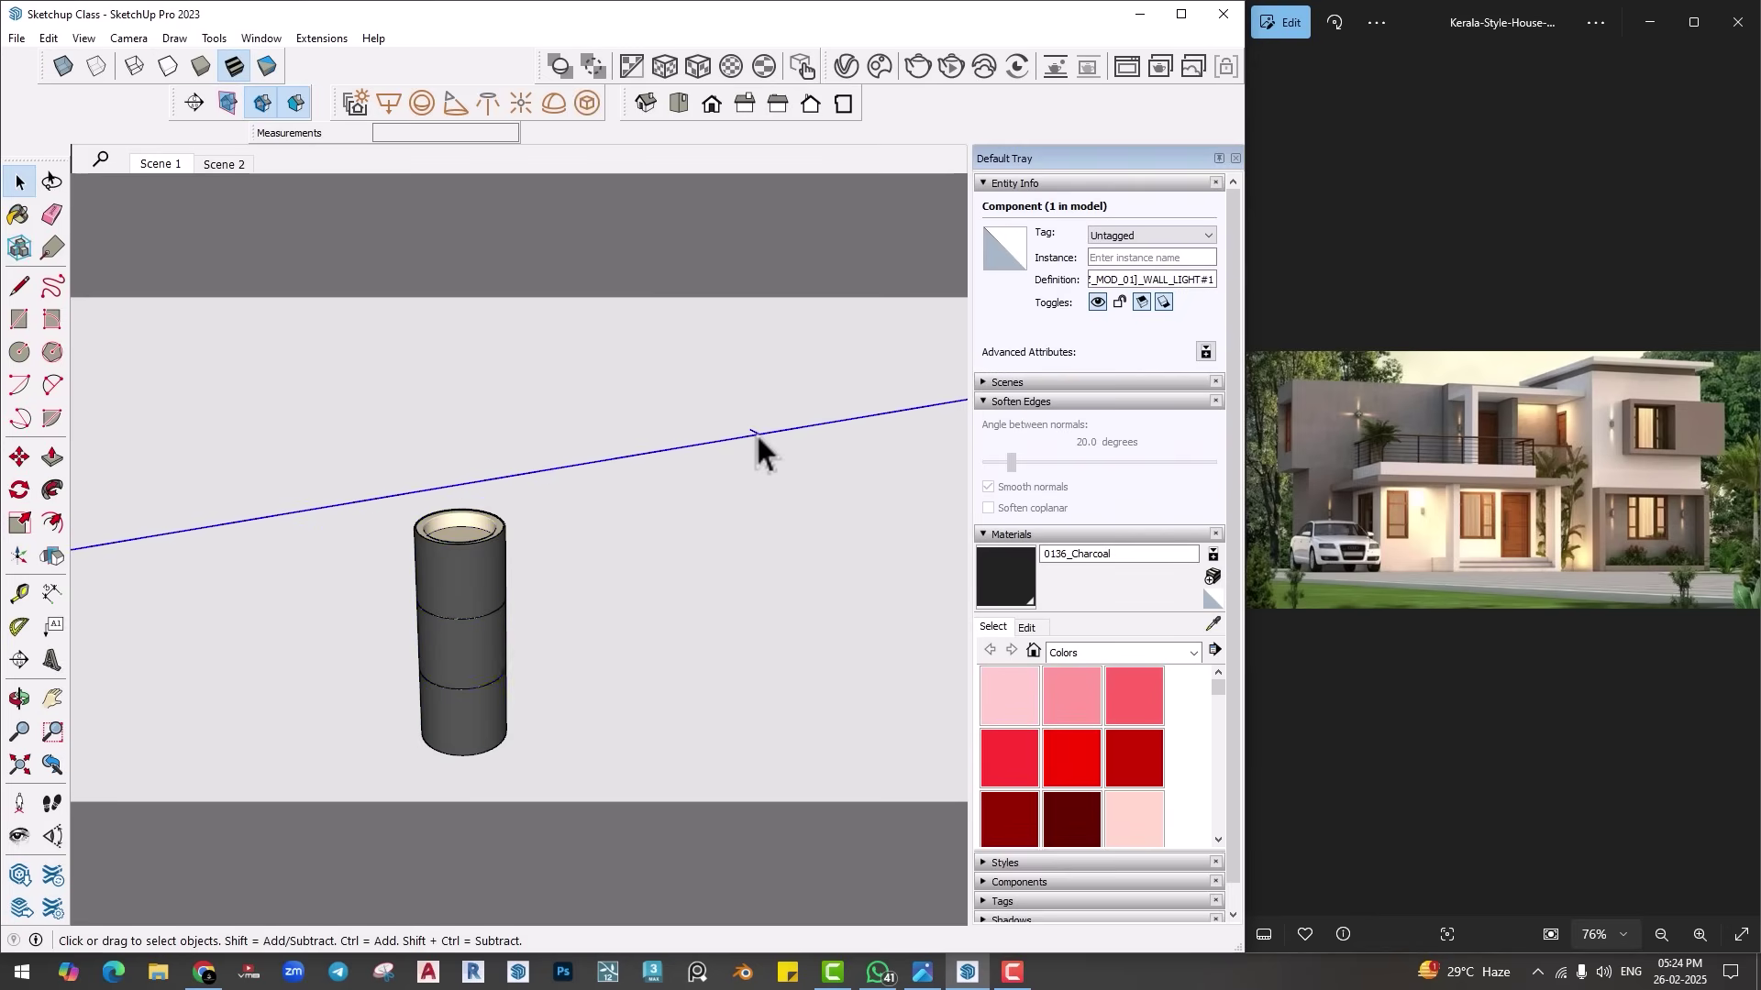
{"action": "double_click", "coordinate": [463, 600]}
{"action": "scroll", "coordinate": [471, 571], "scroll_direction": "up", "scroll_amount": 2}
{"action": "key", "text": "Escape"}
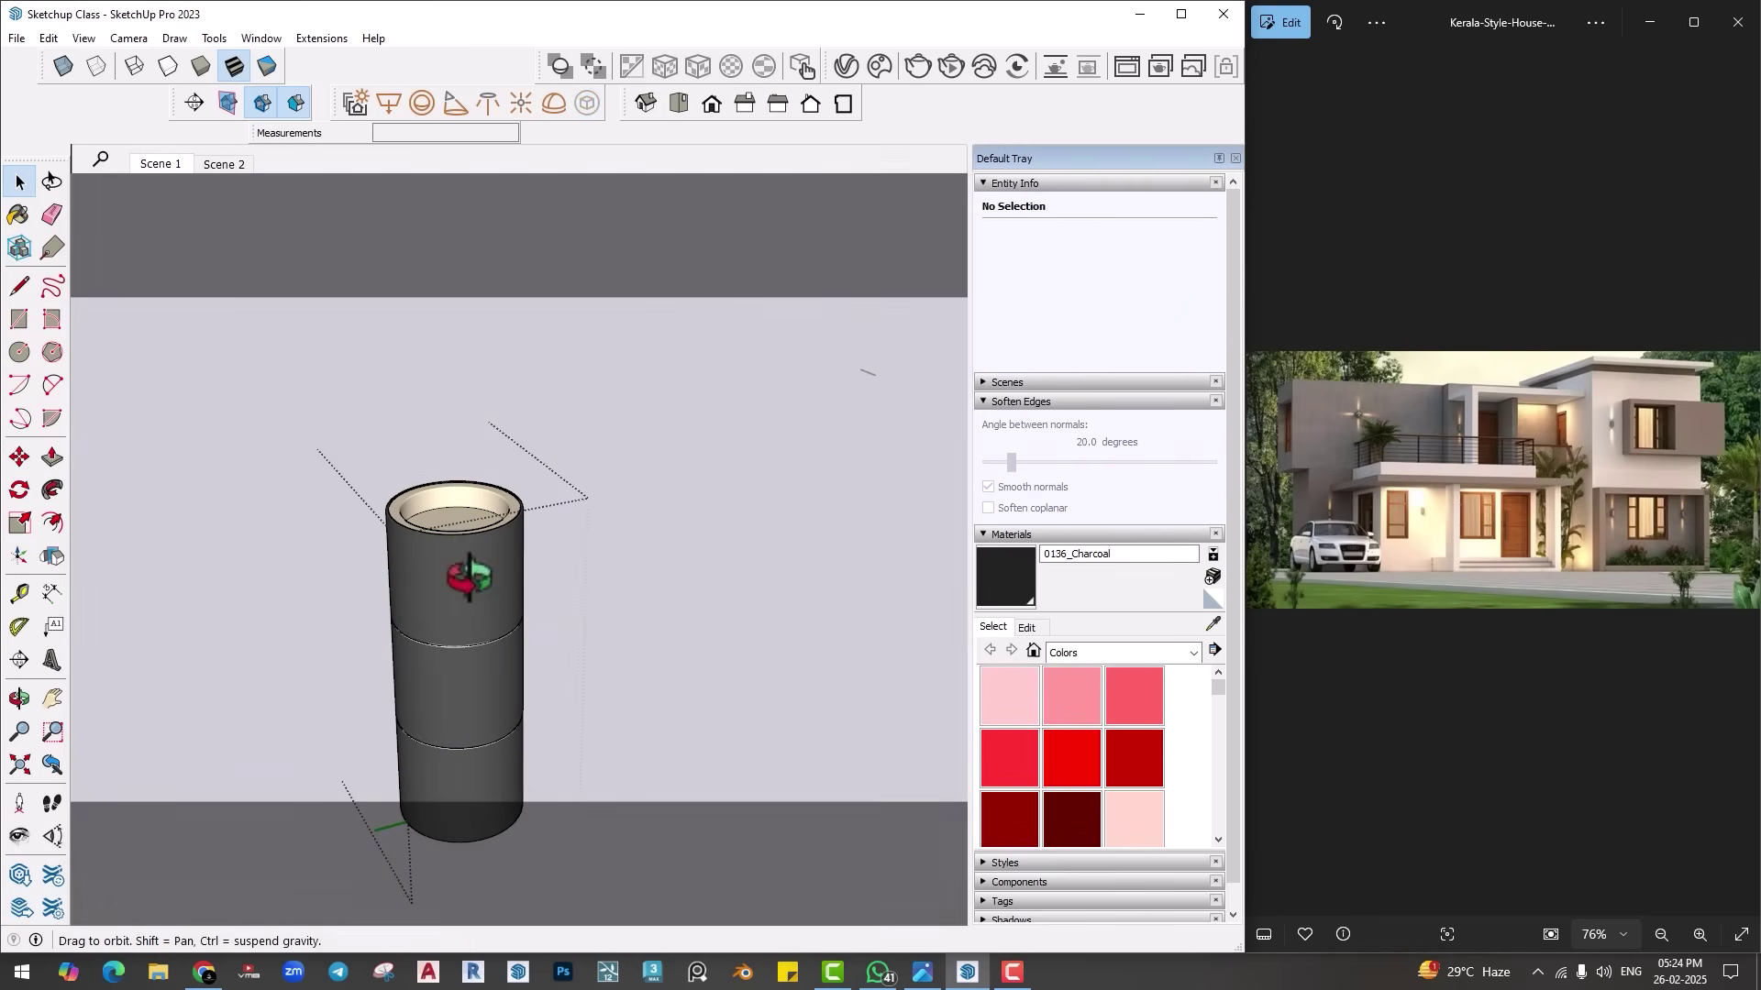
Step: Open the lamp cylinder's nested groups down to the top section and select its recessed inner face
{"action": "left_click", "coordinate": [450, 525]}
{"action": "middle_click_drag", "start_coordinate": [449, 524], "coordinate": [464, 497], "text": "shift"}
{"action": "key", "text": "o"}
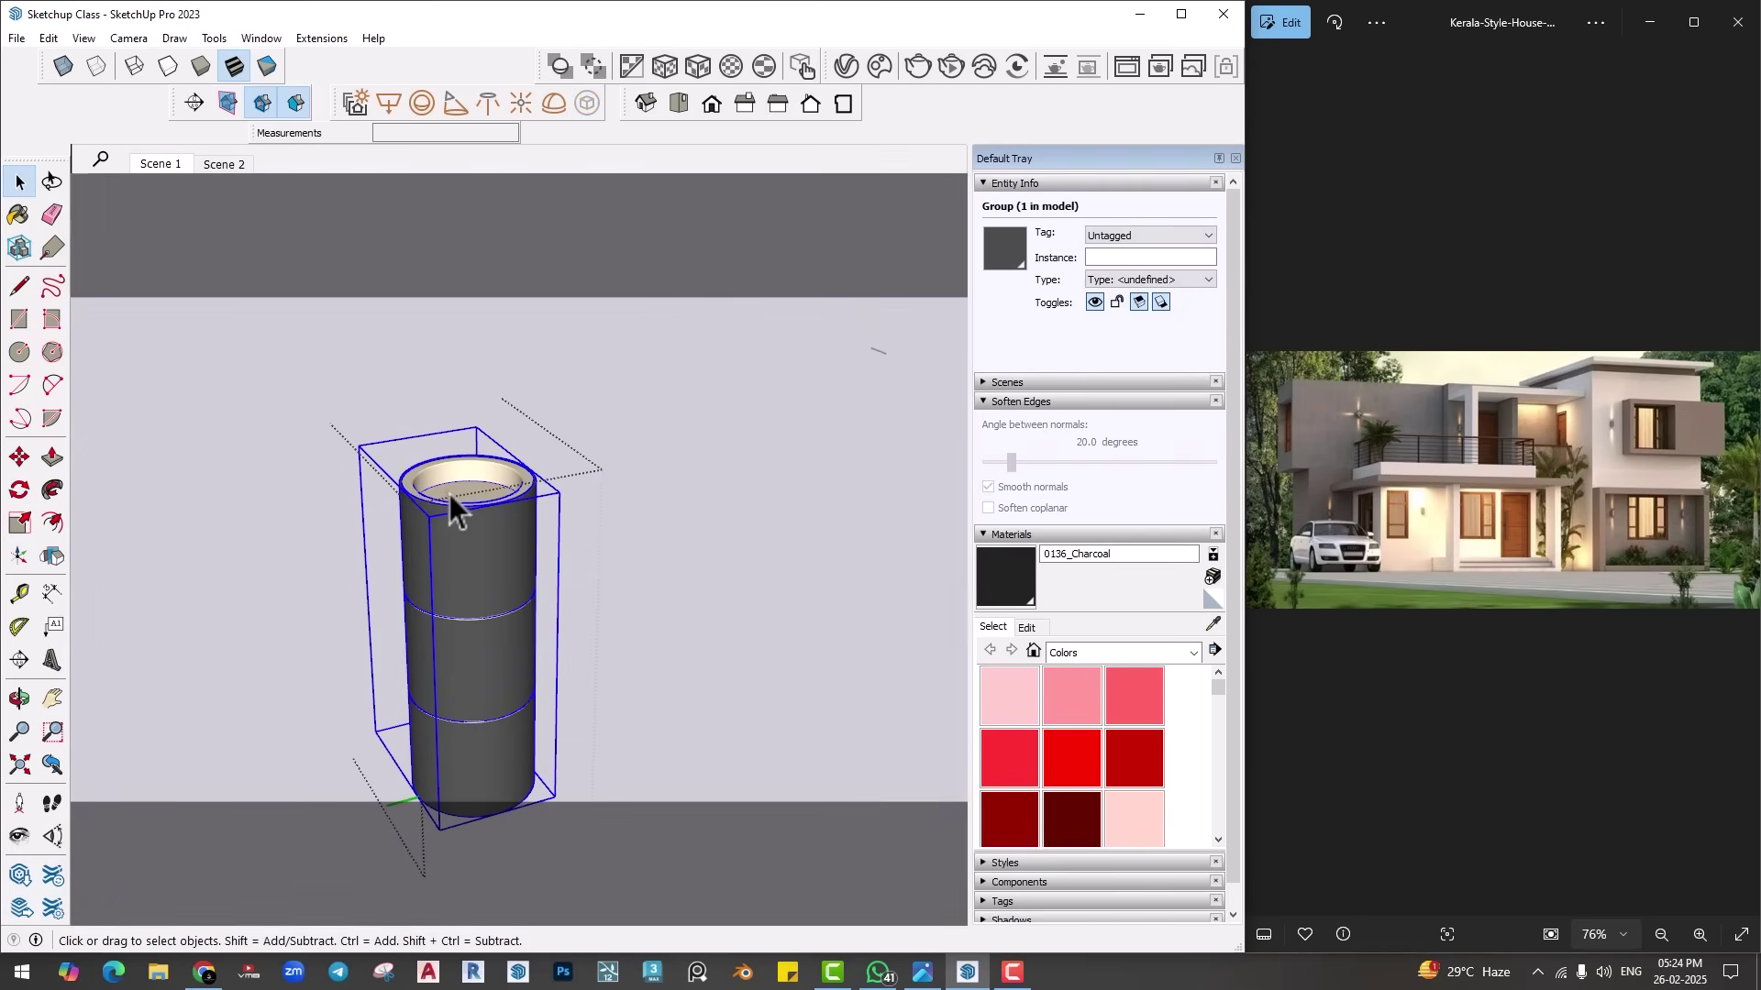
{"action": "mouse_move", "coordinate": [458, 734]}
{"action": "left_mouse_down"}
{"action": "mouse_move", "coordinate": [409, 194]}
{"action": "mouse_move", "coordinate": [413, 609]}
{"action": "mouse_move", "coordinate": [452, 715]}
{"action": "left_mouse_up"}
{"action": "key", "text": "space"}
{"action": "double_click", "coordinate": [465, 475]}
{"action": "scroll", "coordinate": [467, 477], "scroll_direction": "up", "scroll_amount": 2}
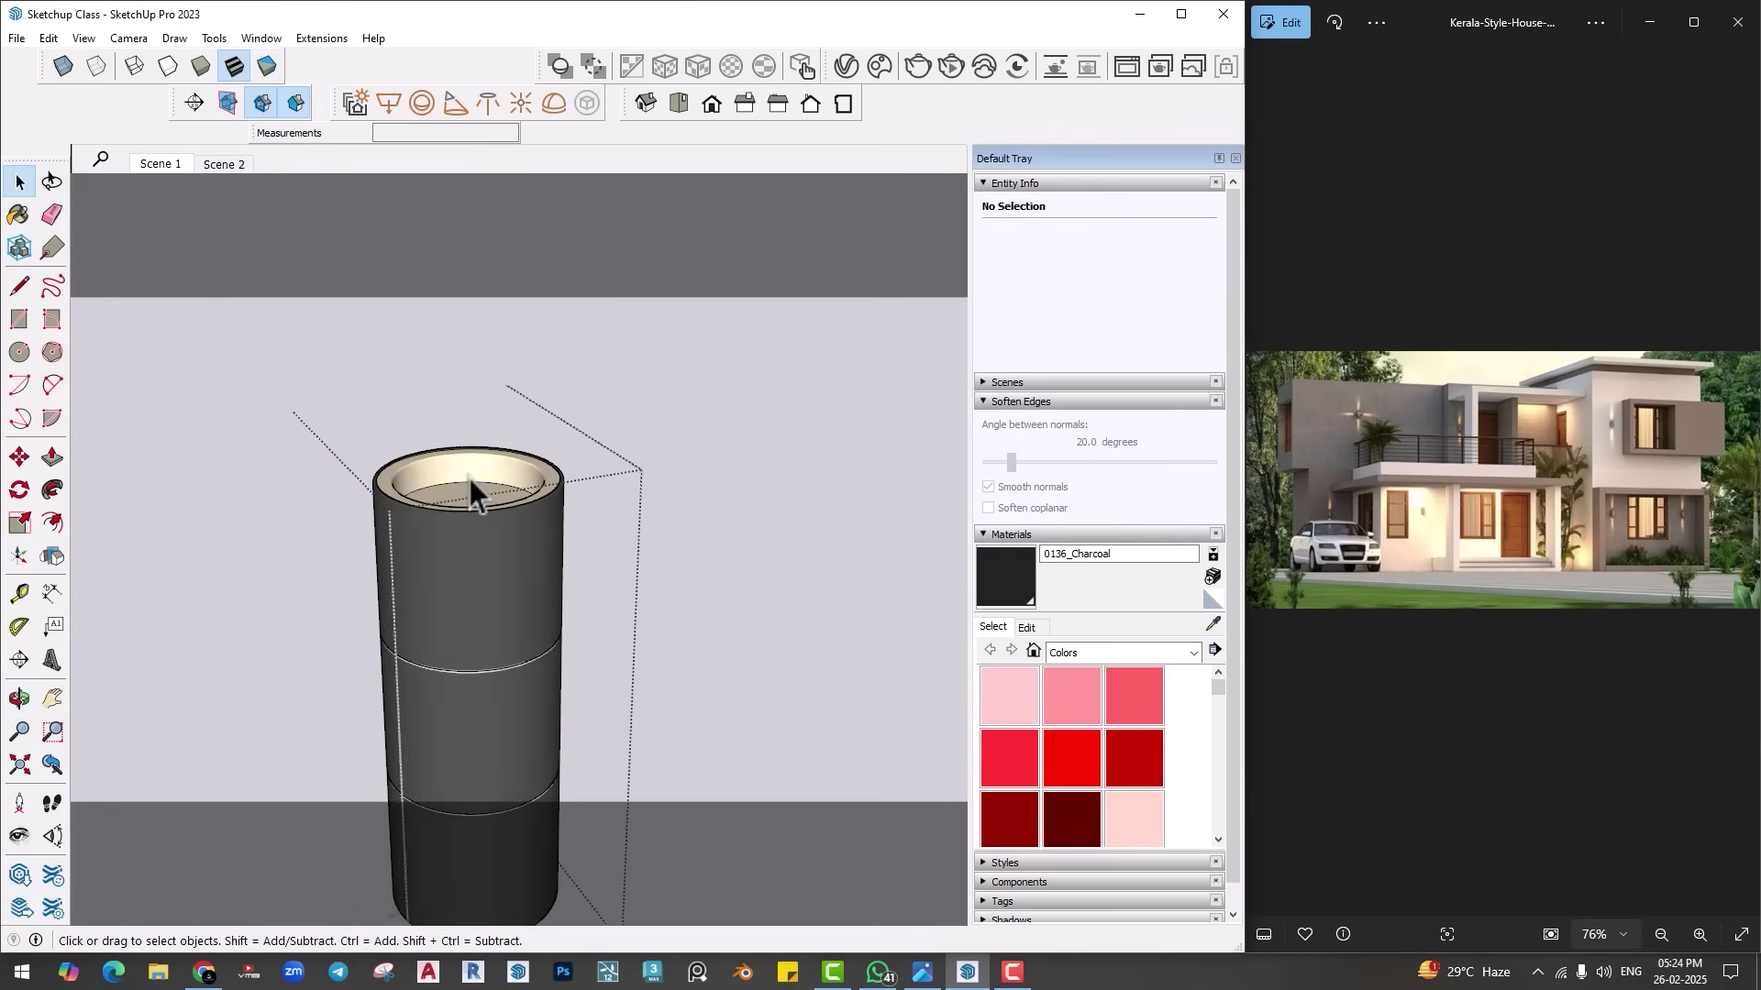
{"action": "double_click", "coordinate": [477, 499]}
{"action": "left_click", "coordinate": [468, 503]}
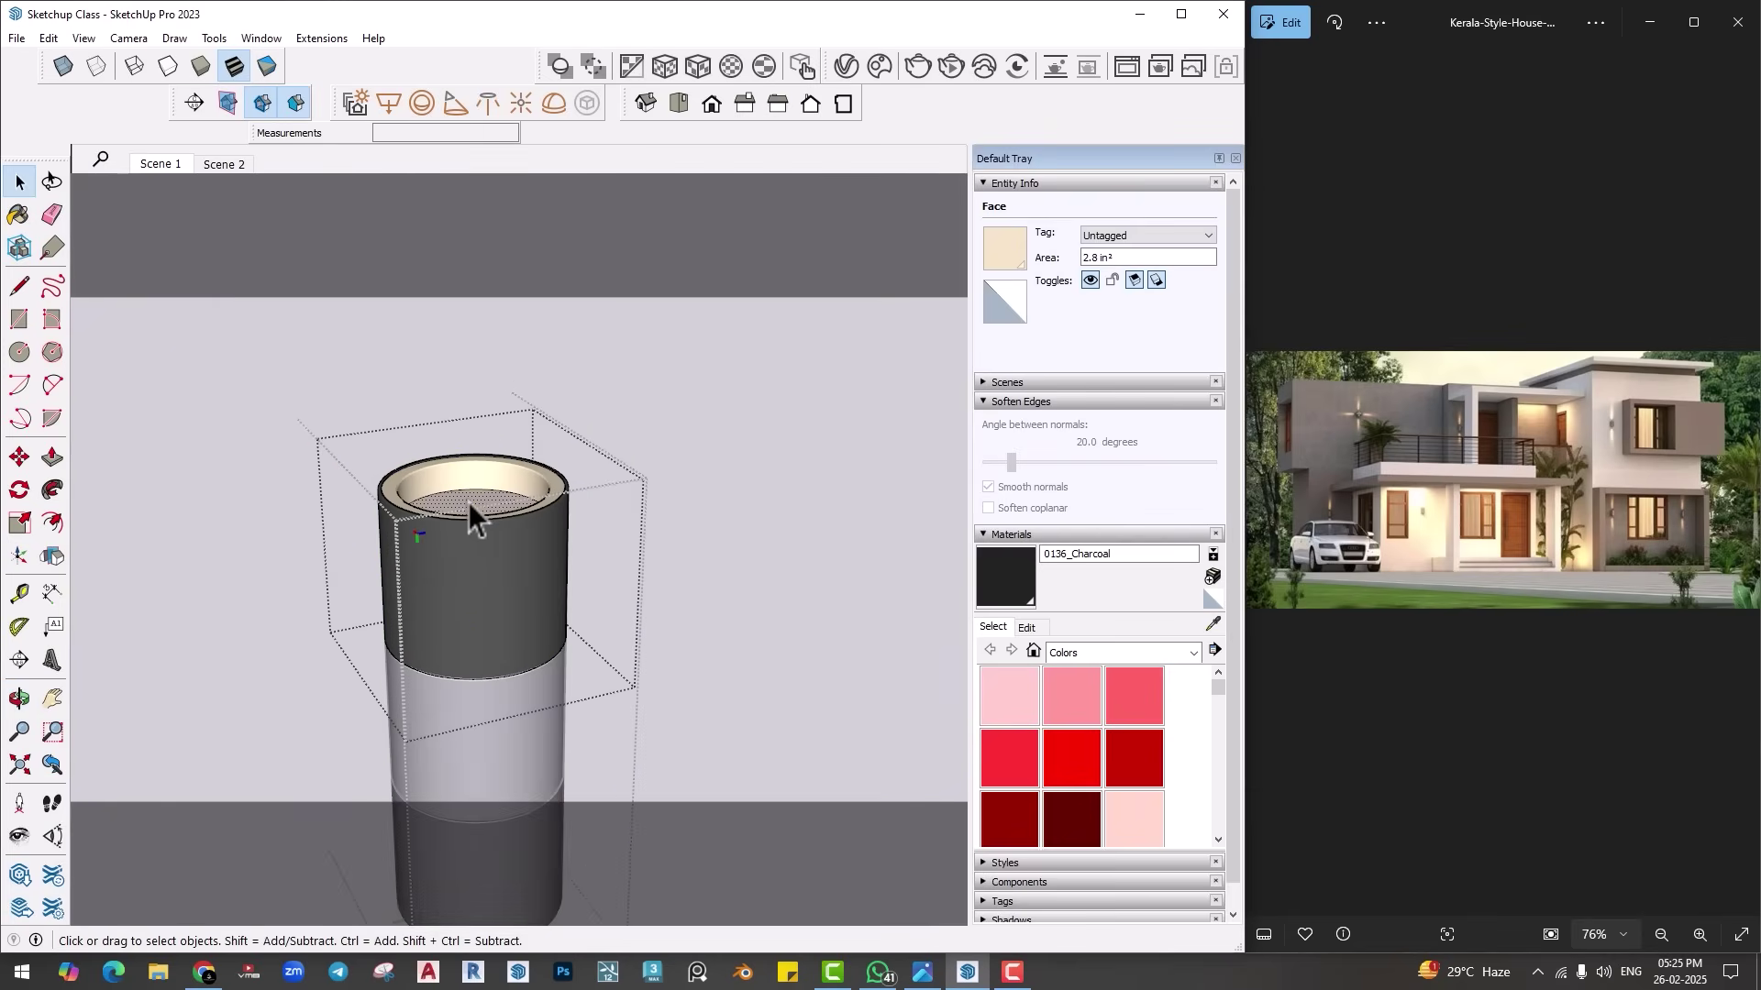
{"action": "middle_click_drag", "start_coordinate": [468, 502], "coordinate": [519, 567], "text": "shift"}
Step: Create a V-Ray spot light on the recessed top face of the lamp, aimed straight up with a narrow cone and penumbra
{"action": "left_click", "coordinate": [456, 102]}
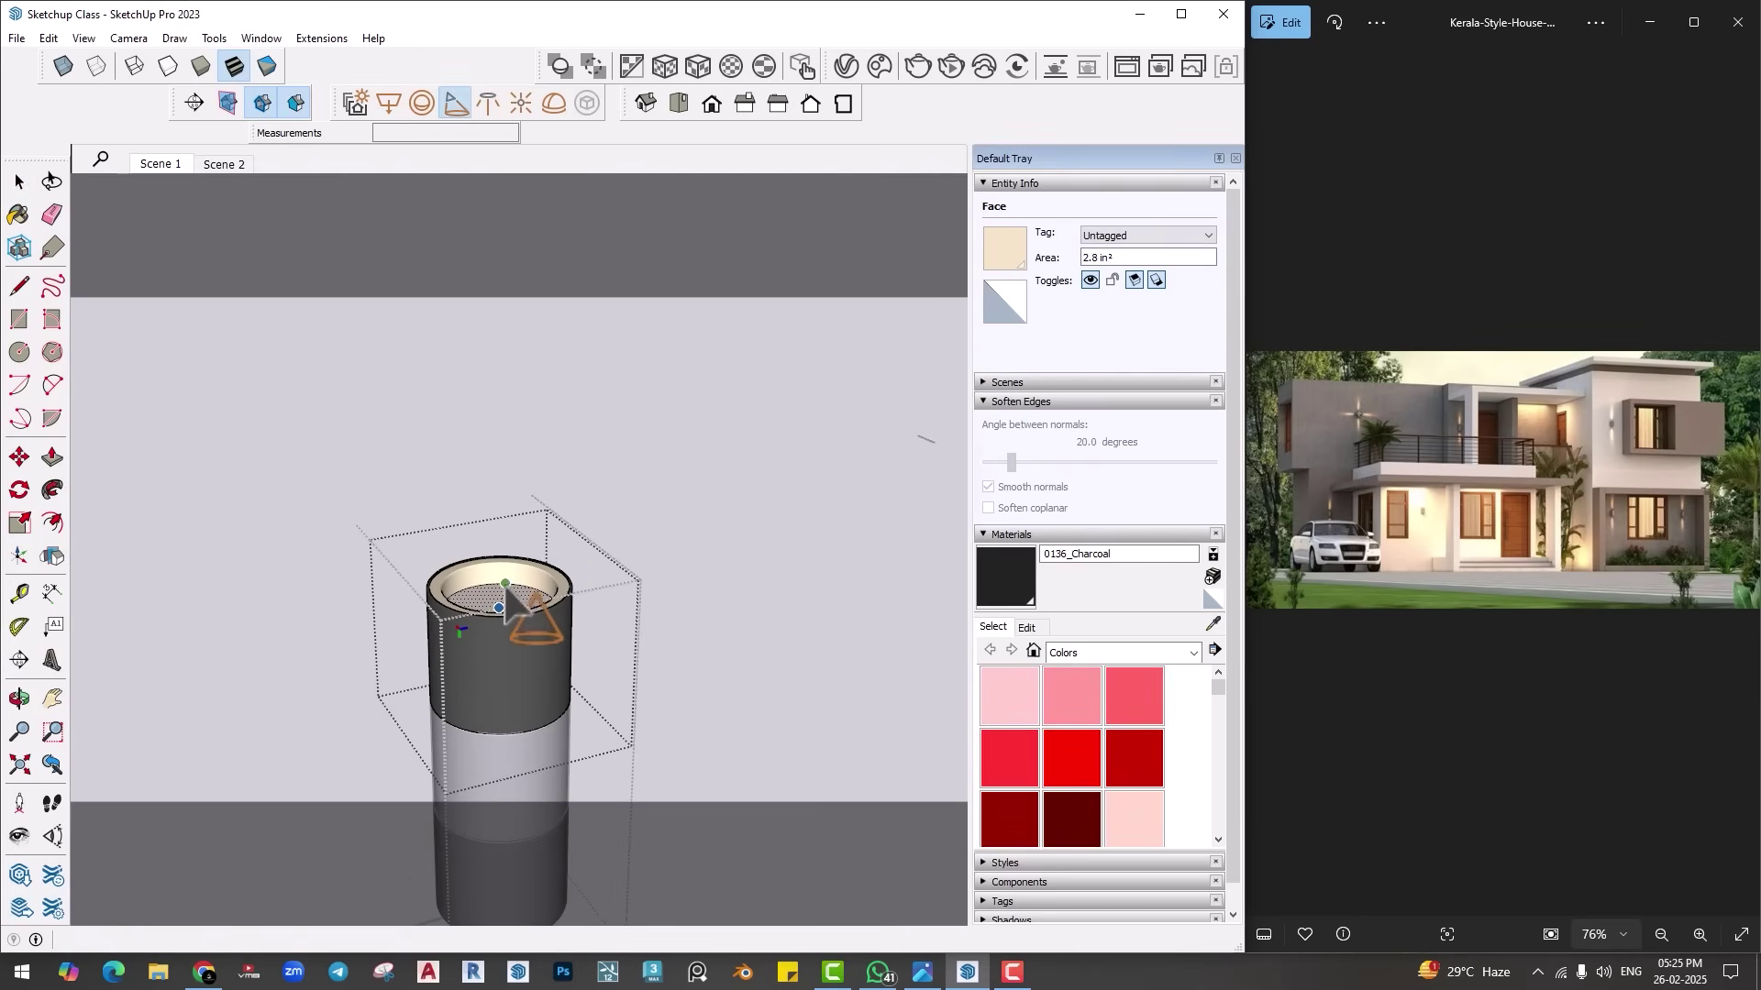
{"action": "scroll", "coordinate": [510, 614], "scroll_direction": "up", "scroll_amount": 3}
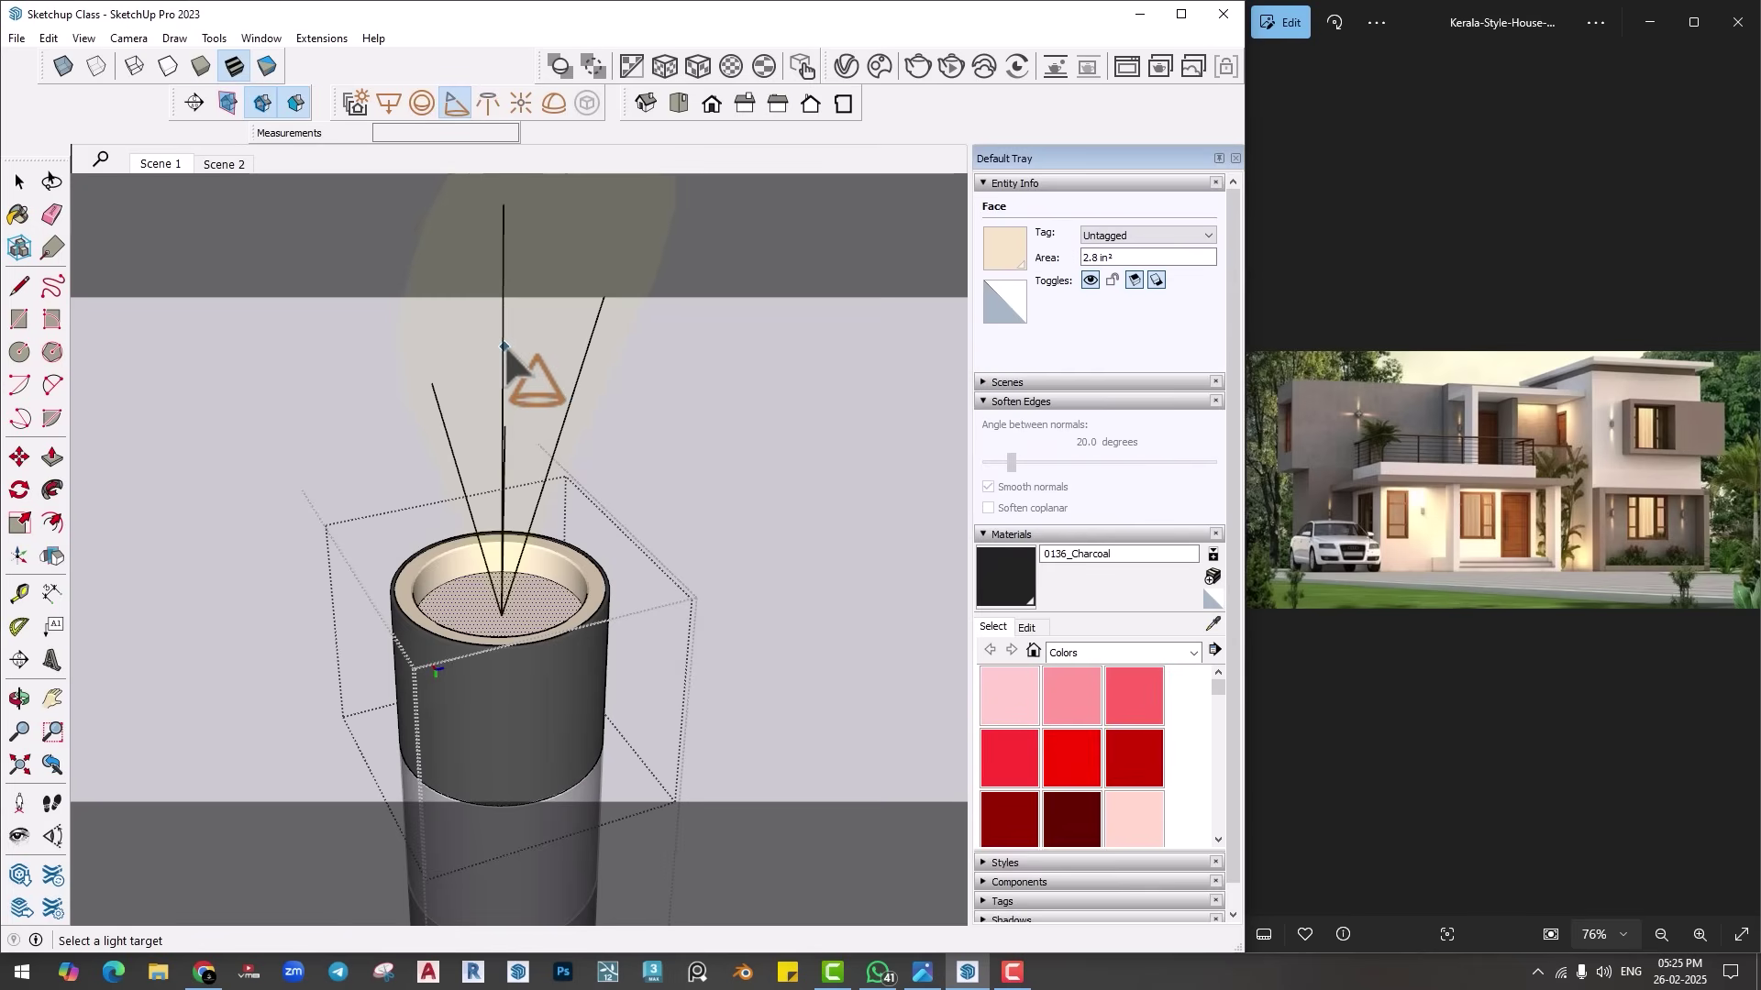
{"action": "left_click", "coordinate": [494, 342]}
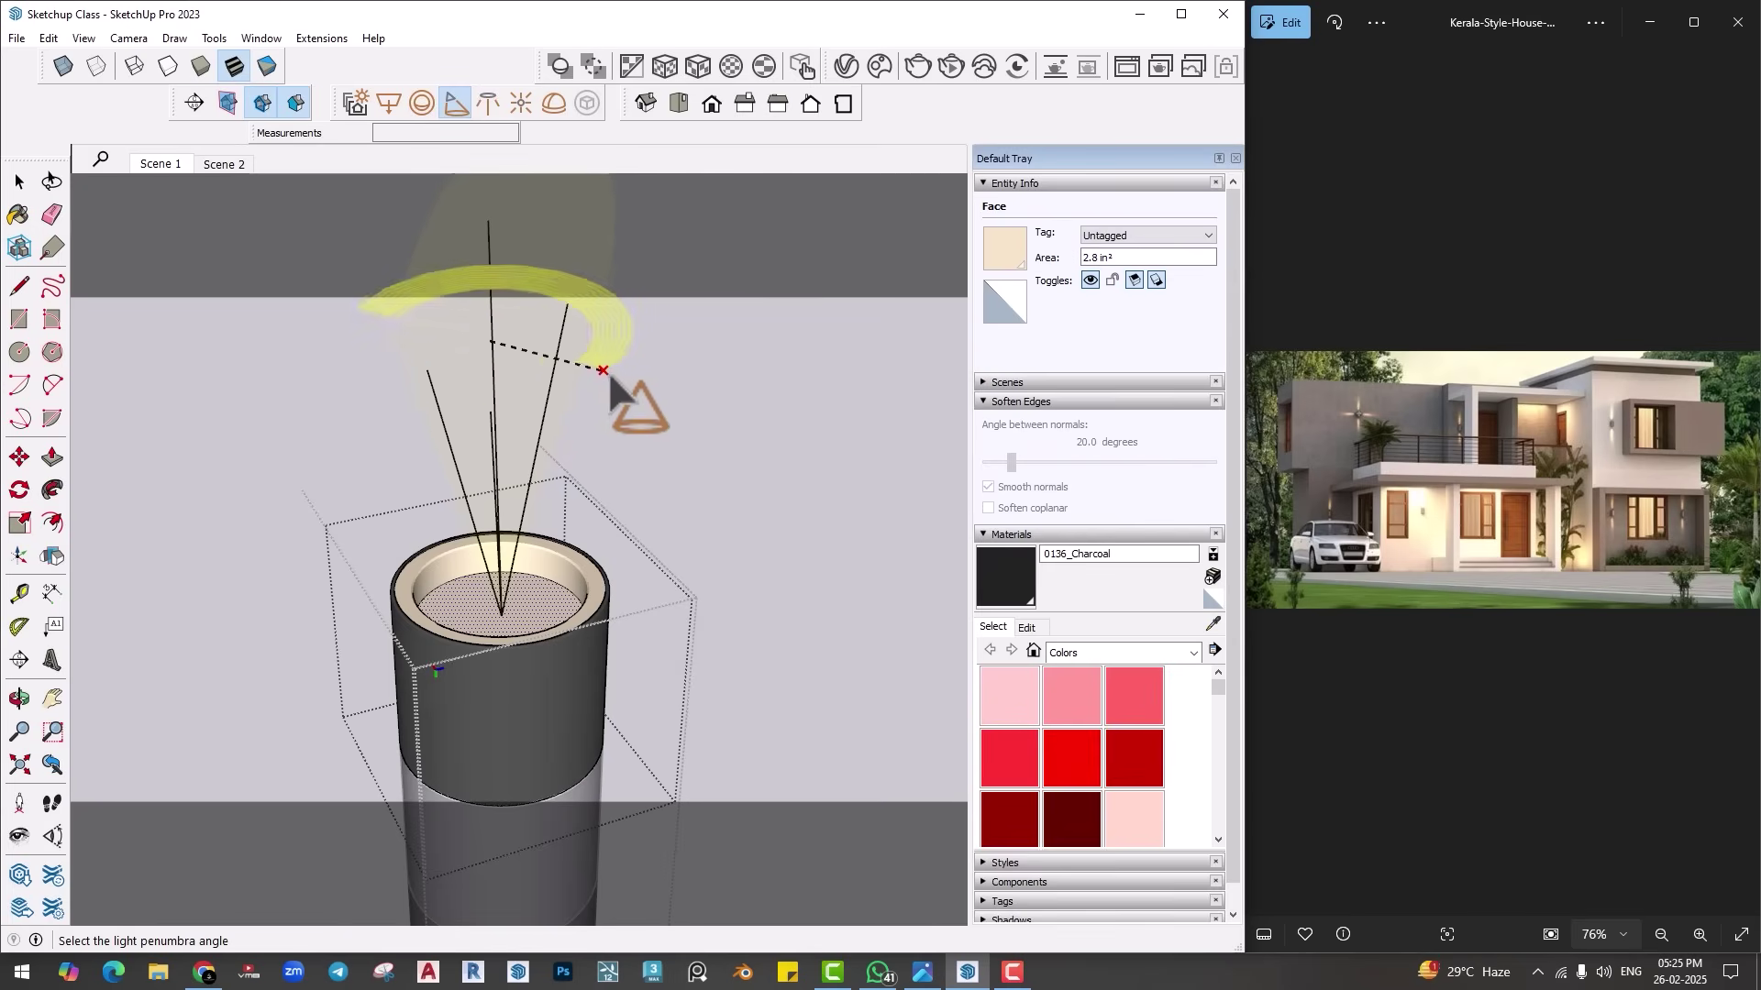
{"action": "left_click", "coordinate": [618, 384]}
{"action": "scroll", "coordinate": [591, 404], "scroll_direction": "down", "scroll_amount": 8}
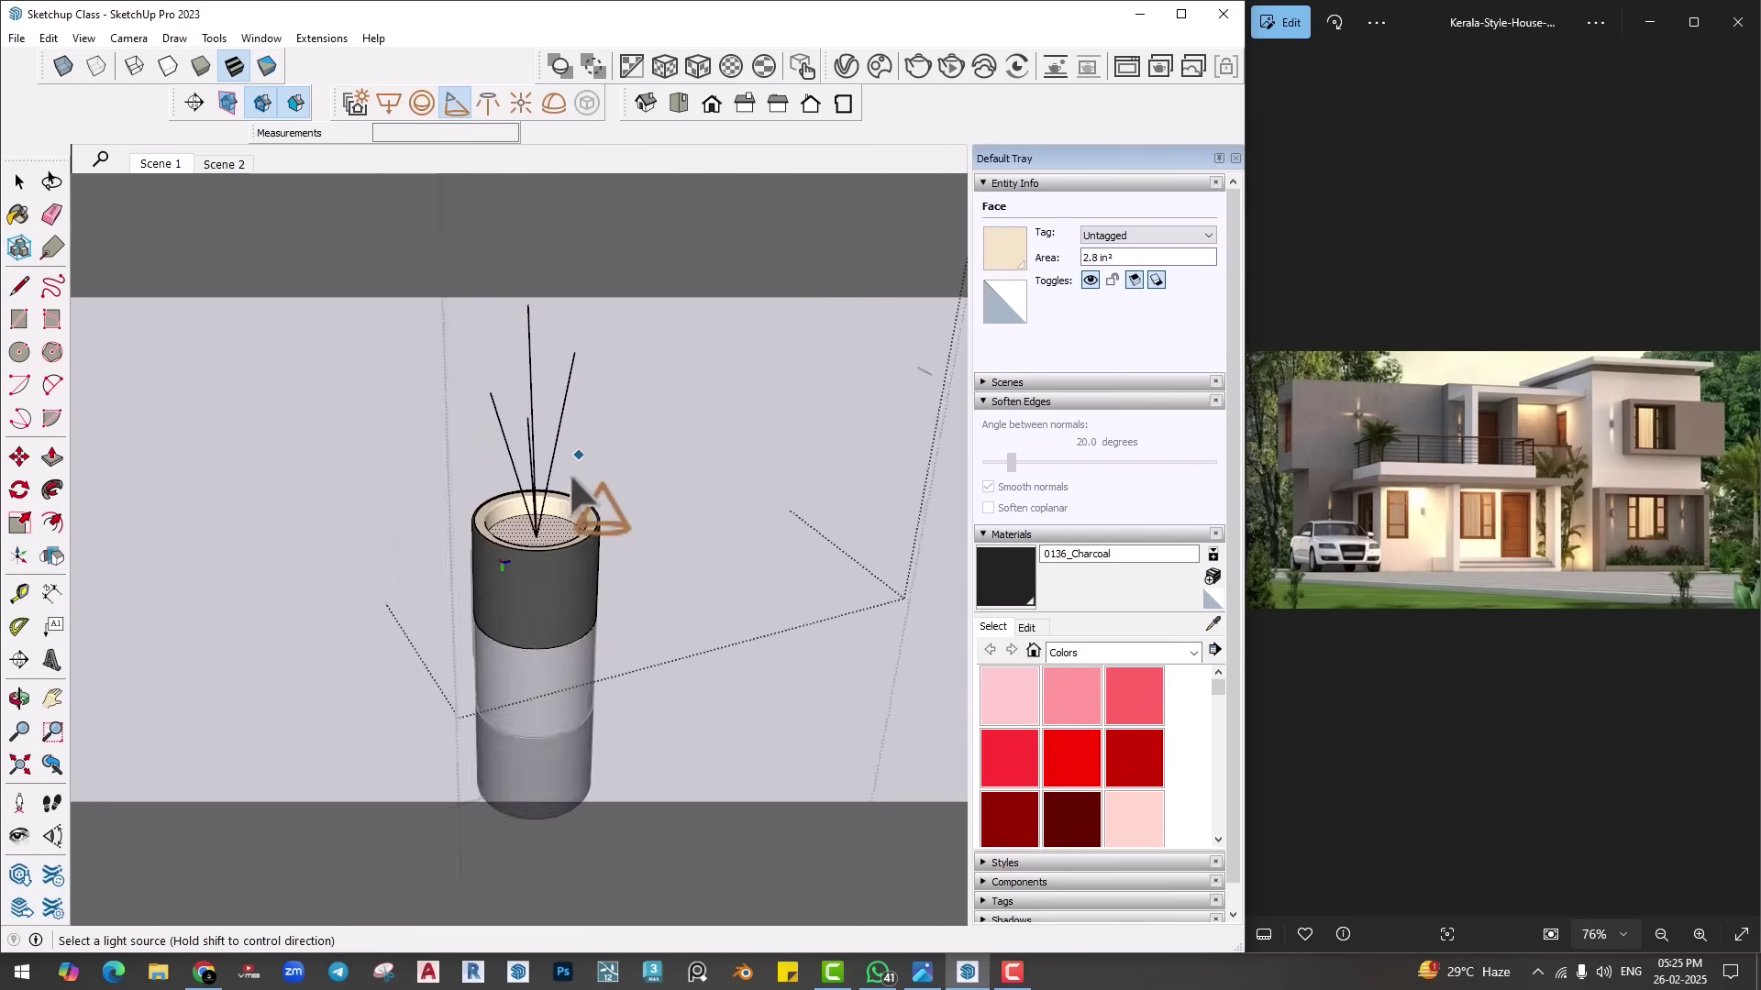
Step: Frame the wall light beside the front window and preview its upward and downward spot lights in an interactive render
{"action": "middle_click_drag", "start_coordinate": [574, 604], "coordinate": [447, 598]}
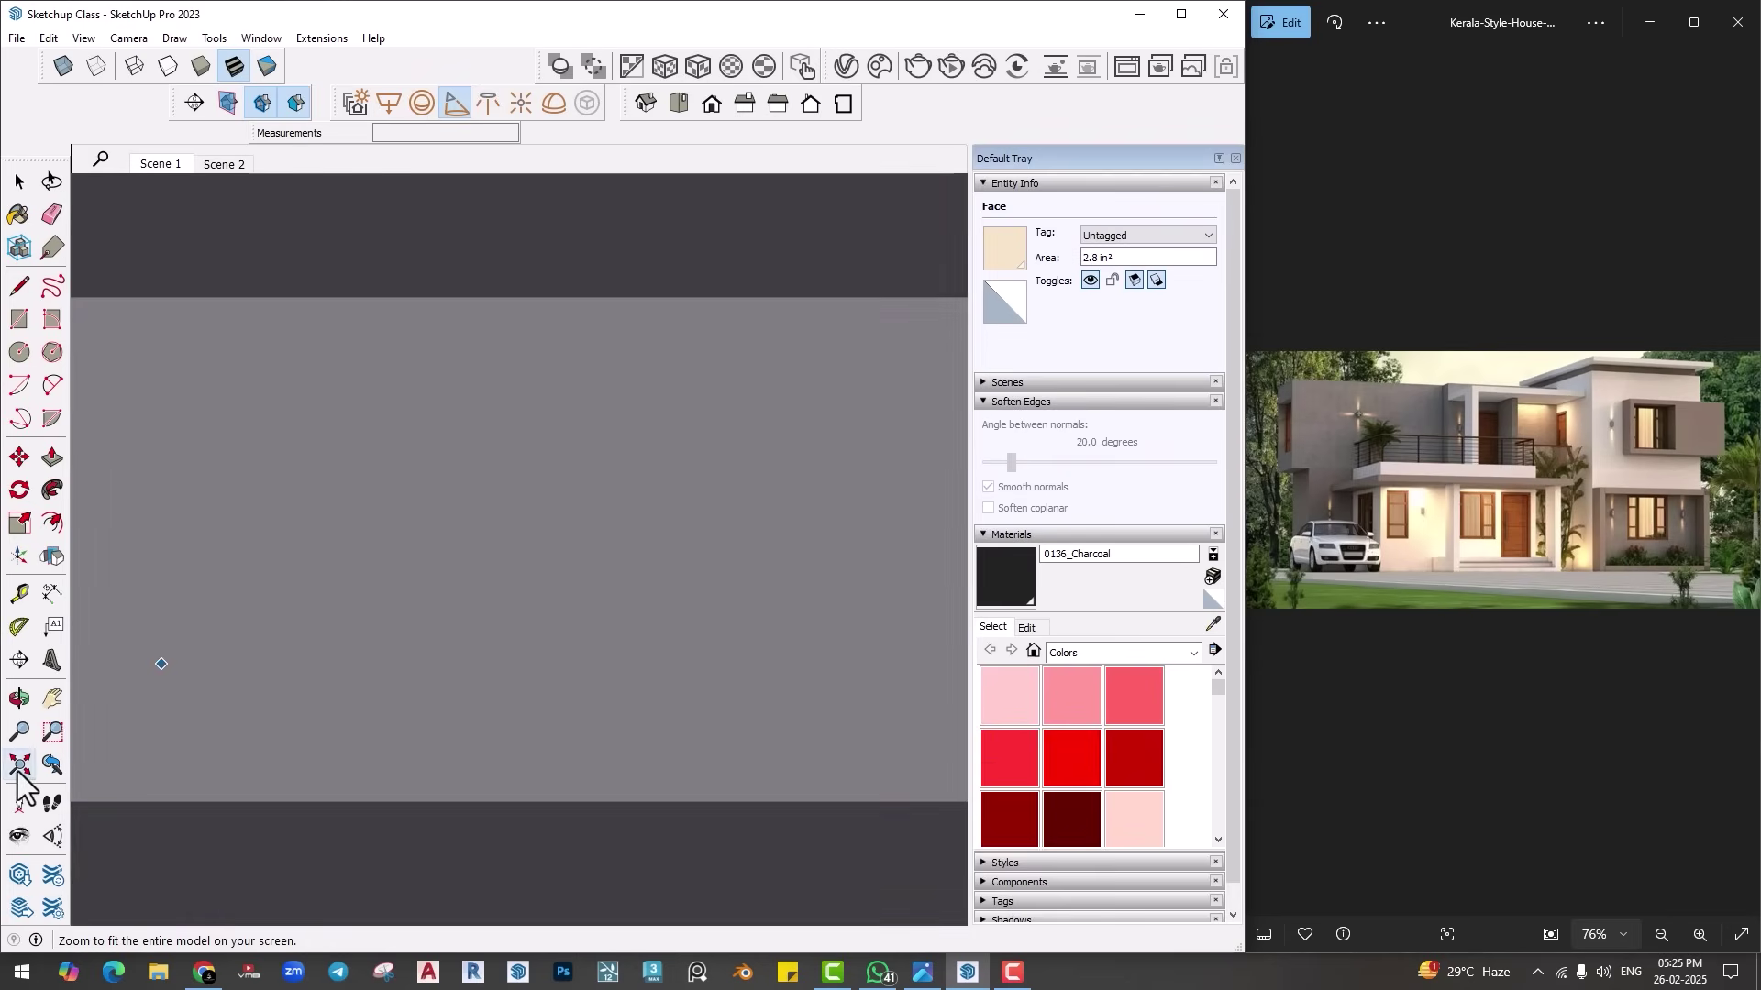
{"action": "left_click", "coordinate": [18, 764]}
{"action": "scroll", "coordinate": [349, 515], "scroll_direction": "up", "scroll_amount": 8}
{"action": "scroll", "coordinate": [341, 527], "scroll_direction": "up", "scroll_amount": 10}
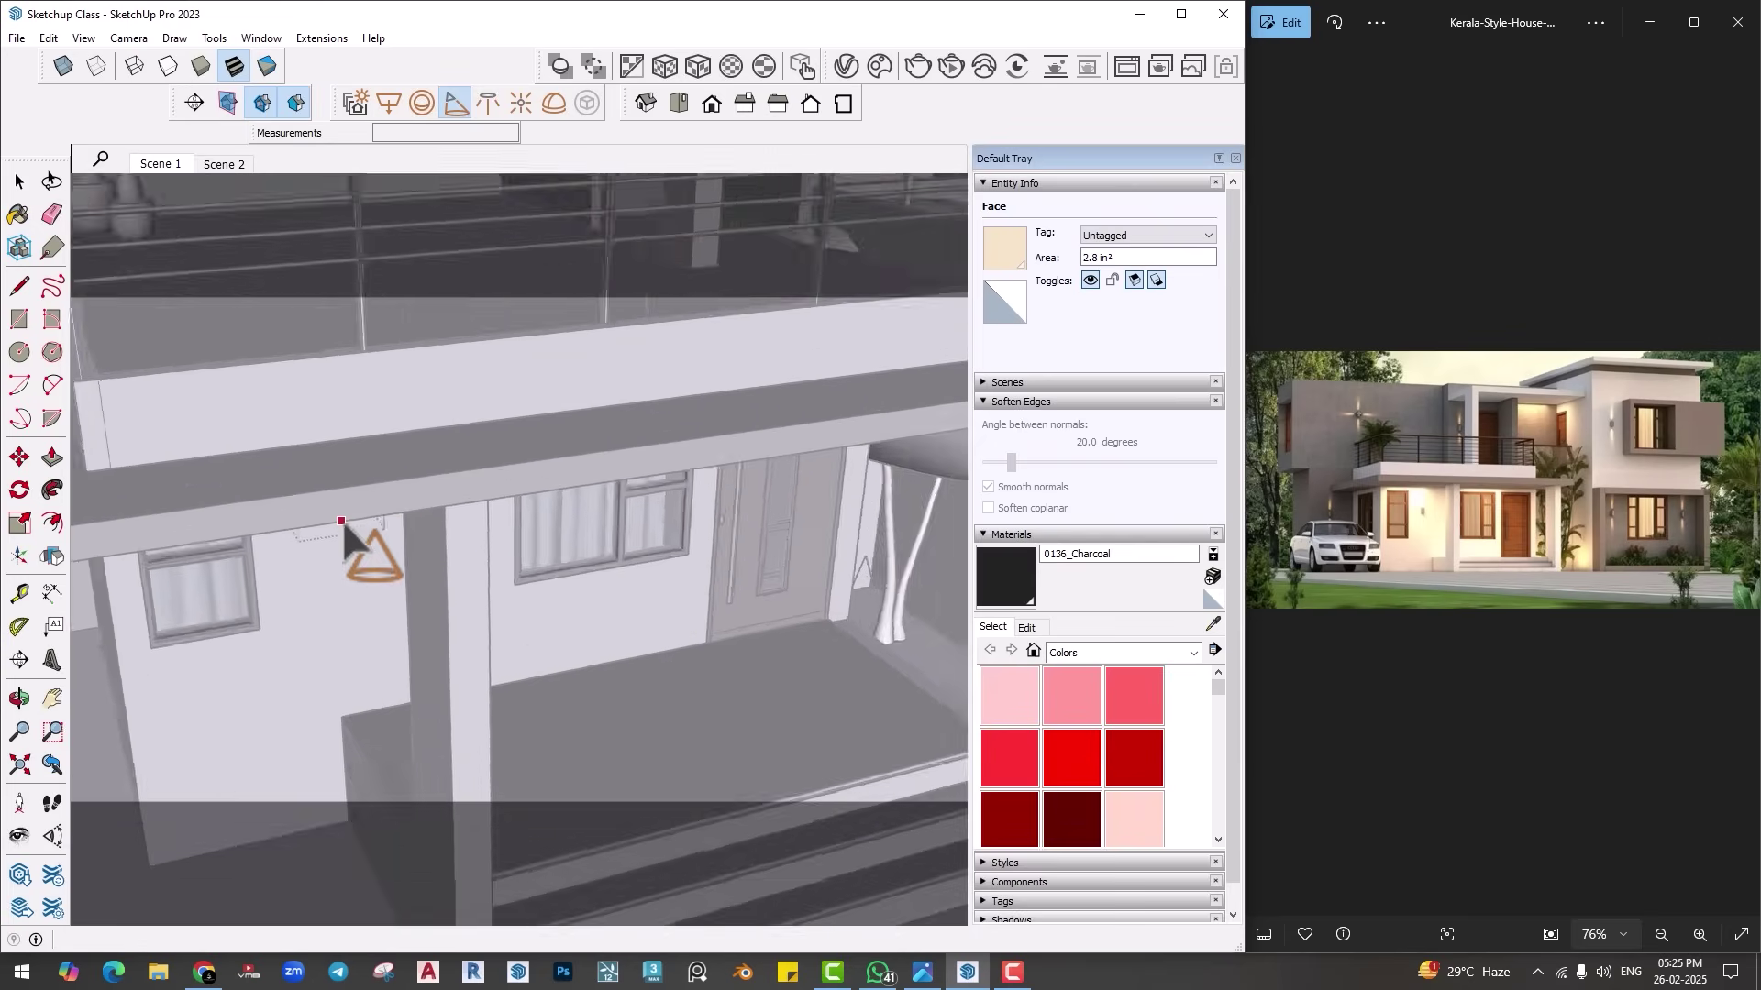
{"action": "mouse_move", "coordinate": [364, 427]}
{"action": "middle_mouse_down"}
{"action": "mouse_move", "coordinate": [453, 428]}
{"action": "mouse_move", "coordinate": [346, 425]}
{"action": "middle_mouse_up"}
{"action": "scroll", "coordinate": [349, 426], "scroll_direction": "down", "scroll_amount": 1}
{"action": "middle_click_drag", "start_coordinate": [409, 494], "coordinate": [456, 542], "text": "shift"}
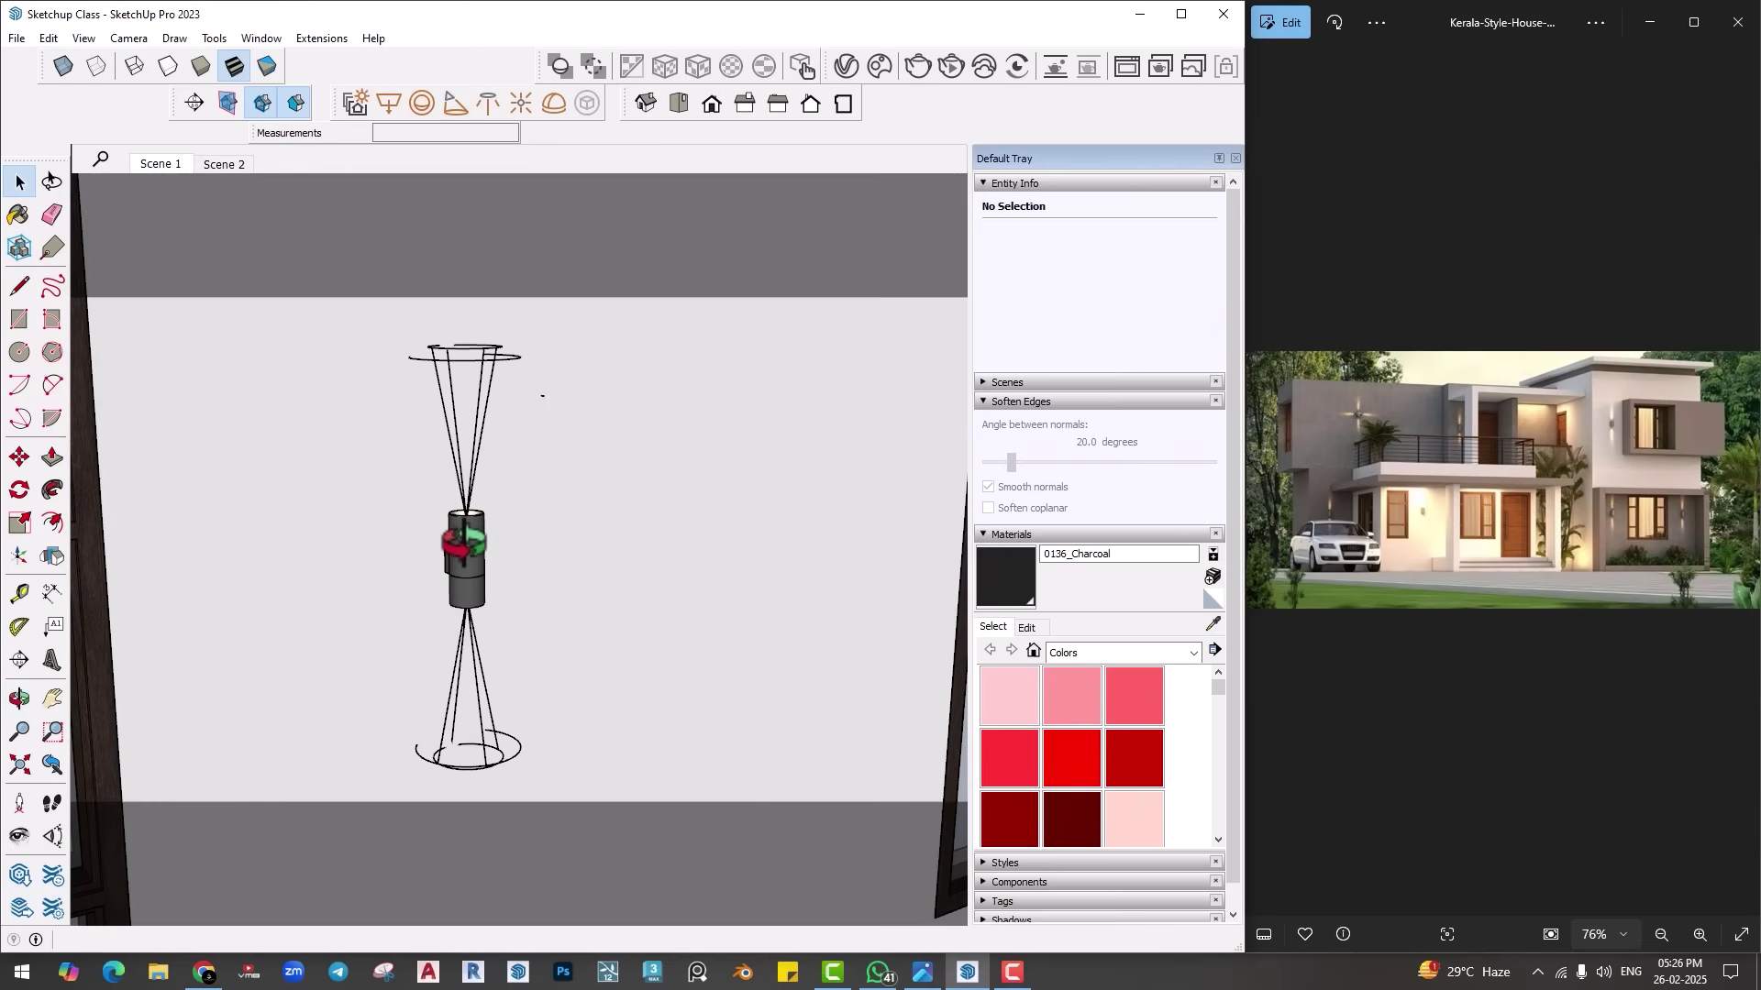
{"action": "scroll", "coordinate": [463, 587], "scroll_direction": "down", "scroll_amount": 4}
{"action": "middle_click_drag", "start_coordinate": [465, 589], "coordinate": [431, 487]}
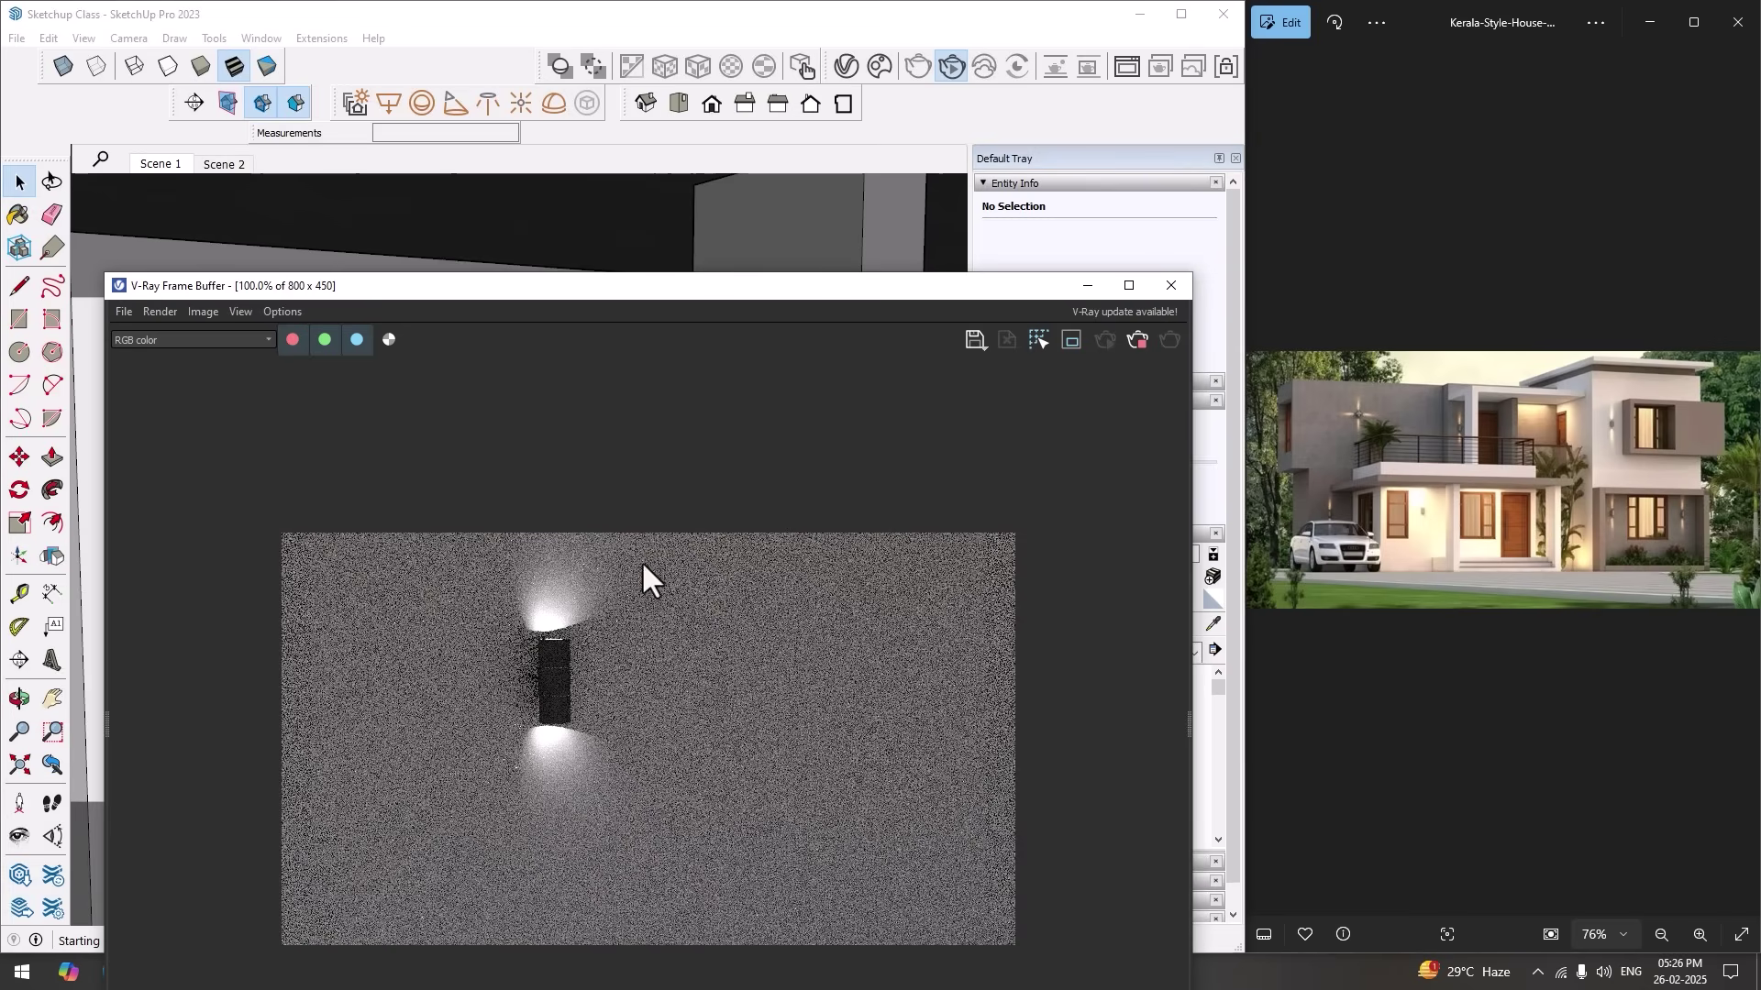
{"action": "left_click_drag", "start_coordinate": [645, 284], "coordinate": [1125, 201]}
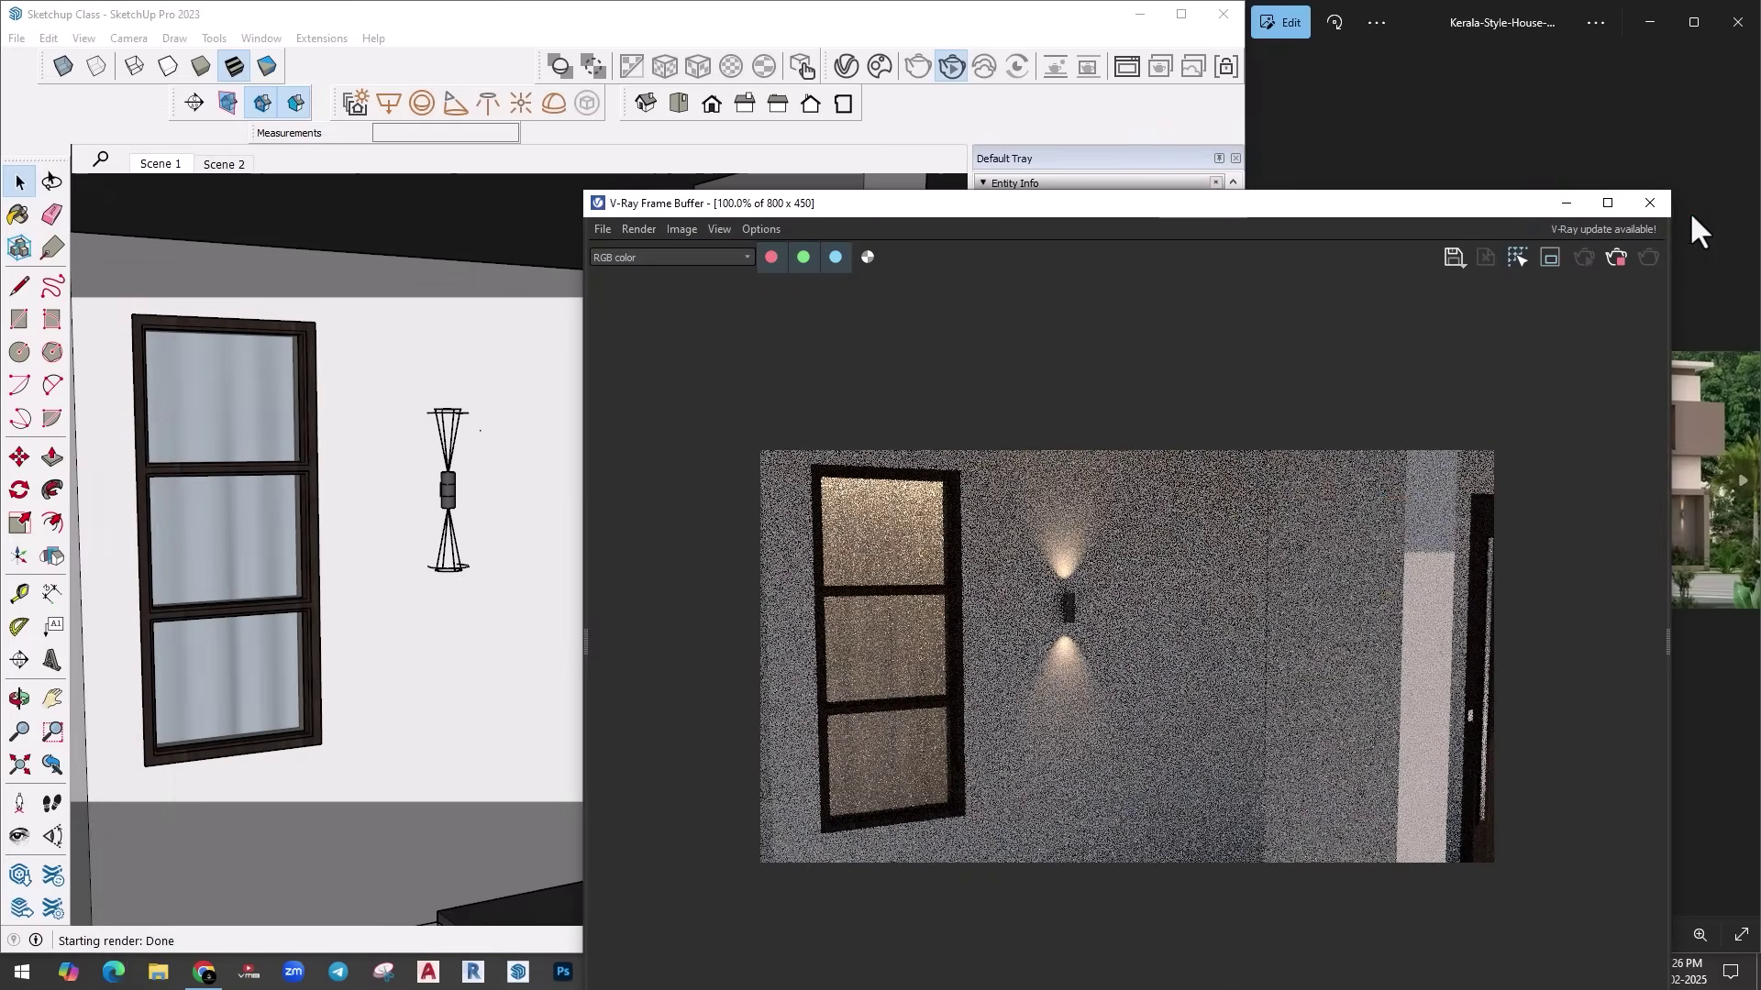
Step: Reopen the interactive render with the wall light and both neighbouring windows in frame, leaving room for the asset editor
{"action": "left_click", "coordinate": [1650, 203]}
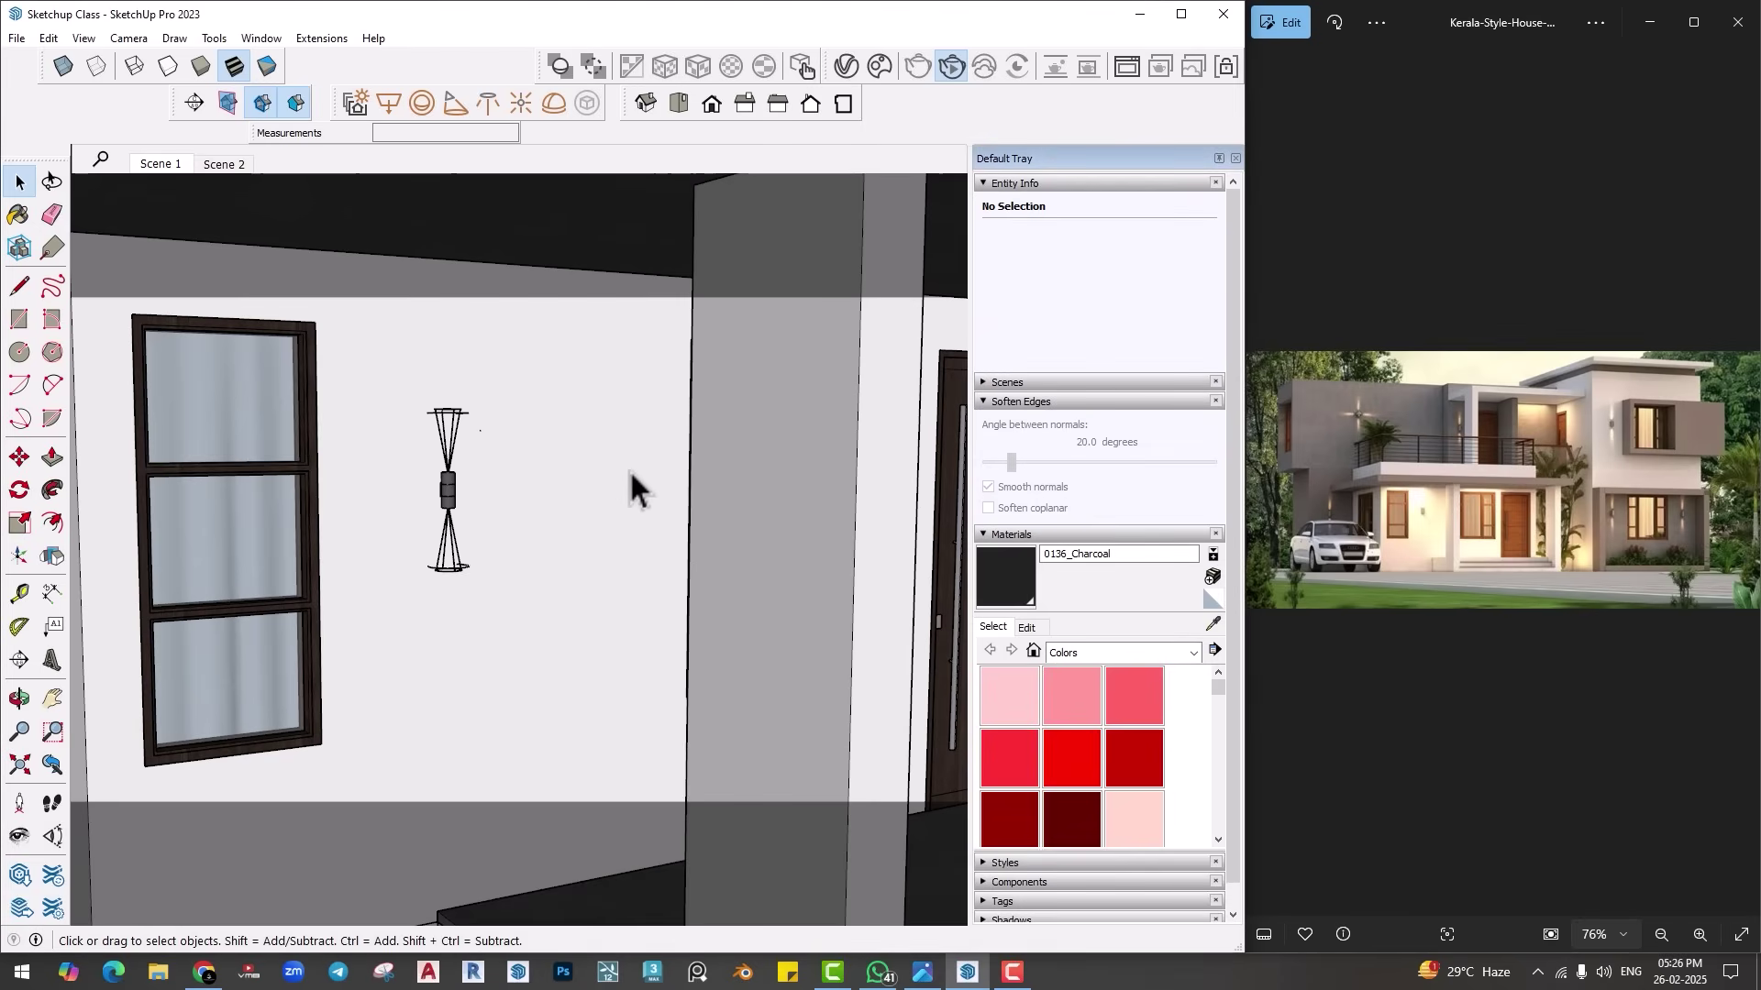
{"action": "left_click", "coordinate": [950, 68]}
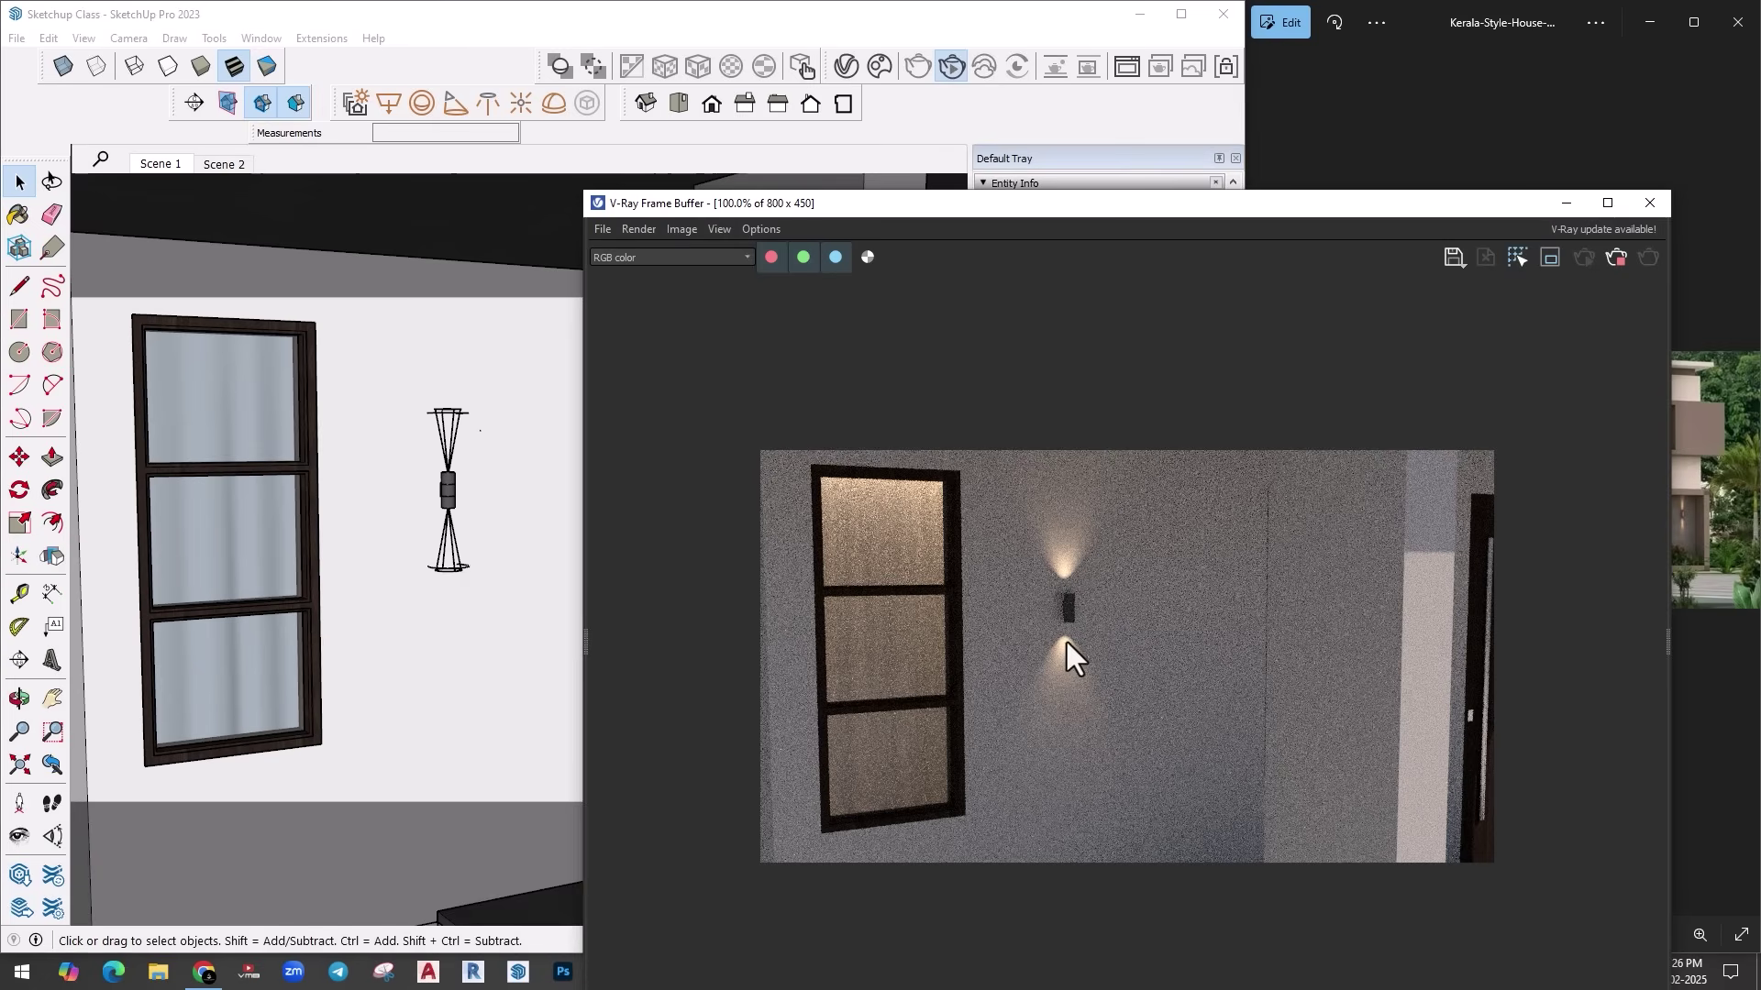
{"action": "mouse_move", "coordinate": [385, 596]}
{"action": "middle_mouse_down"}
{"action": "mouse_move", "coordinate": [150, 609]}
{"action": "mouse_move", "coordinate": [403, 604]}
{"action": "middle_mouse_up"}
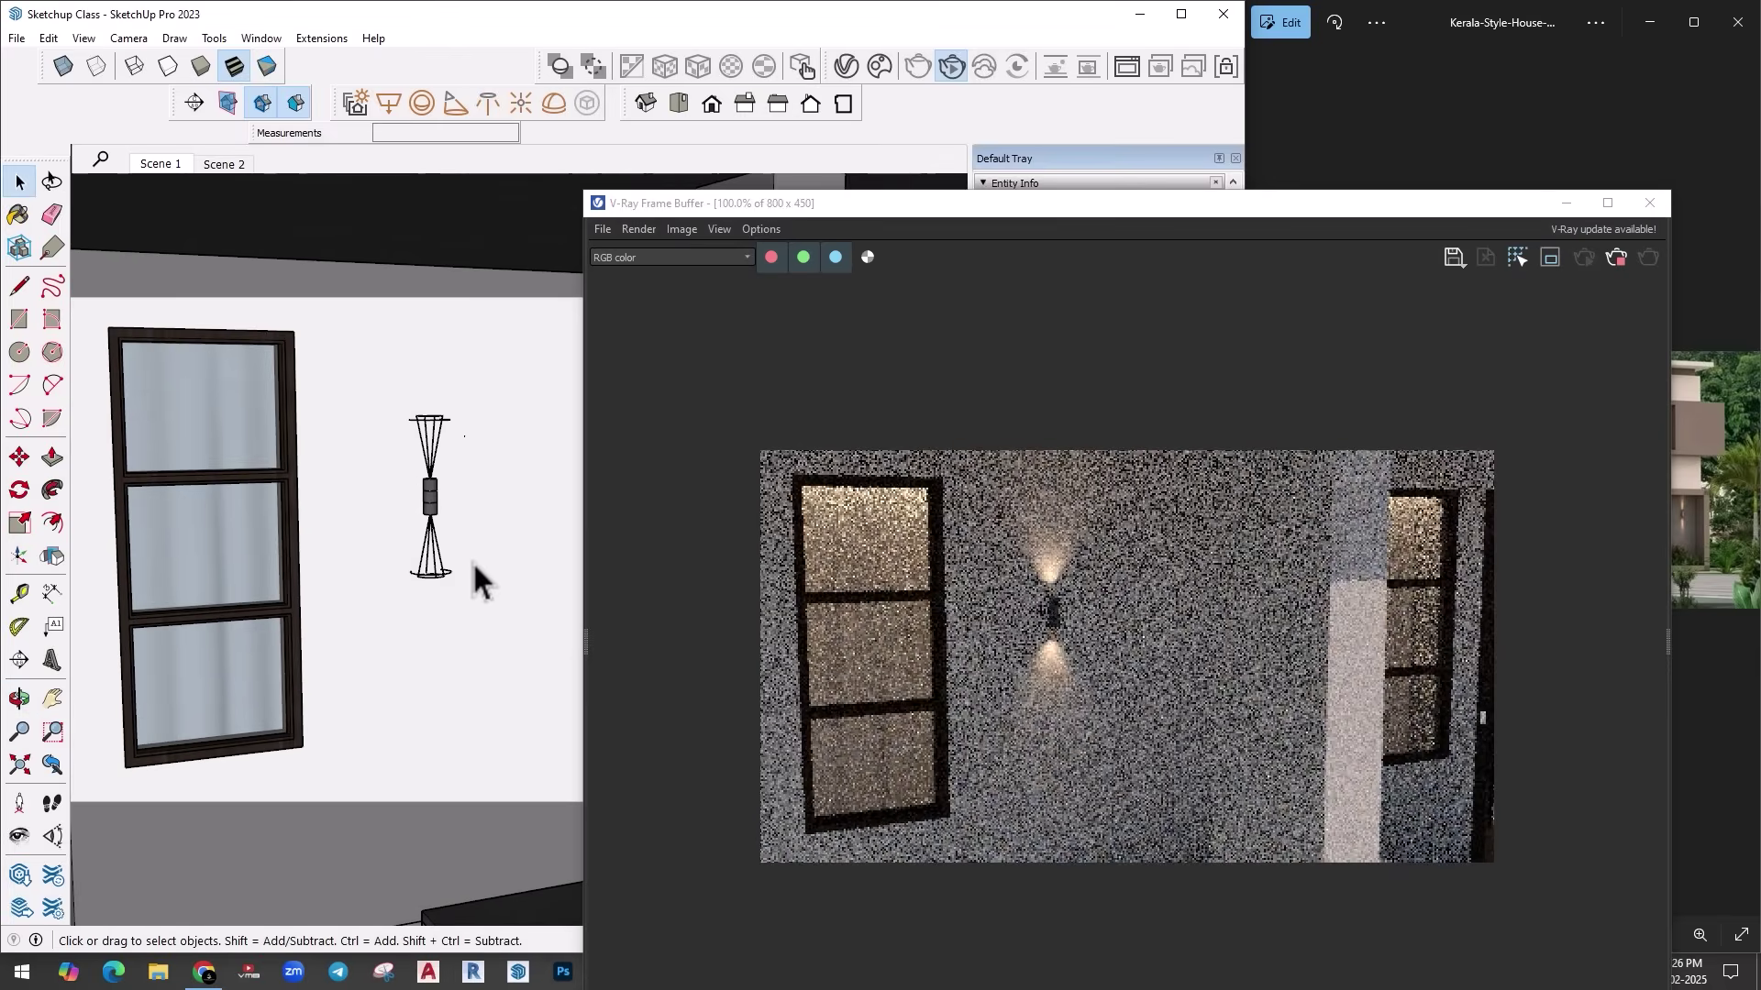
{"action": "mouse_move", "coordinate": [1458, 207]}
{"action": "left_mouse_down"}
{"action": "mouse_move", "coordinate": [1297, 209]}
{"action": "mouse_move", "coordinate": [697, 466]}
{"action": "mouse_move", "coordinate": [679, 229]}
{"action": "mouse_move", "coordinate": [706, 186]}
{"action": "left_mouse_up"}
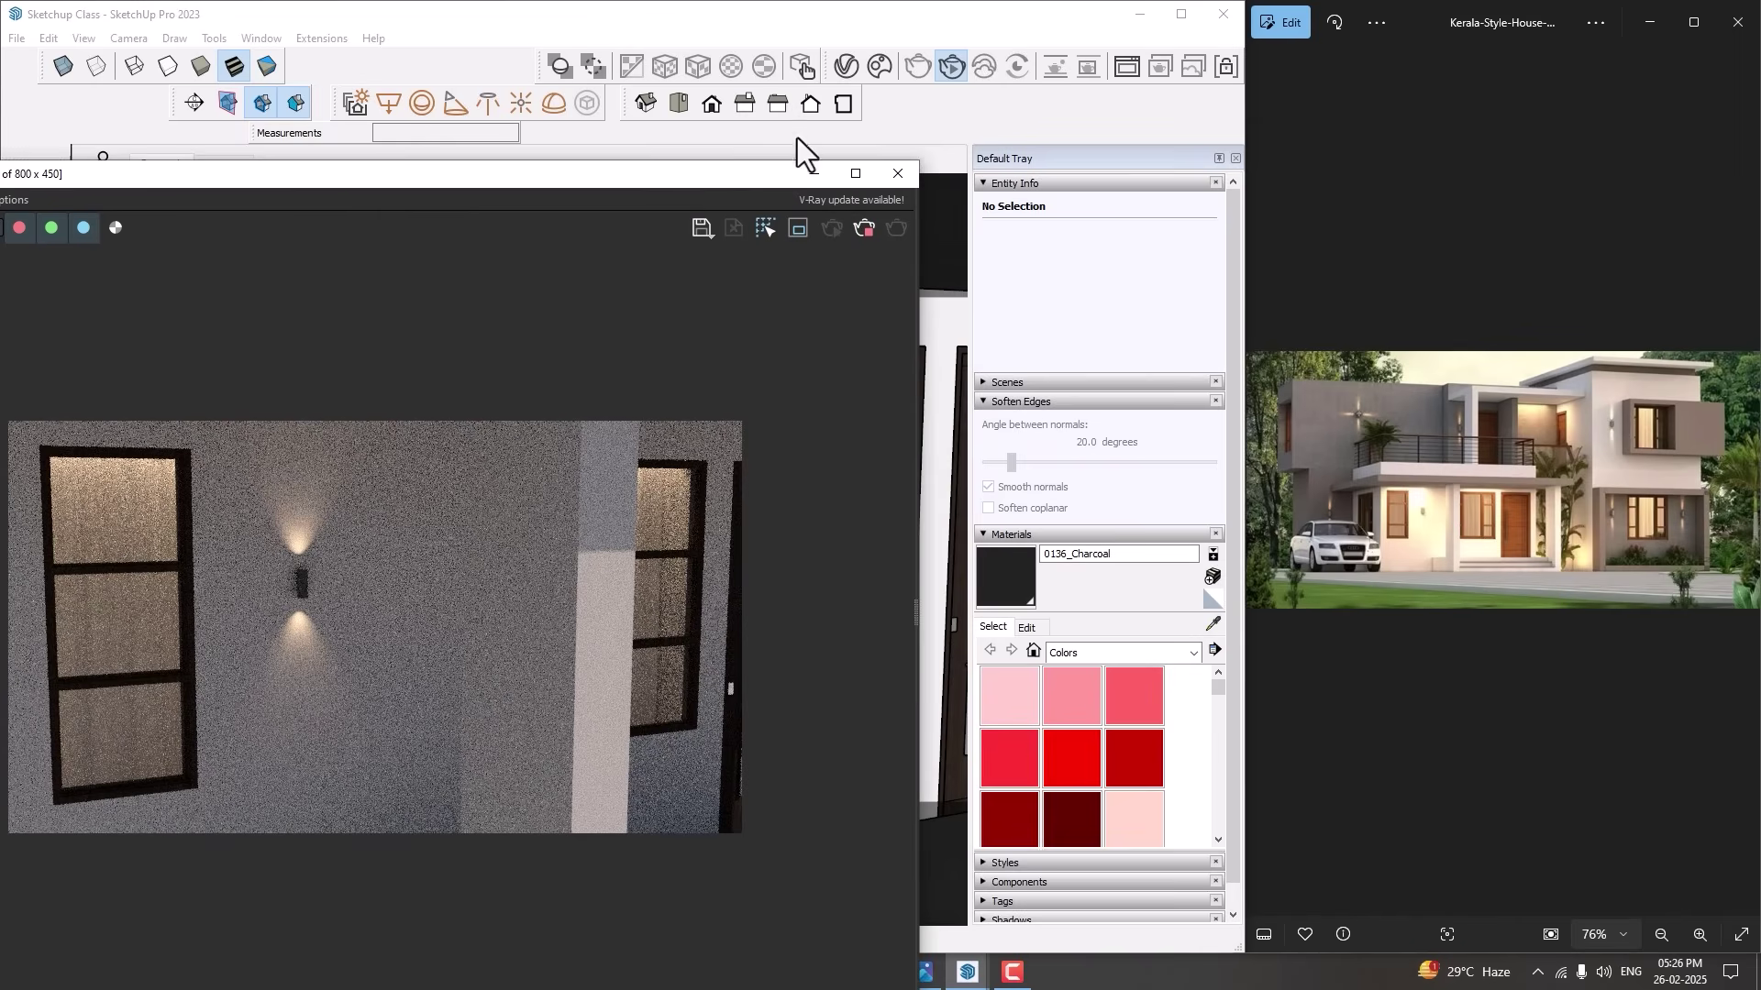
Step: Check the colour temperature of Spot Light in the V-Ray Asset Editor and set its intensity to about 11586.8
{"action": "left_click", "coordinate": [853, 66]}
{"action": "left_click_drag", "start_coordinate": [1035, 173], "coordinate": [767, 172]}
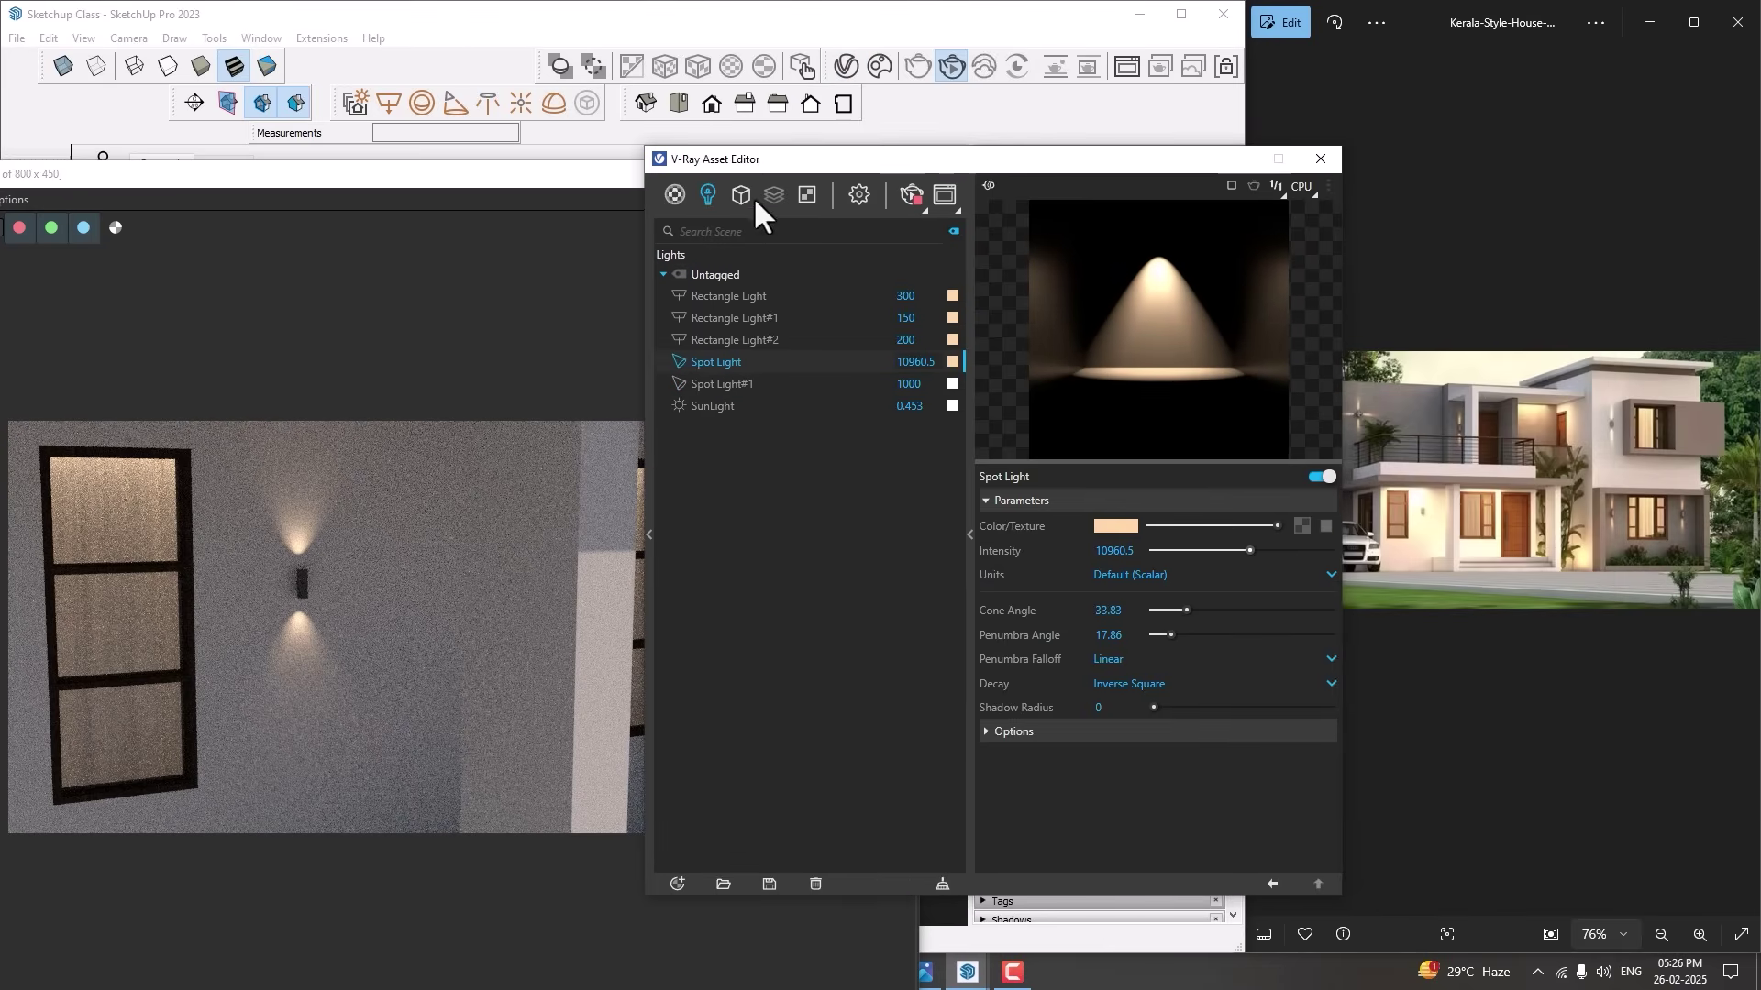
{"action": "left_click", "coordinate": [1111, 526]}
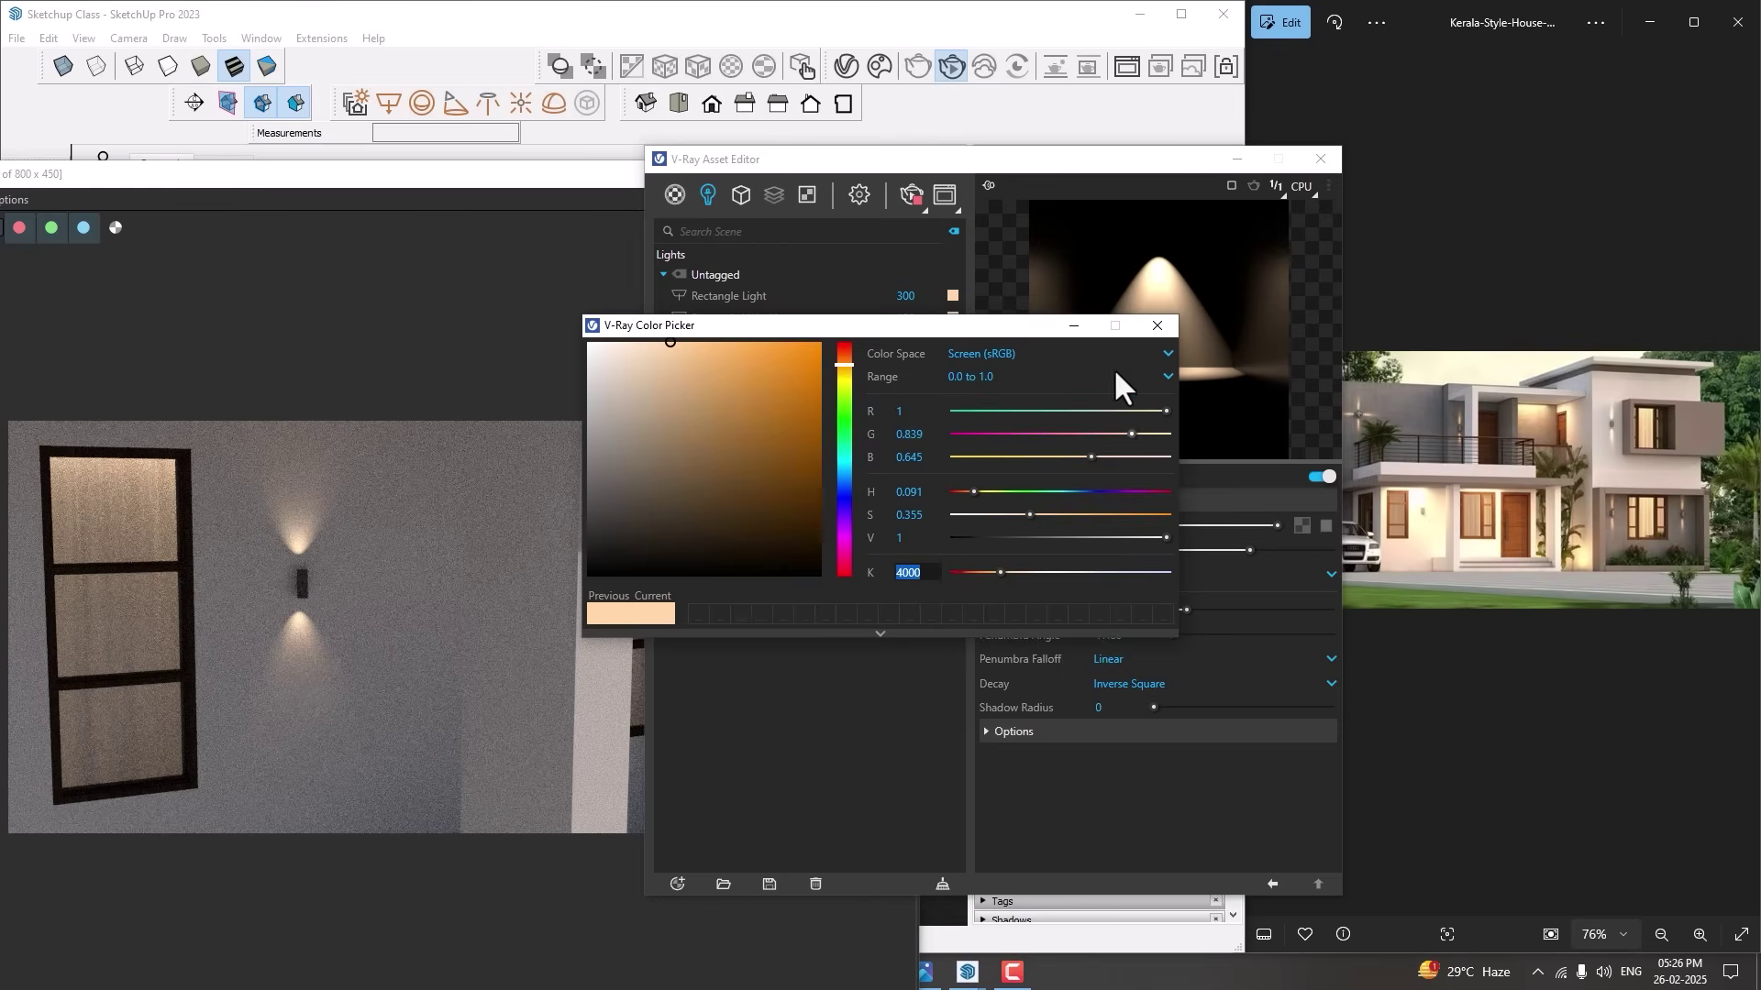
{"action": "left_click", "coordinate": [1148, 330]}
{"action": "mouse_move", "coordinate": [1252, 547]}
{"action": "left_mouse_down"}
{"action": "mouse_move", "coordinate": [1279, 546]}
{"action": "mouse_move", "coordinate": [1227, 547]}
{"action": "mouse_move", "coordinate": [1254, 548]}
{"action": "left_mouse_up"}
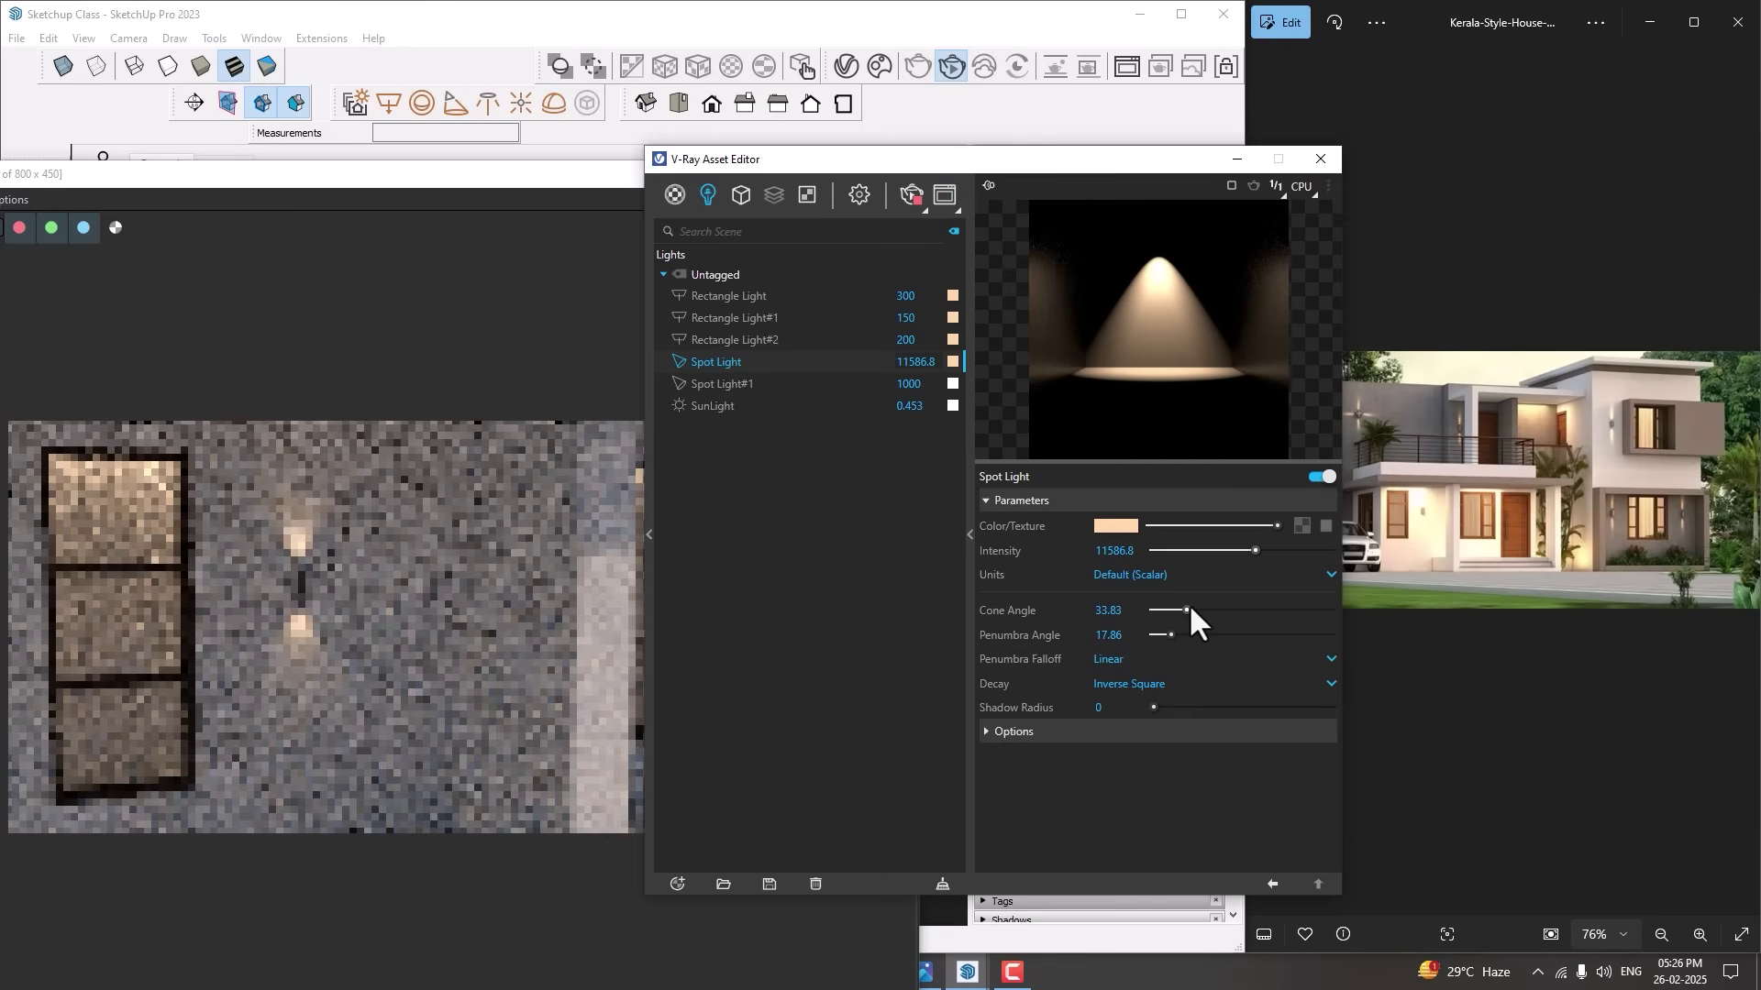
Step: Set Spot Light's cone angle to 32.89, penumbra angle to 26.31 and shadow radius to 3
{"action": "left_click_drag", "start_coordinate": [1186, 610], "coordinate": [1198, 609]}
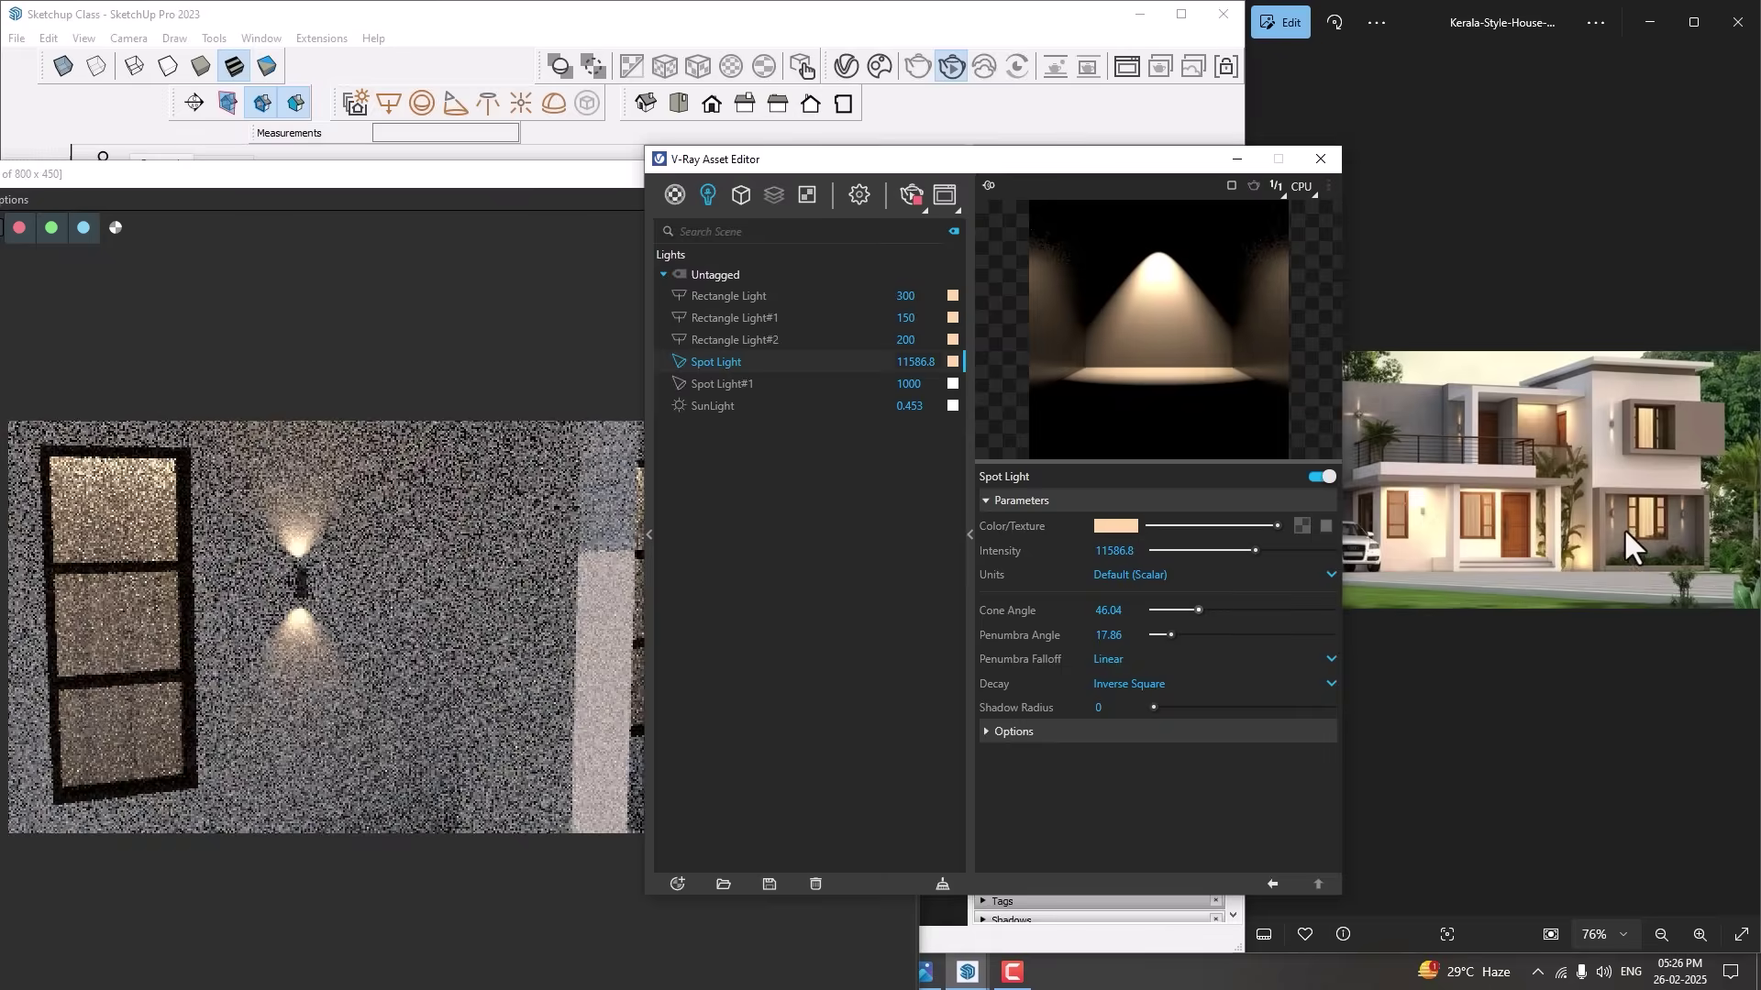
{"action": "left_click_drag", "start_coordinate": [1197, 610], "coordinate": [1179, 635]}
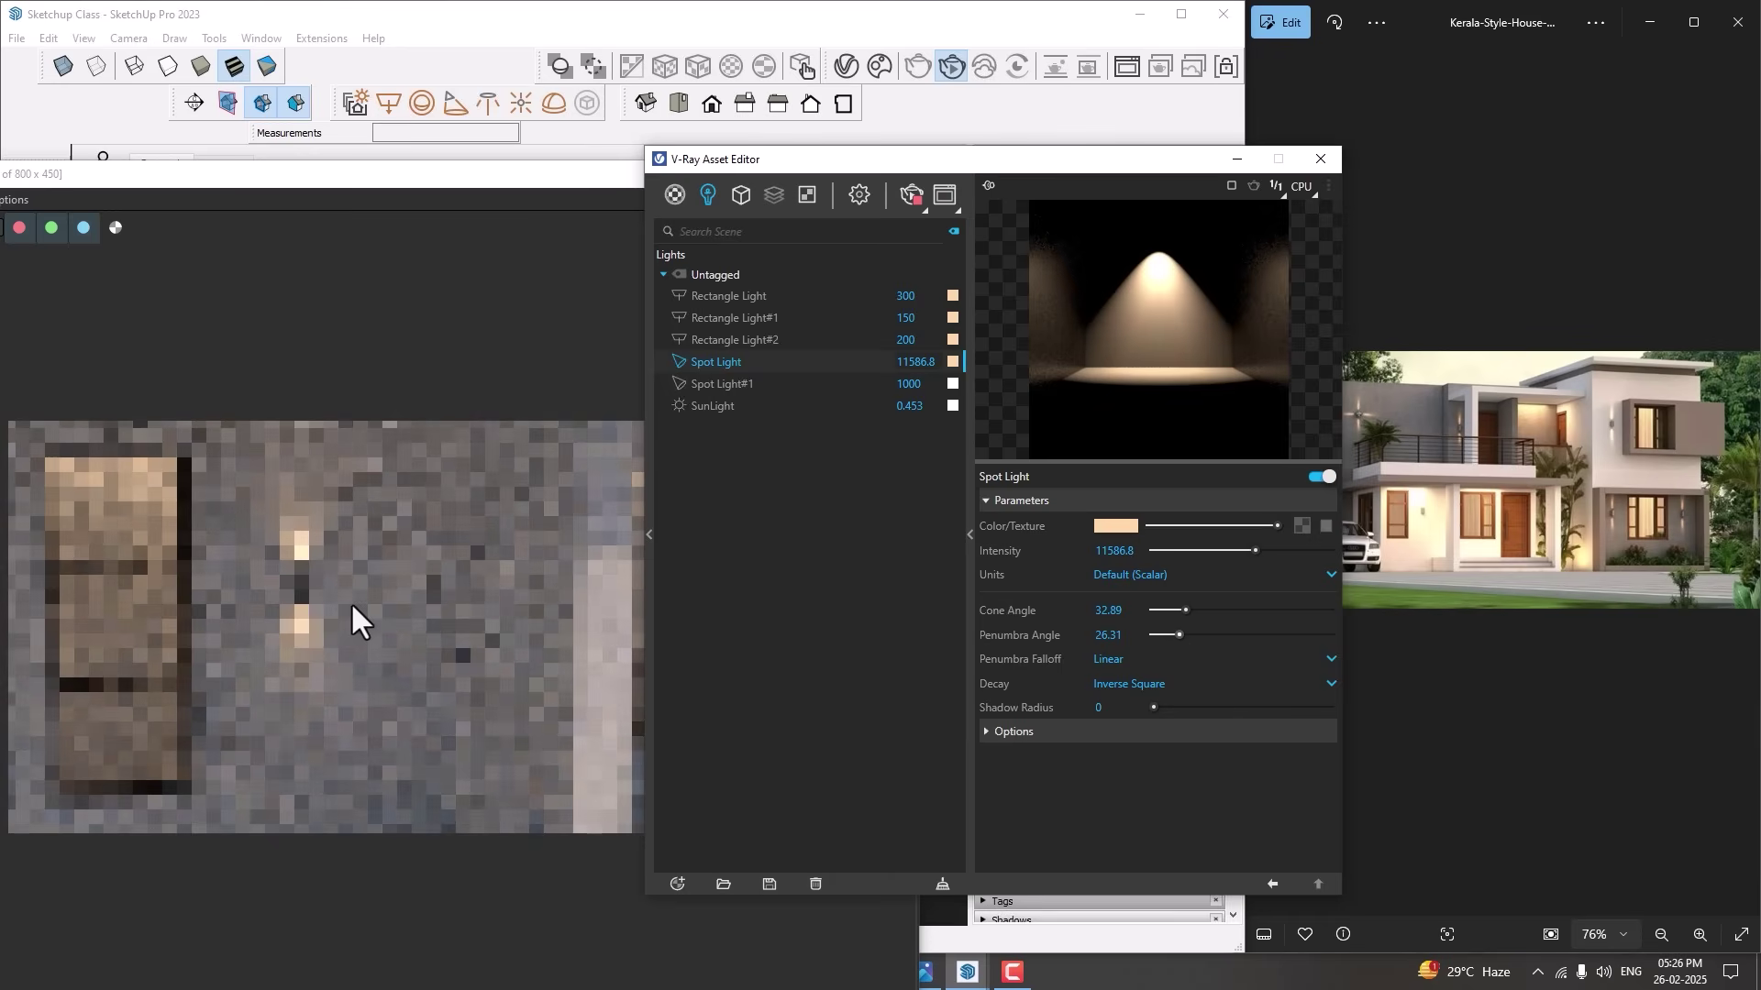
{"action": "left_click_drag", "start_coordinate": [1154, 709], "coordinate": [1210, 710]}
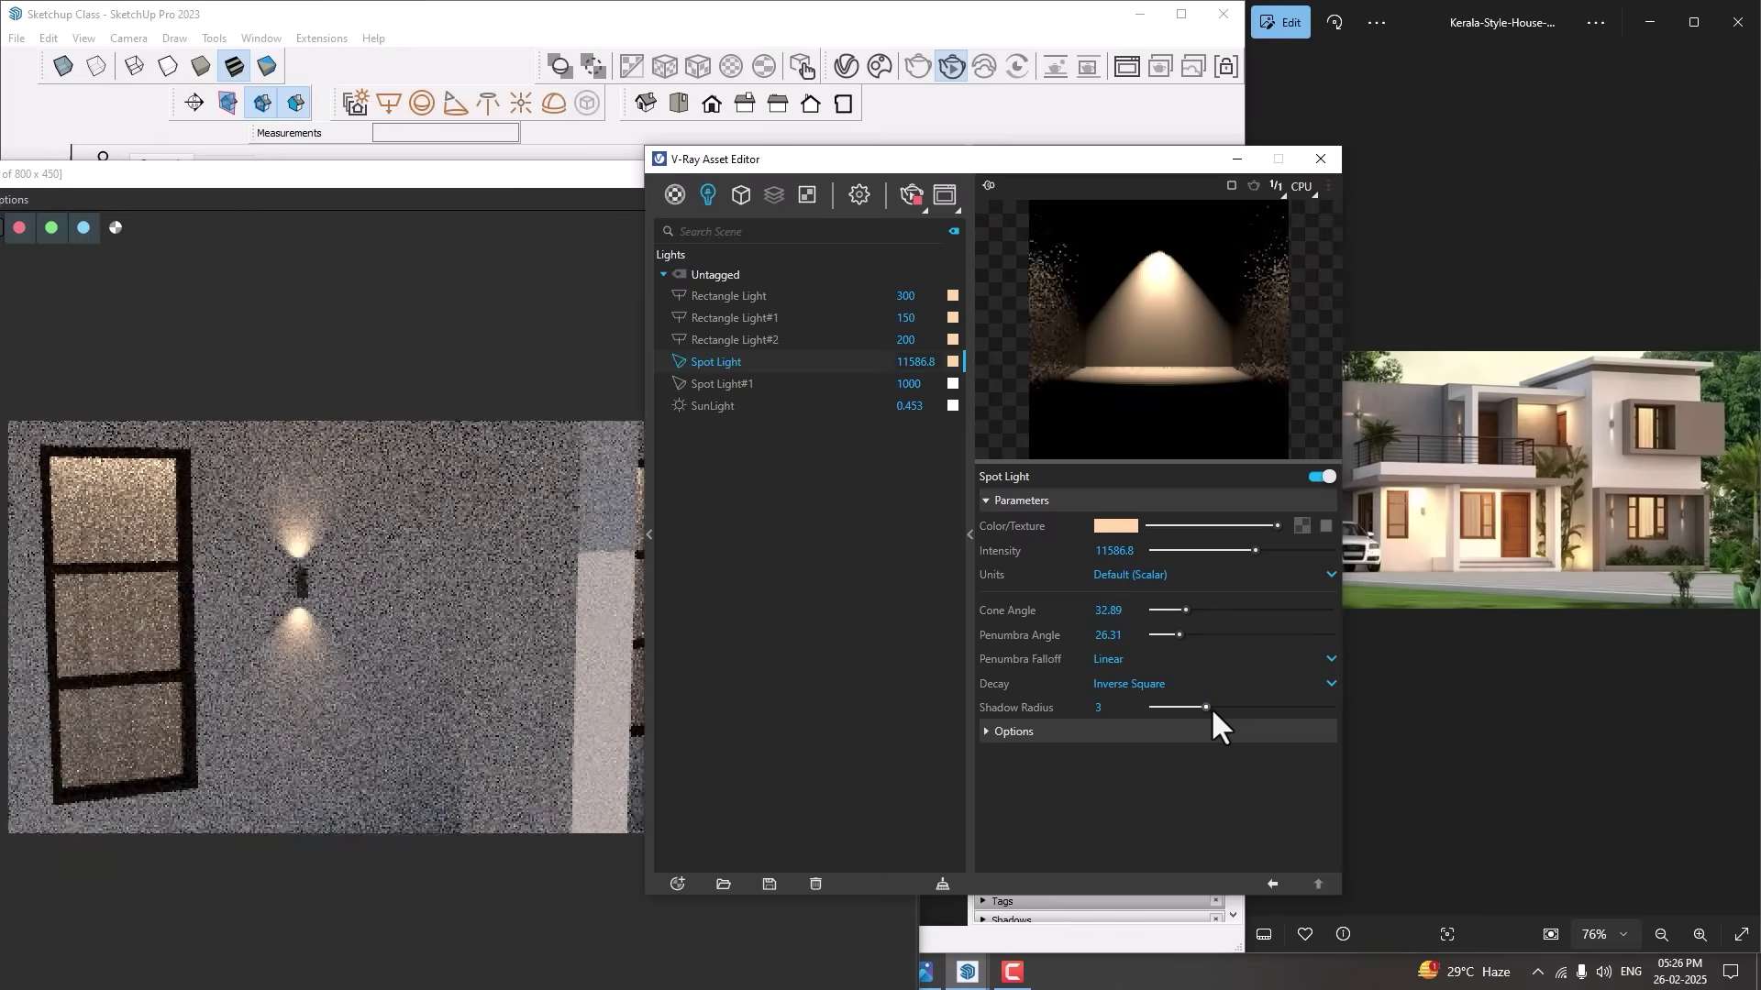
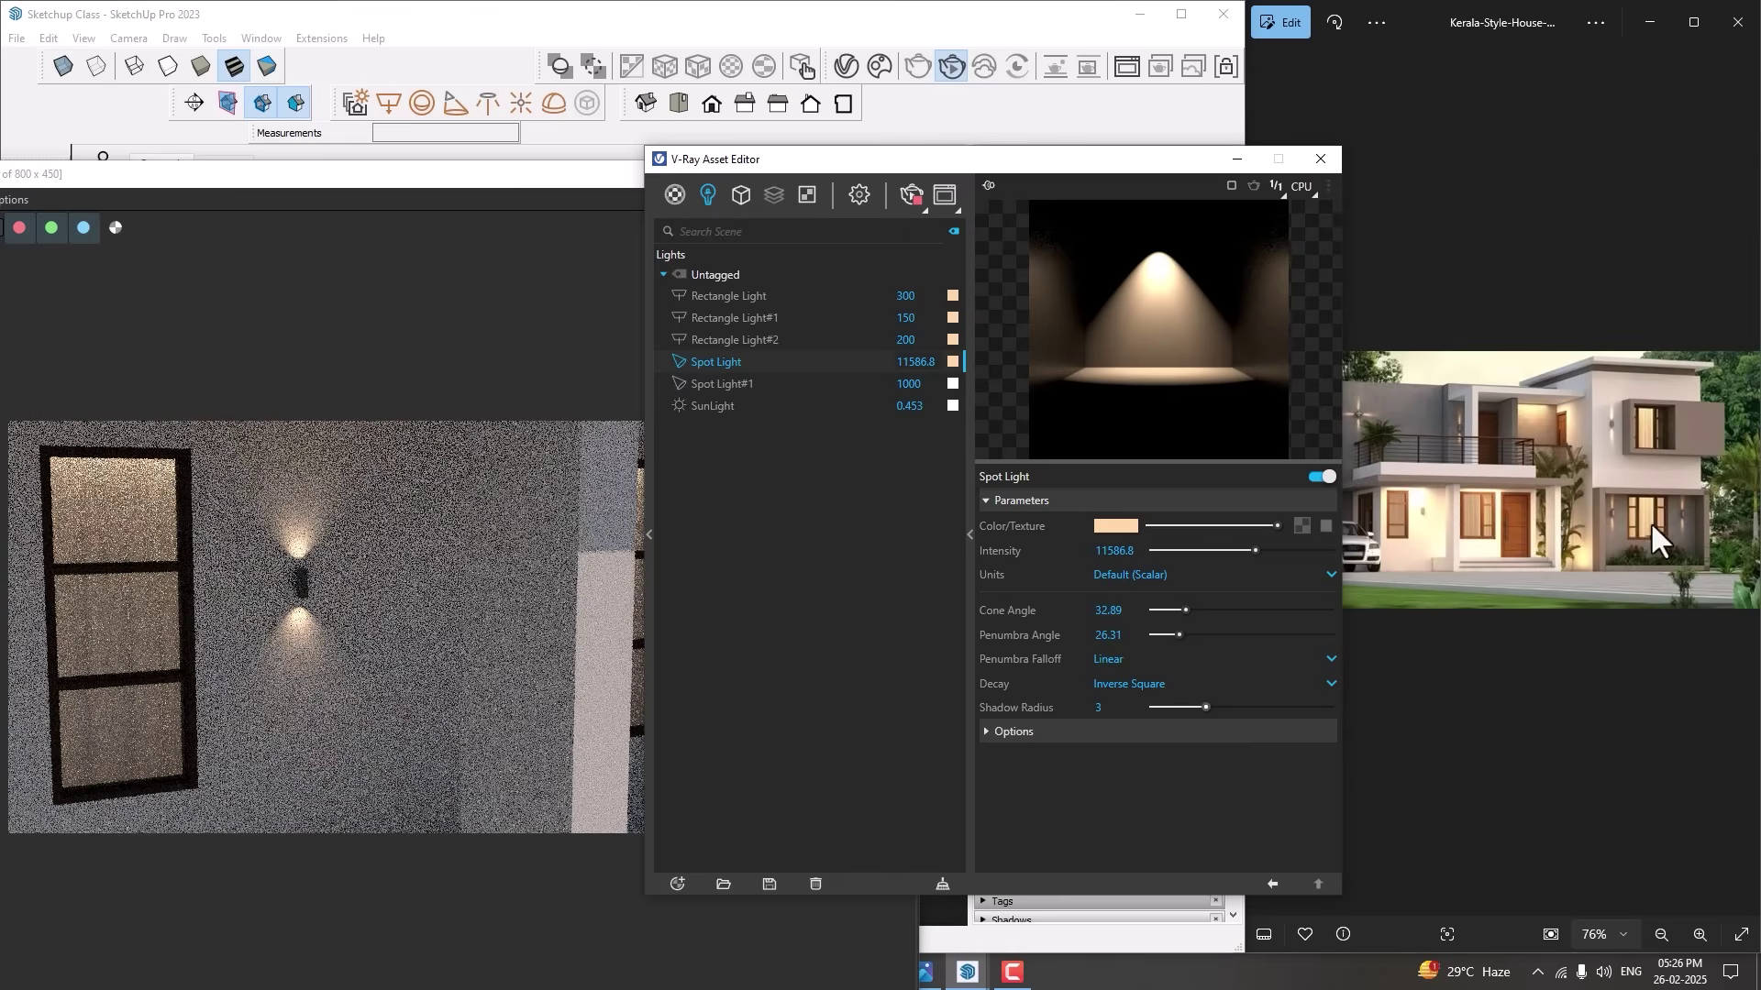
Step: Close the asset editor and render window, and copy the front wall light onto the grey recessed wall, left of the ground-floor window
{"action": "left_click", "coordinate": [1275, 174]}
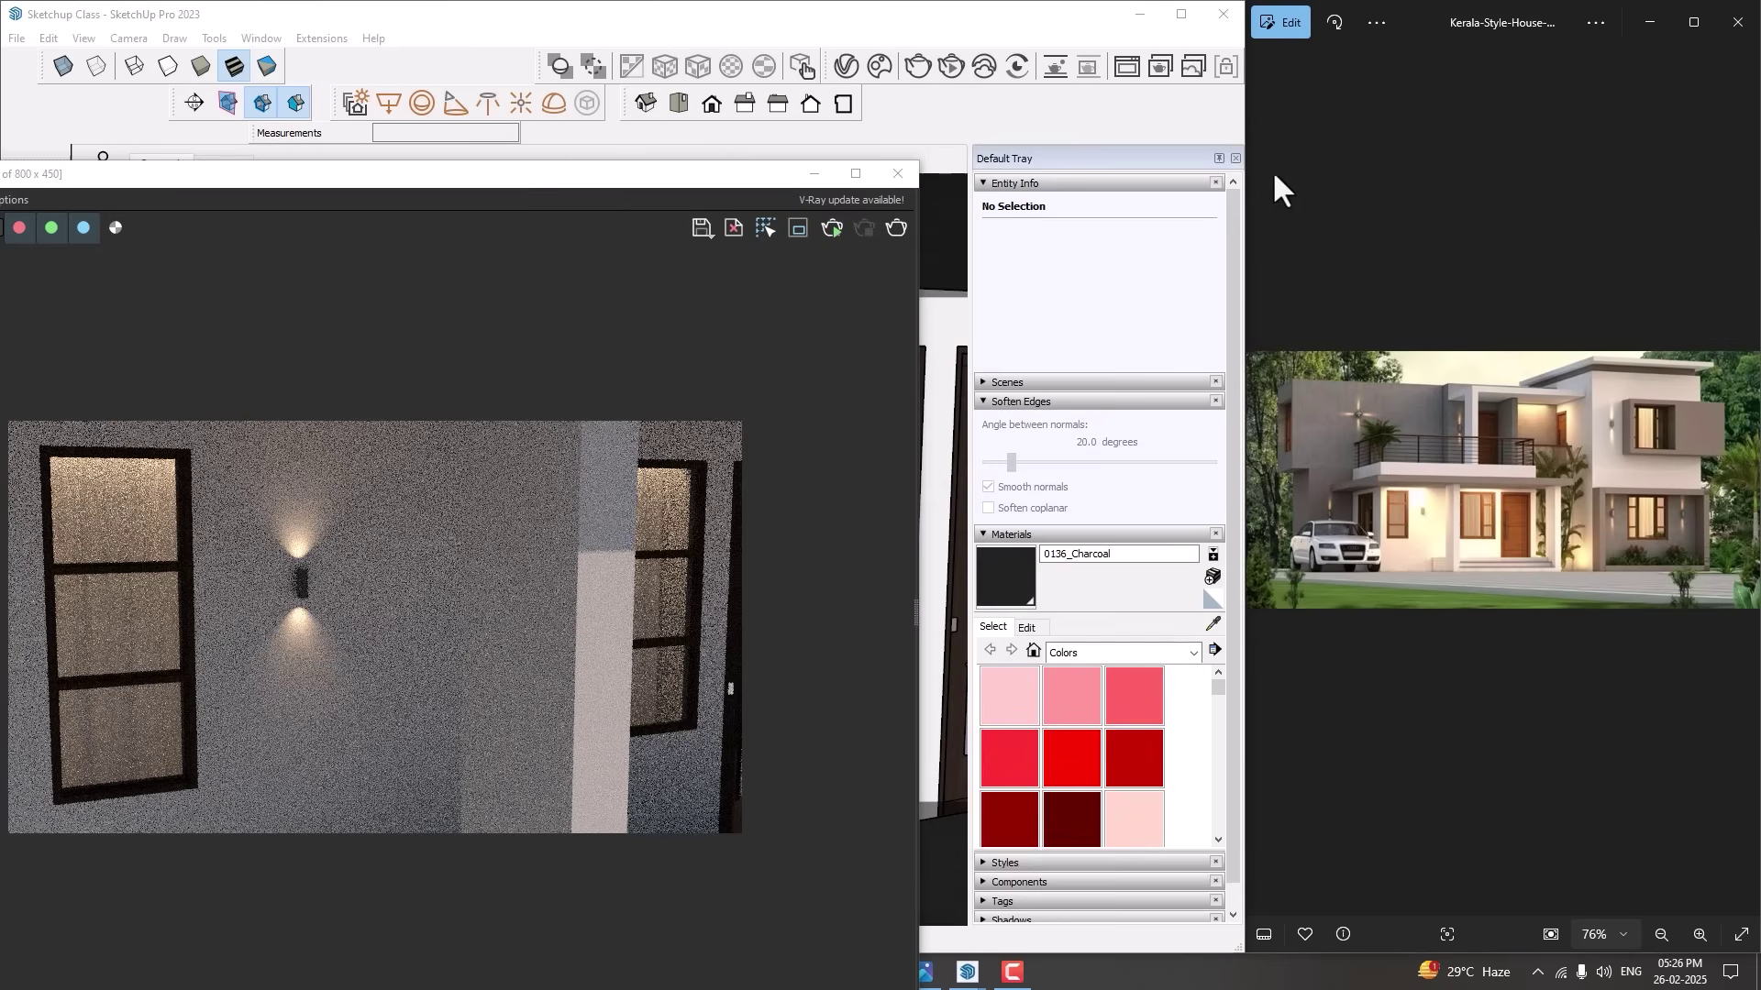
{"action": "left_click", "coordinate": [898, 173]}
{"action": "scroll", "coordinate": [477, 500], "scroll_direction": "down", "scroll_amount": 3}
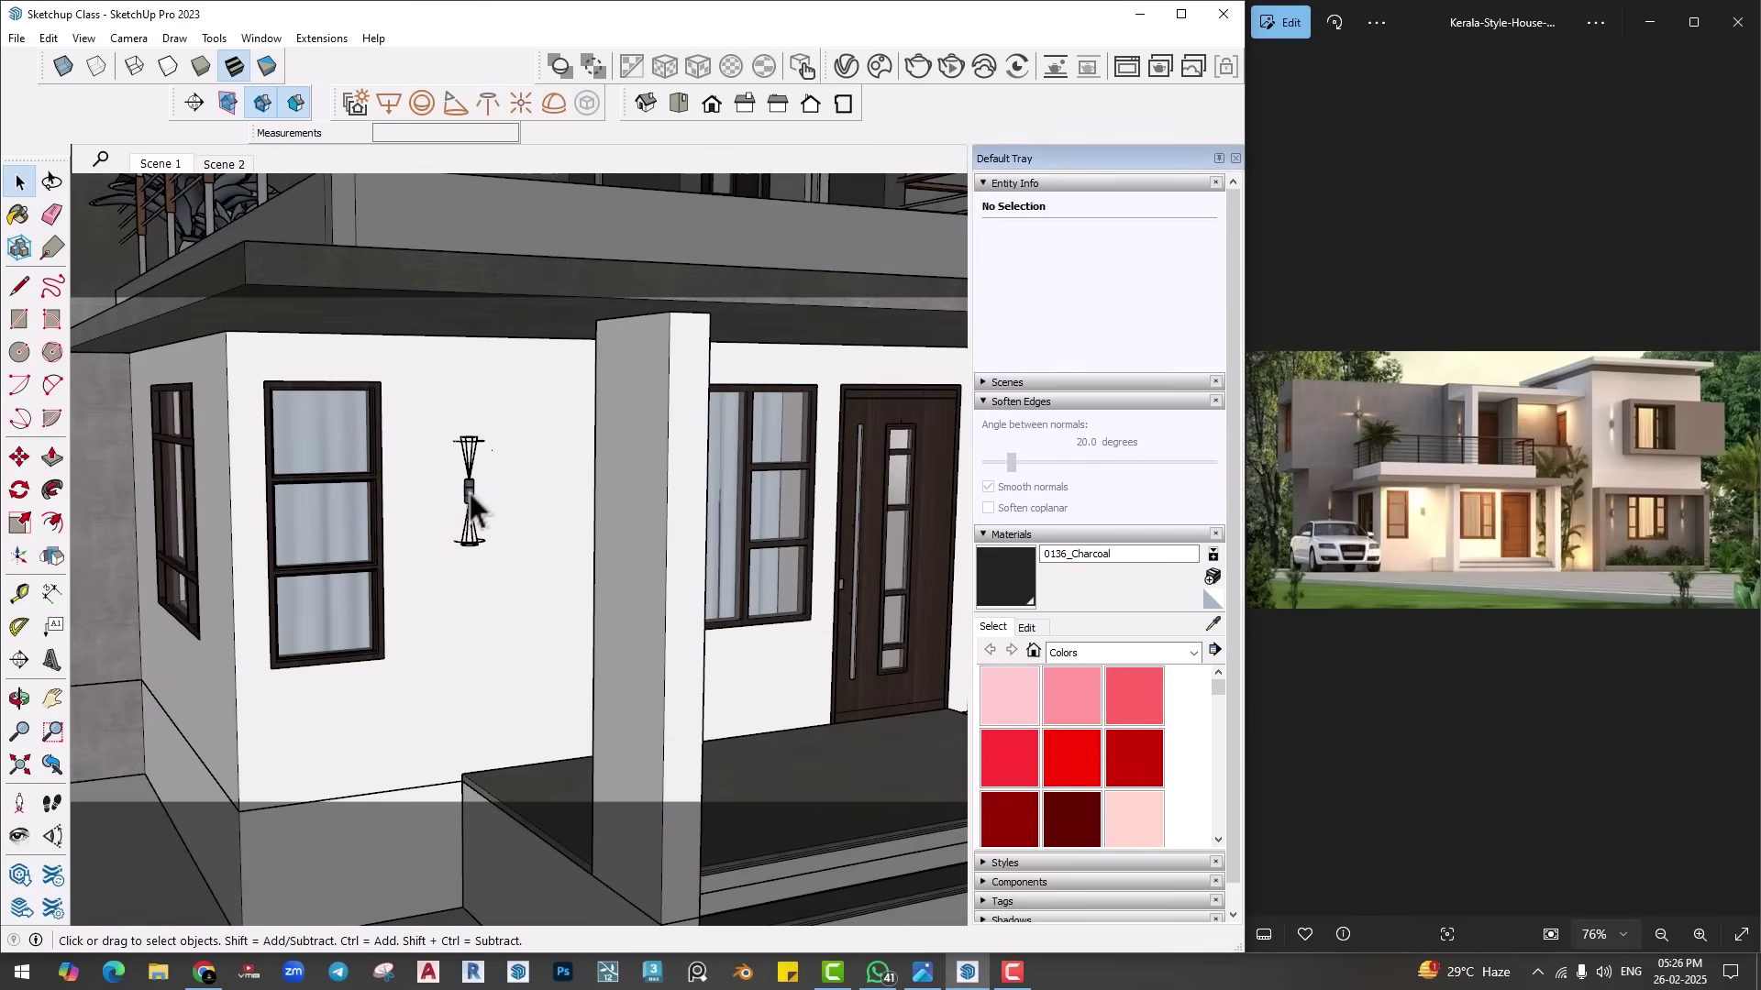
{"action": "left_click", "coordinate": [472, 500]}
{"action": "key", "text": "m"}
{"action": "scroll", "coordinate": [459, 527], "scroll_direction": "up", "scroll_amount": 2}
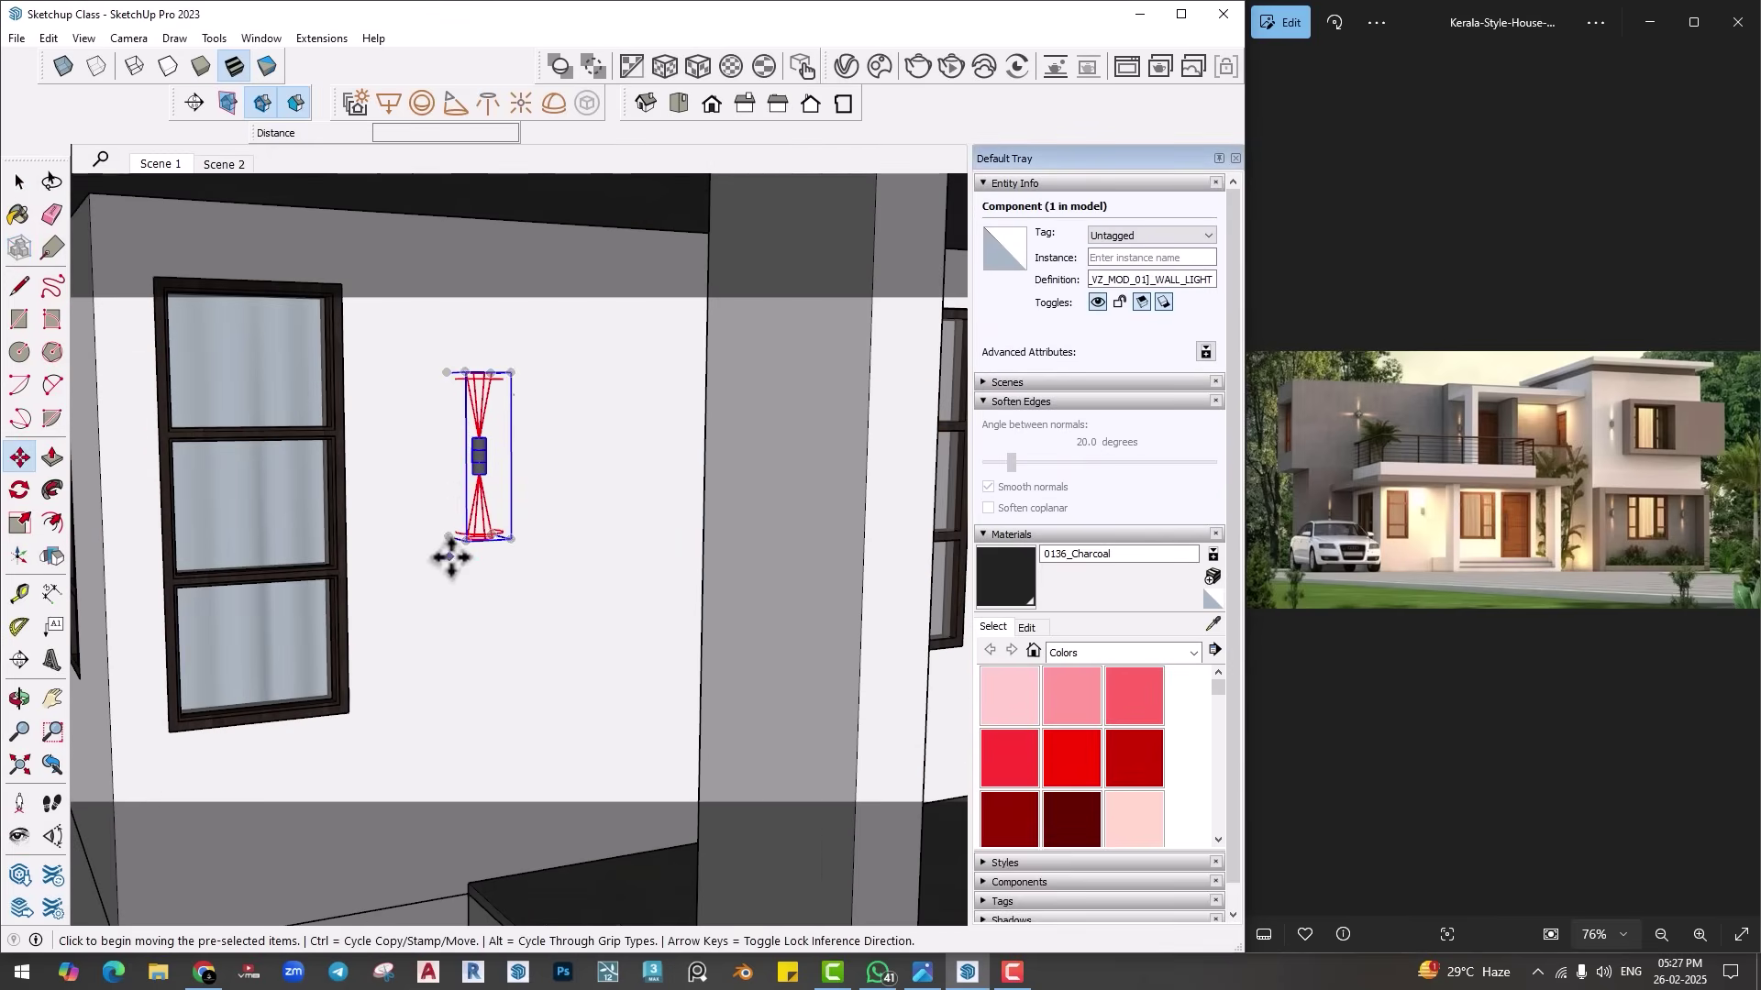
{"action": "key", "text": "ctrl"}
{"action": "left_click", "coordinate": [456, 546]}
{"action": "scroll", "coordinate": [587, 564], "scroll_direction": "down", "scroll_amount": 2}
{"action": "scroll", "coordinate": [603, 573], "scroll_direction": "down", "scroll_amount": 4}
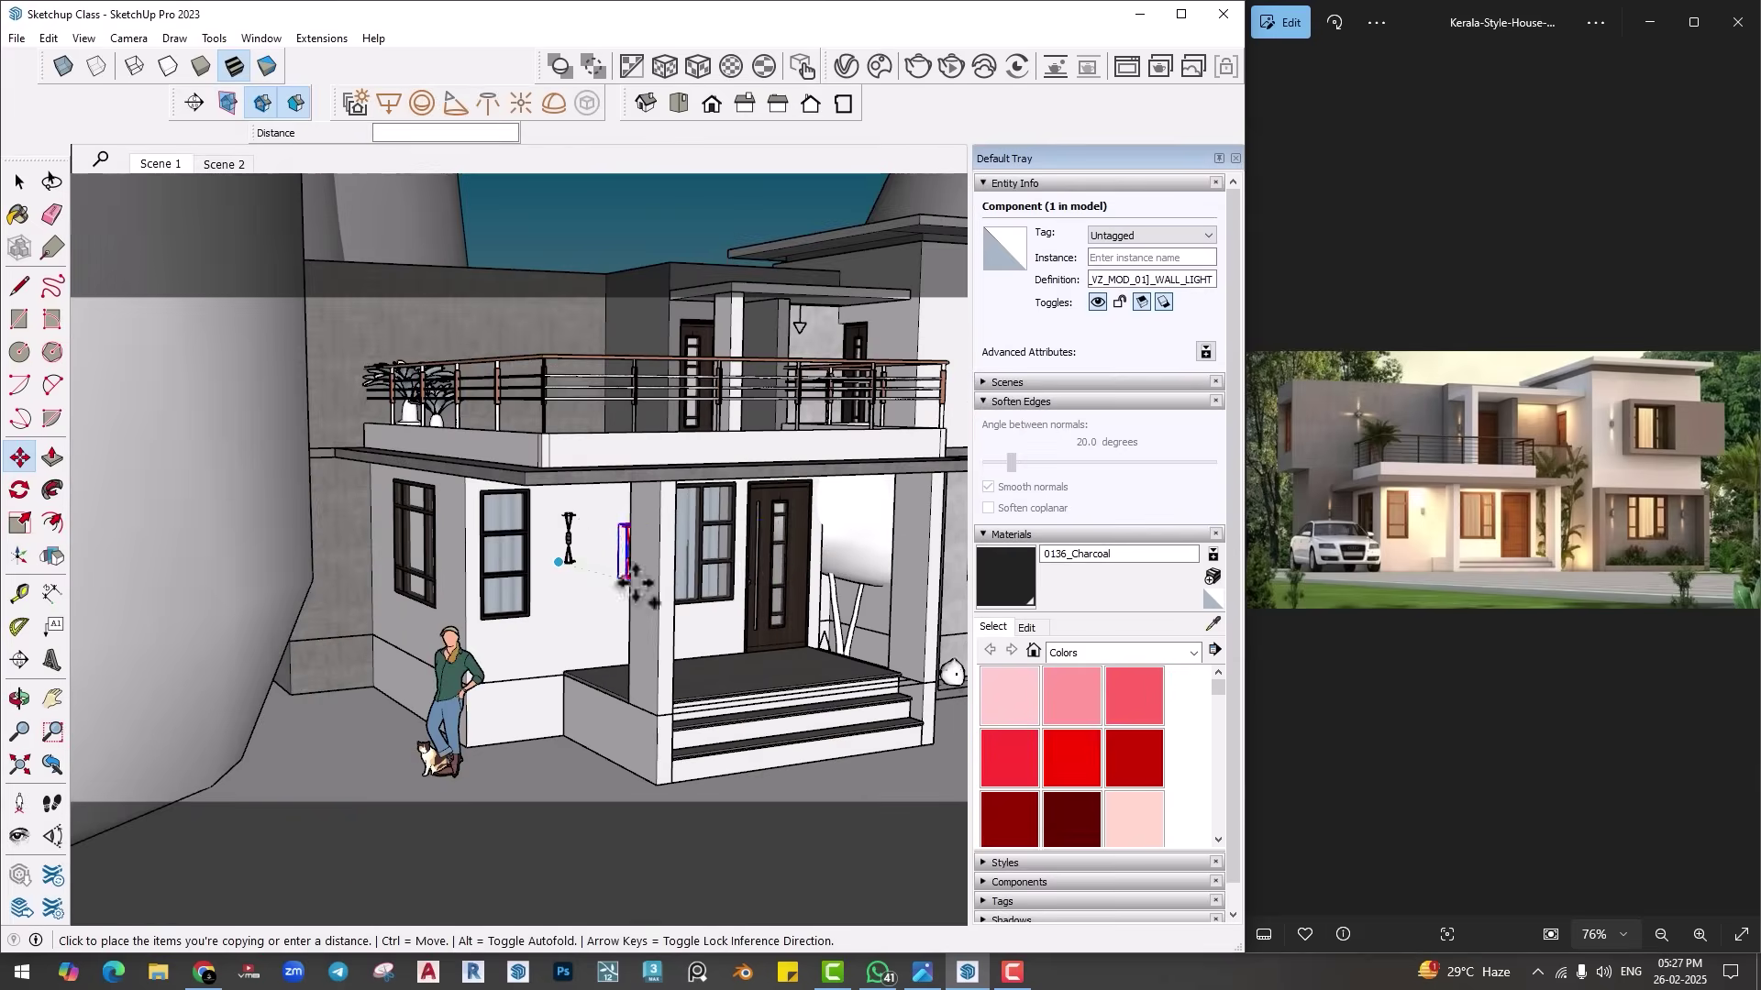
{"action": "middle_click_drag", "start_coordinate": [605, 569], "coordinate": [257, 609]}
{"action": "scroll", "coordinate": [484, 597], "scroll_direction": "up", "scroll_amount": 5}
{"action": "scroll", "coordinate": [463, 599], "scroll_direction": "up", "scroll_amount": 2}
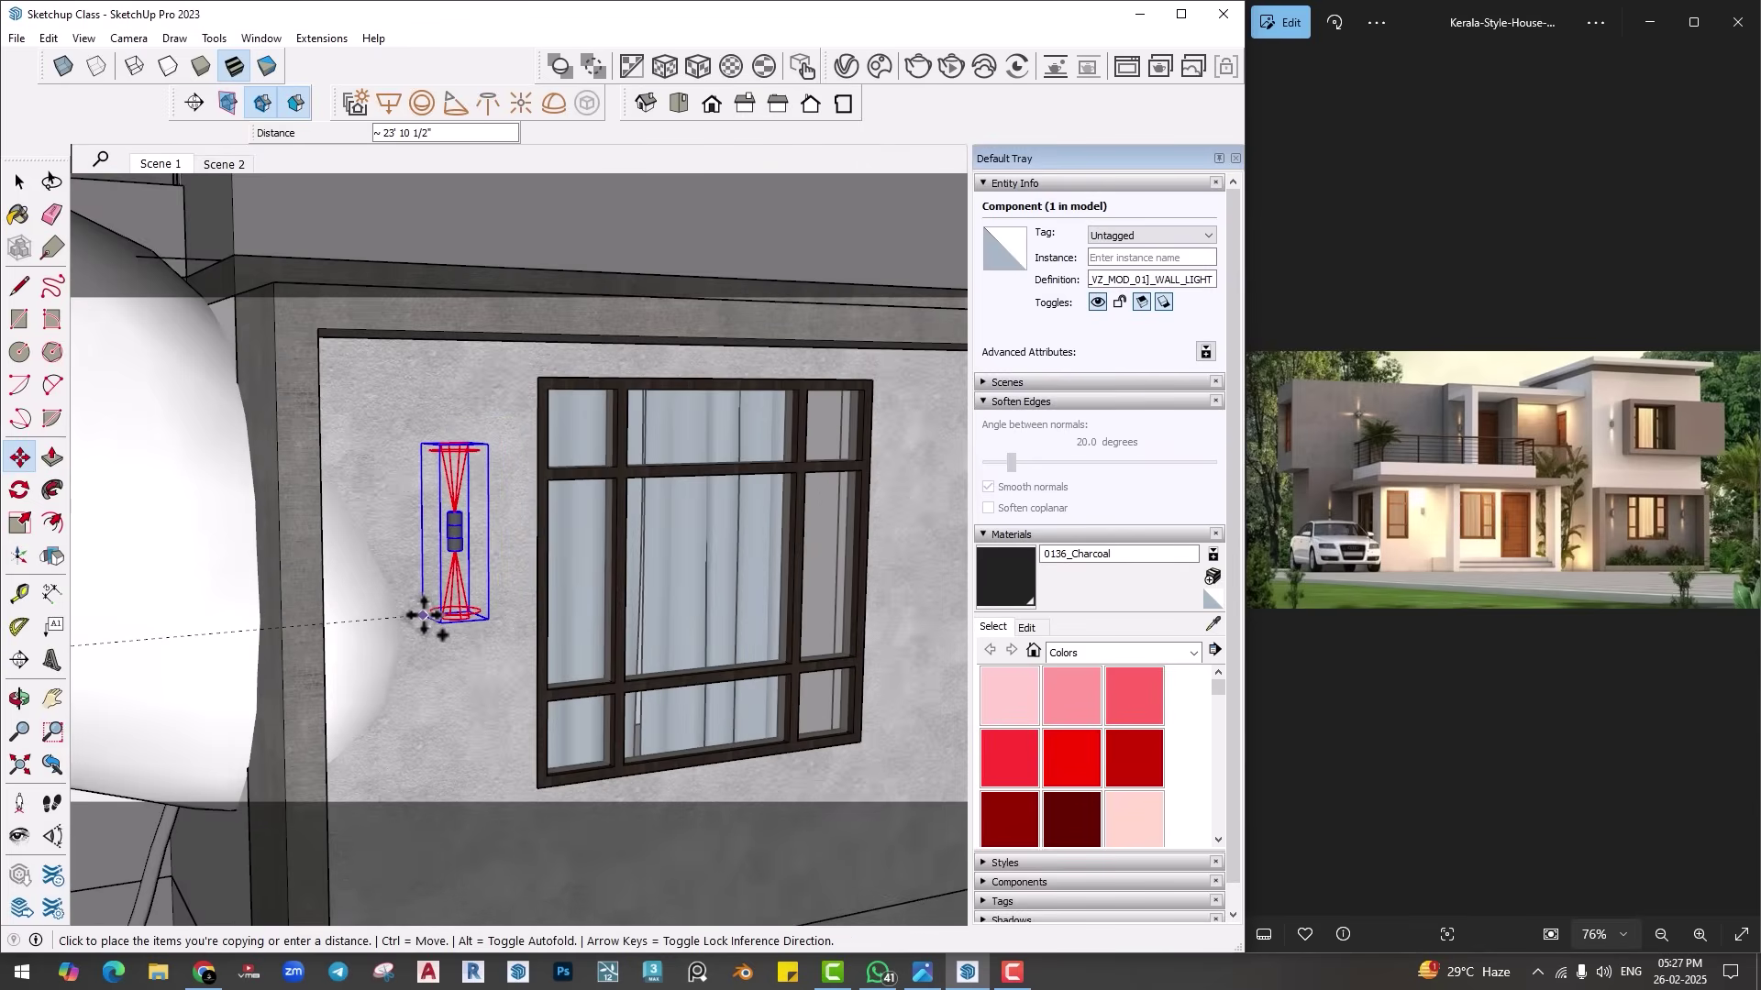
{"action": "left_click", "coordinate": [424, 615]}
Step: Mirror a copy of the wall light to the opposite side of the window in the grey recessed frame
{"action": "scroll", "coordinate": [404, 569], "scroll_direction": "down", "scroll_amount": 3}
{"action": "middle_click_drag", "start_coordinate": [392, 527], "coordinate": [522, 609]}
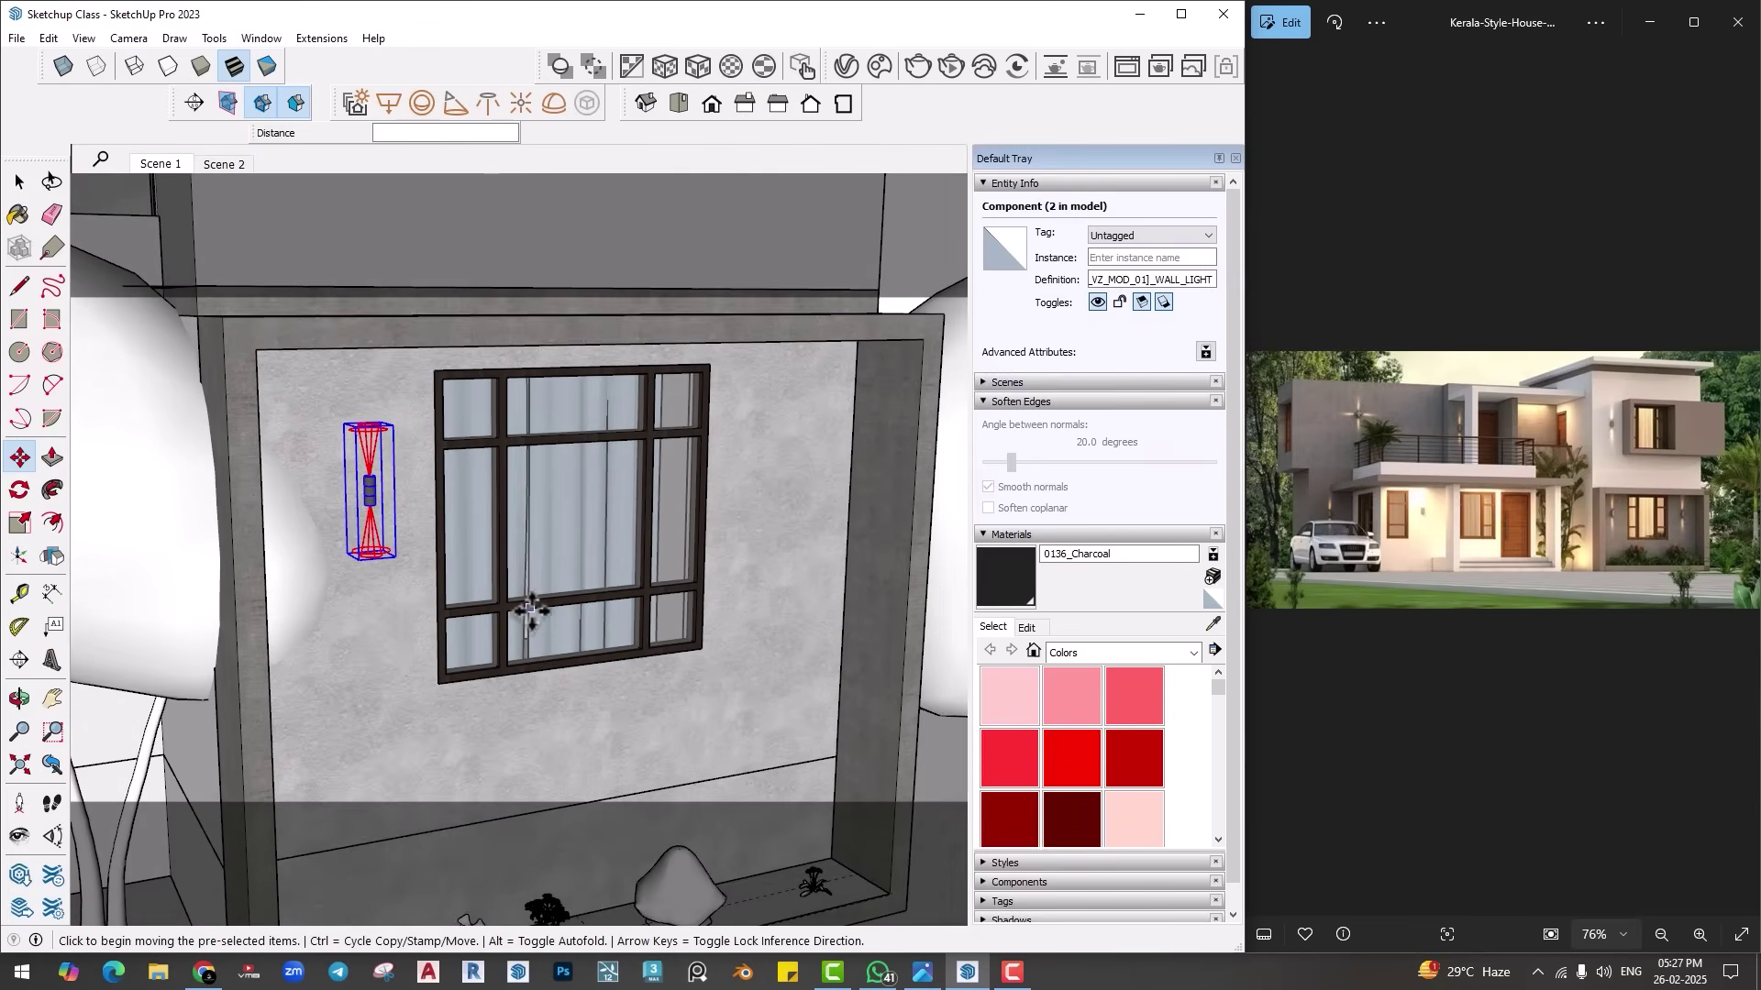
{"action": "scroll", "coordinate": [667, 531], "scroll_direction": "up", "scroll_amount": 2}
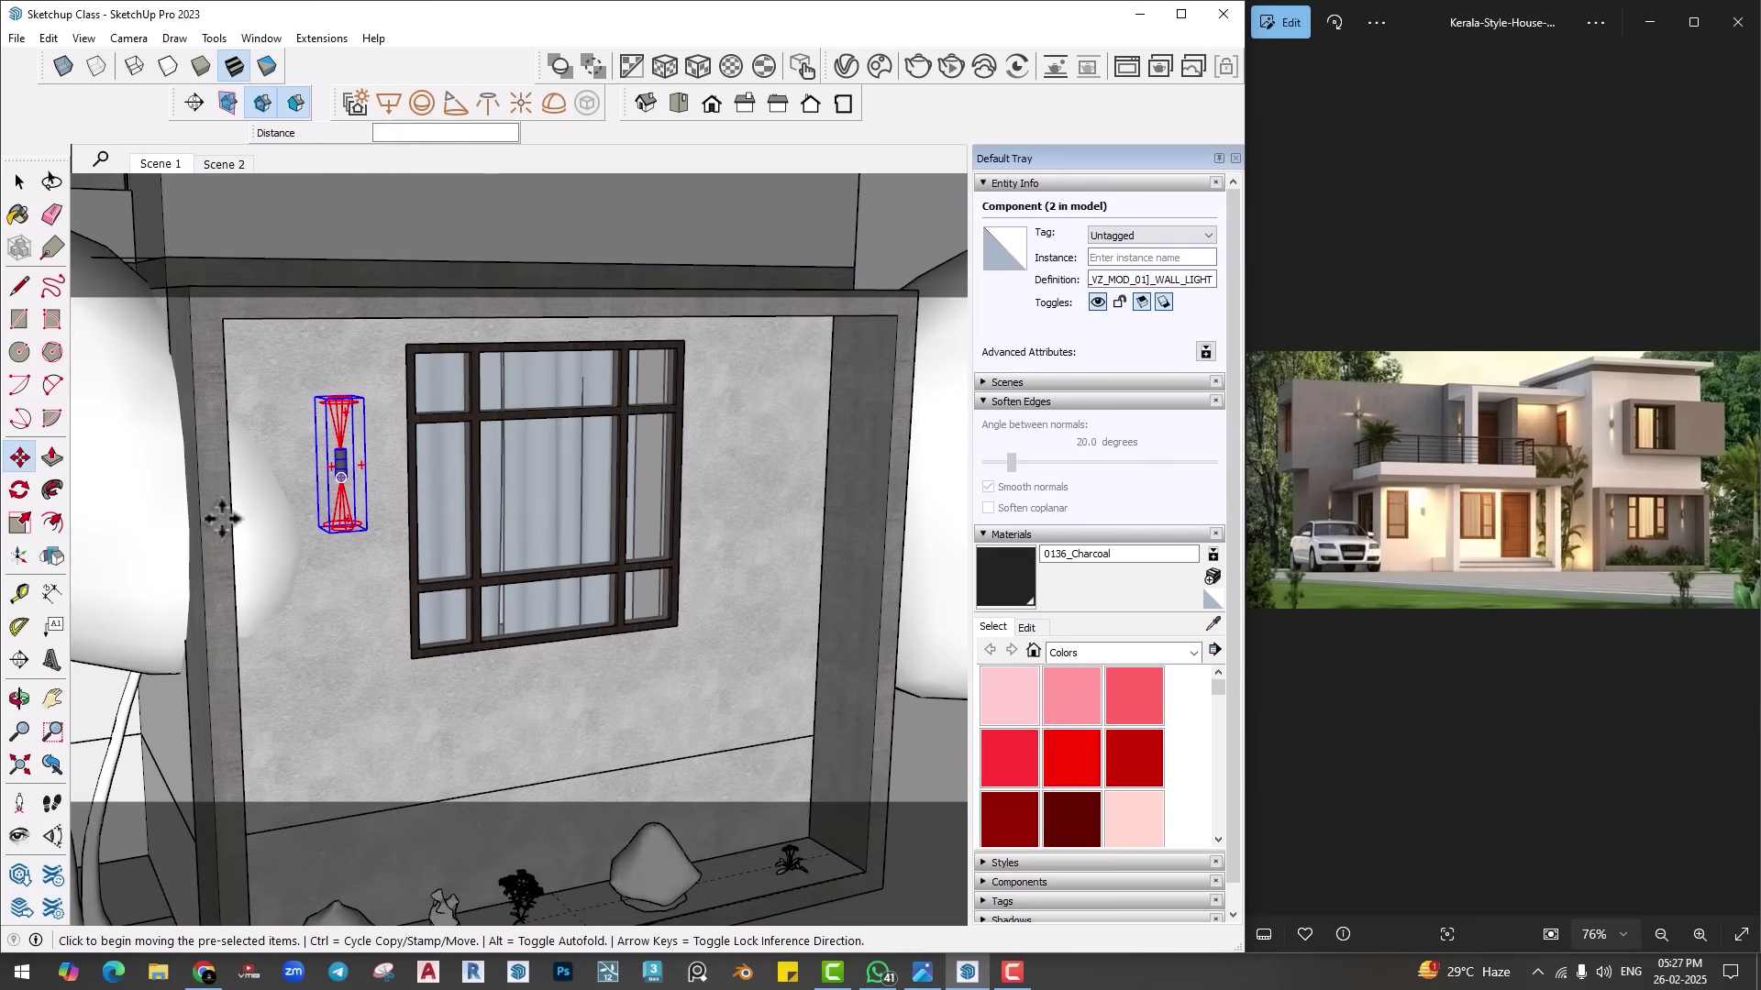
{"action": "left_click", "coordinate": [53, 556]}
{"action": "key", "text": "ctrl"}
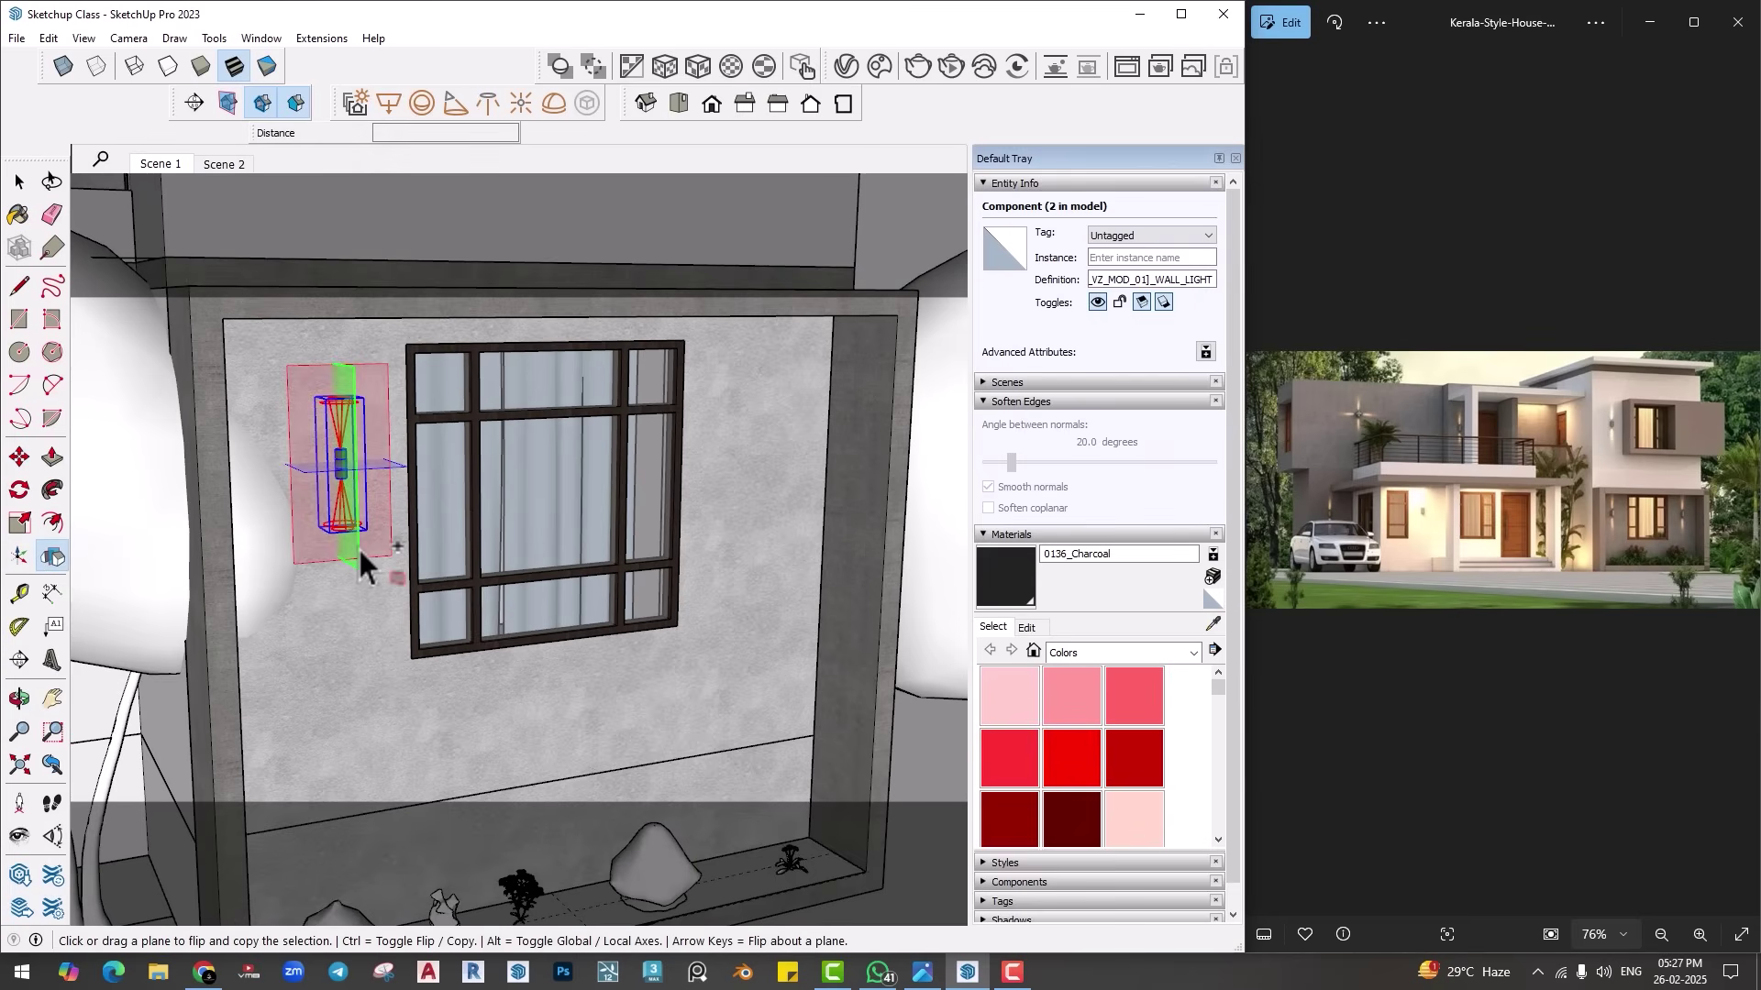
{"action": "left_click_drag", "start_coordinate": [358, 546], "coordinate": [558, 642]}
{"action": "scroll", "coordinate": [708, 525], "scroll_direction": "down", "scroll_amount": 3}
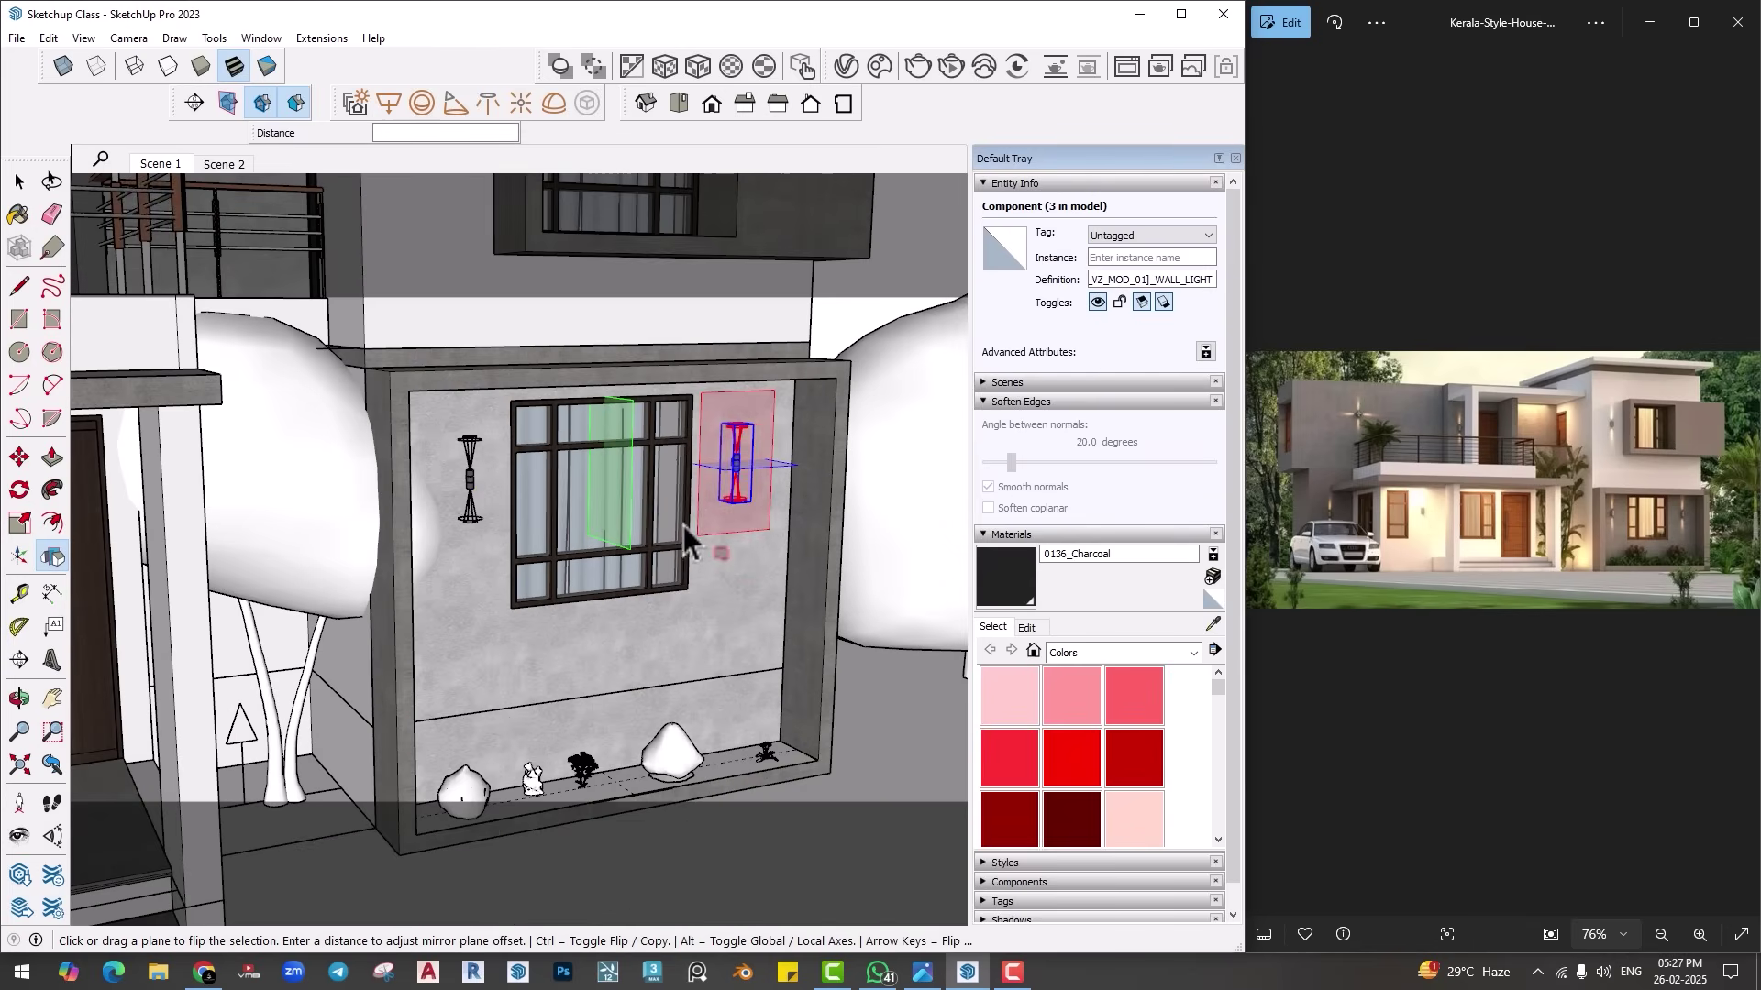
Step: Copy the mirrored wall light up to the white first-floor wall beside the projecting window box
{"action": "scroll", "coordinate": [718, 502], "scroll_direction": "up", "scroll_amount": 2}
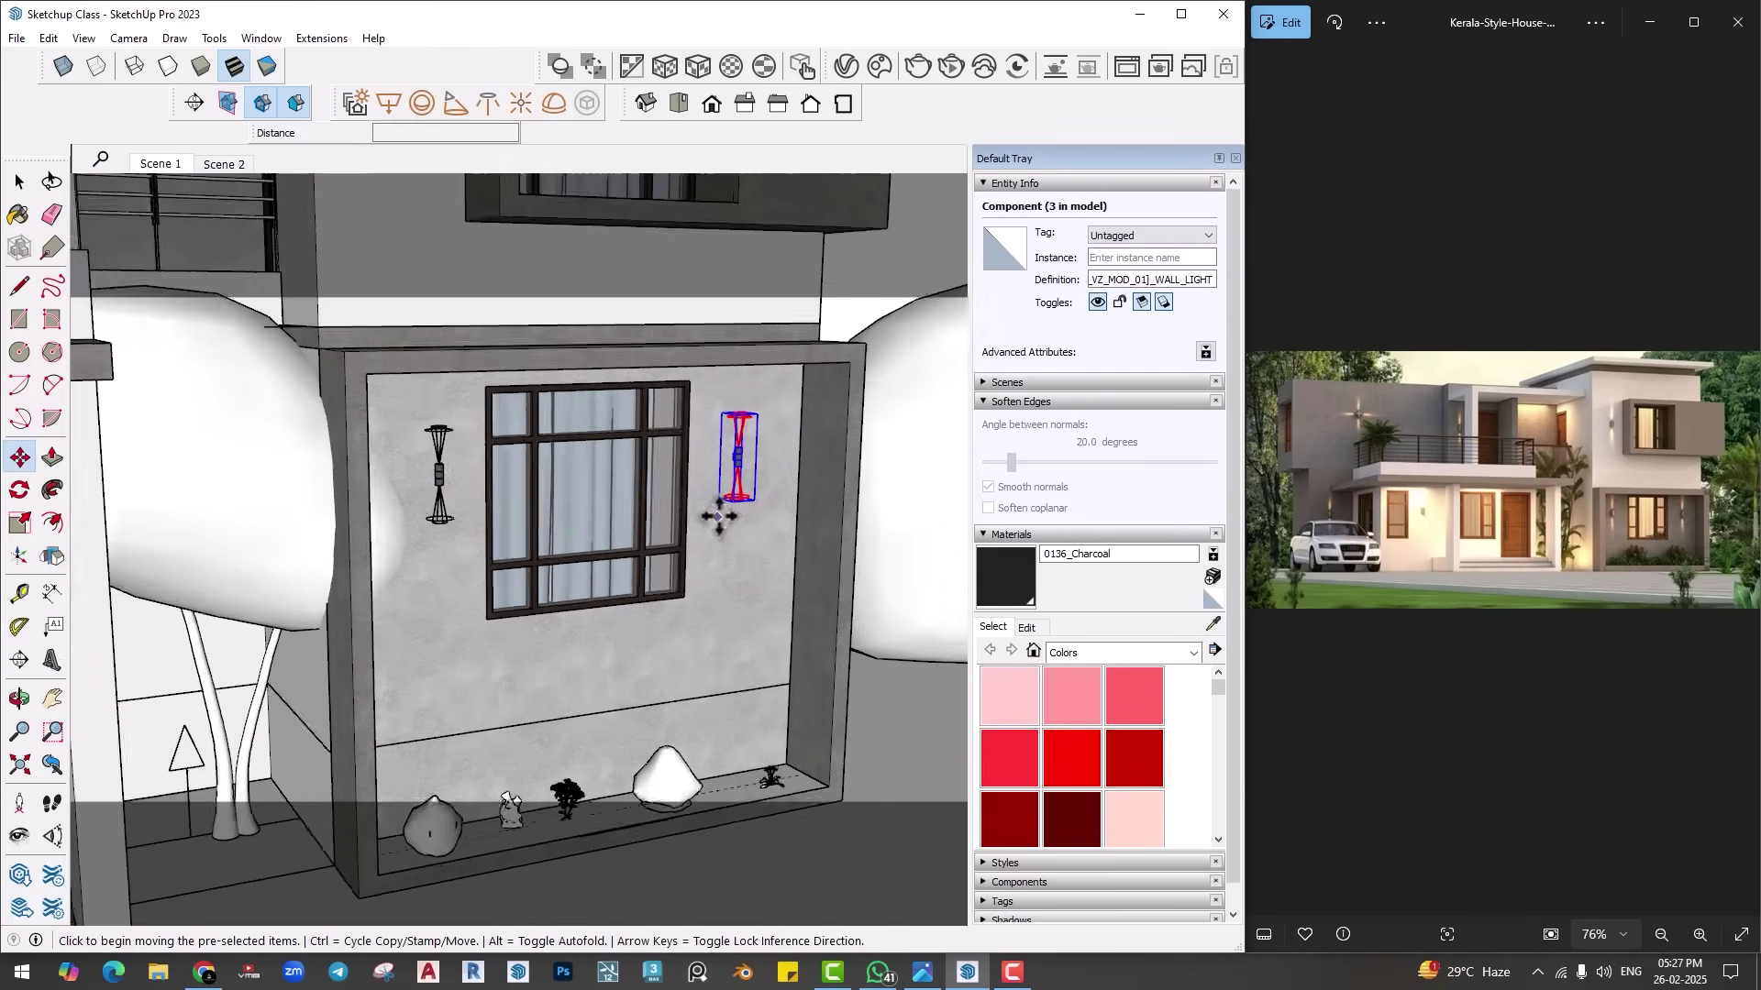
{"action": "key", "text": "m"}
{"action": "left_click", "coordinate": [718, 502]}
{"action": "middle_click_drag", "start_coordinate": [718, 503], "coordinate": [464, 456], "text": "shift"}
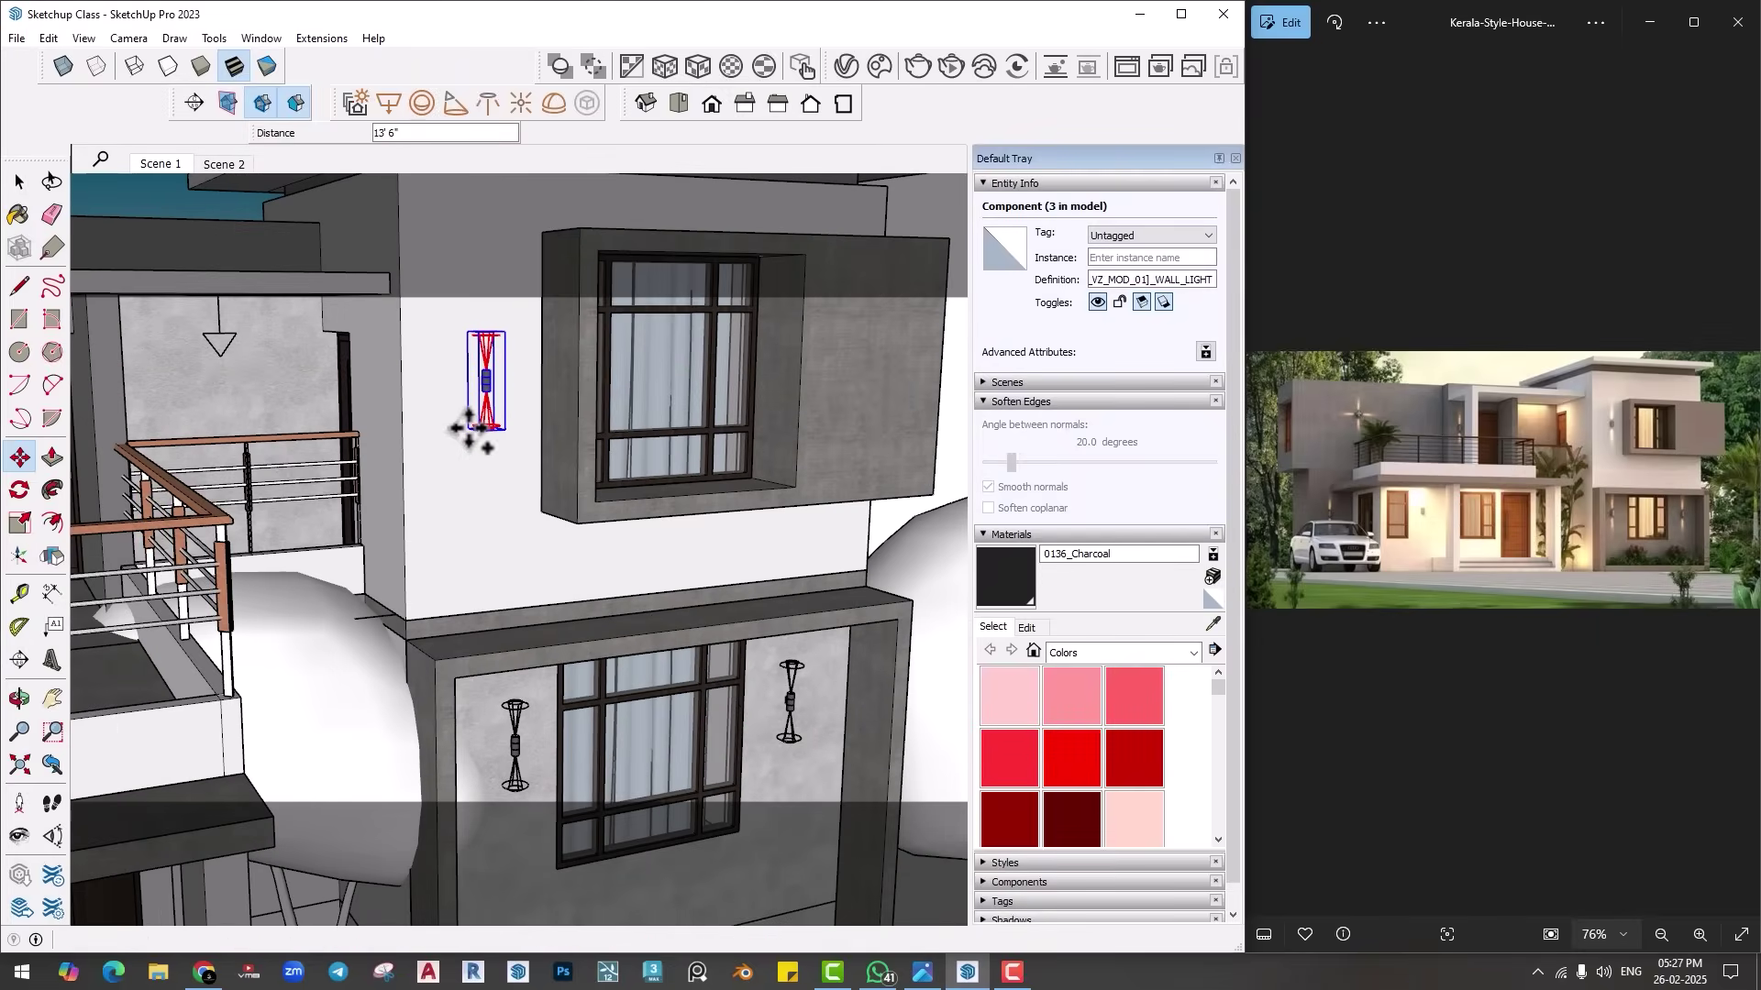
{"action": "left_click", "coordinate": [466, 433]}
Step: Copy the first-floor wall light across to the grey ground-floor wall at the far left of the house
{"action": "left_click", "coordinate": [466, 434]}
{"action": "scroll", "coordinate": [454, 549], "scroll_direction": "down", "scroll_amount": 2}
{"action": "scroll", "coordinate": [456, 551], "scroll_direction": "down", "scroll_amount": 5}
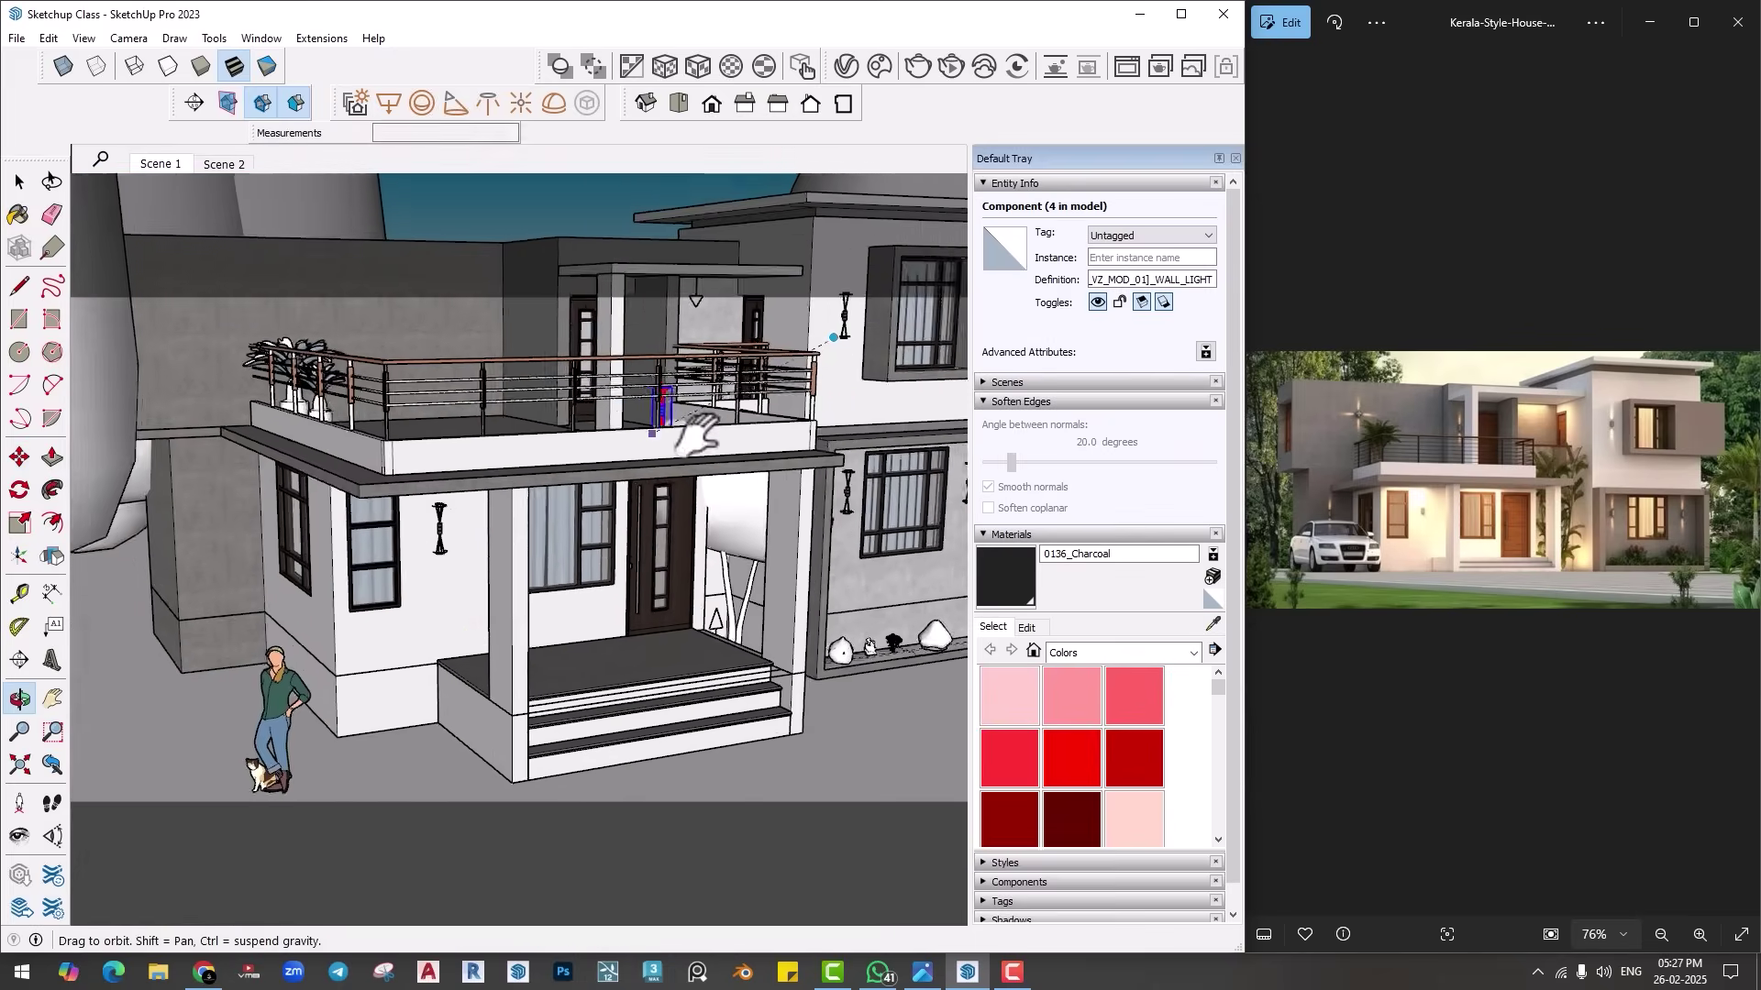
{"action": "middle_click_drag", "start_coordinate": [707, 424], "coordinate": [283, 511]}
{"action": "scroll", "coordinate": [295, 503], "scroll_direction": "up", "scroll_amount": 6}
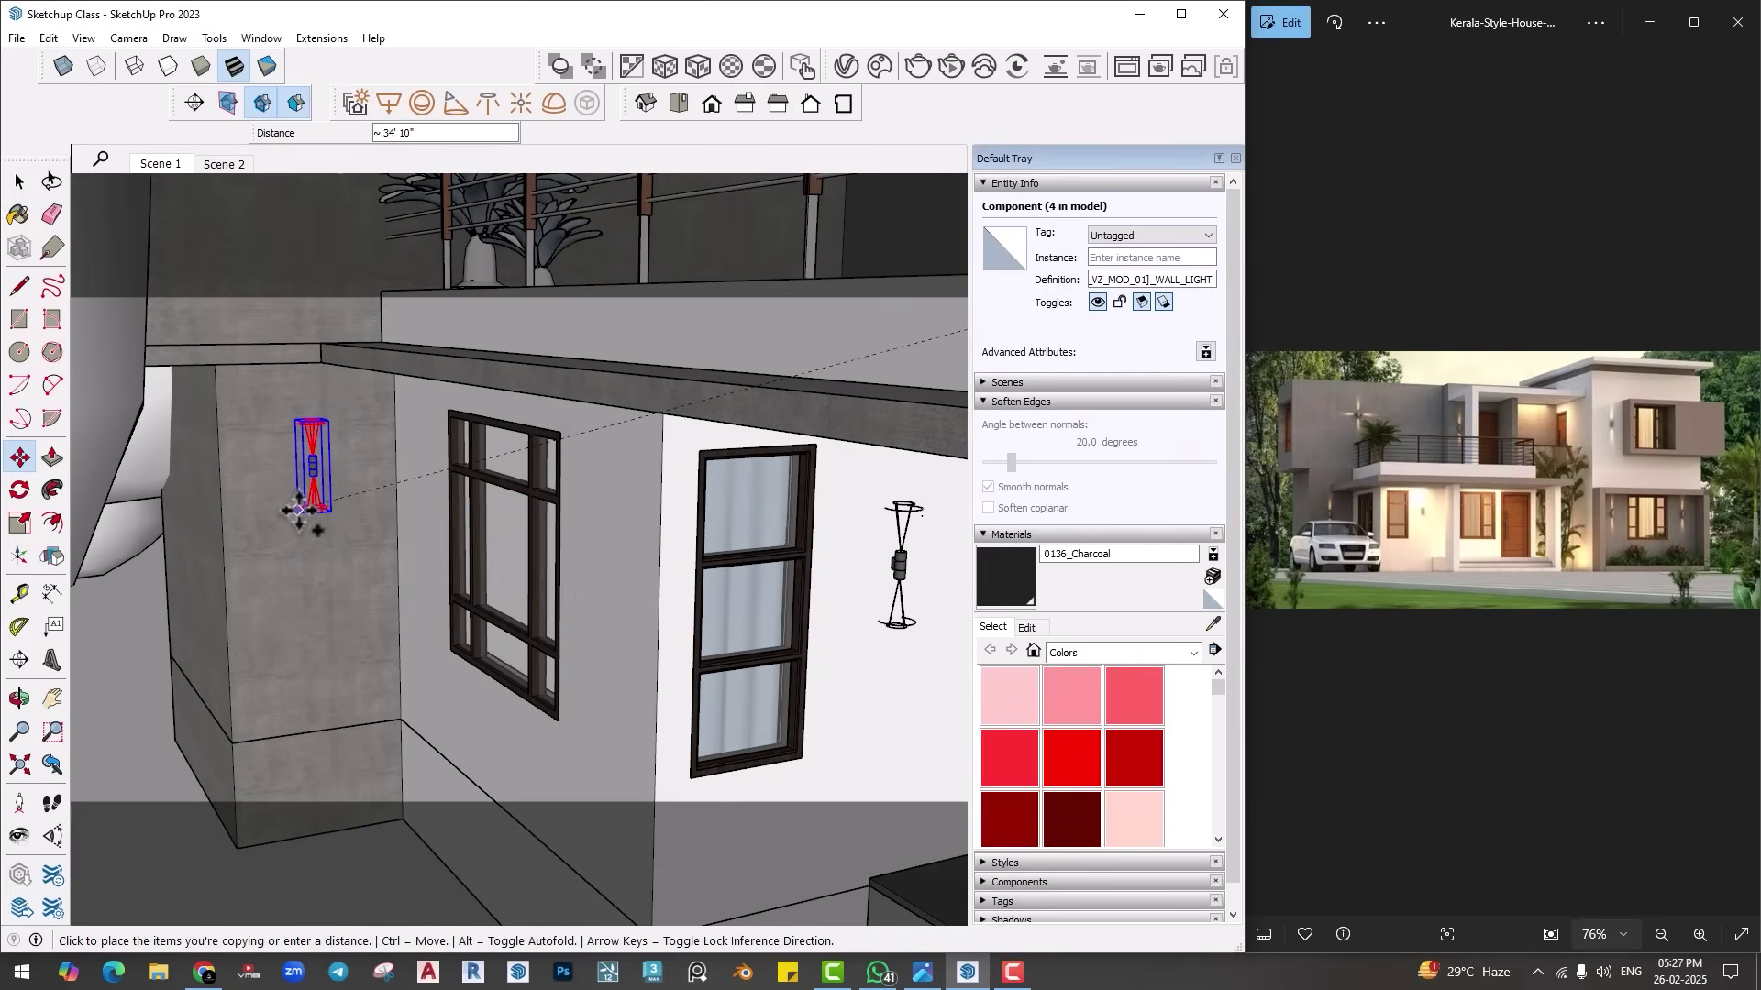
{"action": "left_click", "coordinate": [298, 510]}
Step: Copy the grey ground-floor wall light up to the balcony, onto the wall beside the balcony door
{"action": "scroll", "coordinate": [409, 589], "scroll_direction": "down", "scroll_amount": 3}
{"action": "middle_click_drag", "start_coordinate": [409, 590], "coordinate": [322, 498]}
{"action": "scroll", "coordinate": [280, 480], "scroll_direction": "up", "scroll_amount": 3}
{"action": "left_click", "coordinate": [317, 704]}
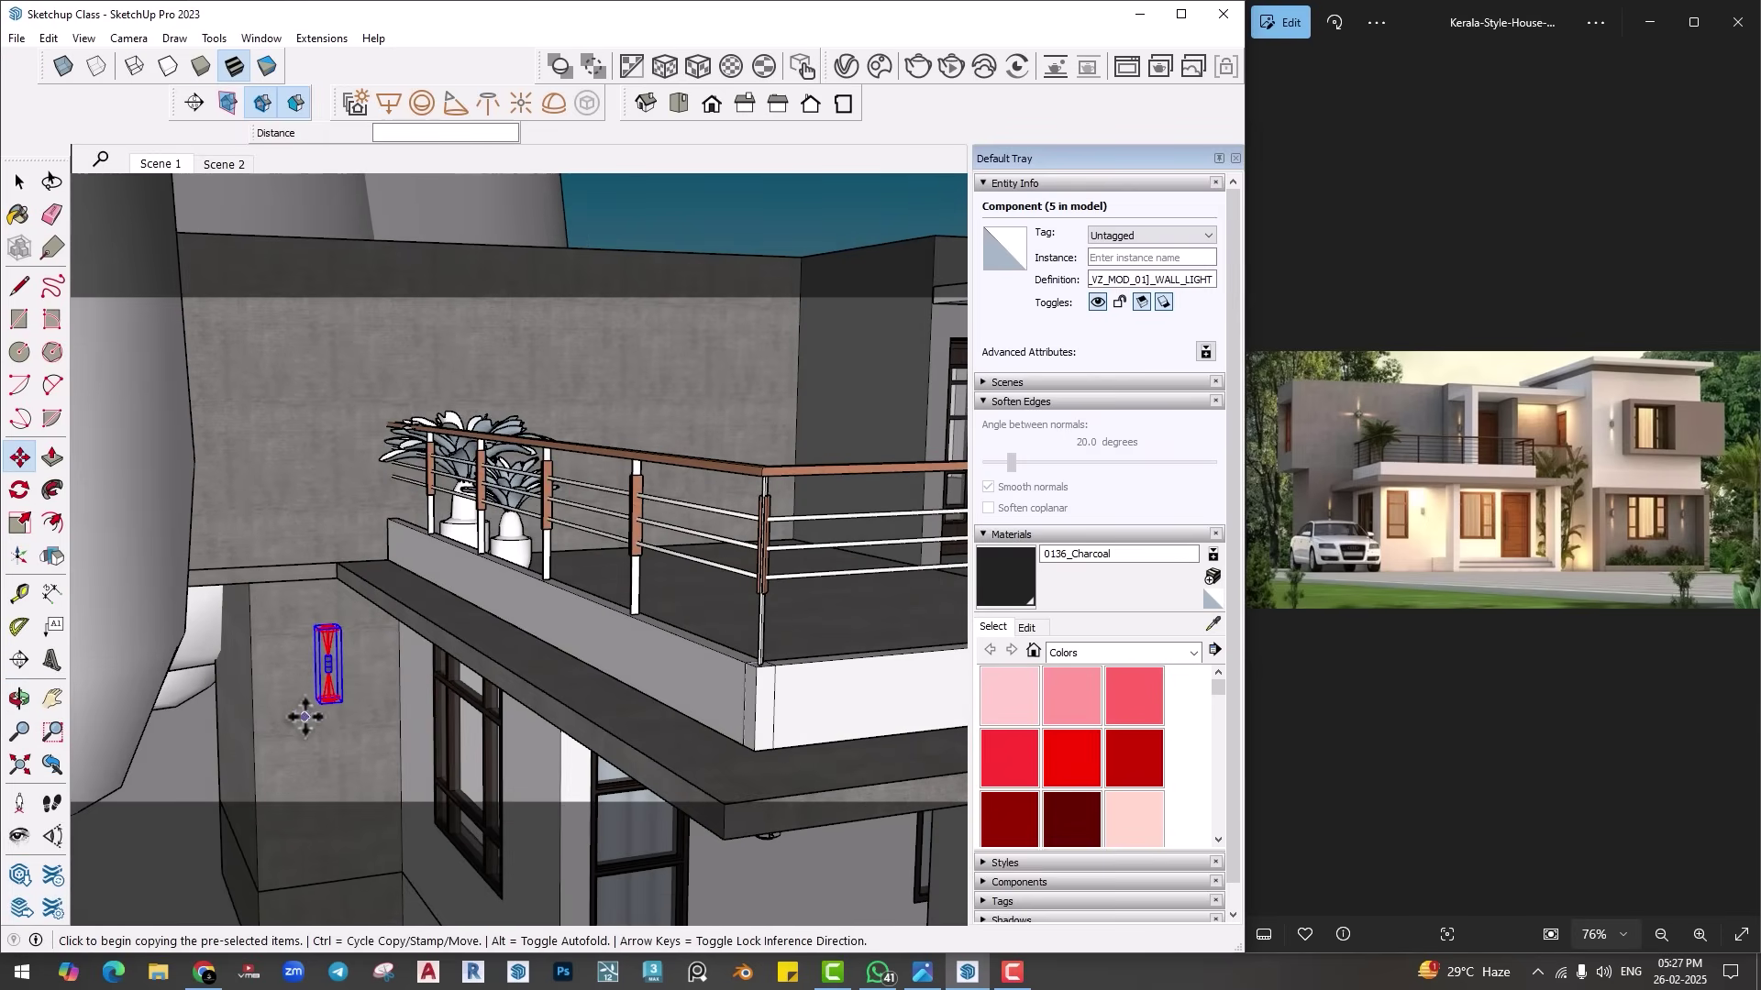
{"action": "middle_click_drag", "start_coordinate": [314, 707], "coordinate": [617, 521]}
{"action": "left_click", "coordinate": [574, 521]}
Step: Move the balcony wall light against the wall edge beside the door and align its mounting plate with the wall
{"action": "scroll", "coordinate": [660, 516], "scroll_direction": "up", "scroll_amount": 6}
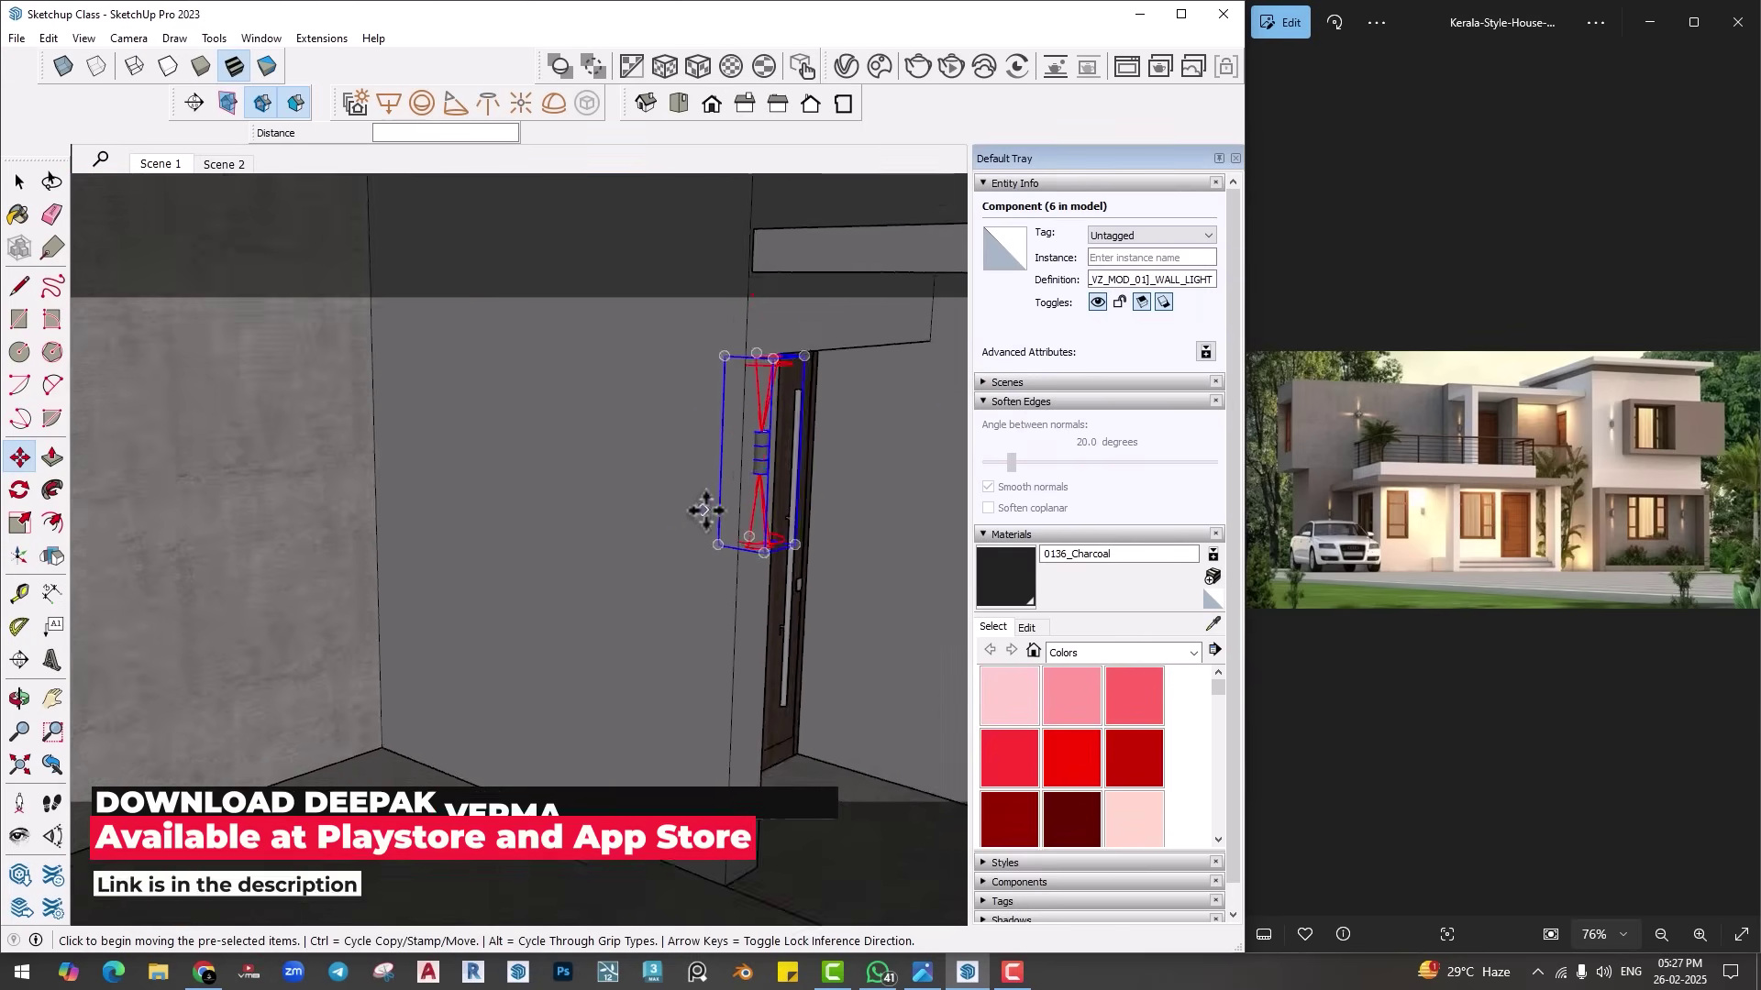
{"action": "left_click", "coordinate": [706, 556]}
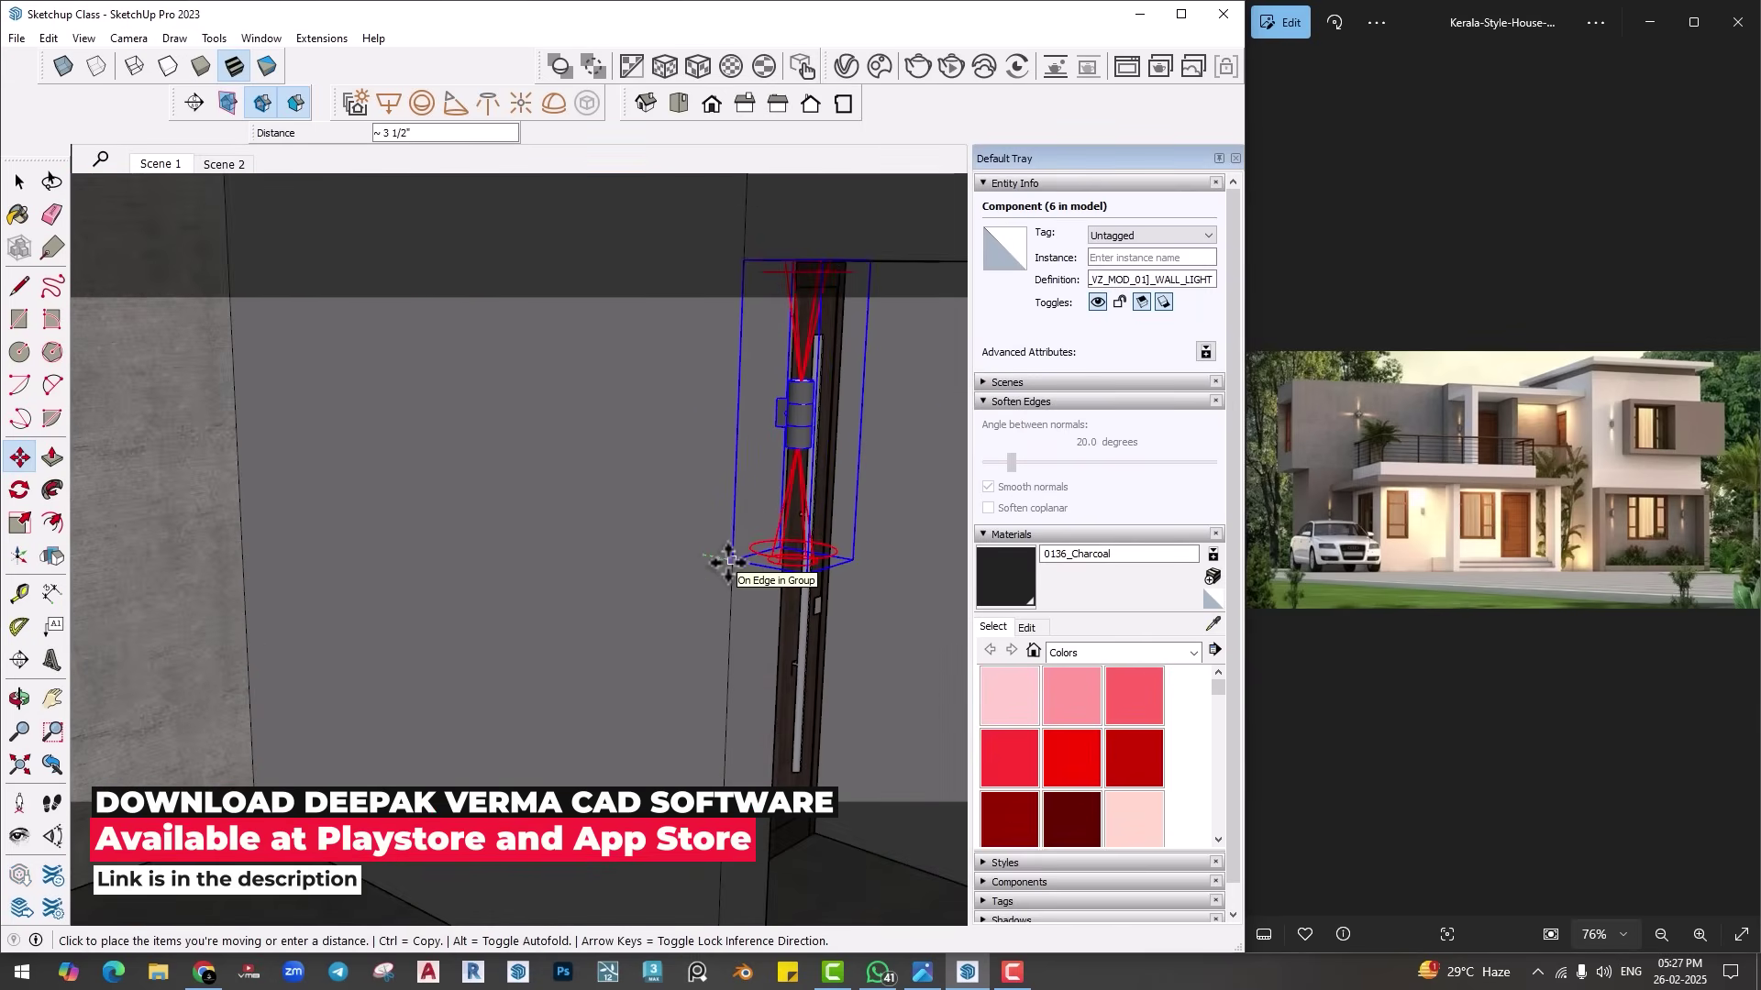
{"action": "left_click", "coordinate": [729, 562]}
{"action": "scroll", "coordinate": [789, 459], "scroll_direction": "up", "scroll_amount": 3}
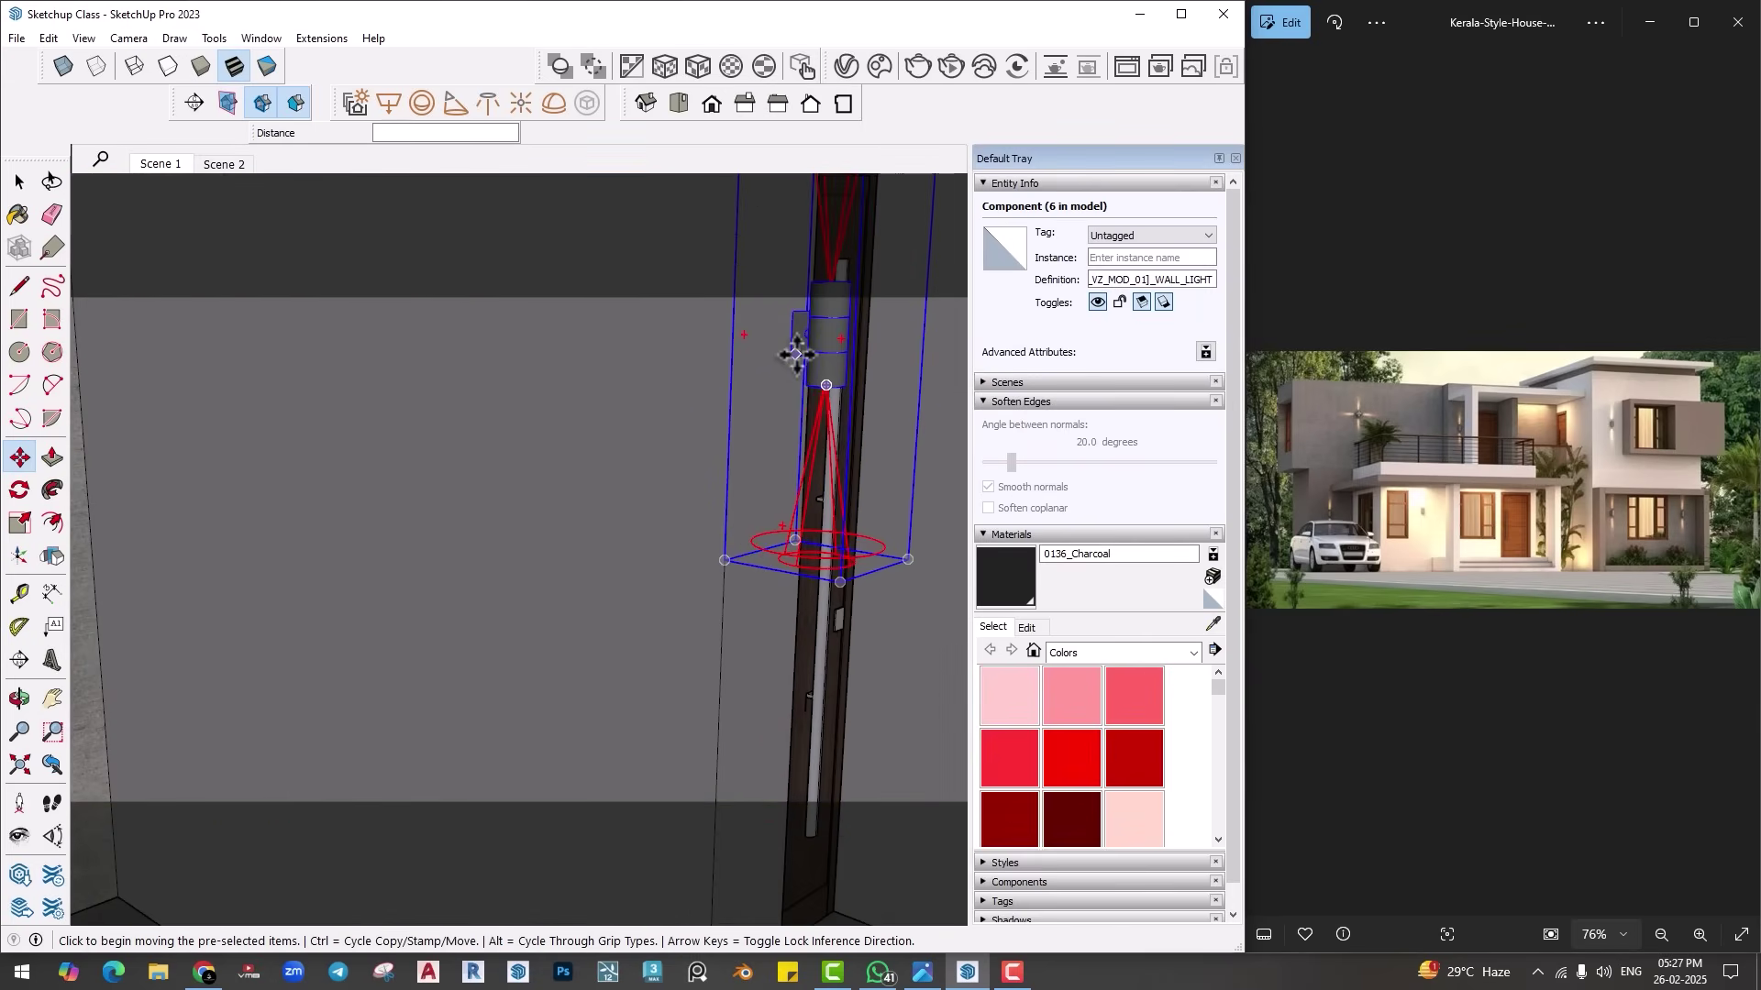
{"action": "left_click", "coordinate": [793, 353]}
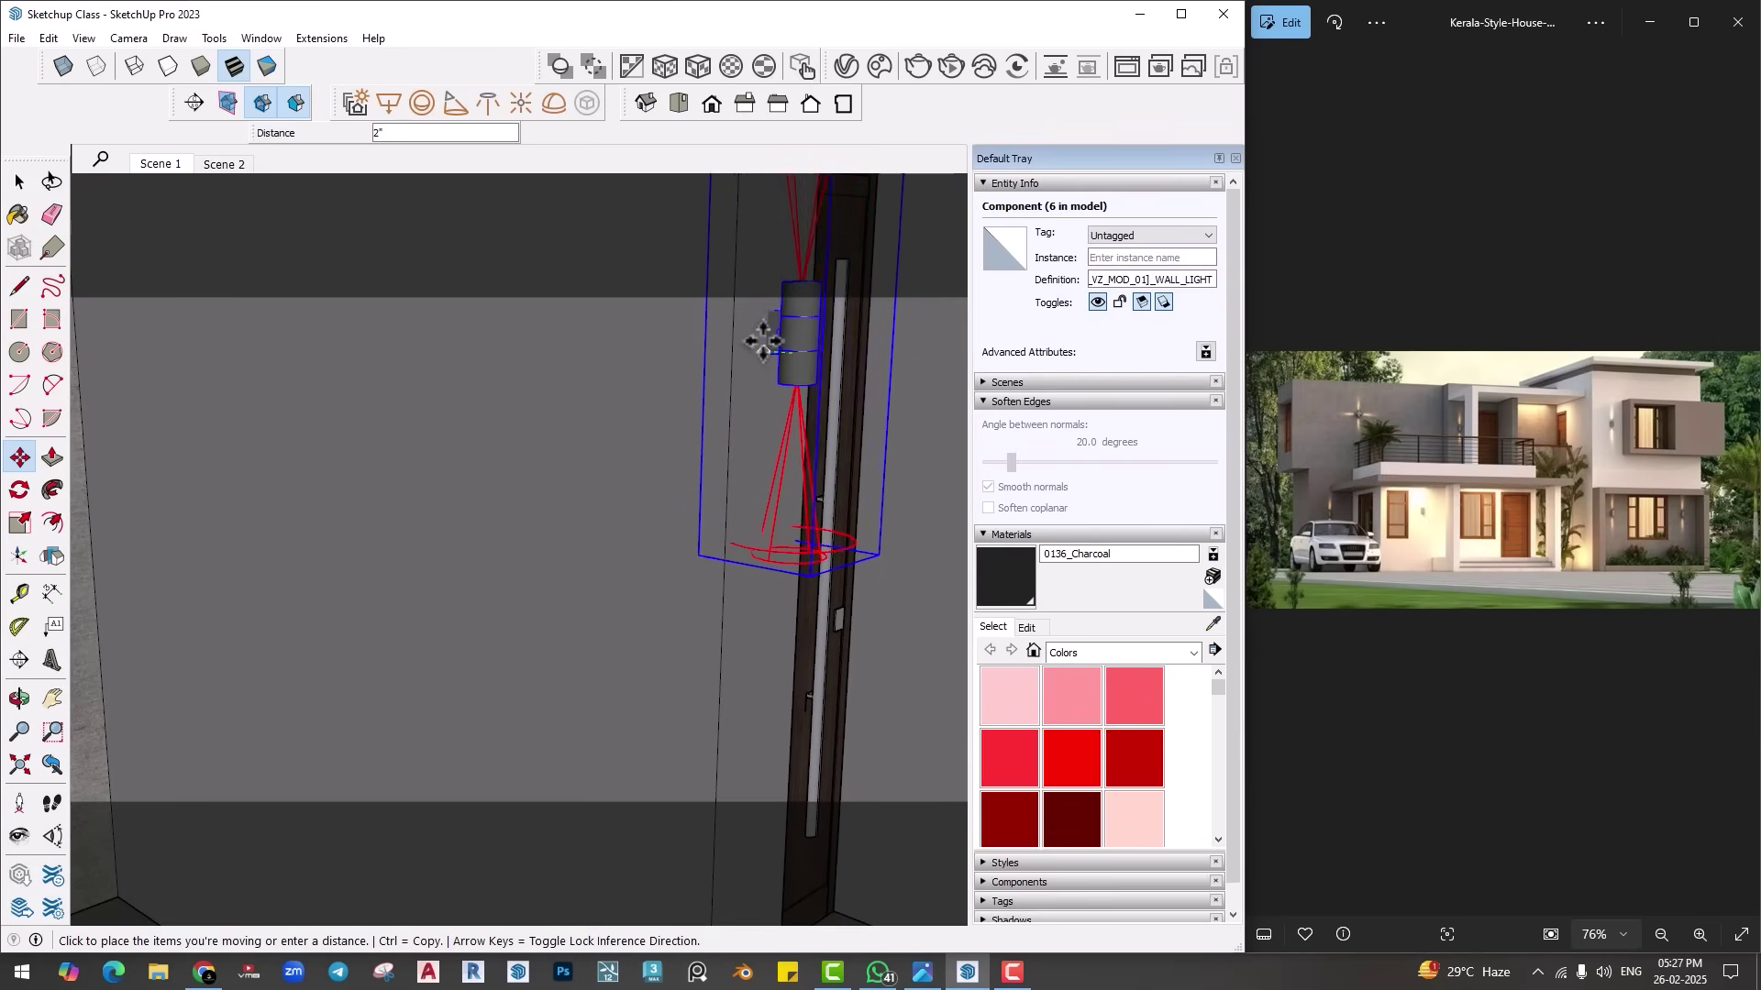
Step: Copy the wall light from the grey ground-floor wall to the grey first-floor wall above it
{"action": "scroll", "coordinate": [656, 523], "scroll_direction": "down", "scroll_amount": 5}
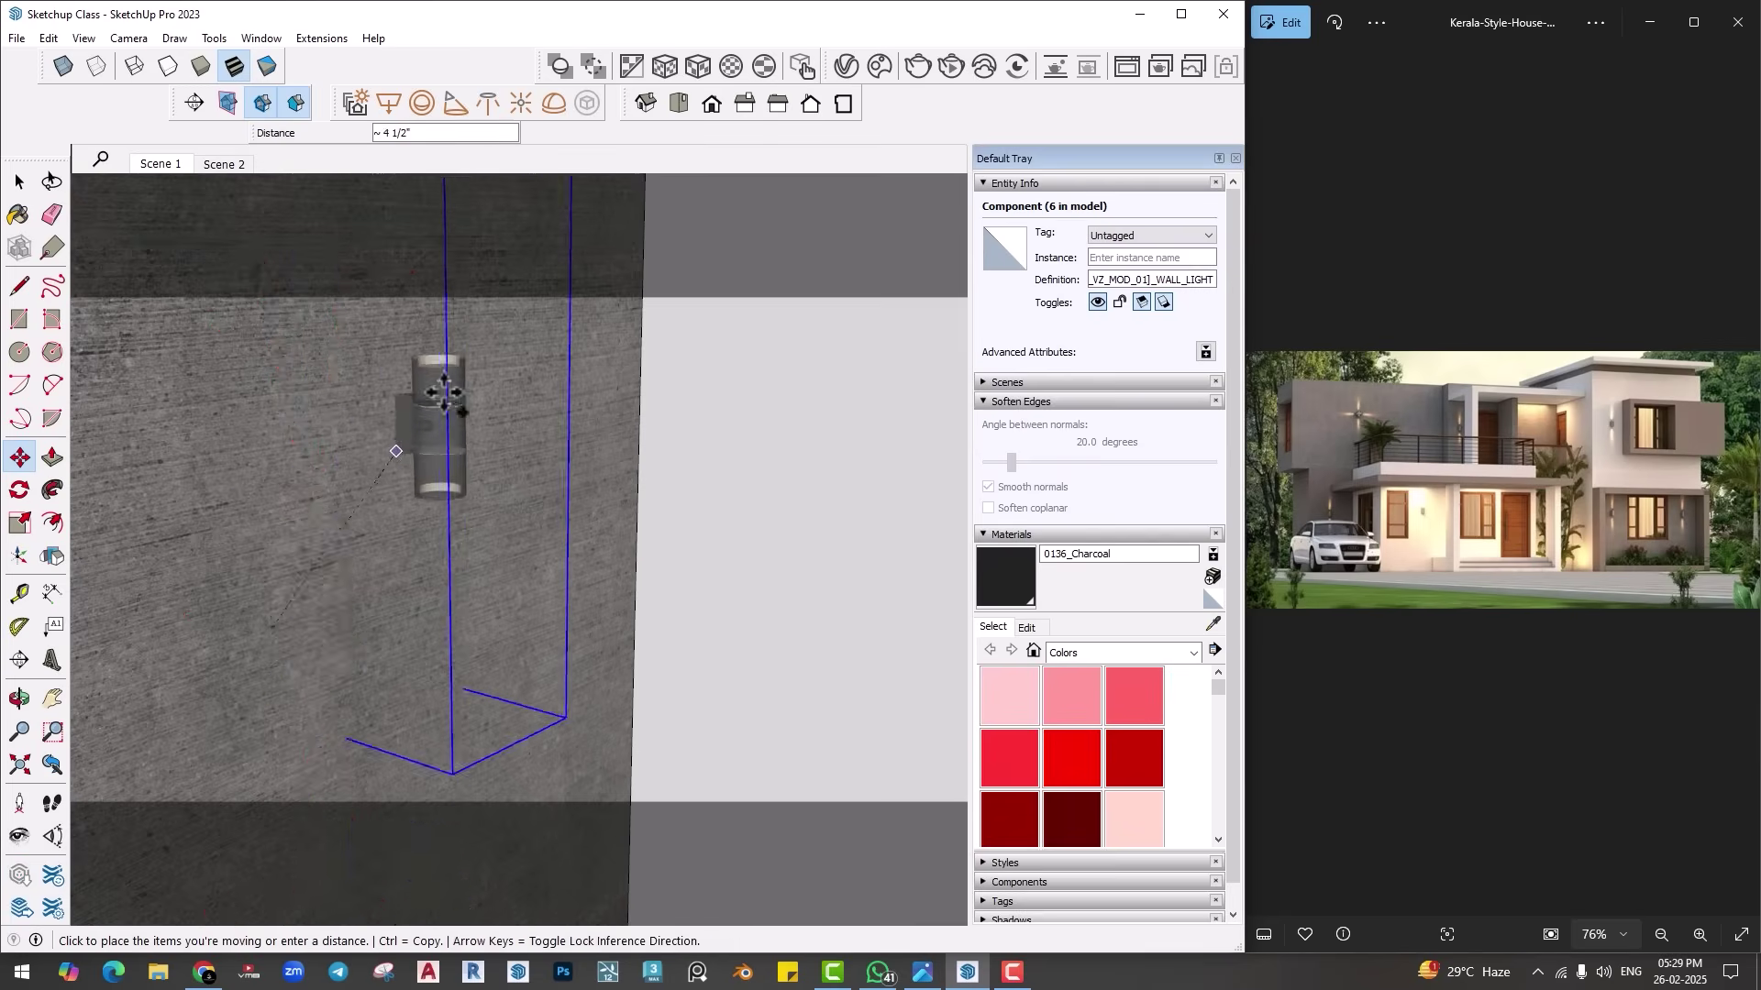
{"action": "key", "text": "ctrl"}
{"action": "scroll", "coordinate": [445, 392], "scroll_direction": "down", "scroll_amount": 10}
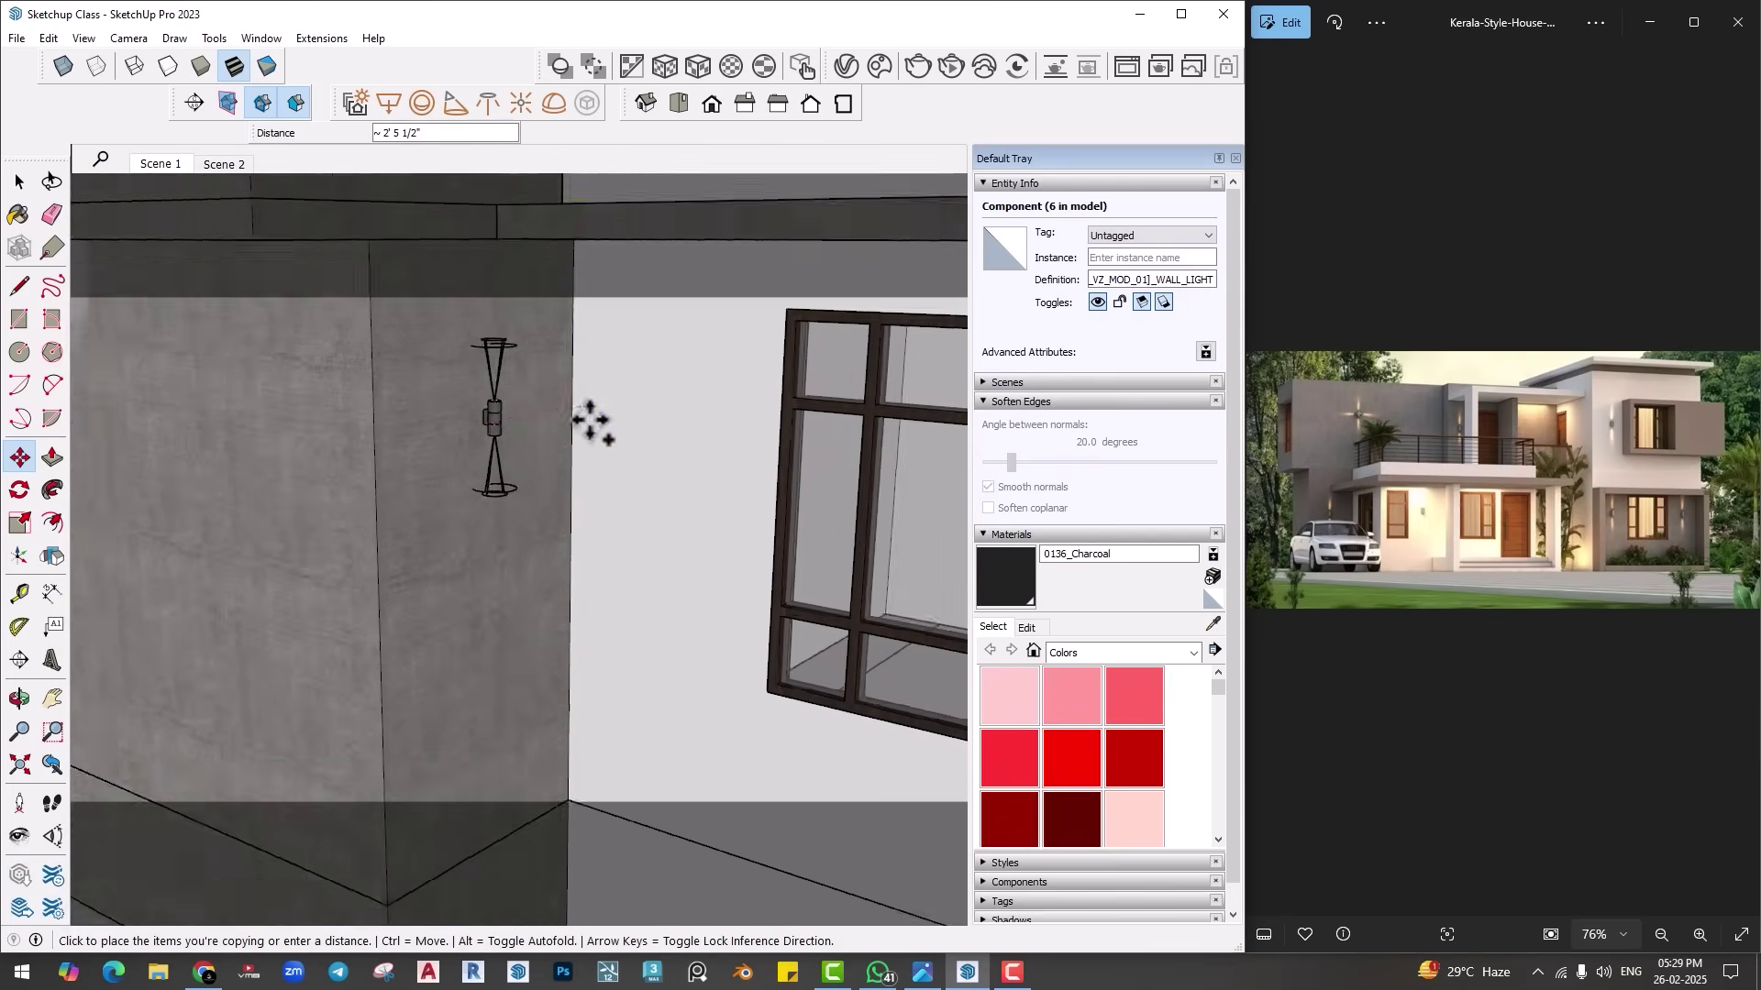
{"action": "middle_click_drag", "start_coordinate": [498, 438], "coordinate": [760, 480]}
{"action": "left_click", "coordinate": [412, 548]}
{"action": "scroll", "coordinate": [373, 590], "scroll_direction": "up", "scroll_amount": 3}
{"action": "scroll", "coordinate": [538, 636], "scroll_direction": "up", "scroll_amount": 5}
Step: Return to Scene 1 and run an interactive render of the whole house with the V-Ray Asset Editor arranged beside it
{"action": "left_click", "coordinate": [18, 764]}
{"action": "key", "text": "space"}
{"action": "key", "text": "Escape"}
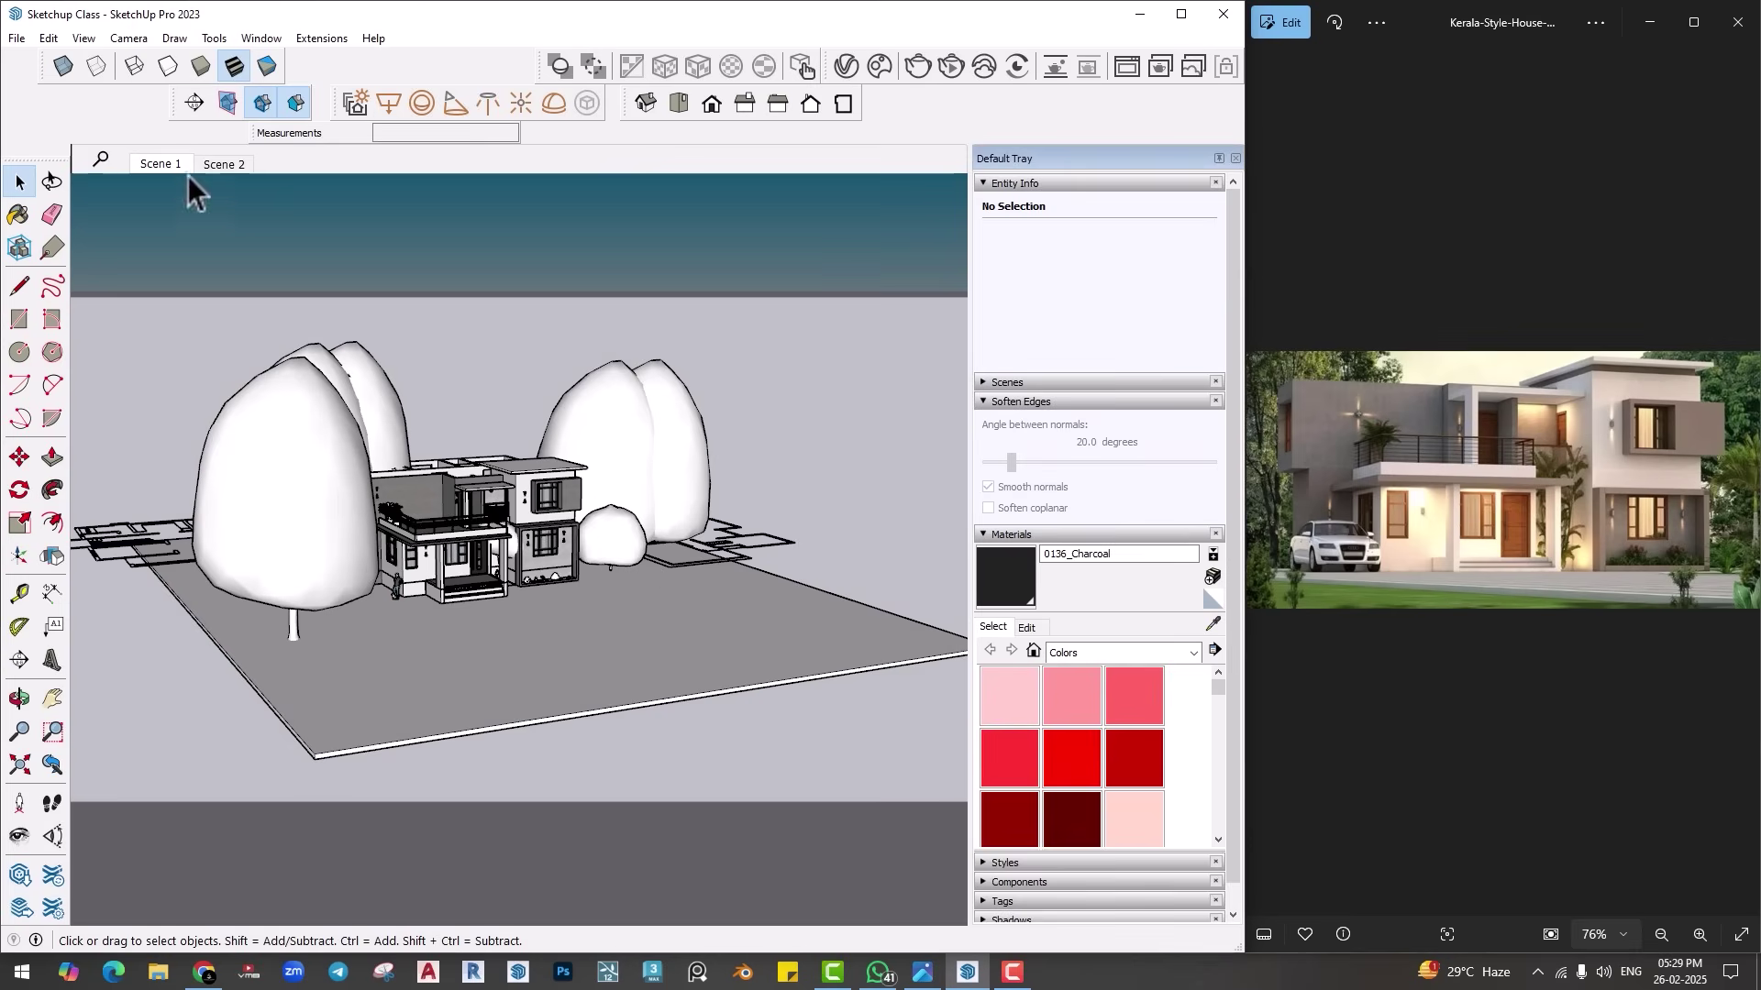
{"action": "left_click", "coordinate": [159, 164]}
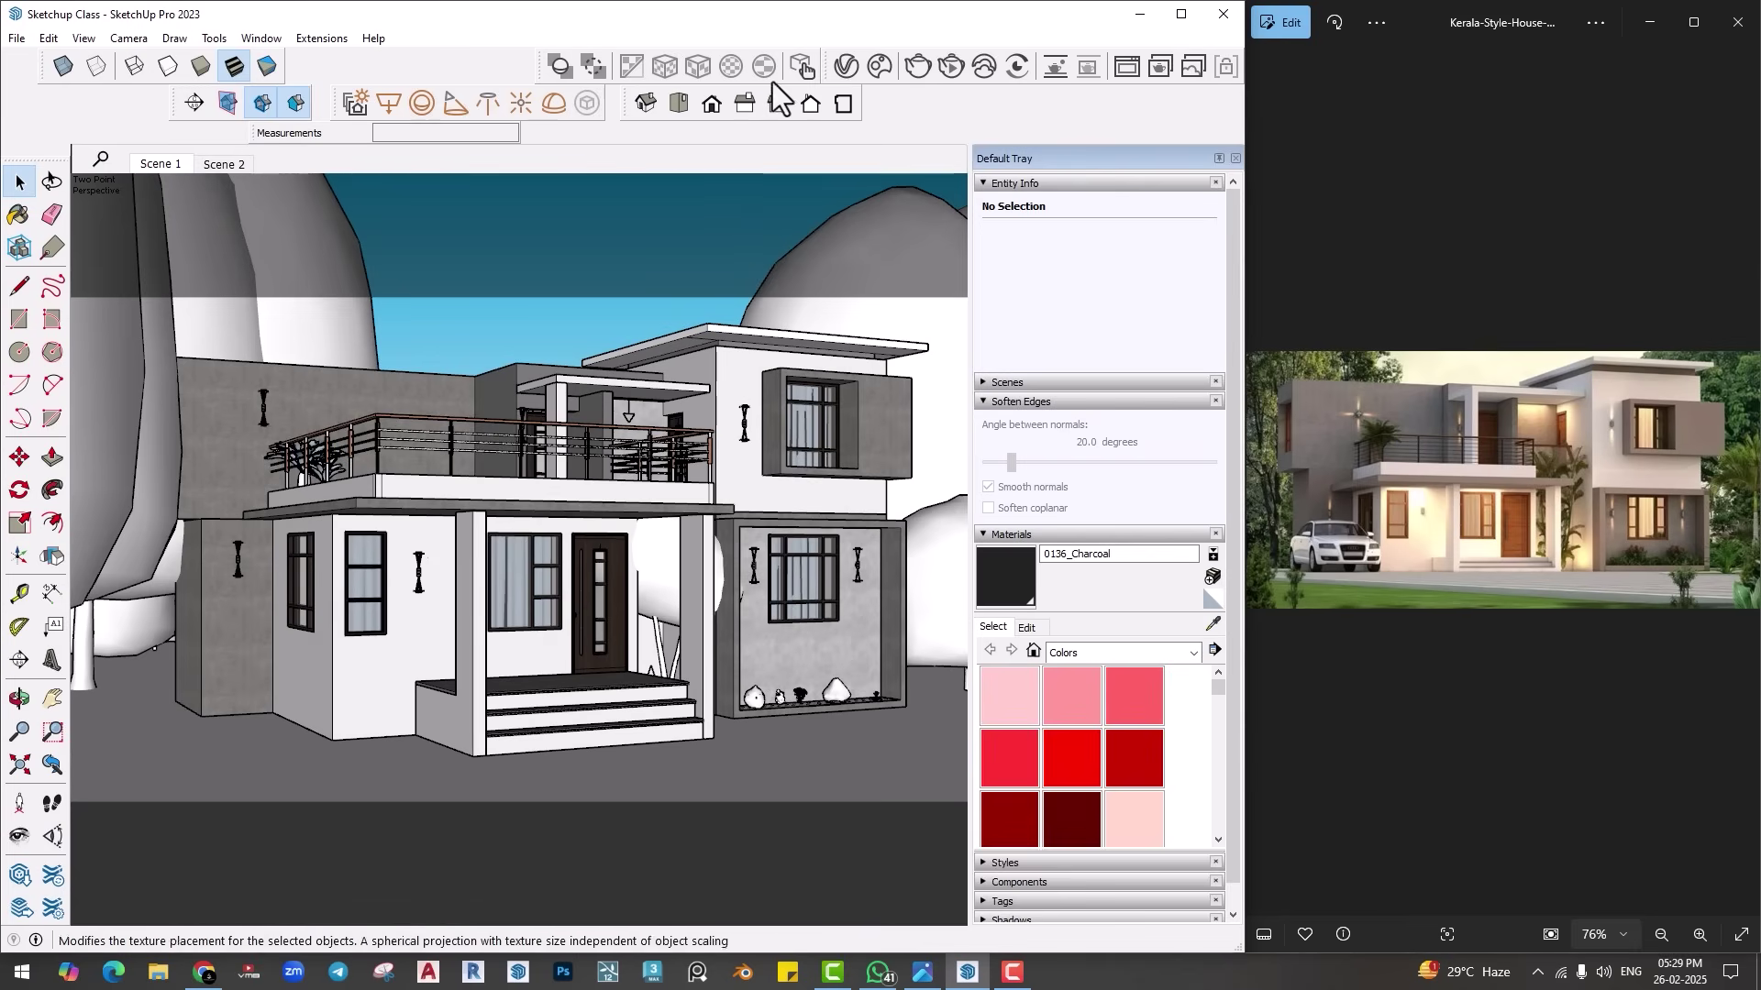
{"action": "left_click", "coordinate": [845, 66]}
{"action": "left_click_drag", "start_coordinate": [906, 167], "coordinate": [967, 146]}
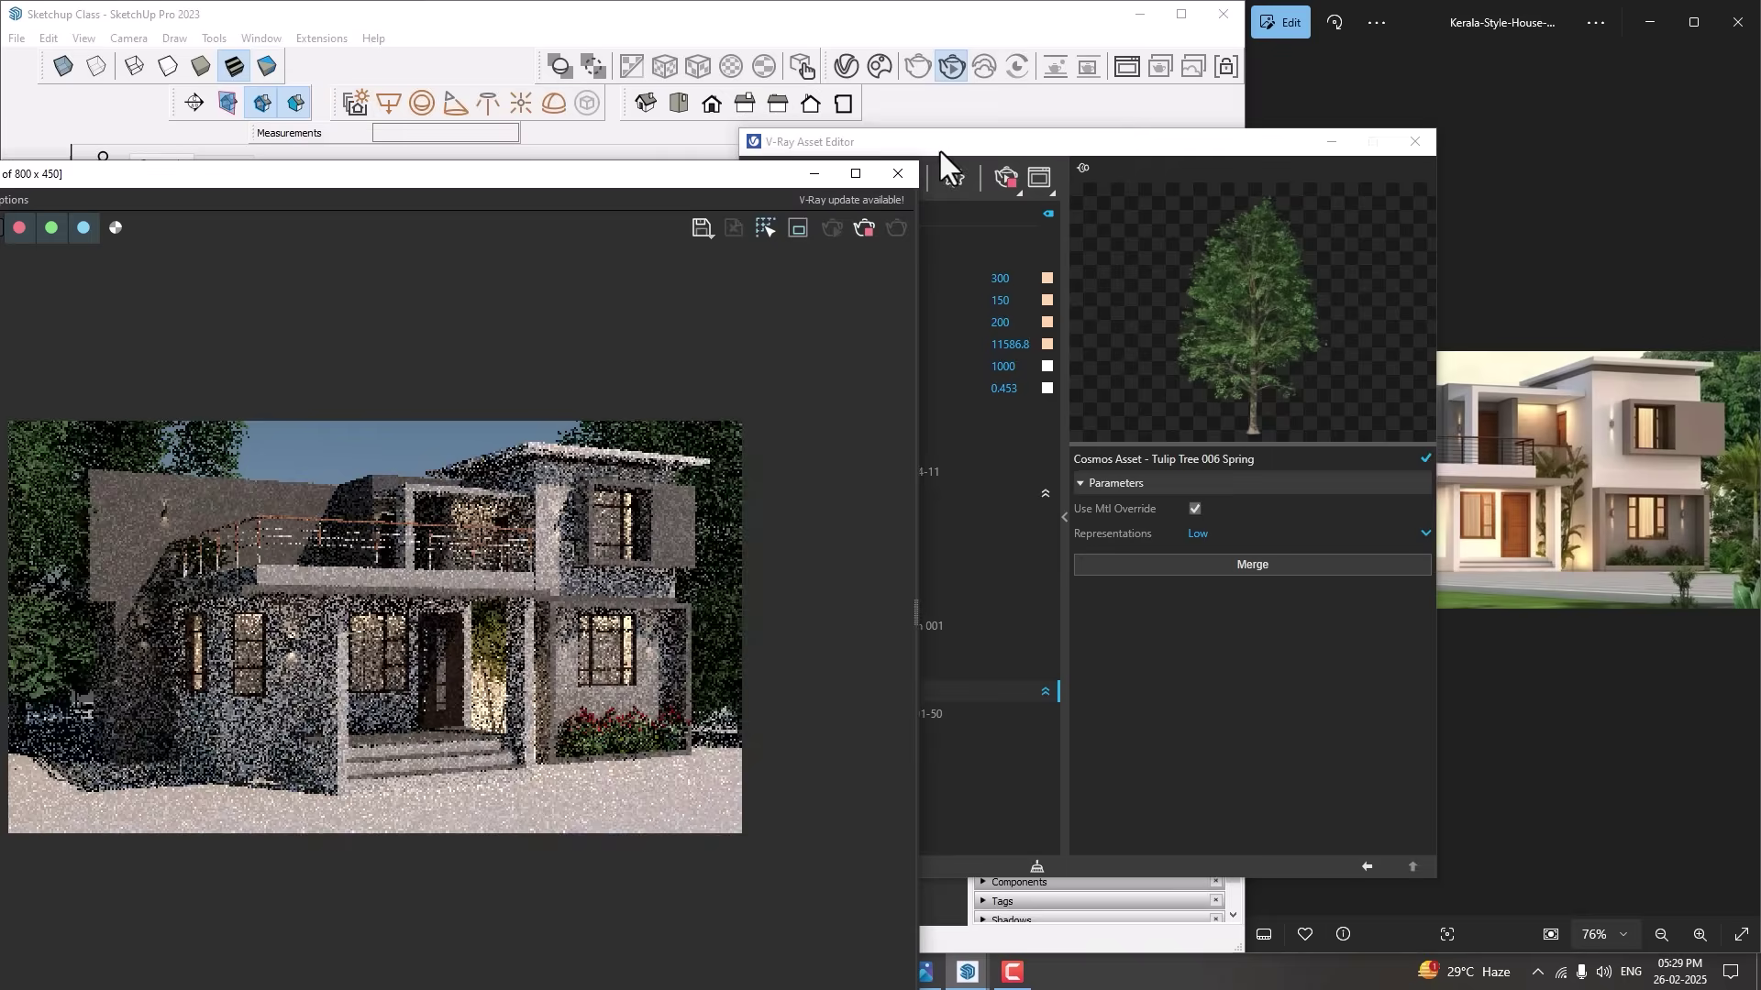
{"action": "left_click_drag", "start_coordinate": [938, 146], "coordinate": [1133, 141]}
{"action": "left_click_drag", "start_coordinate": [570, 179], "coordinate": [592, 78]}
{"action": "left_click_drag", "start_coordinate": [1046, 136], "coordinate": [991, 106]}
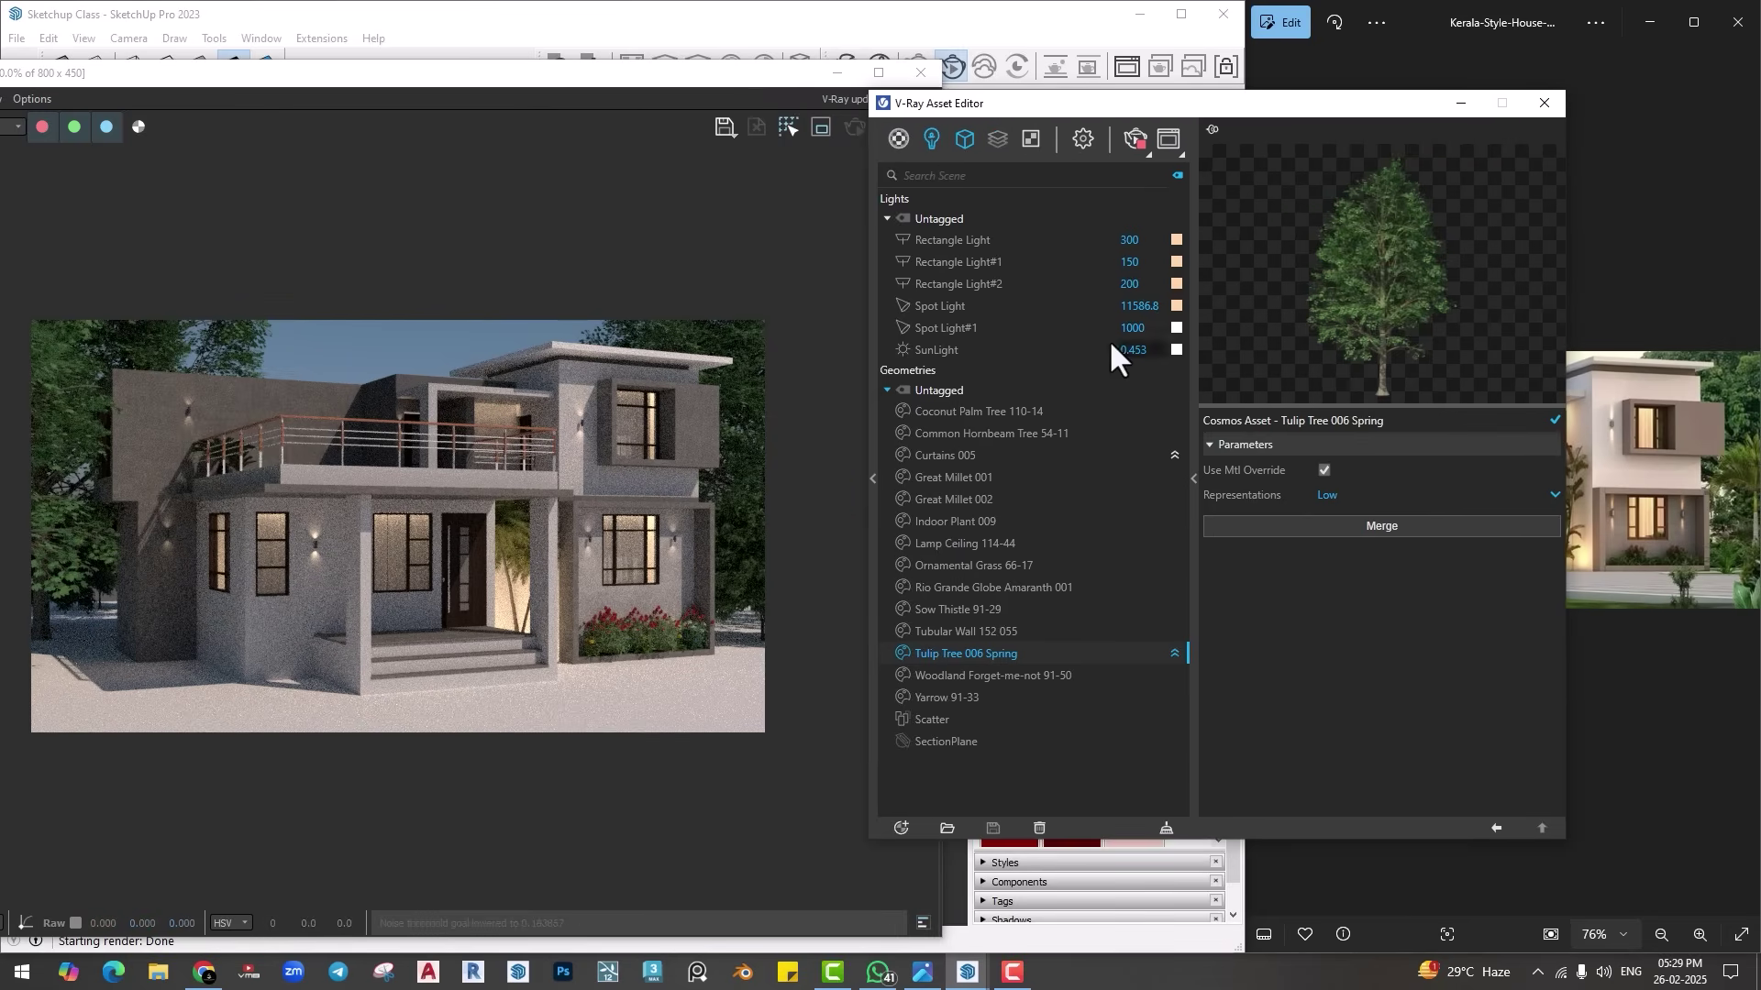
Step: Set SunLight's size multiplier to 20, raise it to 40, and finish at 60
{"action": "left_click", "coordinate": [933, 135]}
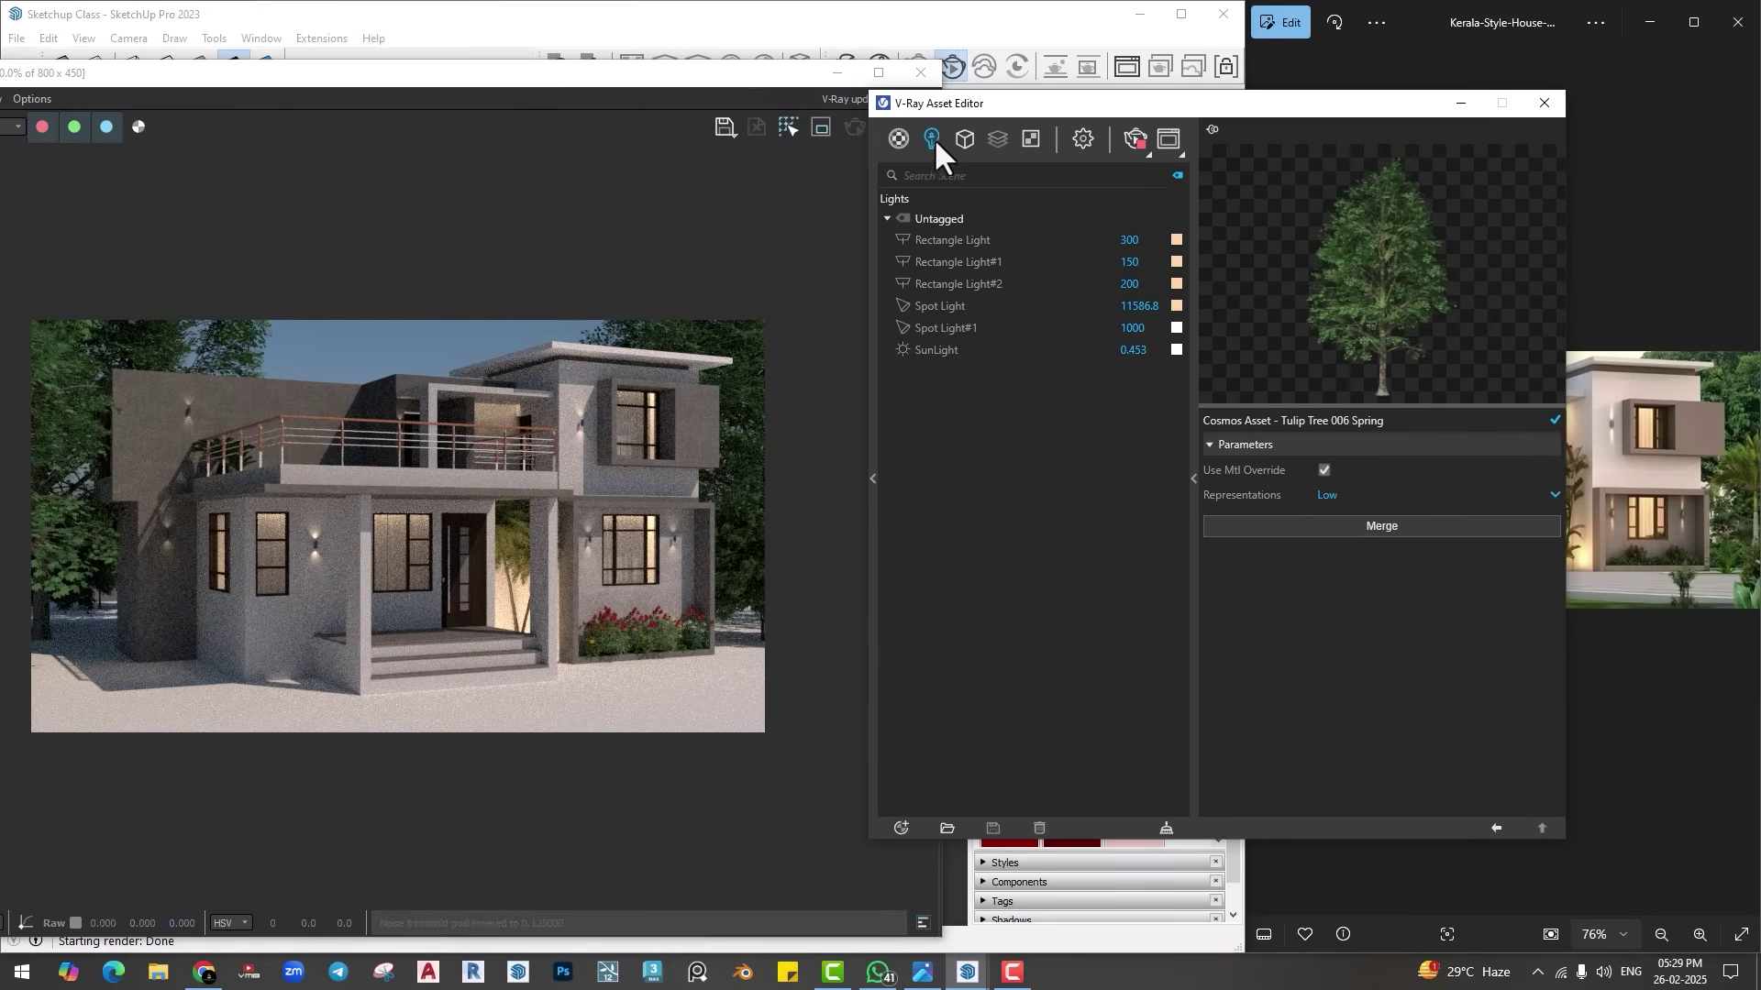
{"action": "left_click", "coordinate": [939, 346]}
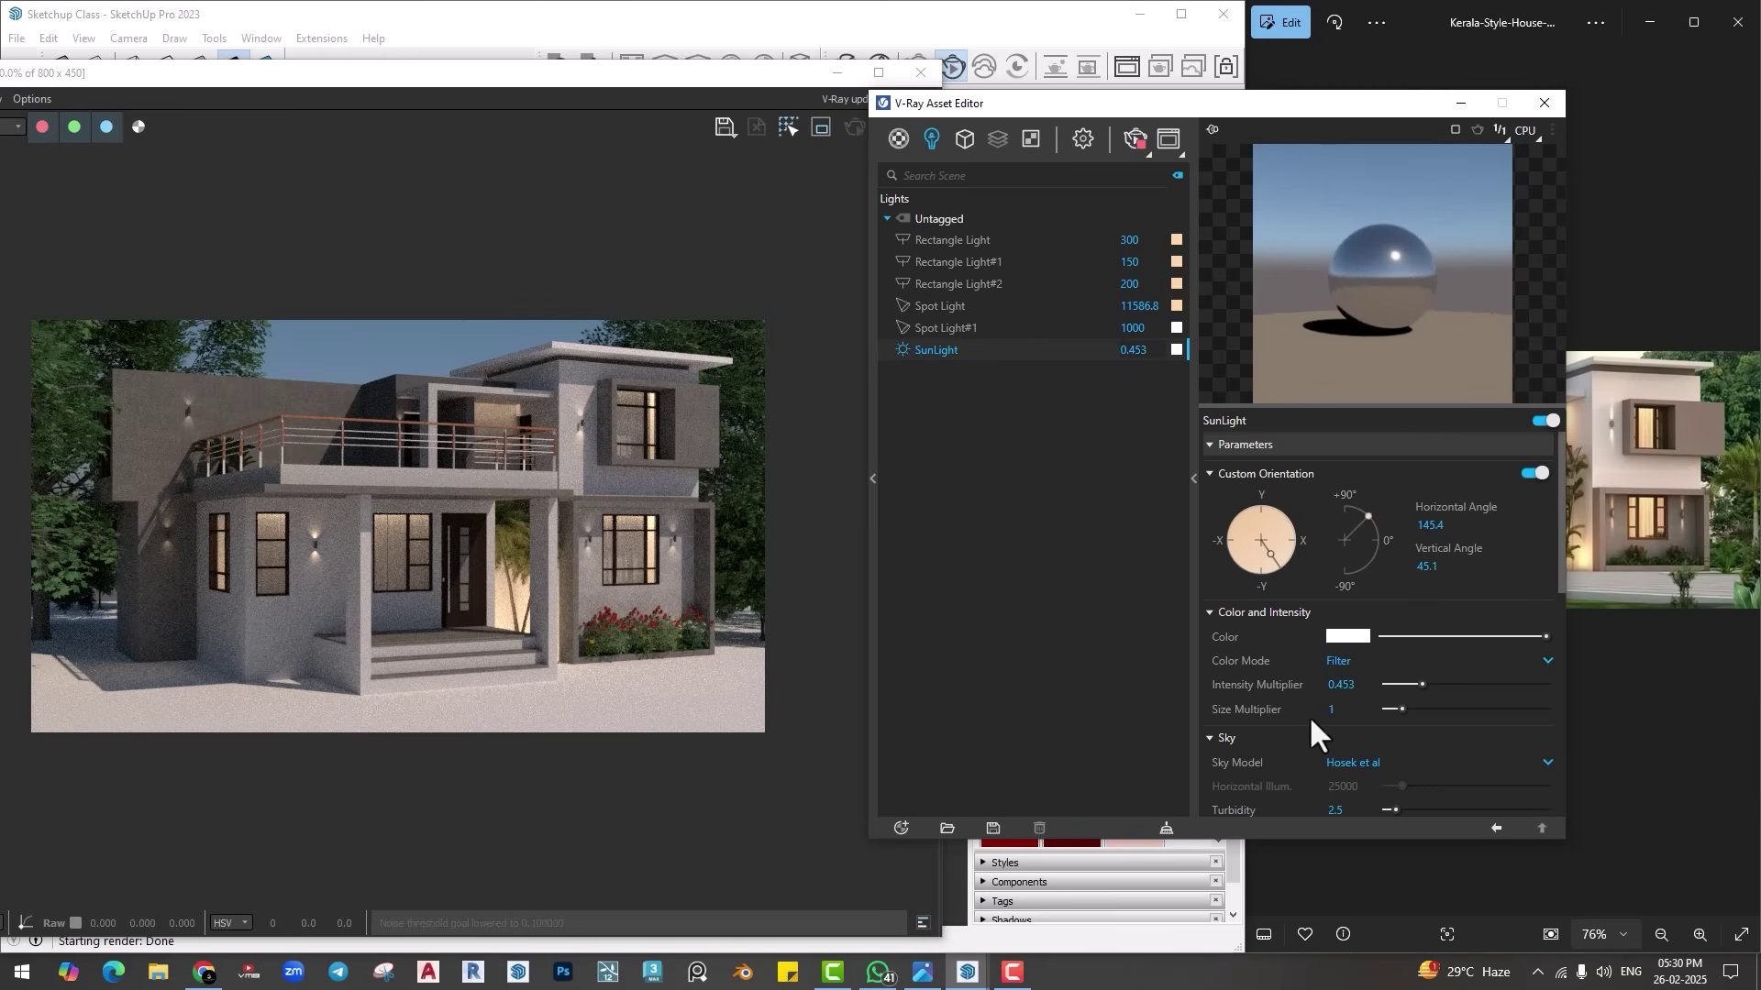
{"action": "type", "text": "20"}
{"action": "key", "text": "Return"}
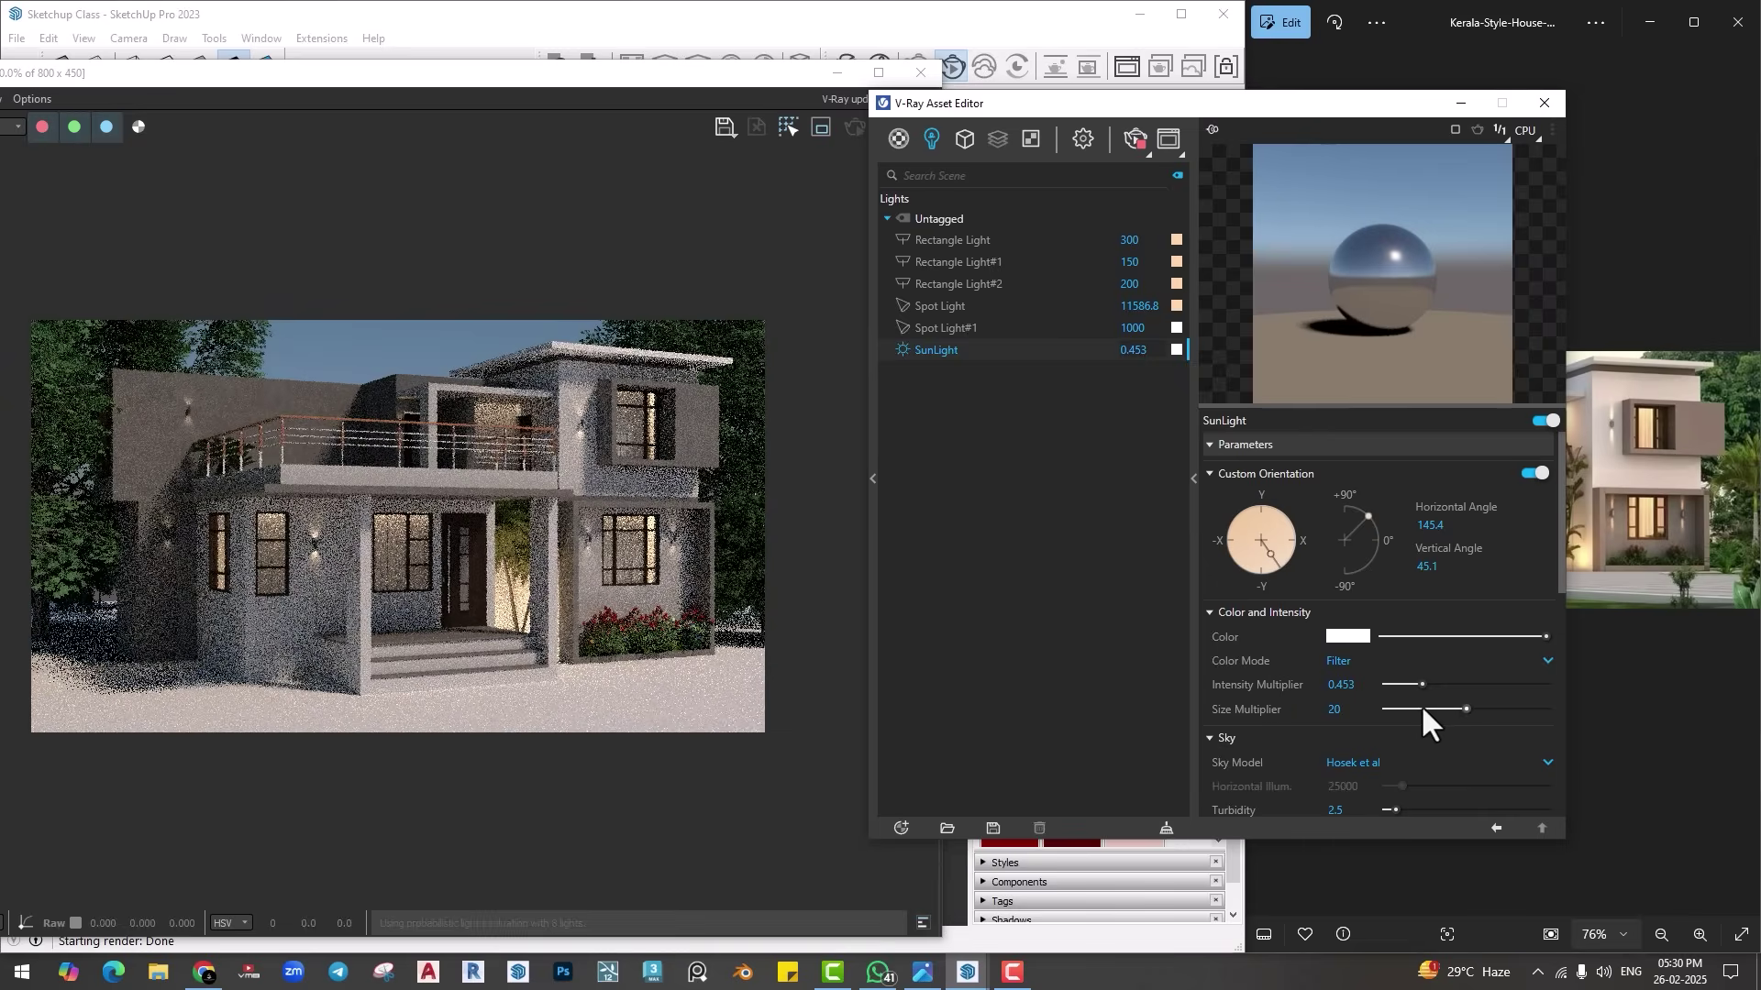
{"action": "left_click_drag", "start_coordinate": [1465, 710], "coordinate": [1566, 708]}
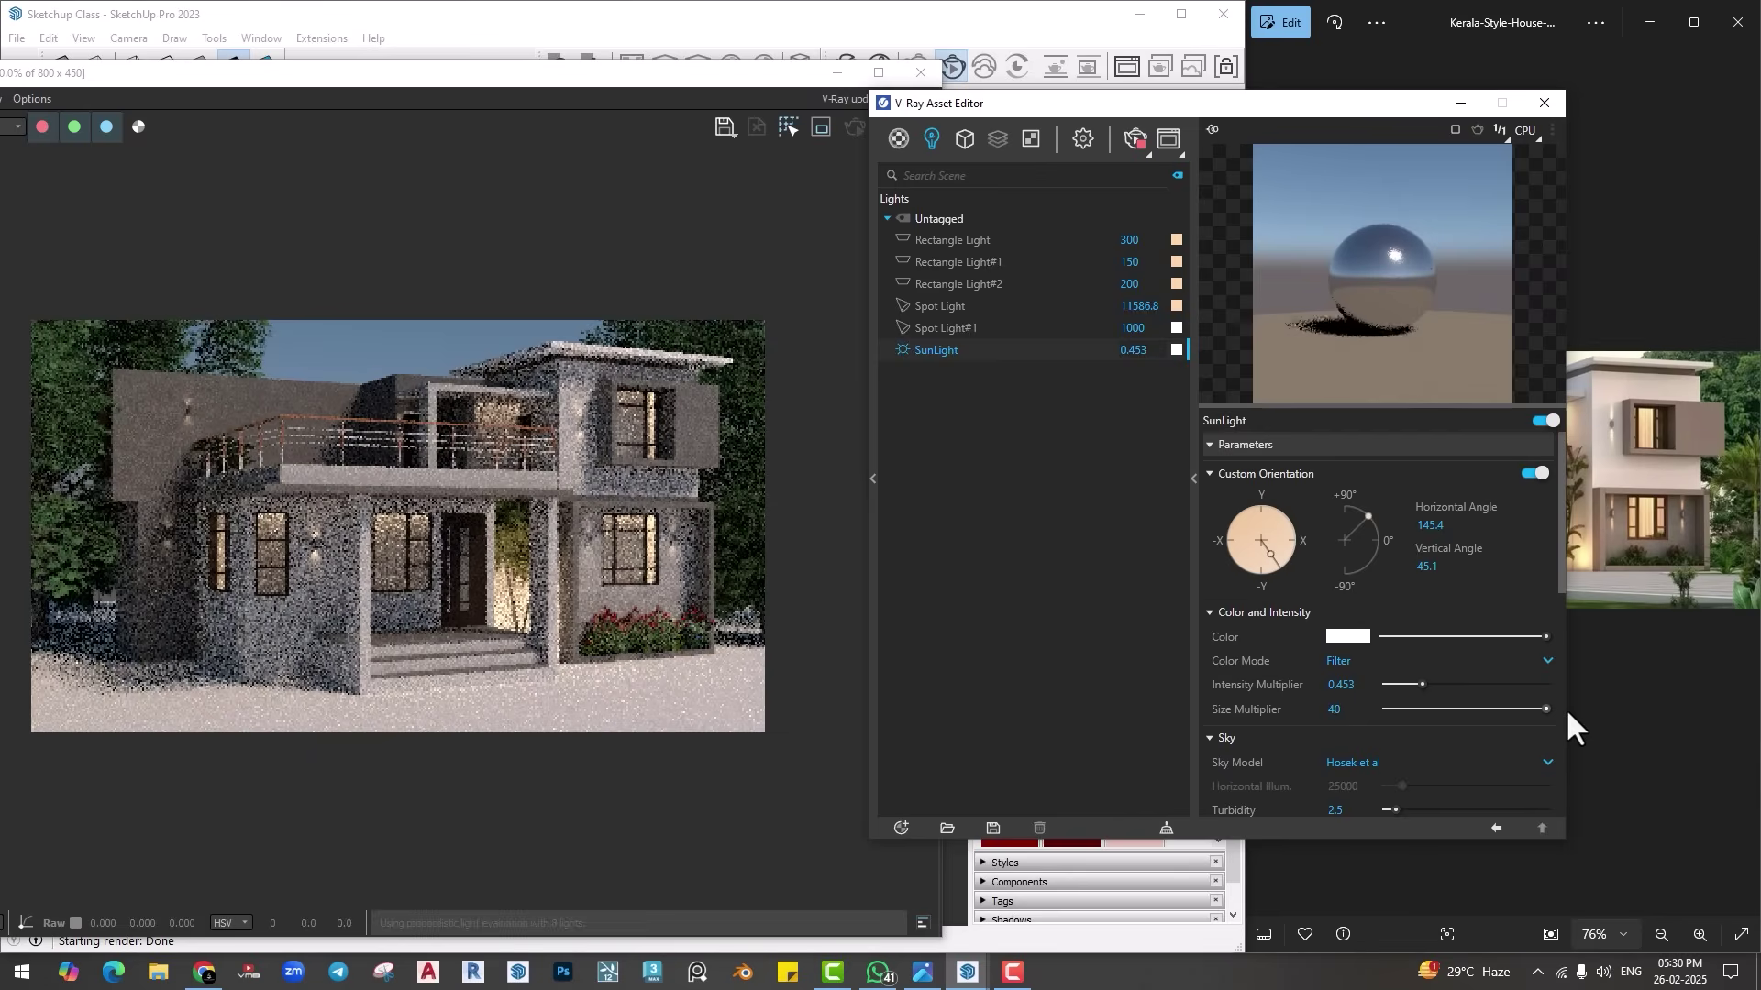
{"action": "type", "text": "60"}
{"action": "key", "text": "Return"}
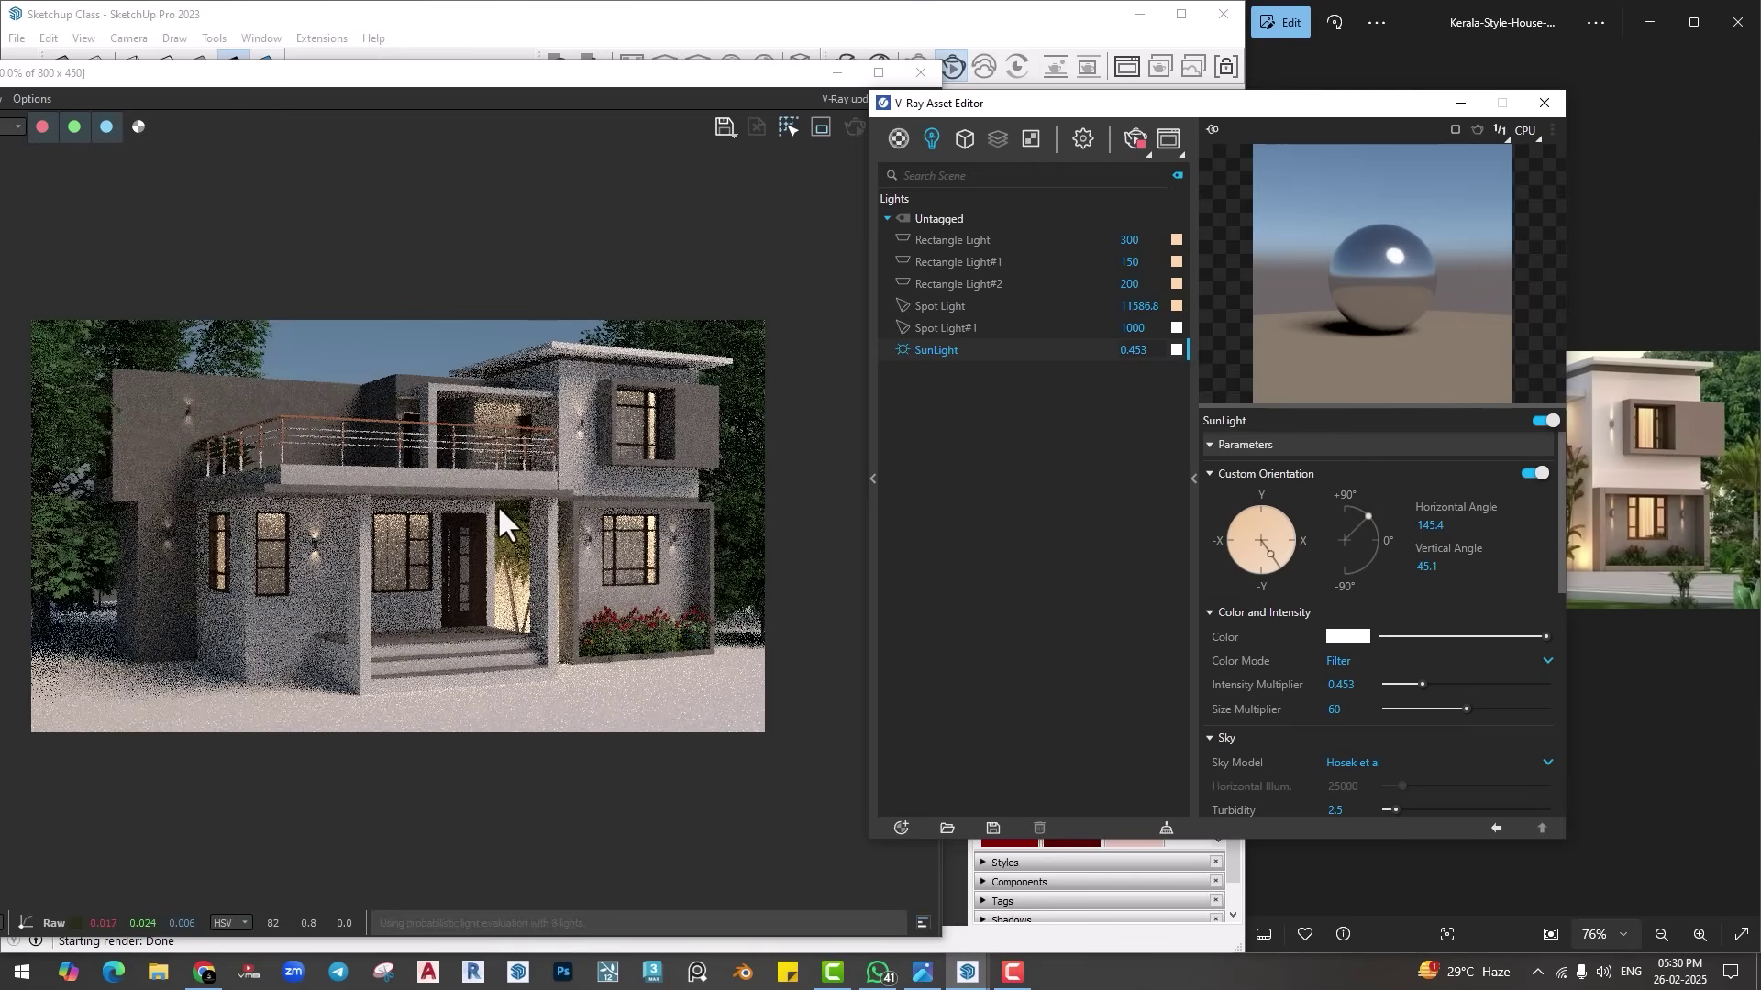
Step: Stop the interactive render and enable the V-Ray denoiser, checking the render output settings before returning to SunLight's parameters
{"action": "left_click_drag", "start_coordinate": [1266, 103], "coordinate": [1203, 142]}
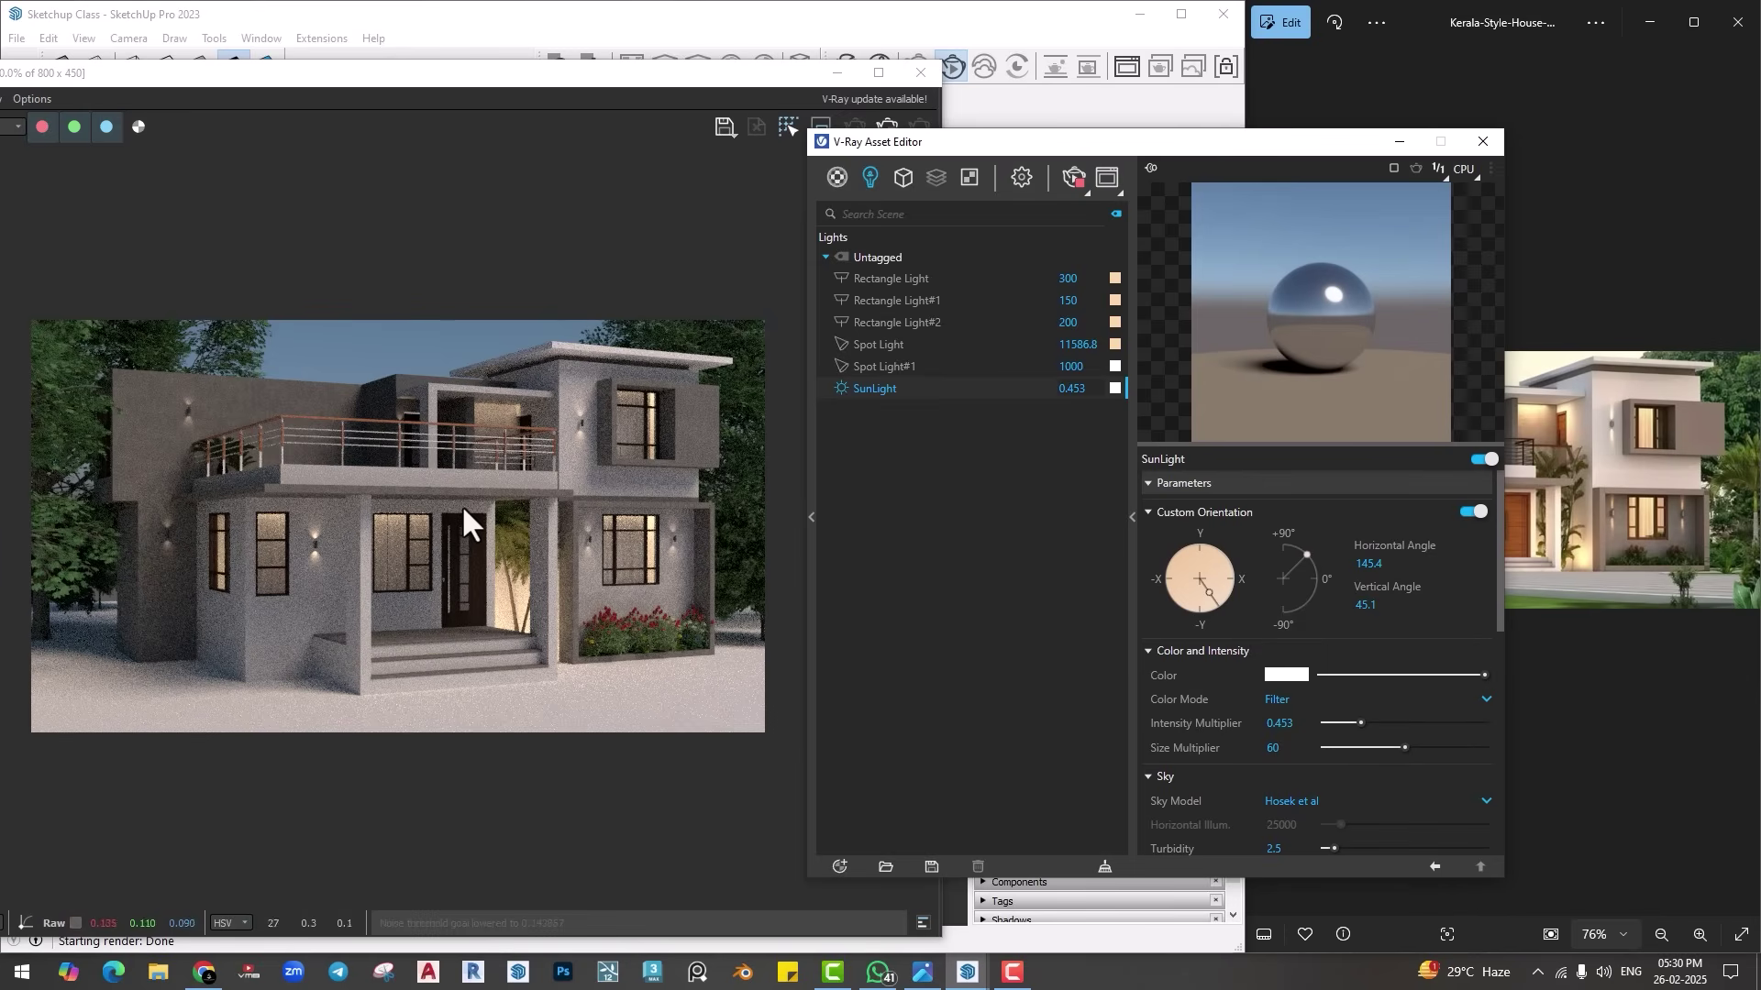
{"action": "left_click", "coordinate": [1024, 178]}
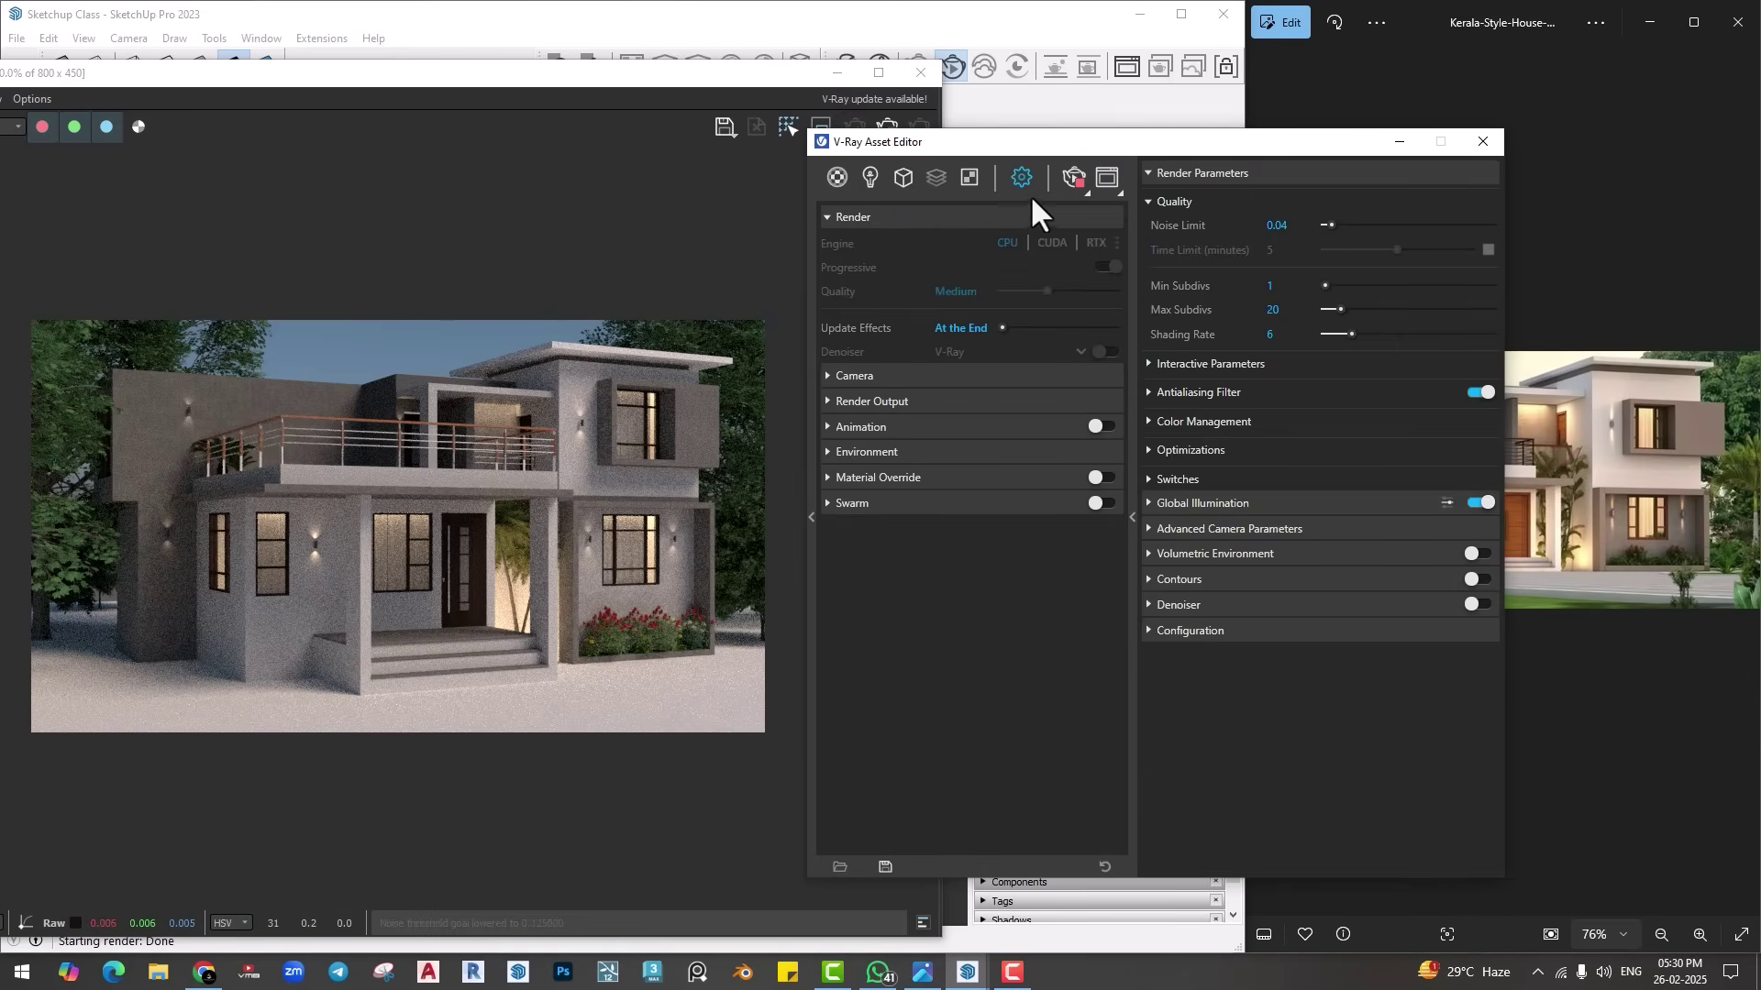
{"action": "left_click", "coordinate": [1075, 178]}
{"action": "left_click", "coordinate": [1110, 351]}
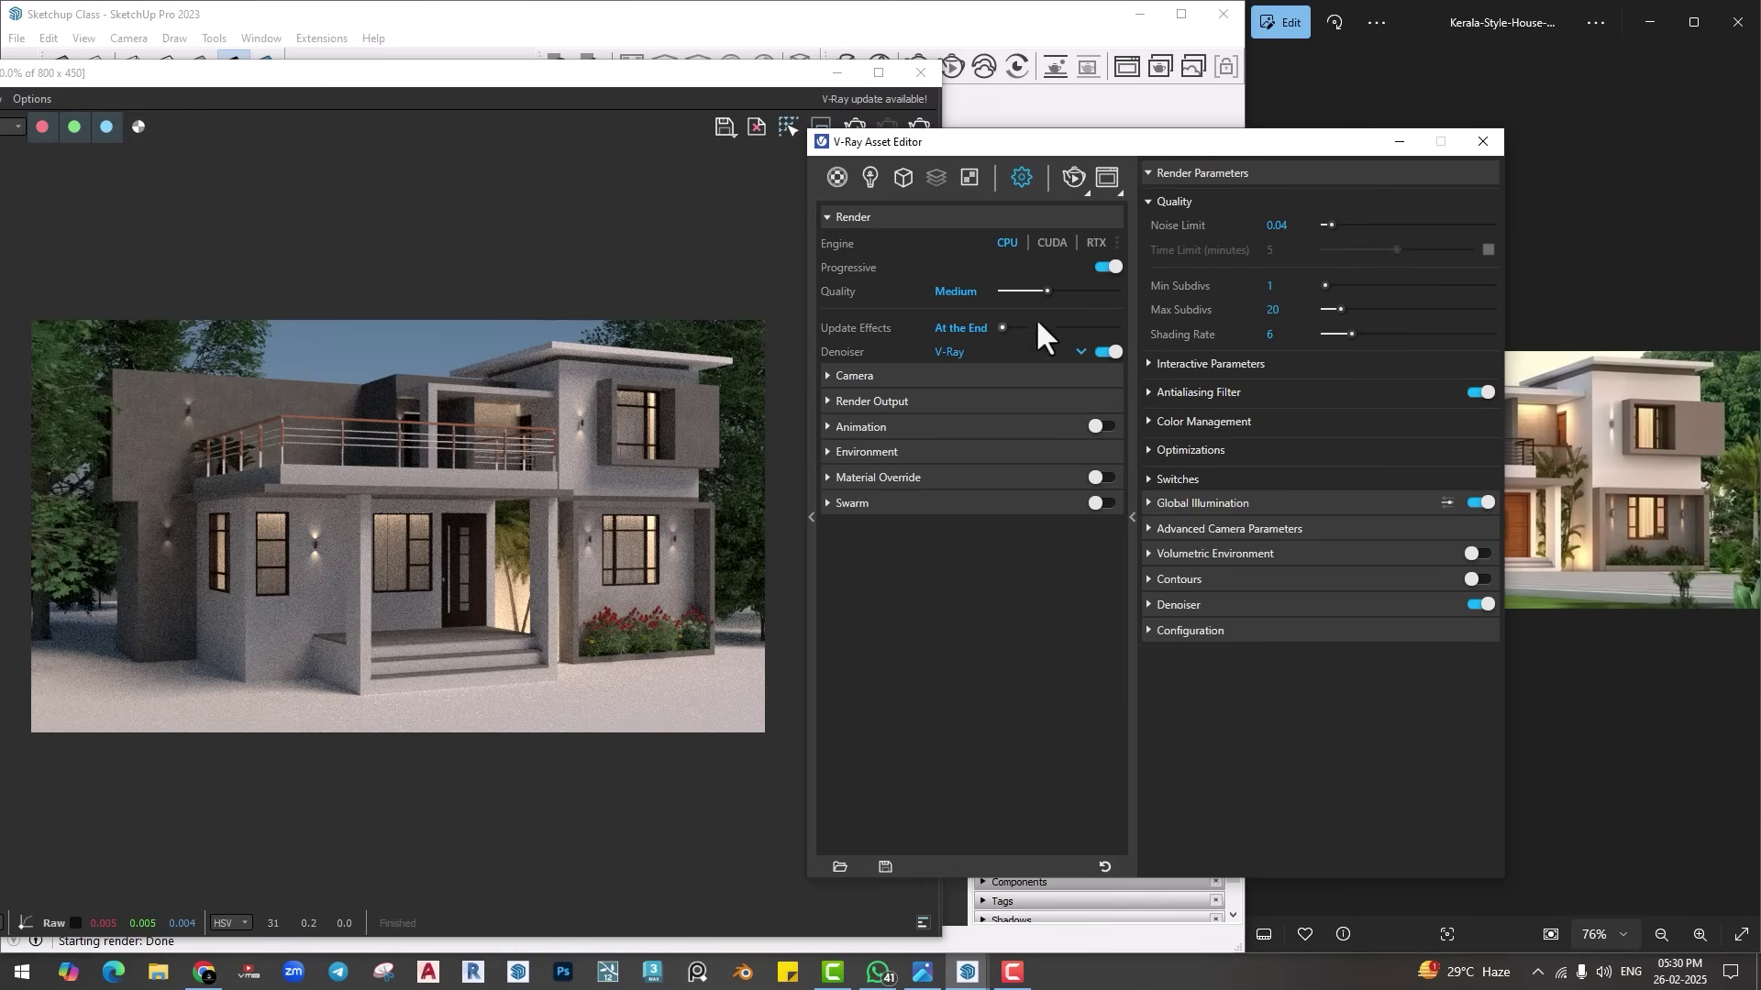
{"action": "left_click", "coordinate": [908, 402]}
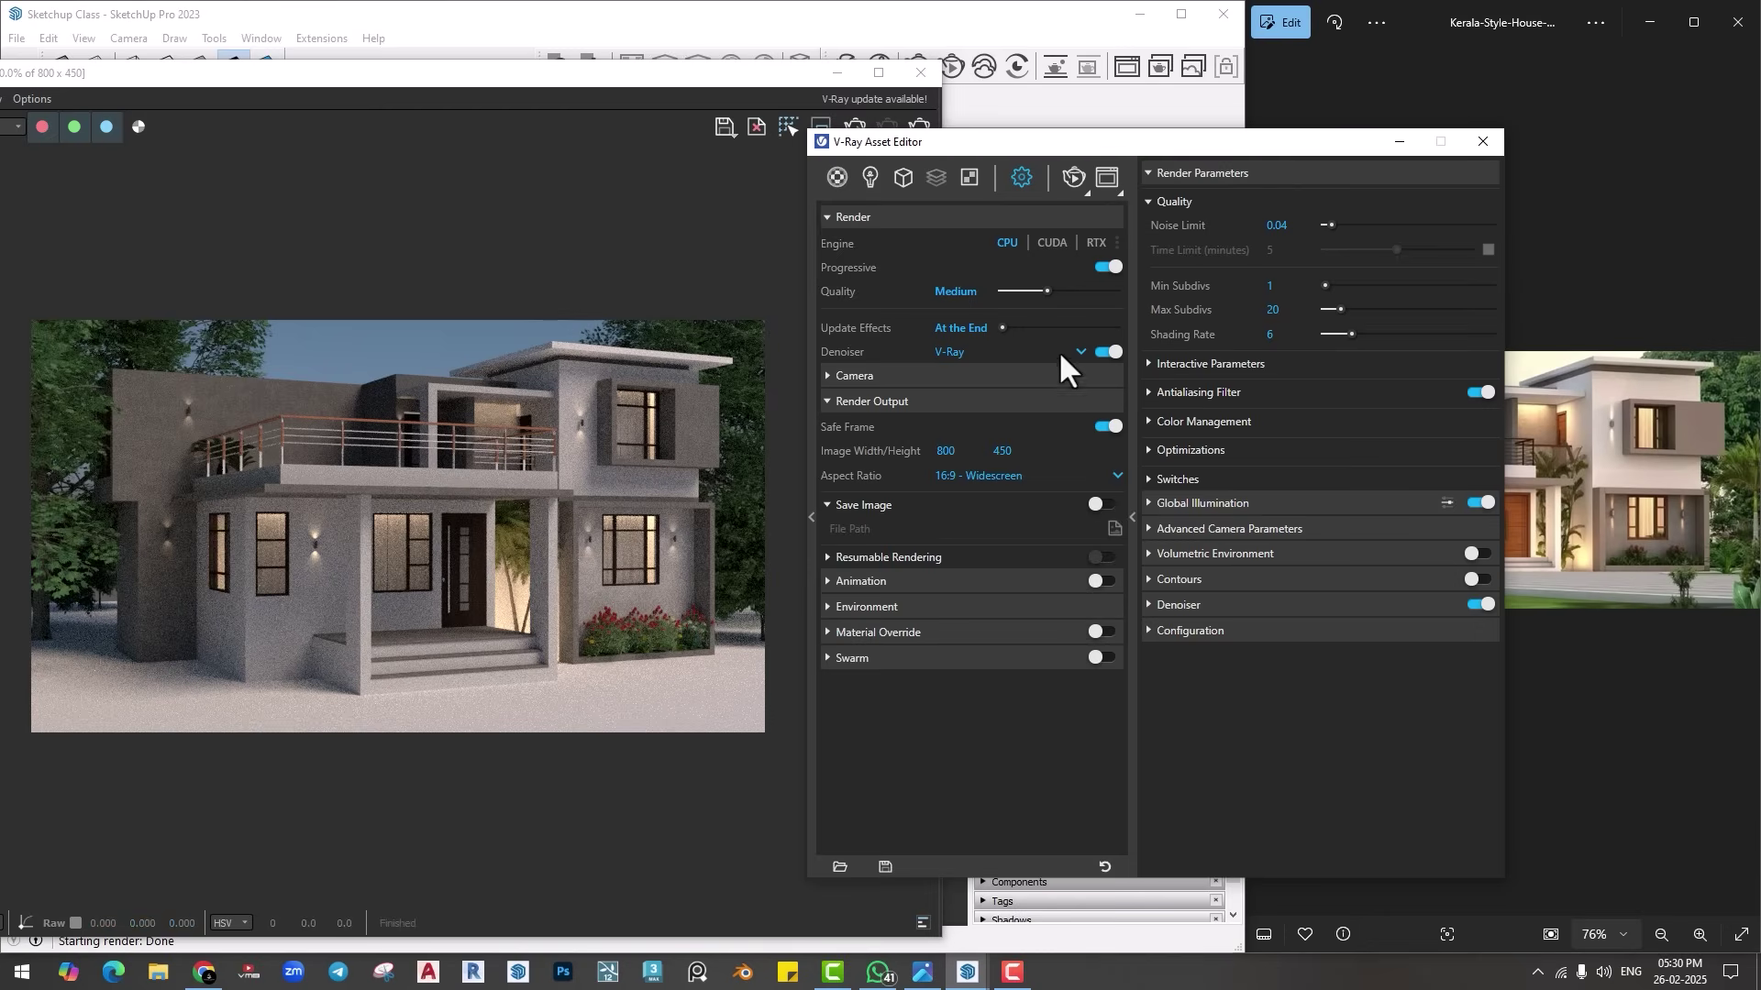
{"action": "left_click", "coordinate": [864, 177]}
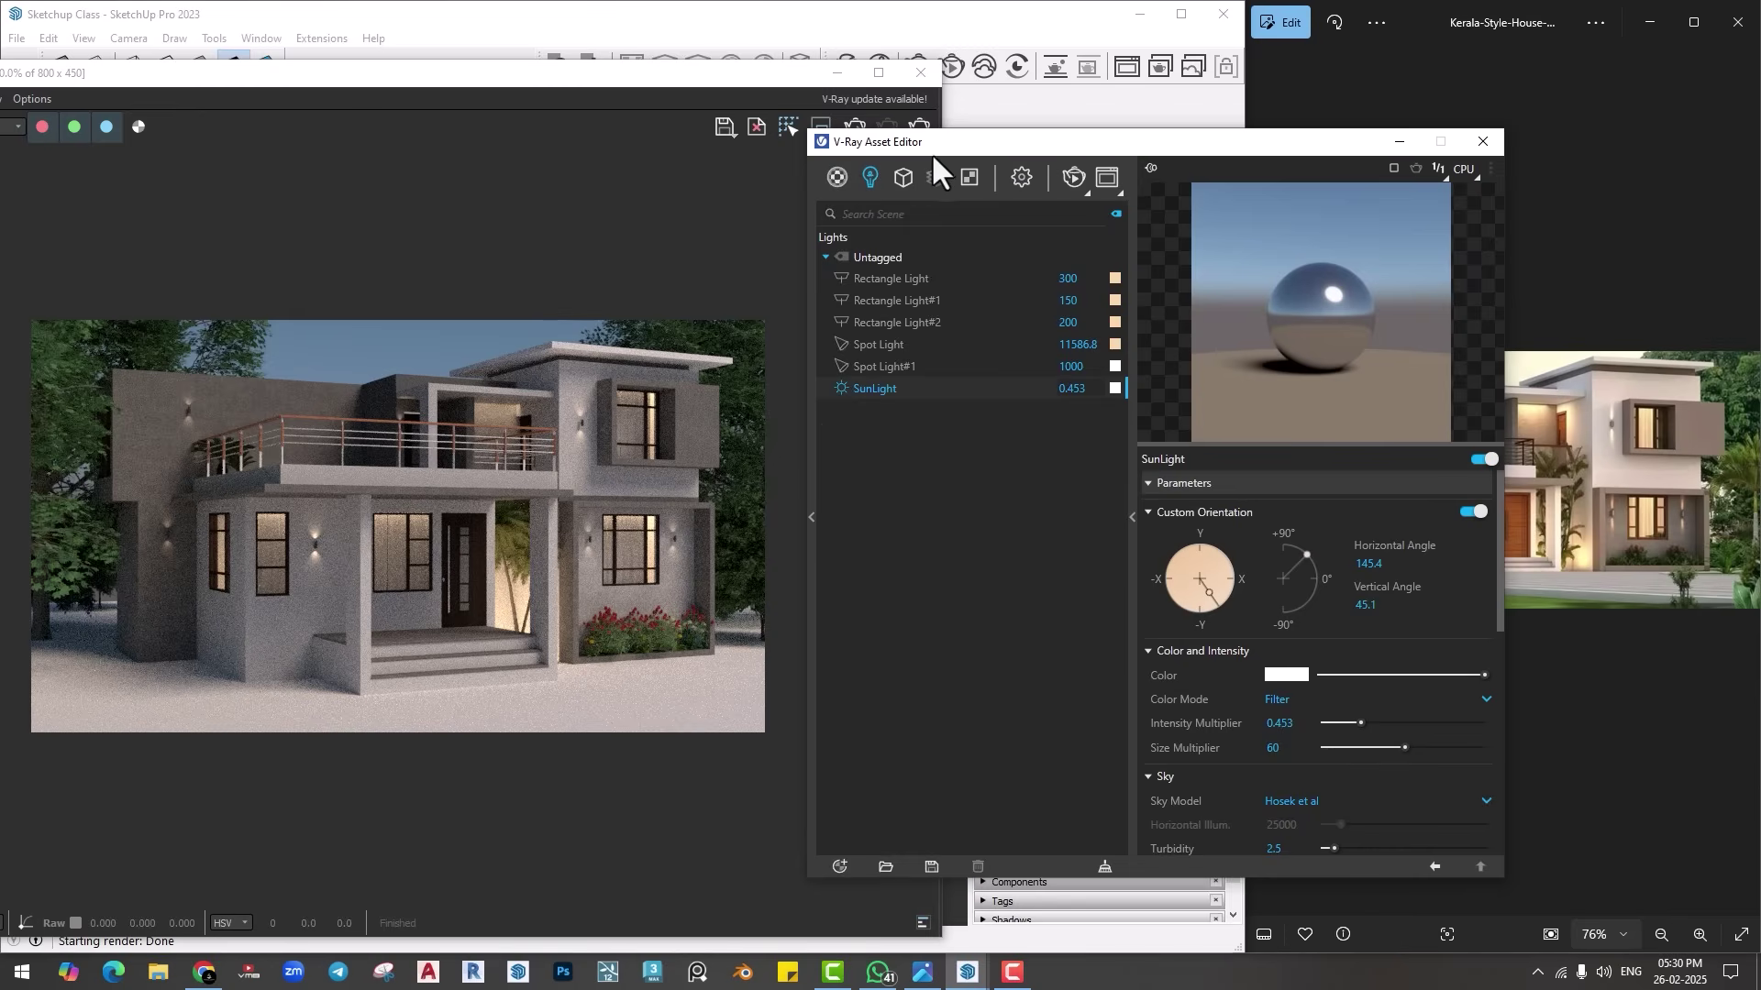
{"action": "left_click_drag", "start_coordinate": [933, 154], "coordinate": [942, 152]}
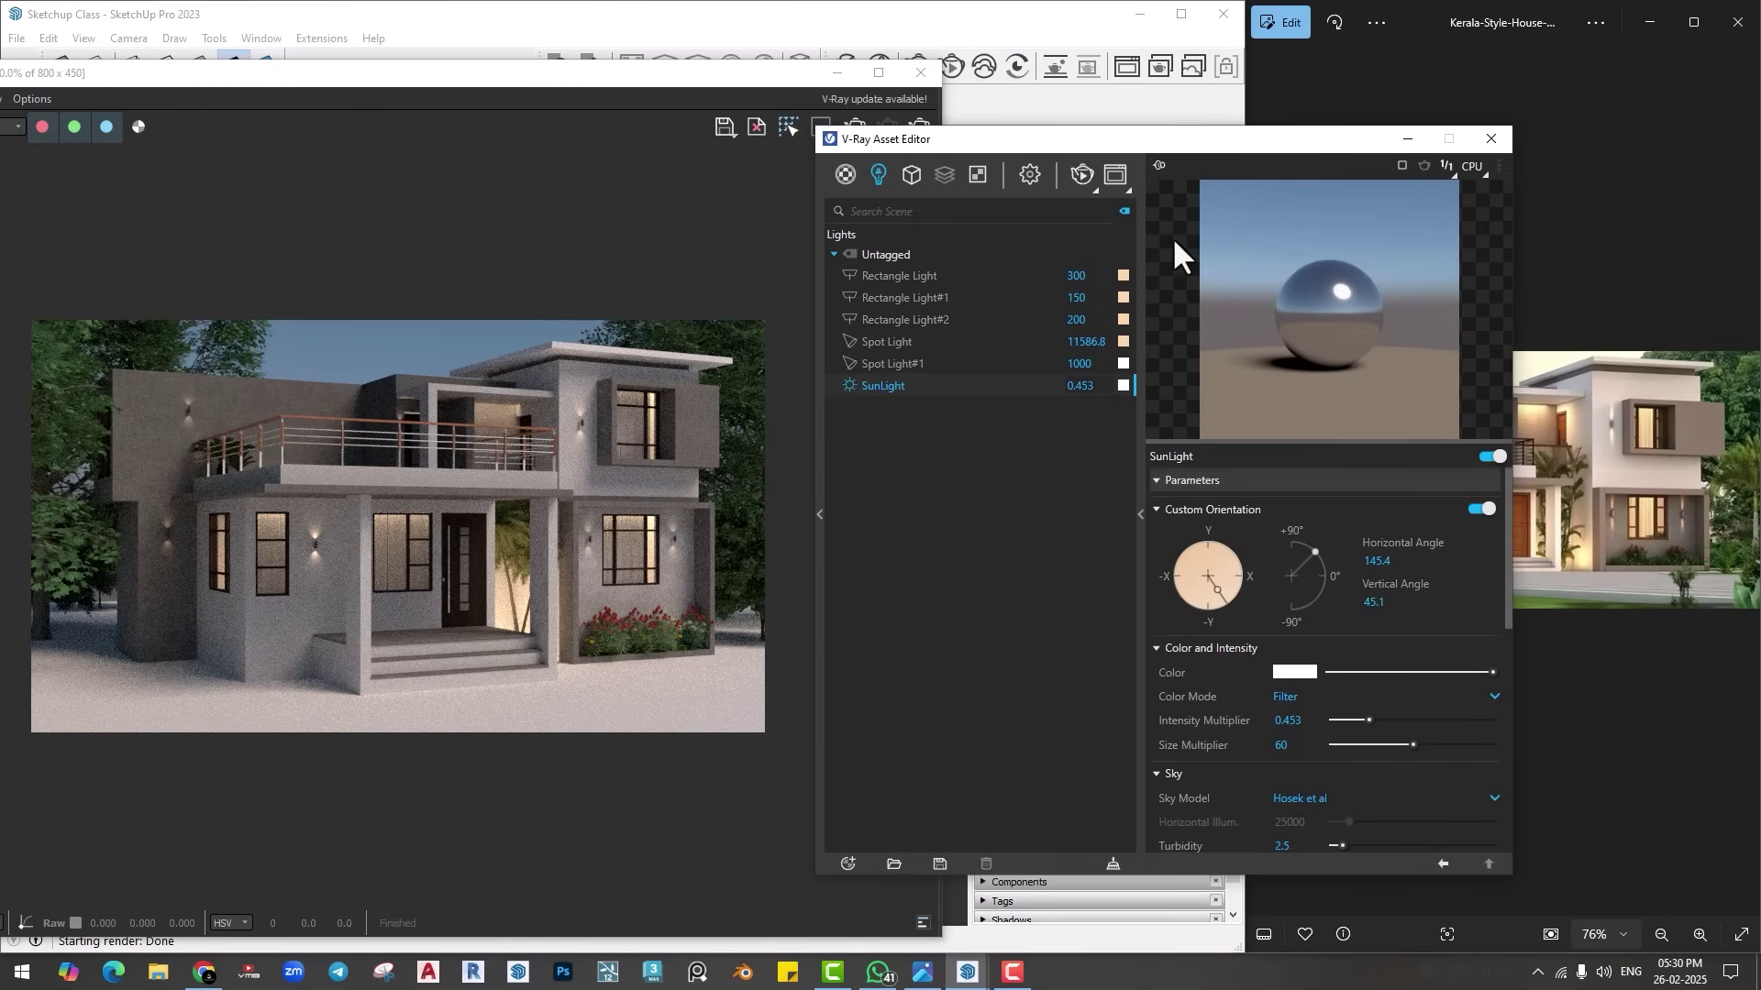
Step: Run a test interactive render of the house, stop it, and close the Asset Editor and the frame buffer
{"action": "left_click_drag", "start_coordinate": [1156, 145], "coordinate": [1156, 60]}
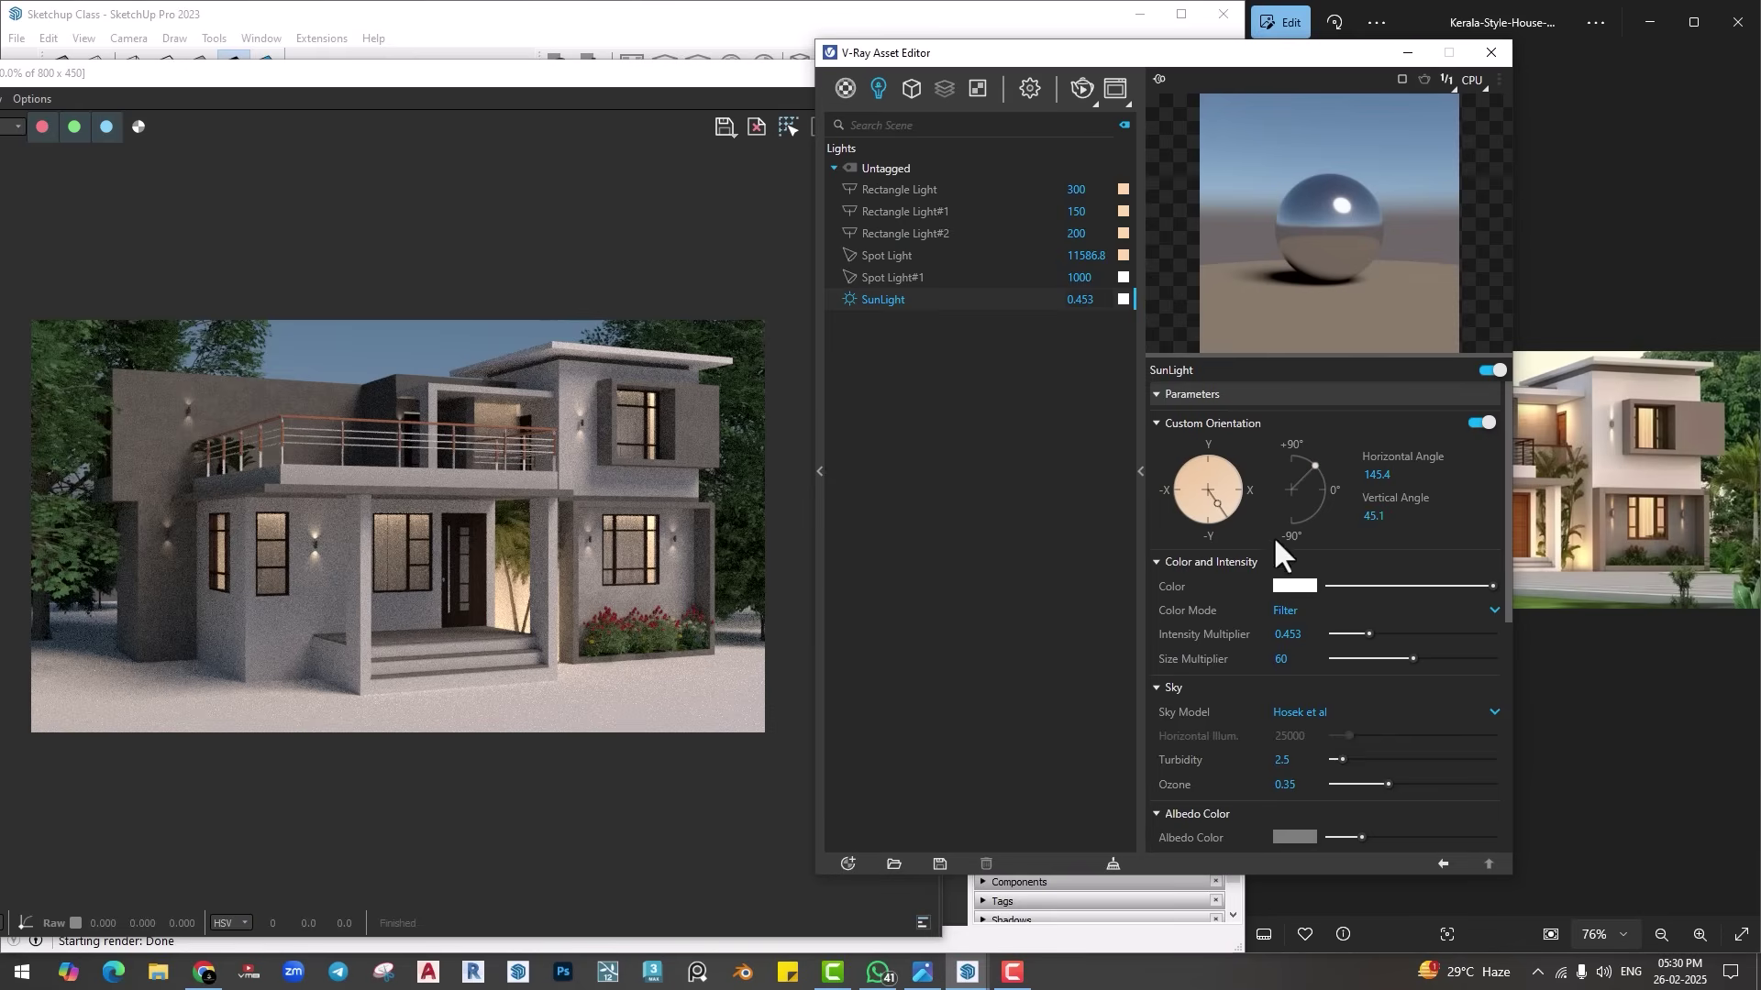
{"action": "left_click", "coordinate": [724, 452]}
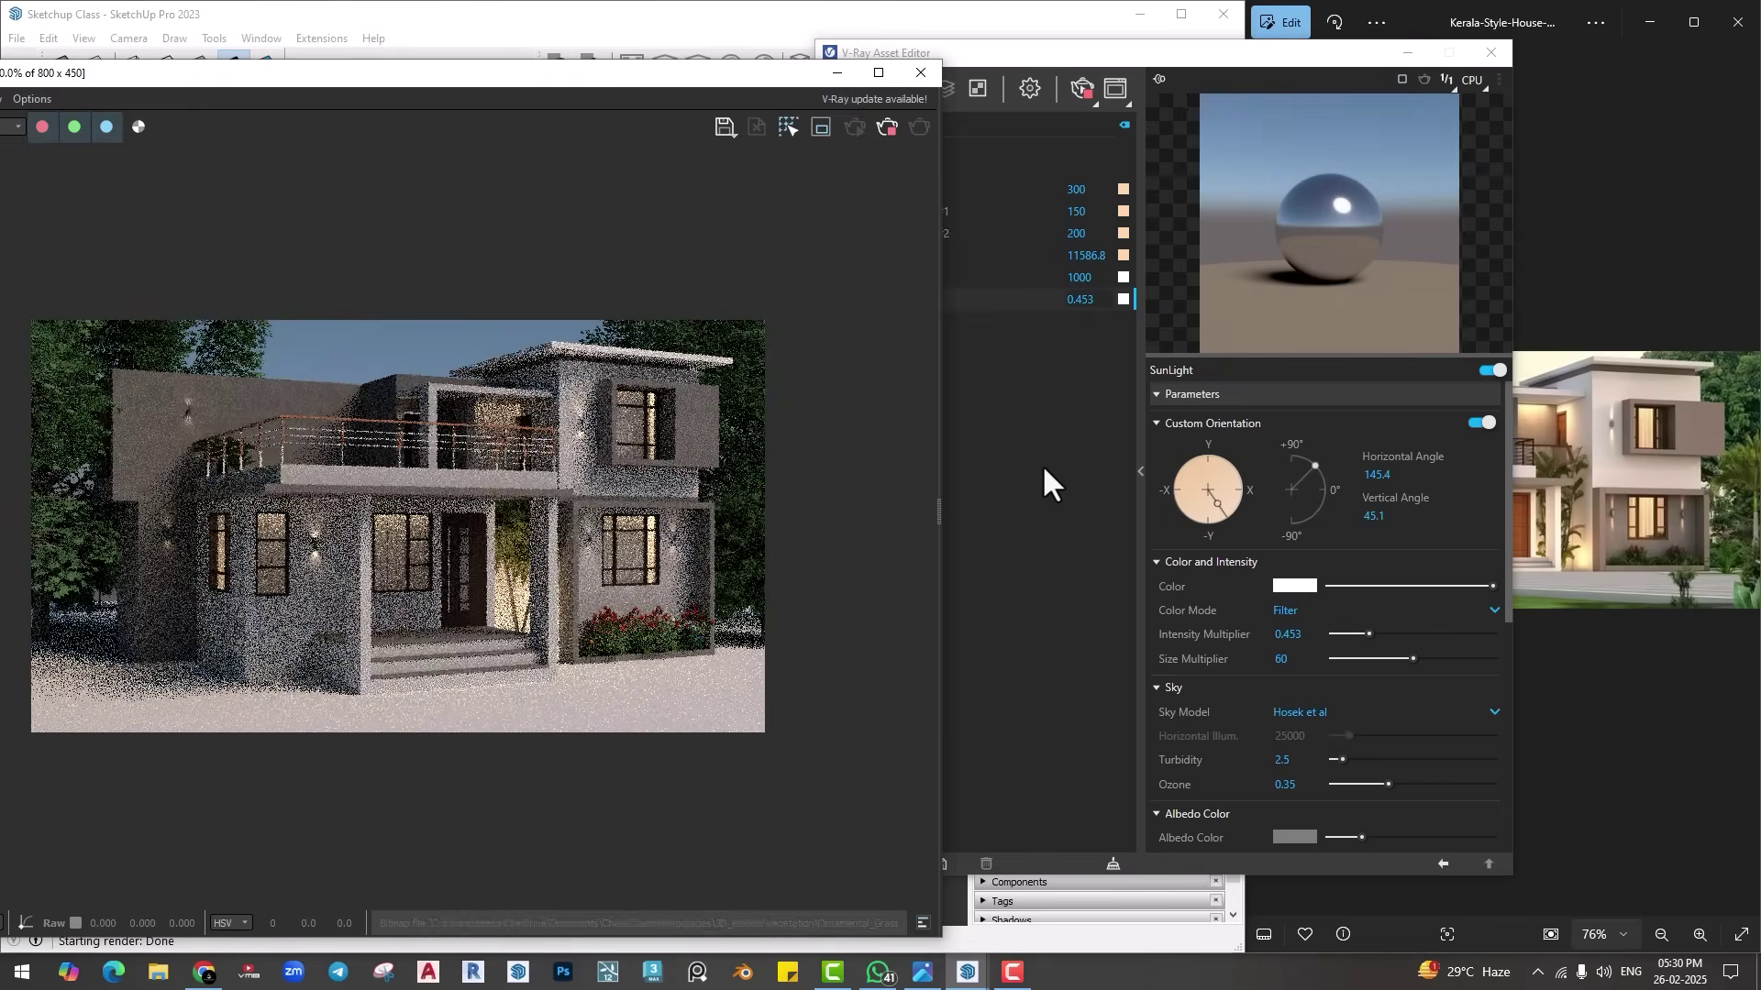
{"action": "left_click", "coordinate": [1043, 468]}
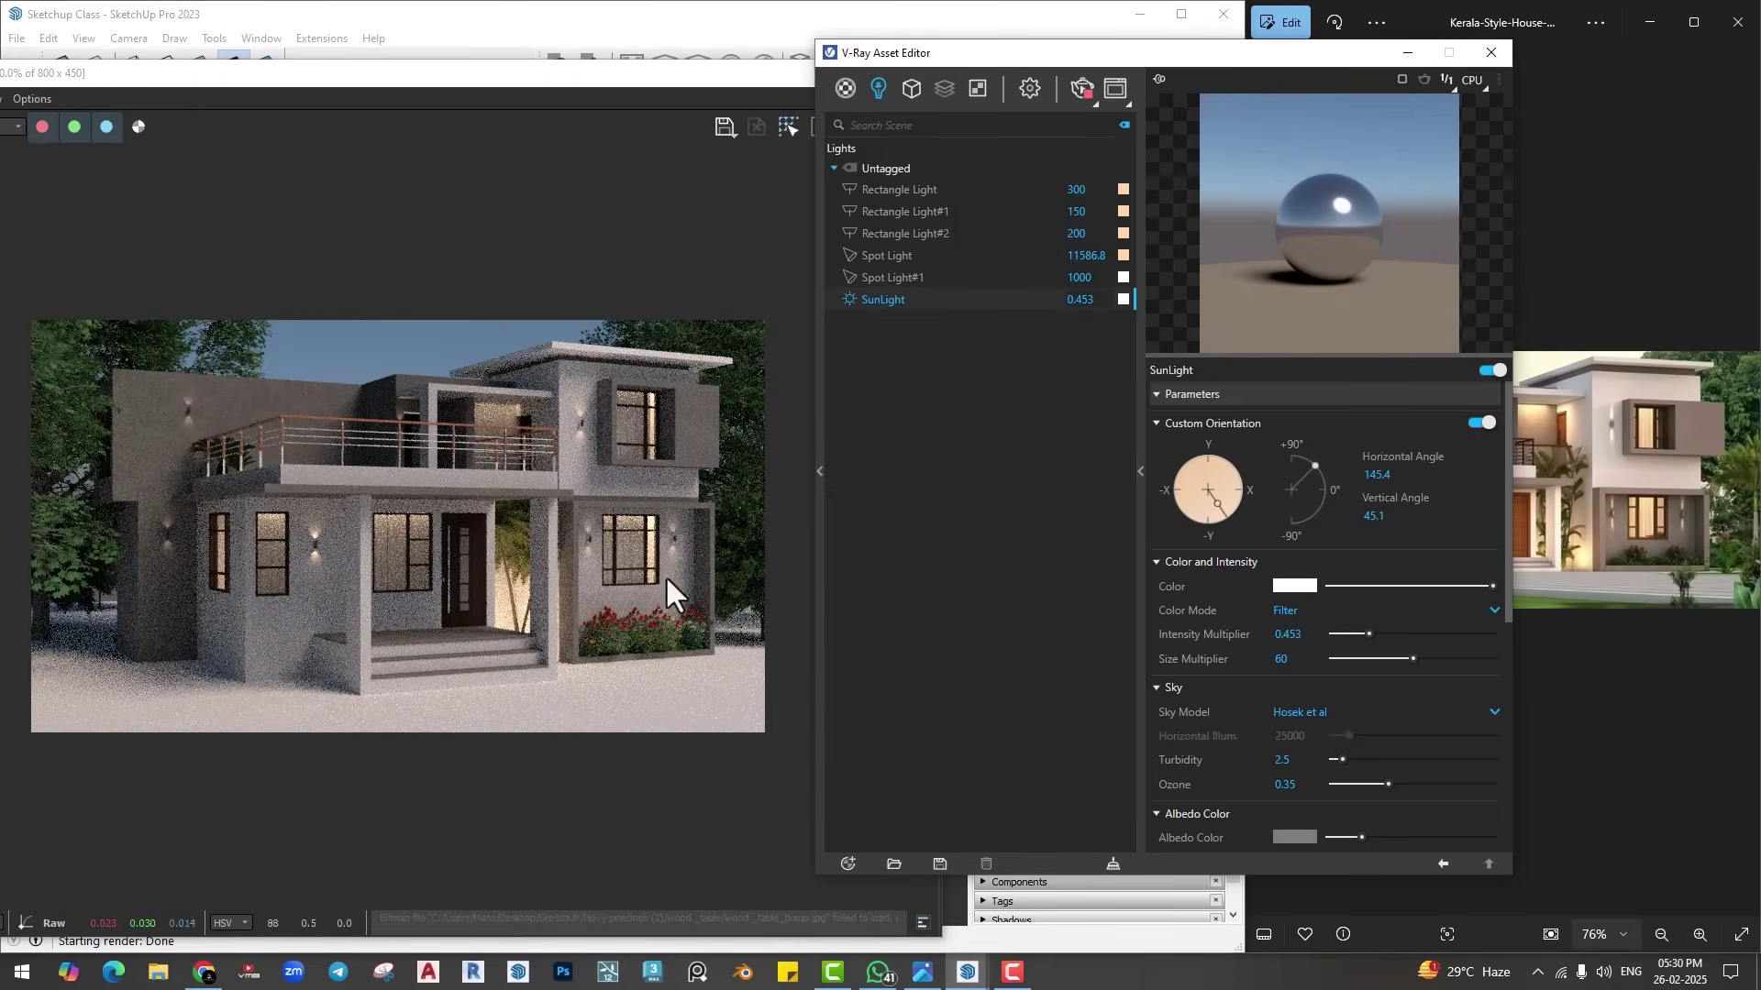
{"action": "left_click", "coordinate": [770, 79]}
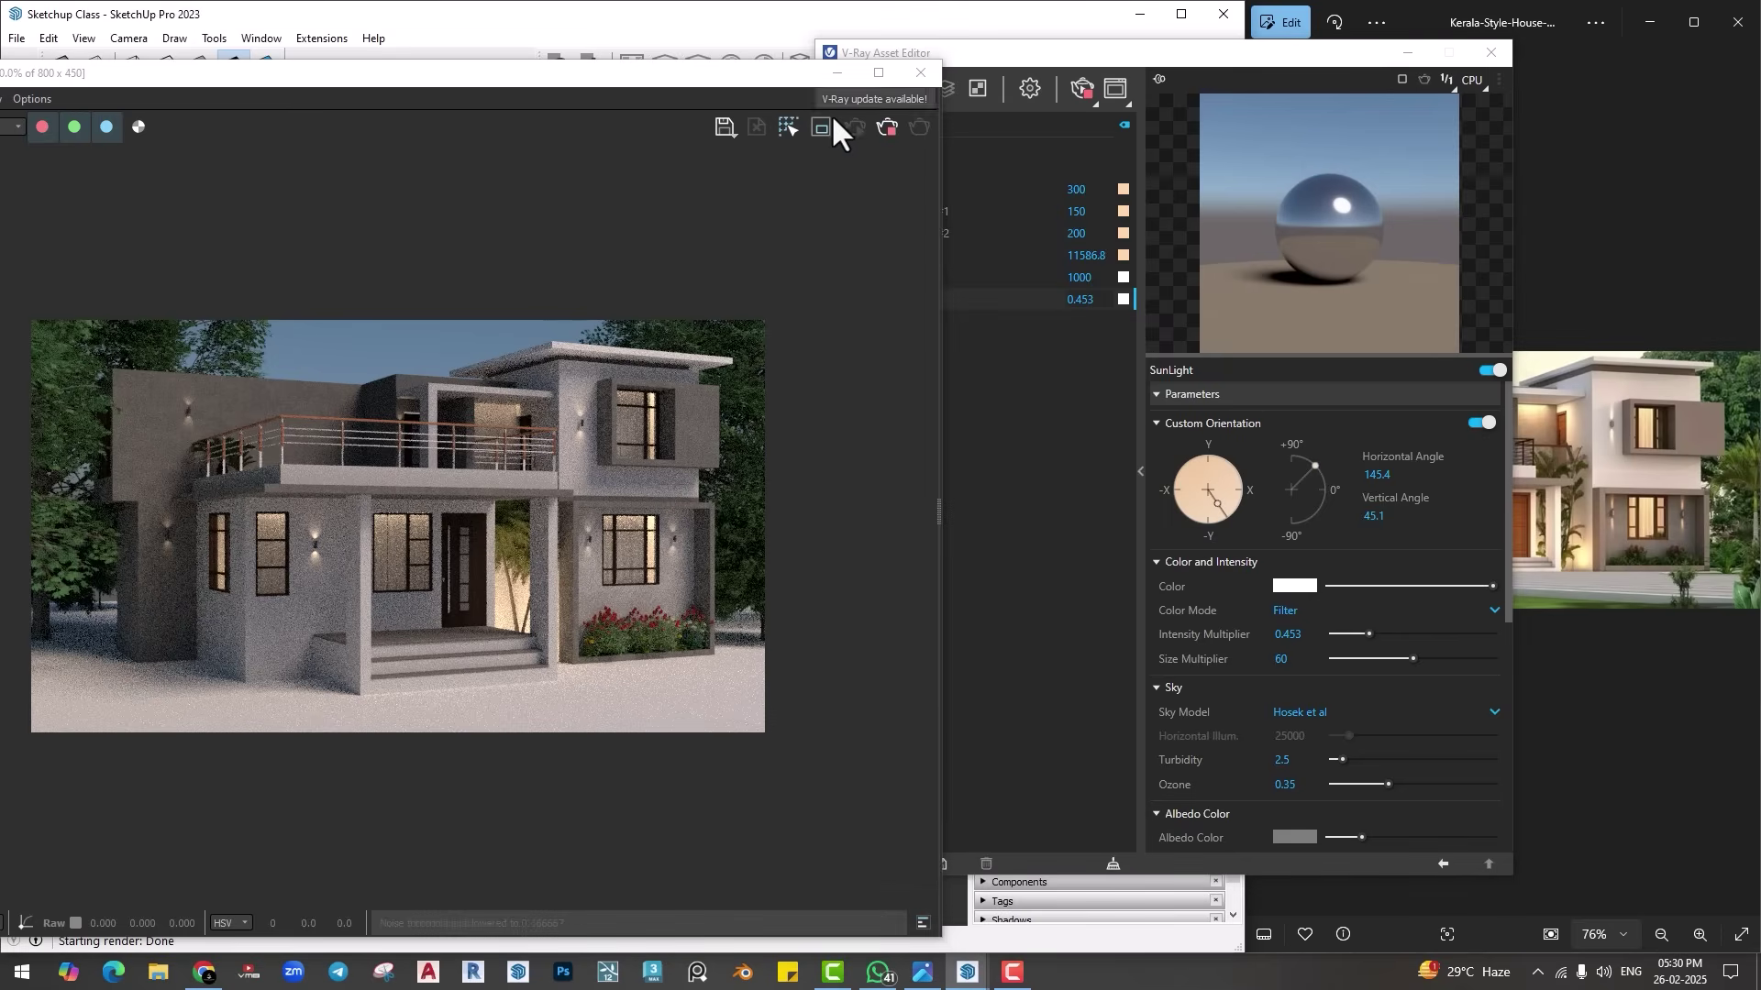
{"action": "left_click", "coordinate": [1490, 53]}
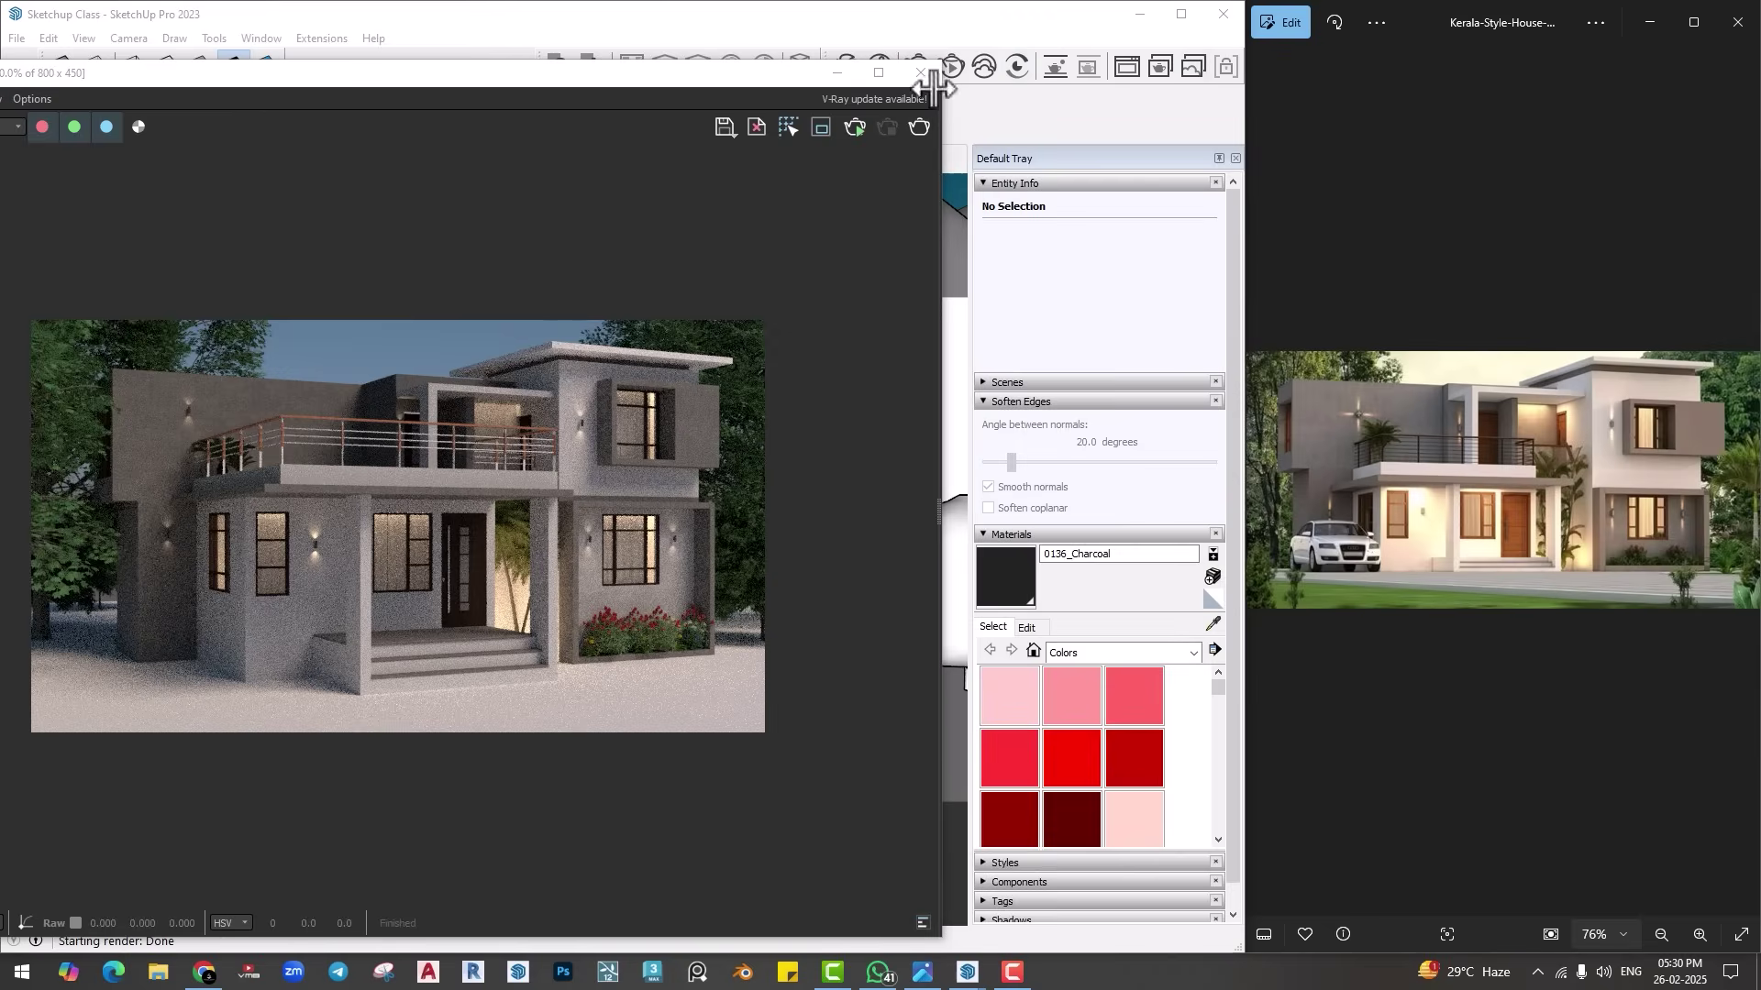
{"action": "left_click", "coordinate": [921, 72]}
Step: Search Chaos Cosmos for "tile", import the Tiles A 100cm material, and close the Cosmos browser
{"action": "scroll", "coordinate": [647, 483], "scroll_direction": "down", "scroll_amount": 3}
{"action": "mouse_move", "coordinate": [647, 482]}
{"action": "middle_mouse_down"}
{"action": "mouse_move", "coordinate": [605, 594]}
{"action": "mouse_move", "coordinate": [577, 546]}
{"action": "middle_mouse_up"}
{"action": "scroll", "coordinate": [604, 579], "scroll_direction": "up", "scroll_amount": 3}
{"action": "left_click", "coordinate": [845, 78]}
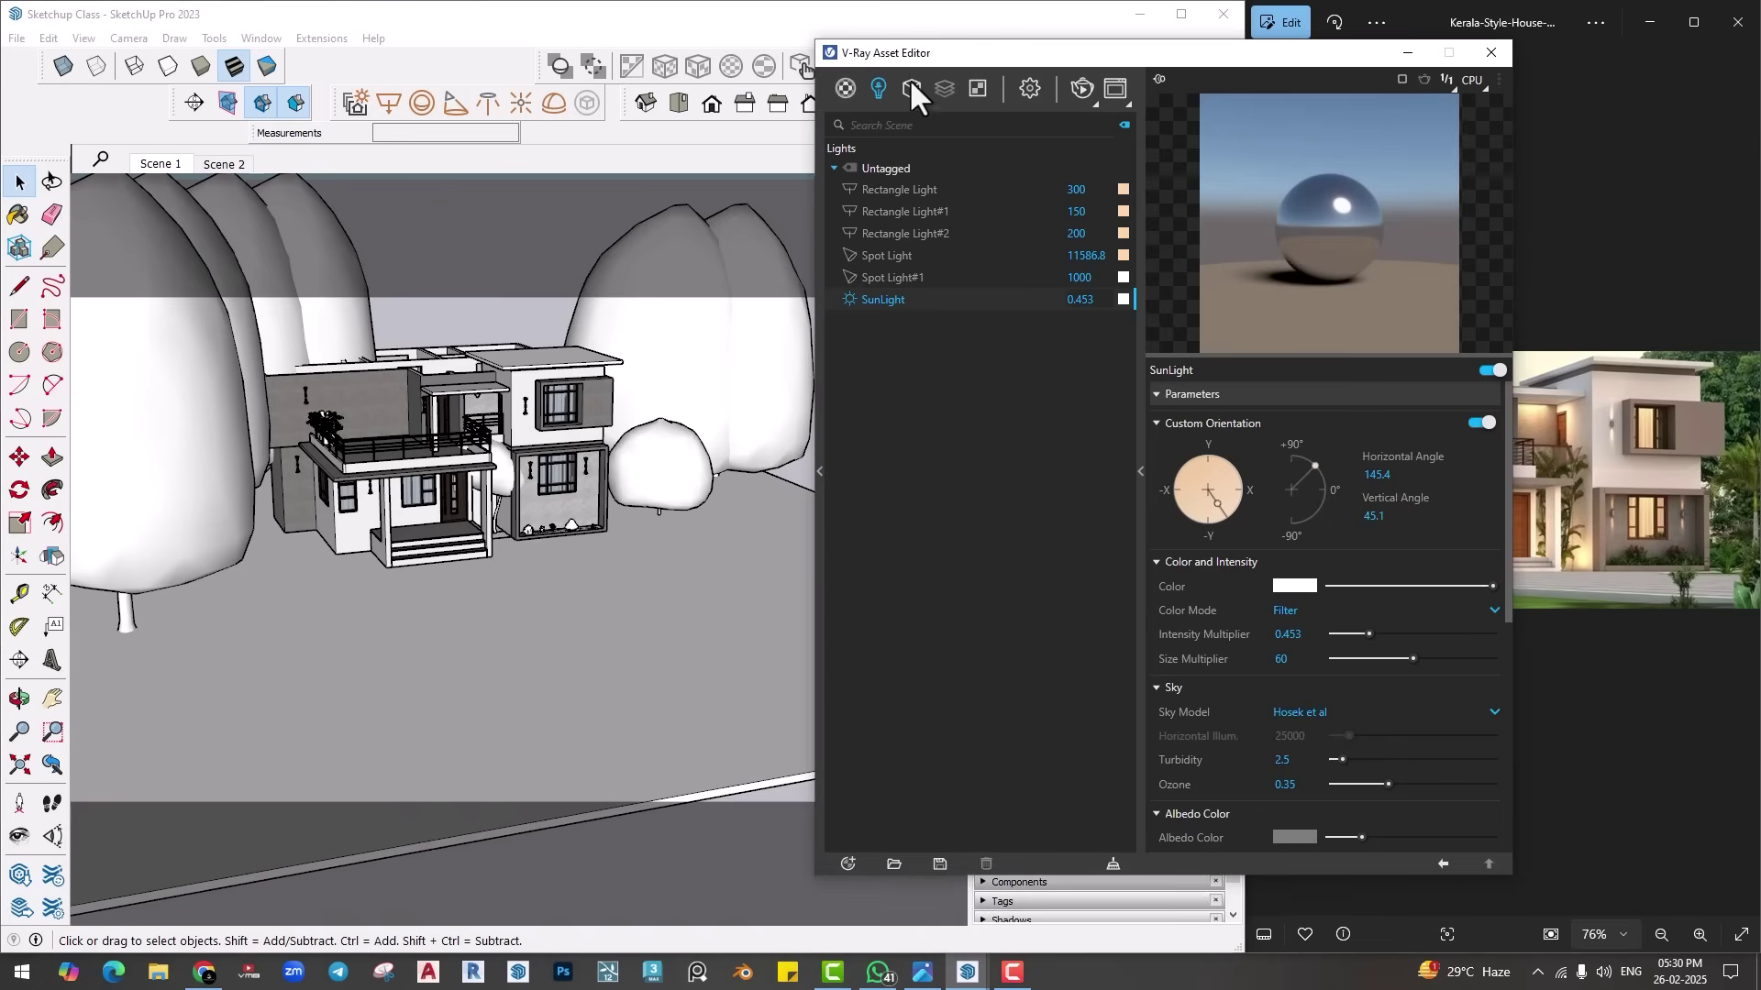
{"action": "left_click_drag", "start_coordinate": [910, 79], "coordinate": [996, 114]}
{"action": "left_click", "coordinate": [879, 66]}
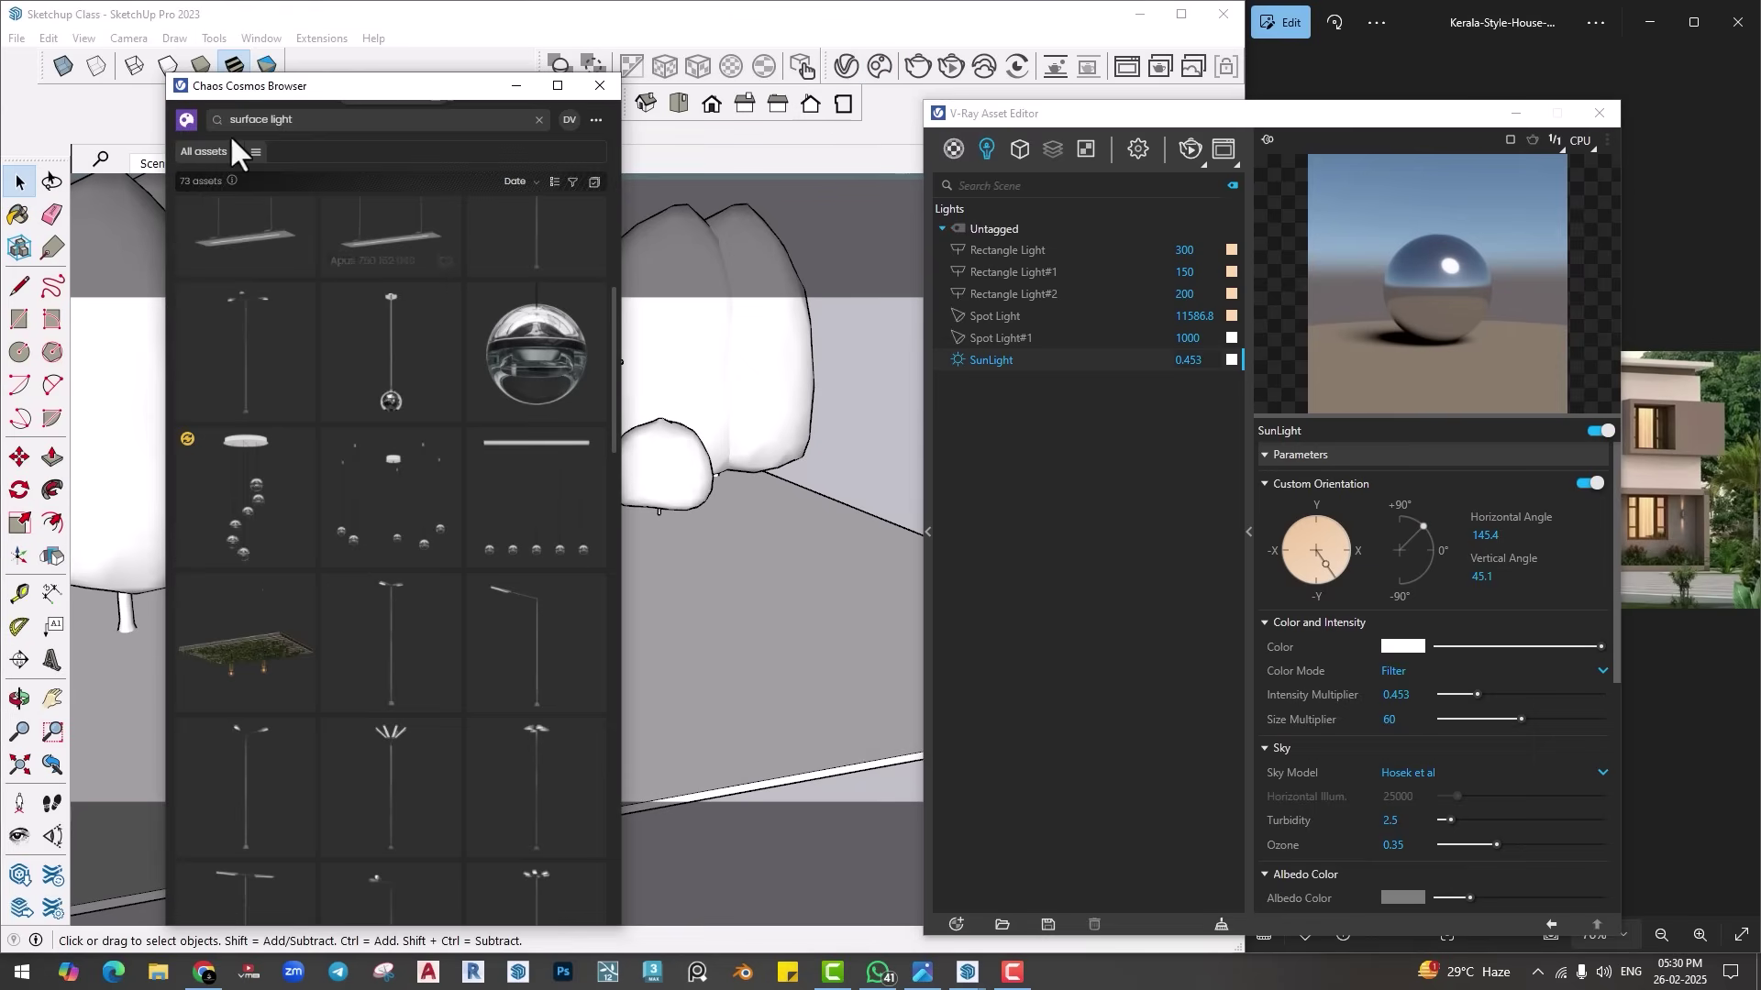
{"action": "left_click", "coordinate": [187, 121]}
{"action": "type", "text": "tile"}
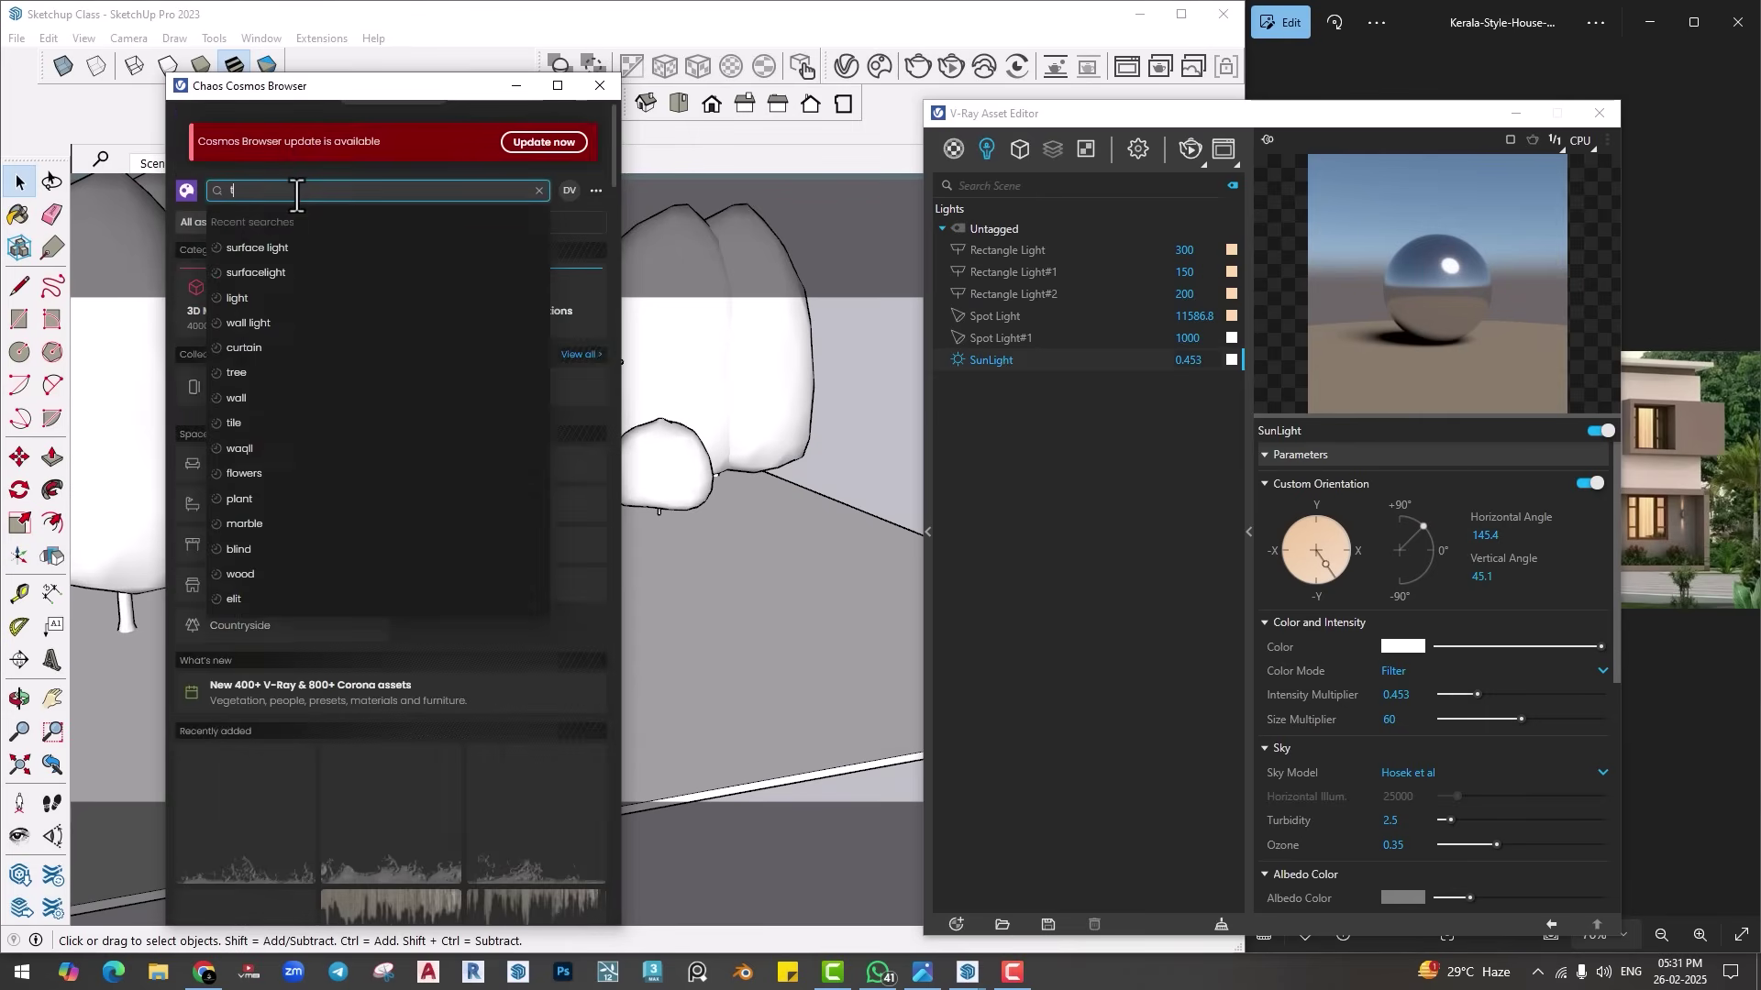
{"action": "key", "text": "Return"}
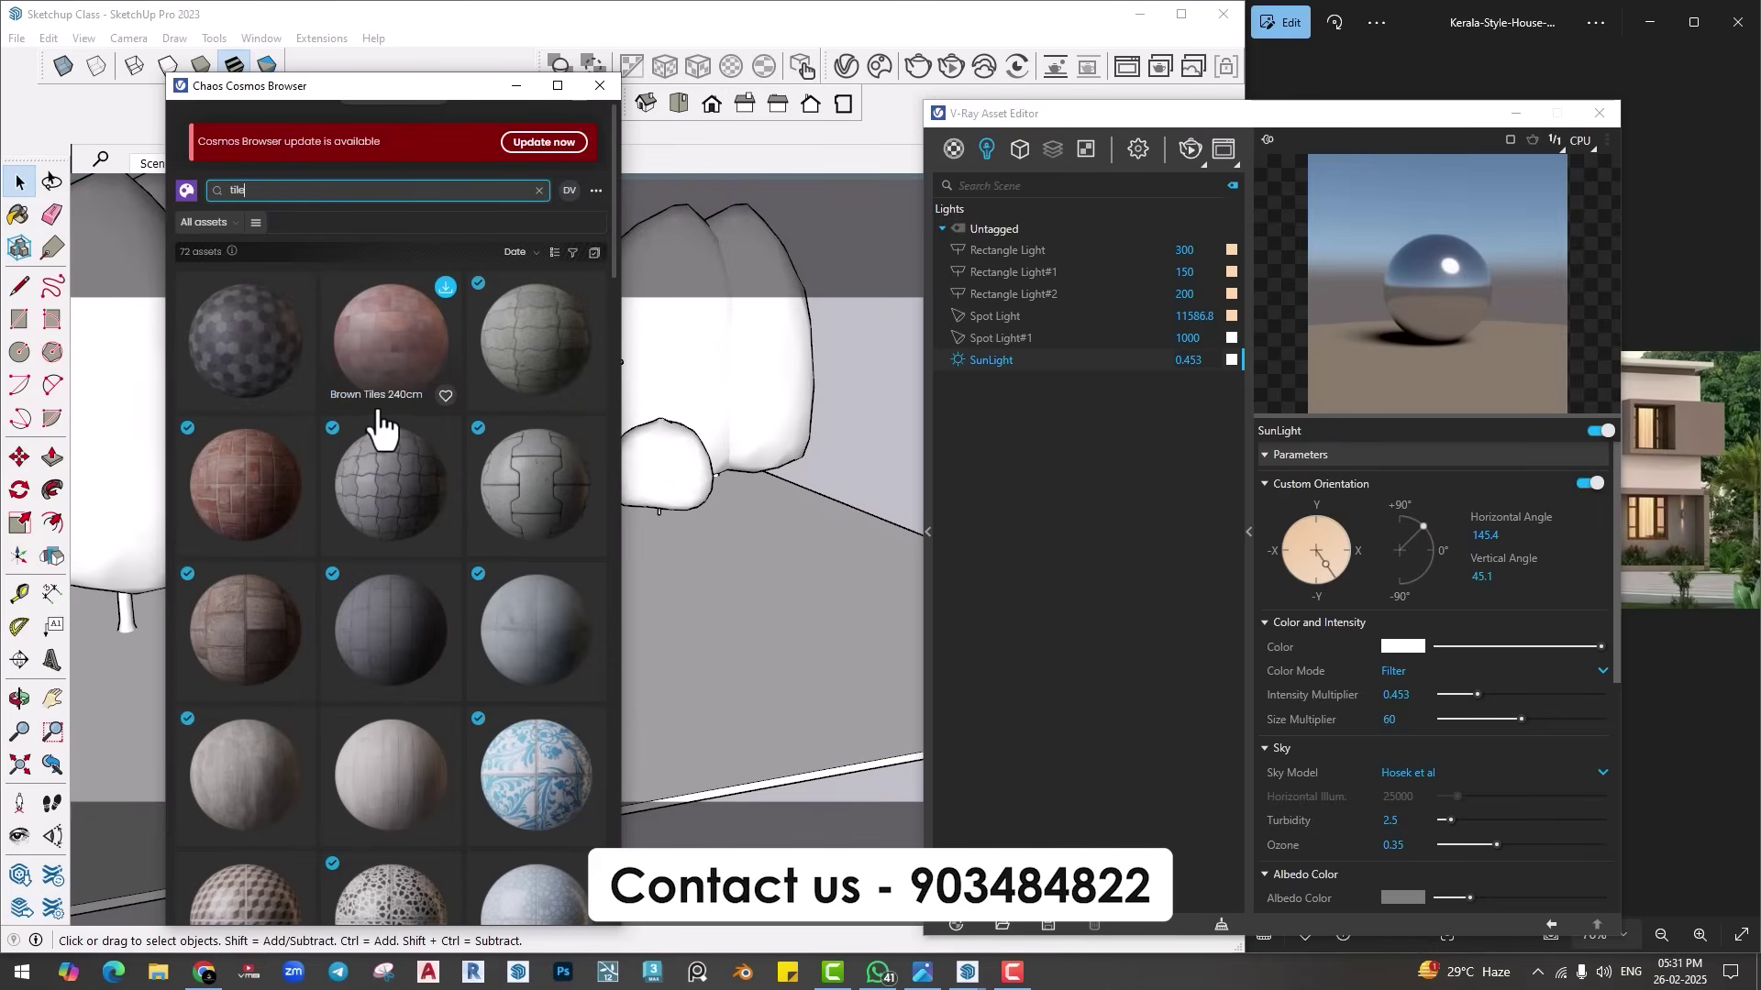
{"action": "left_click", "coordinate": [276, 433]}
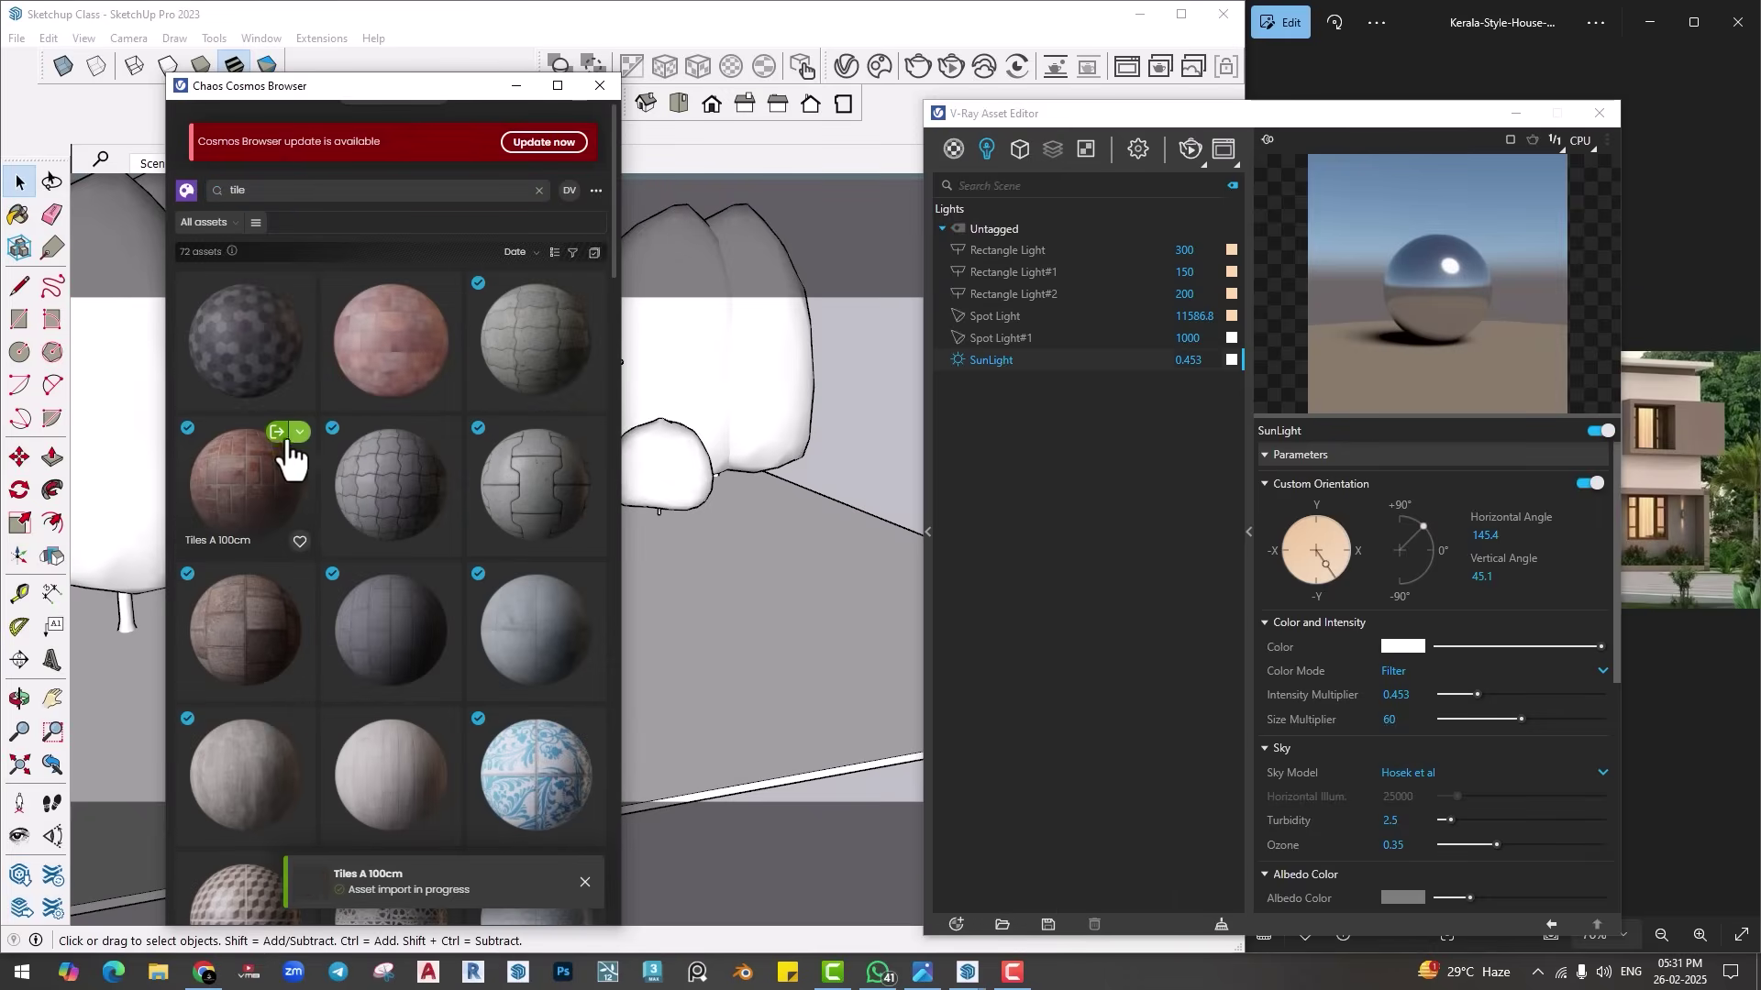
{"action": "left_click", "coordinate": [600, 85]}
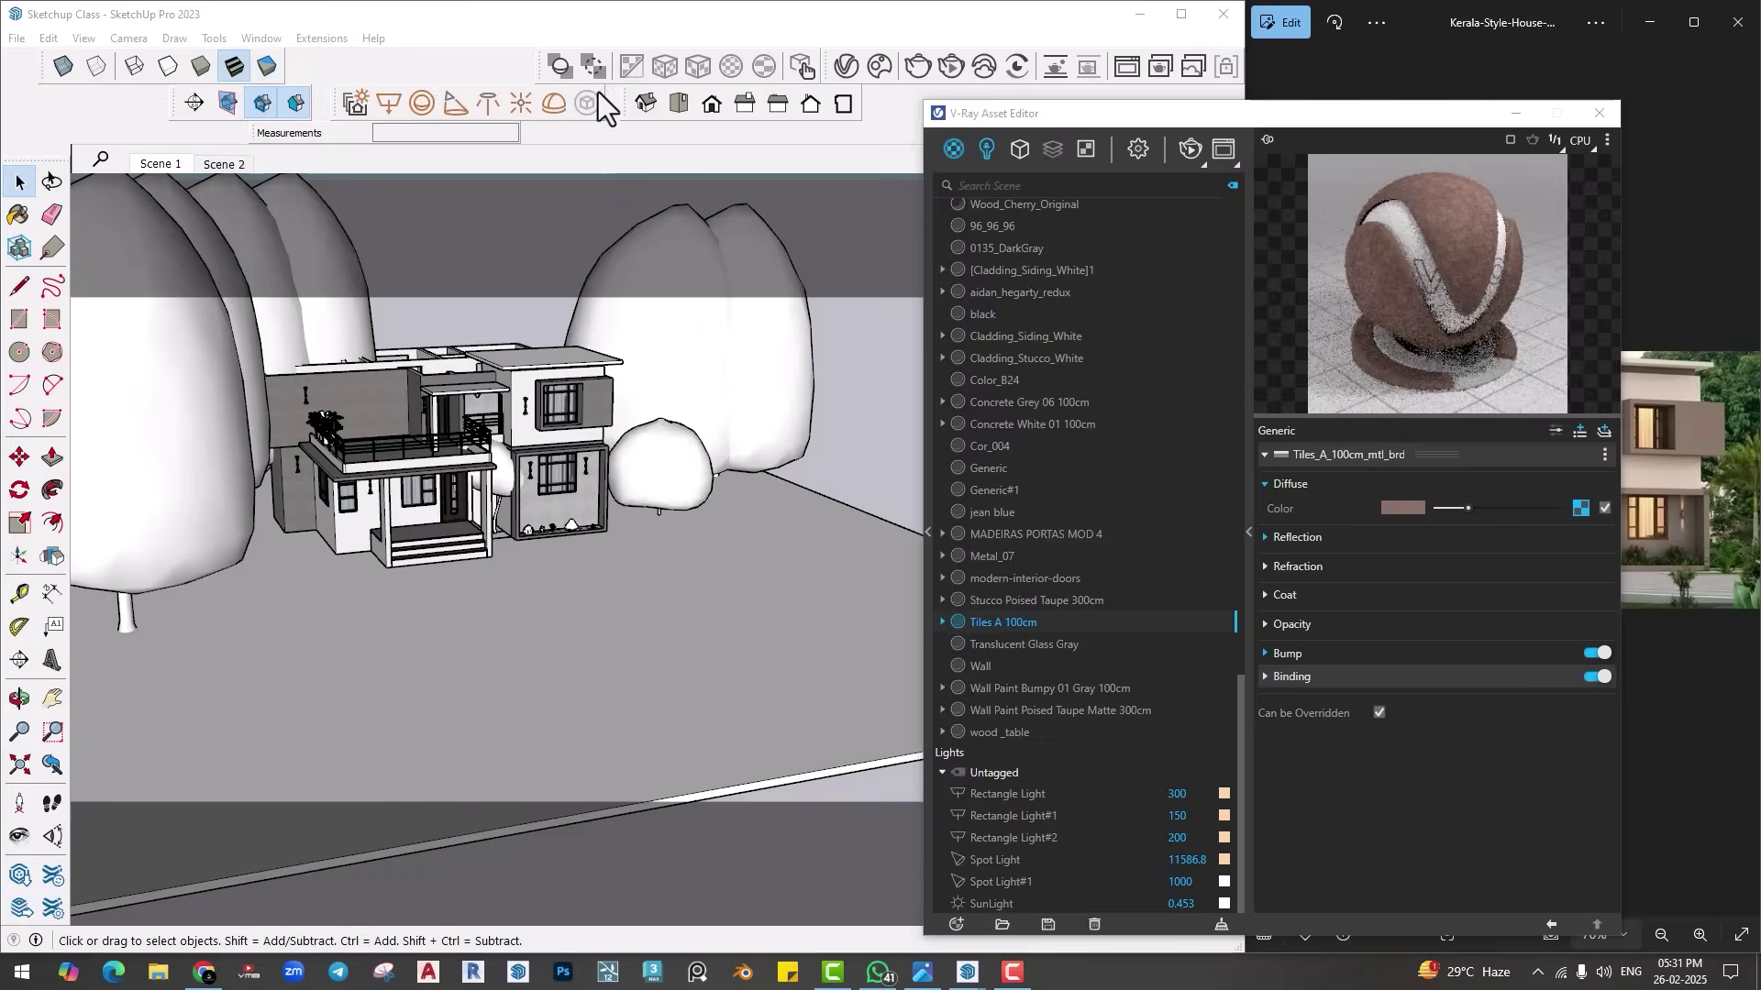
Step: Select the large ground face around the house and apply the Tiles A 100cm material to it
{"action": "left_click", "coordinate": [597, 625]}
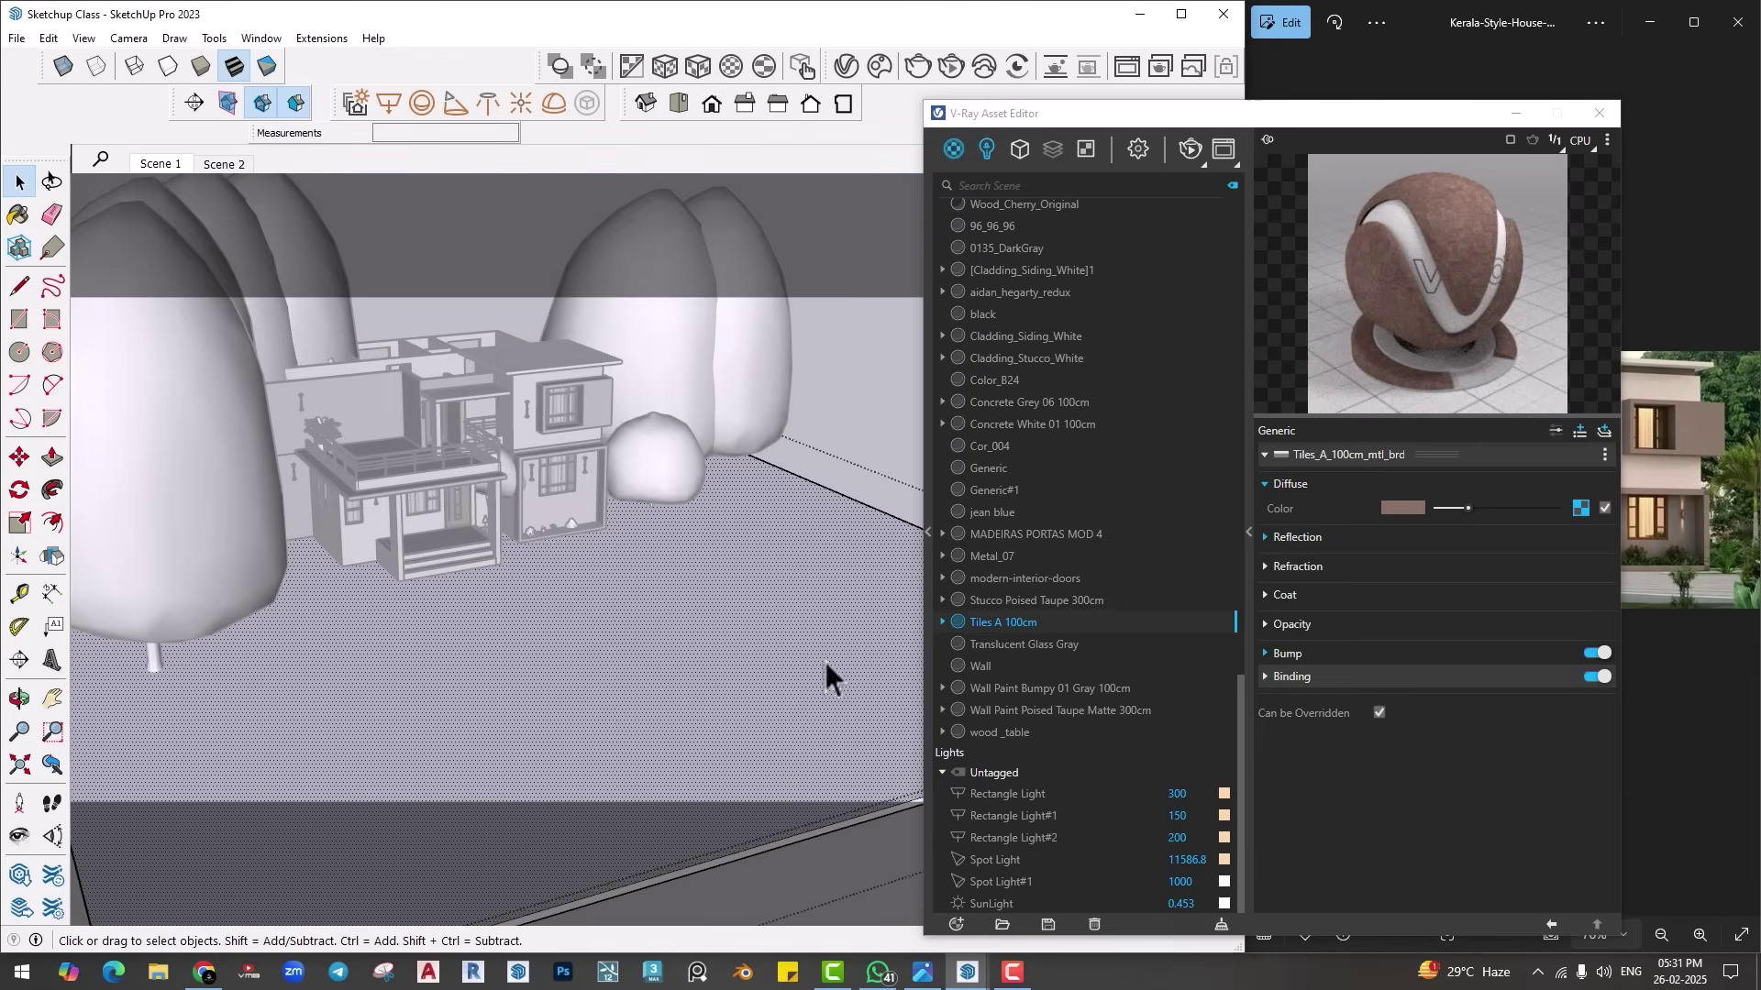
{"action": "right_click", "coordinate": [1007, 631]}
{"action": "left_click", "coordinate": [1029, 655]}
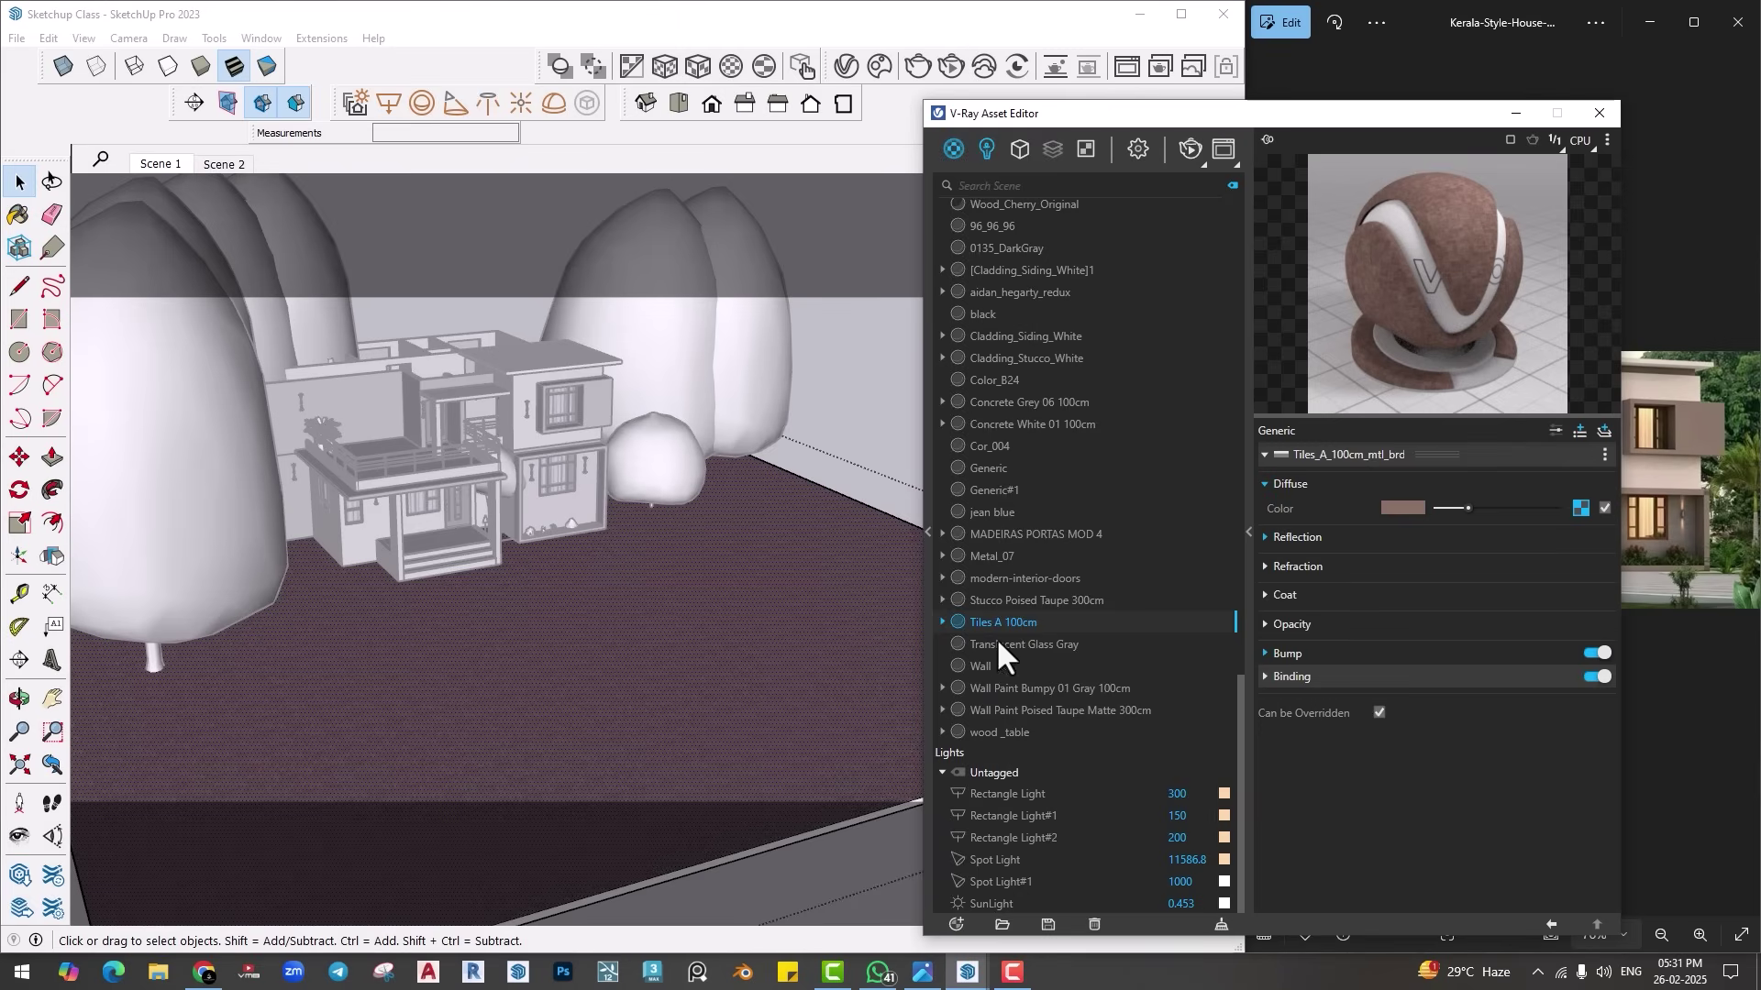
Step: Set the Tiles A 100cm texture's width and height to 7, check the paving near the steps, and return to Scene 1
{"action": "scroll", "coordinate": [587, 555], "scroll_direction": "up", "scroll_amount": 10}
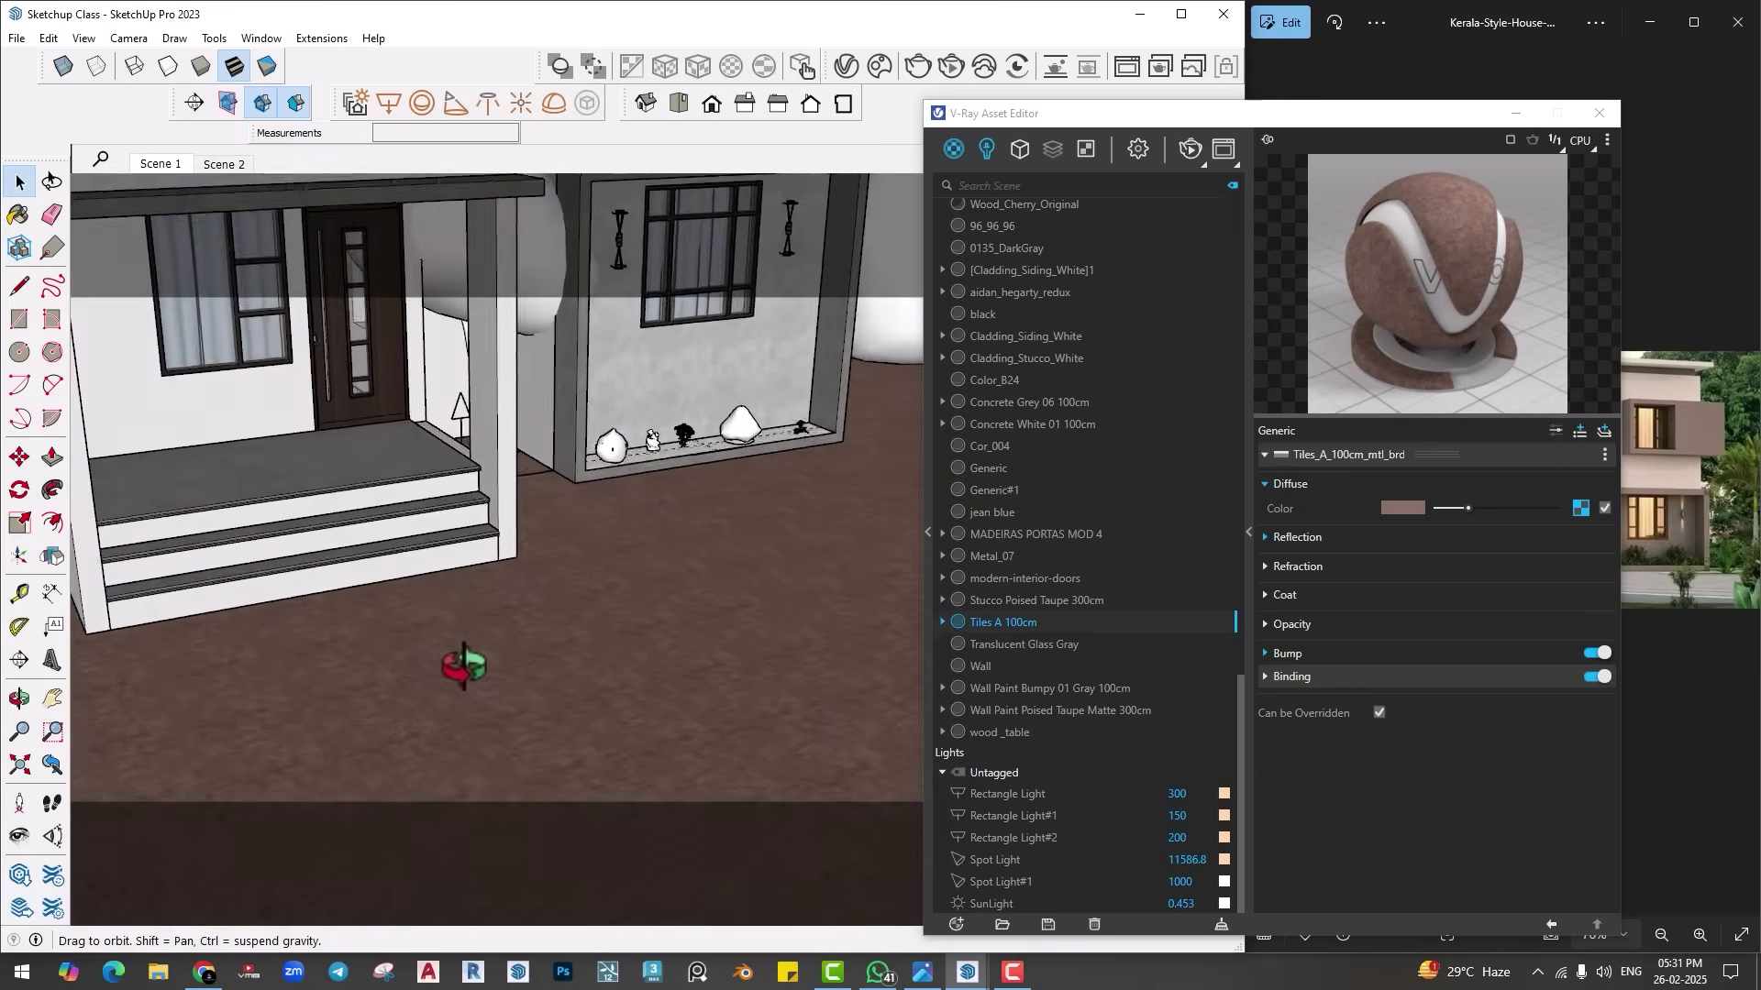
{"action": "scroll", "coordinate": [310, 674], "scroll_direction": "up", "scroll_amount": 4}
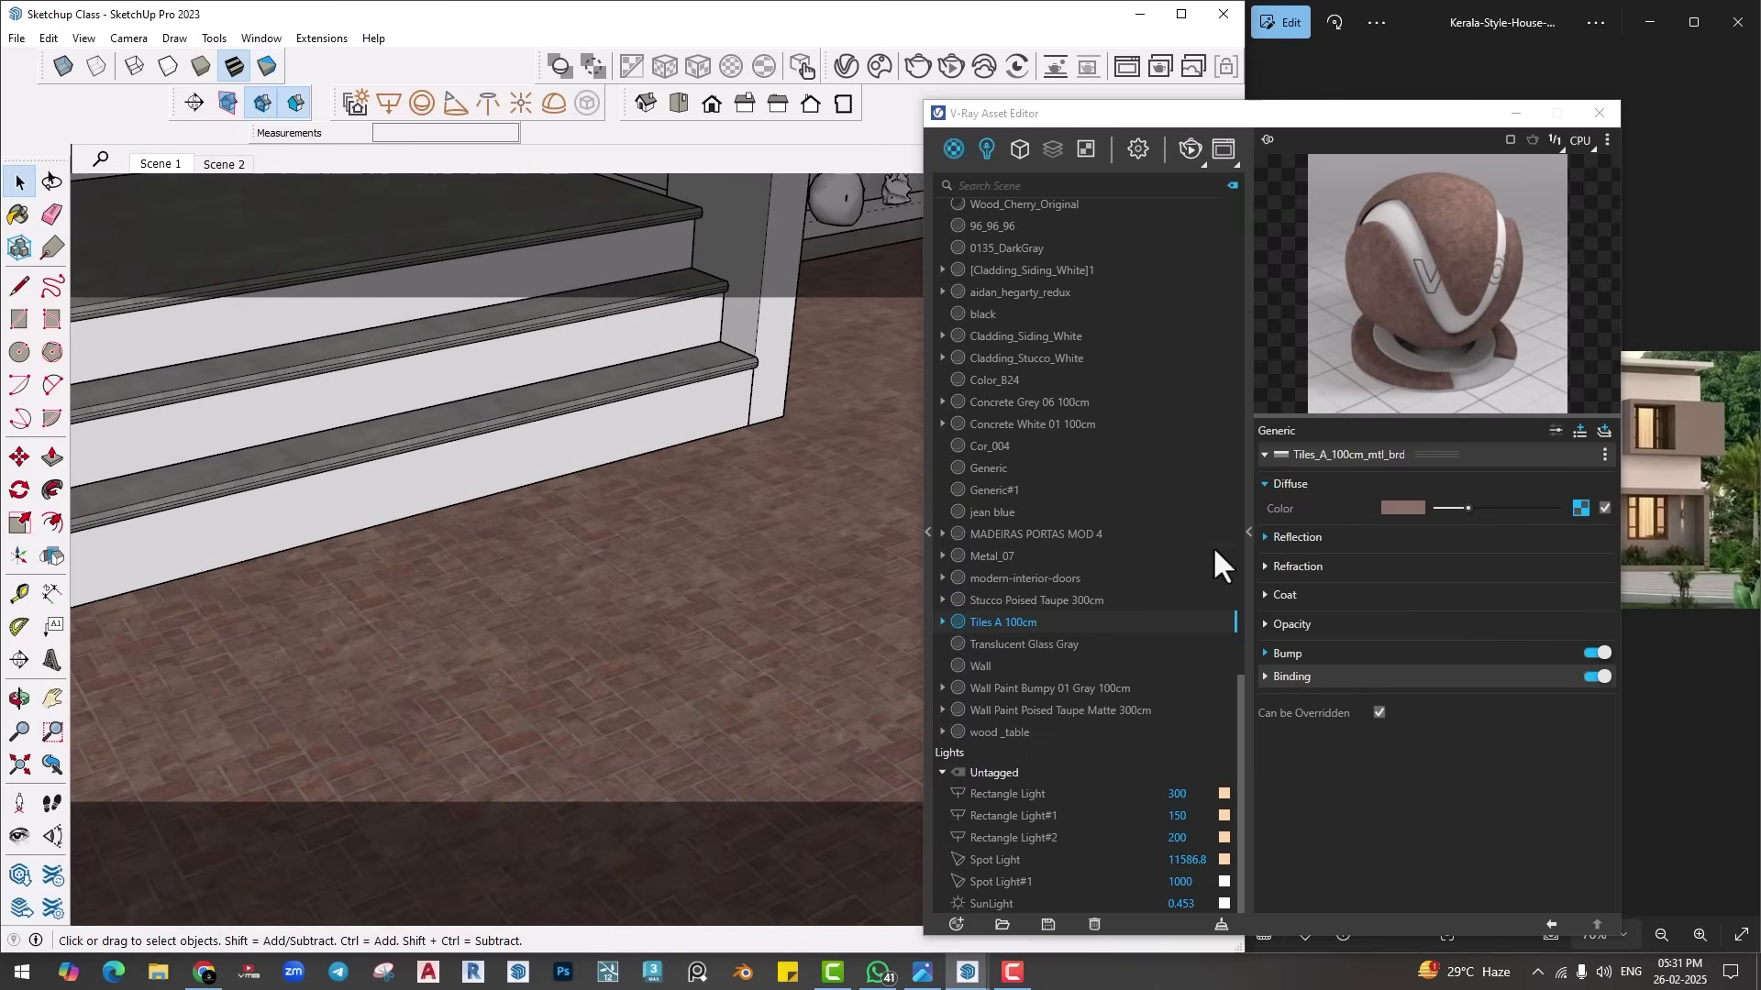
{"action": "left_click_drag", "start_coordinate": [1306, 119], "coordinate": [551, 121]}
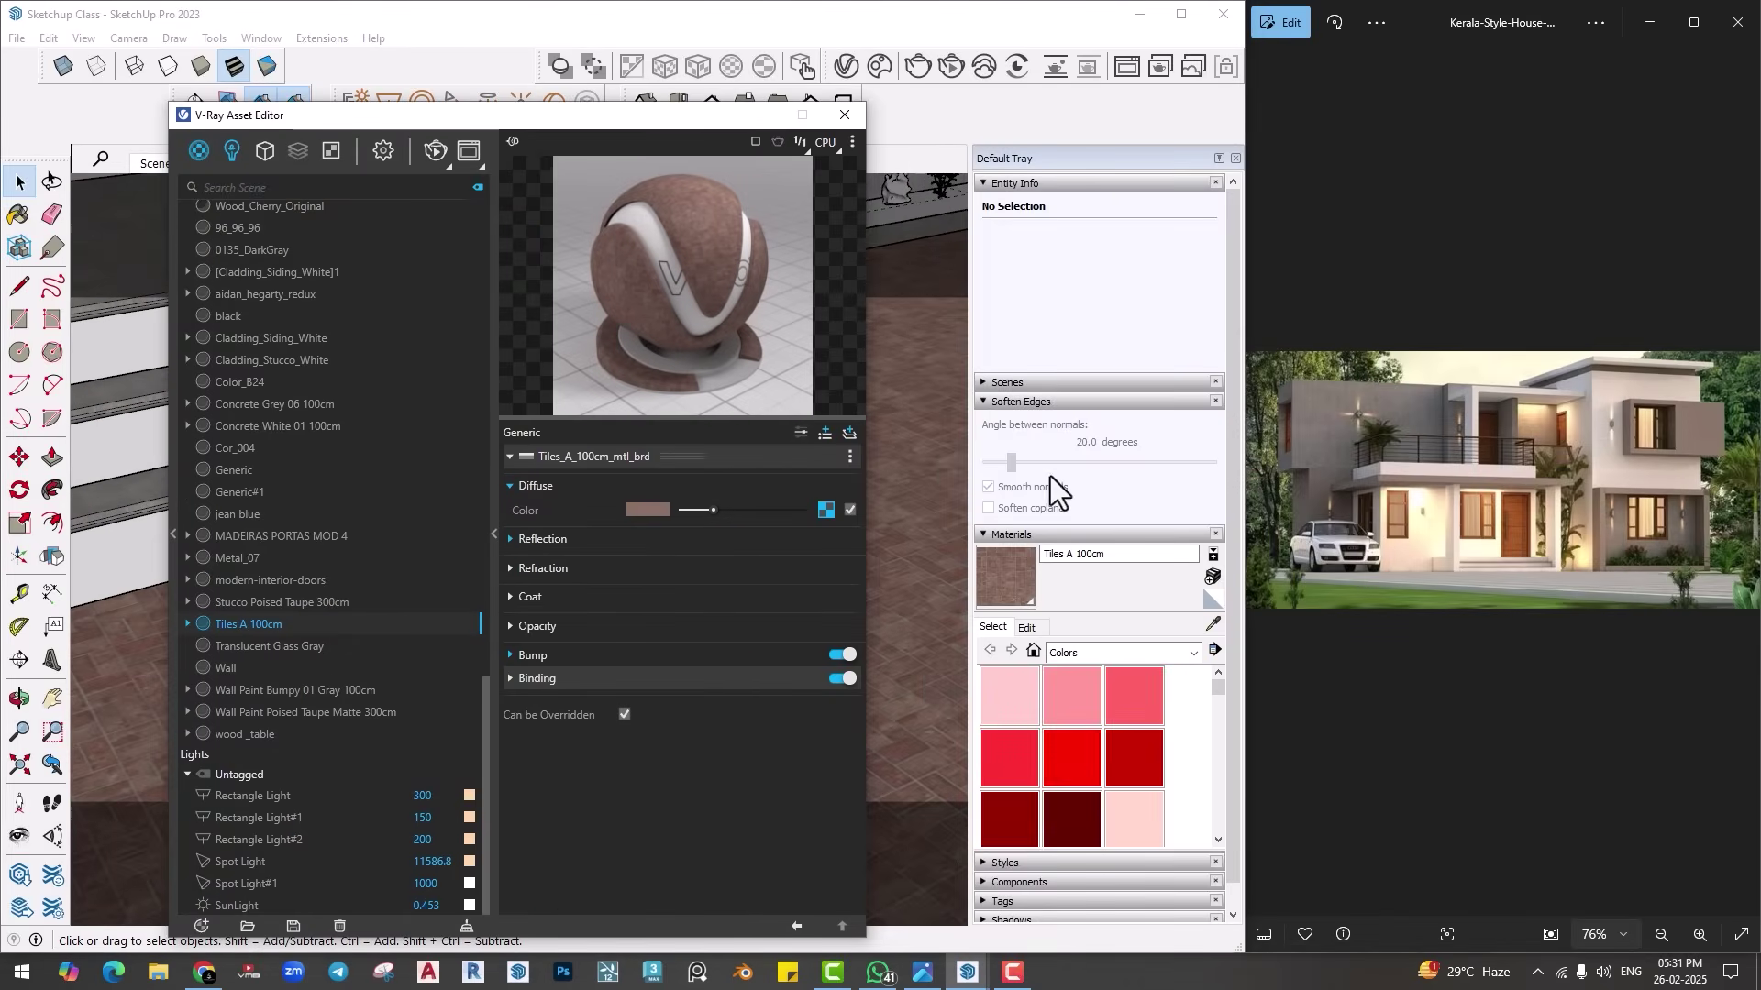
{"action": "left_click", "coordinate": [1028, 628]}
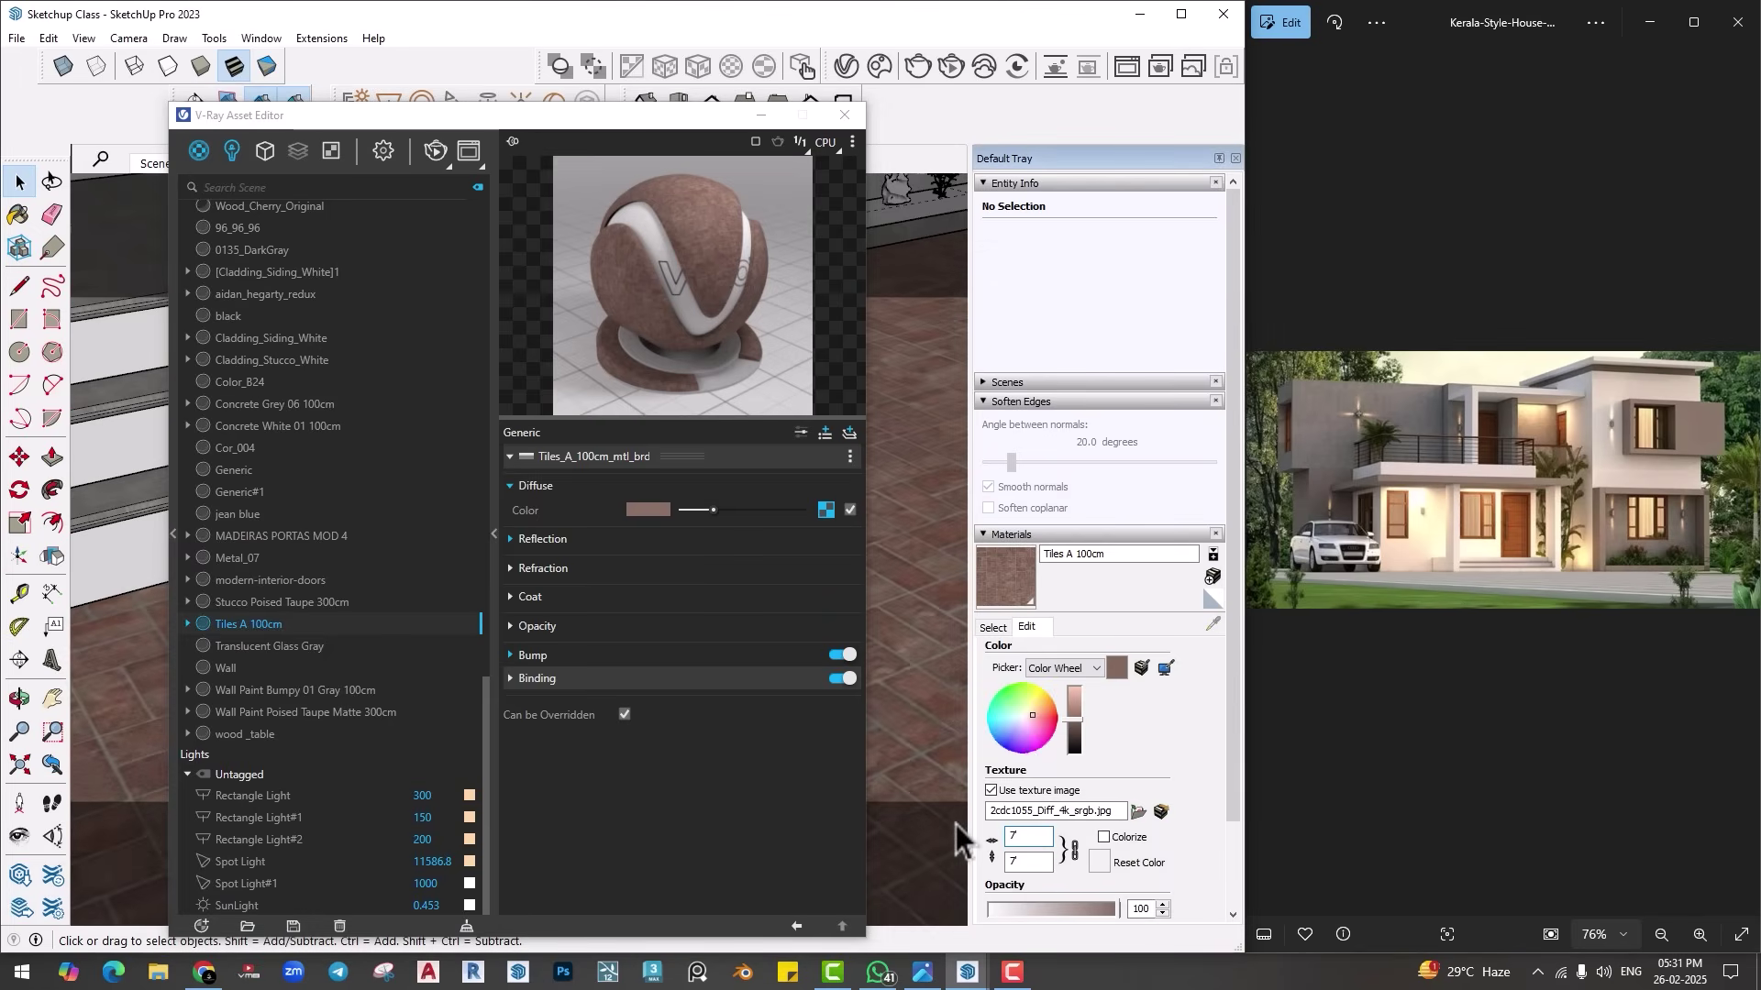
{"action": "left_click_drag", "start_coordinate": [667, 121], "coordinate": [1294, 156]}
{"action": "scroll", "coordinate": [614, 561], "scroll_direction": "down", "scroll_amount": 5}
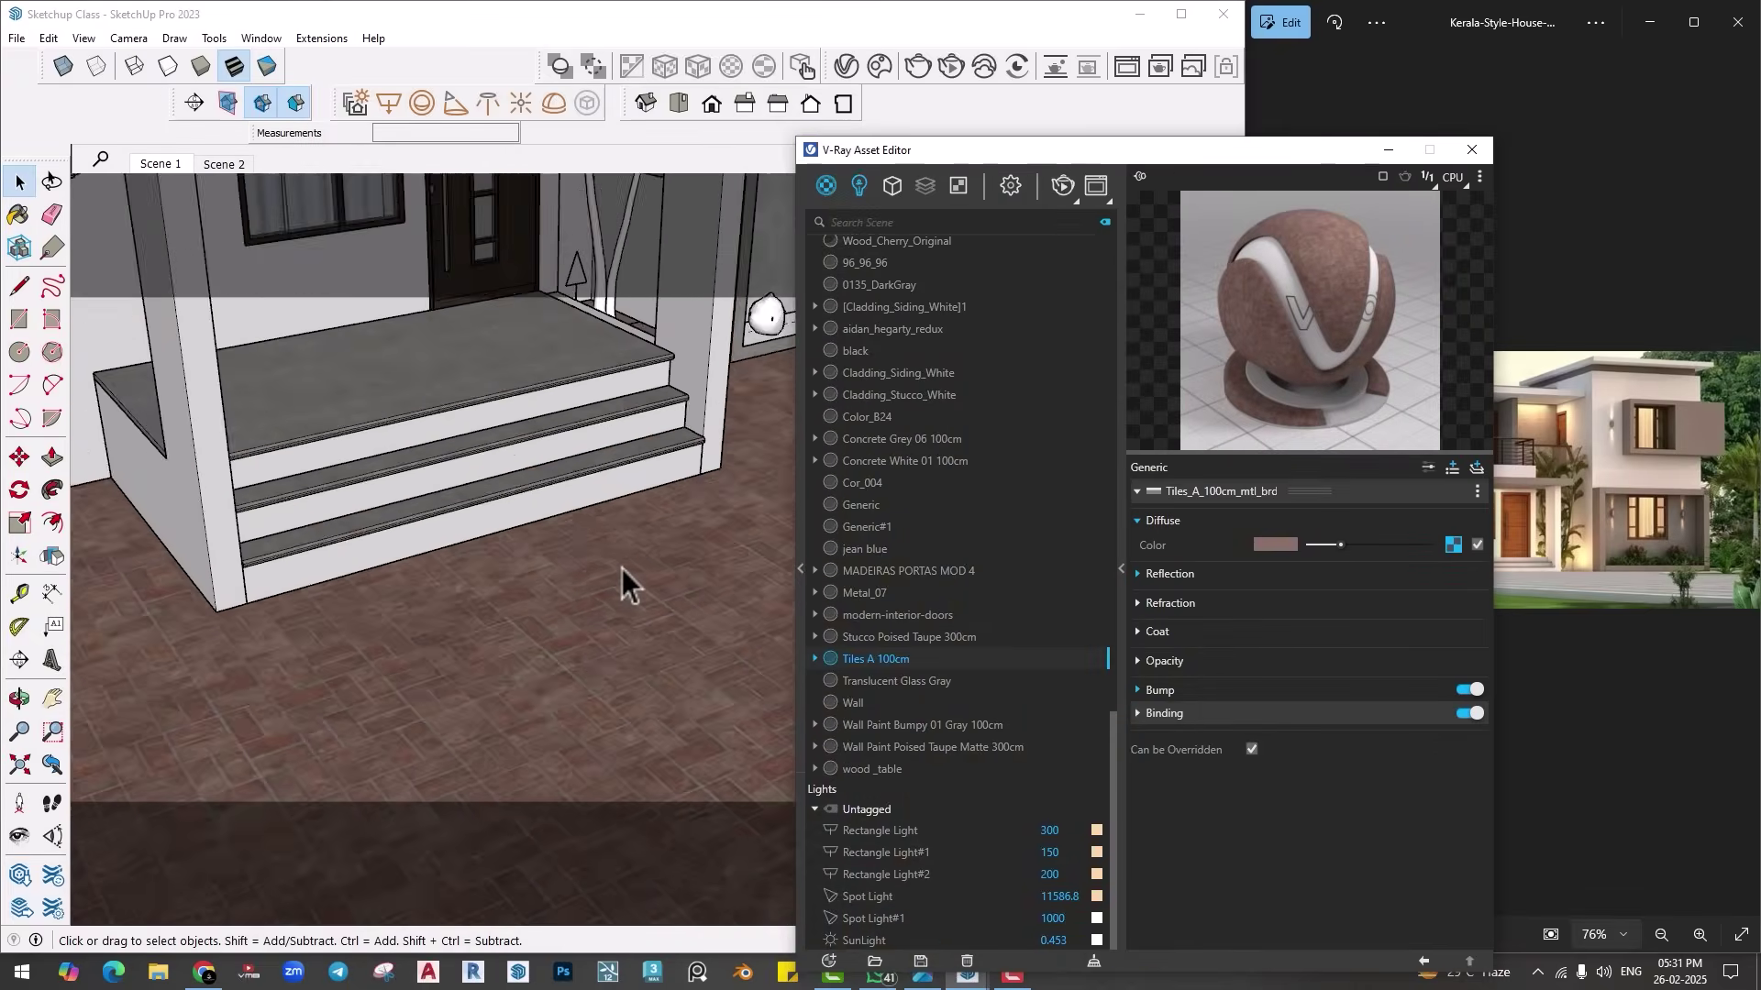
{"action": "middle_click_drag", "start_coordinate": [508, 620], "coordinate": [523, 528]}
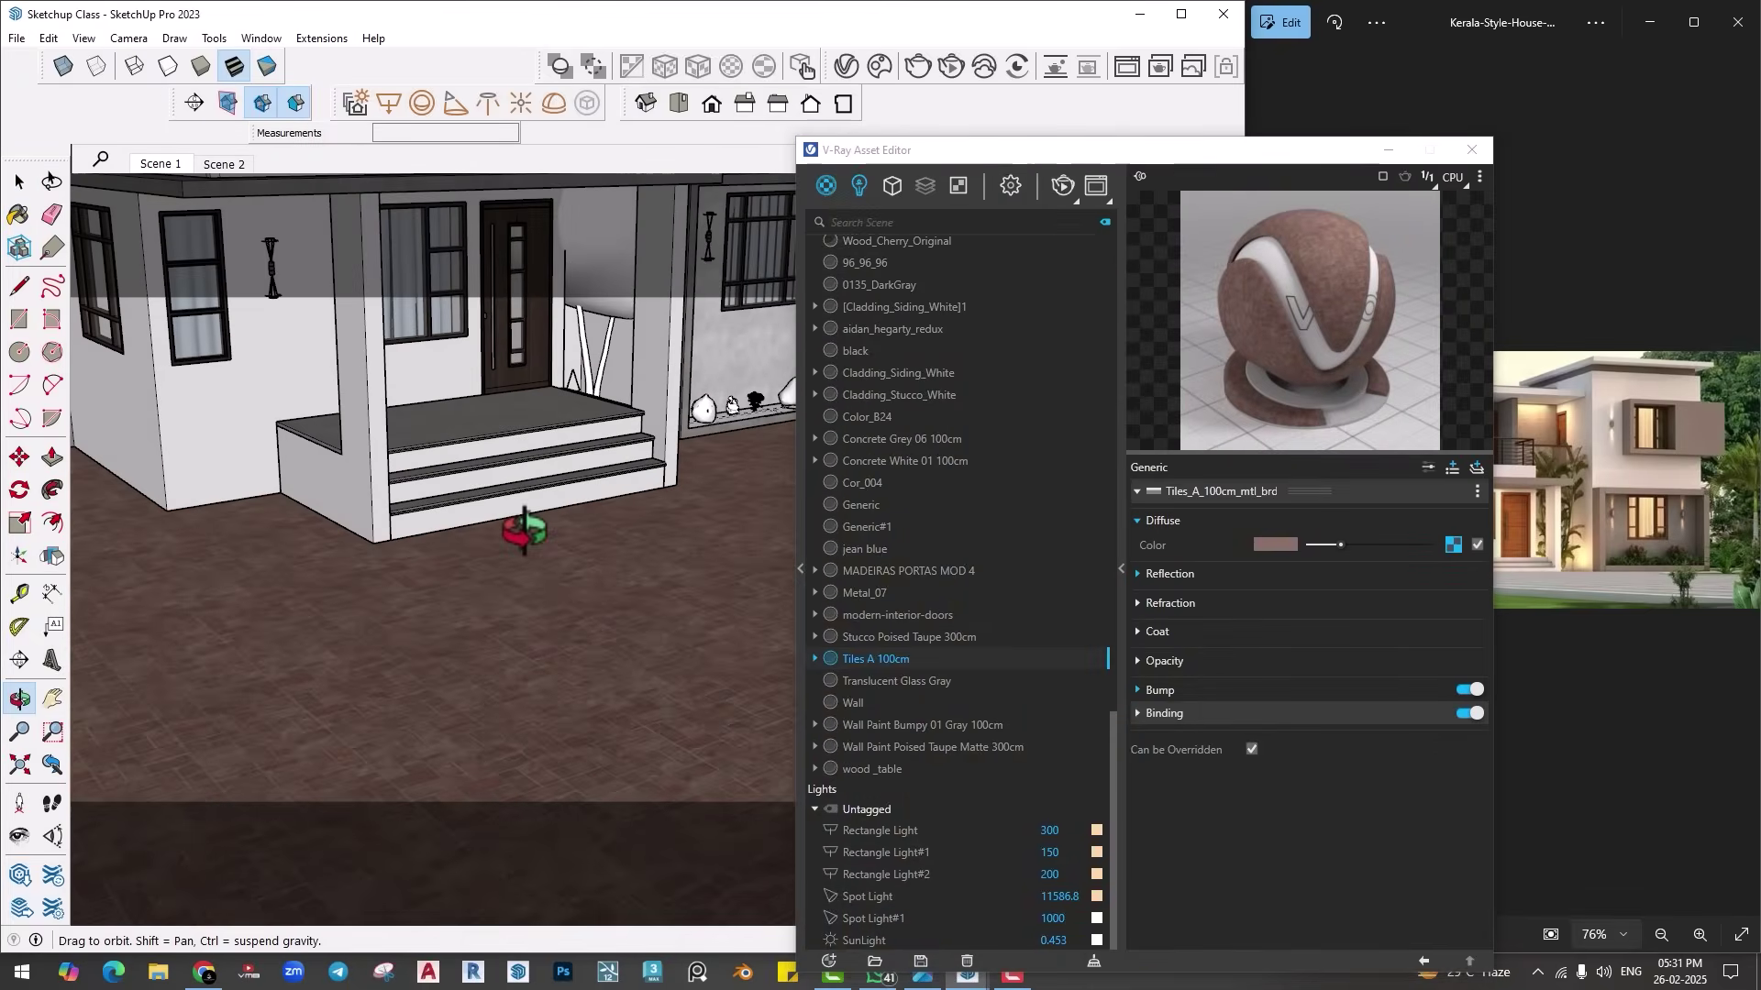
{"action": "left_click", "coordinate": [173, 167]}
{"action": "left_click_drag", "start_coordinate": [851, 161], "coordinate": [570, 79]}
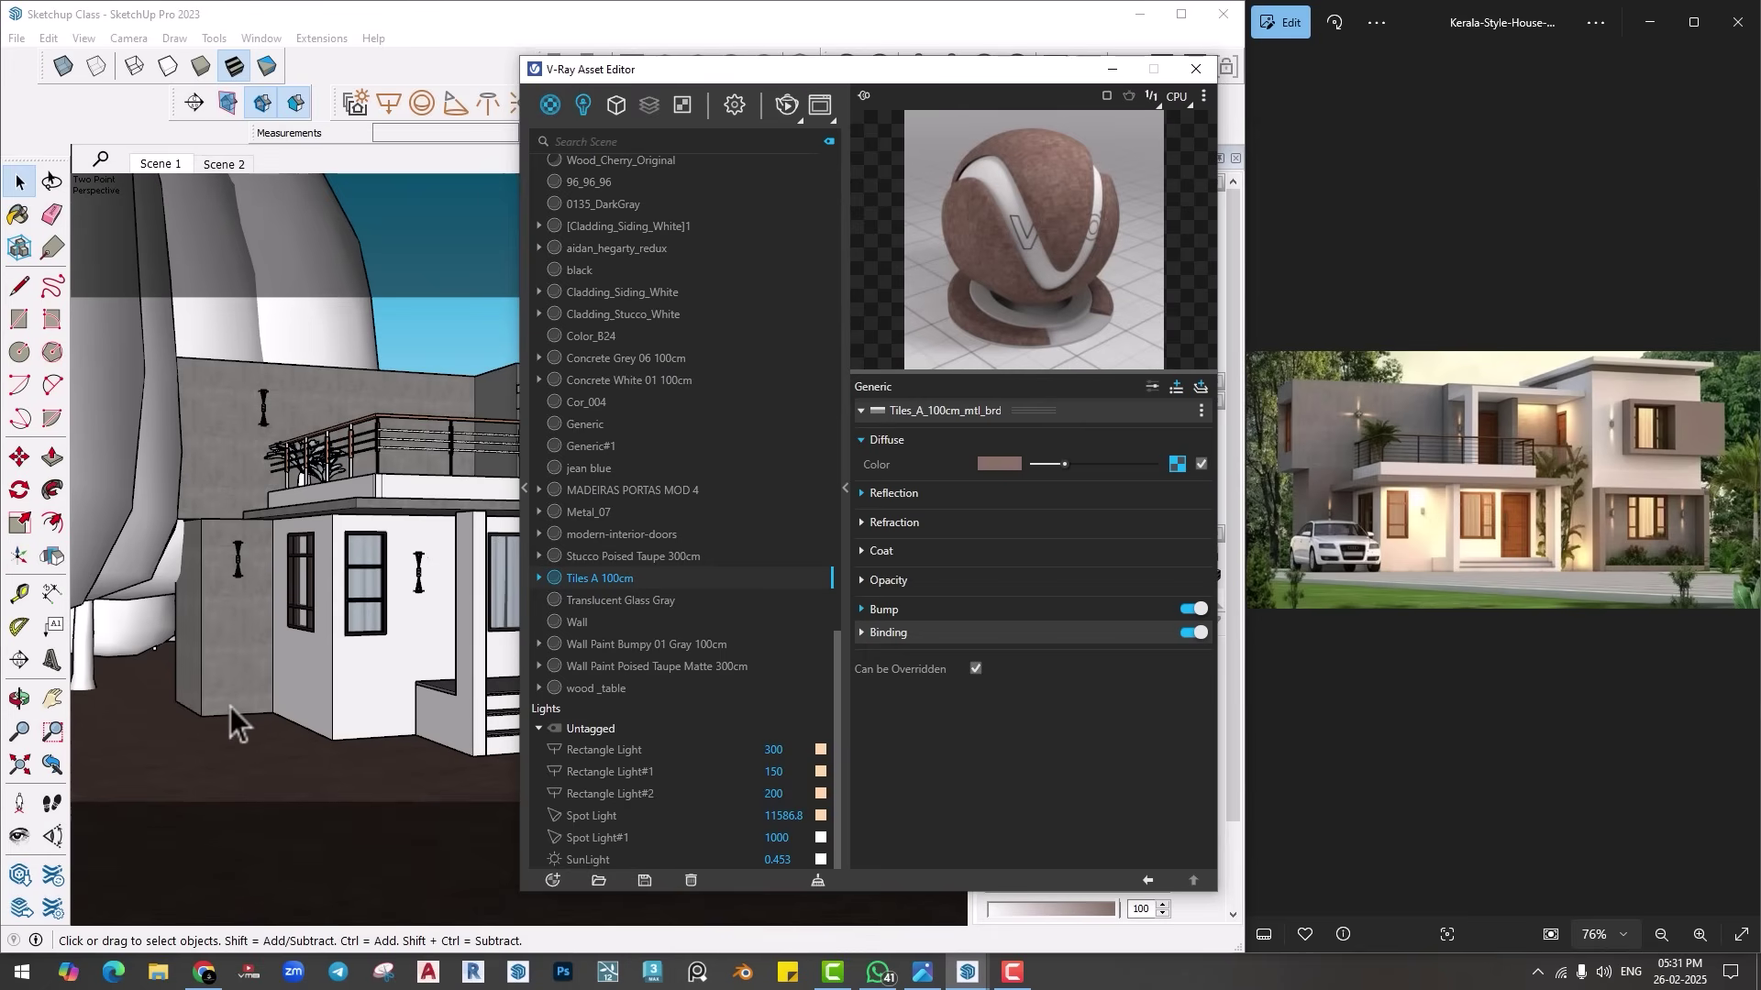
Step: Search Chaos Cosmos for "car" and import the red Car 033 model
{"action": "left_click_drag", "start_coordinate": [747, 73], "coordinate": [1129, 110]}
{"action": "scroll", "coordinate": [380, 603], "scroll_direction": "down", "scroll_amount": 3}
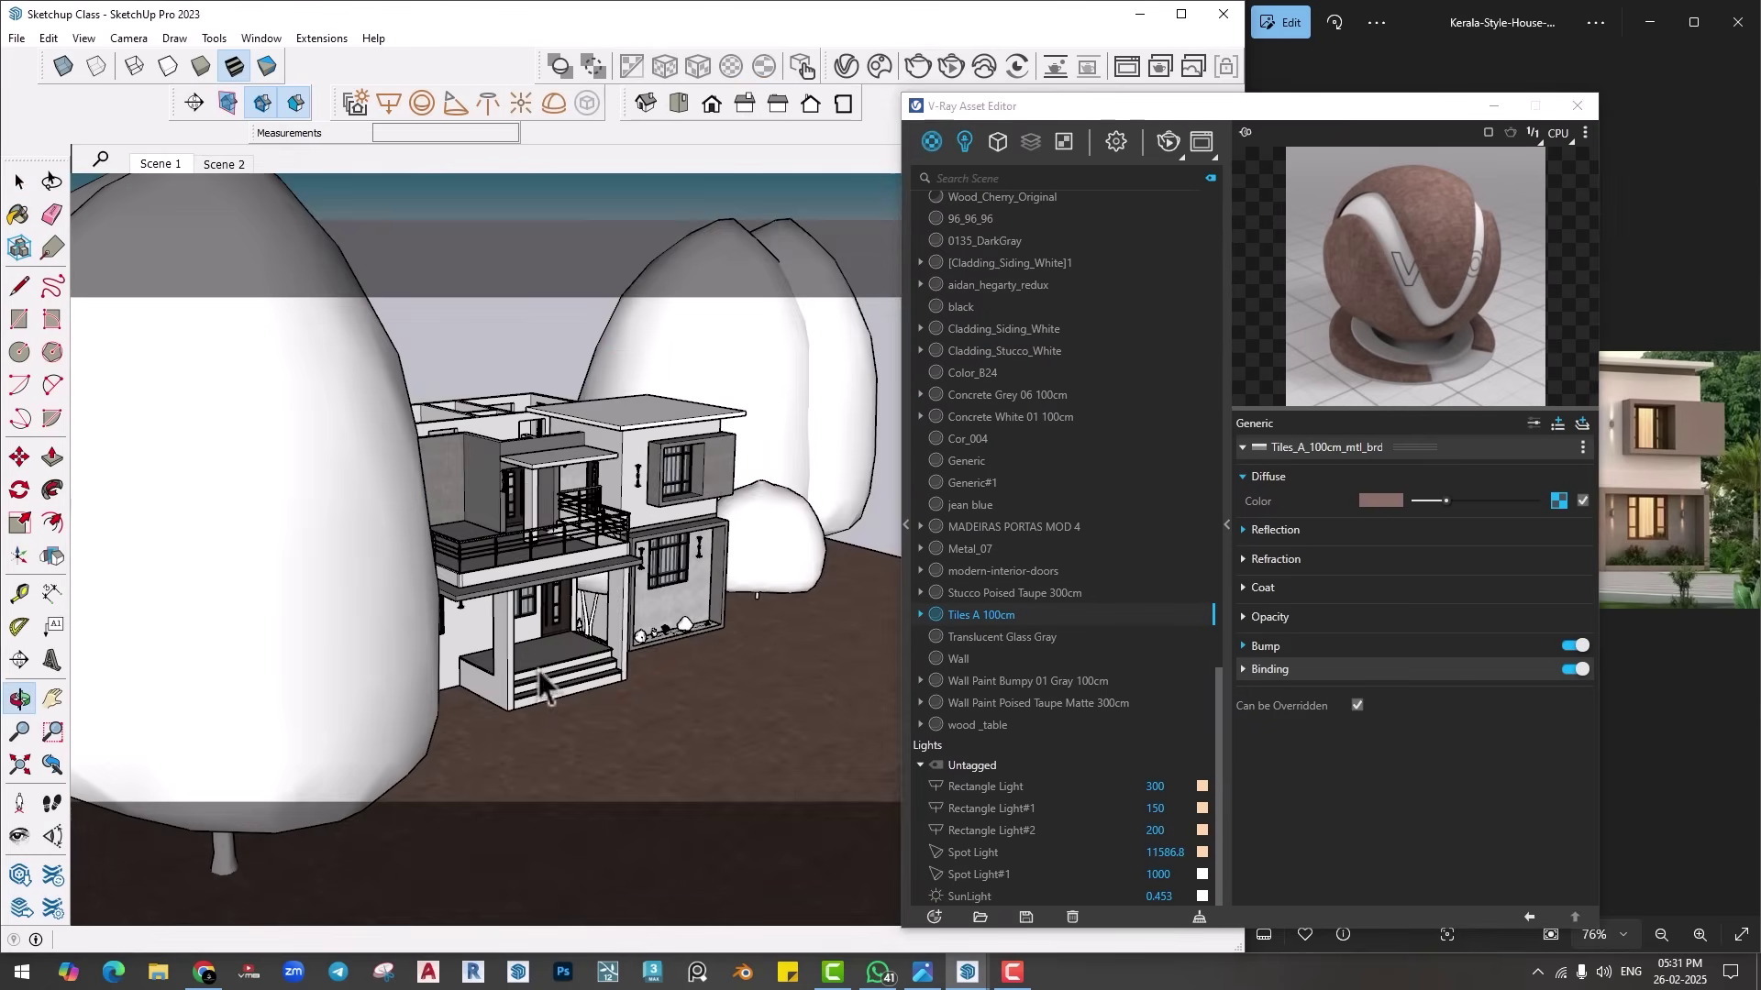
{"action": "middle_click_drag", "start_coordinate": [395, 597], "coordinate": [380, 602]}
{"action": "middle_click_drag", "start_coordinate": [251, 614], "coordinate": [411, 560]}
{"action": "left_click_drag", "start_coordinate": [967, 108], "coordinate": [1040, 146]}
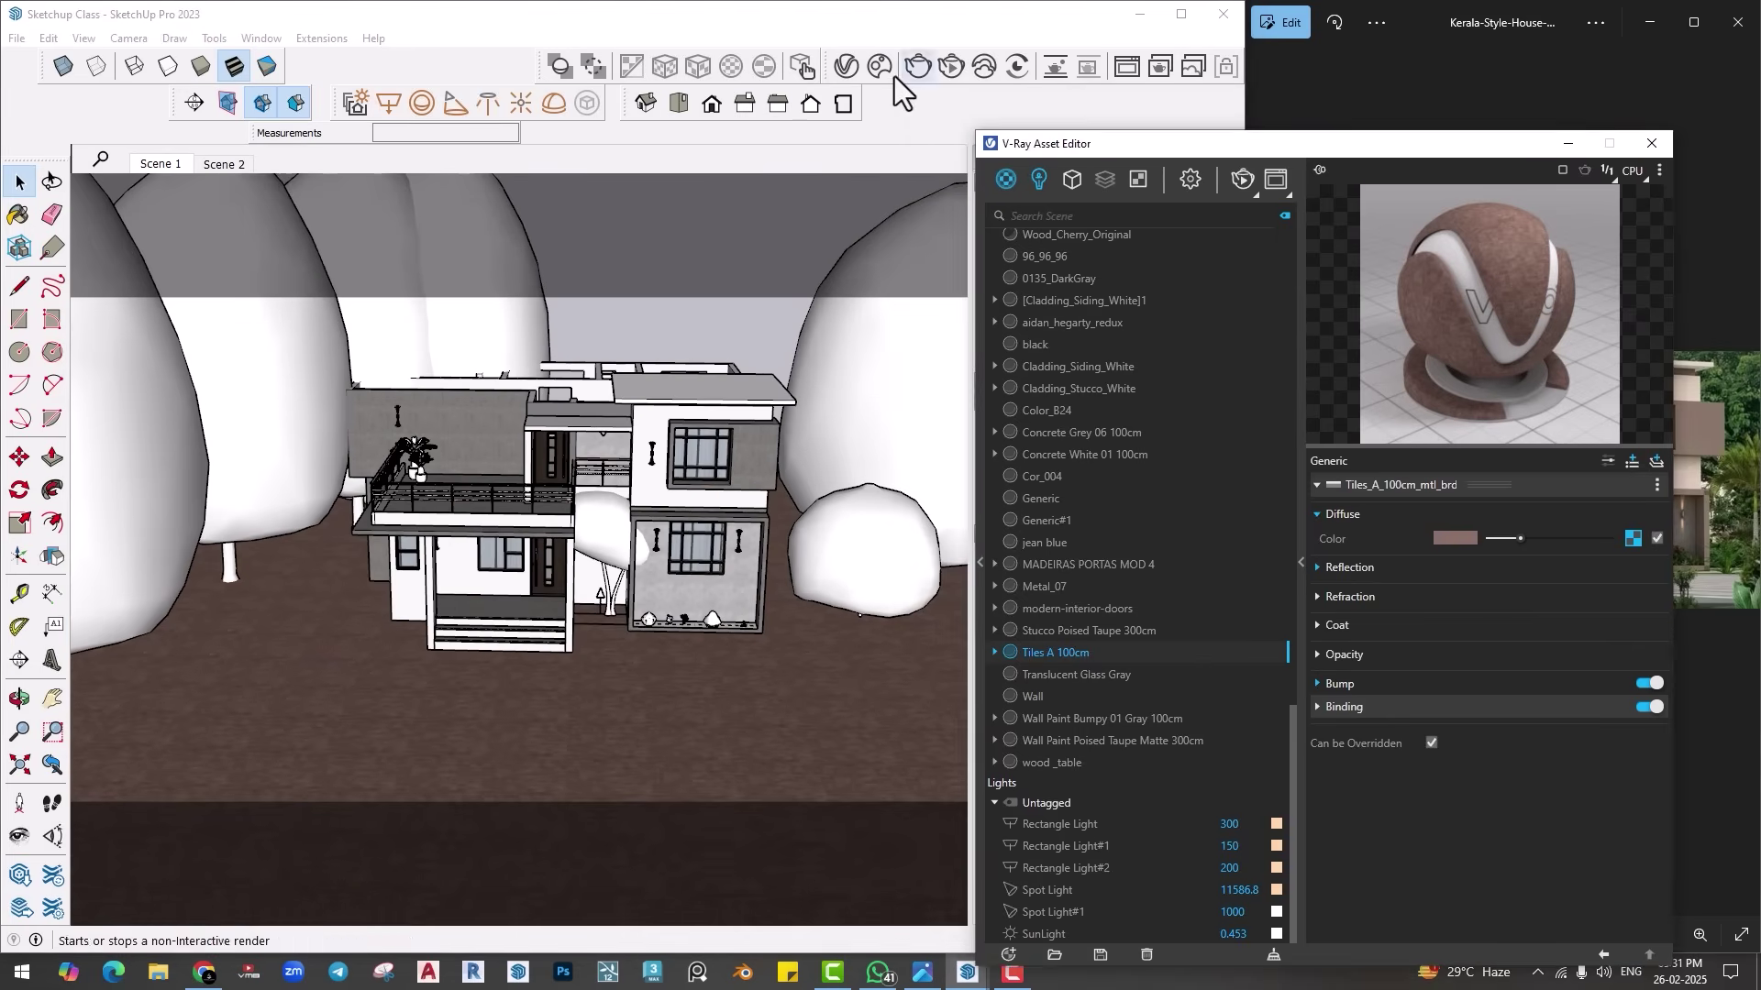
{"action": "left_click", "coordinate": [884, 70]}
{"action": "left_click_drag", "start_coordinate": [436, 99], "coordinate": [1017, 140]}
{"action": "left_click", "coordinate": [937, 158]}
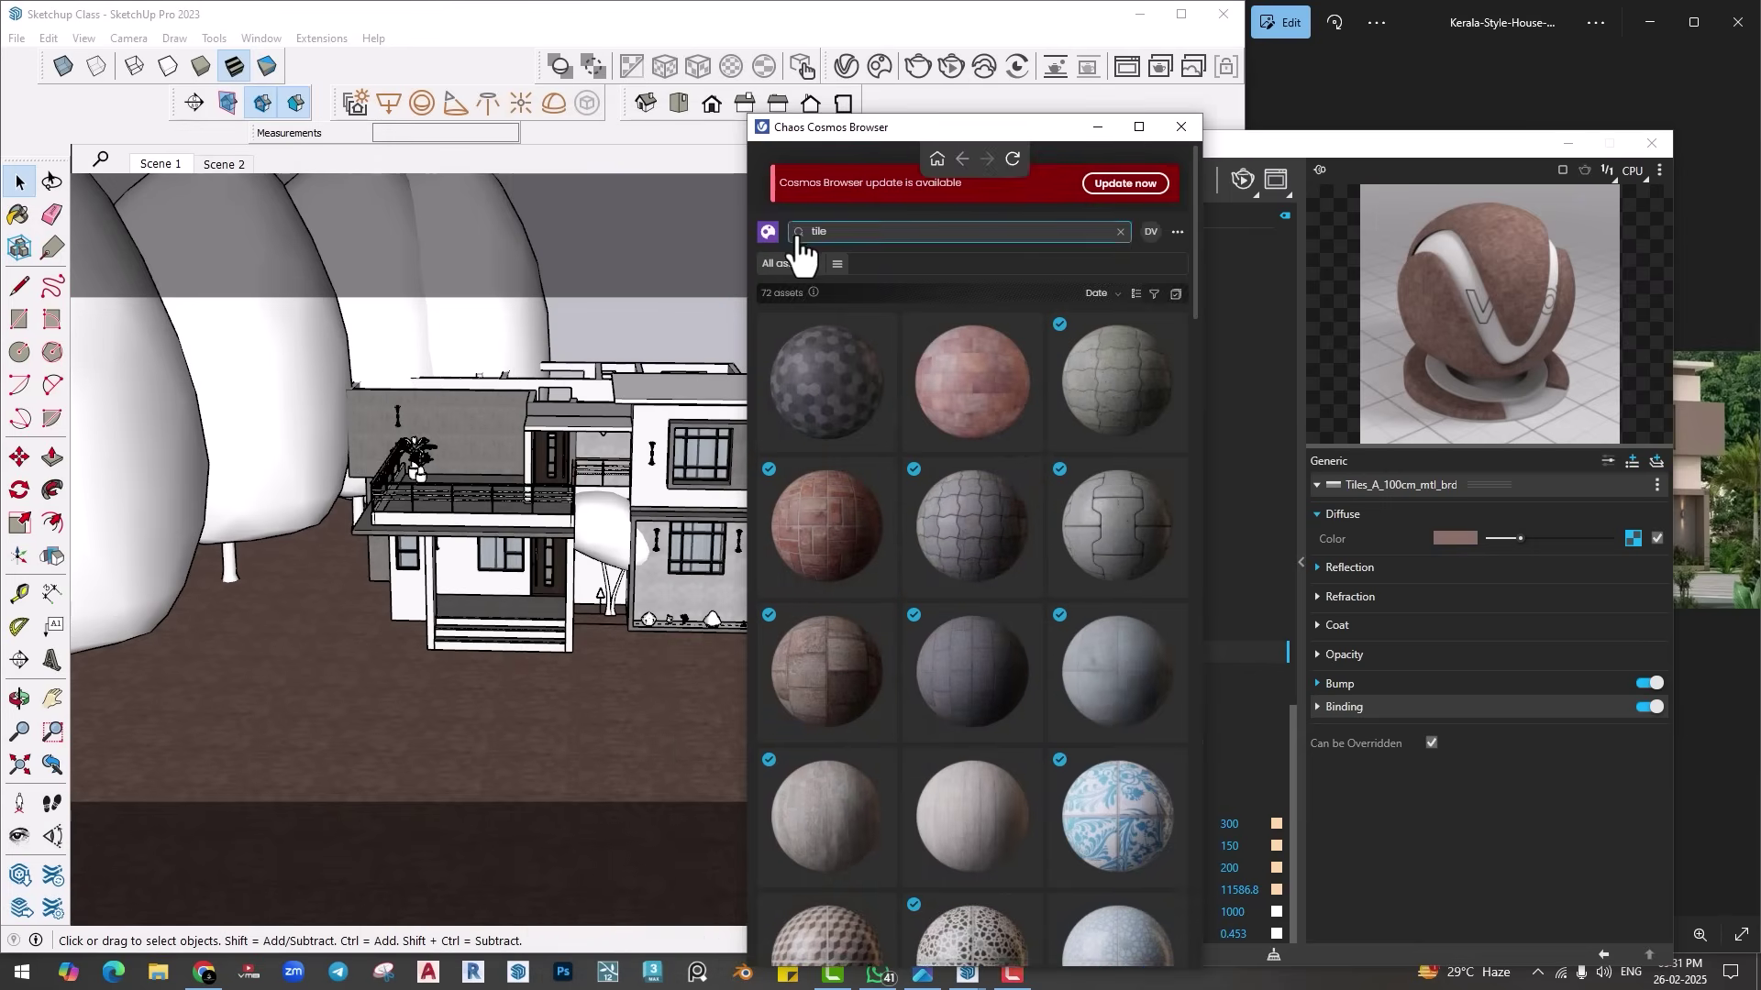
{"action": "left_click", "coordinate": [848, 232]}
{"action": "type", "text": "co"}
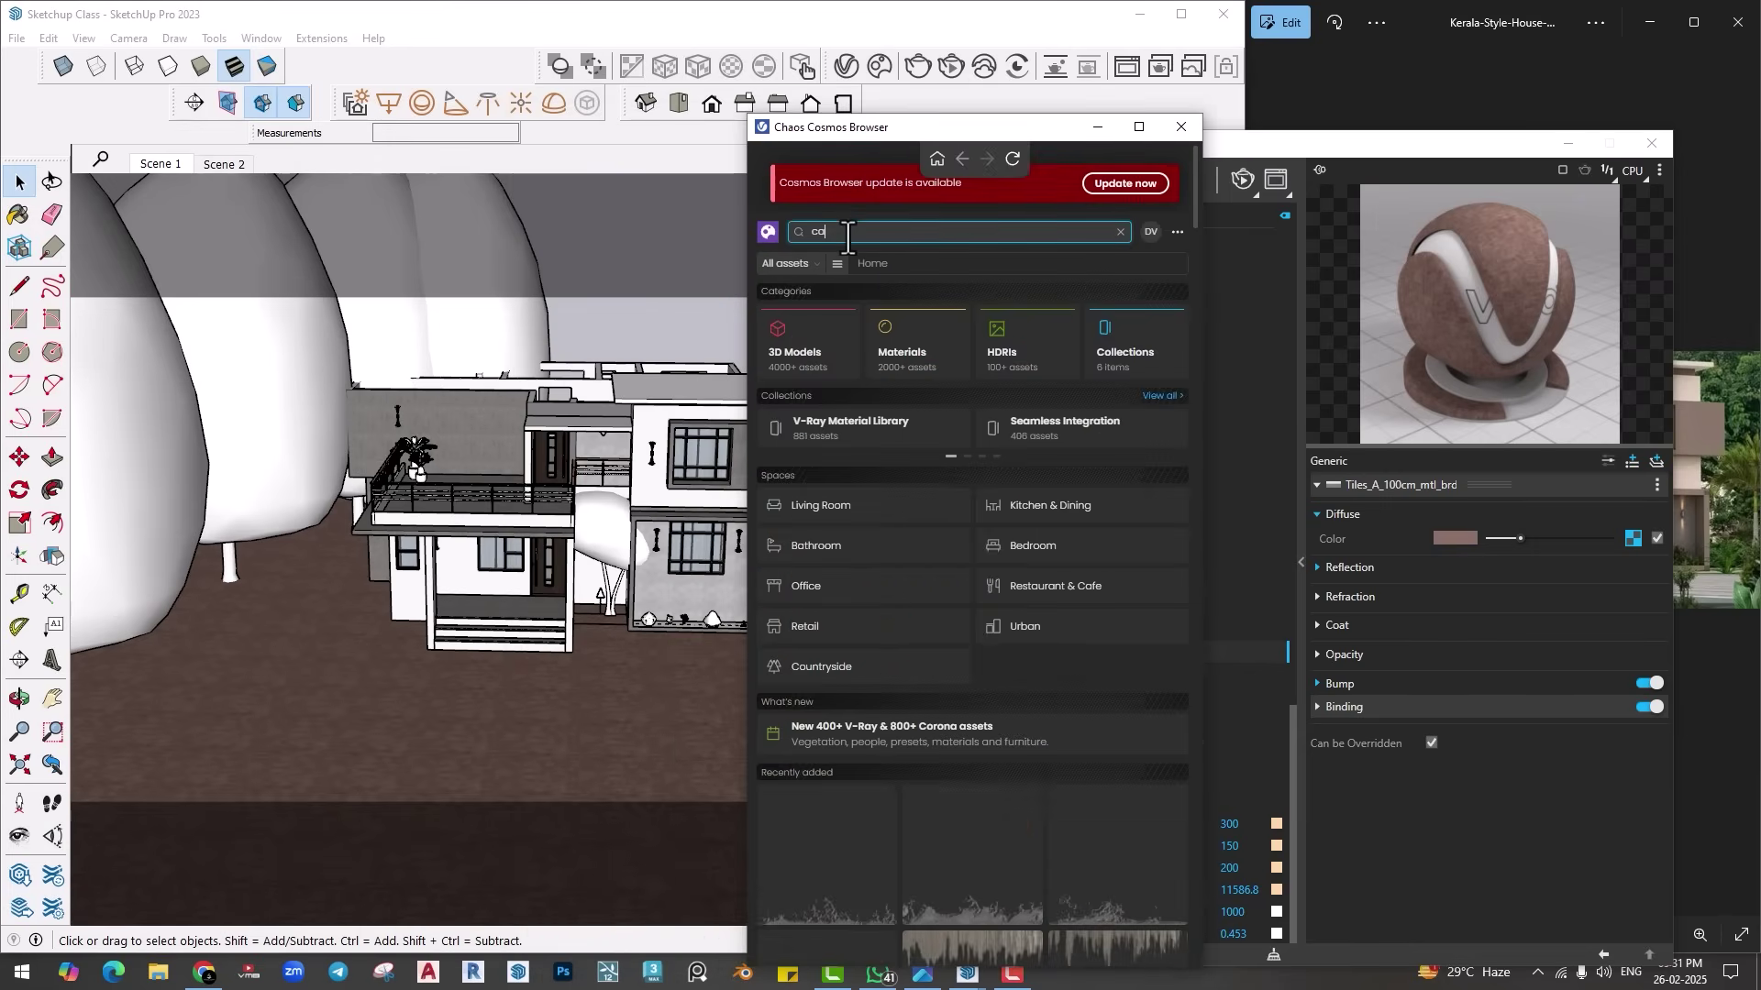
{"action": "type", "text": "r"}
{"action": "key", "text": "Return"}
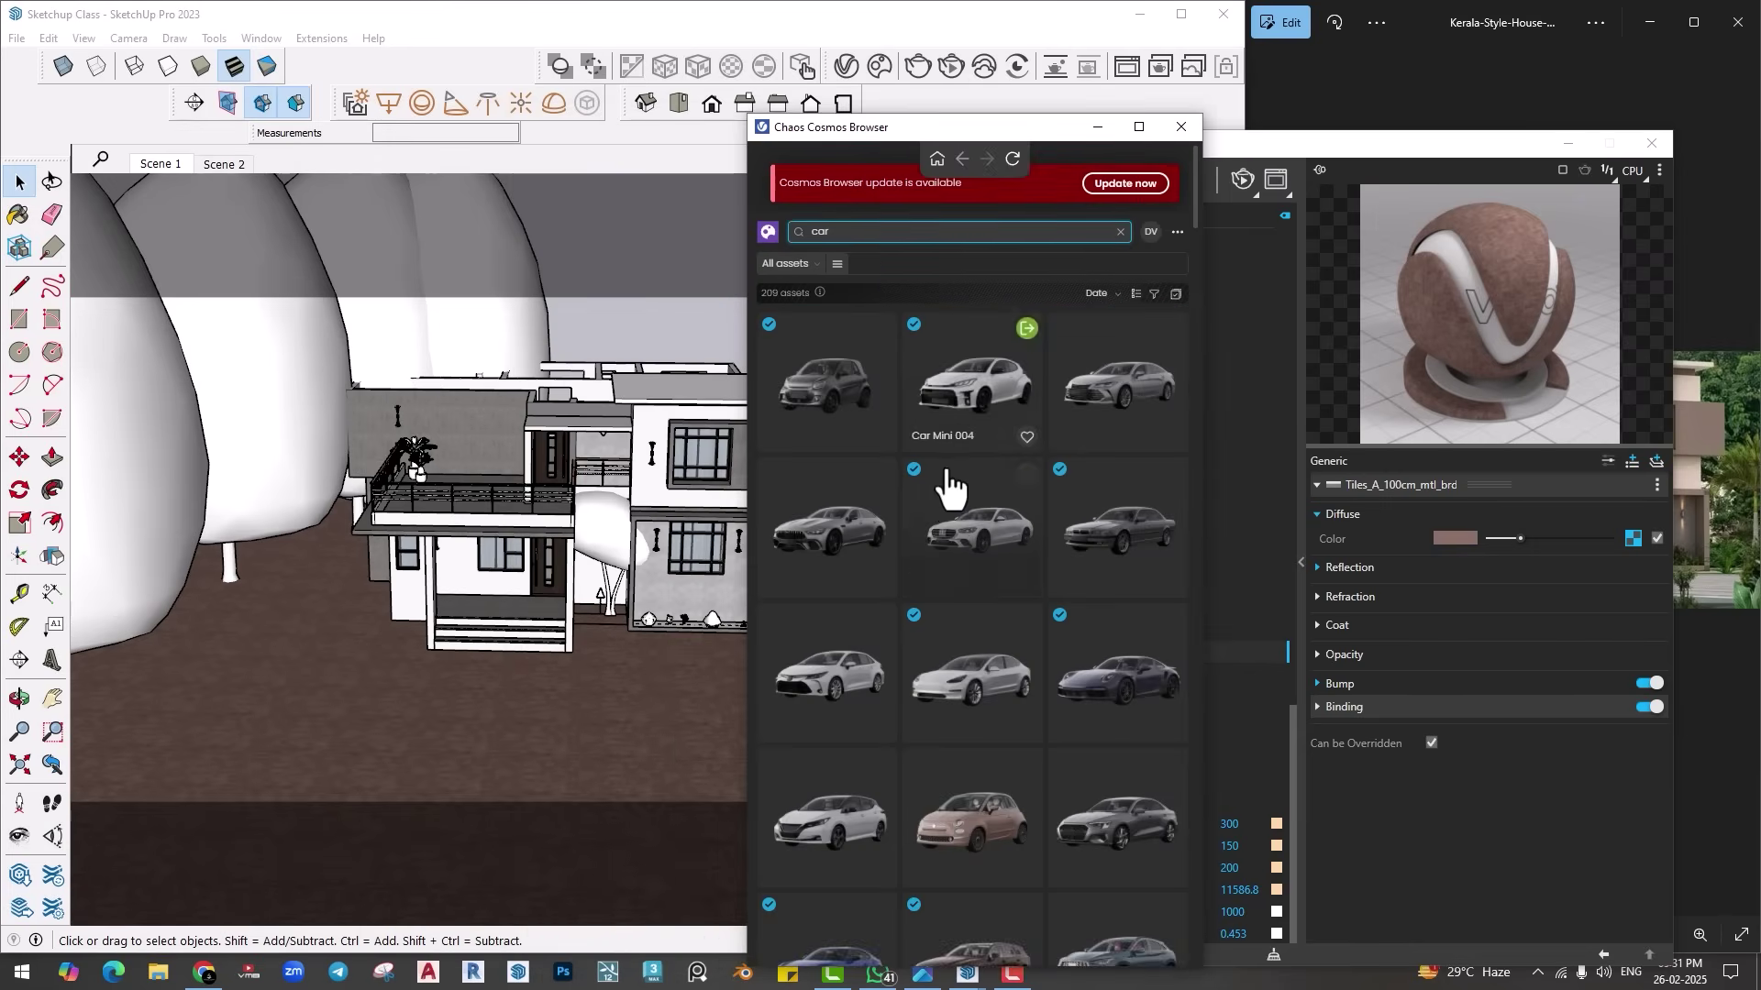
{"action": "scroll", "coordinate": [951, 504], "scroll_direction": "down", "scroll_amount": 2}
{"action": "scroll", "coordinate": [951, 503], "scroll_direction": "down", "scroll_amount": 4}
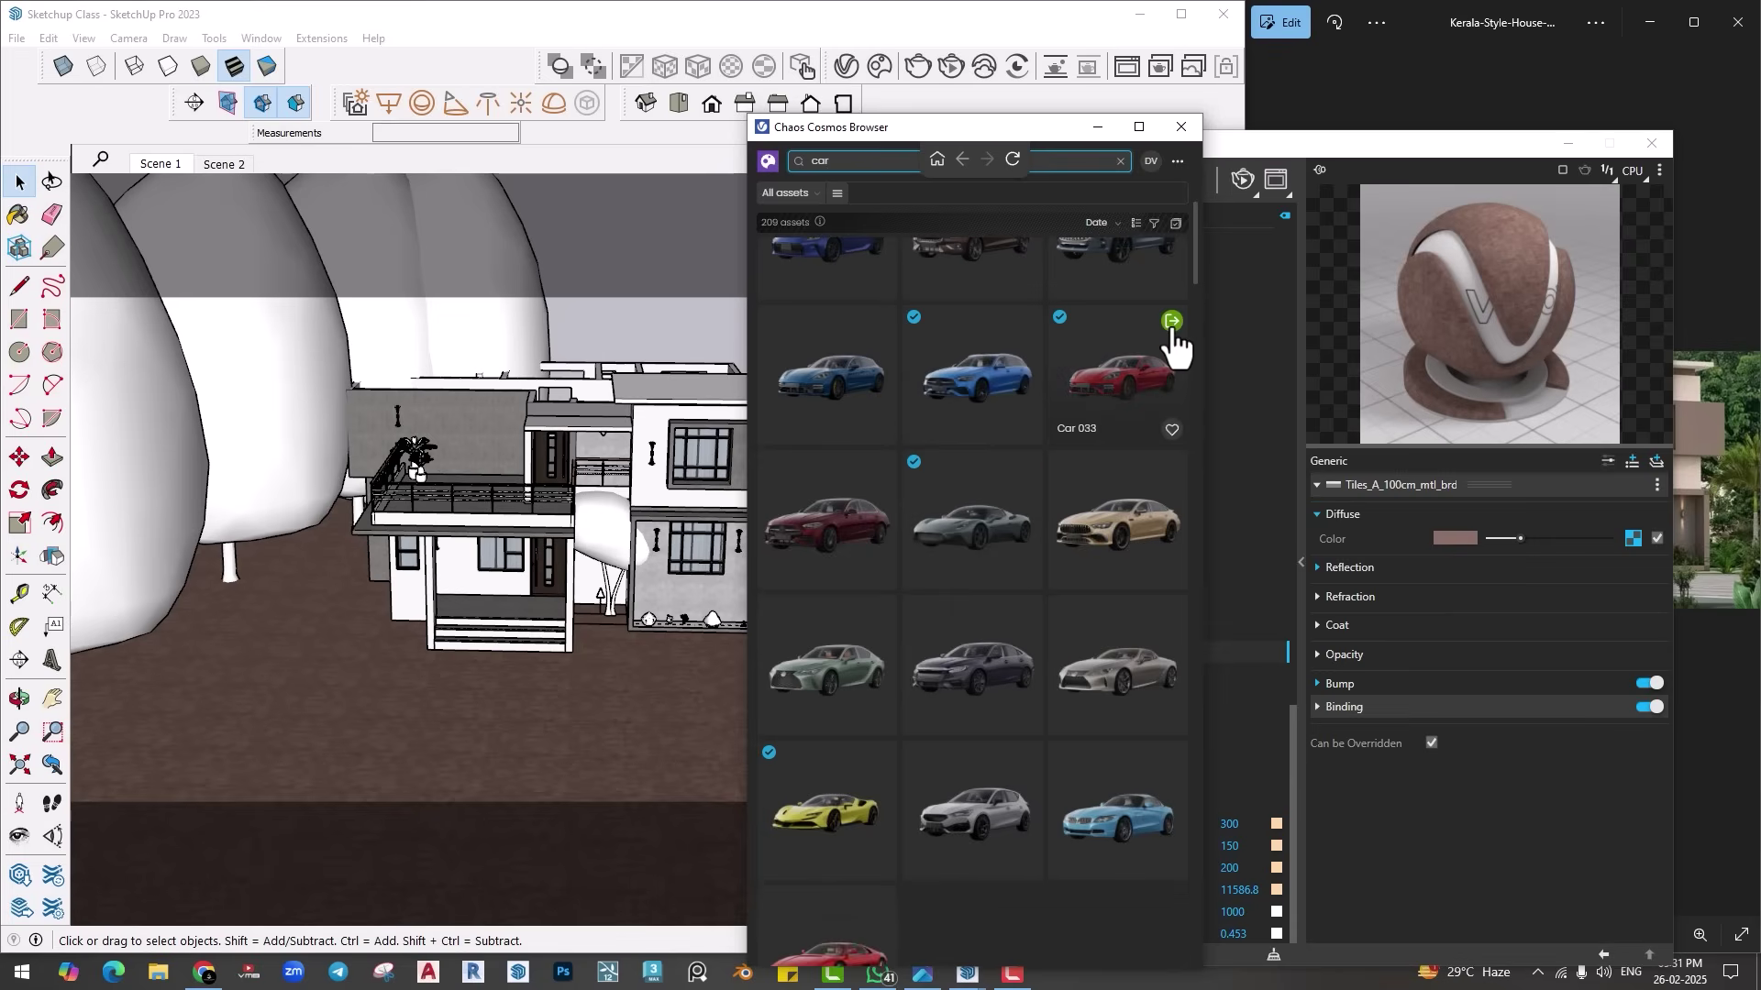
{"action": "left_click", "coordinate": [1172, 321]}
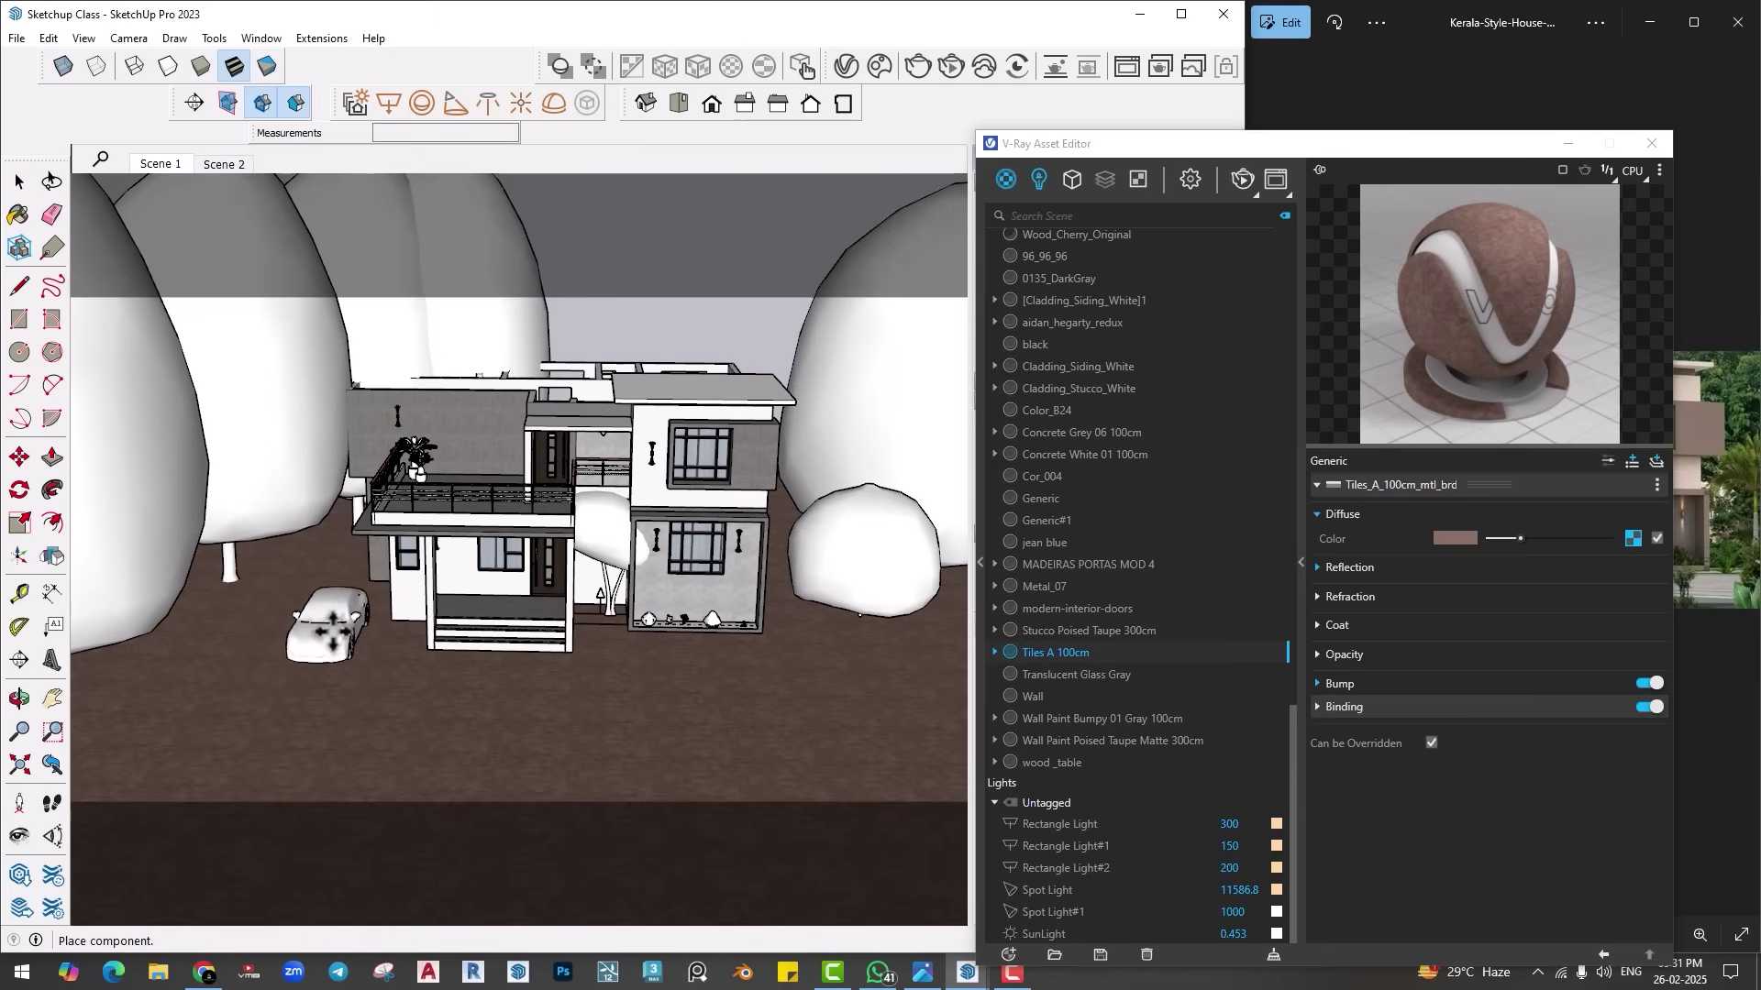
Step: Place the car on the tiled ground beside the entrance steps and check it from Scene 1 in a short interactive render
{"action": "left_click", "coordinate": [339, 628]}
{"action": "middle_click_drag", "start_coordinate": [339, 628], "coordinate": [477, 605]}
{"action": "left_click", "coordinate": [165, 166]}
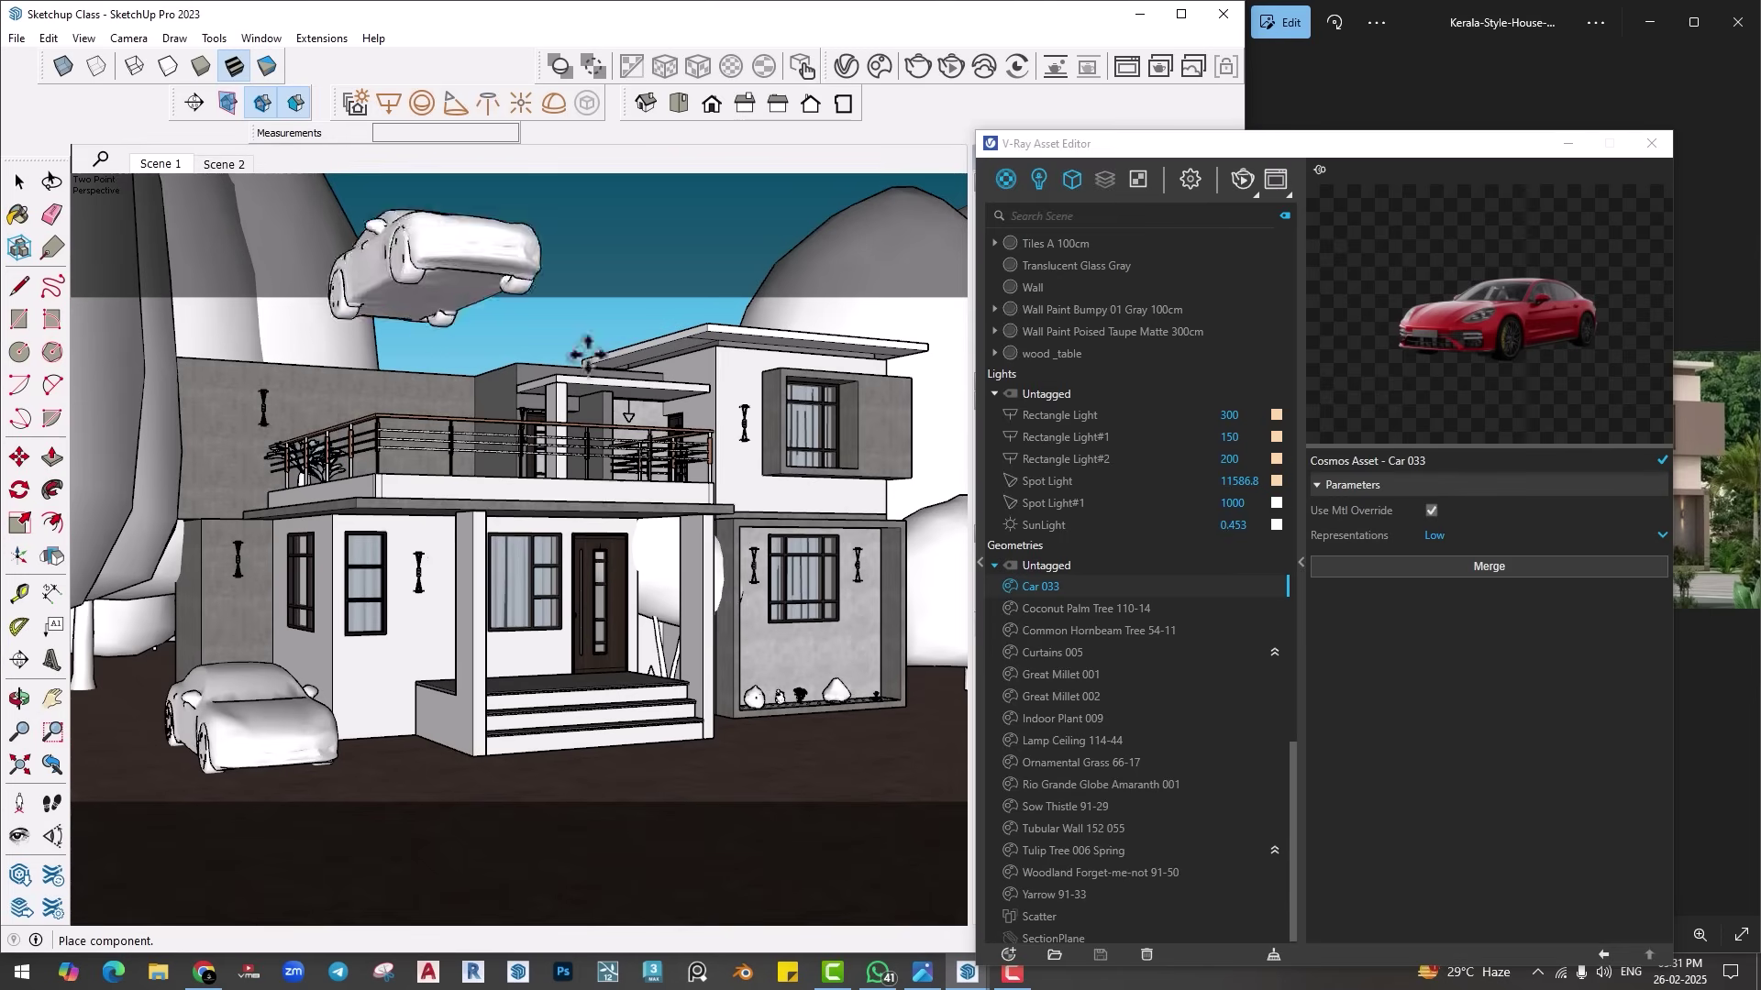
{"action": "left_click", "coordinate": [1240, 178]}
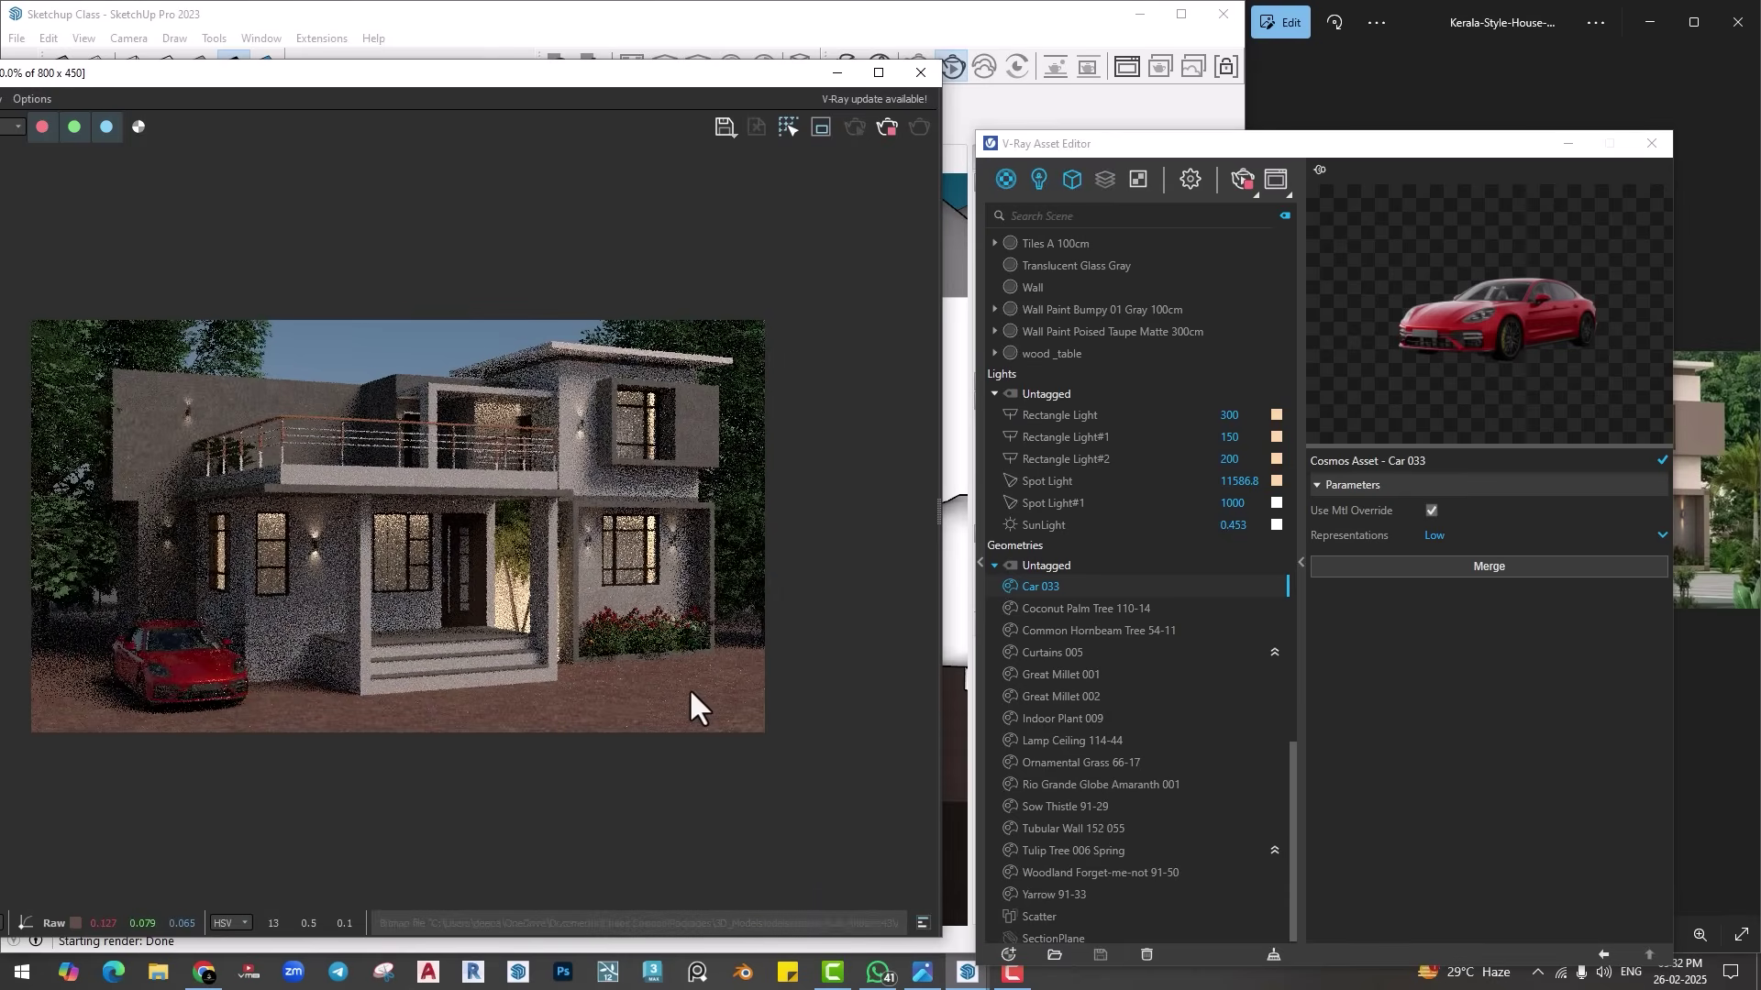
{"action": "left_click", "coordinate": [886, 133]}
Step: Move the car slightly so its wheels sit on the tiled ground, and return to Scene 1
{"action": "scroll", "coordinate": [267, 699], "scroll_direction": "up", "scroll_amount": 10}
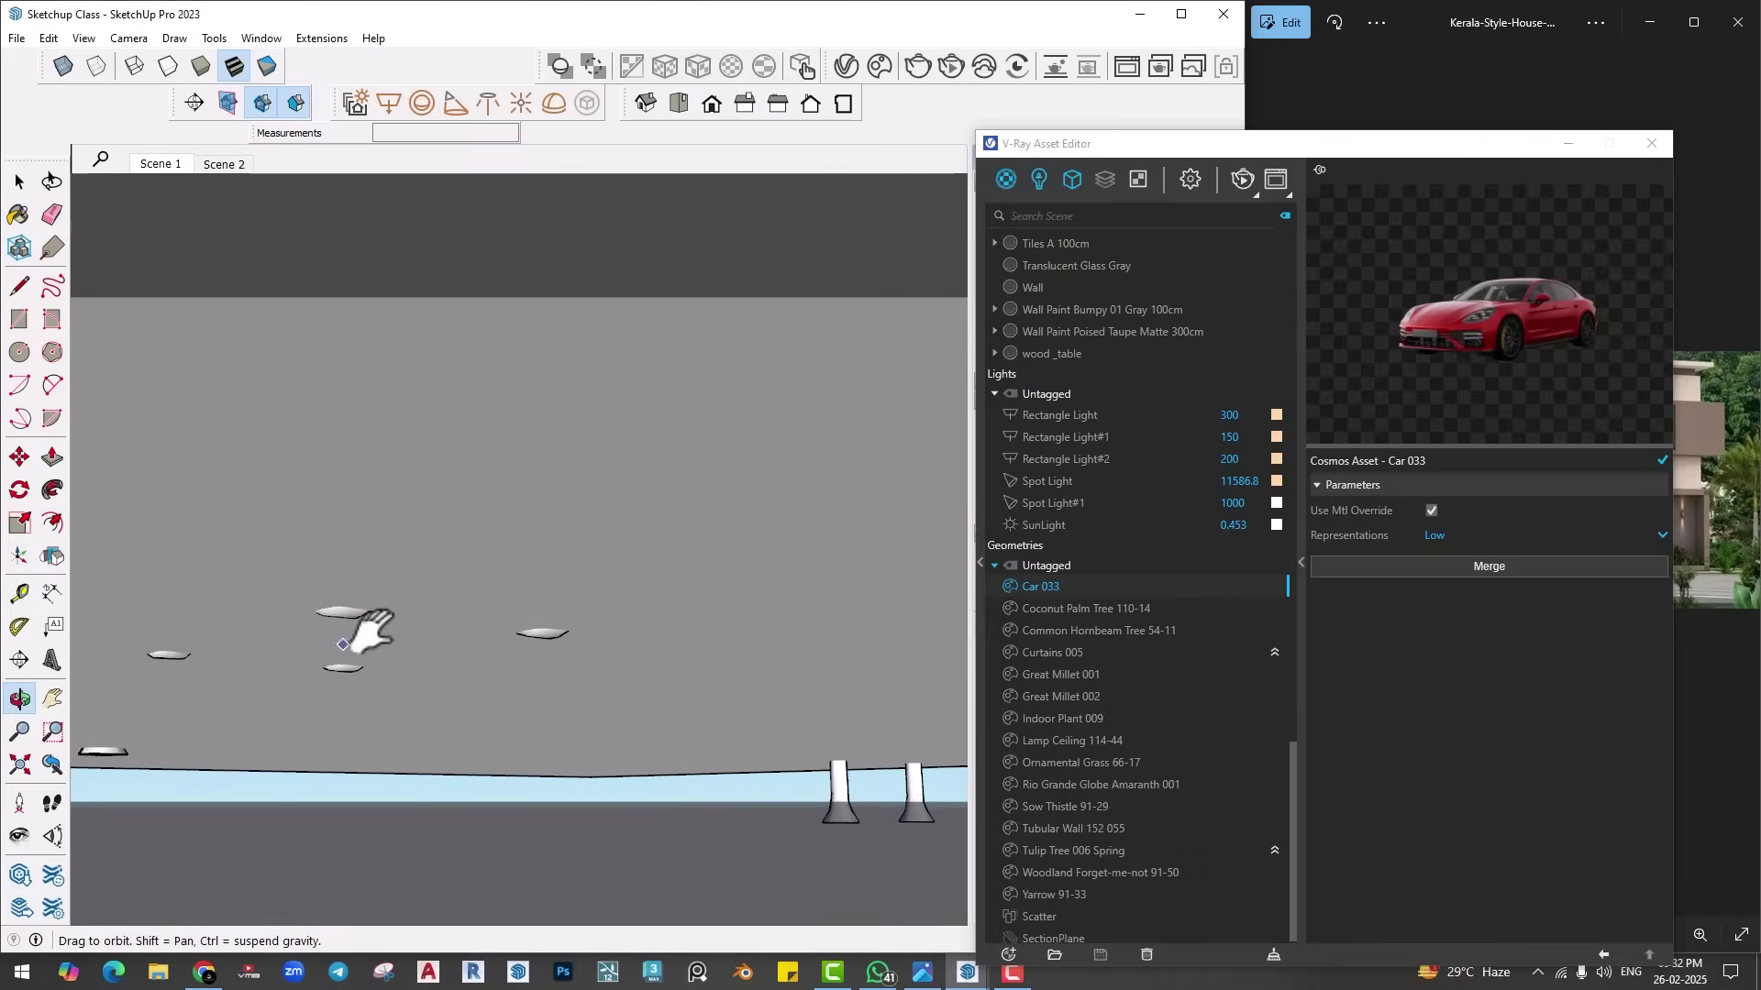
{"action": "scroll", "coordinate": [366, 633], "scroll_direction": "down", "scroll_amount": 10}
{"action": "scroll", "coordinate": [342, 688], "scroll_direction": "up", "scroll_amount": 3}
{"action": "key", "text": "space"}
{"action": "left_click", "coordinate": [307, 739]}
{"action": "scroll", "coordinate": [296, 755], "scroll_direction": "up", "scroll_amount": 2}
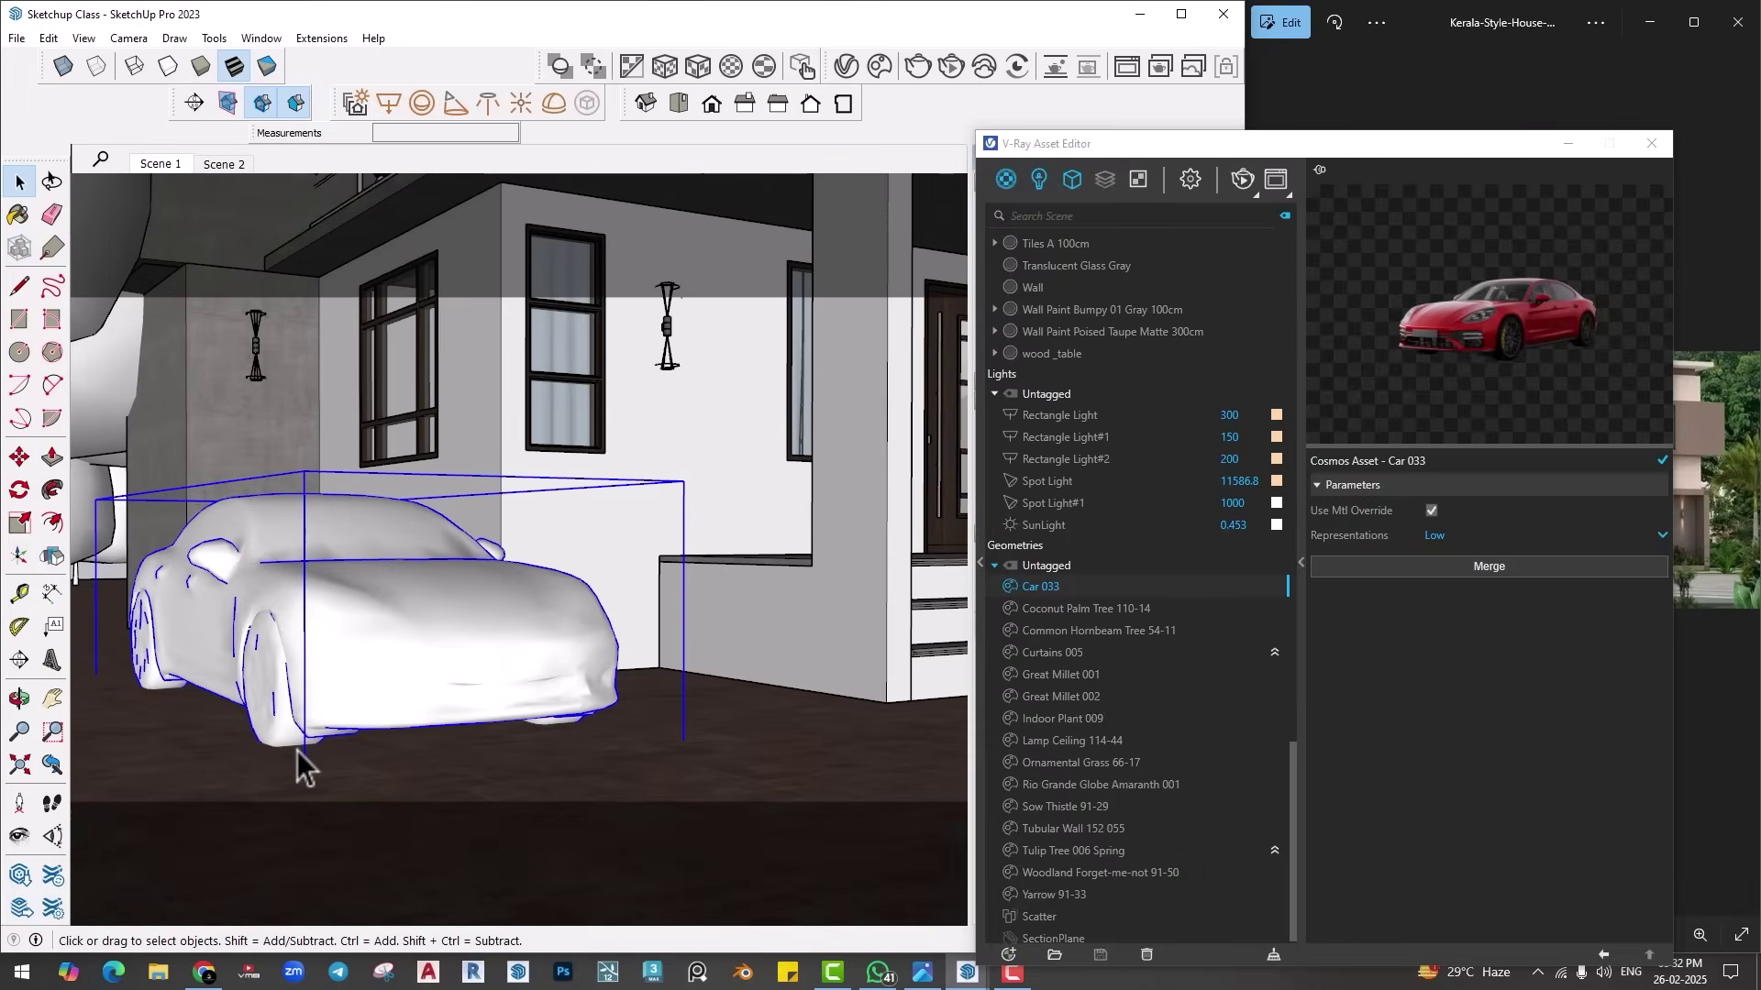
{"action": "key", "text": "m"}
{"action": "middle_click_drag", "start_coordinate": [295, 767], "coordinate": [328, 601]}
{"action": "left_click", "coordinate": [342, 630]}
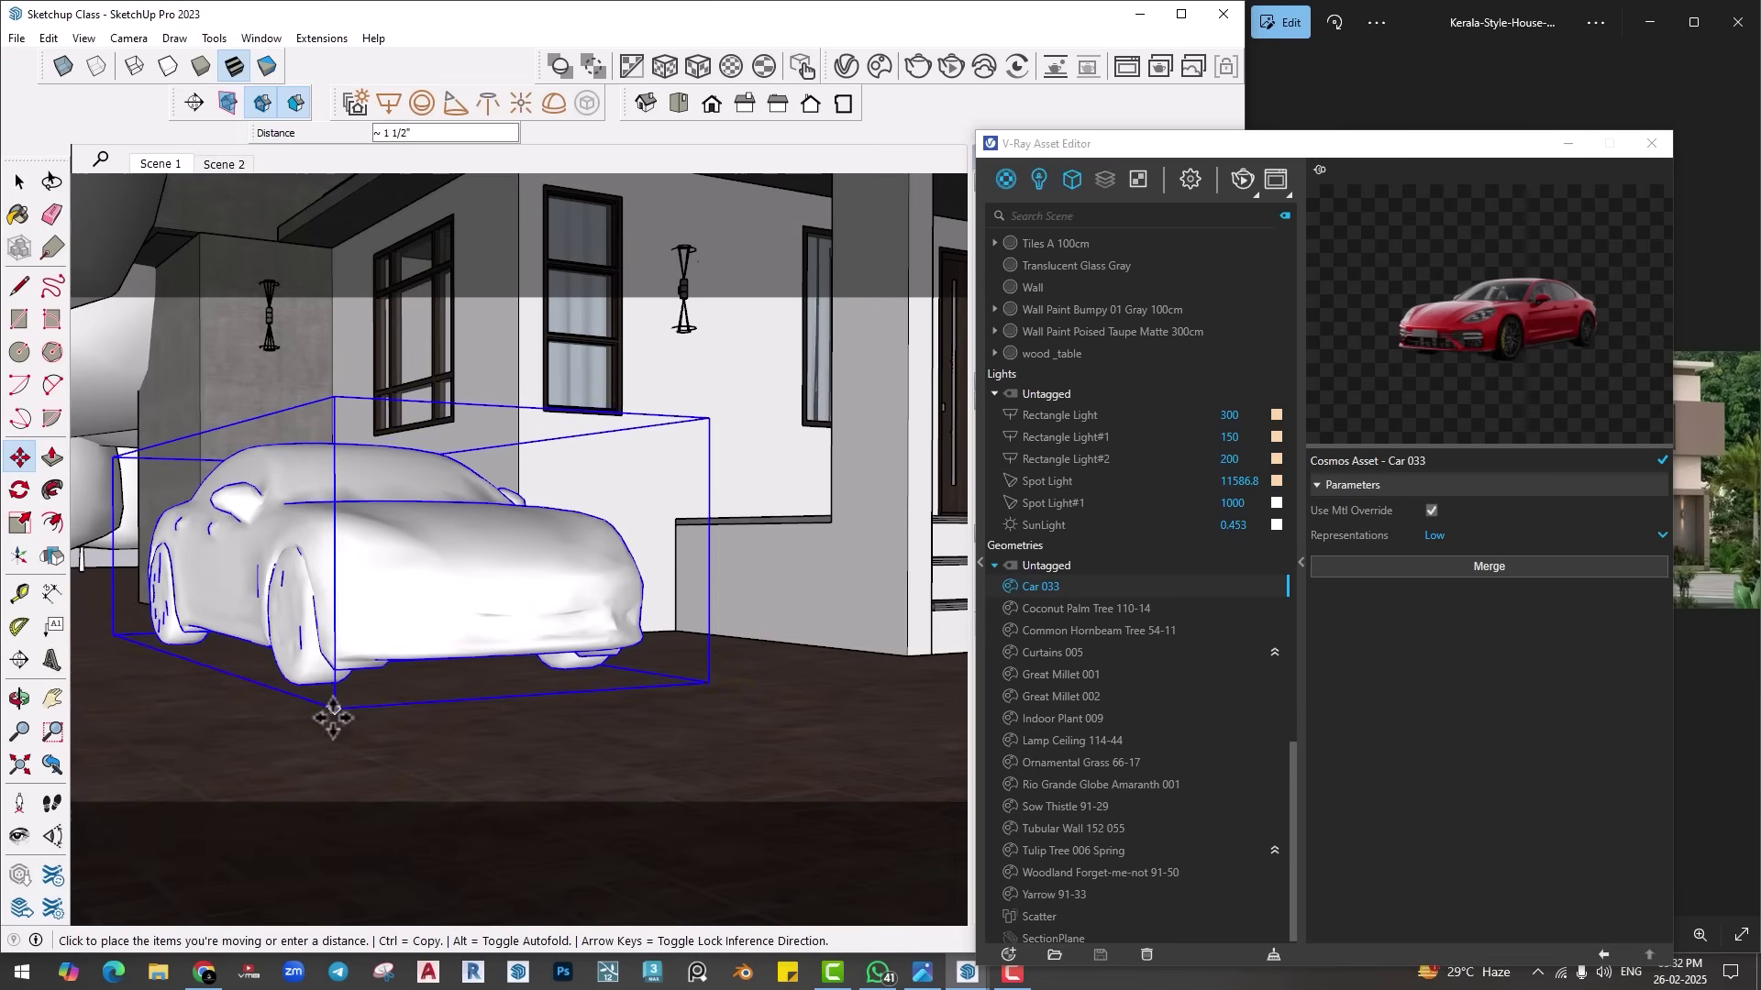
{"action": "scroll", "coordinate": [333, 718], "scroll_direction": "up", "scroll_amount": 6}
{"action": "middle_click_drag", "start_coordinate": [287, 687], "coordinate": [321, 635]}
{"action": "scroll", "coordinate": [413, 648], "scroll_direction": "down", "scroll_amount": 10}
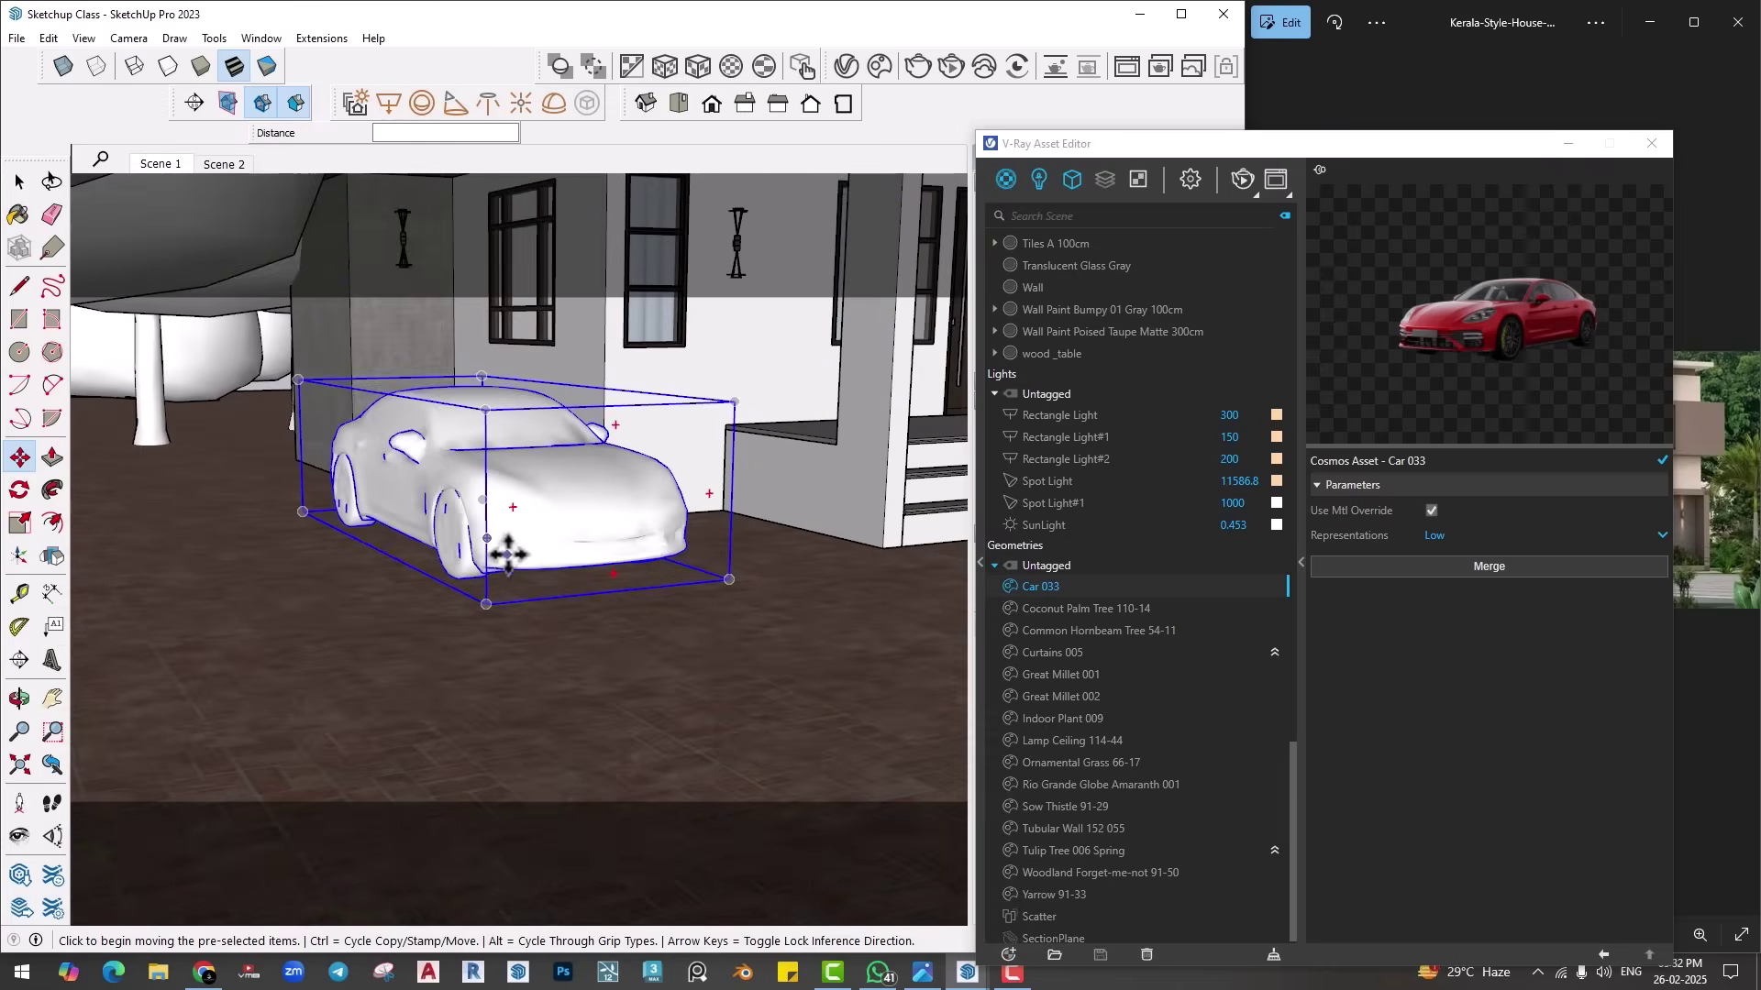
{"action": "middle_click_drag", "start_coordinate": [529, 541], "coordinate": [275, 569]}
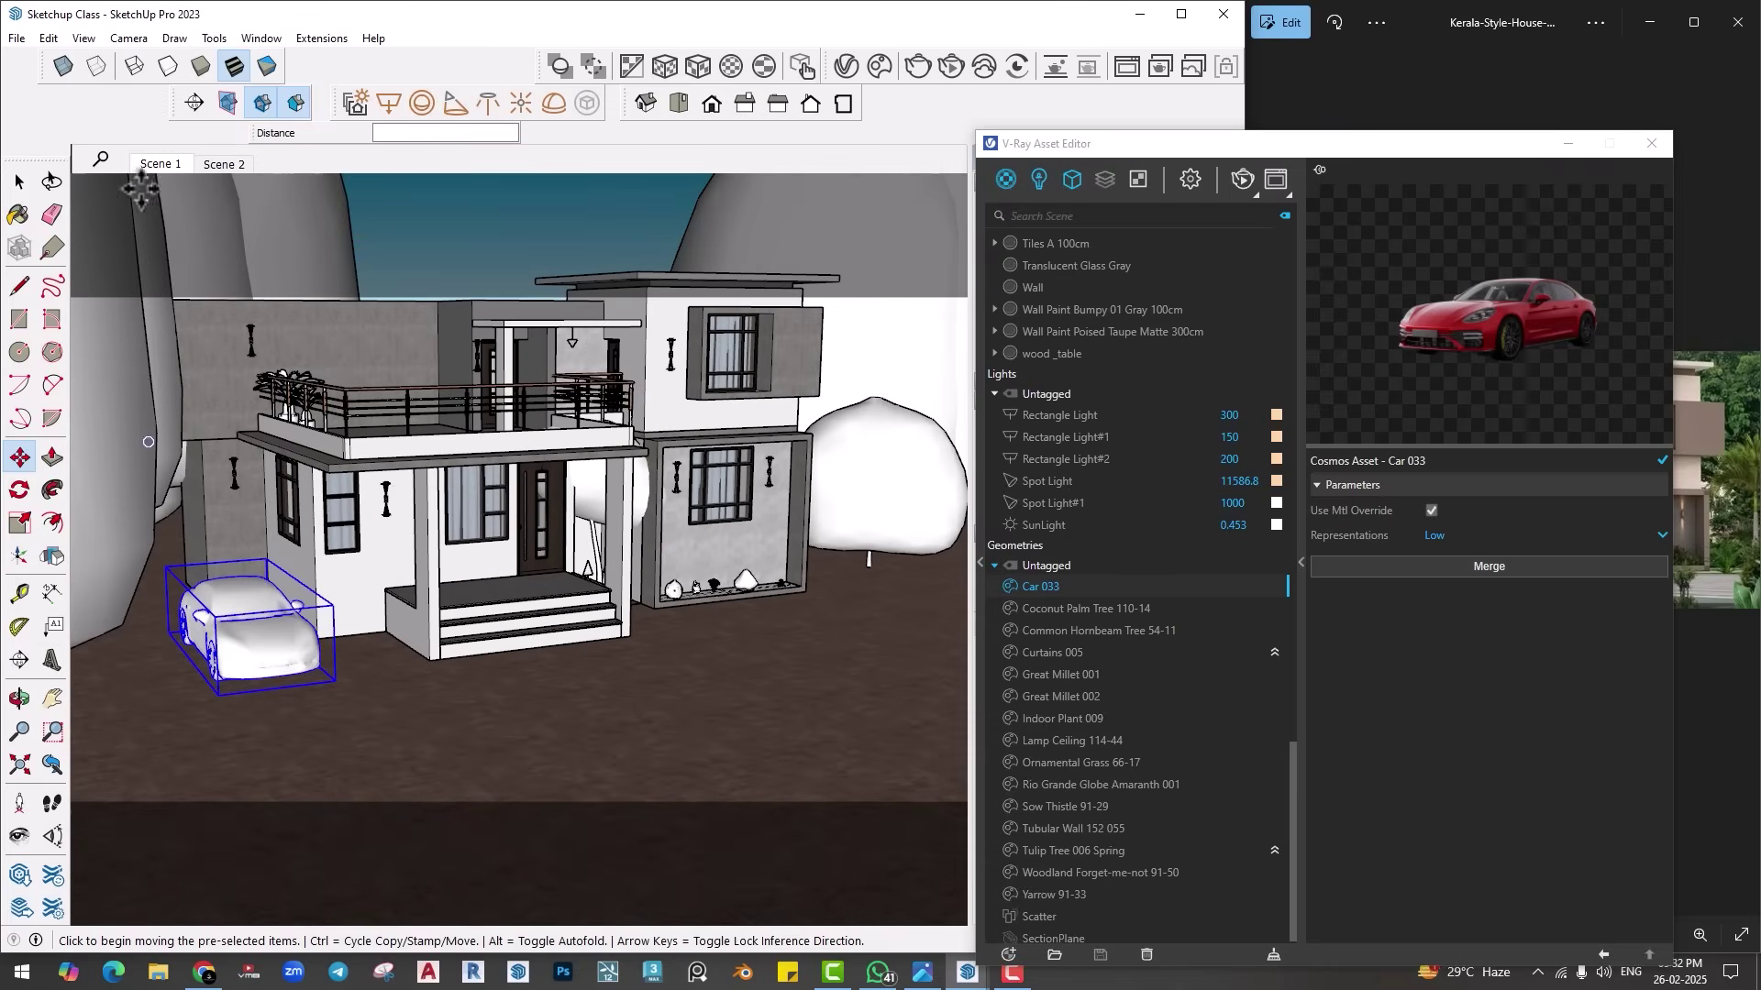
{"action": "left_click", "coordinate": [160, 167]}
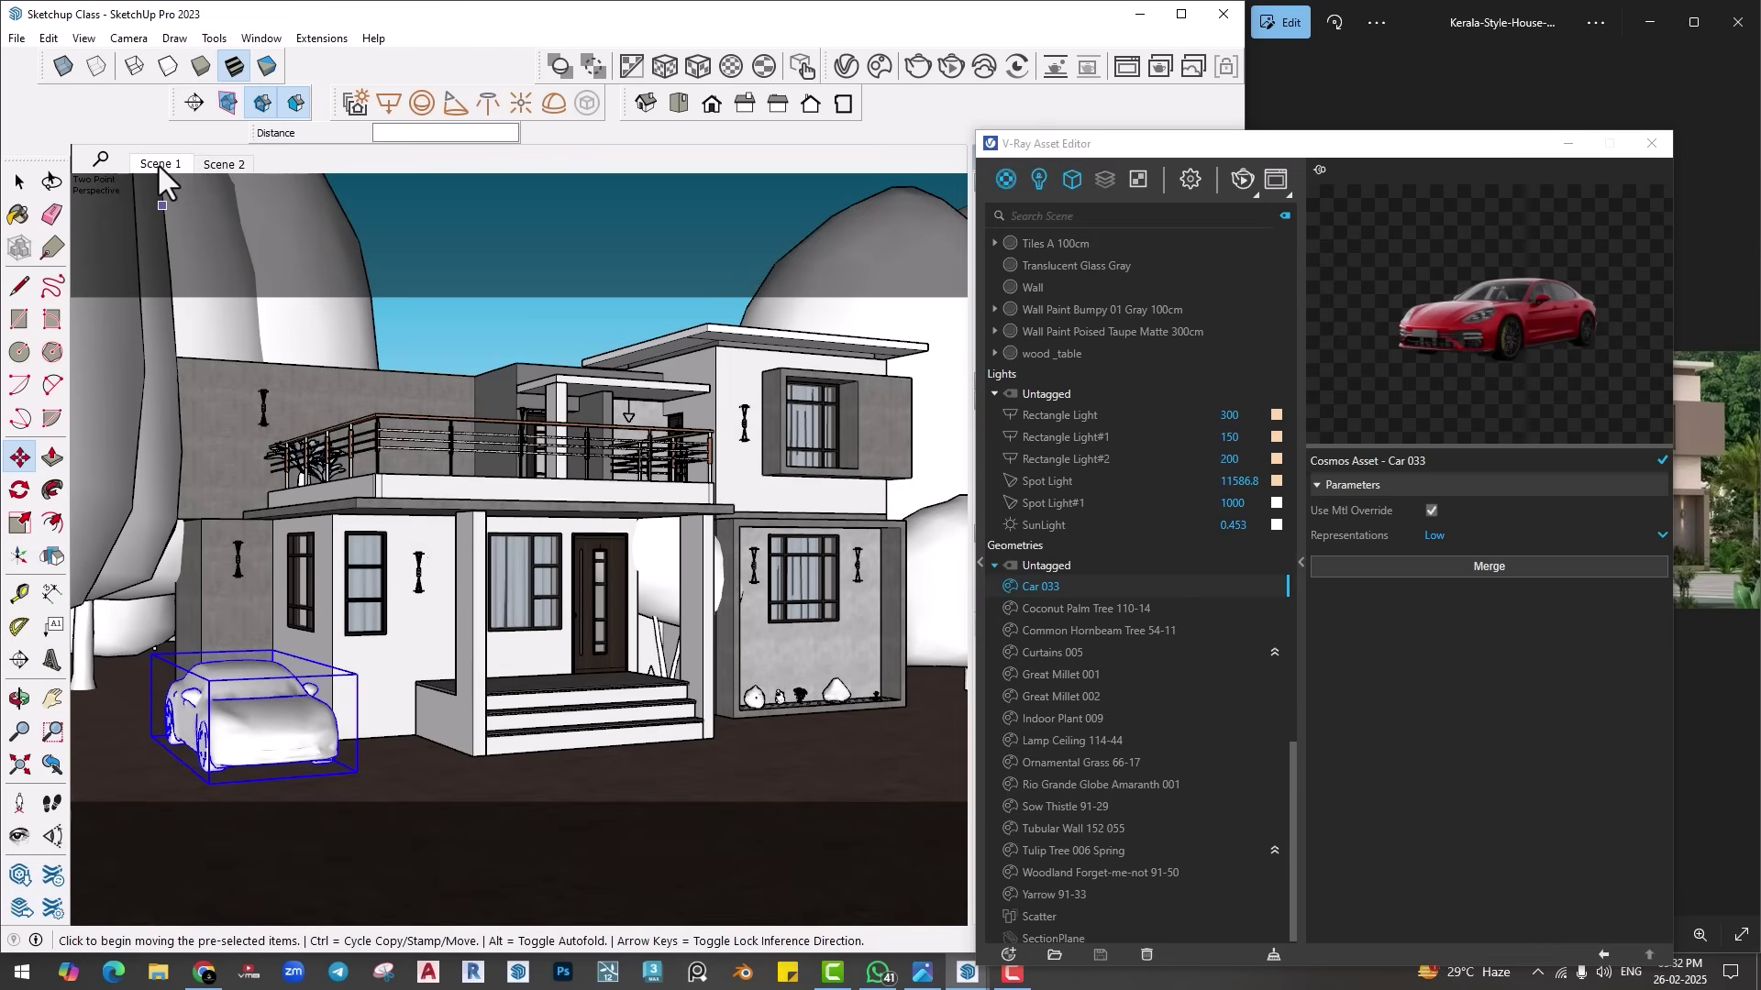
Step: Start an interactive render and set the SunLight's intensity multiplier to 1
{"action": "left_click", "coordinate": [1244, 172]}
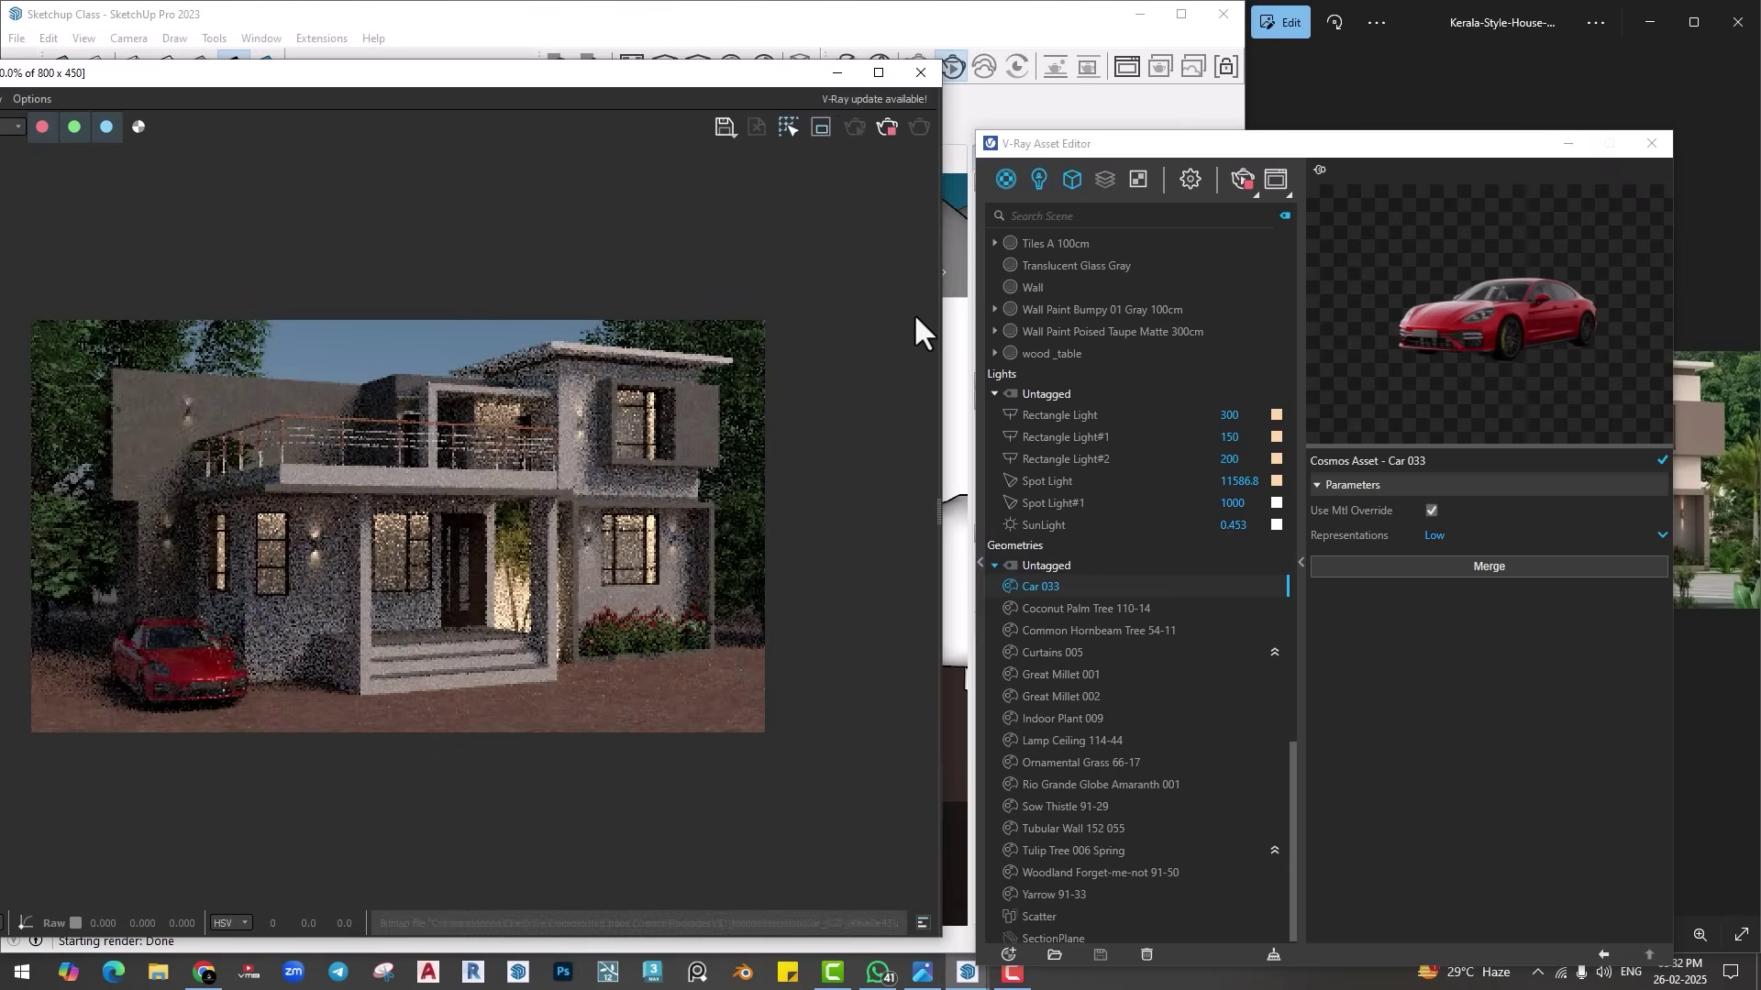
{"action": "left_click_drag", "start_coordinate": [1137, 147], "coordinate": [1014, 82]}
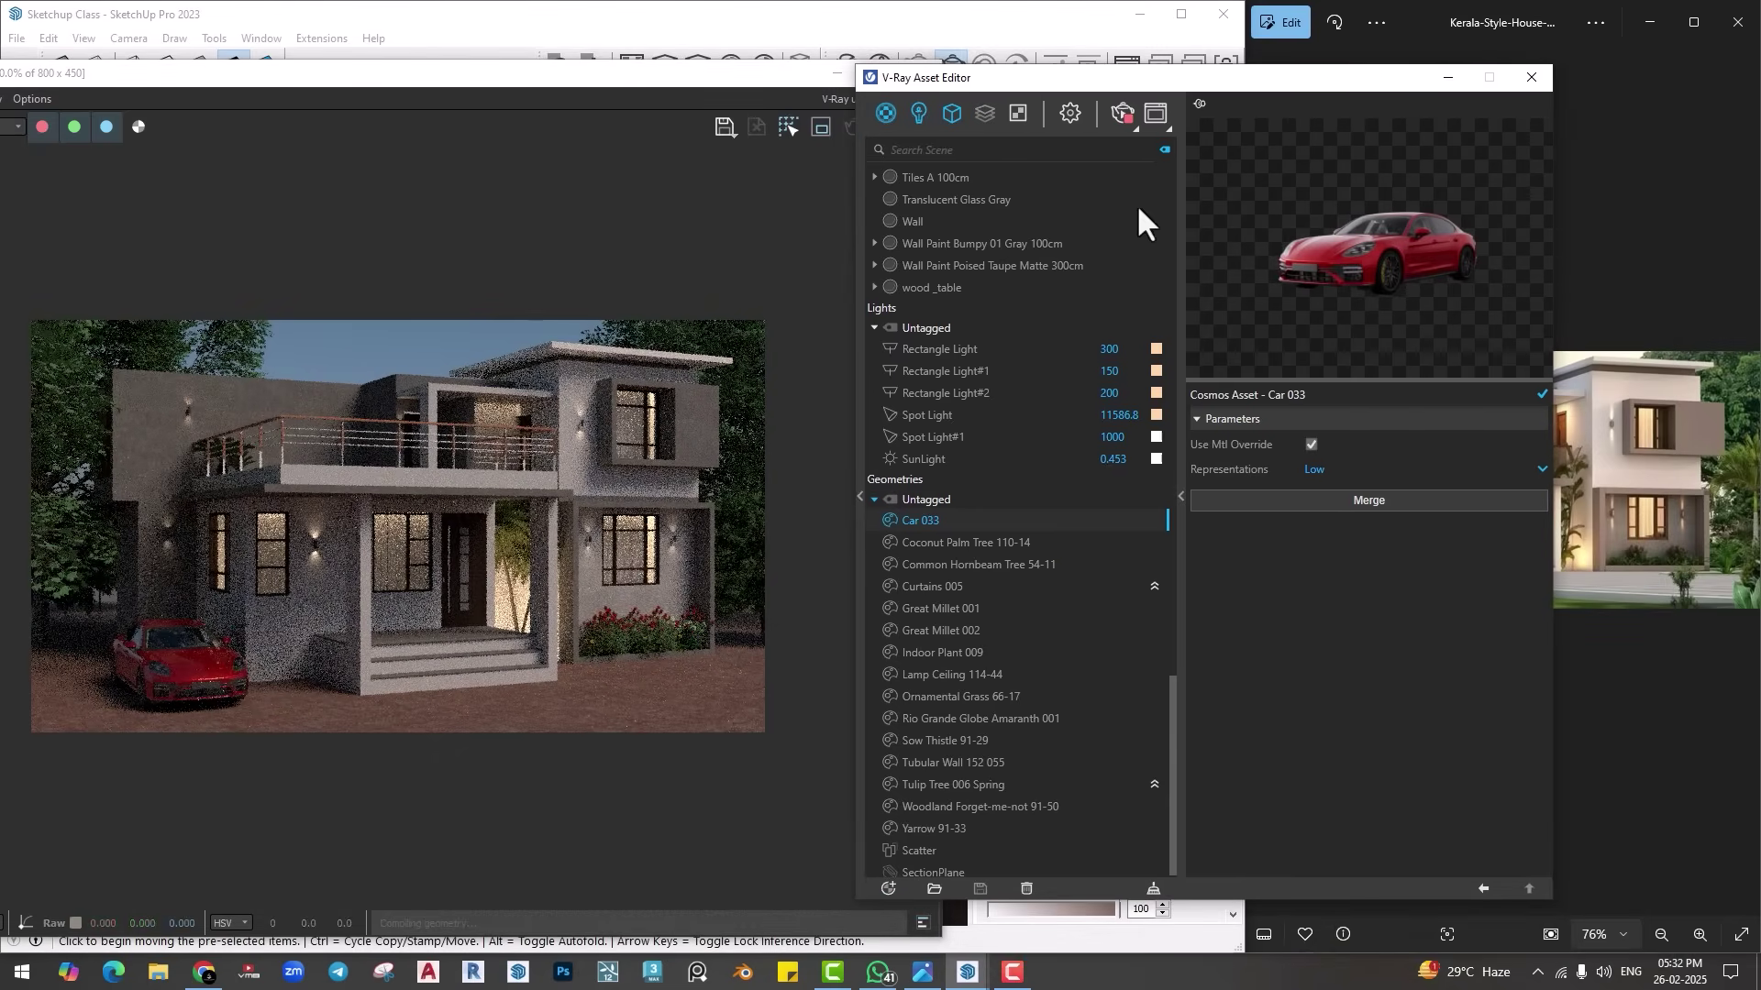
{"action": "left_click", "coordinate": [918, 113]}
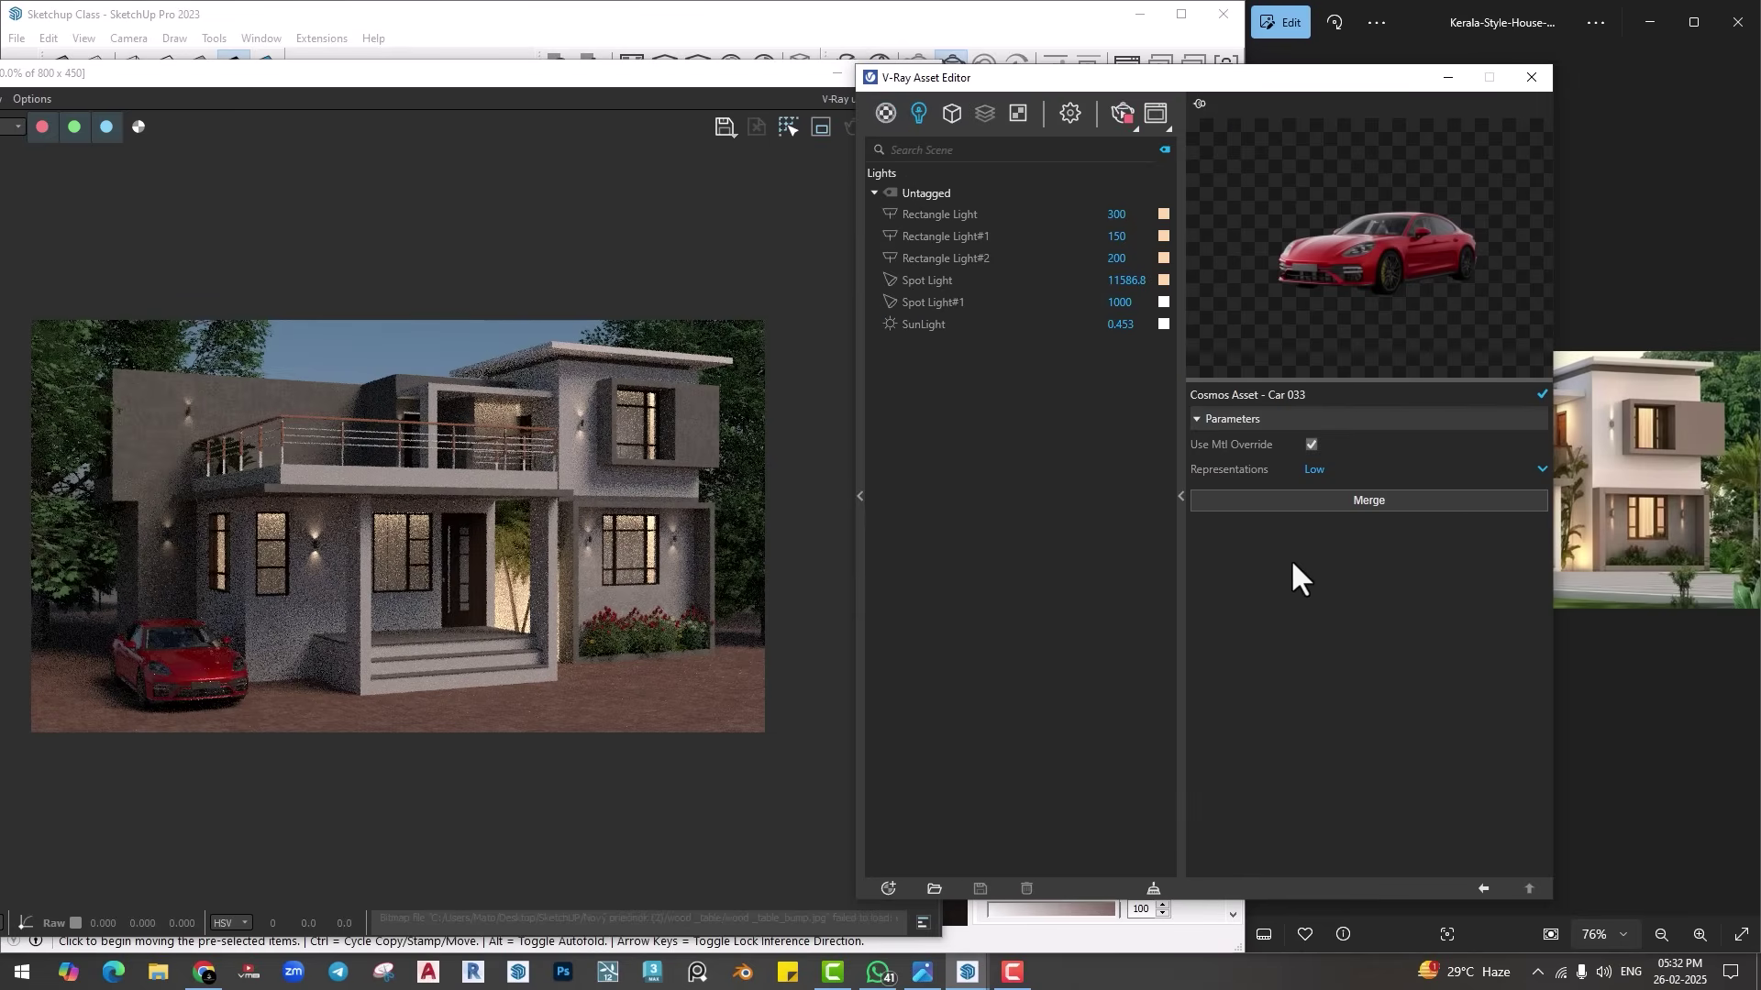
{"action": "double_click", "coordinate": [1328, 658]}
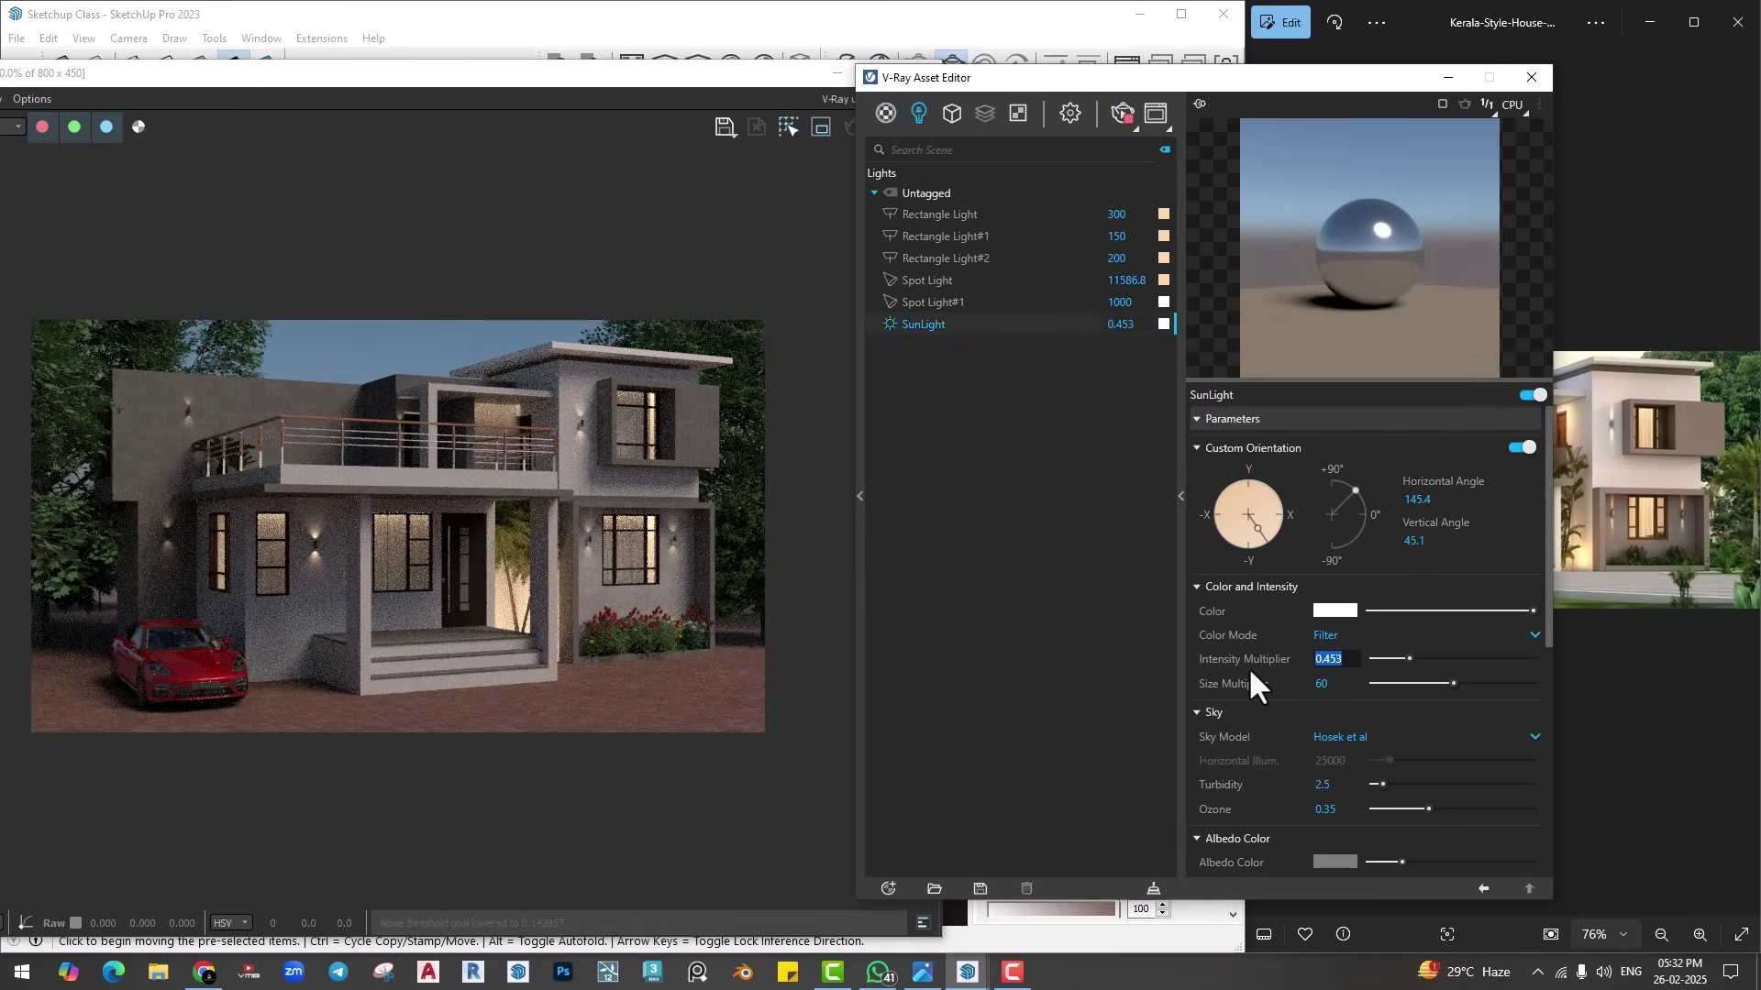
{"action": "type", "text": "1"}
{"action": "key", "text": "Return"}
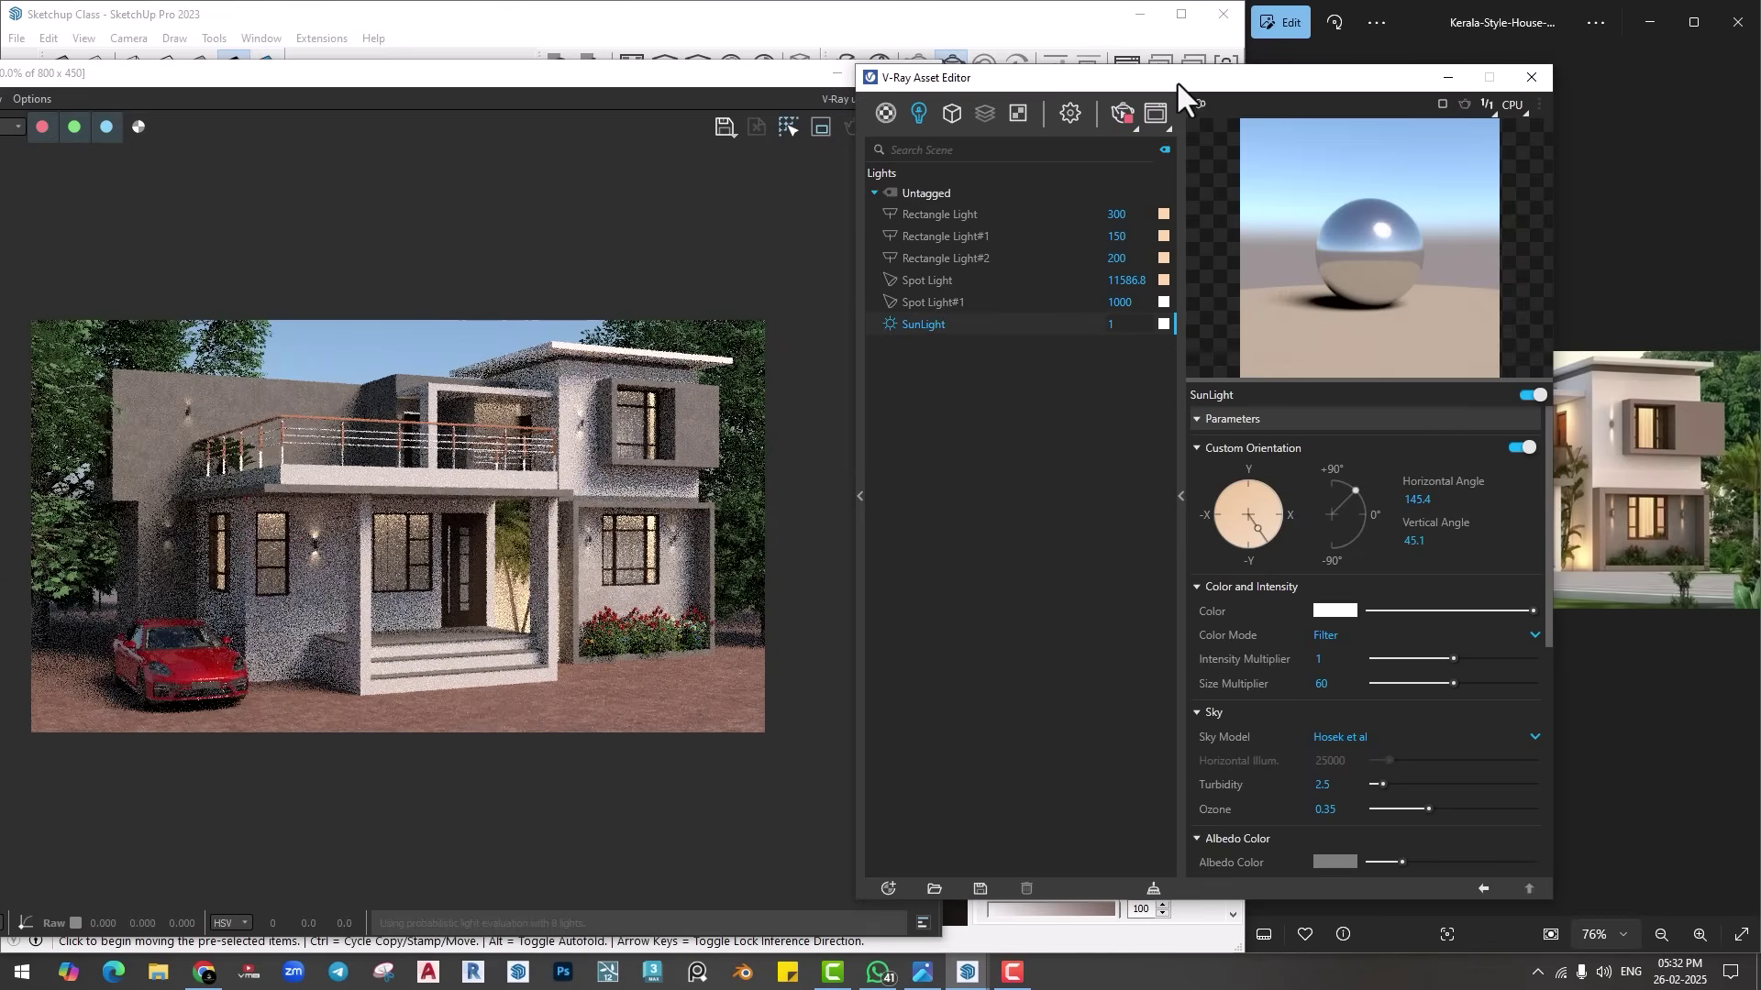
{"action": "left_click_drag", "start_coordinate": [1175, 81], "coordinate": [1093, 79]}
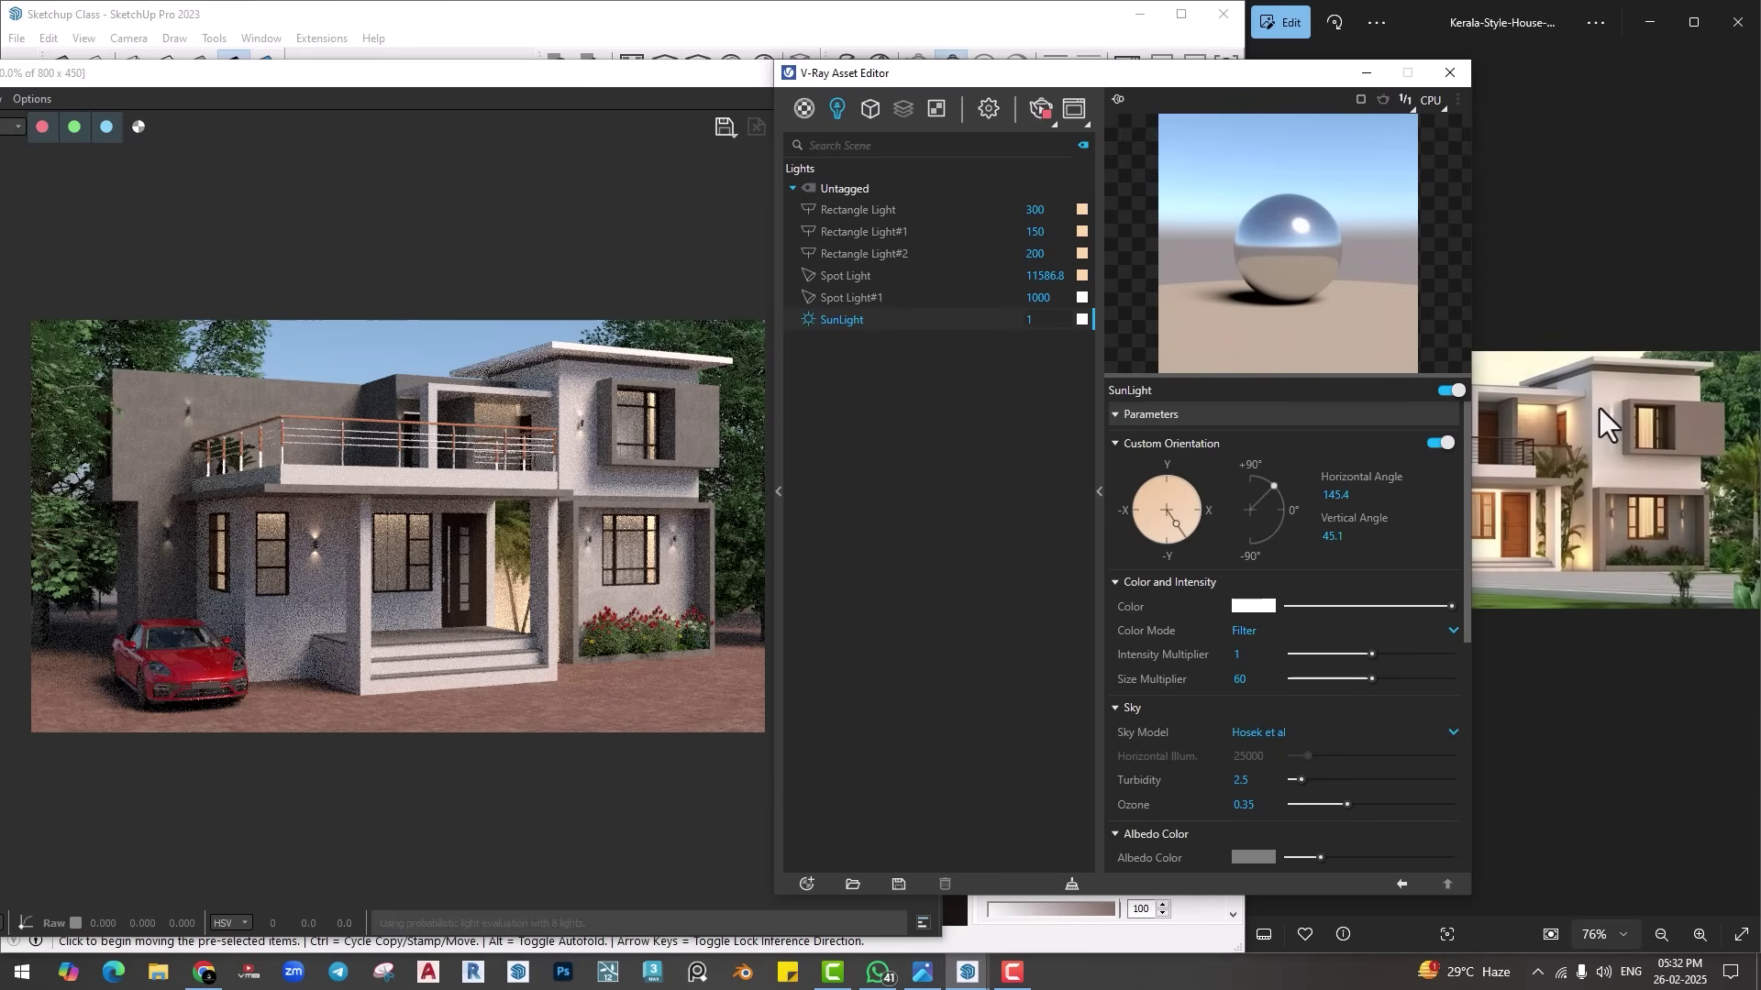
Step: Set the SunLight's color temperature to 5000 K and check the warmer tone in the interactive render
{"action": "left_click", "coordinate": [1240, 605]}
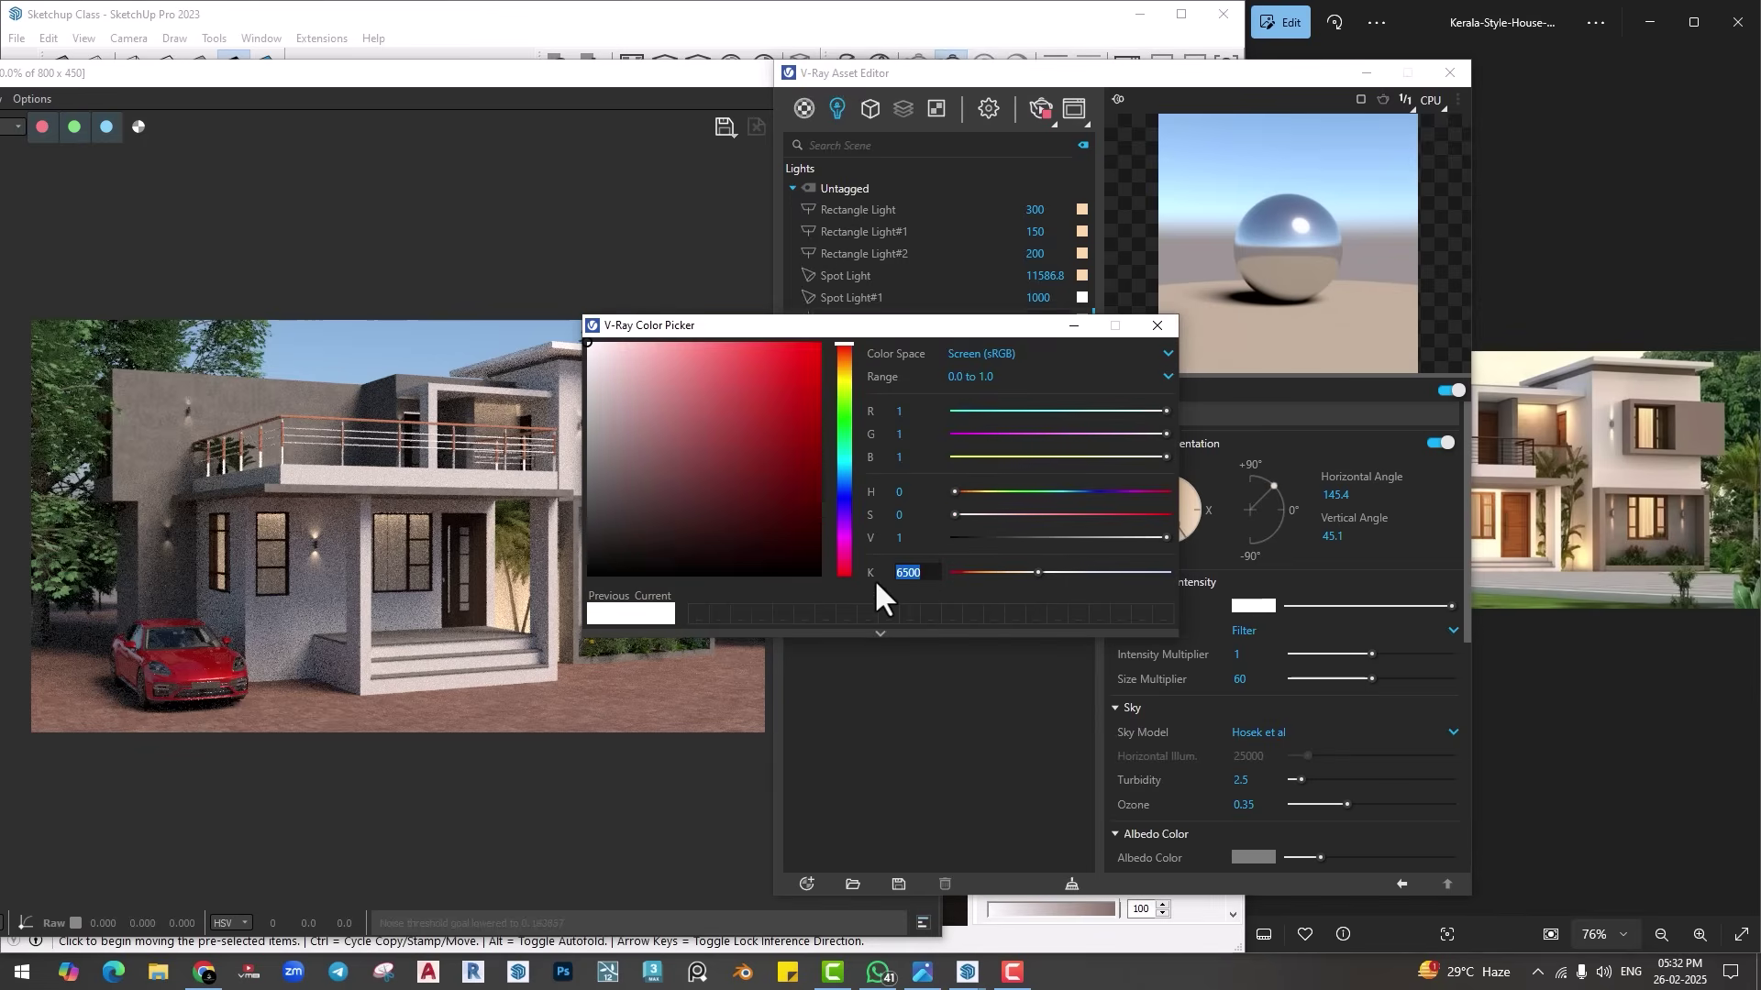
{"action": "type", "text": "5000"}
{"action": "key", "text": "Return"}
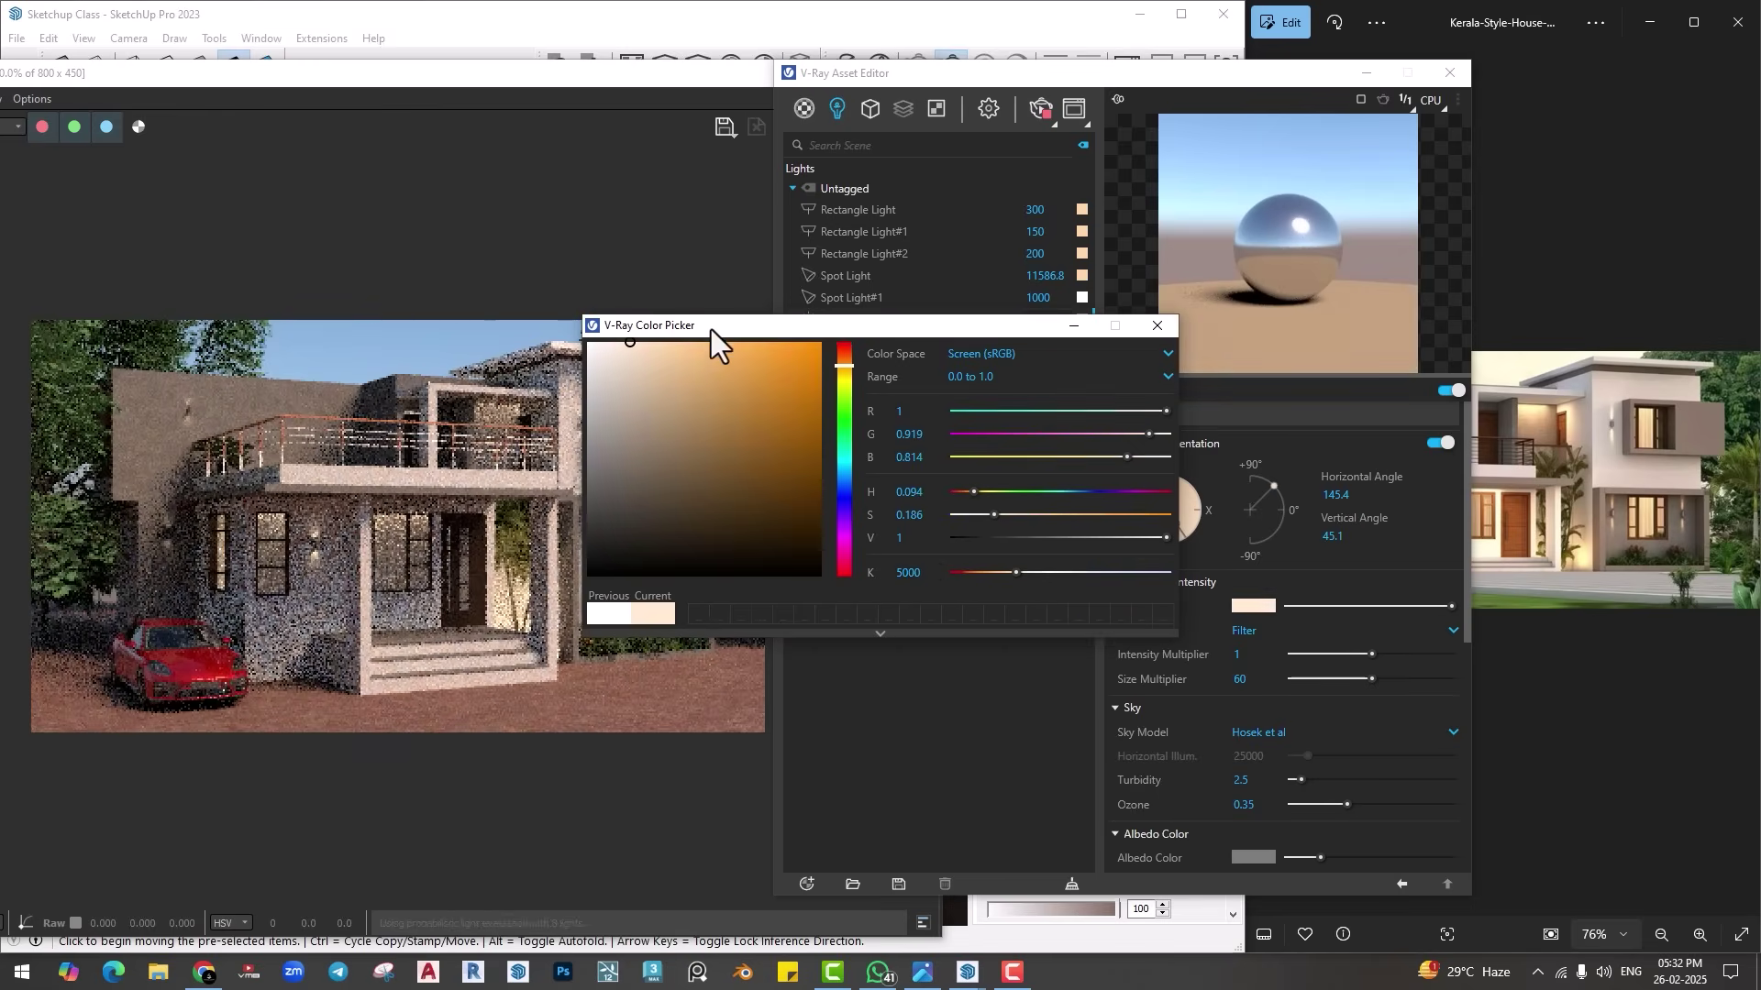
{"action": "left_click_drag", "start_coordinate": [712, 328], "coordinate": [843, 210]}
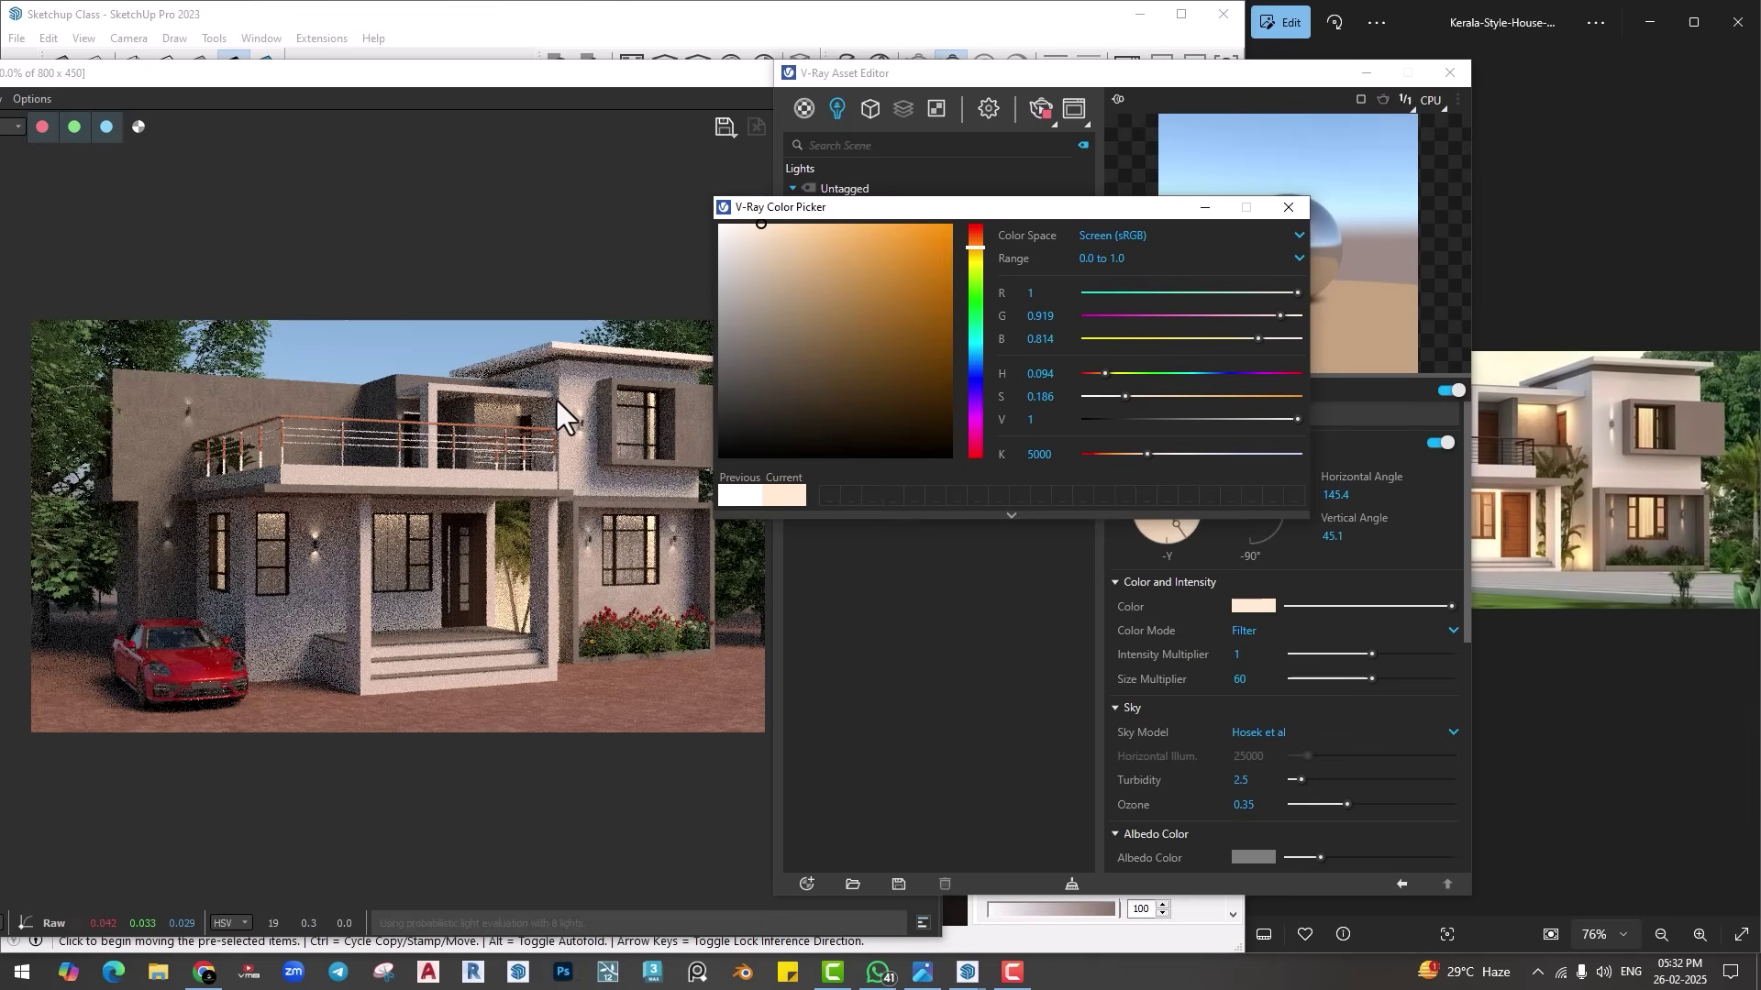
{"action": "left_click_drag", "start_coordinate": [840, 222], "coordinate": [710, 274]}
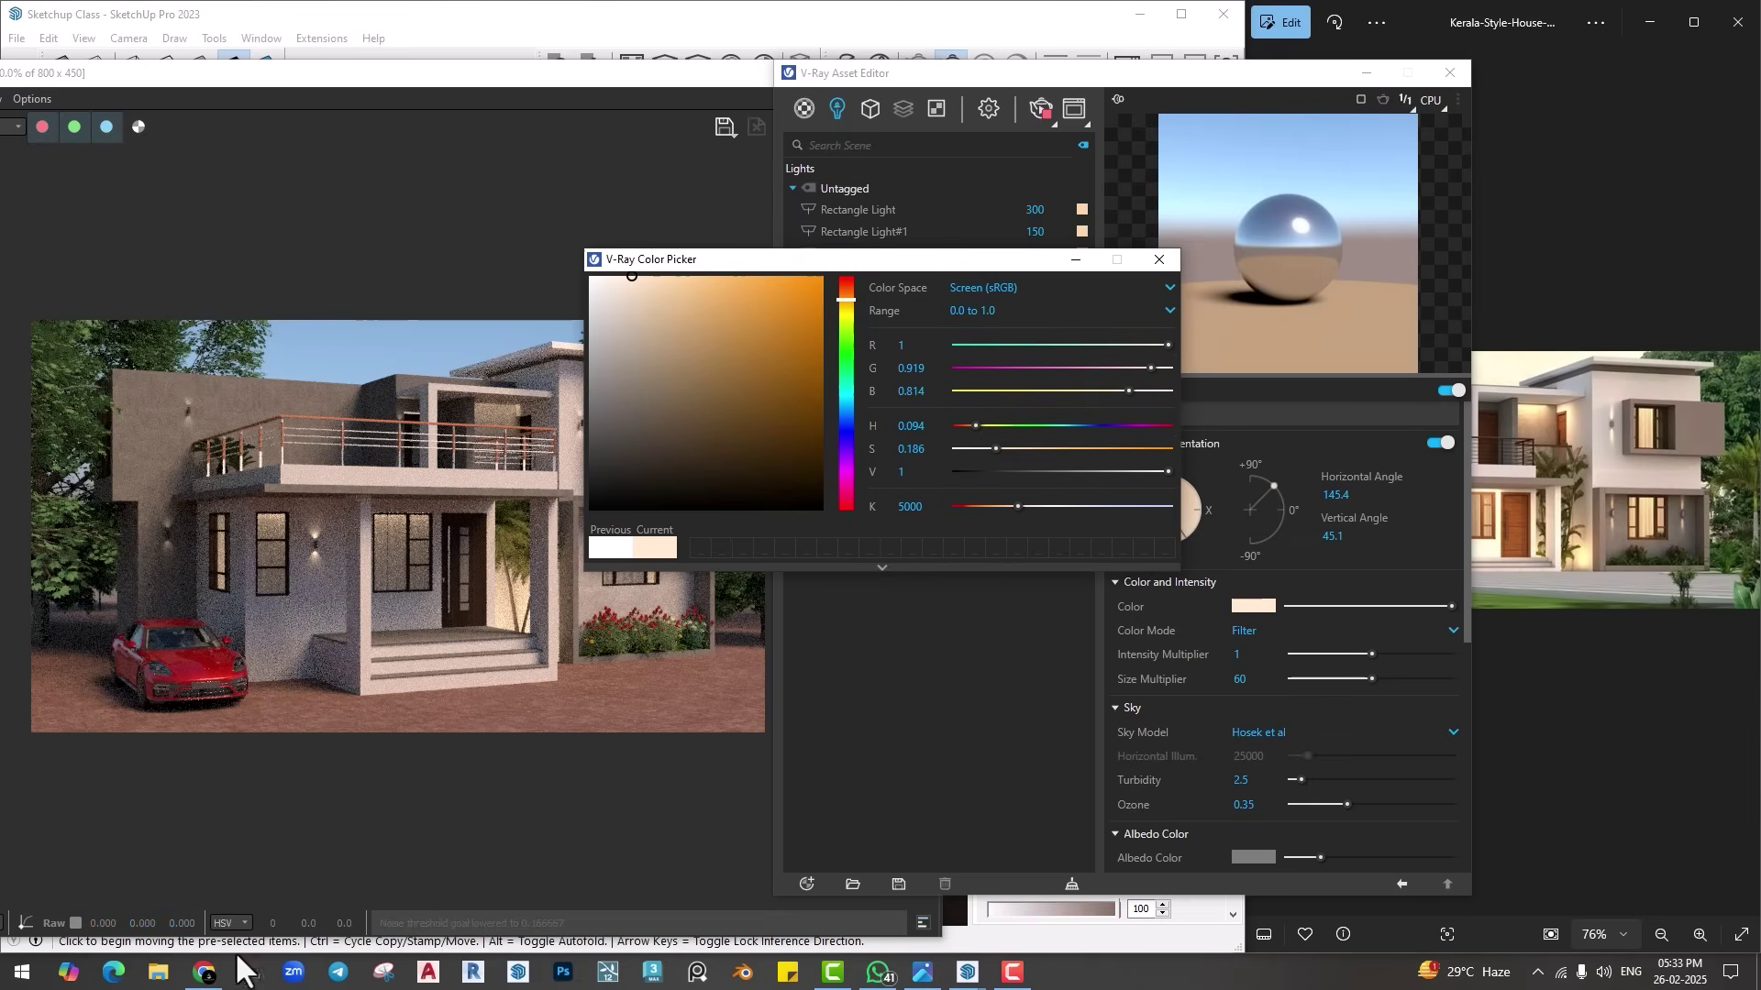
Step: Switch to Chrome, find the Poly Haven HDRI library, and open the Bambanani Sunset HDRI
{"action": "left_click", "coordinate": [205, 972]}
{"action": "left_click", "coordinate": [761, 376]}
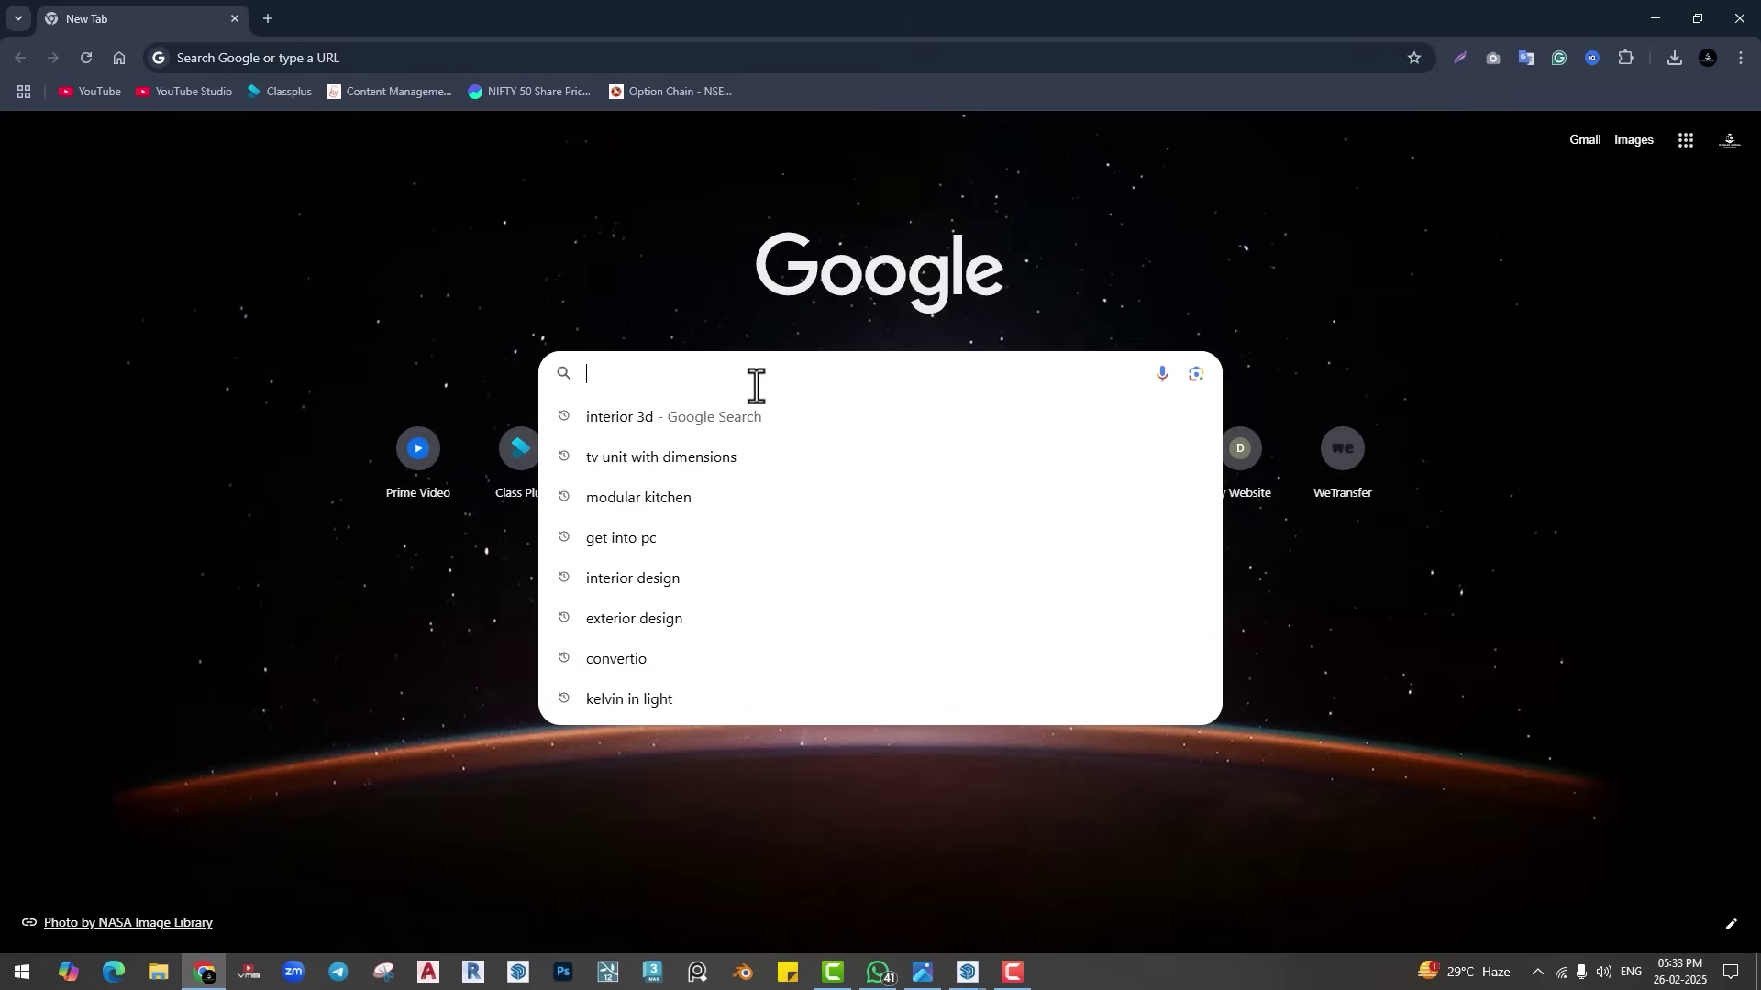
{"action": "type", "text": "poly"}
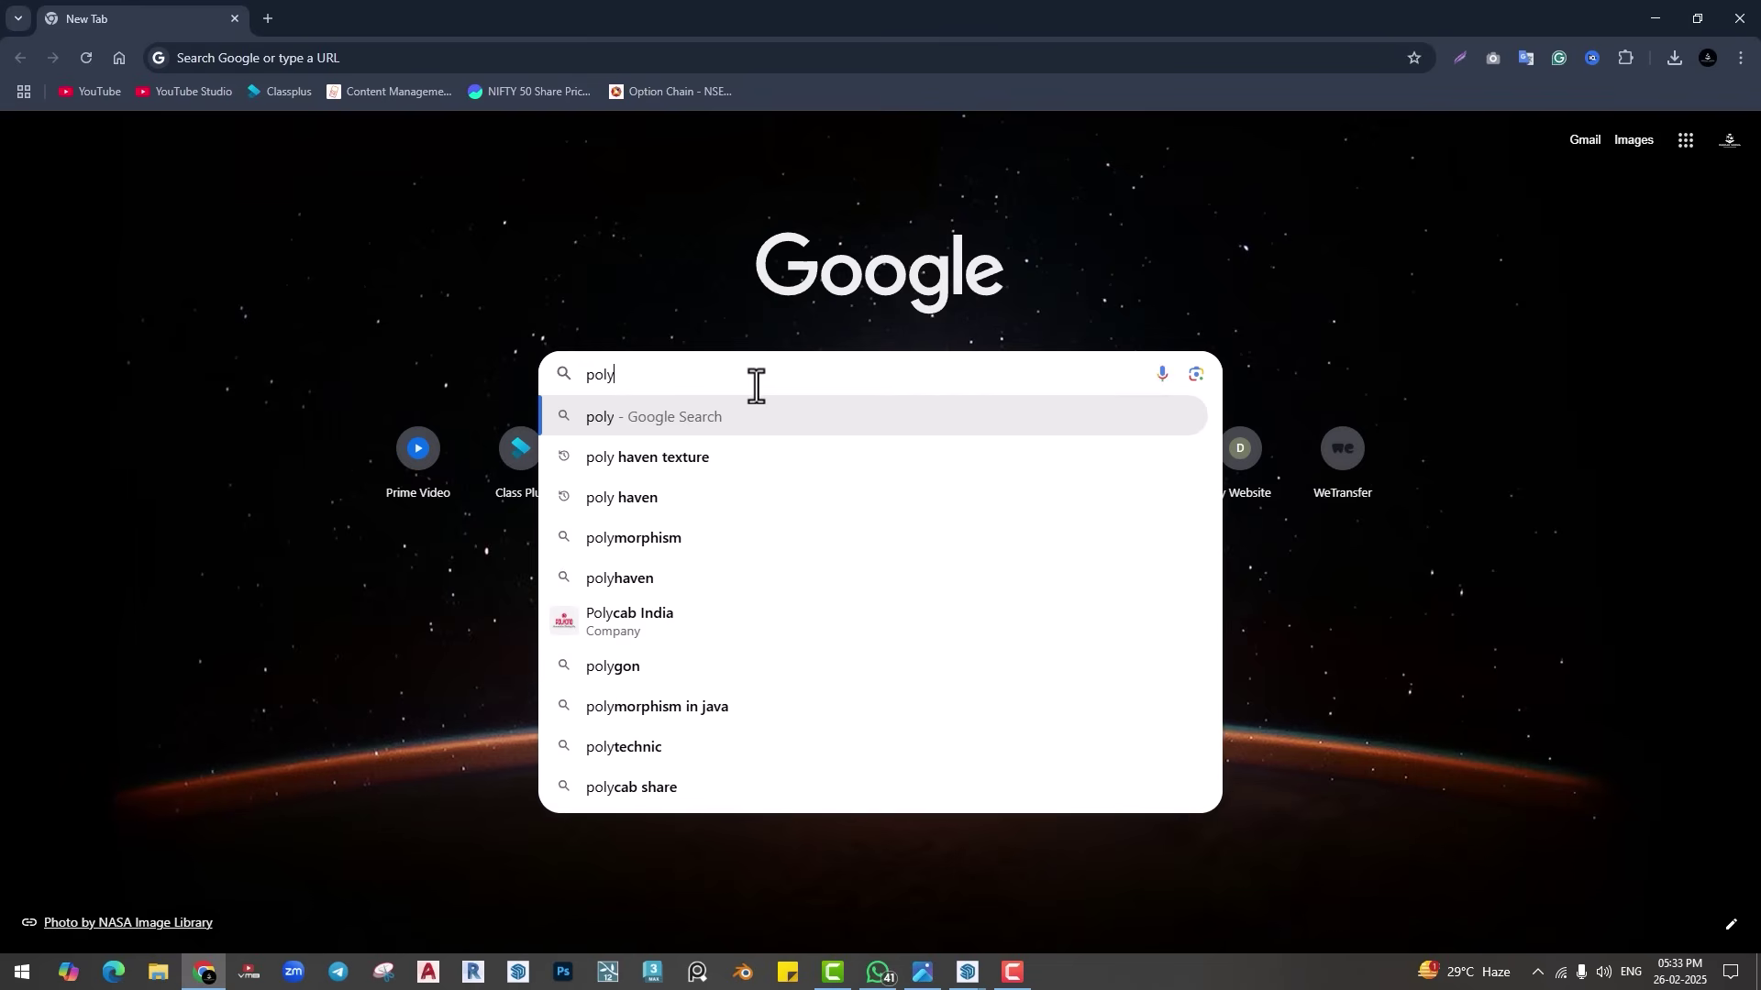
{"action": "left_click", "coordinate": [750, 500]}
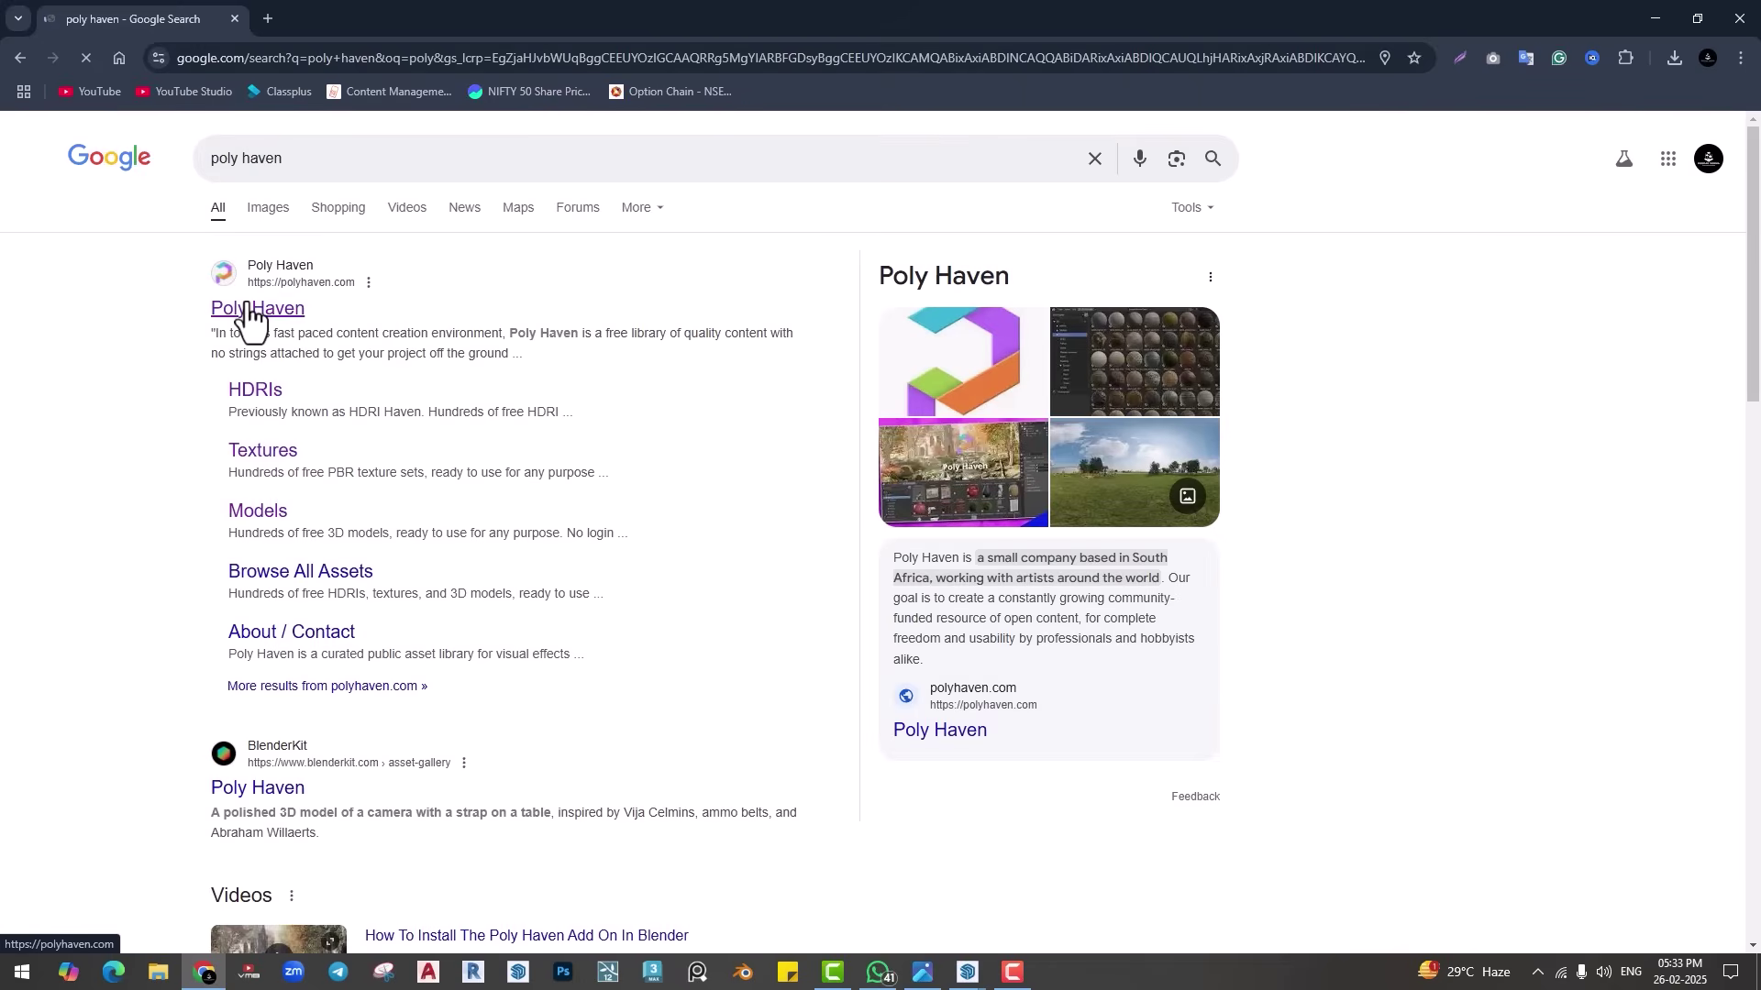
{"action": "left_click", "coordinate": [262, 395]}
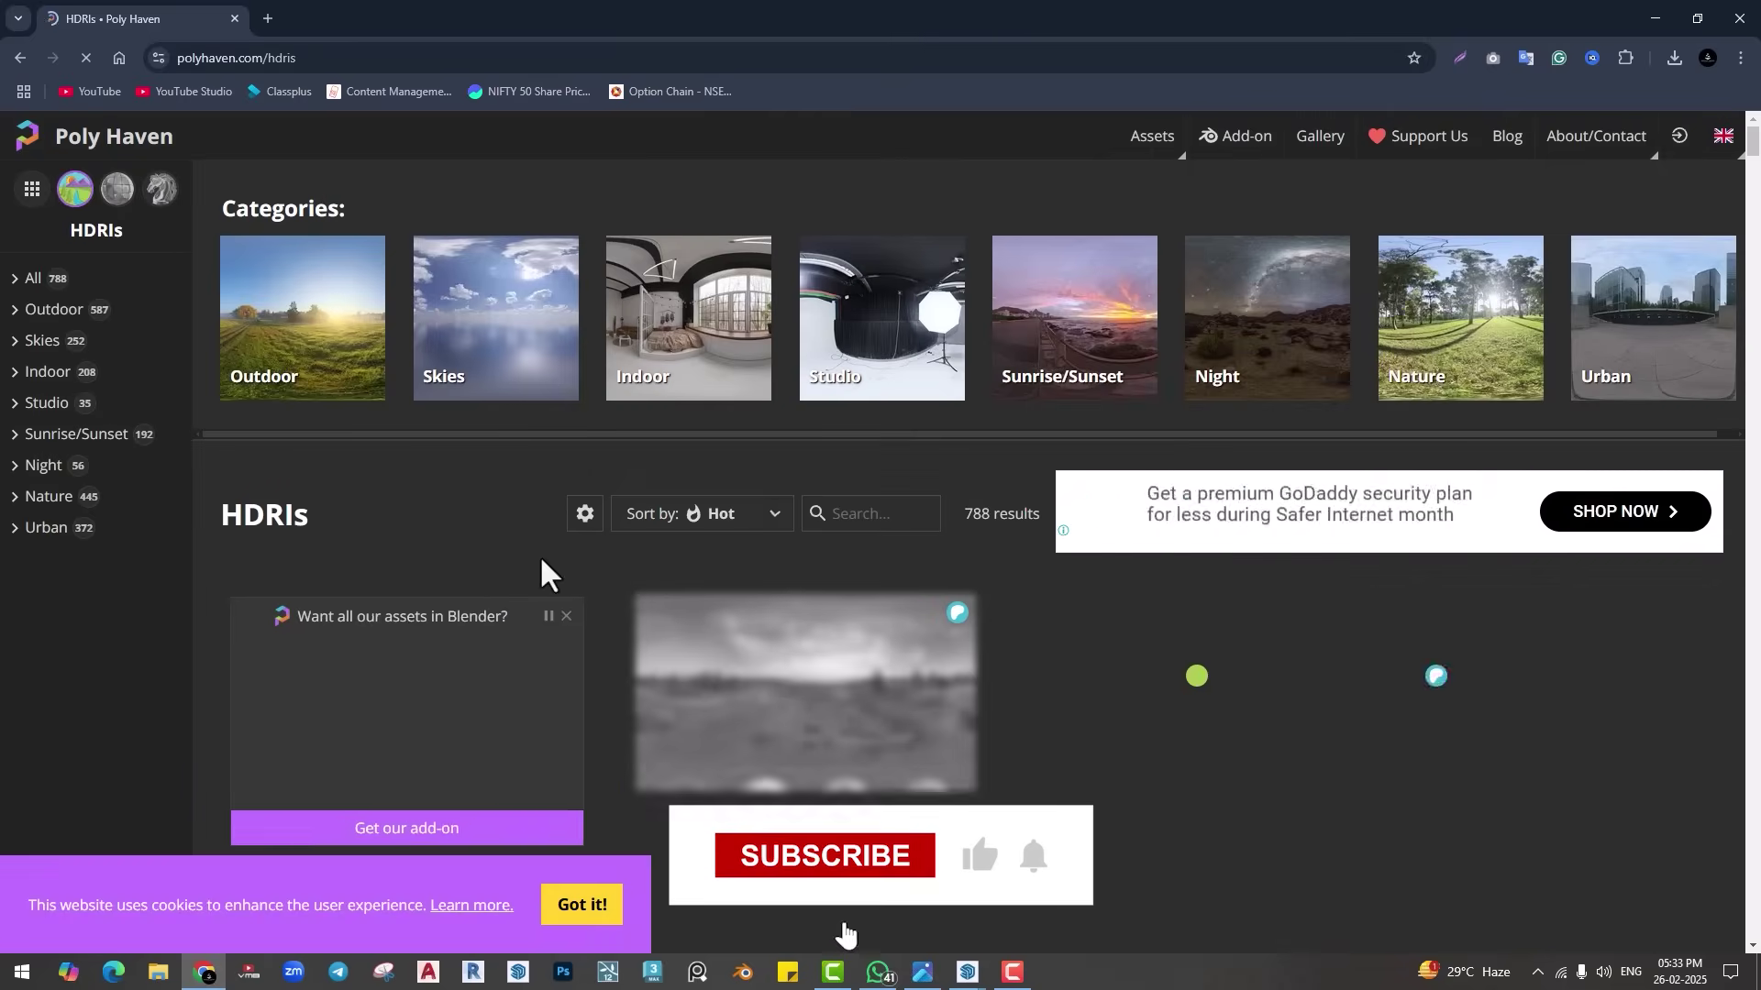
{"action": "scroll", "coordinate": [540, 569], "scroll_direction": "down", "scroll_amount": 3}
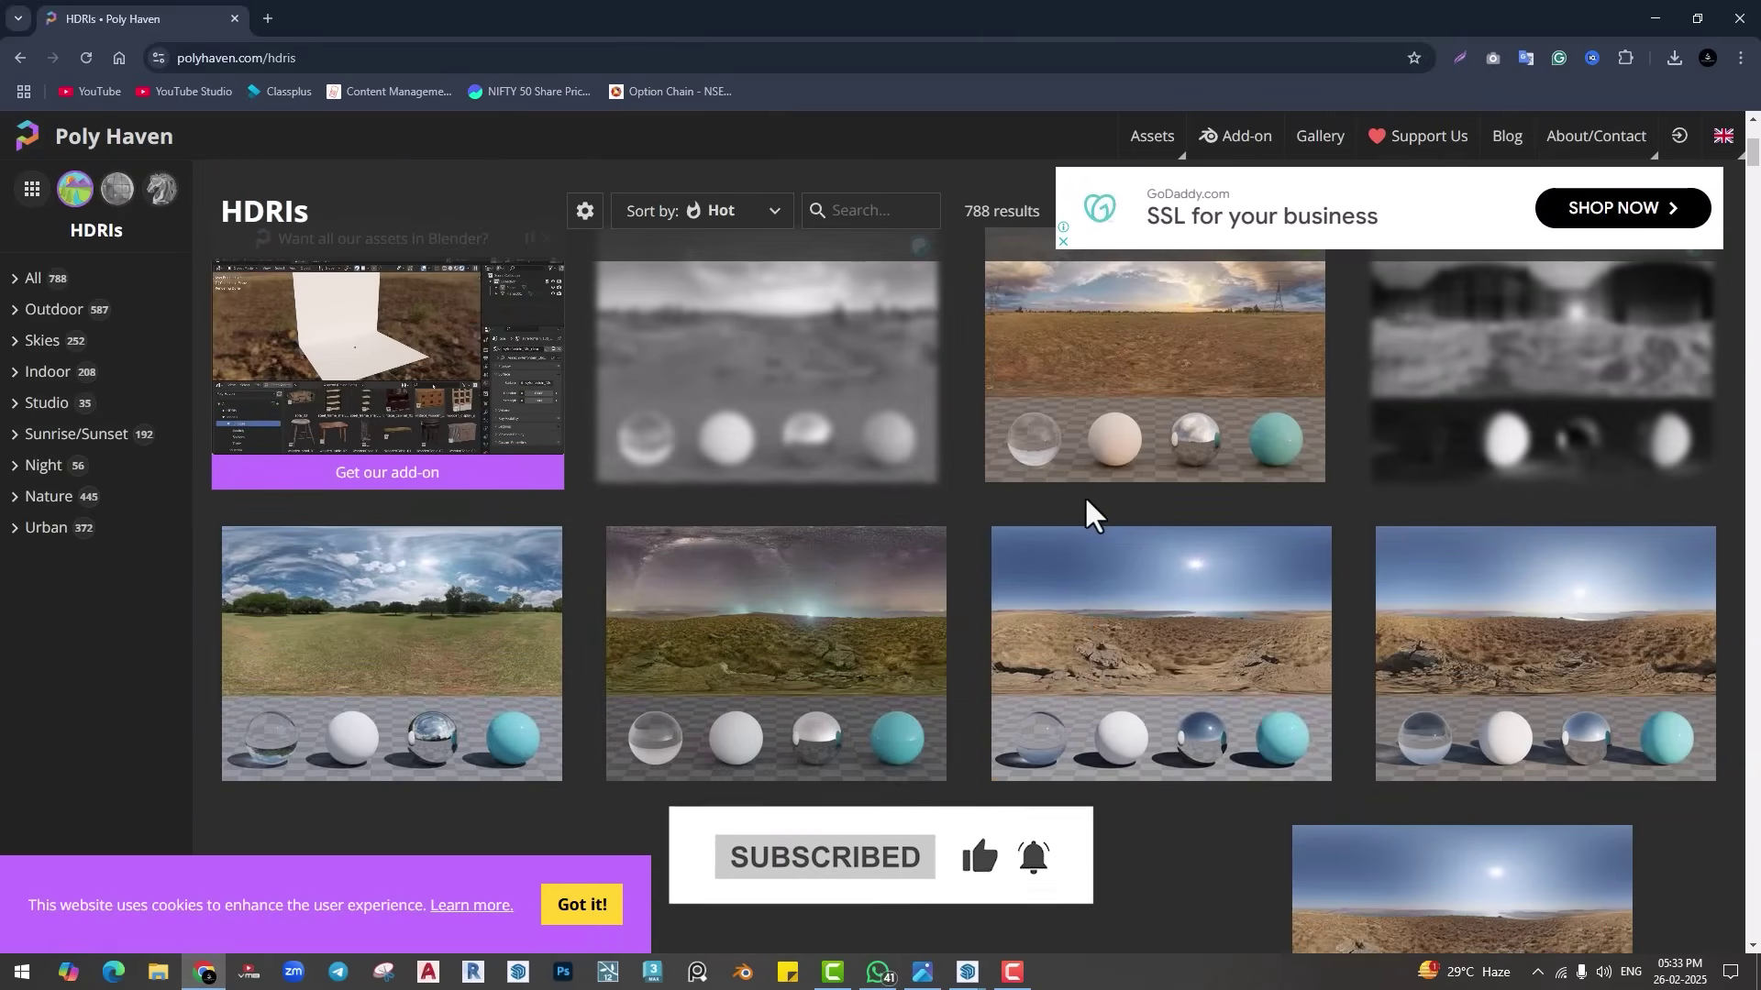
{"action": "scroll", "coordinate": [1181, 458], "scroll_direction": "up", "scroll_amount": 2}
{"action": "left_click", "coordinate": [1158, 463]}
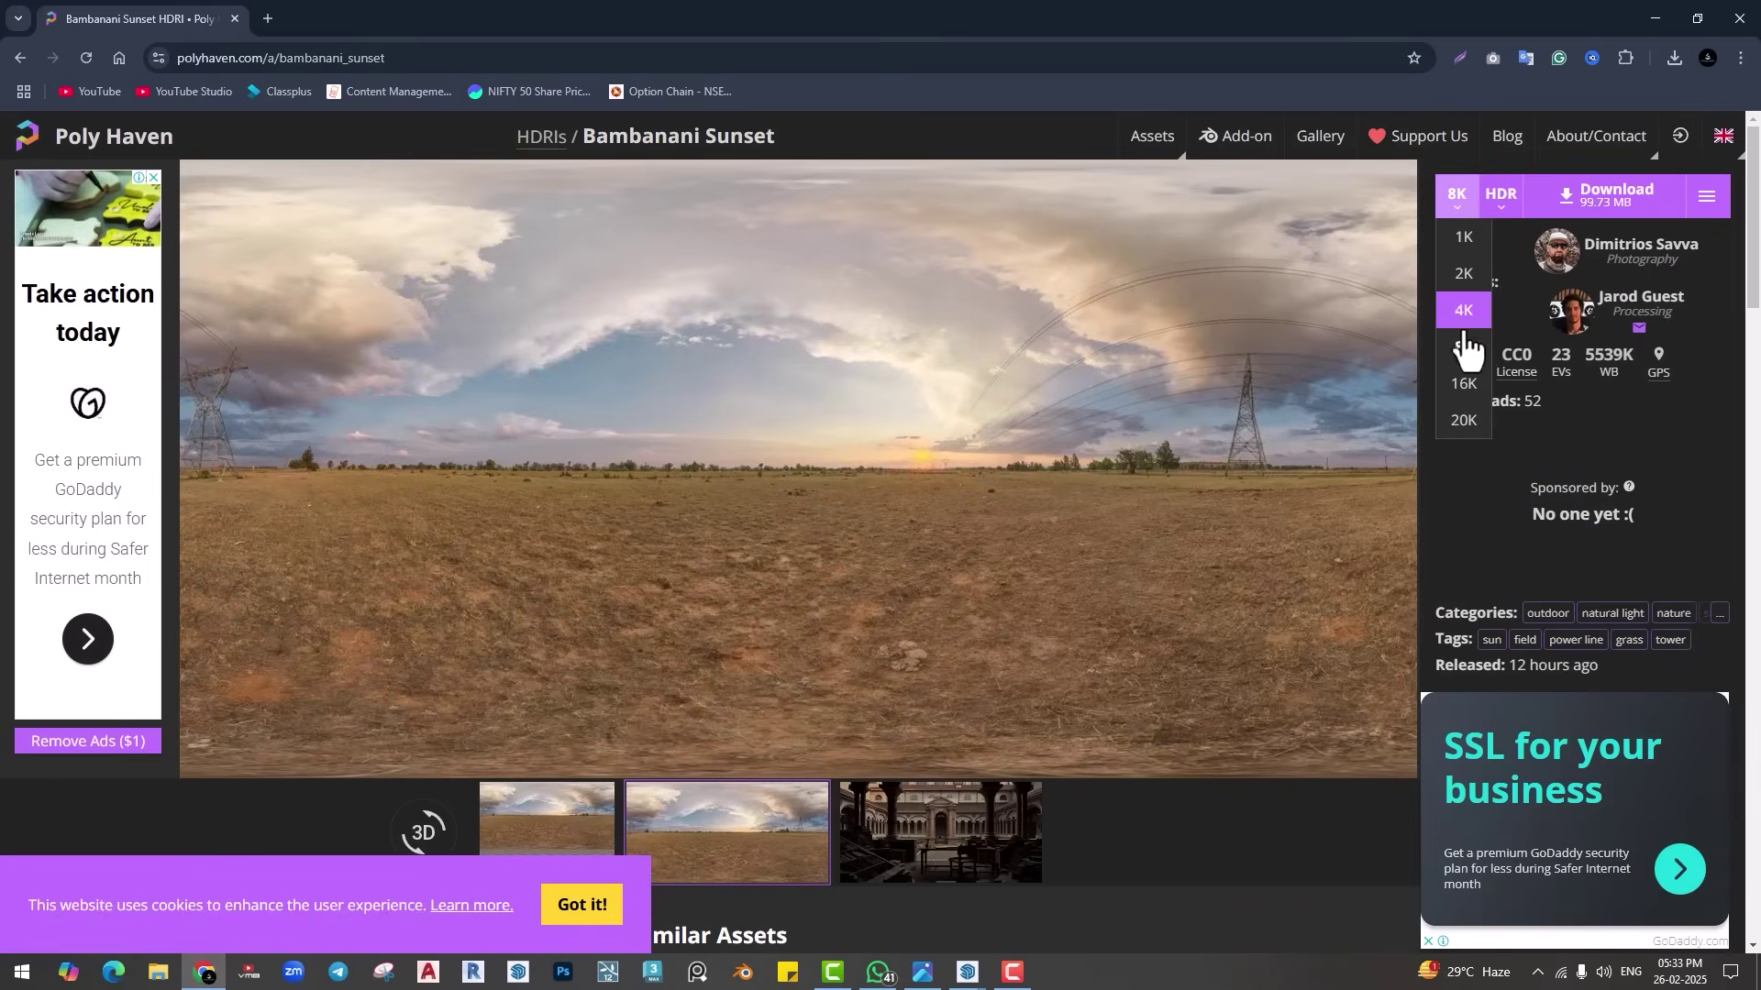
Step: Download Bambanani Sunset as an 8K HDR file into the Downloads folder and return to SketchUp
{"action": "left_click", "coordinate": [1625, 207]}
{"action": "left_click", "coordinate": [81, 159]}
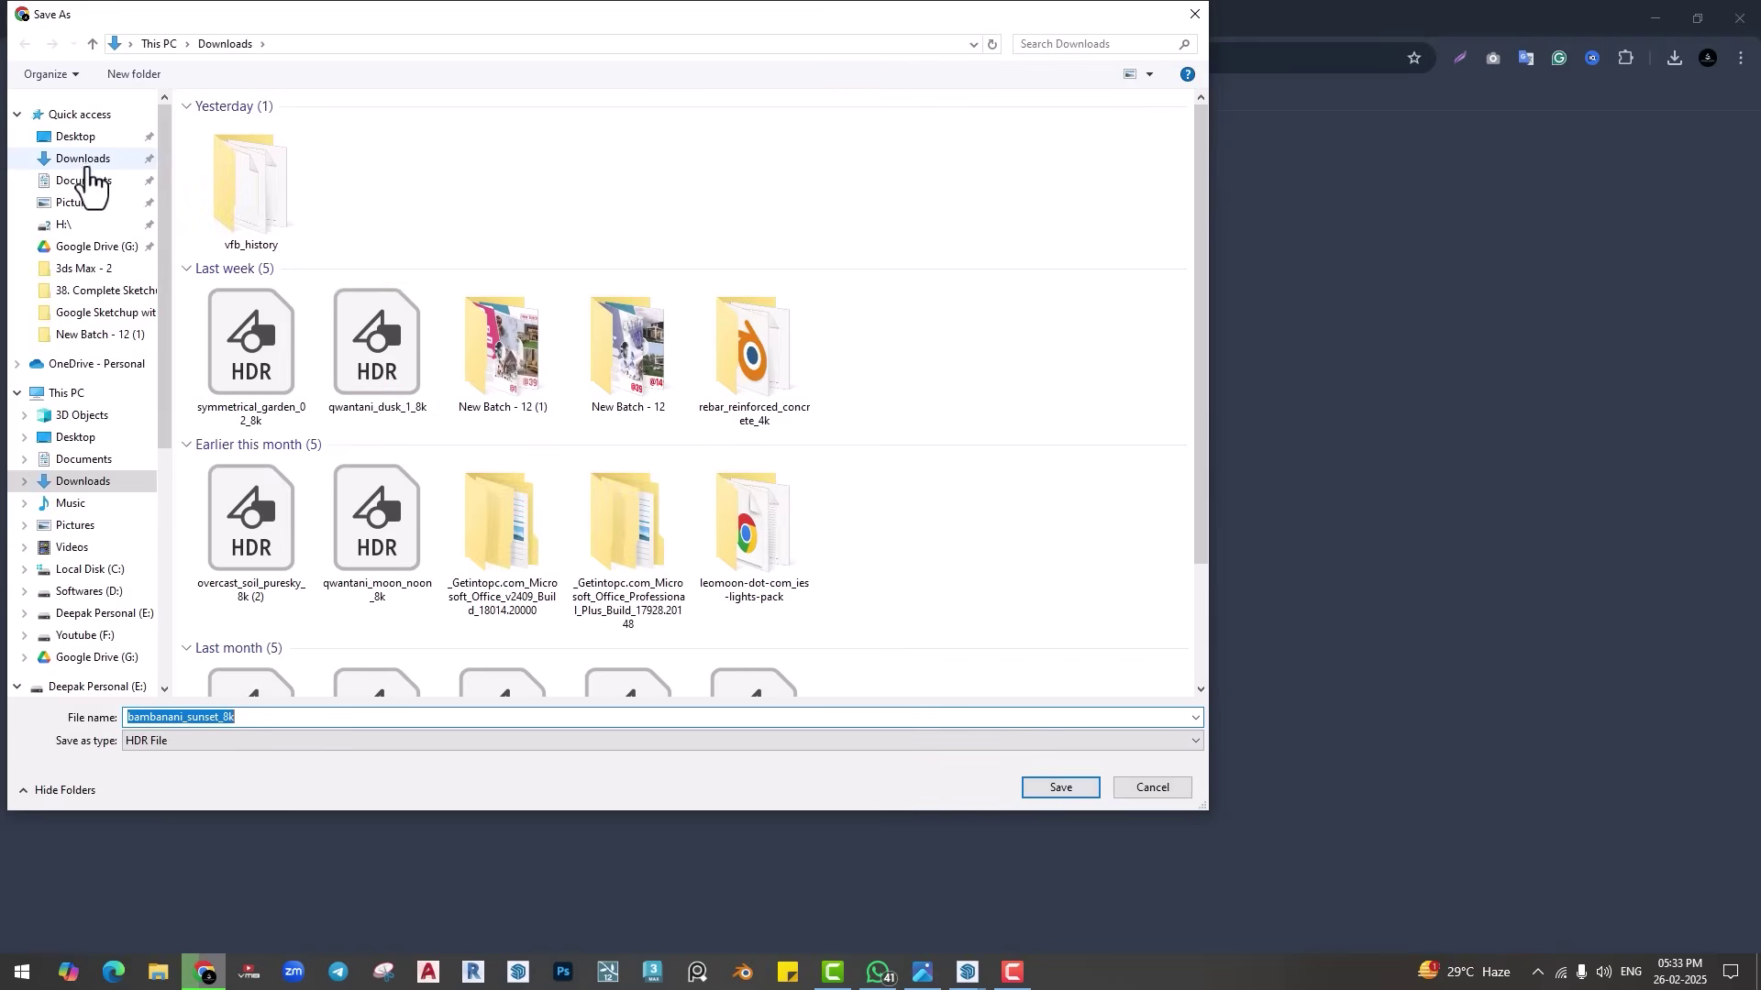
{"action": "left_click", "coordinate": [1061, 788]}
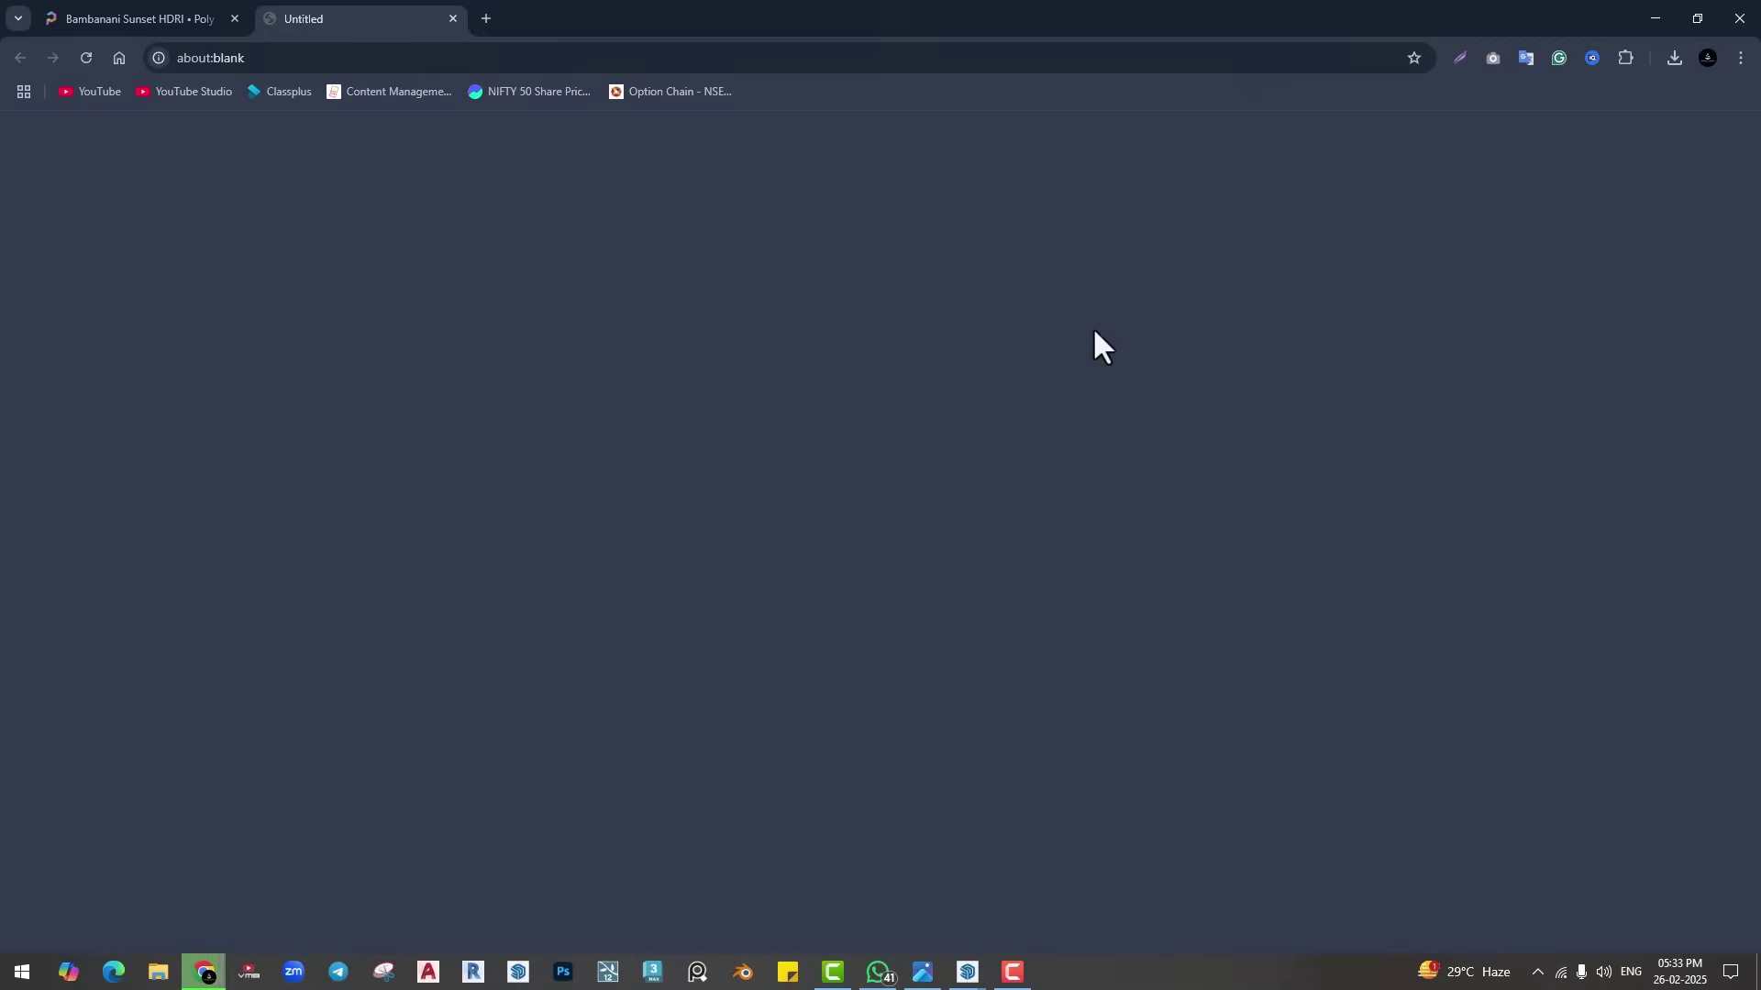
{"action": "left_click", "coordinate": [1626, 103]}
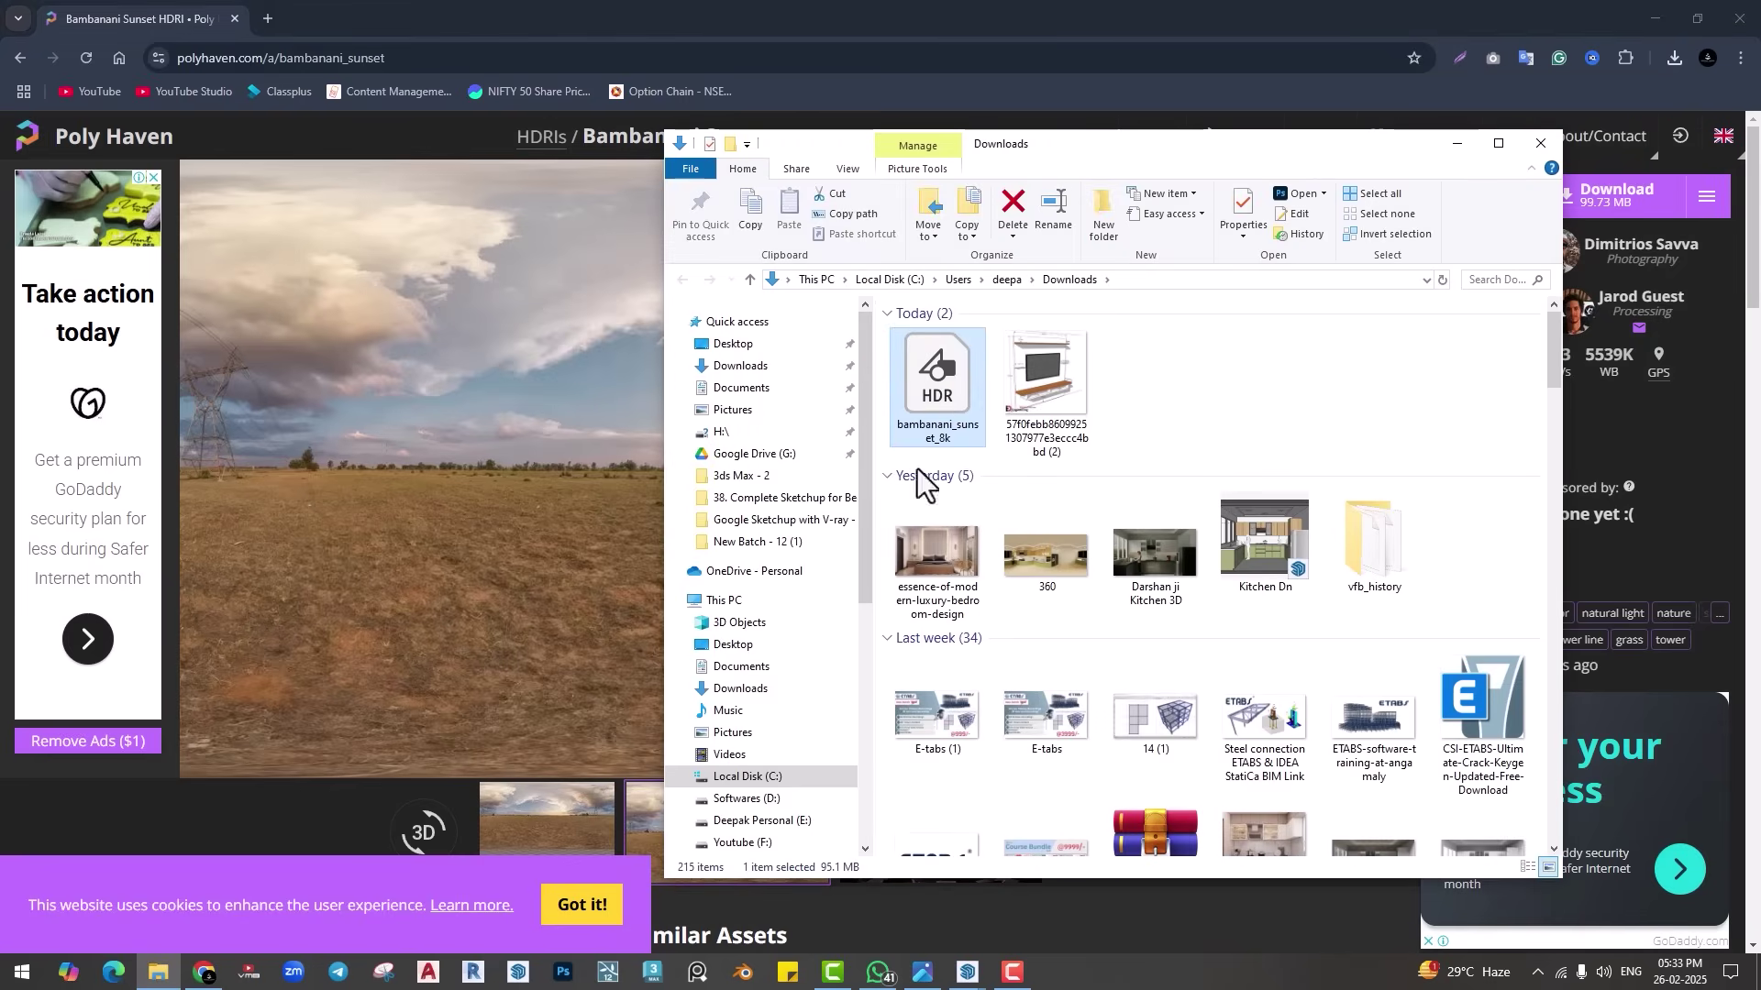
{"action": "mouse_move", "coordinate": [980, 981]}
{"action": "left_click", "coordinate": [867, 873]}
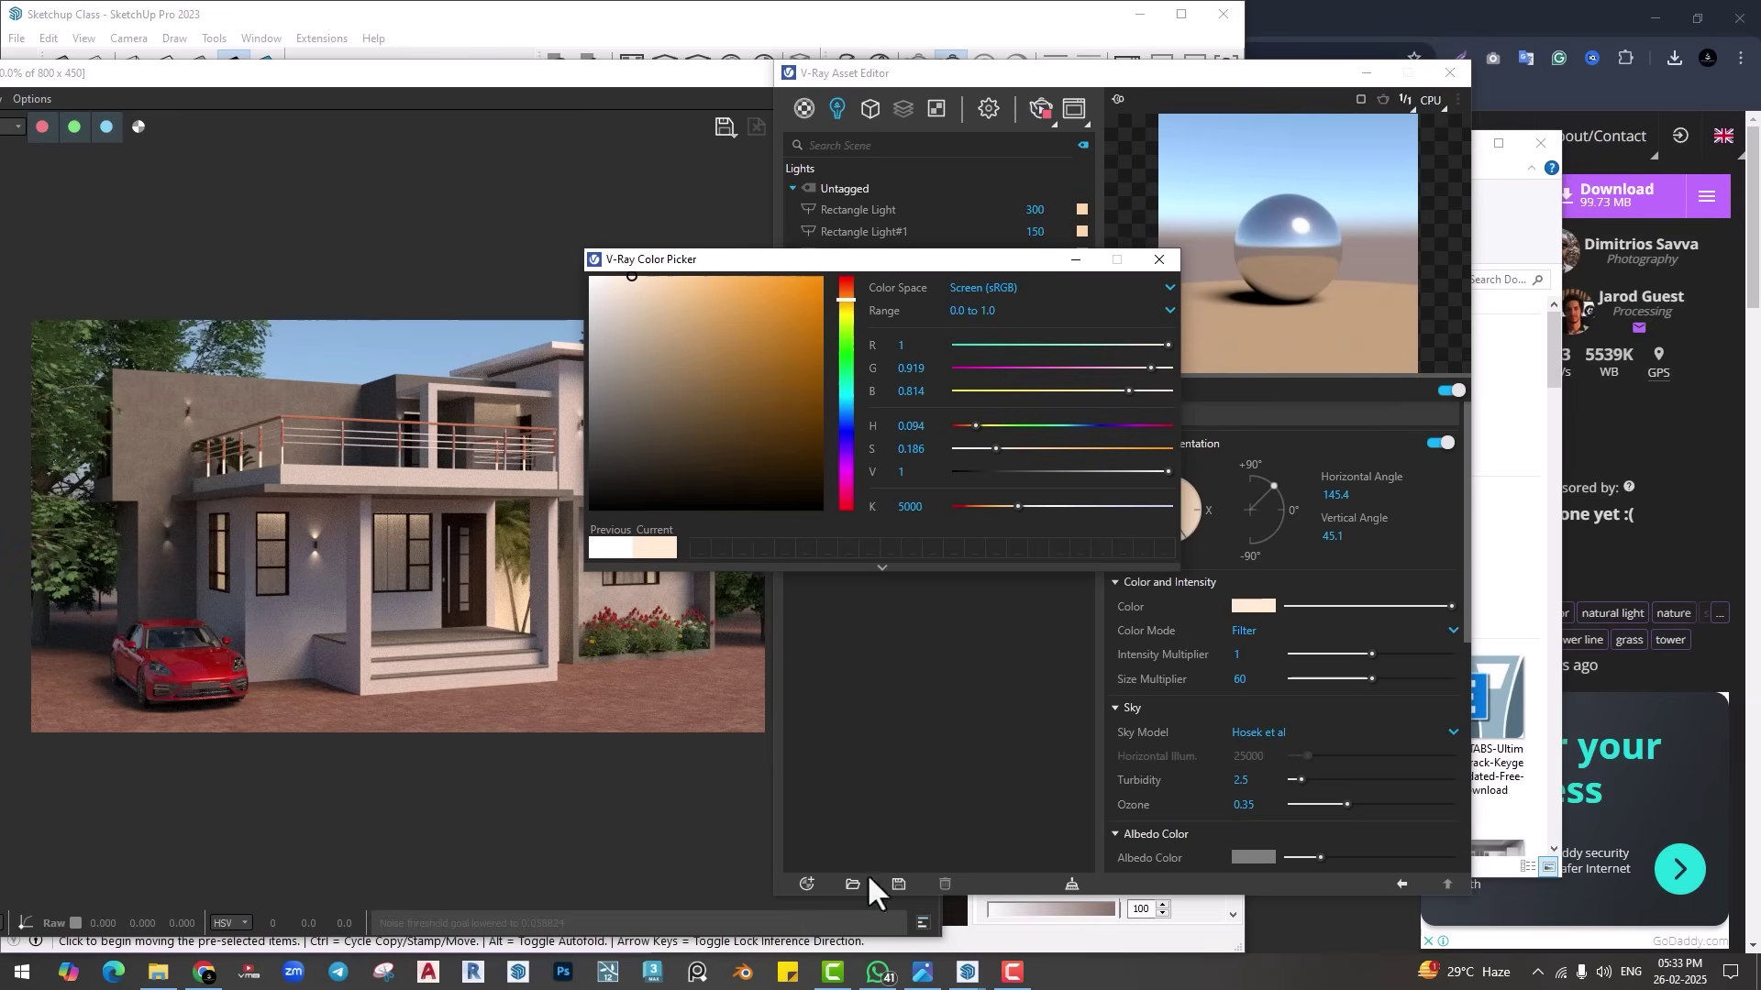
Step: Close the color picker and place a V-Ray Dome Light on the ground in front of the house
{"action": "left_click", "coordinate": [1158, 259]}
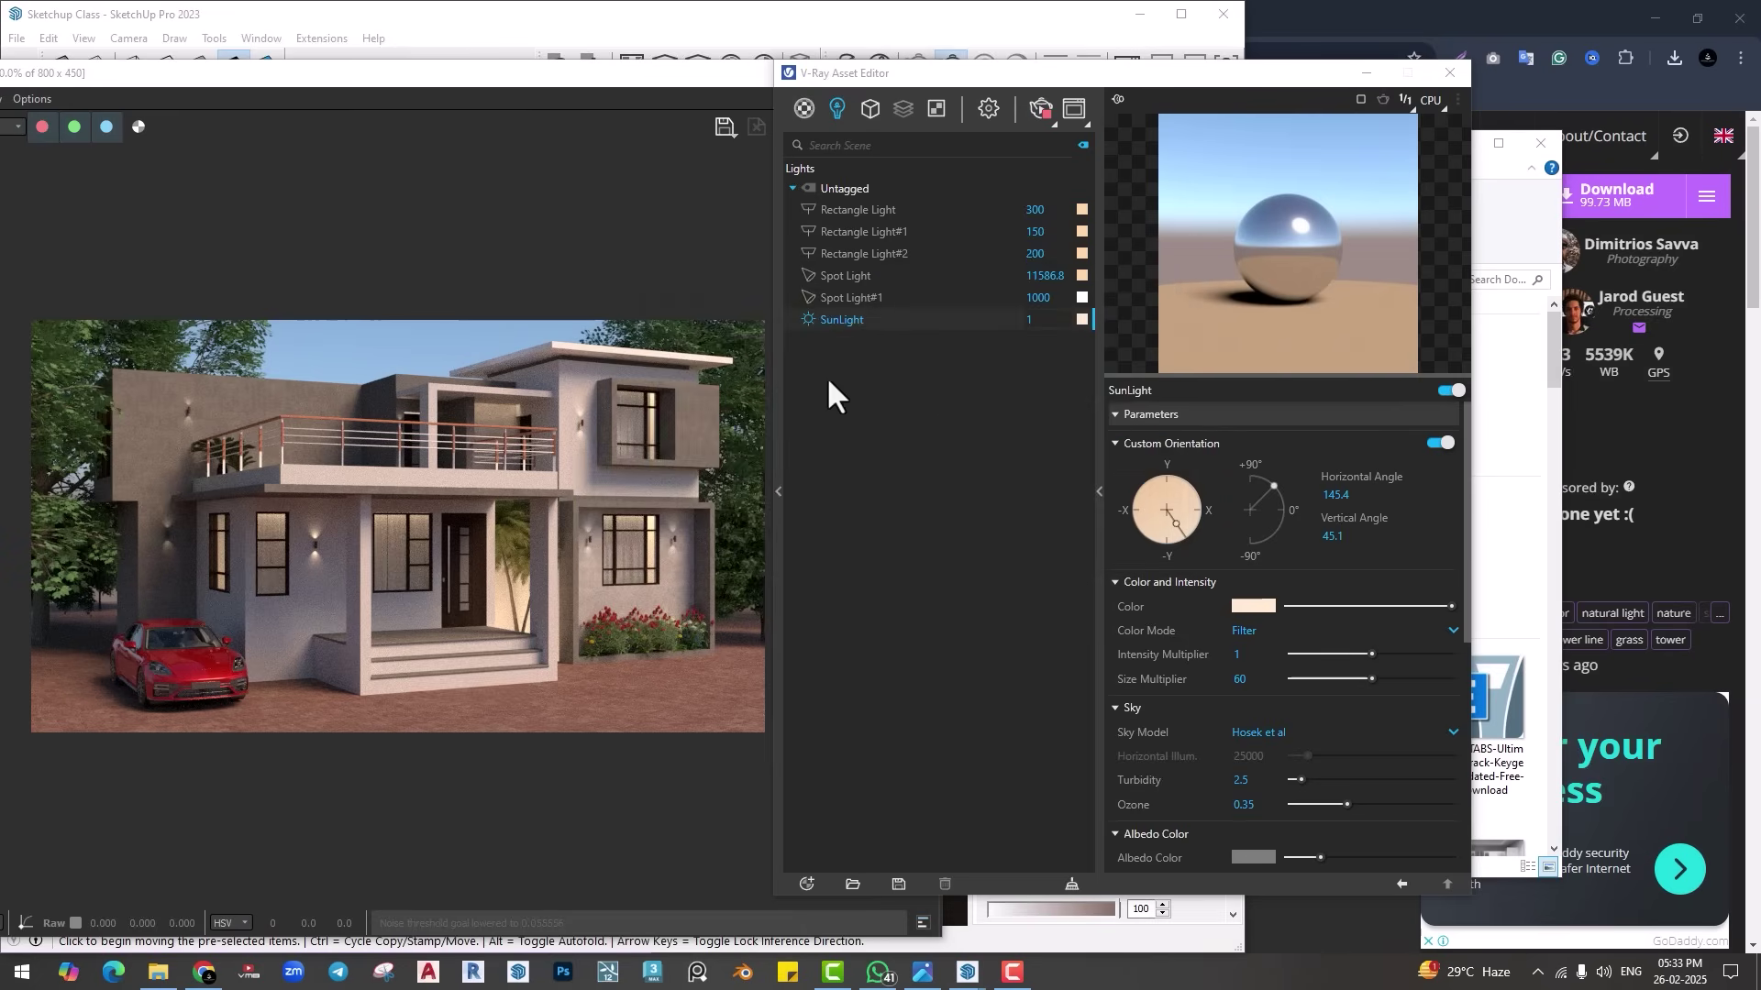
{"action": "left_click_drag", "start_coordinate": [911, 75], "coordinate": [1249, 94]}
{"action": "mouse_move", "coordinate": [765, 83]}
{"action": "left_mouse_down"}
{"action": "mouse_move", "coordinate": [480, 81]}
{"action": "mouse_move", "coordinate": [436, 152]}
{"action": "left_mouse_up"}
{"action": "left_click", "coordinate": [553, 104]}
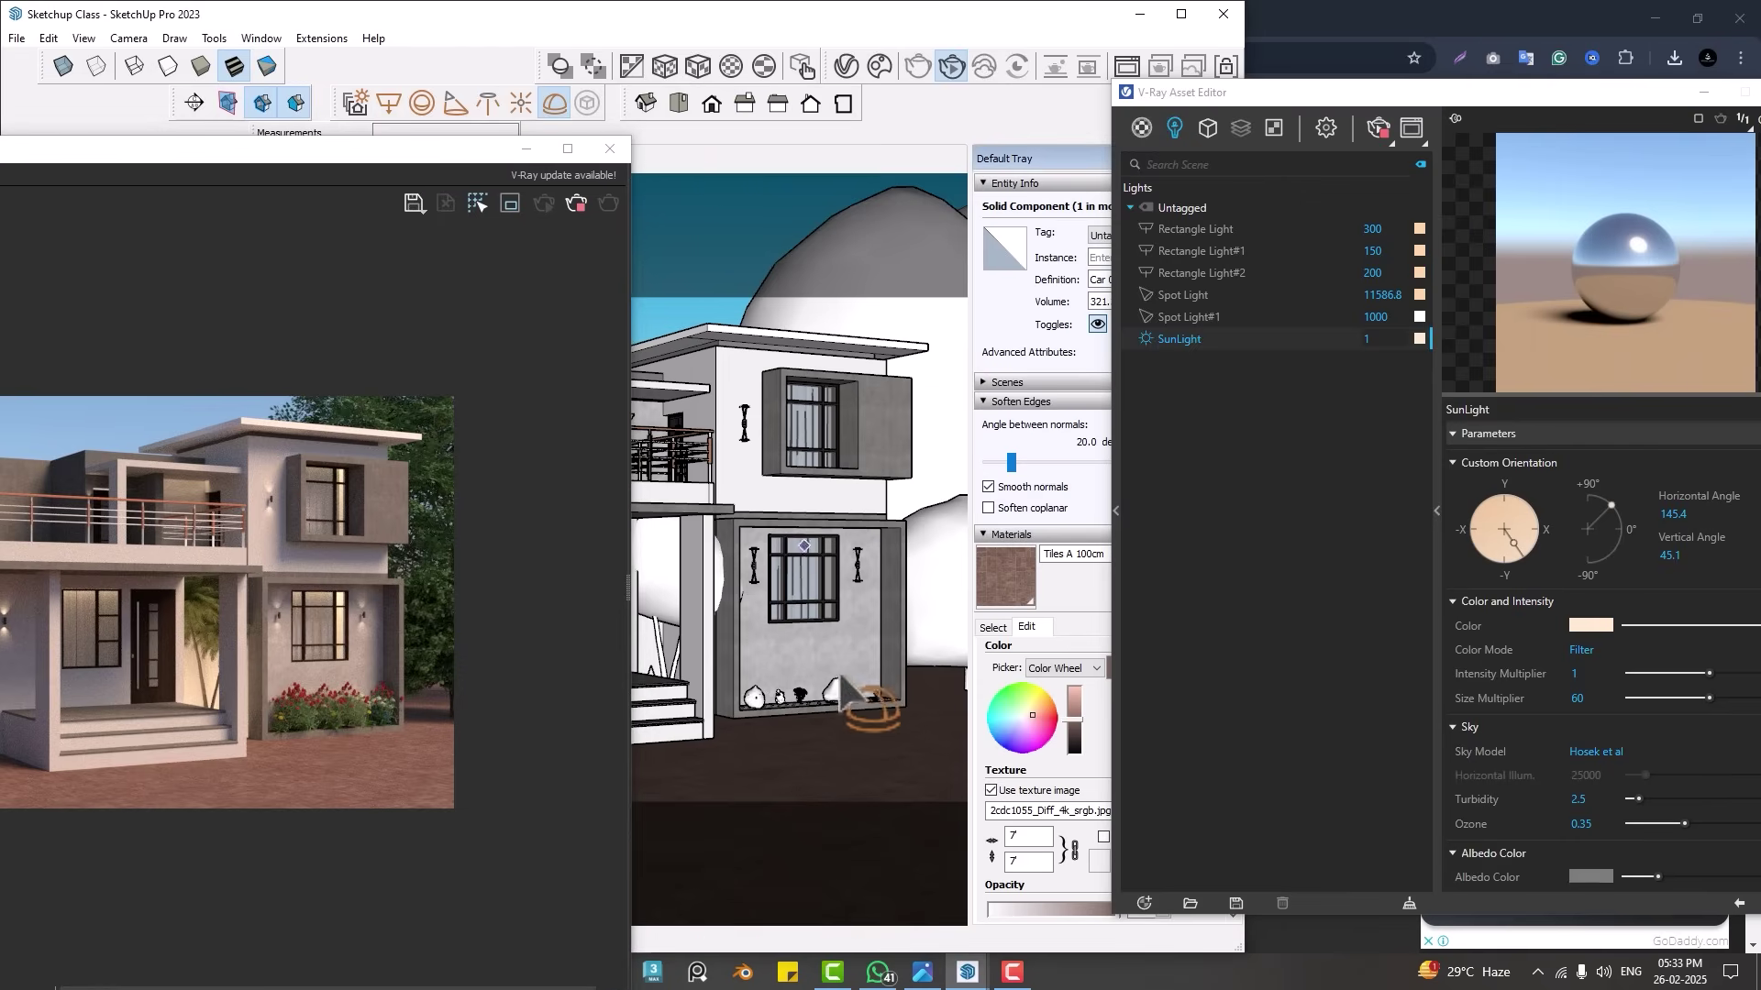
{"action": "left_click", "coordinate": [869, 735]}
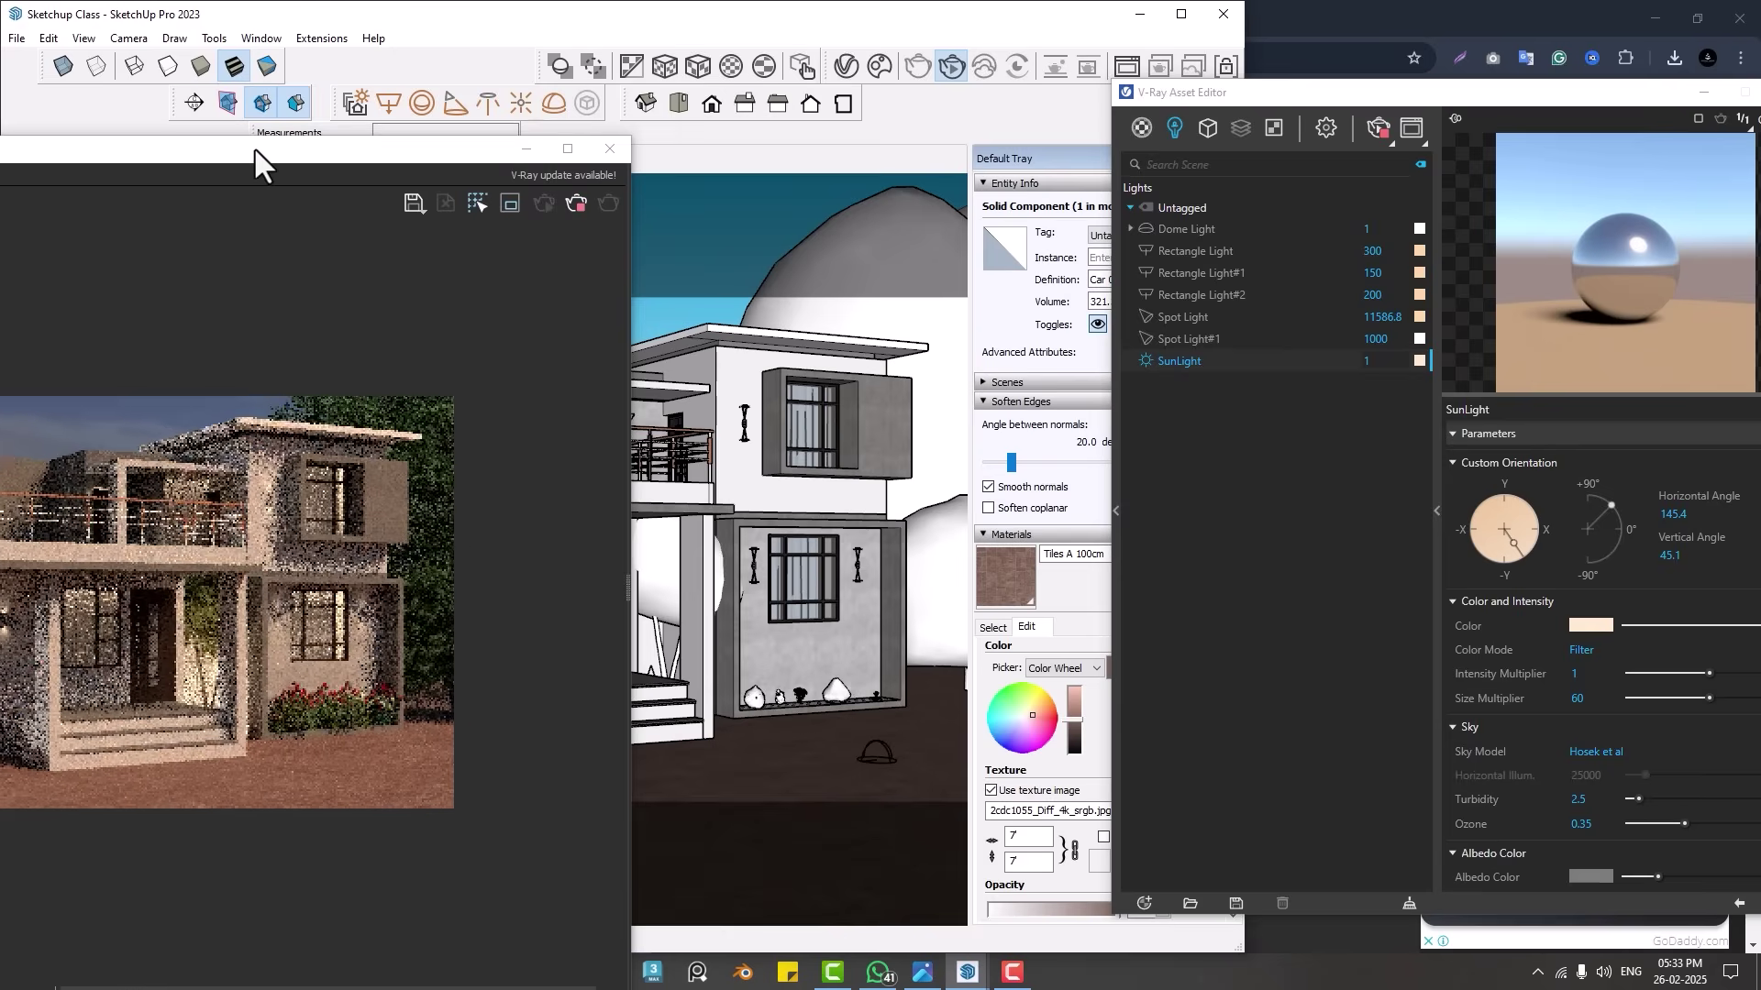
Step: Load bambanani_sunset_8k from the Downloads folder as the Dome Light's HDR texture
{"action": "left_click_drag", "start_coordinate": [255, 150], "coordinate": [532, 53]}
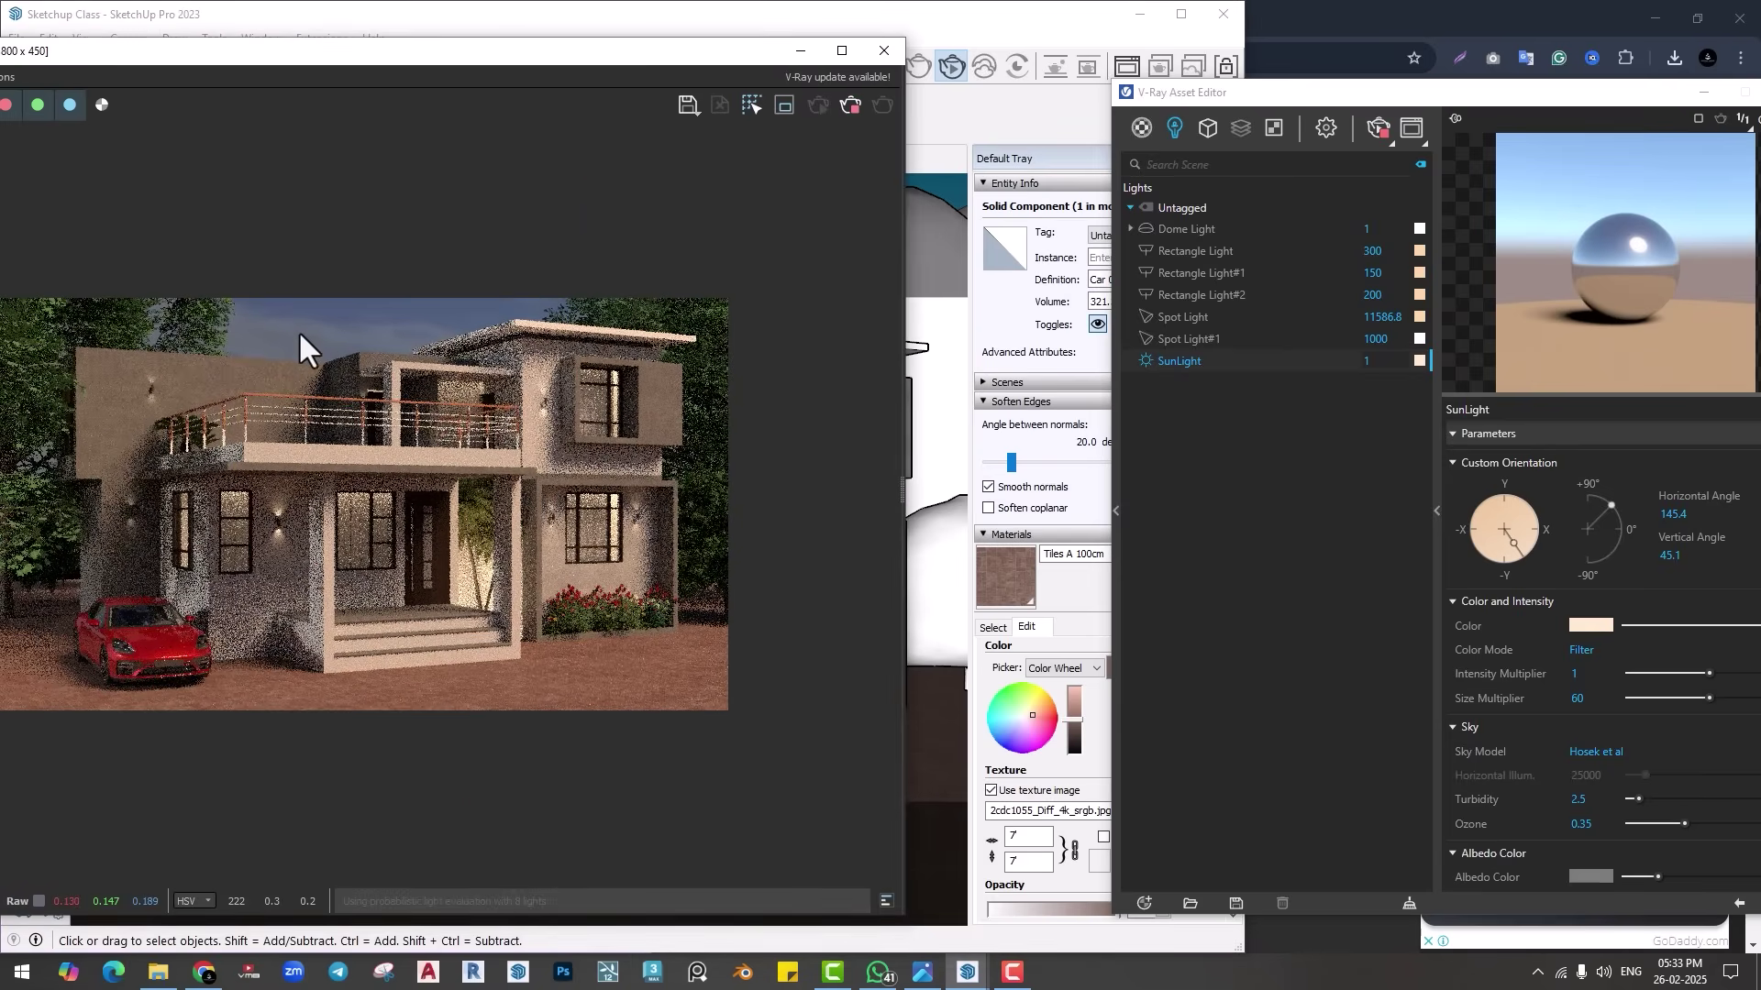
{"action": "left_click_drag", "start_coordinate": [1229, 92], "coordinate": [924, 45]}
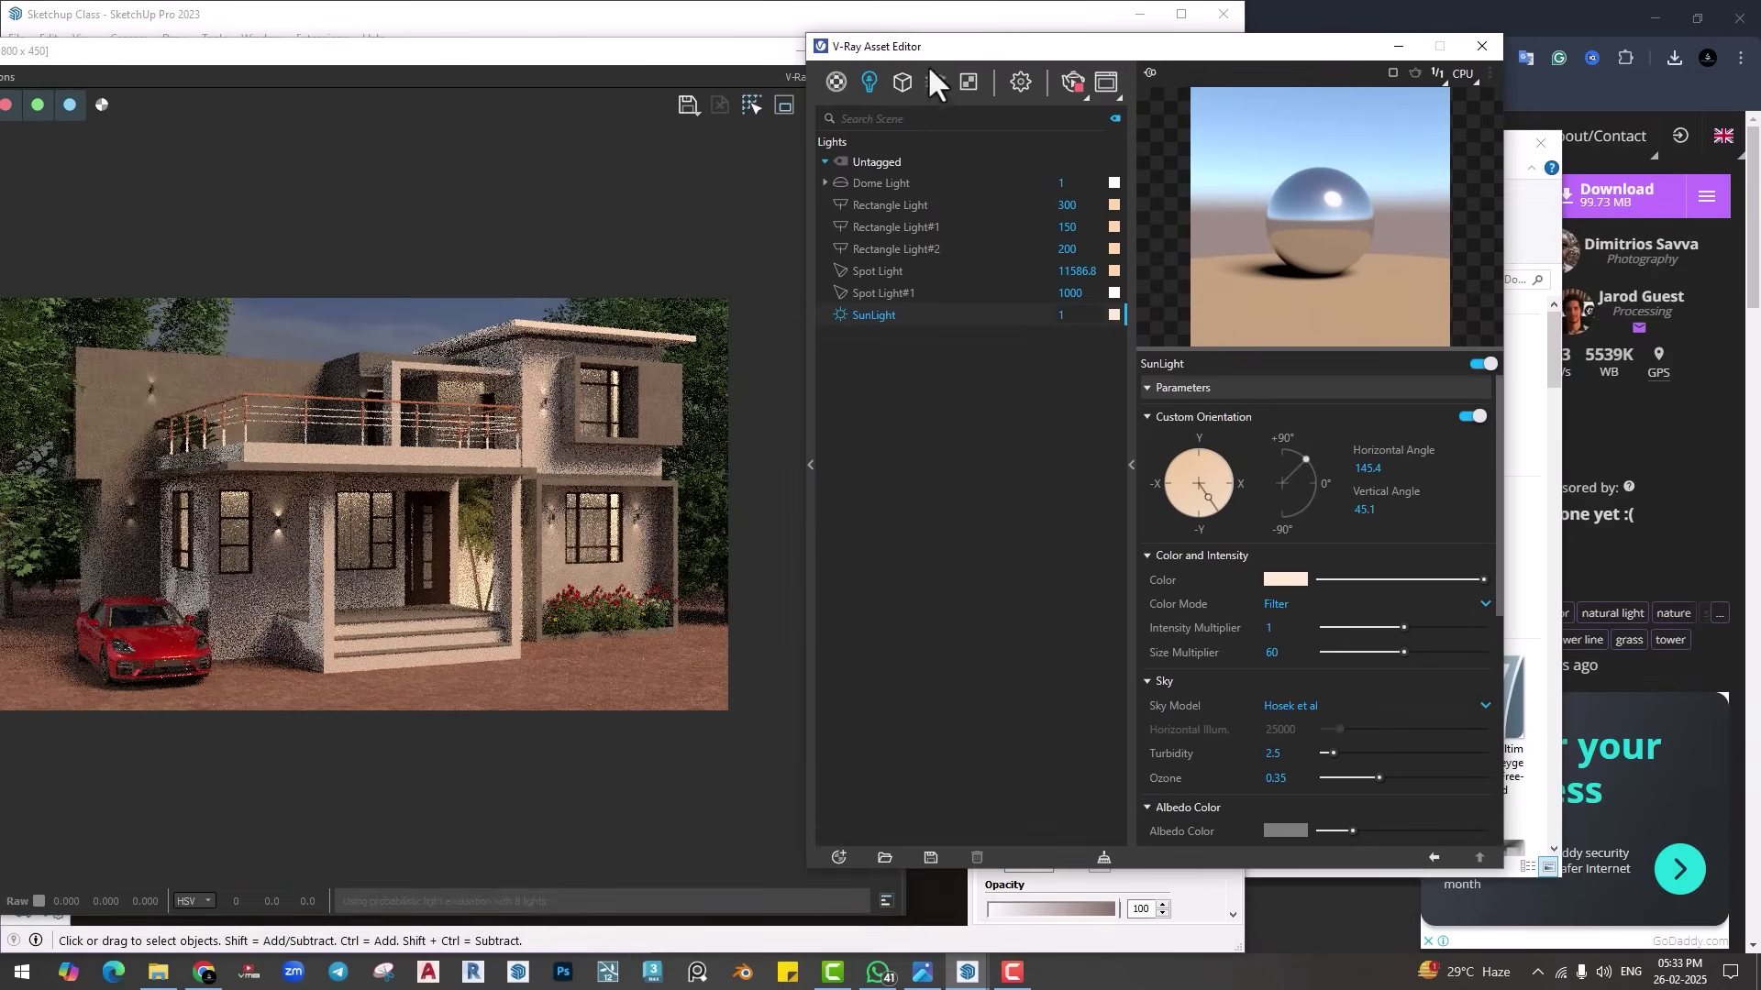
{"action": "left_click", "coordinate": [876, 184]}
{"action": "left_click", "coordinate": [1462, 413]}
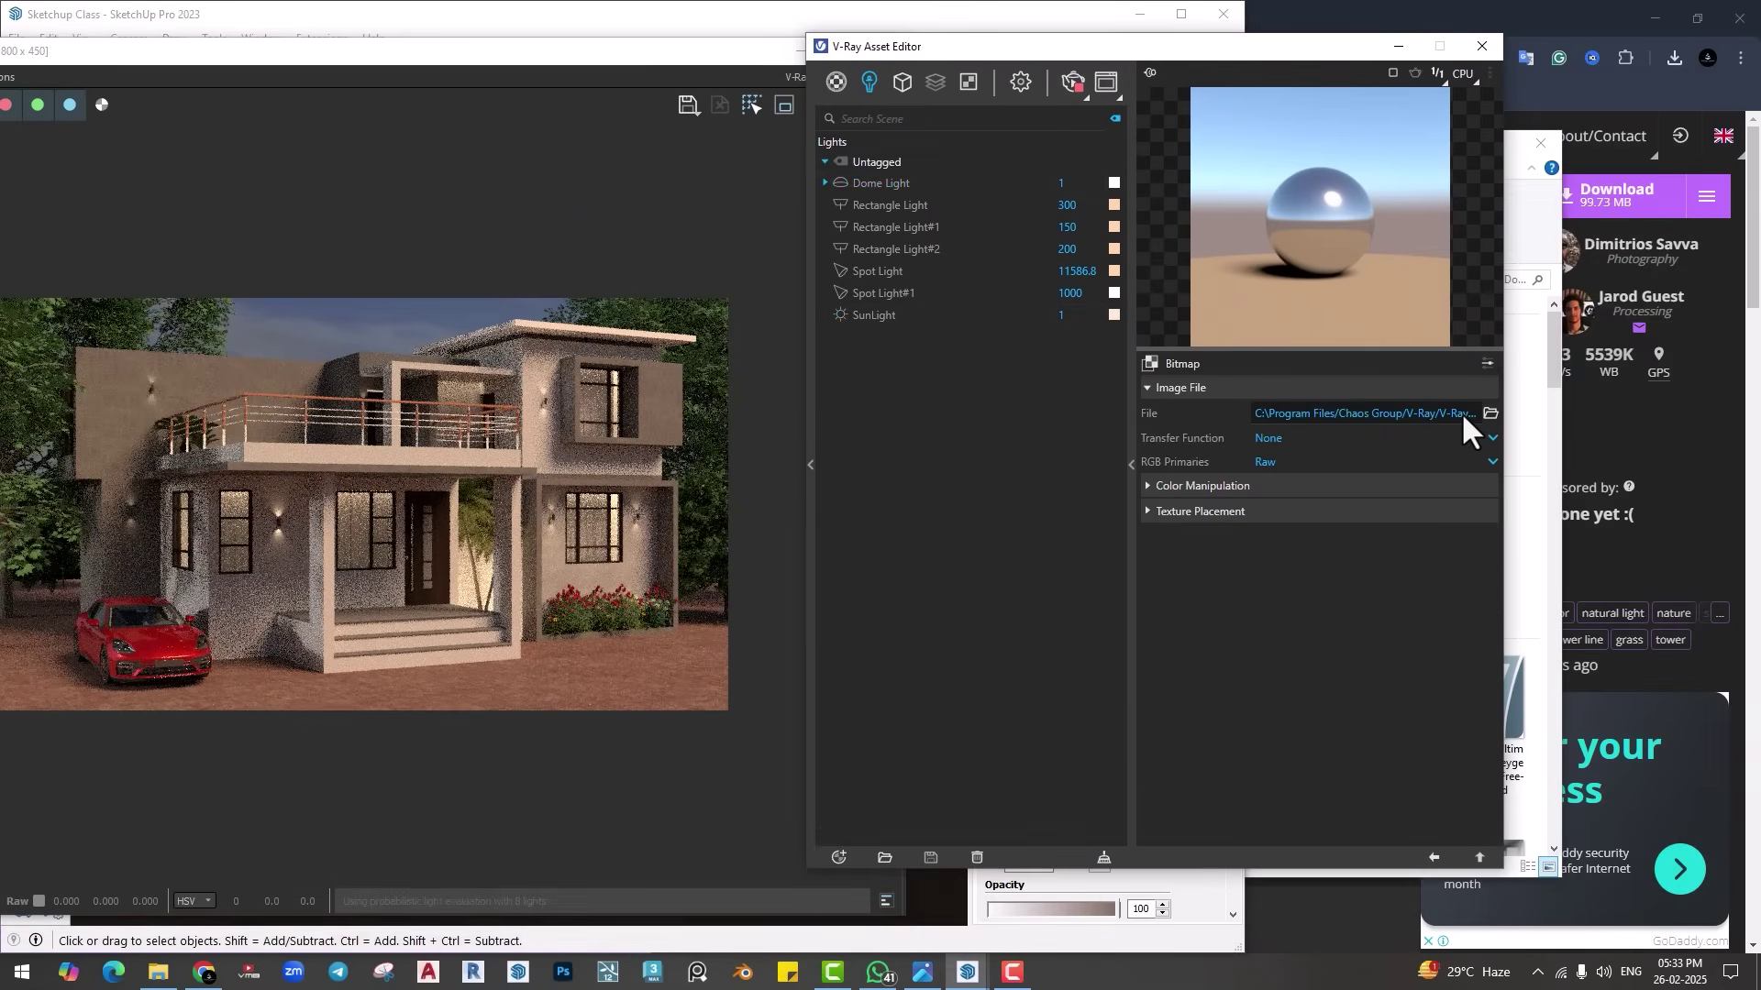
{"action": "left_click", "coordinate": [1483, 411]}
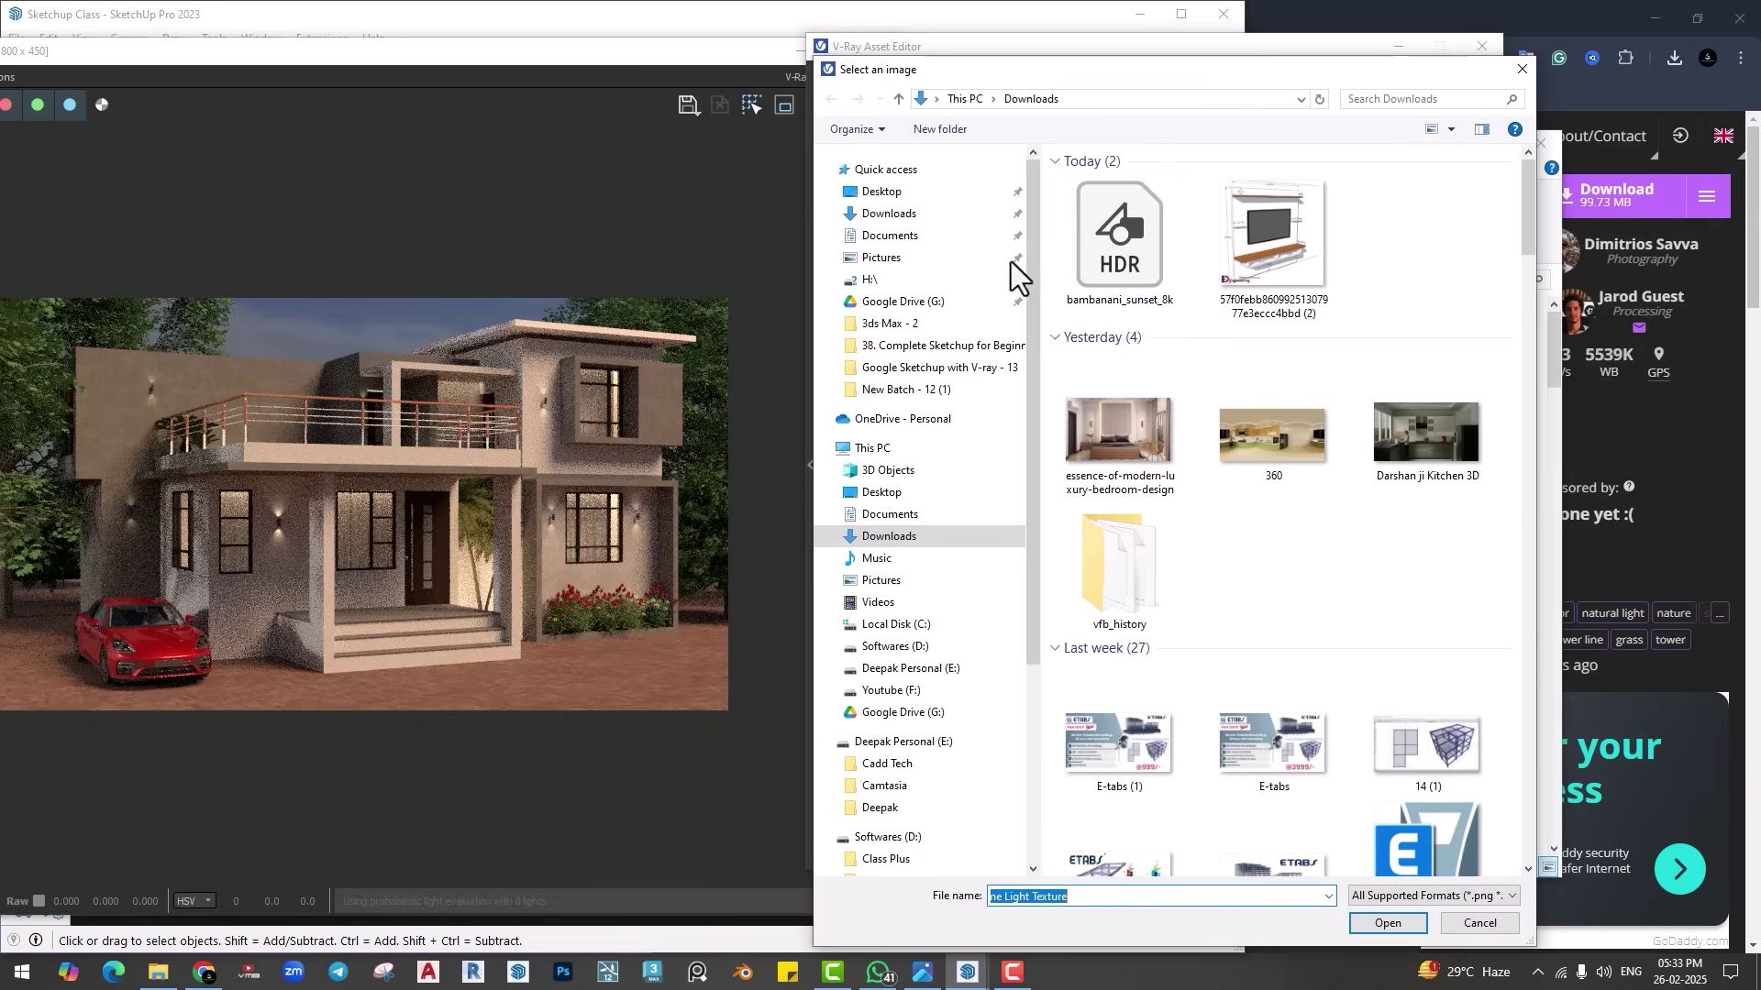
{"action": "double_click", "coordinate": [1119, 240]}
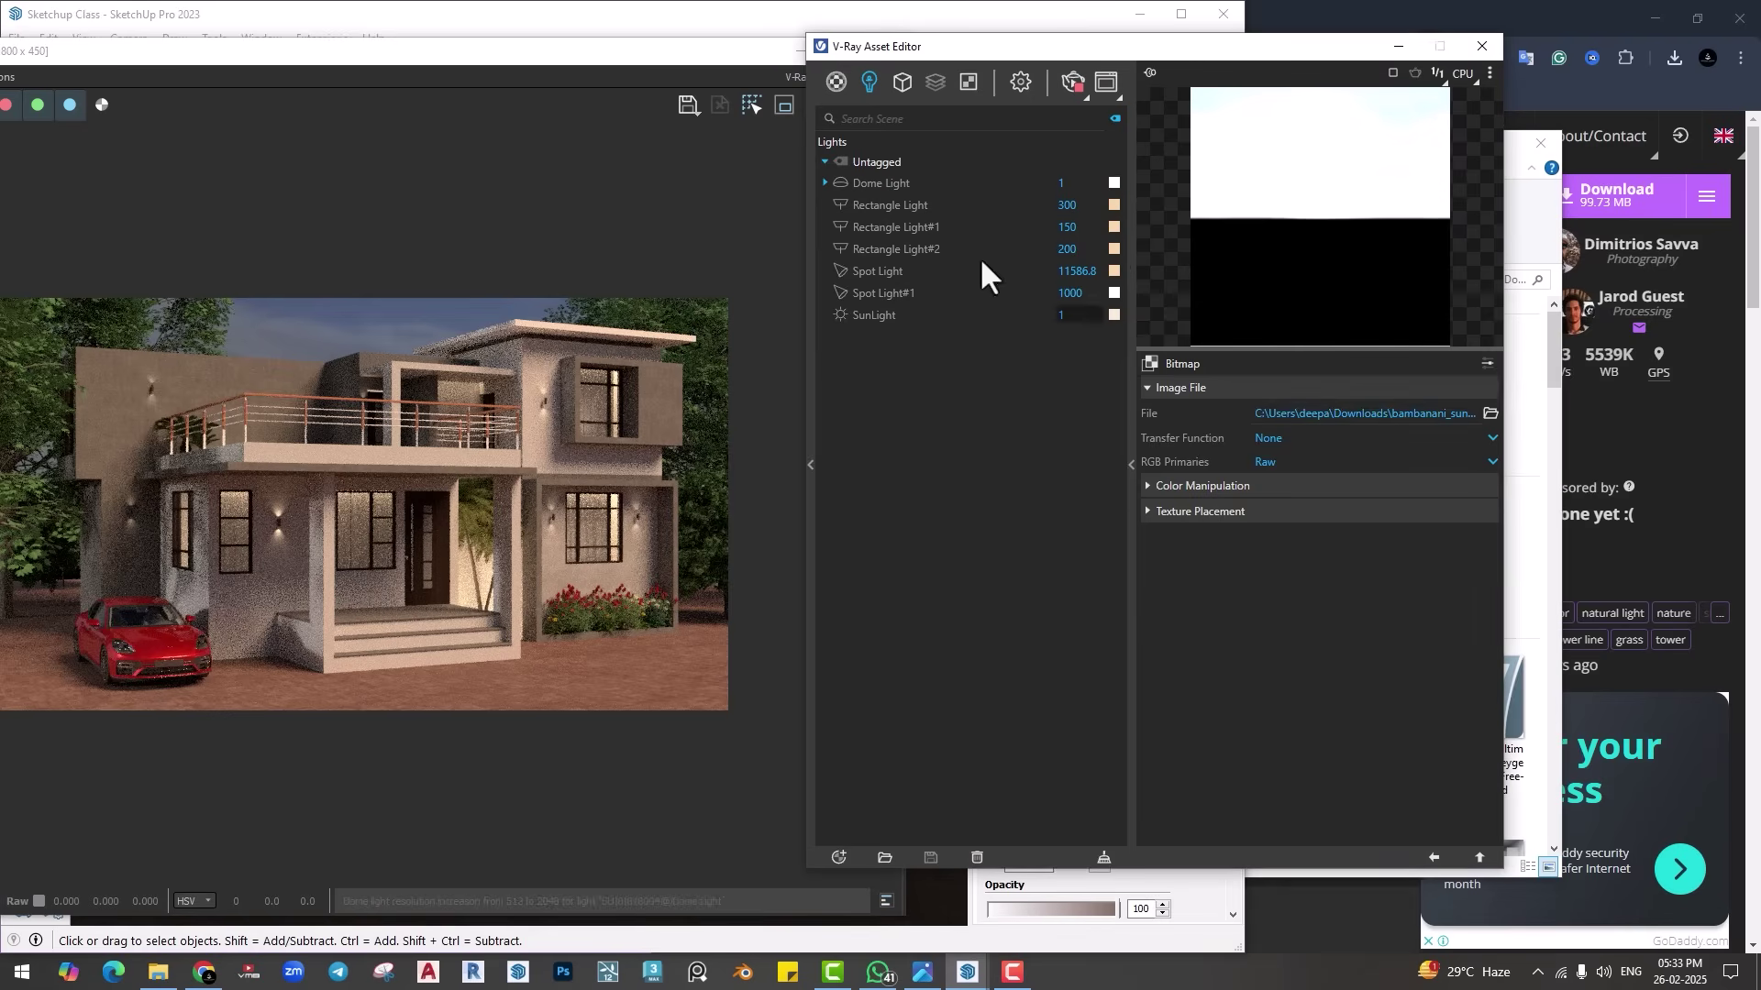
Step: Try Dome Light intensities of 20 and 30, and set the intensity to 40
{"action": "left_click", "coordinate": [877, 184]}
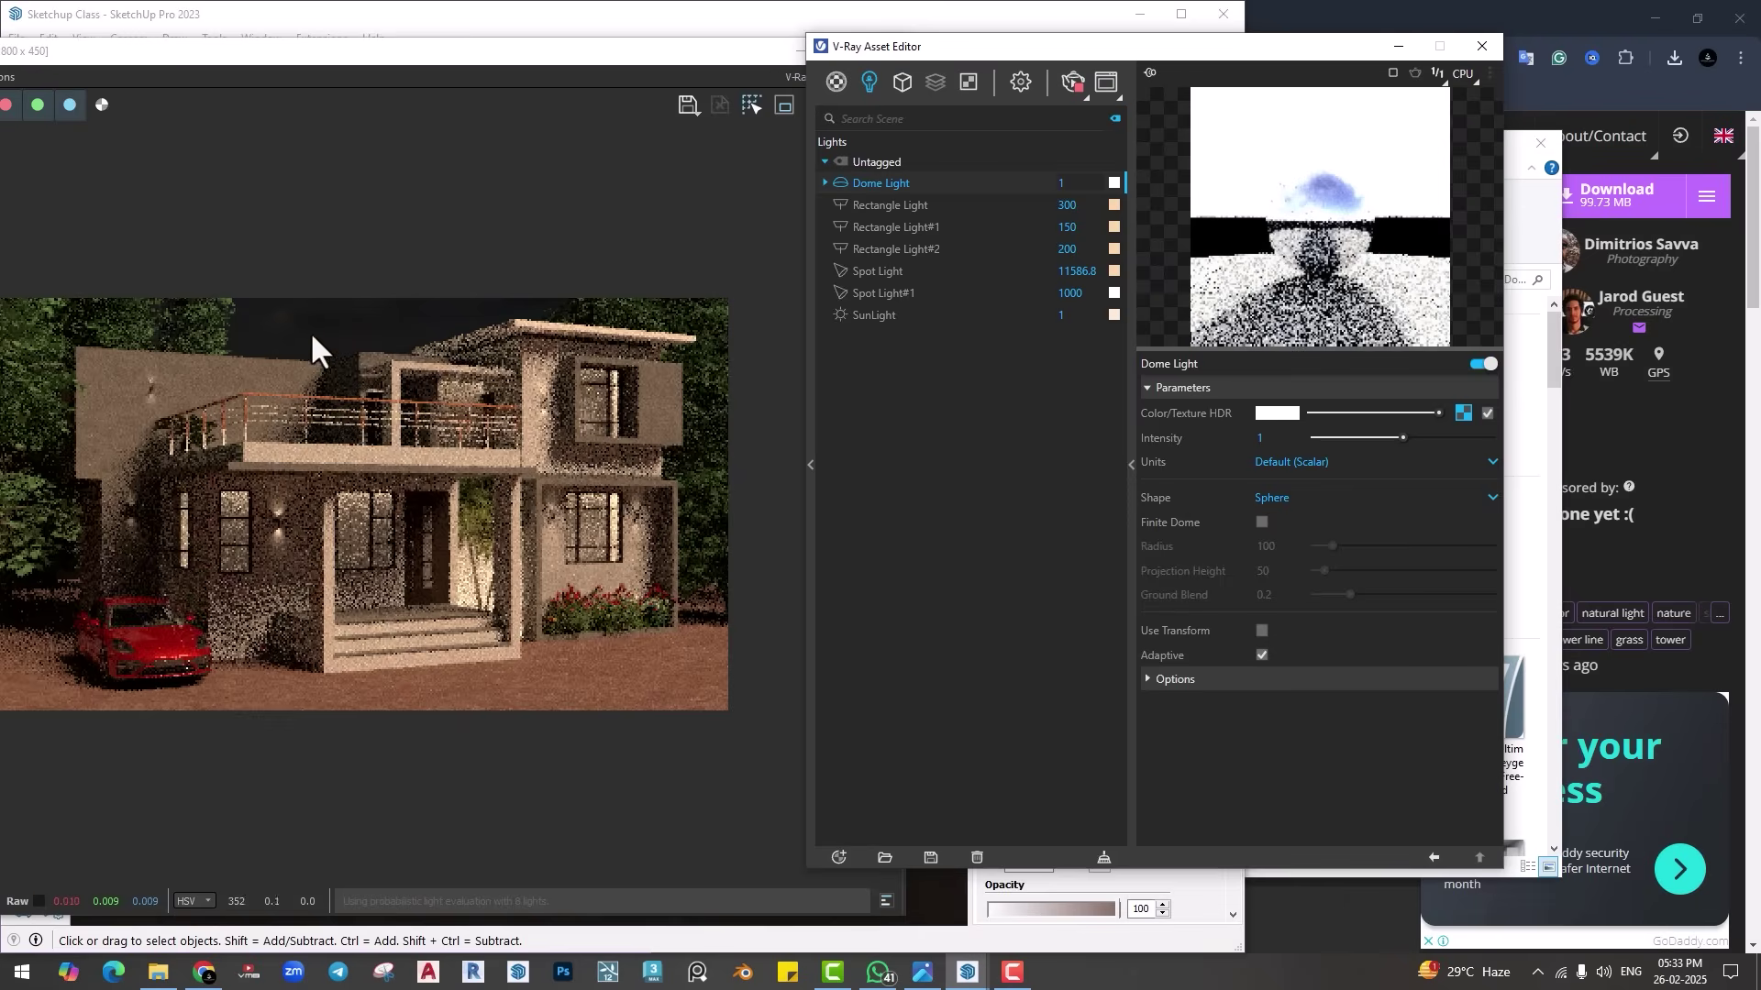
{"action": "left_click", "coordinate": [1275, 440]}
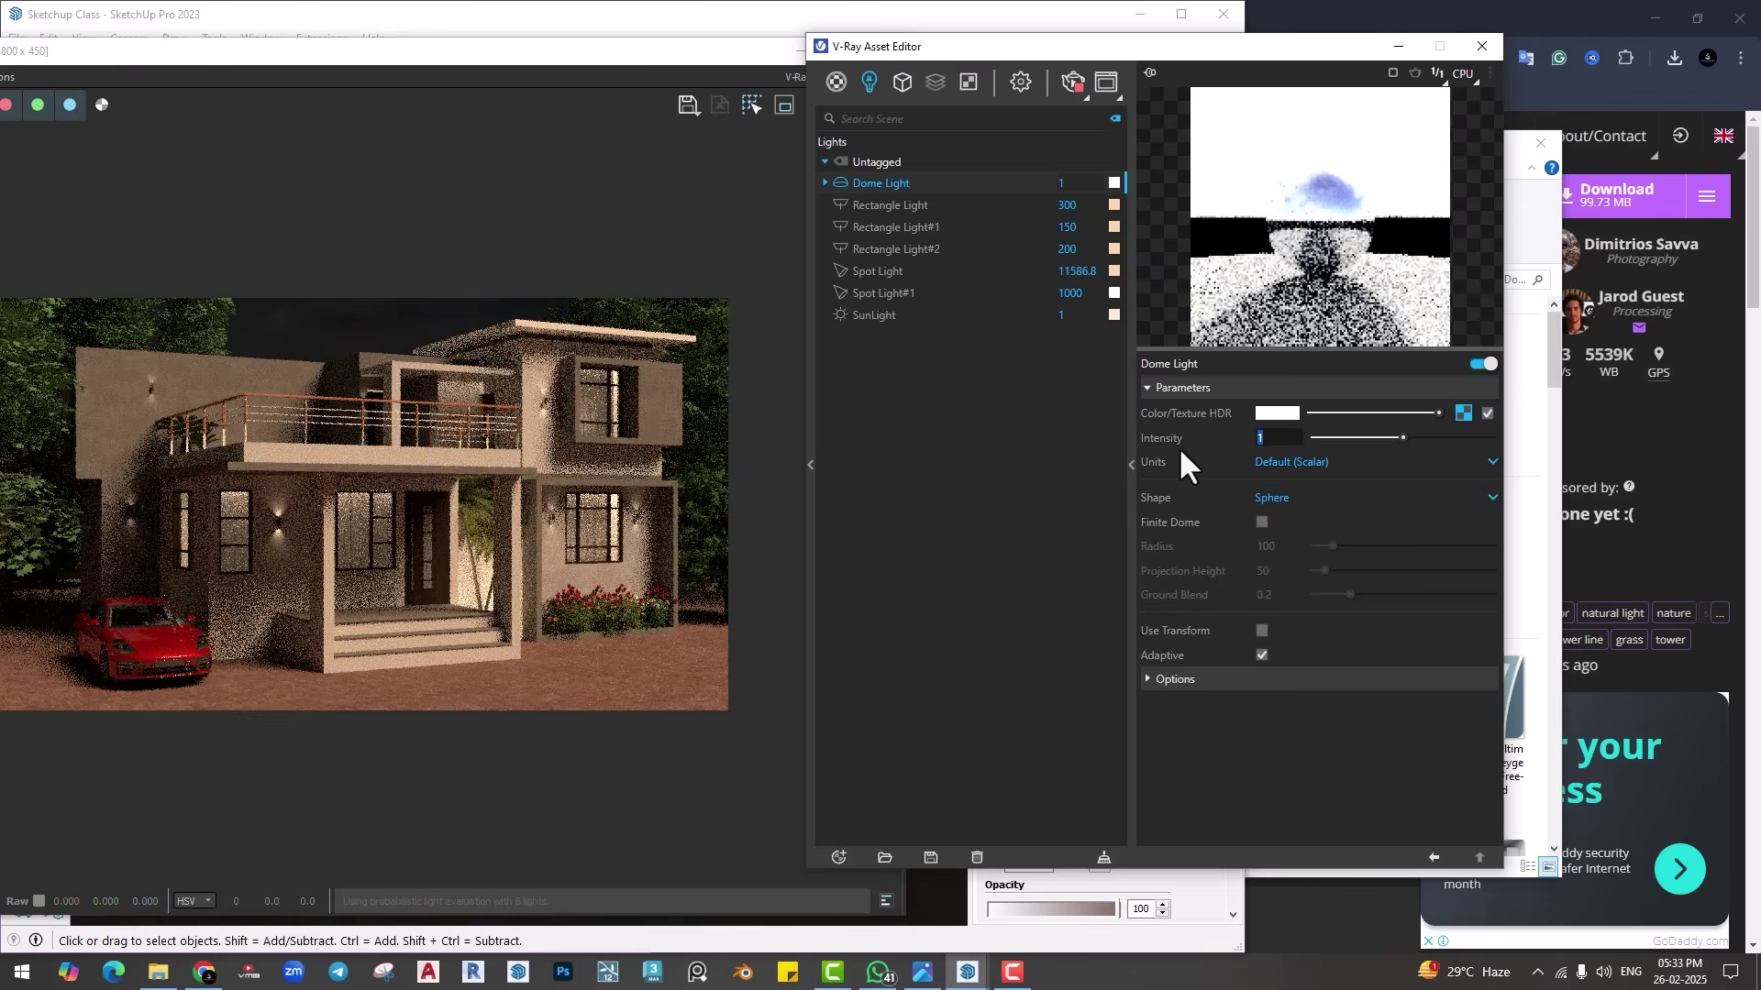
{"action": "type", "text": "20"}
{"action": "key", "text": "Return"}
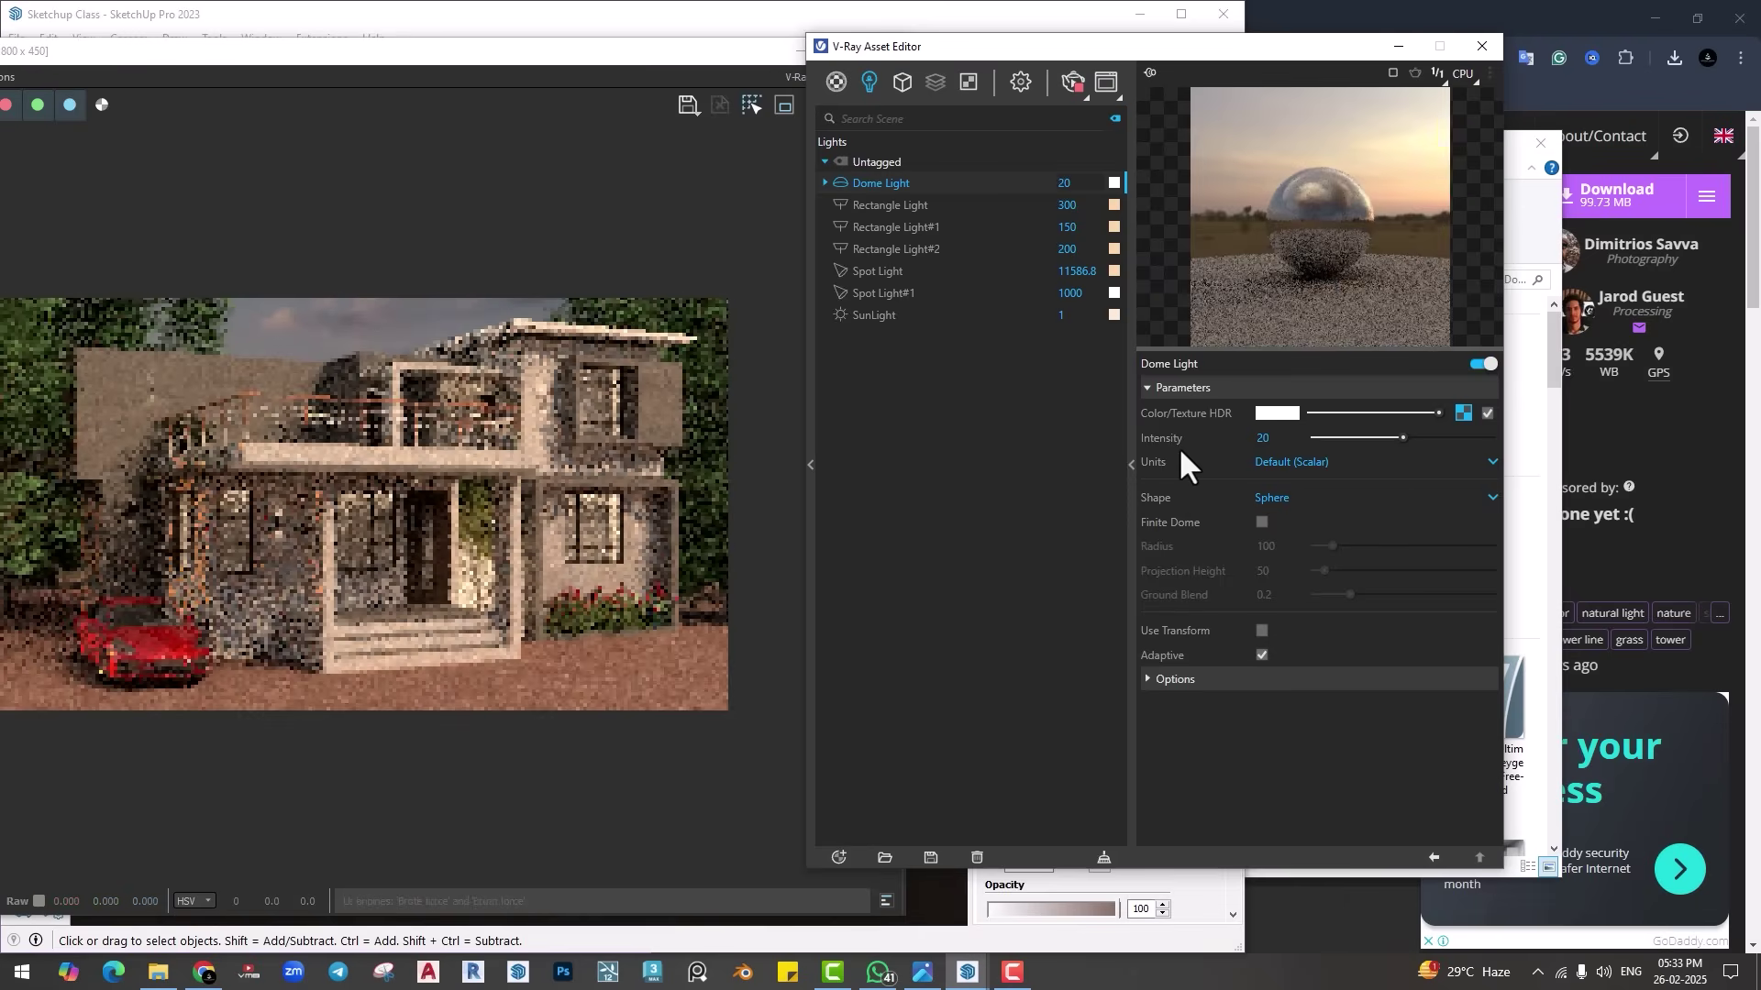
{"action": "type", "text": "30"}
{"action": "key", "text": "Return"}
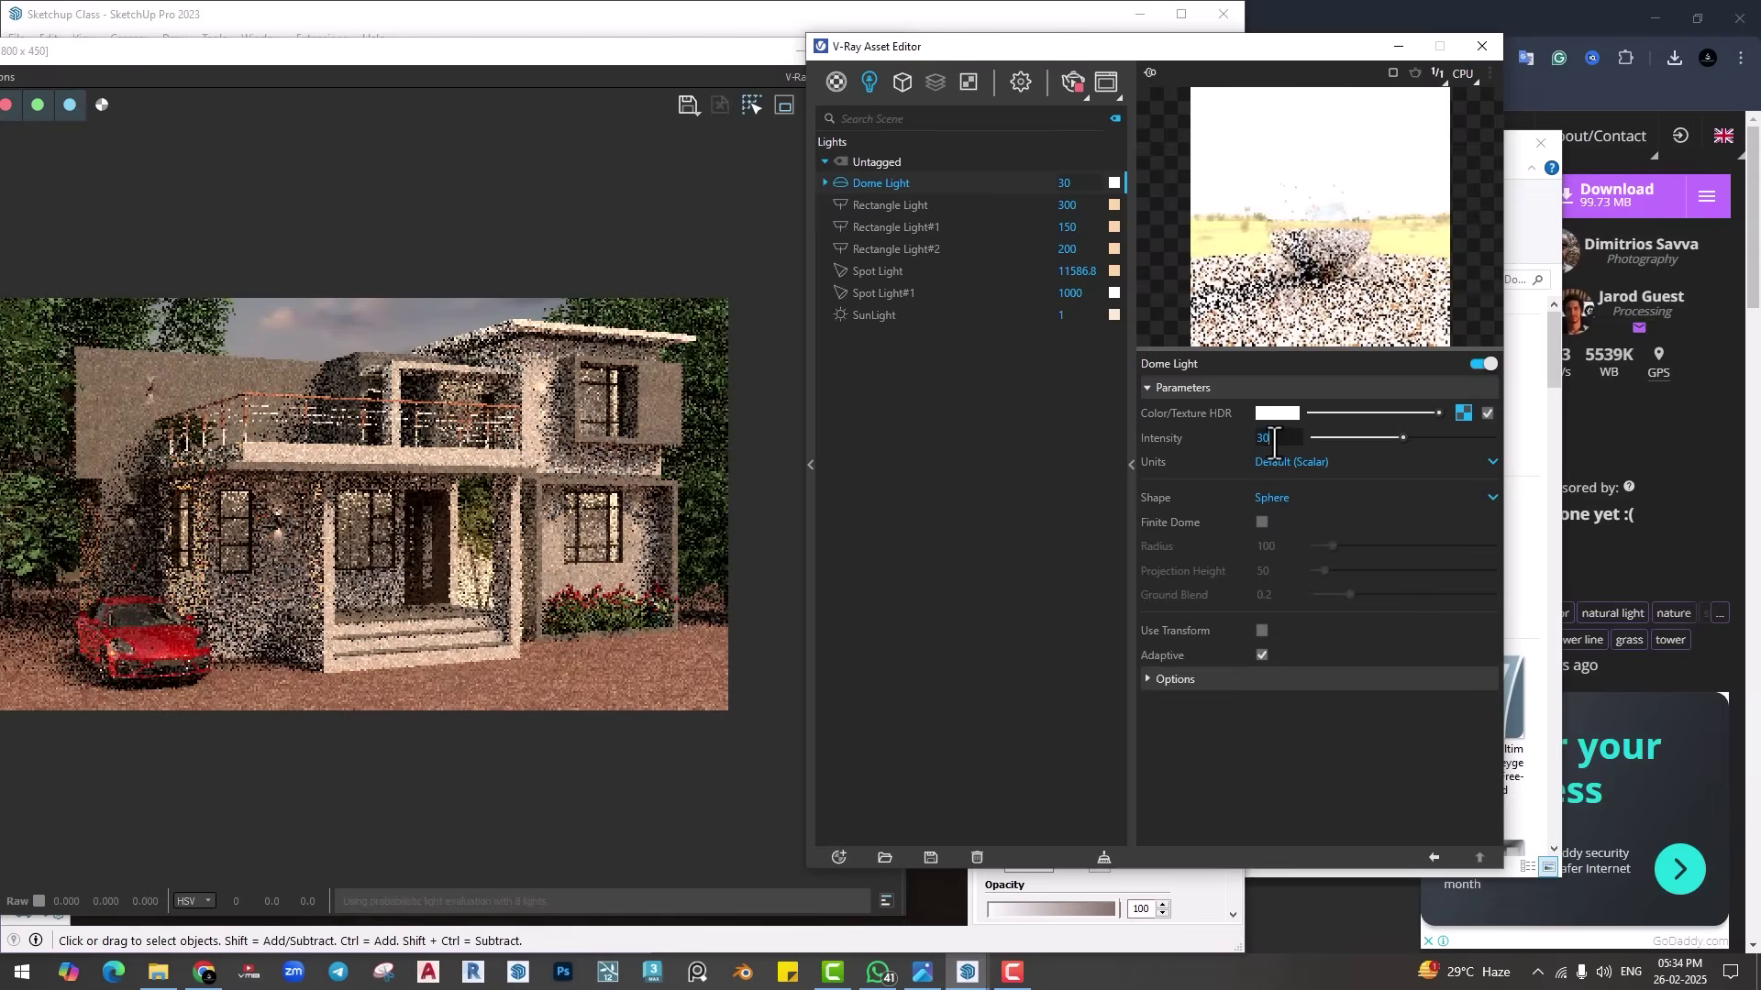
{"action": "type", "text": "40"}
{"action": "key", "text": "Return"}
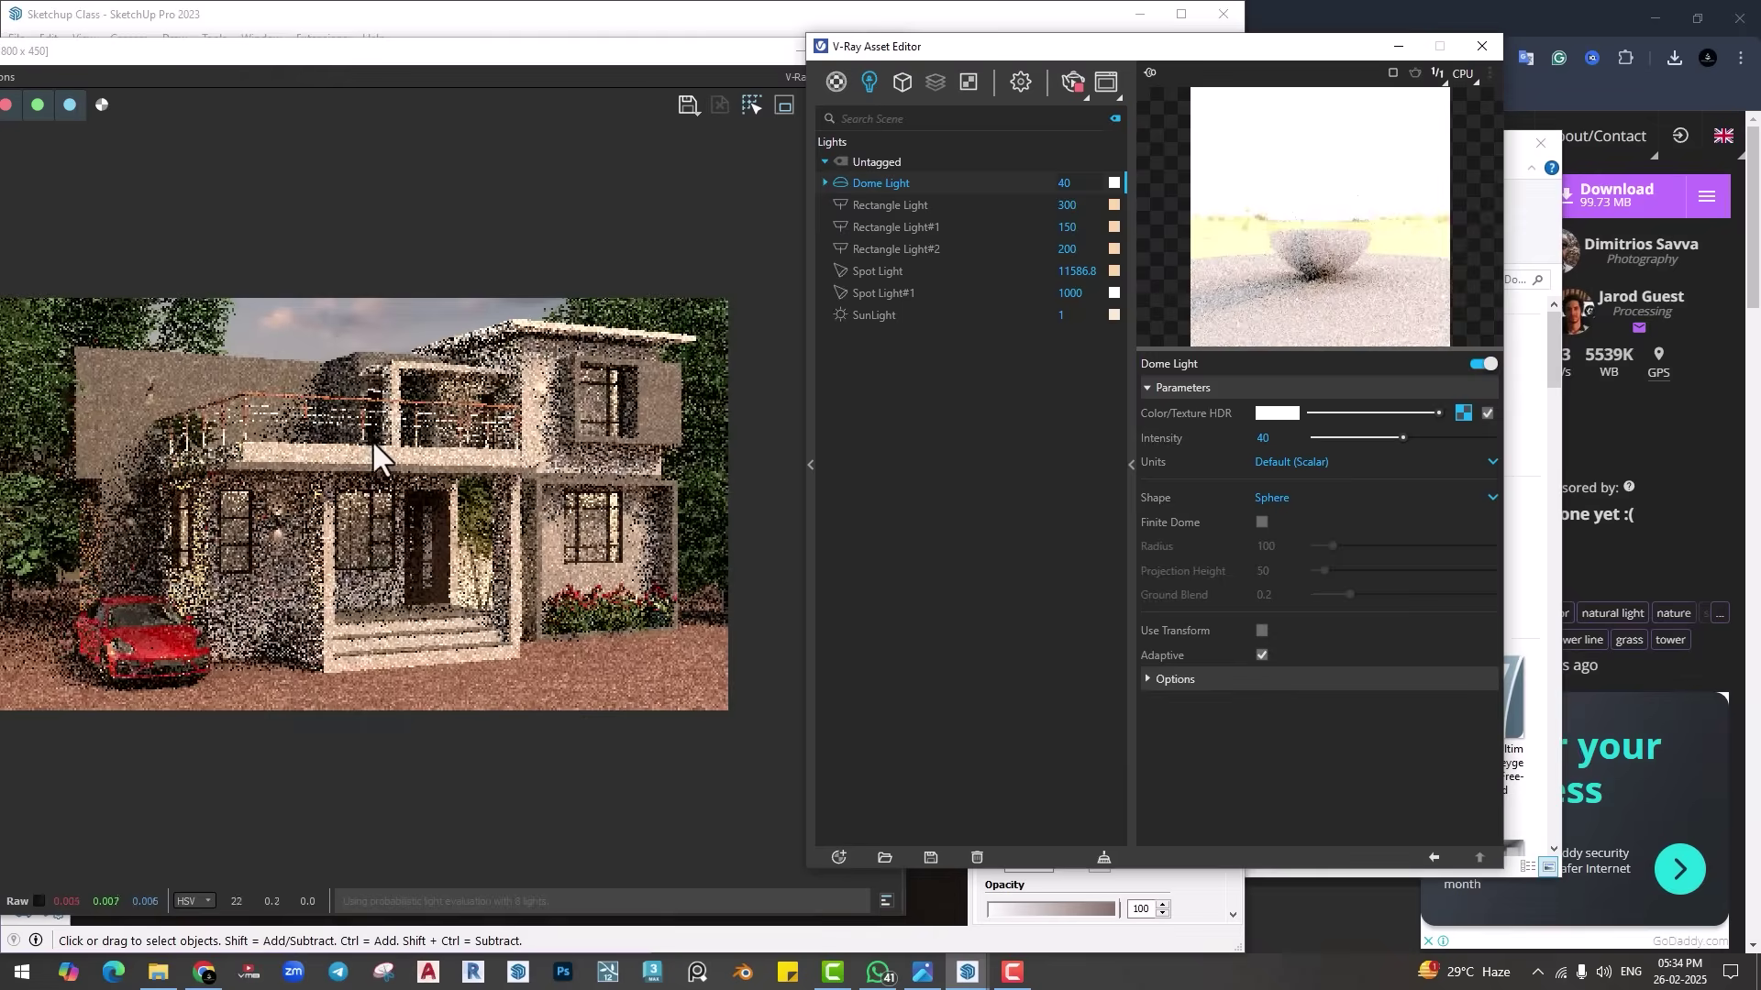
Step: Rearrange the windows and minimize the Downloads folder and browser to compare the render with the reference house image
{"action": "left_click_drag", "start_coordinate": [394, 53], "coordinate": [498, 30]}
{"action": "left_click_drag", "start_coordinate": [1078, 55], "coordinate": [905, 95]}
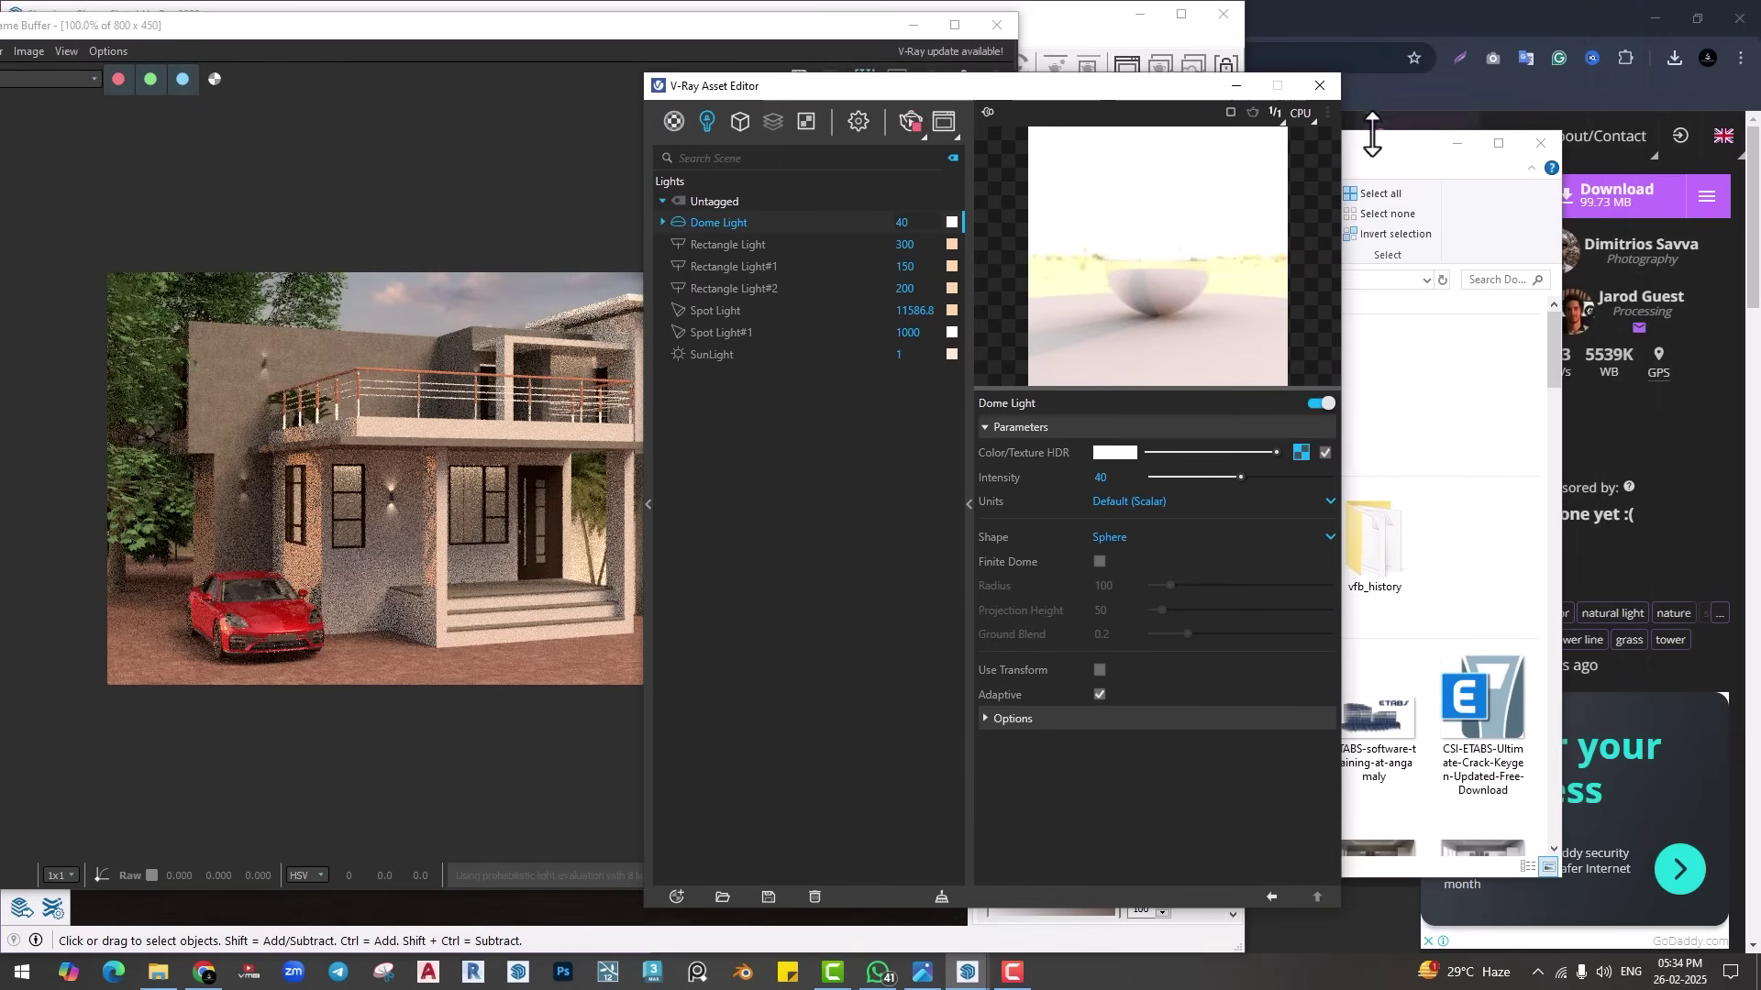
{"action": "left_click", "coordinate": [1458, 145]}
{"action": "left_click", "coordinate": [1640, 24]}
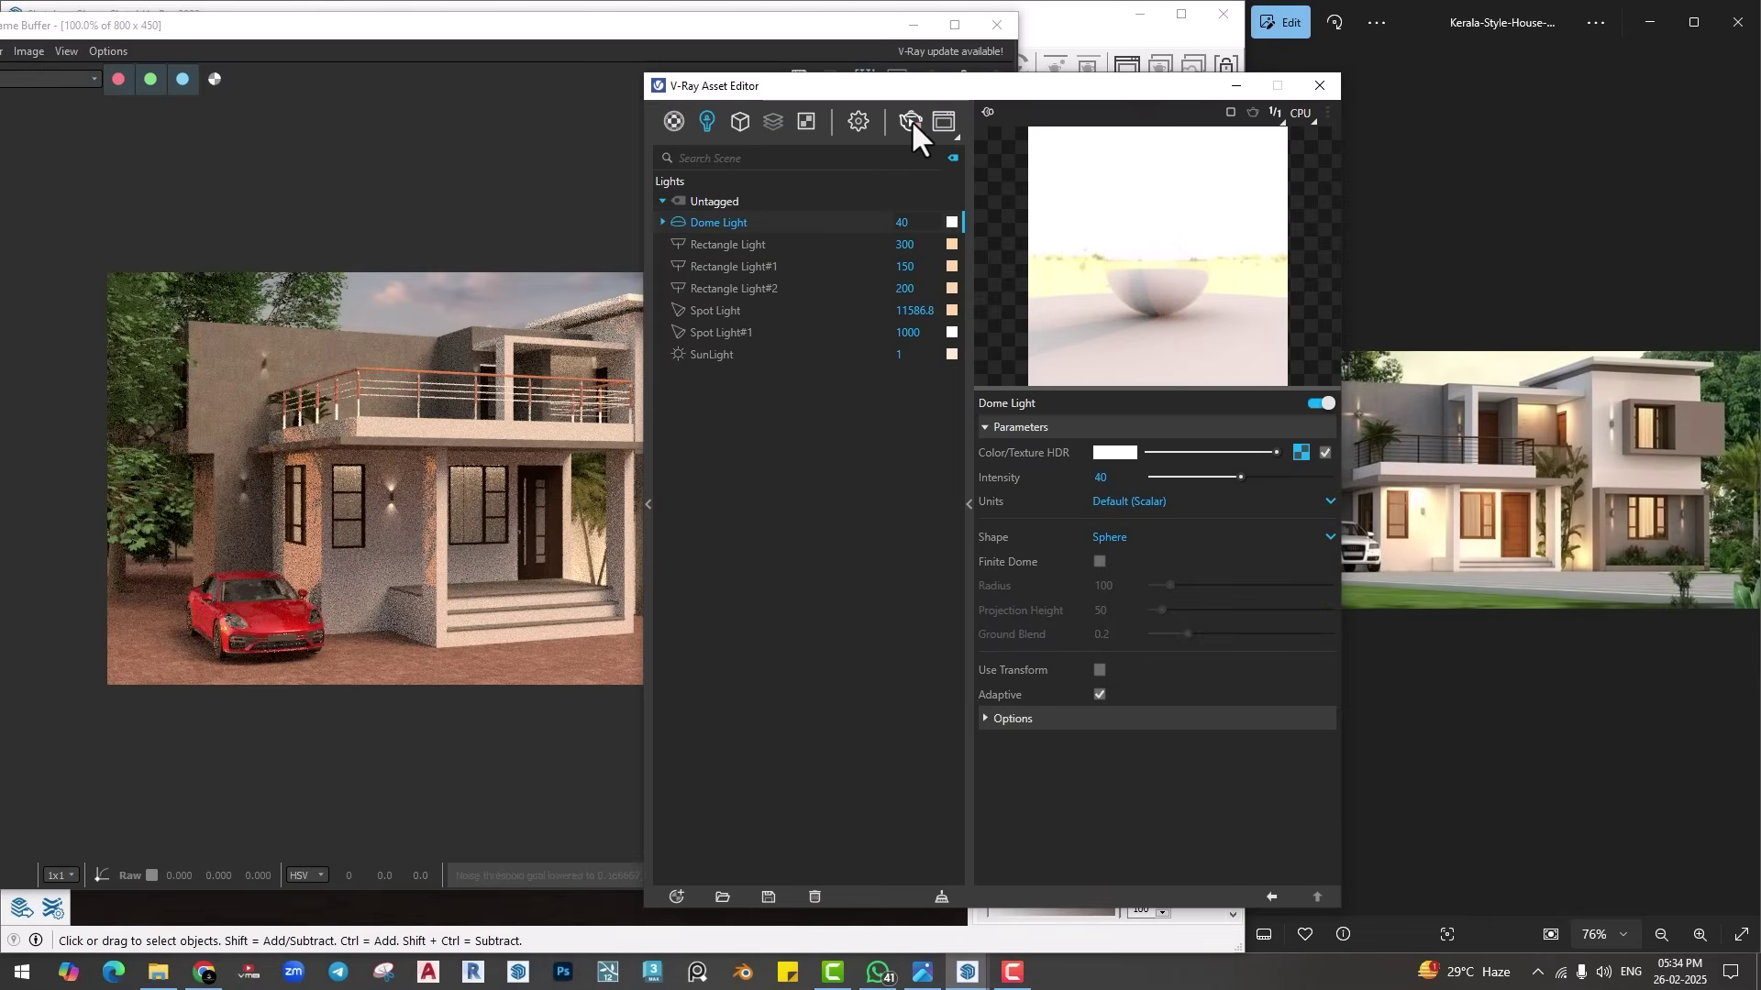
Step: Set the SunLight color to pure white in the V-Ray Asset Editor
{"action": "left_click", "coordinate": [1319, 85]}
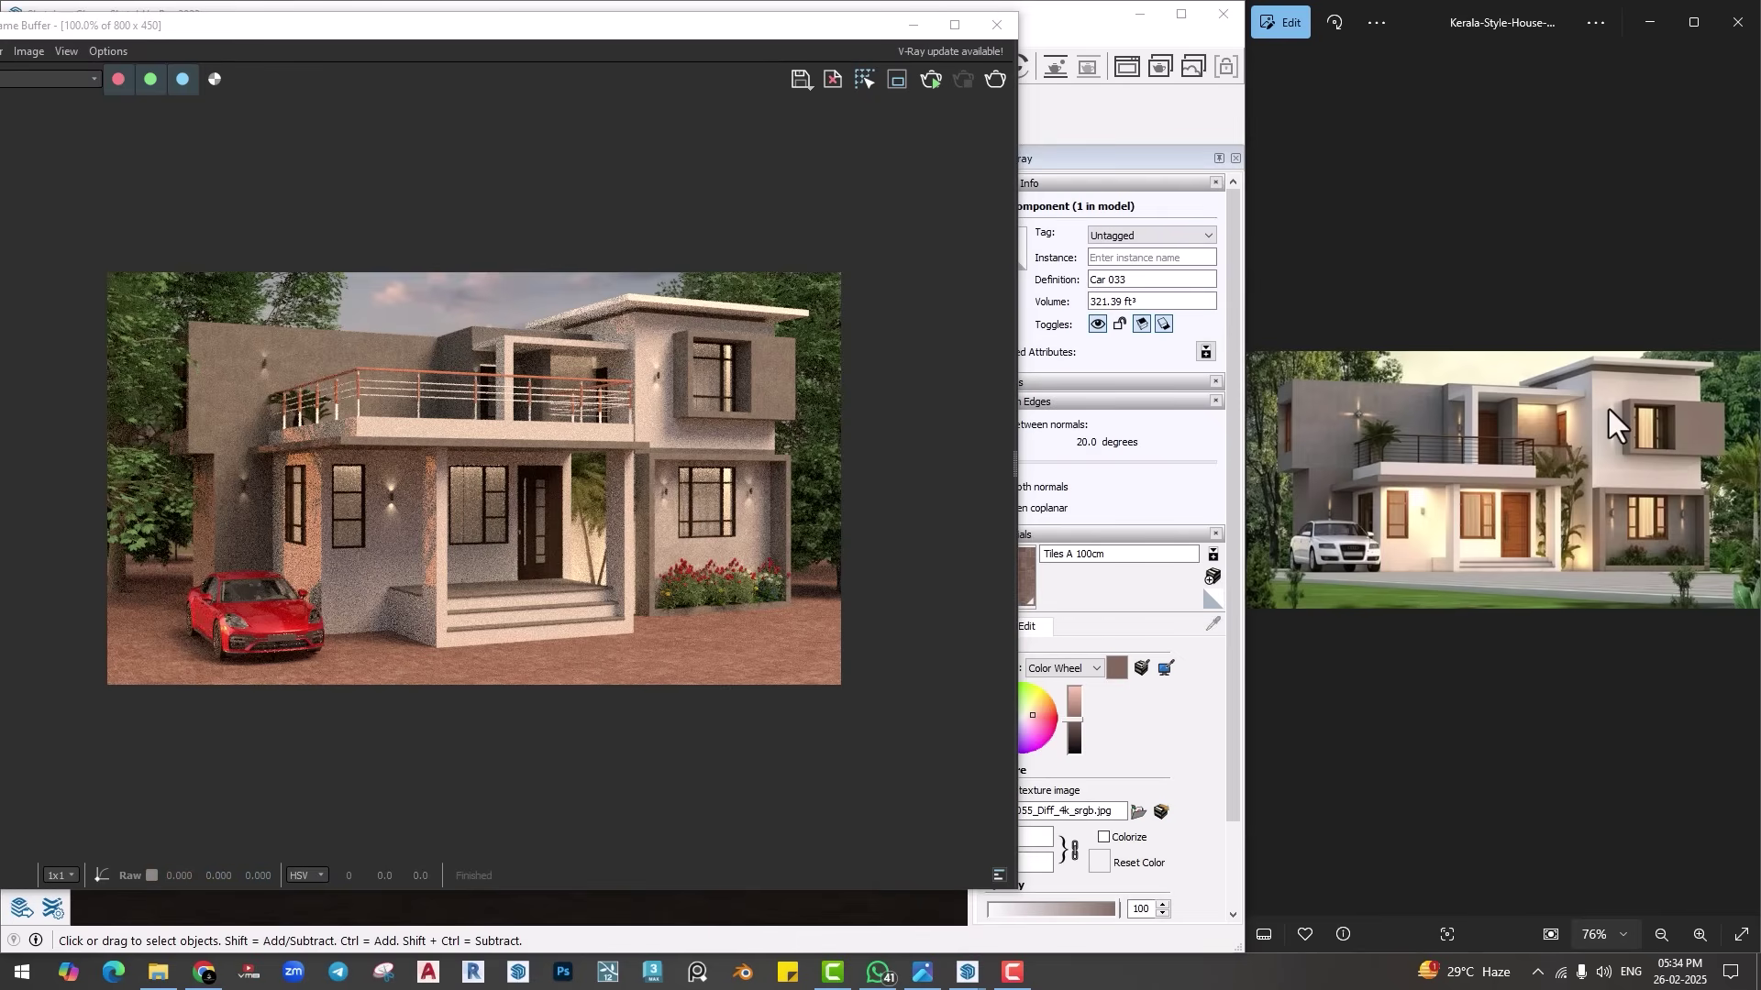
{"action": "left_click_drag", "start_coordinate": [817, 31], "coordinate": [739, 135]}
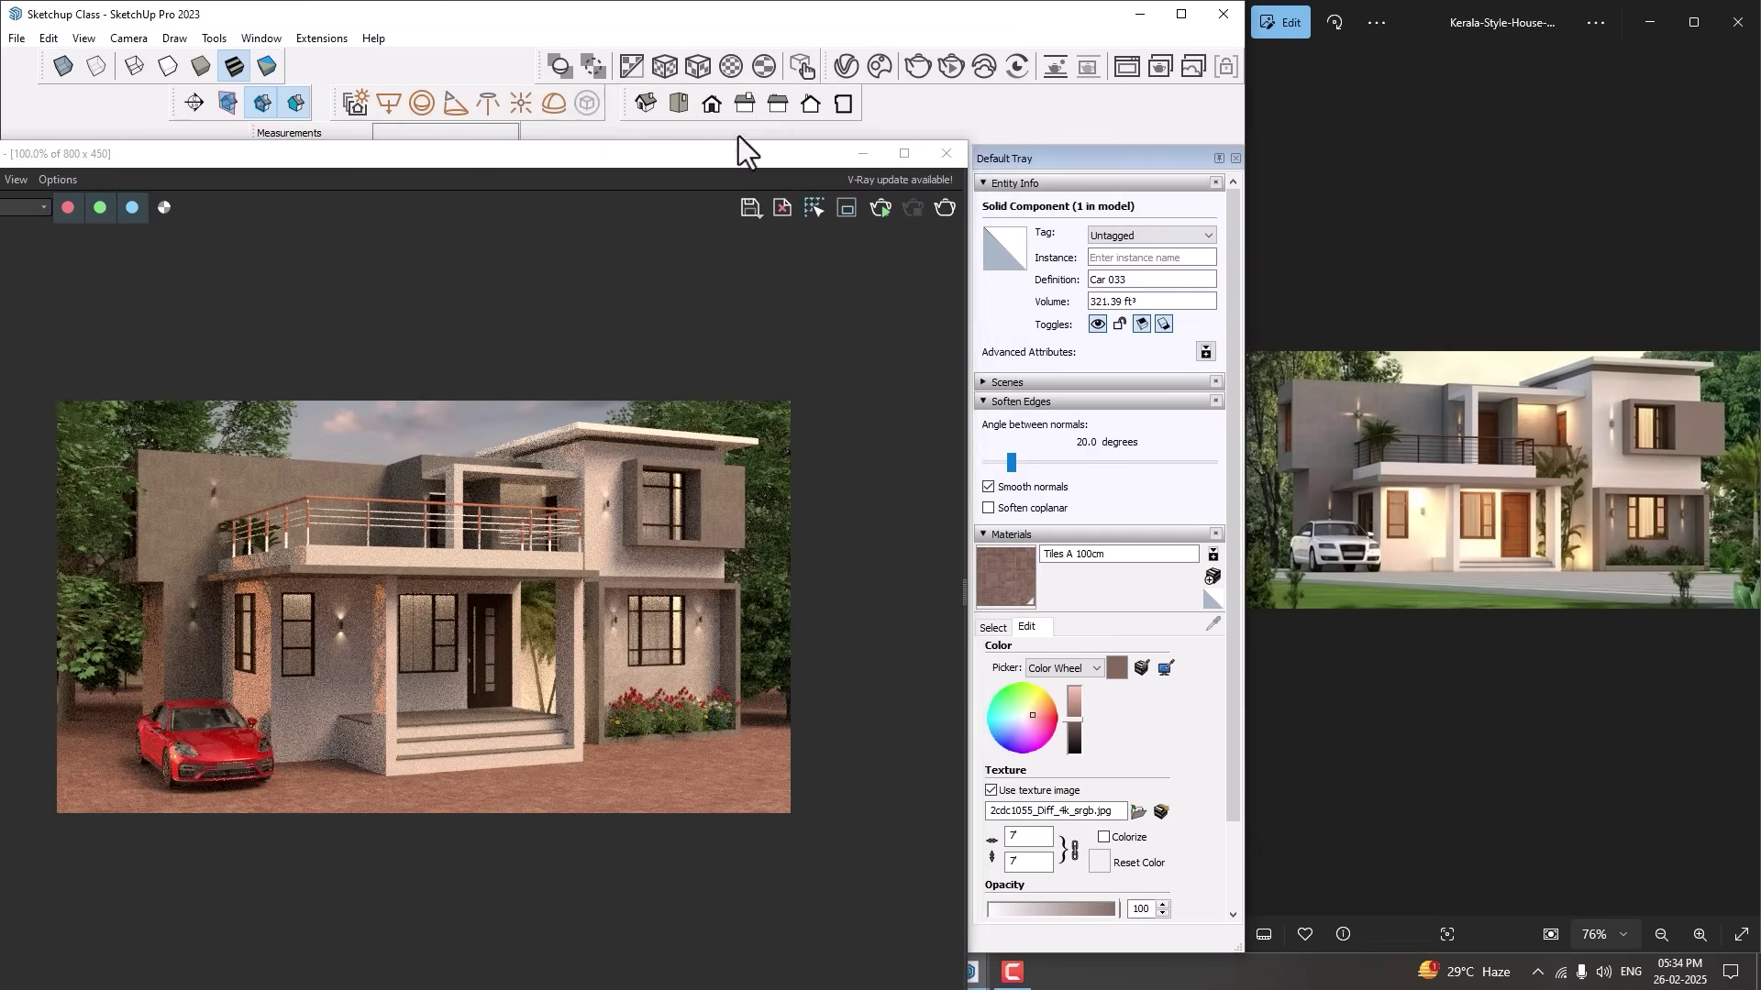
{"action": "left_click", "coordinate": [844, 66]}
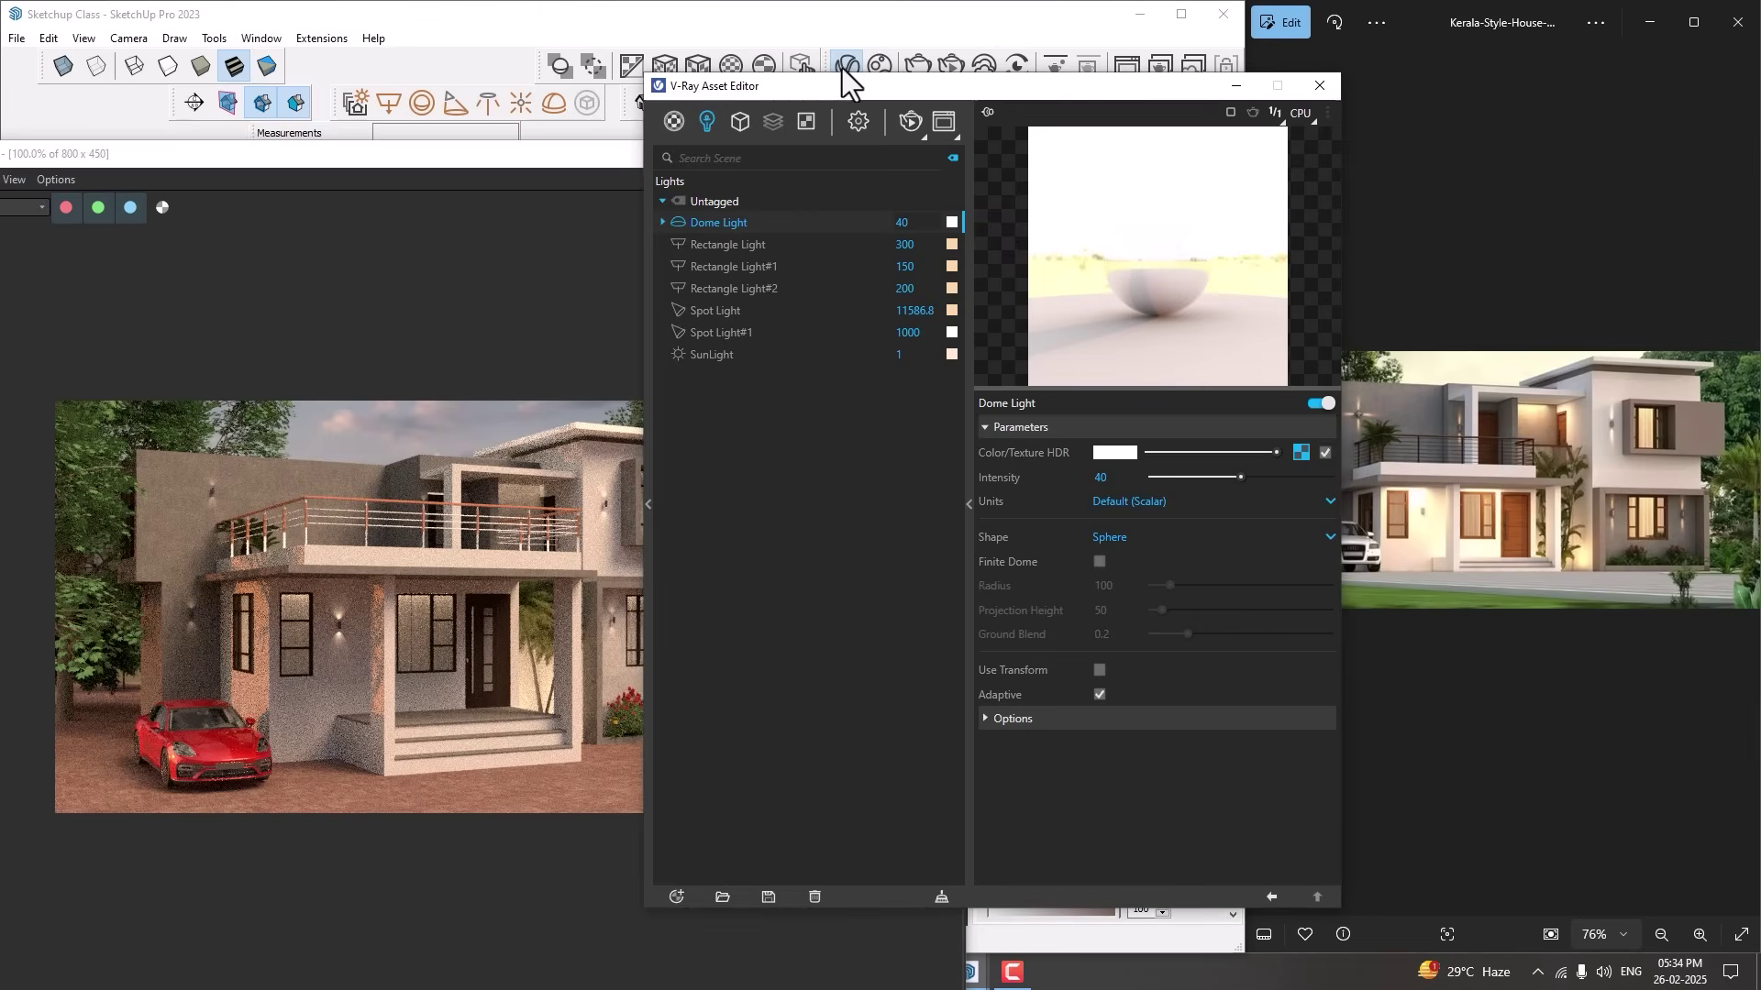
{"action": "left_click", "coordinate": [723, 354]}
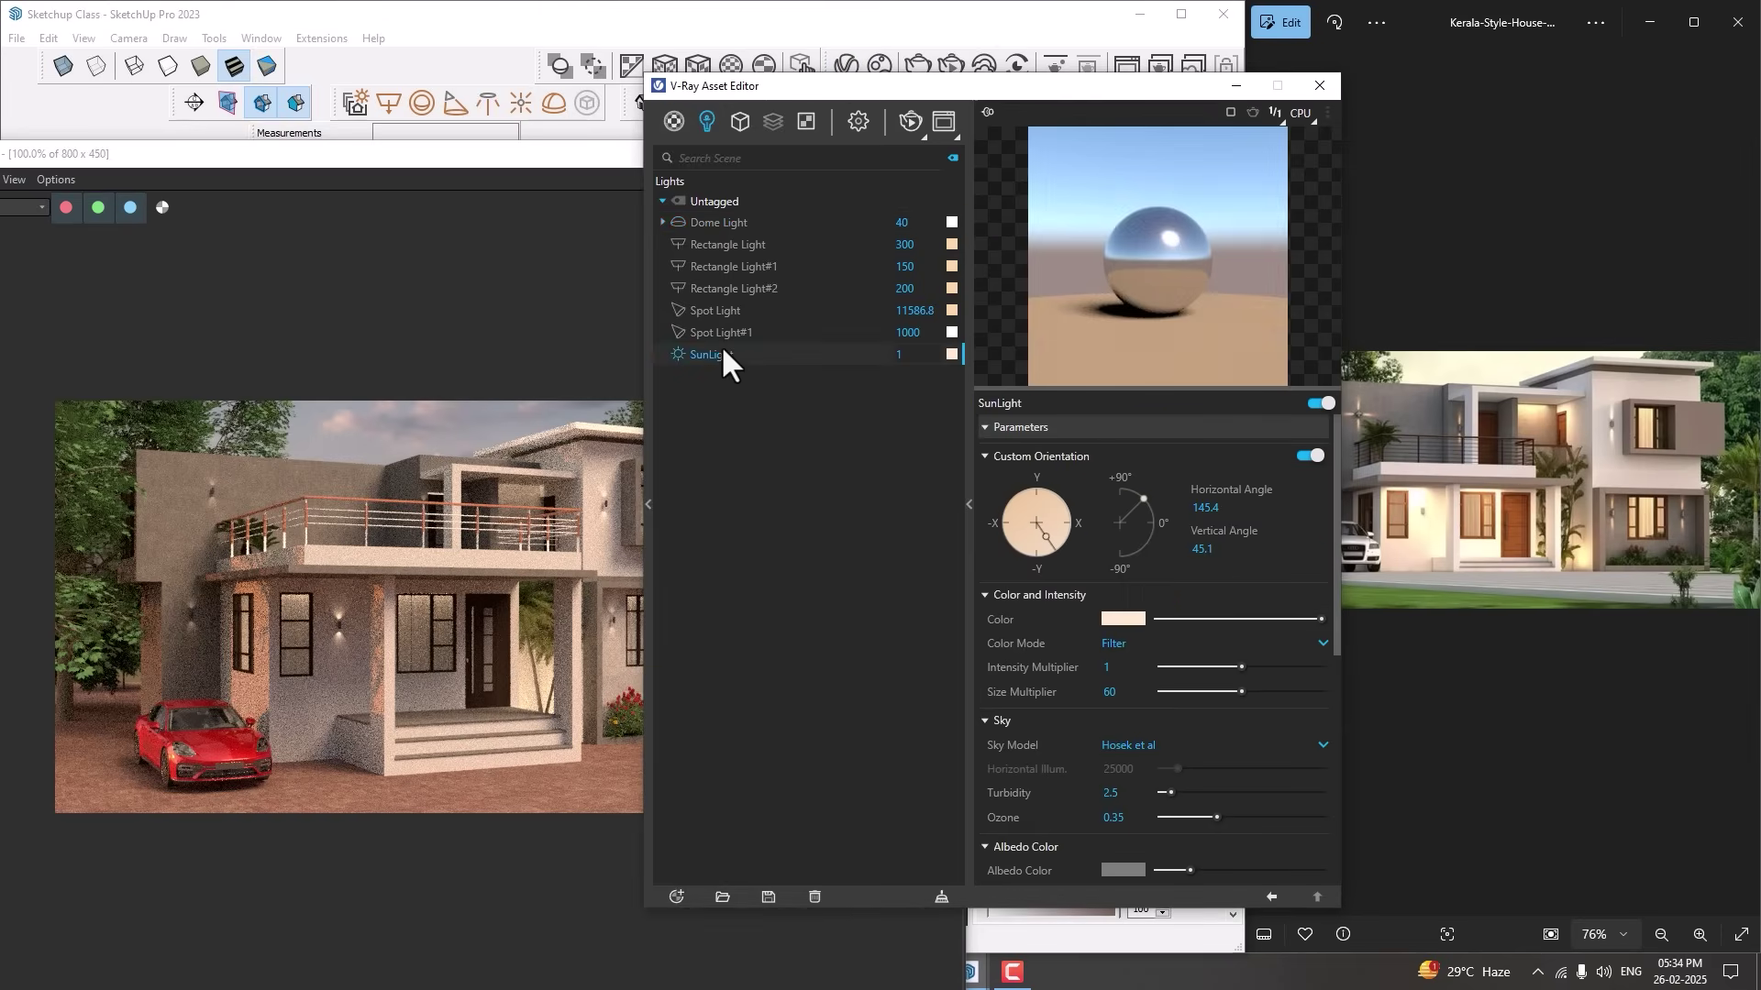
{"action": "left_click", "coordinate": [1124, 619]}
{"action": "left_click", "coordinate": [661, 345]}
{"action": "left_click_drag", "start_coordinate": [660, 346], "coordinate": [590, 277]}
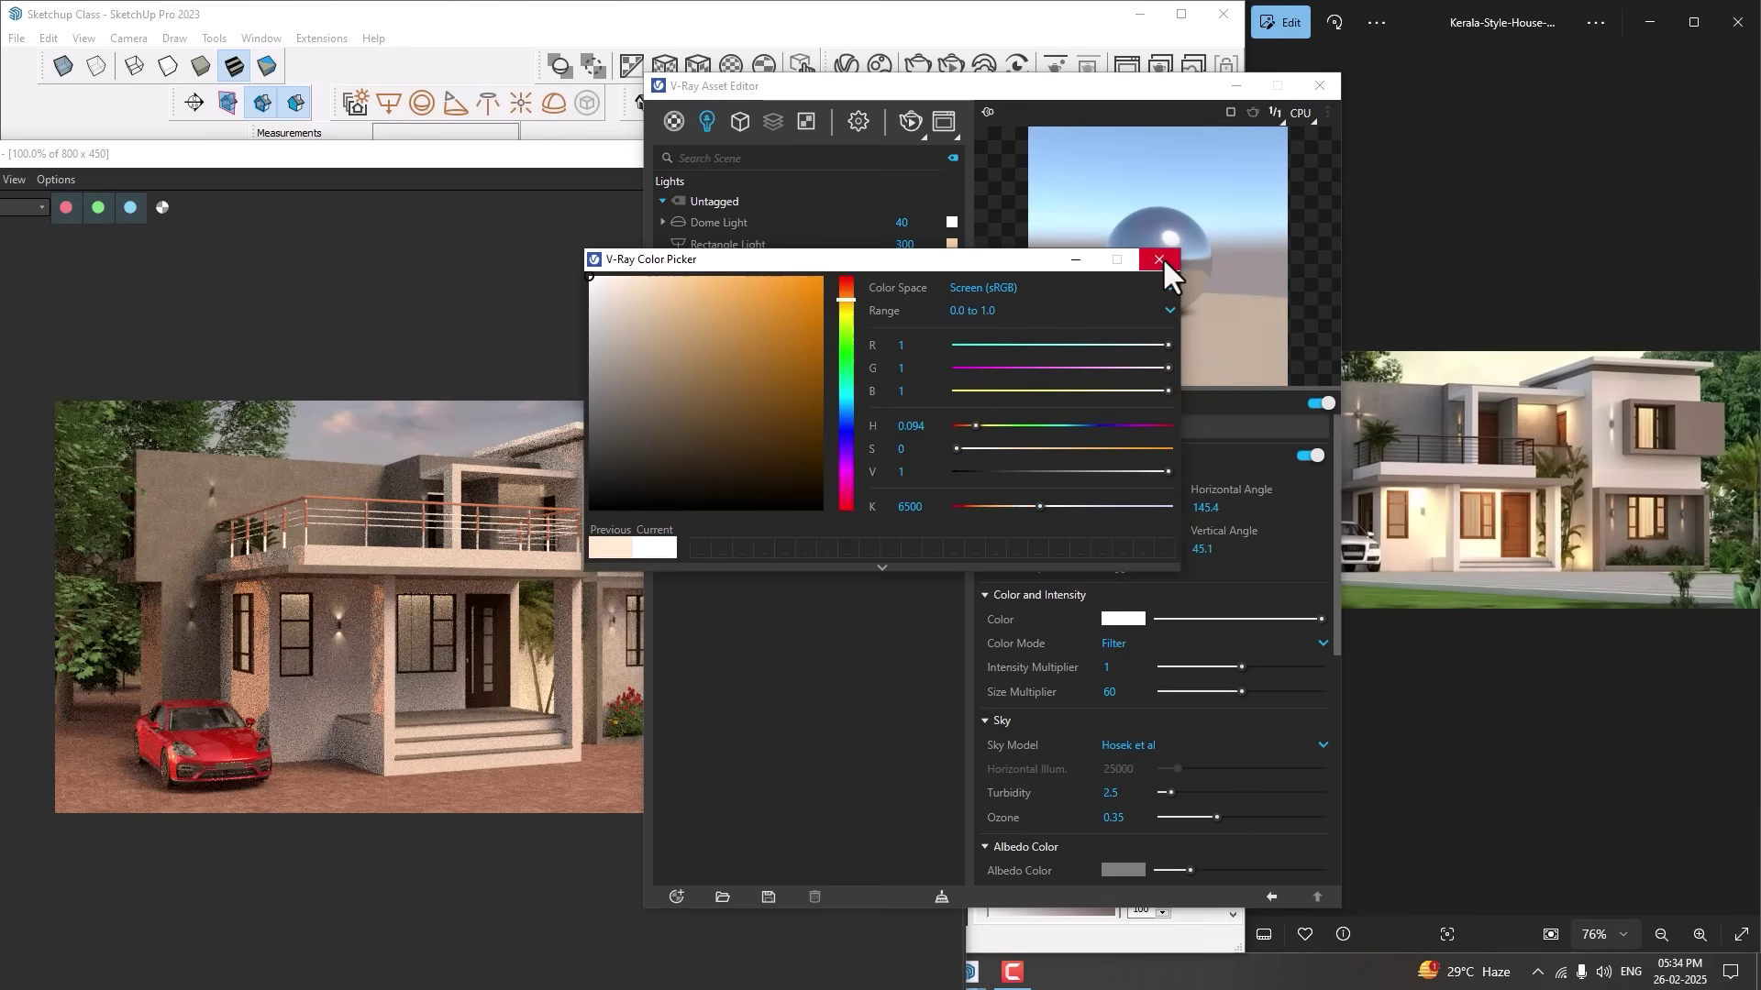
{"action": "left_click", "coordinate": [1160, 261]}
Step: Run a test render with the white sunlight and rearrange the windows to compare it with the reference house image
{"action": "left_click", "coordinate": [908, 112]}
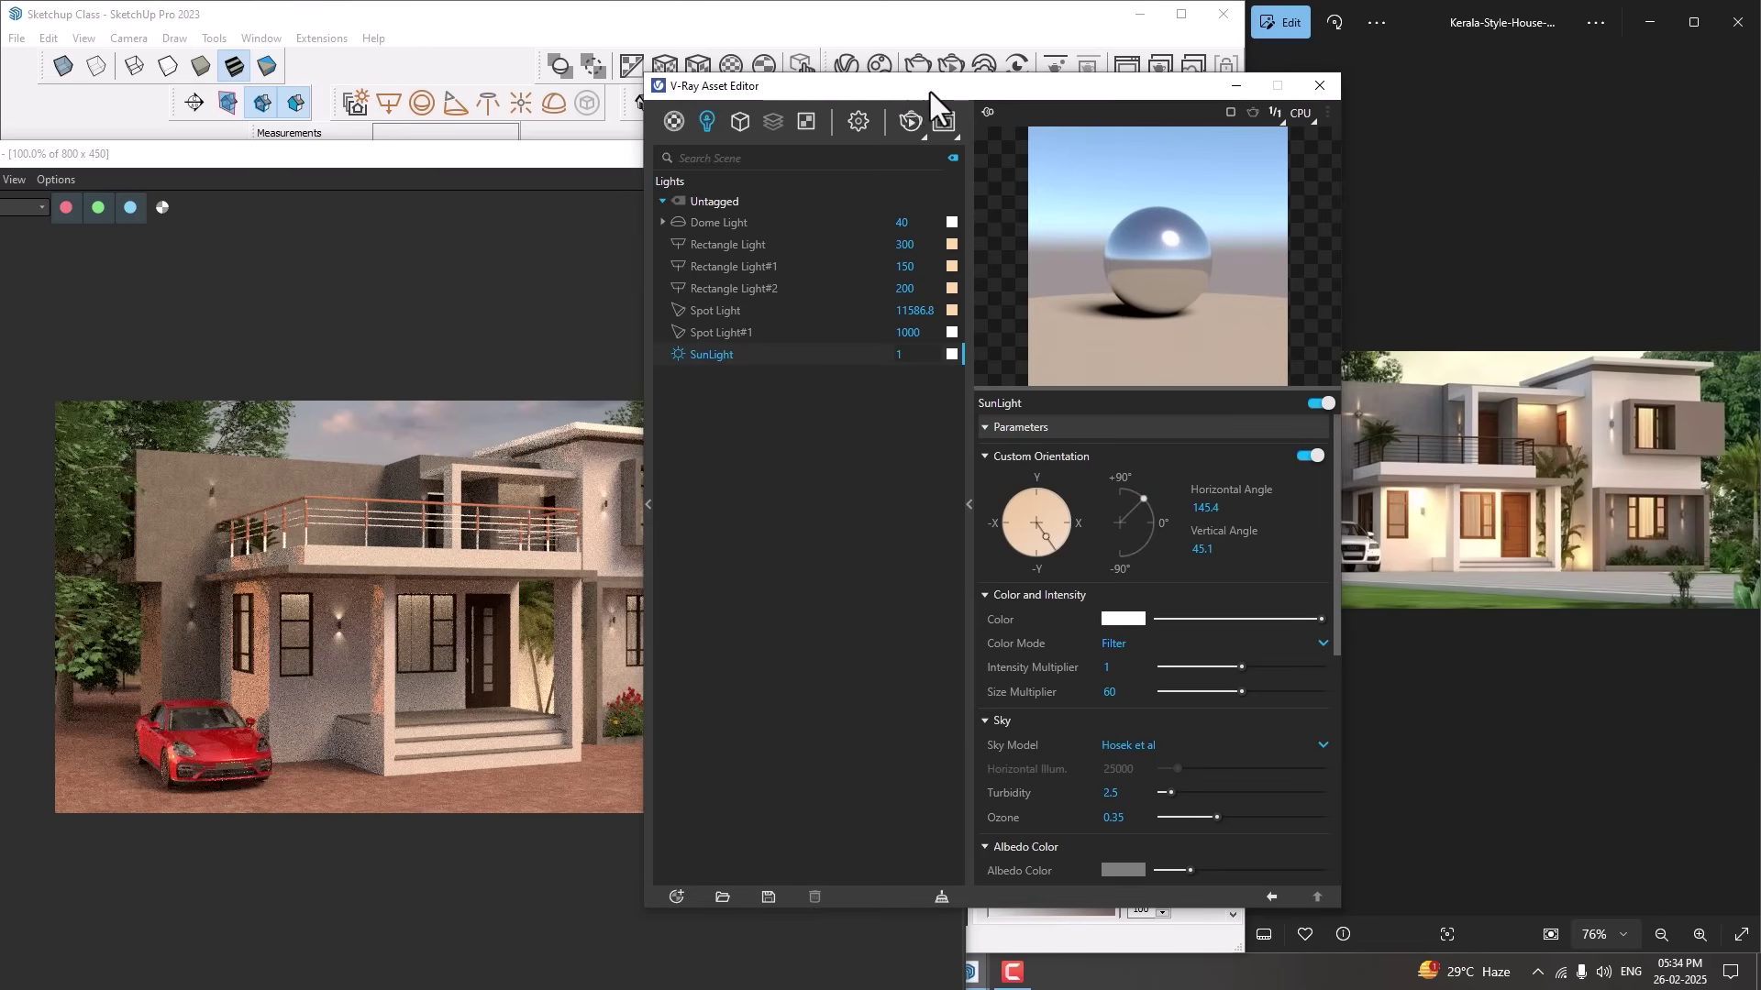
{"action": "left_click_drag", "start_coordinate": [929, 91], "coordinate": [1083, 76]}
{"action": "left_click_drag", "start_coordinate": [538, 156], "coordinate": [400, 84]}
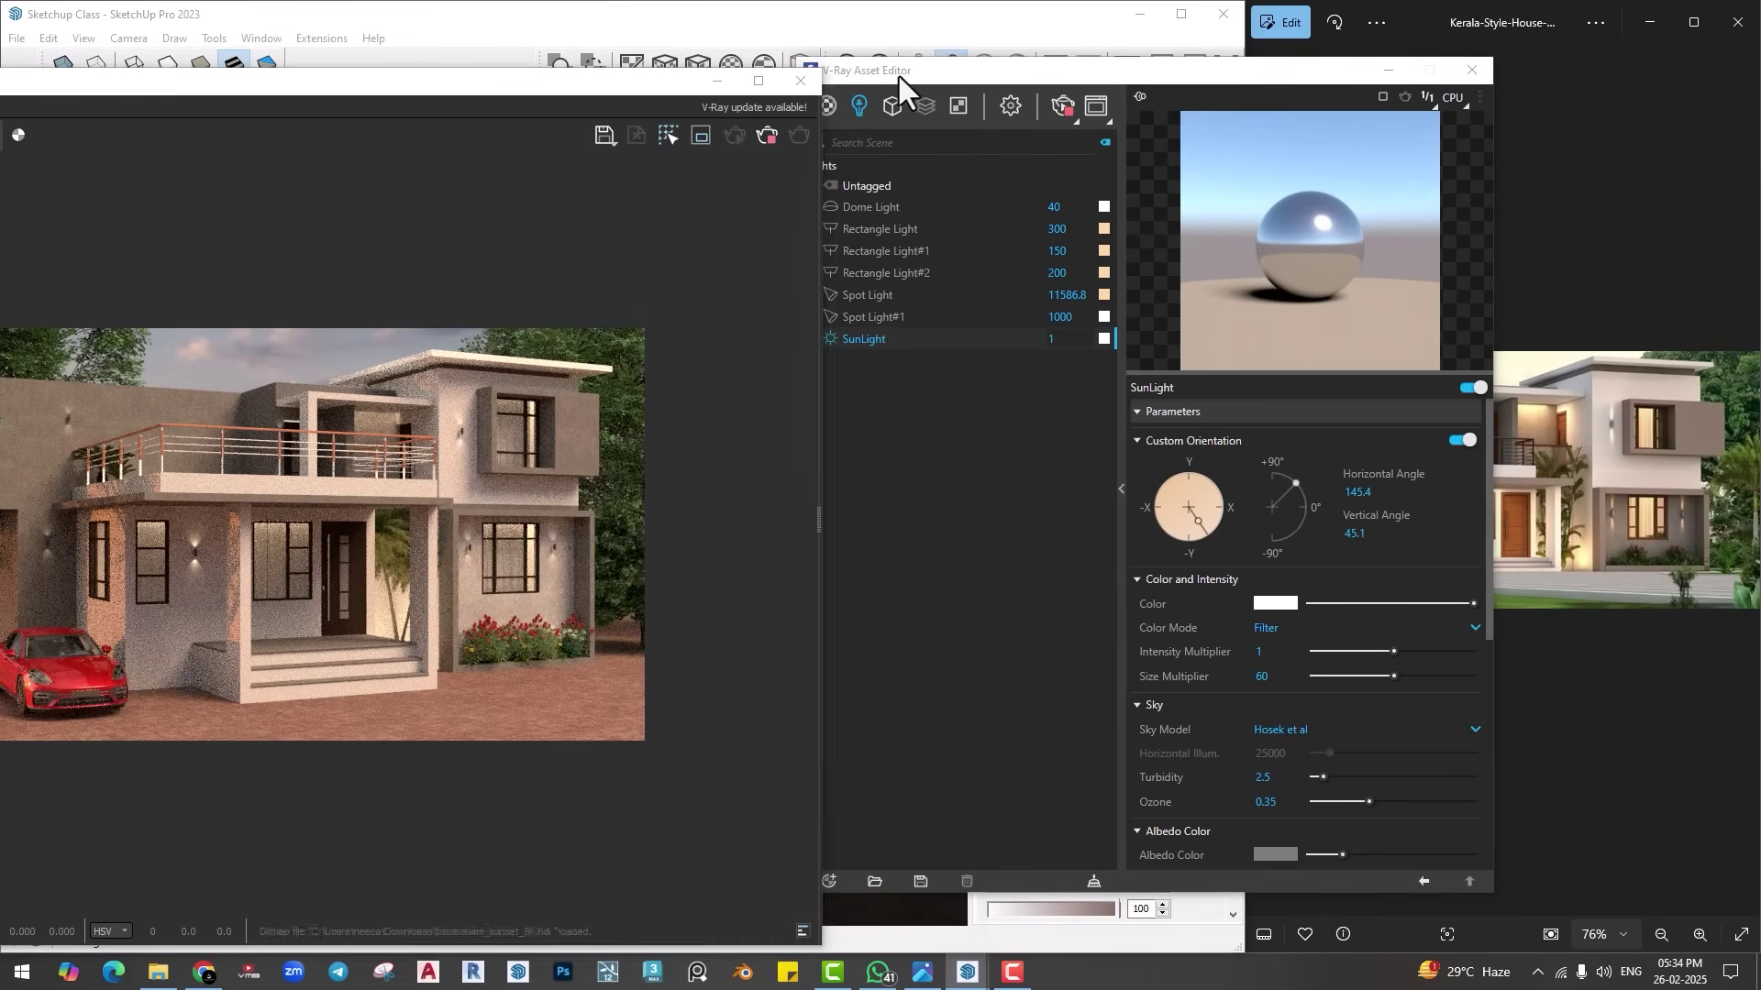
{"action": "left_click_drag", "start_coordinate": [891, 71], "coordinate": [917, 78]}
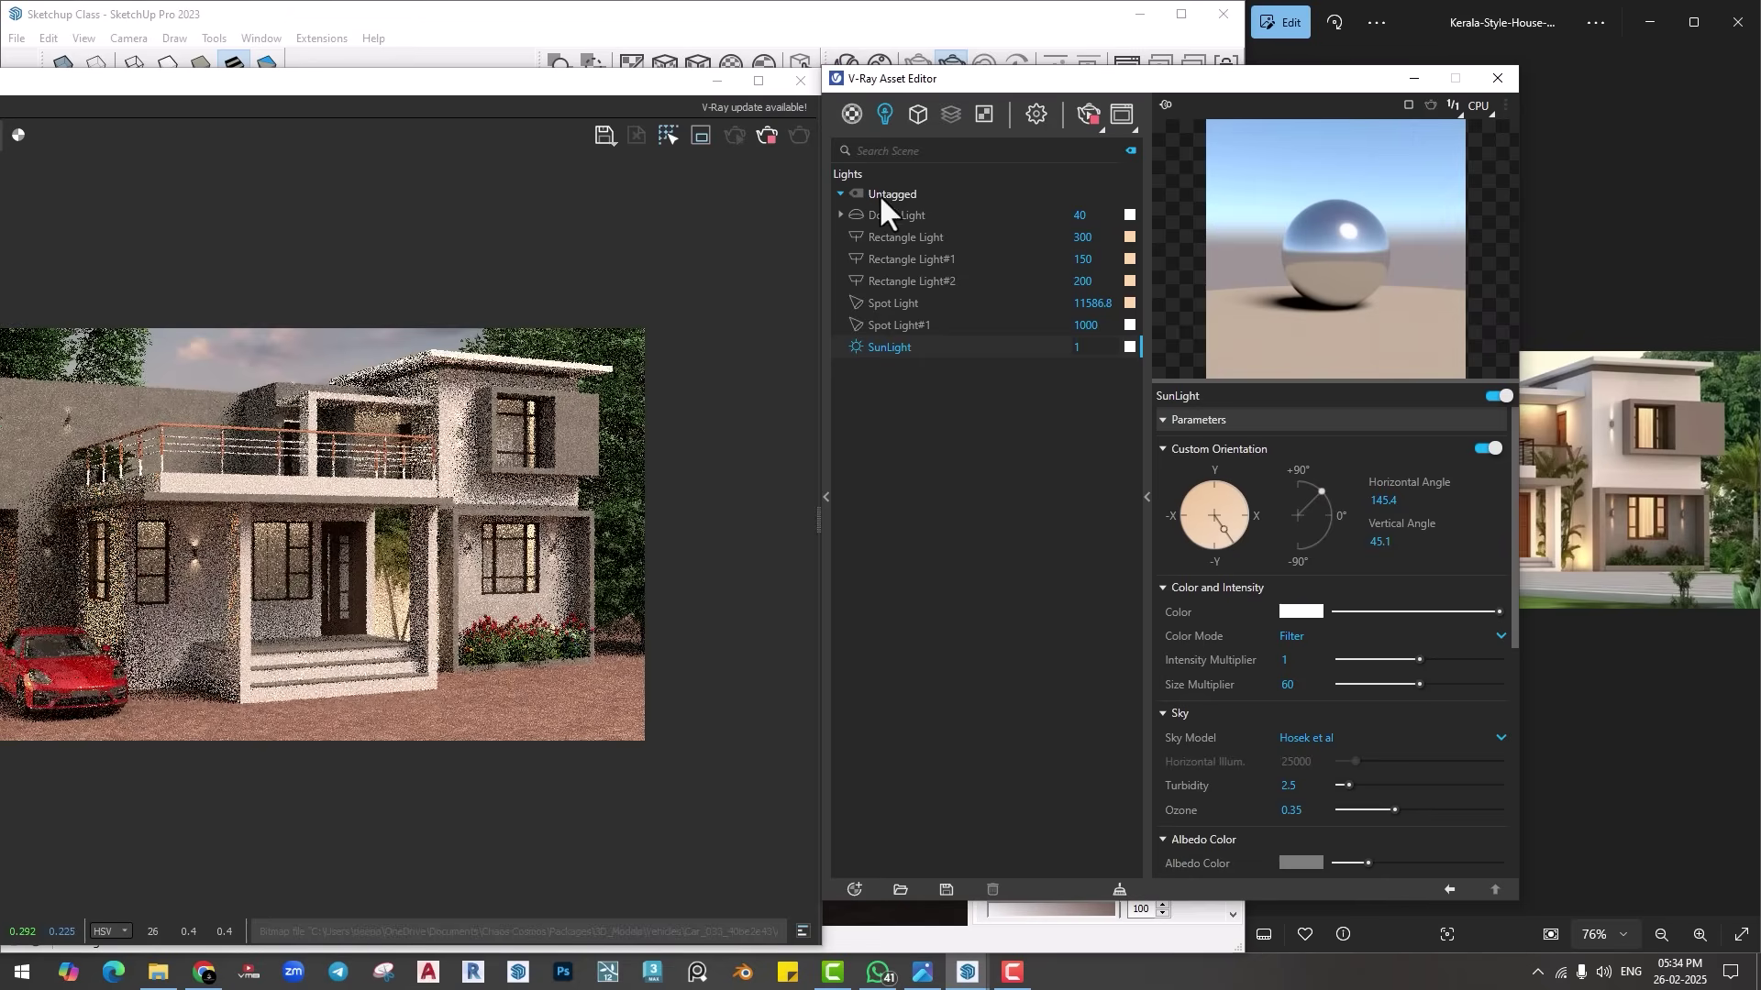
{"action": "left_click_drag", "start_coordinate": [907, 84], "coordinate": [680, 88]}
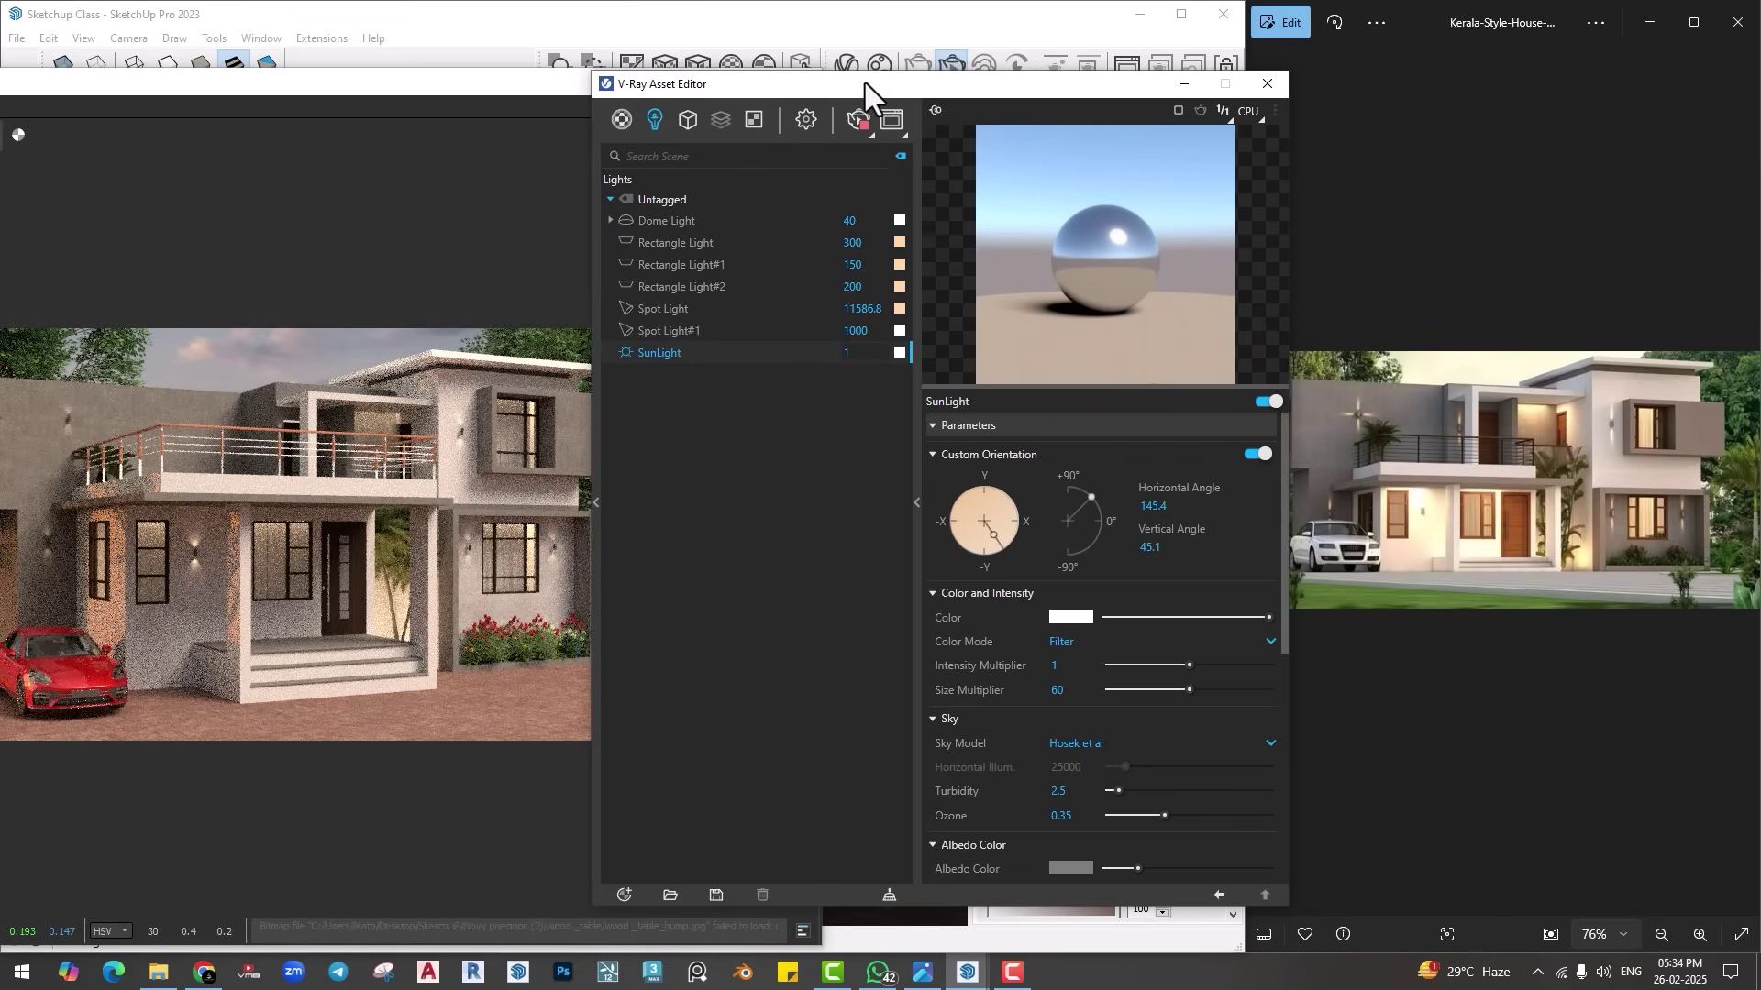
{"action": "left_click_drag", "start_coordinate": [866, 82], "coordinate": [964, 89]}
{"action": "left_click", "coordinate": [960, 115]}
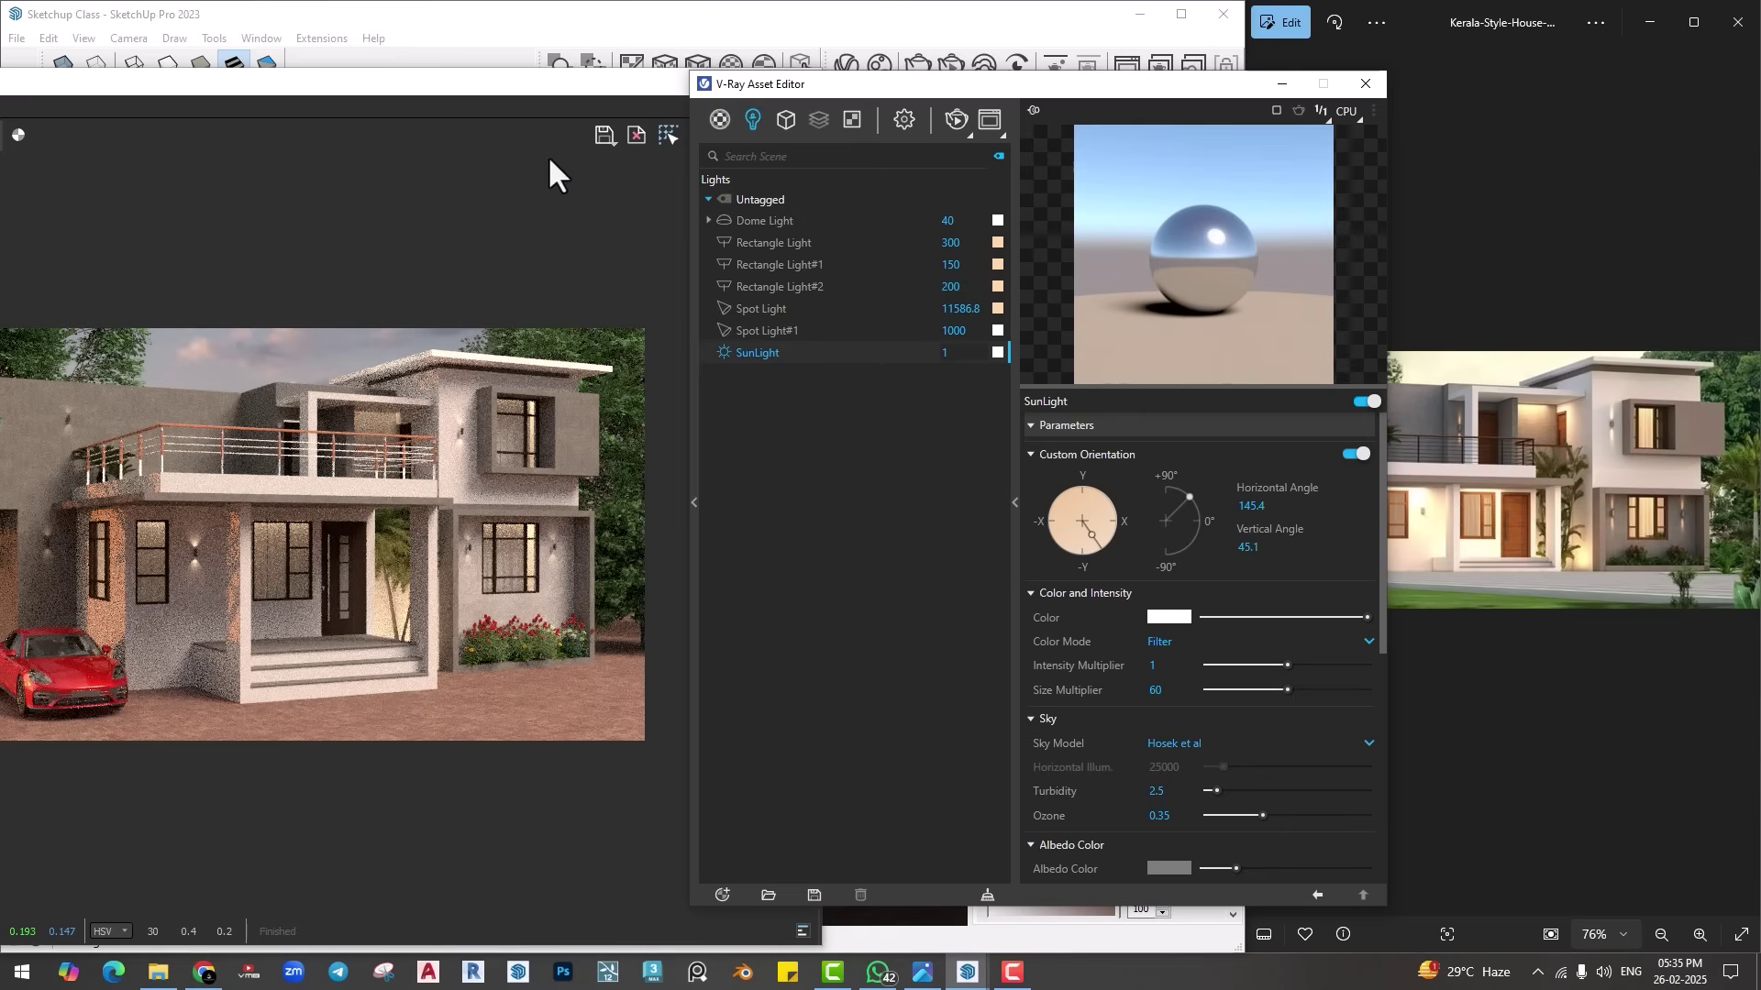
{"action": "left_click_drag", "start_coordinate": [385, 86], "coordinate": [582, 71]}
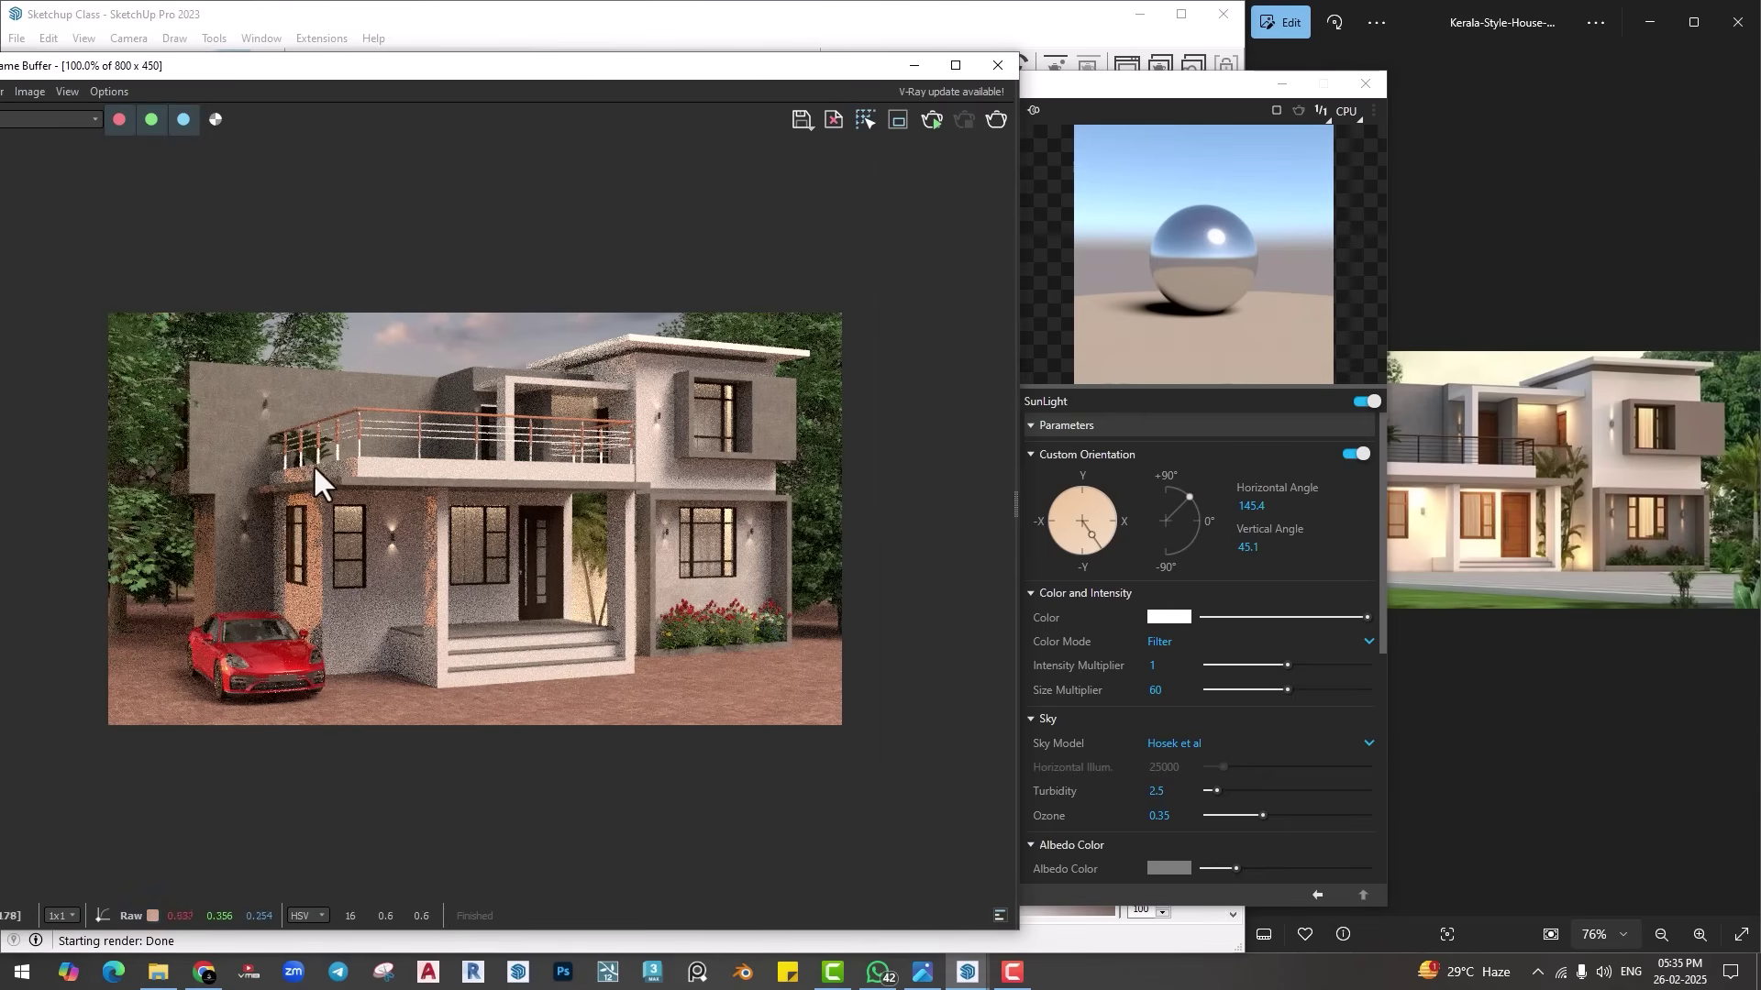
{"action": "left_click_drag", "start_coordinate": [613, 76], "coordinate": [553, 71]}
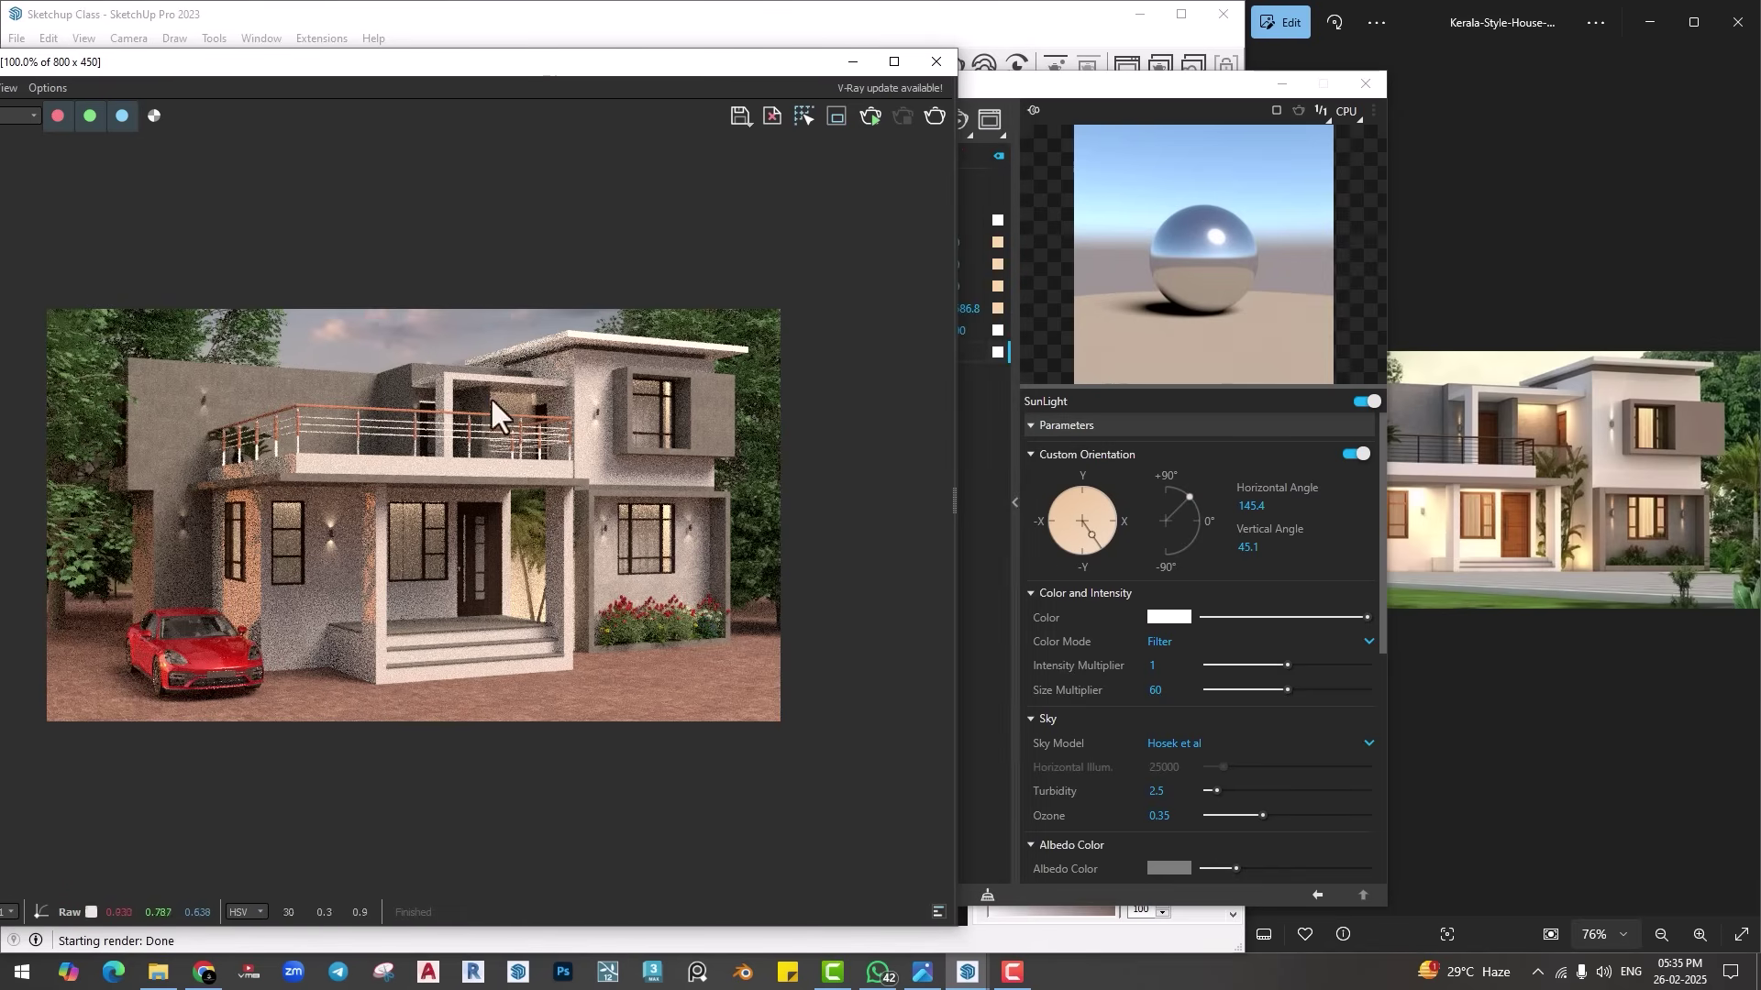
Step: Rotate the Dome Light's HDR texture horizontally to 212.5 in its texture placement settings
{"action": "left_click", "coordinate": [1076, 88]}
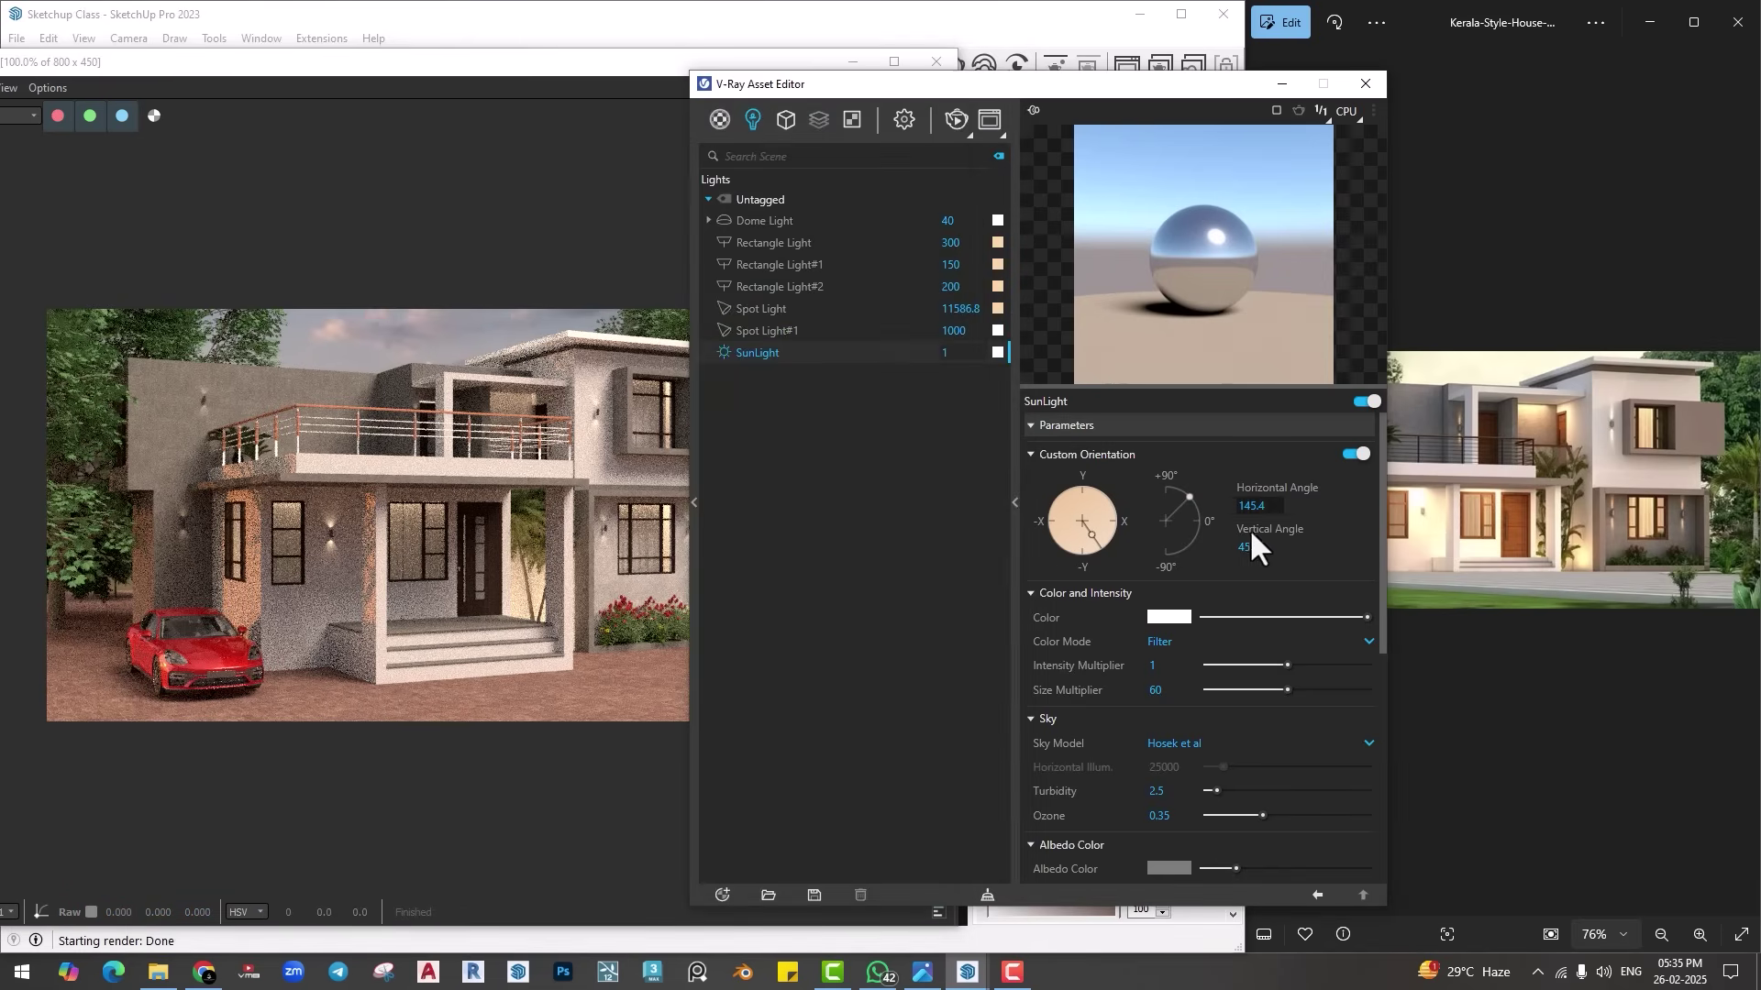
{"action": "left_click", "coordinate": [845, 356]}
{"action": "left_click", "coordinate": [768, 220]}
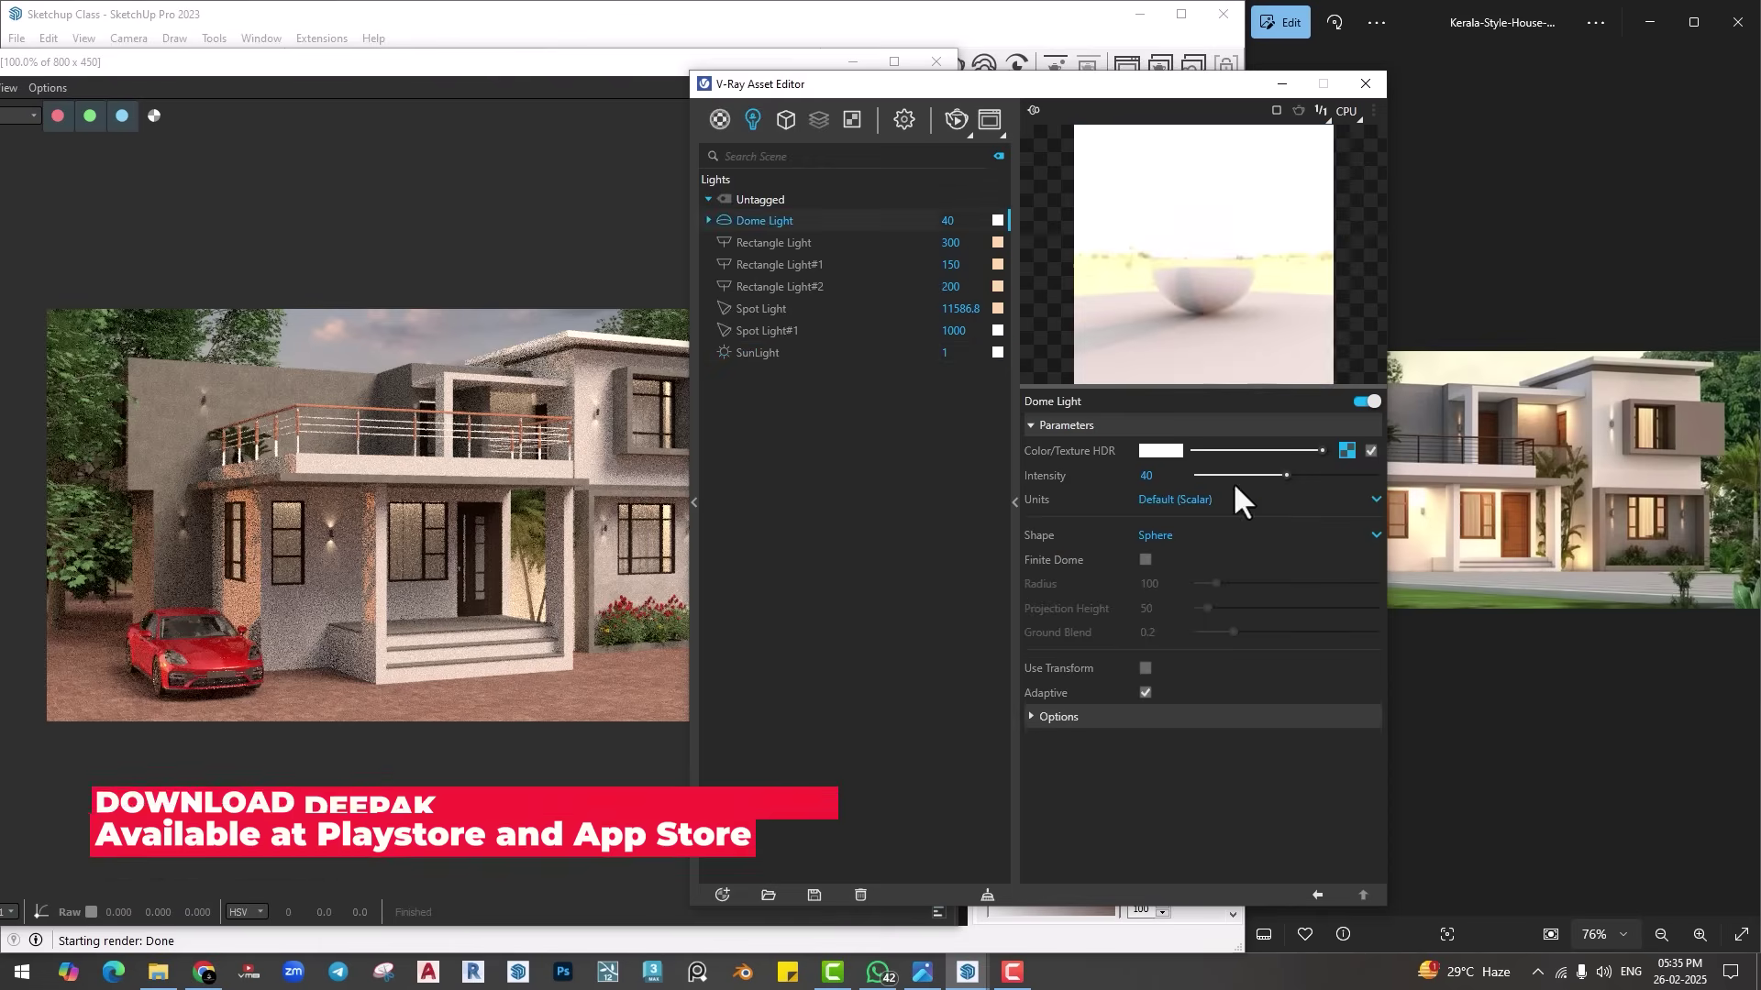
{"action": "left_click", "coordinate": [1346, 451]}
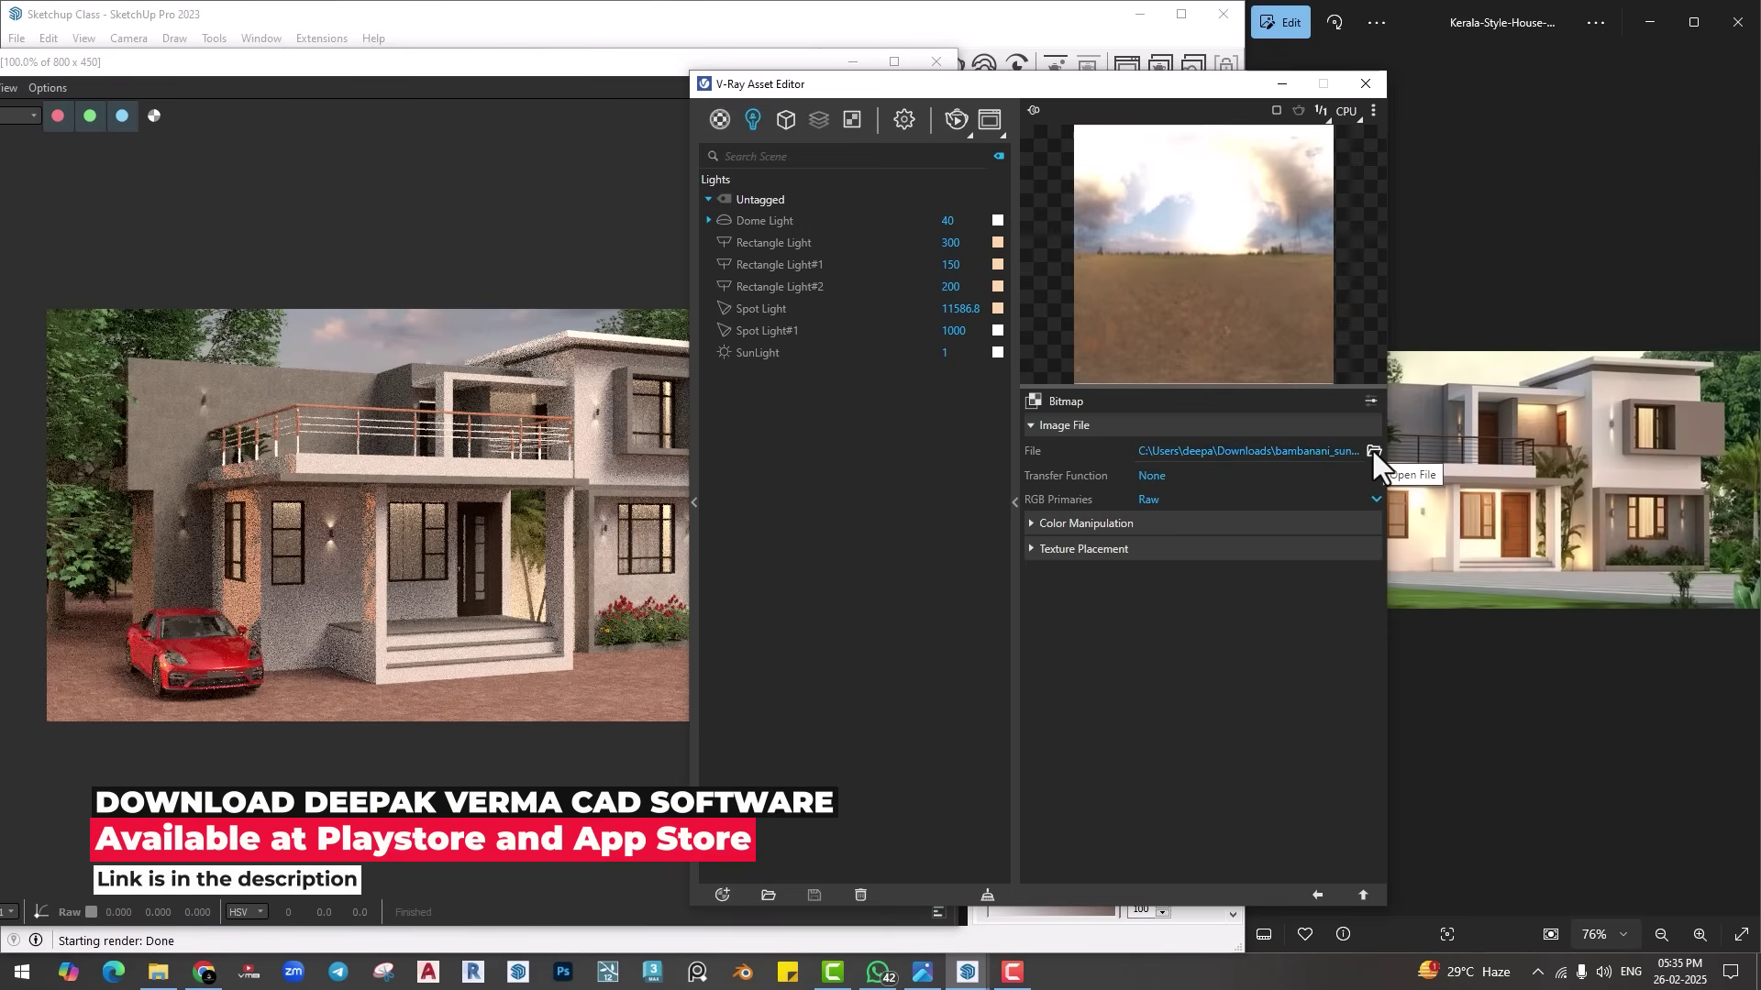
{"action": "left_click", "coordinate": [1068, 548]}
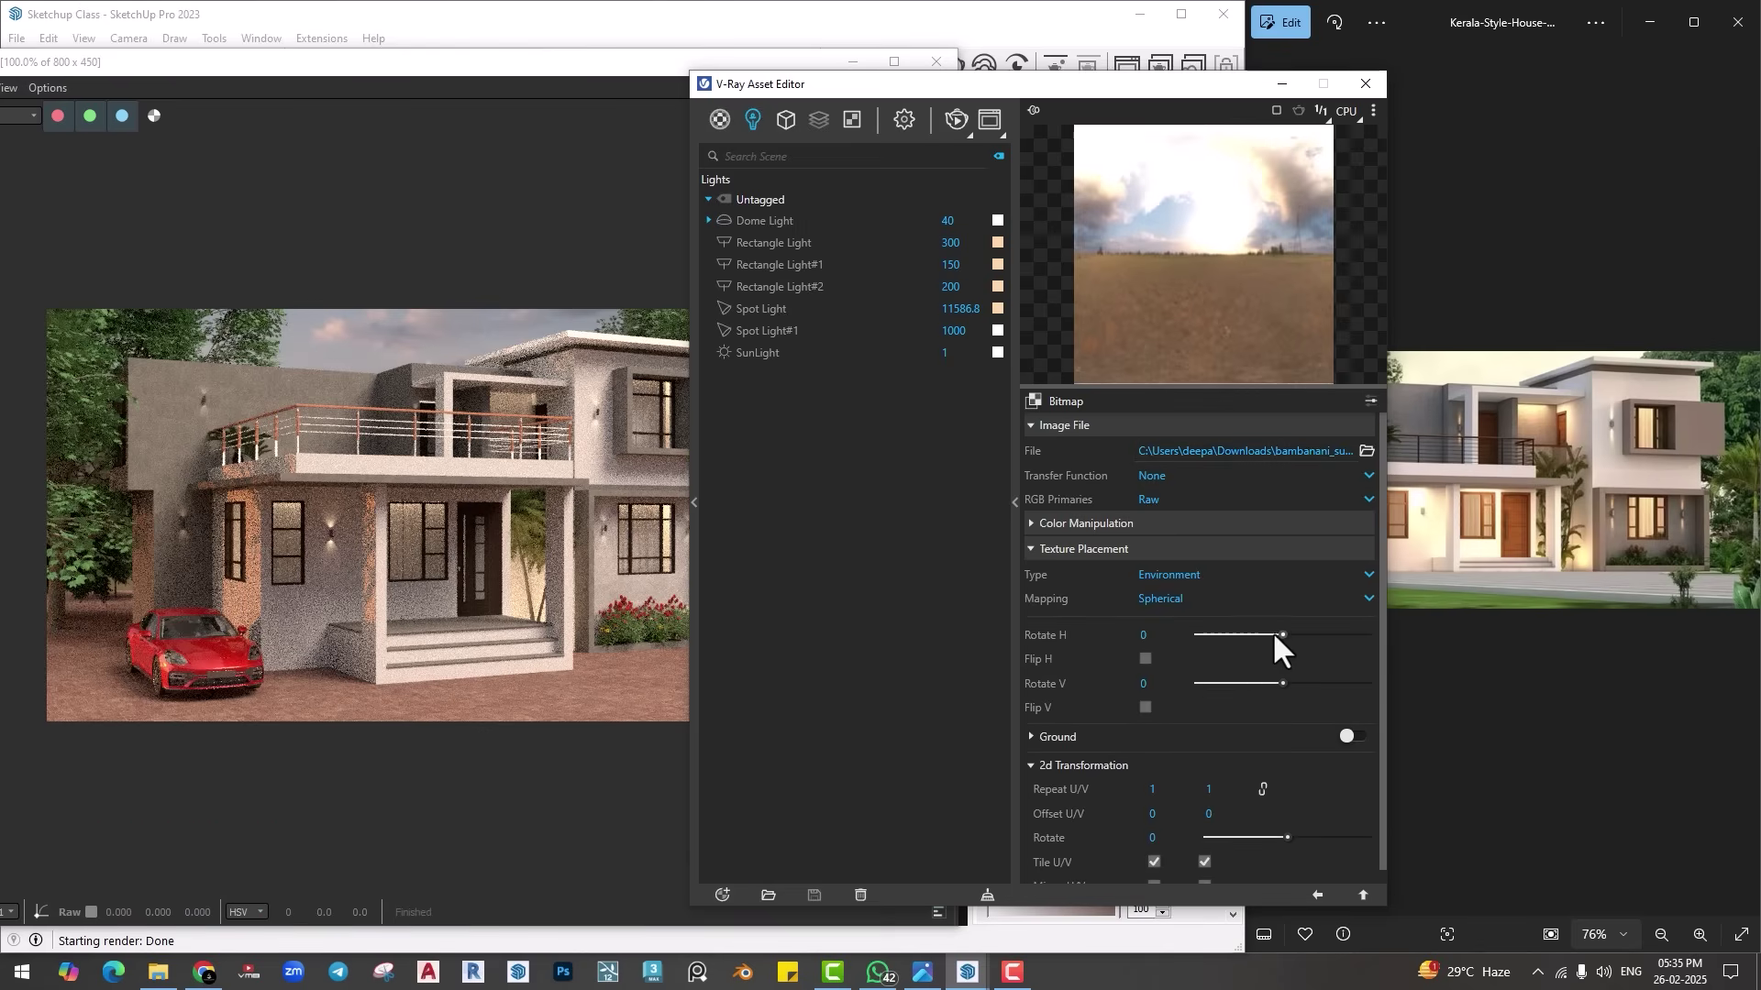
{"action": "left_click_drag", "start_coordinate": [1275, 635], "coordinate": [1331, 636]}
Step: Render again with the rotated HDR sky, moving the Asset Editor aside to view the result
{"action": "left_click", "coordinate": [700, 191]}
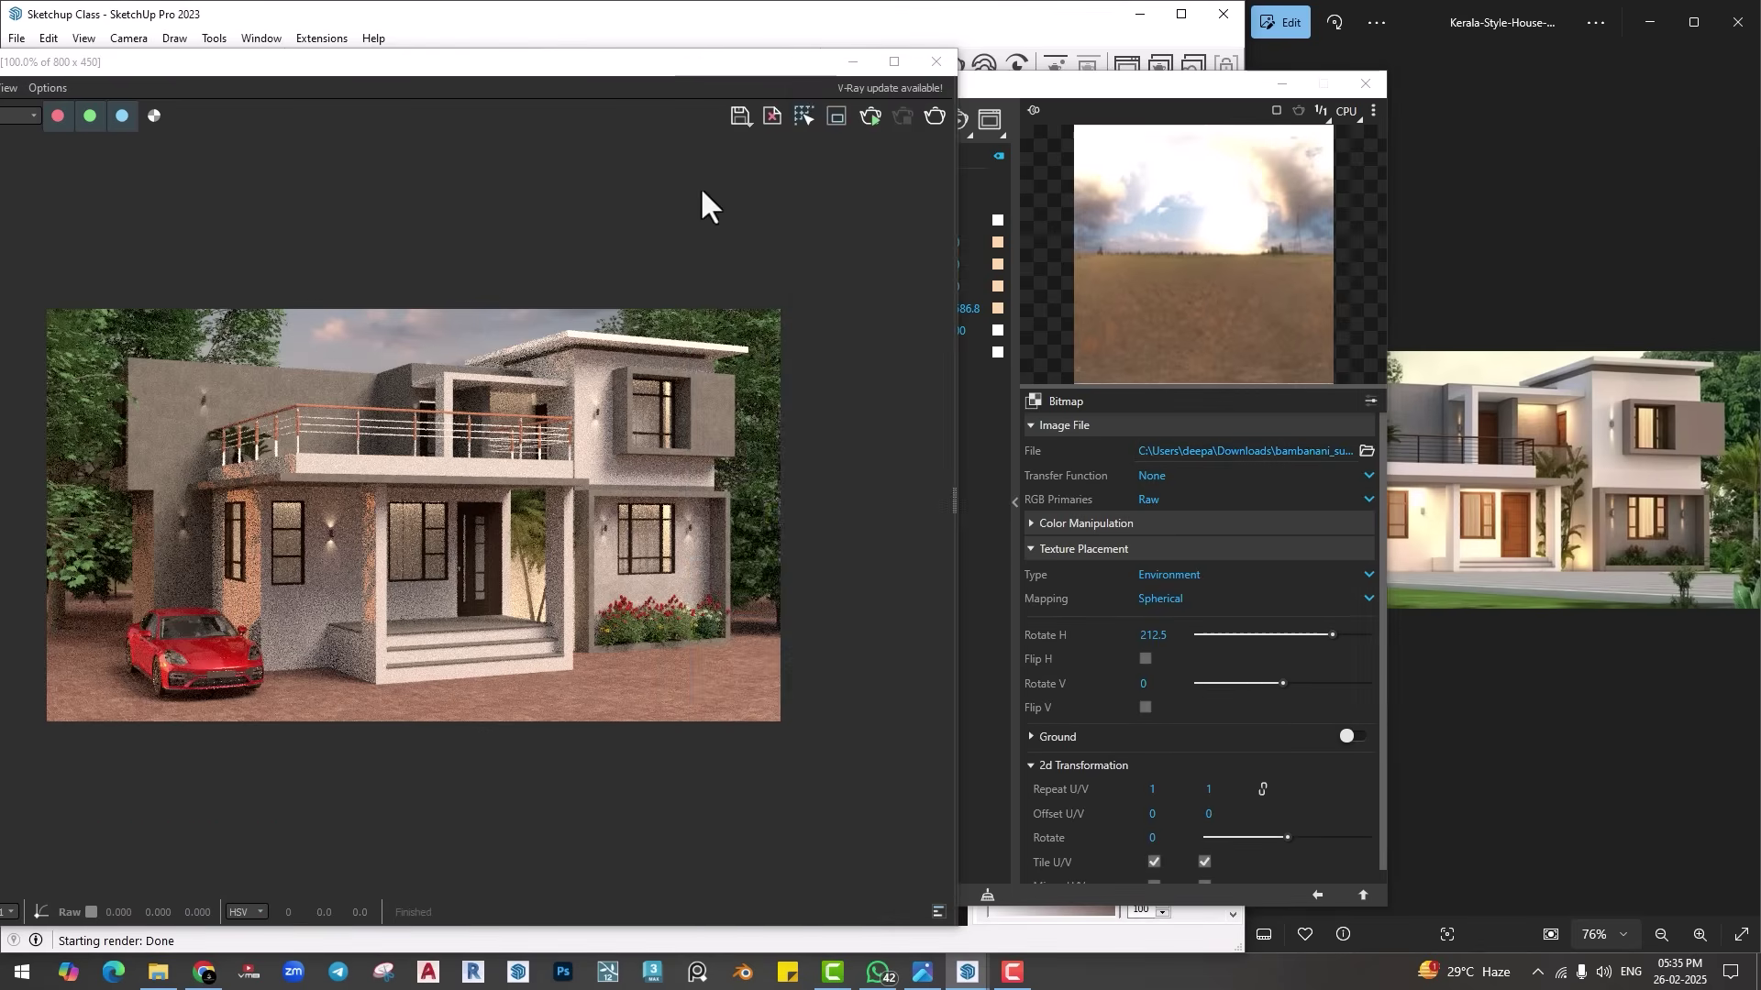
{"action": "left_click", "coordinate": [869, 120]}
{"action": "left_click", "coordinate": [1163, 84]}
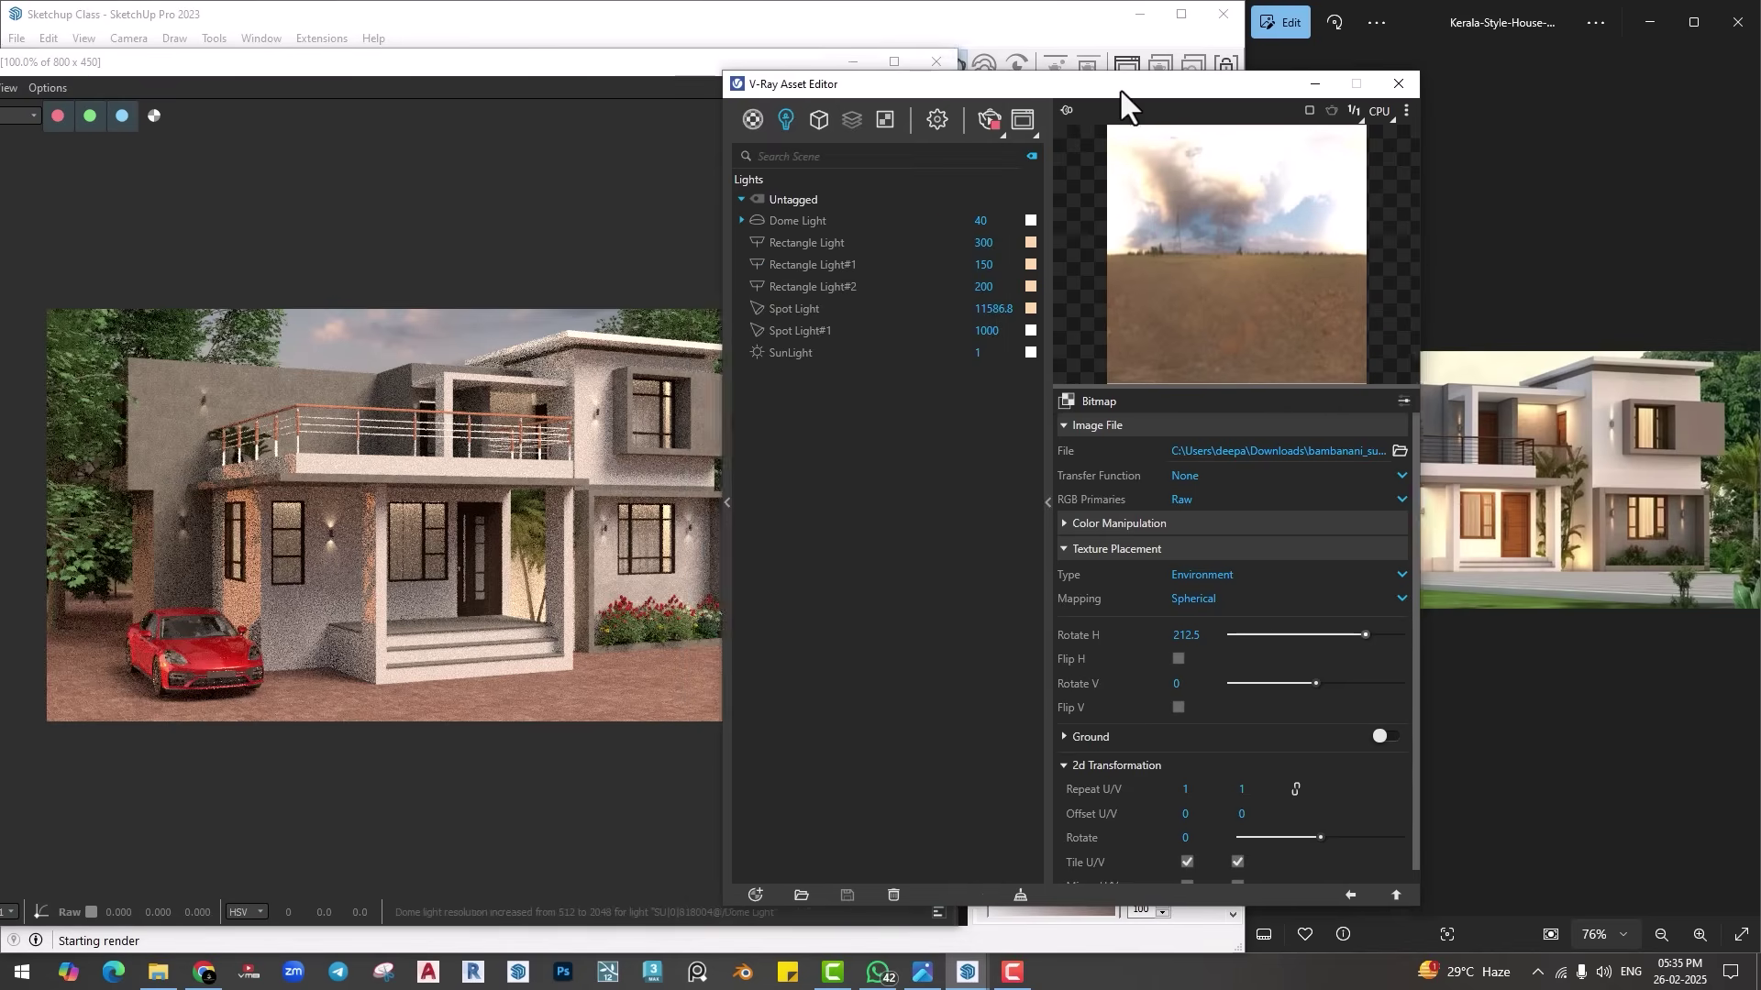
{"action": "left_click_drag", "start_coordinate": [1120, 92], "coordinate": [1354, 63]}
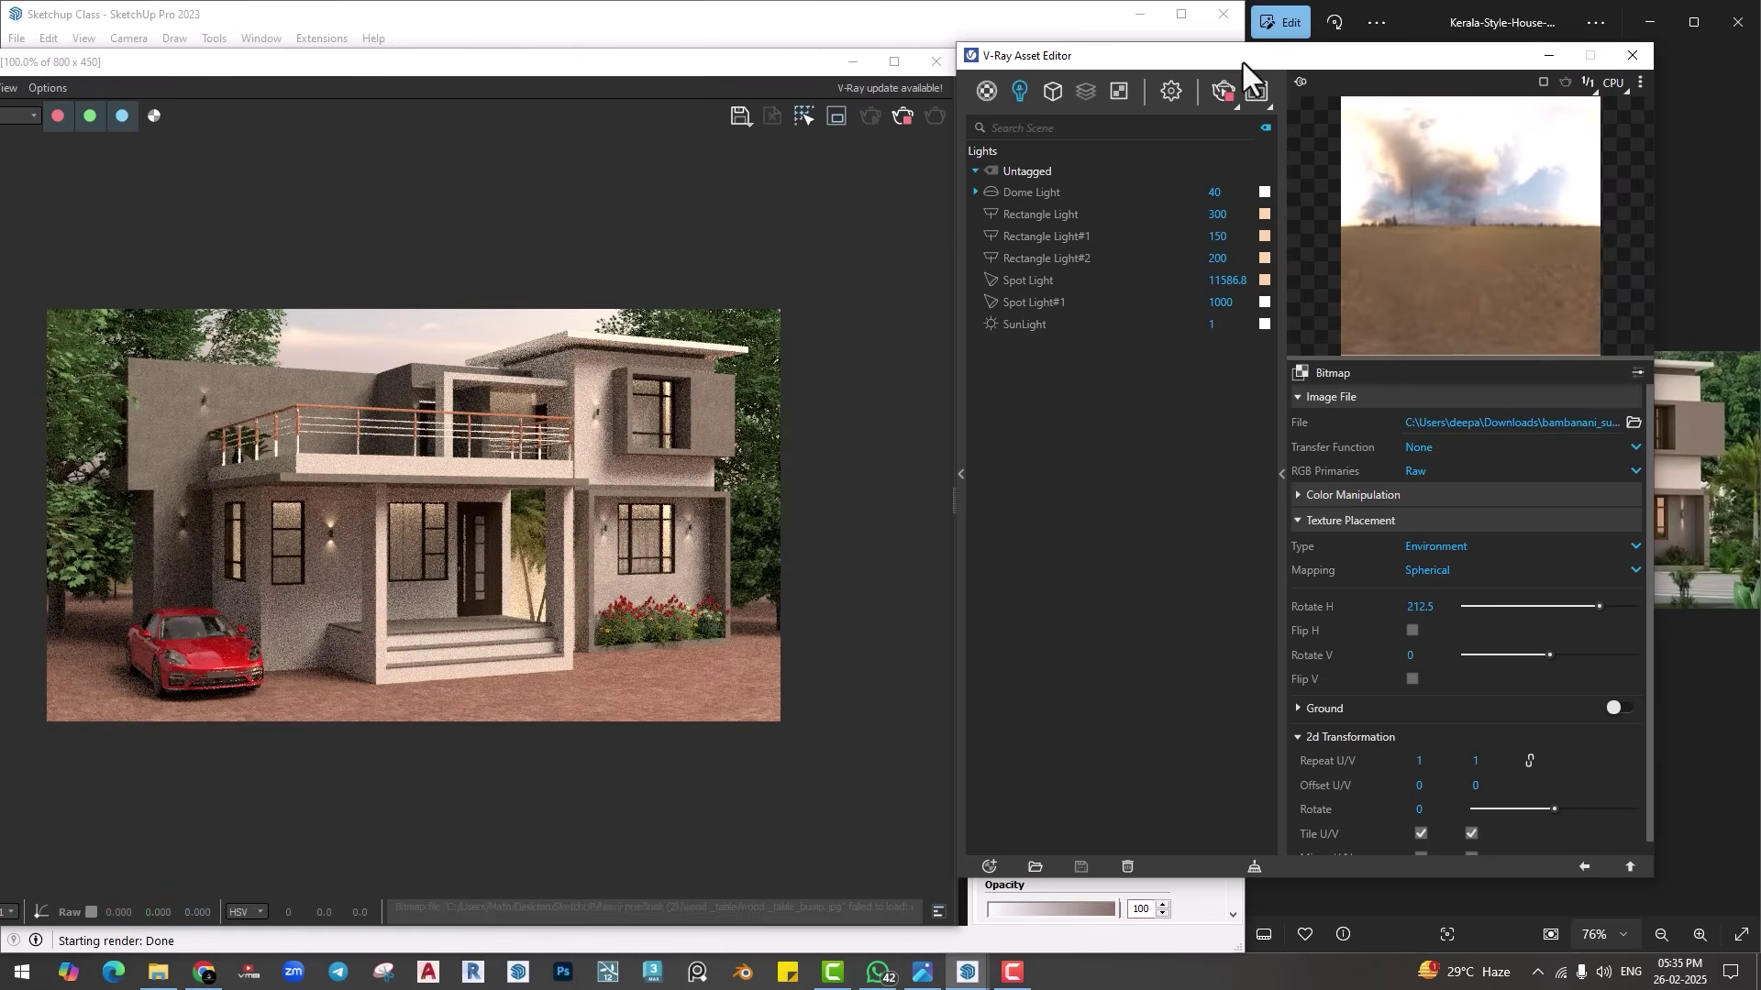
{"action": "left_click_drag", "start_coordinate": [1235, 58], "coordinate": [1193, 58]}
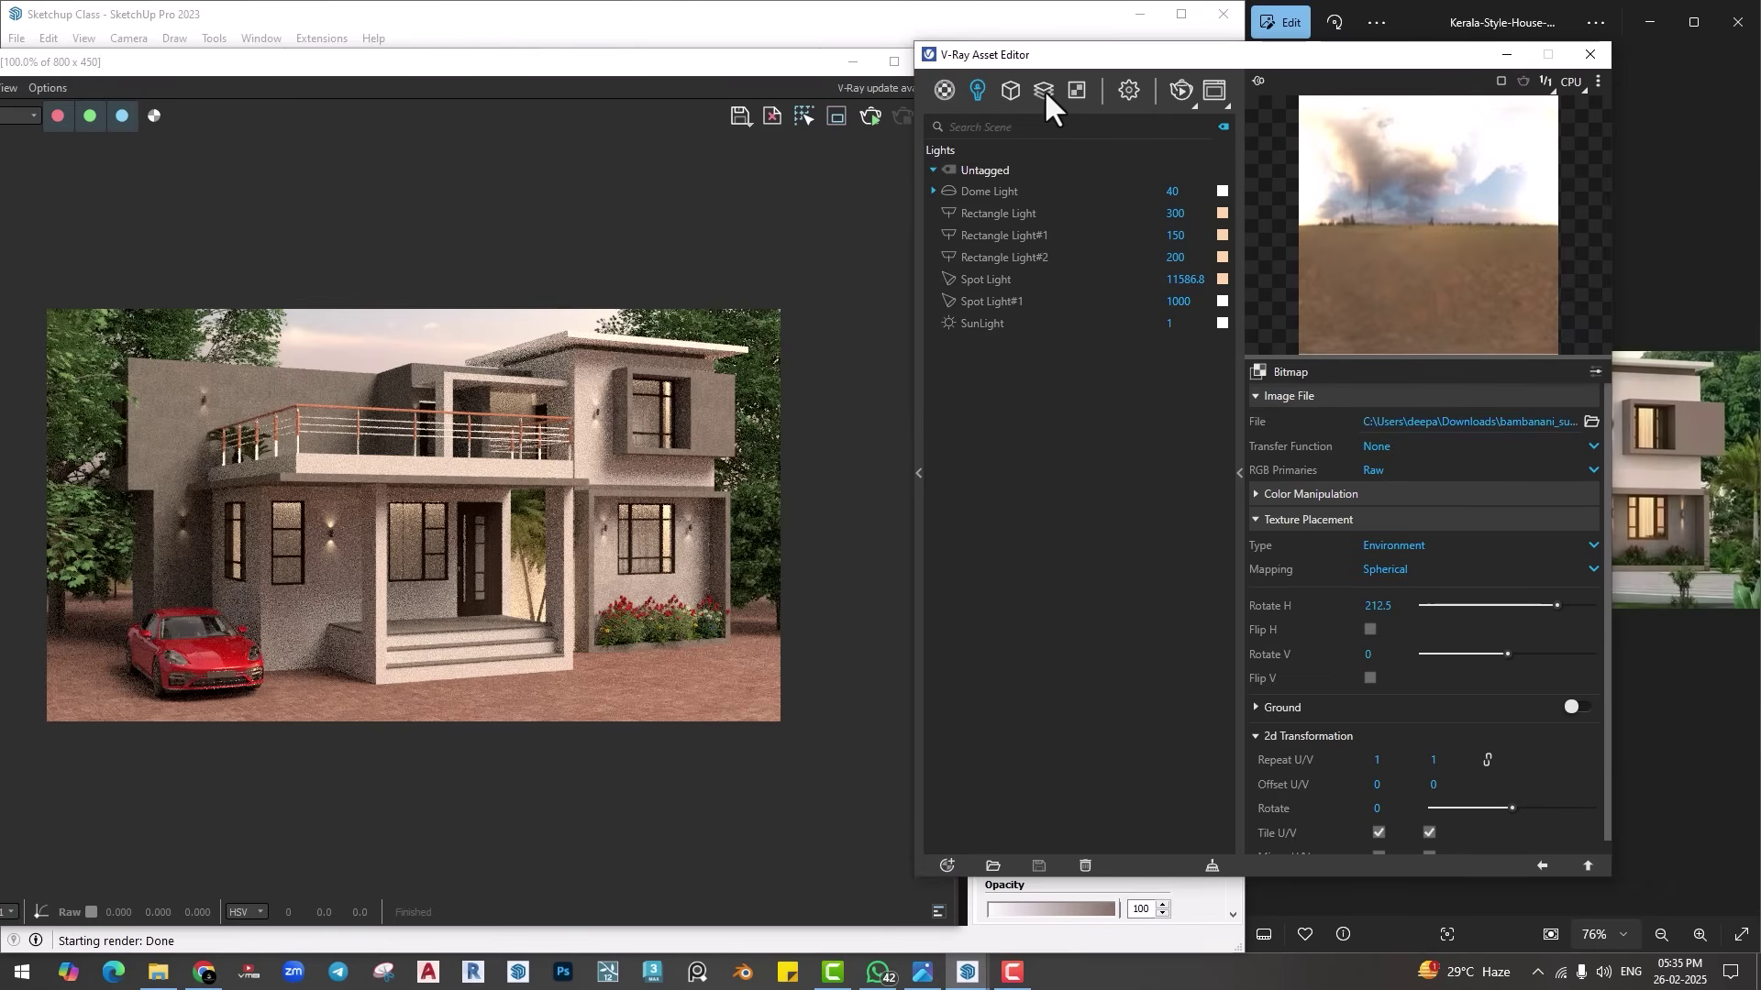
Step: Add a Light Mix render element grouped by Group Instances
{"action": "mouse_move", "coordinate": [1044, 90]}
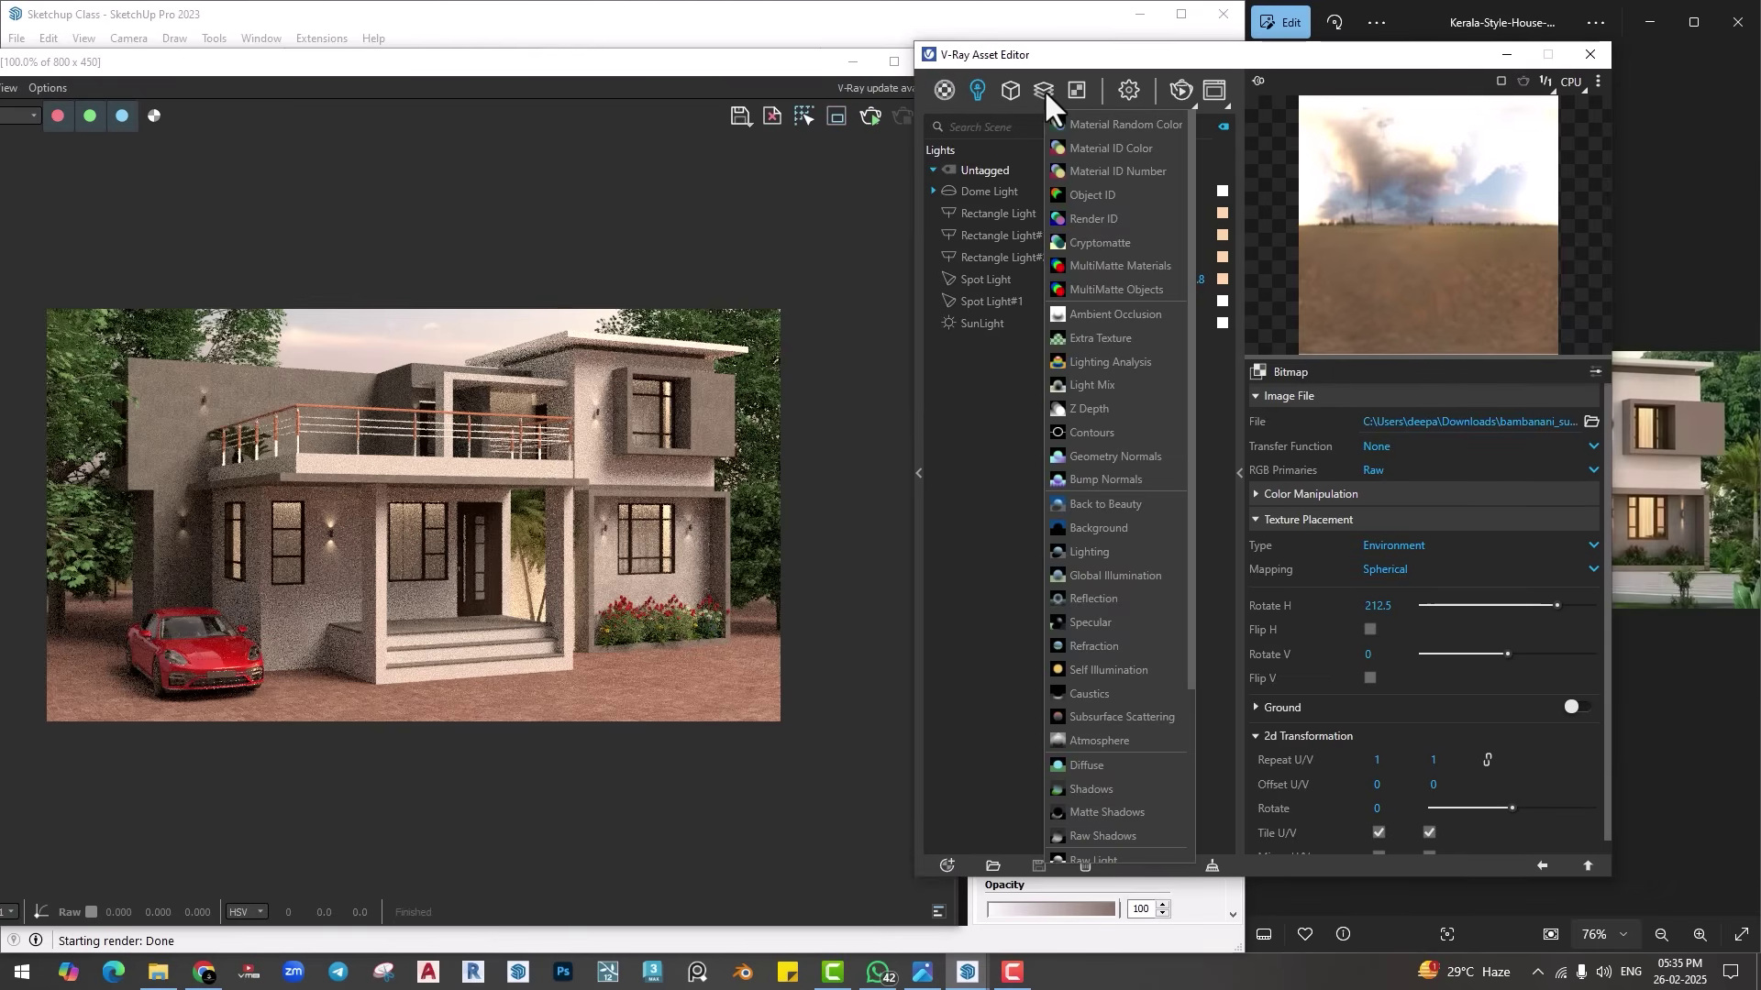
{"action": "left_click", "coordinate": [1086, 383]}
{"action": "left_click", "coordinate": [1414, 421]}
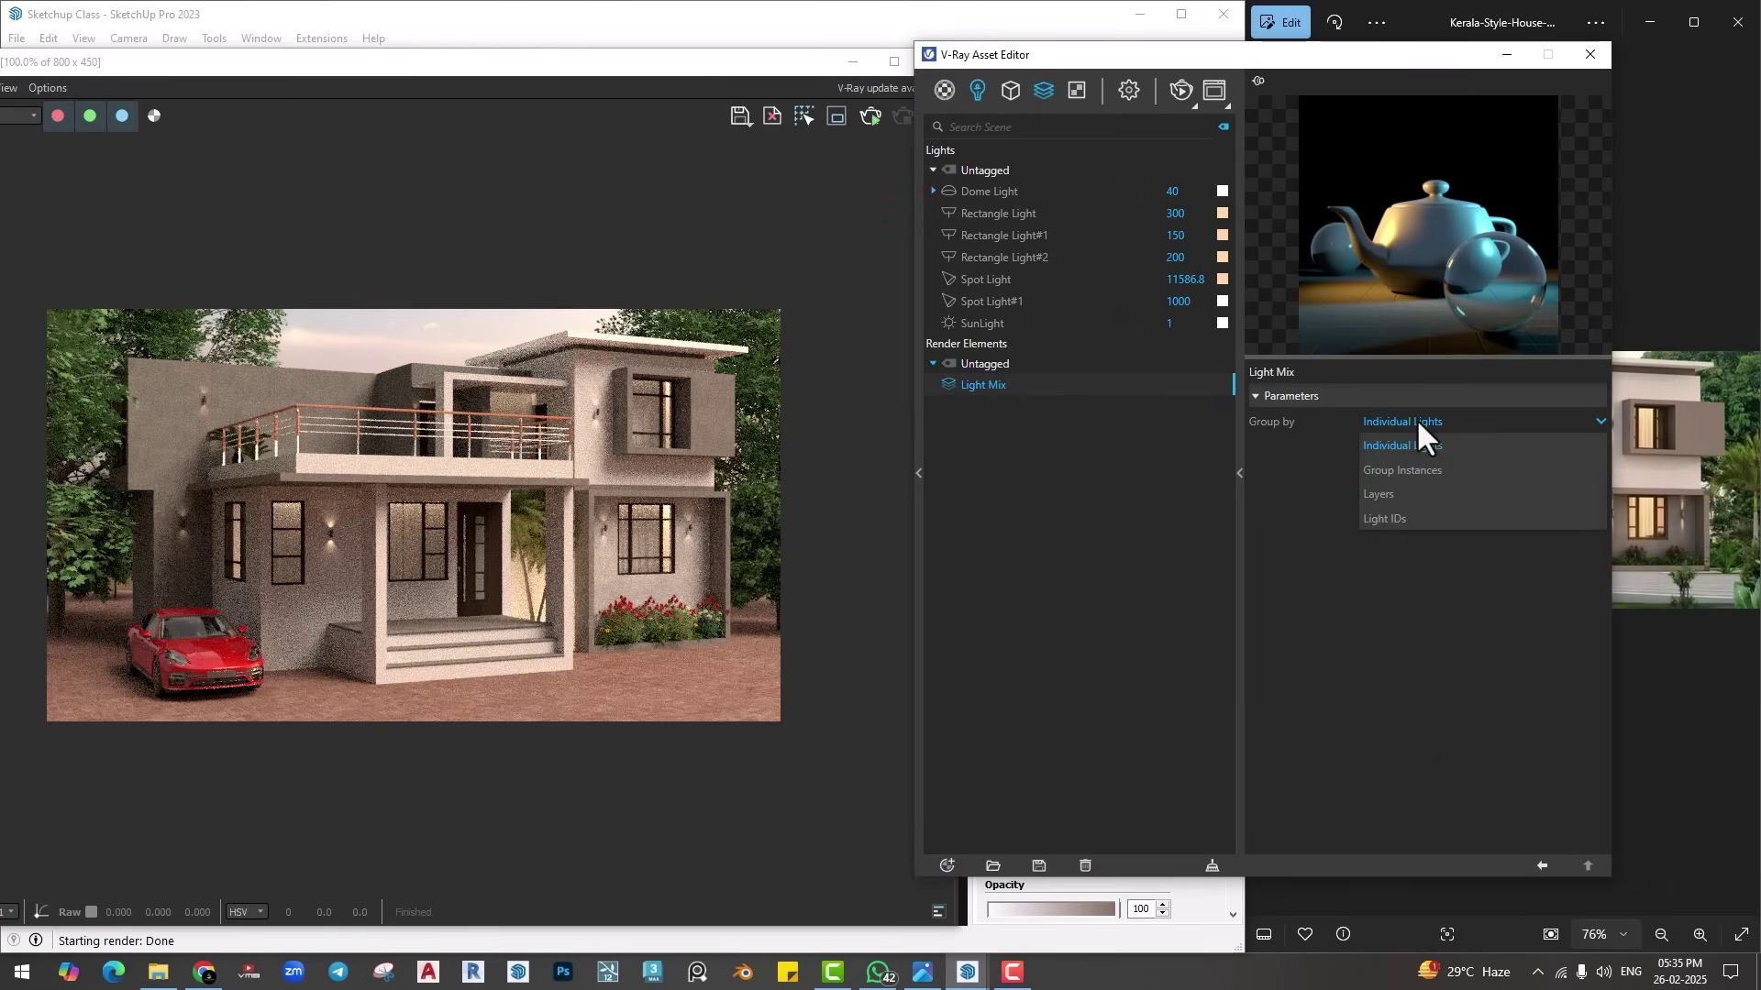
{"action": "left_click", "coordinate": [1396, 470]}
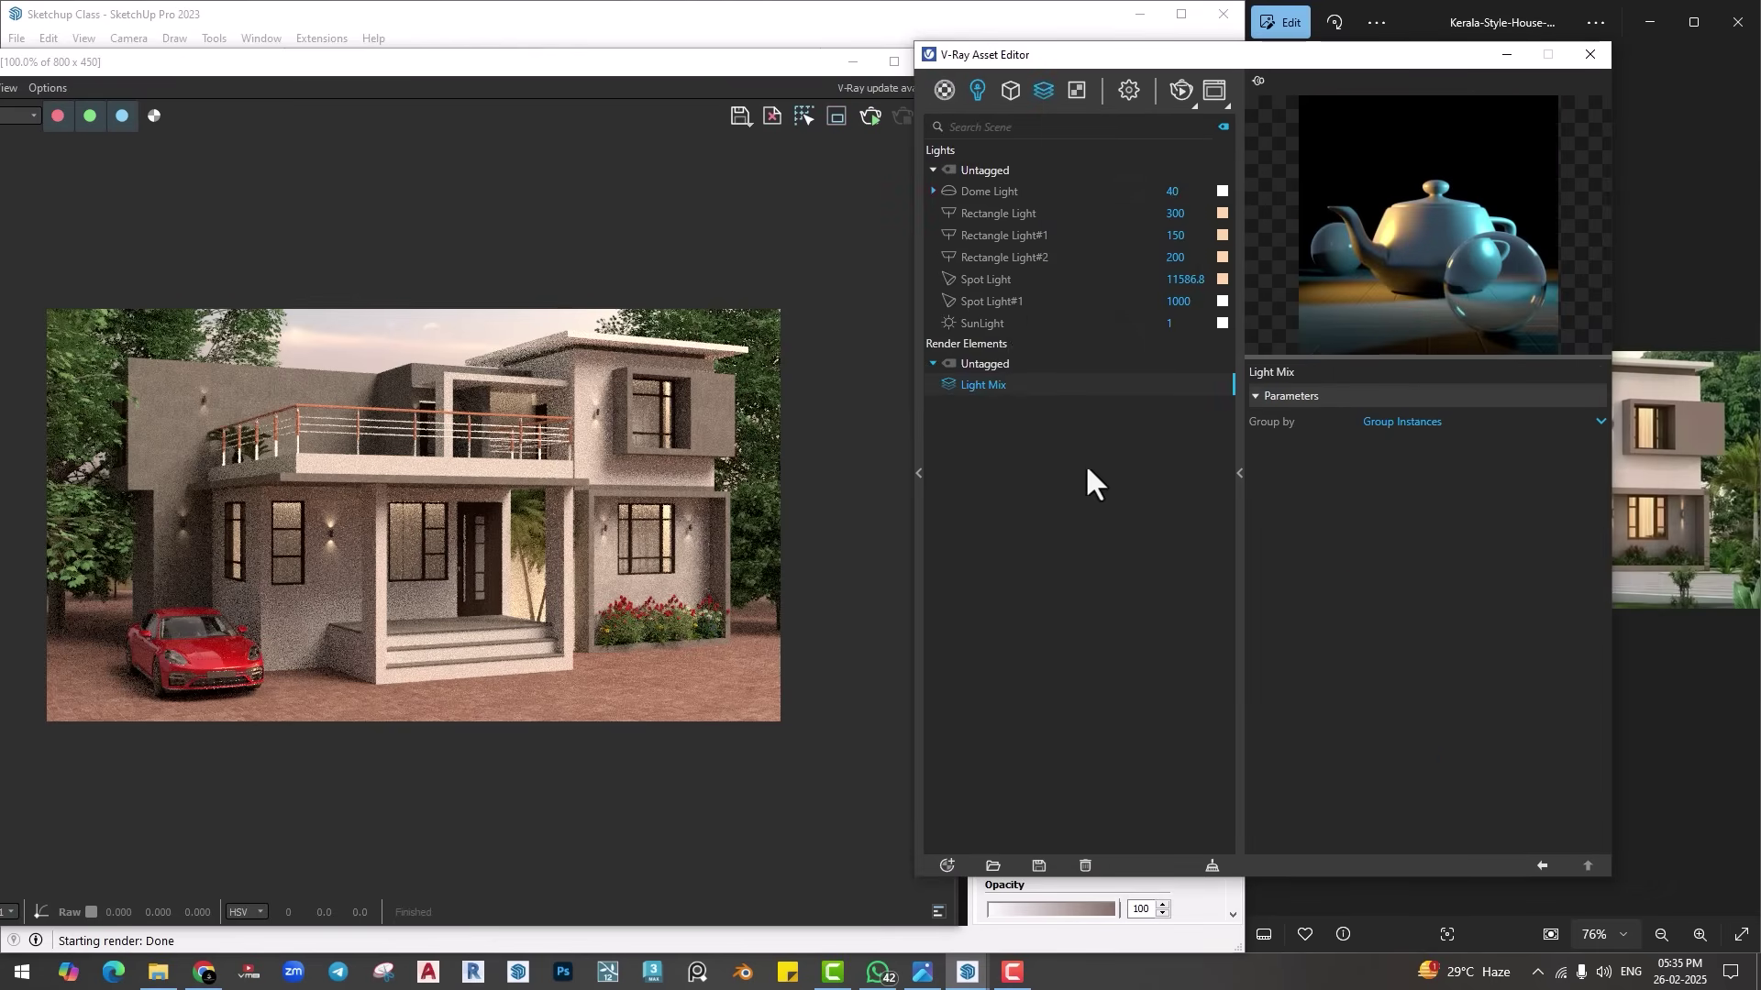
Step: Set the render quality to Medium+, turn off progressive rendering, and set the output image width to 1200
{"action": "left_click", "coordinate": [972, 87]}
{"action": "left_click", "coordinate": [946, 90]}
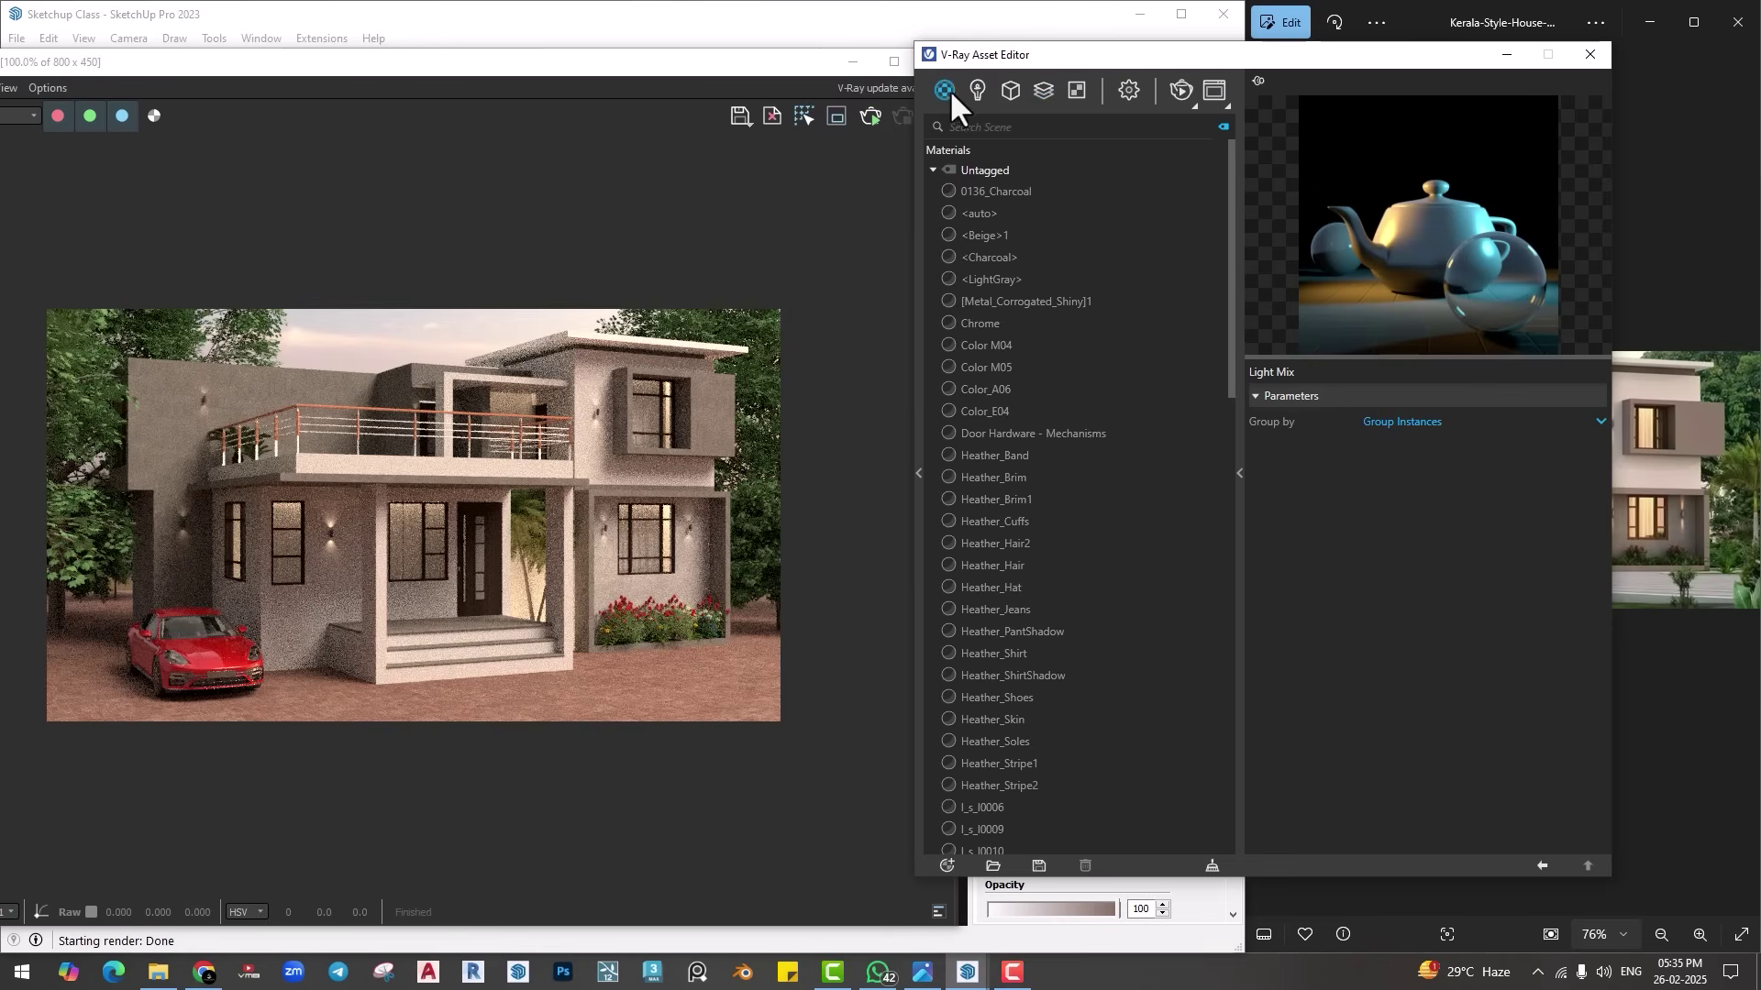
{"action": "left_click", "coordinate": [1129, 90]}
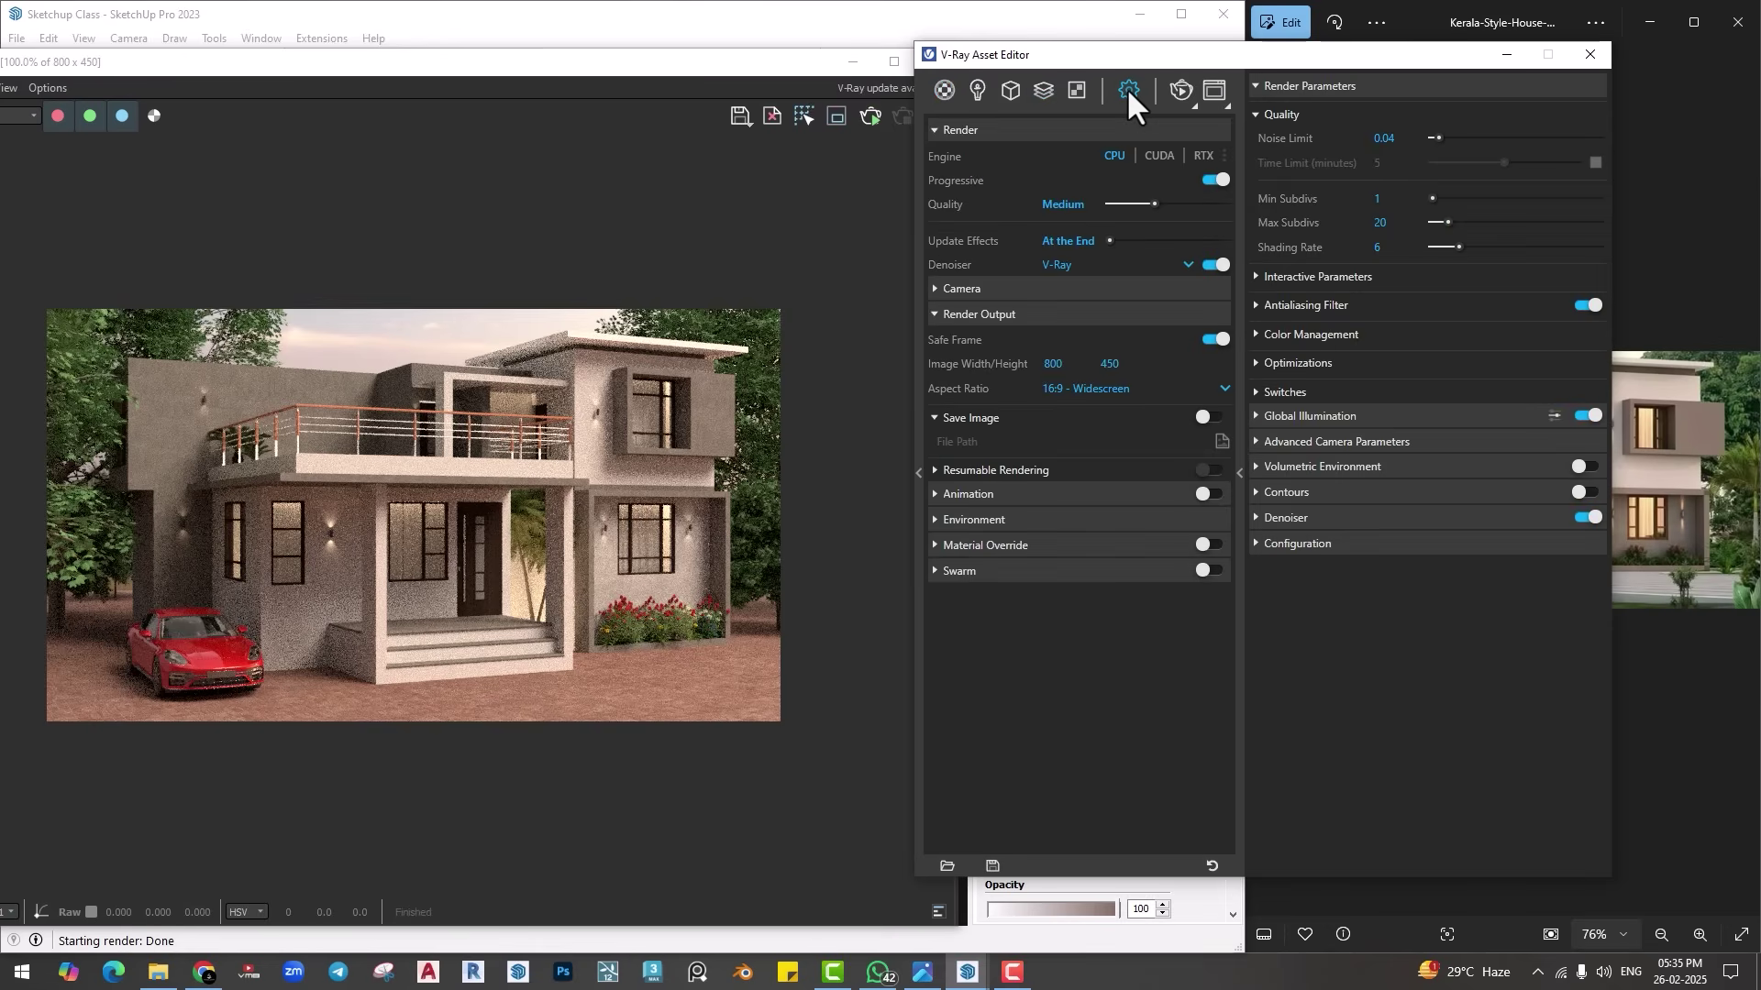
{"action": "left_click_drag", "start_coordinate": [1154, 204], "coordinate": [1181, 203]}
{"action": "left_click", "coordinate": [1214, 180]}
{"action": "left_click", "coordinate": [1071, 366]}
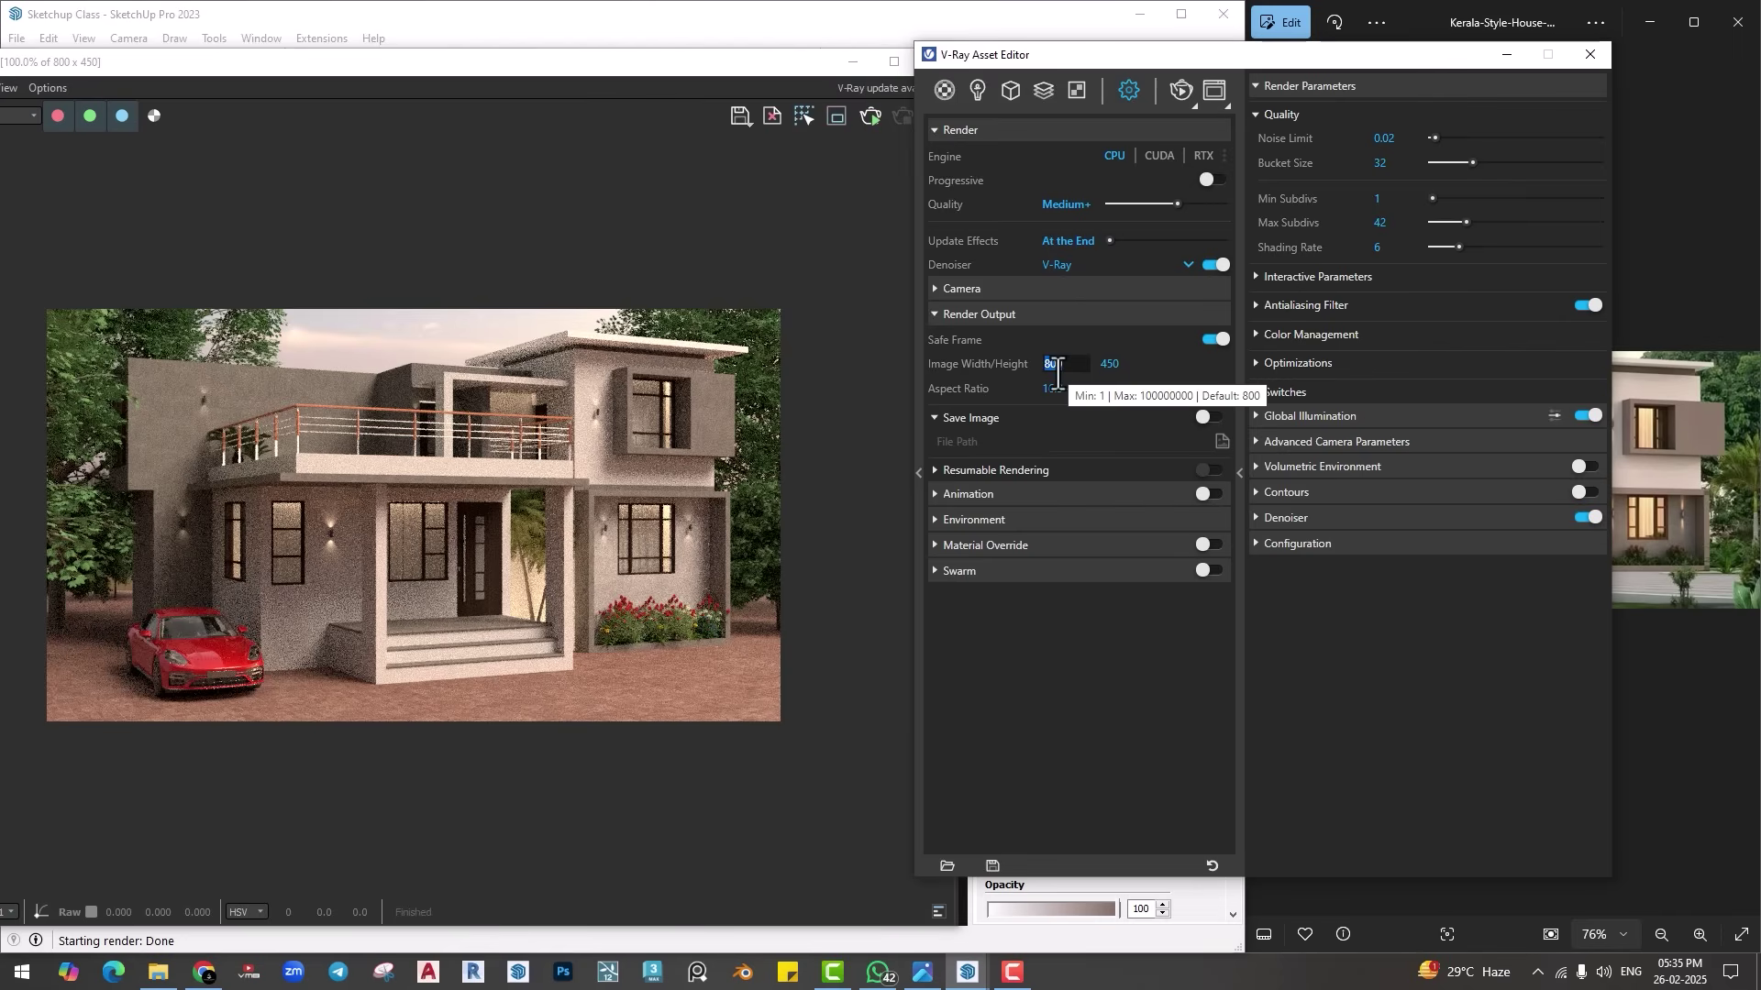
{"action": "type", "text": "1200"}
{"action": "key", "text": "Return"}
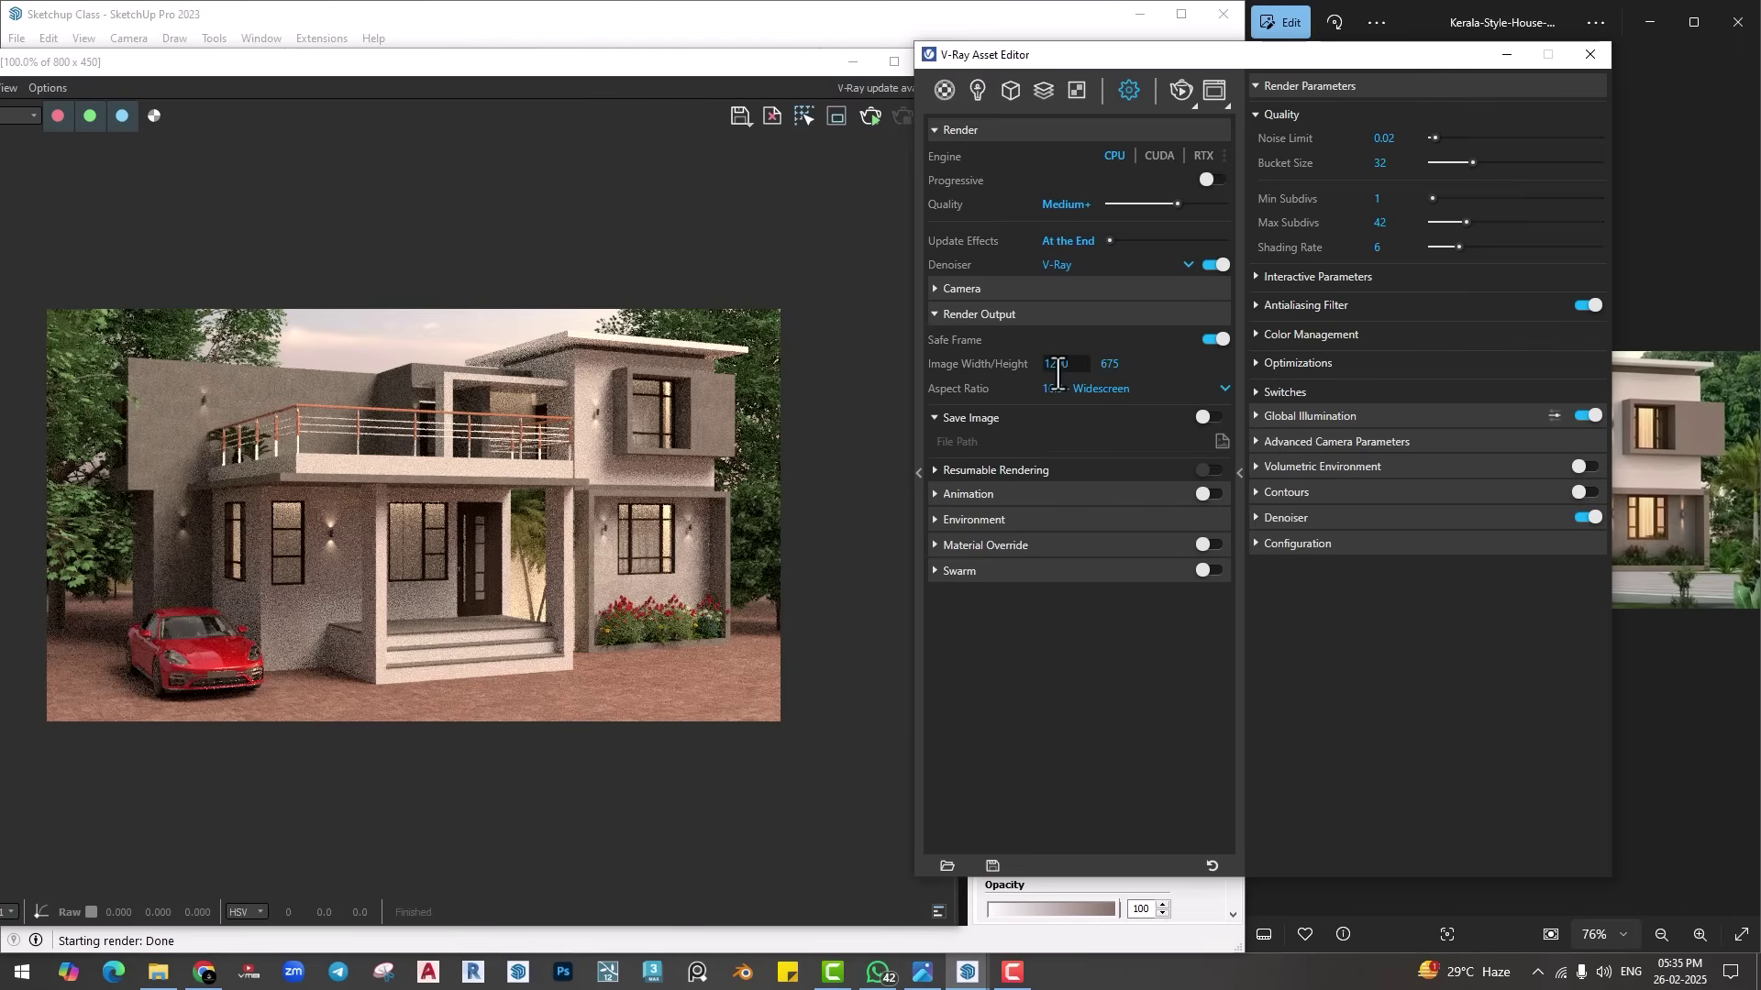
Step: Set global illumination to use Irradiance map for the primary rays, with Light cache as the secondary rays
{"action": "left_click", "coordinate": [1300, 443]}
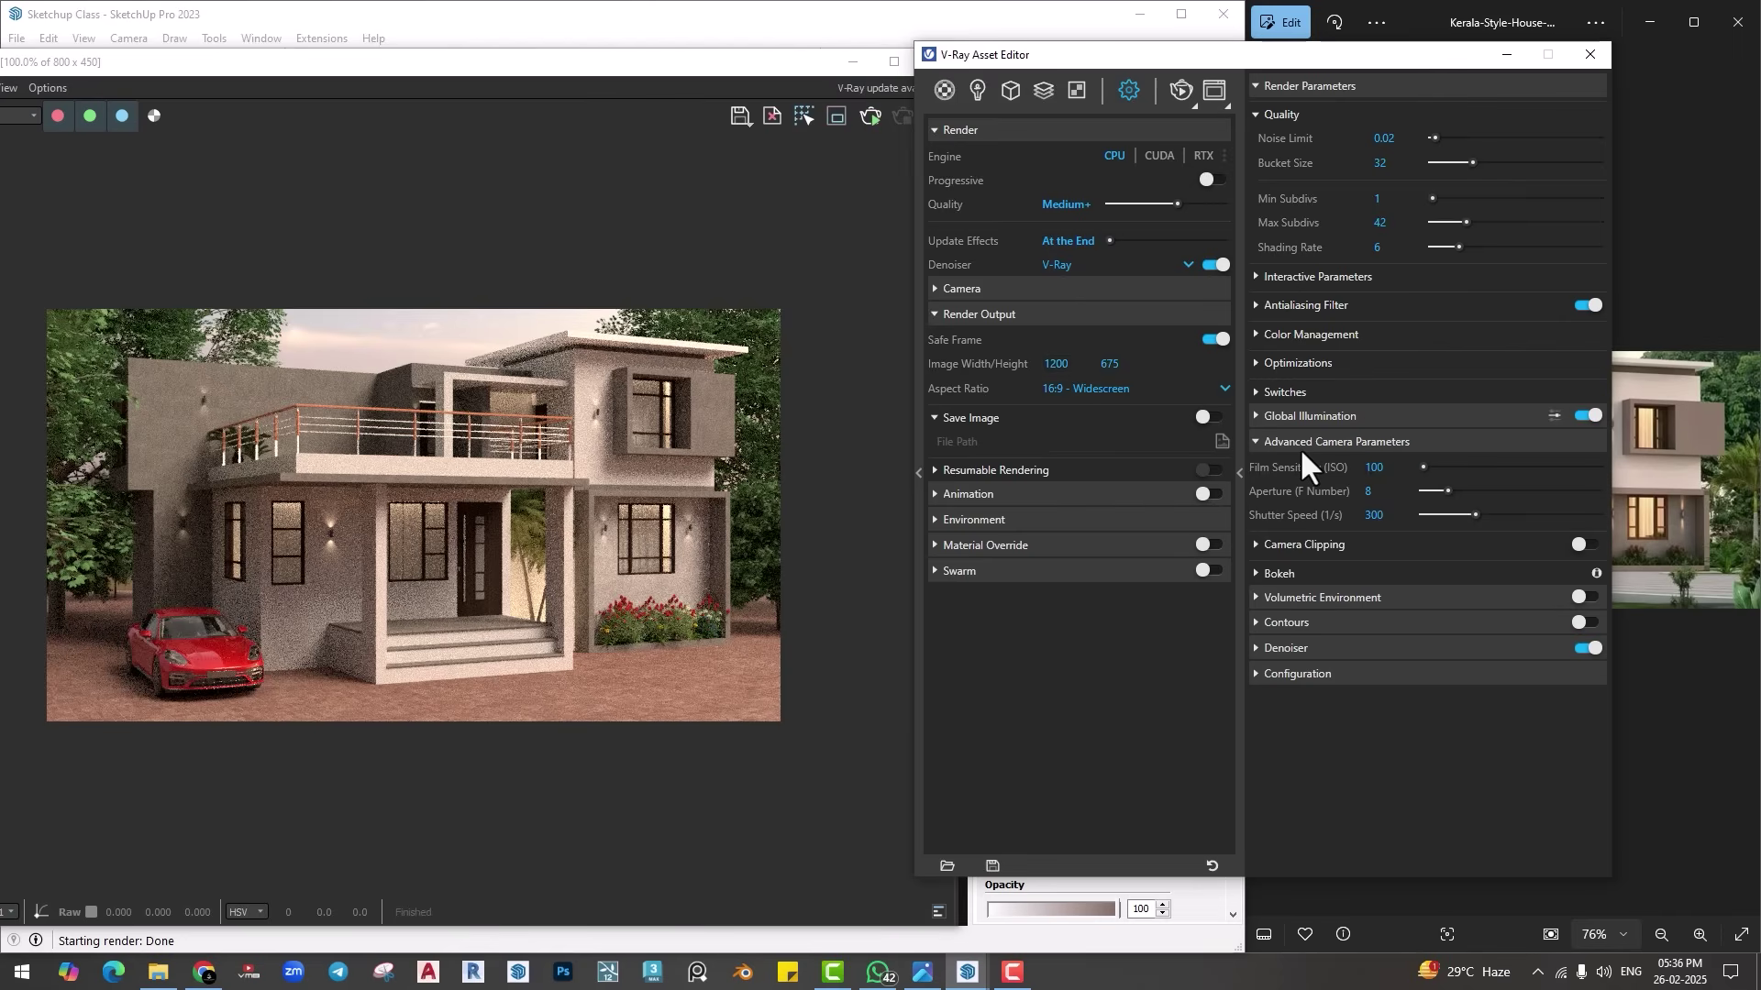
{"action": "left_click", "coordinate": [1289, 416]}
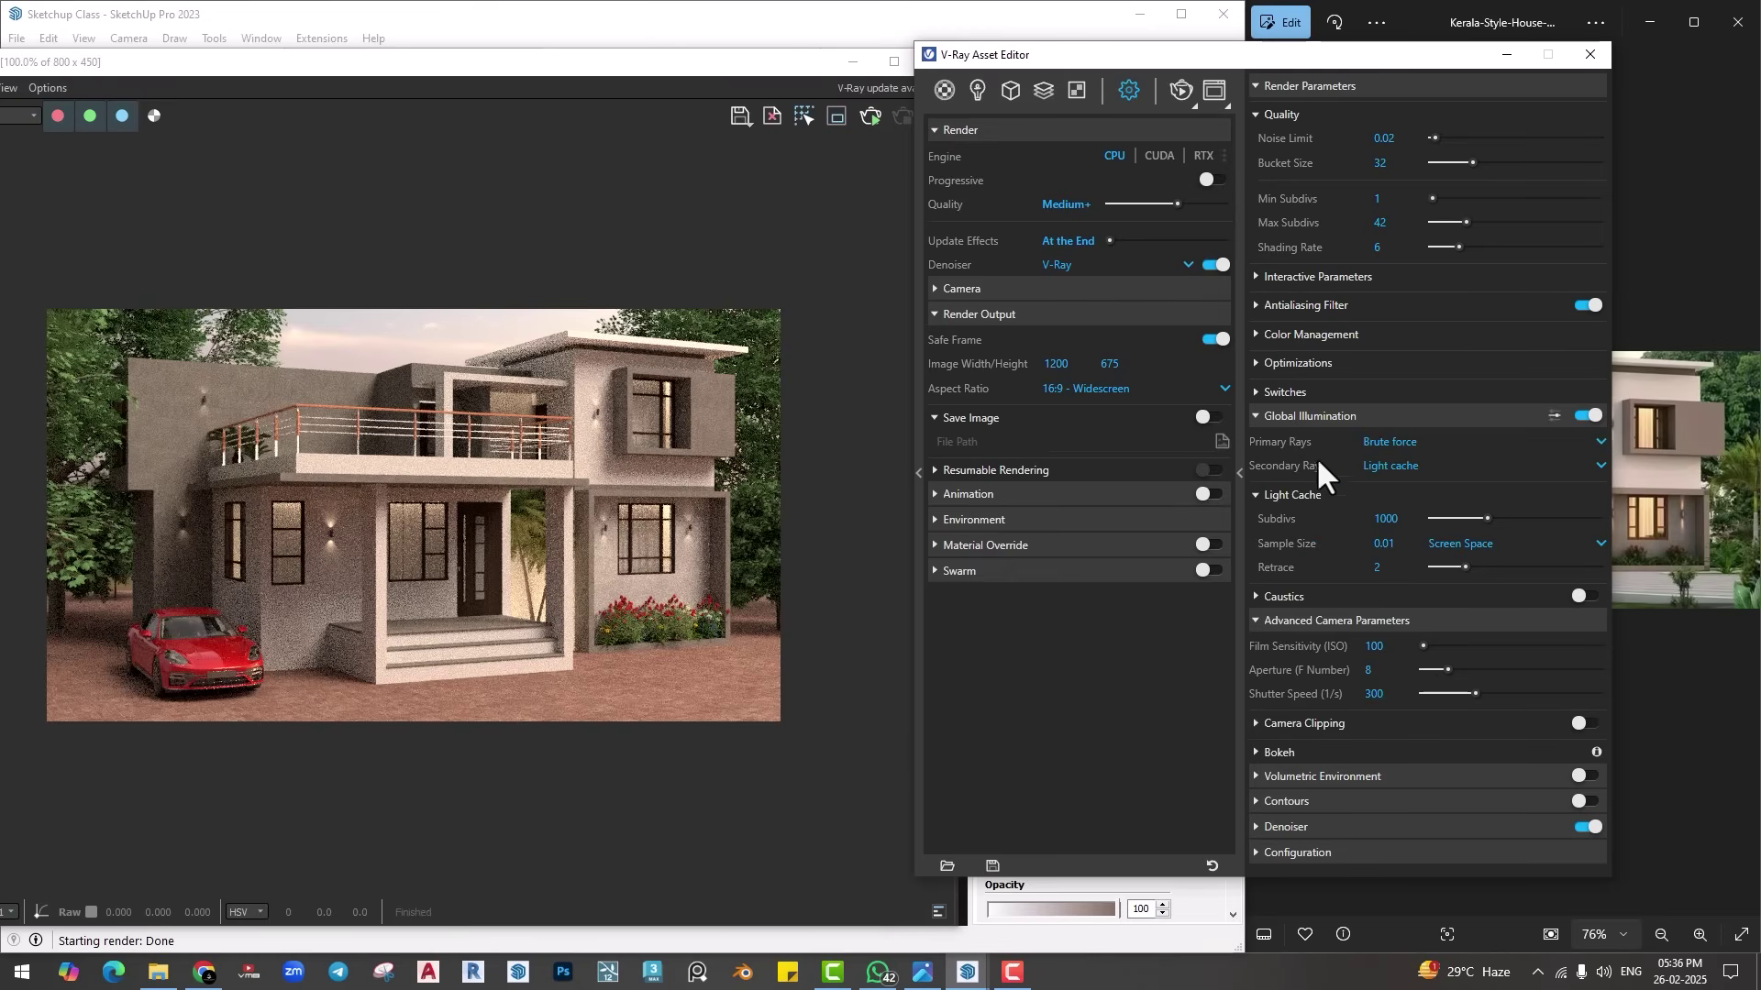
{"action": "left_click", "coordinate": [1396, 443]}
{"action": "left_click", "coordinate": [1392, 464]}
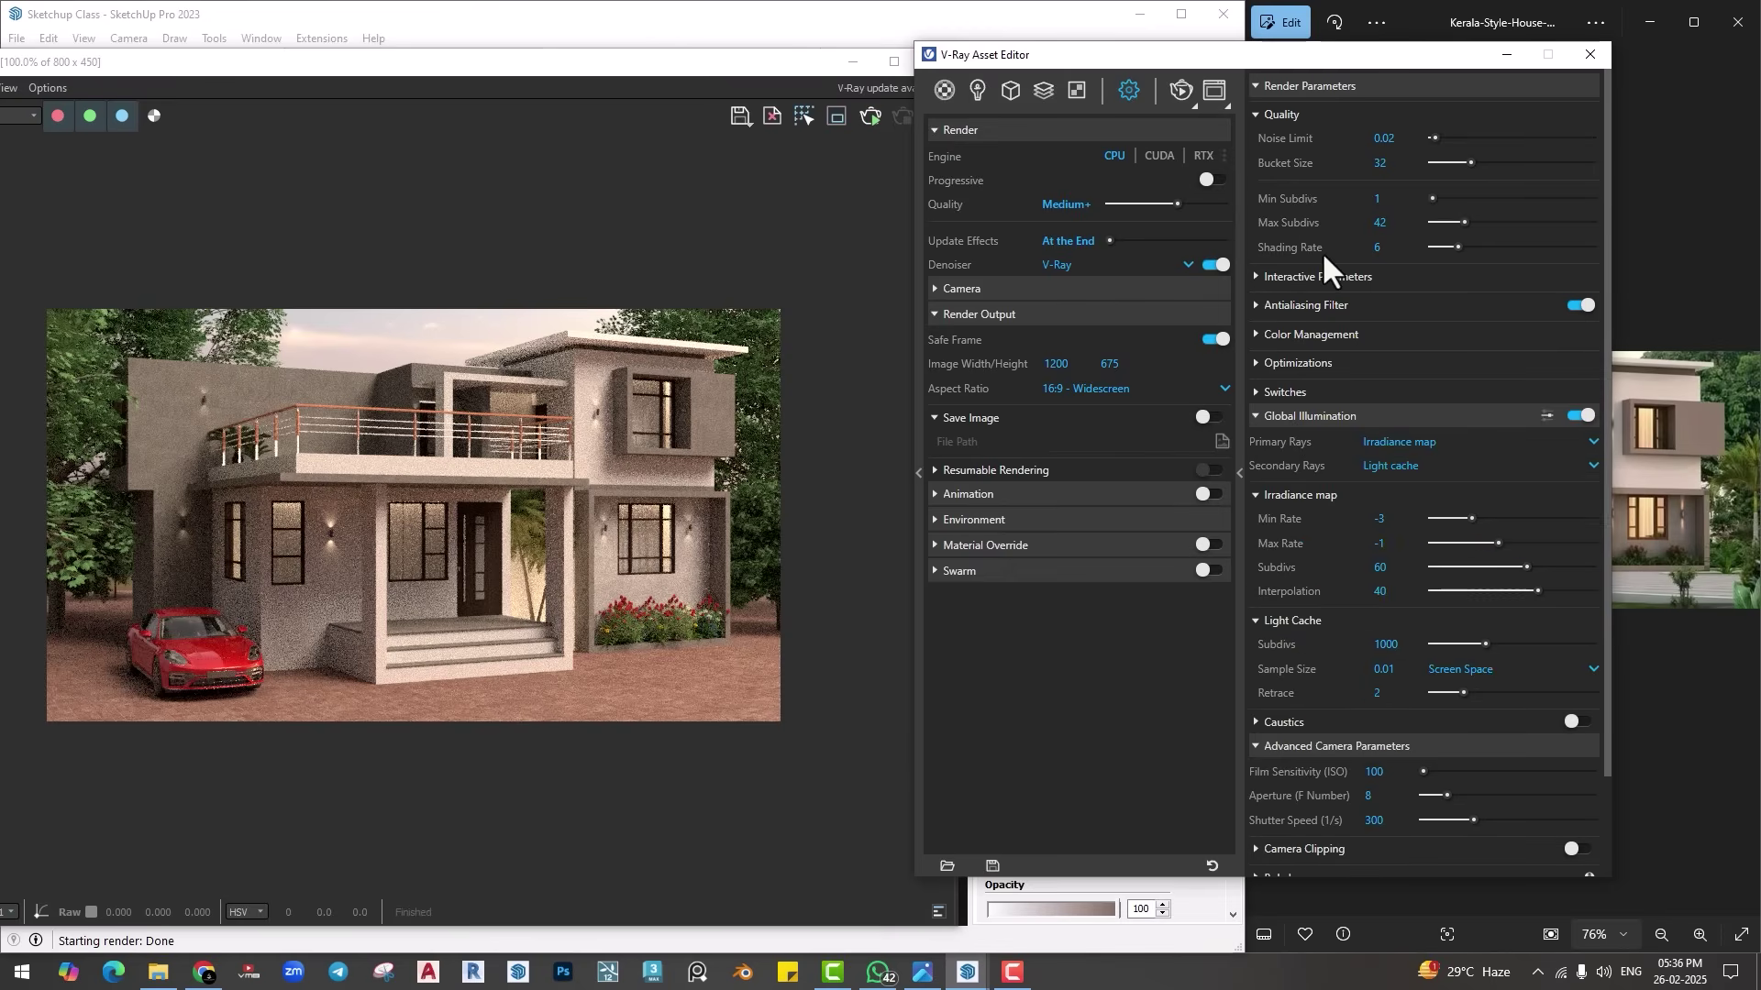
{"action": "mouse_move", "coordinate": [1324, 255]}
Step: Render the final 1200 x 675 image, maximize the V-Ray Frame Buffer and reveal its layers and properties area
{"action": "left_click", "coordinate": [897, 167]}
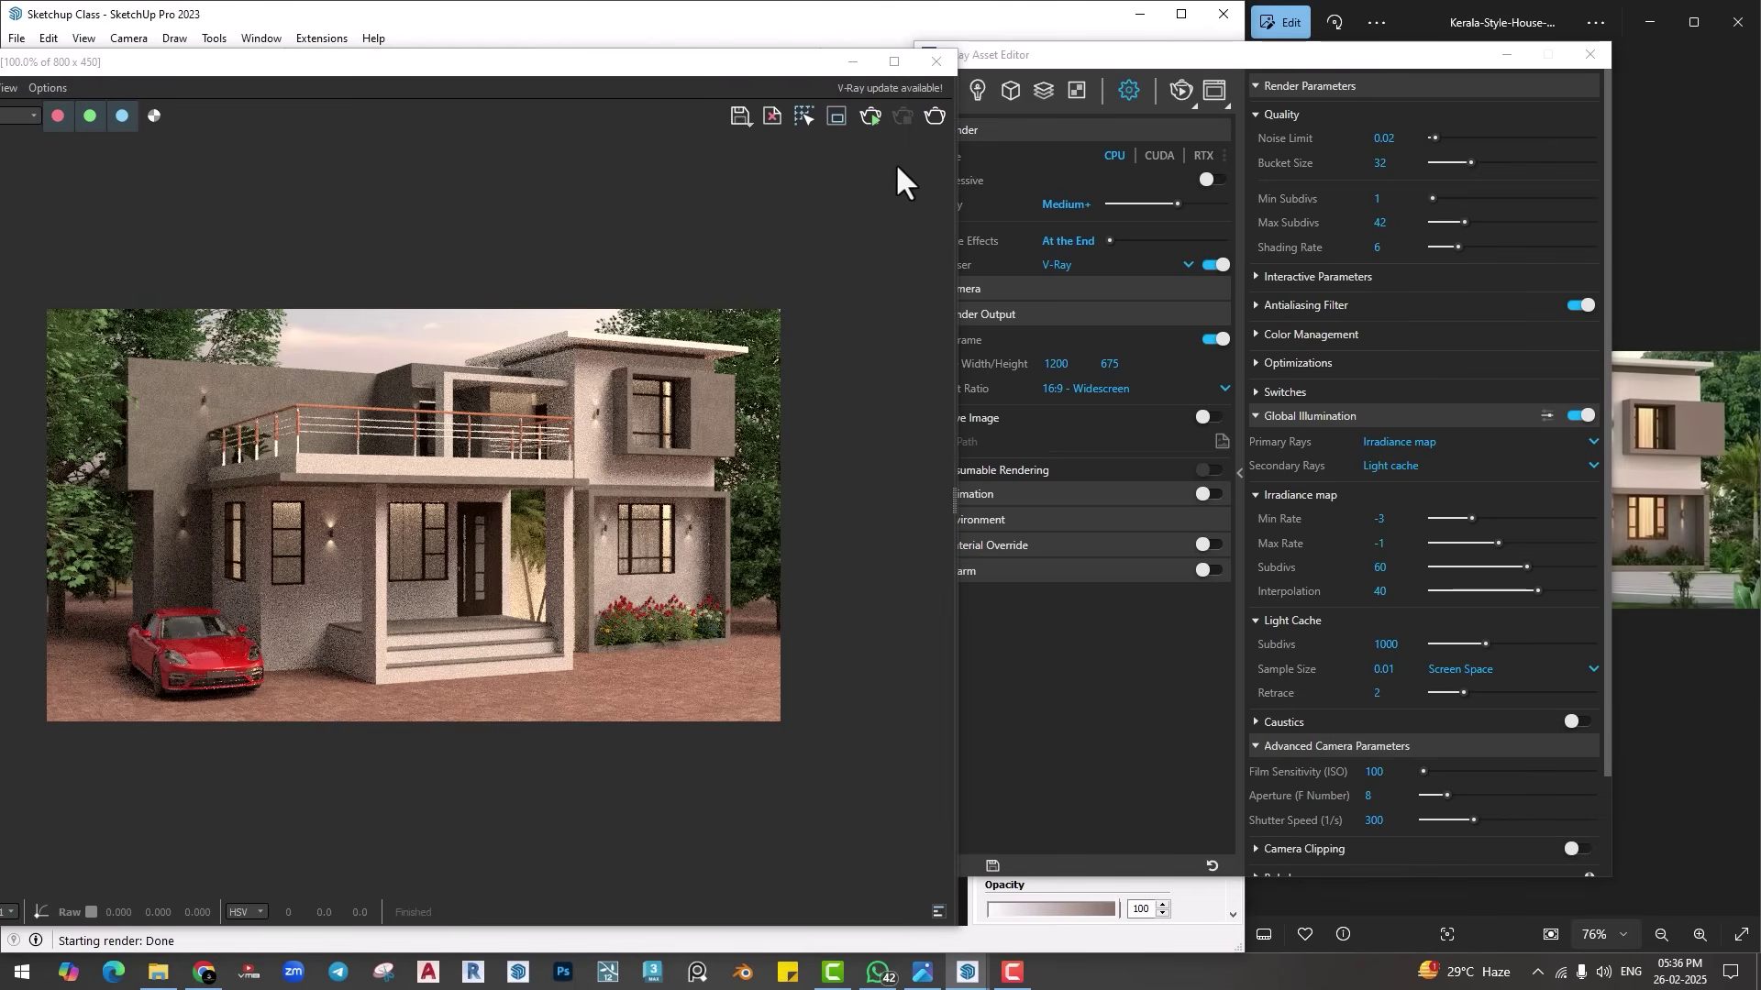
{"action": "left_click", "coordinate": [932, 116]}
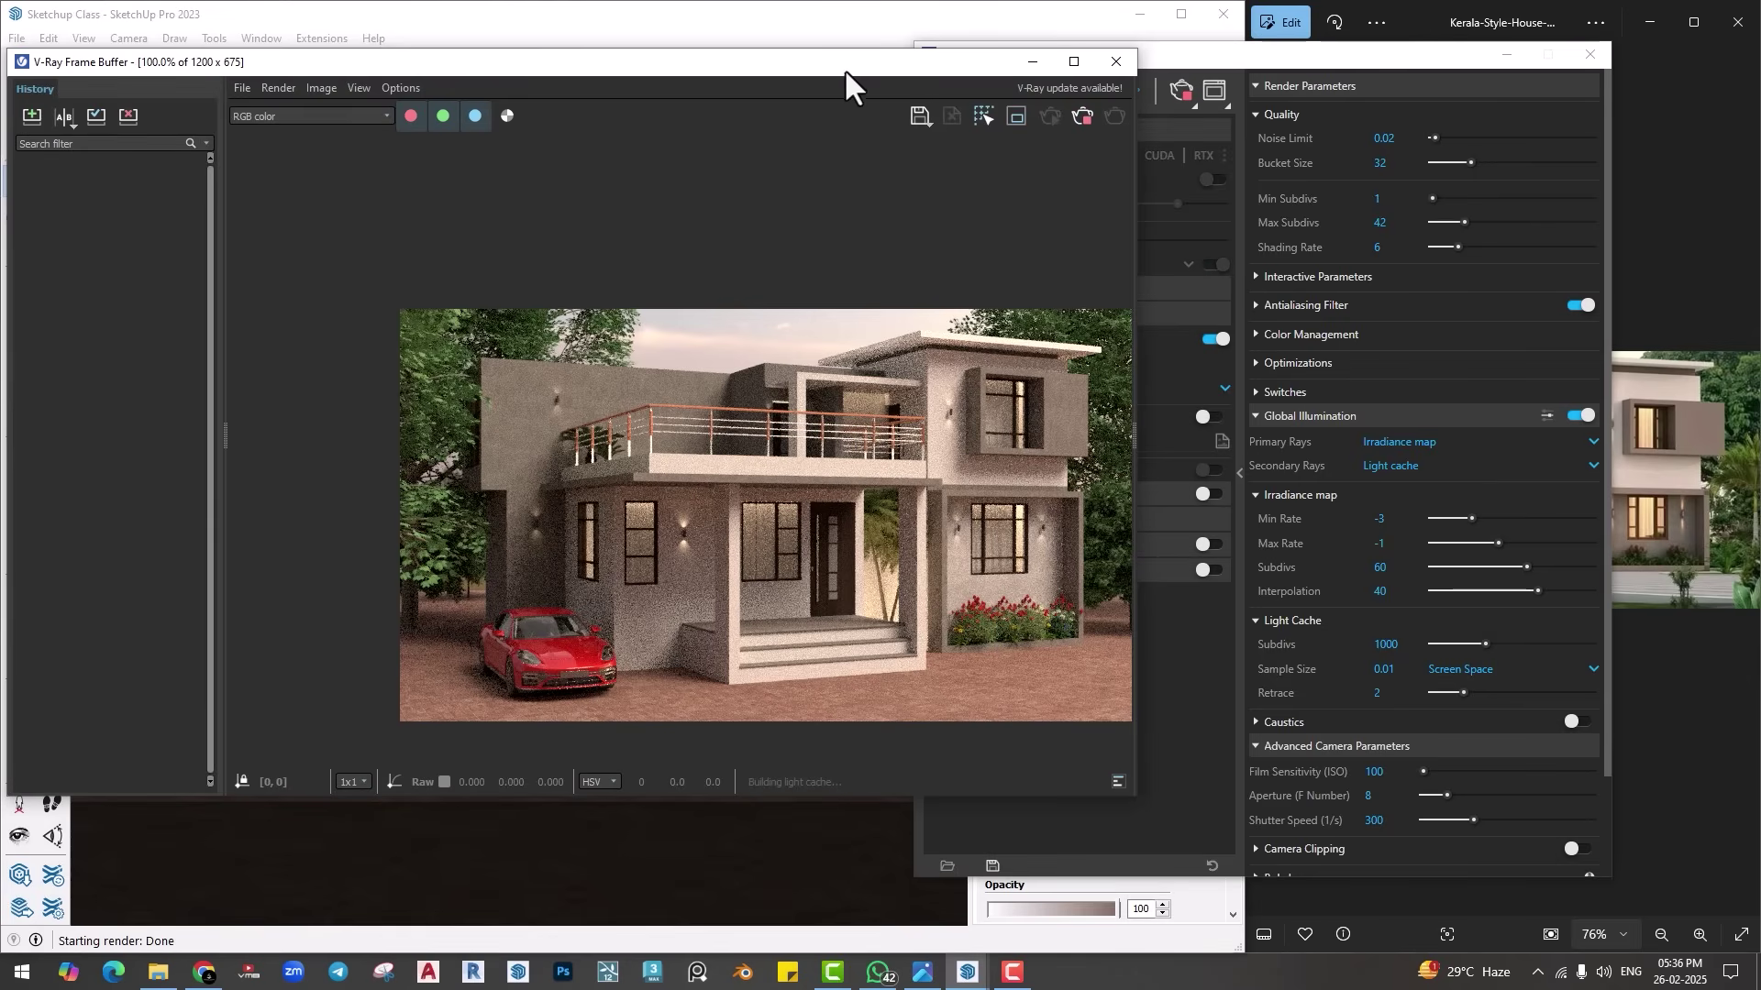
{"action": "left_click_drag", "start_coordinate": [767, 62], "coordinate": [1009, 85]}
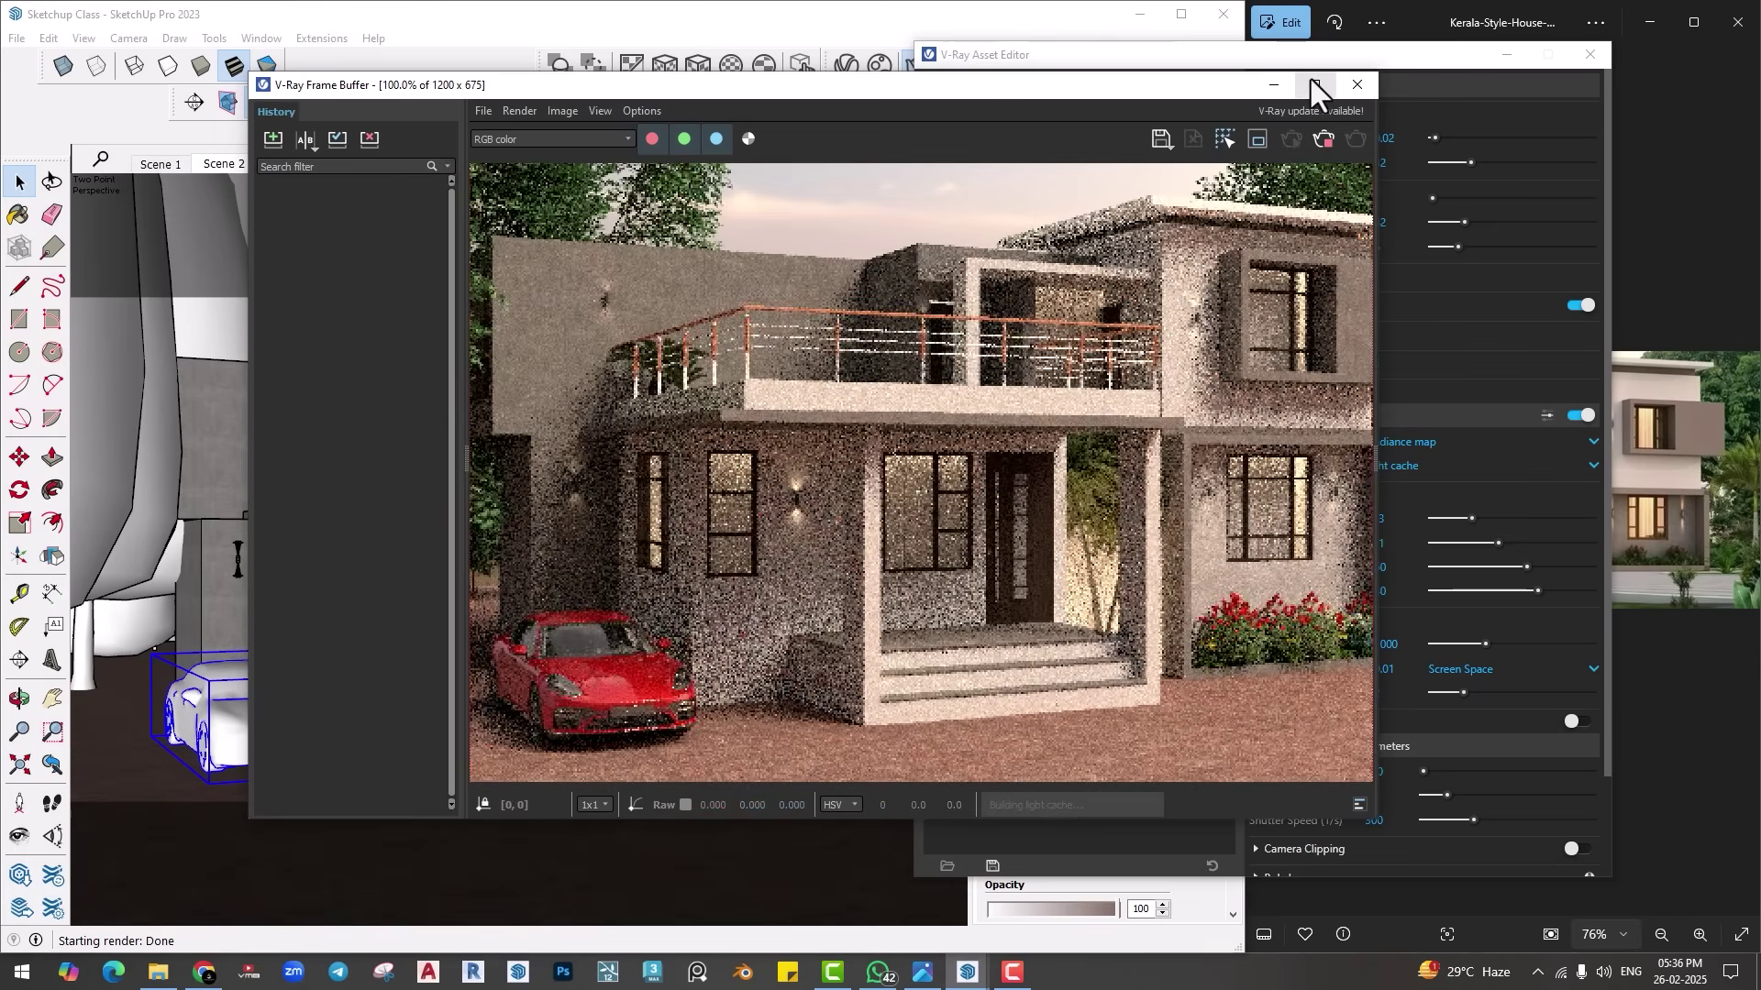
{"action": "left_click", "coordinate": [1315, 85]}
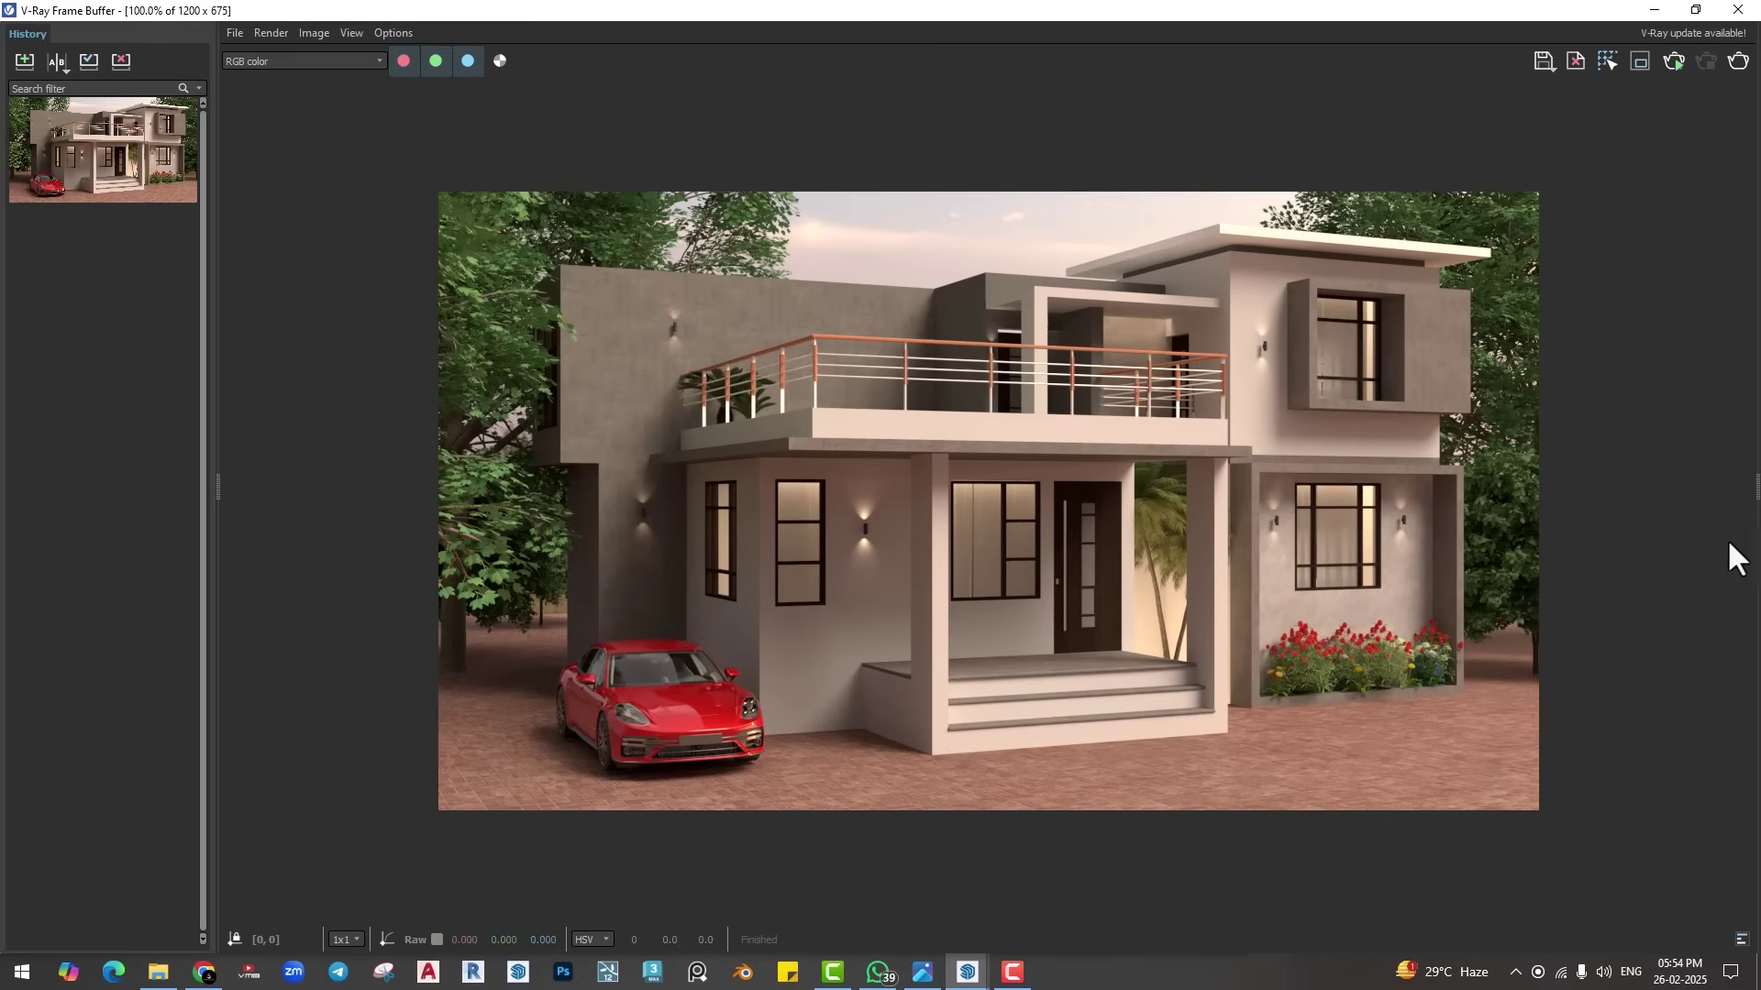
{"action": "left_click_drag", "start_coordinate": [1745, 490], "coordinate": [1371, 491]}
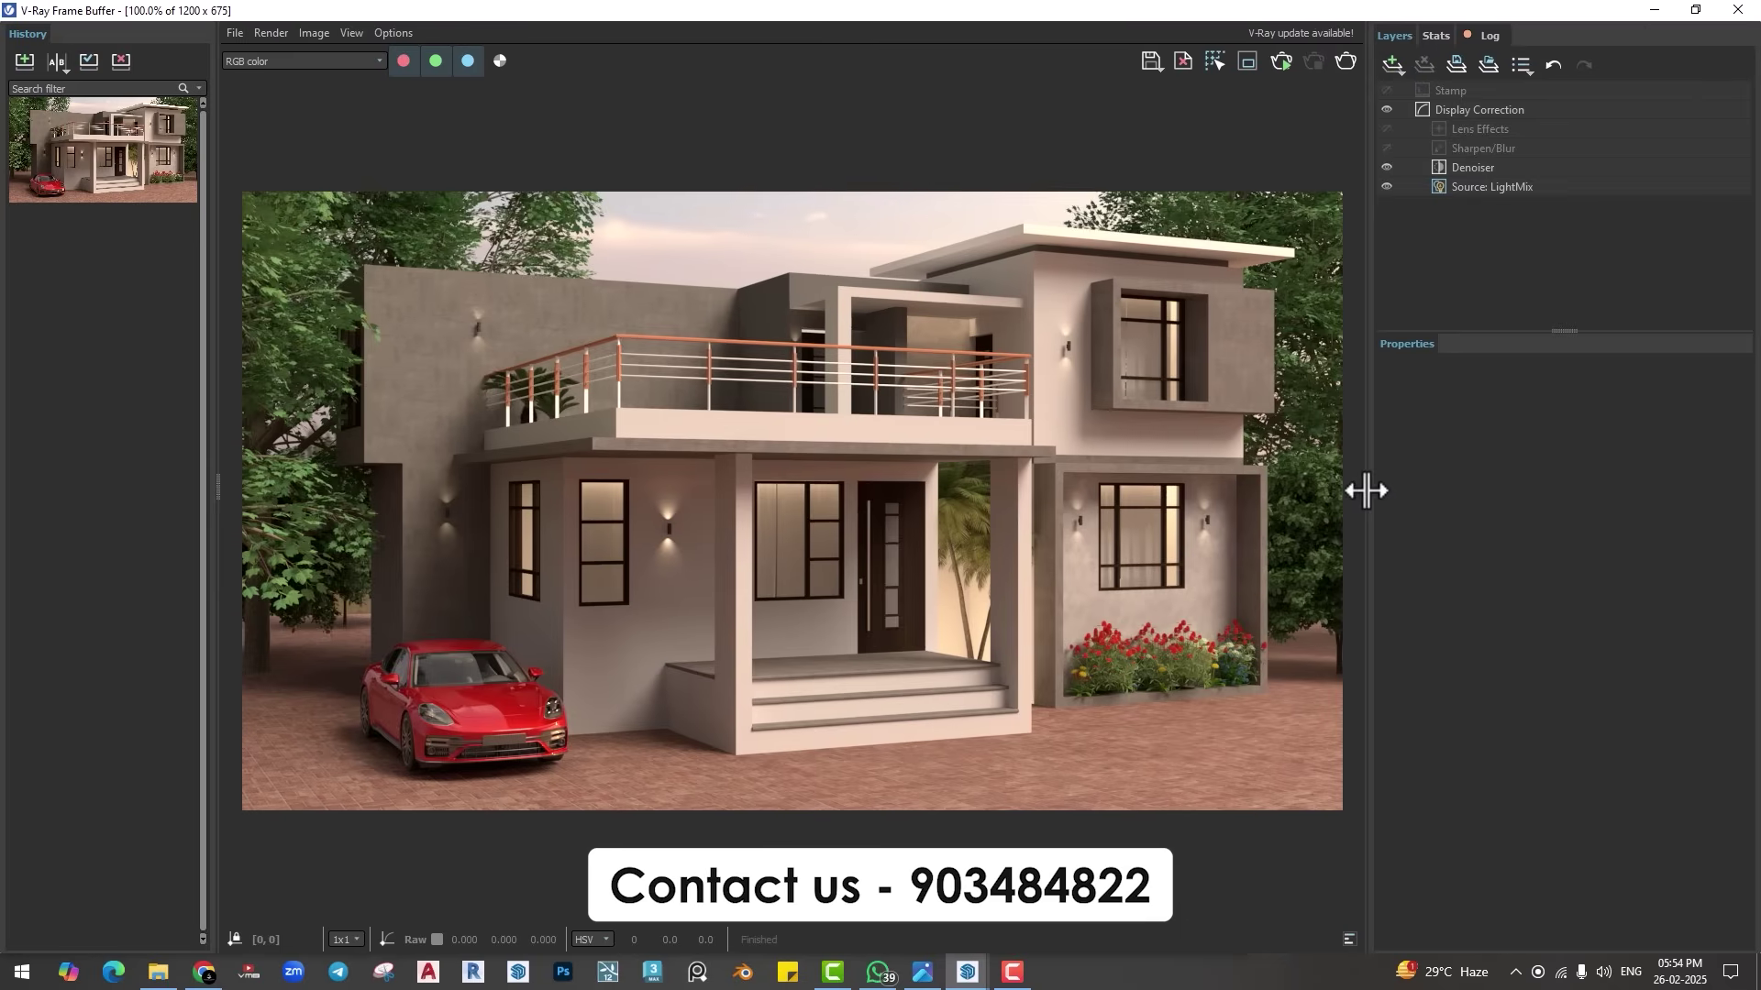
Step: Add an Exposure correction layer with exposure 0.209 and highlight burn 0.785
{"action": "left_click", "coordinate": [1389, 64]}
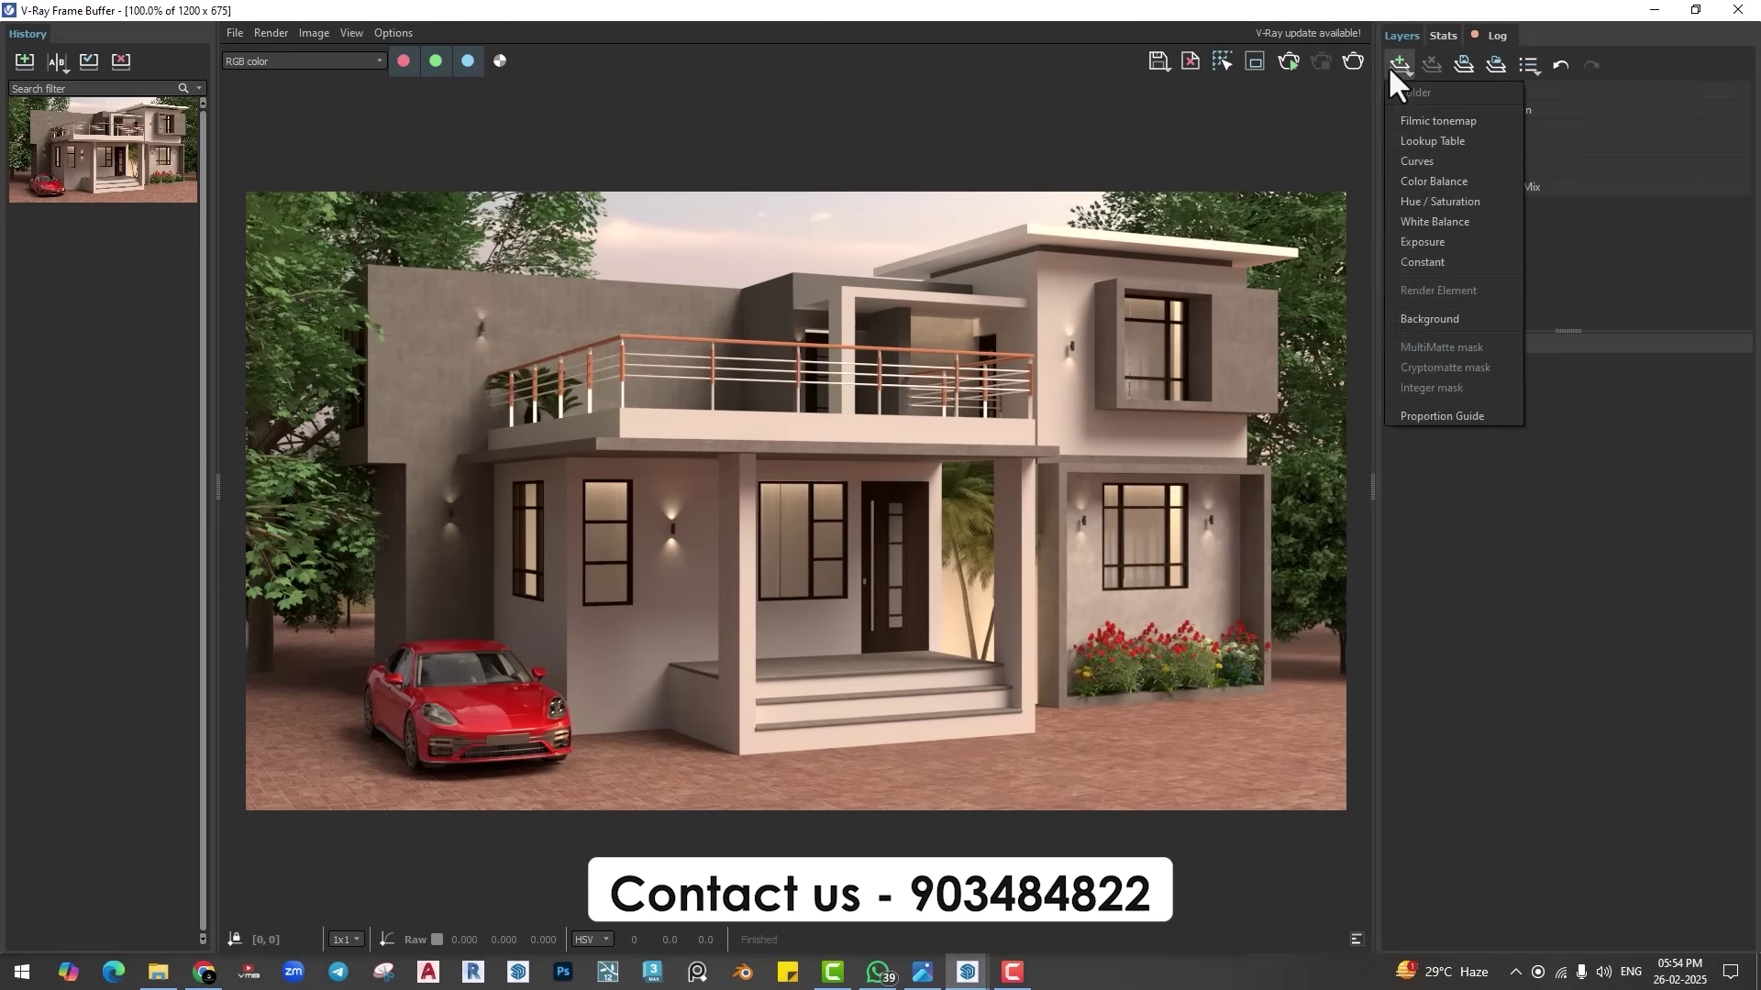
{"action": "left_click", "coordinate": [1418, 242]}
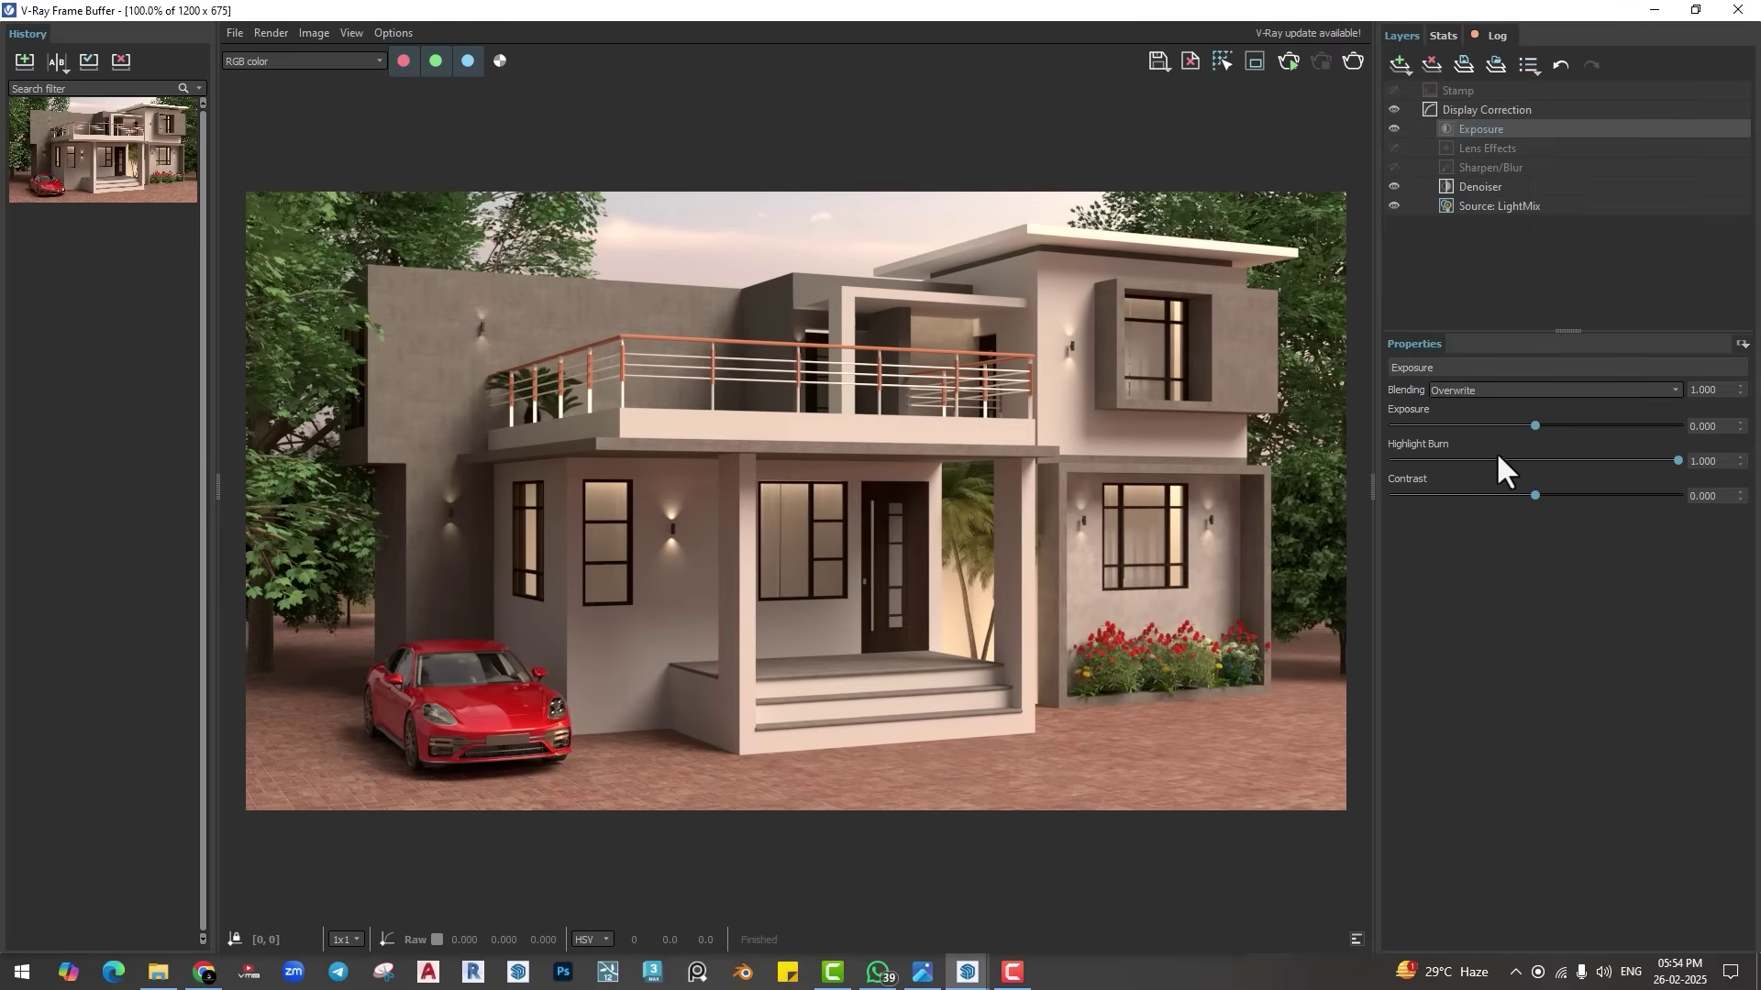
{"action": "left_click_drag", "start_coordinate": [1531, 431], "coordinate": [1541, 427]}
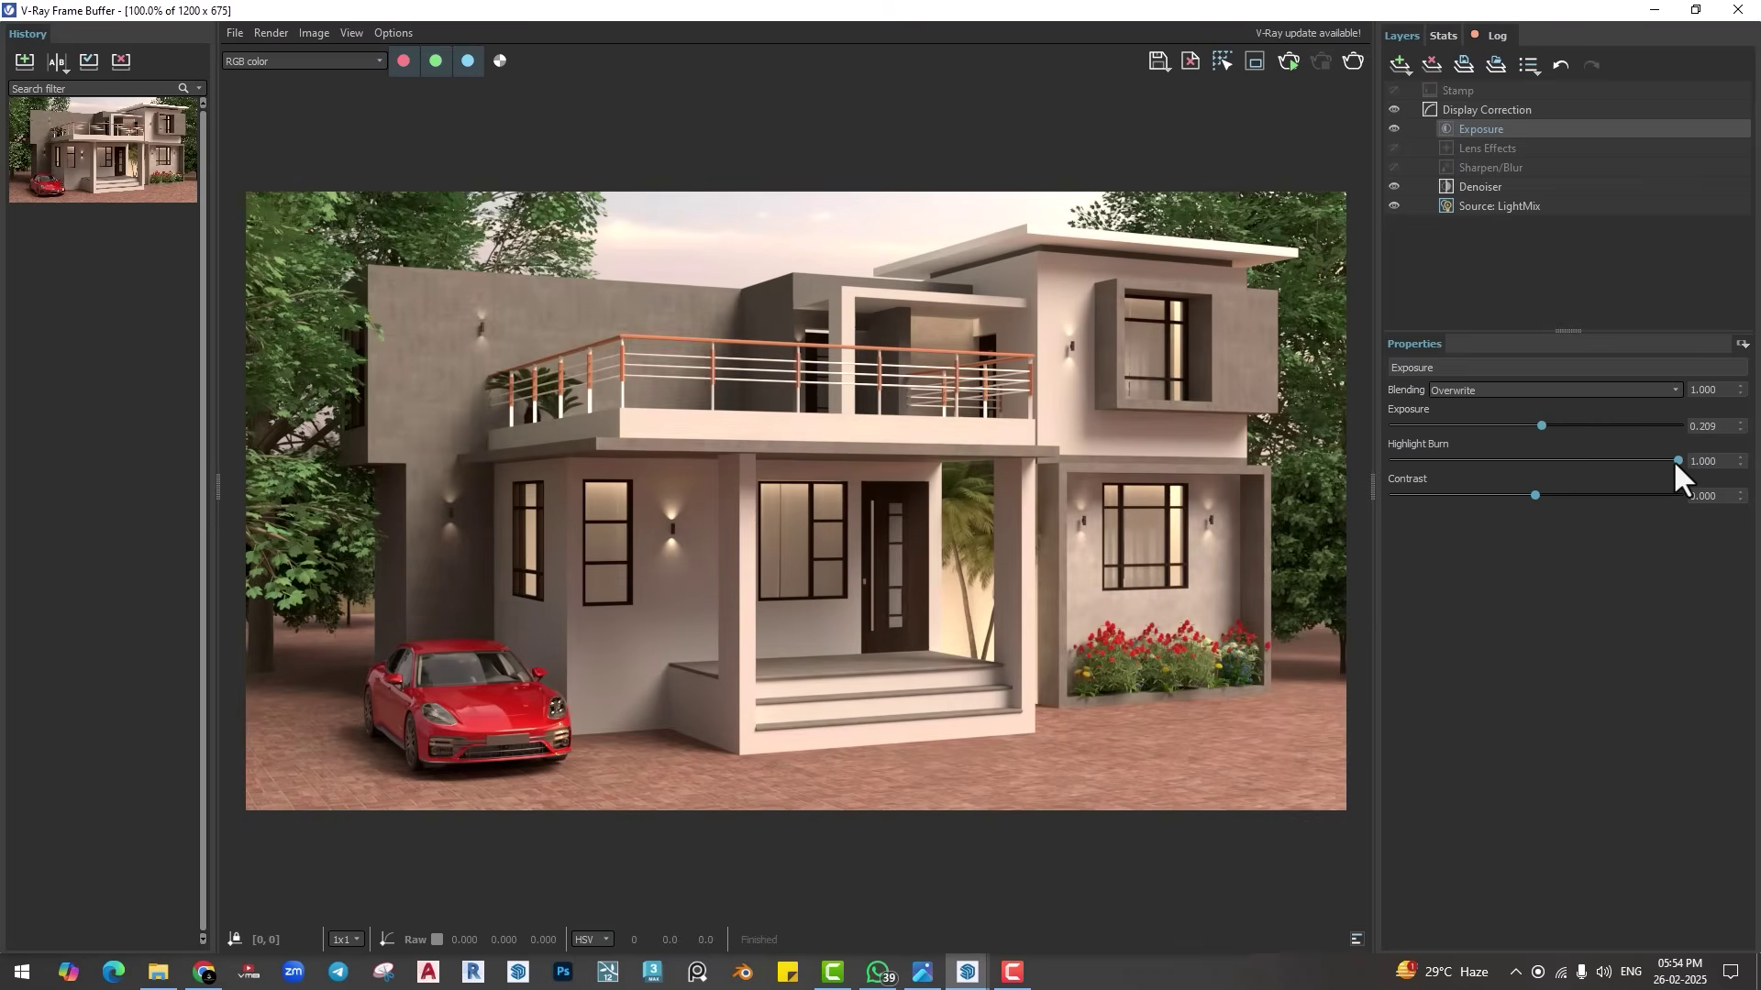
{"action": "left_click_drag", "start_coordinate": [1675, 461], "coordinate": [1575, 460]}
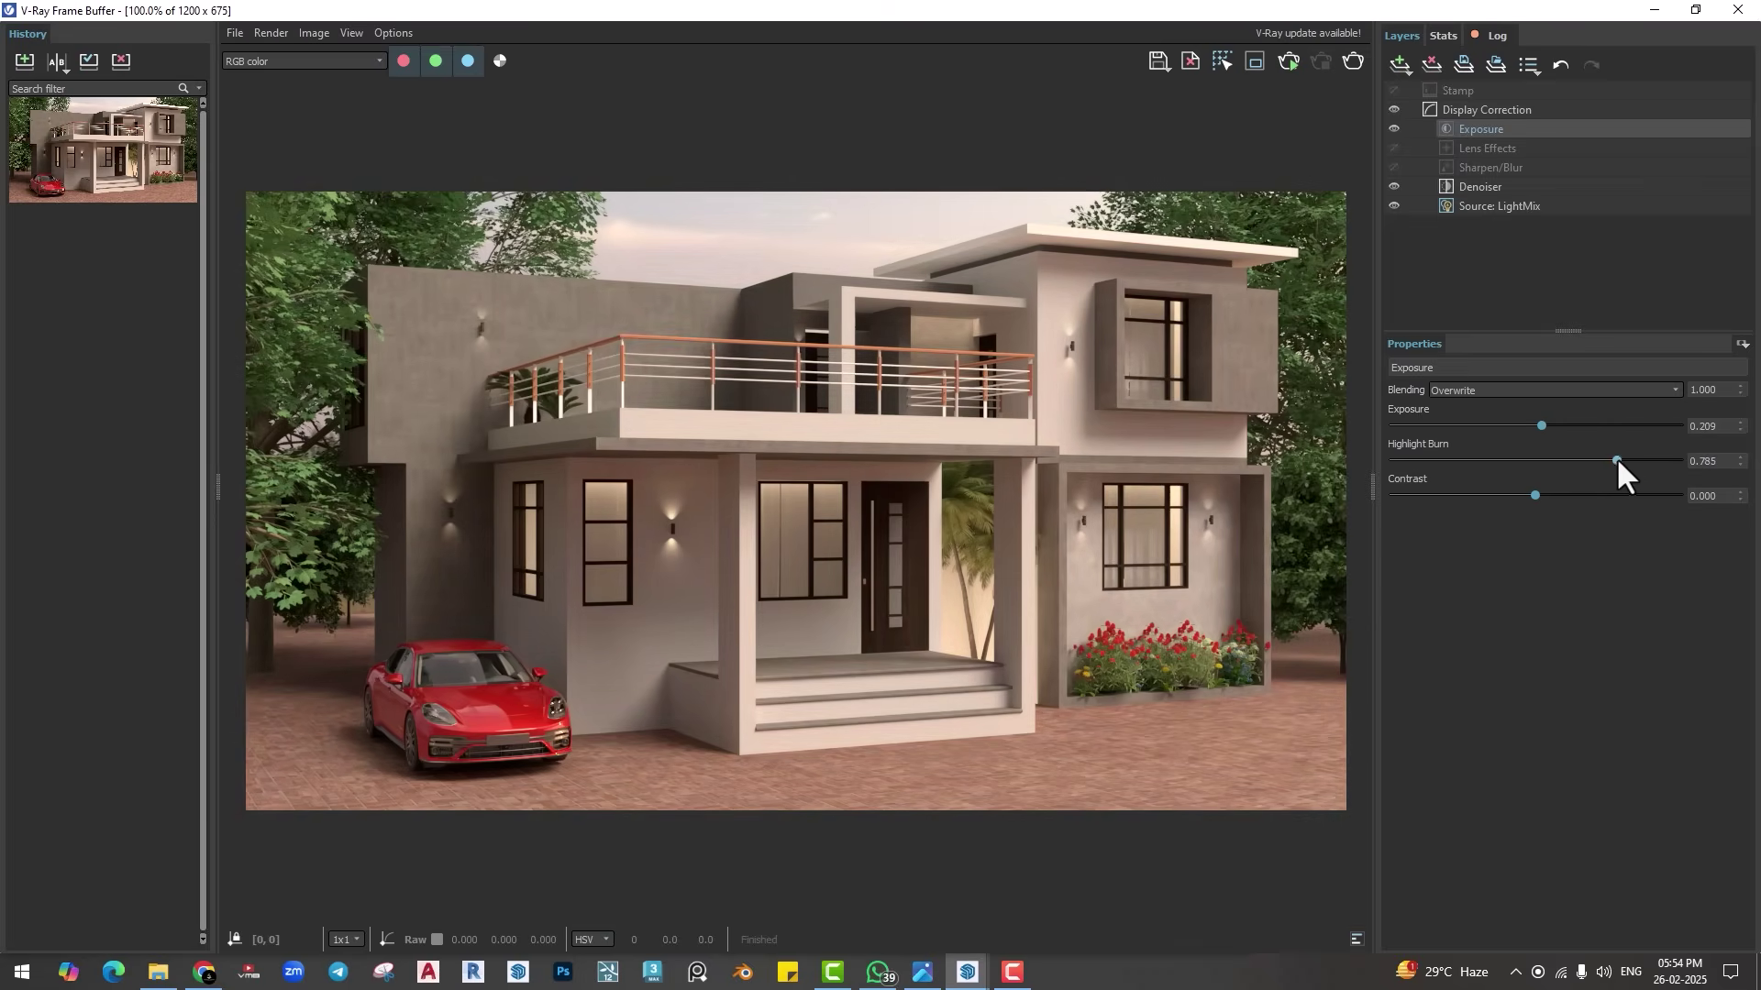
Step: Add a White Balance correction layer and fine-tune its color temperature
{"action": "left_click", "coordinate": [1396, 62]}
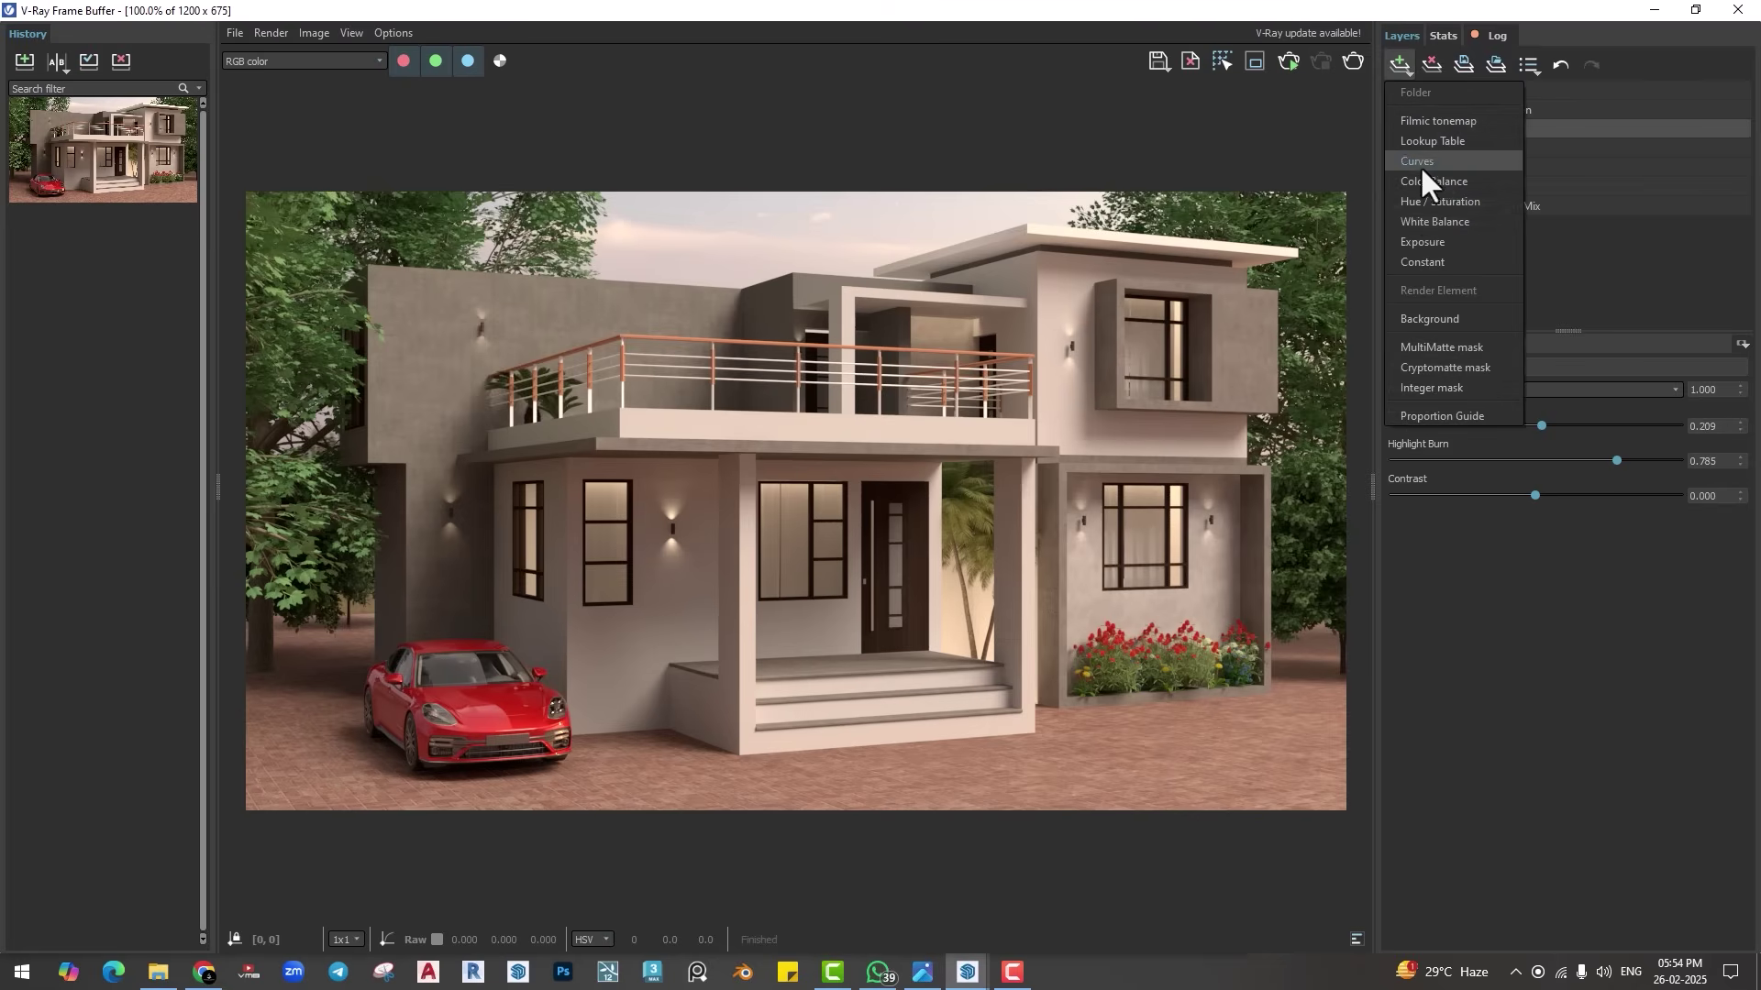
{"action": "left_click", "coordinate": [1421, 228]}
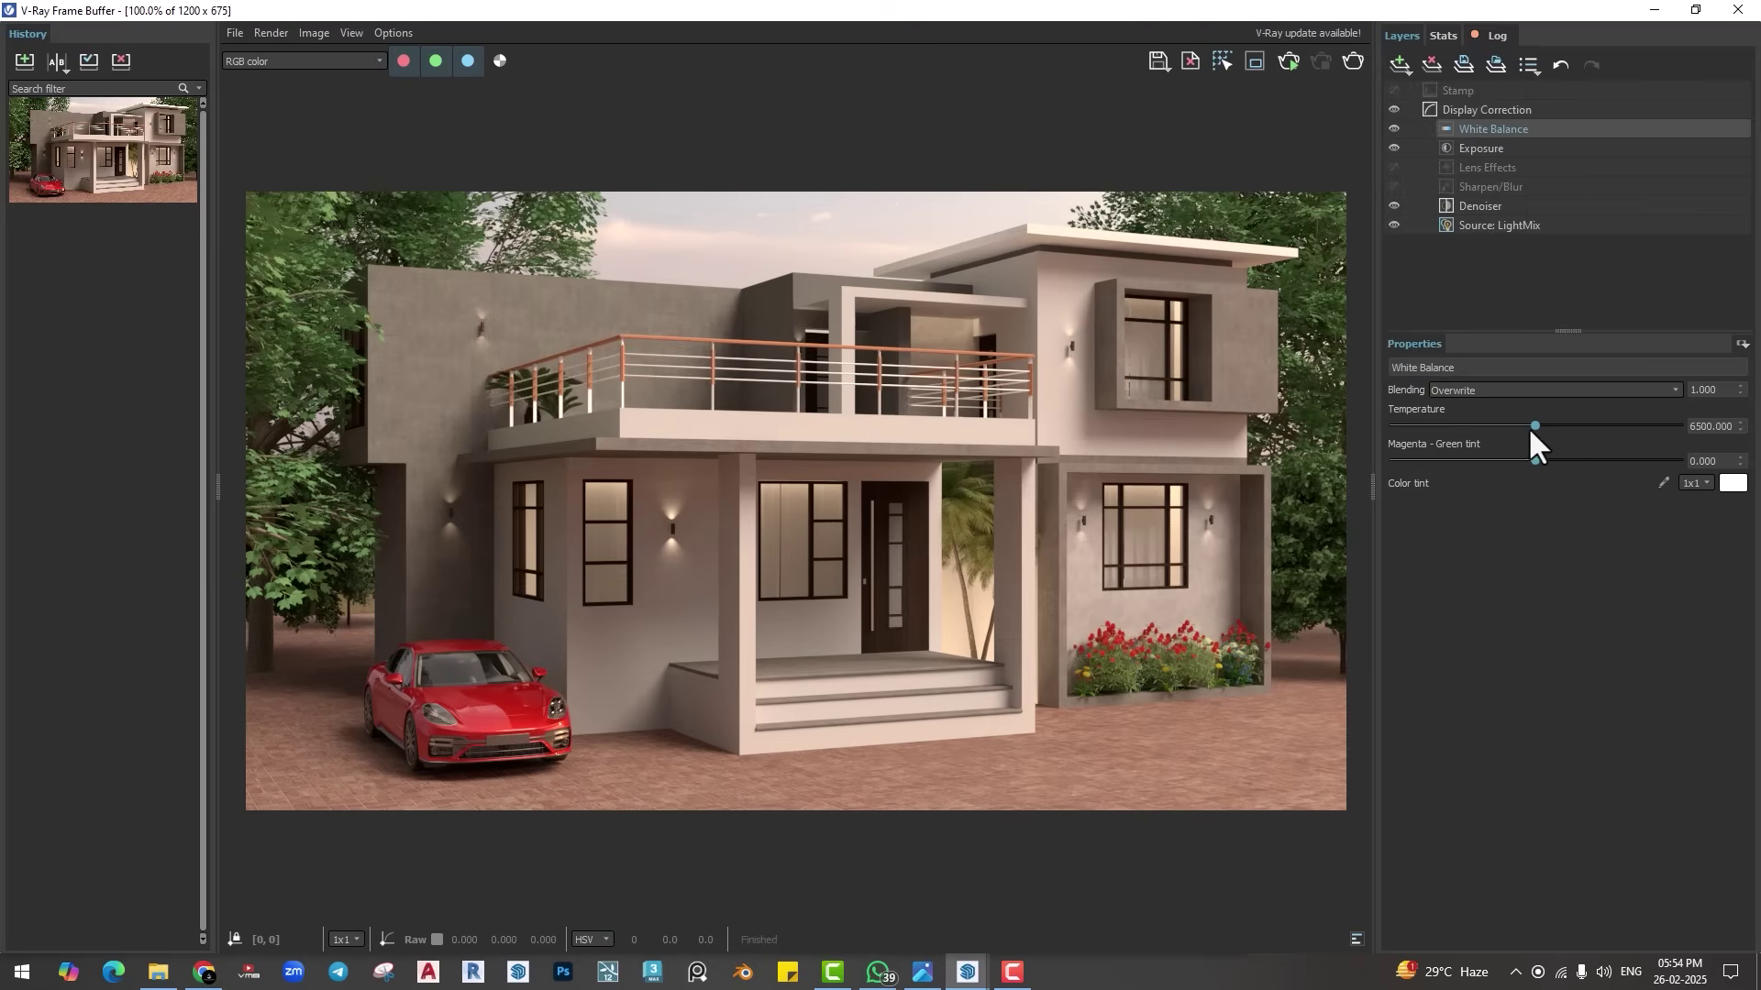
{"action": "mouse_move", "coordinate": [1533, 426]}
{"action": "left_mouse_down"}
{"action": "mouse_move", "coordinate": [1574, 425]}
{"action": "mouse_move", "coordinate": [1482, 425]}
{"action": "mouse_move", "coordinate": [1562, 427]}
{"action": "mouse_move", "coordinate": [1513, 426]}
{"action": "mouse_move", "coordinate": [1531, 445]}
{"action": "left_mouse_up"}
Step: Compare individual lights off and on in the LightMix source, and set the Rectangle Light intensity to 1.110
{"action": "left_click", "coordinate": [1482, 224]}
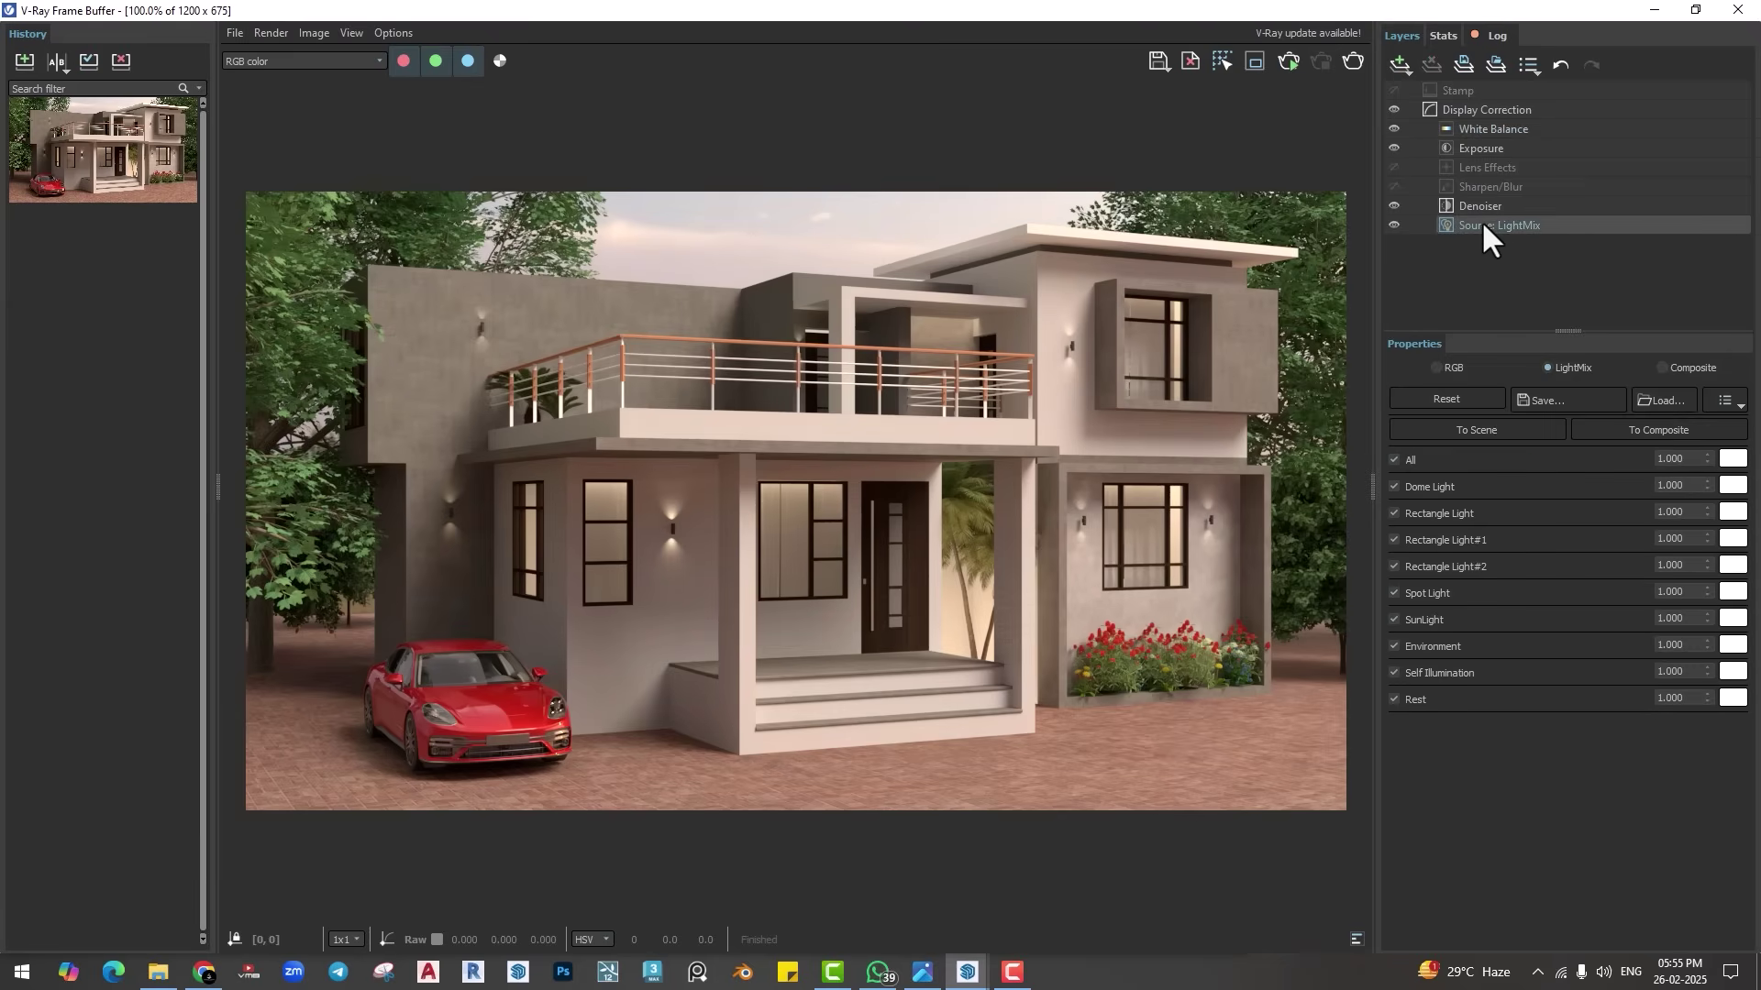
{"action": "left_click", "coordinate": [1395, 487]}
{"action": "left_click", "coordinate": [1395, 487]}
{"action": "left_click", "coordinate": [1418, 514]}
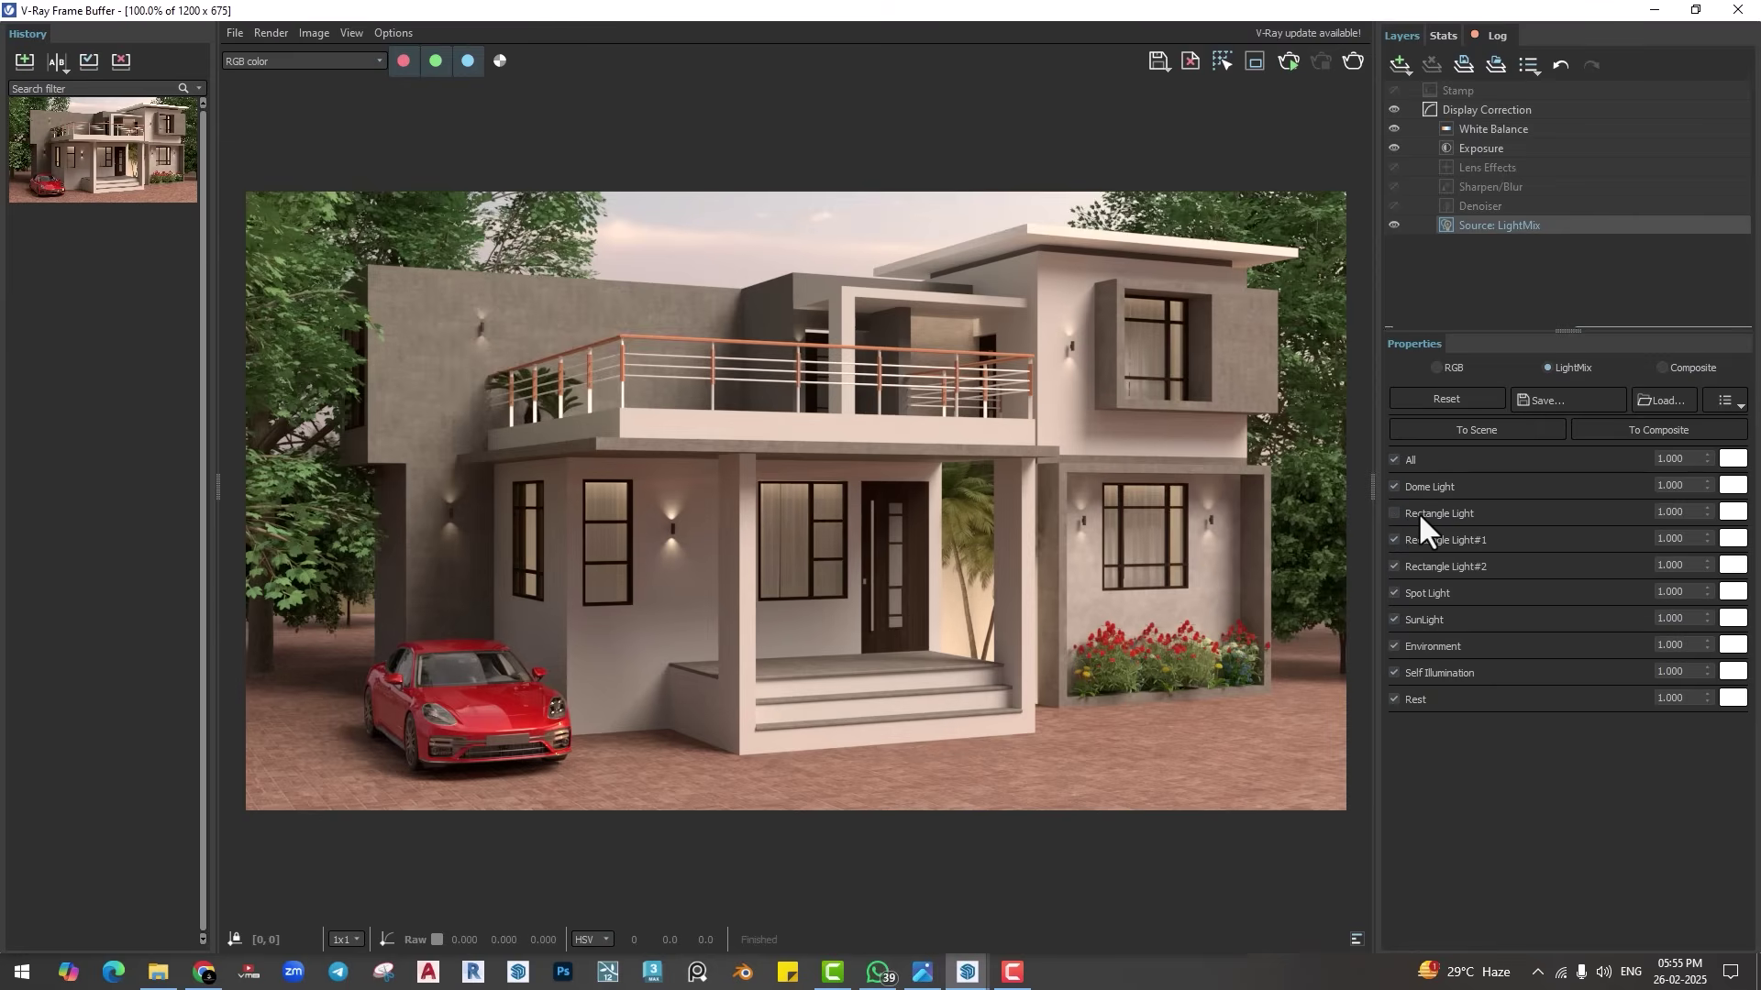
{"action": "left_click", "coordinate": [1418, 513]}
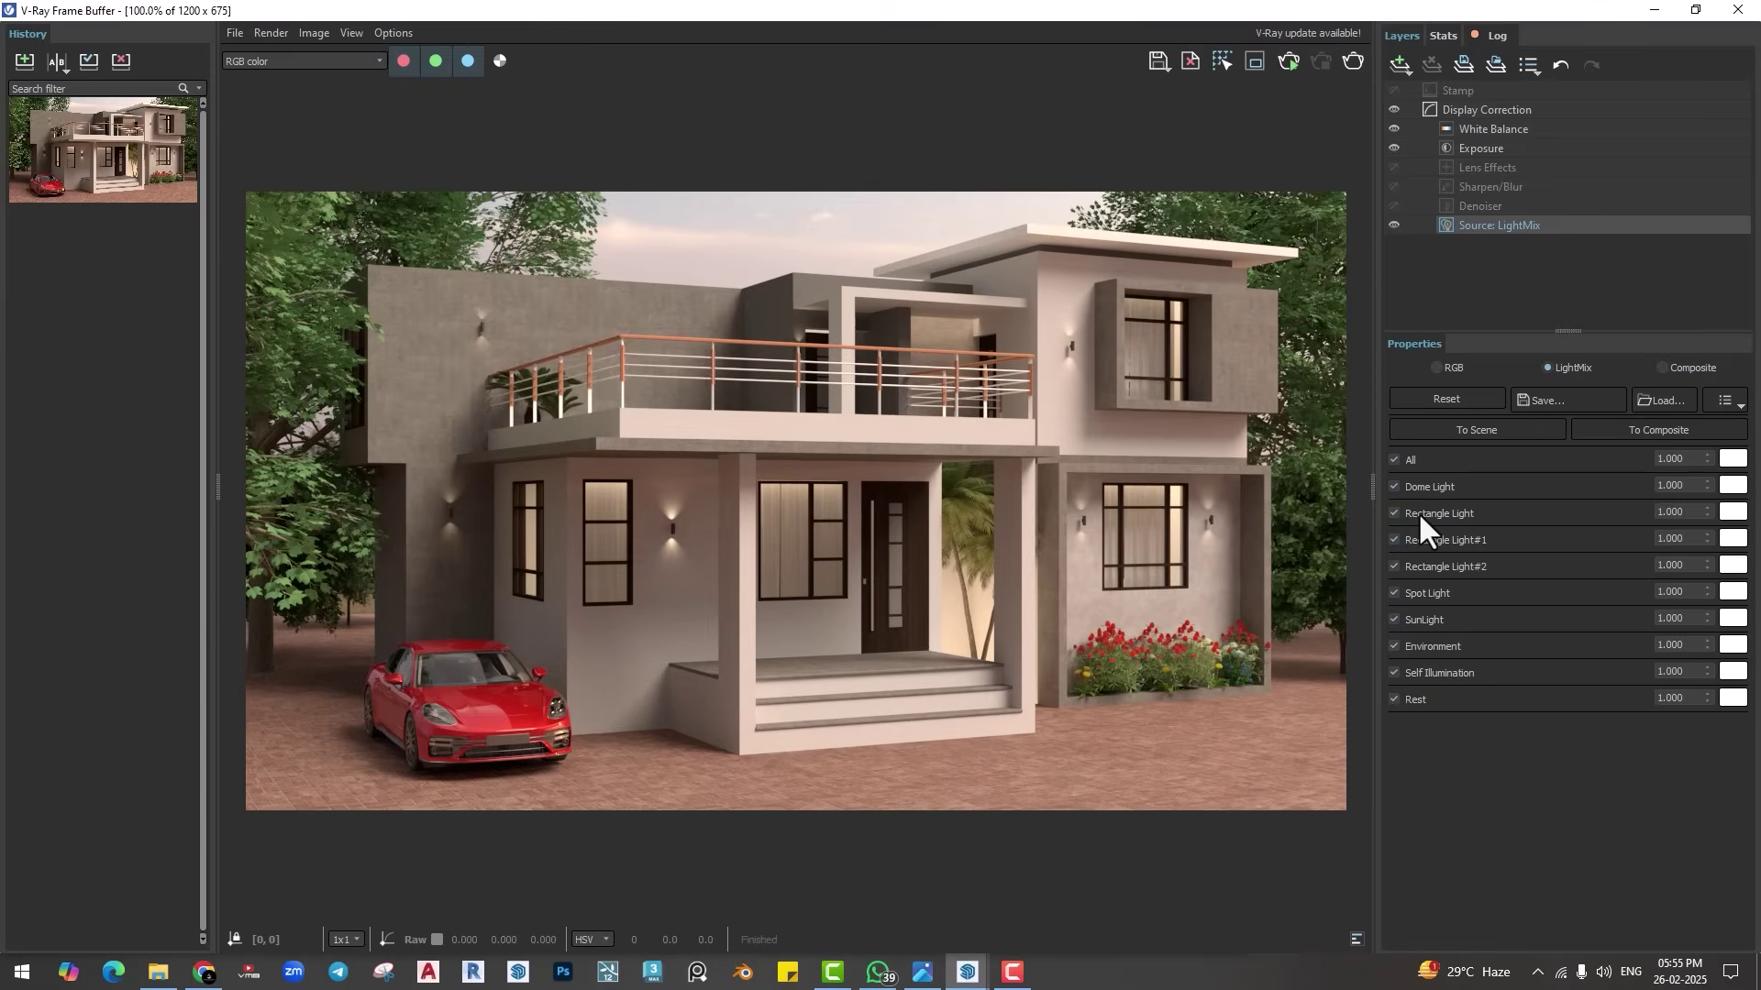
{"action": "left_click", "coordinate": [1708, 508]}
{"action": "left_click", "coordinate": [1434, 567]}
{"action": "left_click", "coordinate": [1430, 589]}
{"action": "left_click", "coordinate": [1422, 619]}
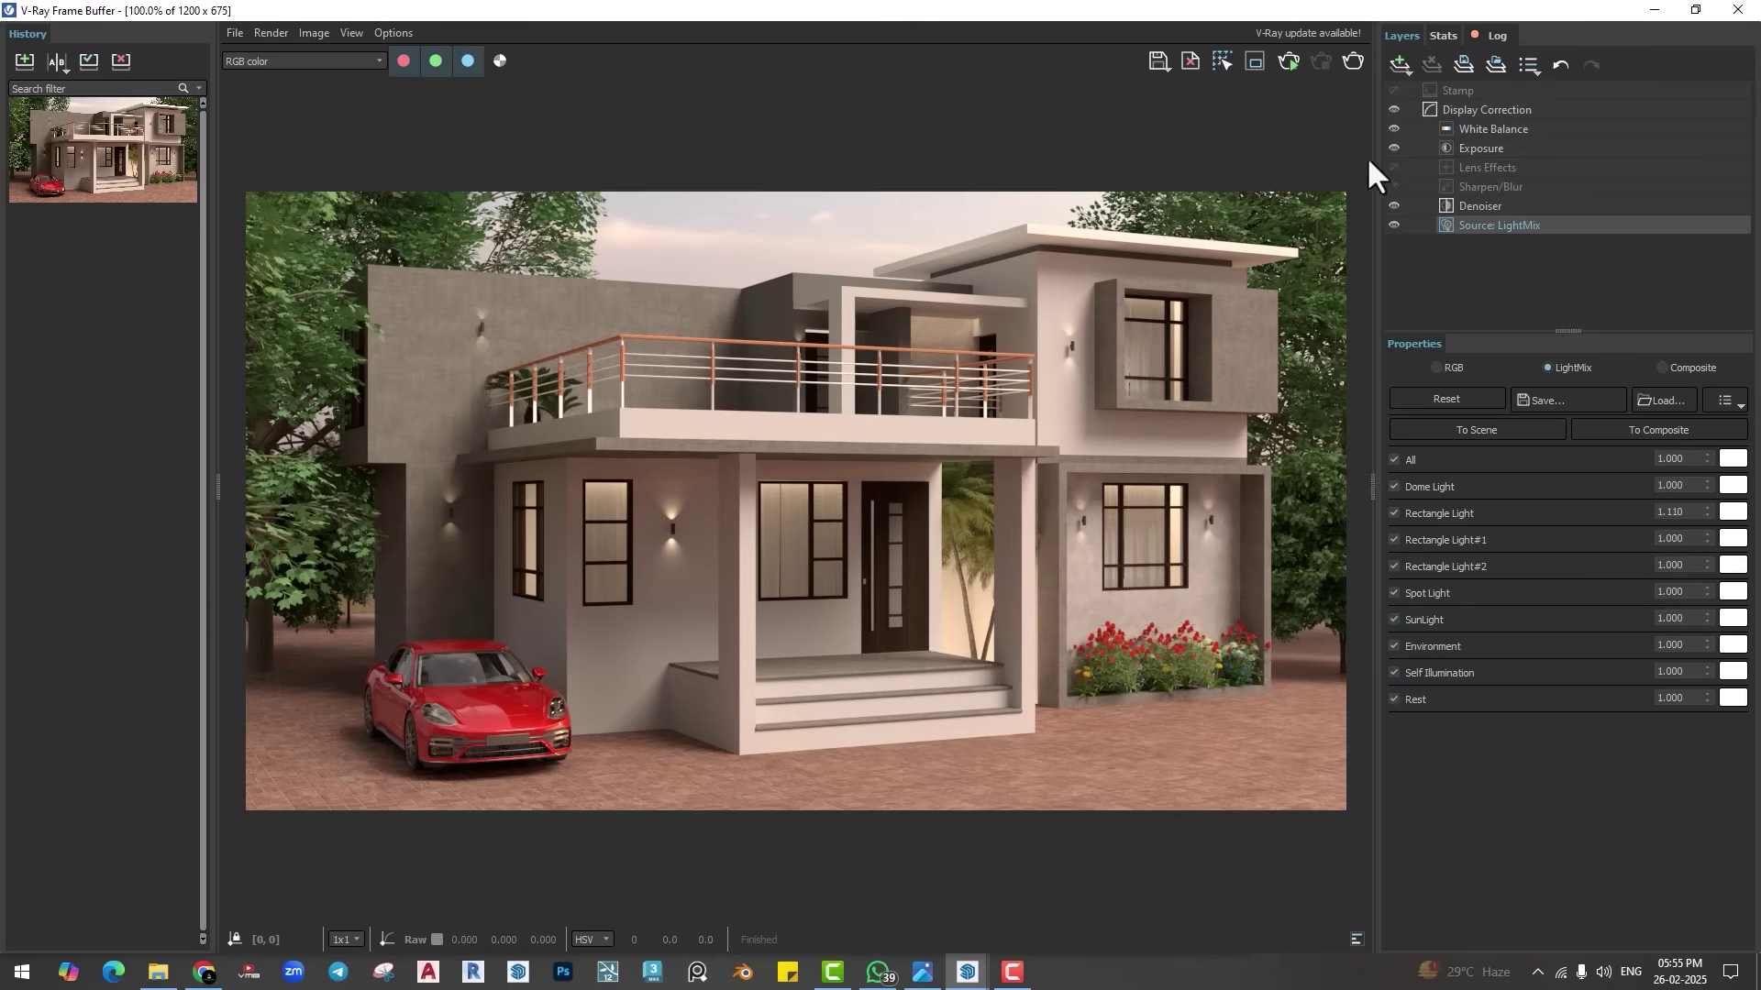
Step: Close the frame buffer and move the wall lamp on the near side of the right-hand ground-floor window about 1/2" against the wall
{"action": "left_click", "coordinate": [1738, 10]}
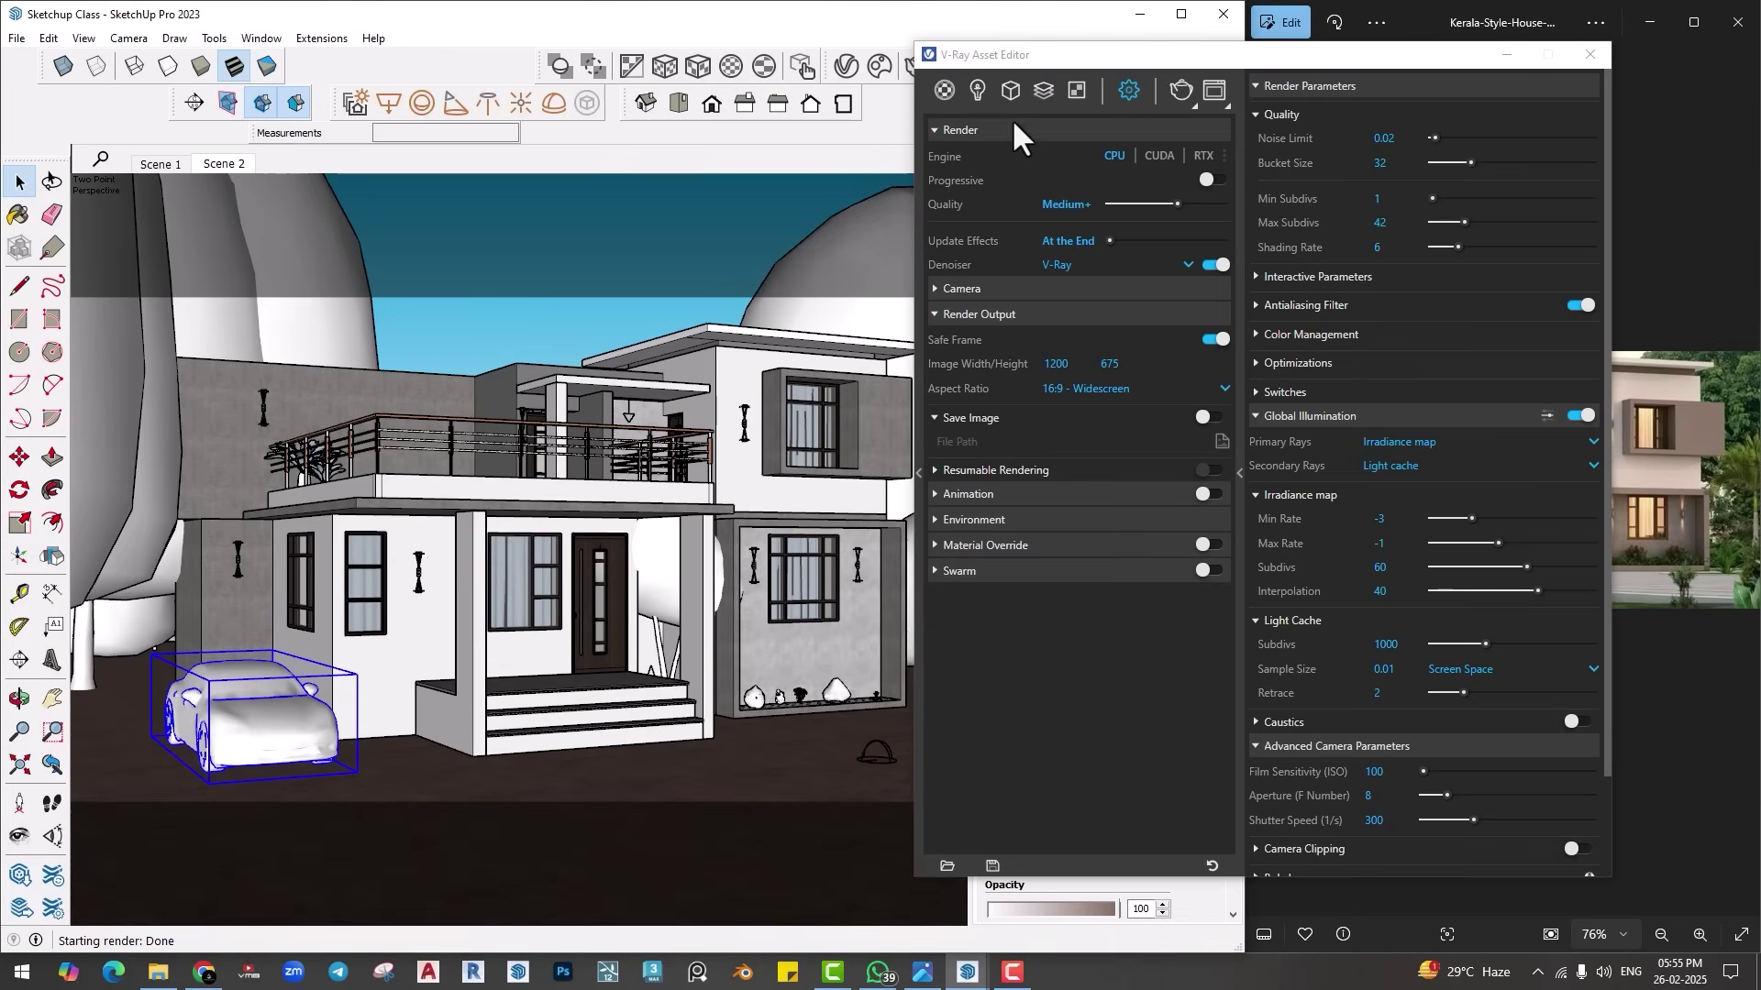
{"action": "left_click_drag", "start_coordinate": [994, 59], "coordinate": [1152, 78]}
{"action": "scroll", "coordinate": [739, 557], "scroll_direction": "up", "scroll_amount": 5}
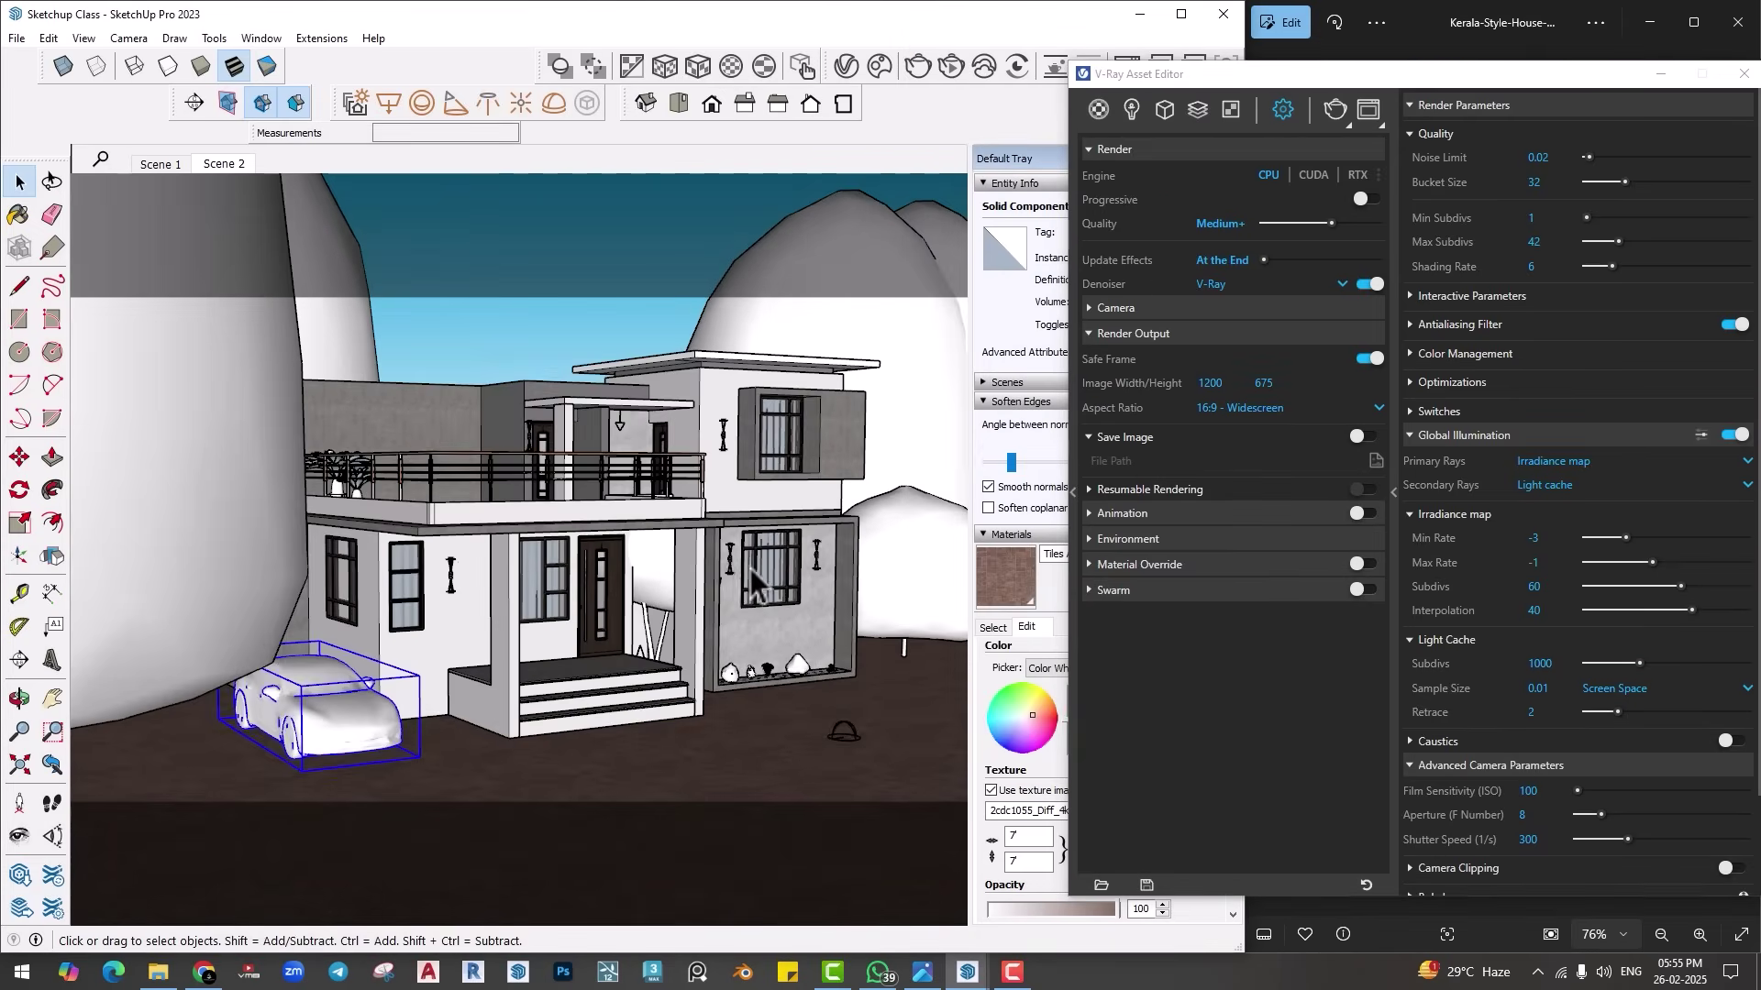
{"action": "scroll", "coordinate": [730, 569], "scroll_direction": "up", "scroll_amount": 10}
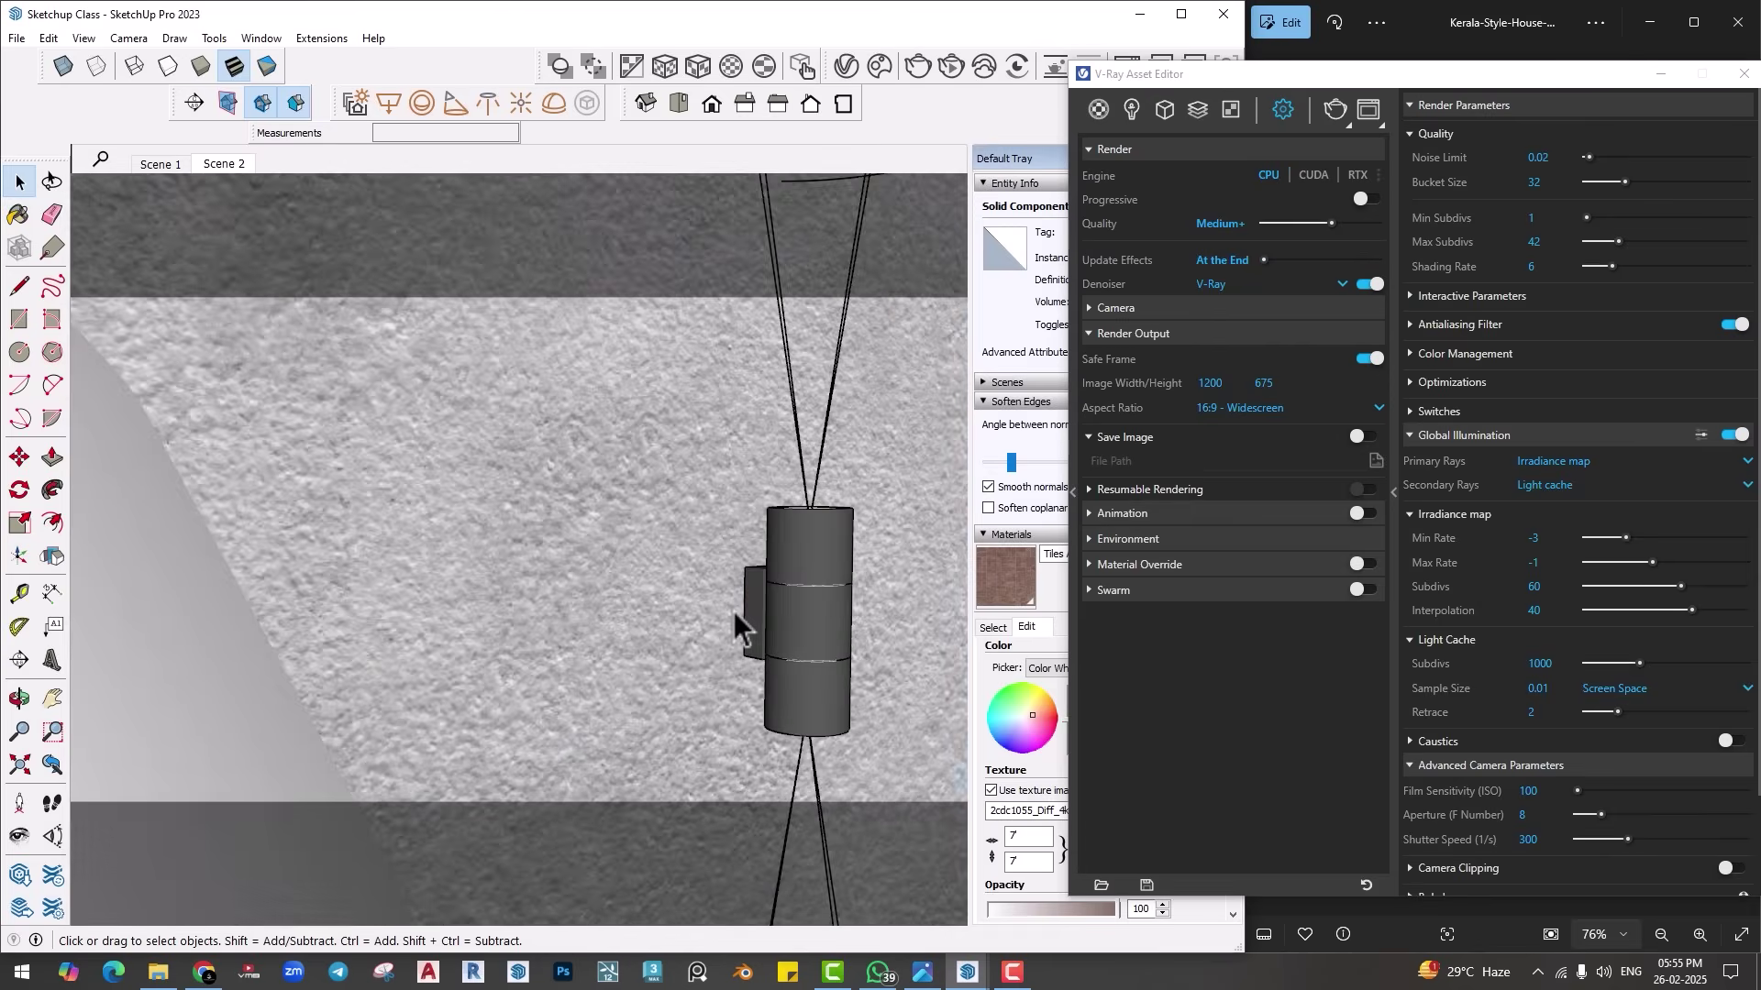
{"action": "scroll", "coordinate": [771, 592], "scroll_direction": "up", "scroll_amount": 3}
{"action": "left_click", "coordinate": [758, 565]}
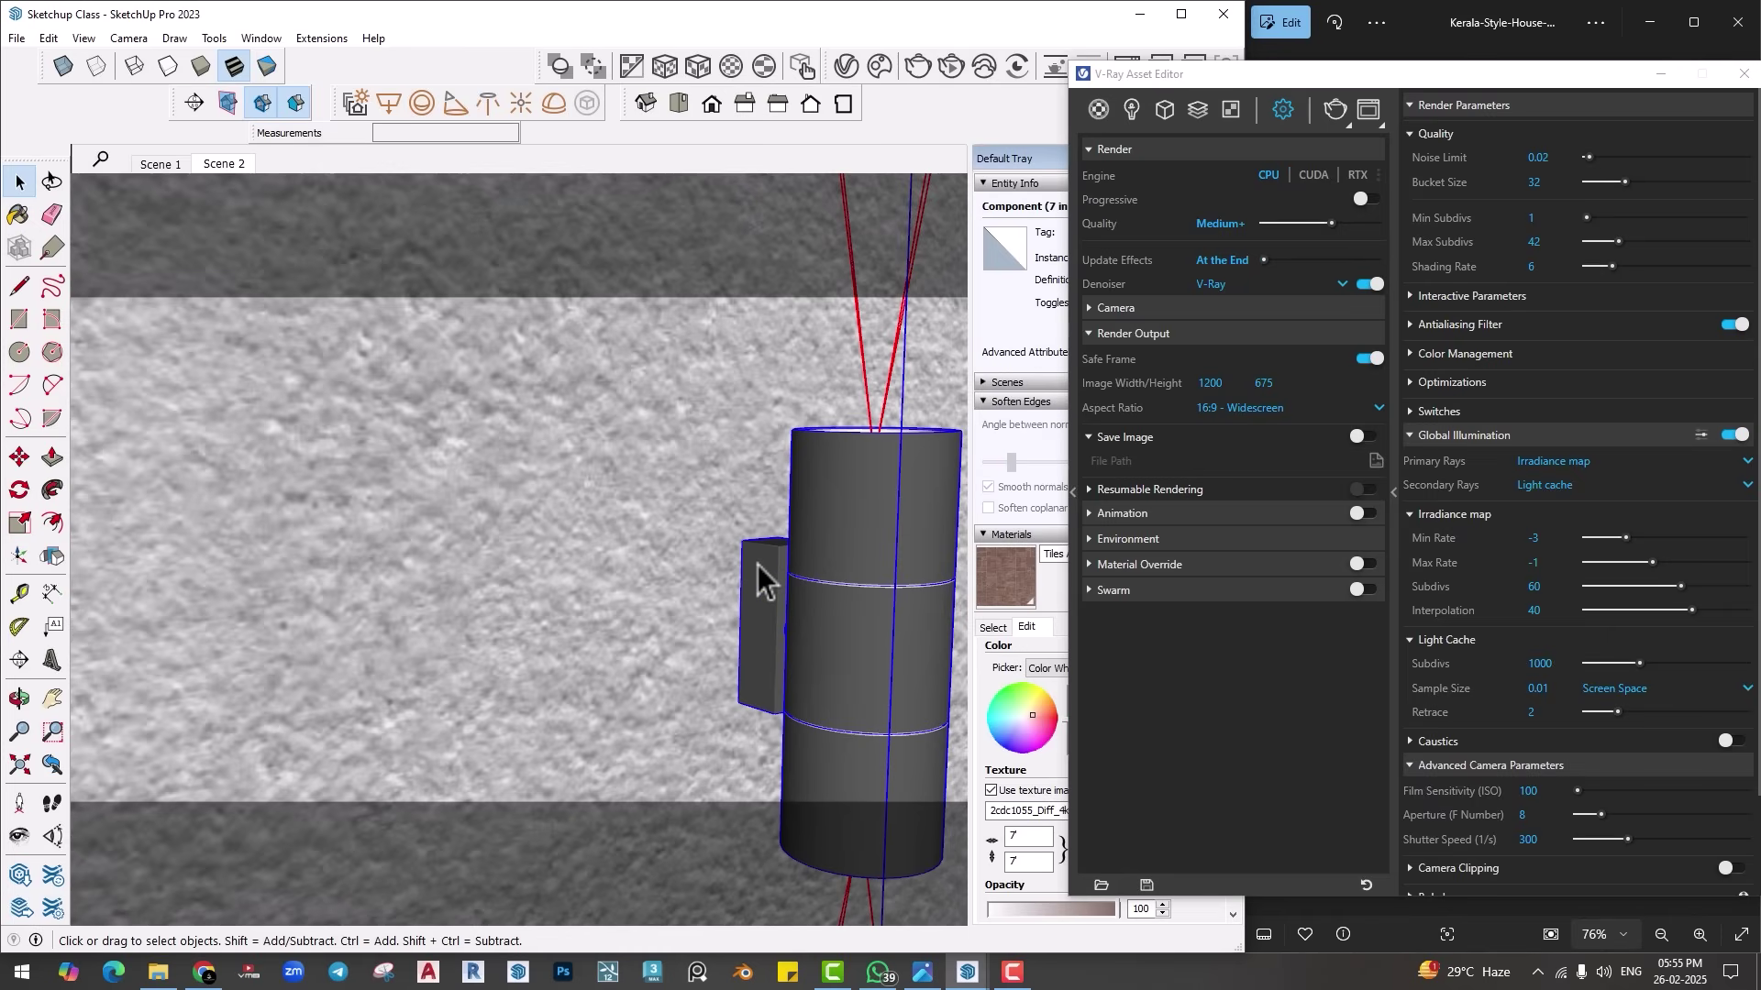
{"action": "scroll", "coordinate": [757, 565], "scroll_direction": "up", "scroll_amount": 3}
{"action": "key", "text": "m"}
{"action": "scroll", "coordinate": [700, 519], "scroll_direction": "down", "scroll_amount": 3}
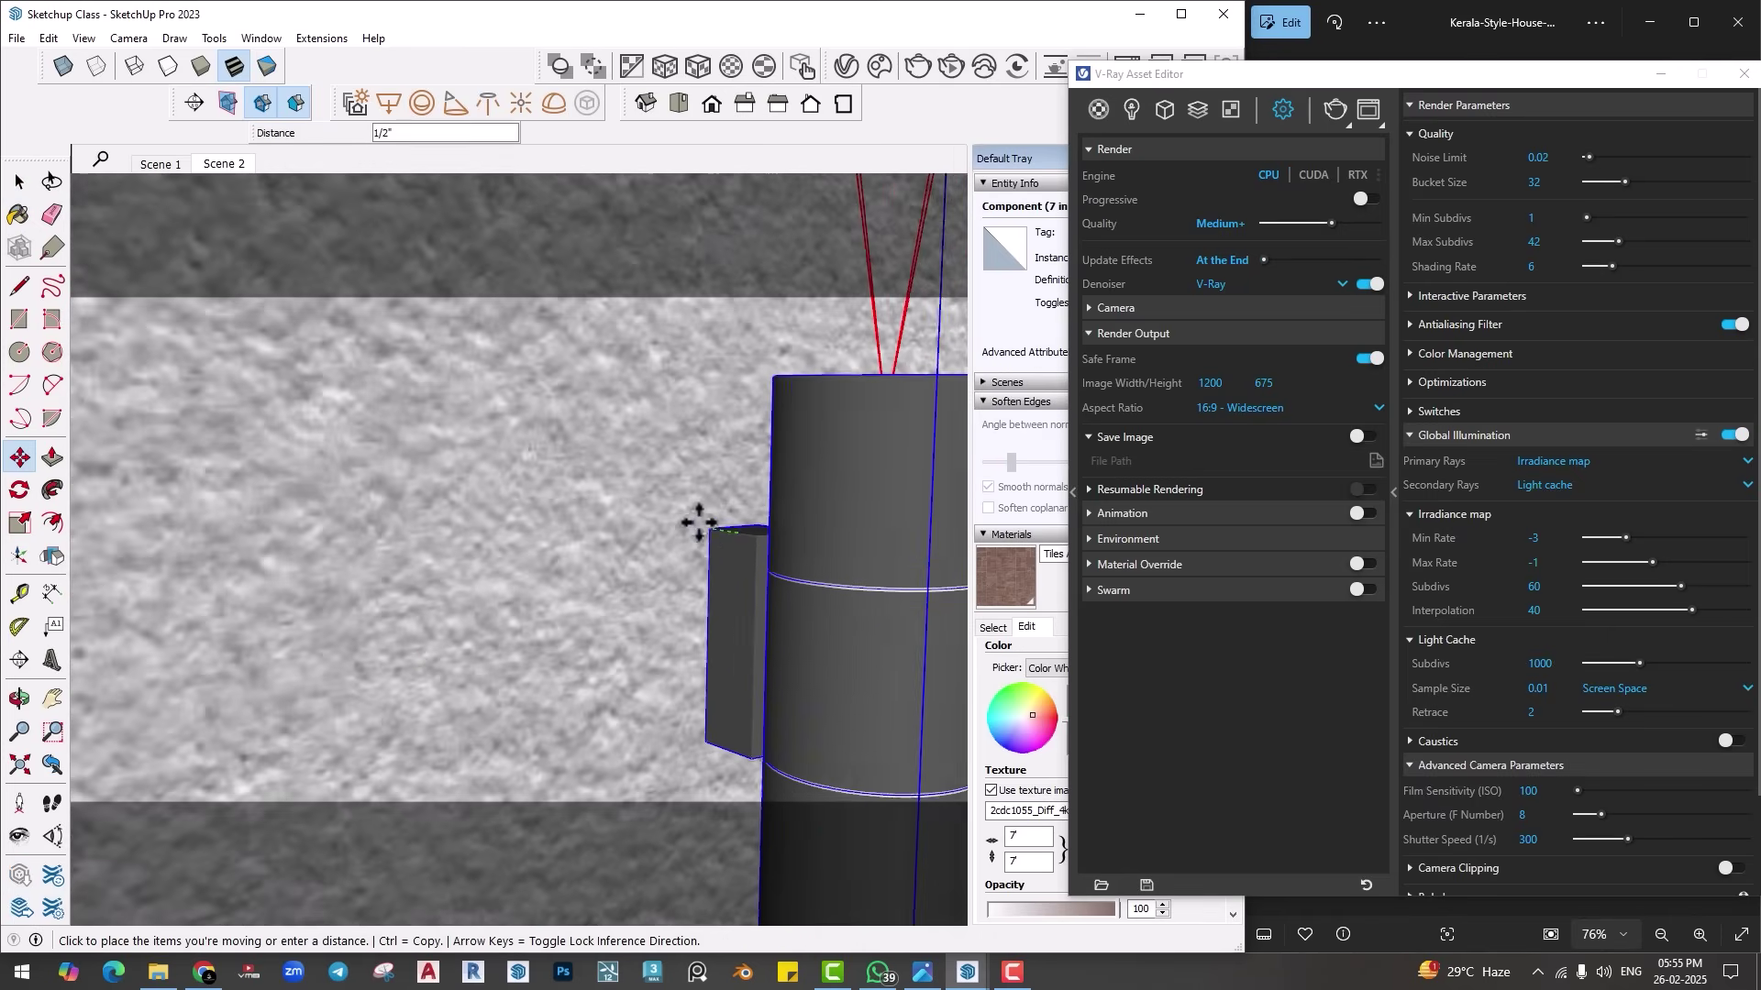
{"action": "scroll", "coordinate": [697, 648], "scroll_direction": "down", "scroll_amount": 2}
{"action": "scroll", "coordinate": [697, 648], "scroll_direction": "down", "scroll_amount": 3}
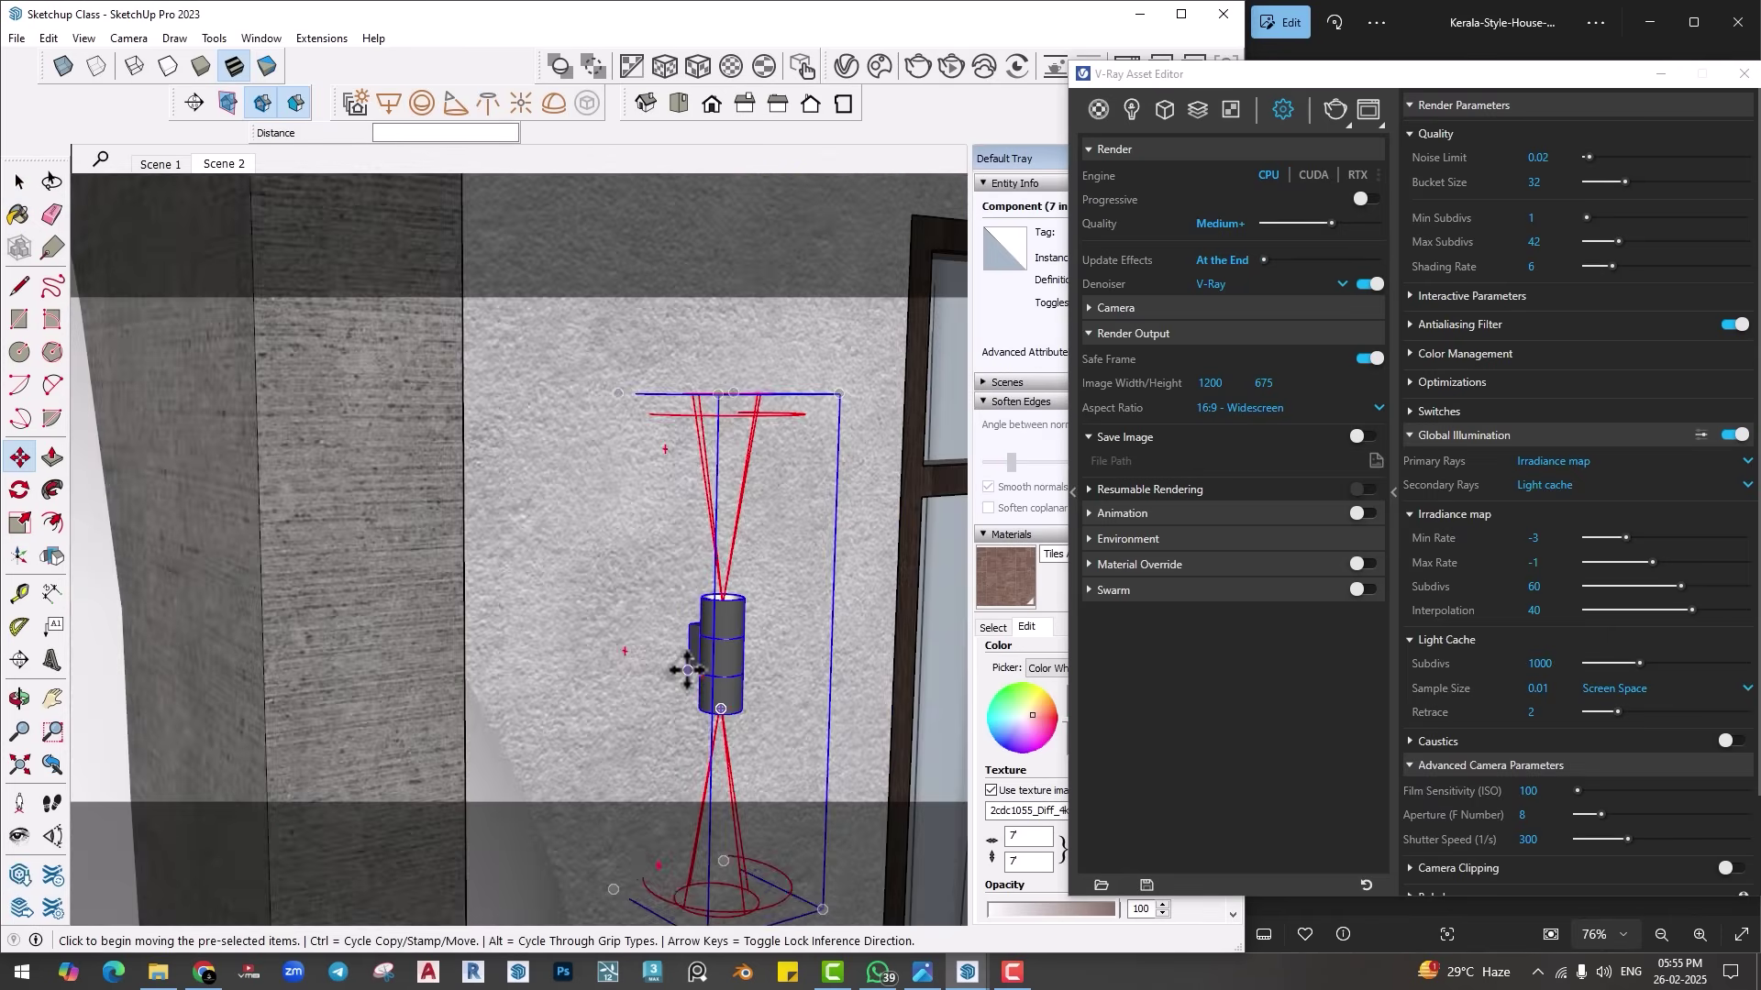
Step: Move the wall lamp on the other side of the same ground-floor window against the wall
{"action": "middle_click_drag", "start_coordinate": [719, 648], "coordinate": [667, 625]}
{"action": "scroll", "coordinate": [706, 637], "scroll_direction": "up", "scroll_amount": 5}
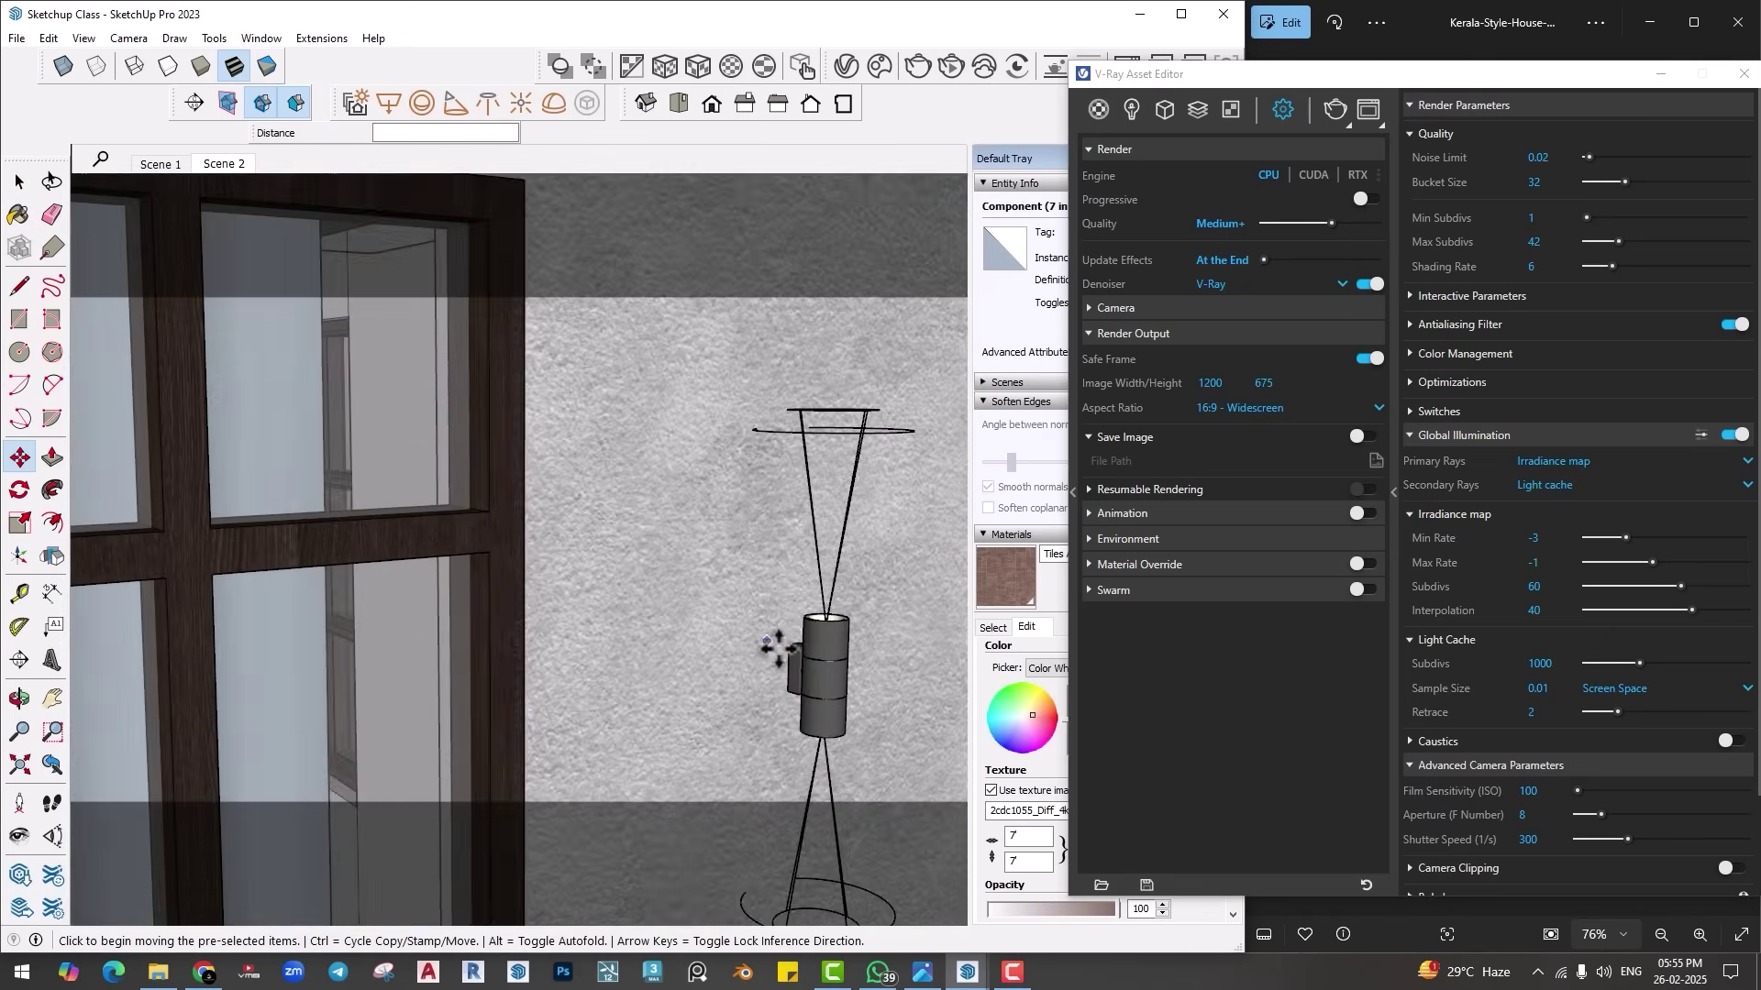
{"action": "mouse_move", "coordinate": [784, 631]}
{"action": "left_mouse_down"}
{"action": "mouse_move", "coordinate": [727, 602]}
{"action": "mouse_move", "coordinate": [788, 617]}
{"action": "left_mouse_up"}
{"action": "scroll", "coordinate": [789, 617], "scroll_direction": "down", "scroll_amount": 10}
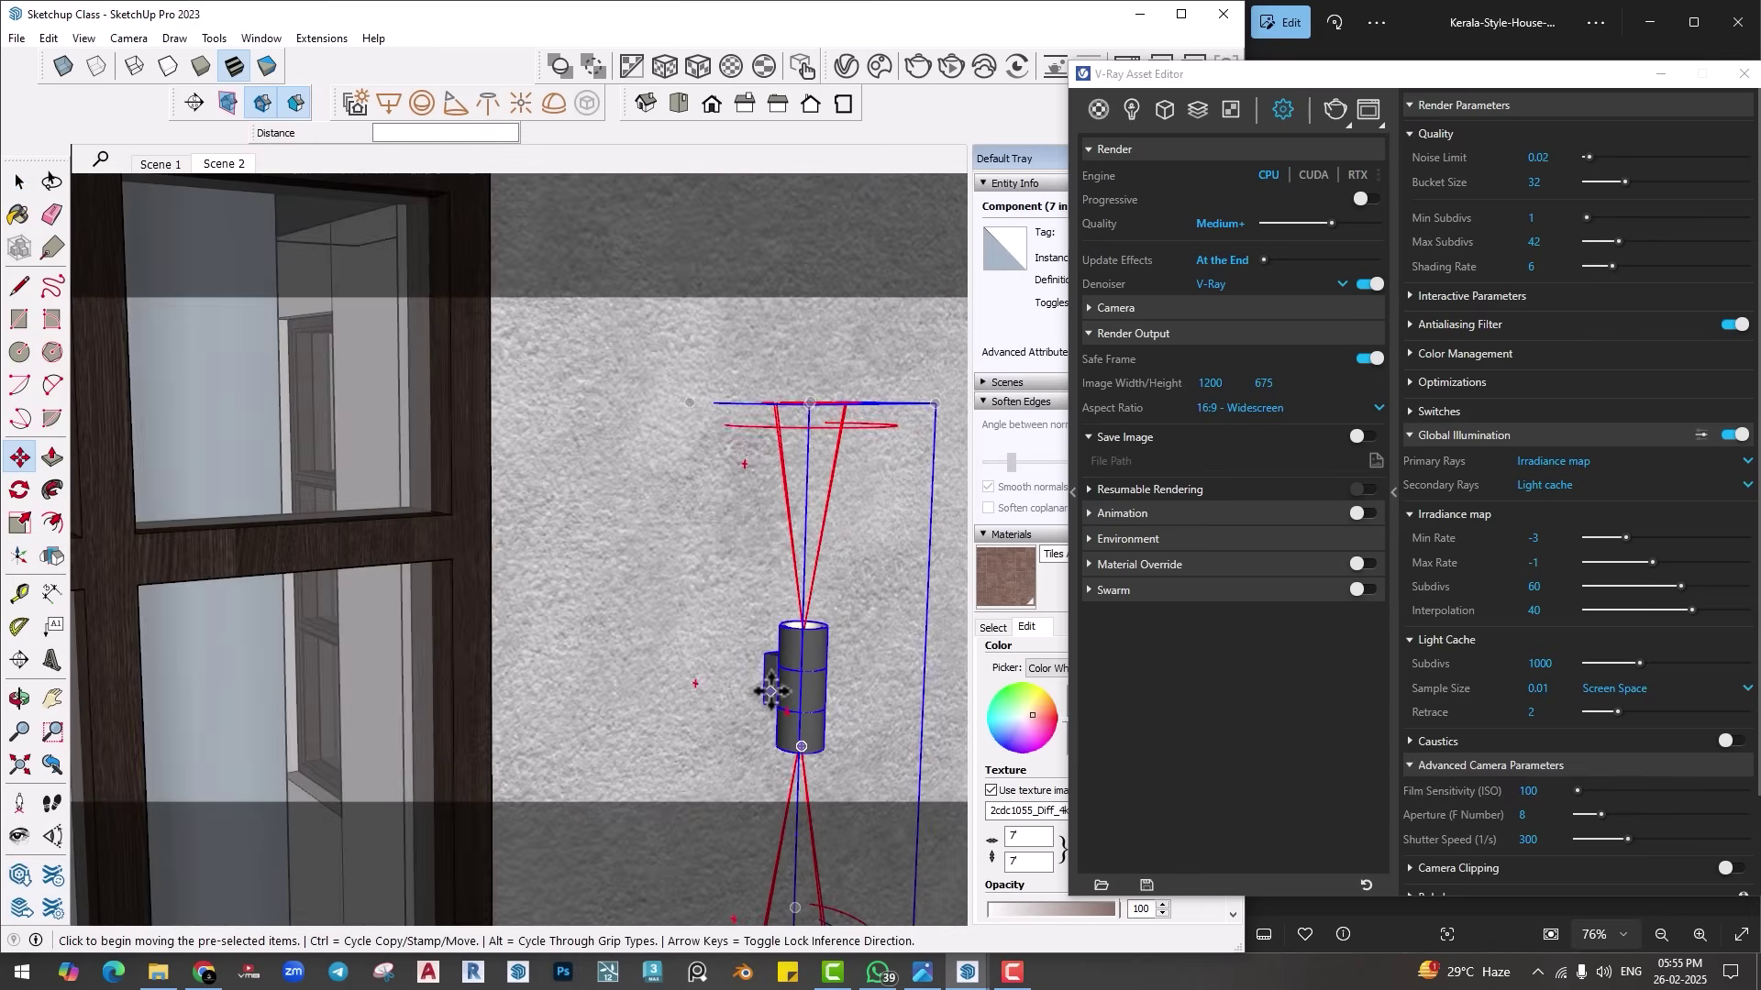
Step: Move the upper-floor wall lamp beside the projecting window frame about 1/2" by its base corner to sit against the wall
{"action": "scroll", "coordinate": [564, 536], "scroll_direction": "up", "scroll_amount": 10}
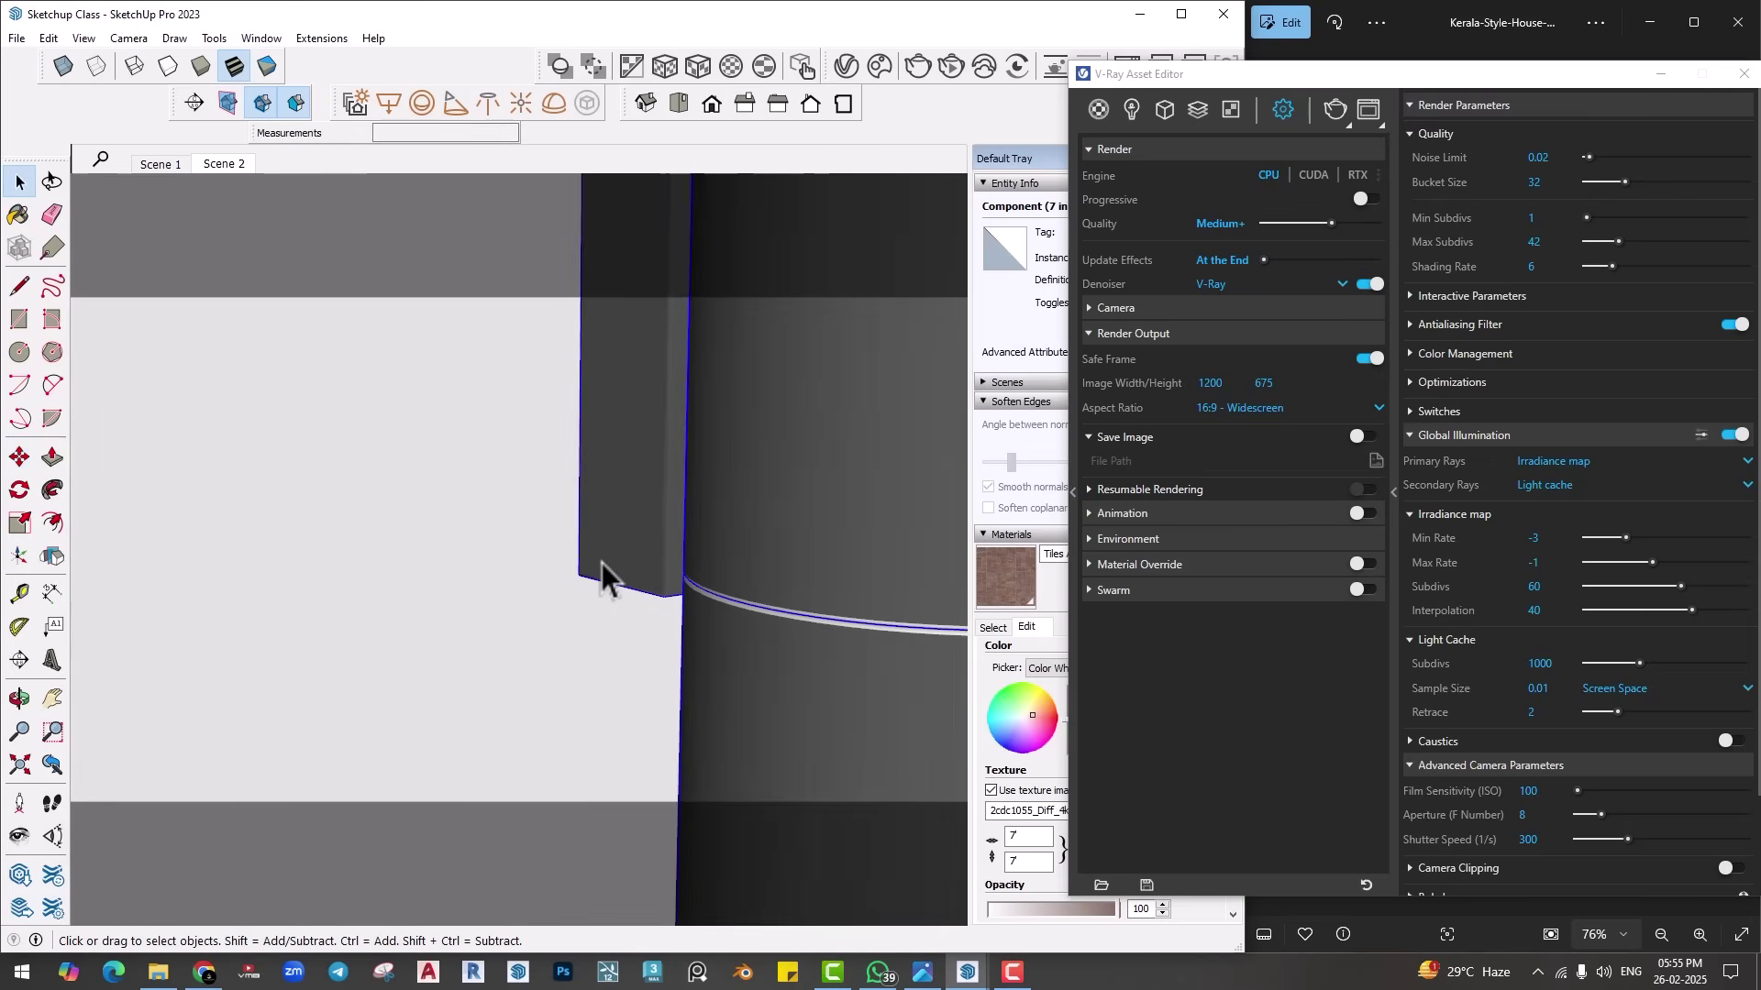
{"action": "left_click", "coordinate": [577, 575]}
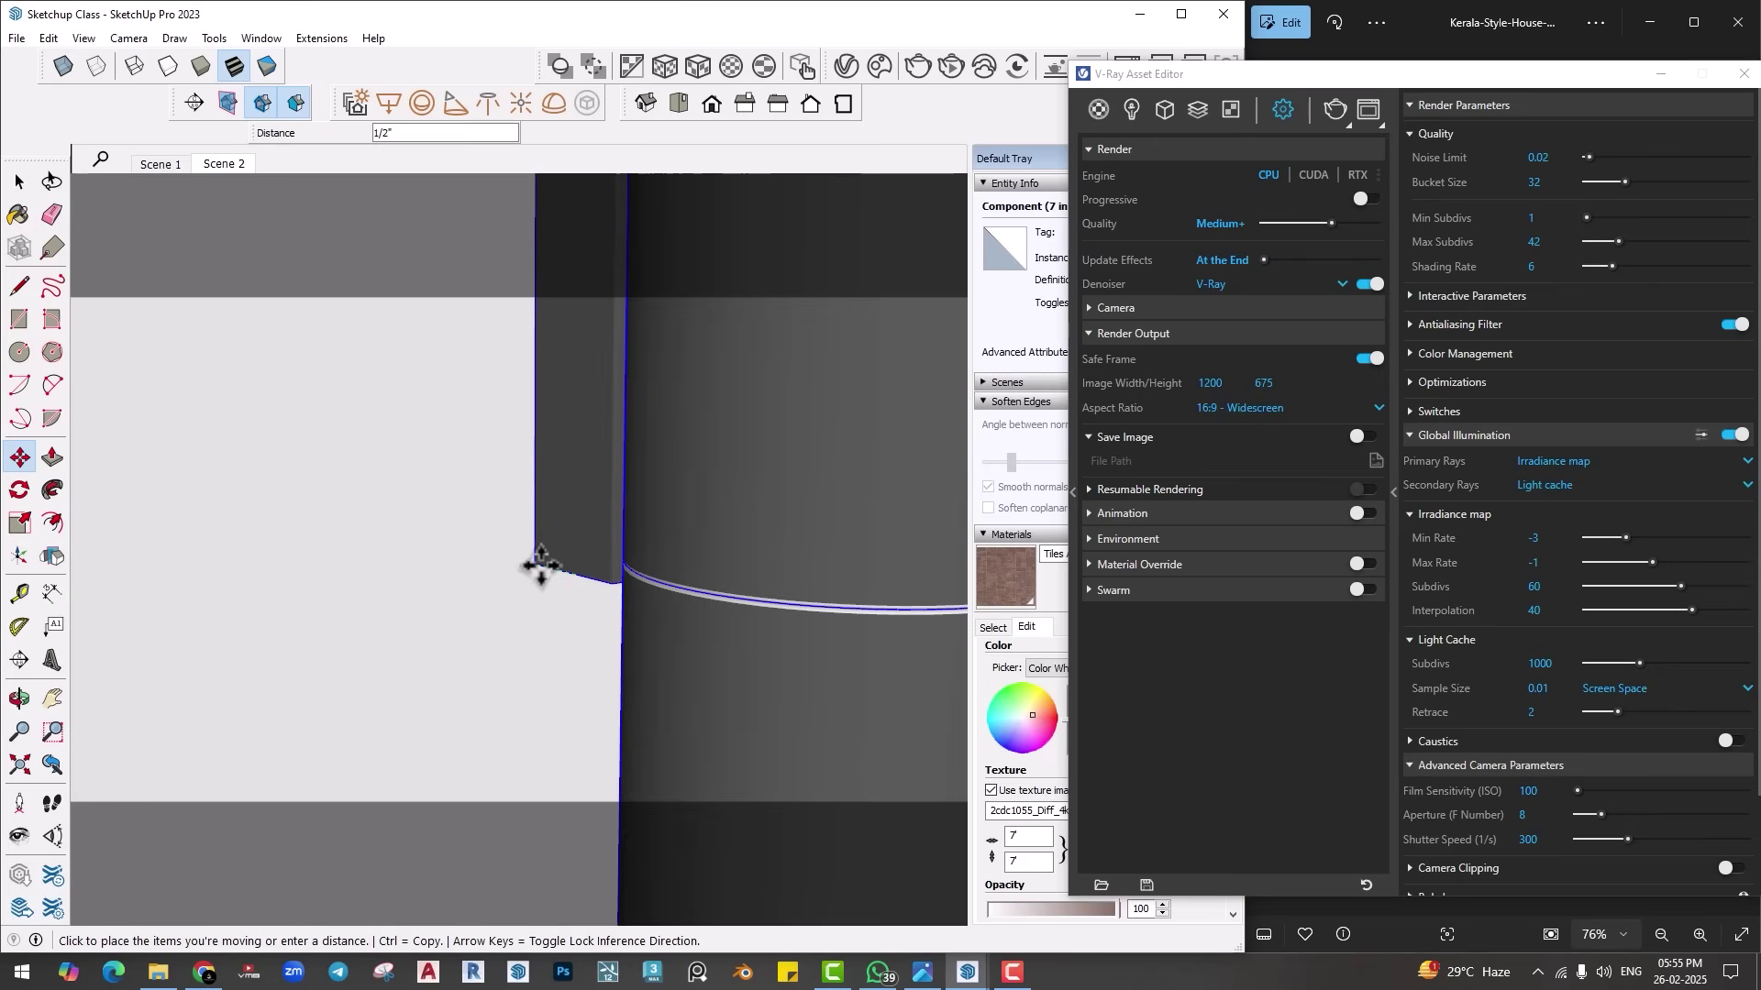
{"action": "left_click", "coordinate": [532, 564]}
{"action": "scroll", "coordinate": [661, 623], "scroll_direction": "down", "scroll_amount": 8}
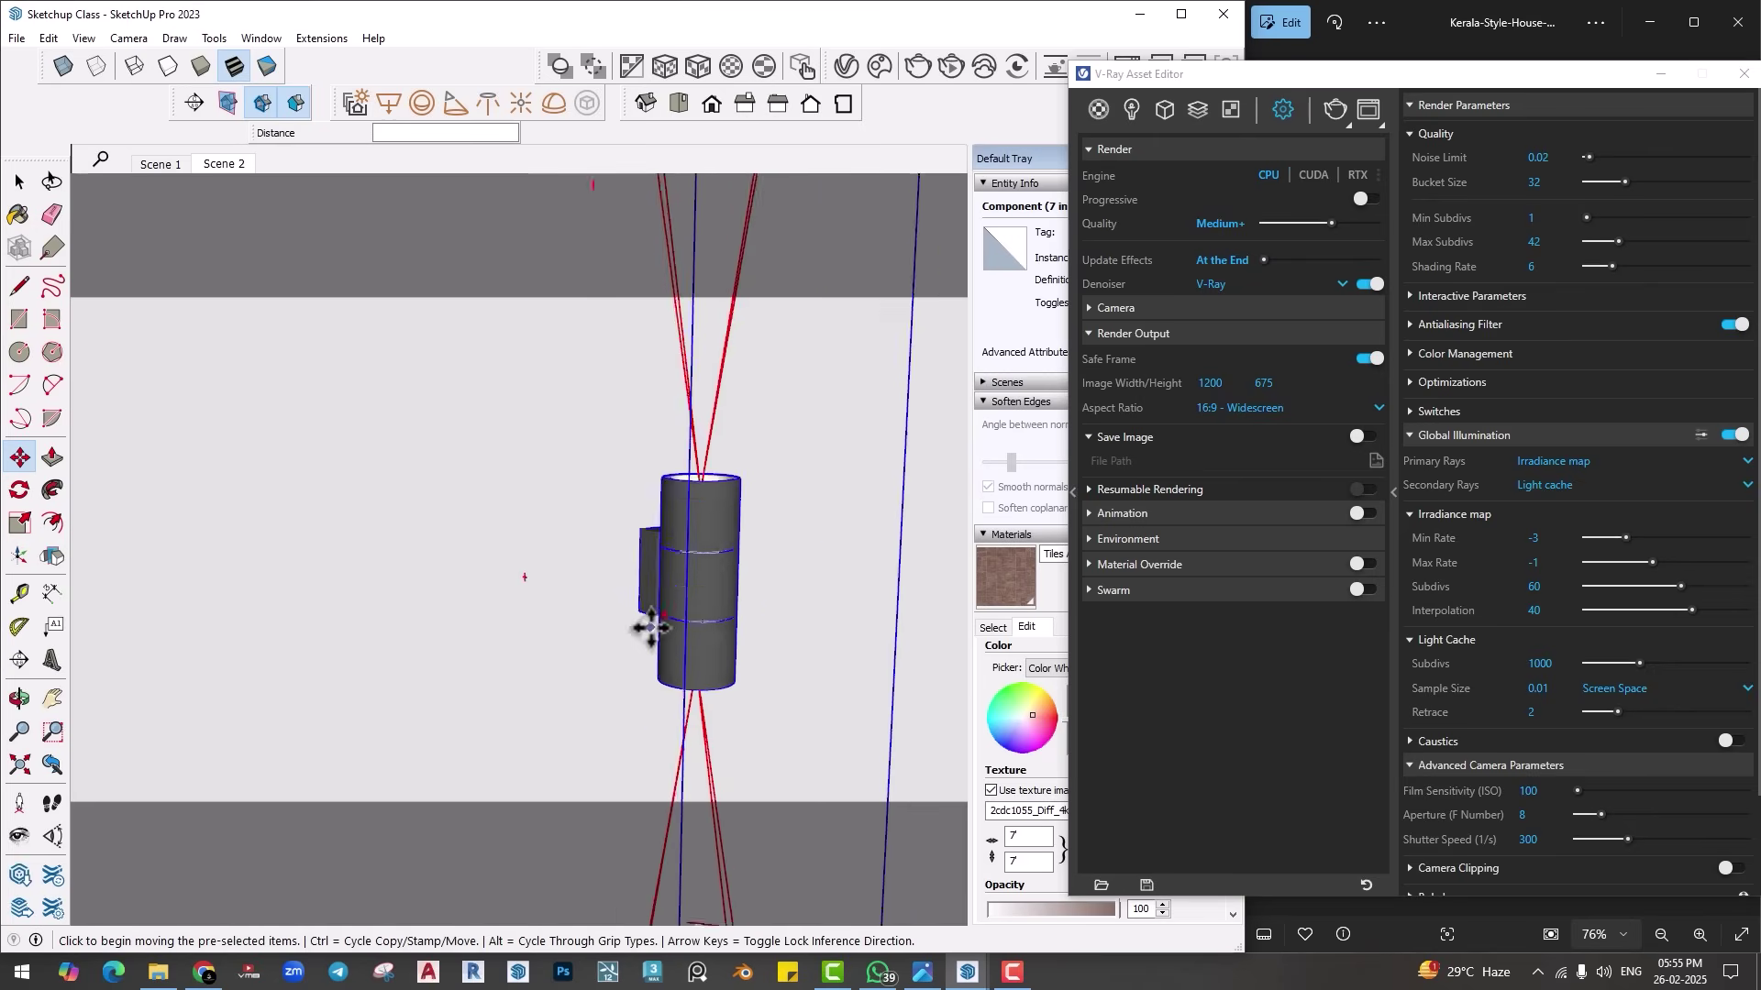
{"action": "scroll", "coordinate": [640, 632], "scroll_direction": "down", "scroll_amount": 10}
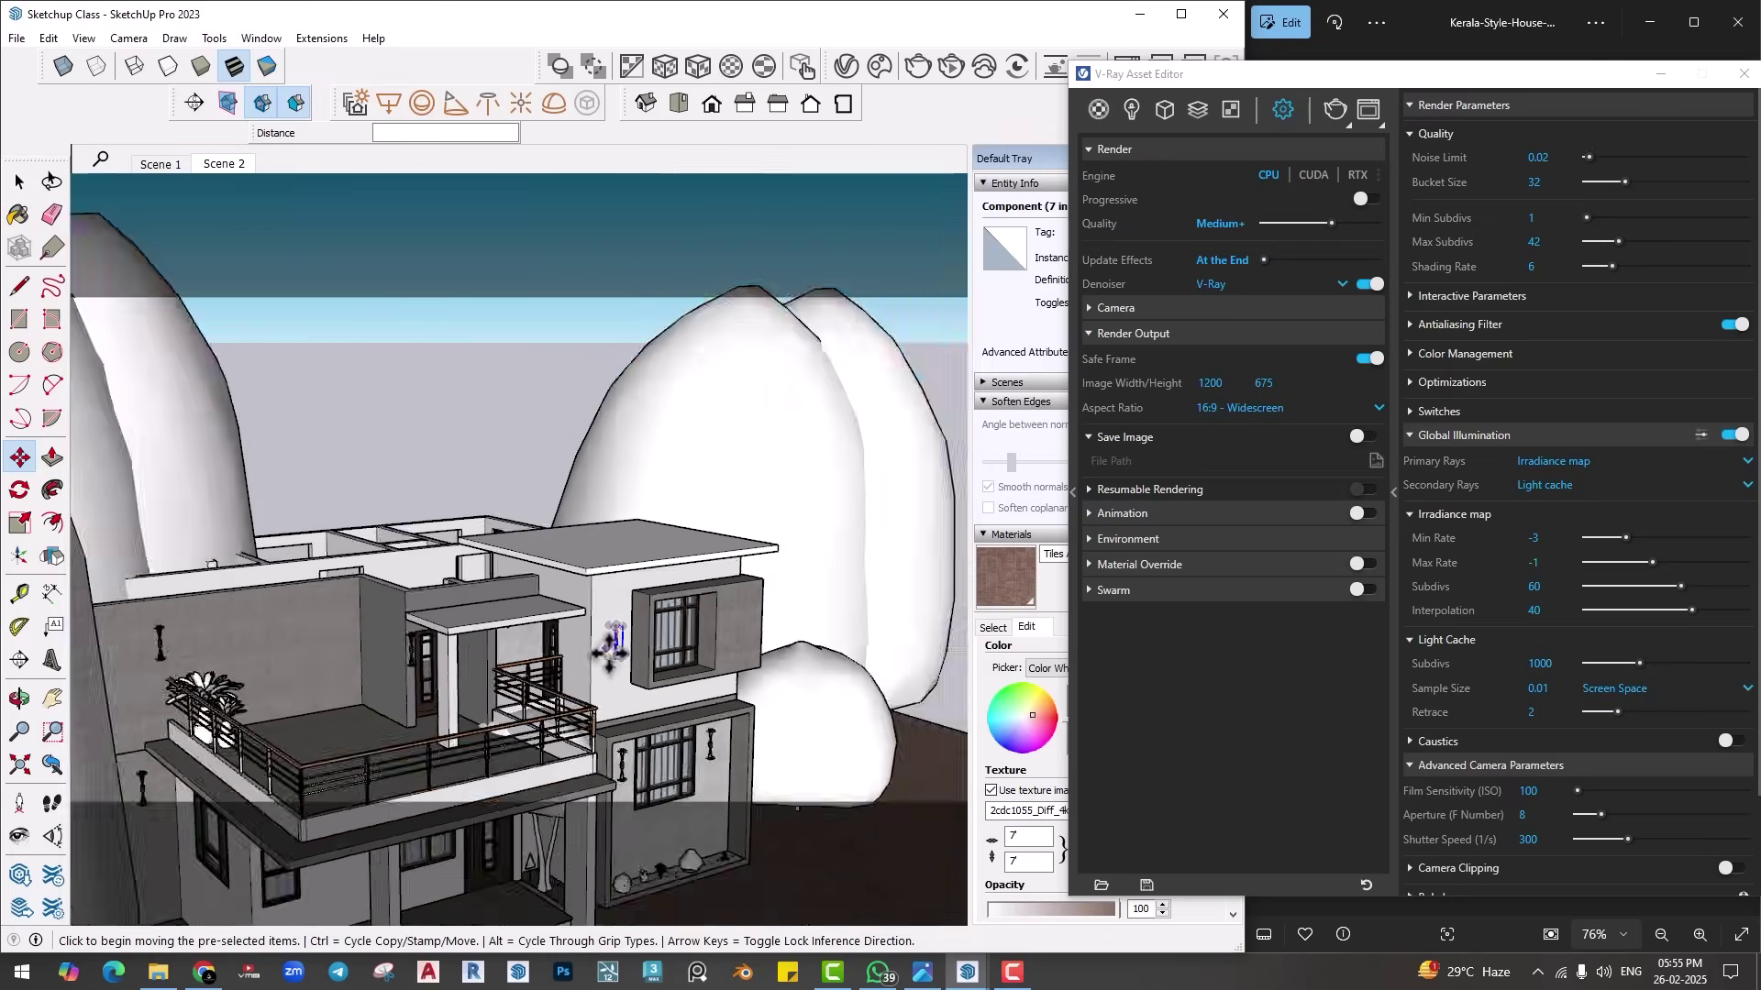
Step: Restore the Scene 1 view and minimize the V-Ray Asset Editor
{"action": "left_click", "coordinate": [161, 164]}
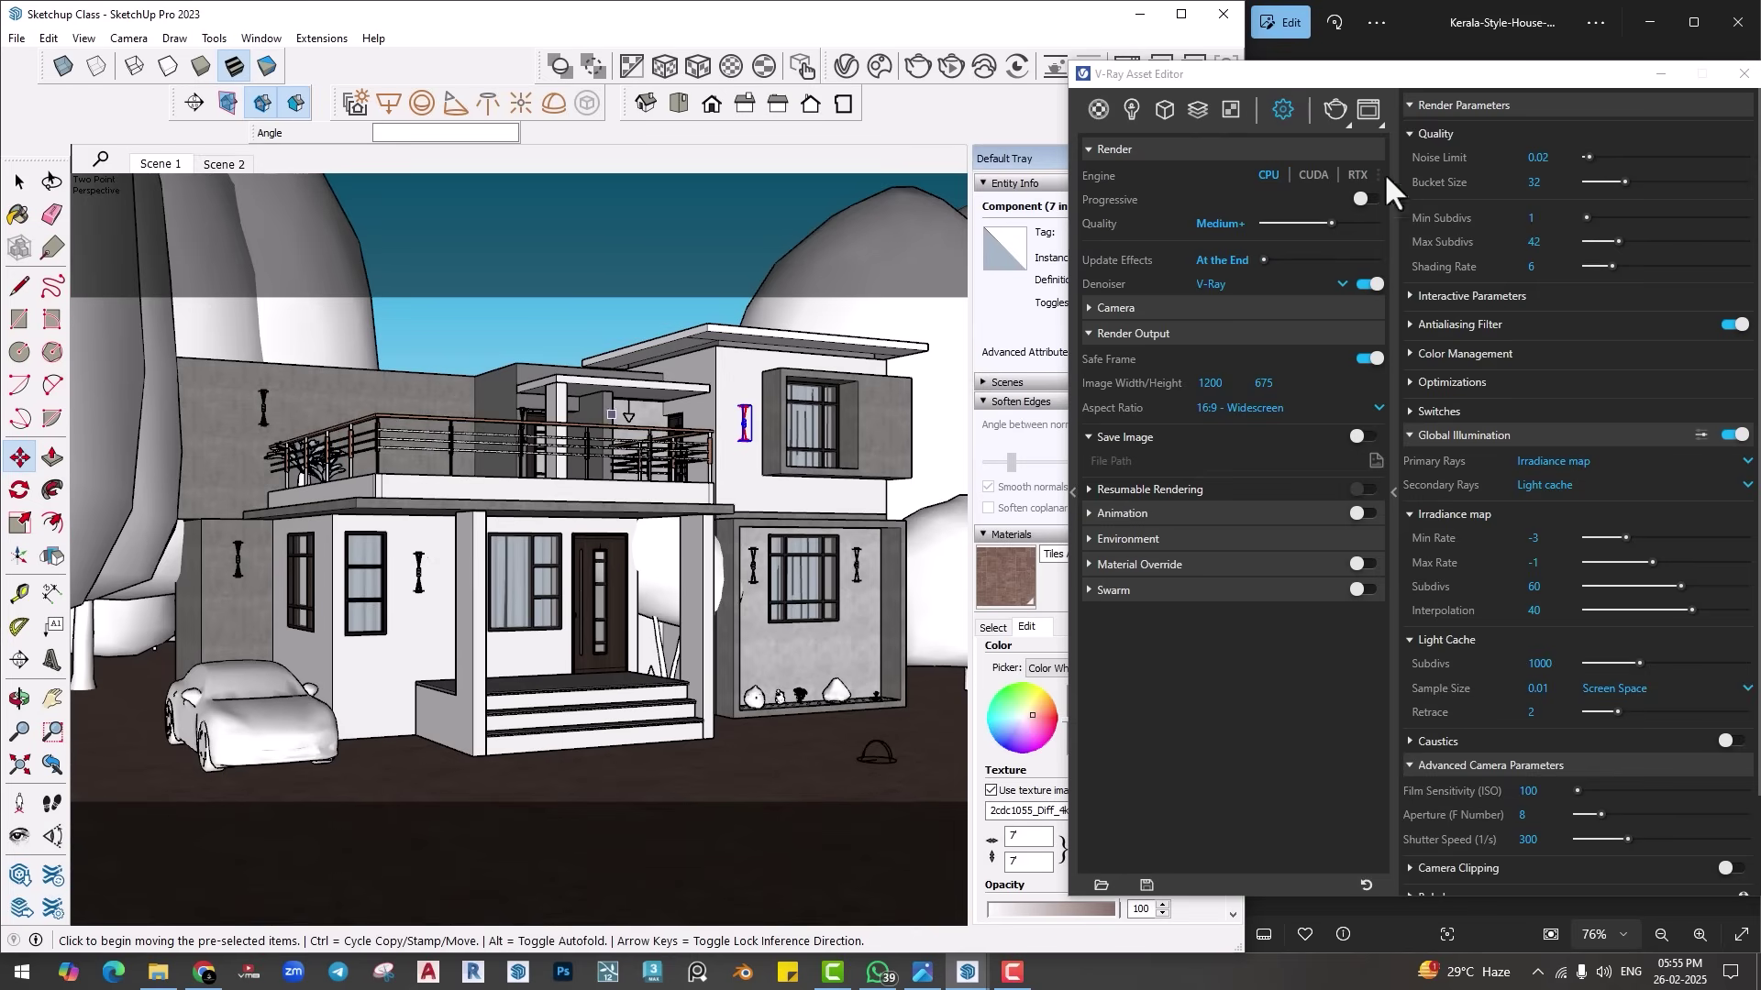
{"action": "left_click_drag", "start_coordinate": [1398, 81], "coordinate": [1198, 81]}
{"action": "left_click", "coordinate": [1368, 77]}
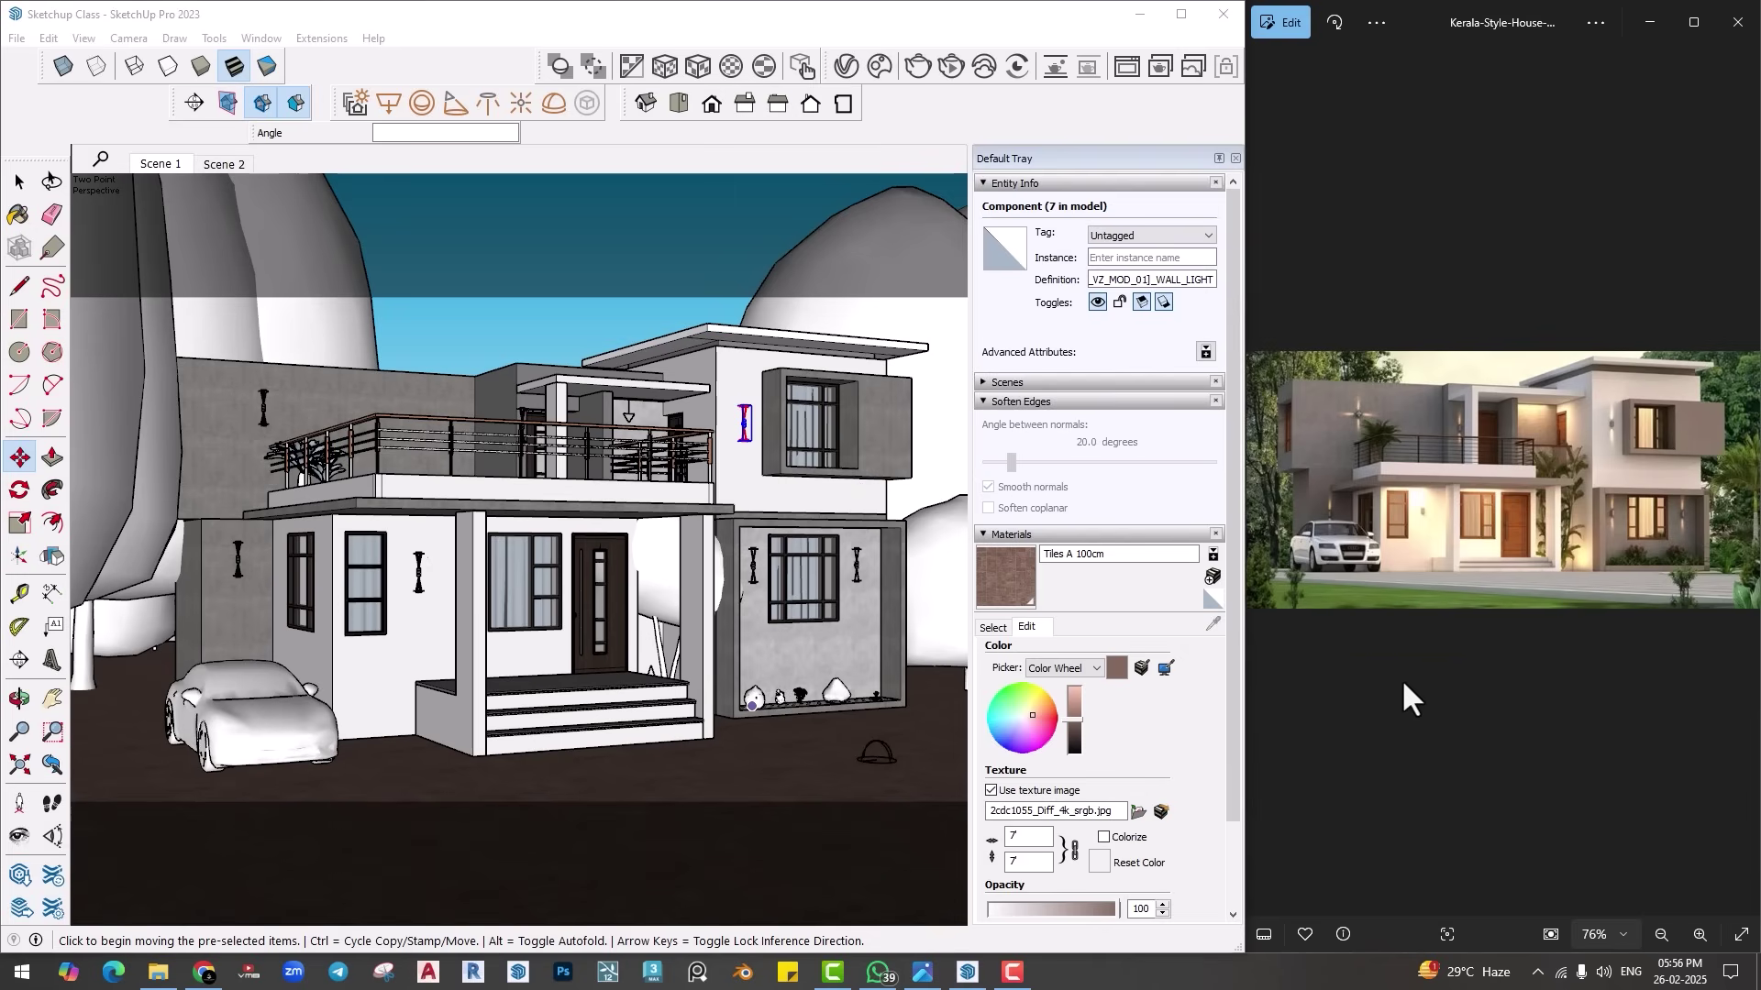
Step: Edit the ground slab and push its long side face near the parked car inward toward the house
{"action": "scroll", "coordinate": [399, 484], "scroll_direction": "down", "scroll_amount": 5}
{"action": "middle_click_drag", "start_coordinate": [399, 484], "coordinate": [413, 642]}
{"action": "key", "text": "space"}
{"action": "scroll", "coordinate": [422, 660], "scroll_direction": "up", "scroll_amount": 6}
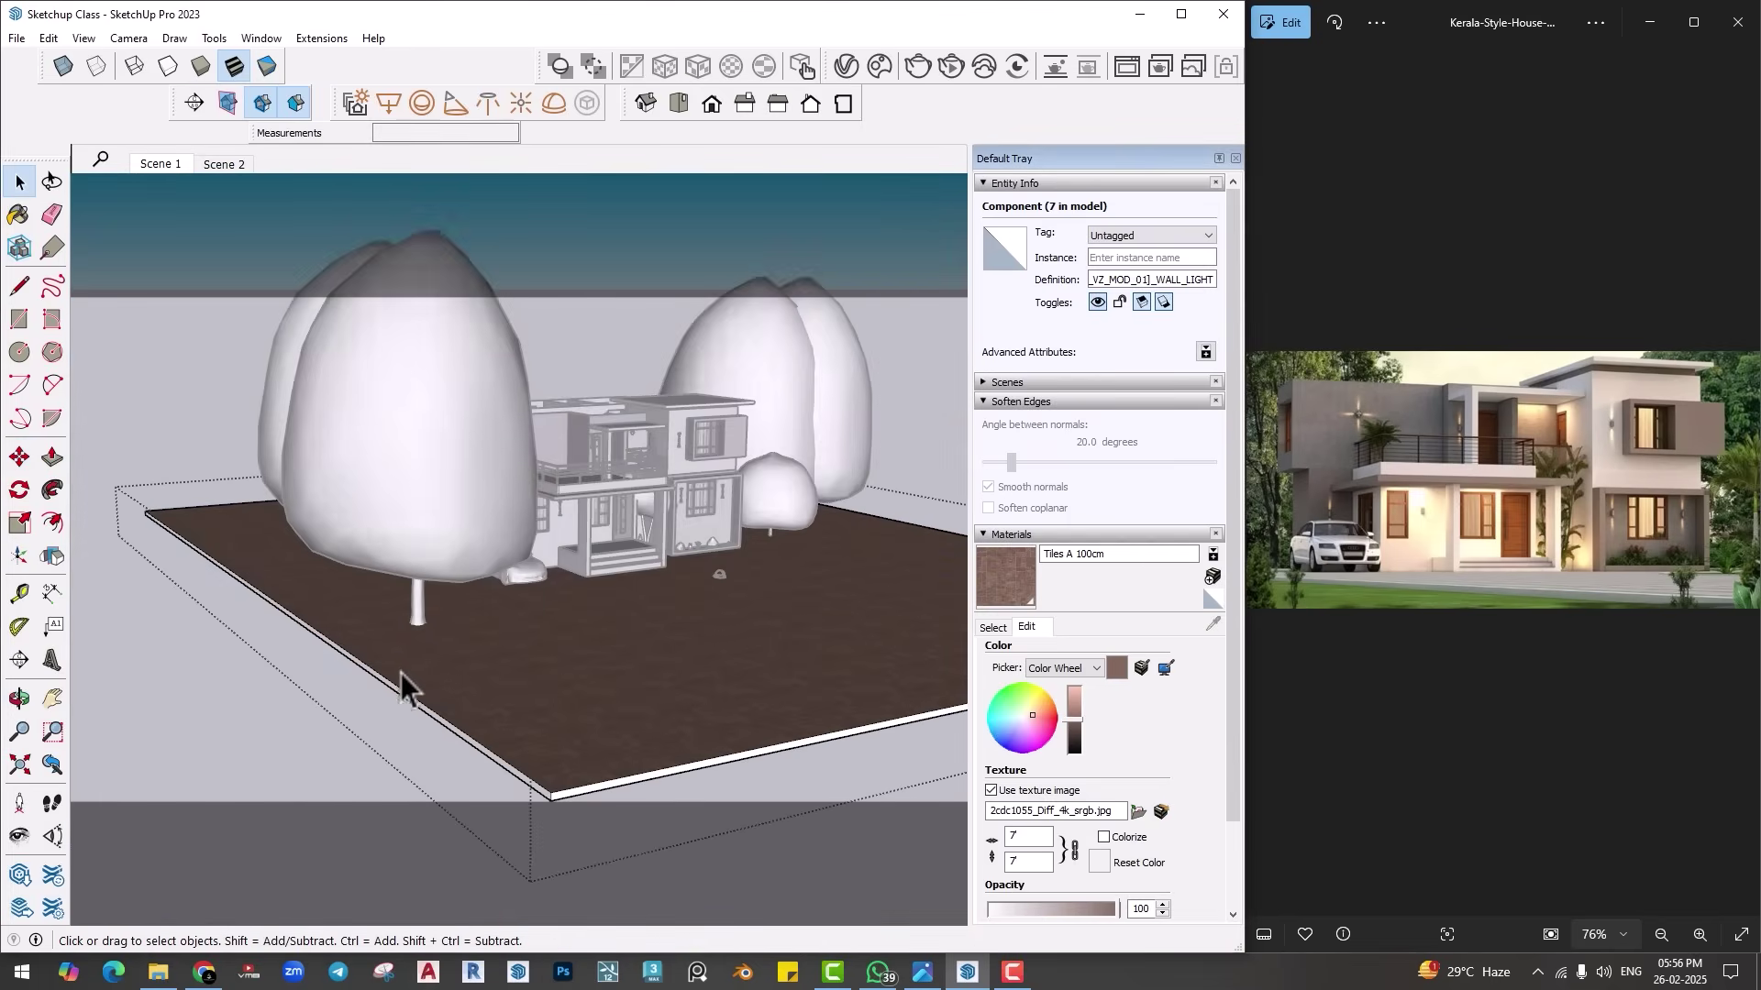
{"action": "key", "text": "p"}
{"action": "left_click", "coordinate": [381, 713]}
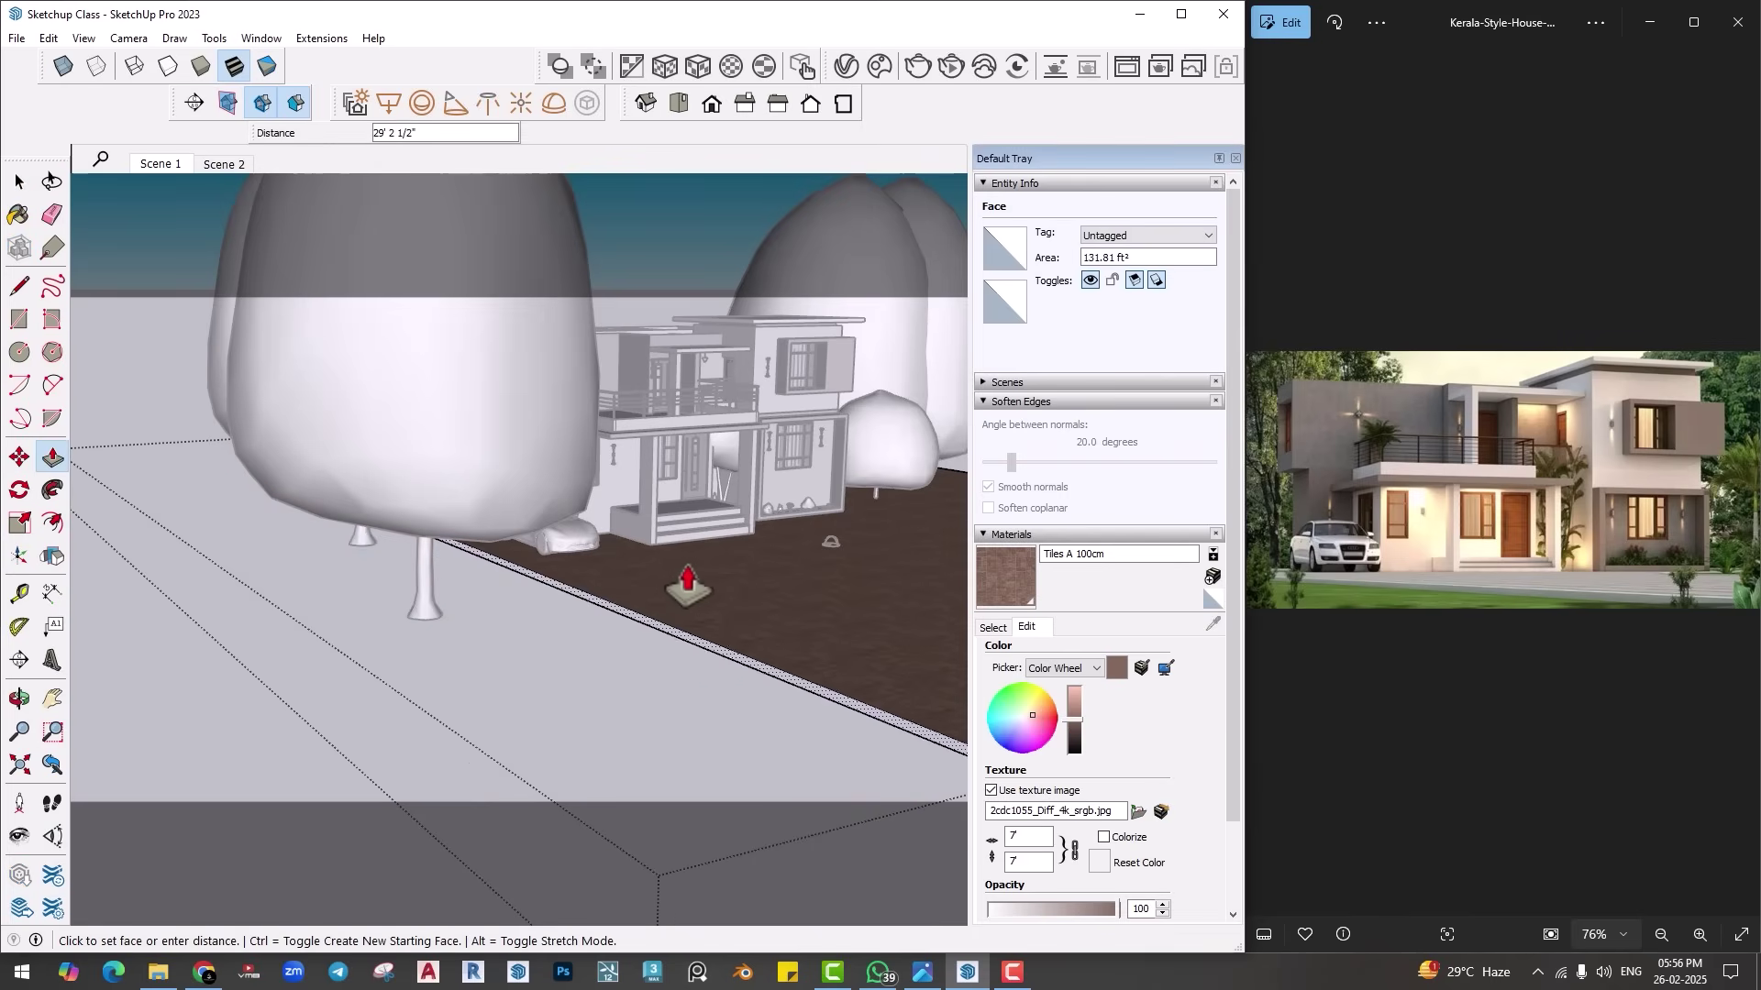
{"action": "middle_click_drag", "start_coordinate": [468, 551], "coordinate": [495, 613]}
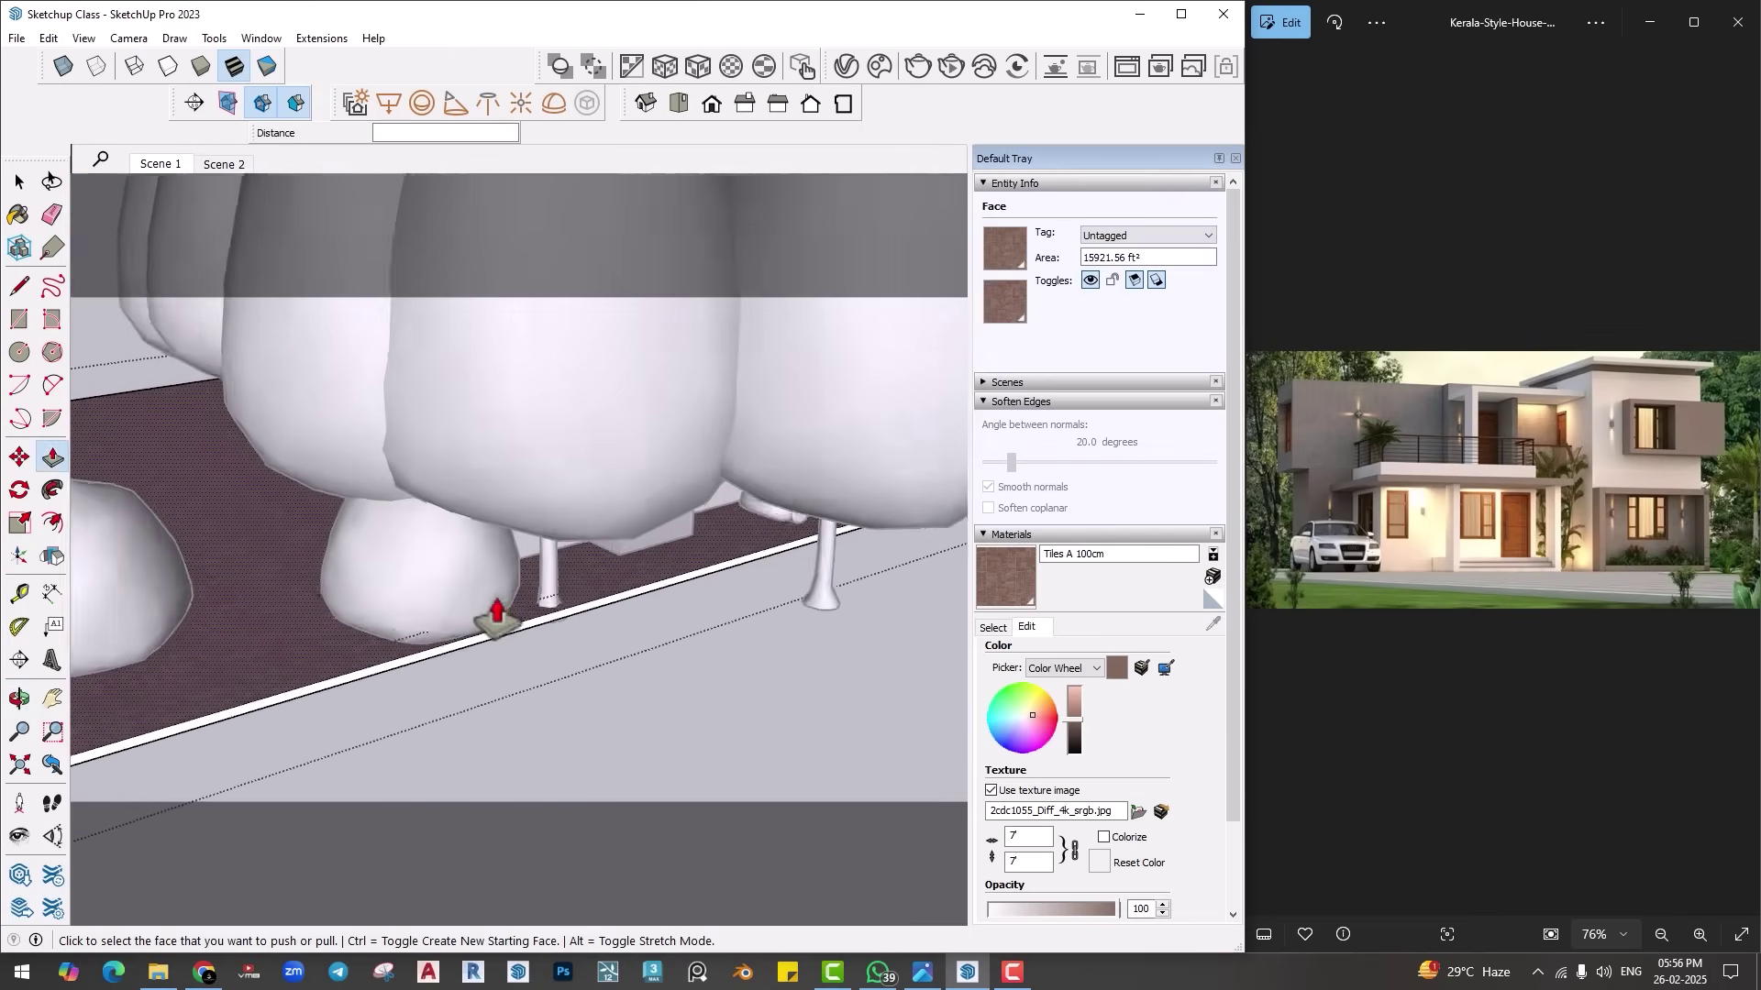
{"action": "scroll", "coordinate": [181, 719], "scroll_direction": "down", "scroll_amount": 3}
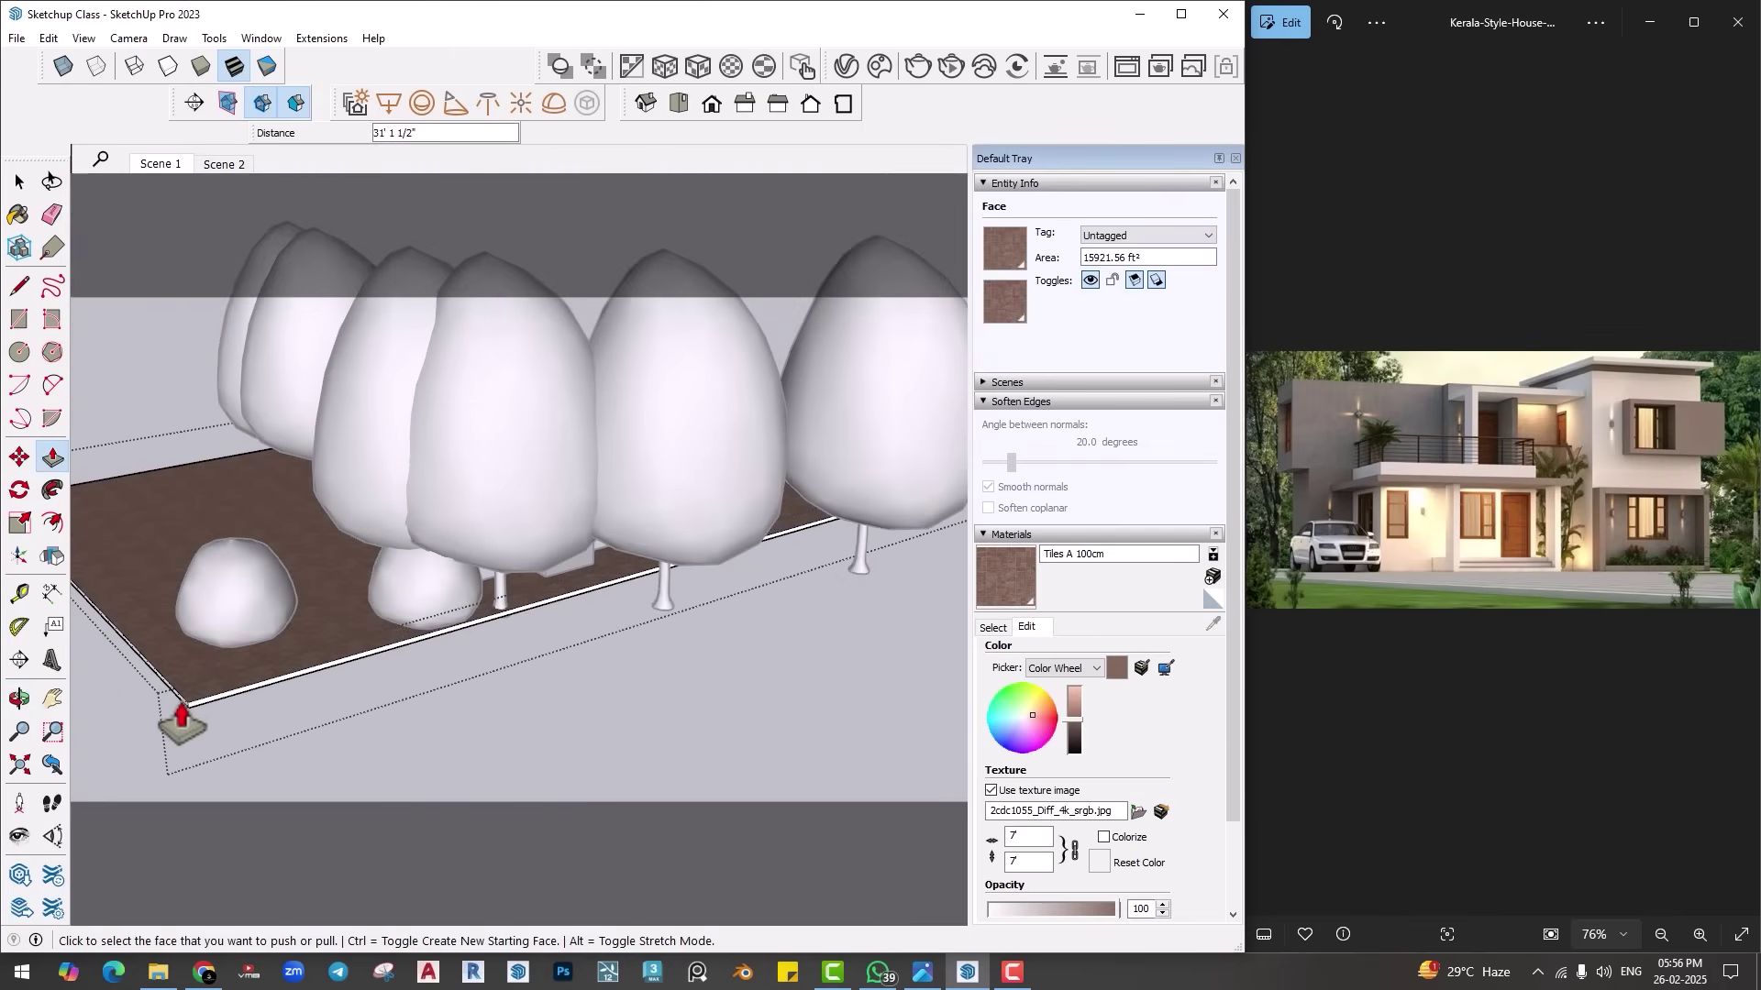
{"action": "left_click", "coordinate": [444, 629]}
{"action": "middle_click_drag", "start_coordinate": [444, 630], "coordinate": [258, 545]}
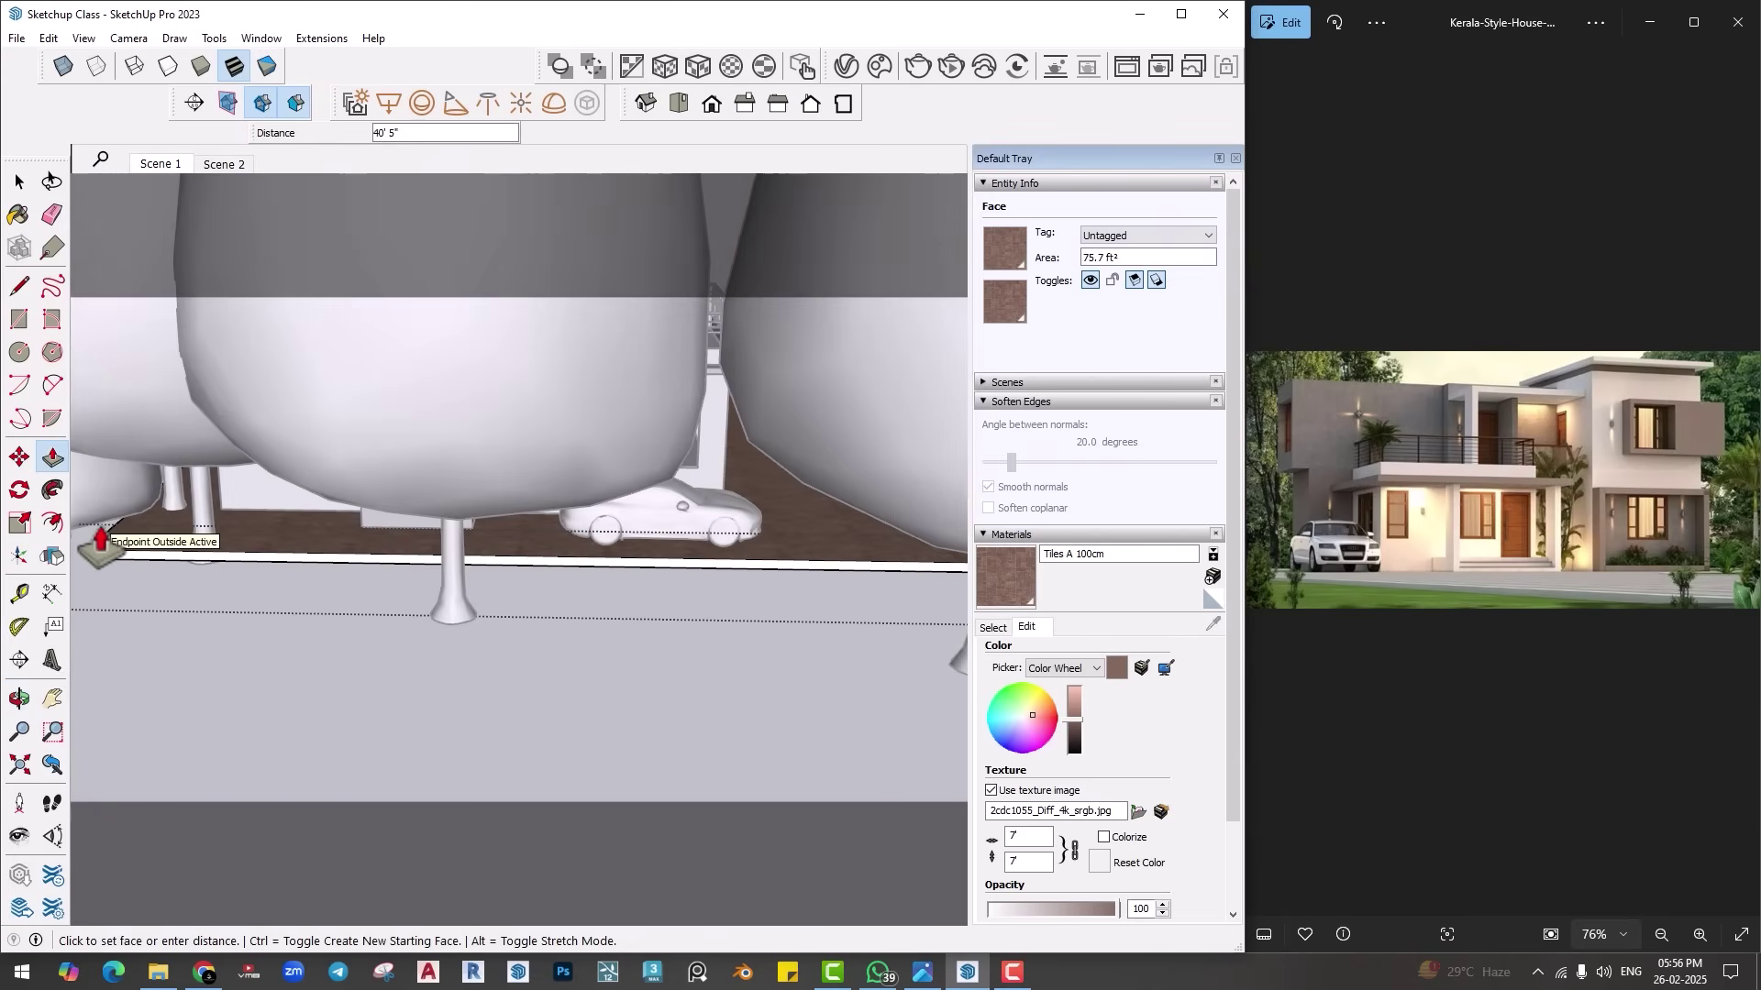
{"action": "key", "text": "Escape"}
Step: Draw a dividing line about 26' long across the slab behind the car and push the outer strip 9 1/2" to remove it
{"action": "middle_click_drag", "start_coordinate": [263, 590], "coordinate": [185, 443]}
{"action": "key", "text": "l"}
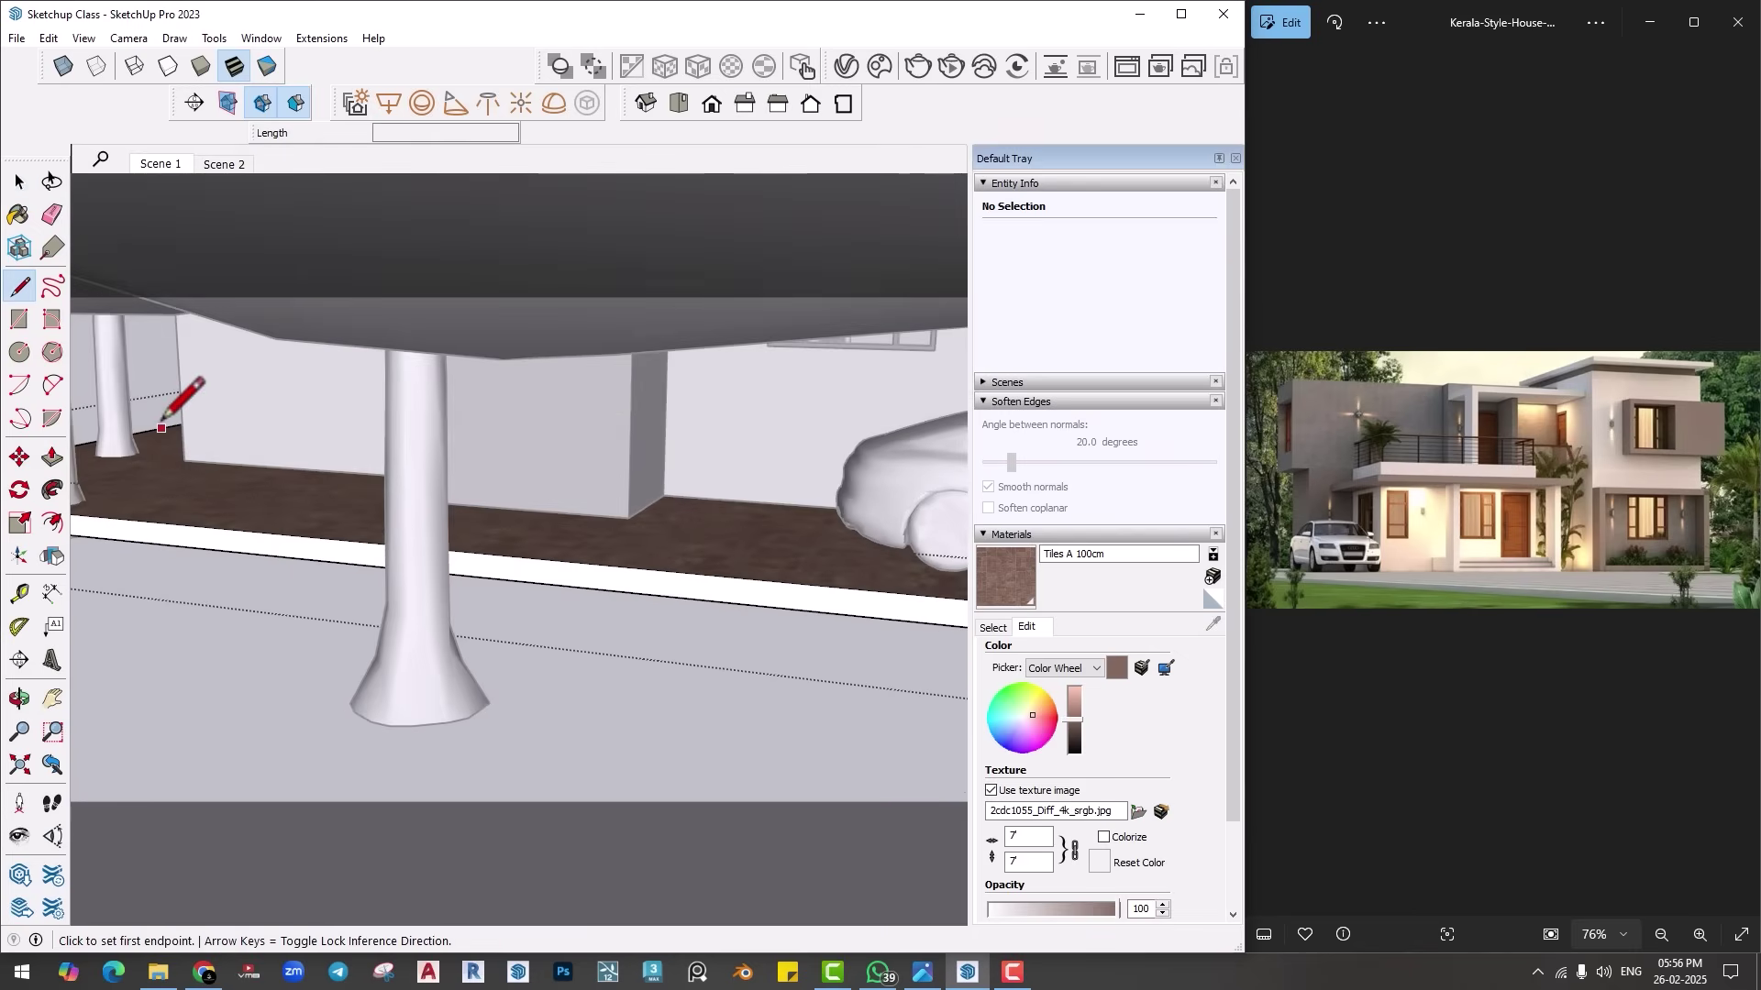
{"action": "left_click", "coordinate": [162, 428]}
{"action": "left_click", "coordinate": [170, 520]}
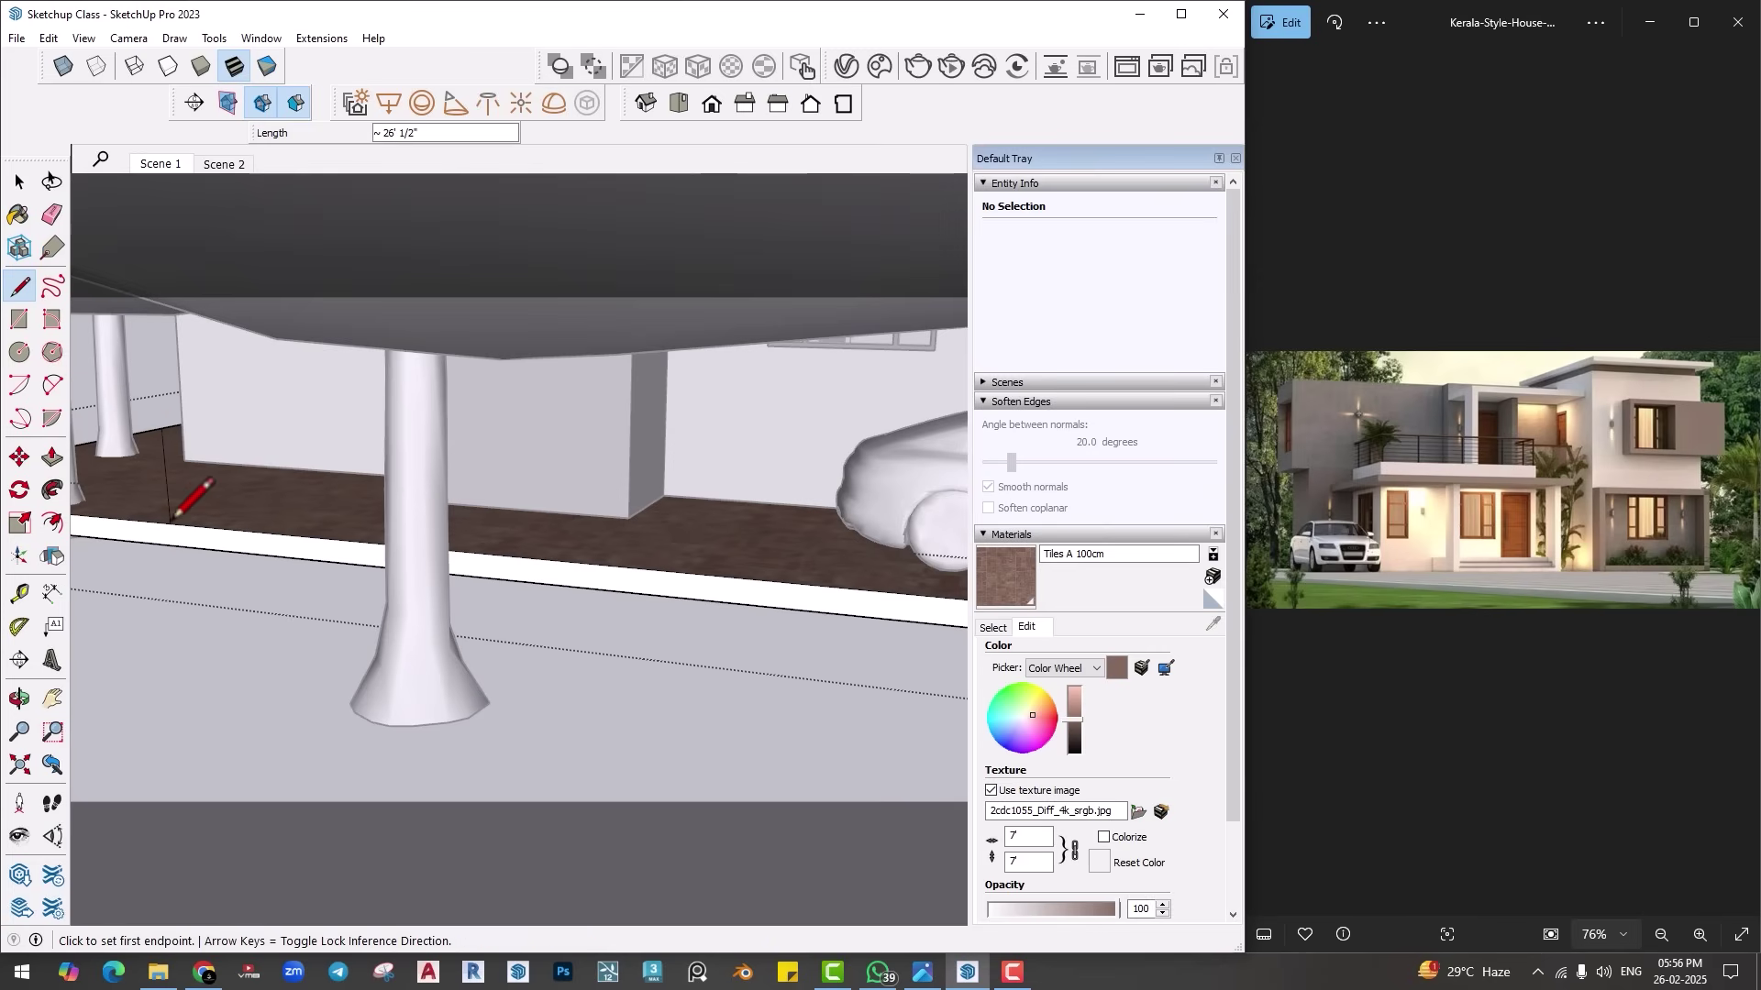
{"action": "key", "text": "p"}
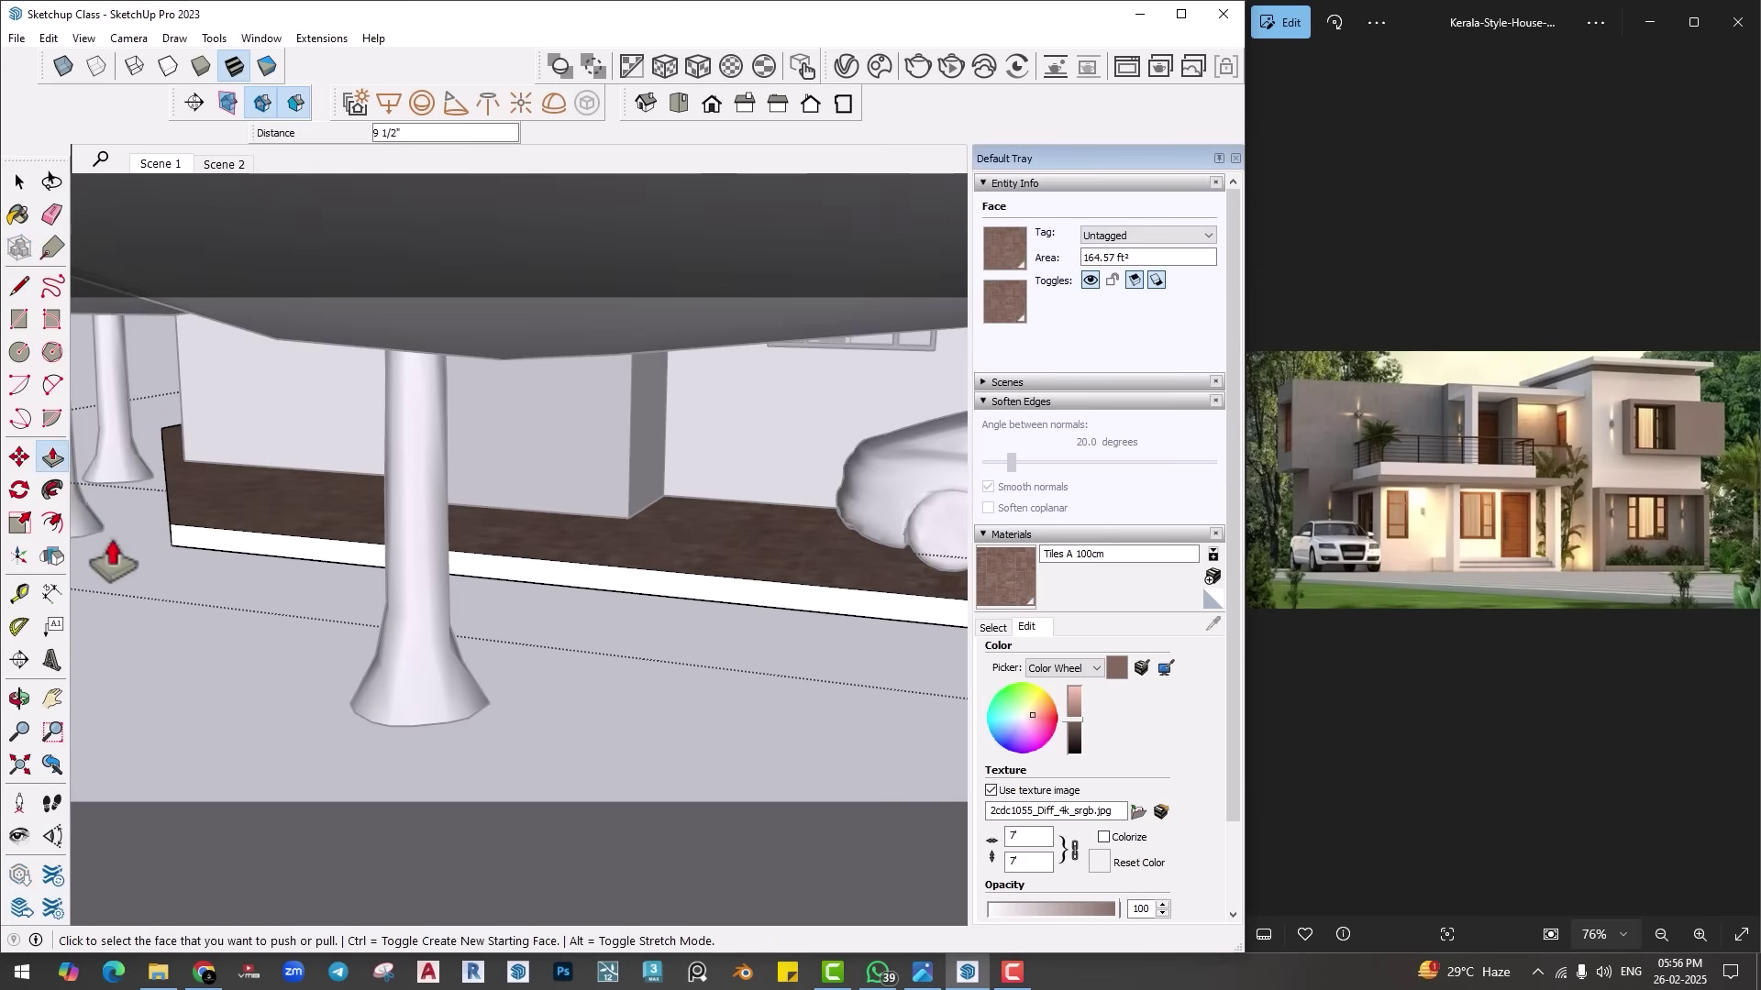
{"action": "scroll", "coordinate": [535, 623], "scroll_direction": "down", "scroll_amount": 4}
{"action": "key", "text": "space"}
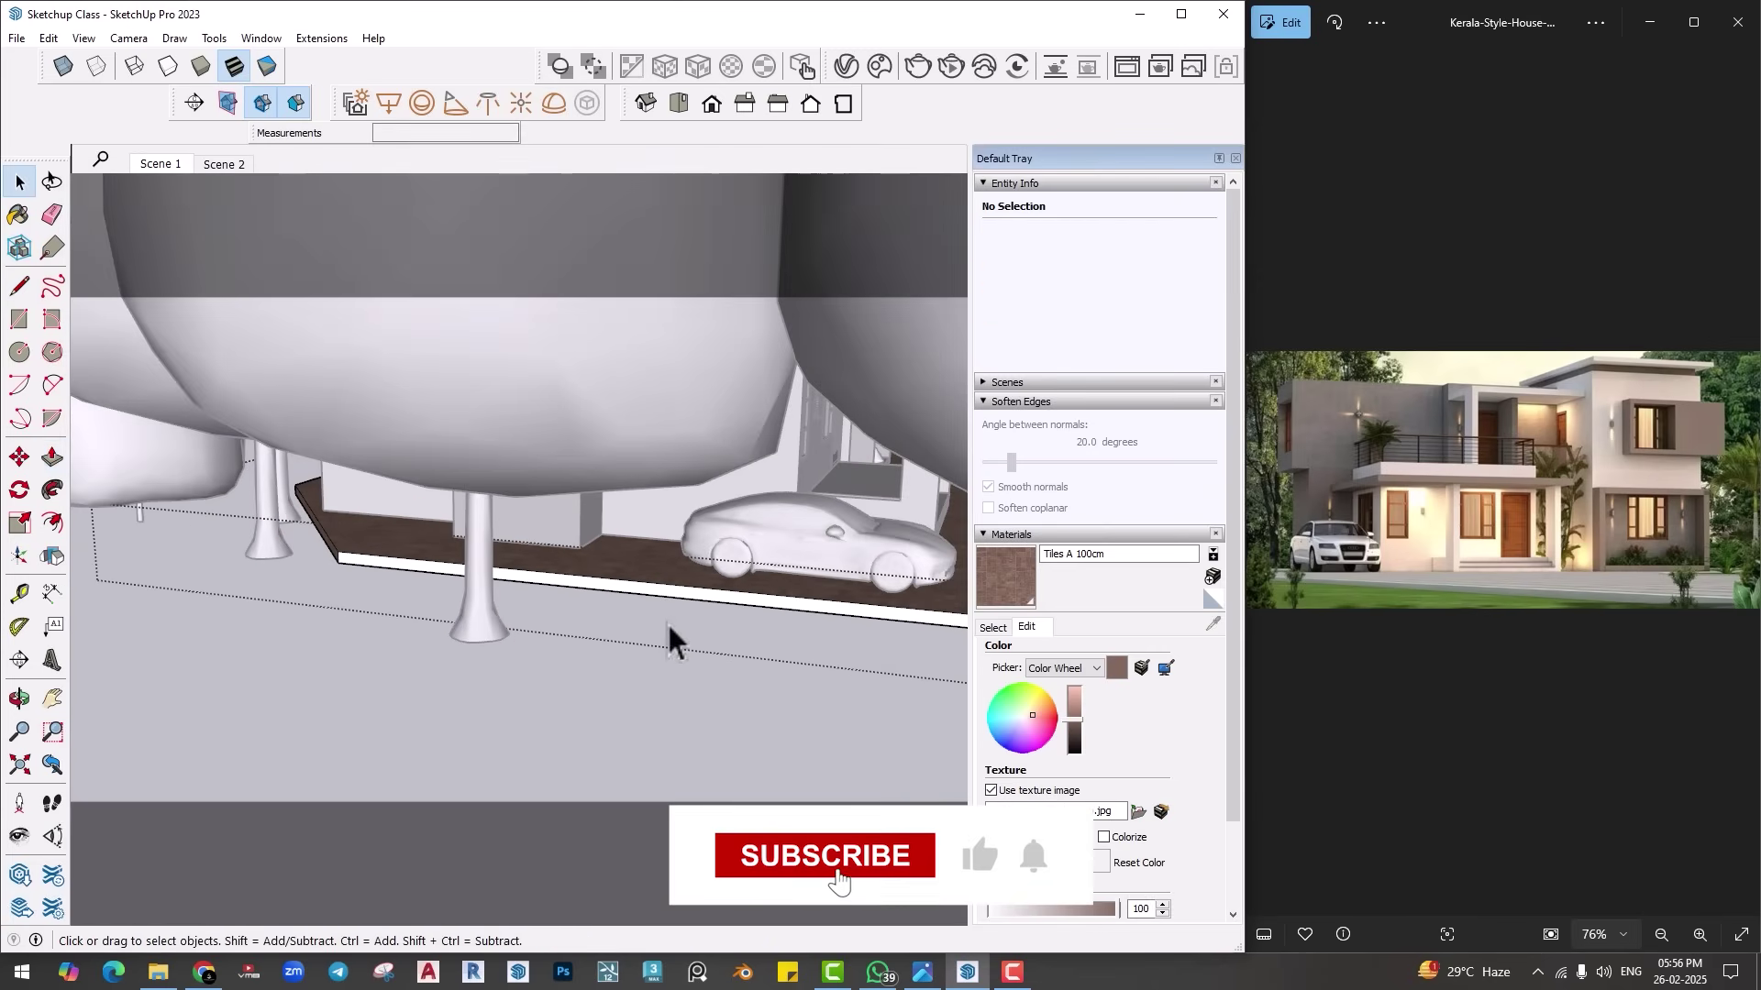
Step: Check the trimmed ground slab from the Scene 1 camera and from an elevated overview
{"action": "scroll", "coordinate": [267, 597], "scroll_direction": "down", "scroll_amount": 5}
{"action": "left_click", "coordinate": [158, 163]}
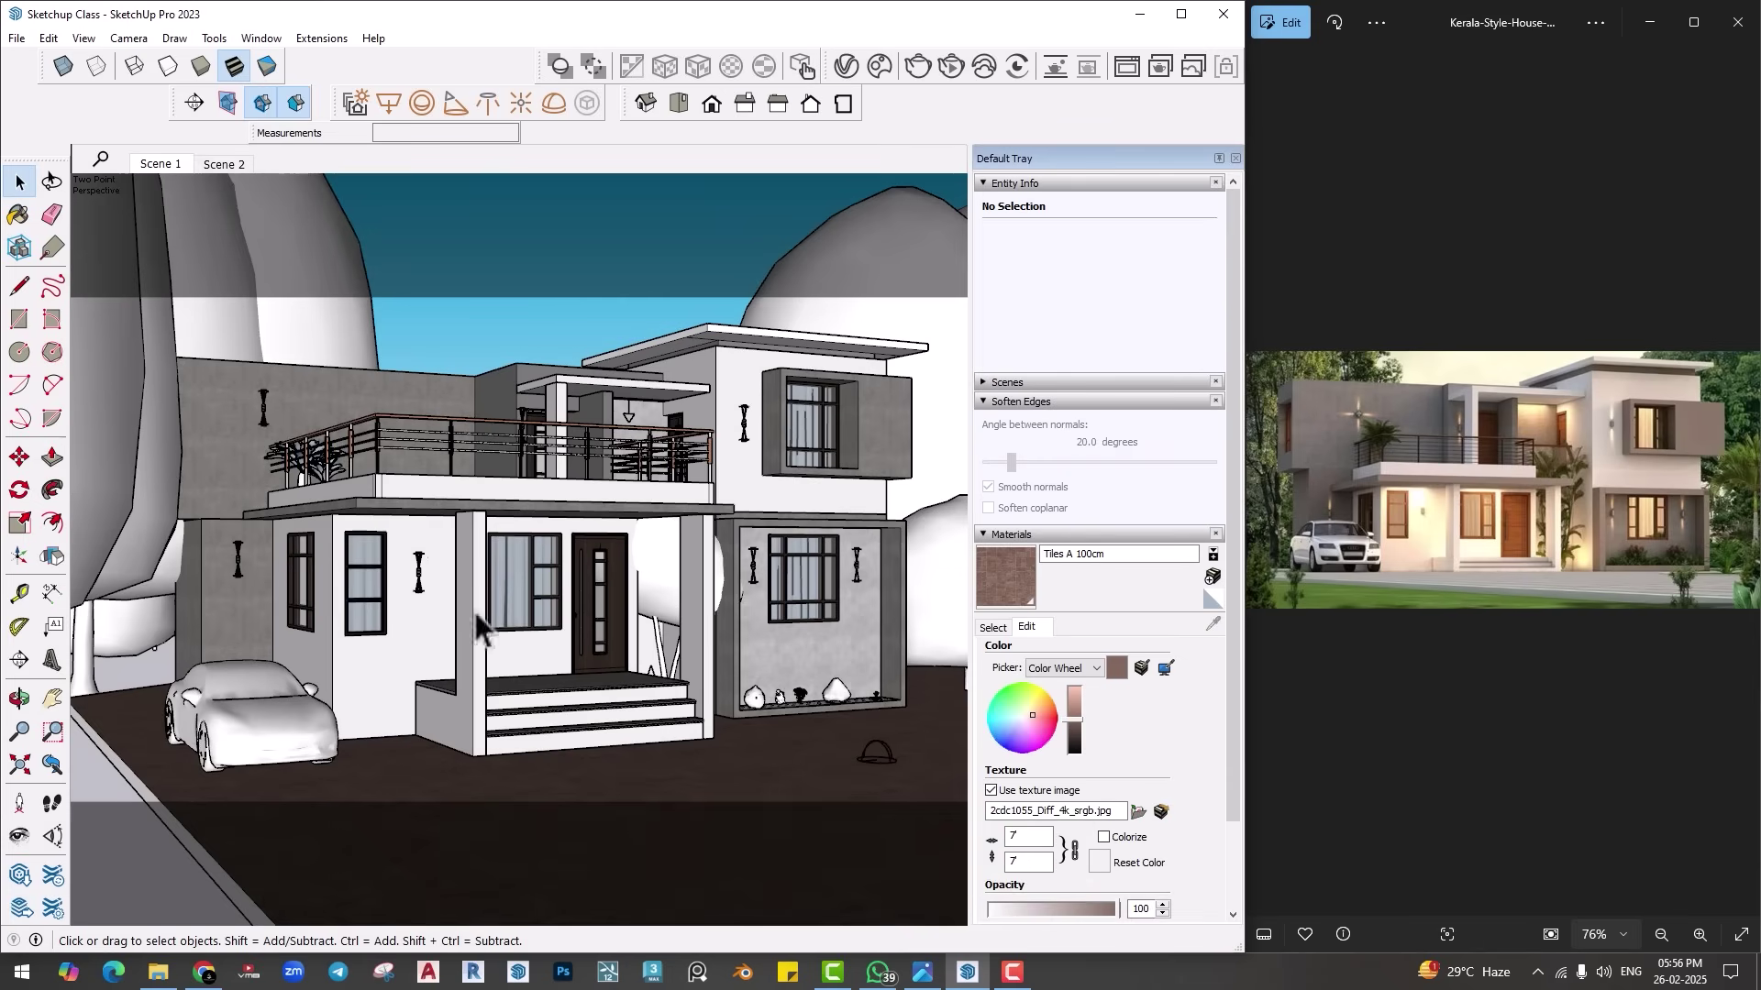
{"action": "scroll", "coordinate": [477, 628], "scroll_direction": "down", "scroll_amount": 5}
{"action": "middle_click_drag", "start_coordinate": [477, 628], "coordinate": [645, 367]}
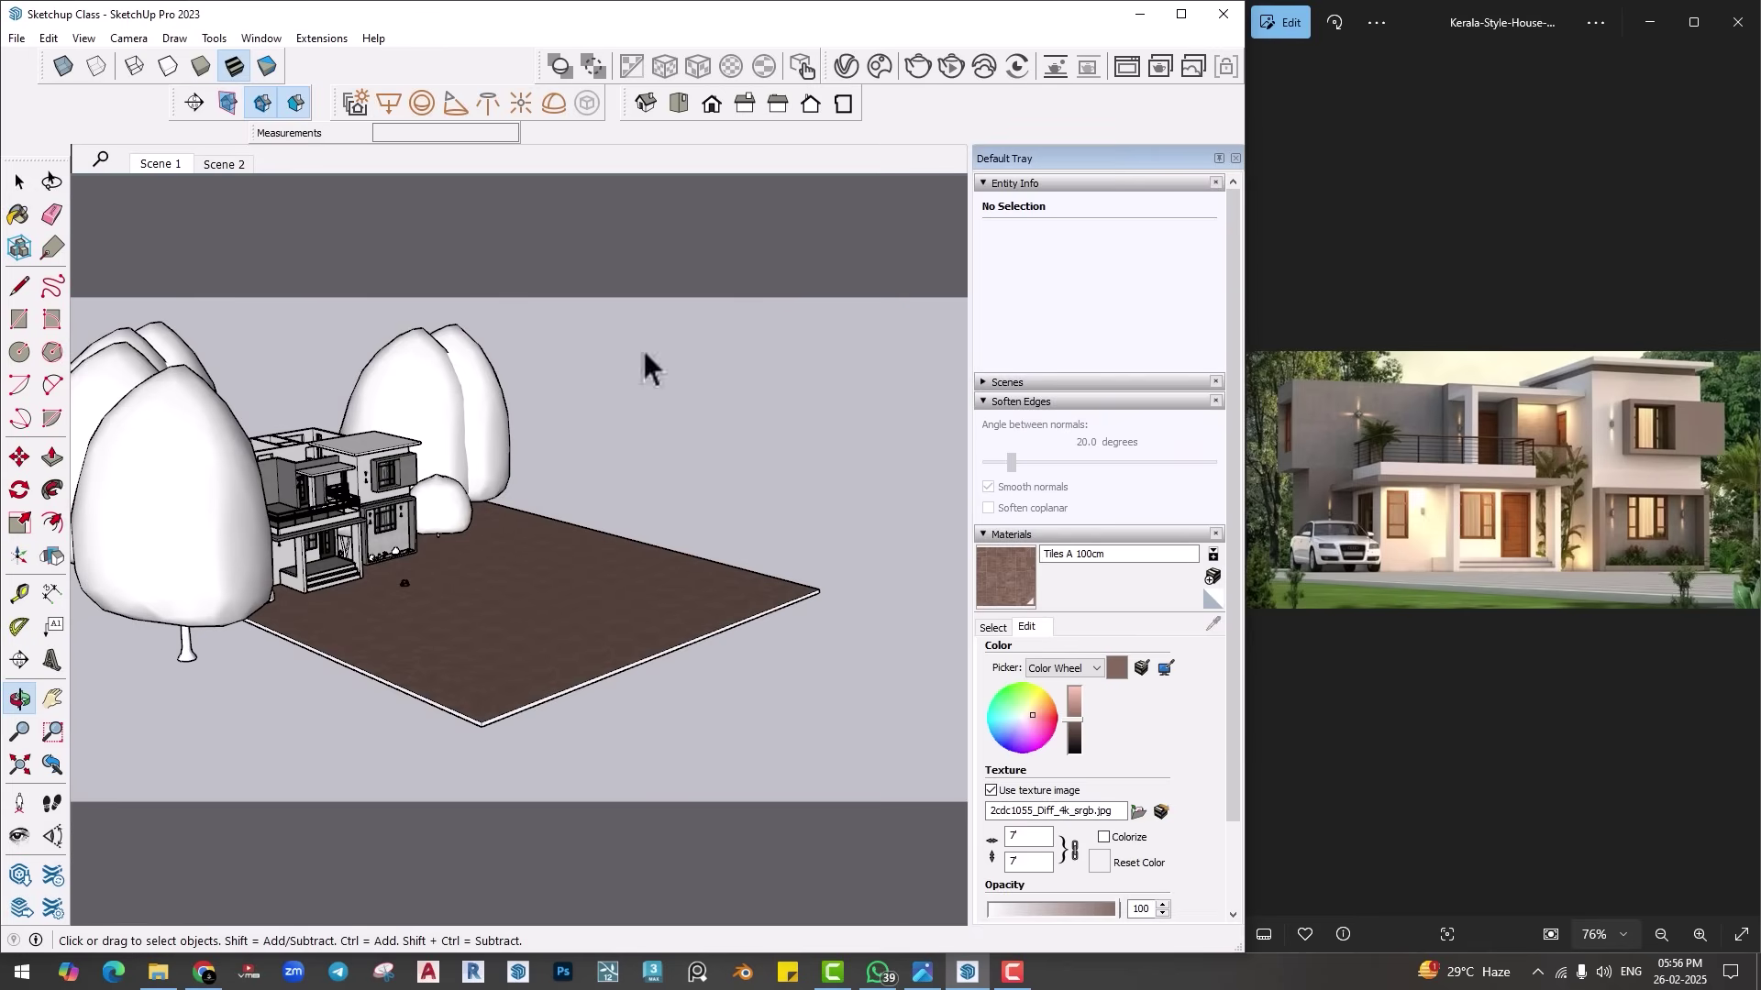
Step: Show the V-Ray Objects toolbar and place an infinite plane at the ground slab's front corner
{"action": "key", "text": "space"}
{"action": "right_click", "coordinate": [896, 129]}
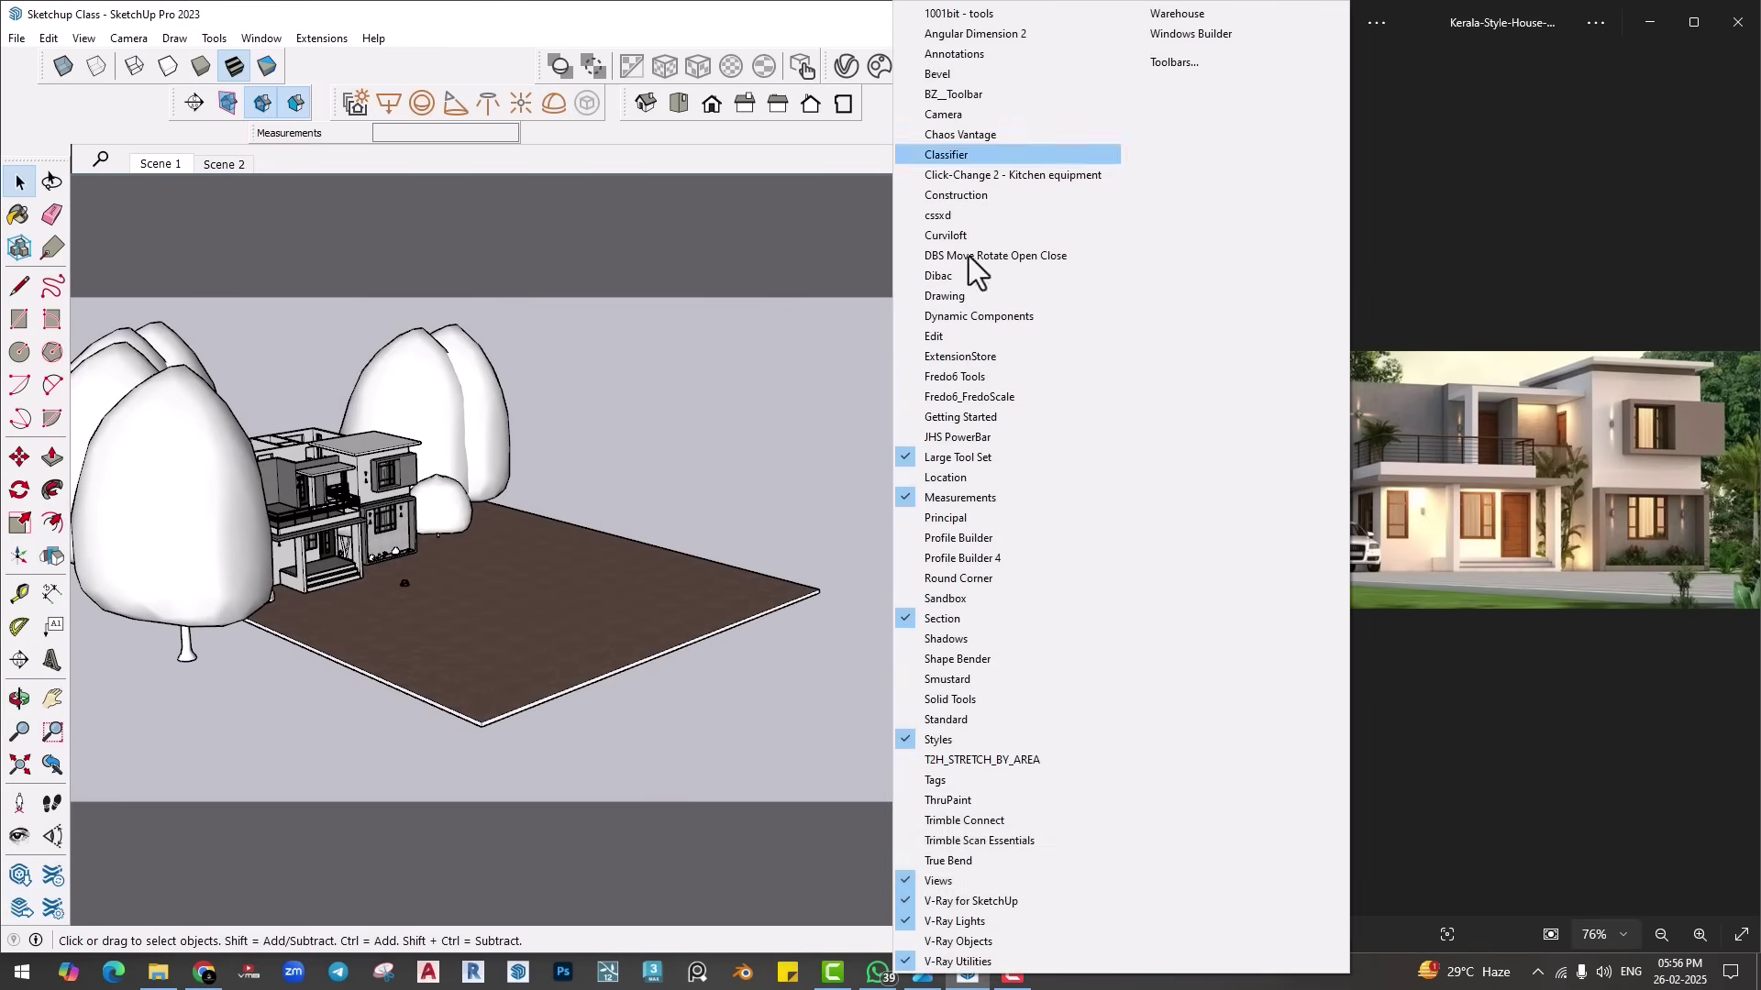
{"action": "left_click", "coordinate": [951, 942]}
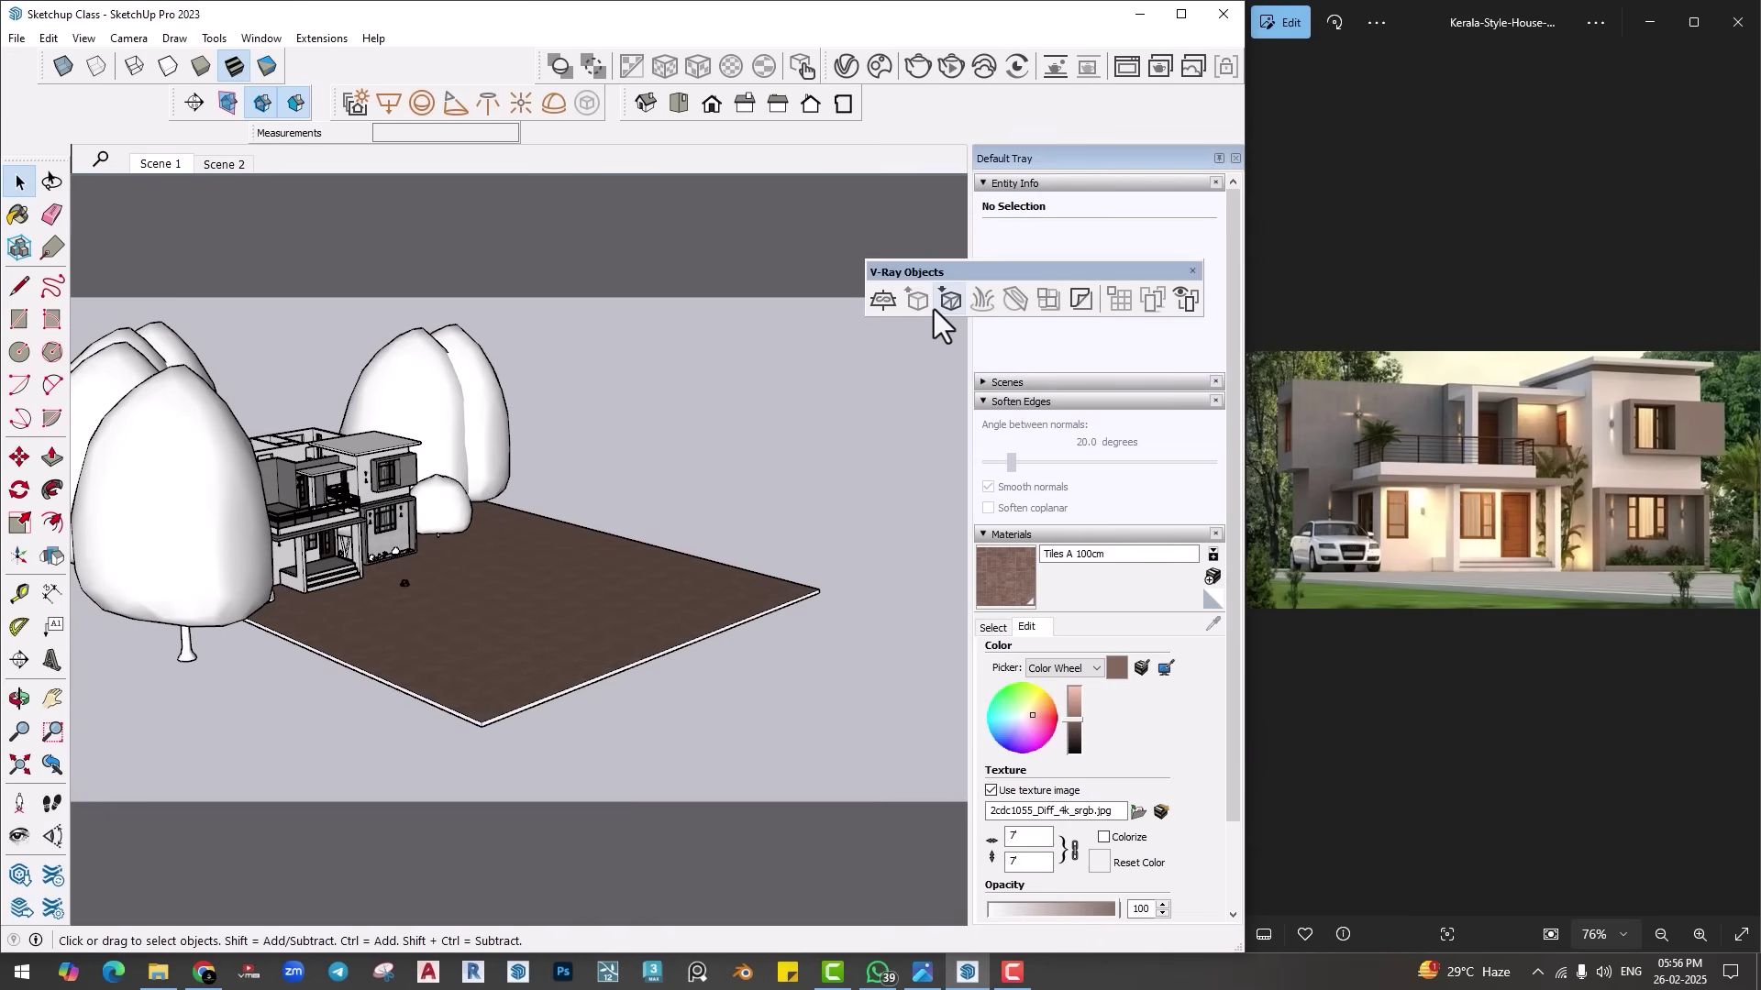
{"action": "left_click", "coordinate": [882, 300]}
{"action": "scroll", "coordinate": [468, 736], "scroll_direction": "up", "scroll_amount": 4}
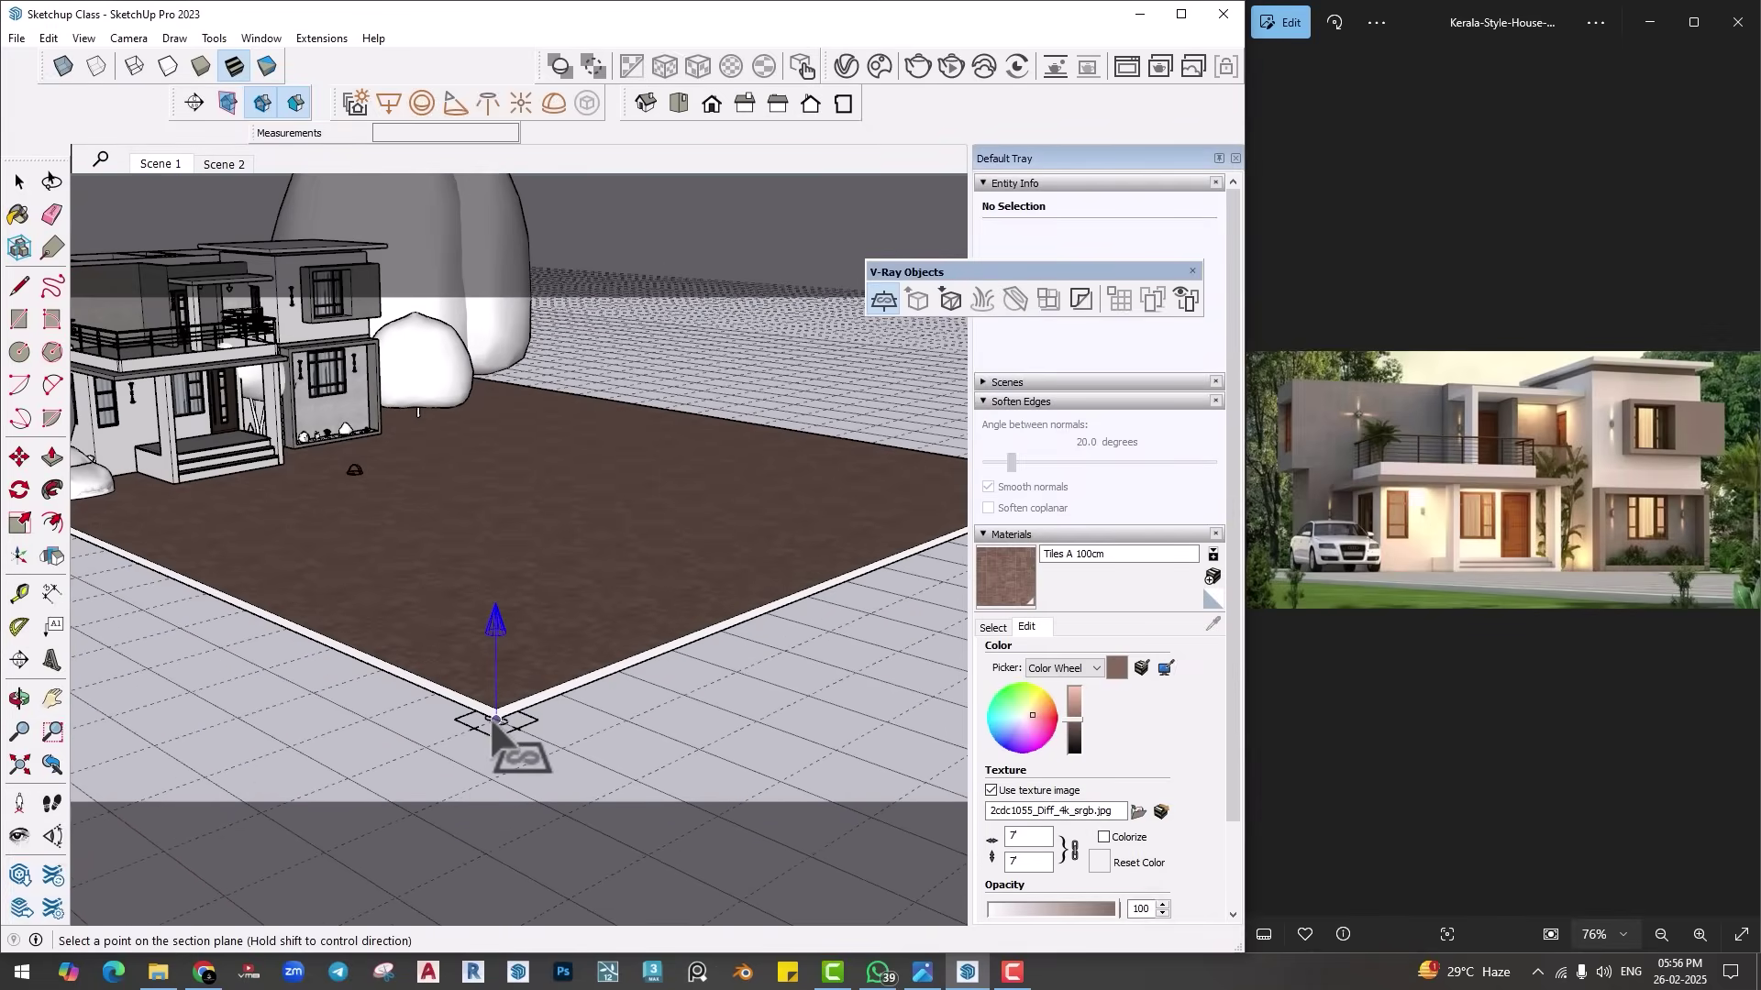
{"action": "left_click", "coordinate": [494, 718]}
{"action": "scroll", "coordinate": [493, 718], "scroll_direction": "down", "scroll_amount": 3}
{"action": "middle_click_drag", "start_coordinate": [562, 629], "coordinate": [525, 684]}
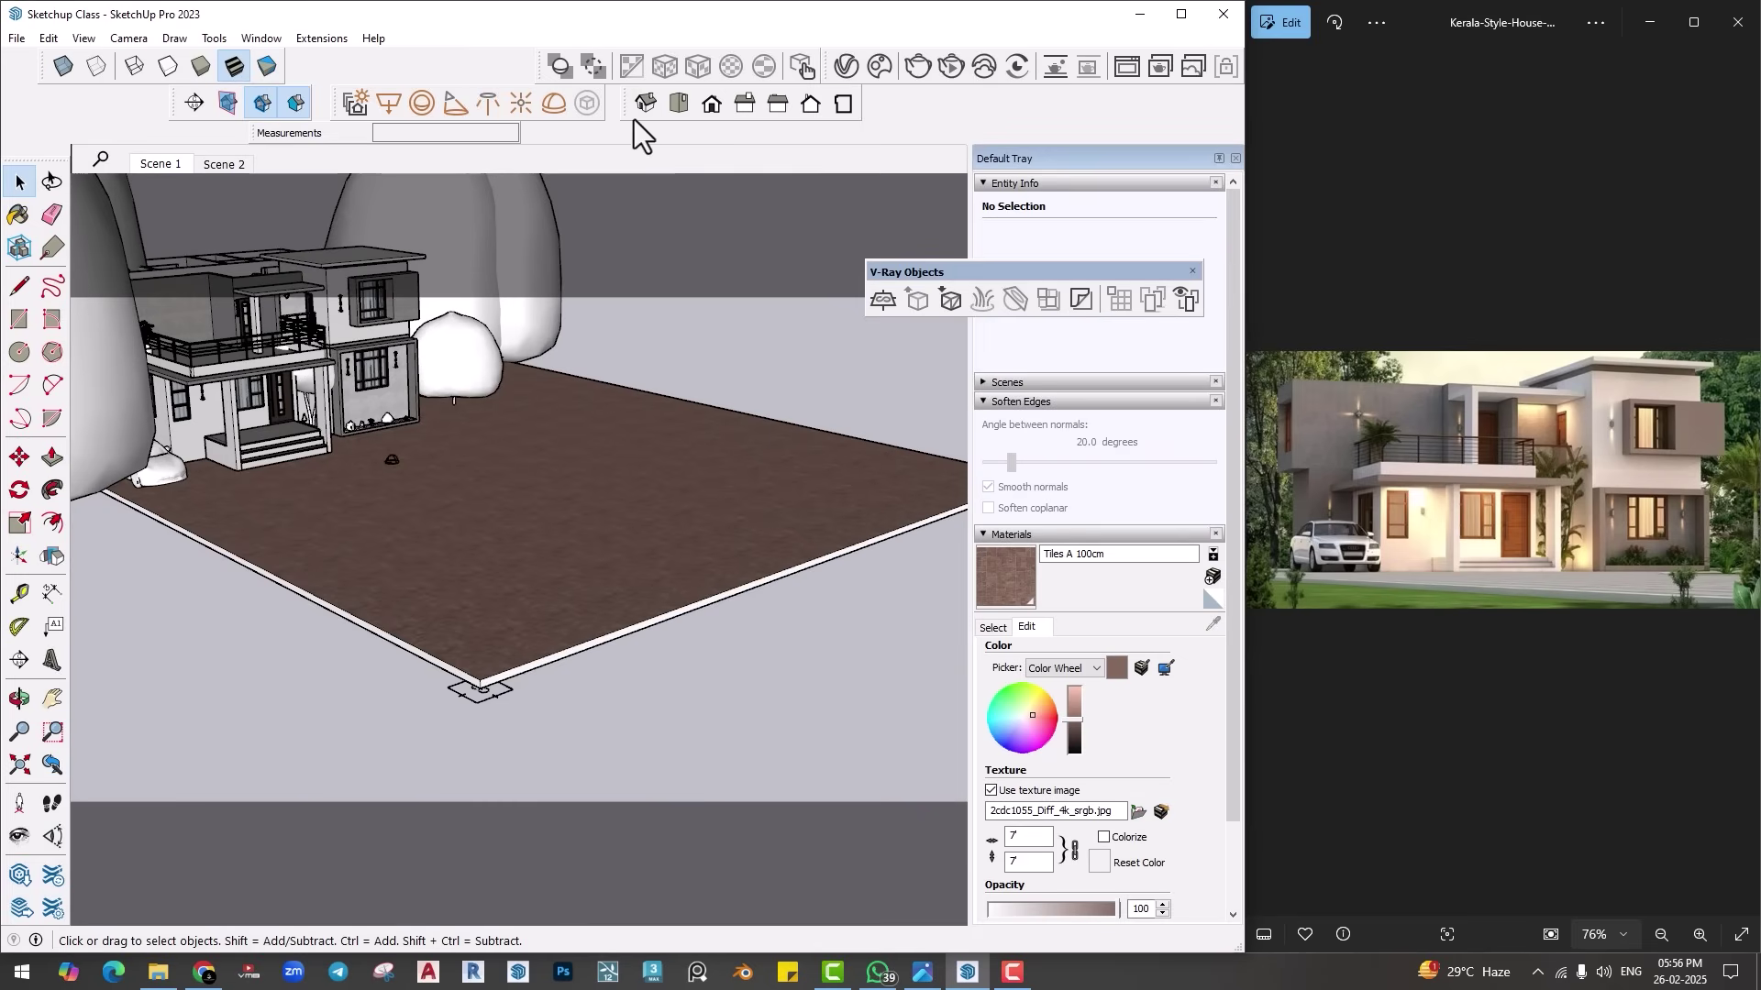
Step: Show the V-Ray material list and search the Chaos Cosmos library for grass
{"action": "left_click", "coordinate": [847, 65]}
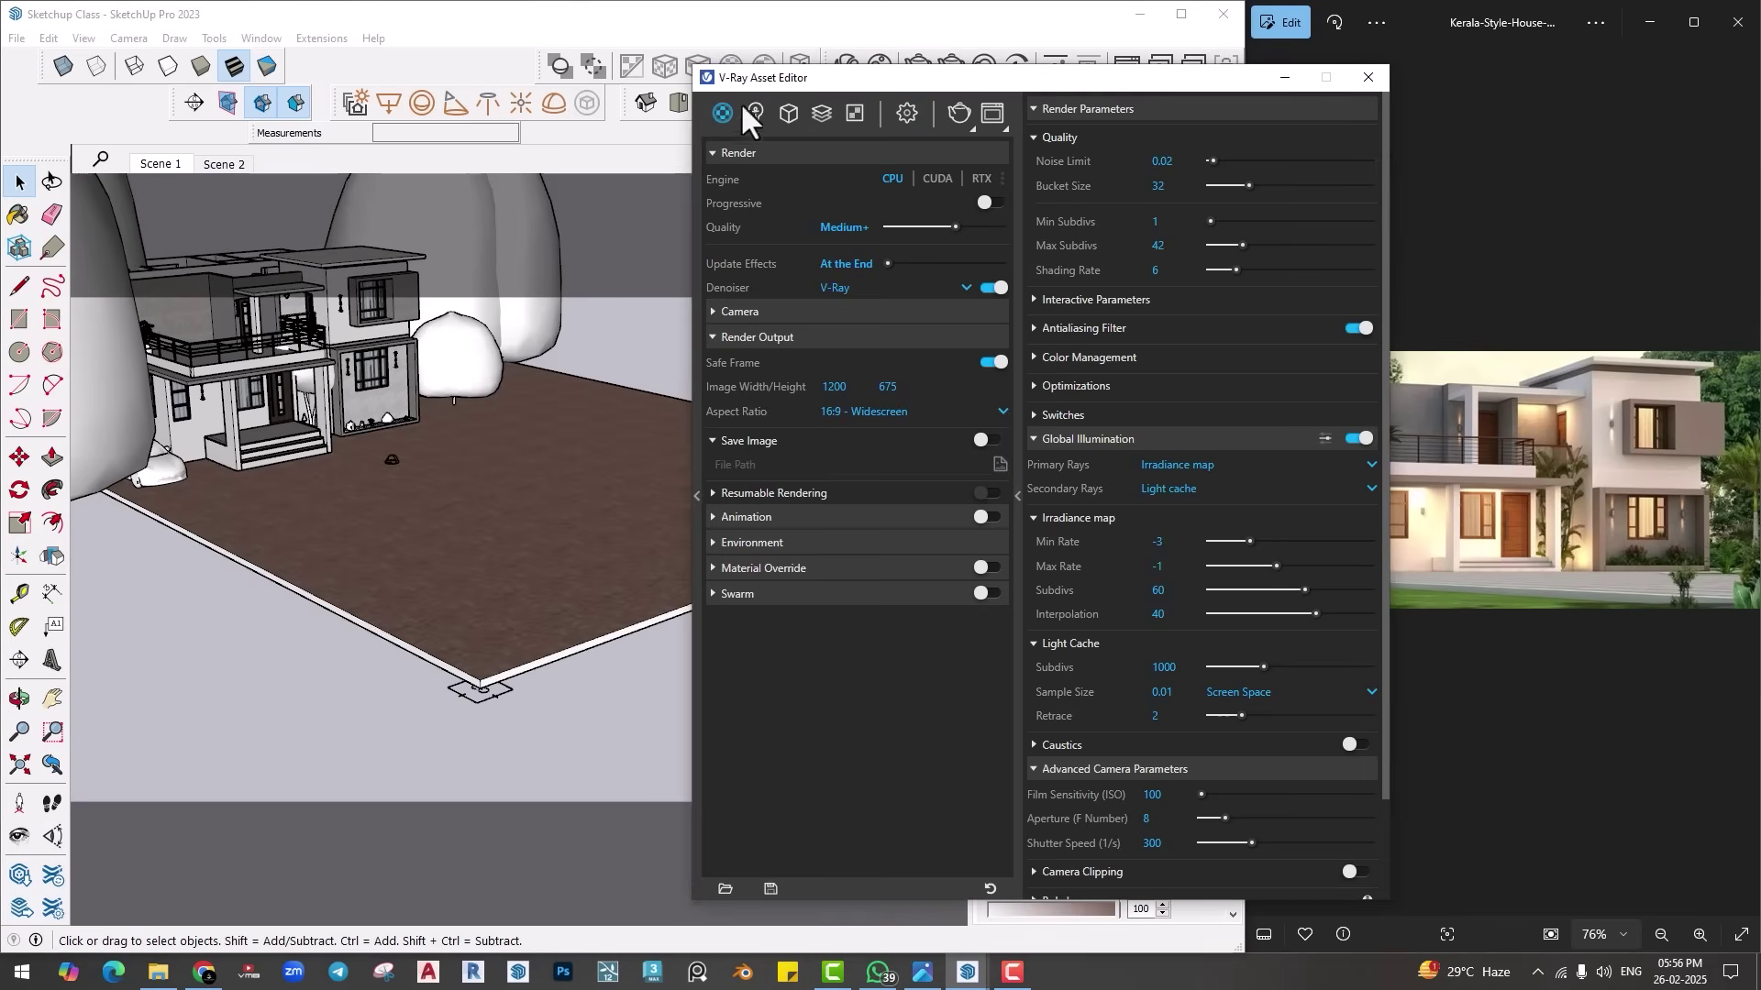
{"action": "left_click", "coordinate": [723, 111]}
{"action": "left_click", "coordinate": [878, 67]}
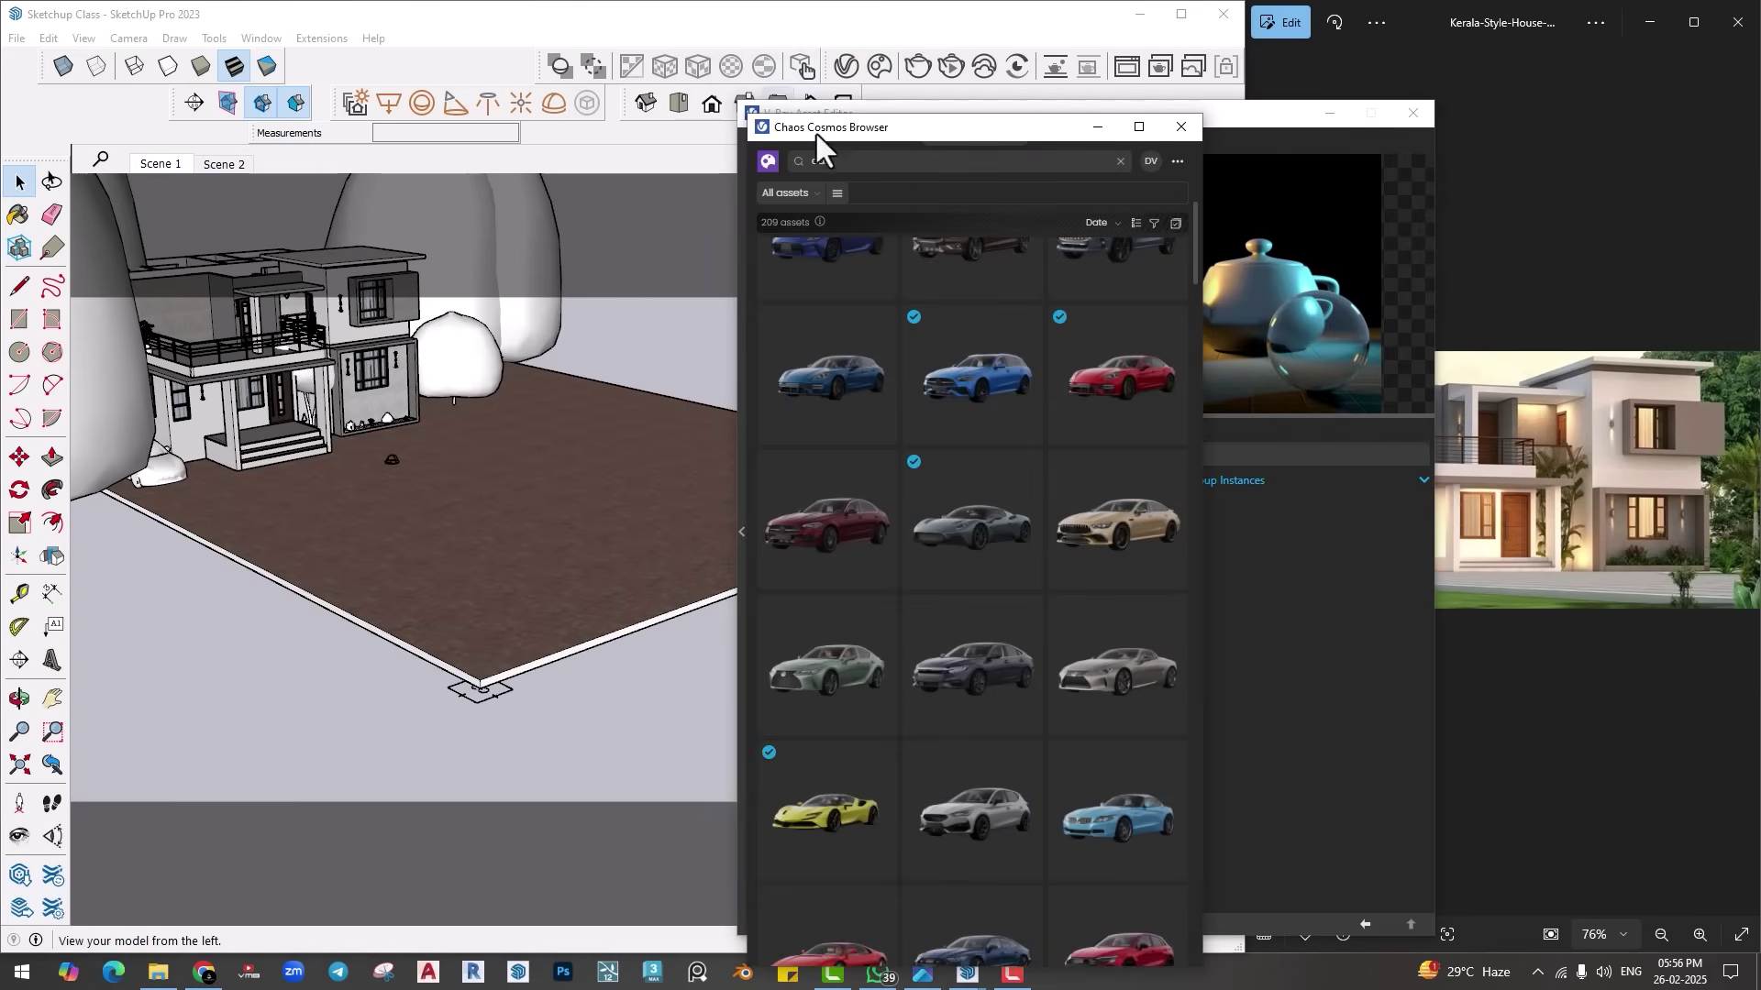
{"action": "left_click", "coordinate": [778, 168]}
{"action": "left_click", "coordinate": [834, 231]}
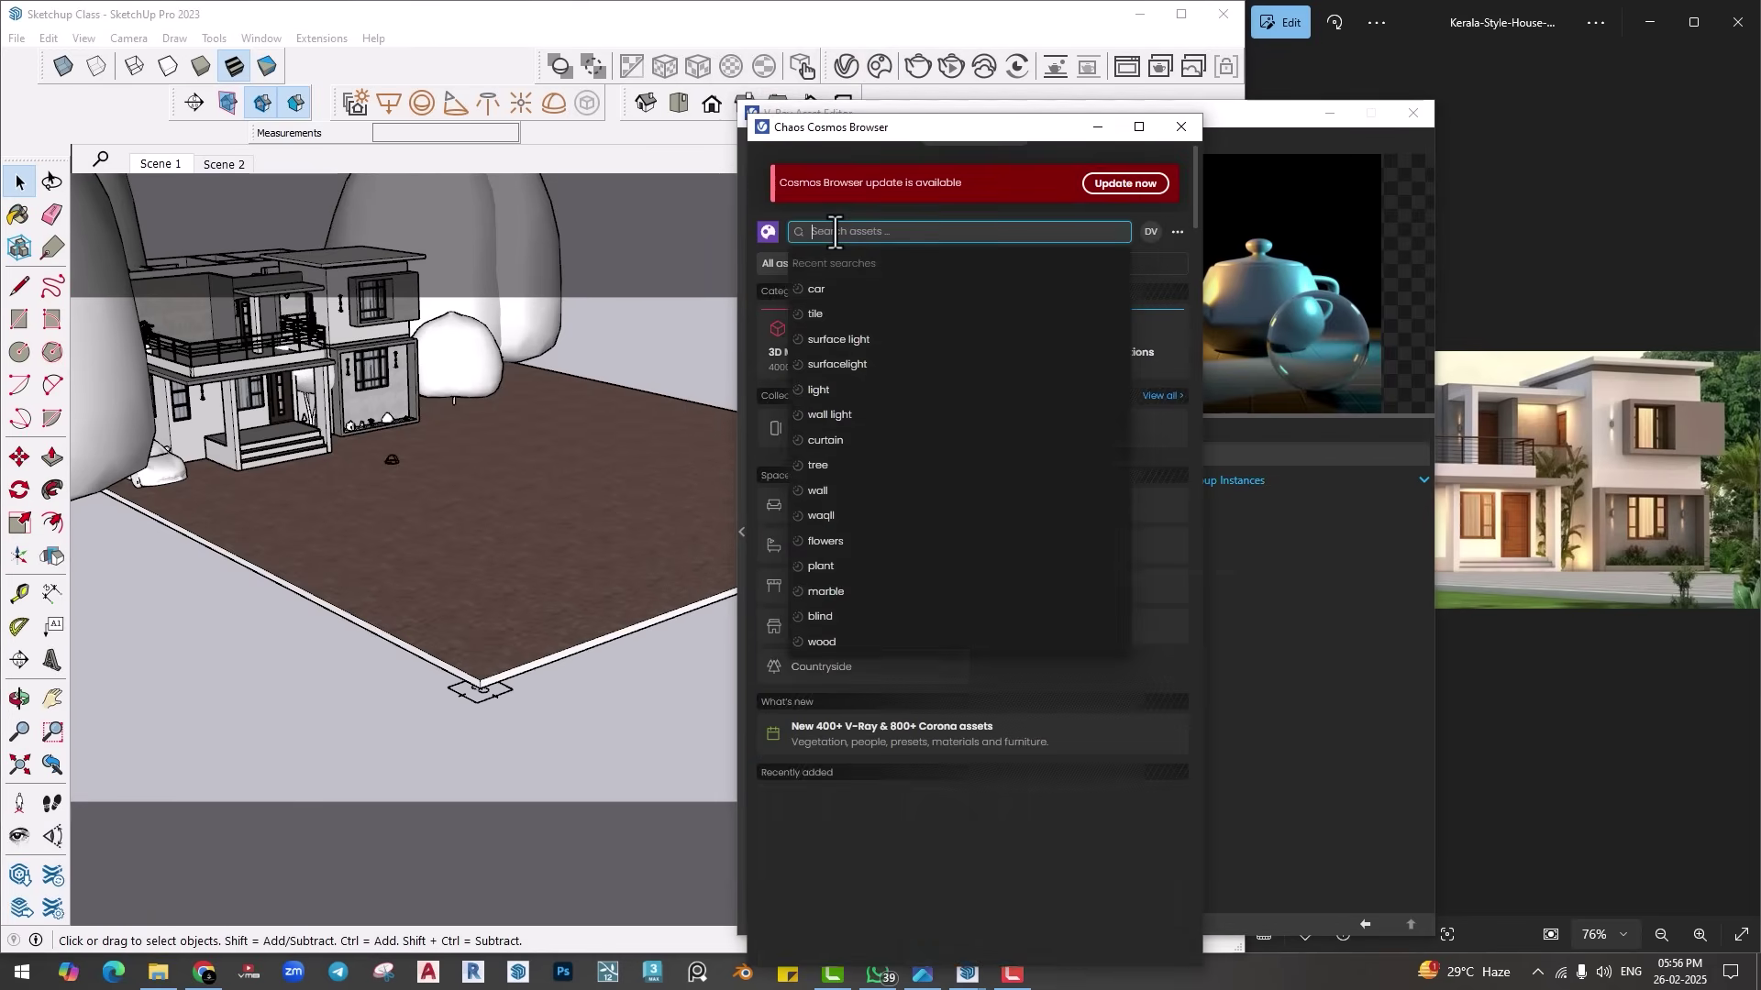
{"action": "type", "text": "grass"}
{"action": "key", "text": "Return"}
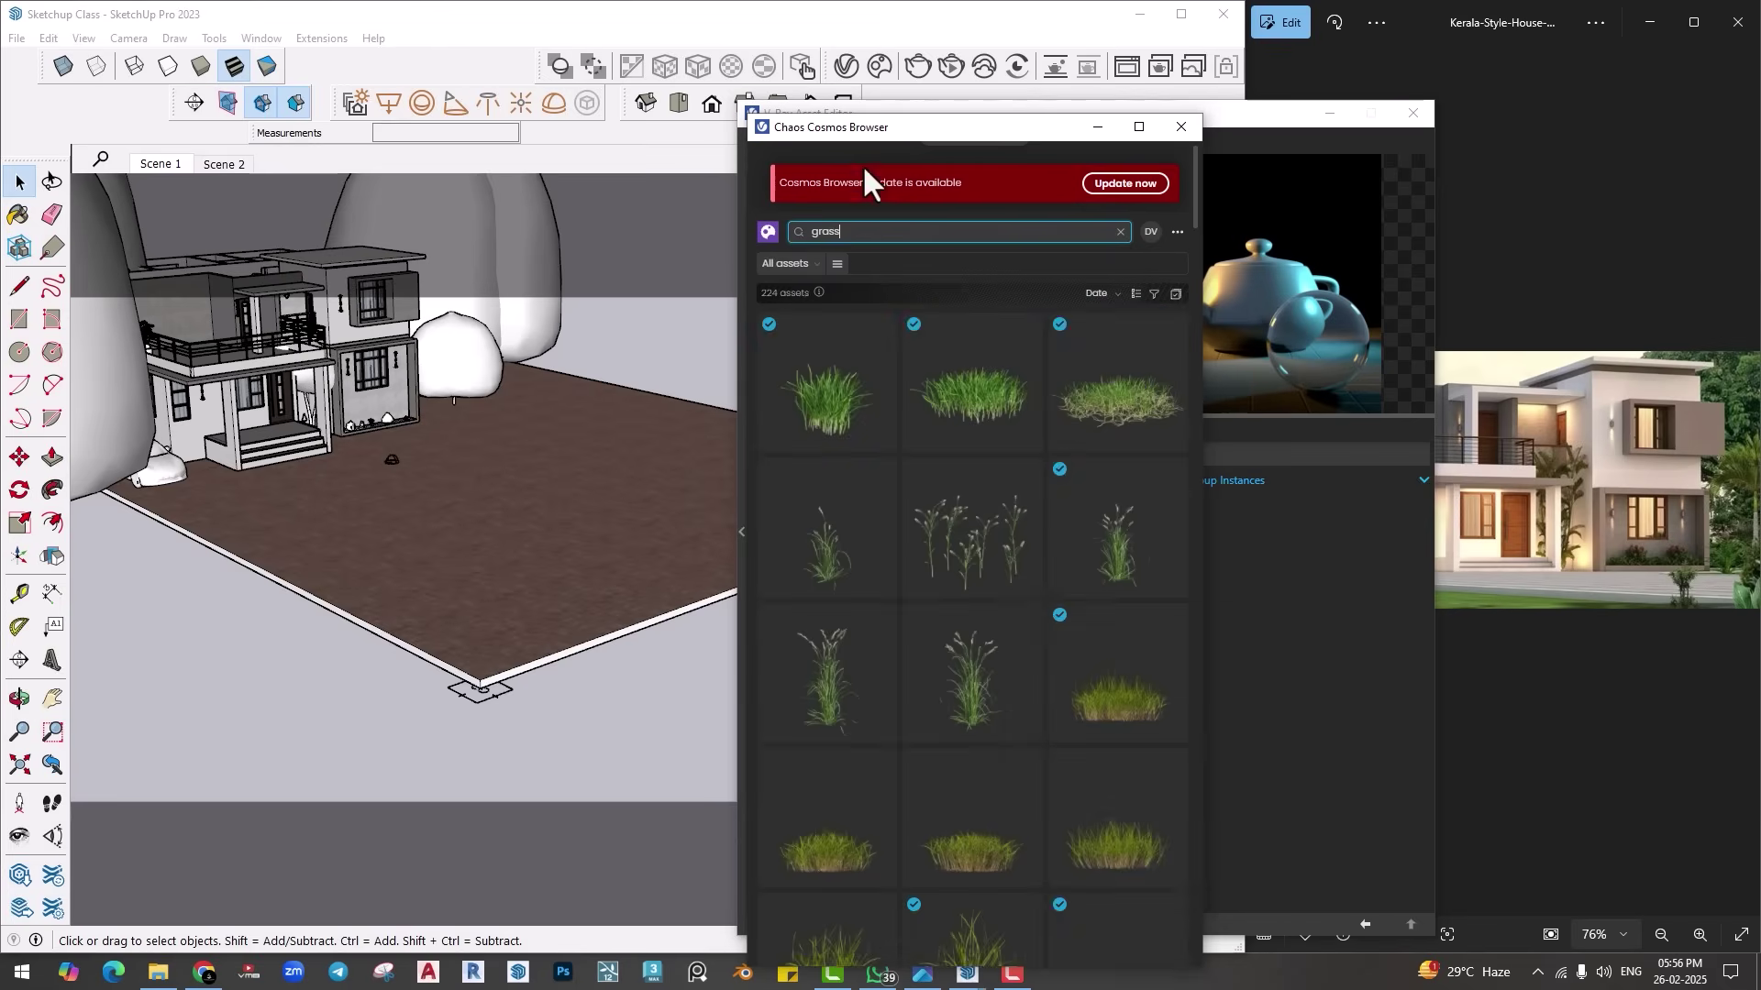
{"action": "left_click_drag", "start_coordinate": [862, 127], "coordinate": [367, 104]}
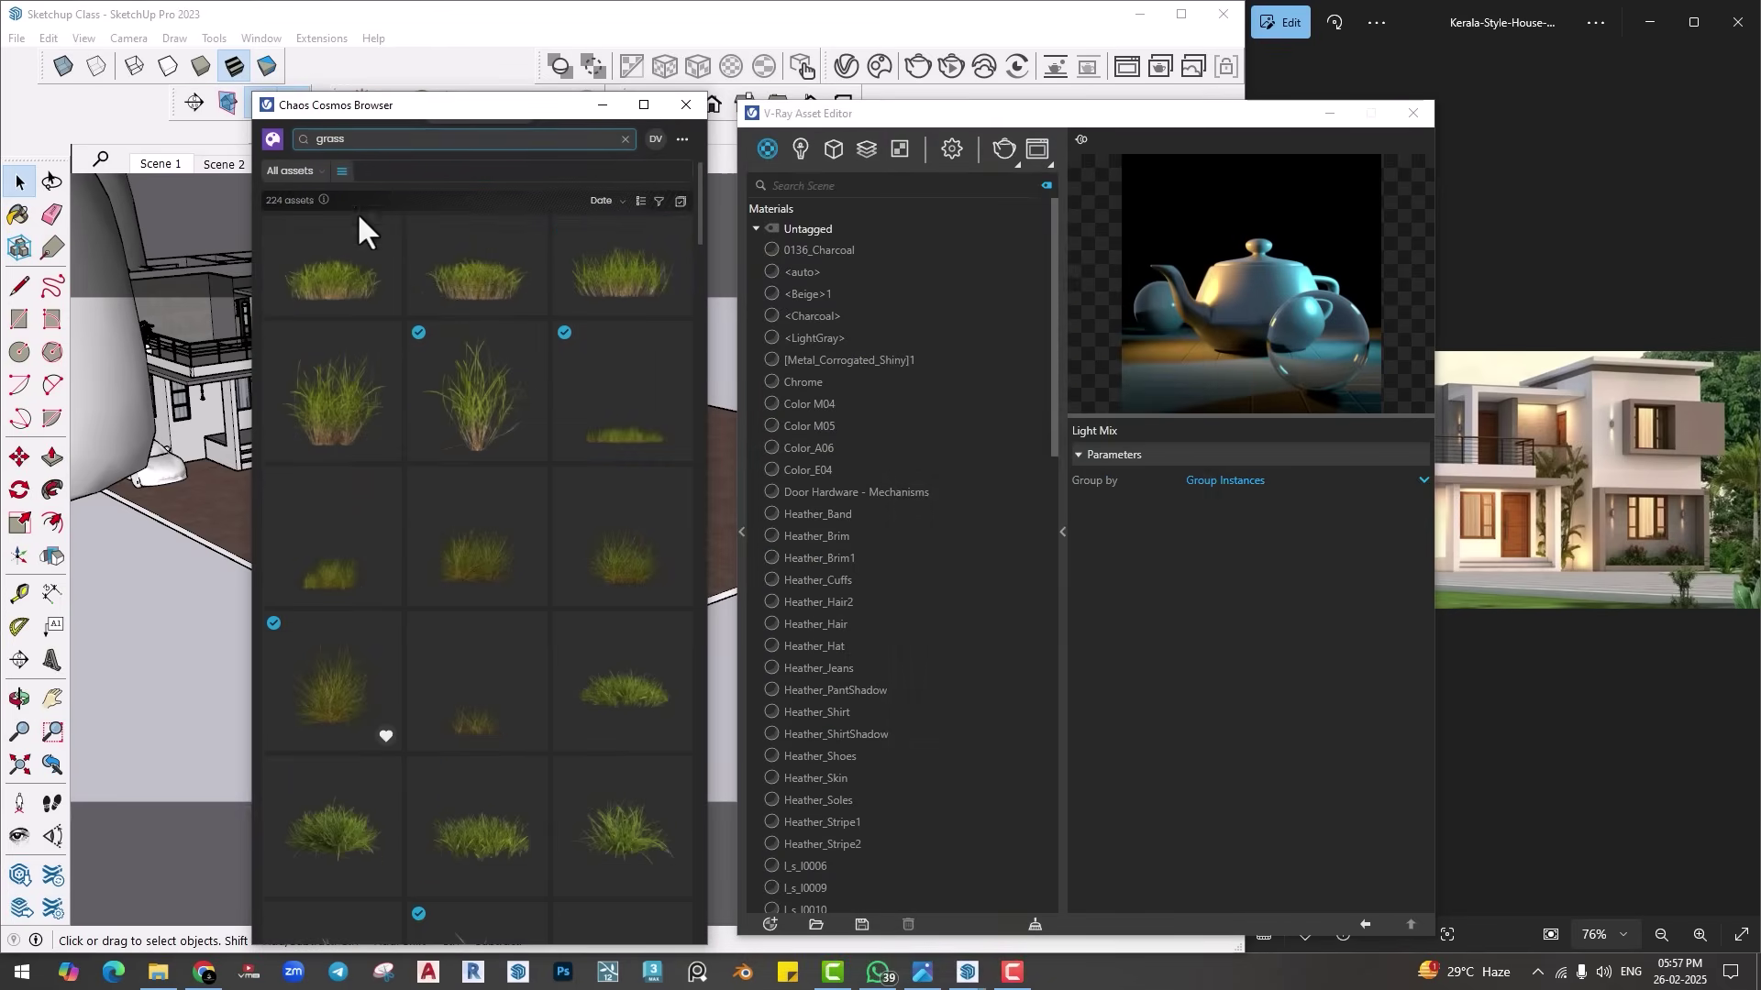
Step: Limit the Cosmos search to grass materials, import Grass C 200cm, and close the browser
{"action": "left_click", "coordinate": [342, 241]}
{"action": "left_click", "coordinate": [394, 328]}
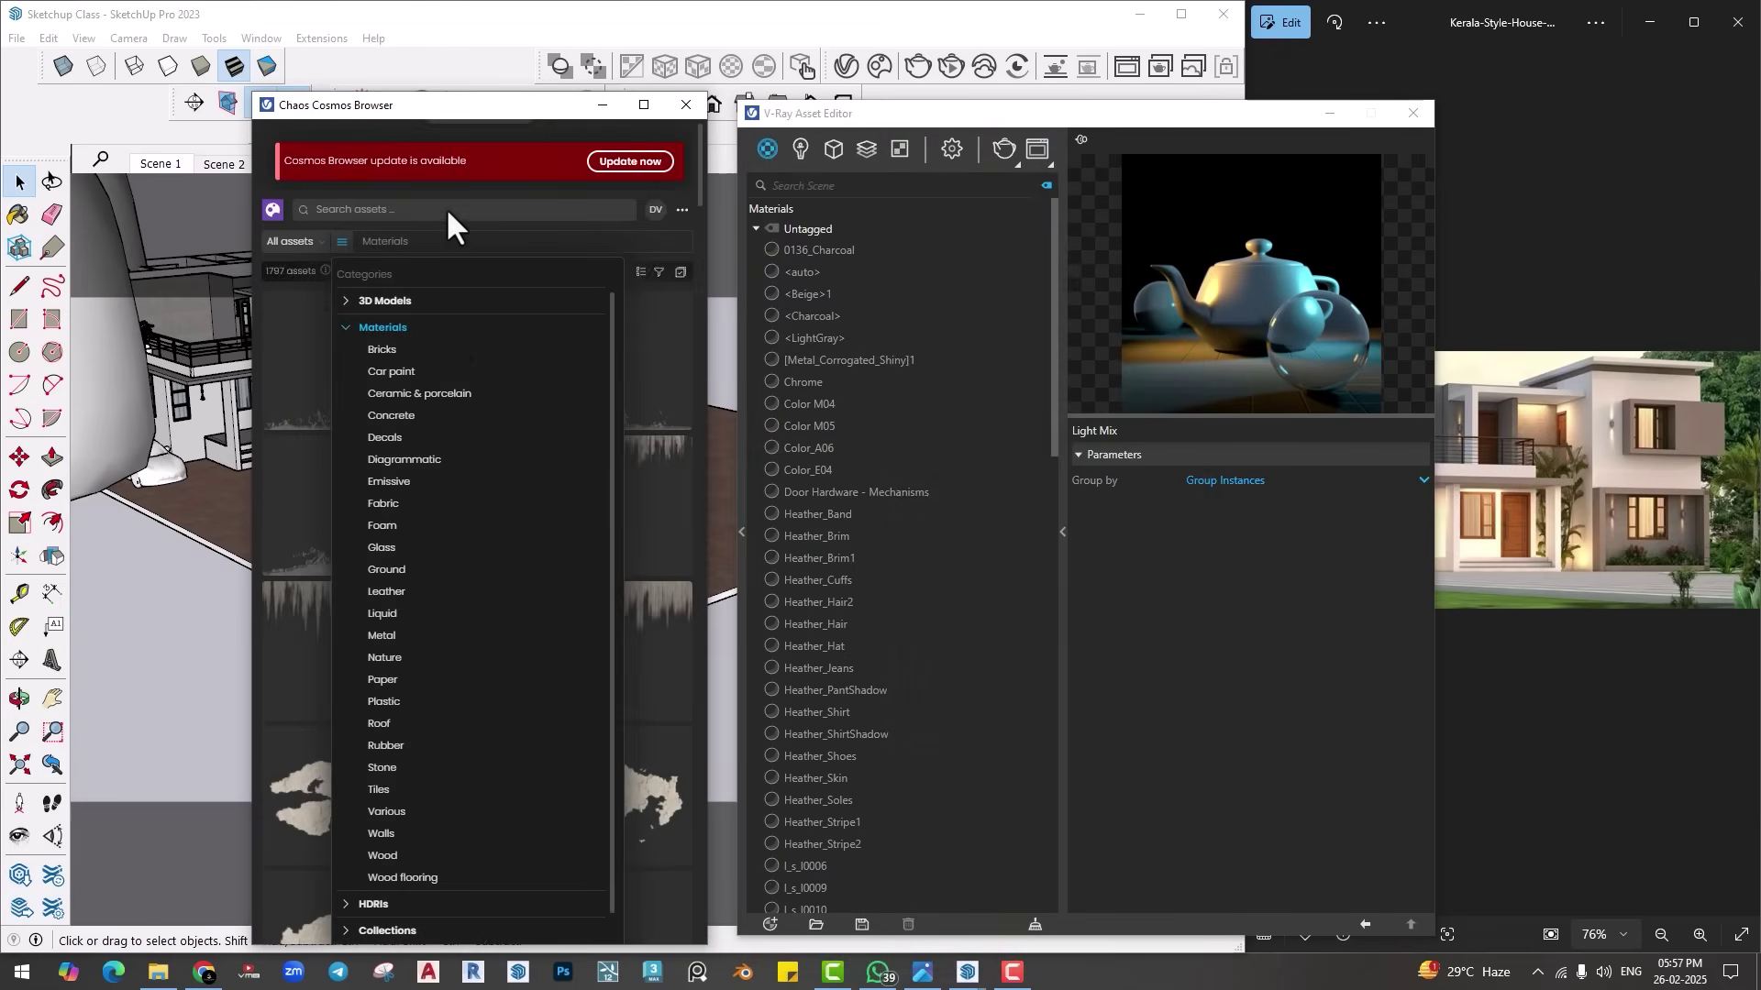
{"action": "left_click", "coordinate": [389, 209]}
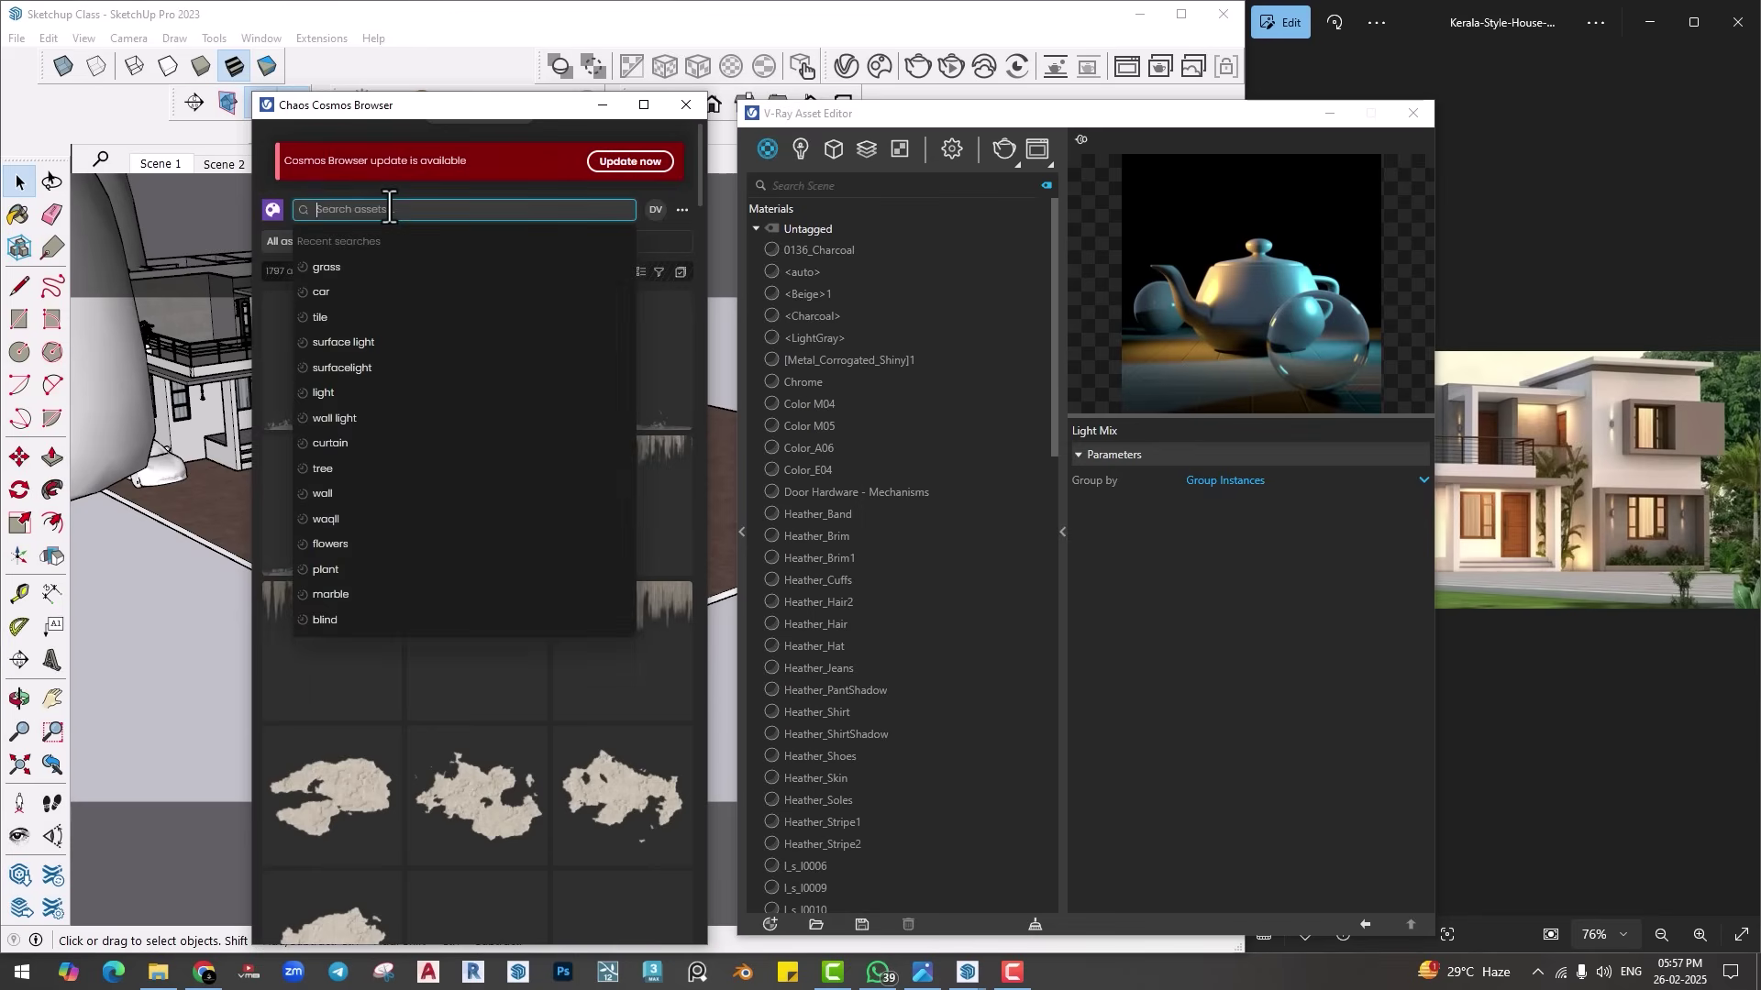
{"action": "type", "text": "gro"}
{"action": "key", "text": "Return"}
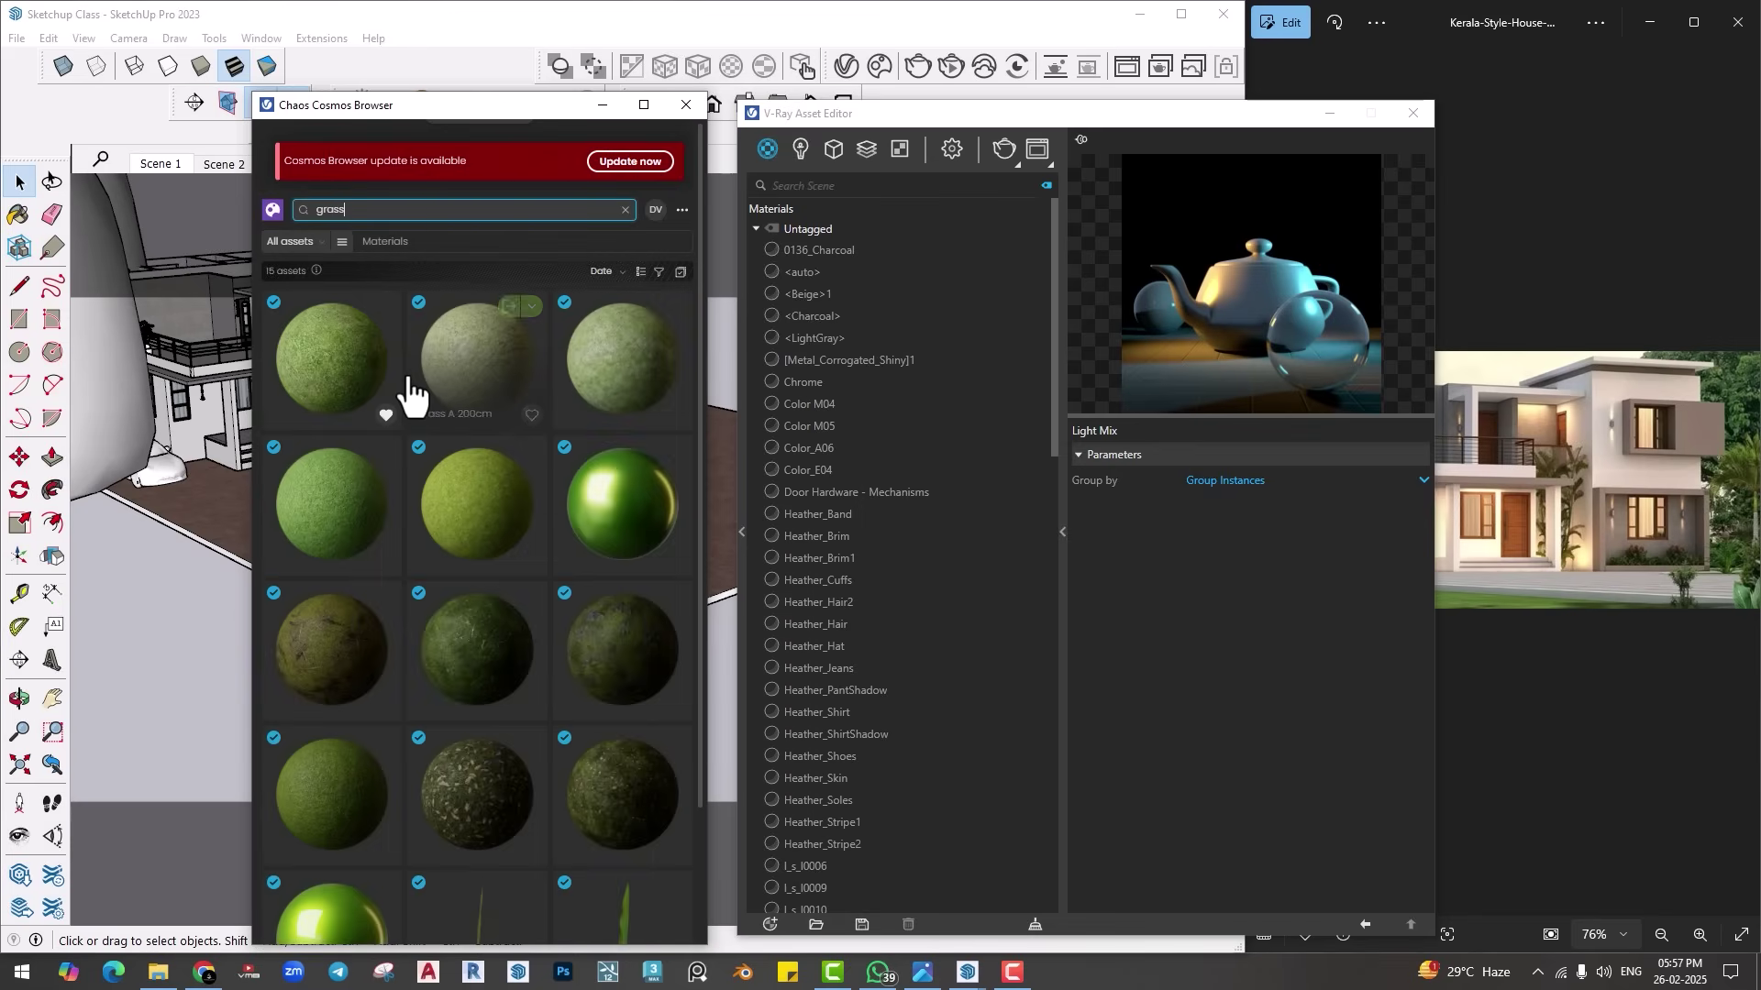
{"action": "left_click", "coordinate": [364, 308]}
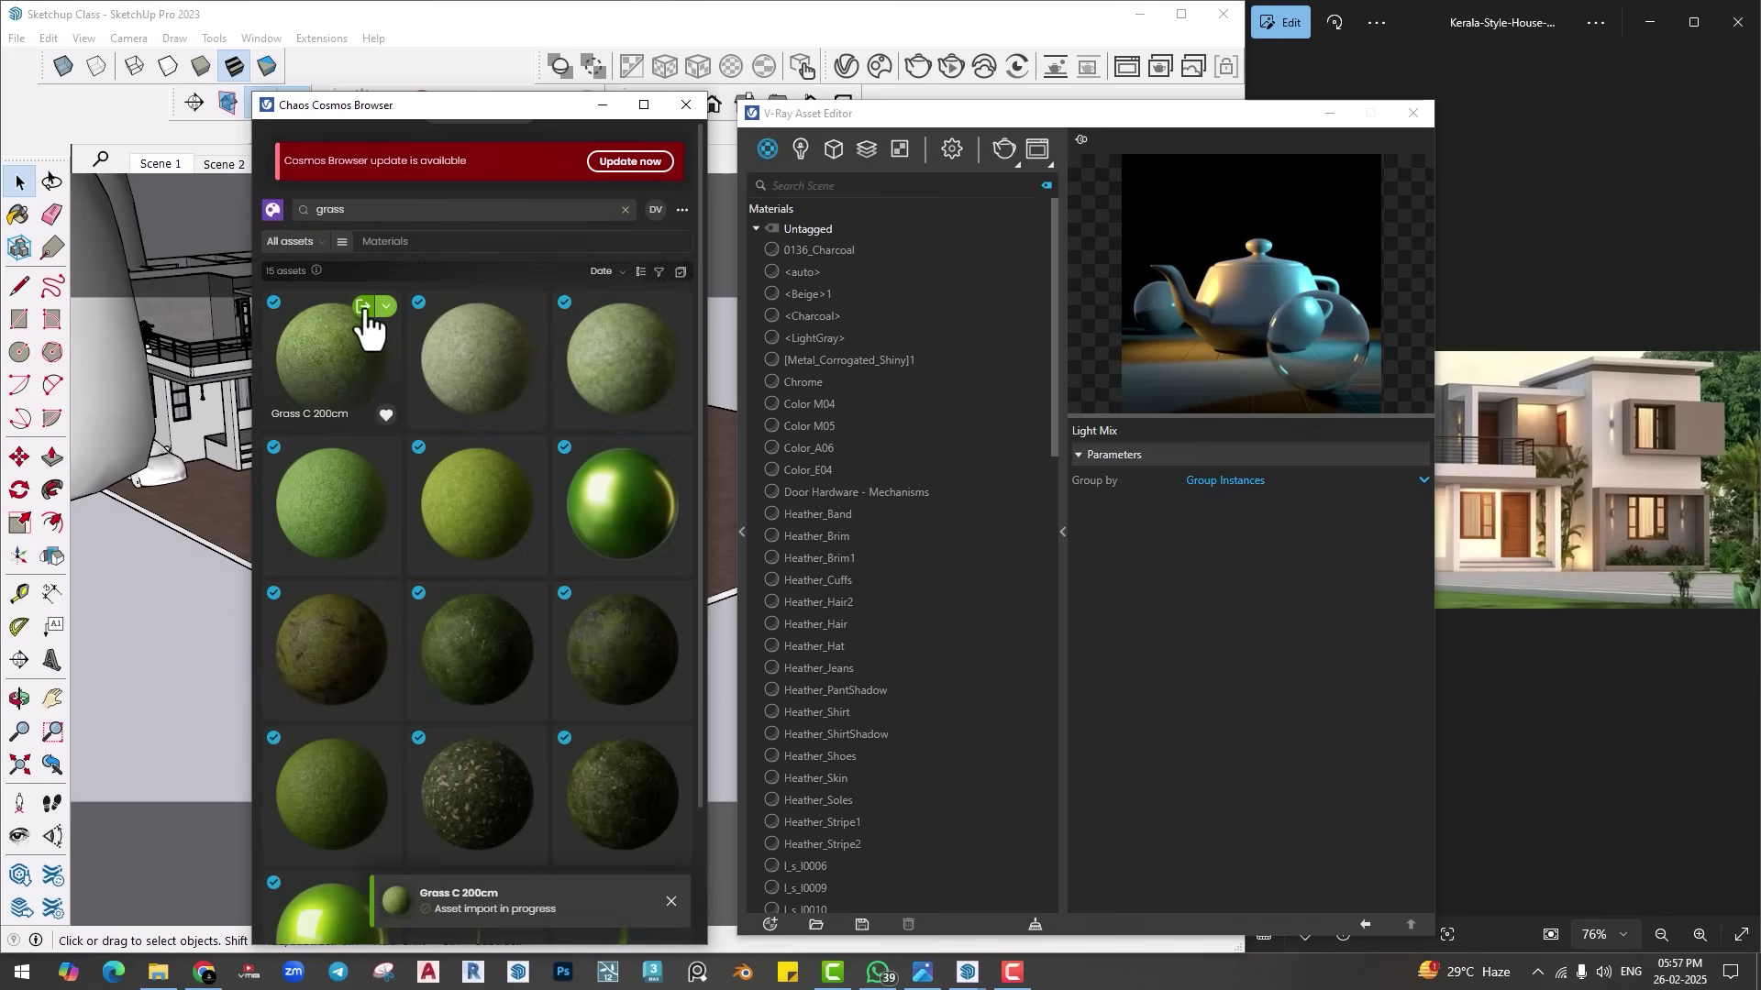
{"action": "left_click", "coordinate": [686, 101]}
Step: Apply the Grass C 200cm material to the infinite plane
{"action": "left_click", "coordinate": [488, 696]}
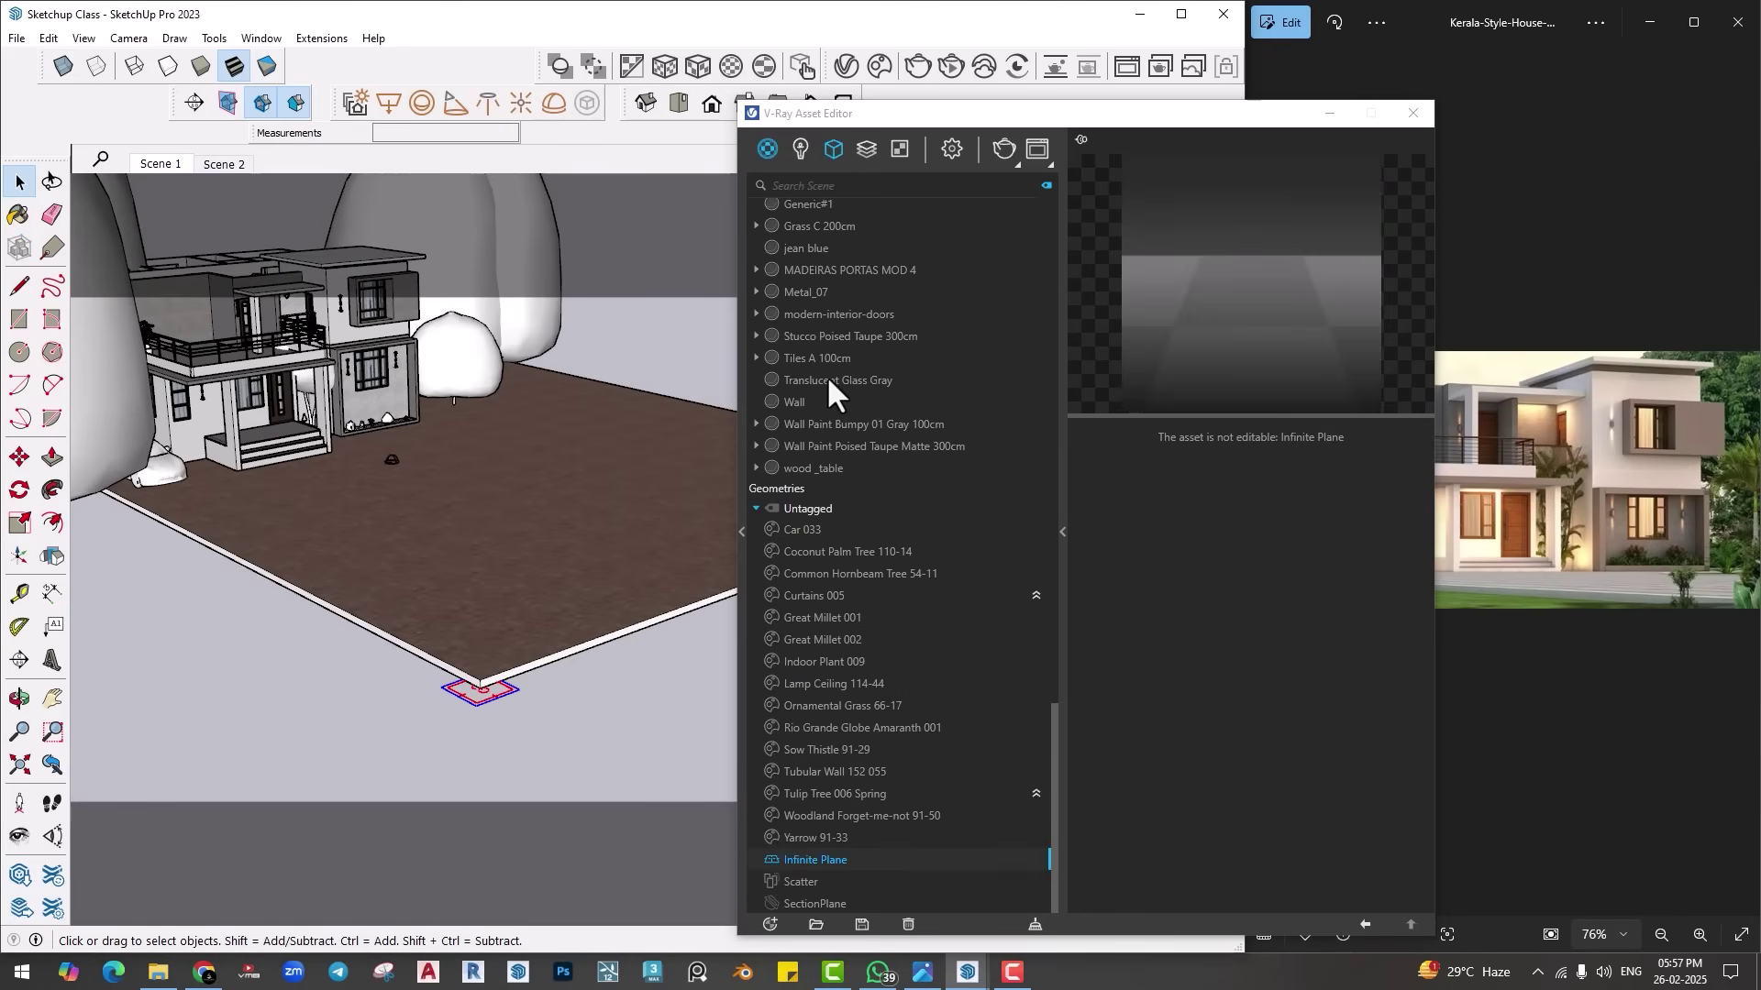
{"action": "scroll", "coordinate": [828, 385], "scroll_direction": "up", "scroll_amount": 5}
{"action": "left_click", "coordinate": [807, 596]}
{"action": "right_click", "coordinate": [807, 596]}
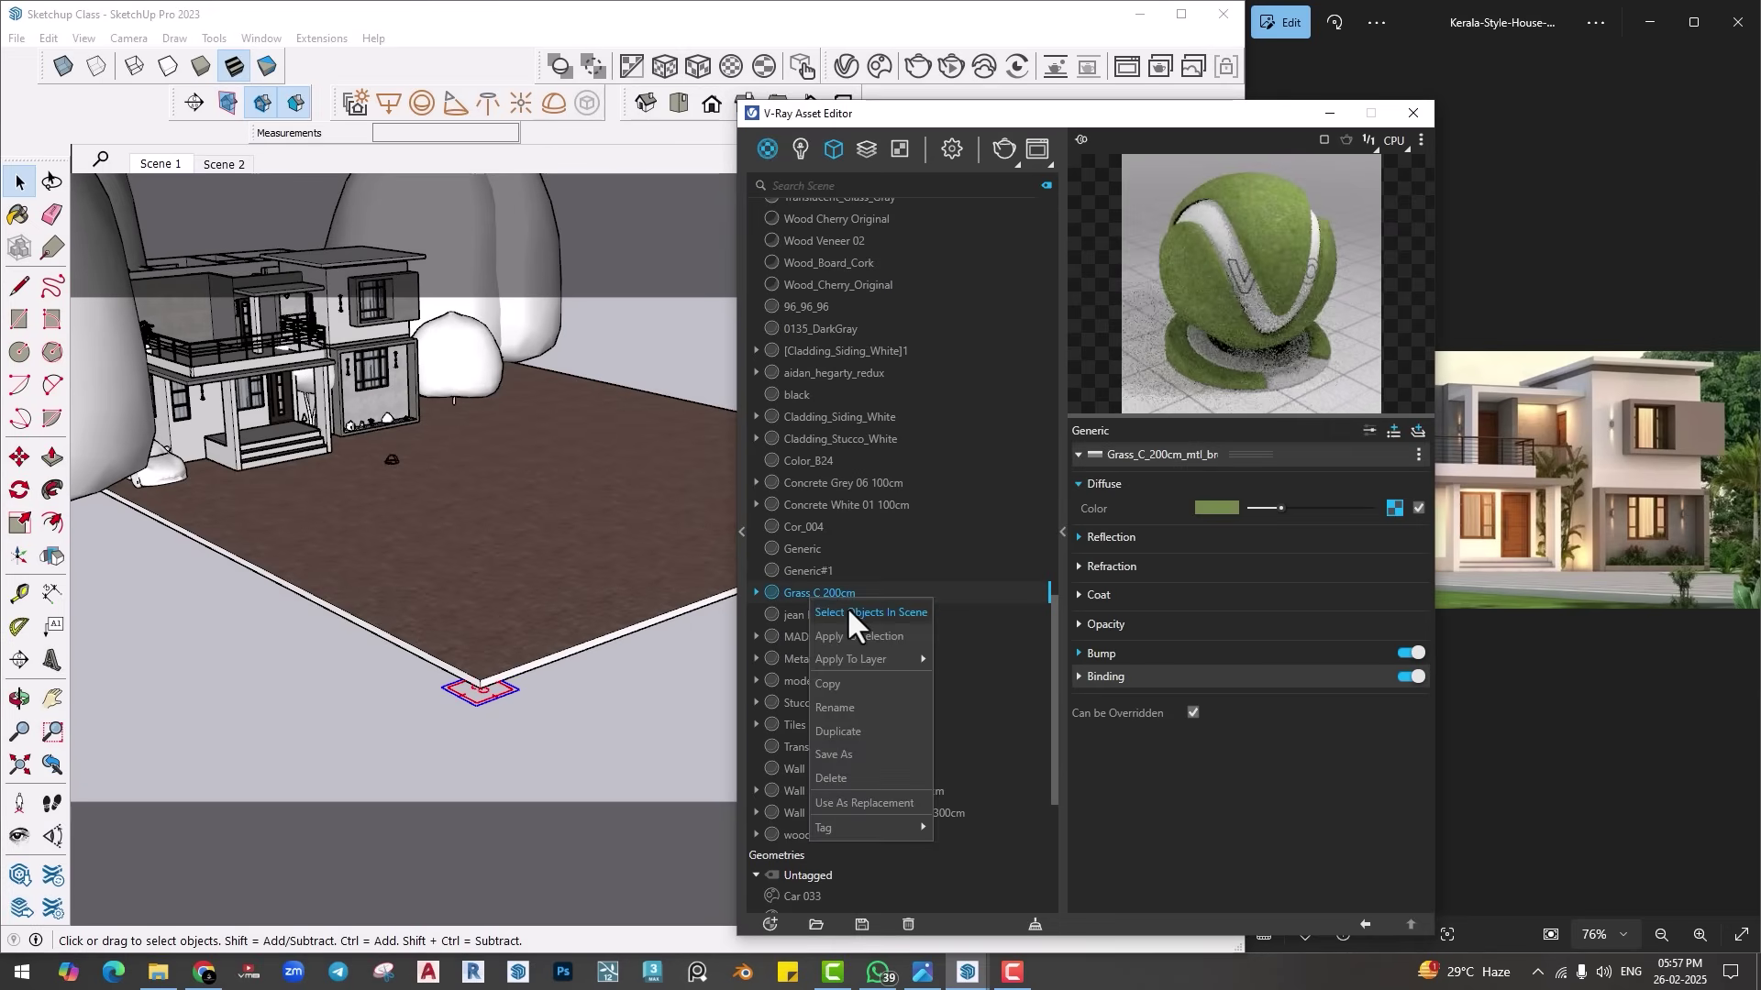
{"action": "left_click", "coordinate": [851, 633]}
Step: Restore the Scene 1 view, select the ground slab, and examine its exposed side edge near the parked car
{"action": "left_click", "coordinate": [157, 165]}
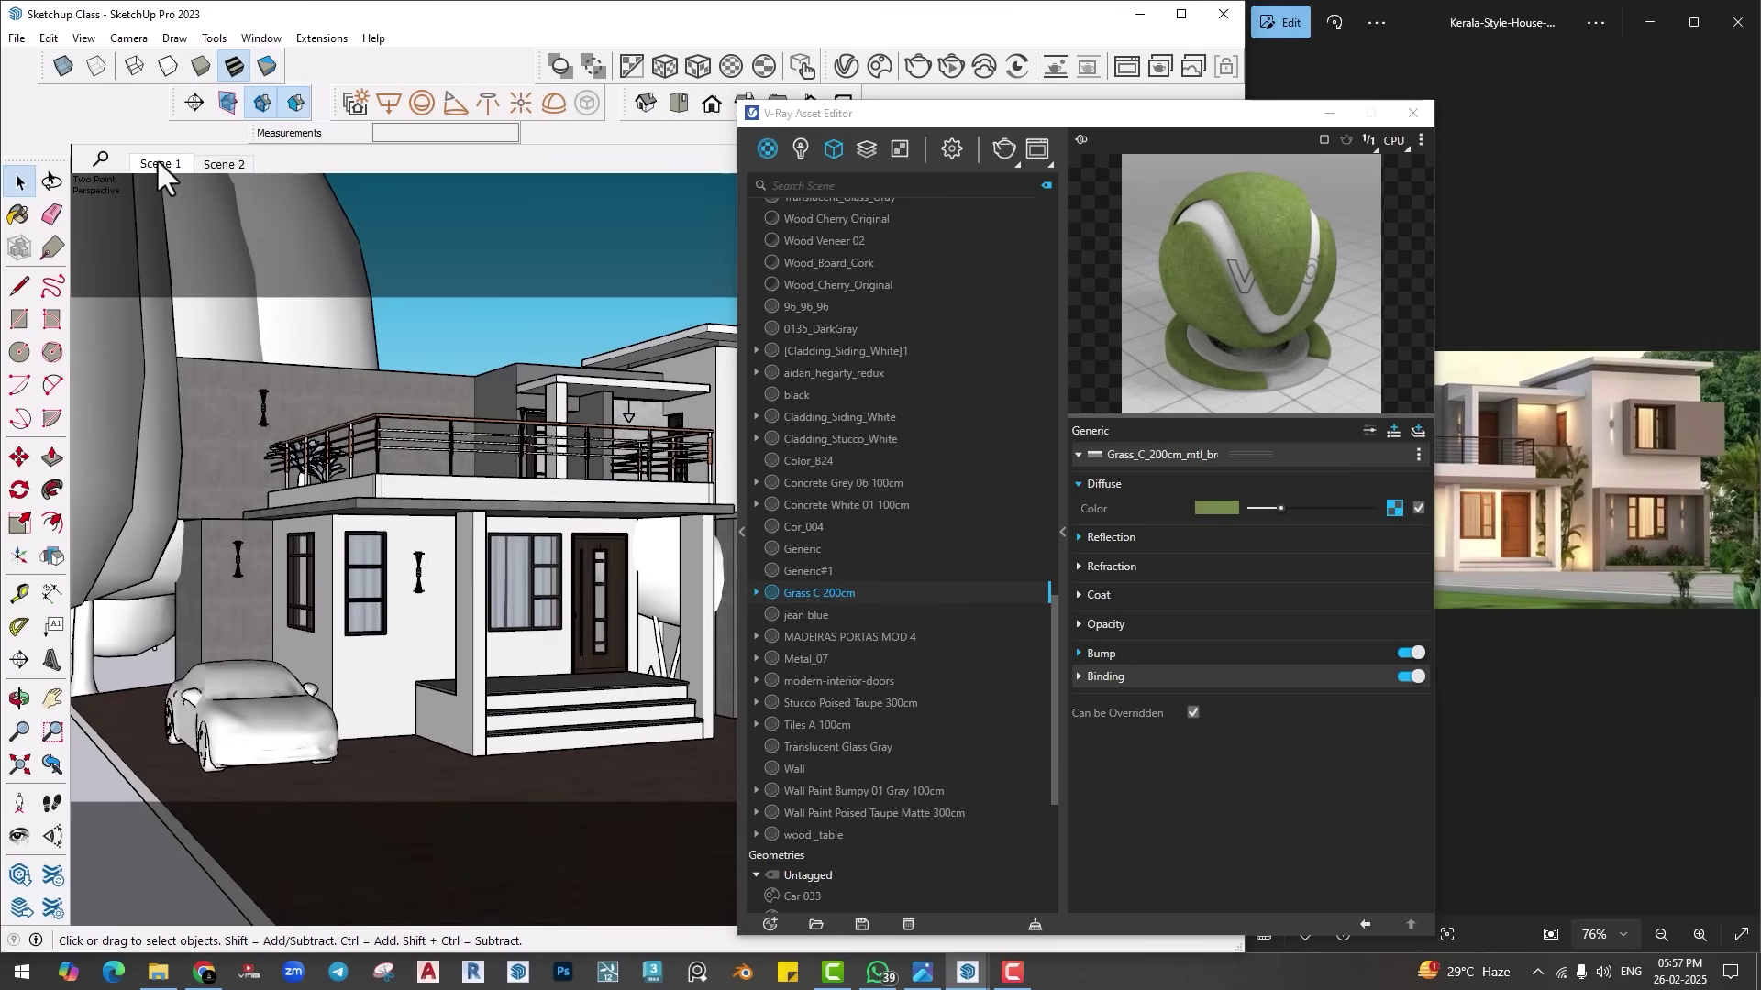
{"action": "scroll", "coordinate": [137, 780], "scroll_direction": "up", "scroll_amount": 2}
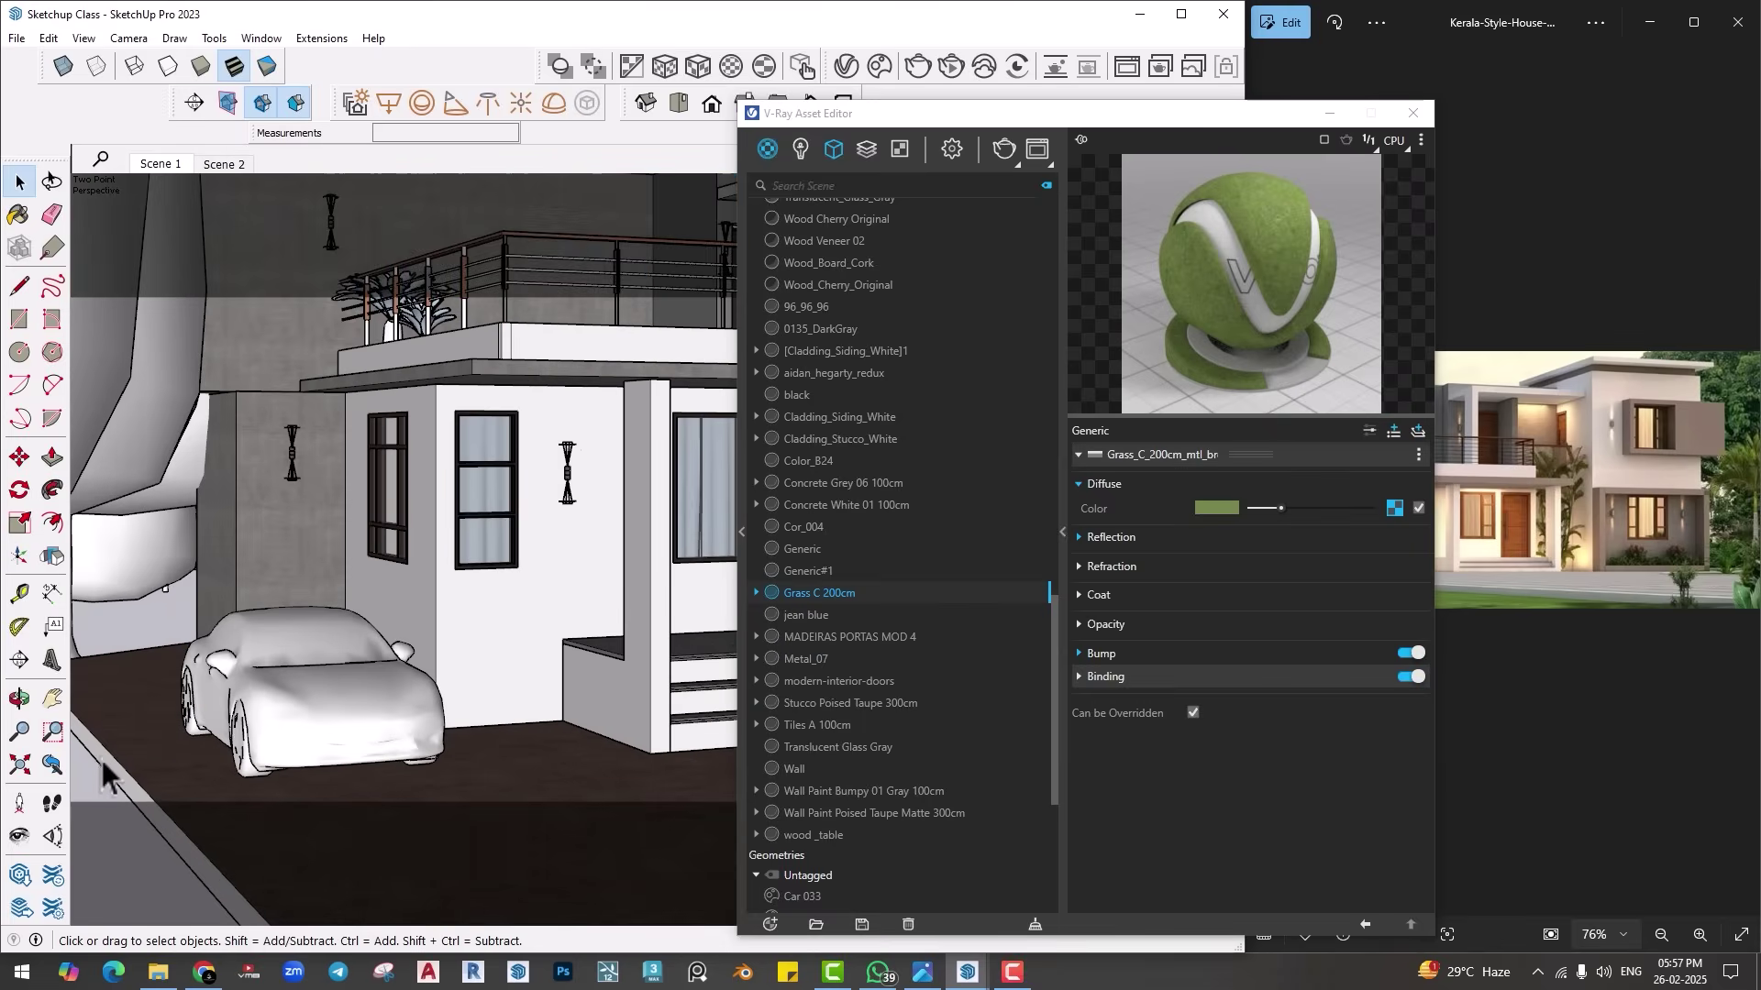
{"action": "scroll", "coordinate": [119, 769], "scroll_direction": "down", "scroll_amount": 3}
{"action": "middle_click_drag", "start_coordinate": [170, 769], "coordinate": [213, 673]}
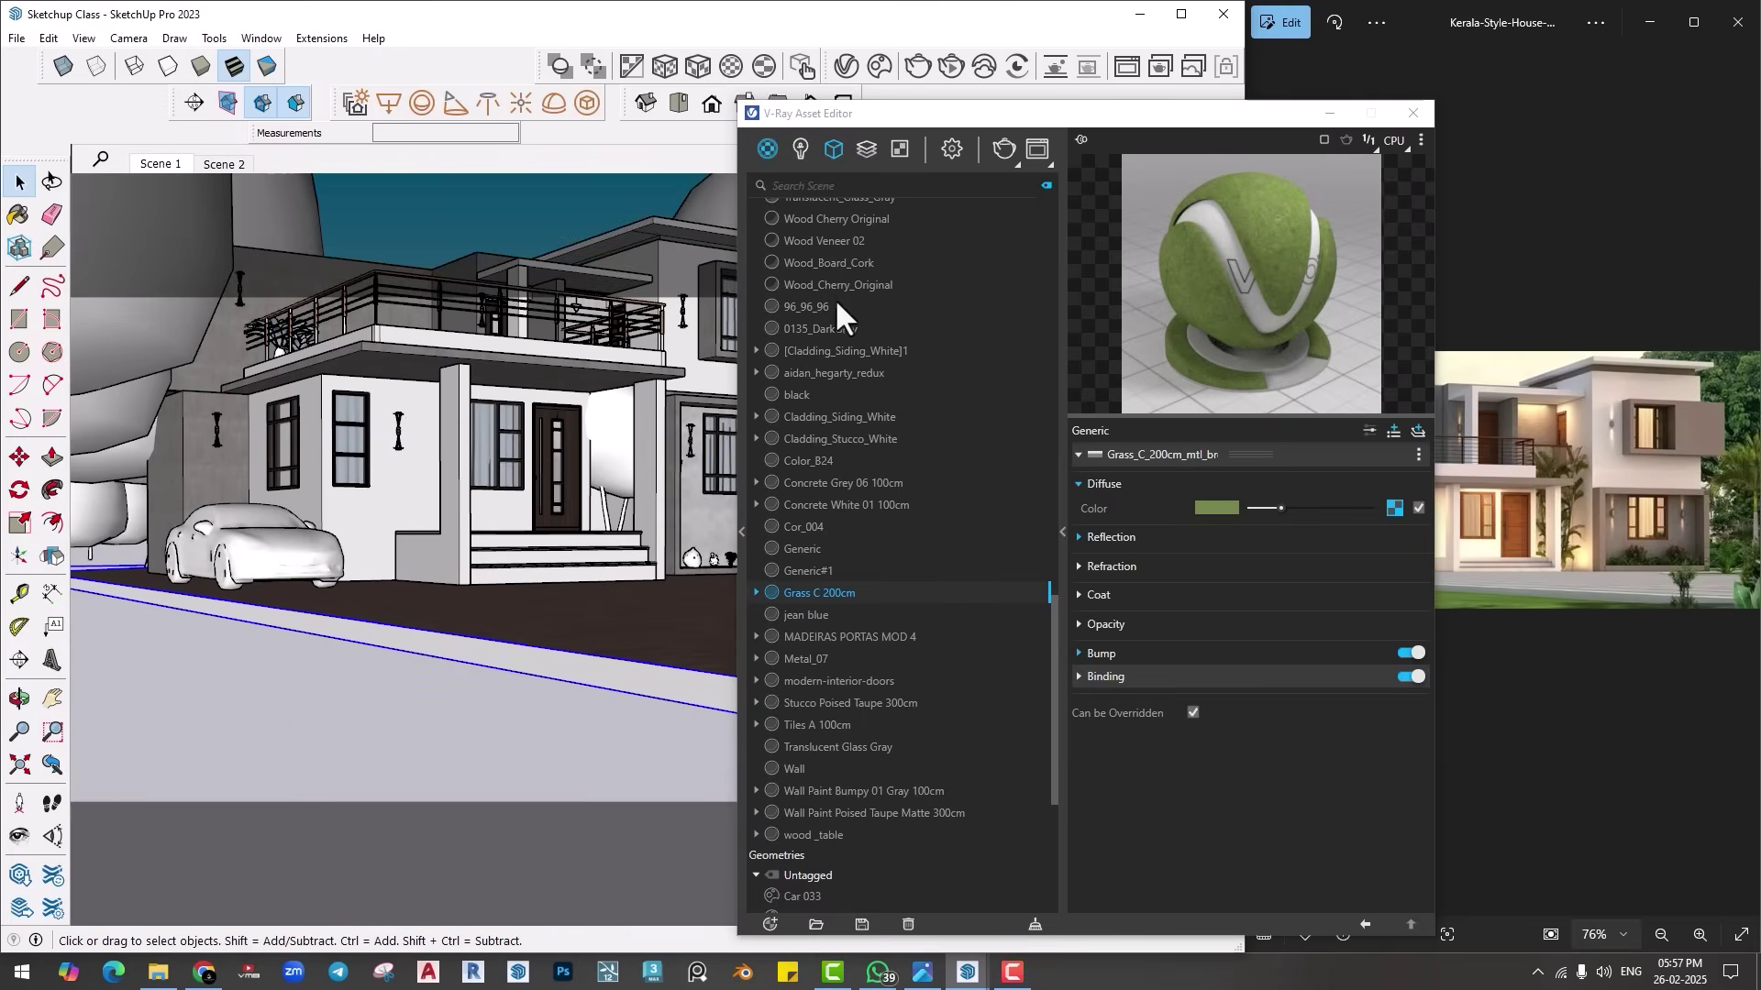
{"action": "left_click_drag", "start_coordinate": [843, 111], "coordinate": [857, 142]}
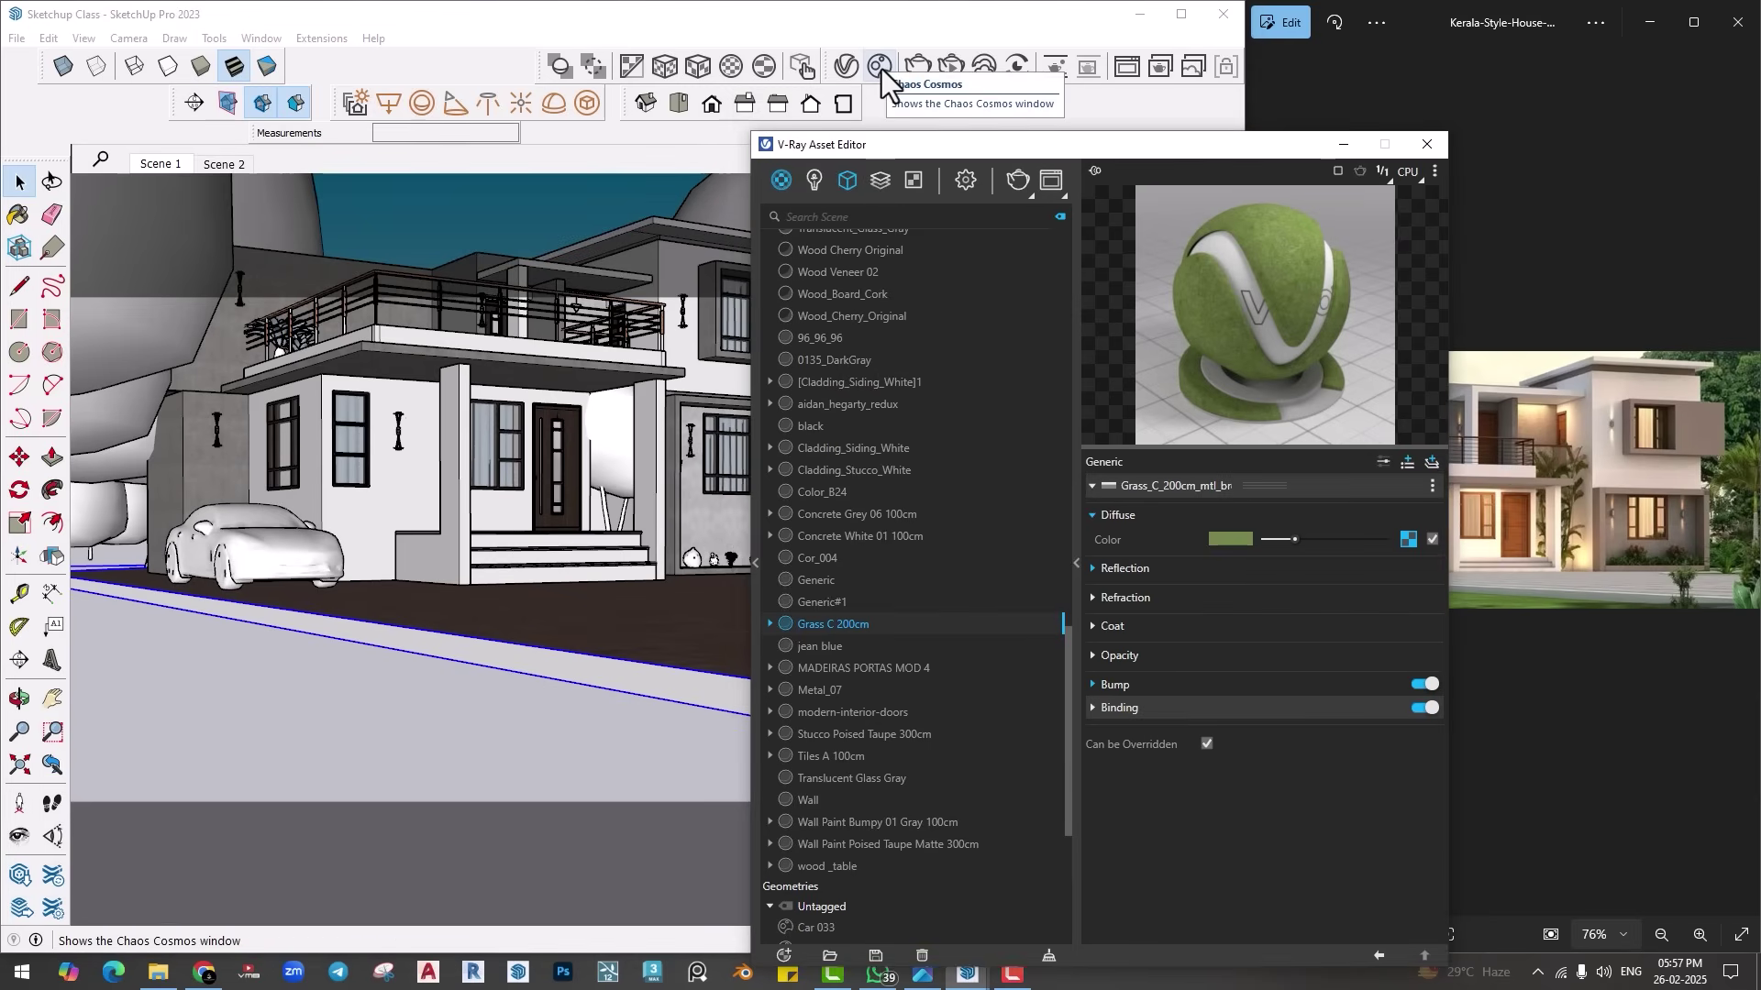
{"action": "scroll", "coordinate": [453, 654], "scroll_direction": "up", "scroll_amount": 1}
{"action": "scroll", "coordinate": [467, 624], "scroll_direction": "up", "scroll_amount": 1}
{"action": "scroll", "coordinate": [492, 606], "scroll_direction": "up", "scroll_amount": 1}
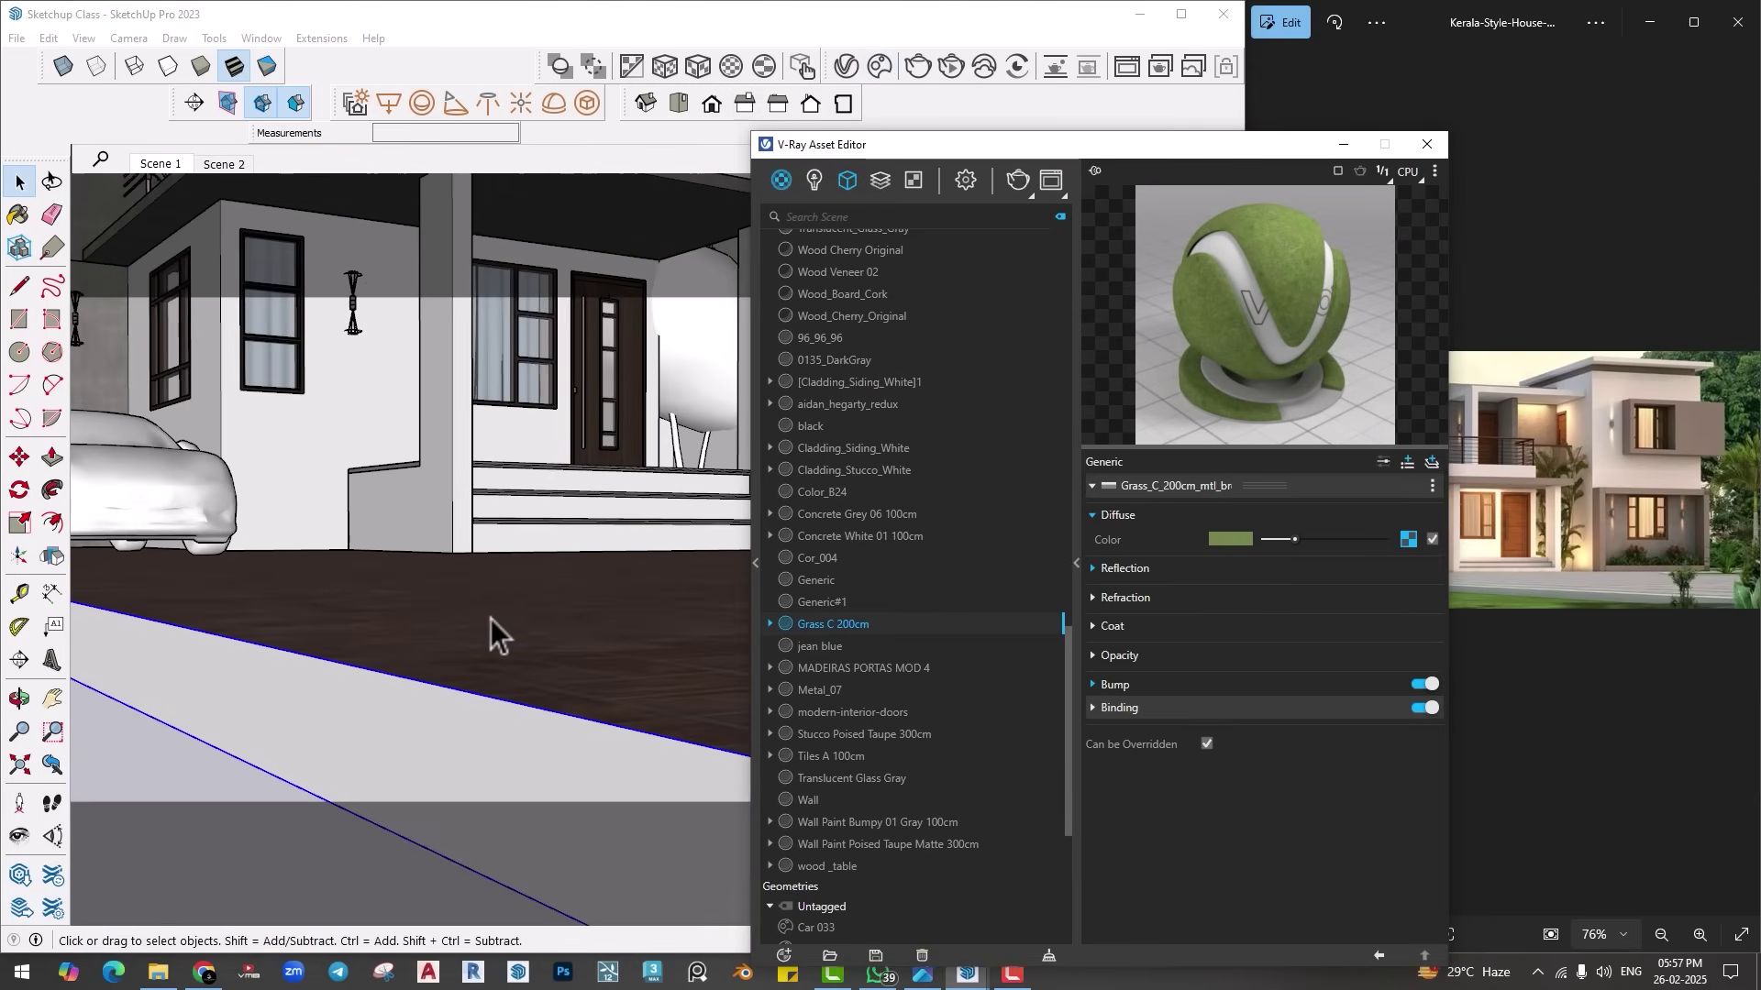
{"action": "scroll", "coordinate": [367, 692], "scroll_direction": "down", "scroll_amount": 2}
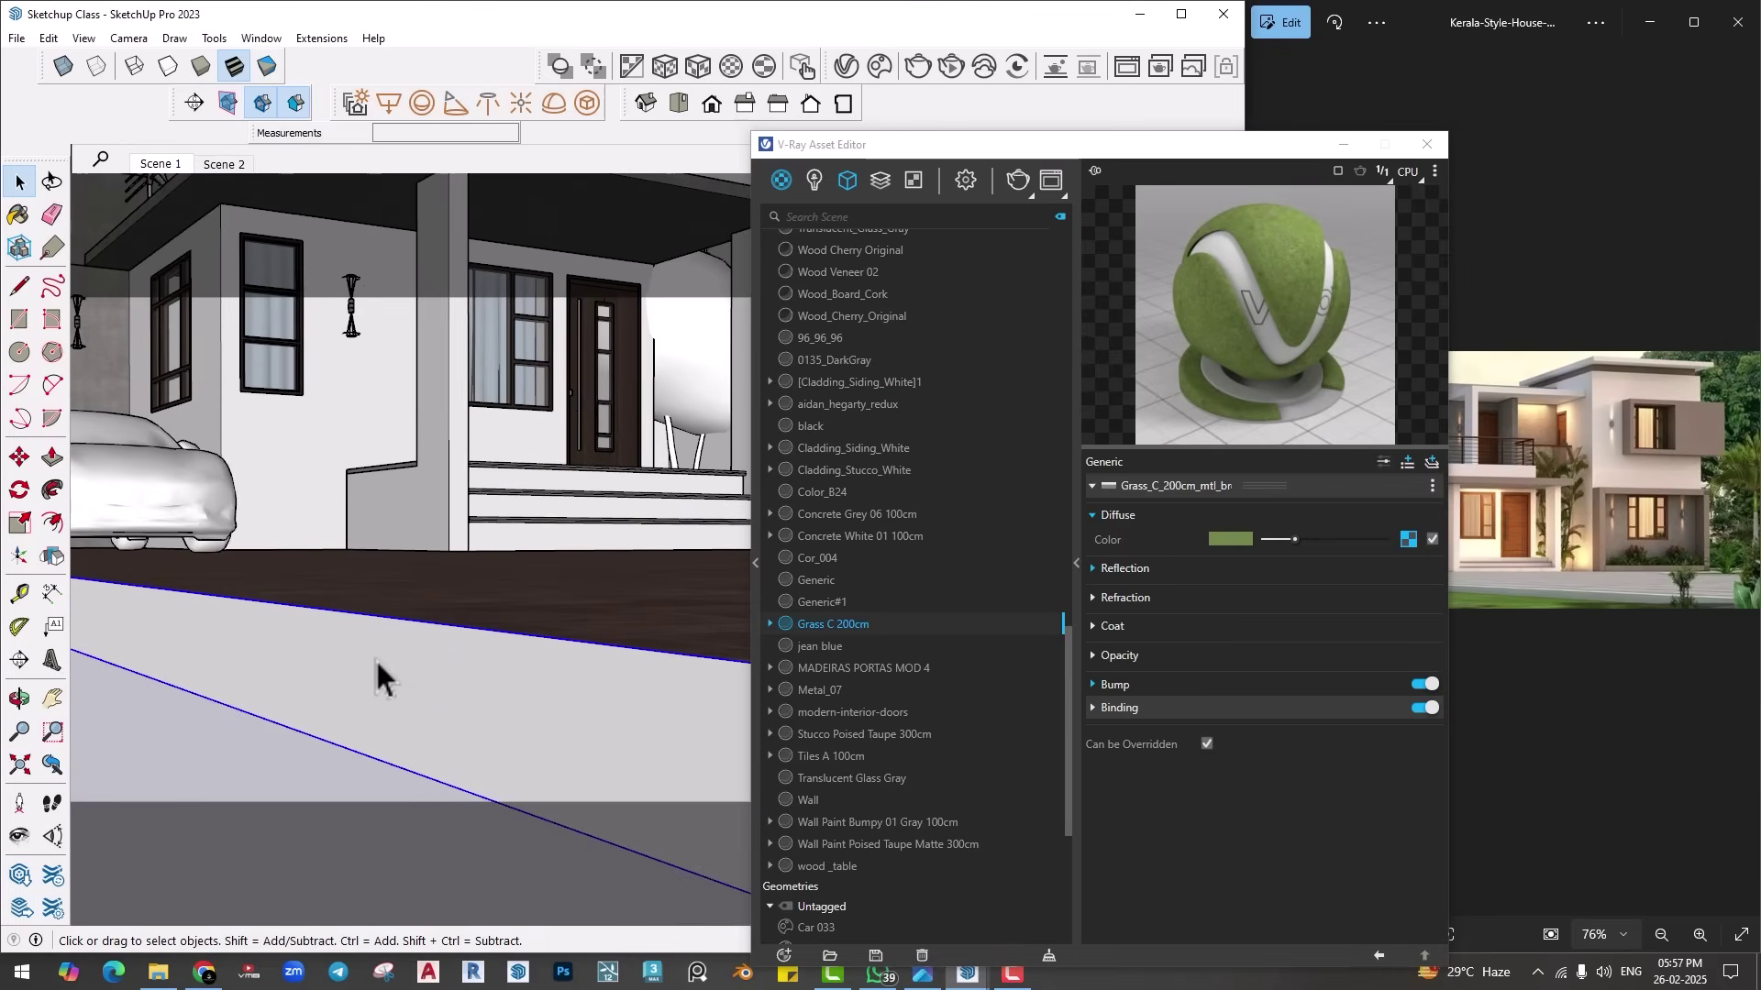
{"action": "scroll", "coordinate": [391, 676], "scroll_direction": "down", "scroll_amount": 1}
Step: Search Chaos Cosmos for concrete, download and import the Concrete Floor Satin 300cm material, and minimize the browser
{"action": "left_click", "coordinate": [878, 69]}
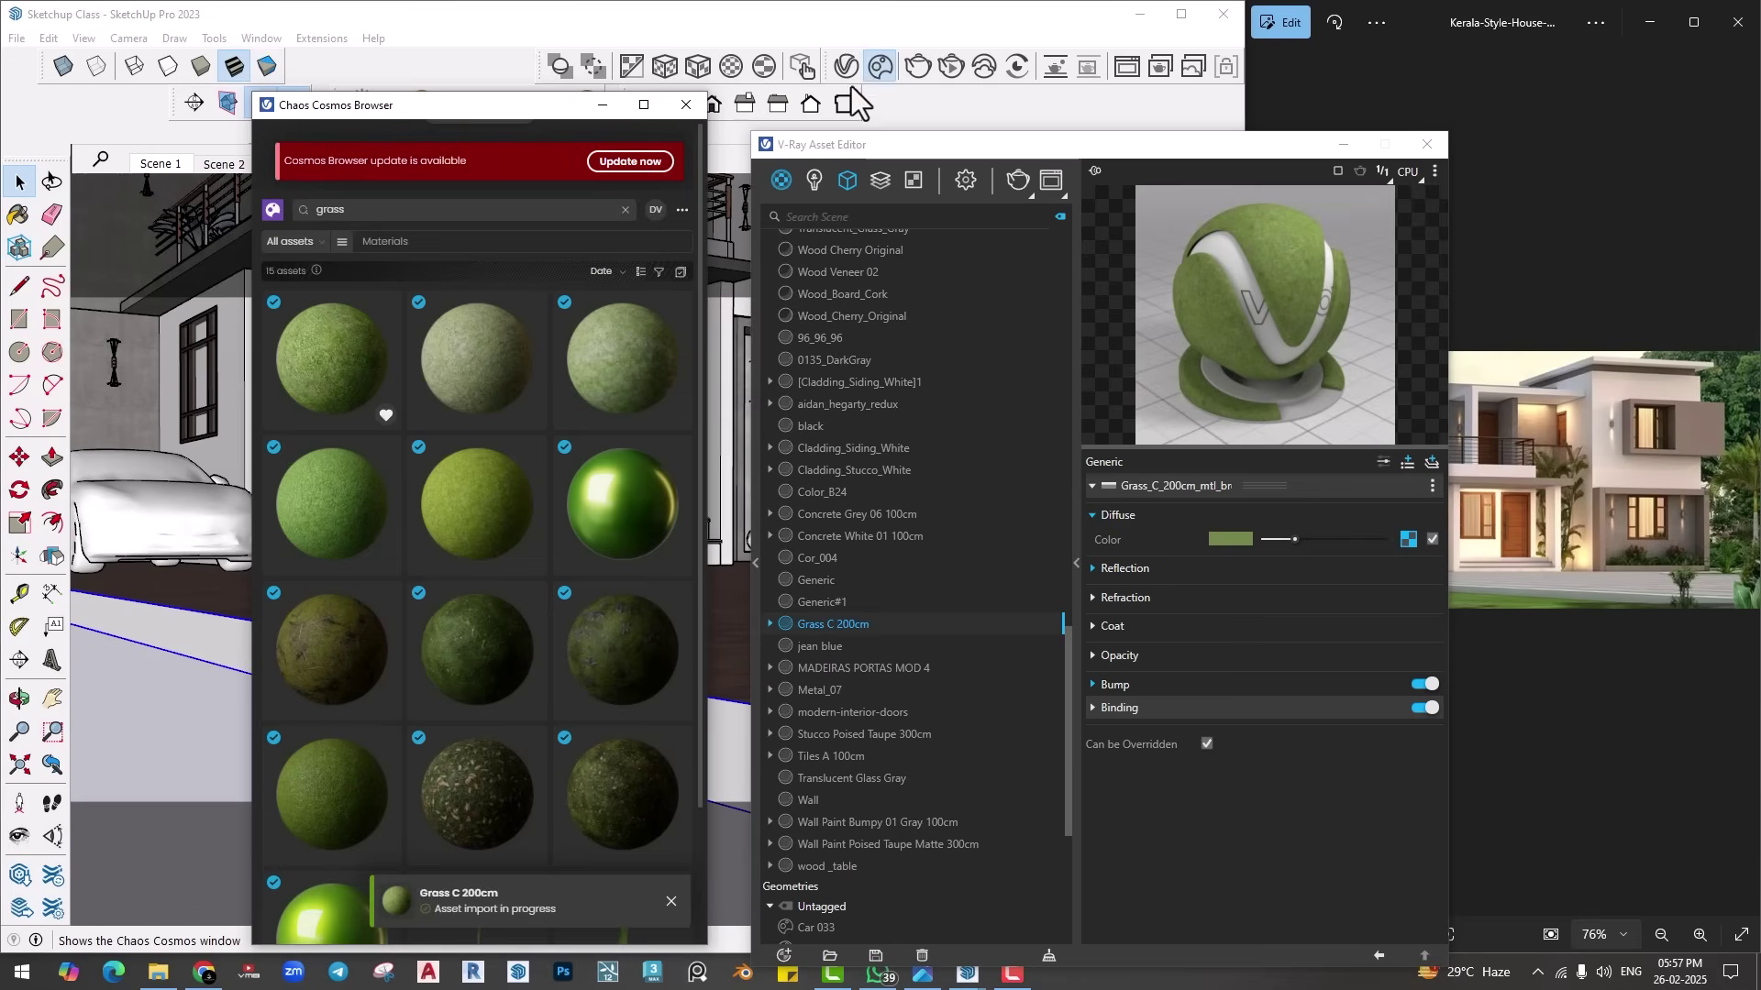
{"action": "left_click", "coordinate": [385, 209]}
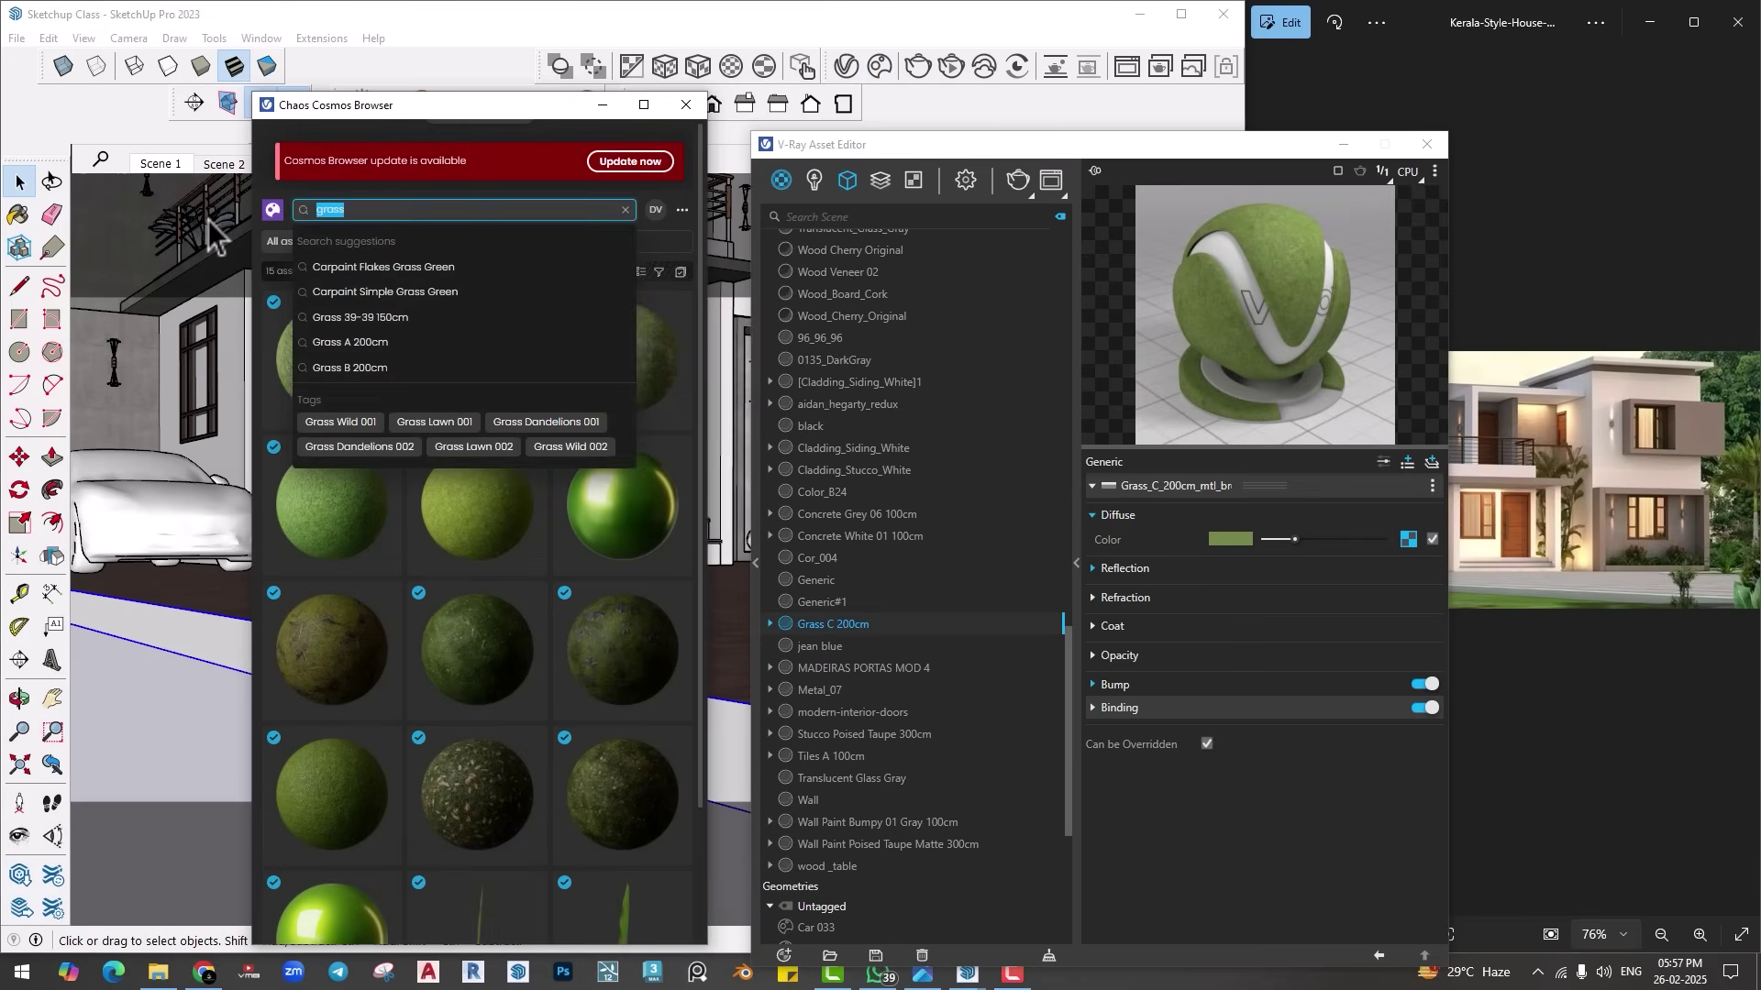
{"action": "type", "text": "elit"}
{"action": "key", "text": "Return"}
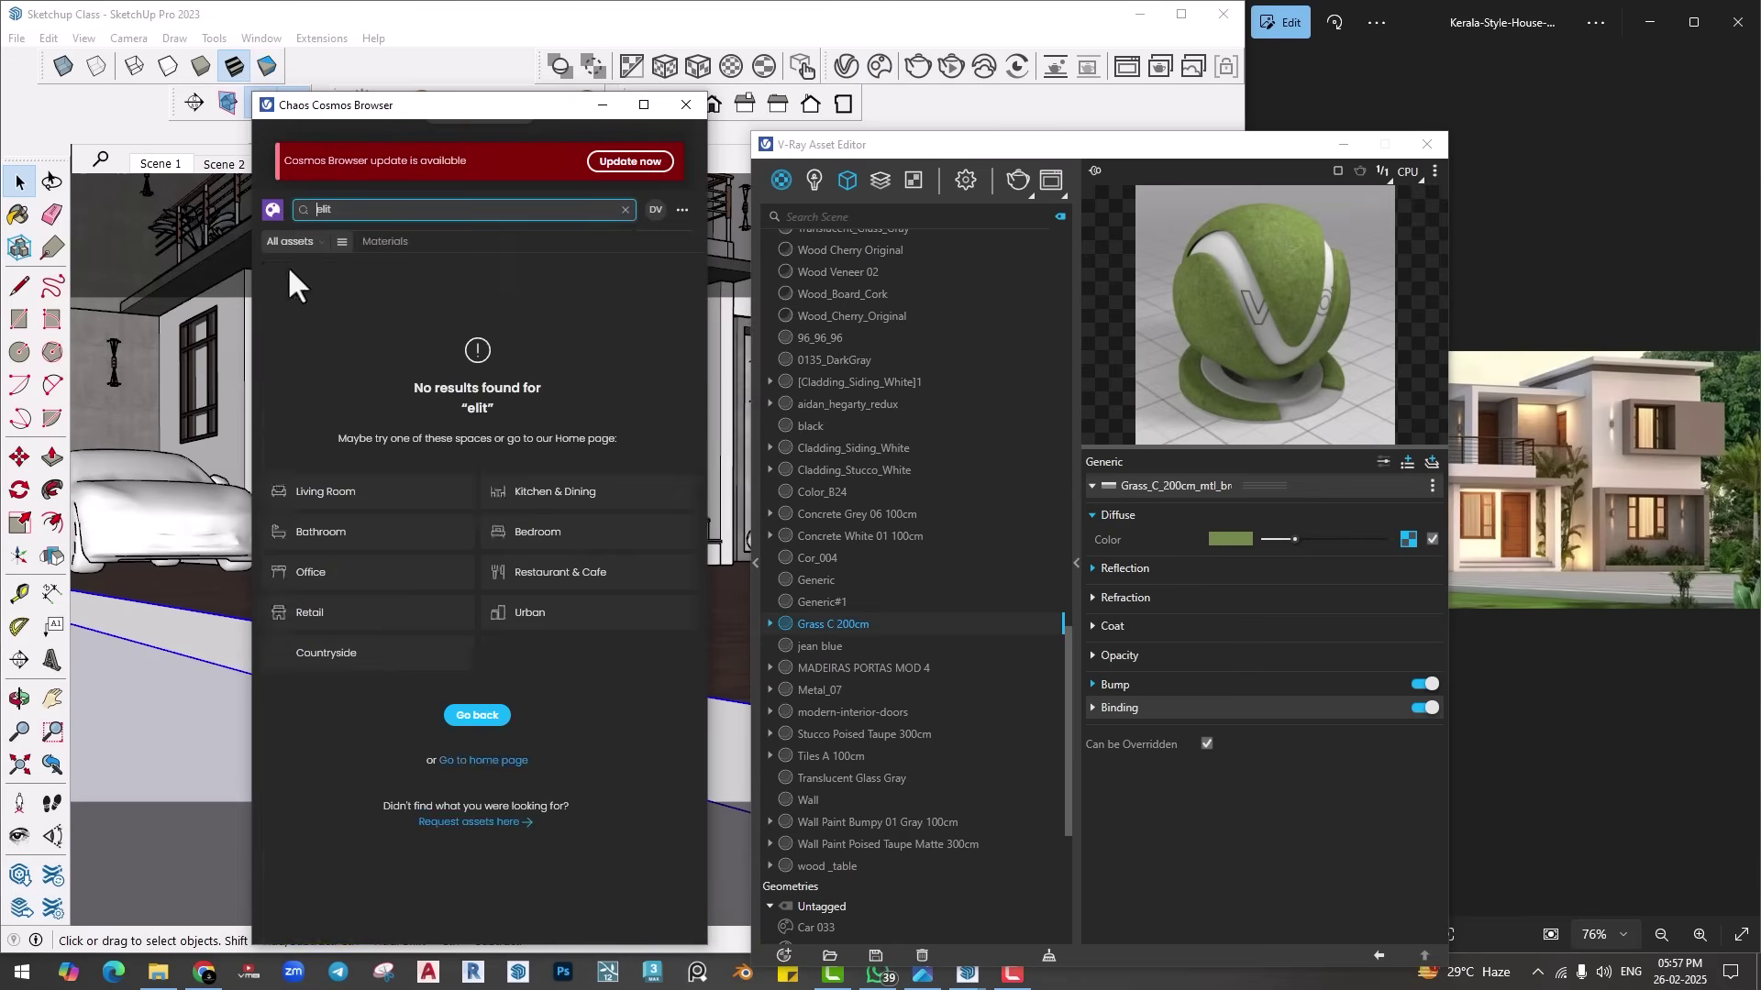
{"action": "left_click", "coordinate": [271, 221]}
{"action": "left_click", "coordinate": [353, 210]}
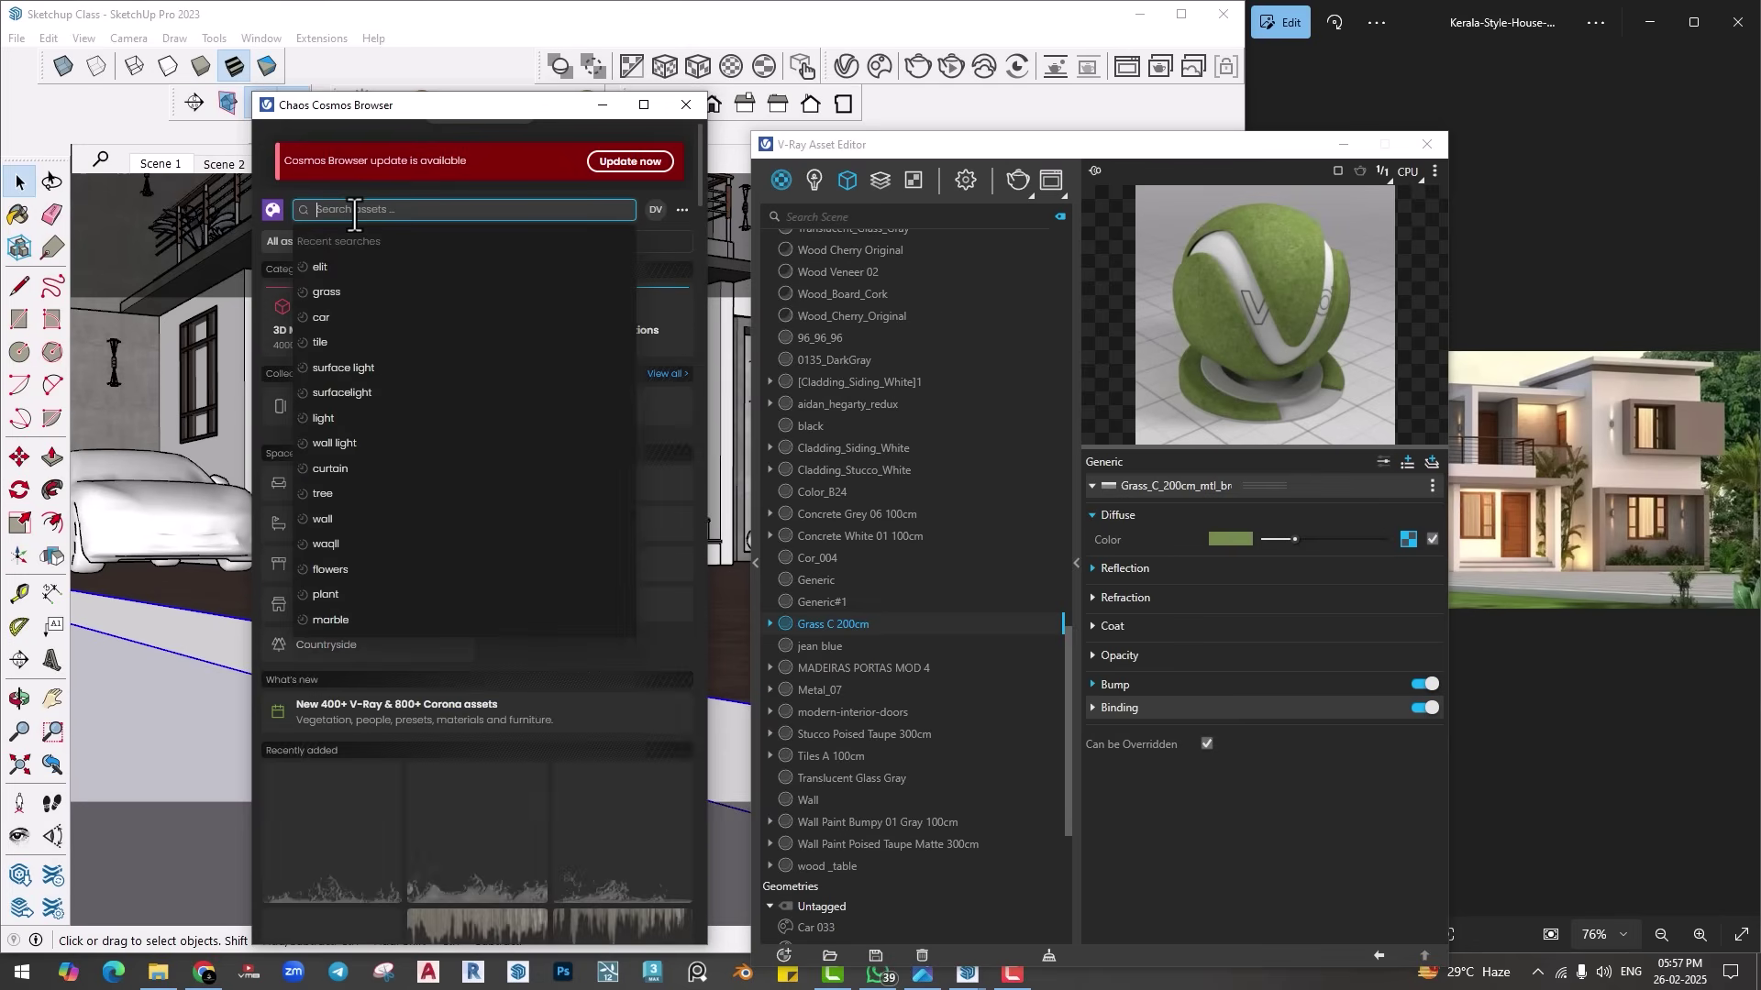
{"action": "type", "text": "con"}
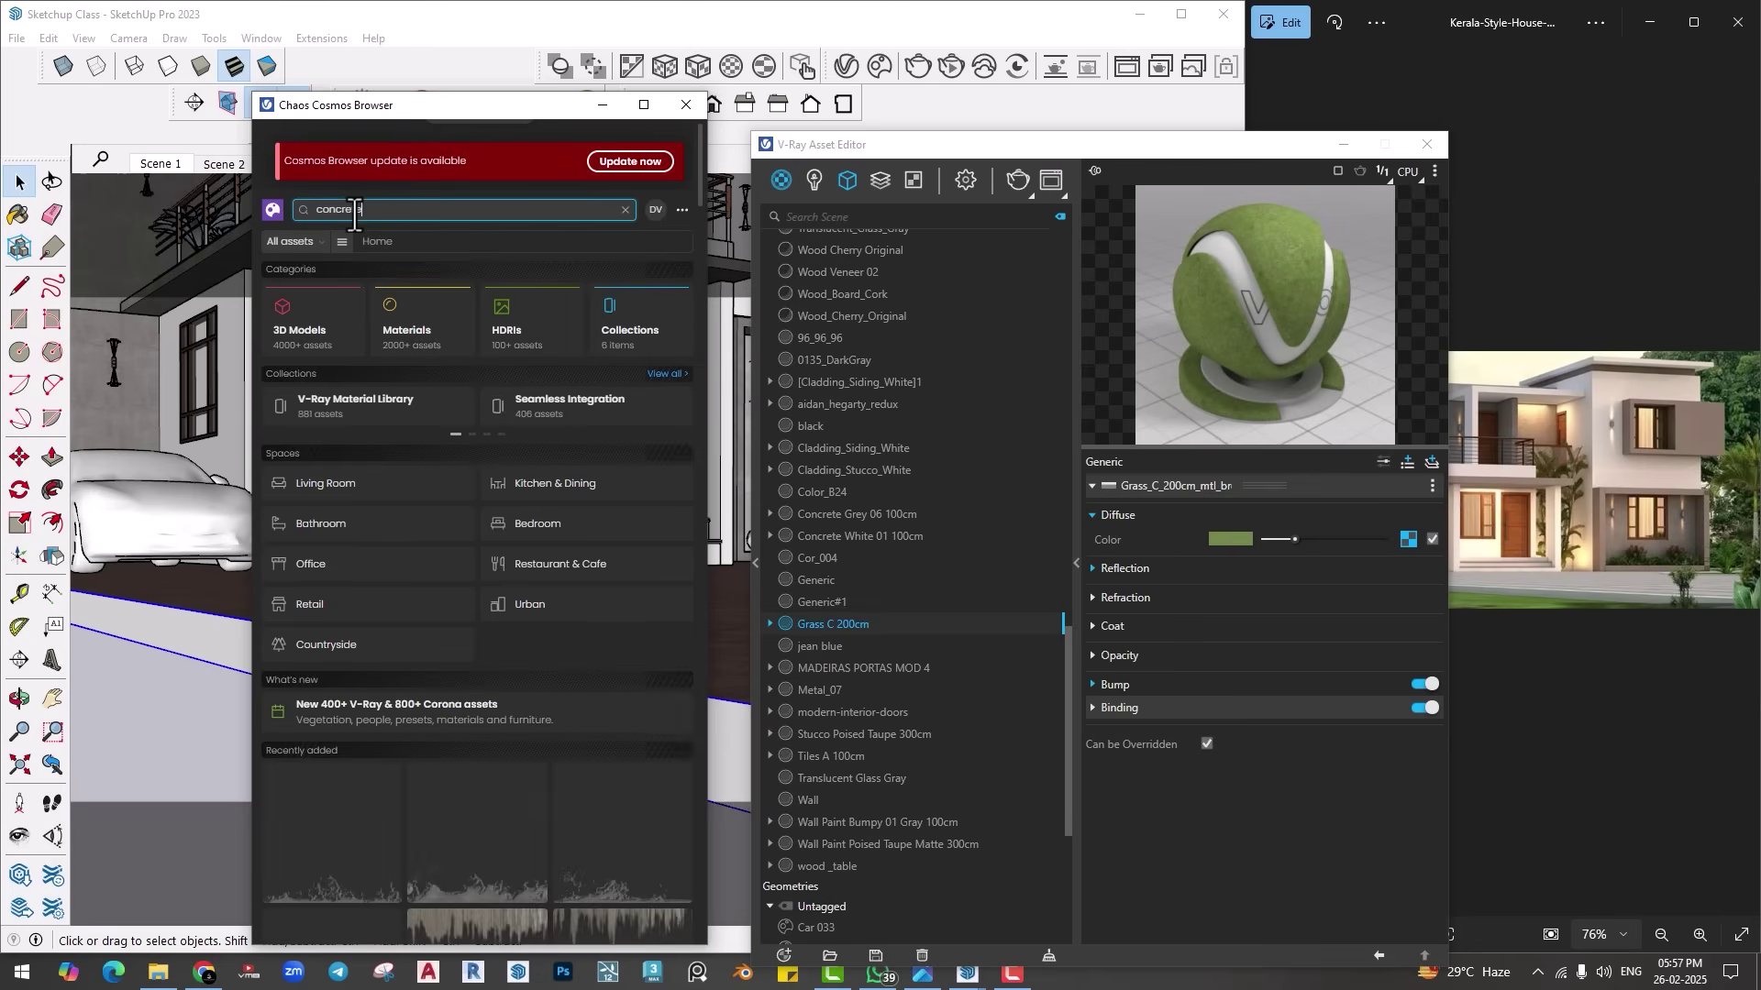
{"action": "type", "text": "crete"}
{"action": "key", "text": "Return"}
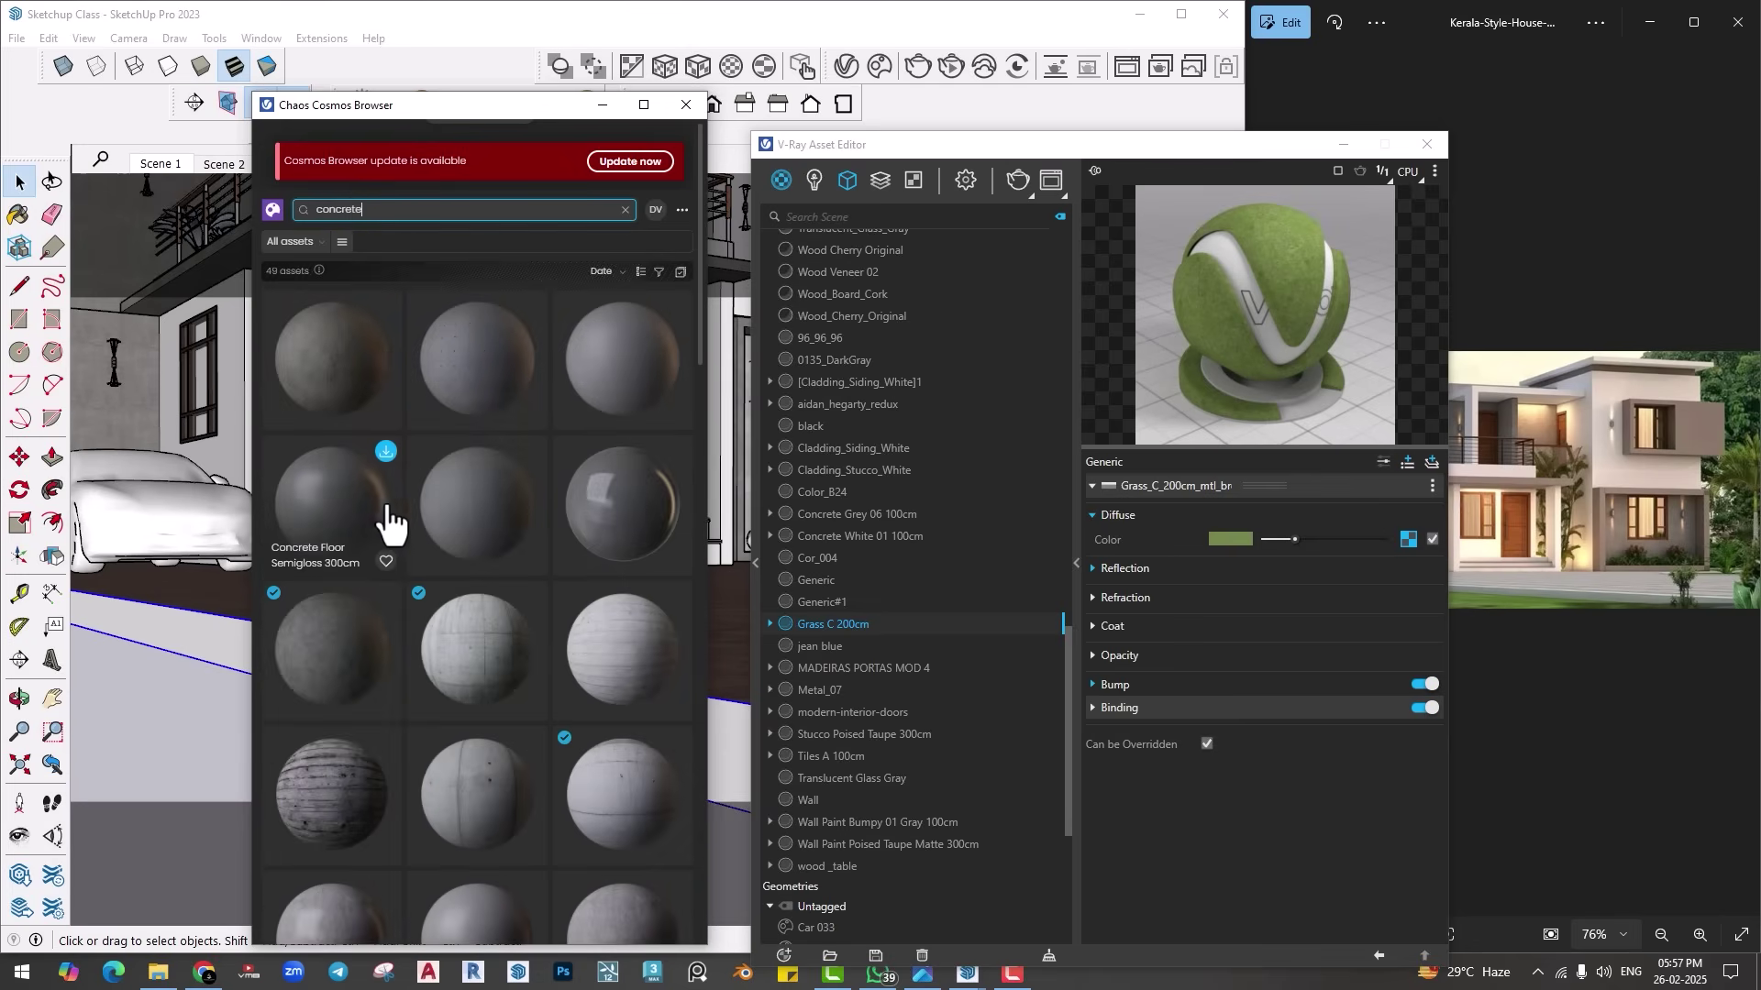
{"action": "left_click", "coordinate": [530, 453]}
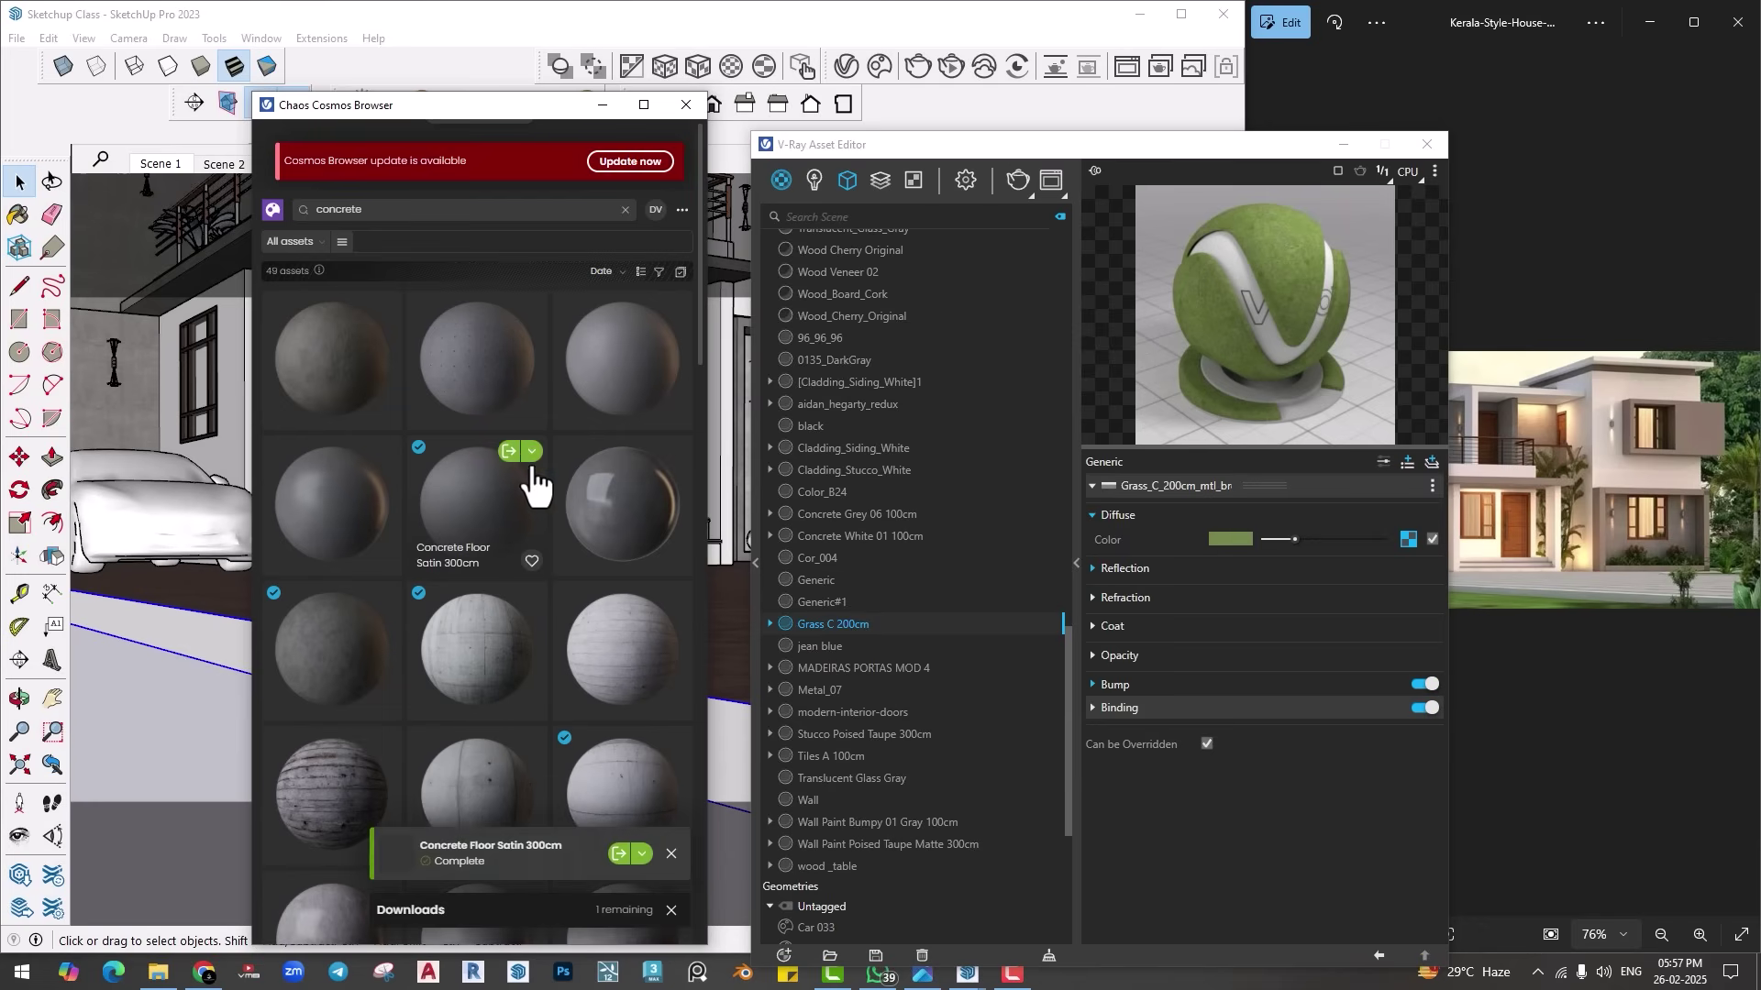
{"action": "left_click", "coordinate": [603, 104]}
Step: Apply Concrete Floor Satin 300cm to the selected ground slab and restore the Scene 1 view
{"action": "mouse_move", "coordinate": [524, 684]}
{"action": "middle_mouse_down"}
{"action": "mouse_move", "coordinate": [492, 629]}
{"action": "mouse_move", "coordinate": [513, 587]}
{"action": "middle_mouse_up"}
{"action": "right_click", "coordinate": [801, 527]}
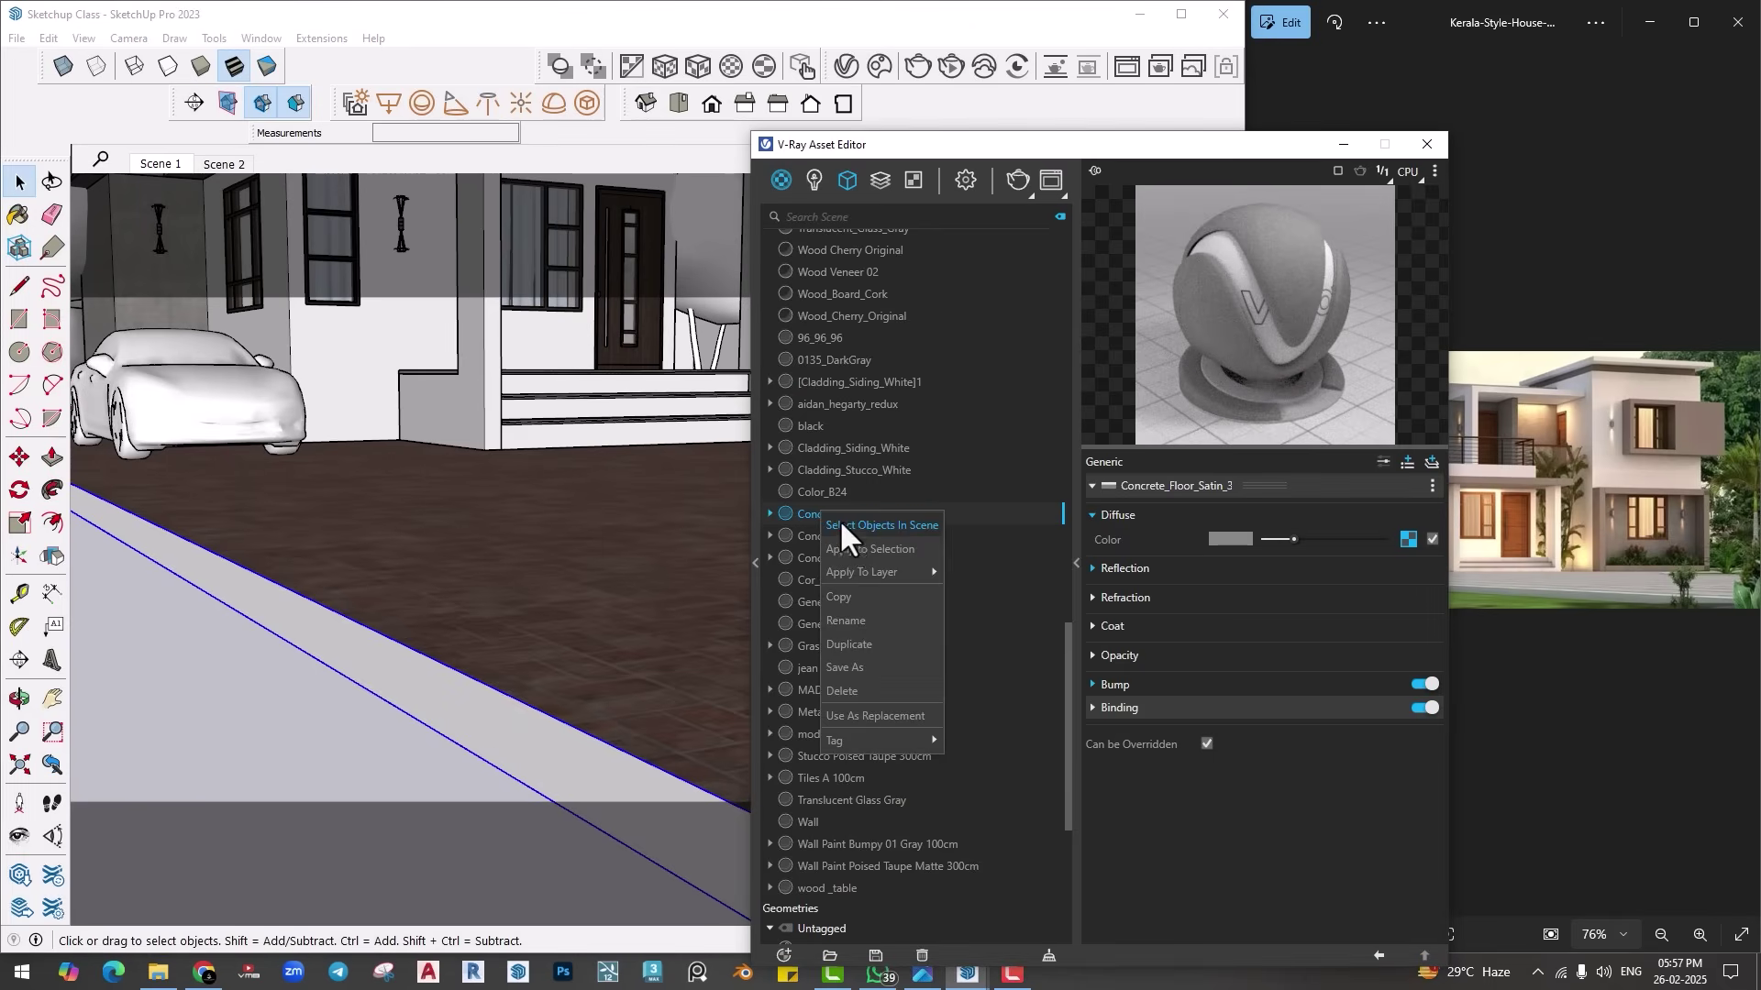
{"action": "left_click", "coordinate": [839, 520]}
{"action": "middle_click_drag", "start_coordinate": [444, 676], "coordinate": [452, 678]}
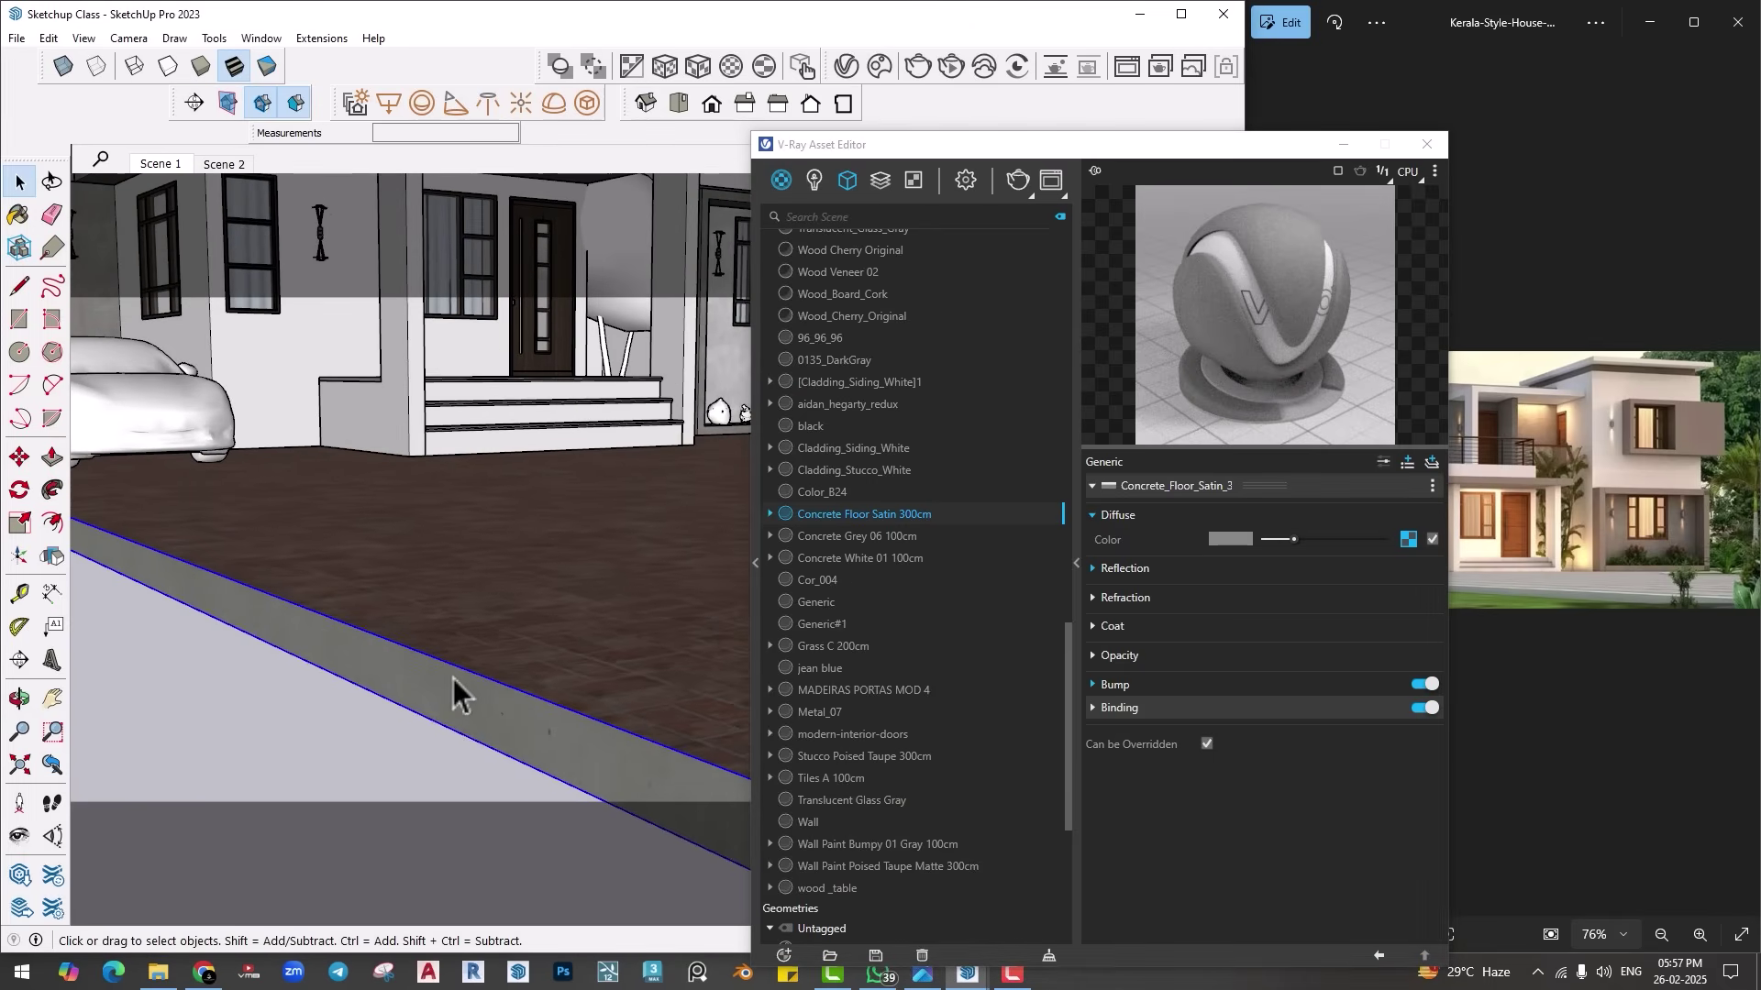
{"action": "left_click", "coordinate": [193, 165]}
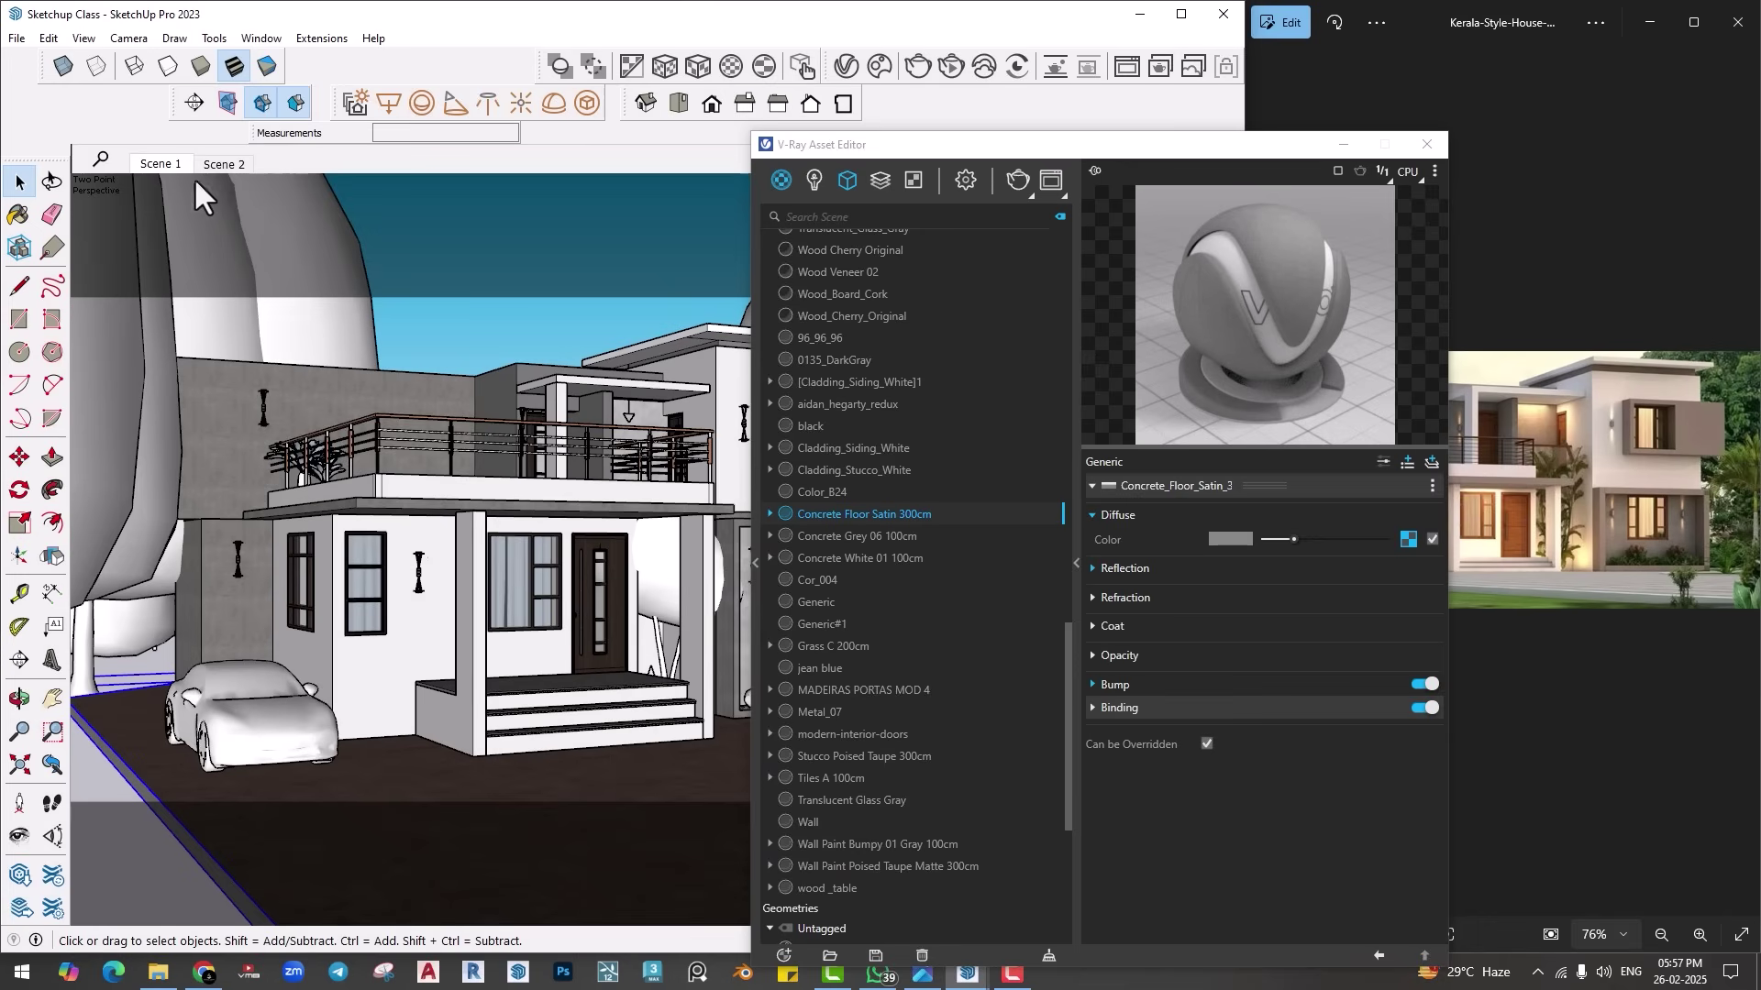
Step: Run an interactive test render of Scene 1, examine the grass and slab edge beside the car, and close the frame buffer
{"action": "left_click_drag", "start_coordinate": [868, 160], "coordinate": [625, 52]}
{"action": "left_click", "coordinate": [806, 81]}
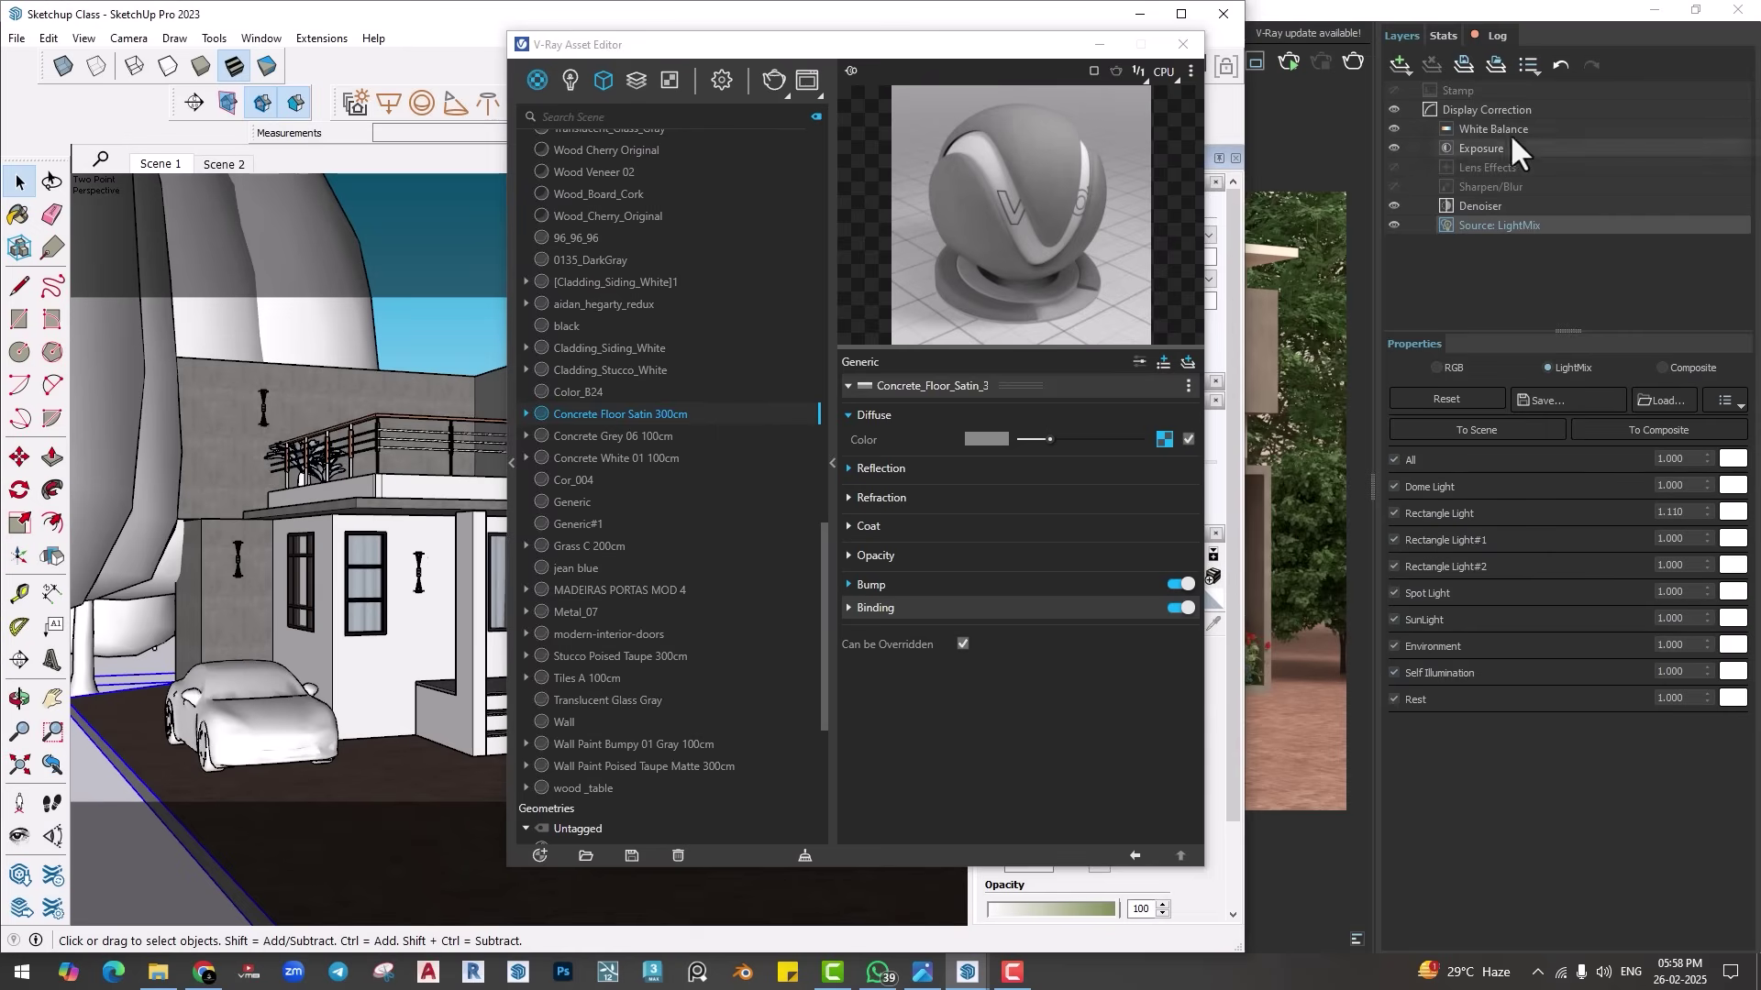
{"action": "left_click_drag", "start_coordinate": [1508, 8], "coordinate": [1452, 19]}
{"action": "left_click_drag", "start_coordinate": [1220, 26], "coordinate": [705, 107]}
{"action": "scroll", "coordinate": [597, 267], "scroll_direction": "down", "scroll_amount": 2}
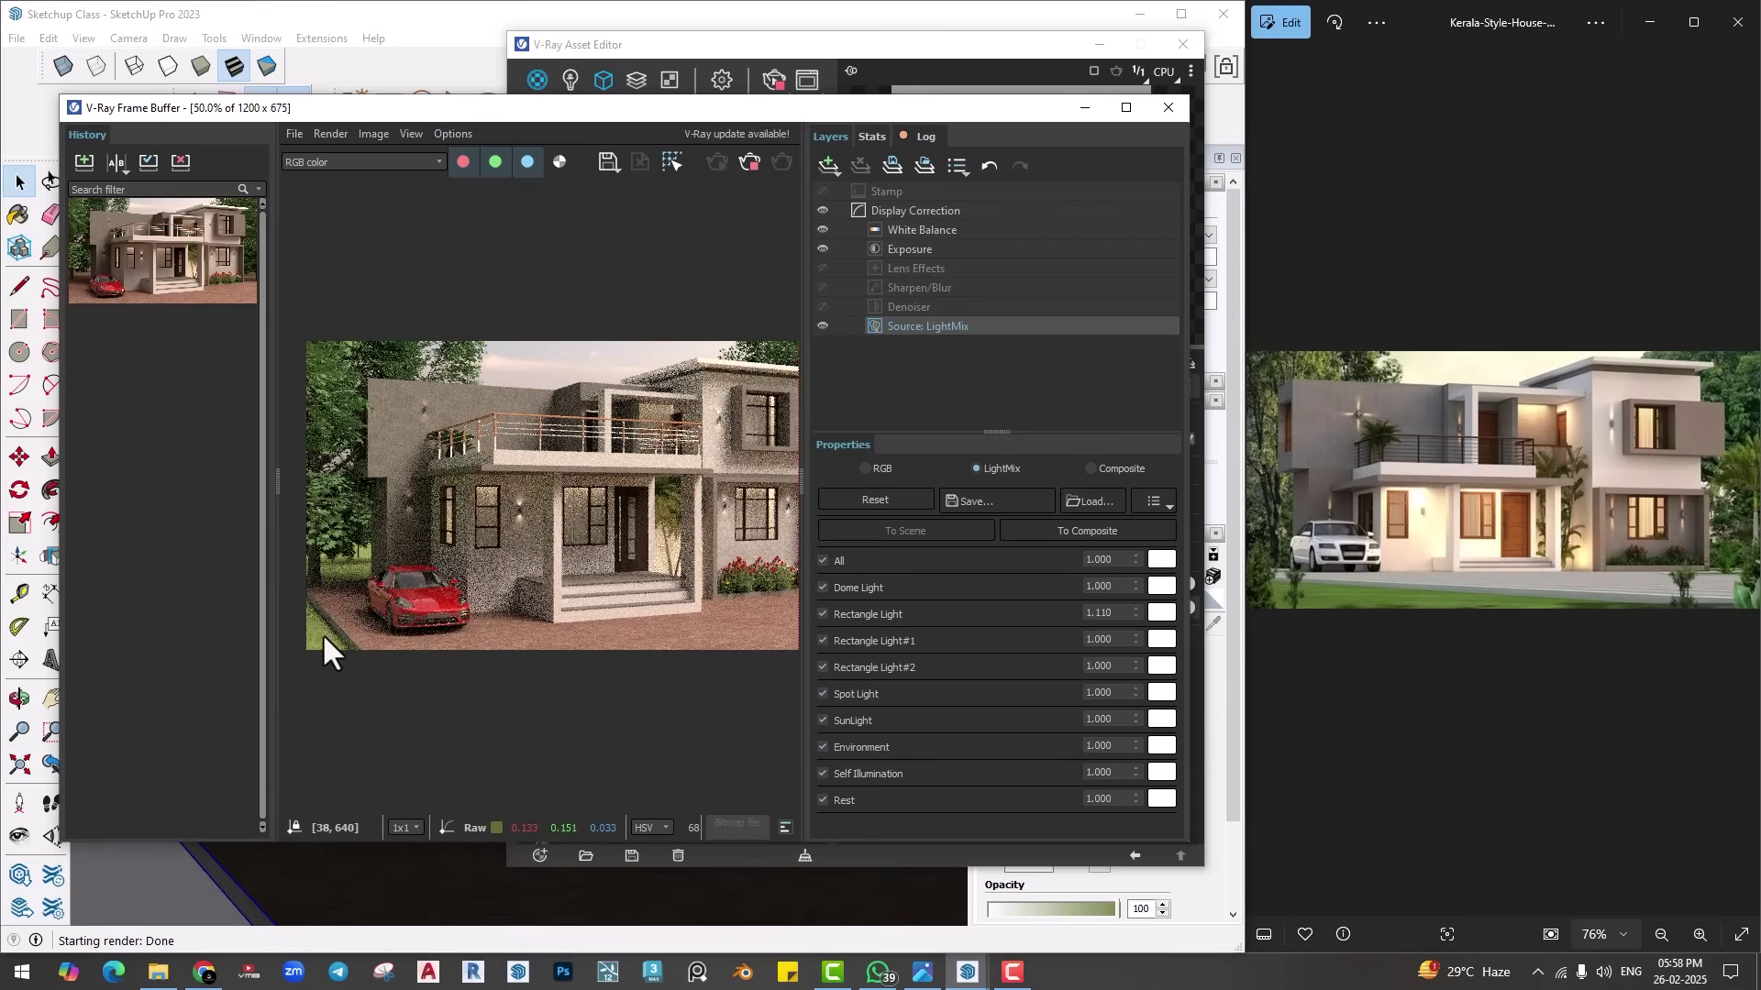
{"action": "left_click", "coordinate": [1165, 108]}
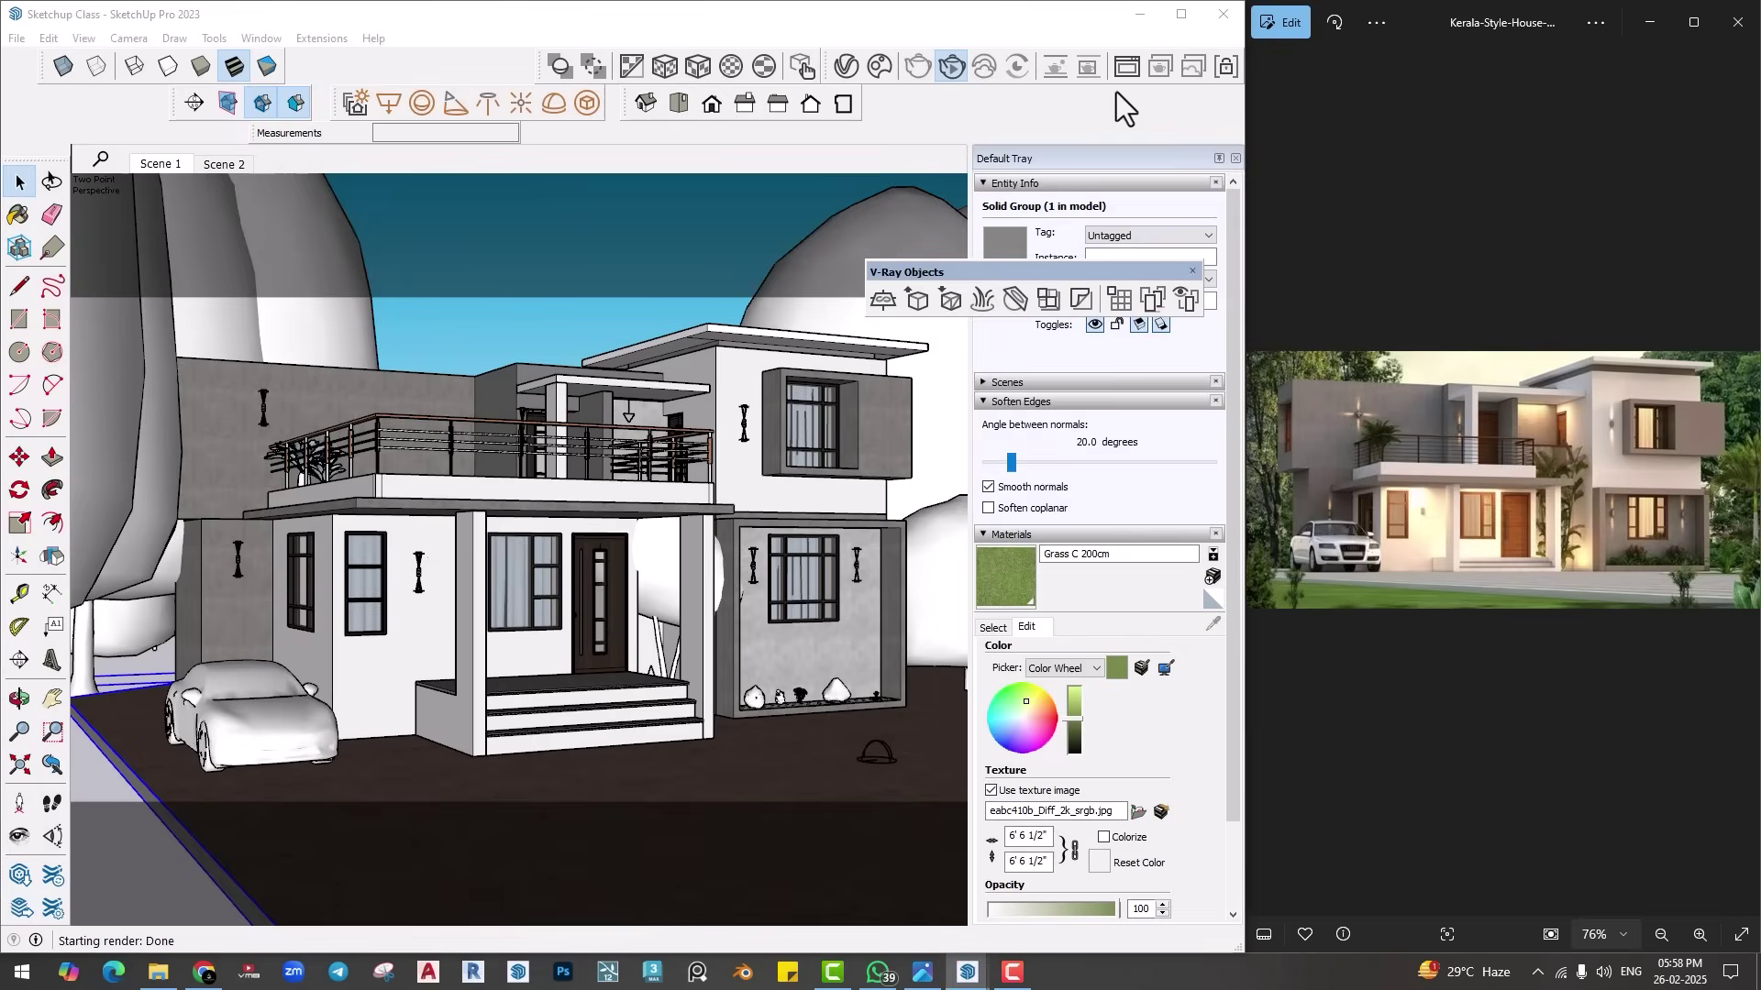
Step: Open the ground slab group, push/pull its underside face by 5", and exit the group
{"action": "scroll", "coordinate": [528, 586], "scroll_direction": "up", "scroll_amount": 5}
{"action": "double_click", "coordinate": [535, 589]}
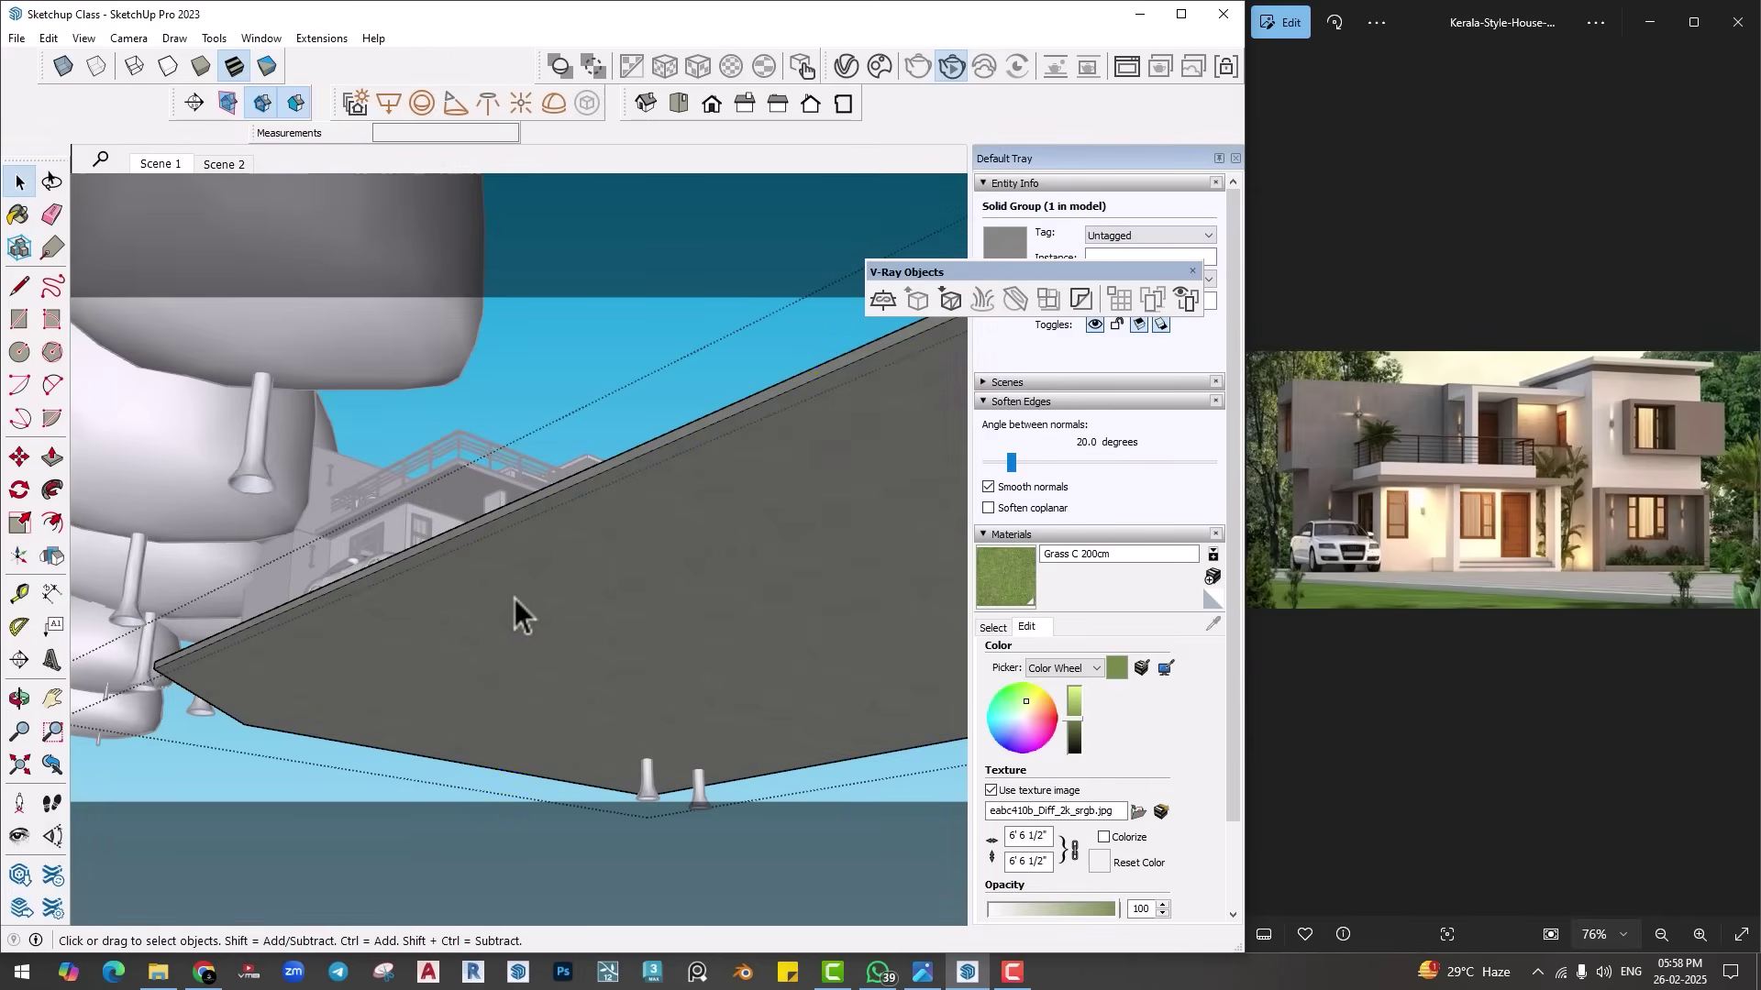
{"action": "key", "text": "p"}
{"action": "left_click", "coordinate": [514, 597]}
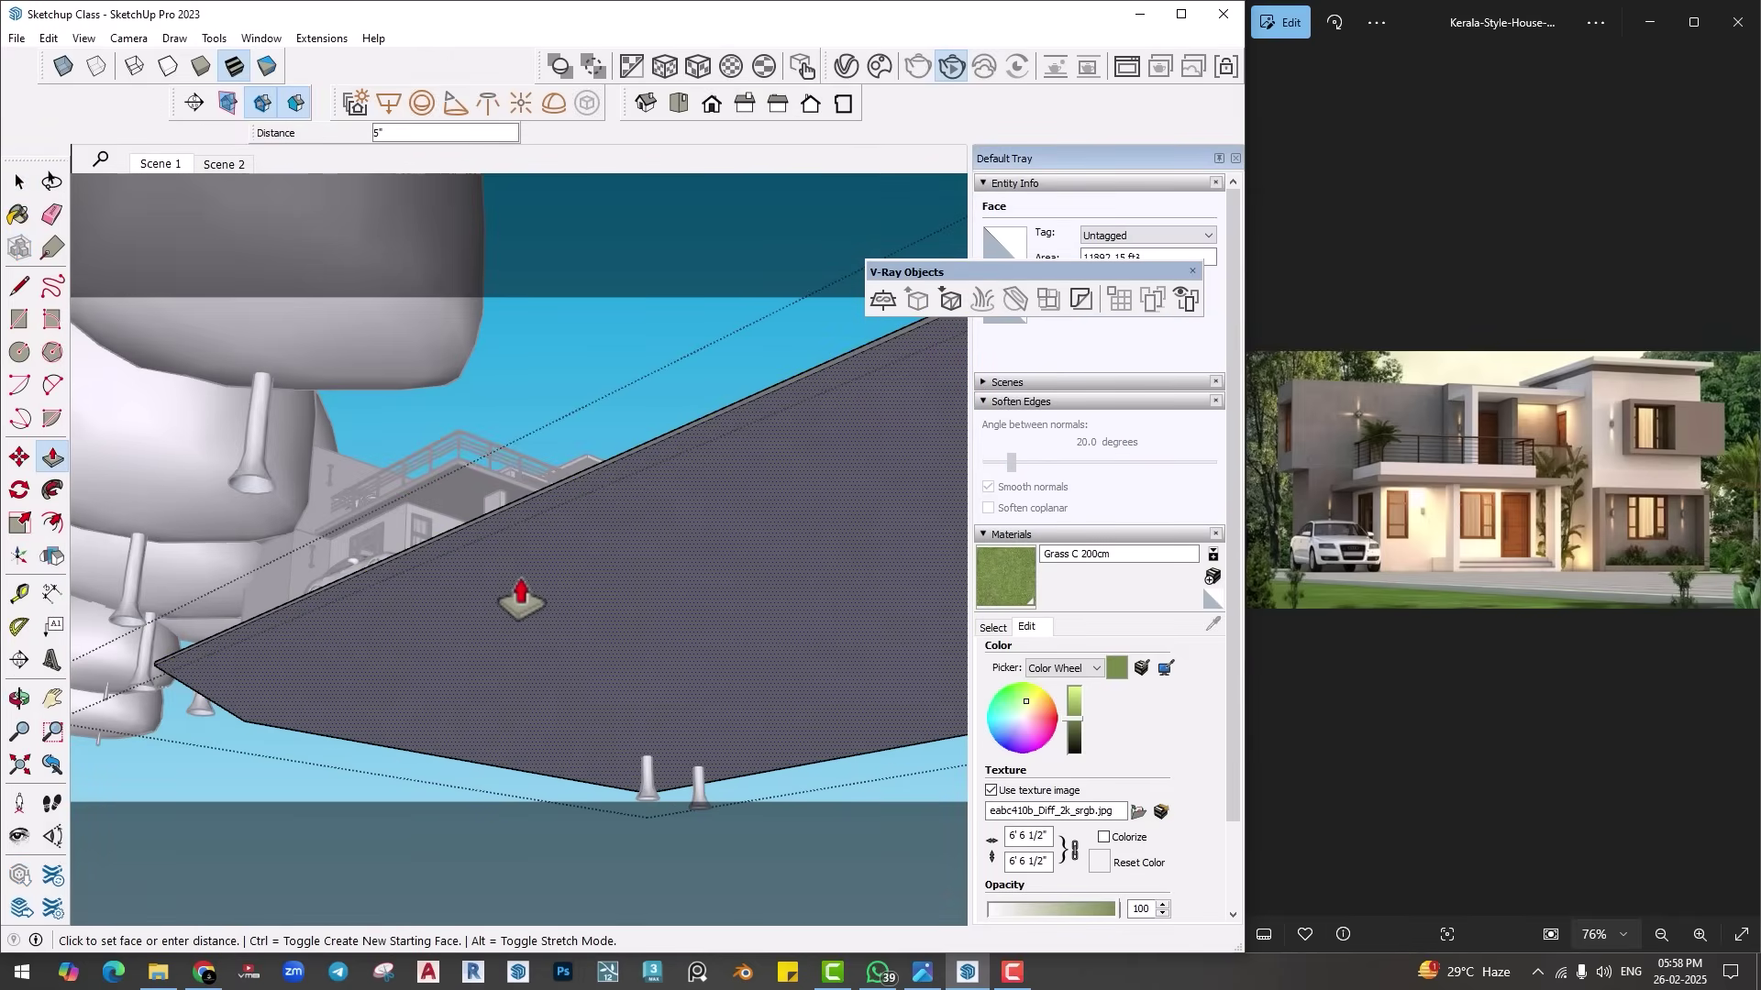
{"action": "left_click", "coordinate": [521, 596]}
{"action": "scroll", "coordinate": [633, 597], "scroll_direction": "down", "scroll_amount": 3}
{"action": "middle_click_drag", "start_coordinate": [633, 597], "coordinate": [638, 812]}
{"action": "key", "text": "space"}
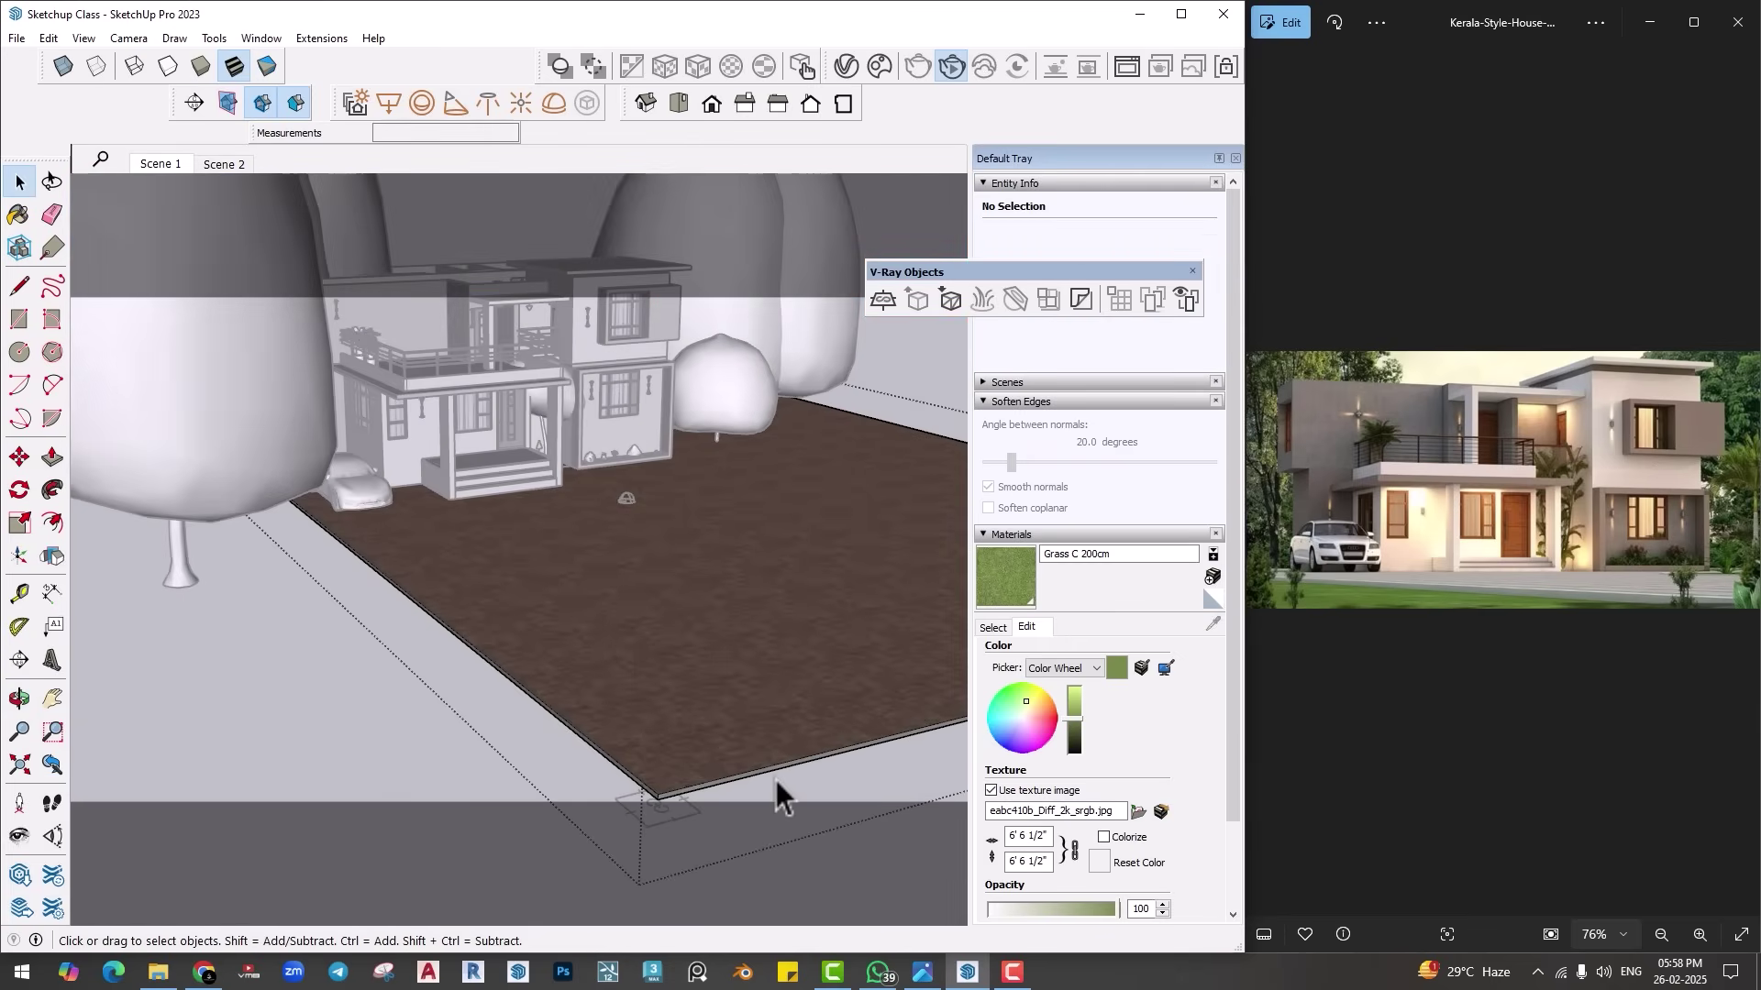
{"action": "key", "text": "Escape"}
Step: Move the infinite plane about 2' 10 1/2" so its picked point snaps to the lower front corner of the ground slab
{"action": "middle_click_drag", "start_coordinate": [715, 713], "coordinate": [644, 648]}
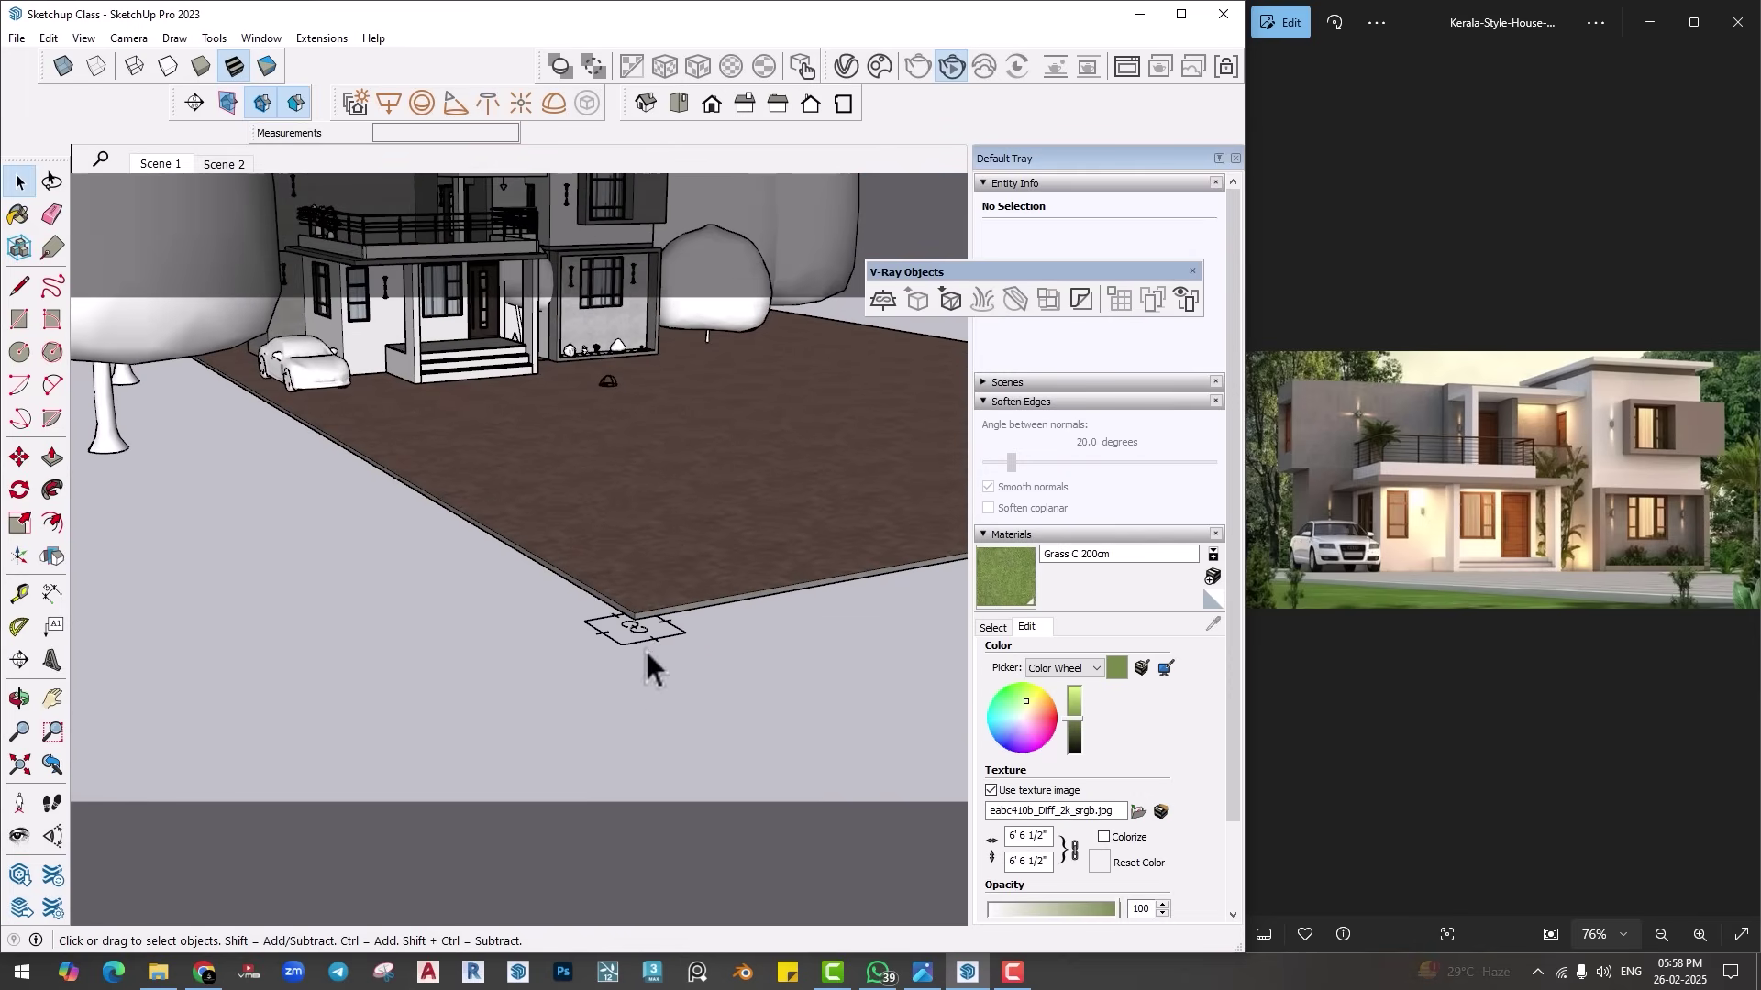
{"action": "left_click", "coordinate": [652, 639]}
{"action": "scroll", "coordinate": [629, 624], "scroll_direction": "up", "scroll_amount": 2}
{"action": "scroll", "coordinate": [629, 623], "scroll_direction": "up", "scroll_amount": 2}
{"action": "key", "text": "m"}
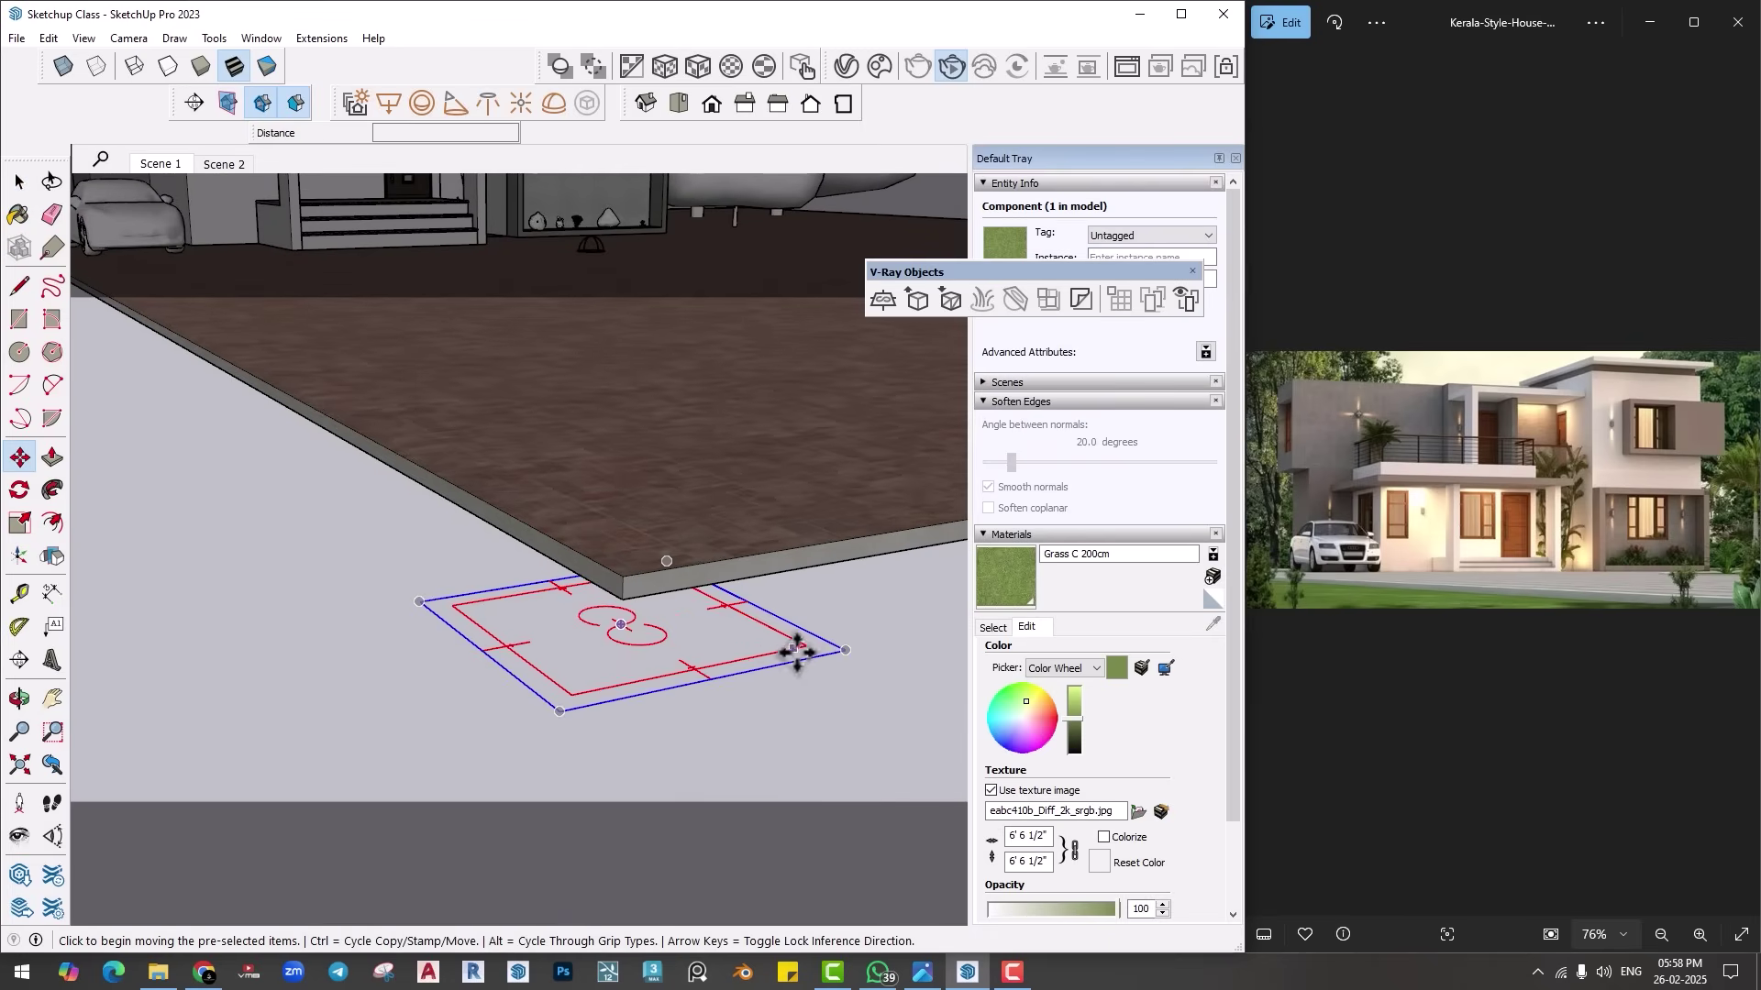
{"action": "left_click", "coordinate": [798, 652]}
{"action": "left_click", "coordinate": [622, 596]}
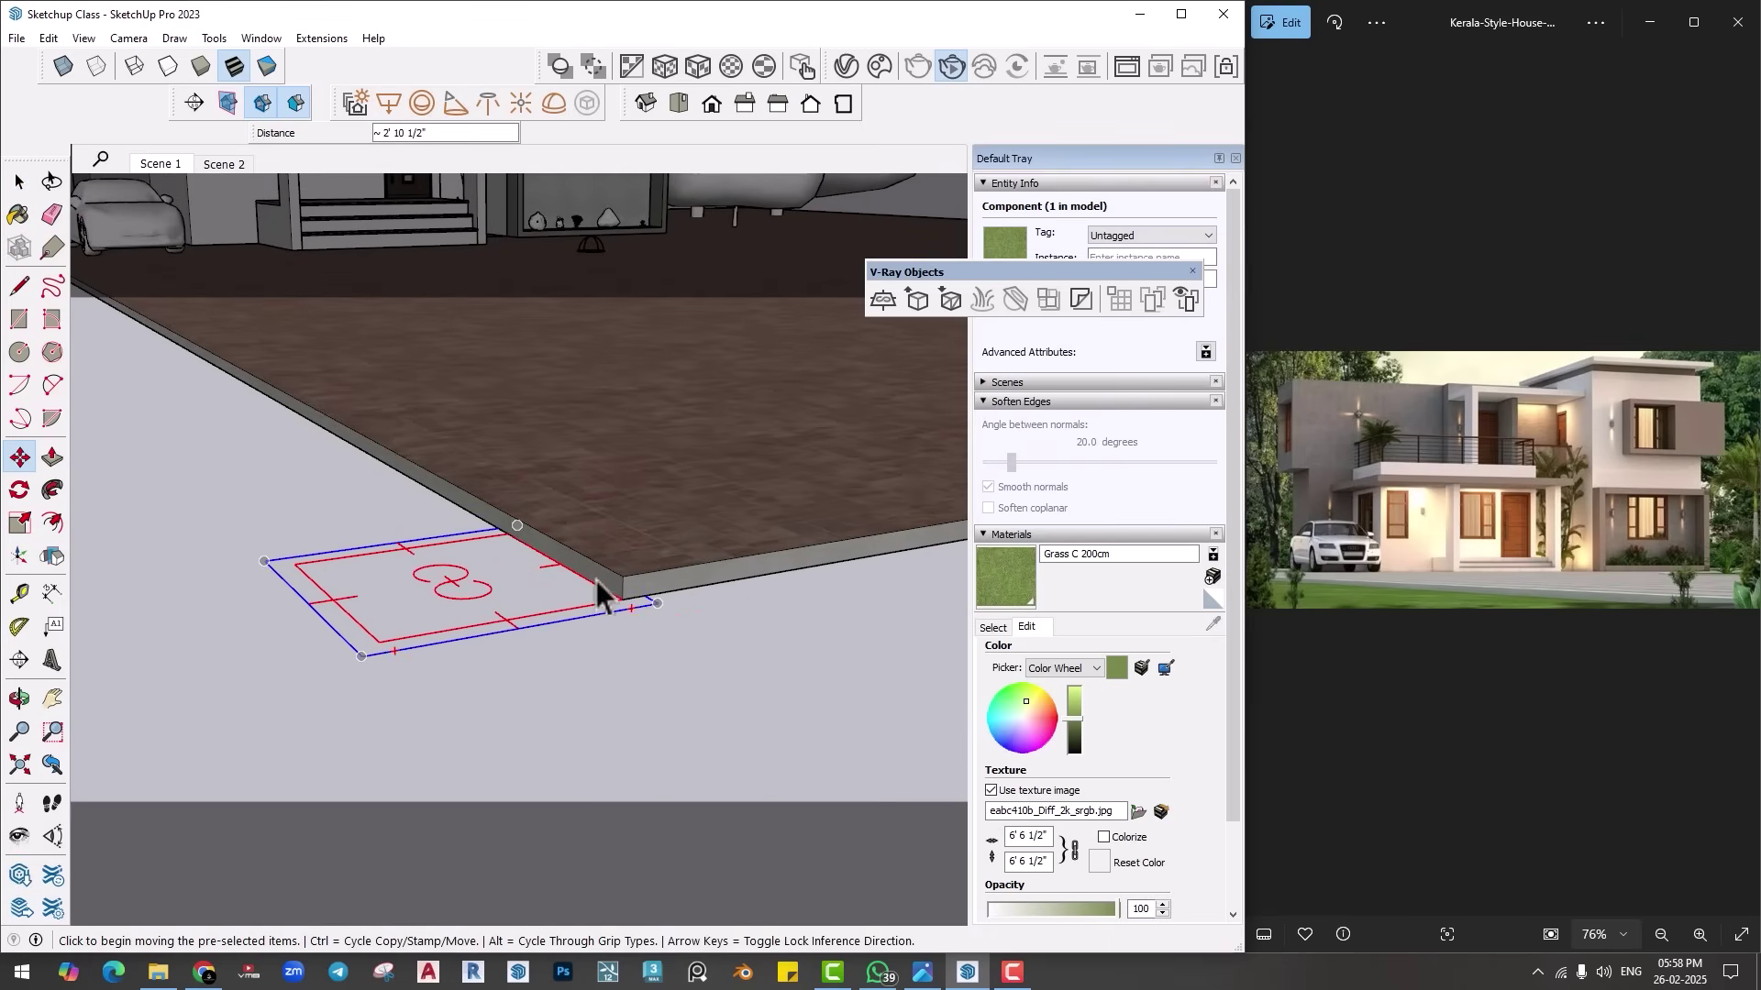
{"action": "key", "text": "space"}
Step: Restore Scene 1, run another interactive render to check the ground beside the car, stop it, and close the frame buffer
{"action": "left_click", "coordinate": [152, 165]}
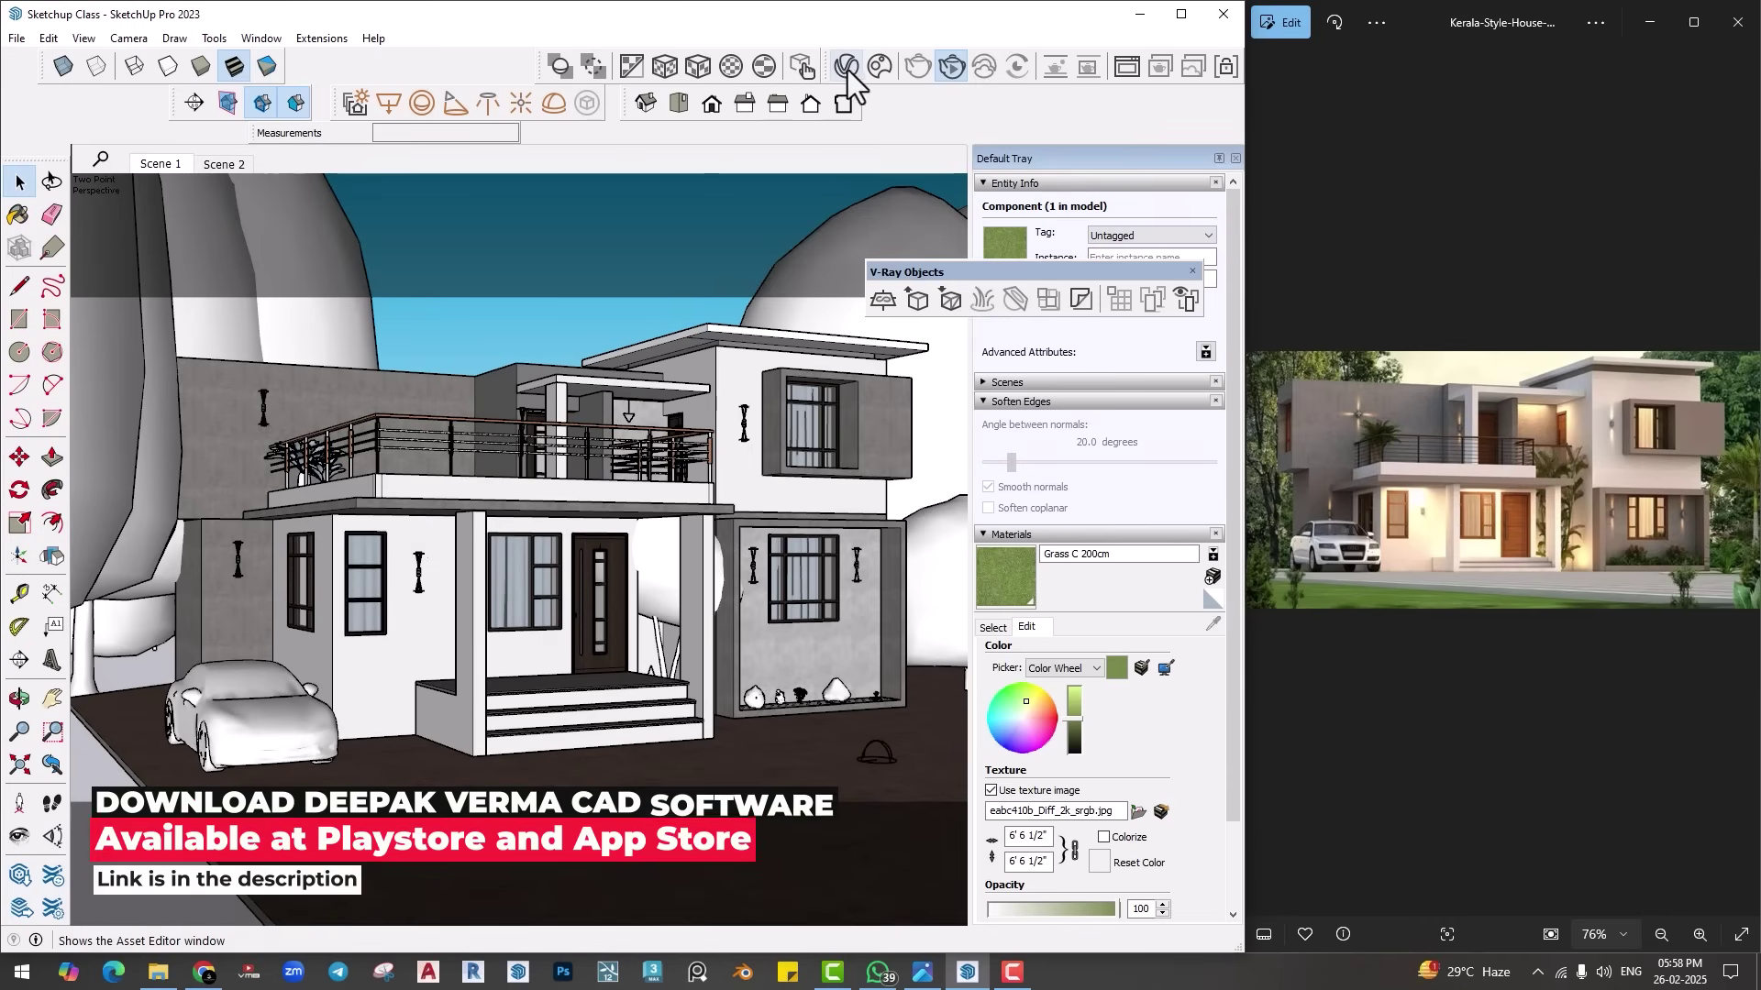
{"action": "left_click", "coordinate": [950, 70]}
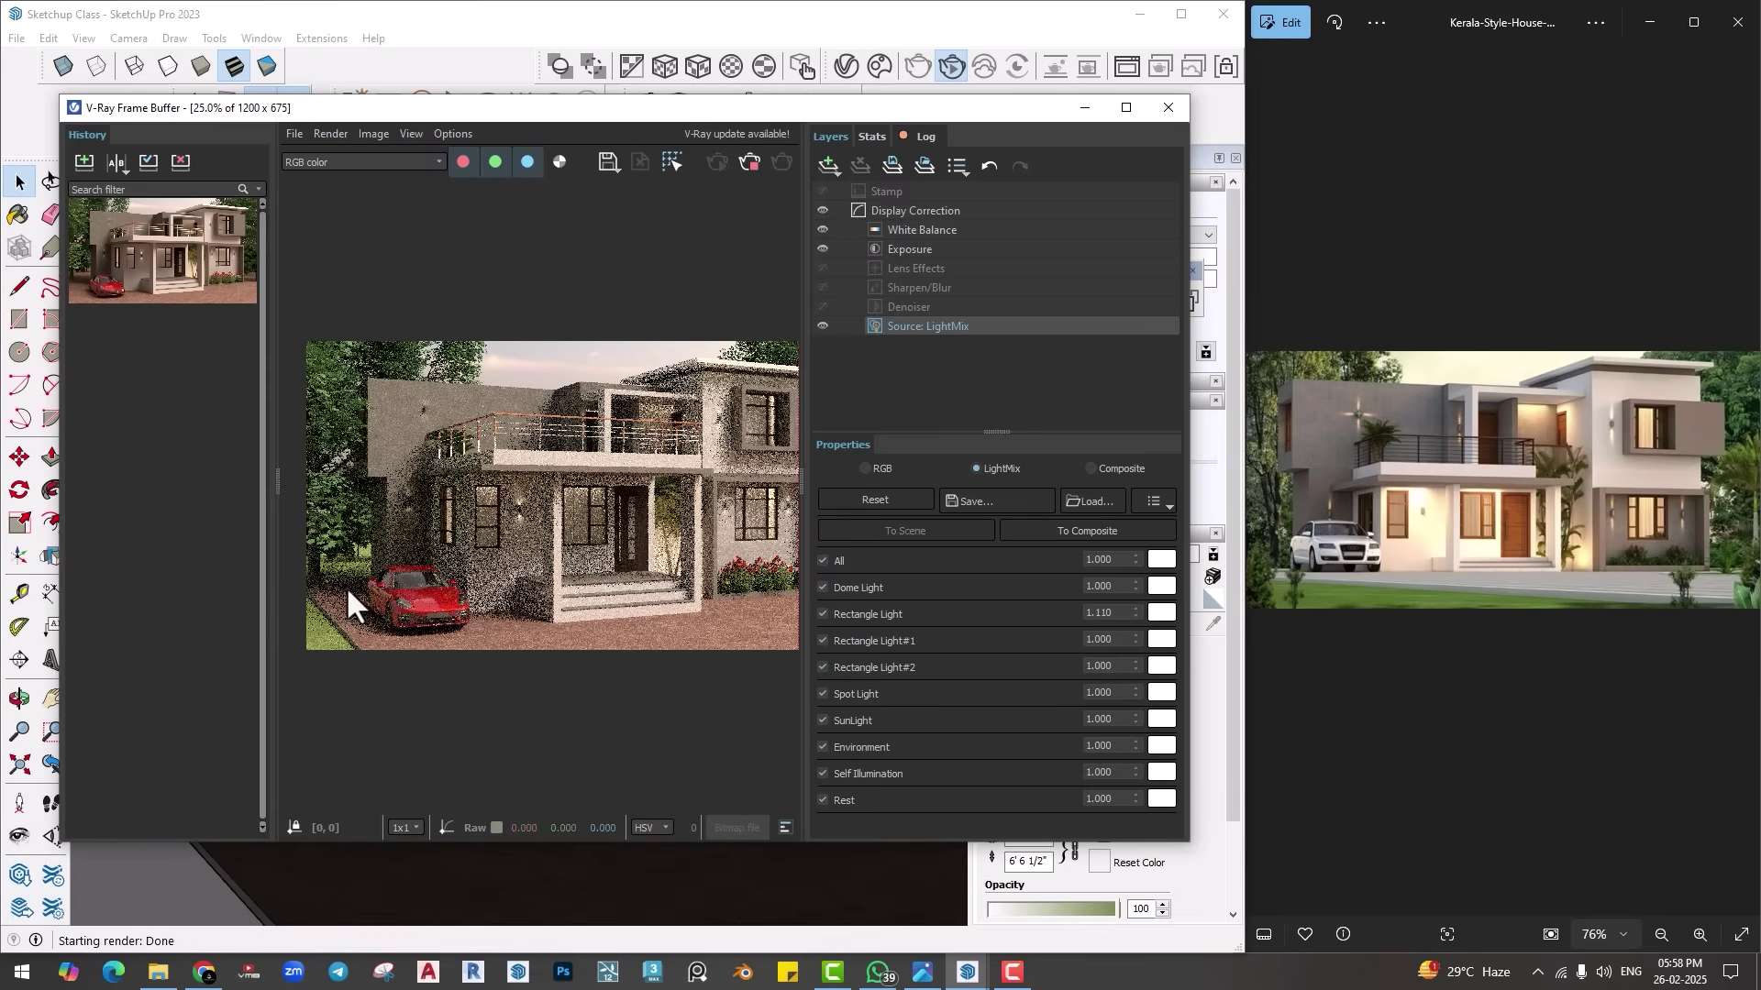
{"action": "scroll", "coordinate": [581, 482], "scroll_direction": "up", "scroll_amount": 1}
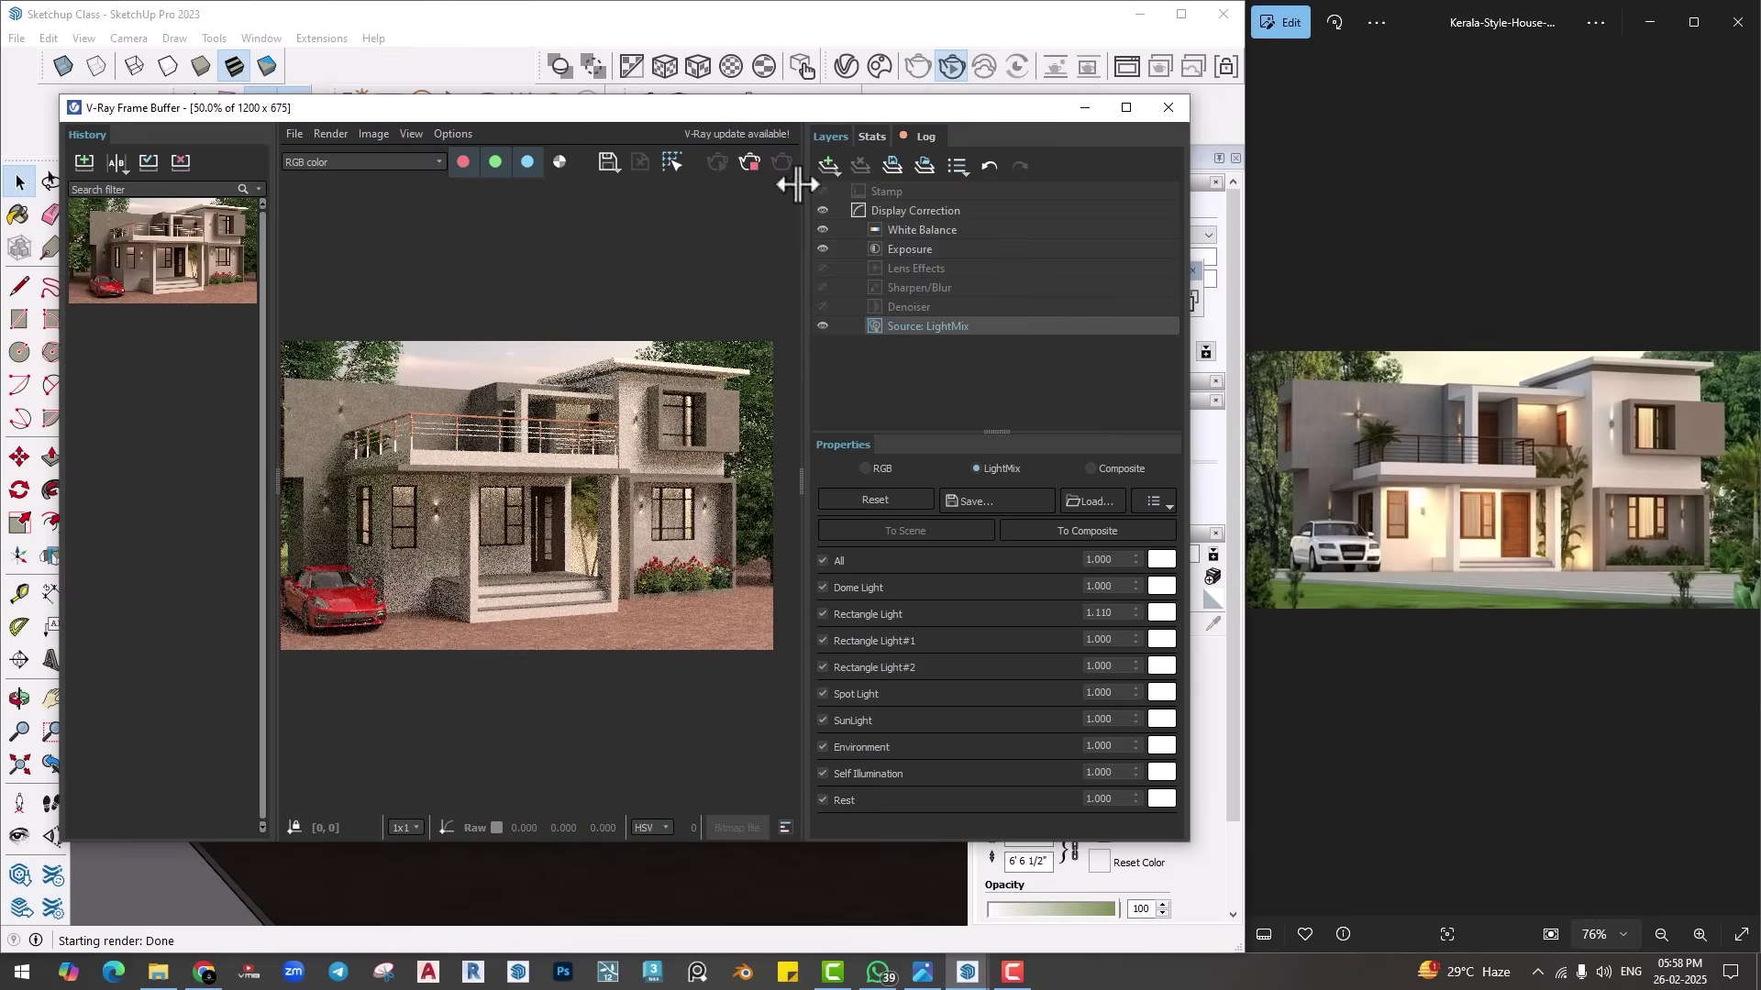
{"action": "left_click", "coordinate": [749, 163]}
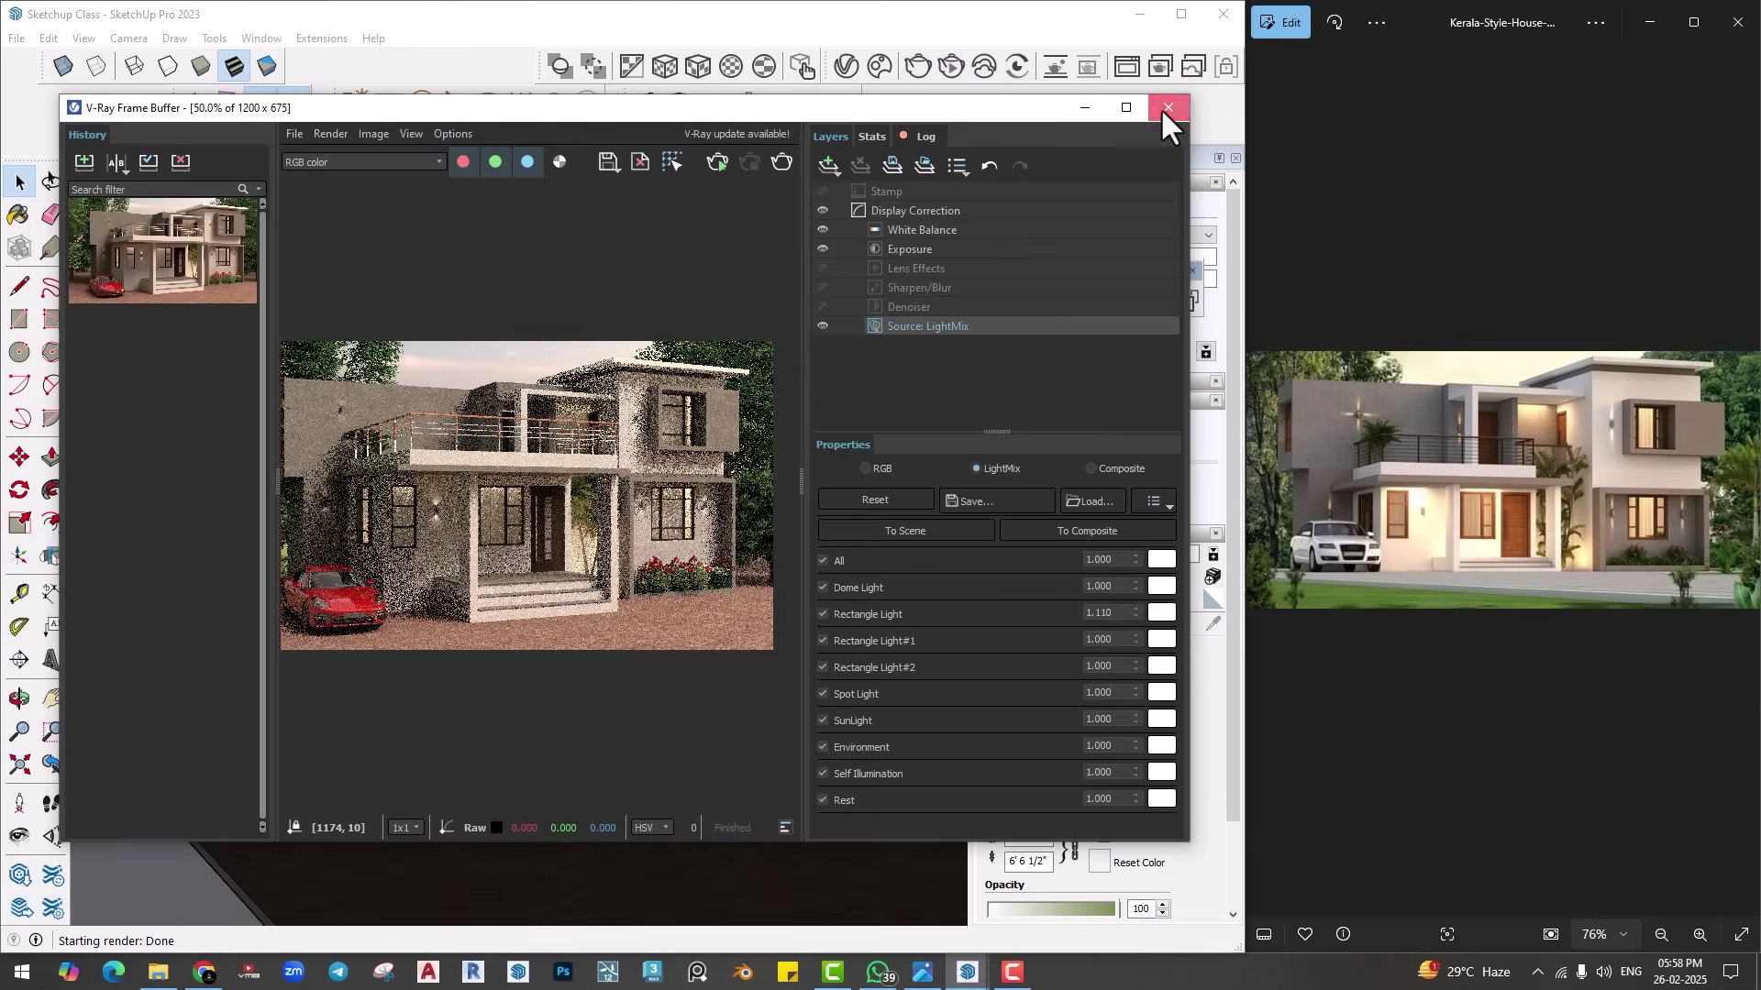
{"action": "left_click", "coordinate": [1161, 110]}
Step: In the V-Ray render settings, set the quality to High and the output image width to 2000
{"action": "left_click", "coordinate": [846, 68]}
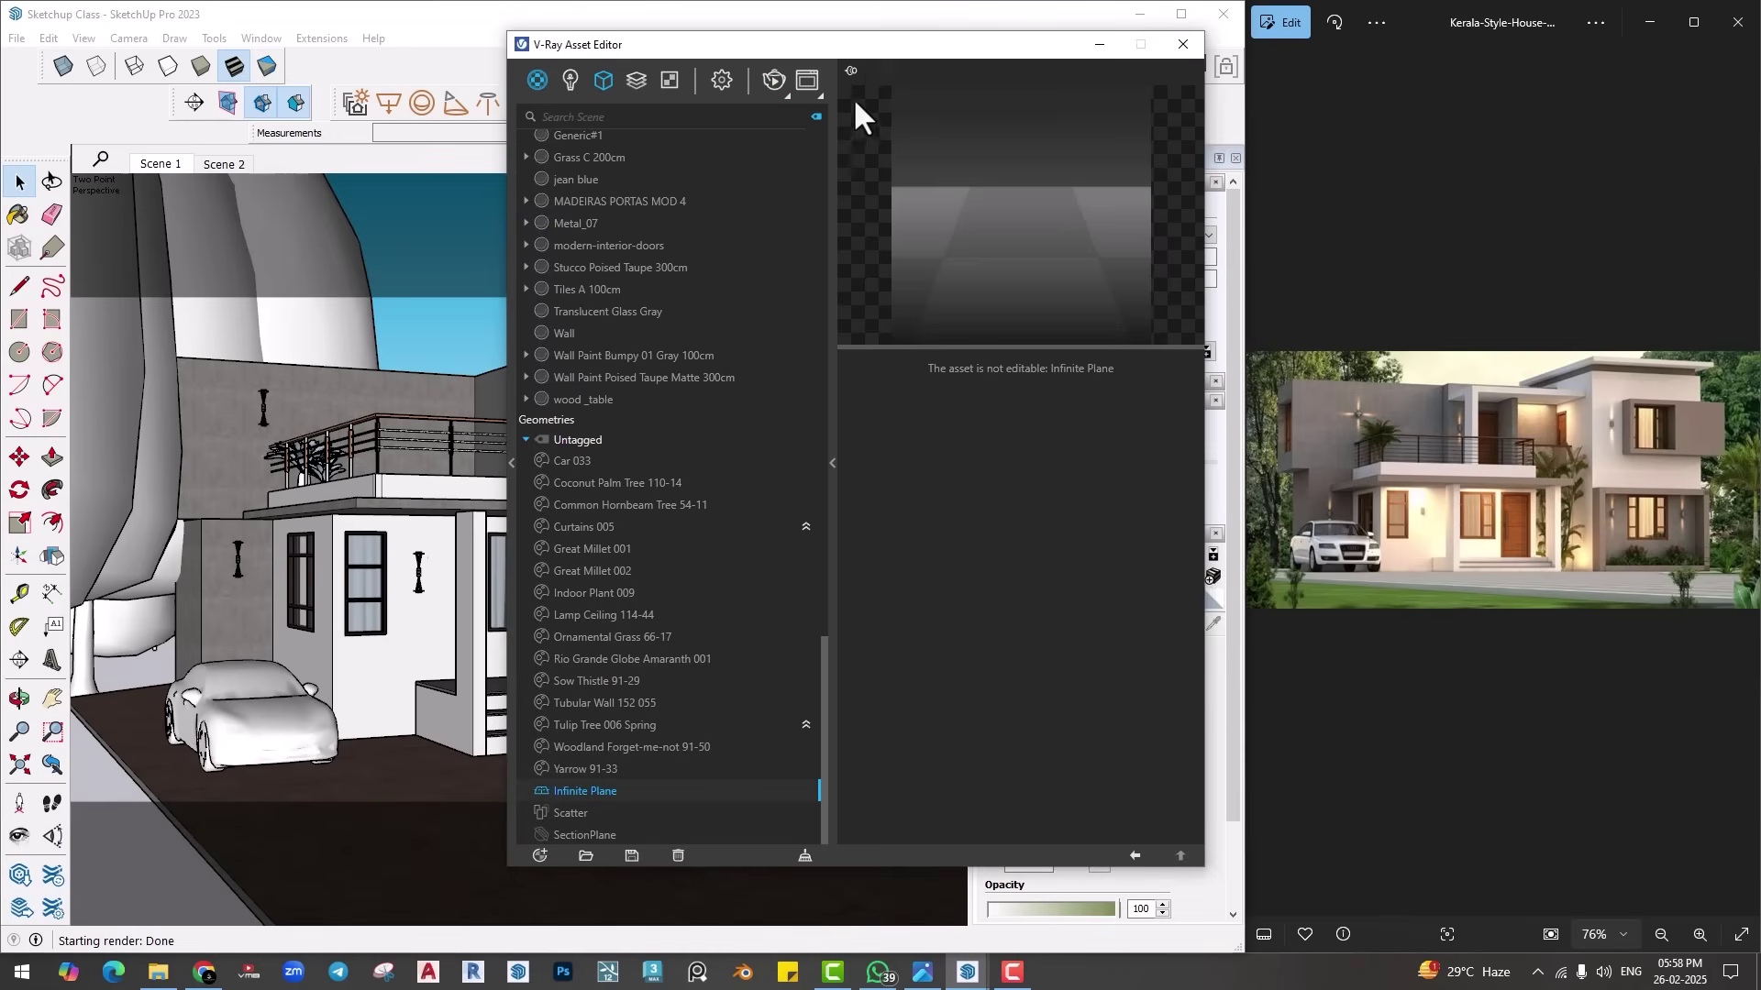
{"action": "left_click", "coordinate": [722, 81]}
{"action": "left_click_drag", "start_coordinate": [770, 193], "coordinate": [793, 194]}
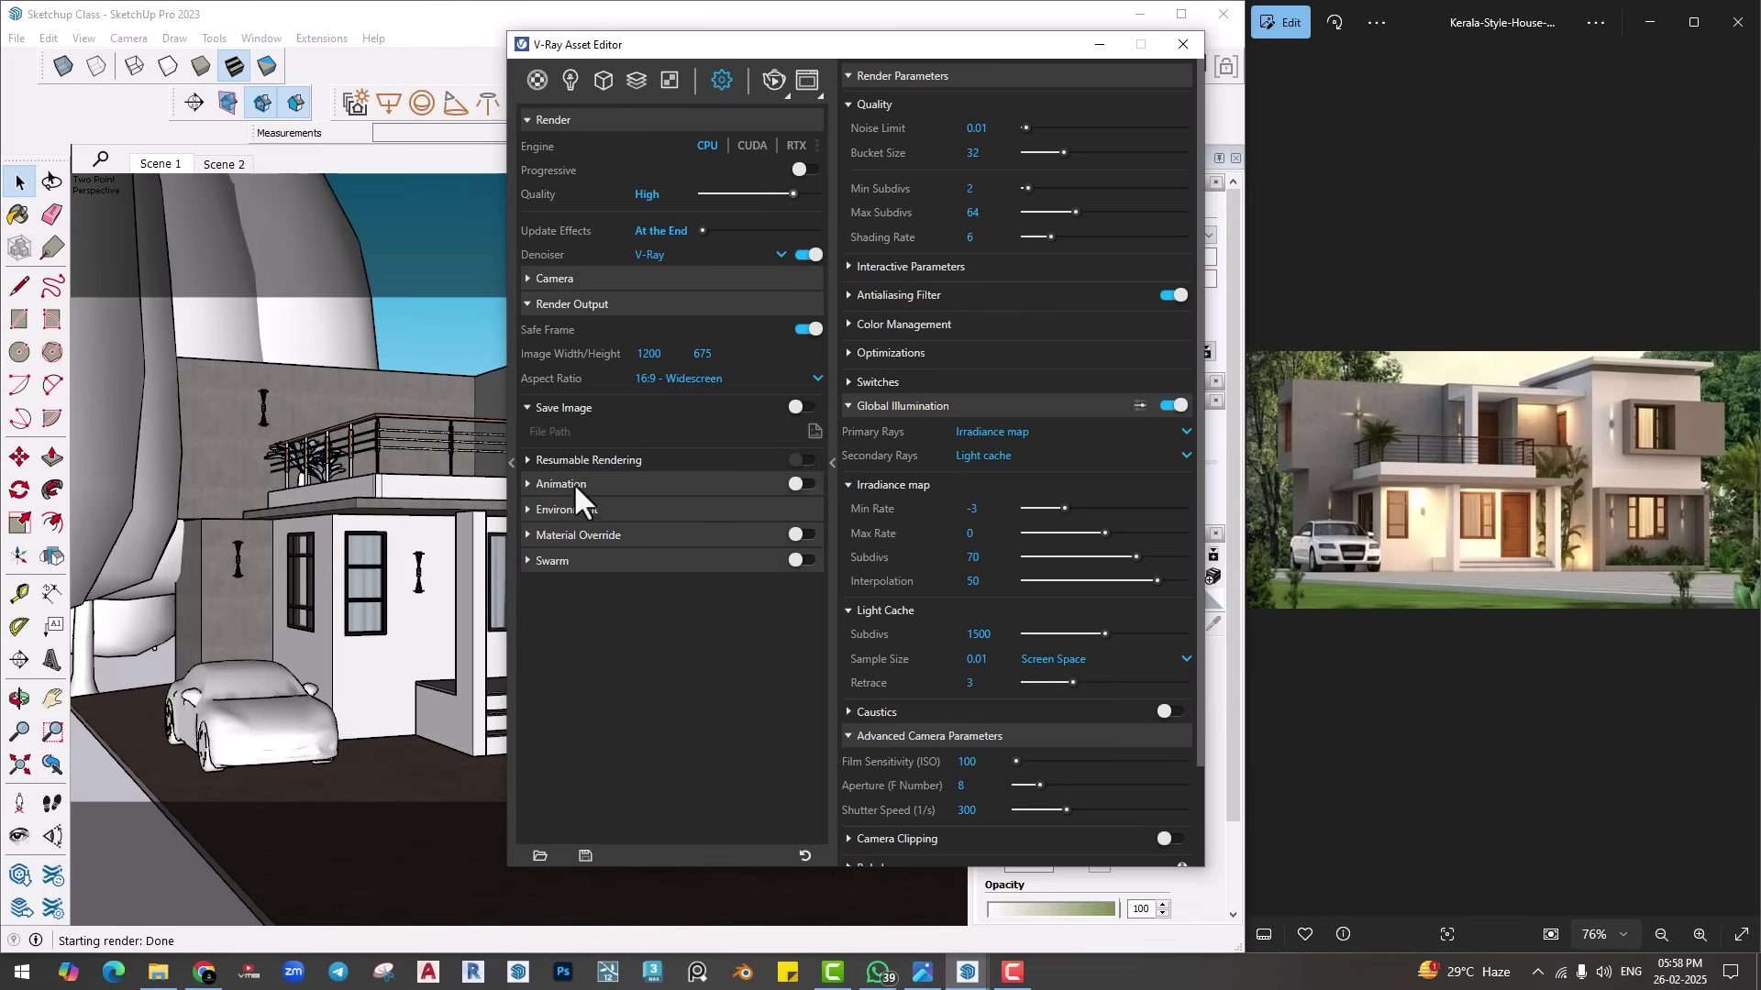
{"action": "left_click", "coordinate": [668, 358]}
{"action": "type", "text": "2000"}
{"action": "key", "text": "Return"}
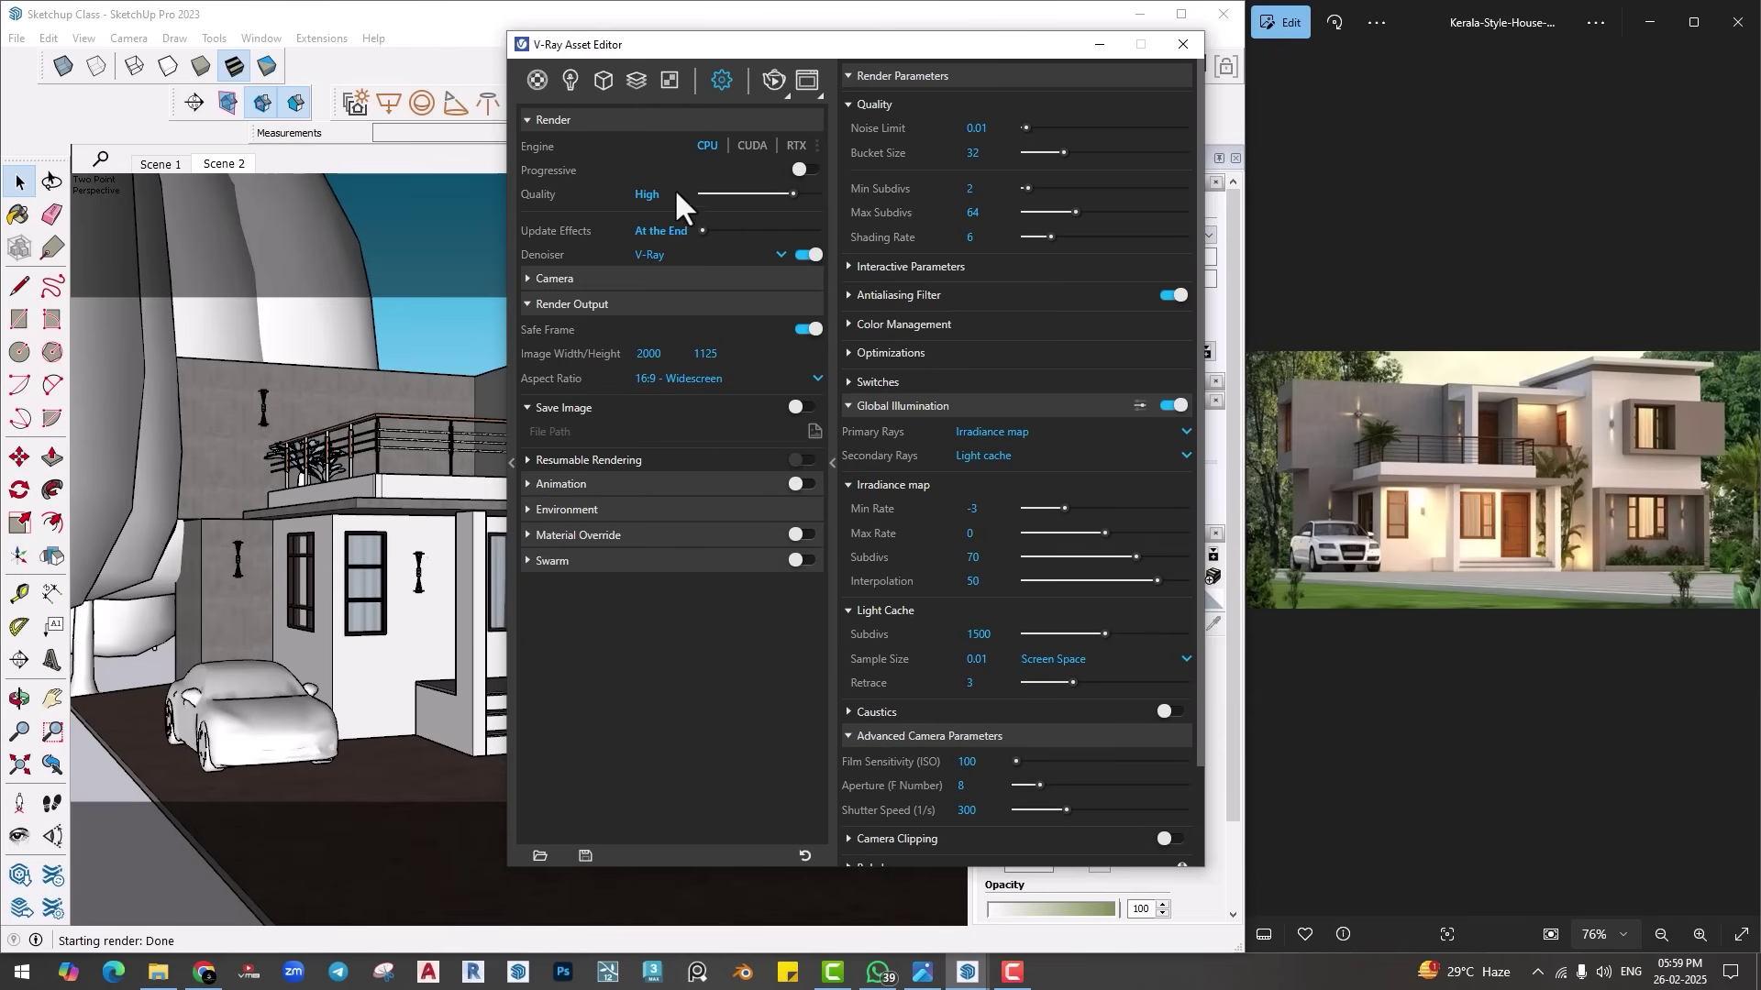
Step: Show the frame buffer, start the final 2000 x 1125 render, and maximize the frame buffer window
{"action": "left_click_drag", "start_coordinate": [690, 43], "coordinate": [756, 48]}
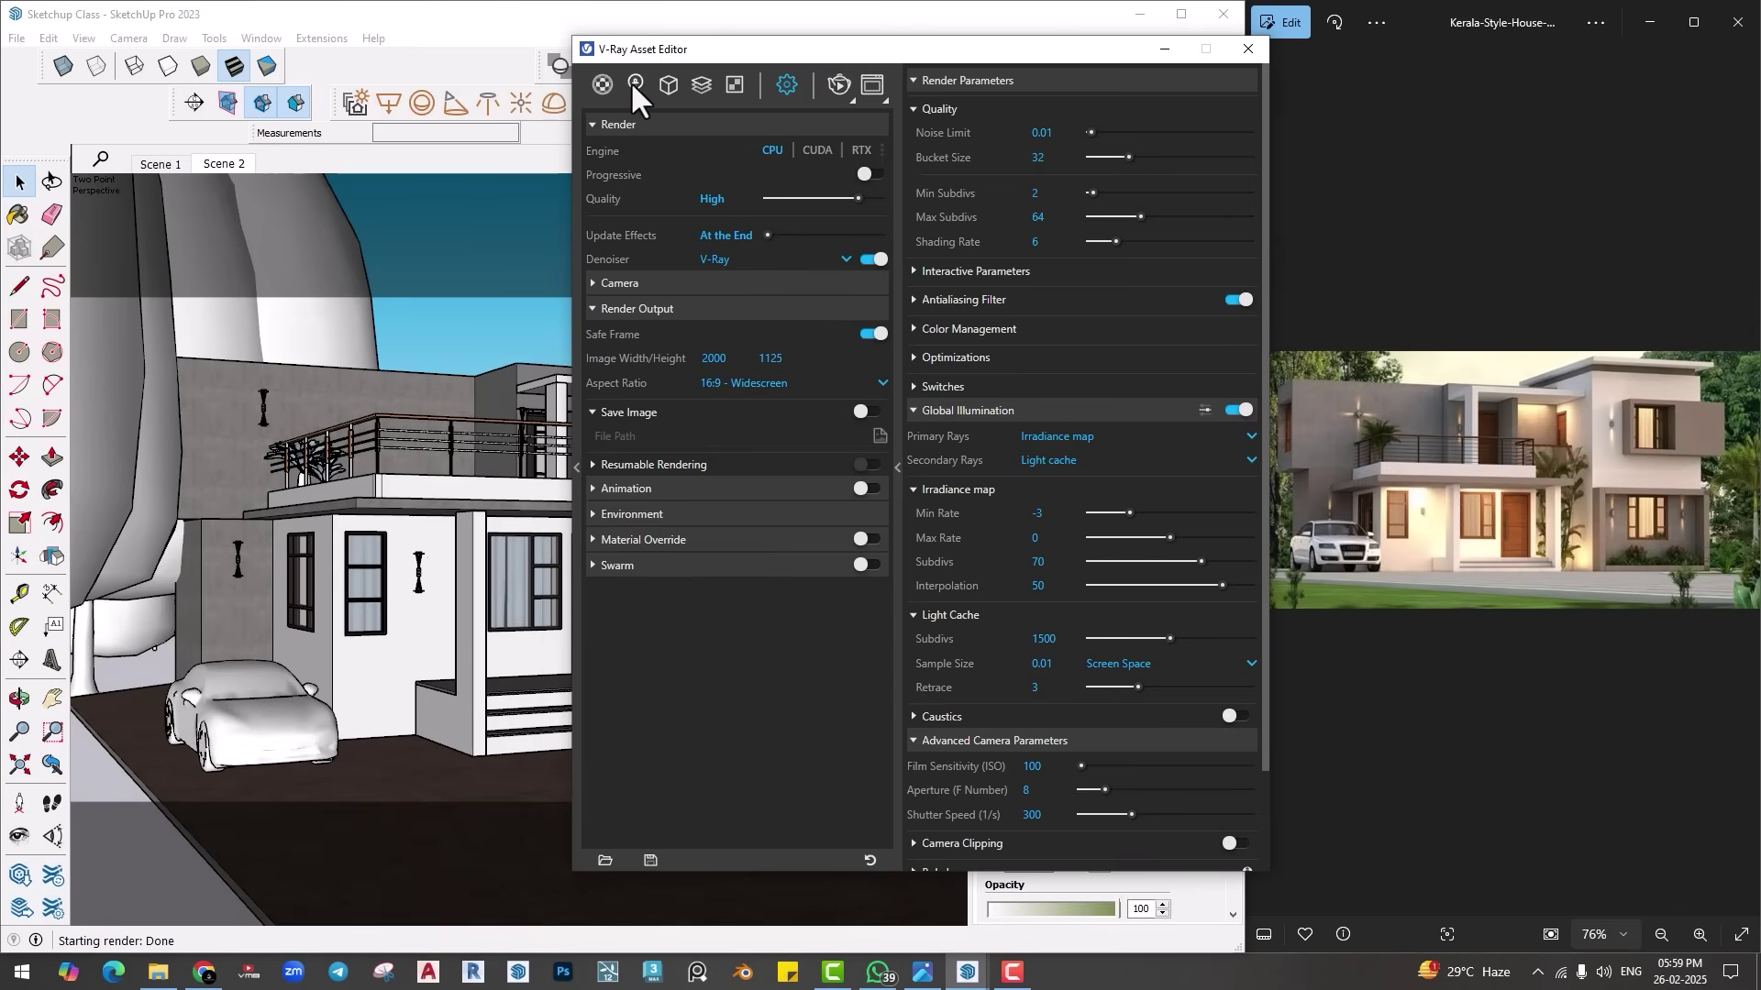
{"action": "left_click", "coordinate": [632, 82]}
{"action": "left_click", "coordinate": [593, 86]}
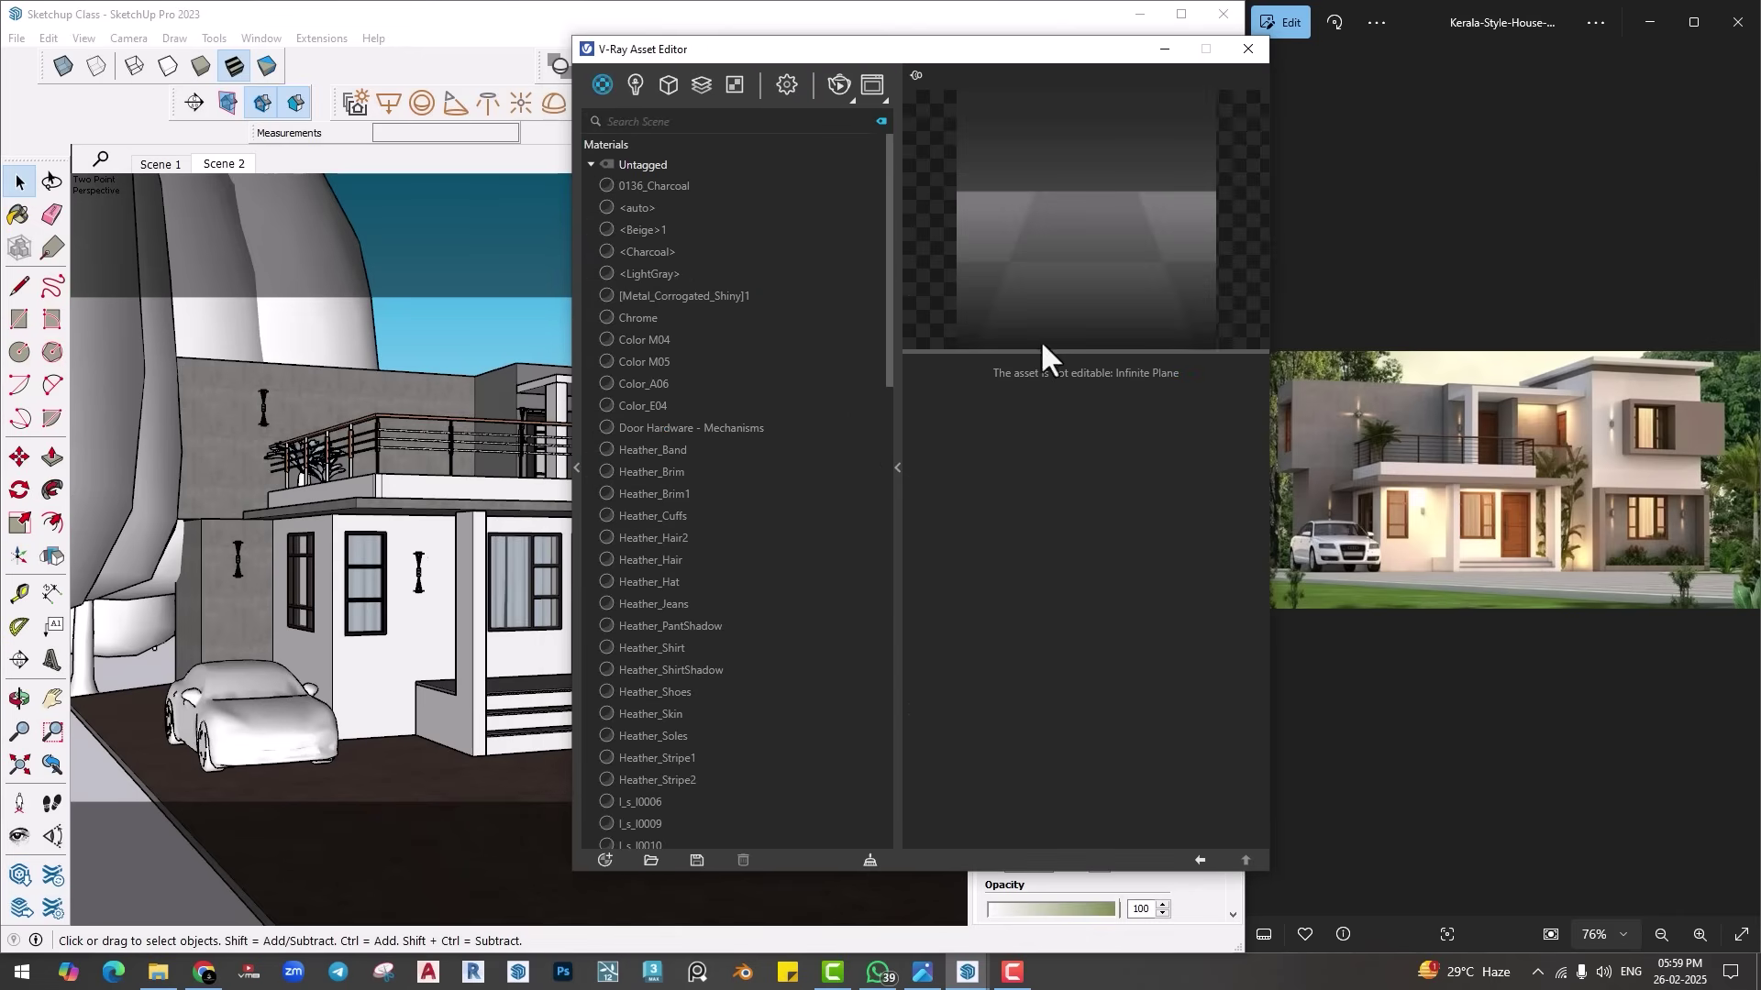
{"action": "left_click_drag", "start_coordinate": [872, 55], "coordinate": [1069, 73]}
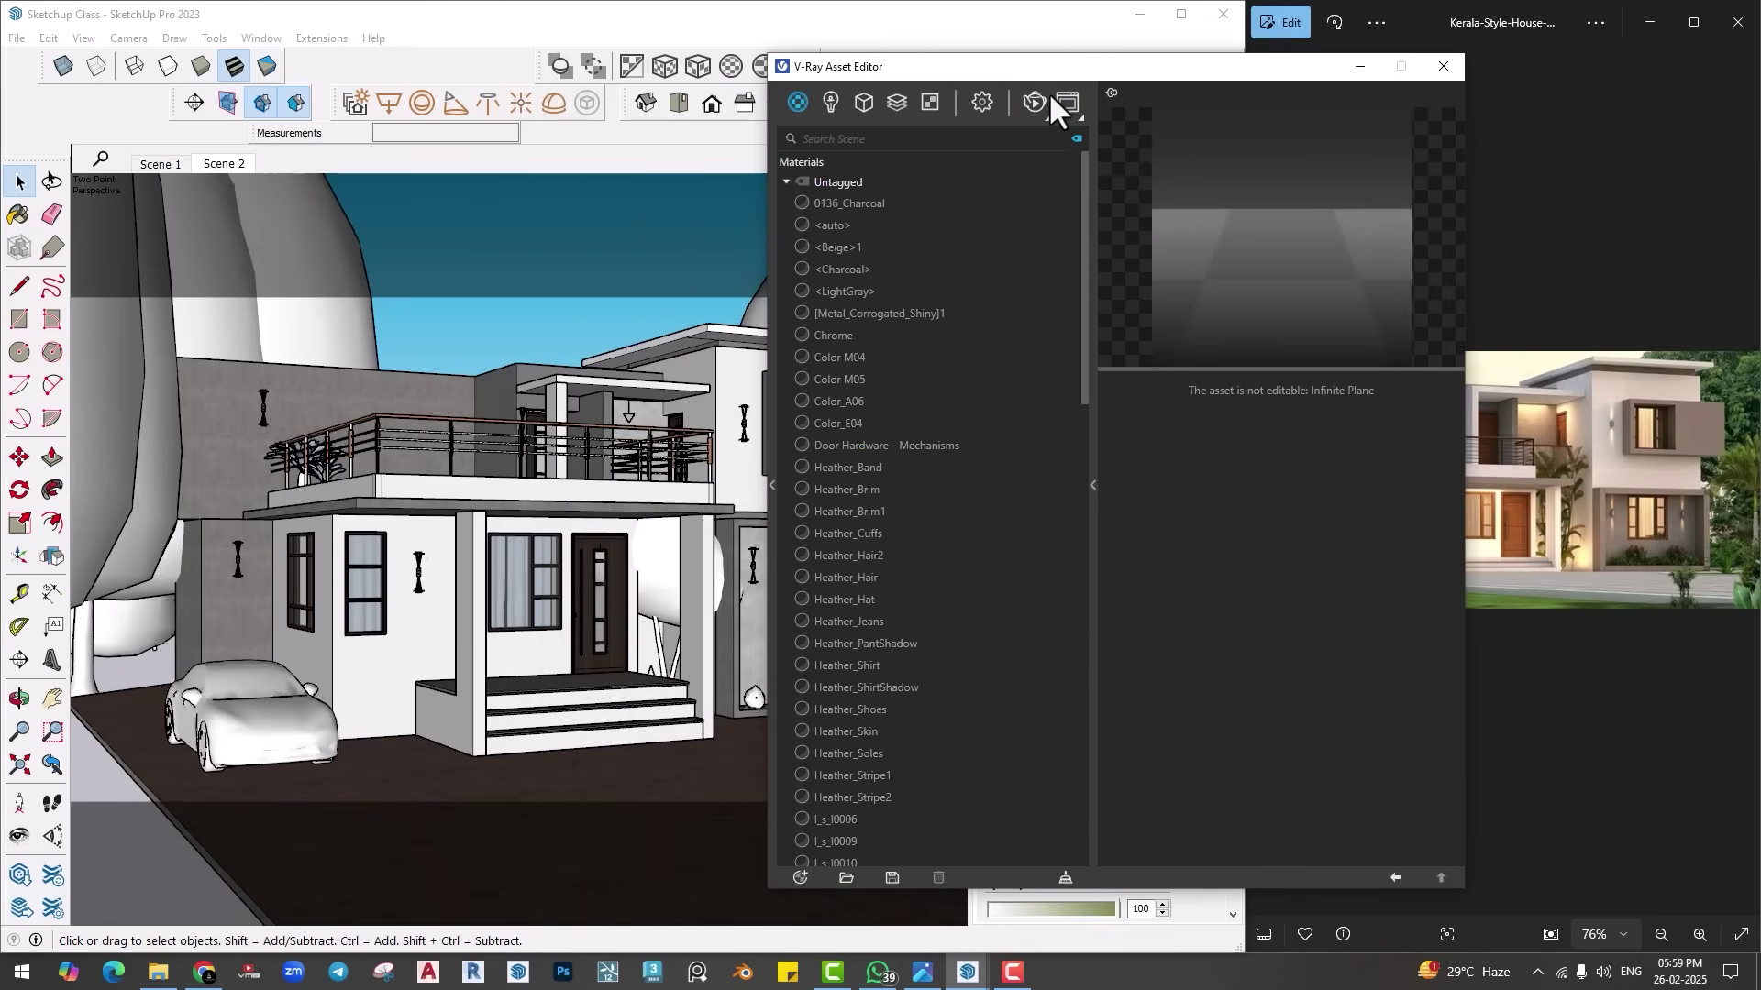
{"action": "left_click", "coordinate": [980, 102]}
{"action": "left_click", "coordinate": [1048, 115]}
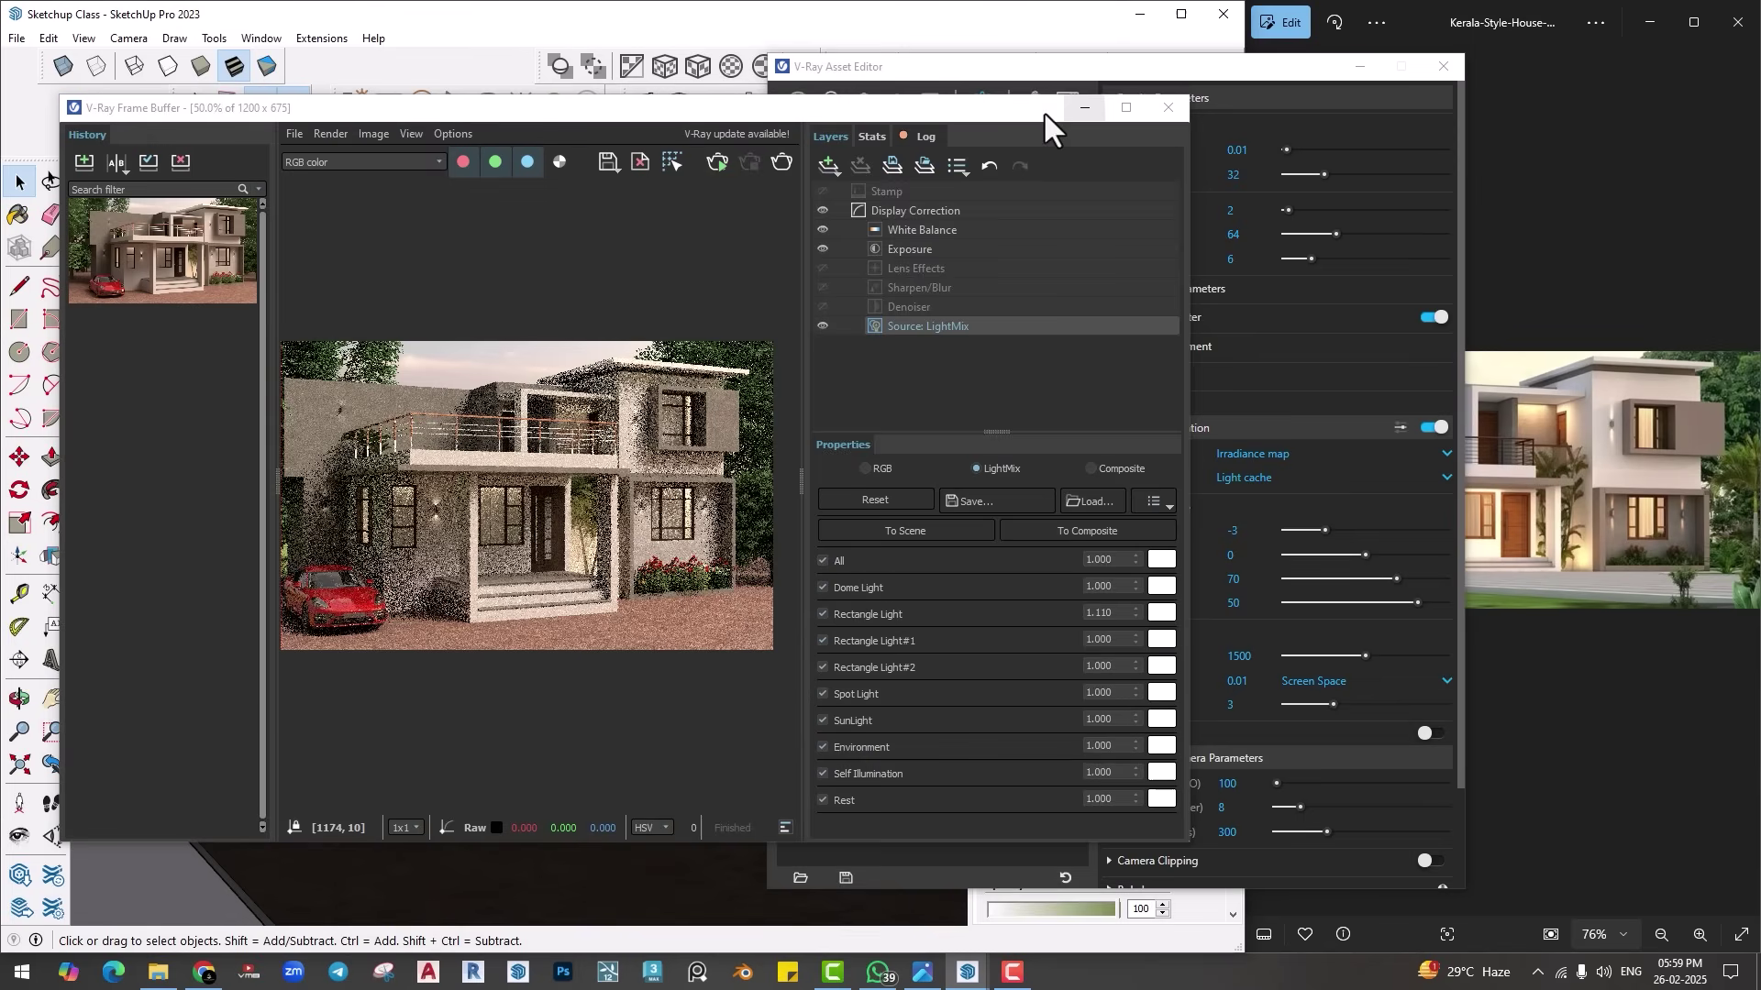
{"action": "left_click", "coordinate": [782, 163]}
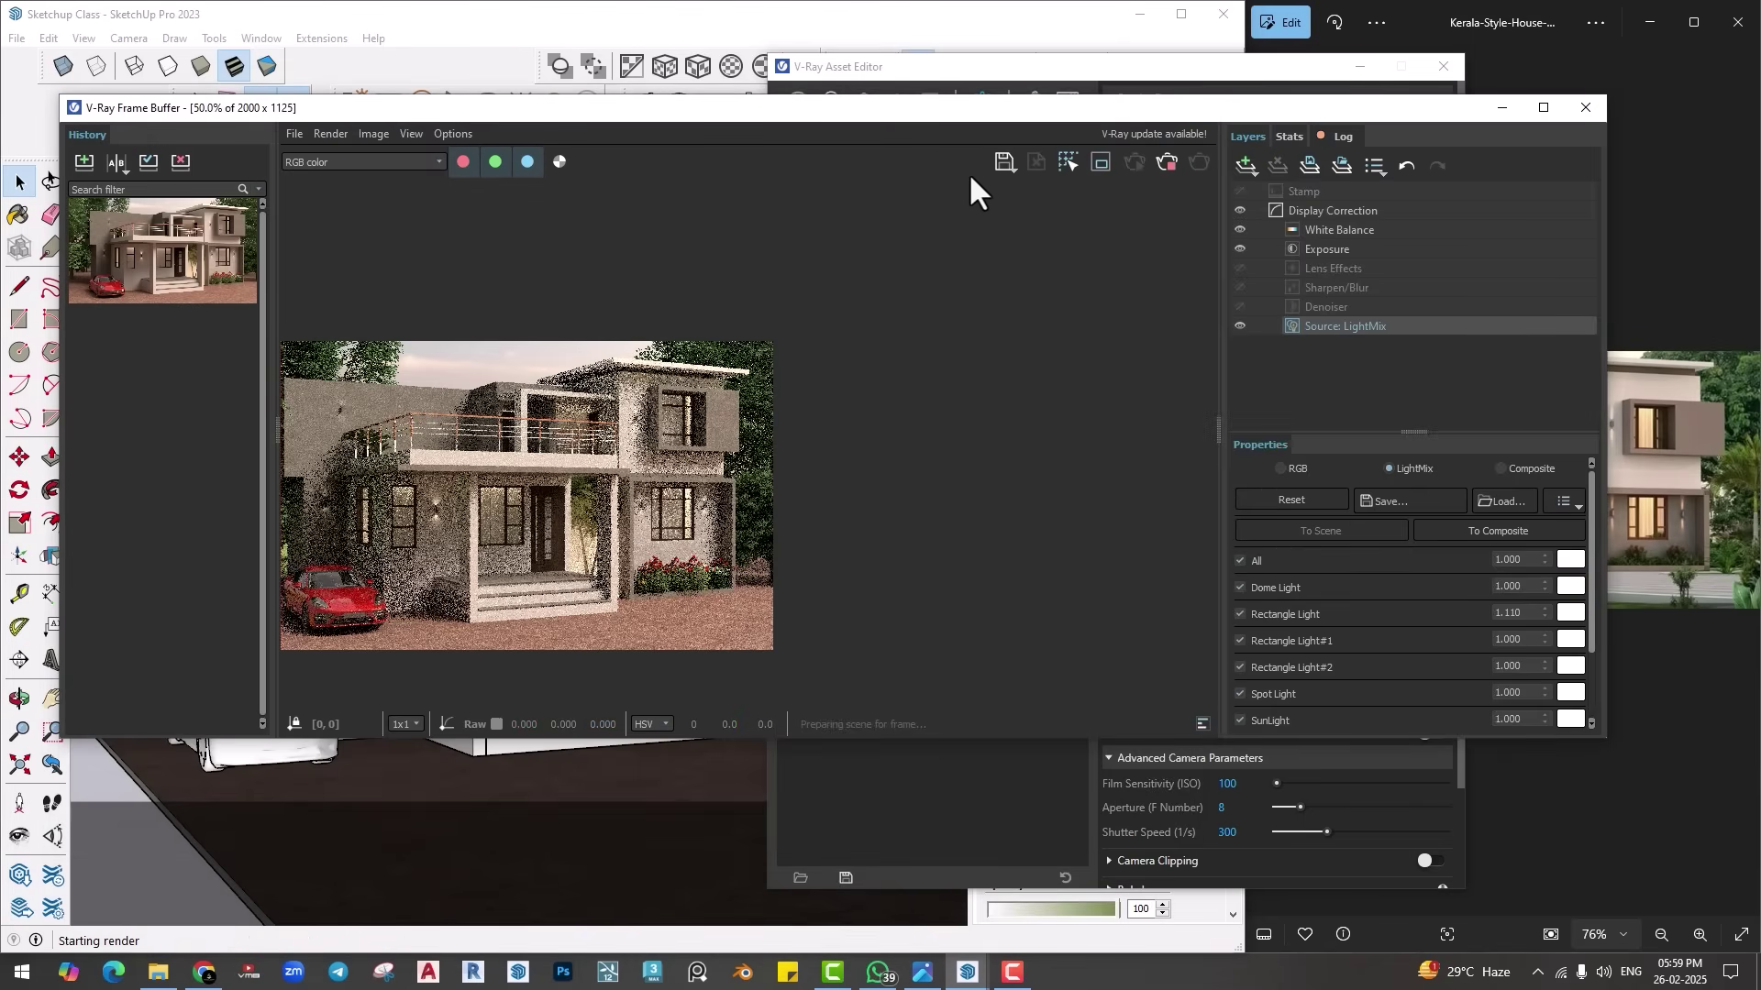
{"action": "double_click", "coordinate": [928, 110]}
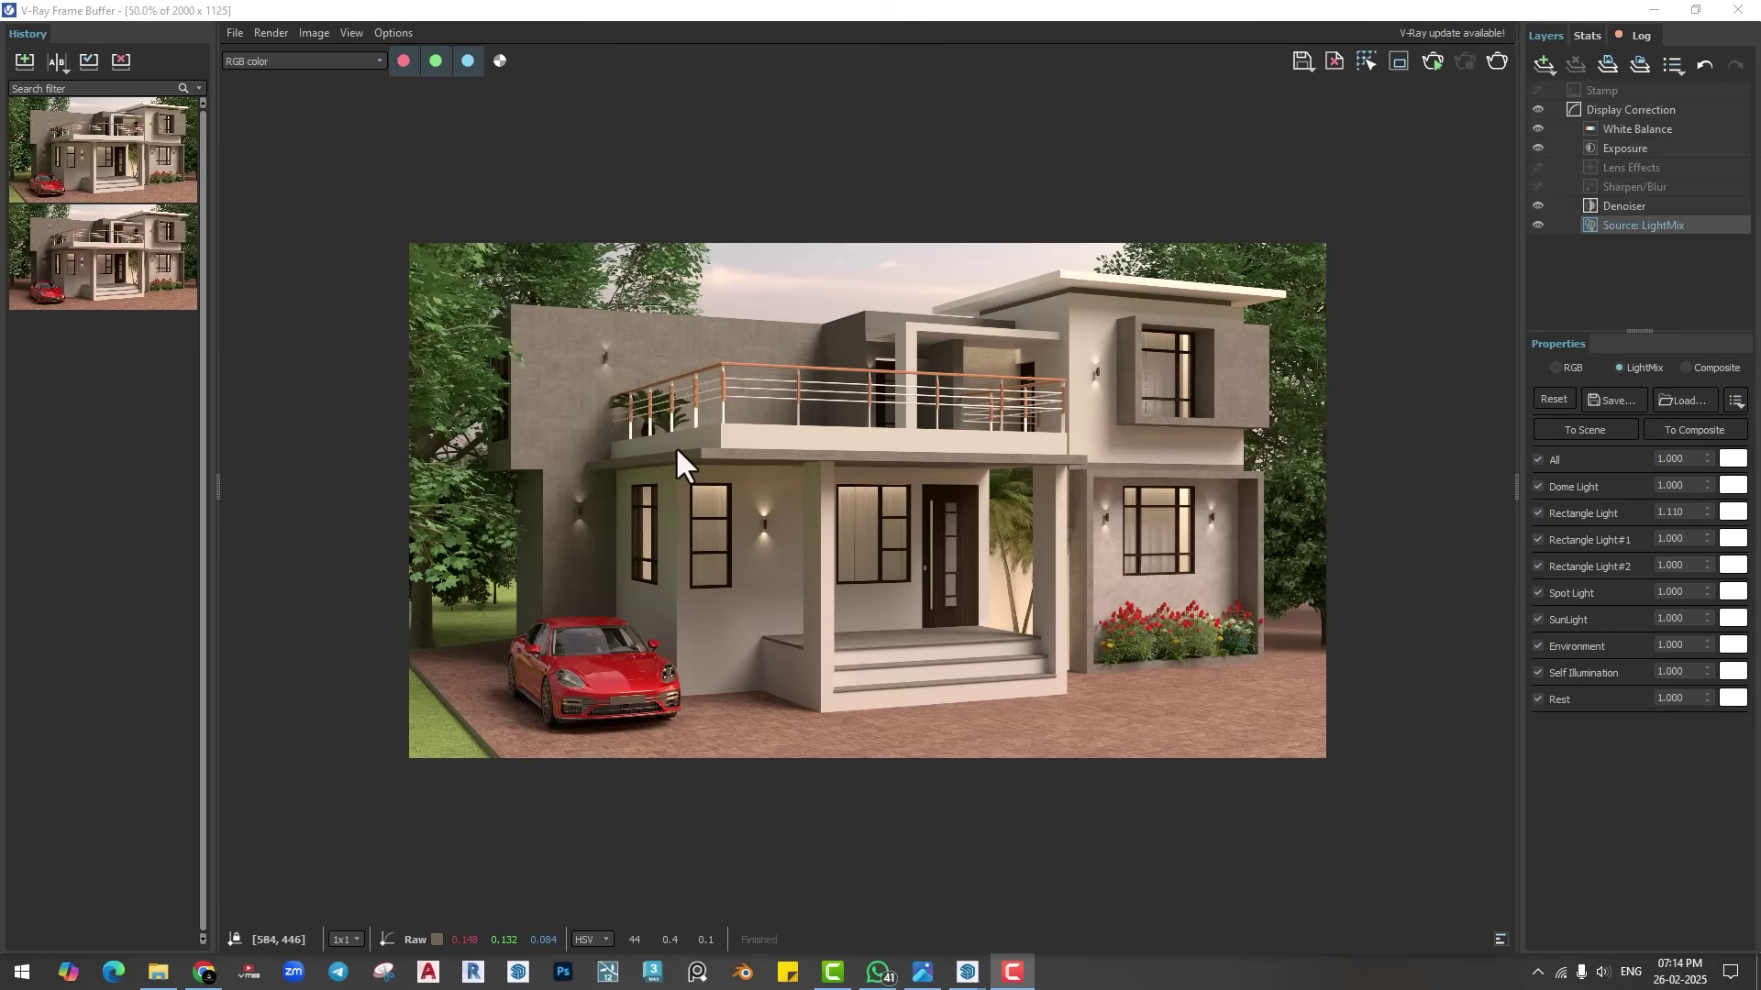
Step: Examine the finished render up close: the balcony railing, flower bed, entrance steps, wall lights, and parked car
{"action": "scroll", "coordinate": [675, 446], "scroll_direction": "up", "scroll_amount": 2}
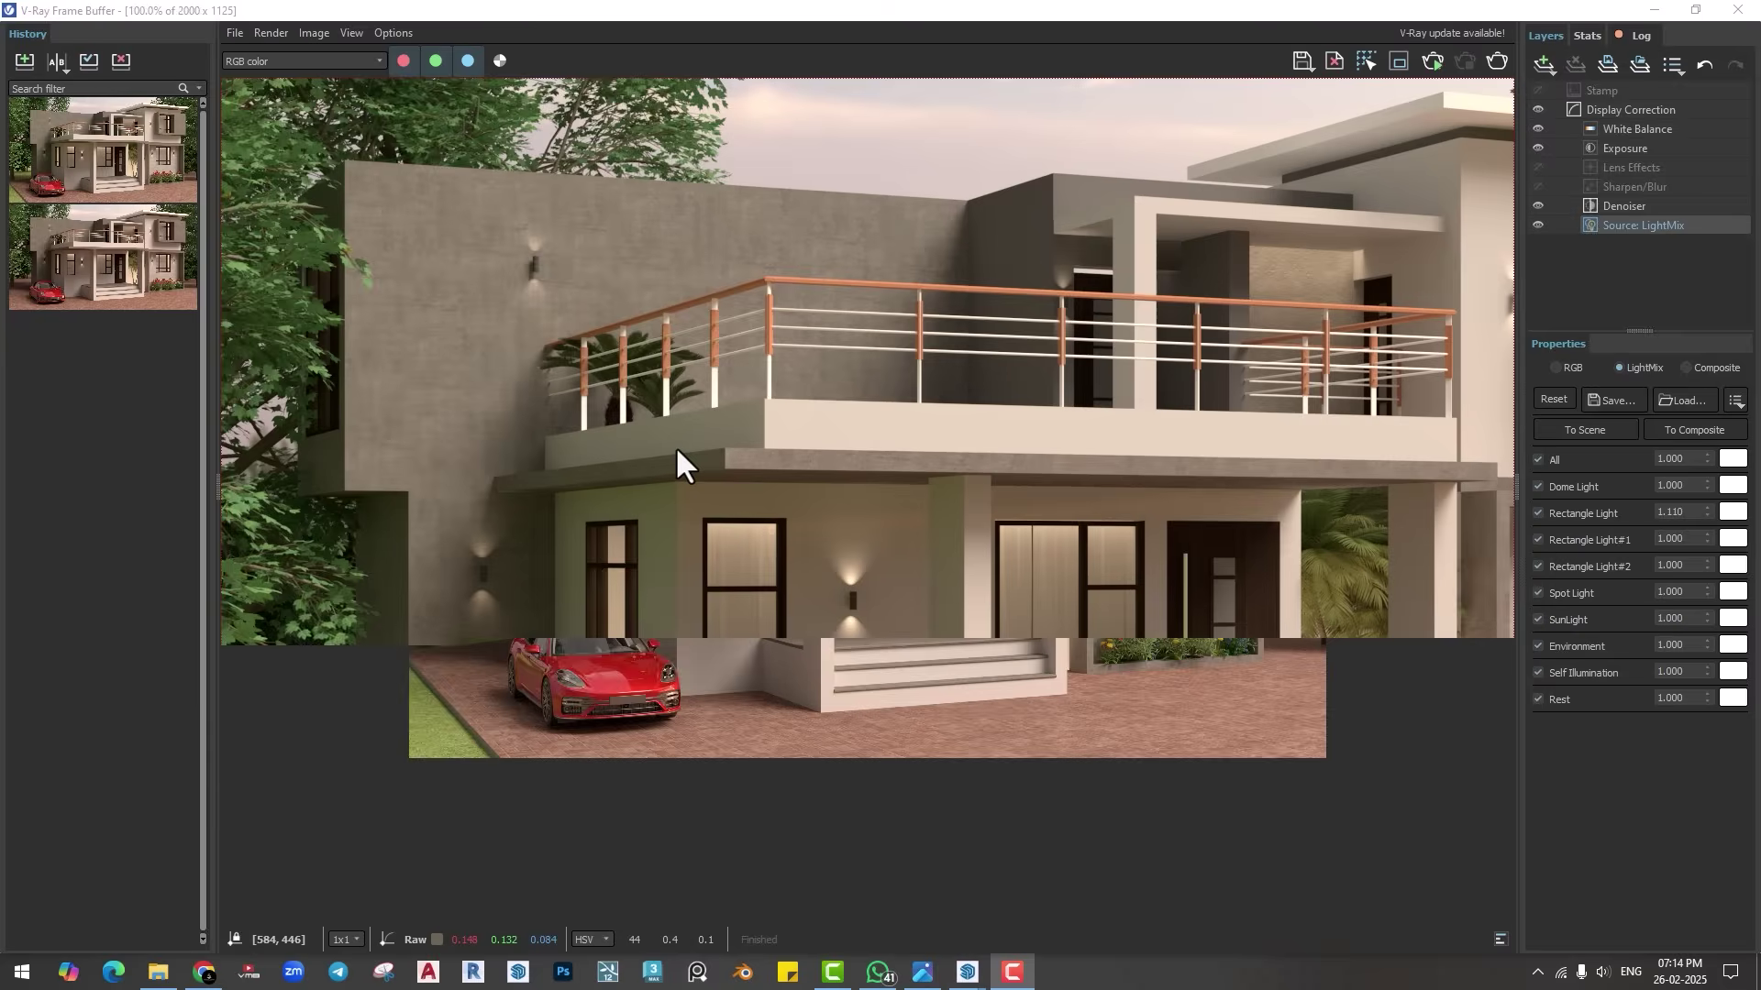
{"action": "middle_click_drag", "start_coordinate": [685, 574], "coordinate": [664, 603]}
{"action": "middle_click_drag", "start_coordinate": [1015, 574], "coordinate": [746, 596]}
{"action": "middle_click_drag", "start_coordinate": [784, 508], "coordinate": [791, 535]}
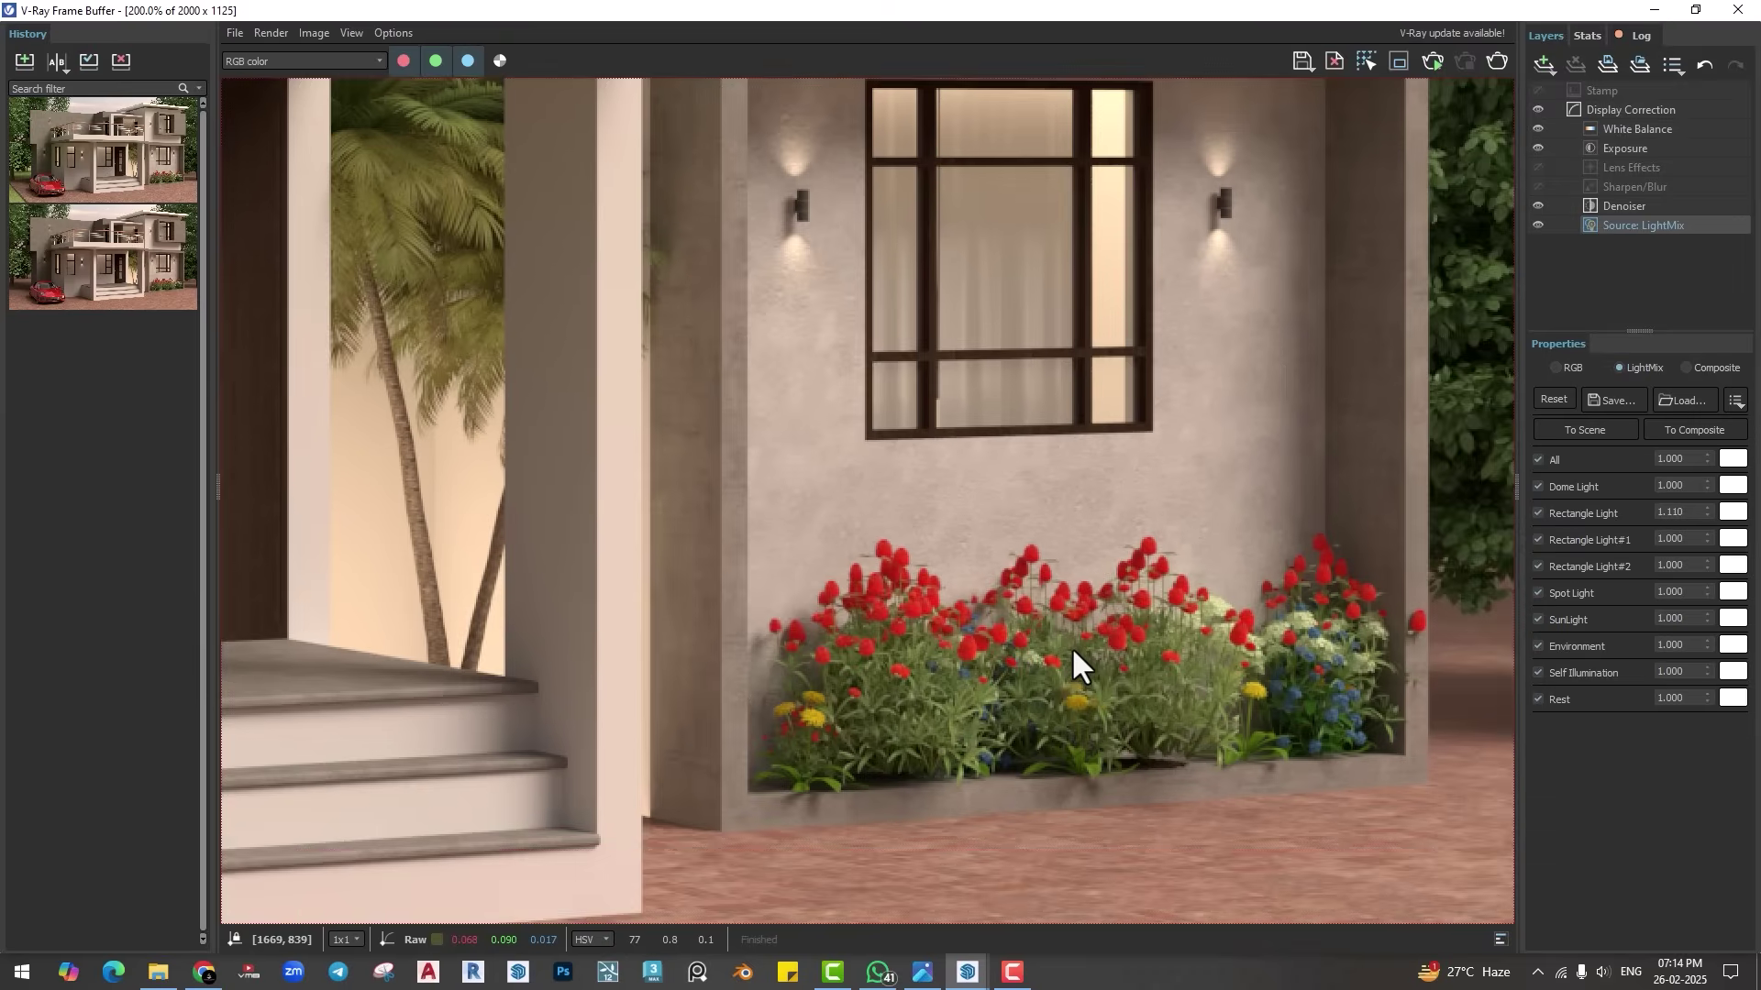
{"action": "scroll", "coordinate": [1071, 646], "scroll_direction": "down", "scroll_amount": 2}
{"action": "middle_click_drag", "start_coordinate": [968, 610], "coordinate": [910, 653]}
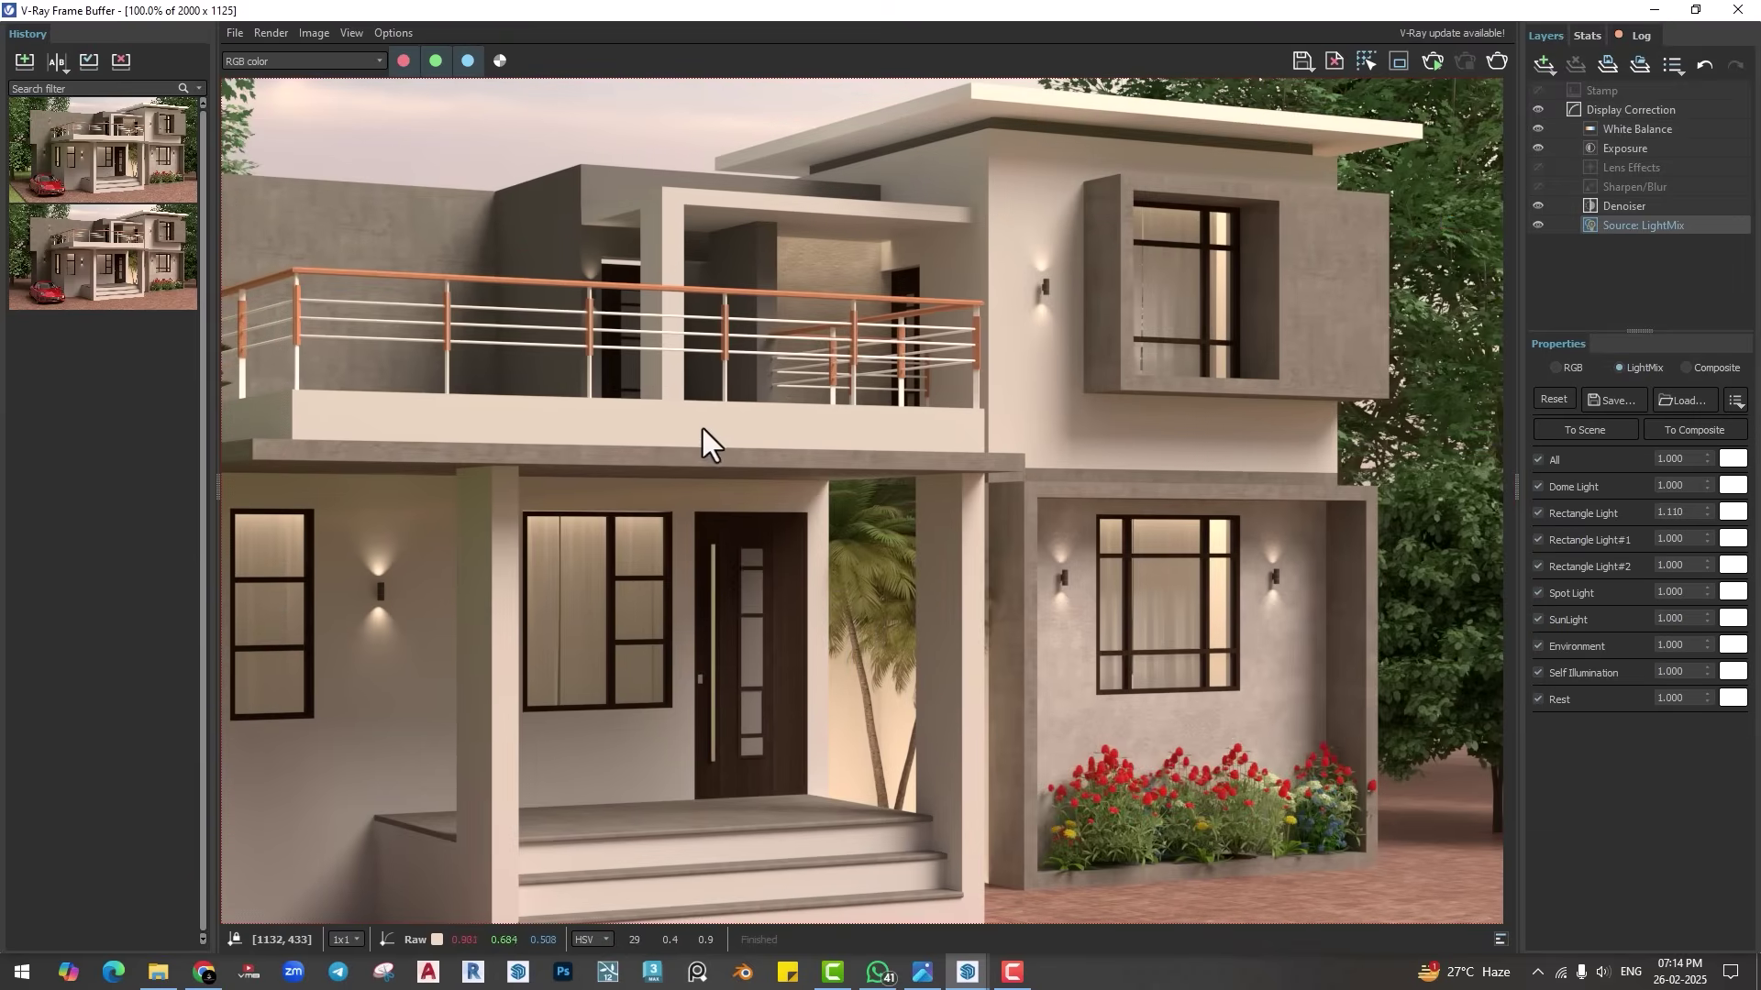
{"action": "middle_click_drag", "start_coordinate": [704, 440], "coordinate": [1130, 339]}
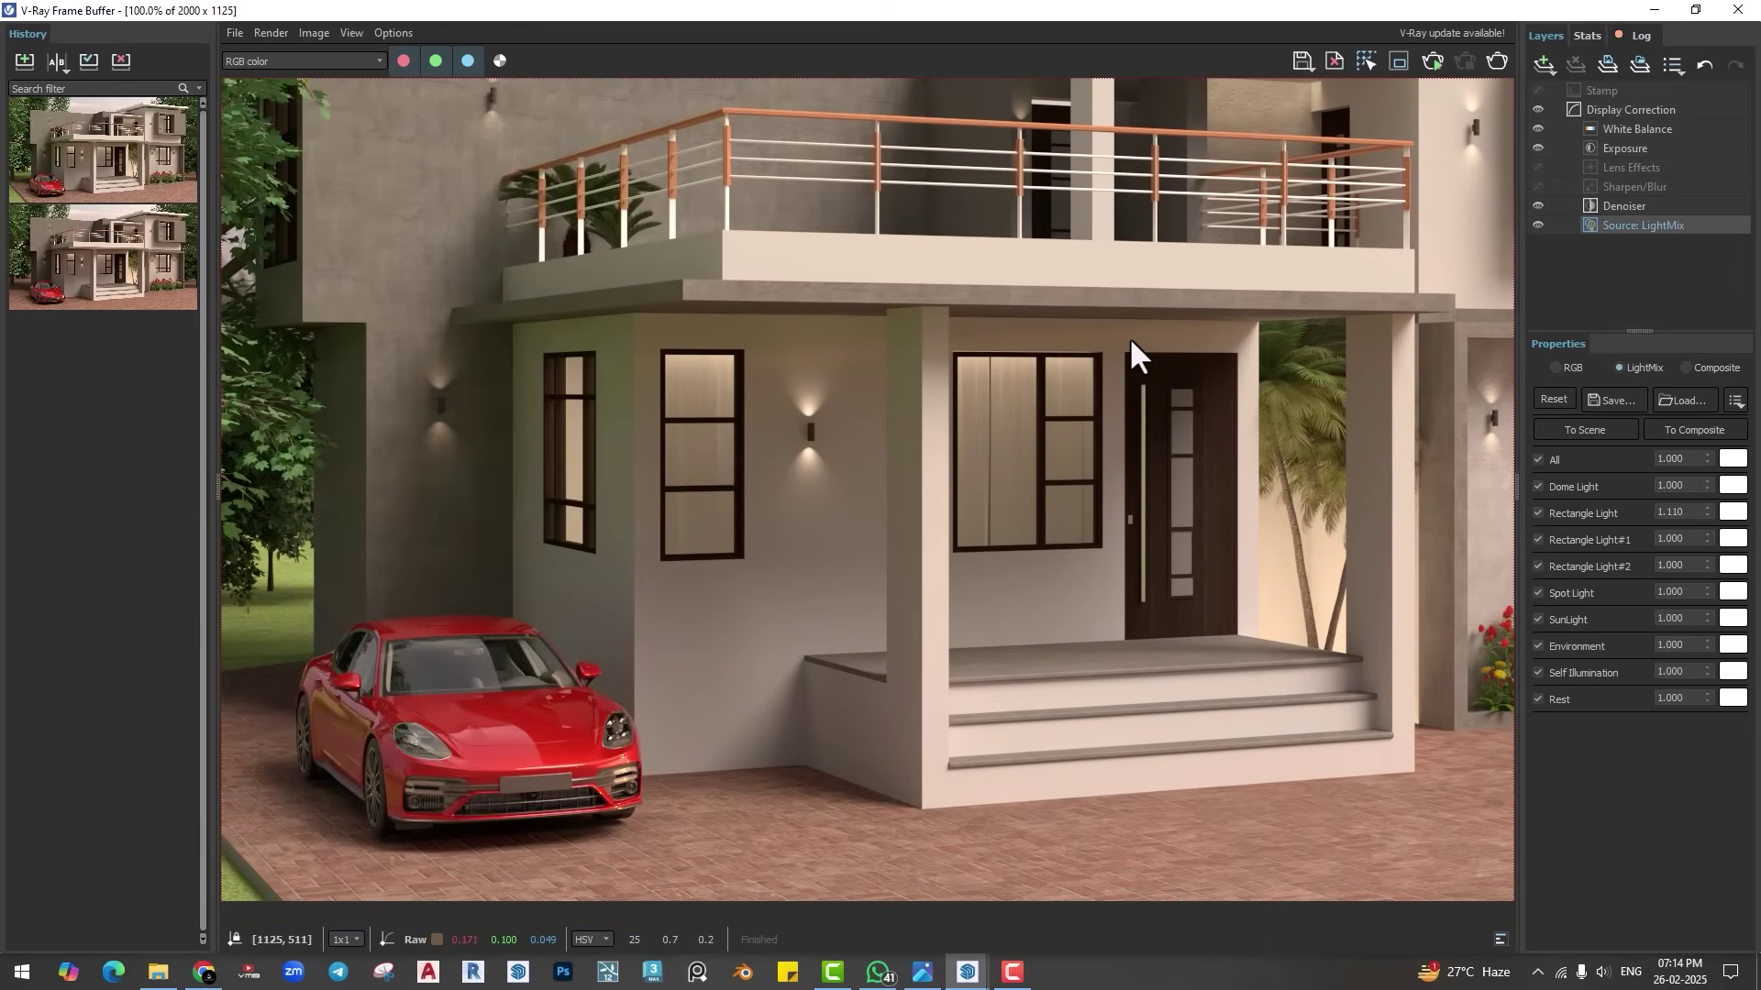
{"action": "middle_click_drag", "start_coordinate": [470, 592], "coordinate": [508, 571]}
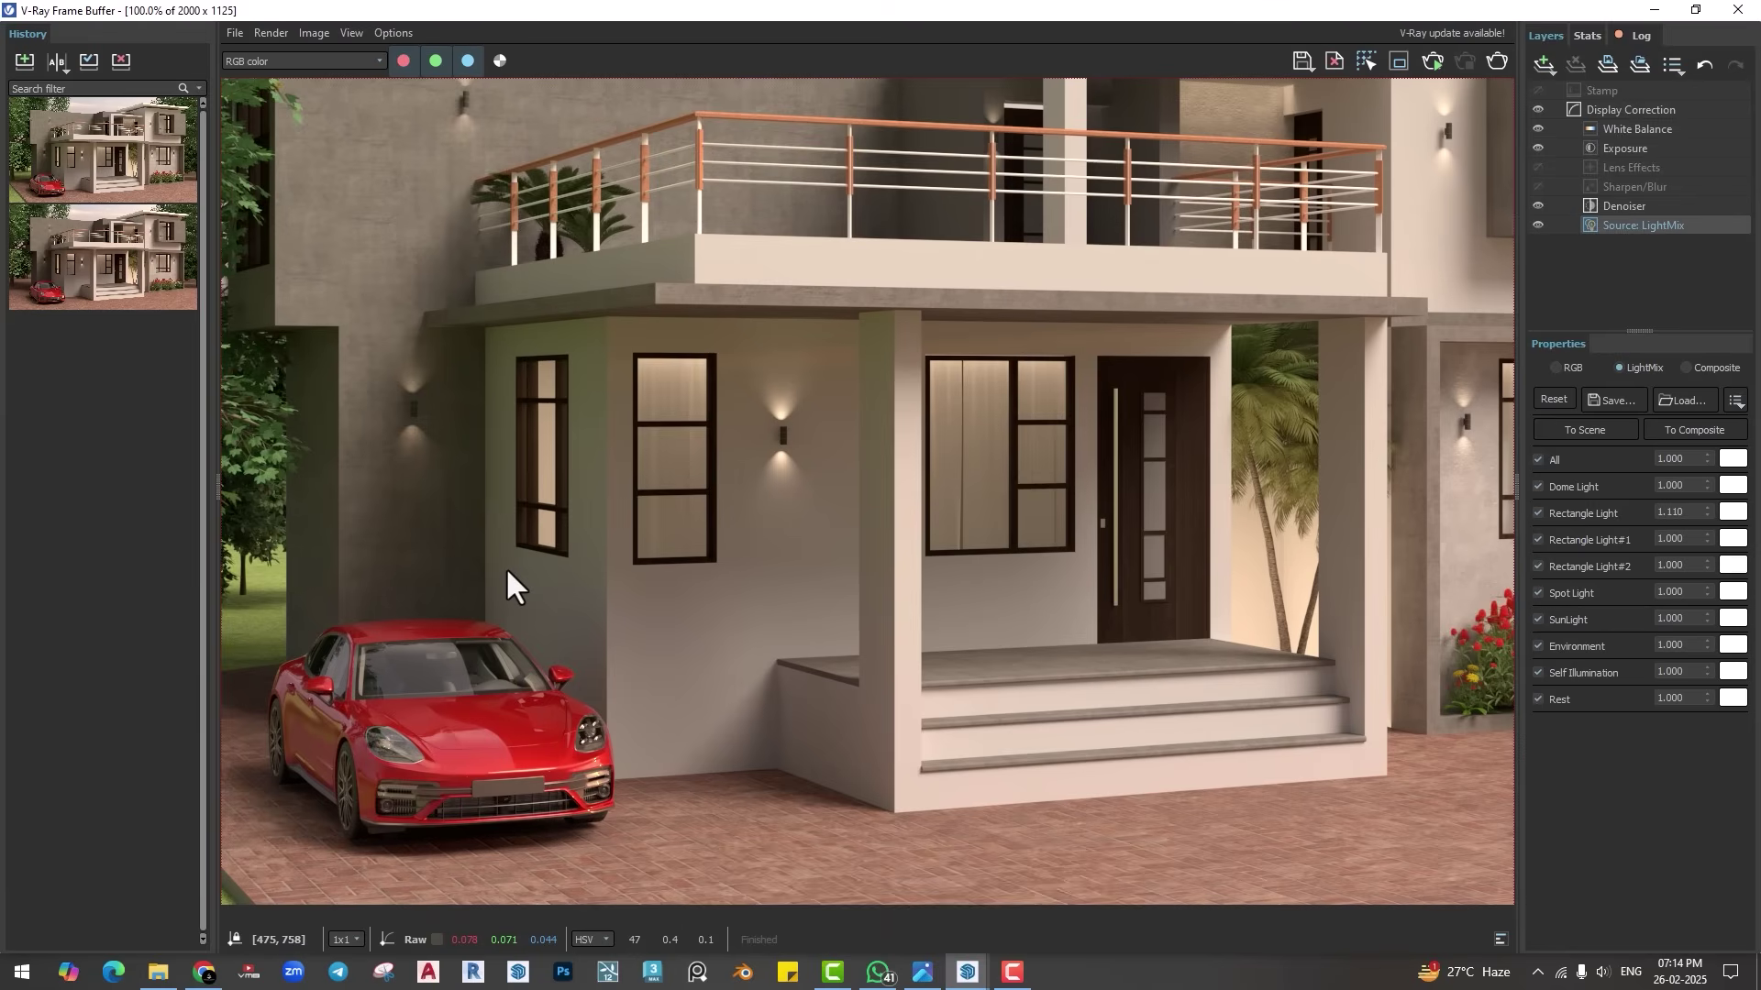
{"action": "scroll", "coordinate": [507, 586], "scroll_direction": "down", "scroll_amount": 2}
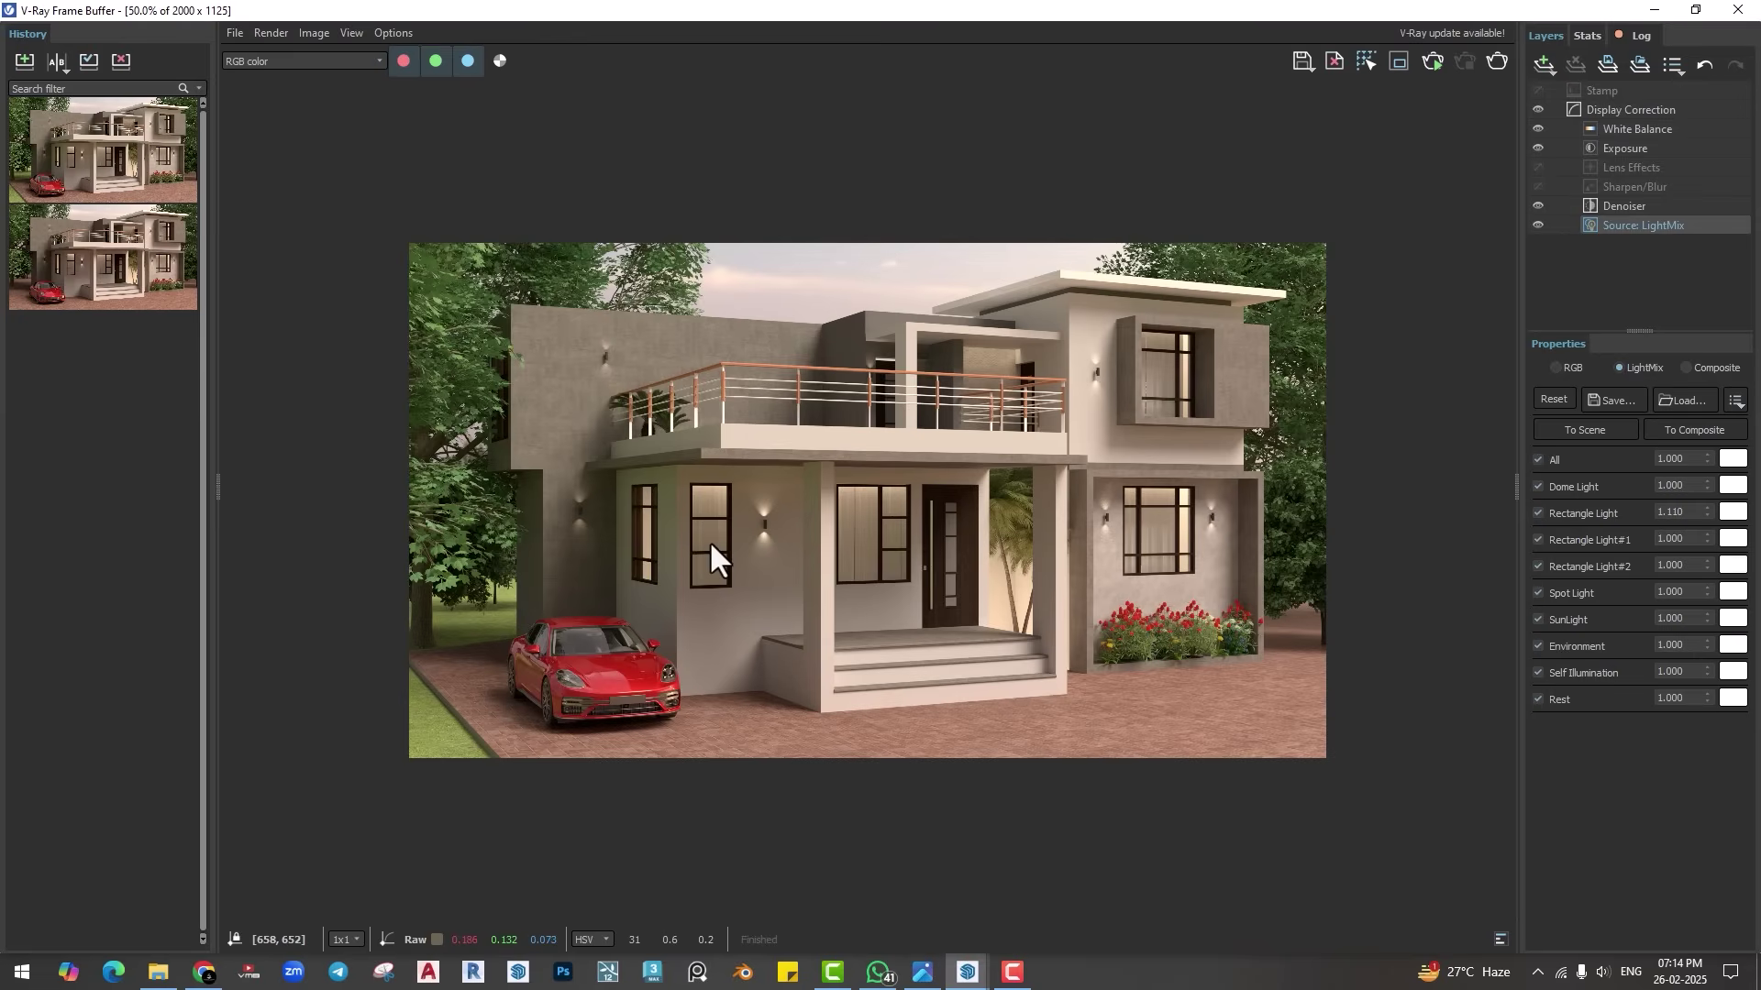